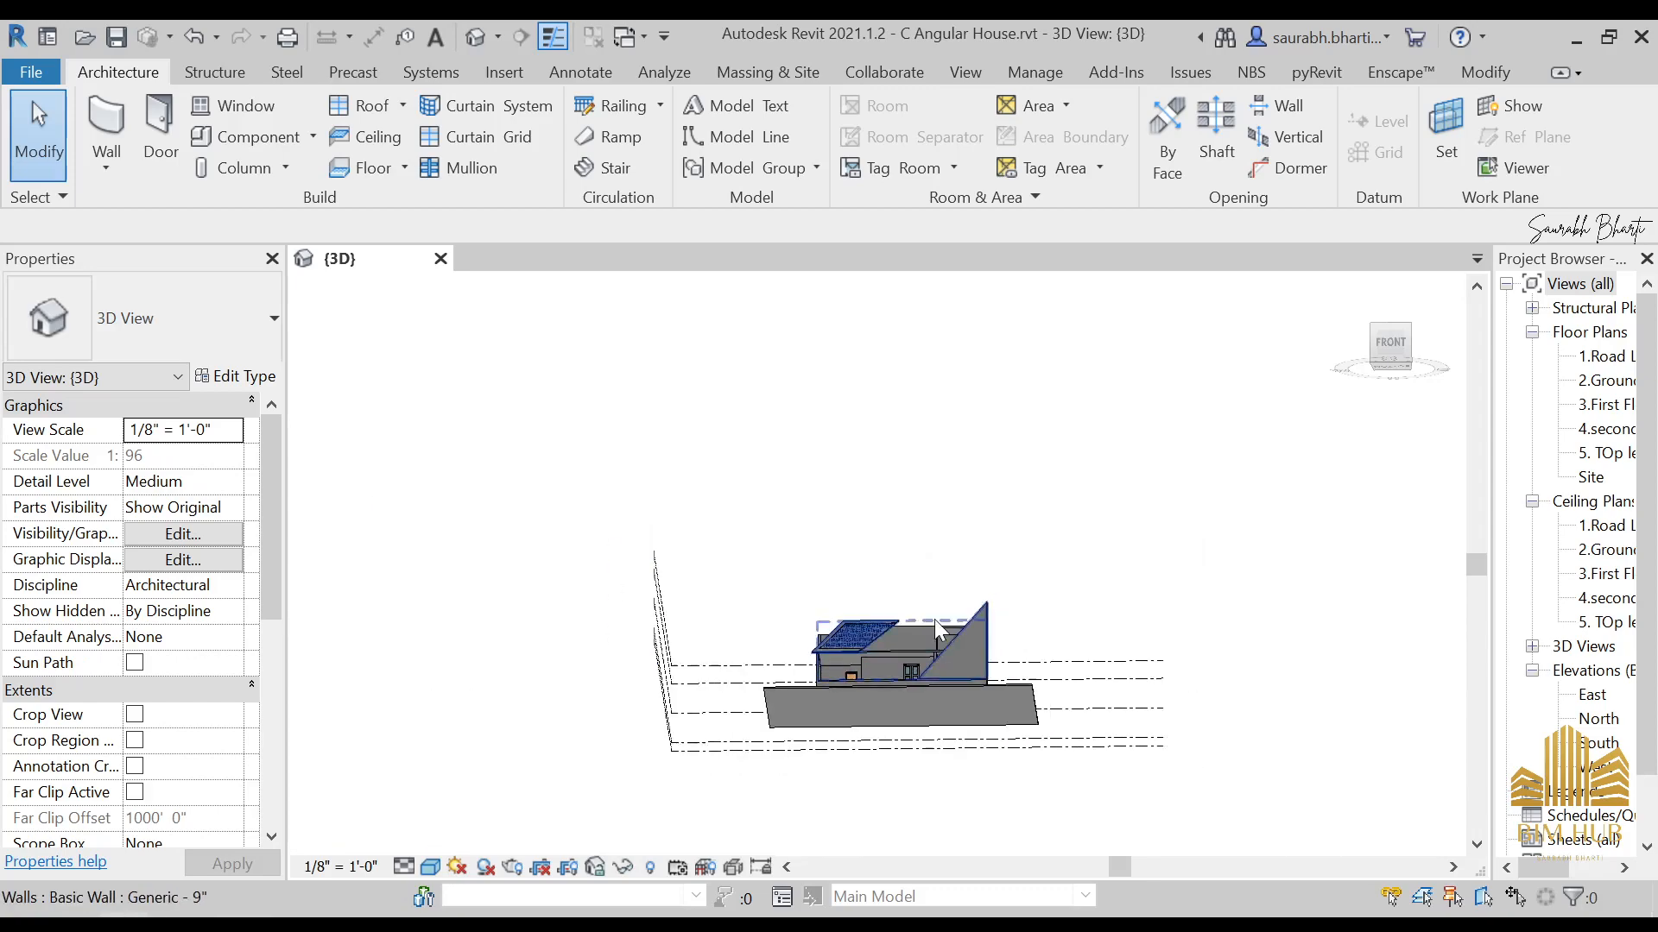
Step: Examine the 3D house model from several sides, including the perforated sloping panel and triangular wall, and finish on the front view
{"action": "middle_click_drag", "start_coordinate": [934, 619], "coordinate": [921, 781], "text": "shift"}
{"action": "scroll", "coordinate": [955, 640], "scroll_direction": "up", "scroll_amount": 5}
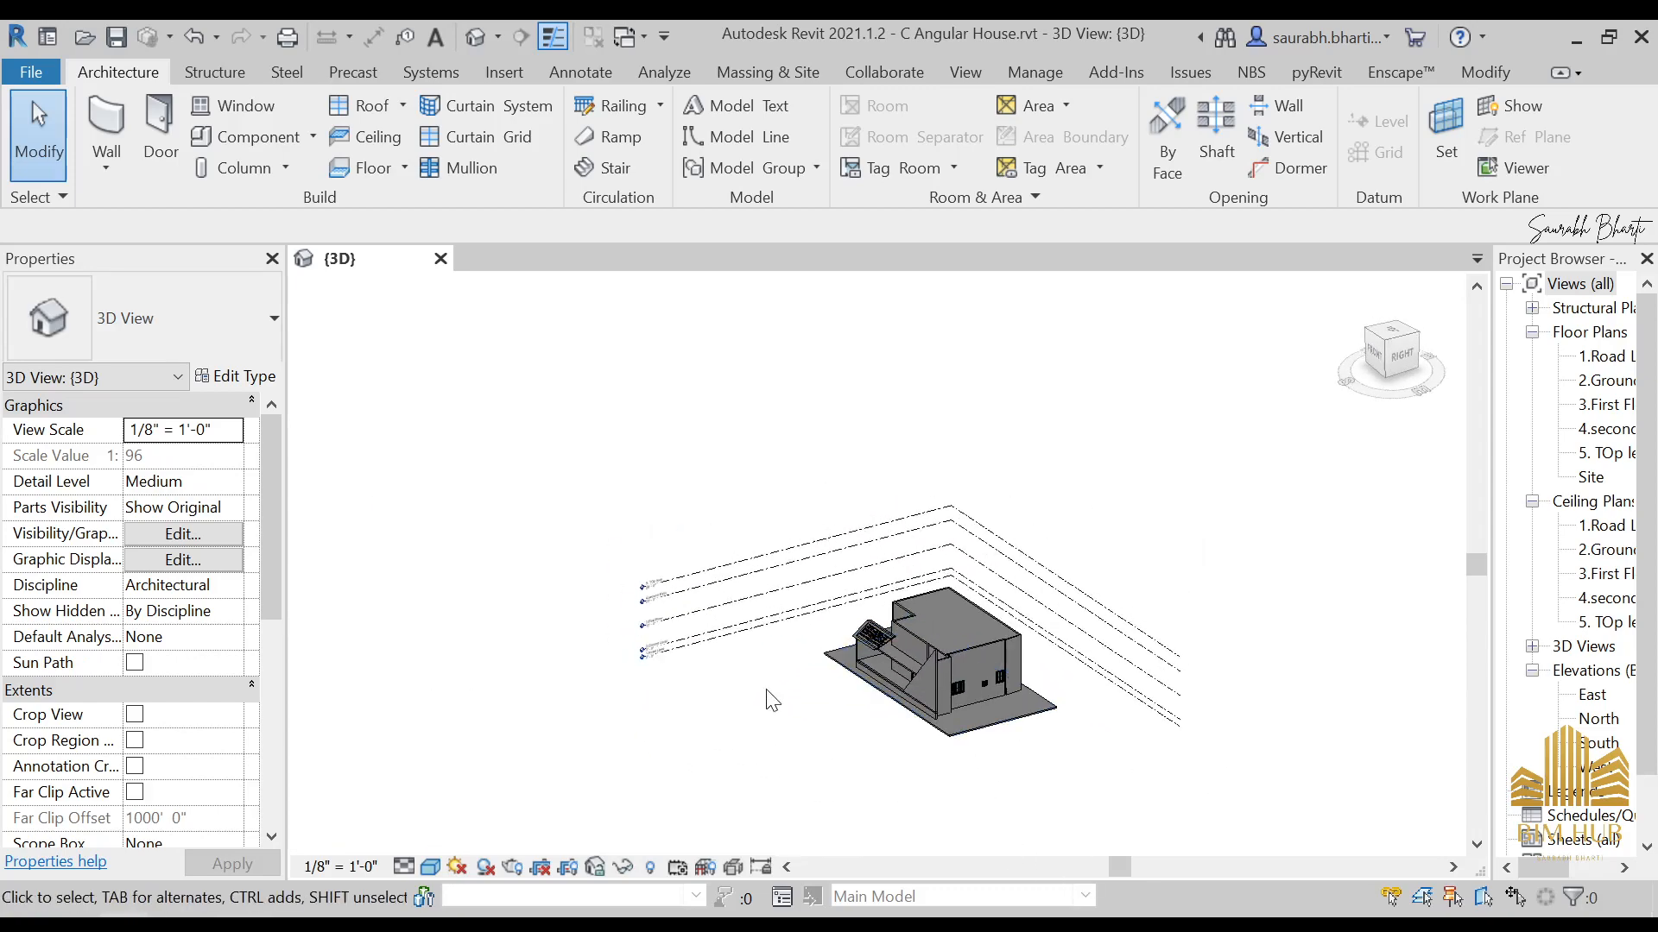
{"action": "middle_click_drag", "start_coordinate": [955, 641], "coordinate": [1381, 605], "text": "shift"}
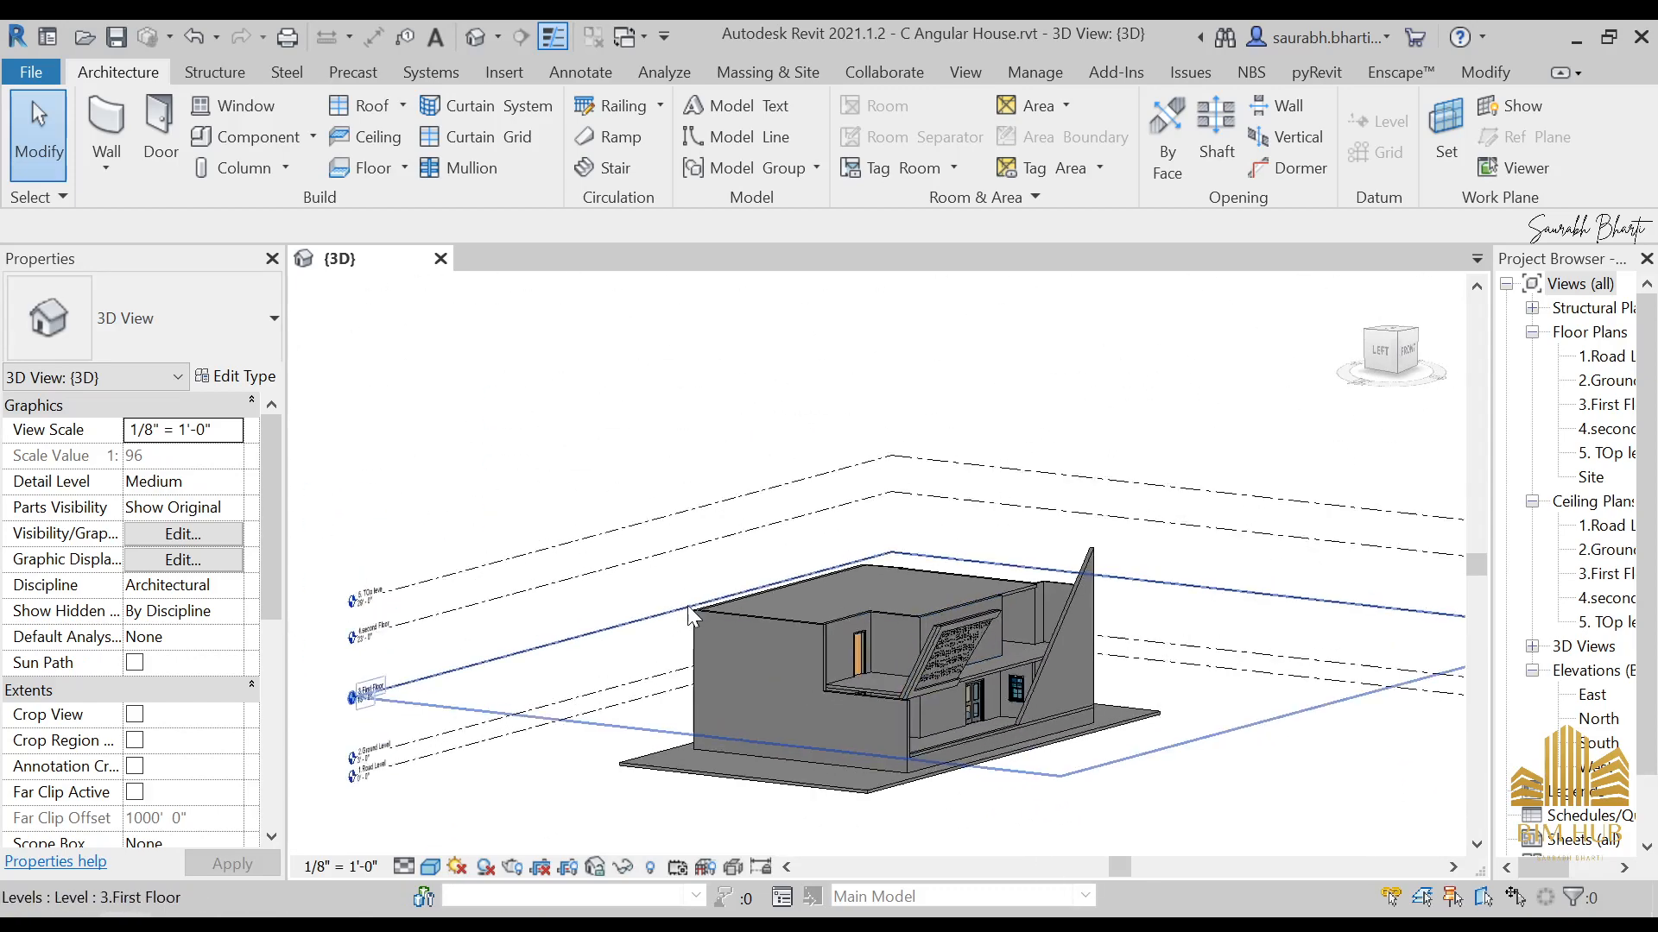
{"action": "scroll", "coordinate": [777, 629], "scroll_direction": "up", "scroll_amount": 5}
{"action": "scroll", "coordinate": [1013, 620], "scroll_direction": "down", "scroll_amount": 4}
{"action": "middle_click_drag", "start_coordinate": [1015, 739], "coordinate": [947, 611], "text": "shift"}
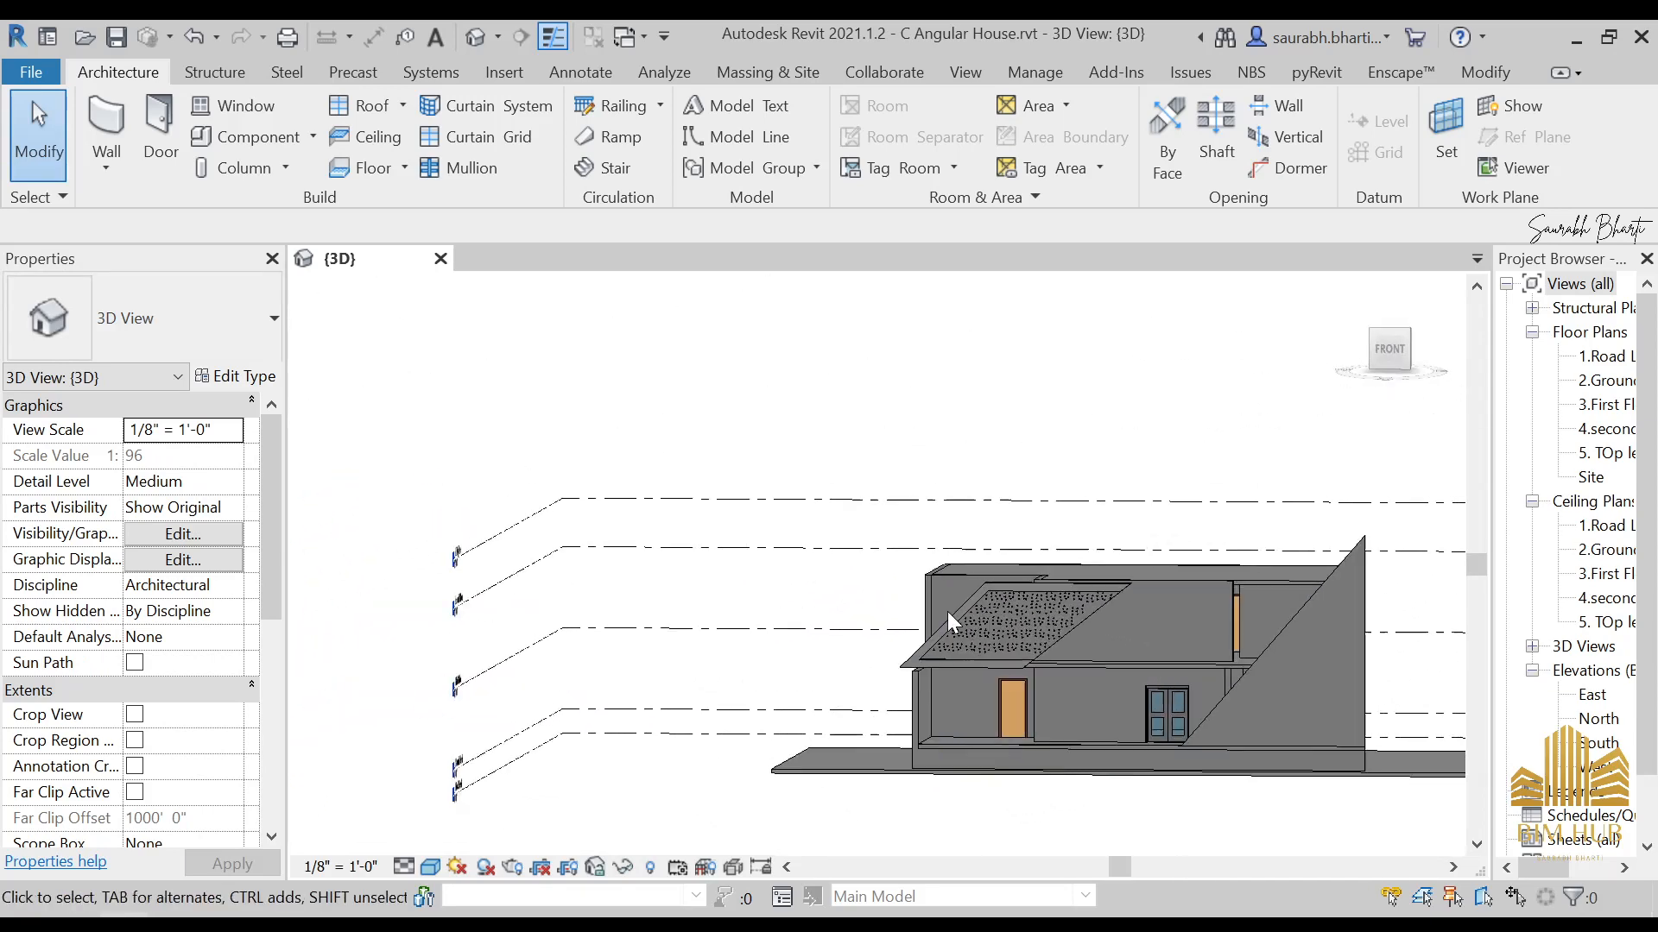
{"action": "scroll", "coordinate": [1218, 591], "scroll_direction": "down", "scroll_amount": 3}
{"action": "scroll", "coordinate": [973, 691], "scroll_direction": "up", "scroll_amount": 5}
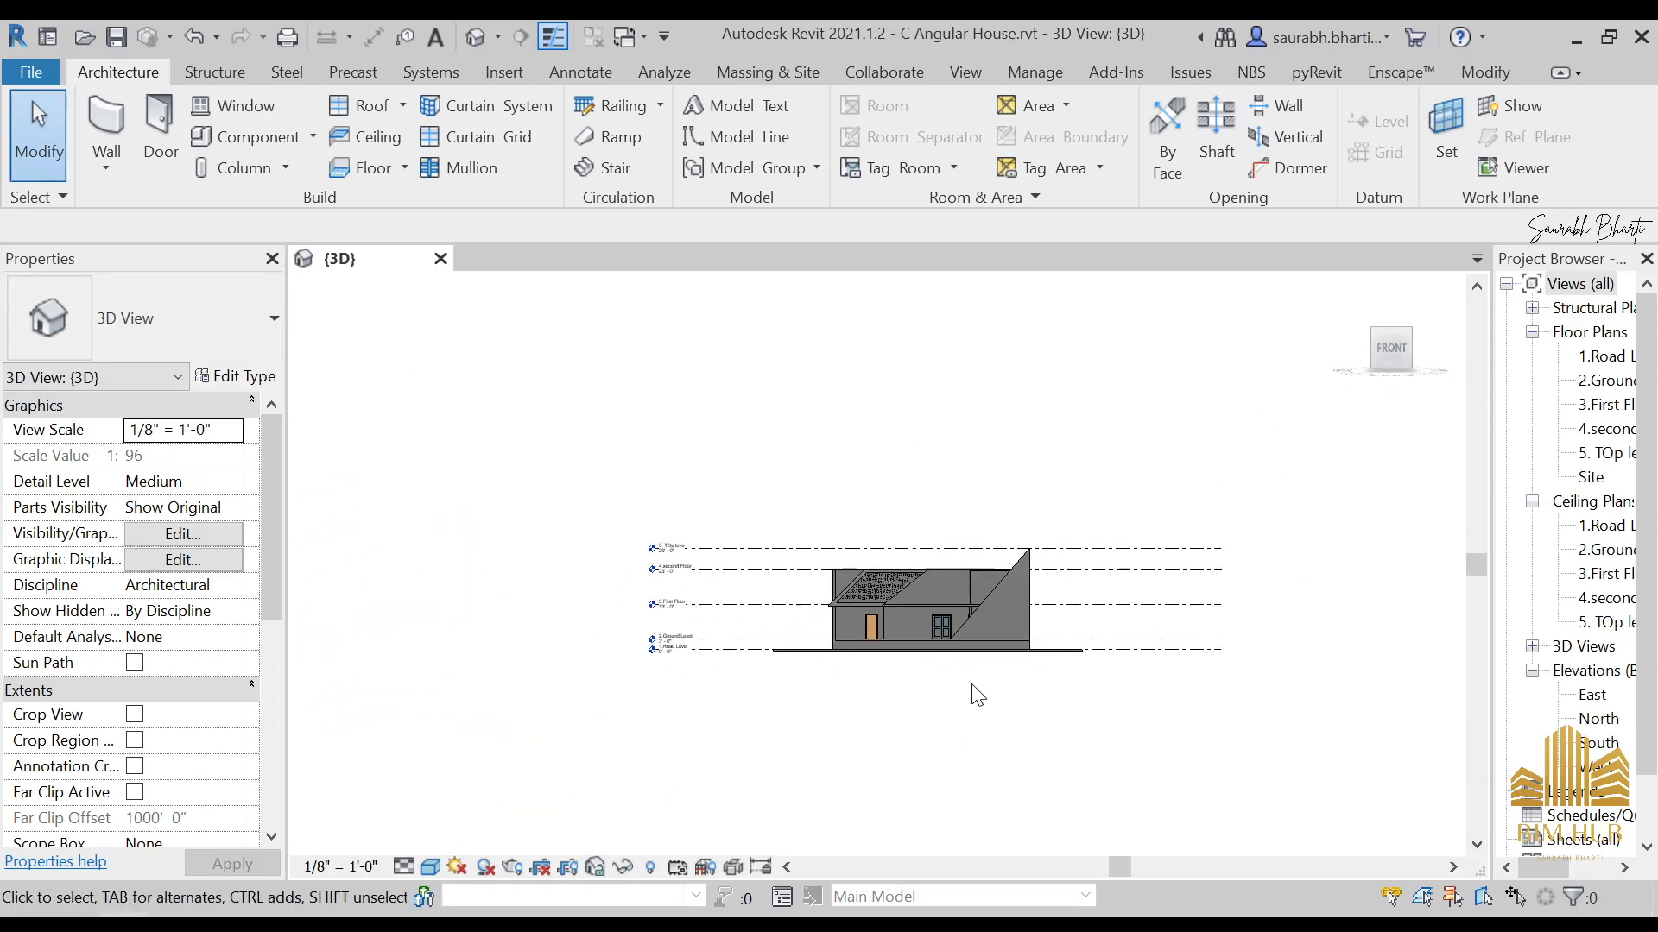
{"action": "middle_click_drag", "start_coordinate": [903, 516], "coordinate": [909, 659], "text": "shift"}
{"action": "scroll", "coordinate": [910, 660], "scroll_direction": "up", "scroll_amount": 5}
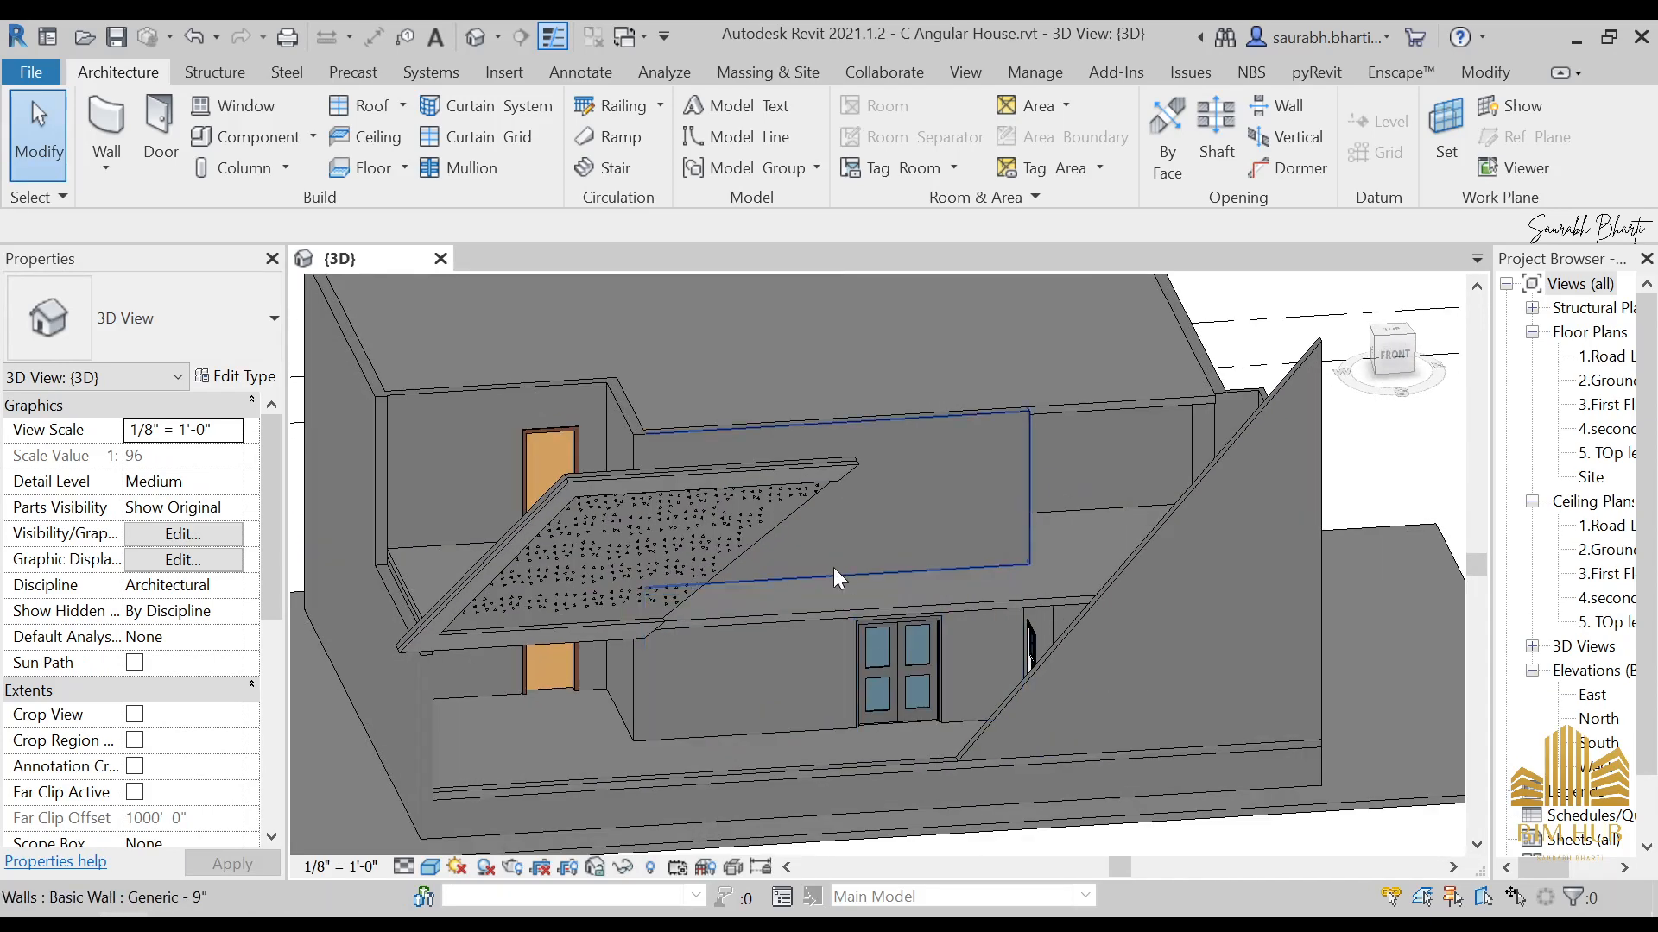
{"action": "scroll", "coordinate": [836, 573], "scroll_direction": "down", "scroll_amount": 2}
{"action": "middle_click_drag", "start_coordinate": [1048, 684], "coordinate": [803, 626], "text": "shift"}
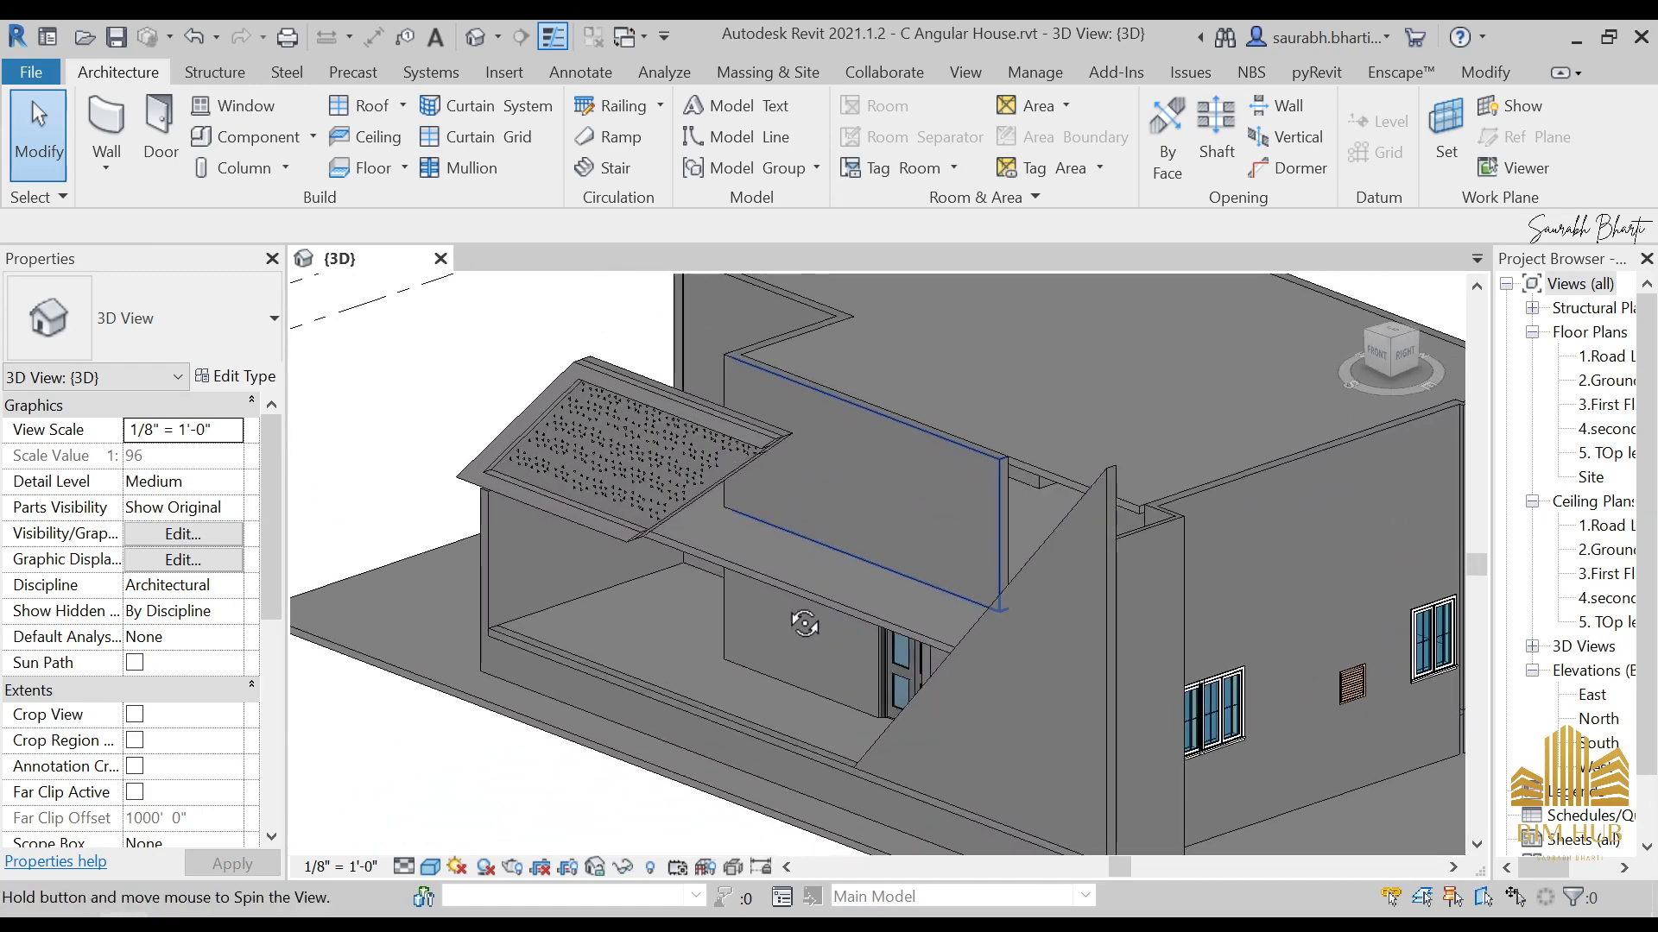
{"action": "scroll", "coordinate": [806, 562], "scroll_direction": "down", "scroll_amount": 3}
{"action": "middle_click_drag", "start_coordinate": [806, 562], "coordinate": [960, 515], "text": "shift"}
{"action": "left_click", "coordinate": [1396, 354]}
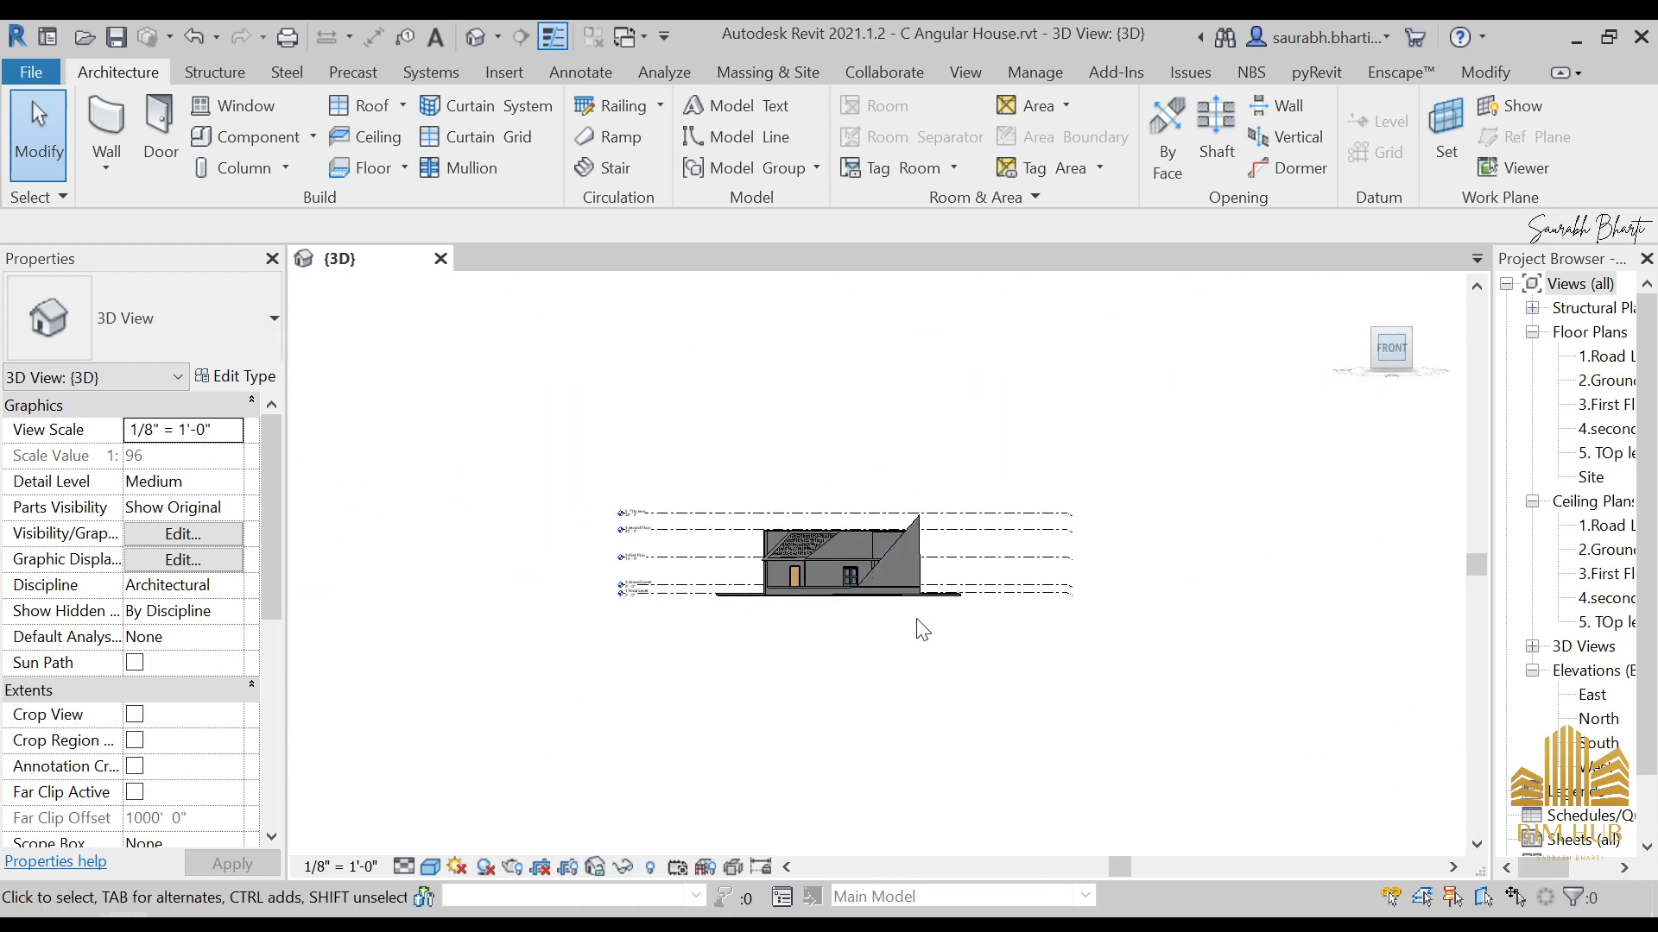
{"action": "scroll", "coordinate": [900, 547], "scroll_direction": "up", "scroll_amount": 5}
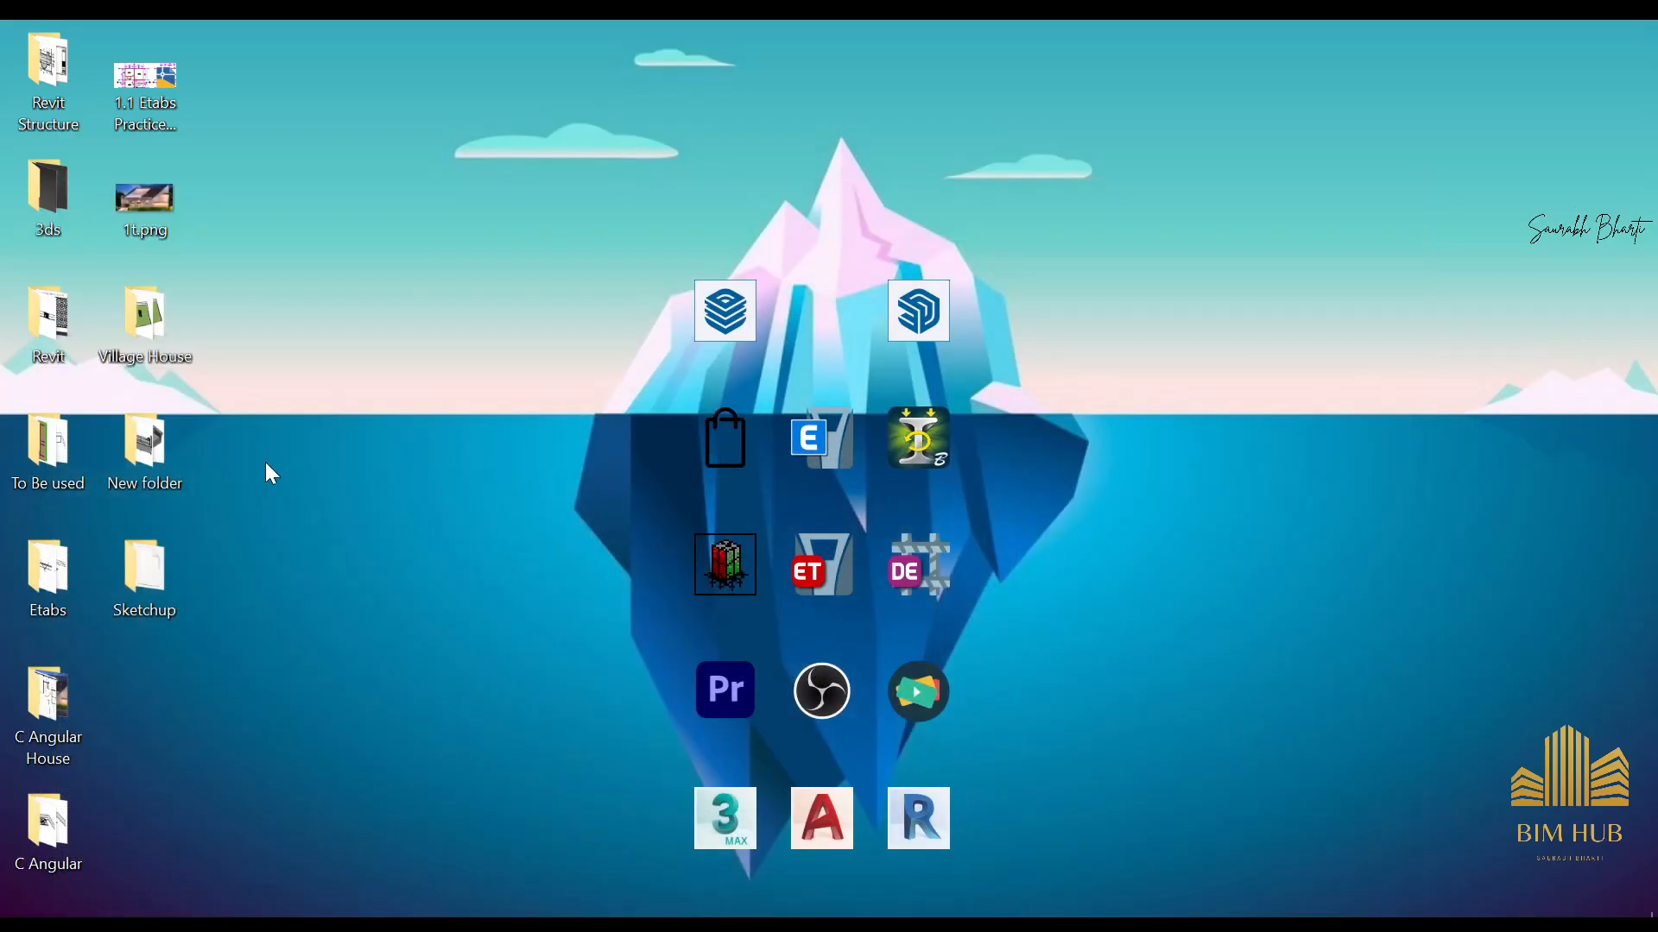
Step: Open the reference image 1t.png from the desktop and study the diagonal slatted screen and its triangular opening up close
{"action": "double_click", "coordinate": [168, 226]}
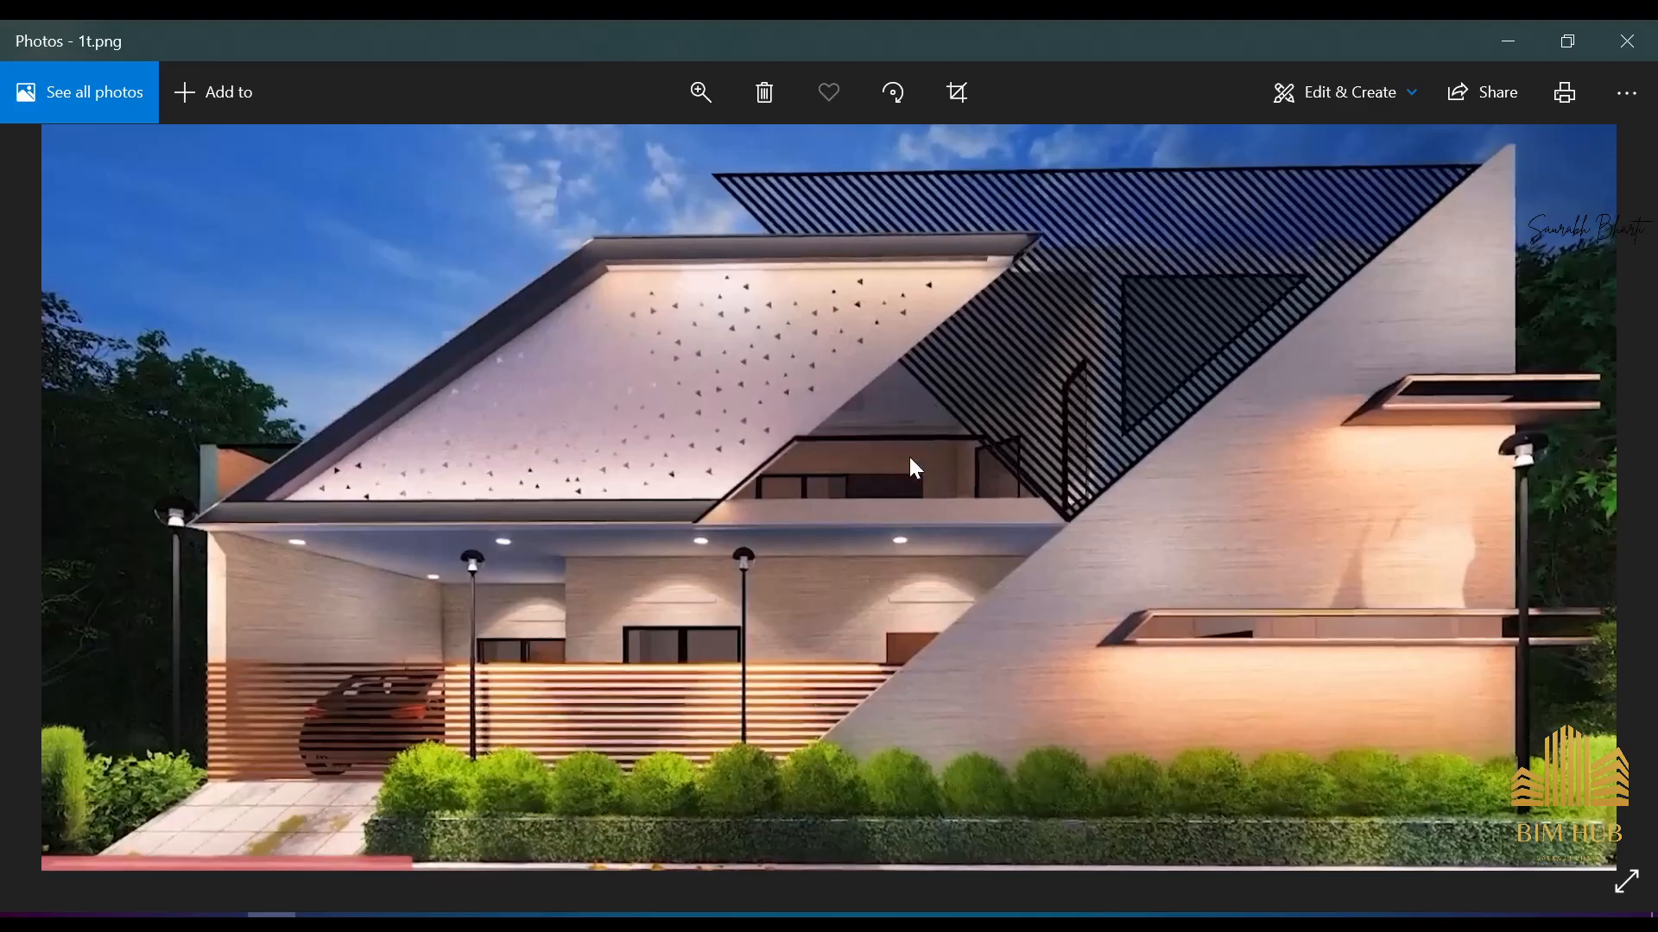
{"action": "scroll", "coordinate": [910, 469], "scroll_direction": "up", "scroll_amount": 4}
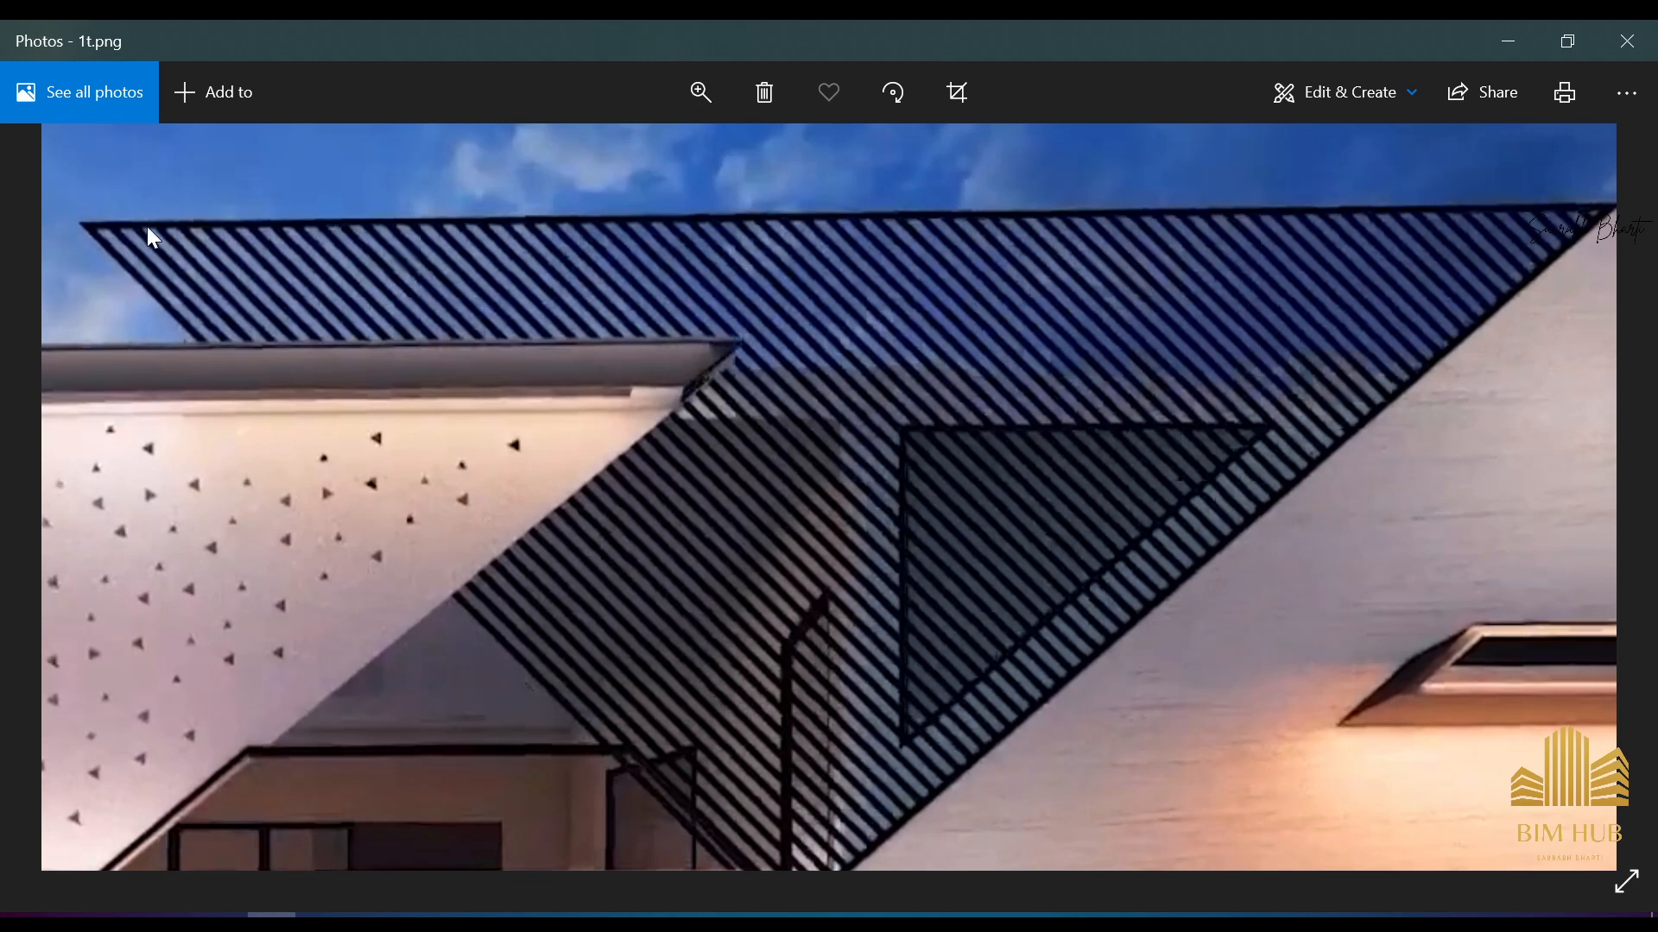
{"action": "left_click_drag", "start_coordinate": [716, 379], "coordinate": [890, 327]}
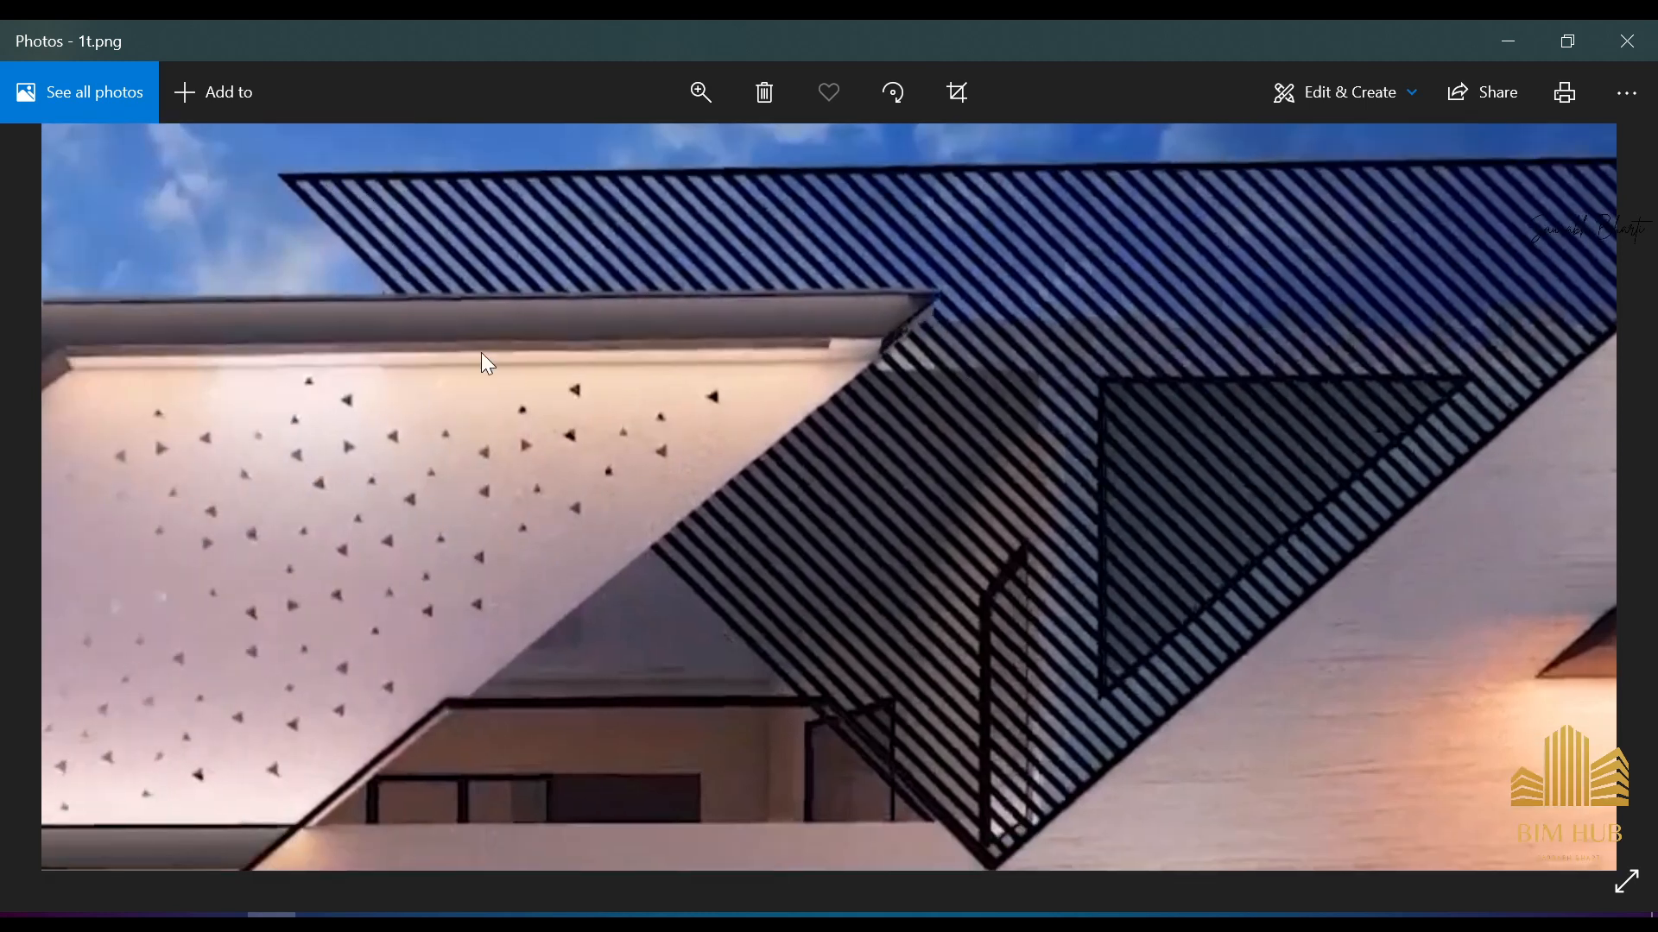
{"action": "left_click_drag", "start_coordinate": [1004, 327], "coordinate": [548, 325]}
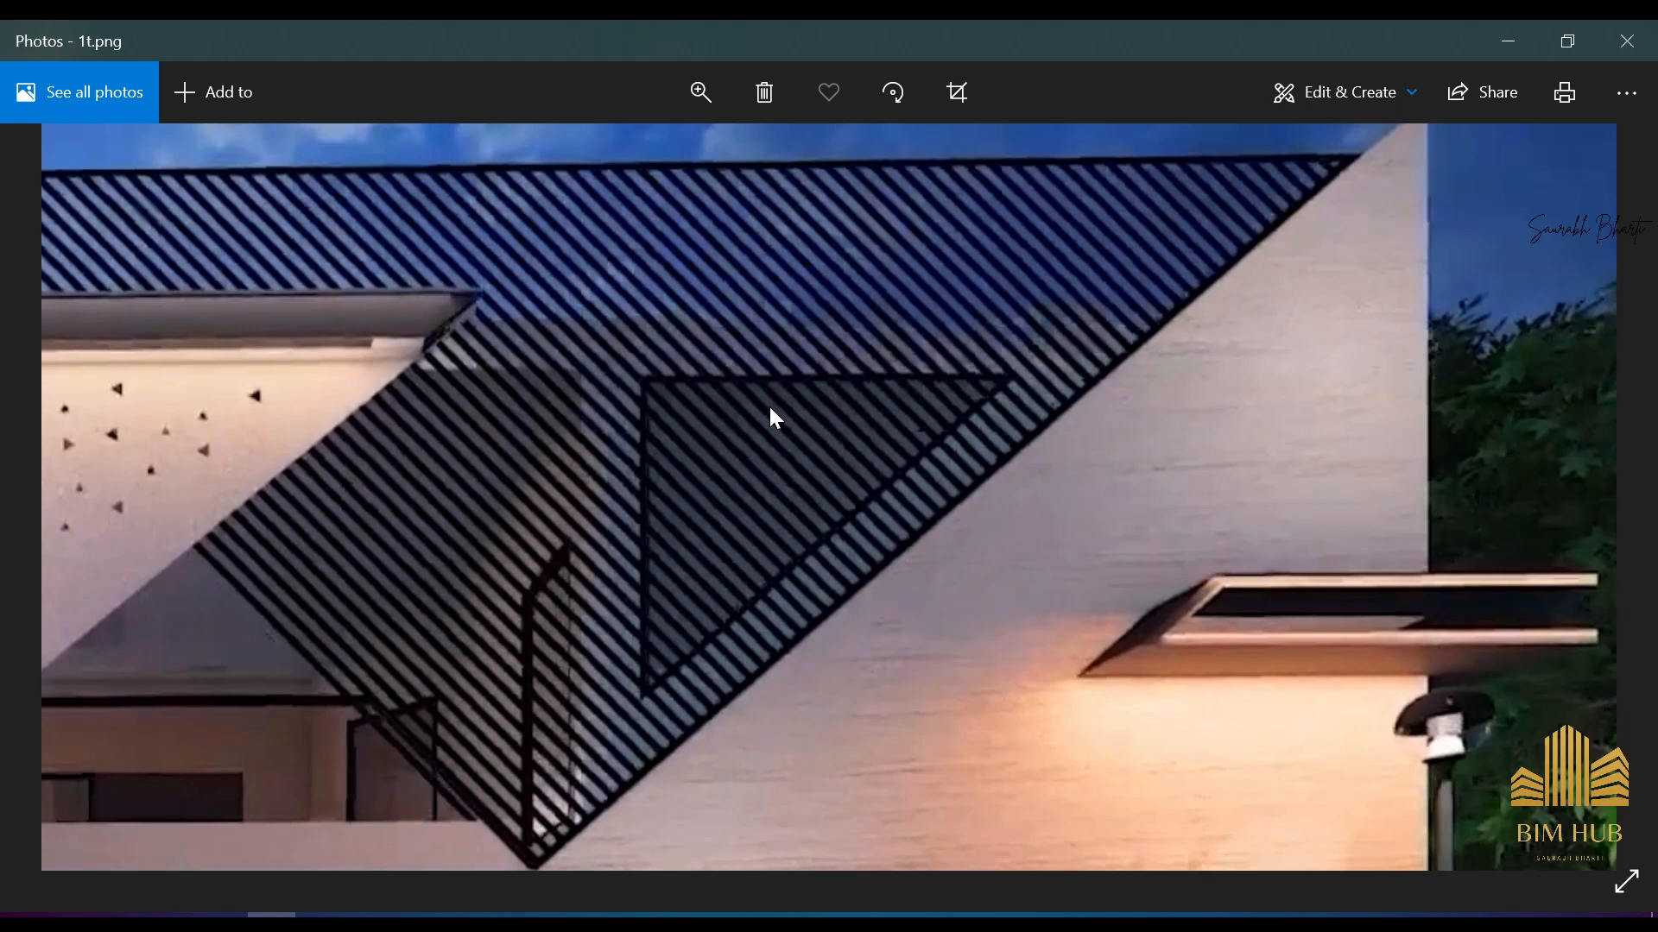
{"action": "left_click", "coordinate": [1529, 26]}
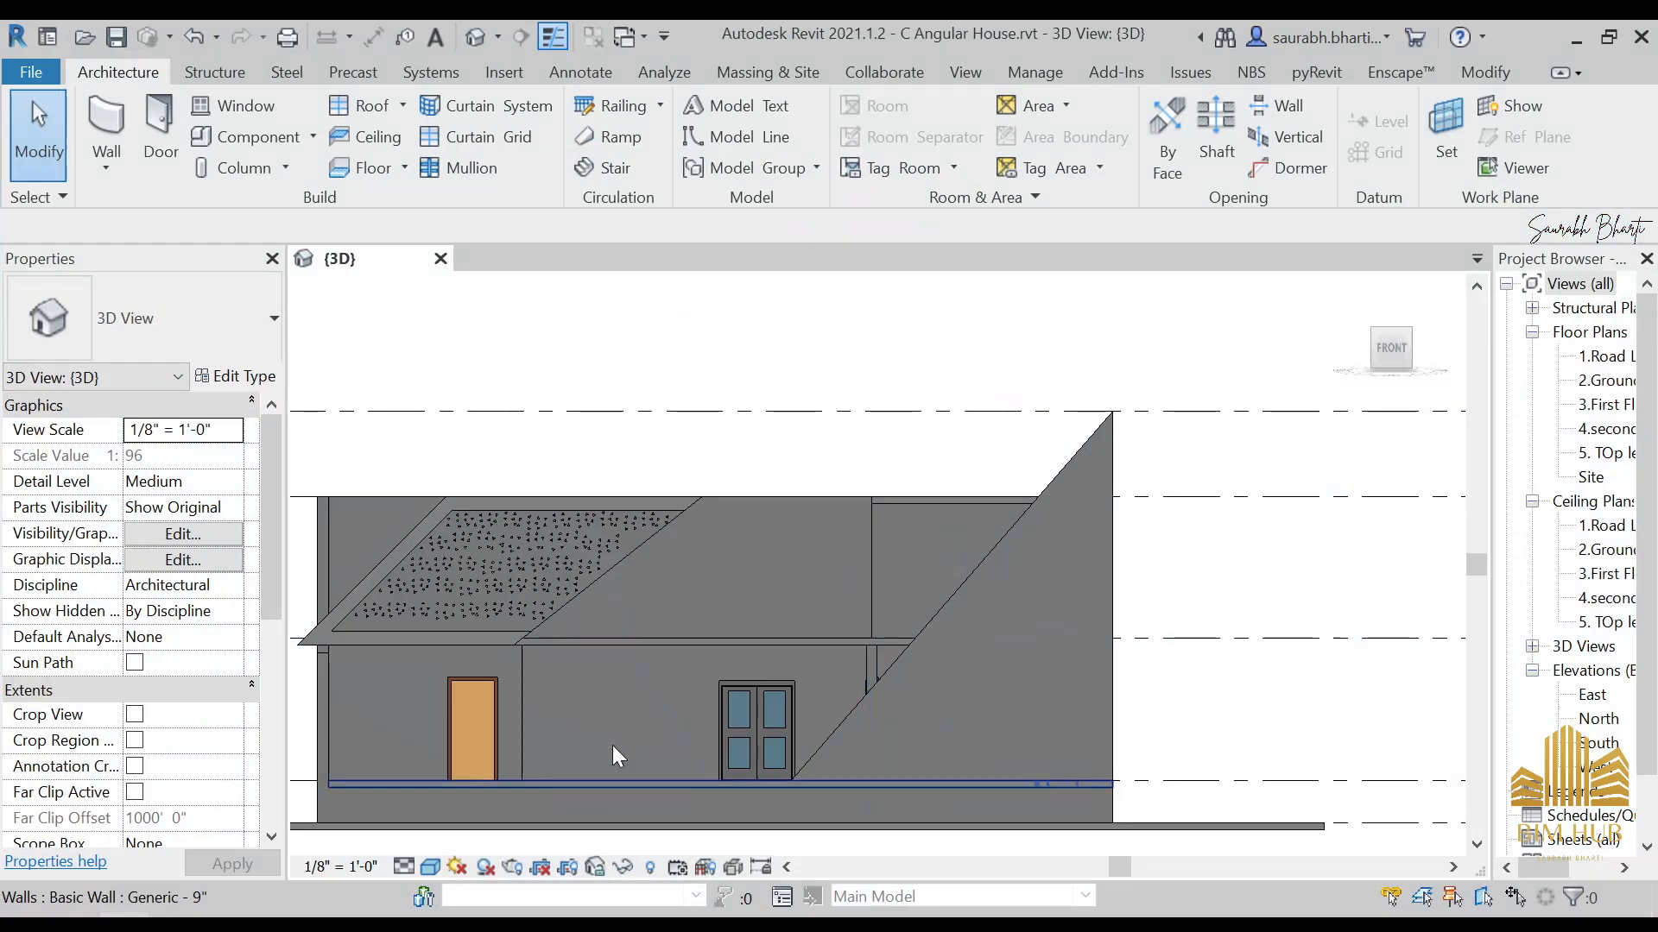
Step: Compare the model's front view with the slatted screen in the reference image 1t.png
{"action": "scroll", "coordinate": [724, 542], "scroll_direction": "down", "scroll_amount": 3}
{"action": "scroll", "coordinate": [898, 531], "scroll_direction": "up", "scroll_amount": 3}
{"action": "middle_click_drag", "start_coordinate": [899, 531], "coordinate": [920, 486]}
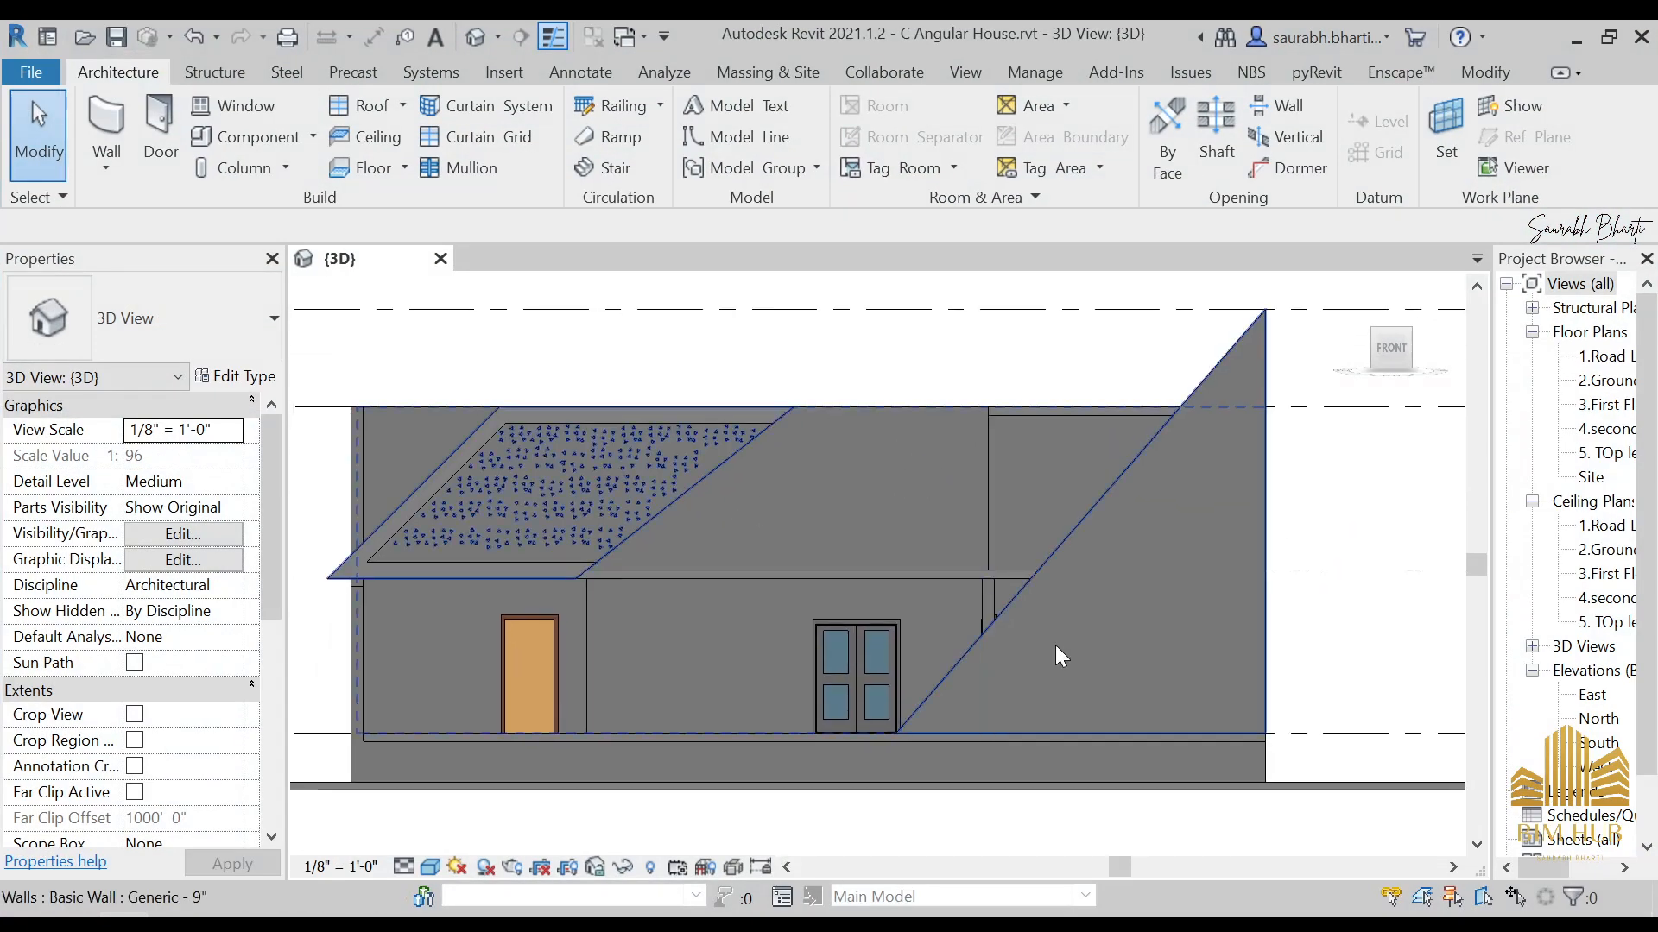
{"action": "left_click", "coordinate": [1406, 352]}
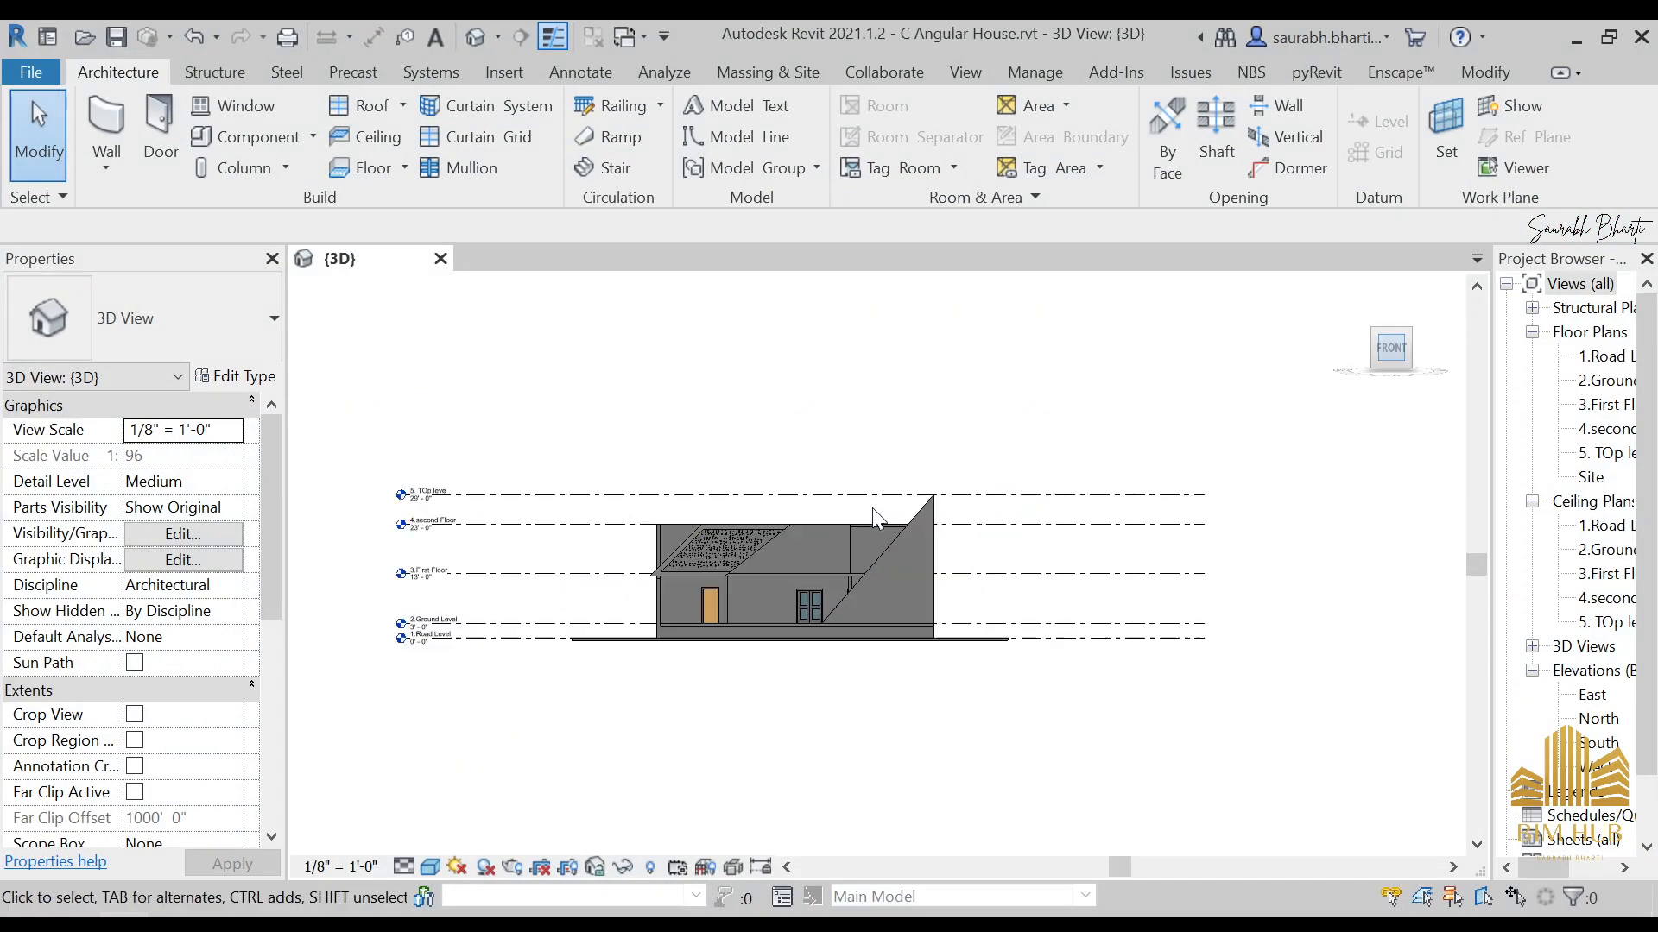
{"action": "scroll", "coordinate": [879, 542], "scroll_direction": "up", "scroll_amount": 5}
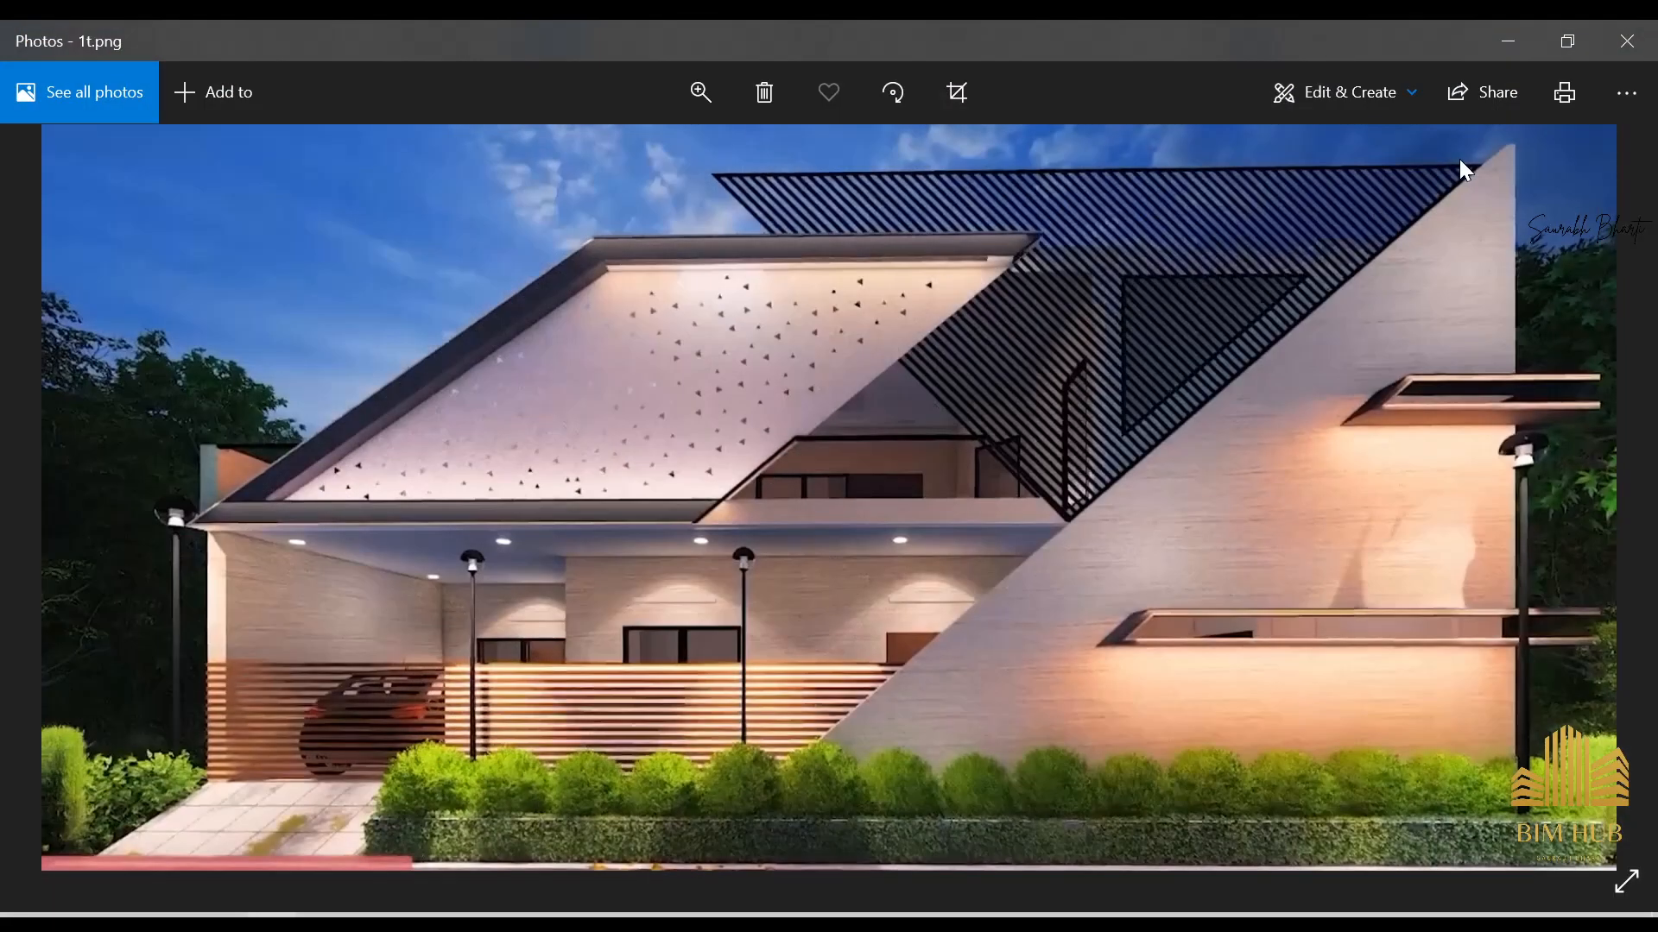
{"action": "left_click", "coordinate": [1559, 31]}
{"action": "left_click", "coordinate": [703, 101]}
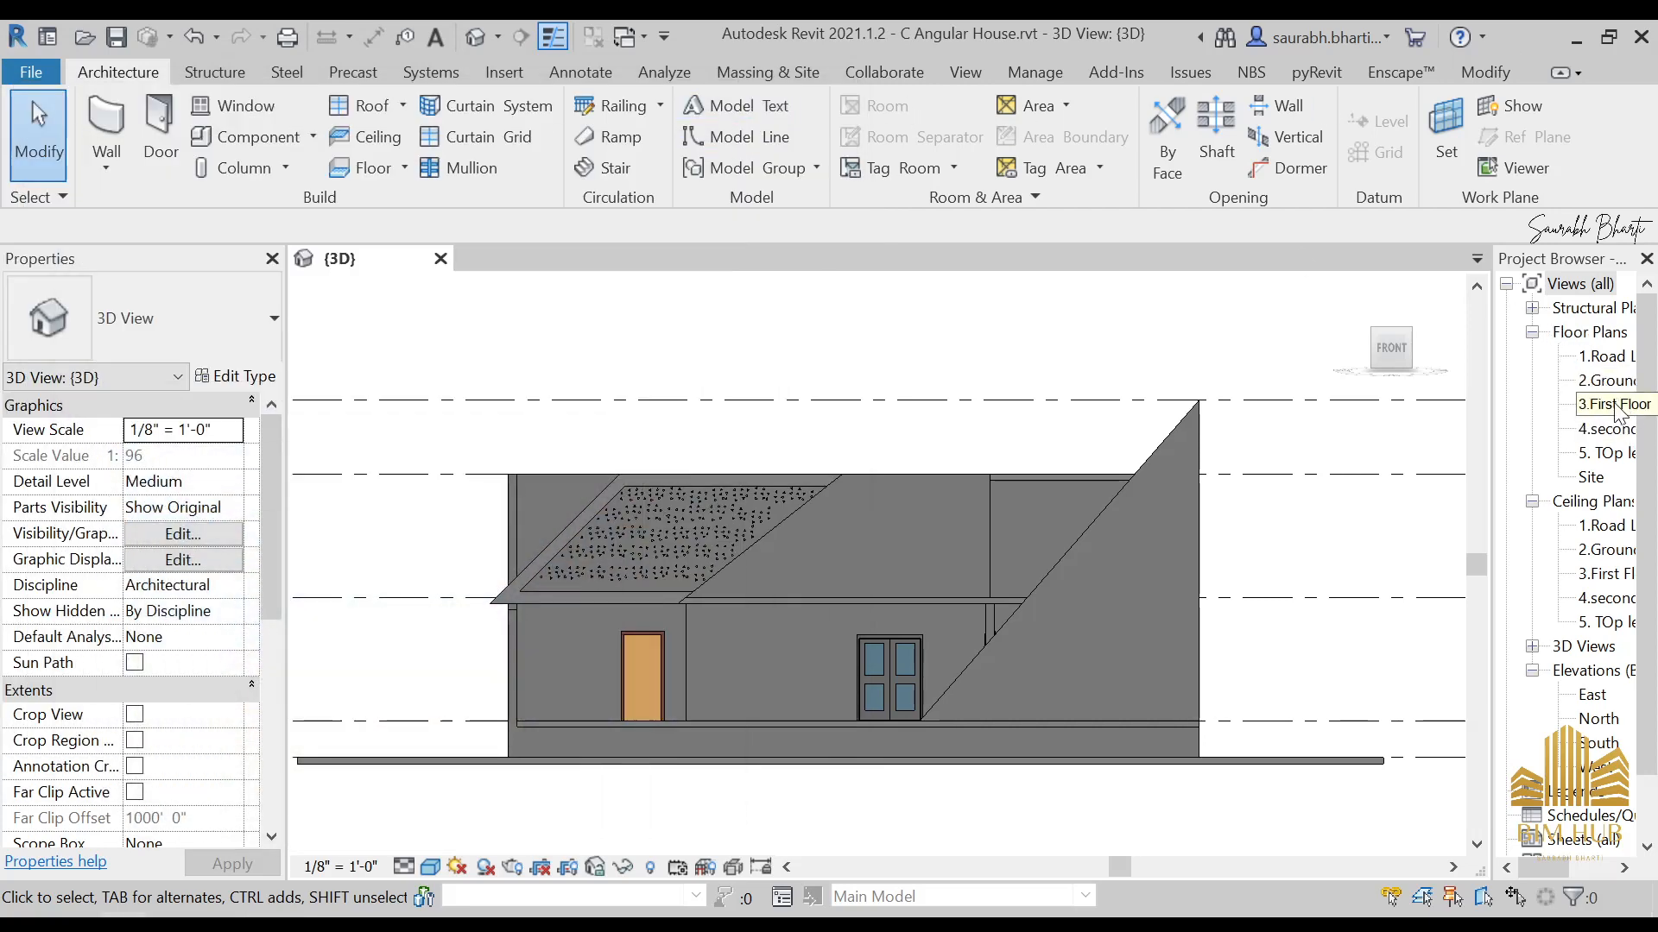
Step: Open the 3.First Floor plan and start a new wall using the Curtain Wall 1 type
{"action": "left_click", "coordinate": [1611, 405]}
{"action": "double_click", "coordinate": [1614, 413]}
{"action": "scroll", "coordinate": [863, 581], "scroll_direction": "up", "scroll_amount": 5}
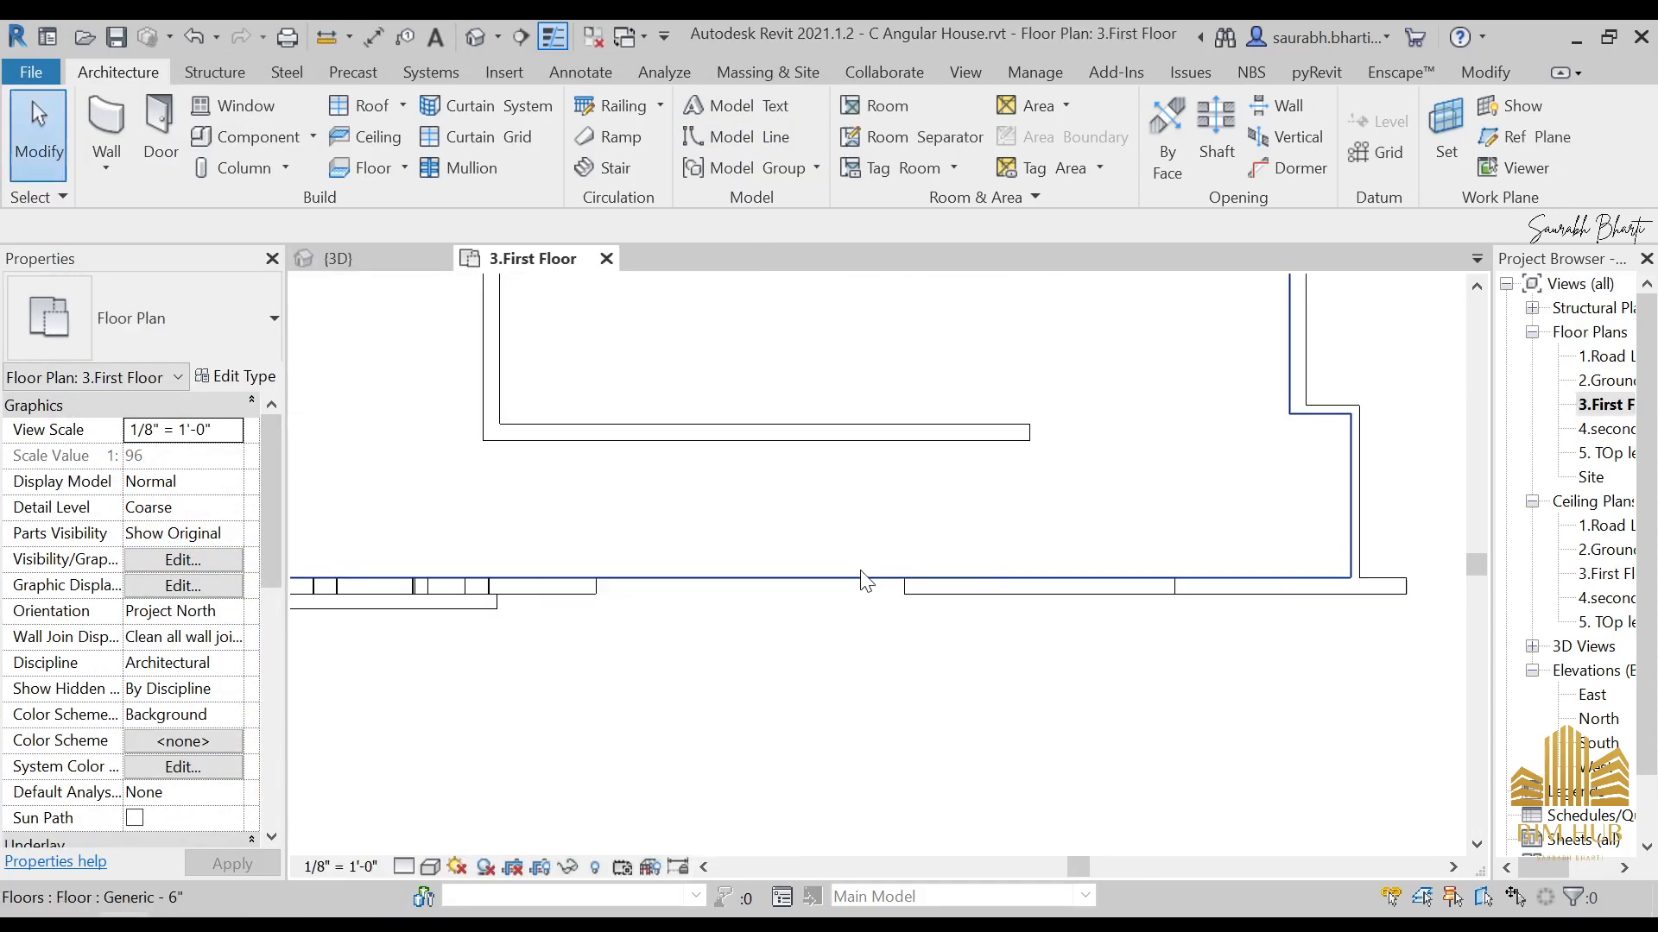
{"action": "left_click", "coordinate": [107, 129]}
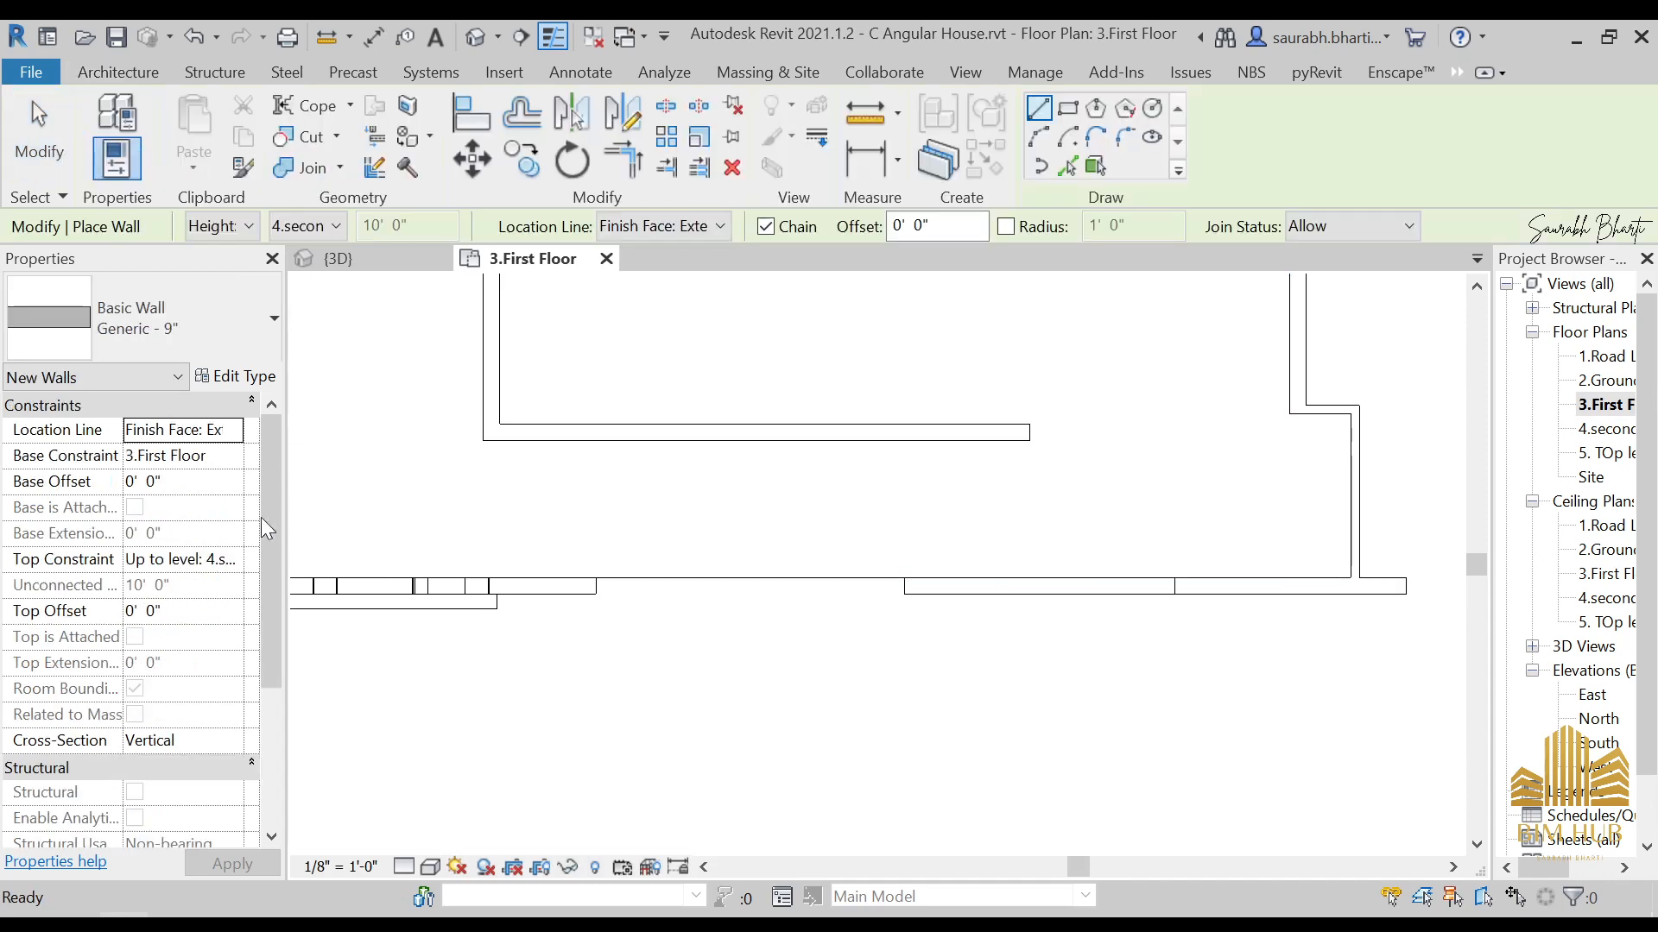
{"action": "left_click", "coordinate": [173, 323]}
{"action": "scroll", "coordinate": [132, 729], "scroll_direction": "down", "scroll_amount": 5}
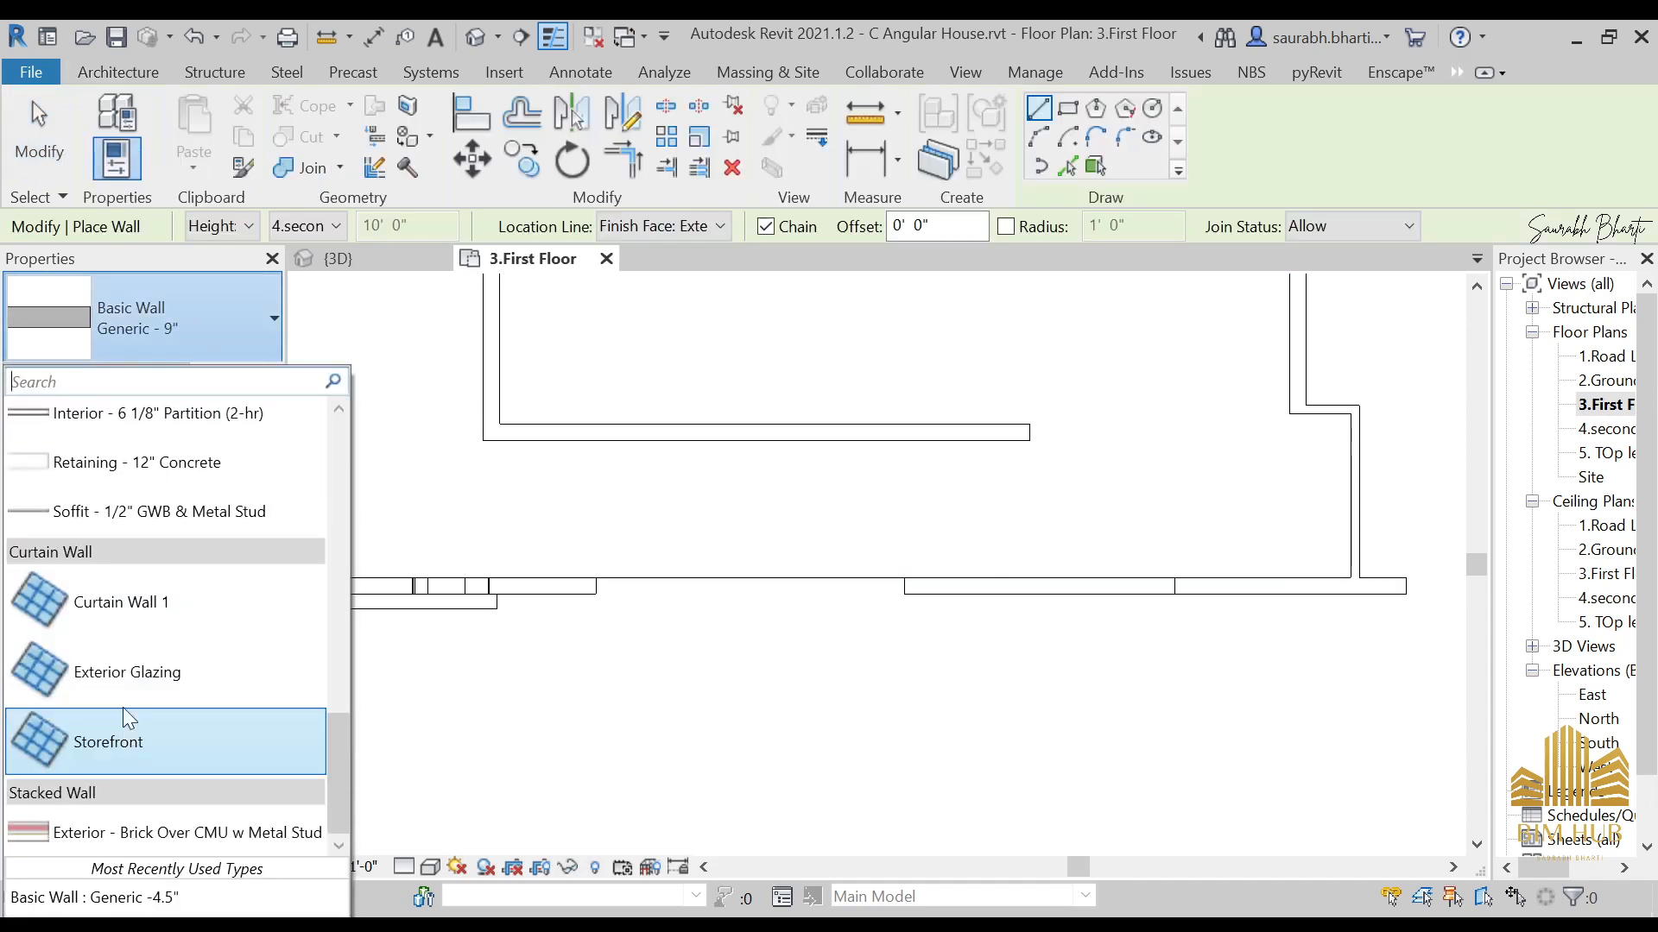
{"action": "left_click", "coordinate": [154, 613]}
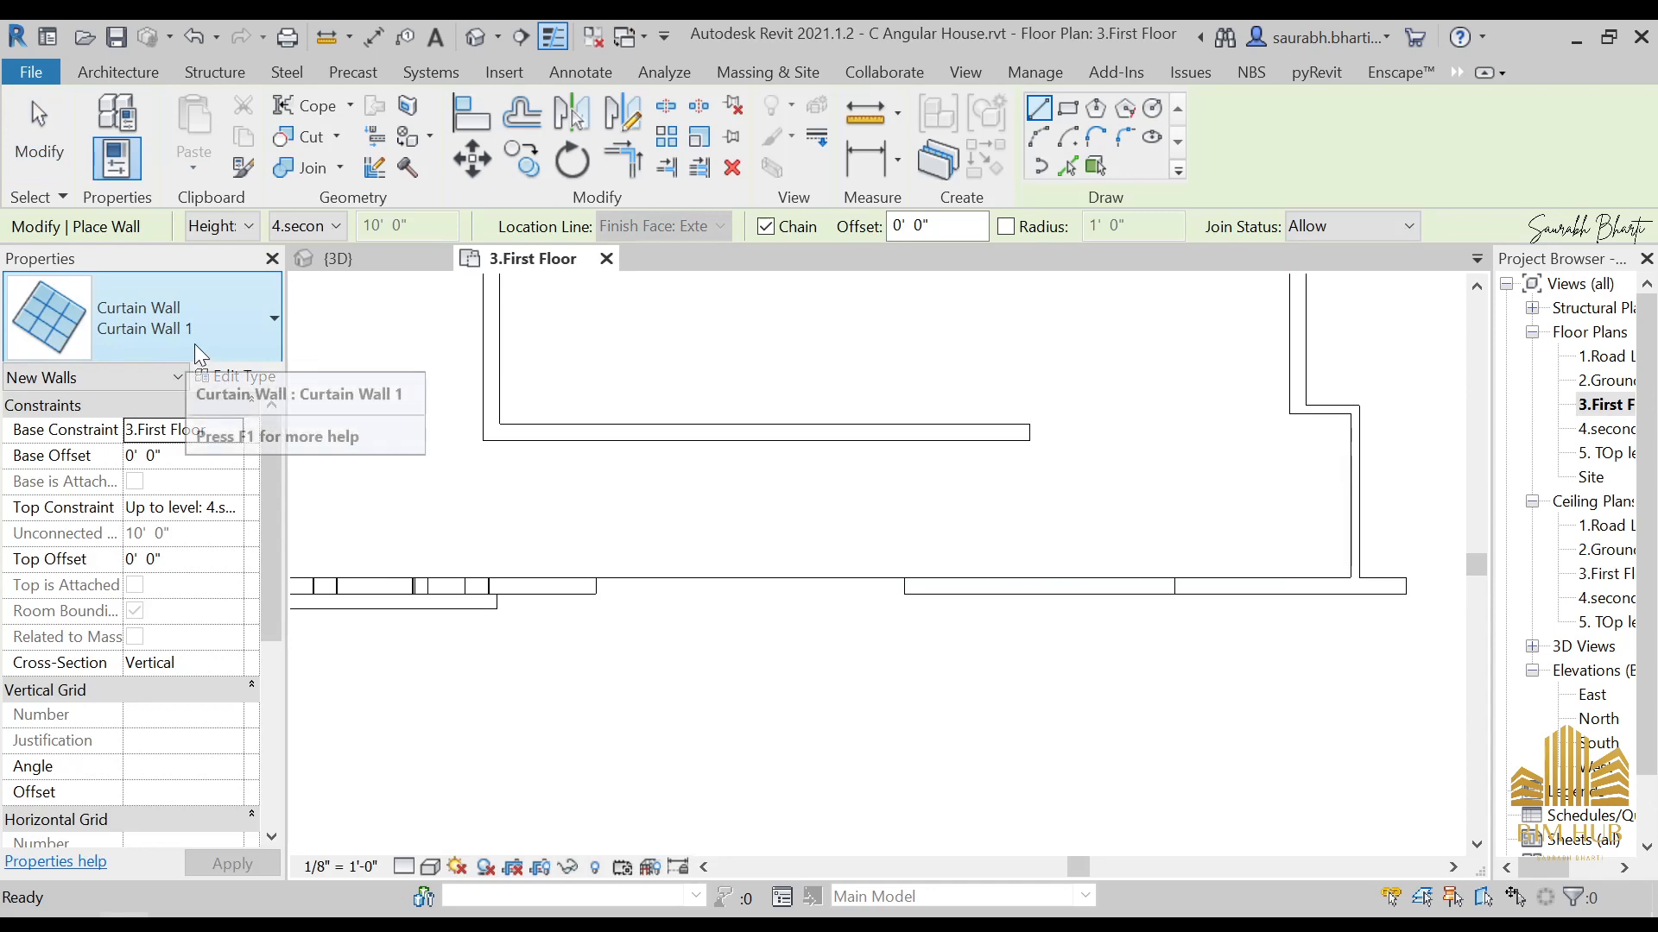
Step: Duplicate the Curtain Wall 1 type under the name "Mulllion wall"
{"action": "left_click", "coordinate": [226, 379]}
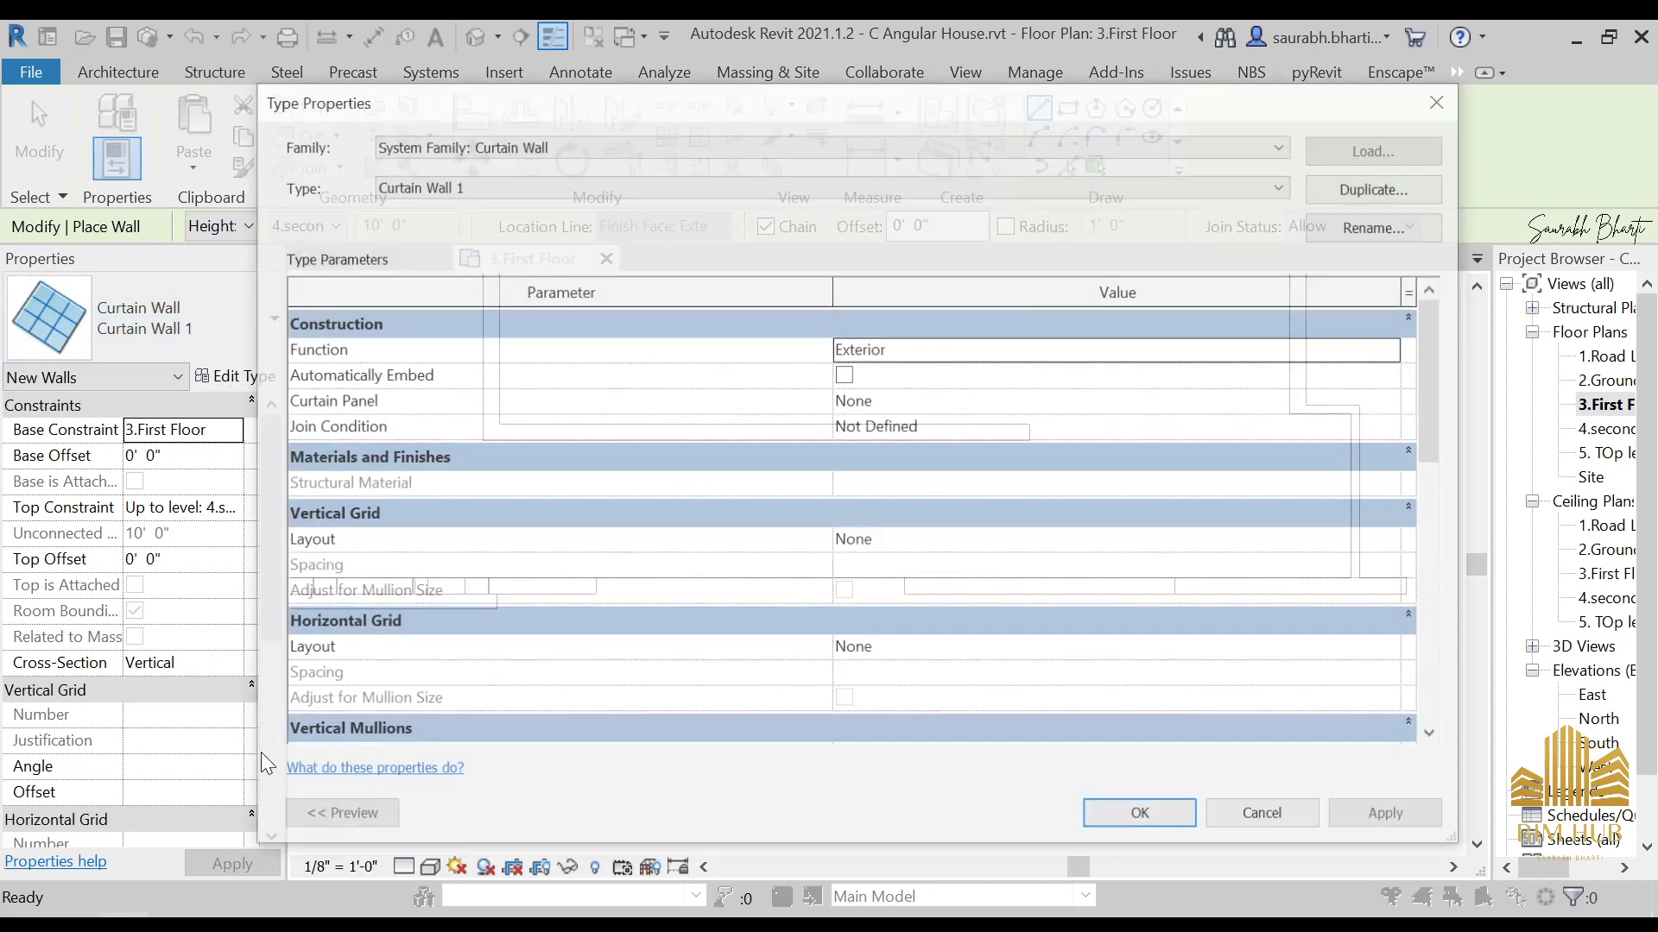
{"action": "left_click", "coordinate": [1416, 185]}
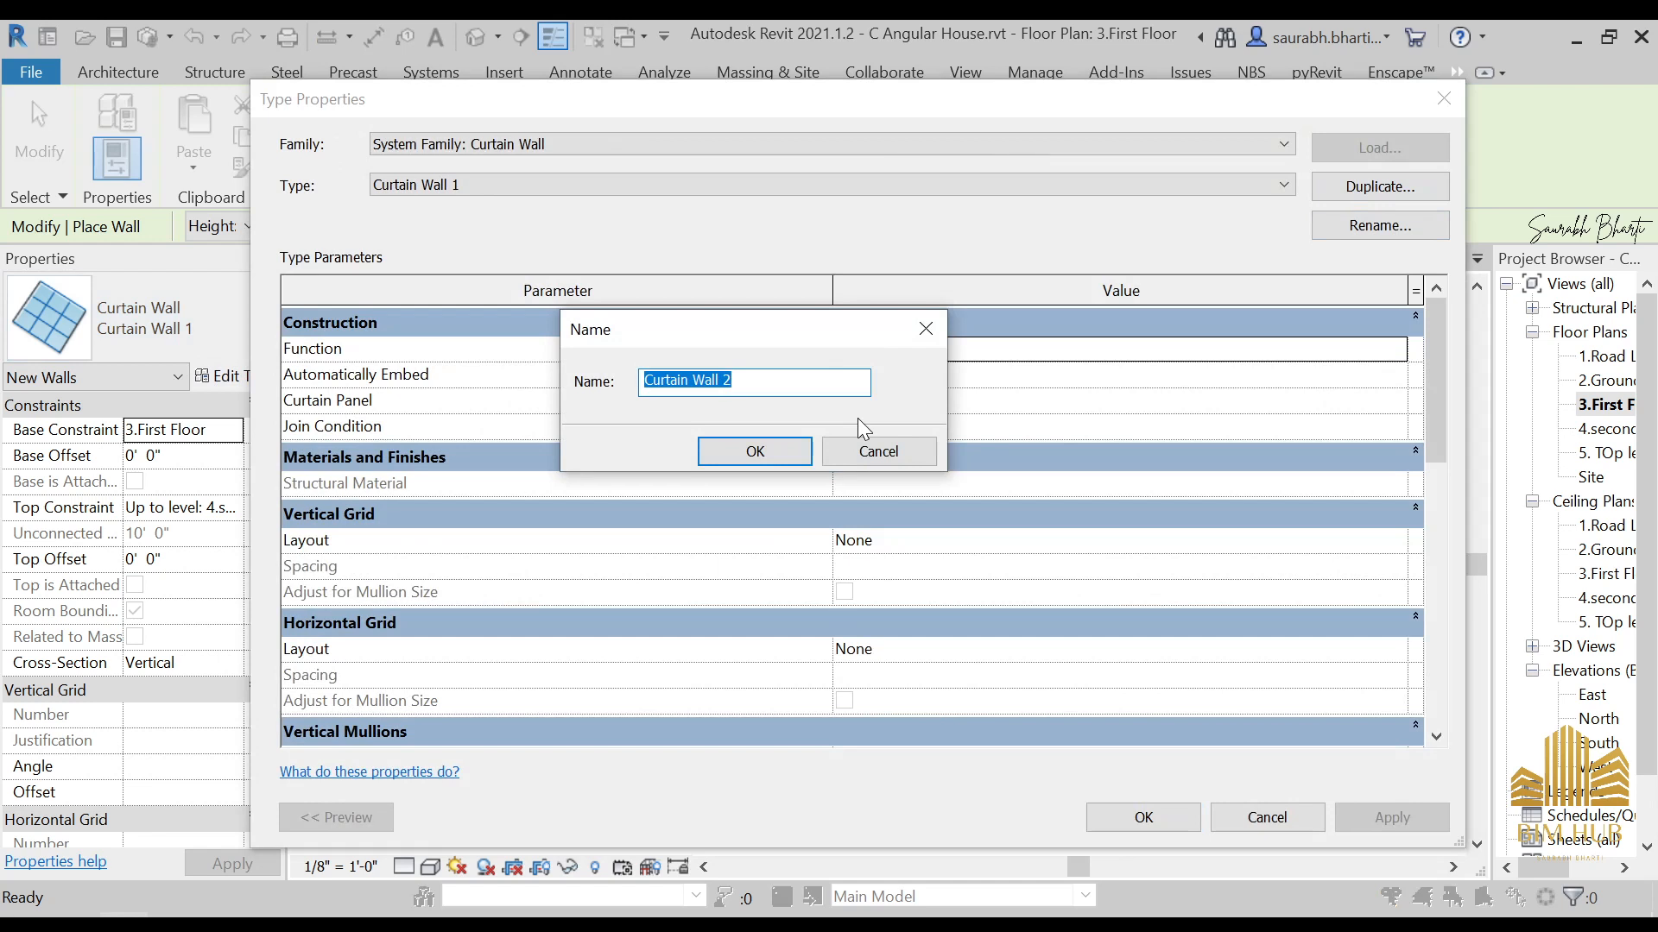
{"action": "type", "text": "Mulllio"}
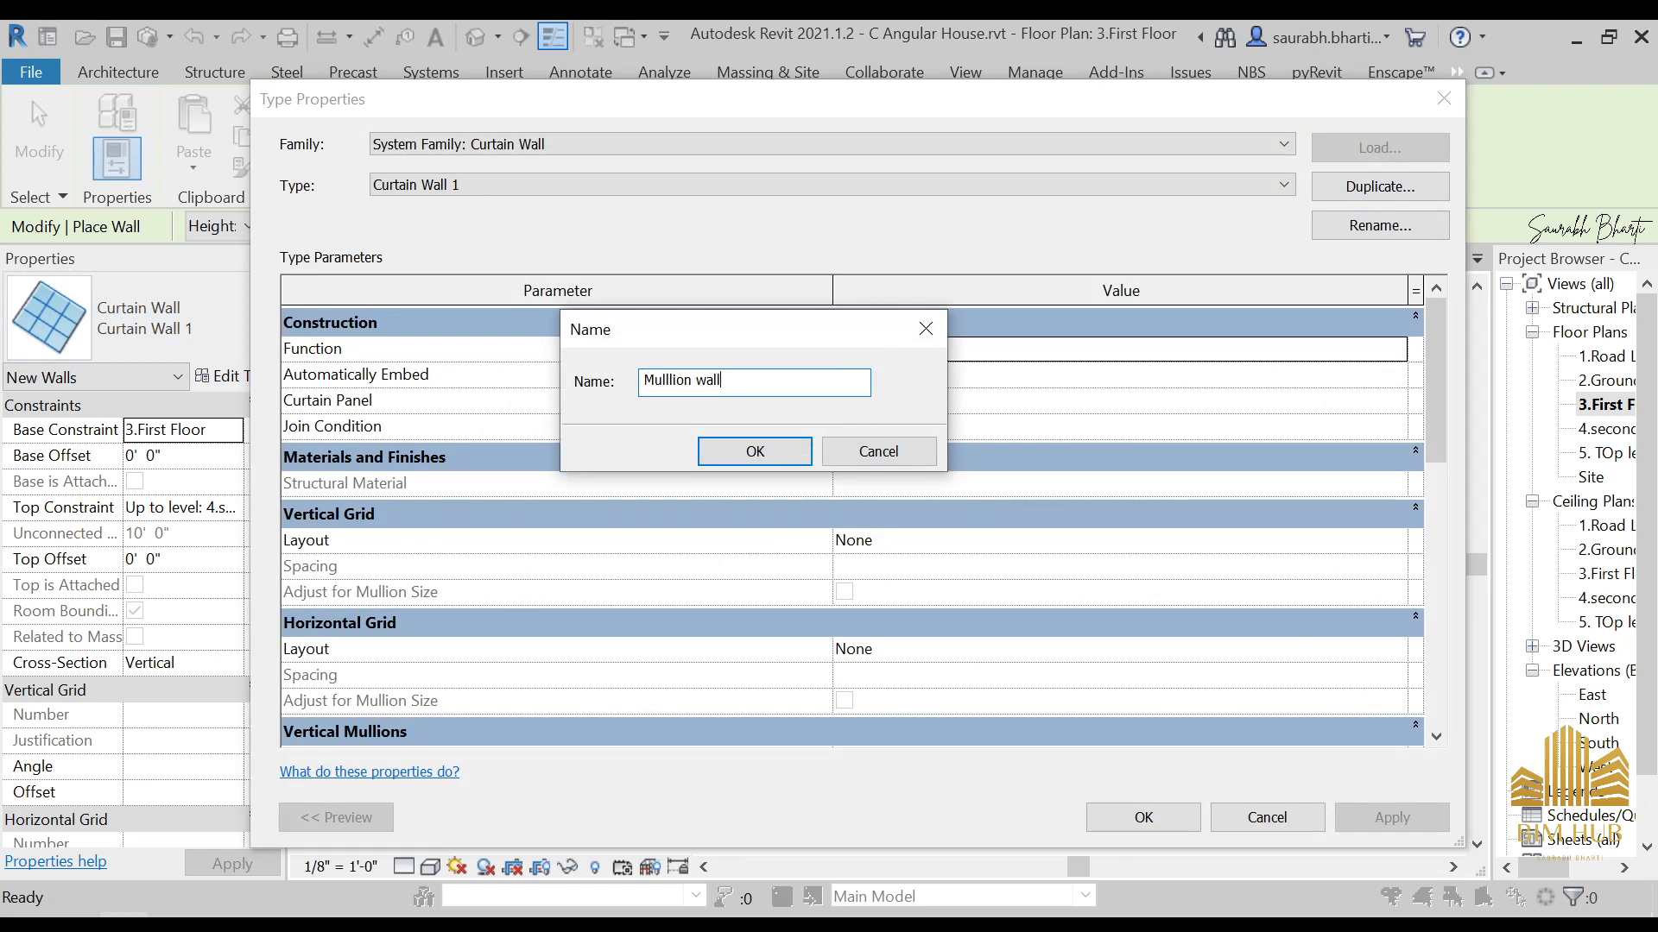
{"action": "key", "text": "Return"}
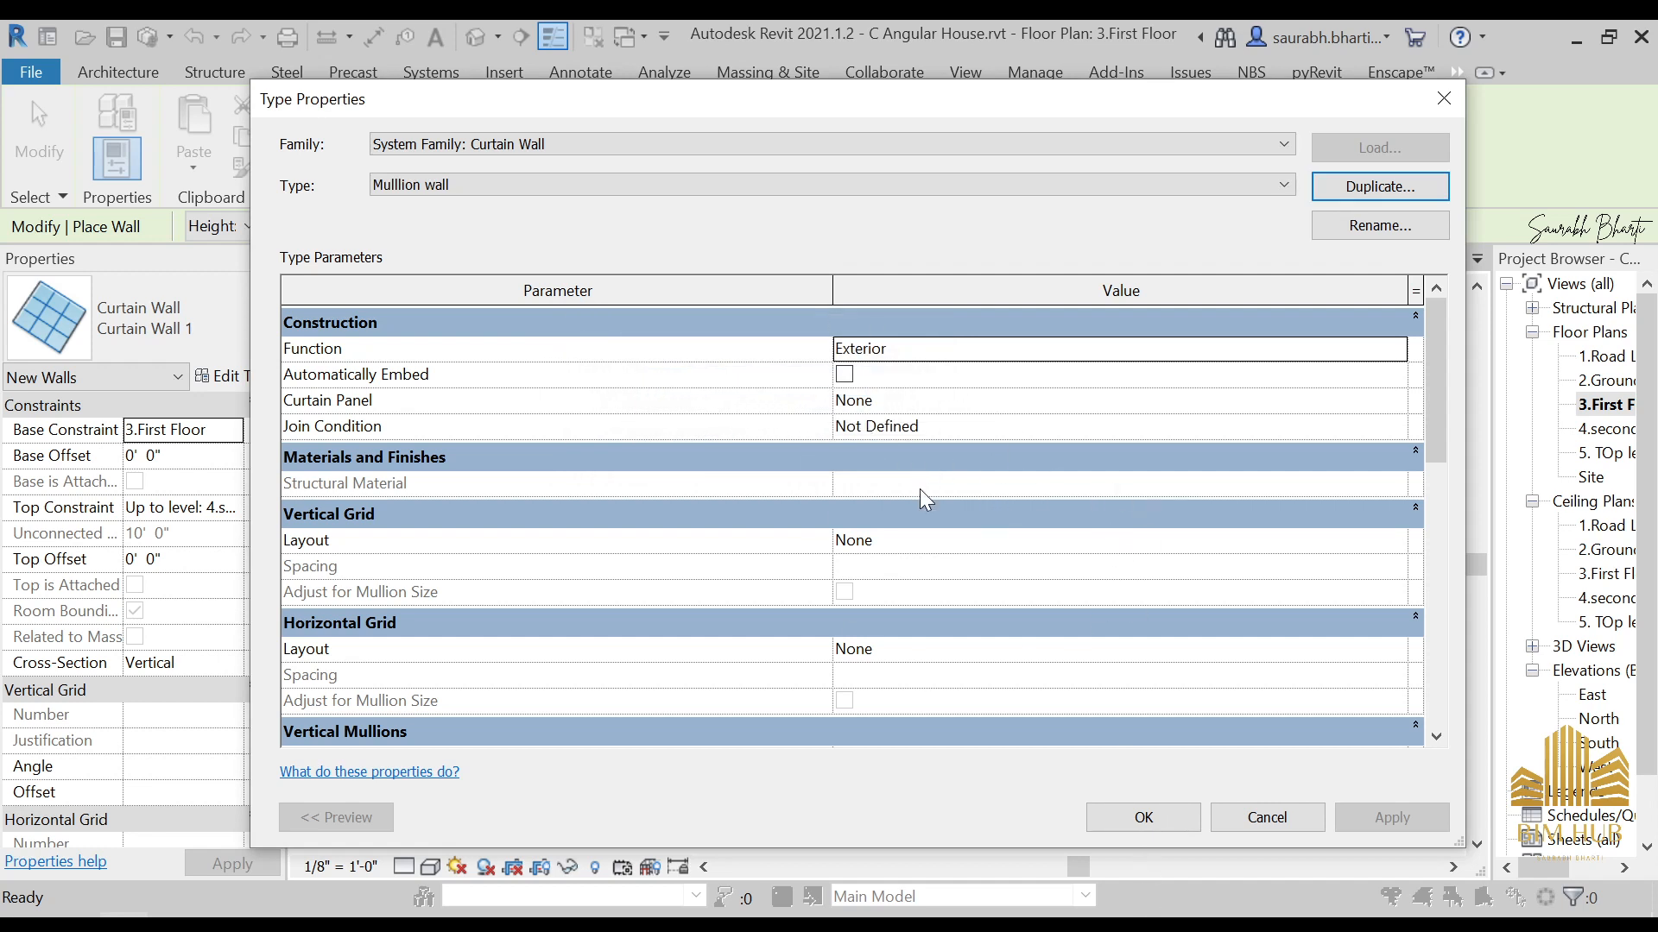
{"action": "left_click", "coordinate": [1141, 816]}
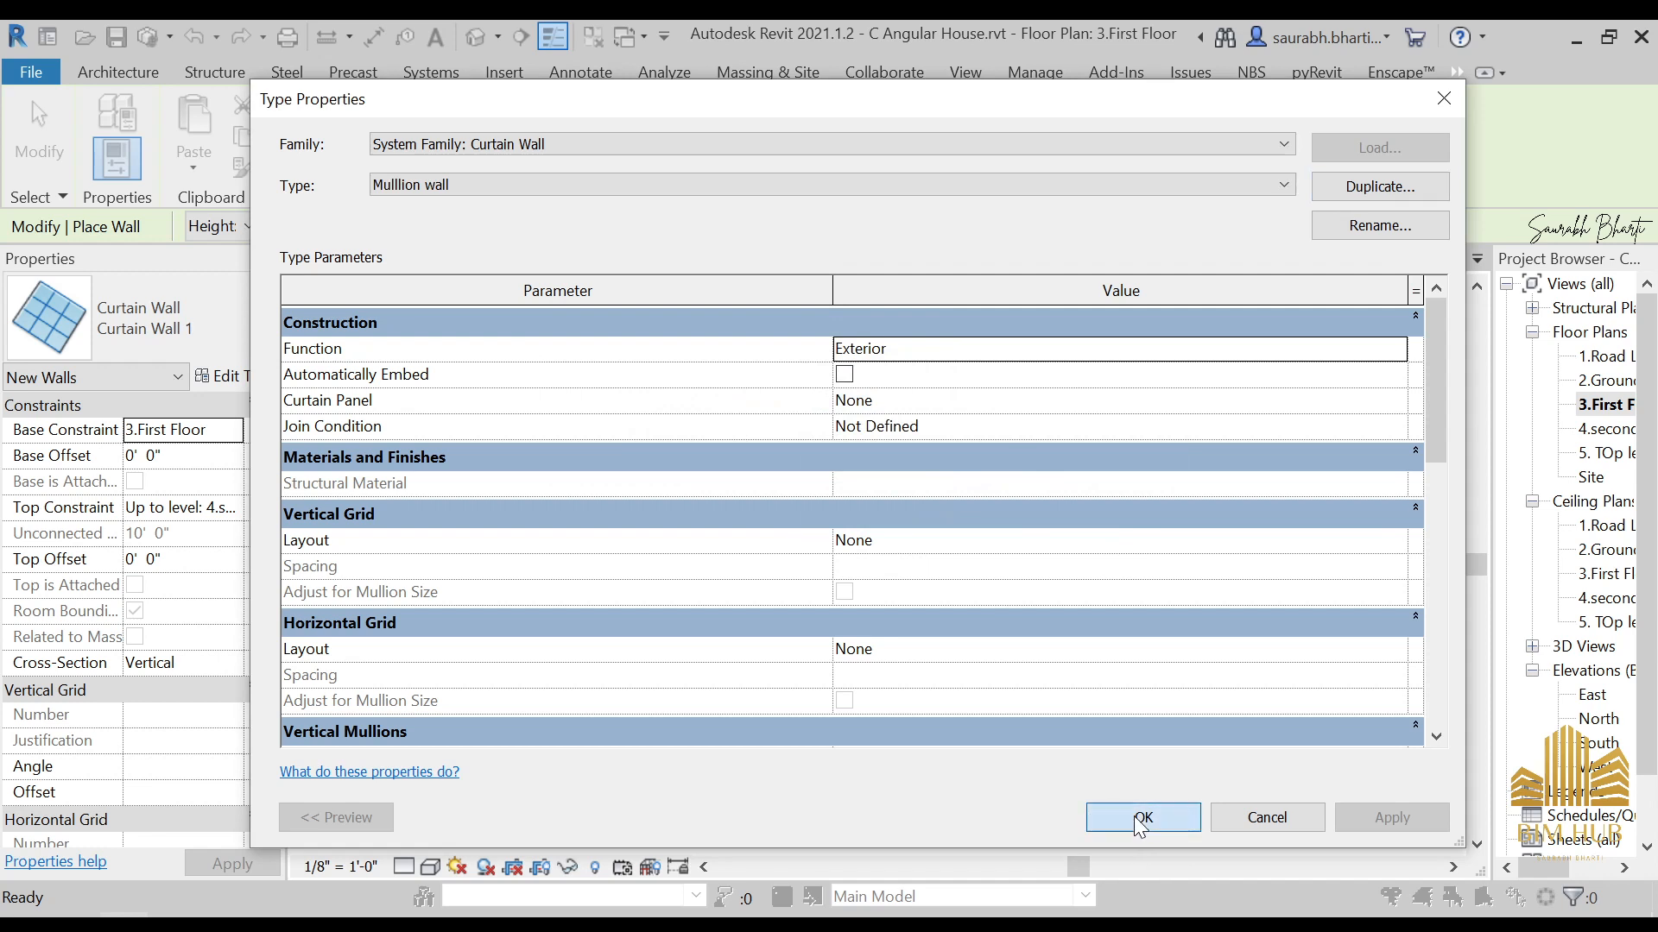
{"action": "scroll", "coordinate": [688, 626], "scroll_direction": "up", "scroll_amount": 2}
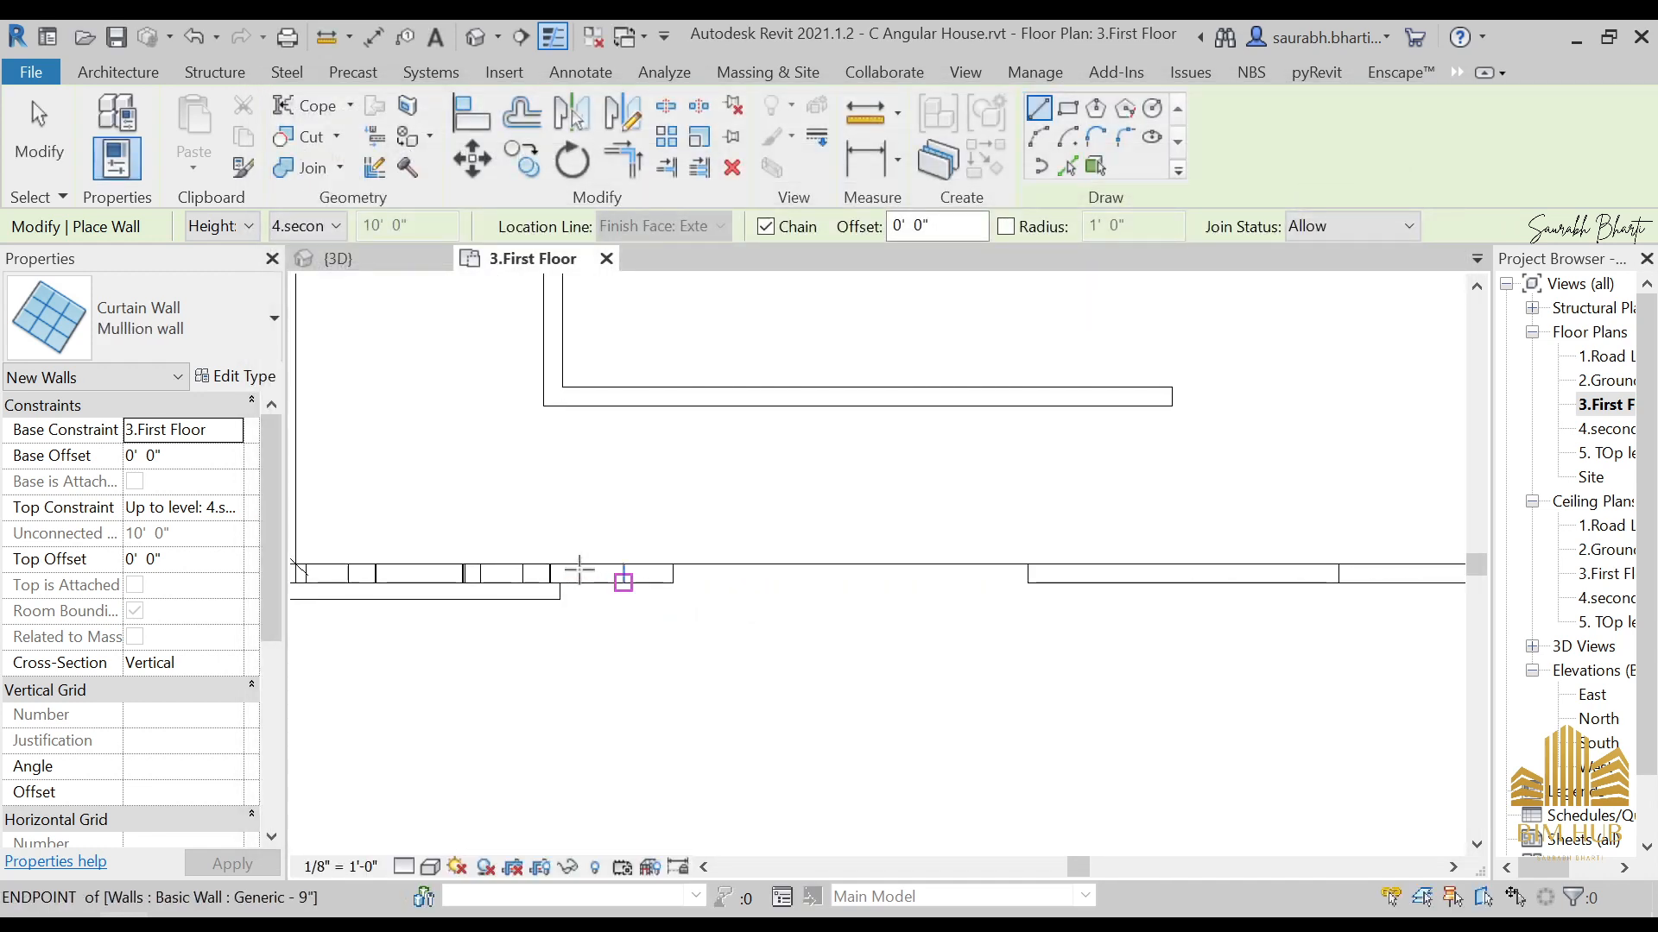
{"action": "scroll", "coordinate": [604, 582], "scroll_direction": "up", "scroll_amount": 3}
{"action": "scroll", "coordinate": [1064, 609], "scroll_direction": "down", "scroll_amount": 4}
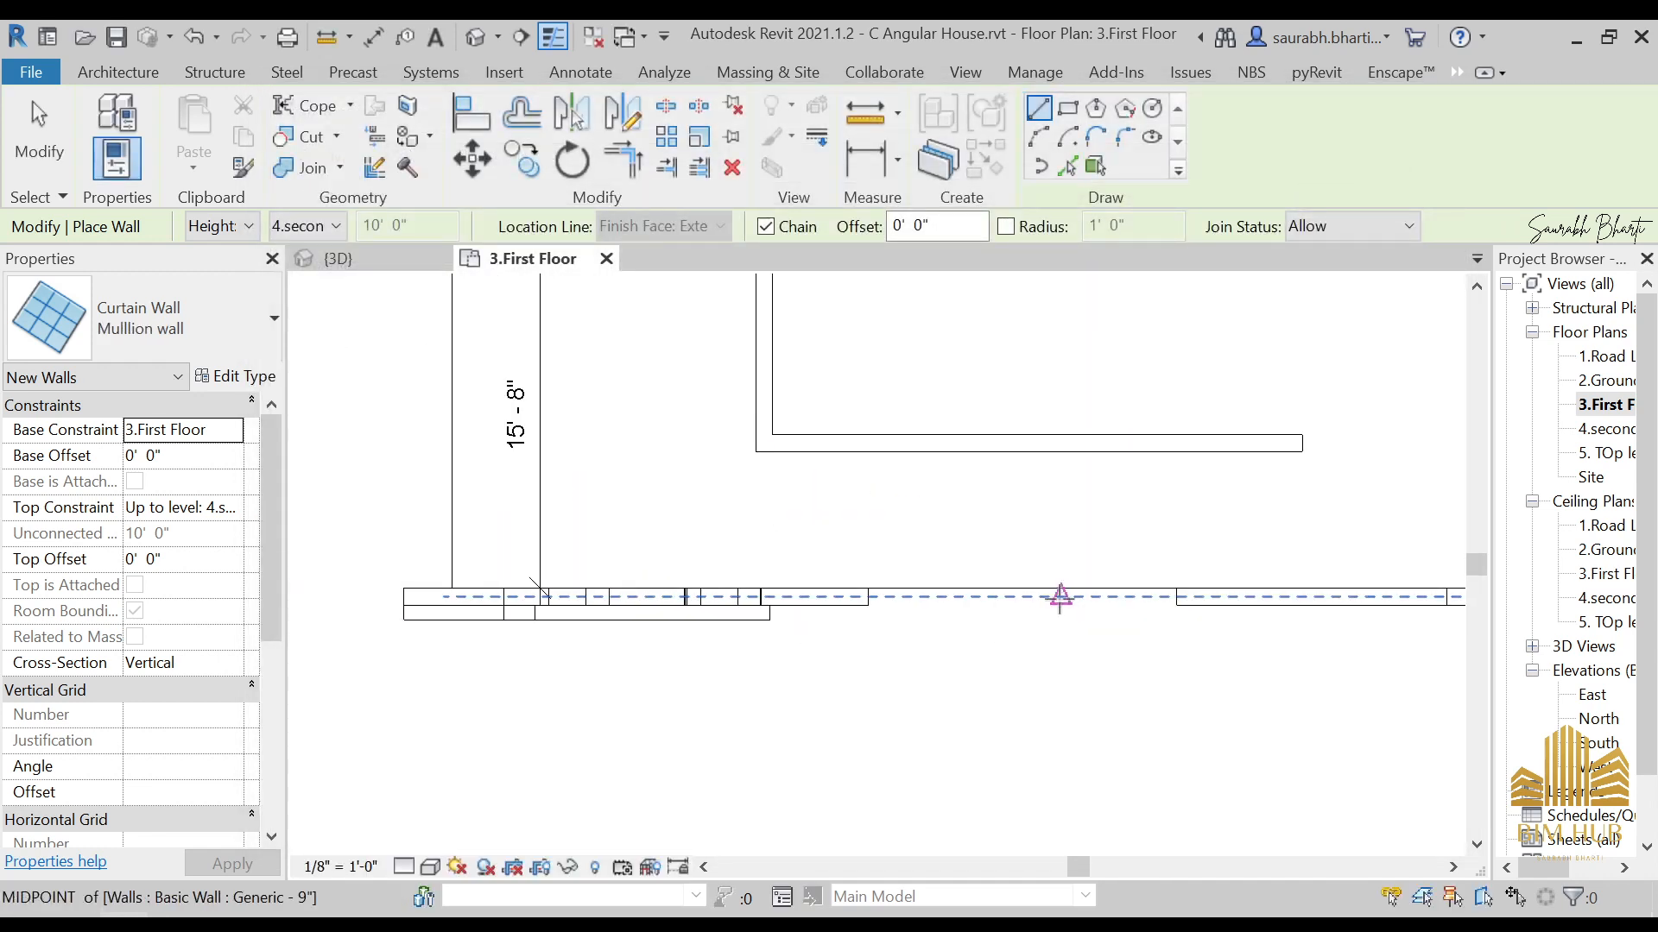
{"action": "middle_click_drag", "start_coordinate": [1184, 621], "coordinate": [859, 518]}
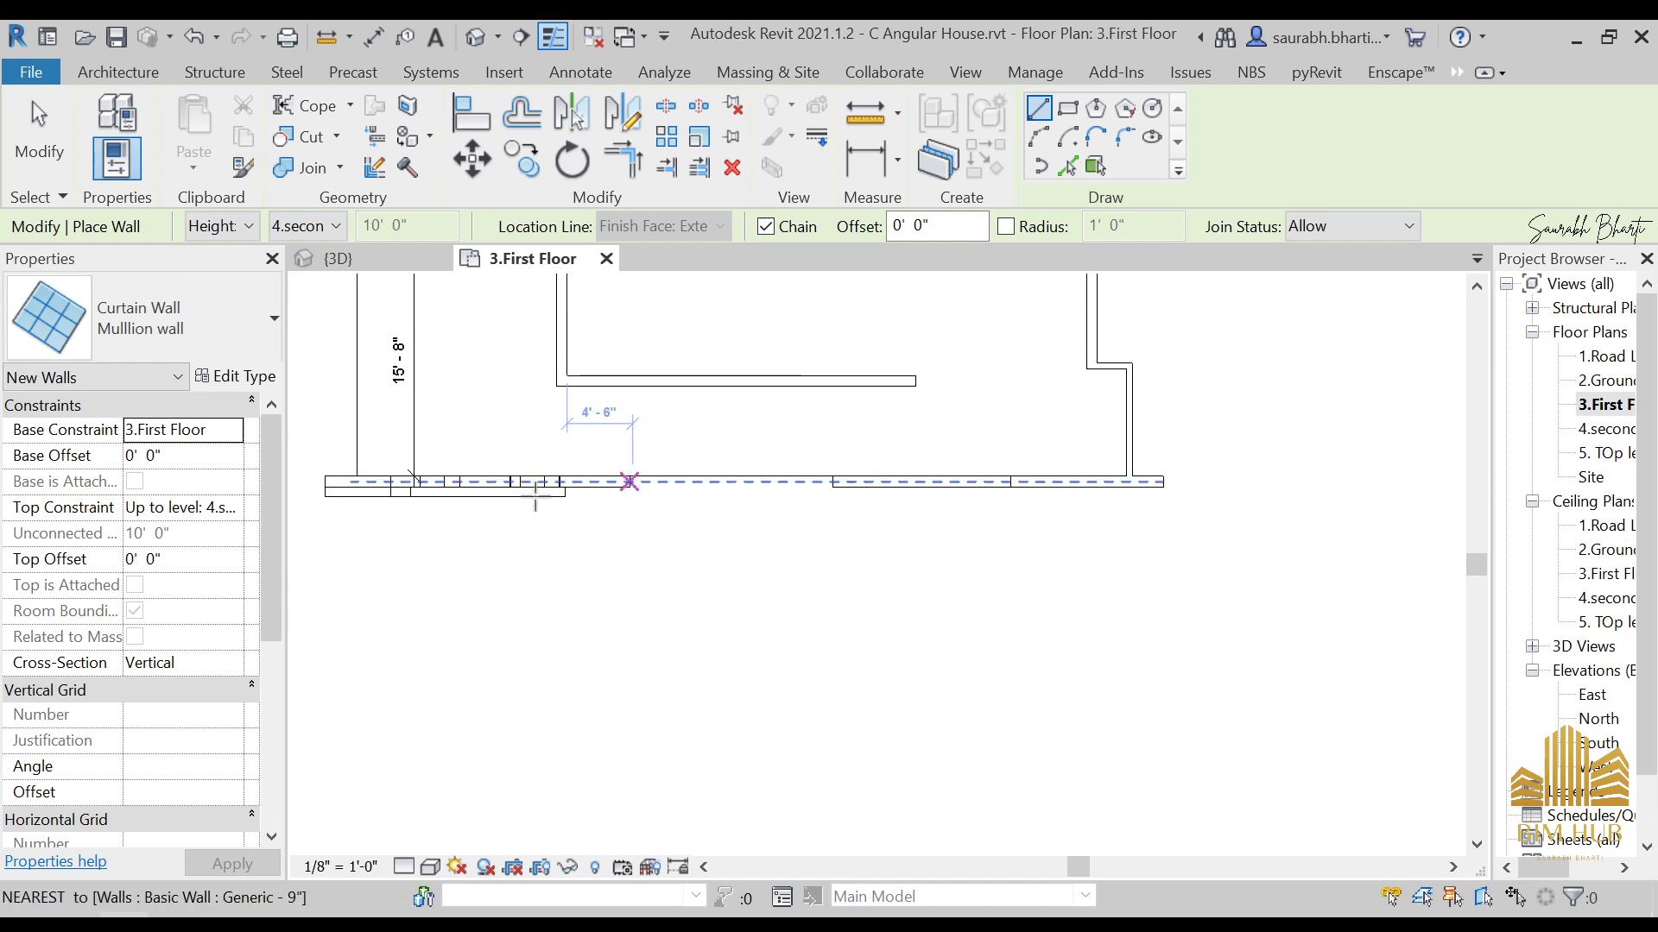
{"action": "scroll", "coordinate": [509, 479], "scroll_direction": "up", "scroll_amount": 3}
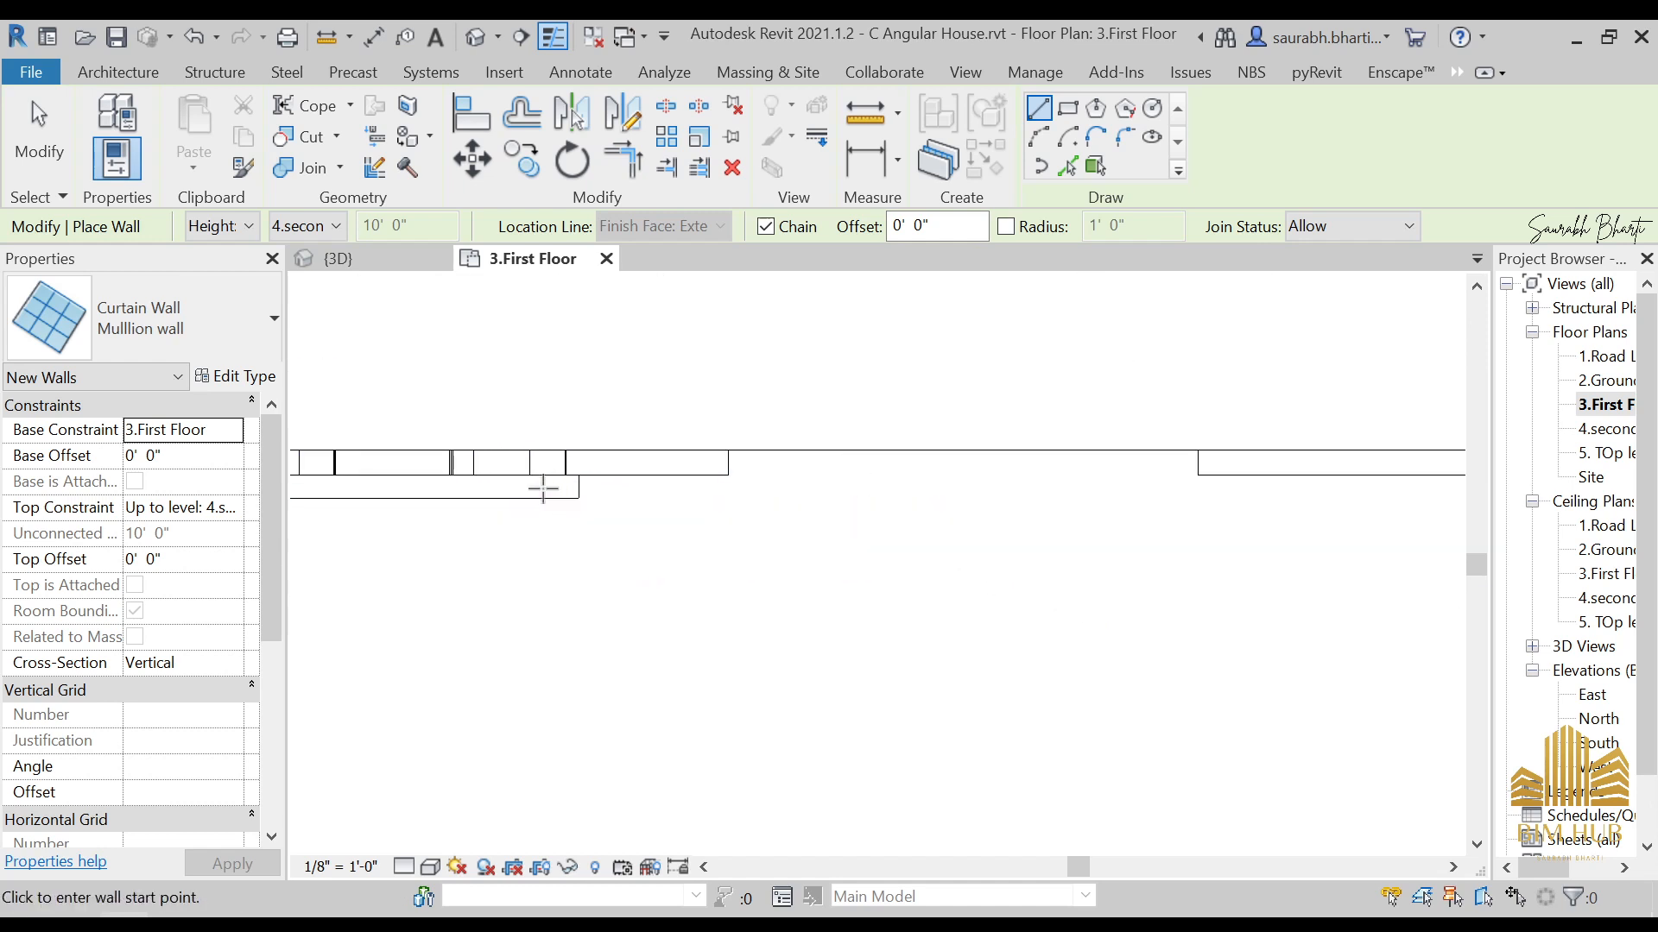
{"action": "left_click", "coordinate": [537, 498]}
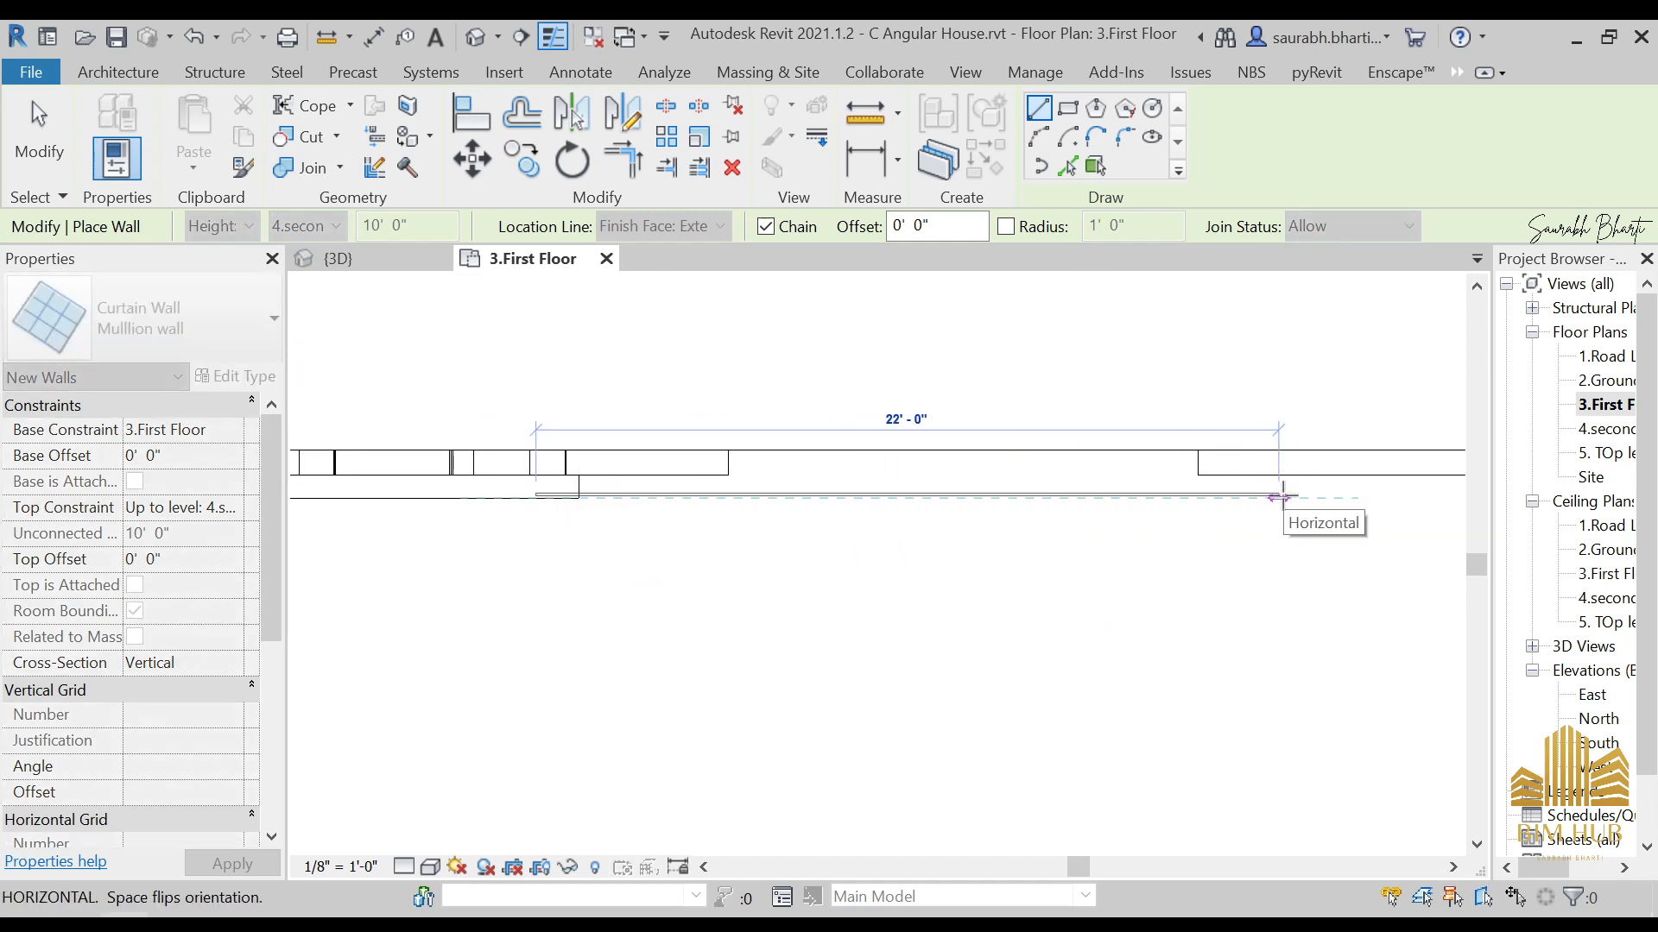
{"action": "key", "text": "Escape"}
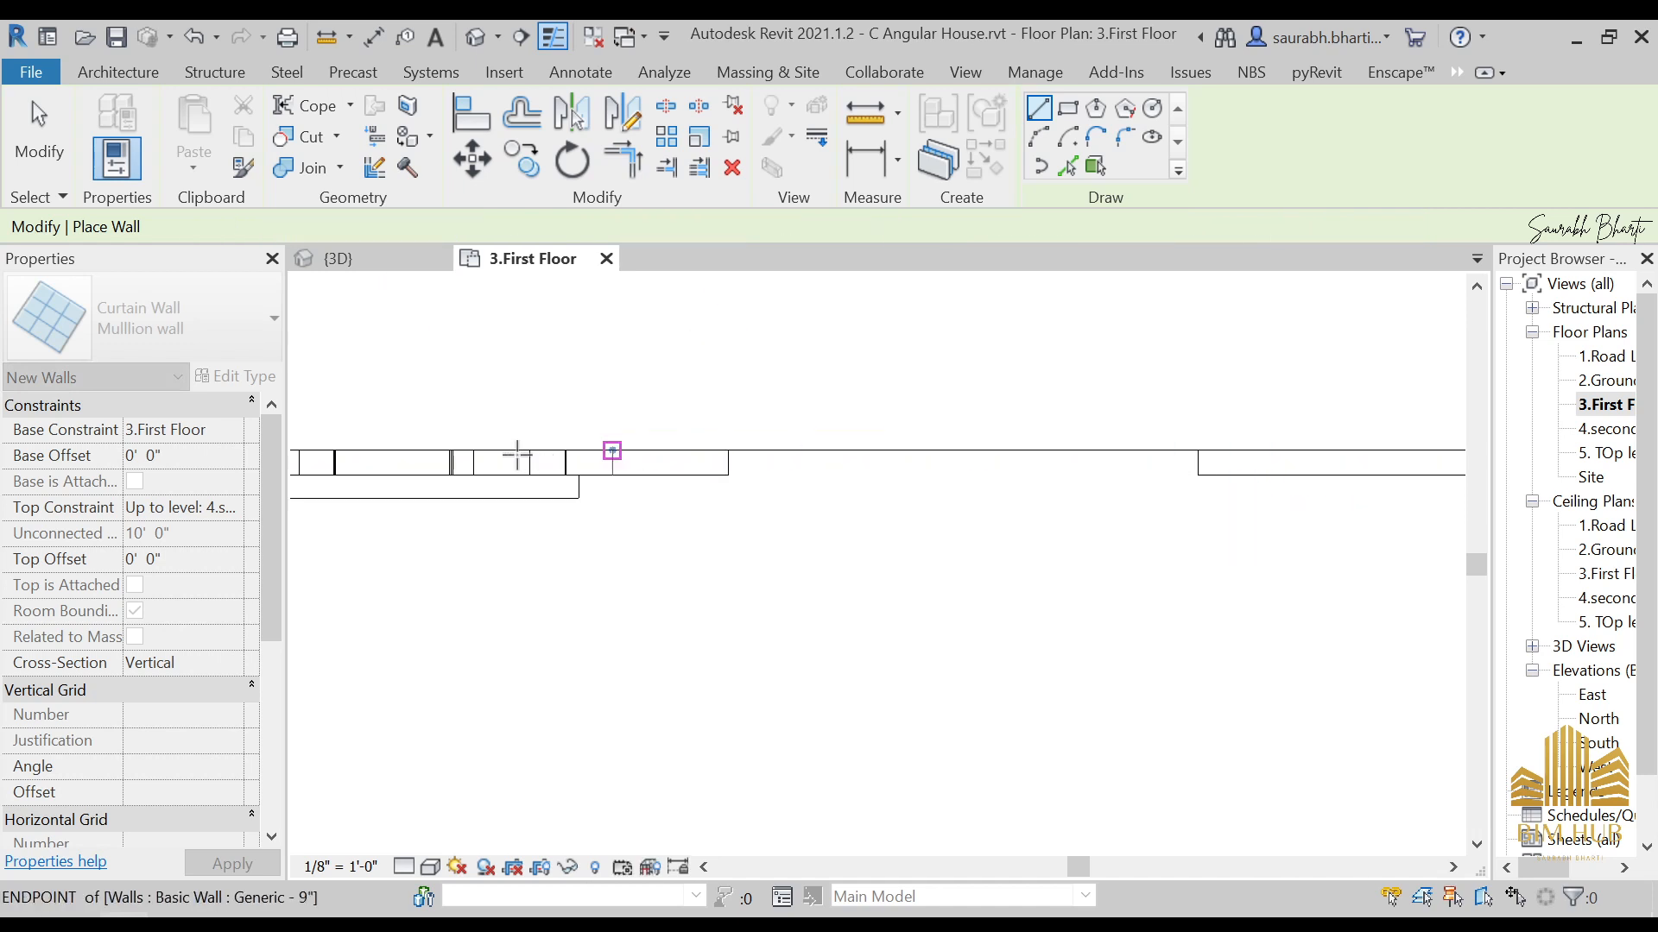
Step: Draw a horizontal curtain wall about 20' 6" long across the gap along the front wall's centreline and show it in 3D
{"action": "left_click", "coordinate": [590, 461]}
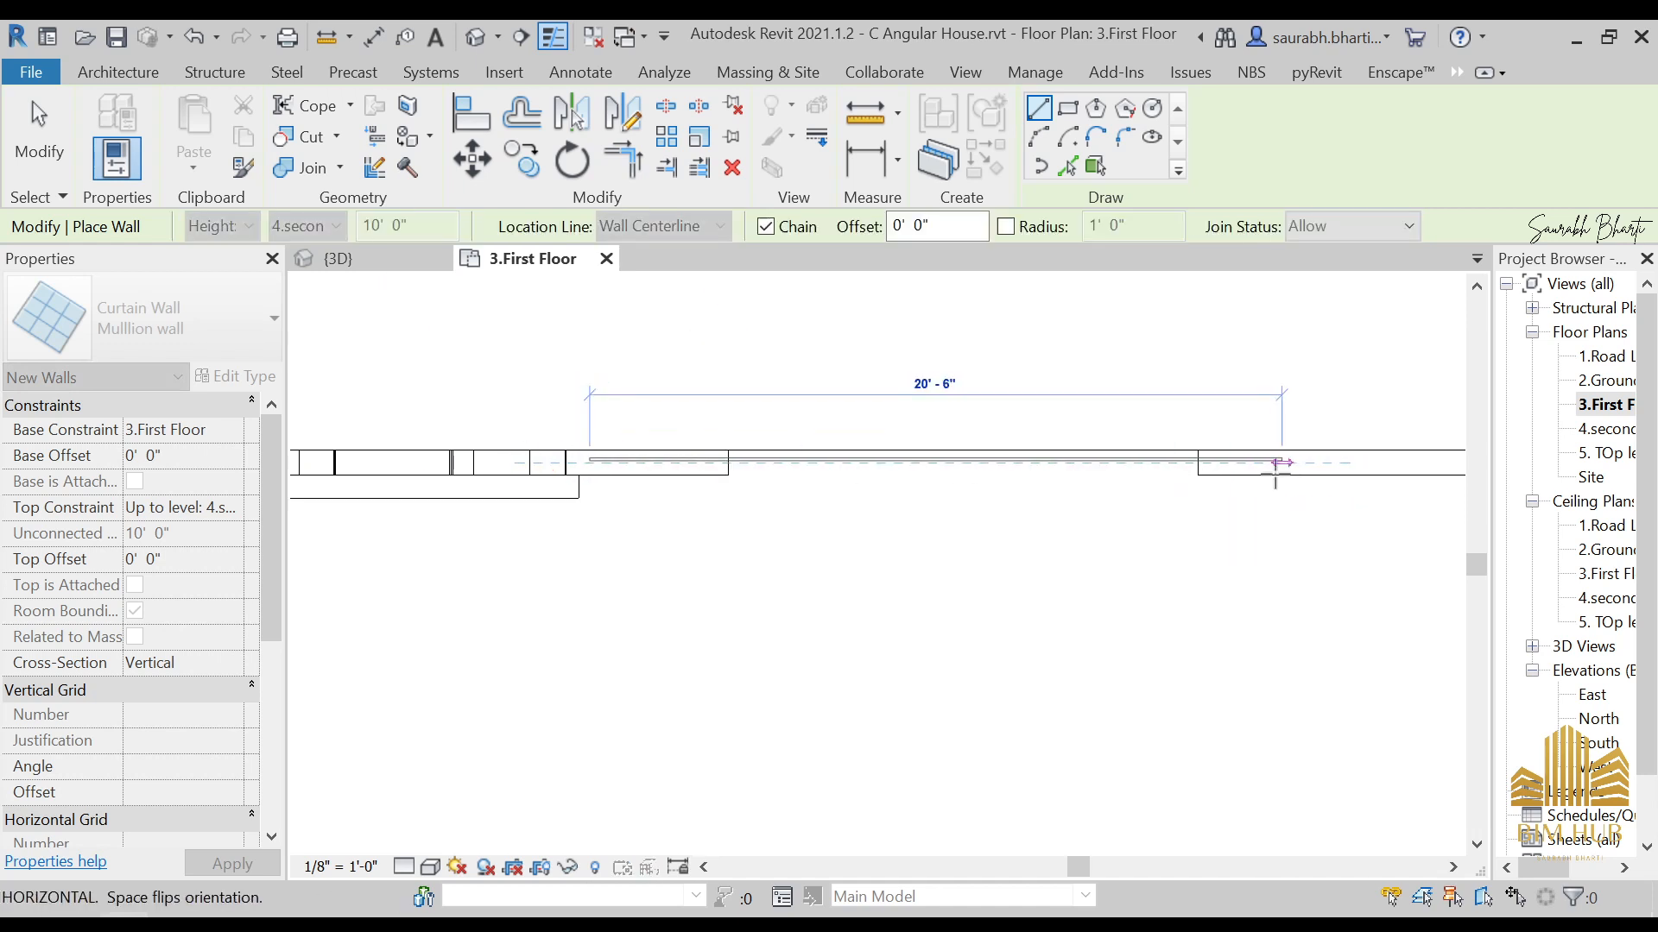
{"action": "left_click", "coordinate": [1280, 464]}
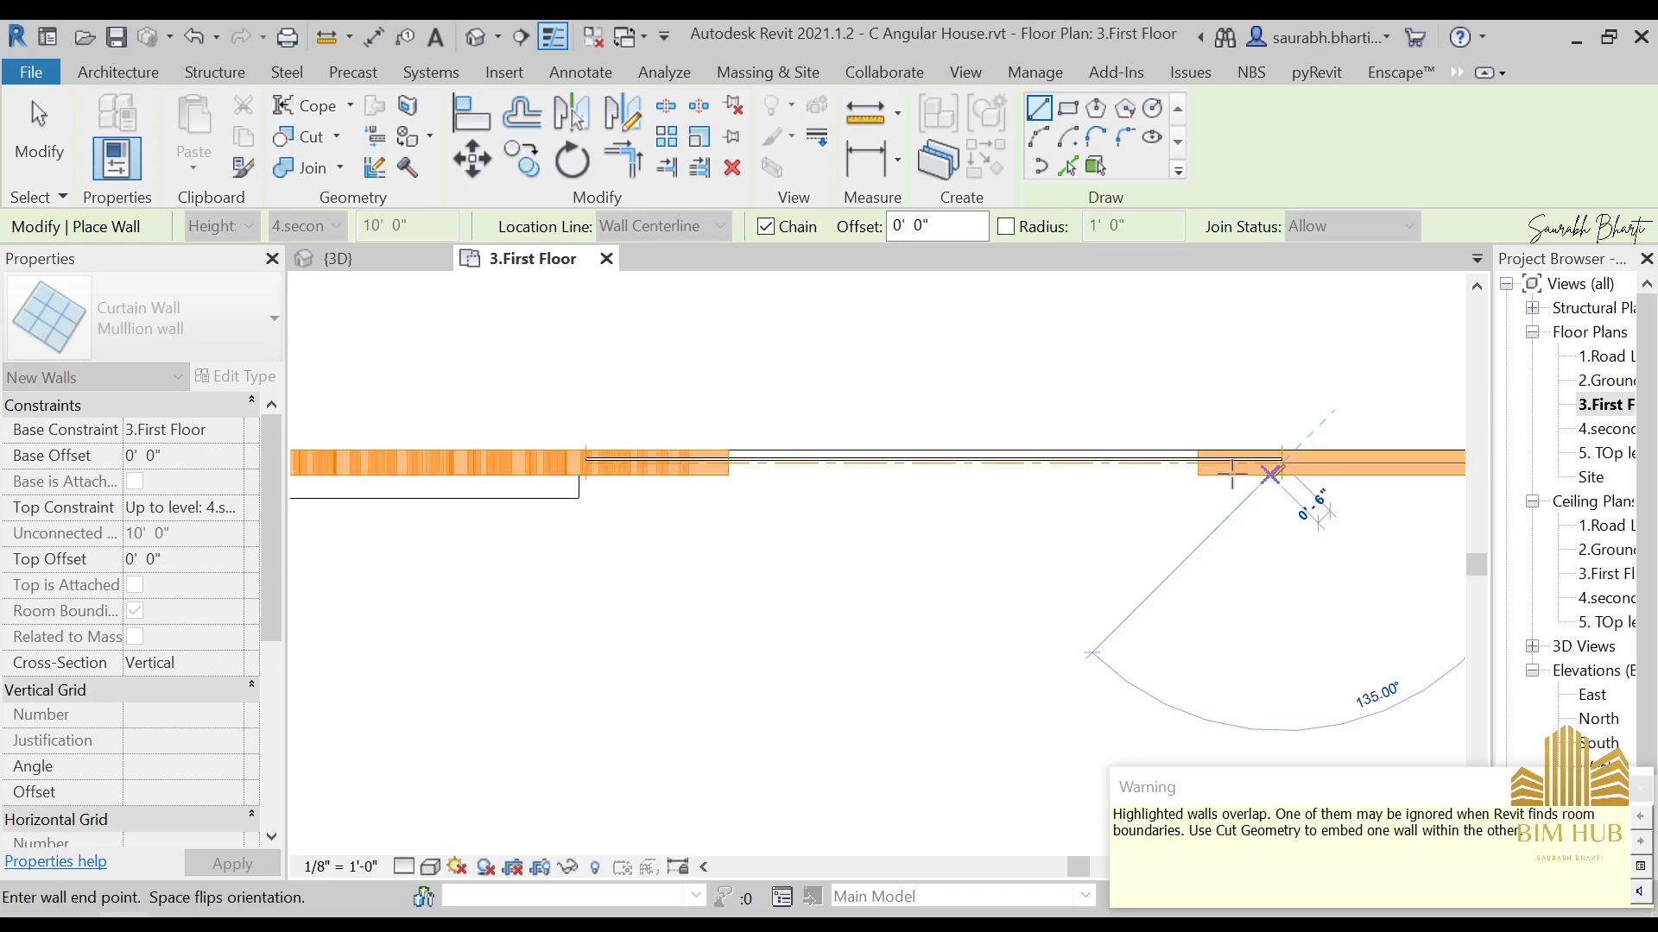
{"action": "key", "text": "Escape"}
{"action": "key", "text": "Escape"}
{"action": "left_click", "coordinate": [484, 40]}
{"action": "scroll", "coordinate": [872, 461], "scroll_direction": "up", "scroll_amount": 4}
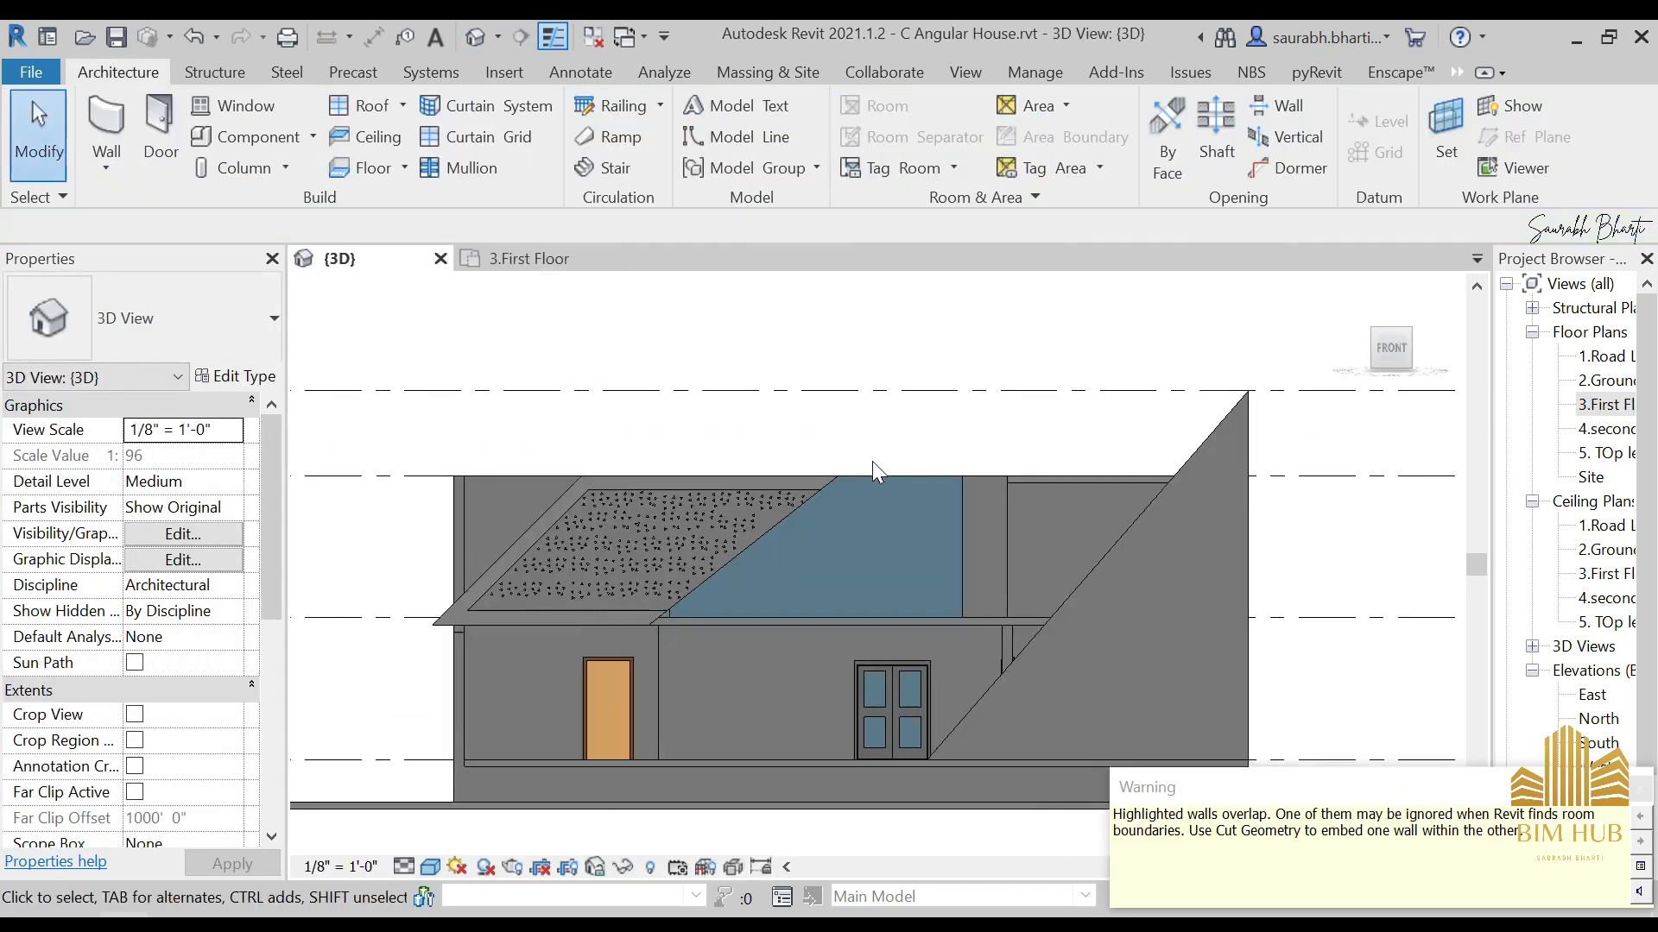
Step: Resize the Mulllion wall in front view: right end at the building's outer edge, top offset about 4' 10", left end pulled inward
{"action": "left_click", "coordinate": [898, 494]}
{"action": "scroll", "coordinate": [917, 482], "scroll_direction": "down", "scroll_amount": 3}
{"action": "scroll", "coordinate": [958, 553], "scroll_direction": "up", "scroll_amount": 2}
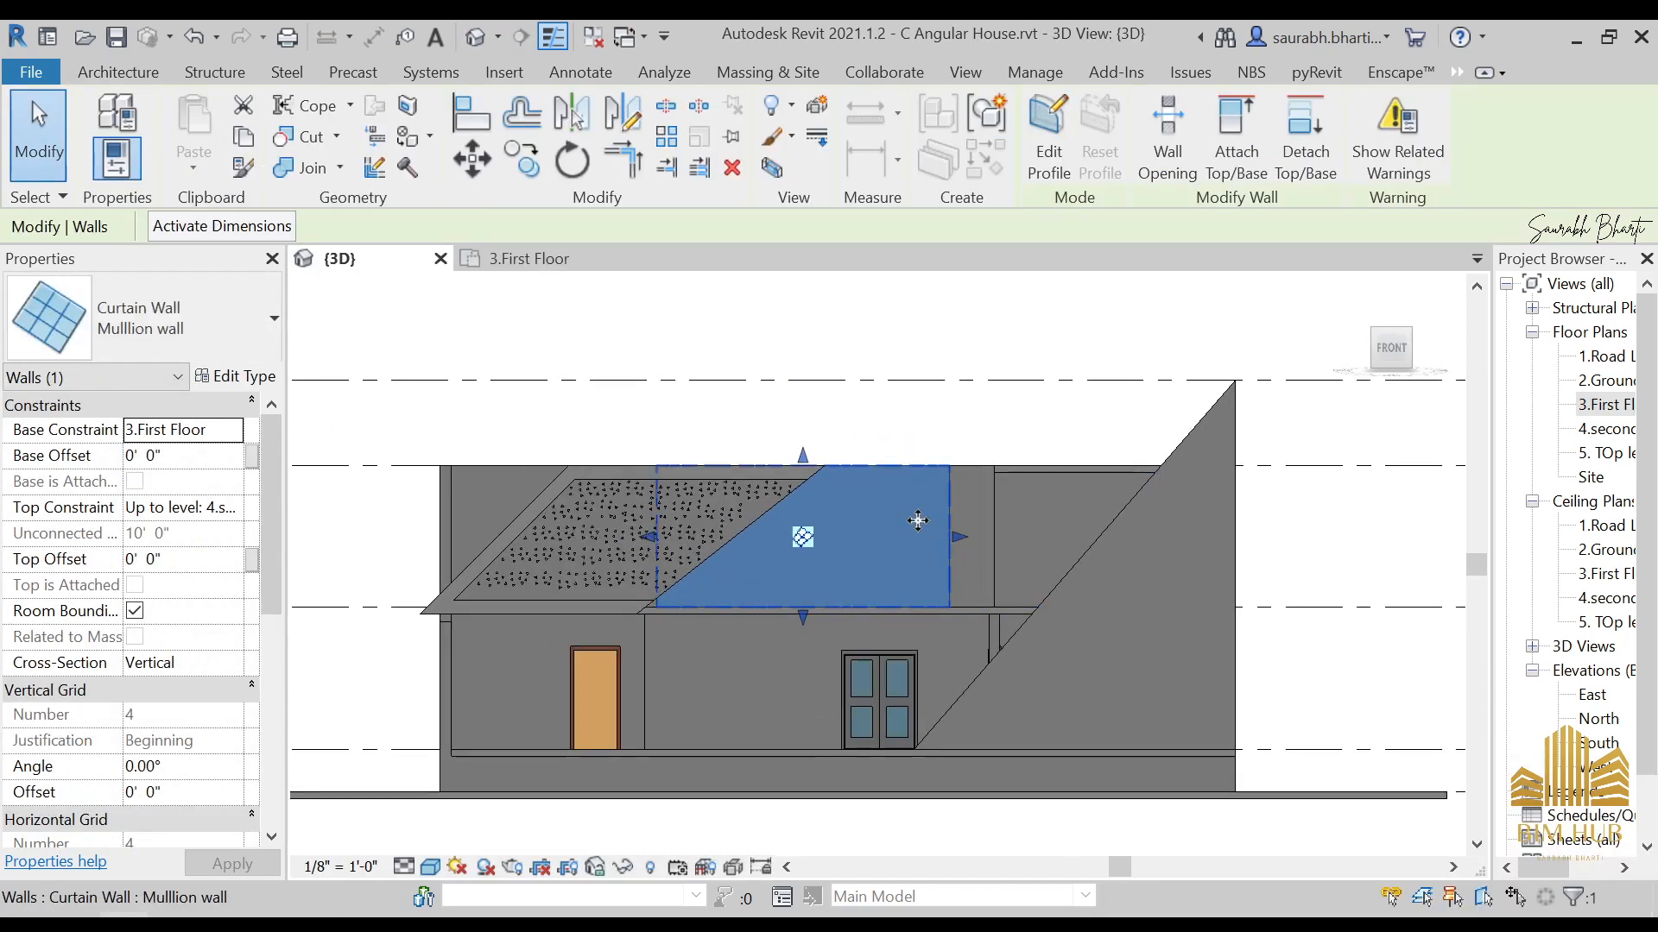
{"action": "left_click_drag", "start_coordinate": [964, 536], "coordinate": [1184, 535]}
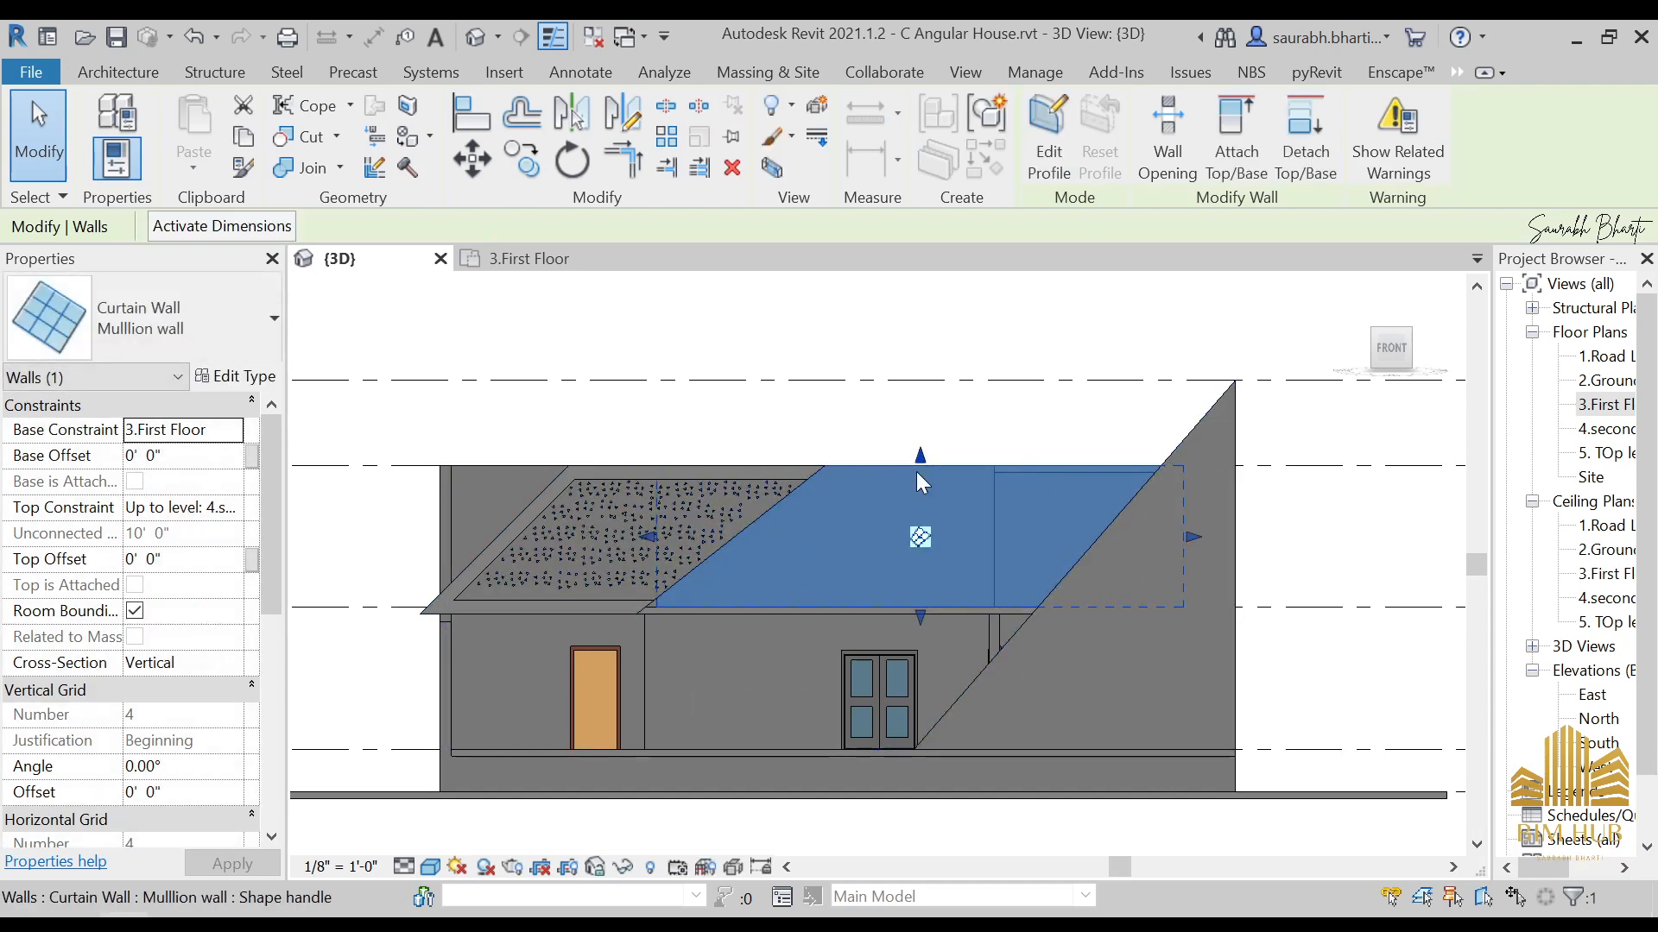
{"action": "left_click_drag", "start_coordinate": [920, 455], "coordinate": [925, 396]}
{"action": "left_click_drag", "start_coordinate": [1199, 499], "coordinate": [1235, 500]}
{"action": "left_click_drag", "start_coordinate": [655, 509], "coordinate": [739, 506]}
{"action": "scroll", "coordinate": [739, 506], "scroll_direction": "up", "scroll_amount": 2}
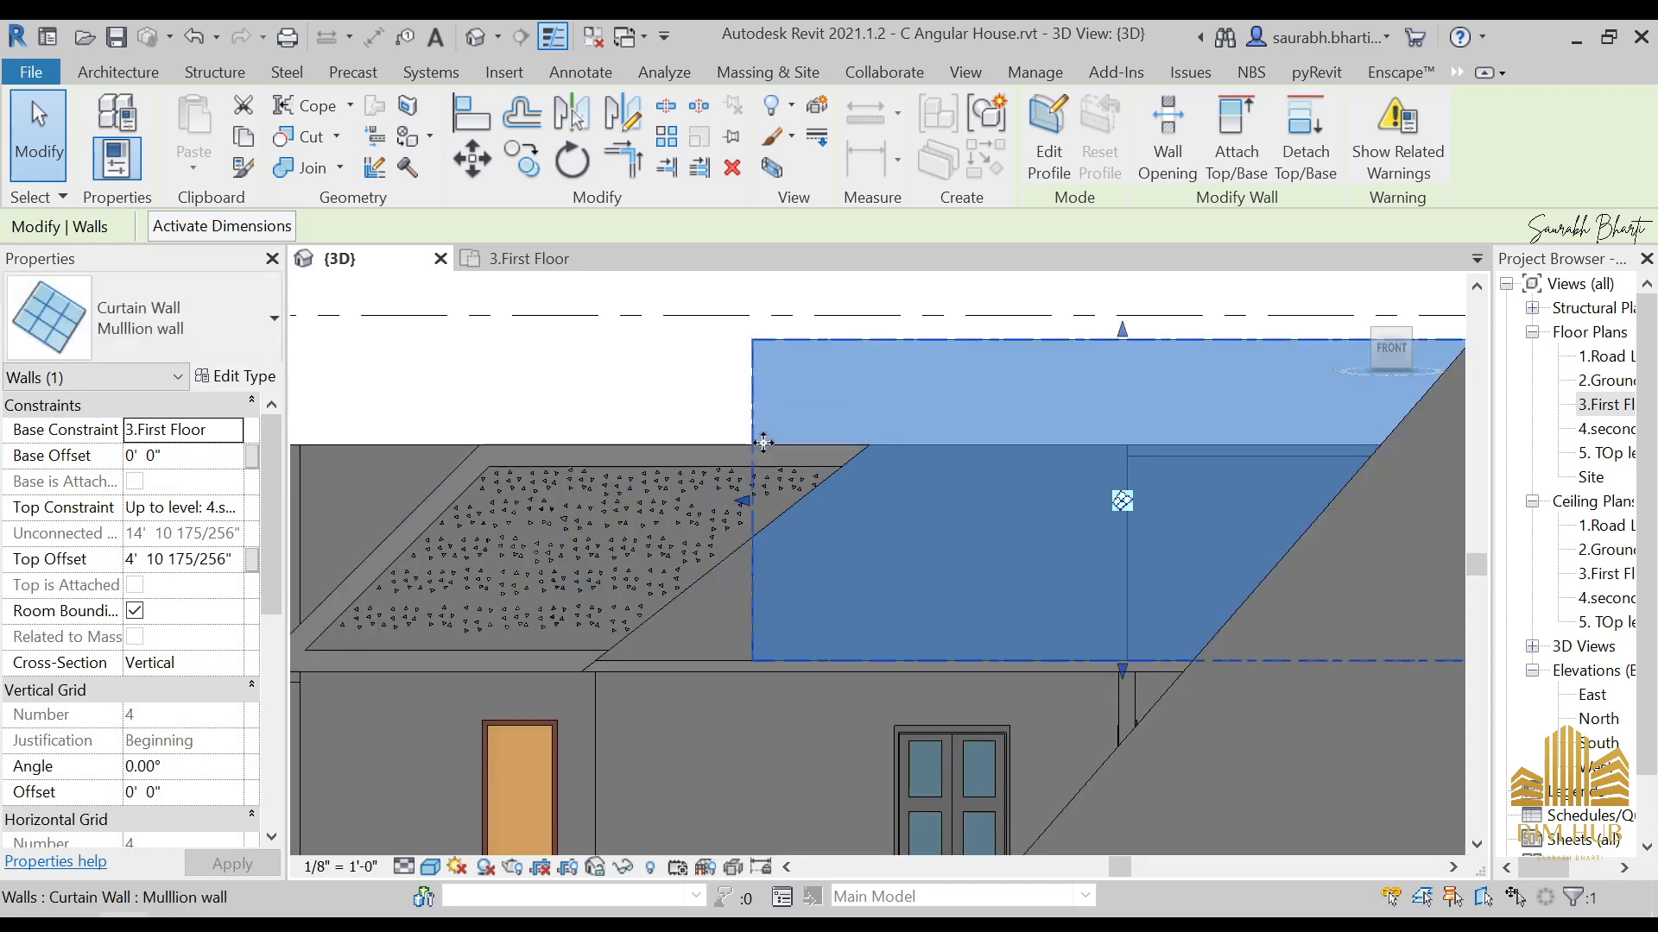
Step: Compare the curtain wall with the reference image 1t.png and extend its left end slightly outward in front view
{"action": "scroll", "coordinate": [758, 449], "scroll_direction": "down", "scroll_amount": 4}
{"action": "middle_click_drag", "start_coordinate": [758, 471], "coordinate": [708, 580], "text": "shift"}
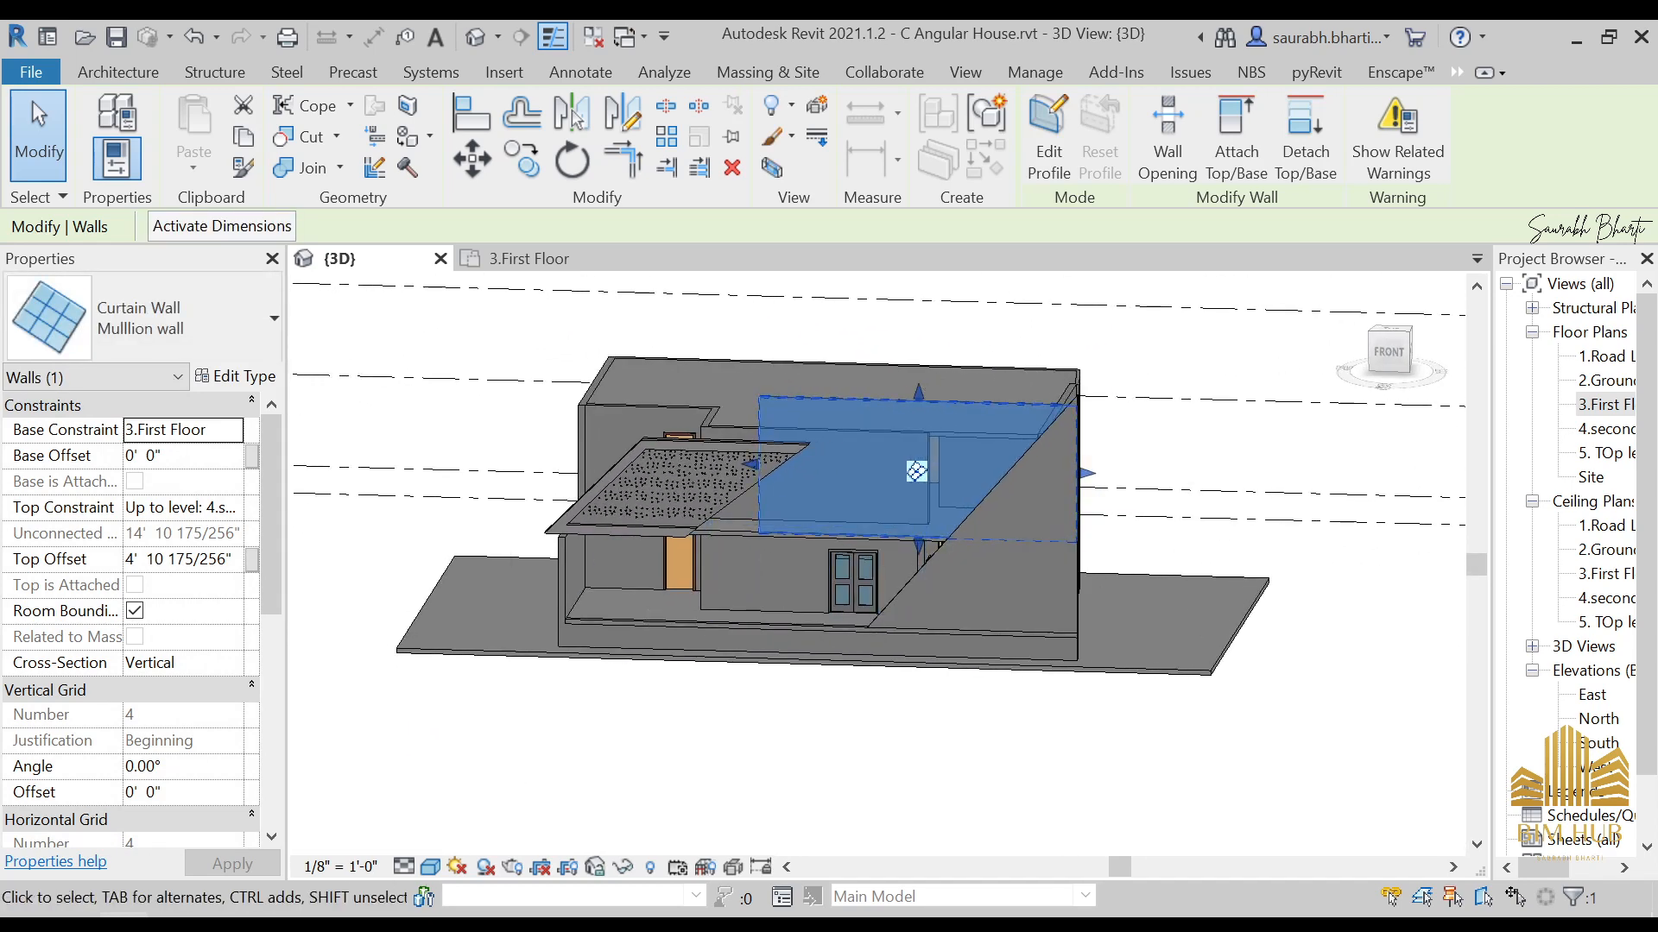
{"action": "left_click", "coordinate": [270, 915]}
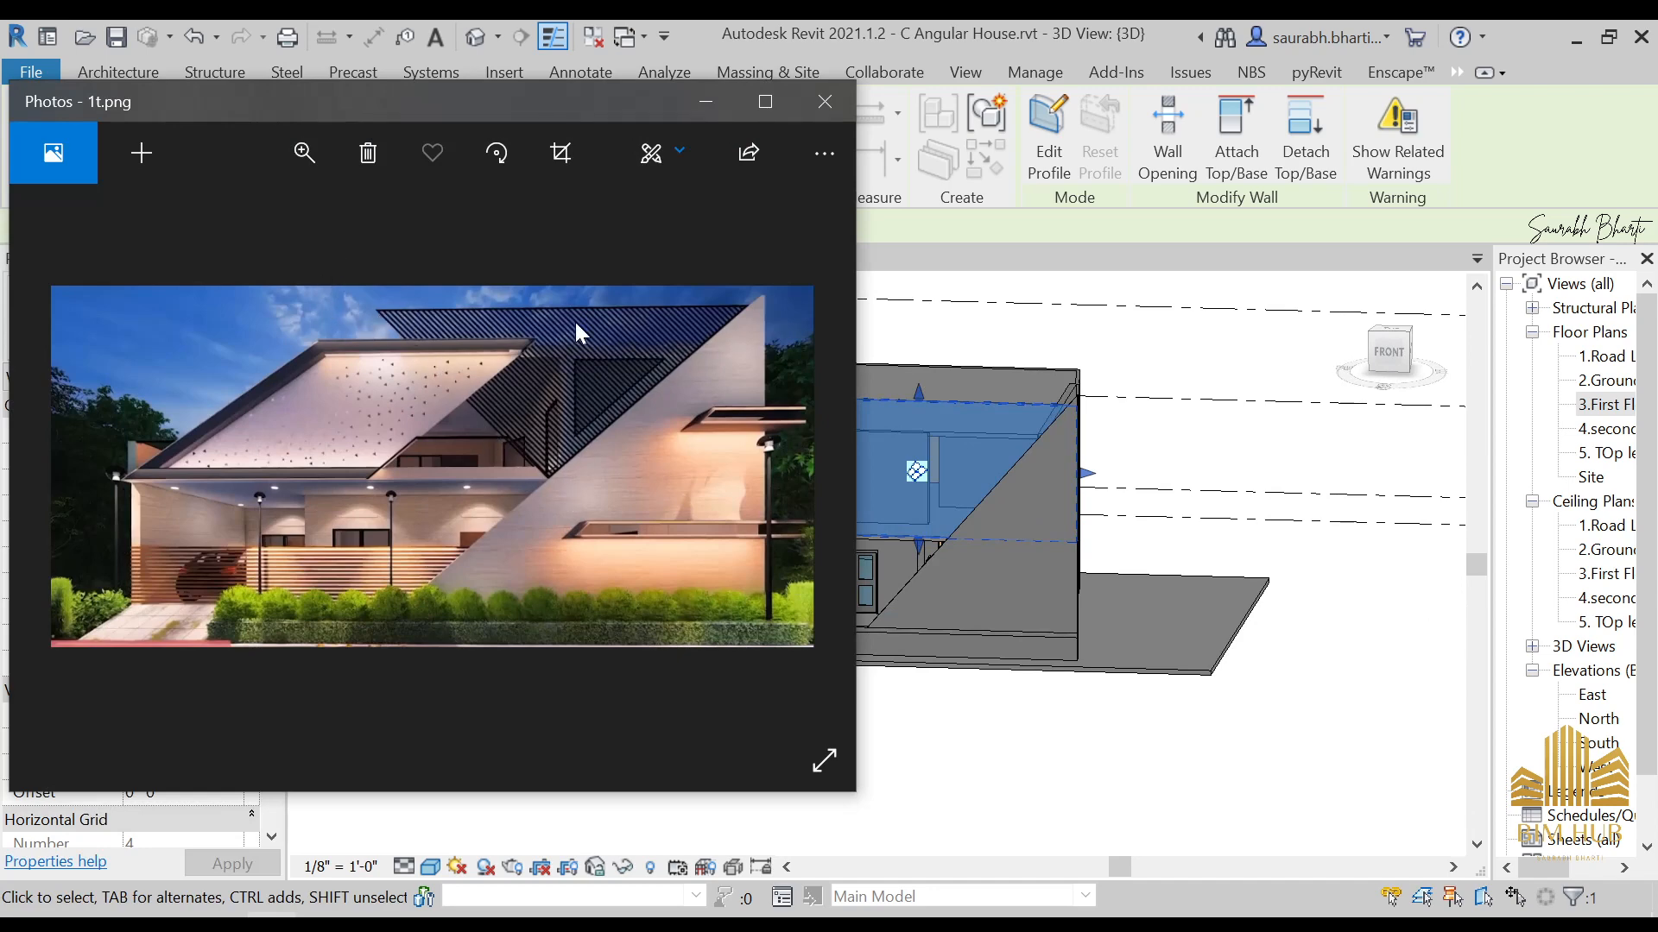
{"action": "left_click", "coordinate": [705, 101]}
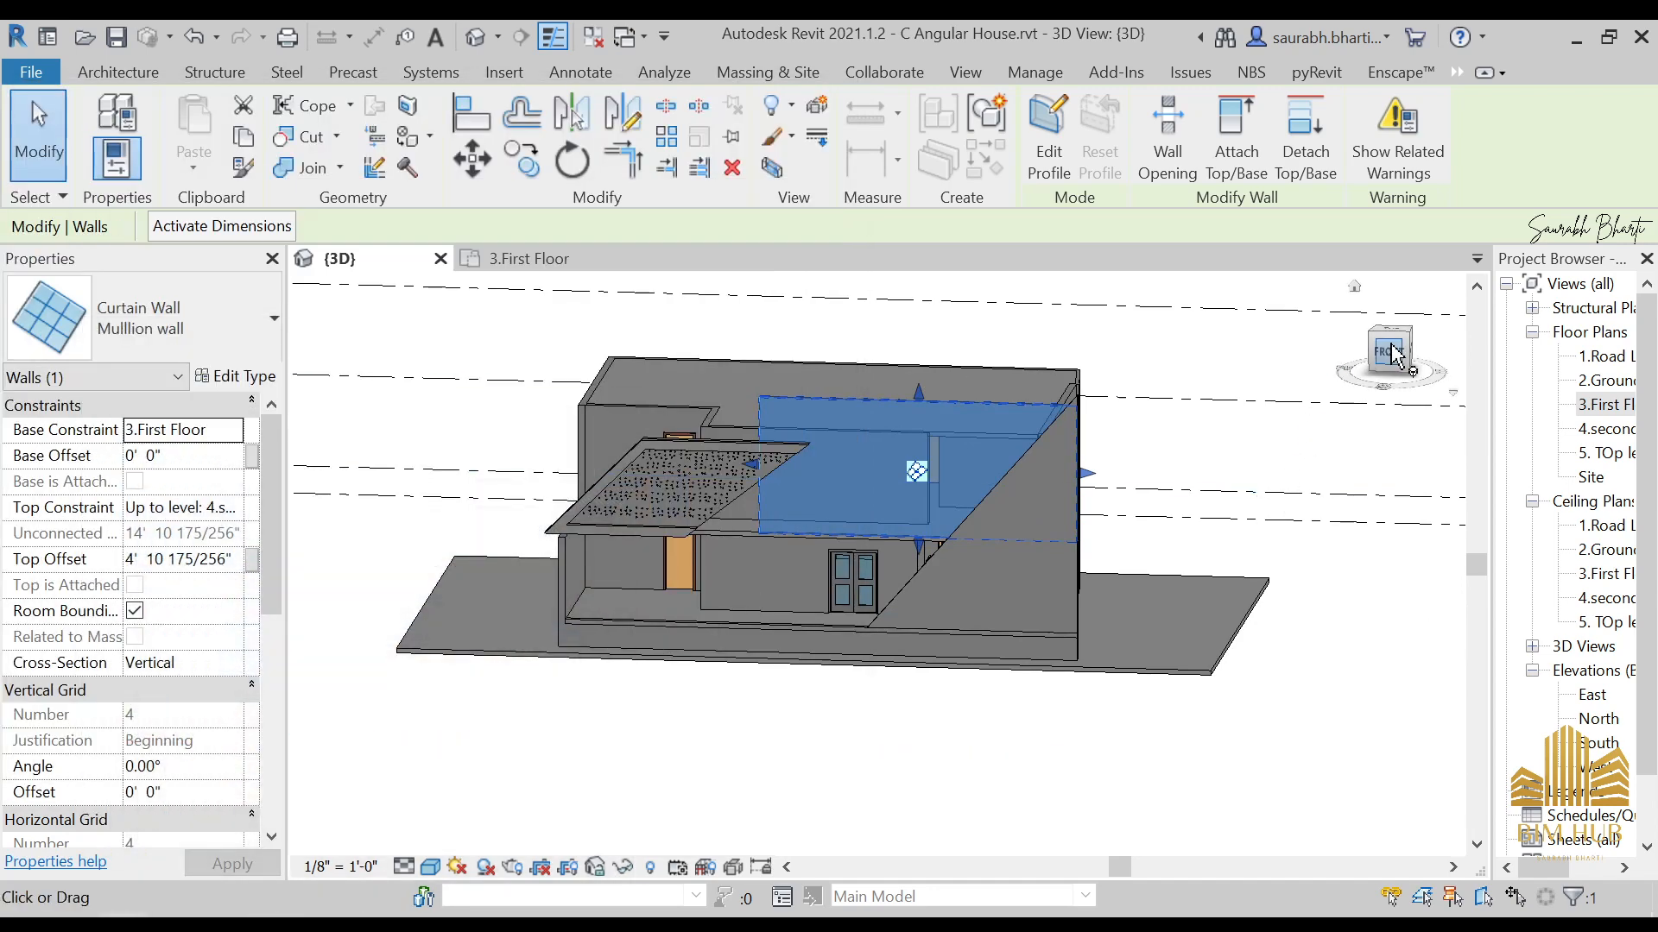
{"action": "left_click", "coordinate": [1388, 352]}
{"action": "left_click", "coordinate": [271, 915]}
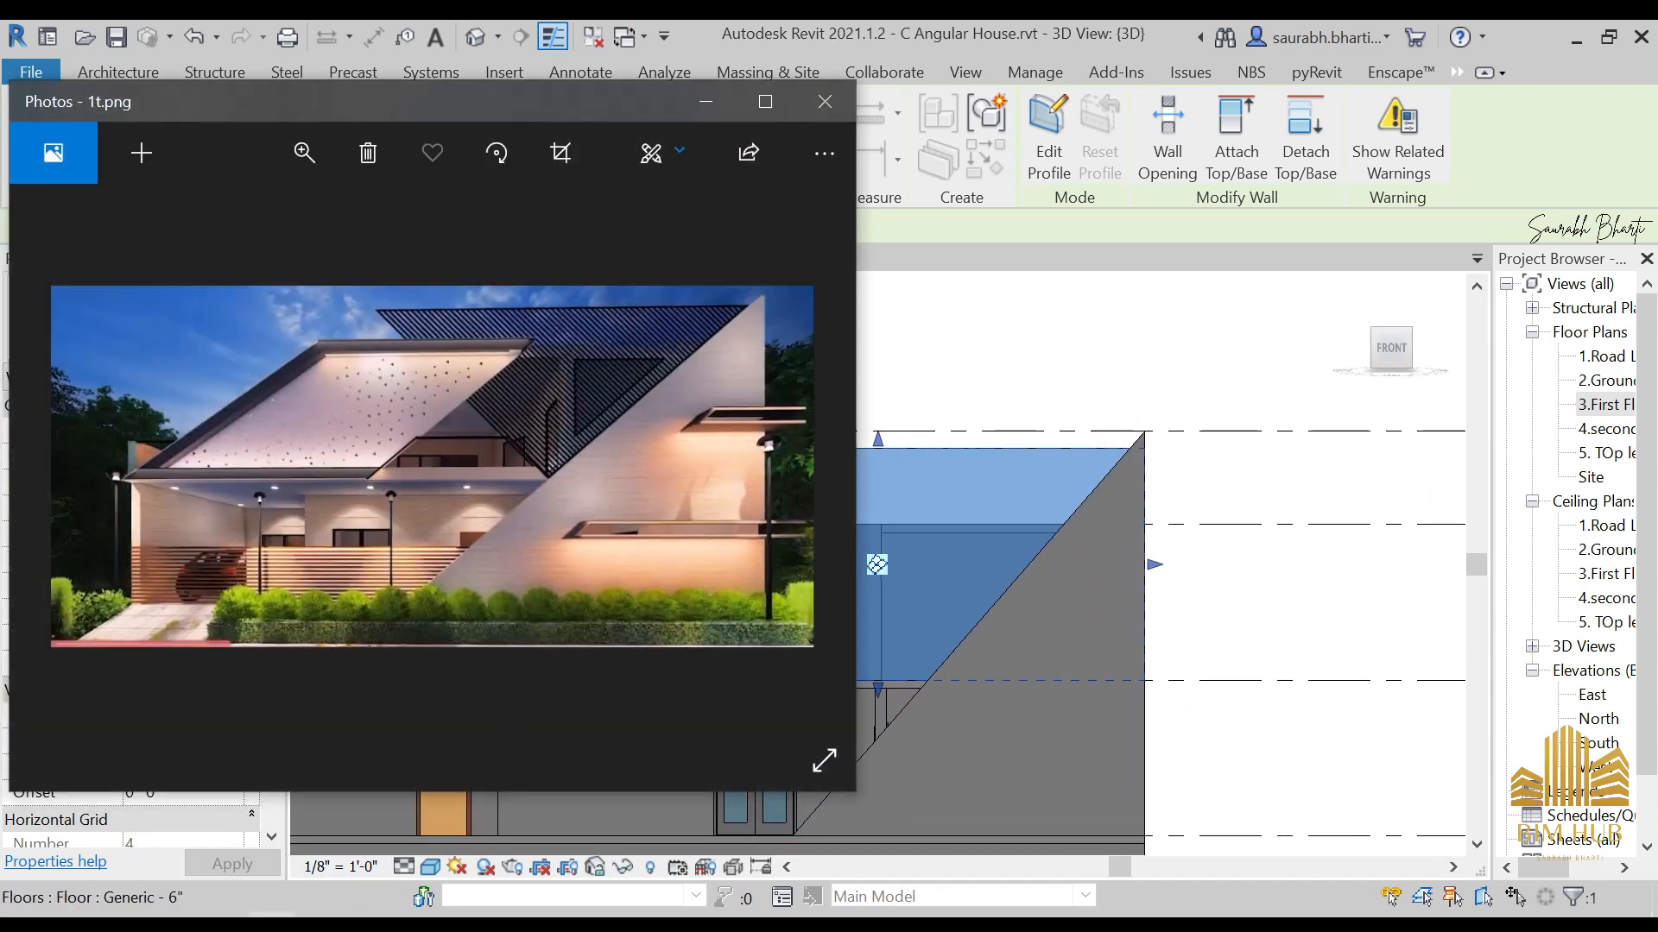
{"action": "left_click", "coordinate": [270, 915]}
{"action": "left_click_drag", "start_coordinate": [598, 567], "coordinate": [586, 562]}
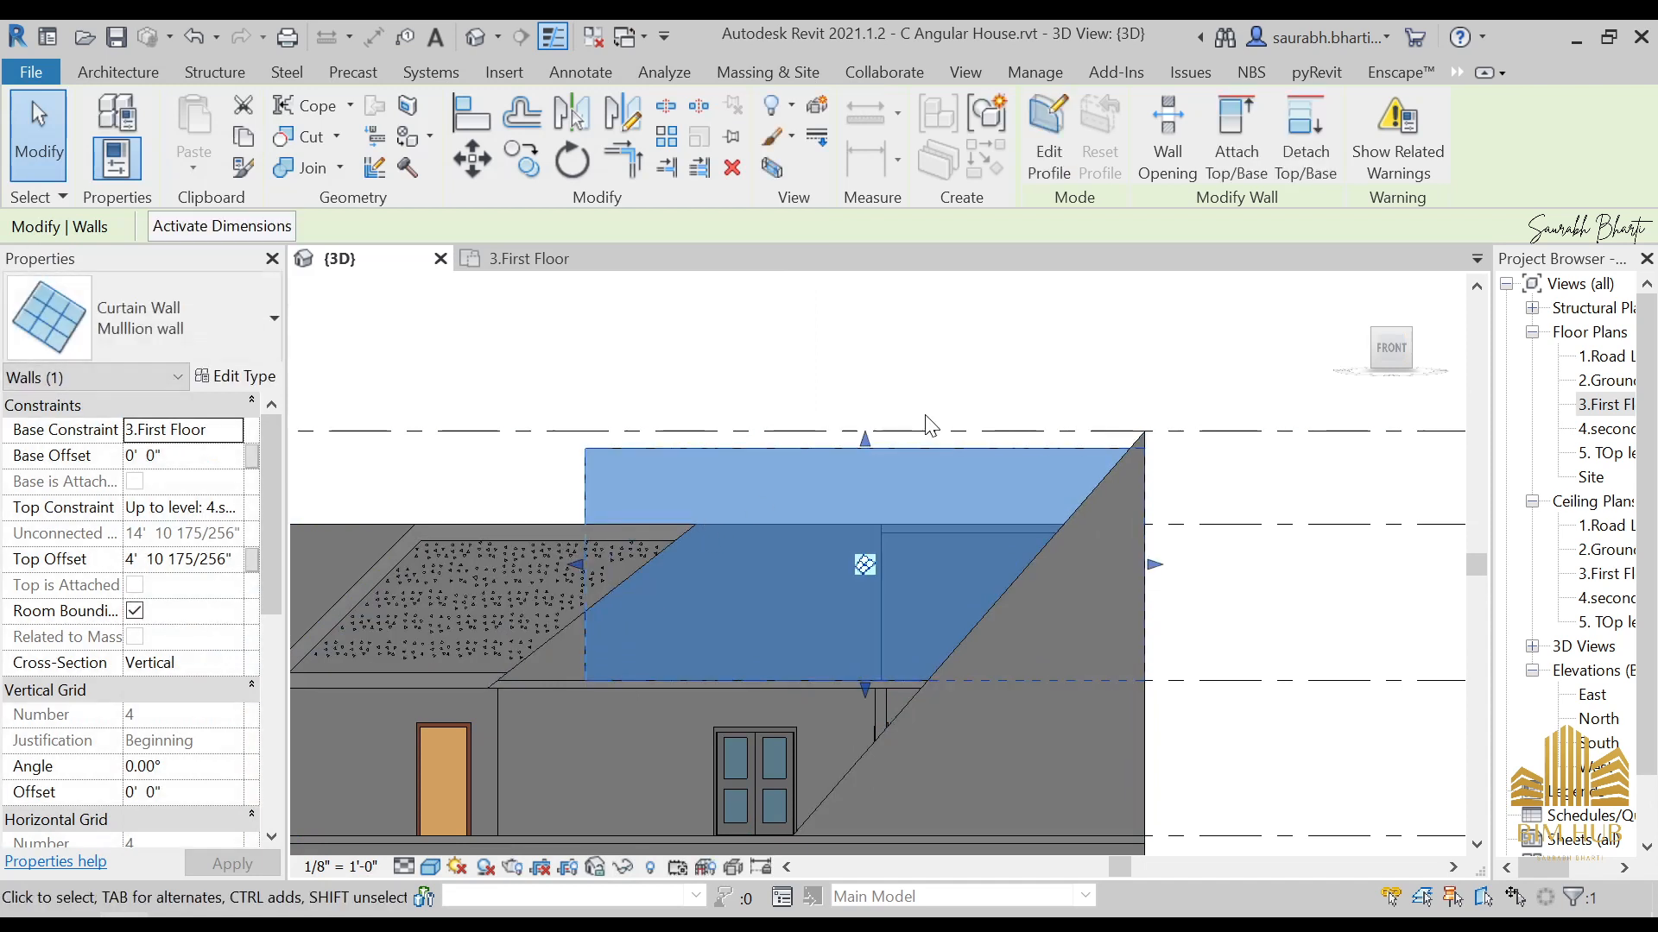
Step: Edit the curtain wall's profile and draw a line along the sloping wall's edge from the profile's top line to its bottom line
{"action": "left_click", "coordinate": [1049, 120]}
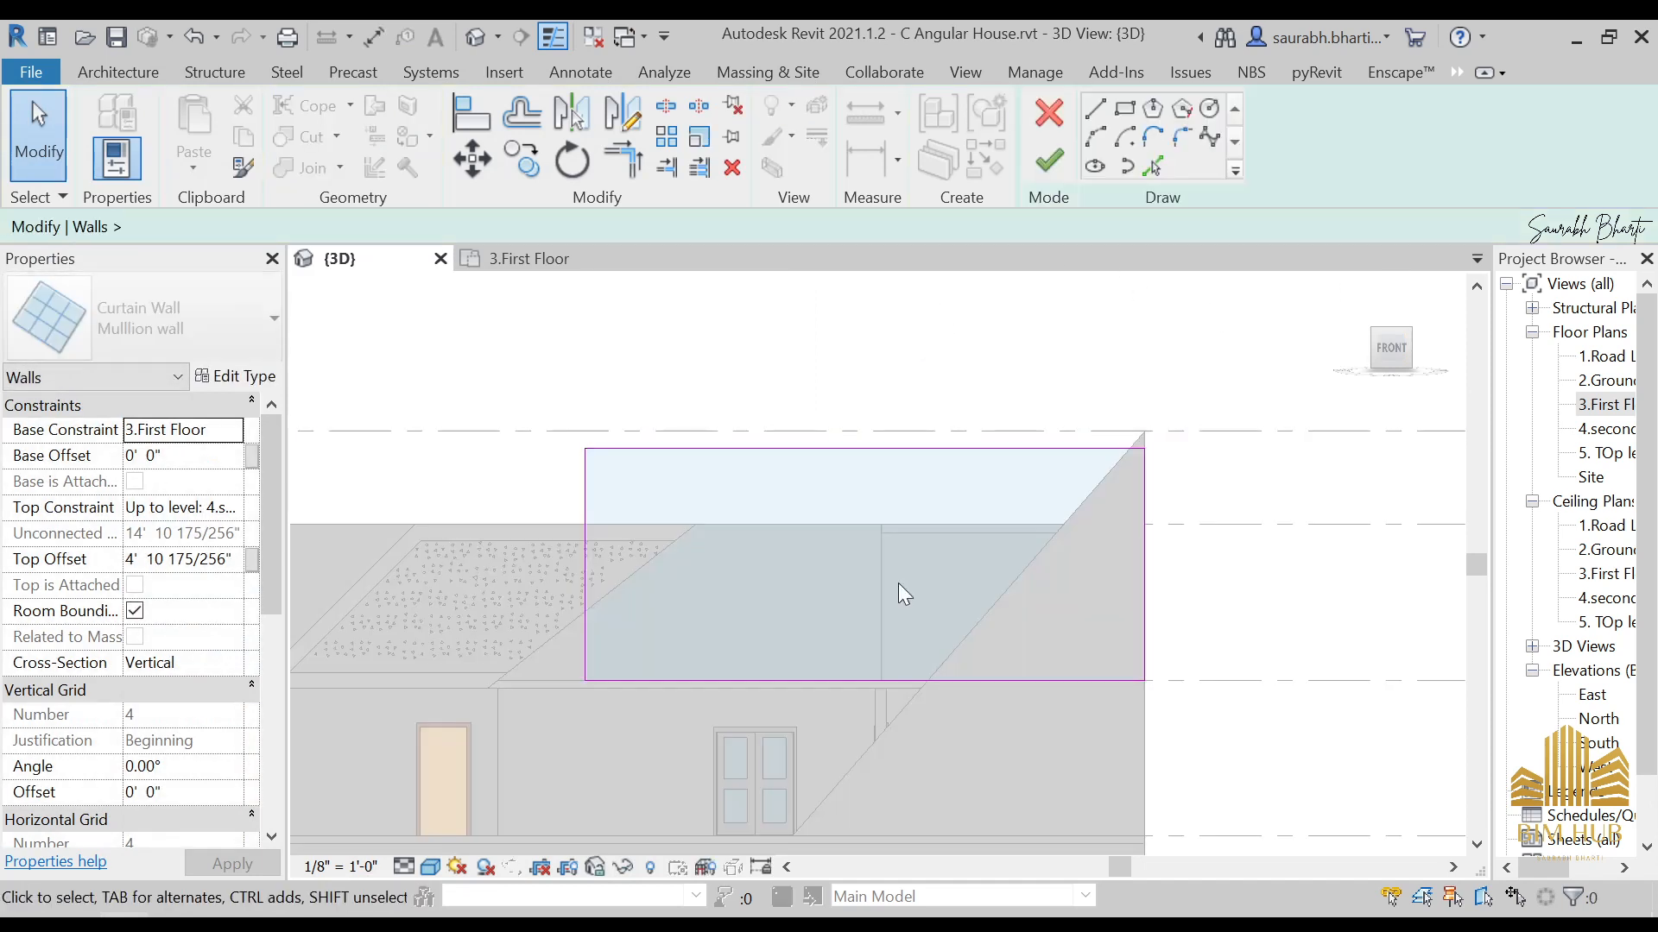
{"action": "left_click", "coordinate": [1386, 349]}
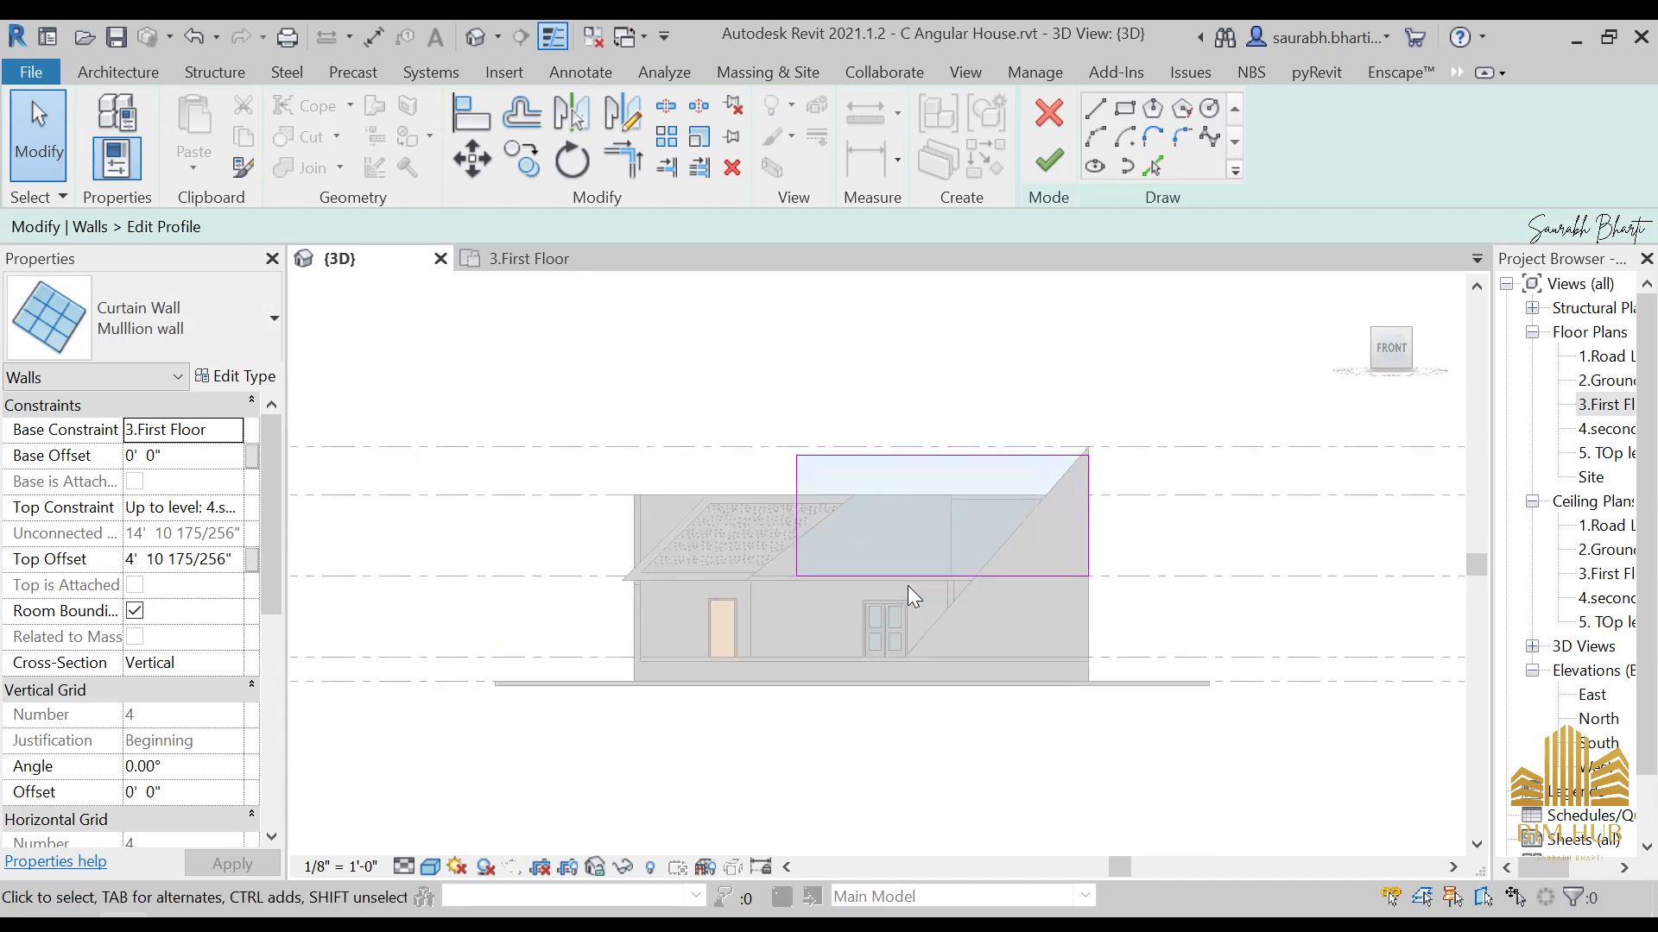
{"action": "scroll", "coordinate": [992, 529], "scroll_direction": "up", "scroll_amount": 2}
{"action": "left_click", "coordinate": [1095, 108]}
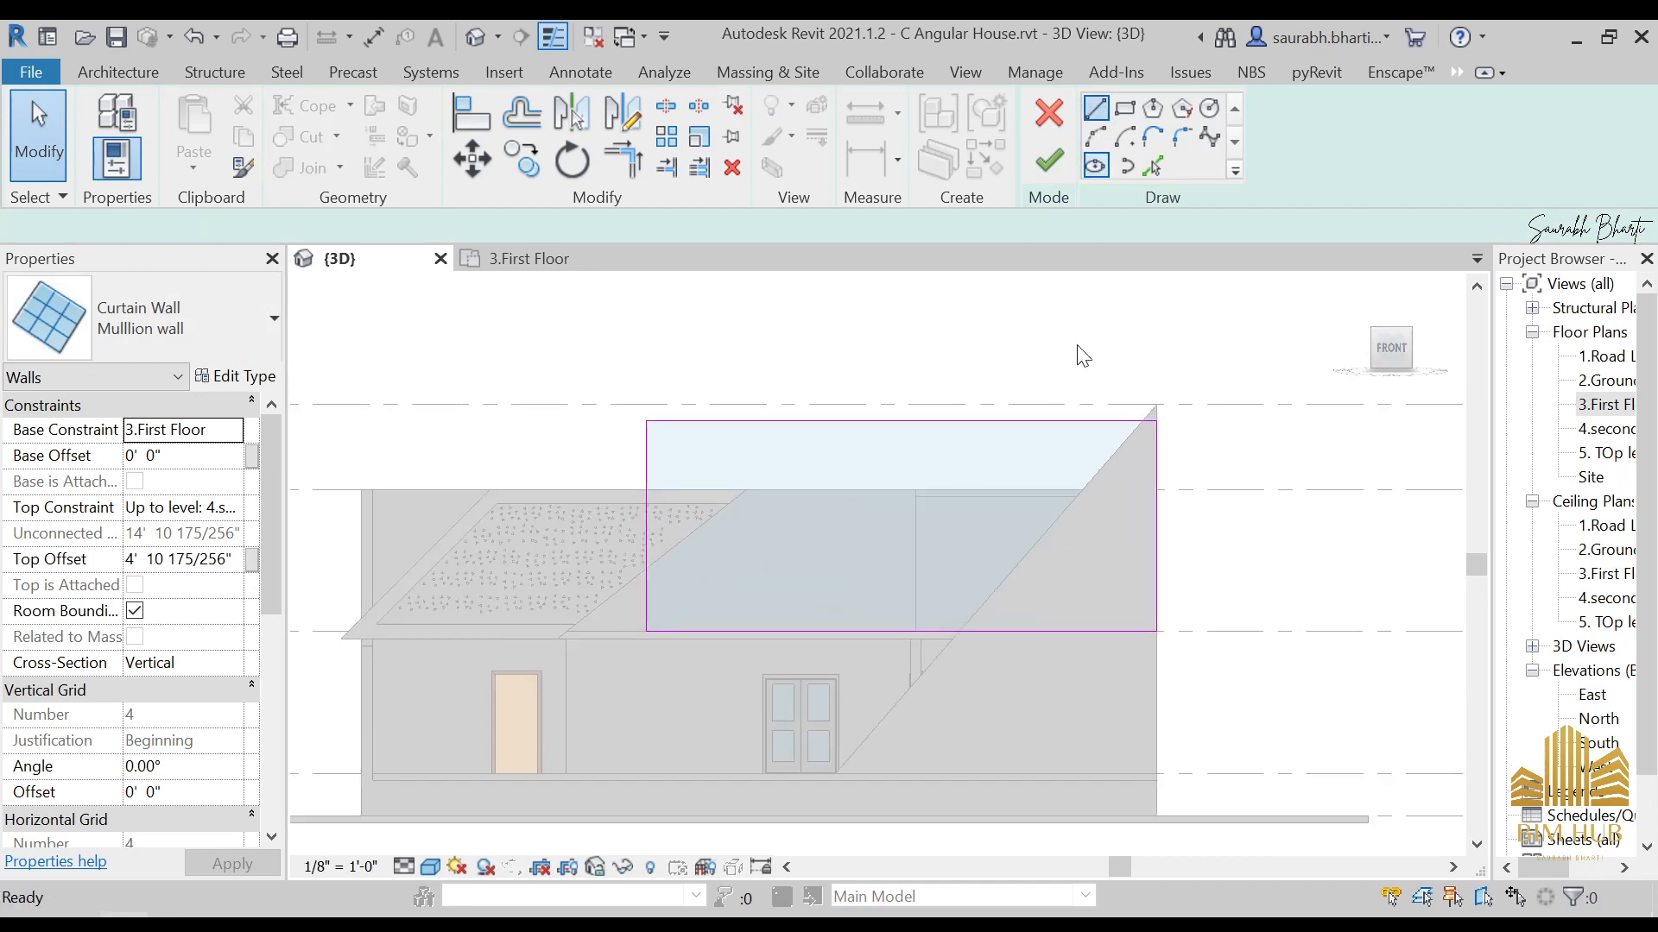
{"action": "scroll", "coordinate": [1139, 432], "scroll_direction": "up", "scroll_amount": 2}
{"action": "left_click", "coordinate": [1145, 406]}
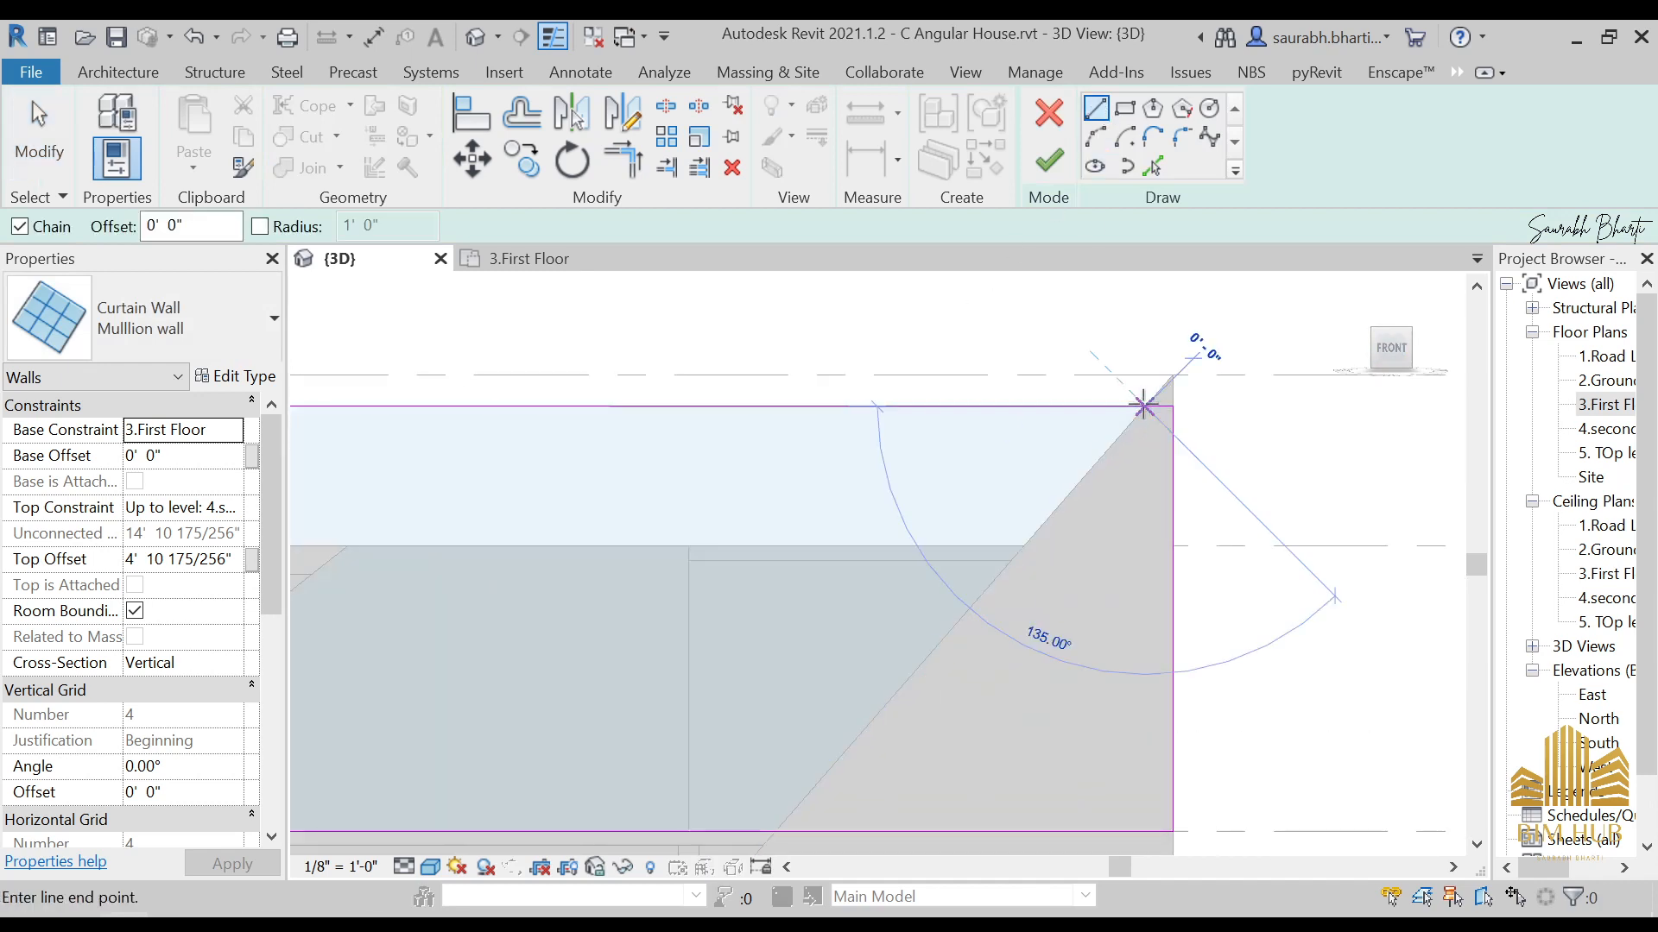
{"action": "scroll", "coordinate": [1111, 552], "scroll_direction": "down", "scroll_amount": 2}
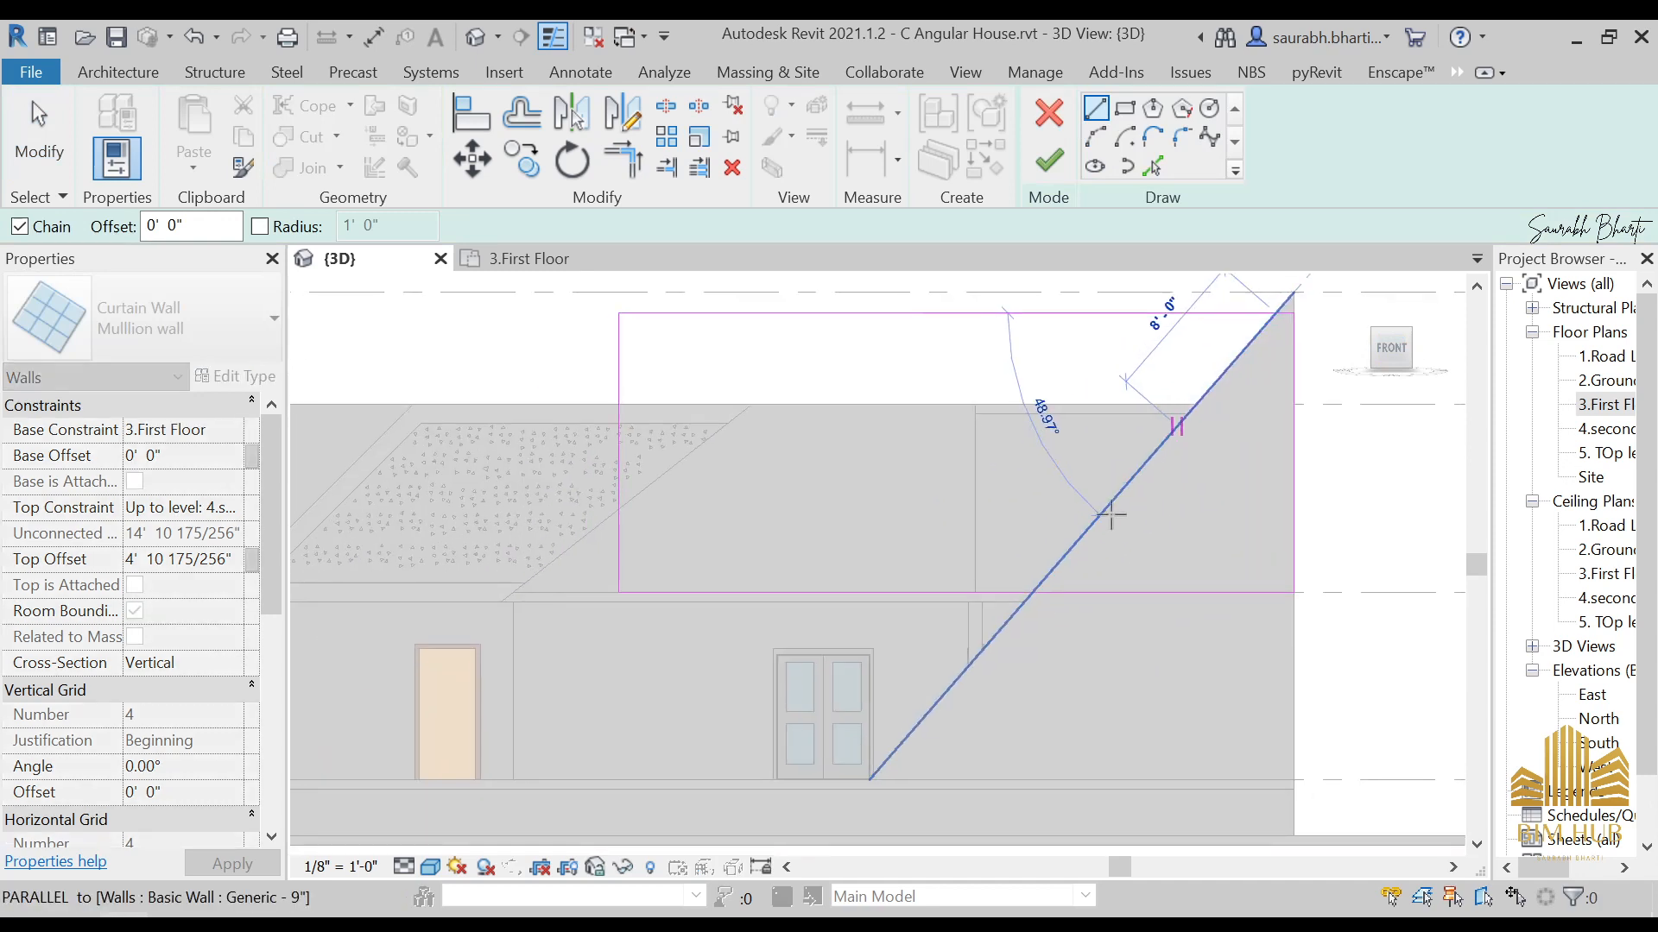
{"action": "left_click", "coordinate": [1033, 593]}
{"action": "key", "text": "Escape"}
{"action": "key", "text": "Escape"}
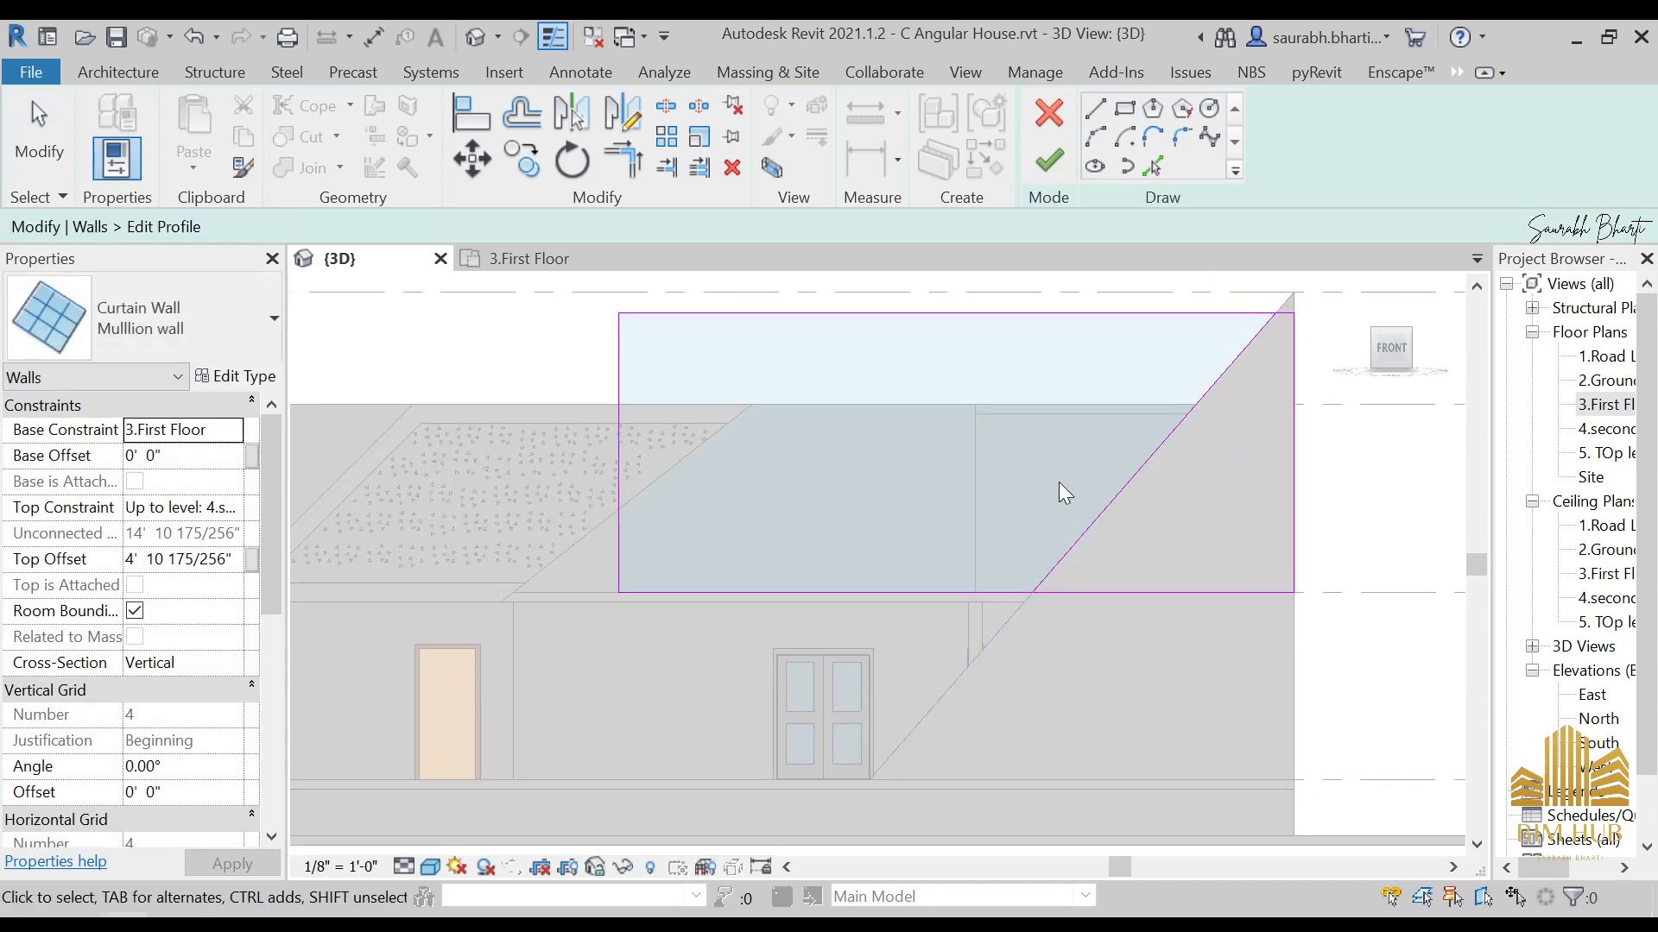
Step: Trim the profile's top and bottom lines to the new sloped line
{"action": "key", "text": "t"}
{"action": "key", "text": "r"}
{"action": "left_click", "coordinate": [1241, 321]}
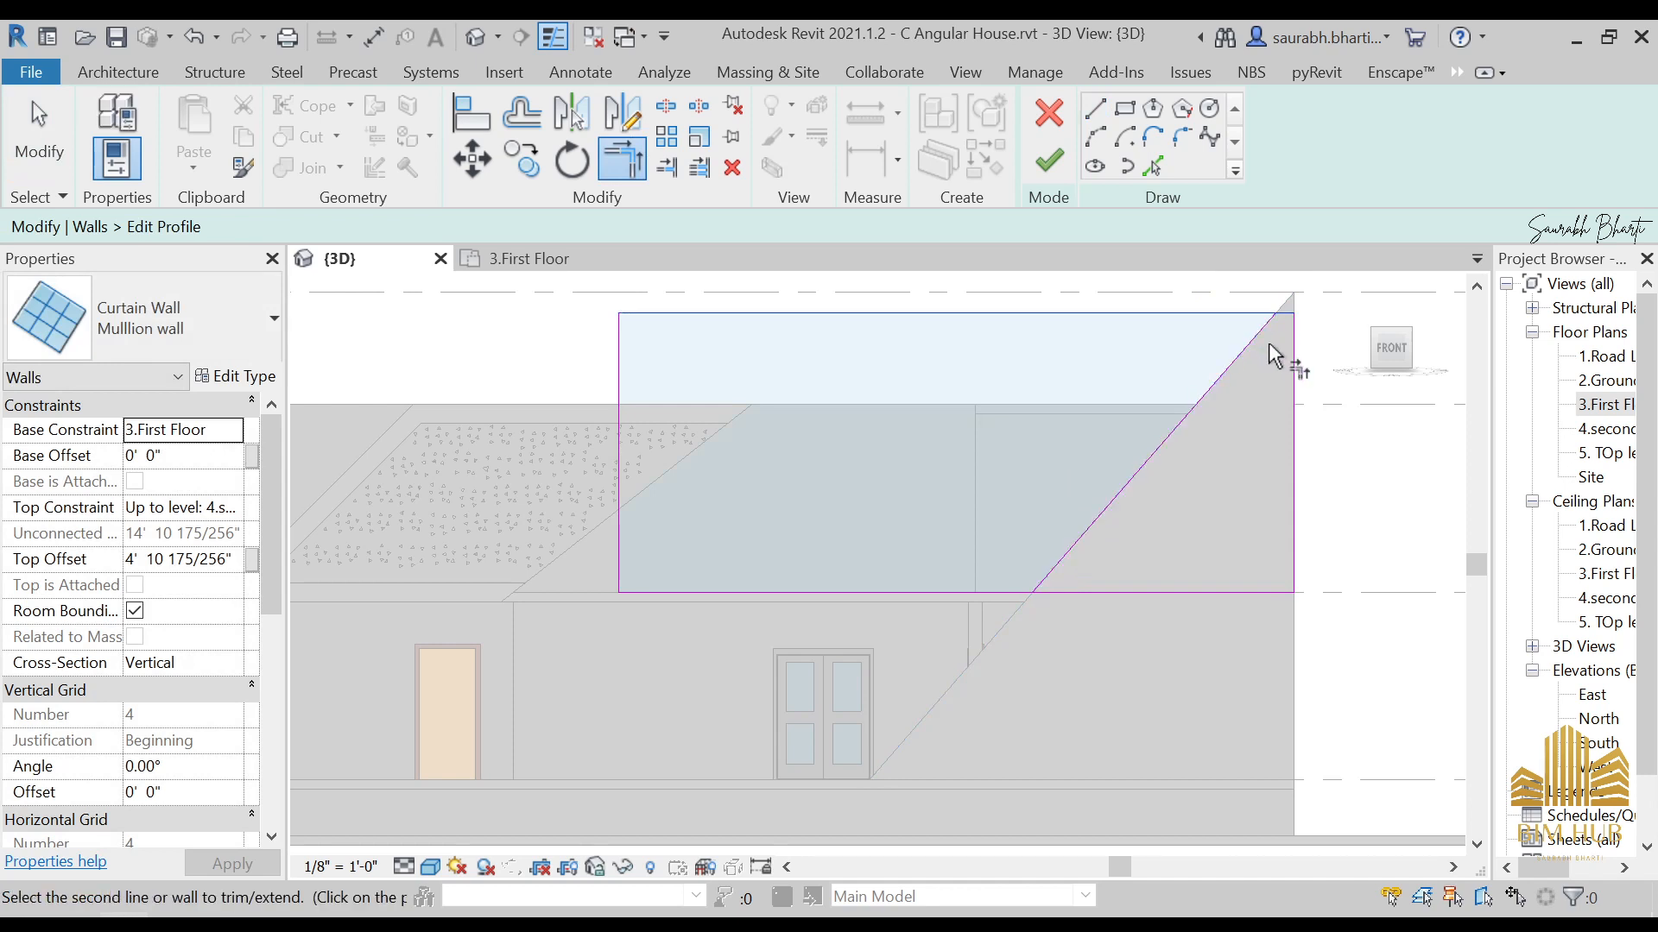
{"action": "left_click", "coordinate": [1252, 343]}
{"action": "left_click", "coordinate": [1007, 600]}
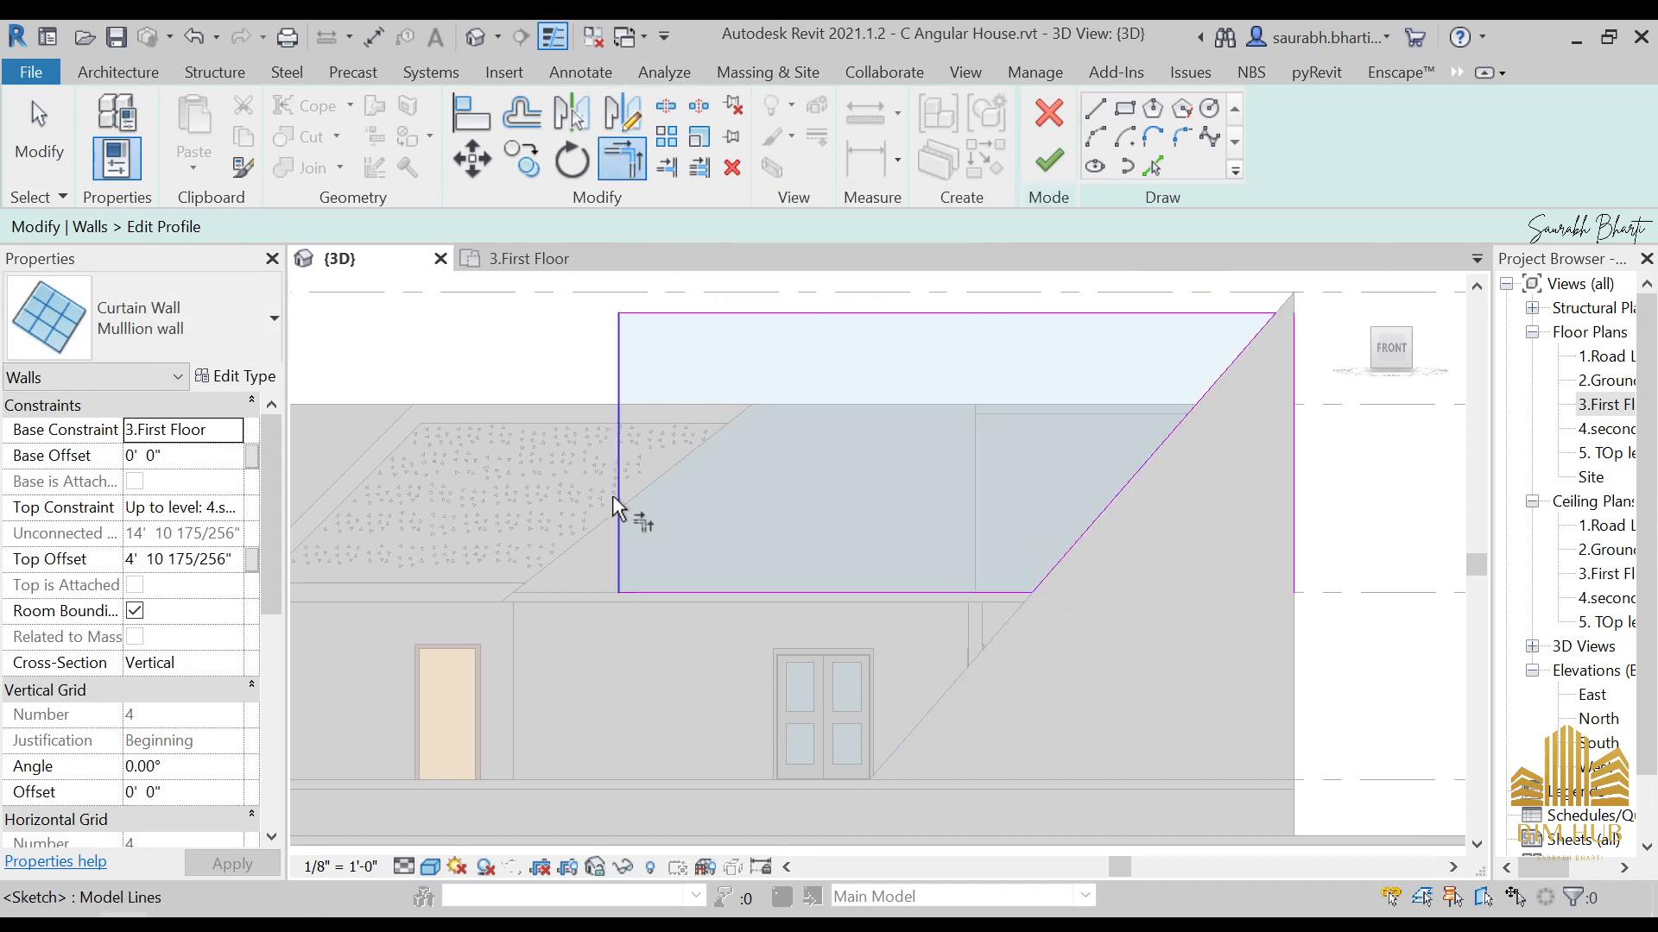
{"action": "key", "text": "Escape"}
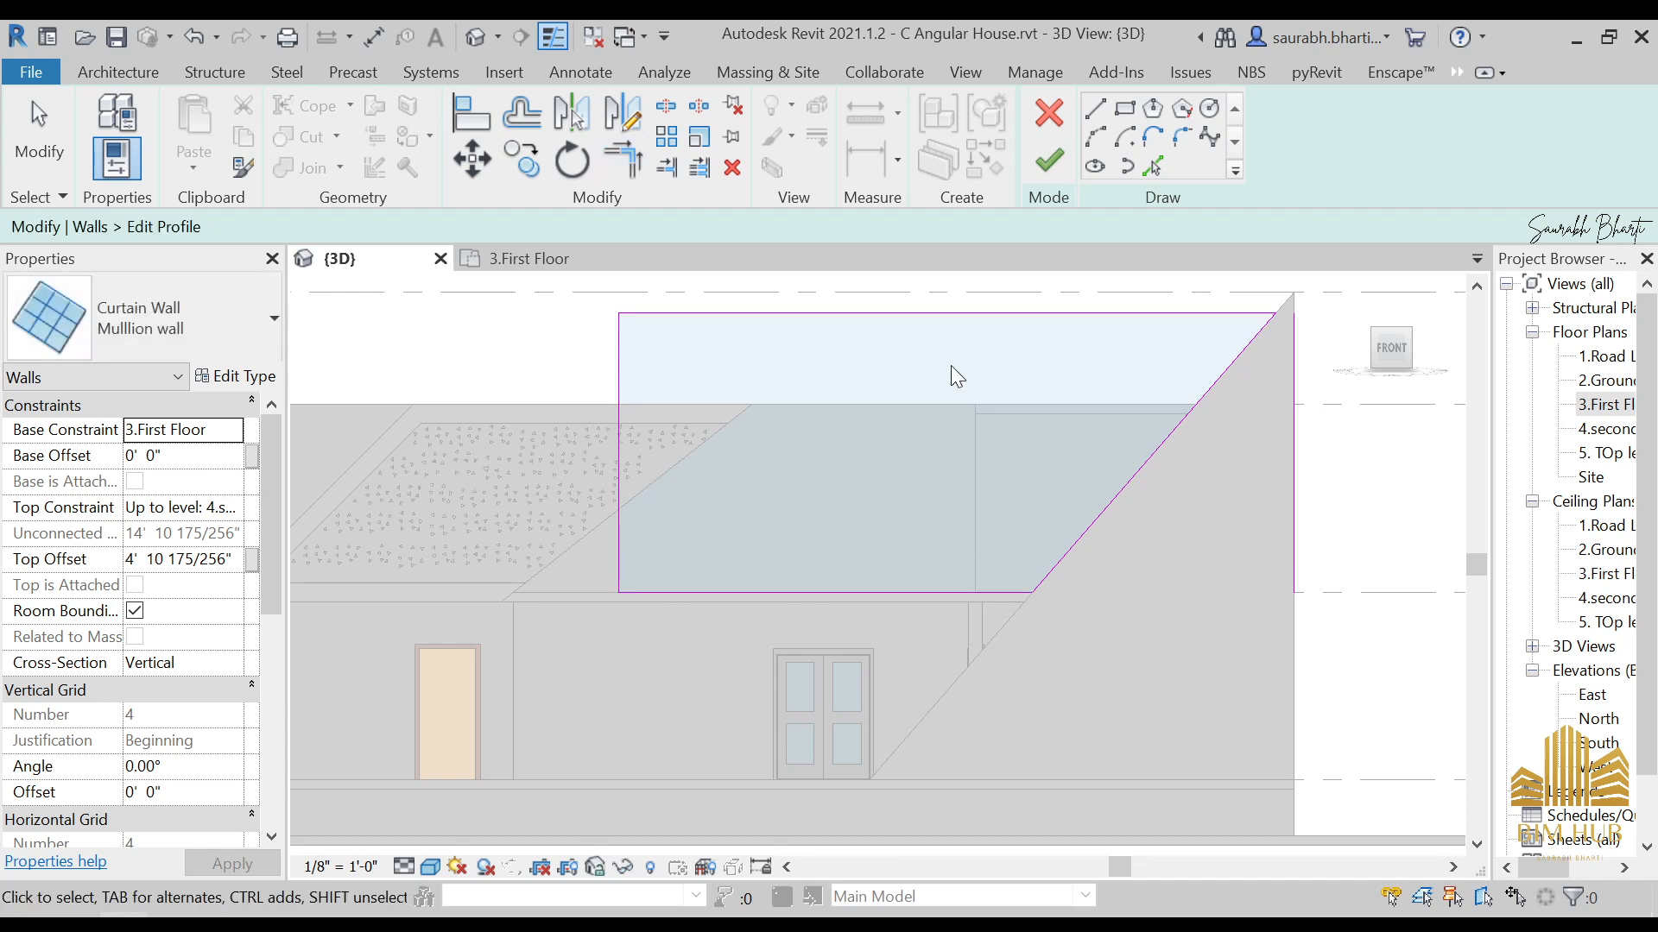
Step: Following the reference image, draw a diagonal profile line from the upper-left corner to the wall endpoint on the sloping edge below the profile
{"action": "left_click", "coordinate": [1095, 113]}
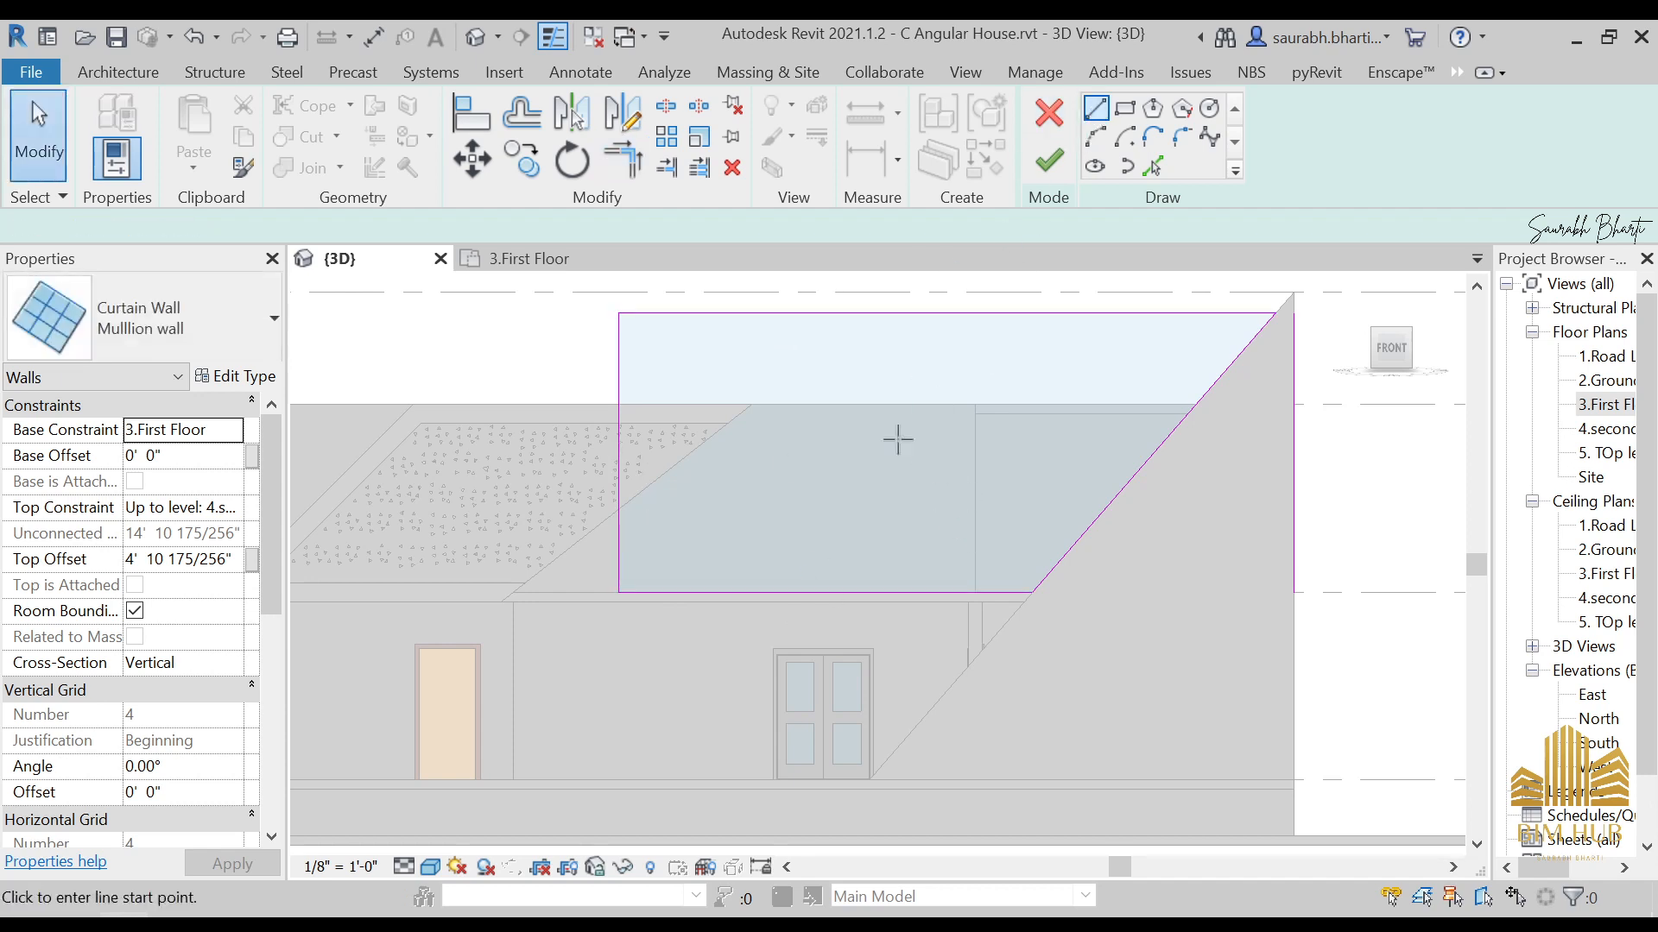
{"action": "left_click", "coordinate": [618, 313]}
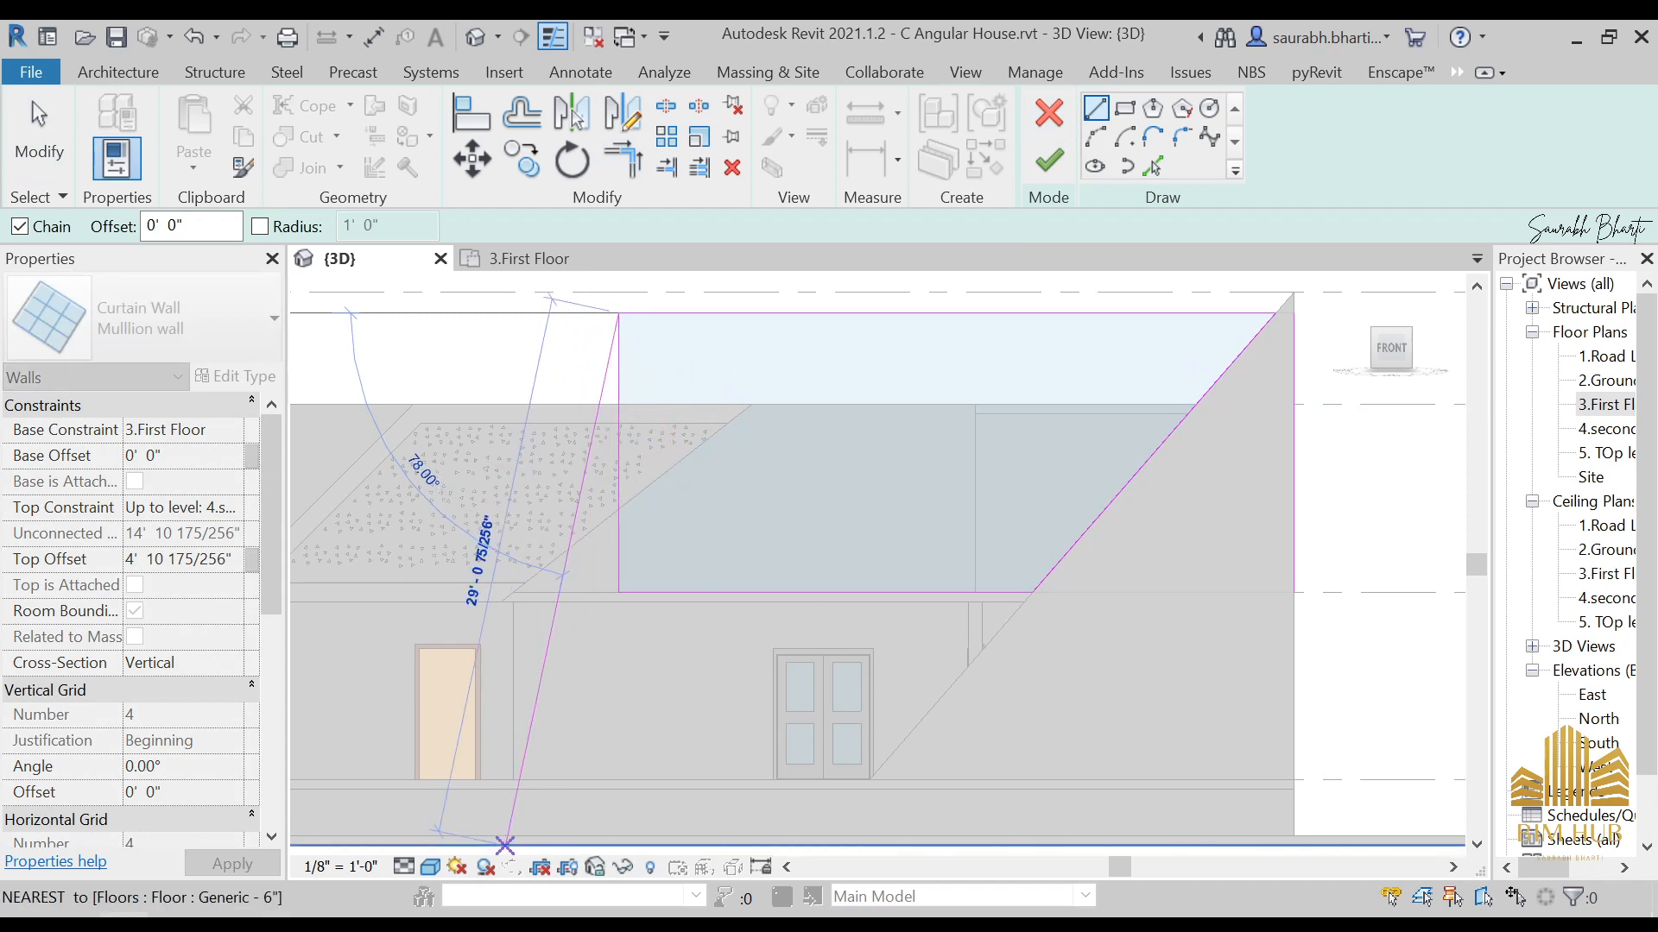
{"action": "left_click", "coordinate": [270, 914]}
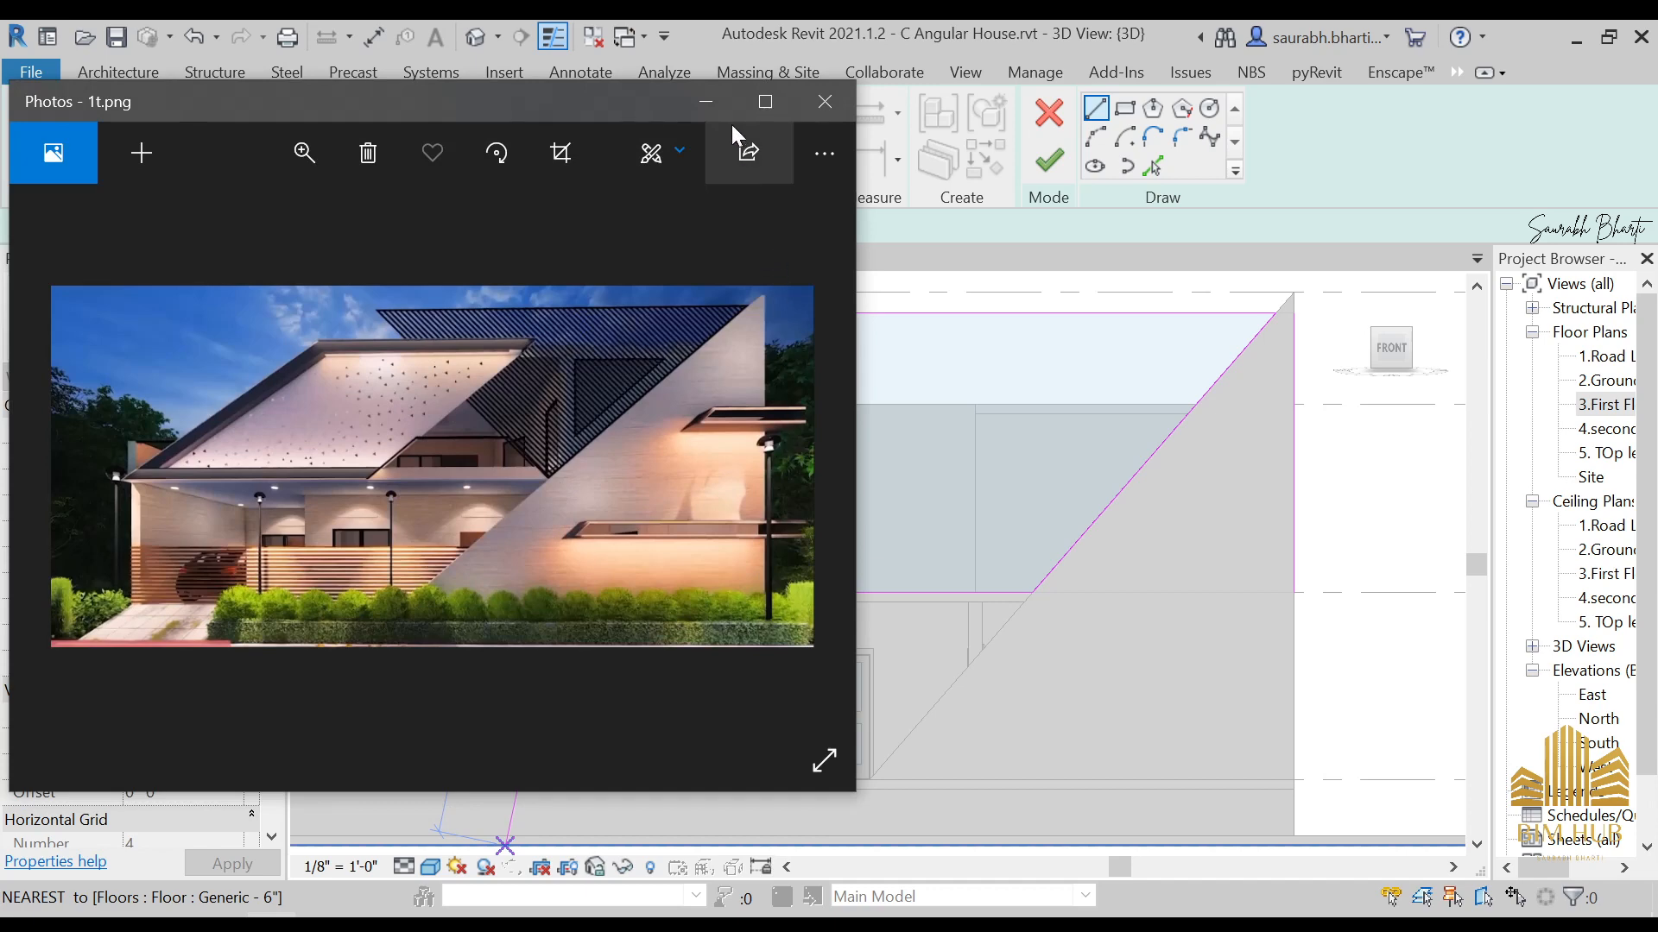
{"action": "left_click", "coordinate": [705, 101]}
{"action": "scroll", "coordinate": [1018, 619], "scroll_direction": "up", "scroll_amount": 4}
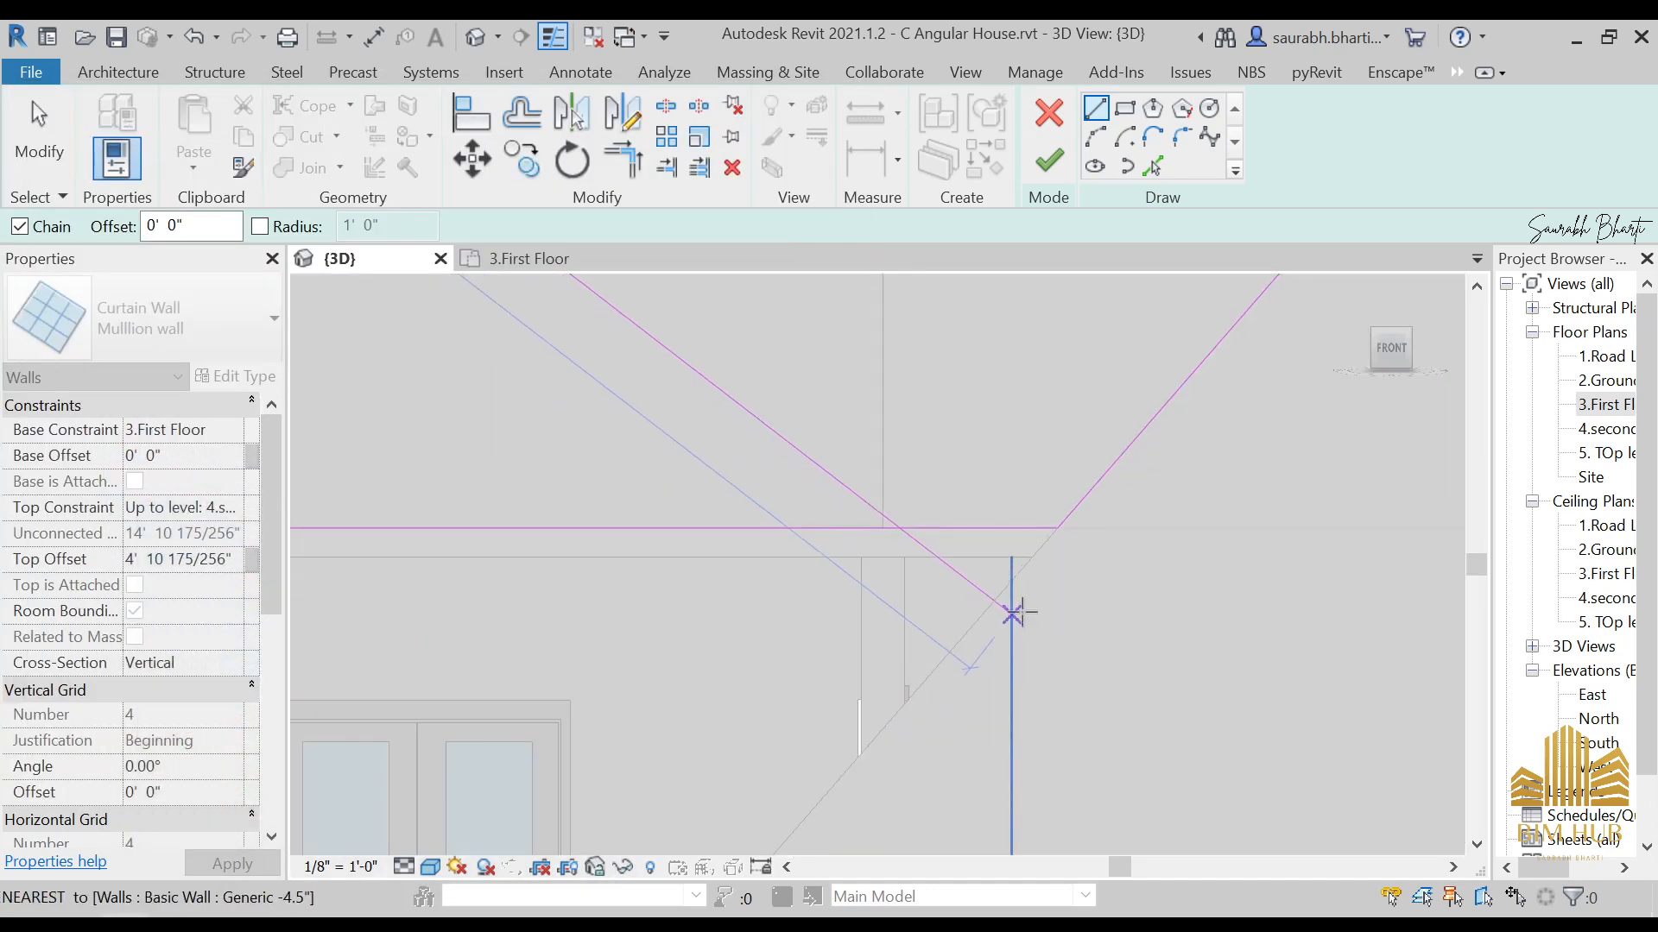
{"action": "scroll", "coordinate": [1020, 605], "scroll_direction": "up", "scroll_amount": 2}
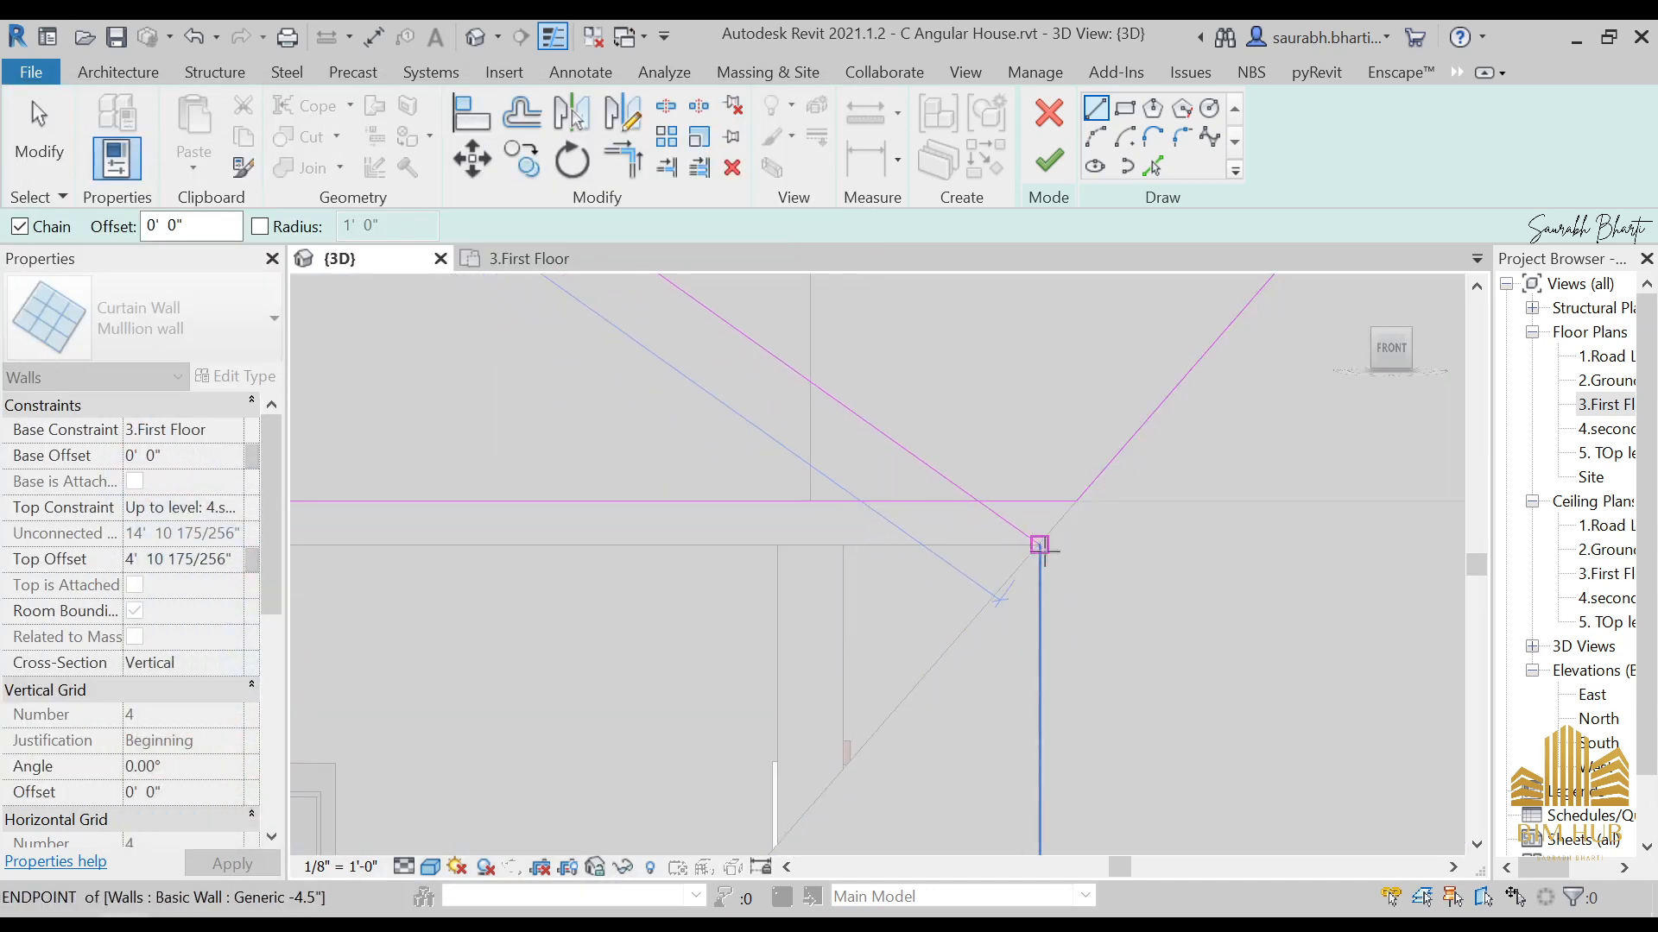
{"action": "scroll", "coordinate": [1038, 548], "scroll_direction": "up", "scroll_amount": 4}
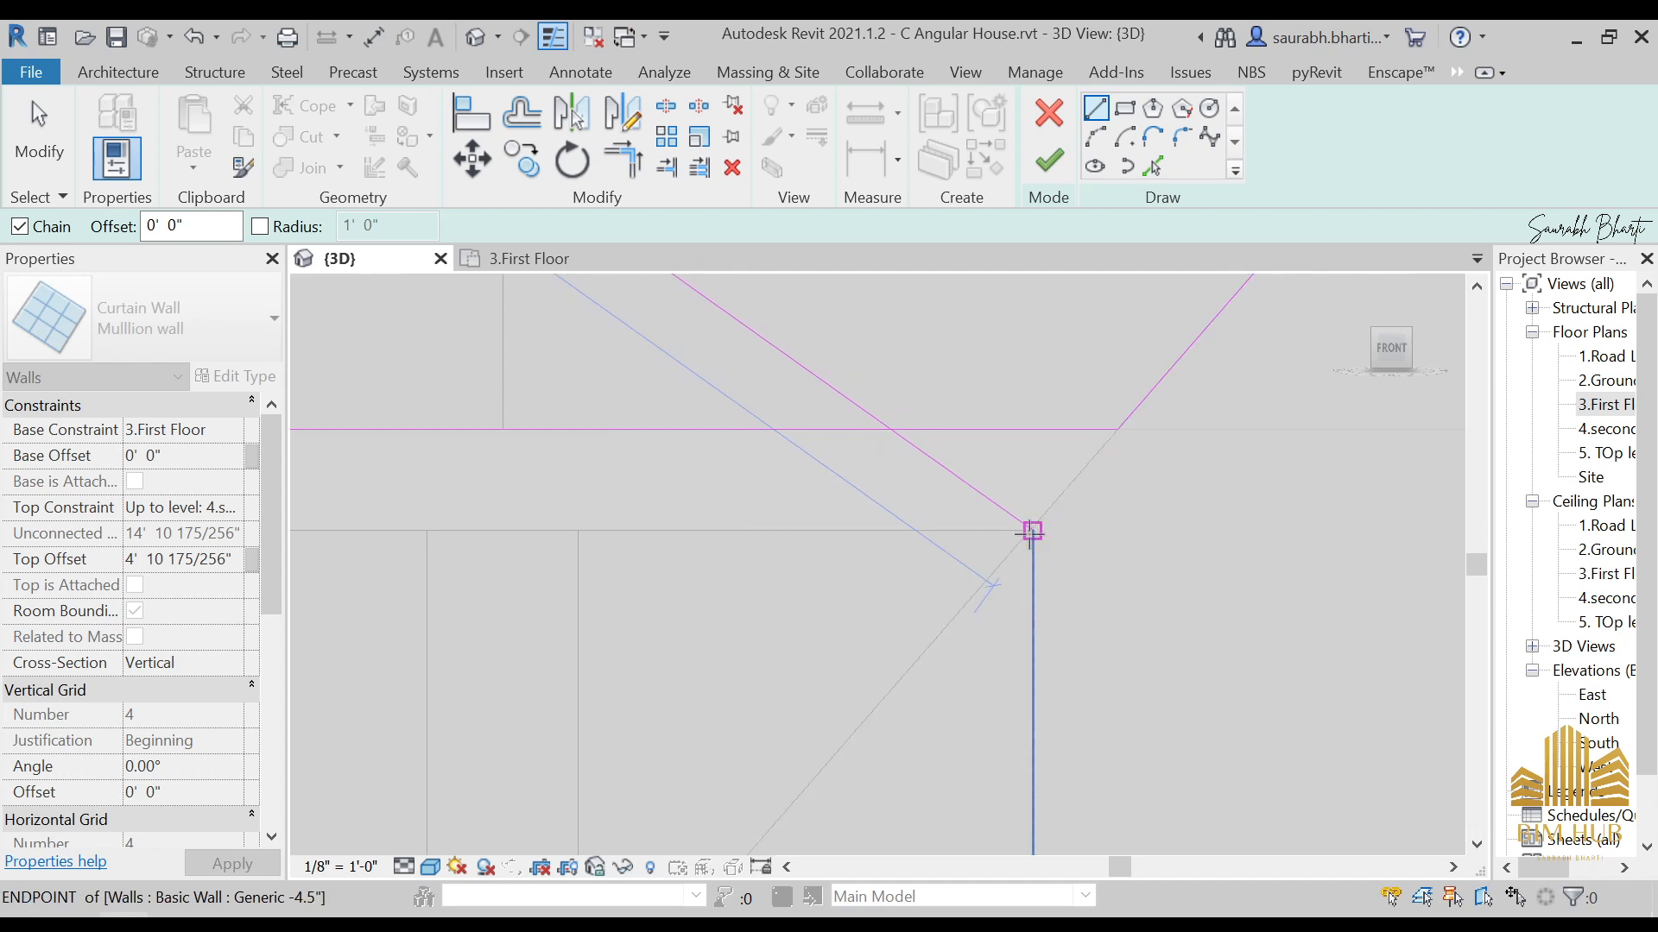
{"action": "left_click", "coordinate": [1030, 532]}
{"action": "key", "text": "Escape"}
{"action": "scroll", "coordinate": [1039, 515], "scroll_direction": "down", "scroll_amount": 2}
{"action": "key", "text": "Escape"}
{"action": "middle_click_drag", "start_coordinate": [1032, 595], "coordinate": [1005, 718]}
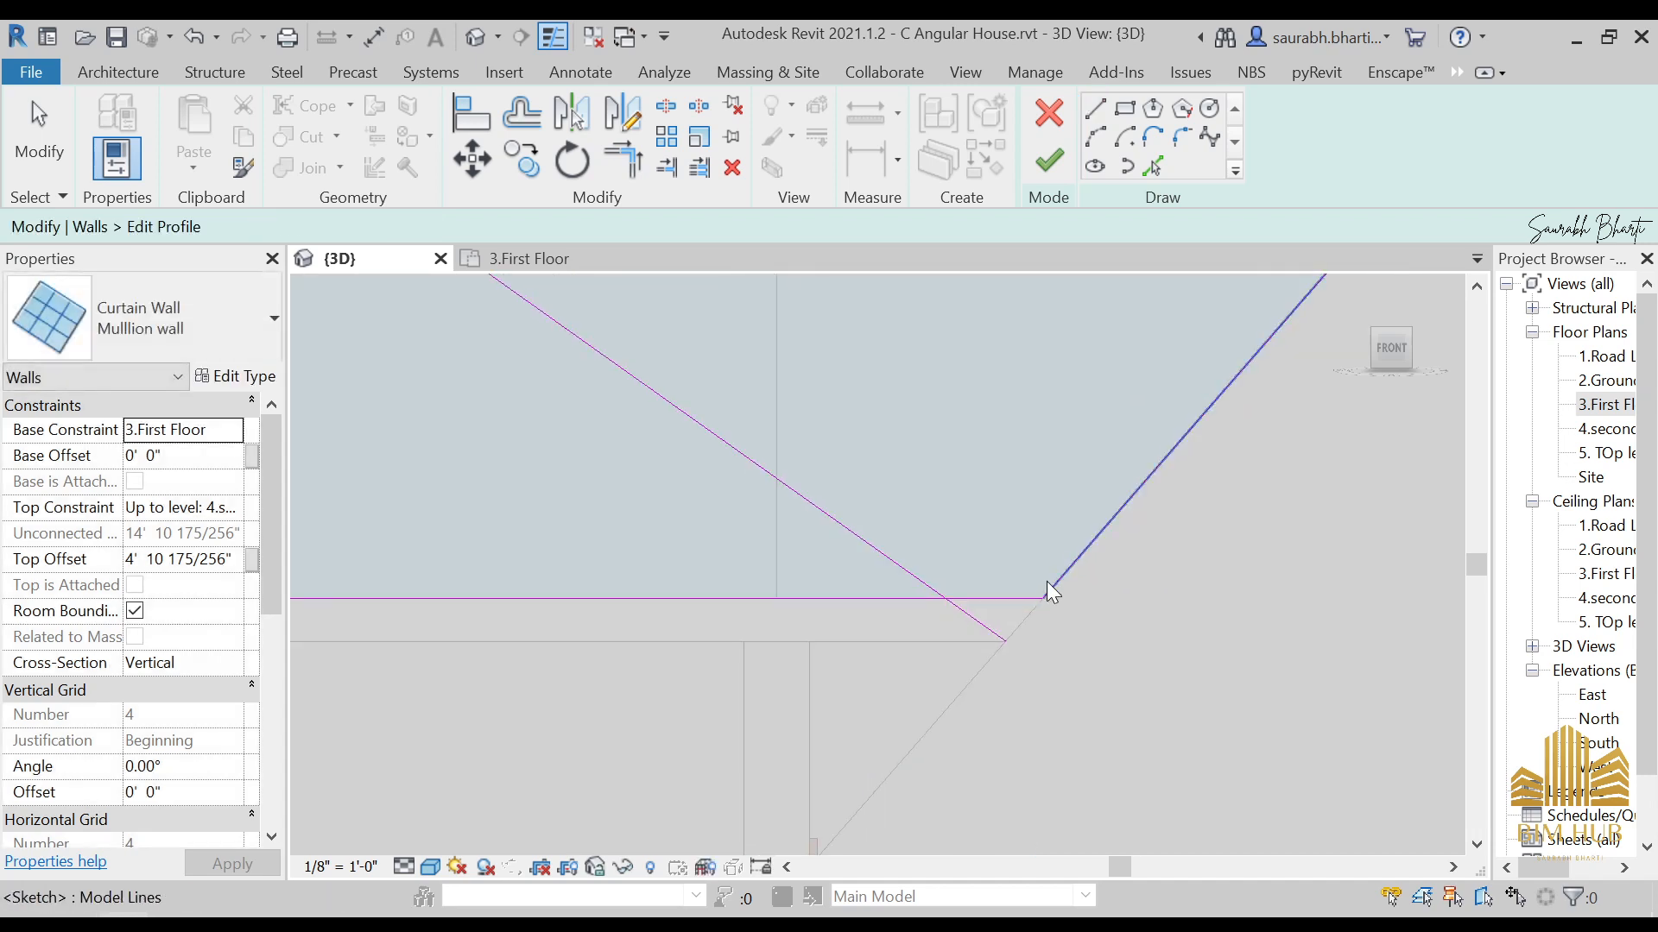
Step: Extend the sloped profile line down along the wall edge to meet the diagonal's lower endpoint
{"action": "scroll", "coordinate": [1055, 577], "scroll_direction": "up", "scroll_amount": 2}
{"action": "left_click", "coordinate": [1075, 580]}
{"action": "left_click_drag", "start_coordinate": [1041, 619], "coordinate": [960, 719]}
{"action": "scroll", "coordinate": [888, 599], "scroll_direction": "down", "scroll_amount": 3}
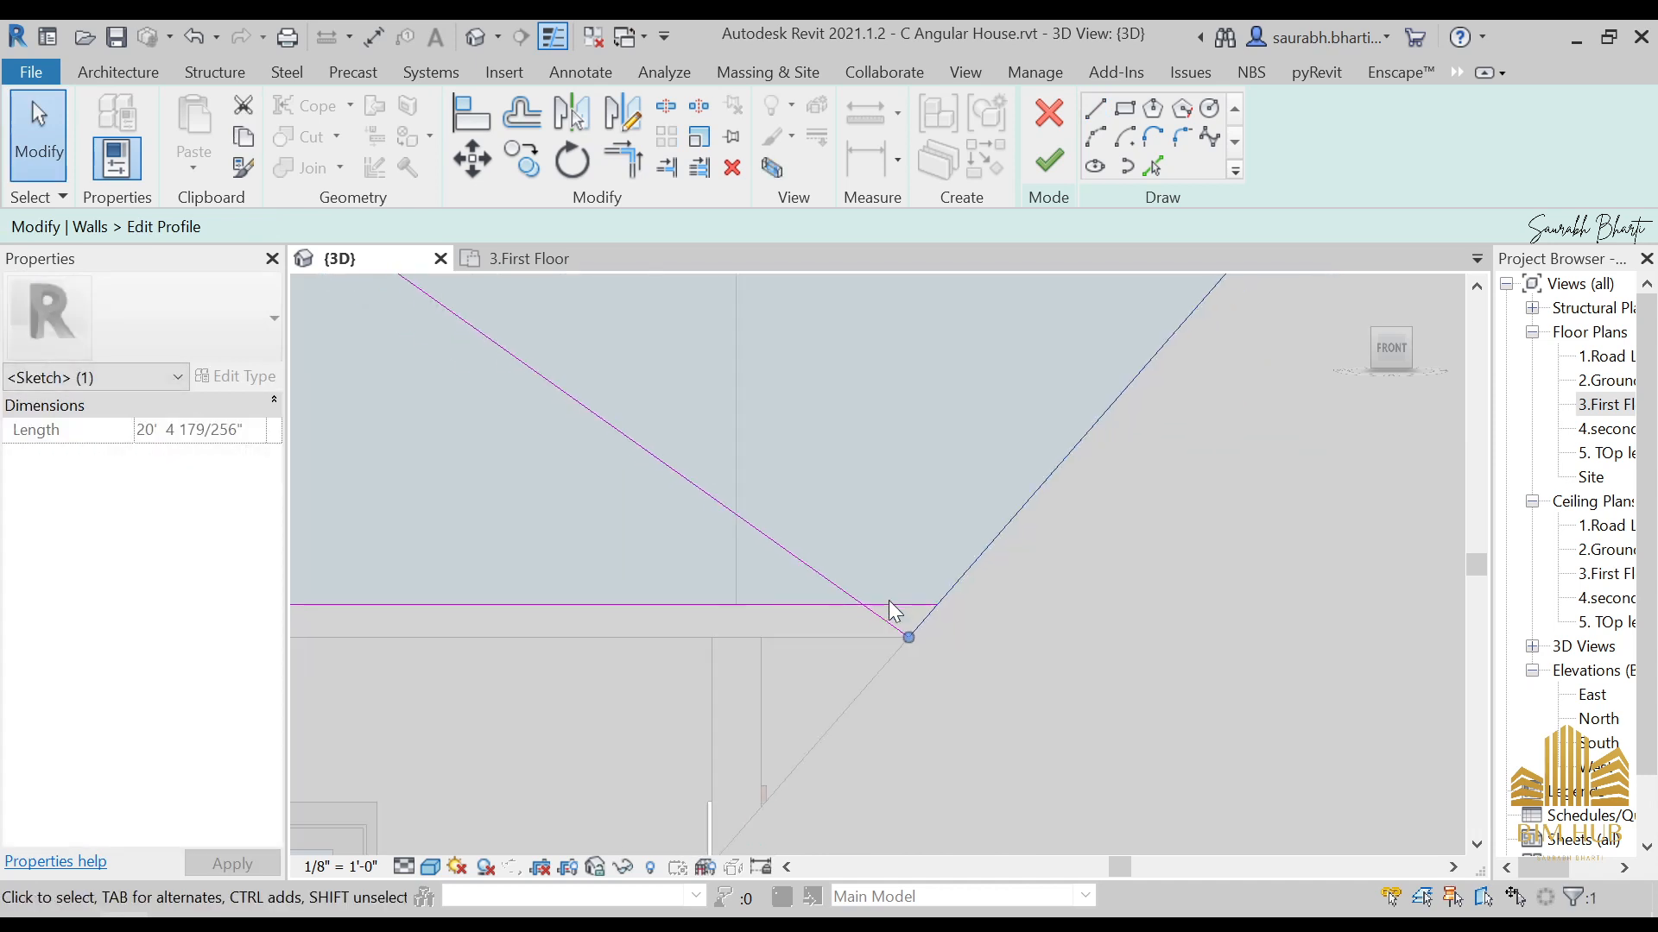
Step: Delete the horizontal bottom line and the left vertical line from the curtain wall's profile sketch
{"action": "left_click", "coordinate": [827, 615]}
{"action": "scroll", "coordinate": [829, 611], "scroll_direction": "down", "scroll_amount": 1}
{"action": "key", "text": "Delete"}
{"action": "scroll", "coordinate": [817, 583], "scroll_direction": "down", "scroll_amount": 3}
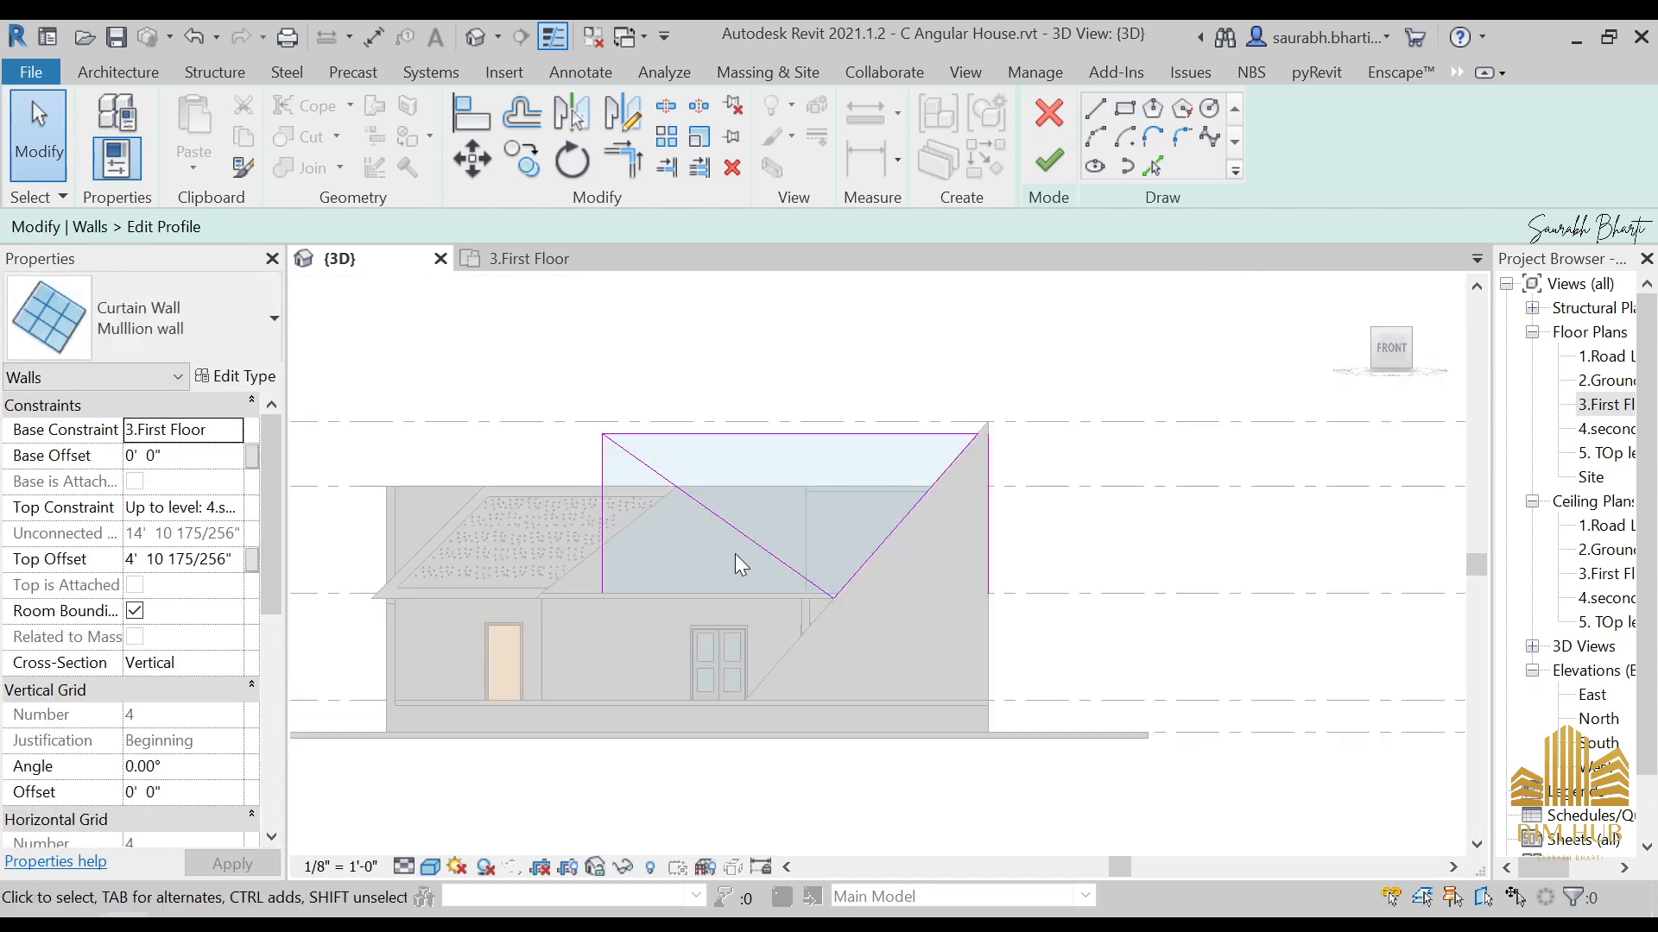
{"action": "left_click", "coordinate": [606, 491]}
{"action": "key", "text": "Delete"}
Step: Delete the leftover right vertical line so the profile is a closed triangle, and finish the profile edit
{"action": "left_click", "coordinate": [1057, 160]}
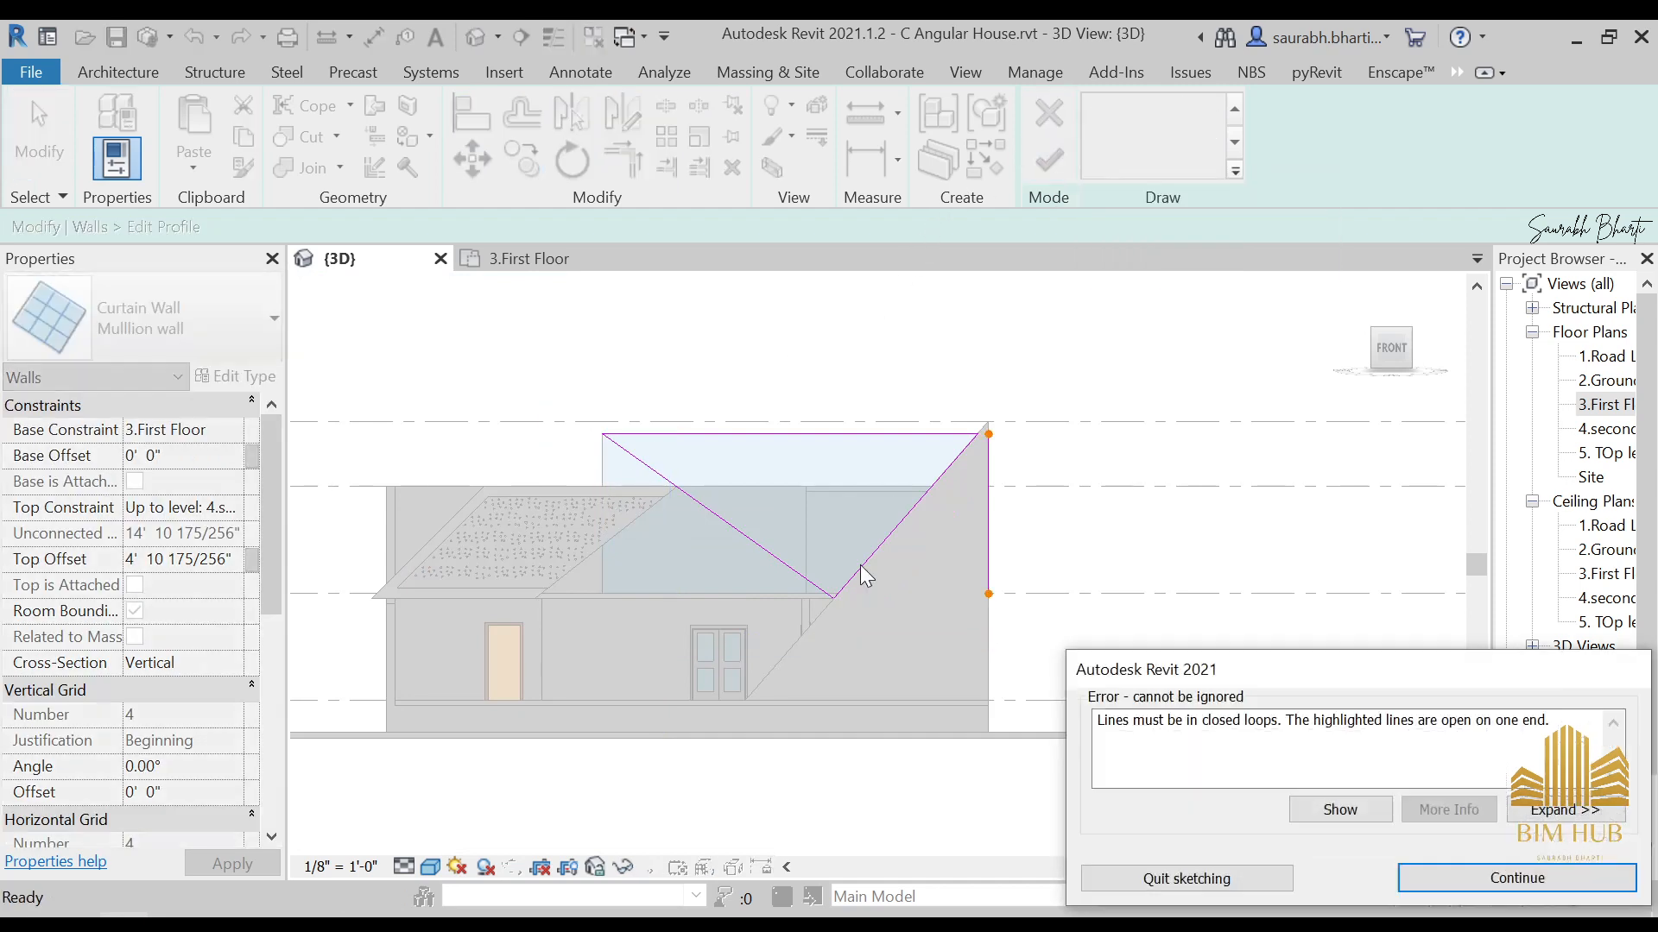
{"action": "key", "text": "Escape"}
{"action": "left_click", "coordinate": [986, 465]}
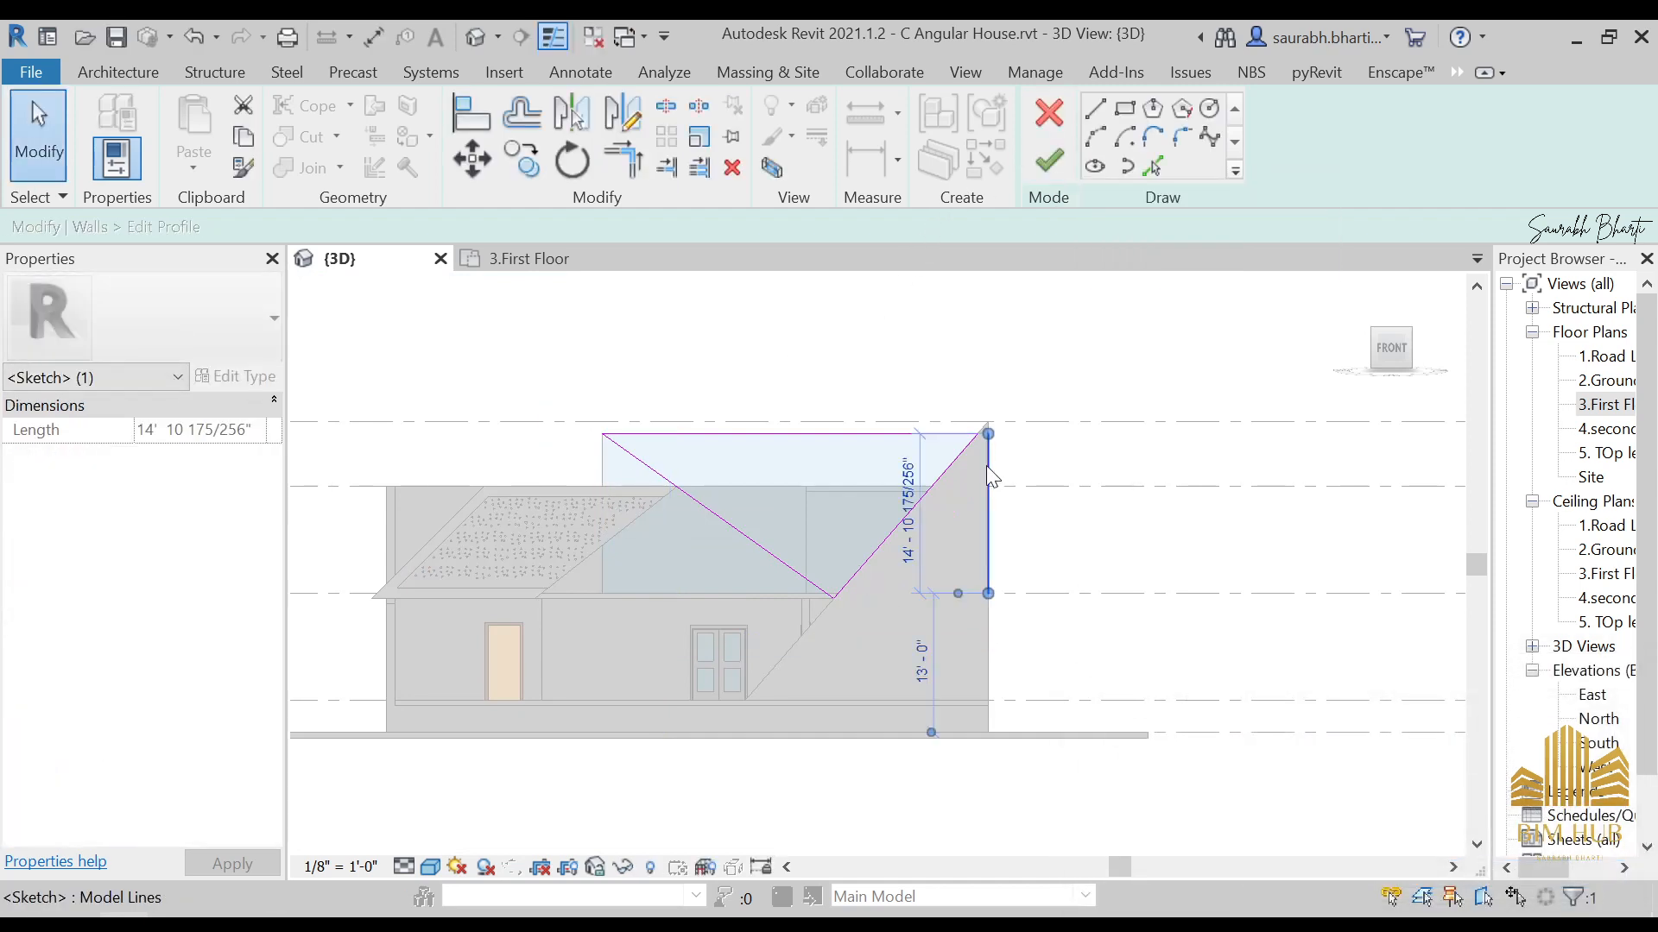
{"action": "key", "text": "Delete"}
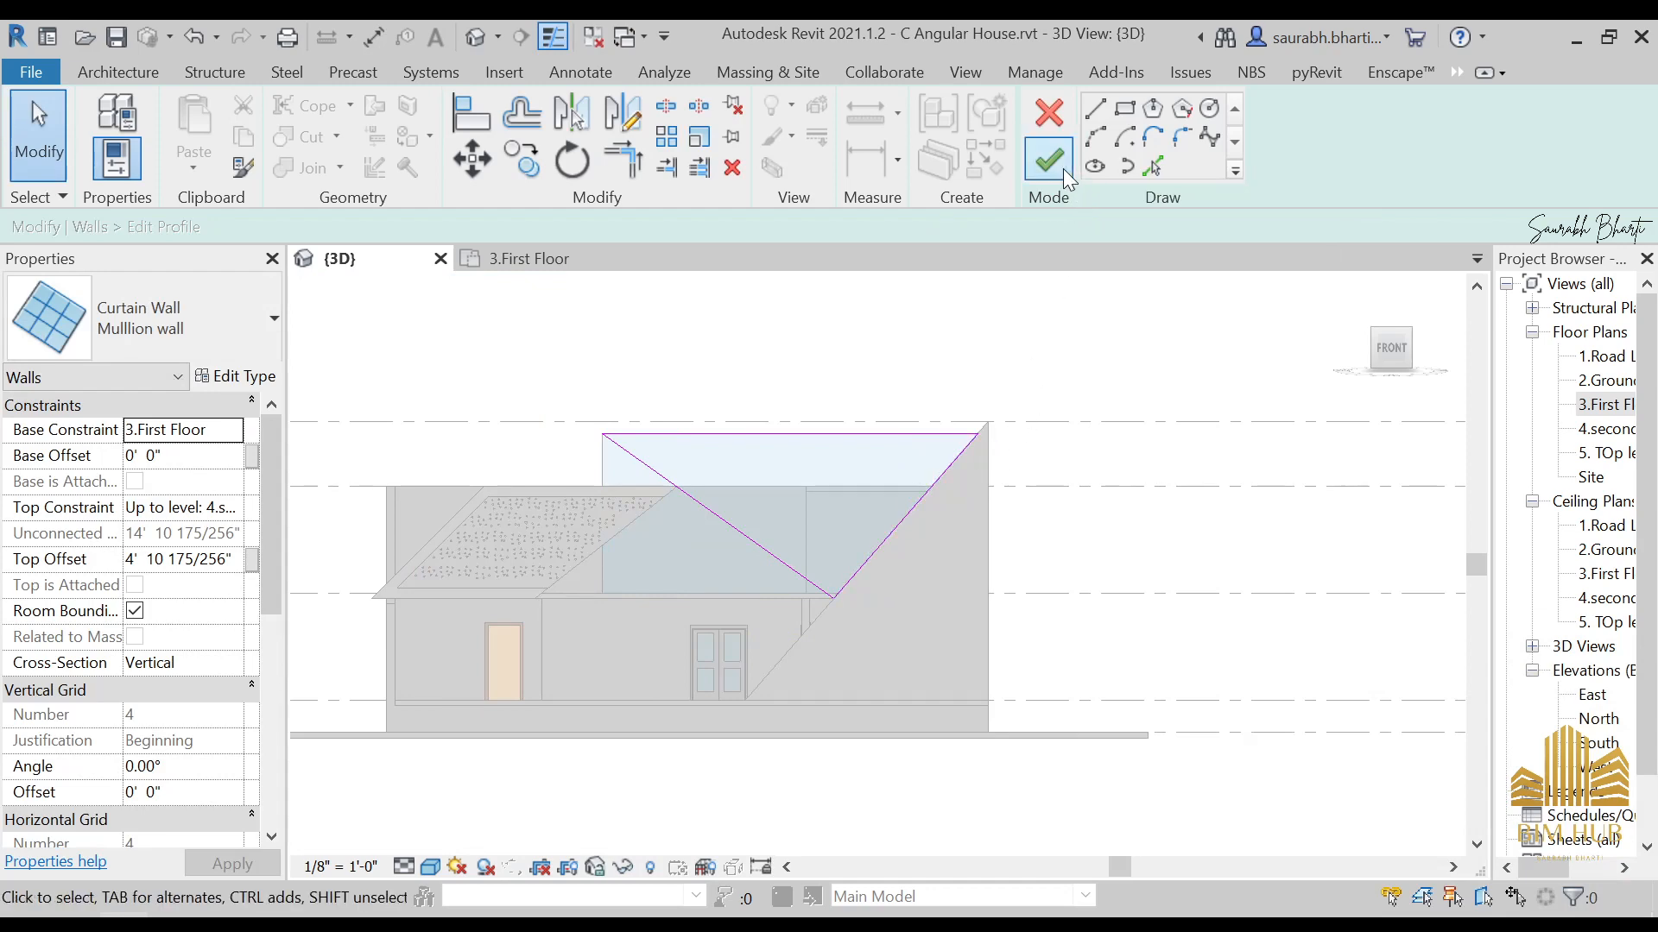
{"action": "left_click", "coordinate": [1064, 168]}
{"action": "scroll", "coordinate": [780, 500], "scroll_direction": "up", "scroll_amount": 2}
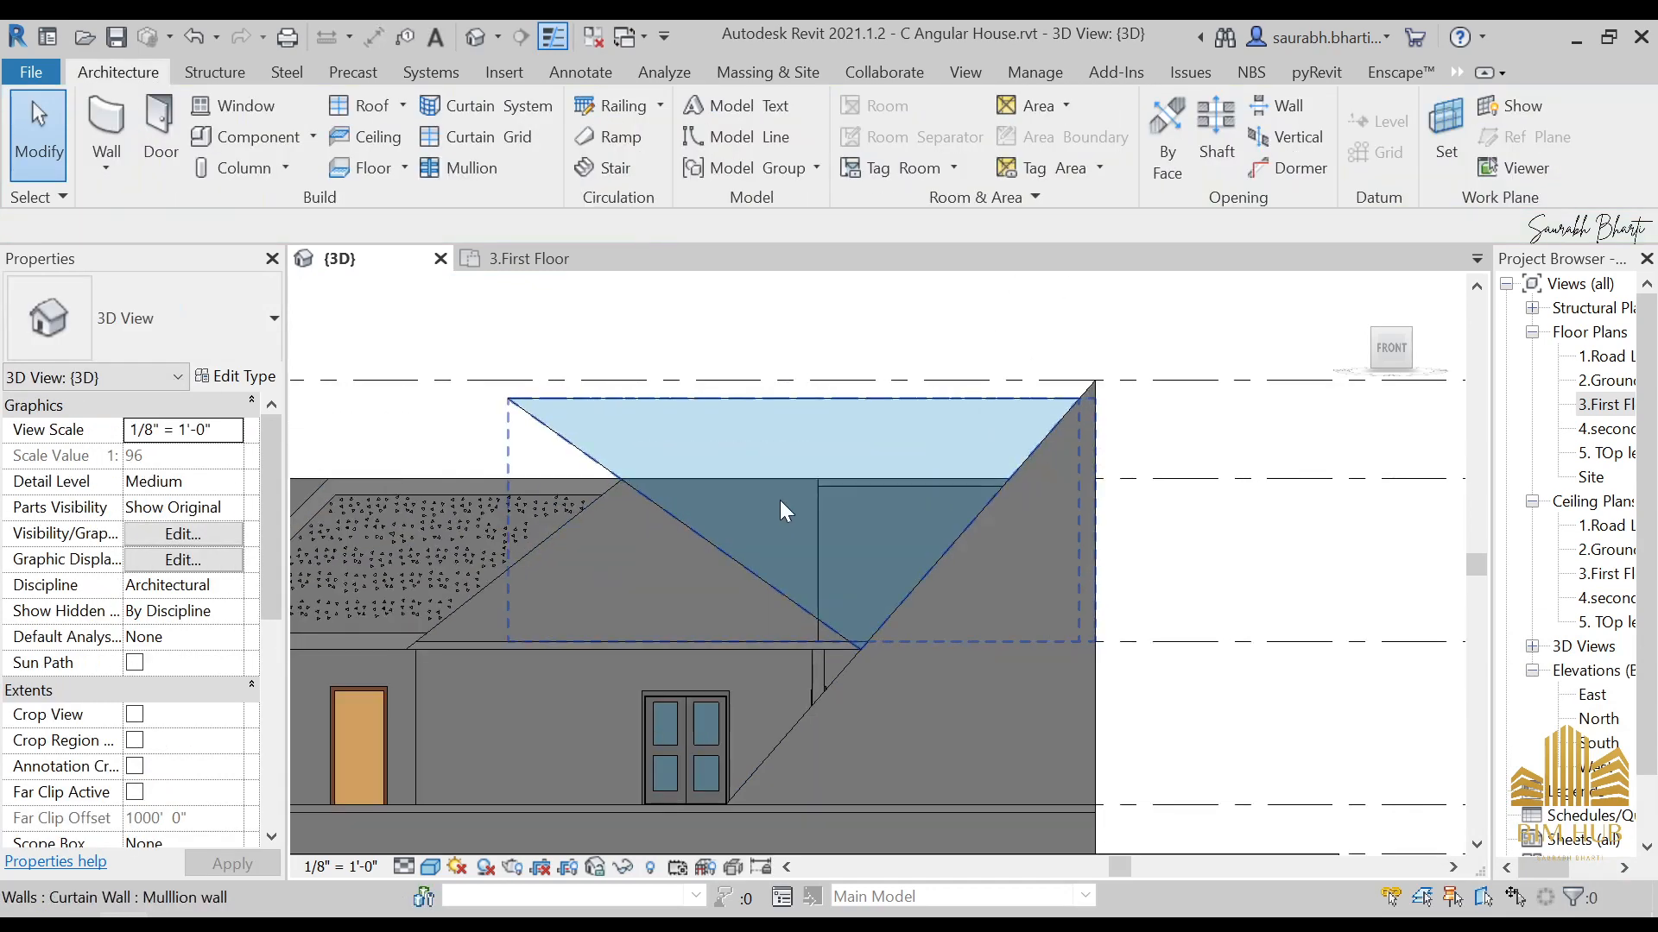
Step: Examine the triangular curtain wall from an angled view and from the front
{"action": "scroll", "coordinate": [780, 500], "scroll_direction": "down", "scroll_amount": 3}
{"action": "middle_click_drag", "start_coordinate": [779, 505], "coordinate": [744, 374], "text": "shift"}
{"action": "left_click", "coordinate": [841, 467]}
{"action": "middle_click_drag", "start_coordinate": [841, 466], "coordinate": [807, 441], "text": "shift"}
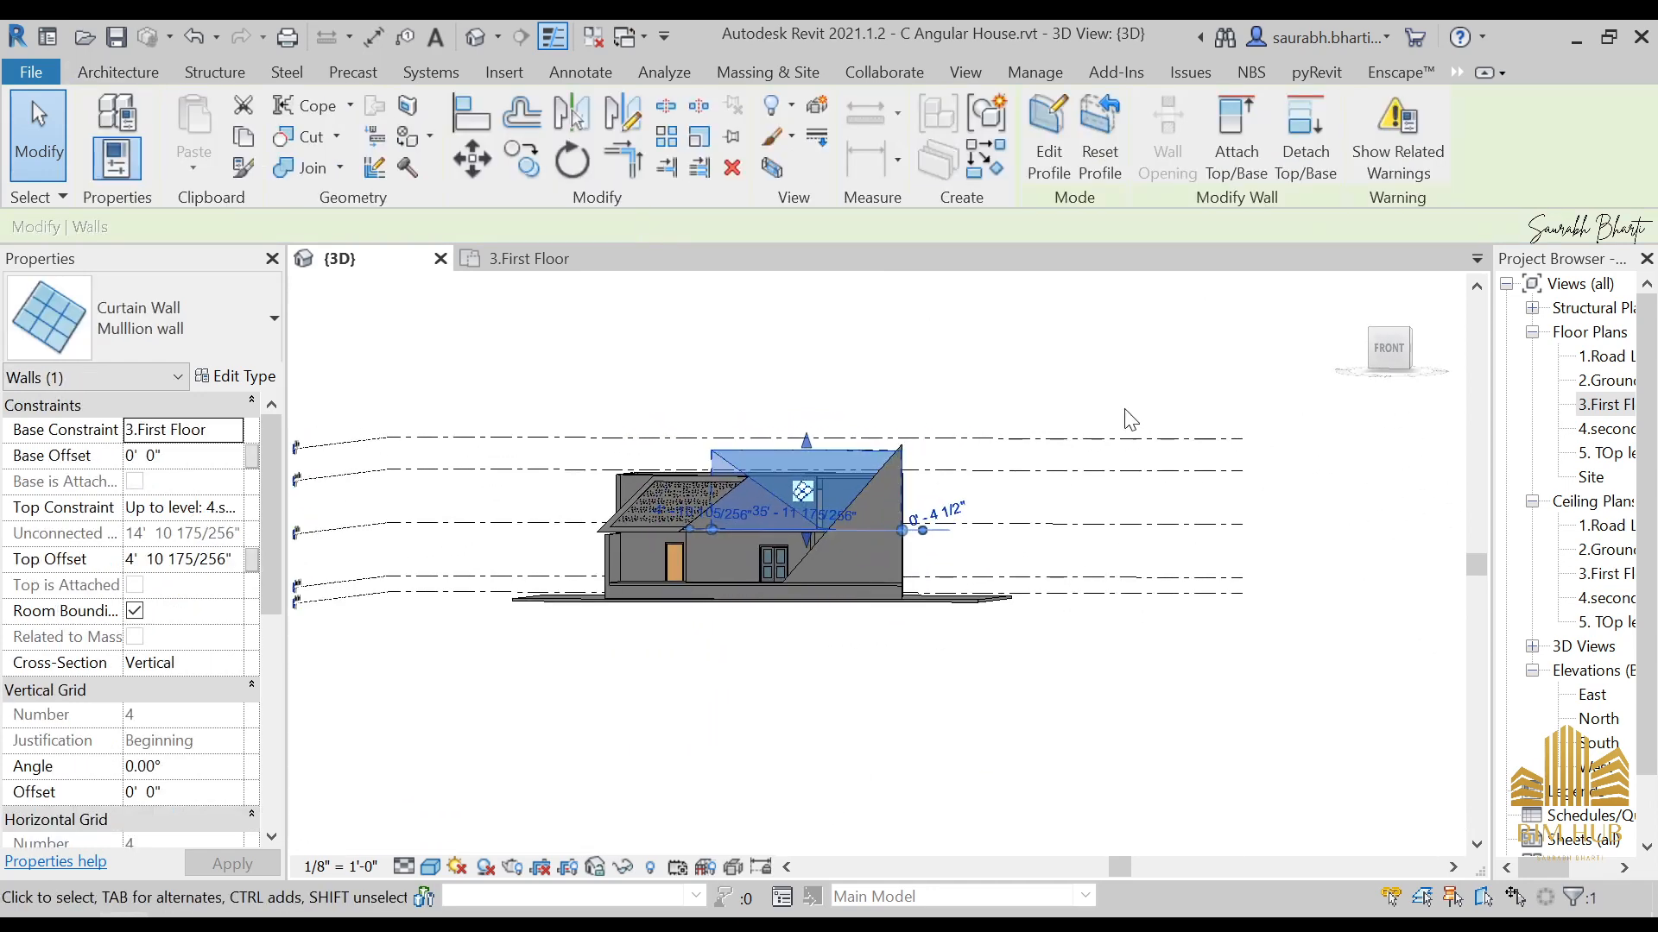
{"action": "left_click", "coordinate": [1381, 359]}
{"action": "scroll", "coordinate": [931, 462], "scroll_direction": "up", "scroll_amount": 3}
{"action": "scroll", "coordinate": [888, 484], "scroll_direction": "down", "scroll_amount": 2}
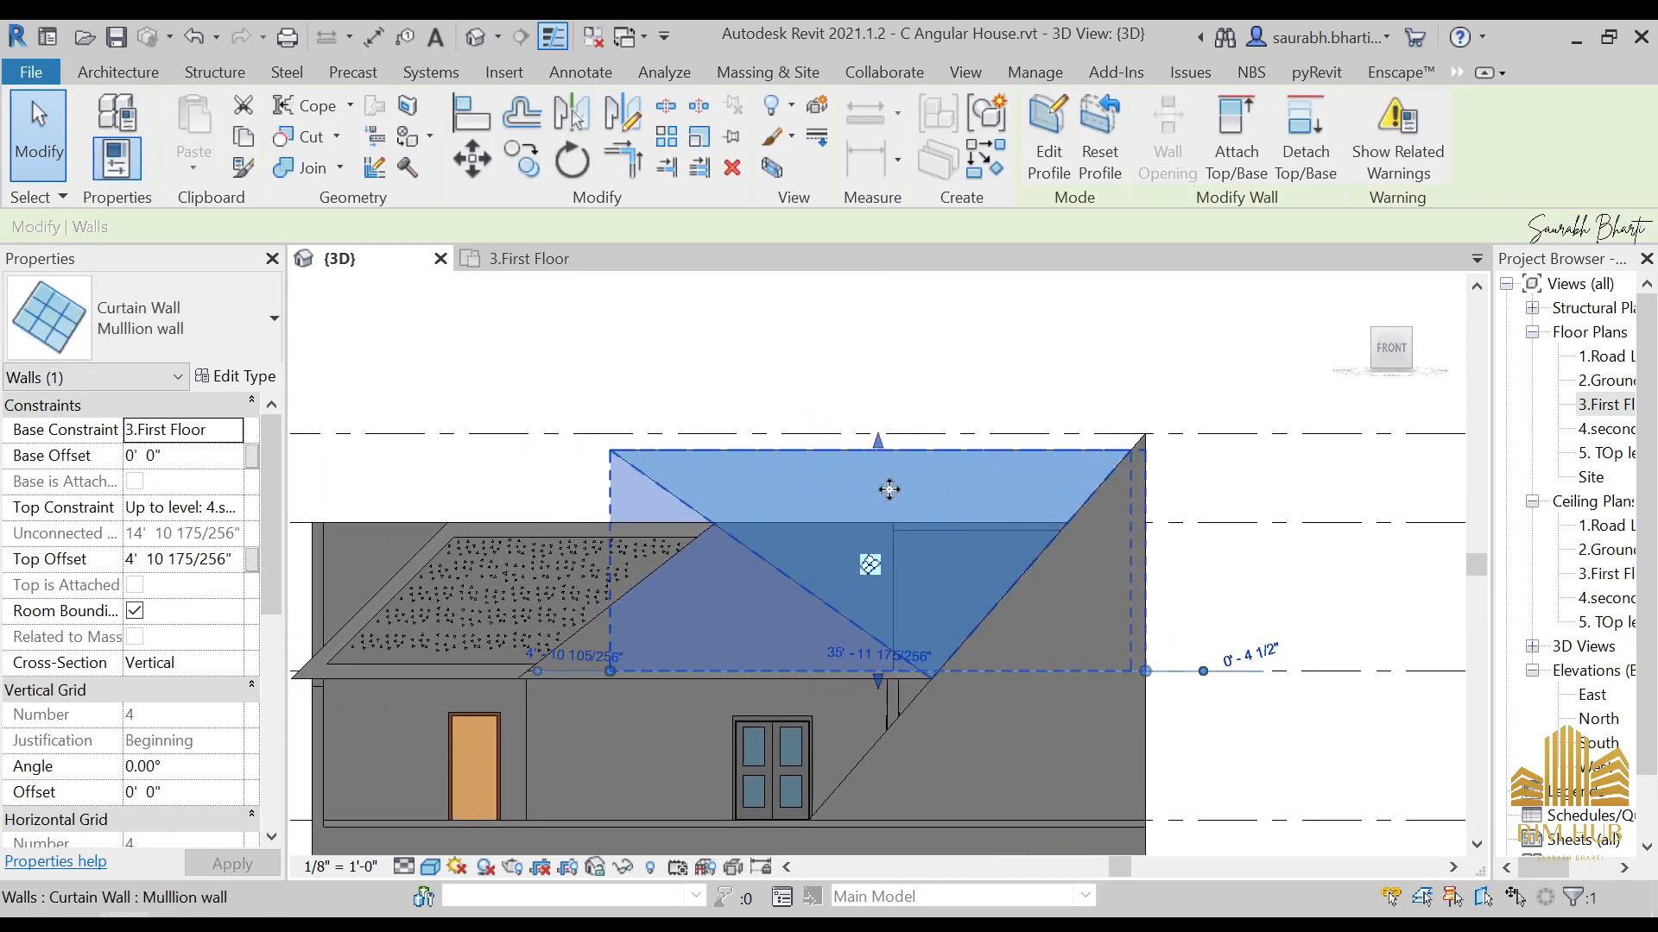
{"action": "scroll", "coordinate": [929, 481], "scroll_direction": "up", "scroll_amount": 4}
{"action": "key", "text": "Escape"}
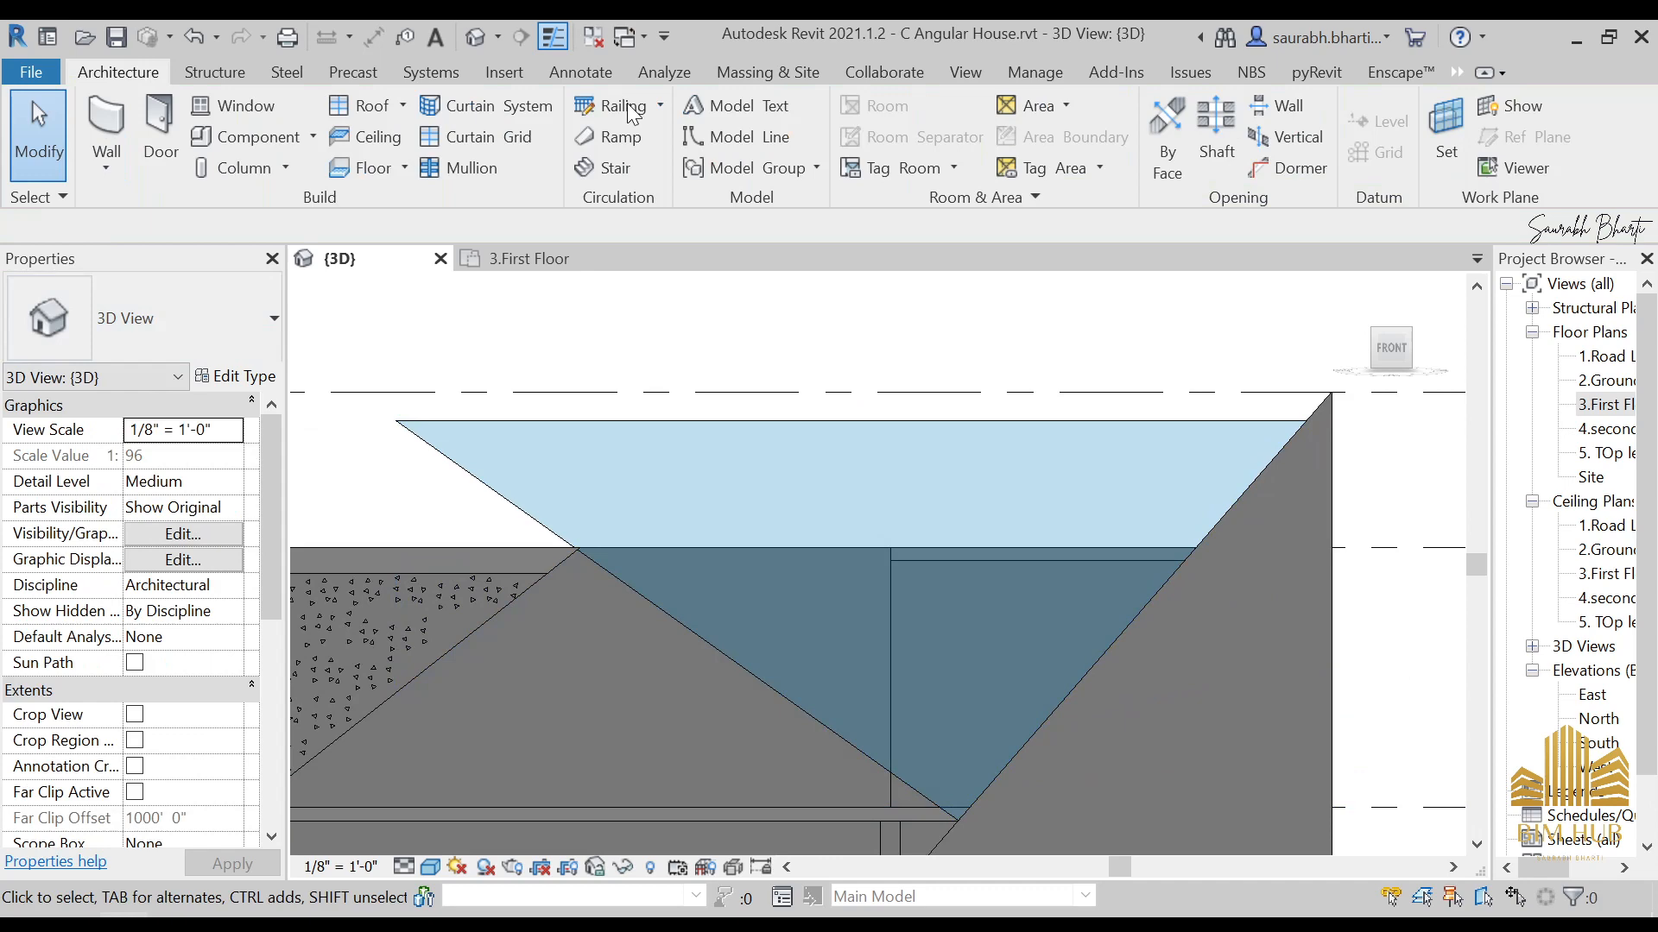
Step: Examine the slatted screen's bar size, spacing and direction up close in the reference photo 1t.png
{"action": "left_click", "coordinate": [469, 172]}
{"action": "left_click", "coordinate": [199, 319]}
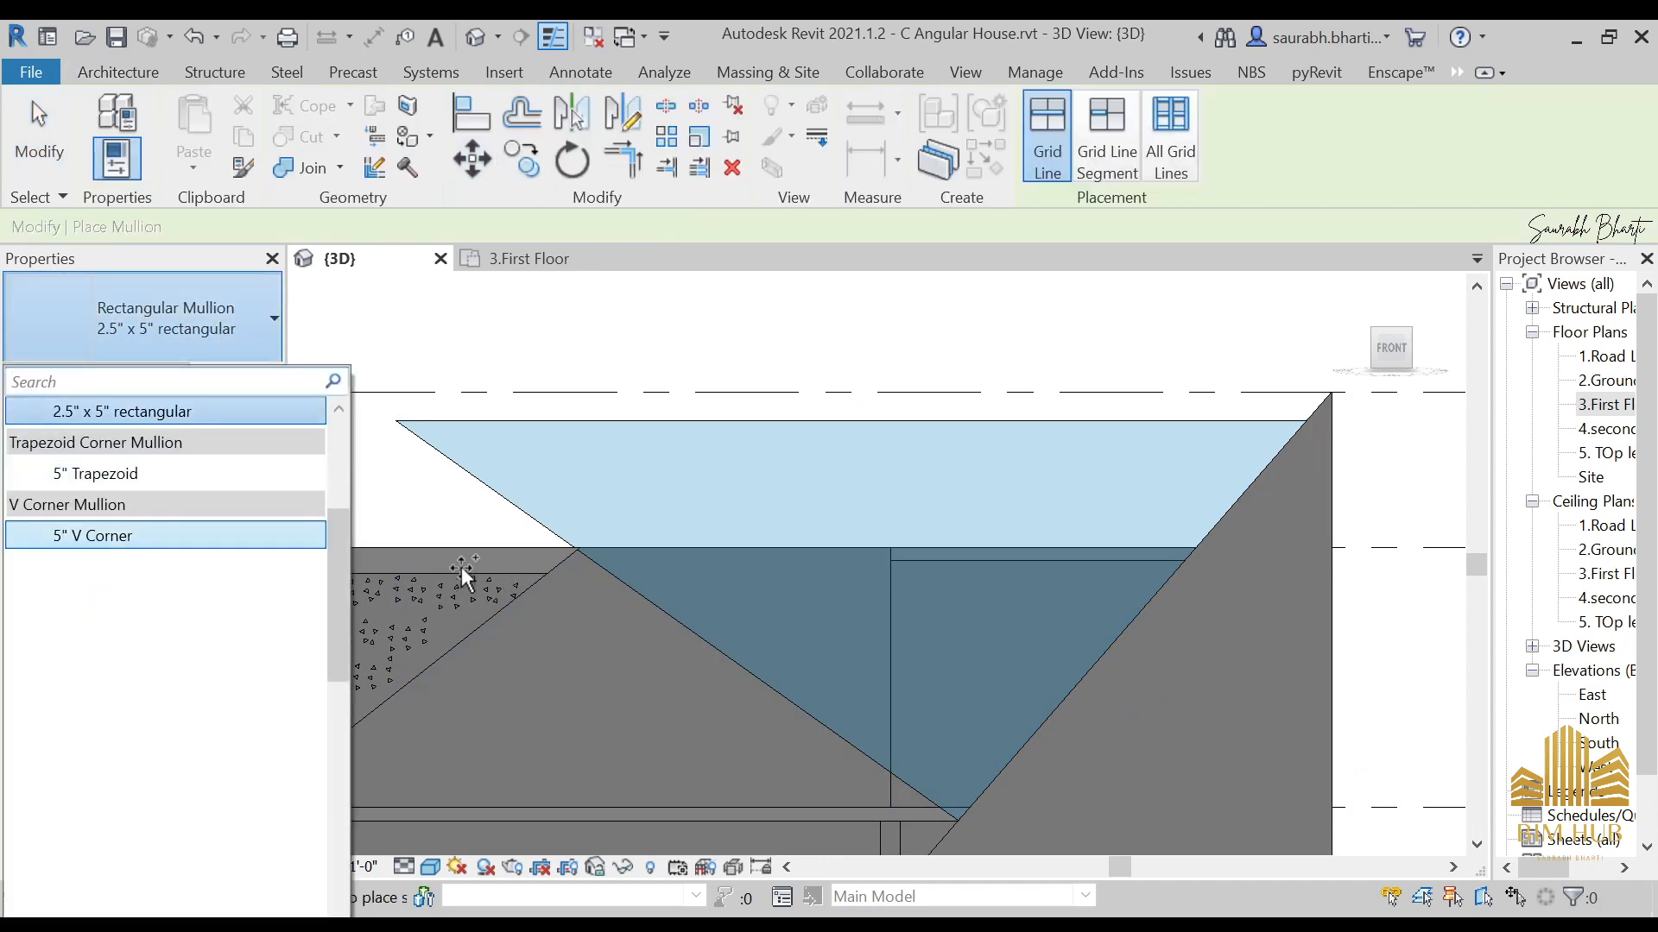
{"action": "key", "text": "Escape"}
{"action": "key", "text": "alt+Tab"}
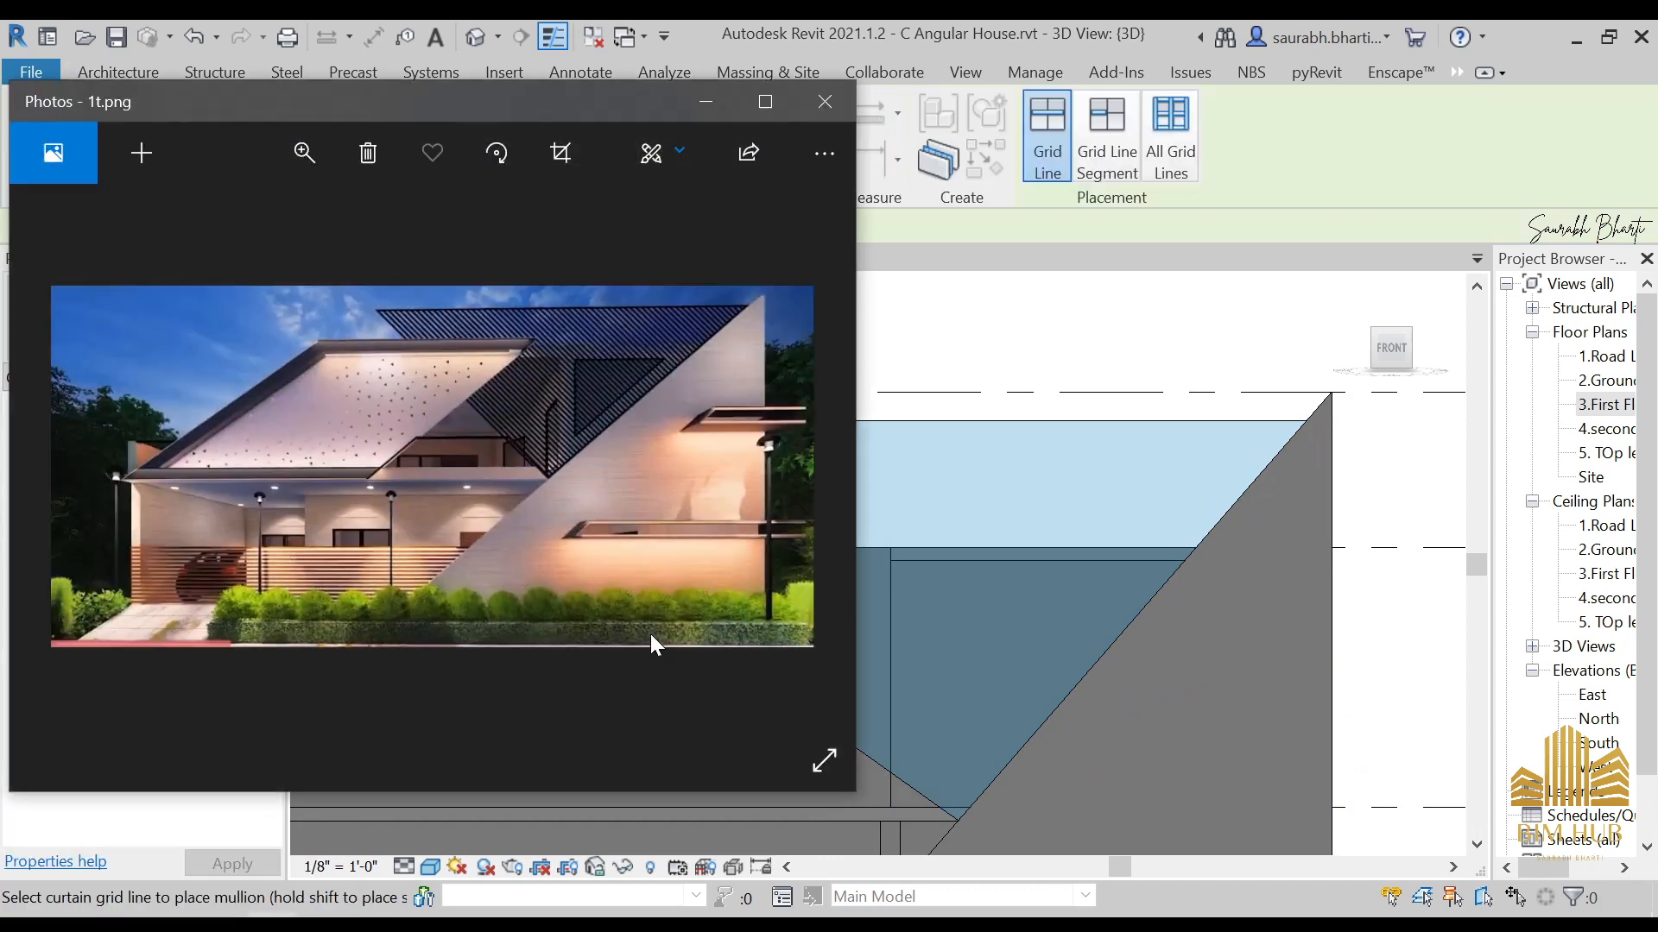
{"action": "scroll", "coordinate": [512, 347], "scroll_direction": "up", "scroll_amount": 2}
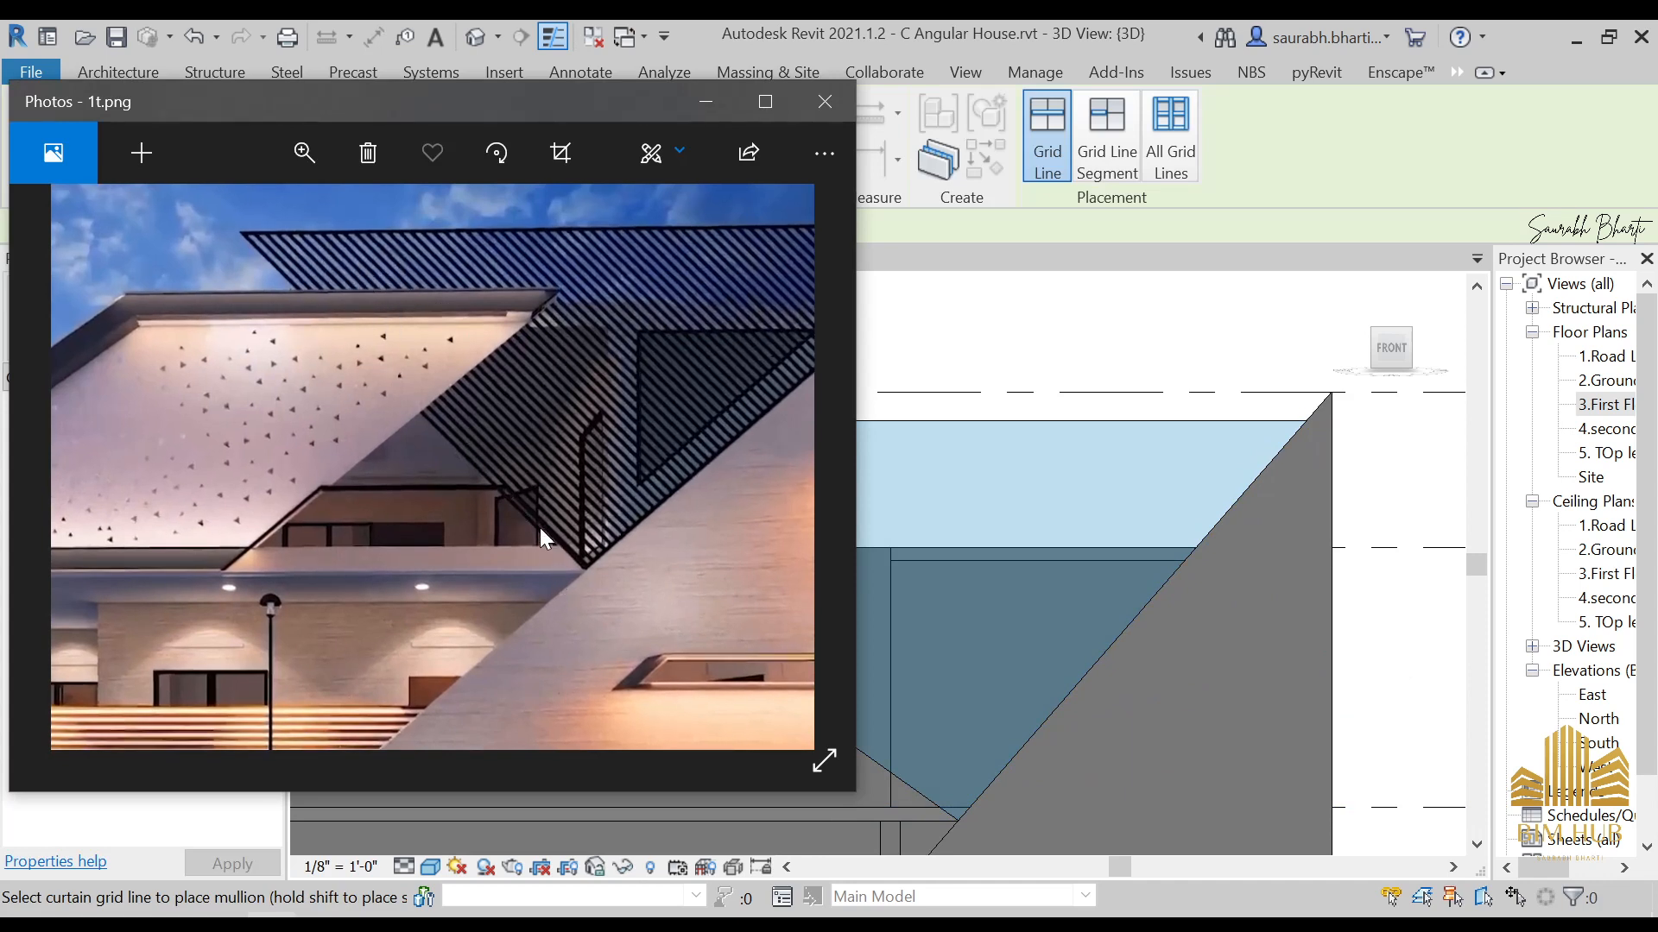
{"action": "scroll", "coordinate": [529, 508], "scroll_direction": "up", "scroll_amount": 5}
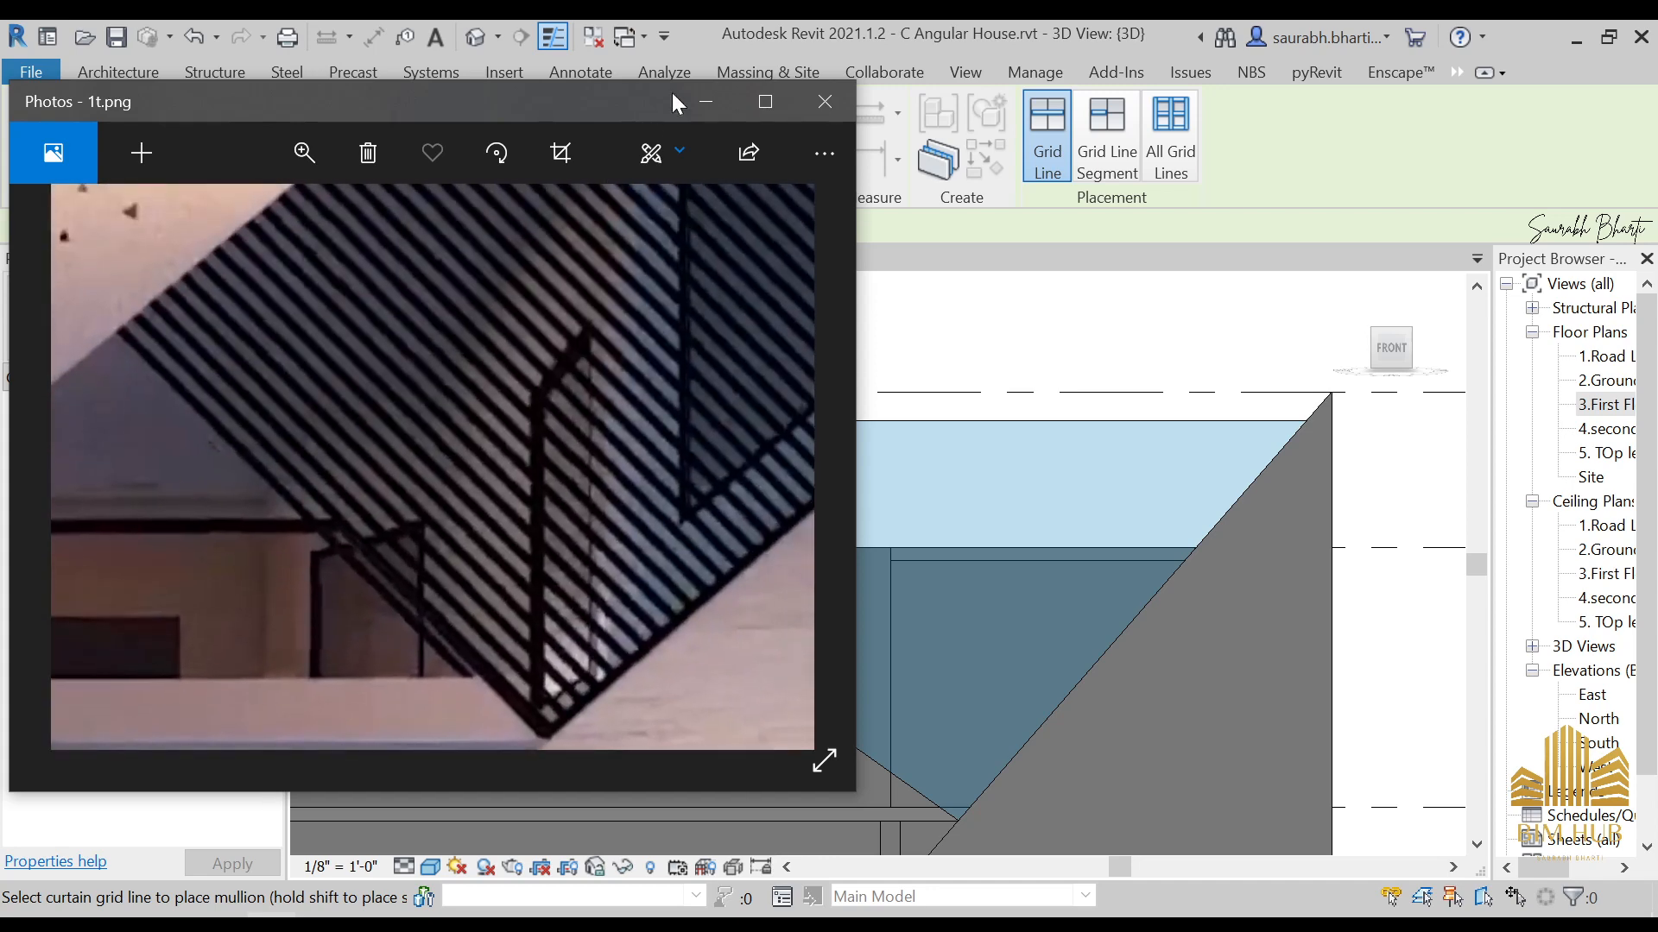
{"action": "scroll", "coordinate": [469, 547], "scroll_direction": "down", "scroll_amount": 5}
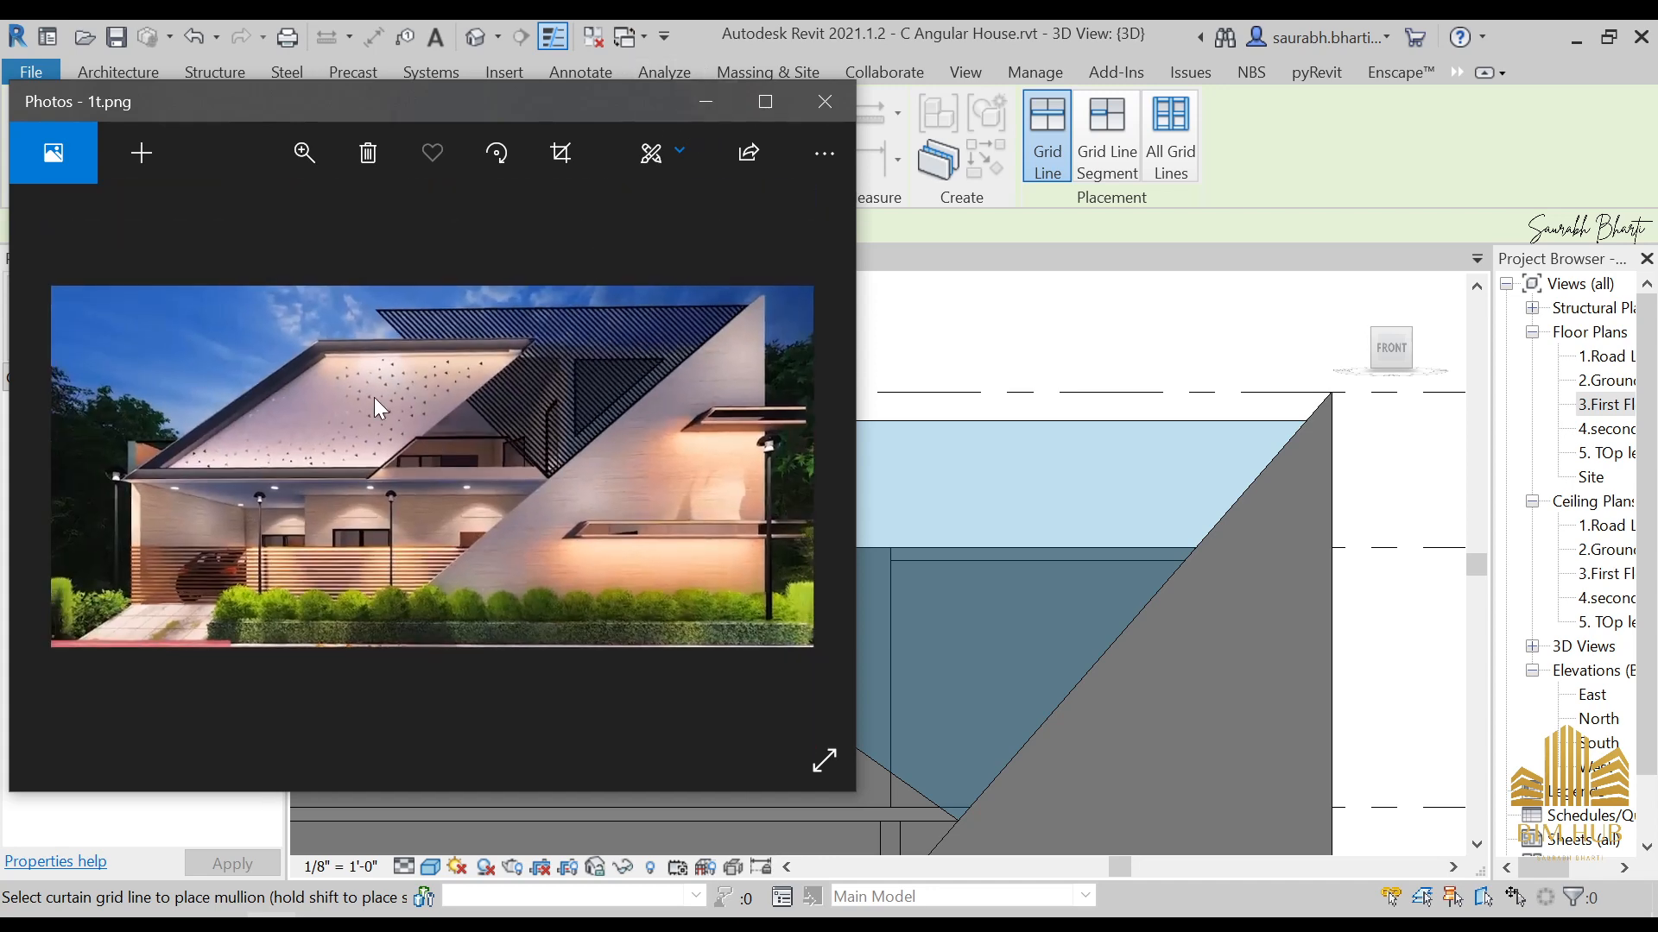
{"action": "left_click", "coordinate": [706, 101]}
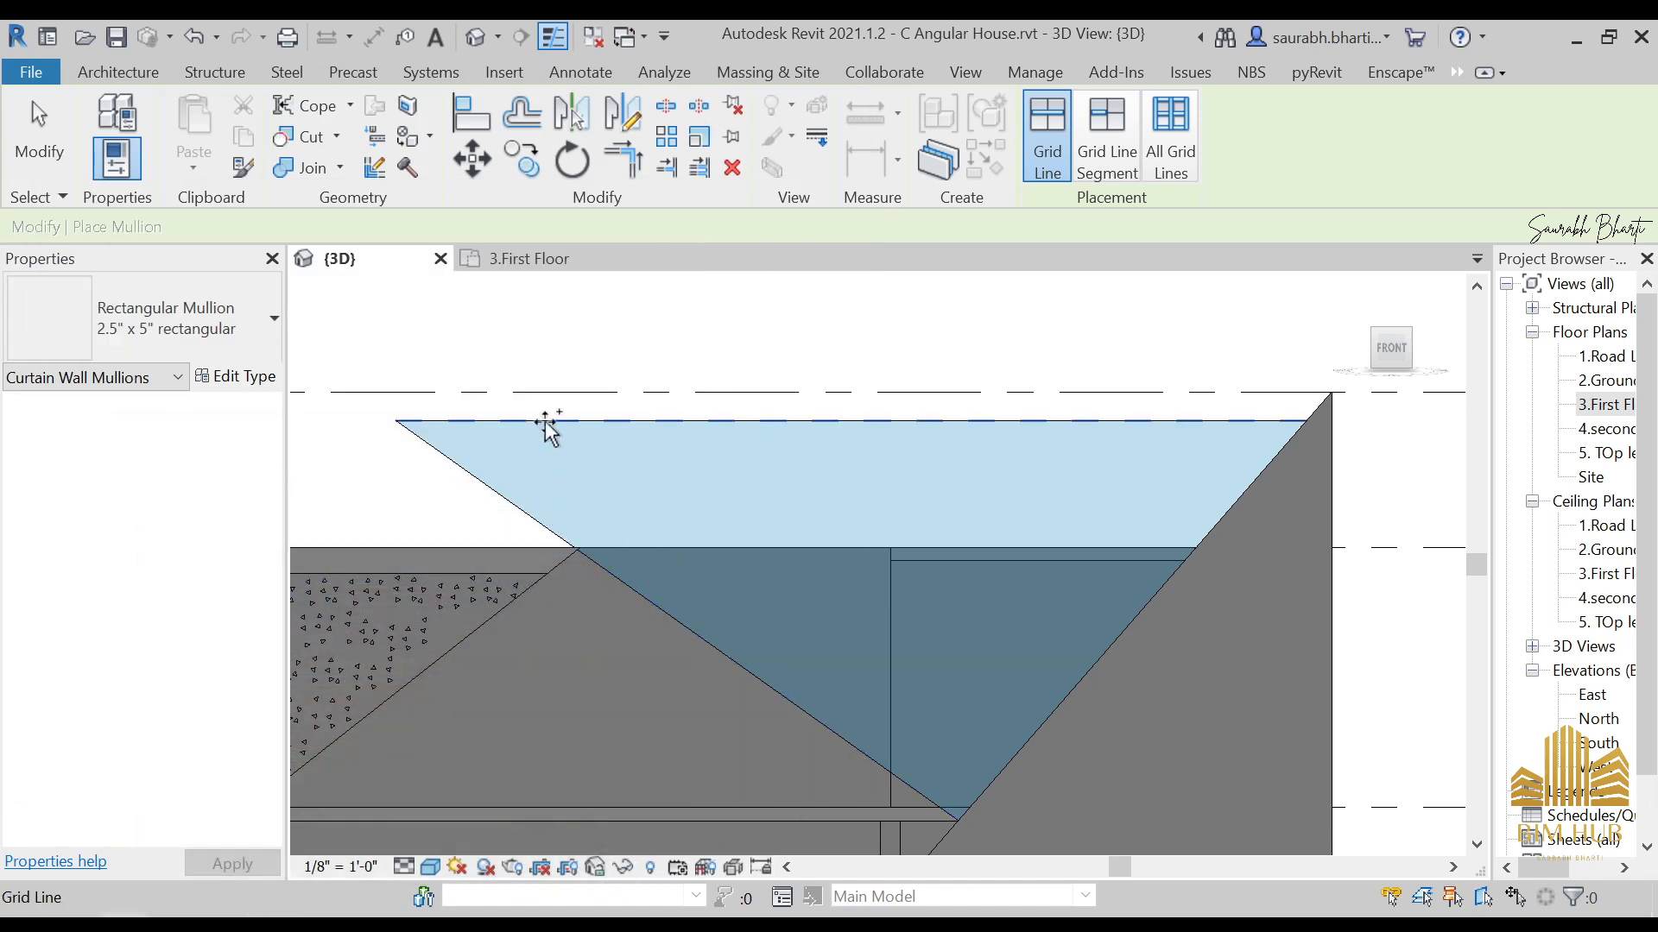
Step: Choose the 1.5" x 2.5" rectangular mullion type for placing mullions
{"action": "left_click", "coordinate": [182, 337]}
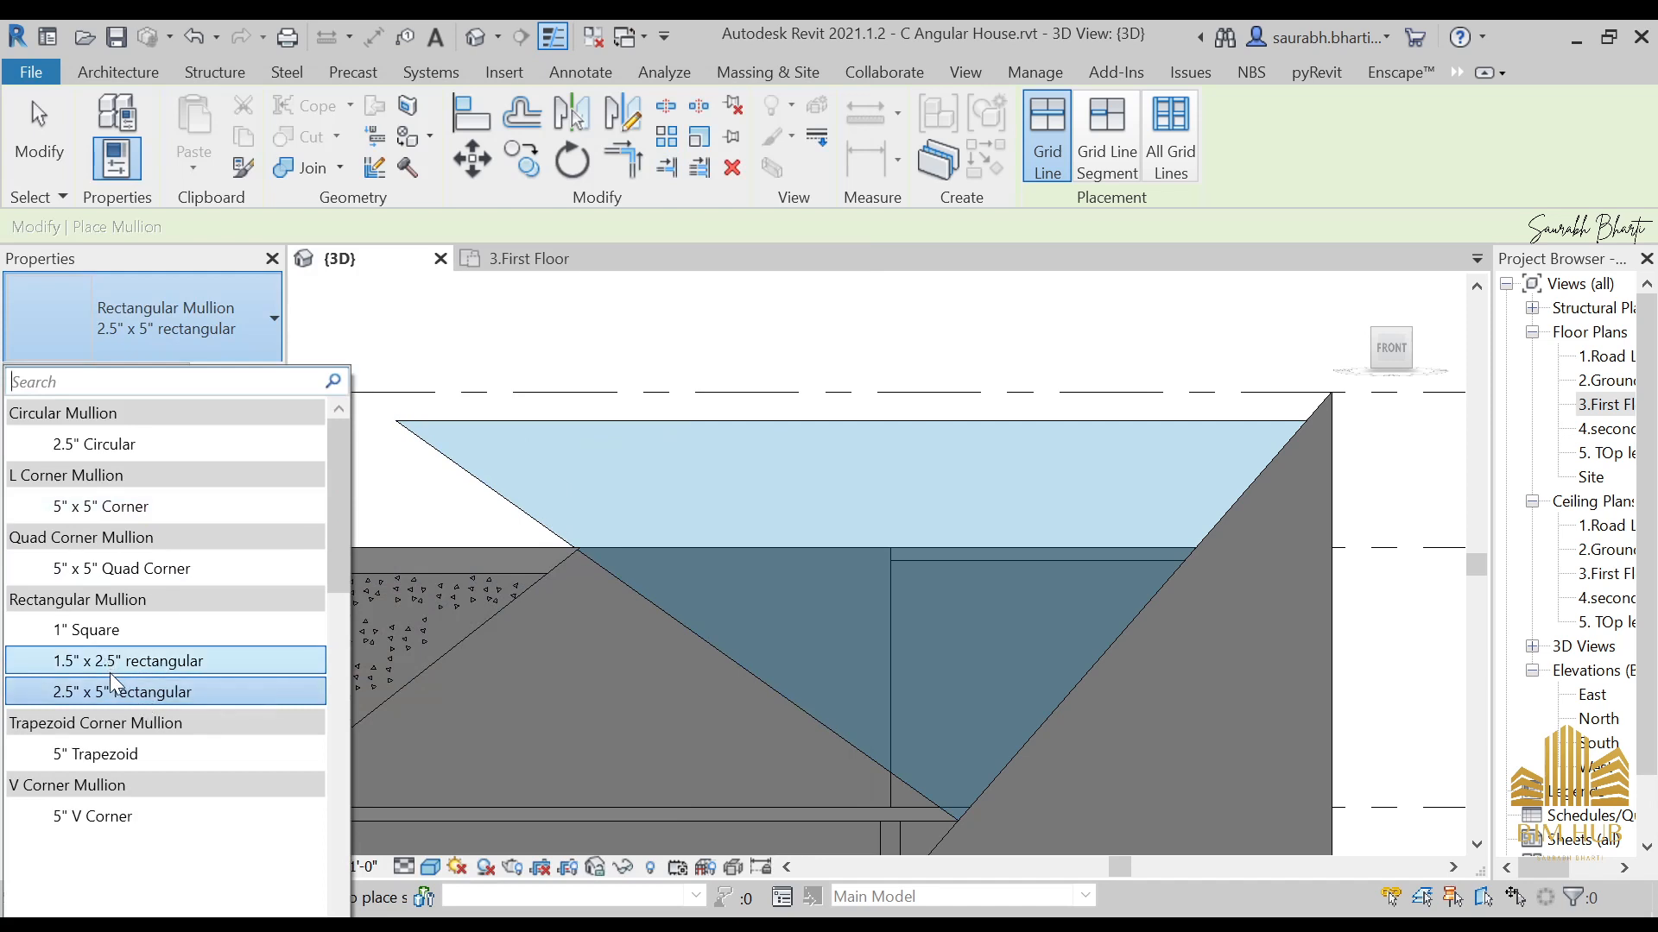
{"action": "left_click", "coordinate": [111, 667]}
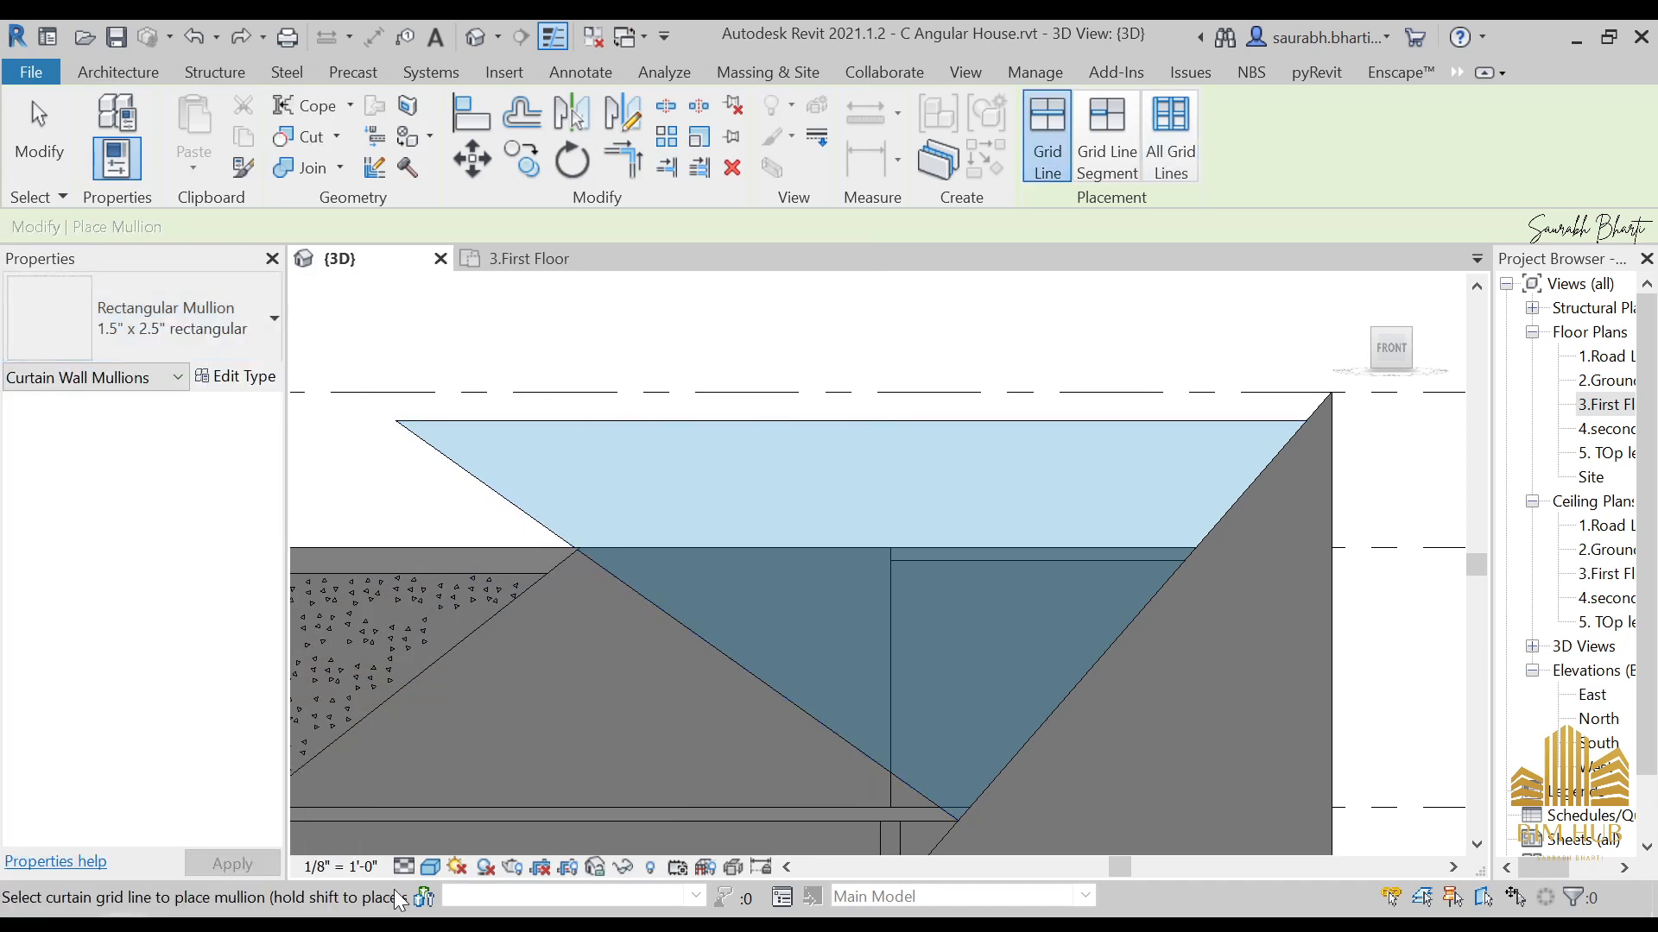
{"action": "scroll", "coordinate": [513, 431], "scroll_direction": "up", "scroll_amount": 2}
{"action": "key", "text": "Escape"}
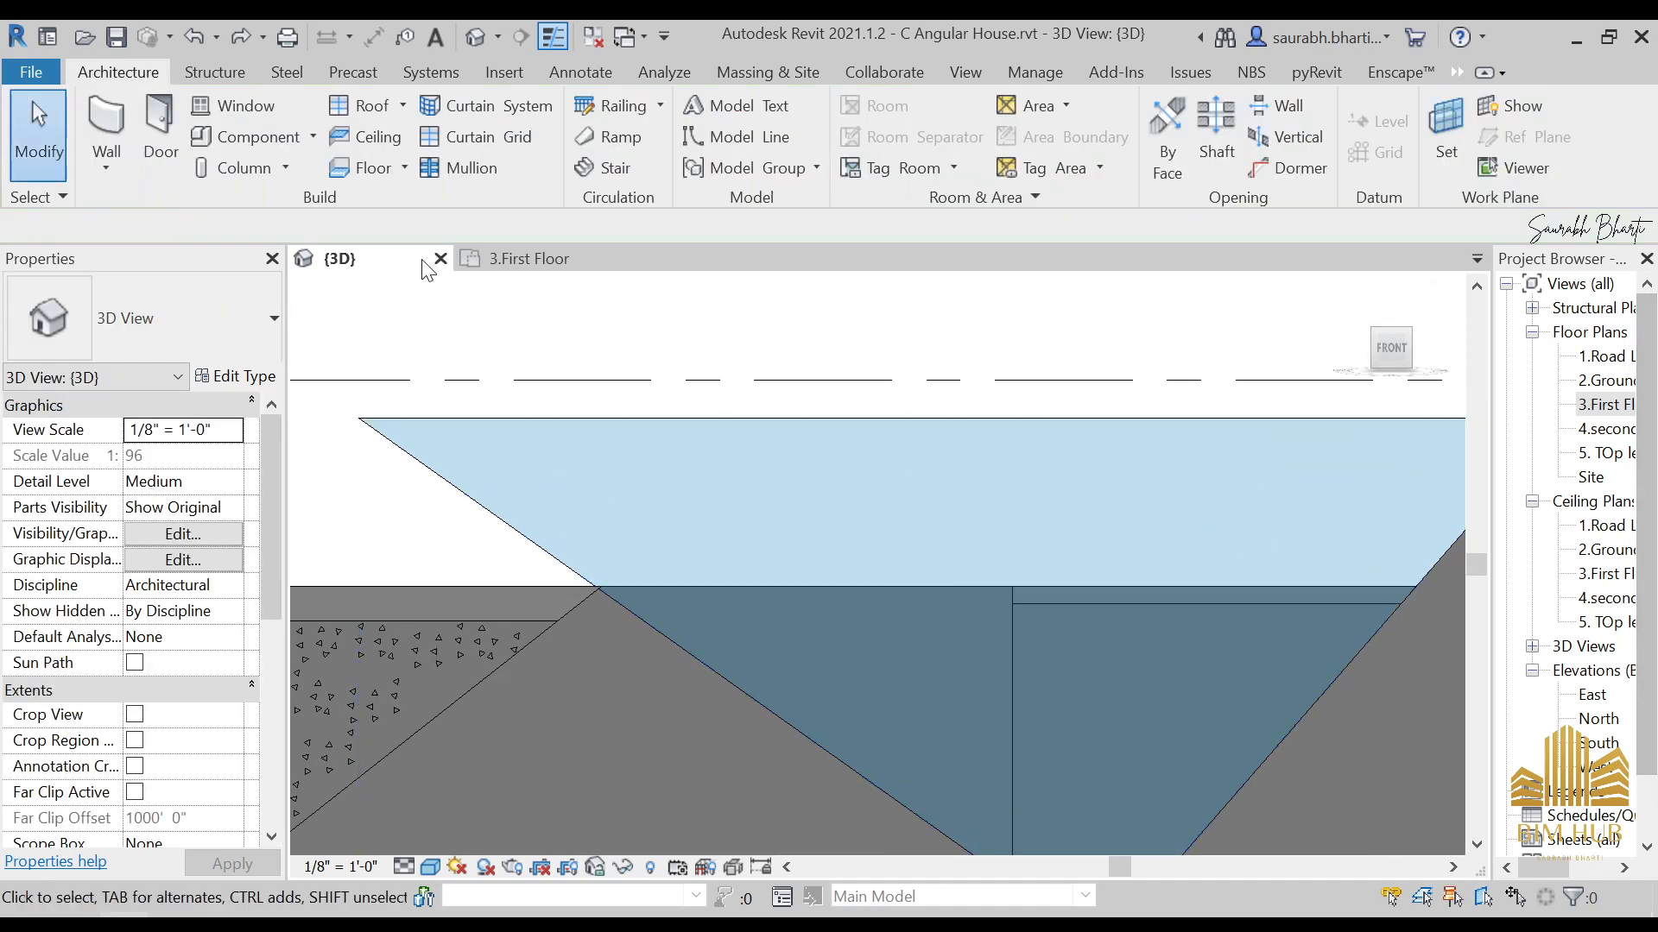
{"action": "left_click", "coordinate": [493, 165]}
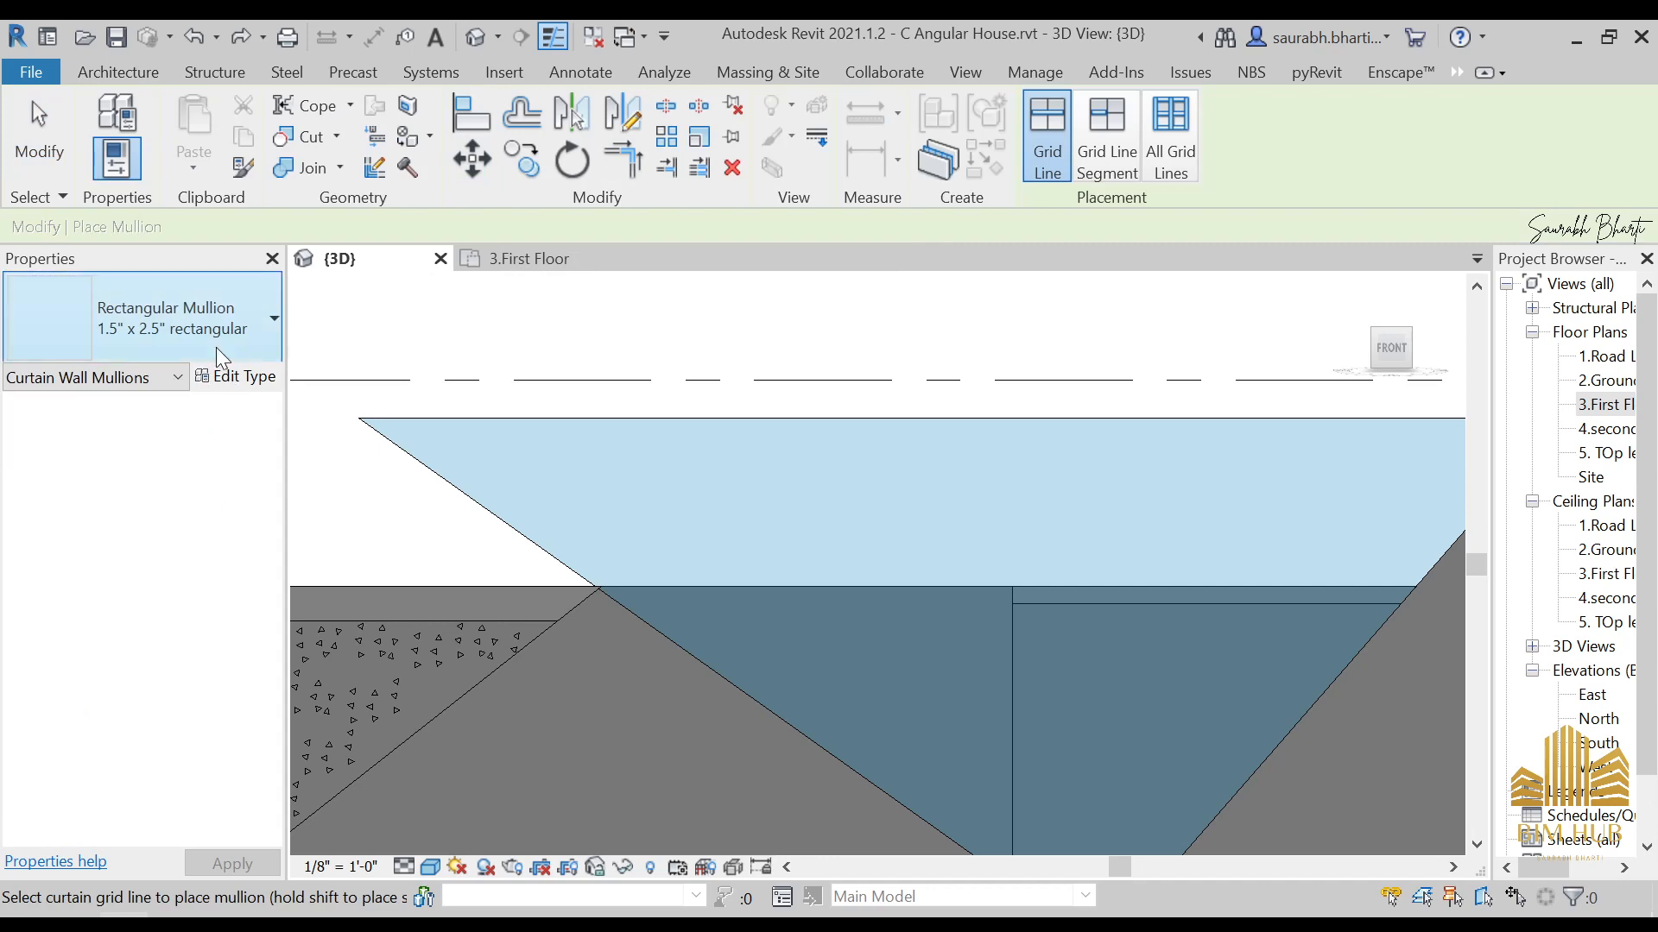
Step: Duplicate the 1.5" x 2.5" rectangular mullion type under the name 1.5" x 2.5" Black
{"action": "left_click", "coordinate": [252, 377]}
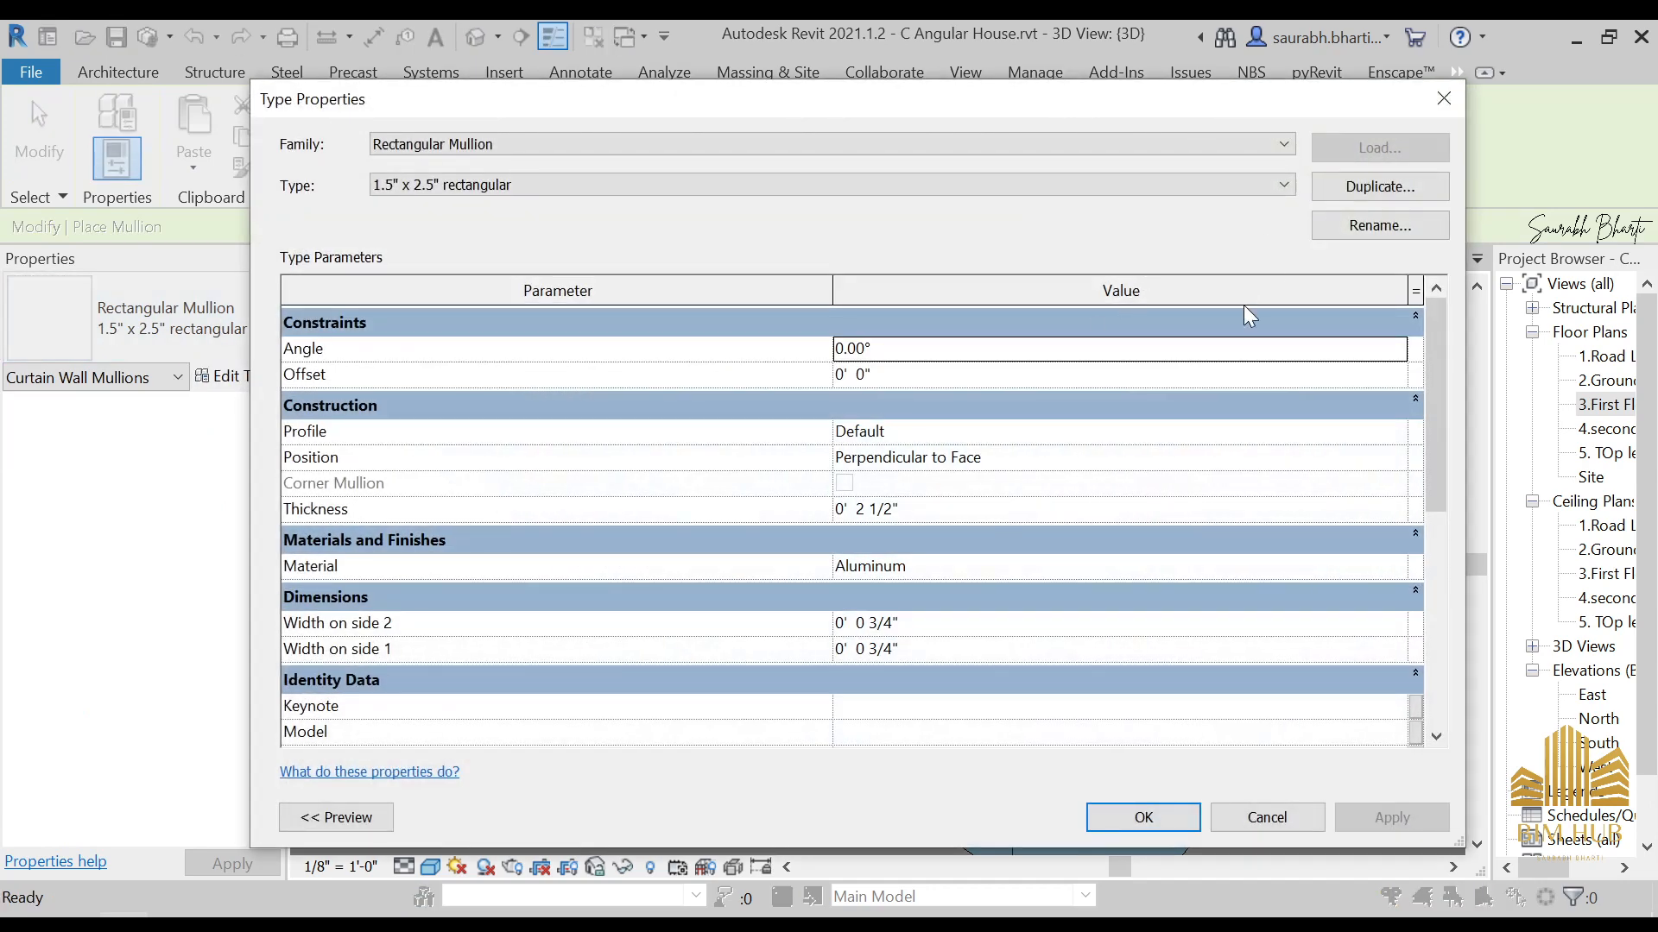
{"action": "left_click", "coordinate": [1407, 197]}
{"action": "key", "text": "End"}
{"action": "key", "text": "shift+Left"}
{"action": "key", "text": "shift+Left"}
{"action": "key", "text": "shift+Left"}
{"action": "key", "text": "shift+Left"}
{"action": "key", "text": "shift+Left"}
{"action": "key", "text": "shift+Left"}
{"action": "key", "text": "shift+Left"}
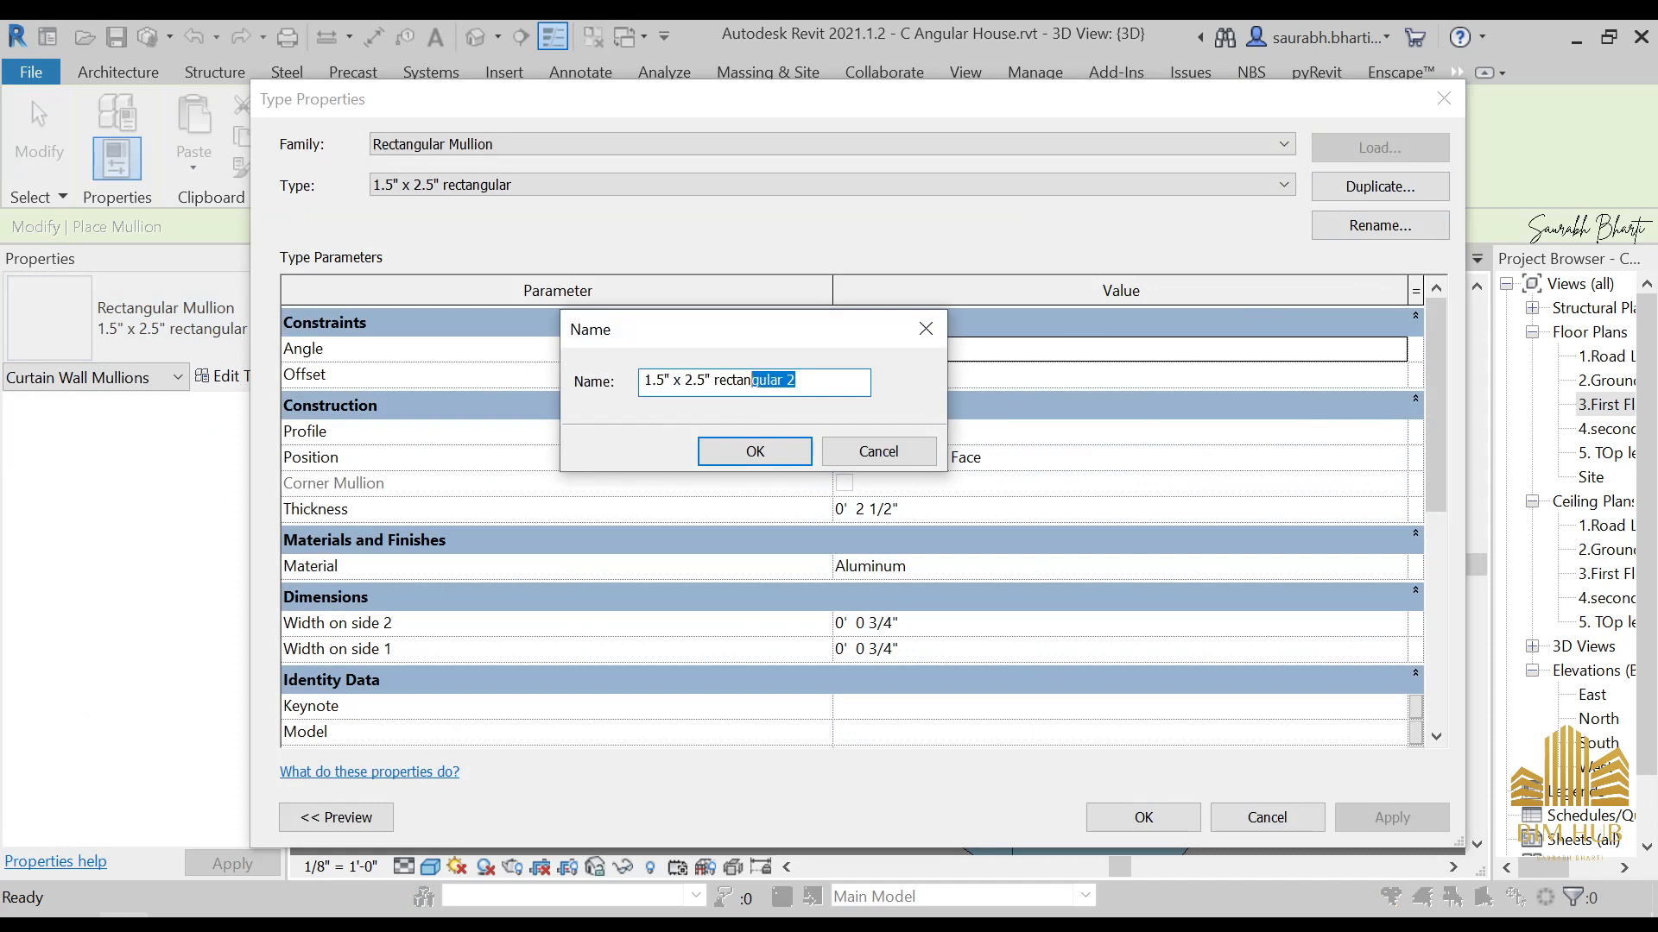
{"action": "type", "text": "Black"}
{"action": "key", "text": "Return"}
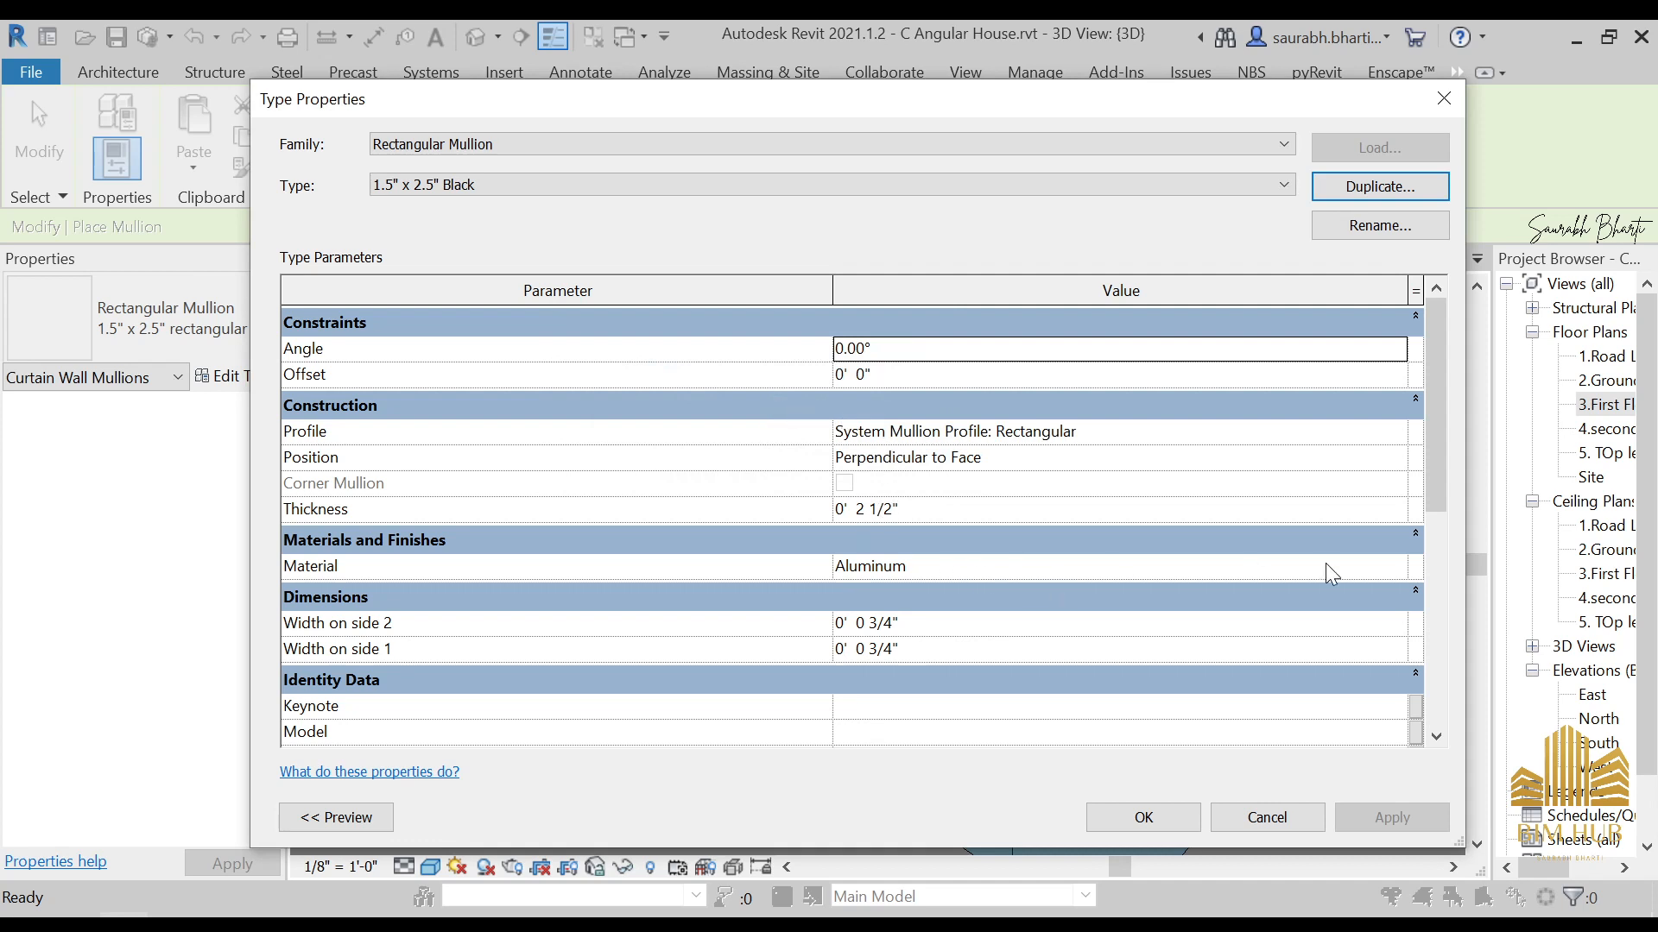
Step: Create a new material for the mullion type and name it 1.Aluminium black
{"action": "left_click", "coordinate": [1402, 565]}
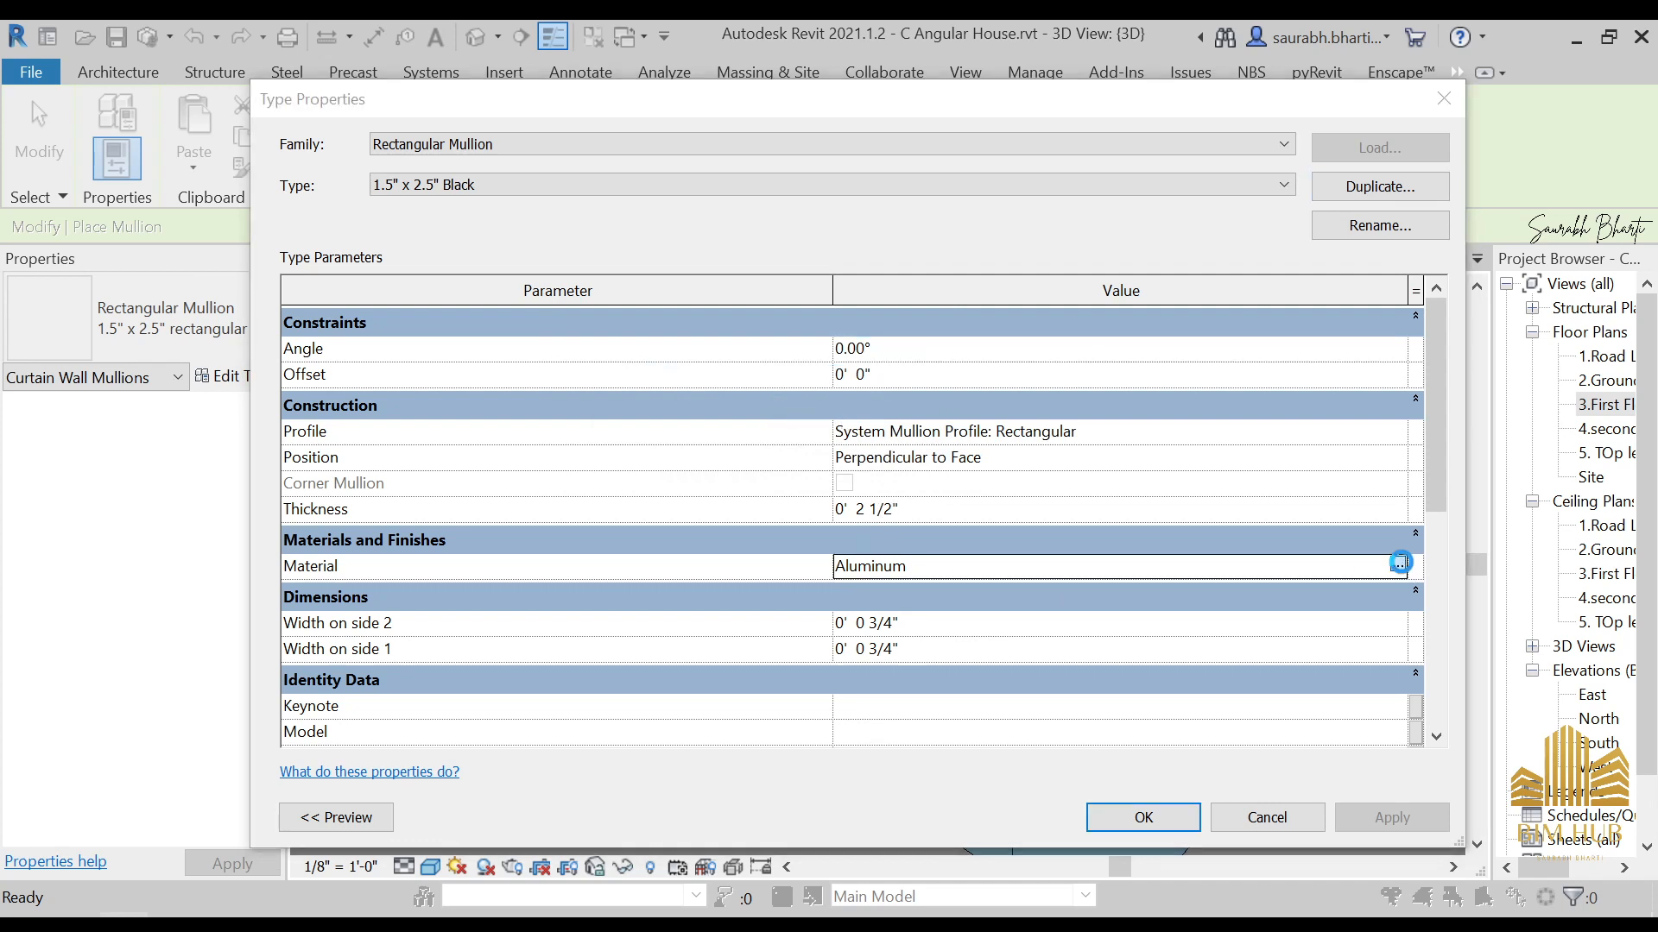
{"action": "left_click", "coordinate": [1396, 565]}
{"action": "left_click", "coordinate": [102, 785]}
{"action": "left_click", "coordinate": [122, 820]}
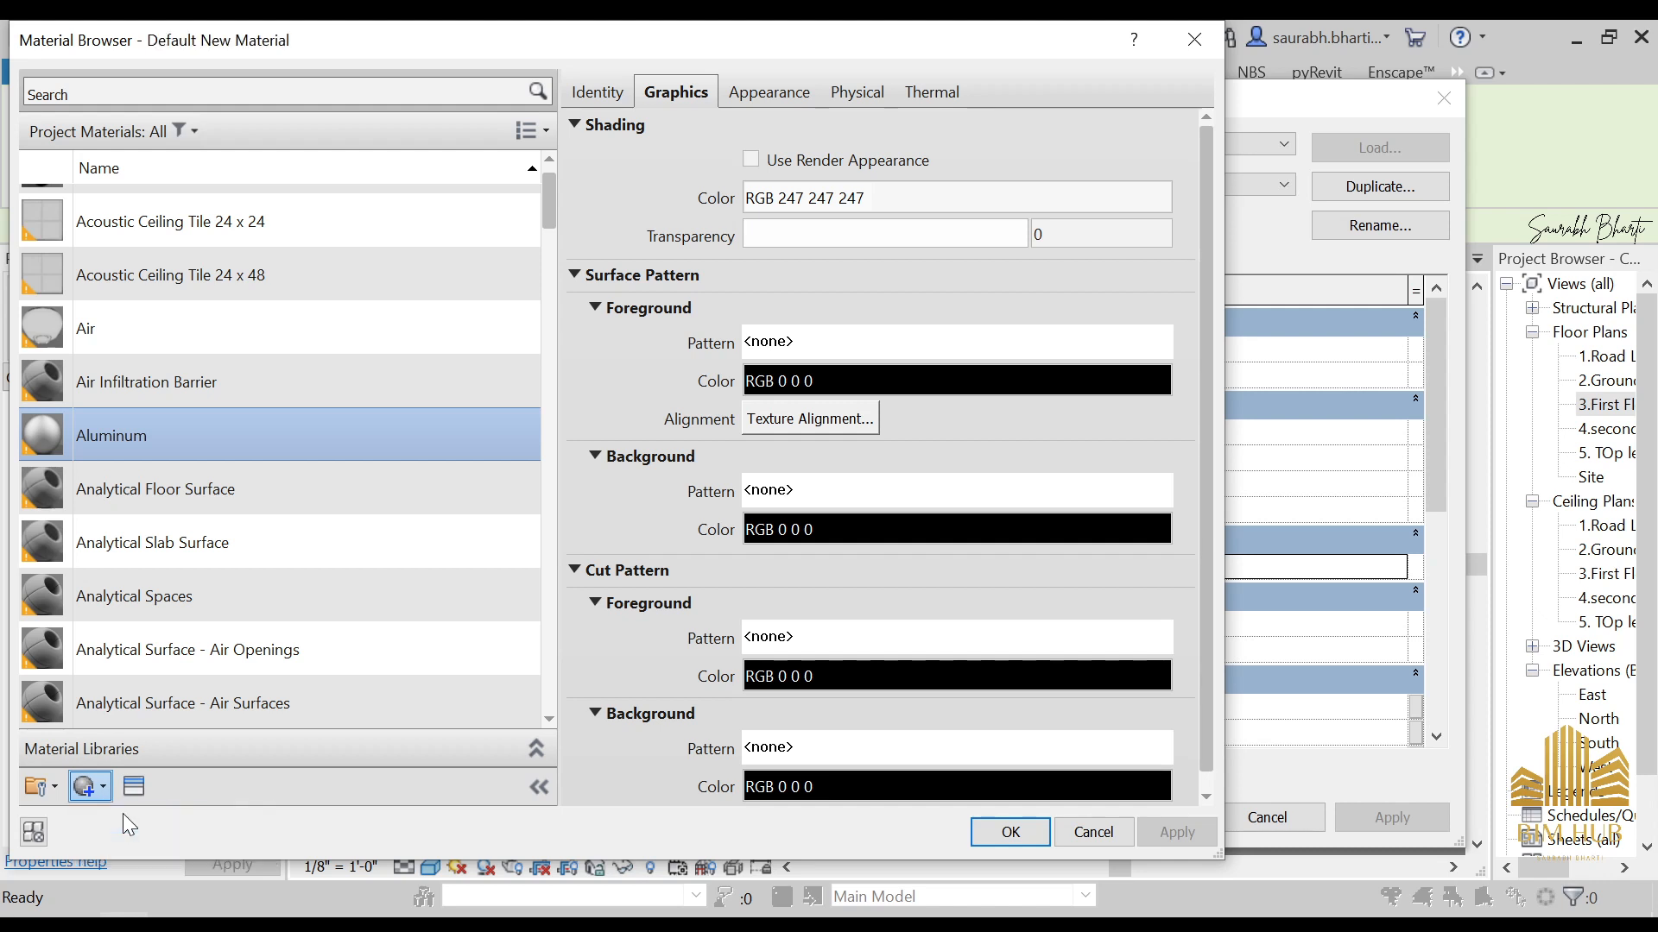
{"action": "right_click", "coordinate": [173, 455]}
{"action": "left_click", "coordinate": [219, 522]}
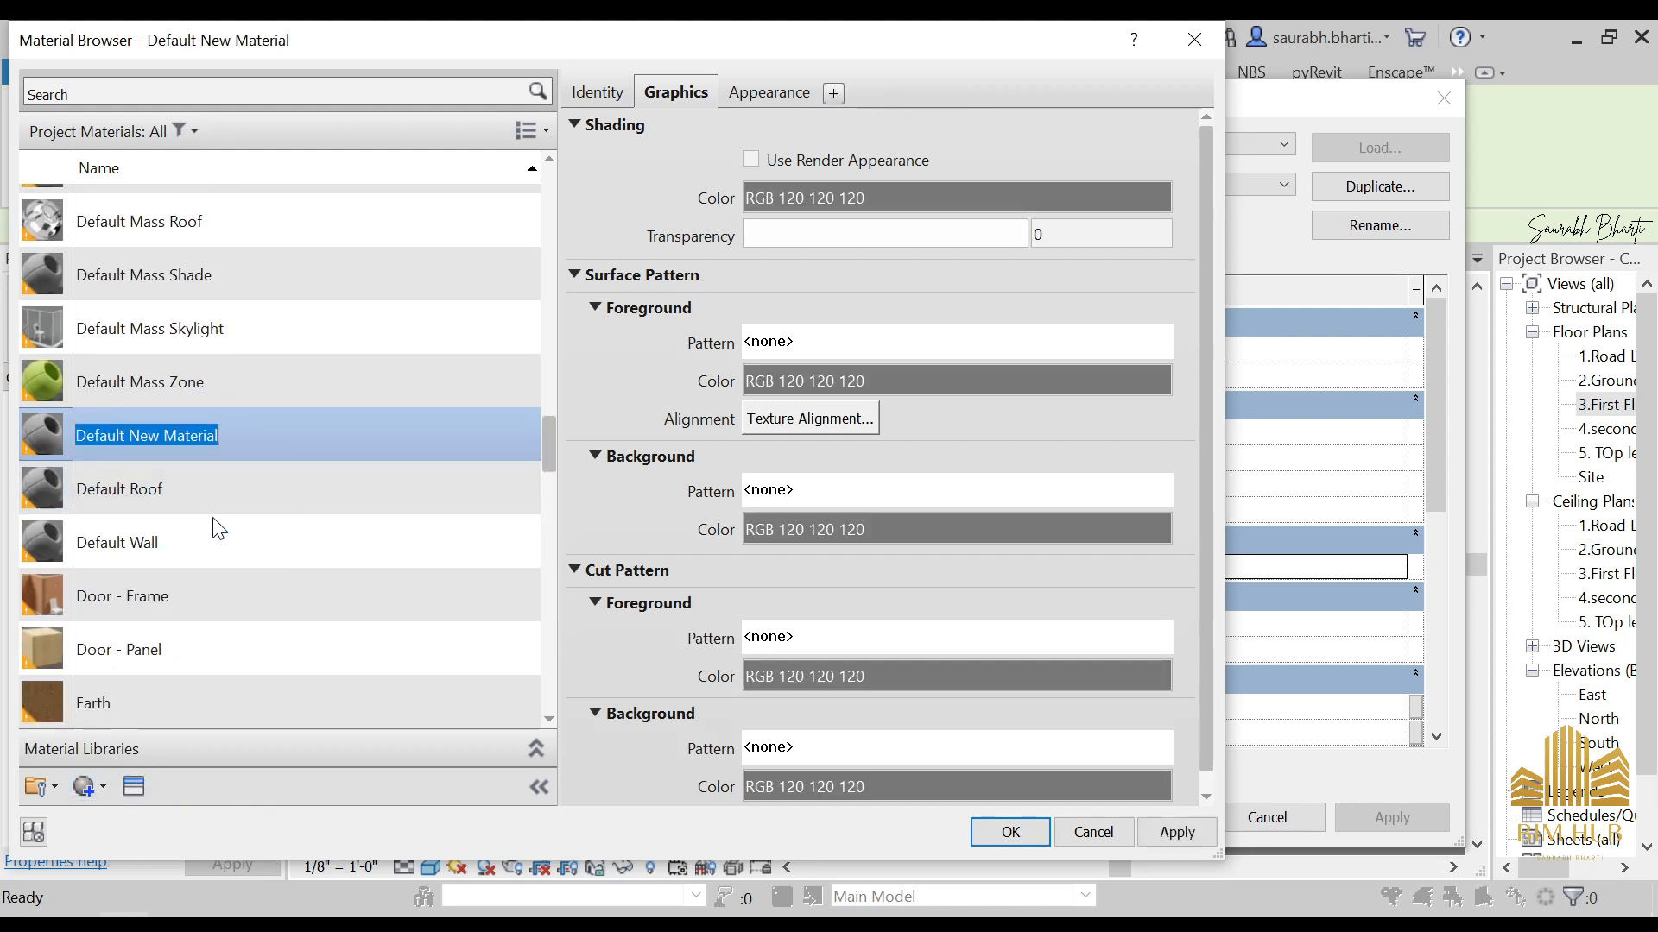
{"action": "type", "text": "1.Aluminium"}
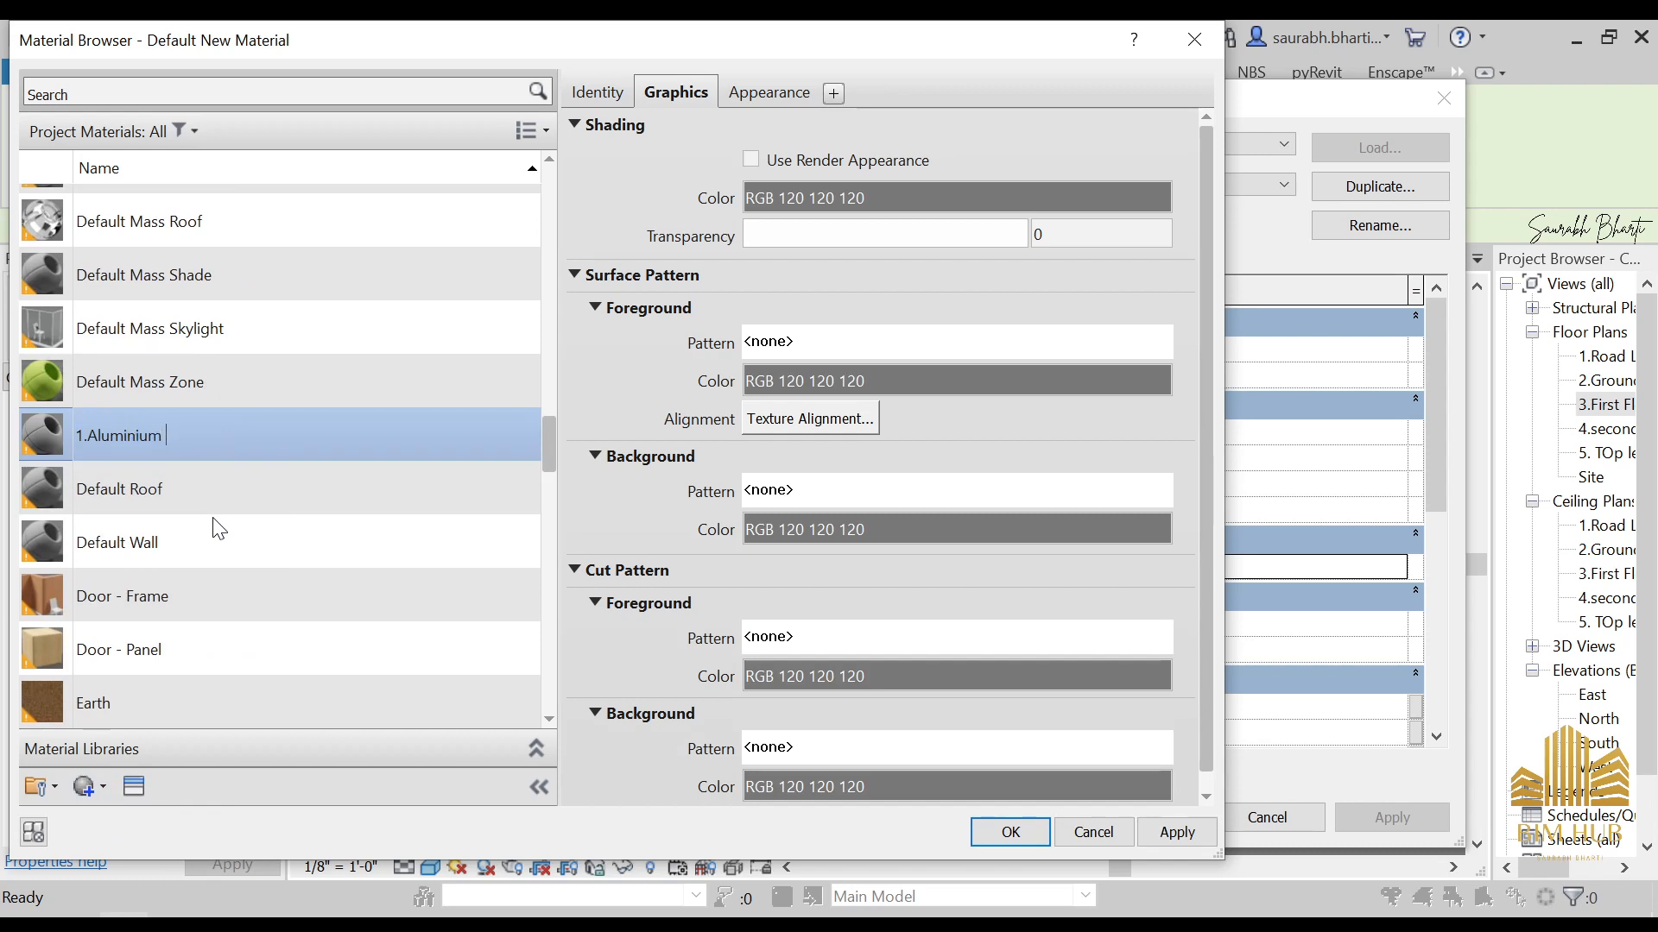
{"action": "type", "text": "black"}
{"action": "key", "text": "Return"}
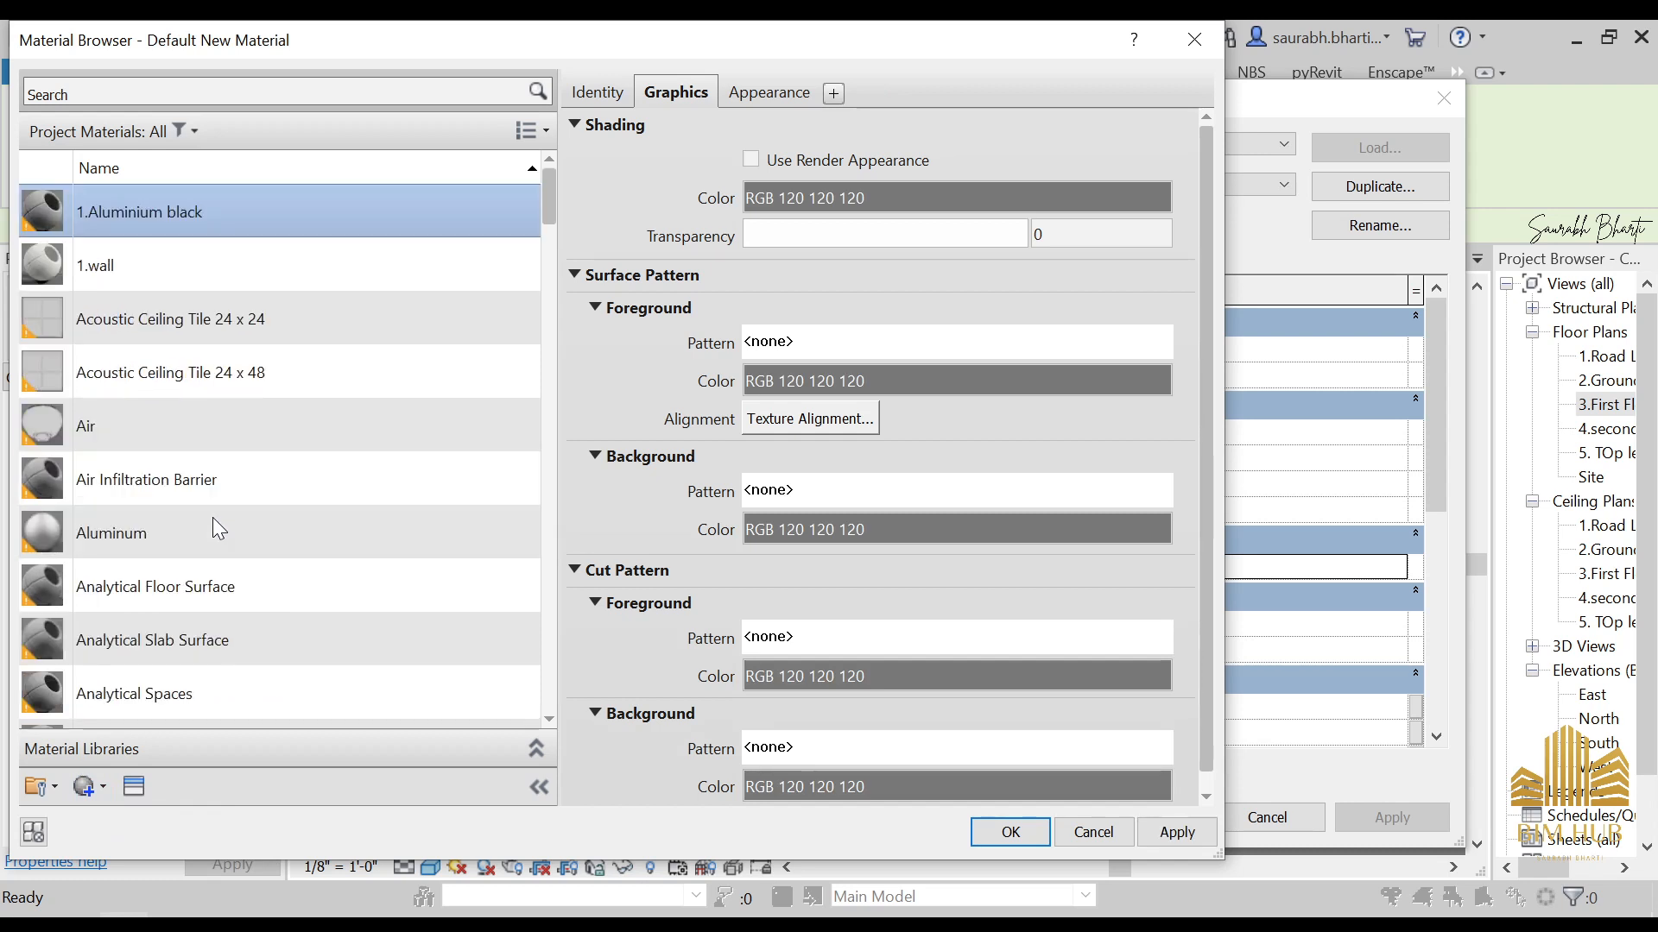
Step: Give the 1.Aluminium black material the Anodized - Black appearance from the Metal category of the appearance library
{"action": "right_click", "coordinate": [164, 216]}
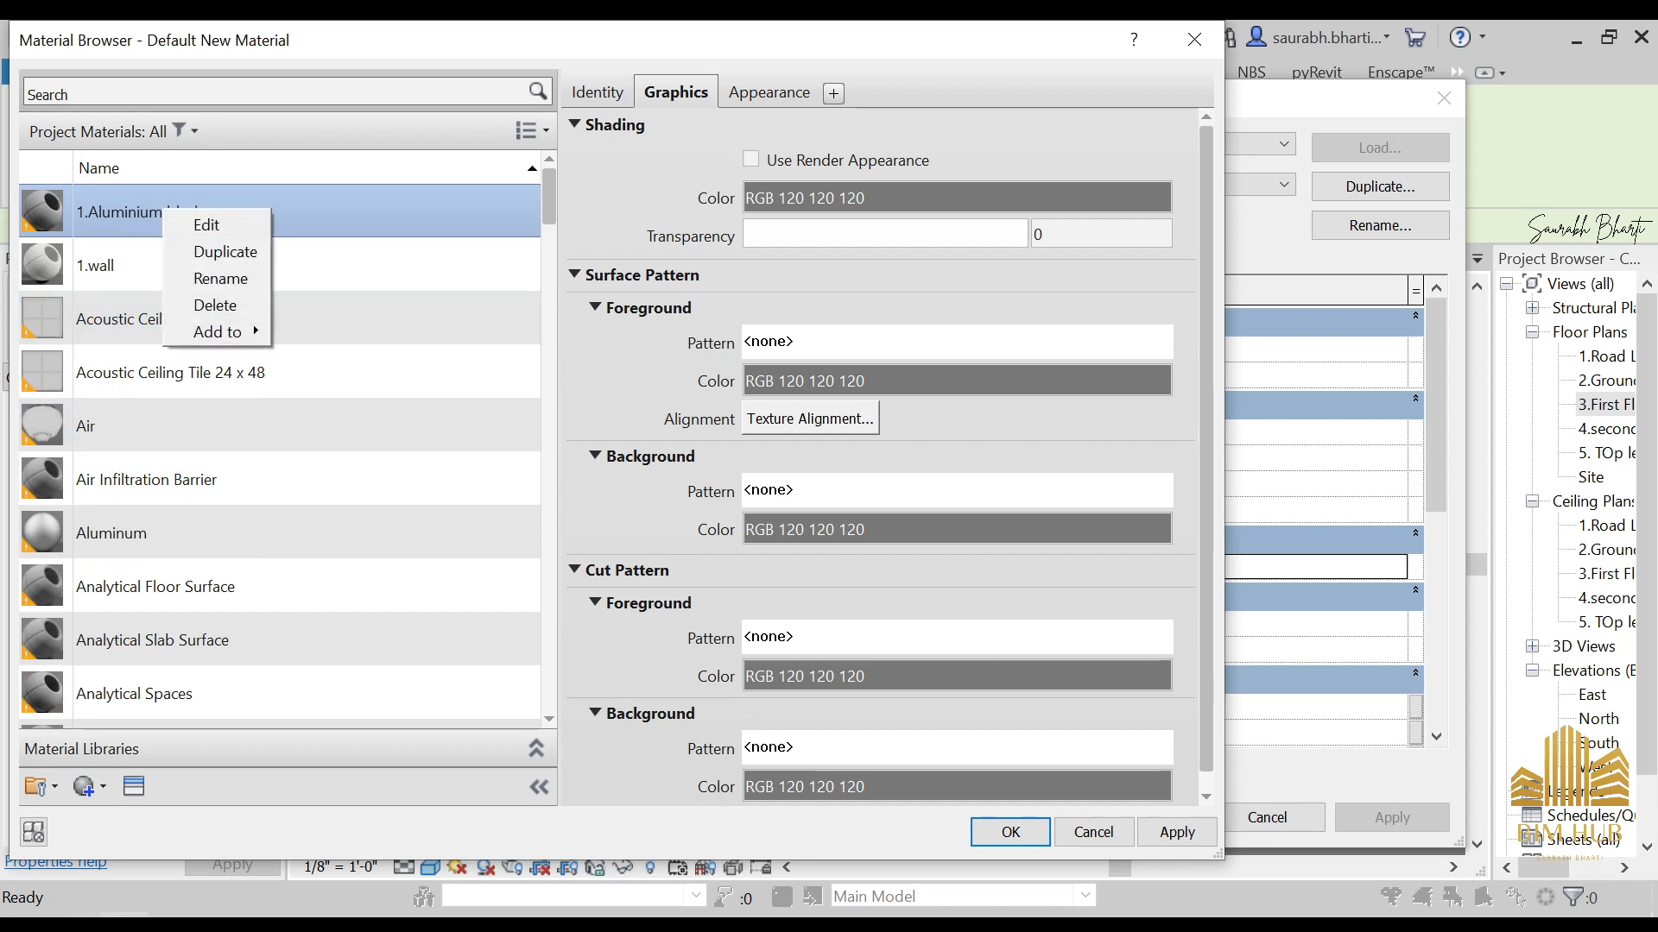
{"action": "left_click", "coordinate": [136, 800]}
{"action": "left_click", "coordinate": [135, 788]}
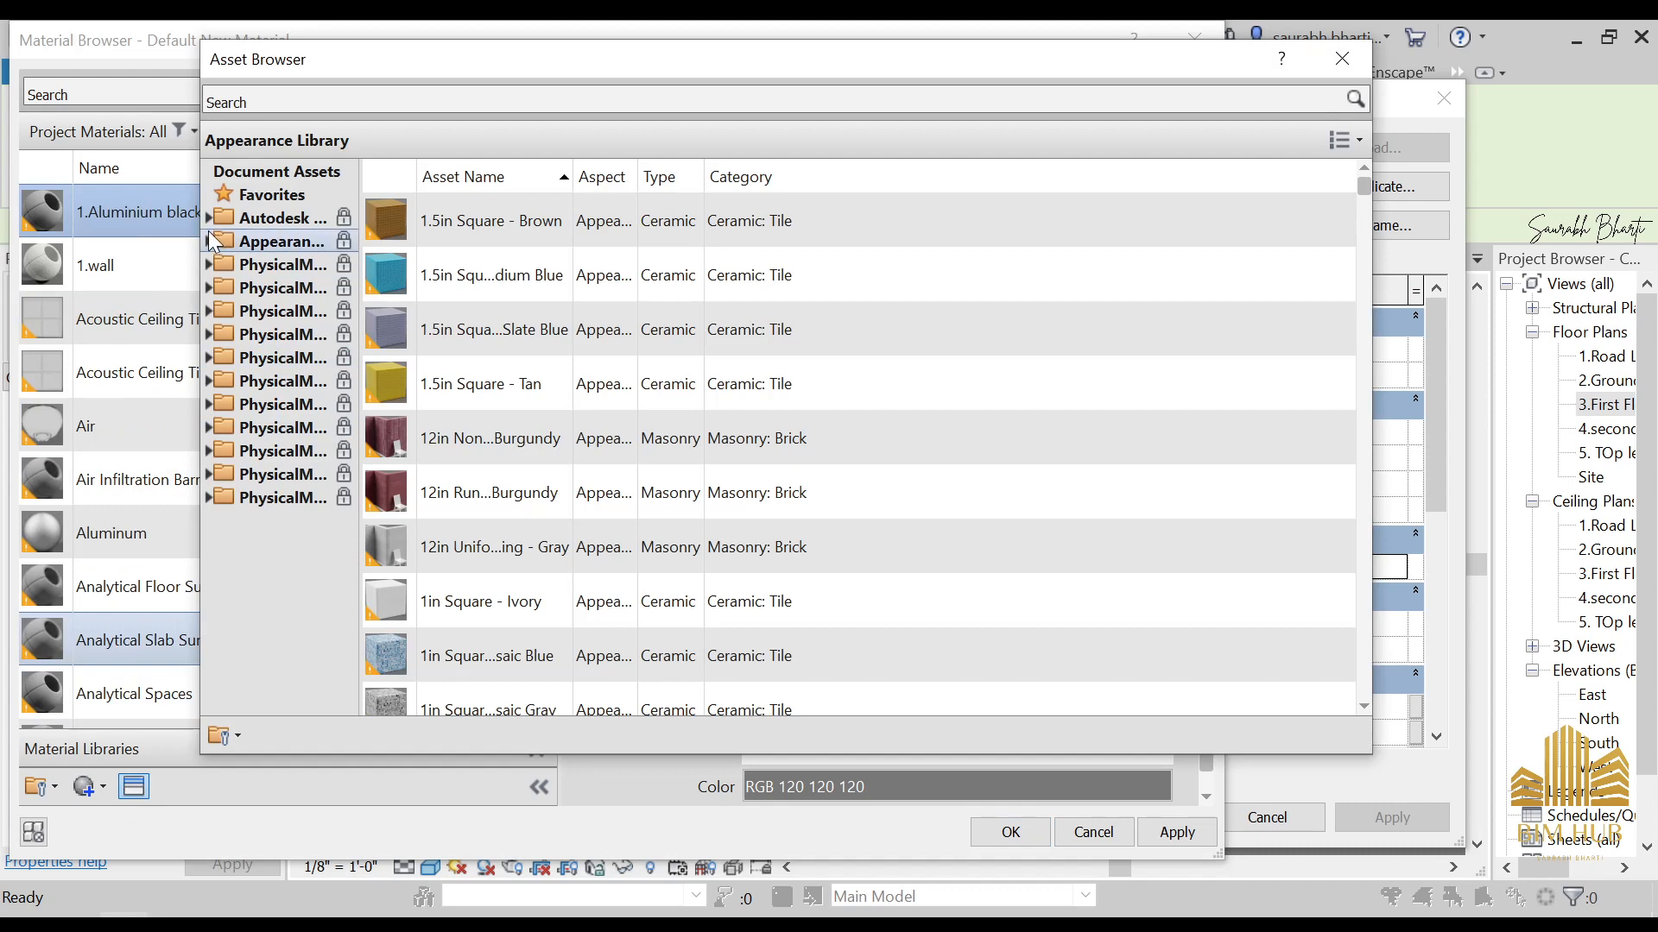
{"action": "left_click", "coordinate": [208, 236]}
{"action": "left_click", "coordinate": [283, 500]}
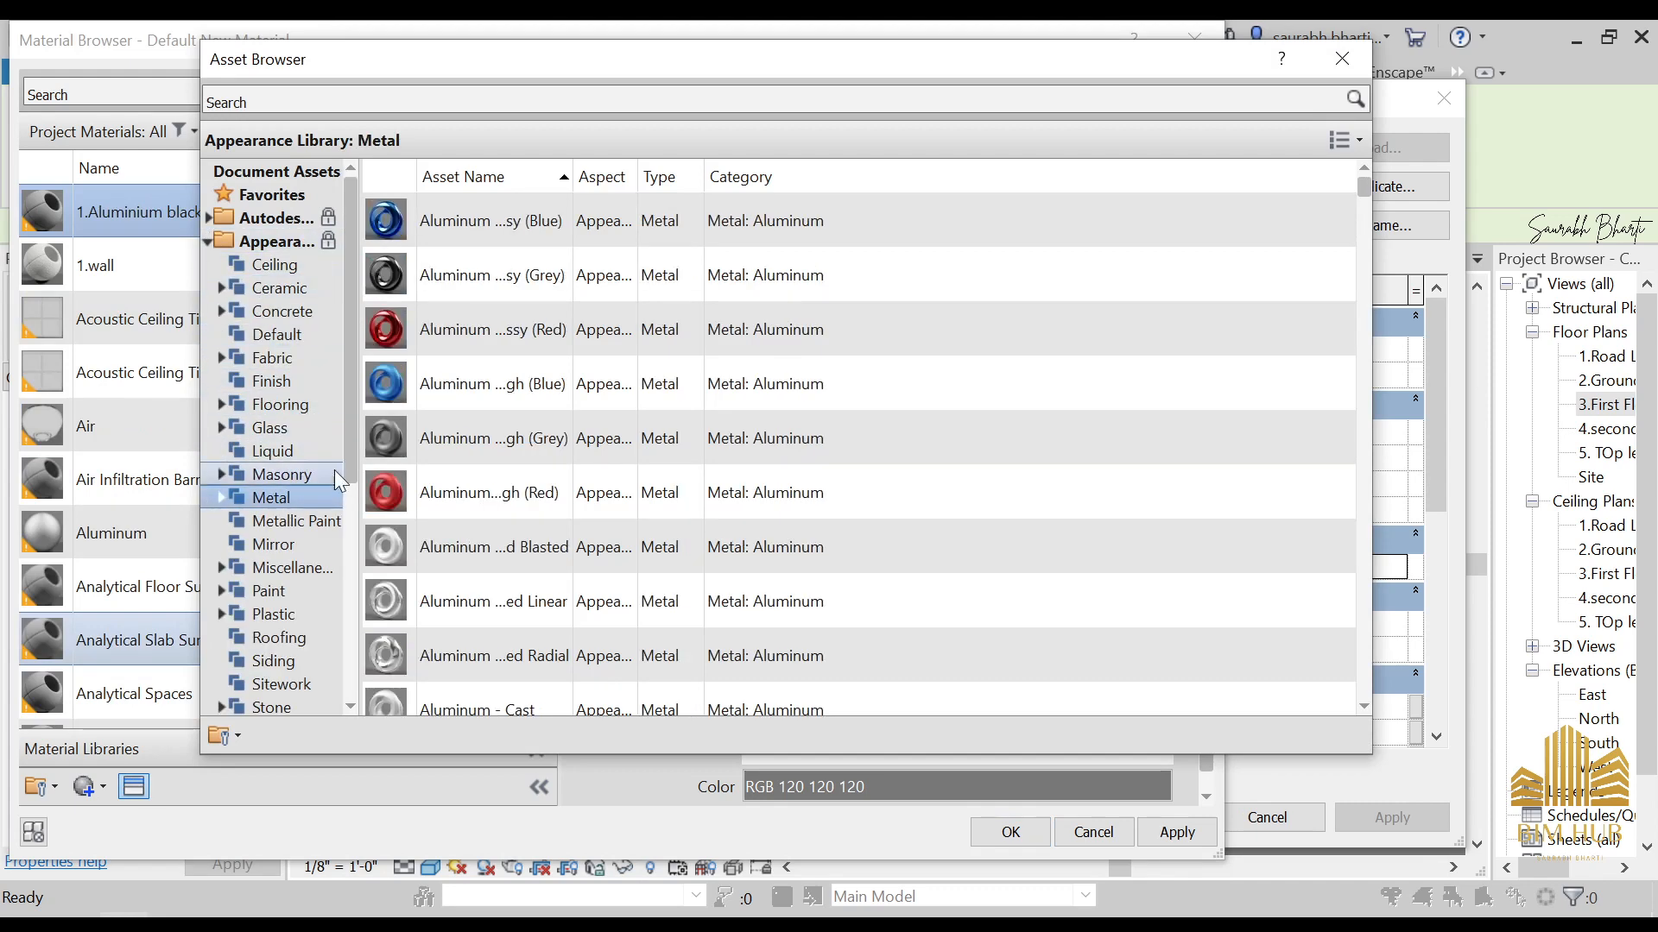
{"action": "scroll", "coordinate": [521, 432], "scroll_direction": "down", "scroll_amount": 5}
{"action": "scroll", "coordinate": [497, 419], "scroll_direction": "down", "scroll_amount": 3}
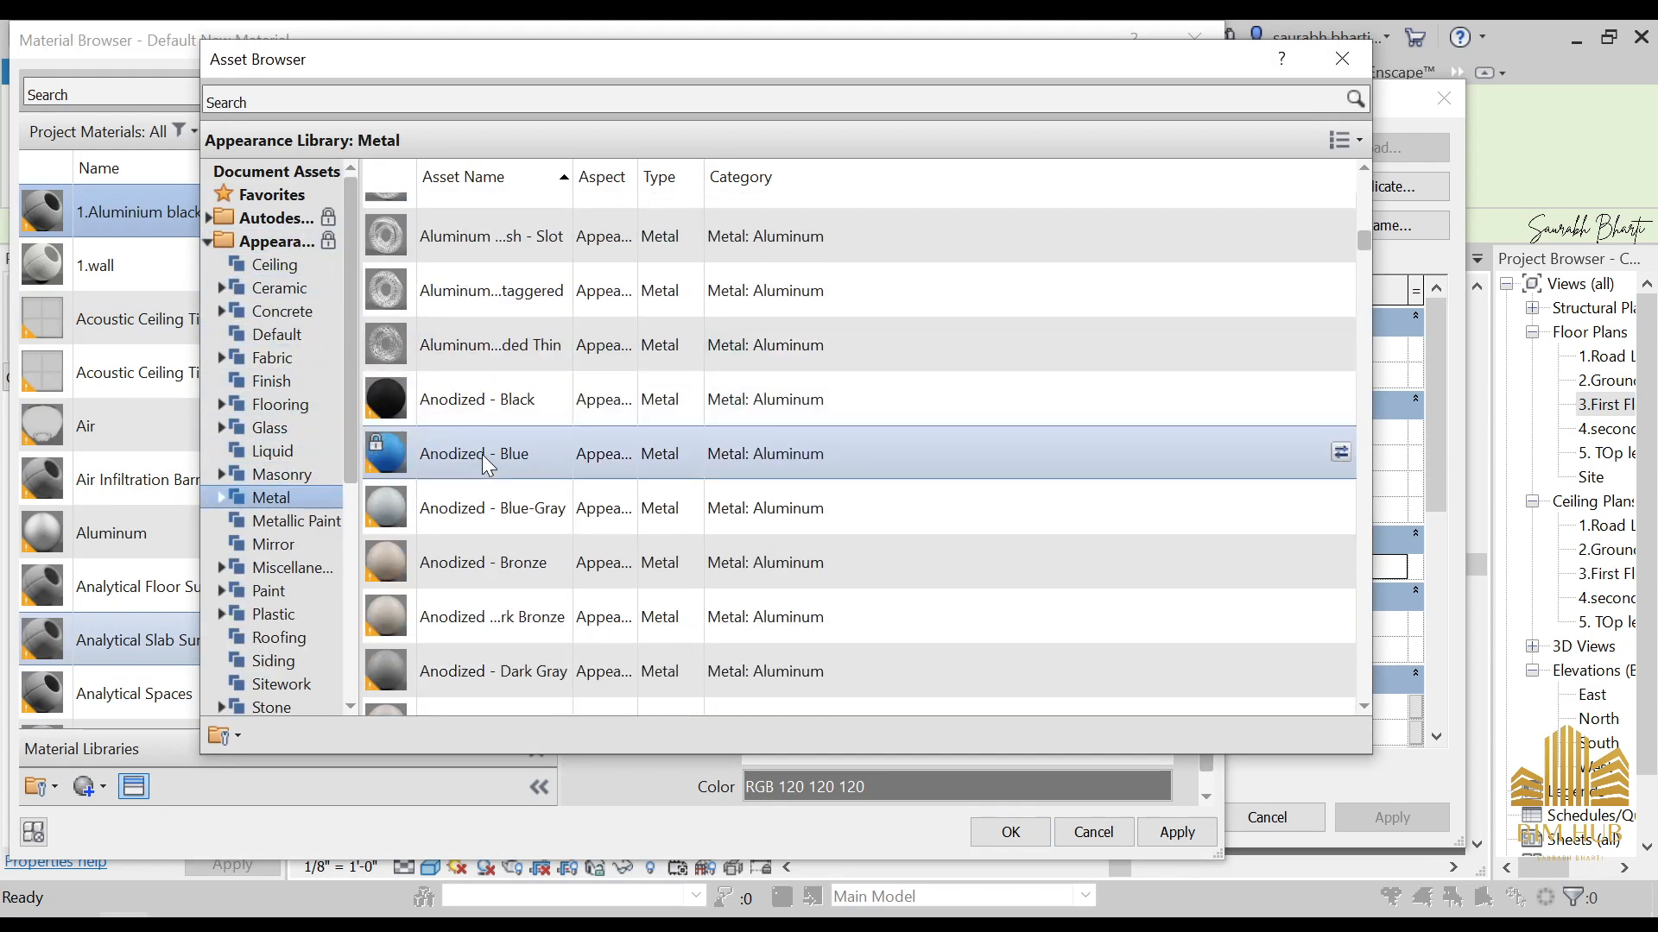
{"action": "double_click", "coordinate": [469, 407]}
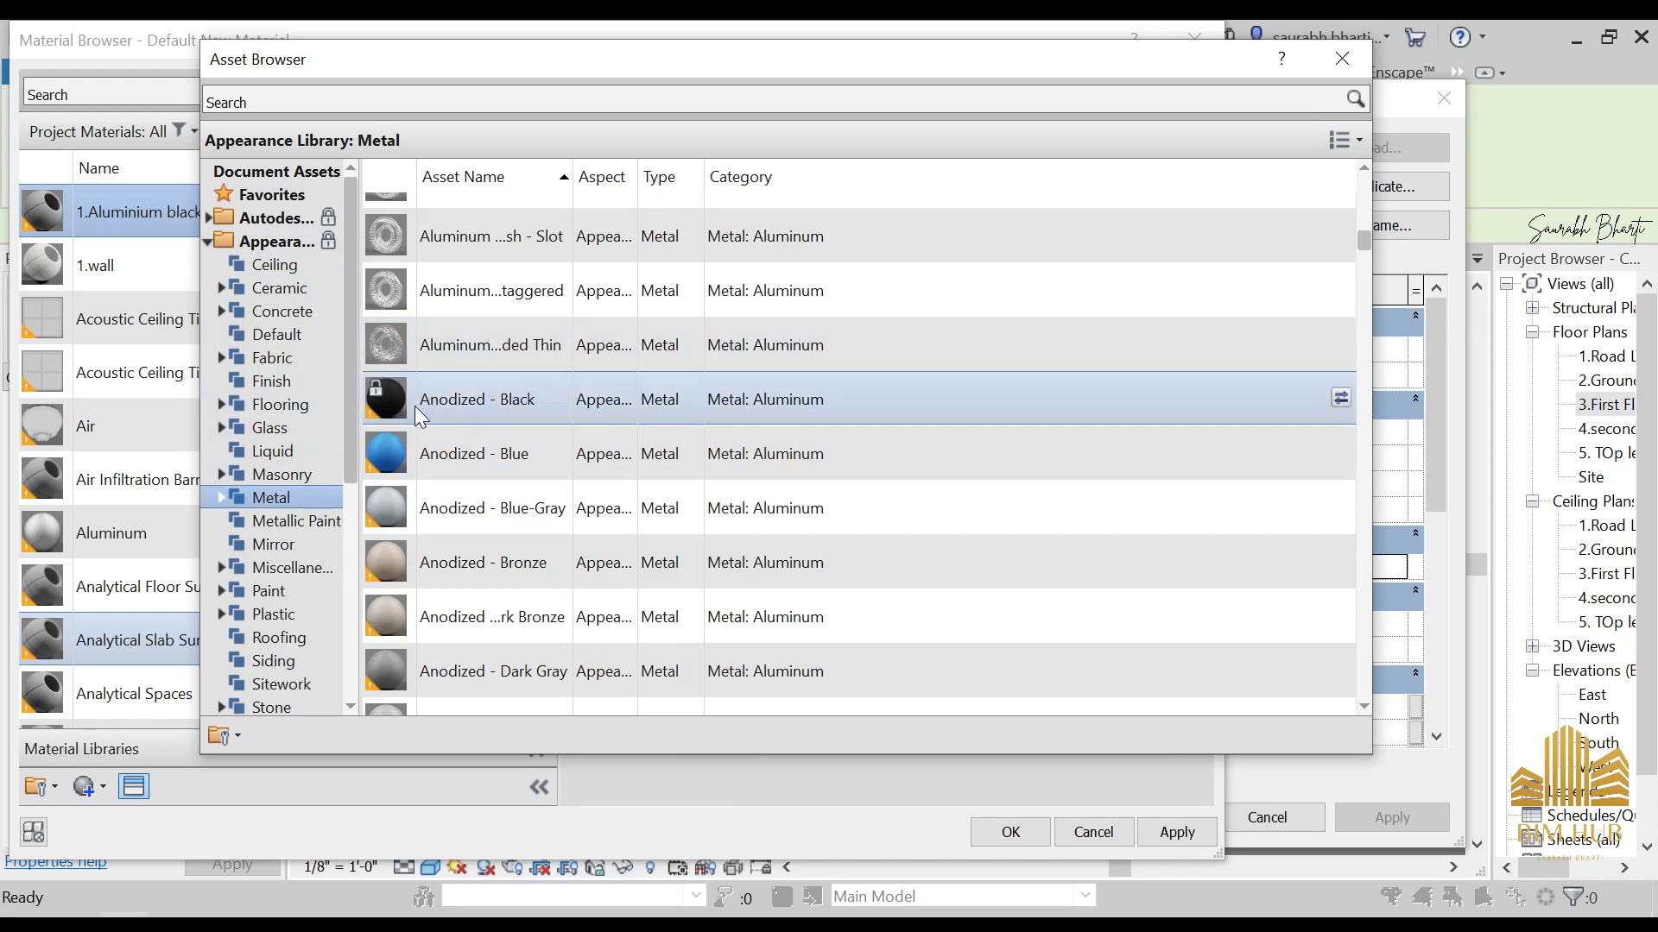
{"action": "left_click", "coordinate": [1334, 68]}
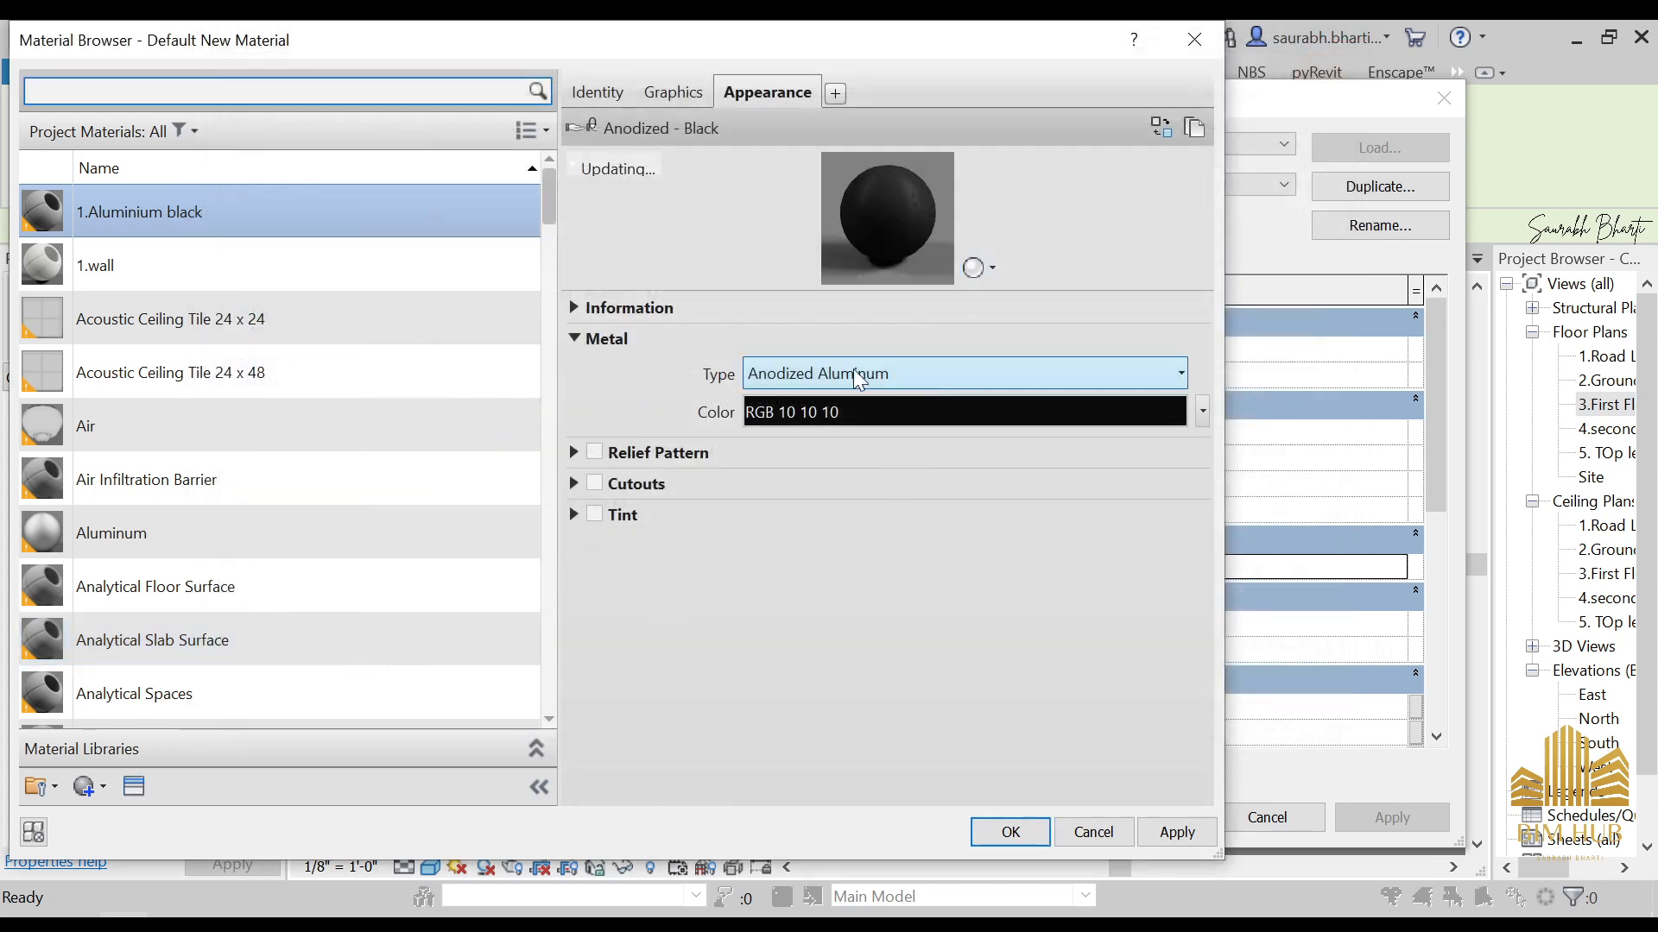
Step: Apply 1.Aluminium black as the mullion type's material and accept the type properties
{"action": "left_click", "coordinate": [1164, 832]}
{"action": "left_click", "coordinate": [1029, 825]}
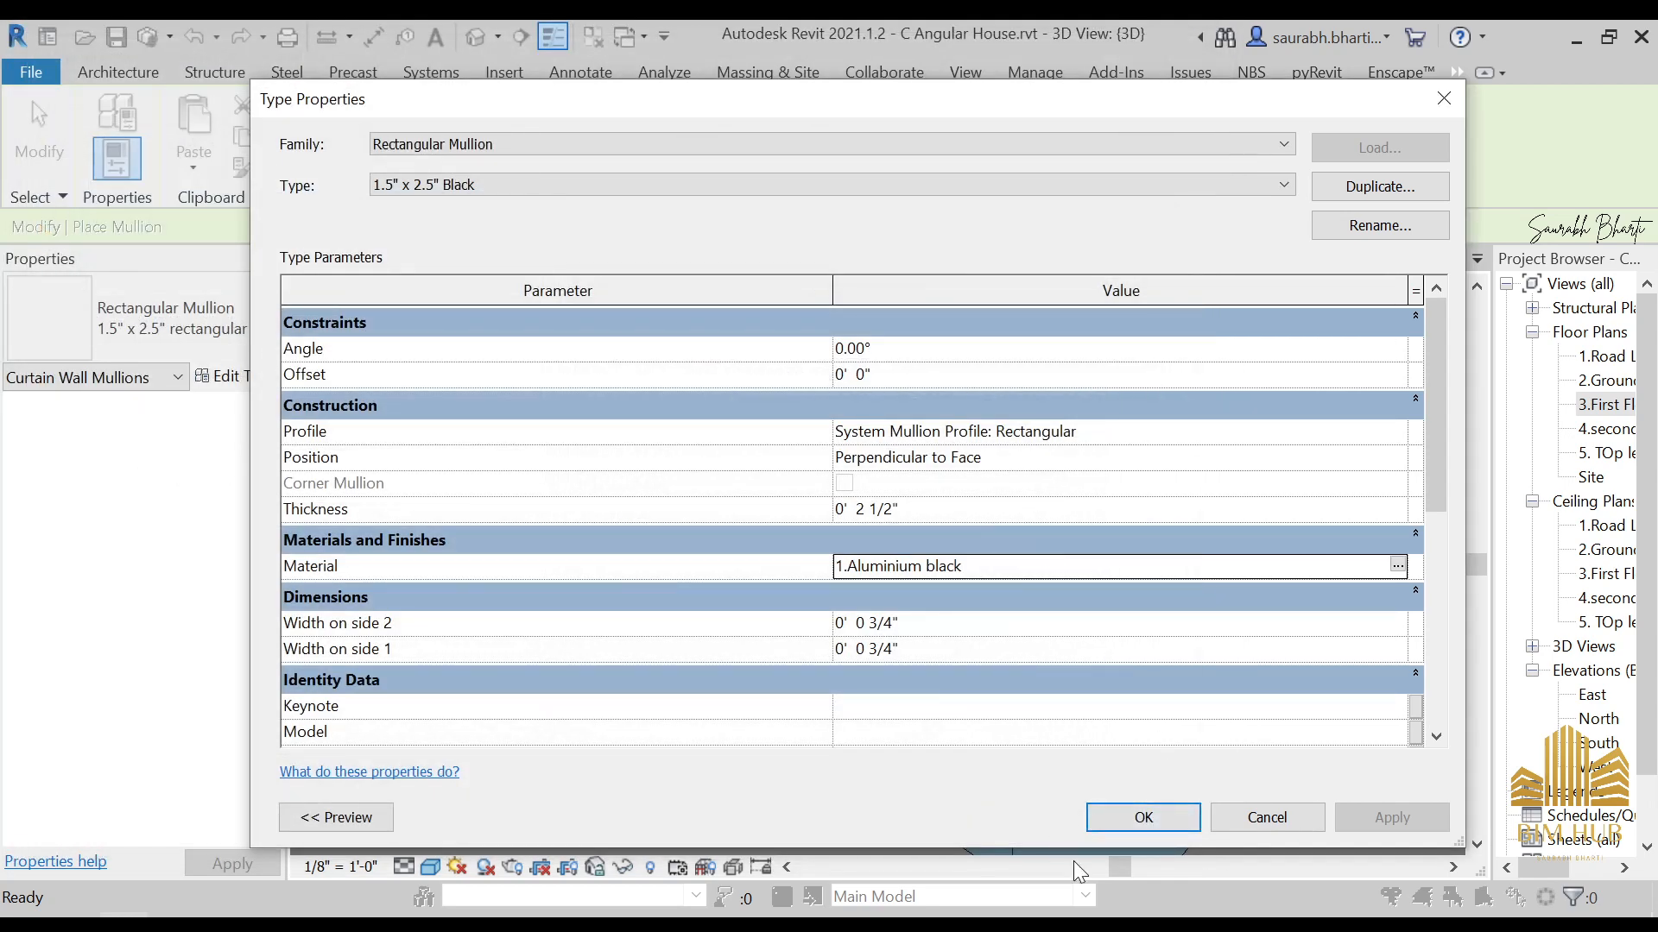
{"action": "left_click", "coordinate": [1142, 818]}
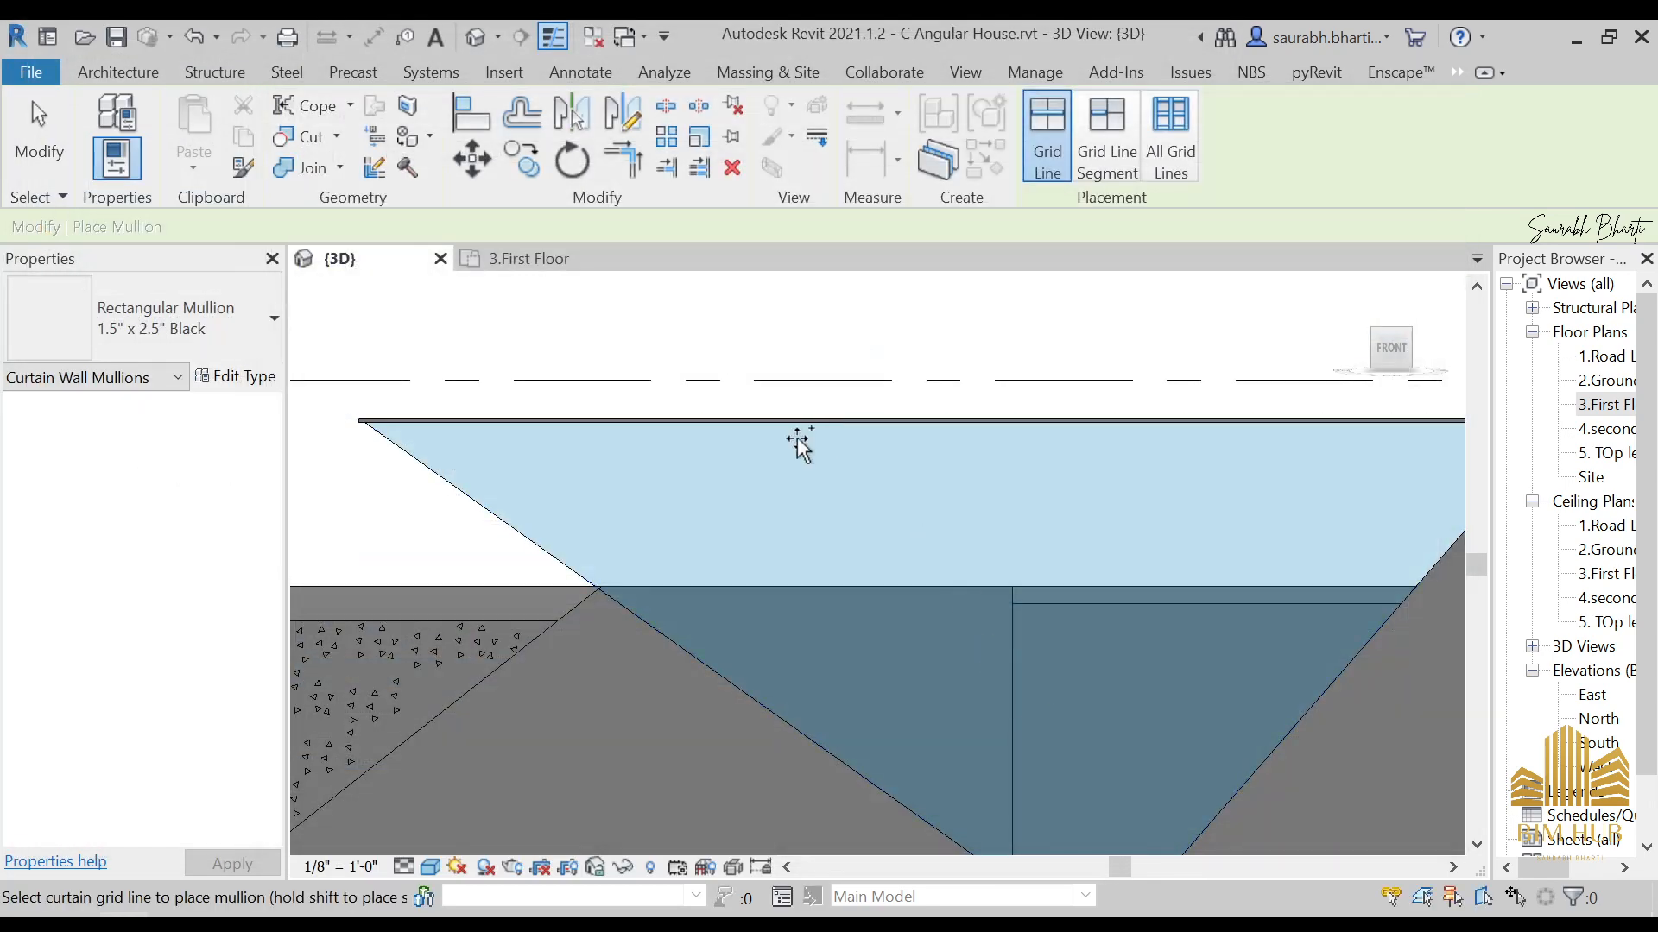
Step: Place 1.5" x 2.5" Black mullions along the top, left diagonal and right sloped edges of the triangular curtain wall
{"action": "middle_click_drag", "start_coordinate": [927, 656], "coordinate": [984, 567]}
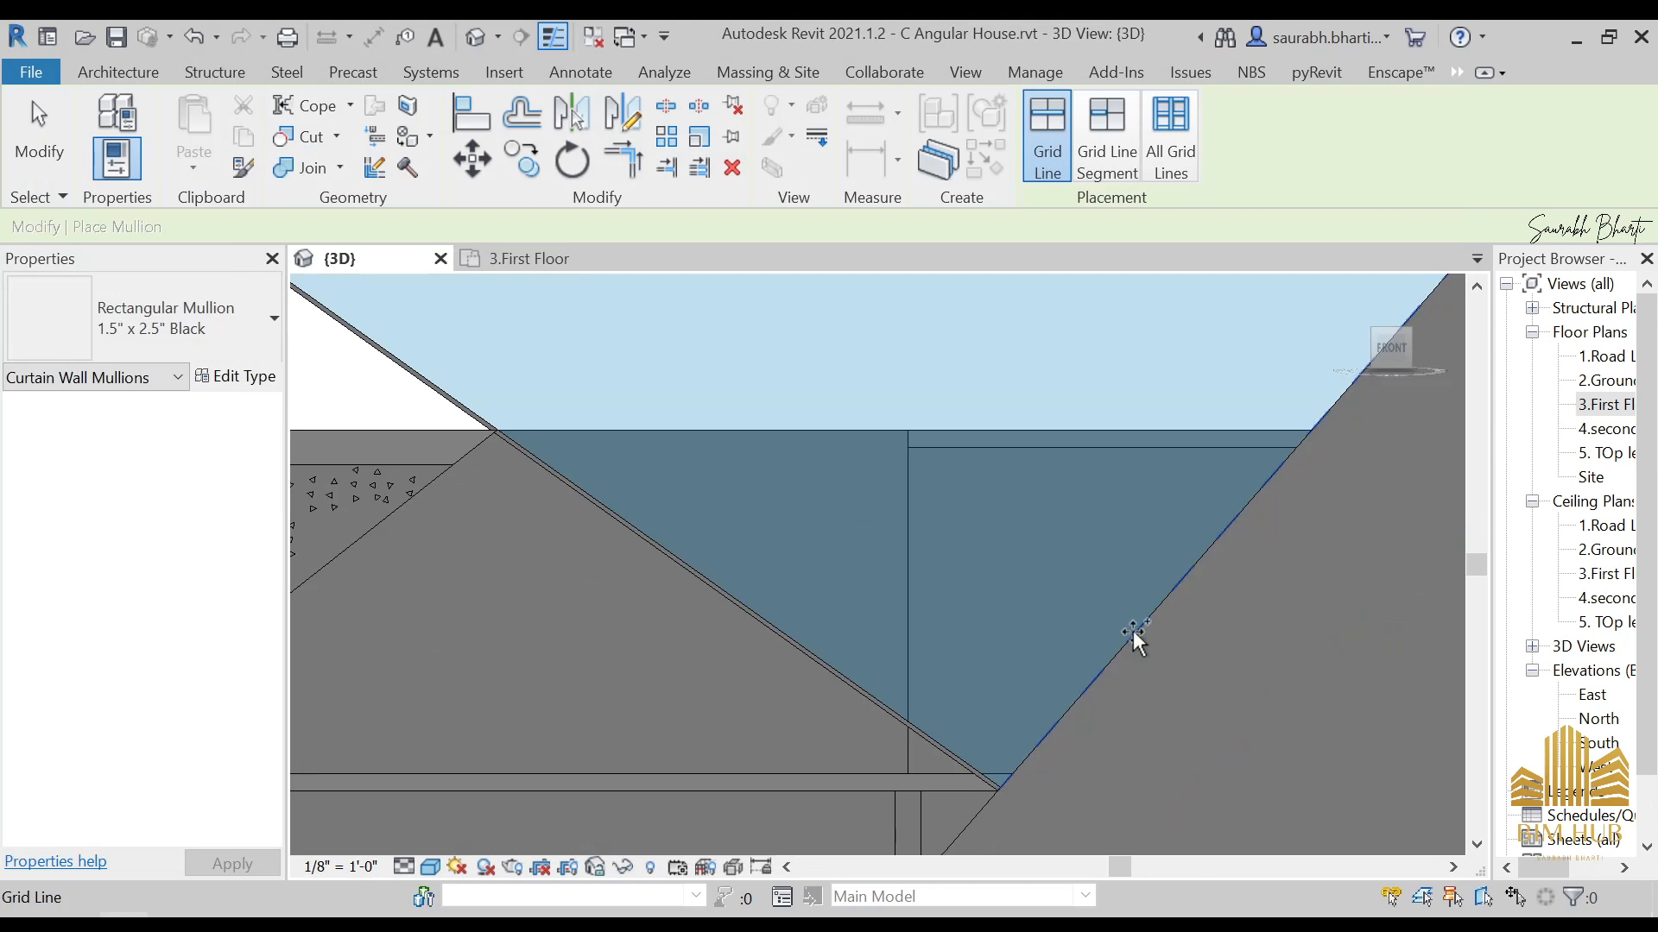
{"action": "scroll", "coordinate": [962, 717], "scroll_direction": "up", "scroll_amount": 3}
{"action": "middle_click_drag", "start_coordinate": [962, 717], "coordinate": [962, 732]}
{"action": "scroll", "coordinate": [918, 632], "scroll_direction": "up", "scroll_amount": 5}
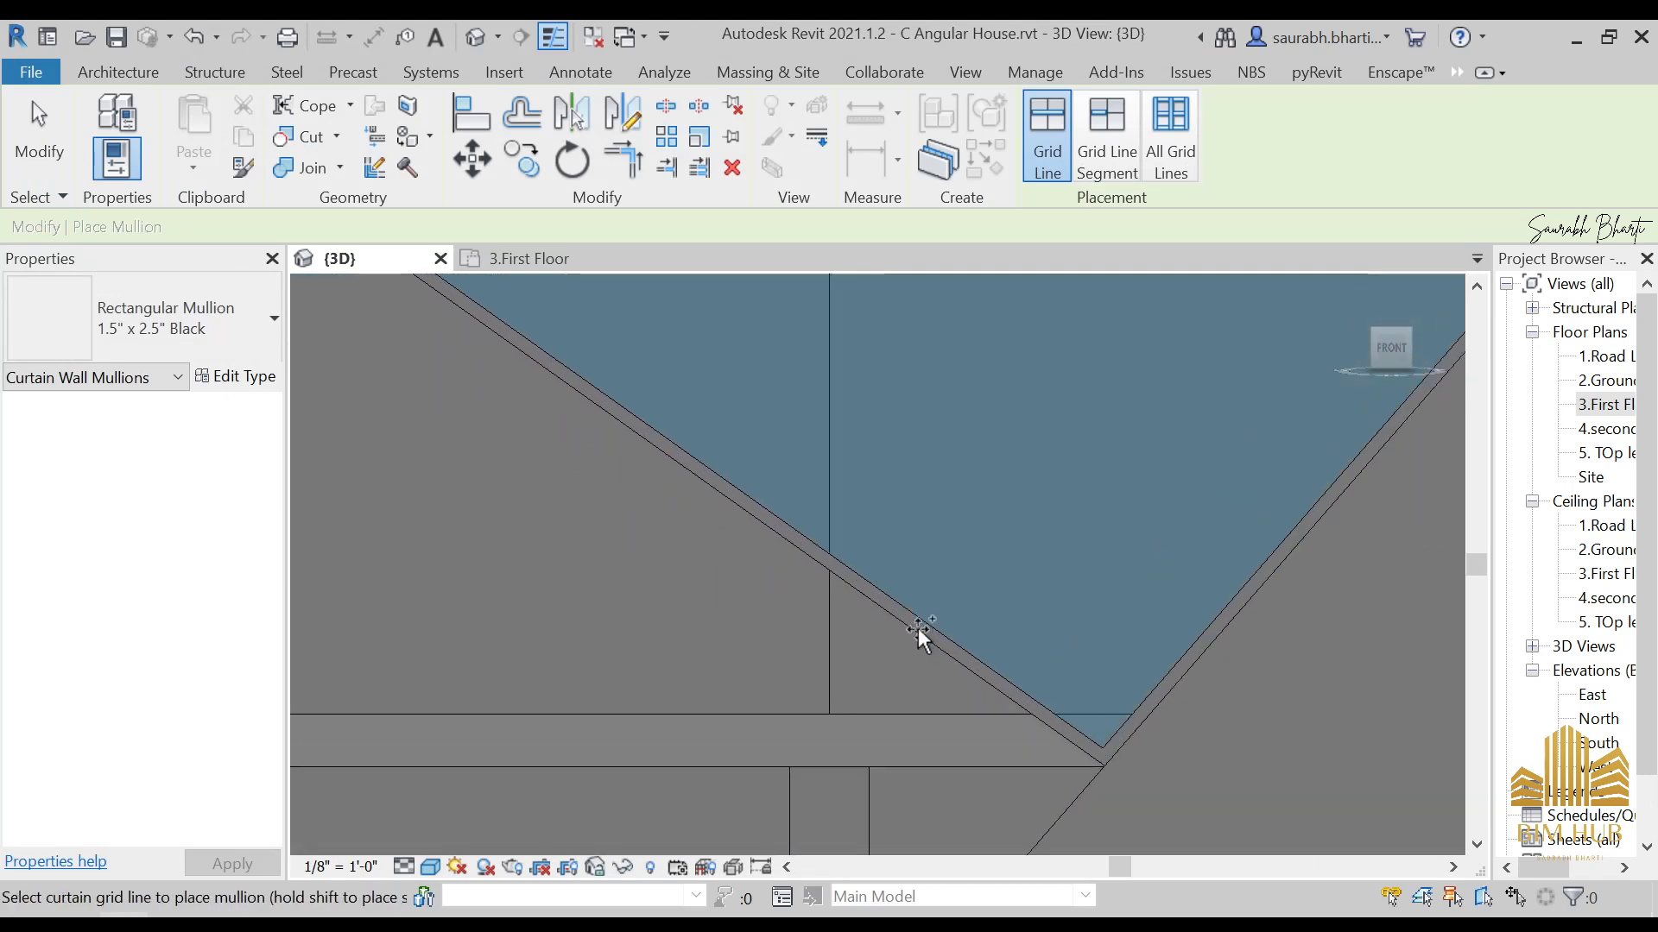
{"action": "scroll", "coordinate": [911, 584], "scroll_direction": "down", "scroll_amount": 8}
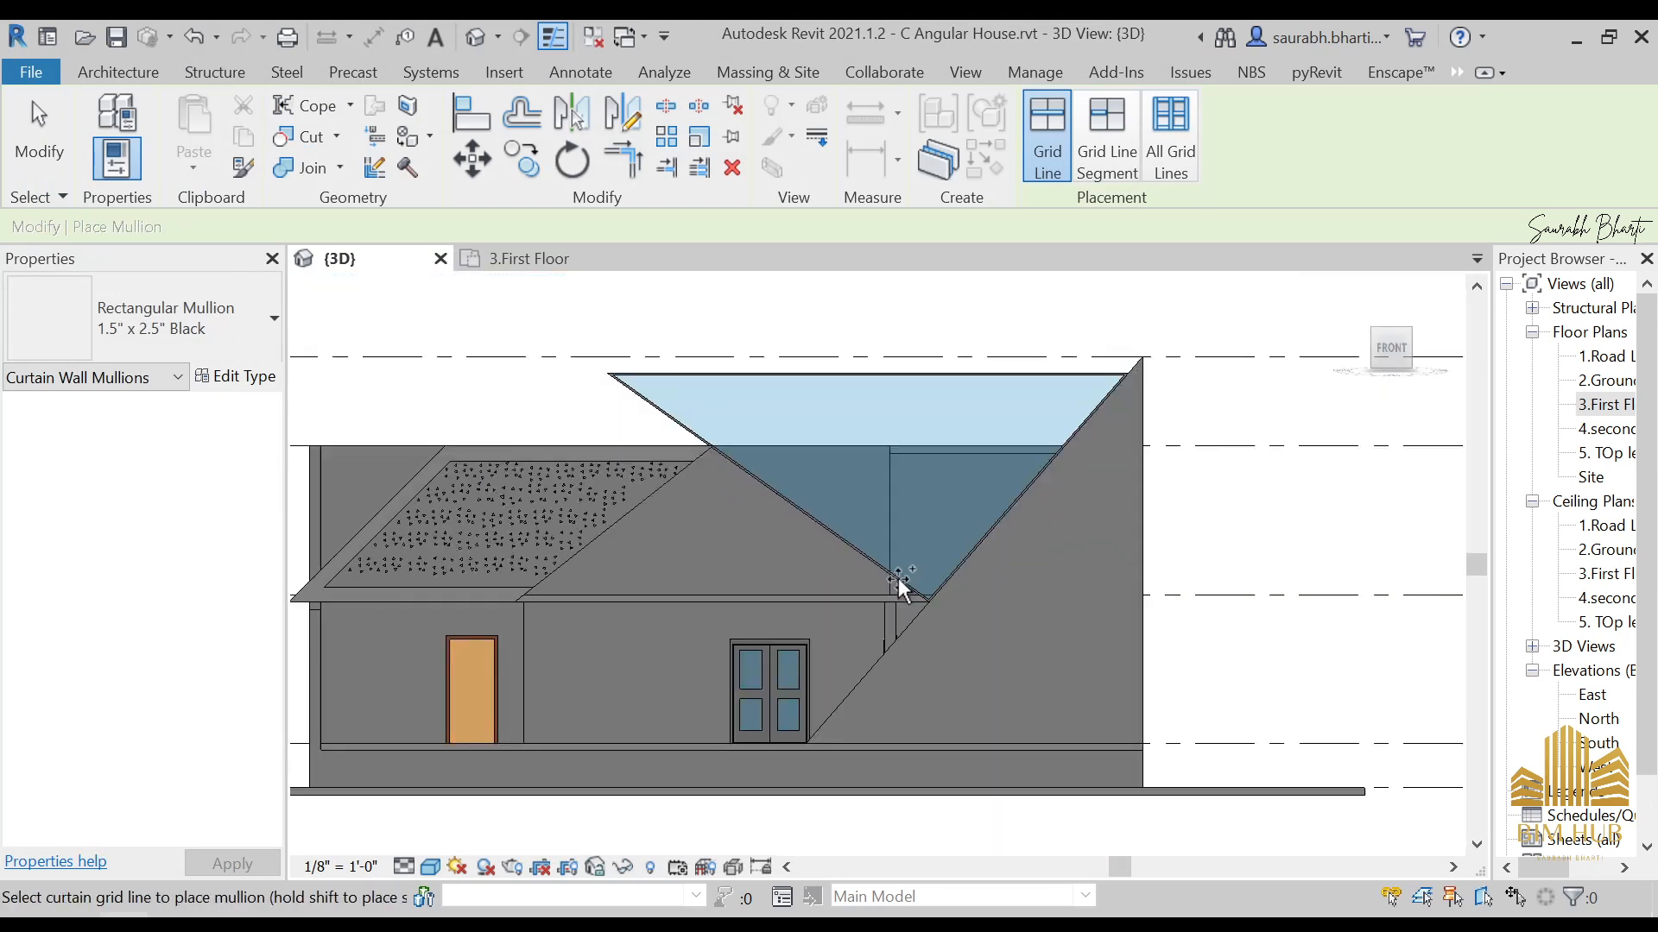
Step: Set the 3D view's visual style to Realistic and inspect the finish of the diagonal mullion
{"action": "left_click", "coordinate": [430, 867]}
{"action": "left_click", "coordinate": [466, 837]}
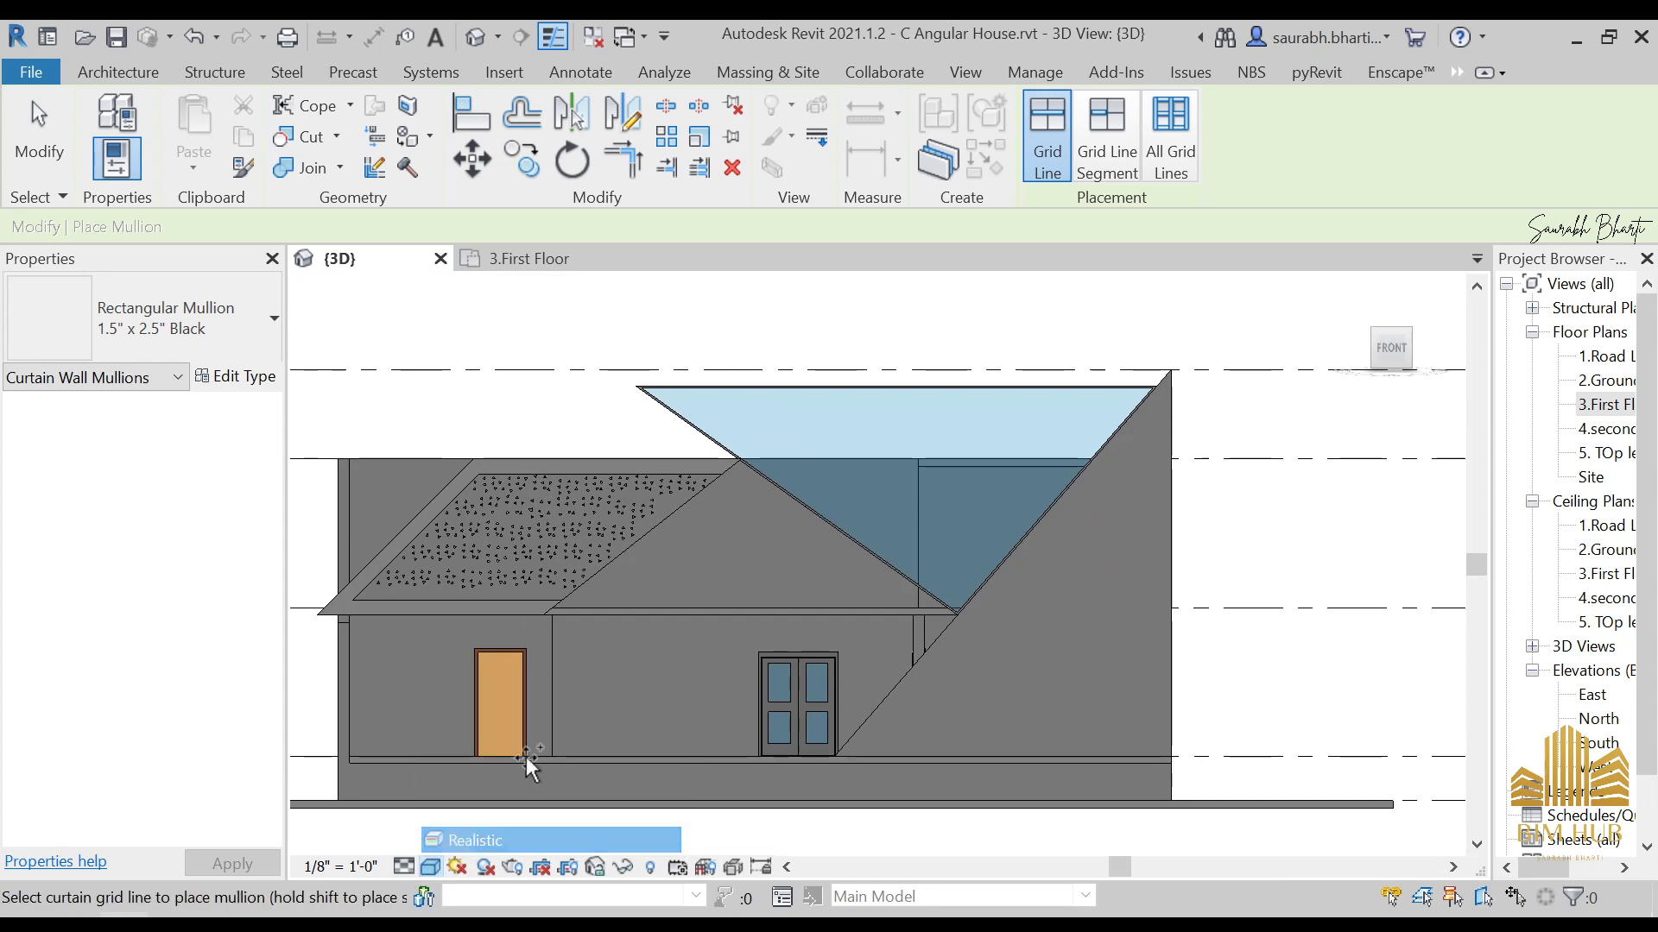
{"action": "scroll", "coordinate": [783, 447], "scroll_direction": "up", "scroll_amount": 3}
{"action": "scroll", "coordinate": [783, 447], "scroll_direction": "up", "scroll_amount": 4}
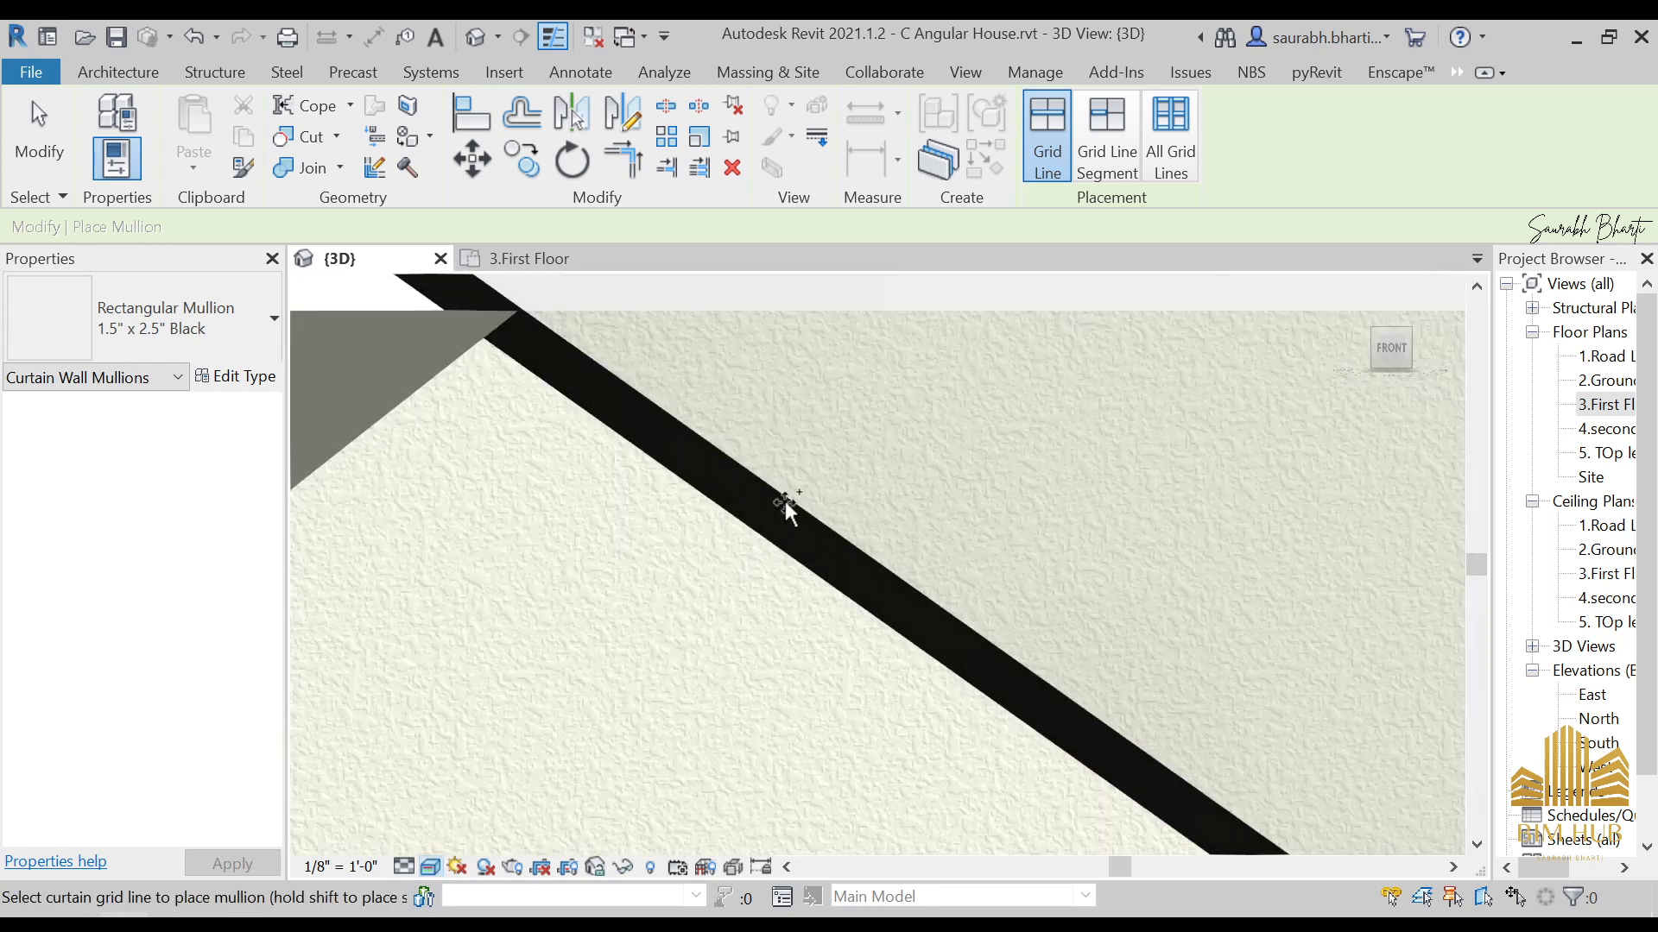
{"action": "scroll", "coordinate": [785, 506], "scroll_direction": "down", "scroll_amount": 2}
{"action": "scroll", "coordinate": [784, 506], "scroll_direction": "down", "scroll_amount": 6}
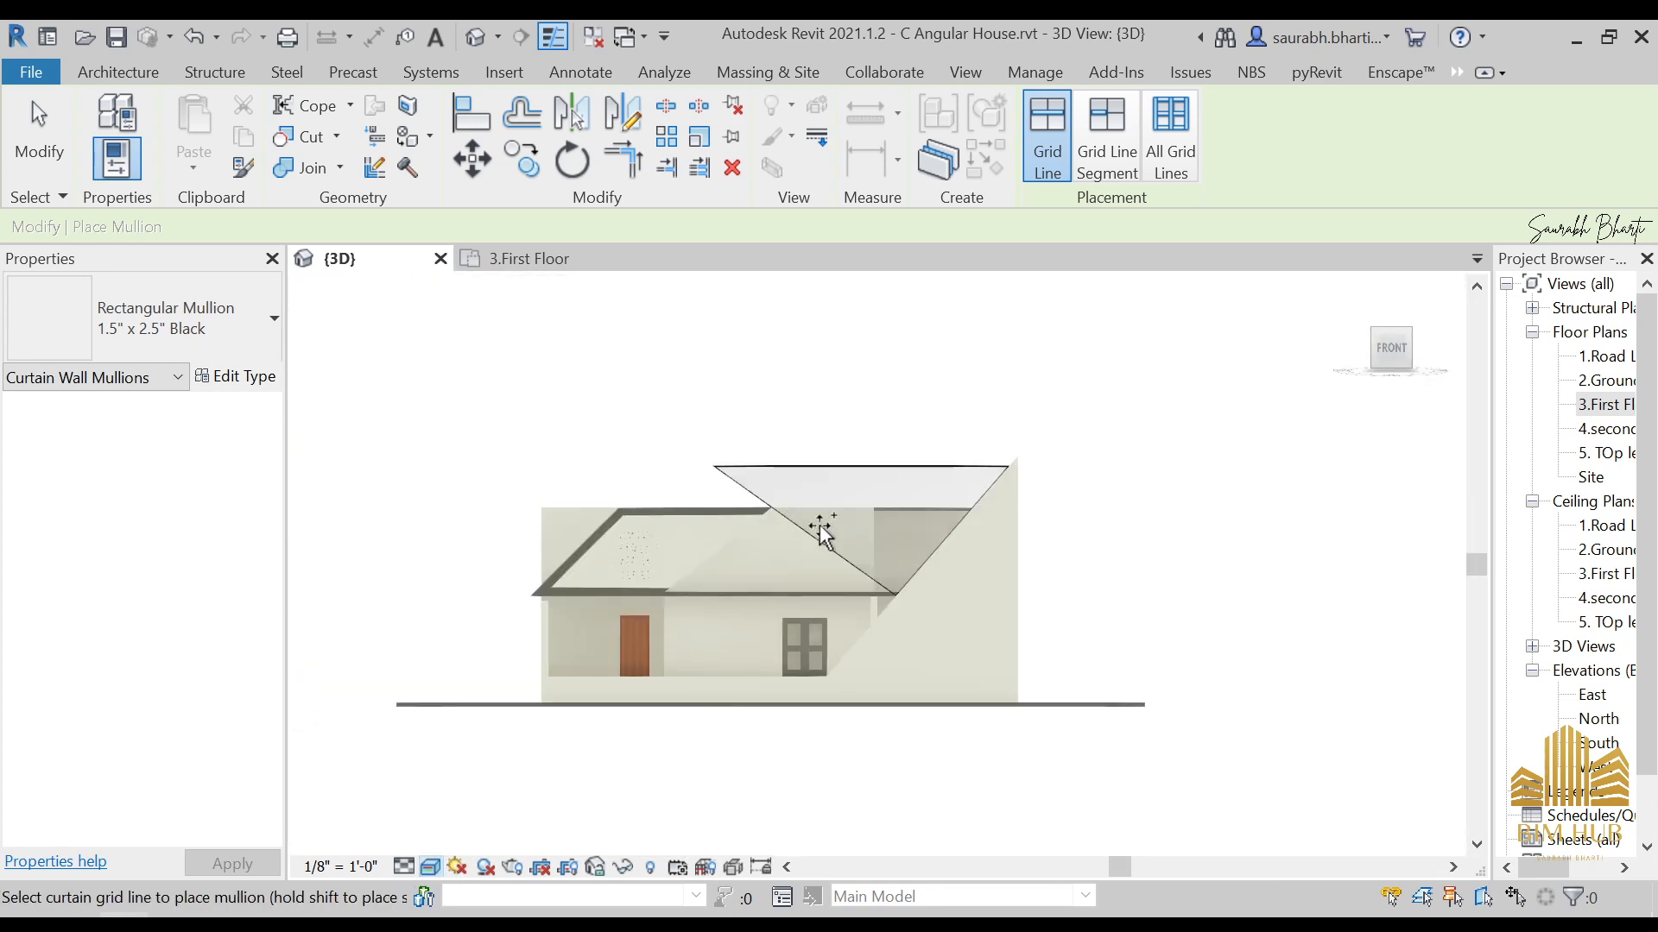
Step: Compare the triangular curtain wall's diagonal edge with the slatted screen in the reference image, facing the front of the house
{"action": "key", "text": "alt+Tab"}
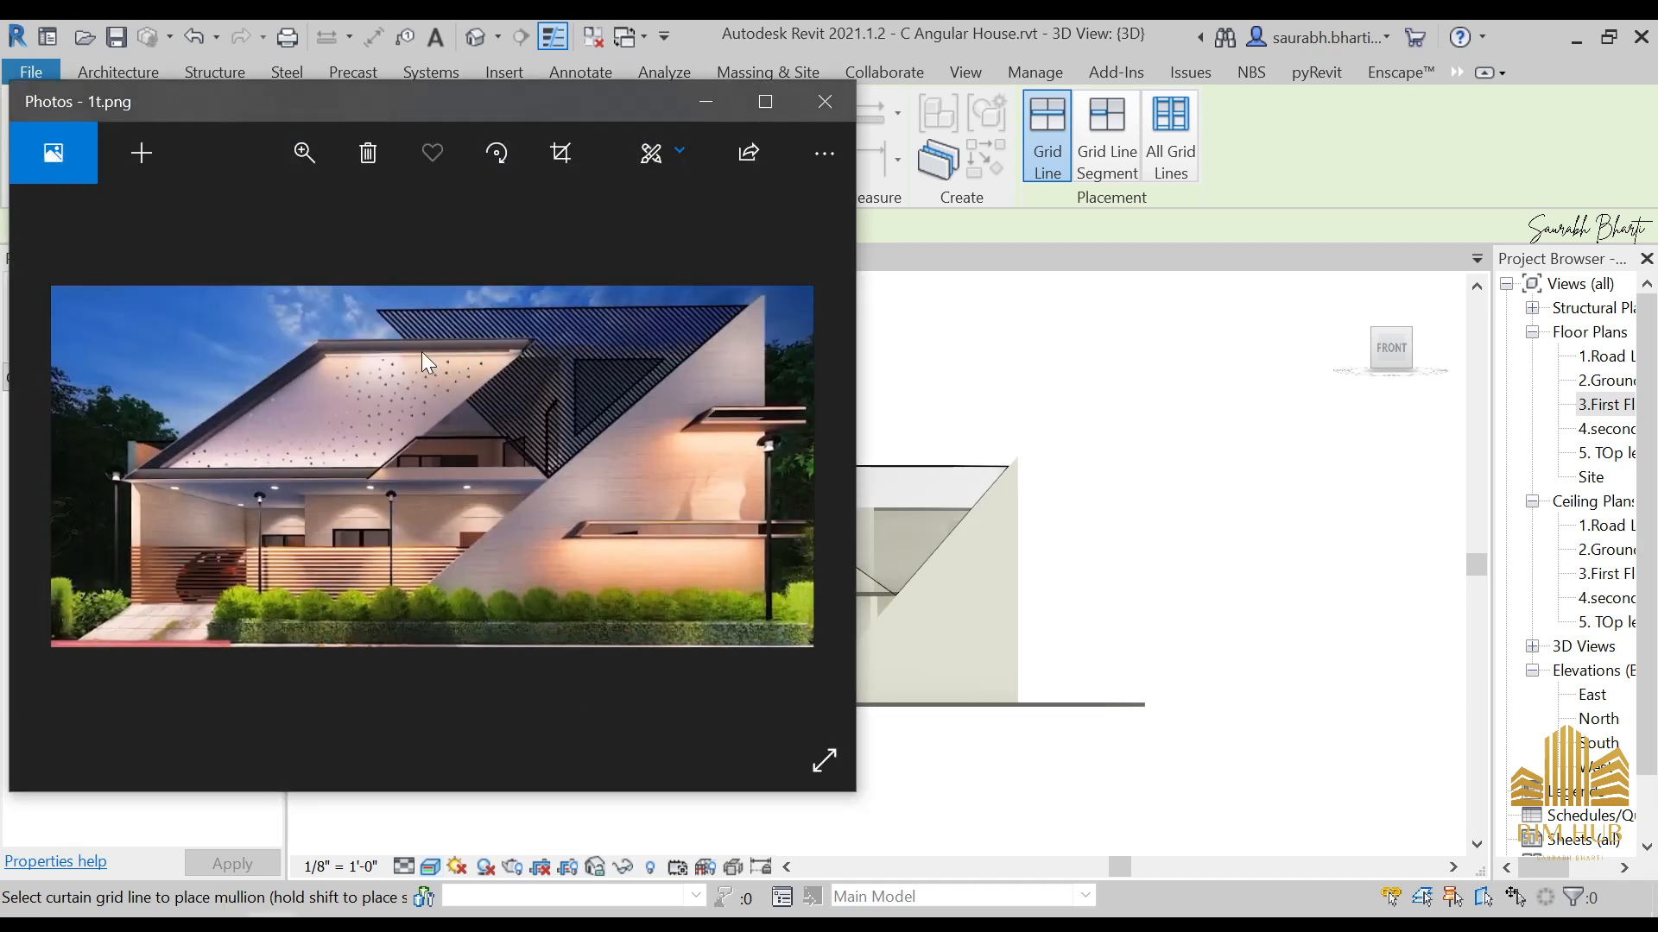
{"action": "left_click", "coordinate": [706, 101]}
{"action": "key", "text": "Escape"}
{"action": "left_click", "coordinate": [752, 527]}
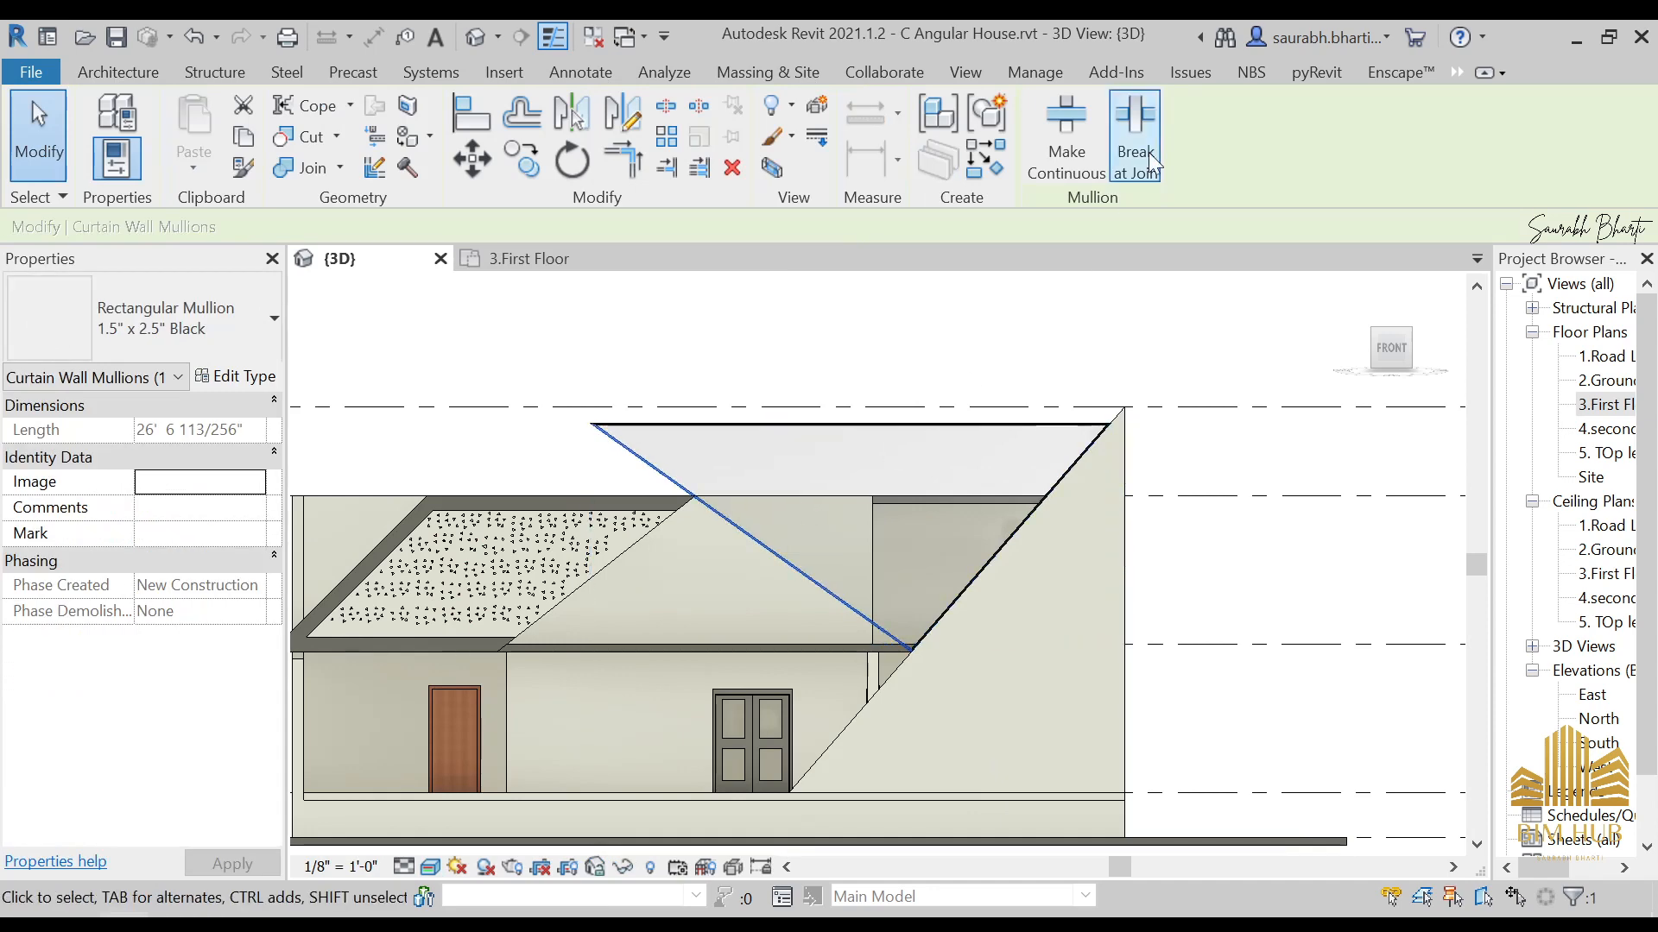
{"action": "left_click", "coordinate": [1394, 356]}
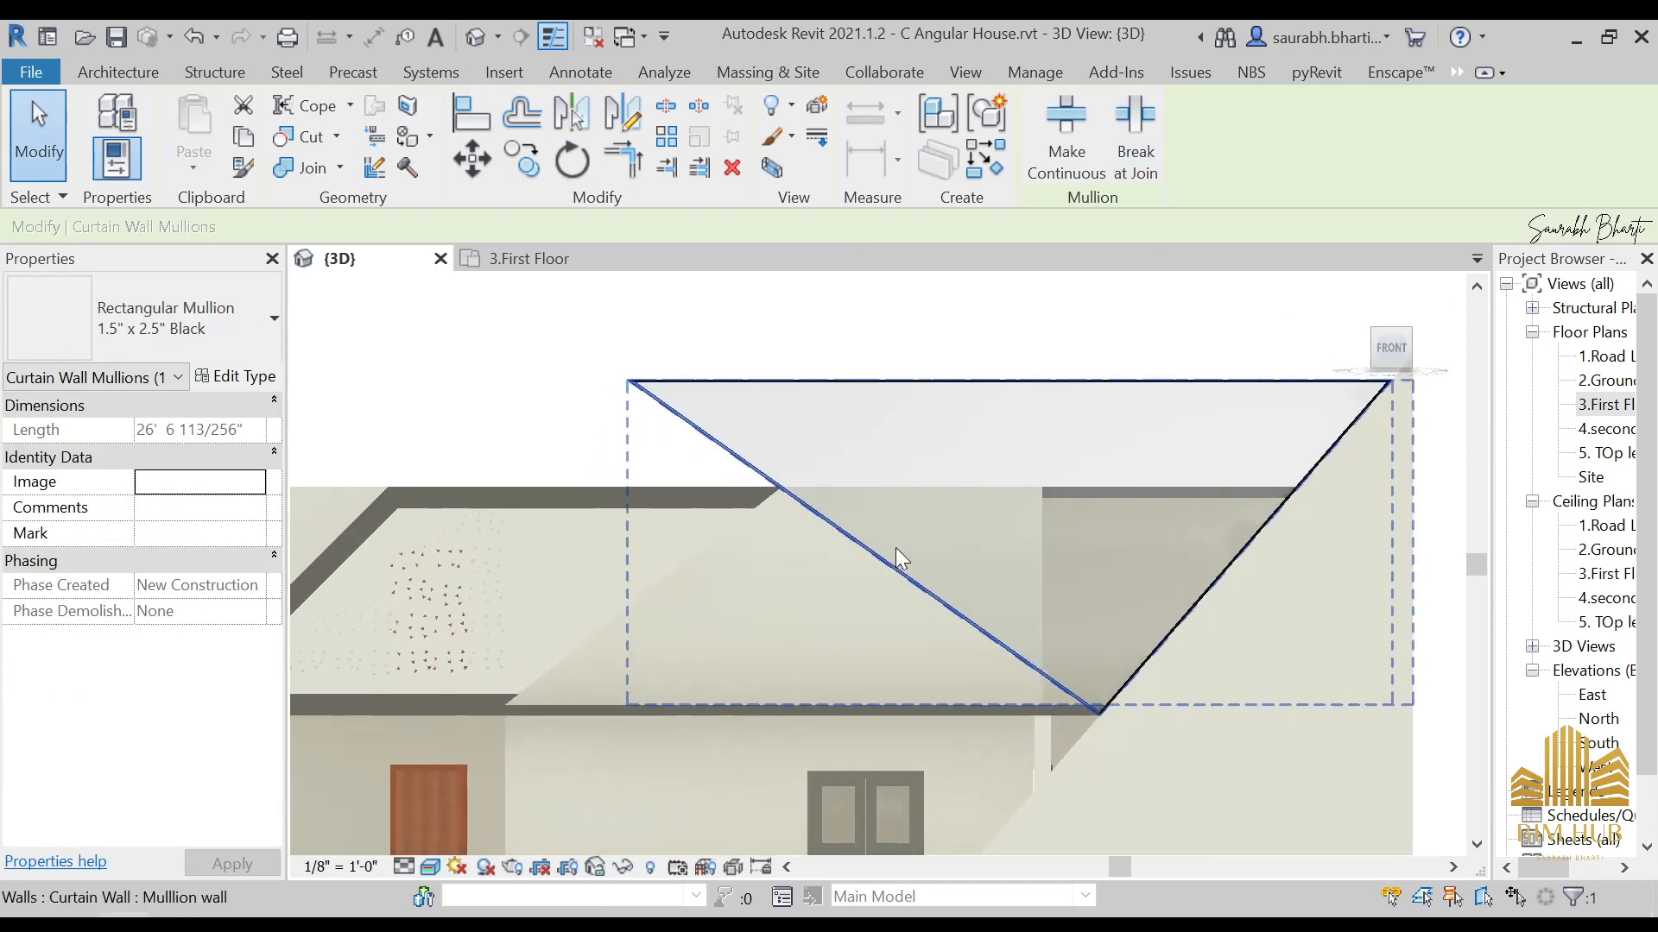
{"action": "key", "text": "Escape"}
Step: Edit the curtain wall's profile, stretching the left diagonal outward along the top edge to about 33' 1" long, with its lower end at the original corner
{"action": "left_click", "coordinate": [877, 399]}
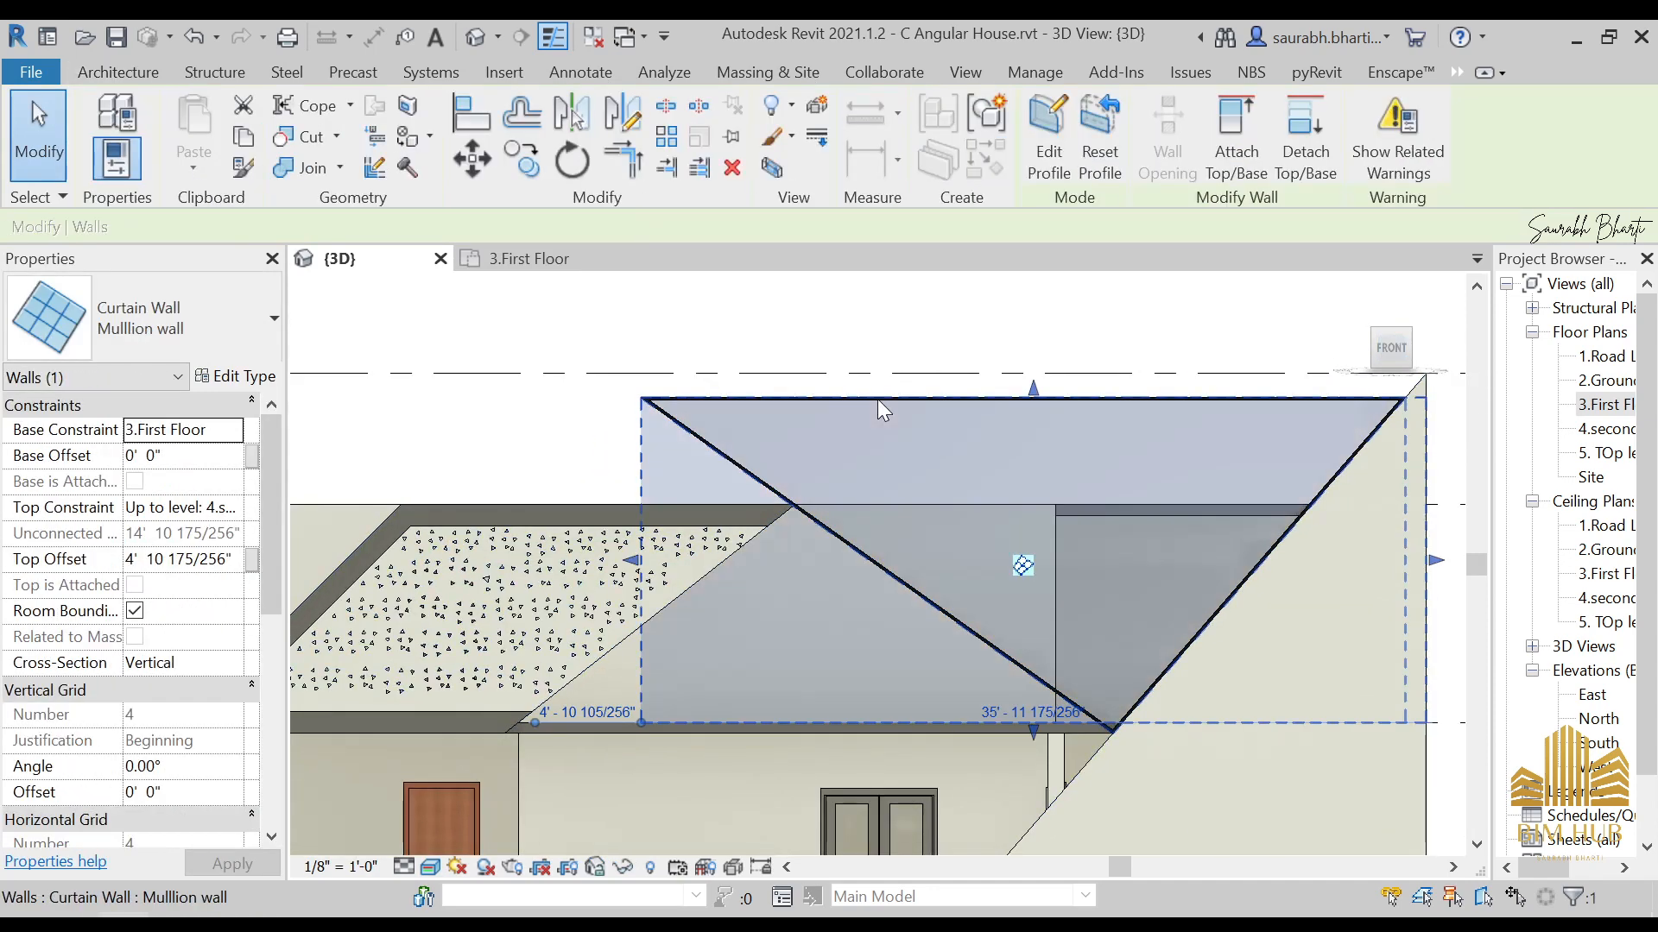
{"action": "left_click", "coordinate": [1054, 129]}
{"action": "left_click", "coordinate": [825, 535]}
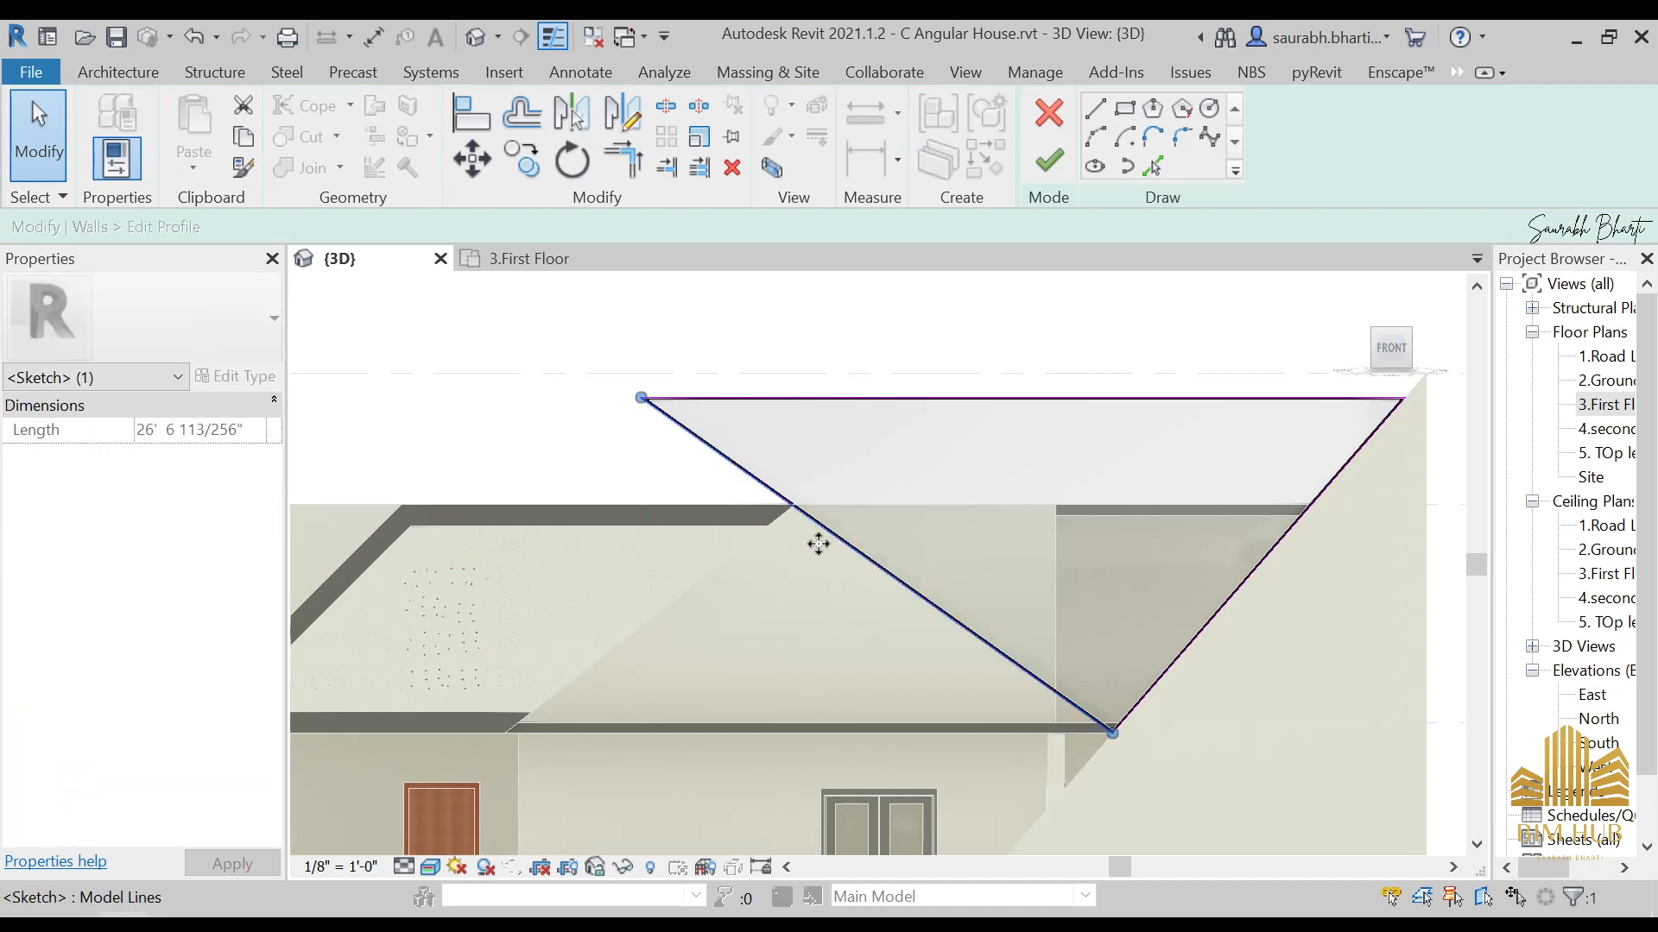
{"action": "mouse_move", "coordinate": [818, 544]}
{"action": "left_mouse_down"}
{"action": "mouse_move", "coordinate": [789, 566]}
{"action": "mouse_move", "coordinate": [777, 549]}
{"action": "left_mouse_up"}
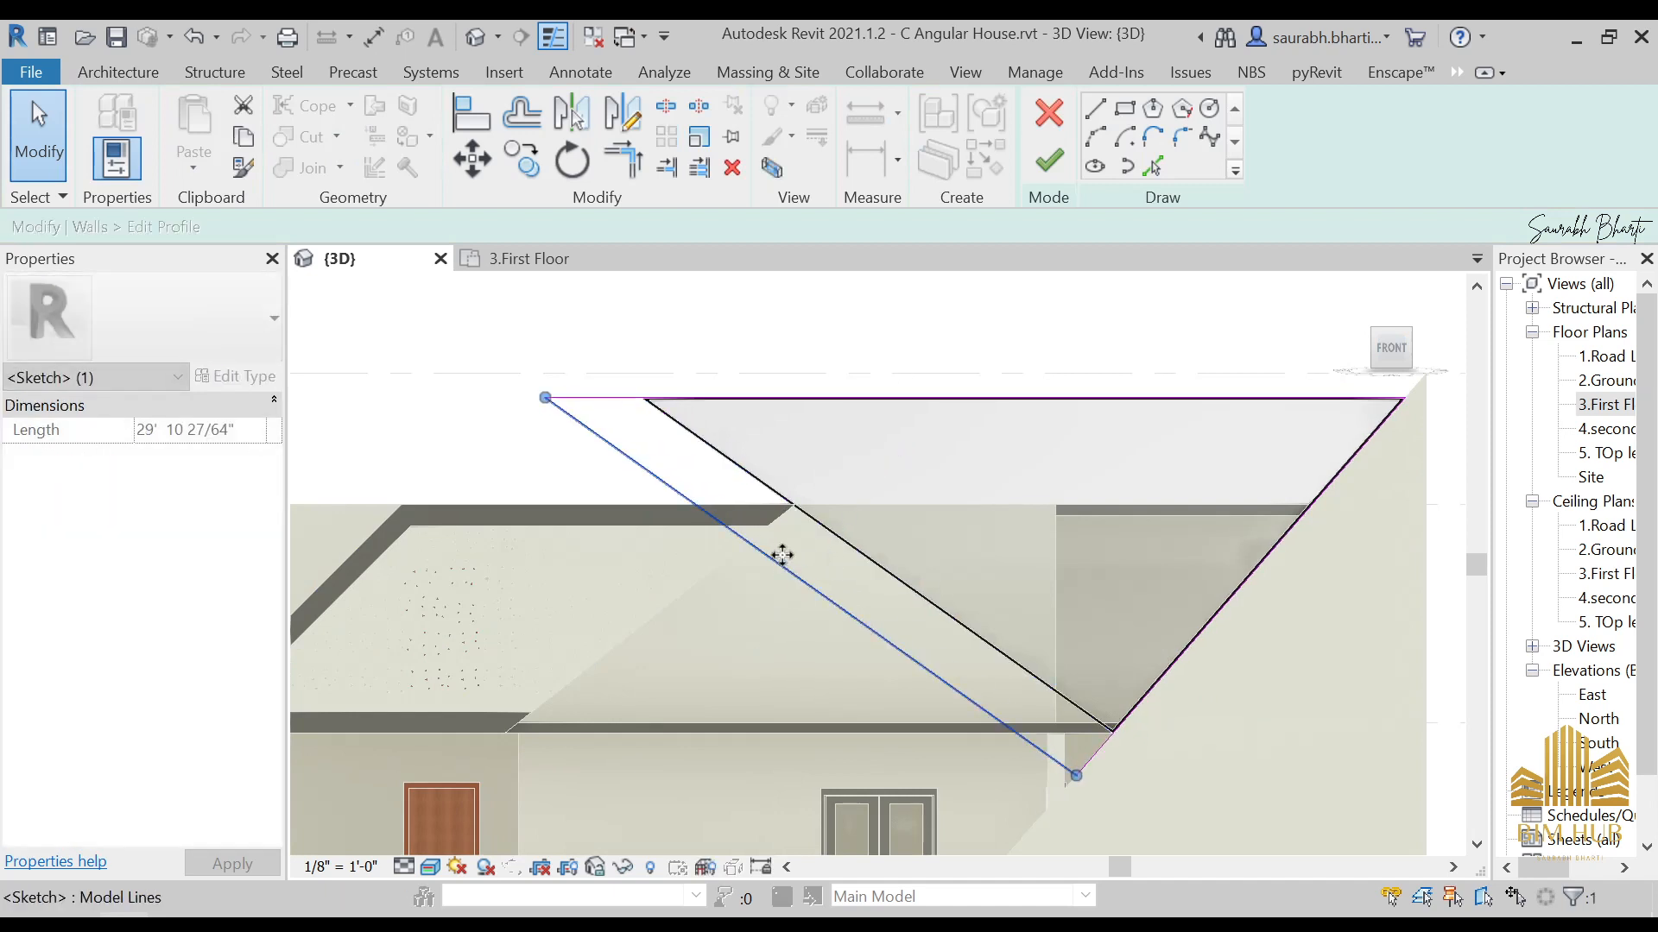
{"action": "mouse_move", "coordinate": [1068, 777]}
{"action": "left_mouse_down"}
{"action": "mouse_move", "coordinate": [1110, 714]}
{"action": "mouse_move", "coordinate": [1115, 731]}
{"action": "left_mouse_up"}
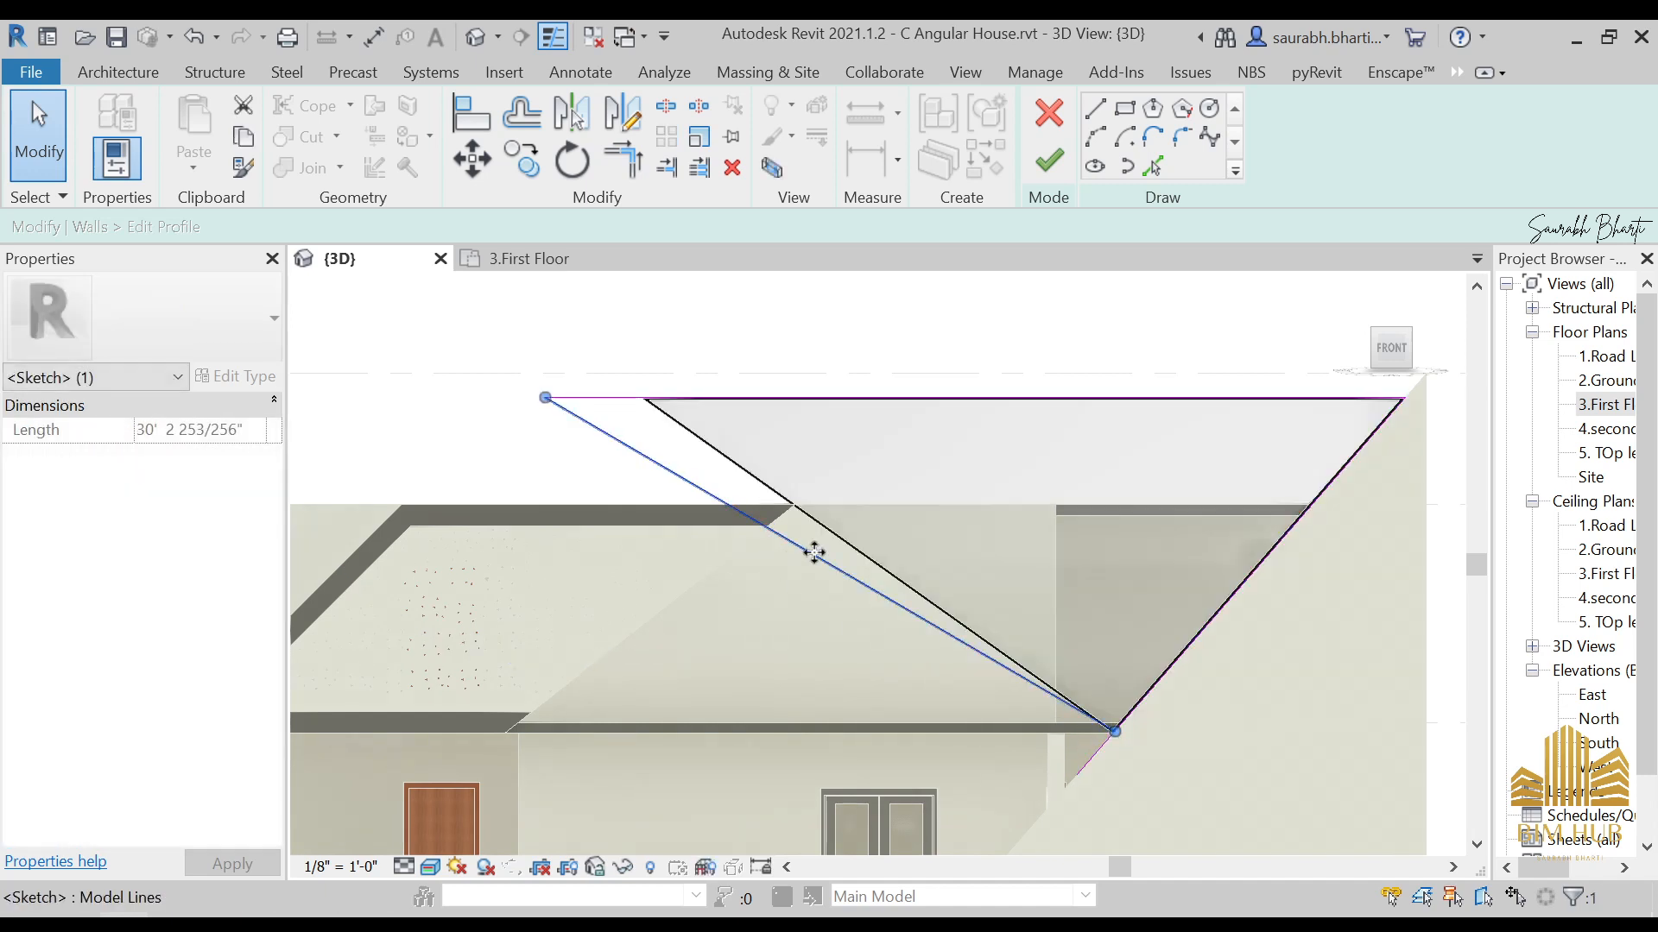
{"action": "left_click_drag", "start_coordinate": [793, 574], "coordinate": [793, 590]}
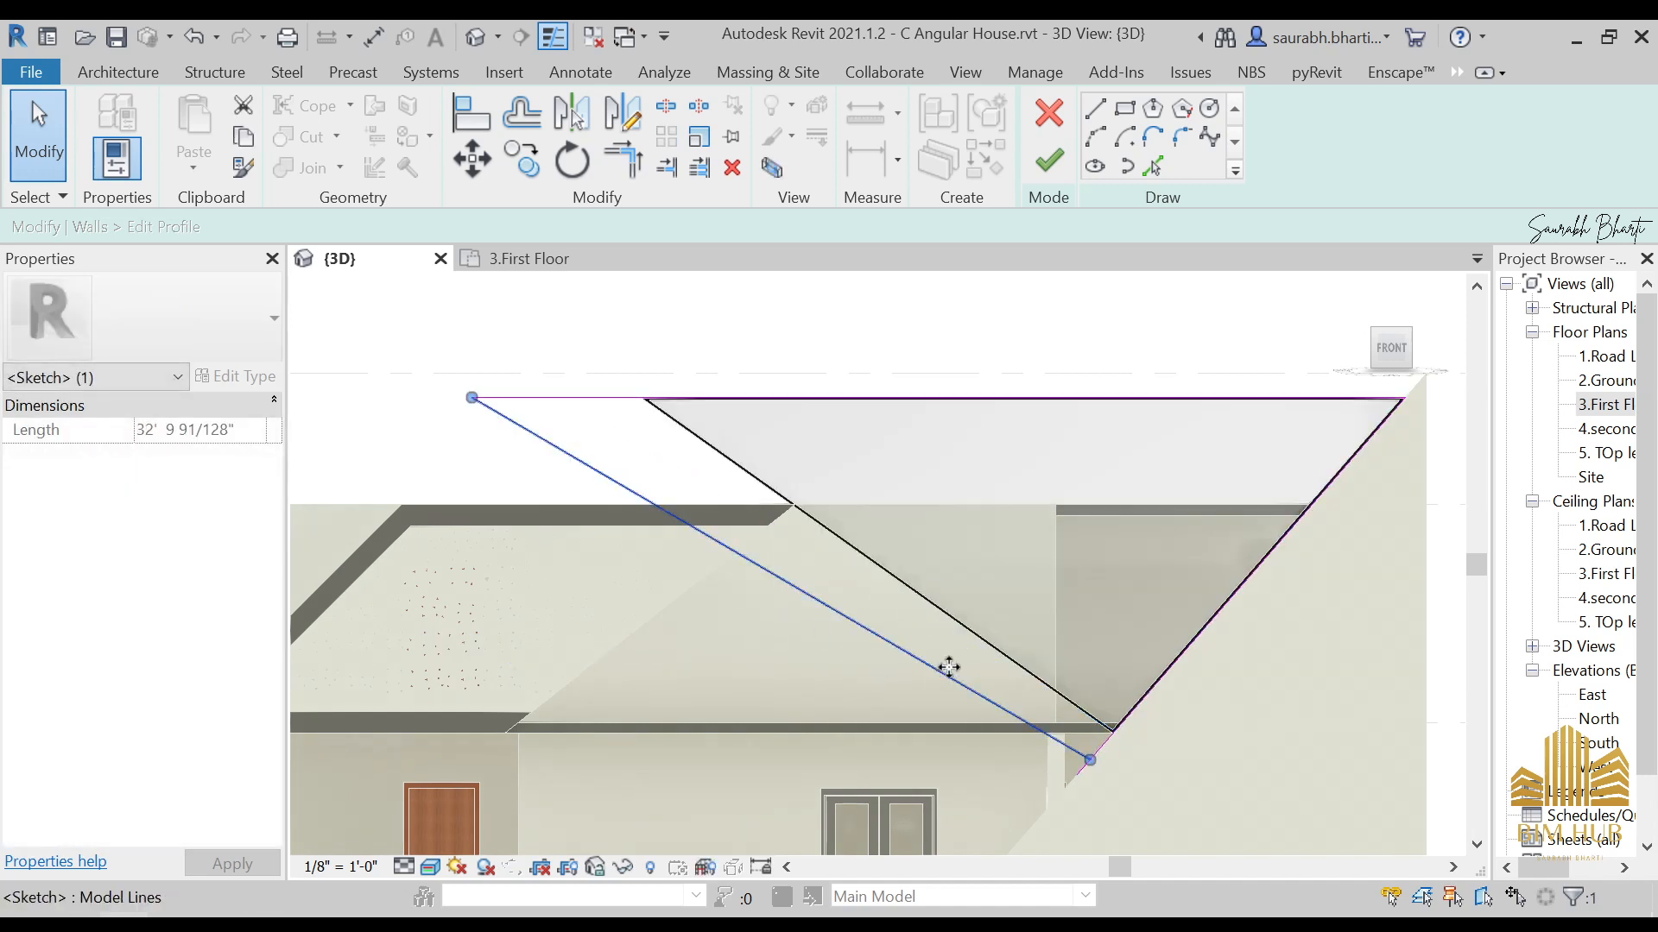
{"action": "left_click_drag", "start_coordinate": [1095, 763], "coordinate": [1169, 721]}
{"action": "scroll", "coordinate": [1082, 744], "scroll_direction": "up", "scroll_amount": 2}
{"action": "scroll", "coordinate": [1059, 730], "scroll_direction": "up", "scroll_amount": 1}
{"action": "scroll", "coordinate": [986, 497], "scroll_direction": "down", "scroll_amount": 3}
{"action": "scroll", "coordinate": [984, 509], "scroll_direction": "down", "scroll_amount": 3}
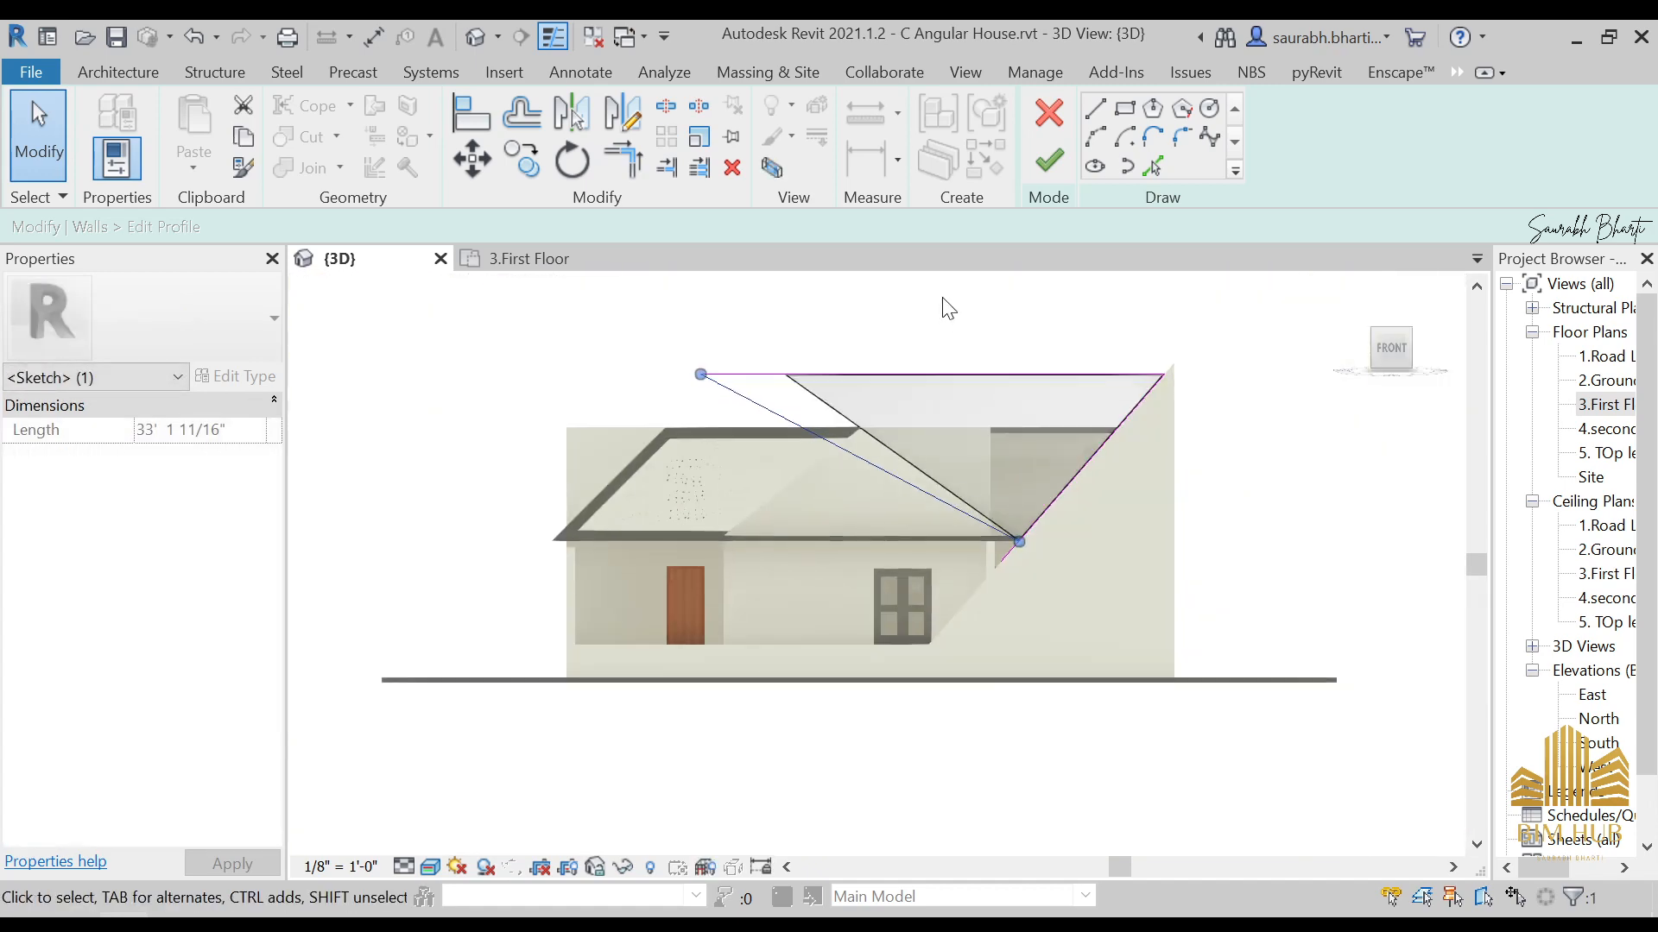
Step: Try to finish the curtain wall's profile edit with the stretched diagonal
{"action": "left_click", "coordinate": [1048, 161]}
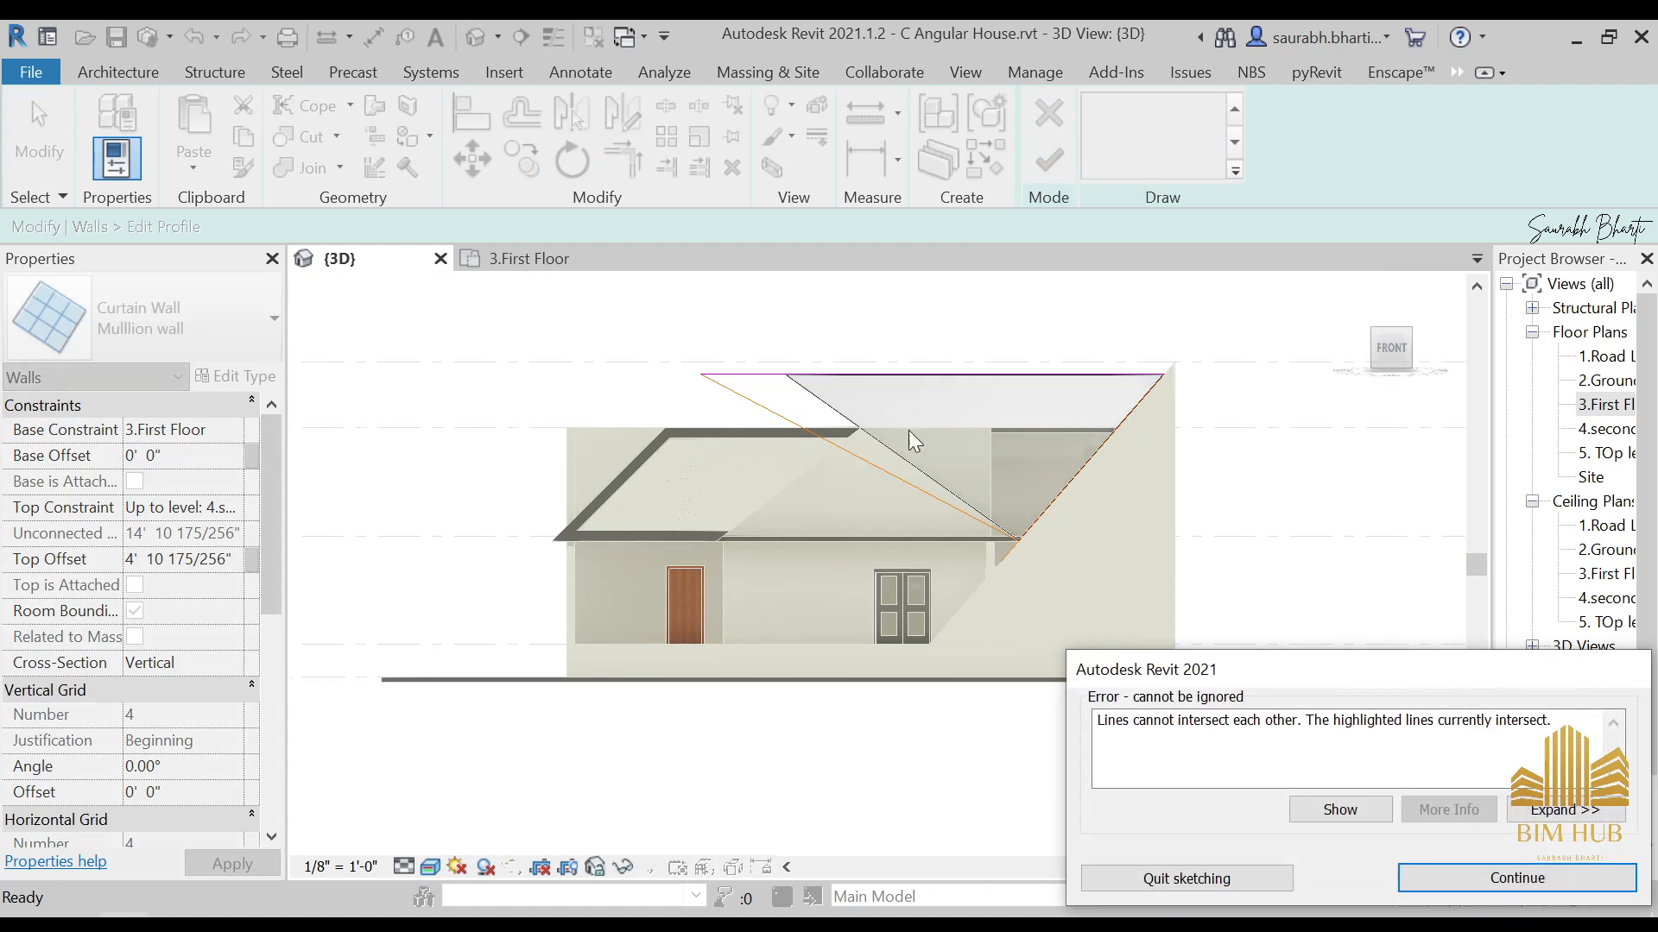
{"action": "left_click", "coordinate": [1451, 876]}
{"action": "scroll", "coordinate": [1003, 423], "scroll_direction": "up", "scroll_amount": 3}
{"action": "scroll", "coordinate": [826, 466], "scroll_direction": "up", "scroll_amount": 3}
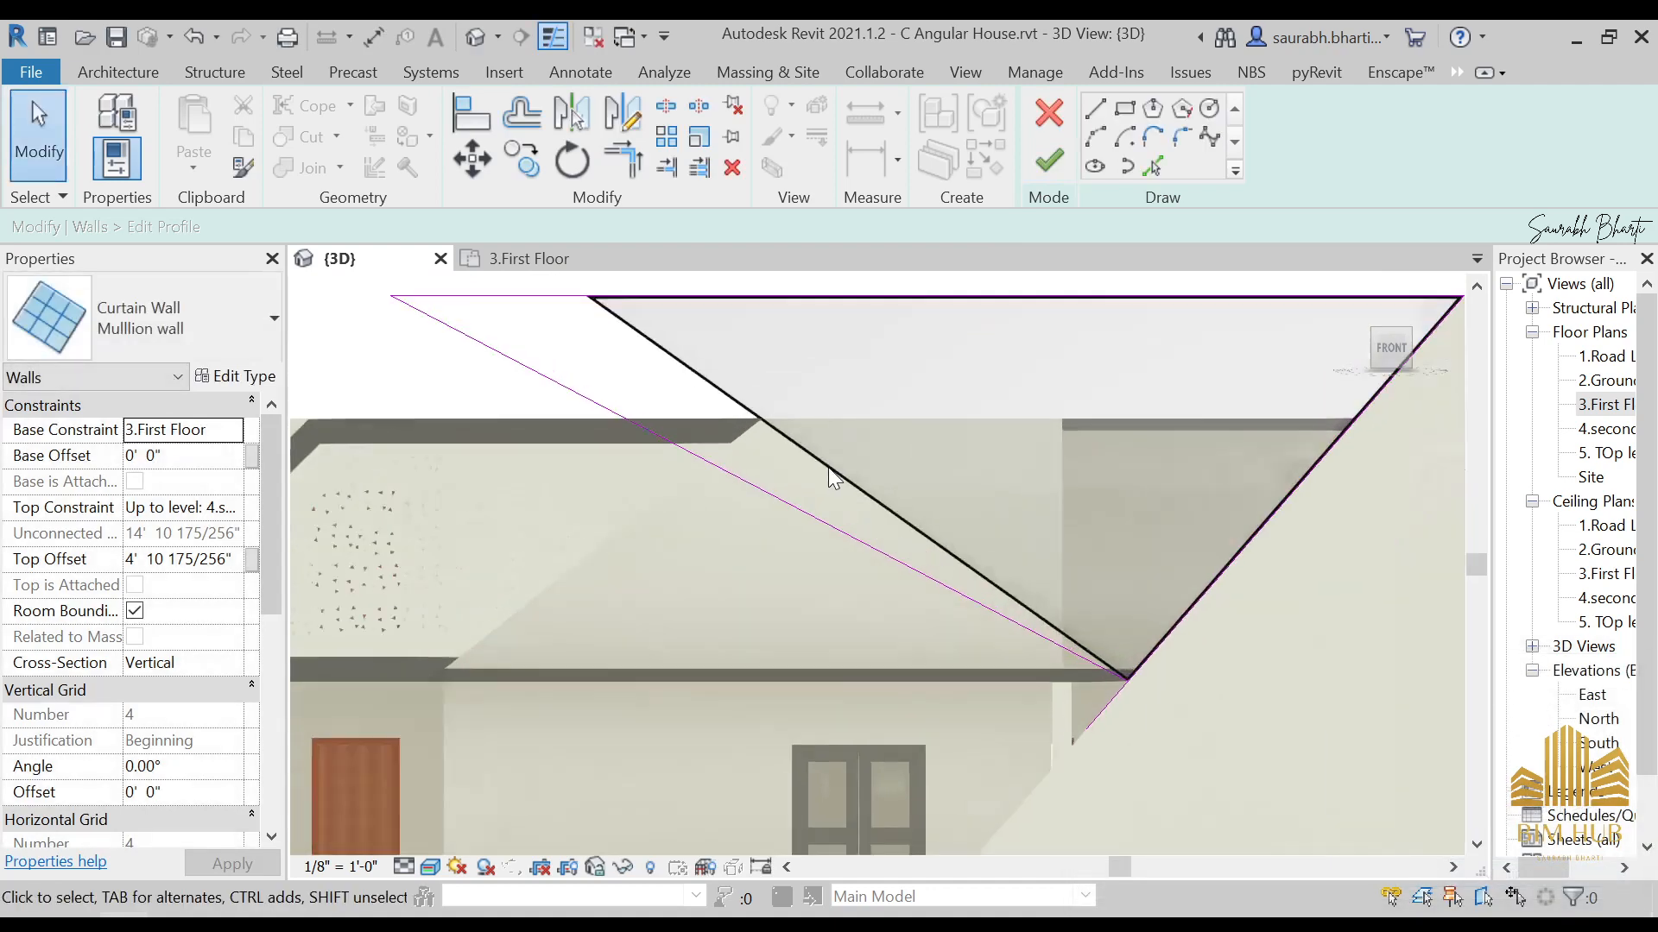
{"action": "left_click", "coordinate": [1048, 161]}
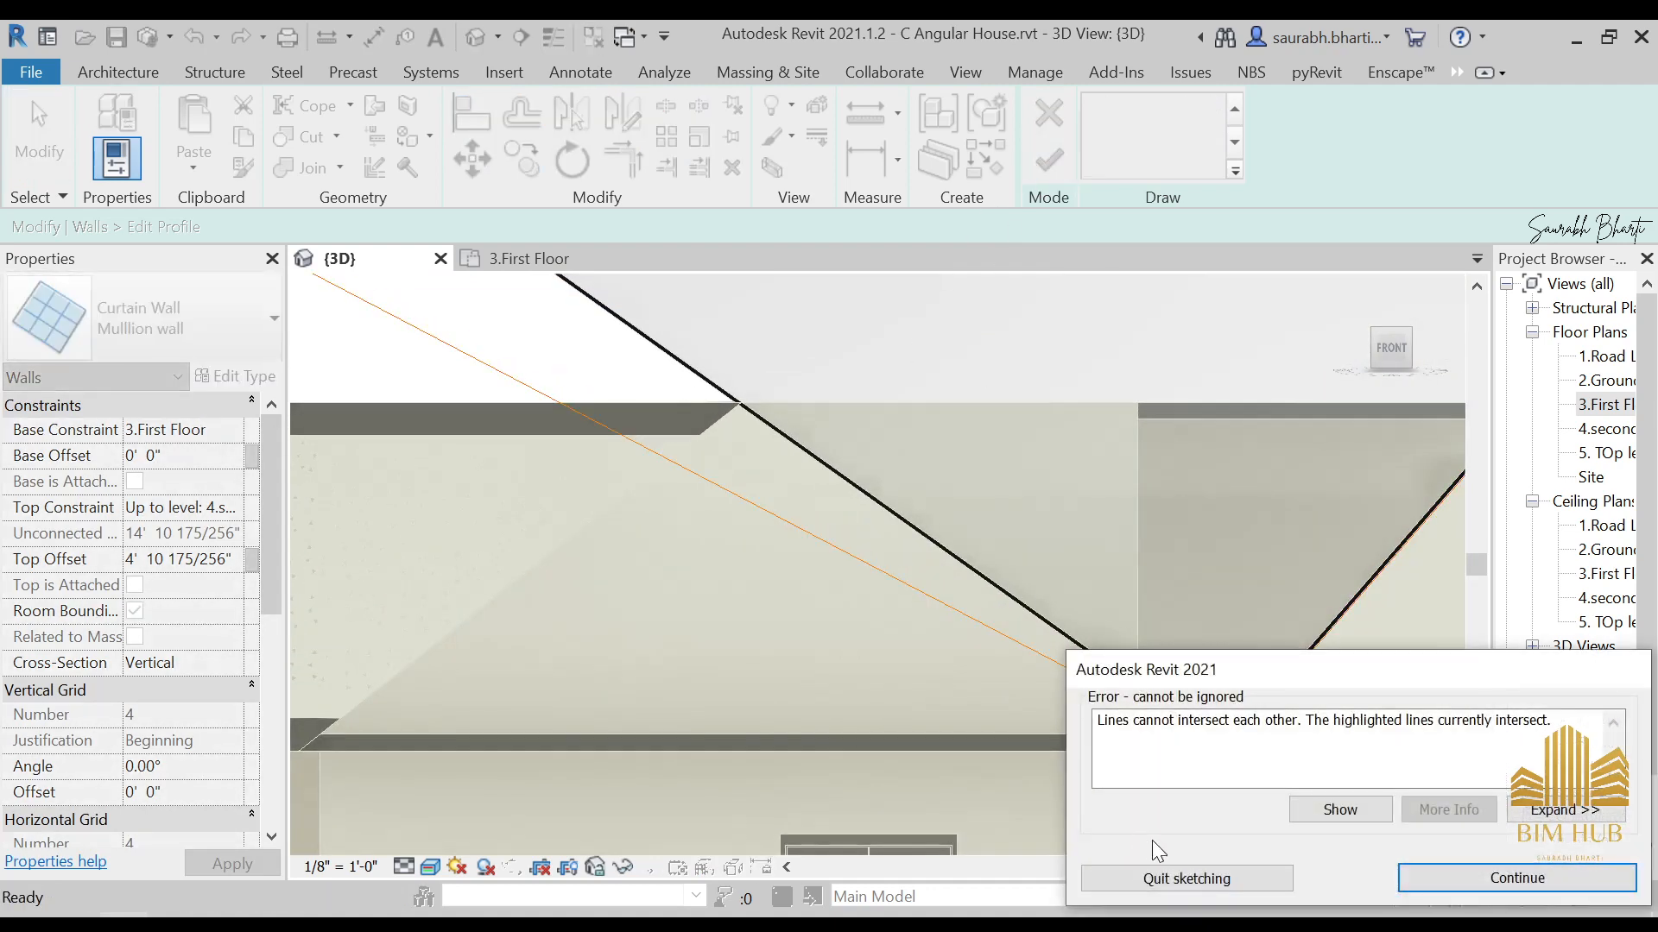
{"action": "left_click", "coordinate": [1460, 876]}
Step: Trim the diagonal and the right sloped line to a clean lower corner, and finish the curtain wall's profile
{"action": "scroll", "coordinate": [1123, 630], "scroll_direction": "down", "scroll_amount": 5}
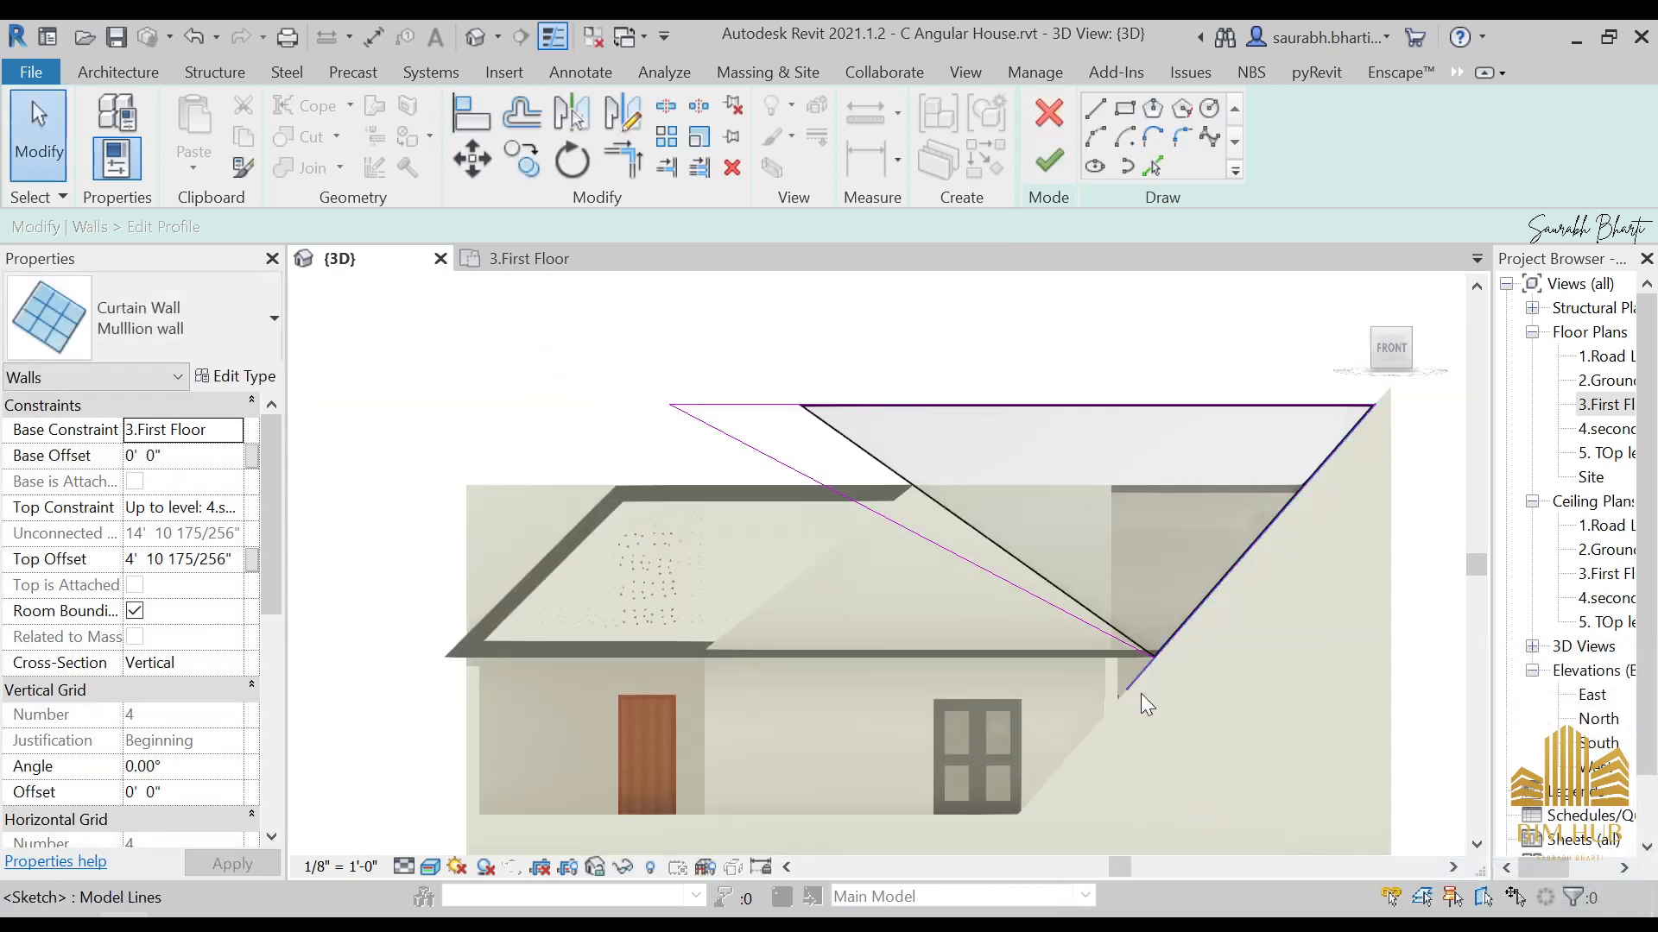
{"action": "scroll", "coordinate": [1157, 656], "scroll_direction": "up", "scroll_amount": 6}
{"action": "key", "text": "t"}
{"action": "key", "text": "r"}
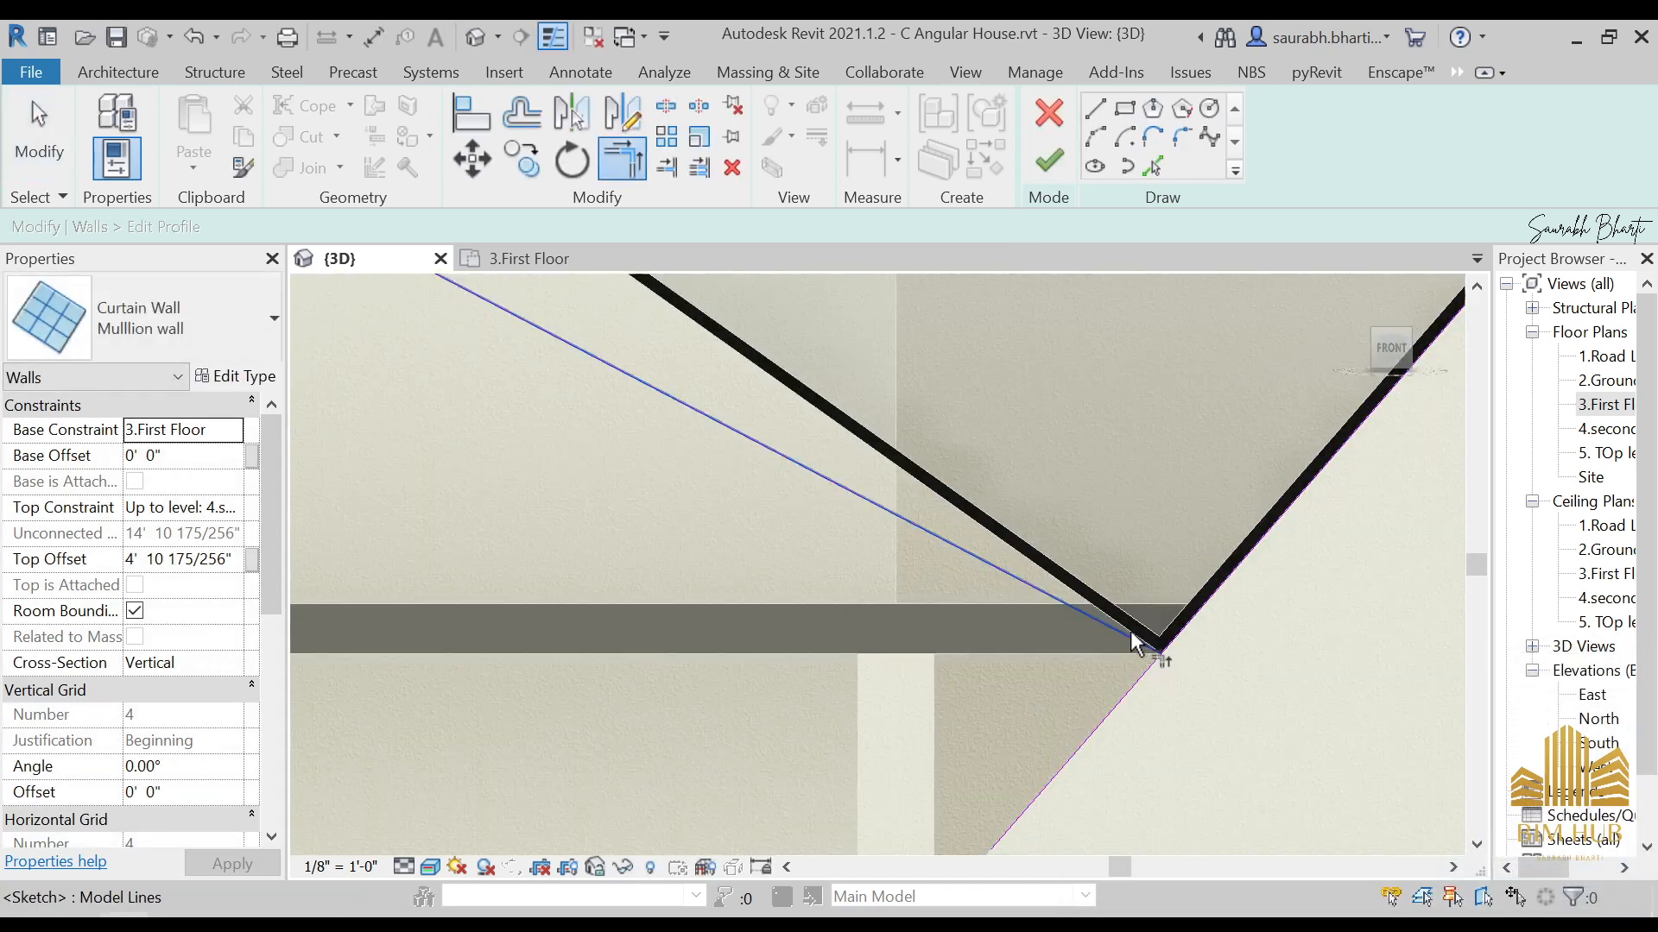
{"action": "left_click", "coordinate": [1132, 636]}
{"action": "left_click", "coordinate": [1169, 657]}
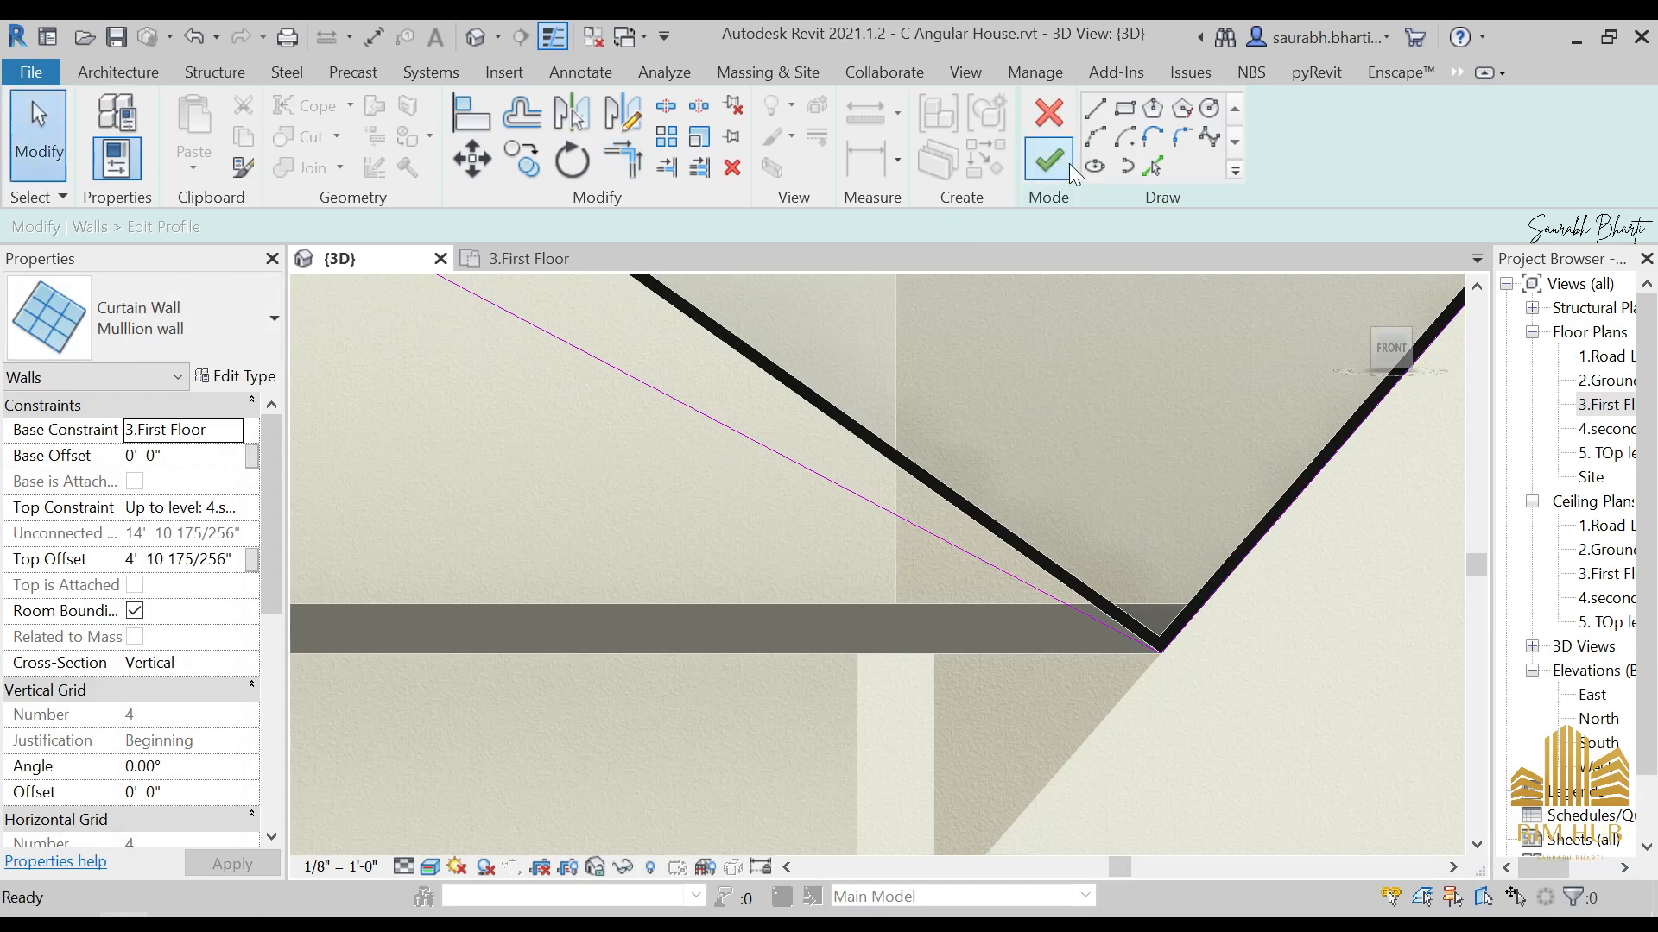
{"action": "left_click", "coordinate": [1052, 162]}
{"action": "scroll", "coordinate": [922, 536], "scroll_direction": "down", "scroll_amount": 3}
{"action": "key", "text": "Escape"}
{"action": "scroll", "coordinate": [924, 537], "scroll_direction": "down", "scroll_amount": 5}
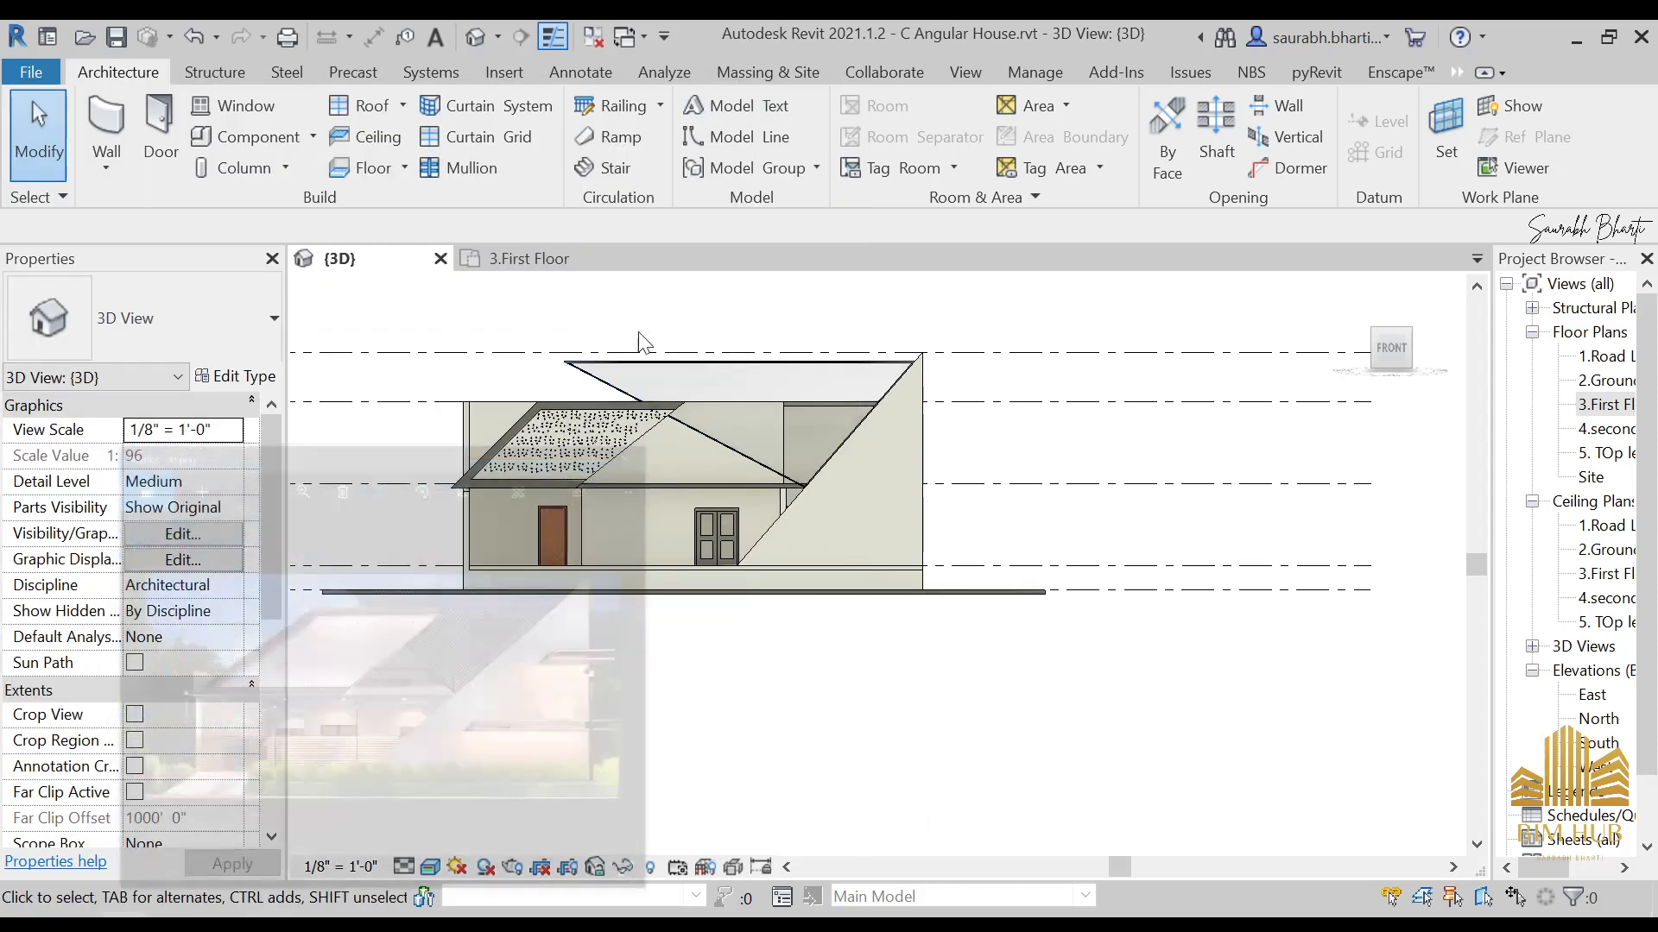
{"action": "scroll", "coordinate": [620, 433], "scroll_direction": "up", "scroll_amount": 5}
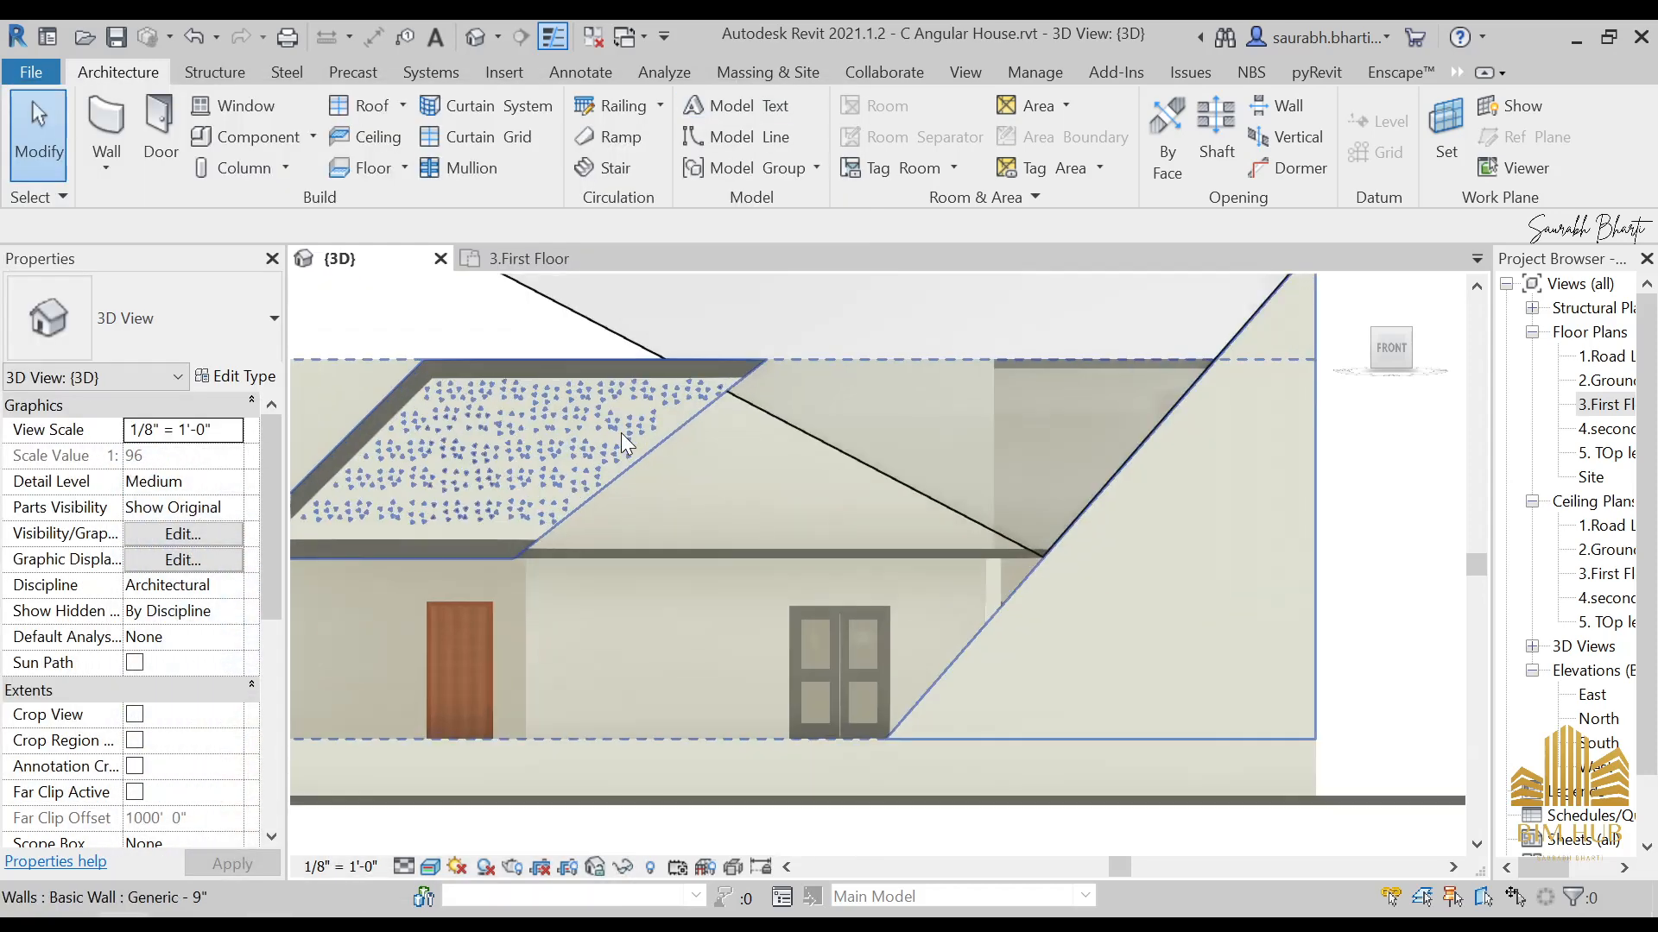
{"action": "left_click", "coordinate": [680, 434]}
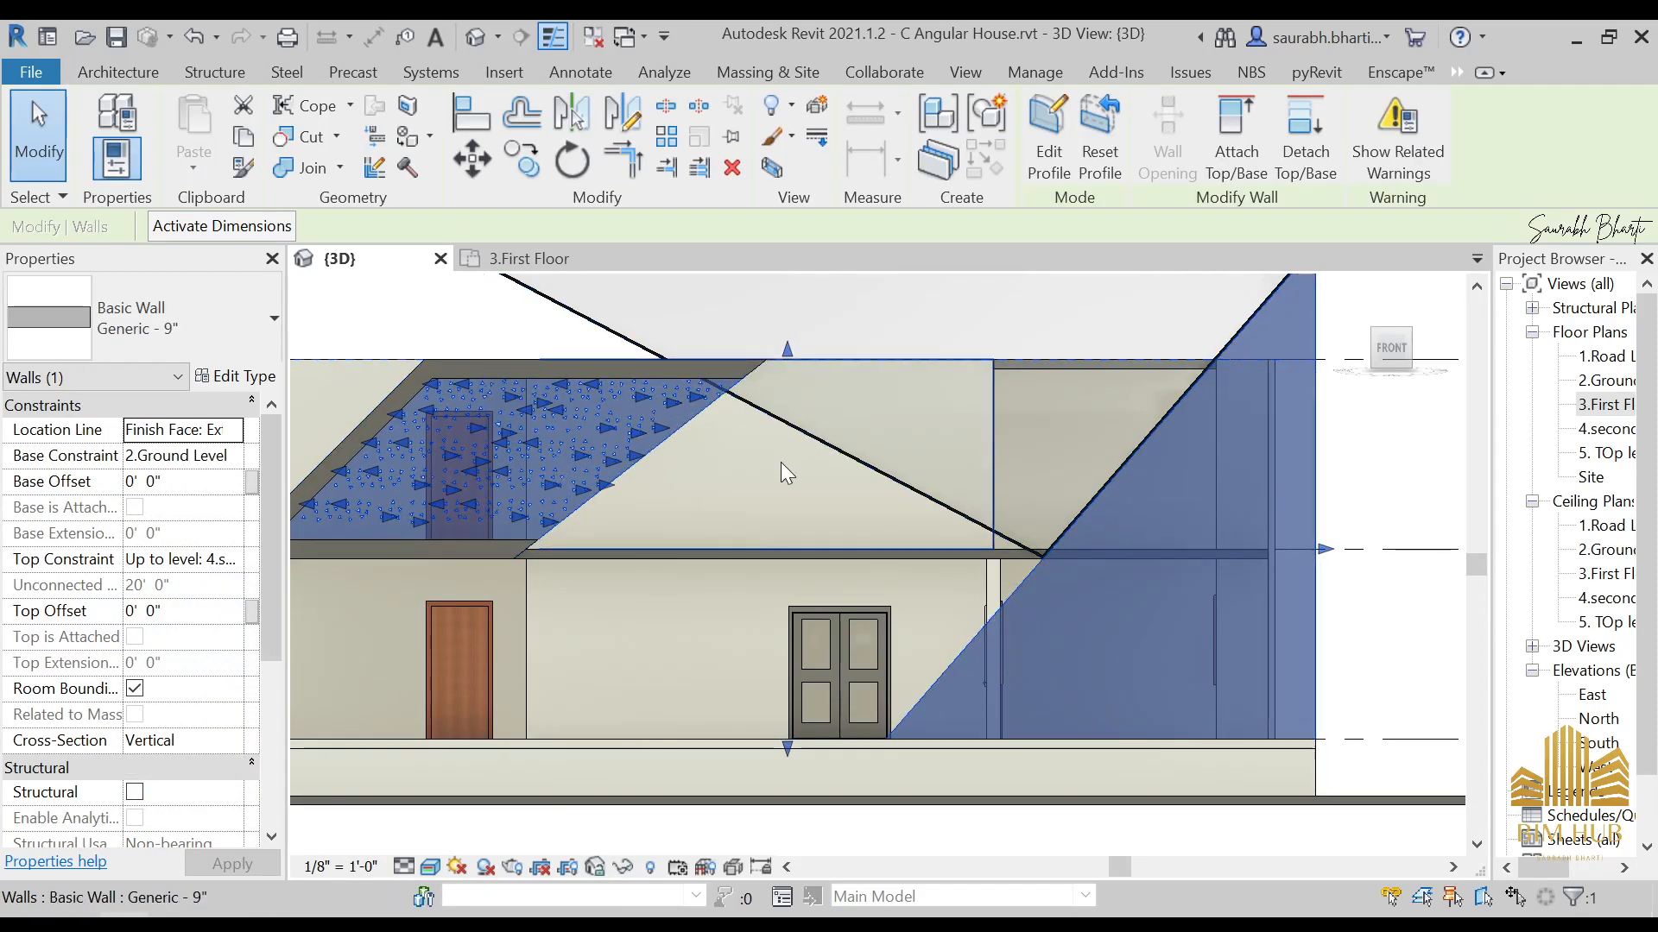
{"action": "scroll", "coordinate": [790, 471], "scroll_direction": "down", "scroll_amount": 4}
{"action": "left_click", "coordinate": [836, 415]}
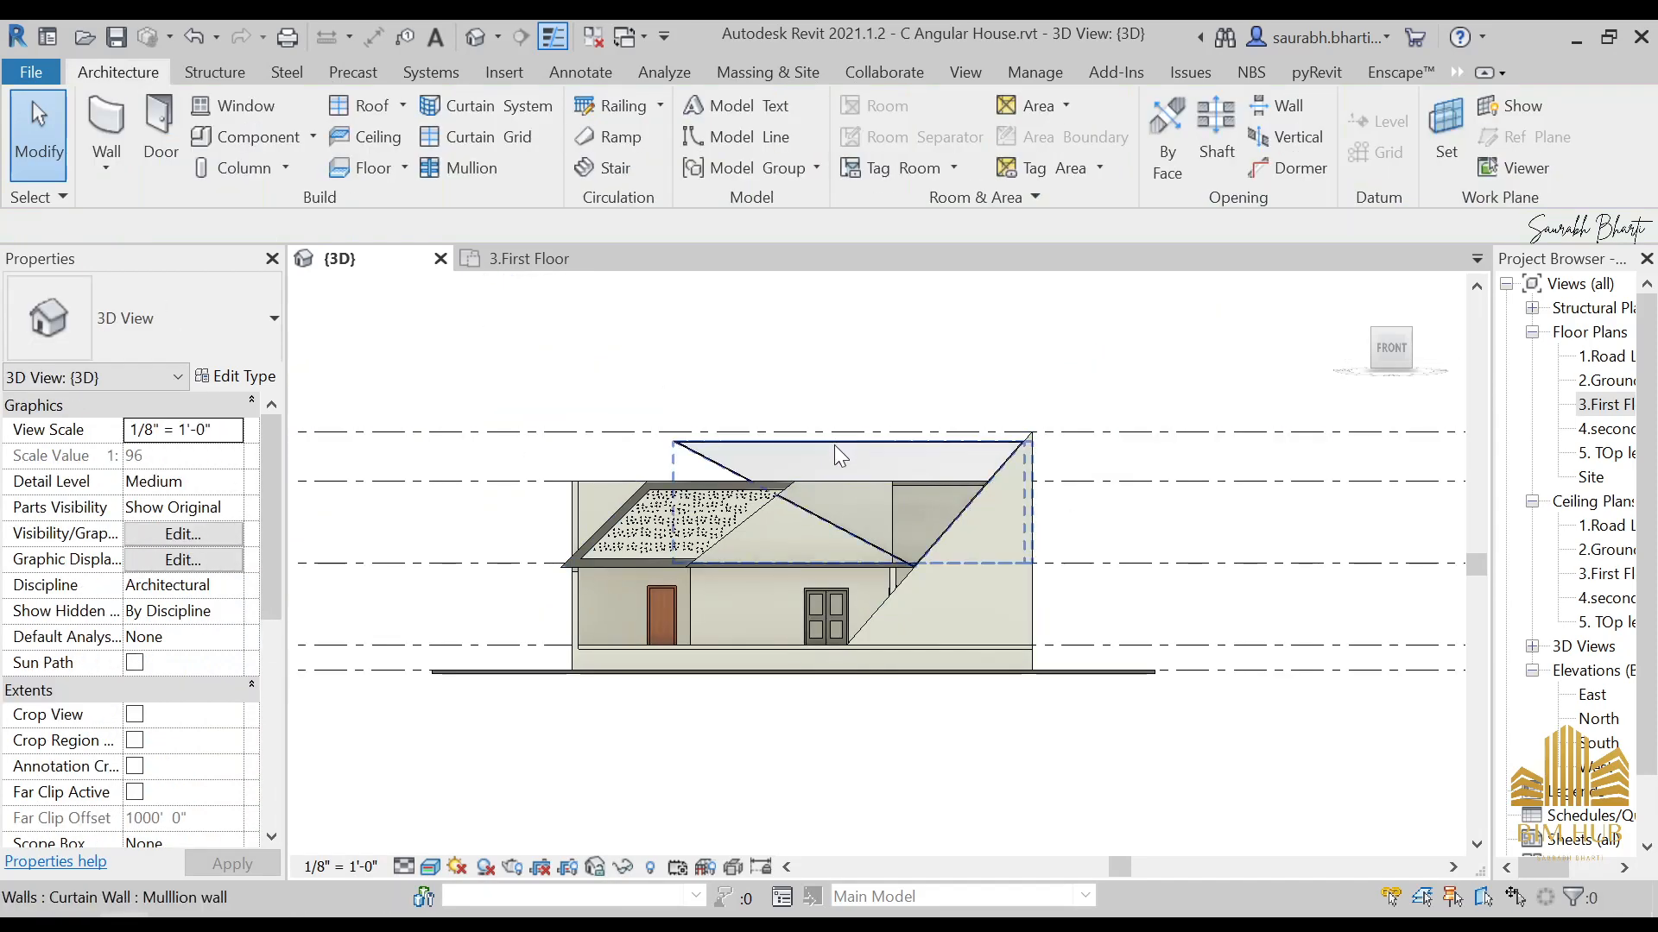
Step: Reopen the curtain wall's profile and sketch a steeper diagonal line from its lower corner up to the top edge
{"action": "left_click", "coordinate": [834, 444]}
{"action": "left_click", "coordinate": [1049, 151]}
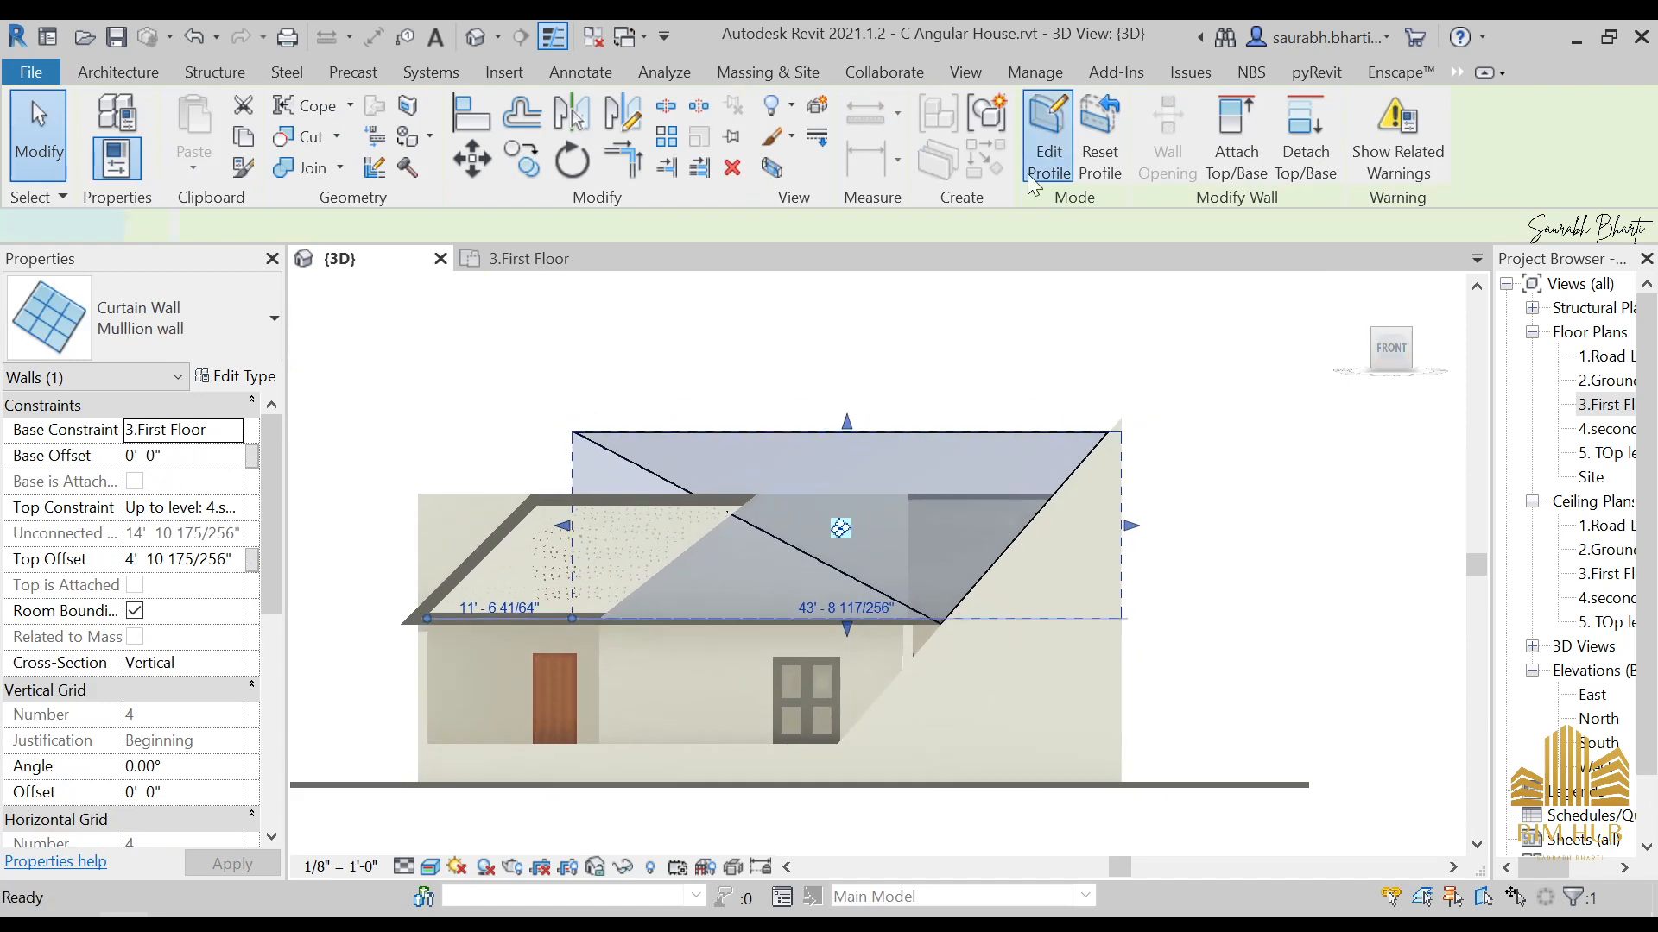
{"action": "scroll", "coordinate": [604, 458], "scroll_direction": "up", "scroll_amount": 4}
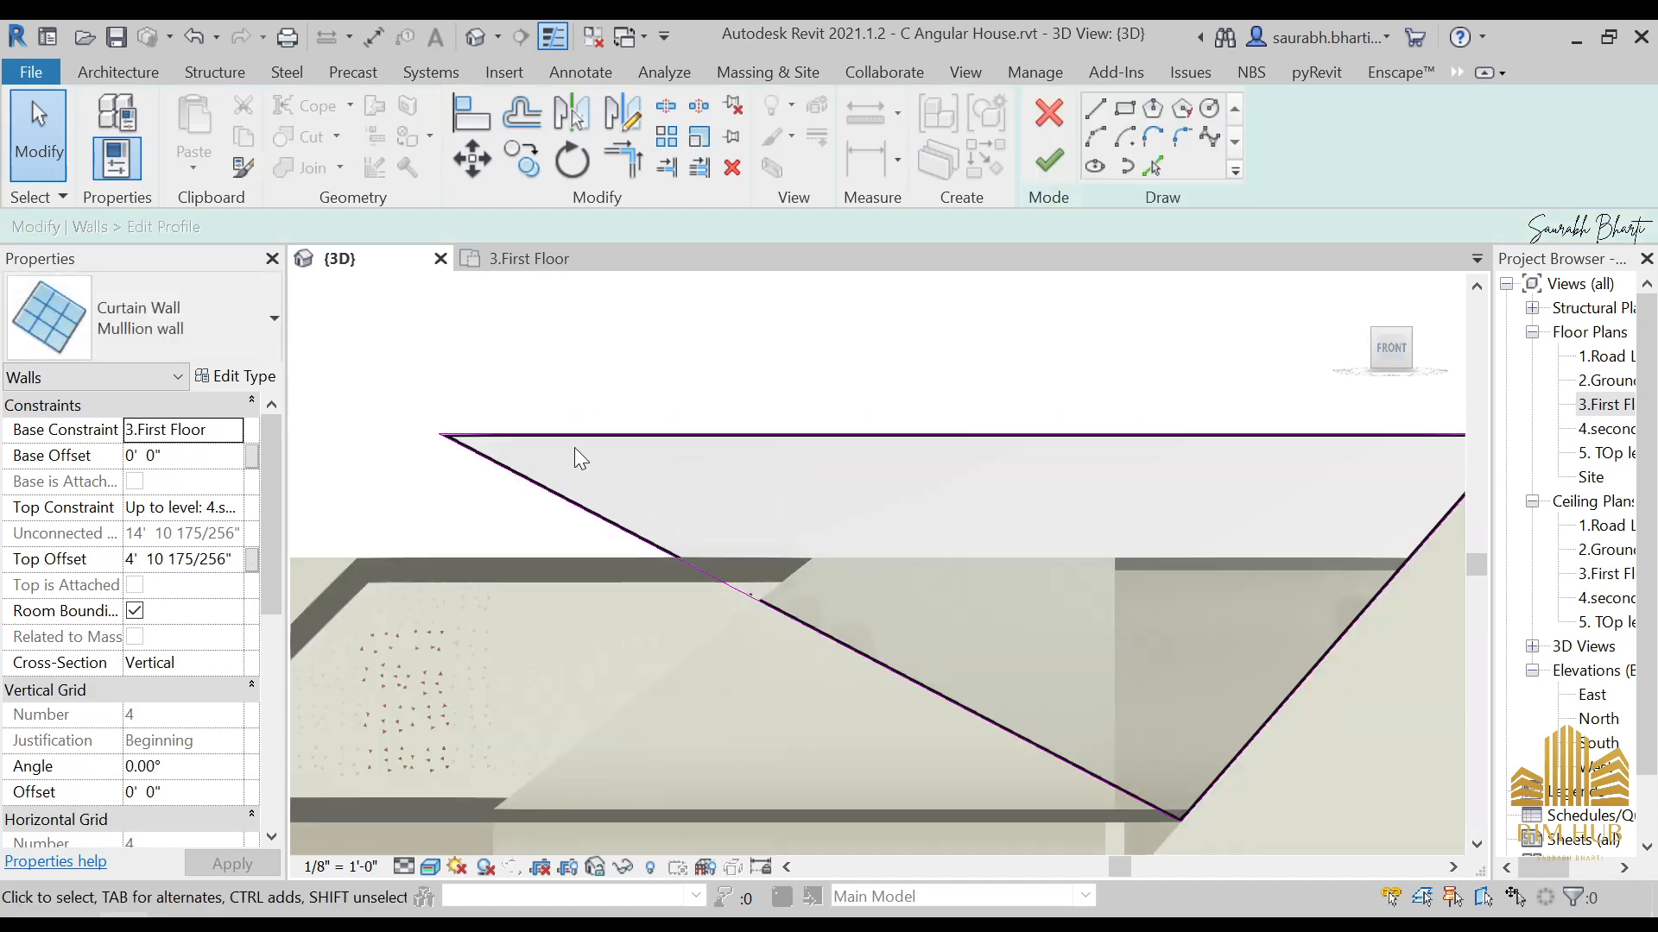
{"action": "left_click", "coordinate": [1094, 108]}
{"action": "scroll", "coordinate": [1170, 807], "scroll_direction": "up", "scroll_amount": 3}
{"action": "left_click", "coordinate": [1161, 799]}
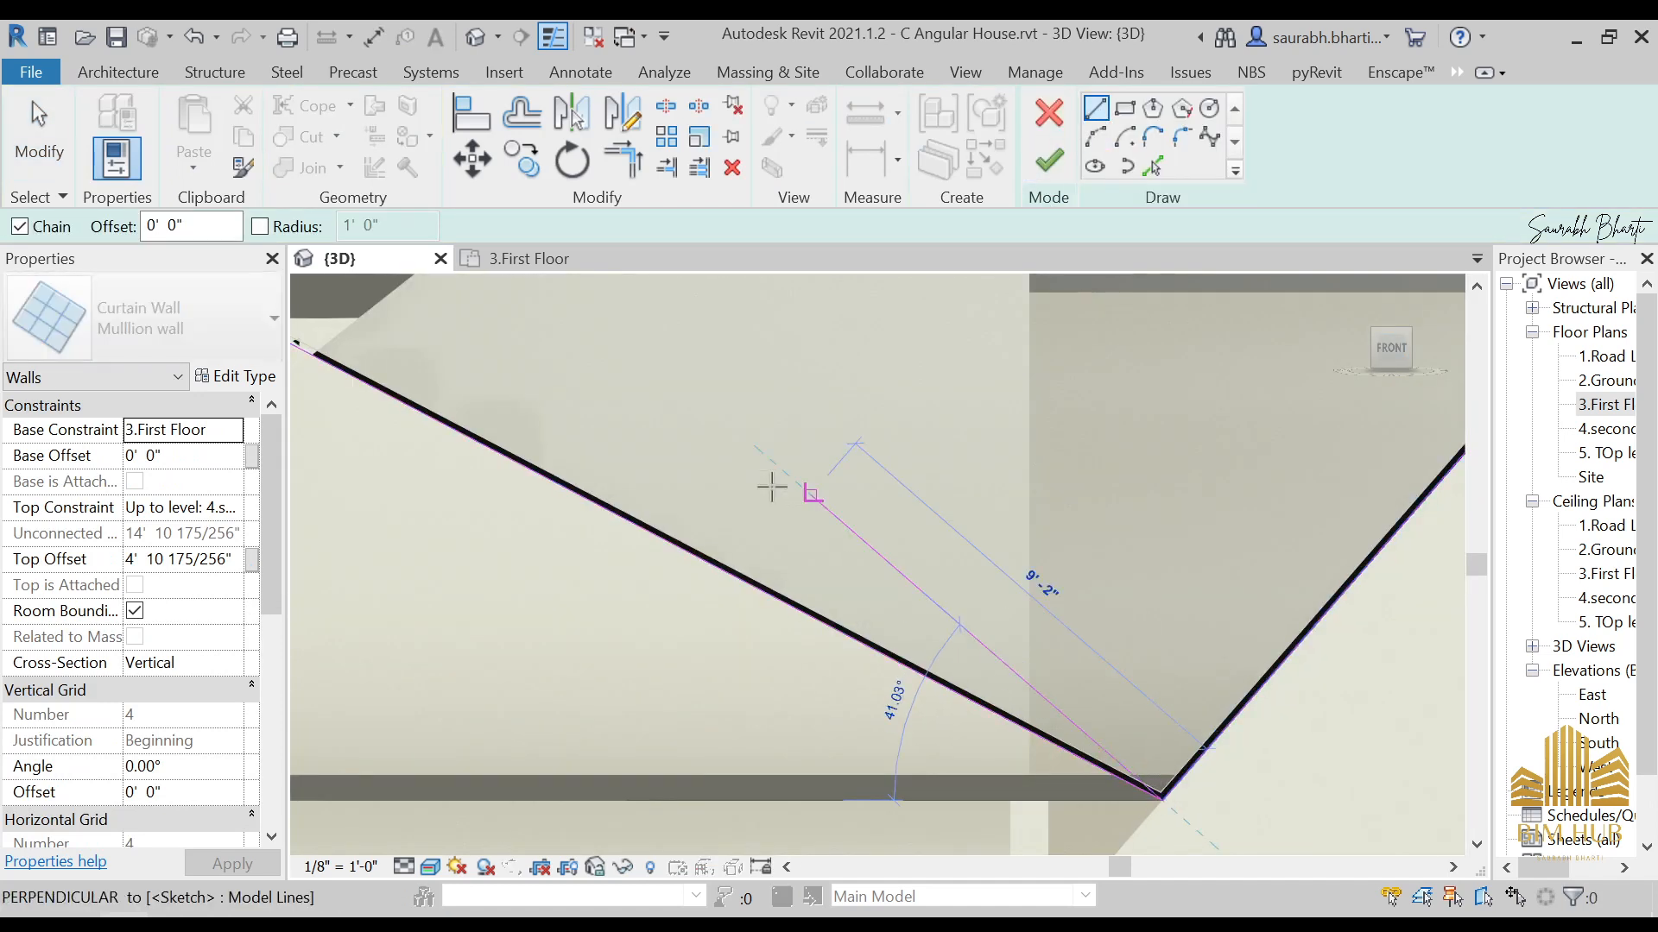
{"action": "scroll", "coordinate": [717, 505], "scroll_direction": "down", "scroll_amount": 4}
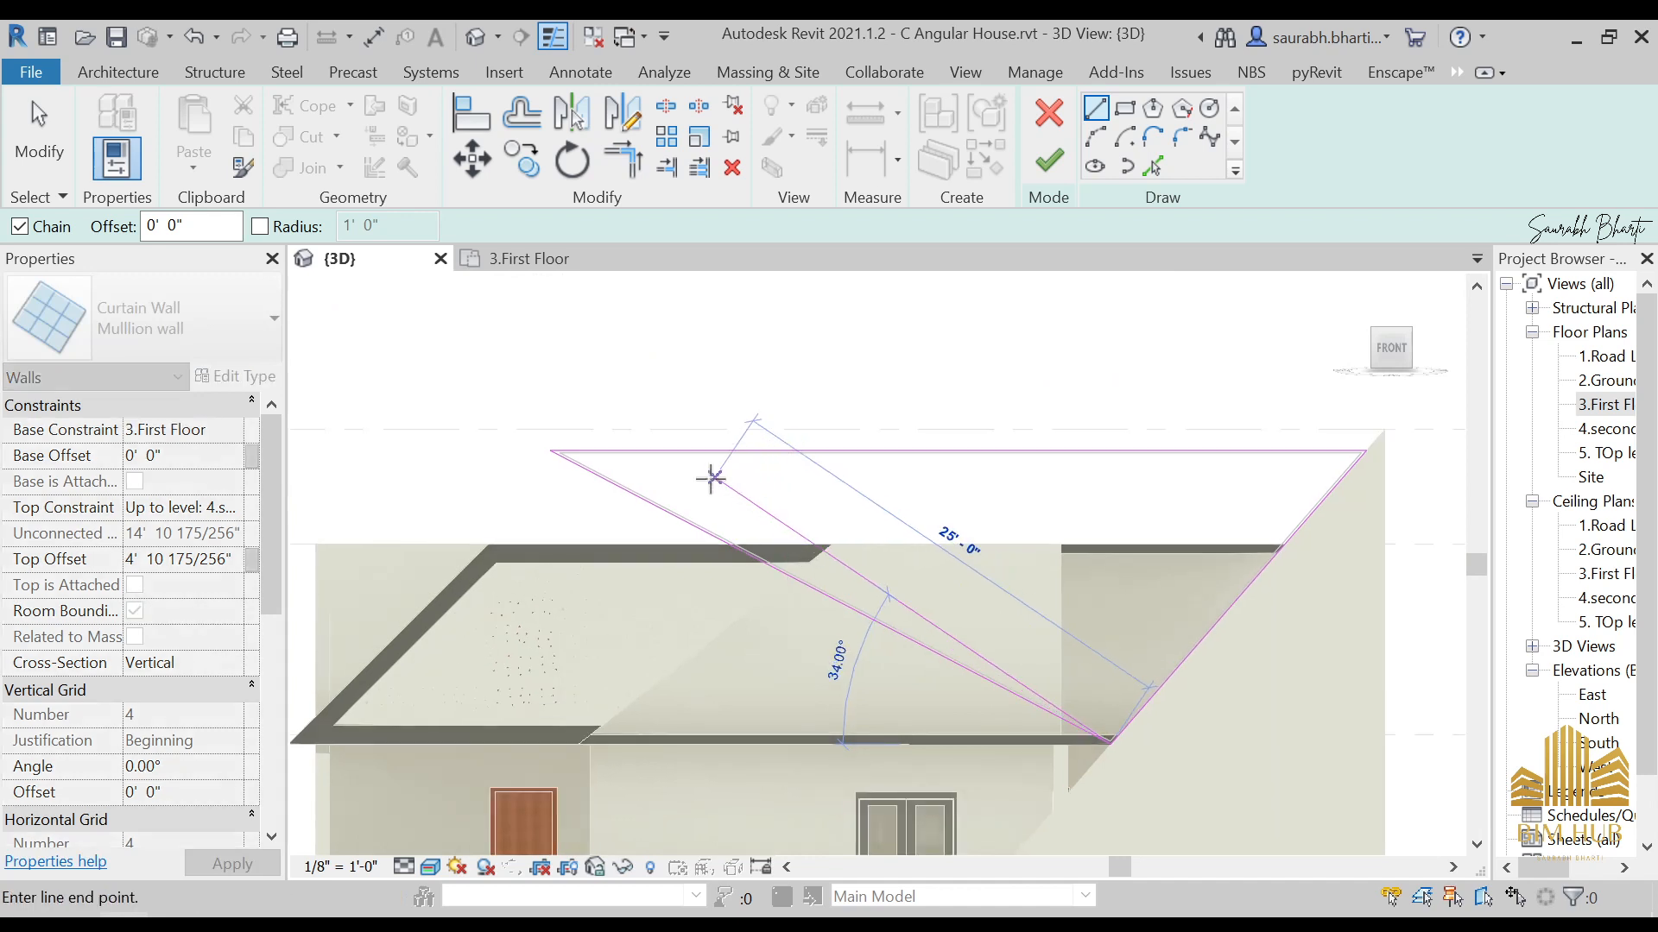
{"action": "left_click", "coordinate": [660, 451]}
{"action": "key", "text": "Escape"}
{"action": "key", "text": "Escape"}
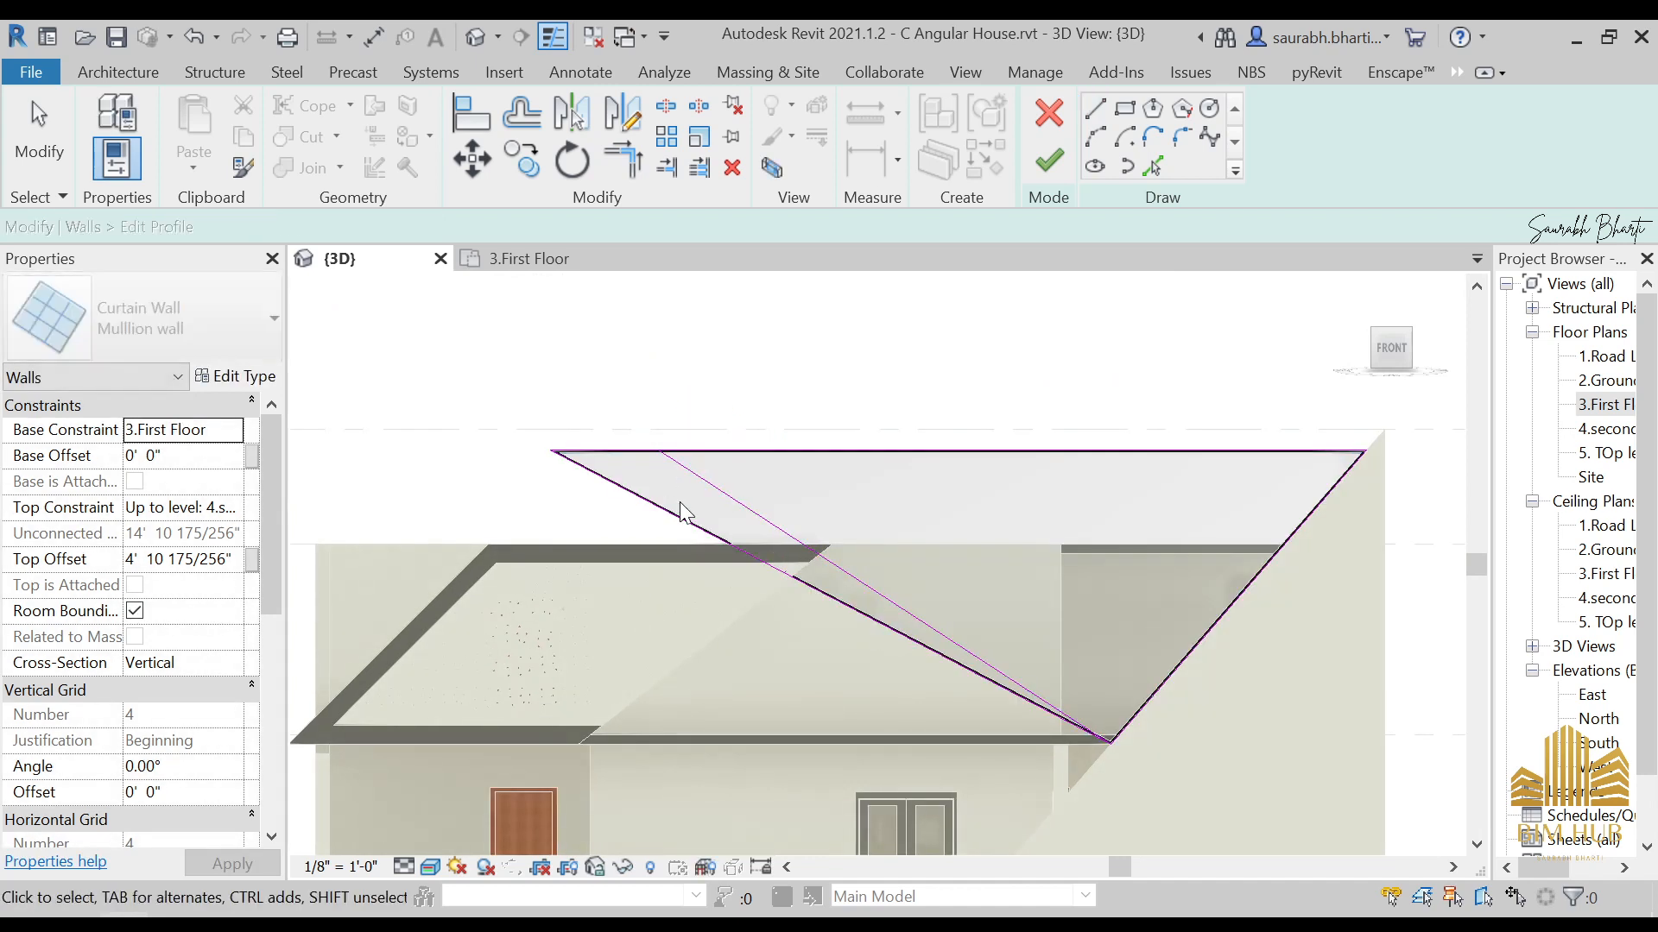
Step: Trim the top line back to the new diagonal, and finish the profile with the old diagonal deleted
{"action": "key", "text": "t"}
{"action": "key", "text": "r"}
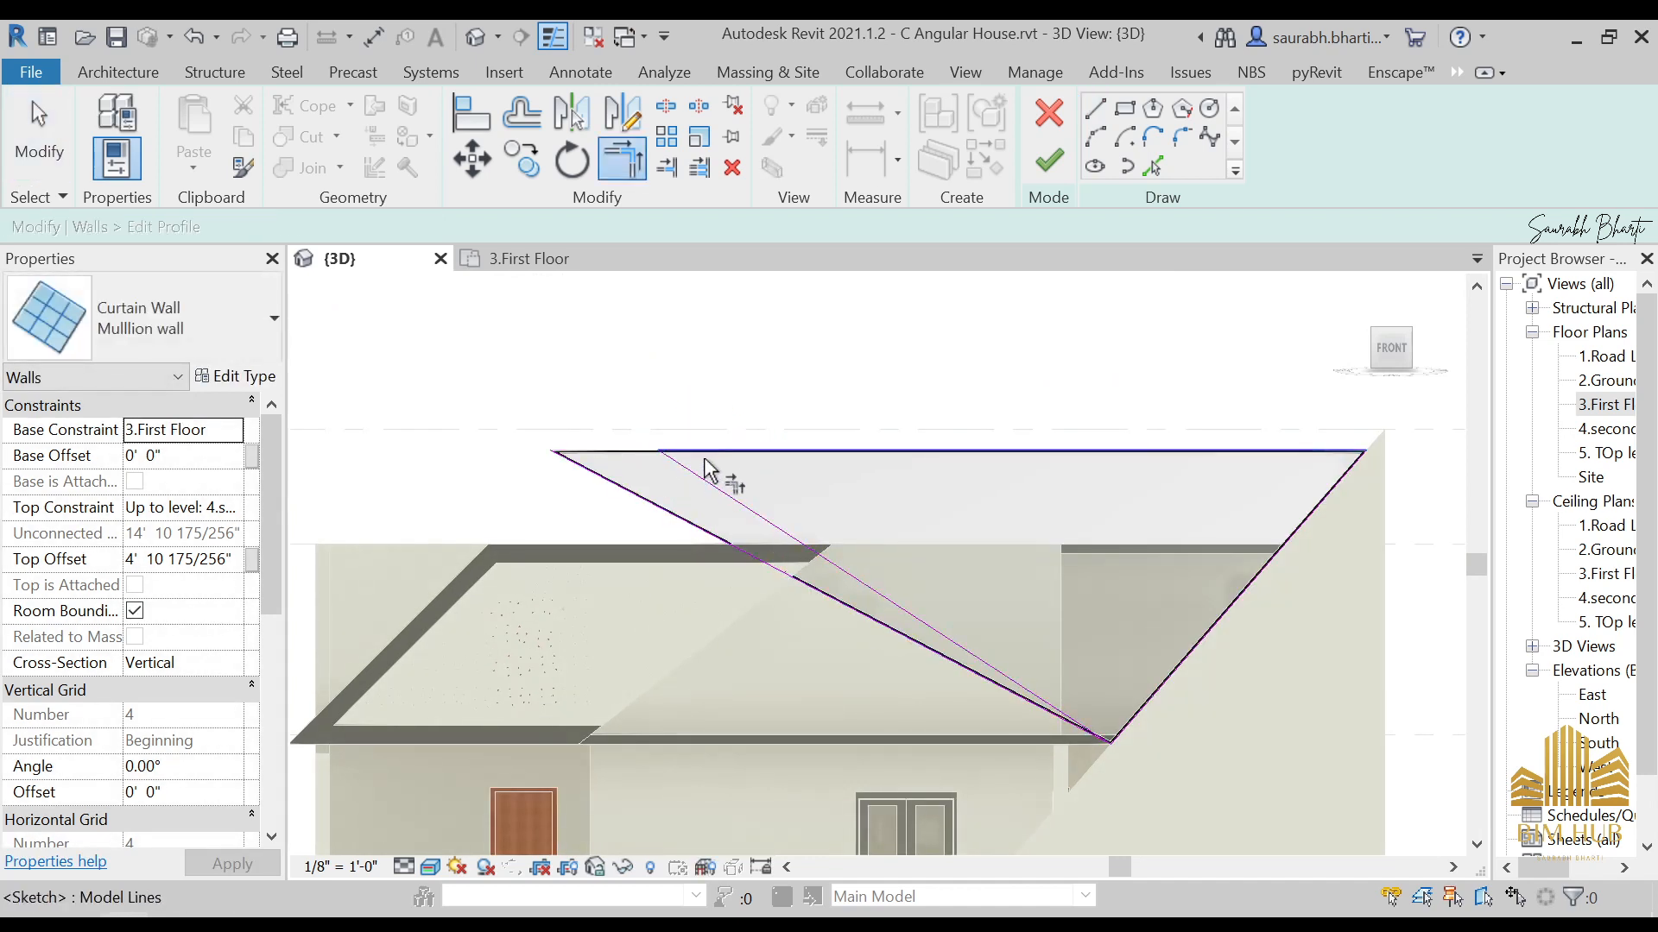
{"action": "key", "text": "Escape"}
{"action": "left_click", "coordinate": [646, 507]}
{"action": "key", "text": "Delete"}
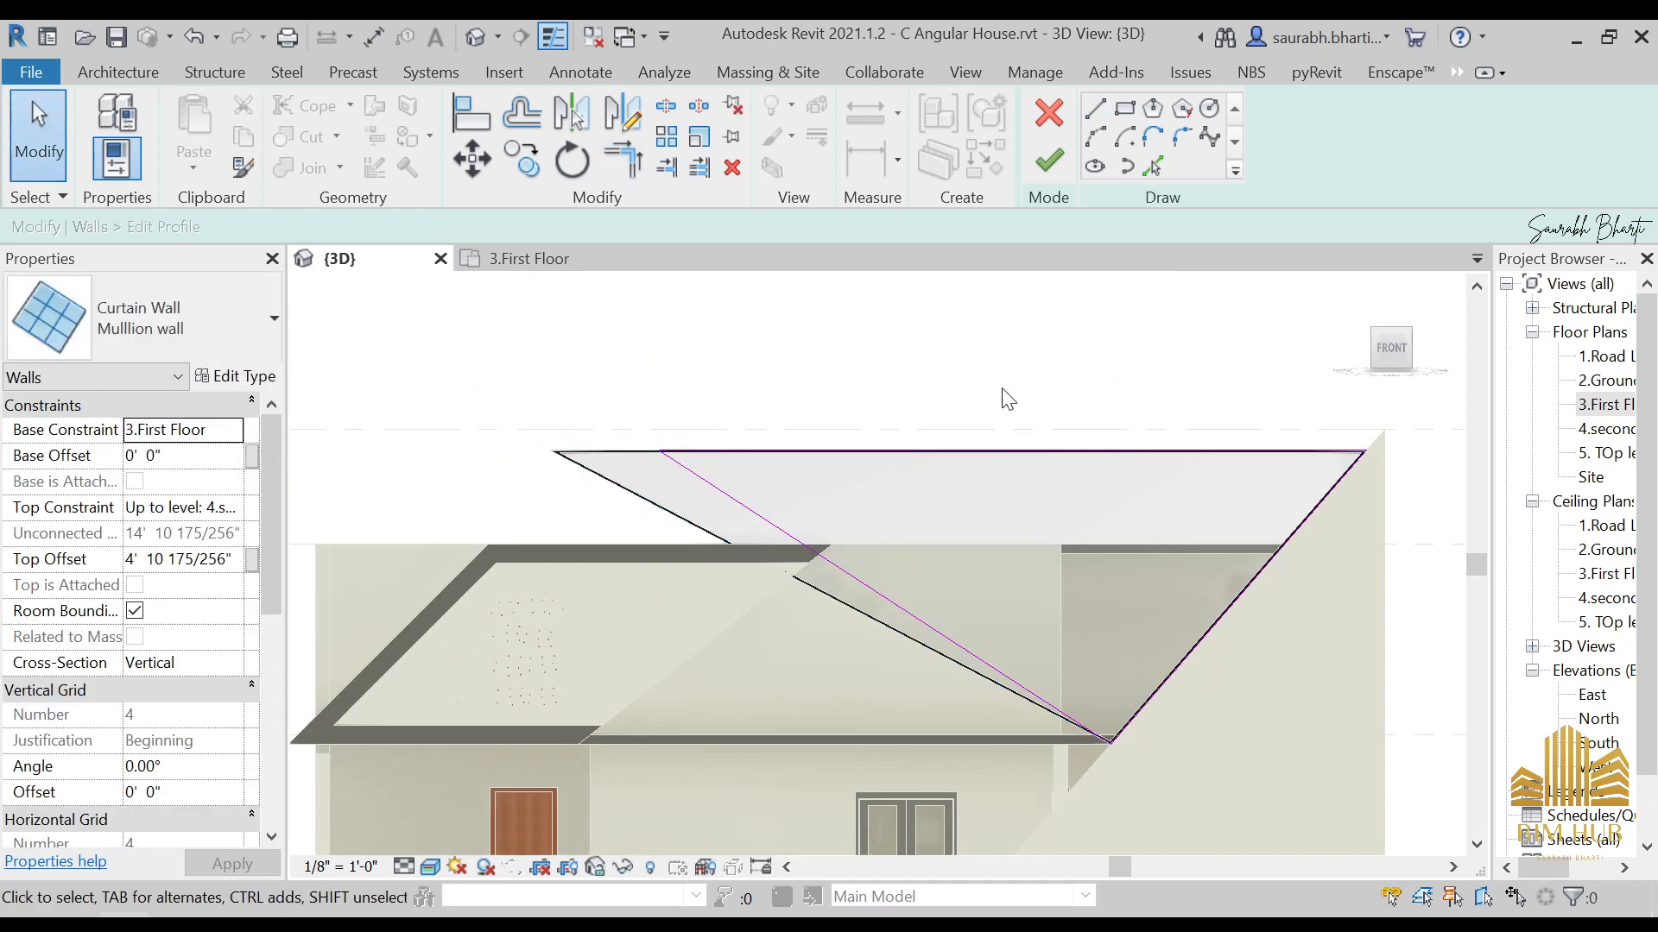
{"action": "left_click", "coordinate": [1060, 164]}
{"action": "left_click", "coordinate": [1238, 881]}
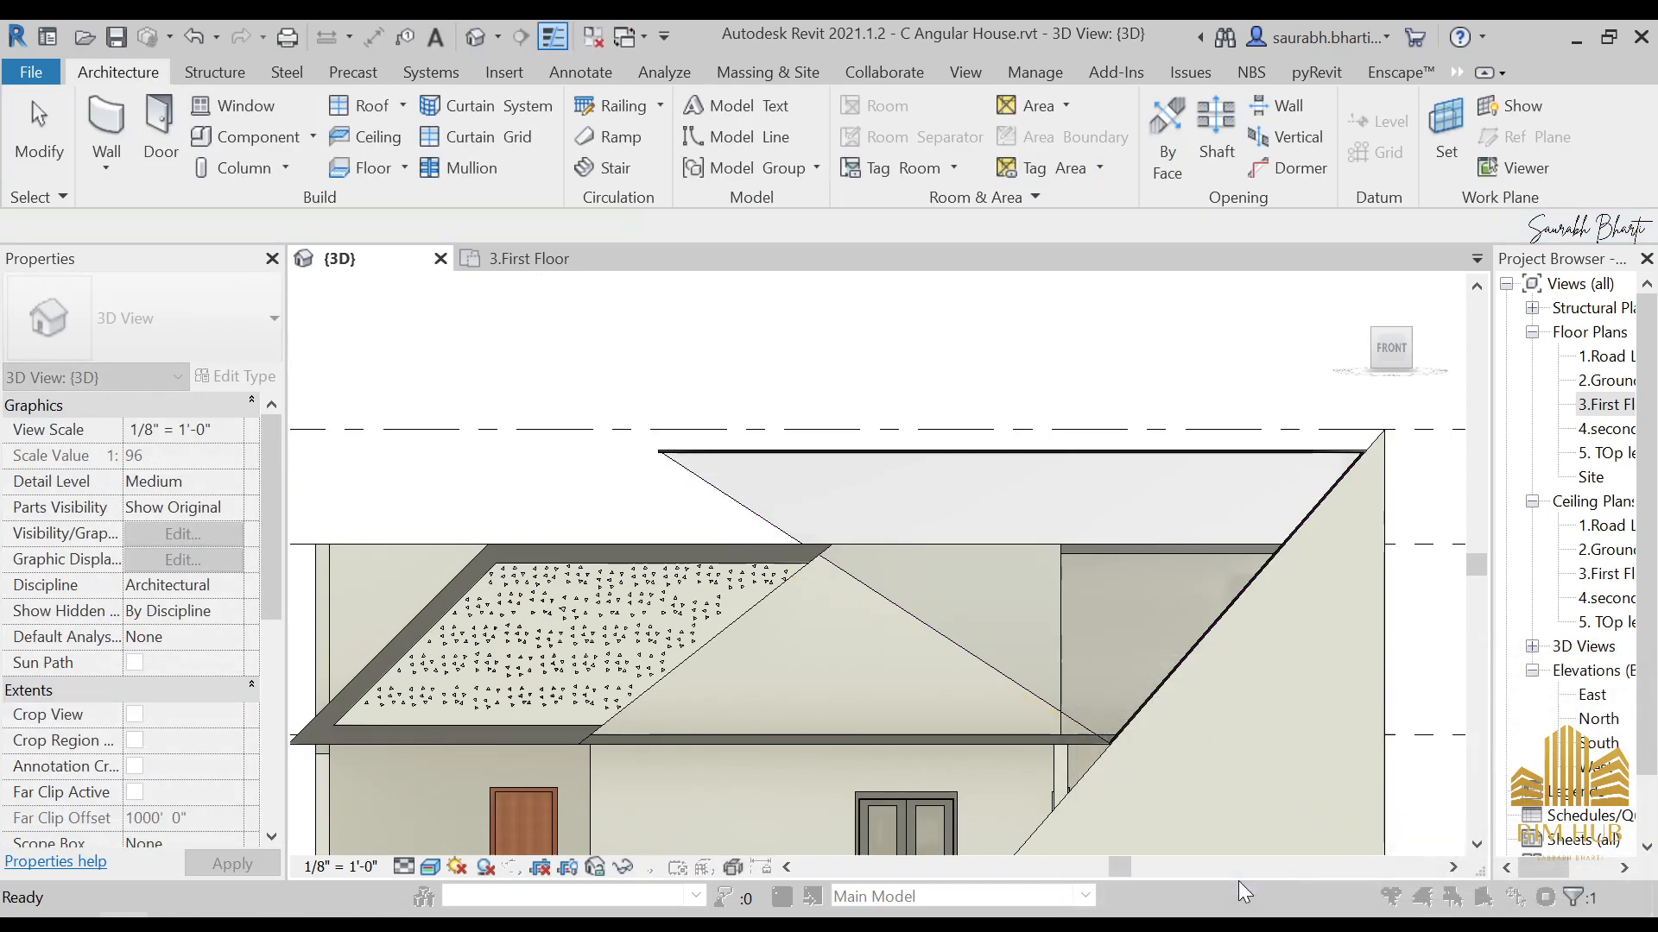
{"action": "key", "text": "Escape"}
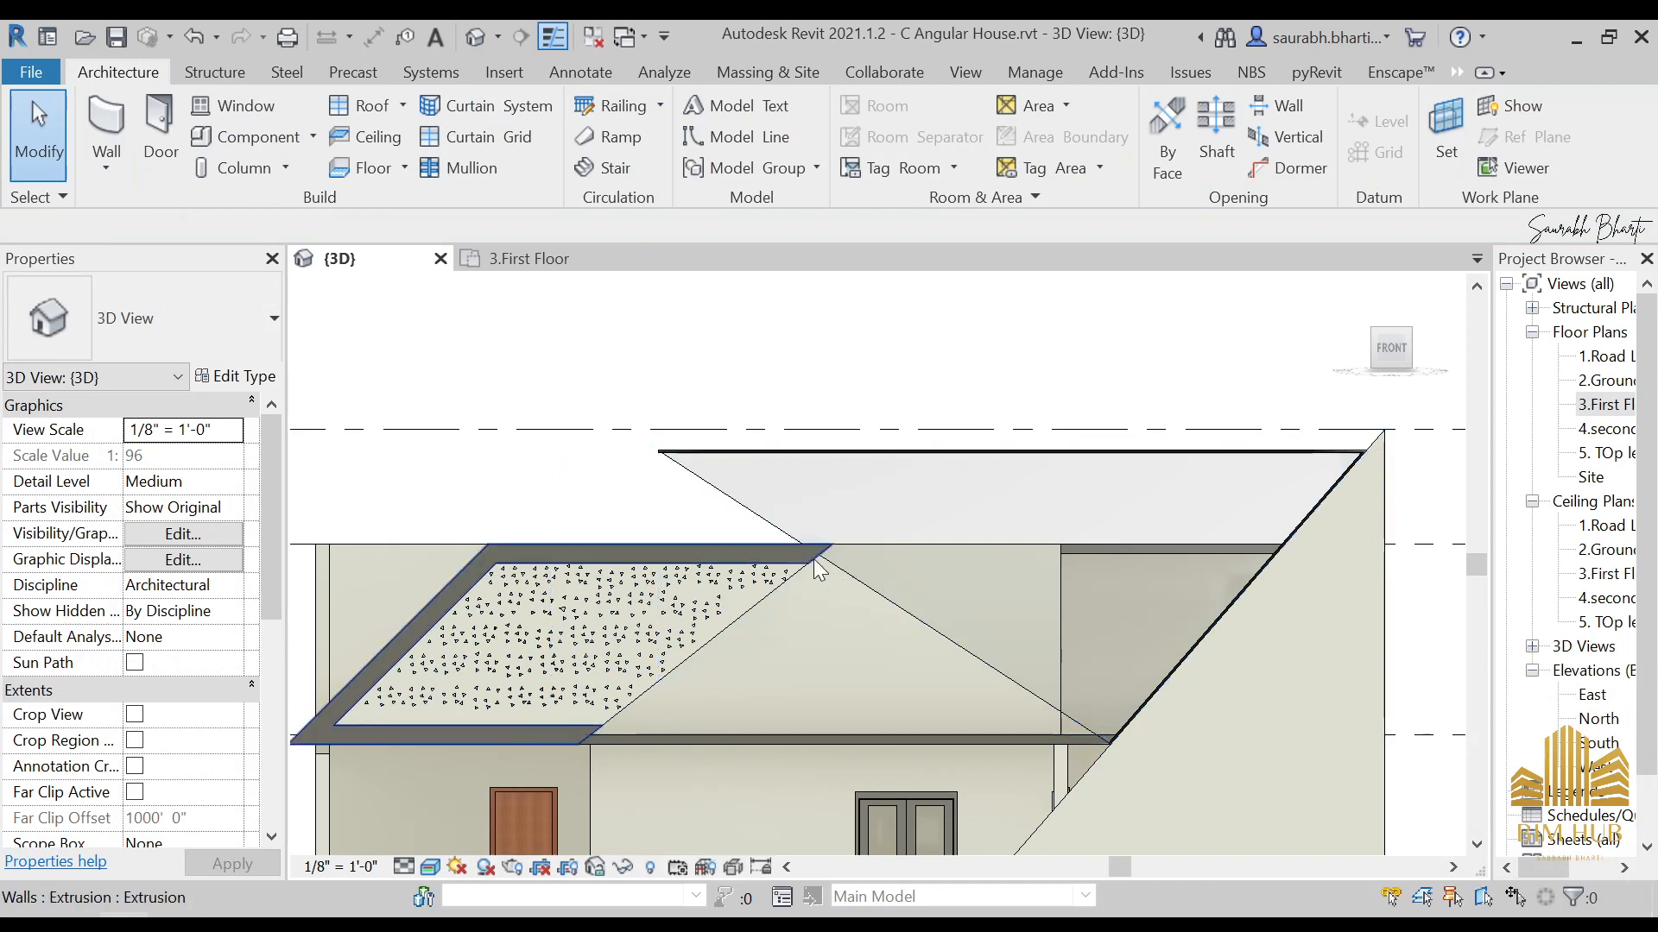
Step: Place a 1.5" x 2.5" Black mullion along the curtain wall's new left diagonal edge
{"action": "left_click", "coordinate": [418, 171]}
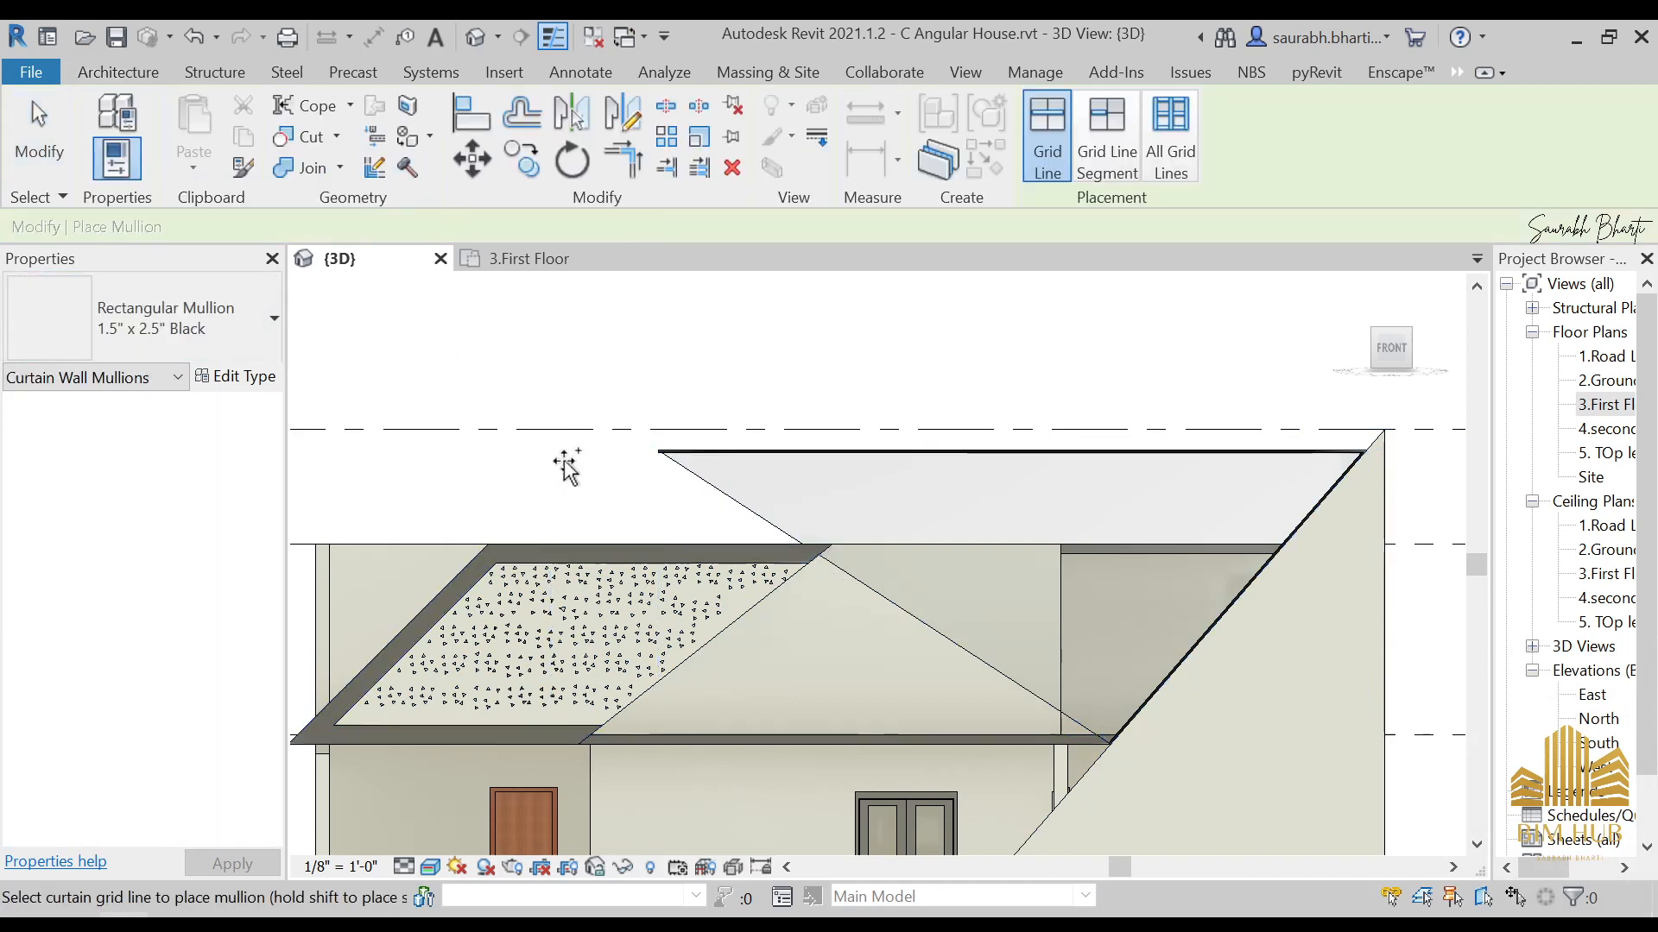
{"action": "key", "text": "Escape"}
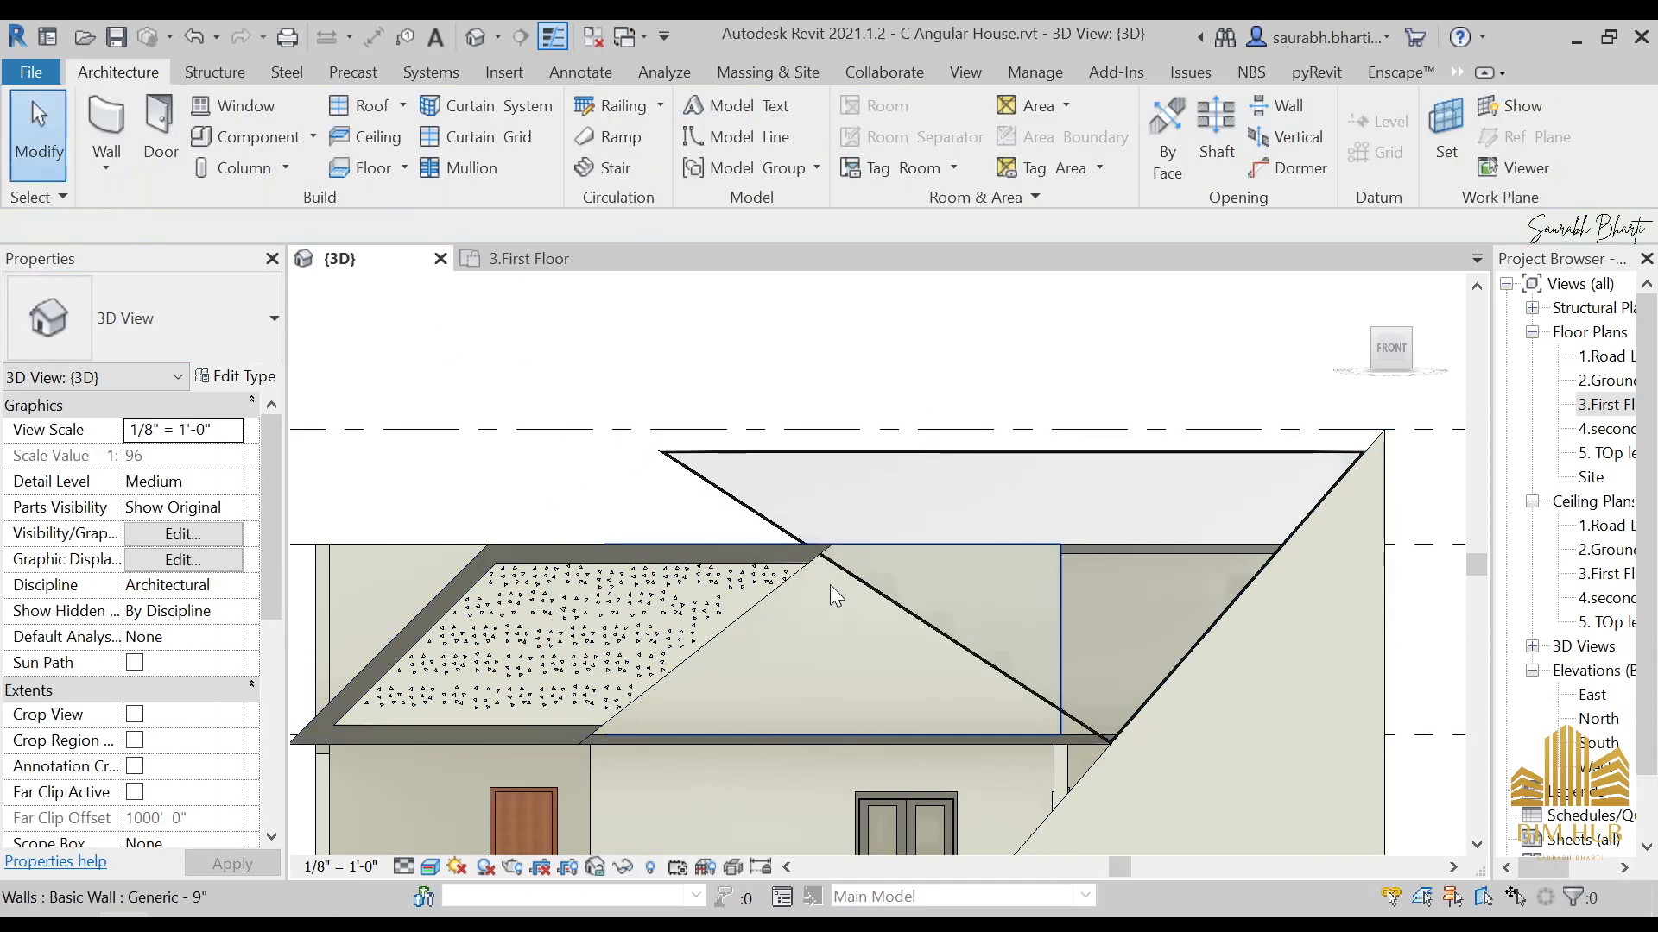
{"action": "scroll", "coordinate": [983, 632], "scroll_direction": "up", "scroll_amount": 3}
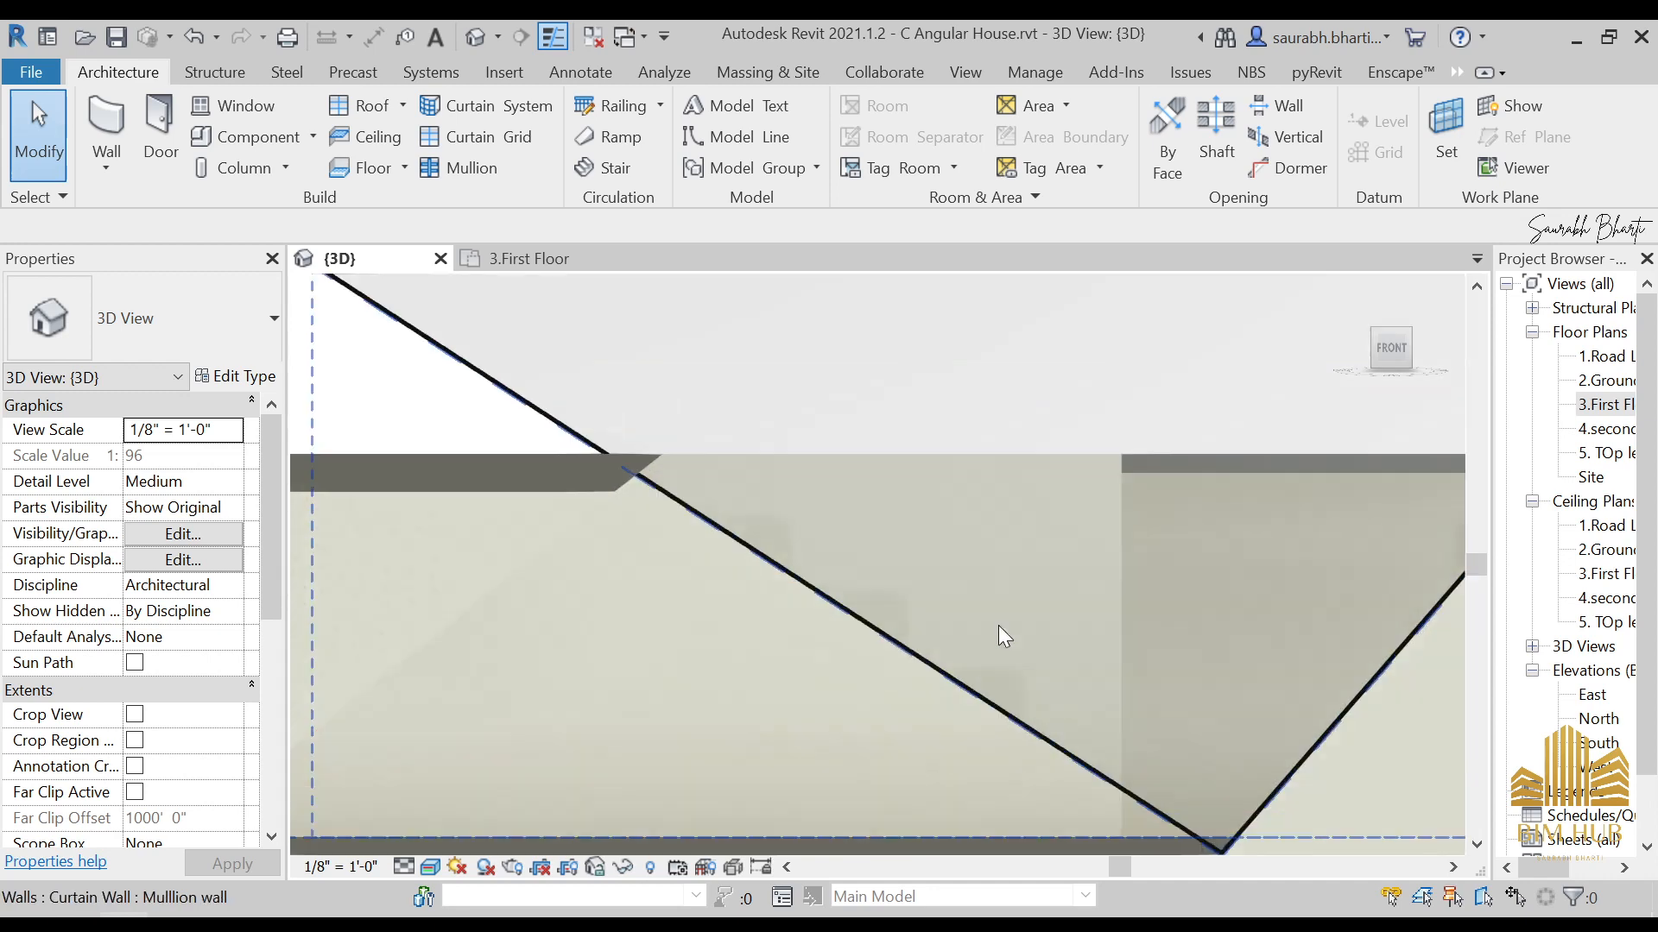
{"action": "scroll", "coordinate": [884, 510], "scroll_direction": "down", "scroll_amount": 5}
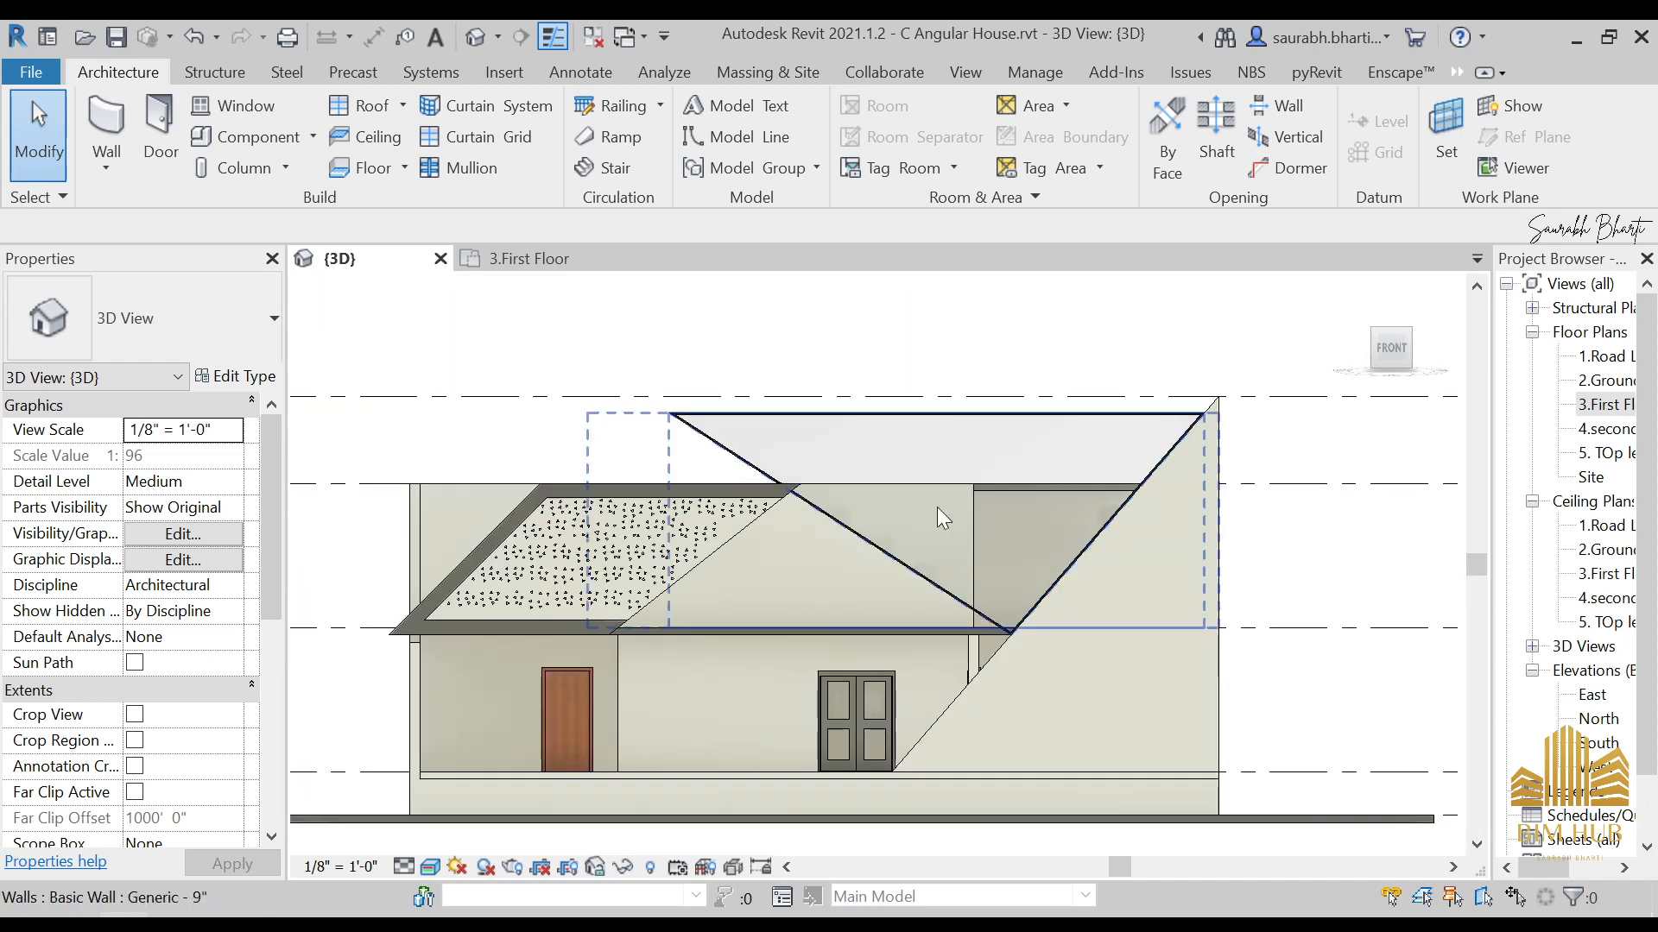
Step: Examine the slatted screen and its slat pattern up close in the reference image
{"action": "key", "text": "alt+Tab"}
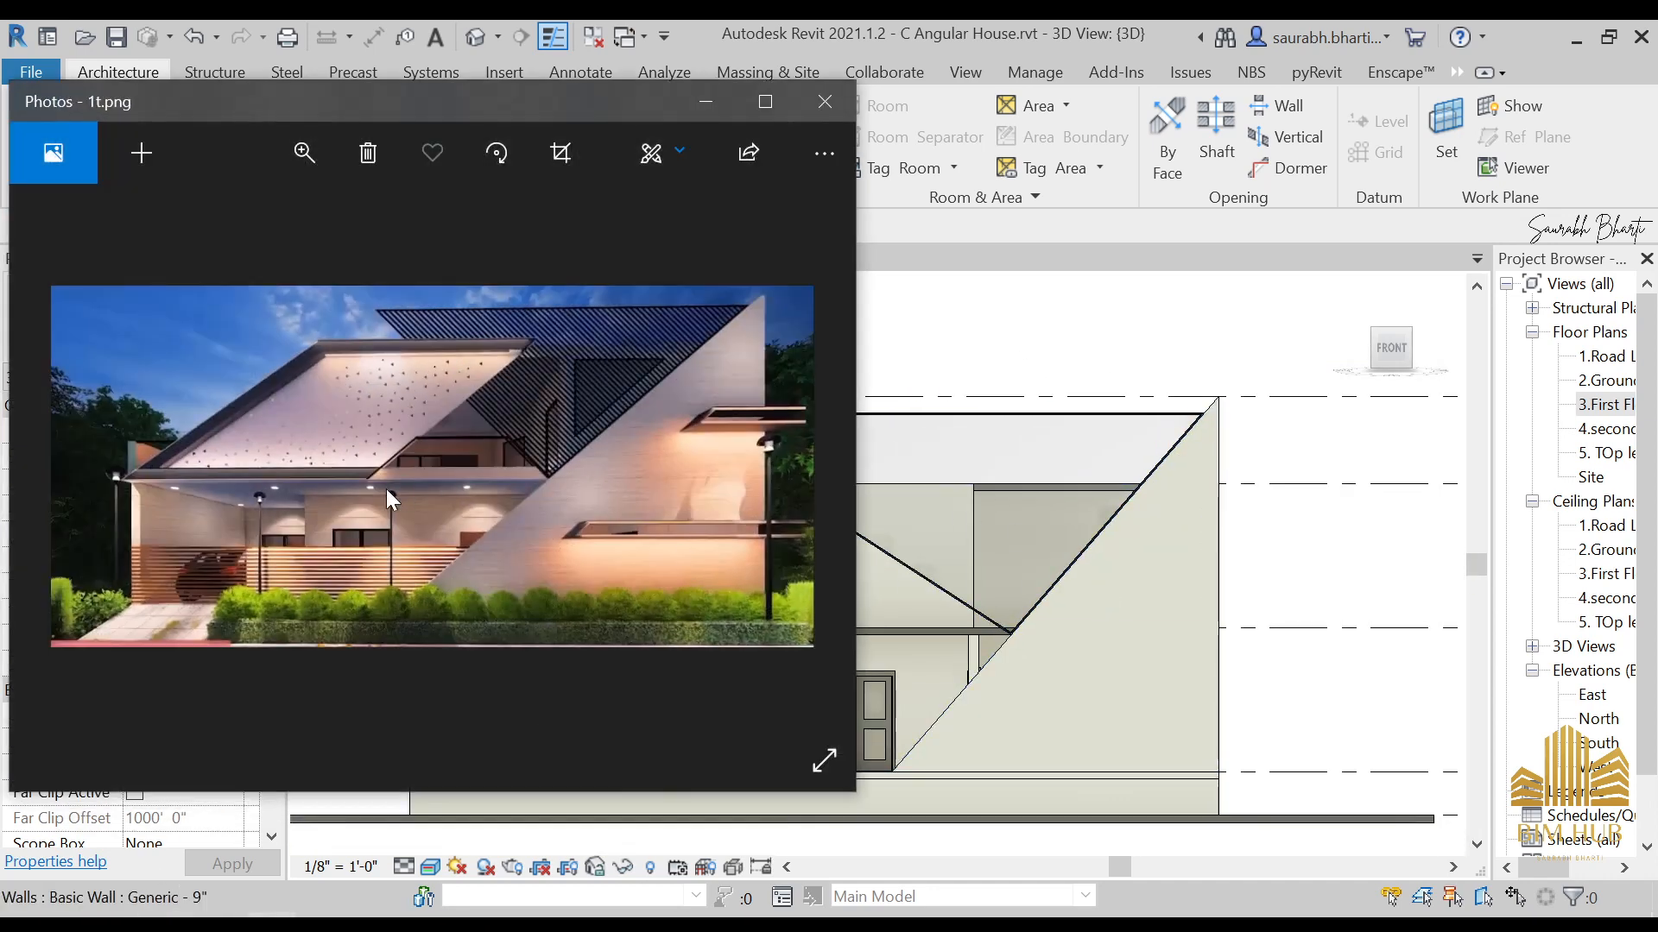
{"action": "scroll", "coordinate": [512, 360], "scroll_direction": "up", "scroll_amount": 2}
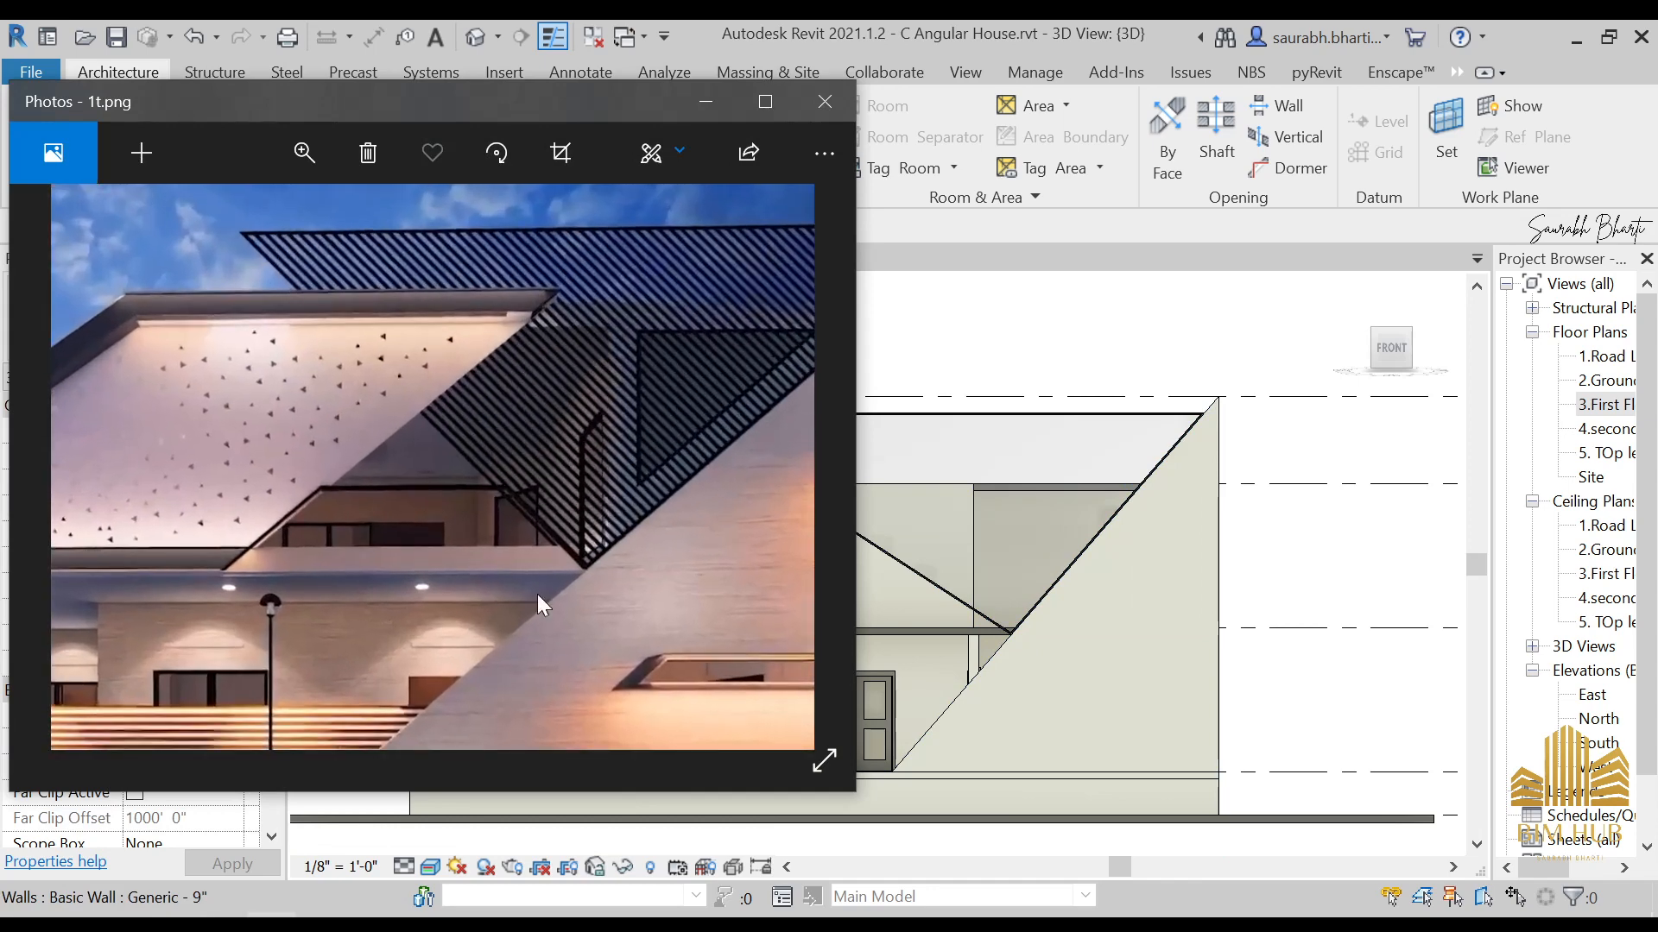
{"action": "left_click", "coordinate": [705, 102]}
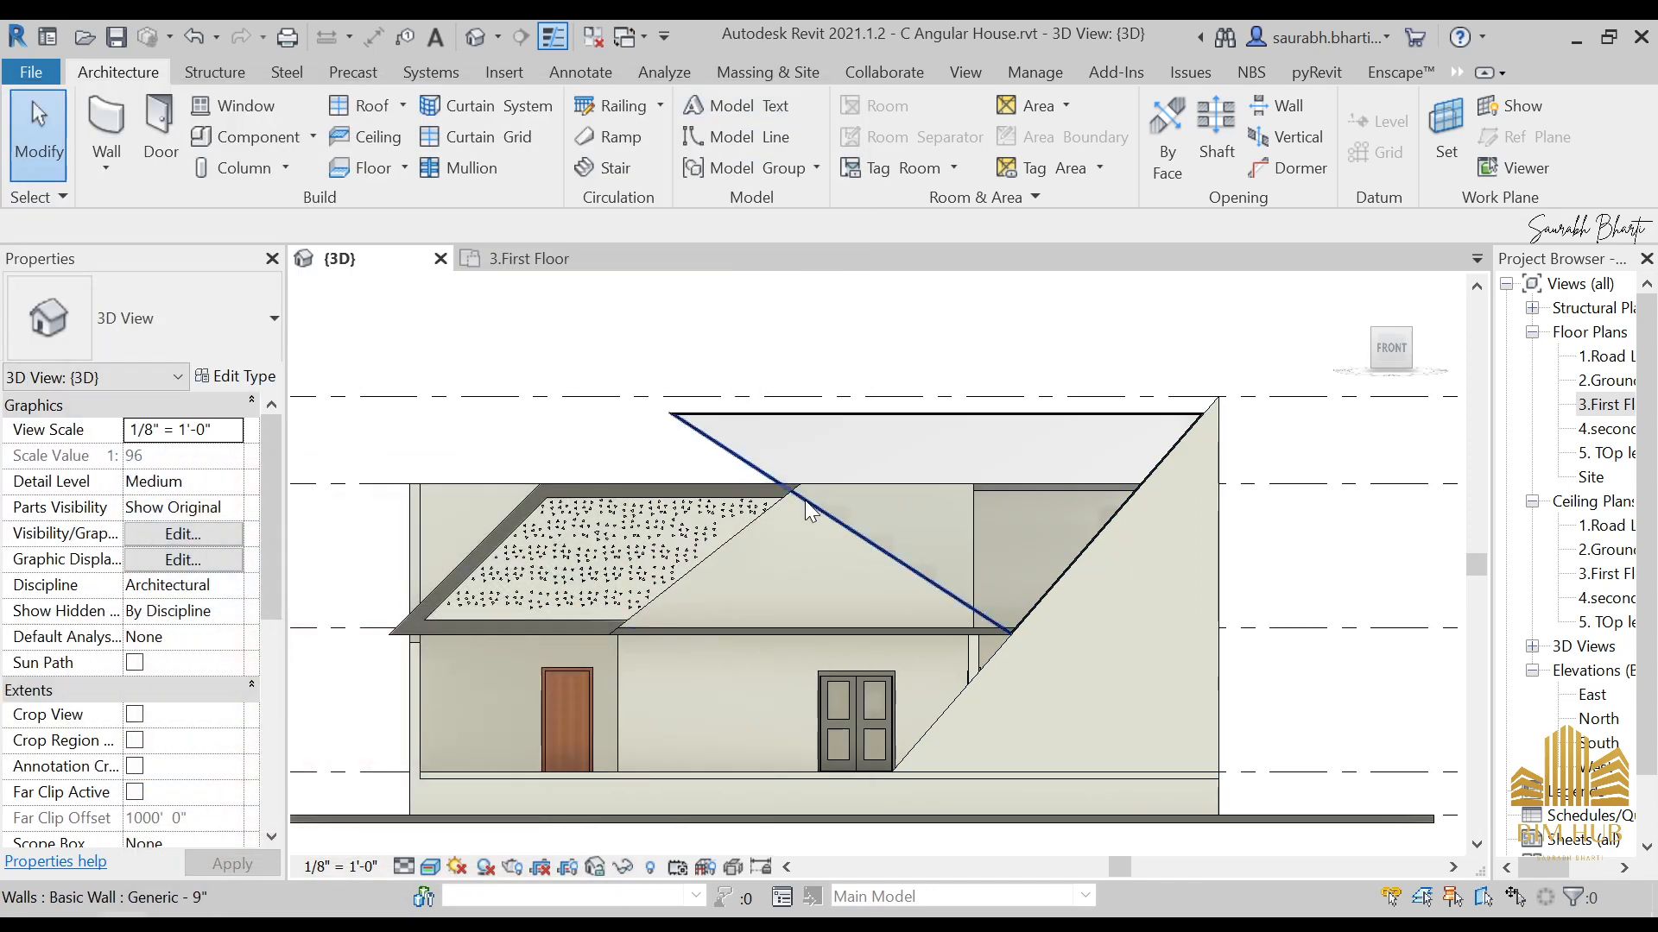
Step: Open the triangular curtain wall's grid layout configuration and review its vertical and horizontal grid angle settings
{"action": "scroll", "coordinate": [821, 531], "scroll_direction": "up", "scroll_amount": 5}
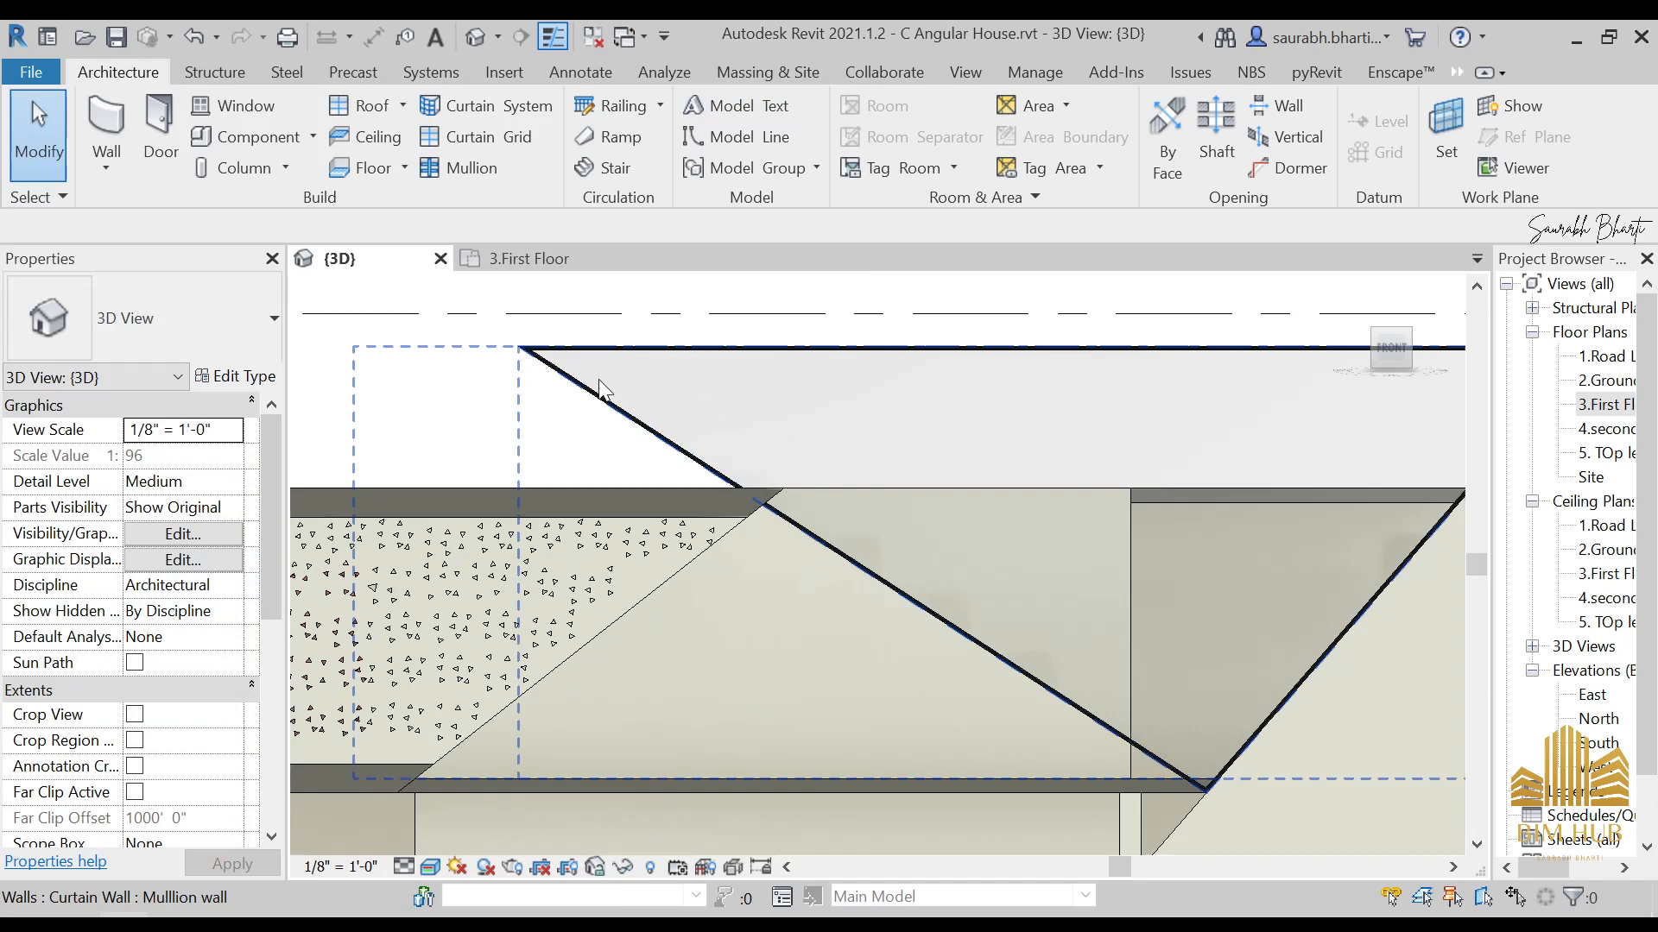
{"action": "left_click", "coordinate": [747, 426]}
{"action": "scroll", "coordinate": [752, 429], "scroll_direction": "down", "scroll_amount": 4}
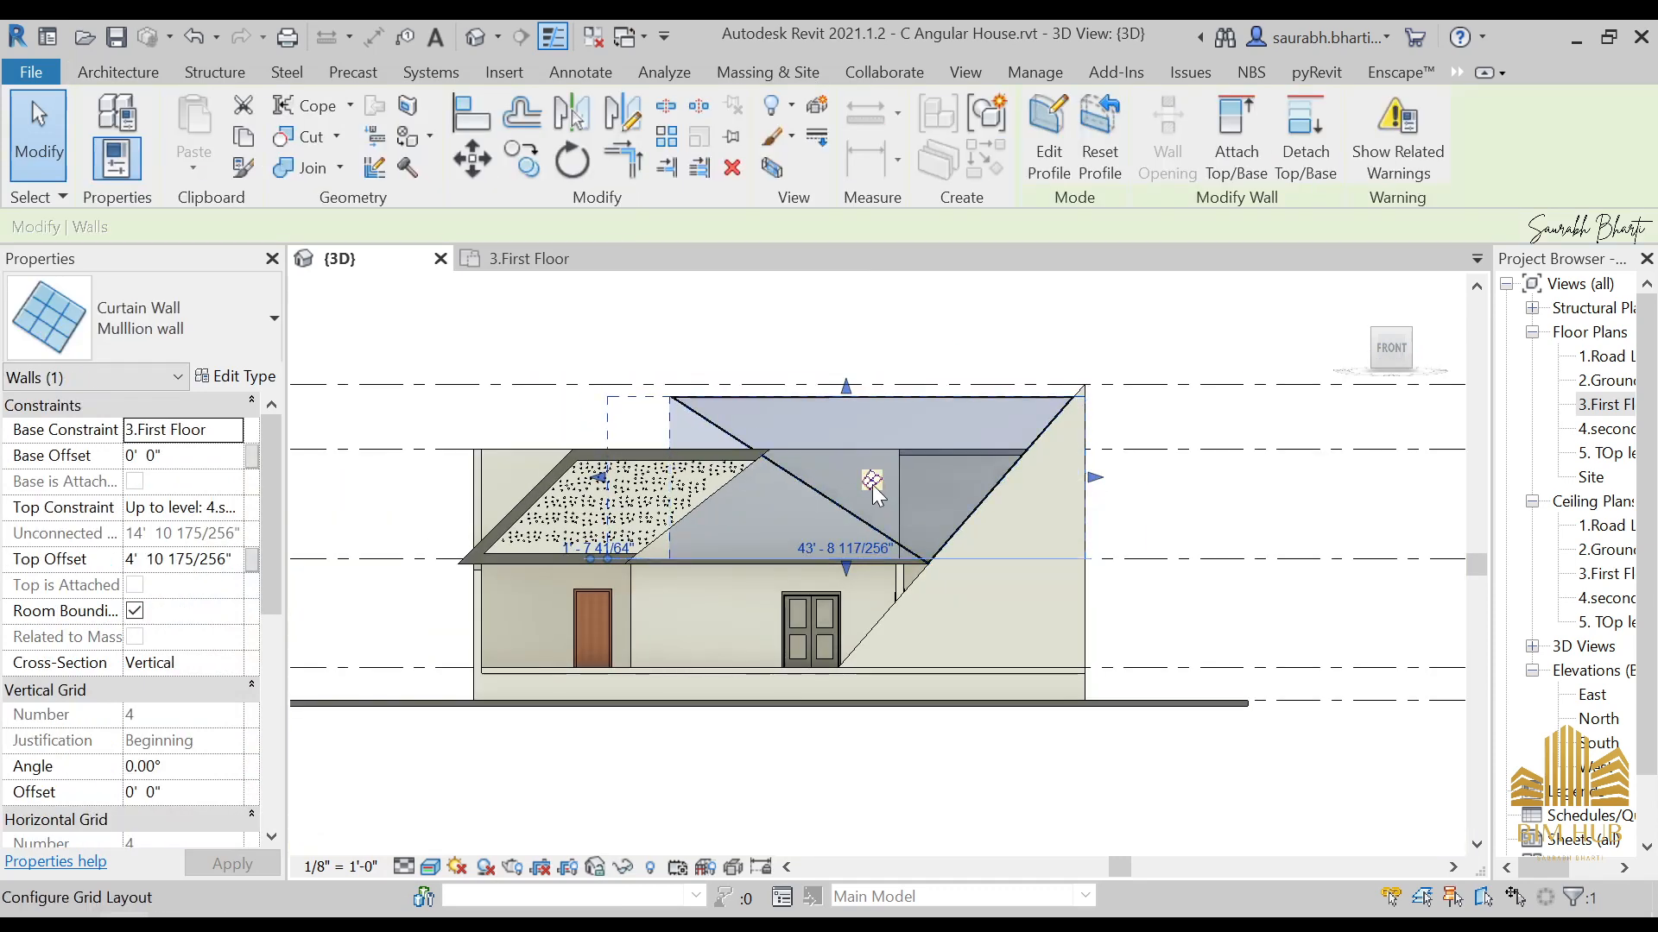
{"action": "scroll", "coordinate": [873, 481], "scroll_direction": "up", "scroll_amount": 3}
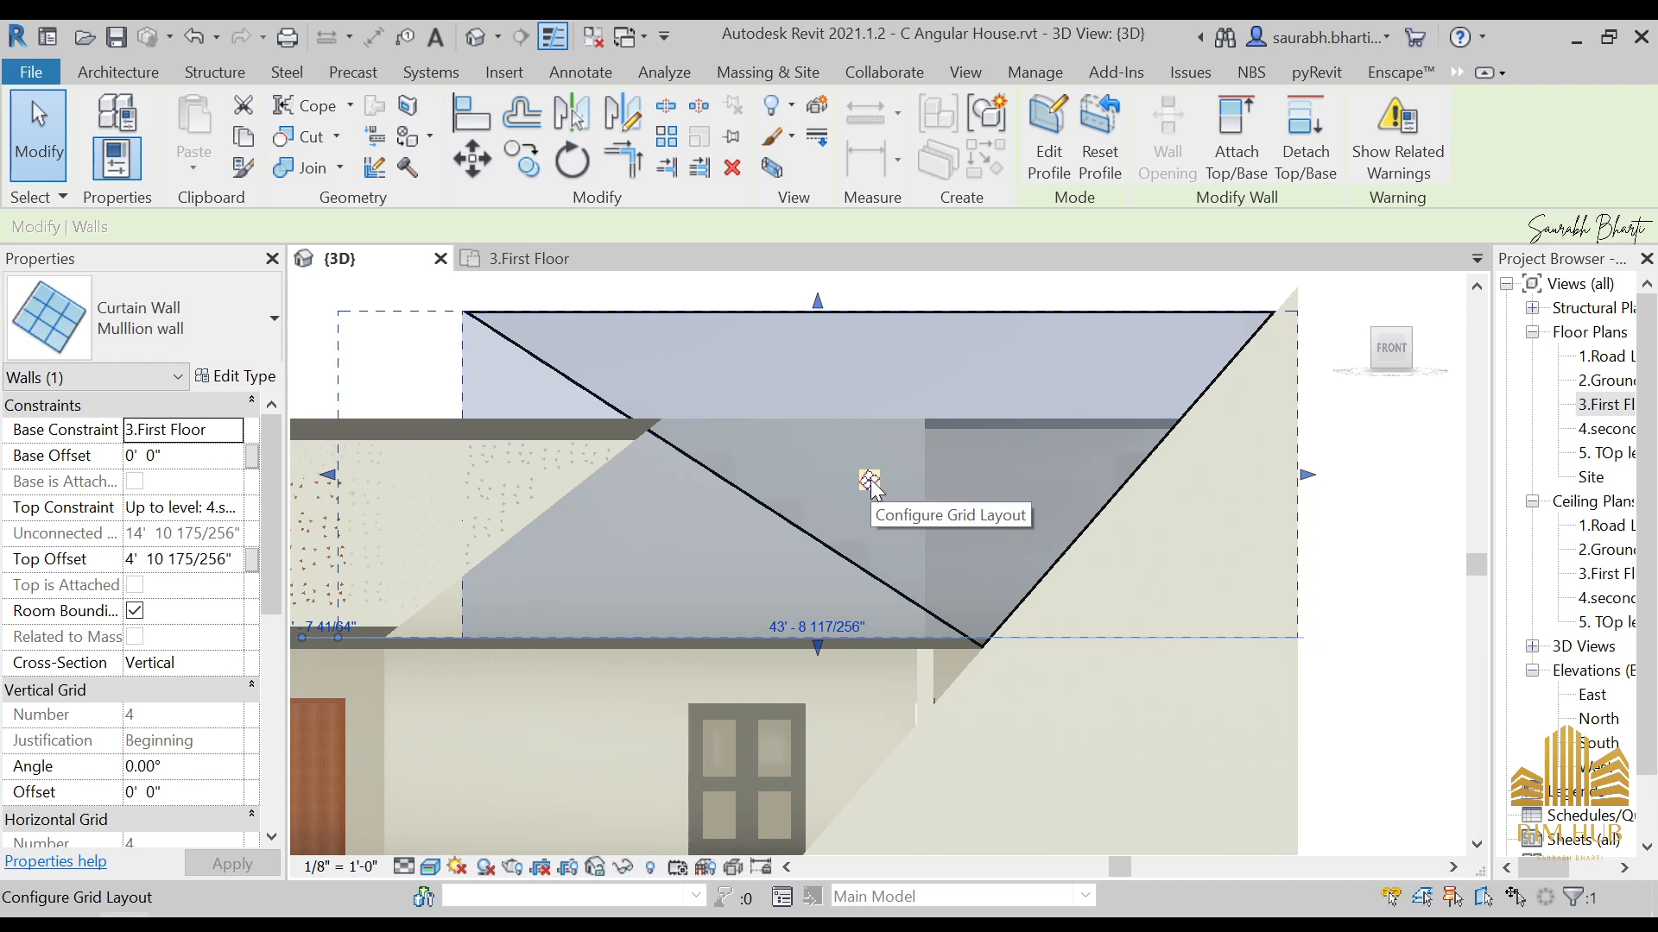
{"action": "scroll", "coordinate": [874, 485], "scroll_direction": "up", "scroll_amount": 3}
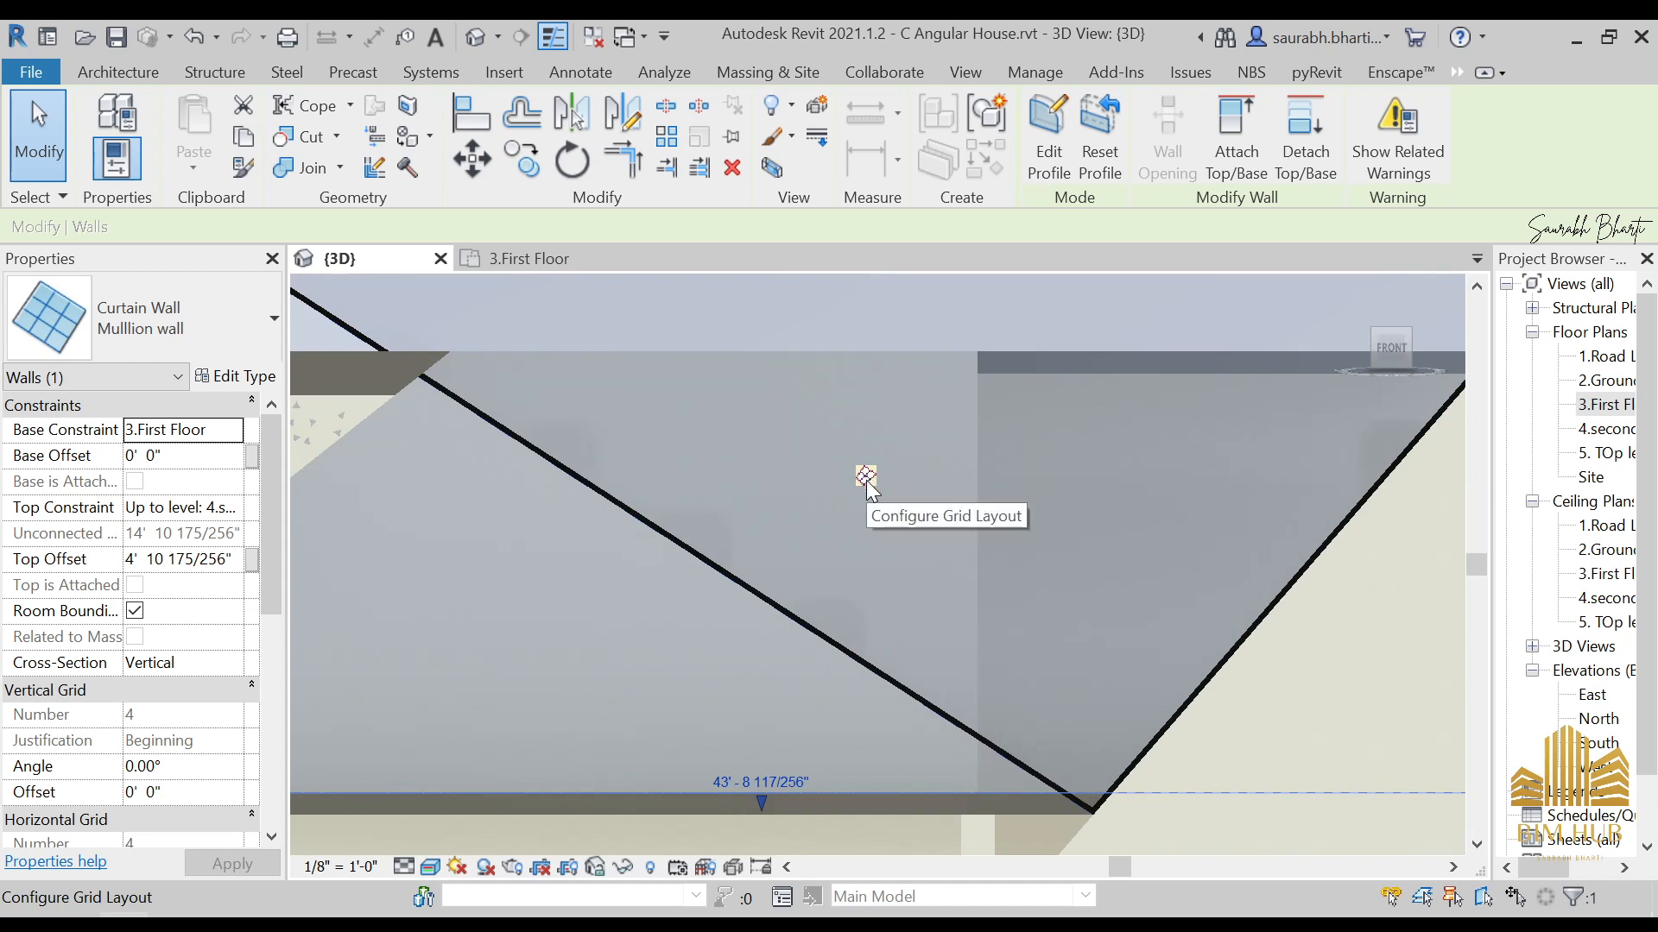
{"action": "left_click", "coordinate": [866, 476]}
{"action": "scroll", "coordinate": [867, 480], "scroll_direction": "down", "scroll_amount": 5}
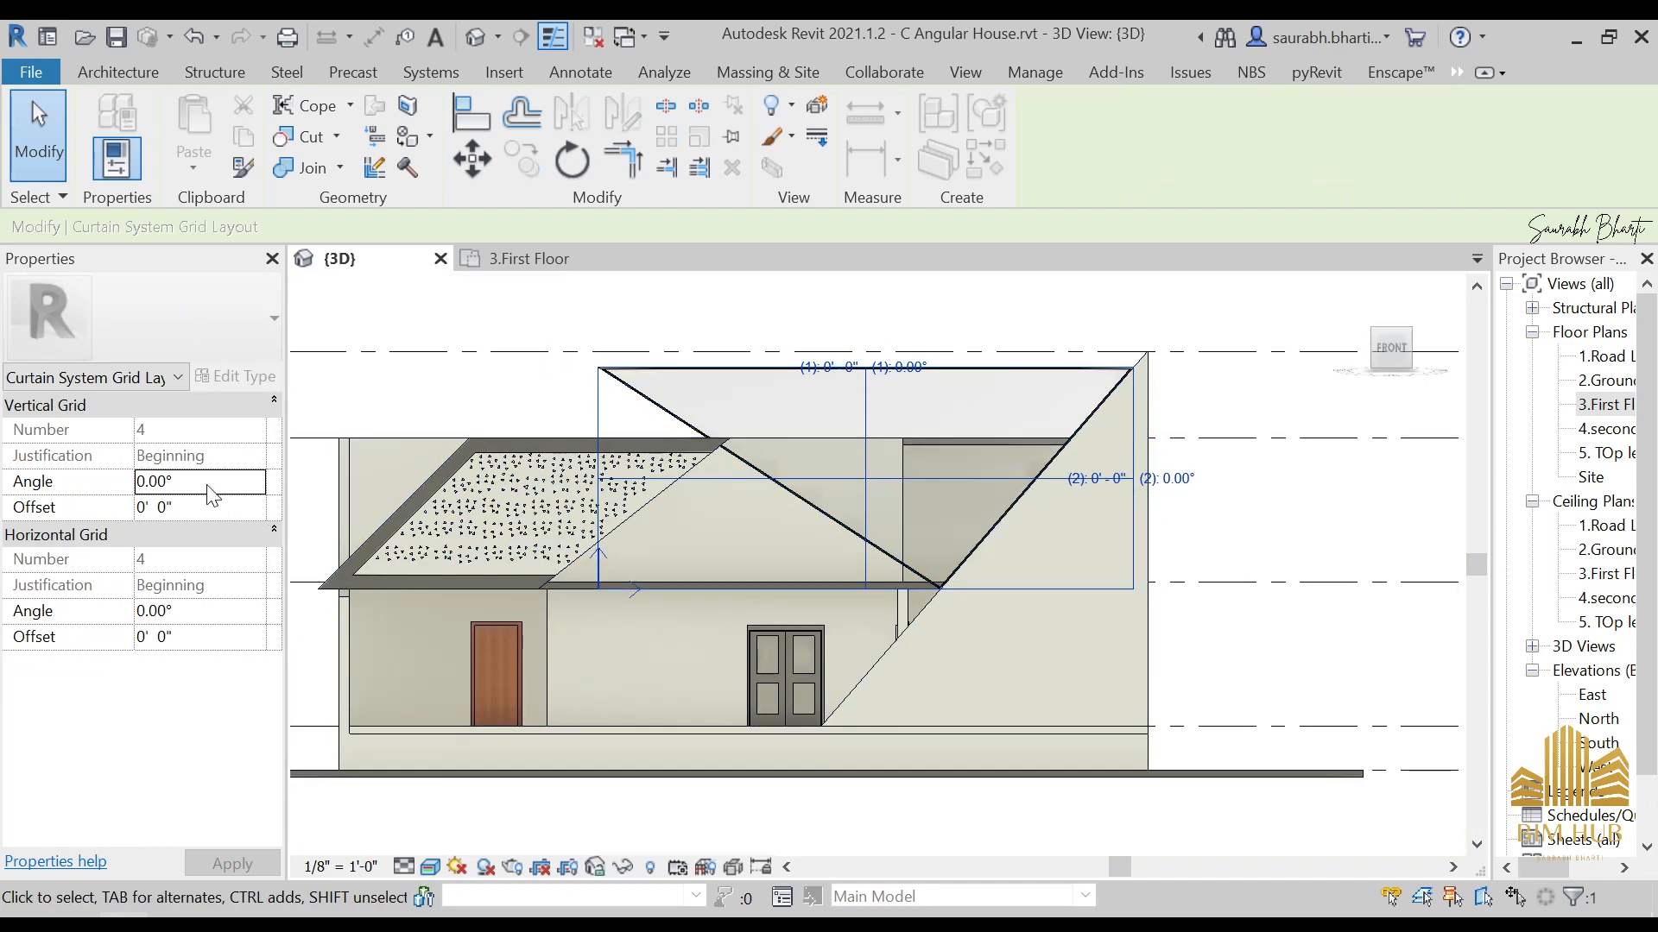
{"action": "key", "text": "Escape"}
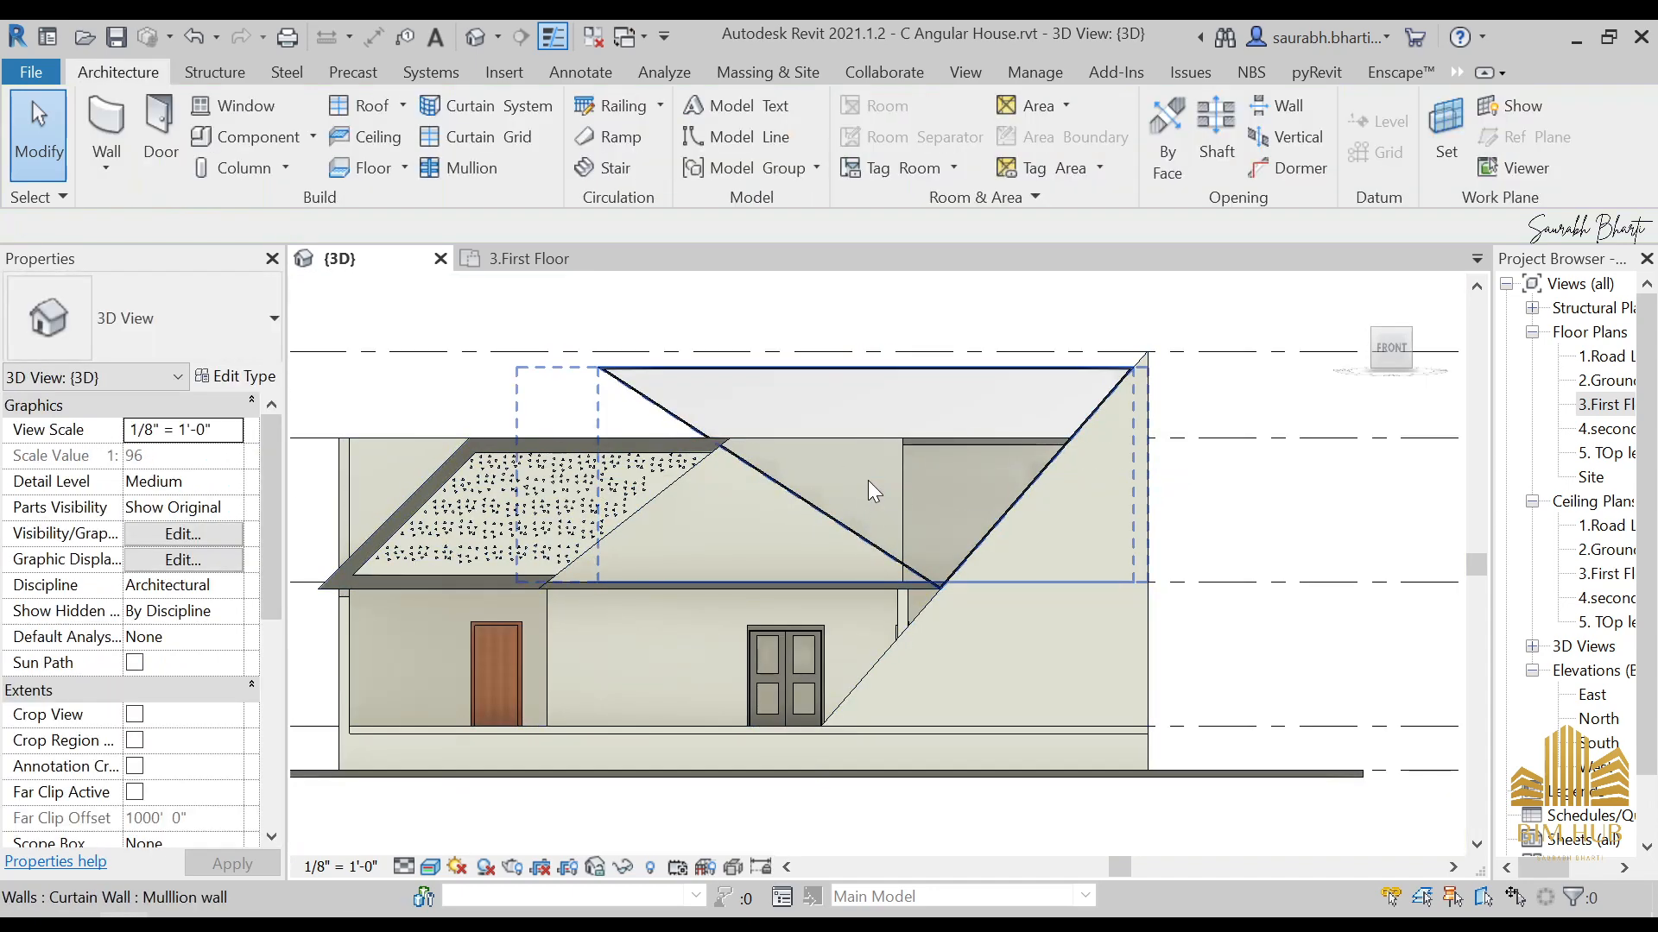
Step: Select the triangular curtain wall and open its type properties
{"action": "scroll", "coordinate": [893, 458], "scroll_direction": "up", "scroll_amount": 3}
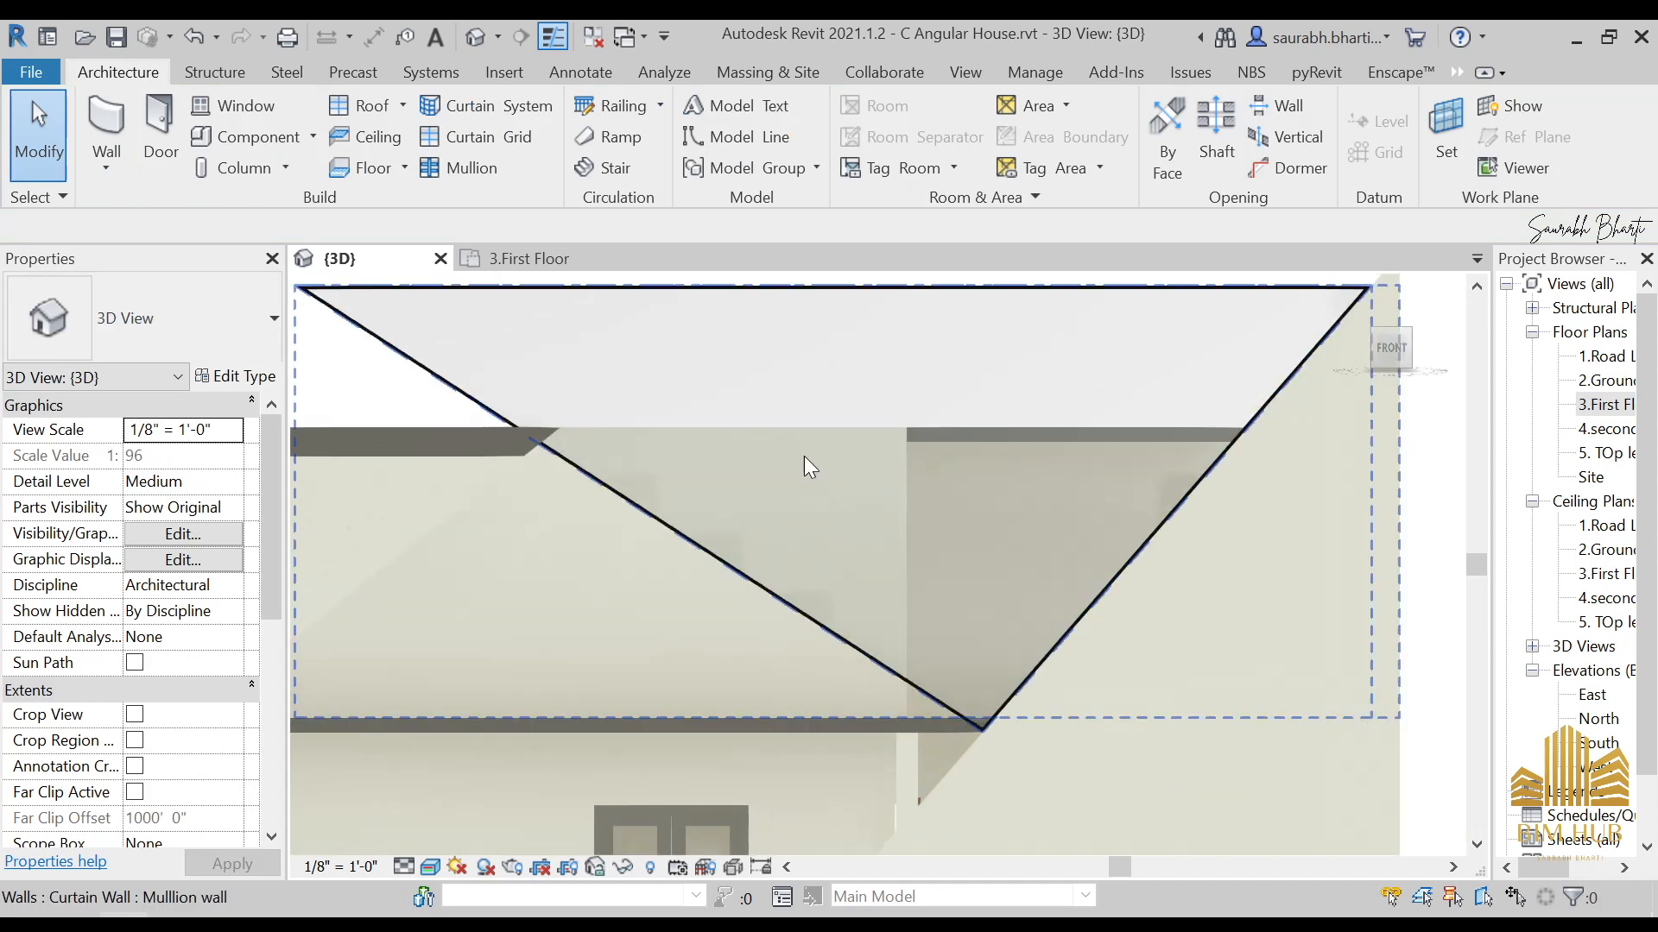
{"action": "left_click", "coordinate": [703, 547]}
{"action": "key", "text": "Escape"}
{"action": "left_click", "coordinate": [644, 290]}
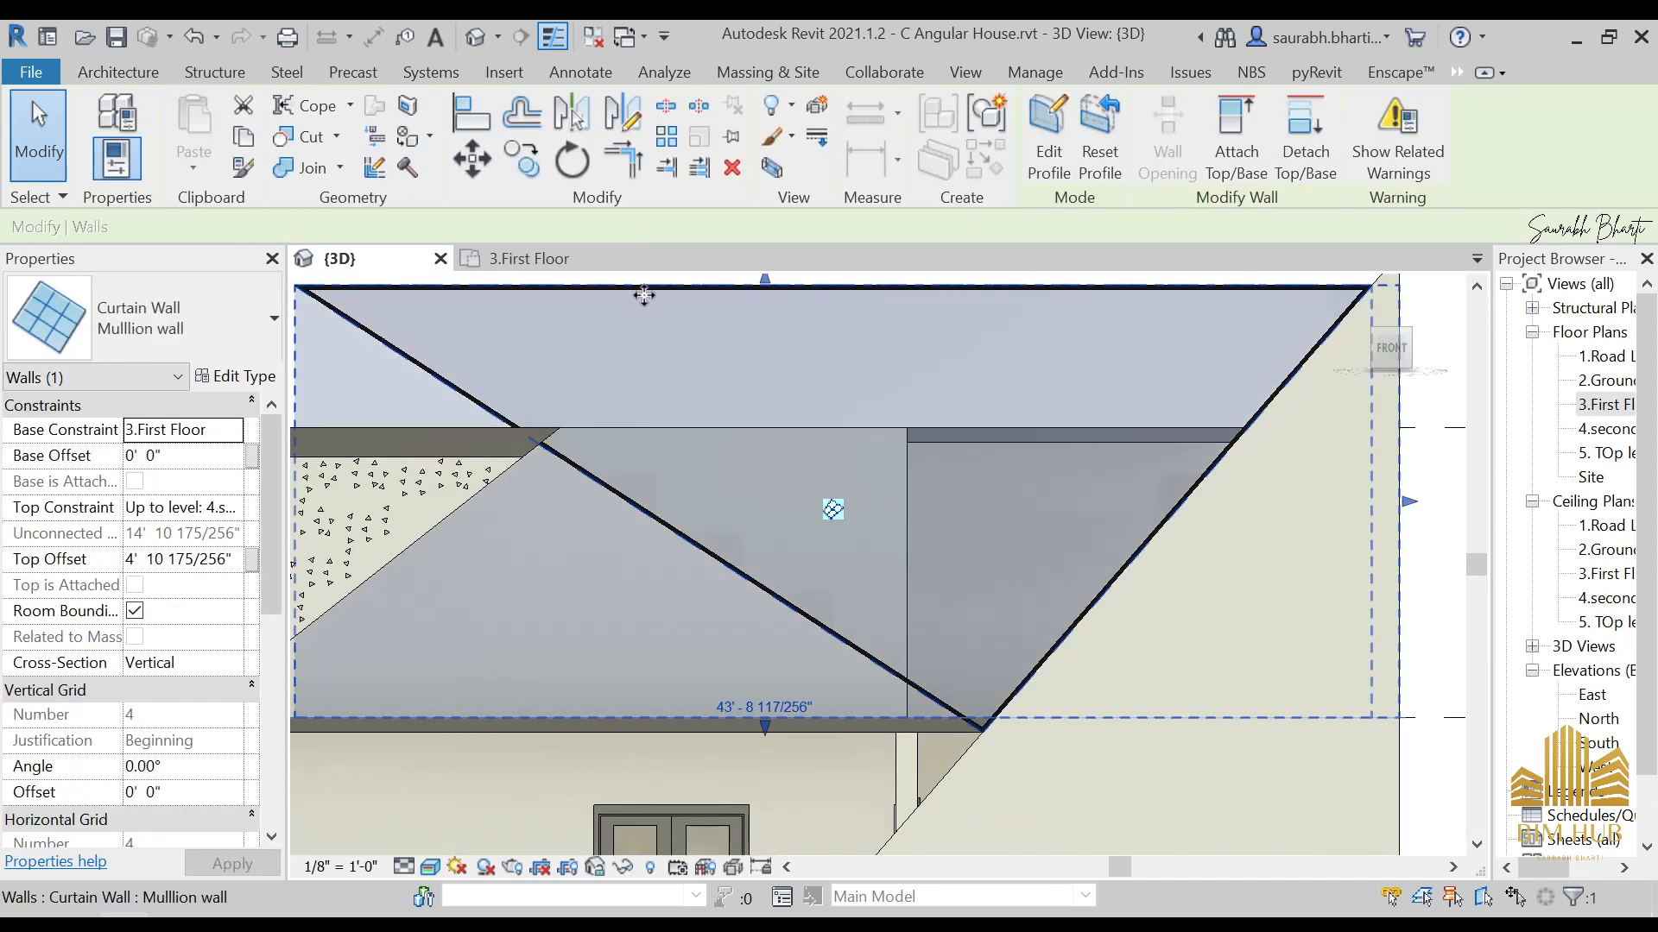
{"action": "scroll", "coordinate": [644, 290], "scroll_direction": "down", "scroll_amount": 3}
{"action": "left_click", "coordinate": [242, 378]}
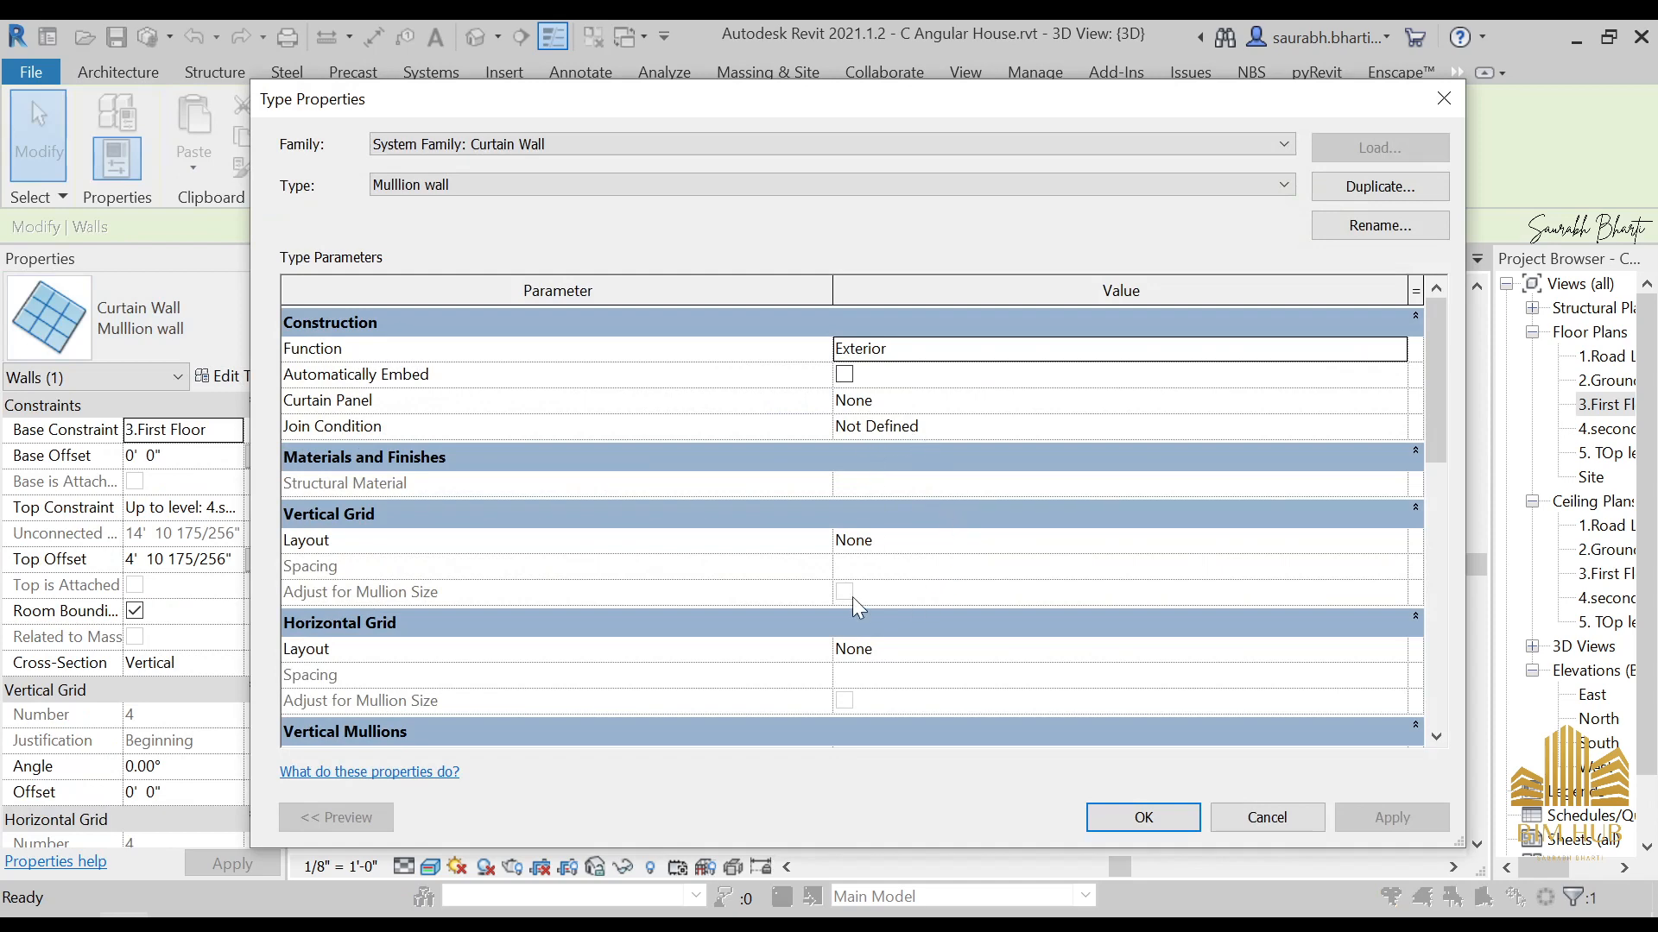
Step: Examine the direction and spacing of the screen's slats in the reference image 1t.png
{"action": "left_click", "coordinate": [272, 922]}
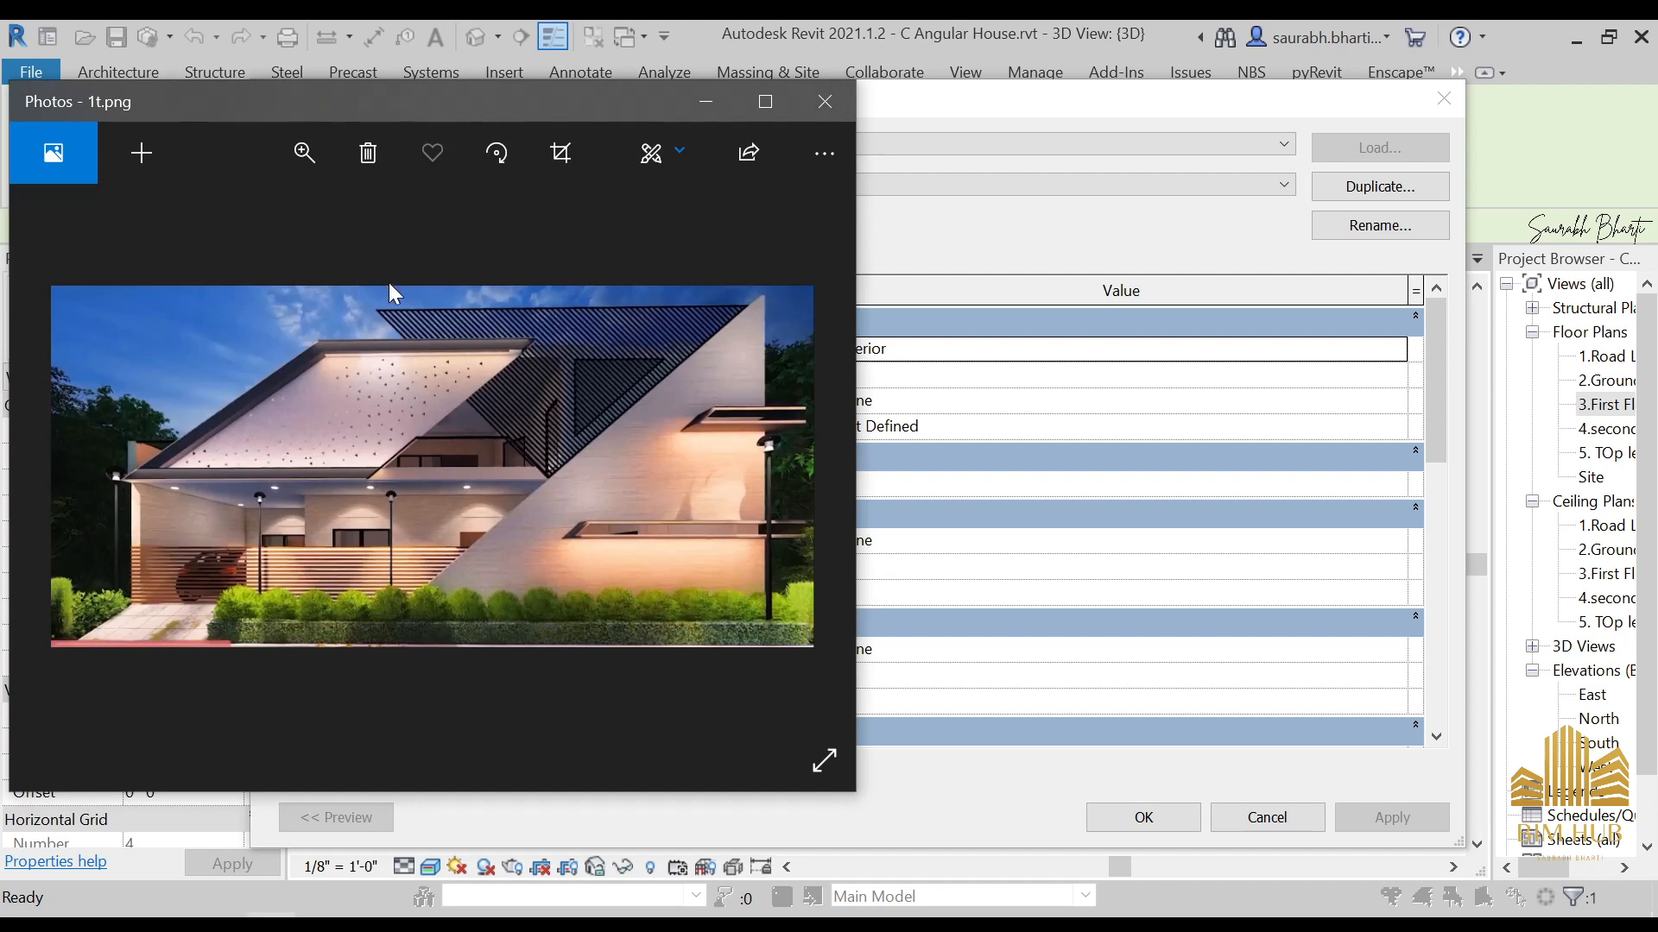
{"action": "left_click", "coordinate": [705, 101]}
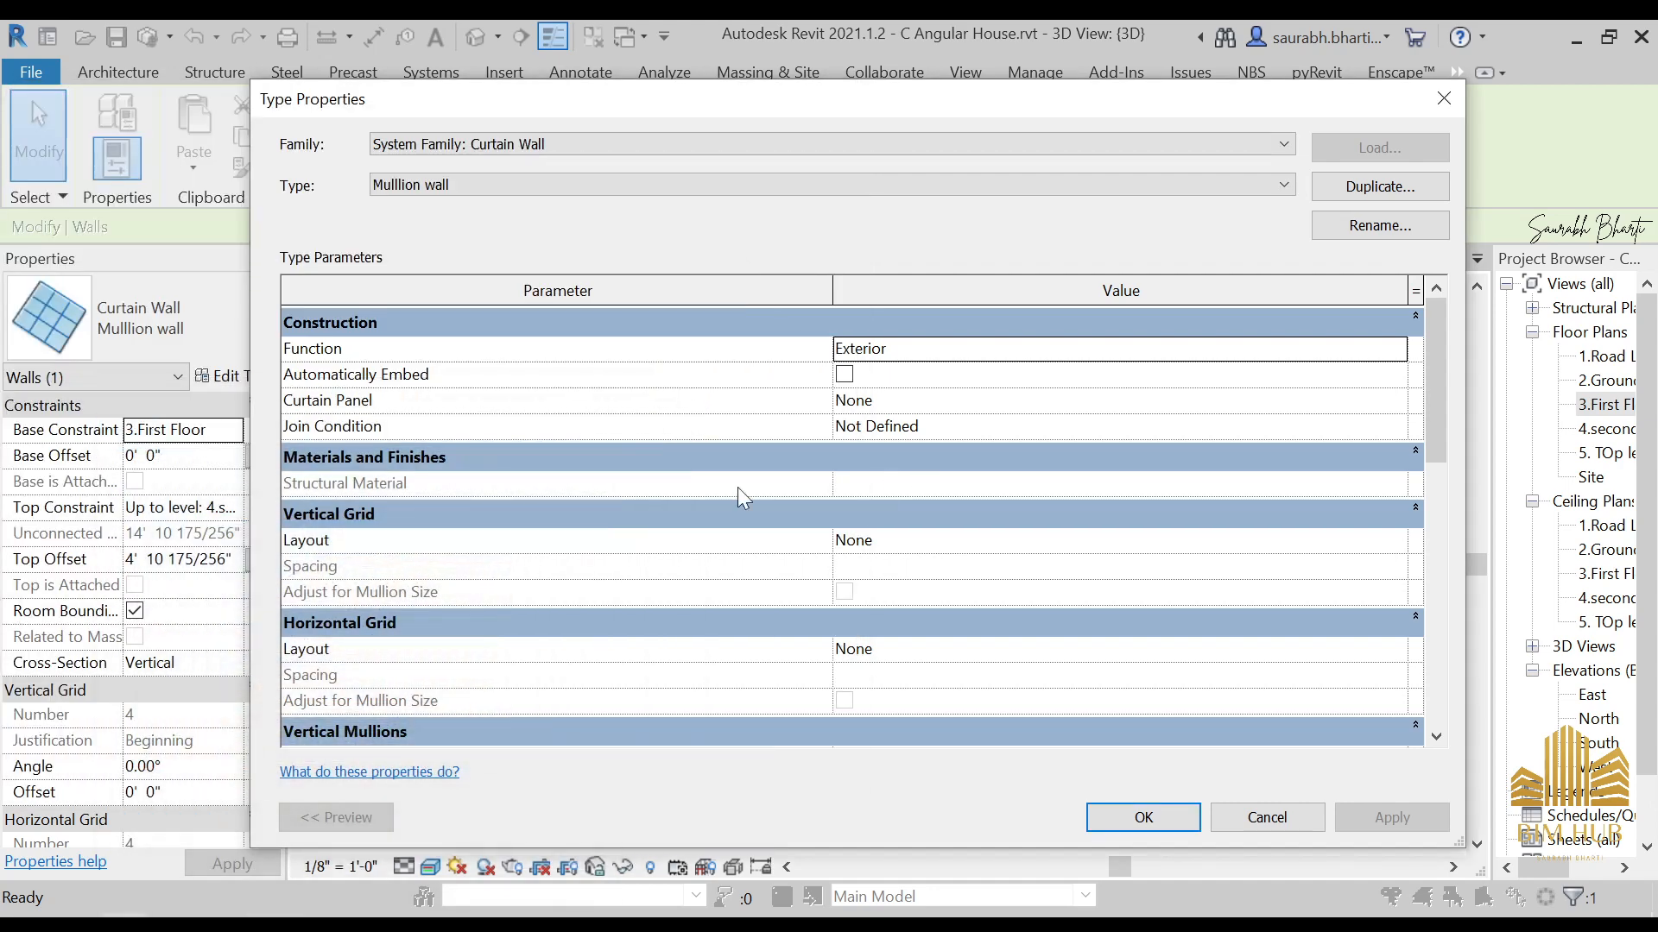
{"action": "left_click", "coordinate": [272, 923]}
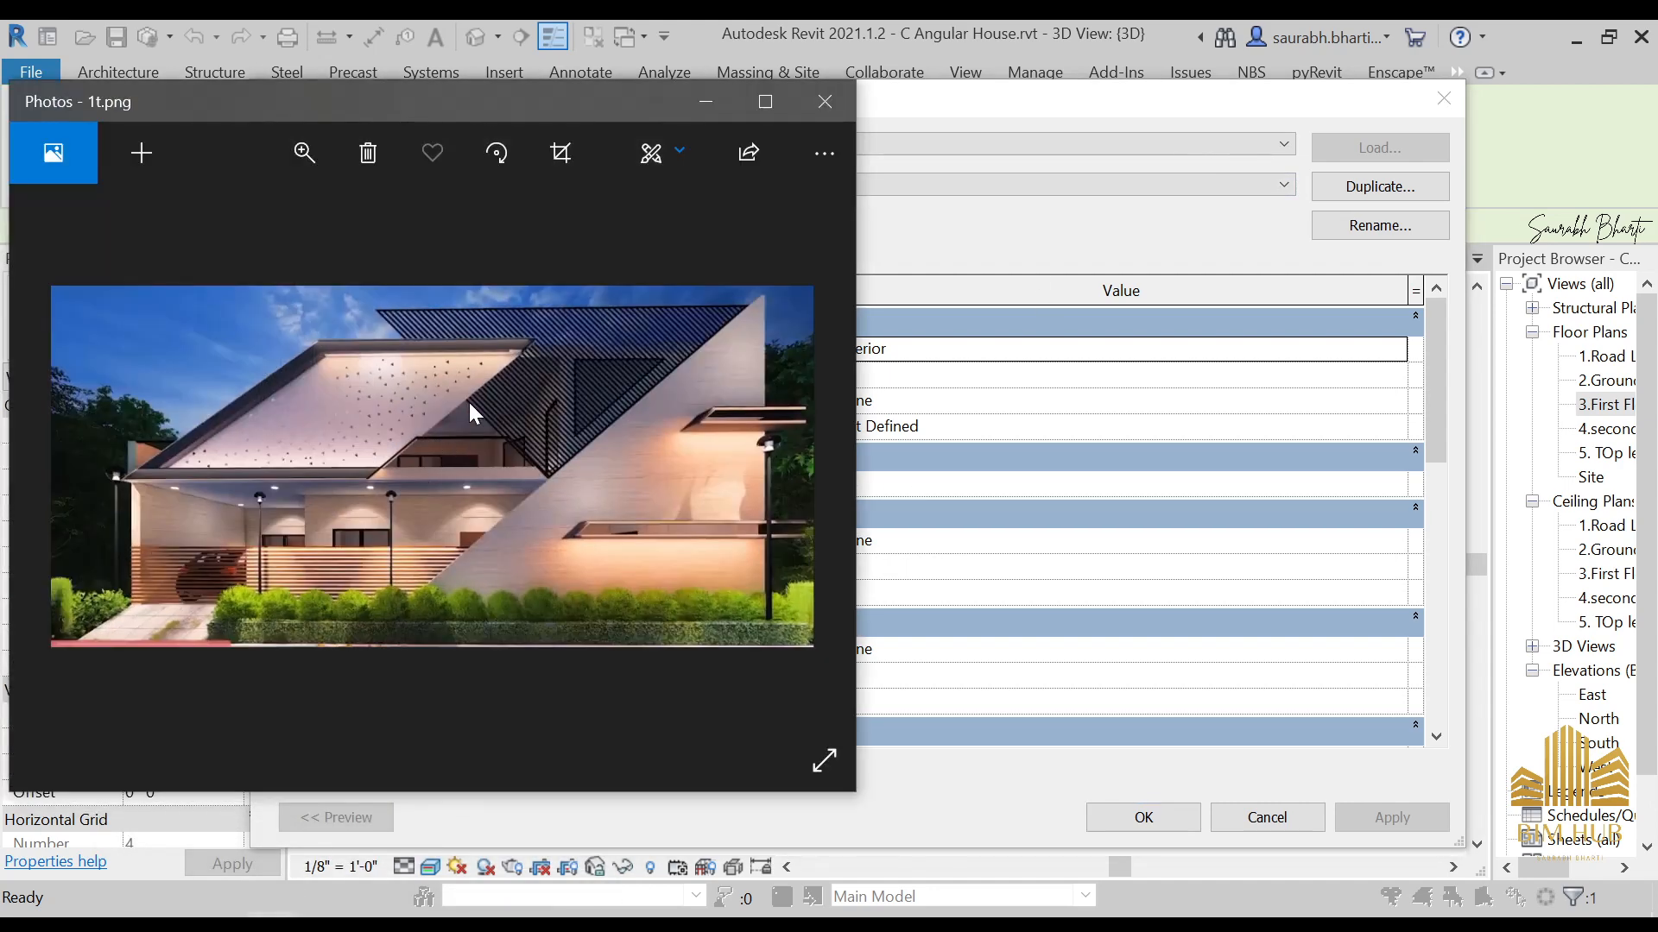
{"action": "scroll", "coordinate": [471, 397], "scroll_direction": "up", "scroll_amount": 3}
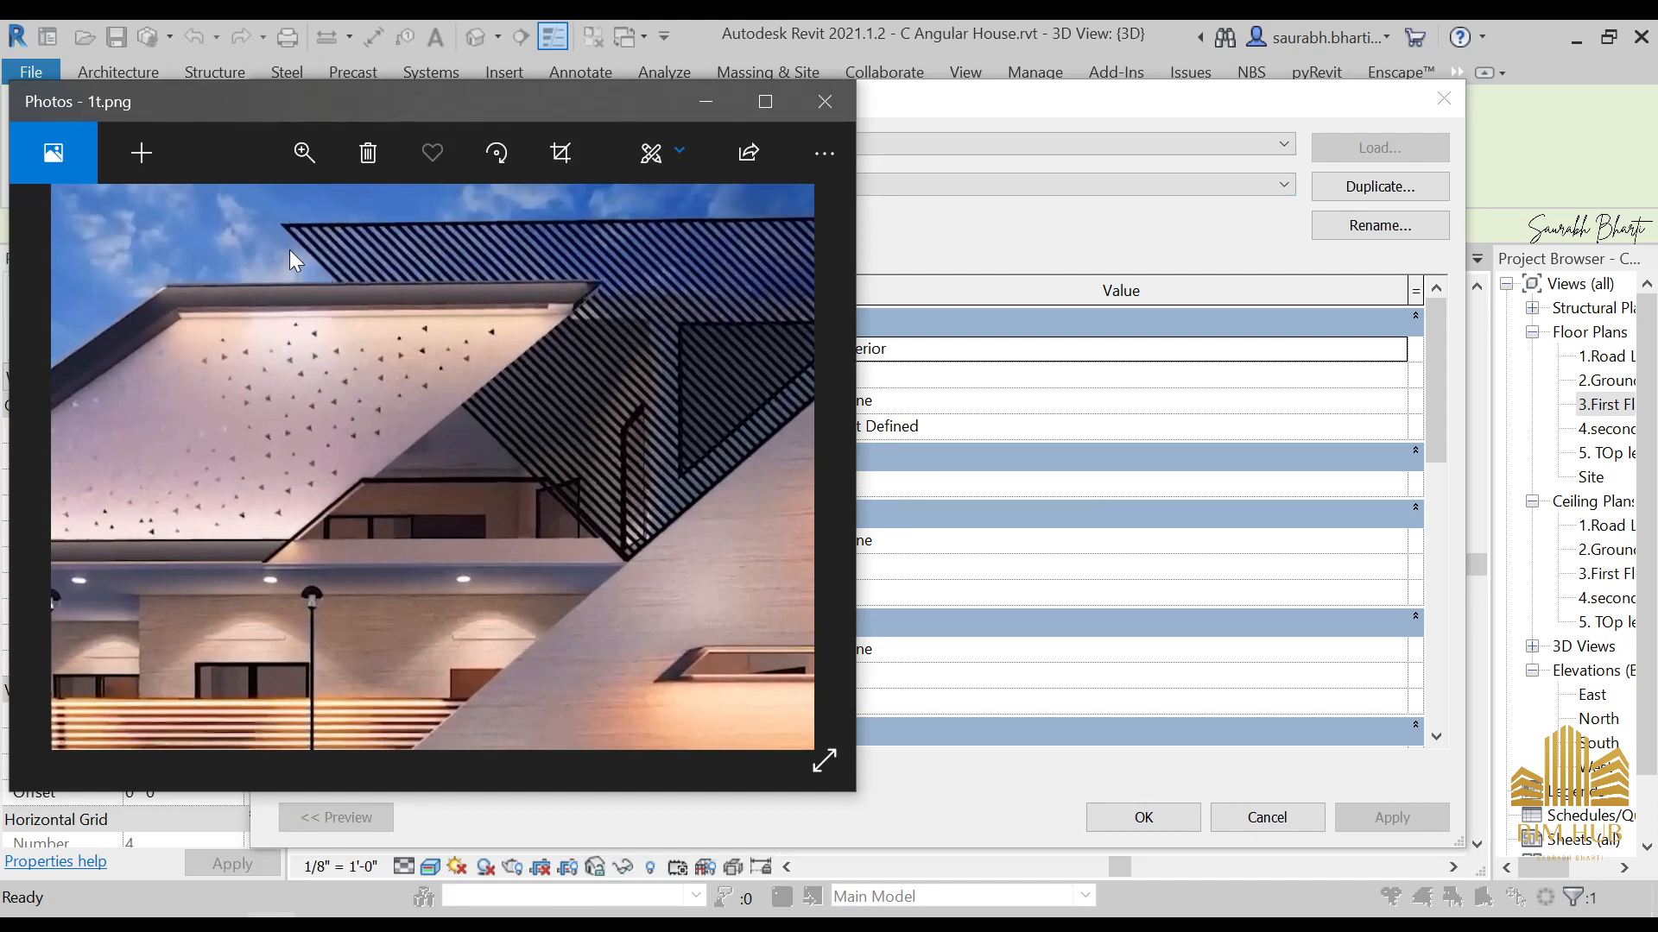
{"action": "left_click", "coordinate": [713, 111]}
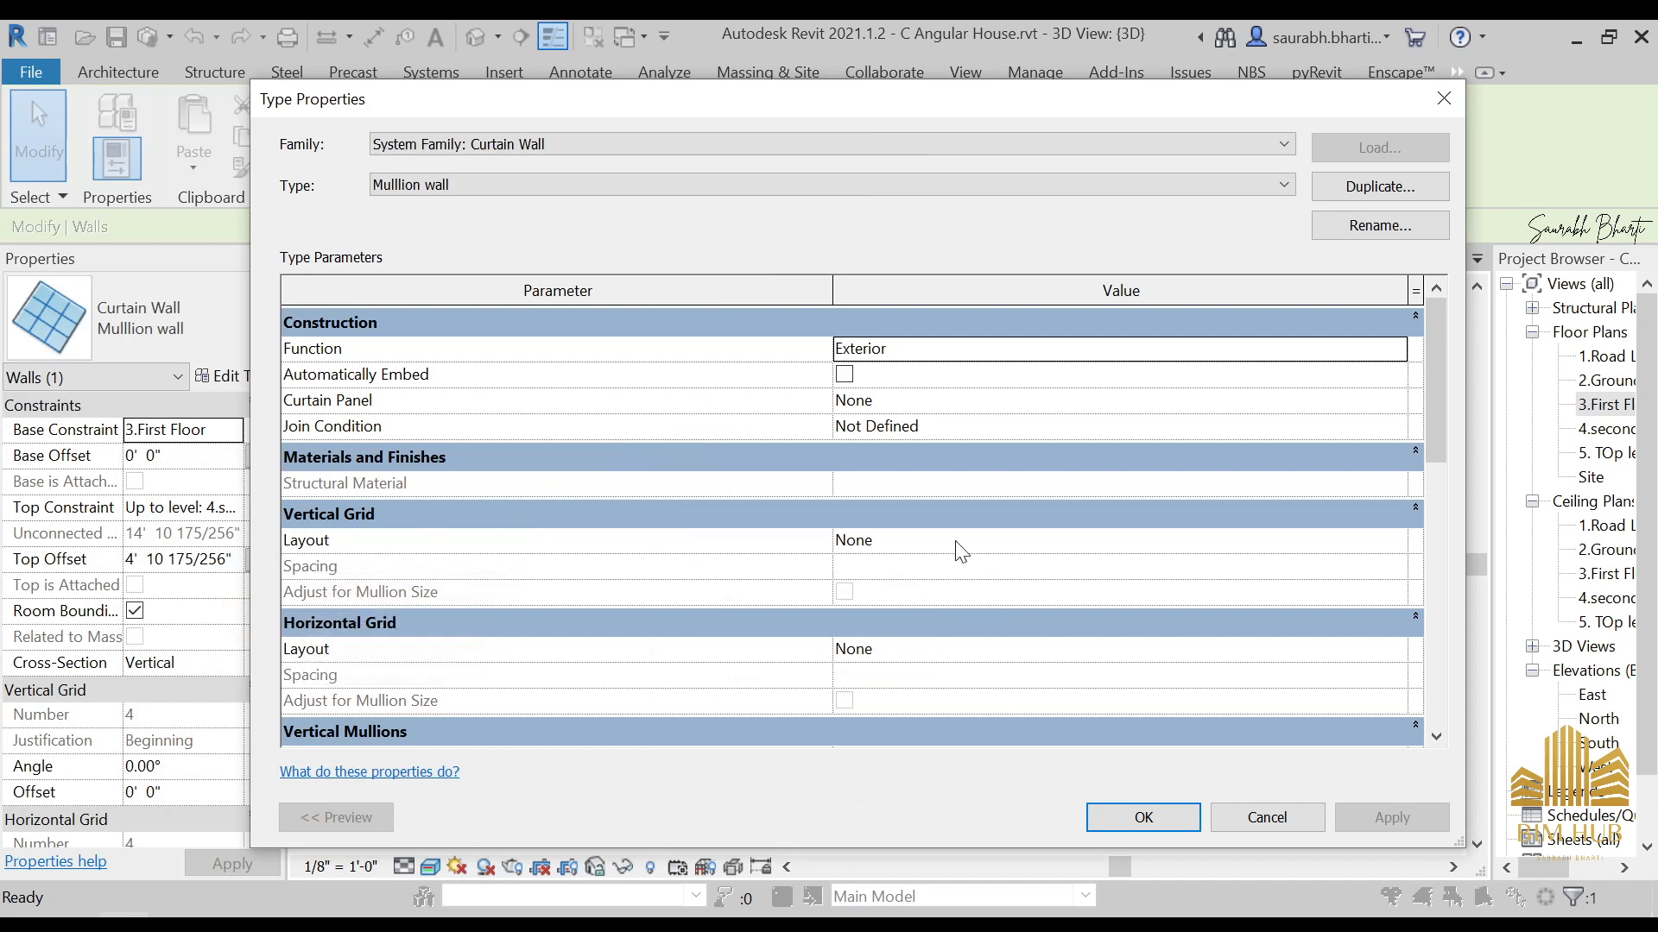
Step: Set the vertical grid layout of the Mulllion wall type to Fixed Number
{"action": "left_click", "coordinate": [1394, 544]}
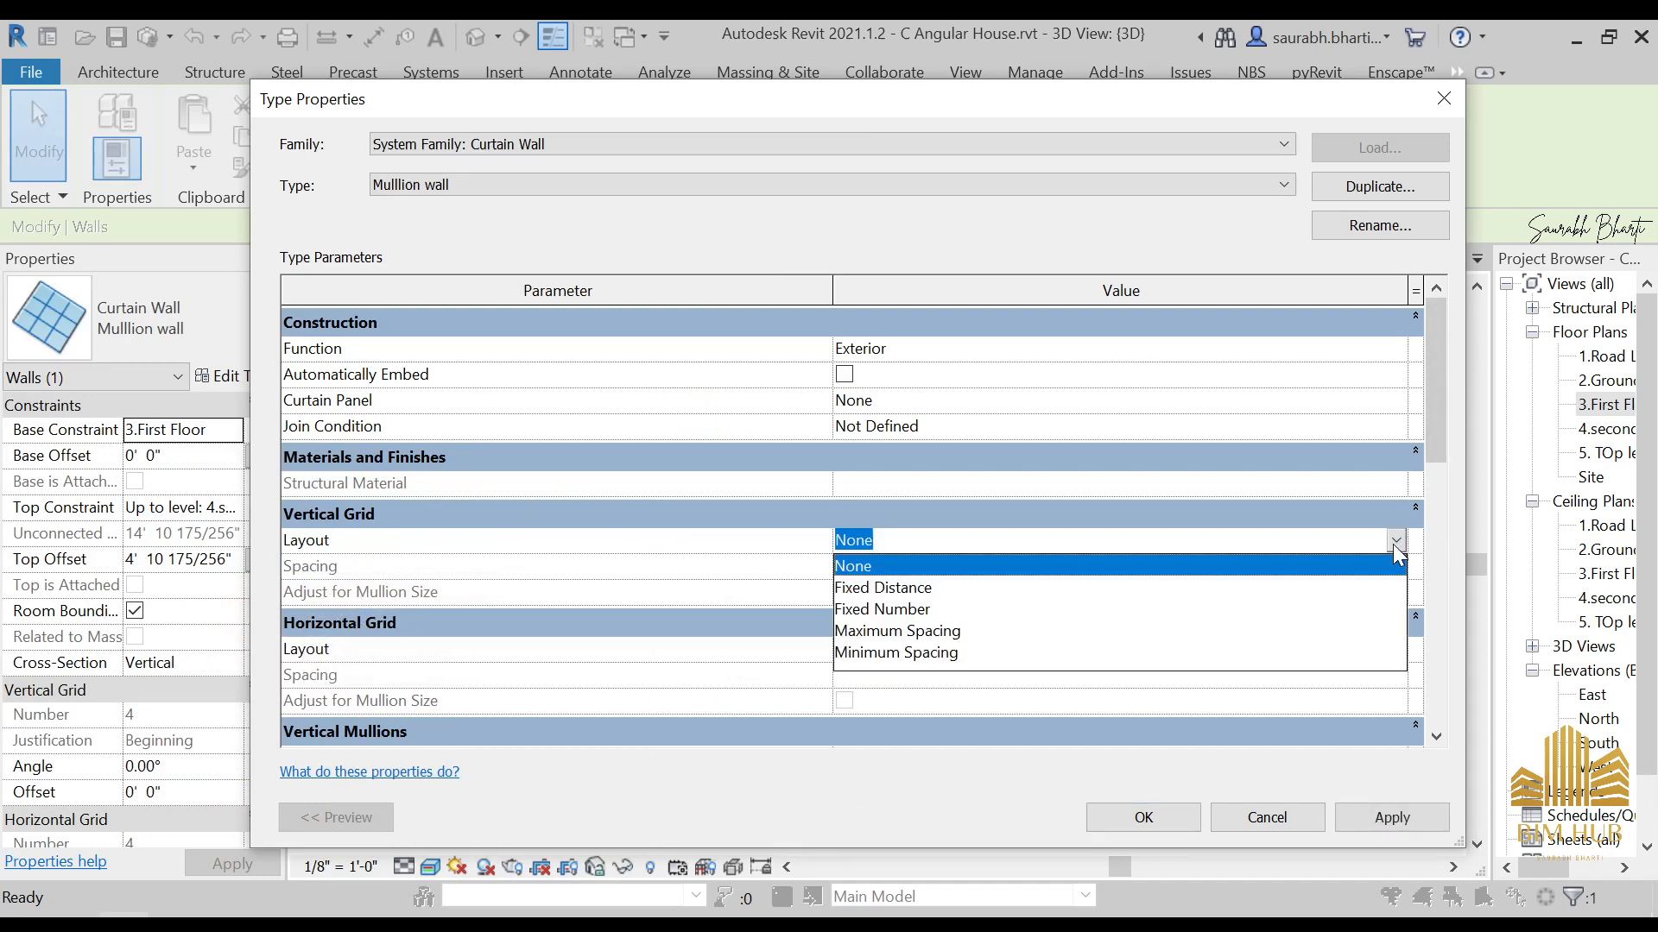
{"action": "left_click", "coordinate": [932, 611]}
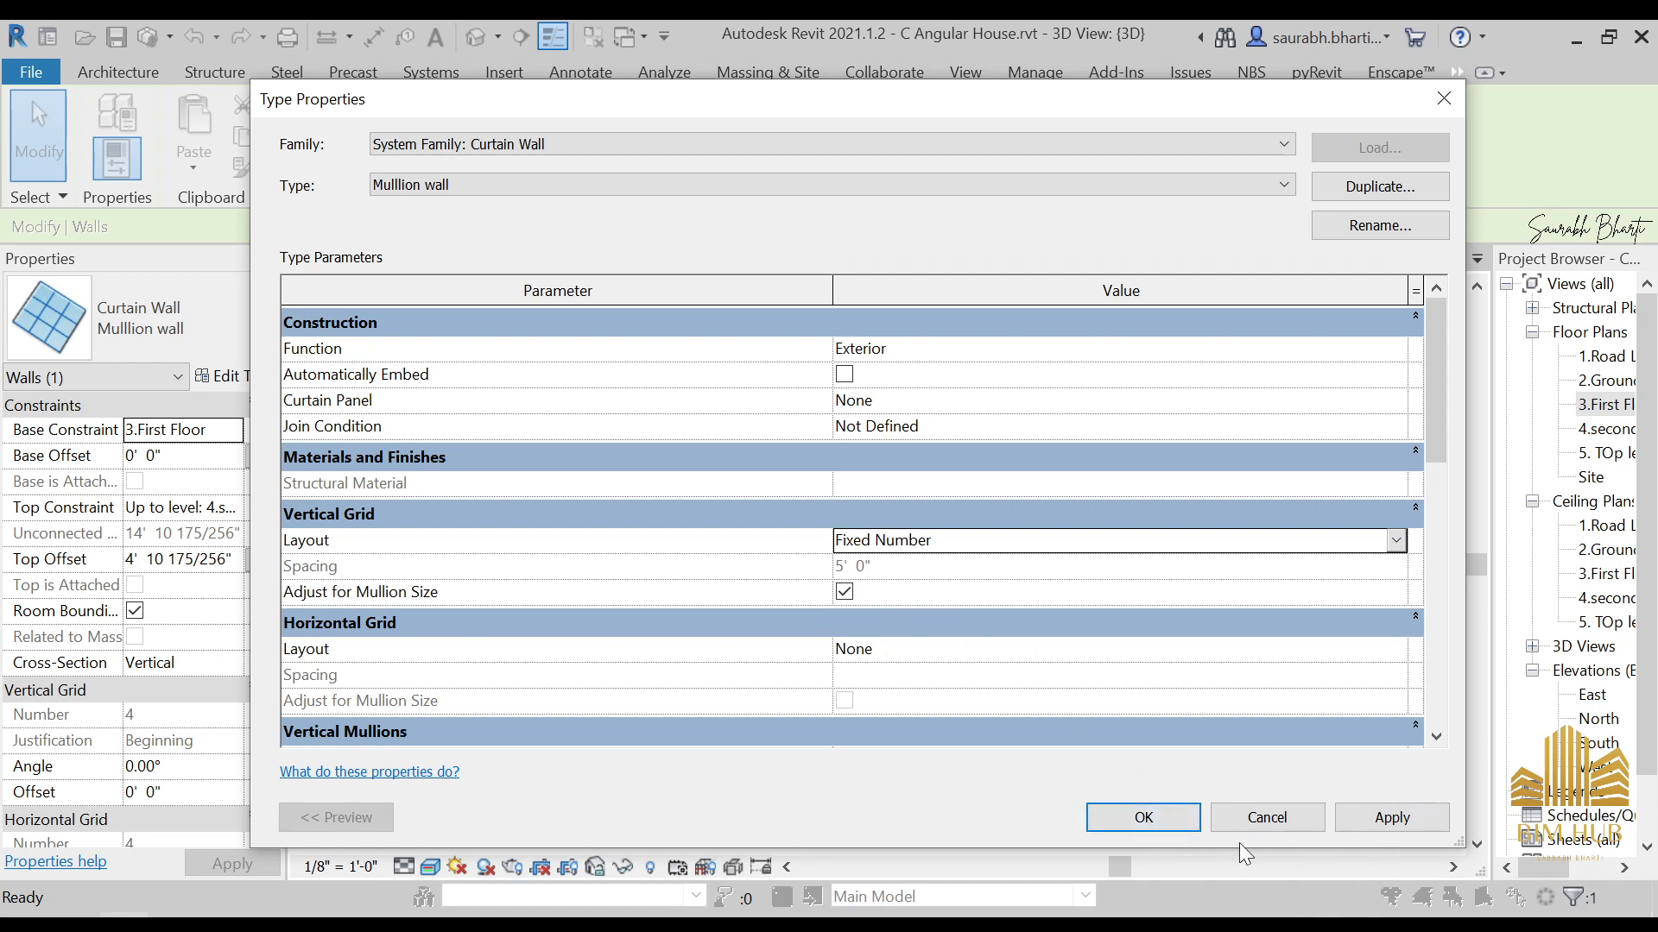
{"action": "left_click", "coordinate": [1161, 825]}
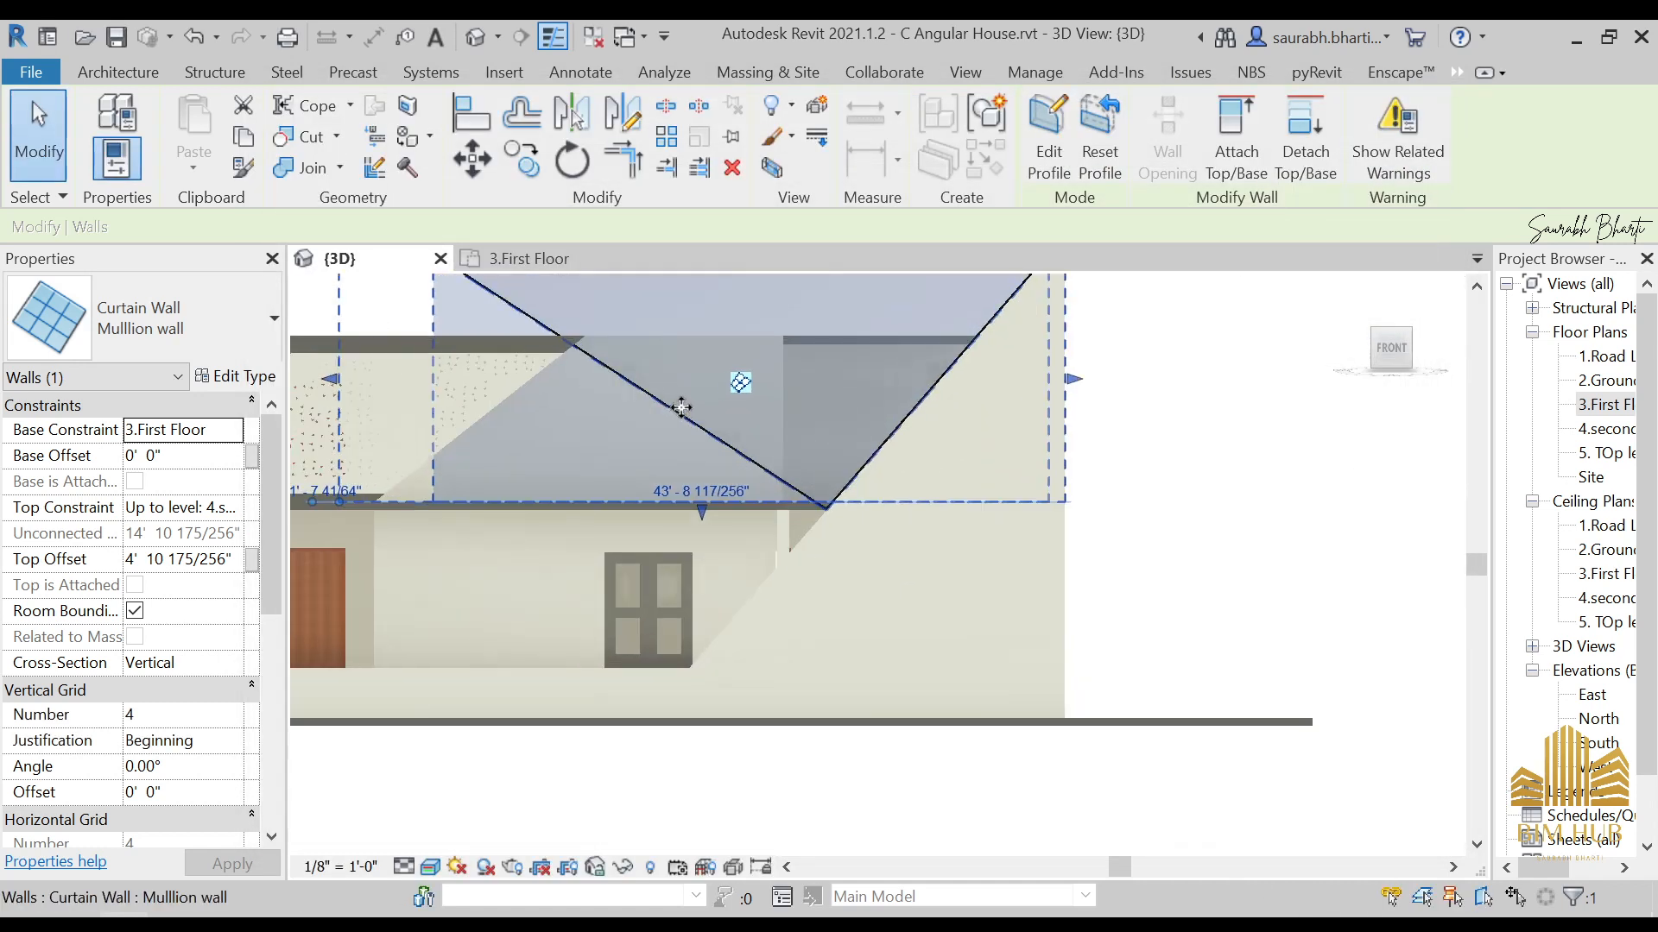
Step: Set the curtain wall's vertical grid number to 50, deleting the mullions that can no longer be created
{"action": "middle_click_drag", "start_coordinate": [681, 406], "coordinate": [807, 530]}
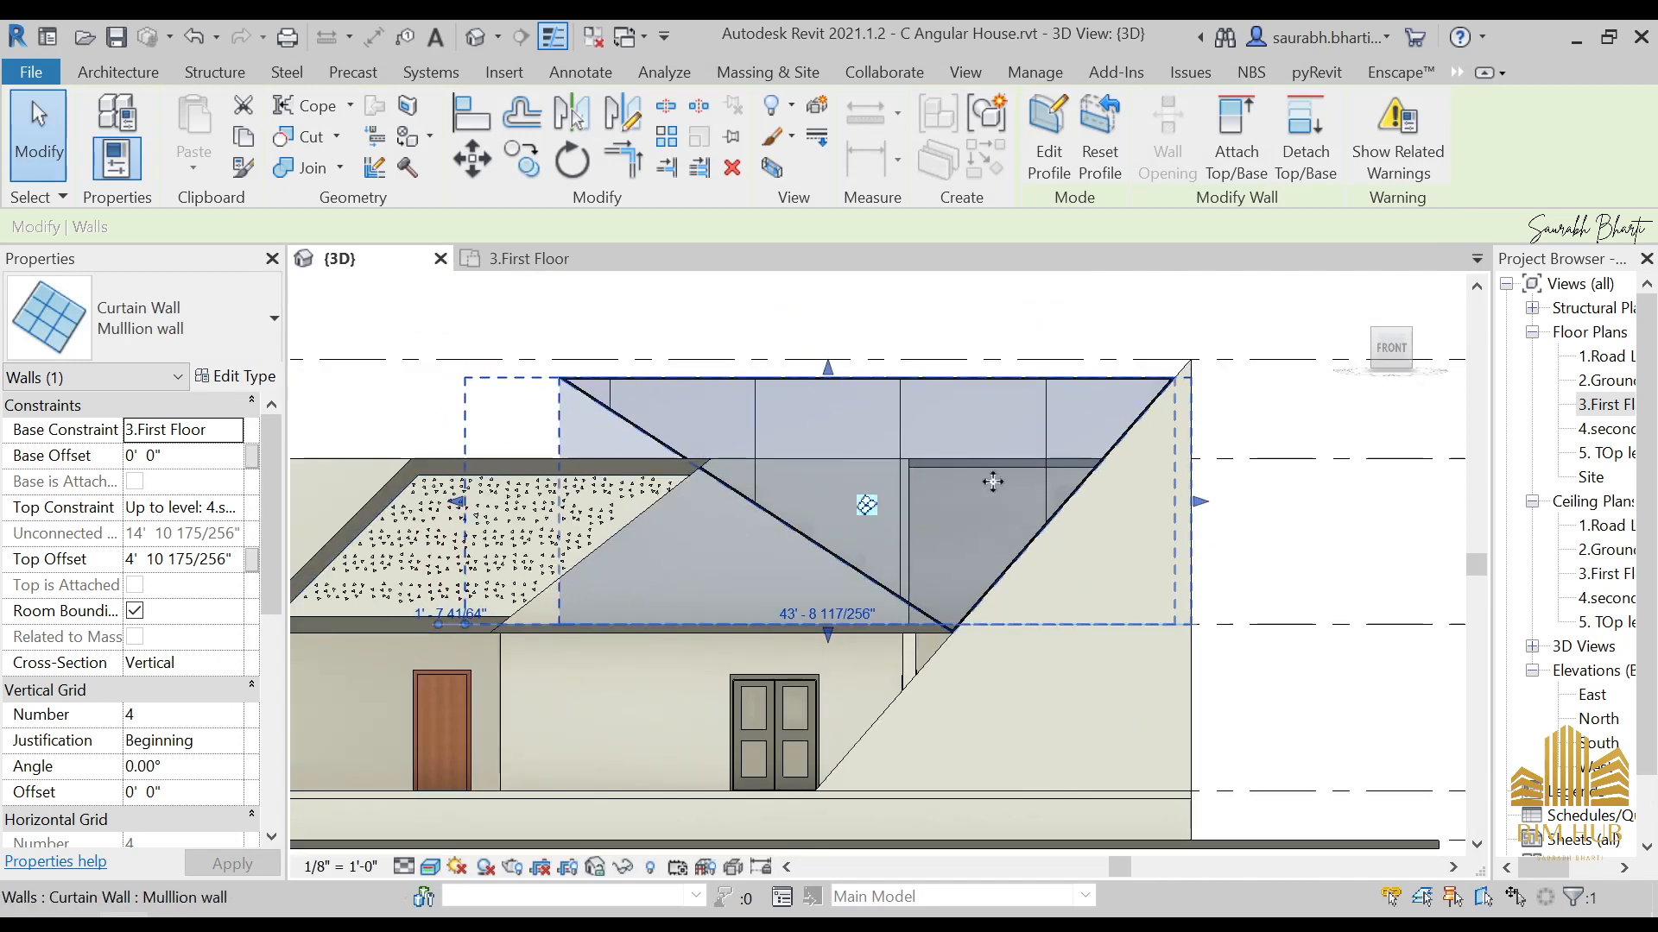
{"action": "left_click", "coordinate": [173, 715]}
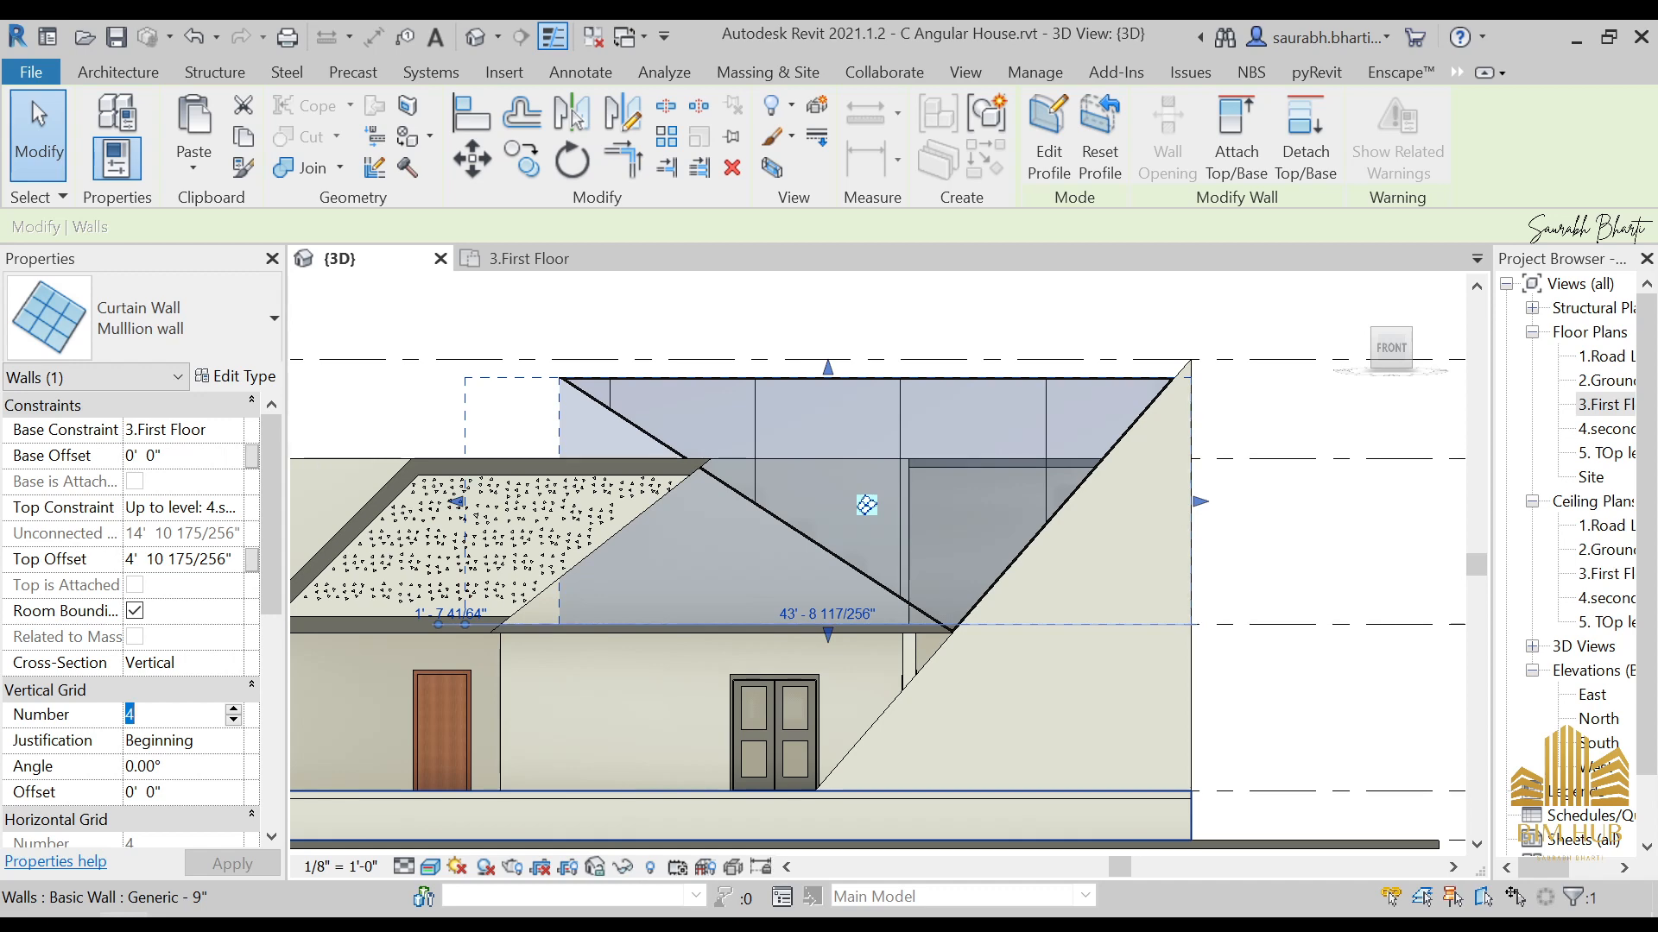
{"action": "type", "text": "5-"}
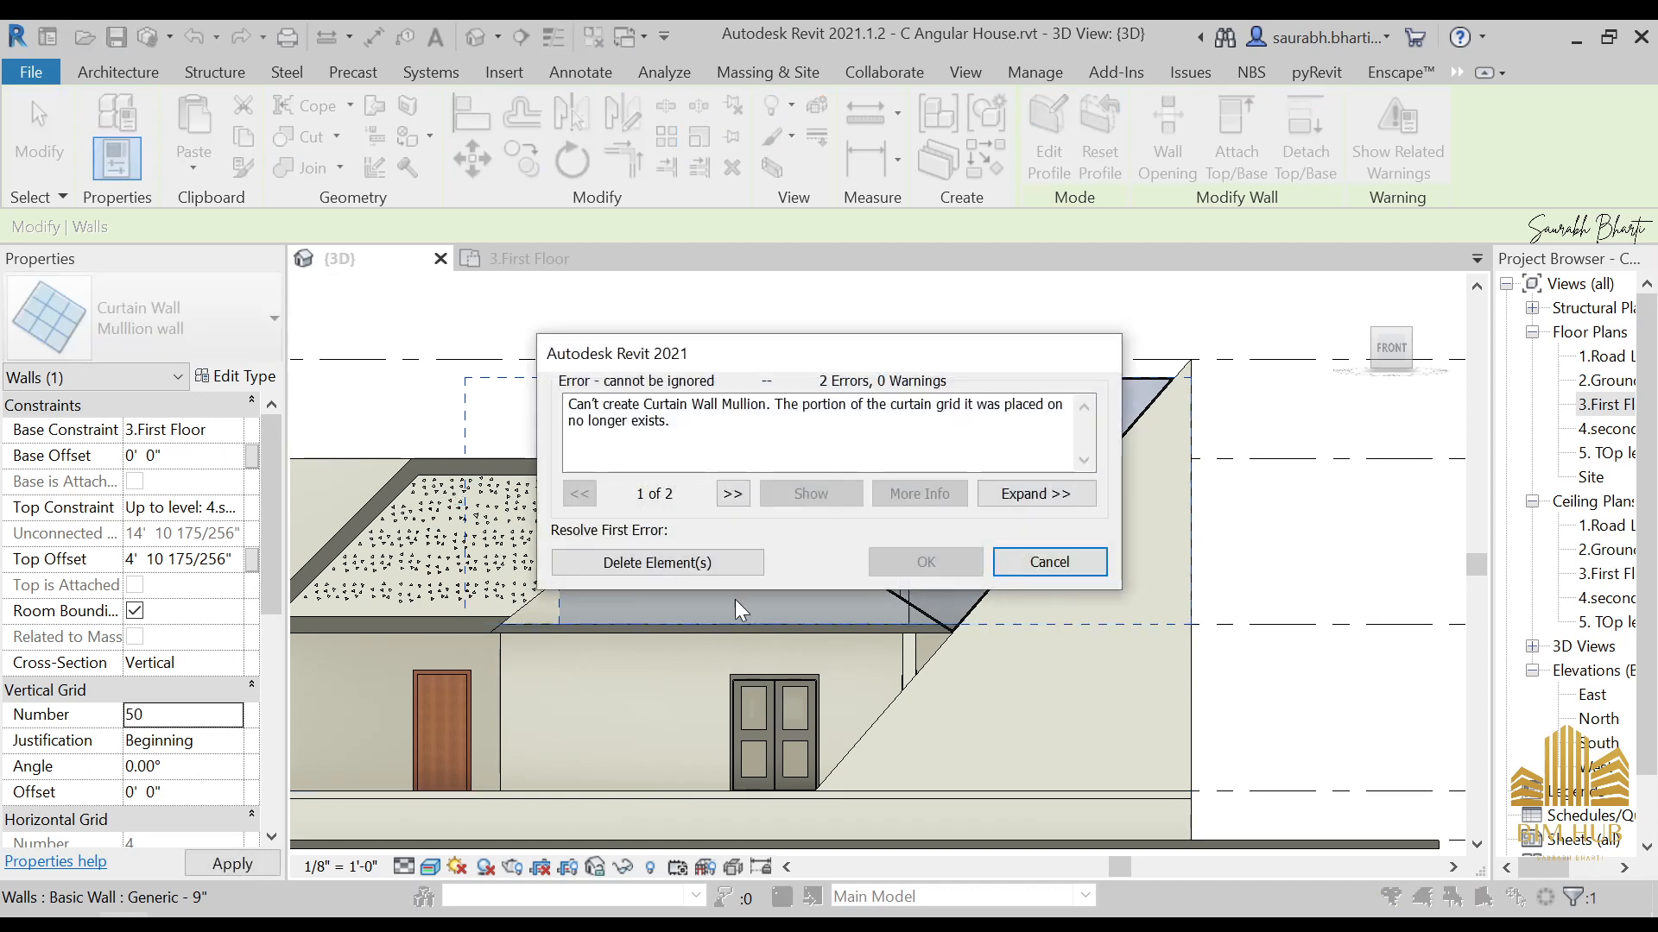
{"action": "left_click", "coordinate": [656, 562]}
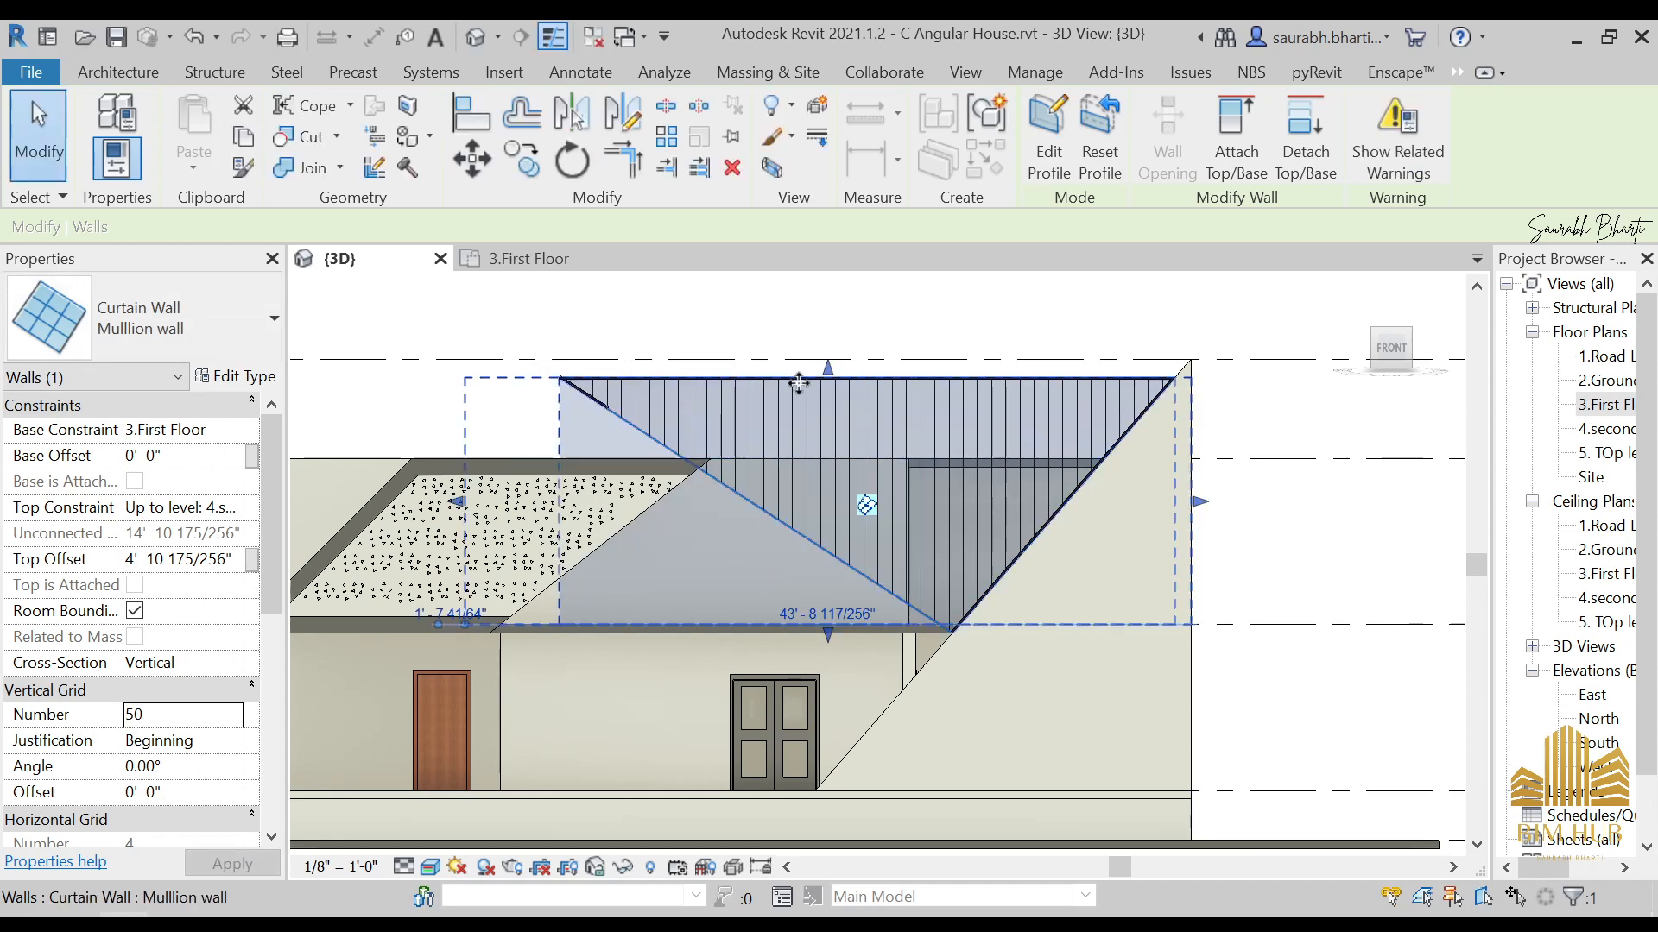
{"action": "scroll", "coordinate": [803, 391], "scroll_direction": "up", "scroll_amount": 1}
{"action": "key", "text": "Escape"}
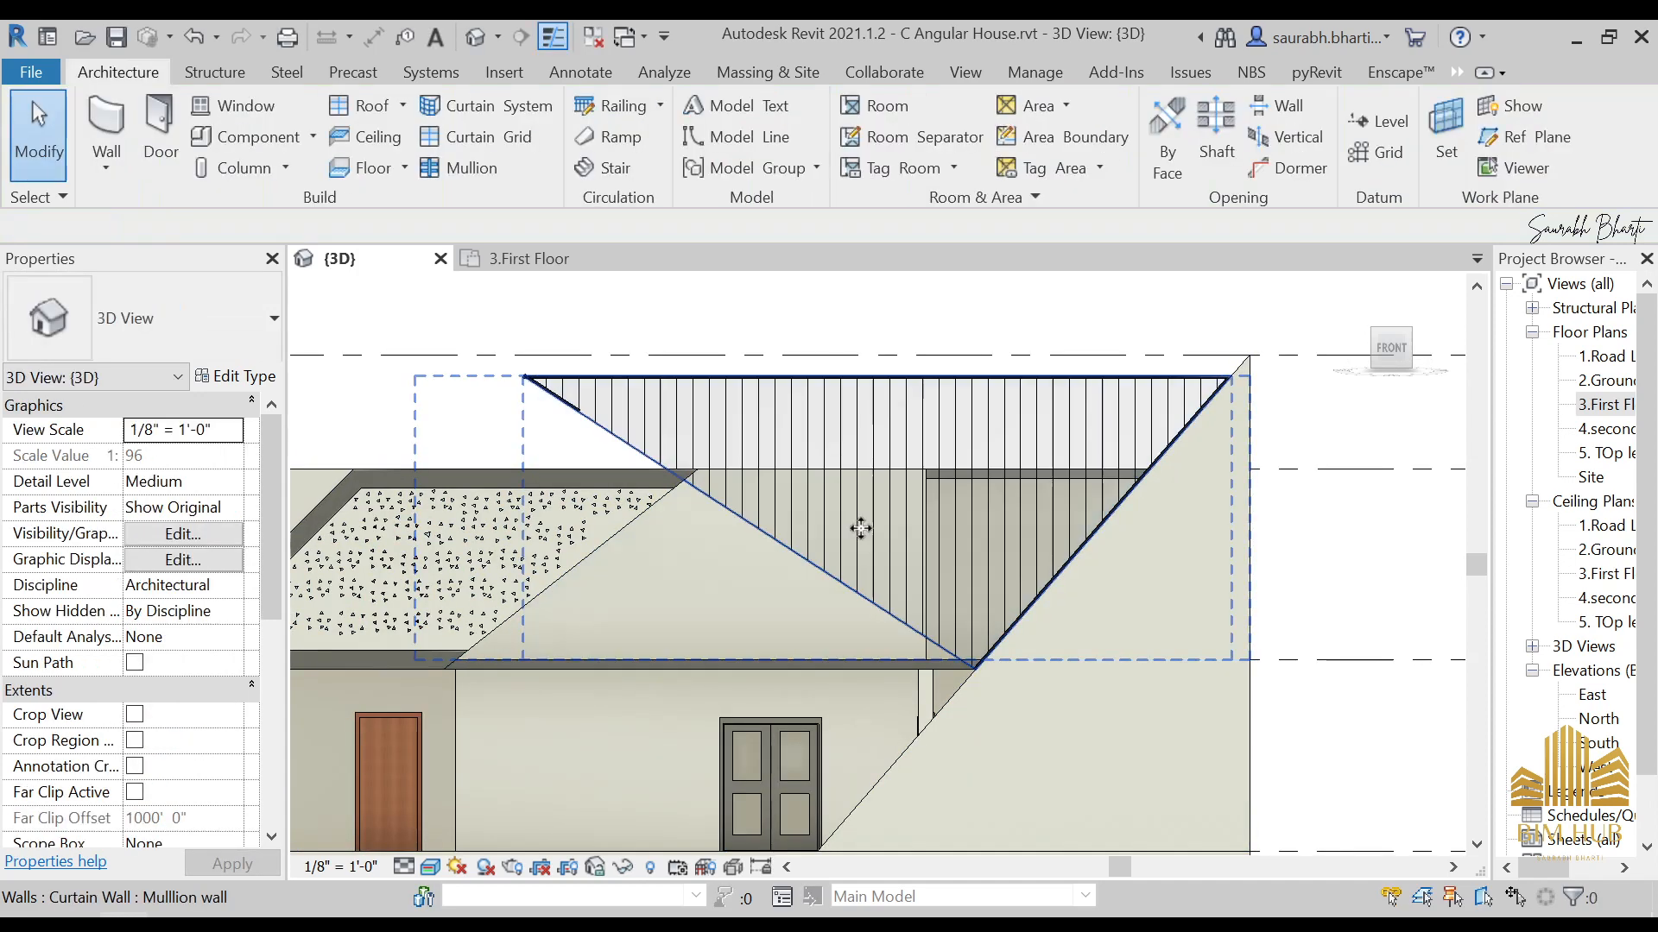
Step: Delete the leftover black mullion pieces at the upper end of the curtain wall's left diagonal edge
{"action": "scroll", "coordinate": [874, 528], "scroll_direction": "up", "scroll_amount": 2}
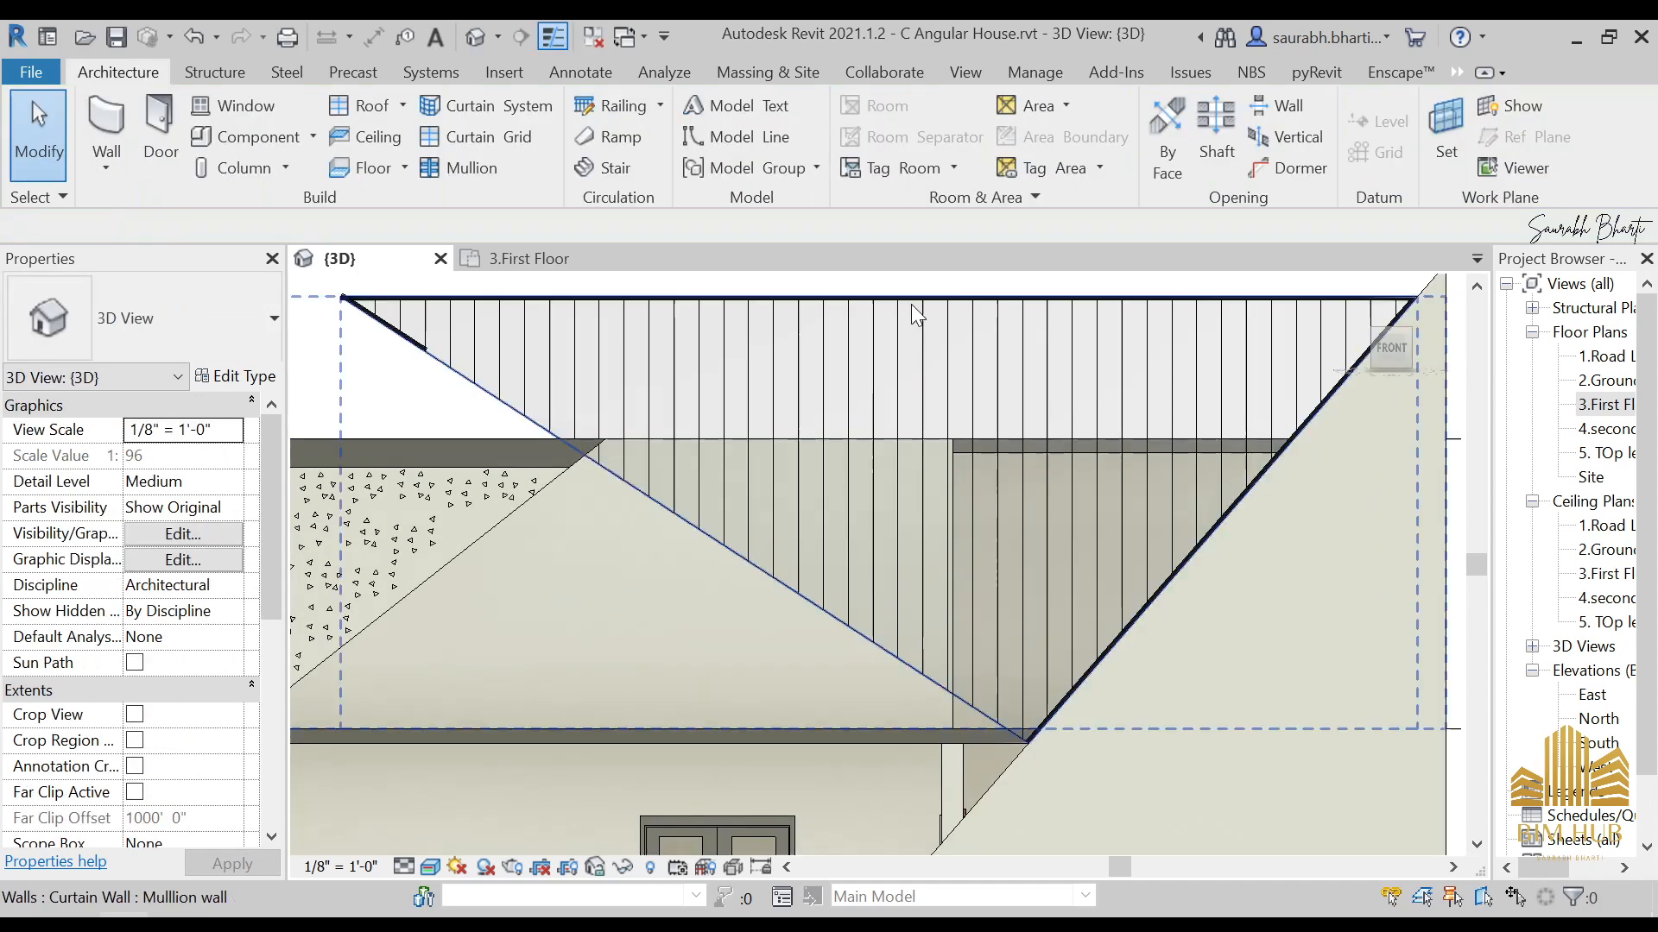
{"action": "left_click", "coordinate": [702, 542]}
{"action": "key", "text": "Escape"}
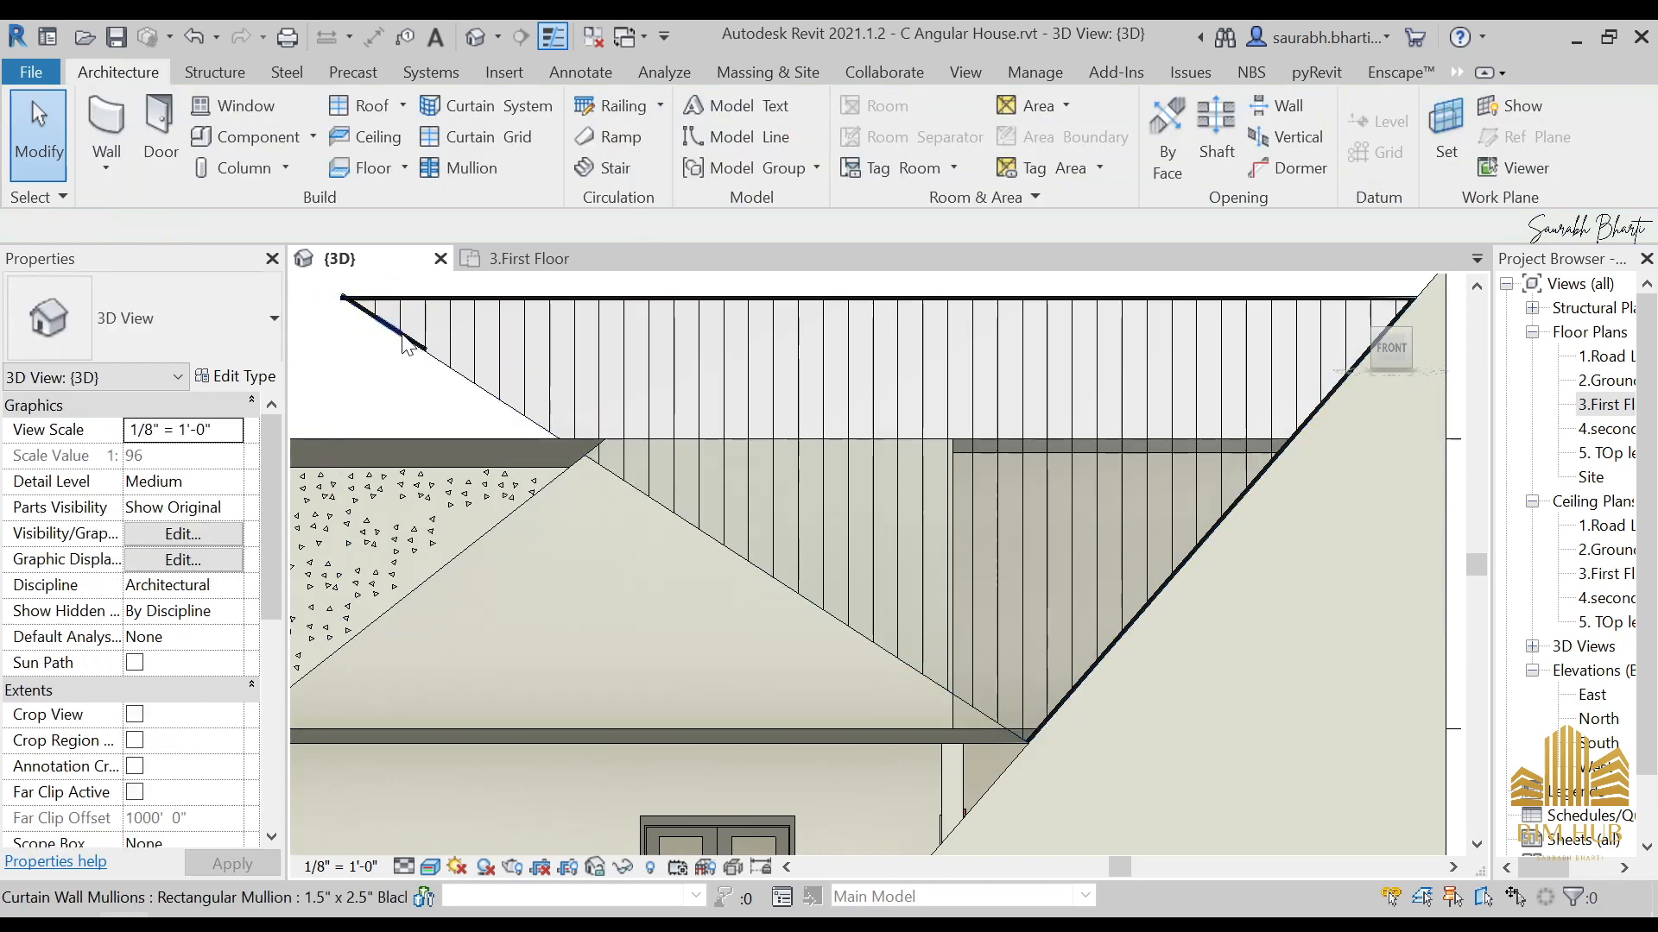
{"action": "left_click", "coordinate": [406, 343]}
{"action": "key", "text": "Escape"}
{"action": "left_click", "coordinate": [411, 344]}
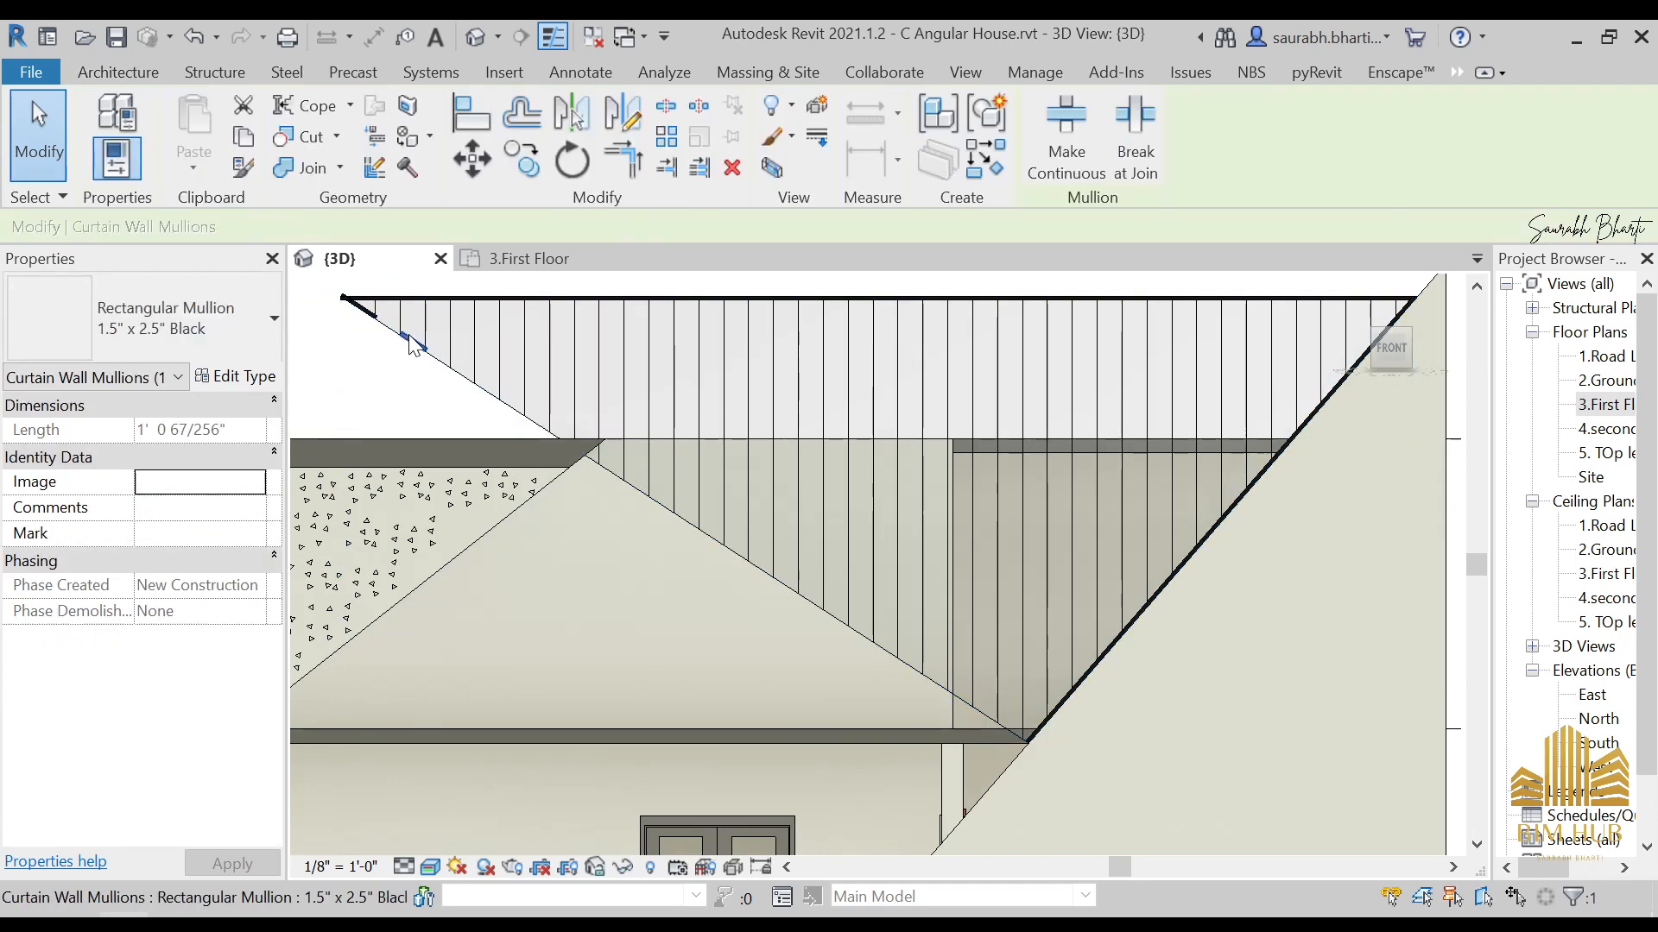
{"action": "key", "text": "Escape"}
{"action": "left_click", "coordinate": [363, 327]}
{"action": "key", "text": "Escape"}
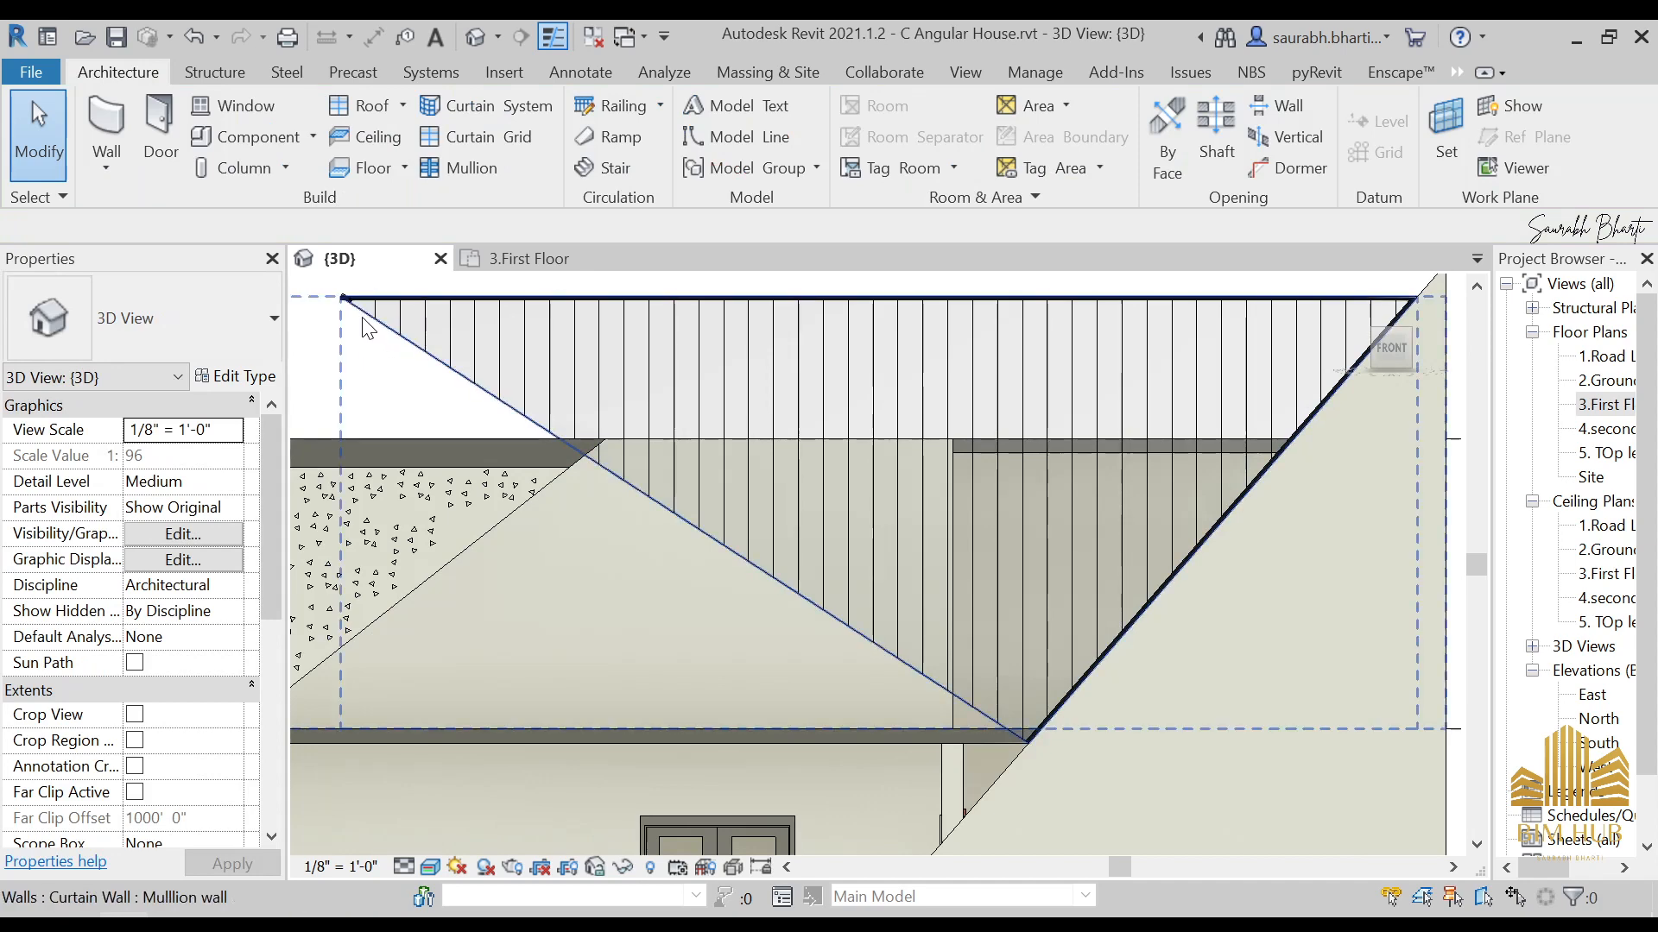
Step: Place 1.5" x 2.5" Black mullions again along the entire left diagonal edge of the curtain wall
{"action": "left_click", "coordinate": [439, 167]}
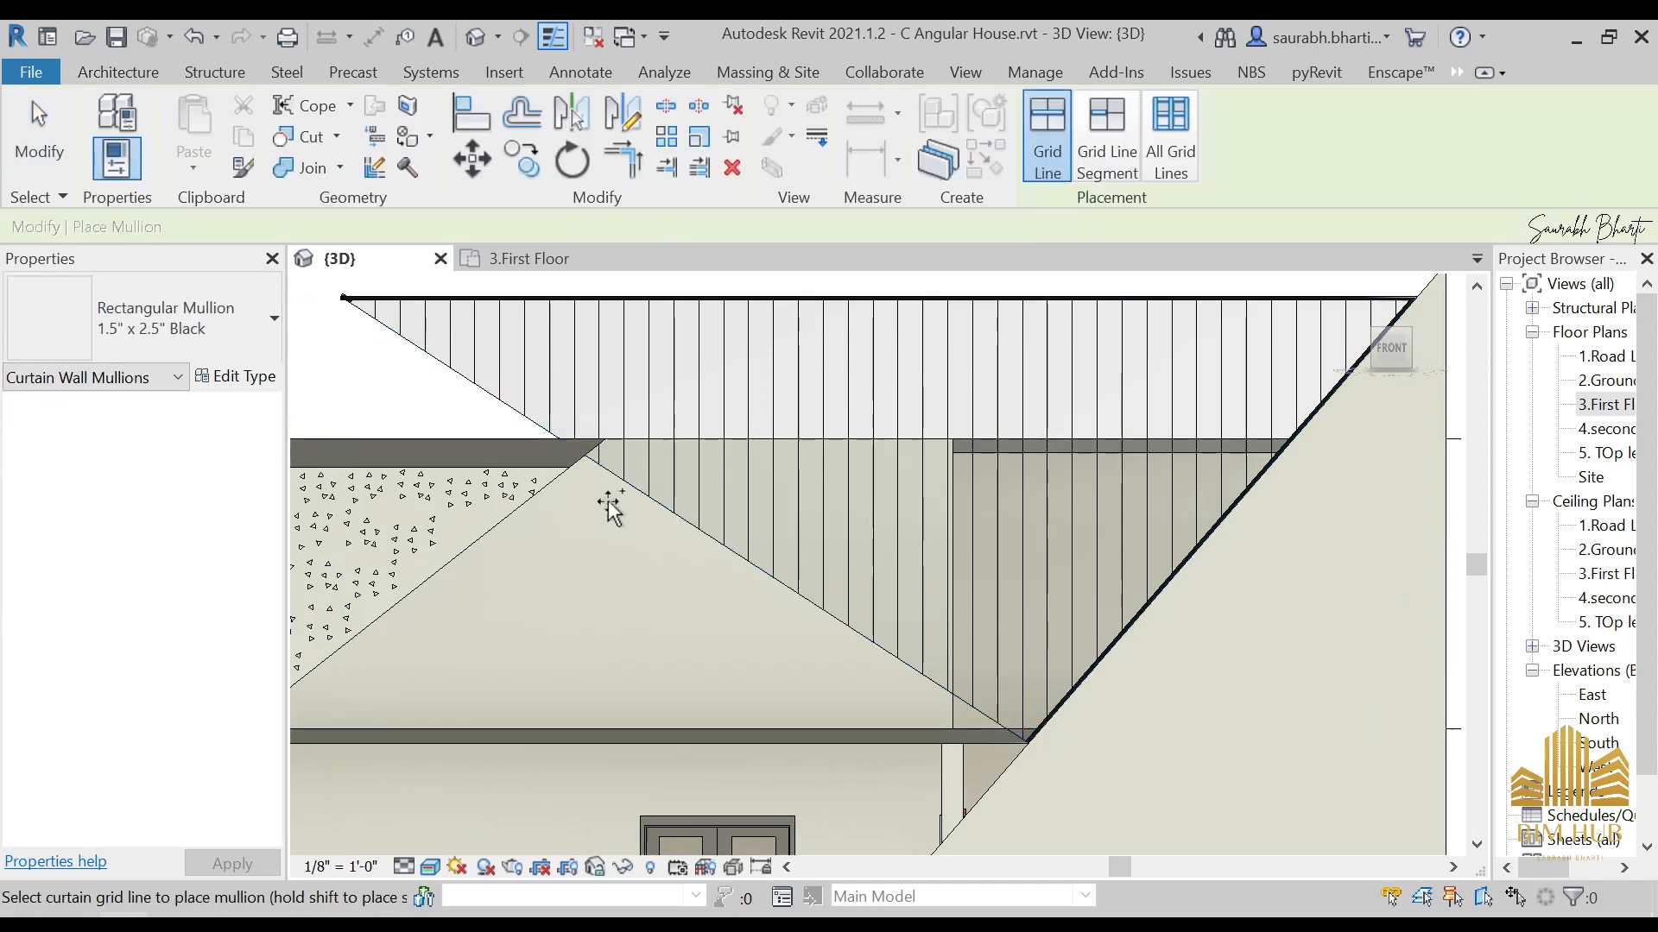
{"action": "key", "text": "Escape"}
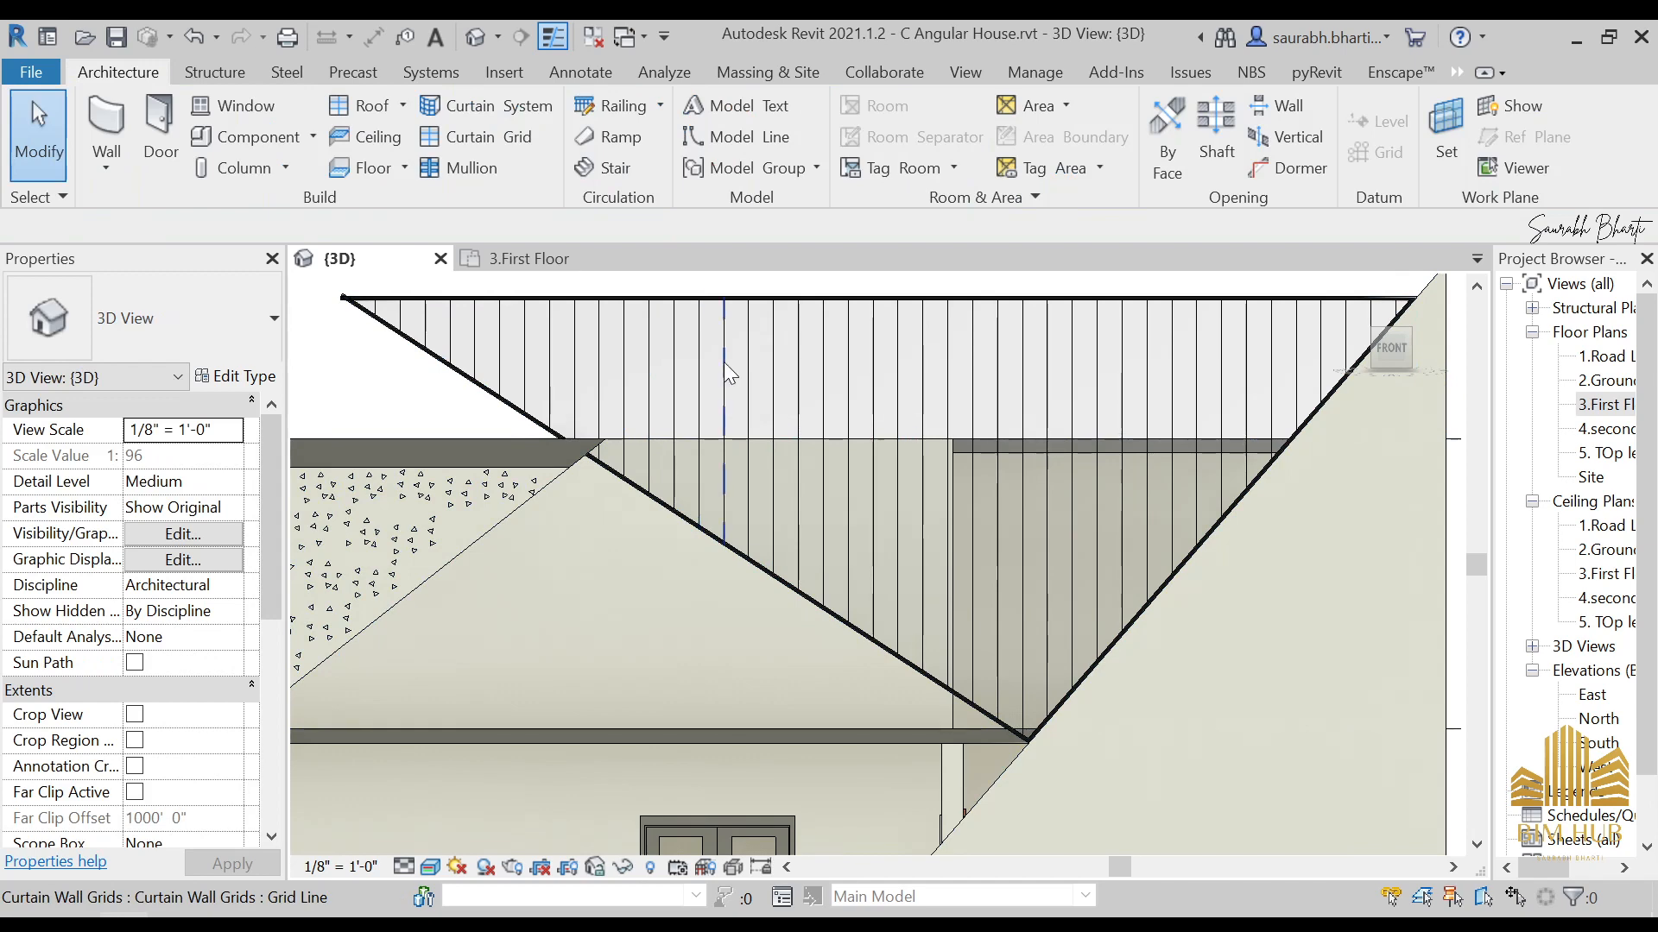
{"action": "scroll", "coordinate": [929, 502], "scroll_direction": "down", "scroll_amount": 4}
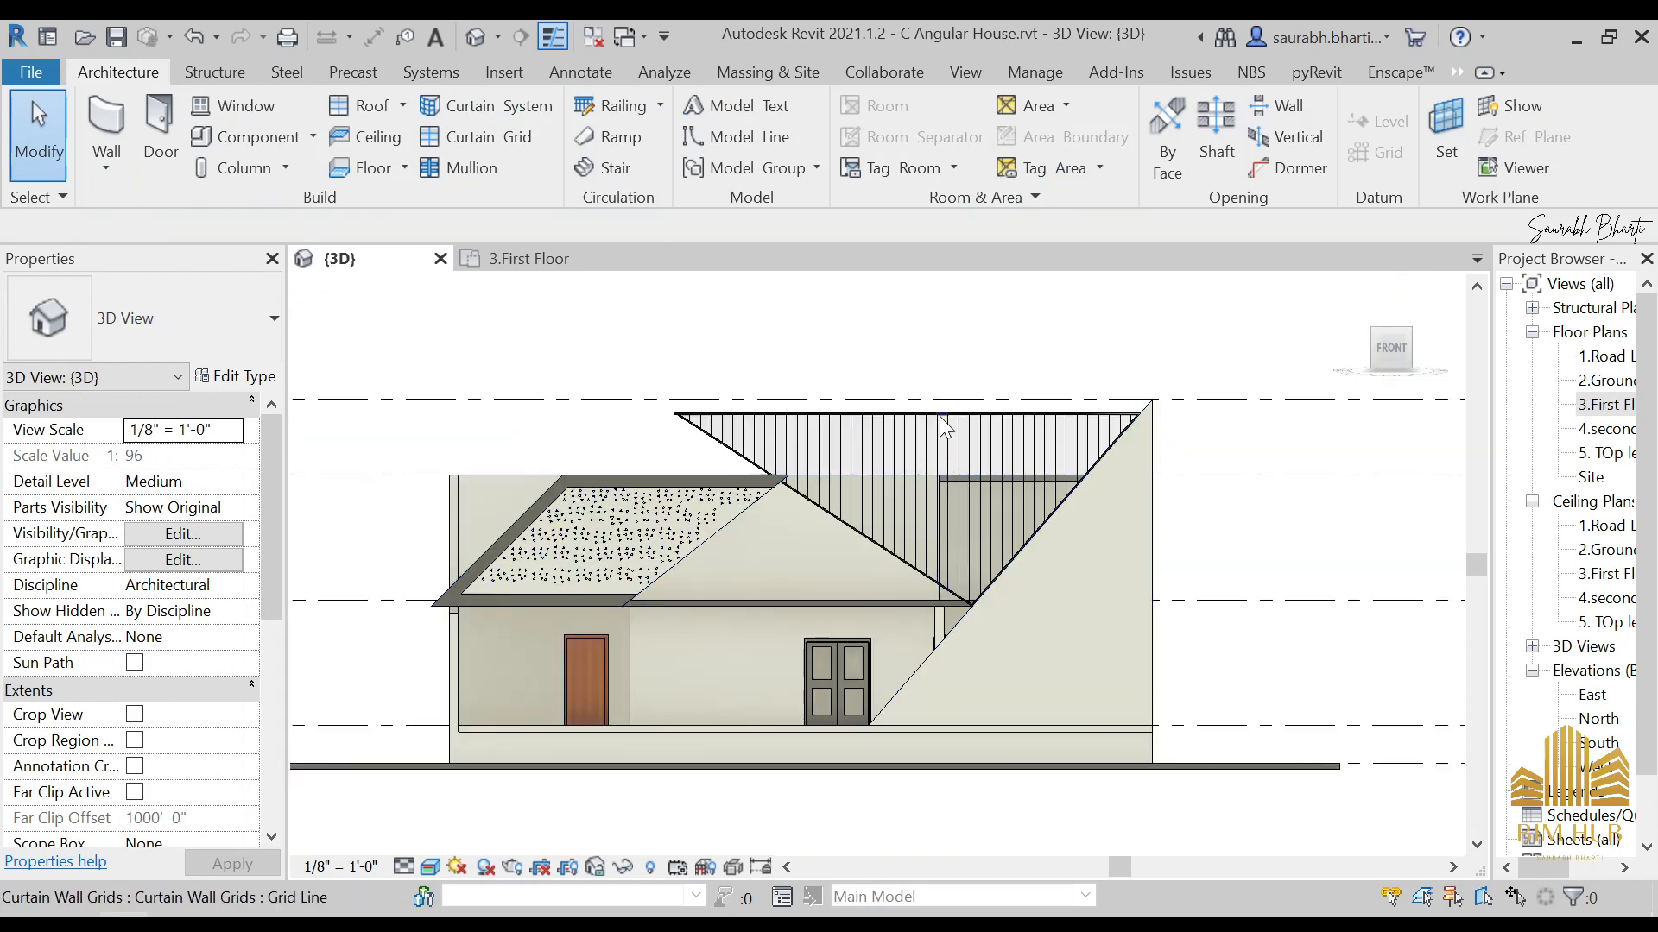
Step: Set the vertical grid angle to 50° in the curtain wall's grid layout, deleting the mullions that no longer fit
{"action": "left_click", "coordinate": [904, 517]}
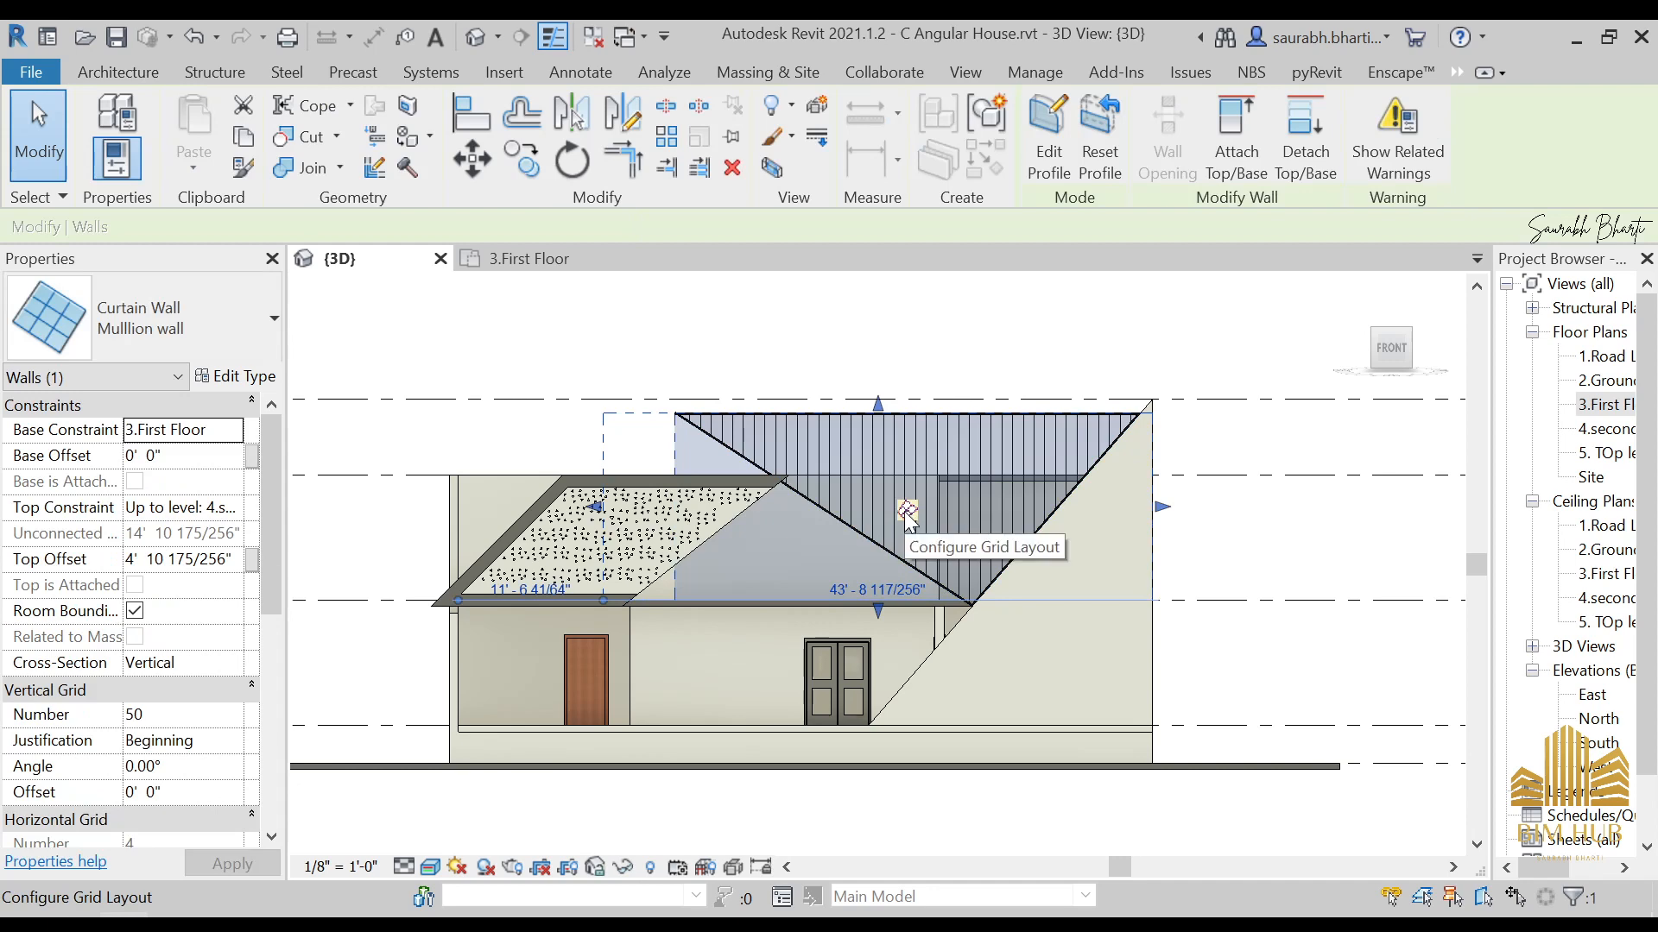
{"action": "left_click", "coordinate": [907, 513]}
{"action": "scroll", "coordinate": [910, 505], "scroll_direction": "up", "scroll_amount": 3}
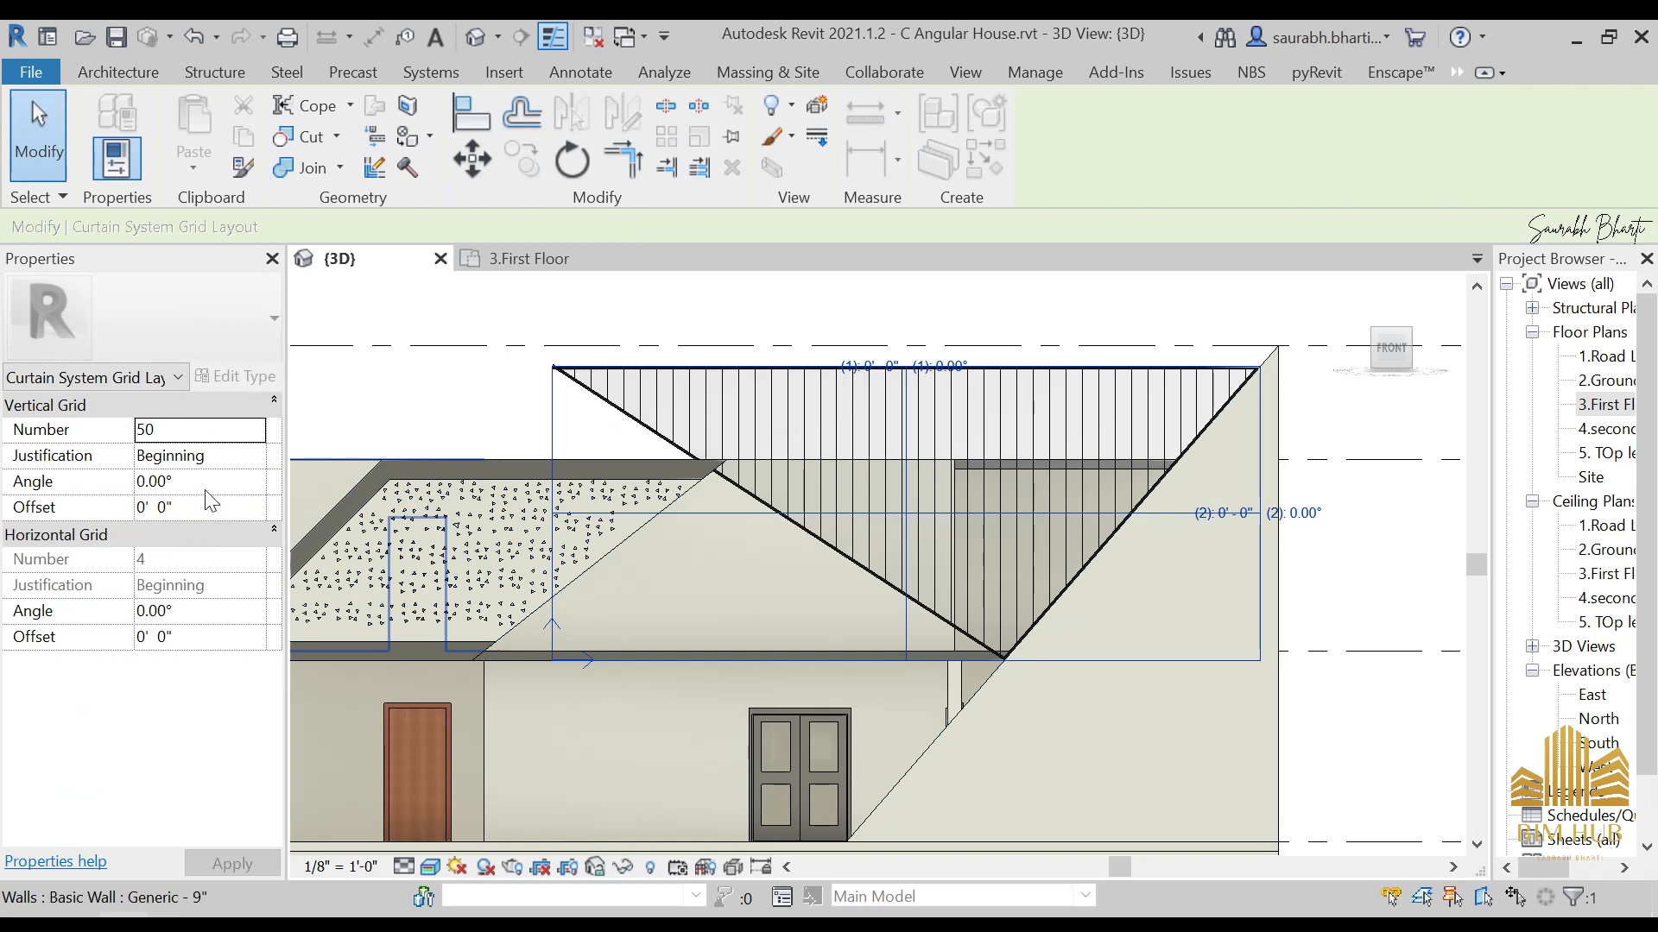
{"action": "left_click", "coordinate": [205, 465]}
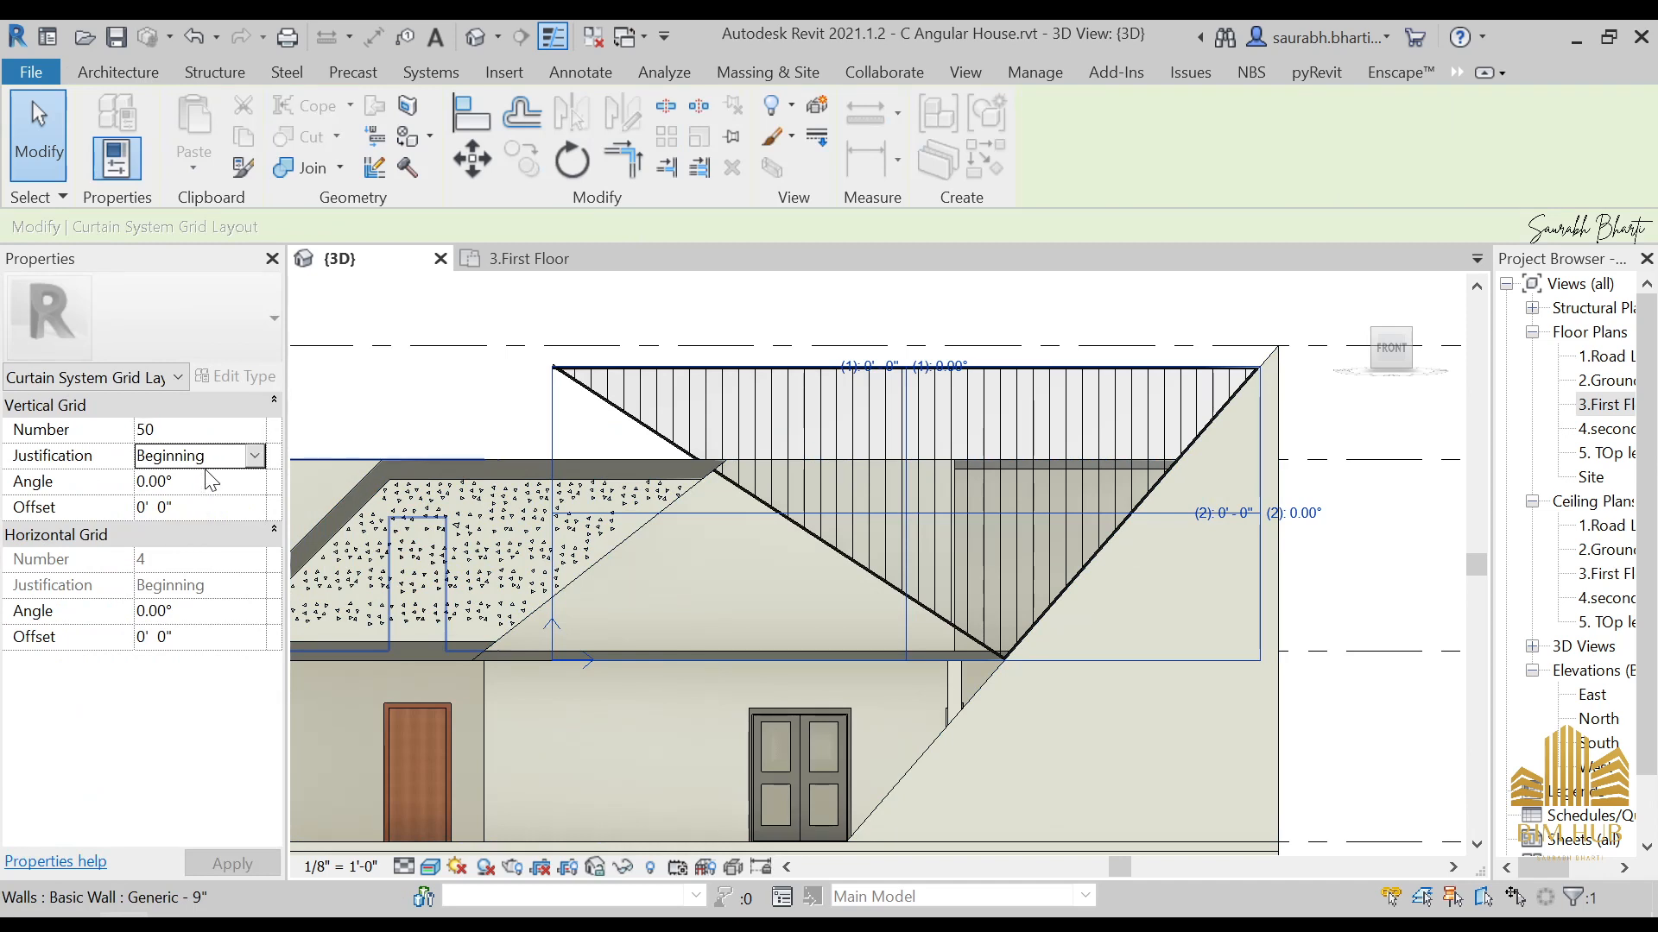
{"action": "left_click", "coordinate": [211, 481]}
{"action": "type", "text": "50"}
{"action": "key", "text": "Return"}
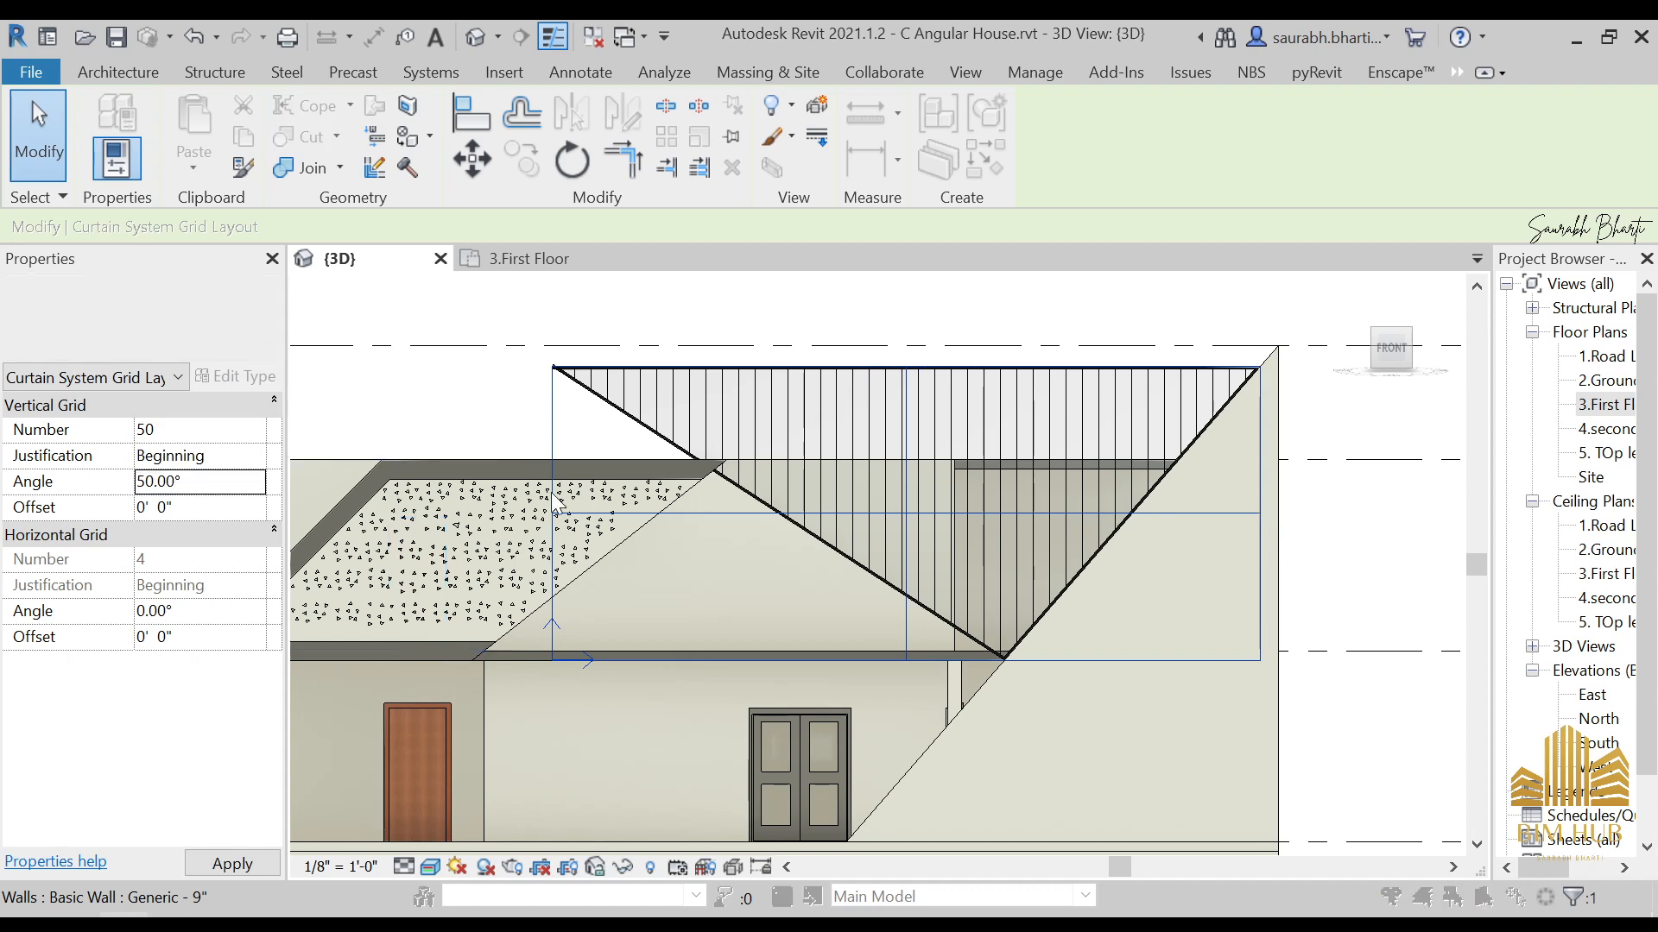
{"action": "left_click", "coordinate": [606, 558]}
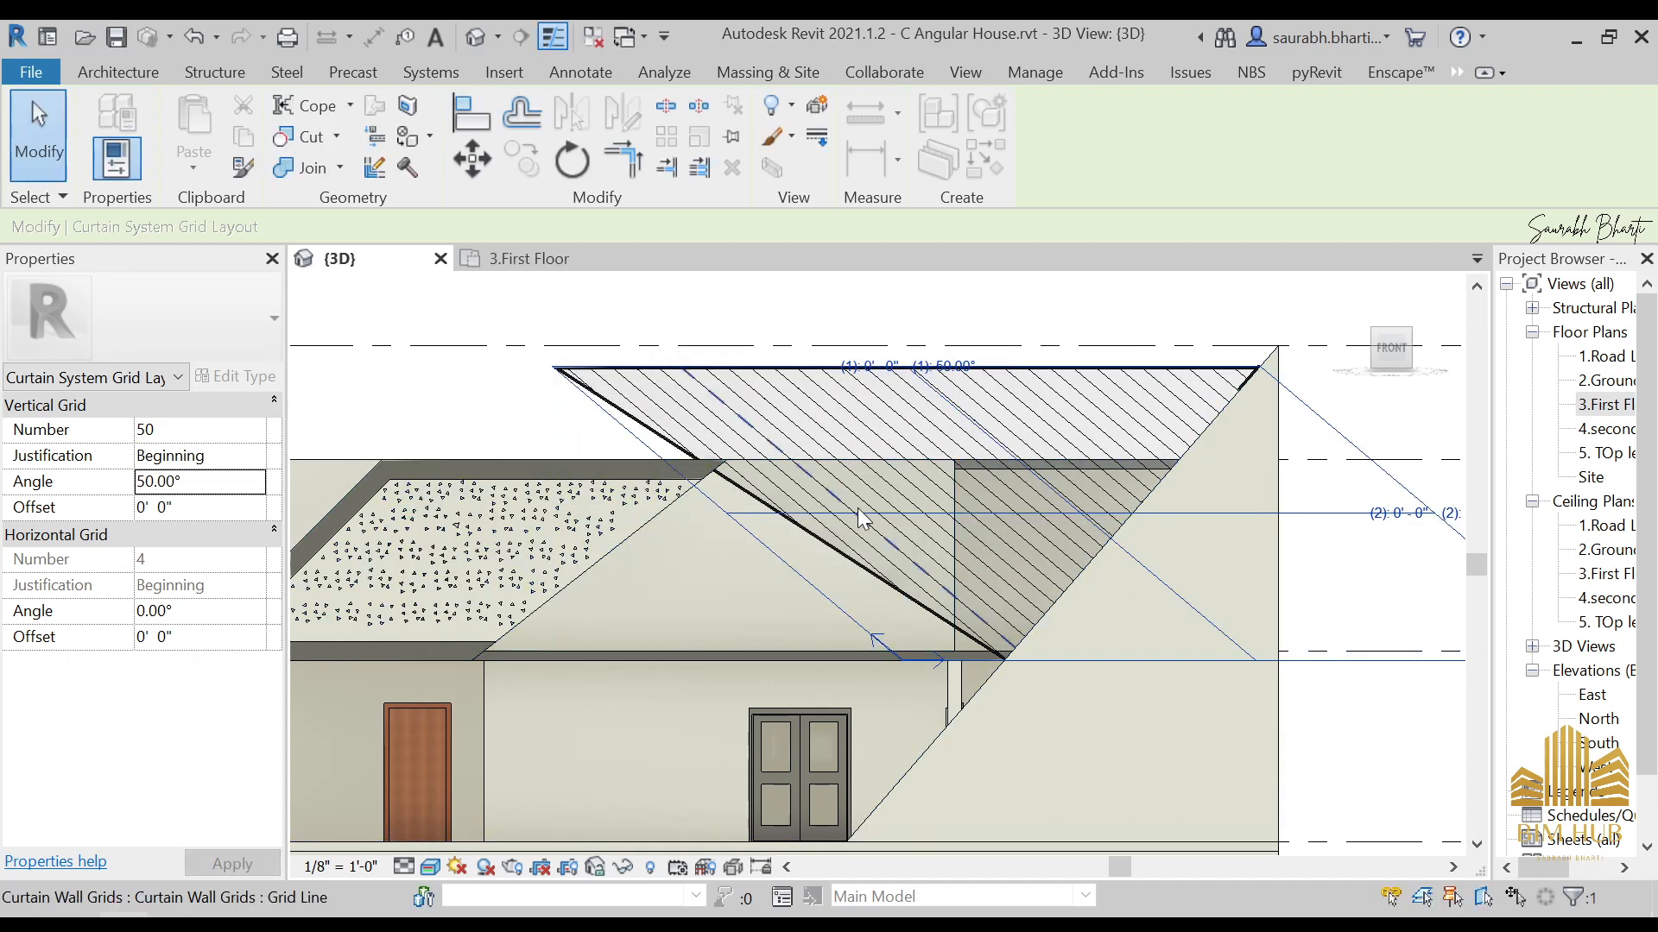
{"action": "scroll", "coordinate": [732, 463], "scroll_direction": "up", "scroll_amount": 3}
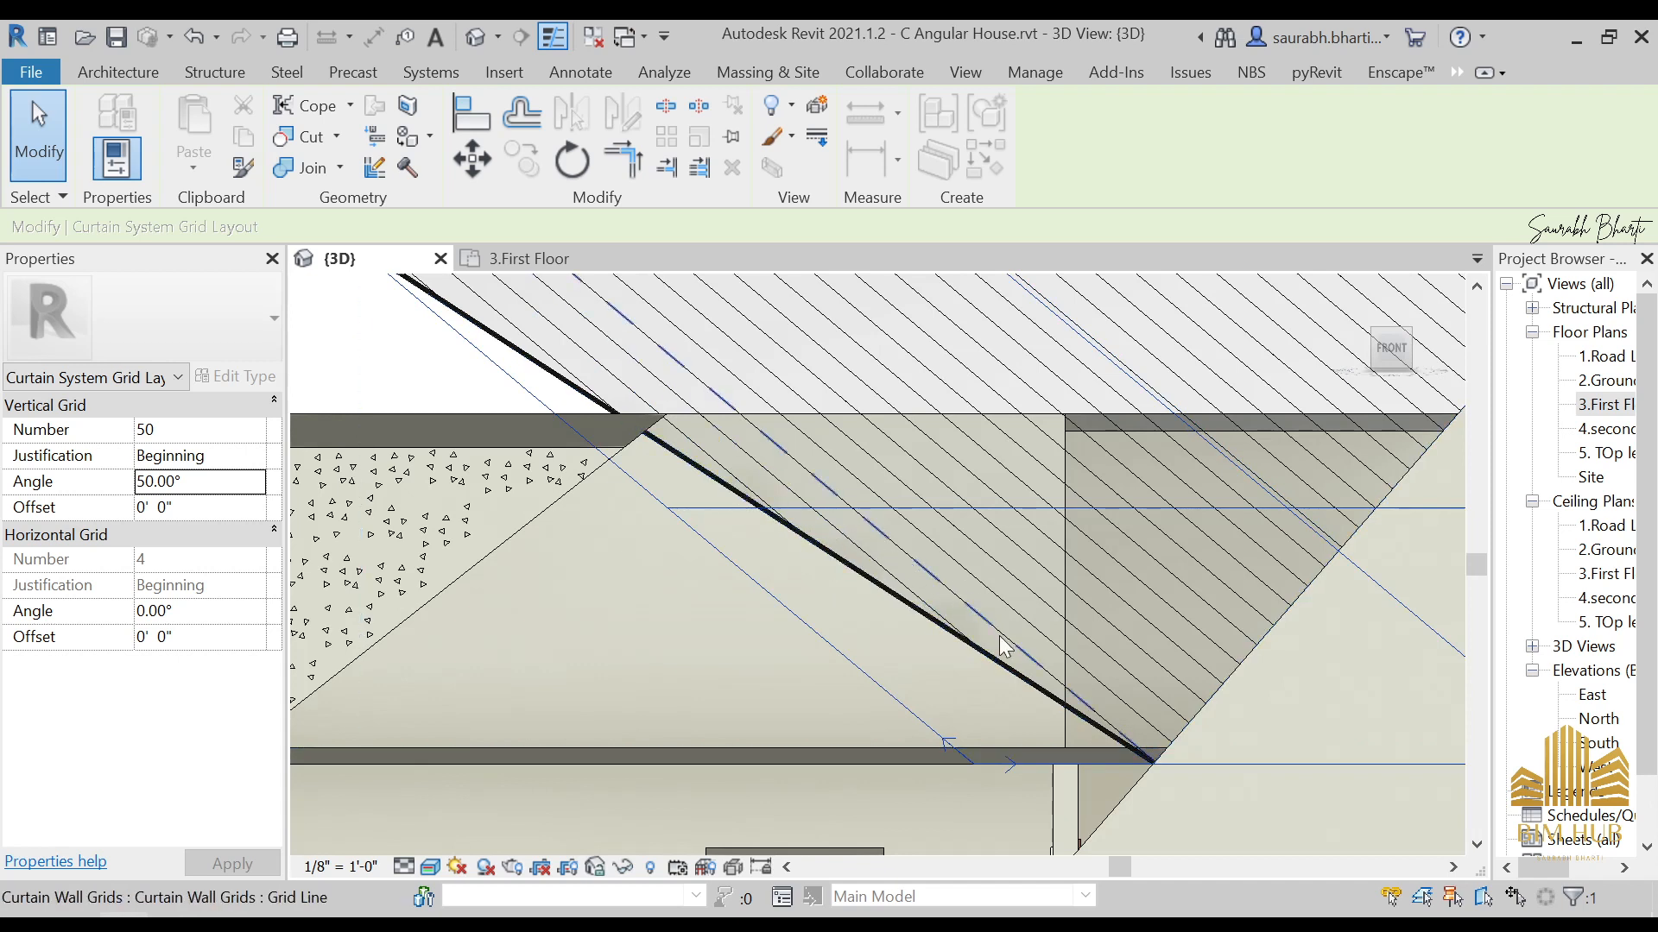
Step: Set the curtain wall's vertical grid angle to 55°, deleting the mullions that can no longer be created
{"action": "left_click", "coordinate": [194, 492]}
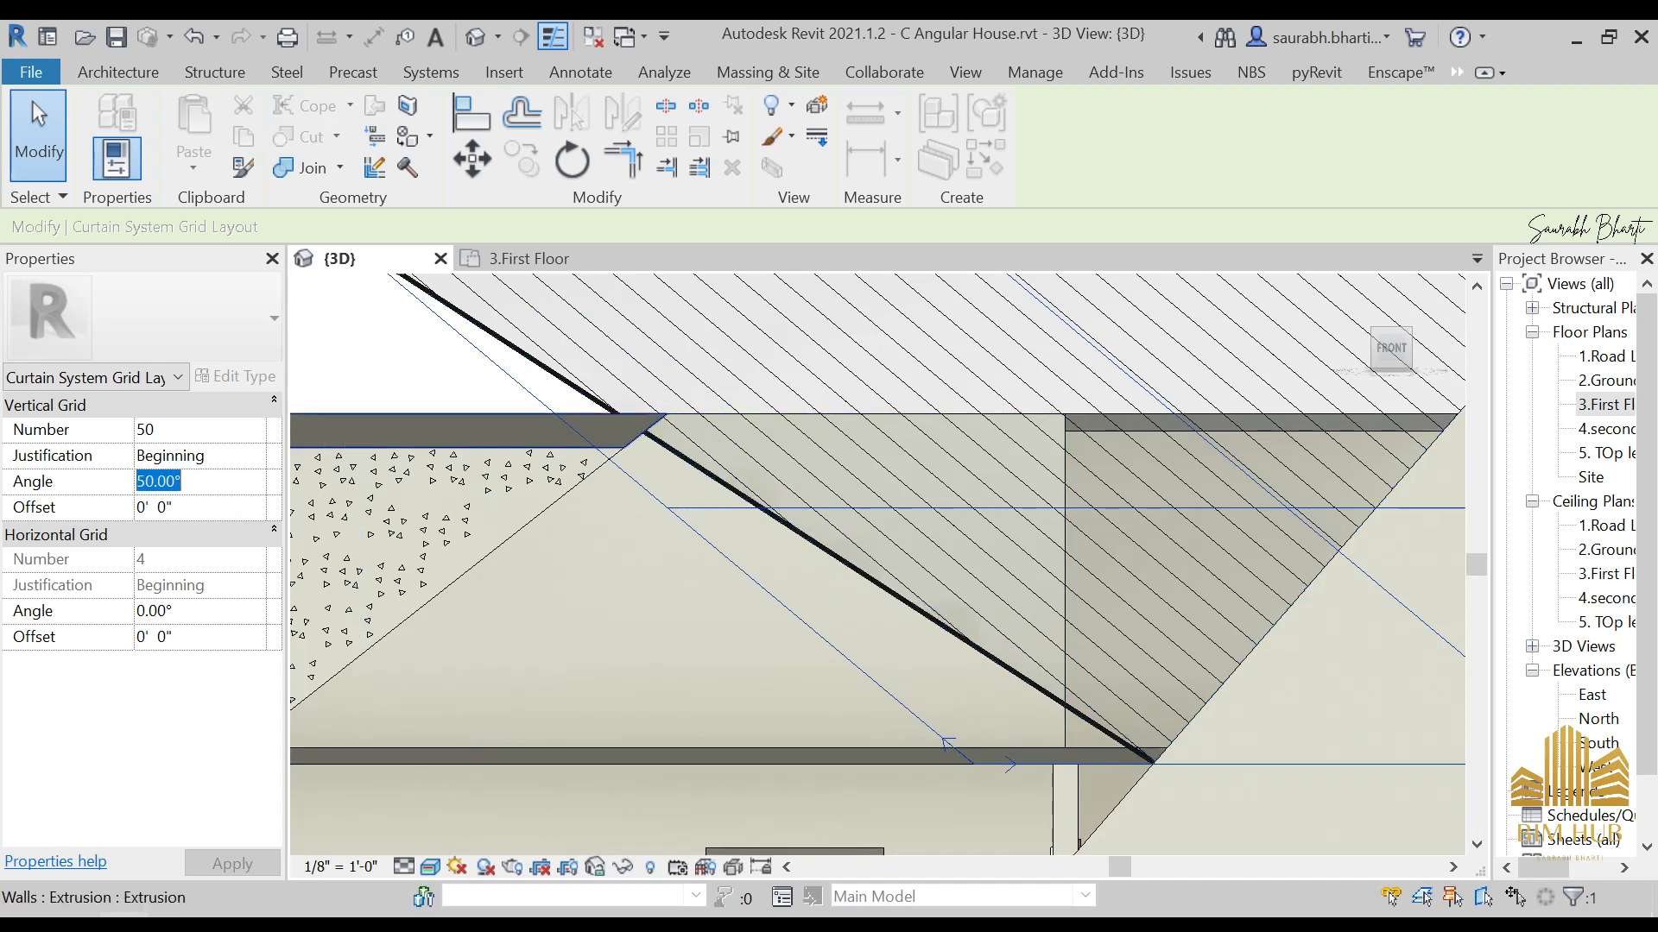
{"action": "type", "text": "55"}
{"action": "key", "text": "Return"}
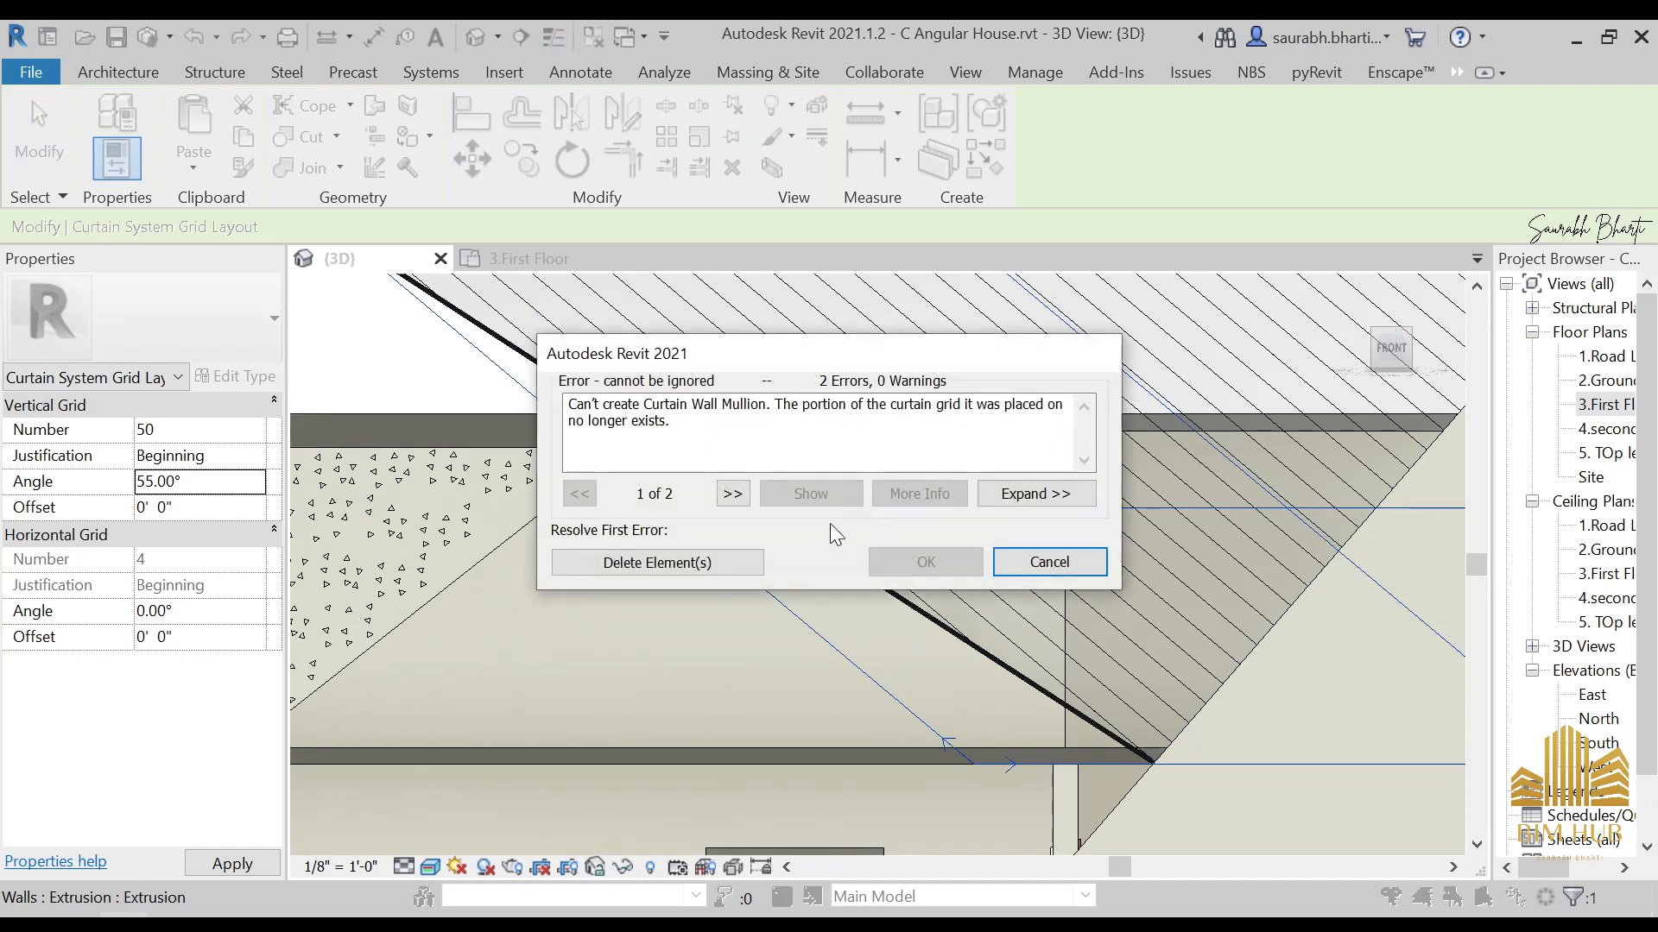
{"action": "left_click", "coordinate": [634, 562]}
{"action": "scroll", "coordinate": [729, 566], "scroll_direction": "down", "scroll_amount": 5}
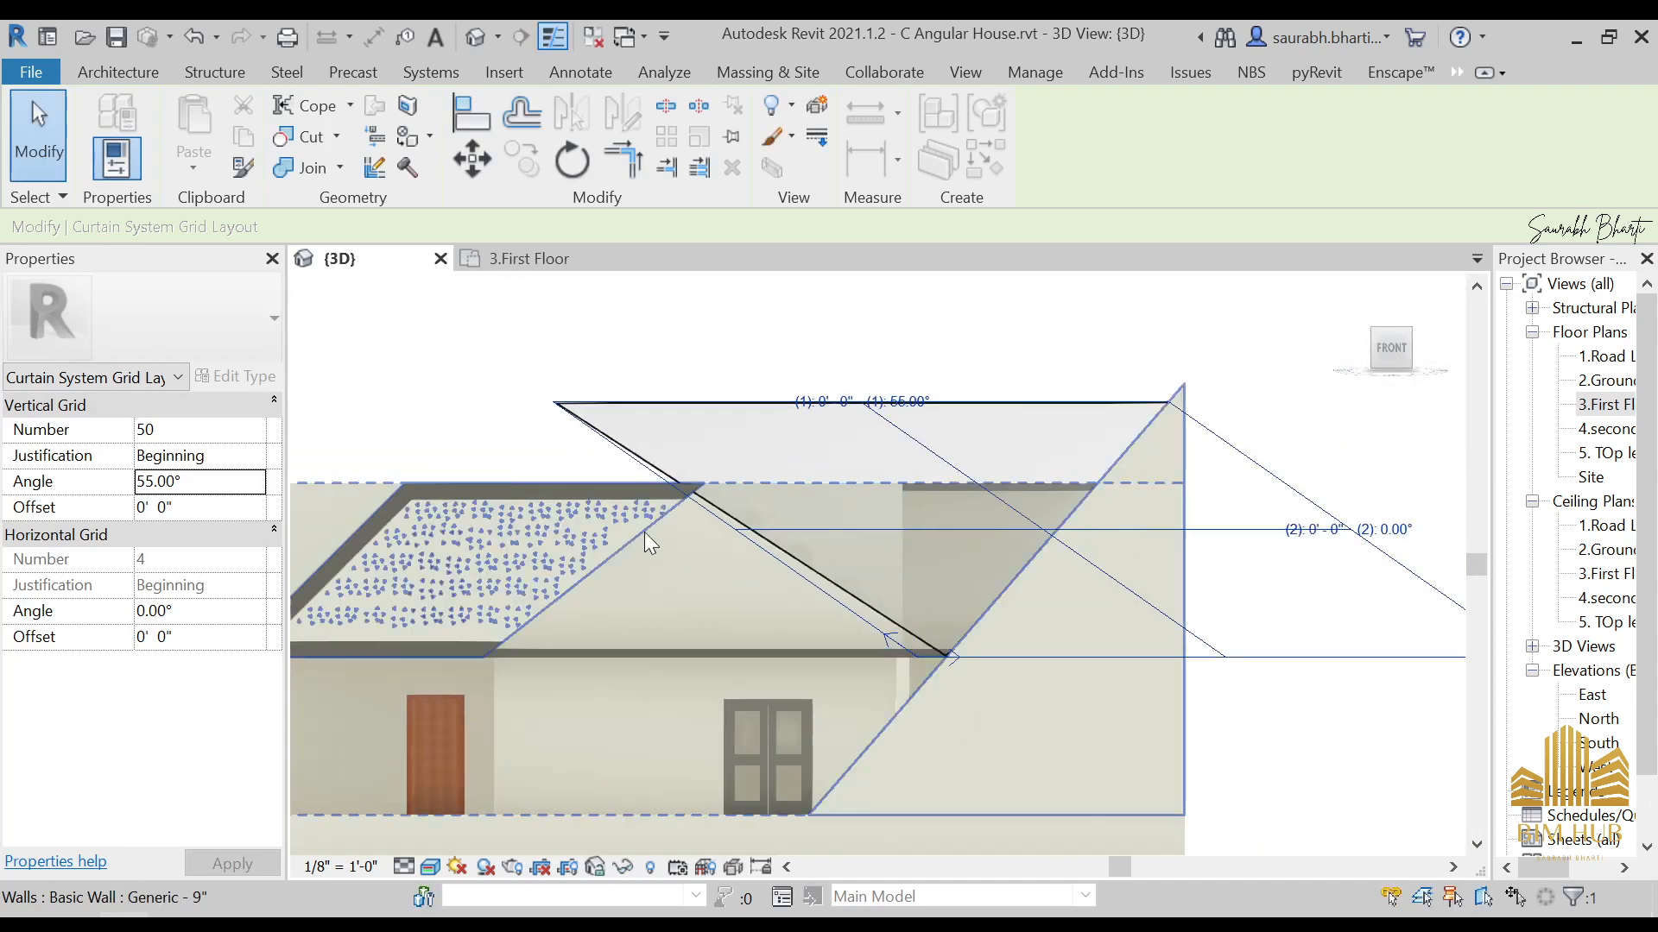
{"action": "scroll", "coordinate": [644, 532], "scroll_direction": "up", "scroll_amount": 5}
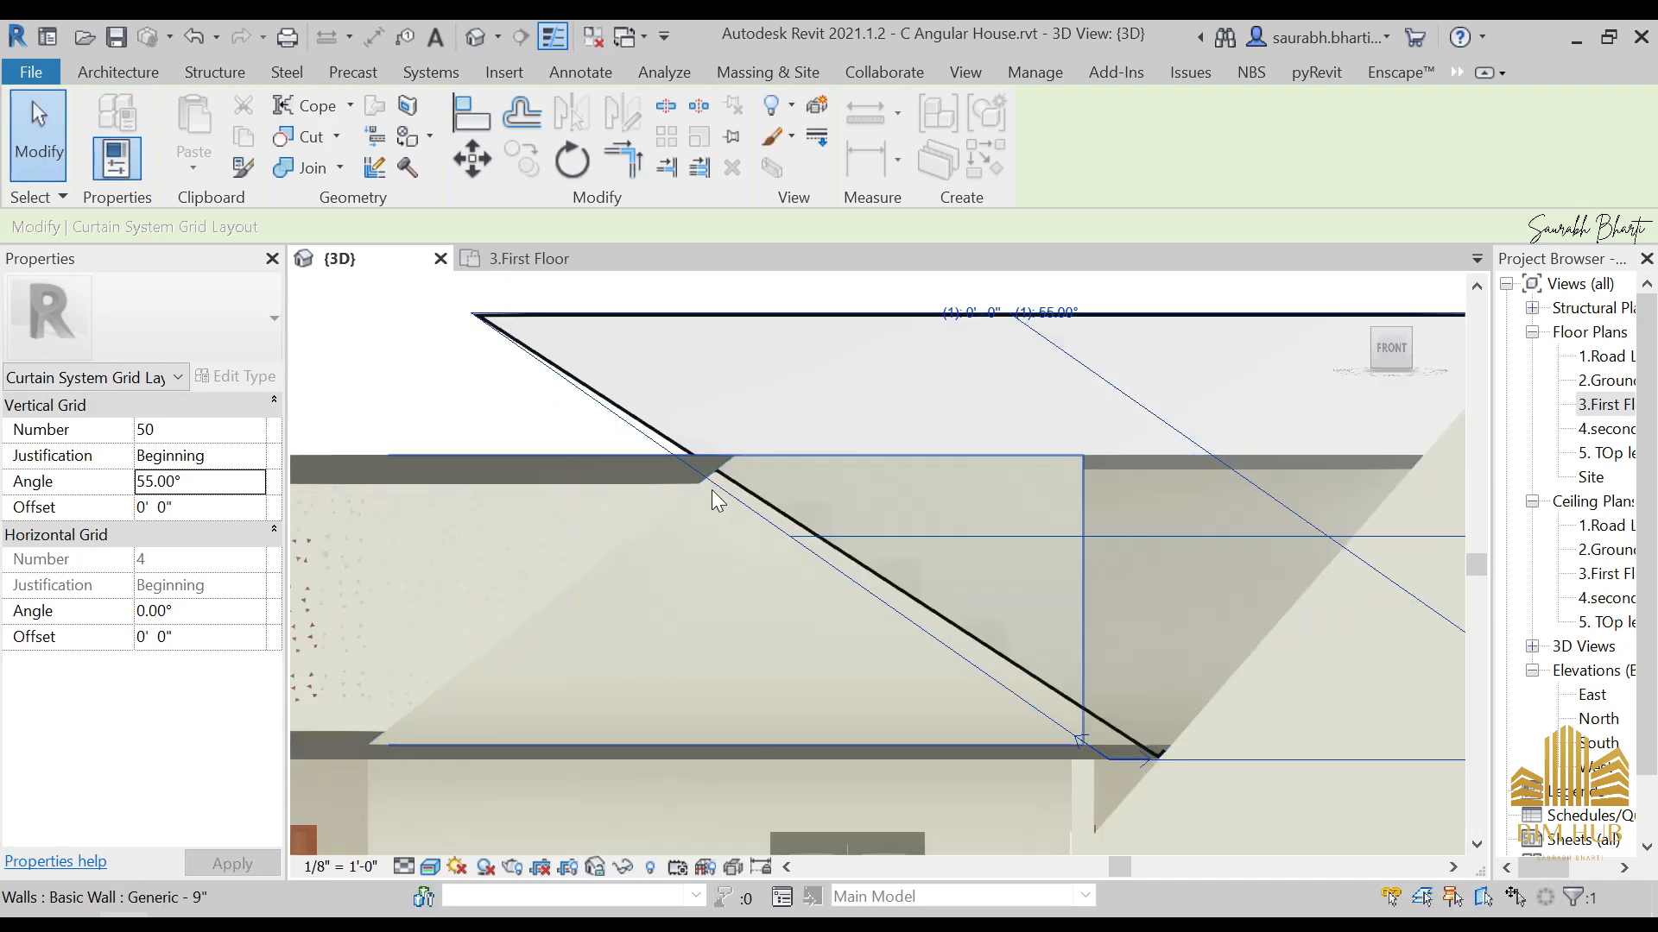
Step: Set the curtain wall's vertical grid offset to 0' 2" and try vertical grid angles of 53° and 60°
{"action": "left_click", "coordinate": [240, 508]}
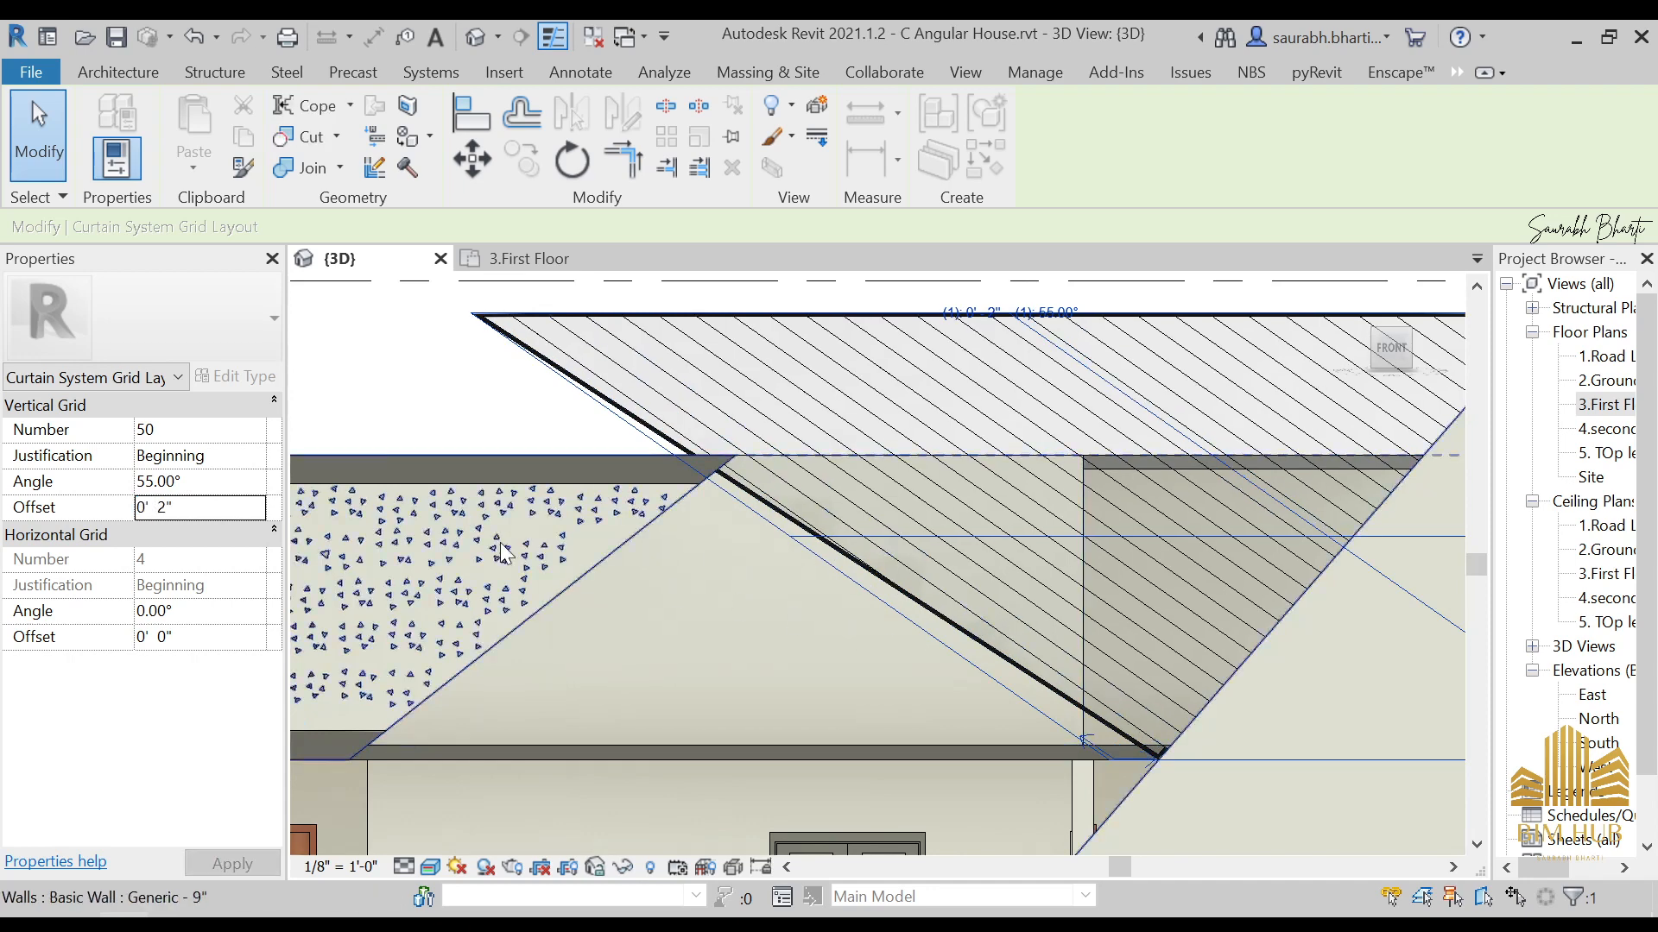
{"action": "left_click", "coordinate": [206, 484]}
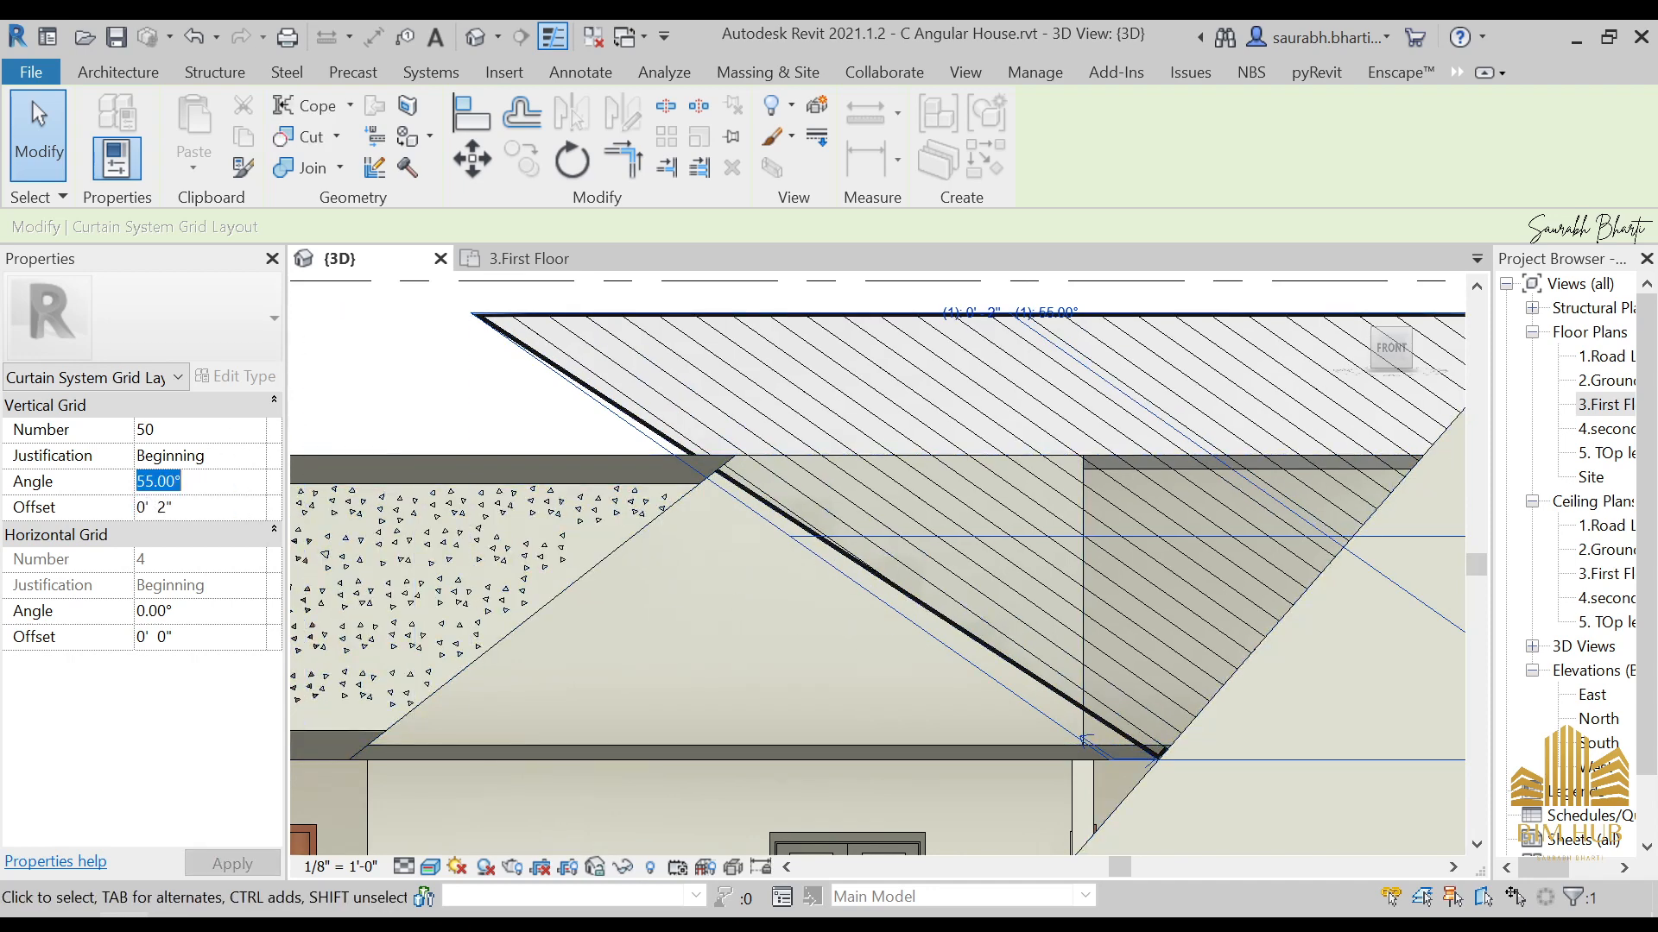
{"action": "type", "text": "53"}
{"action": "key", "text": "Return"}
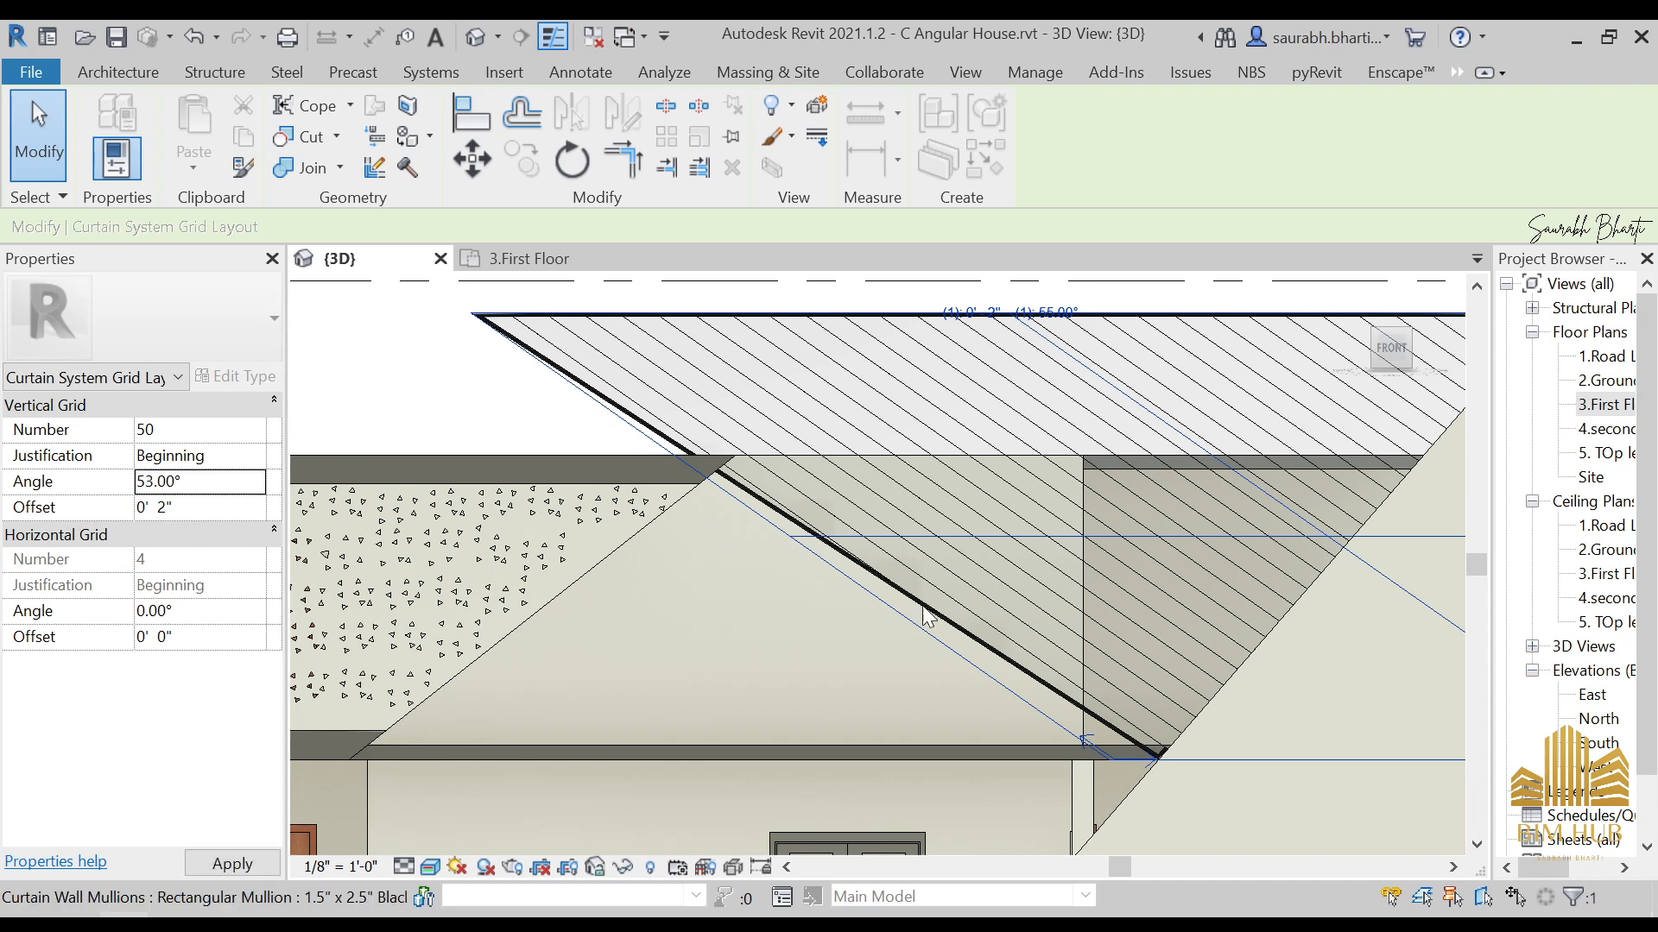
{"action": "left_click", "coordinate": [216, 484]}
{"action": "type", "text": "60"}
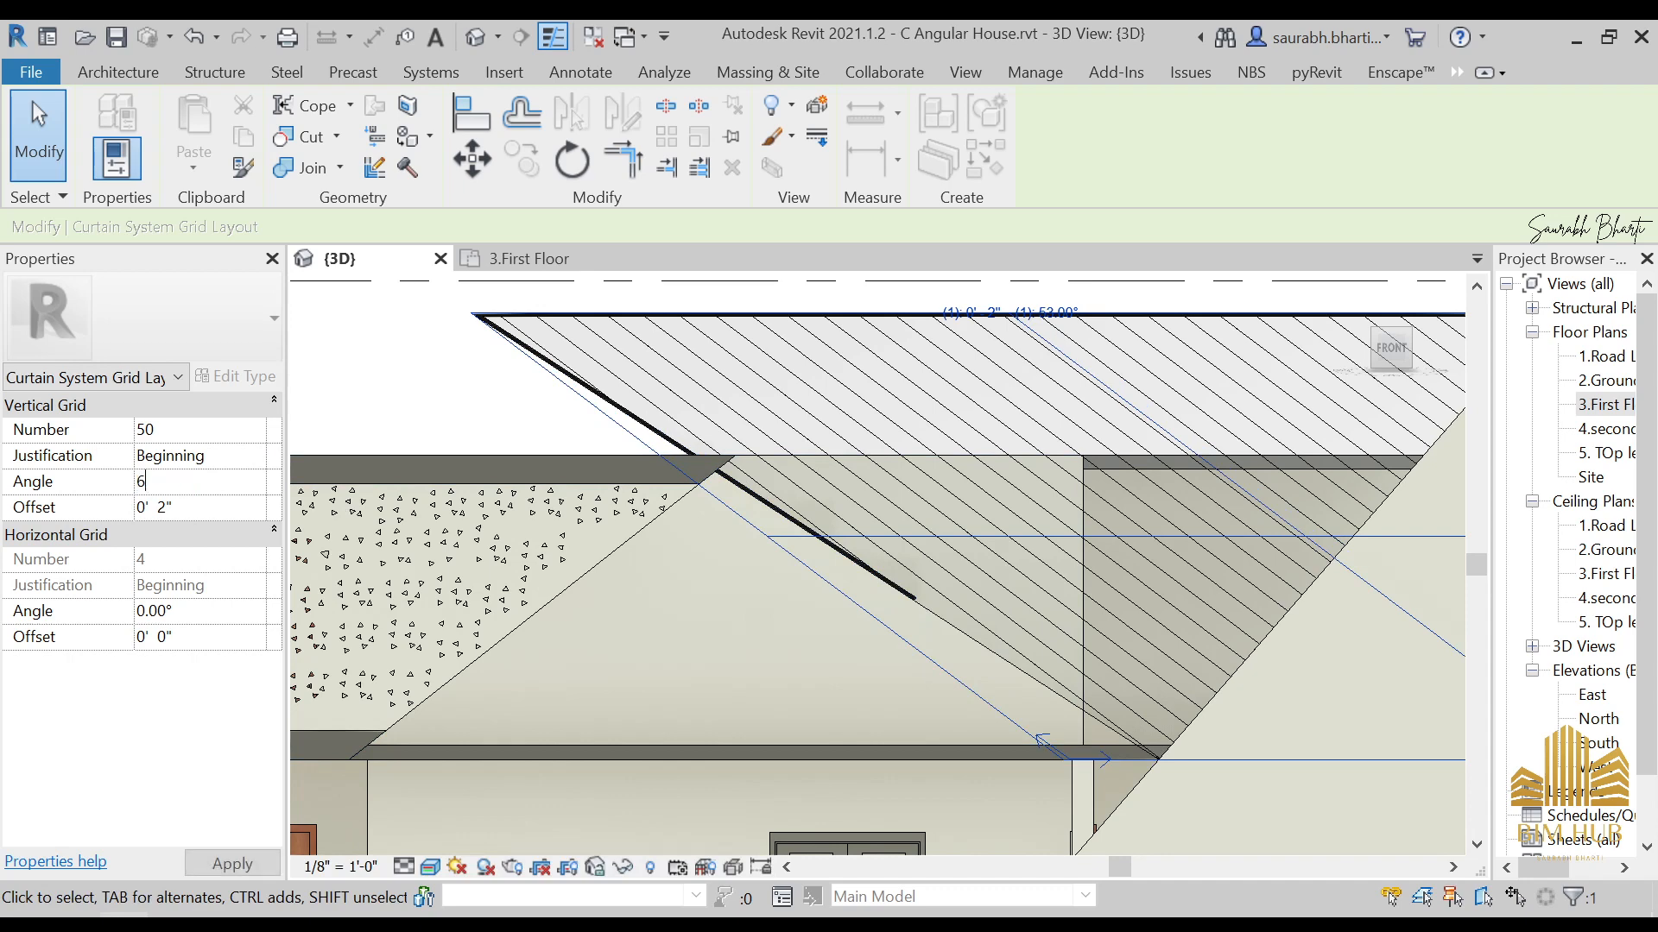
{"action": "key", "text": "Return"}
{"action": "left_click", "coordinate": [699, 568]}
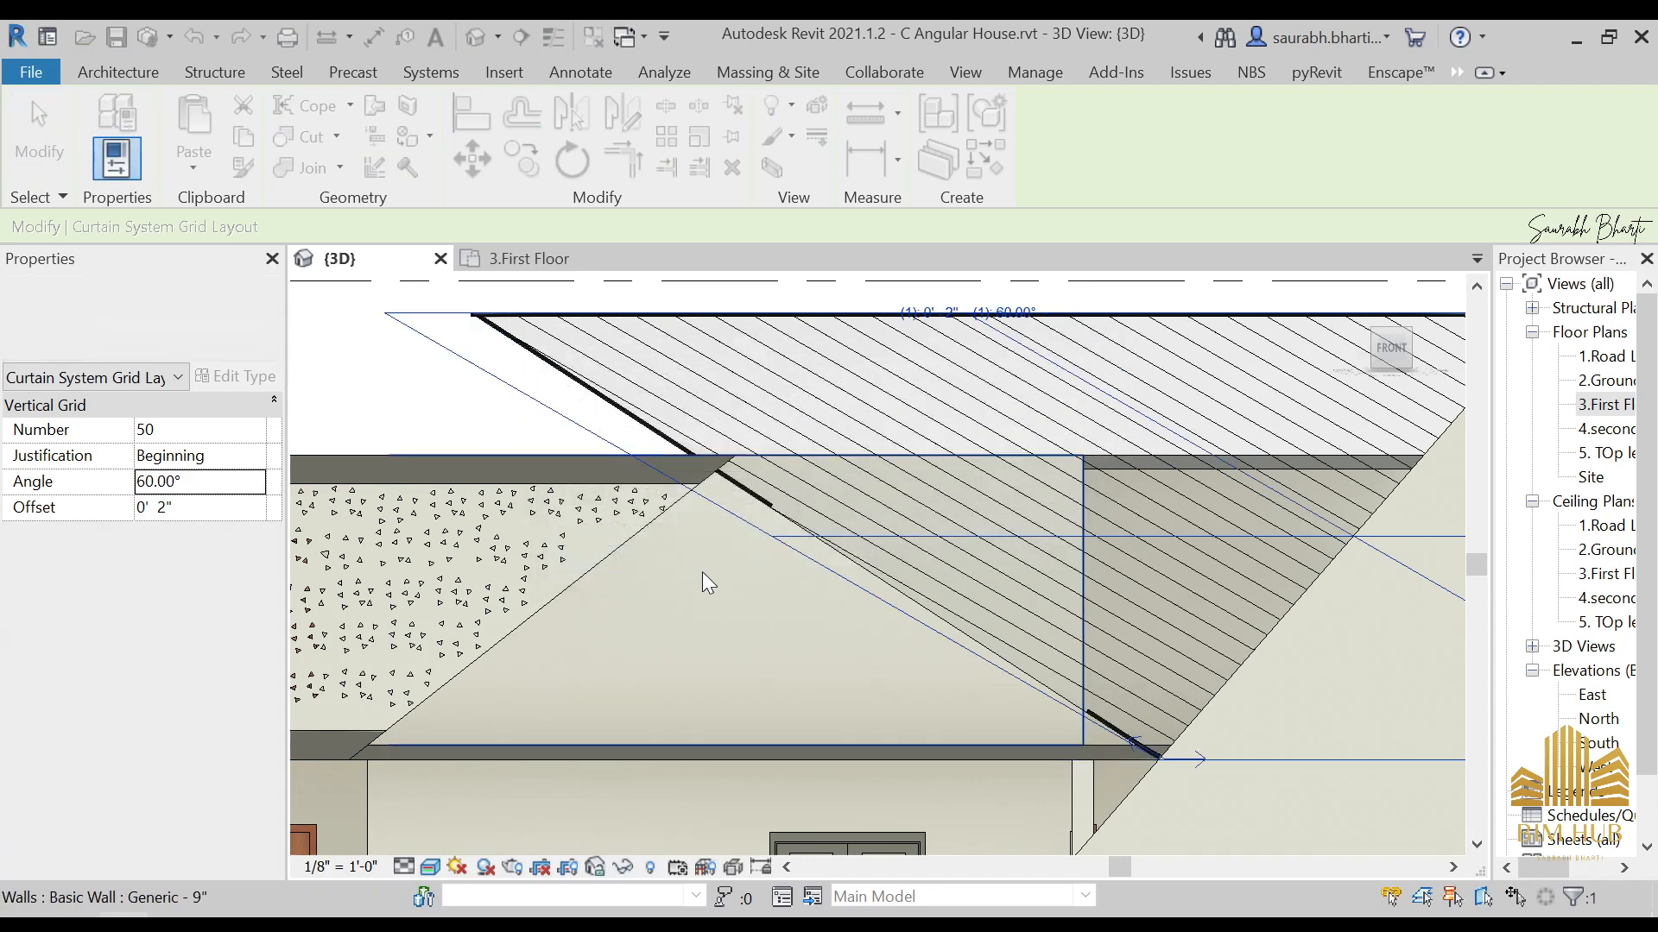
Step: Set the vertical grid angle to 57° in the curtain wall's grid layout
{"action": "left_click", "coordinate": [245, 471]}
{"action": "type", "text": "57"}
{"action": "key", "text": "Return"}
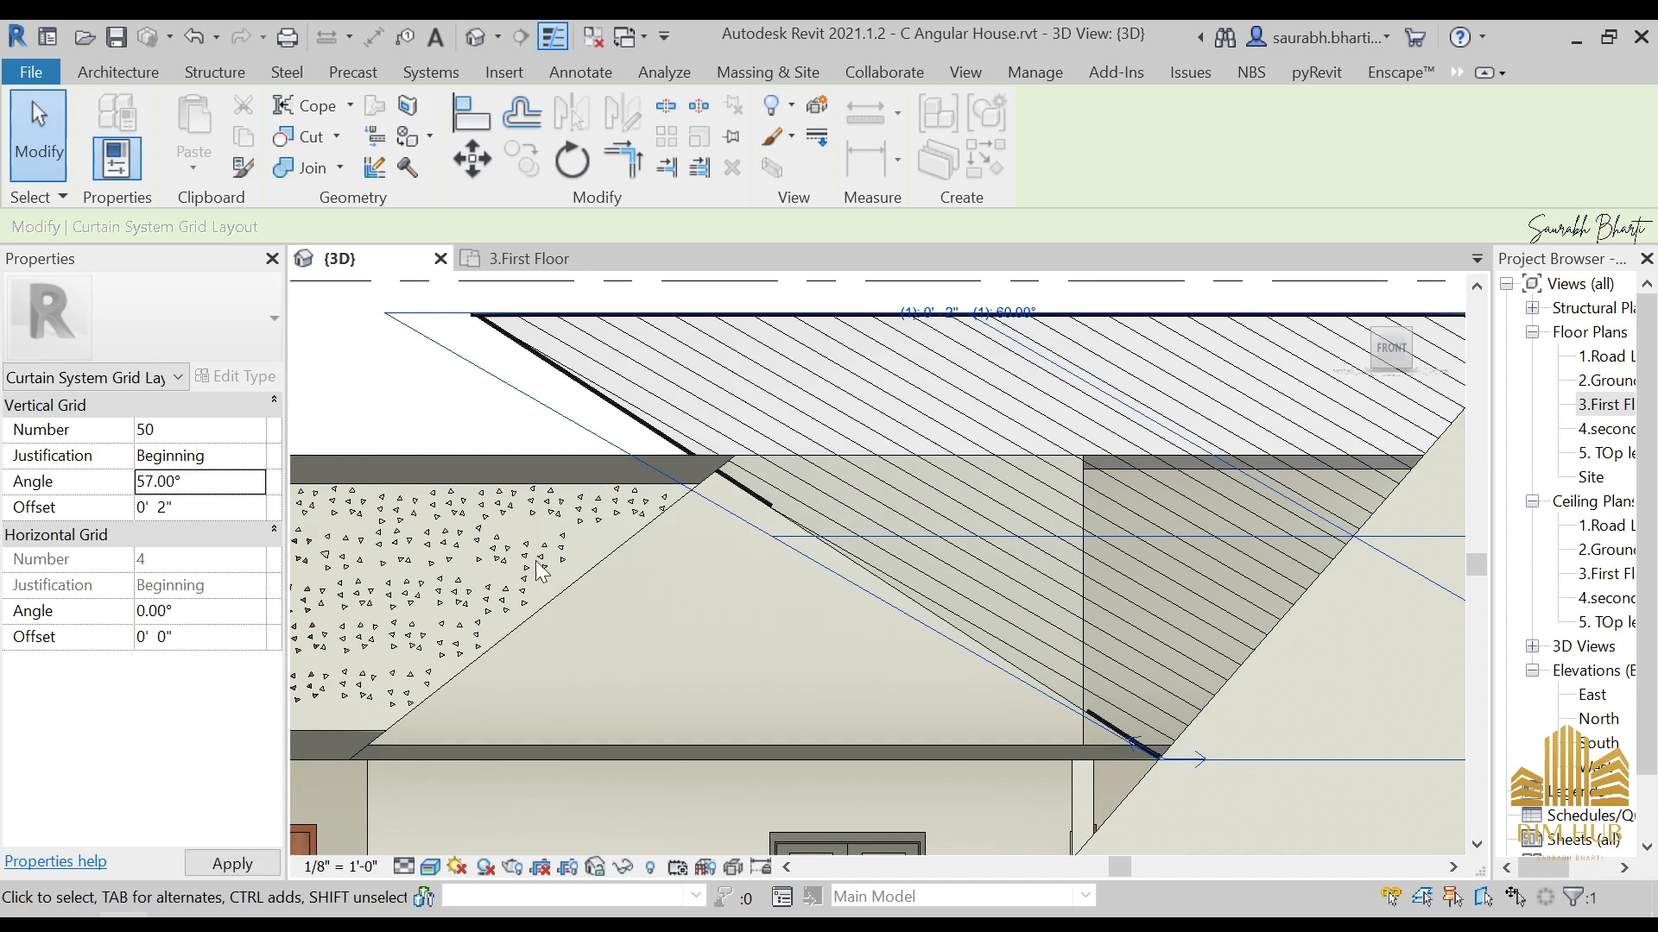
{"action": "left_click", "coordinate": [687, 563]}
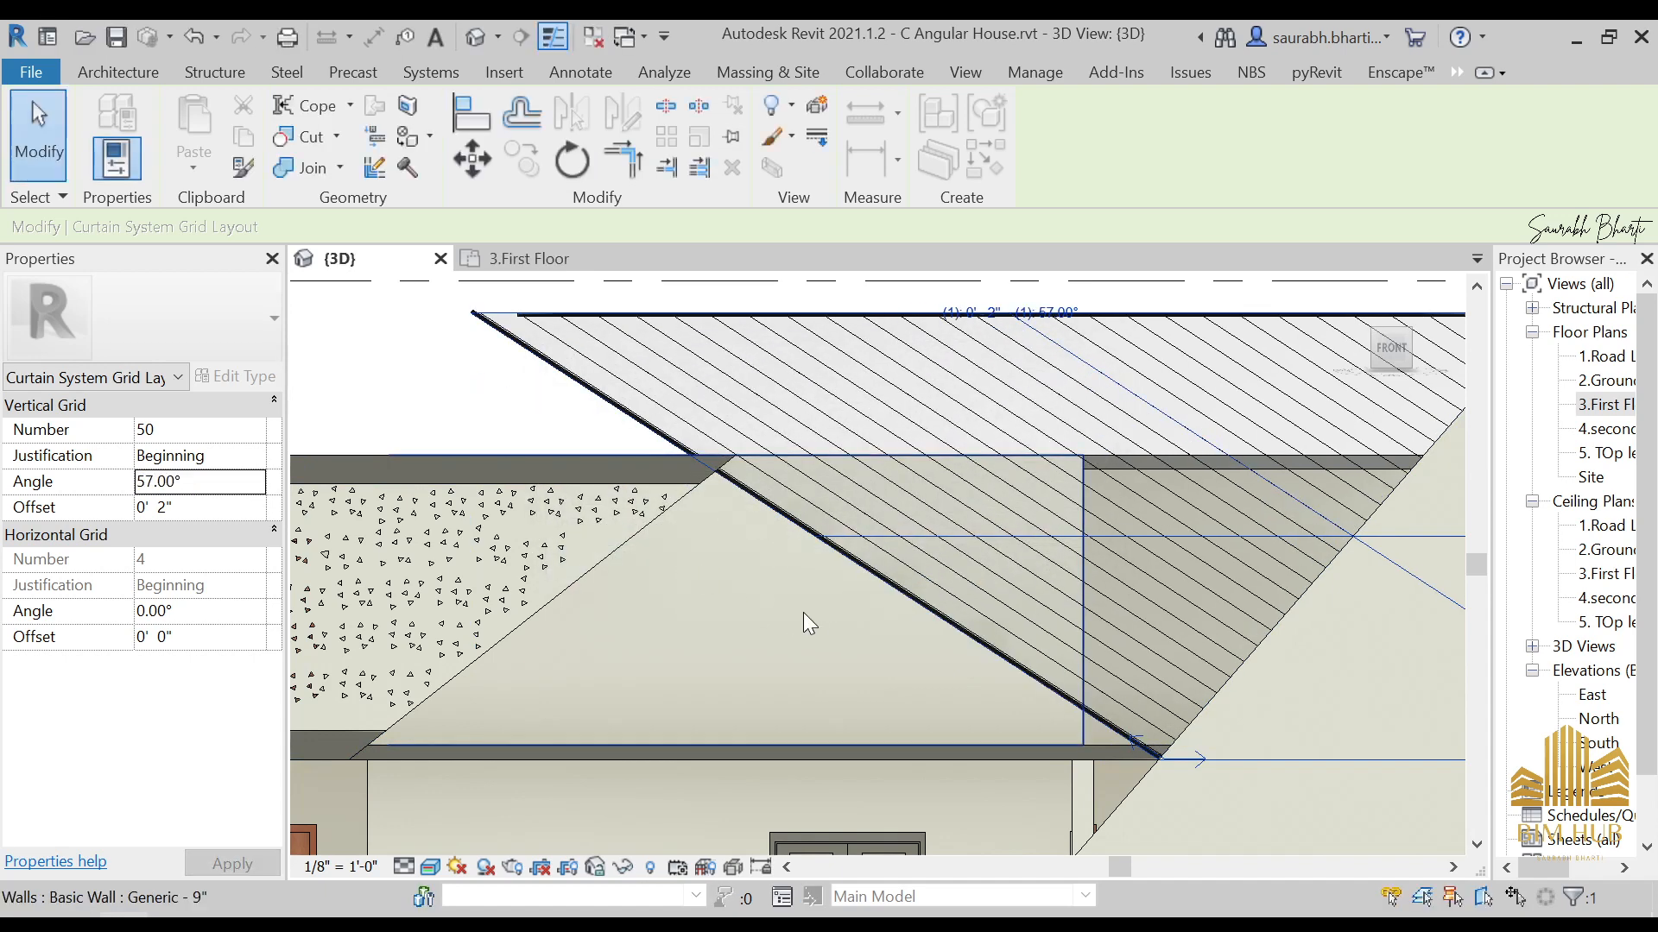
Step: Examine how the angled grid lines run along the left diagonal mullion and check the narrow glazed panel beside it
{"action": "scroll", "coordinate": [803, 613], "scroll_direction": "down", "scroll_amount": 2}
{"action": "scroll", "coordinate": [851, 548], "scroll_direction": "up", "scroll_amount": 2}
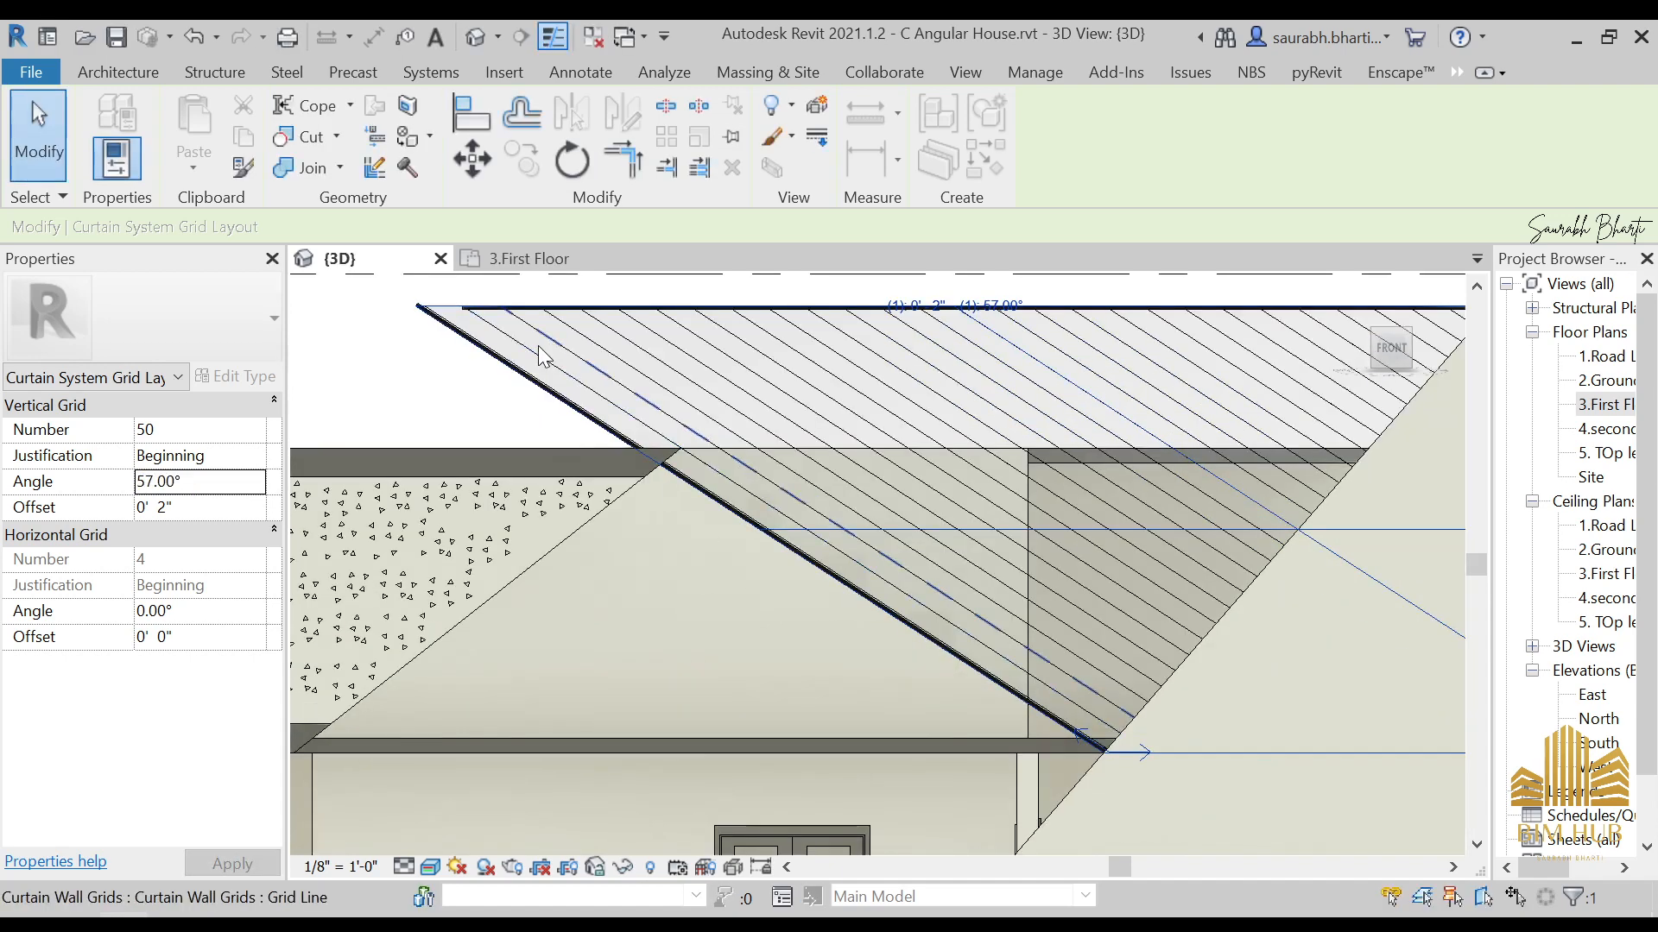
{"action": "scroll", "coordinate": [1162, 608], "scroll_direction": "up", "scroll_amount": 3}
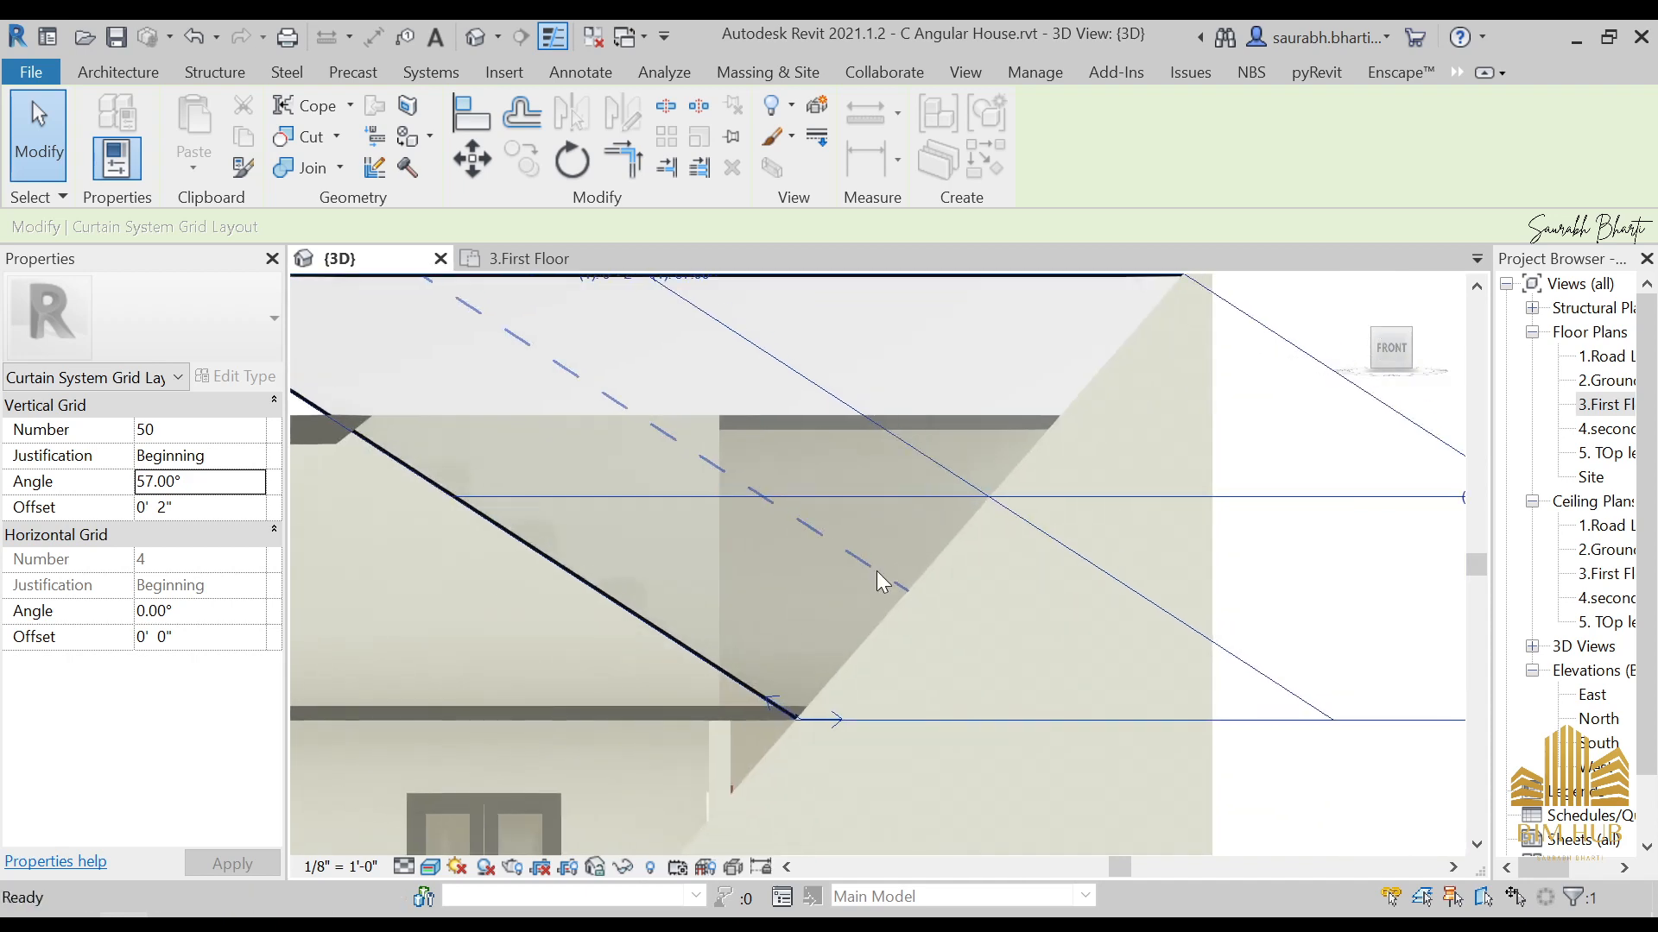
{"action": "scroll", "coordinate": [789, 487], "scroll_direction": "down", "scroll_amount": 3}
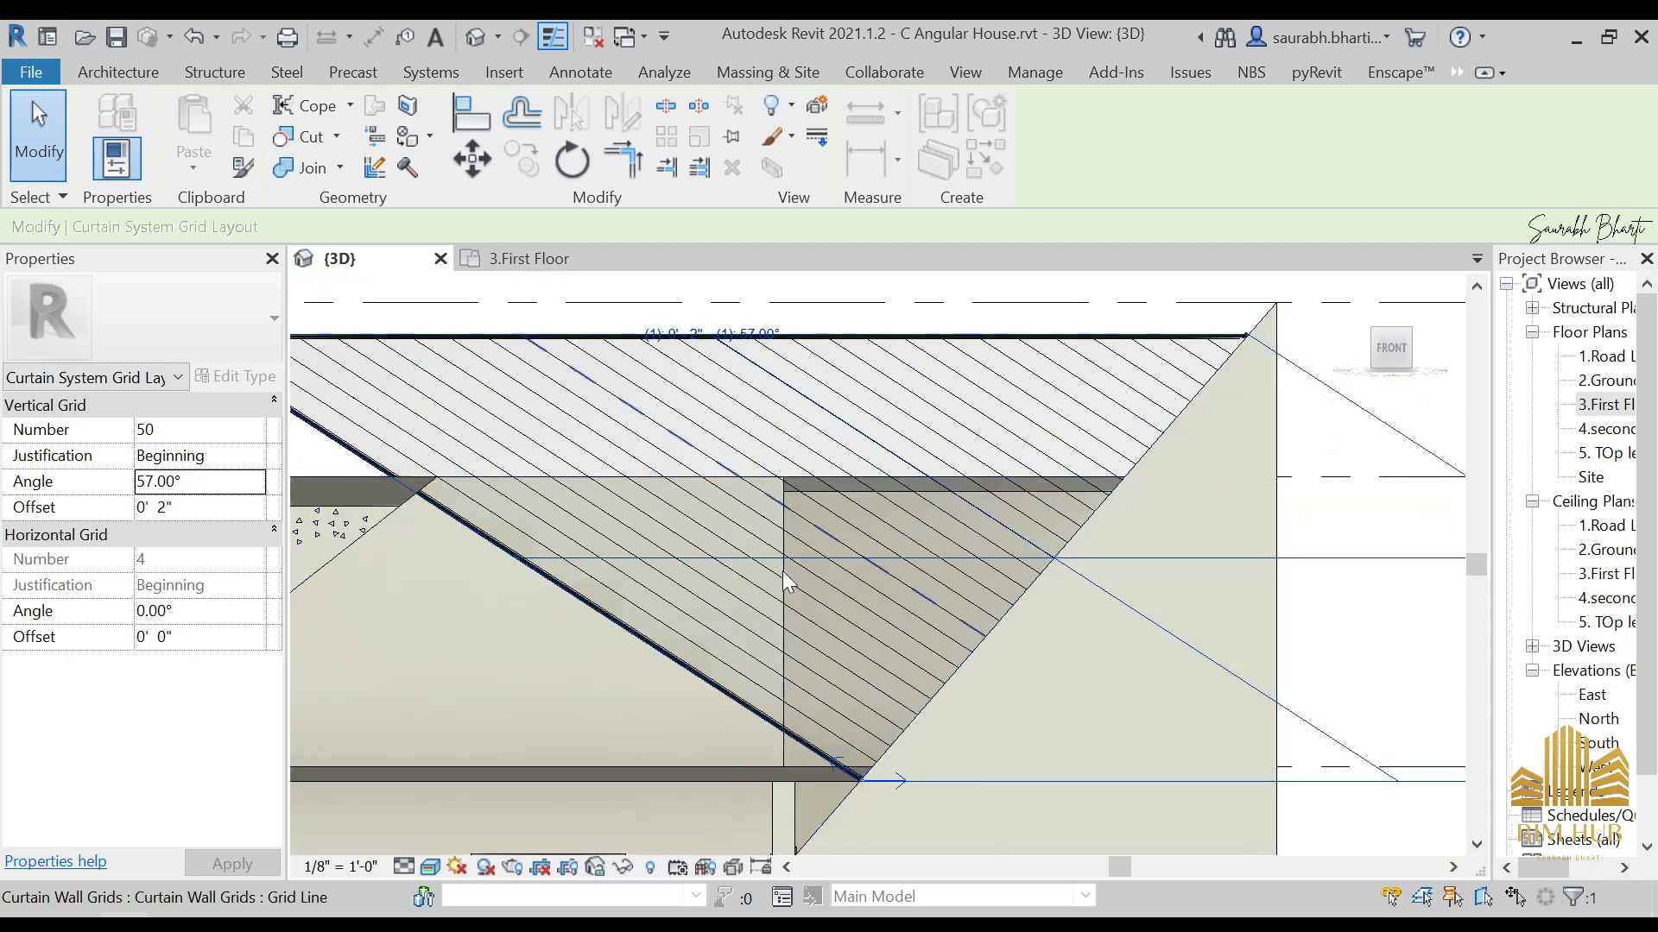
{"action": "middle_click_drag", "start_coordinate": [562, 649], "coordinate": [711, 603]}
{"action": "scroll", "coordinate": [419, 354], "scroll_direction": "up", "scroll_amount": 4}
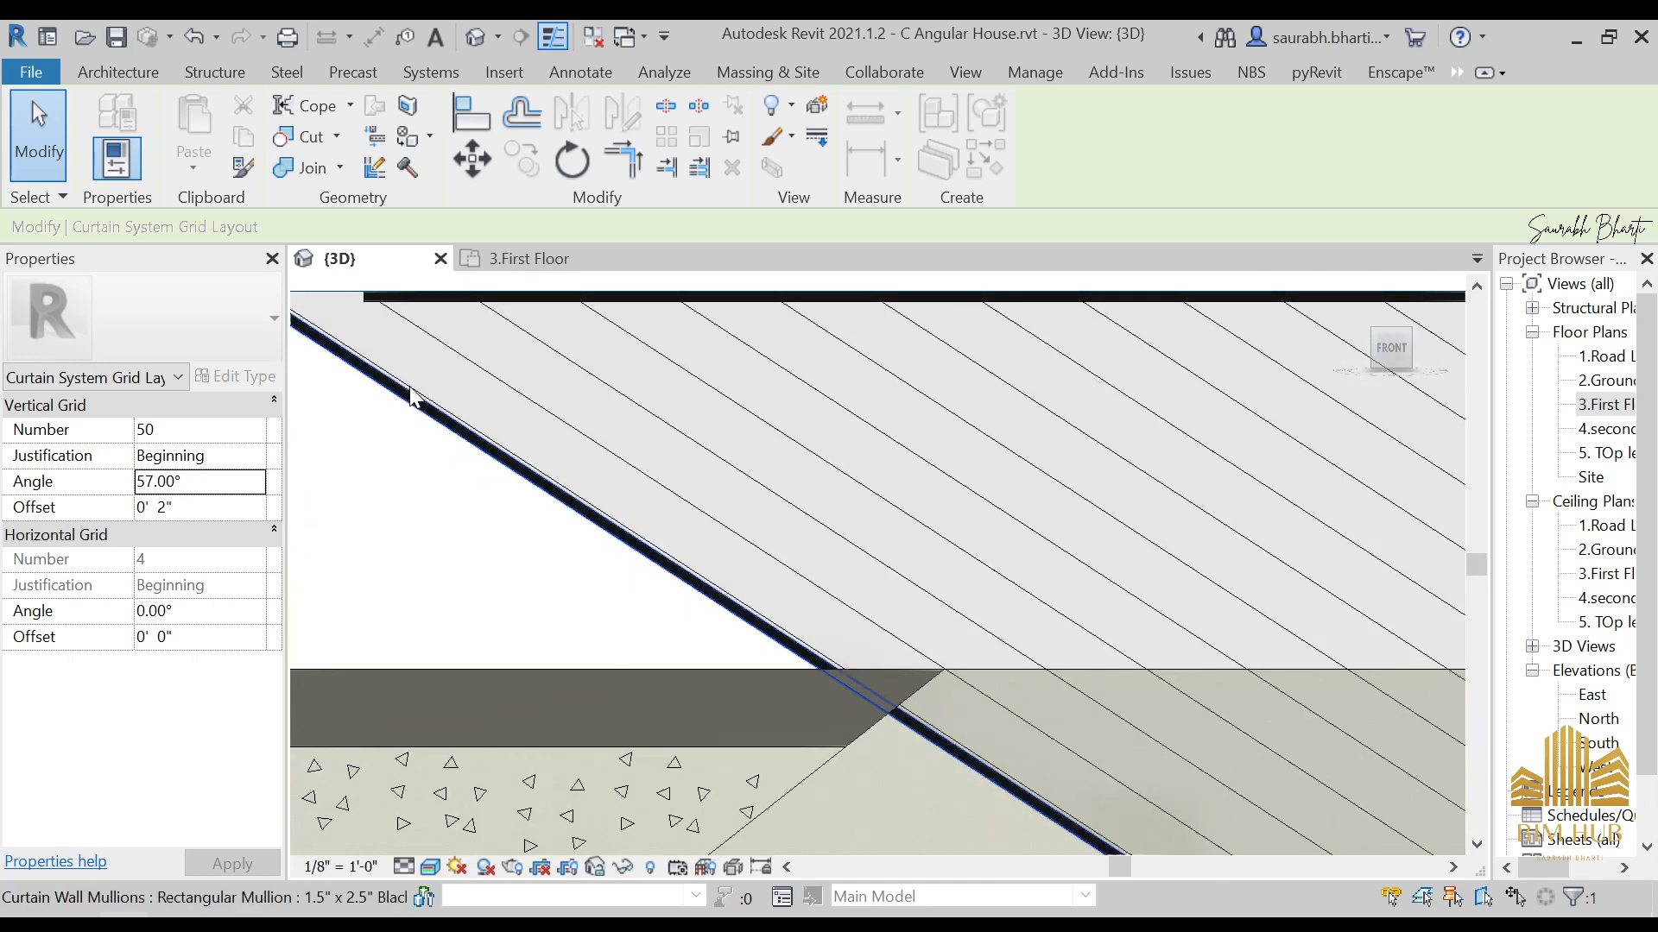
{"action": "left_click", "coordinate": [414, 392]}
{"action": "scroll", "coordinate": [416, 392], "scroll_direction": "up", "scroll_amount": 2}
{"action": "key", "text": "Escape"}
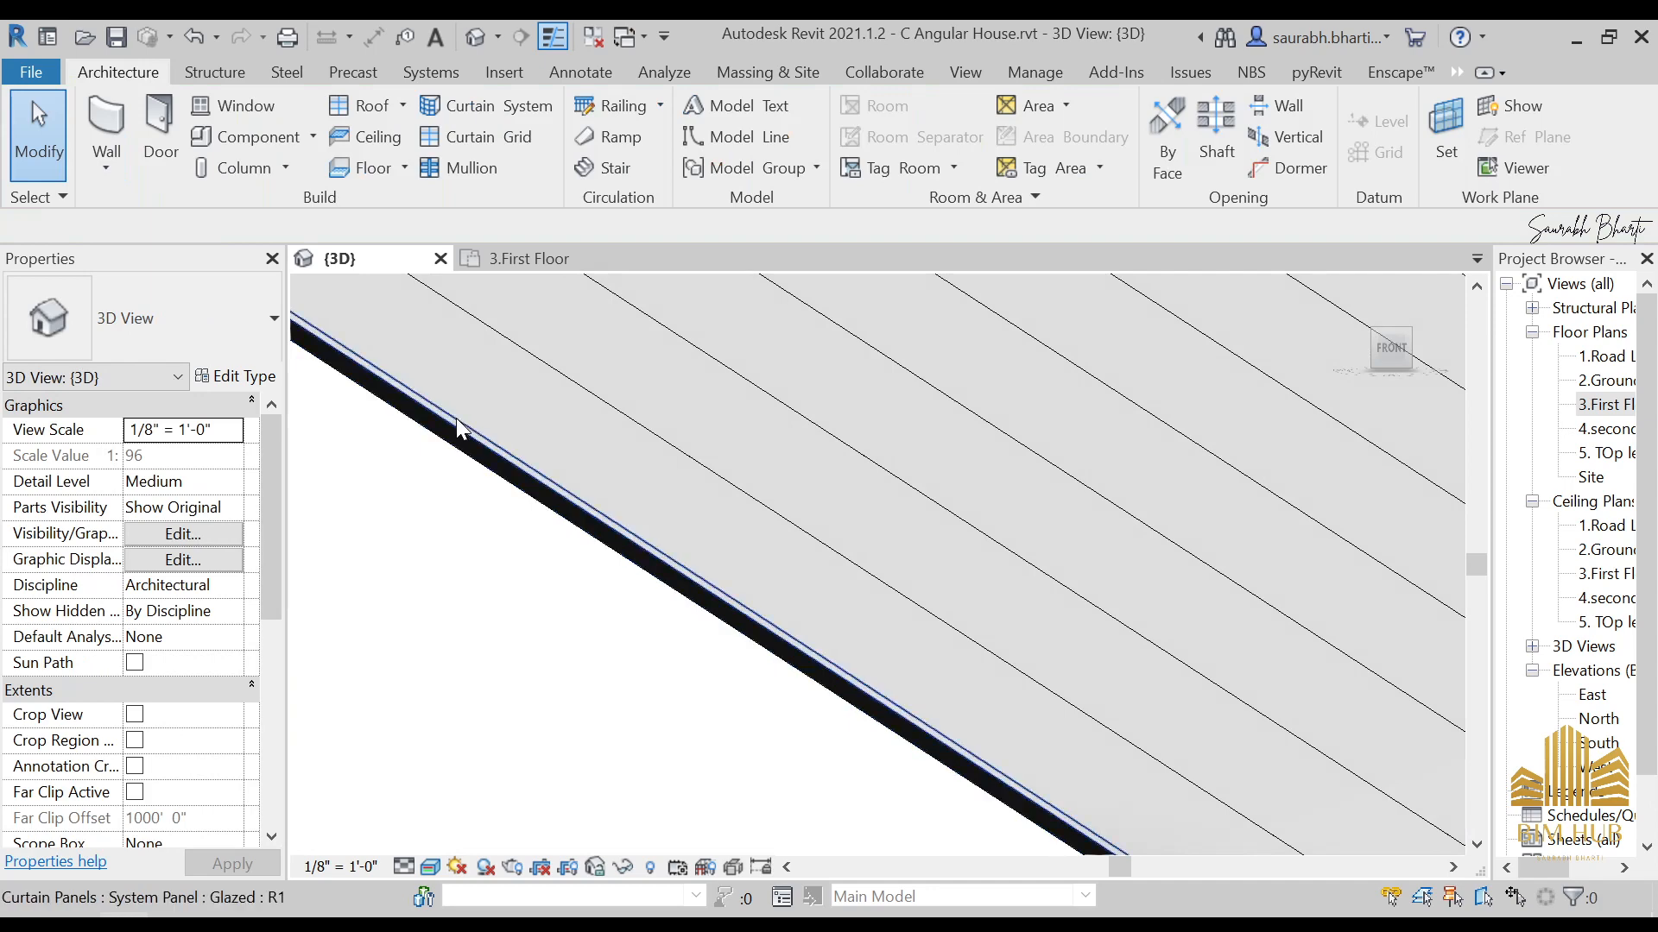
{"action": "left_click", "coordinate": [456, 417]}
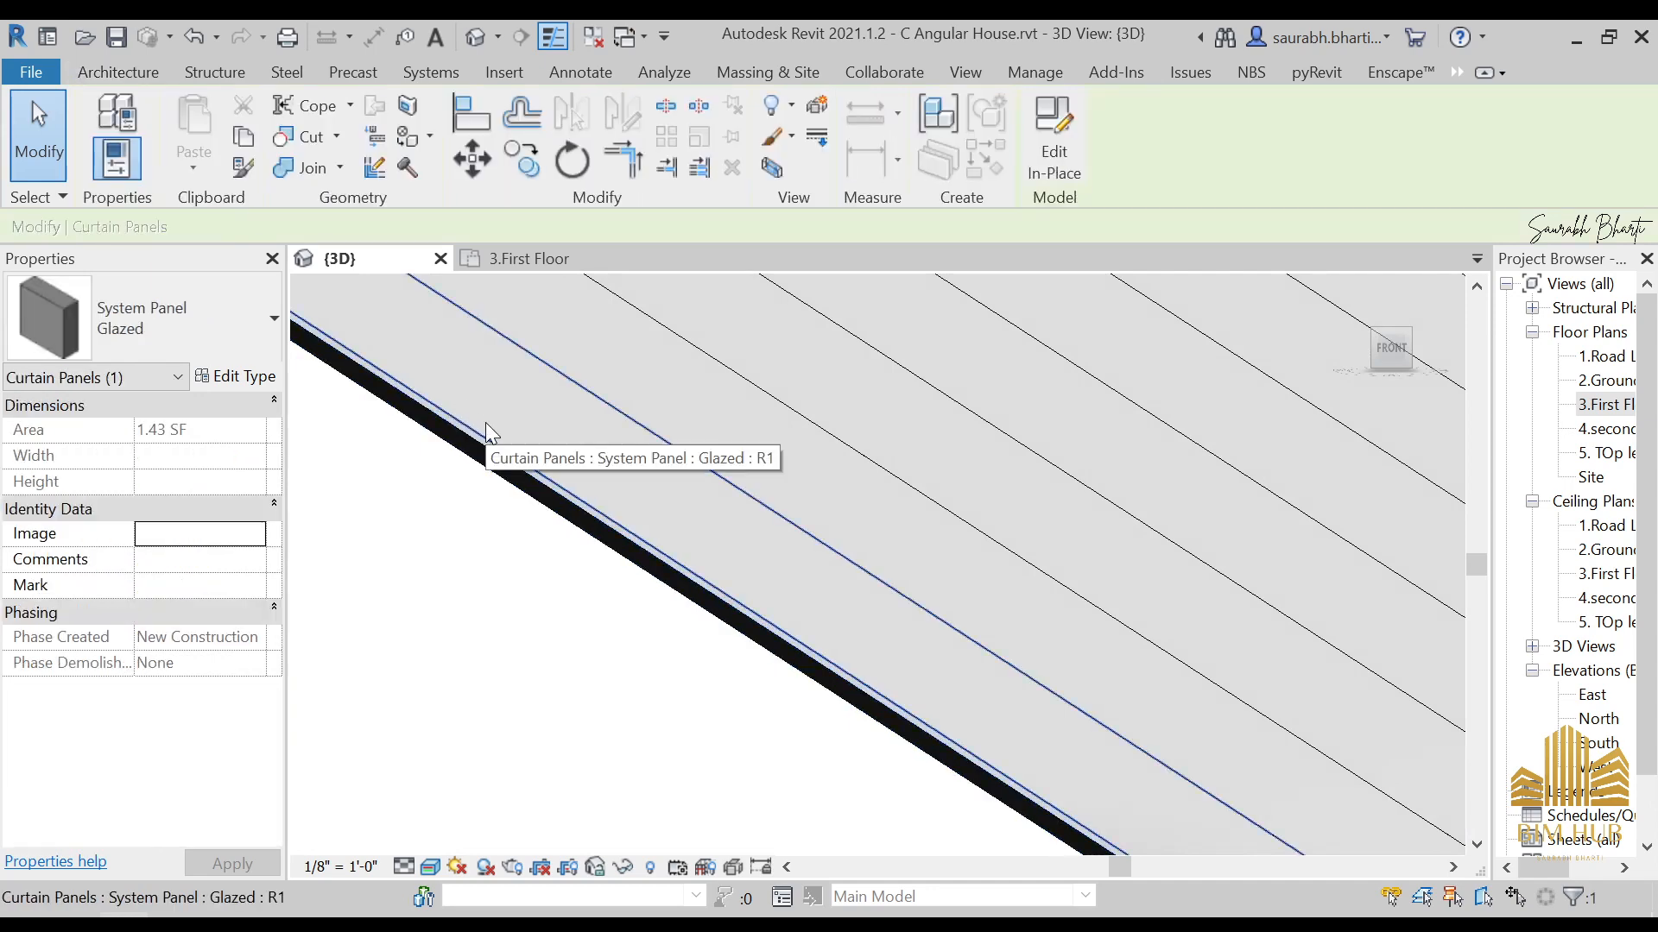
{"action": "scroll", "coordinate": [487, 436], "scroll_direction": "down", "scroll_amount": 4}
{"action": "key", "text": "Escape"}
{"action": "scroll", "coordinate": [480, 396], "scroll_direction": "up", "scroll_amount": 1}
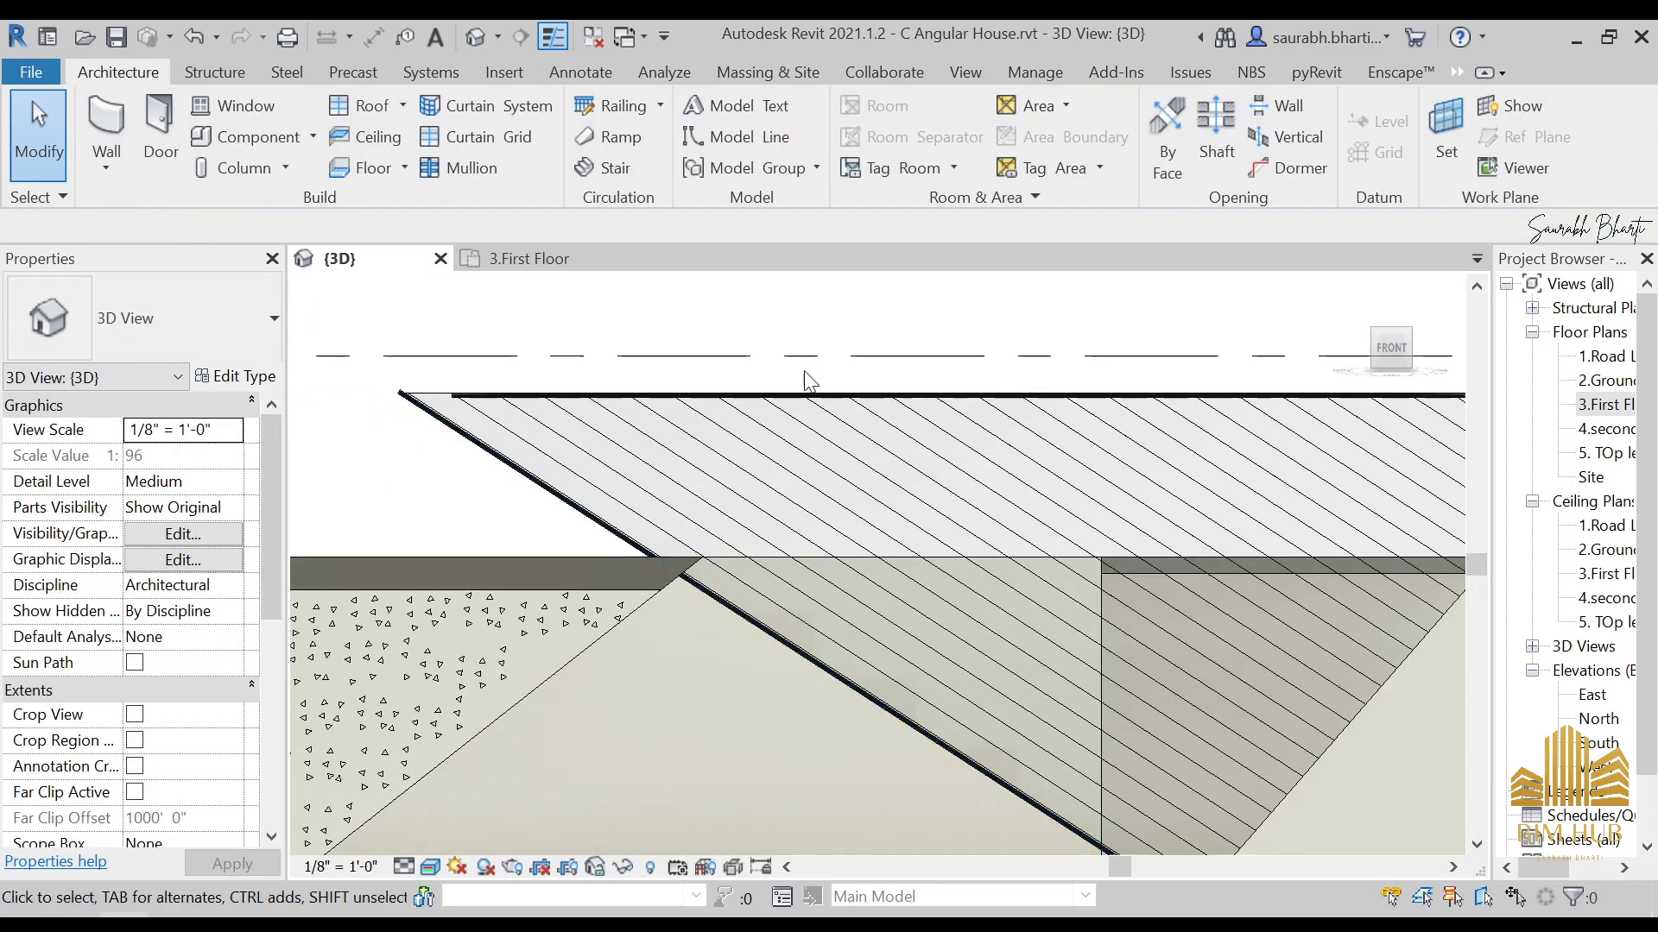
{"action": "scroll", "coordinate": [863, 448], "scroll_direction": "down", "scroll_amount": 3}
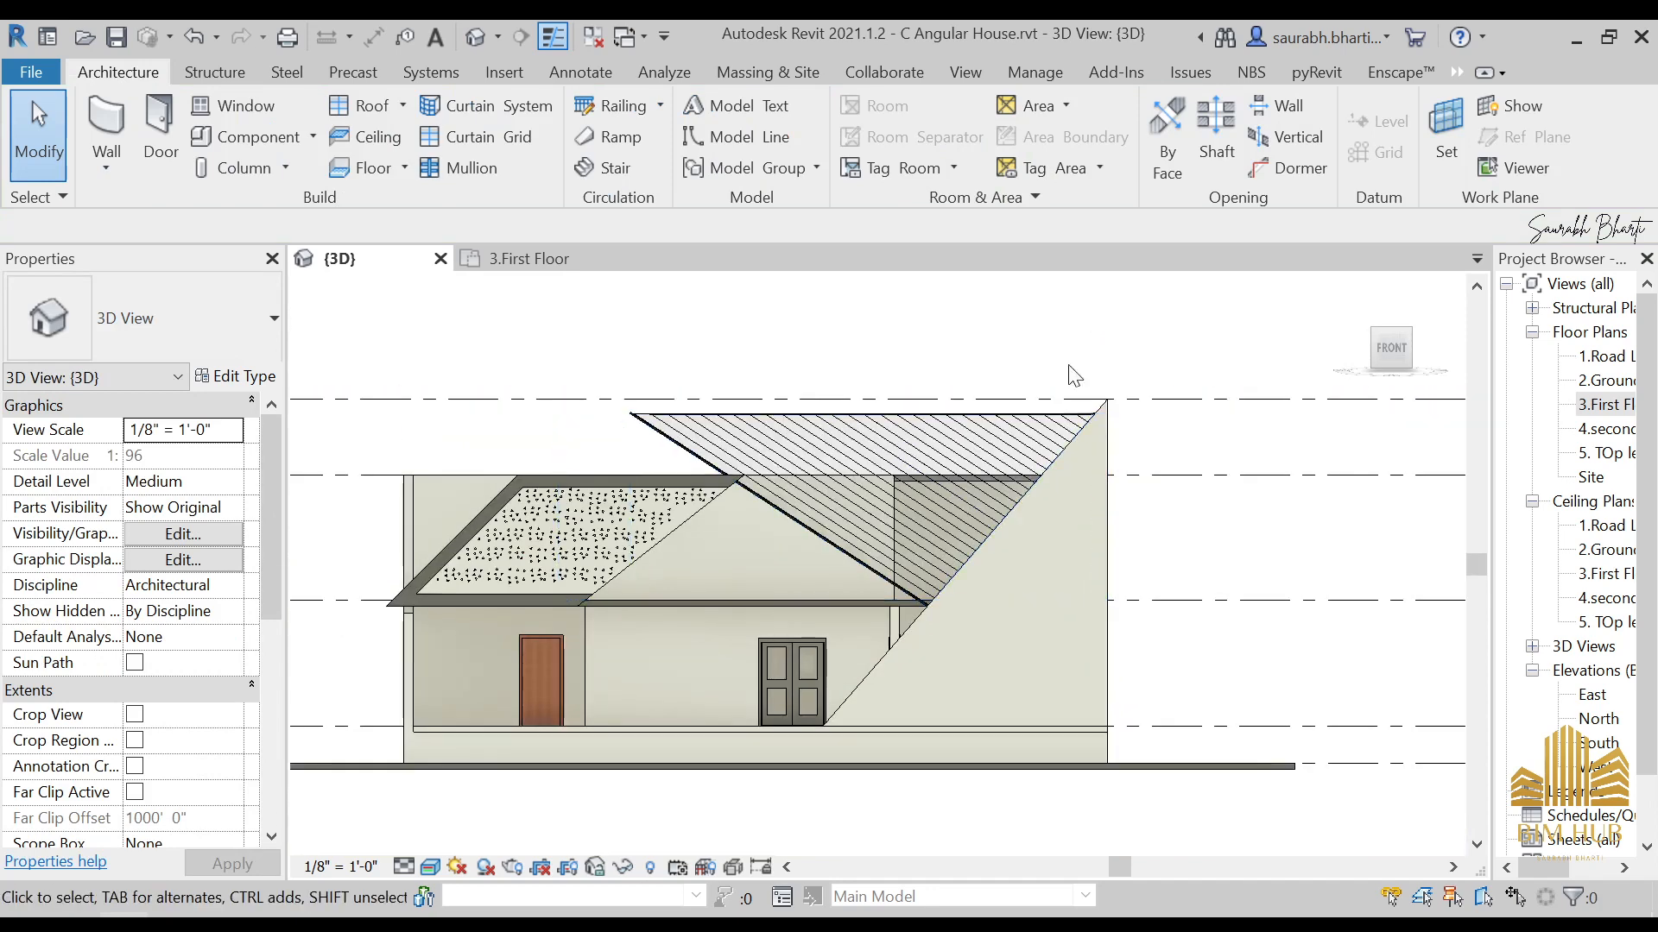
Step: Try to extend the curtain wall's top-edge mullion to the upper-left corner with Trim/Extend
{"action": "scroll", "coordinate": [588, 427], "scroll_direction": "up", "scroll_amount": 5}
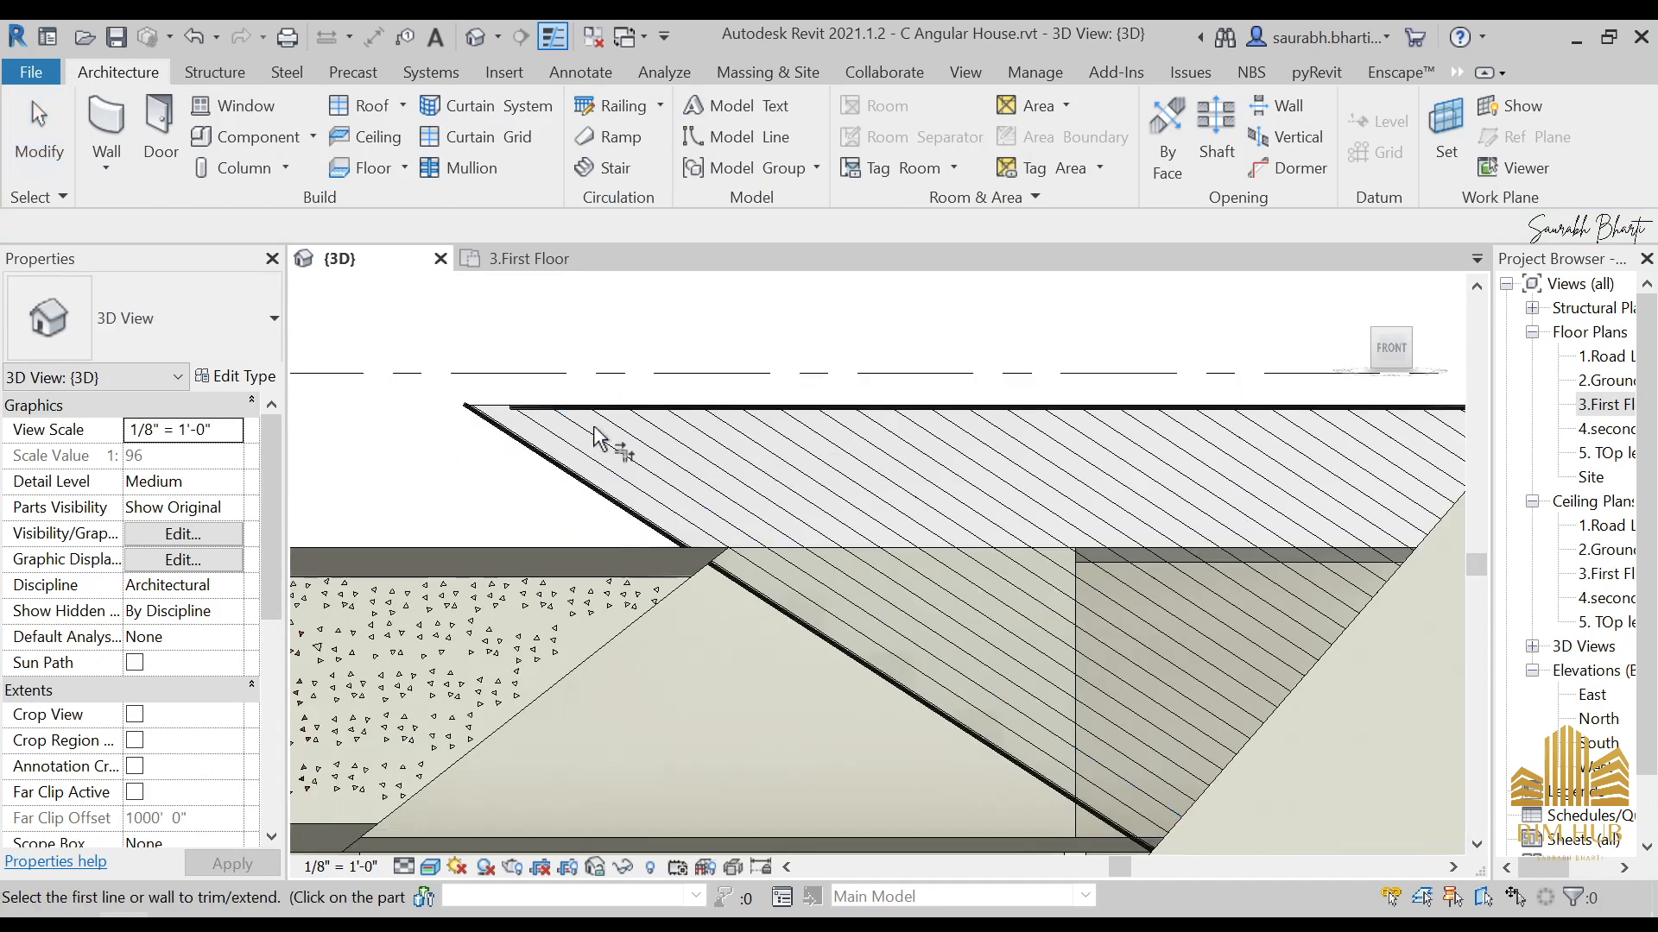
{"action": "scroll", "coordinate": [572, 414], "scroll_direction": "up", "scroll_amount": 3}
{"action": "left_click", "coordinate": [531, 412]}
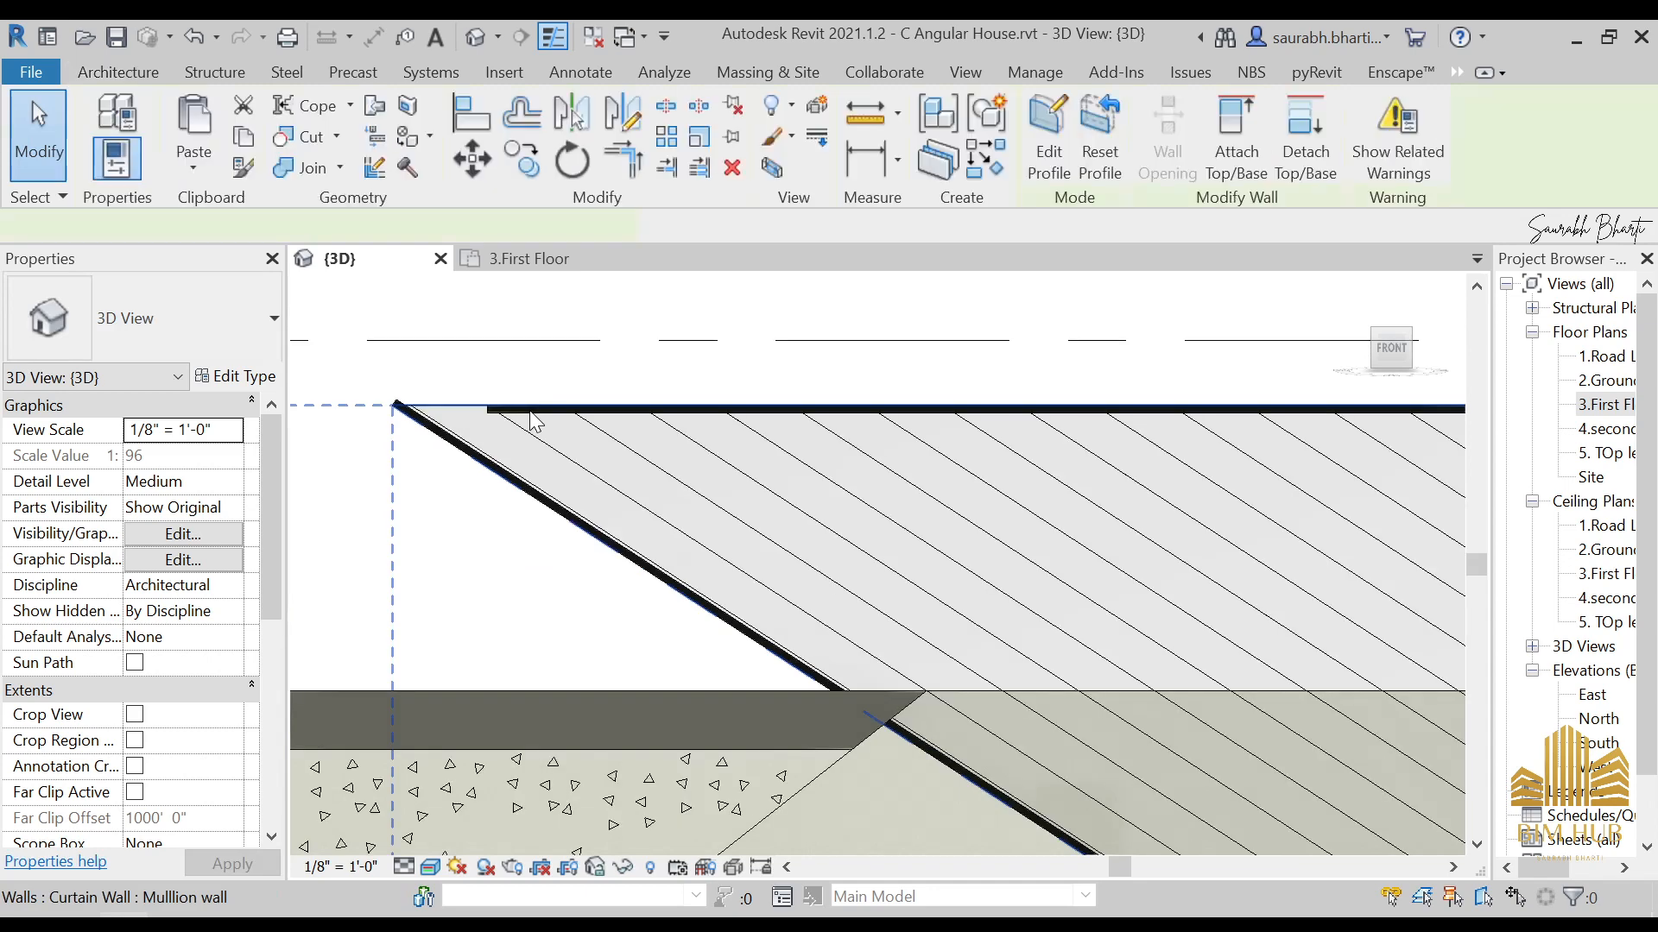
{"action": "scroll", "coordinate": [532, 411], "scroll_direction": "up", "scroll_amount": 2}
{"action": "left_click", "coordinate": [532, 410]}
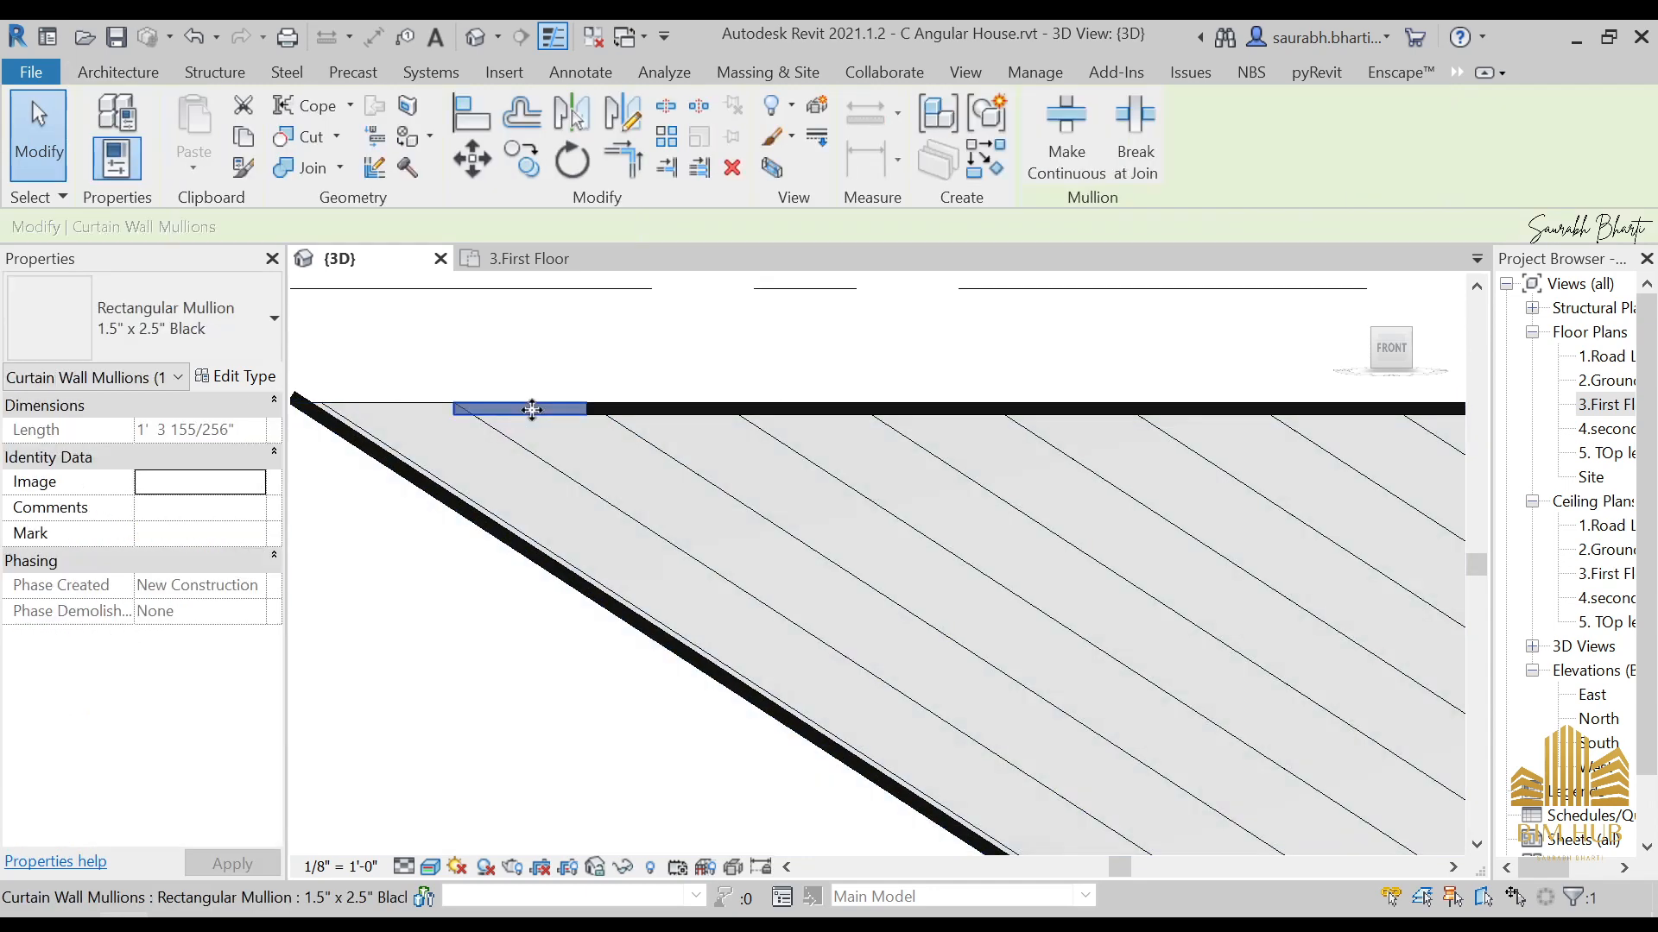
{"action": "scroll", "coordinate": [630, 423], "scroll_direction": "down", "scroll_amount": 4}
{"action": "key", "text": "Escape"}
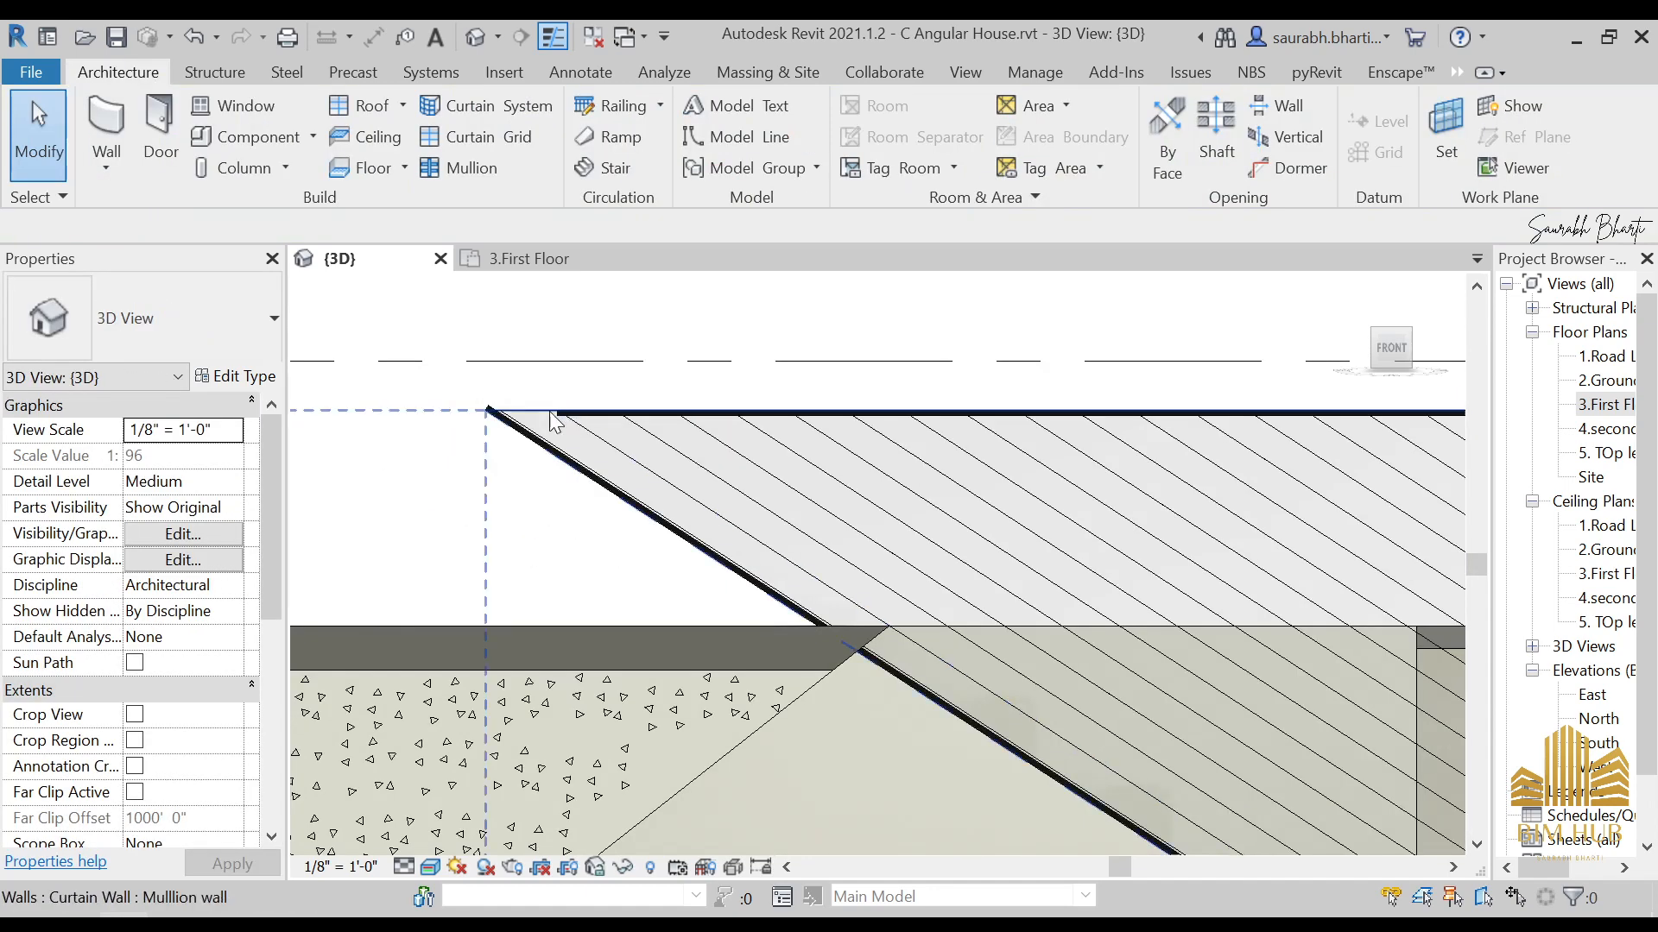
Step: Place a 1.5" x 2.5" Black mullion on the empty end of the top edge near the upper-left corner
{"action": "left_click", "coordinate": [459, 168]}
{"action": "scroll", "coordinate": [535, 423], "scroll_direction": "up", "scroll_amount": 2}
{"action": "left_click", "coordinate": [534, 421]}
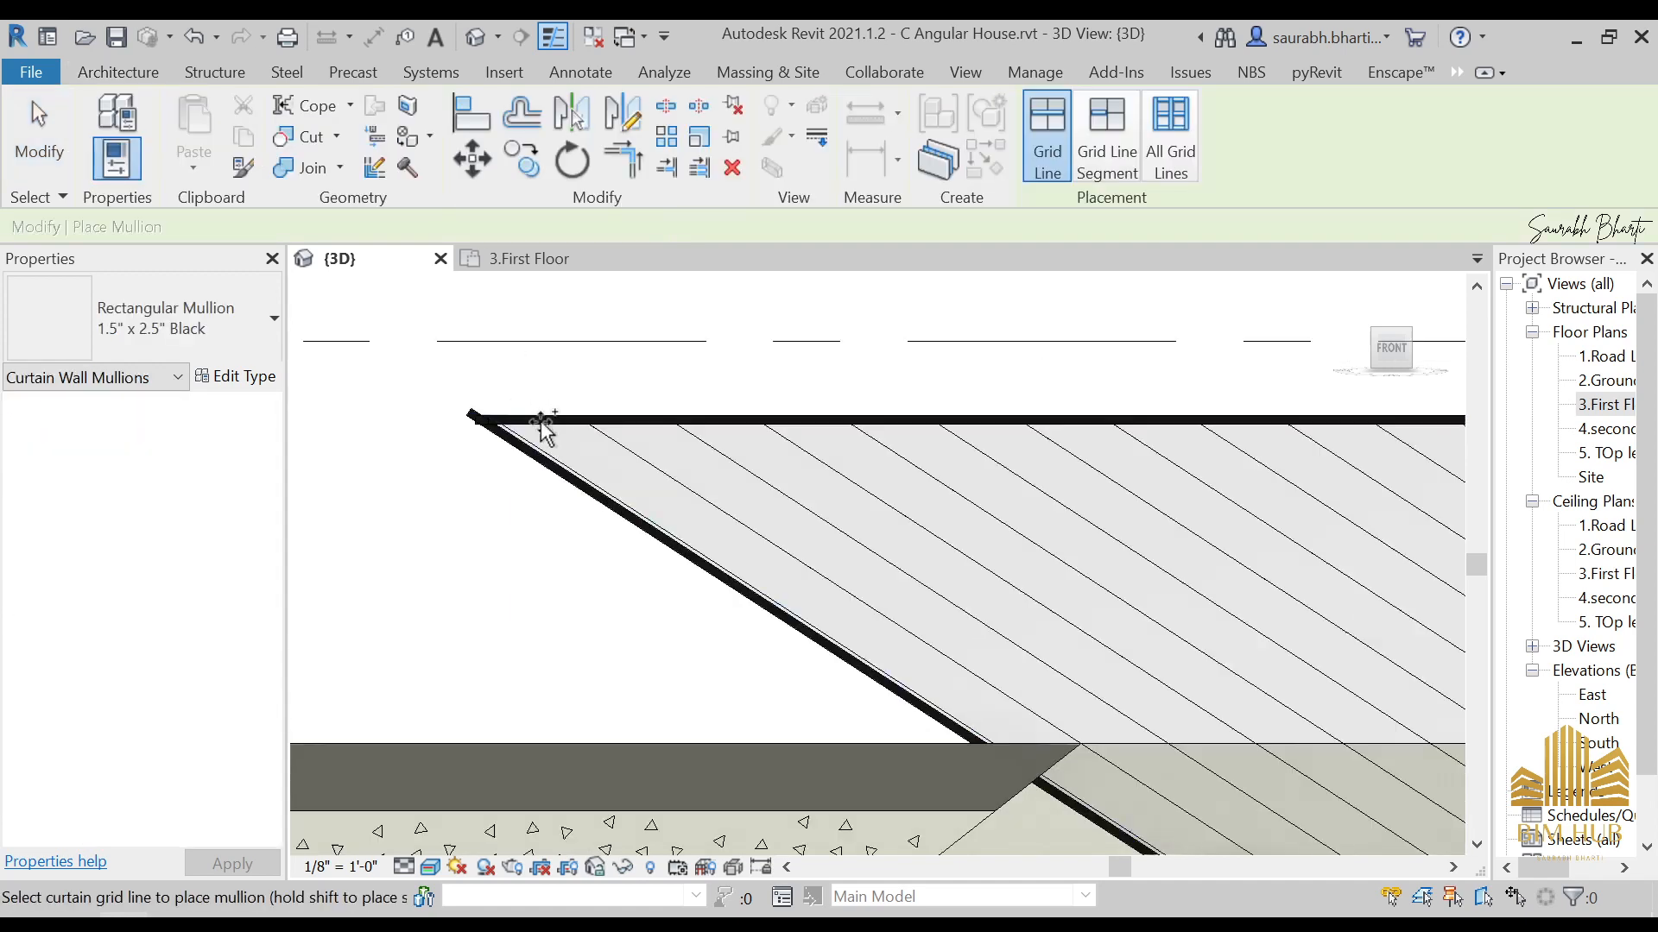
{"action": "key", "text": "Escape"}
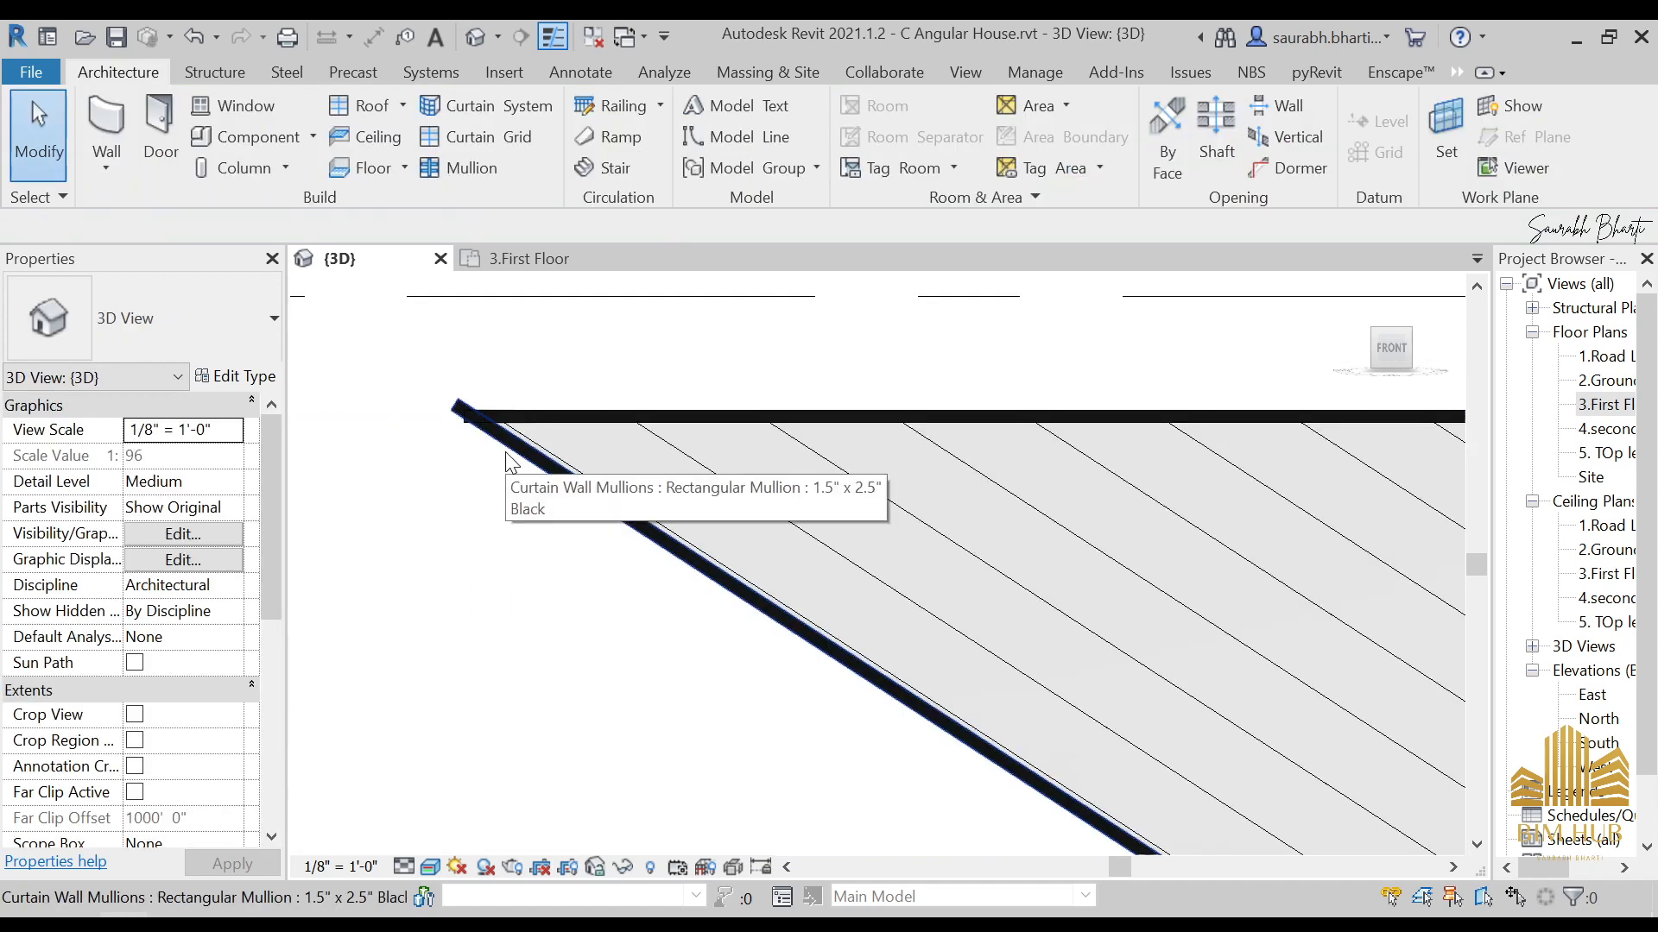
Step: Try to trim the top-edge and left diagonal mullions where they overlap at the upper-left corner
{"action": "key", "text": "Tab"}
{"action": "left_click", "coordinate": [484, 429]}
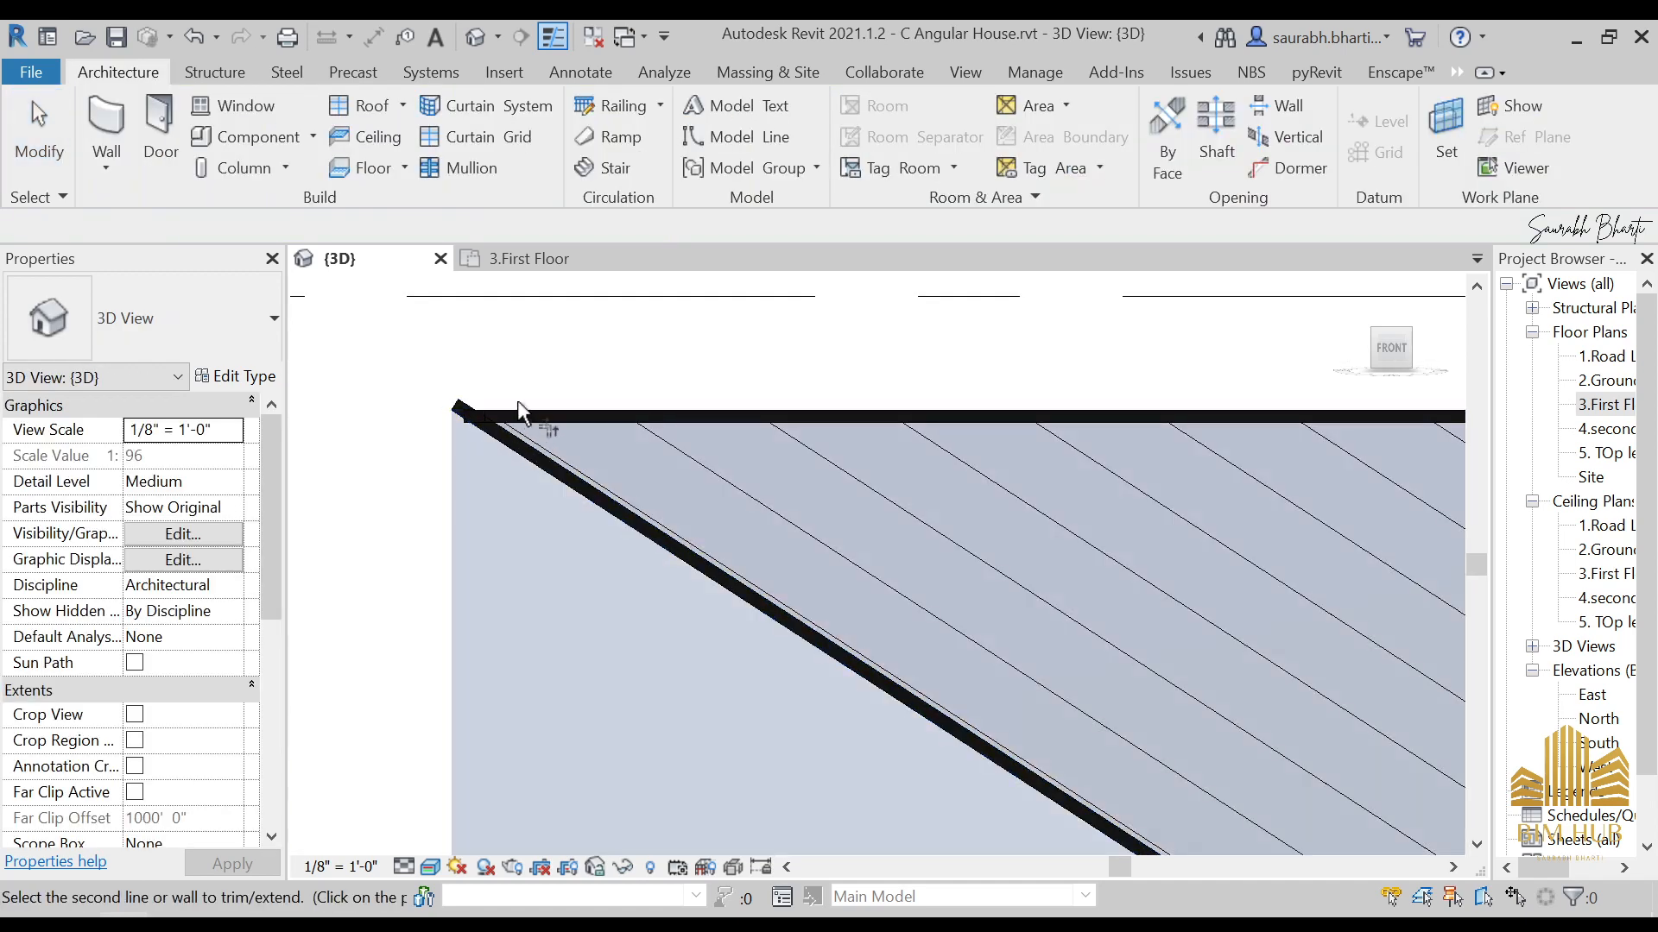
{"action": "key", "text": "Escape"}
{"action": "key", "text": "Escape"}
{"action": "scroll", "coordinate": [552, 471], "scroll_direction": "down", "scroll_amount": 5}
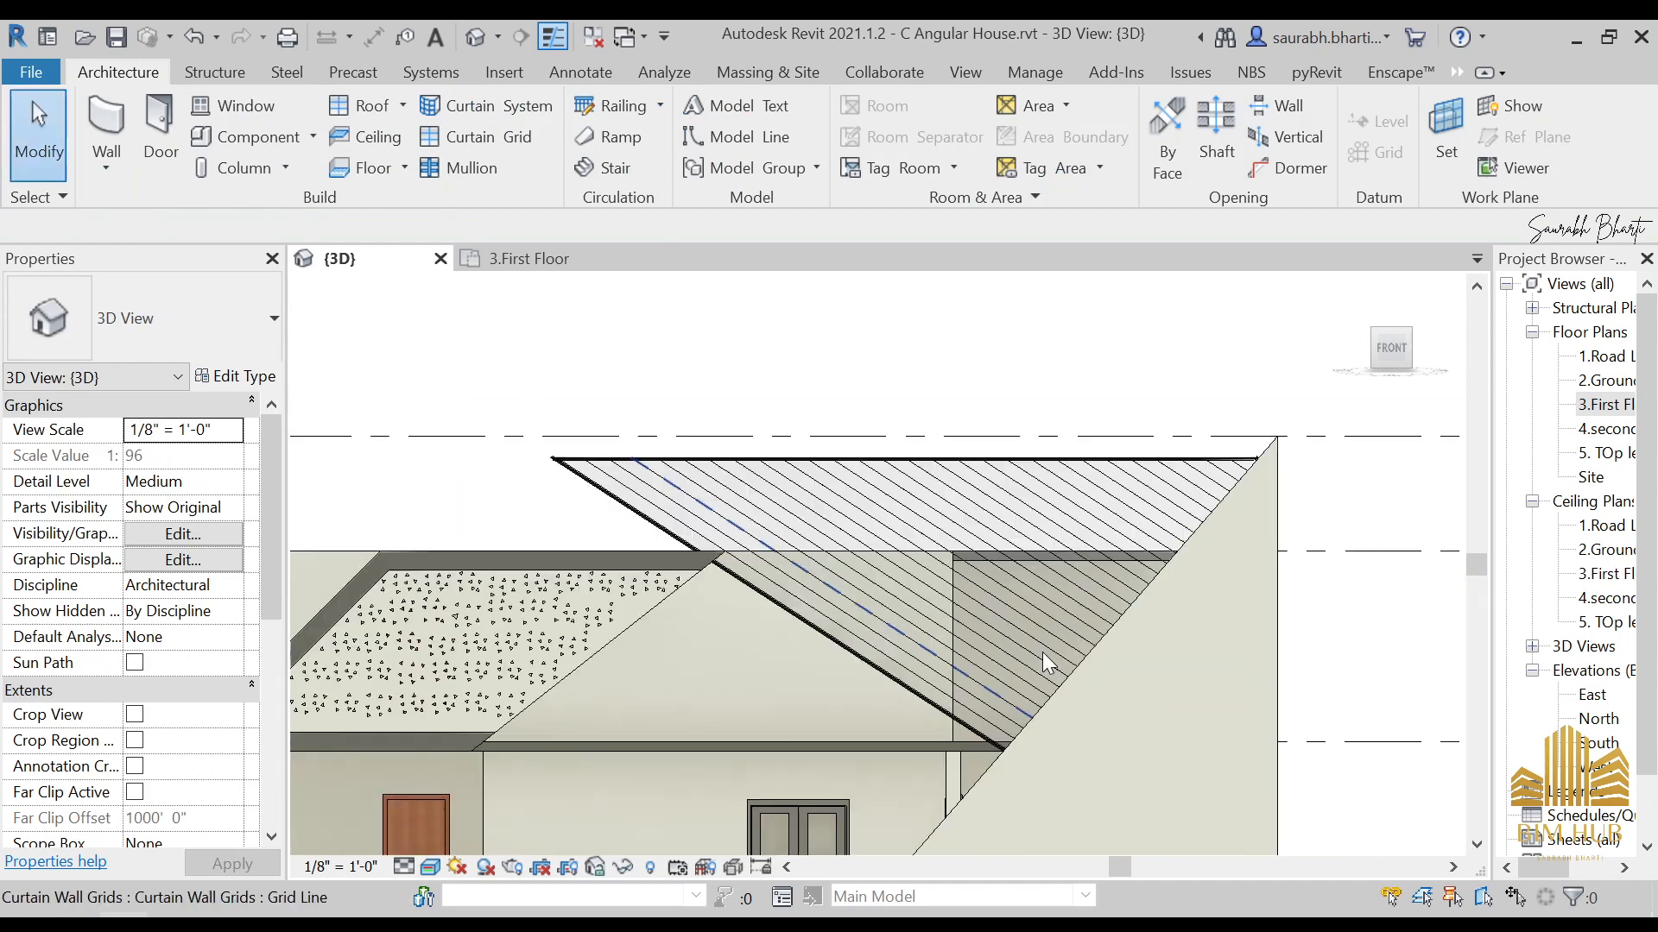
Step: Place 1.5" x 2.5" Black mullions along the curtain wall's entire right diagonal edge
{"action": "left_click", "coordinate": [457, 169]}
{"action": "scroll", "coordinate": [955, 529], "scroll_direction": "up", "scroll_amount": 4}
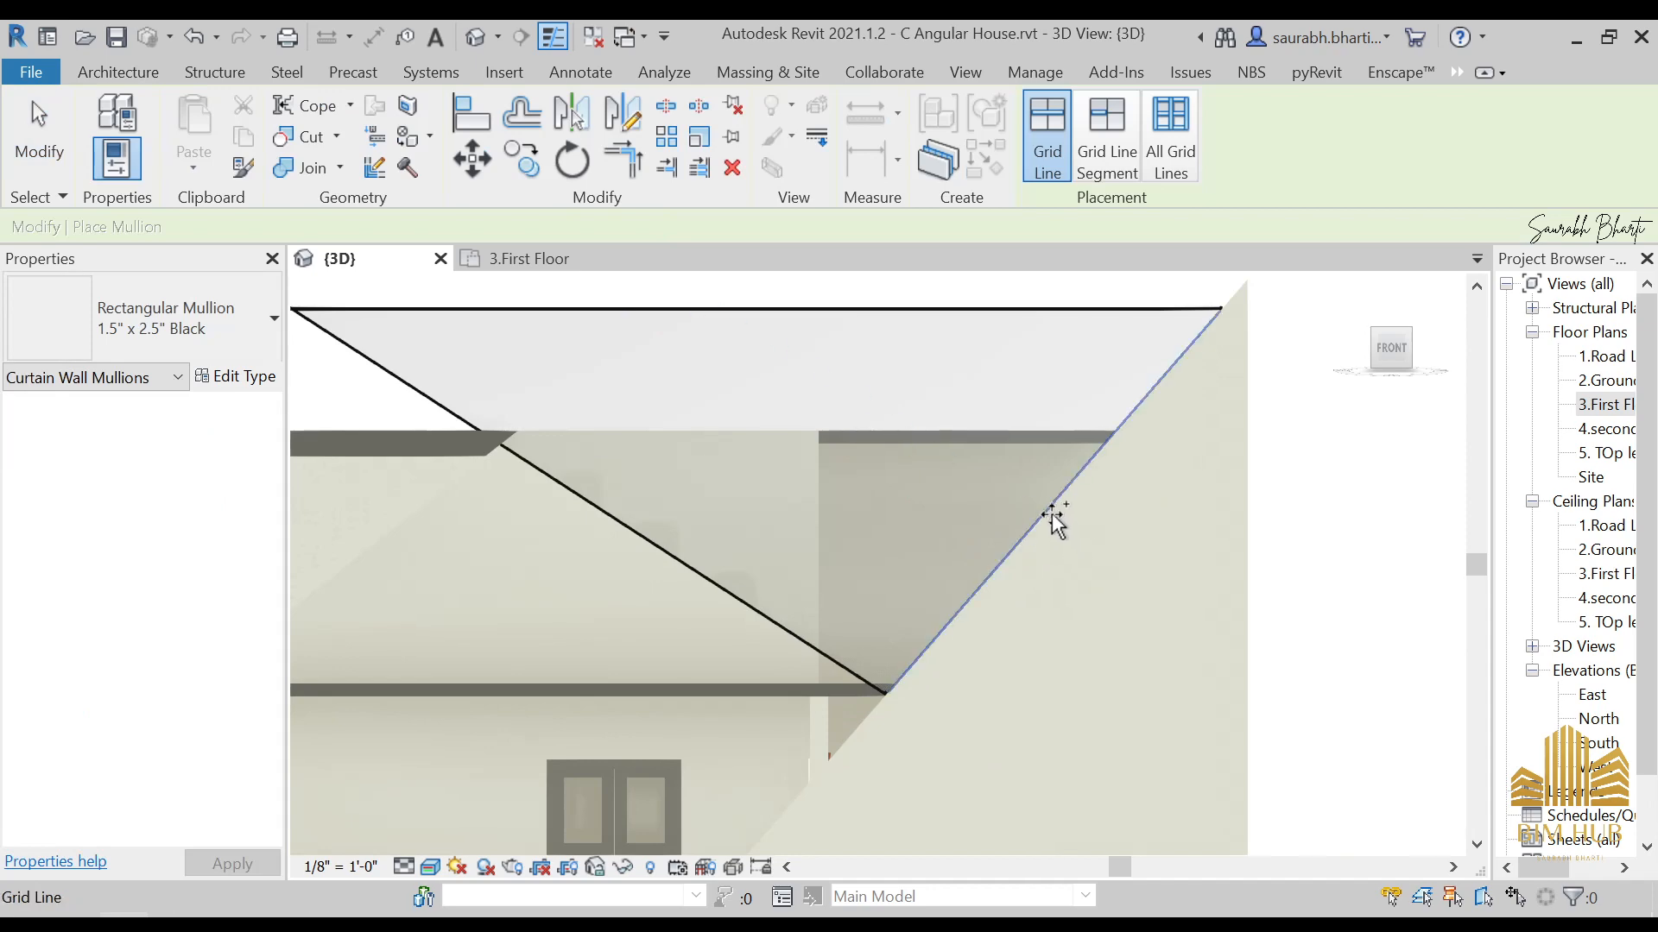
{"action": "scroll", "coordinate": [1053, 514], "scroll_direction": "down", "scroll_amount": 3}
{"action": "scroll", "coordinate": [920, 513], "scroll_direction": "up", "scroll_amount": 3}
{"action": "key", "text": "Escape"}
{"action": "key", "text": "Escape"}
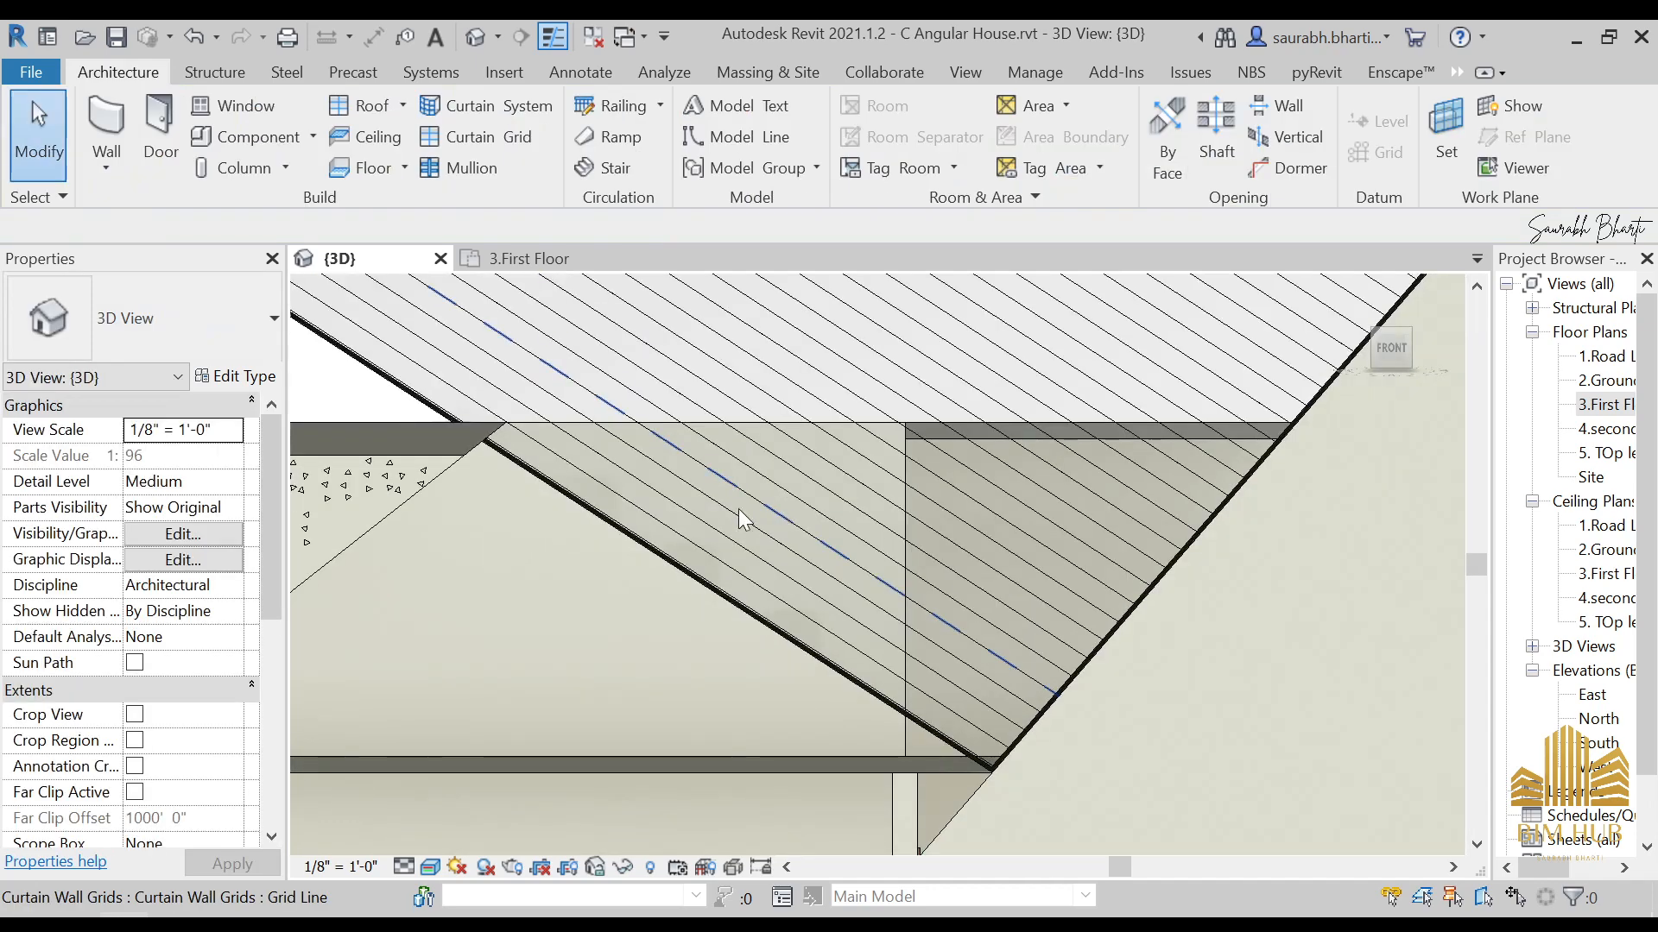
{"action": "scroll", "coordinate": [739, 509], "scroll_direction": "down", "scroll_amount": 3}
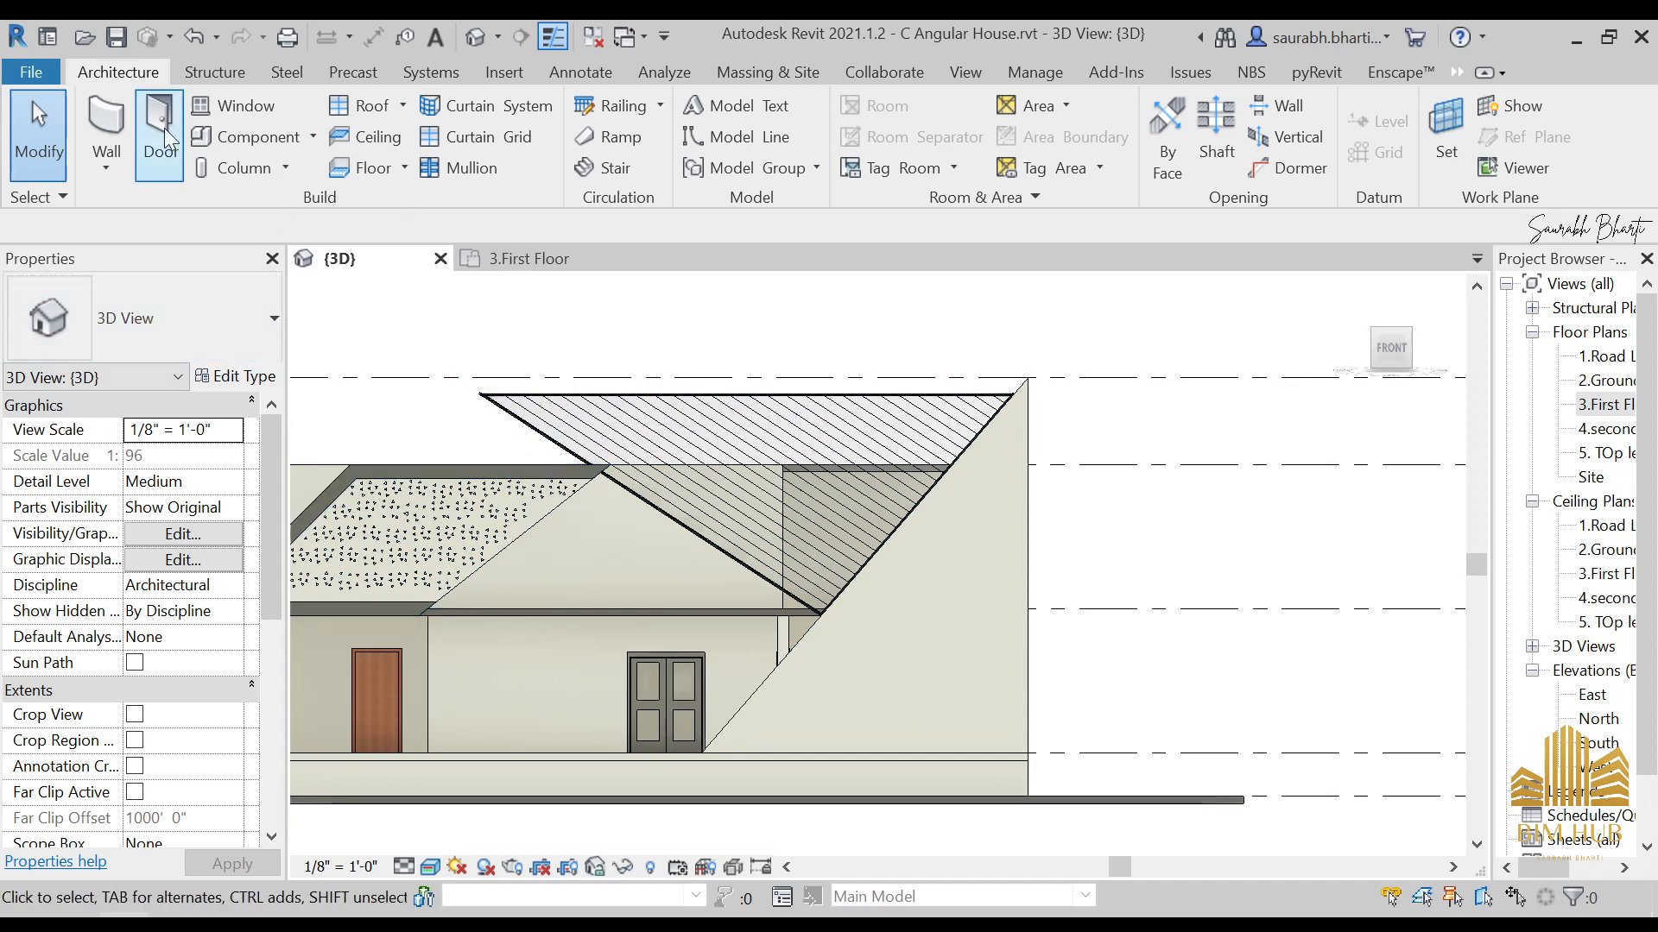
{"action": "left_click", "coordinate": [228, 332]}
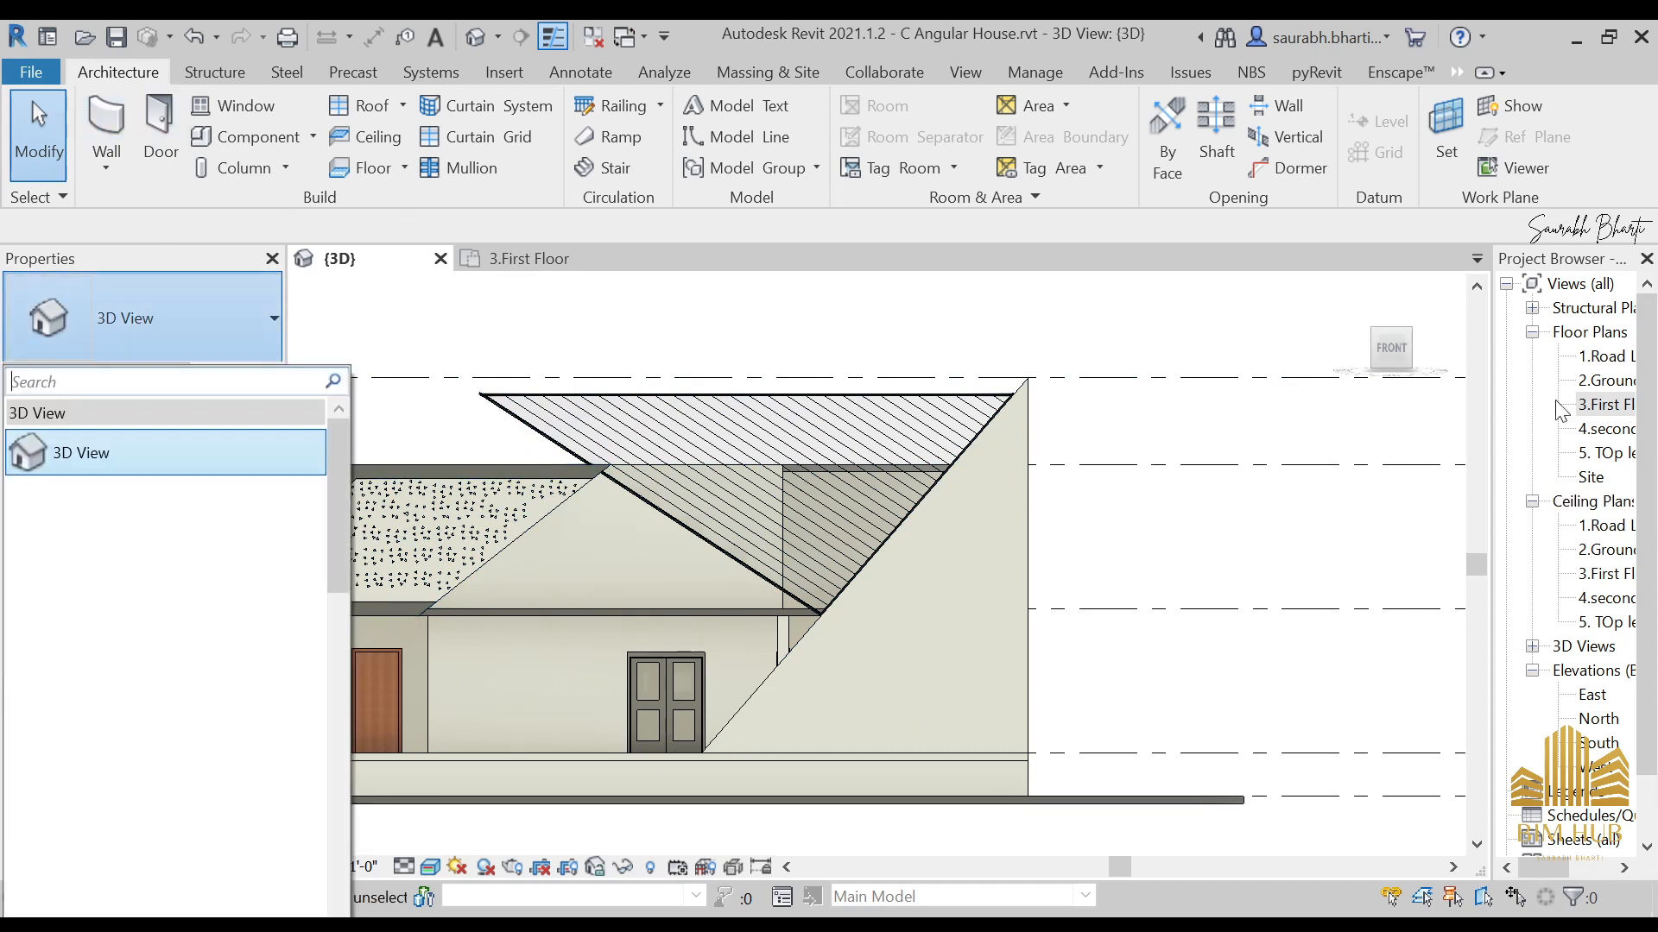
{"action": "double_click", "coordinate": [1597, 404]}
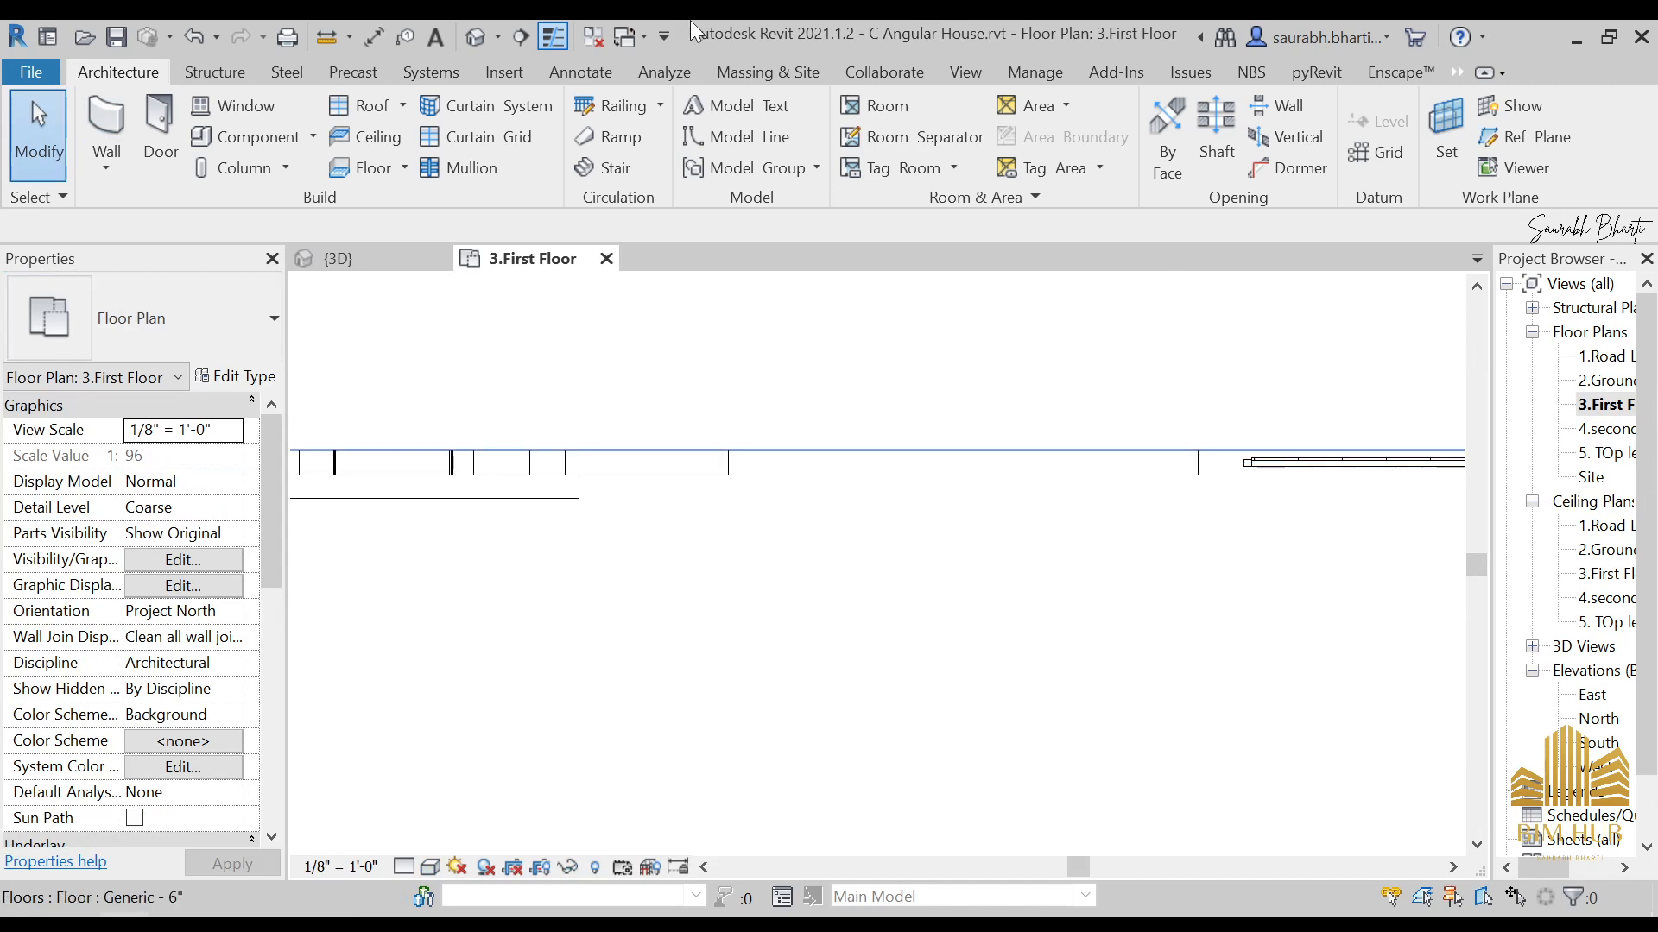
{"action": "left_click", "coordinate": [475, 37]}
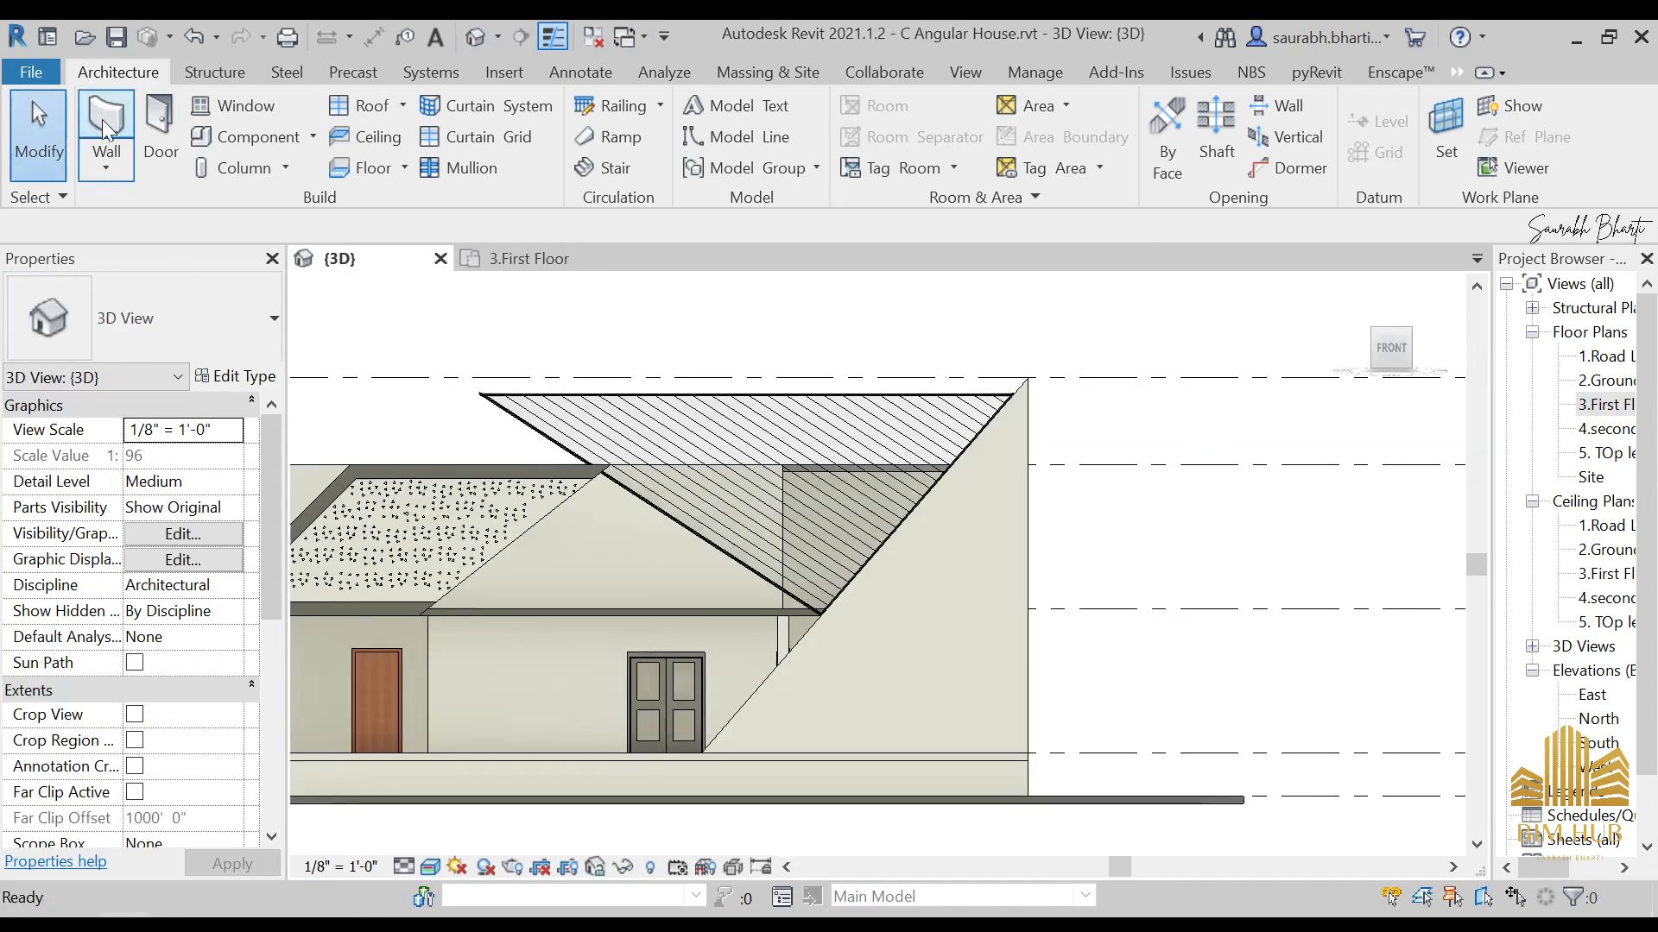
{"action": "left_click", "coordinate": [1599, 406]}
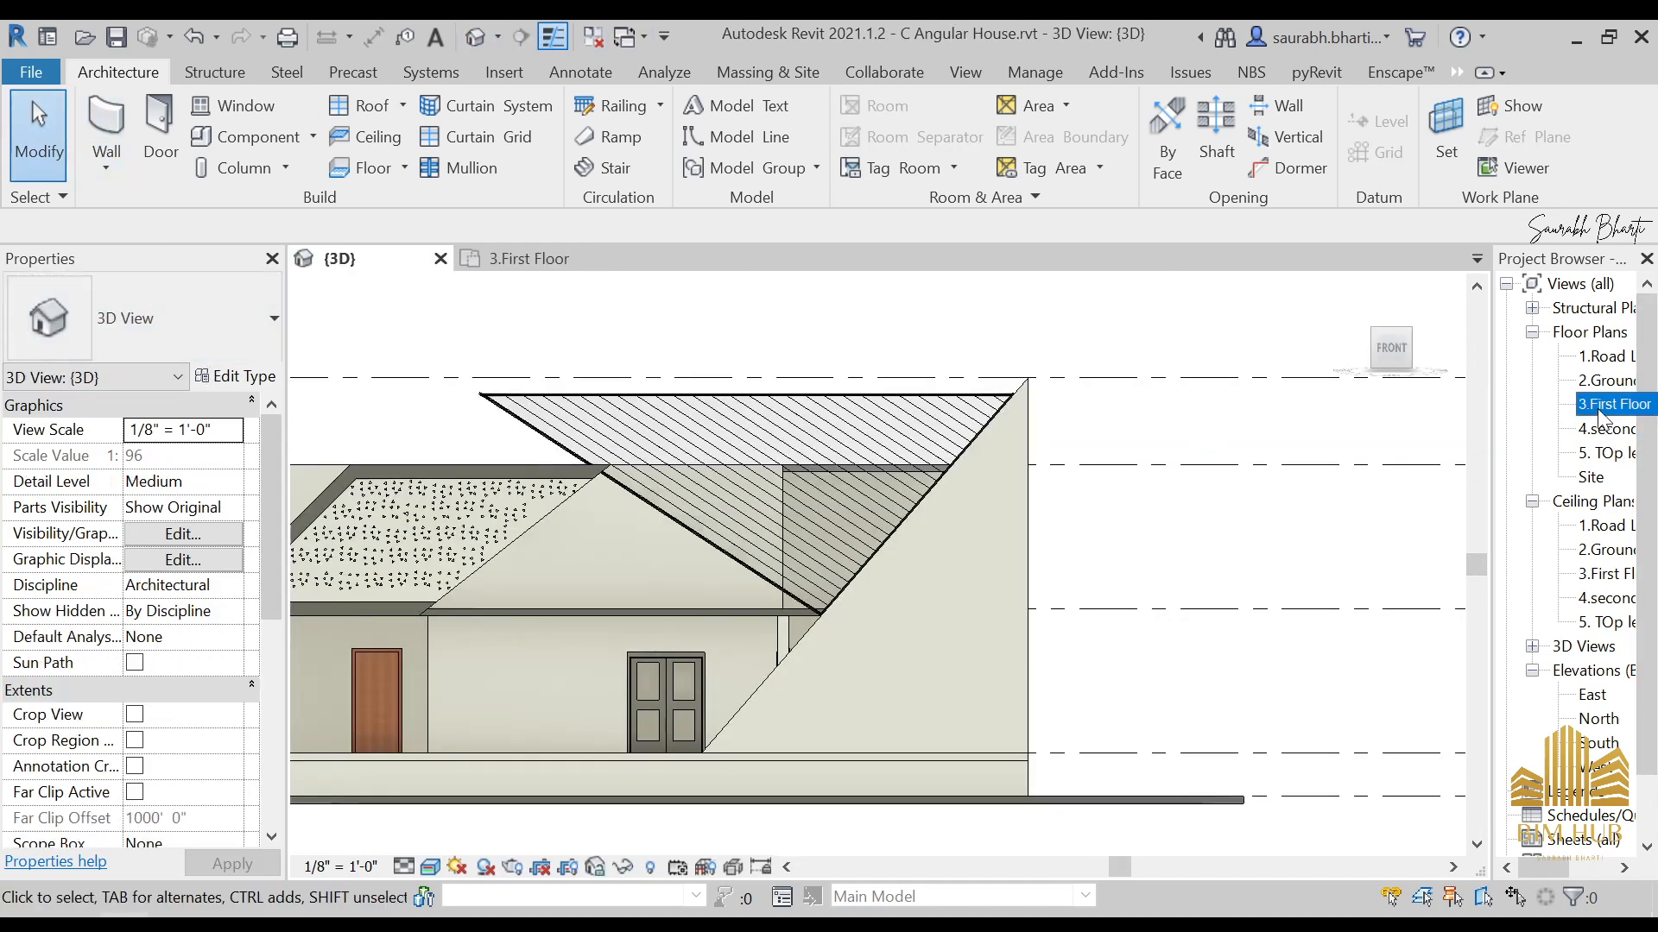
{"action": "double_click", "coordinate": [1598, 406]}
{"action": "left_click", "coordinate": [106, 121]}
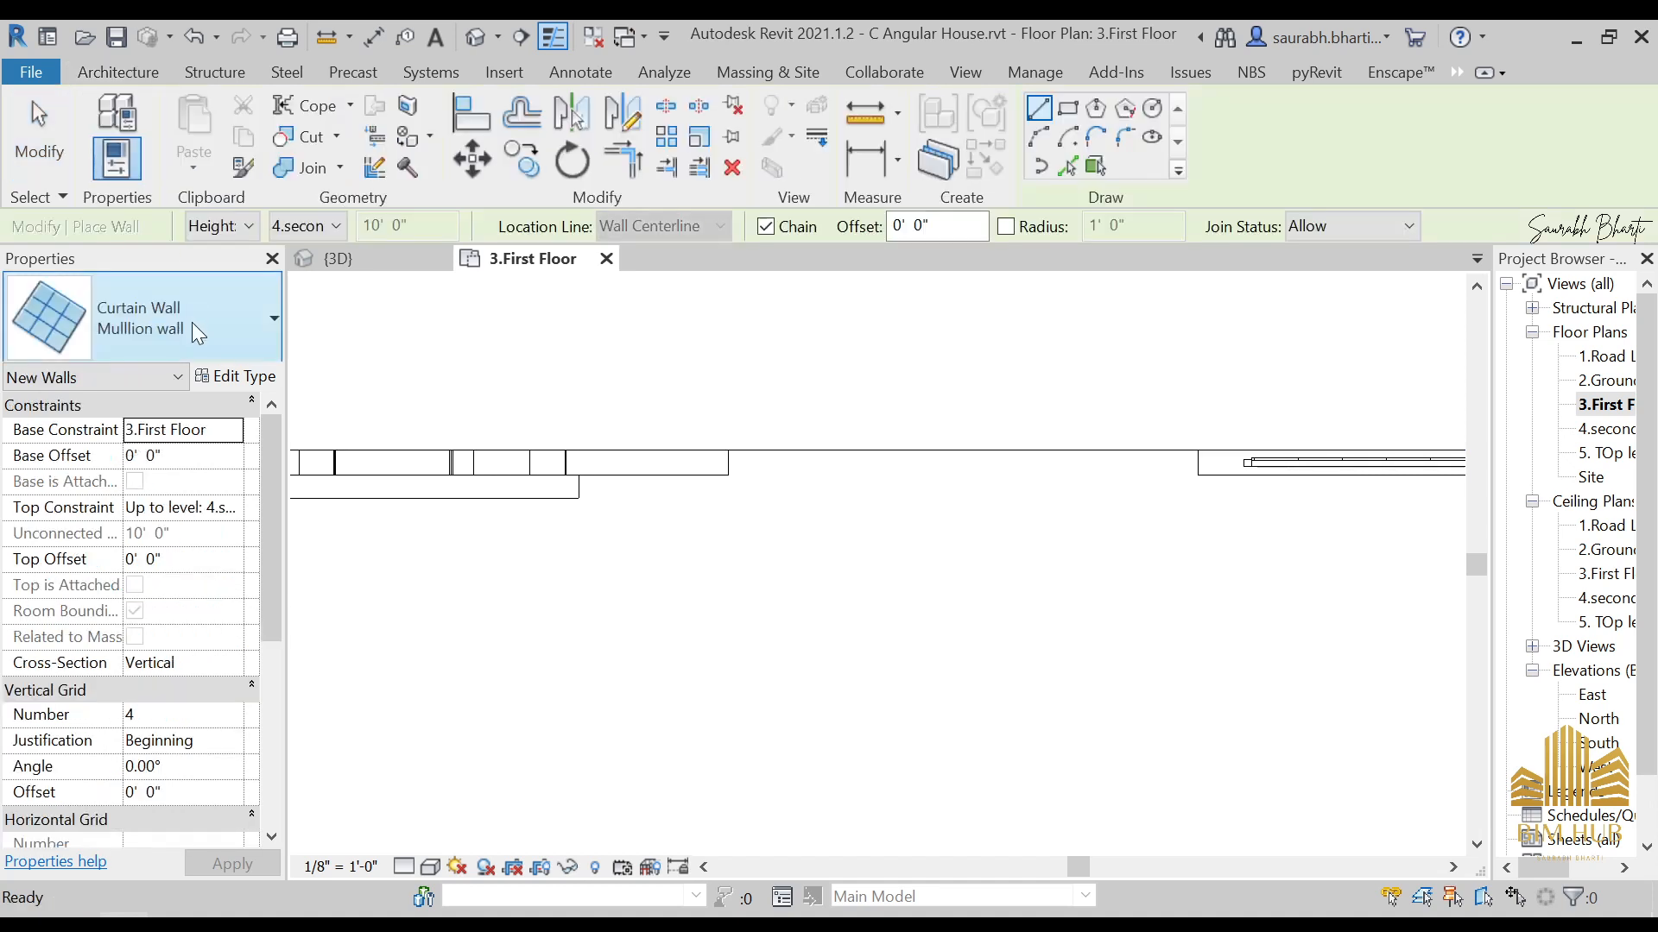
{"action": "left_click", "coordinate": [216, 338]}
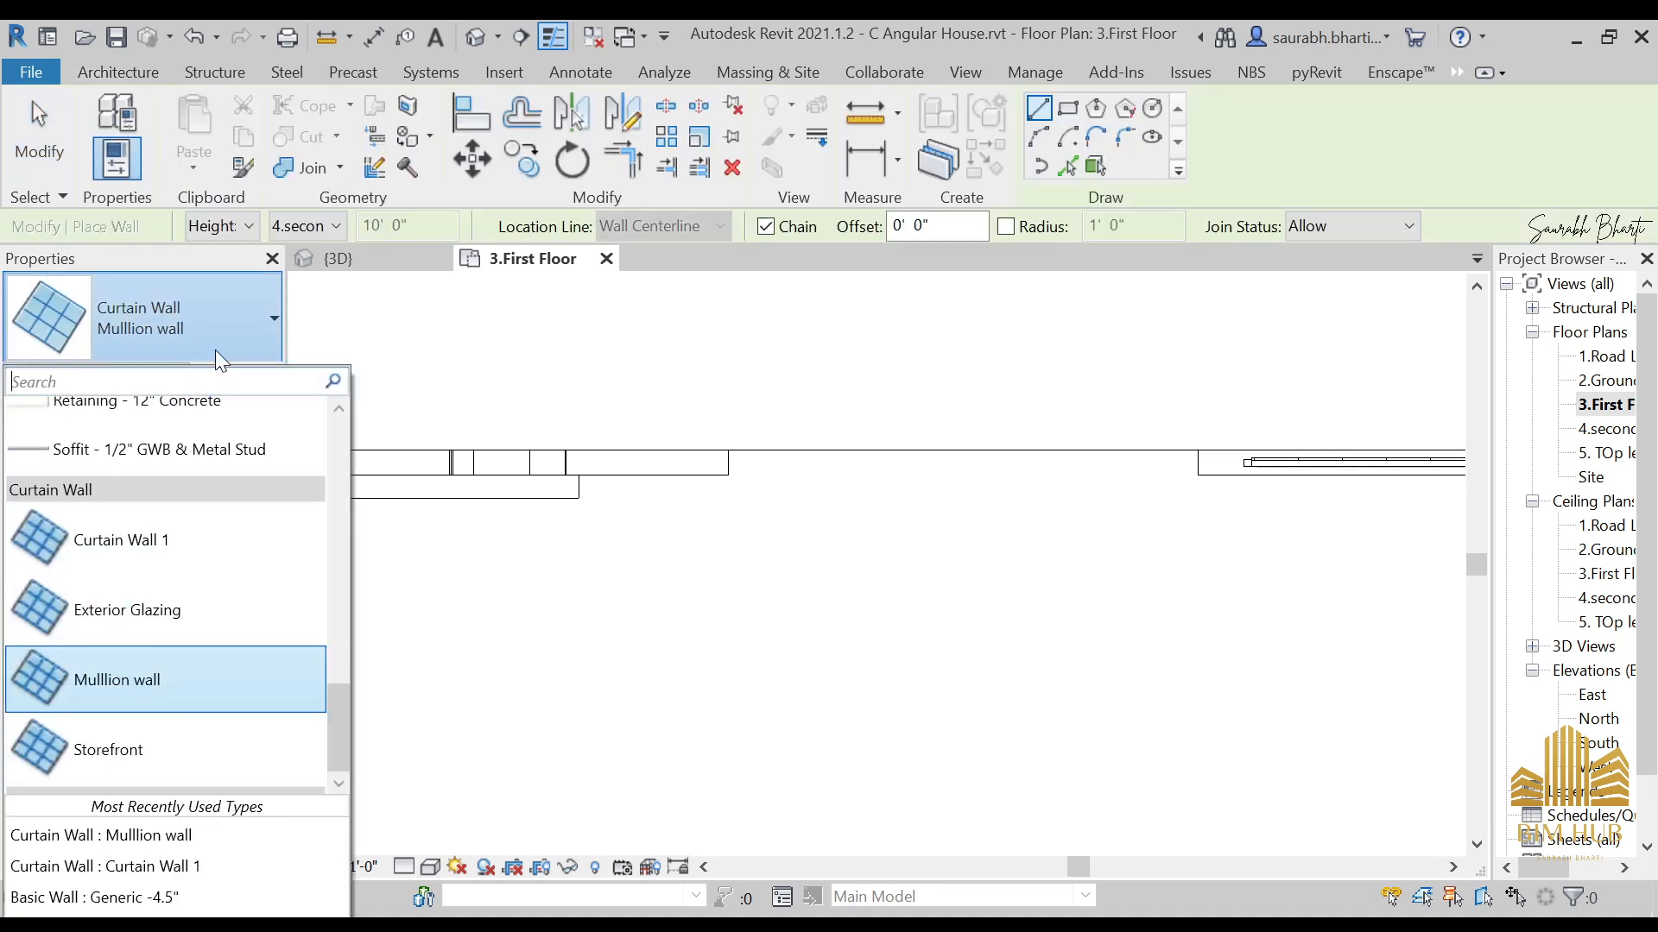
{"action": "left_click", "coordinate": [164, 318]}
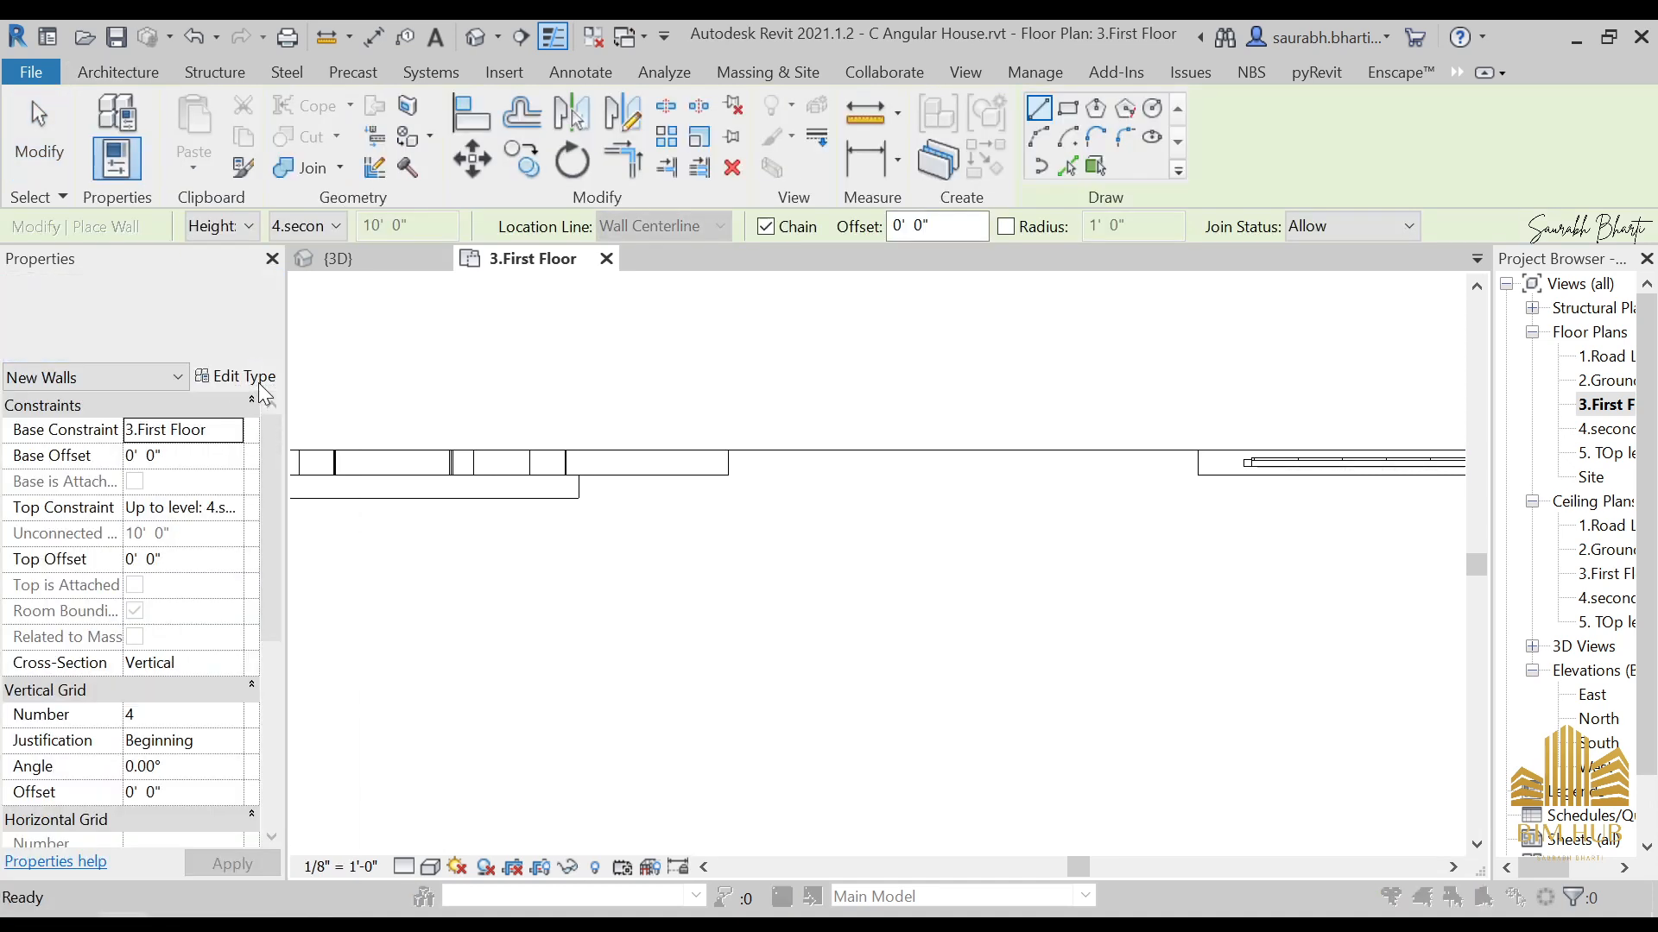
{"action": "left_click", "coordinate": [226, 377]}
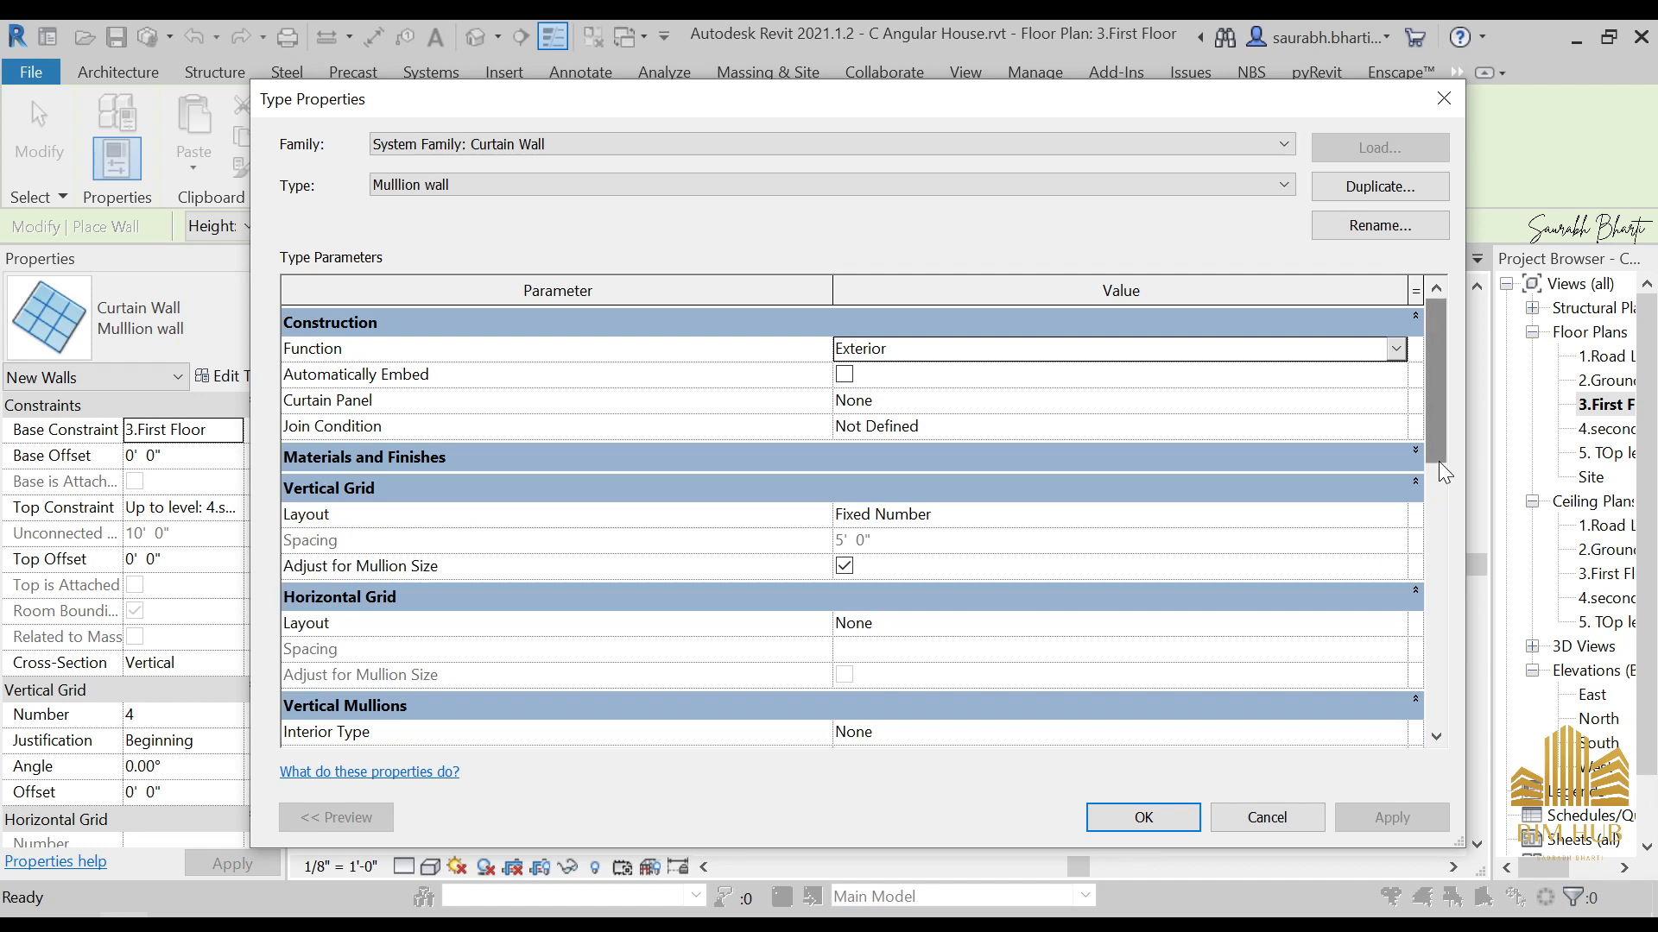
{"action": "left_click_drag", "start_coordinate": [1438, 461], "coordinate": [1442, 526]}
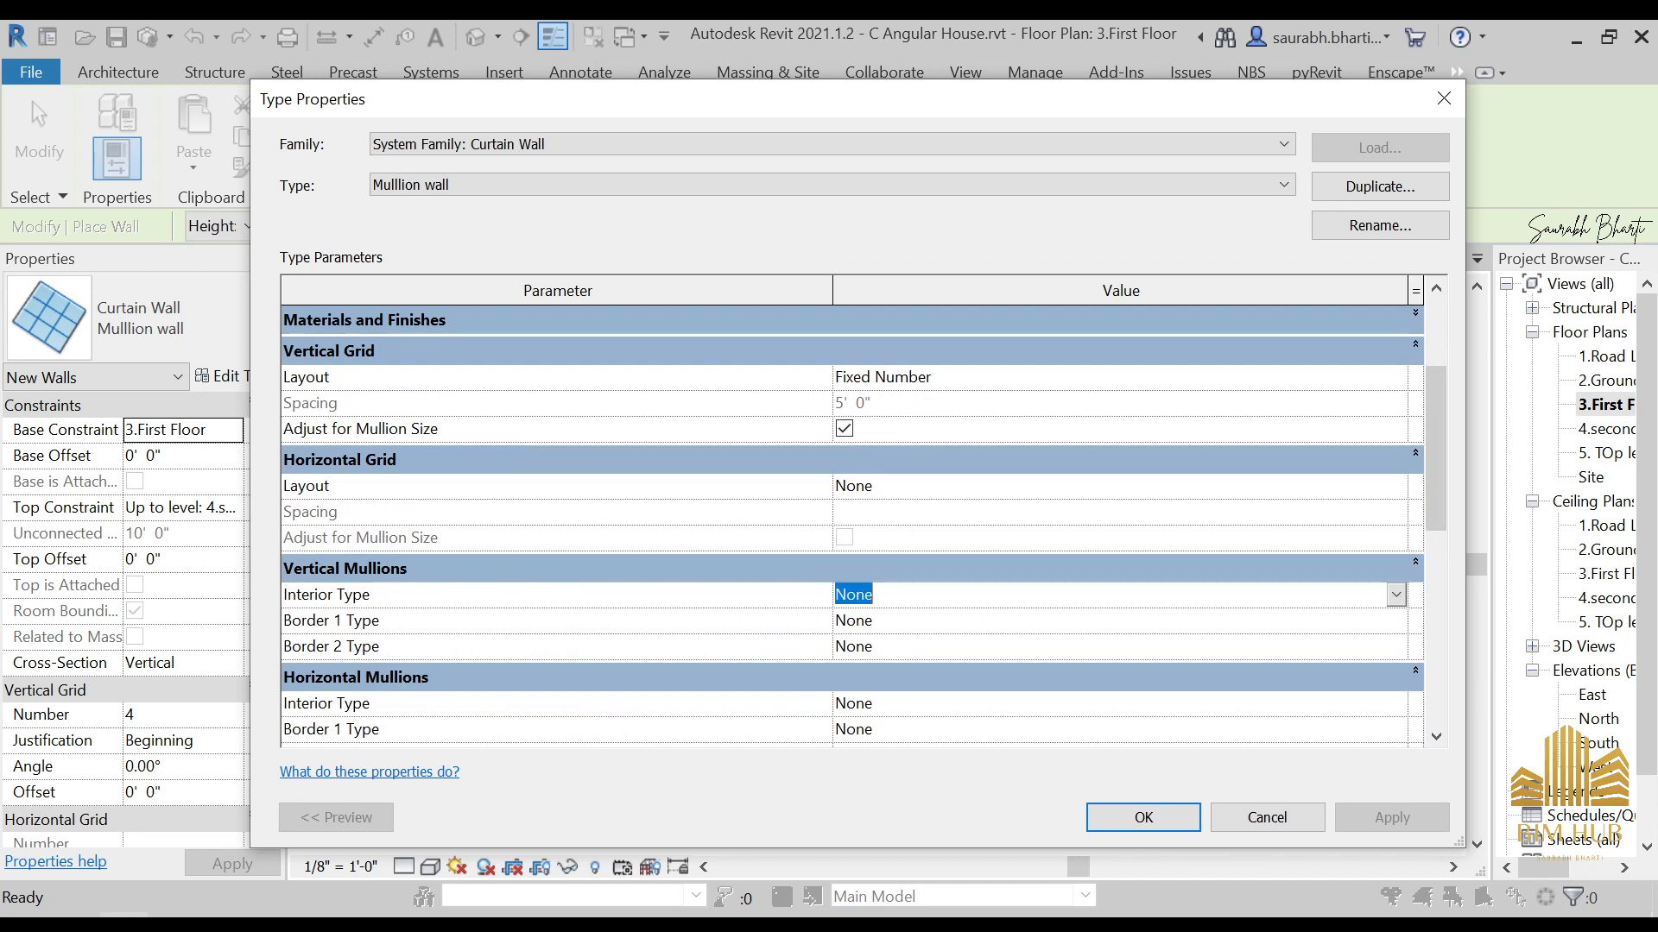
{"action": "left_click", "coordinate": [1396, 595]}
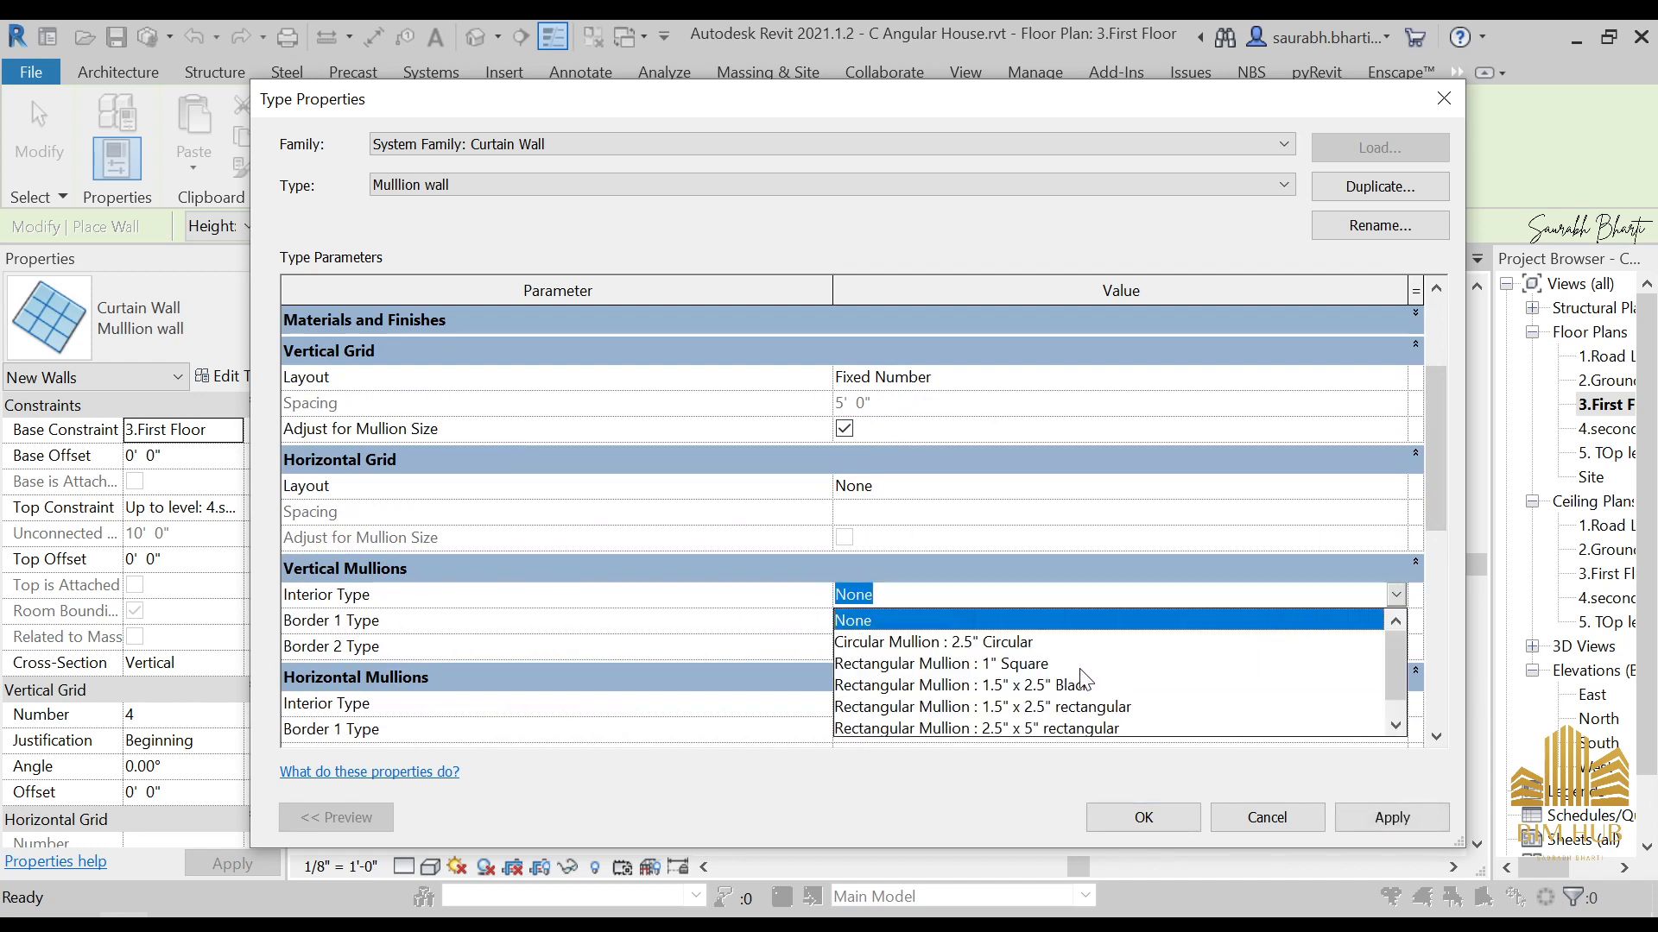
{"action": "left_click", "coordinate": [1248, 823]}
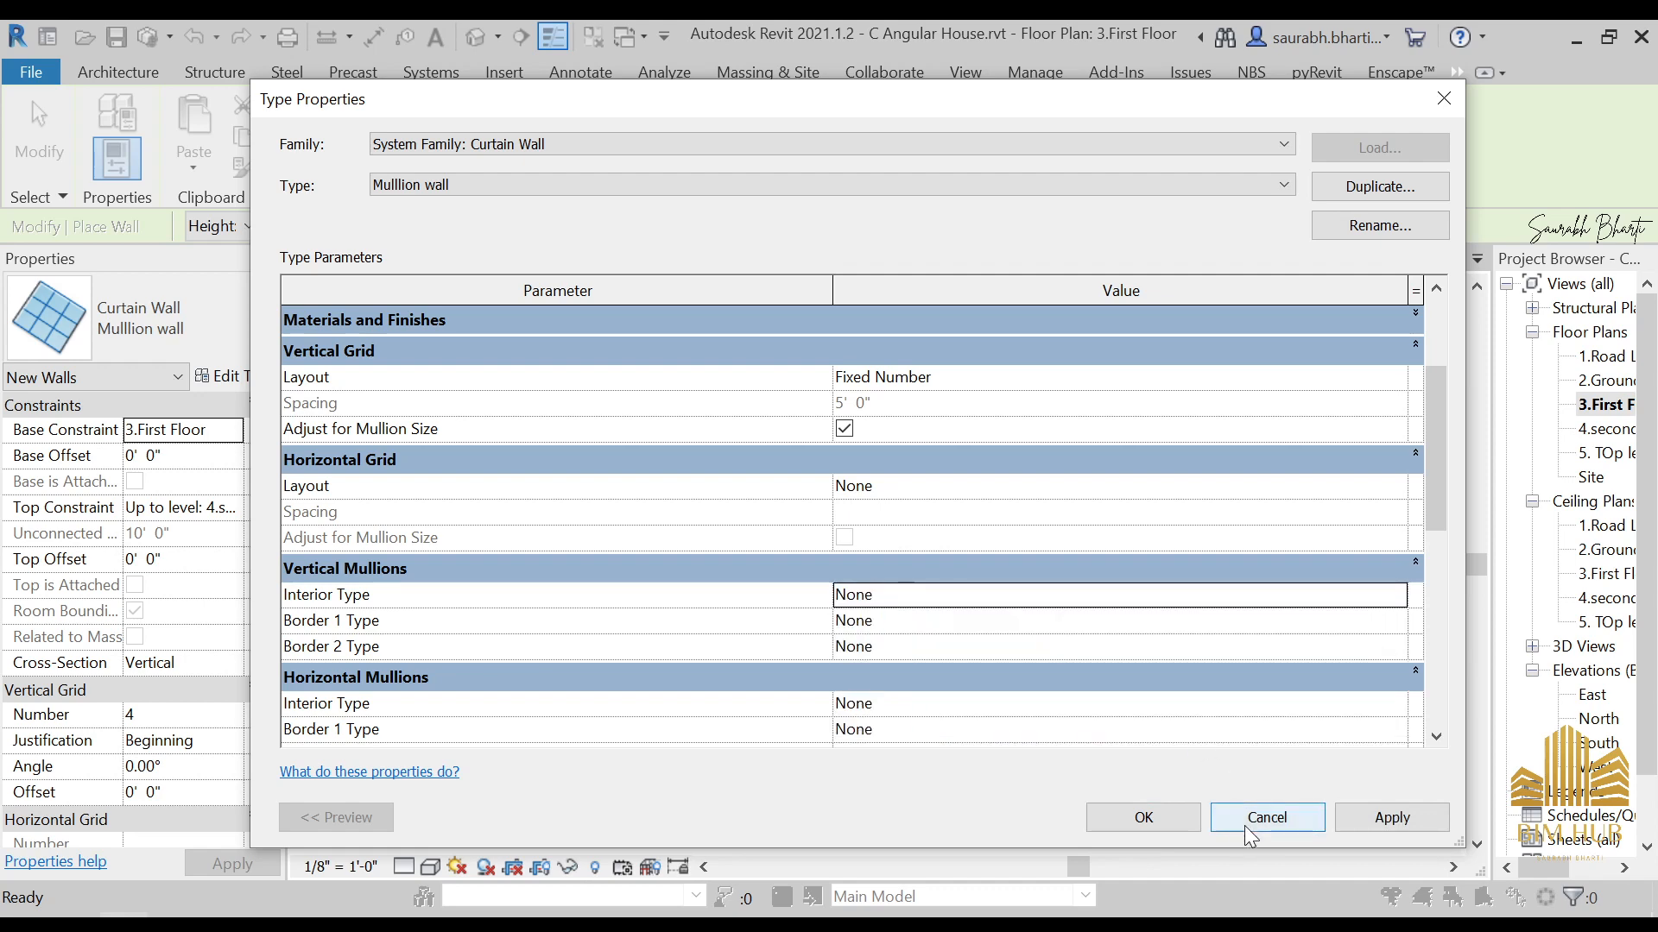
{"action": "left_click", "coordinate": [1247, 823]}
{"action": "key", "text": "Escape"}
{"action": "key", "text": "Escape"}
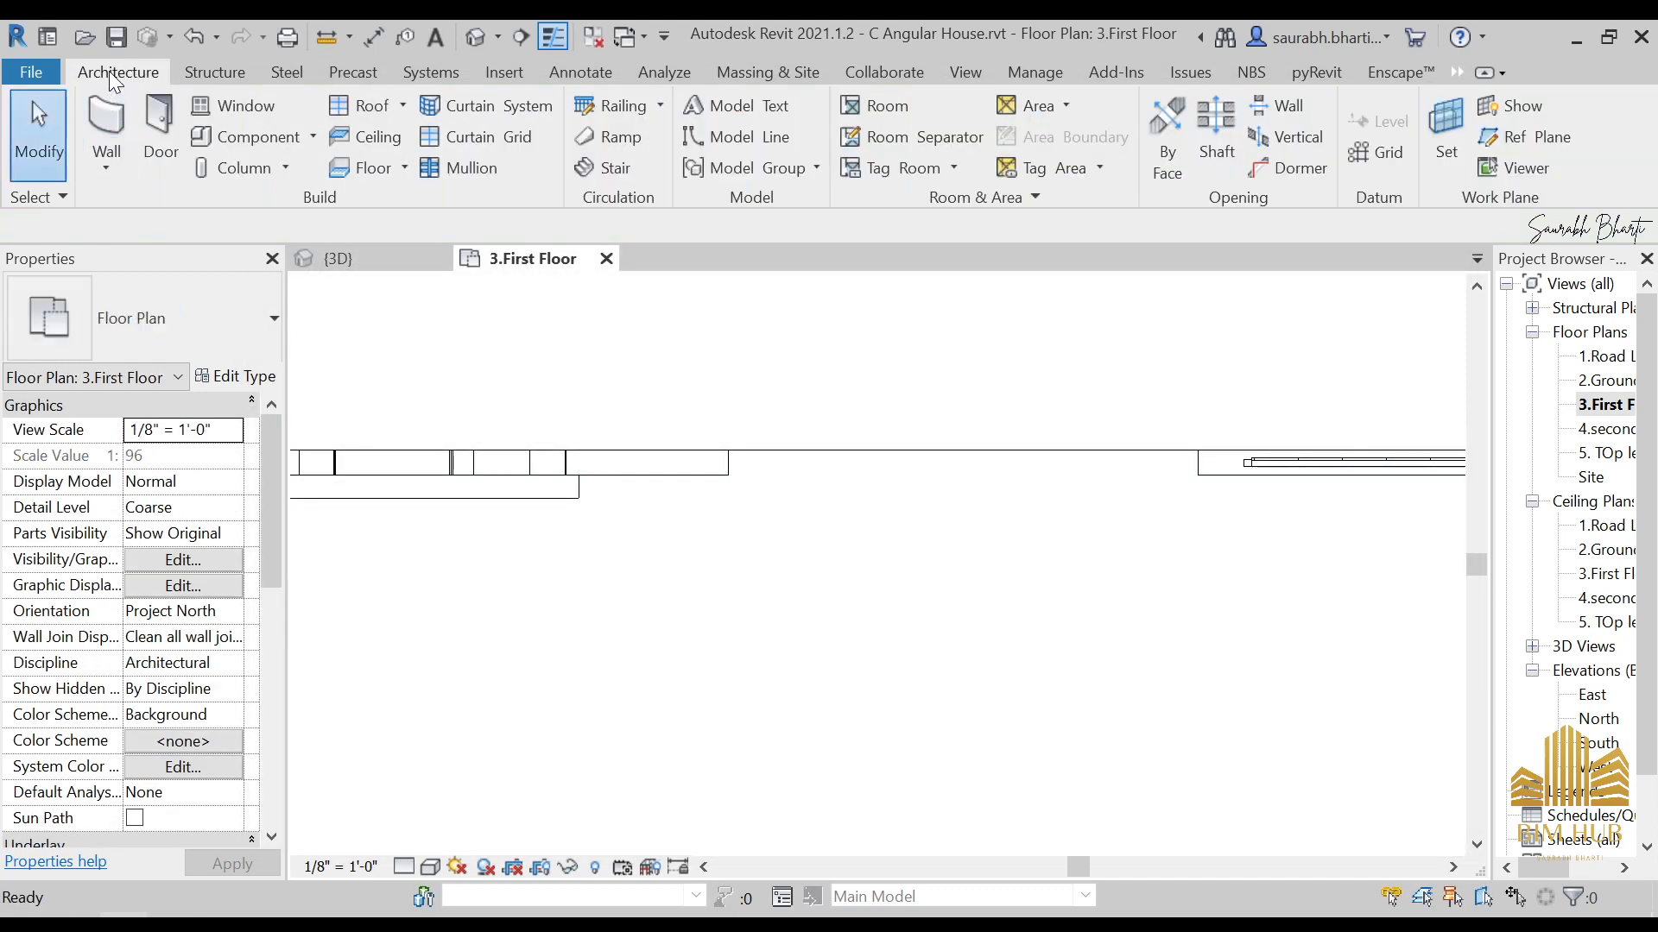
Step: Duplicate the 1" Square rectangular mullion type under the name 1" angular black
{"action": "left_click", "coordinate": [458, 167]}
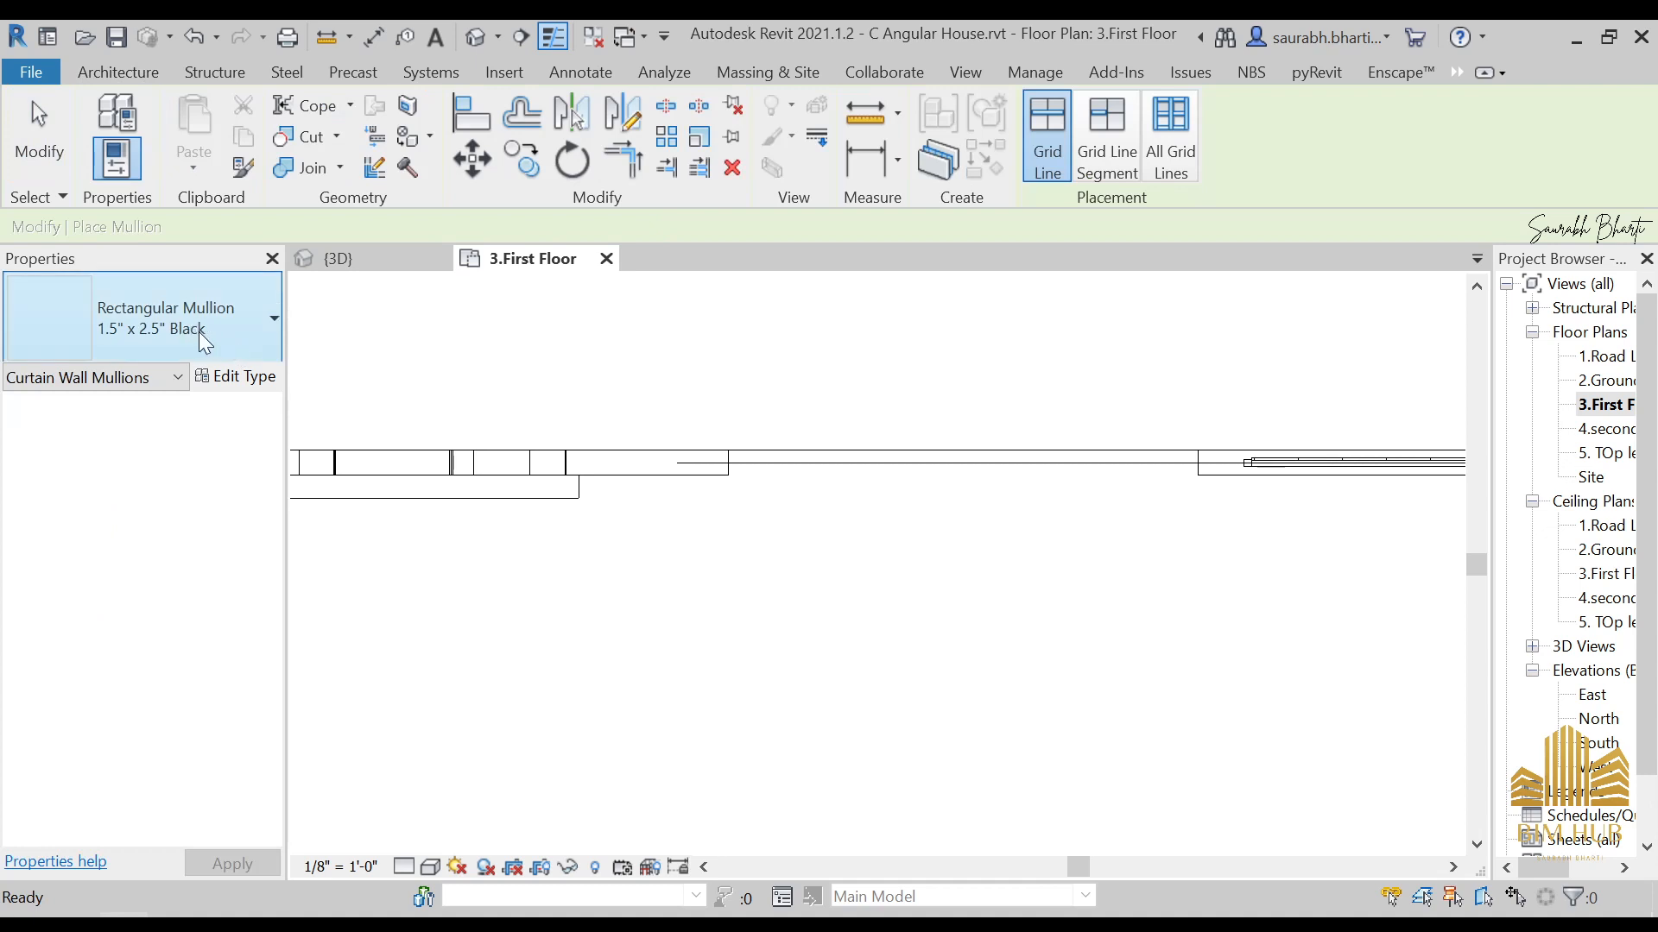
{"action": "left_click", "coordinate": [204, 334]}
{"action": "scroll", "coordinate": [164, 499], "scroll_direction": "up", "scroll_amount": 2}
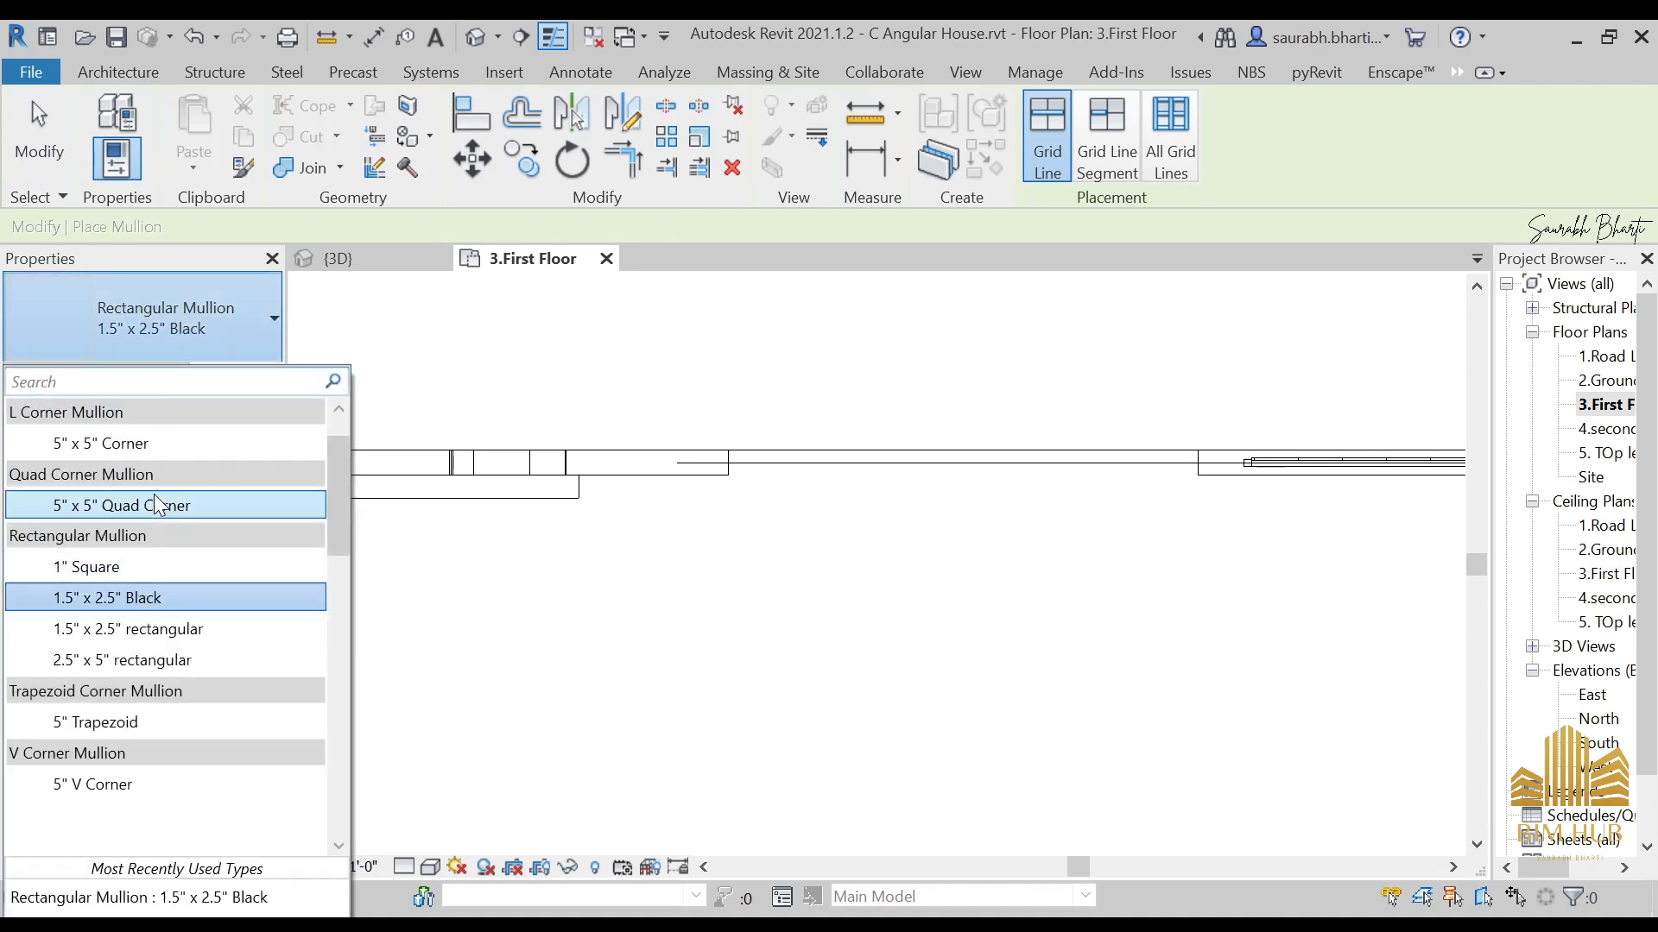
{"action": "left_click", "coordinate": [106, 598]}
{"action": "left_click", "coordinate": [185, 323]}
{"action": "left_click", "coordinate": [133, 566]}
{"action": "left_click", "coordinate": [222, 377]}
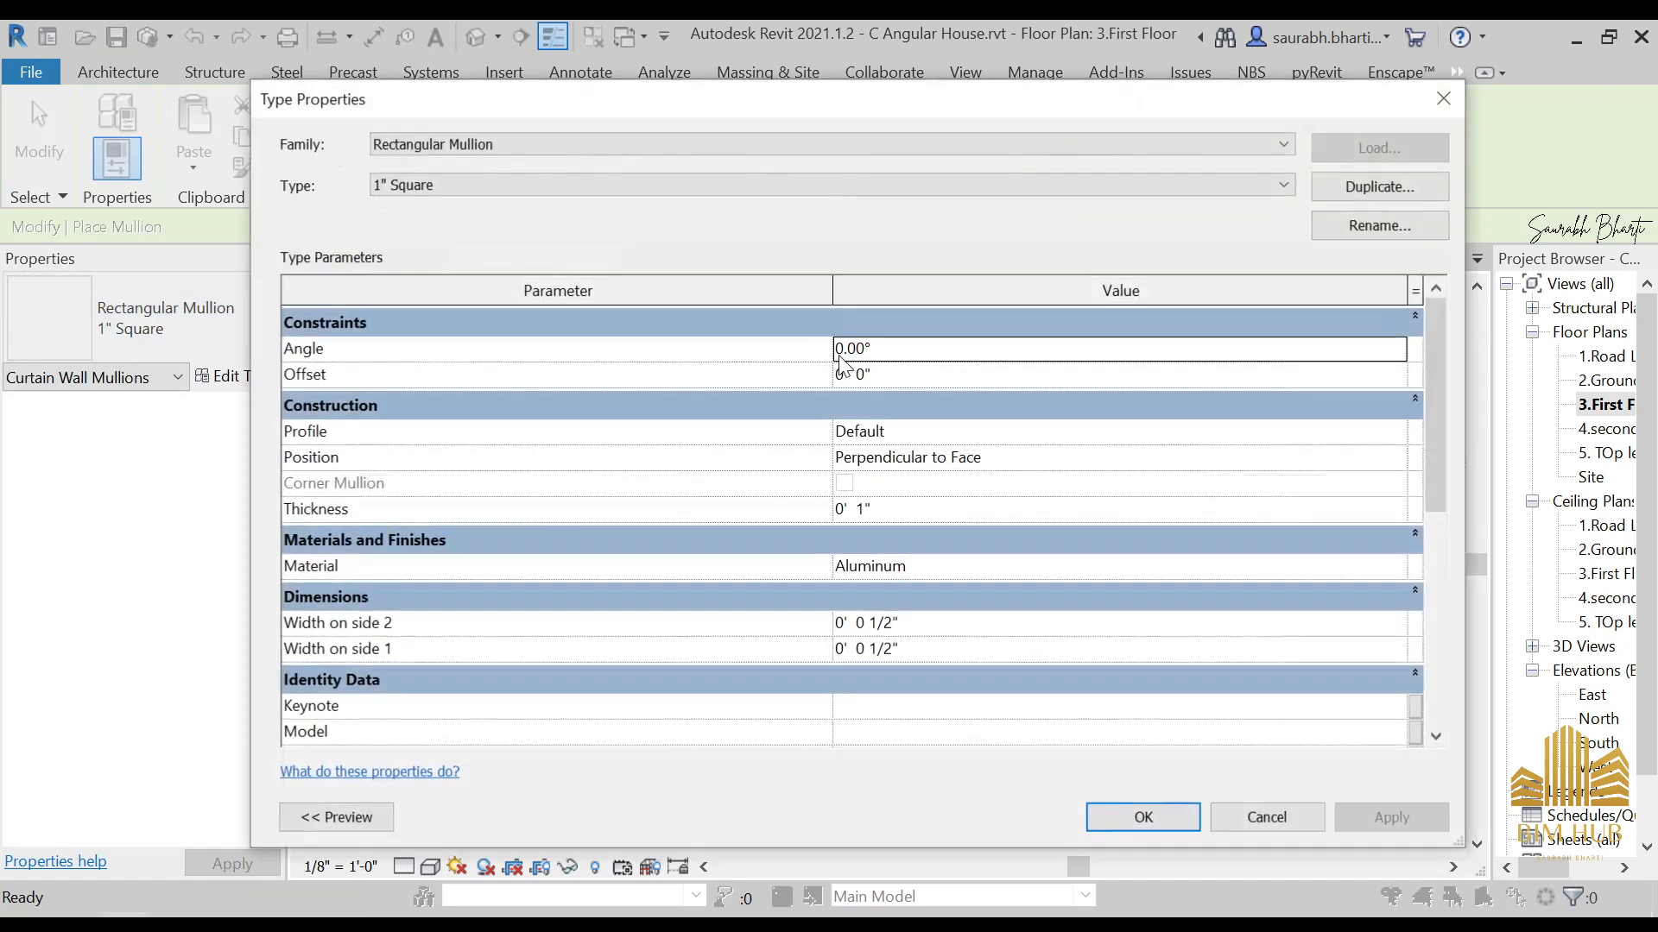
{"action": "left_click", "coordinate": [1343, 186]}
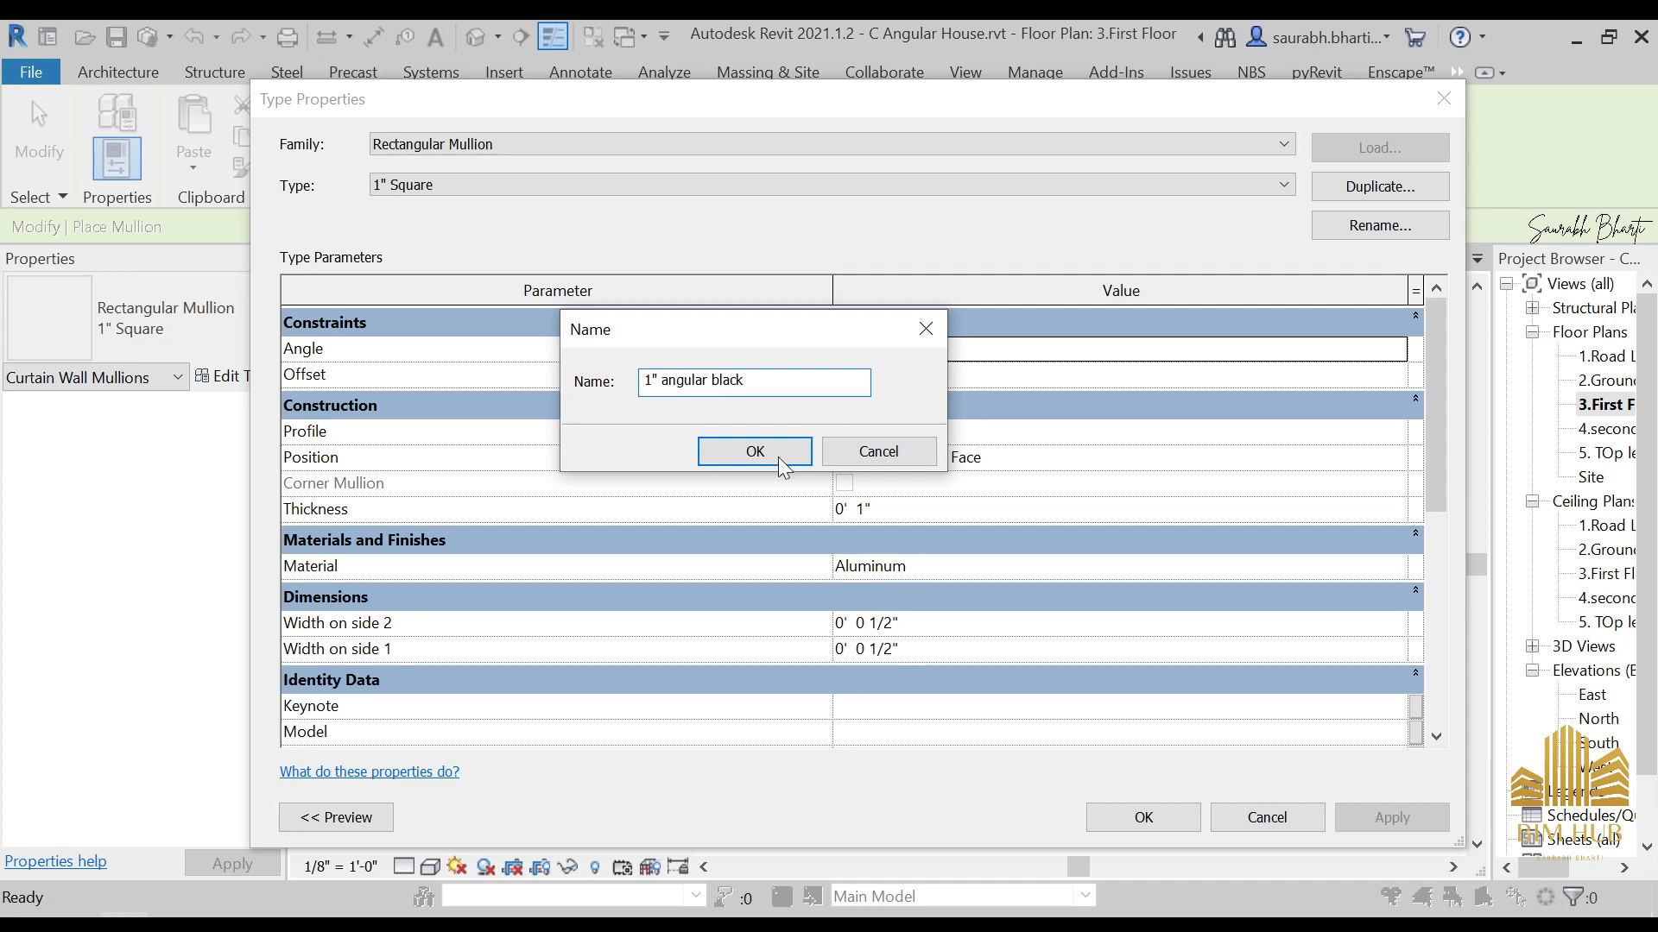
{"action": "left_click", "coordinate": [751, 456]}
Step: Assign the 1.Aluminium black material to the 1" angular black mullion type
{"action": "left_click", "coordinate": [1404, 577]}
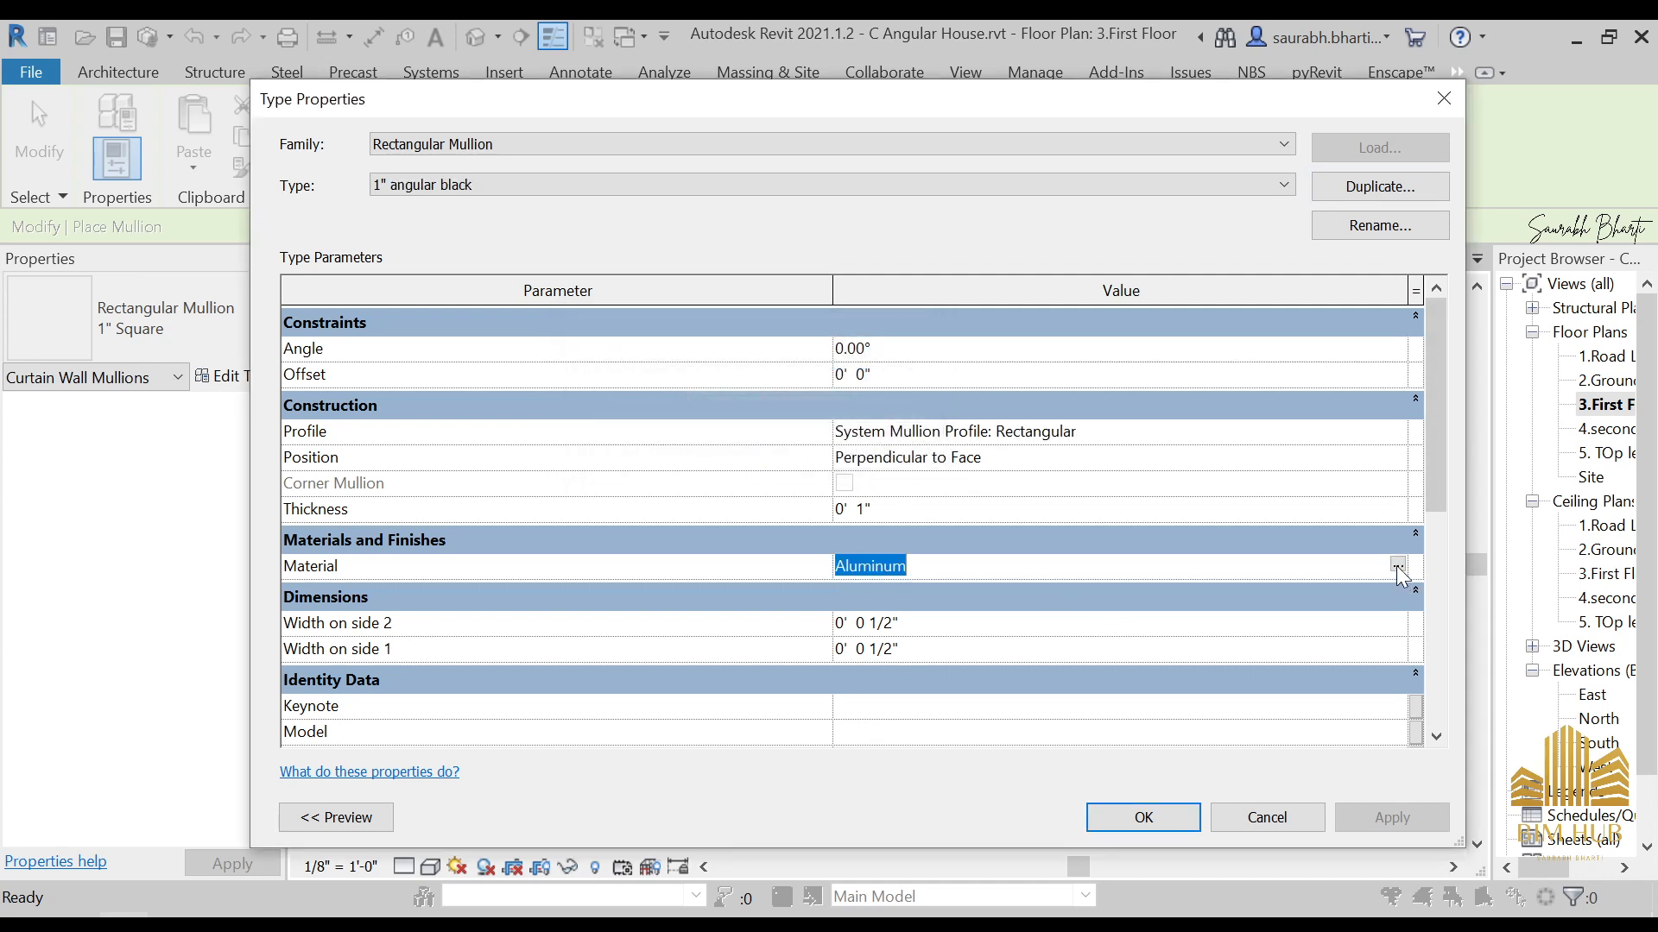
{"action": "left_click", "coordinate": [1399, 567]}
{"action": "scroll", "coordinate": [138, 285], "scroll_direction": "down", "scroll_amount": 3}
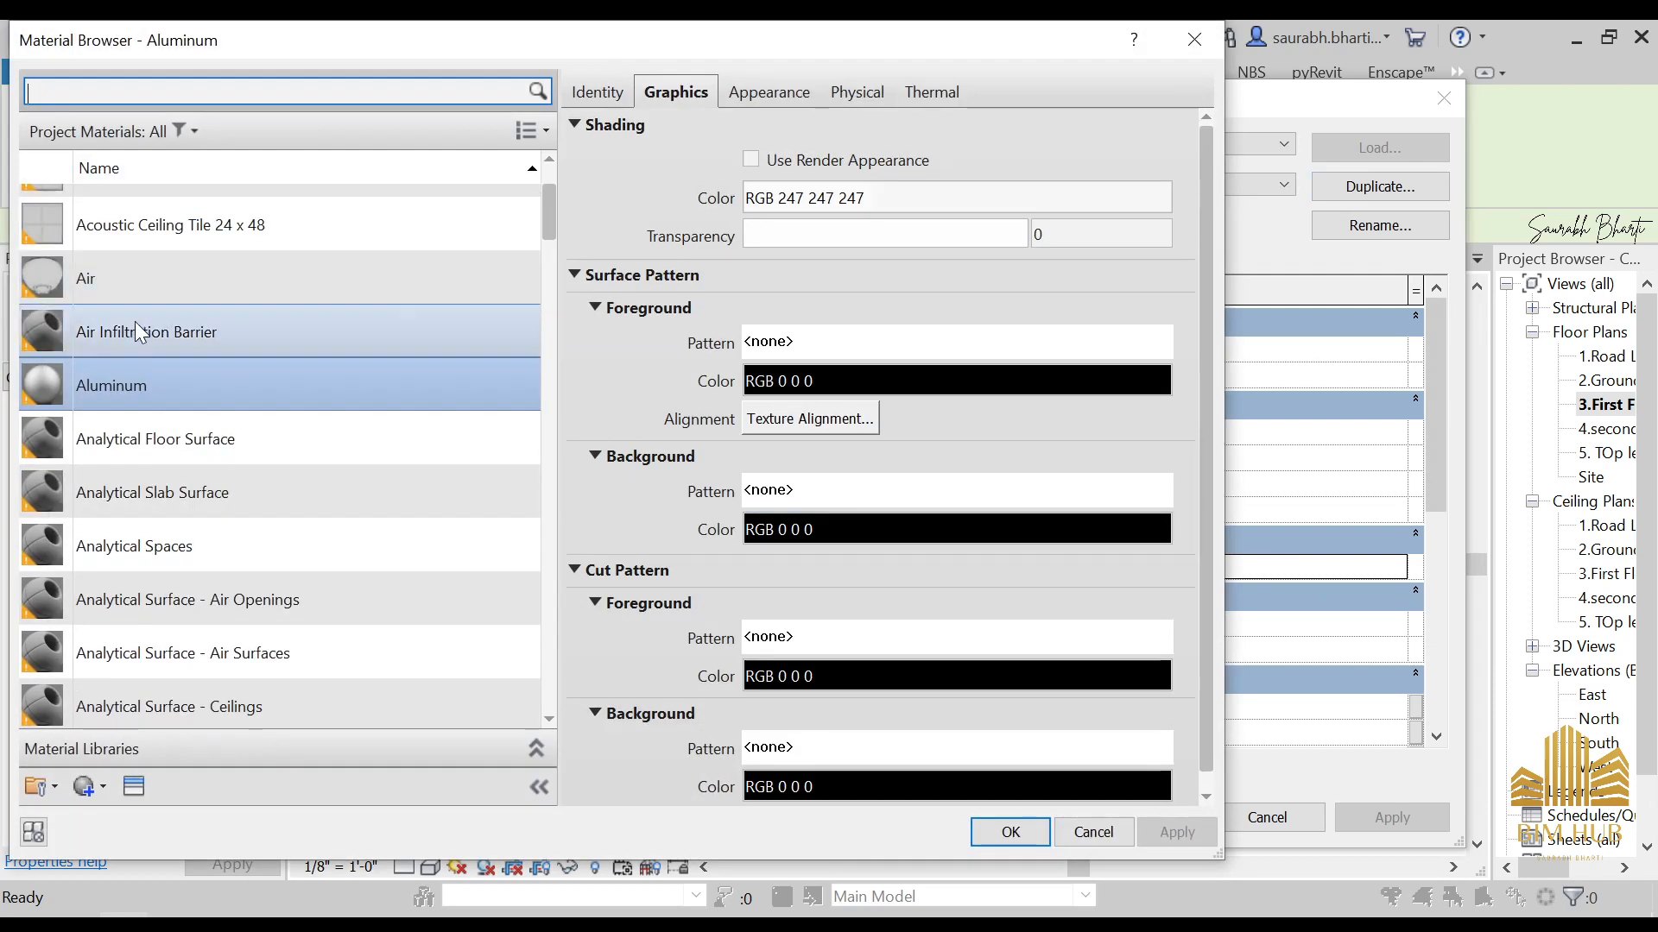
{"action": "scroll", "coordinate": [134, 321], "scroll_direction": "up", "scroll_amount": 3}
{"action": "double_click", "coordinate": [118, 209]}
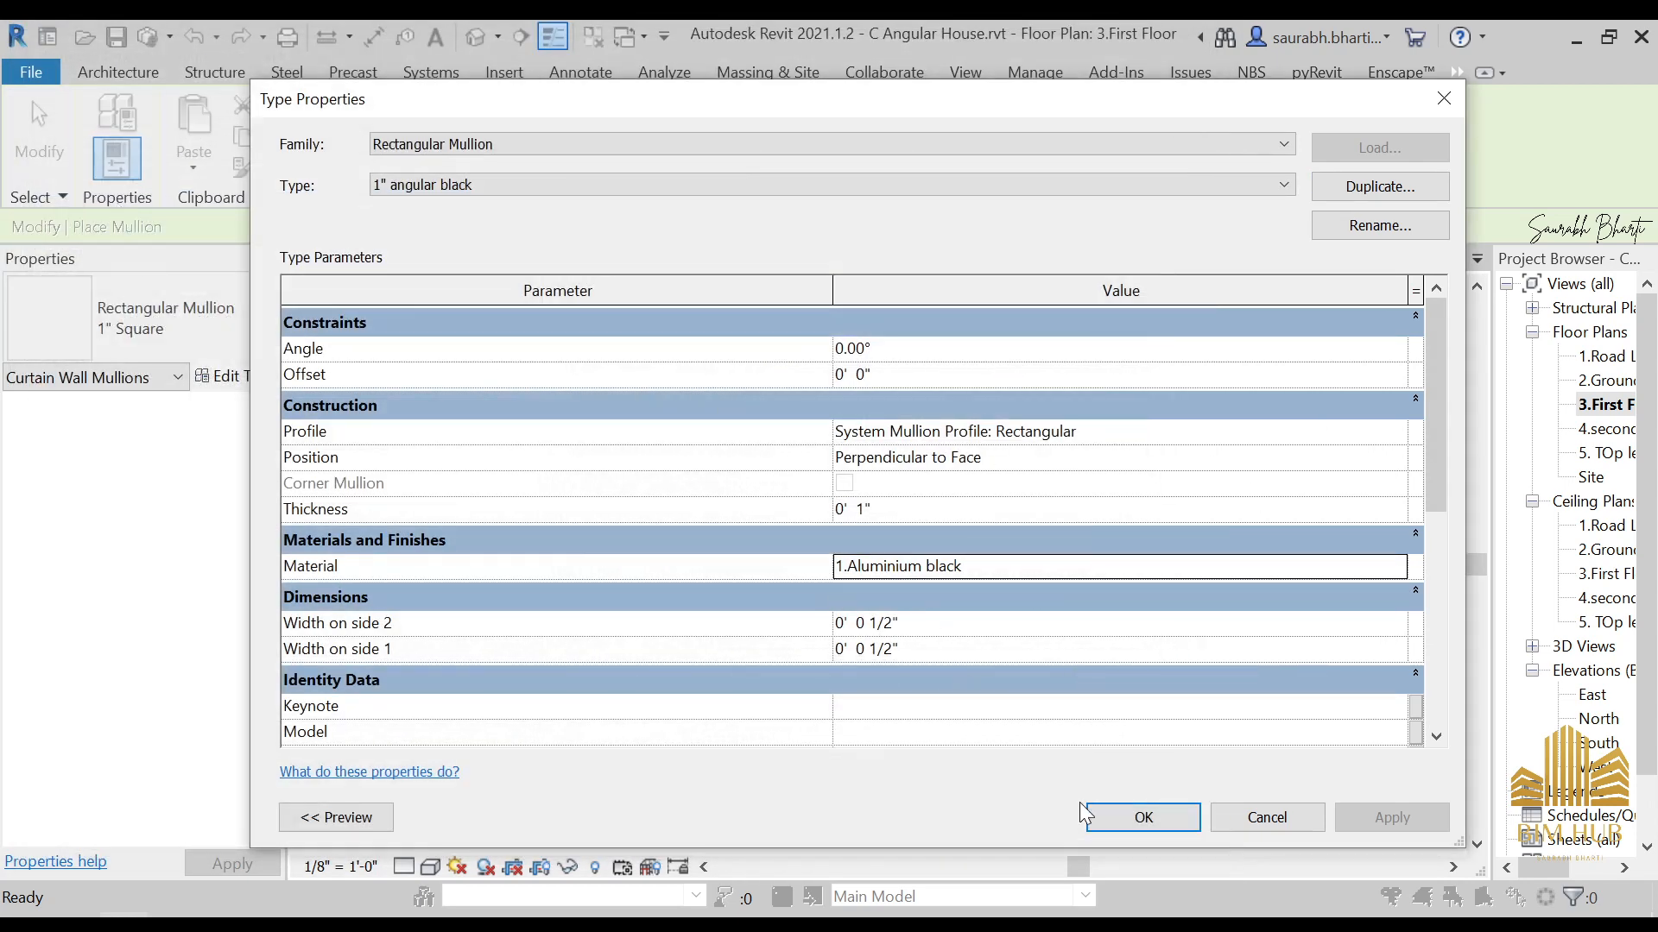
{"action": "left_click", "coordinate": [1194, 822]}
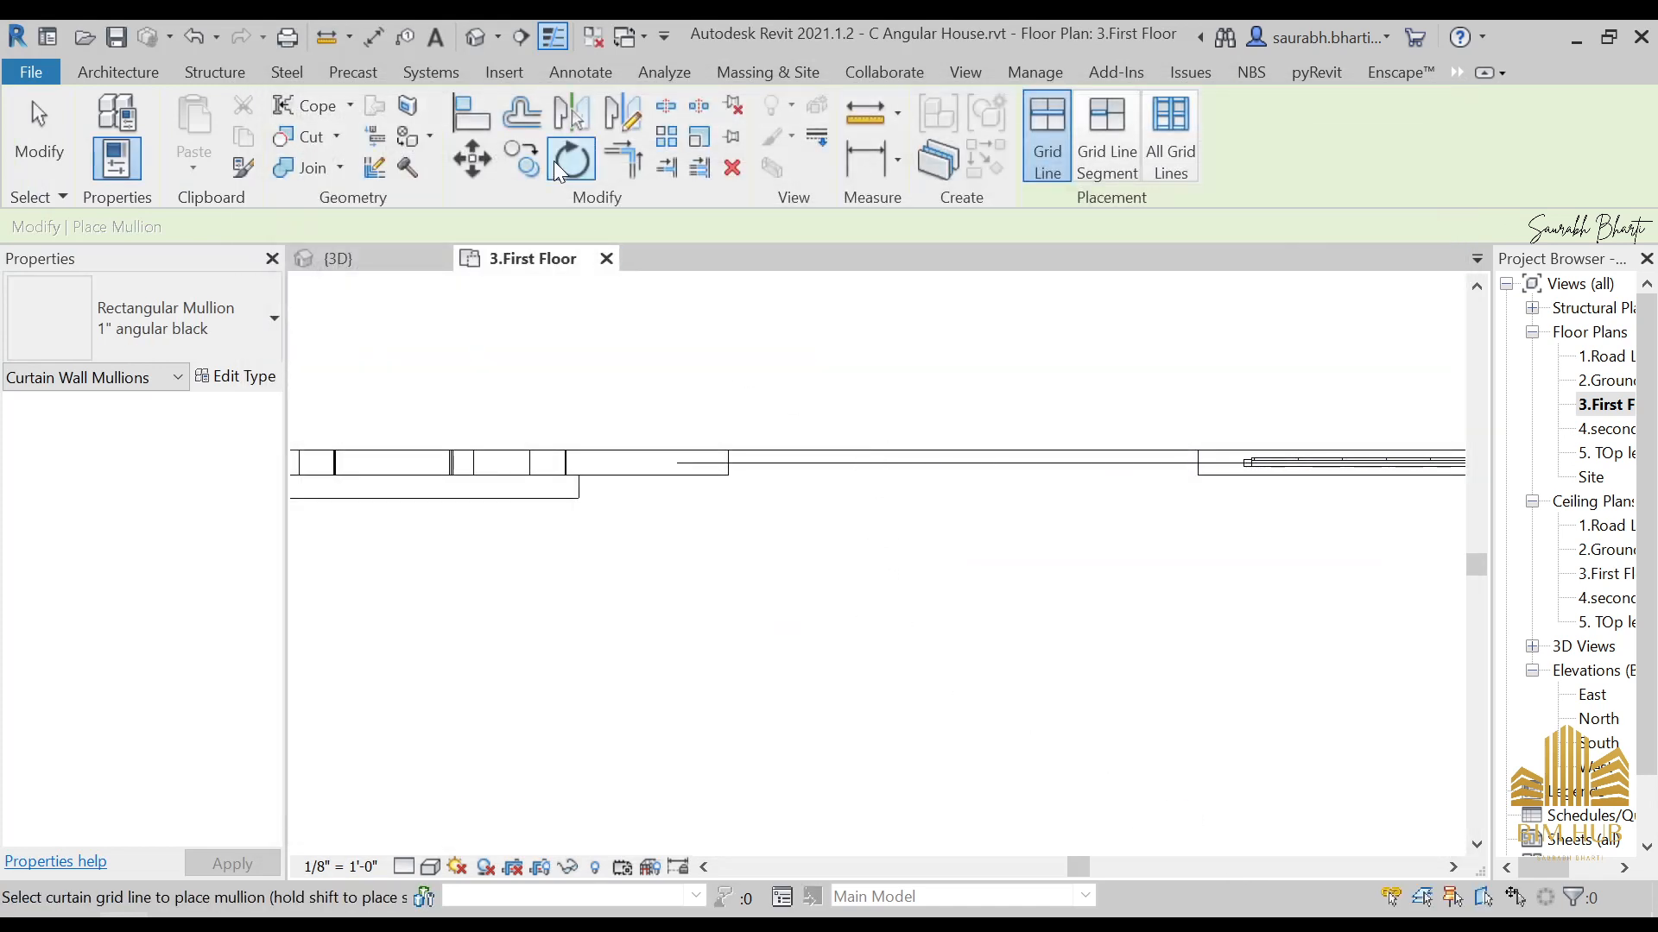
{"action": "left_click", "coordinate": [474, 39]}
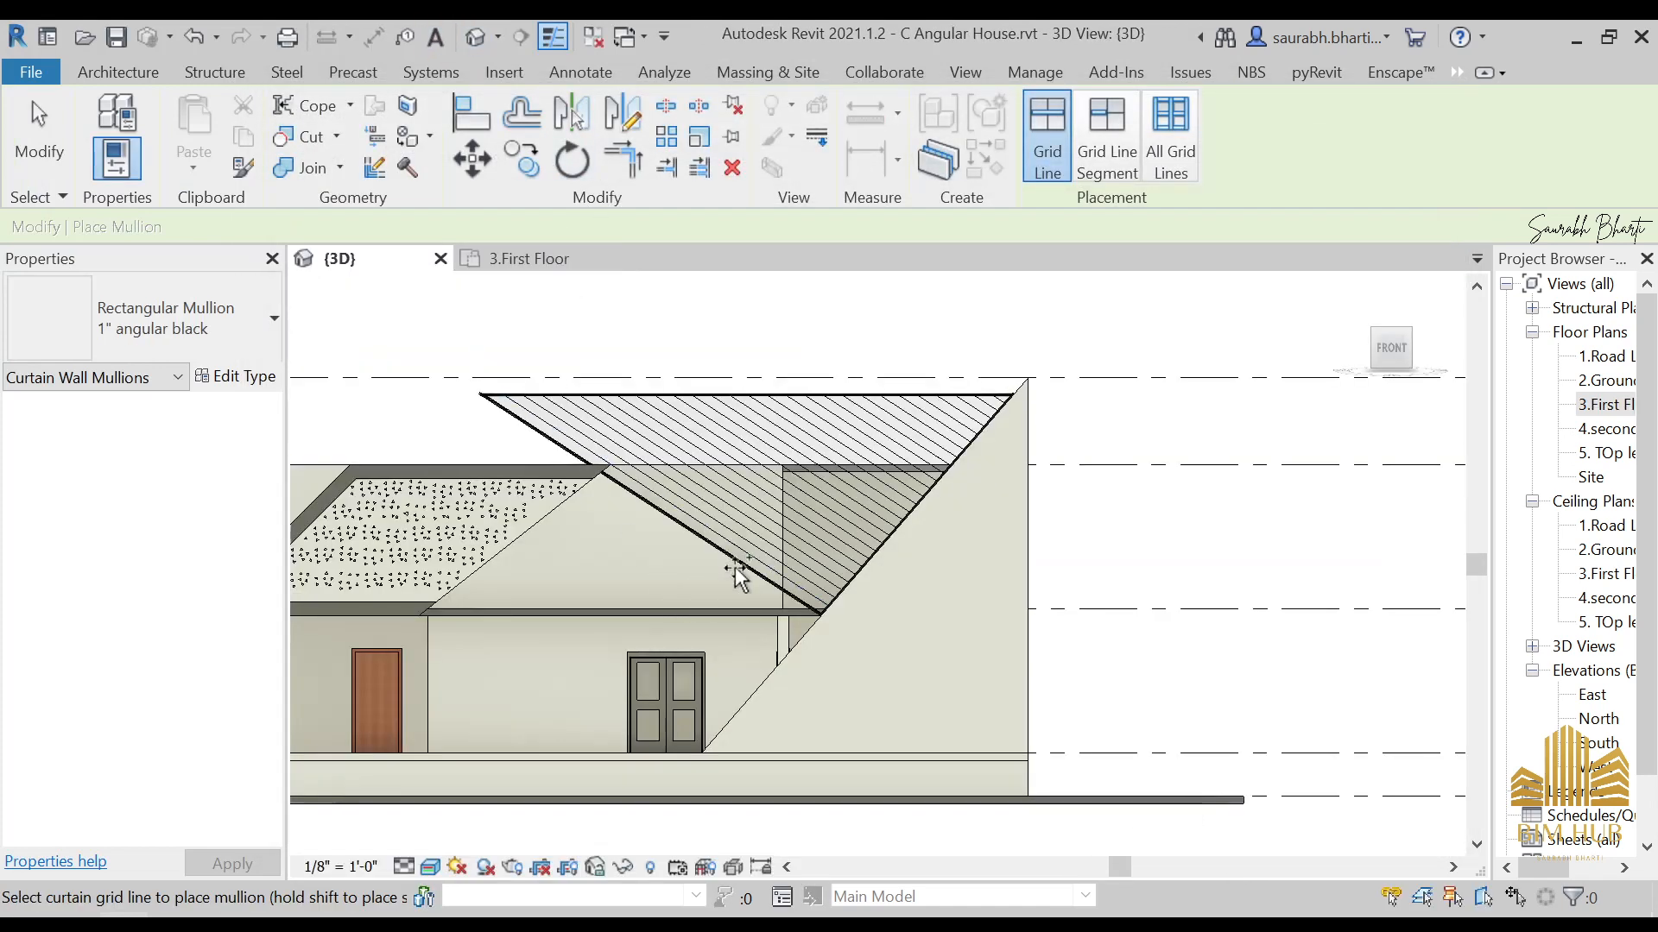
{"action": "scroll", "coordinate": [736, 581], "scroll_direction": "up", "scroll_amount": 3}
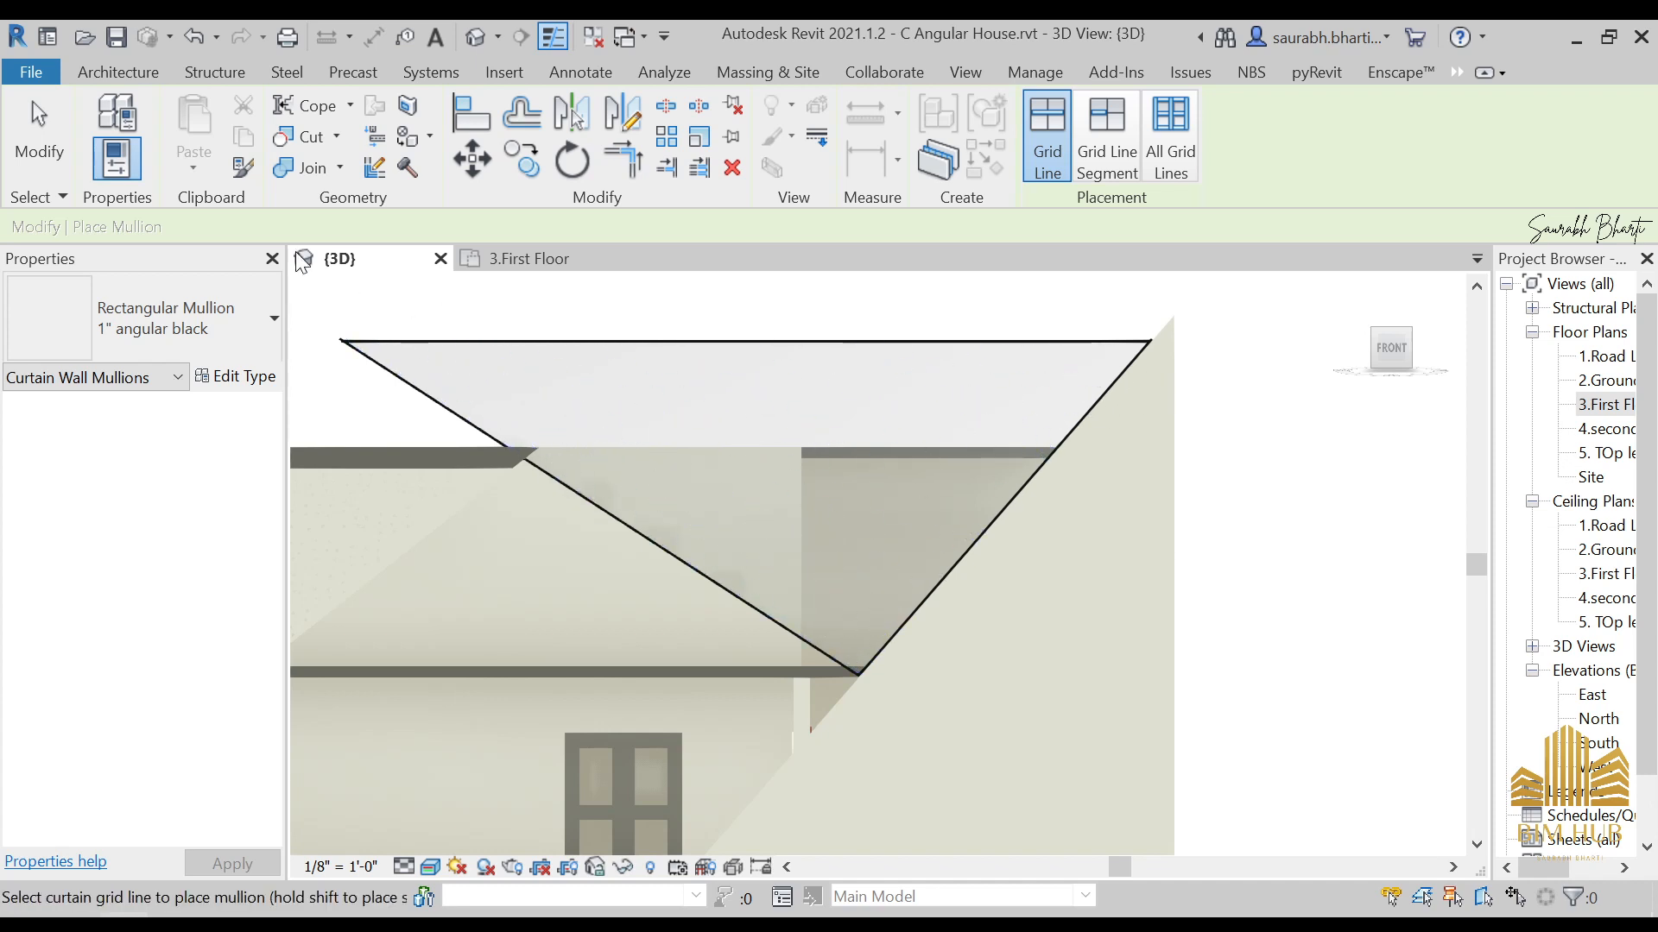
{"action": "key", "text": "Escape"}
{"action": "key", "text": "Escape"}
Step: Set the vertical mullions' interior type of the Mulllion wall curtain wall type to Rectangular Mullion : 1" angular black
{"action": "double_click", "coordinate": [1606, 404]}
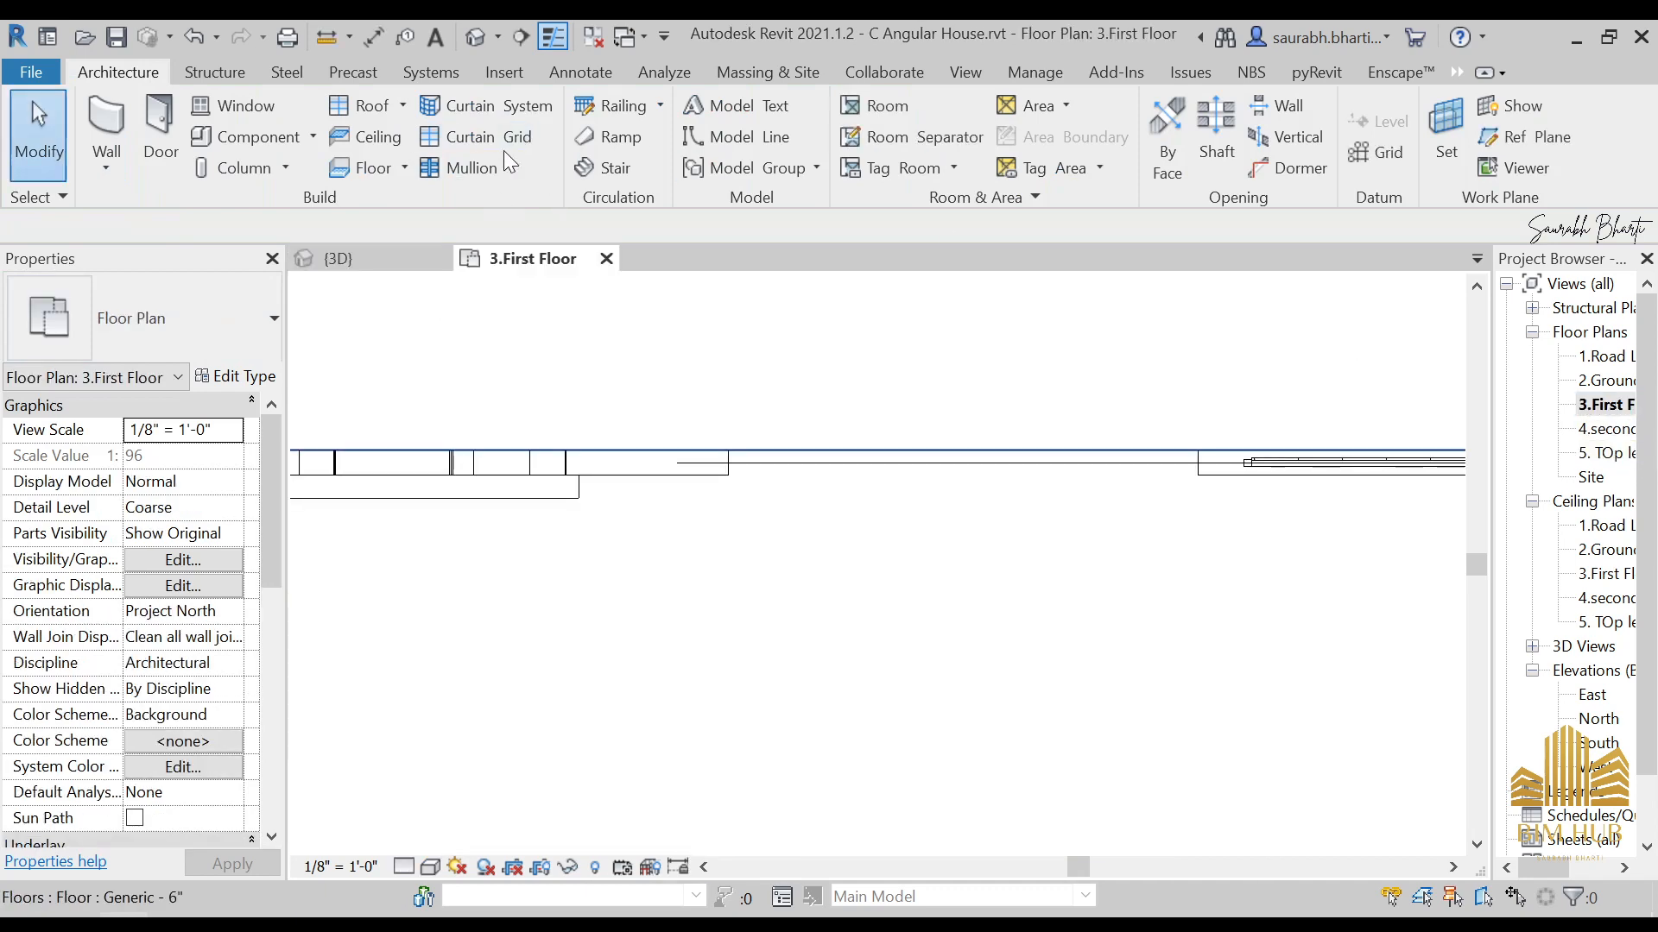
{"action": "left_click", "coordinate": [107, 114]}
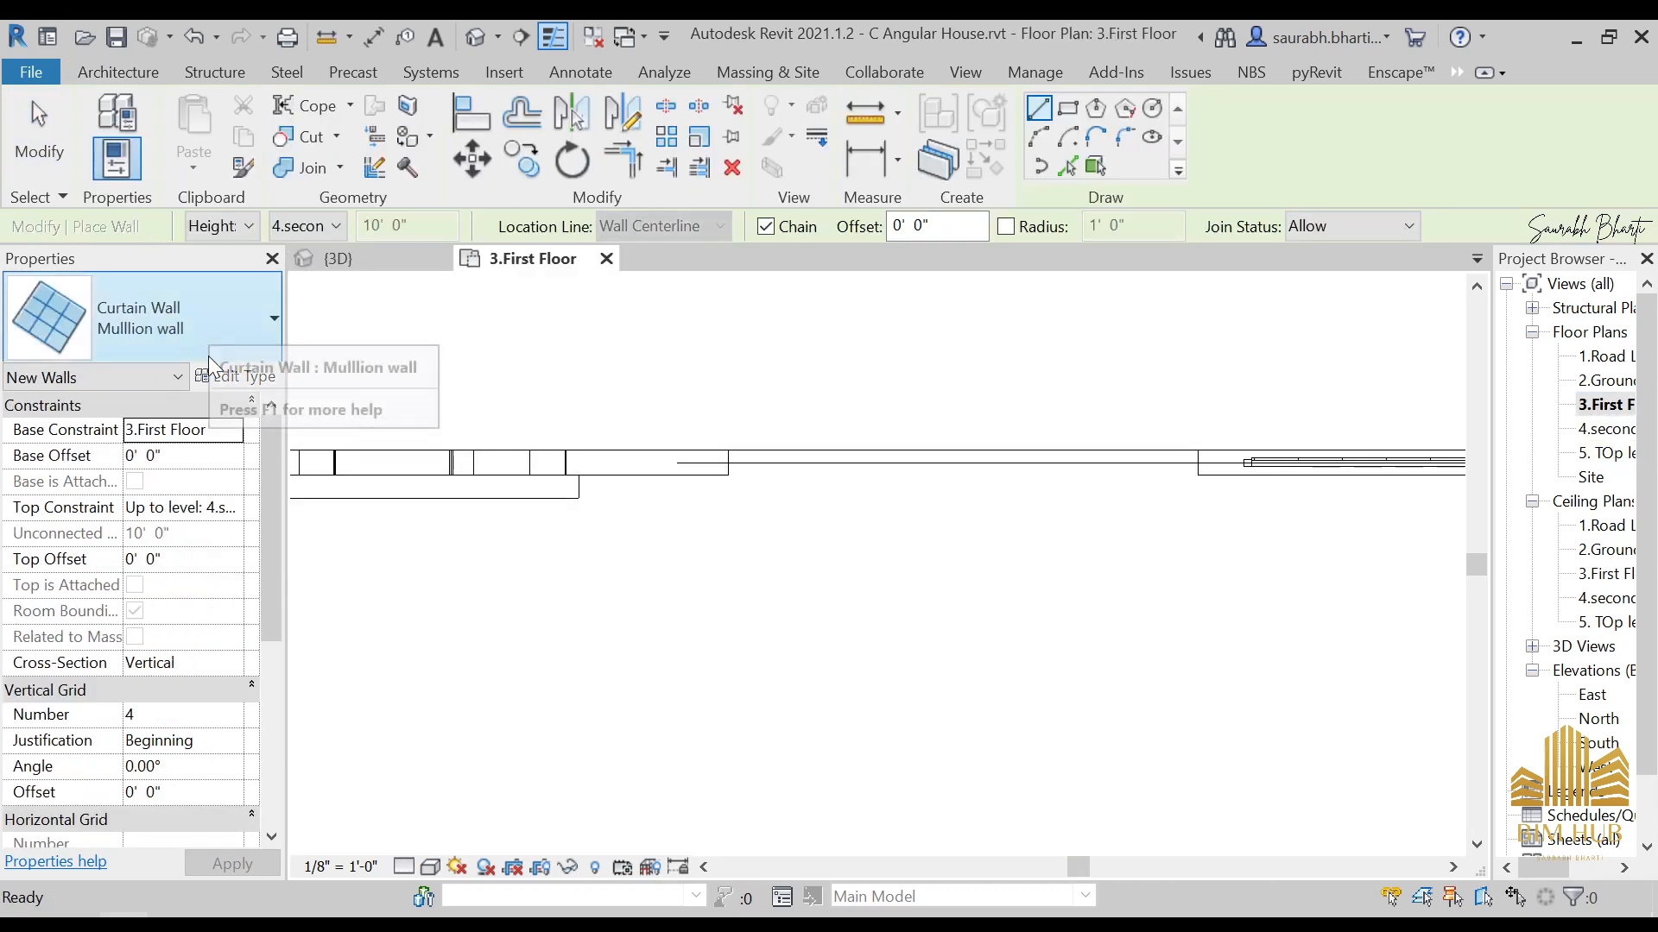
{"action": "left_click", "coordinate": [234, 377]}
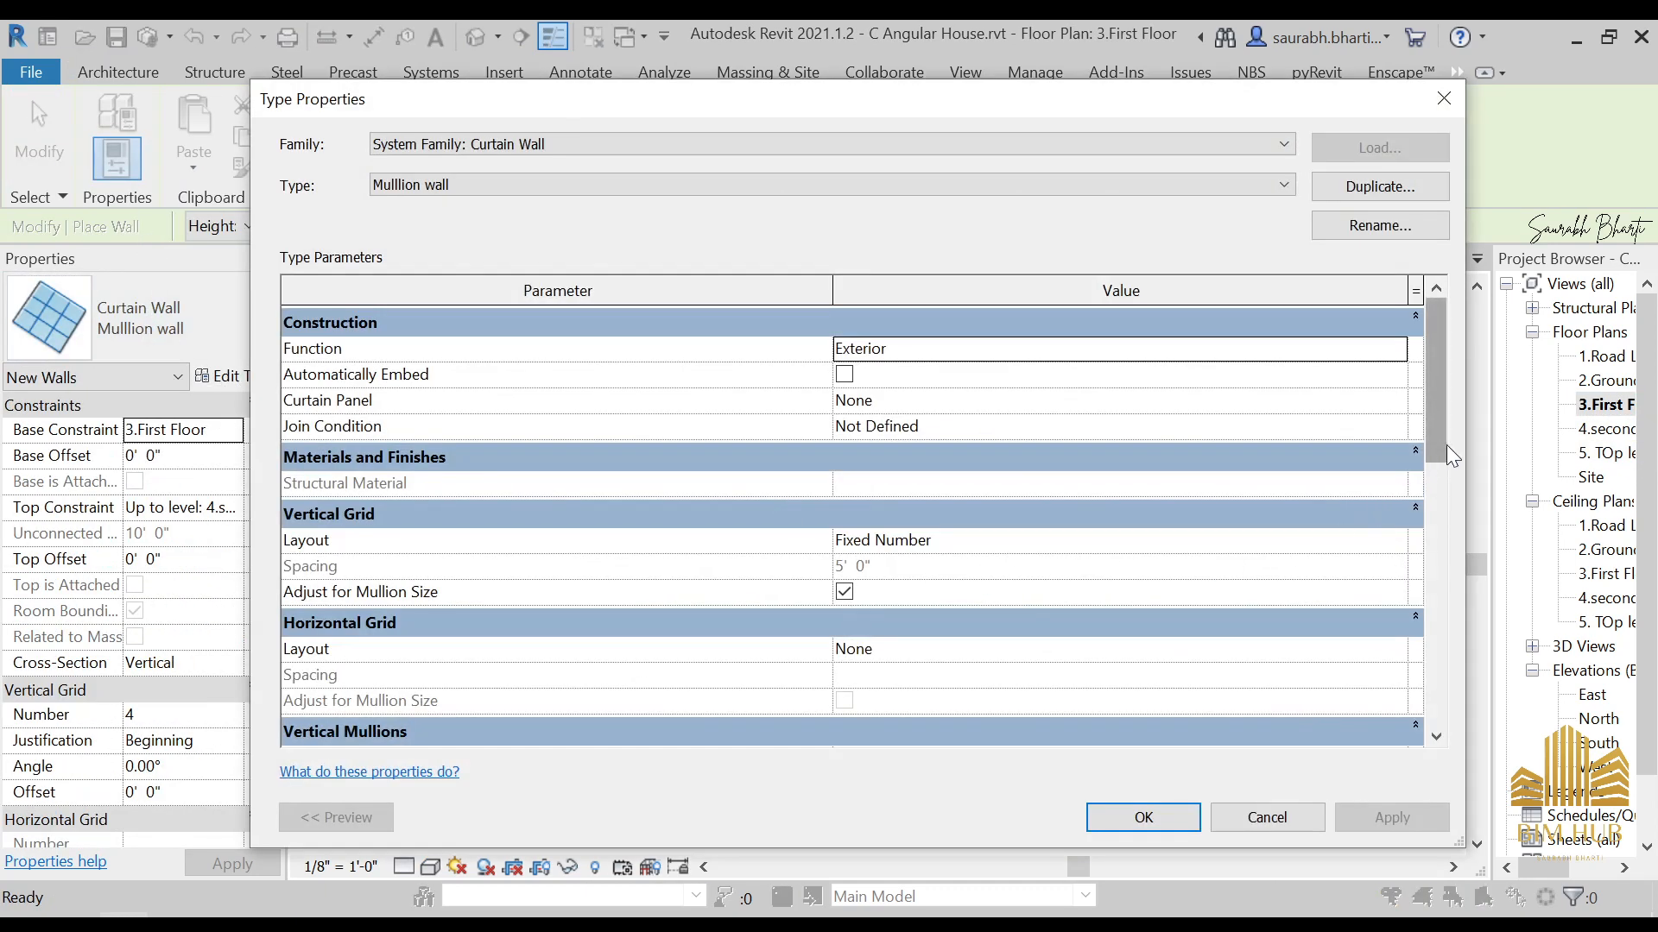
{"action": "left_click_drag", "start_coordinate": [1447, 443], "coordinate": [1437, 532]}
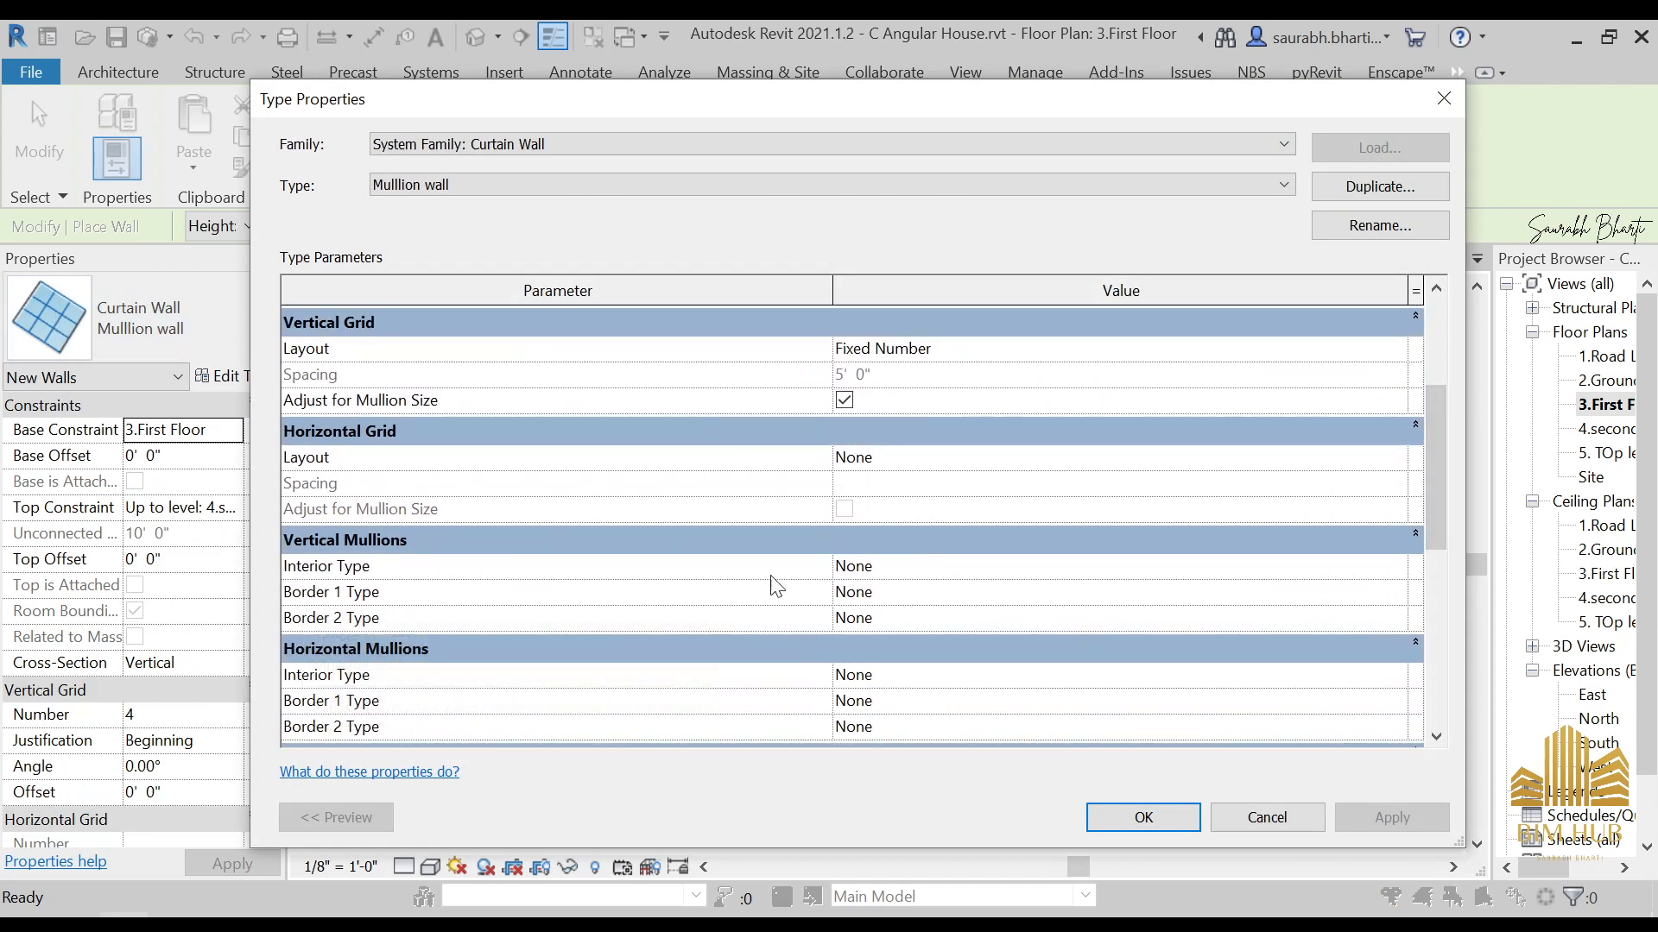
{"action": "left_click", "coordinate": [1397, 568]}
{"action": "scroll", "coordinate": [1146, 644], "scroll_direction": "down", "scroll_amount": 1}
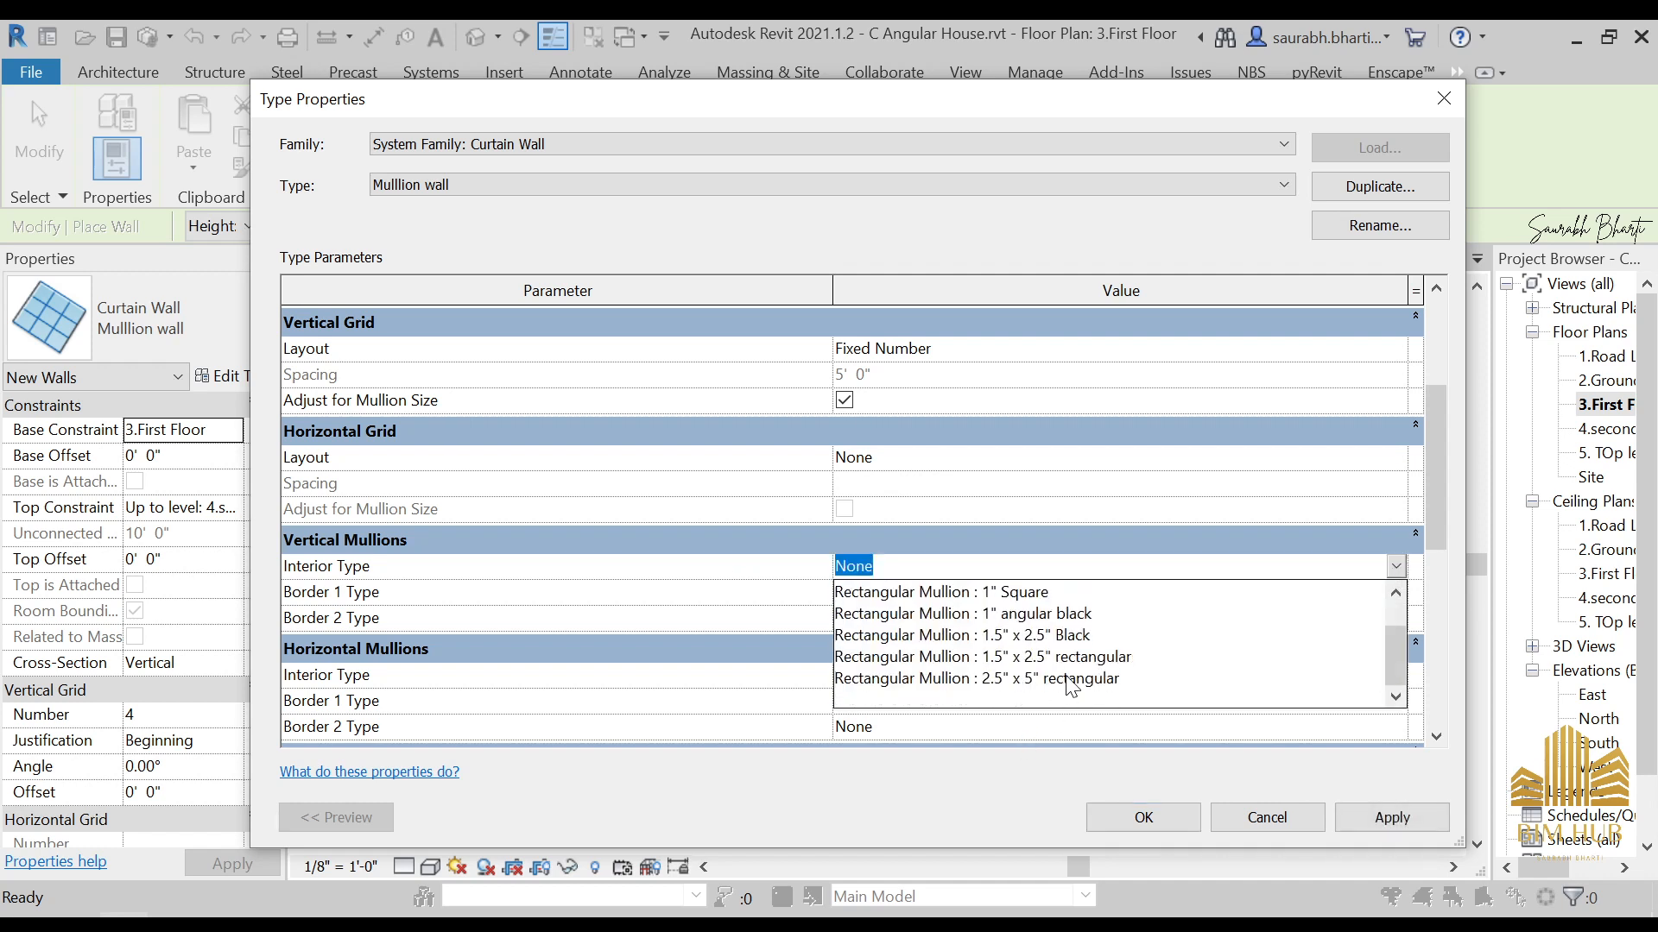
{"action": "left_click", "coordinate": [939, 614]}
{"action": "left_click_drag", "start_coordinate": [1432, 466], "coordinate": [1421, 359]}
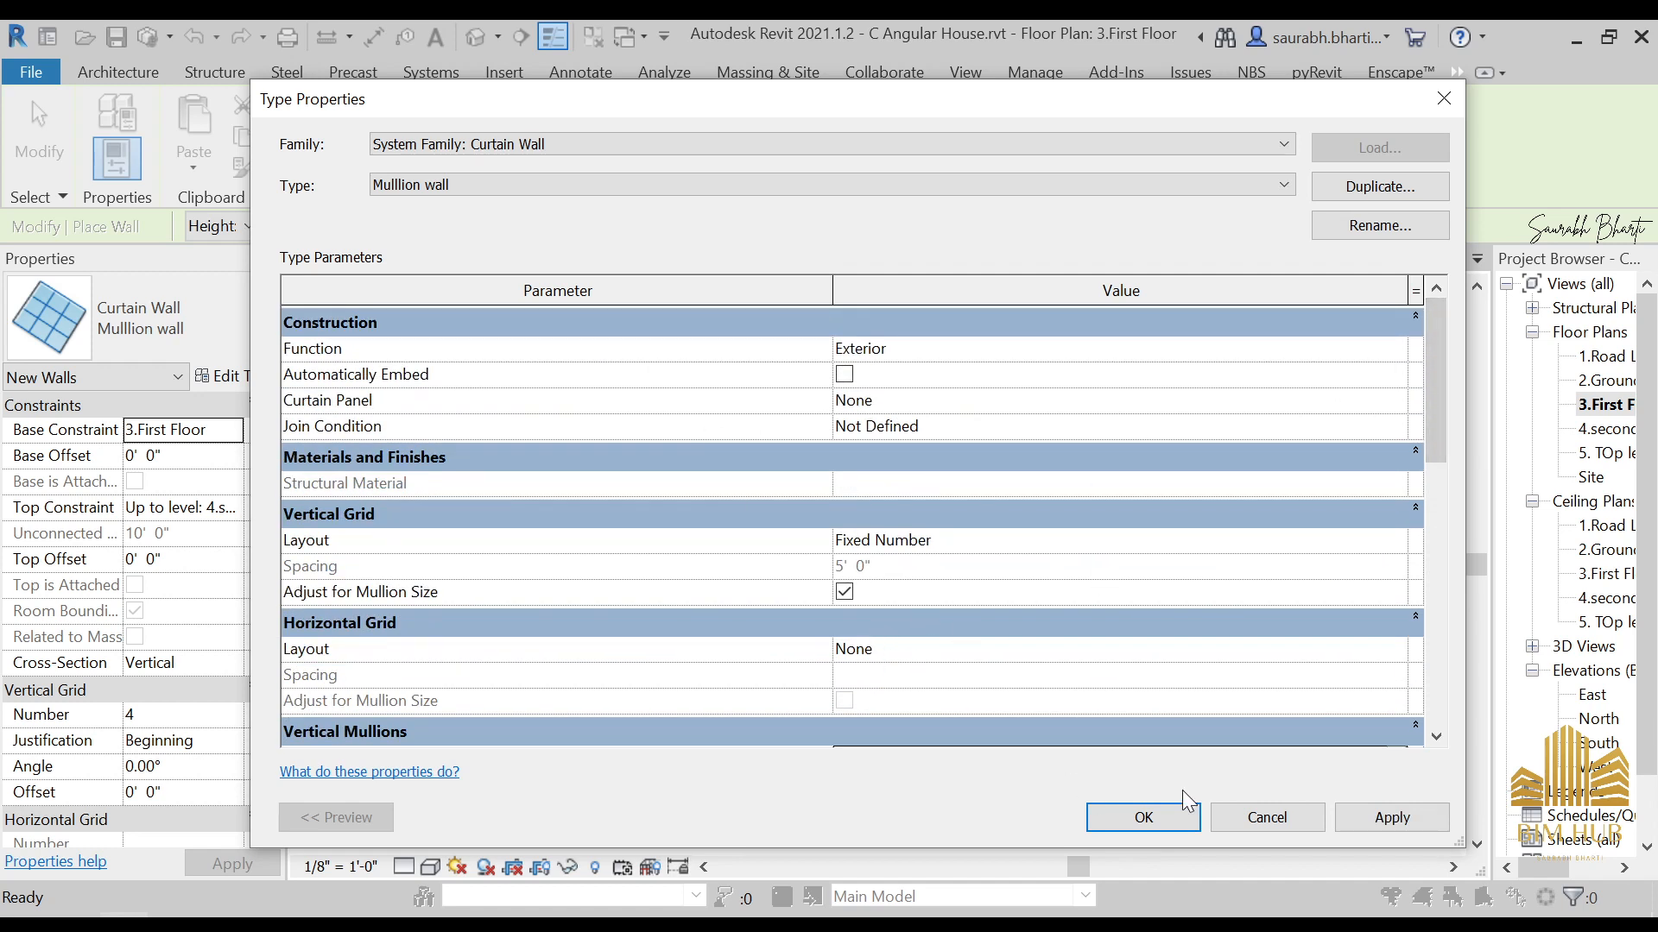
{"action": "left_click", "coordinate": [1176, 819]}
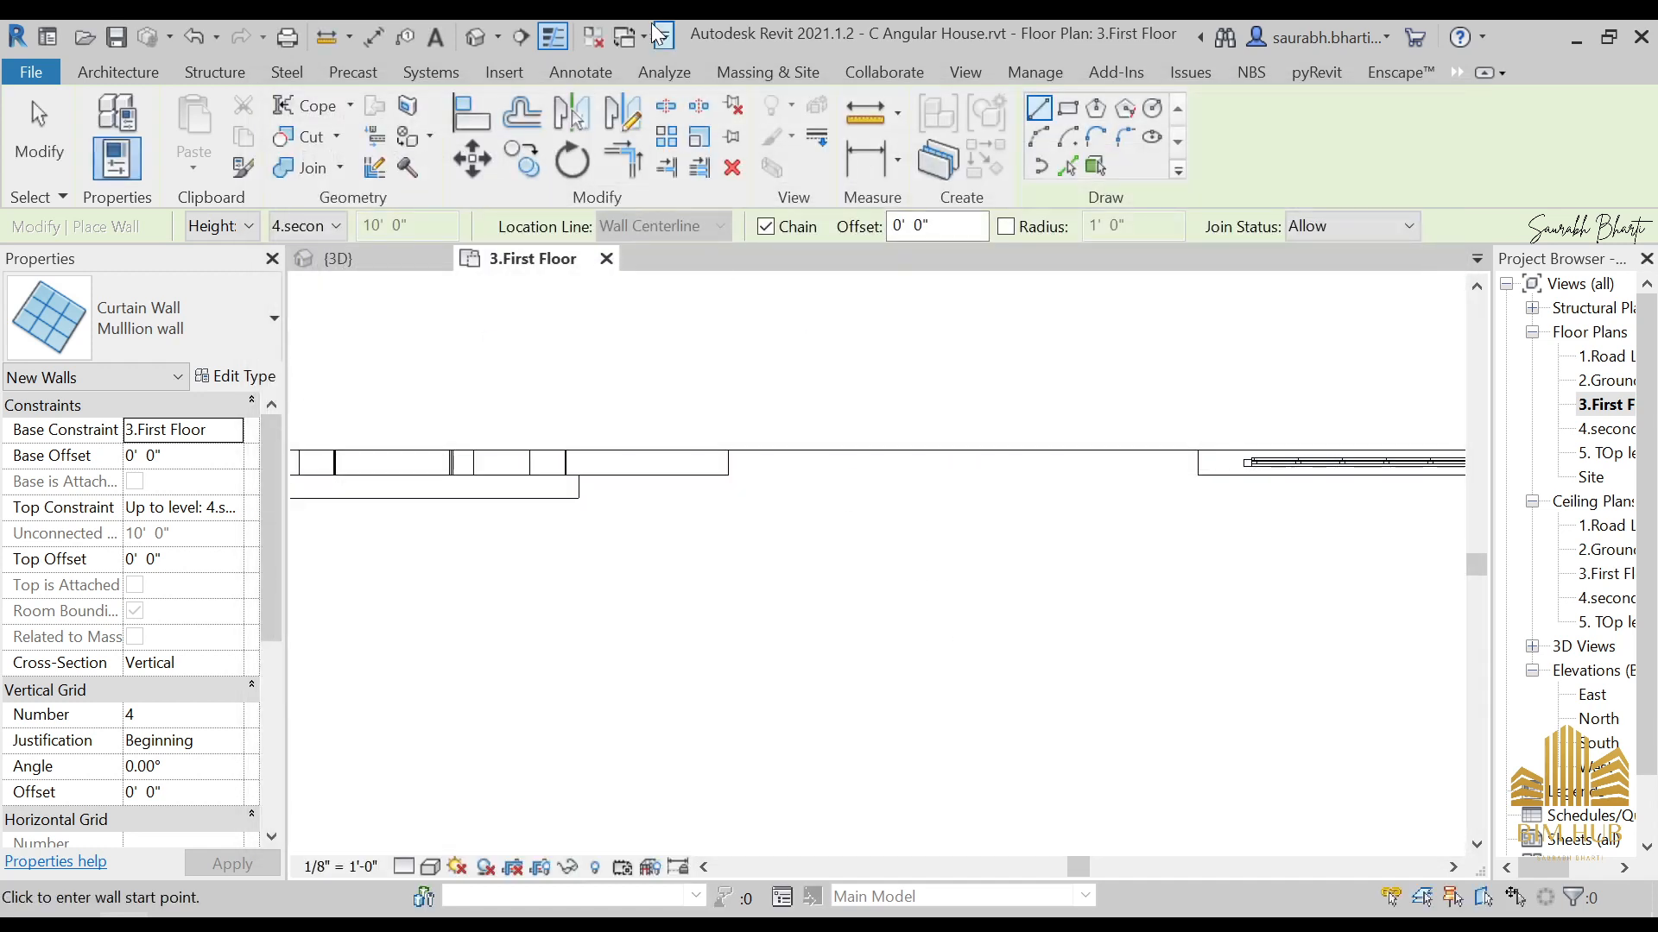
Step: Examine in the 3D view how the diagonal slat mullions meet the curtain wall's top-edge mullions
{"action": "left_click", "coordinate": [478, 41]}
{"action": "scroll", "coordinate": [716, 499], "scroll_direction": "up", "scroll_amount": 4}
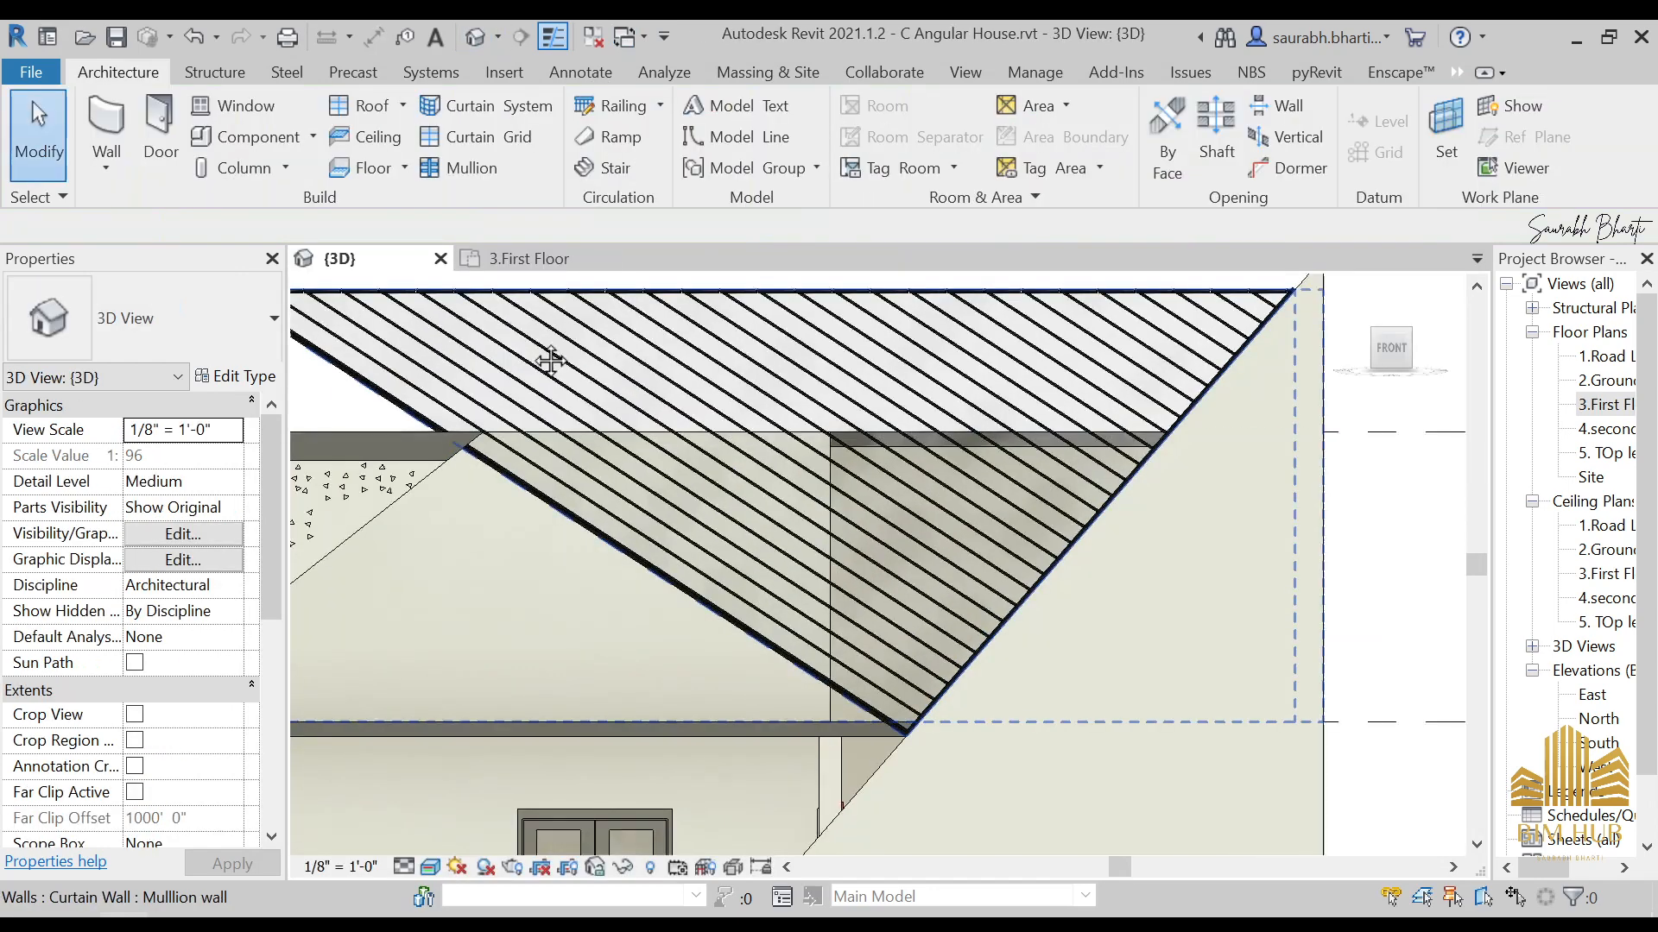
{"action": "scroll", "coordinate": [695, 482], "scroll_direction": "up", "scroll_amount": 5}
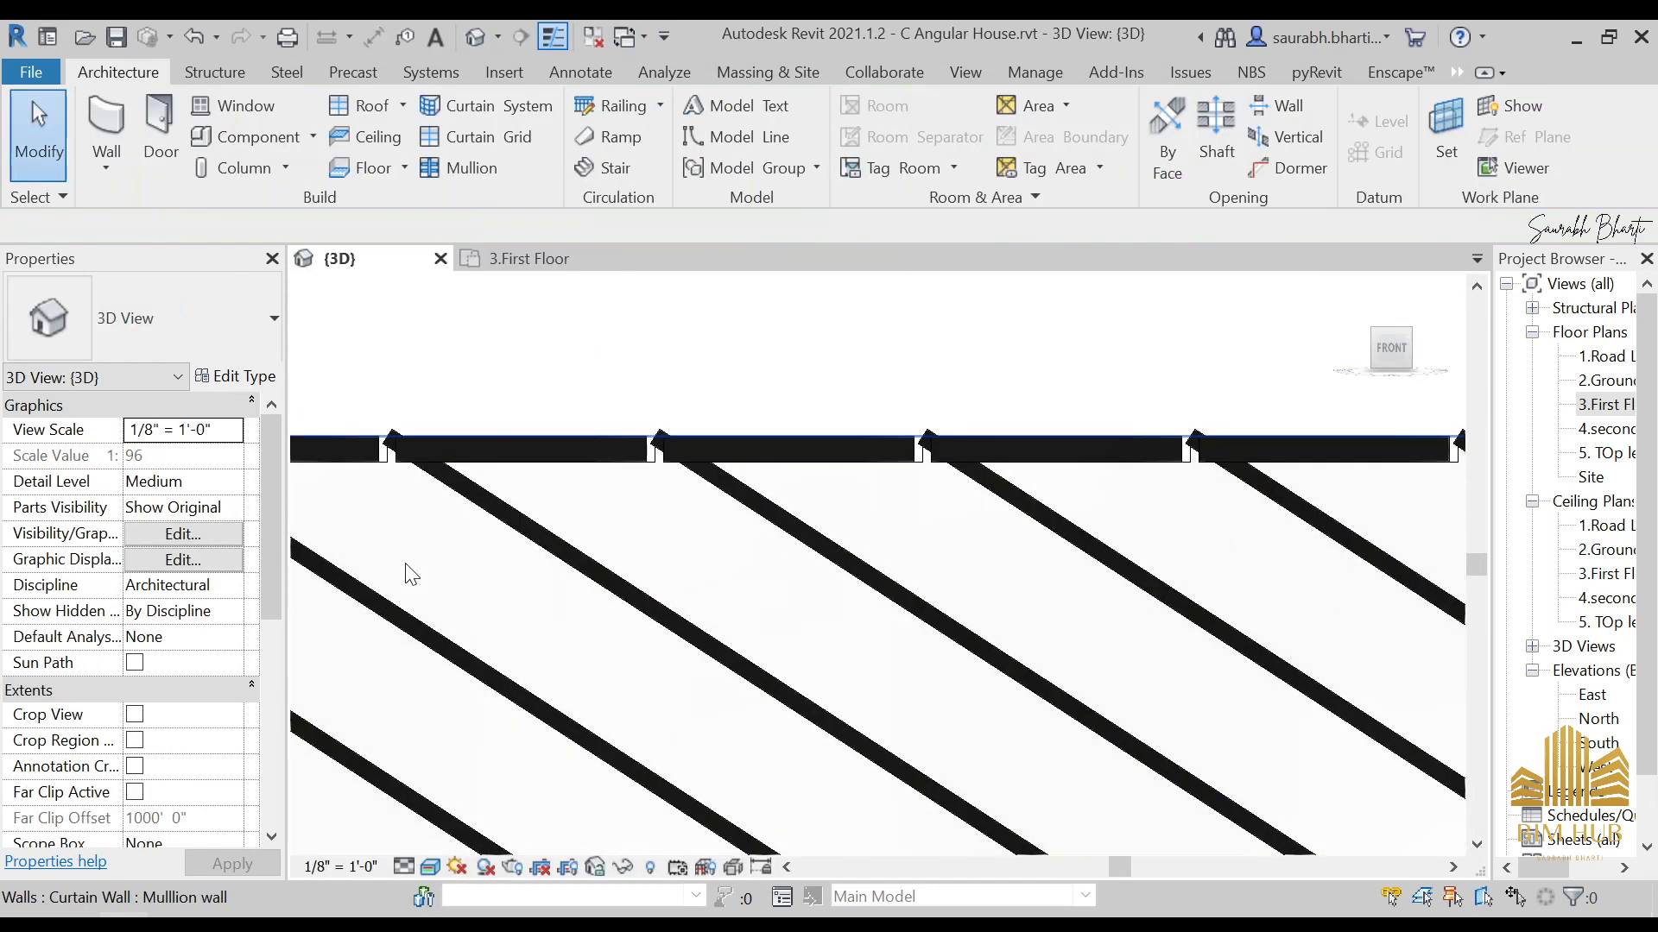
{"action": "scroll", "coordinate": [691, 526], "scroll_direction": "down", "scroll_amount": 3}
{"action": "scroll", "coordinate": [648, 480], "scroll_direction": "up", "scroll_amount": 4}
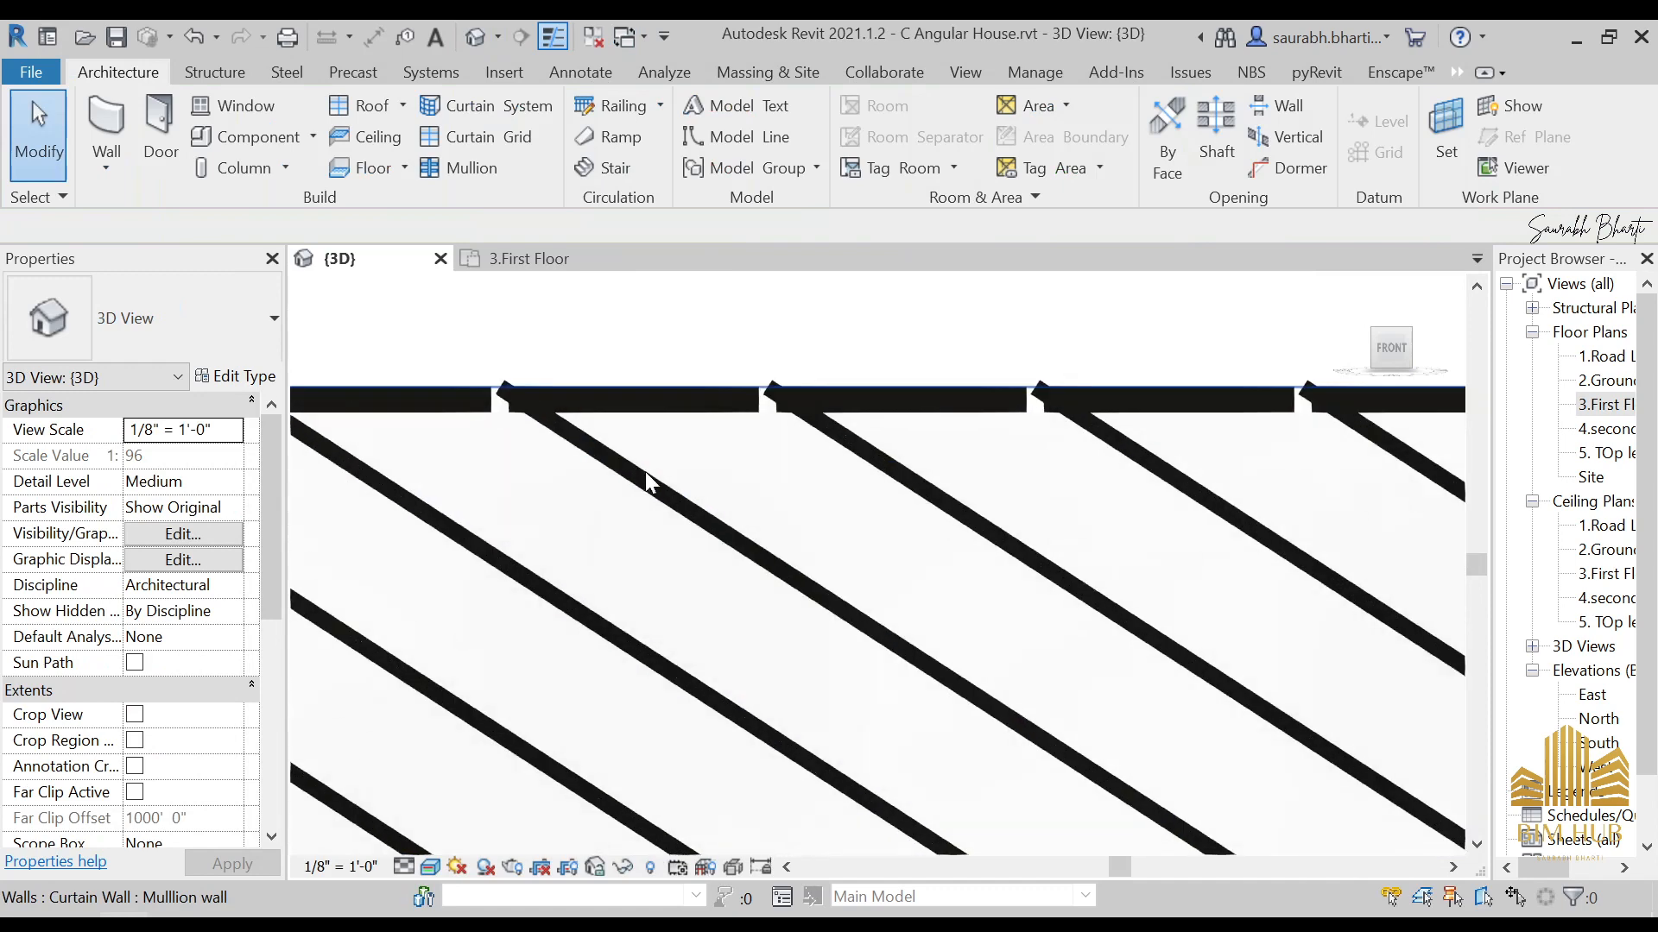
{"action": "scroll", "coordinate": [482, 408], "scroll_direction": "up", "scroll_amount": 4}
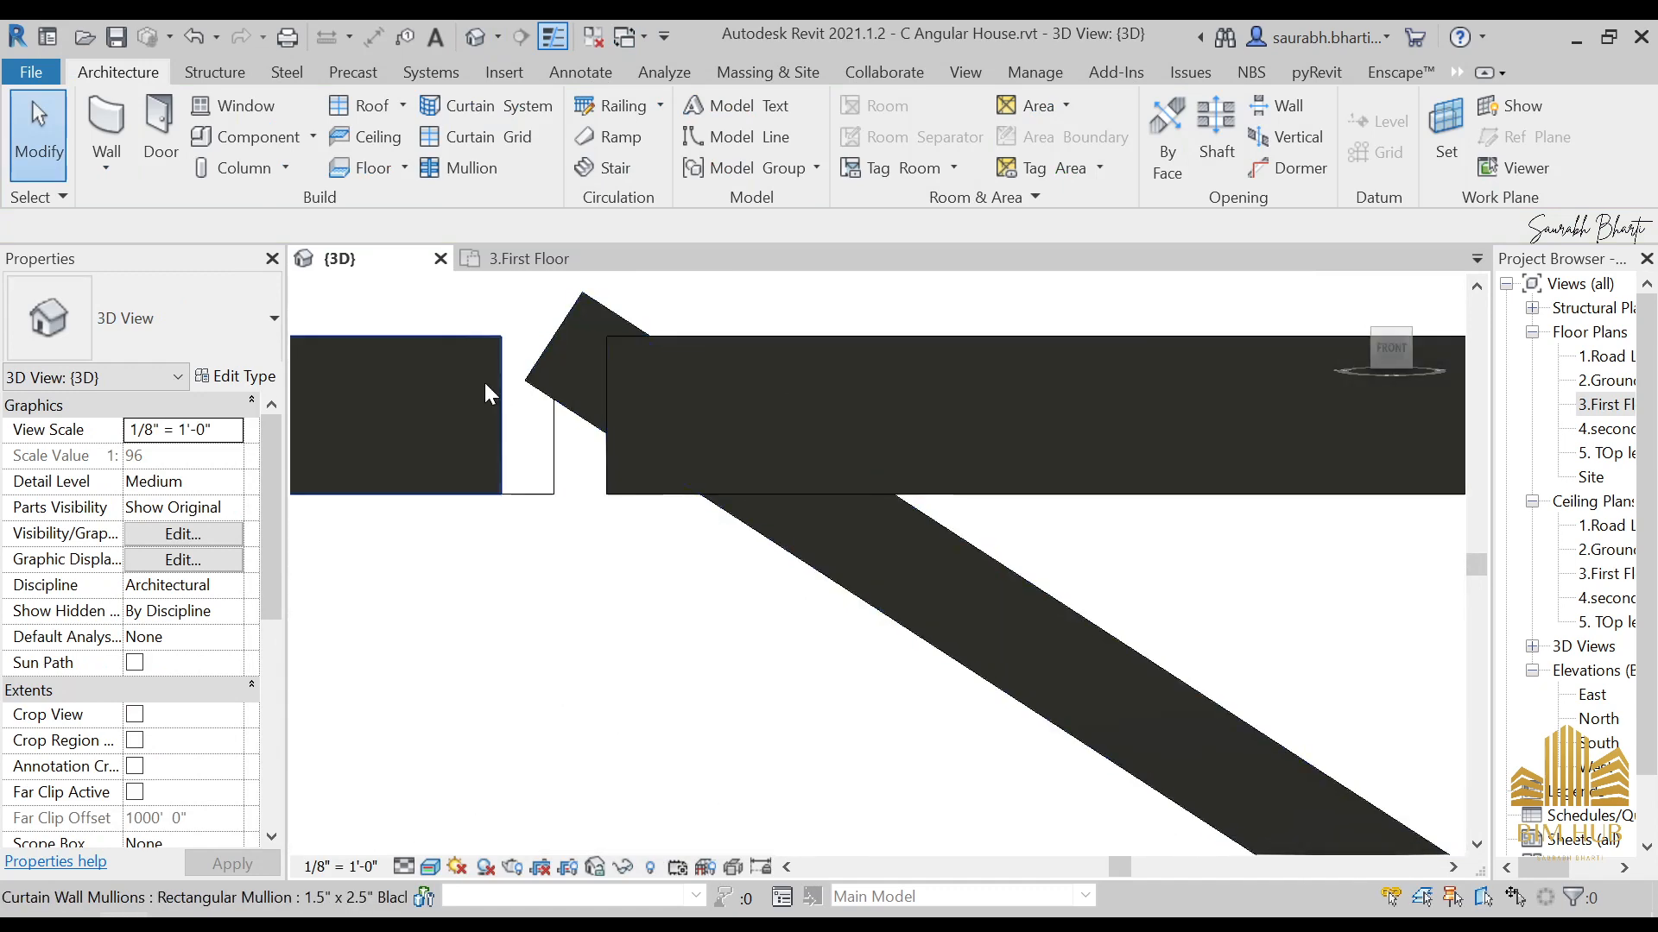
{"action": "scroll", "coordinate": [940, 400], "scroll_direction": "down", "scroll_amount": 2}
{"action": "scroll", "coordinate": [949, 399], "scroll_direction": "down", "scroll_amount": 2}
{"action": "scroll", "coordinate": [1027, 414], "scroll_direction": "up", "scroll_amount": 4}
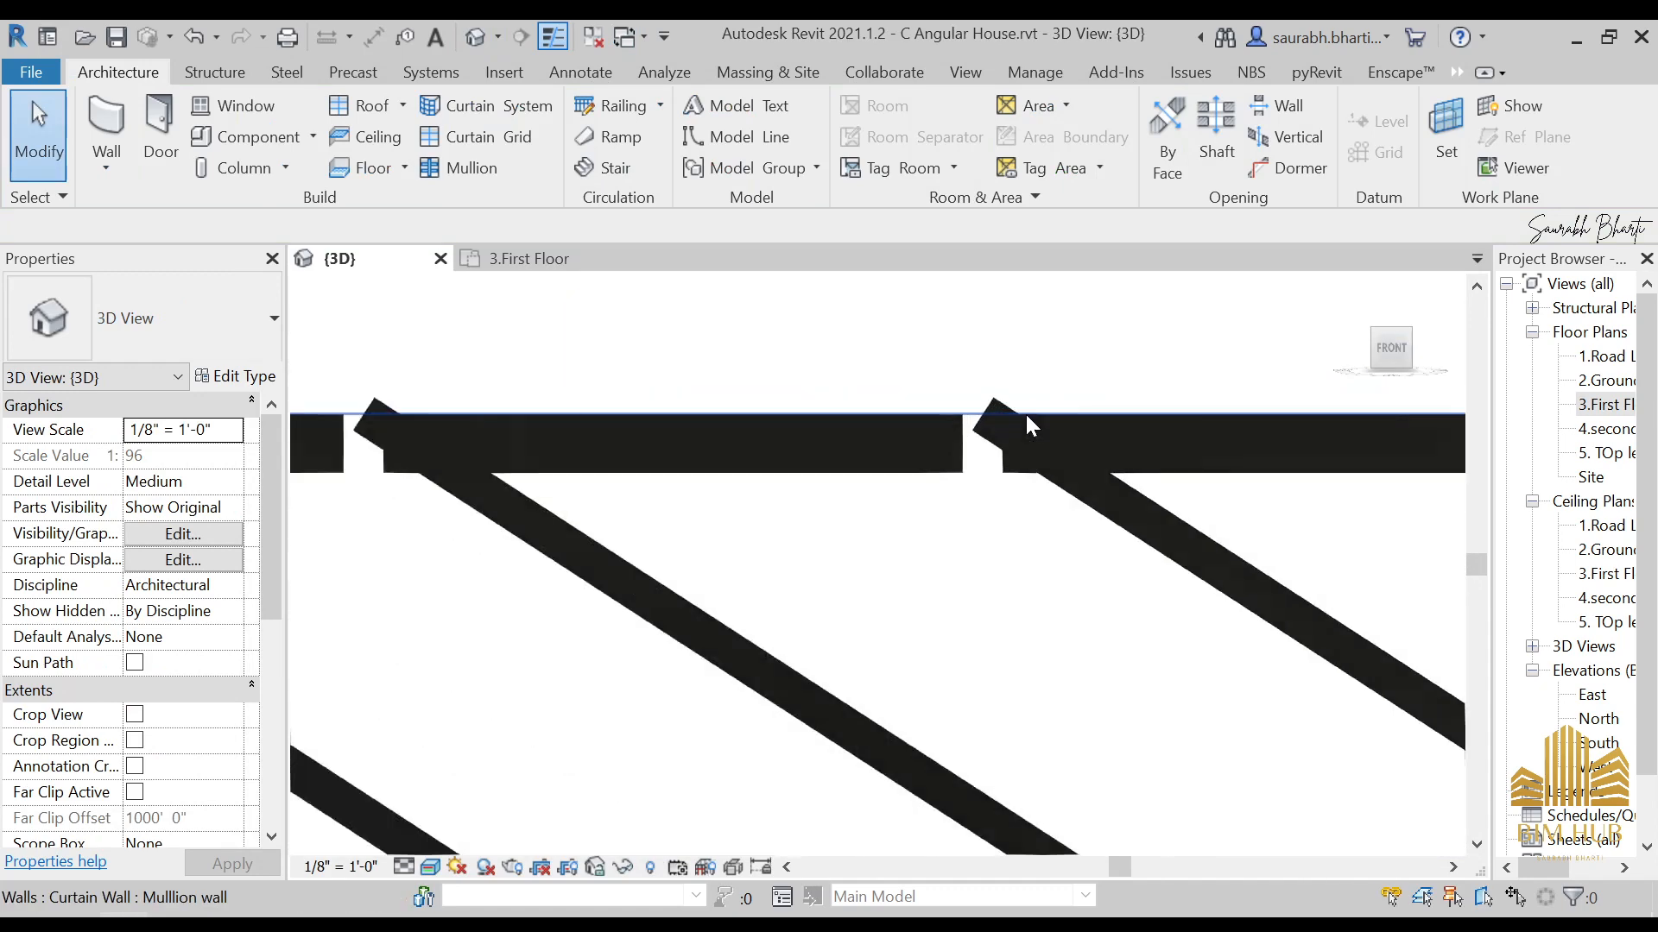
{"action": "scroll", "coordinate": [1075, 431], "scroll_direction": "down", "scroll_amount": 5}
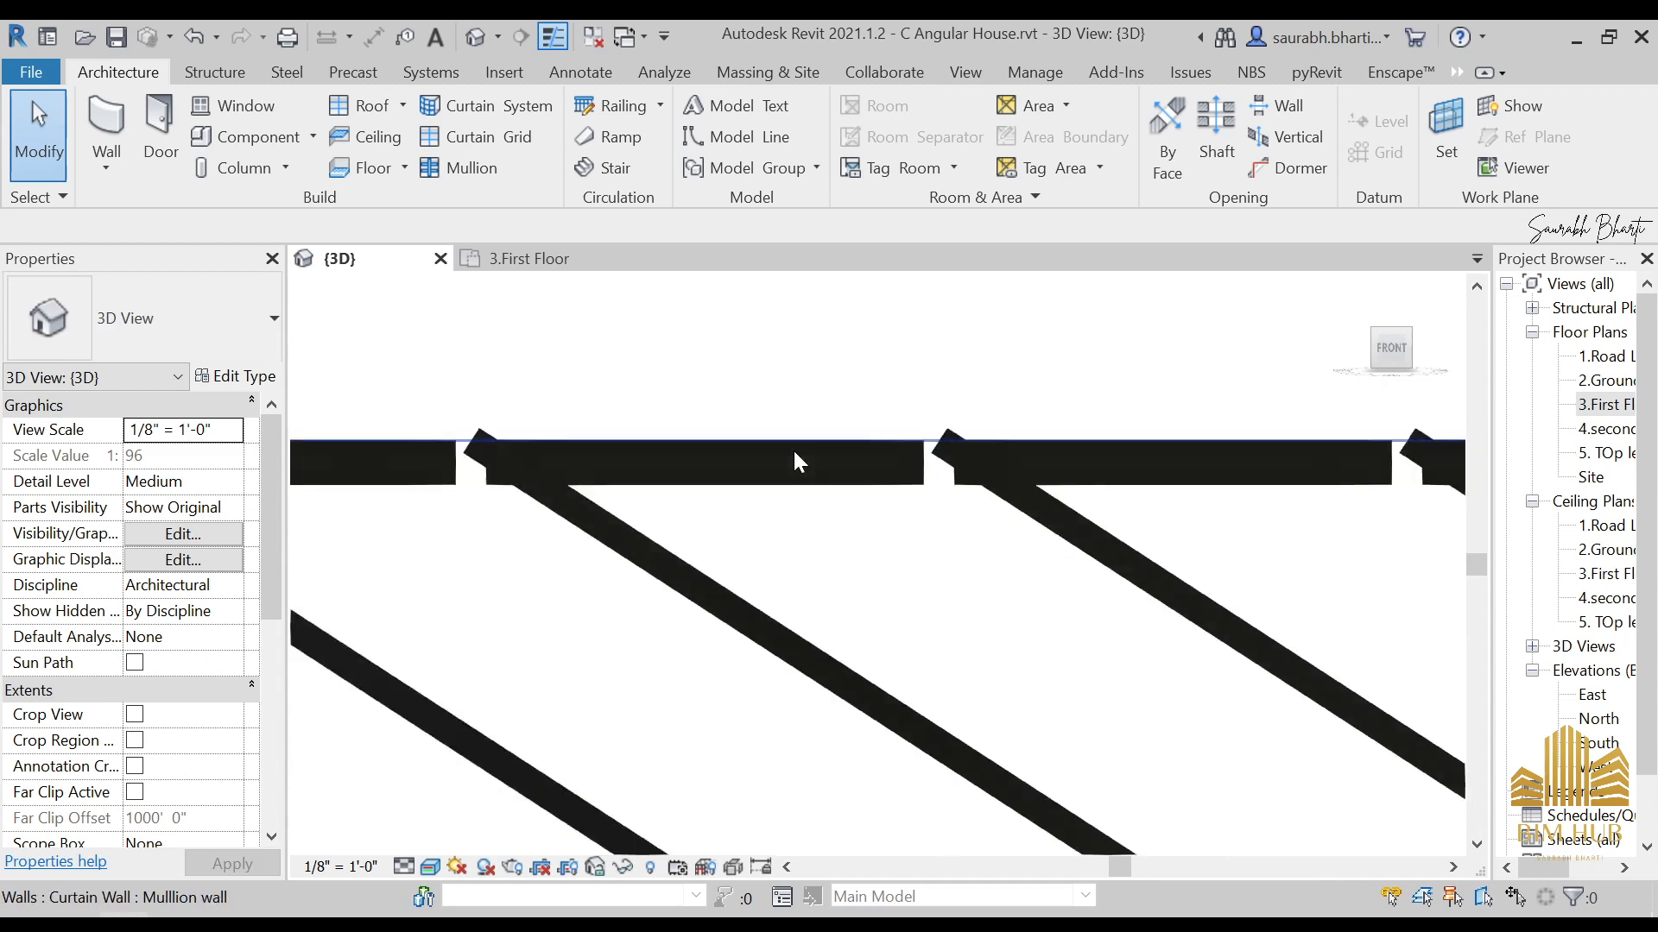
{"action": "scroll", "coordinate": [1017, 481], "scroll_direction": "down", "scroll_amount": 3}
{"action": "scroll", "coordinate": [1091, 472], "scroll_direction": "up", "scroll_amount": 6}
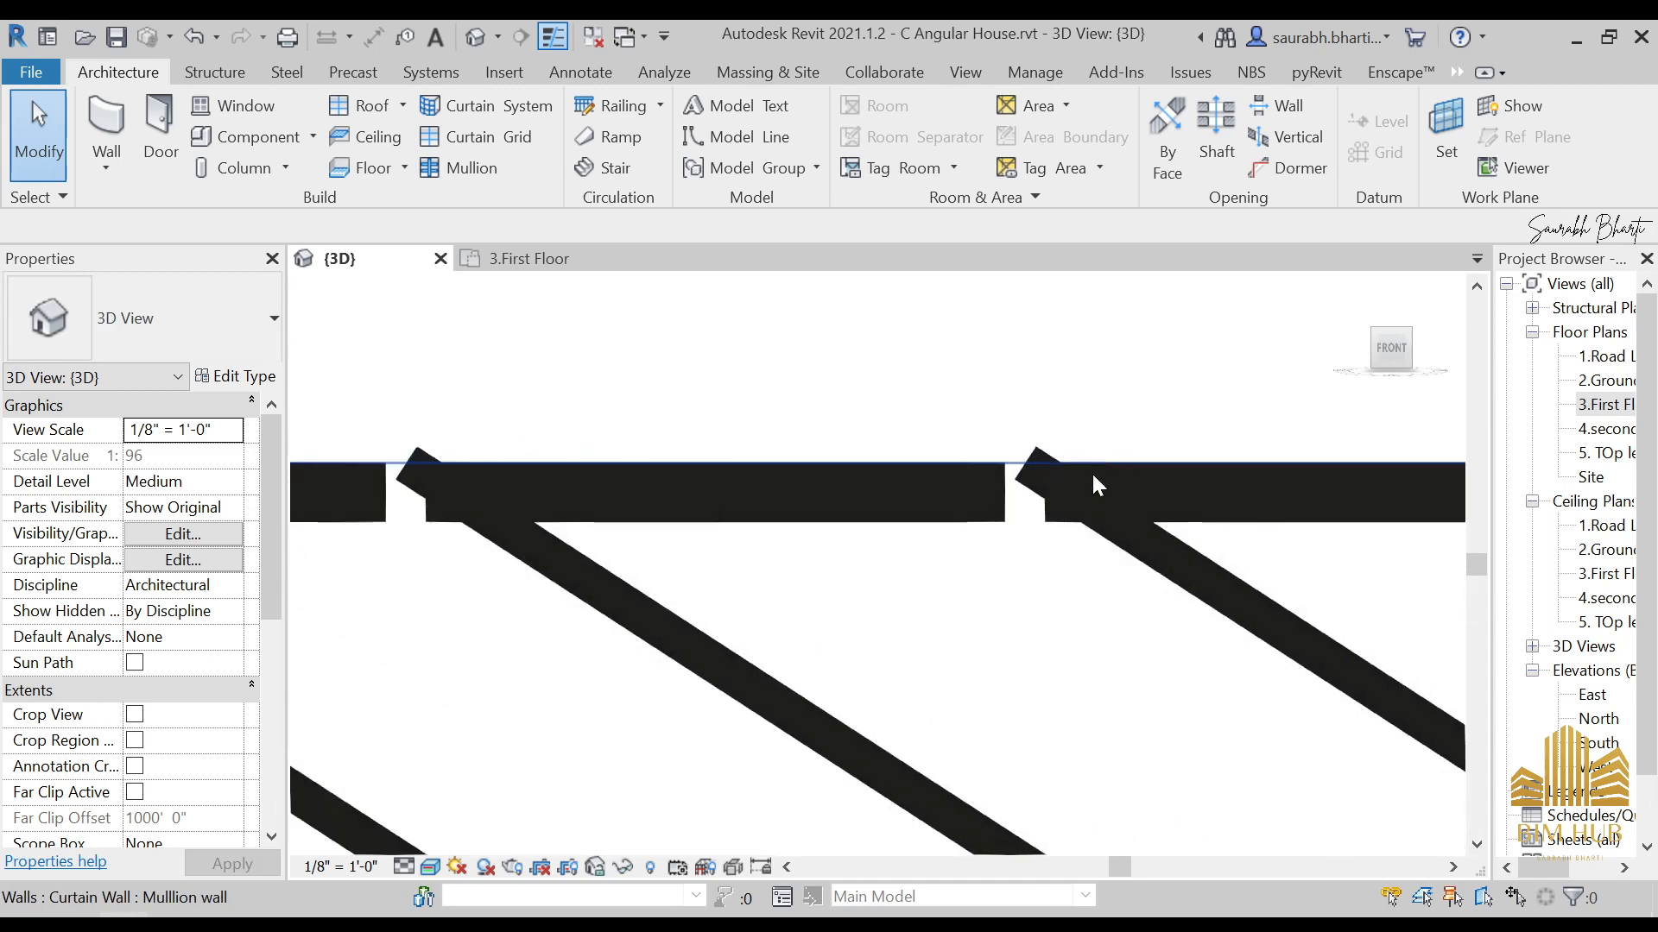
{"action": "scroll", "coordinate": [699, 492], "scroll_direction": "down", "scroll_amount": 3}
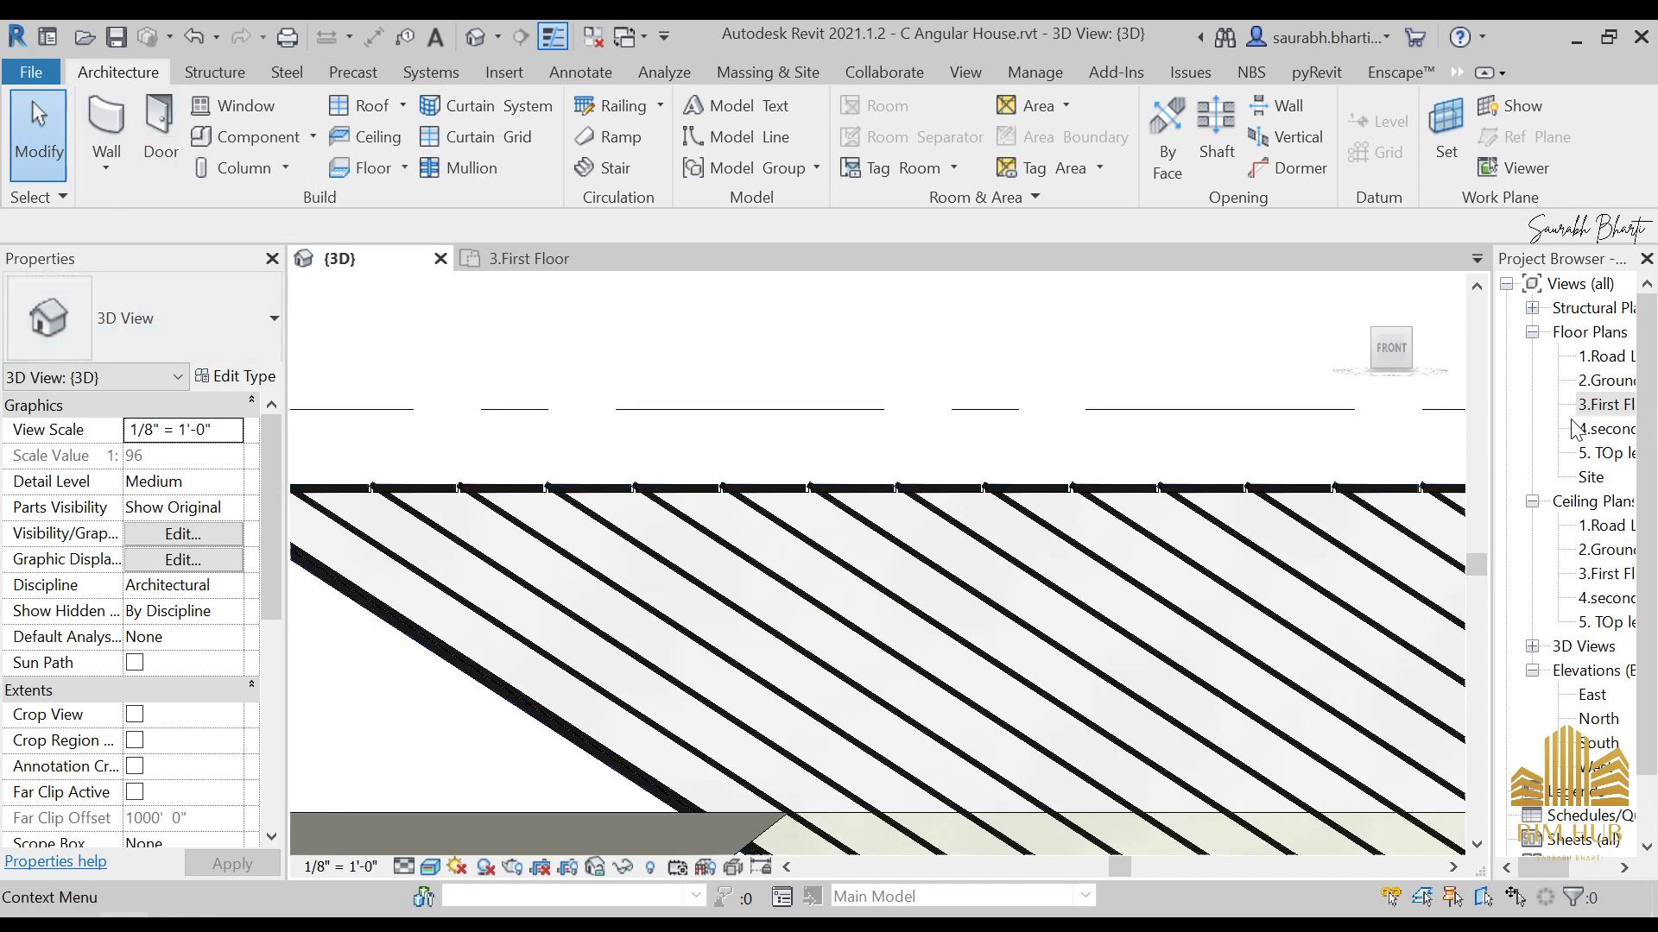
{"action": "left_click", "coordinate": [1381, 361]}
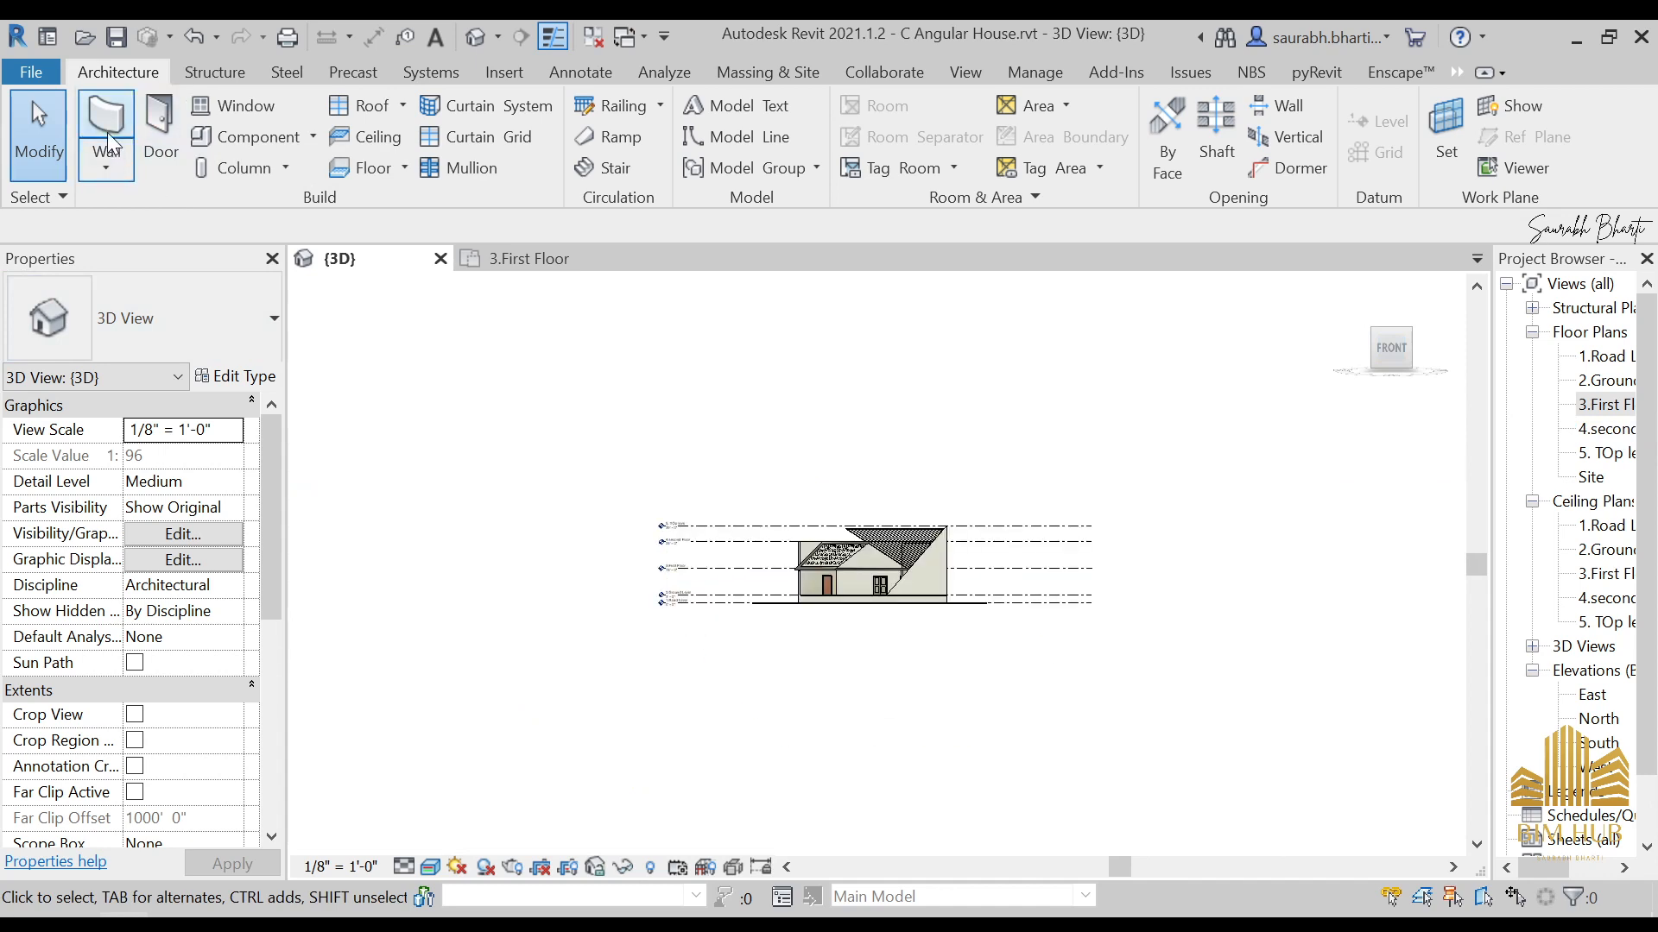
{"action": "double_click", "coordinate": [1611, 405]}
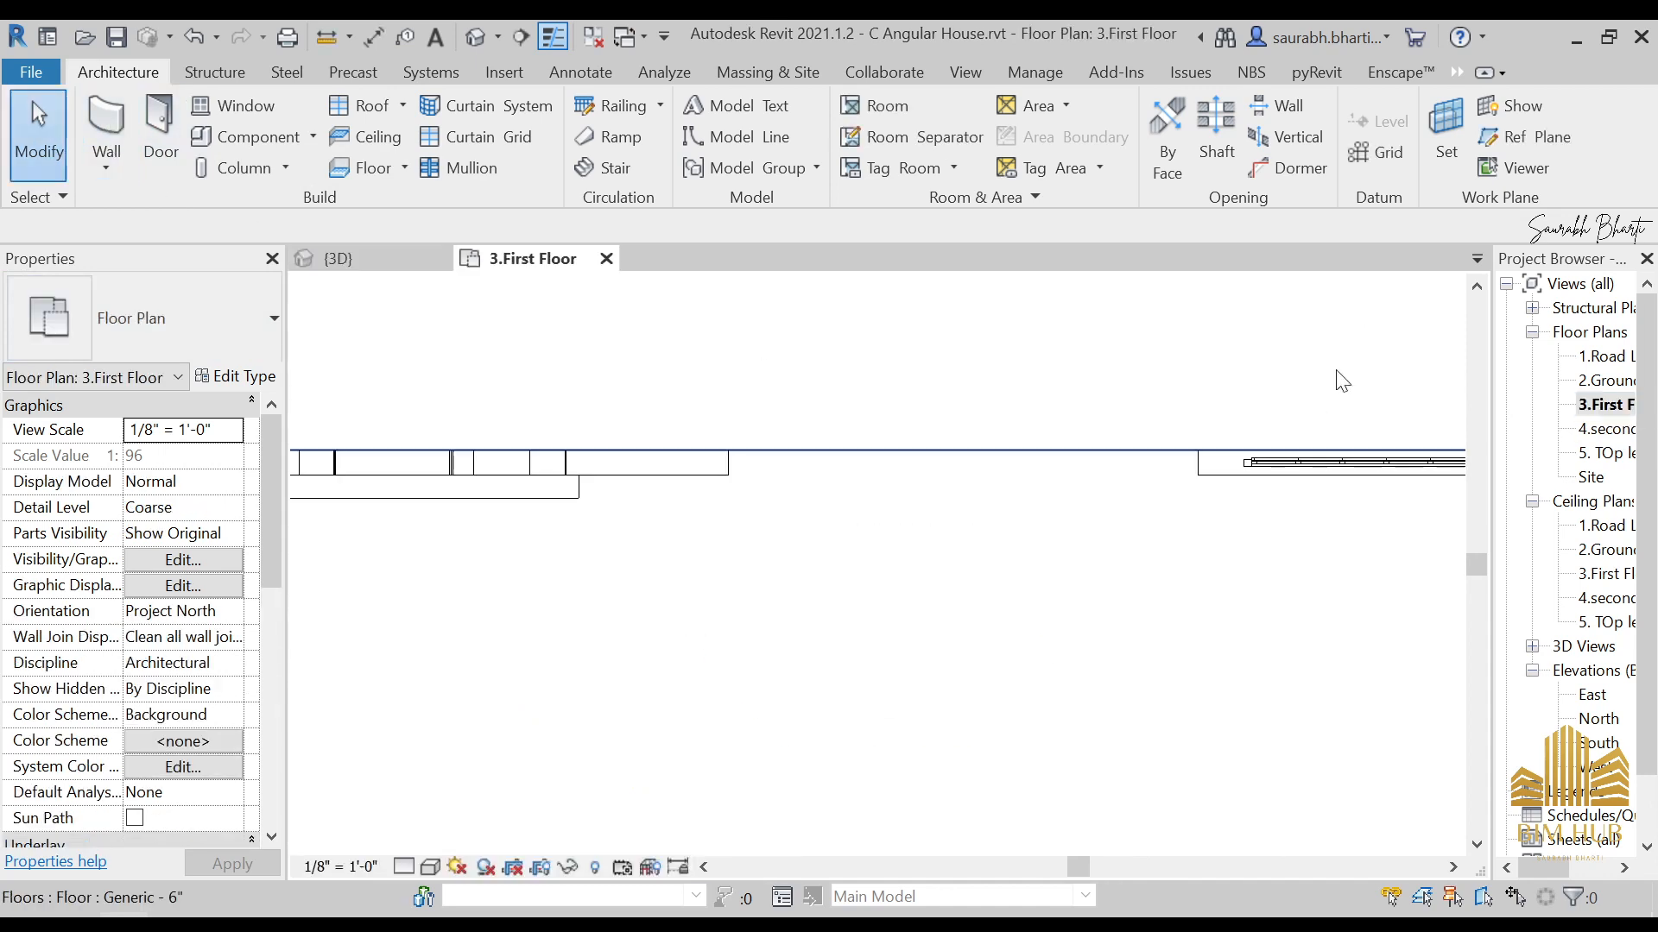
{"action": "middle_click_drag", "start_coordinate": [1016, 717], "coordinate": [1028, 562]}
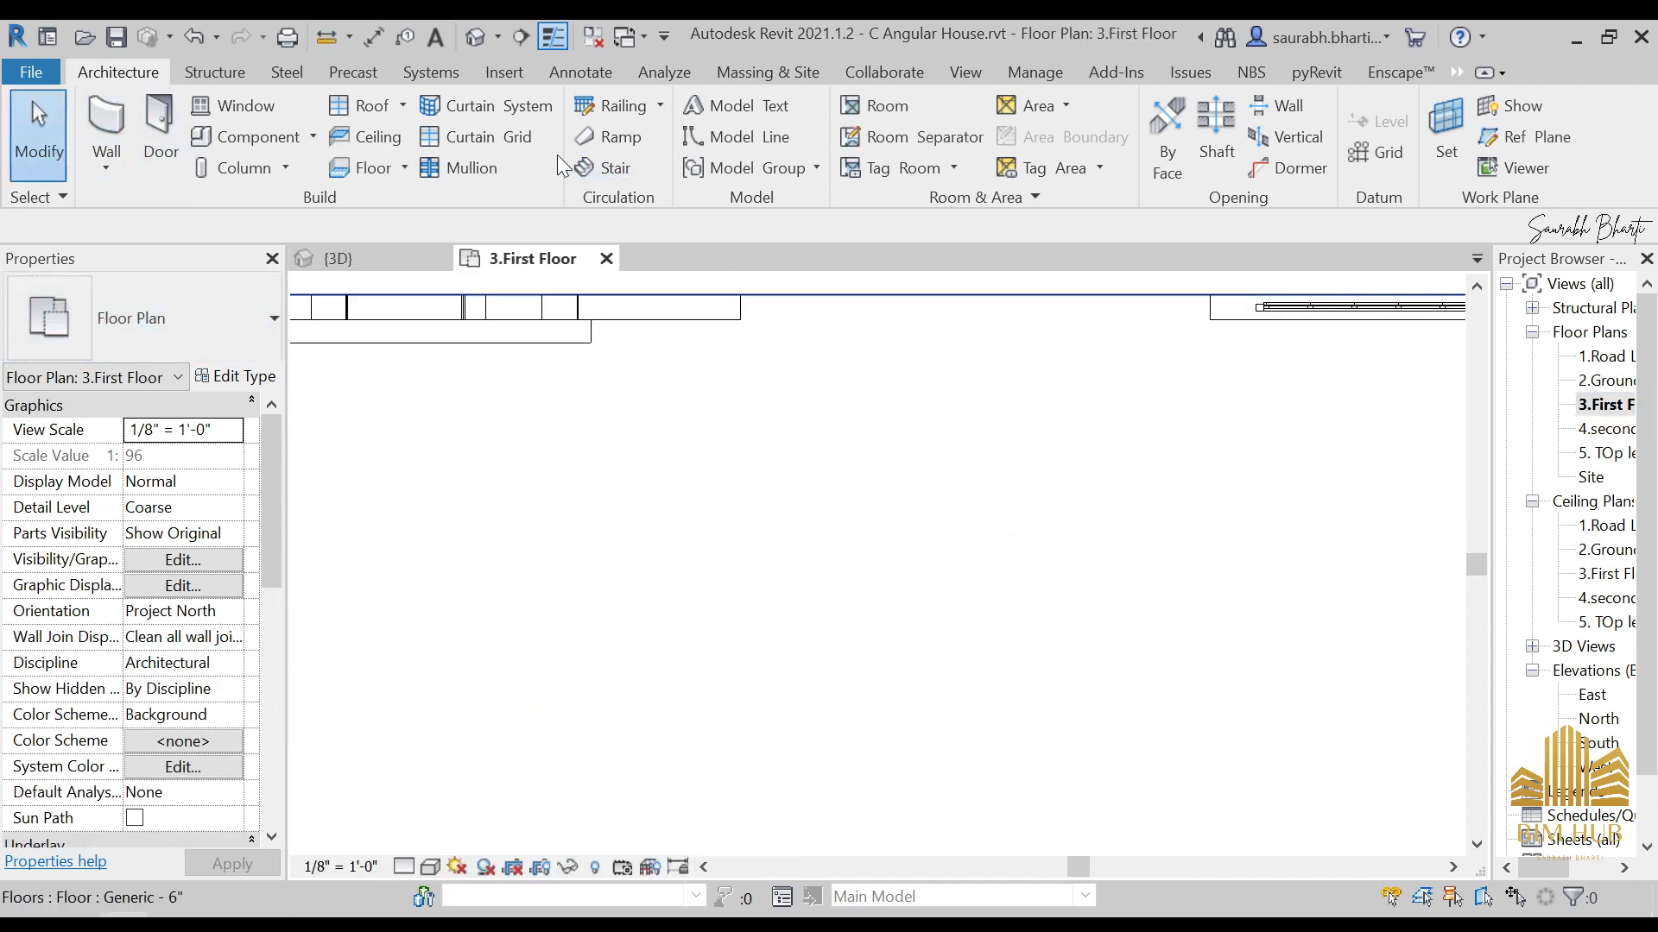
Step: Set the join condition of the Mulllion wall curtain wall type to Border and Vertical Grid Continuous
{"action": "left_click", "coordinate": [474, 39]}
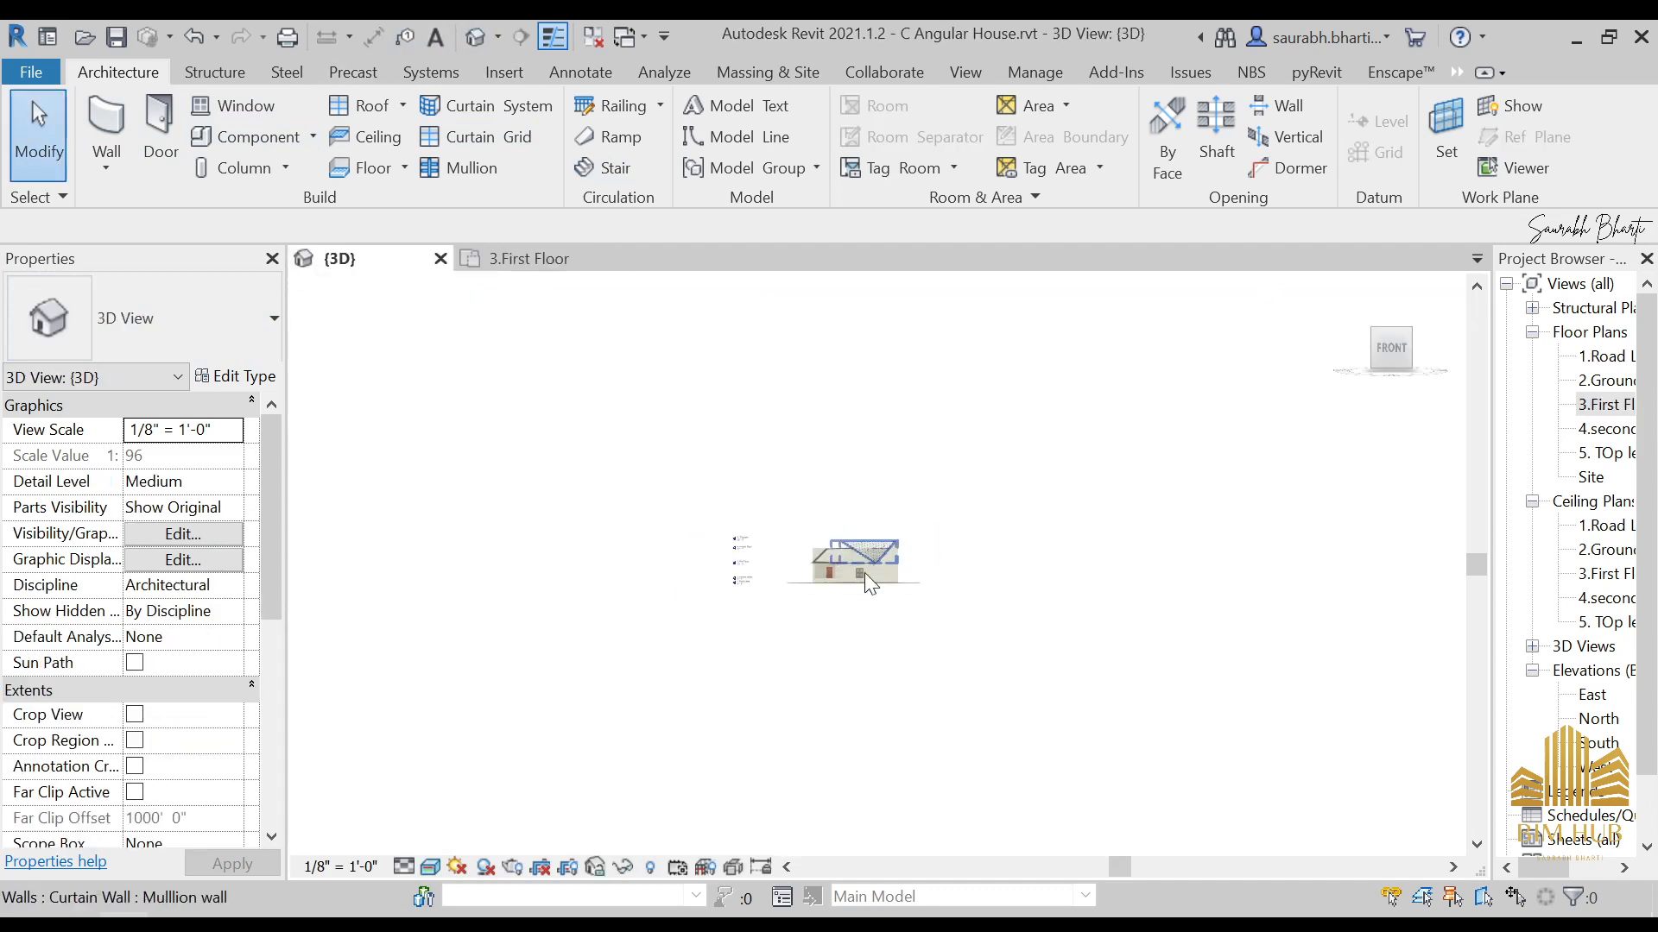
{"action": "scroll", "coordinate": [741, 518], "scroll_direction": "up", "scroll_amount": 10}
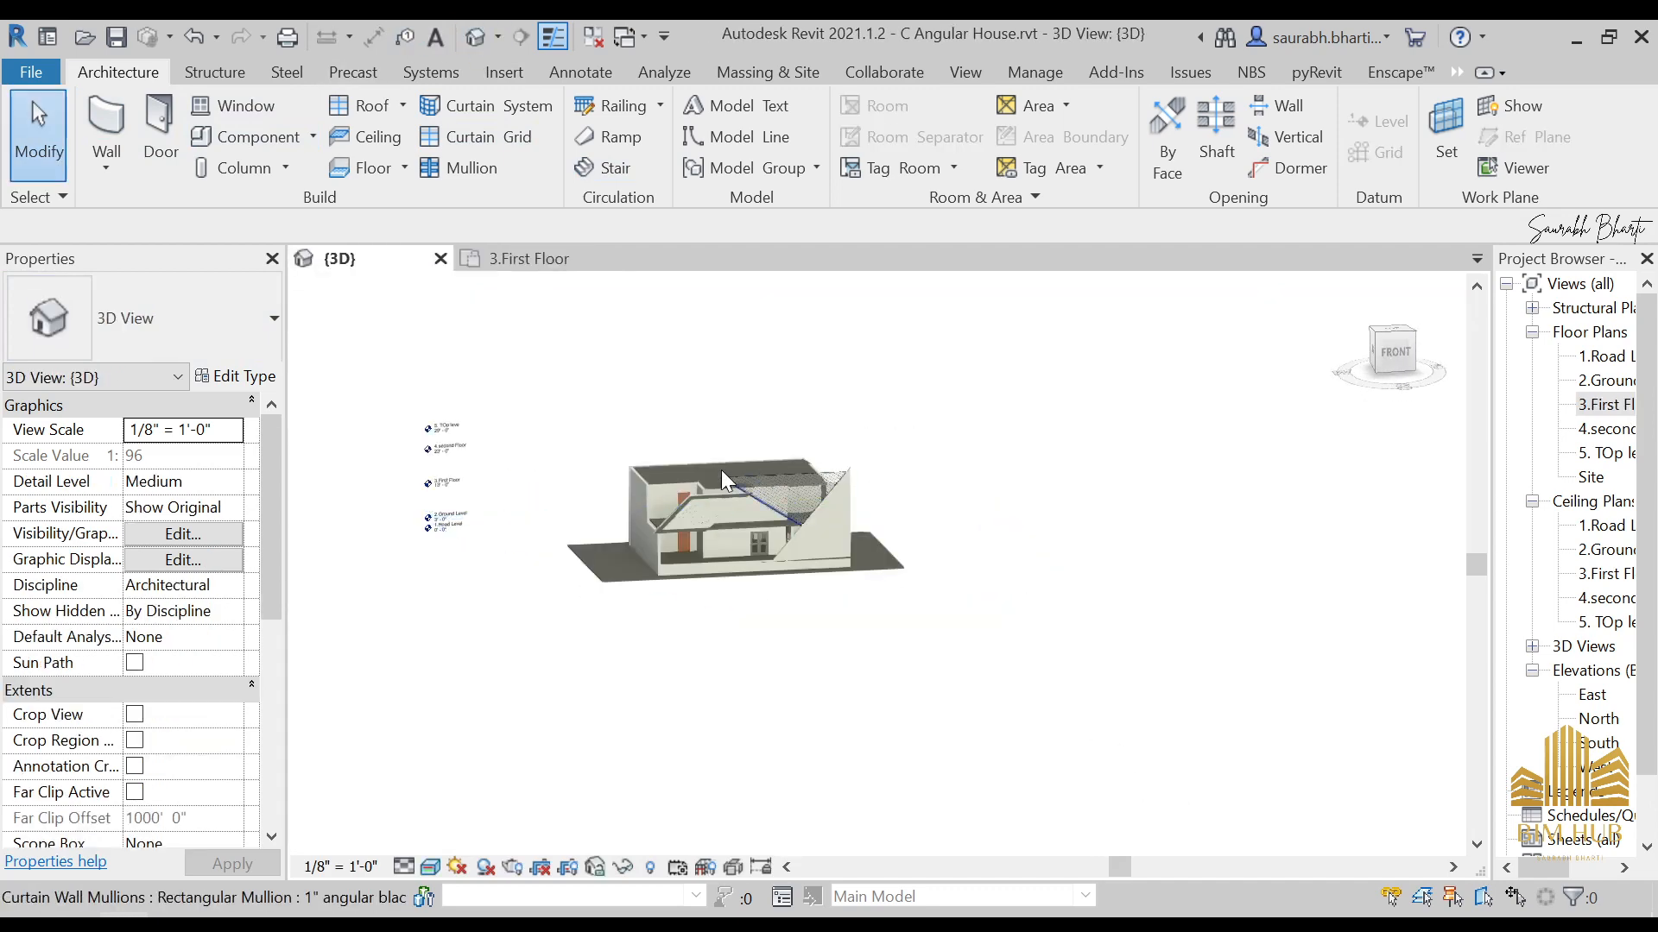
{"action": "left_click", "coordinate": [107, 117]}
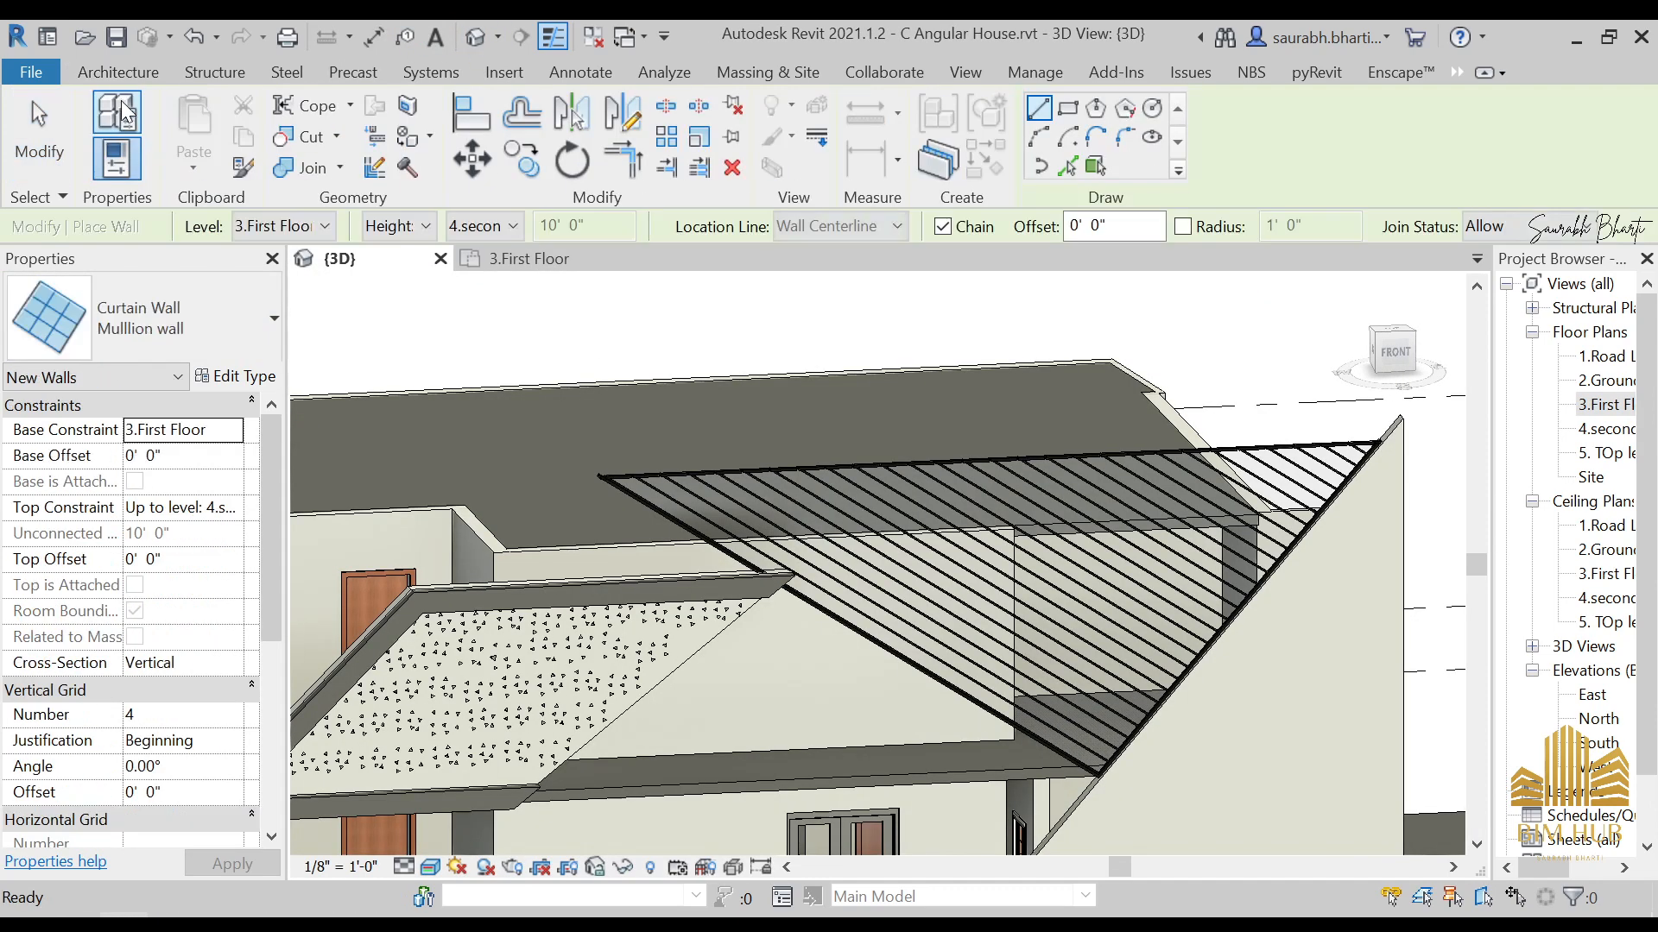
{"action": "left_click", "coordinate": [242, 379]}
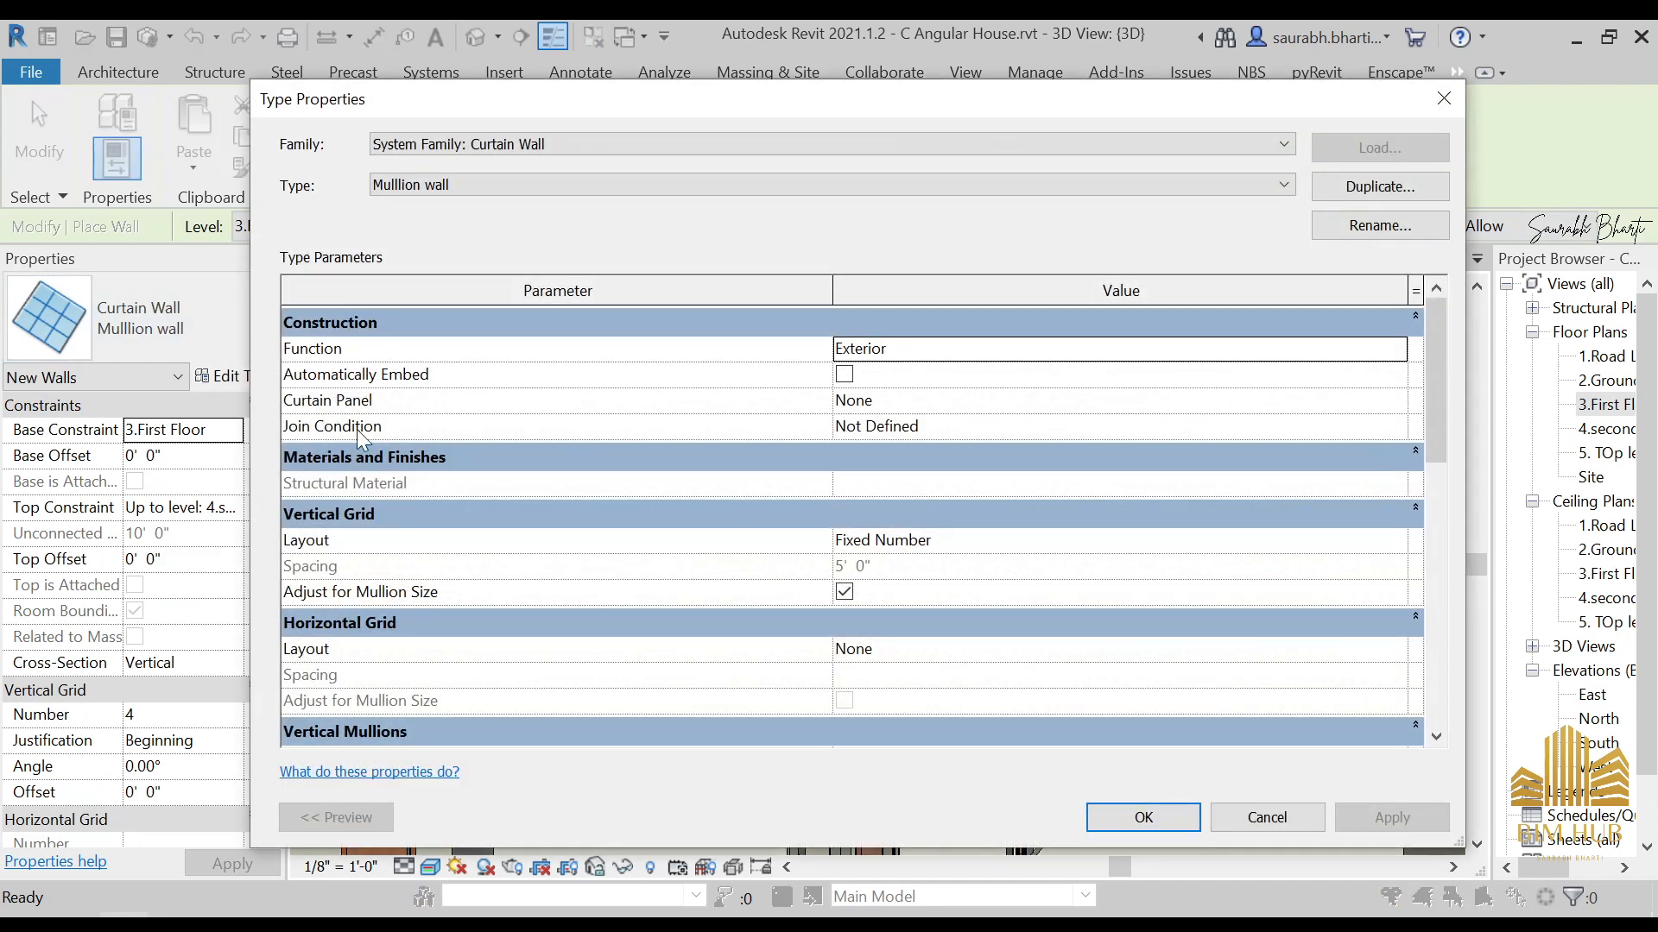
{"action": "mouse_move", "coordinate": [323, 436]}
{"action": "left_click", "coordinate": [1399, 433]}
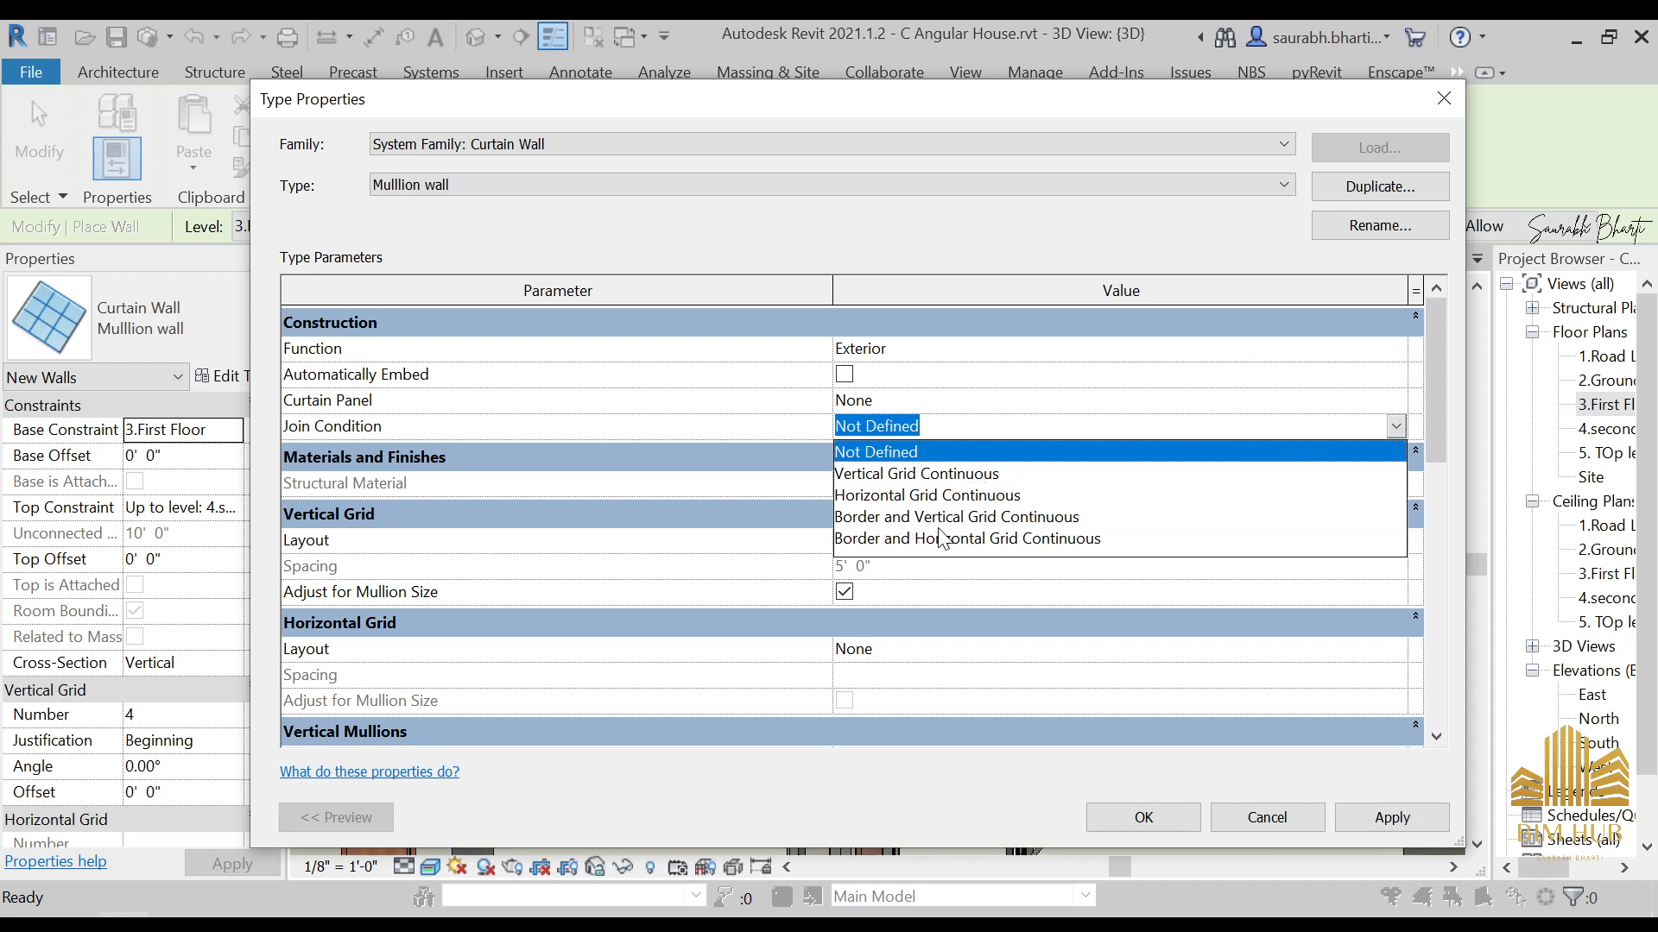
{"action": "left_click", "coordinate": [1024, 517]}
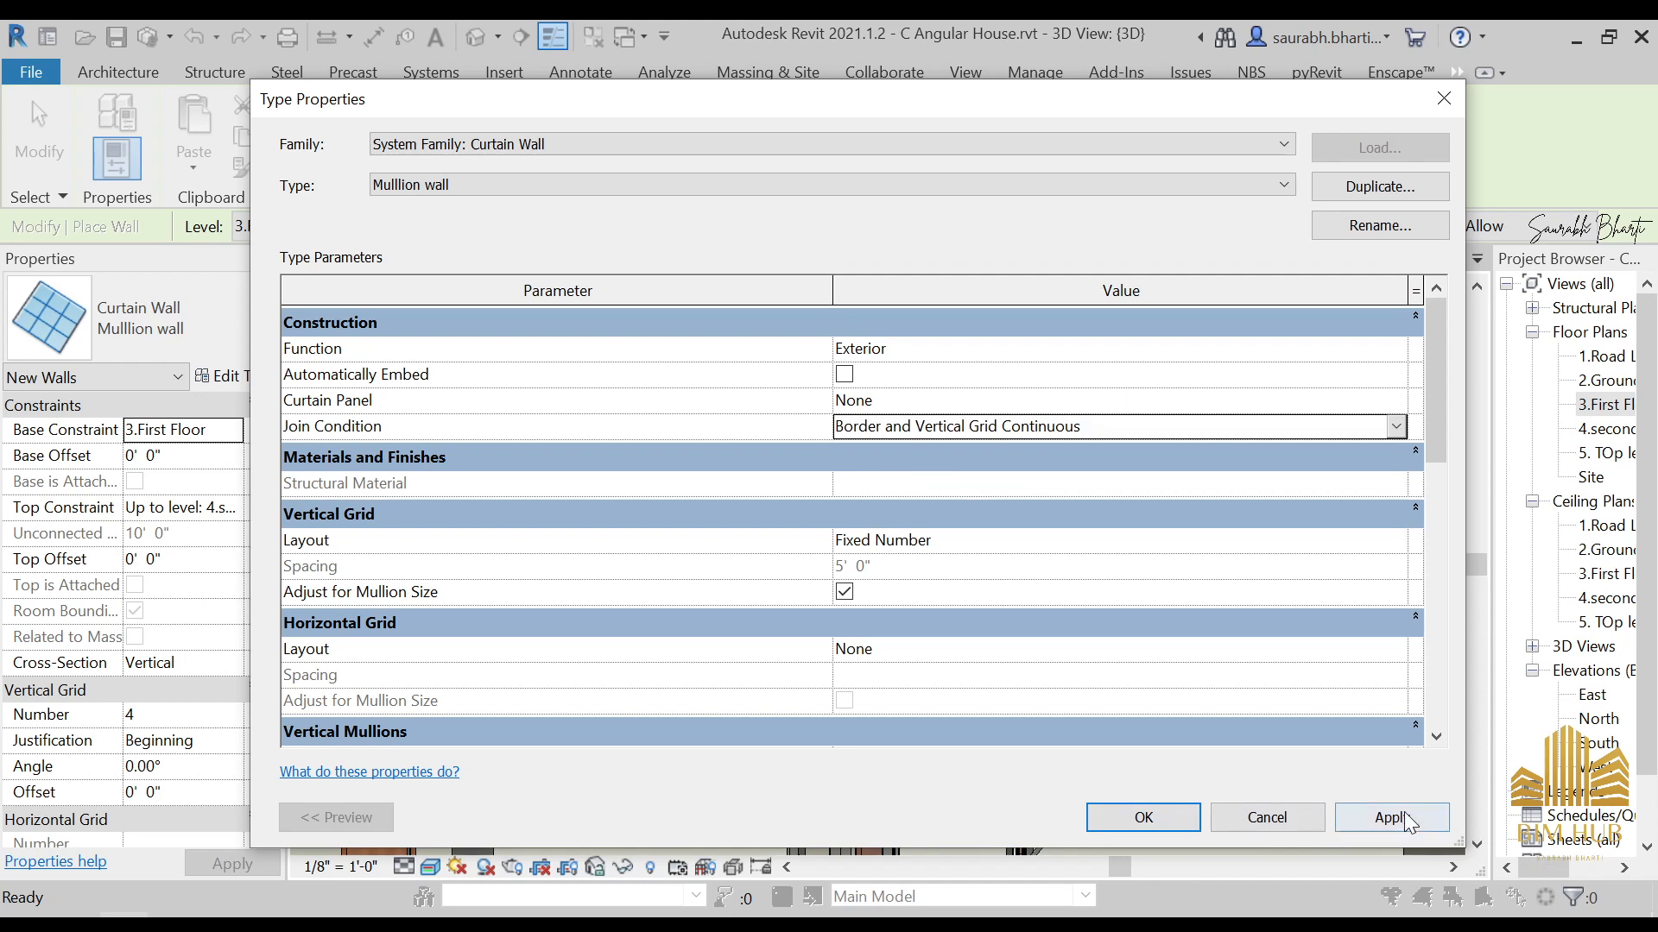
{"action": "left_click", "coordinate": [1148, 818]}
Step: Check the slat joints along the top border and the screen's pointed corner in the 3D view
{"action": "scroll", "coordinate": [701, 307], "scroll_direction": "up", "scroll_amount": 5}
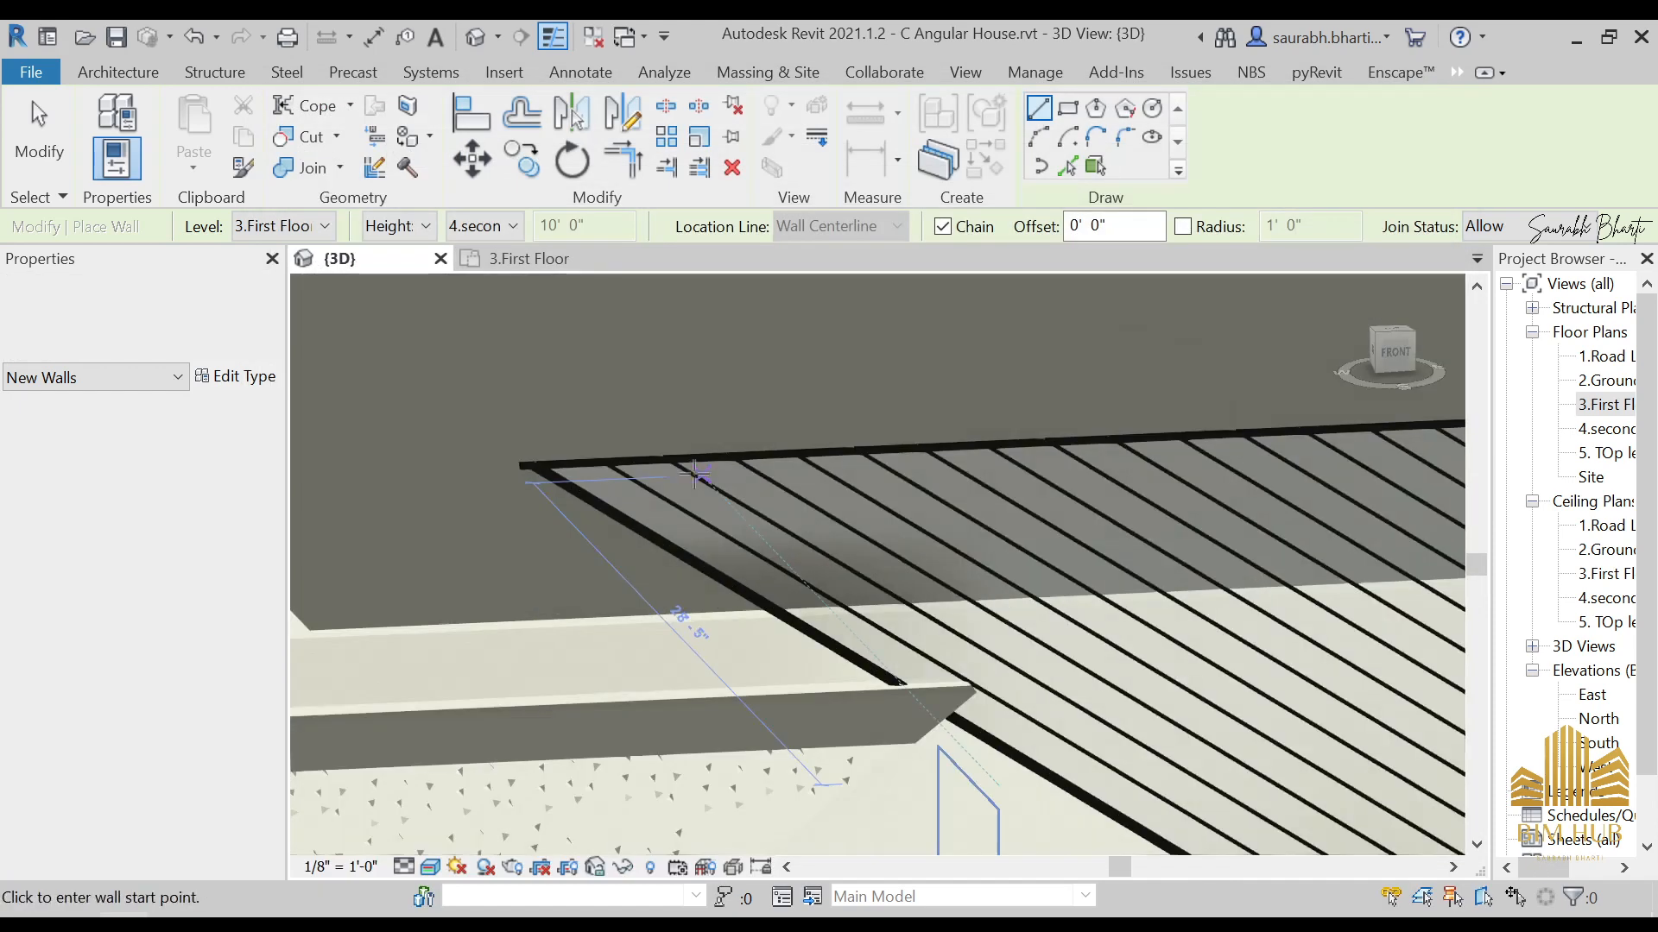
{"action": "scroll", "coordinate": [702, 308], "scroll_direction": "up", "scroll_amount": 3}
{"action": "scroll", "coordinate": [770, 578], "scroll_direction": "up", "scroll_amount": 2}
{"action": "middle_click_drag", "start_coordinate": [1044, 658], "coordinate": [992, 518]}
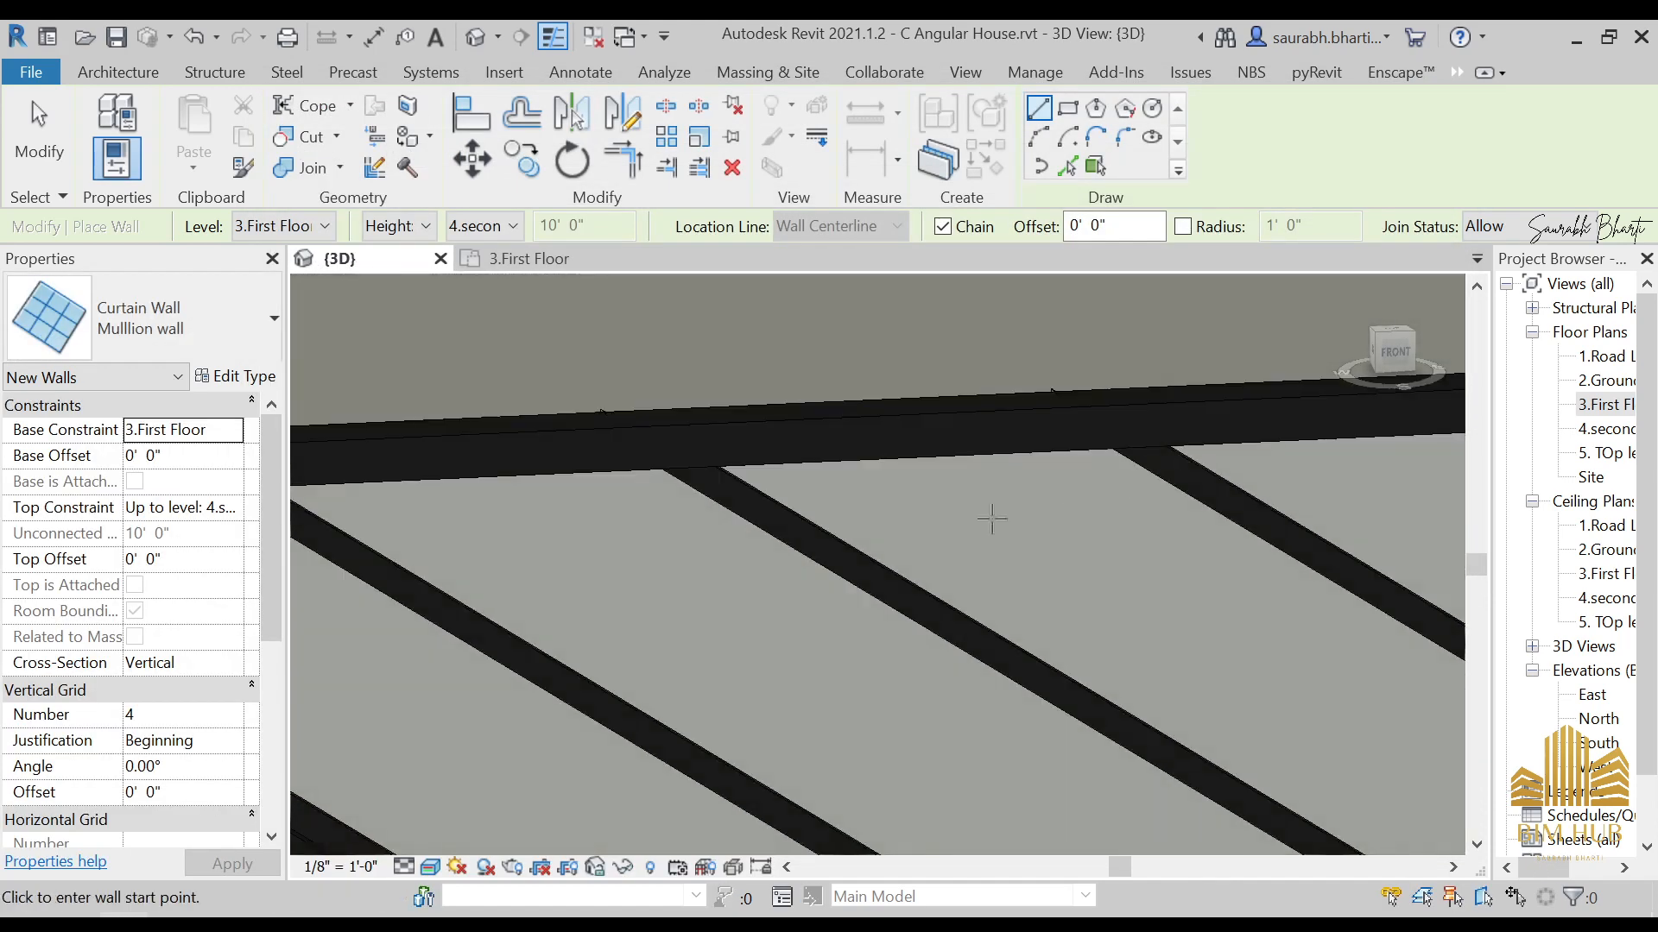
{"action": "scroll", "coordinate": [869, 516], "scroll_direction": "down", "scroll_amount": 6}
{"action": "scroll", "coordinate": [491, 517], "scroll_direction": "up", "scroll_amount": 2}
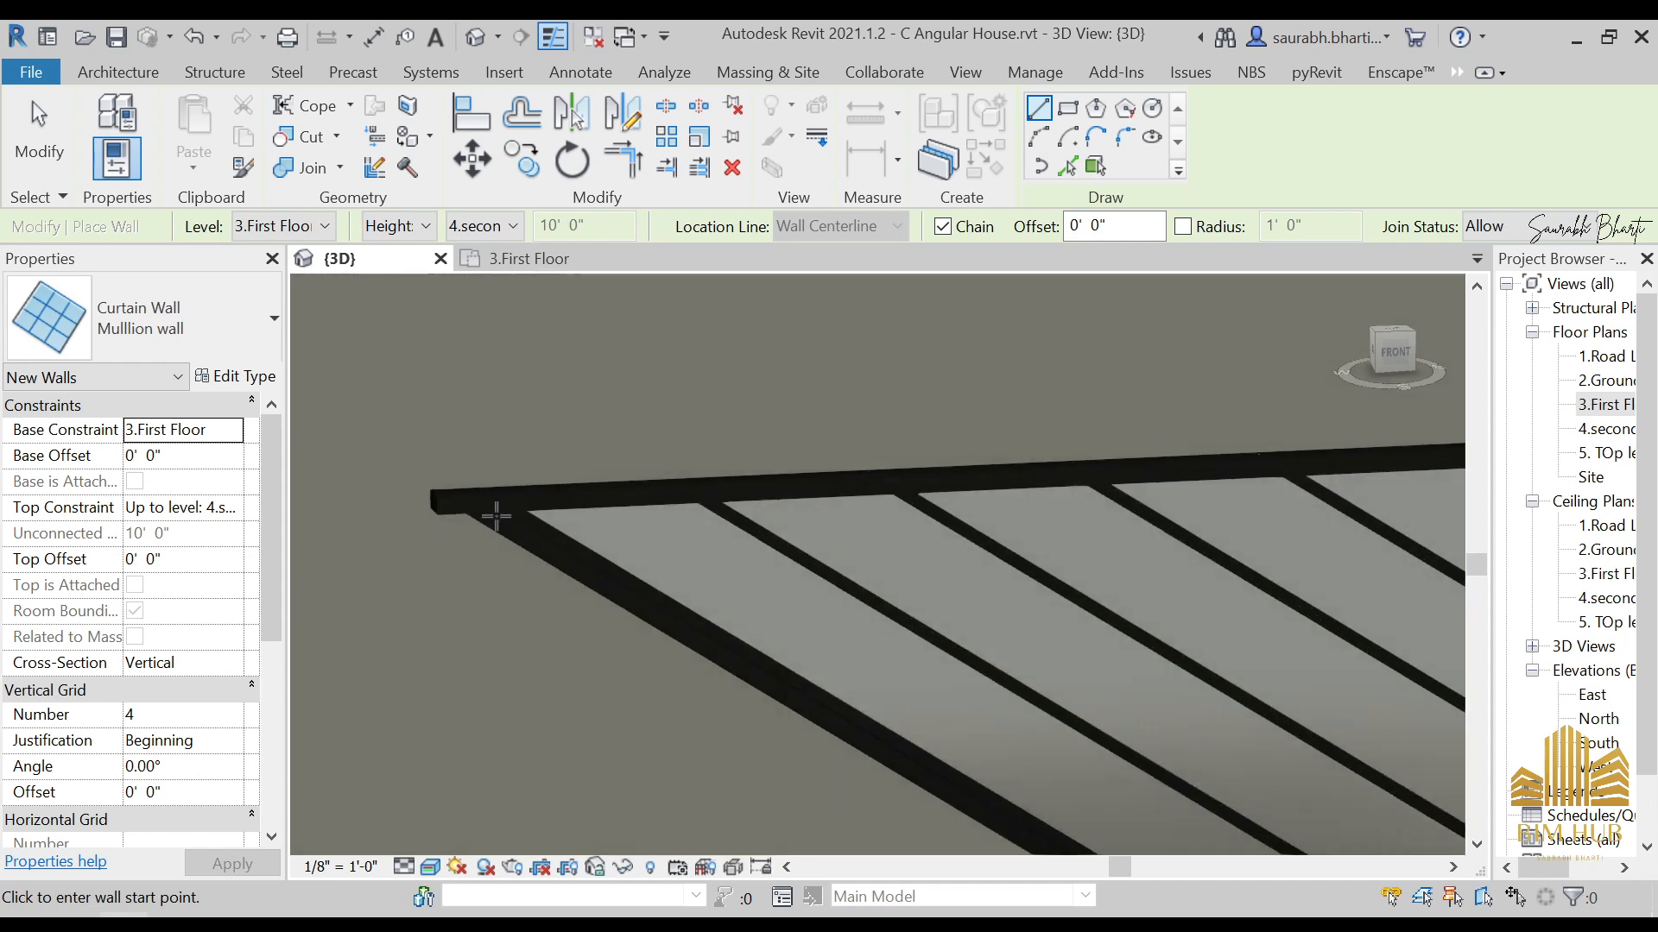
{"action": "key", "text": "Escape"}
{"action": "scroll", "coordinate": [586, 542], "scroll_direction": "down", "scroll_amount": 4}
{"action": "scroll", "coordinate": [758, 611], "scroll_direction": "down", "scroll_amount": 2}
{"action": "middle_click_drag", "start_coordinate": [898, 698], "coordinate": [678, 440]}
{"action": "scroll", "coordinate": [810, 578], "scroll_direction": "down", "scroll_amount": 4}
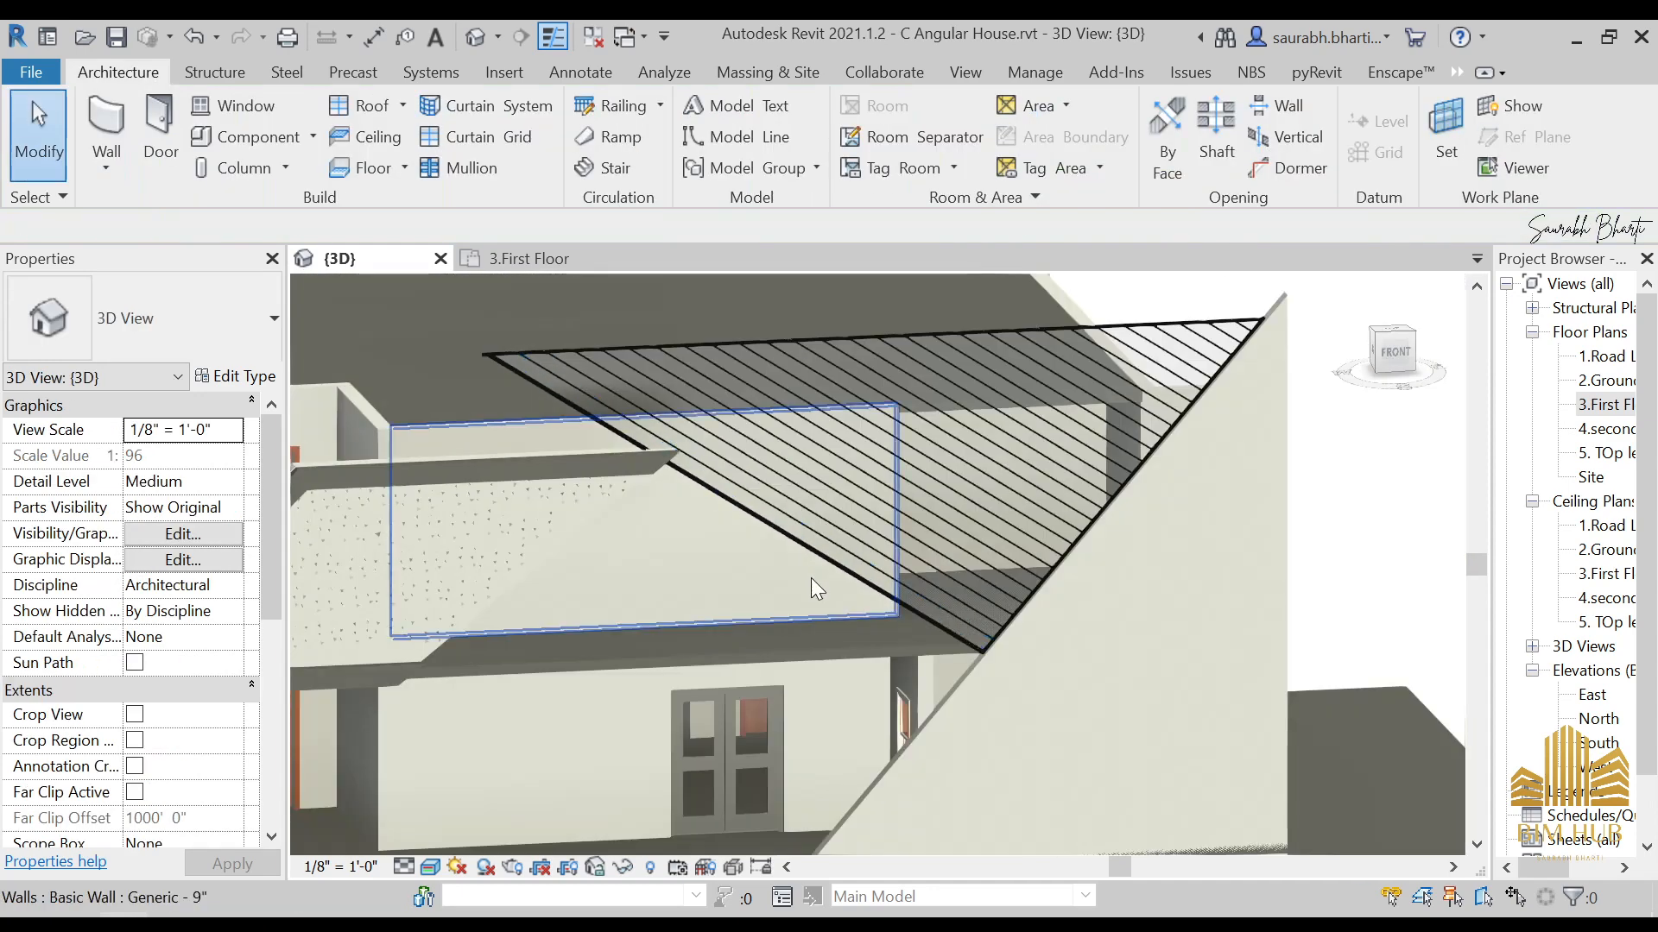
Step: Make the sloping lower edge mullion run continuously through its corner joint with the top-edge mullion
{"action": "left_click", "coordinate": [777, 524]}
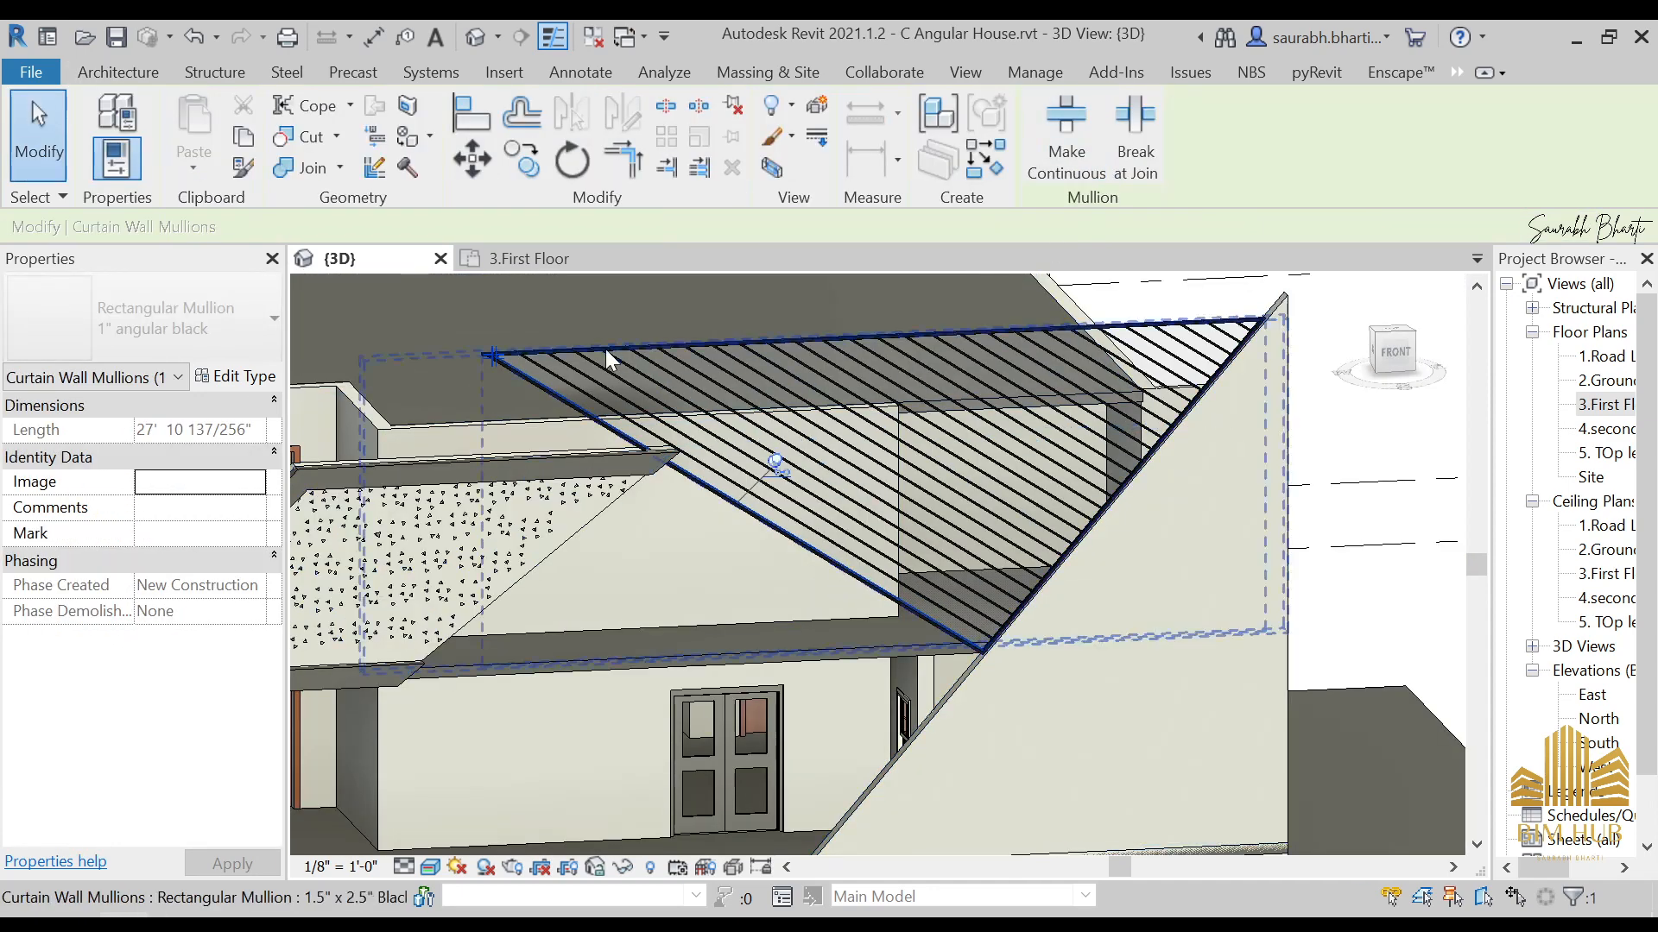
{"action": "scroll", "coordinate": [531, 338], "scroll_direction": "up", "scroll_amount": 3}
{"action": "scroll", "coordinate": [402, 390], "scroll_direction": "up", "scroll_amount": 3}
{"action": "key", "text": "Escape"}
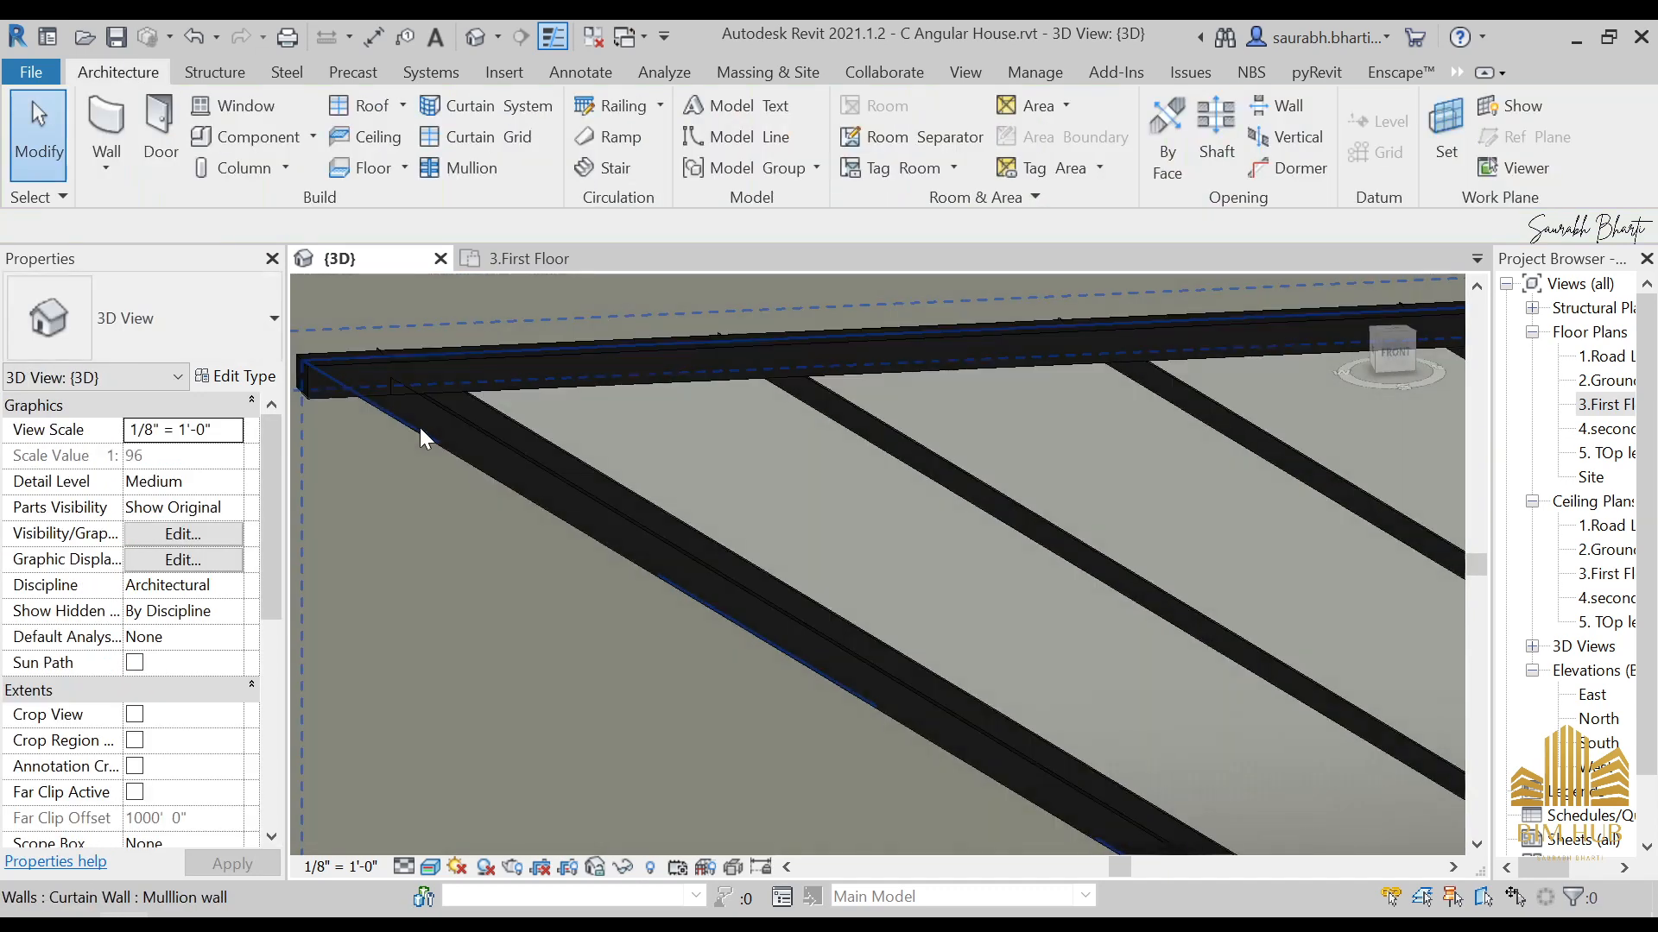
{"action": "left_click", "coordinate": [419, 427]}
{"action": "key", "text": "Escape"}
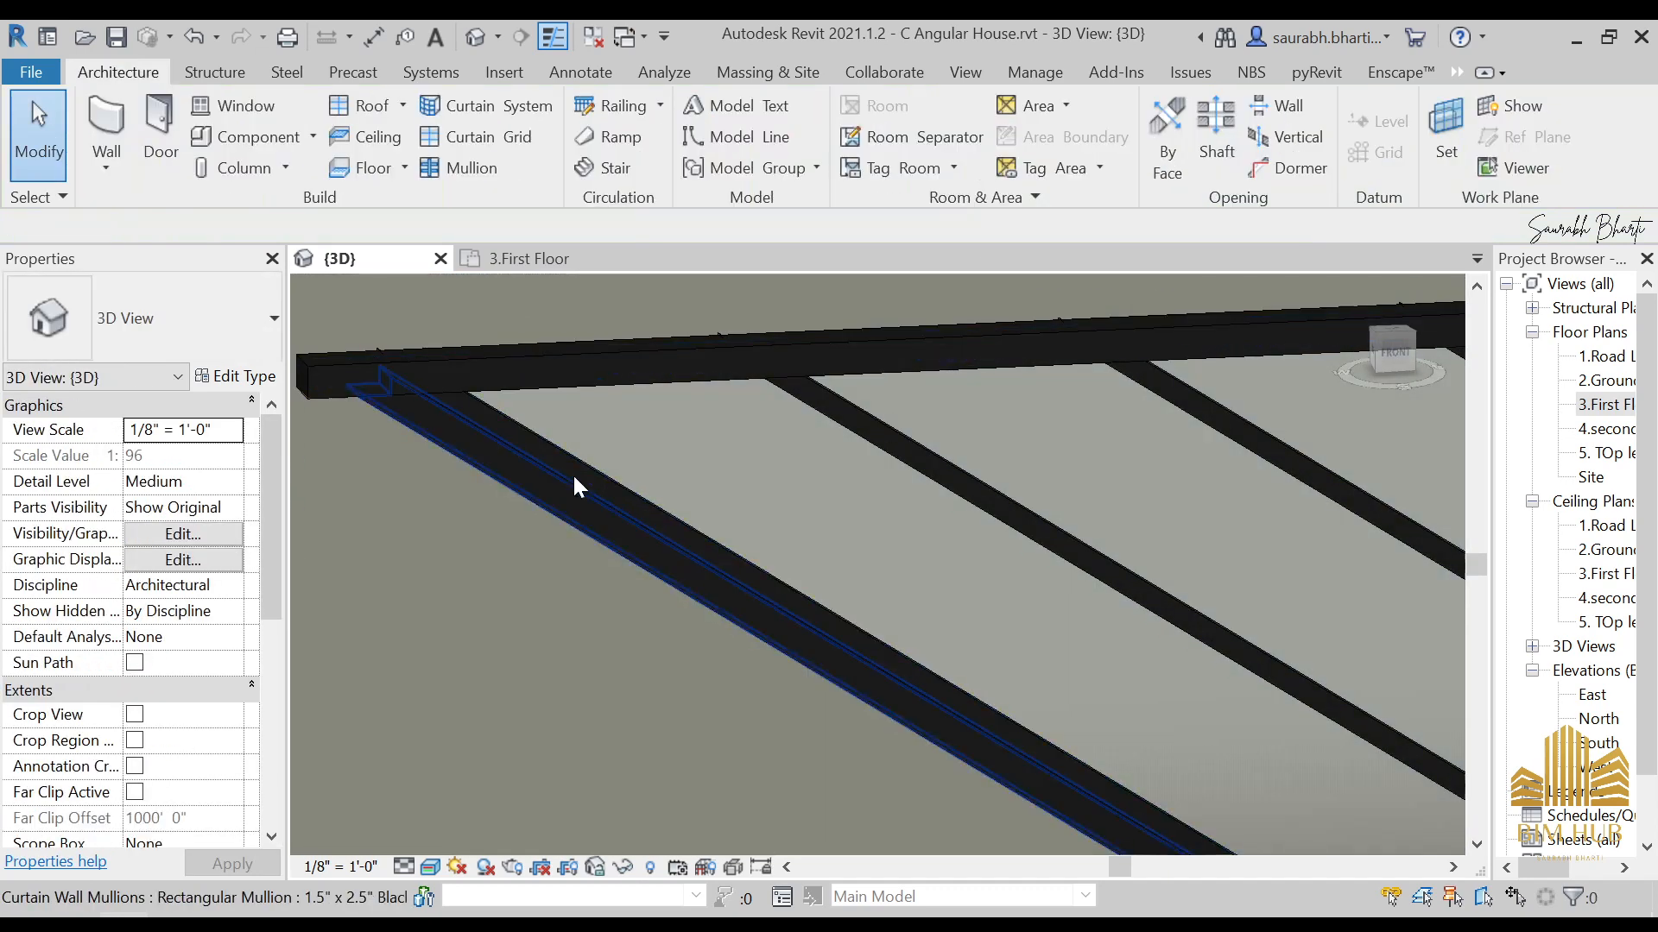
{"action": "left_click", "coordinate": [573, 474]}
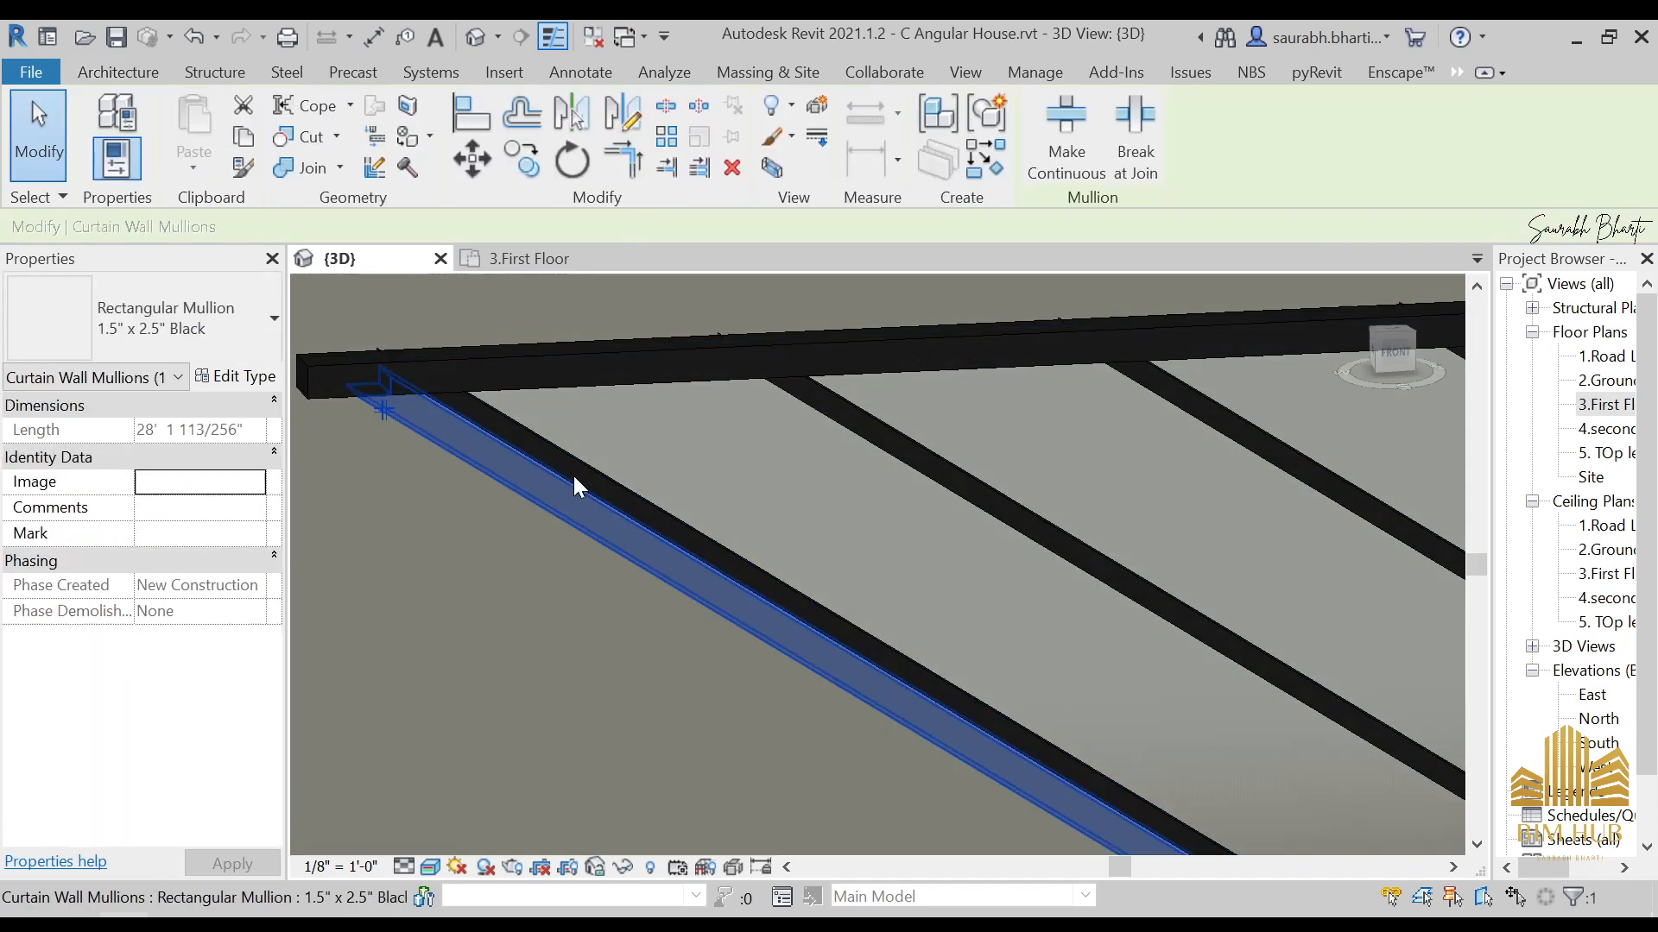
{"action": "left_click", "coordinate": [474, 354]}
{"action": "key", "text": "Escape"}
{"action": "left_click", "coordinate": [370, 373]}
{"action": "key", "text": "Escape"}
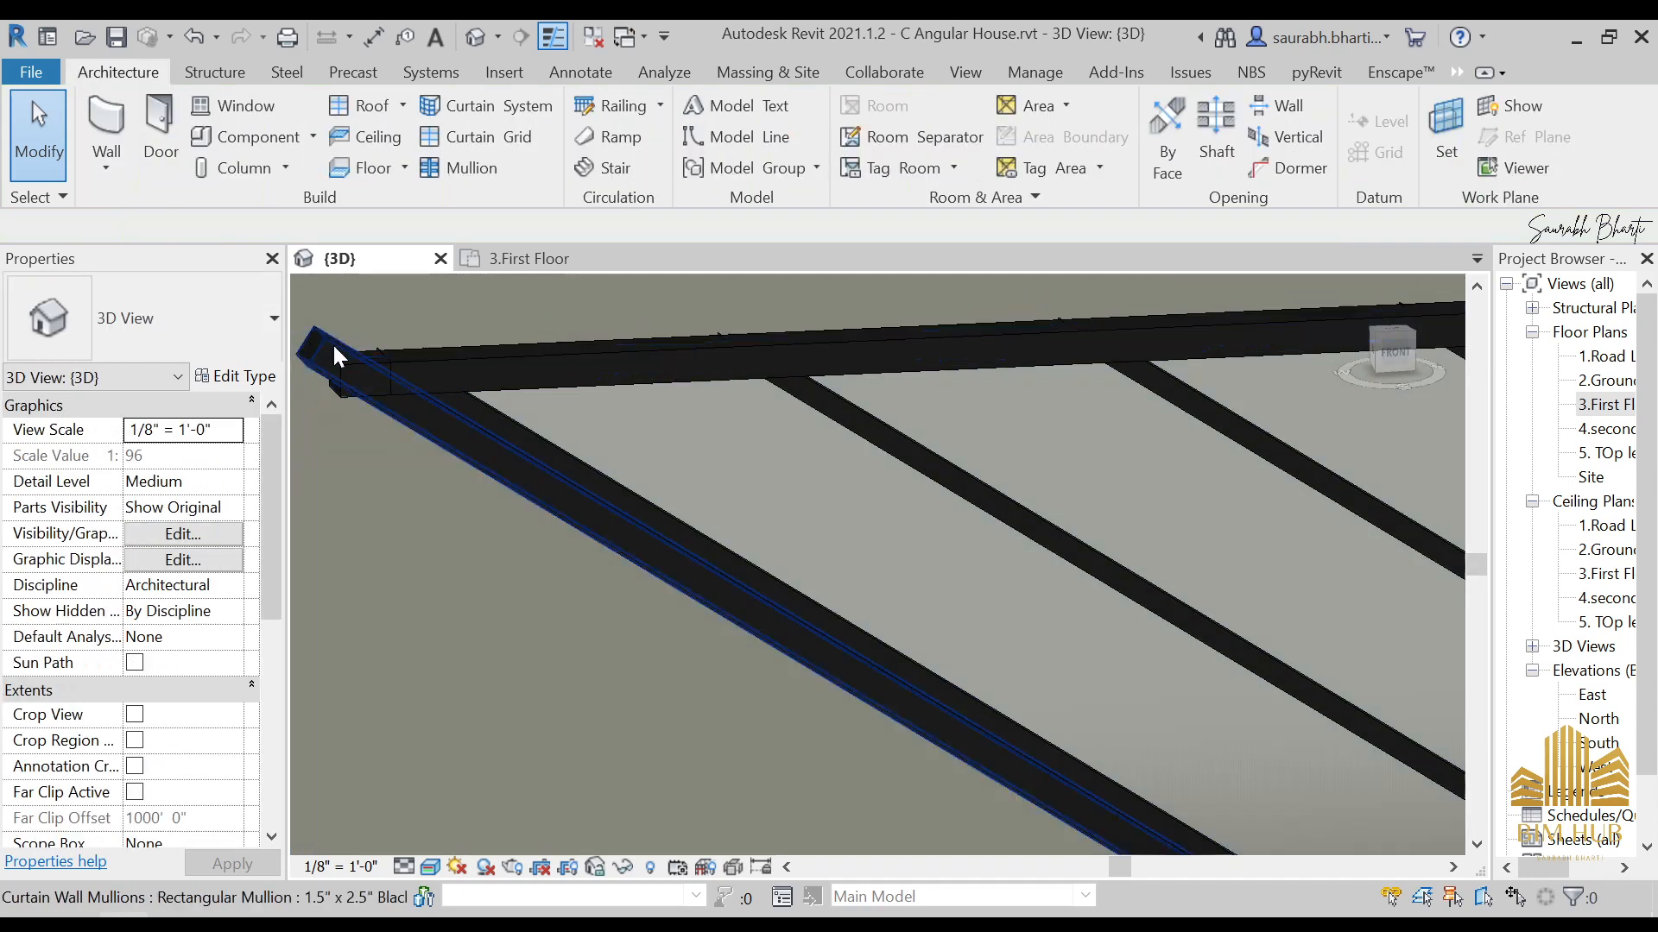
Step: Delete the 1.5" x 2.5" Black mullion along the curtain wall's sloping lower edge
{"action": "left_click", "coordinate": [320, 335]}
{"action": "scroll", "coordinate": [647, 492], "scroll_direction": "down", "scroll_amount": 2}
{"action": "key", "text": "Escape"}
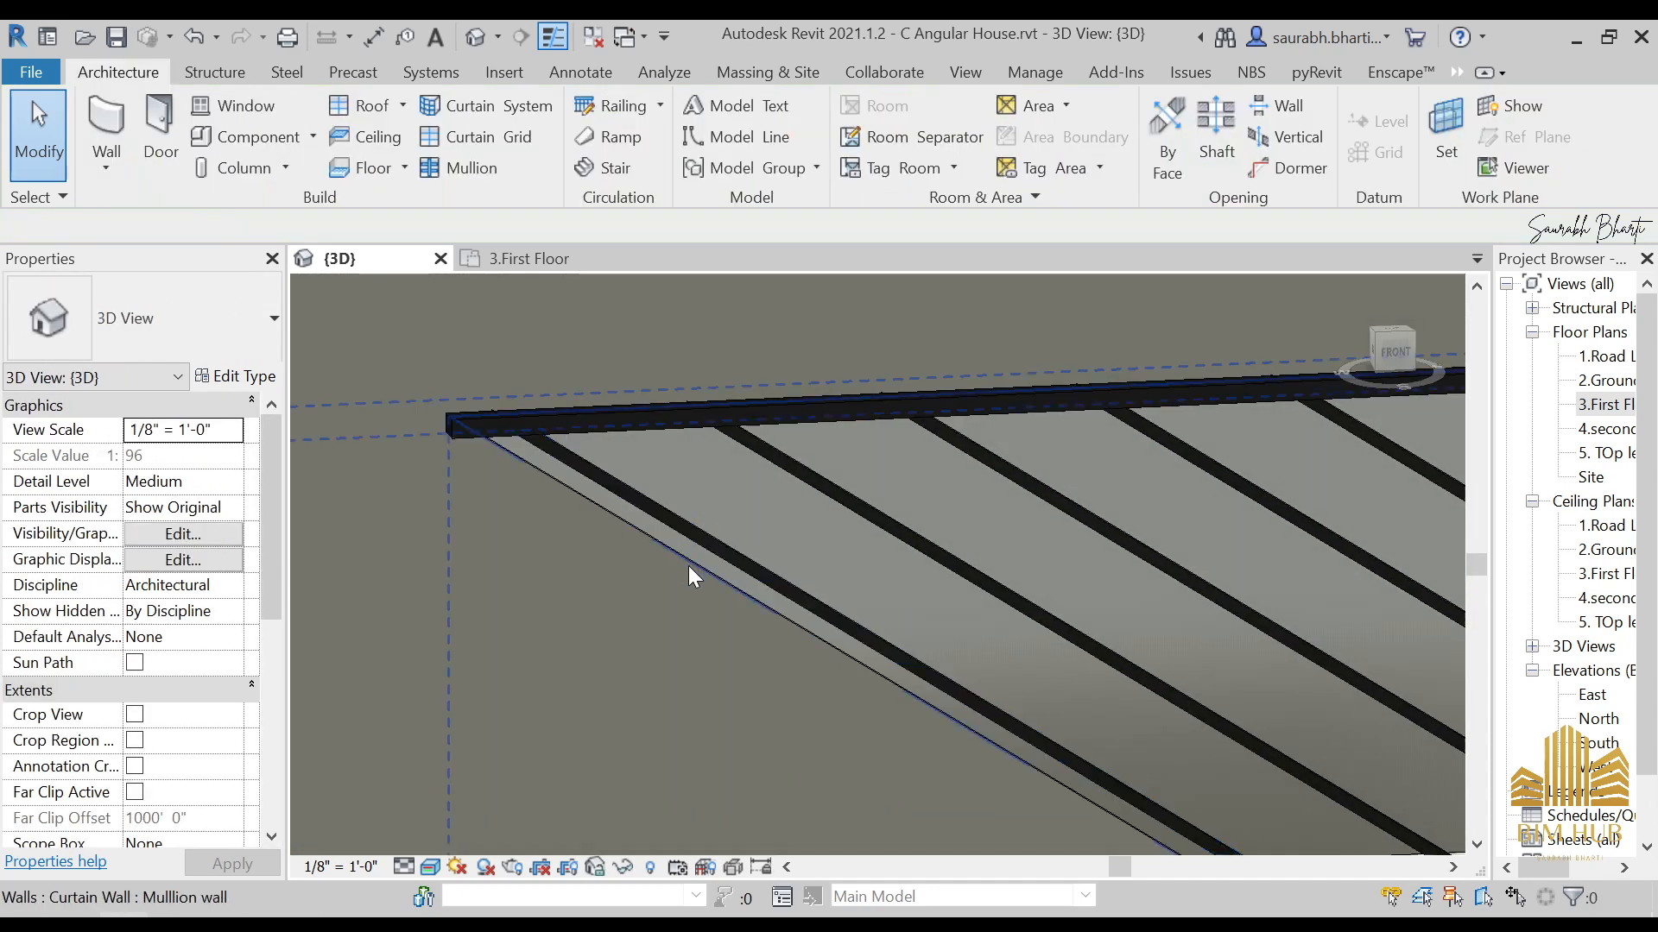
Step: Edit the curtain wall's profile, moving its sloping lower edge inward onto the nearest slat, and finish the sketch
{"action": "scroll", "coordinate": [673, 544], "scroll_direction": "down", "scroll_amount": 2}
{"action": "left_click", "coordinate": [797, 631]}
{"action": "key", "text": "Escape"}
{"action": "scroll", "coordinate": [812, 639], "scroll_direction": "up", "scroll_amount": 3}
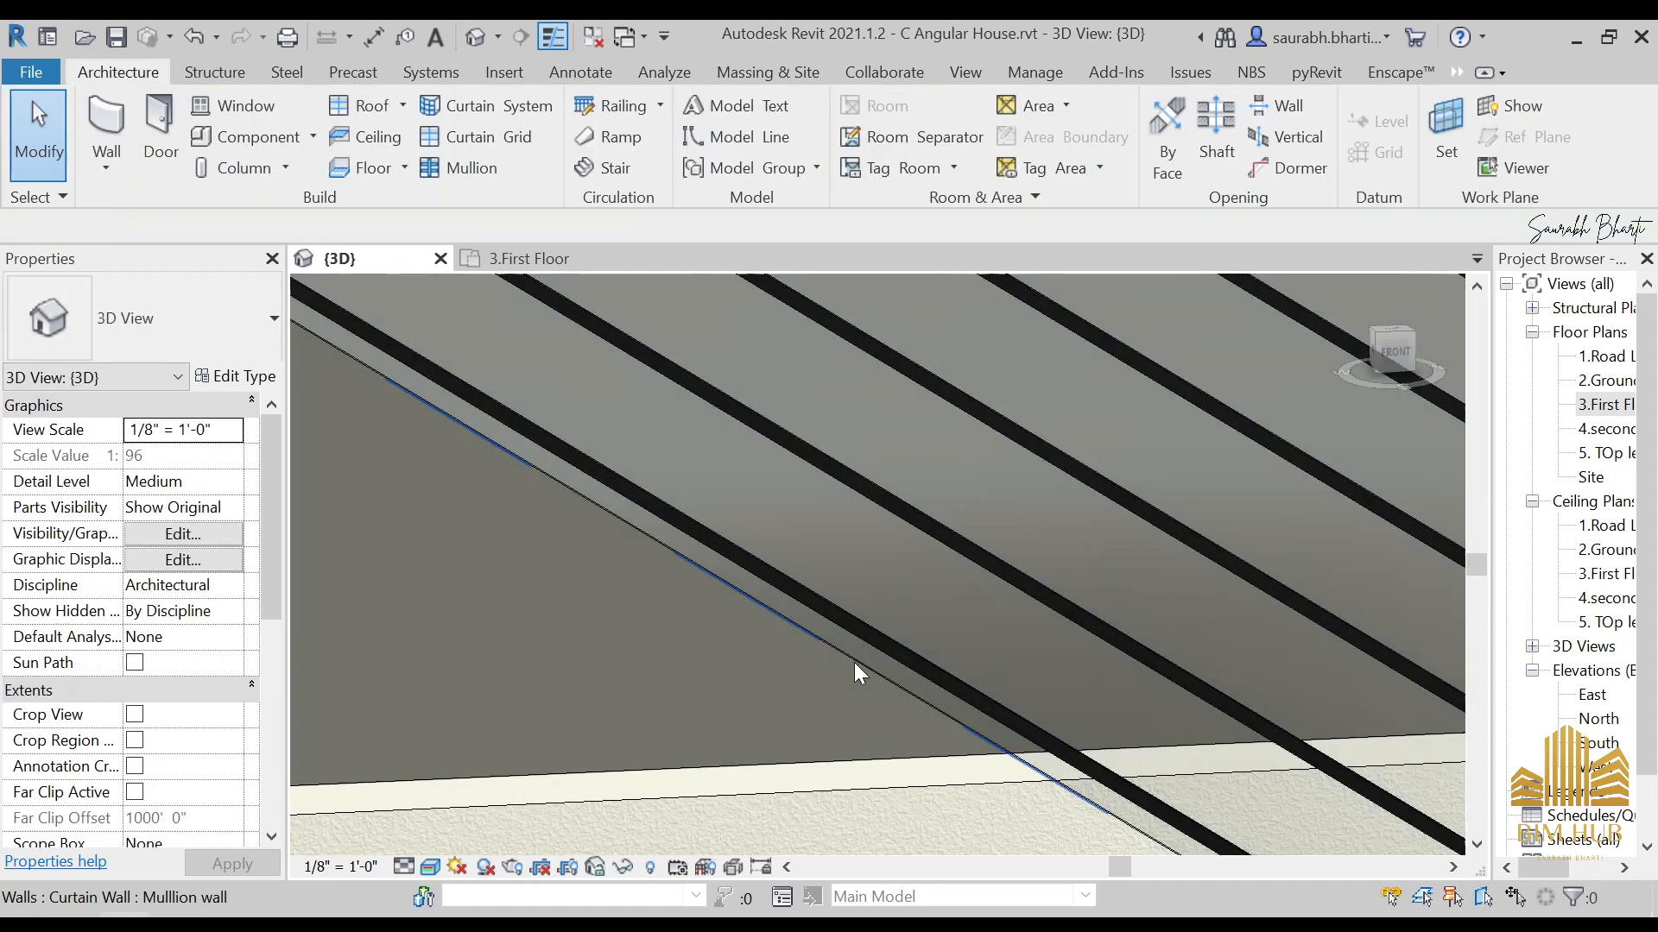
{"action": "left_click", "coordinate": [855, 665]}
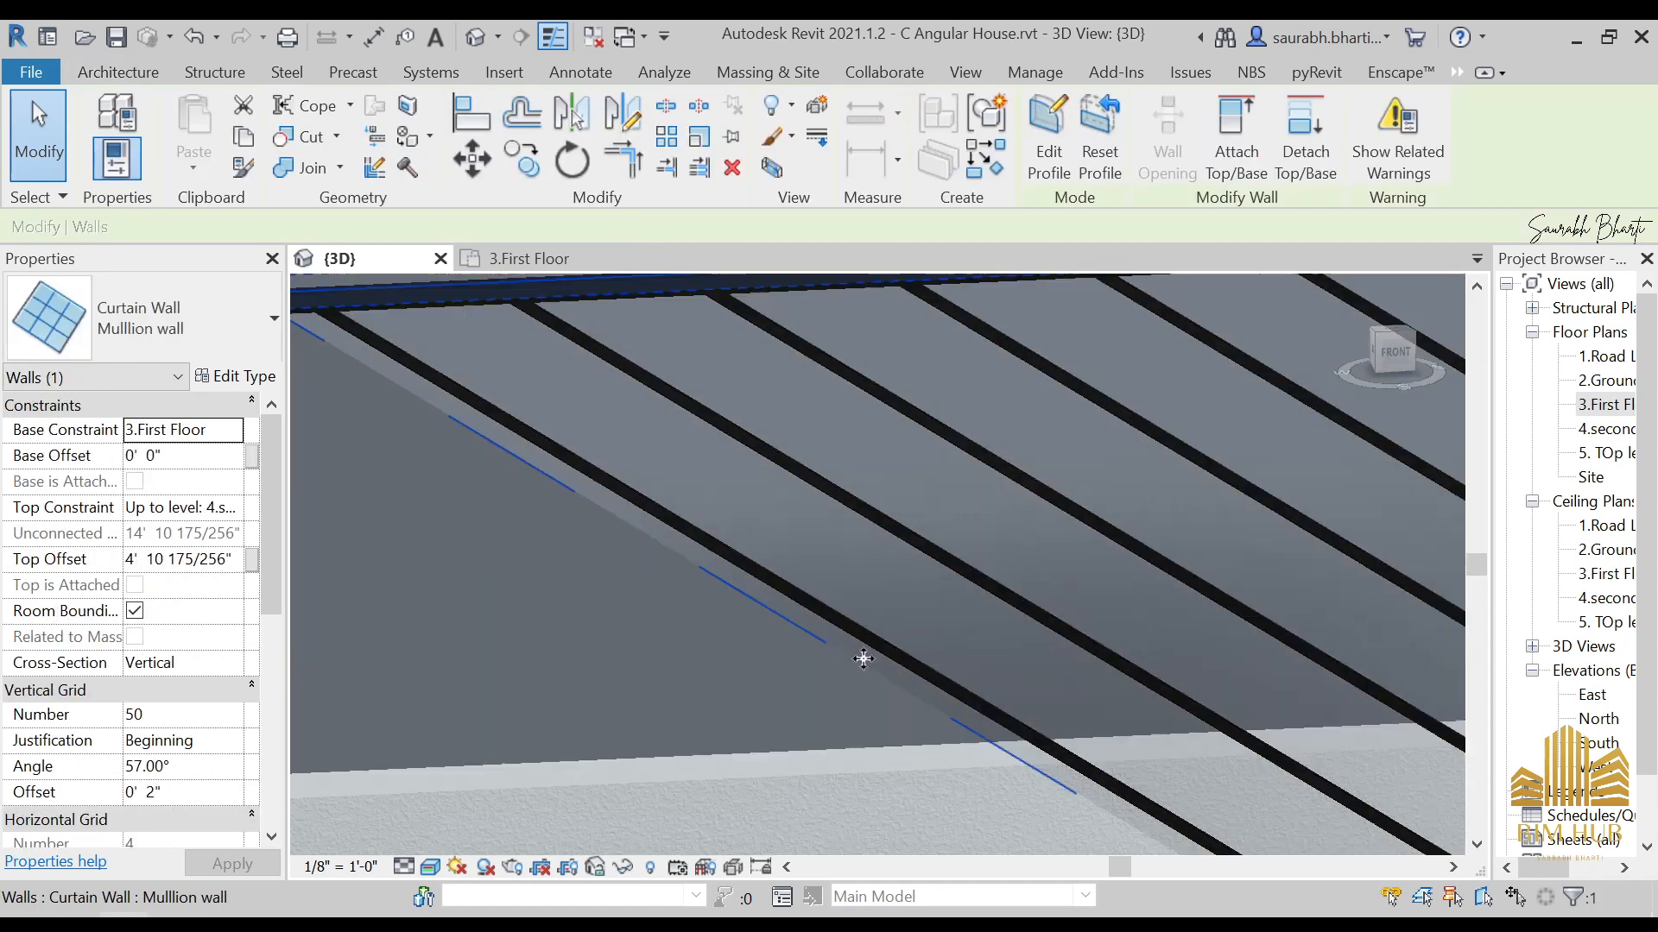
{"action": "scroll", "coordinate": [859, 660], "scroll_direction": "down", "scroll_amount": 3}
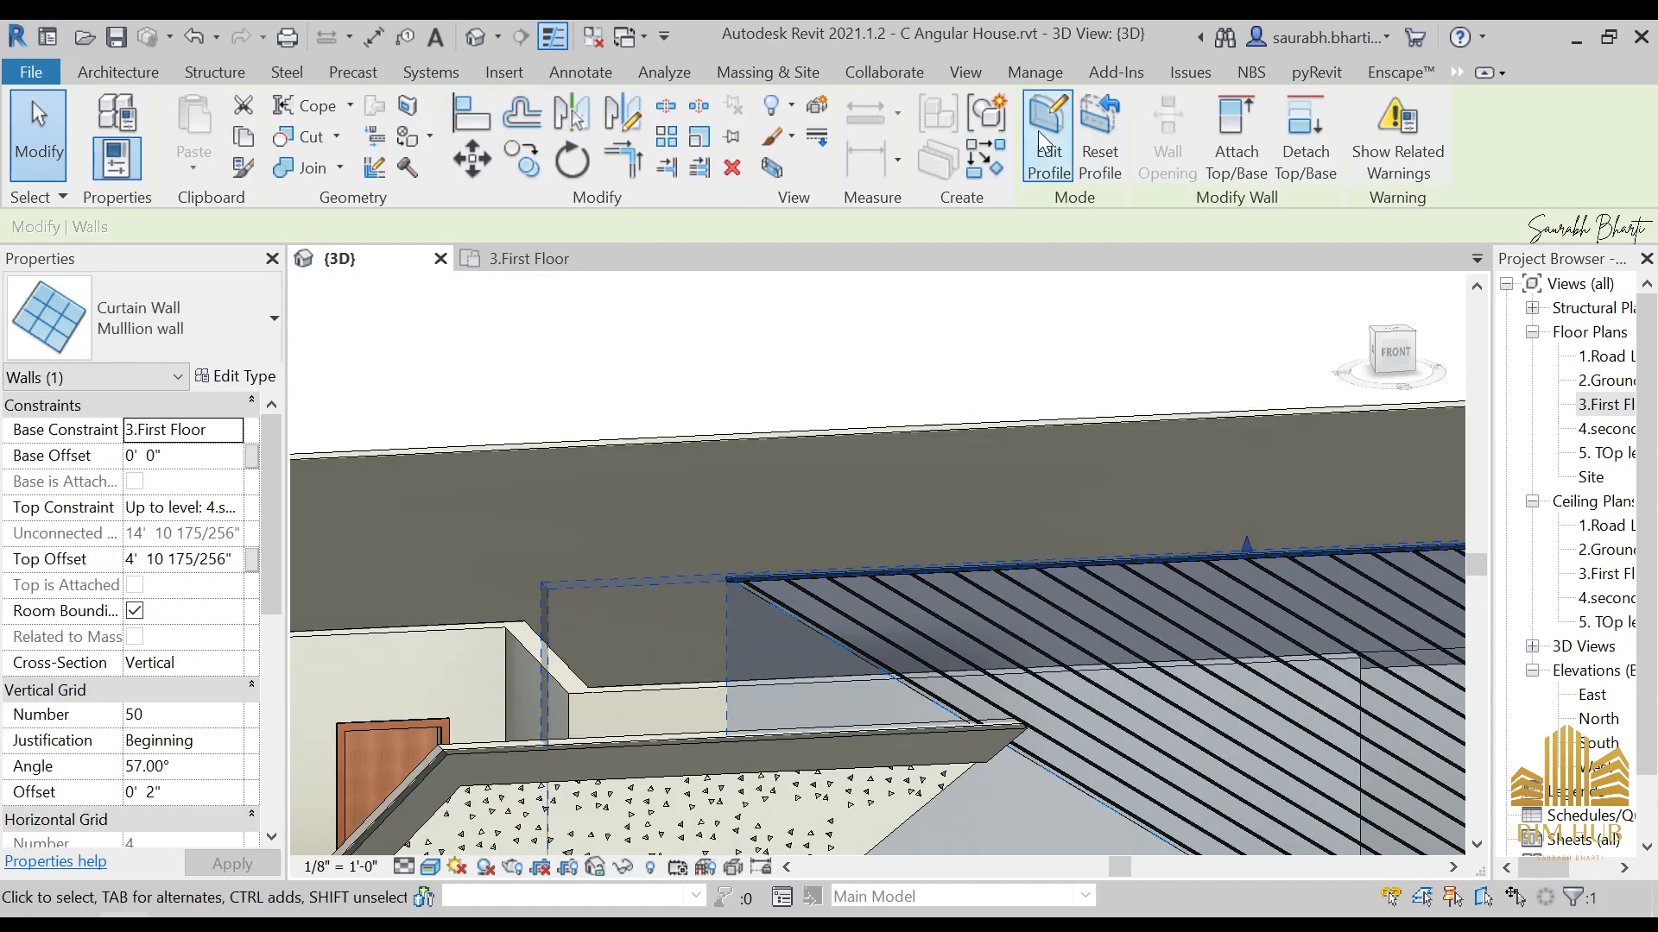
{"action": "left_click", "coordinate": [1041, 136]}
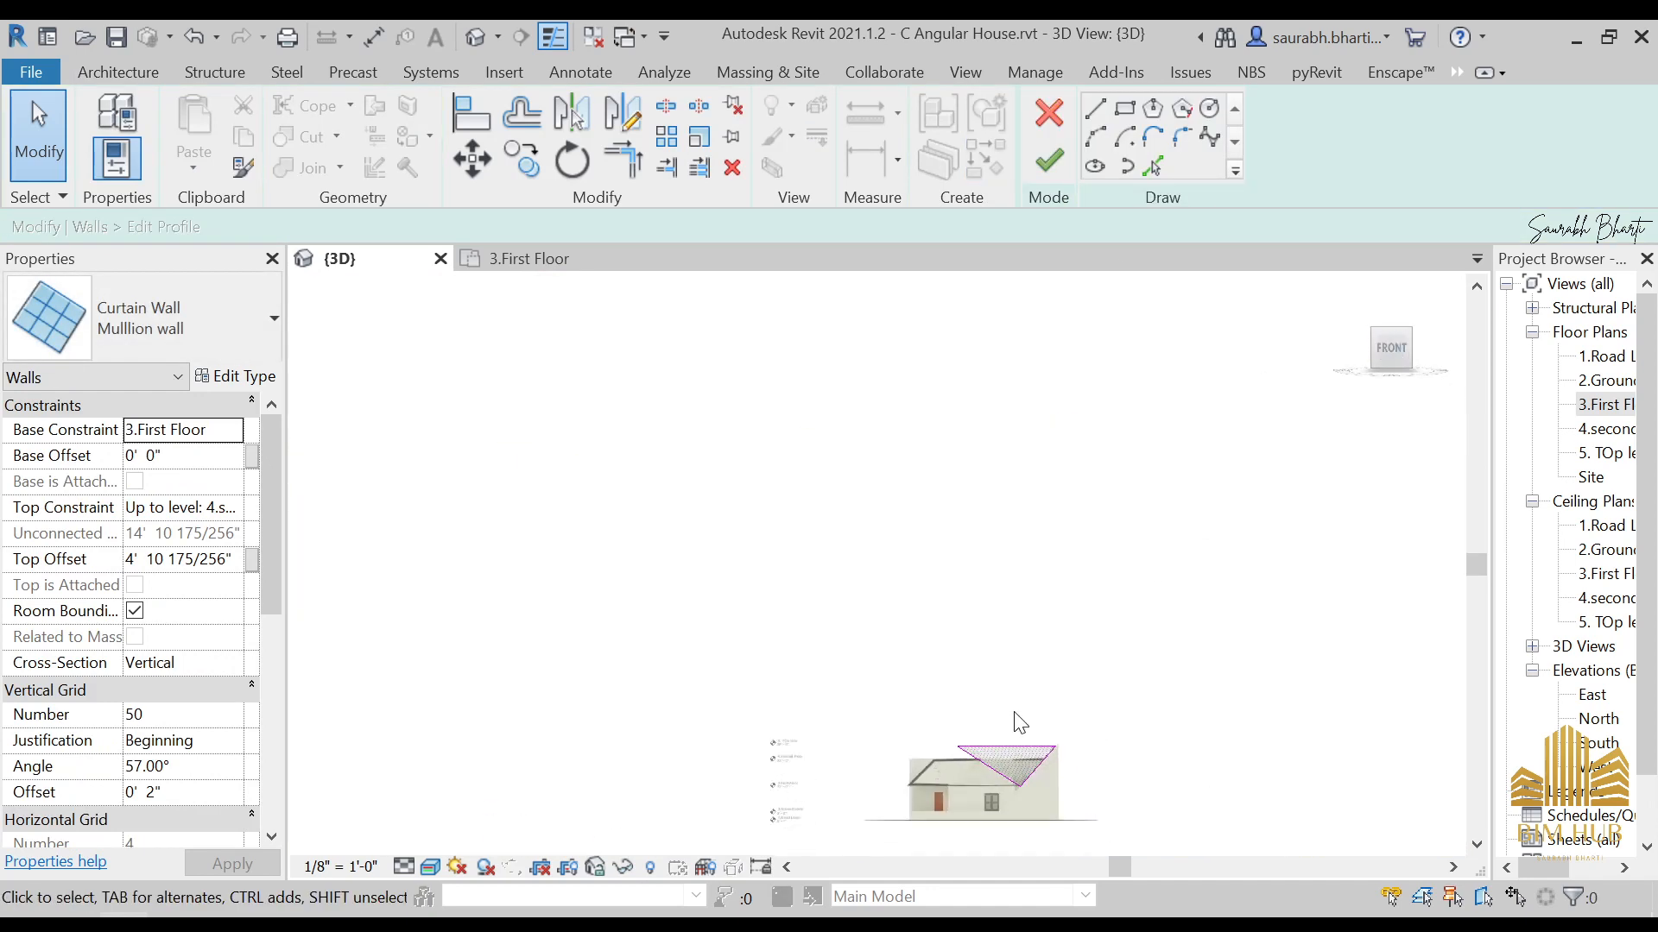
{"action": "scroll", "coordinate": [898, 418], "scroll_direction": "up", "scroll_amount": 10}
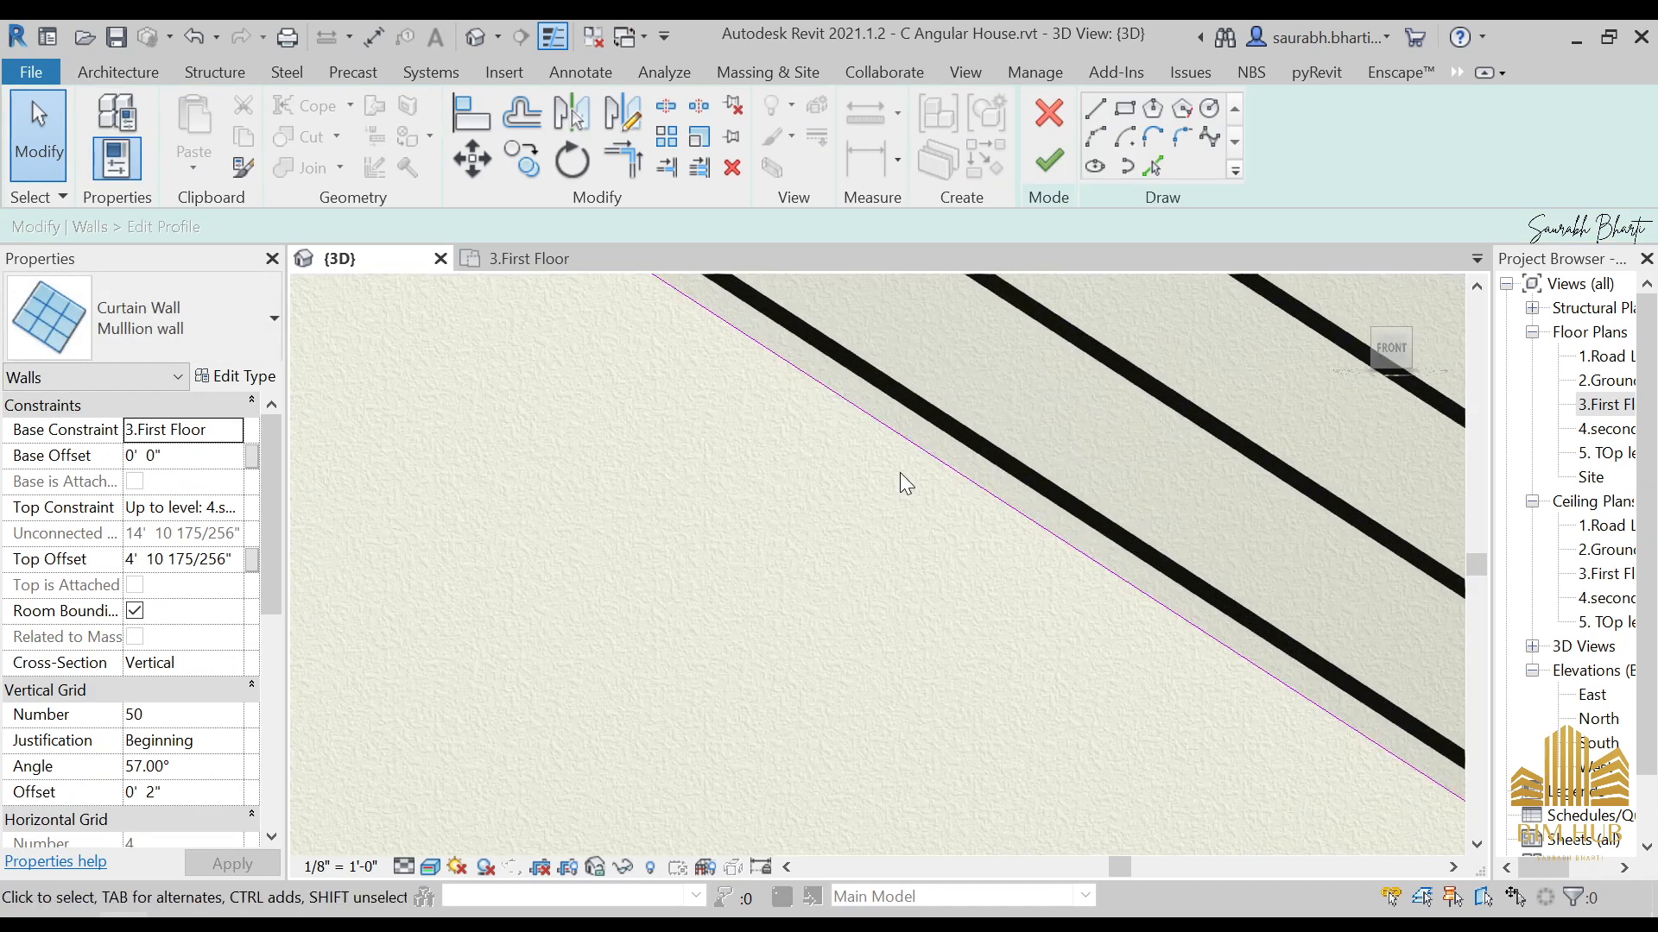
{"action": "left_click_drag", "start_coordinate": [922, 449], "coordinate": [942, 427]}
{"action": "scroll", "coordinate": [937, 432], "scroll_direction": "down", "scroll_amount": 10}
{"action": "left_click", "coordinate": [1048, 160]}
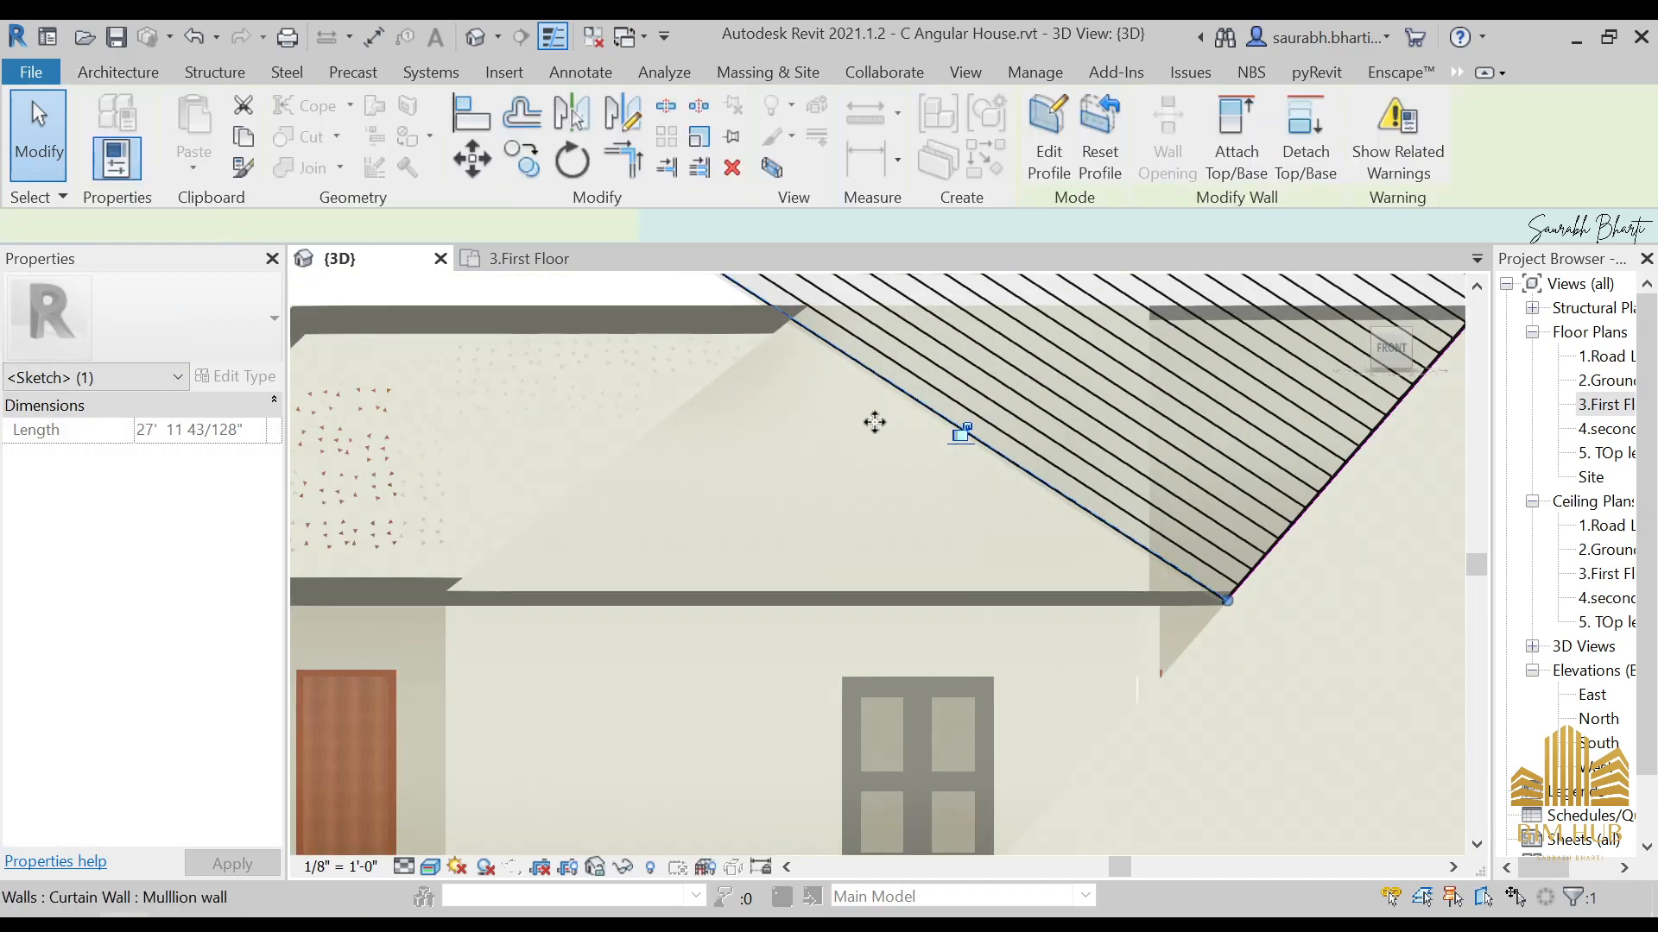
Step: Place a 1.5" x 2.5" Black rectangular mullion along the curtain wall's sloping lower edge
{"action": "scroll", "coordinate": [866, 510], "scroll_direction": "down", "scroll_amount": 5}
{"action": "key", "text": "Escape"}
{"action": "scroll", "coordinate": [796, 484], "scroll_direction": "up", "scroll_amount": 8}
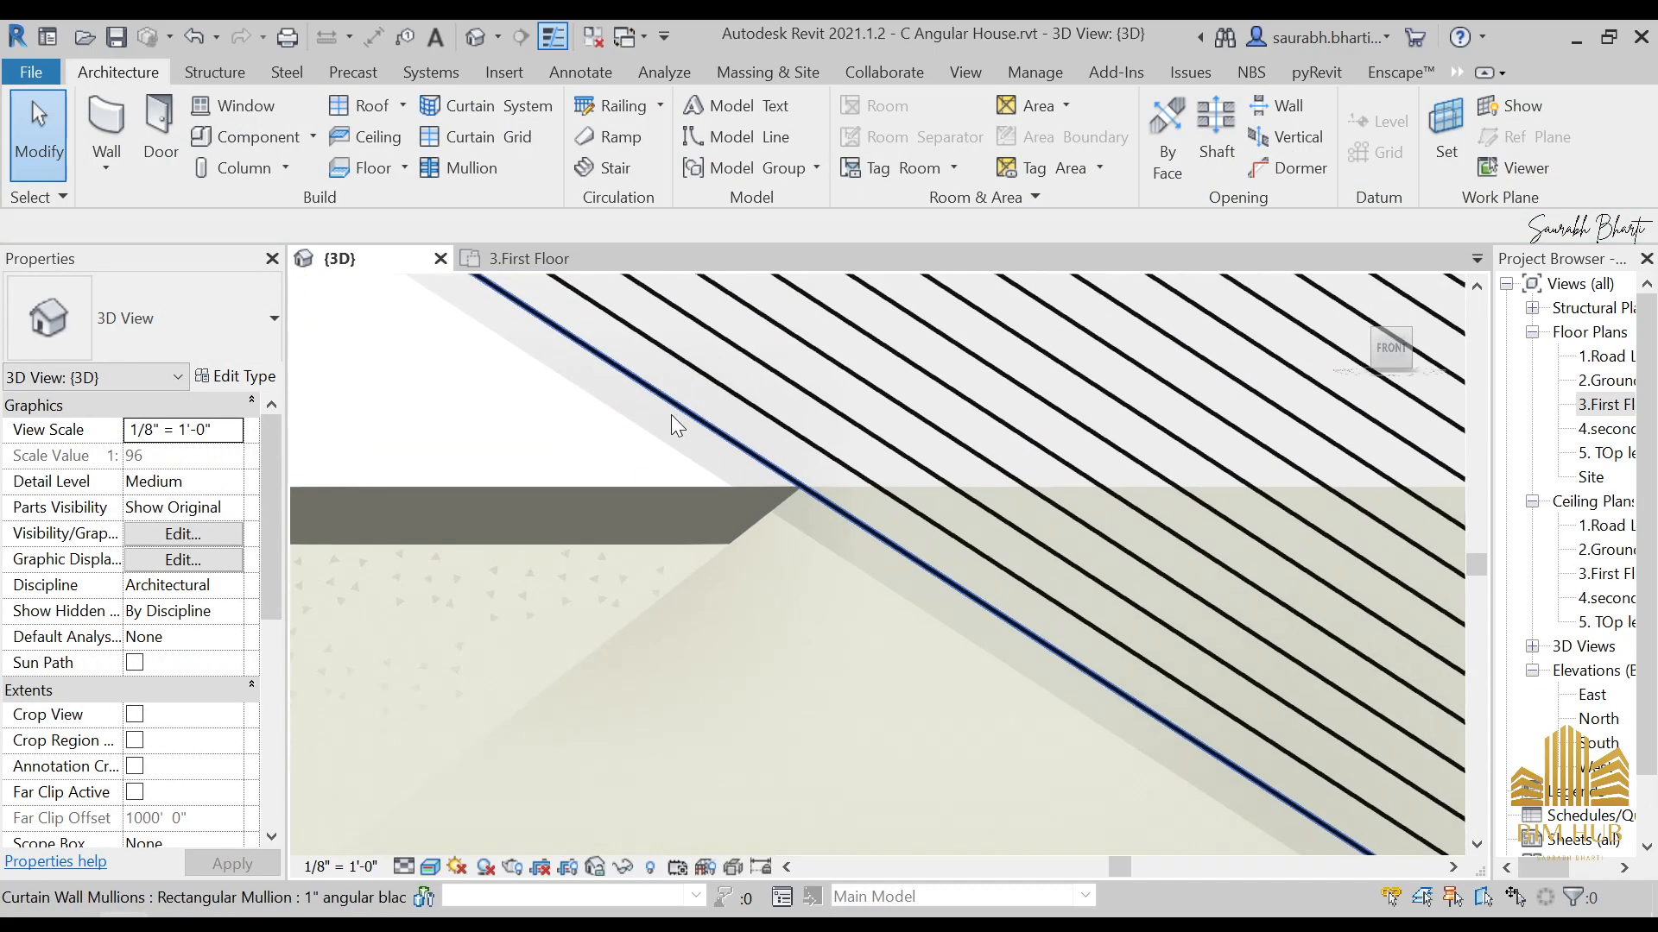
{"action": "scroll", "coordinate": [665, 431], "scroll_direction": "down", "scroll_amount": 2}
{"action": "left_click", "coordinate": [470, 164]}
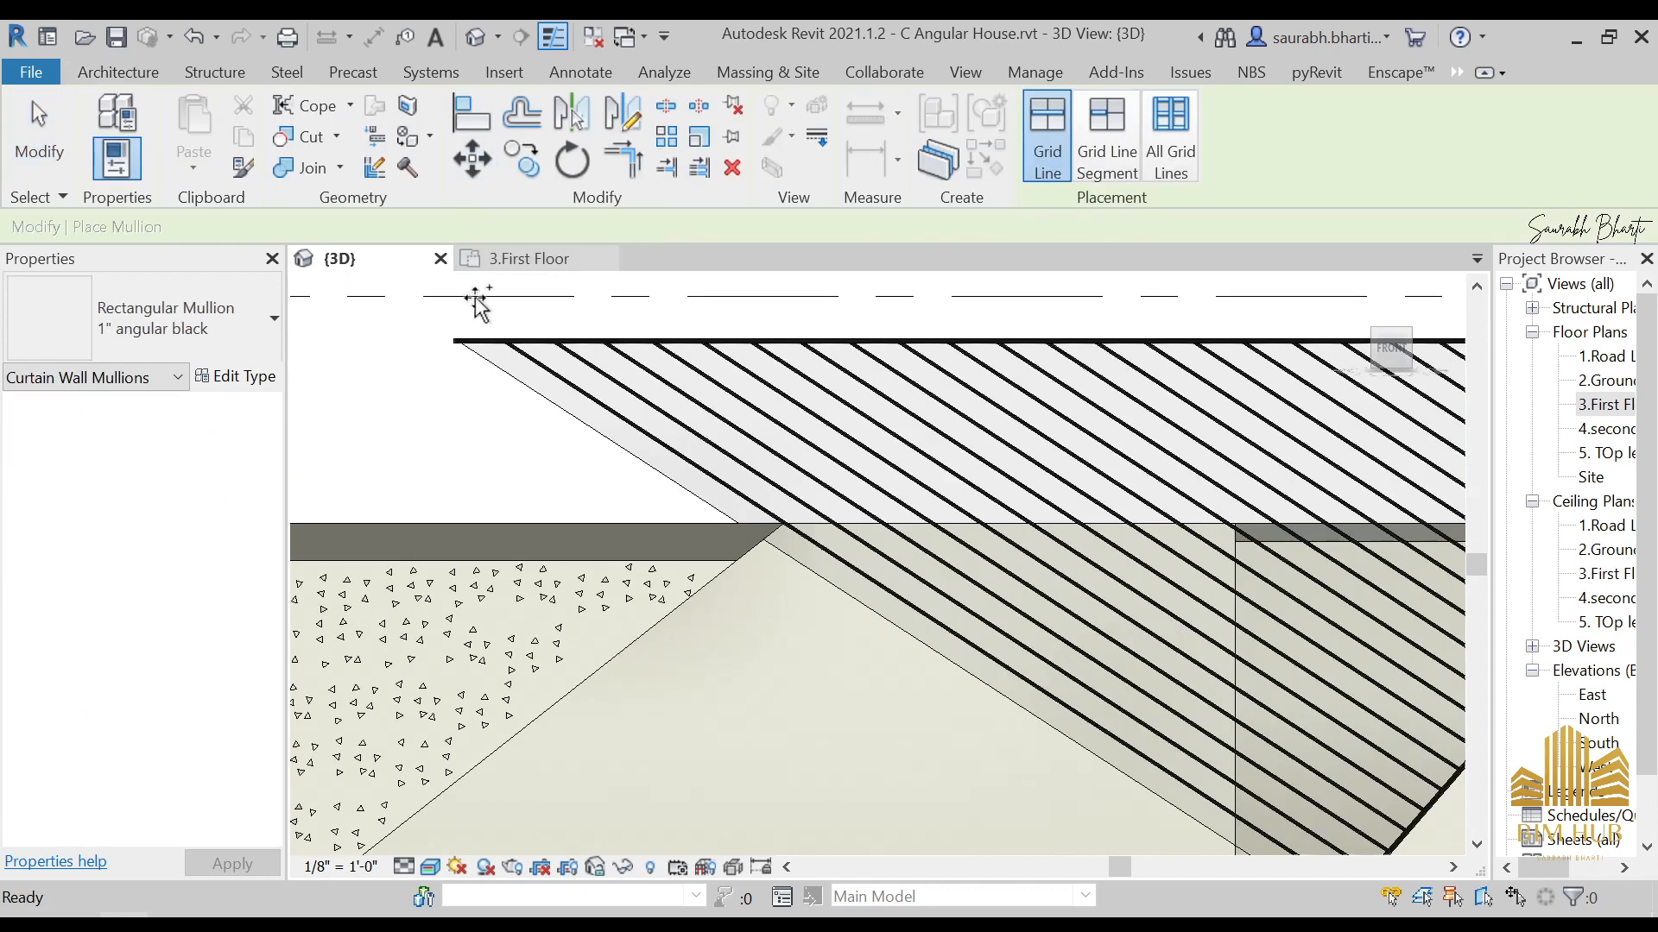
{"action": "left_click", "coordinate": [238, 299]}
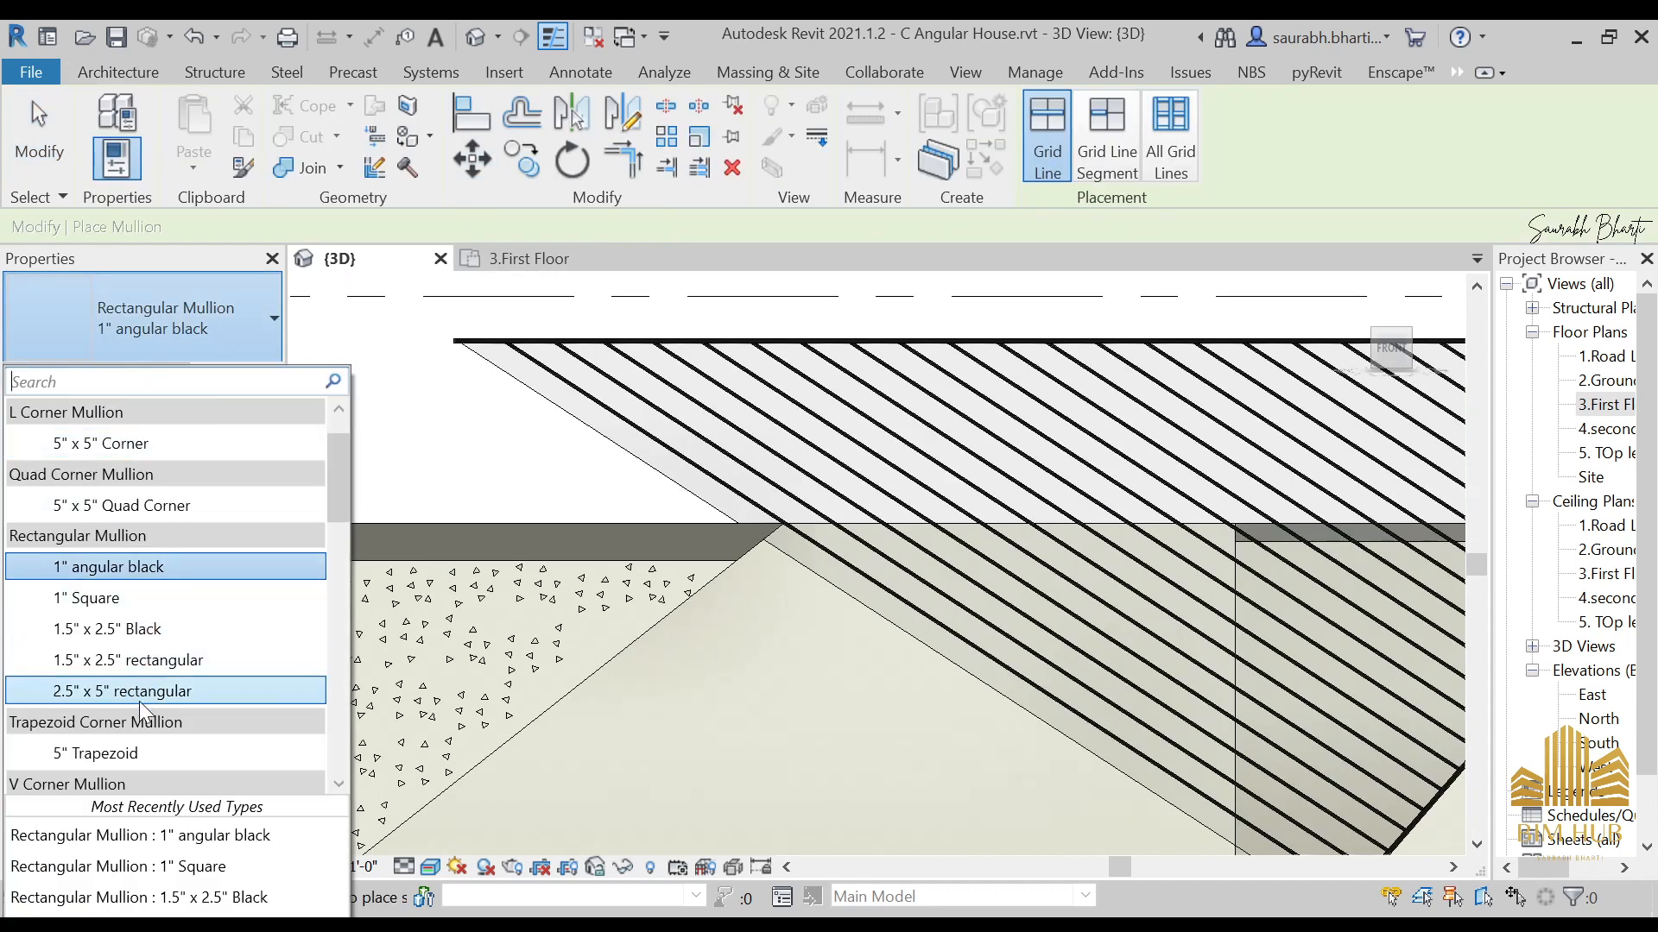
{"action": "left_click", "coordinate": [156, 630]}
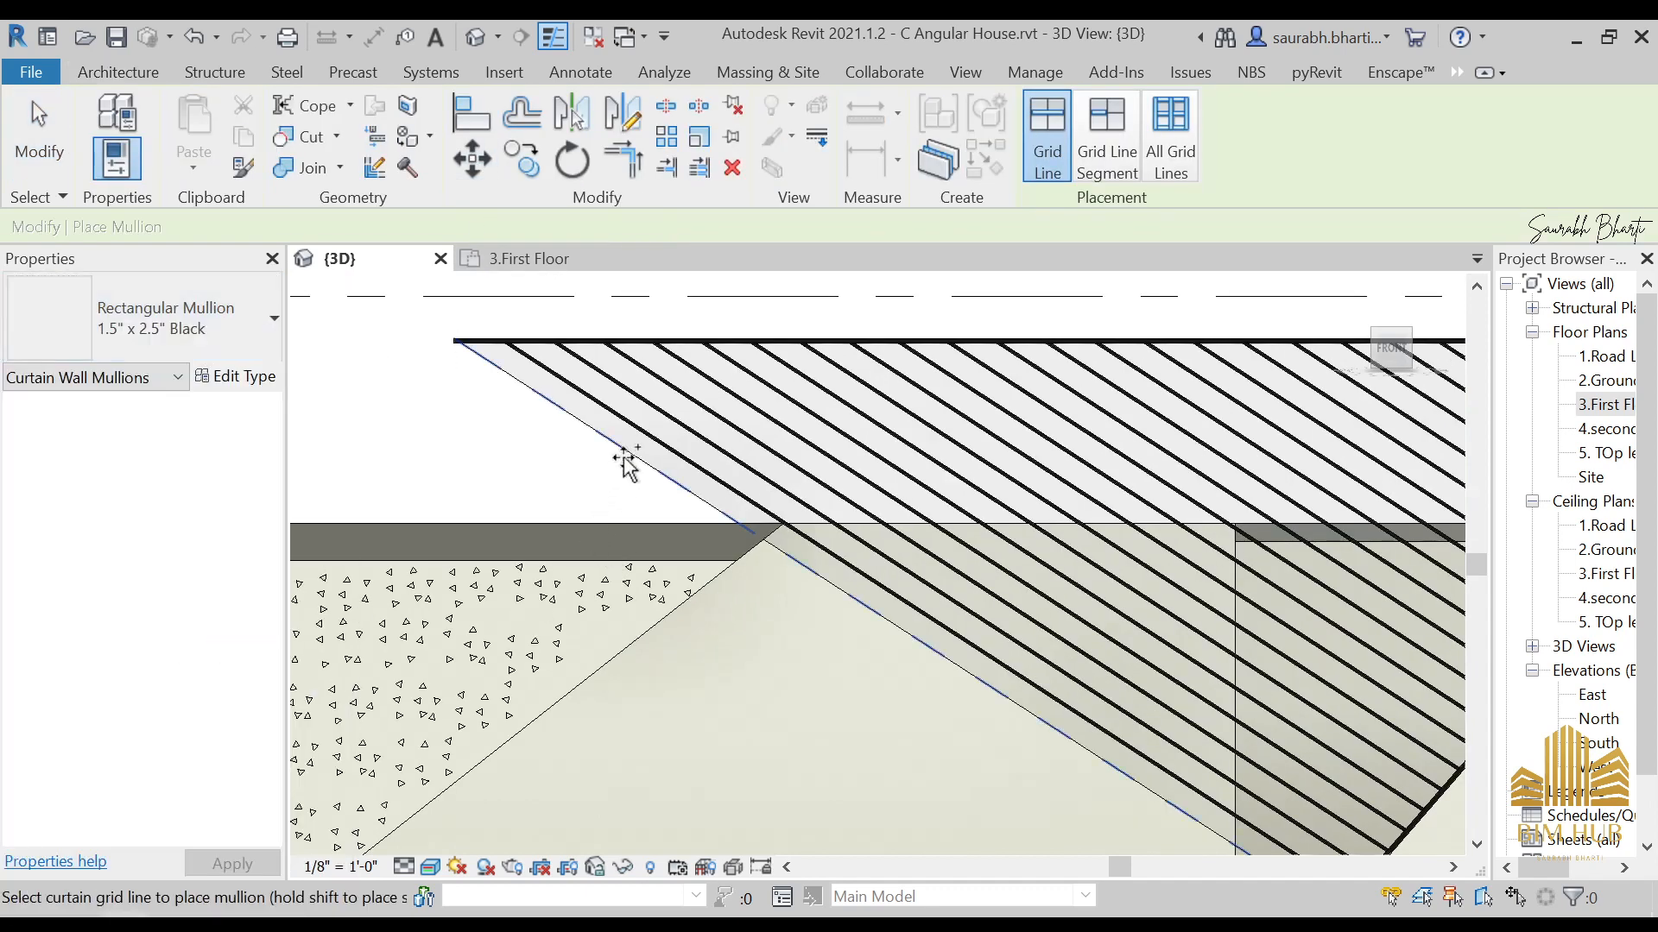
{"action": "key", "text": "Escape"}
{"action": "scroll", "coordinate": [458, 341], "scroll_direction": "up", "scroll_amount": 4}
Step: Switch the corner joint so the top-edge mullion runs continuously past the sloping edge mullion
{"action": "left_click", "coordinate": [418, 328]}
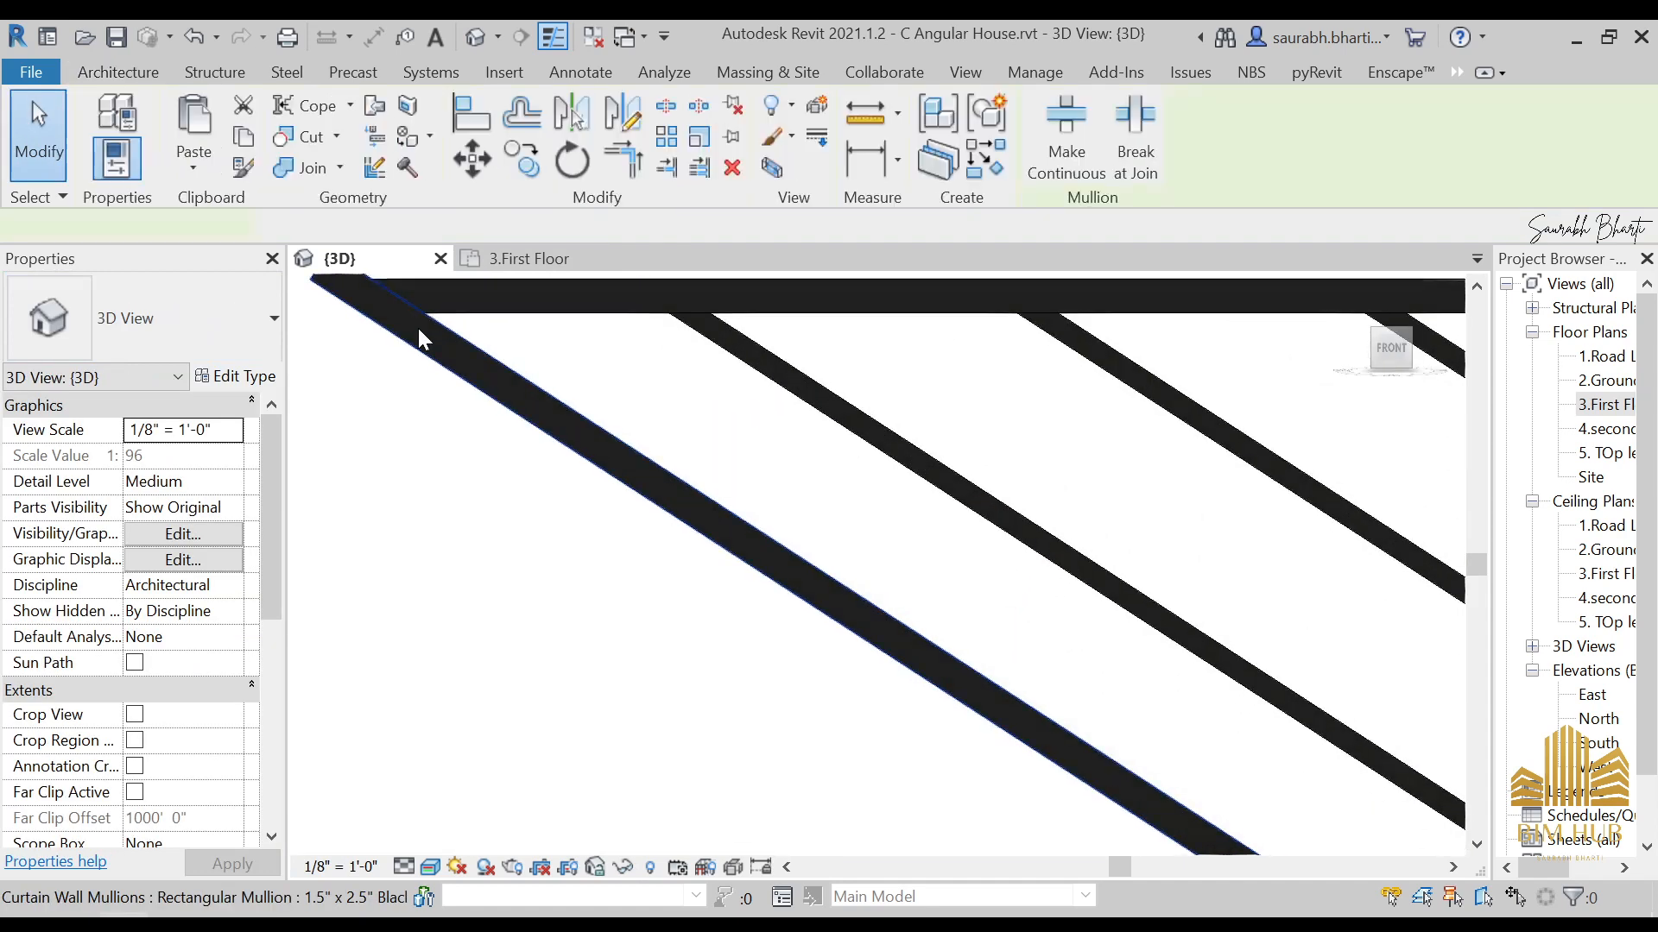
{"action": "middle_click_drag", "start_coordinate": [389, 352], "coordinate": [501, 486]}
{"action": "left_click", "coordinate": [618, 433]}
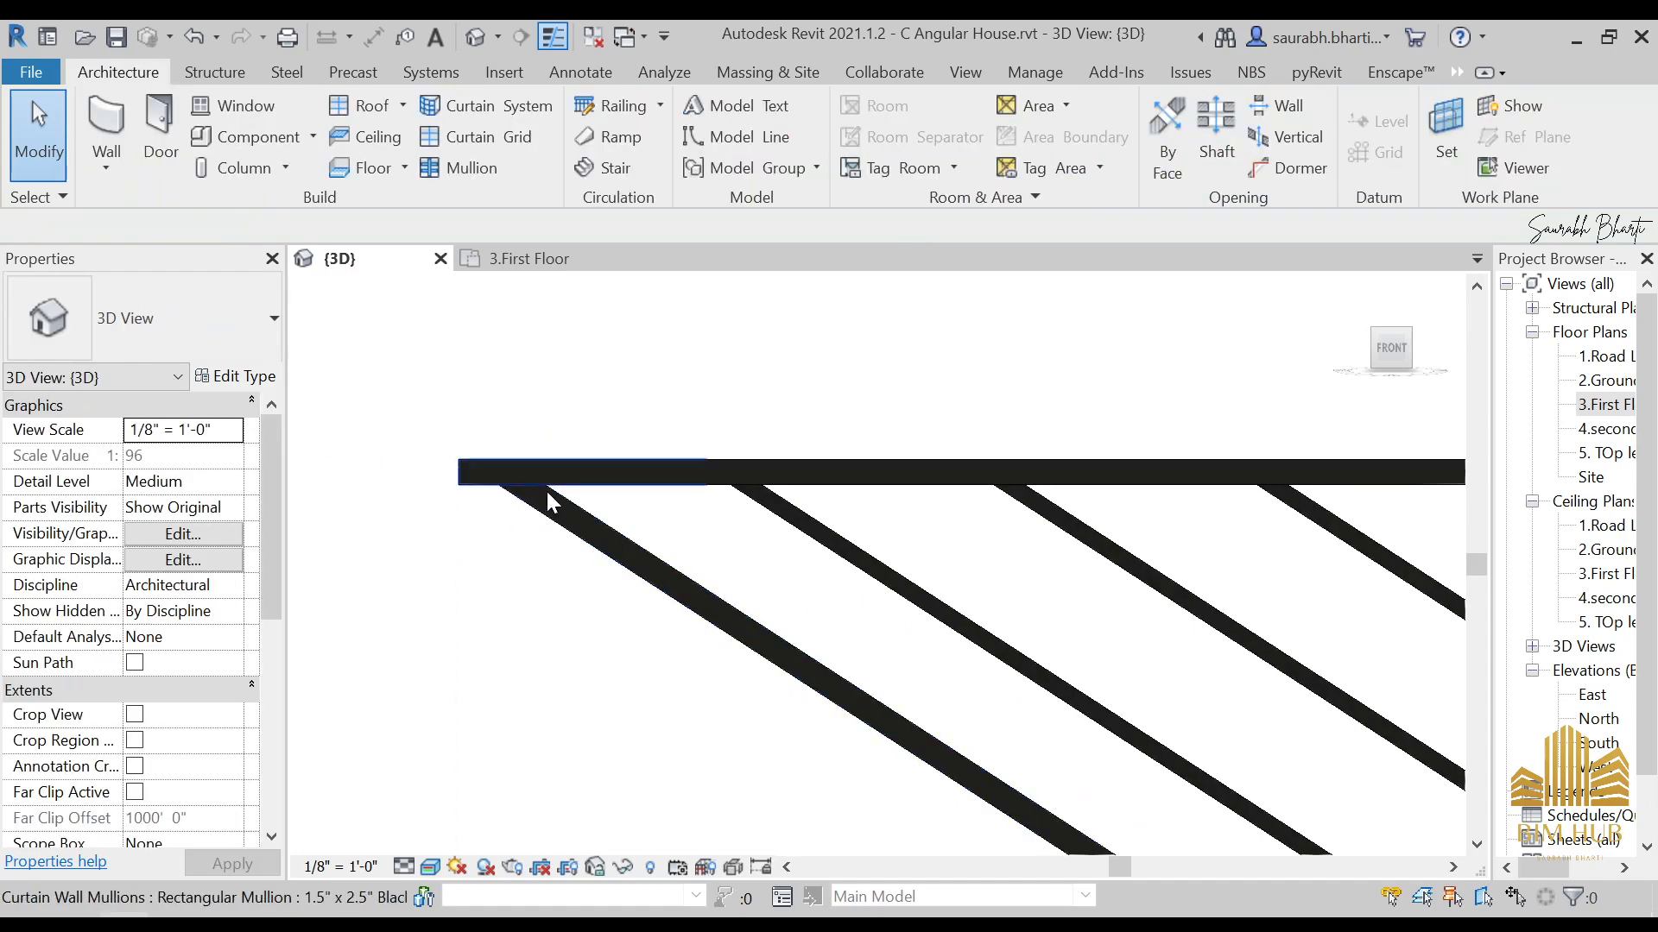
{"action": "scroll", "coordinate": [548, 518], "scroll_direction": "down", "scroll_amount": 2}
{"action": "scroll", "coordinate": [553, 539], "scroll_direction": "down", "scroll_amount": 4}
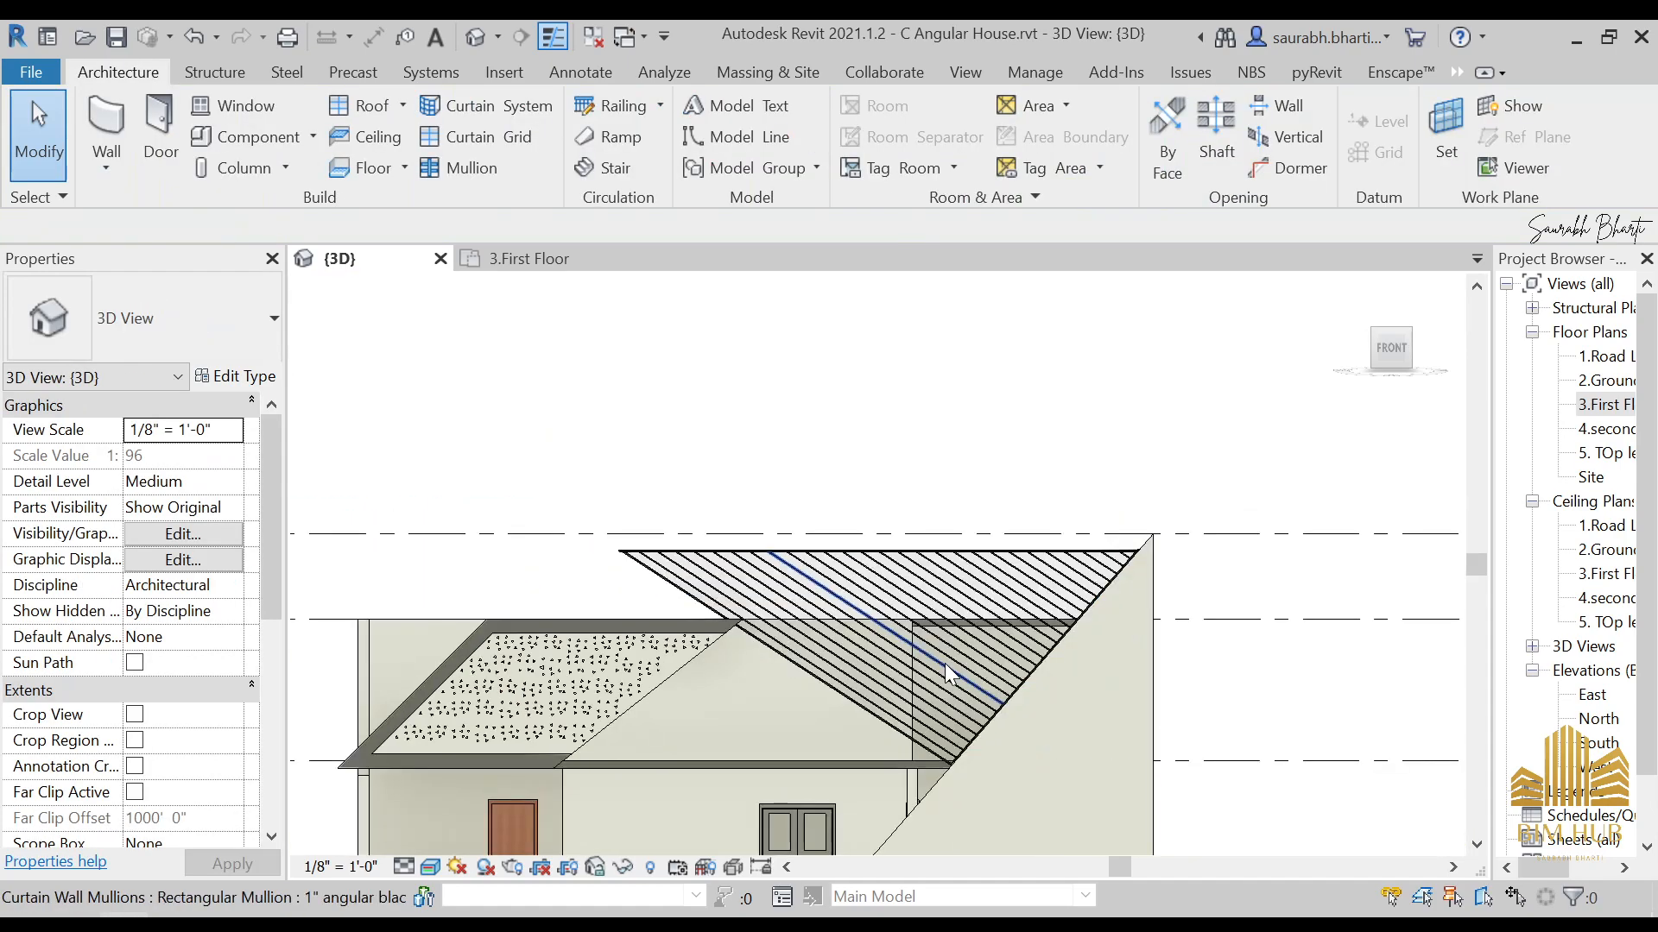
{"action": "scroll", "coordinate": [965, 471], "scroll_direction": "up", "scroll_amount": 5}
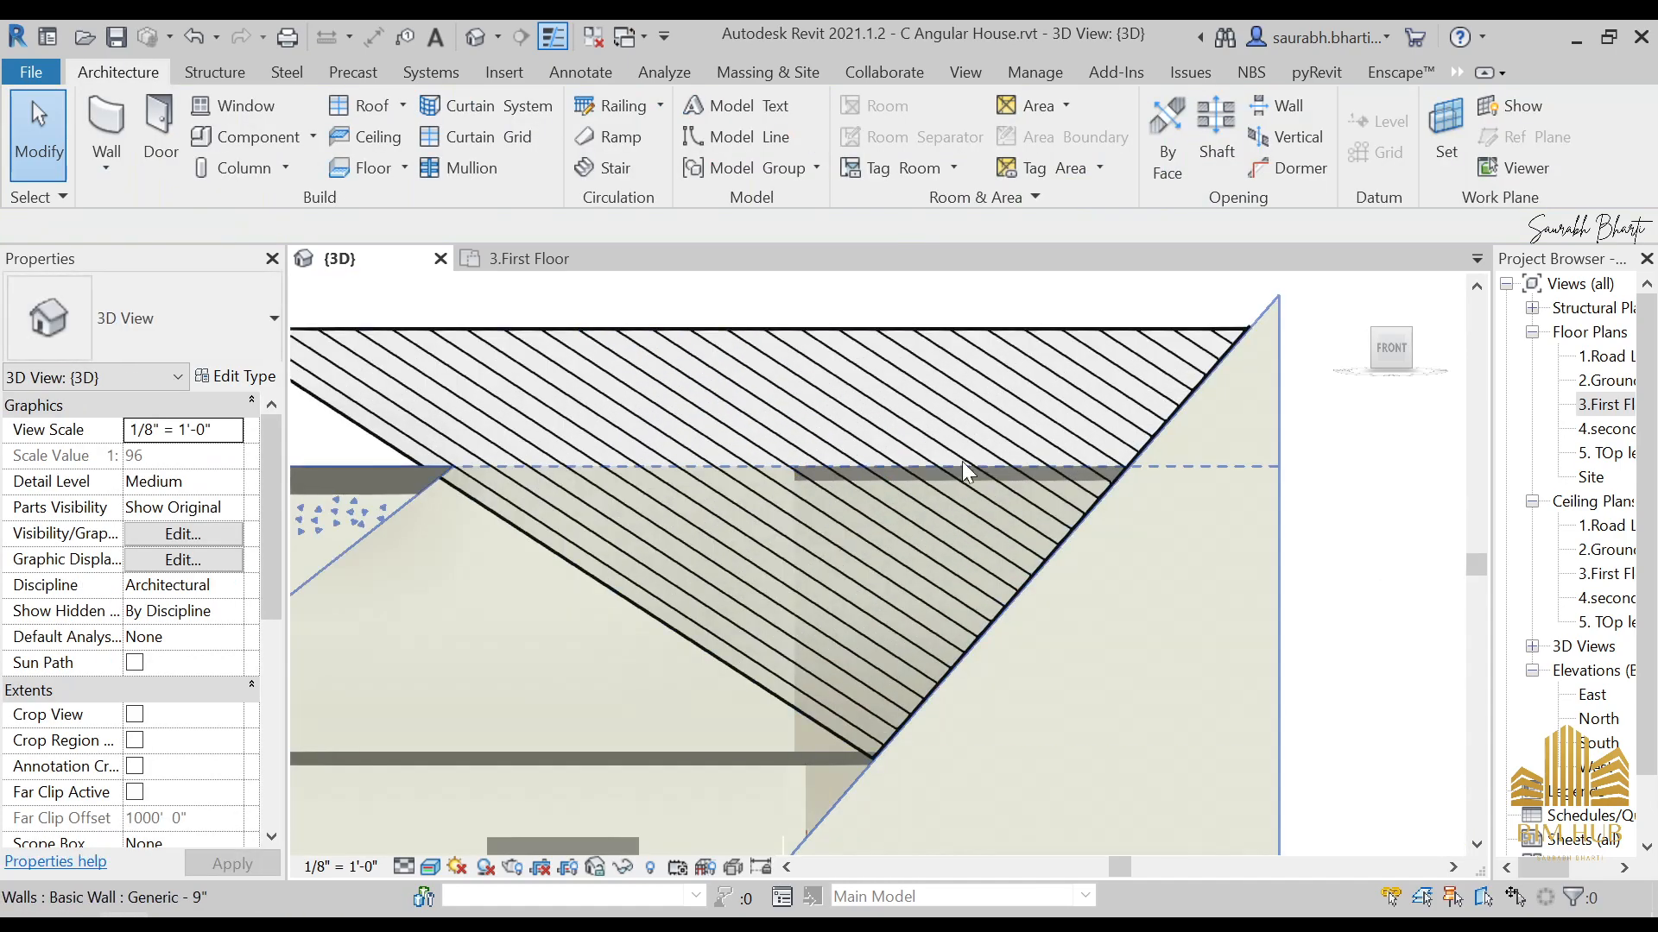
Step: Examine the slatted screen's upper corner and edge in the reference photo 1t.png, comparing it with the model
{"action": "left_click", "coordinate": [273, 916]}
{"action": "scroll", "coordinate": [487, 361], "scroll_direction": "up", "scroll_amount": 3}
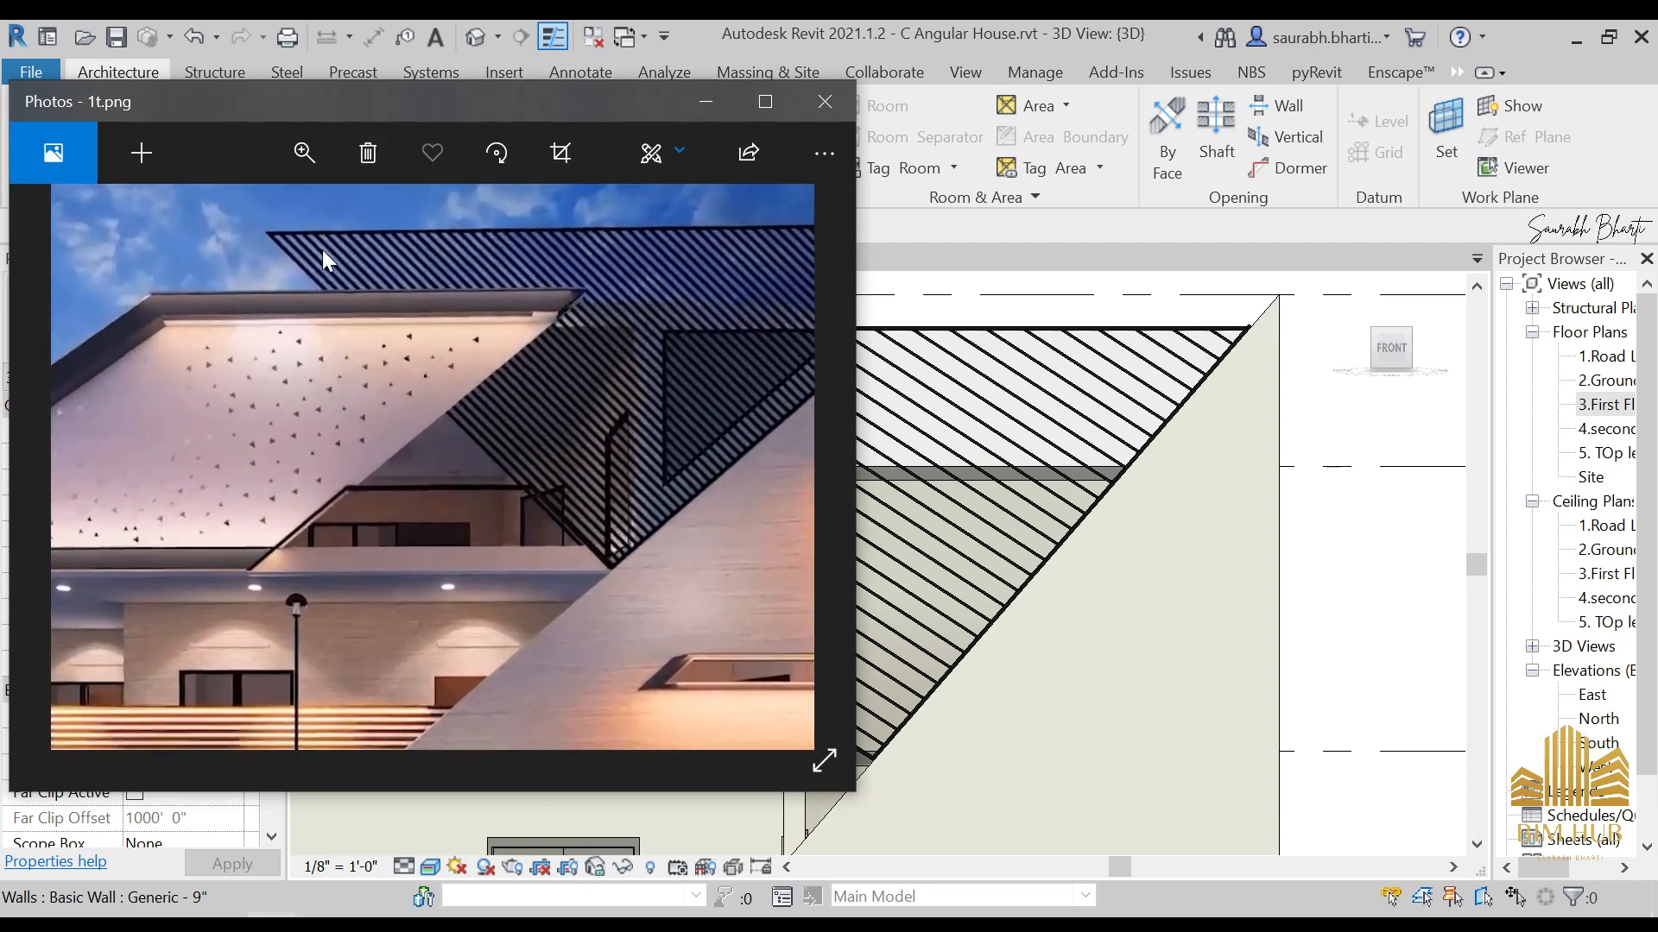
{"action": "scroll", "coordinate": [259, 214], "scroll_direction": "up", "scroll_amount": 2}
{"action": "left_click_drag", "start_coordinate": [326, 201], "coordinate": [316, 509]}
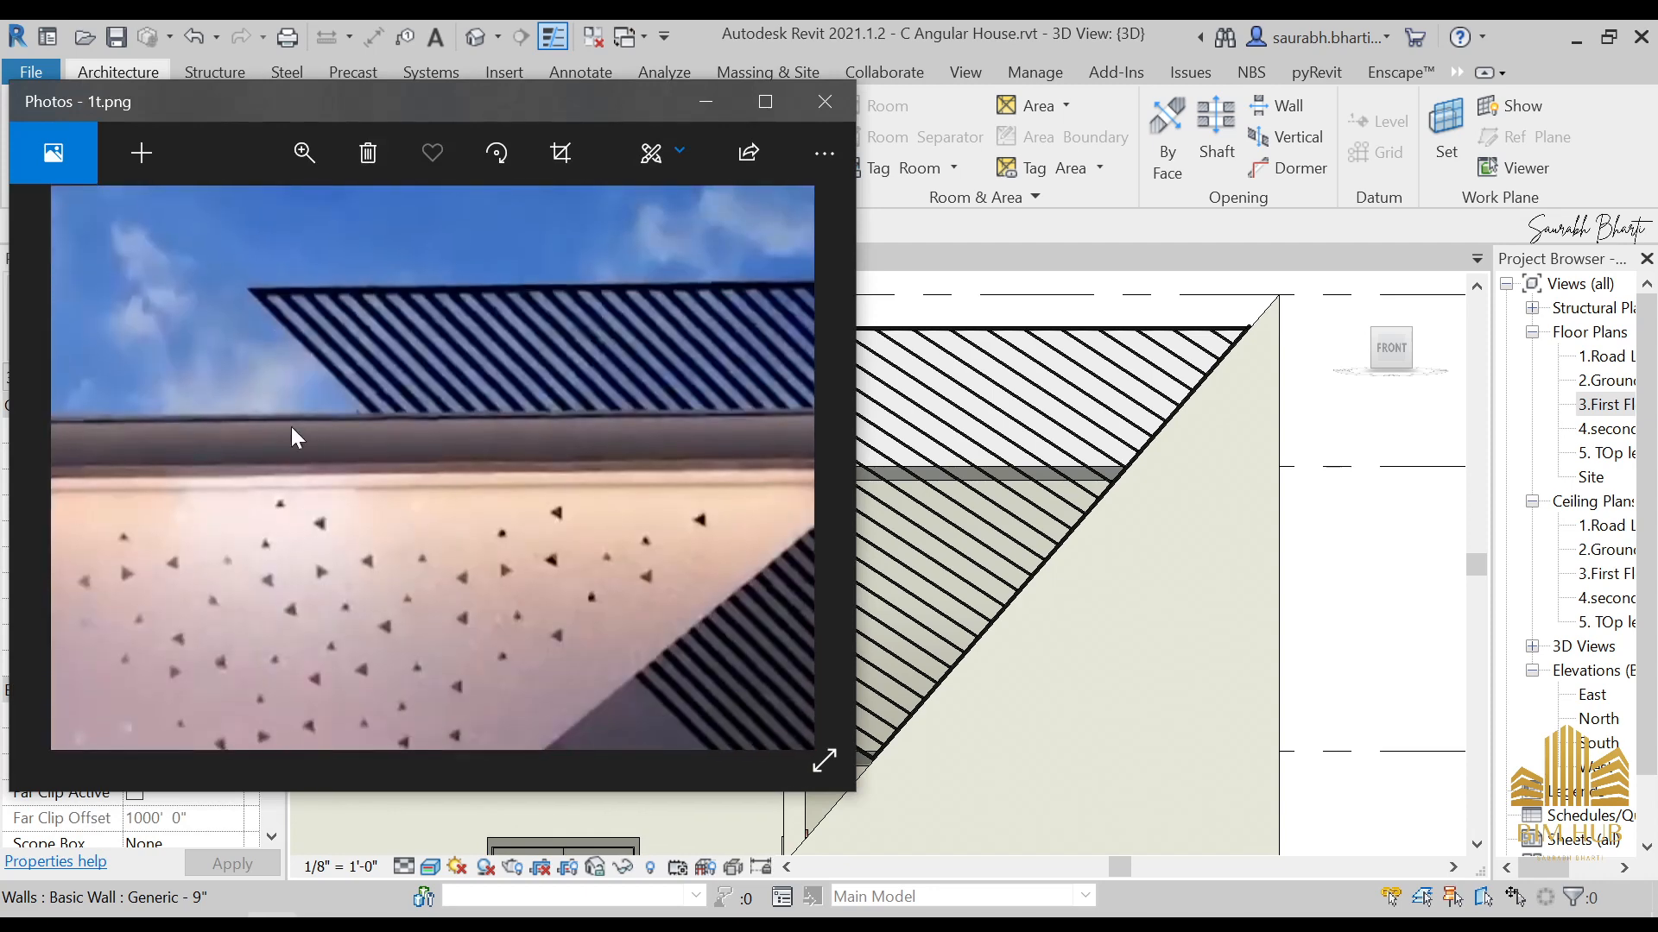
{"action": "scroll", "coordinate": [270, 267], "scroll_direction": "up", "scroll_amount": 2}
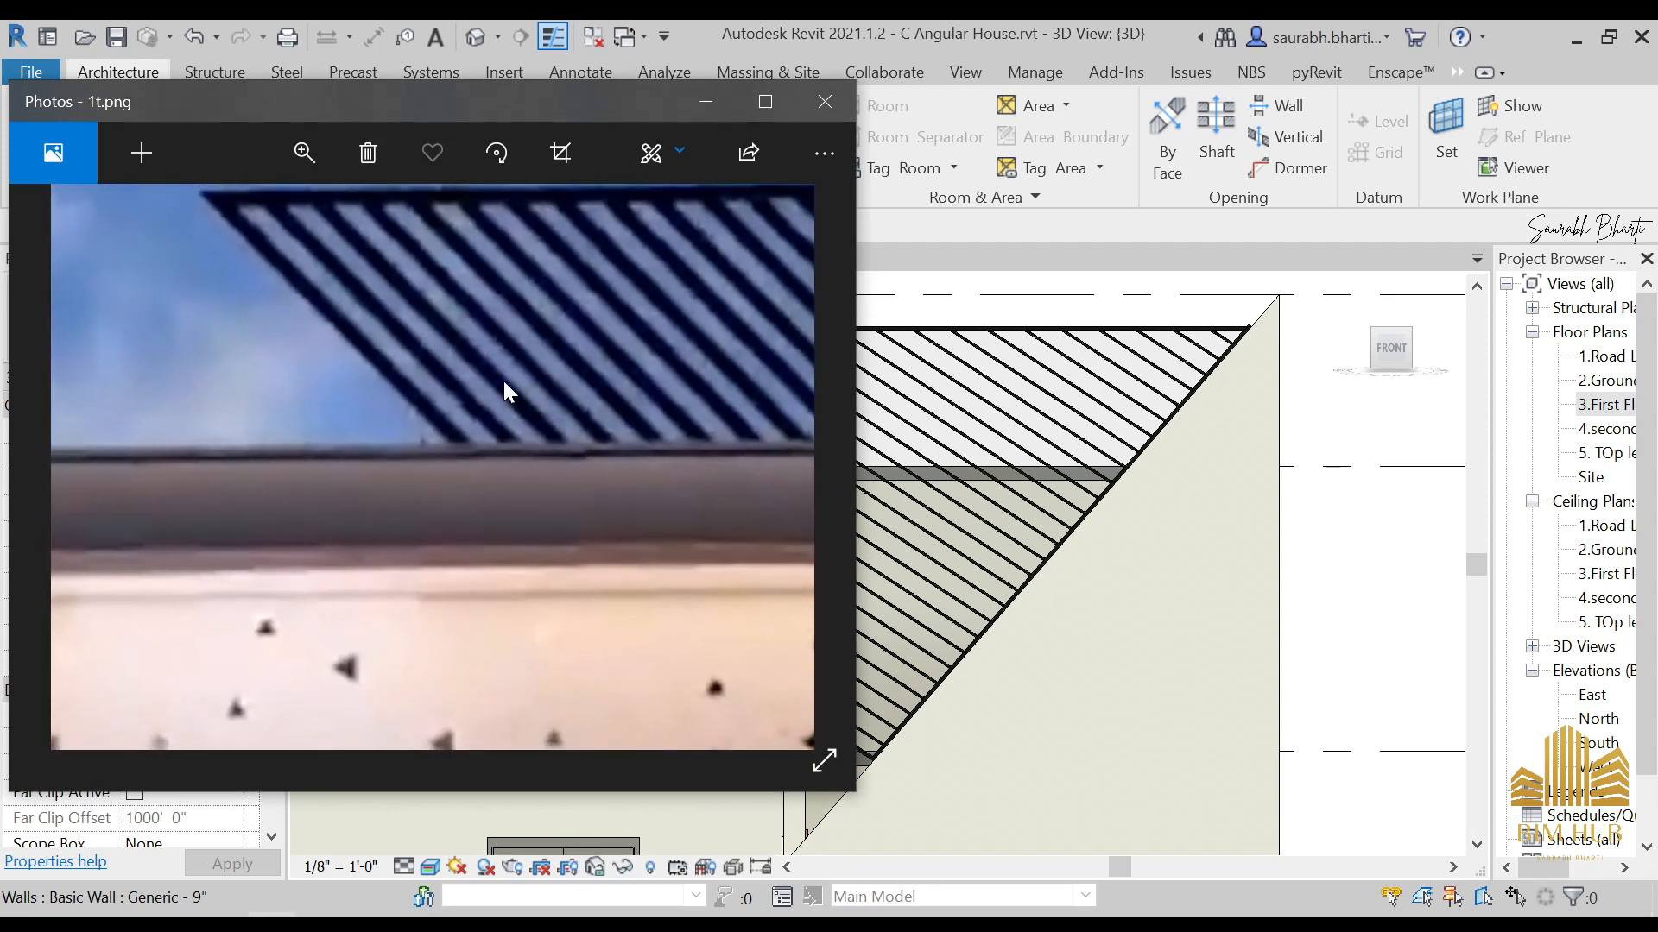
{"action": "scroll", "coordinate": [511, 403], "scroll_direction": "down", "scroll_amount": 5}
{"action": "left_click", "coordinate": [700, 104]}
Step: Open the front Generic - 9" wall's profile for editing and delete the sloping line that closes the perforated section beside the screen
{"action": "scroll", "coordinate": [848, 551], "scroll_direction": "down", "scroll_amount": 6}
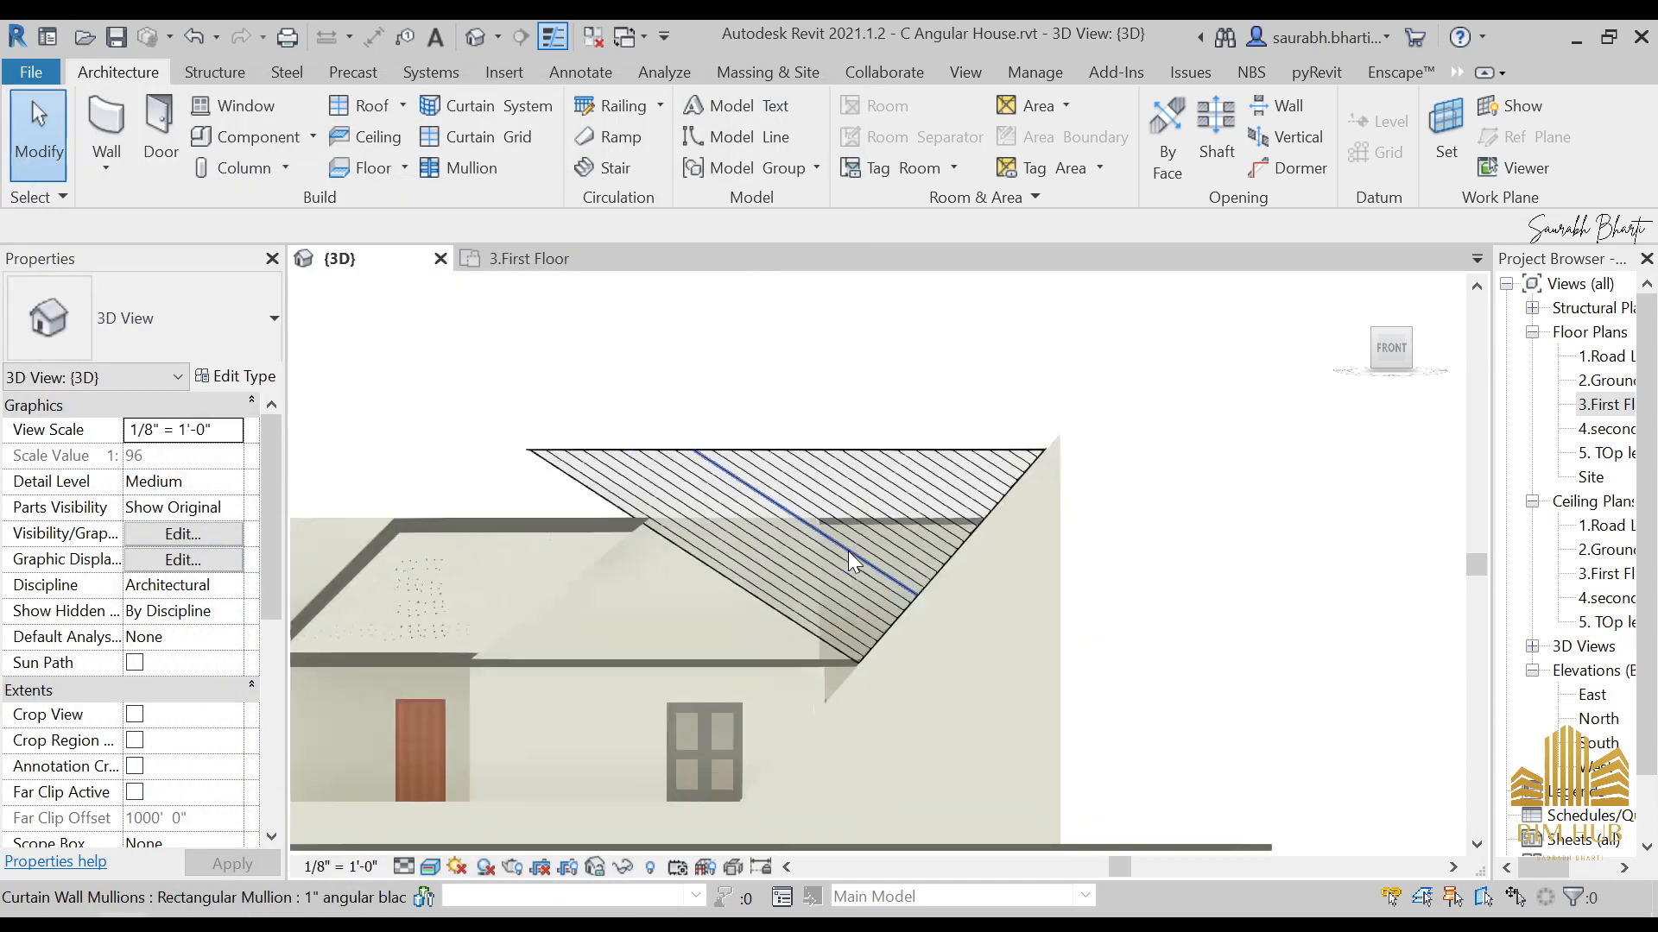
{"action": "middle_click_drag", "start_coordinate": [805, 655], "coordinate": [936, 580]}
{"action": "scroll", "coordinate": [928, 569], "scroll_direction": "up", "scroll_amount": 4}
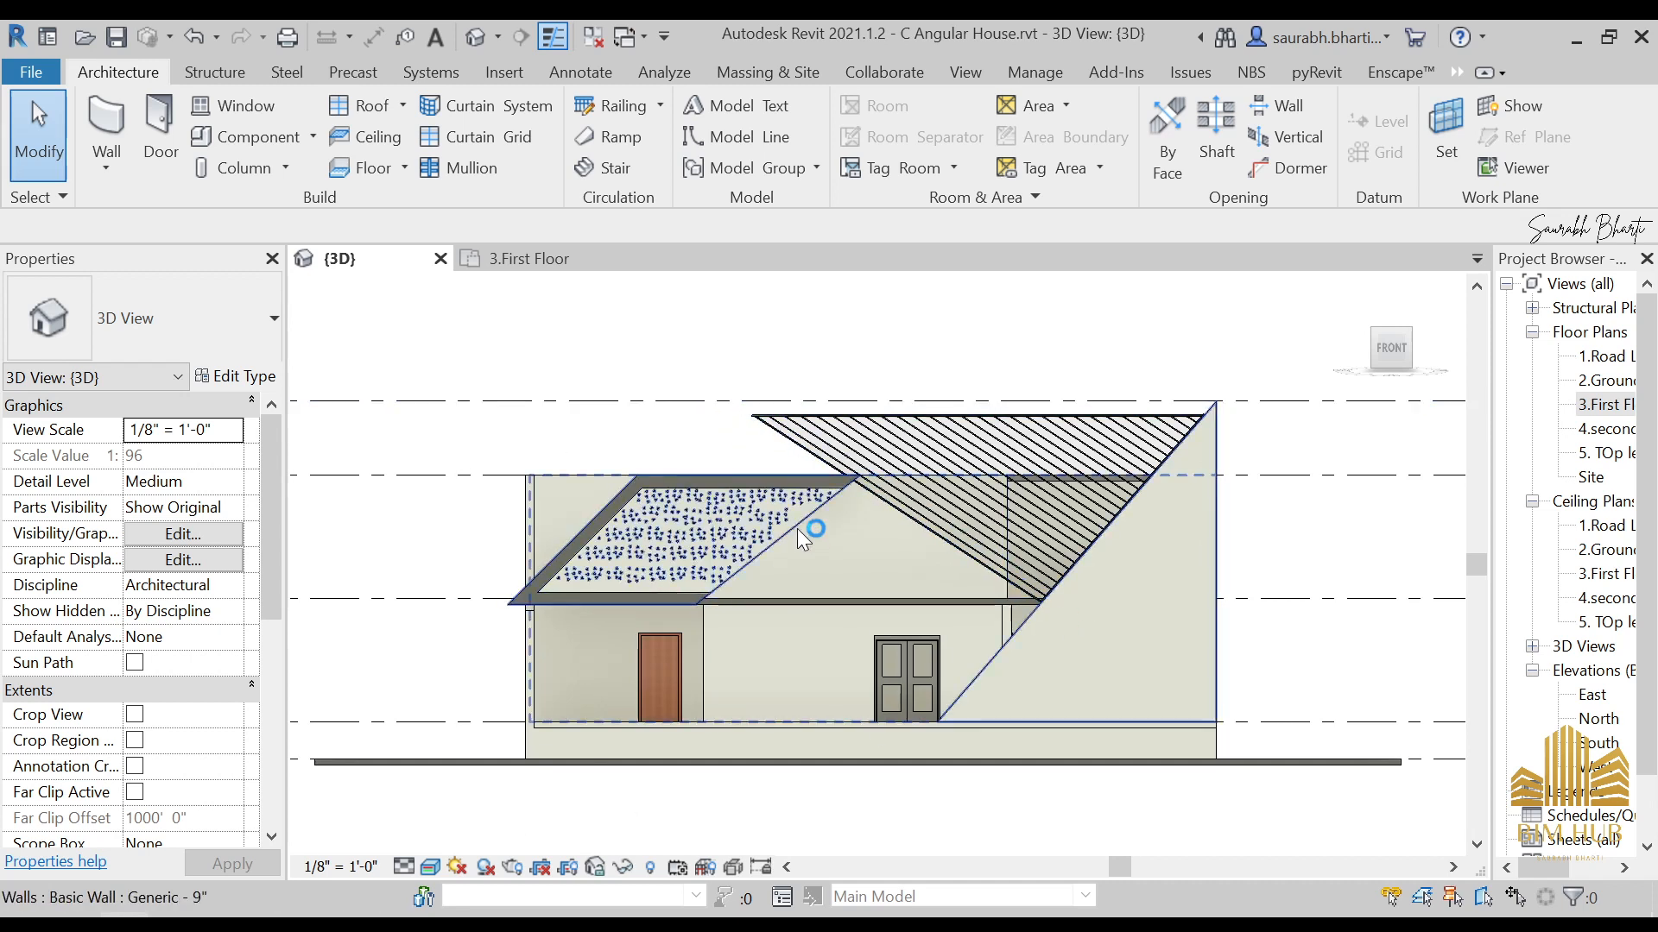
{"action": "left_click", "coordinate": [820, 516]}
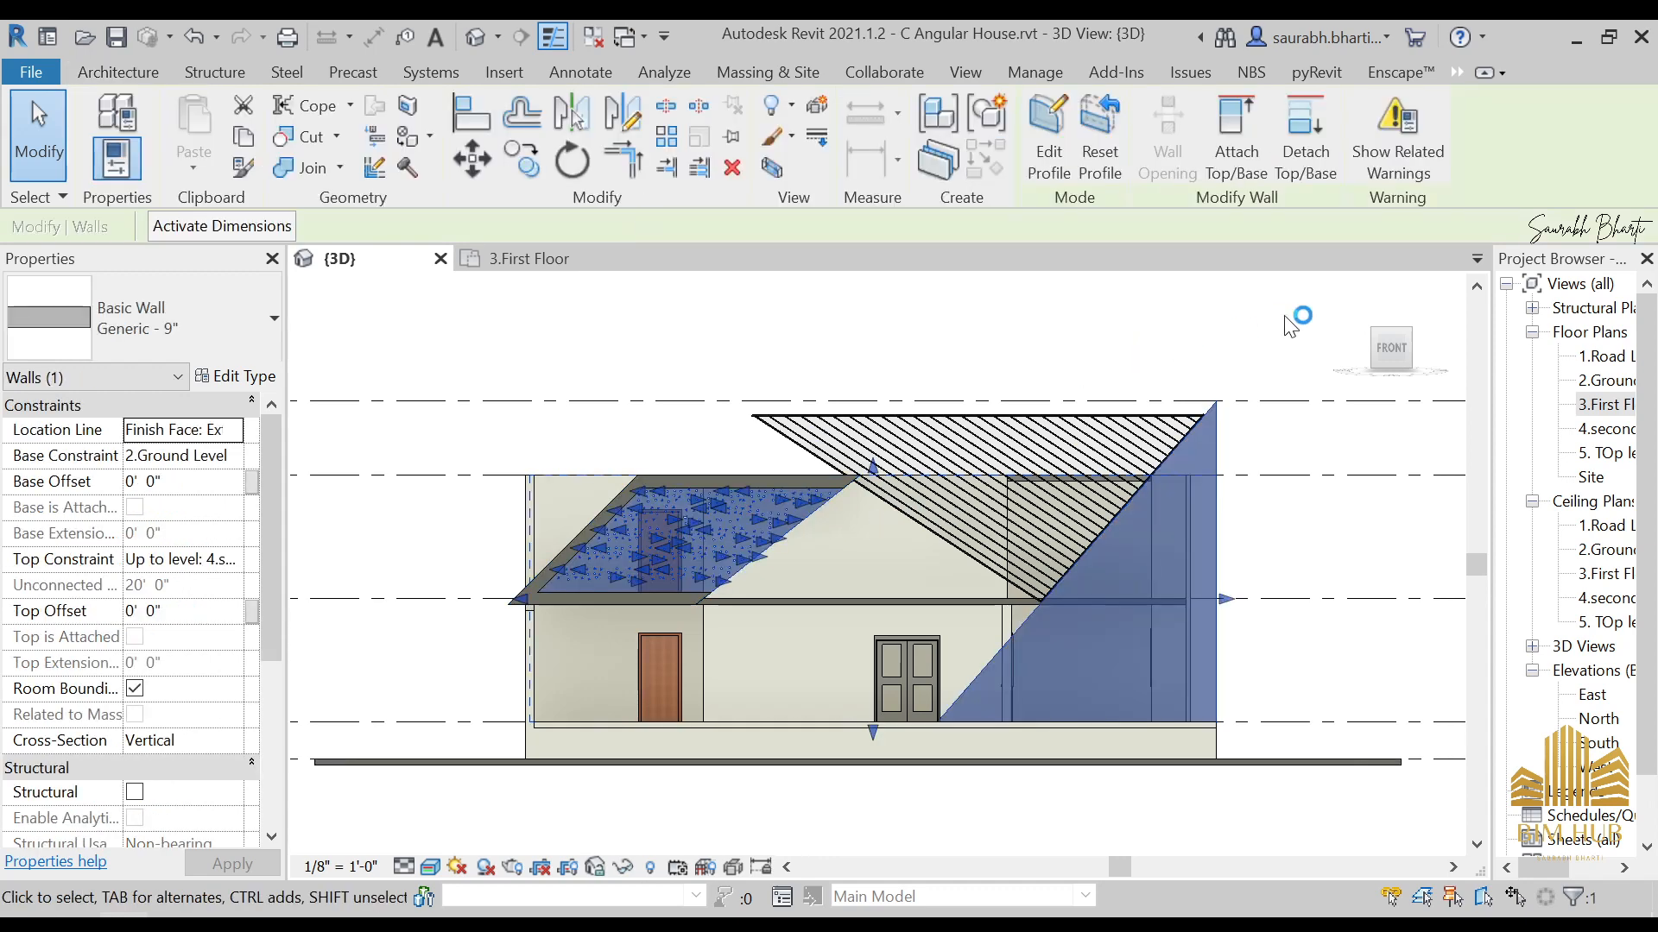
{"action": "left_click", "coordinate": [1391, 348]}
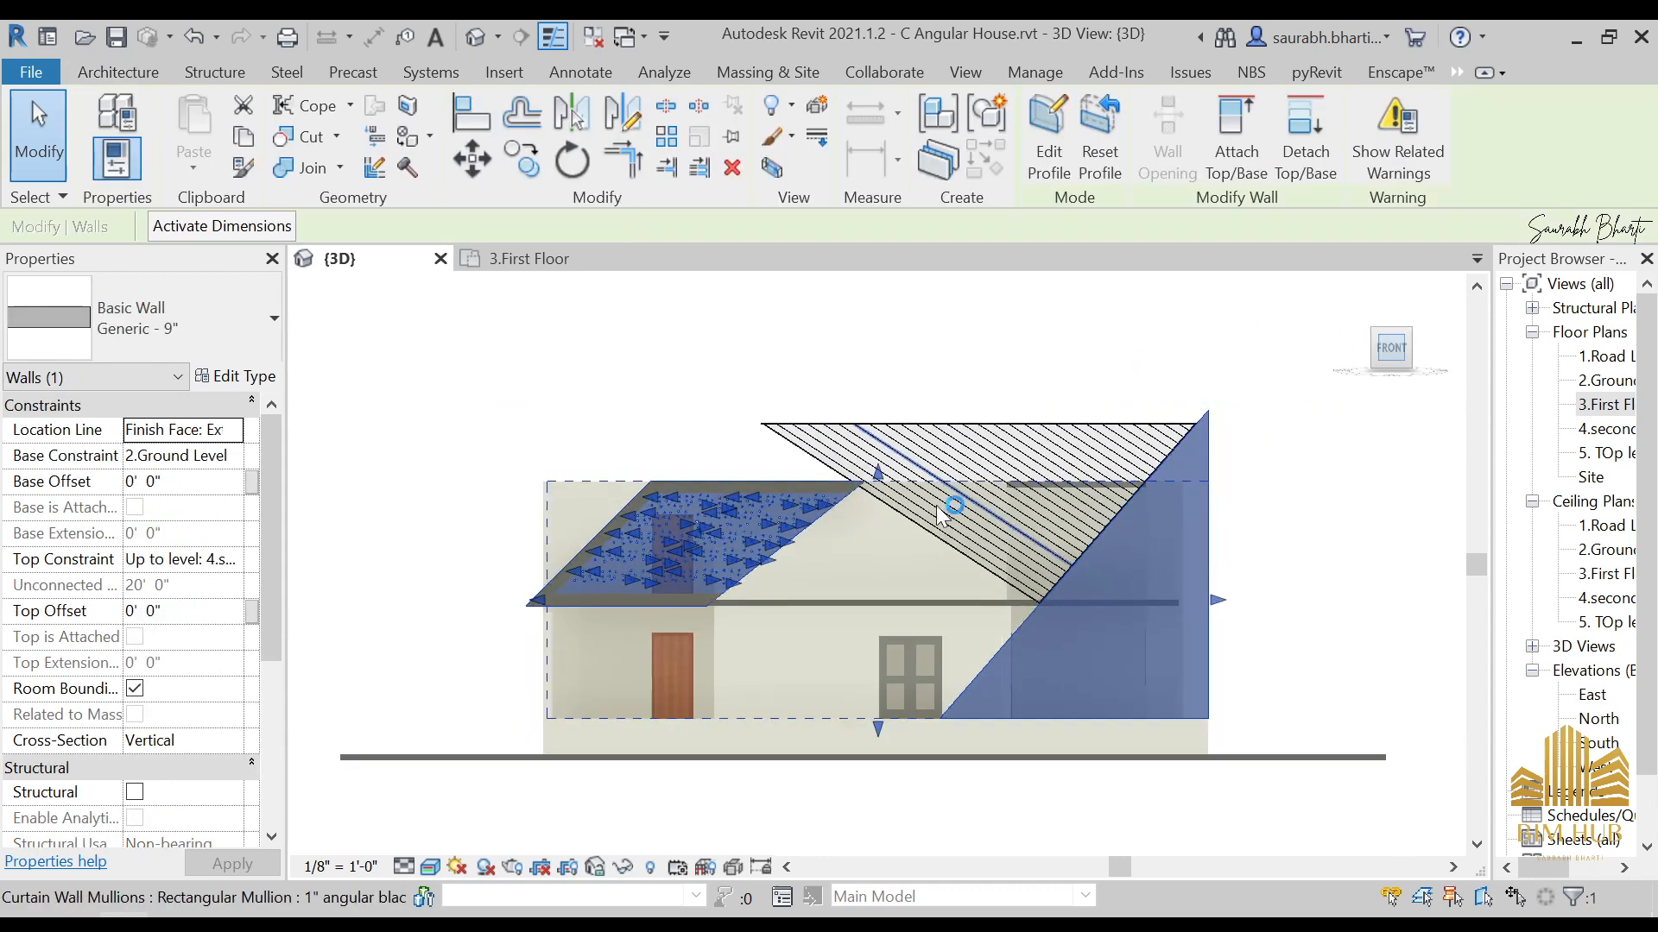
{"action": "scroll", "coordinate": [859, 511], "scroll_direction": "up", "scroll_amount": 5}
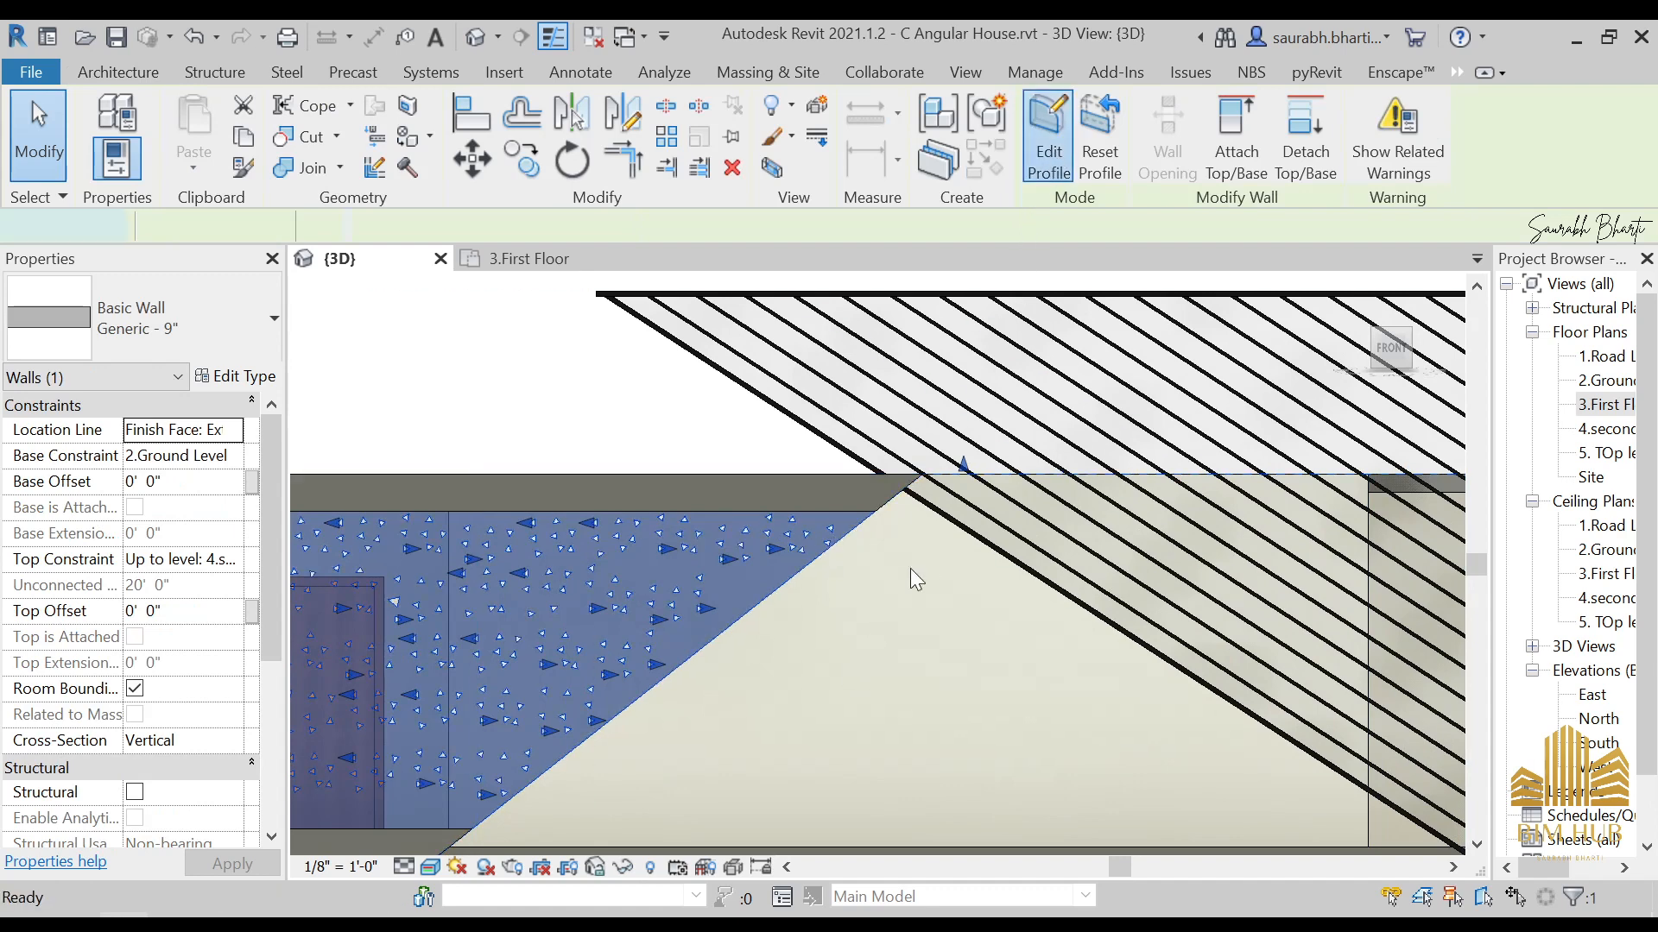
{"action": "scroll", "coordinate": [822, 541], "scroll_direction": "down", "scroll_amount": 3}
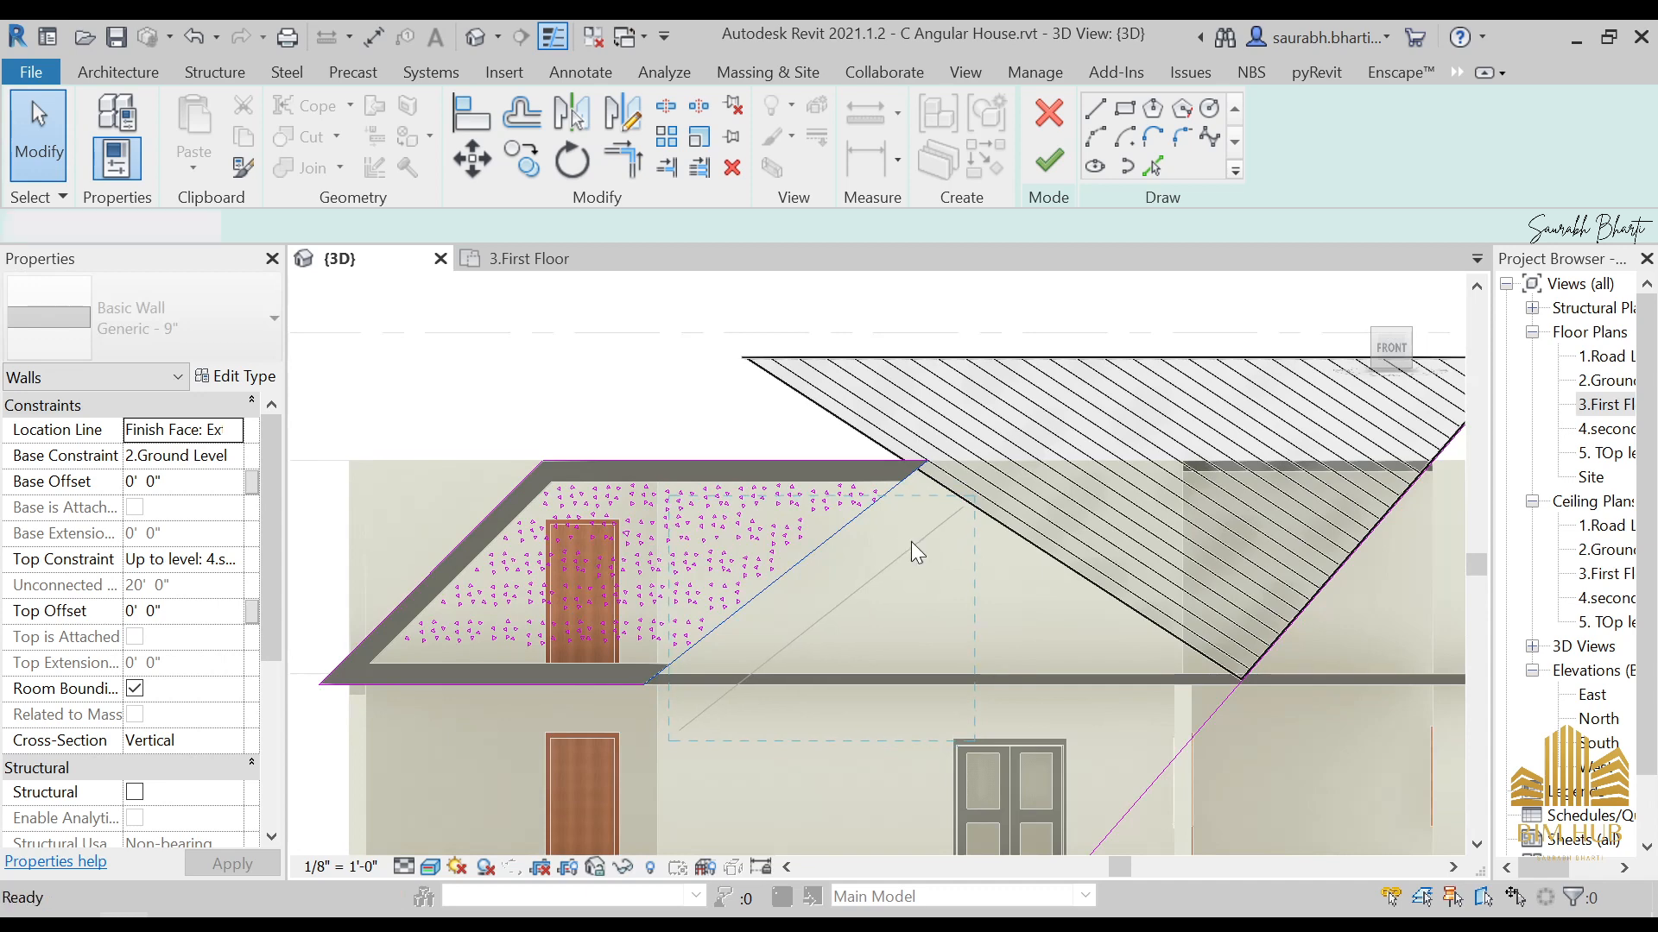
{"action": "key", "text": "Escape"}
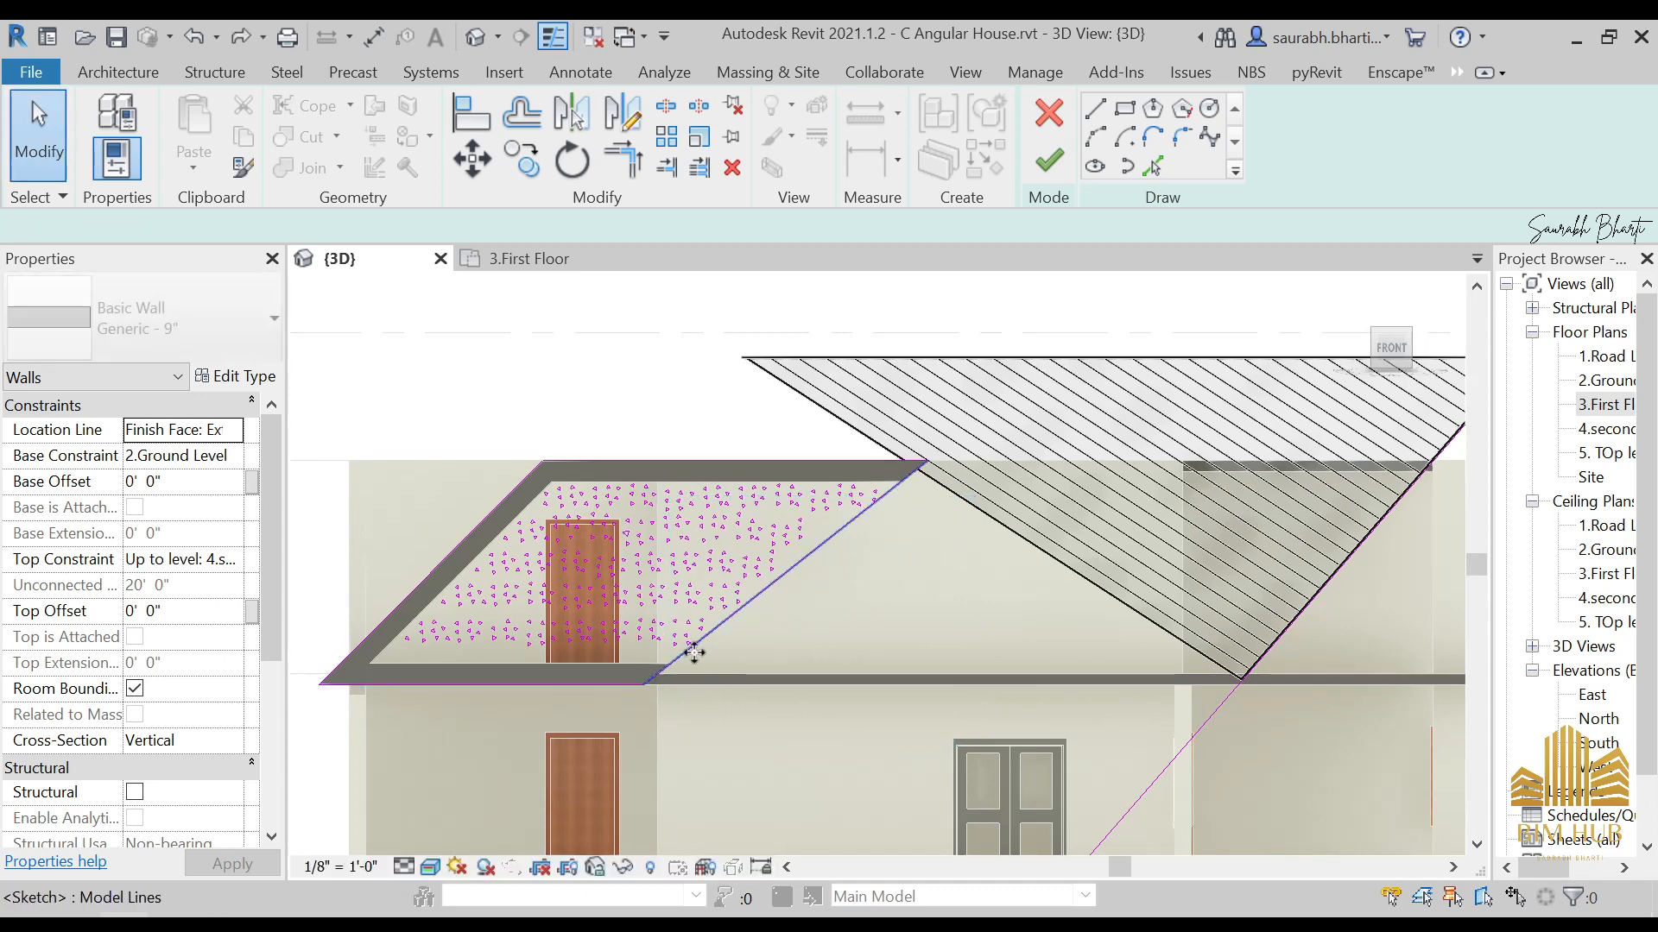
{"action": "left_click", "coordinate": [694, 653]}
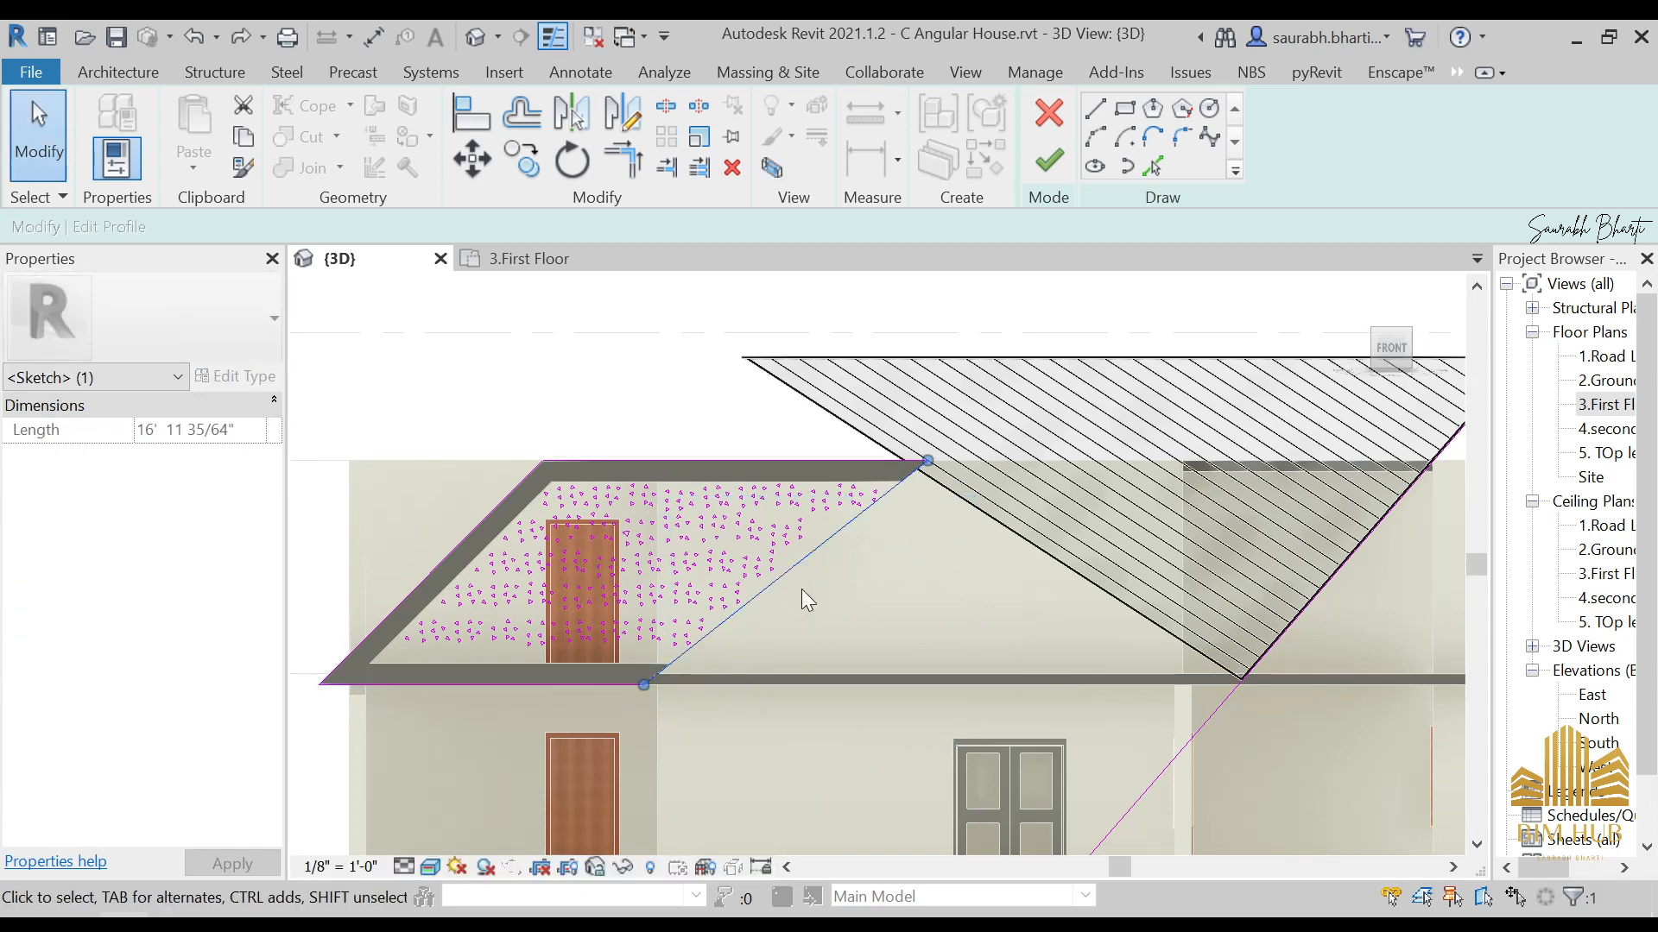
{"action": "key", "text": "Delete"}
Step: Extend the perforated section's top profile line to about 21' 11" and its bottom line to about 18' 9" toward the slatted screen
{"action": "left_click", "coordinate": [900, 460]}
{"action": "left_click_drag", "start_coordinate": [928, 460], "coordinate": [1010, 460]}
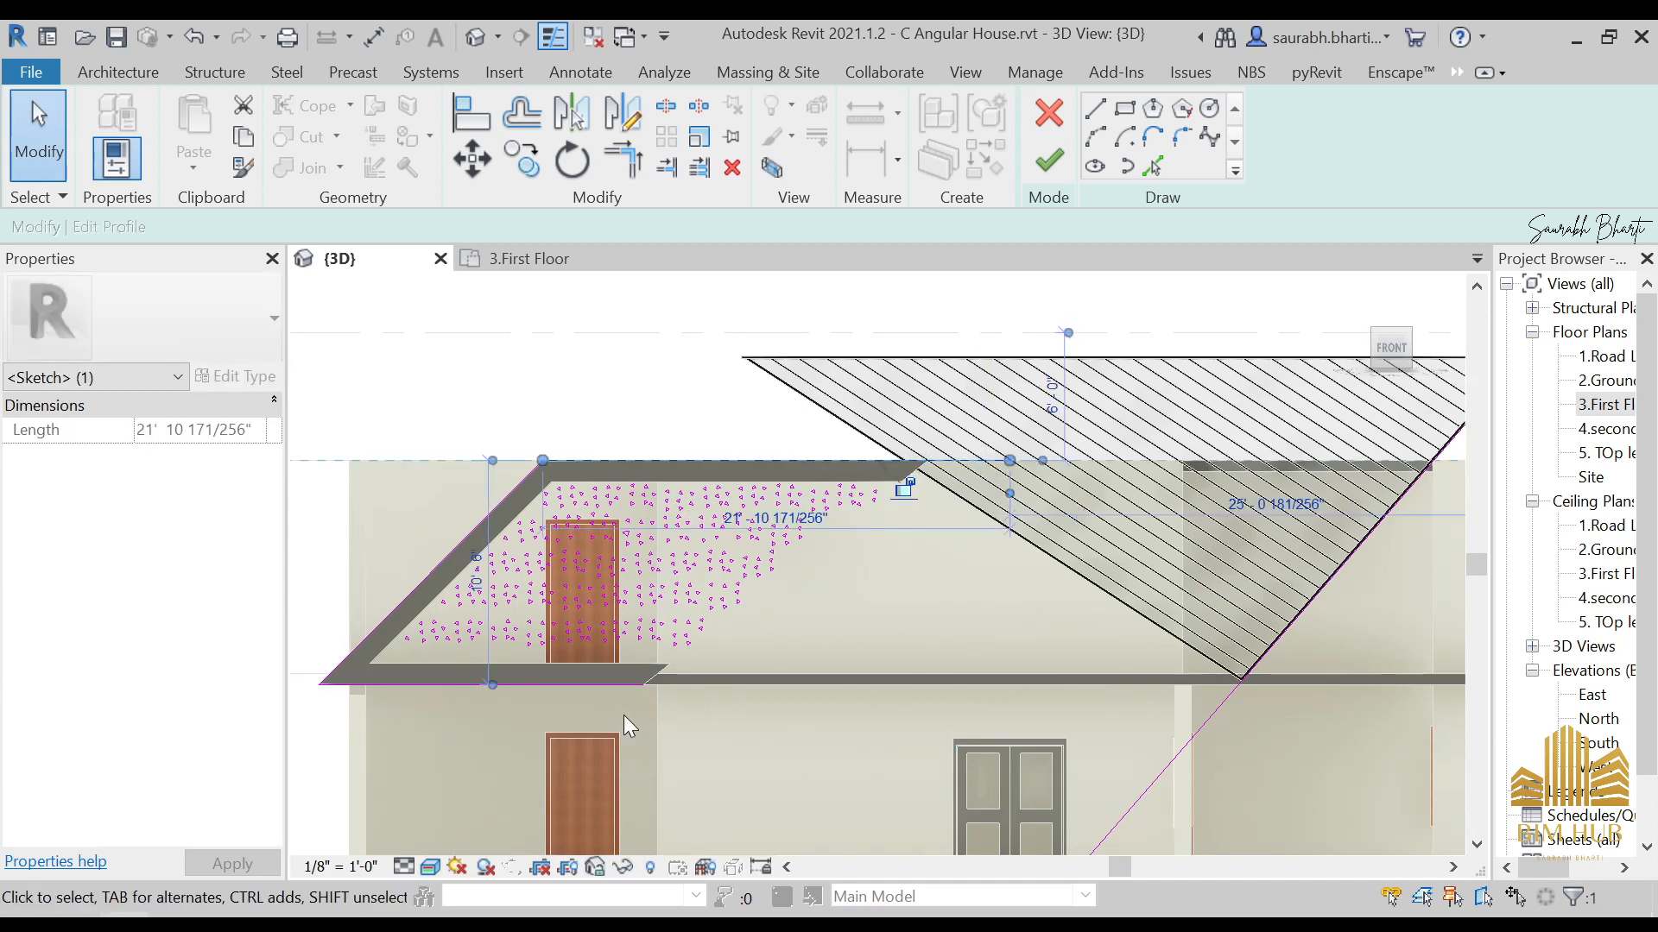
{"action": "left_click", "coordinate": [630, 685]}
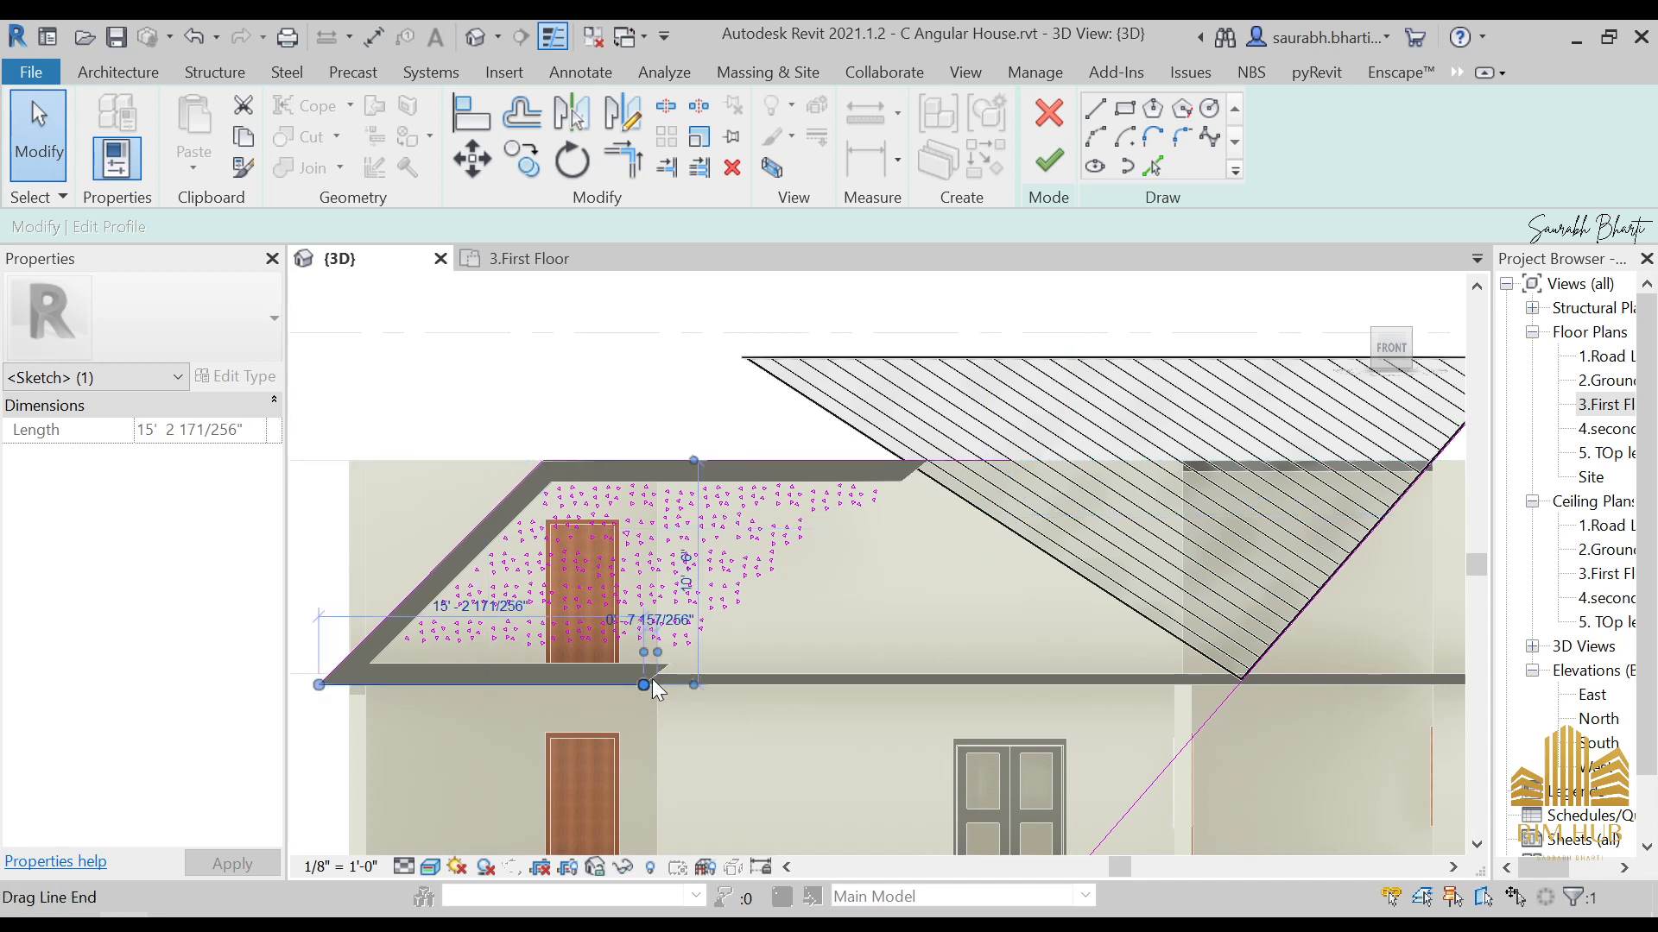
{"action": "left_click_drag", "start_coordinate": [694, 684], "coordinate": [720, 685]}
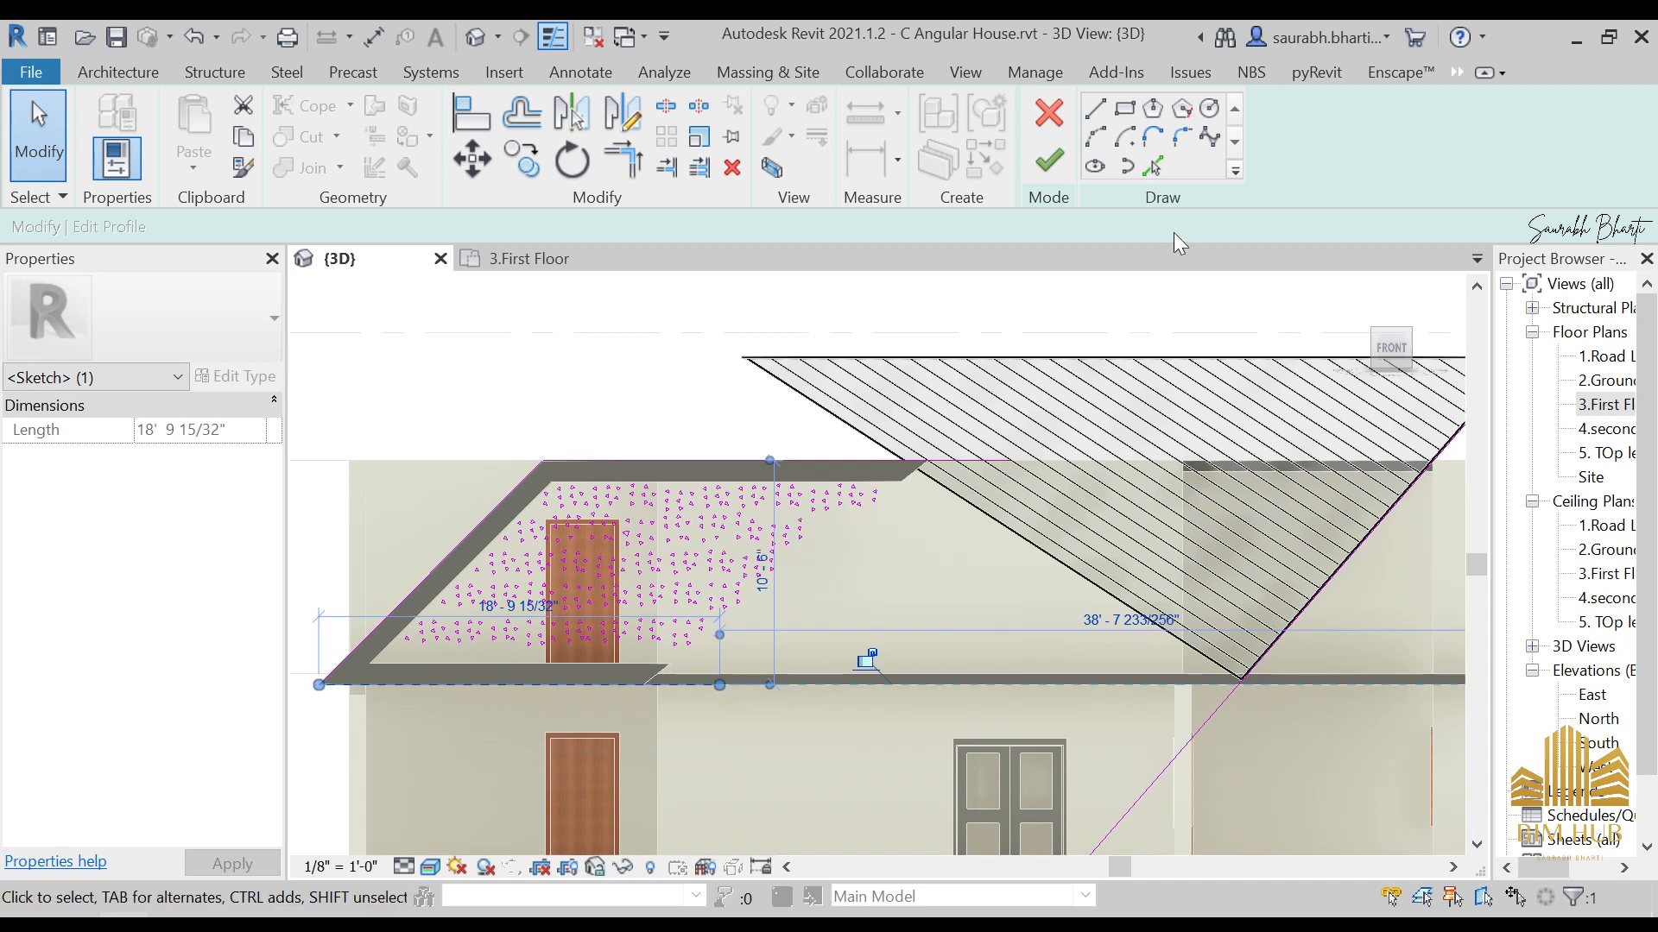
Step: Draw a sloping profile line joining the free ends of the extended top and bottom lines
{"action": "left_click", "coordinate": [1097, 112]}
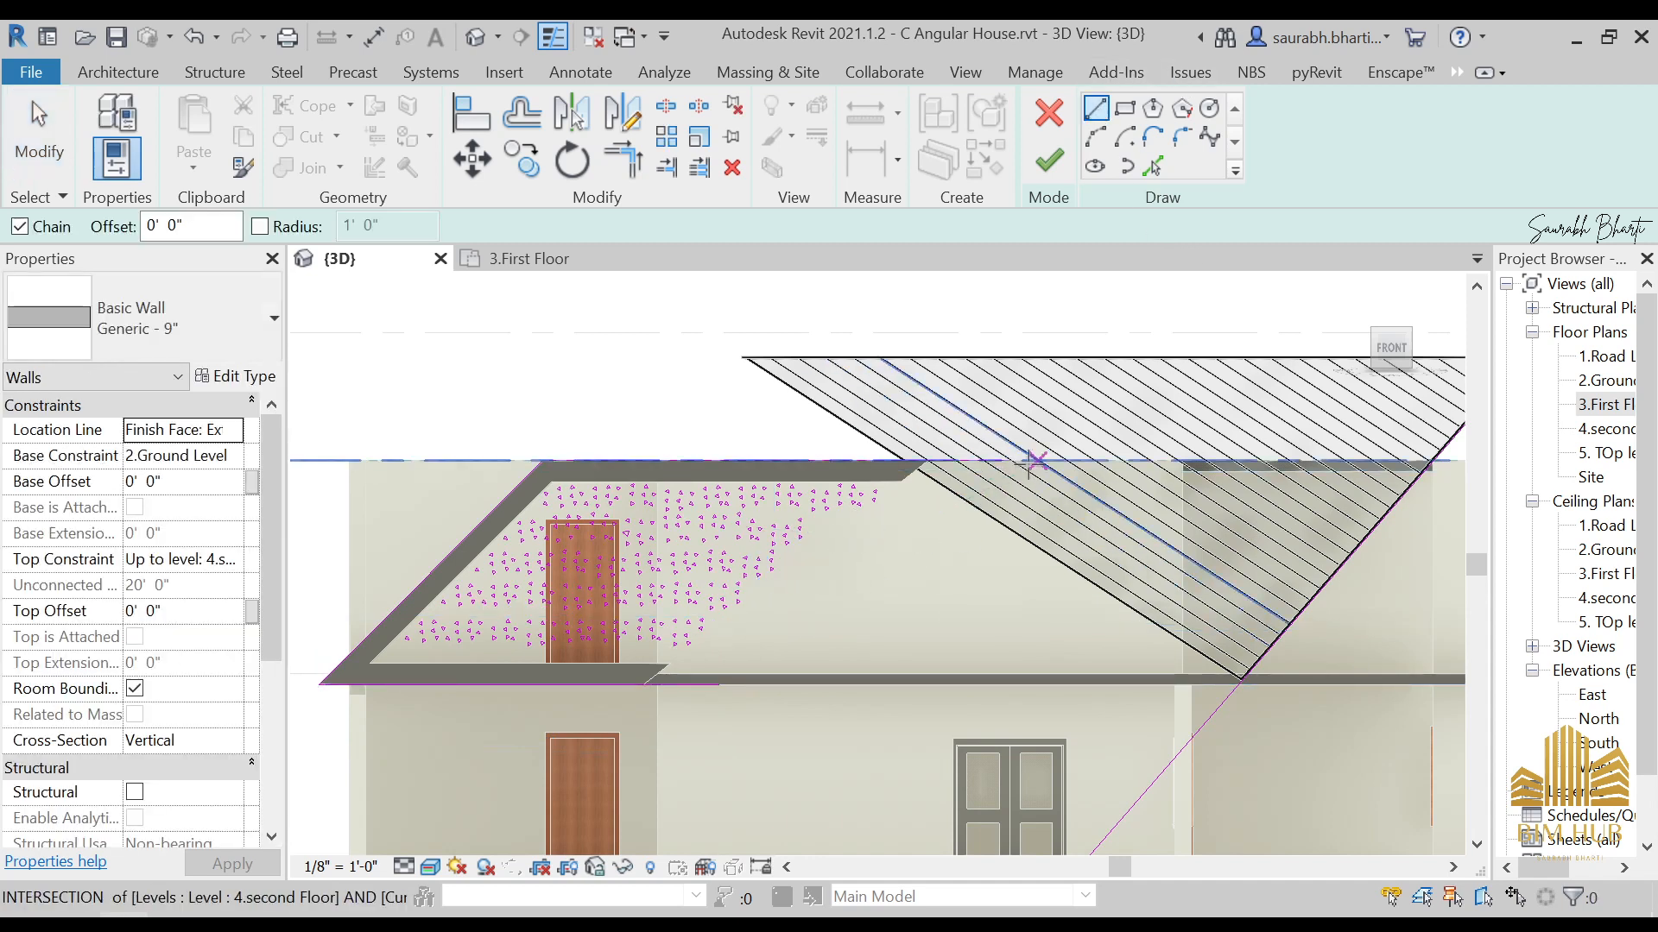
{"action": "left_click", "coordinate": [1008, 460]}
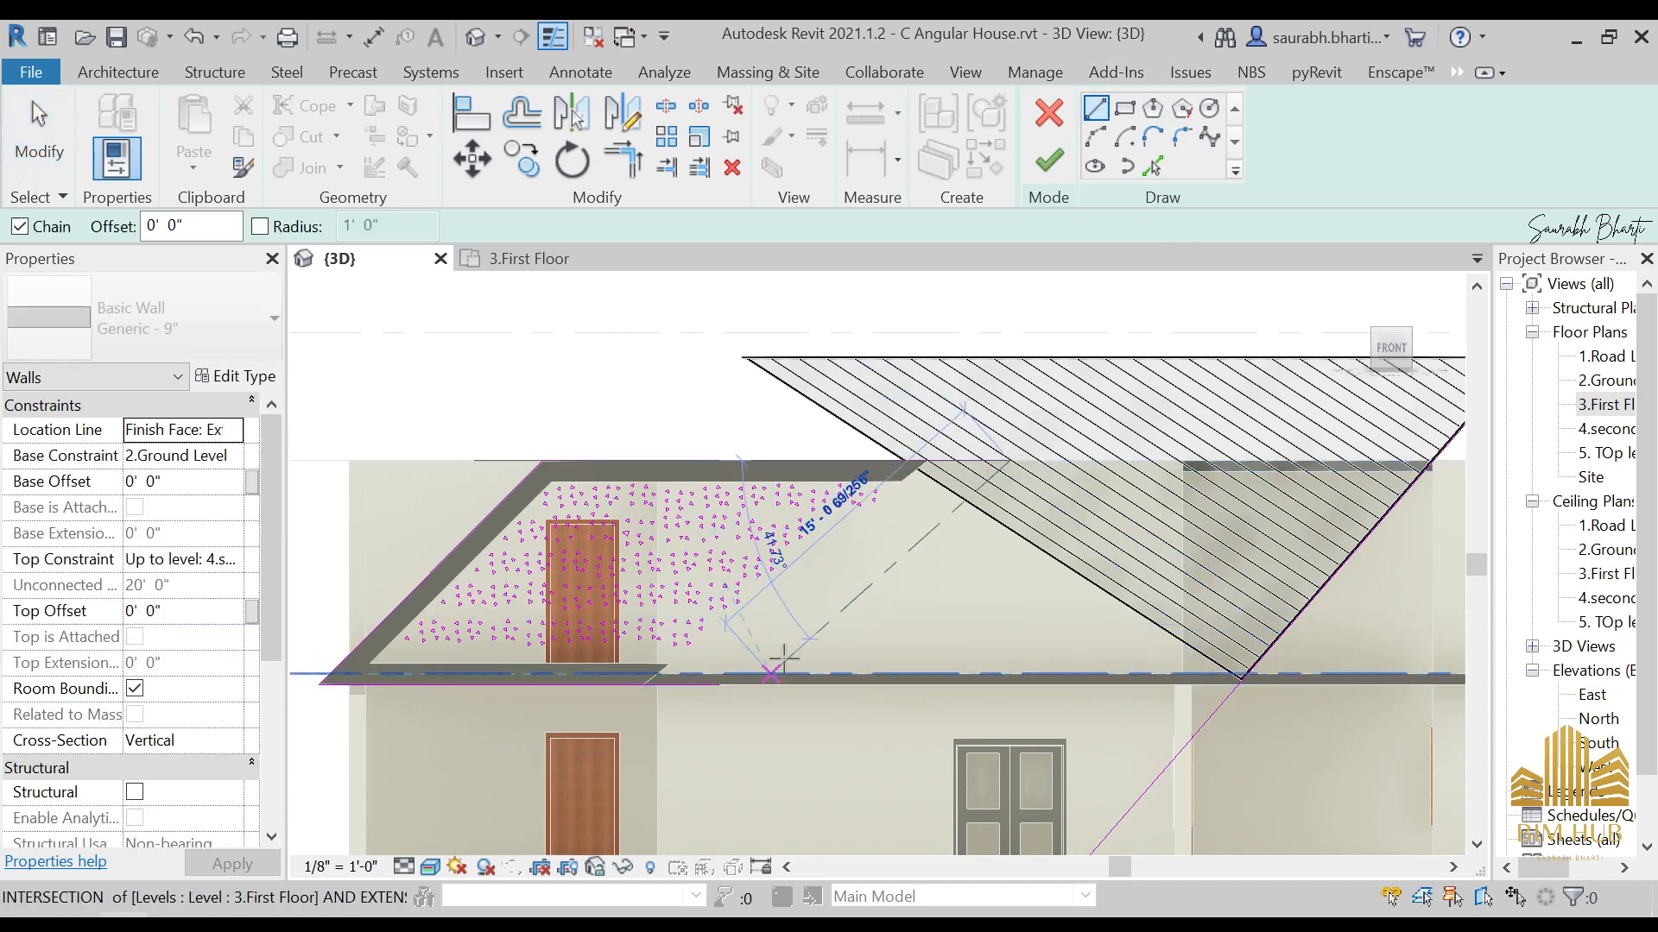
{"action": "left_click", "coordinate": [722, 687]}
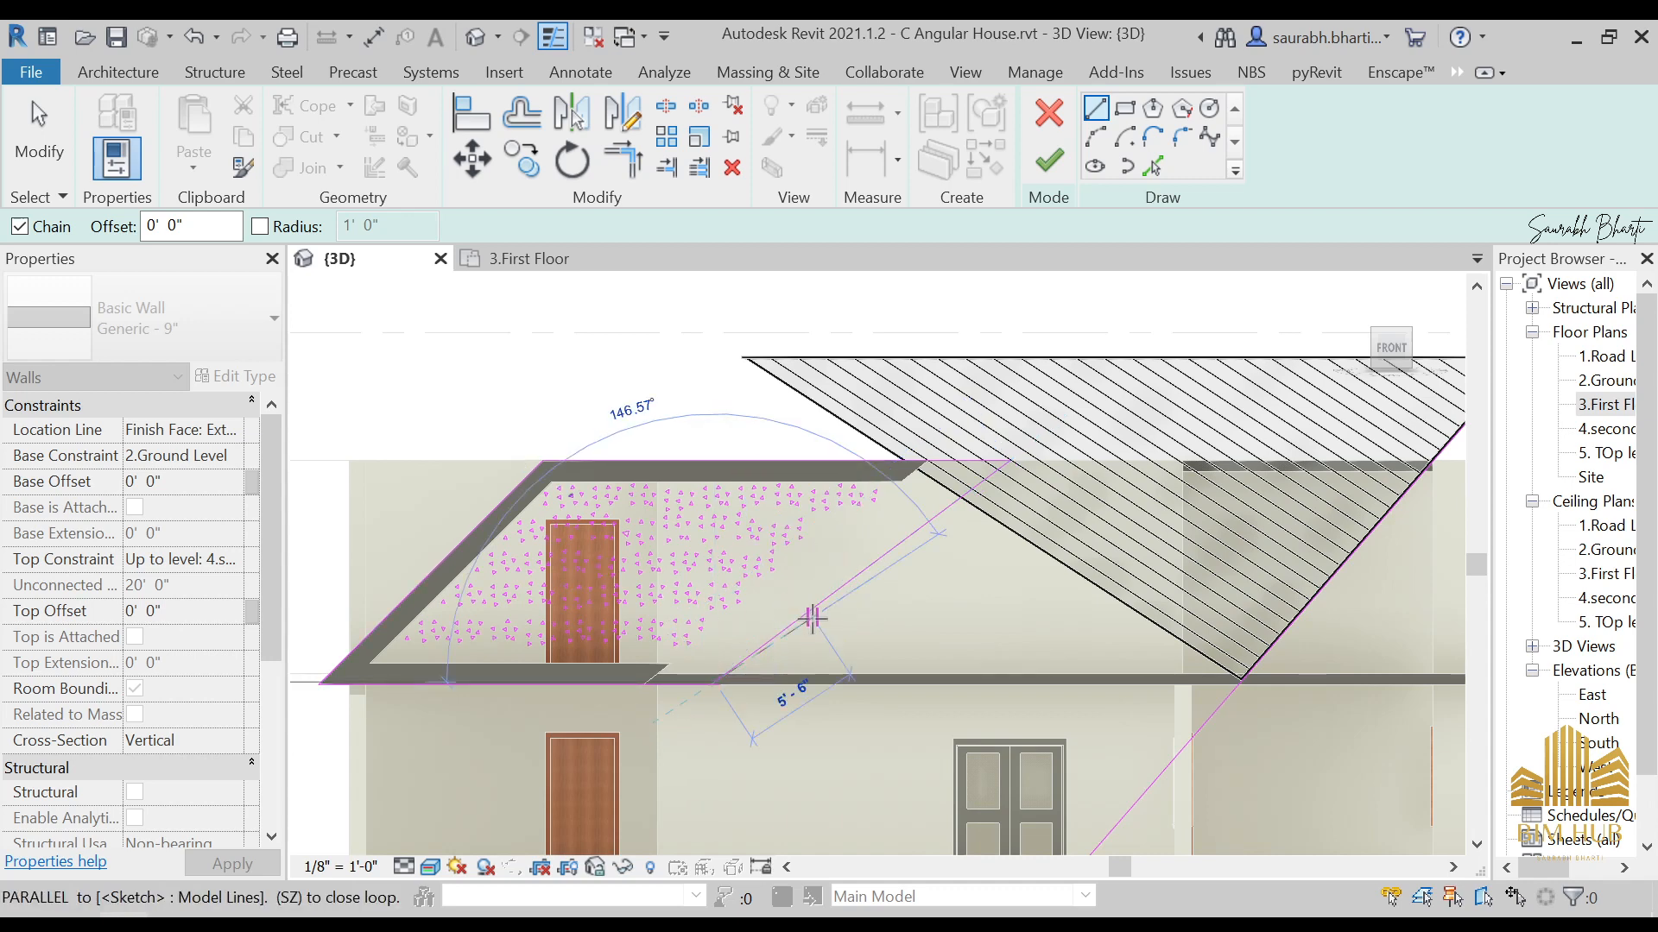
{"action": "key", "text": "Escape"}
{"action": "key", "text": "Escape"}
Step: Copy the group of triangular openings at the end of the top row further along the row toward the new sloping edge
{"action": "scroll", "coordinate": [722, 666], "scroll_direction": "up", "scroll_amount": 5}
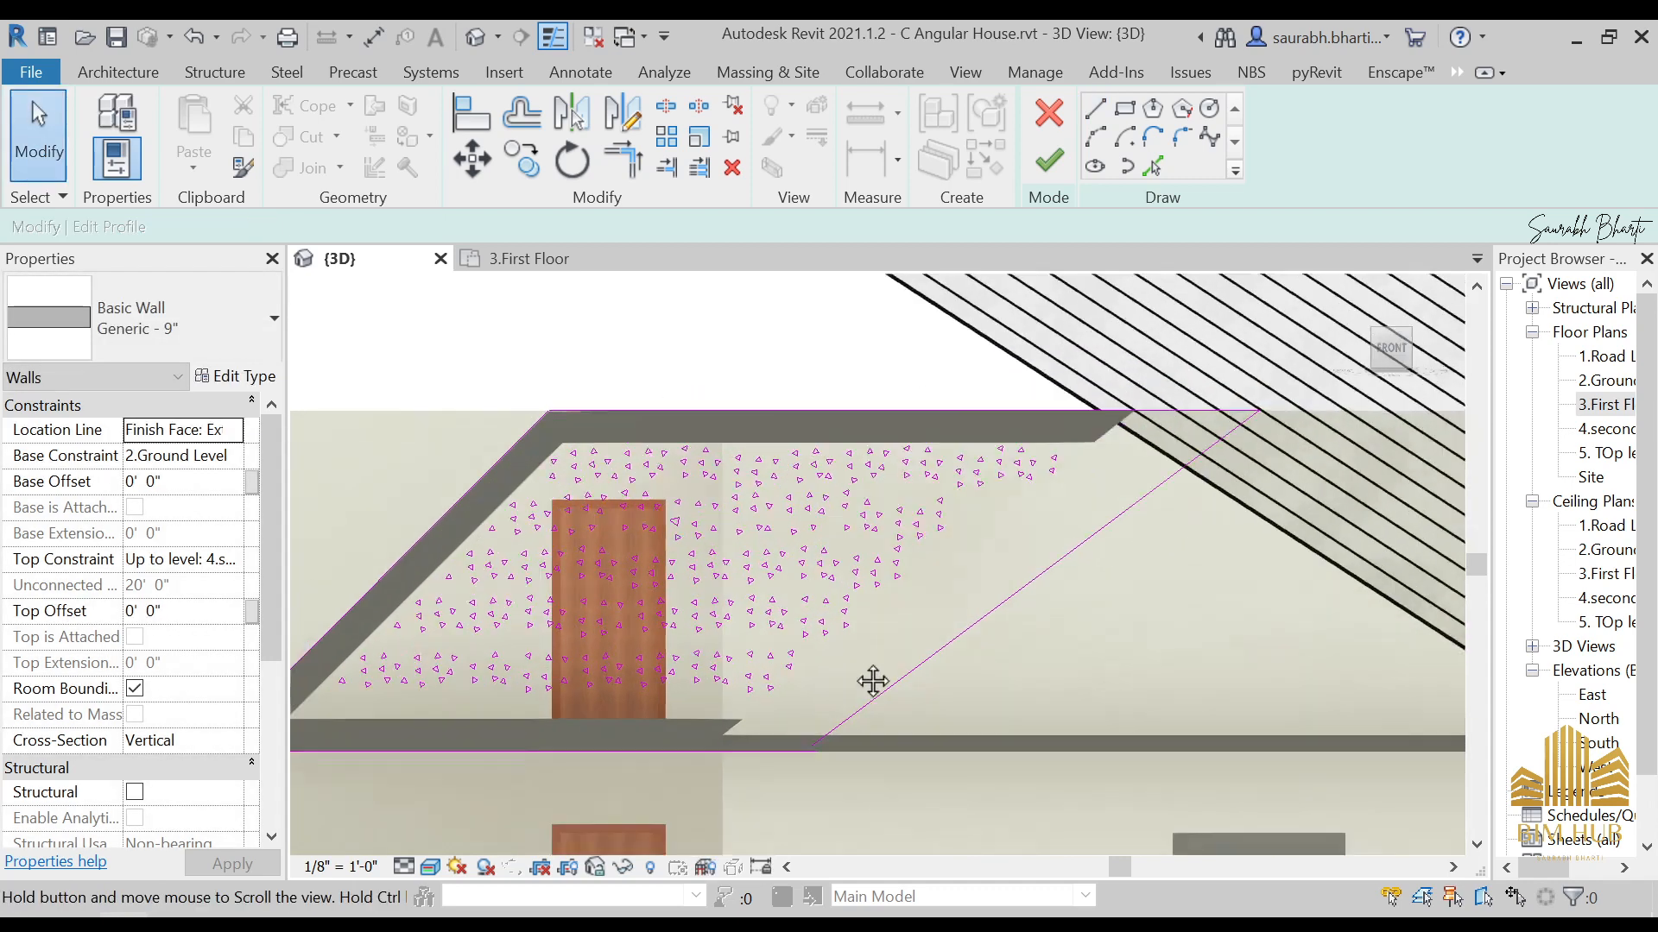
{"action": "middle_click_drag", "start_coordinate": [671, 510], "coordinate": [830, 543]}
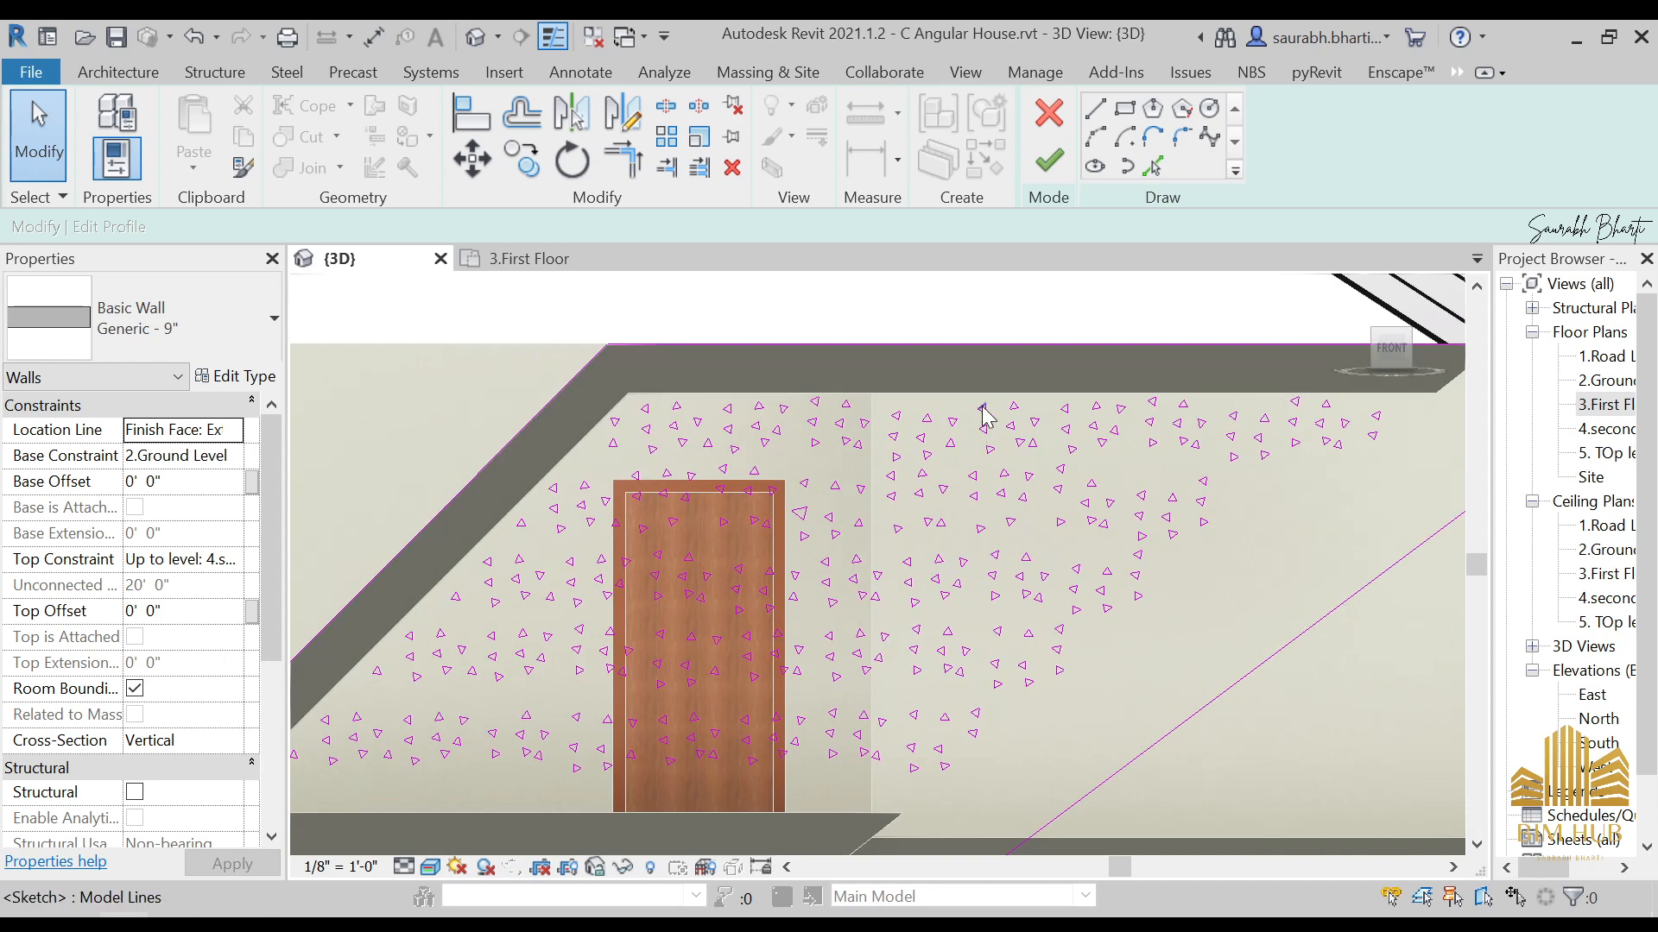
{"action": "scroll", "coordinate": [986, 416], "scroll_direction": "down", "scroll_amount": 4}
{"action": "left_click_drag", "start_coordinate": [1029, 296], "coordinate": [1123, 502]}
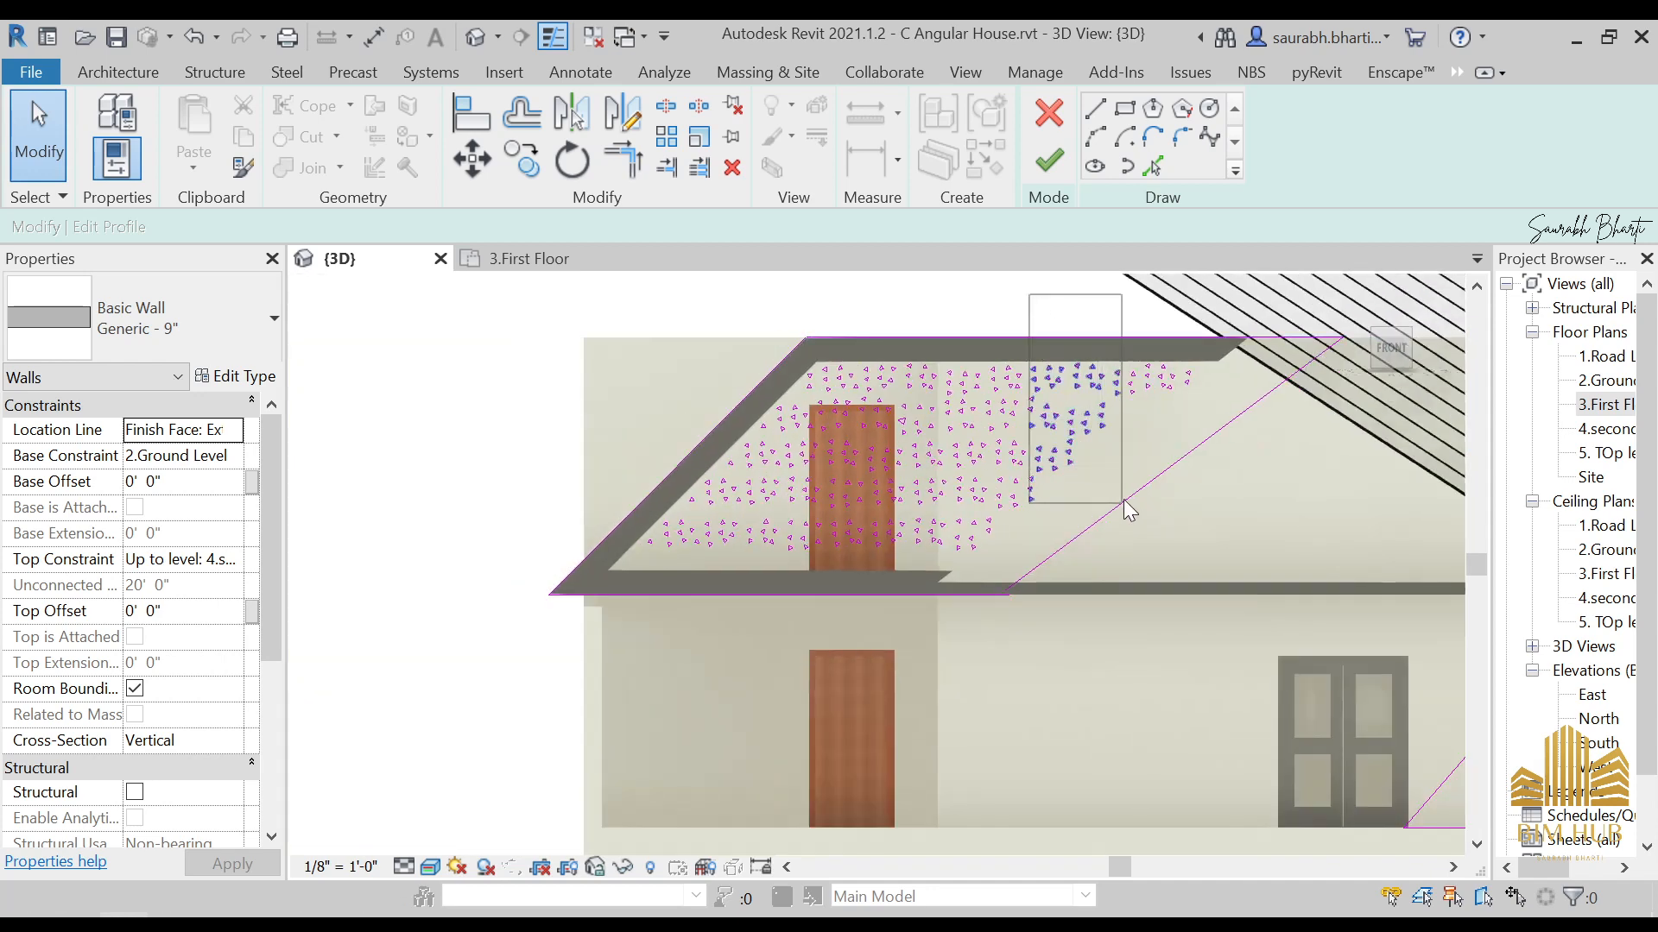
{"action": "left_click_drag", "start_coordinate": [1230, 411], "coordinate": [1232, 402]}
{"action": "left_click_drag", "start_coordinate": [1112, 298], "coordinate": [1101, 288]}
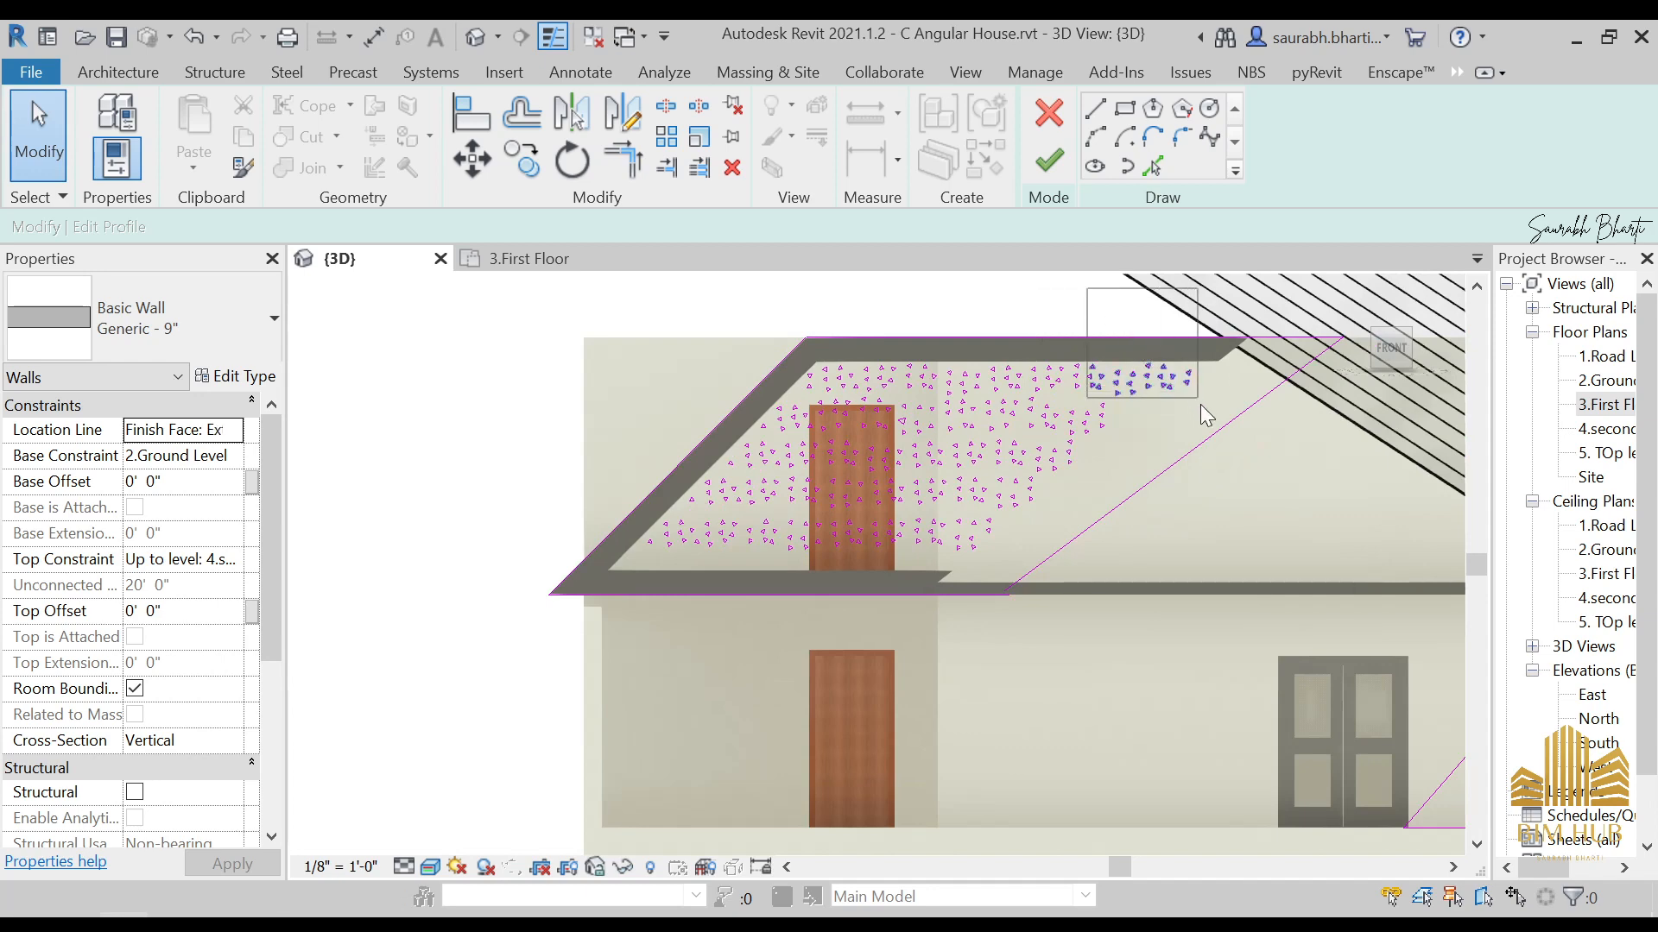
{"action": "left_click_drag", "start_coordinate": [1205, 407], "coordinate": [1205, 406]}
{"action": "scroll", "coordinate": [1121, 397], "scroll_direction": "up", "scroll_amount": 5}
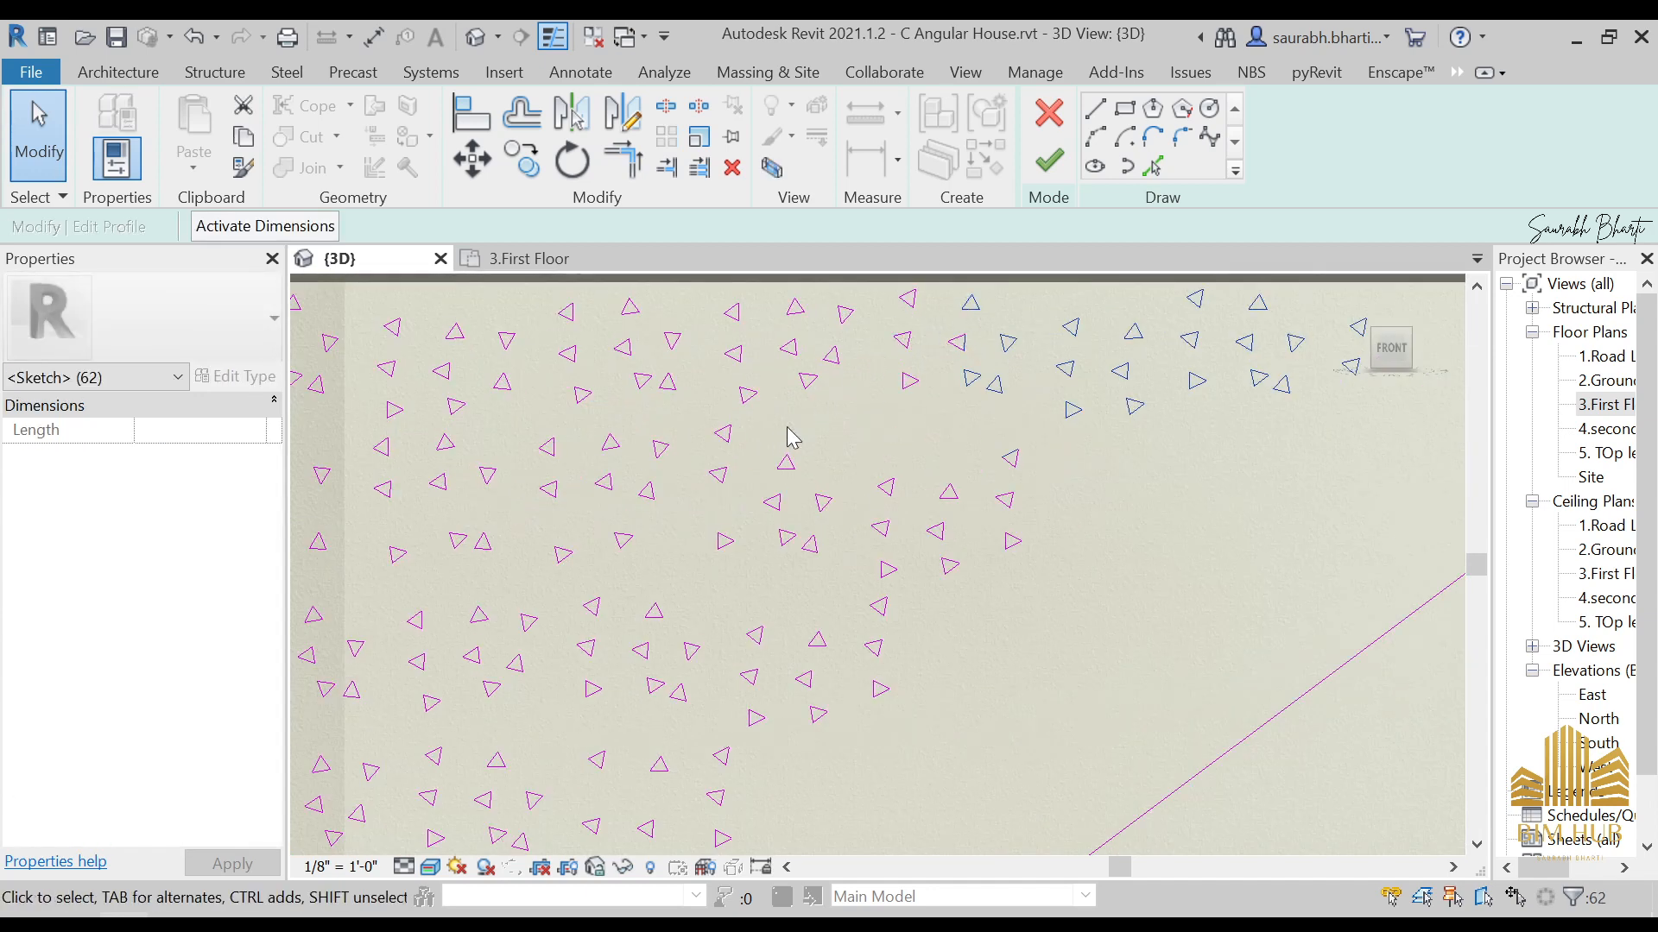
{"action": "scroll", "coordinate": [789, 437], "scroll_direction": "down", "scroll_amount": 3}
{"action": "left_click", "coordinate": [529, 167]}
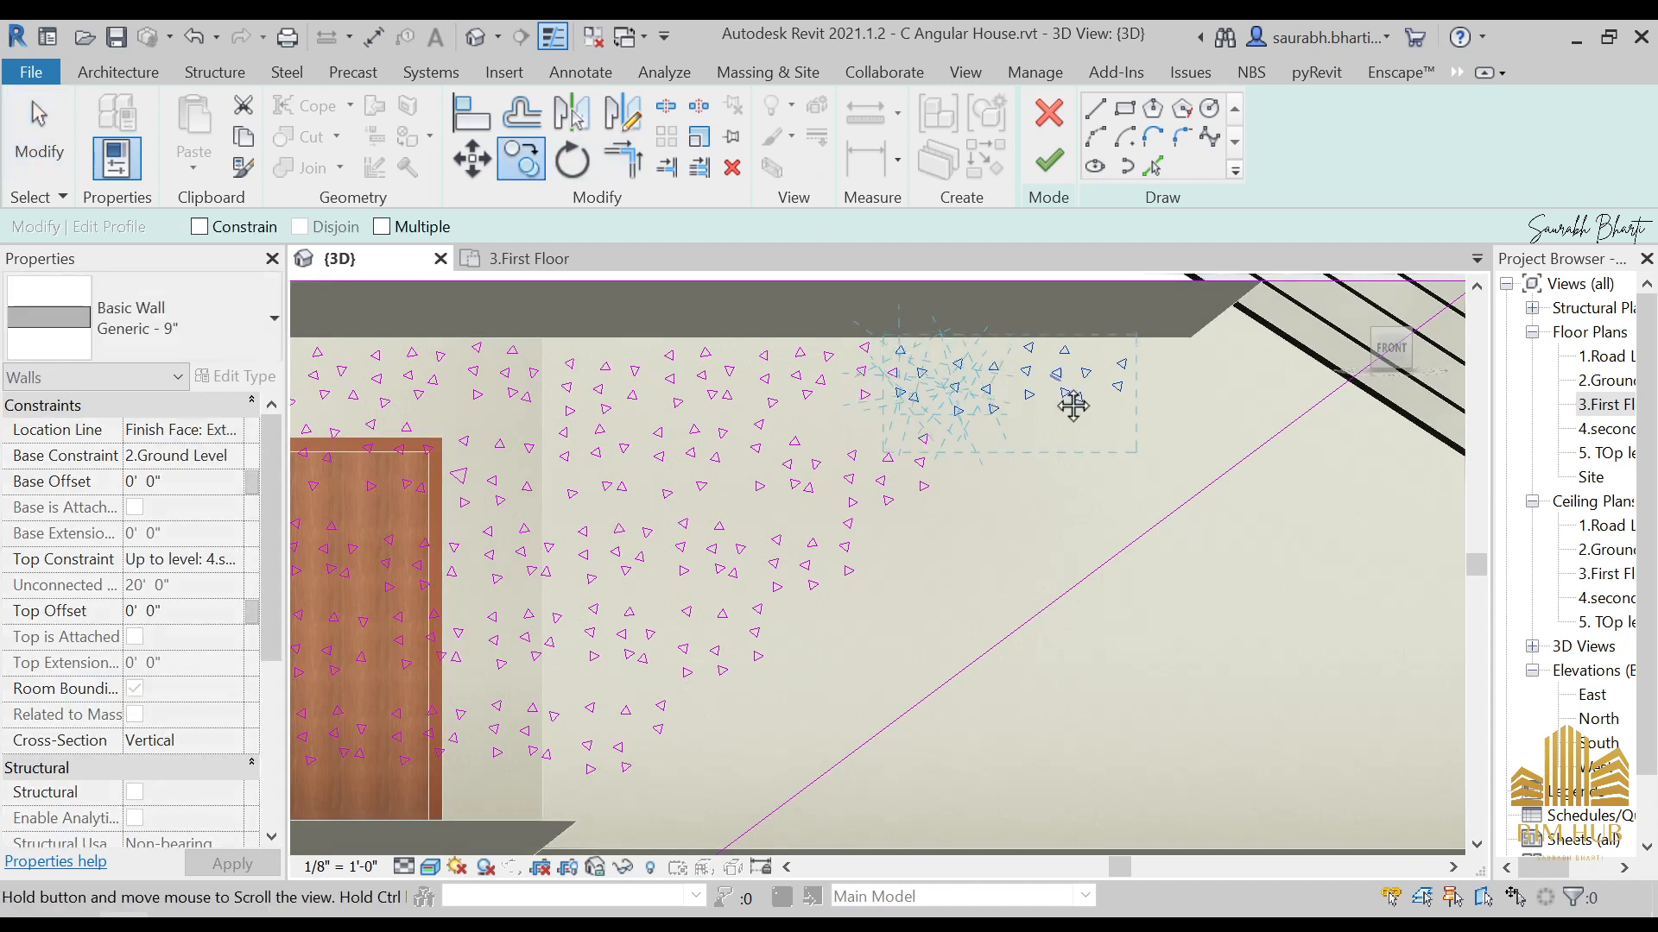
{"action": "left_click", "coordinate": [810, 399]}
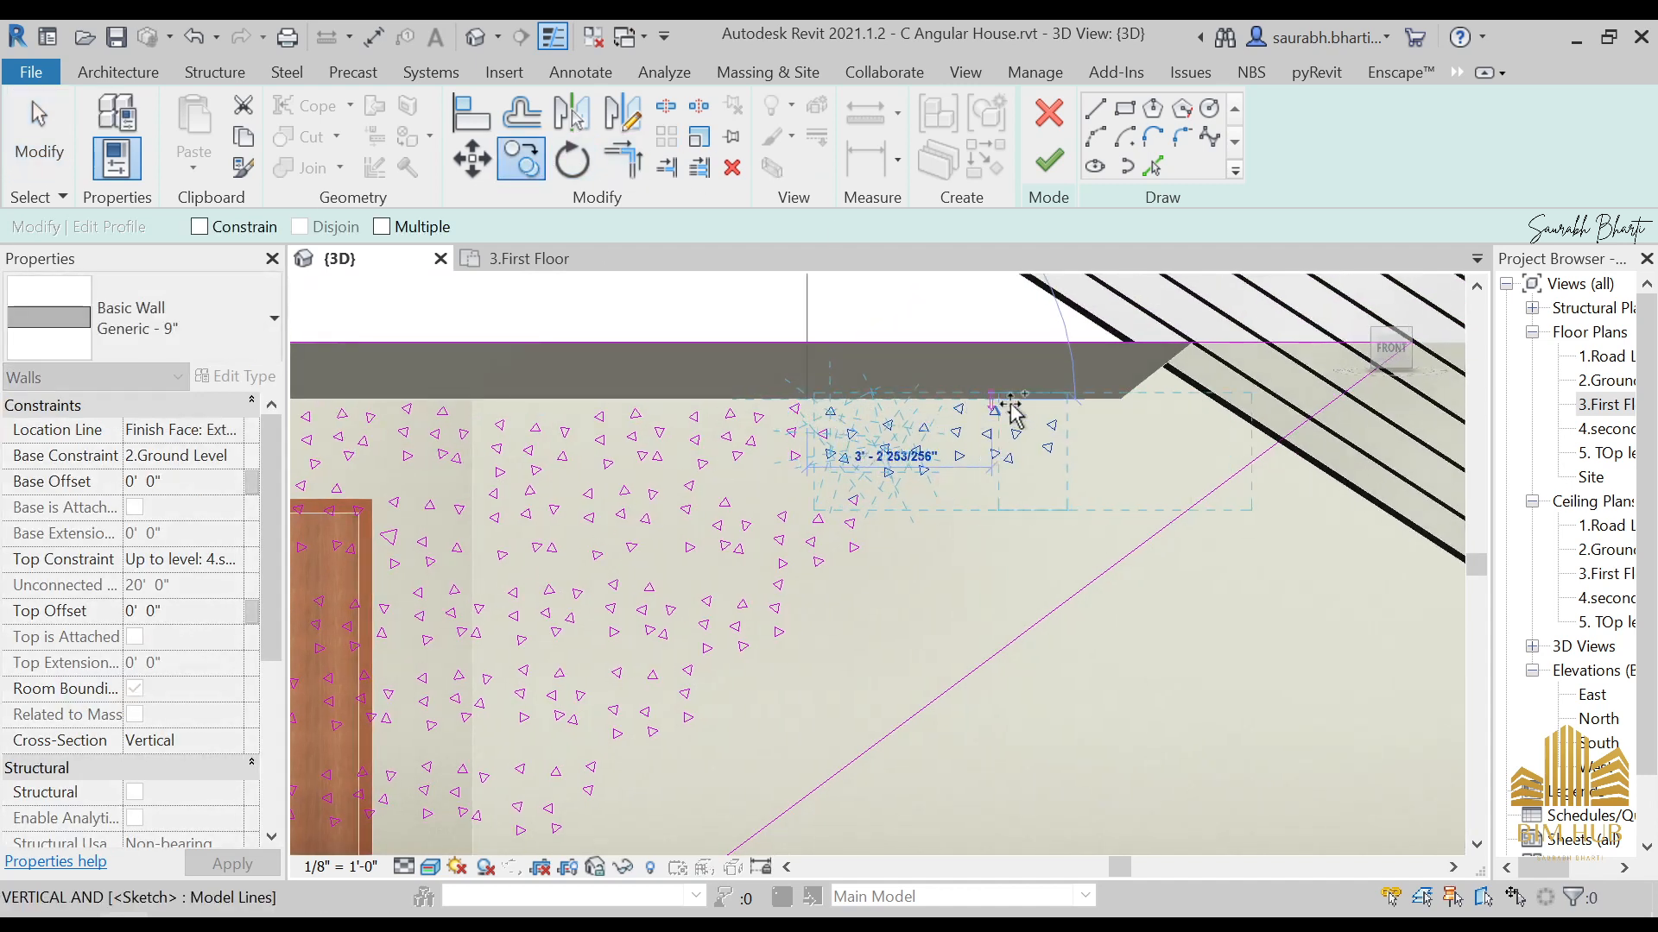
{"action": "left_click", "coordinate": [1084, 387]}
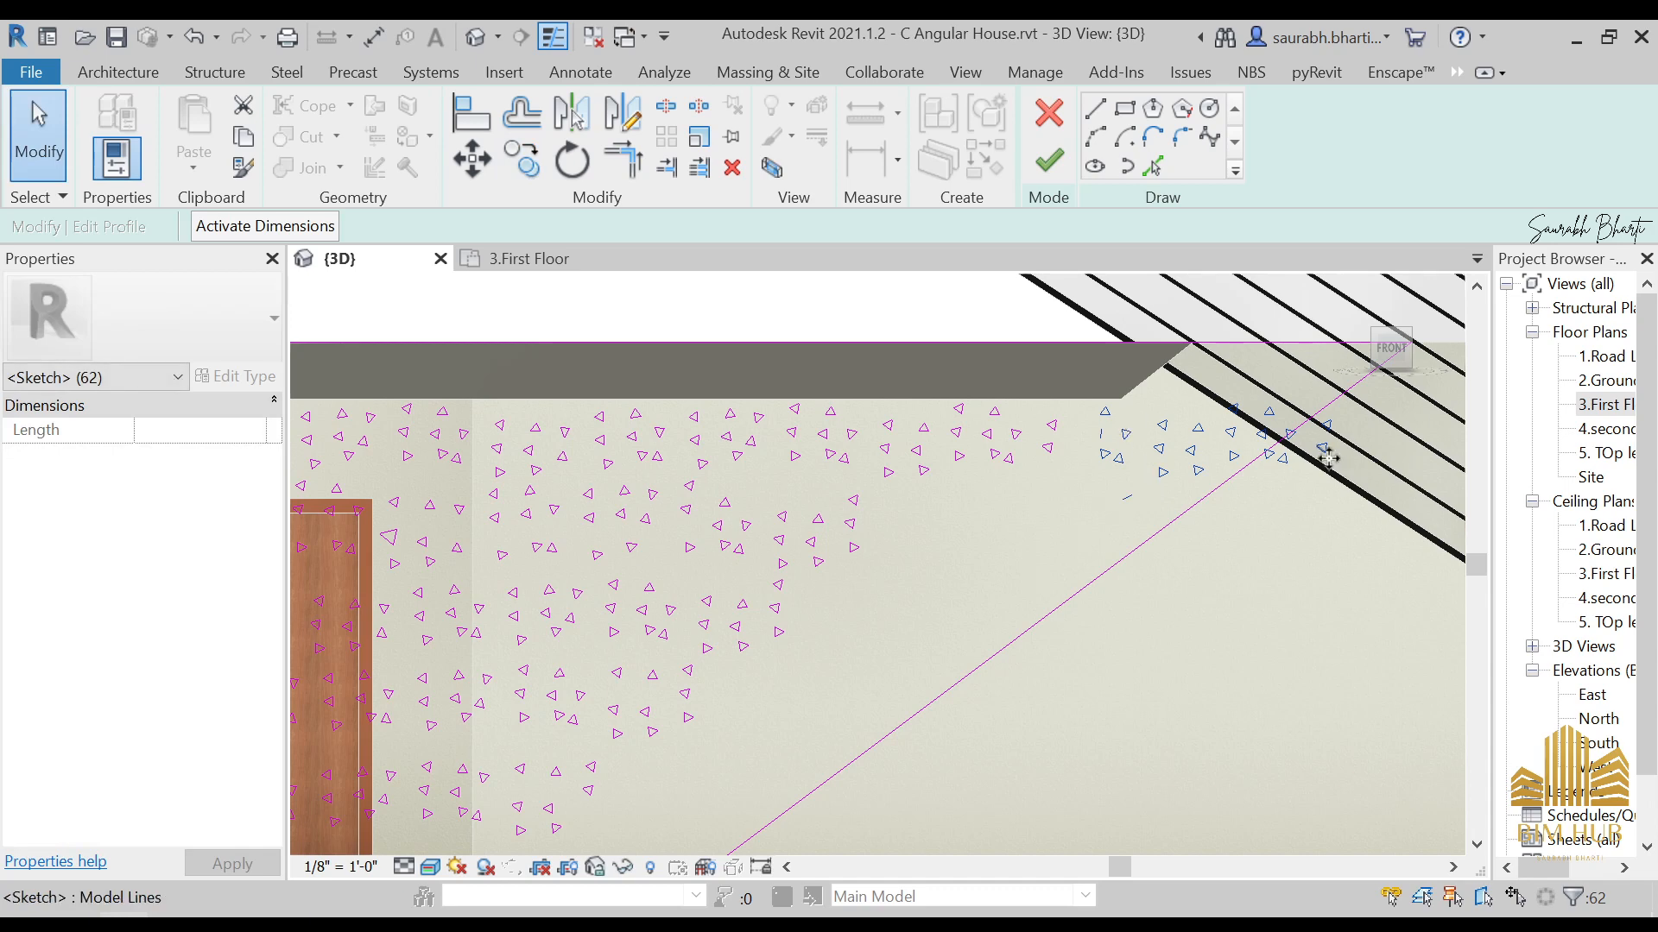
Step: Delete the two stray line fragments left among the copied triangles
{"action": "left_click", "coordinate": [1148, 473]}
{"action": "scroll", "coordinate": [1137, 466], "scroll_direction": "up", "scroll_amount": 3}
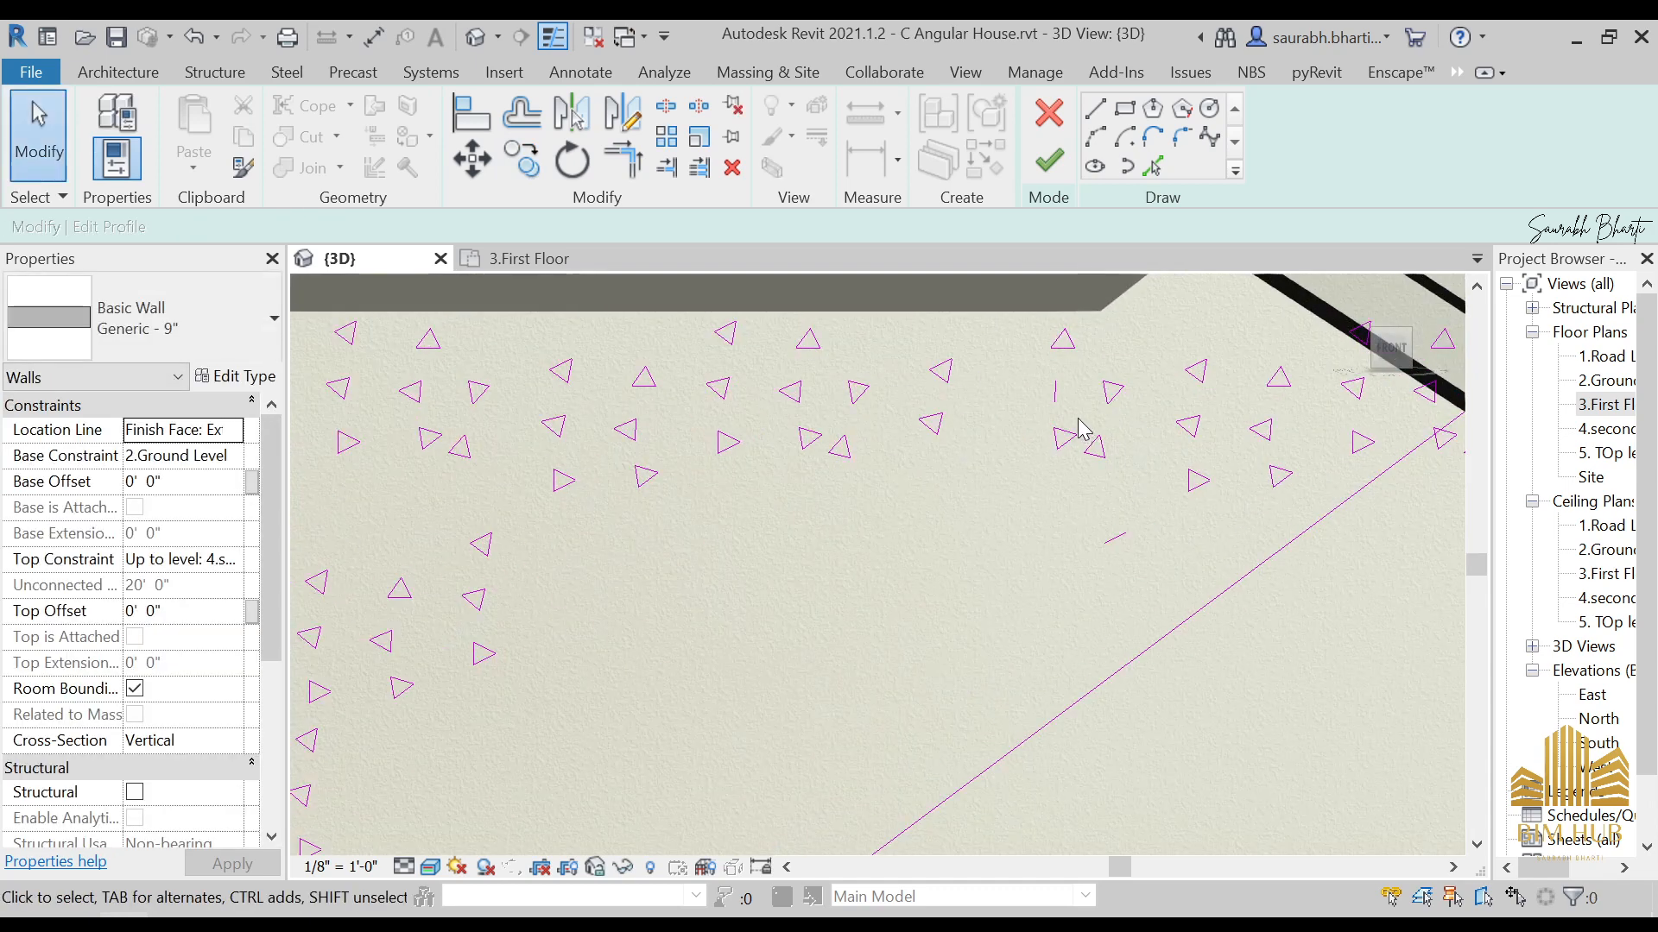
{"action": "left_click", "coordinate": [1055, 395]}
{"action": "left_click", "coordinate": [1102, 540]}
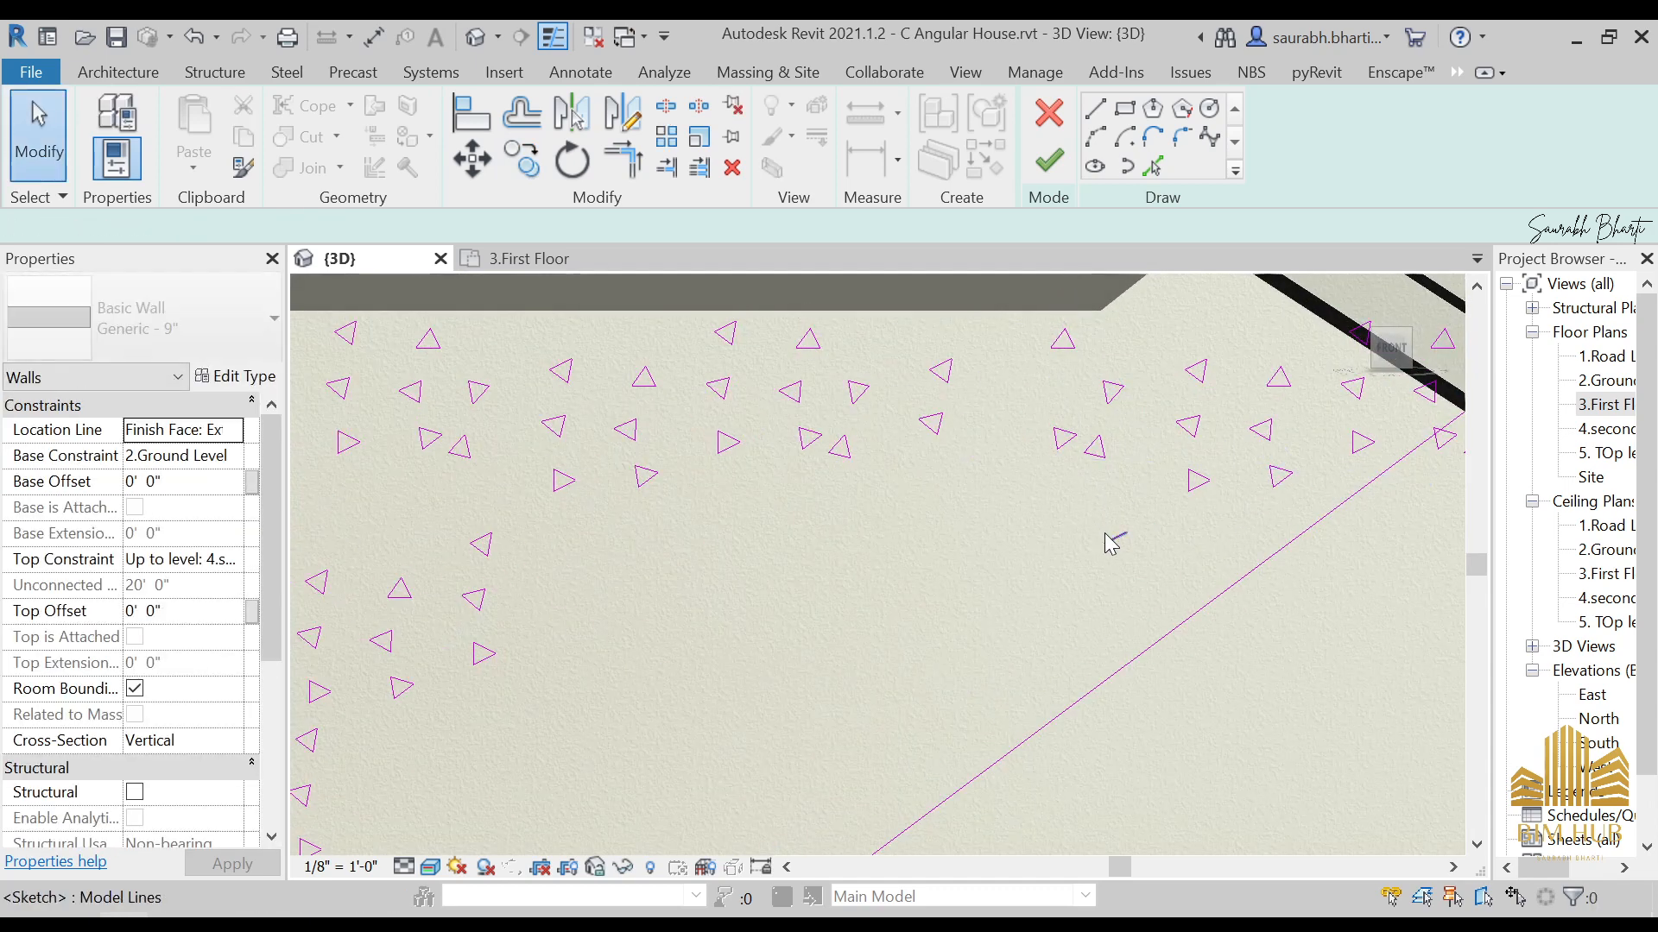
{"action": "left_click", "coordinate": [1108, 541]}
{"action": "key", "text": "Delete"}
Step: Select the copied group of triangles and nudge it slightly toward the existing pattern and upward
{"action": "scroll", "coordinate": [1109, 537], "scroll_direction": "down", "scroll_amount": 2}
{"action": "scroll", "coordinate": [1083, 449], "scroll_direction": "up", "scroll_amount": 1}
{"action": "left_click_drag", "start_coordinate": [1066, 441], "coordinate": [1385, 648]}
{"action": "middle_click_drag", "start_coordinate": [1366, 658], "coordinate": [1169, 580]}
{"action": "scroll", "coordinate": [1169, 580], "scroll_direction": "down", "scroll_amount": 1}
{"action": "mouse_move", "coordinate": [1169, 580]}
{"action": "left_mouse_down"}
{"action": "mouse_move", "coordinate": [1242, 557]}
{"action": "mouse_move", "coordinate": [1240, 572]}
{"action": "left_mouse_up"}
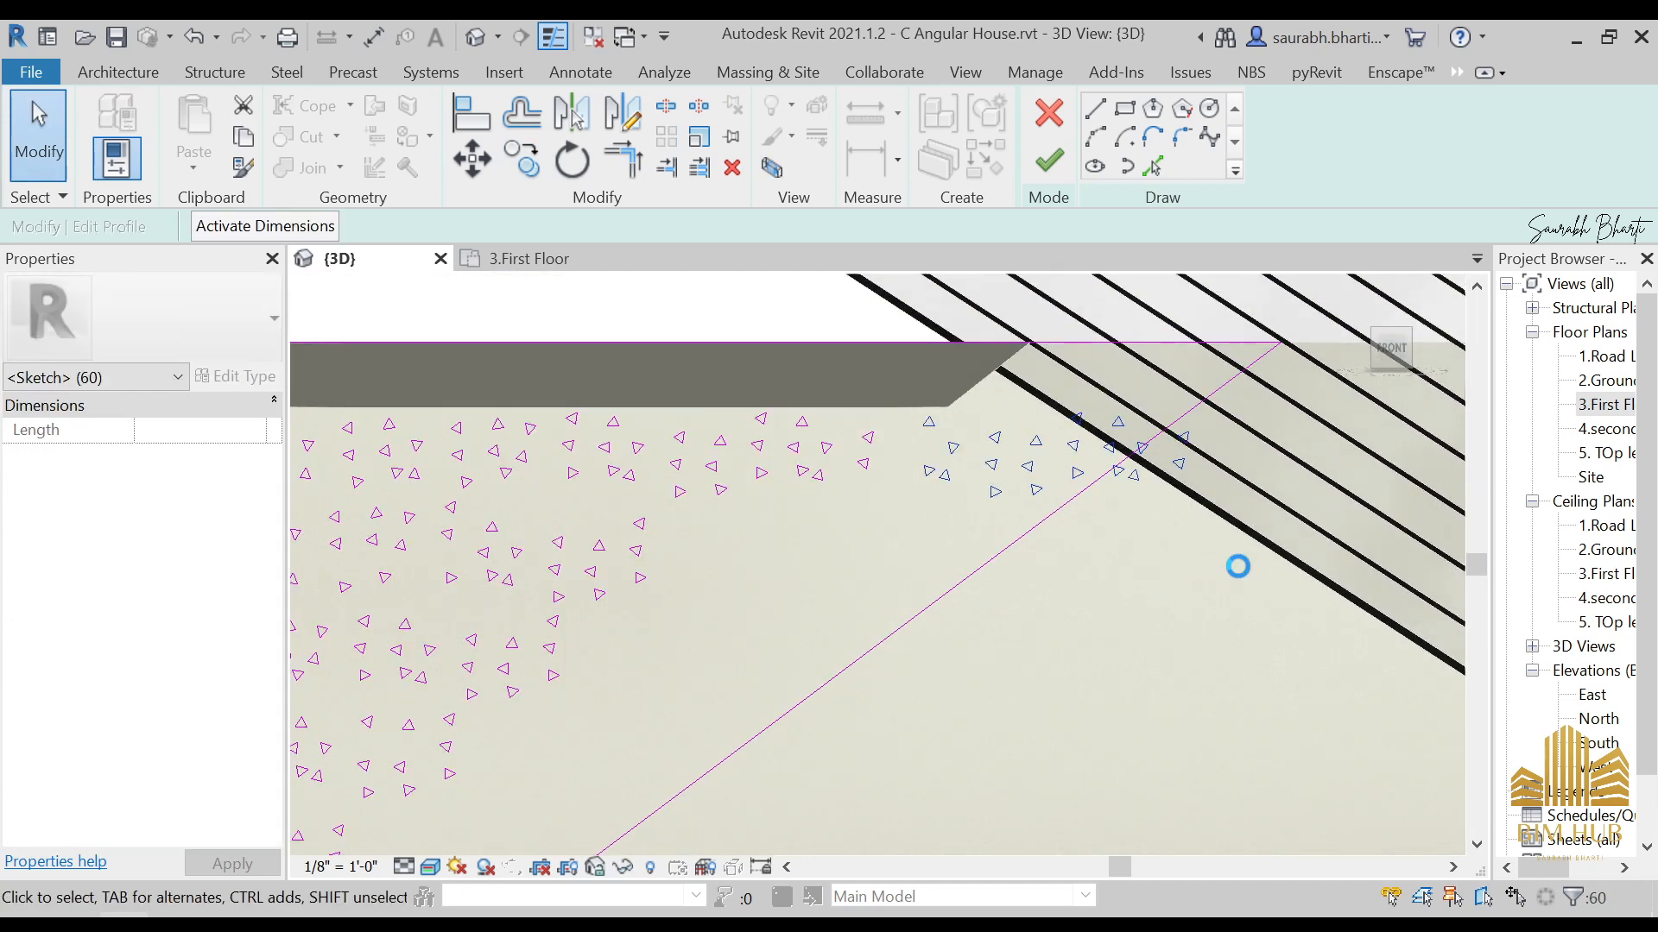
{"action": "key", "text": "Left"}
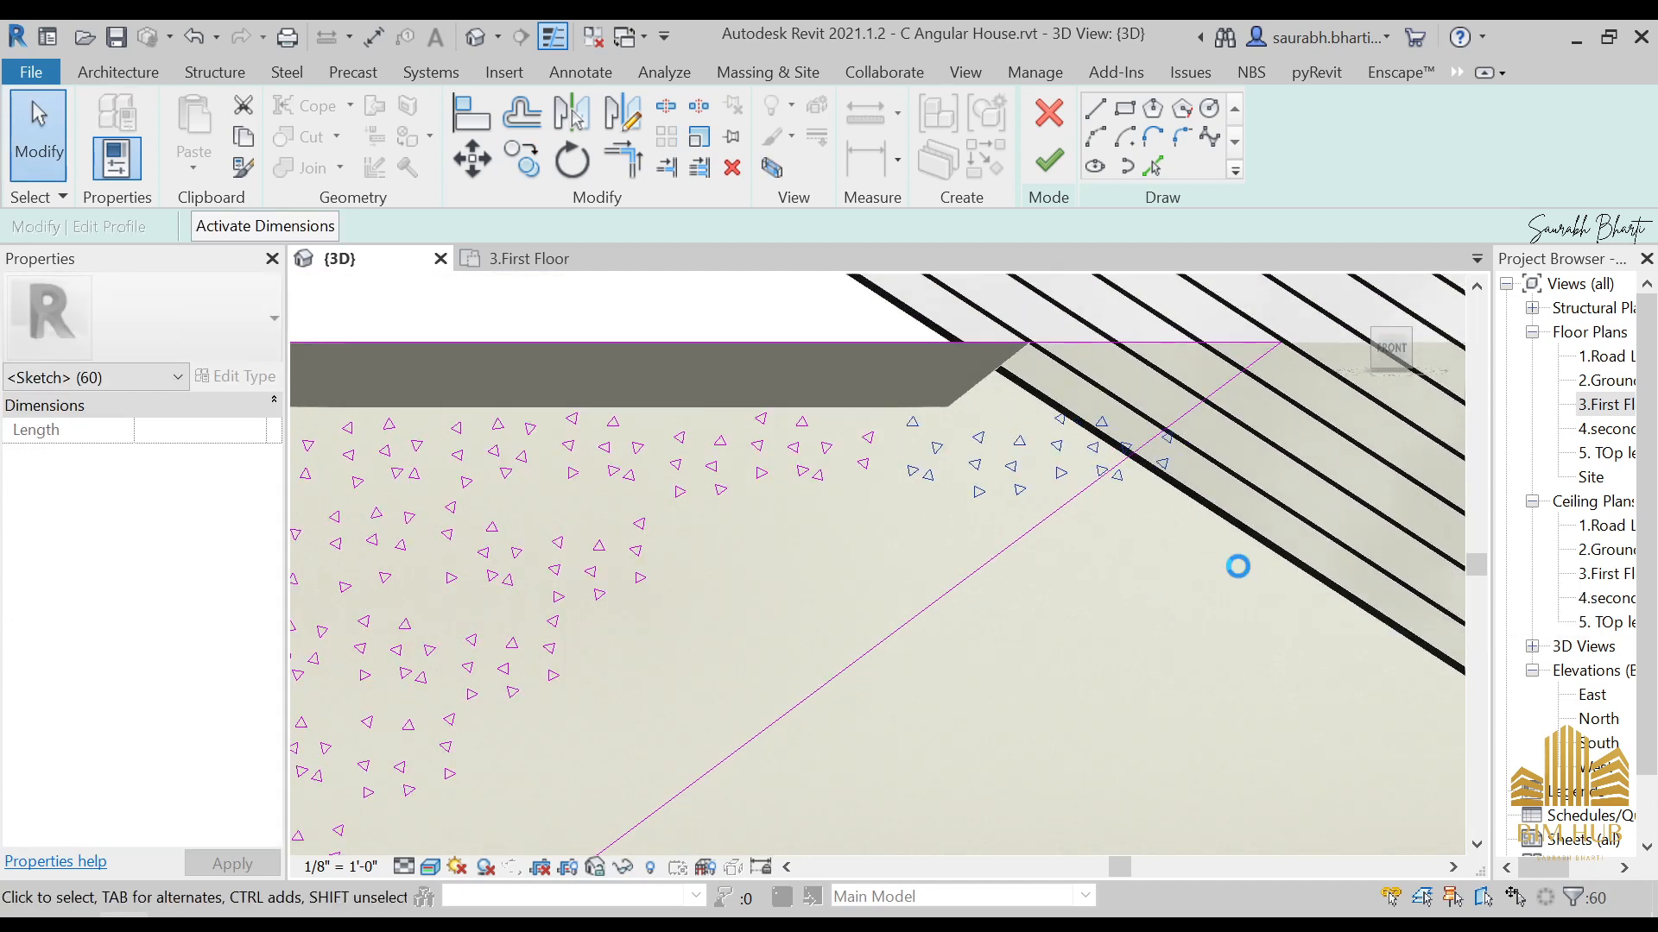
{"action": "key", "text": "Up"}
{"action": "key", "text": "Up"}
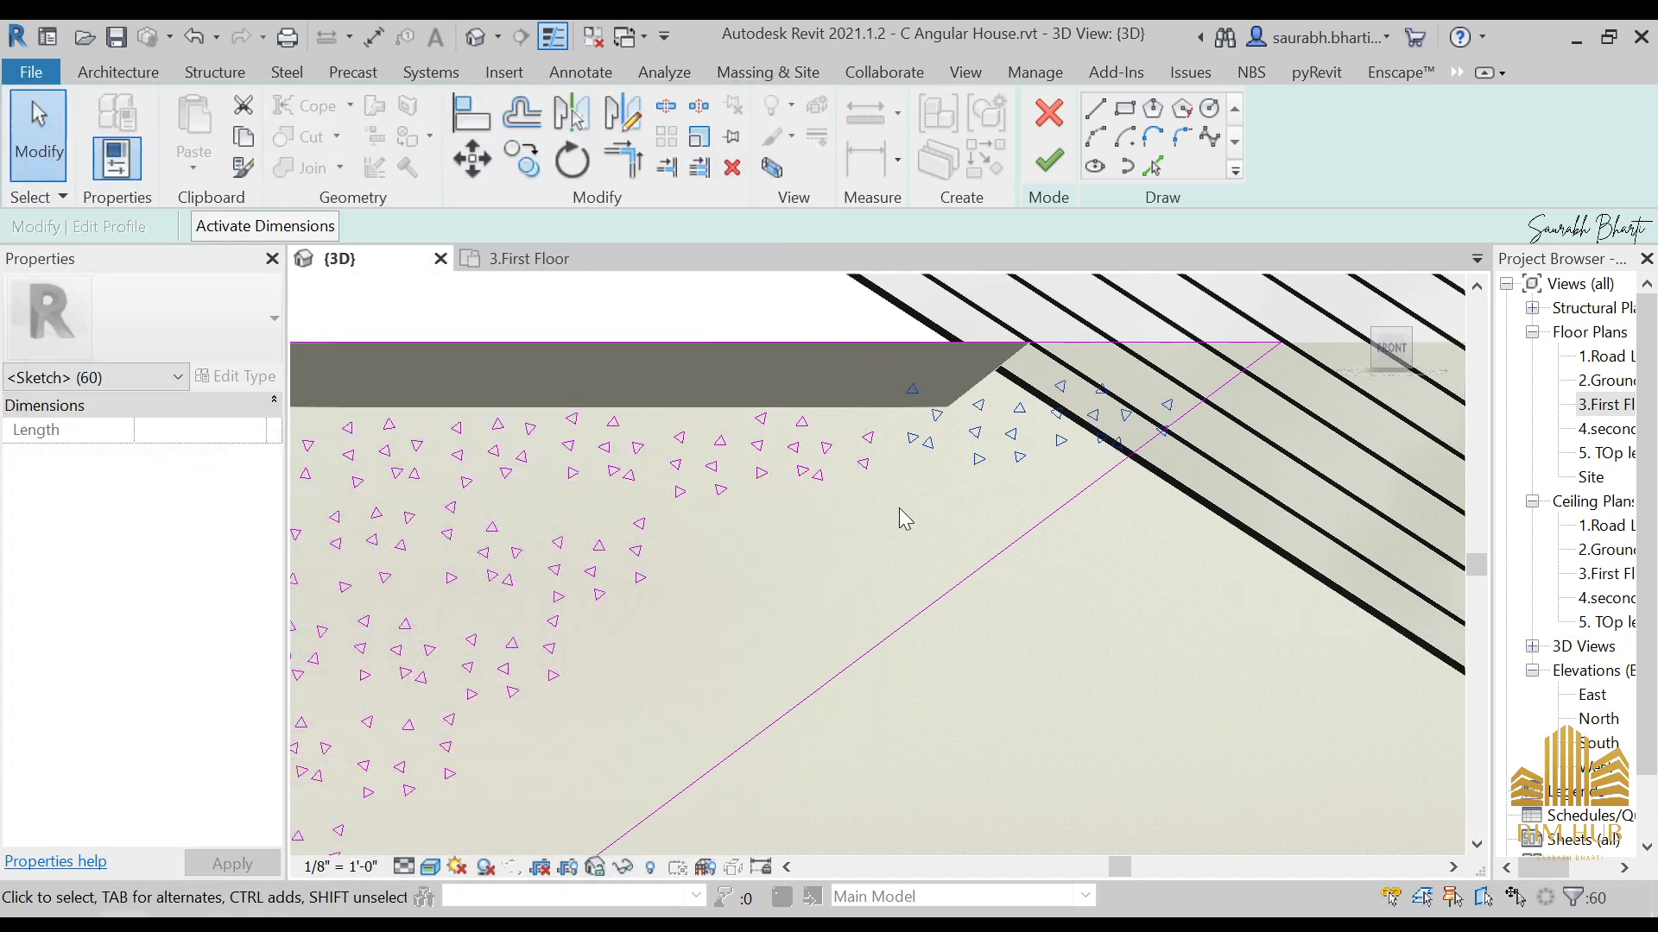
Step: Check the layout of the triangular openings in the reference photo 1t.png
{"action": "left_click", "coordinate": [953, 483]}
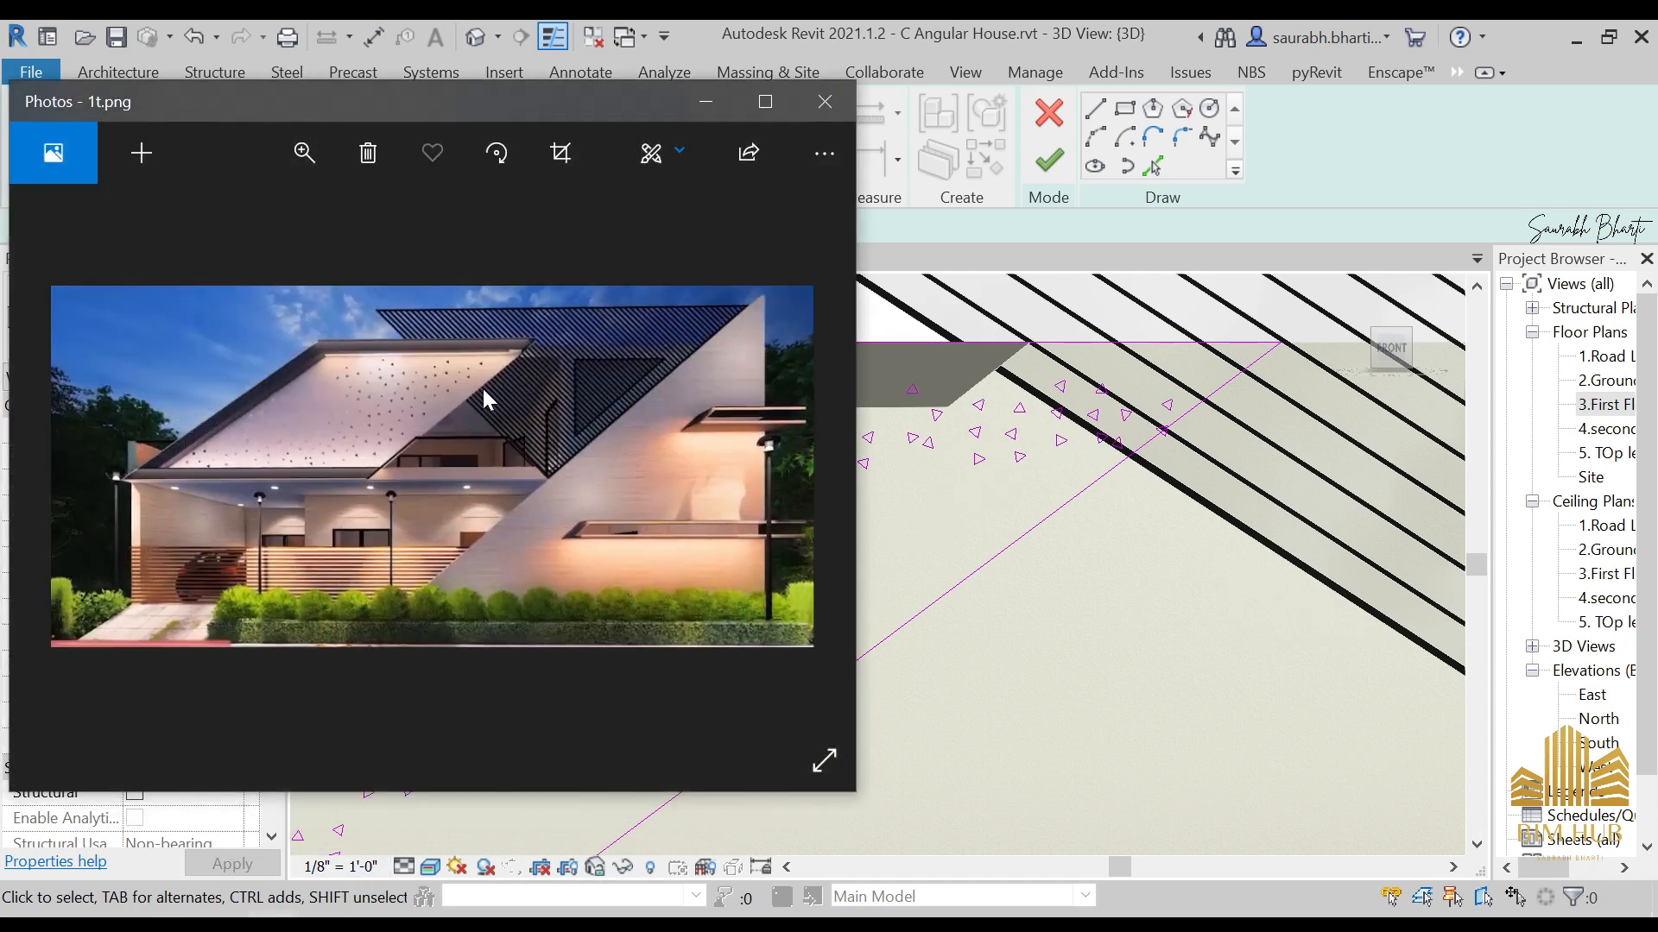
{"action": "scroll", "coordinate": [482, 386], "scroll_direction": "up", "scroll_amount": 3, "text": "ctrl"}
{"action": "left_click", "coordinate": [824, 101]}
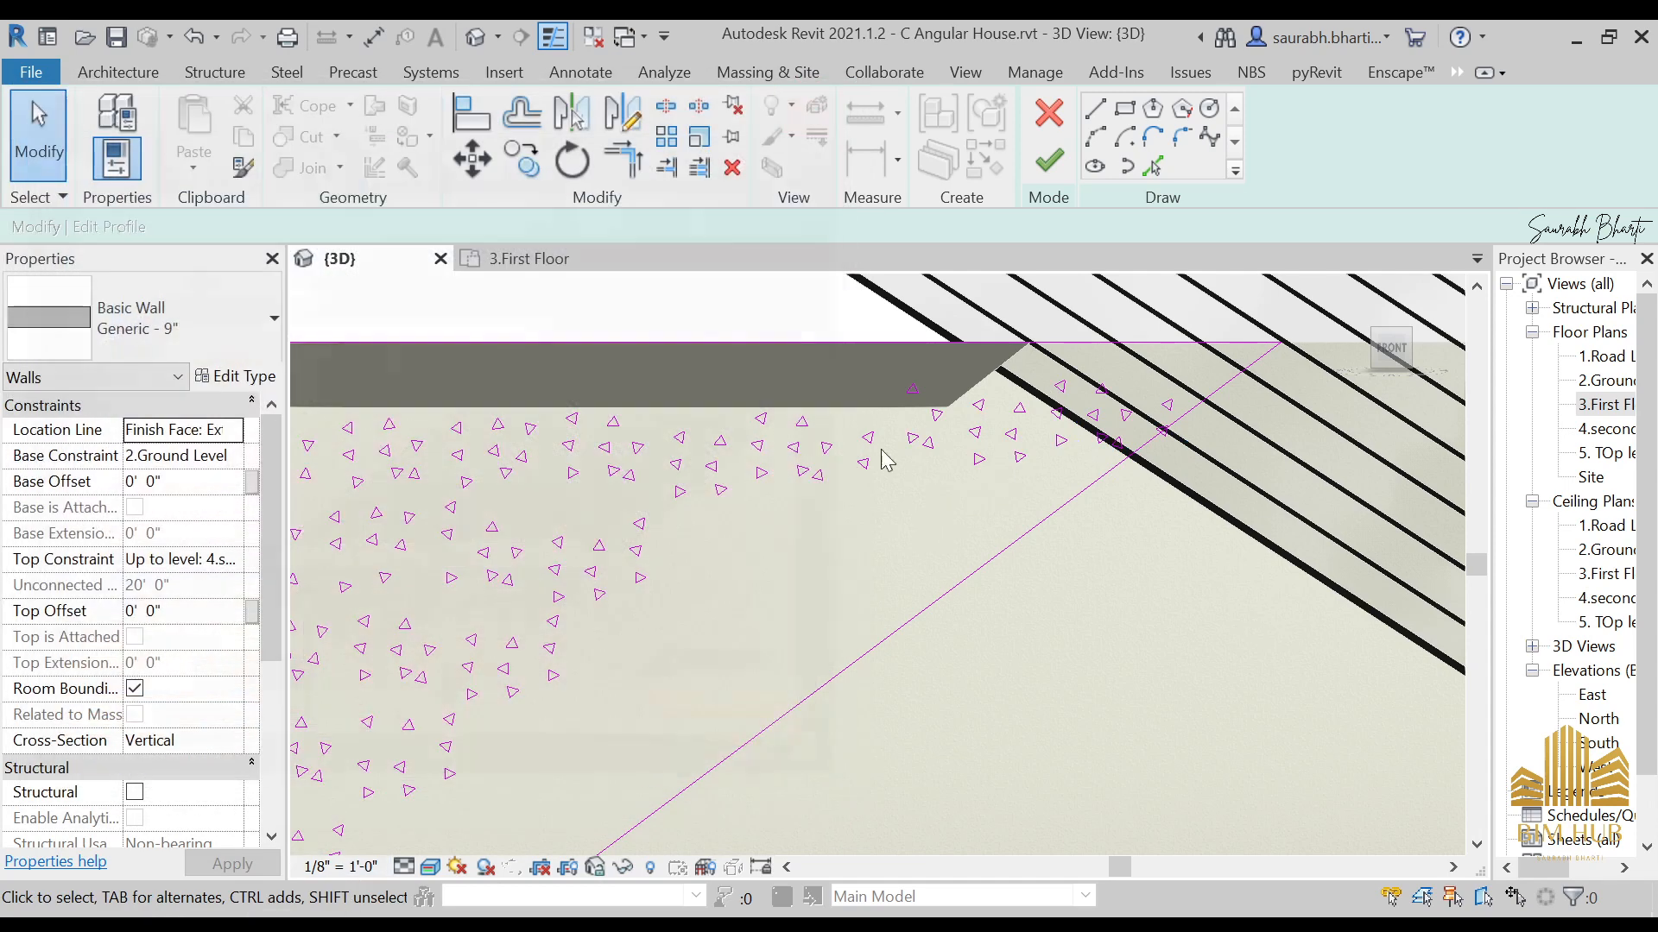
Step: Copy the end group of triangles in the second row further along that row, and copy it again to the end of the third row
{"action": "scroll", "coordinate": [783, 529], "scroll_direction": "down", "scroll_amount": 2}
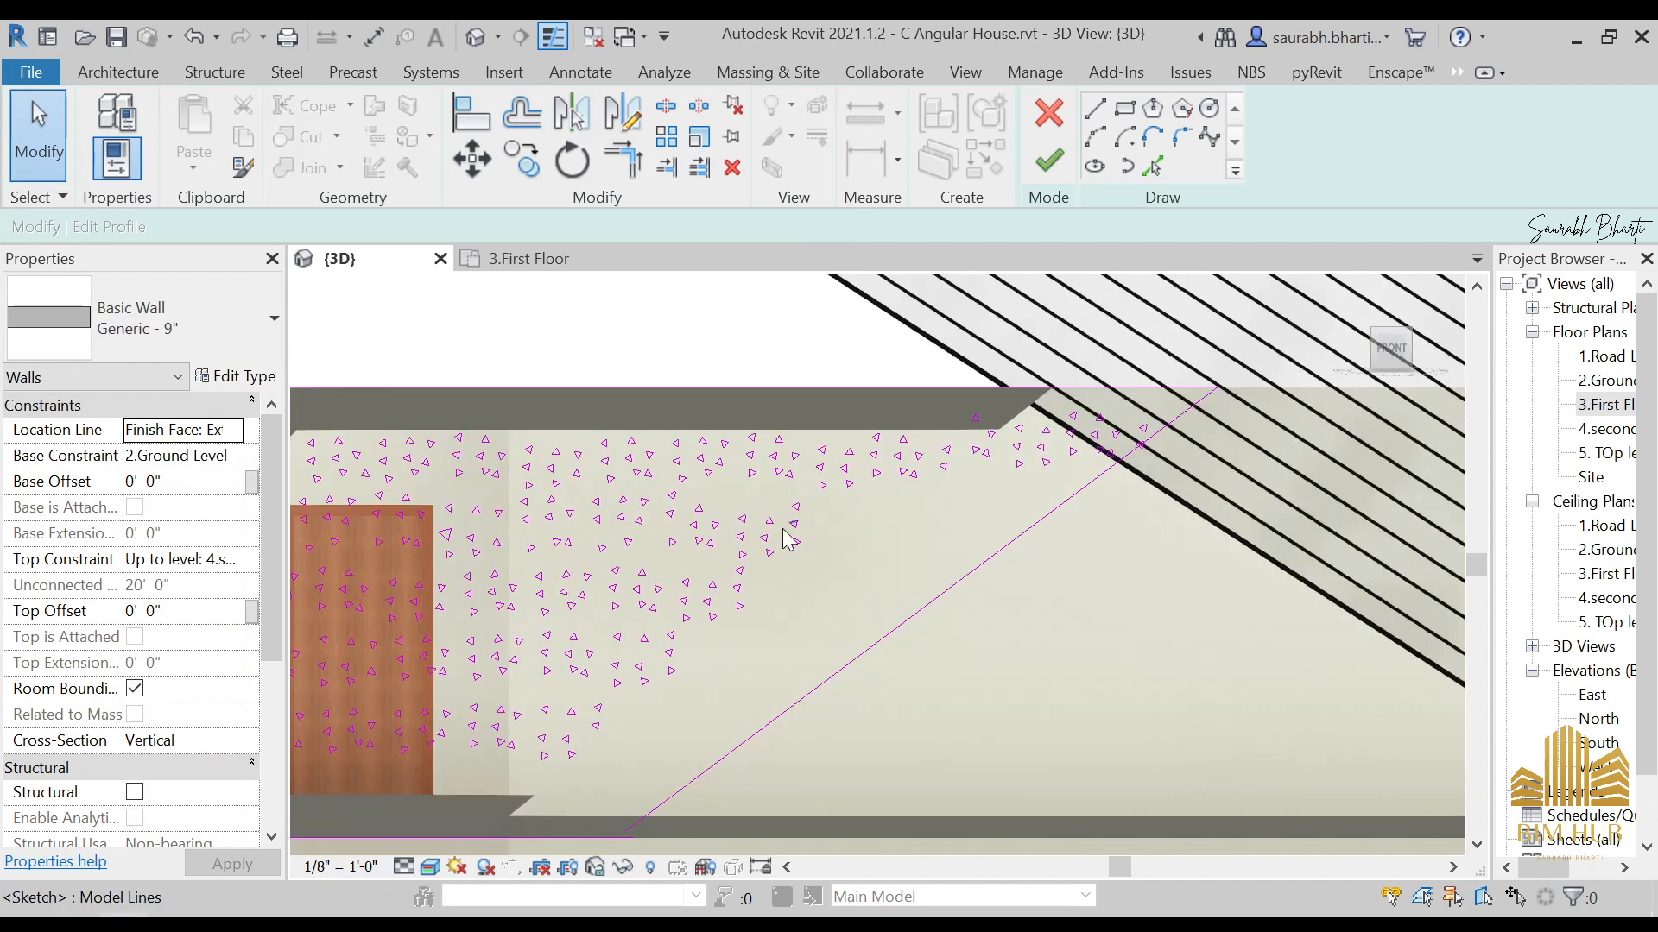
{"action": "scroll", "coordinate": [782, 536], "scroll_direction": "up", "scroll_amount": 2}
{"action": "left_click_drag", "start_coordinate": [726, 474], "coordinate": [795, 565]}
{"action": "left_click_drag", "start_coordinate": [896, 575], "coordinate": [897, 573]}
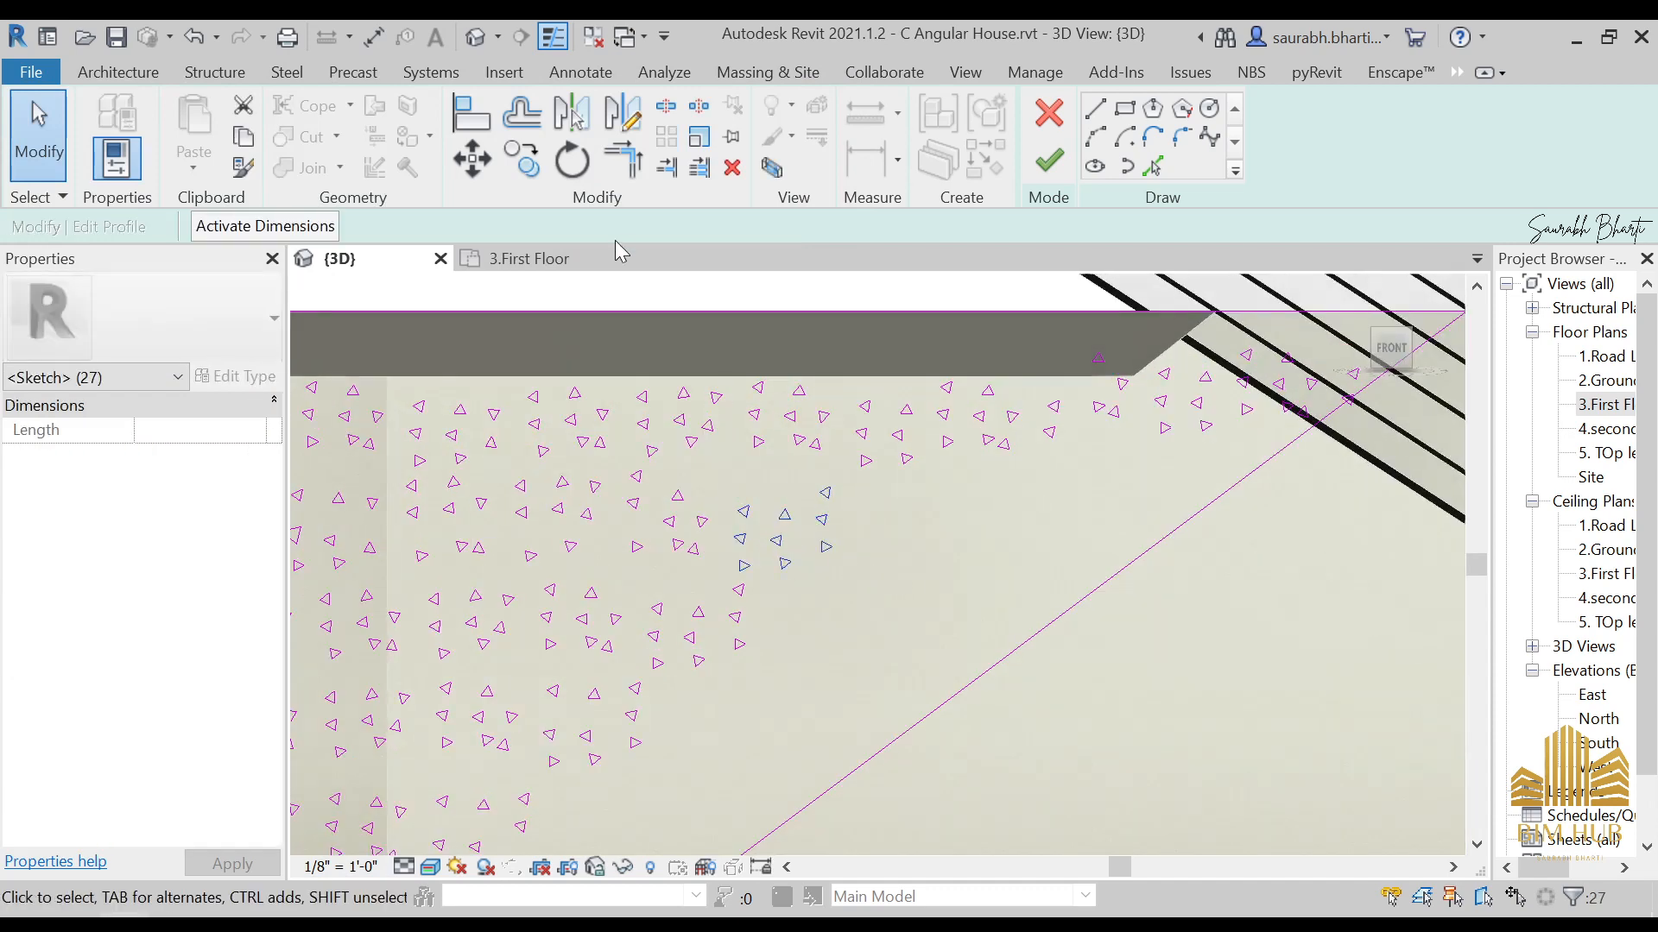
{"action": "left_click", "coordinate": [536, 173]}
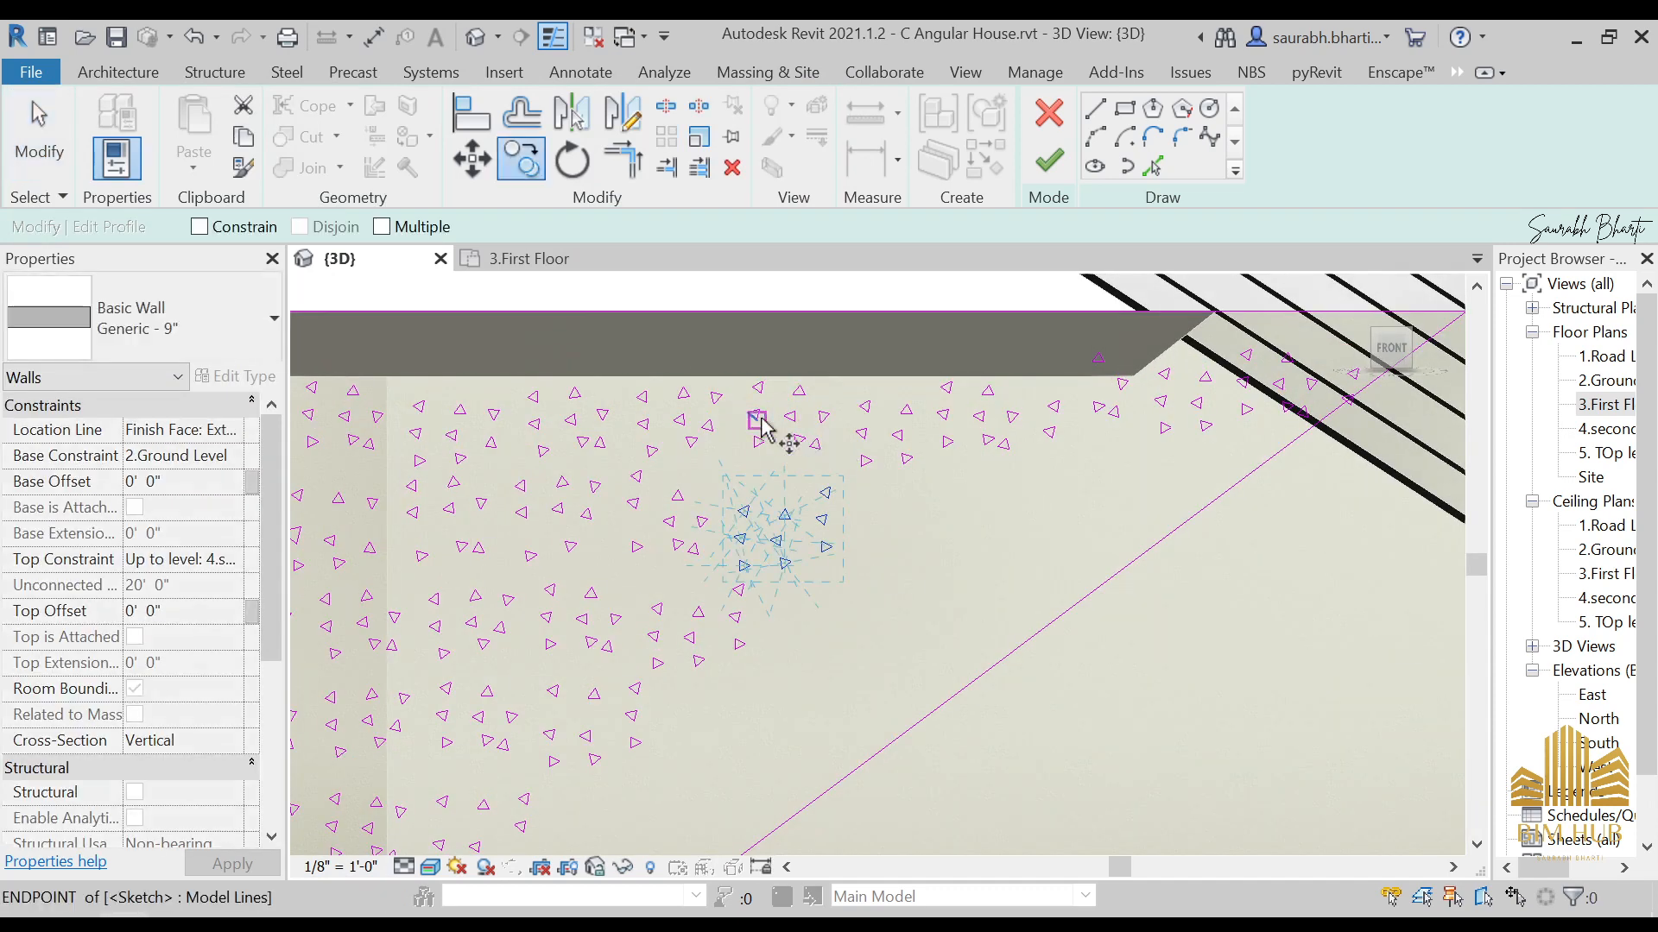
{"action": "left_click", "coordinate": [723, 479]}
{"action": "left_click", "coordinate": [951, 513]}
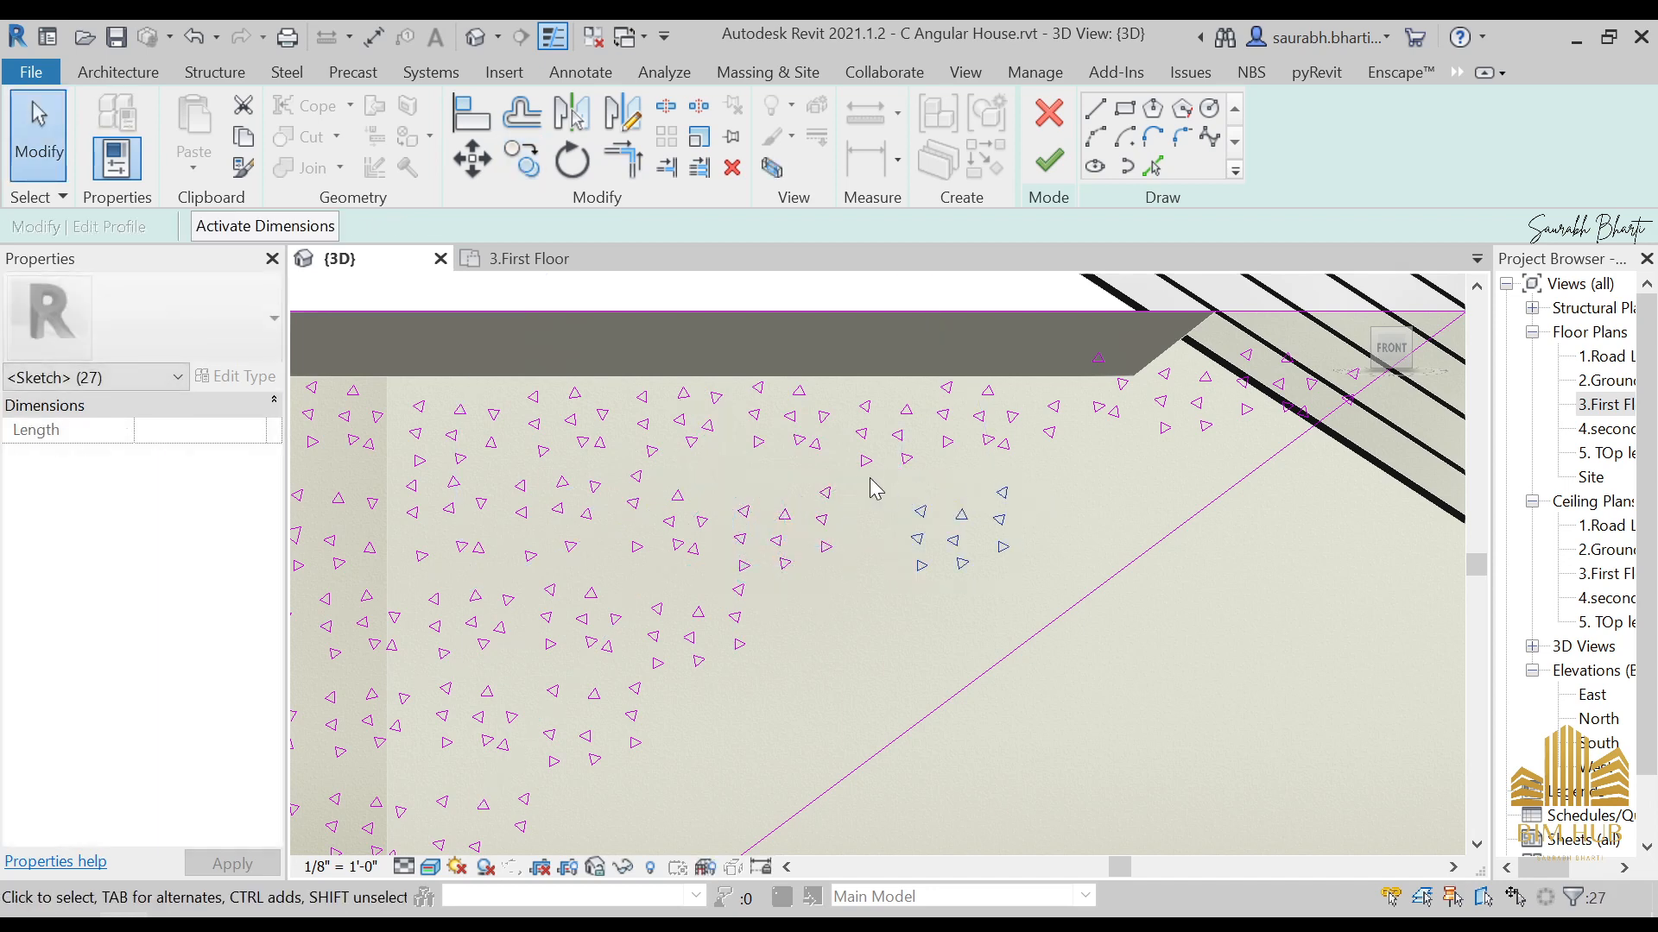
{"action": "left_click", "coordinate": [536, 174]}
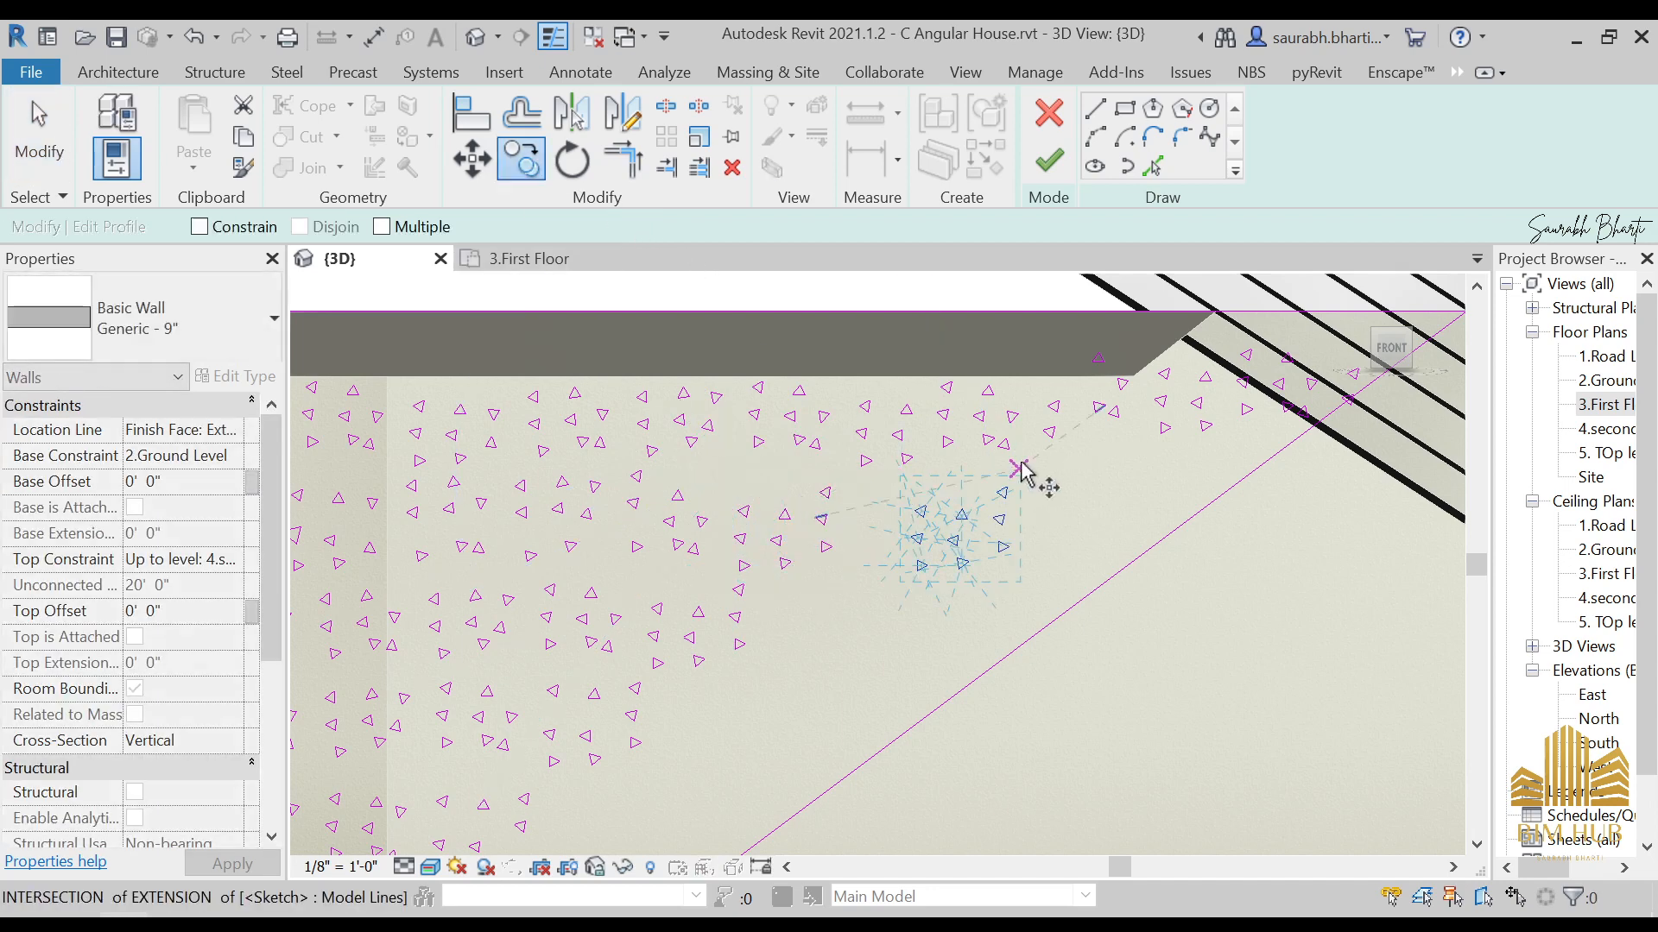
{"action": "left_click", "coordinate": [1021, 476]}
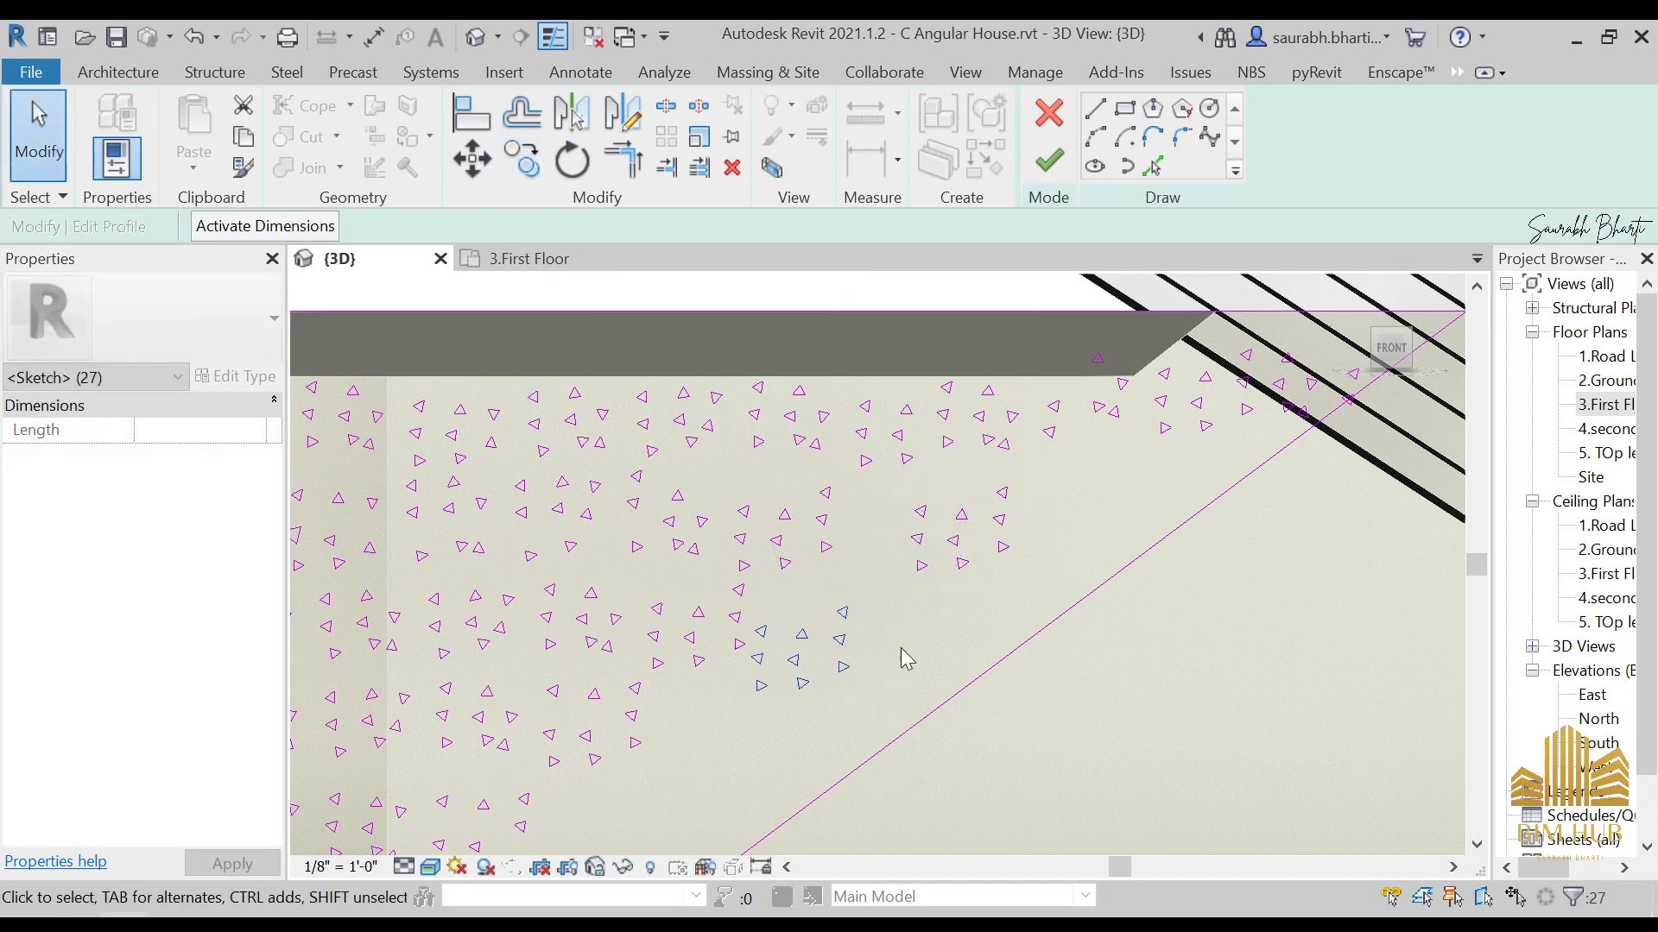
Step: Copy the end group of triangles in the fourth row further along and slightly down, toward the sloping edge
{"action": "scroll", "coordinate": [842, 571], "scroll_direction": "down", "scroll_amount": 2}
{"action": "middle_click_drag", "start_coordinate": [884, 579], "coordinate": [1012, 538]}
{"action": "scroll", "coordinate": [918, 557], "scroll_direction": "up", "scroll_amount": 2}
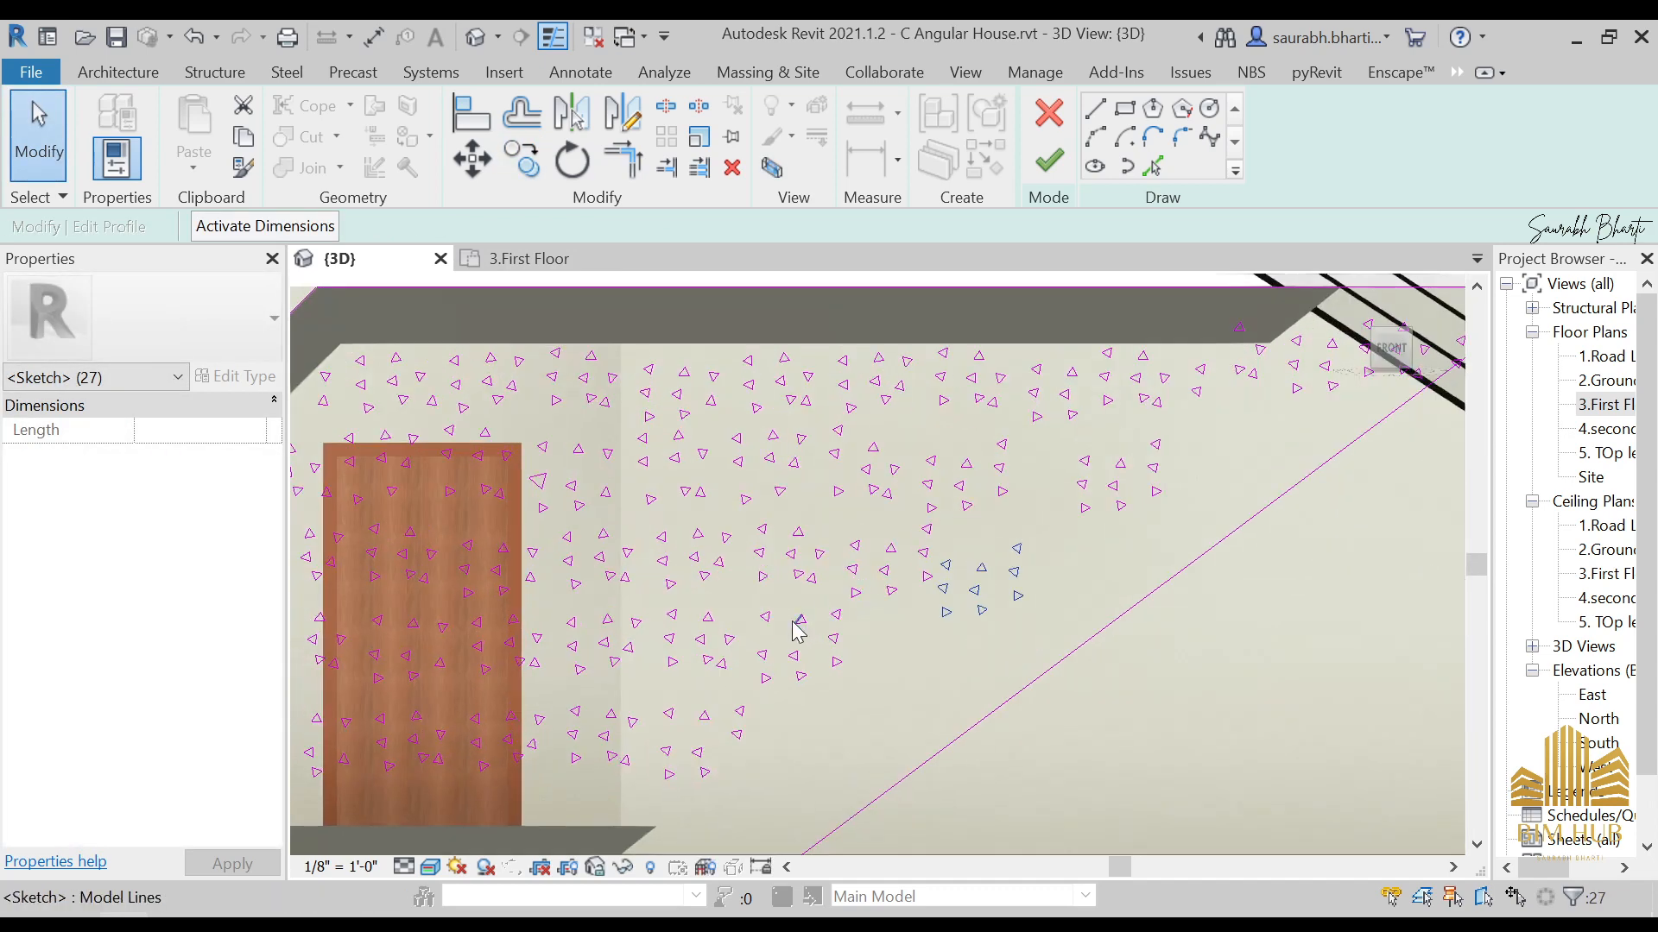
{"action": "mouse_move", "coordinate": [742, 596]}
{"action": "left_mouse_down"}
{"action": "mouse_move", "coordinate": [898, 741]}
{"action": "mouse_move", "coordinate": [873, 704]}
{"action": "left_mouse_up"}
{"action": "key", "text": "c"}
{"action": "key", "text": "o"}
{"action": "left_click", "coordinate": [745, 591]}
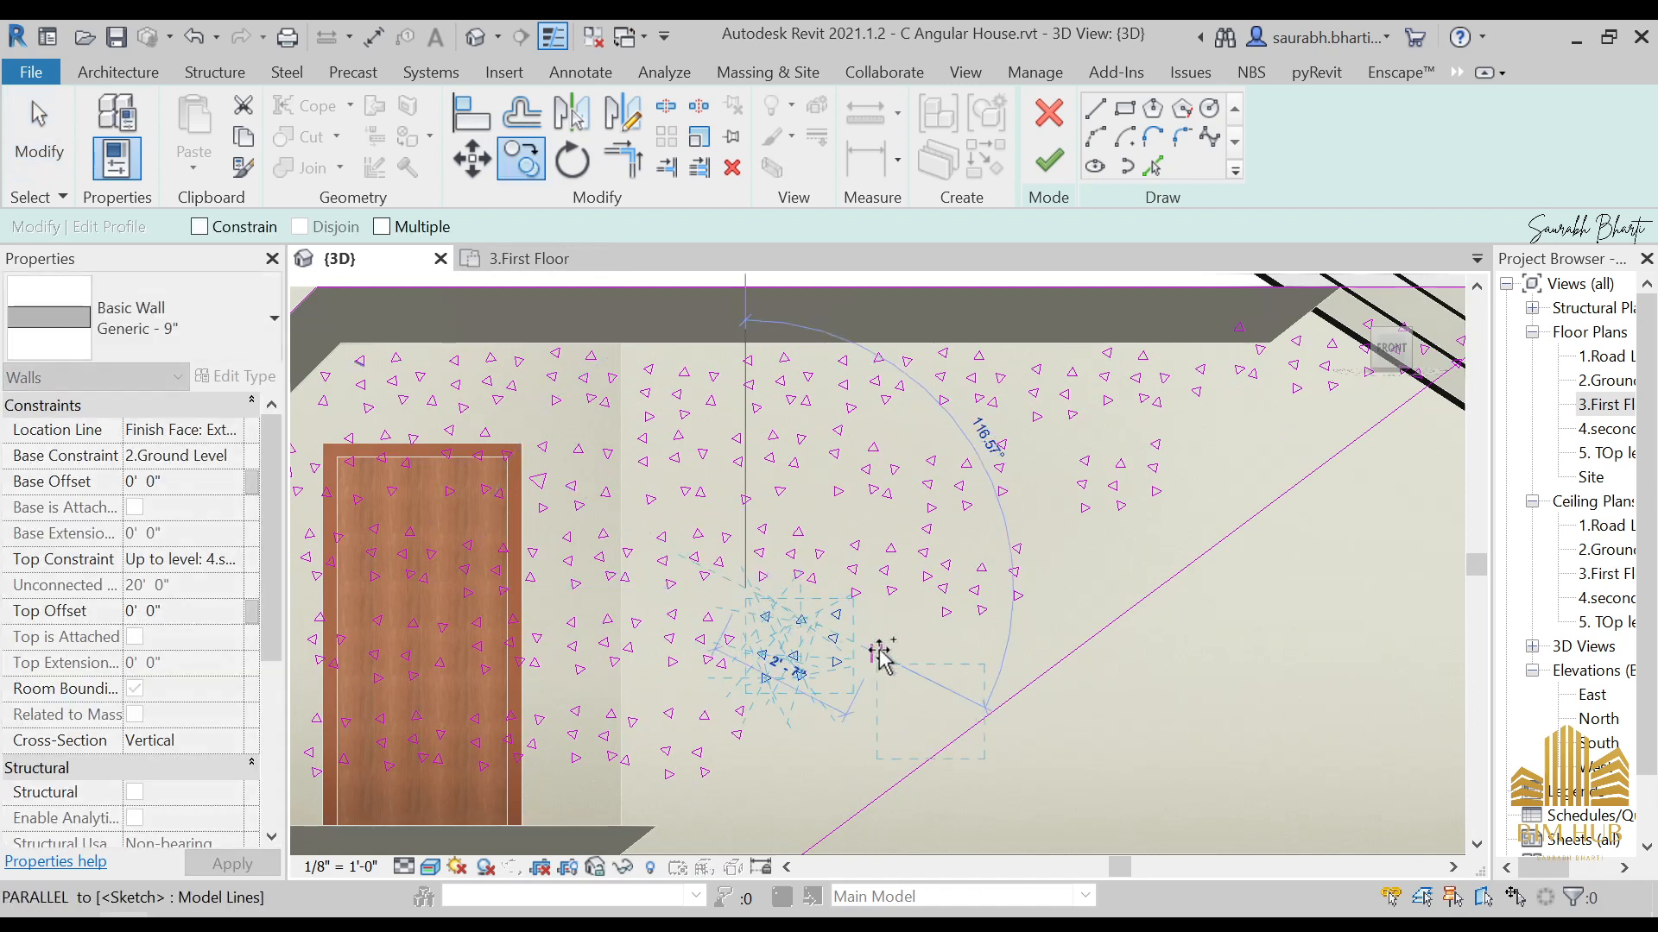
{"action": "left_click", "coordinate": [877, 653]}
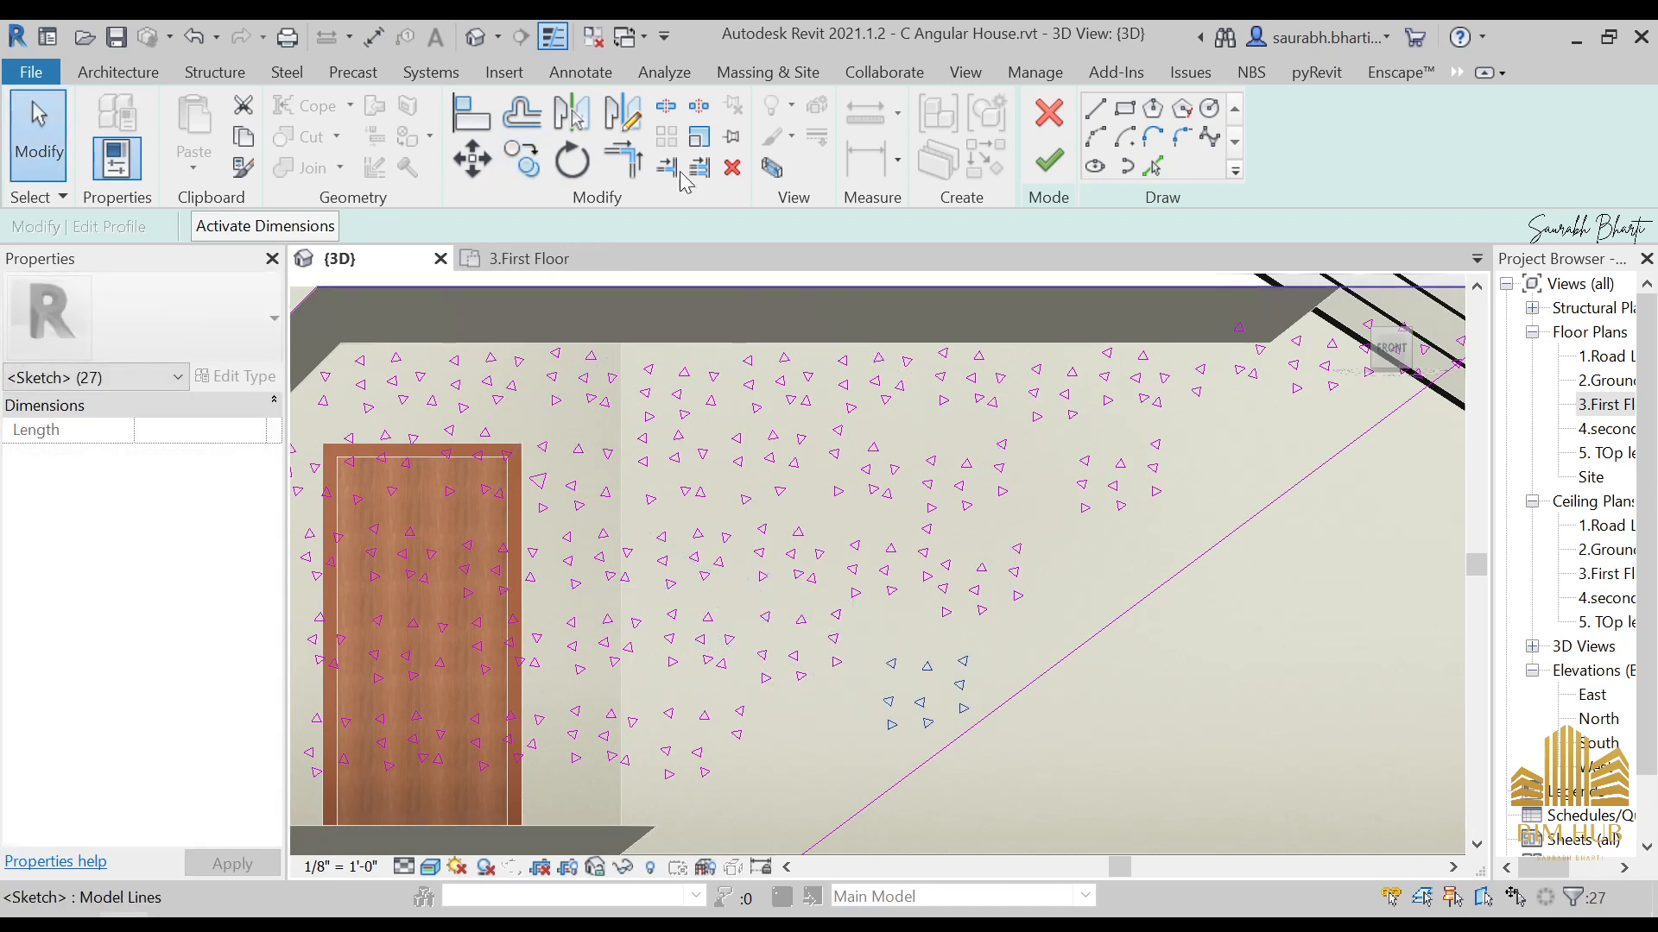
Step: Copy the same group of triangles to the end of the third row, and again to the end of the lowest row beside the sloping edge
{"action": "left_click", "coordinate": [535, 168]}
{"action": "left_click", "coordinate": [881, 753]}
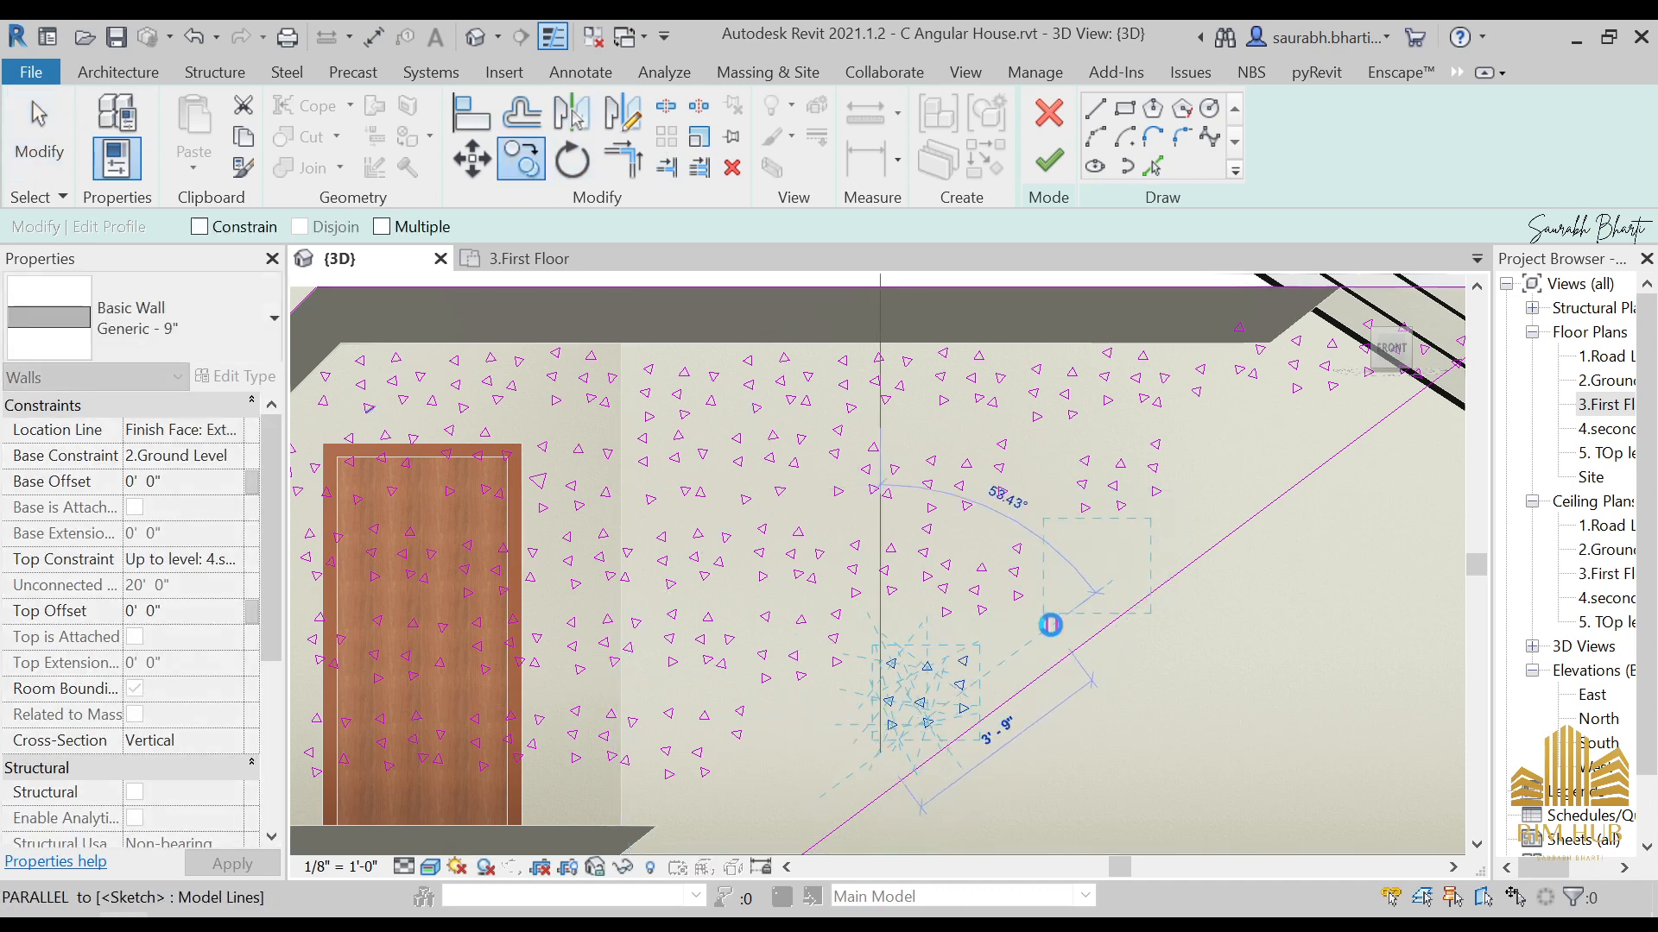
{"action": "left_click", "coordinate": [1050, 625]}
{"action": "middle_click_drag", "start_coordinate": [973, 636], "coordinate": [1168, 555]}
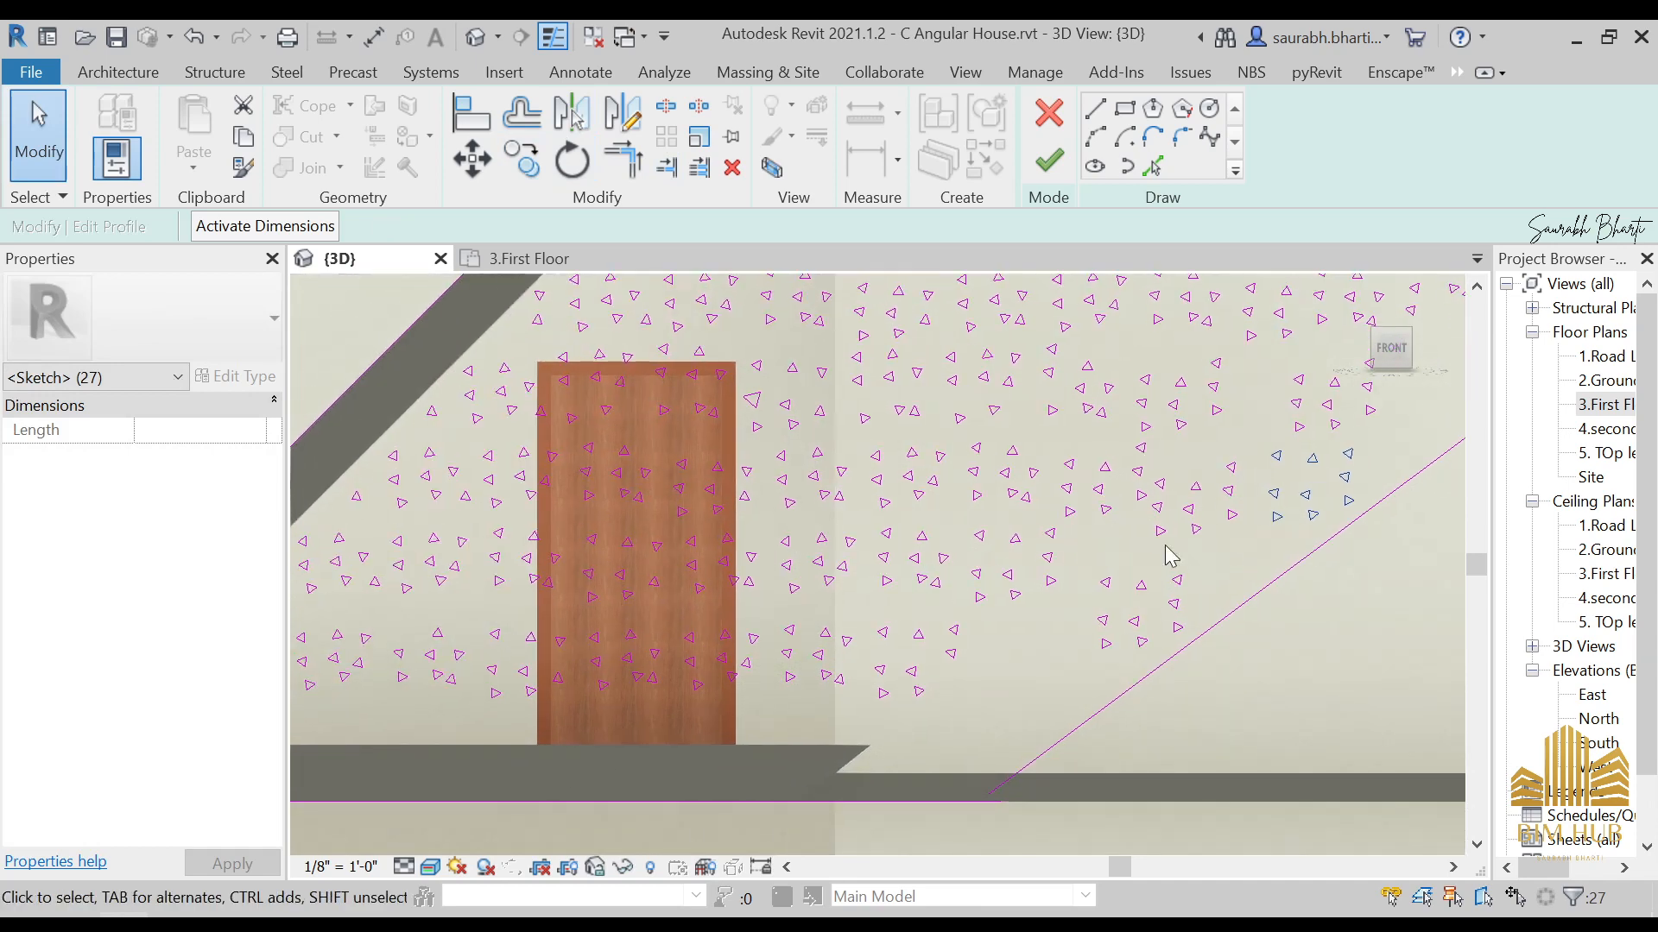
{"action": "left_click", "coordinate": [522, 159]}
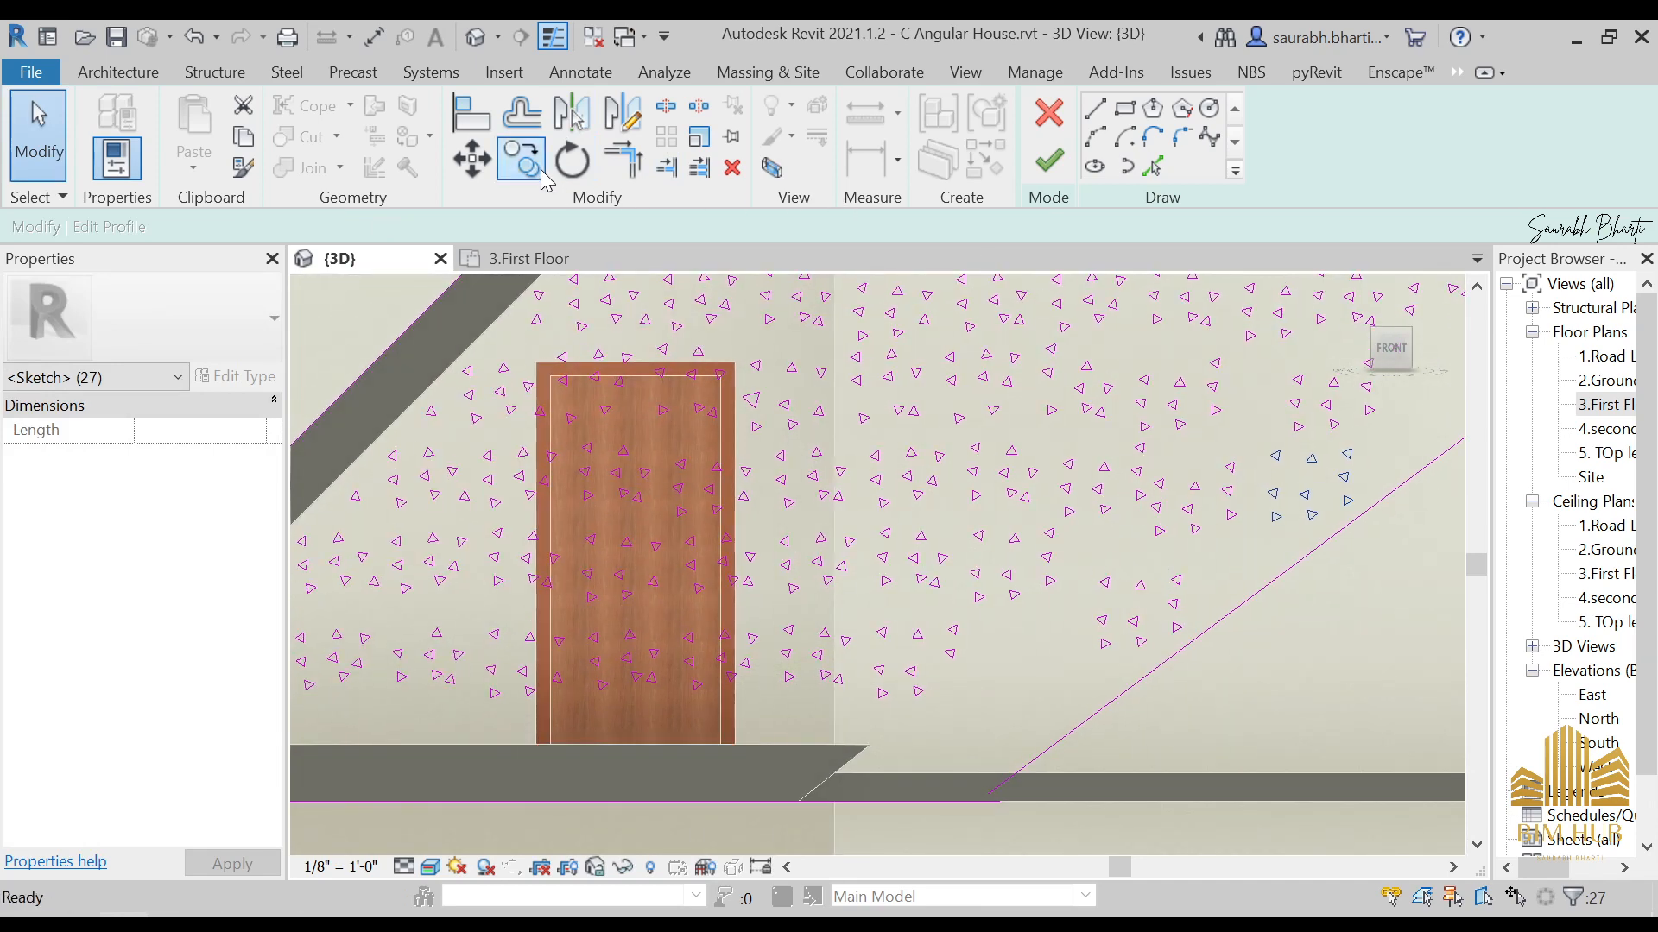
{"action": "left_click", "coordinate": [1371, 444]}
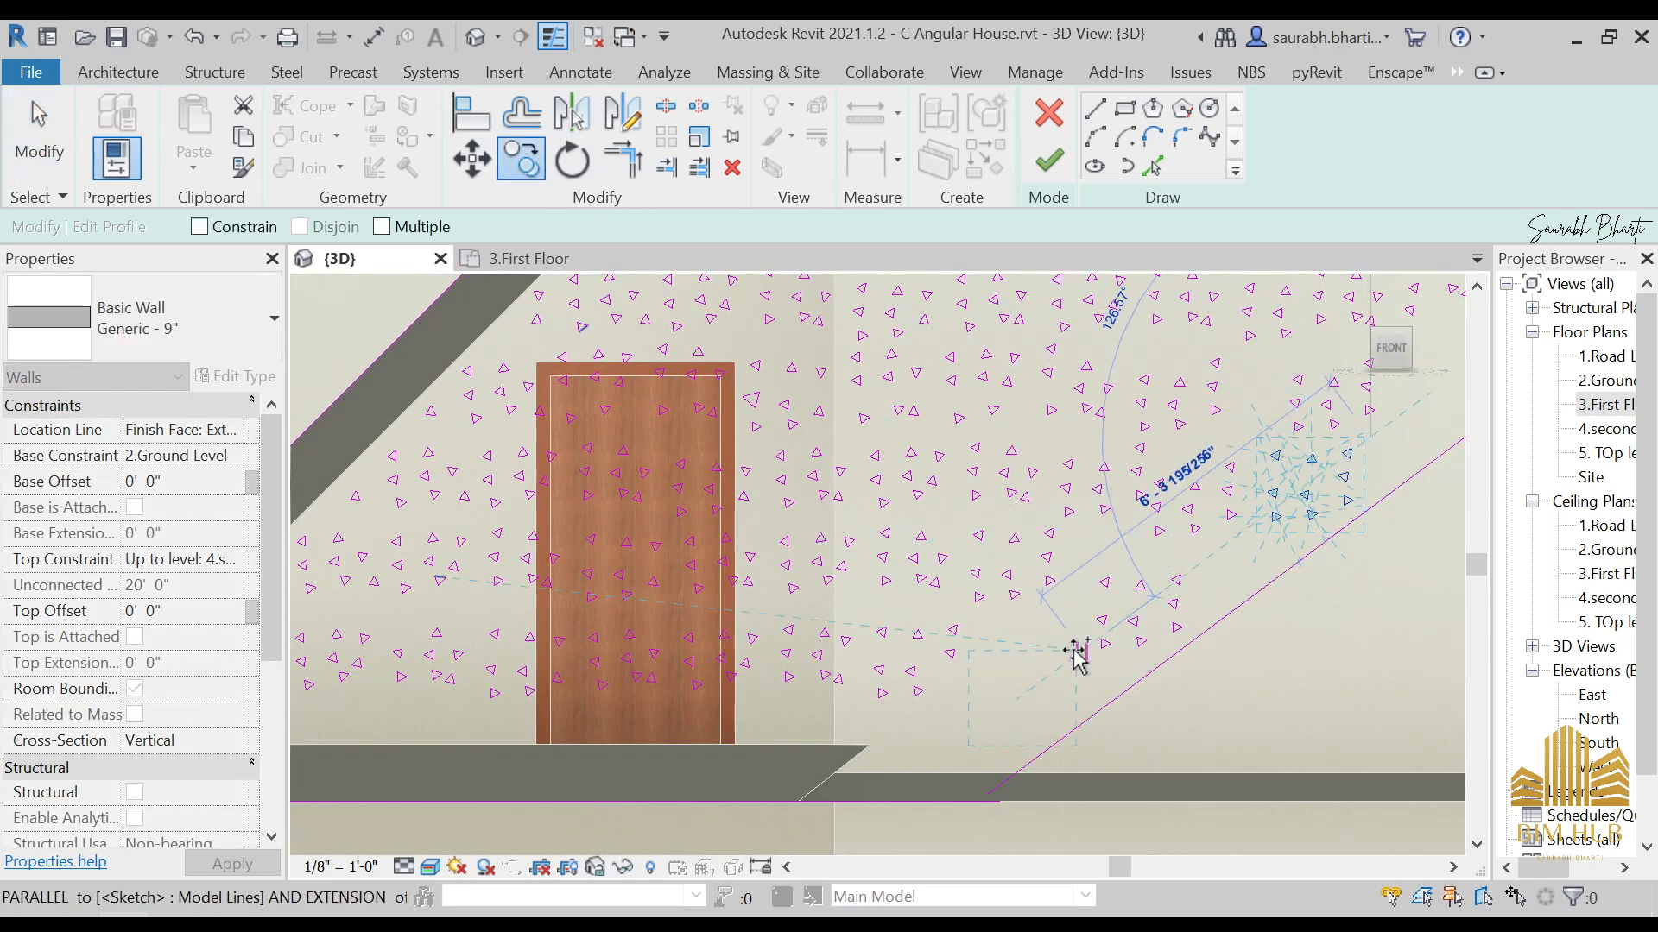
{"action": "left_click", "coordinate": [1164, 677]}
Step: Copy the end group of eight triangles in the second row further along toward the sloping edge
{"action": "scroll", "coordinate": [1136, 636], "scroll_direction": "down", "scroll_amount": 3}
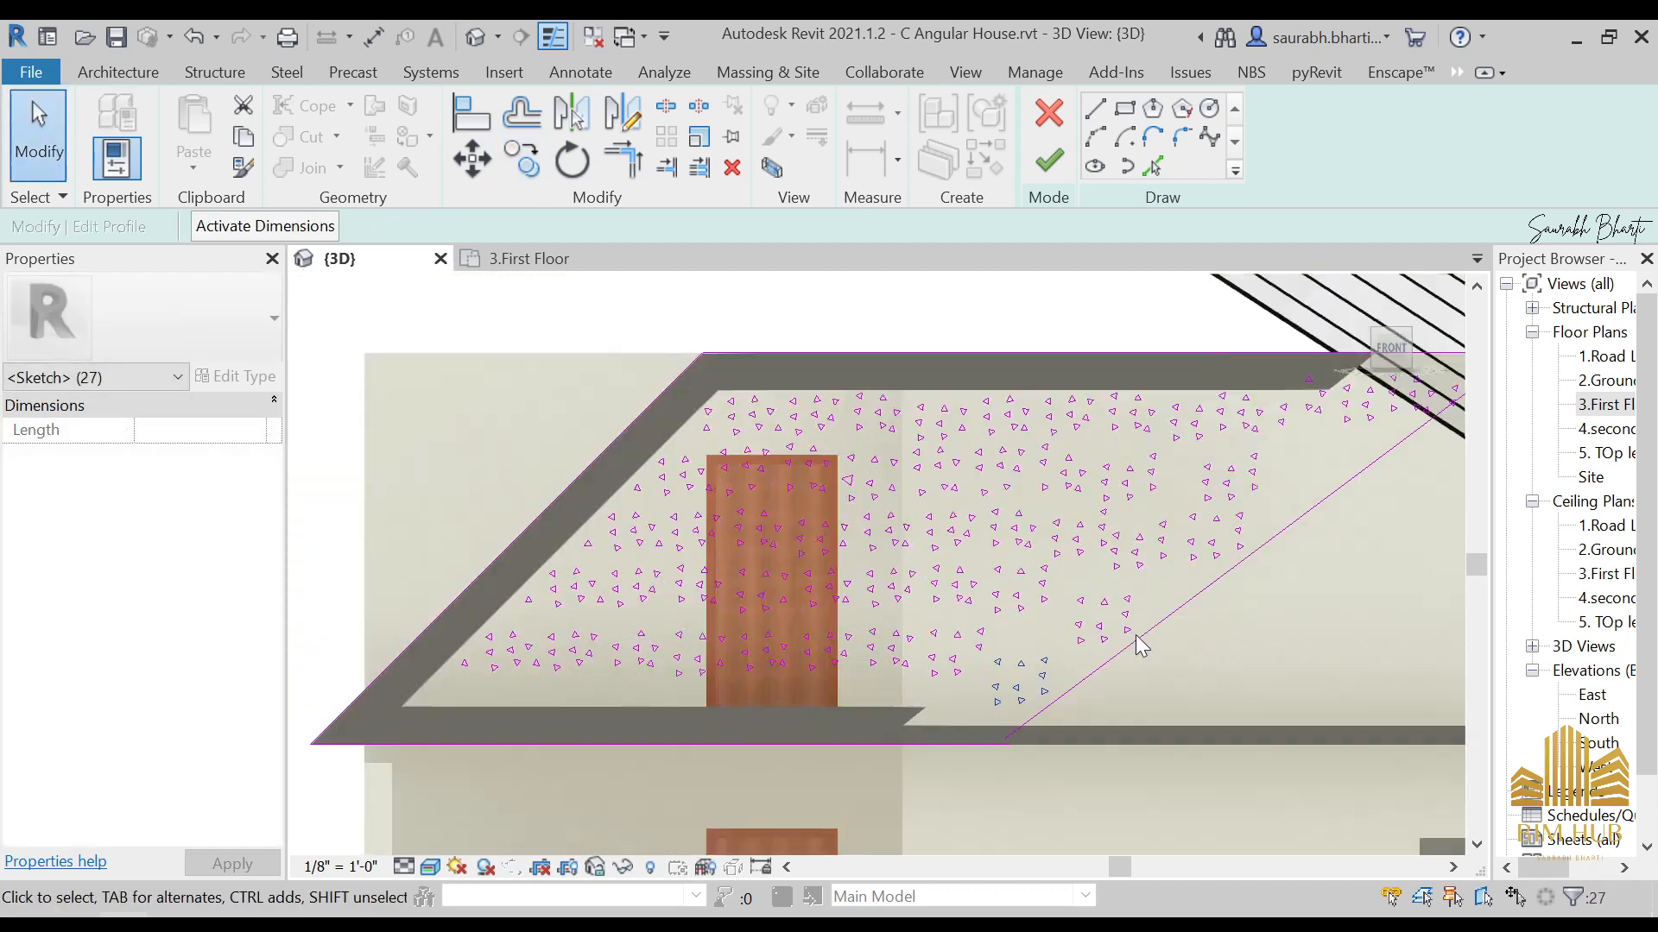
{"action": "middle_click_drag", "start_coordinate": [1136, 637], "coordinate": [1068, 762]}
{"action": "scroll", "coordinate": [991, 555], "scroll_direction": "up", "scroll_amount": 3}
{"action": "scroll", "coordinate": [907, 581], "scroll_direction": "up", "scroll_amount": 3}
{"action": "left_click_drag", "start_coordinate": [891, 566], "coordinate": [1085, 679]}
{"action": "left_click", "coordinate": [520, 158]}
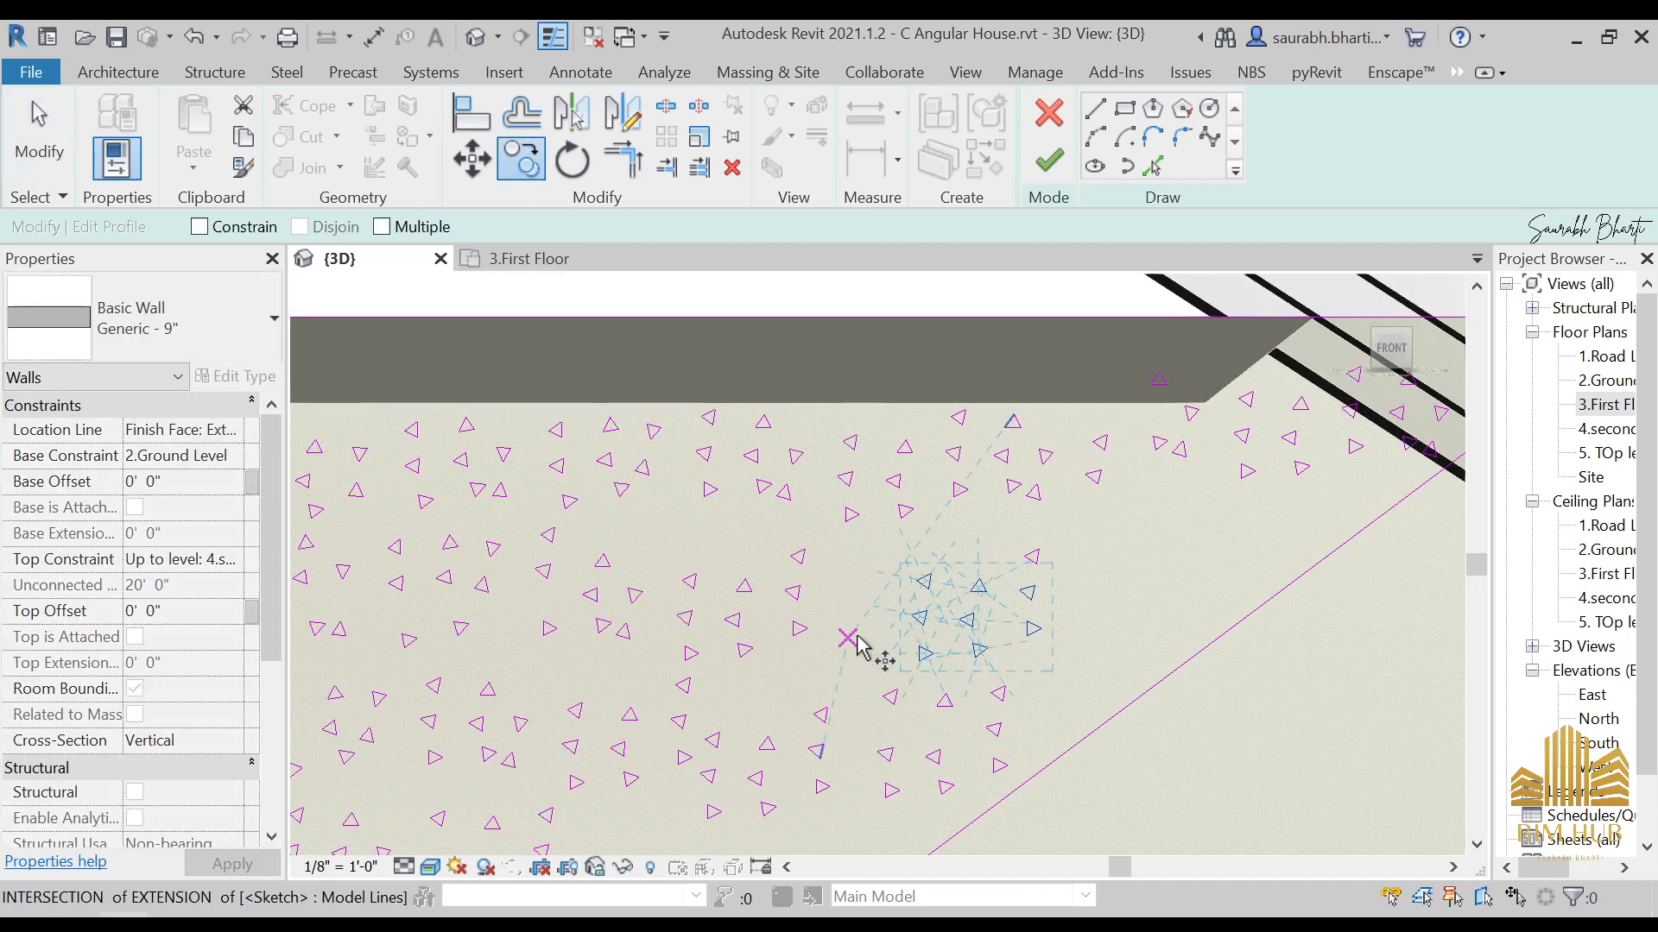
{"action": "left_click", "coordinate": [894, 675]}
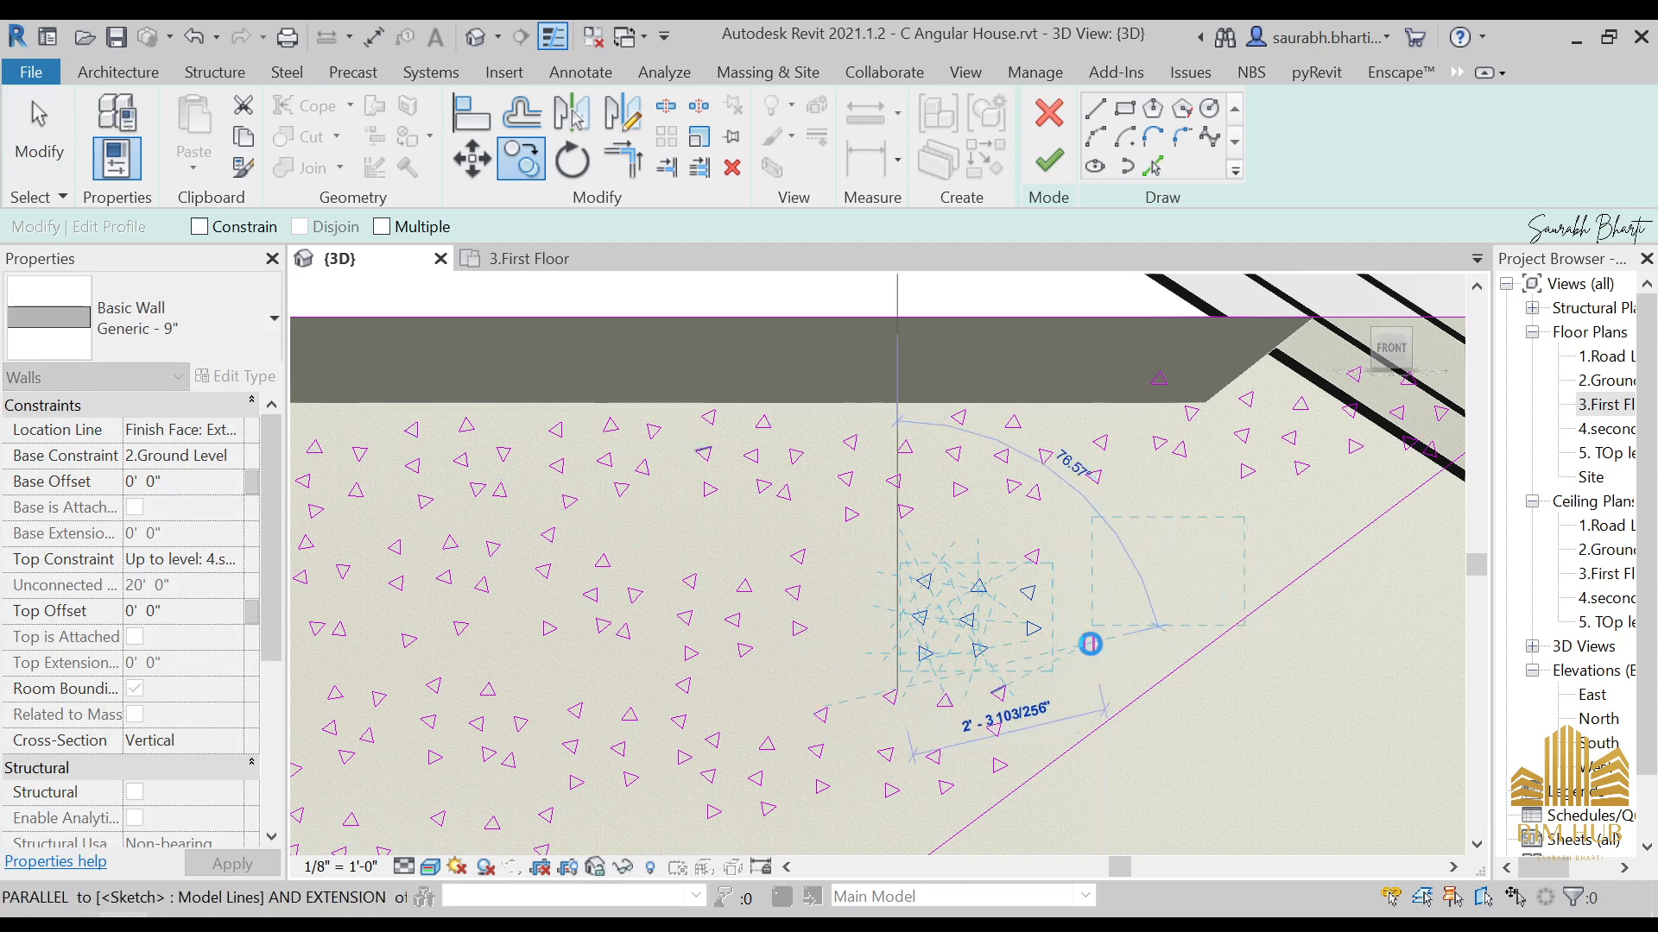
{"action": "left_click", "coordinate": [1090, 644]}
Step: Copy six triangles from the second row's newer group back into the gap before that group
{"action": "scroll", "coordinate": [1054, 626], "scroll_direction": "down", "scroll_amount": 3}
{"action": "scroll", "coordinate": [1024, 615], "scroll_direction": "up", "scroll_amount": 2}
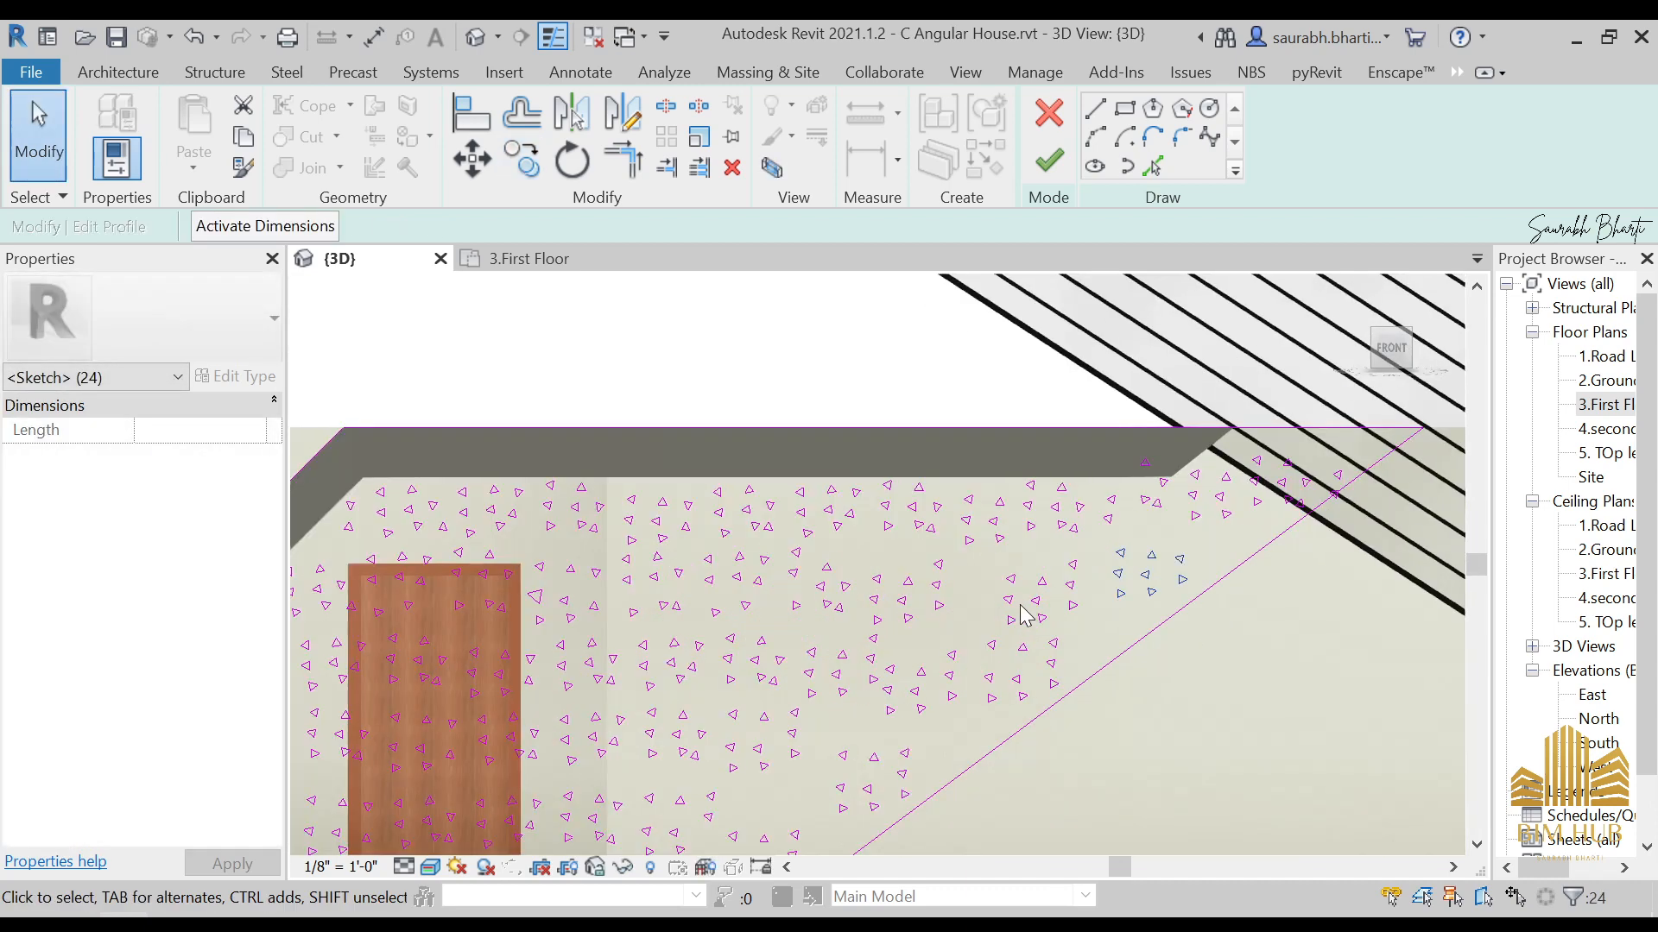
{"action": "scroll", "coordinate": [1023, 615], "scroll_direction": "up", "scroll_amount": 5}
{"action": "mouse_move", "coordinate": [947, 488]}
{"action": "left_mouse_down"}
{"action": "mouse_move", "coordinate": [1149, 717]}
{"action": "mouse_move", "coordinate": [1250, 682]}
{"action": "left_mouse_up"}
{"action": "mouse_move", "coordinate": [952, 462]}
{"action": "left_mouse_down"}
{"action": "mouse_move", "coordinate": [1122, 687]}
{"action": "mouse_move", "coordinate": [1151, 693]}
{"action": "left_mouse_up"}
{"action": "key", "text": "c"}
{"action": "key", "text": "o"}
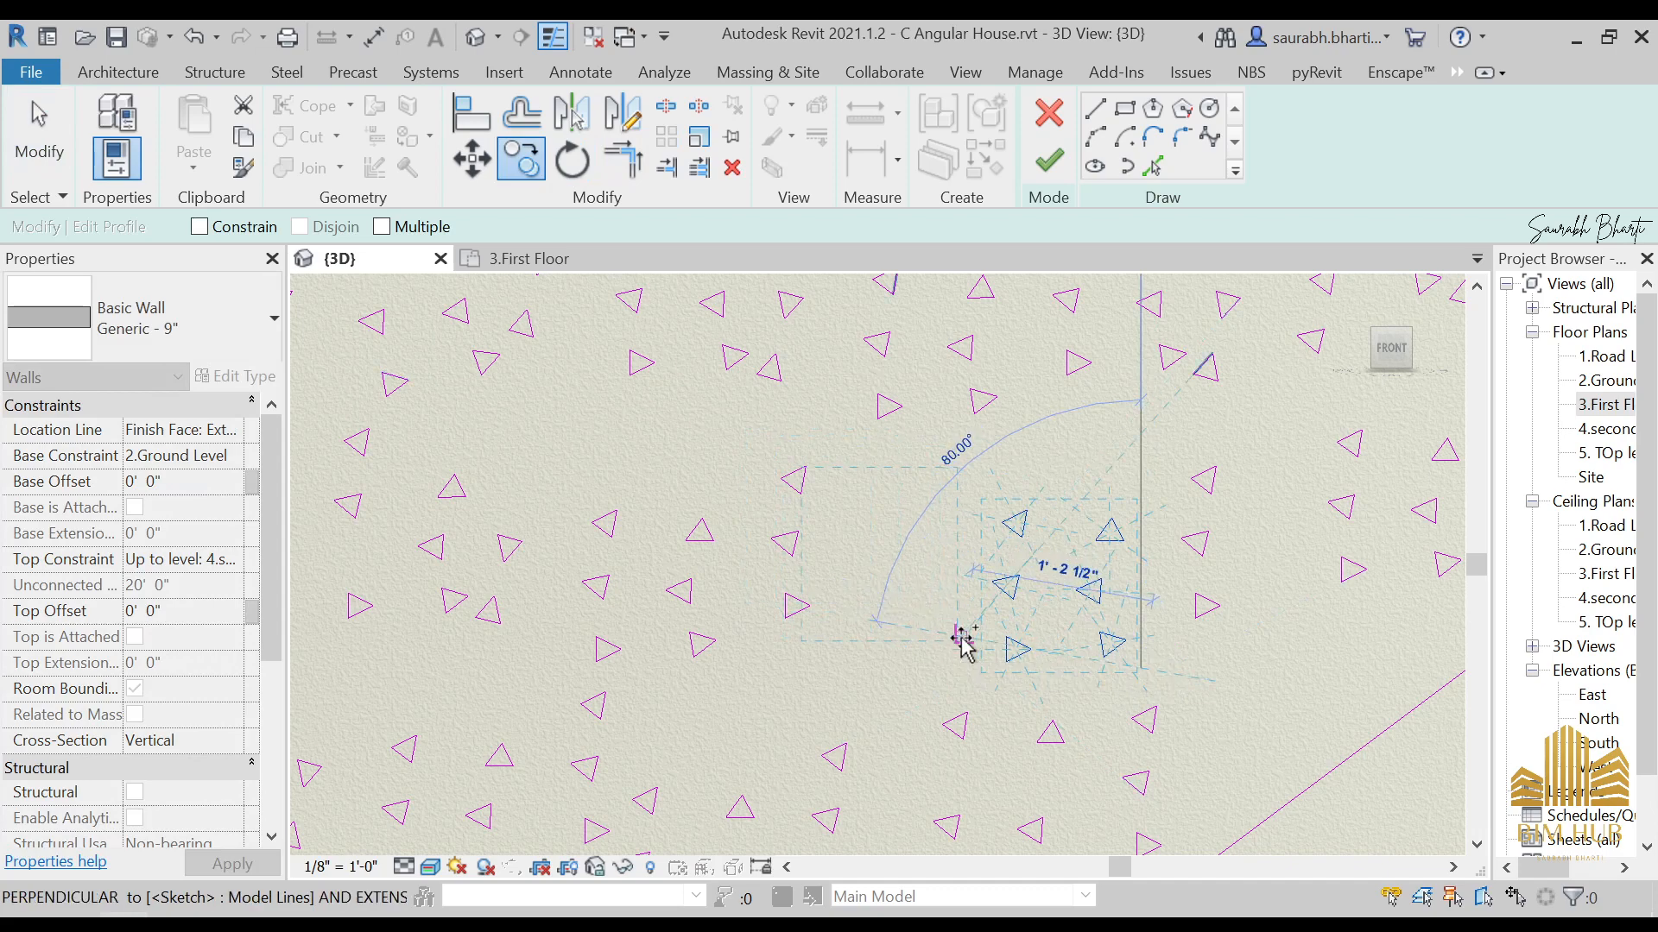
{"action": "left_click", "coordinate": [1010, 662]}
Step: Copy three triangles near the end of the third row slightly up and back to fill the gap in the pattern
{"action": "scroll", "coordinate": [950, 666], "scroll_direction": "down", "scroll_amount": 4}
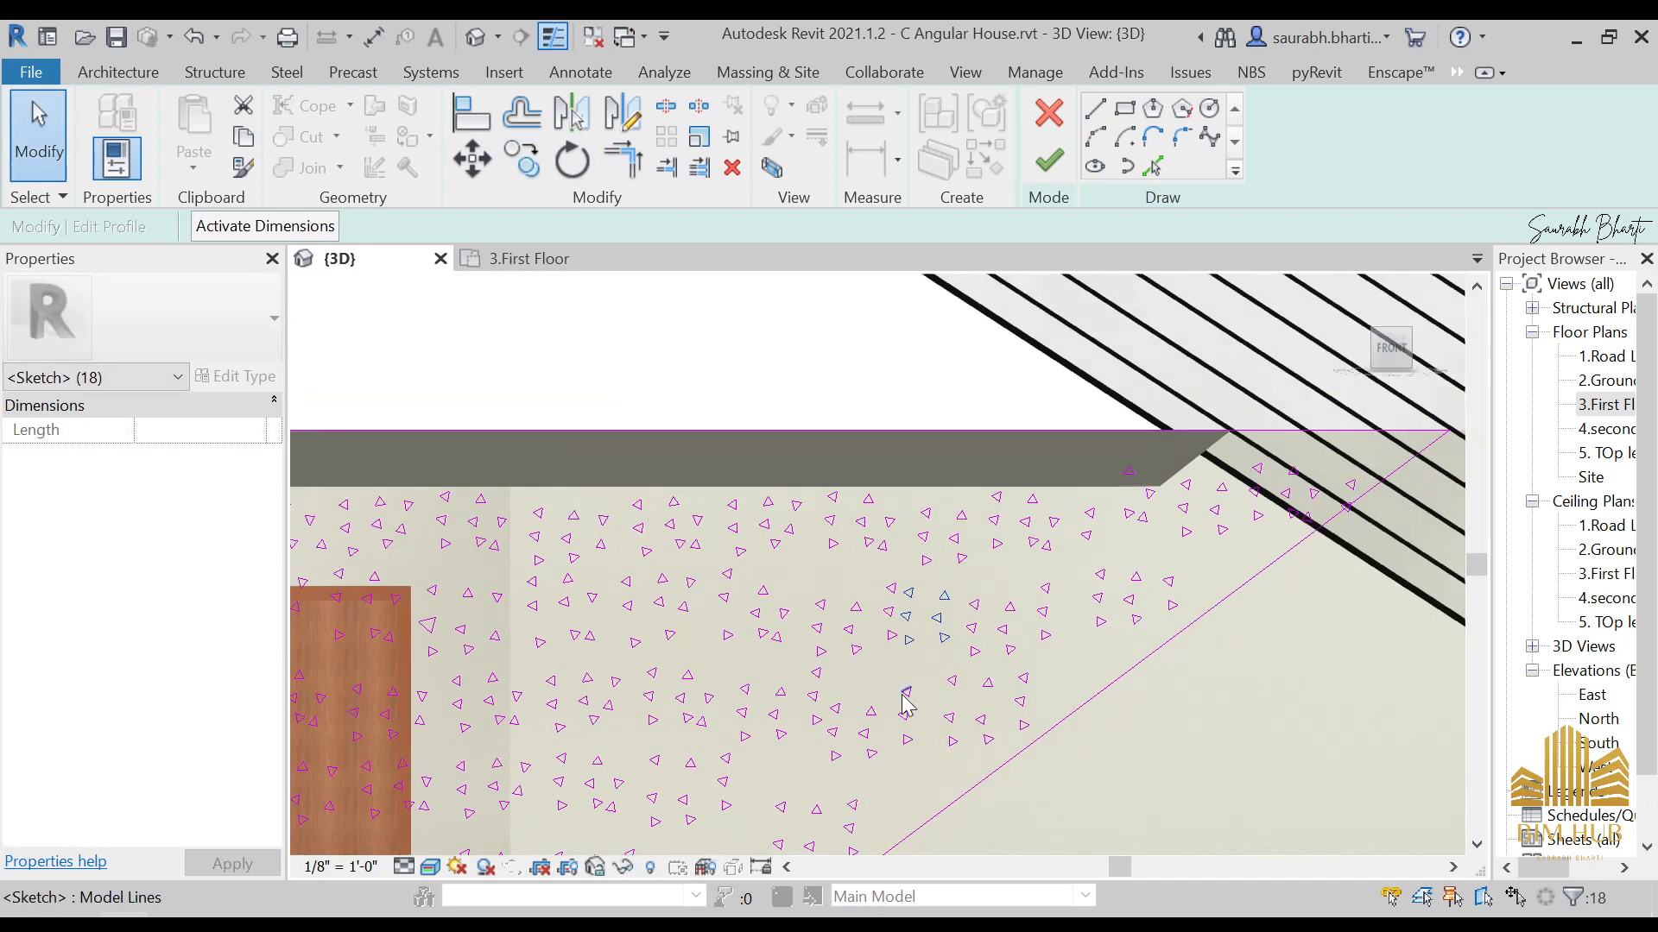
{"action": "scroll", "coordinate": [904, 692], "scroll_direction": "up", "scroll_amount": 2}
{"action": "middle_click_drag", "start_coordinate": [909, 693], "coordinate": [921, 604]}
{"action": "mouse_move", "coordinate": [872, 581]}
{"action": "left_mouse_down"}
{"action": "mouse_move", "coordinate": [985, 631]}
{"action": "mouse_move", "coordinate": [1002, 679]}
{"action": "left_mouse_up"}
{"action": "left_click", "coordinate": [521, 158]}
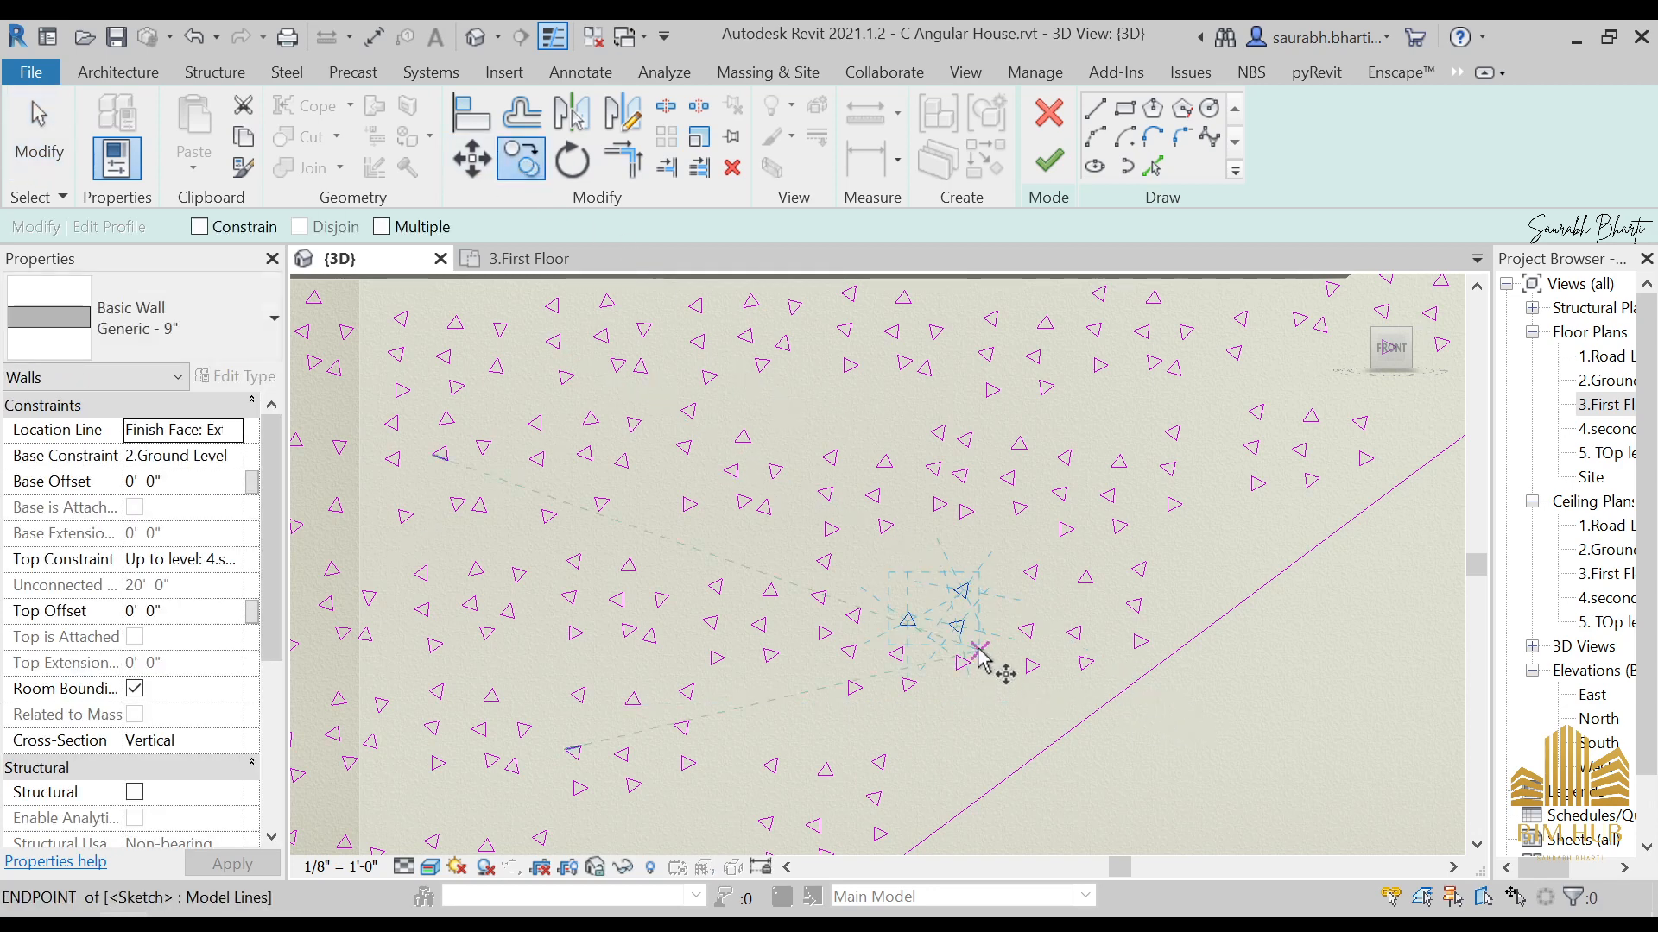
{"action": "left_click", "coordinate": [986, 631]}
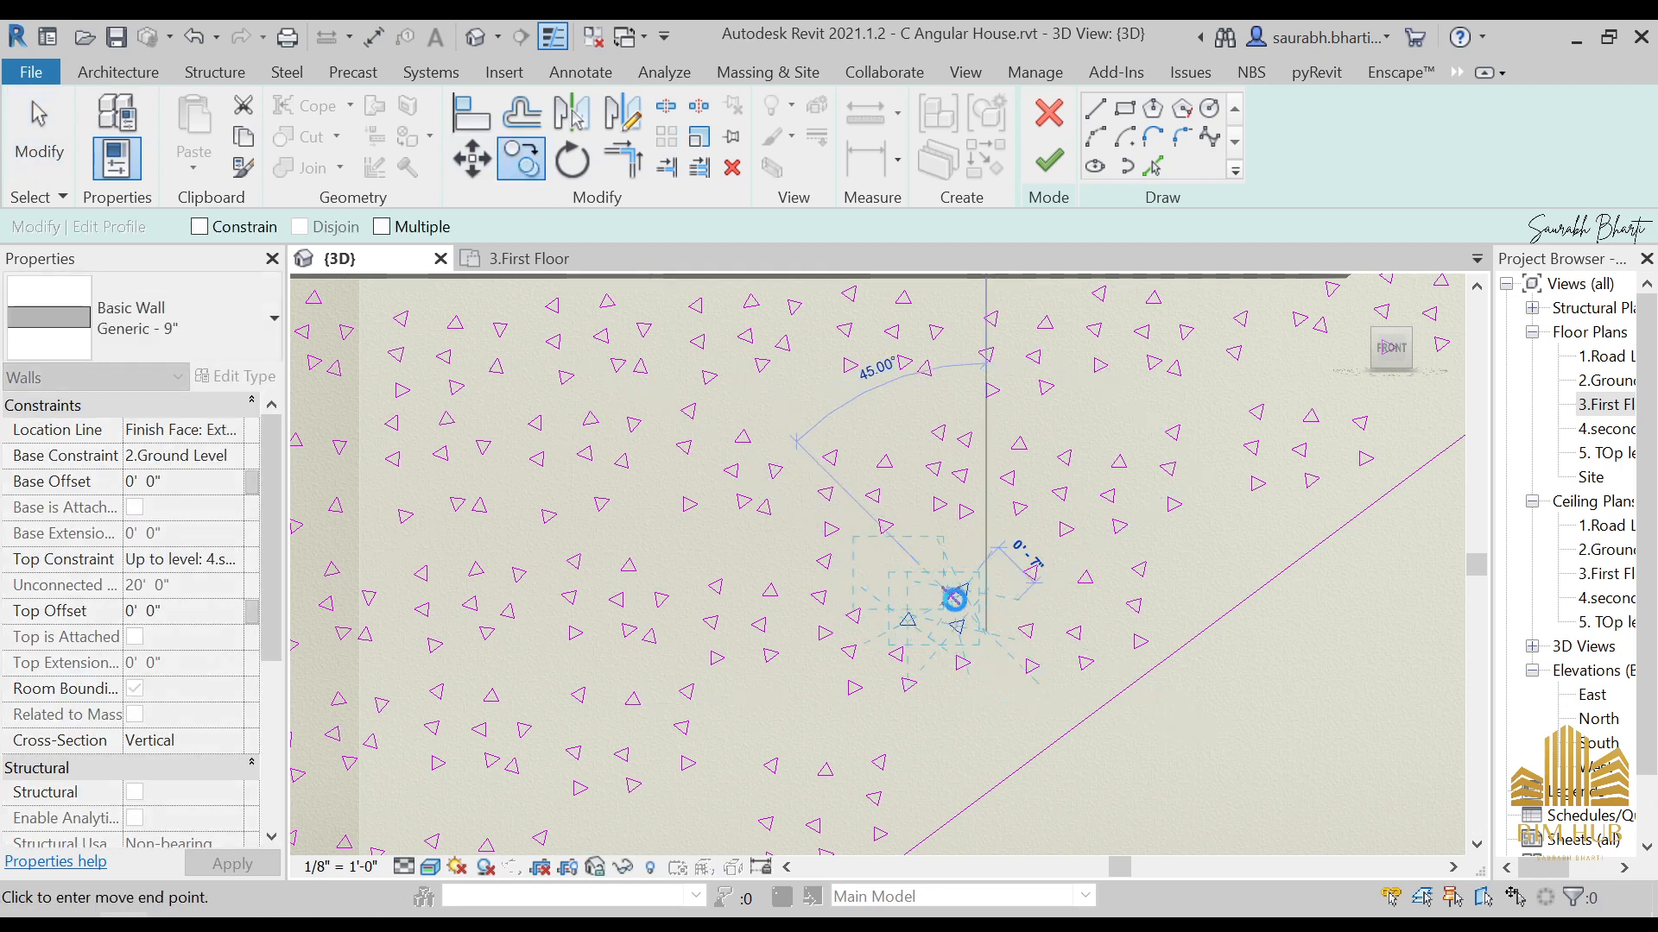
{"action": "left_click", "coordinate": [954, 598]}
Step: Try to finish the edited profile of the perforated wall and return to the sketch
{"action": "left_click", "coordinate": [1049, 159]}
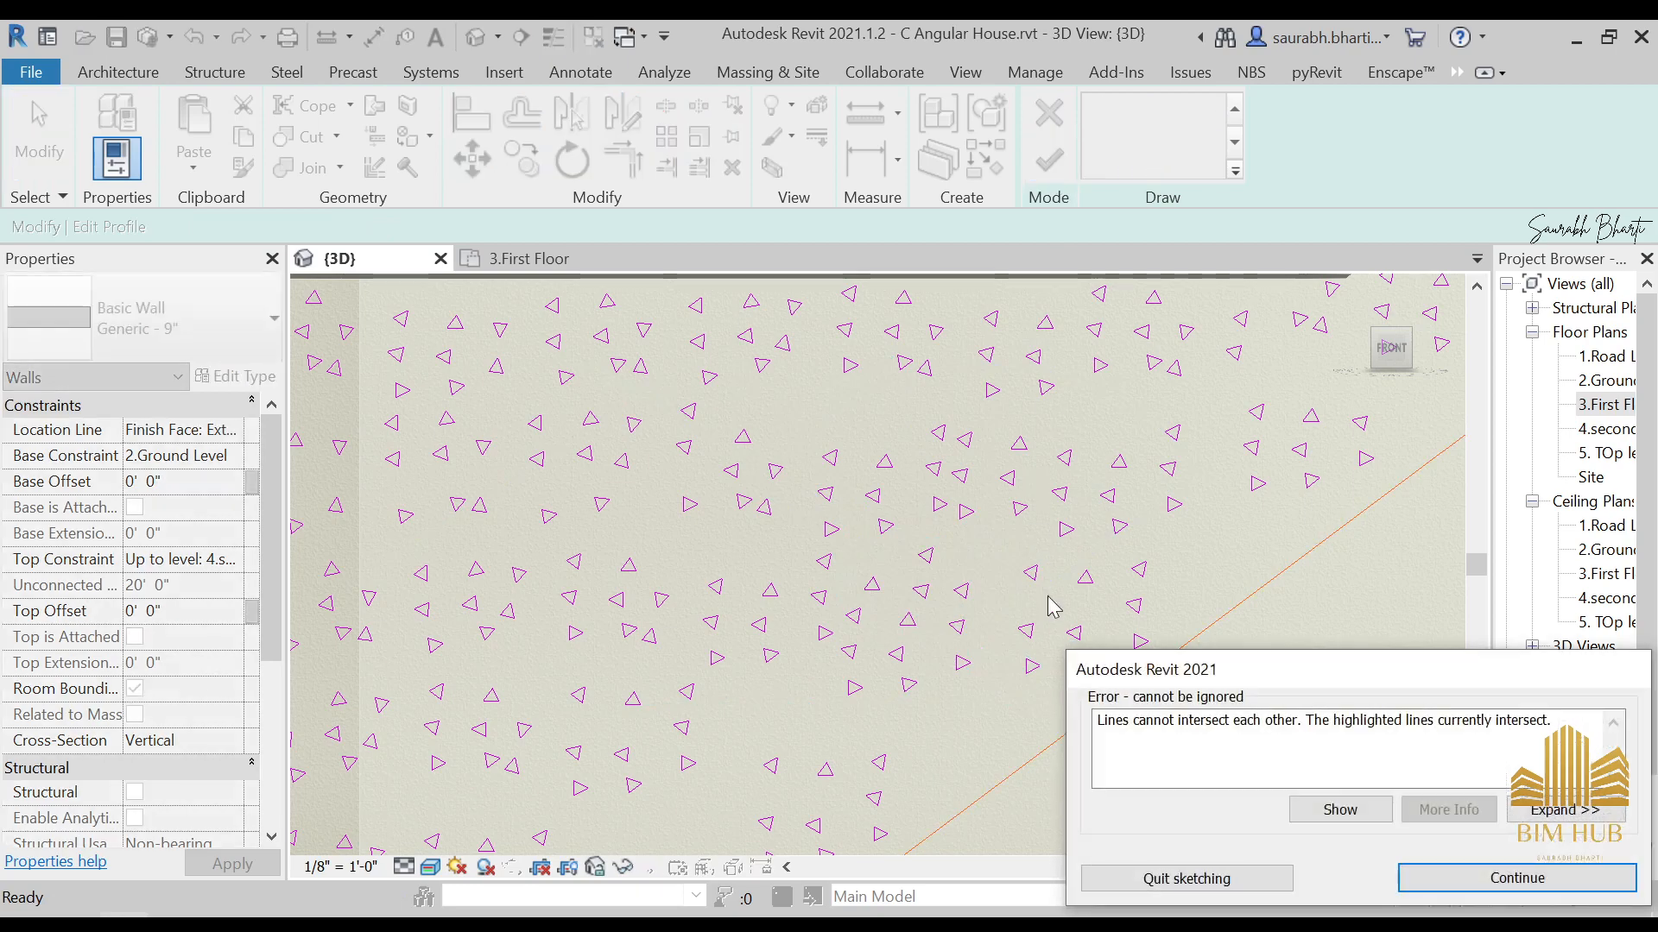
{"action": "scroll", "coordinate": [995, 611], "scroll_direction": "down", "scroll_amount": 2}
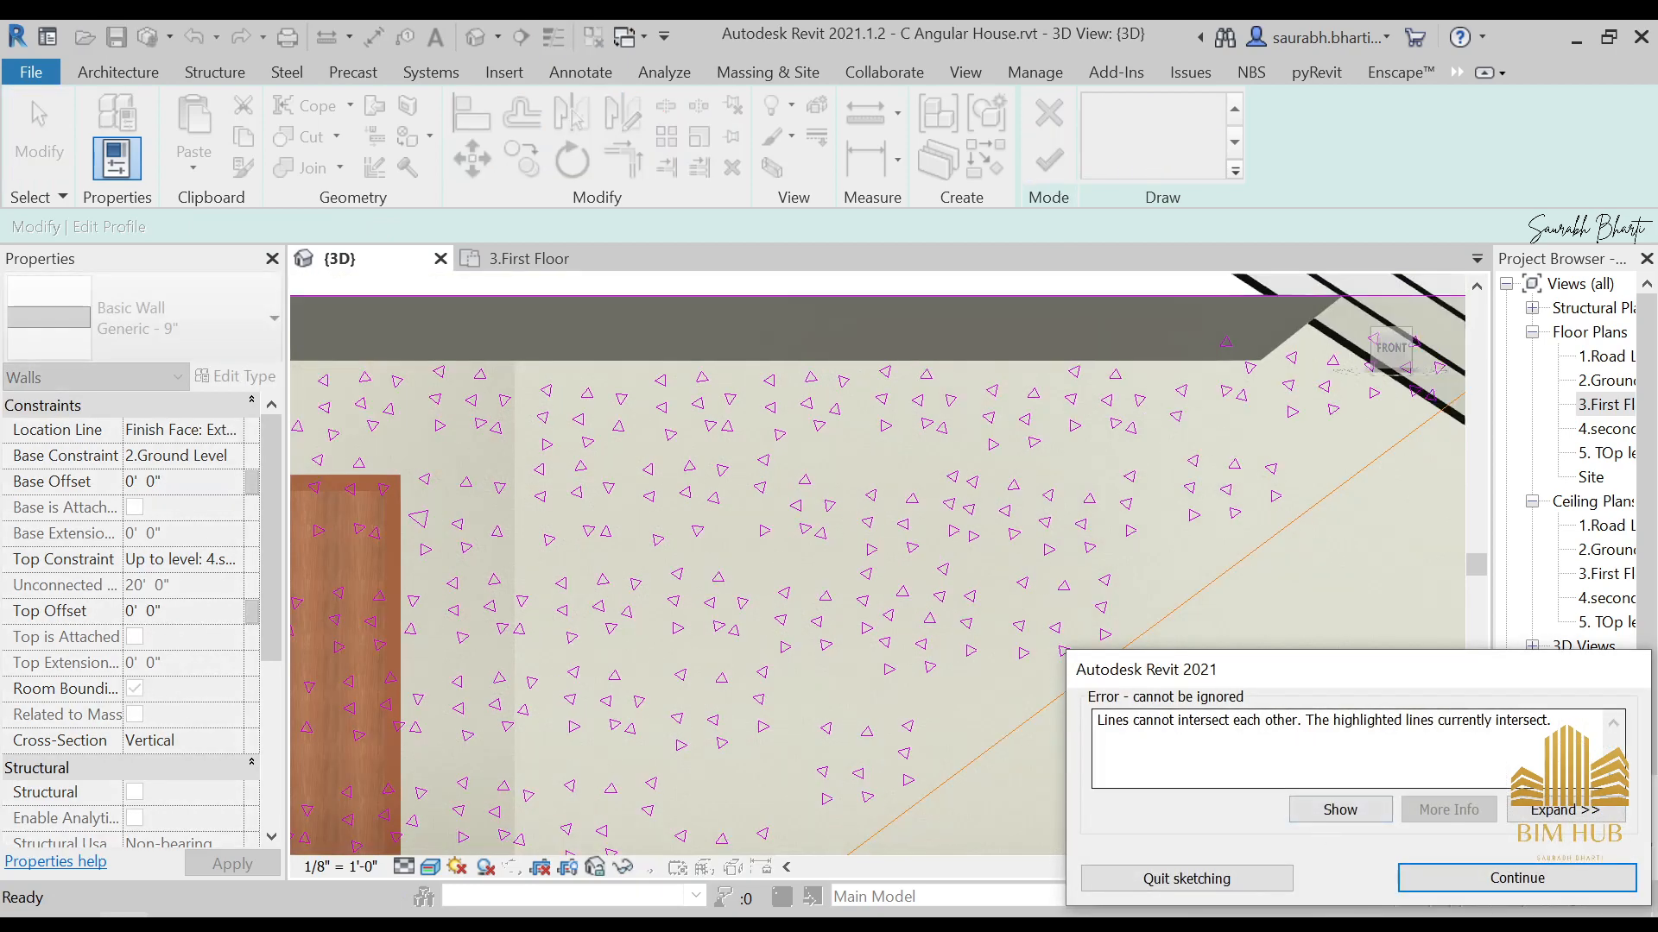
{"action": "left_click", "coordinate": [1484, 884]}
Step: Stretch the lower end of the sloping profile line so it meets the endpoint of the wall's bottom edge line
{"action": "scroll", "coordinate": [1186, 509], "scroll_direction": "down", "scroll_amount": 4}
{"action": "scroll", "coordinate": [1346, 436], "scroll_direction": "up", "scroll_amount": 3}
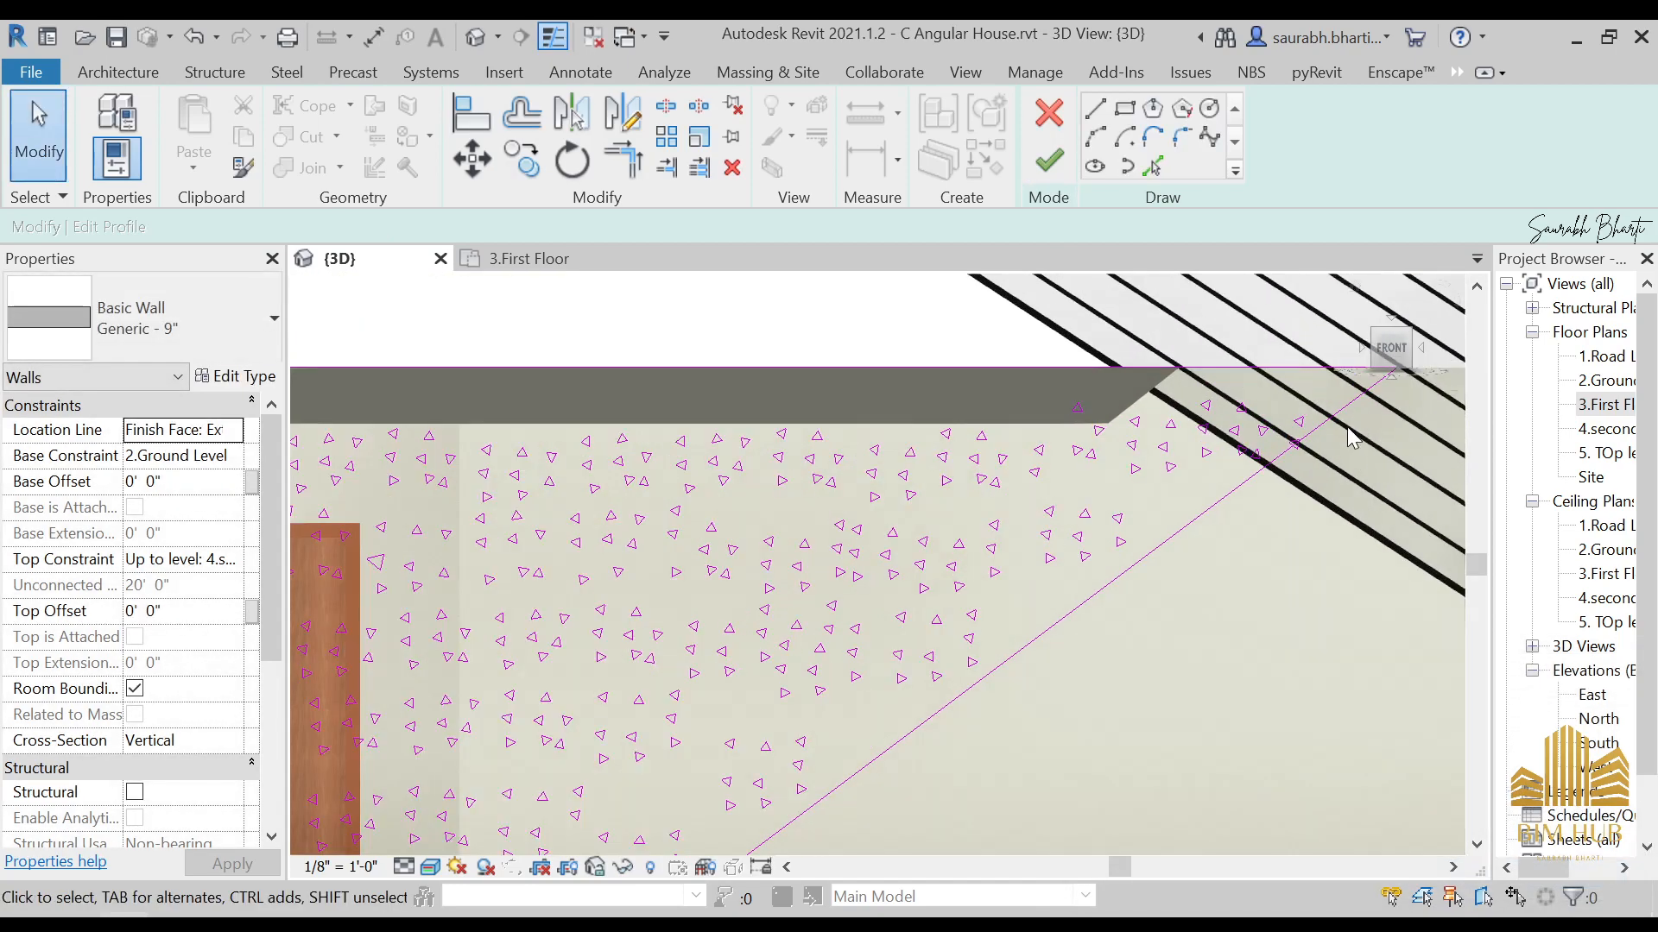
{"action": "middle_click_drag", "start_coordinate": [836, 763], "coordinate": [1088, 585]}
{"action": "scroll", "coordinate": [934, 725], "scroll_direction": "up", "scroll_amount": 2}
{"action": "middle_click_drag", "start_coordinate": [863, 796], "coordinate": [979, 626]}
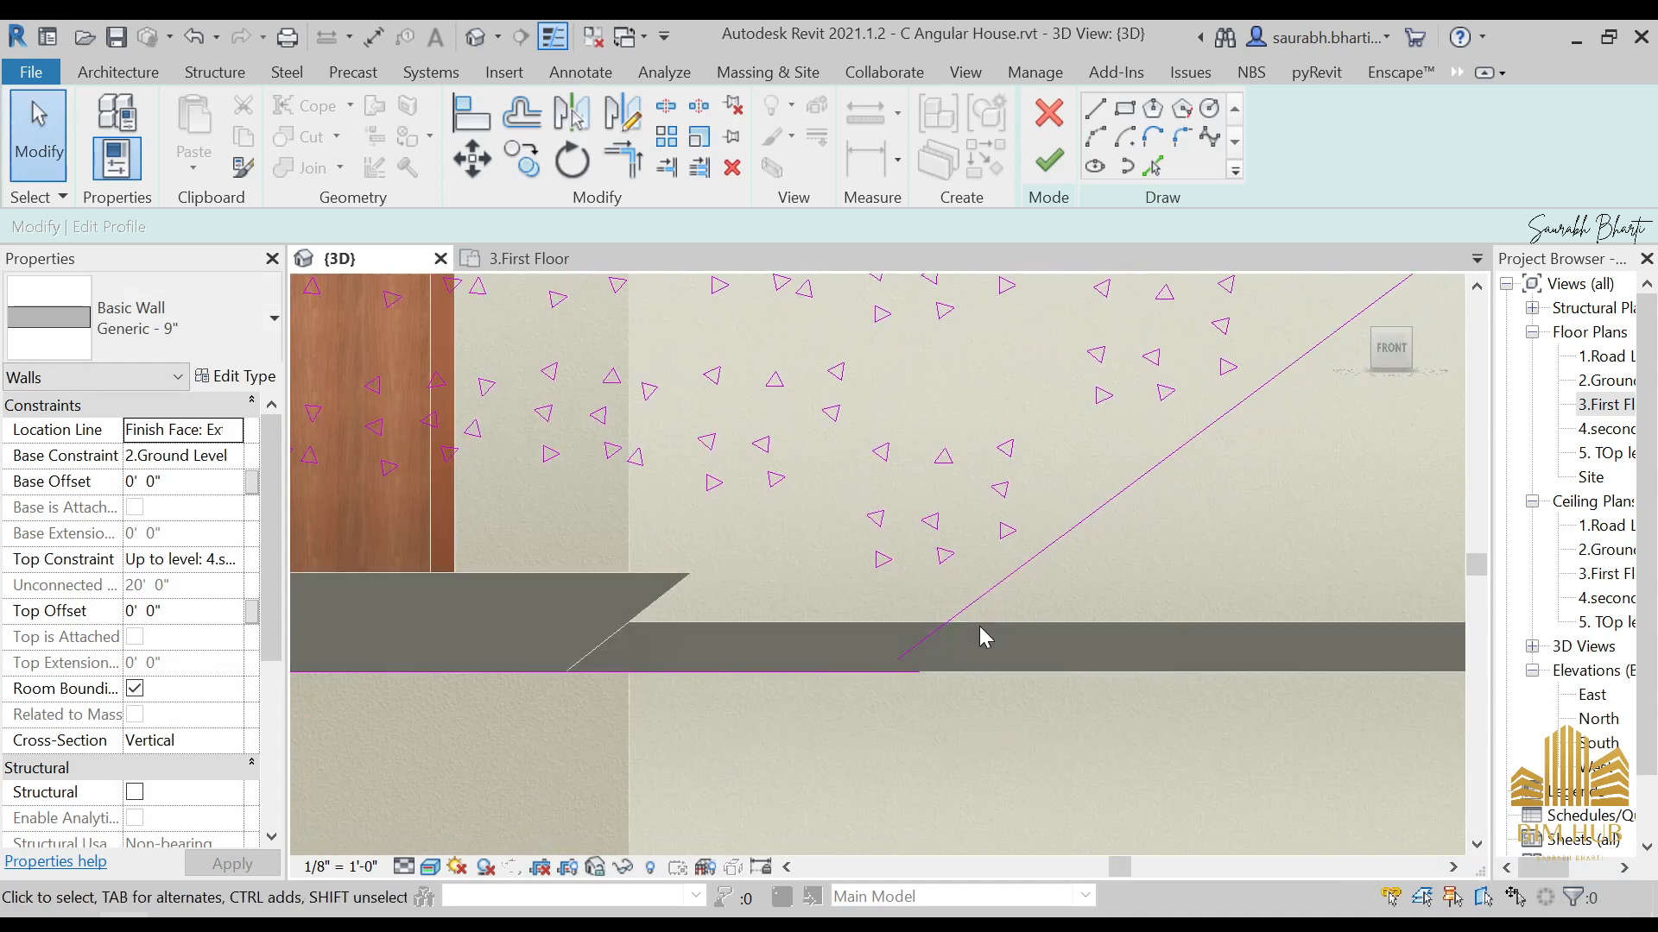
{"action": "left_click", "coordinate": [931, 637]}
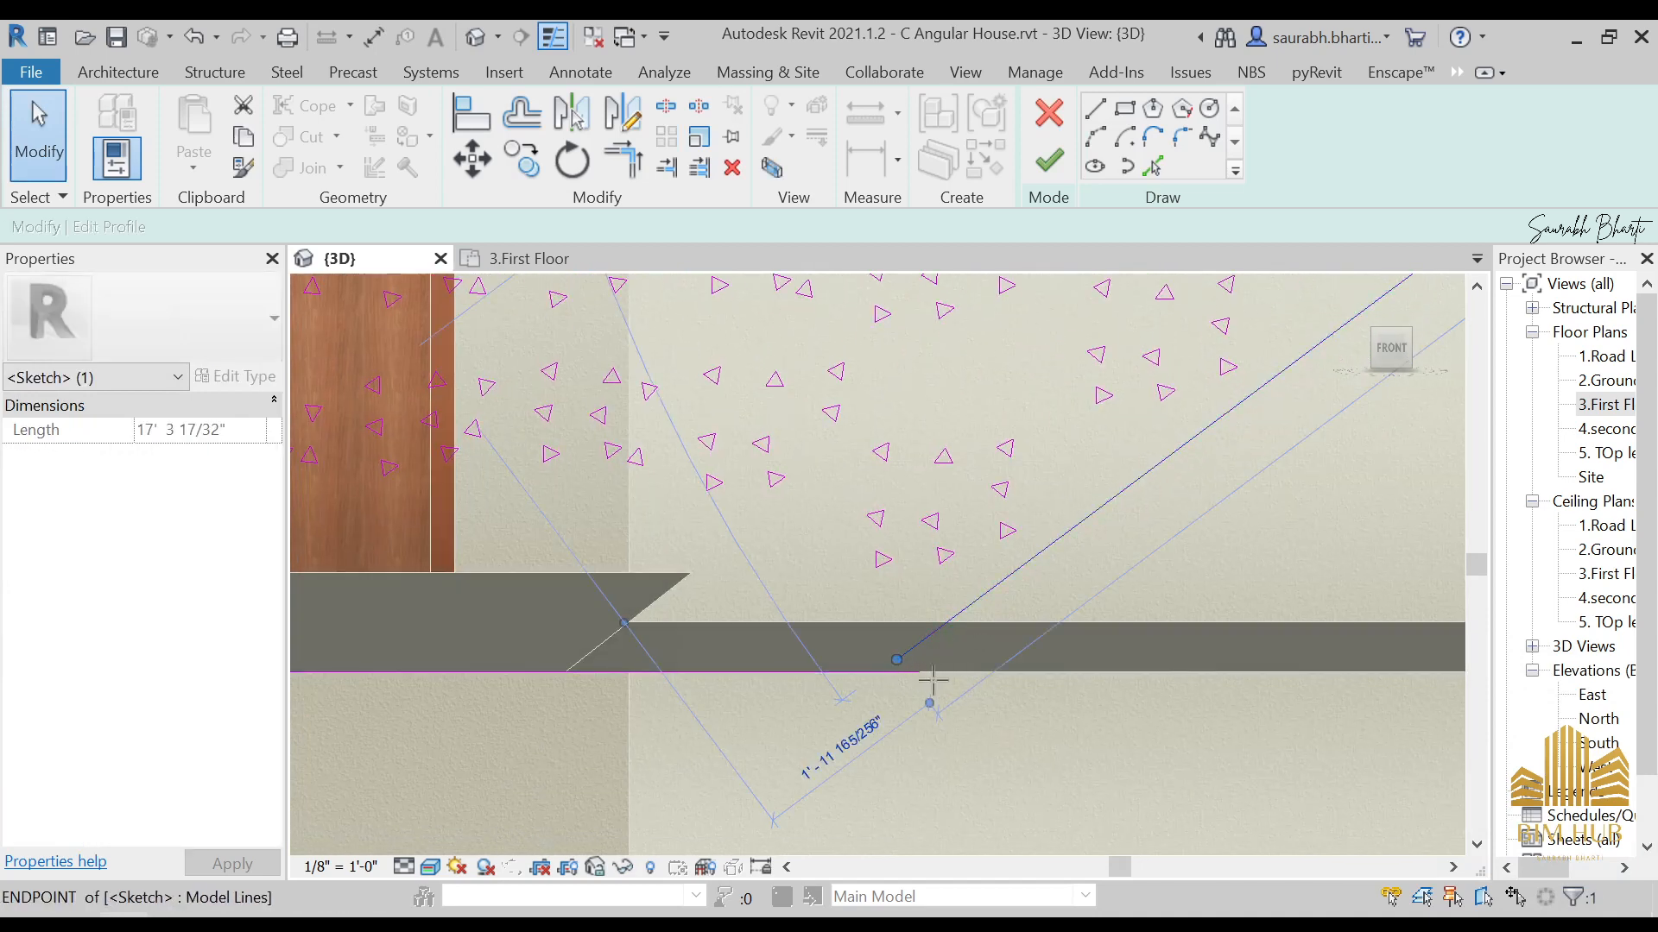
{"action": "scroll", "coordinate": [964, 651], "scroll_direction": "up", "scroll_amount": 4}
{"action": "left_click_drag", "start_coordinate": [722, 690], "coordinate": [799, 732]}
{"action": "scroll", "coordinate": [829, 717], "scroll_direction": "down", "scroll_amount": 6}
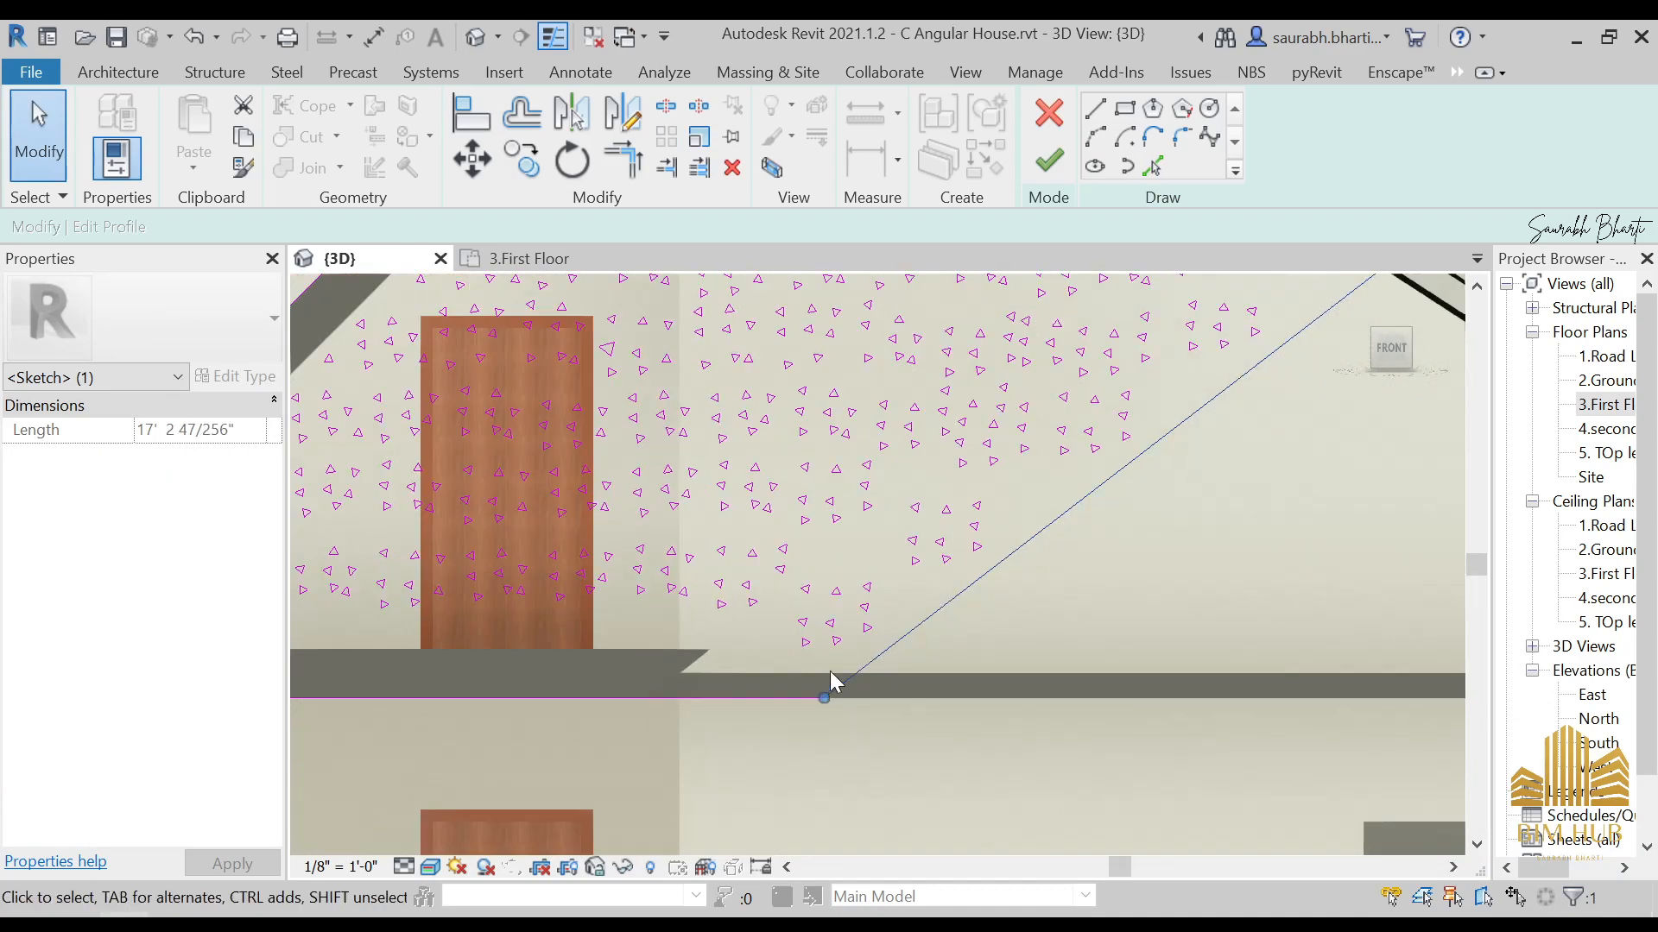
{"action": "left_click", "coordinate": [901, 543]}
Step: Try again to finish the wall profile with the corrected bottom corner, and return to the sketch
{"action": "left_click", "coordinate": [1048, 160]}
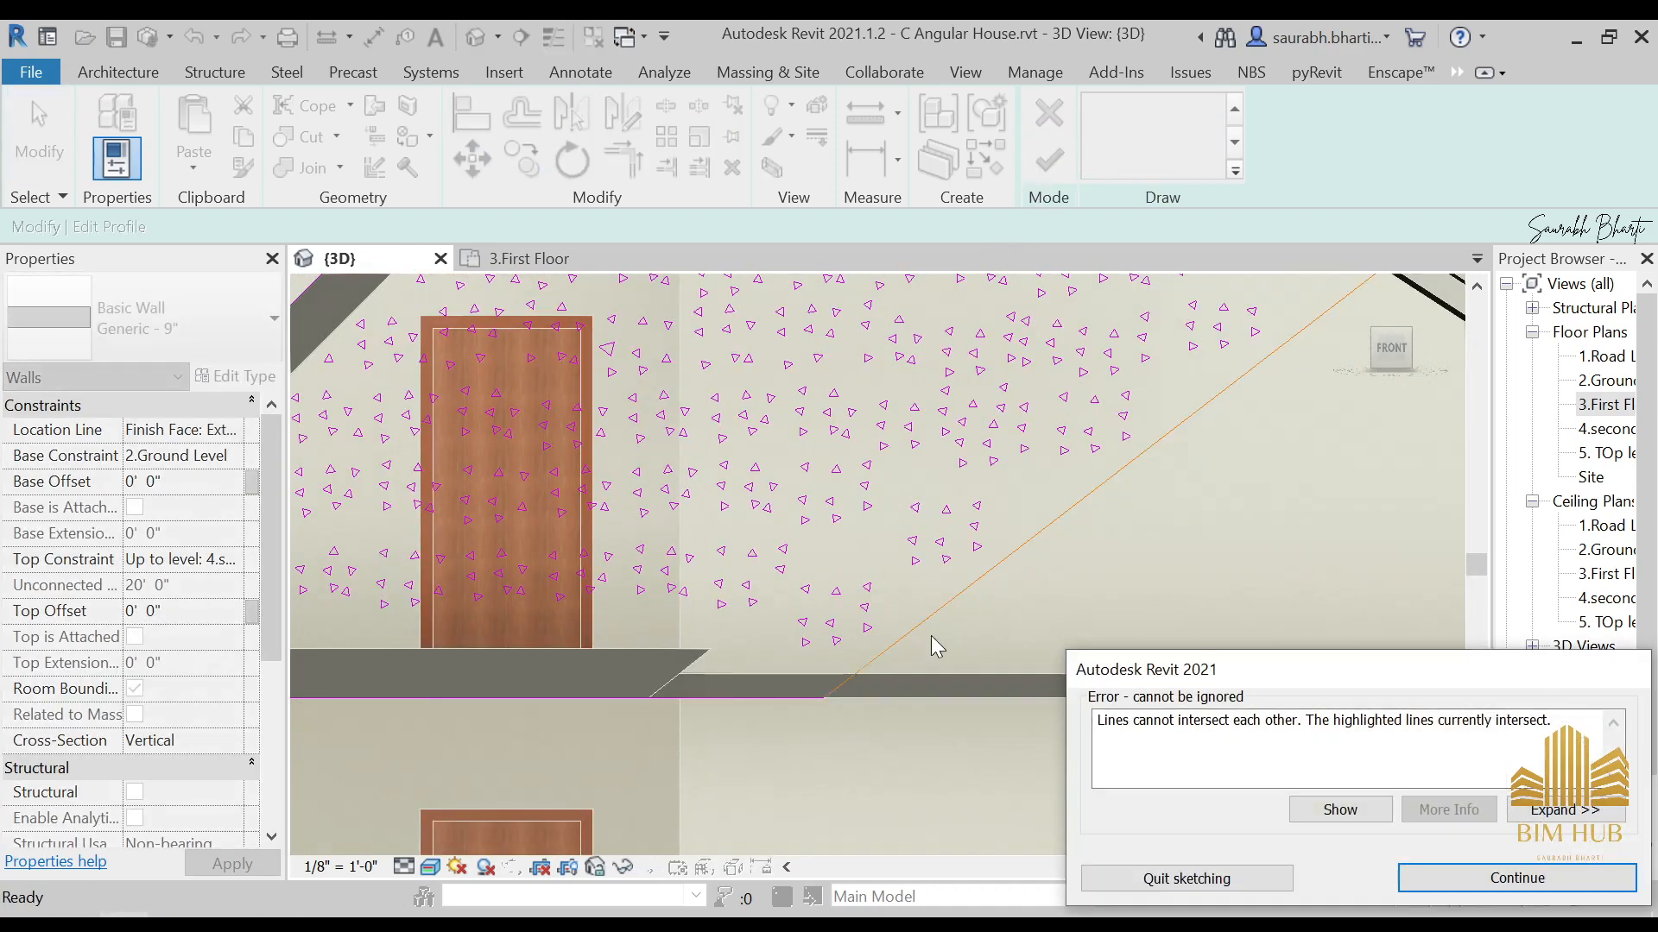
{"action": "scroll", "coordinate": [1036, 570], "scroll_direction": "down", "scroll_amount": 3}
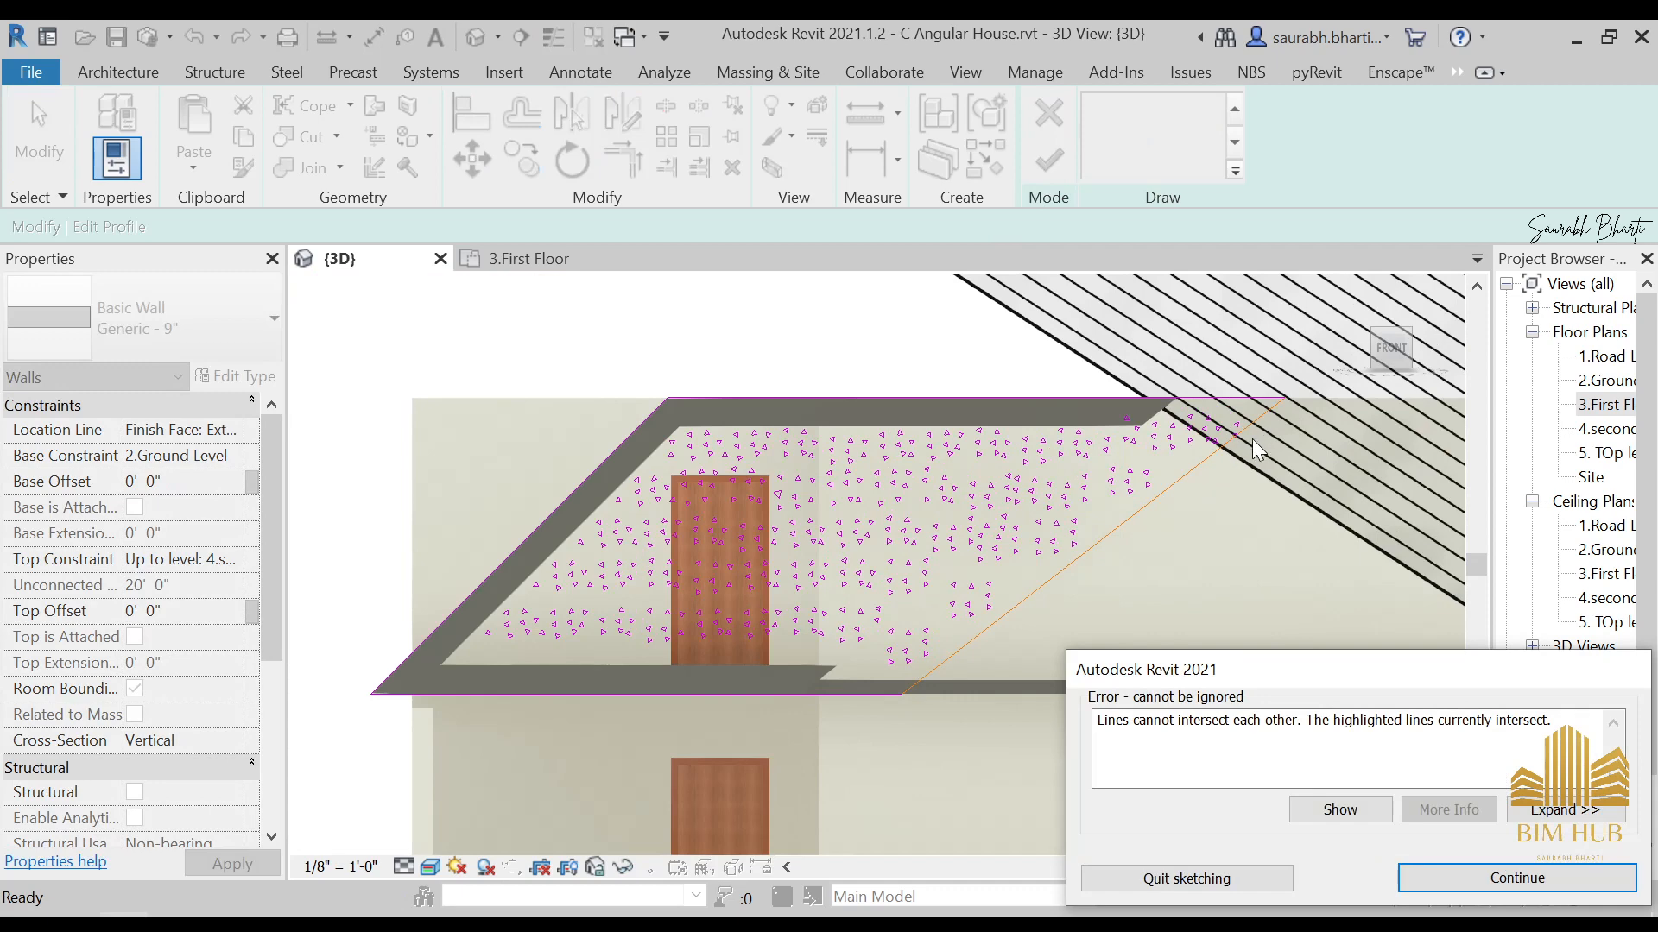
{"action": "left_click", "coordinate": [1517, 878]}
Step: Delete the triangle crossing the sloping line at the end of the top row, and finish the wall profile
{"action": "scroll", "coordinate": [1219, 415], "scroll_direction": "up", "scroll_amount": 3}
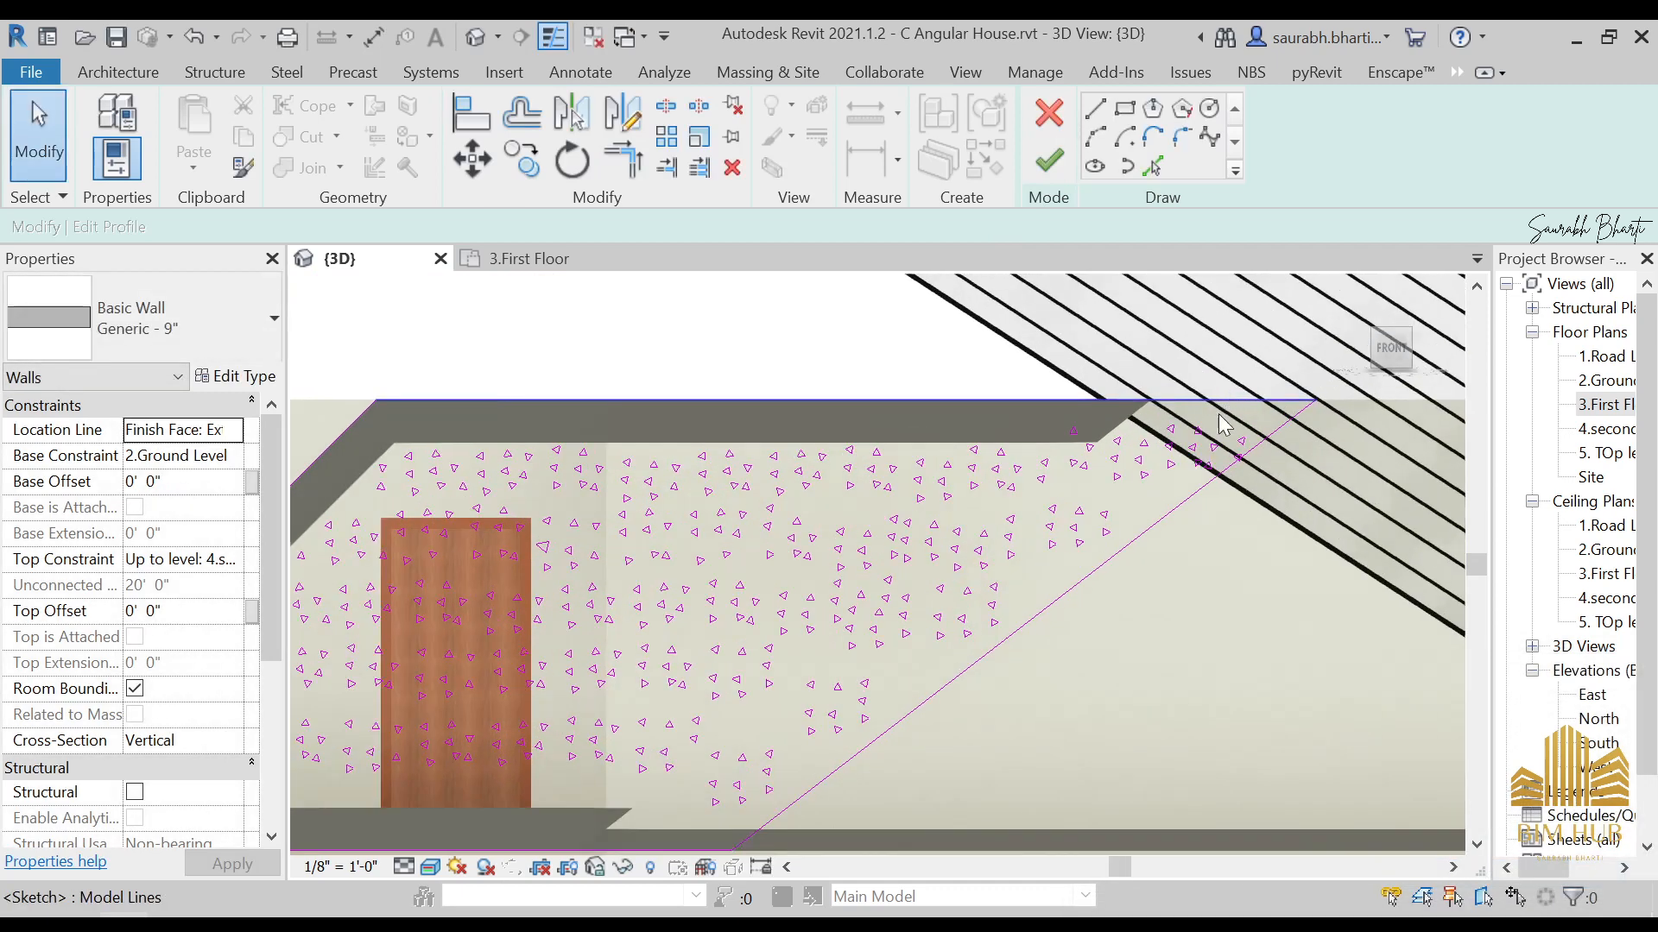
{"action": "scroll", "coordinate": [1199, 420], "scroll_direction": "up", "scroll_amount": 2}
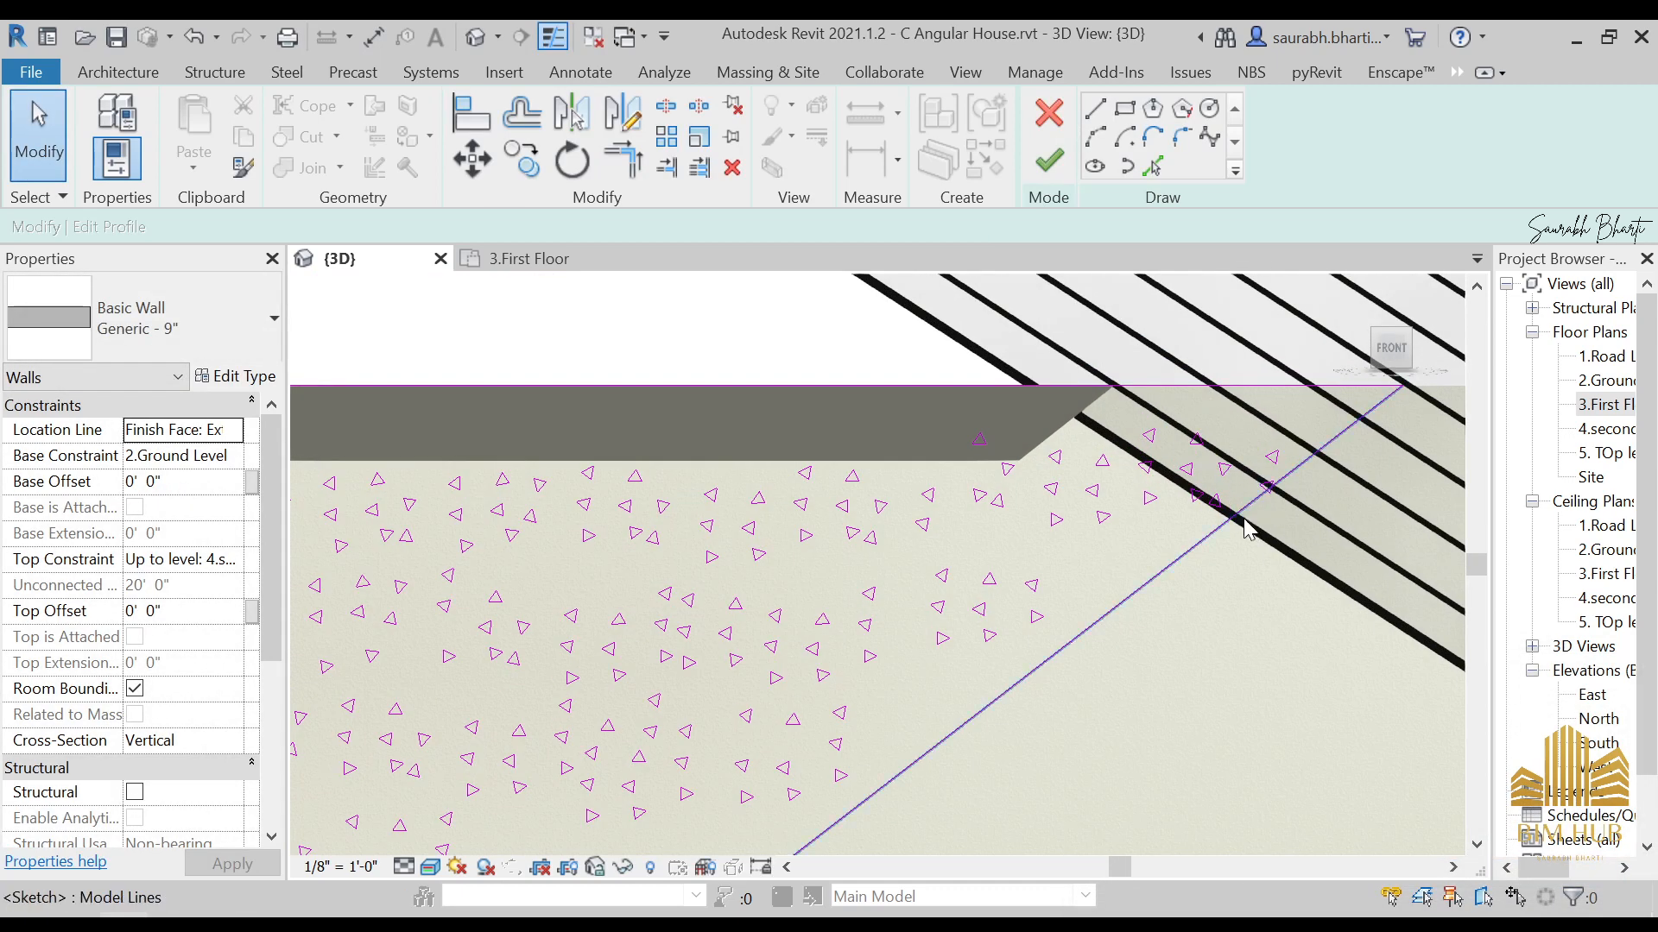
{"action": "left_click", "coordinate": [1233, 518]}
{"action": "scroll", "coordinate": [1233, 518], "scroll_direction": "up", "scroll_amount": 4}
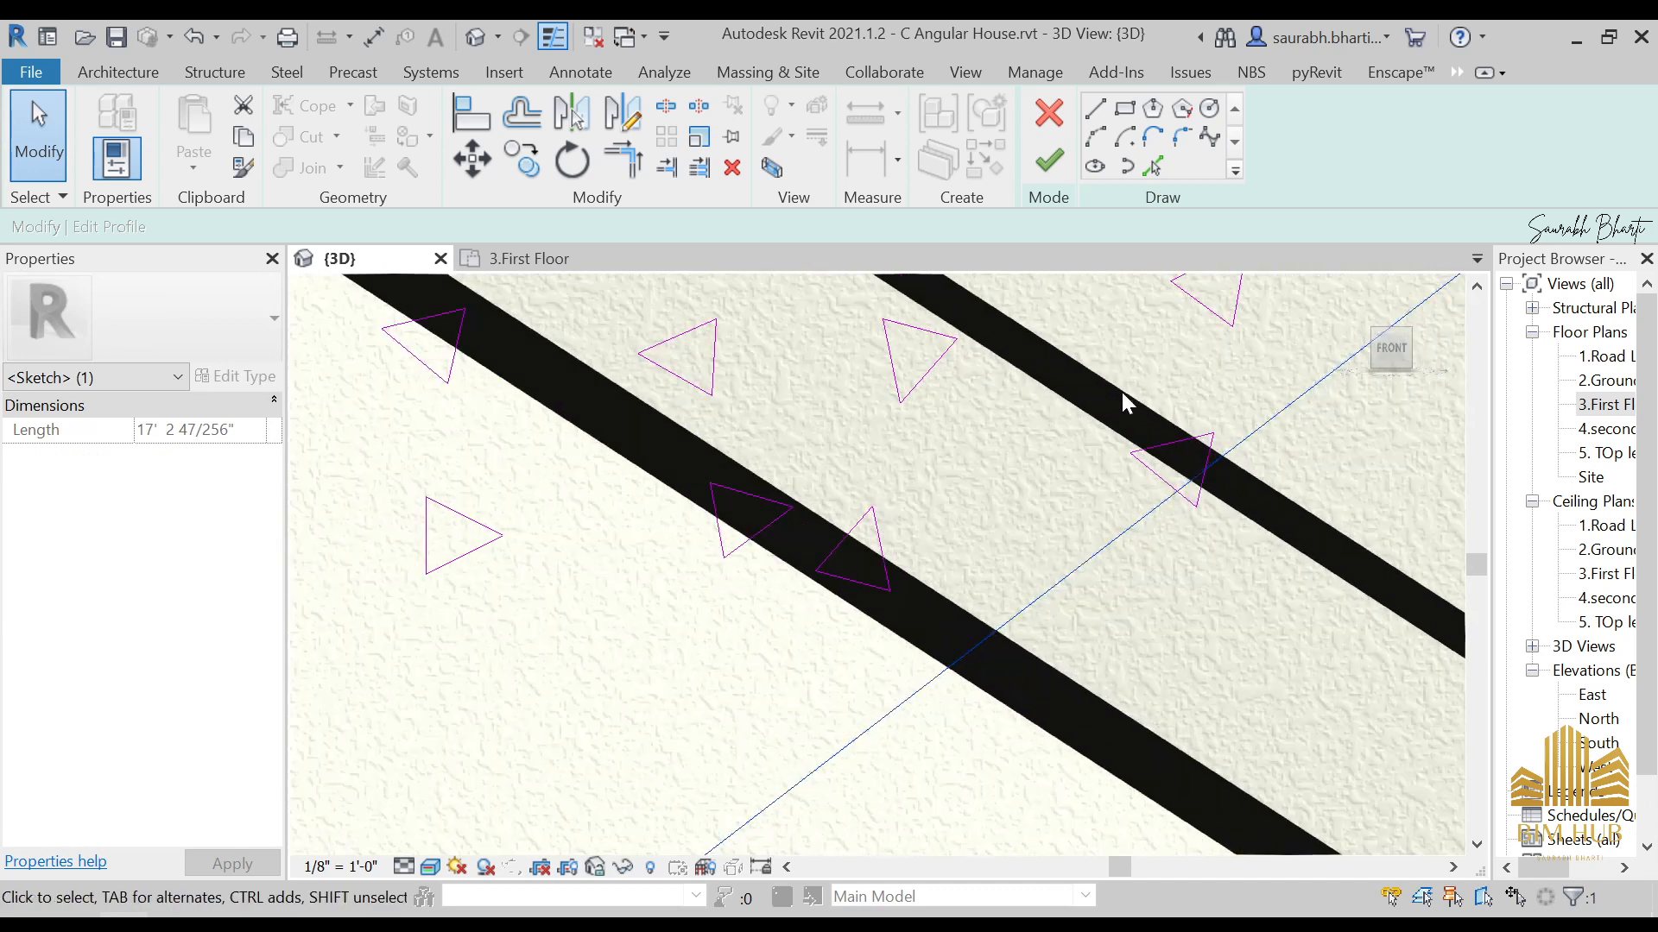
{"action": "left_click_drag", "start_coordinate": [1100, 382], "coordinate": [1262, 552]}
{"action": "key", "text": "Delete"}
{"action": "scroll", "coordinate": [1049, 311], "scroll_direction": "down", "scroll_amount": 3}
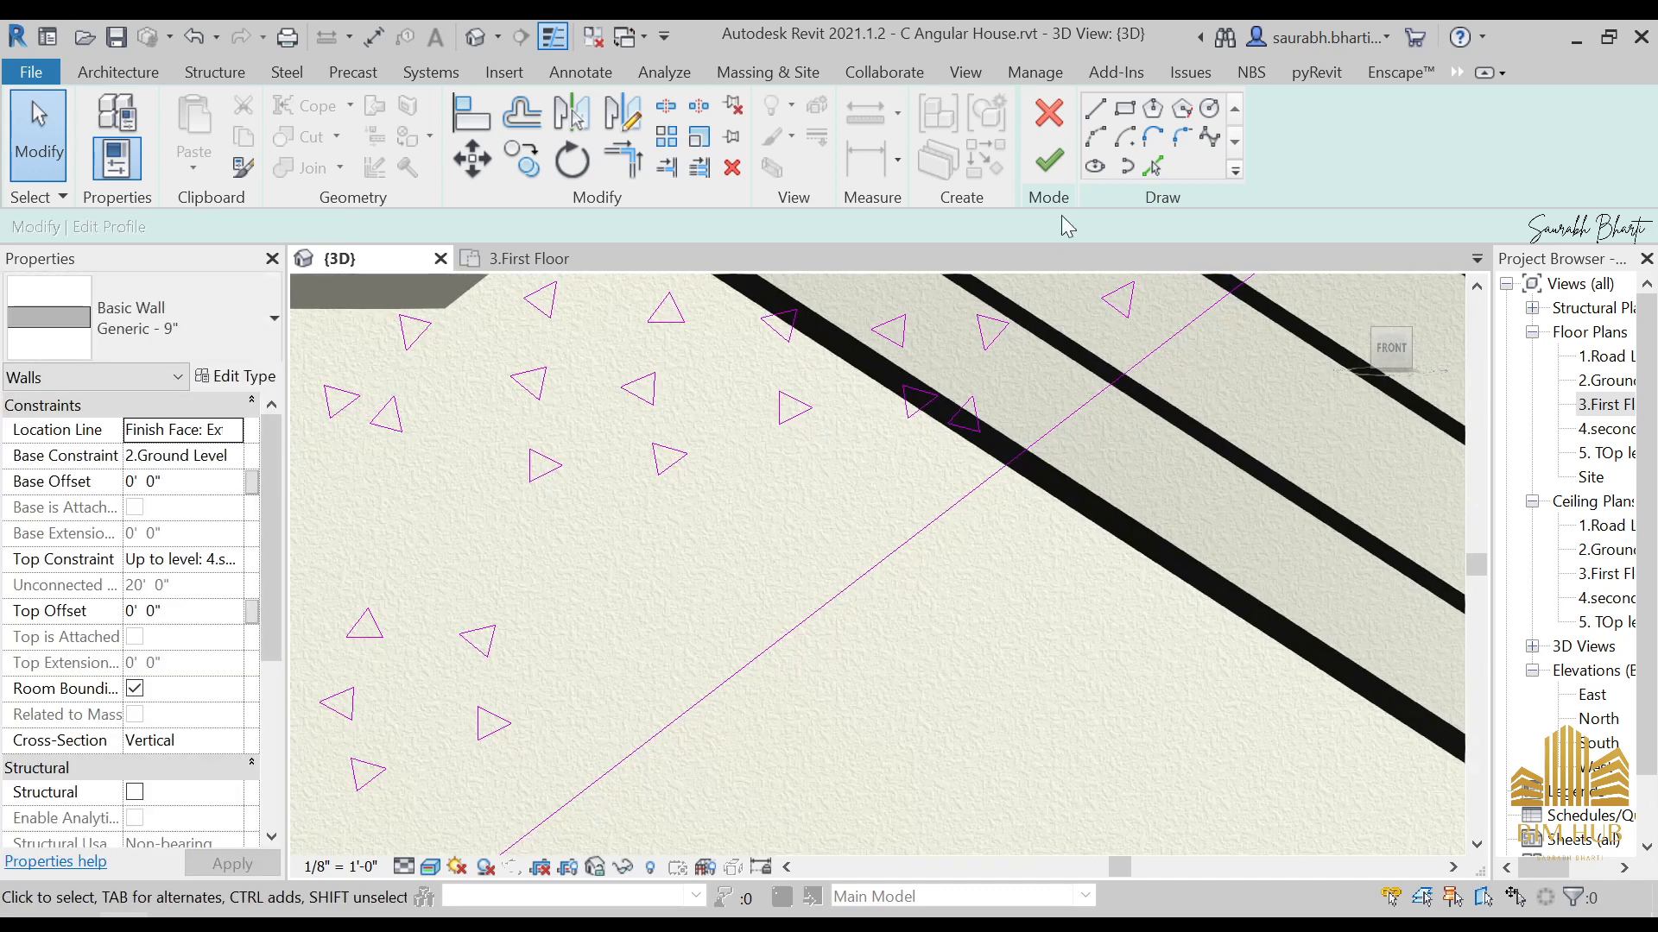
{"action": "left_click", "coordinate": [1048, 161]}
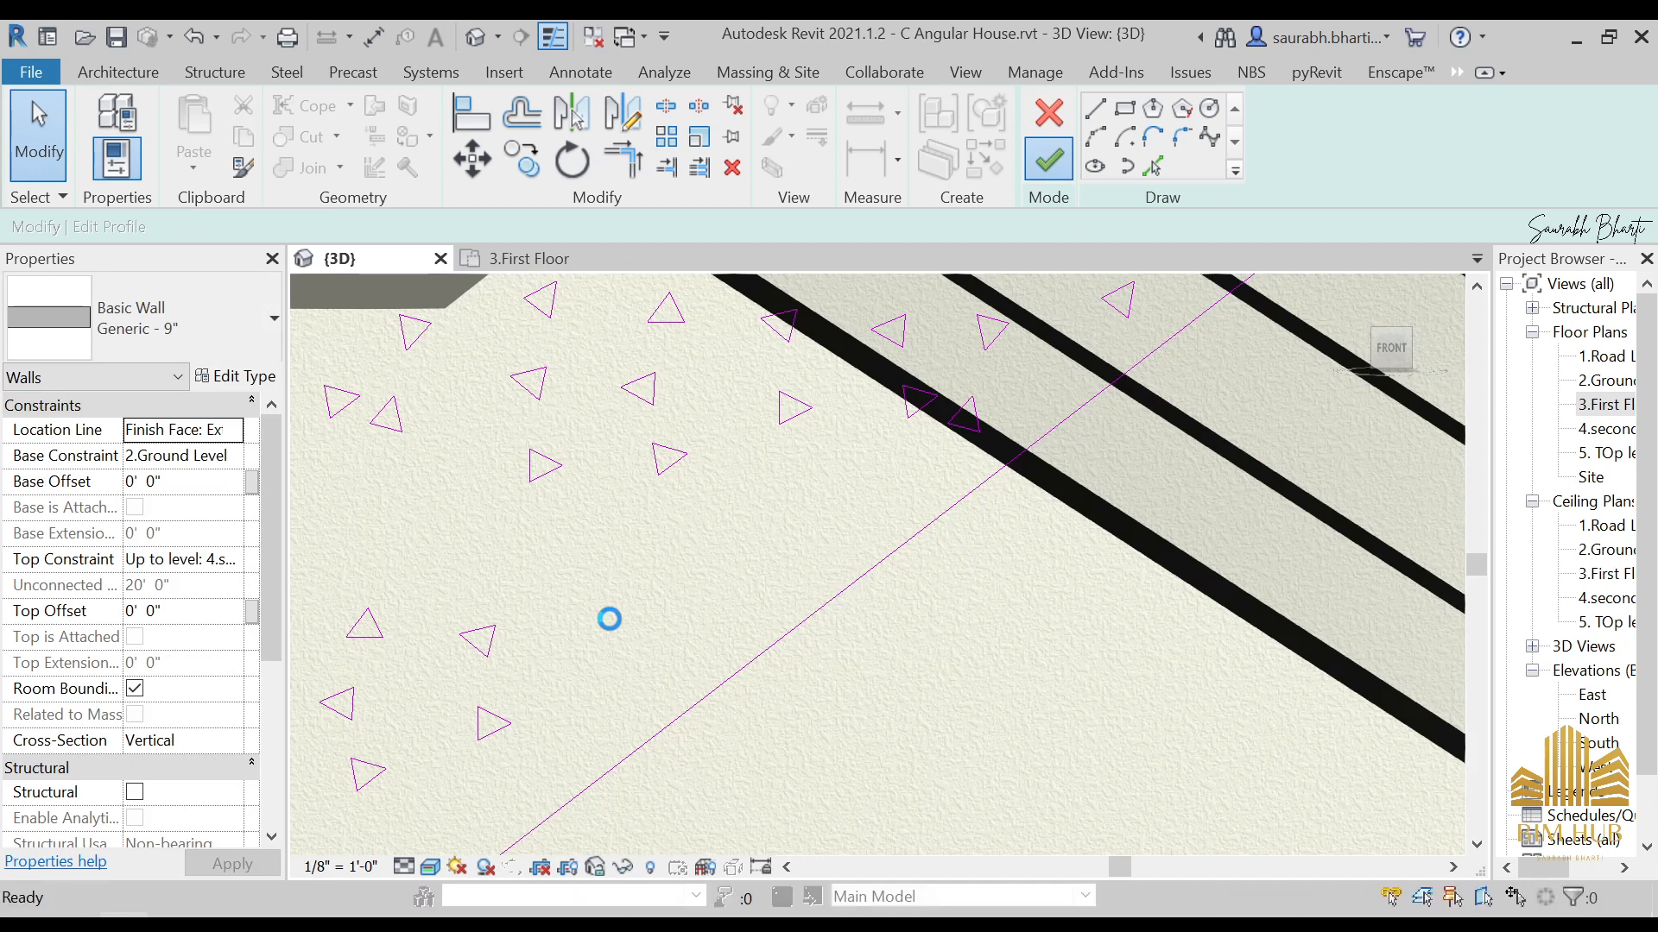
{"action": "scroll", "coordinate": [1044, 484], "scroll_direction": "down", "scroll_amount": 5}
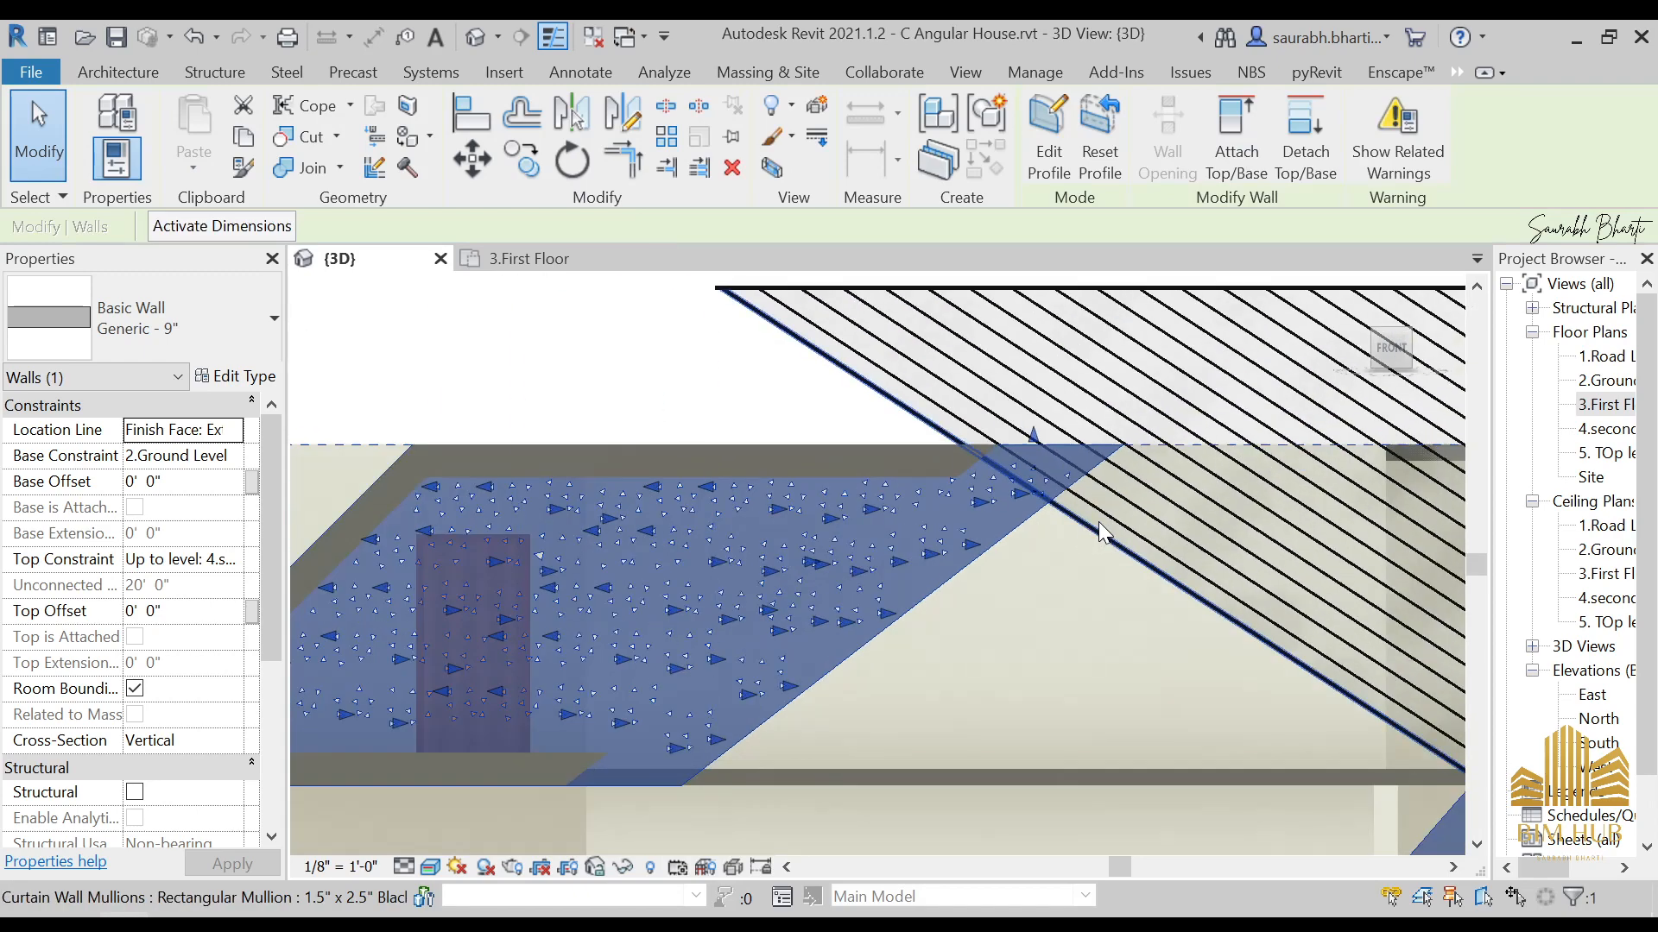
{"action": "left_click", "coordinate": [1047, 625]}
{"action": "scroll", "coordinate": [1028, 624], "scroll_direction": "down", "scroll_amount": 4}
{"action": "middle_click_drag", "start_coordinate": [1124, 663], "coordinate": [1140, 691]}
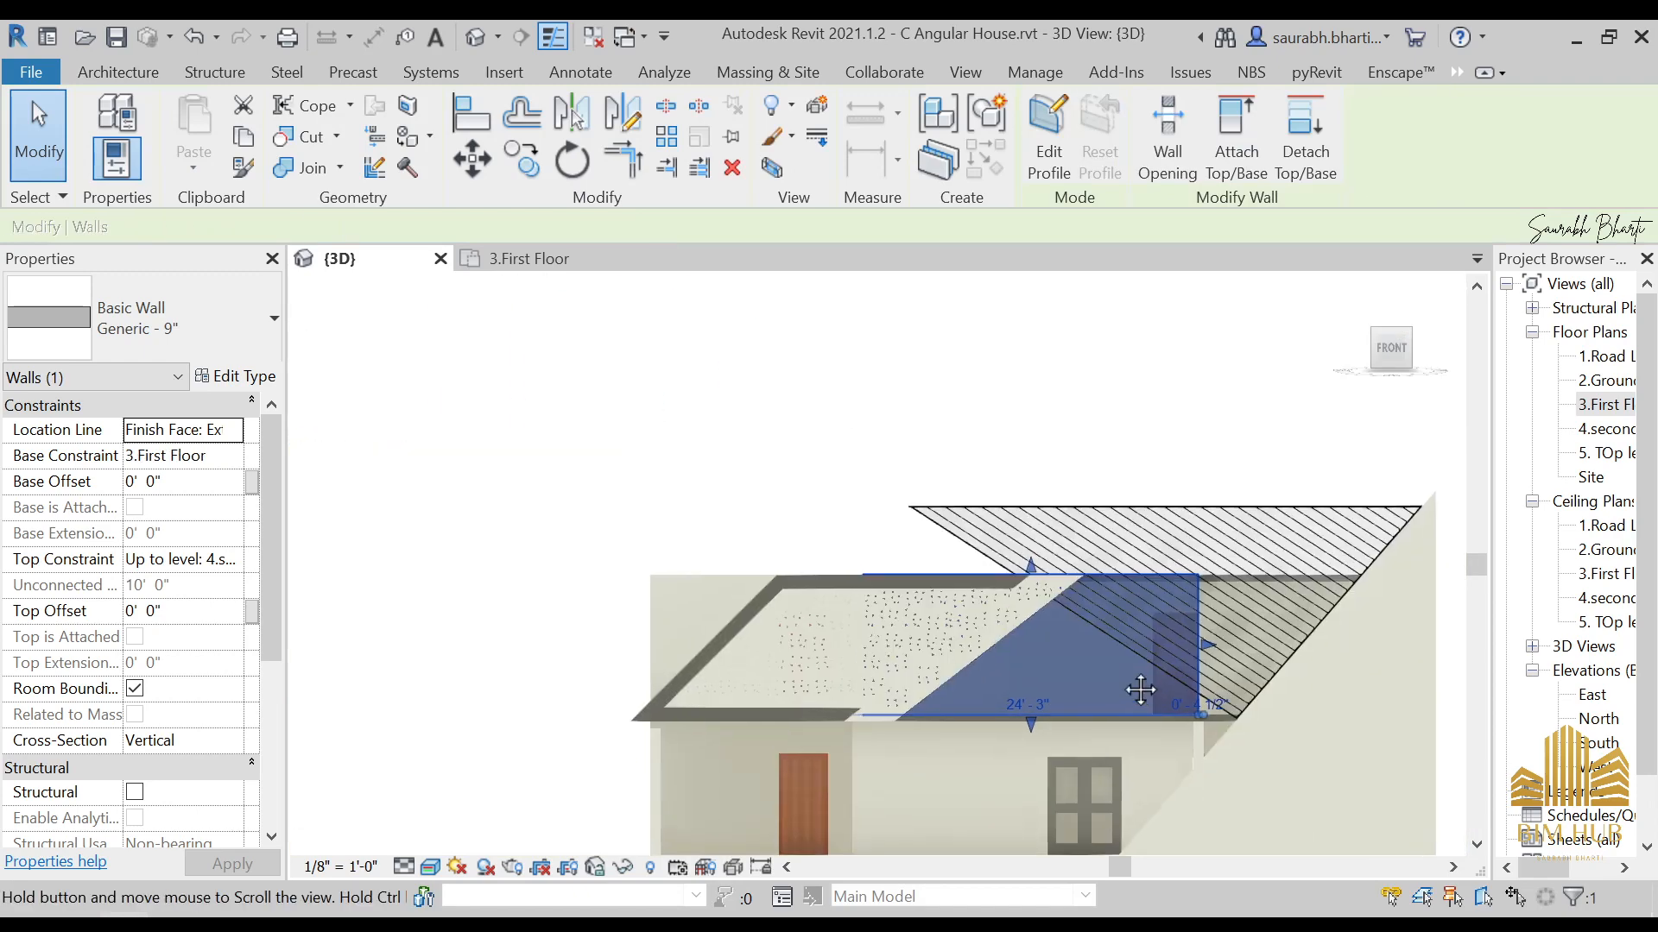
{"action": "key", "text": "Escape"}
{"action": "scroll", "coordinate": [981, 606], "scroll_direction": "up", "scroll_amount": 8}
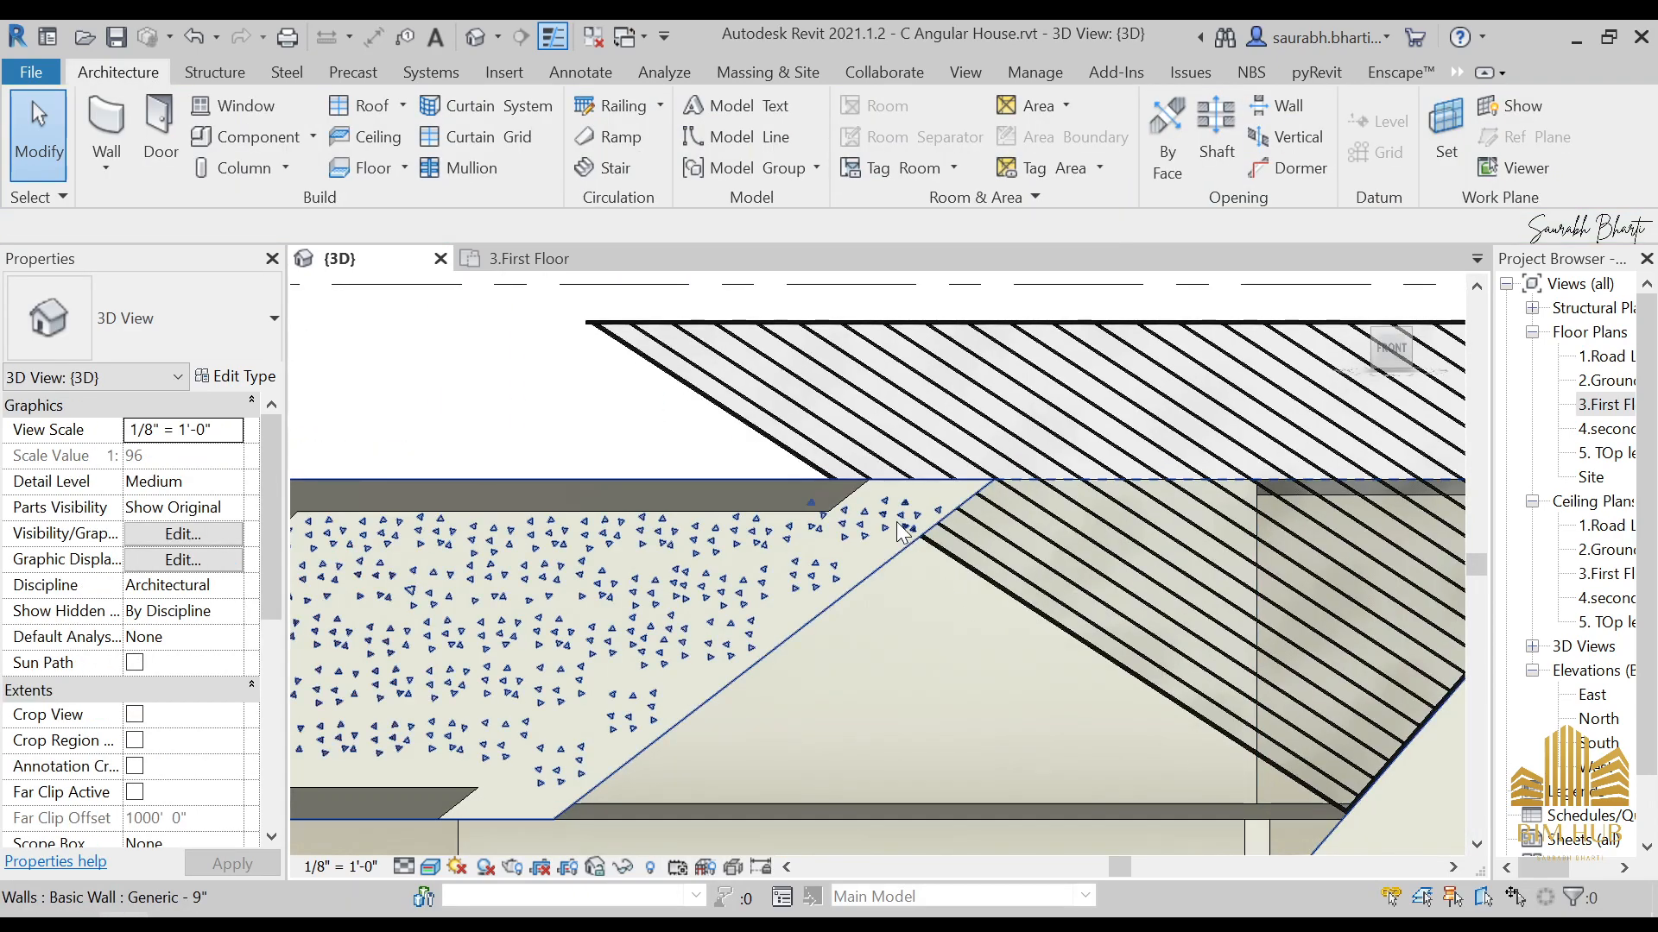
{"action": "scroll", "coordinate": [908, 546], "scroll_direction": "down", "scroll_amount": 3}
Step: Edit the extrusion of the in-place frame and stretch its upper sloping end to the perforated wall's sloping edge
{"action": "left_click", "coordinate": [907, 543]}
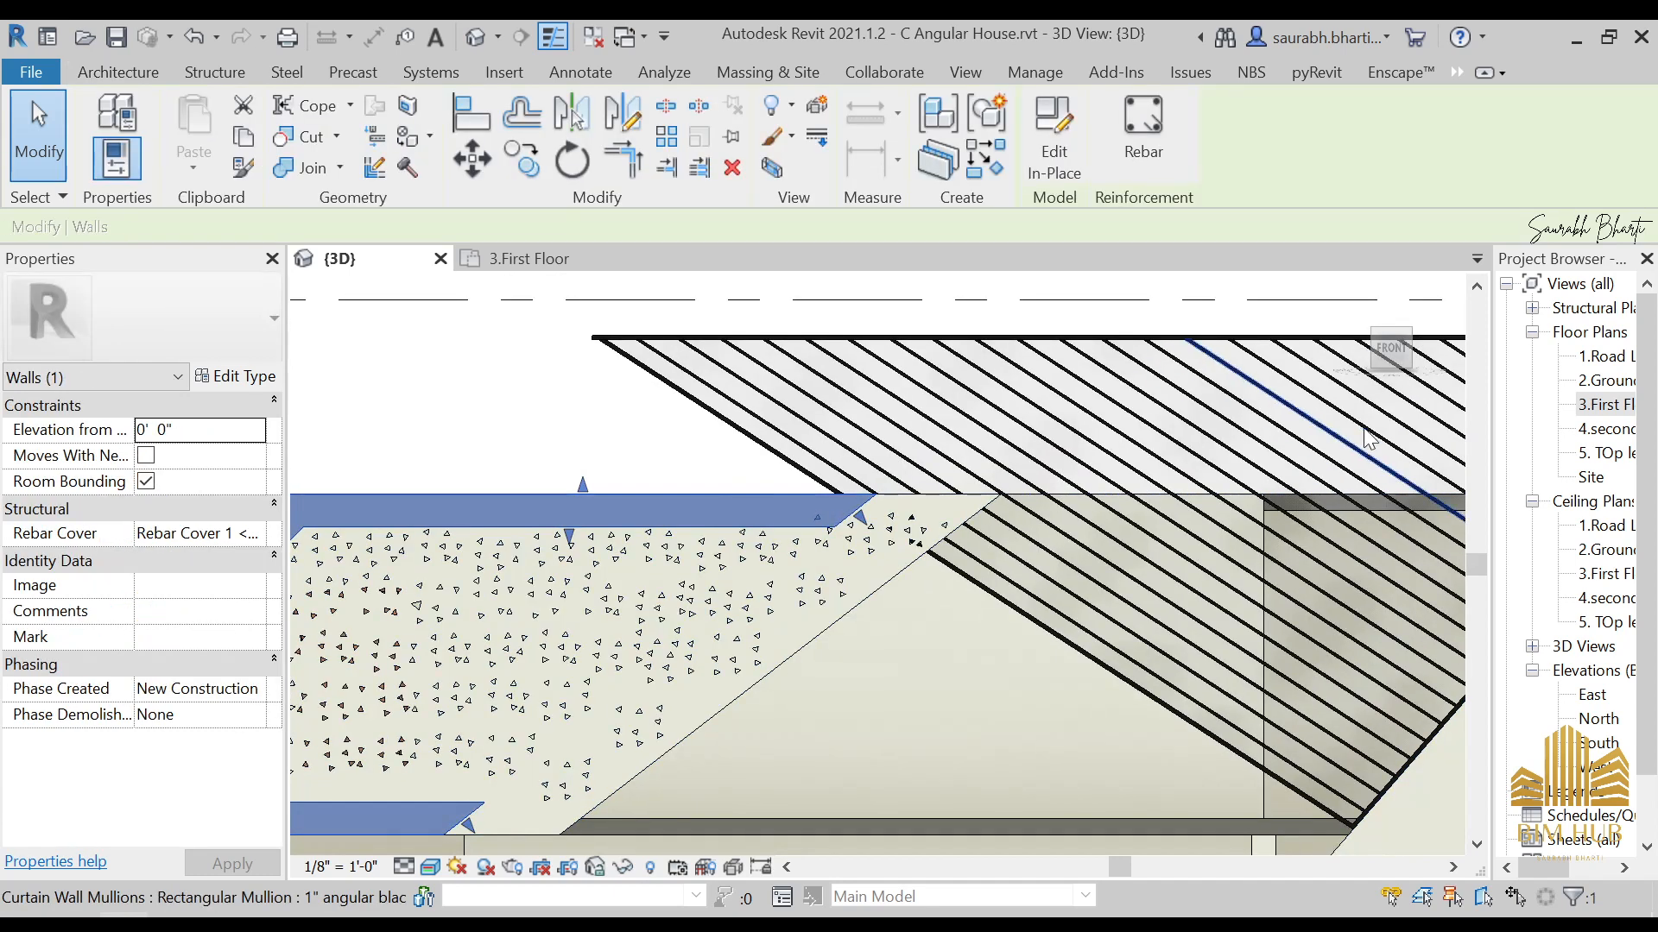
{"action": "left_click", "coordinate": [1399, 352]}
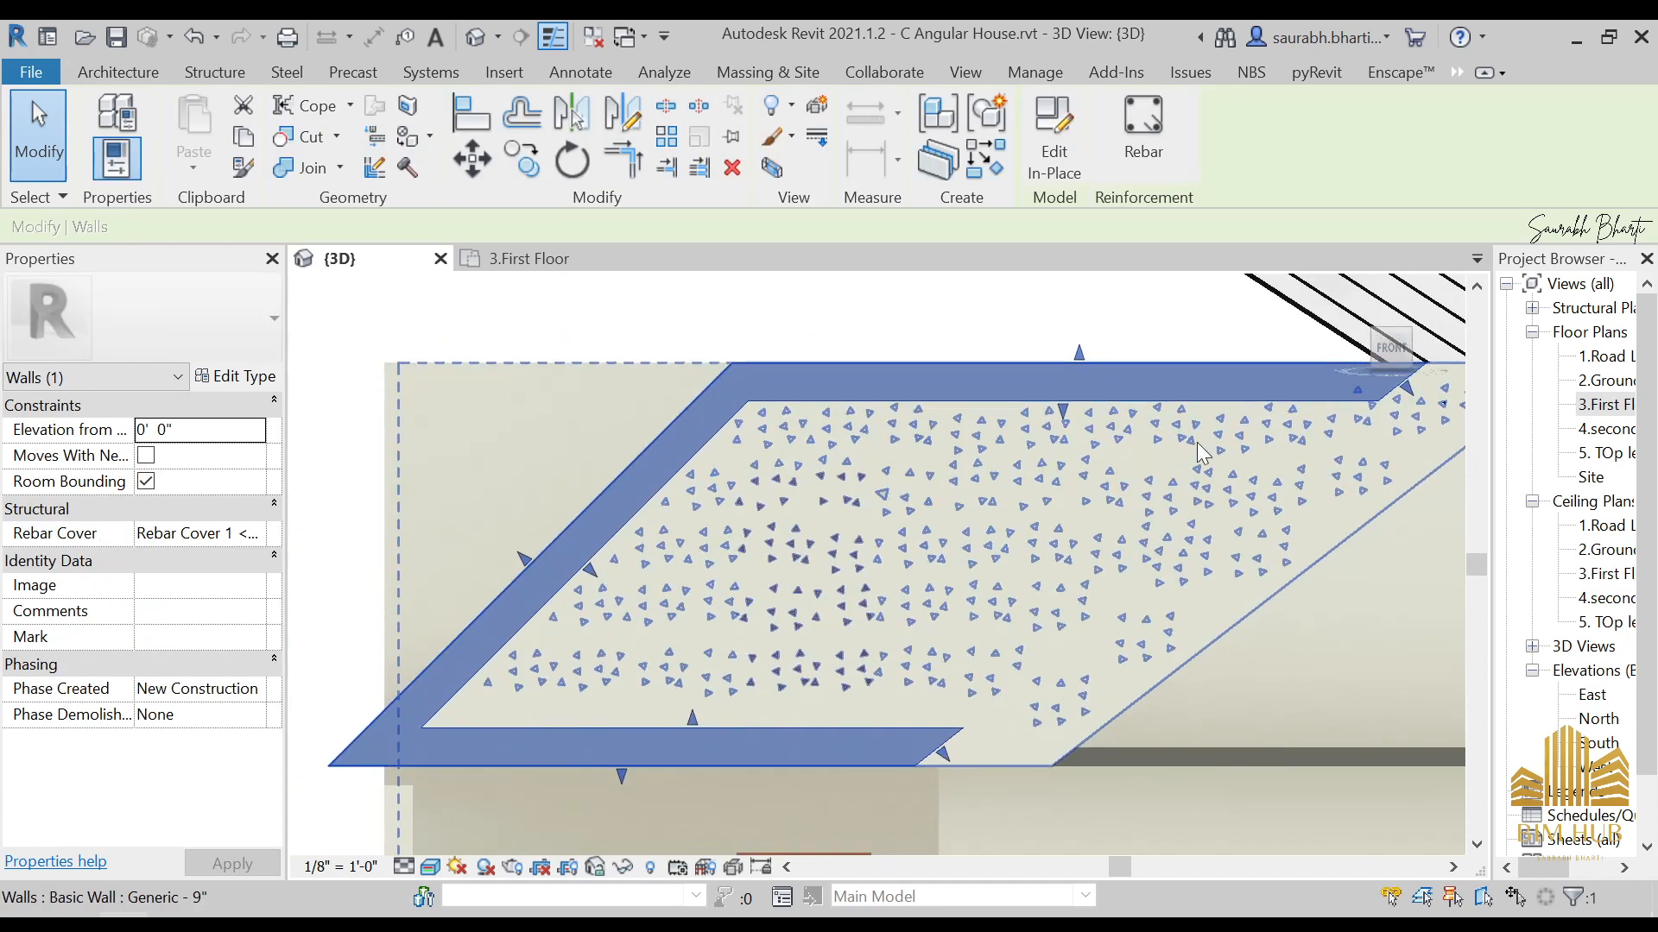
{"action": "middle_click_drag", "start_coordinate": [1217, 453], "coordinate": [972, 444]}
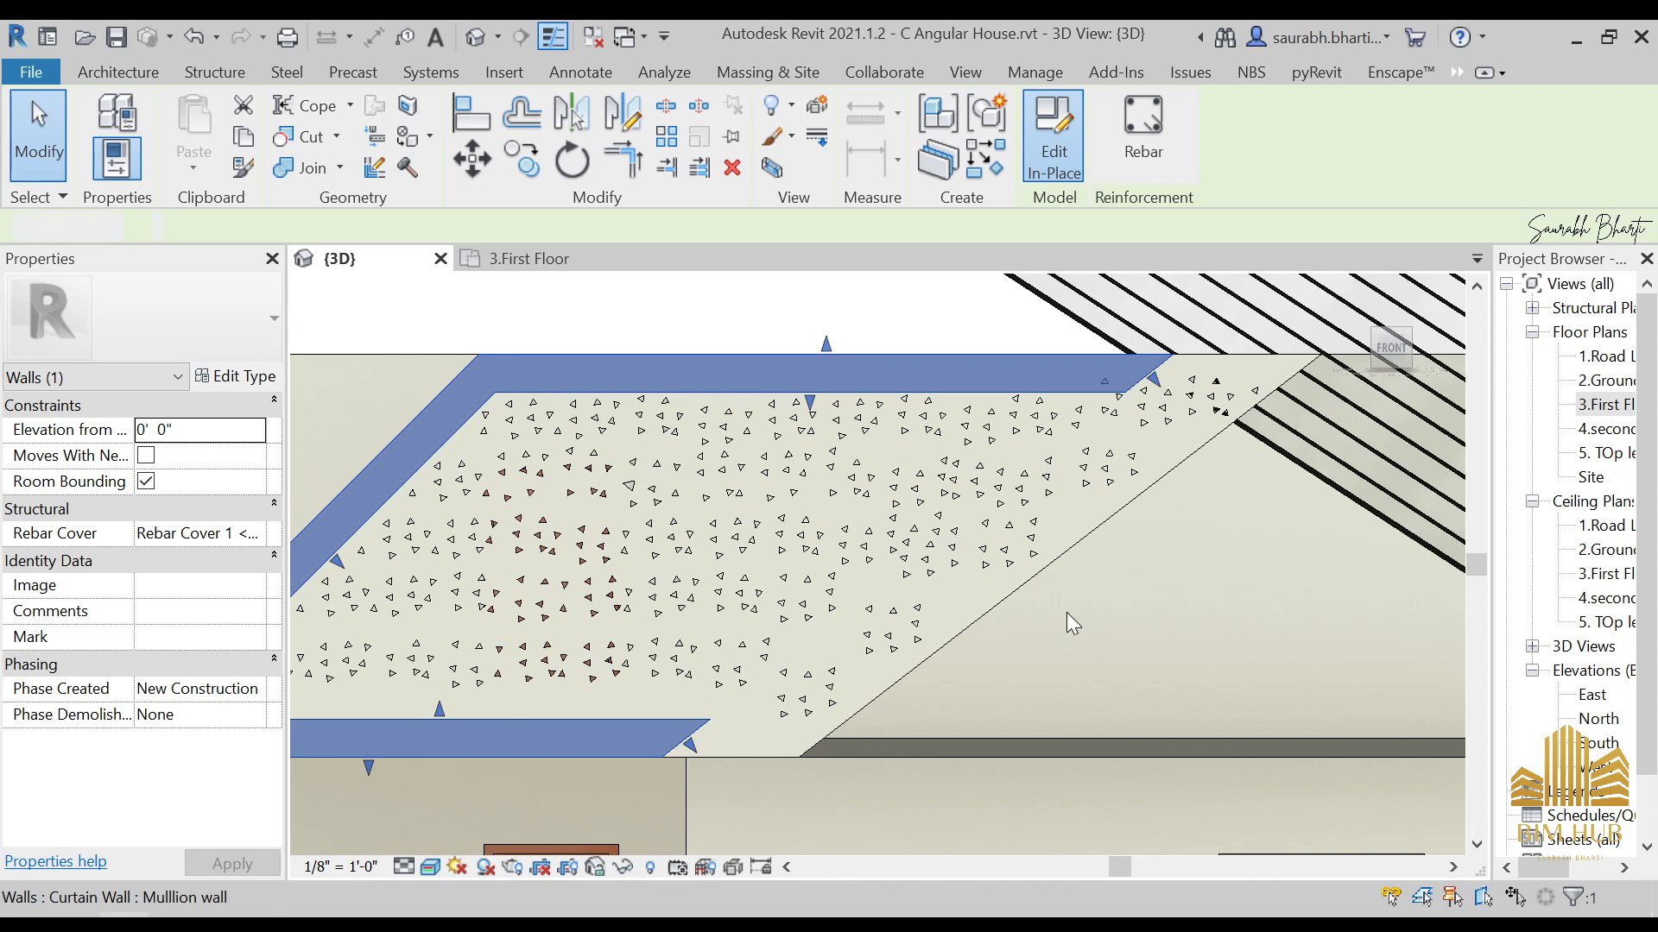
{"action": "left_click", "coordinate": [1153, 363]}
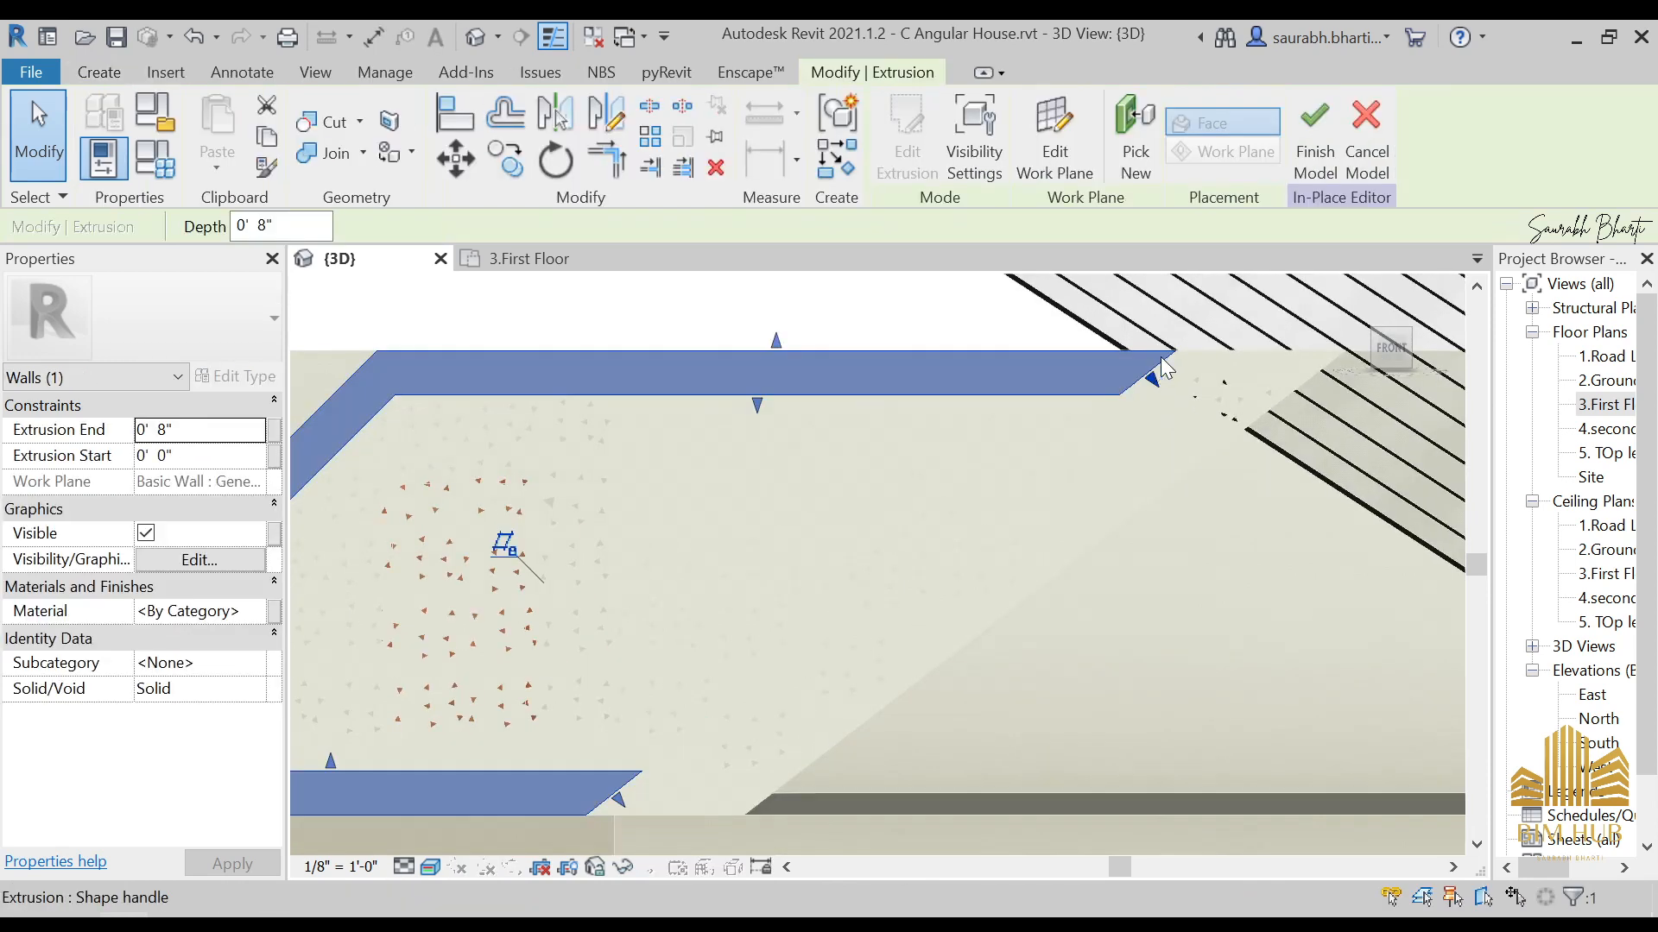
{"action": "left_click", "coordinate": [915, 138]}
{"action": "left_click_drag", "start_coordinate": [1156, 376], "coordinate": [1326, 393]}
Step: Stretch the frame's lower sloping end to the wall's bottom sloping corner, and finish the extrusion and the in-place model
{"action": "middle_click_drag", "start_coordinate": [1207, 547], "coordinate": [1312, 428]}
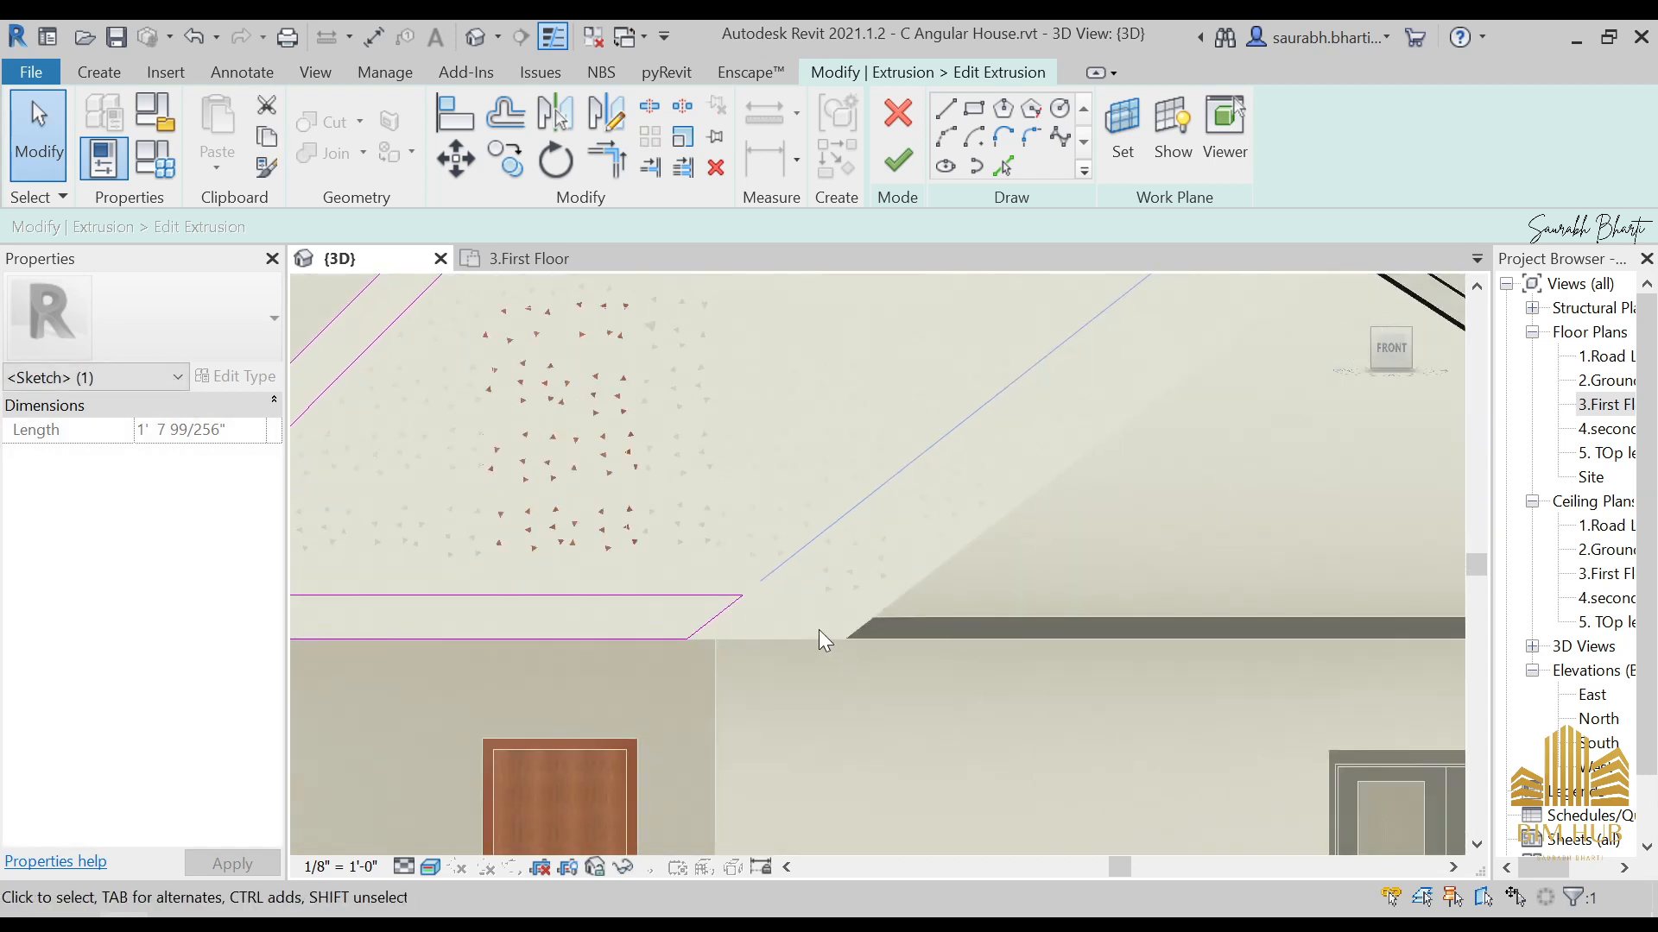
{"action": "left_click_drag", "start_coordinate": [767, 615], "coordinate": [884, 628]}
{"action": "left_click", "coordinate": [898, 160]}
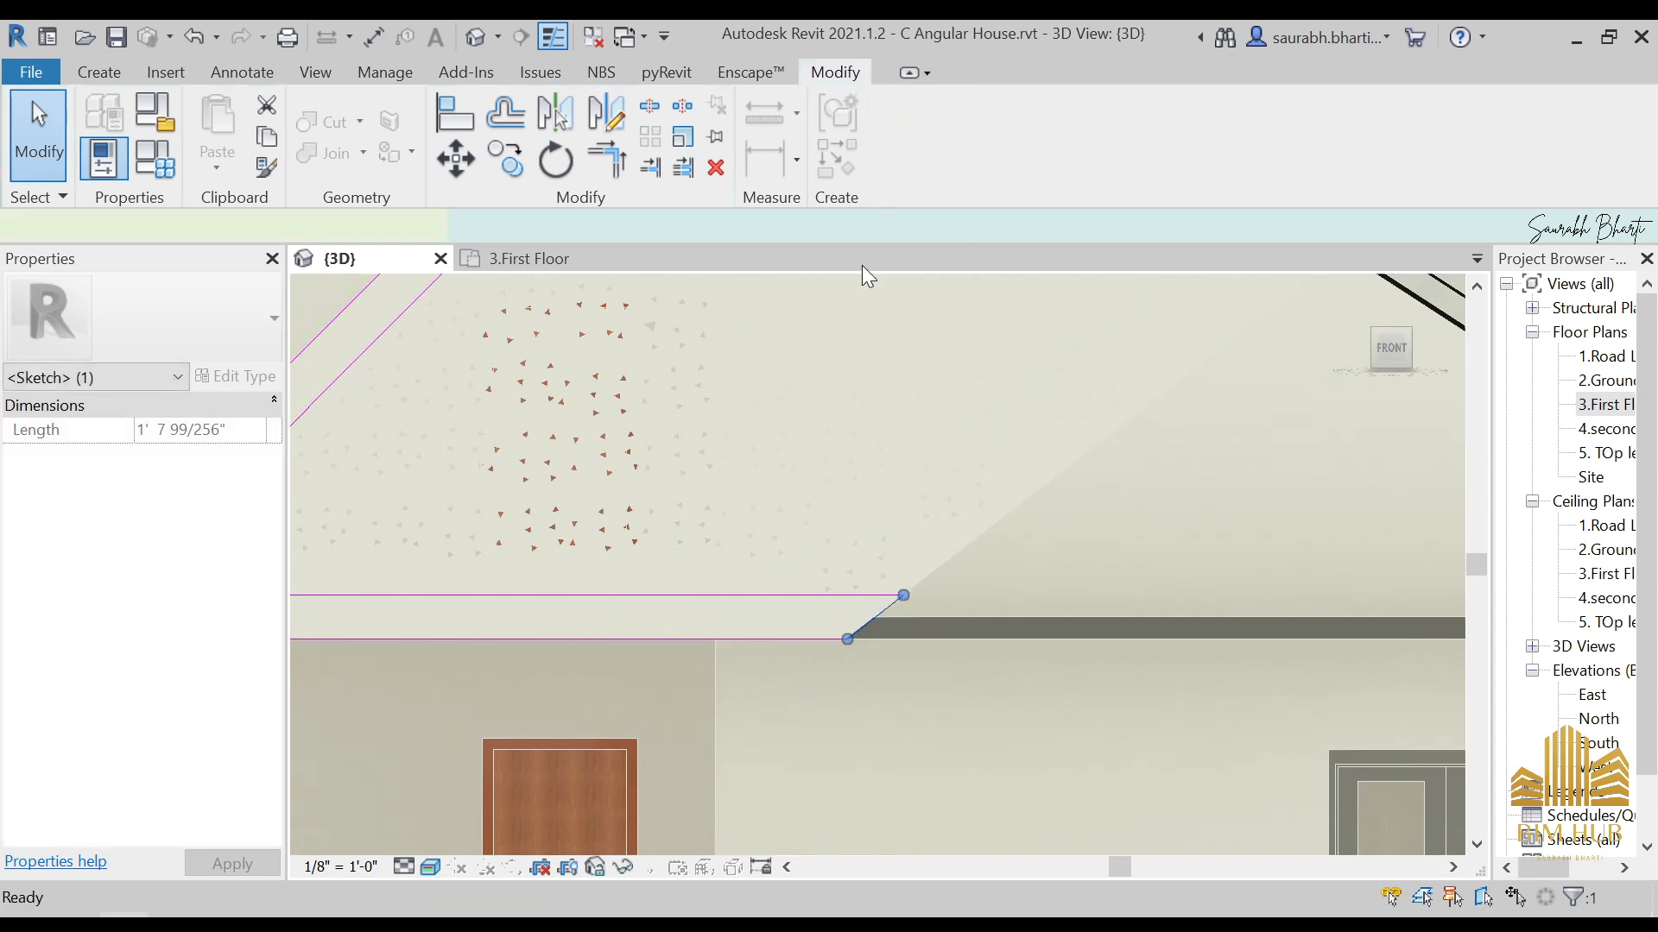
{"action": "left_click", "coordinate": [1041, 635]}
{"action": "scroll", "coordinate": [1015, 571], "scroll_direction": "down", "scroll_amount": 3}
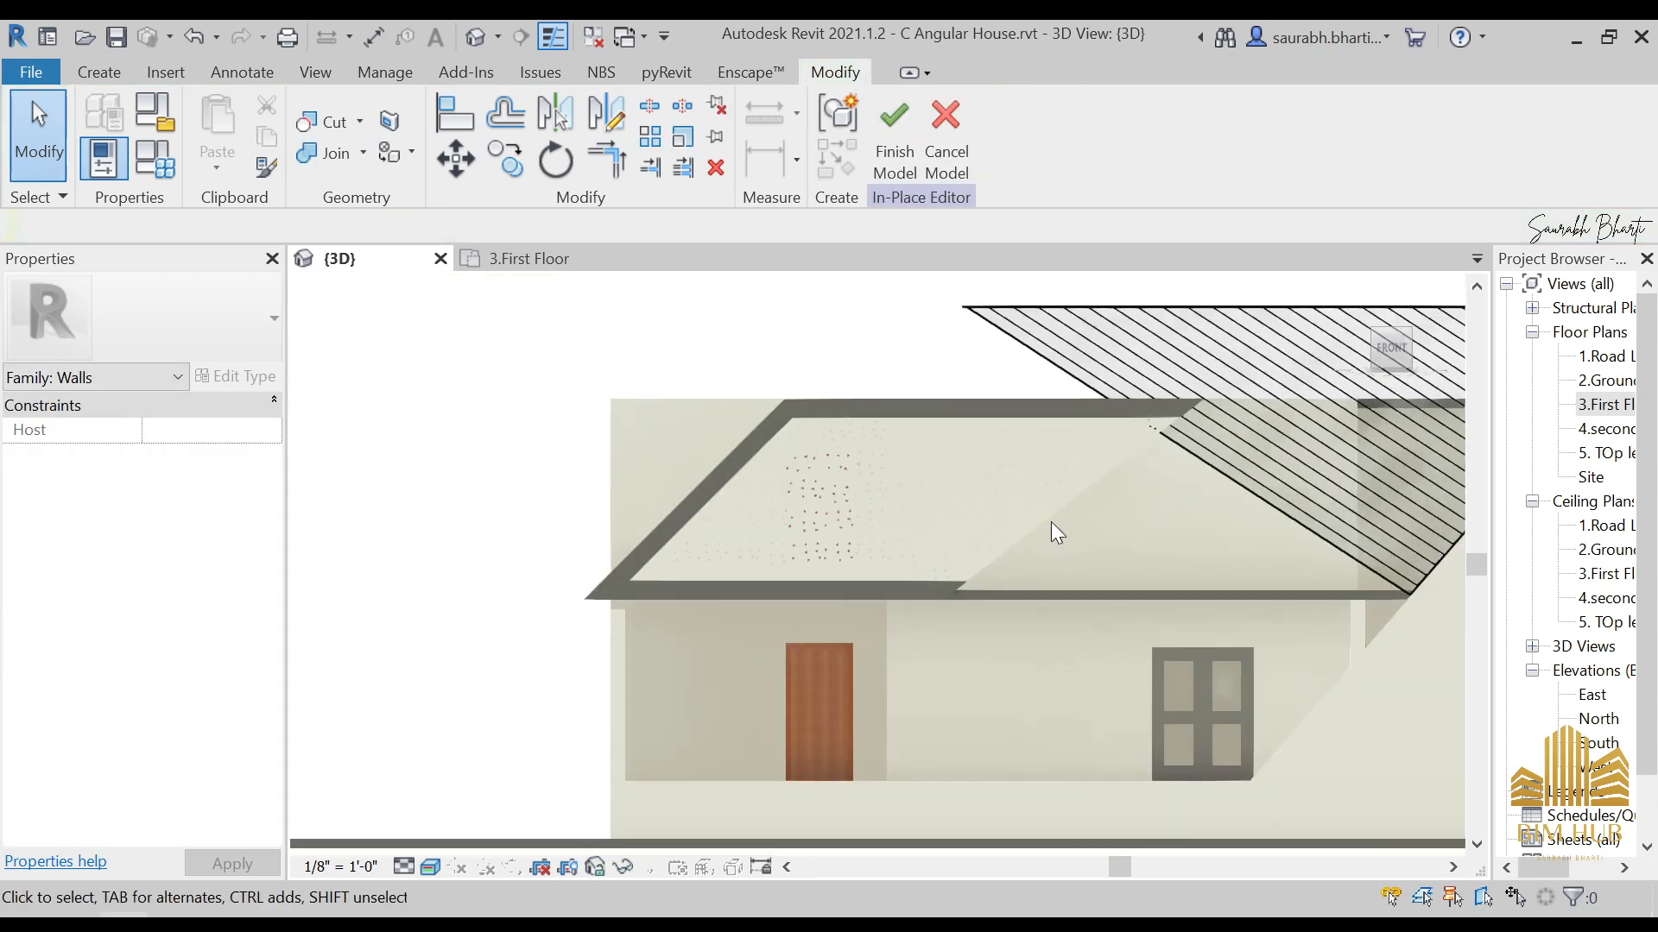
{"action": "left_click", "coordinate": [895, 163]}
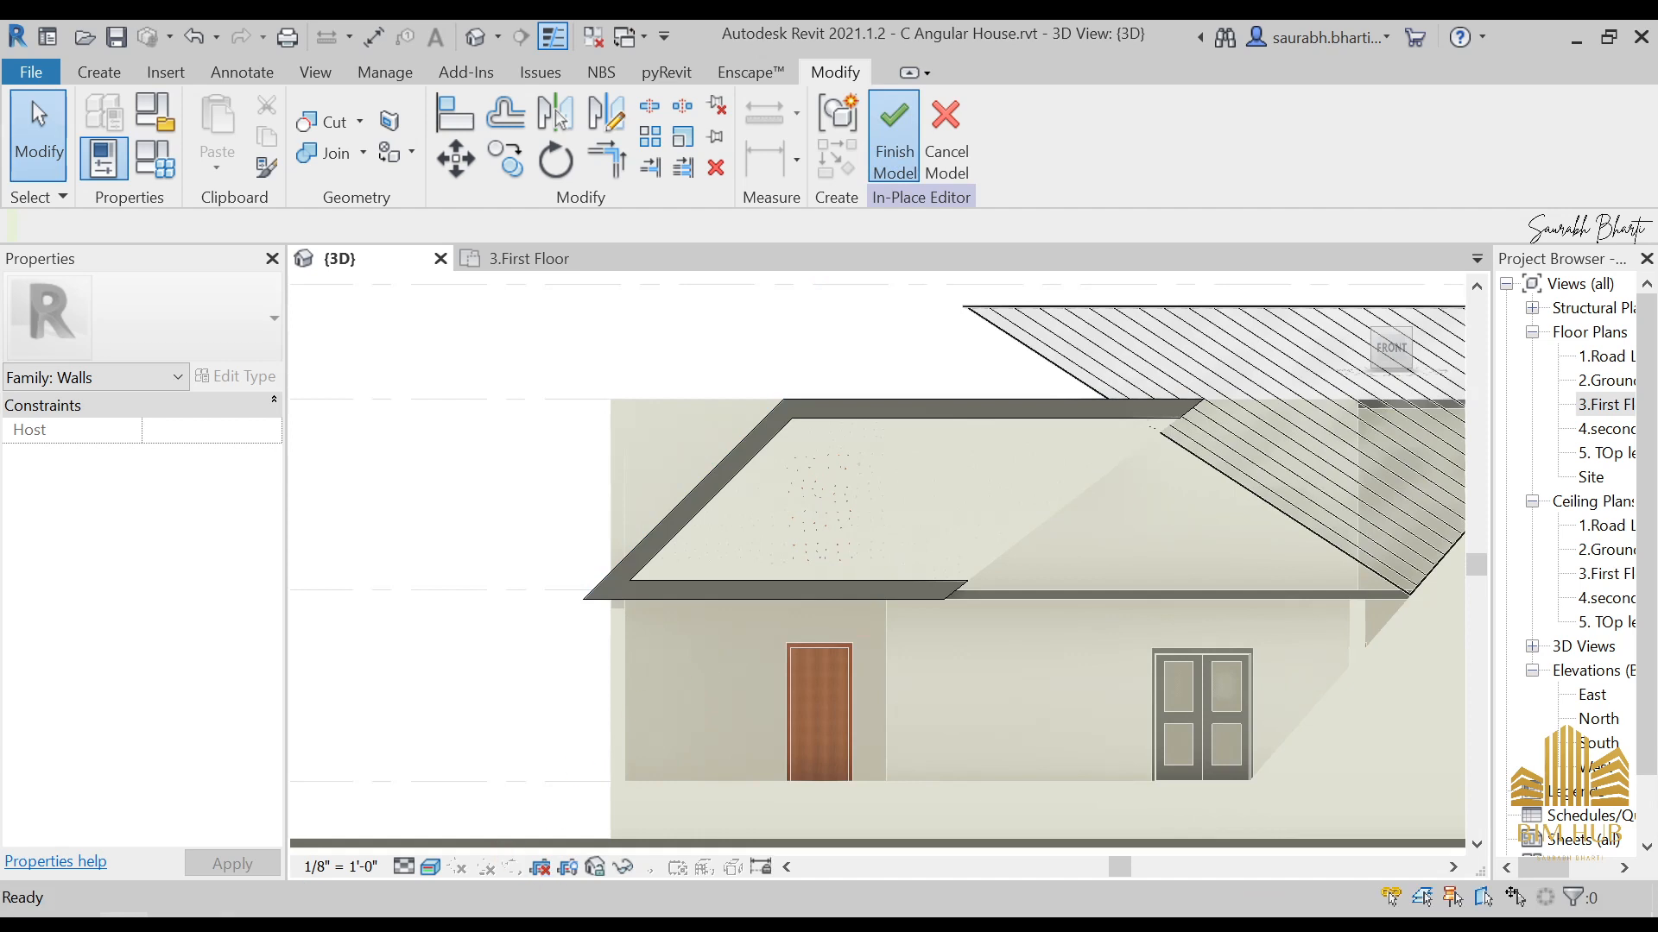
Step: Open the reference picture of the house from the desktop and compare the facade with it
{"action": "key", "text": "super+d"}
{"action": "double_click", "coordinate": [159, 216]}
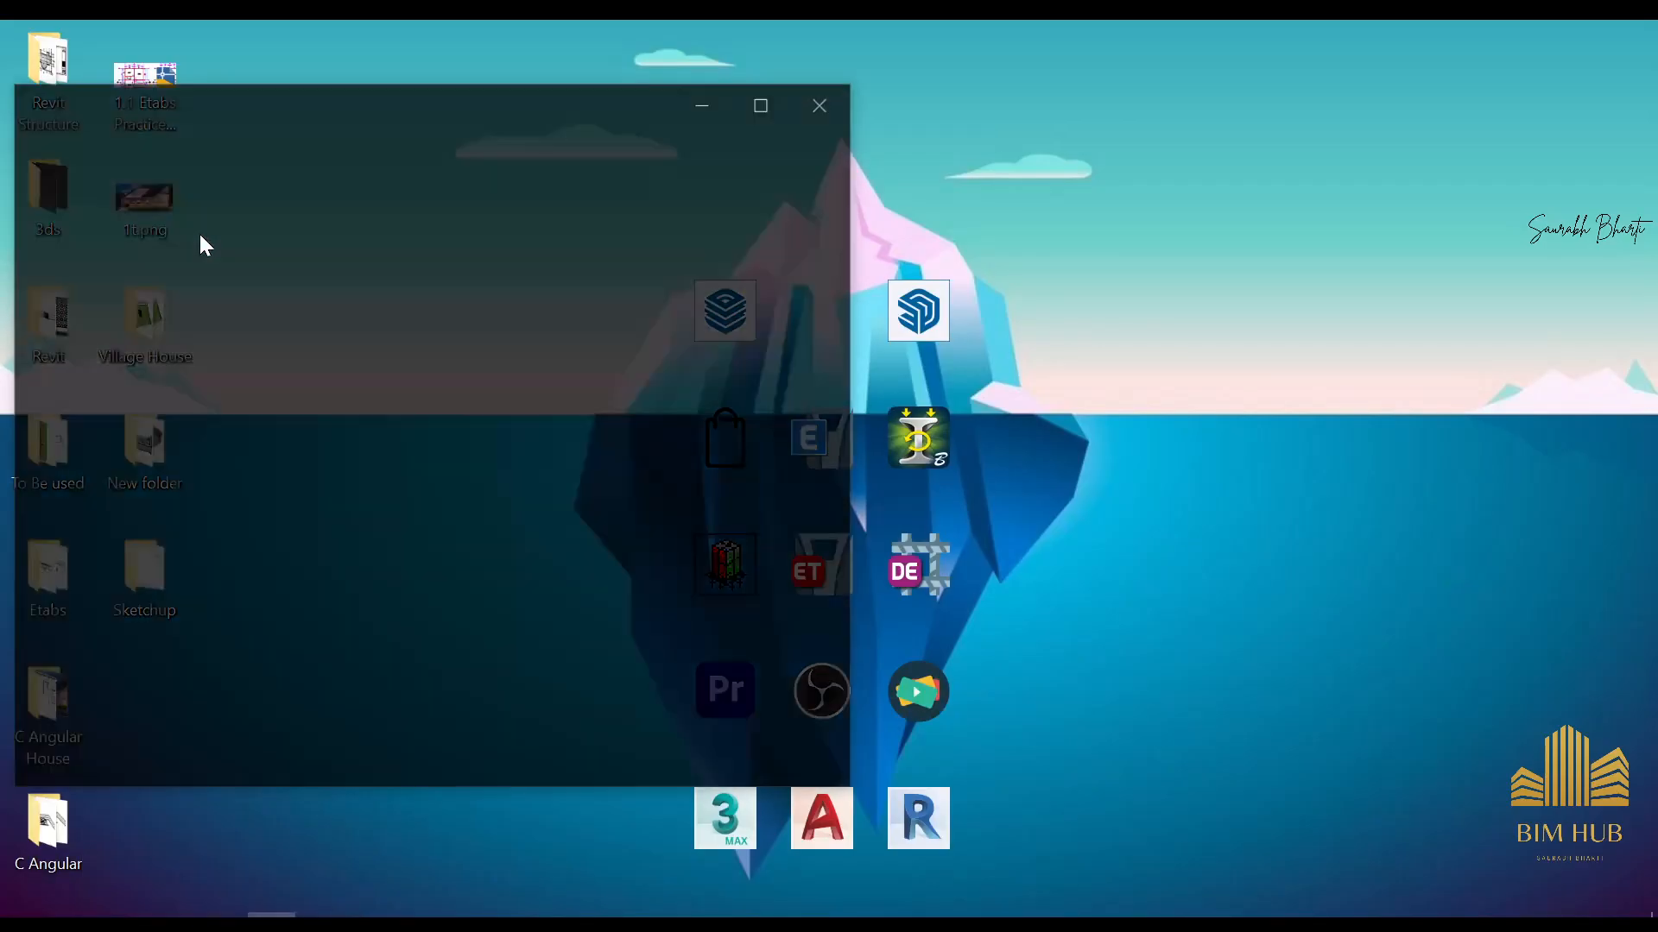
{"action": "scroll", "coordinate": [515, 447], "scroll_direction": "up", "scroll_amount": 3}
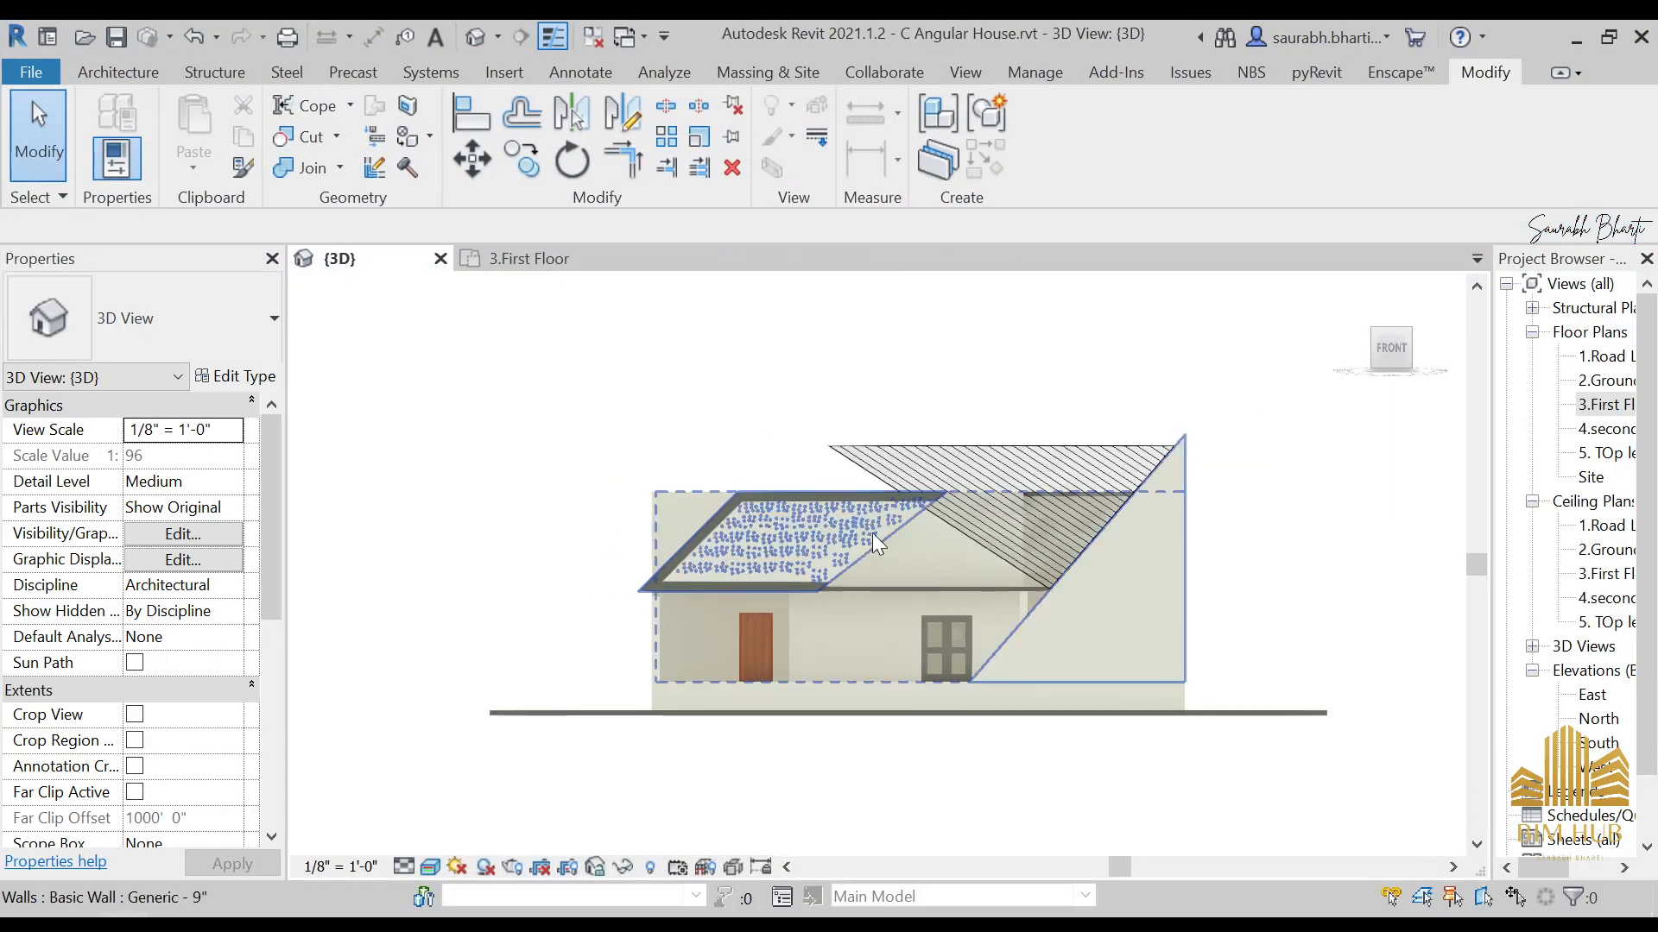
Step: Examine the terrace, roof slab and slatted screen behind the perforated wall in 3D from above and from the front
{"action": "middle_click_drag", "start_coordinate": [872, 532], "coordinate": [969, 591], "text": "shift"}
{"action": "scroll", "coordinate": [725, 399], "scroll_direction": "up", "scroll_amount": 3}
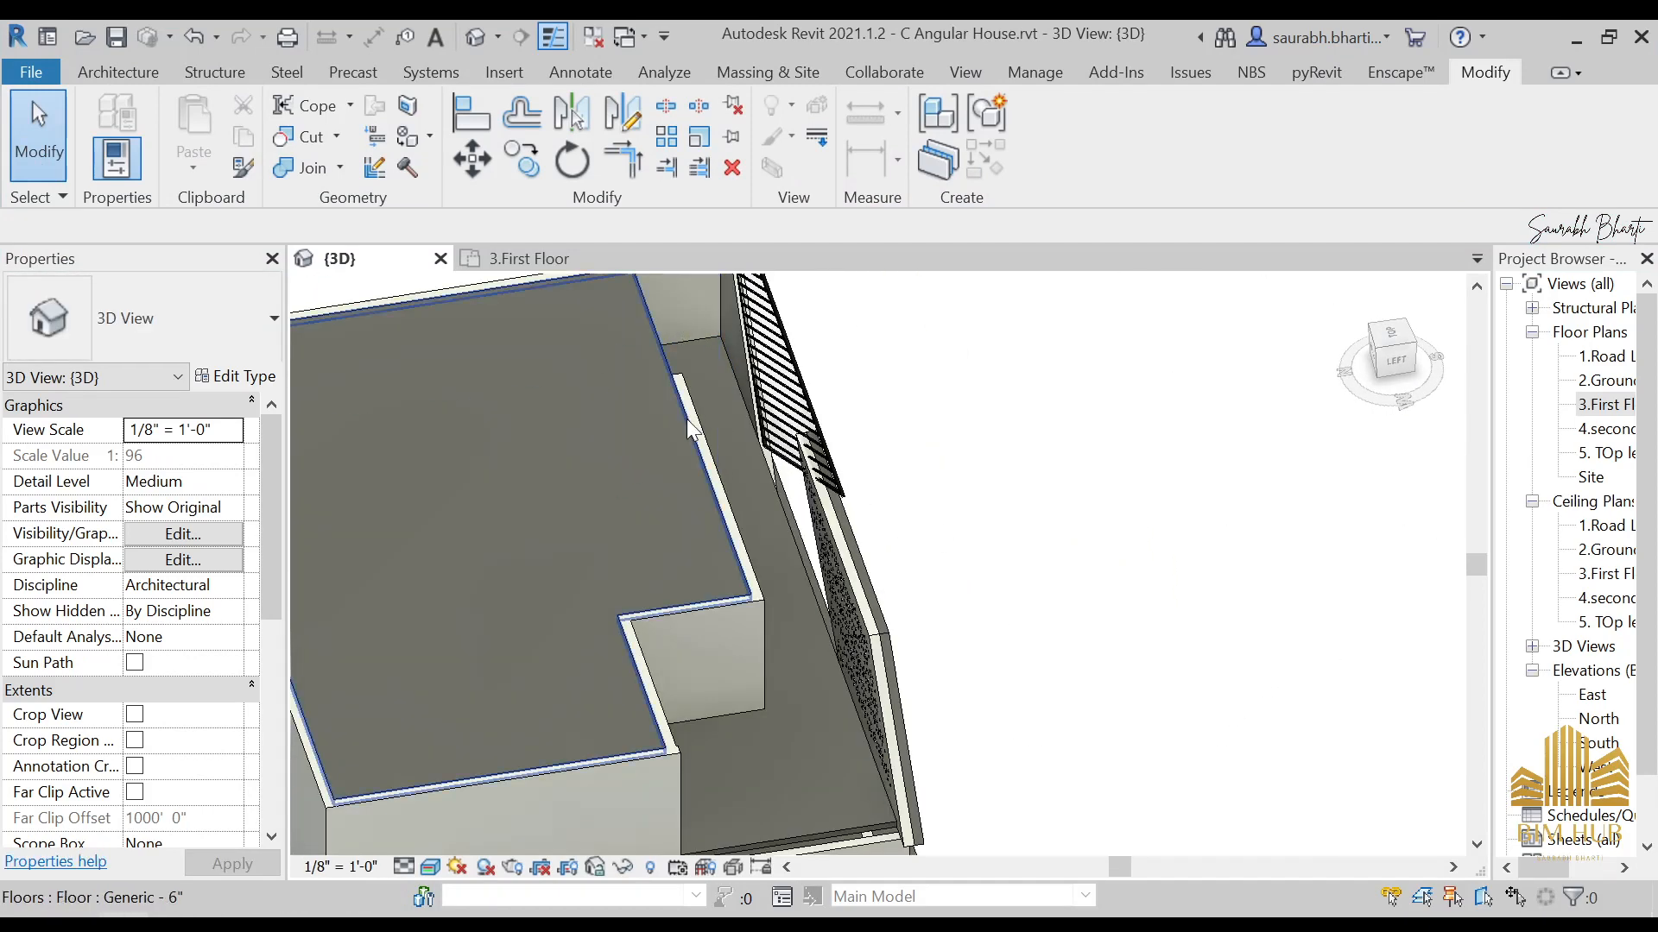
{"action": "scroll", "coordinate": [689, 421], "scroll_direction": "down", "scroll_amount": 3}
{"action": "middle_click_drag", "start_coordinate": [691, 428], "coordinate": [595, 518], "text": "shift"}
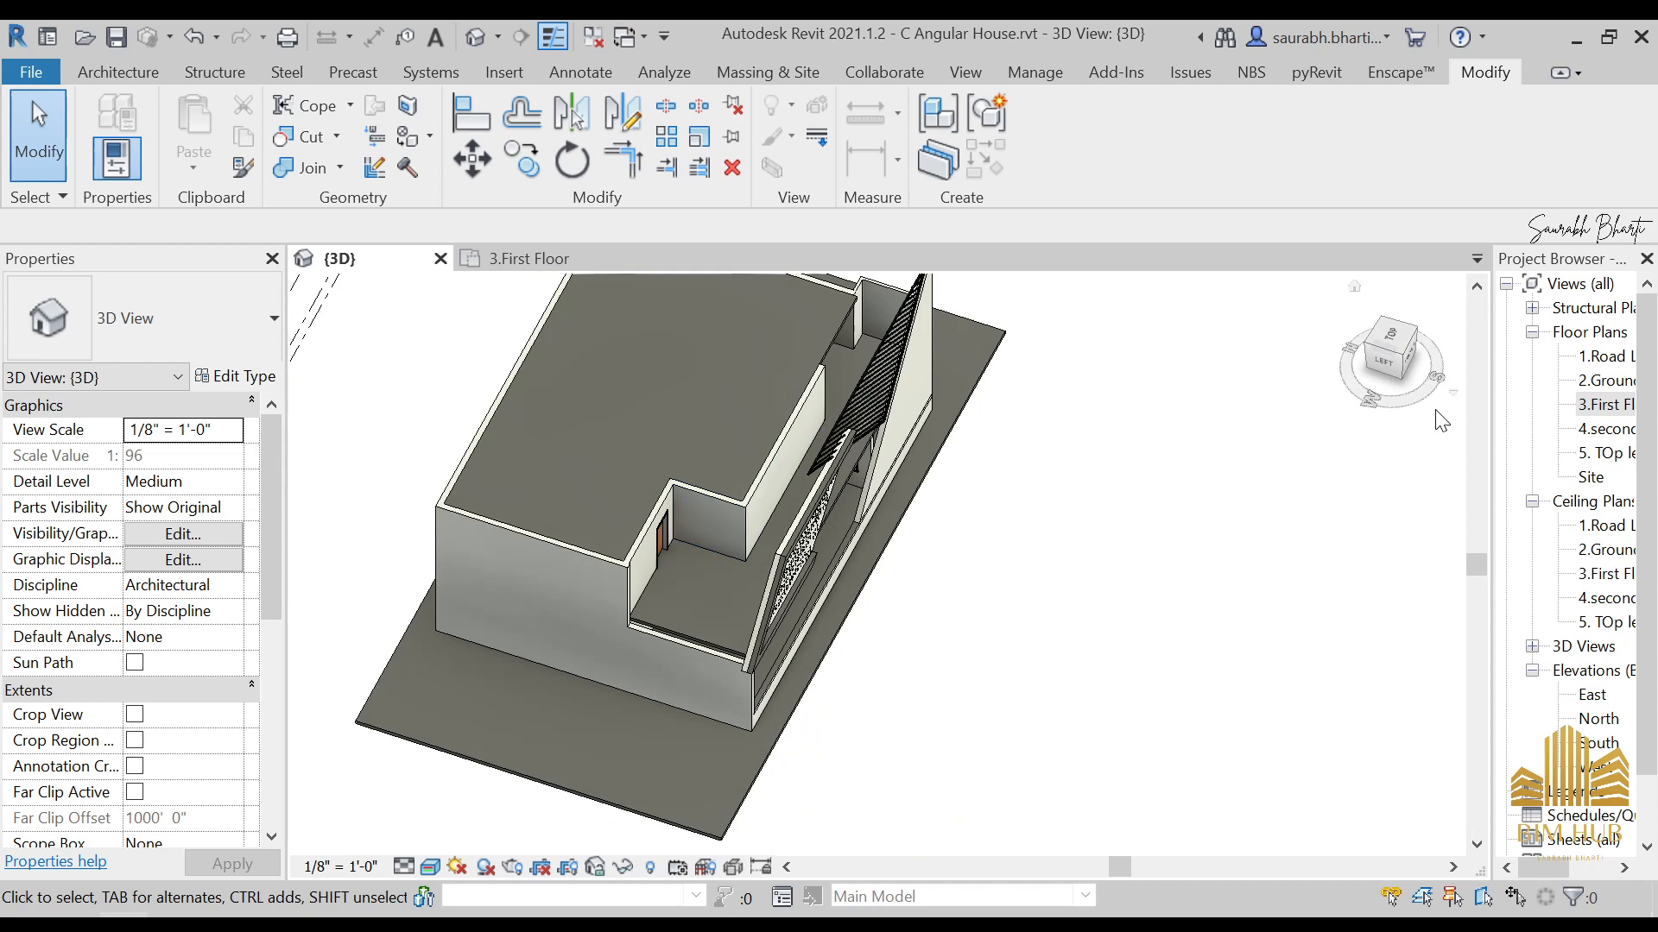
{"action": "left_click", "coordinate": [1392, 337]}
{"action": "middle_click_drag", "start_coordinate": [1075, 681], "coordinate": [888, 559], "text": "shift"}
{"action": "scroll", "coordinate": [390, 827], "scroll_direction": "up", "scroll_amount": 1}
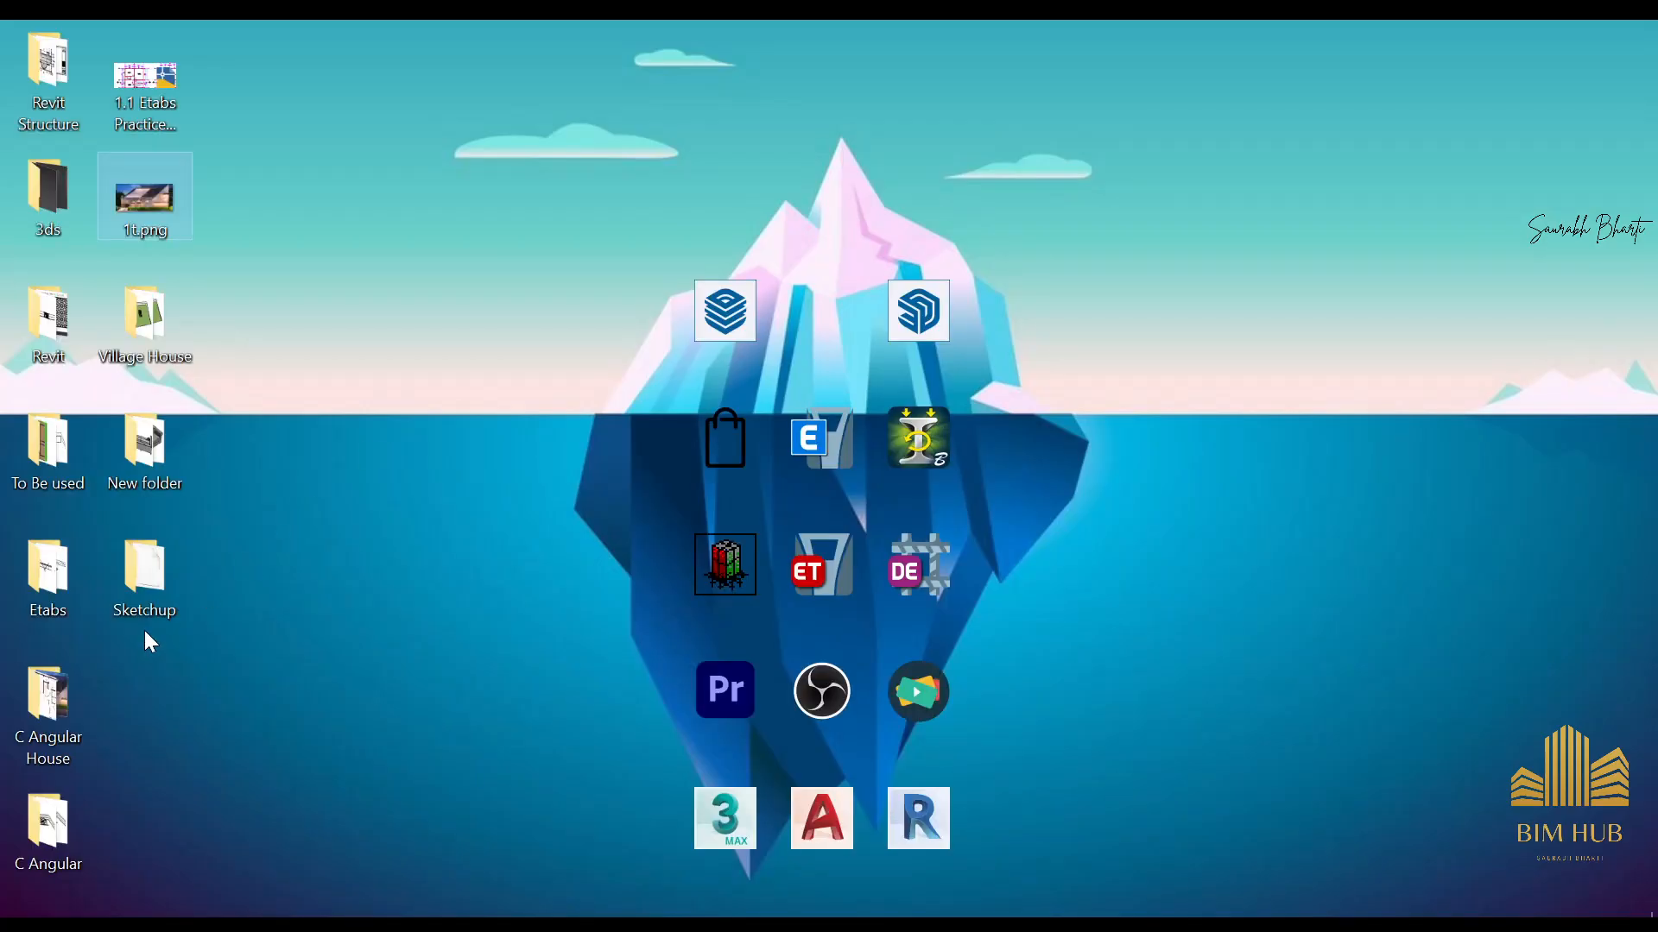
Step: Open the first-floor plan image FF.png from the C Angular House folder and enlarge it to study the room layout
{"action": "double_click", "coordinate": [50, 689]}
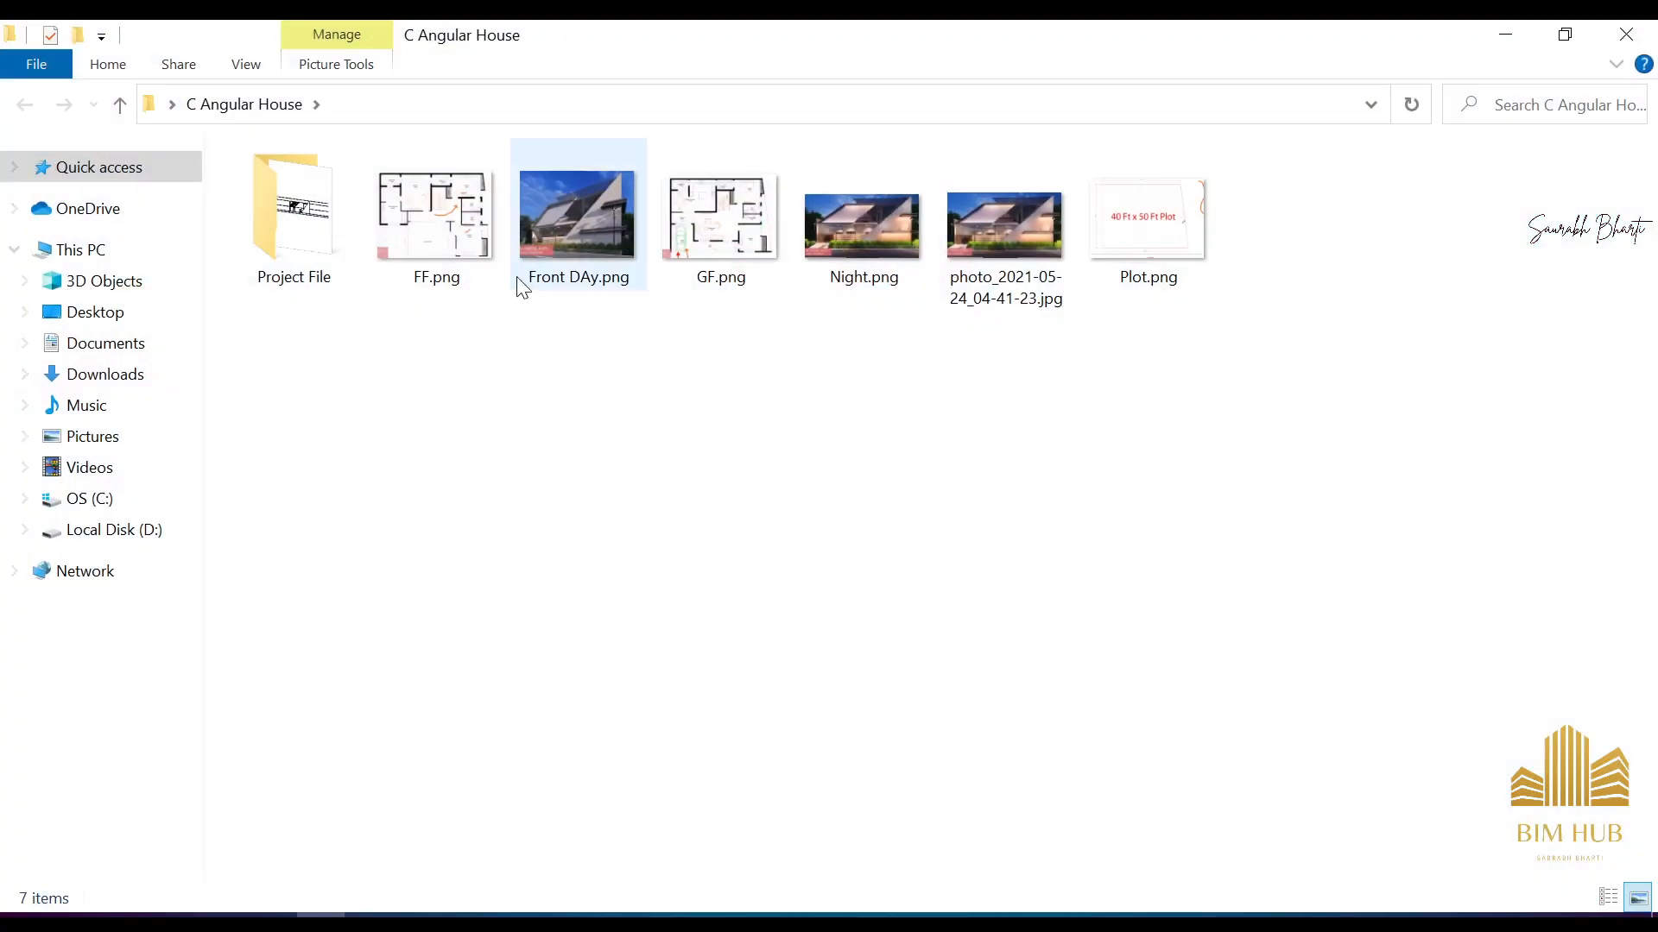
{"action": "left_click", "coordinate": [480, 233]}
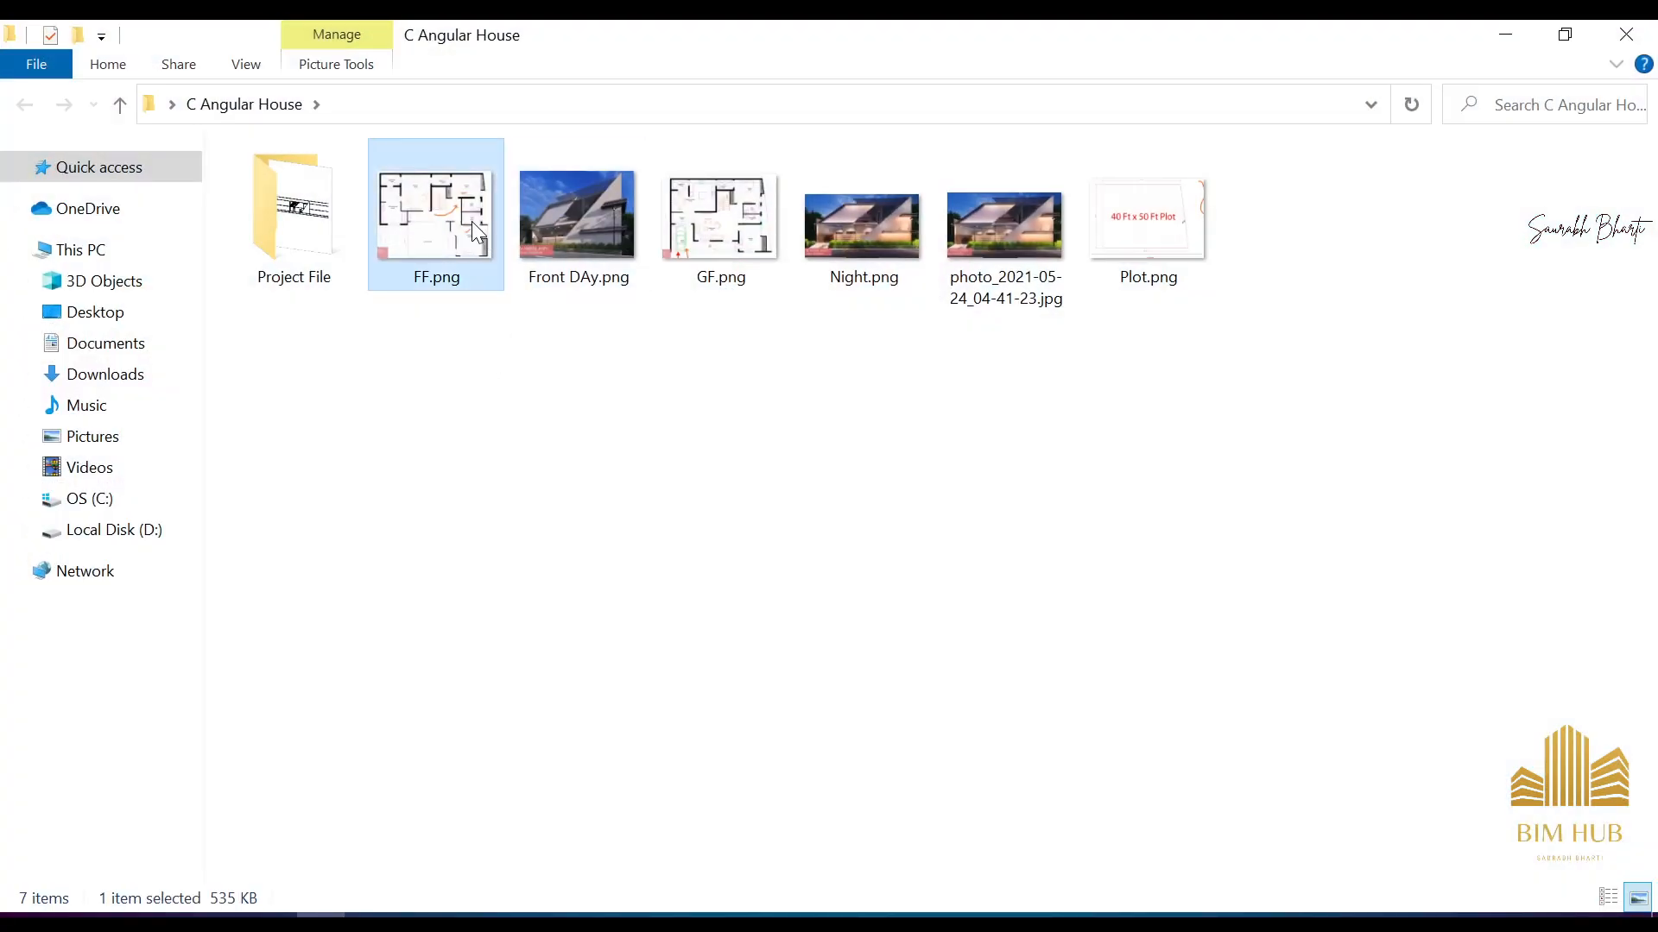
{"action": "double_click", "coordinate": [449, 217]}
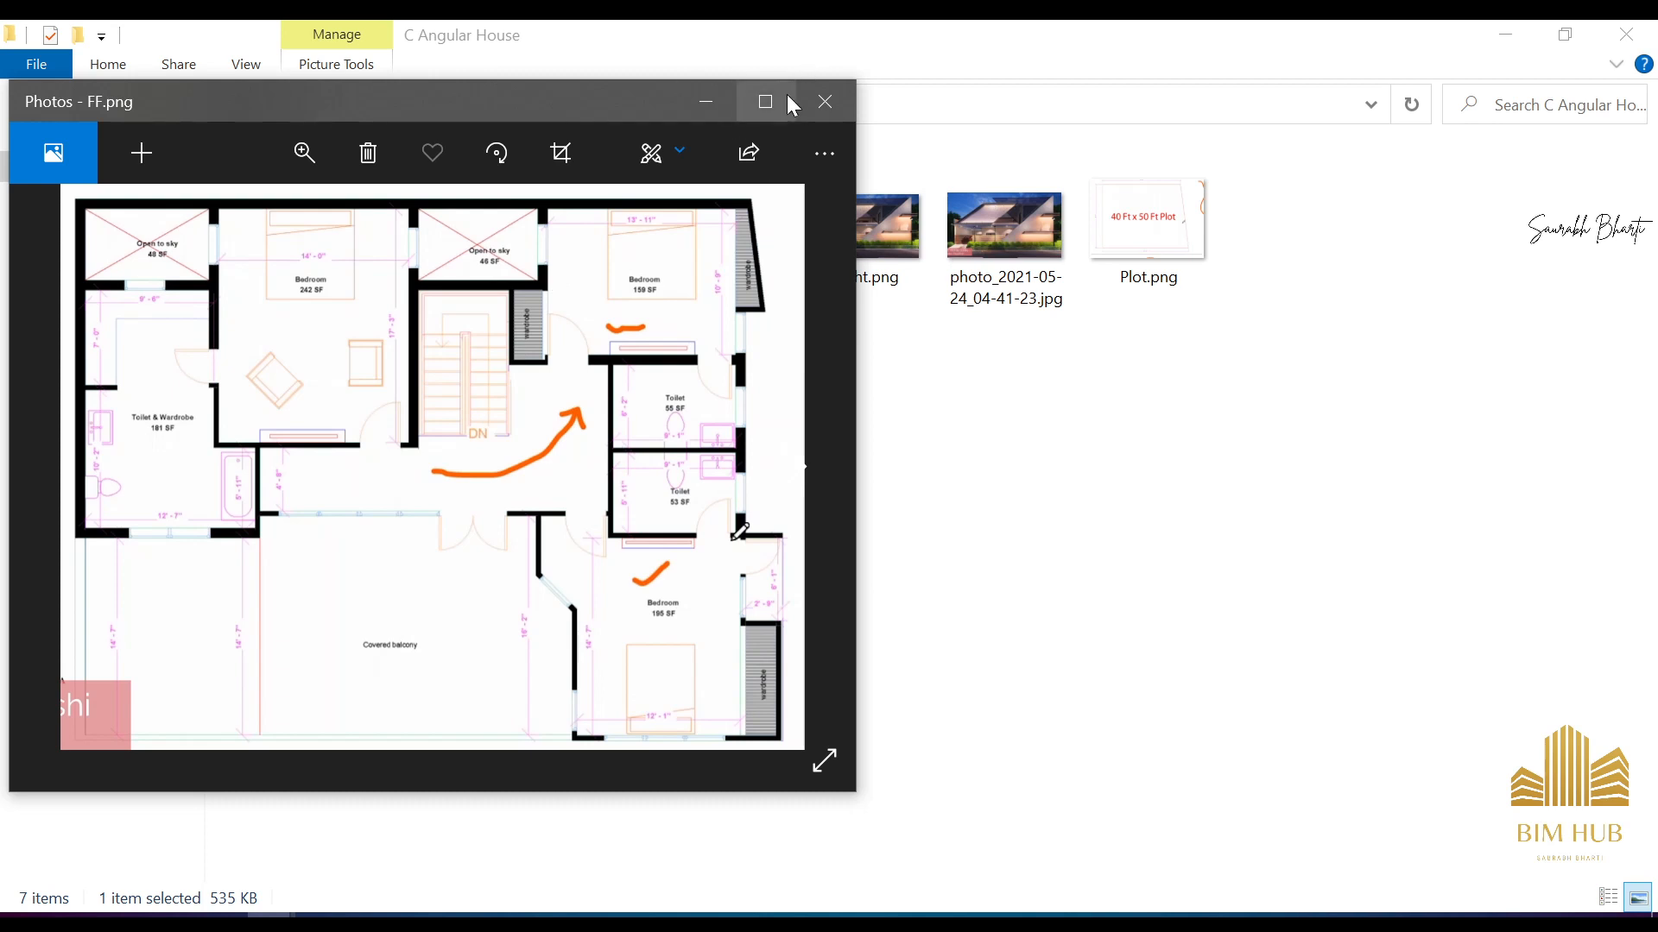
{"action": "left_click", "coordinate": [765, 102]}
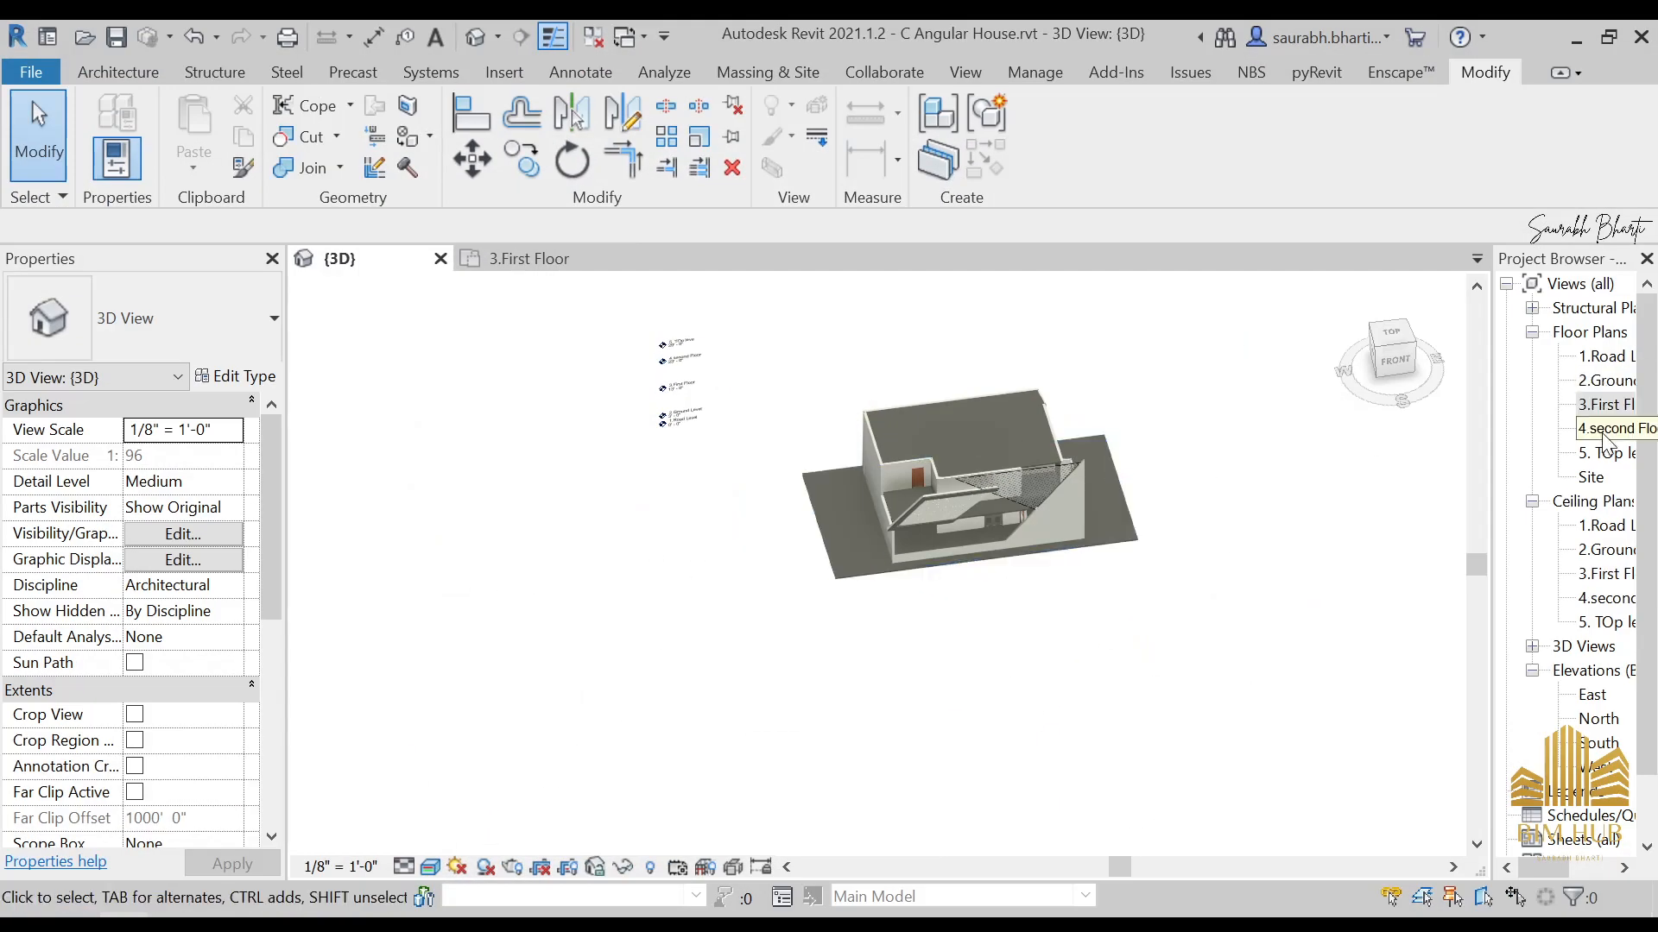
Step: In the 3.First Floor plan, delete the 30" x 80" single-flush door beside the double-leaf opening in the corner room's wall
{"action": "double_click", "coordinate": [1604, 405]}
{"action": "scroll", "coordinate": [851, 466], "scroll_direction": "down", "scroll_amount": 7}
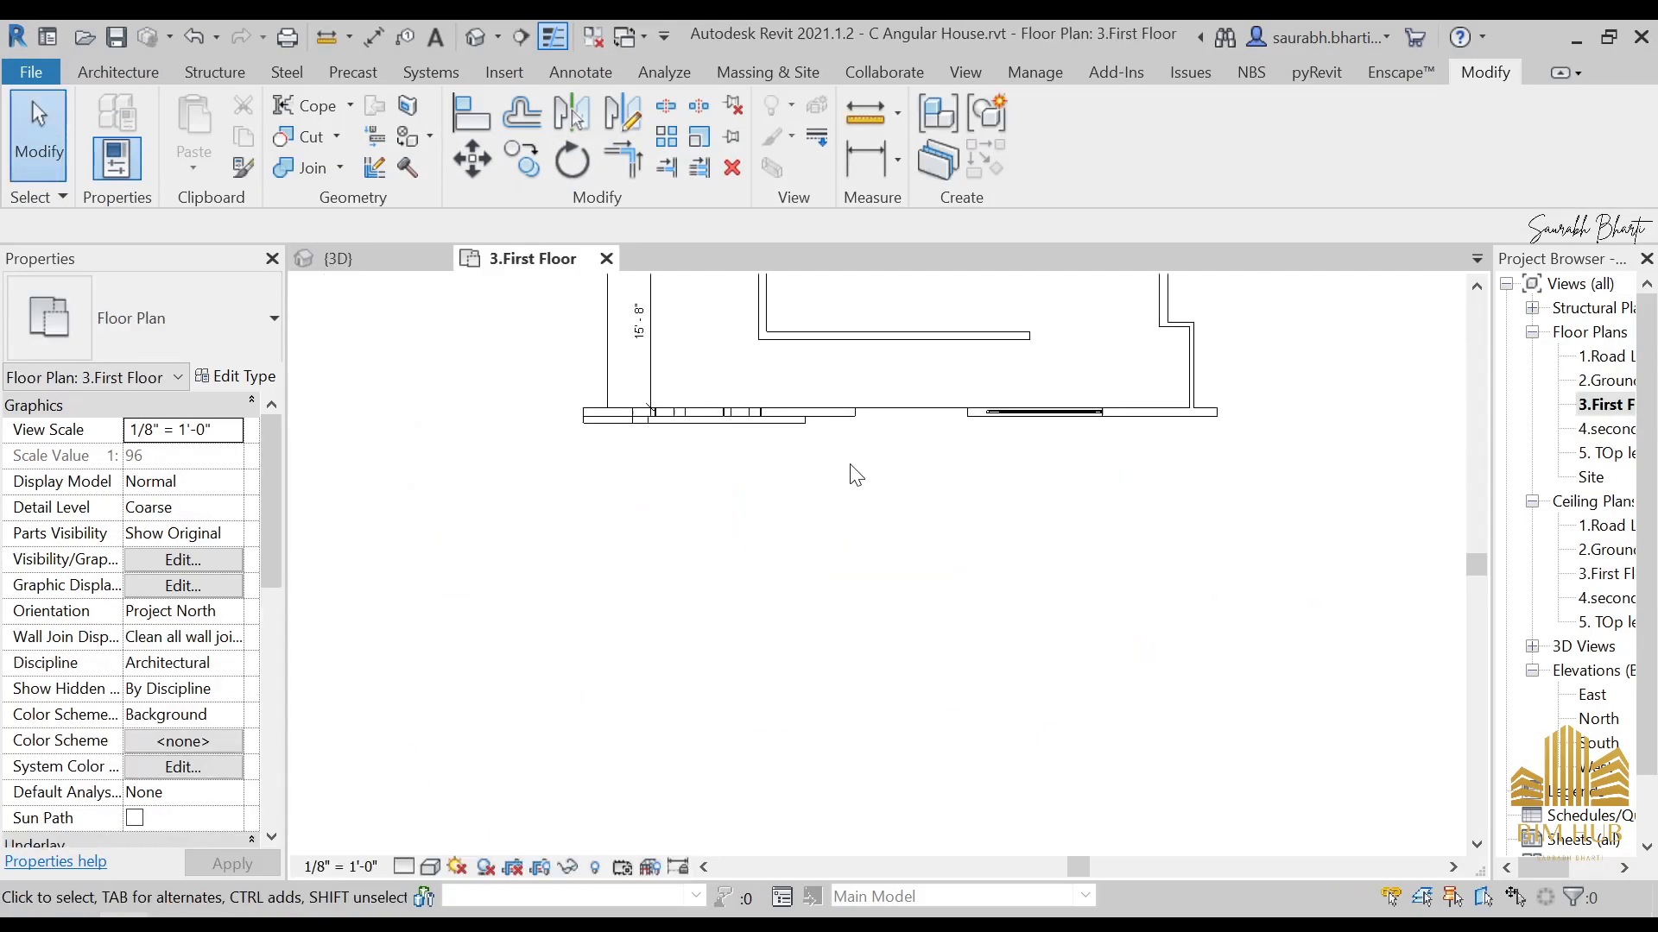
{"action": "middle_click_drag", "start_coordinate": [898, 473], "coordinate": [872, 685]}
{"action": "scroll", "coordinate": [818, 470], "scroll_direction": "up", "scroll_amount": 1}
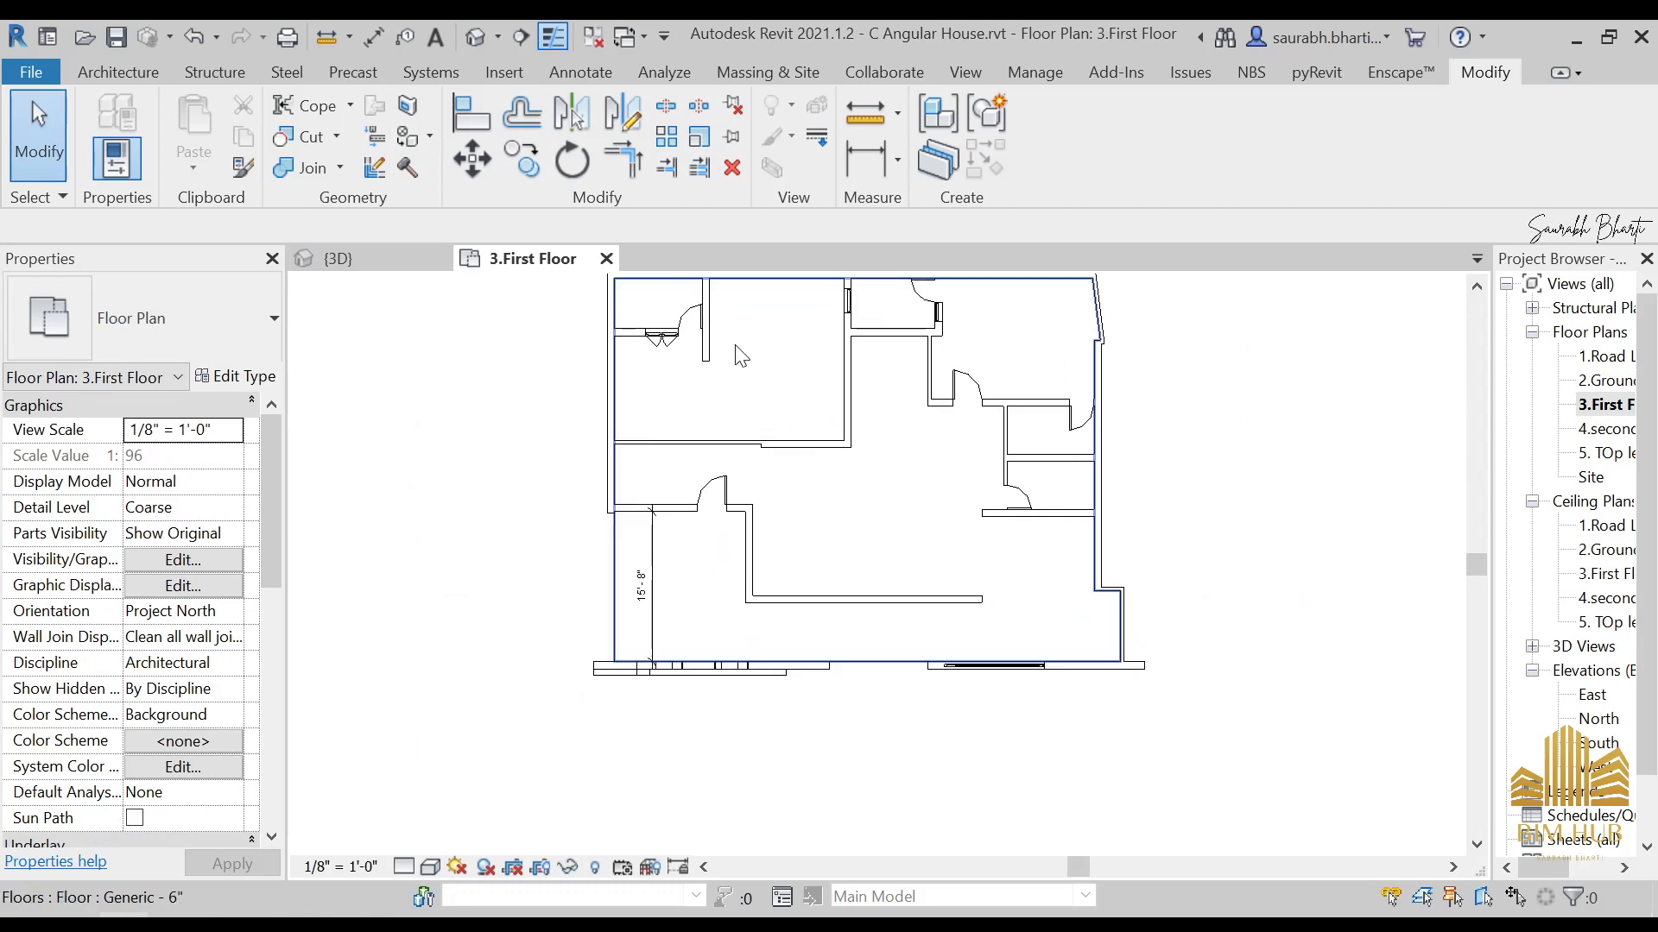
{"action": "scroll", "coordinate": [660, 330], "scroll_direction": "up", "scroll_amount": 3}
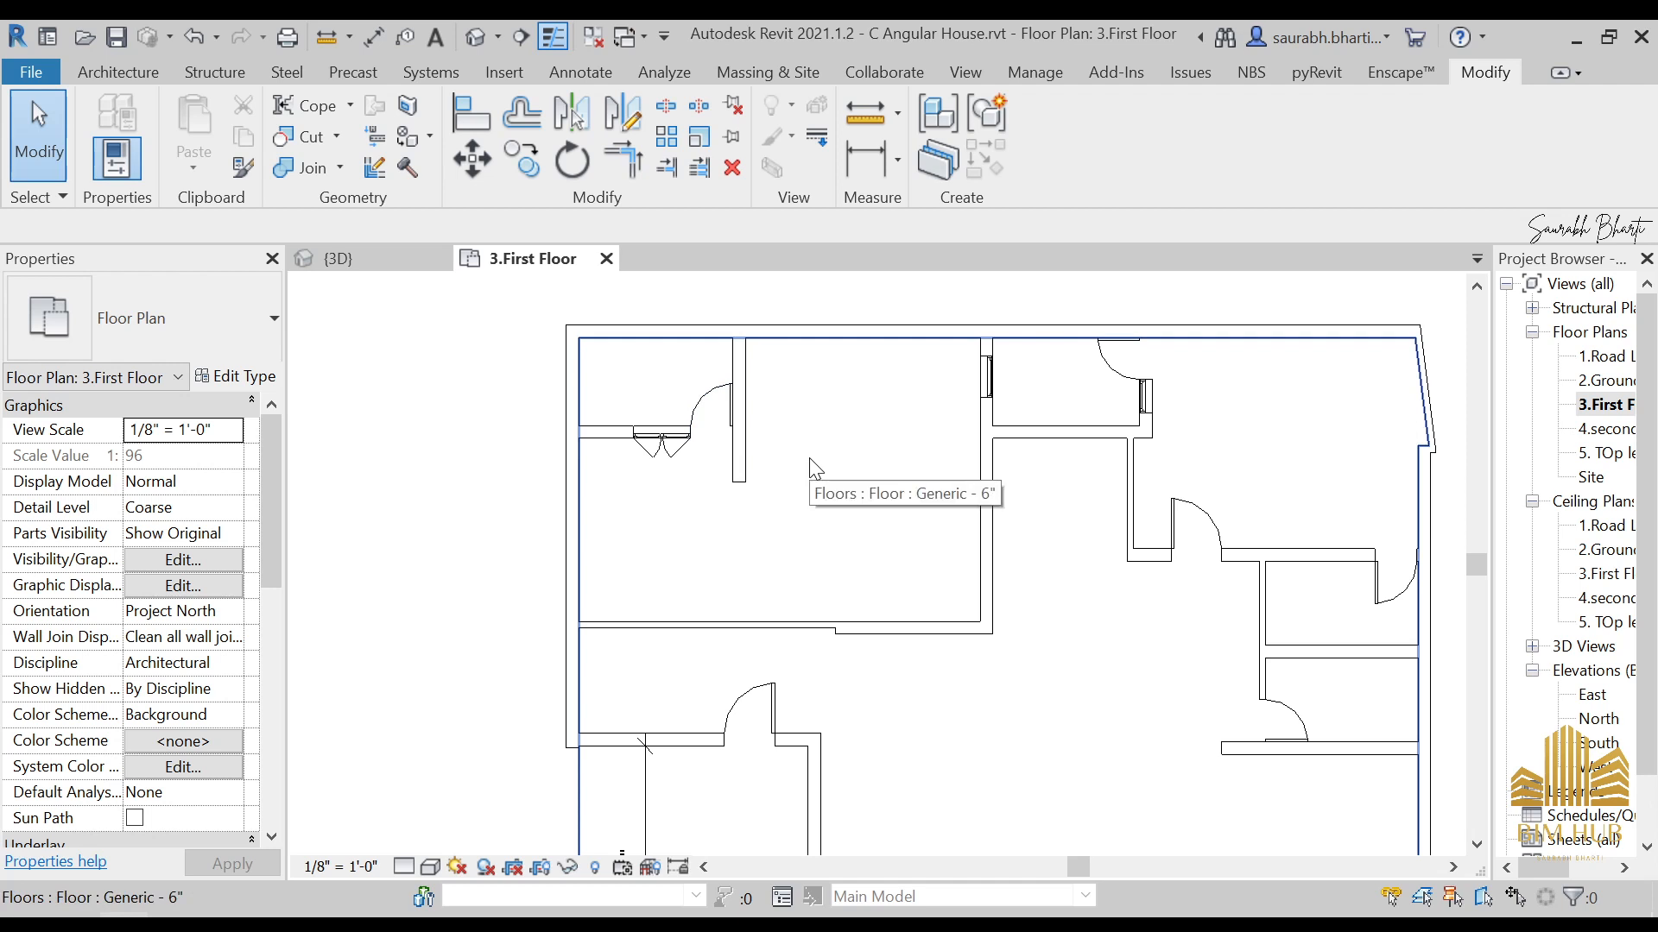
{"action": "scroll", "coordinate": [658, 399], "scroll_direction": "up", "scroll_amount": 1}
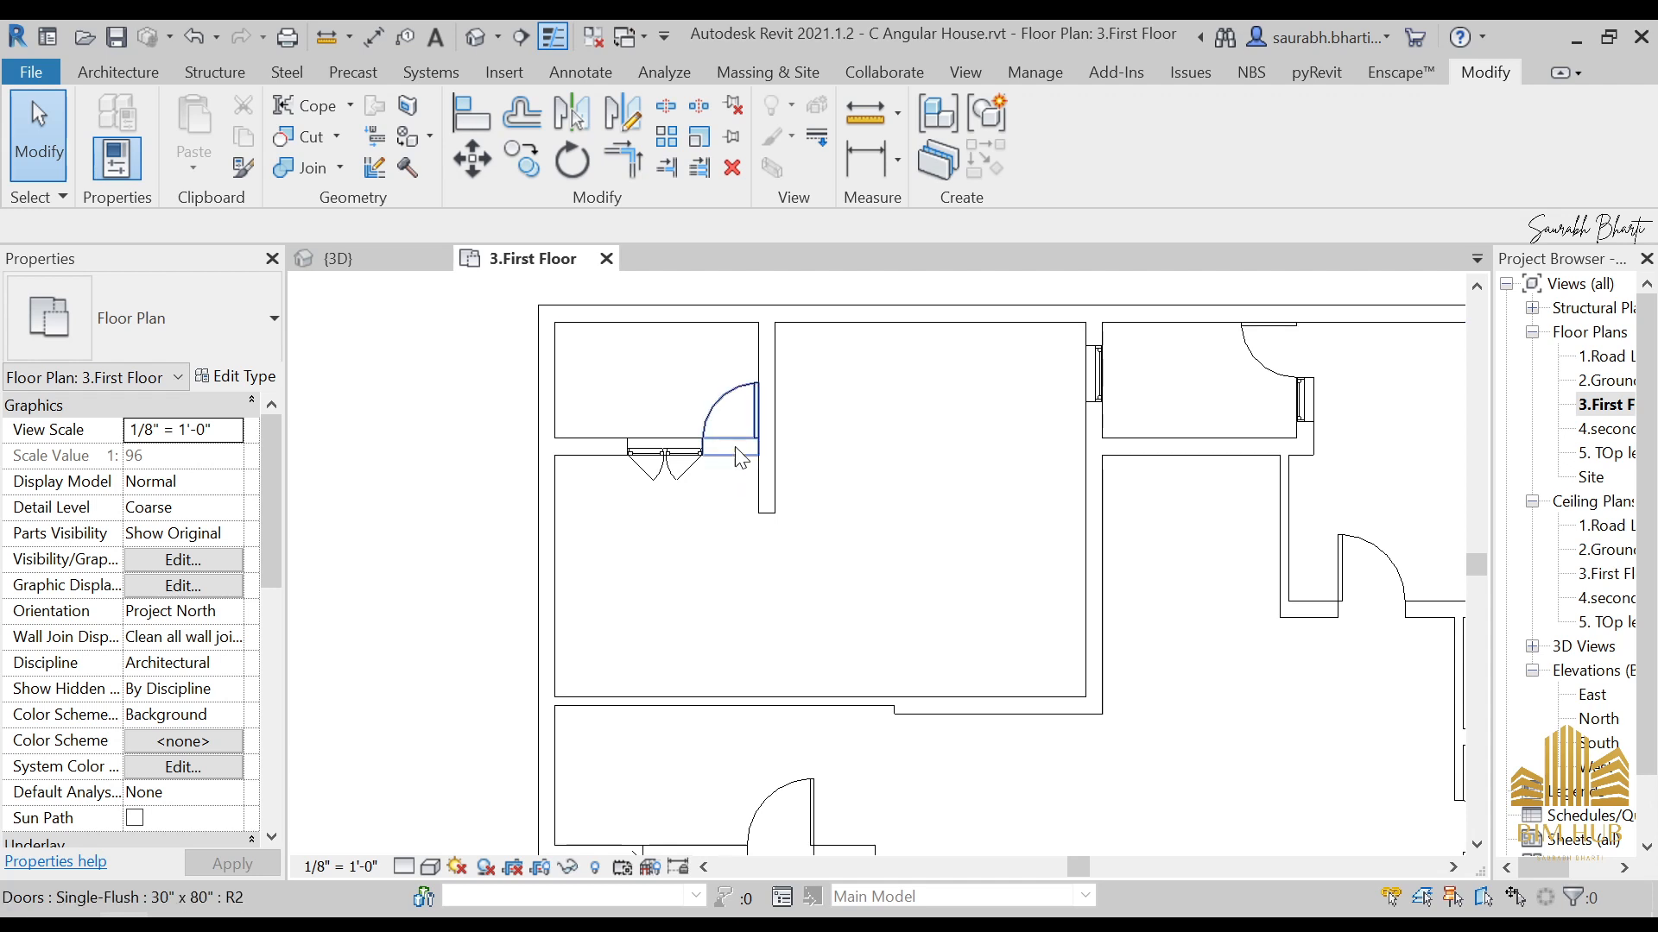
{"action": "scroll", "coordinate": [756, 427], "scroll_direction": "up", "scroll_amount": 2}
{"action": "left_click", "coordinate": [736, 384]}
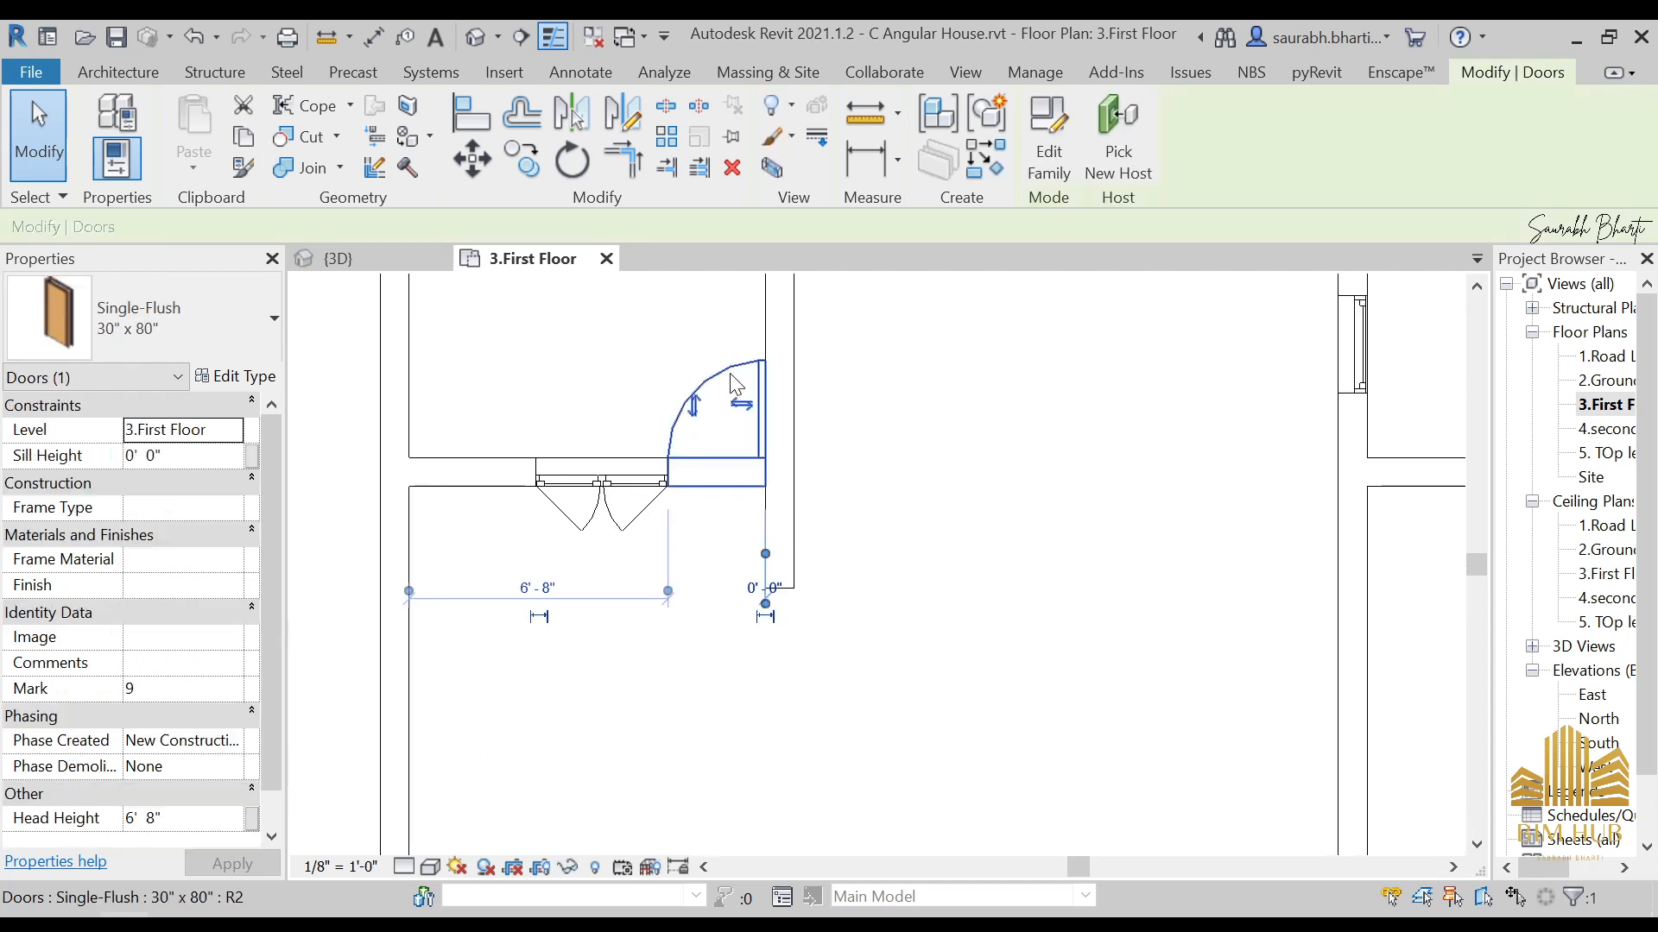
{"action": "key", "text": "Escape"}
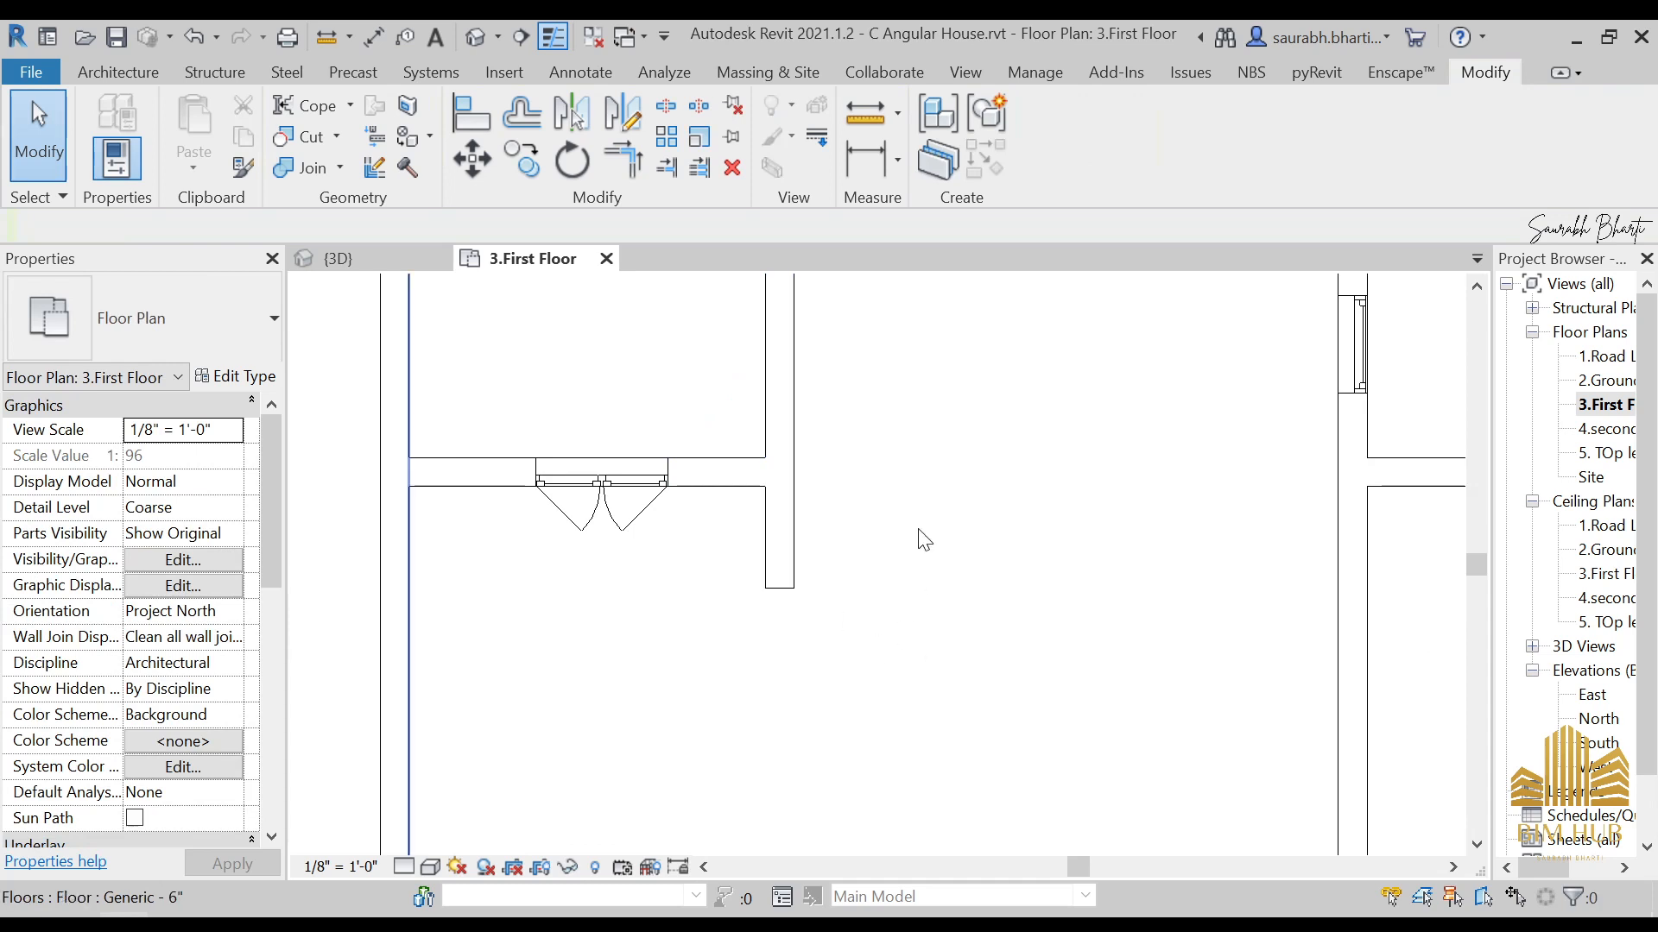
Step: Delete the thin 4.5" horizontal wall between the corner bedroom and the passage below it
{"action": "scroll", "coordinate": [922, 536], "scroll_direction": "down", "scroll_amount": 3}
{"action": "middle_click_drag", "start_coordinate": [962, 544], "coordinate": [887, 530]}
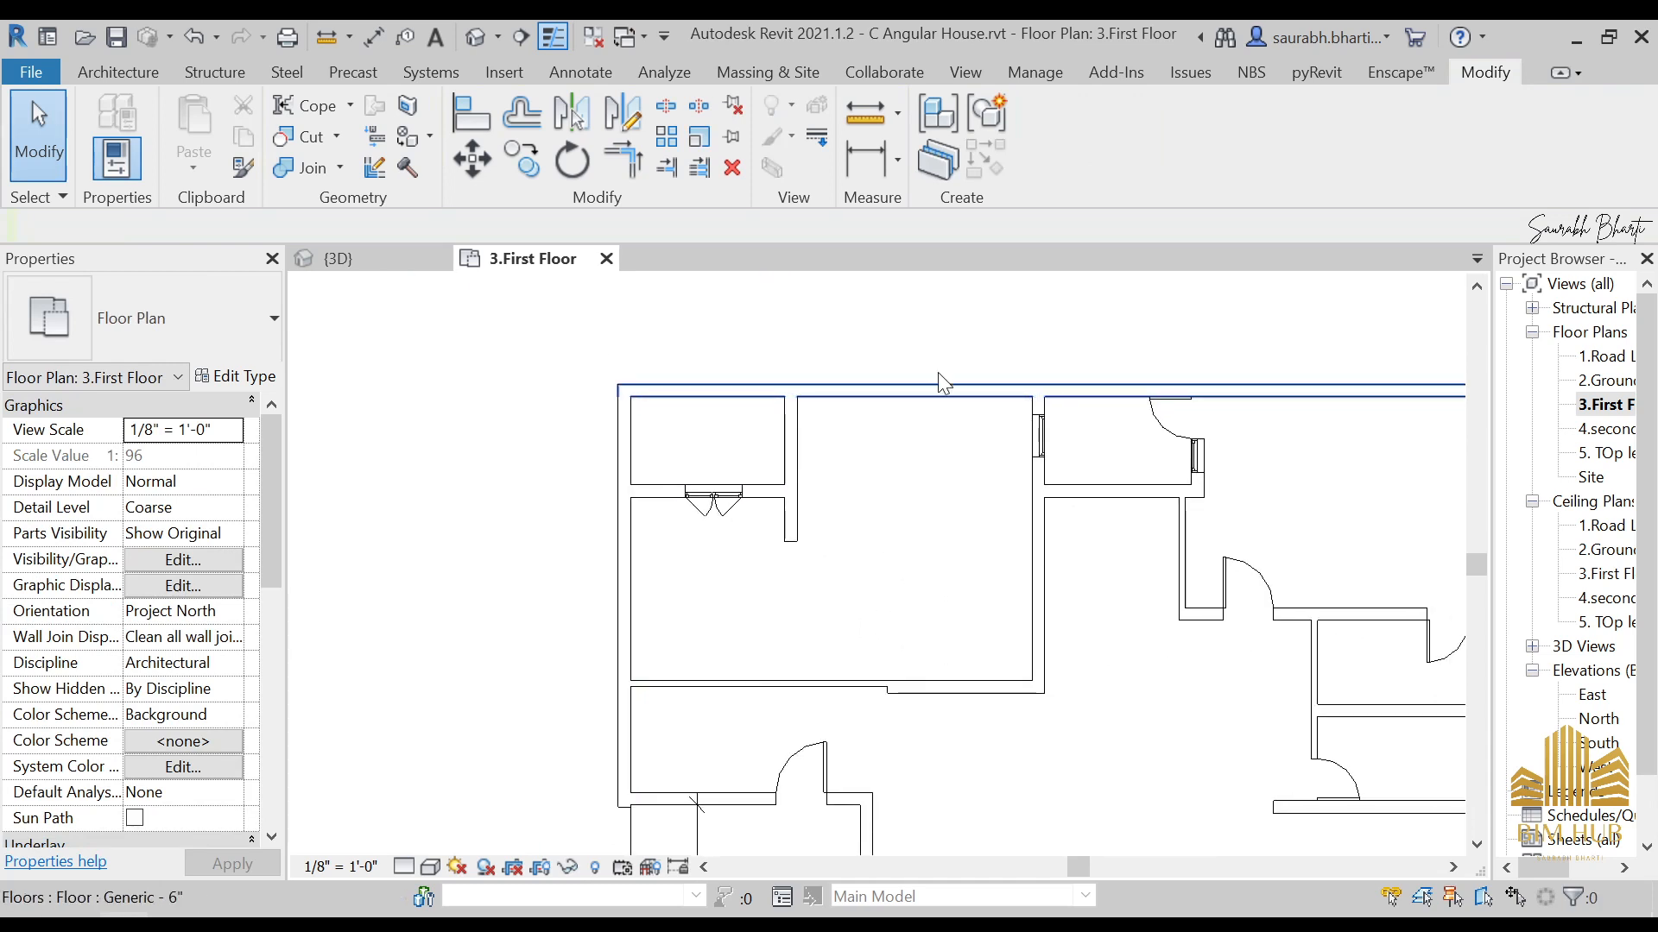
{"action": "middle_click_drag", "start_coordinate": [935, 509], "coordinate": [874, 501]}
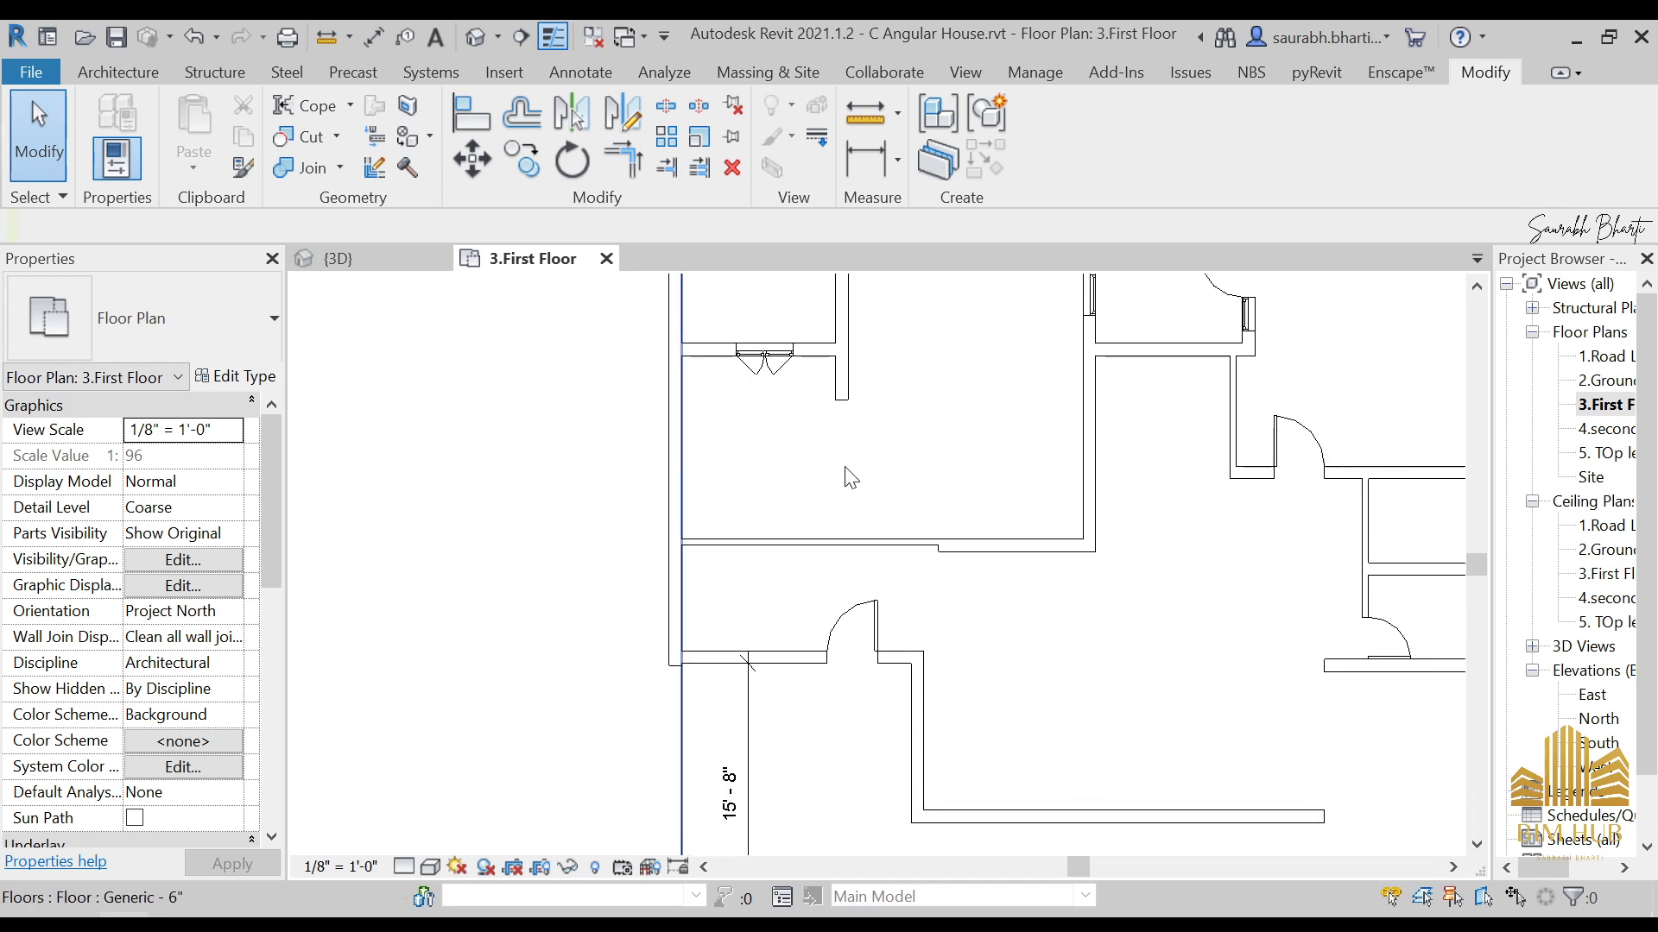
{"action": "left_click", "coordinate": [800, 544]}
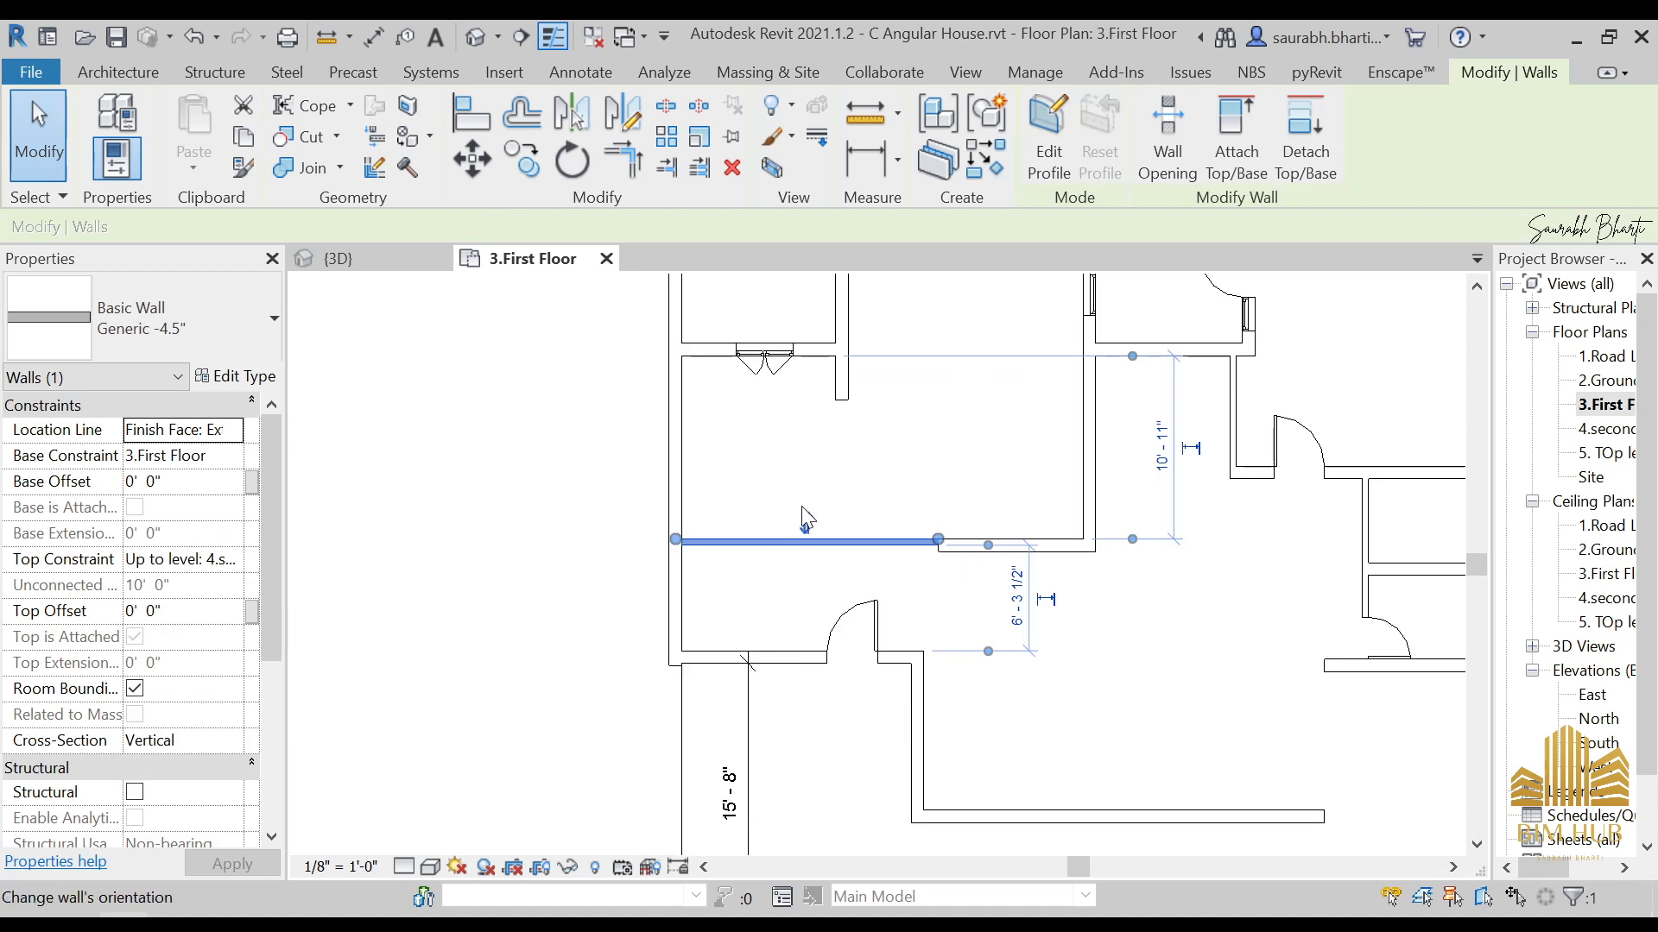
{"action": "key", "text": "Delete"}
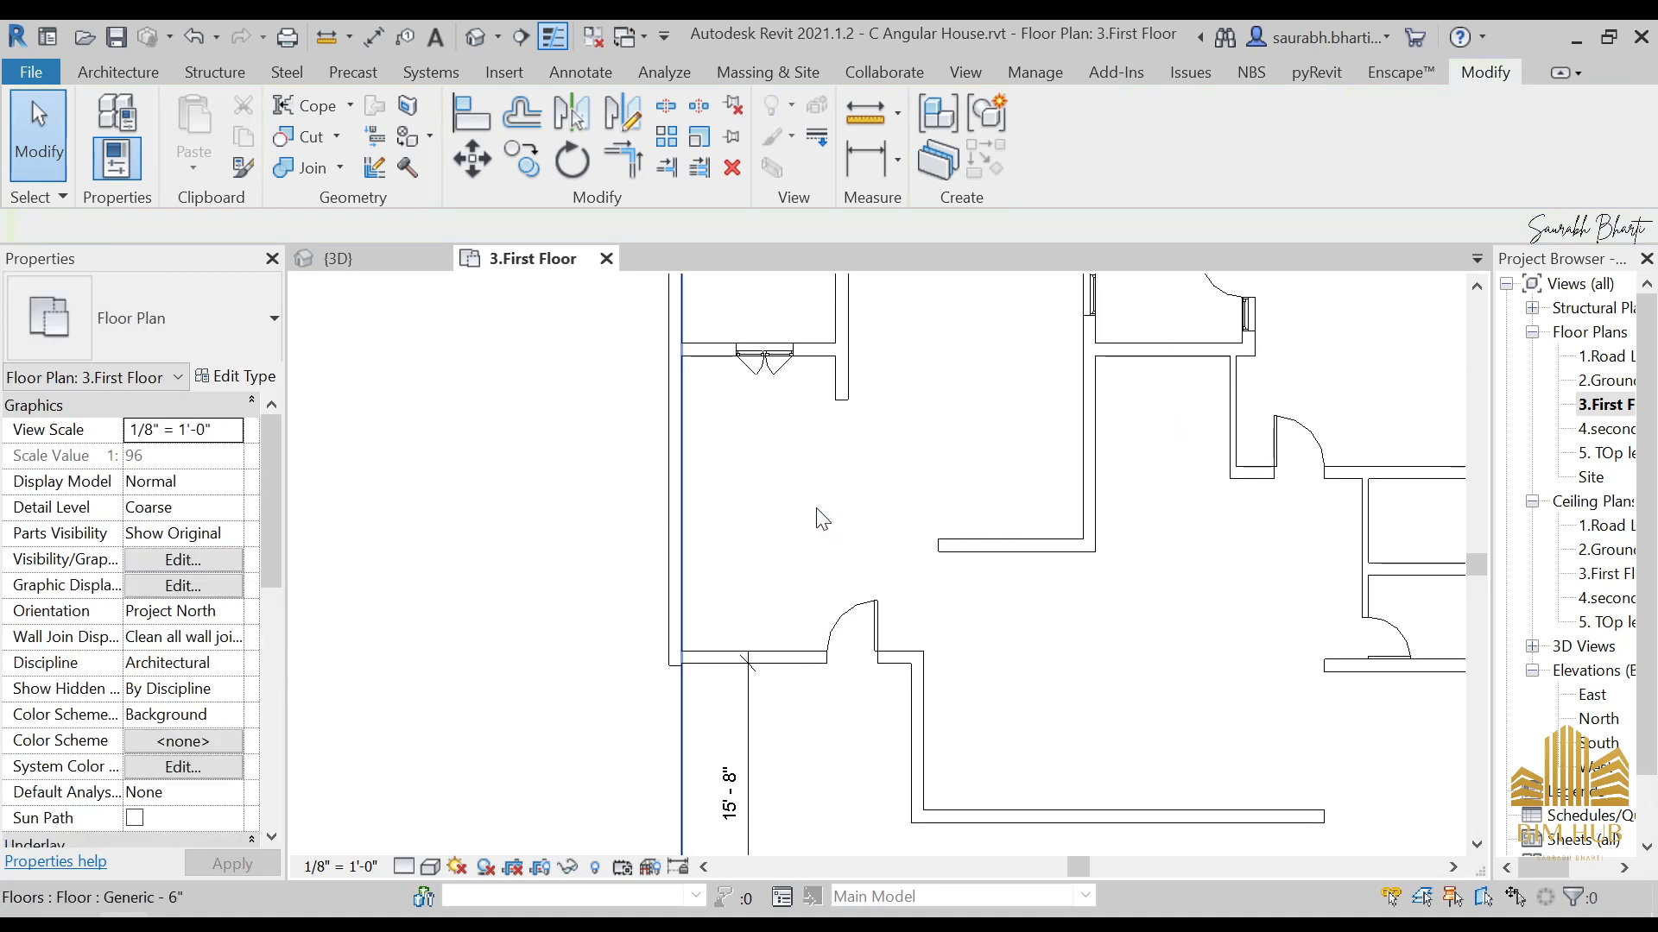
Step: Stretch the free lower end of the 9" vertical wall between the corner rooms downward to about 12' 11 1/2"
{"action": "left_click", "coordinate": [842, 399]}
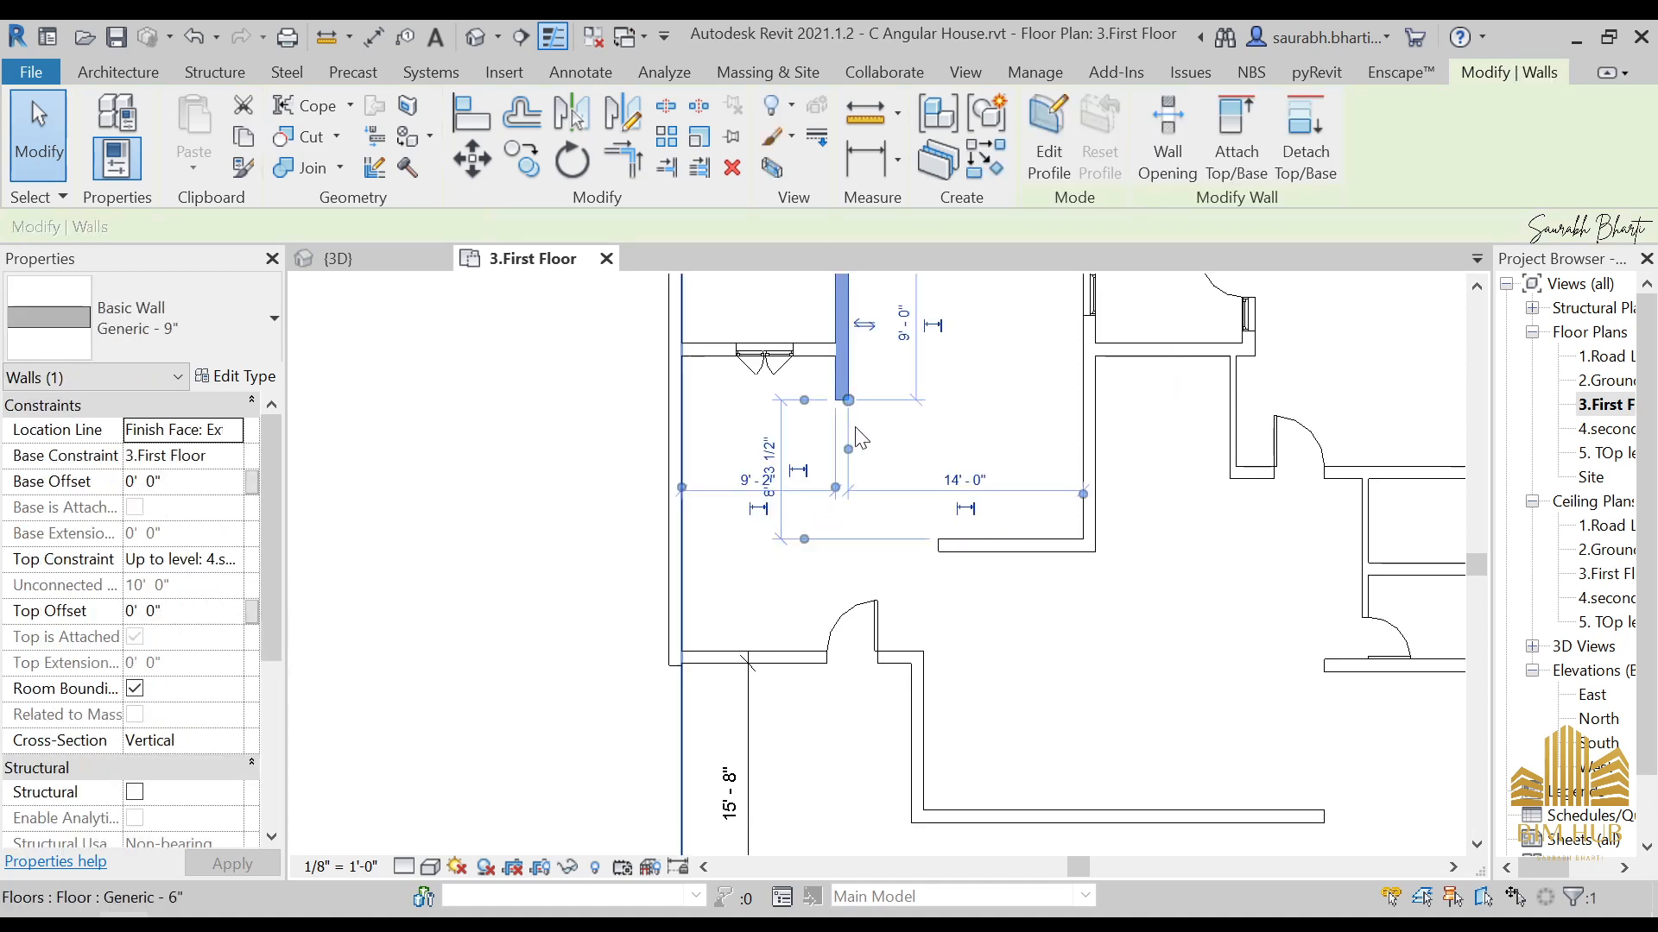
{"action": "key", "text": "r"}
{"action": "key", "text": "s"}
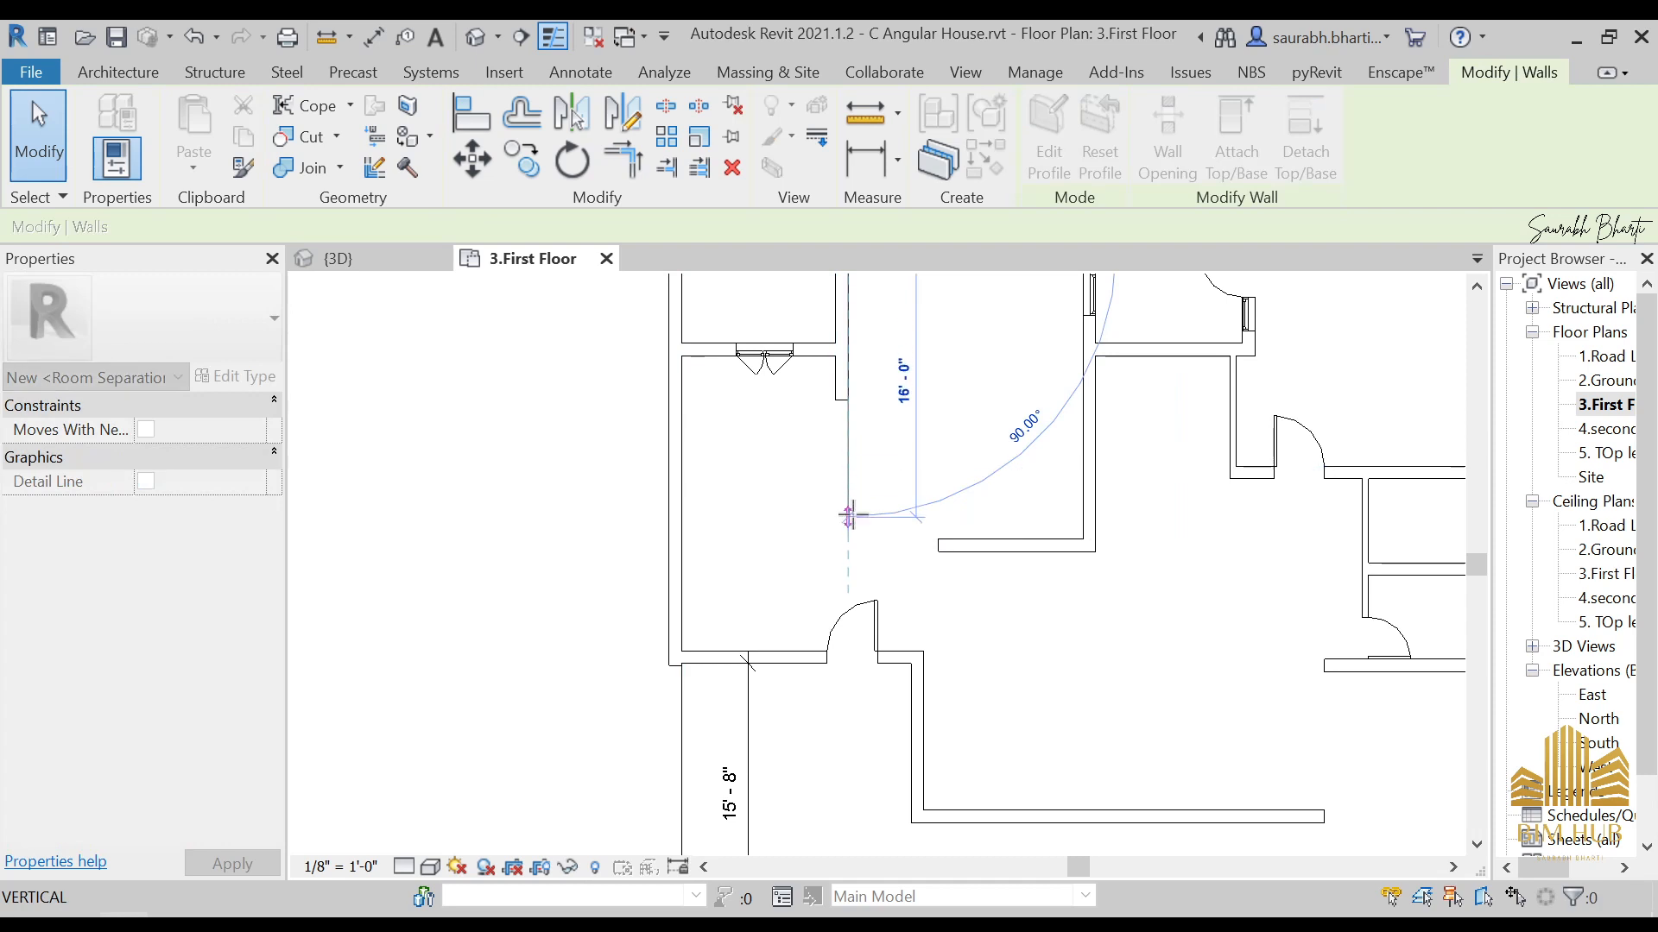
{"action": "key", "text": "Escape"}
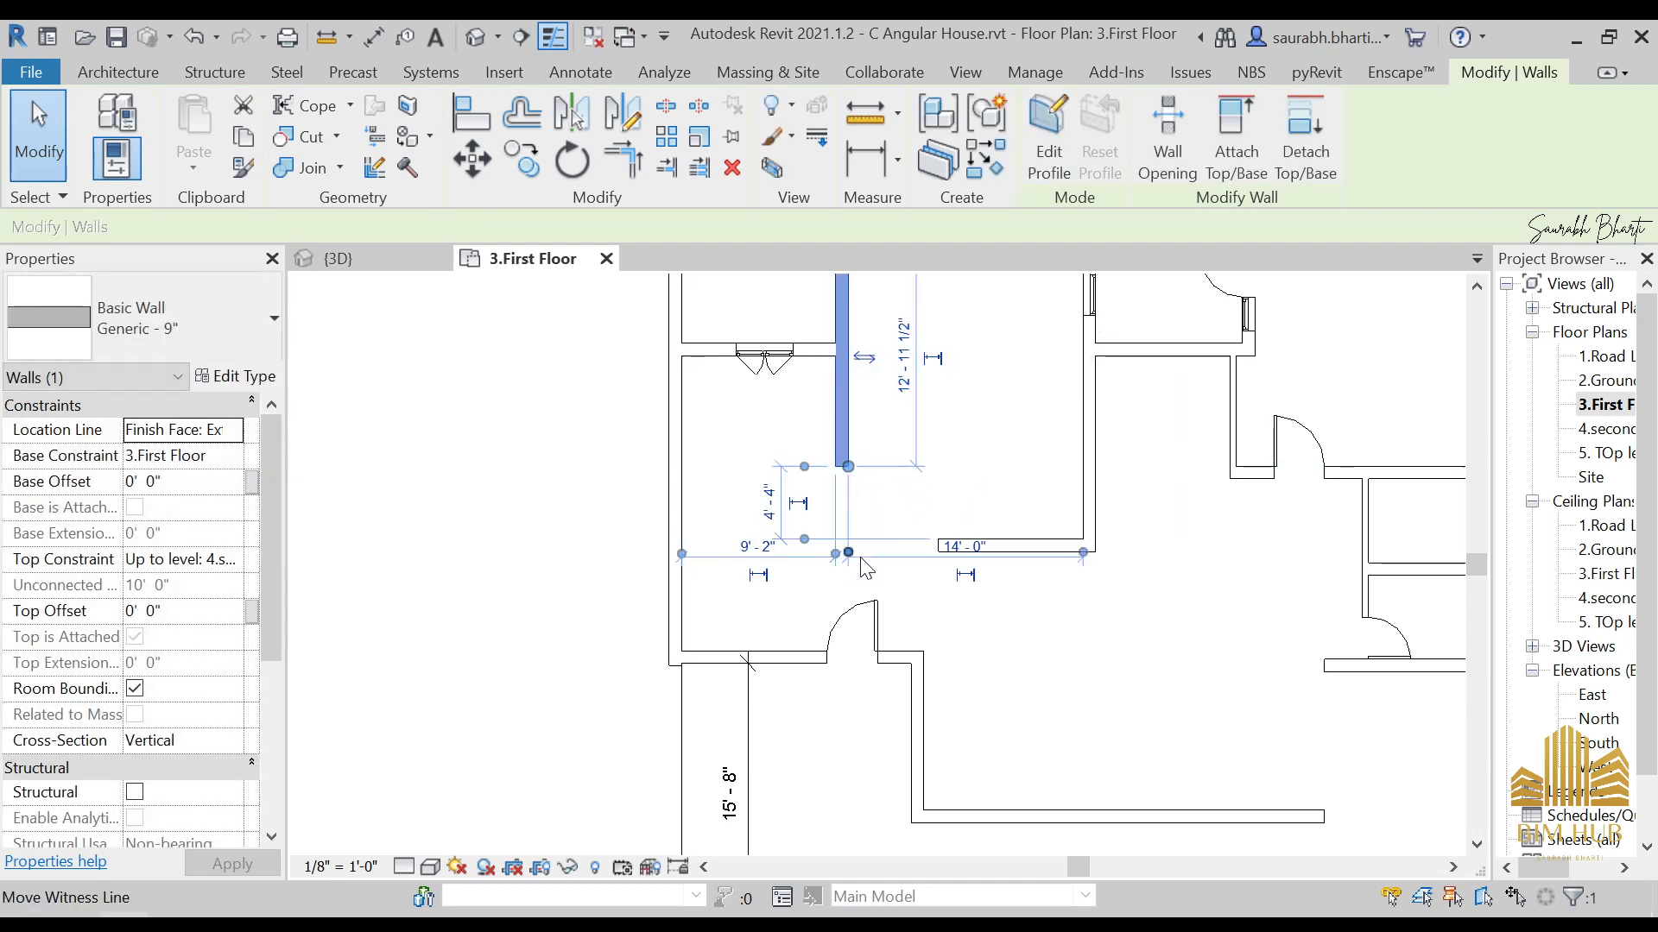
{"action": "key", "text": "Escape"}
Step: Draw a Generic -4.5" wall about 4' 6" long straight down from the free lower end of the 9" vertical wall
{"action": "key", "text": "w"}
{"action": "key", "text": "a"}
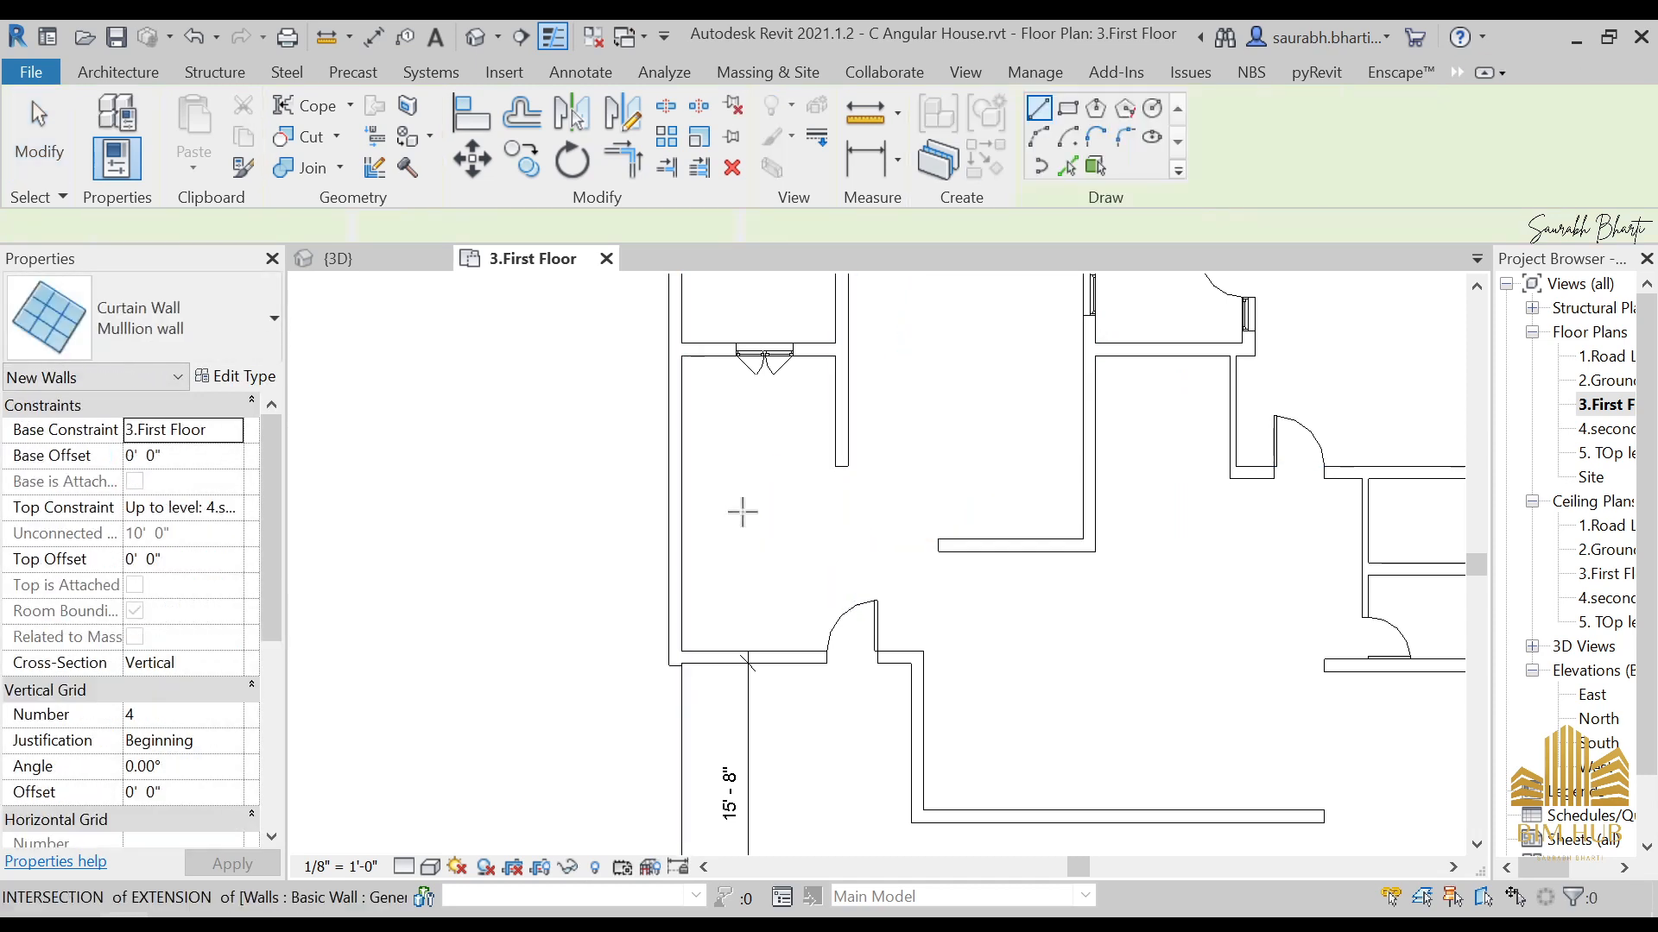
{"action": "left_click", "coordinate": [164, 303]}
{"action": "scroll", "coordinate": [203, 483], "scroll_direction": "up", "scroll_amount": 5}
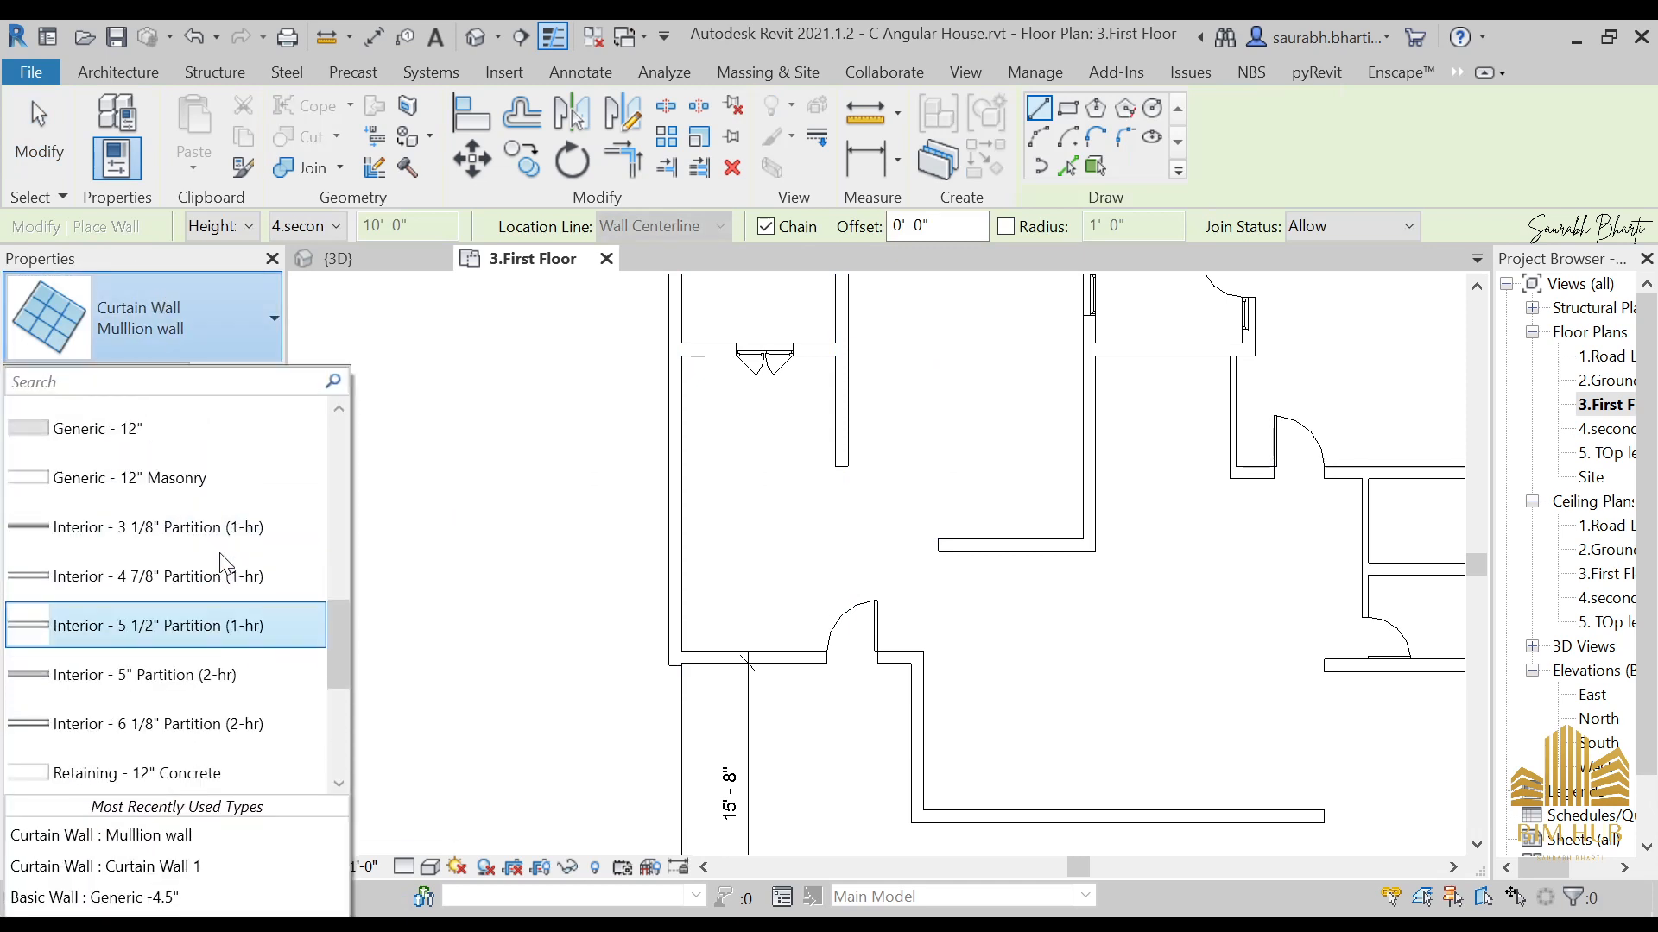
{"action": "left_click", "coordinate": [176, 898]}
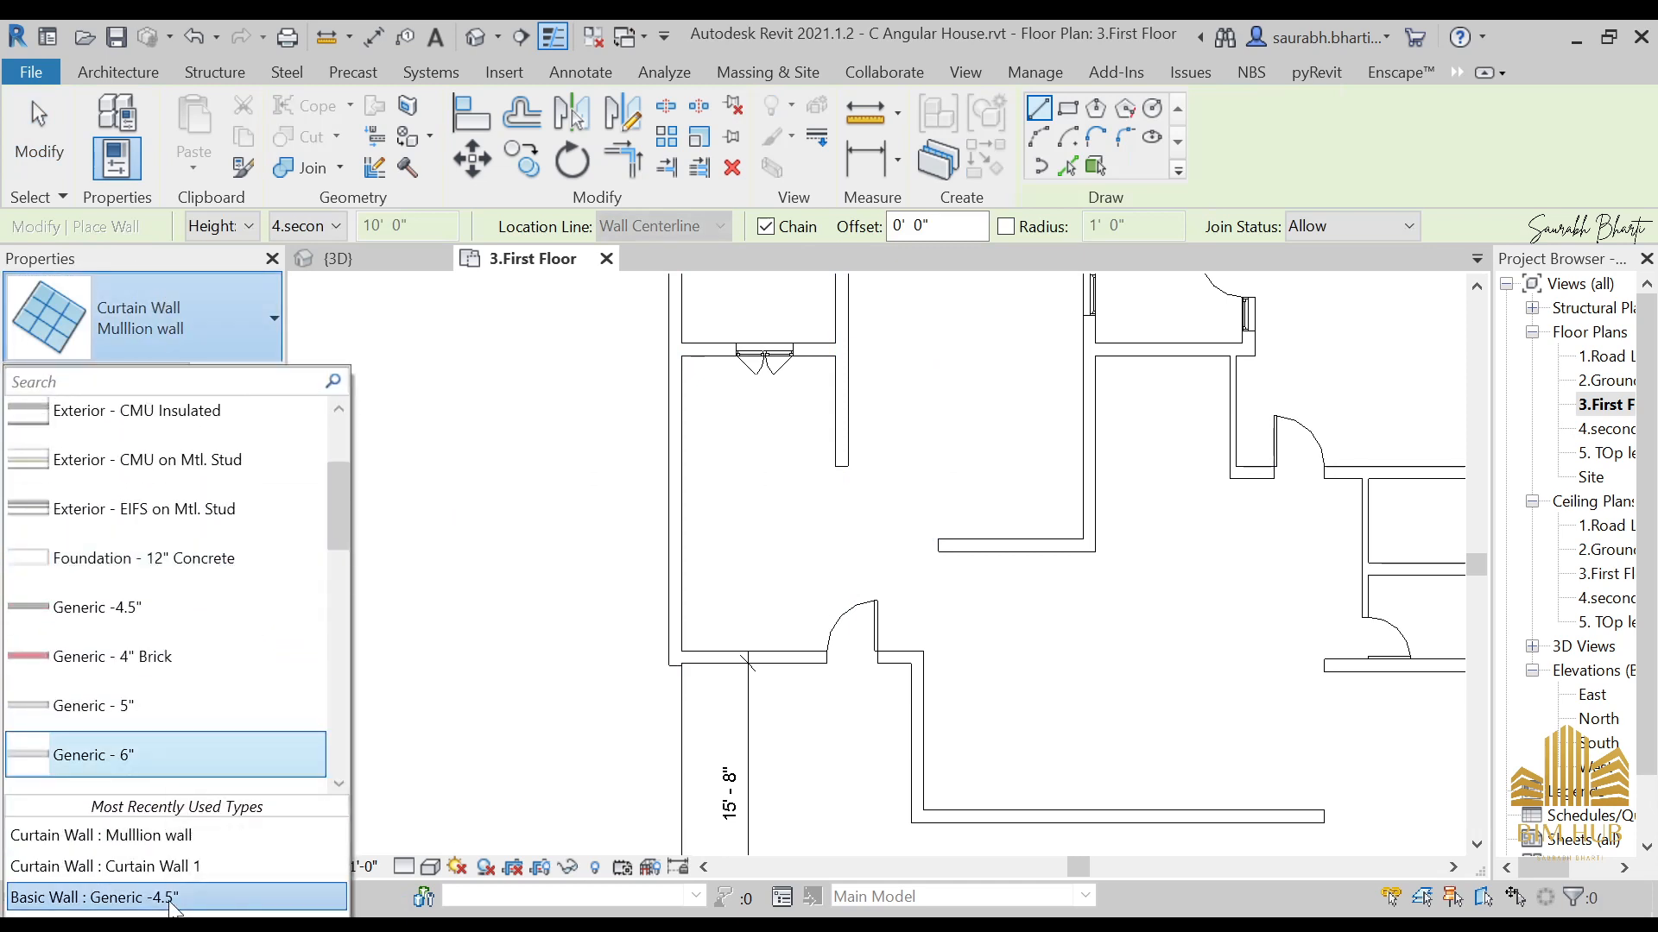
{"action": "left_click", "coordinate": [842, 467]}
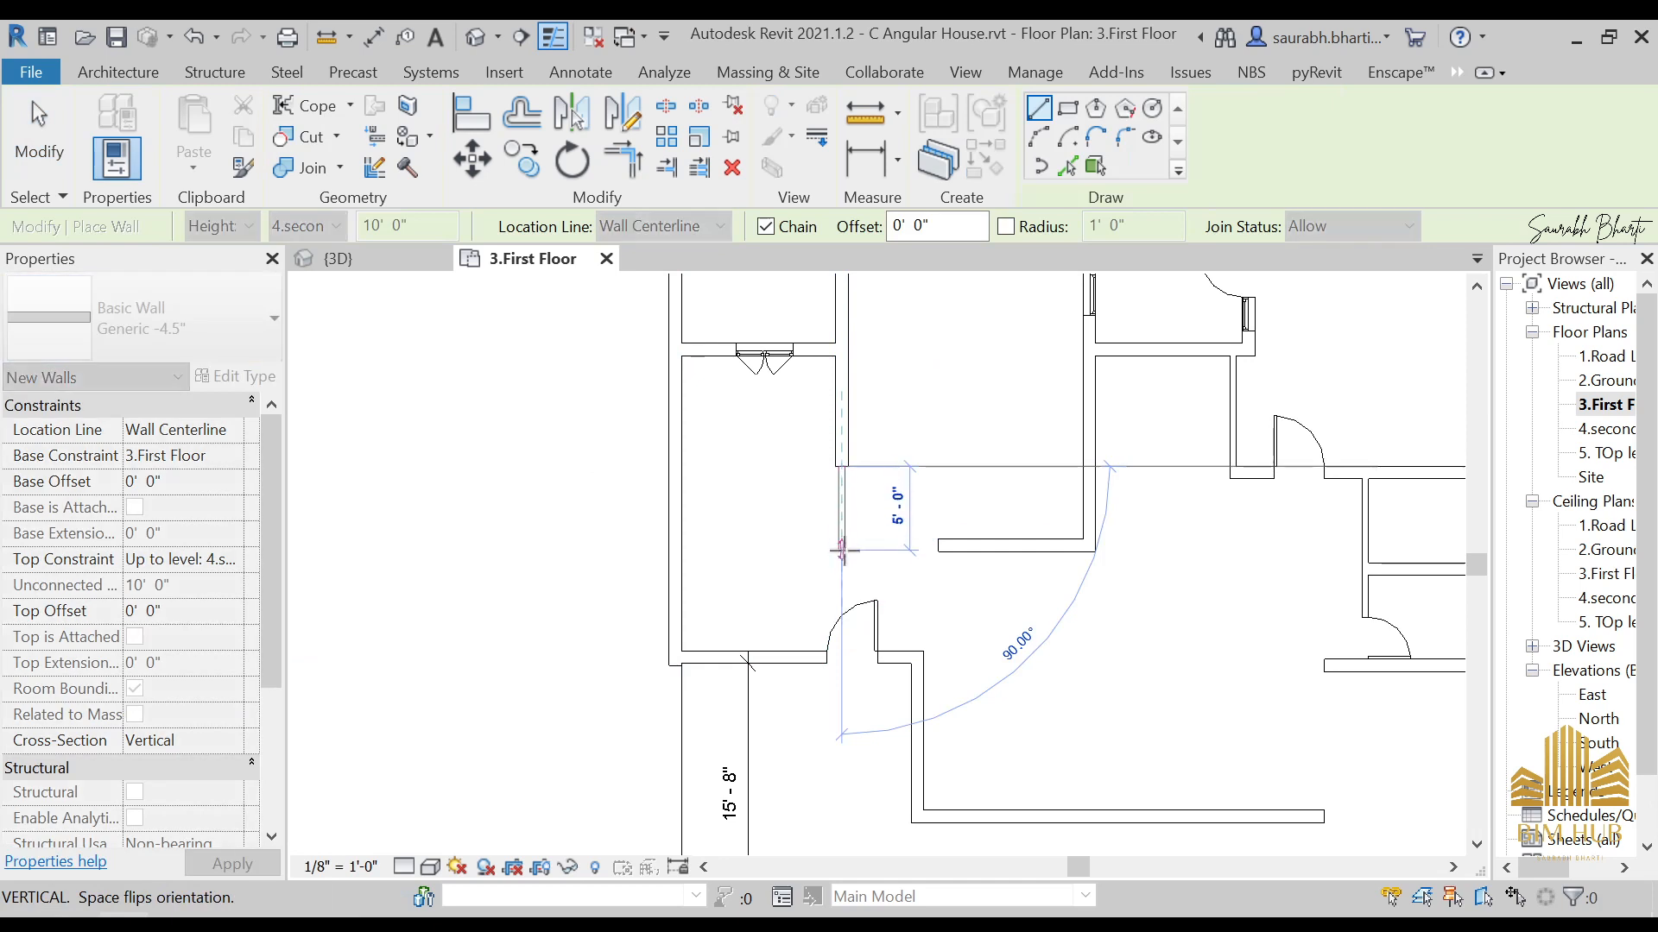
{"action": "key", "text": "Escape"}
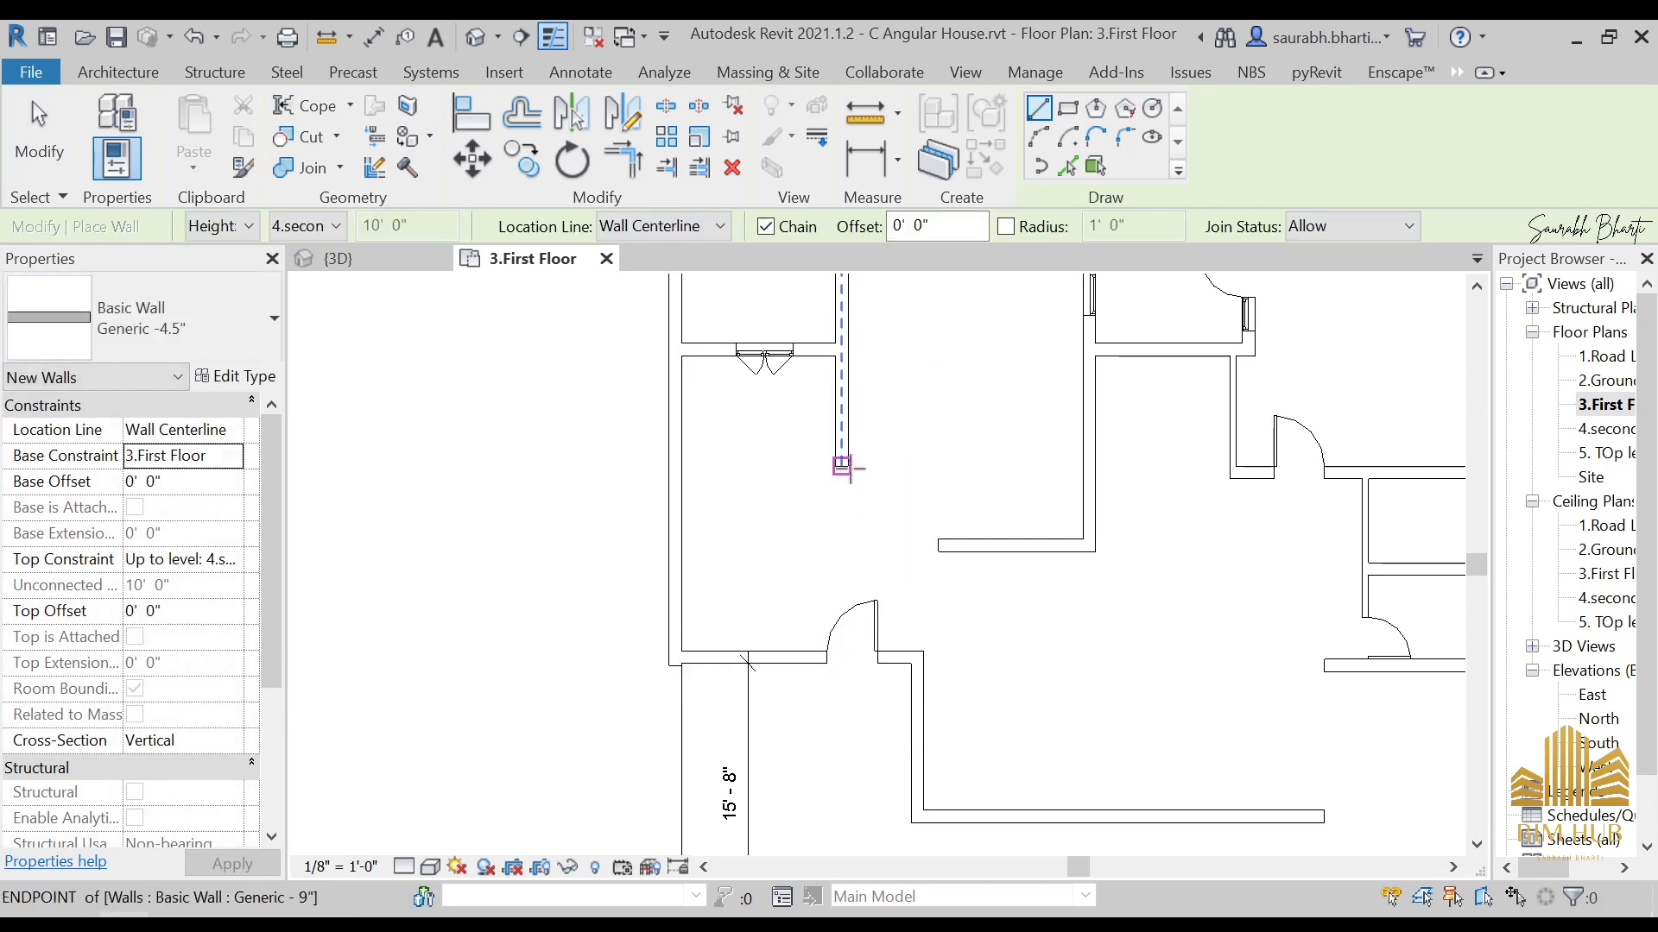
{"action": "left_click", "coordinate": [842, 467]}
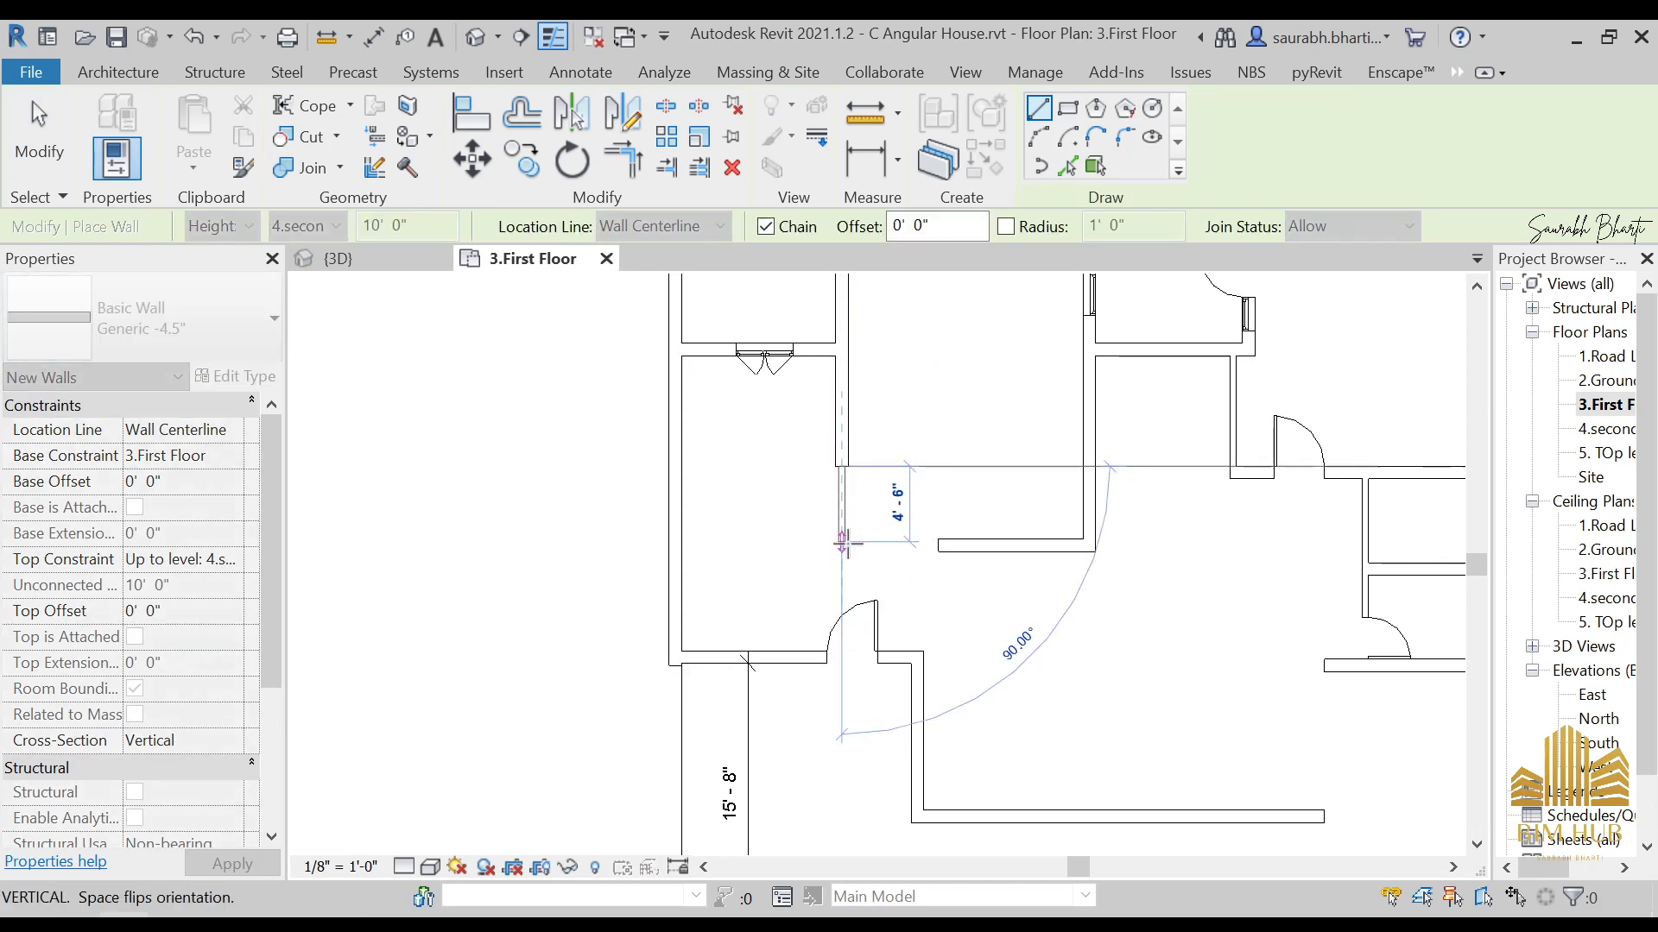
{"action": "left_click", "coordinate": [843, 542]}
{"action": "key", "text": "Escape"}
{"action": "key", "text": "Escape"}
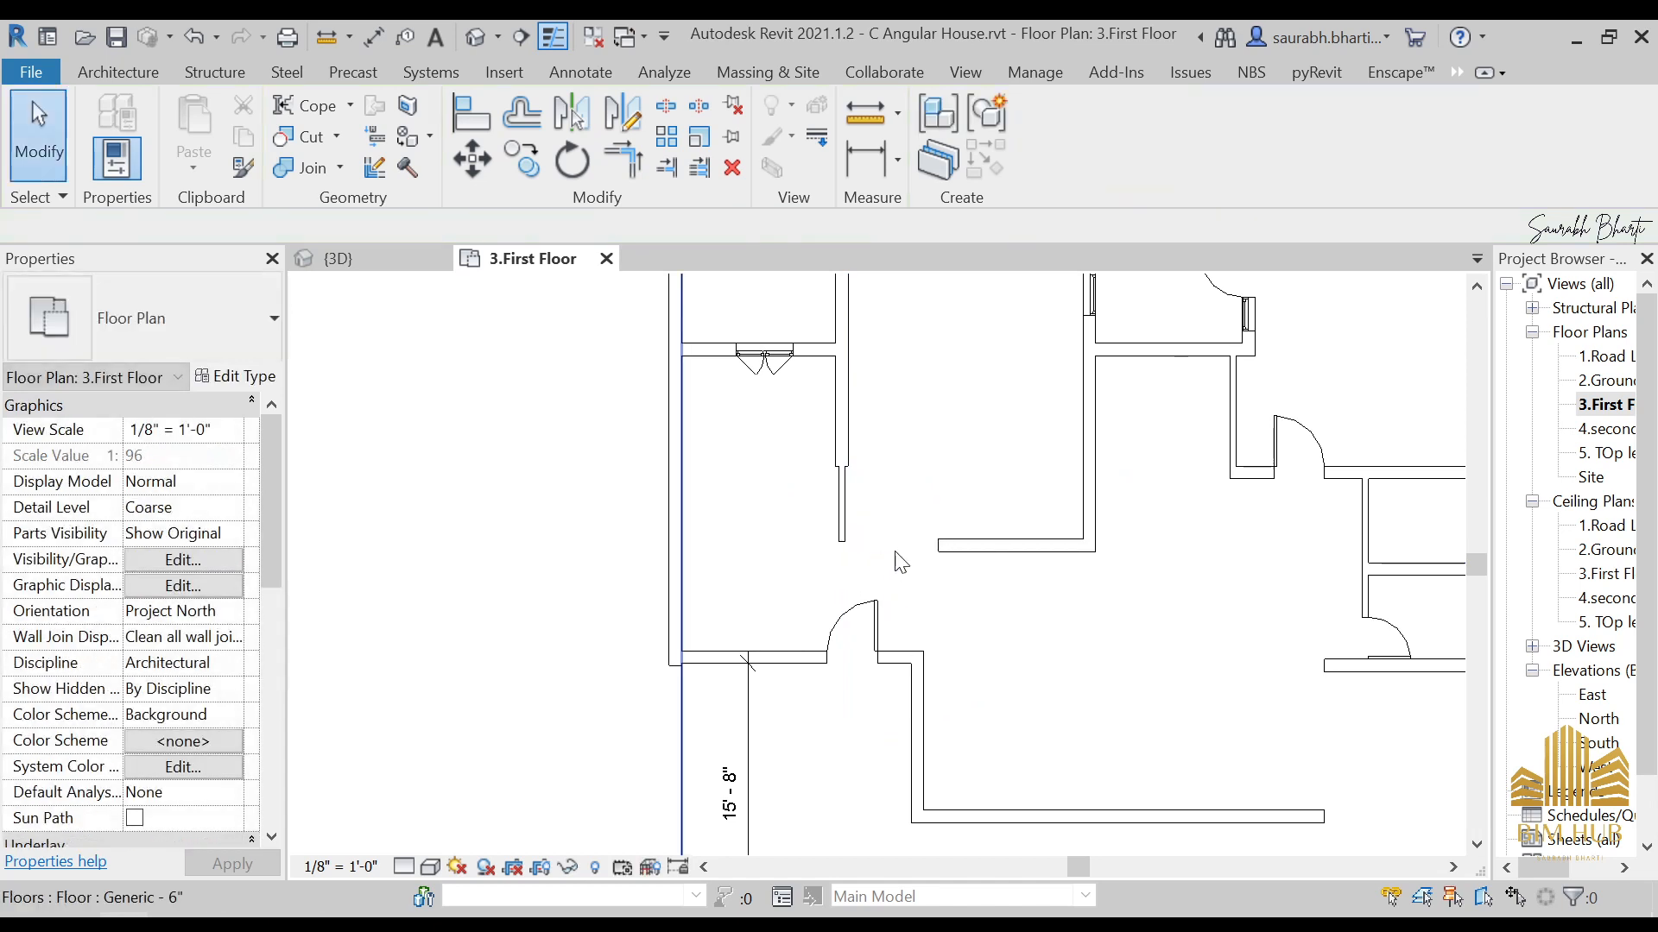
Step: Change the short horizontal 9" wall beside the new partition to the Generic -4.5" type
{"action": "left_click", "coordinate": [842, 506]}
{"action": "key", "text": "Escape"}
{"action": "left_click", "coordinate": [1010, 545]}
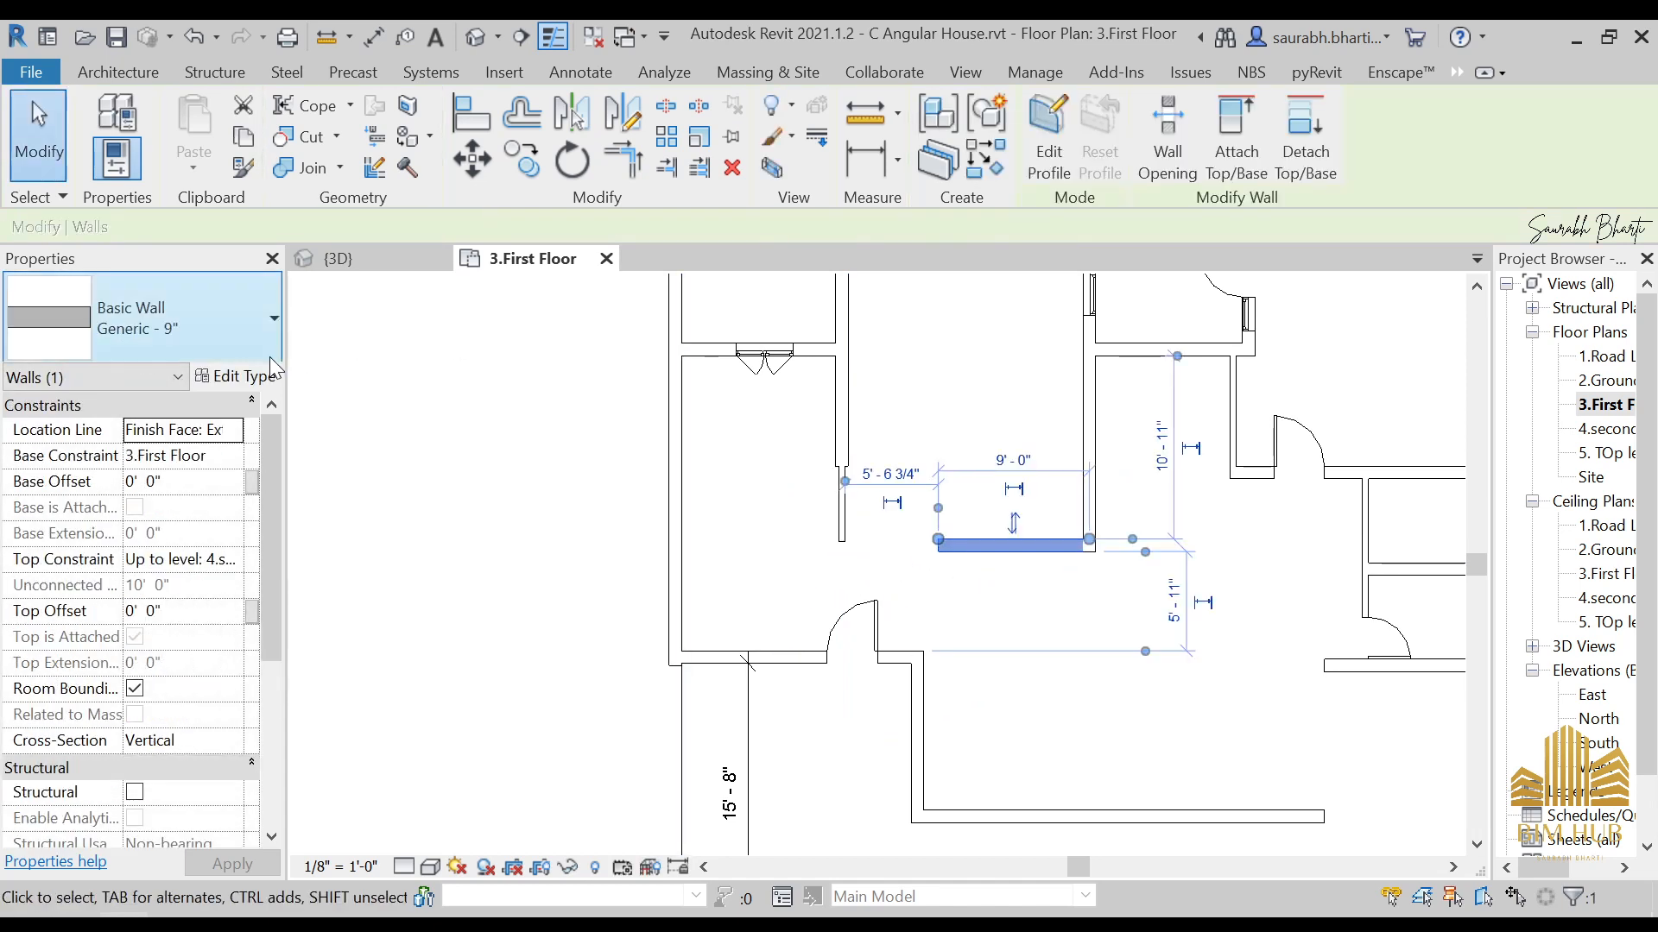
{"action": "left_click", "coordinate": [270, 358]}
{"action": "scroll", "coordinate": [190, 536], "scroll_direction": "up", "scroll_amount": 5}
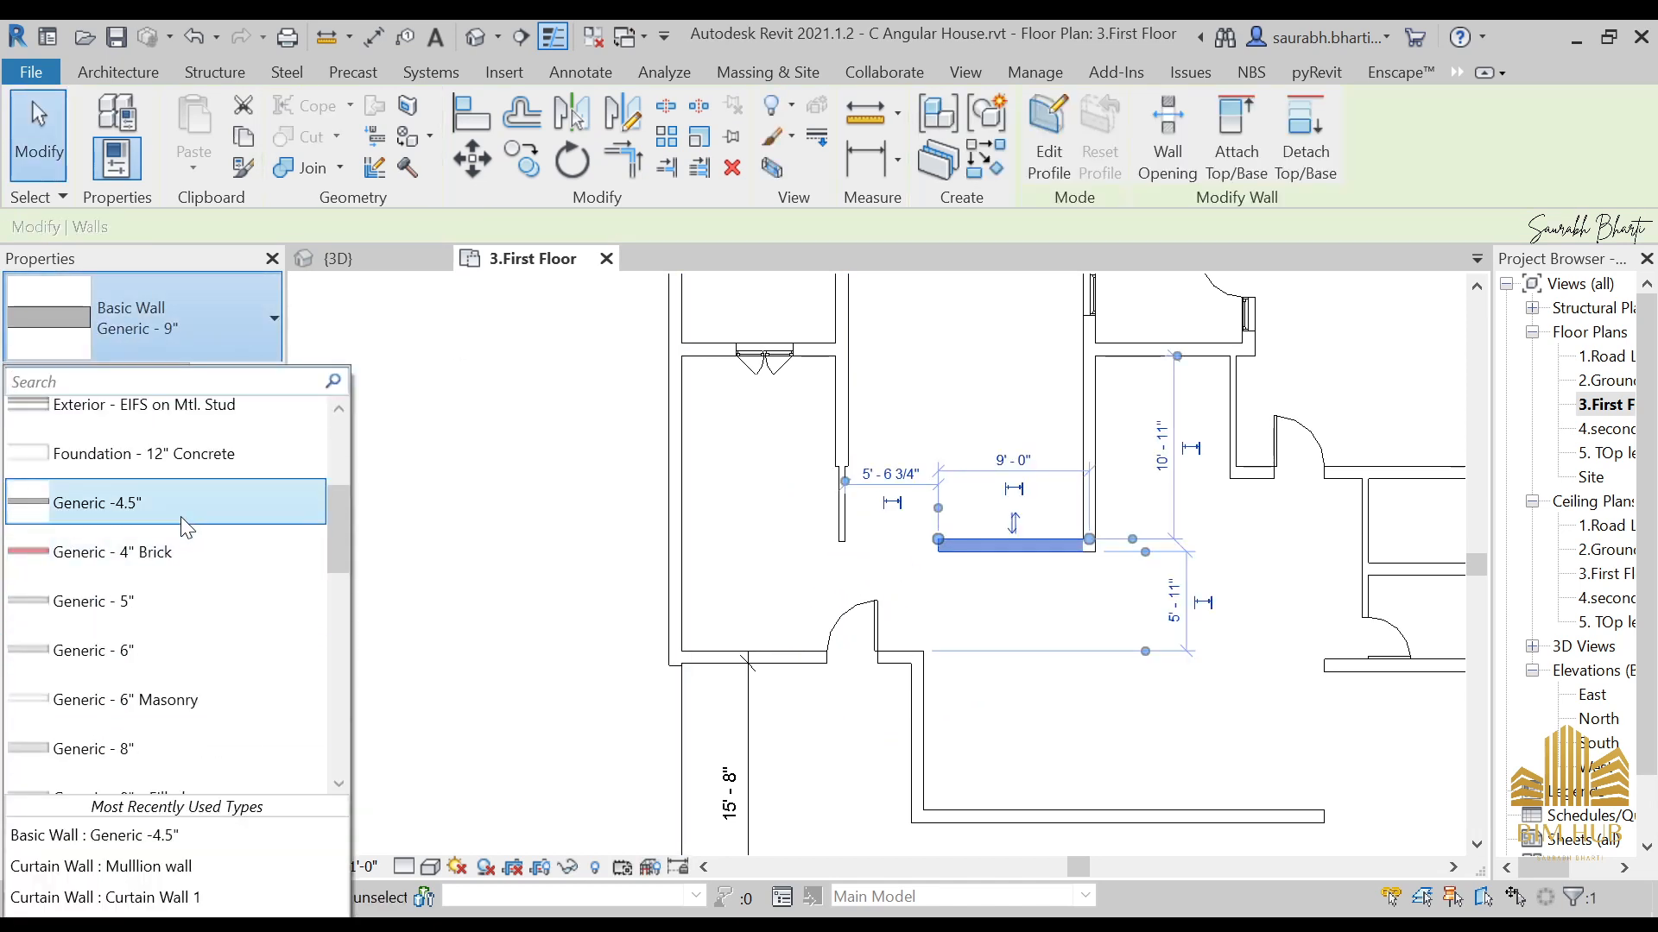
{"action": "left_click", "coordinate": [179, 517]}
{"action": "key", "text": "Escape"}
Step: Trim/extend the horizontal 4.5" wall and the vertical 4.5" partition to meet in a corner
{"action": "key", "text": "t"}
{"action": "key", "text": "r"}
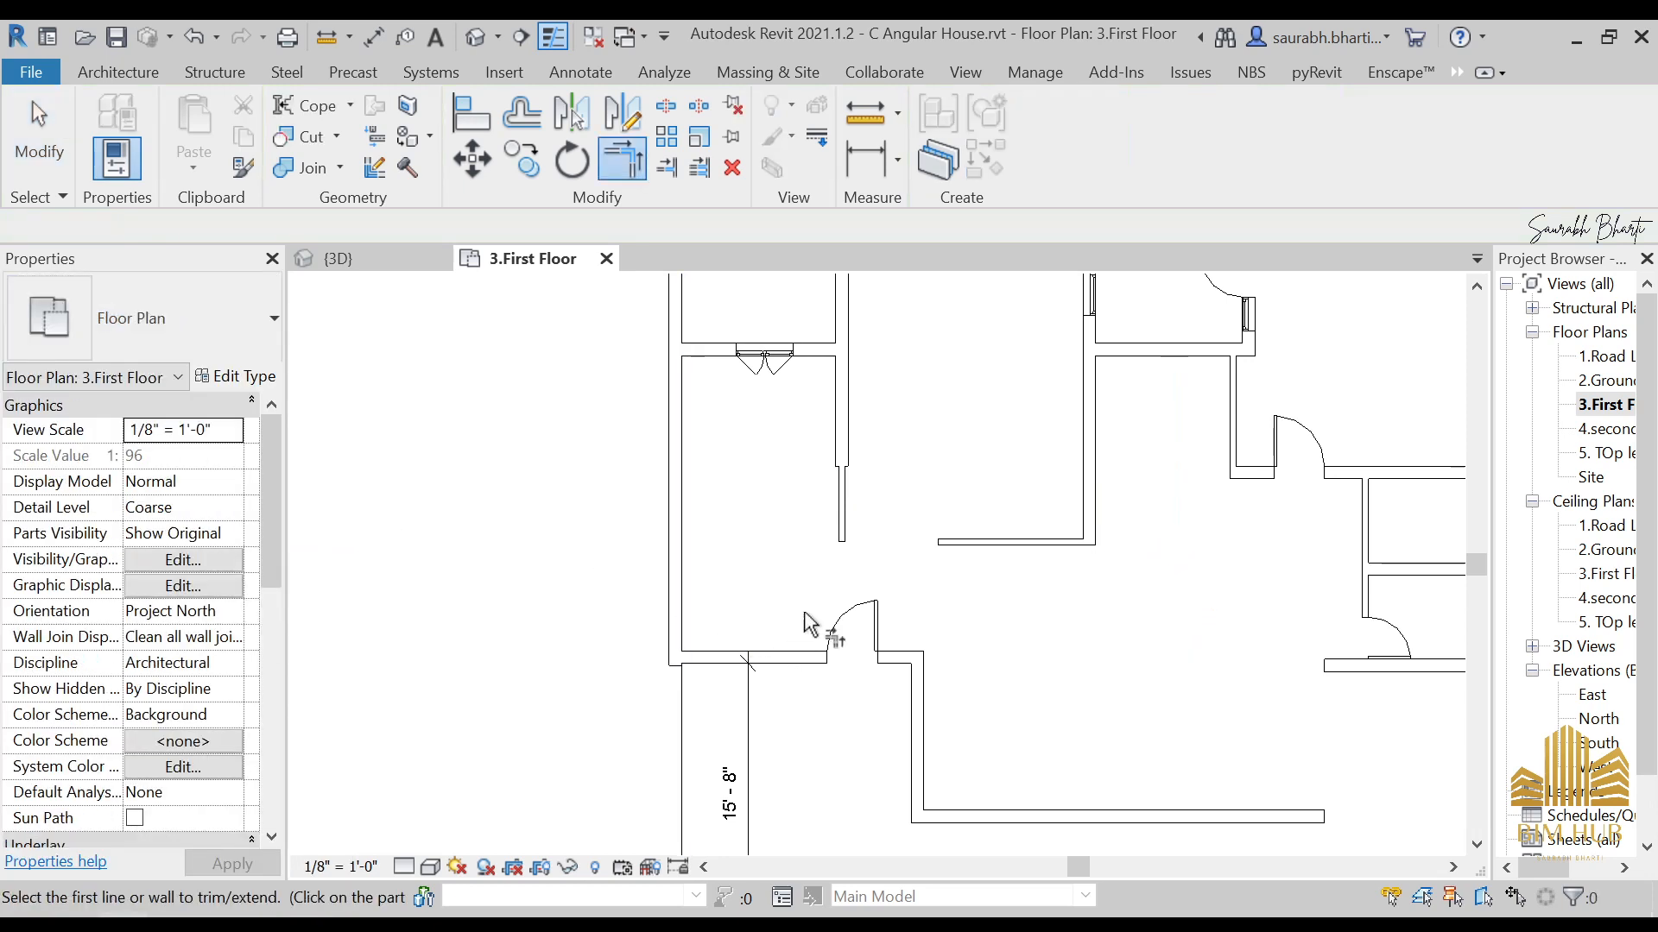
{"action": "left_click", "coordinate": [976, 544]}
{"action": "left_click", "coordinate": [853, 541]}
{"action": "key", "text": "Escape"}
{"action": "scroll", "coordinate": [993, 602], "scroll_direction": "up", "scroll_amount": 1}
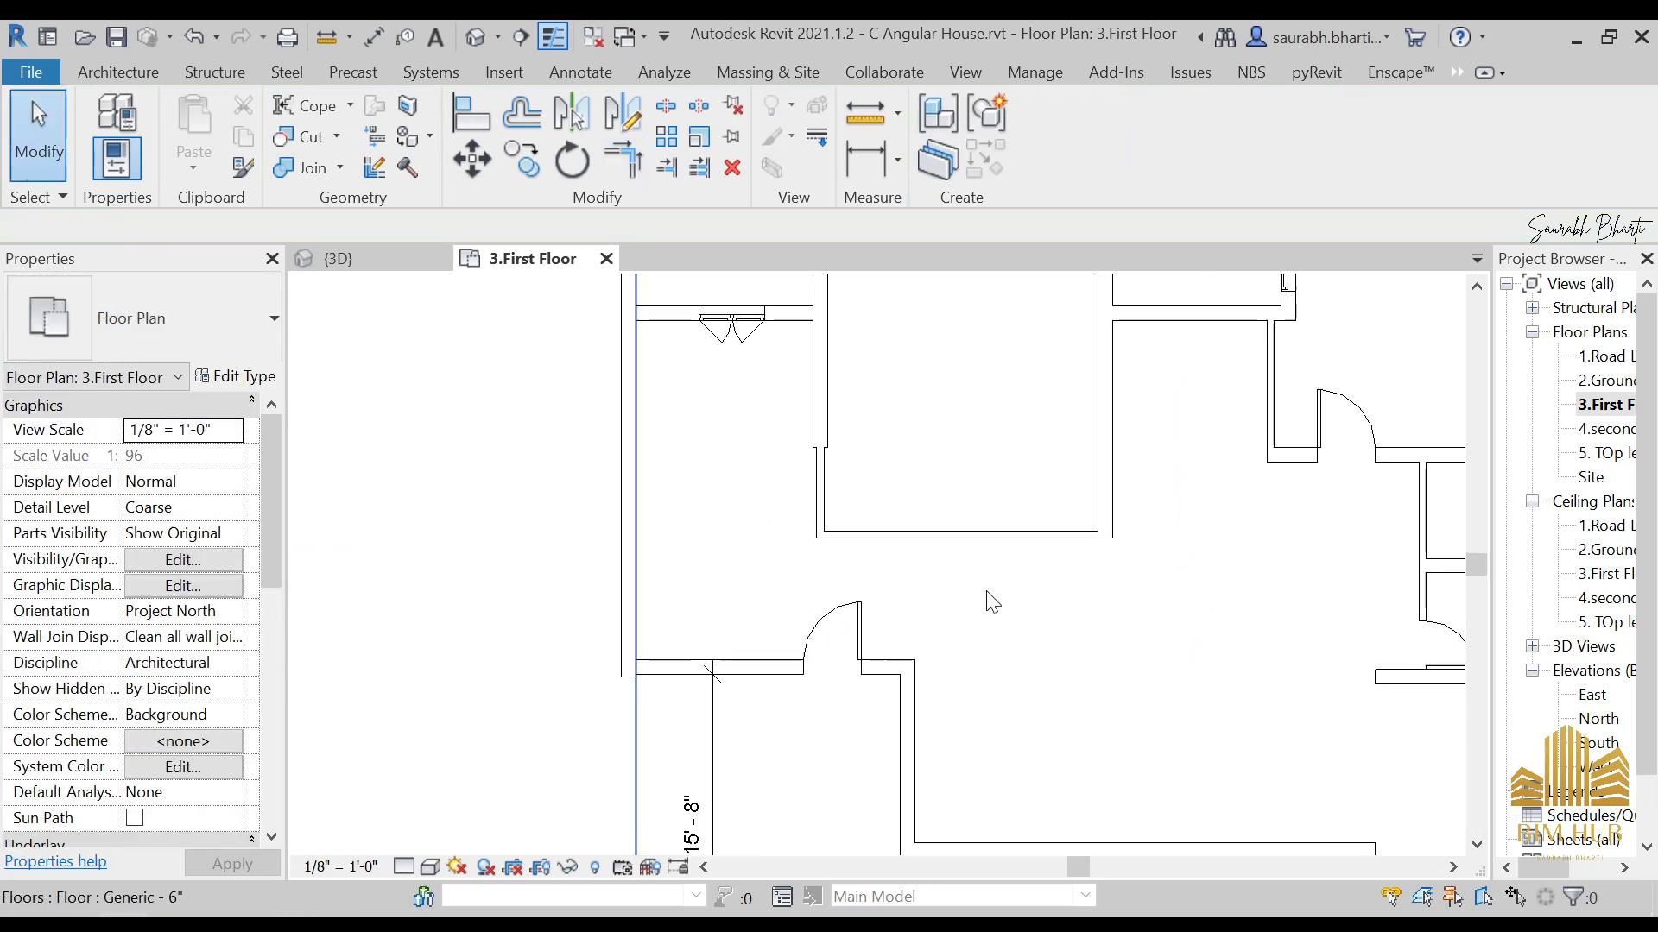
Step: Pull the lower end of the 9" vertical wall between the corner rooms upward, lengthening the 4.5" partition below it
{"action": "scroll", "coordinate": [993, 602], "scroll_direction": "down", "scroll_amount": 4}
{"action": "middle_click_drag", "start_coordinate": [913, 595], "coordinate": [998, 561]}
{"action": "scroll", "coordinate": [915, 458], "scroll_direction": "up", "scroll_amount": 3}
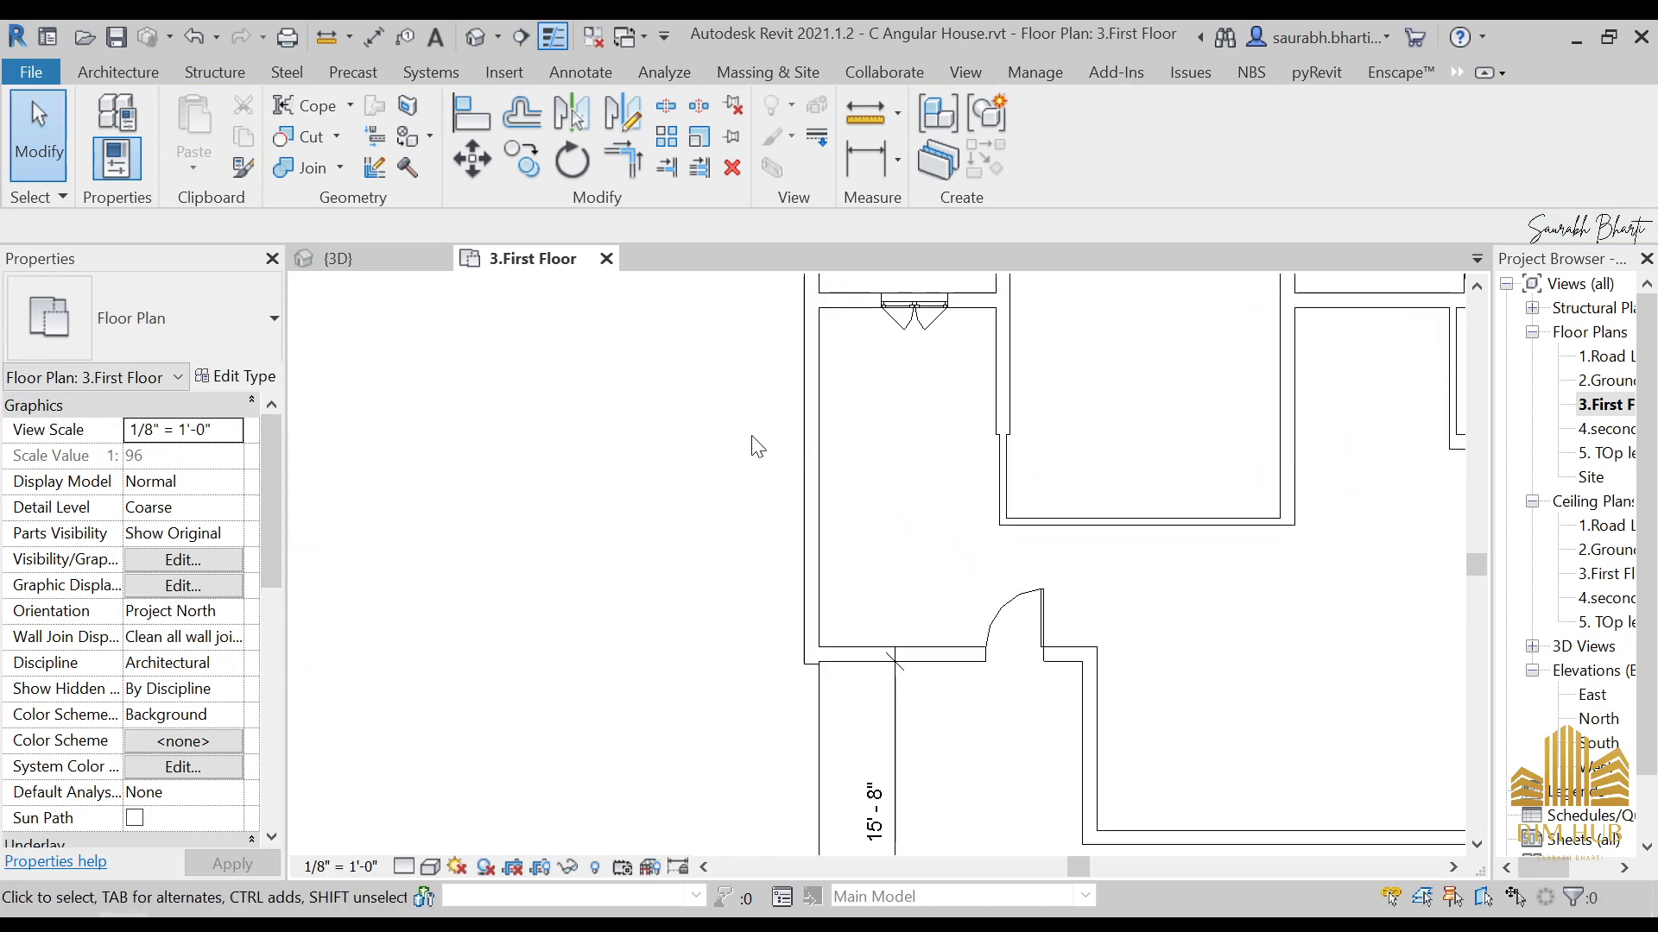
{"action": "left_click", "coordinate": [124, 76]}
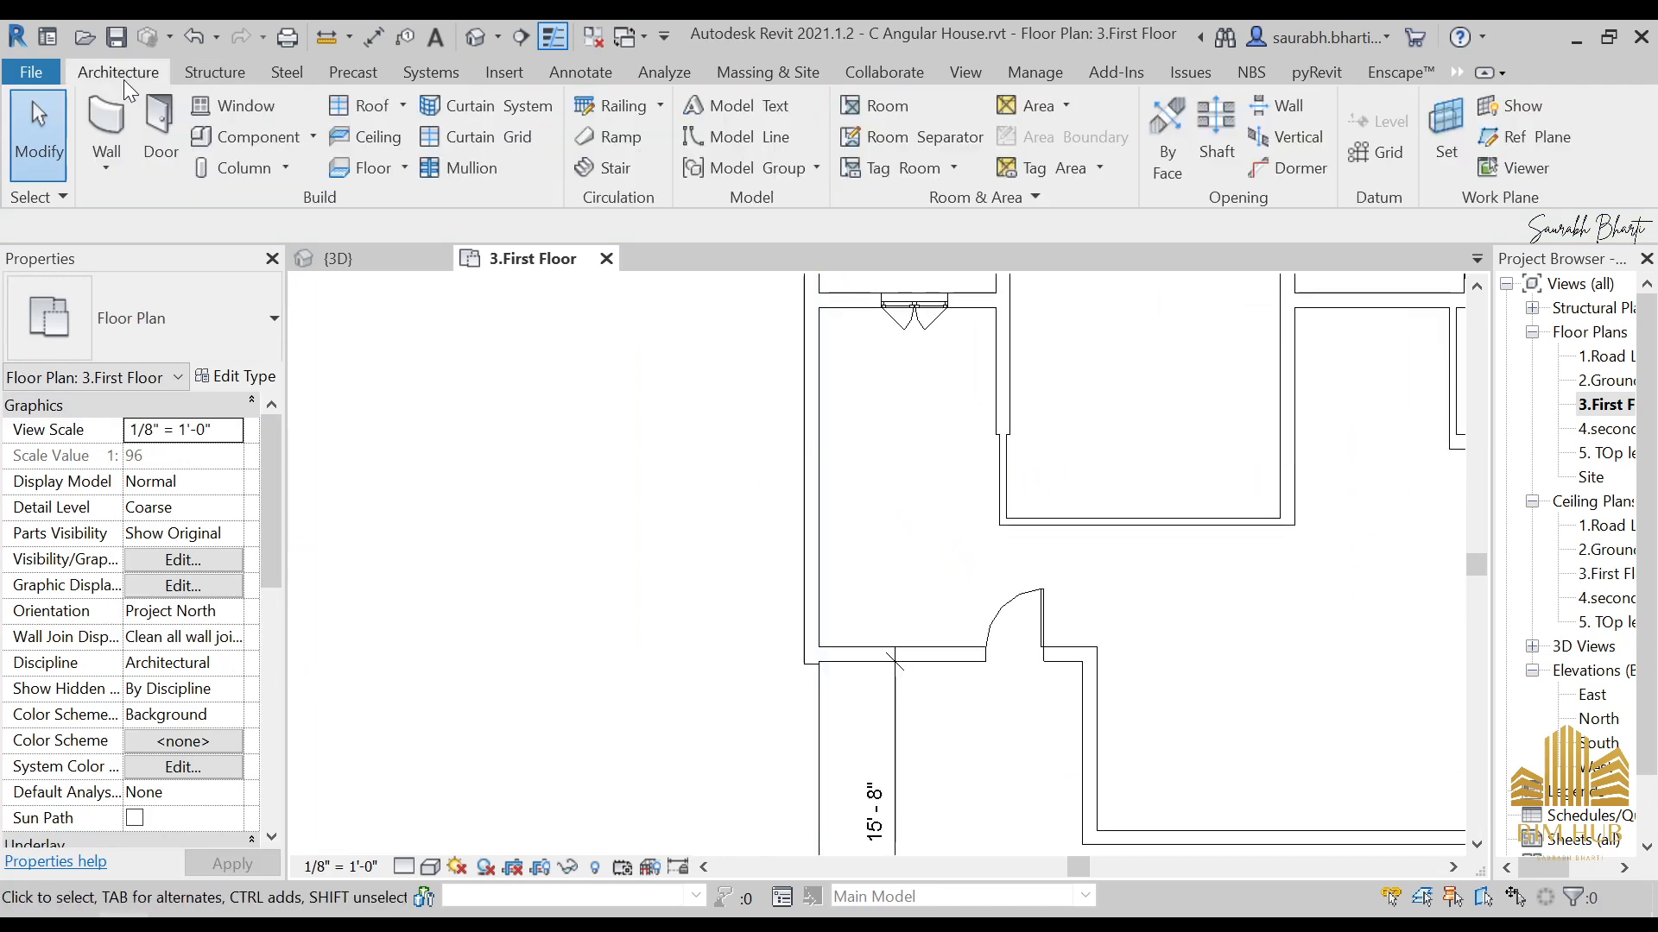
{"action": "left_click", "coordinate": [116, 124]}
{"action": "key", "text": "Escape"}
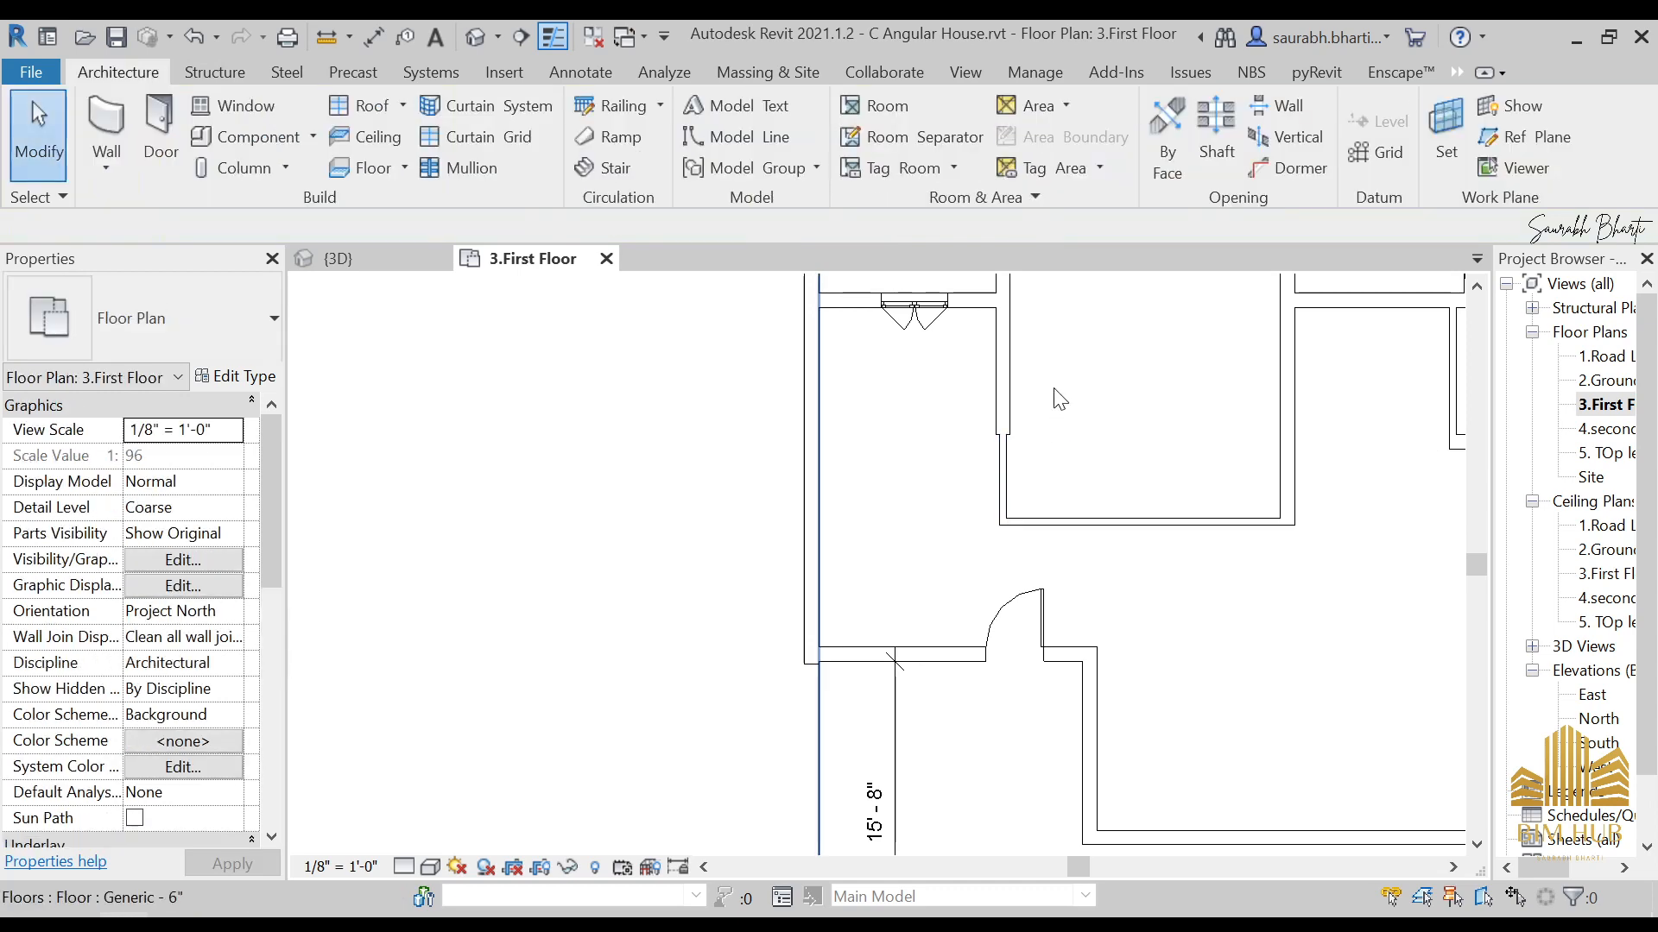
{"action": "left_click", "coordinate": [1008, 402]}
{"action": "left_click_drag", "start_coordinate": [1009, 435], "coordinate": [1003, 397]}
{"action": "key", "text": "Escape"}
{"action": "left_click", "coordinate": [1004, 441]}
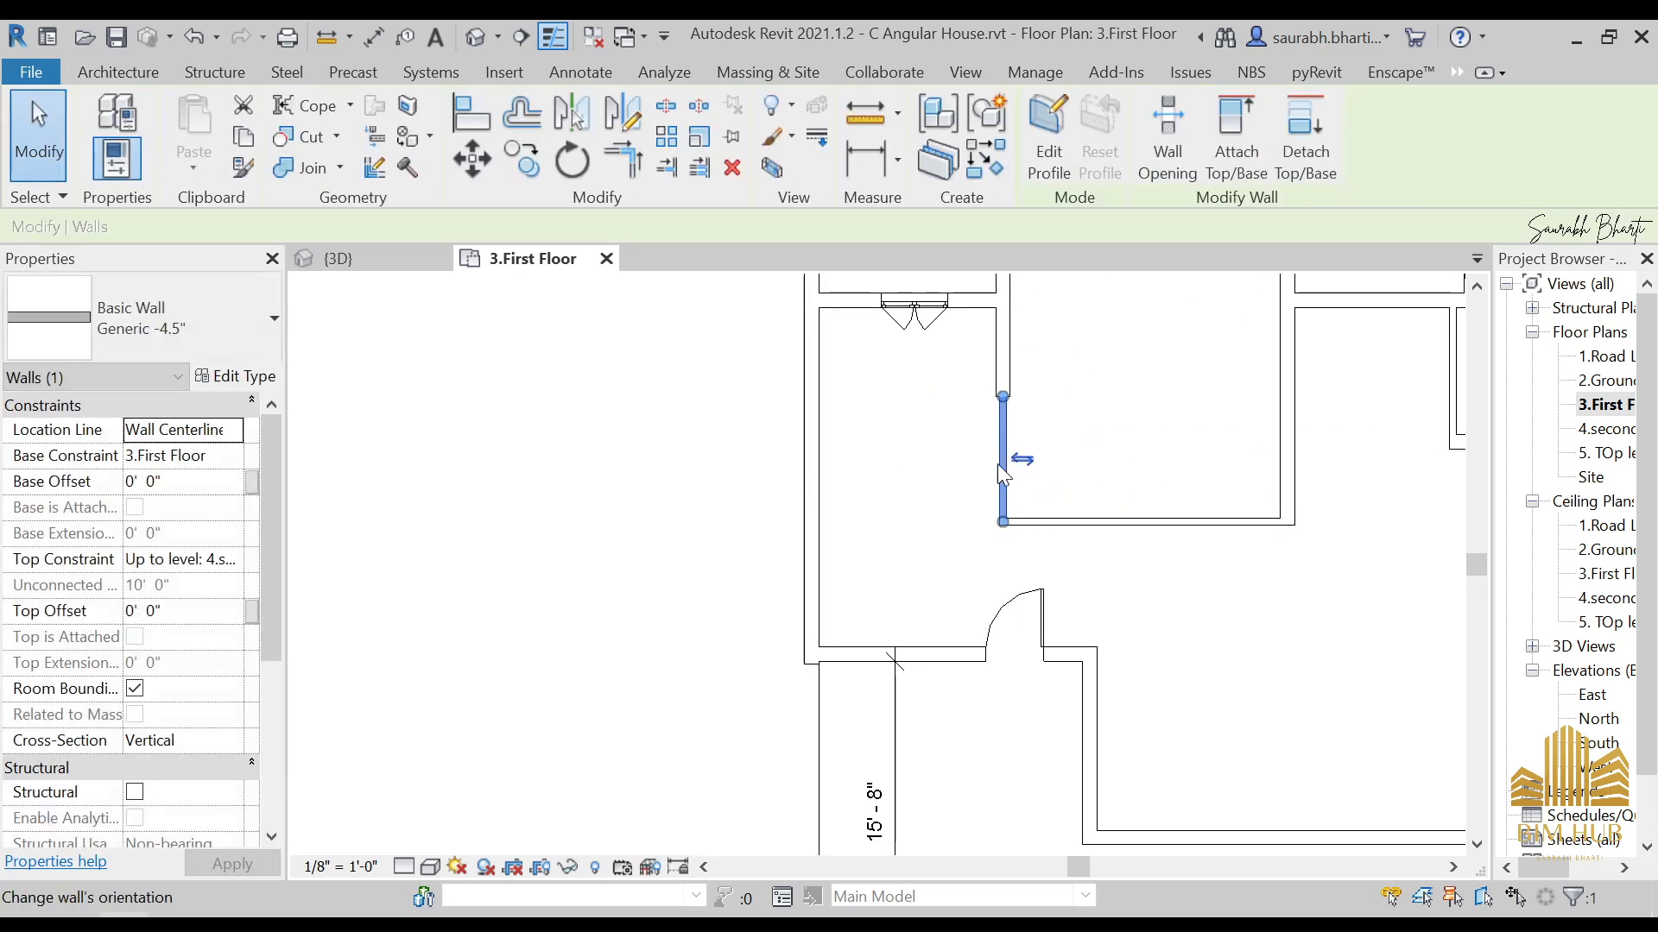
{"action": "key", "text": "Escape"}
Step: Draw a horizontal Generic -4.5" wall across the narrow corner room, from the vertical 4.5" partition to the outer wall
{"action": "key", "text": "w"}
{"action": "key", "text": "a"}
{"action": "left_click", "coordinate": [1002, 469]}
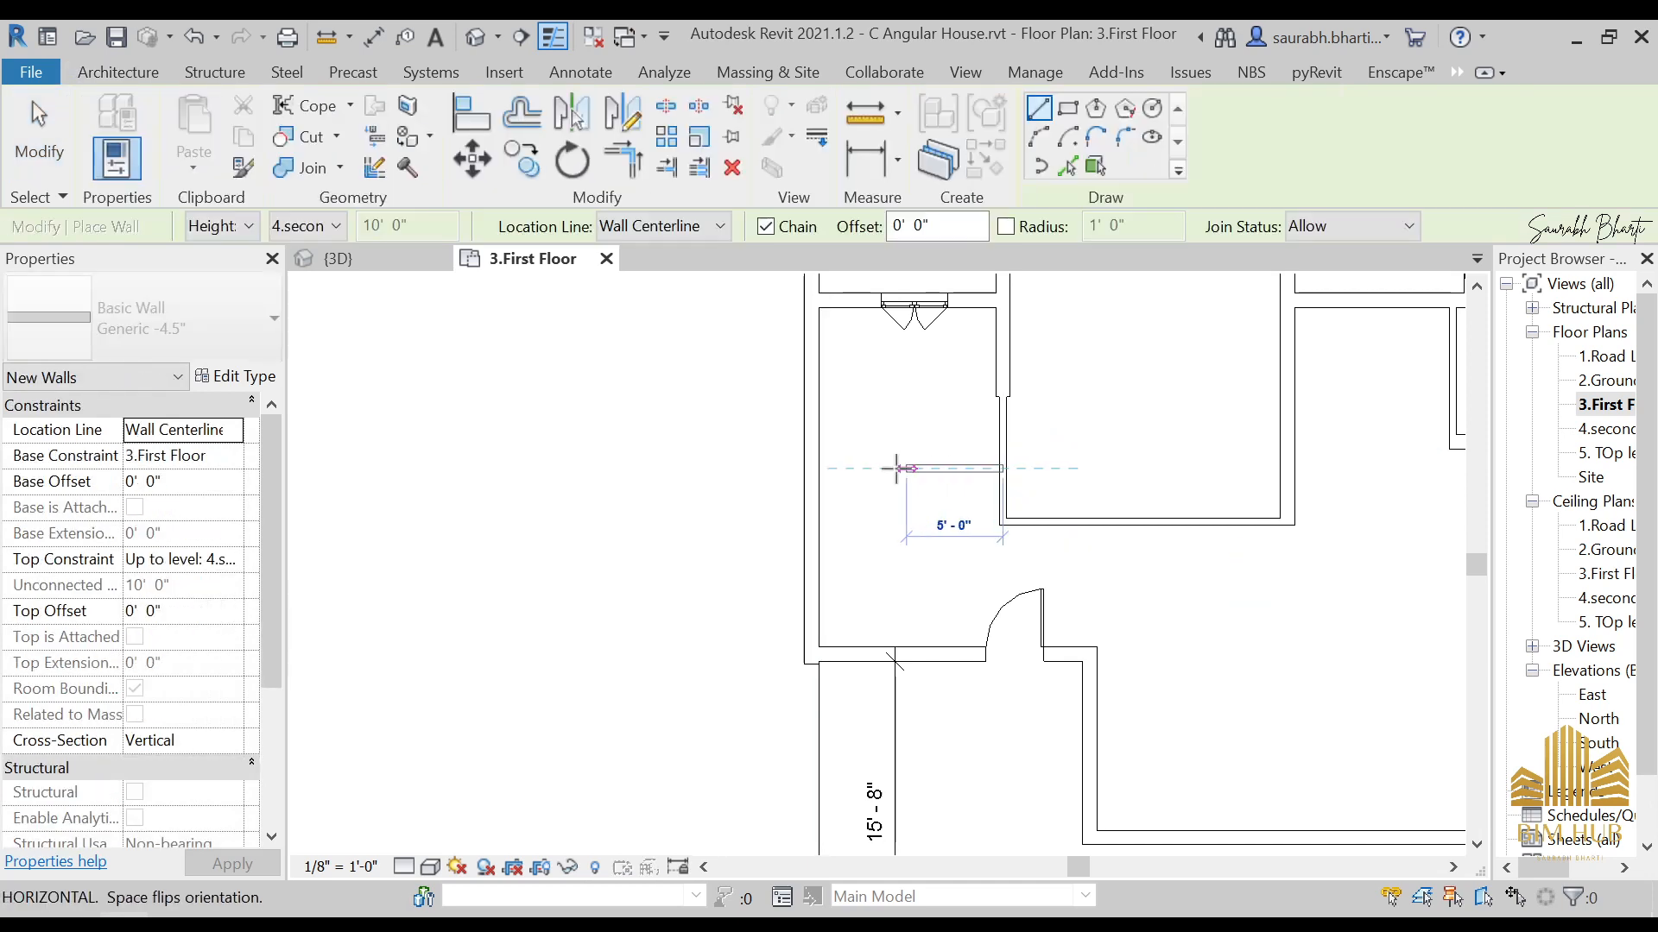
{"action": "left_click", "coordinate": [818, 469]}
{"action": "key", "text": "Escape"}
{"action": "key", "text": "Escape"}
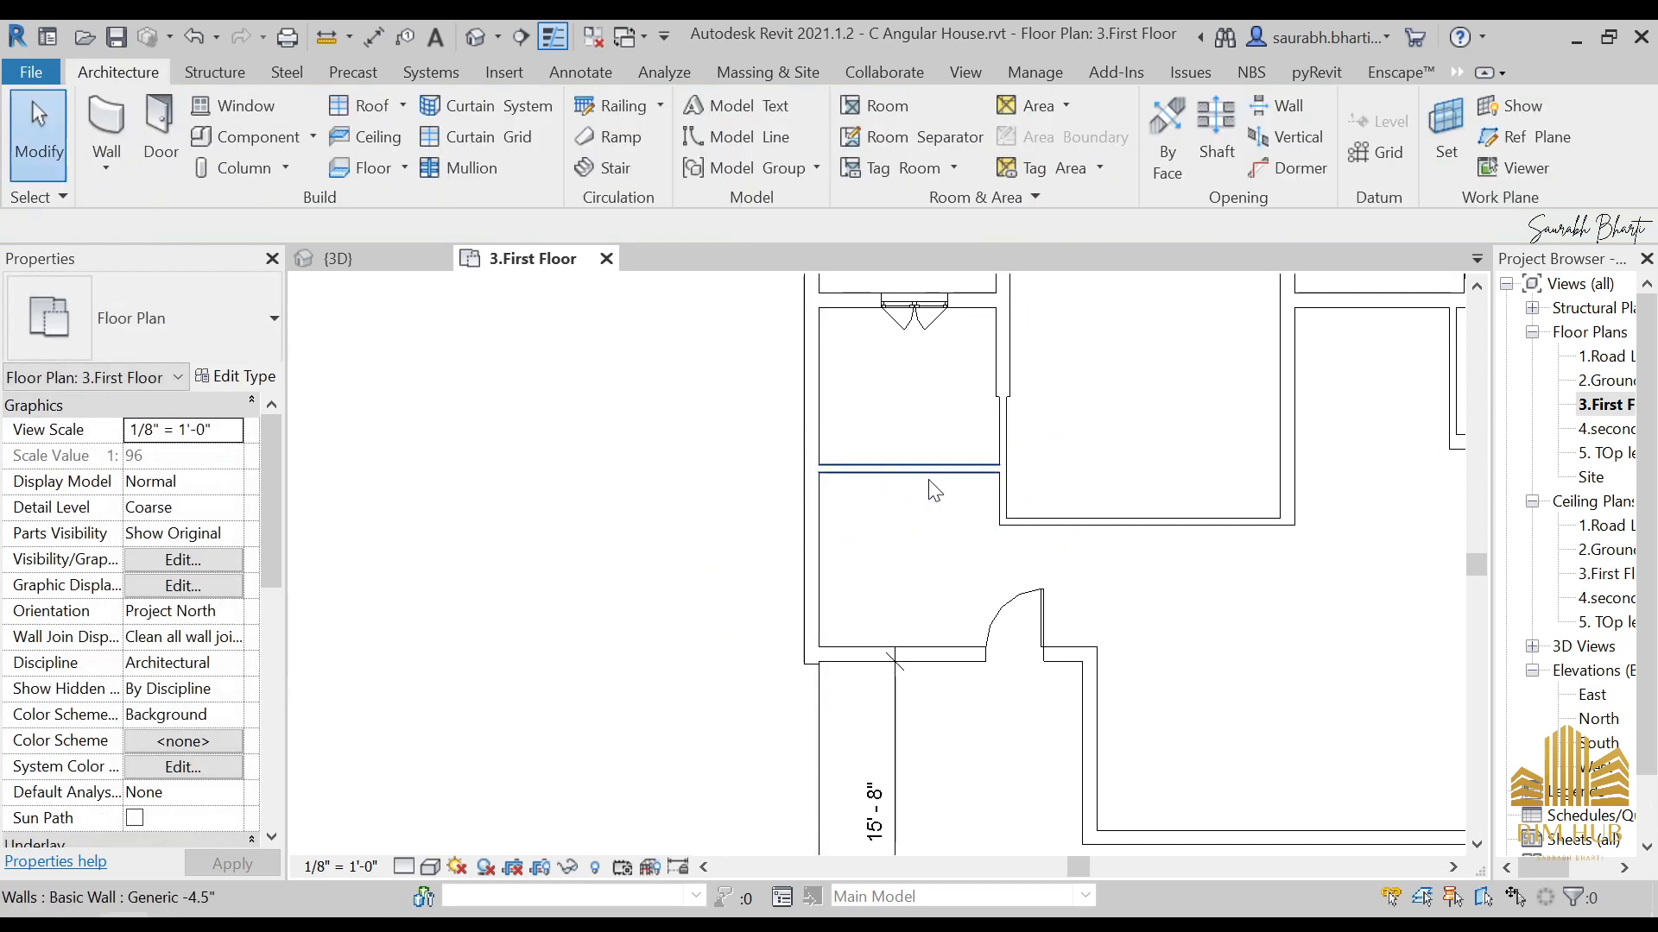
Step: Set the distance between the new horizontal partition and the wall with the double-leaf opening to 7'
{"action": "left_click", "coordinate": [920, 470]}
{"action": "left_click", "coordinate": [717, 384]}
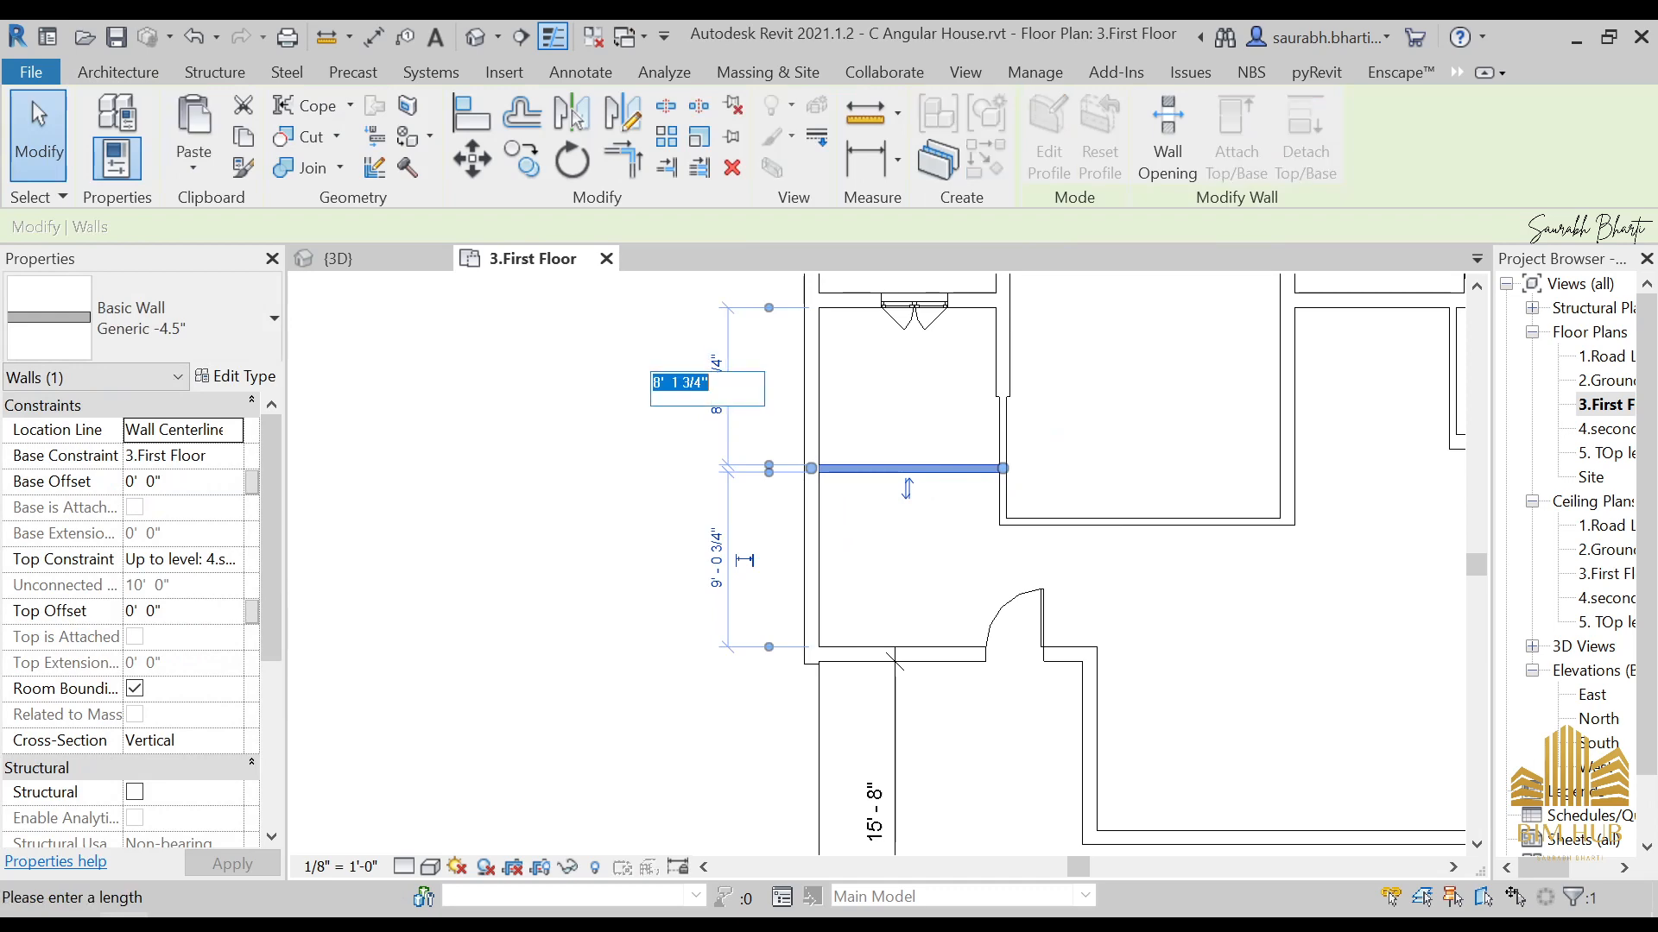
{"action": "type", "text": "7"}
{"action": "key", "text": "Return"}
{"action": "key", "text": "Escape"}
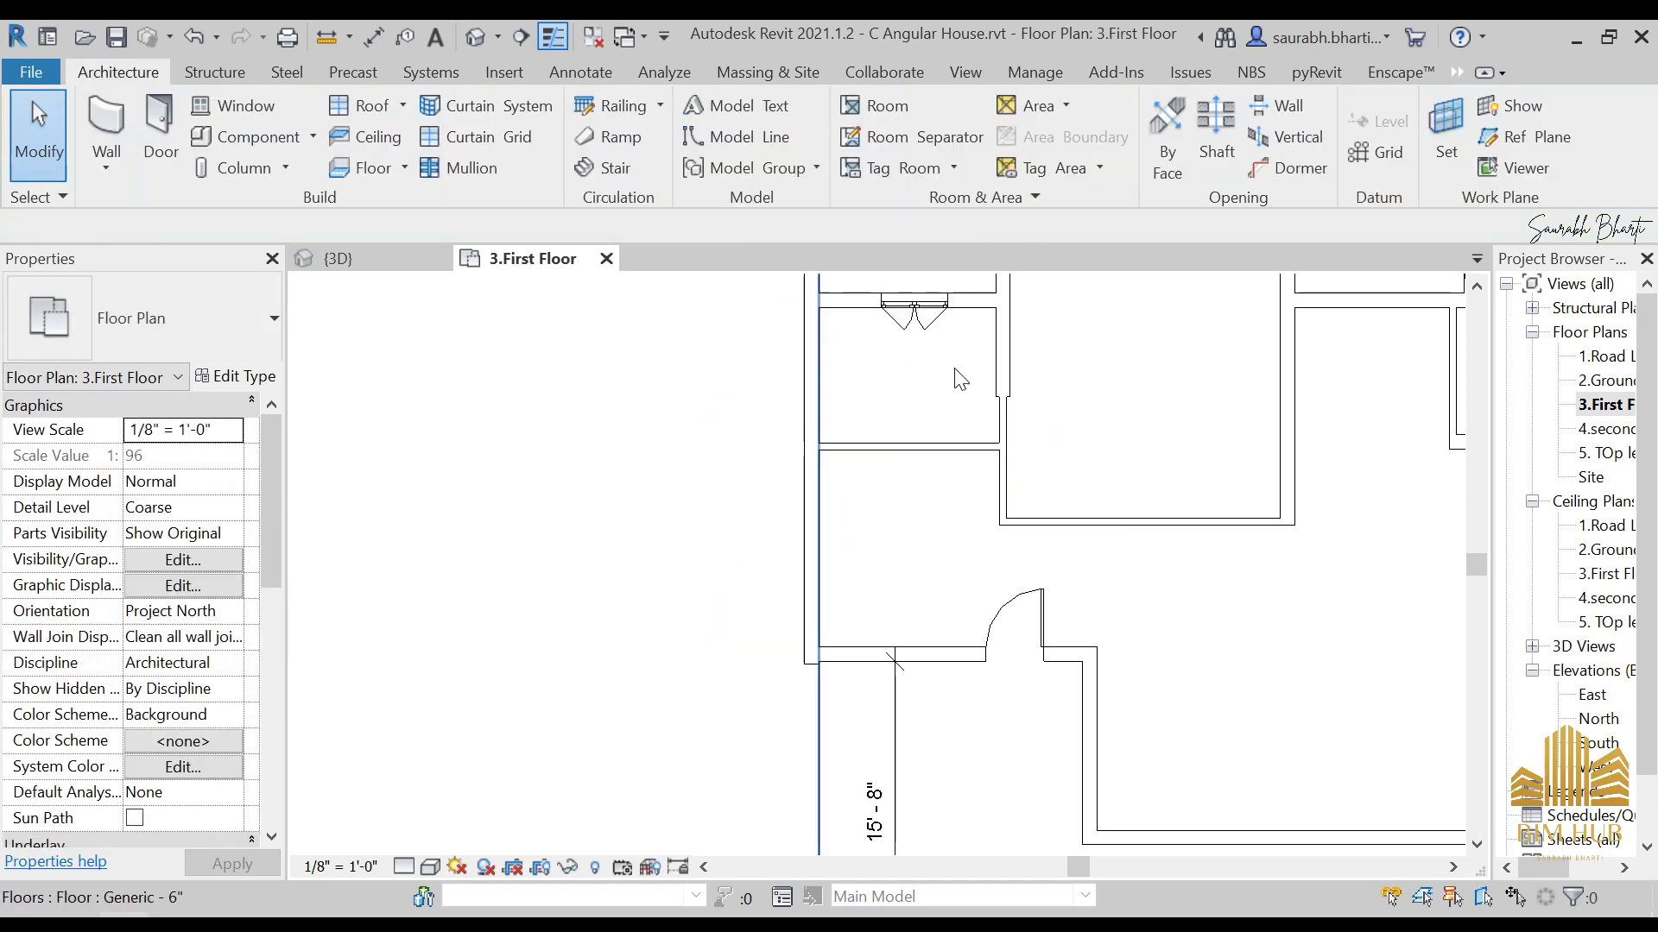
Step: Shorten the 9" vertical wall to end about 3' 10 1/2" above the horizontal partition, and select the 4.5" wall below it
{"action": "left_click", "coordinate": [997, 395]}
{"action": "scroll", "coordinate": [999, 412], "scroll_direction": "down", "scroll_amount": 2}
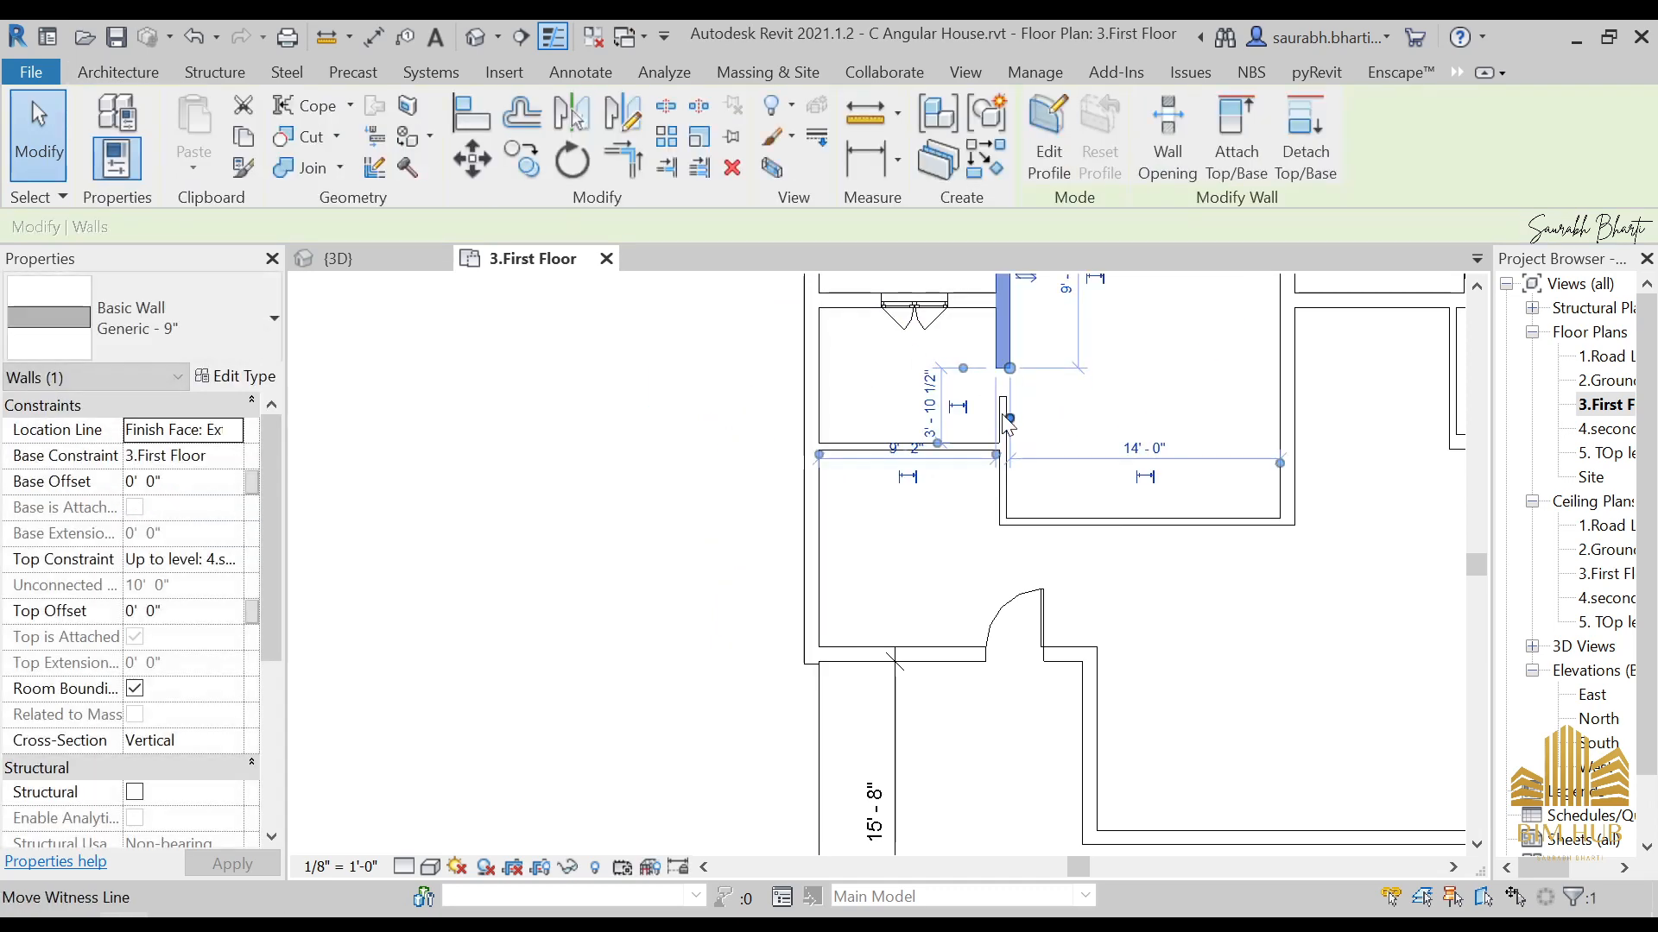
{"action": "scroll", "coordinate": [1023, 401], "scroll_direction": "down", "scroll_amount": 1}
{"action": "left_click", "coordinate": [1022, 399]}
{"action": "left_click", "coordinate": [993, 422]}
{"action": "scroll", "coordinate": [995, 406], "scroll_direction": "up", "scroll_amount": 3}
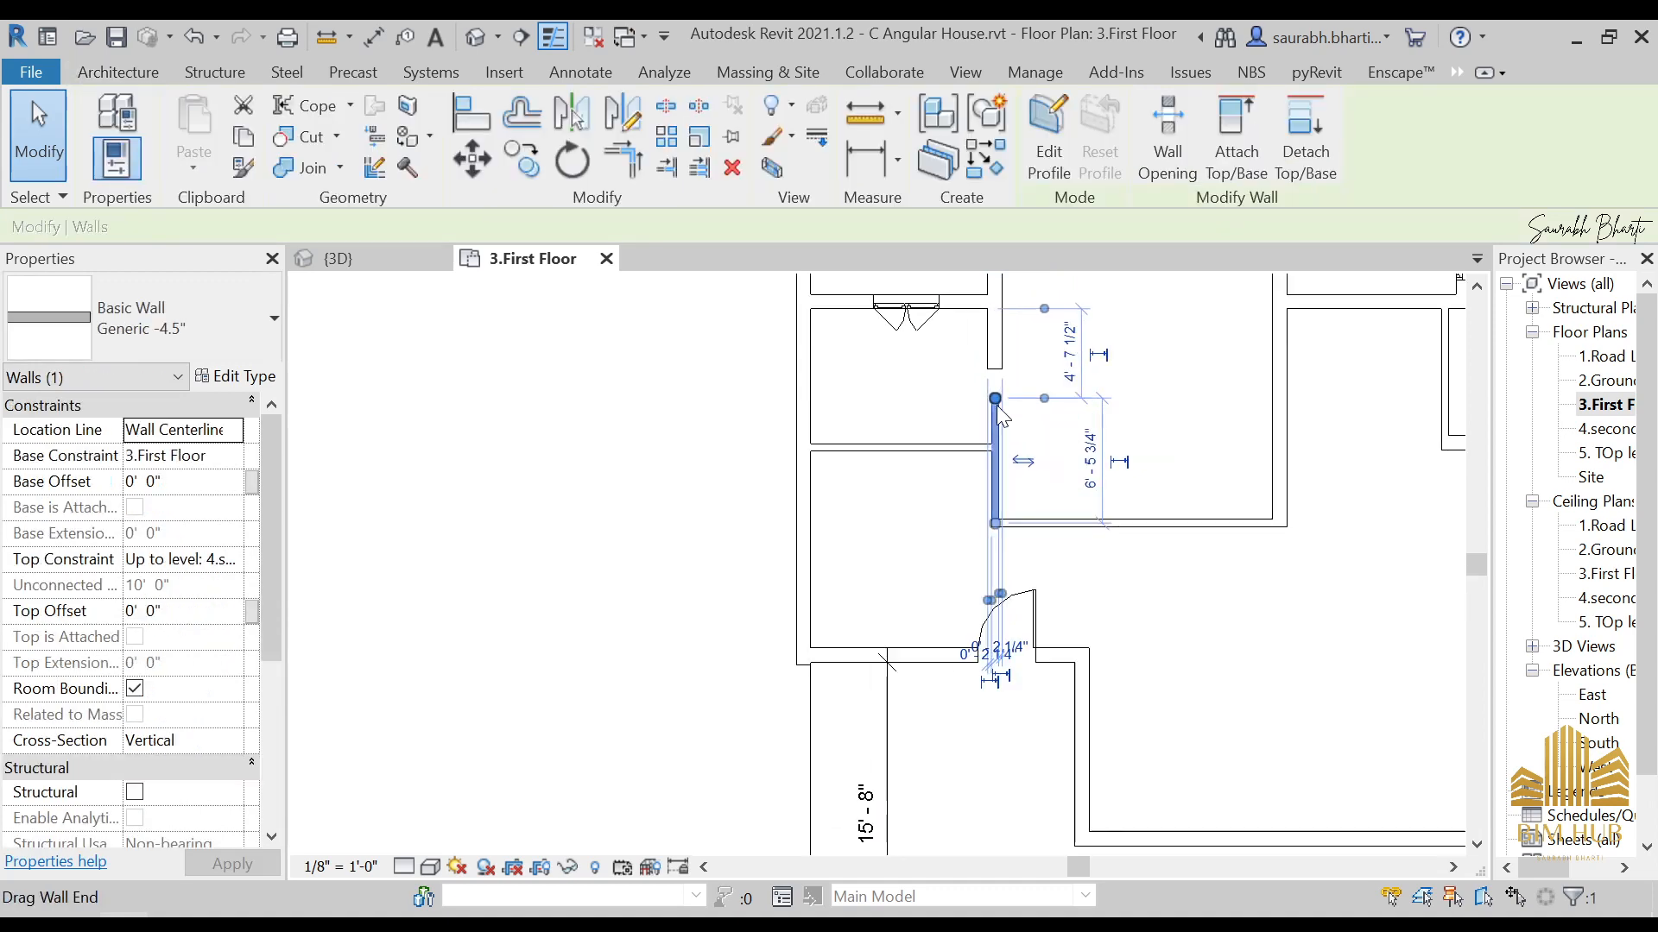
Step: Stretch the upper end of the short vertical 4.5" wall upward to meet the thicker wall above it
{"action": "left_click_drag", "start_coordinate": [994, 400], "coordinate": [998, 364]}
{"action": "scroll", "coordinate": [947, 474], "scroll_direction": "up", "scroll_amount": 1}
{"action": "key", "text": "Escape"}
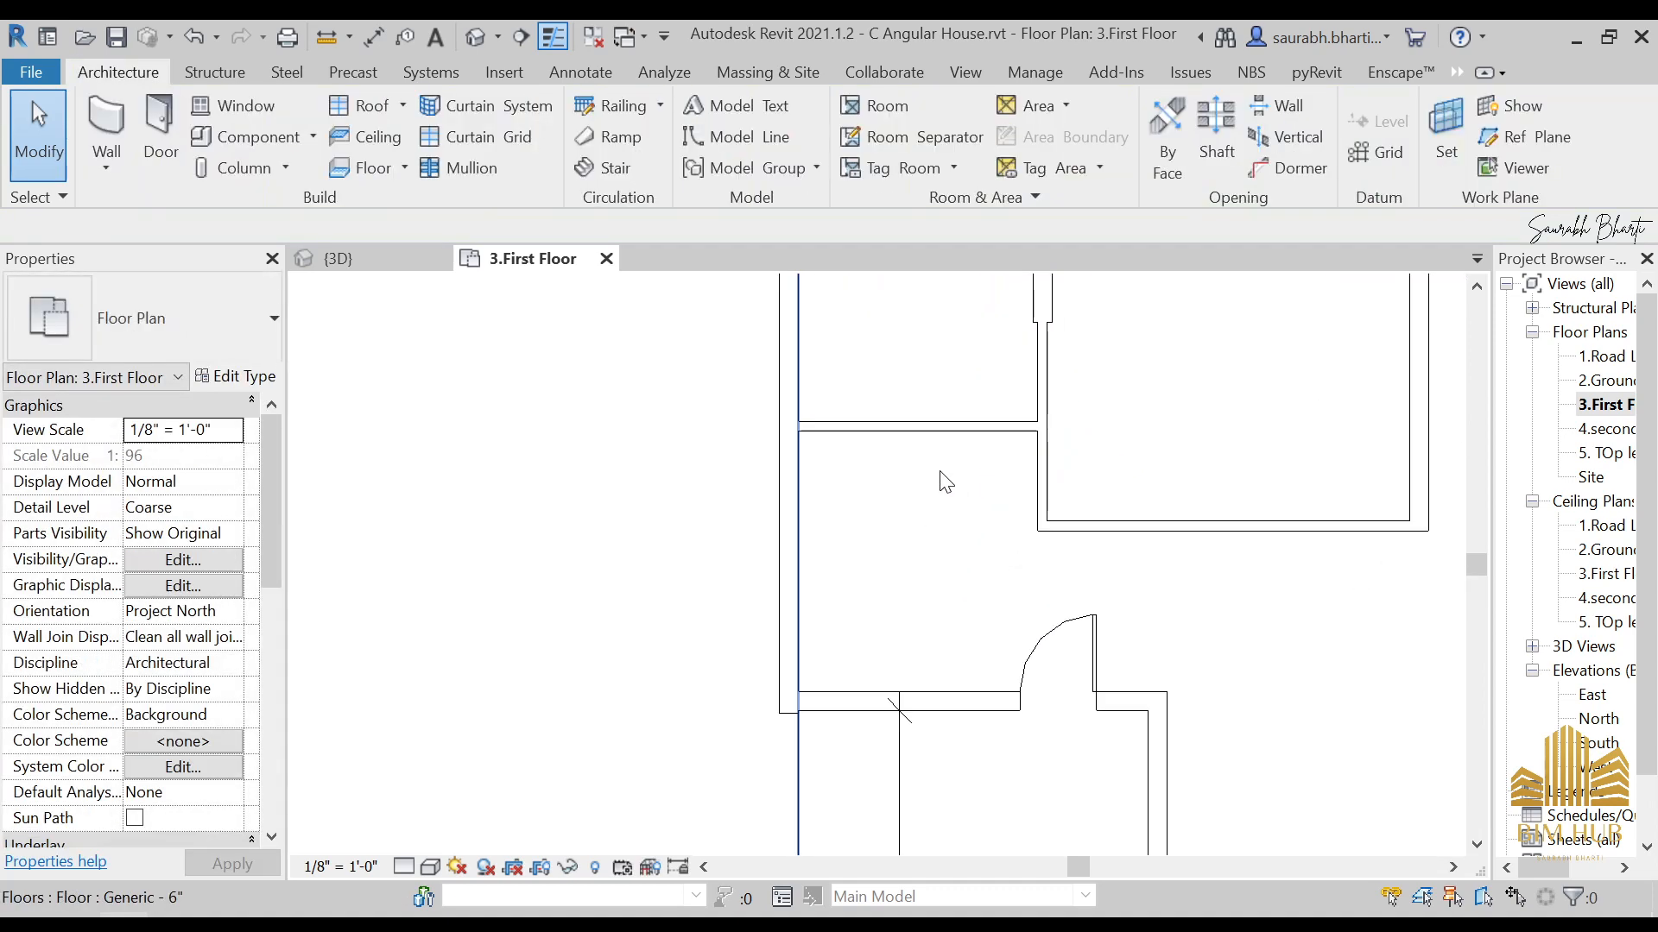
Step: Place an aligned dimension across the width of the large central room, between its inner side wall faces
{"action": "scroll", "coordinate": [932, 489], "scroll_direction": "down", "scroll_amount": 2}
{"action": "middle_click_drag", "start_coordinate": [1128, 433], "coordinate": [858, 581]}
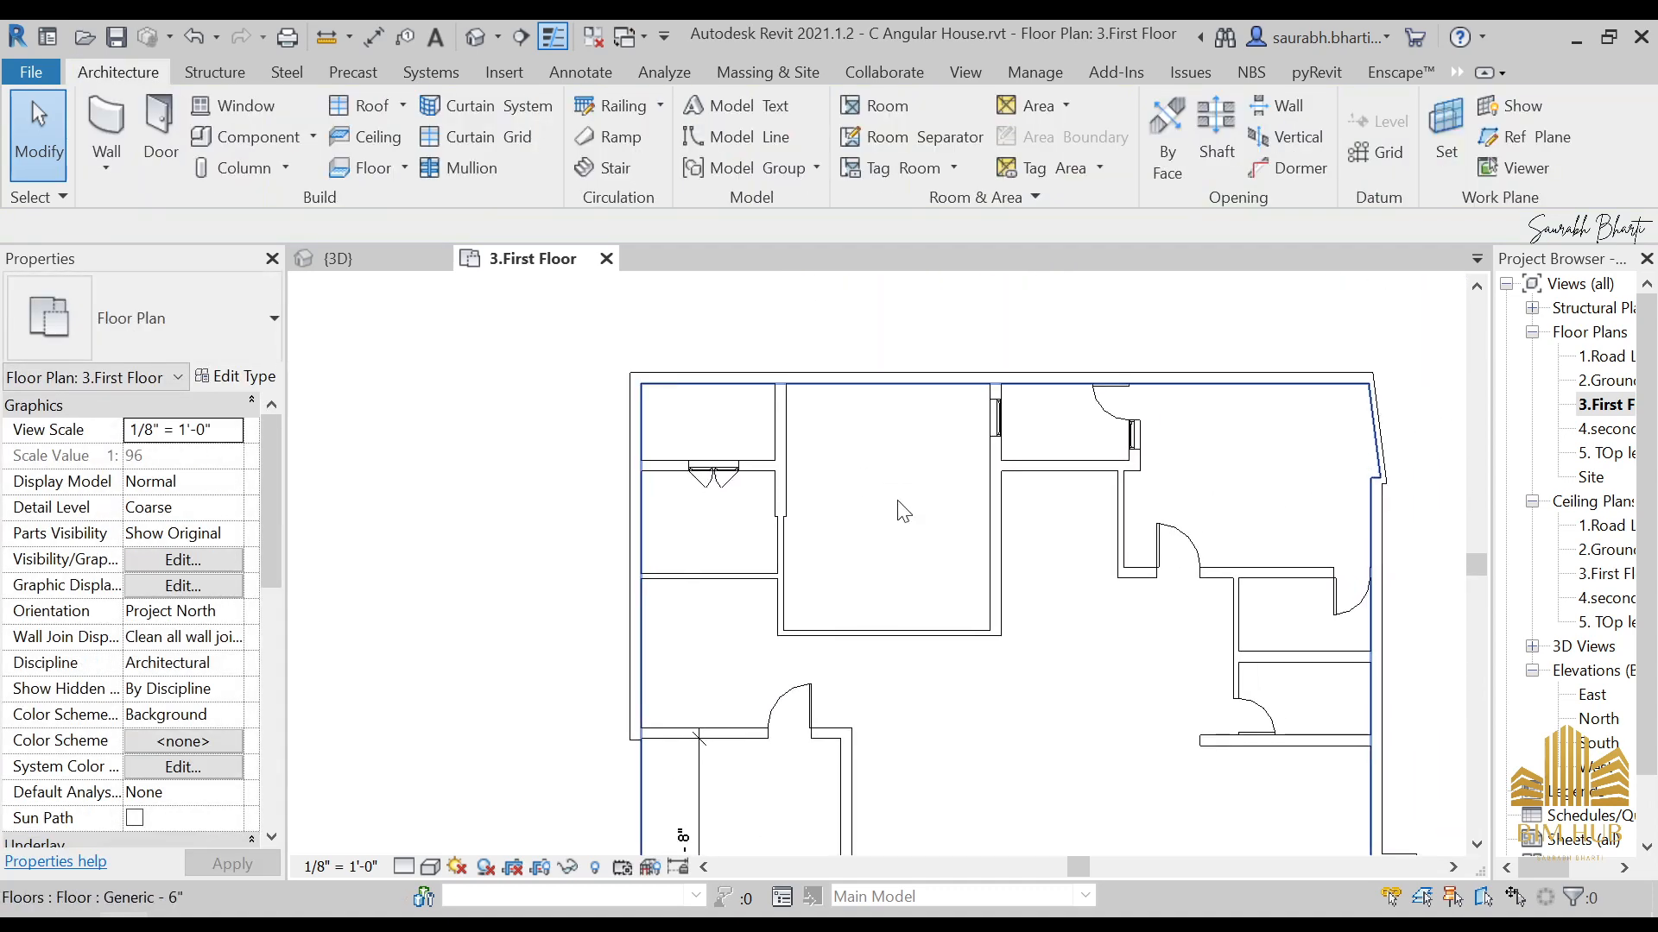
{"action": "key", "text": "i"}
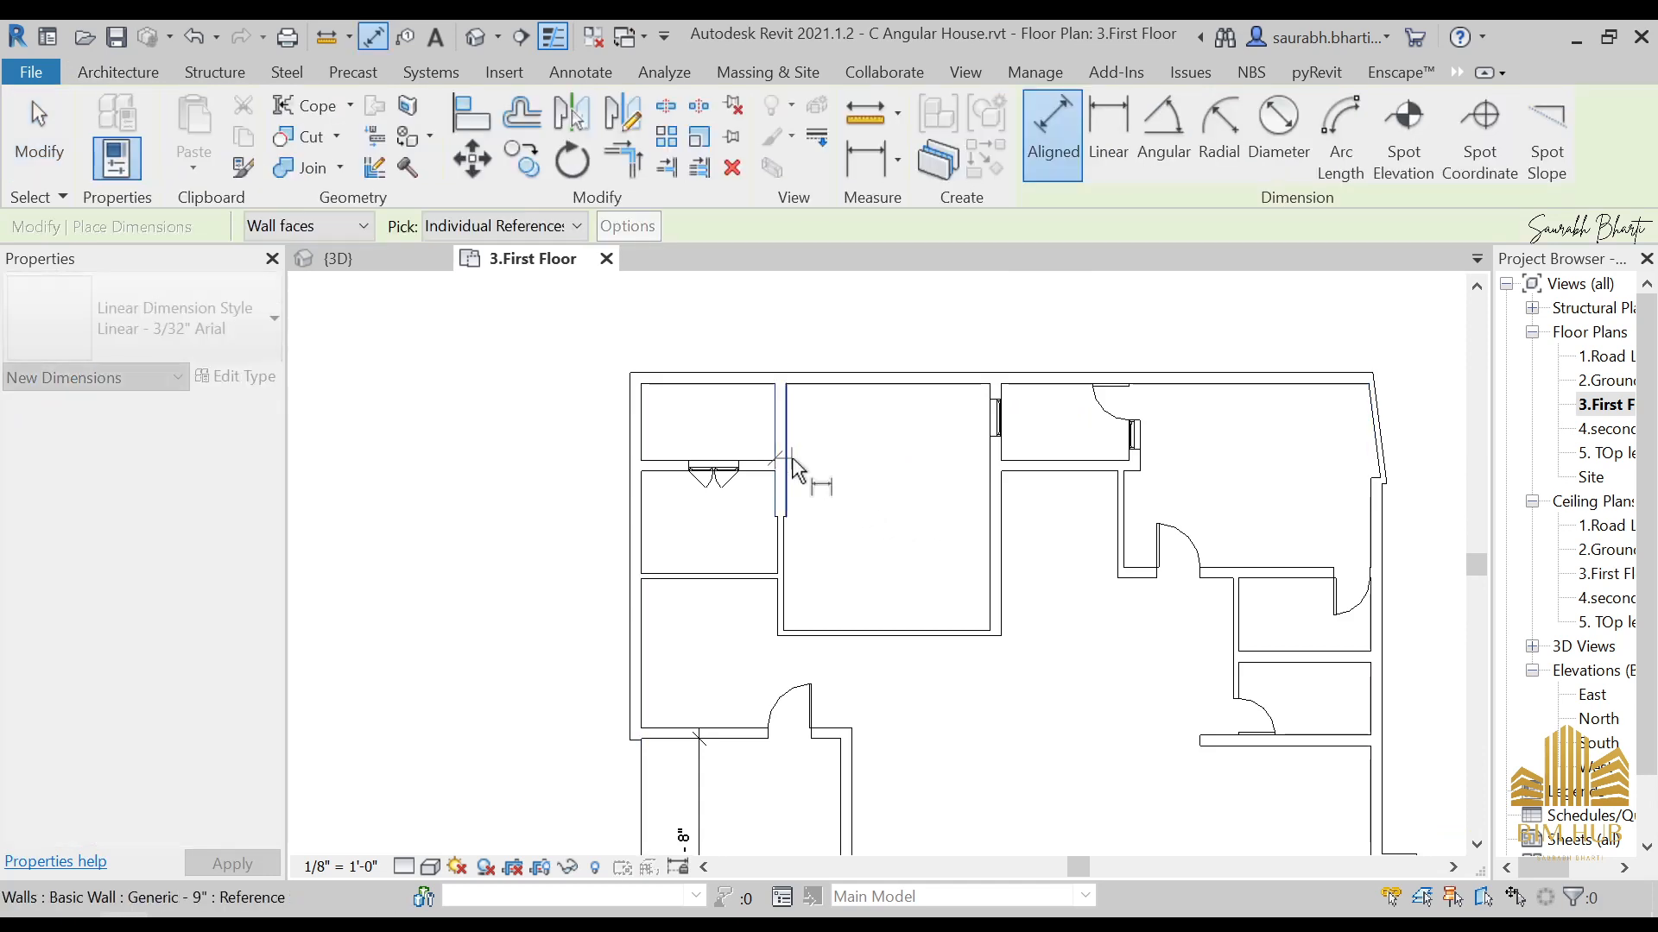
{"action": "left_click", "coordinate": [793, 475]}
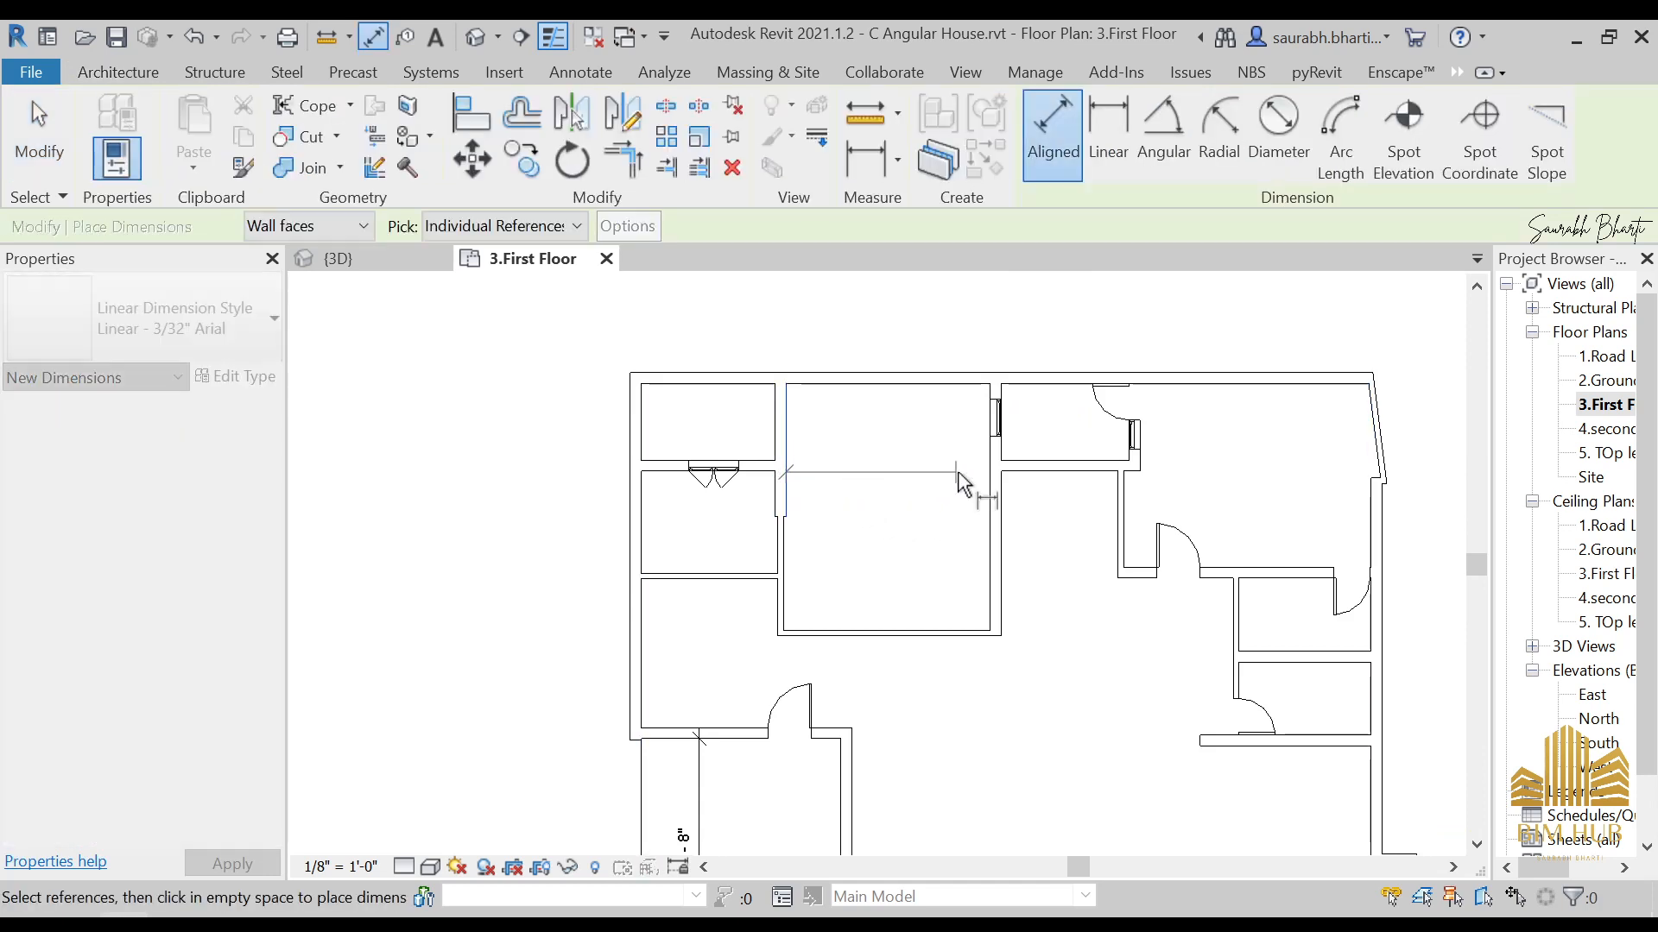
{"action": "left_click", "coordinate": [989, 488]}
{"action": "left_click", "coordinate": [915, 468]}
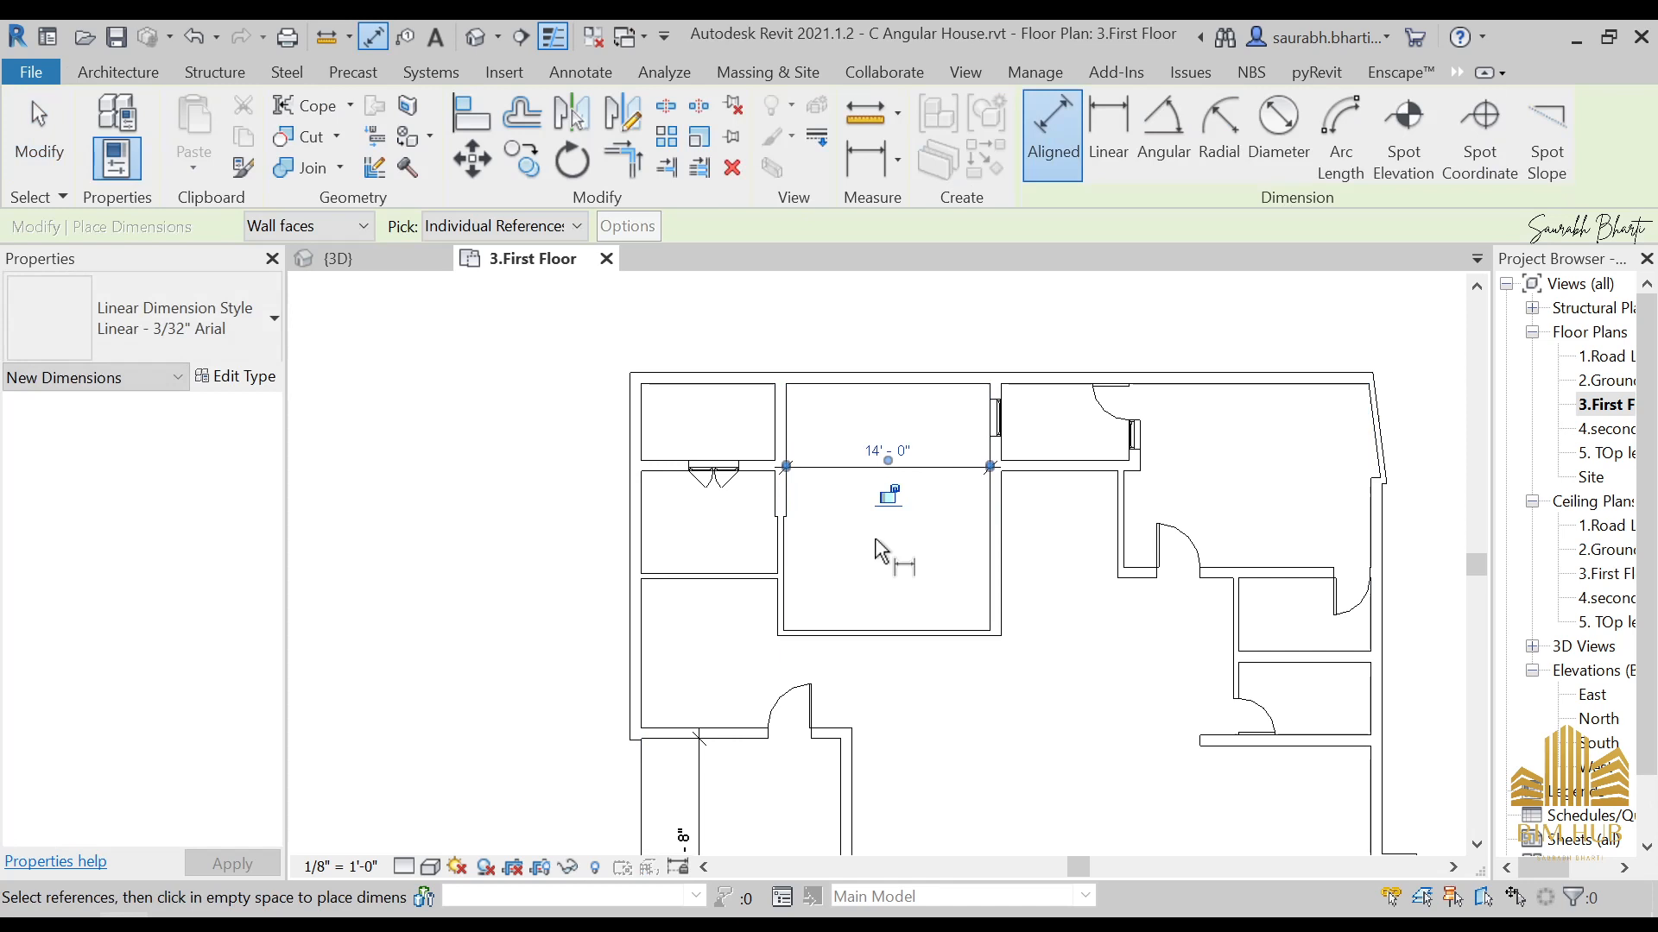
{"action": "left_click", "coordinate": [936, 385]}
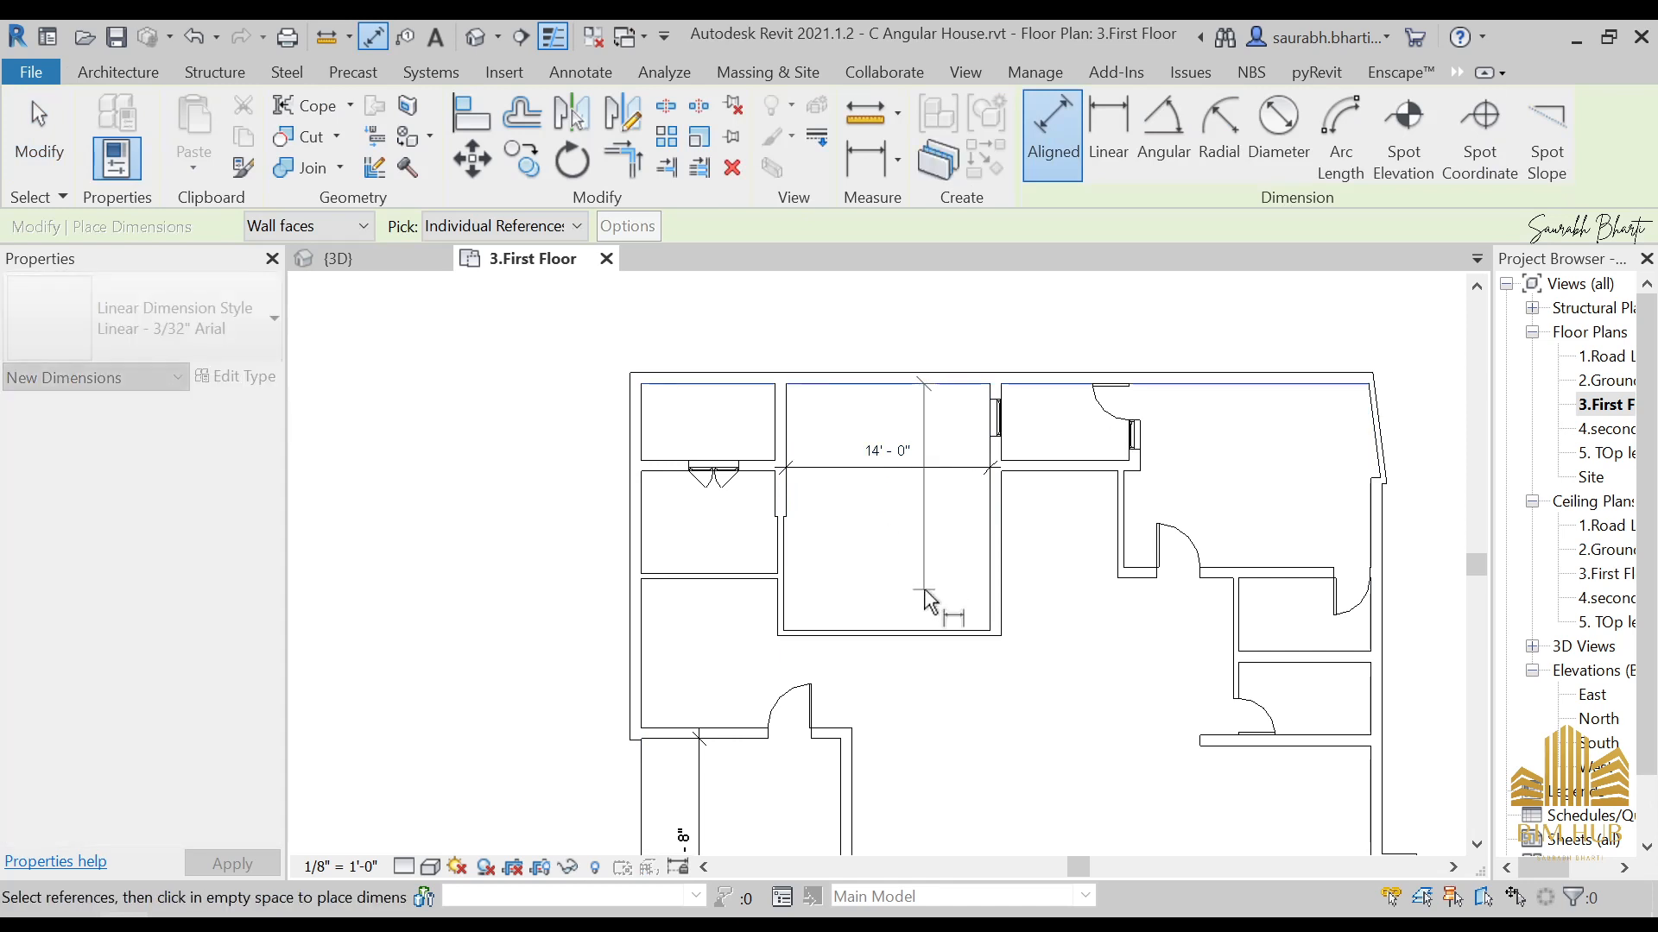
{"action": "left_click", "coordinate": [943, 639]}
{"action": "key", "text": "Escape"}
{"action": "key", "text": "Escape"}
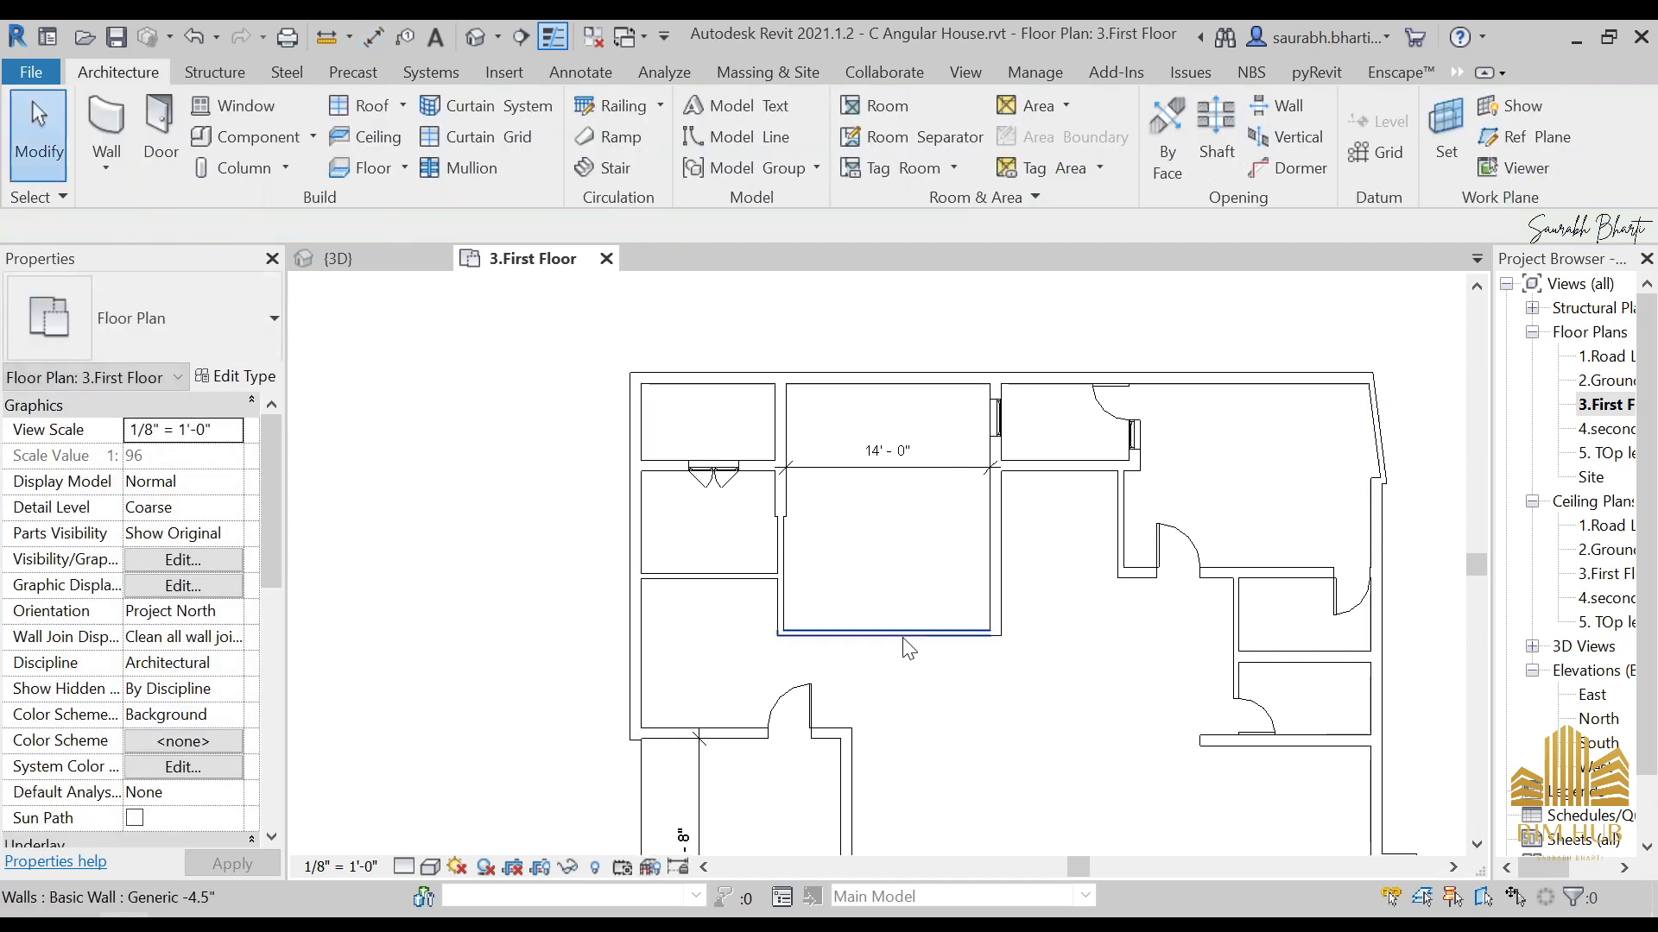
Step: Draw a vertical Generic -4.5" wall from the central room's lower wall down to the 9" wall beneath, enclosing the lower-left room
{"action": "middle_click_drag", "start_coordinate": [822, 573], "coordinate": [898, 466]}
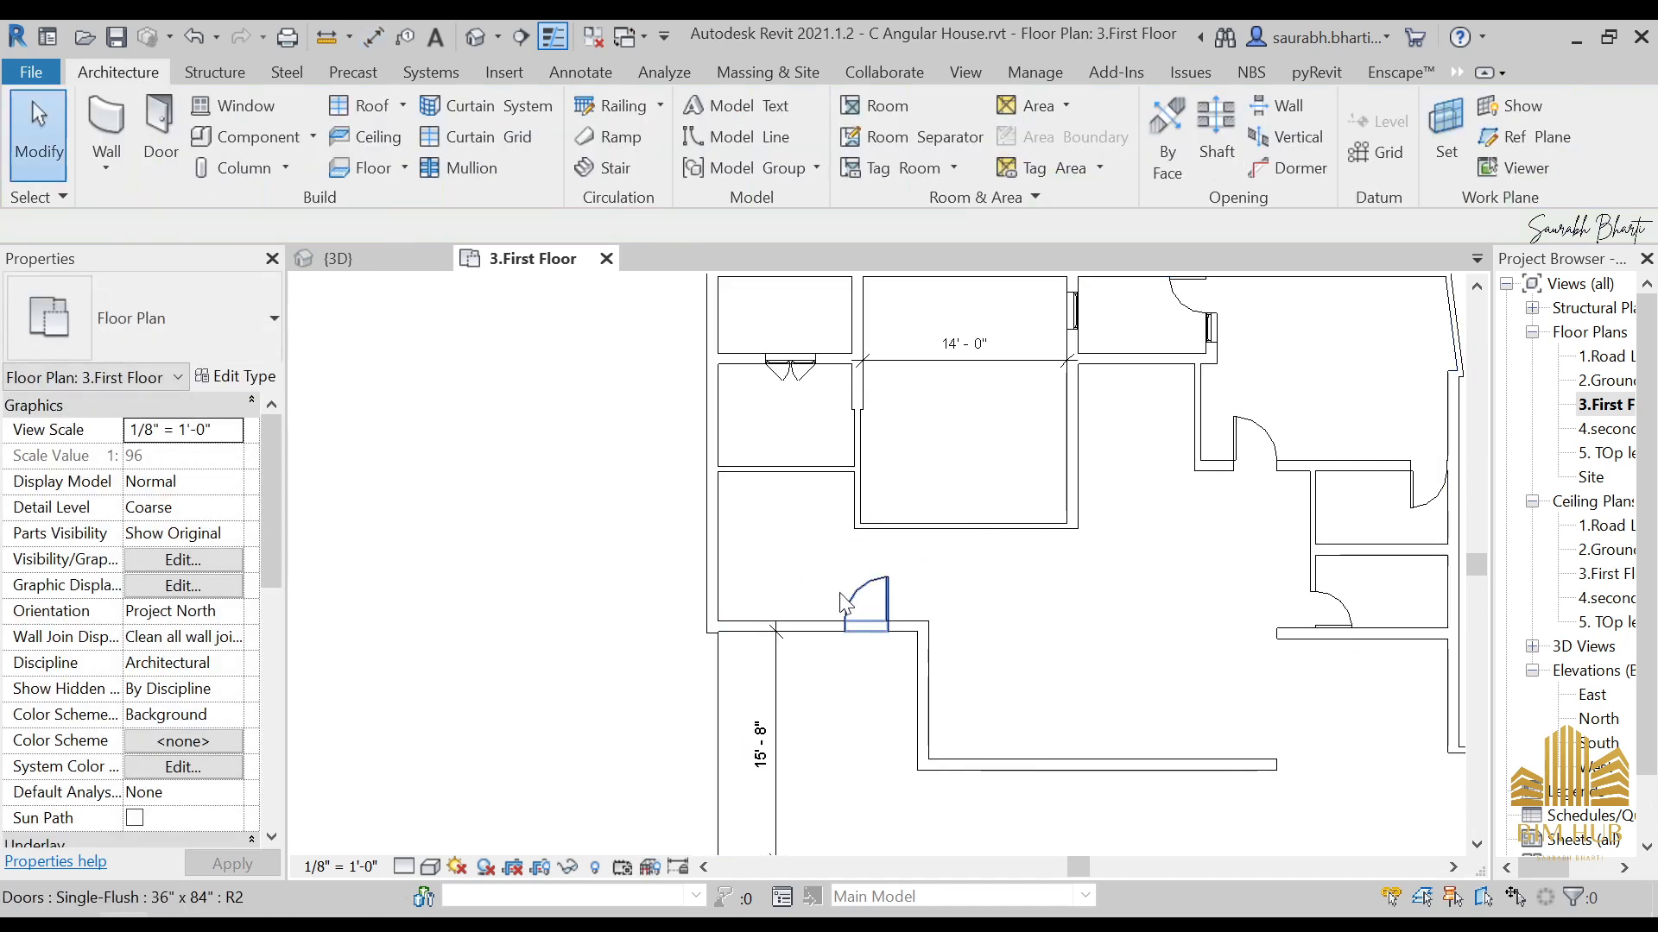
{"action": "middle_click_drag", "start_coordinate": [846, 566], "coordinate": [847, 538]}
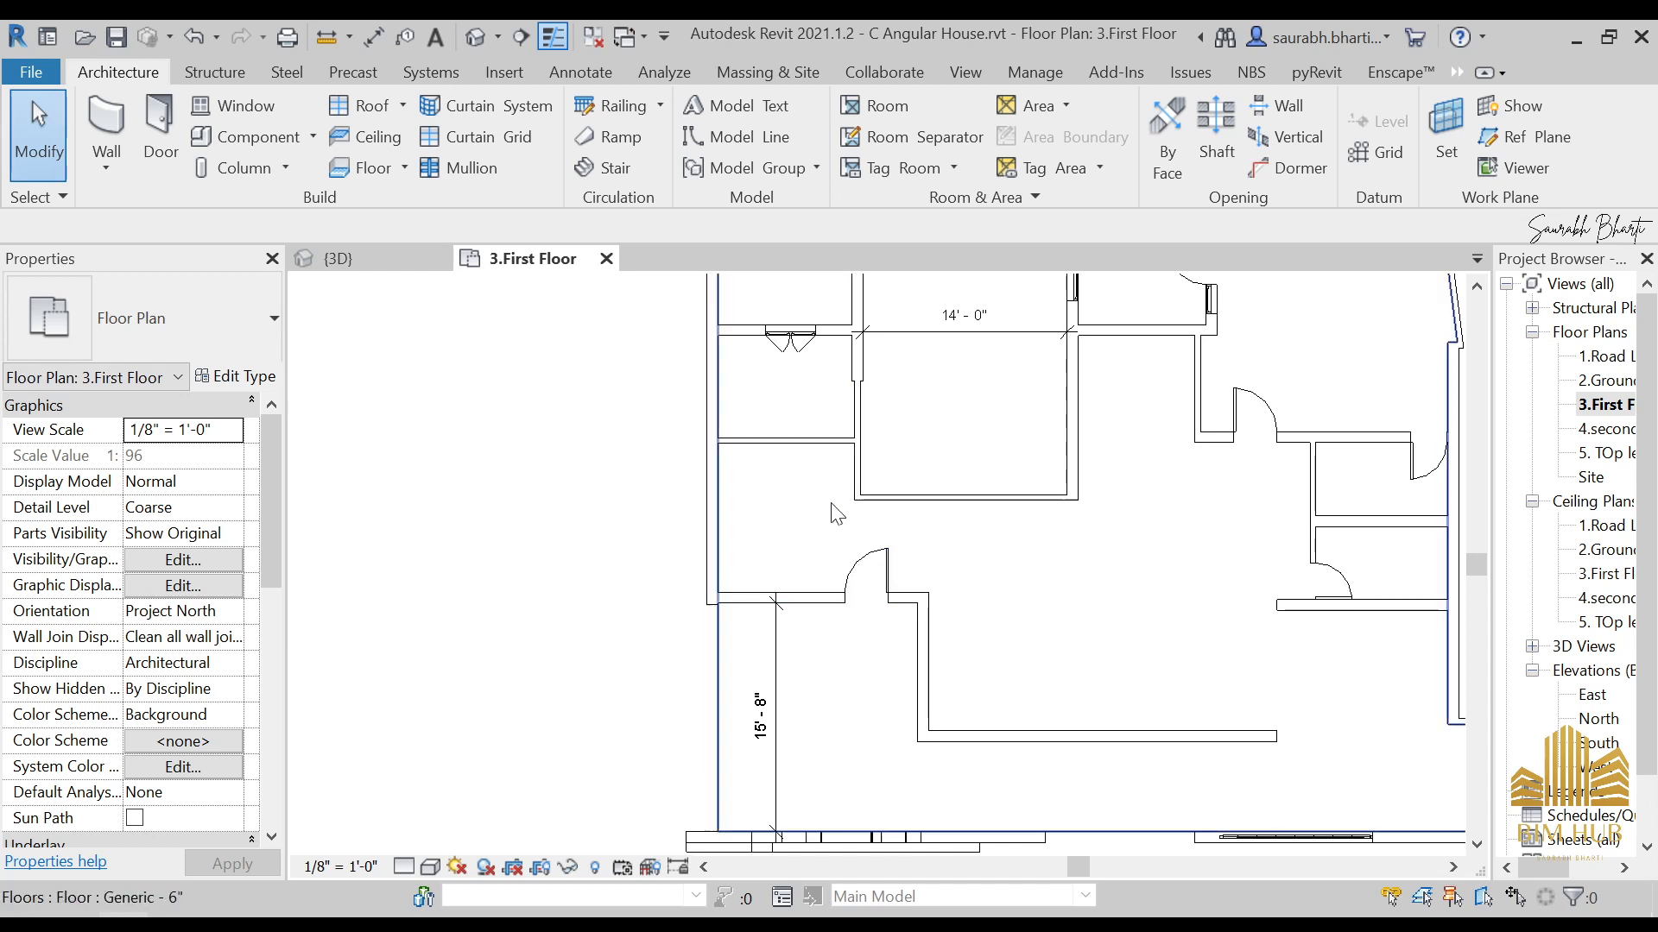
{"action": "key", "text": "w"}
{"action": "key", "text": "a"}
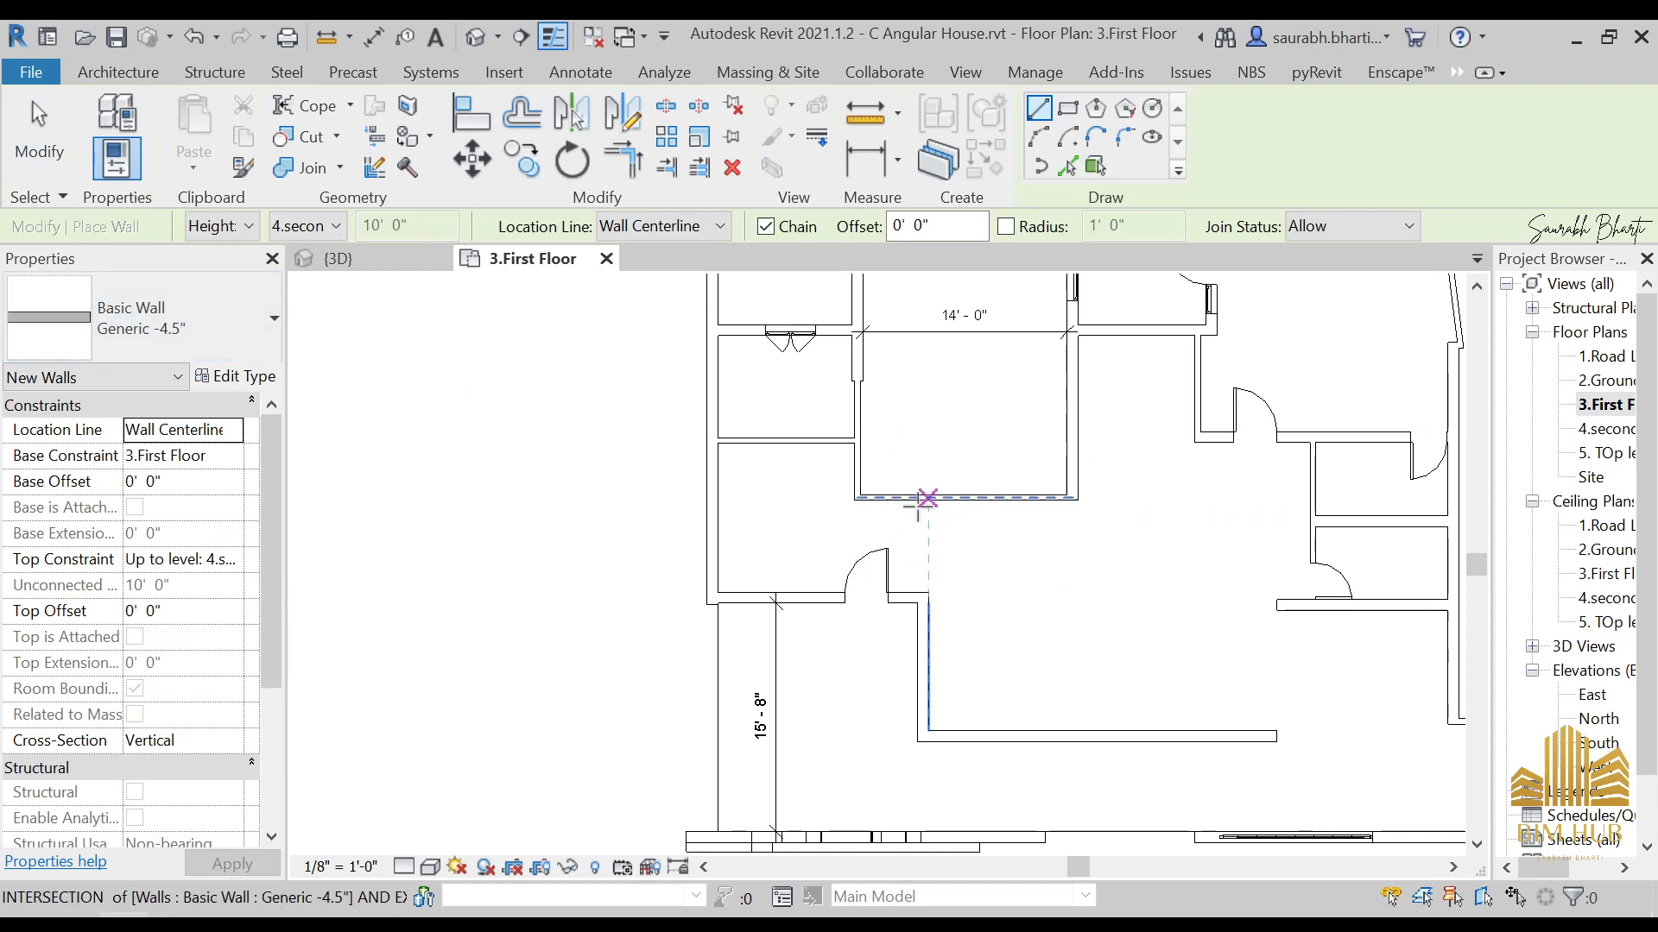
{"action": "left_click", "coordinate": [911, 592]}
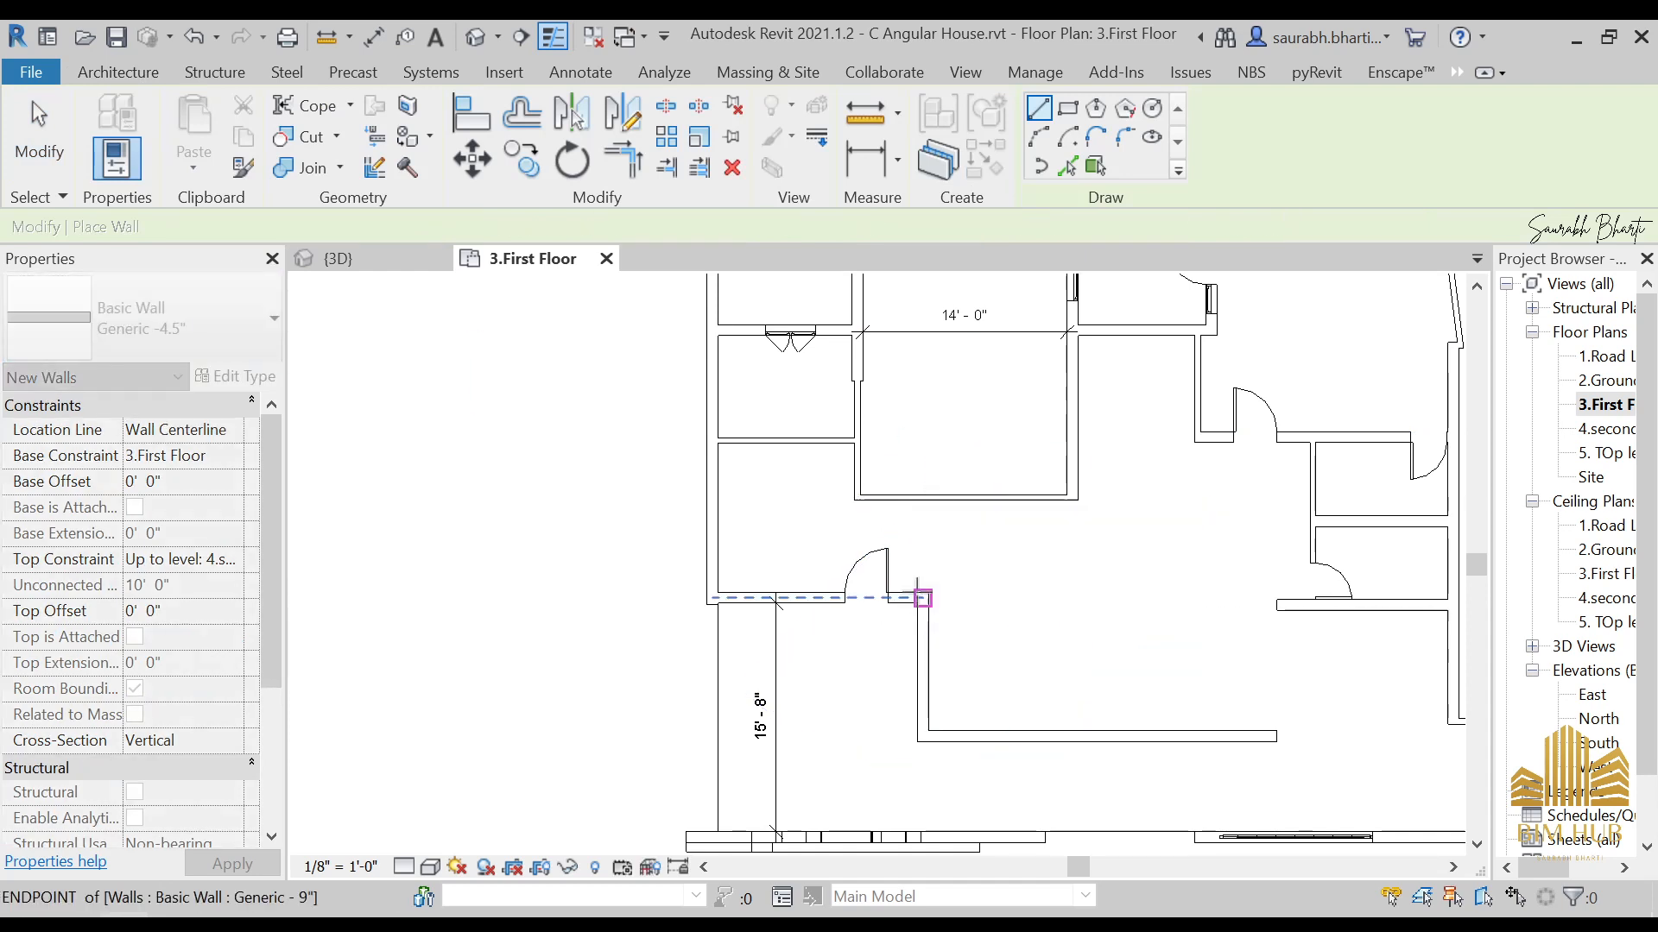
{"action": "key", "text": "Escape"}
{"action": "key", "text": "Escape"}
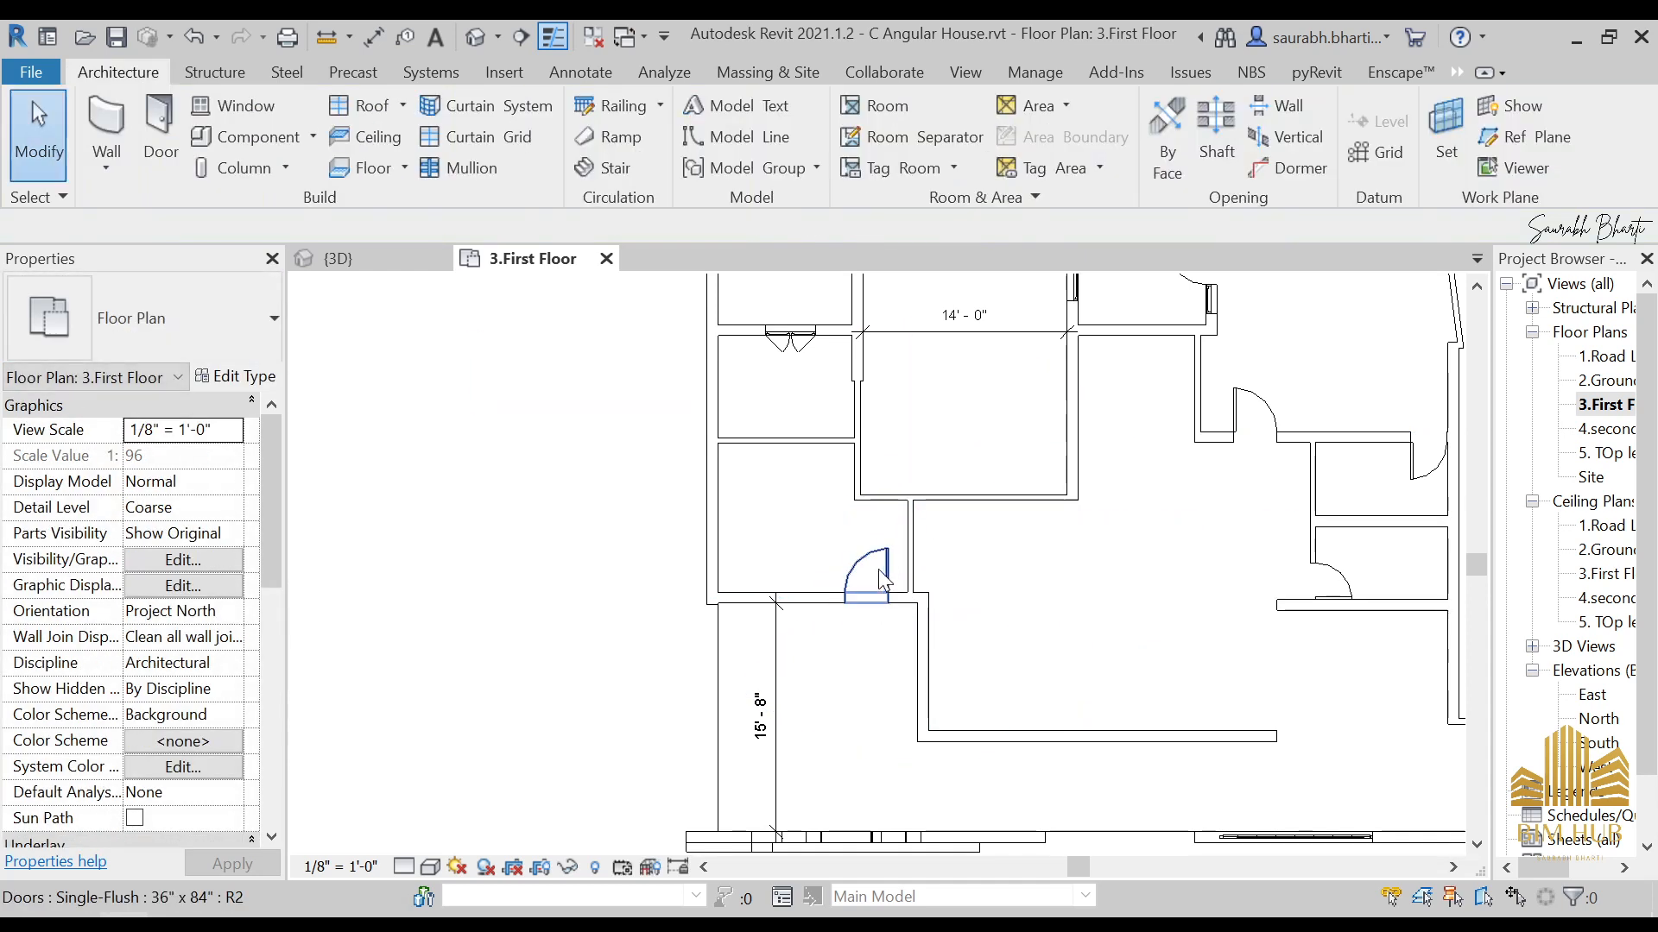
Step: Delete the 36" x 84" single-flush door from the lower wall of the newly enclosed room
{"action": "left_click", "coordinate": [879, 573]}
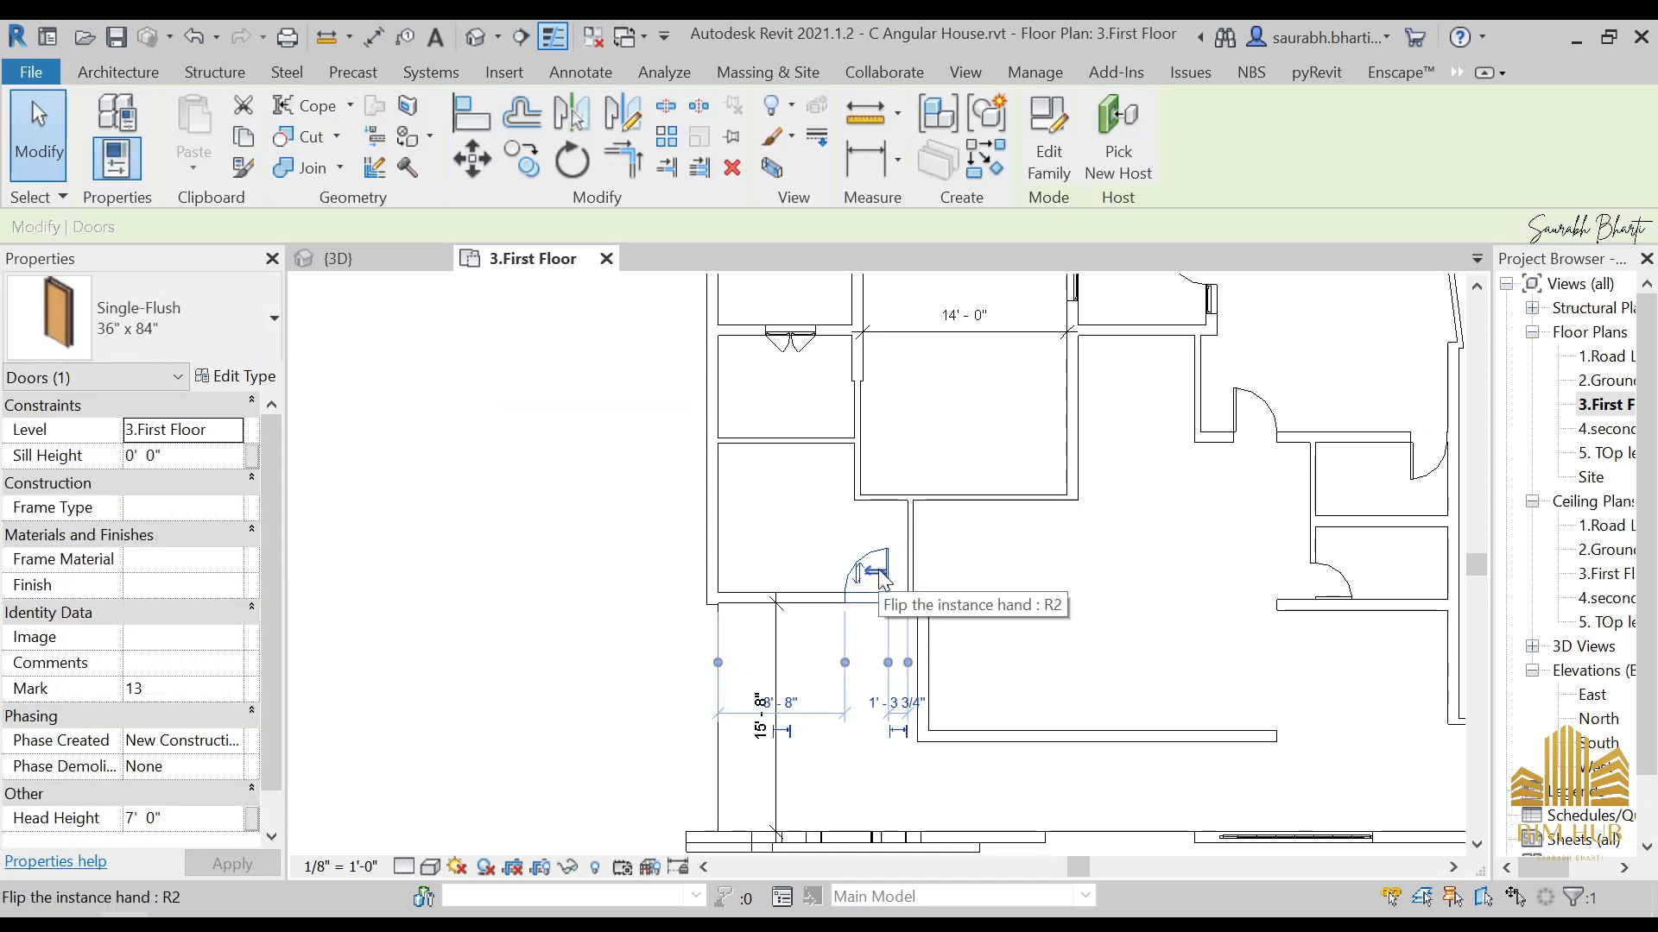
{"action": "key", "text": "Delete"}
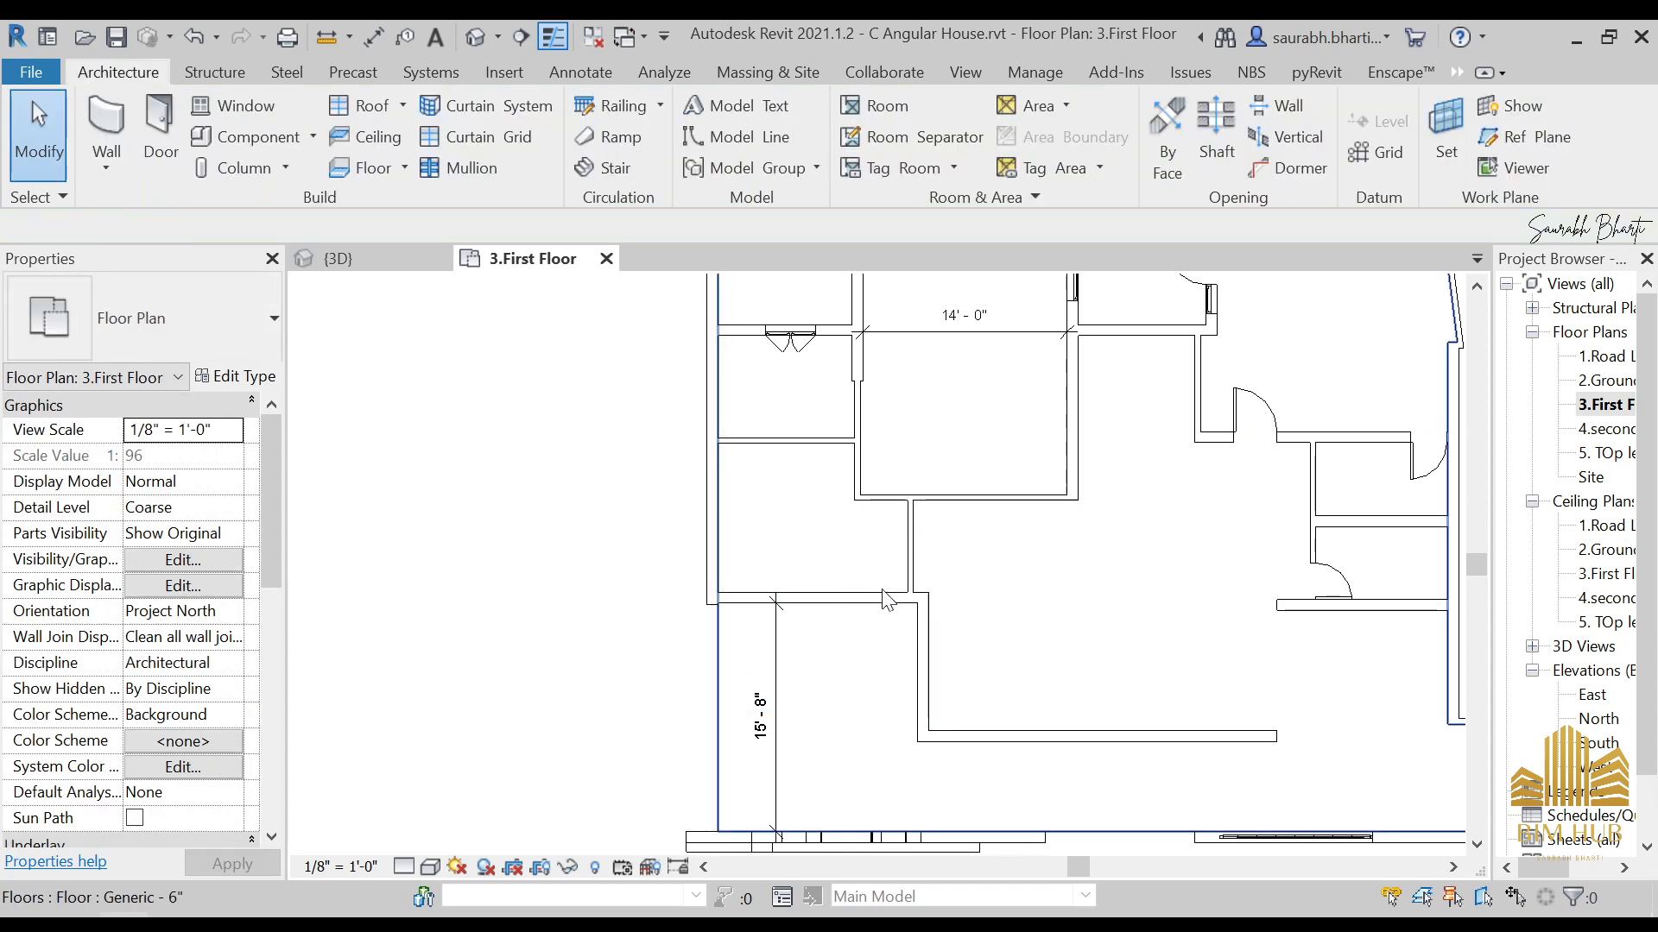
Step: Dimension the newly enclosed lower-left room vertically between its upper and lower walls and horizontally between its side walls
{"action": "middle_click_drag", "start_coordinate": [811, 544], "coordinate": [842, 596]}
{"action": "key", "text": "i"}
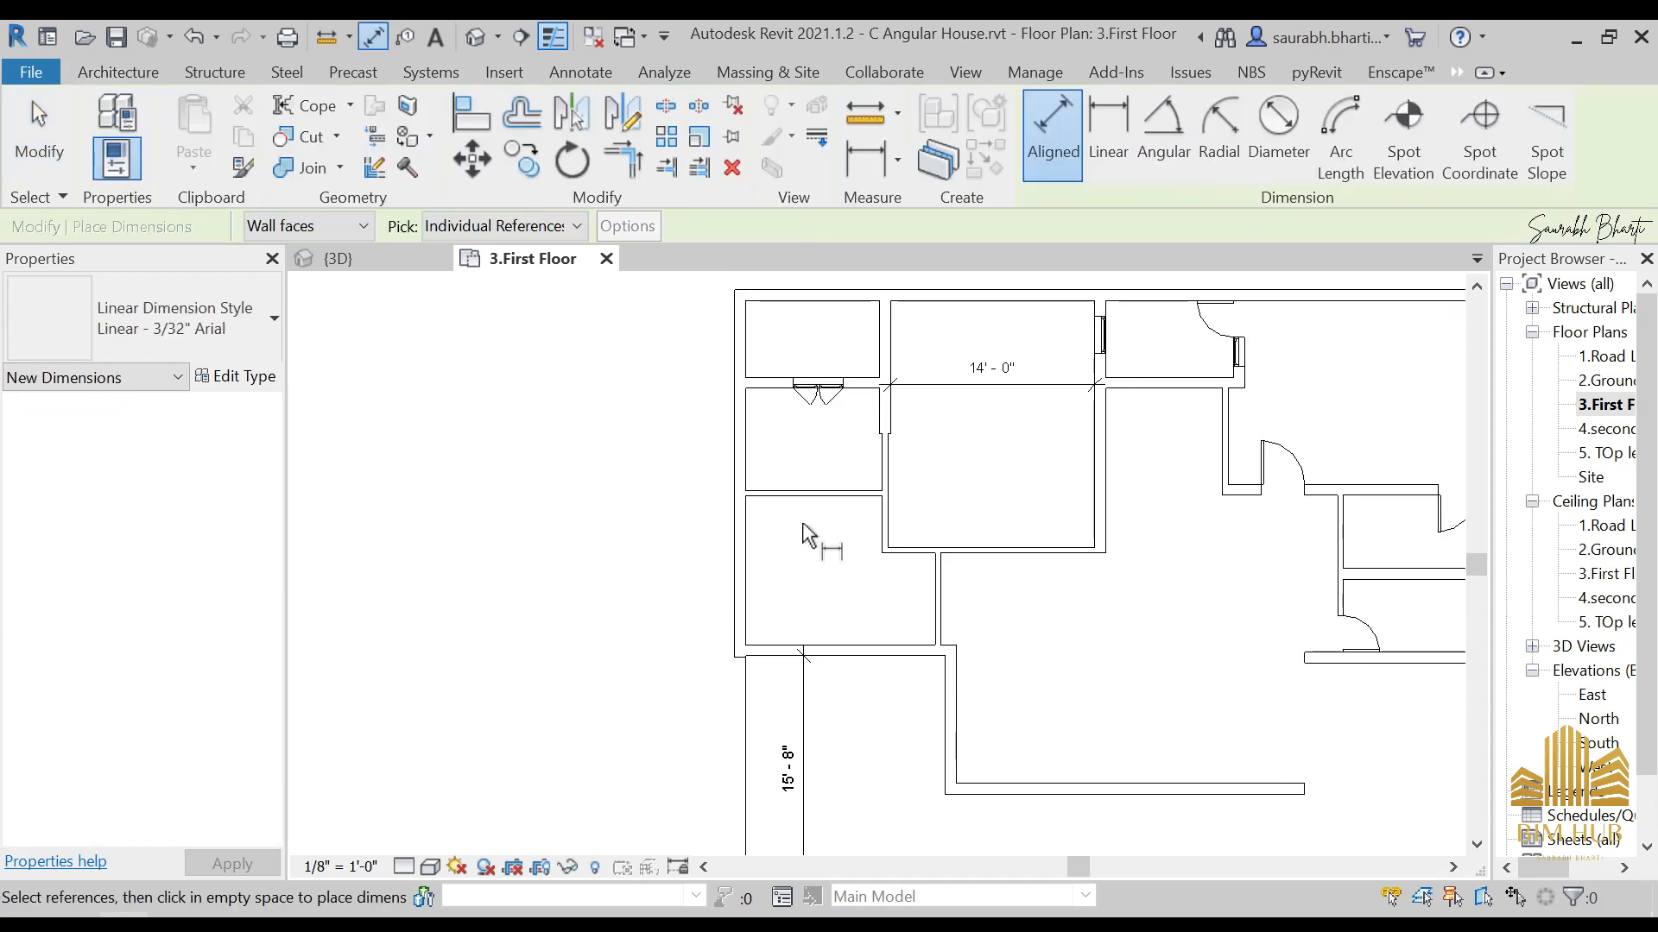
{"action": "left_click", "coordinate": [844, 494]}
{"action": "left_click", "coordinate": [846, 646]}
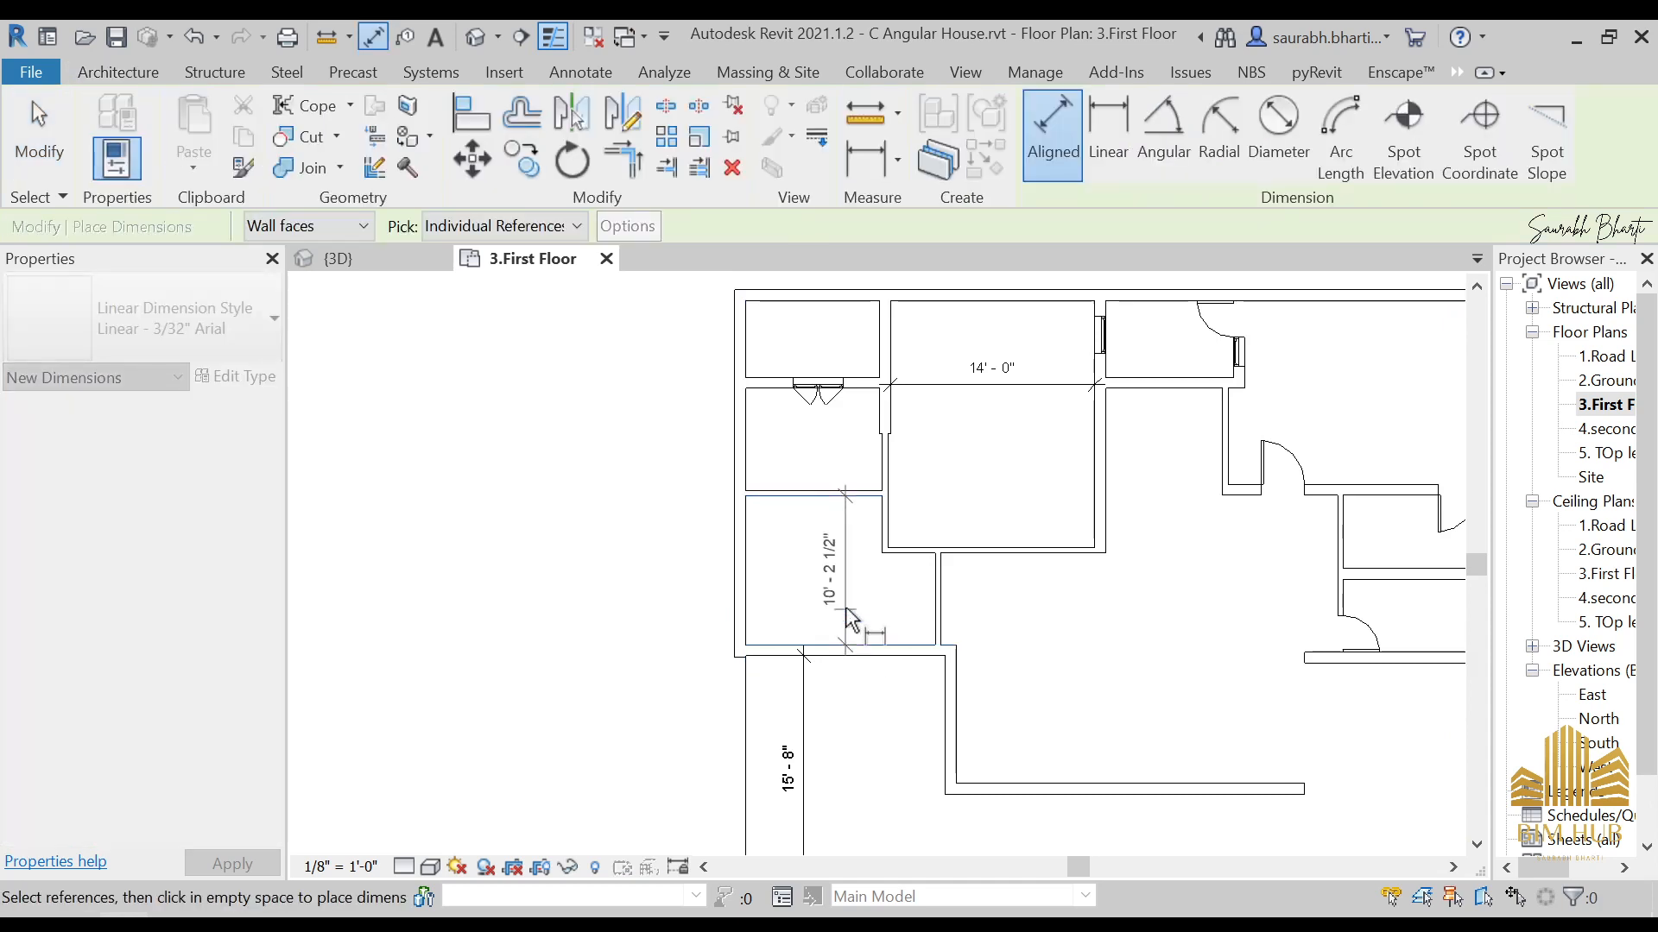
{"action": "left_click", "coordinate": [845, 596]}
{"action": "left_click", "coordinate": [748, 611]}
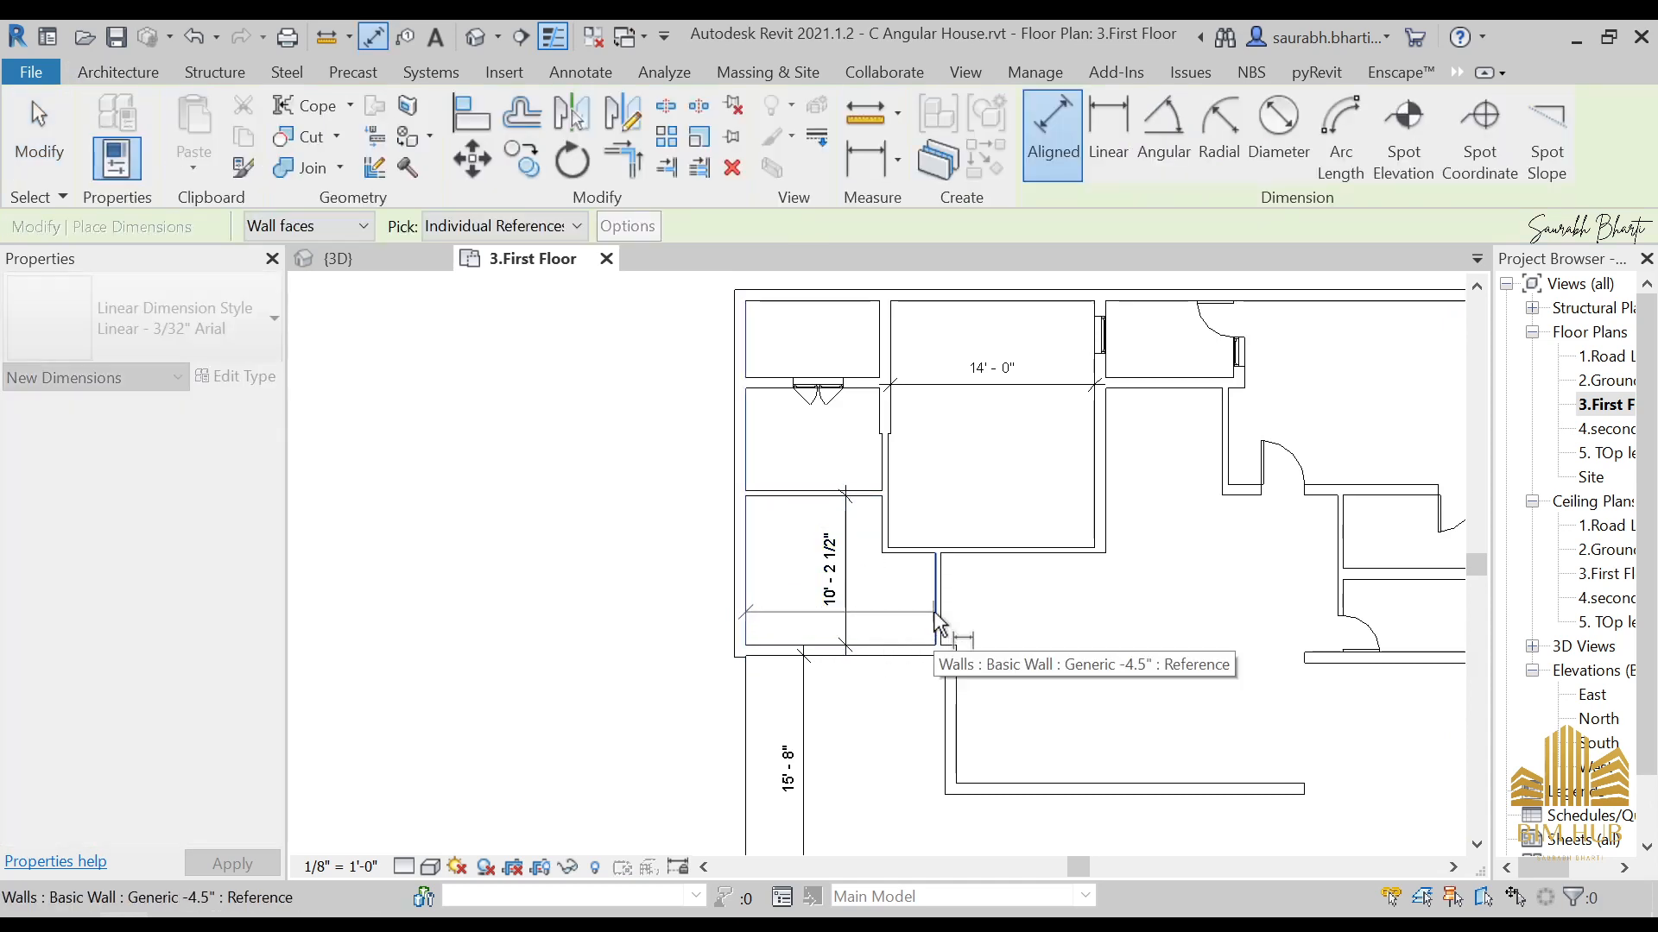
{"action": "left_click", "coordinate": [936, 622]}
{"action": "left_click", "coordinate": [881, 643]}
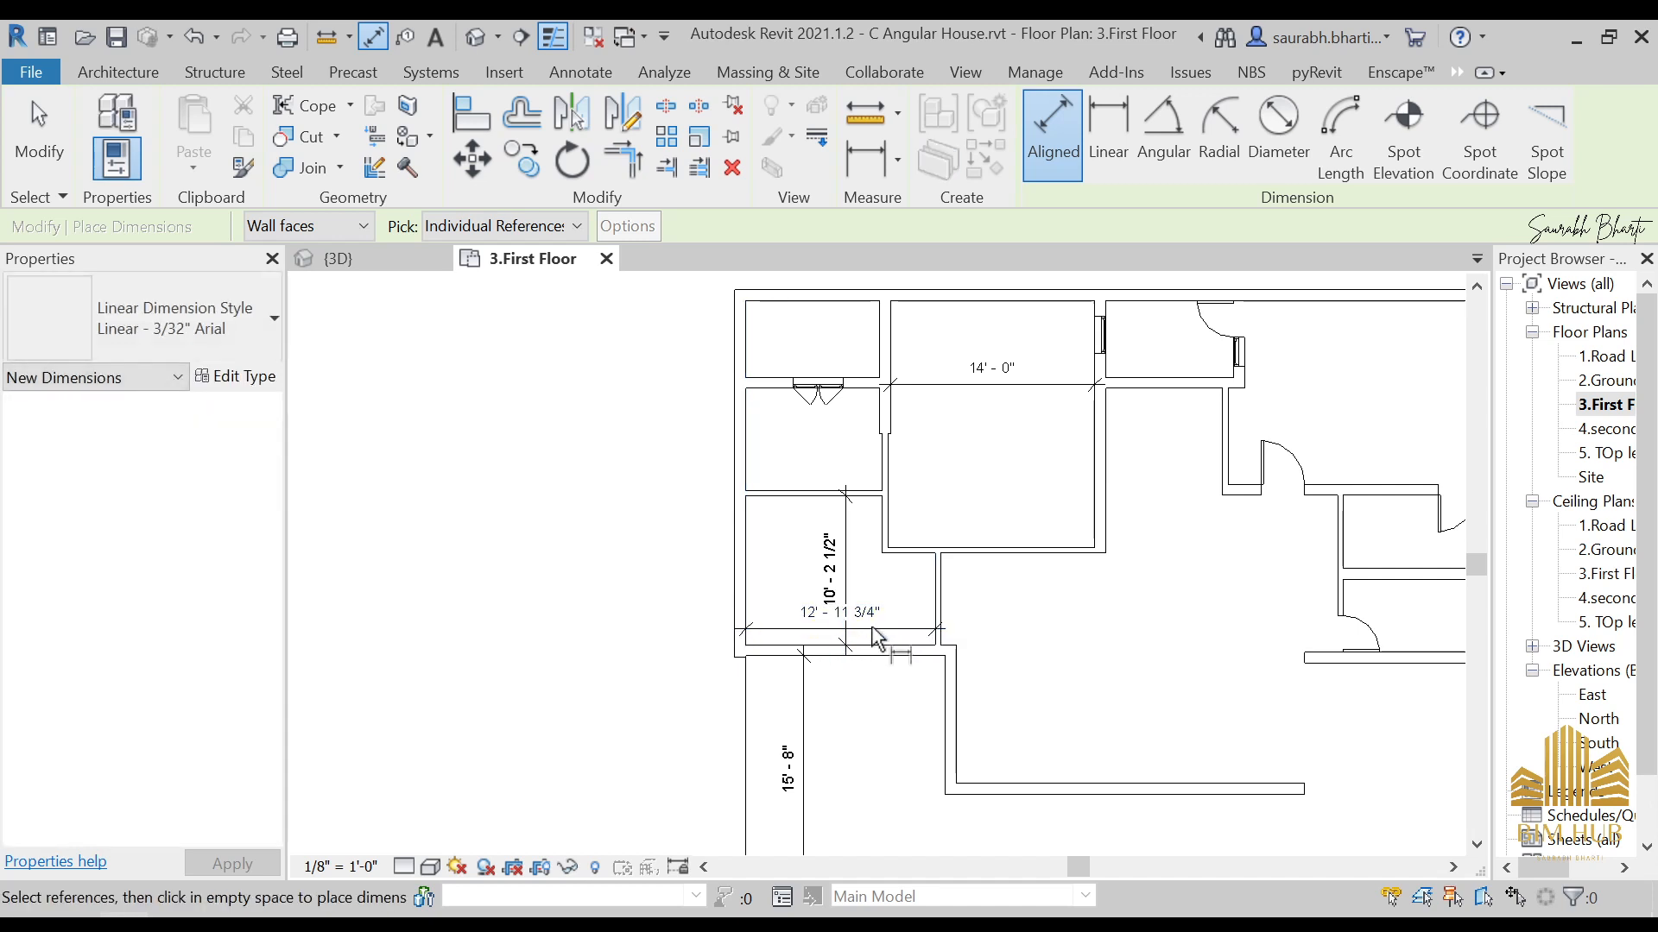
{"action": "key", "text": "Escape"}
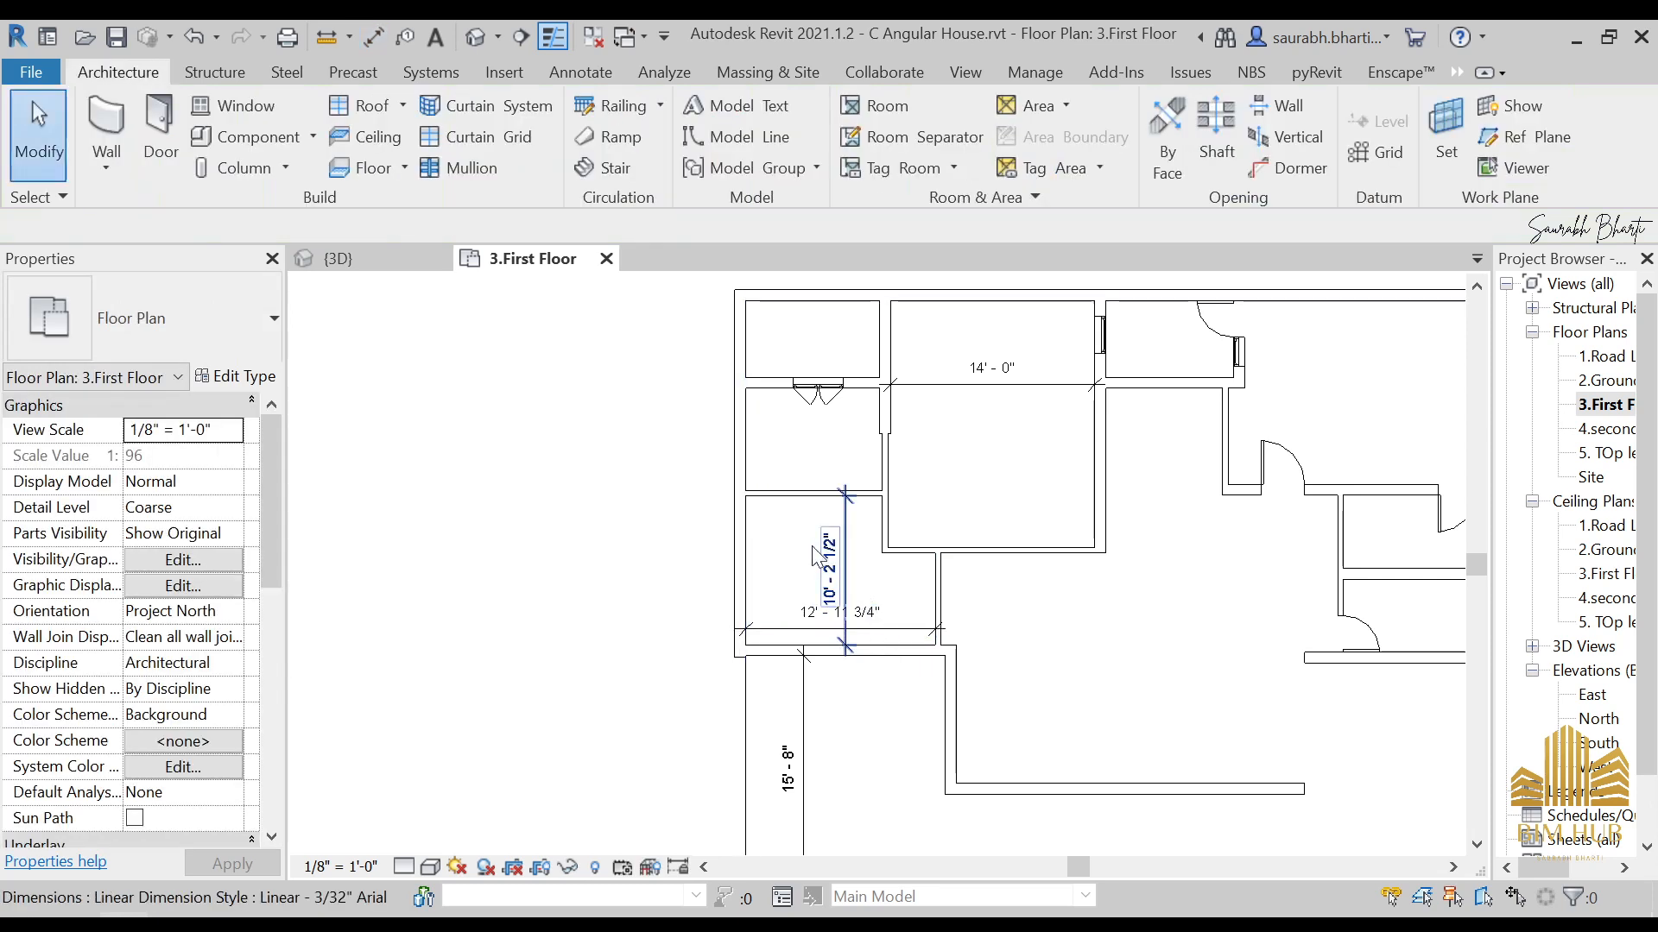
Step: Delete the vertical dimension inside the lower-left room
{"action": "scroll", "coordinate": [864, 523], "scroll_direction": "up", "scroll_amount": 2}
{"action": "left_click", "coordinate": [864, 598]}
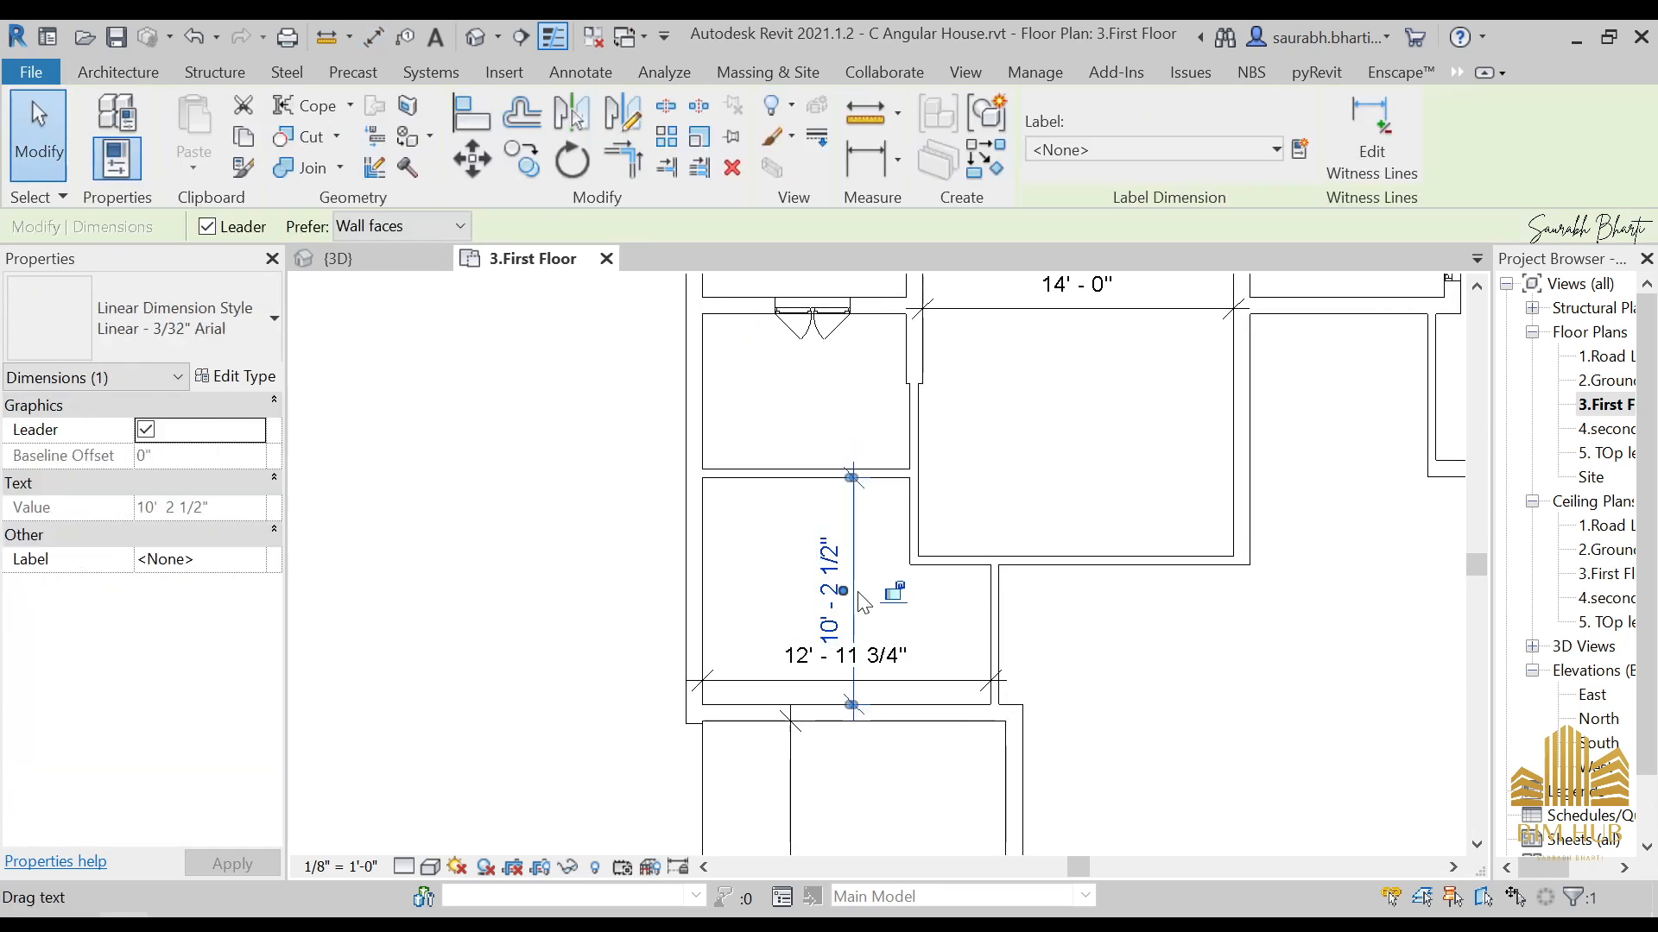
{"action": "key", "text": "Delete"}
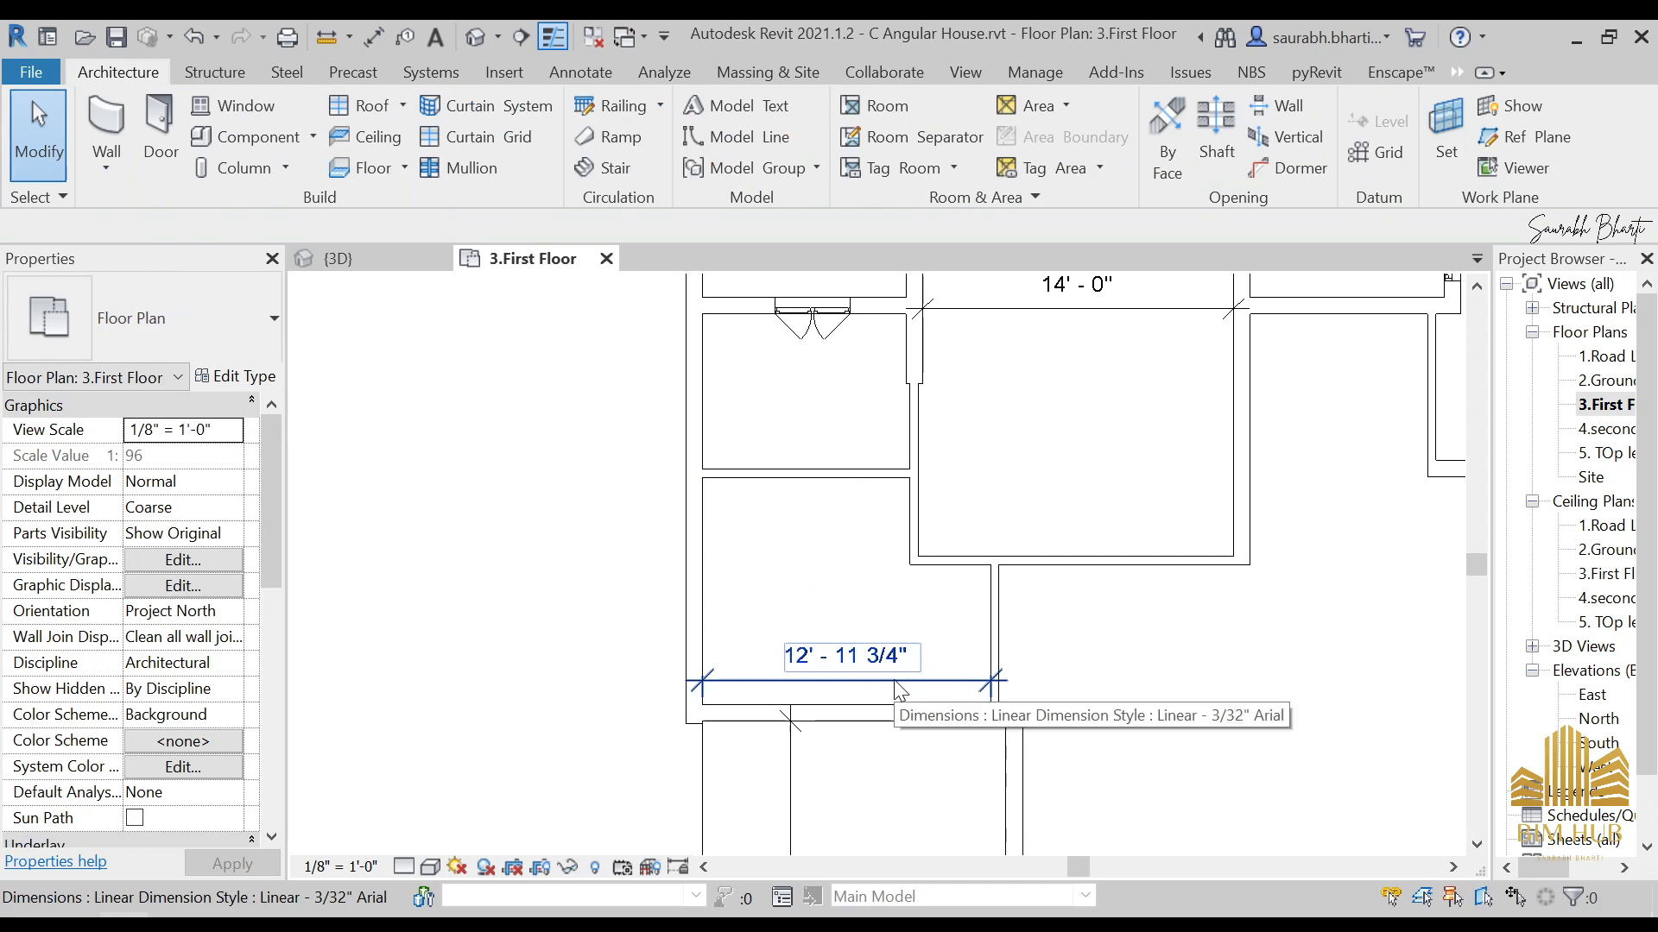
Step: Set the lower-left room's width to 12' - 7" by repositioning its new 4.5" side wall, and delete the width dimension
{"action": "left_click", "coordinate": [894, 681]}
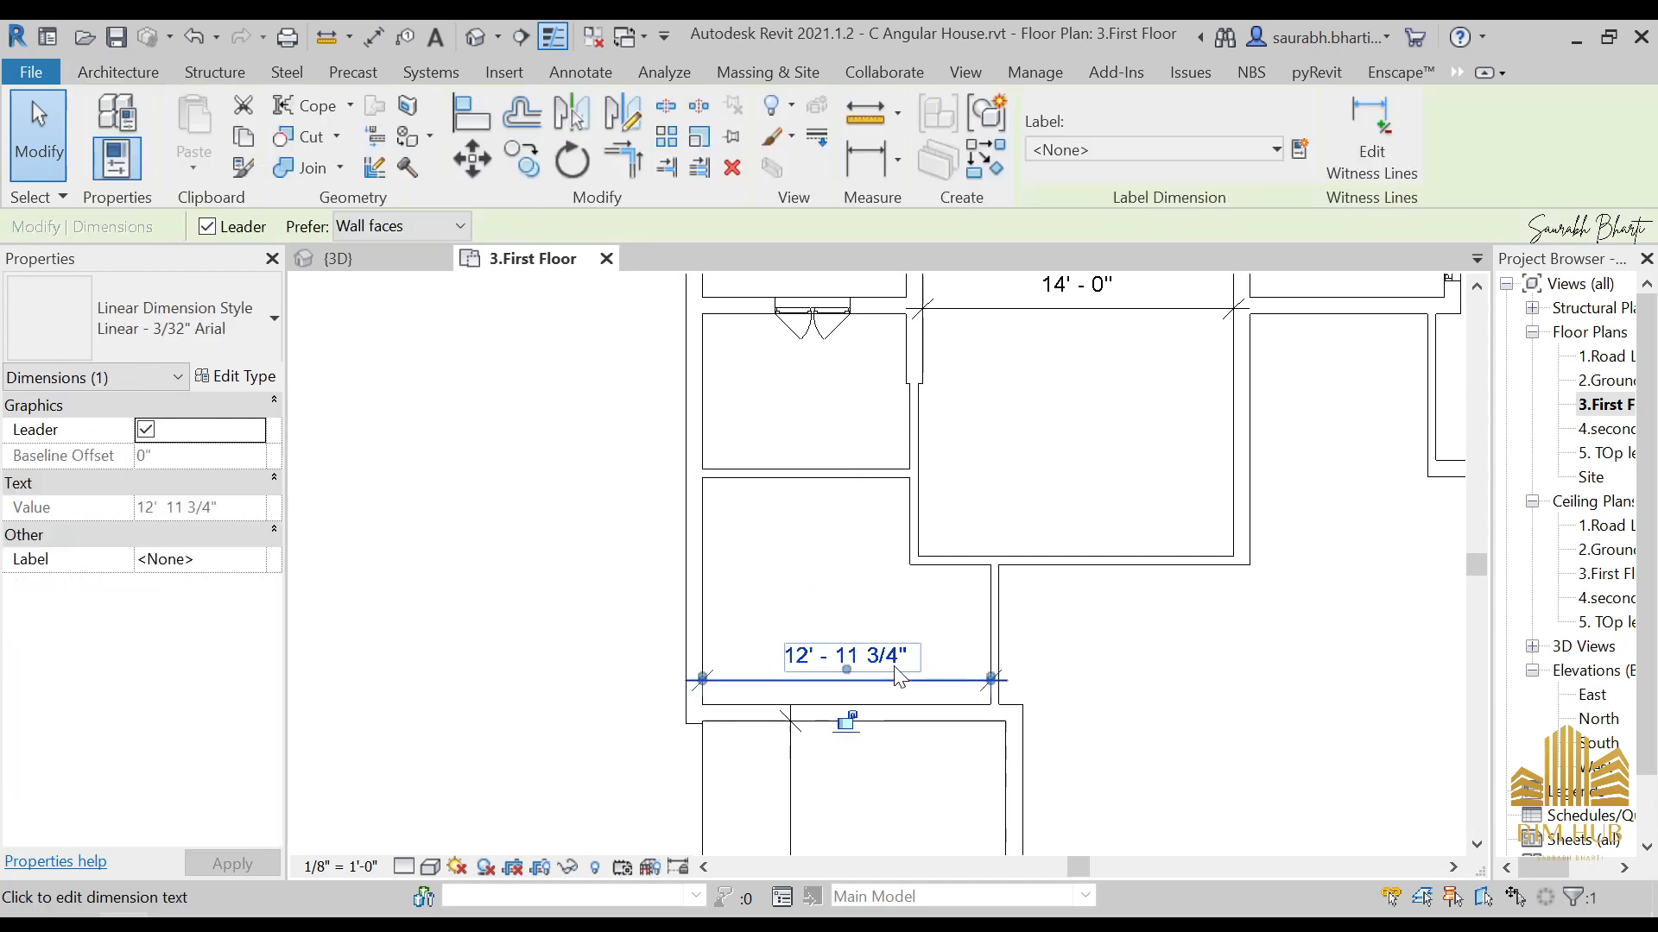
{"action": "key", "text": "Escape"}
{"action": "left_click", "coordinate": [998, 637]}
{"action": "left_click", "coordinate": [885, 664]}
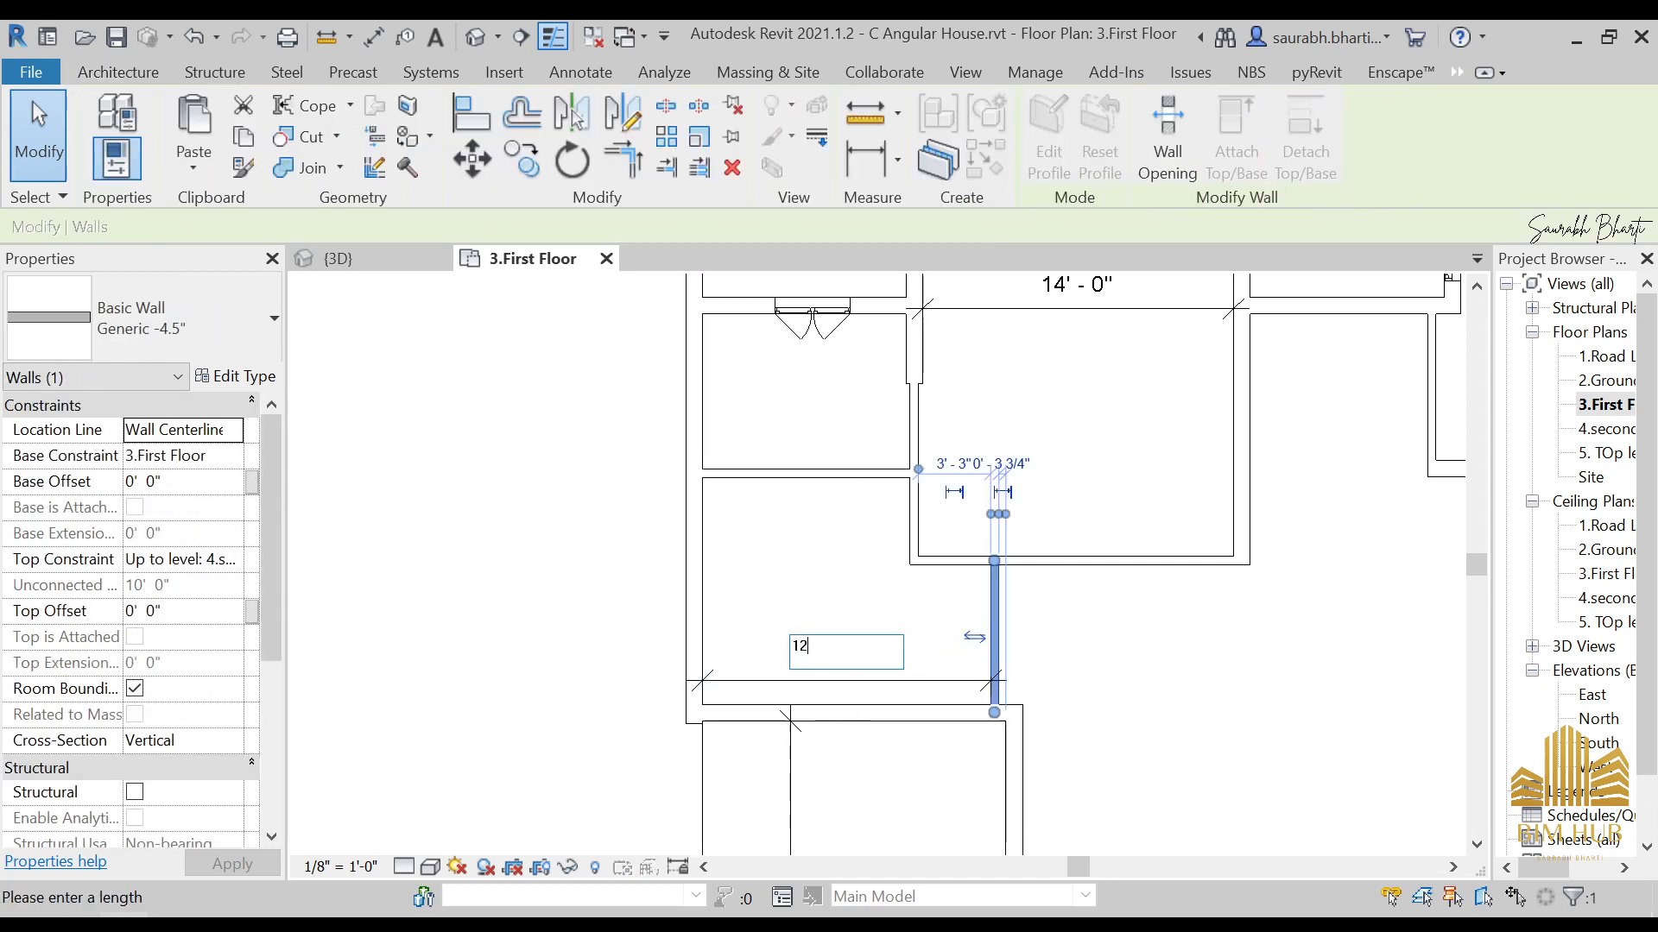
{"action": "type", "text": "12' - 7\""}
{"action": "key", "text": "Return"}
{"action": "key", "text": "Escape"}
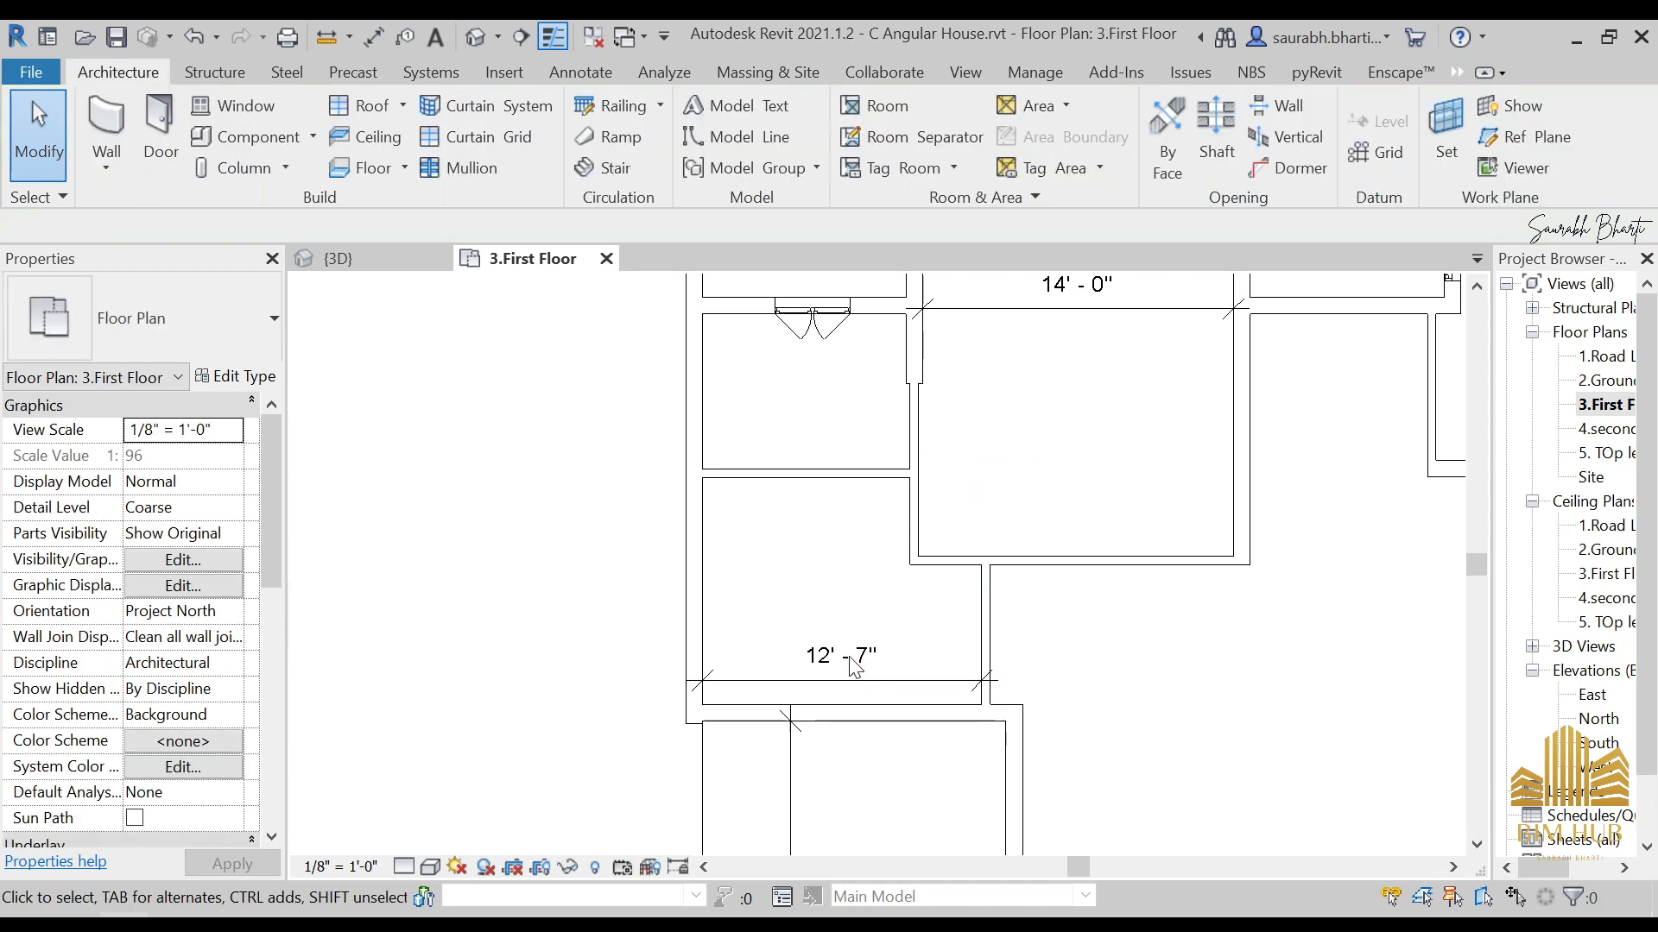
{"action": "left_click", "coordinate": [957, 681]}
{"action": "key", "text": "Delete"}
Step: Dimension the width and height of the lower-left room's part that projects beneath the central room
{"action": "key", "text": "d"}
{"action": "key", "text": "i"}
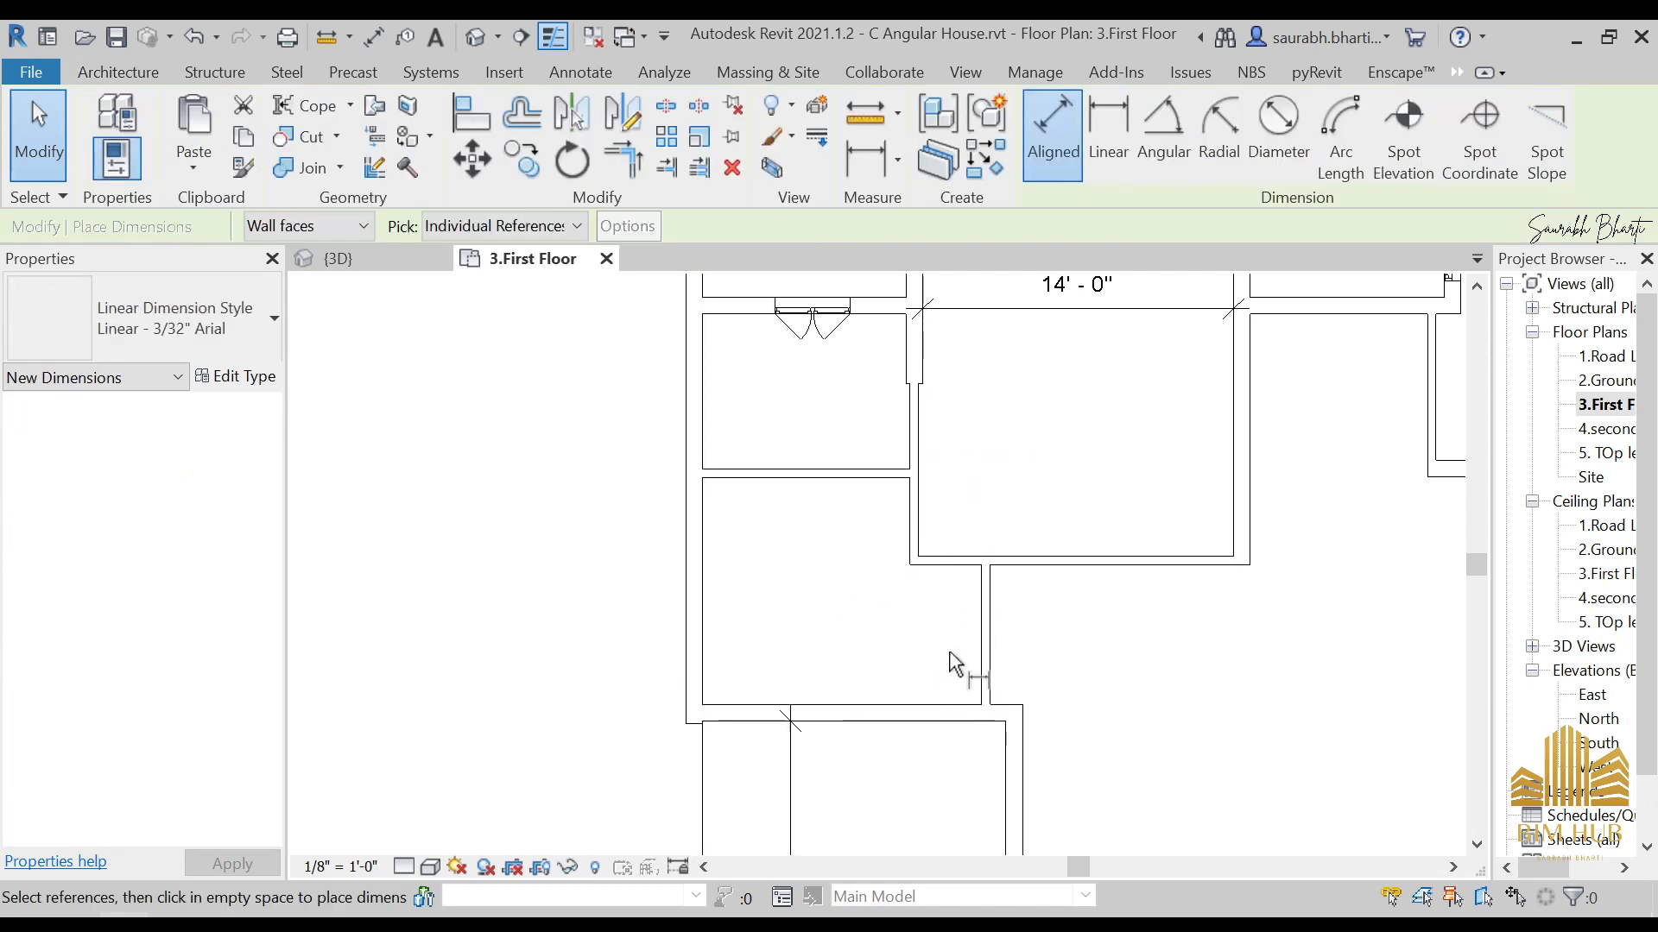
{"action": "left_click", "coordinate": [913, 570]}
{"action": "left_click", "coordinate": [981, 619]}
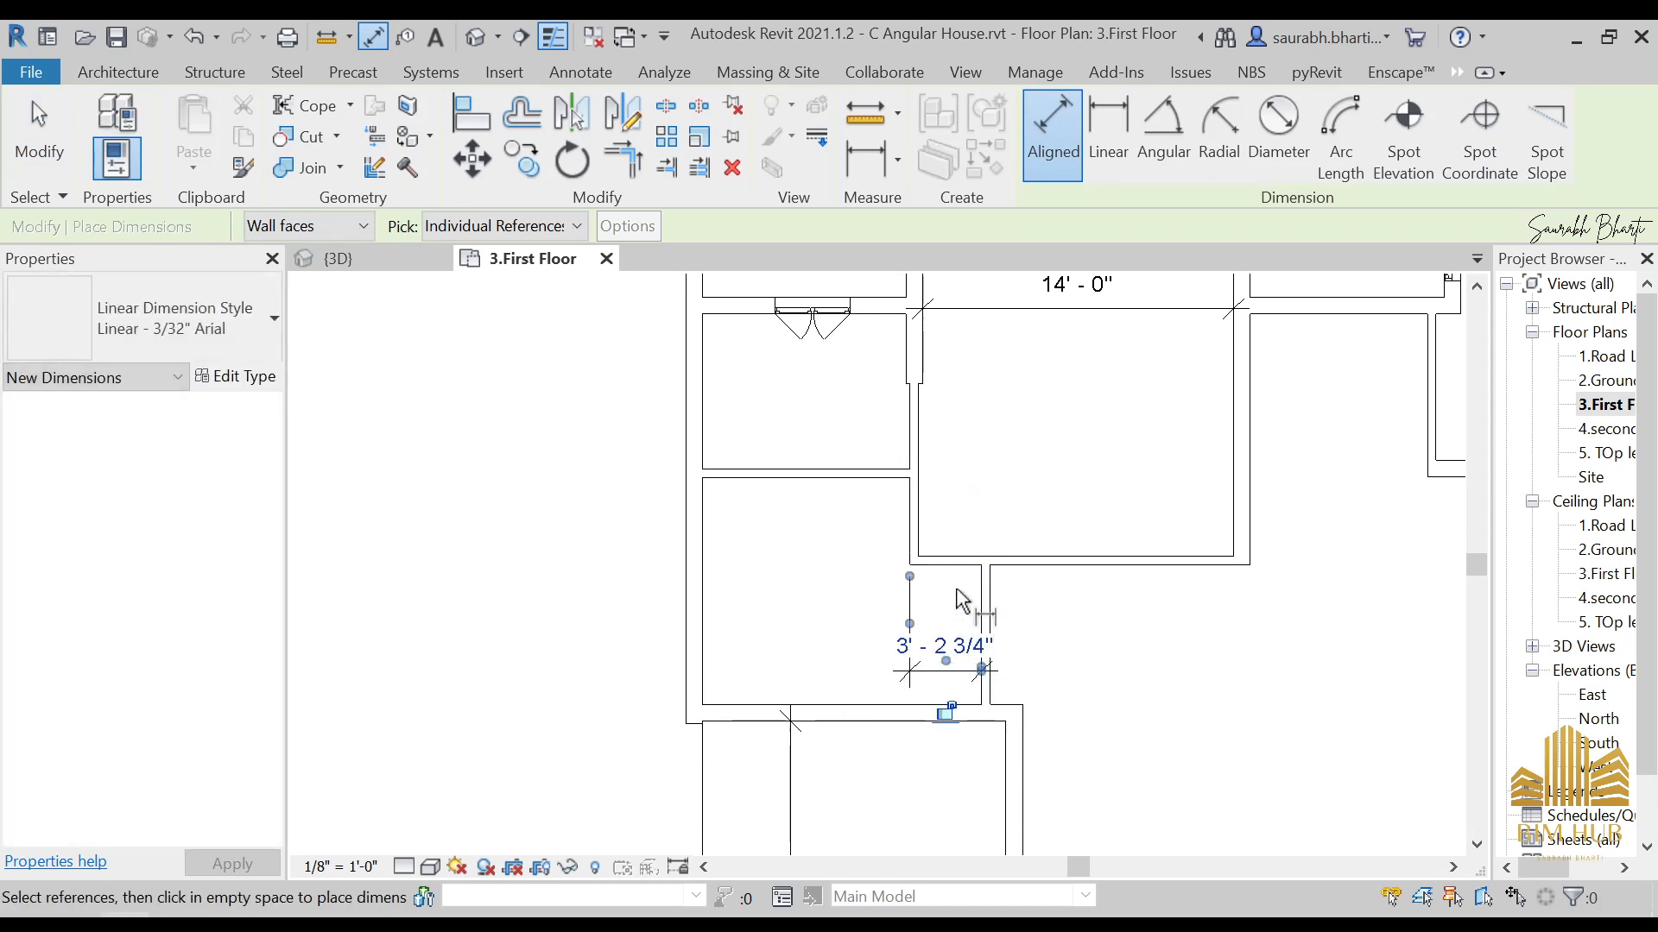
{"action": "left_click", "coordinate": [958, 708]}
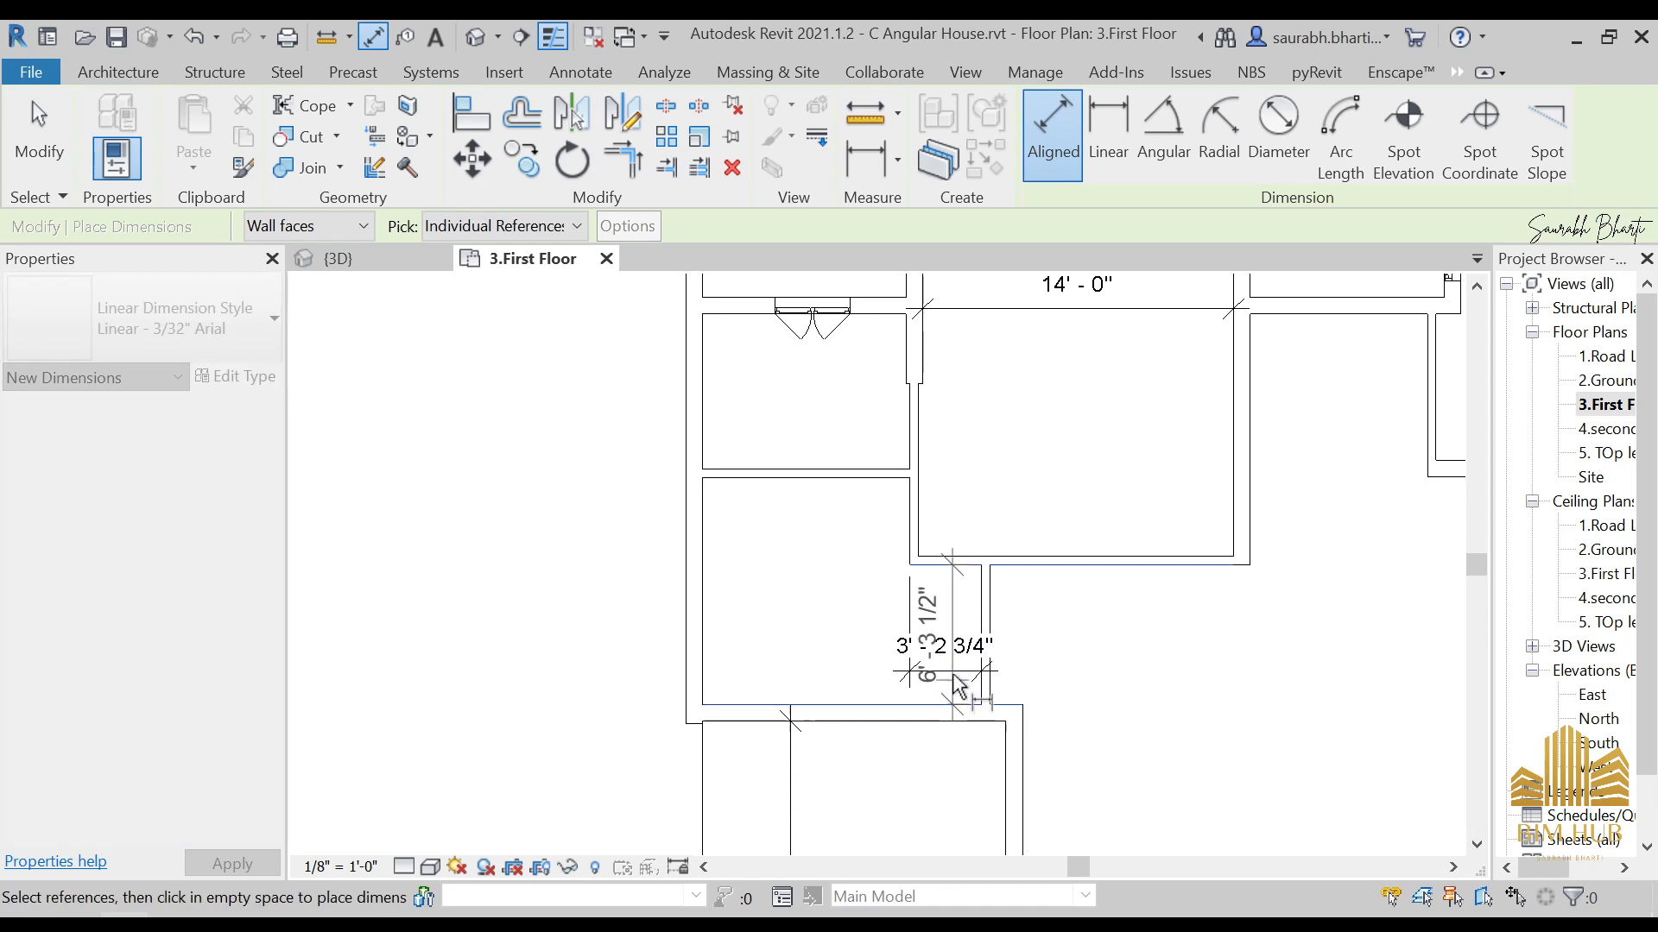
{"action": "left_click", "coordinate": [868, 639]}
{"action": "key", "text": "Escape"}
{"action": "key", "text": "Escape"}
Step: Delete the two dimensions placed in the projecting part of the lower-left room
{"action": "left_click", "coordinate": [933, 668]}
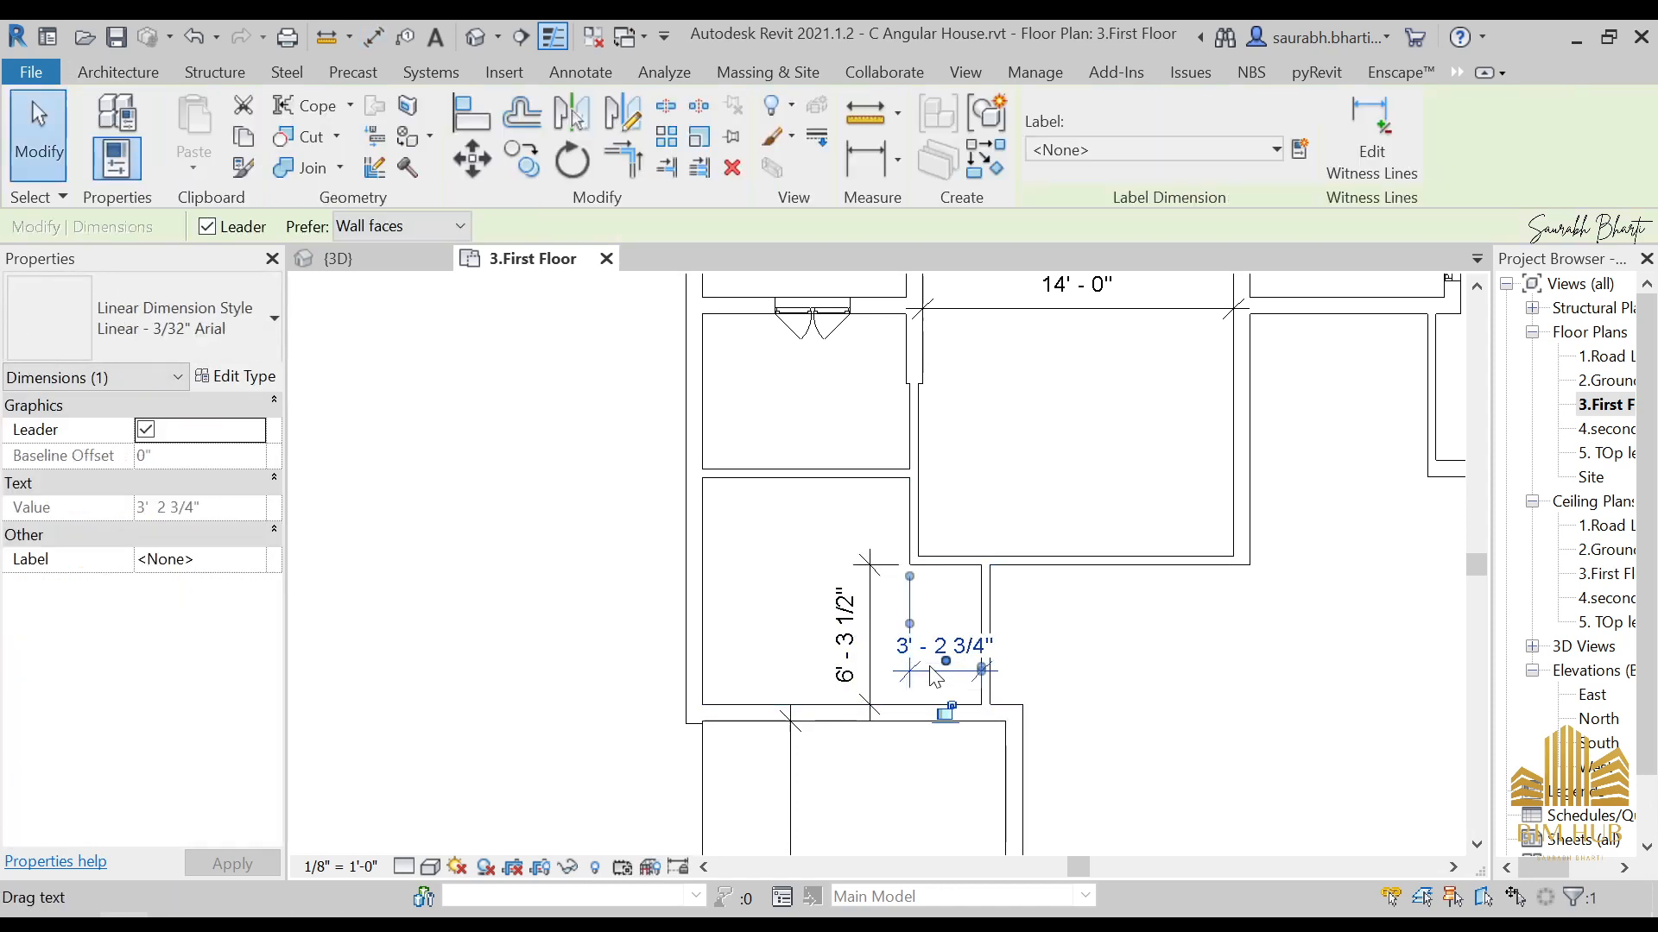
{"action": "key", "text": "Delete"}
{"action": "left_click", "coordinate": [872, 643]}
{"action": "key", "text": "Delete"}
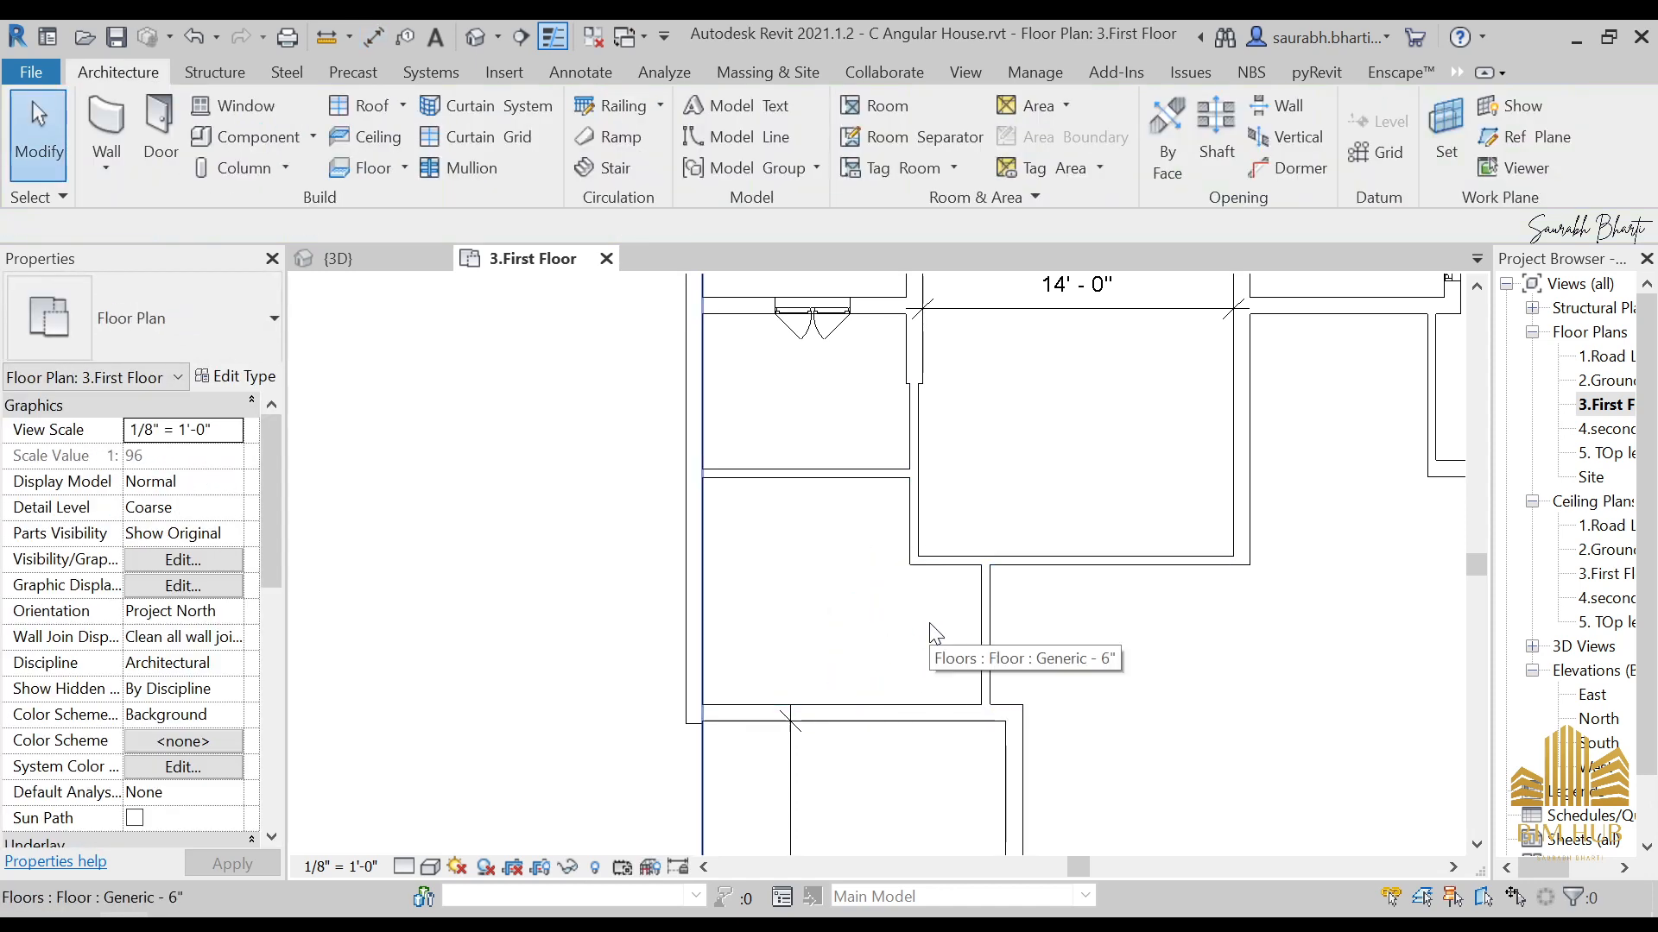
Step: Delete the long horizontal 9" wall that runs into the open hall near the plan's lower edge
{"action": "middle_click_drag", "start_coordinate": [935, 623], "coordinate": [760, 528]}
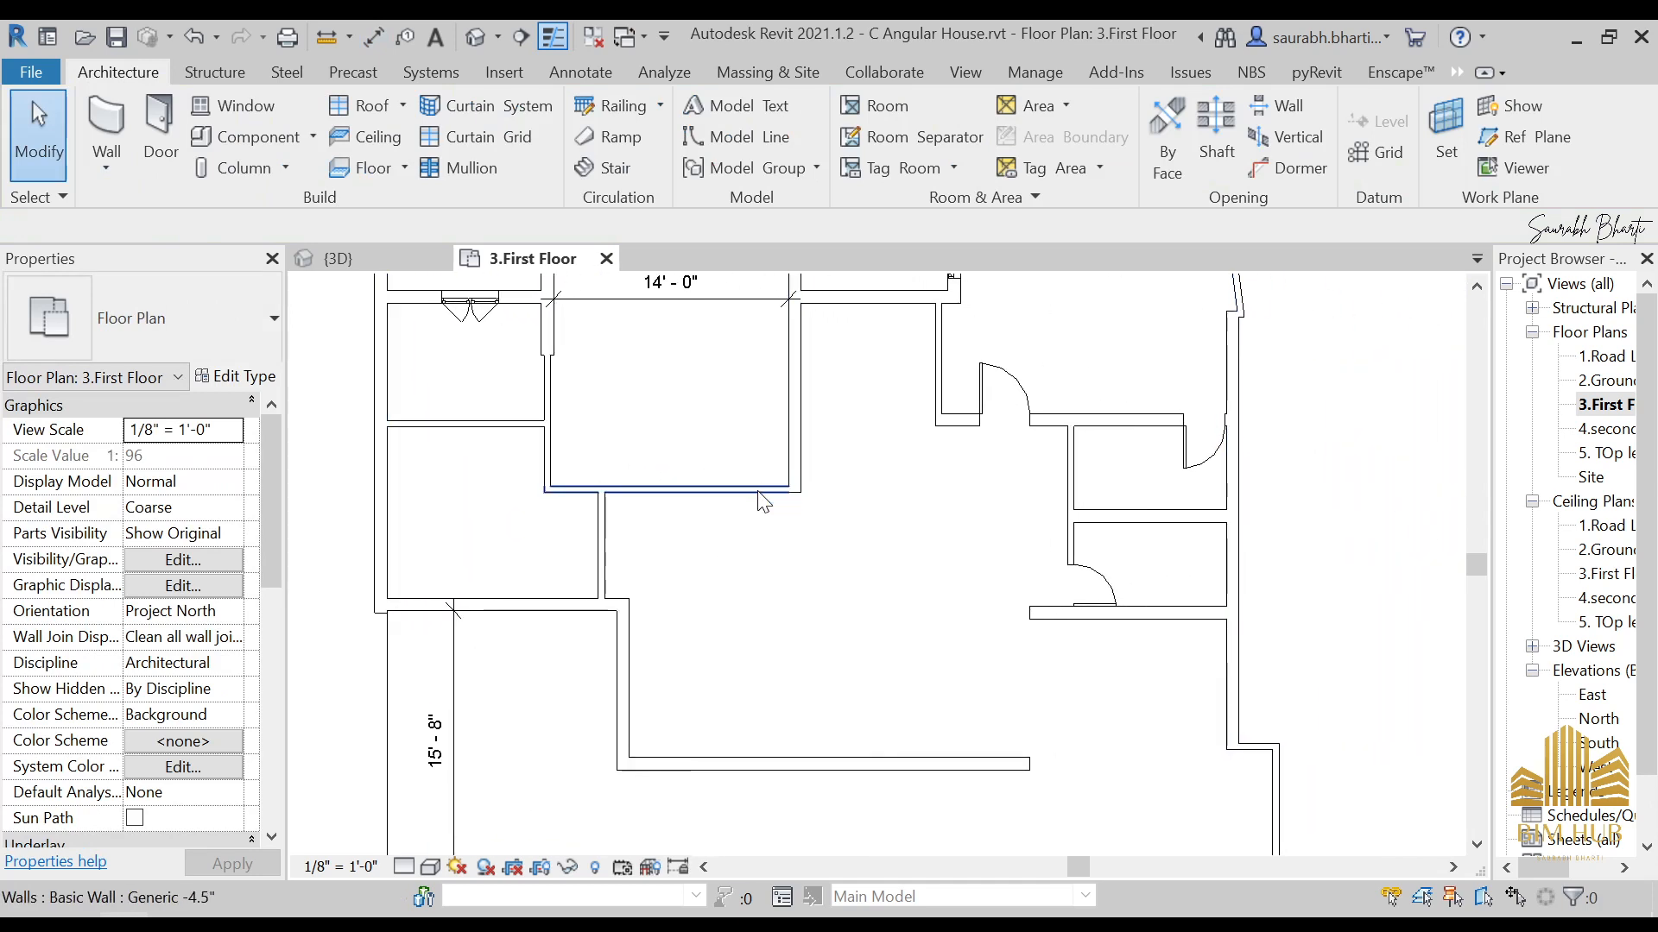
{"action": "middle_click_drag", "start_coordinate": [752, 619], "coordinate": [703, 426]}
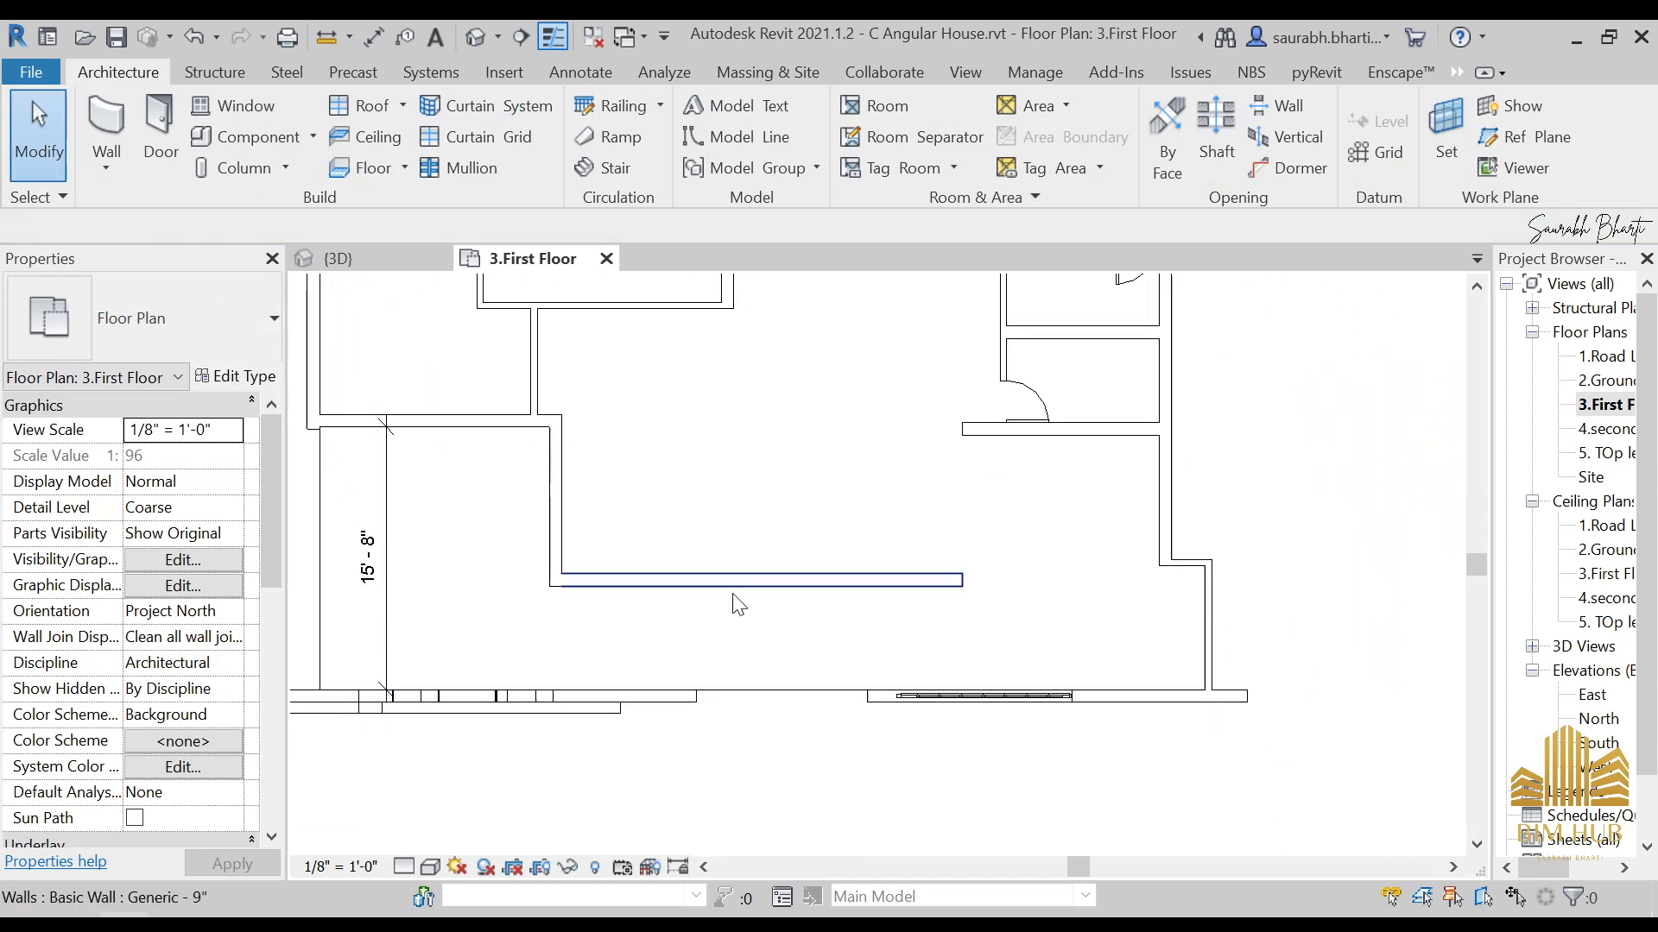
{"action": "left_click", "coordinate": [663, 580]}
{"action": "scroll", "coordinate": [665, 578], "scroll_direction": "down", "scroll_amount": 1}
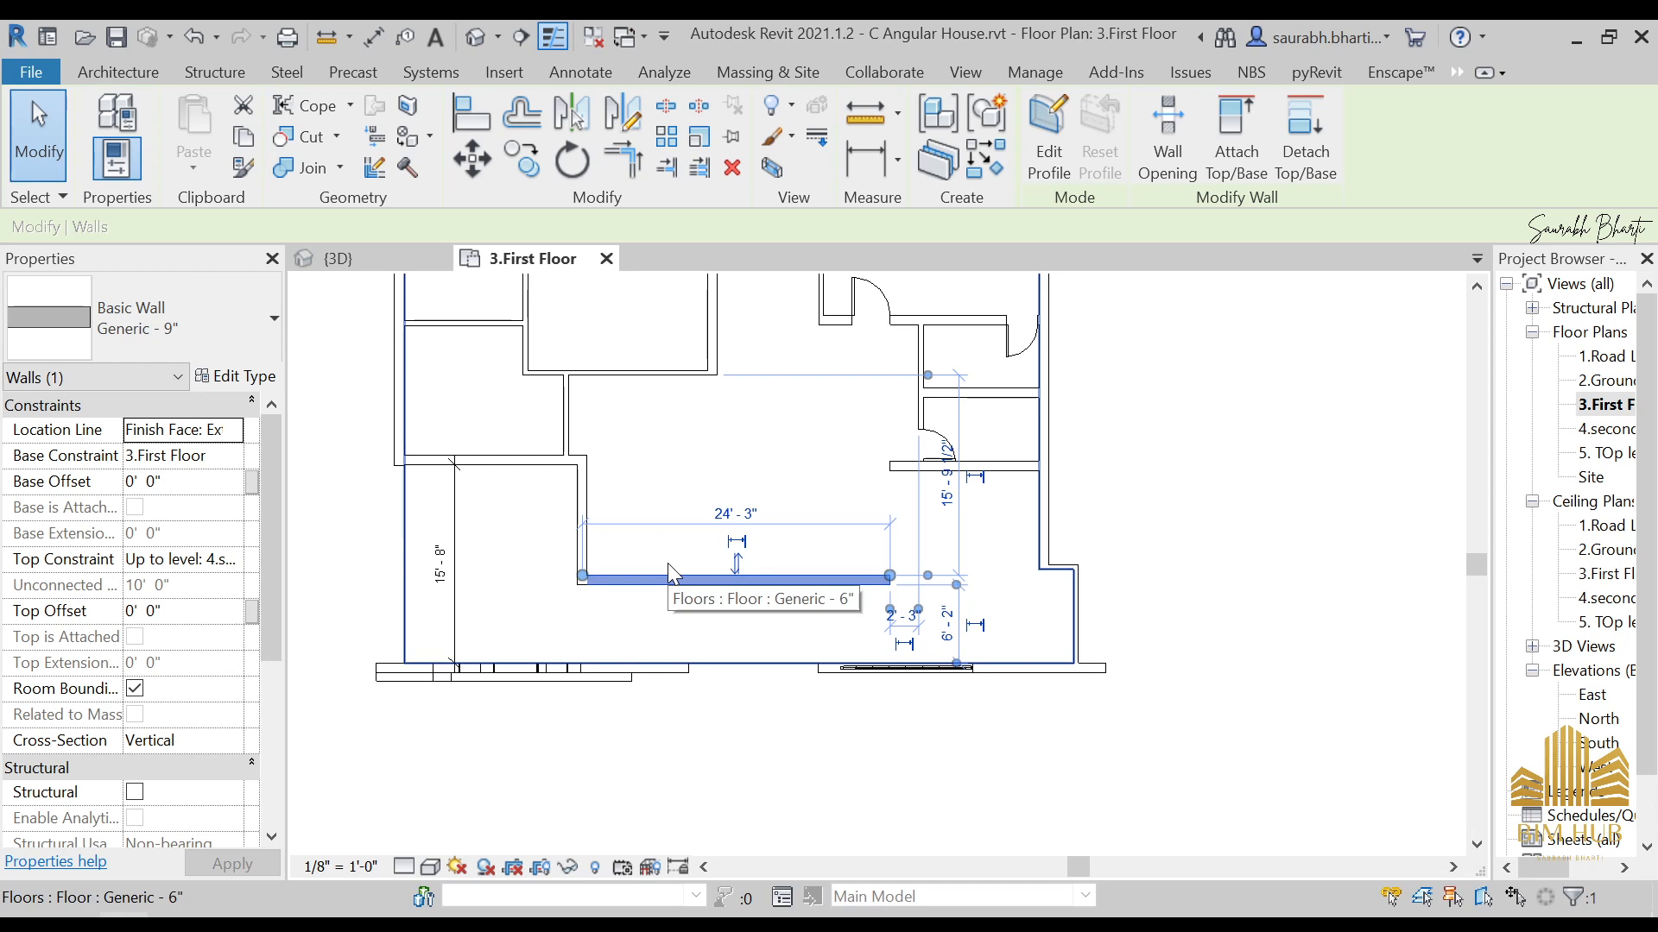
{"action": "key", "text": "Delete"}
{"action": "scroll", "coordinate": [696, 533], "scroll_direction": "up", "scroll_amount": 1}
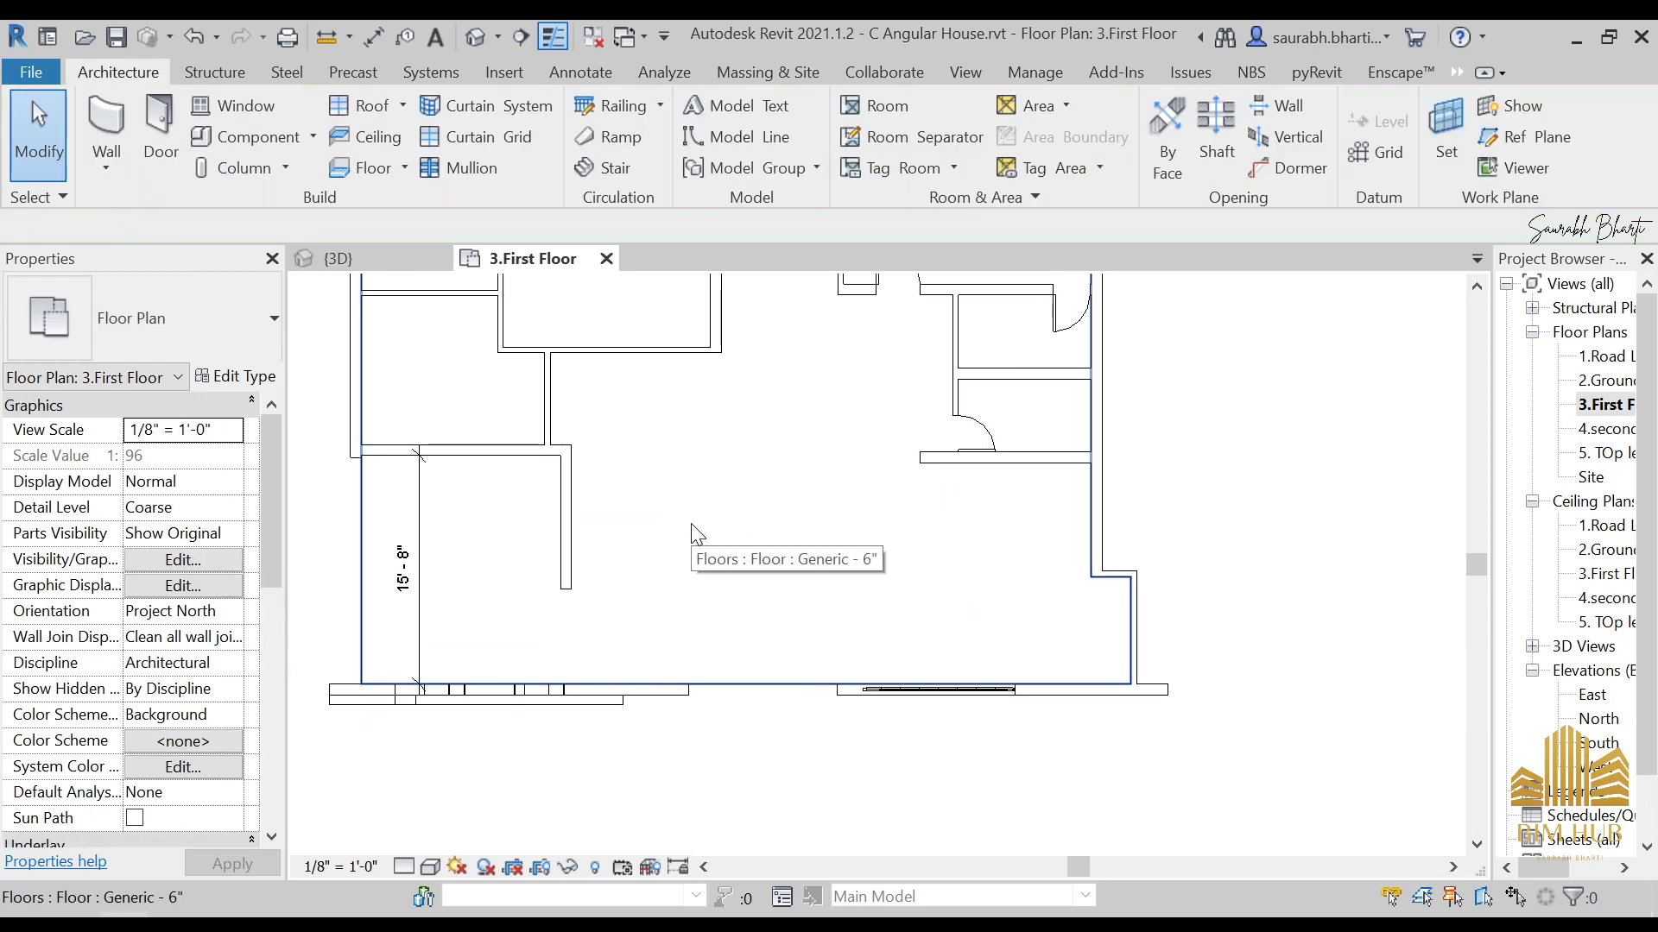
{"action": "middle_click_drag", "start_coordinate": [733, 444], "coordinate": [737, 599]}
{"action": "middle_click_drag", "start_coordinate": [678, 448], "coordinate": [688, 562]}
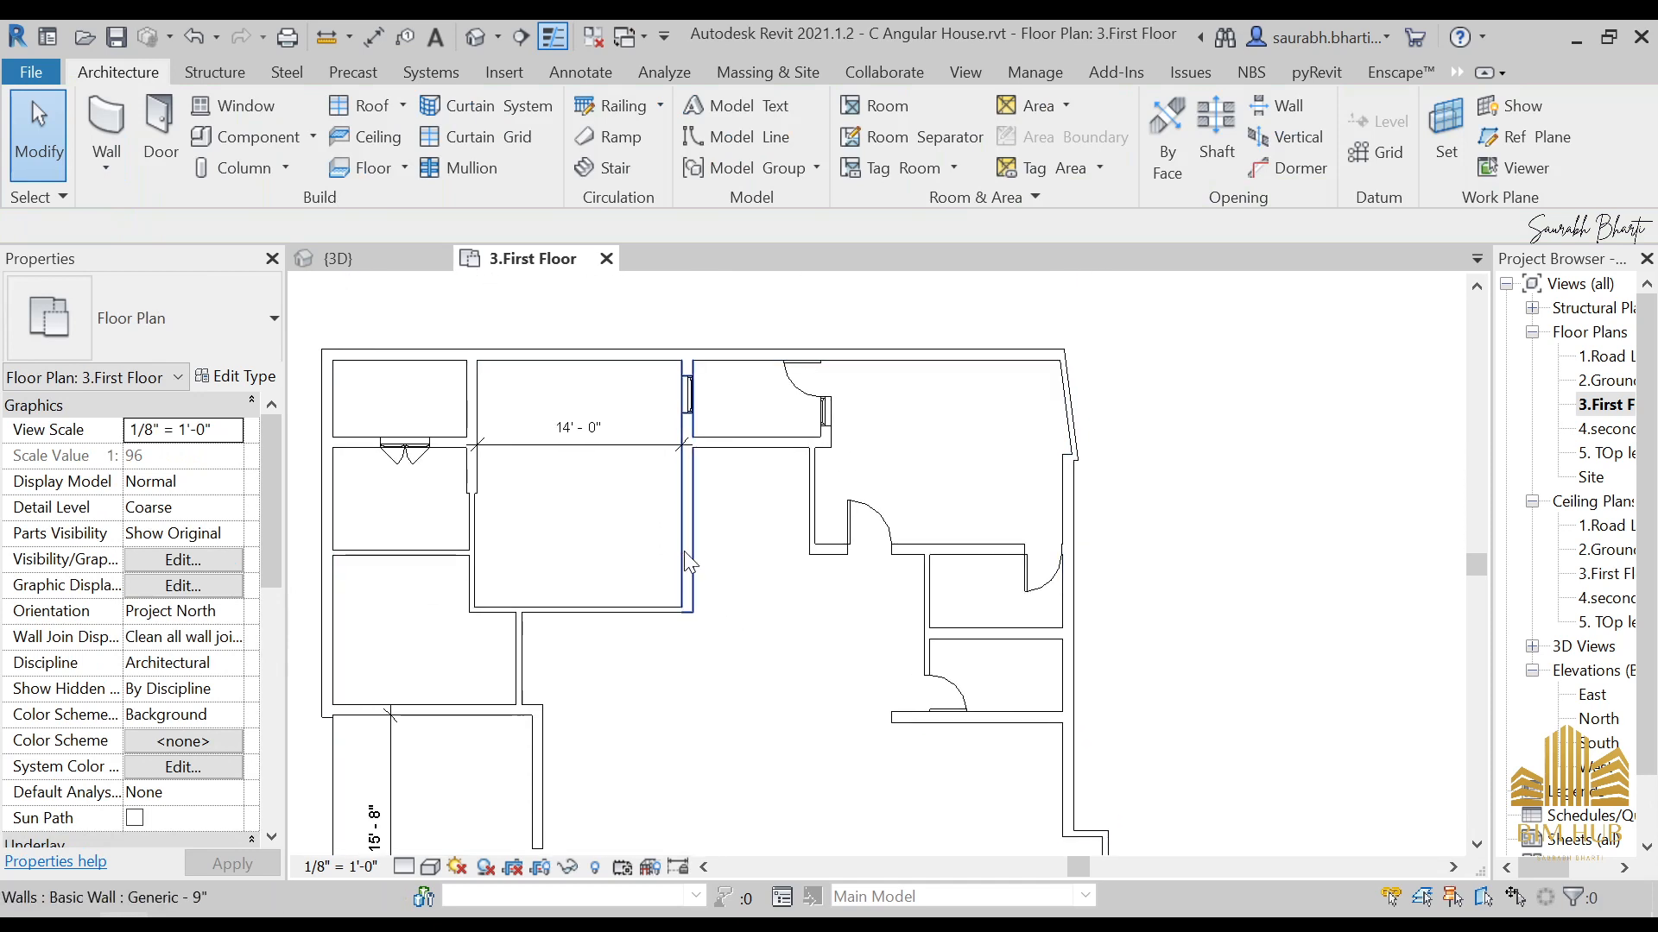
{"action": "middle_click_drag", "start_coordinate": [759, 458], "coordinate": [745, 478]}
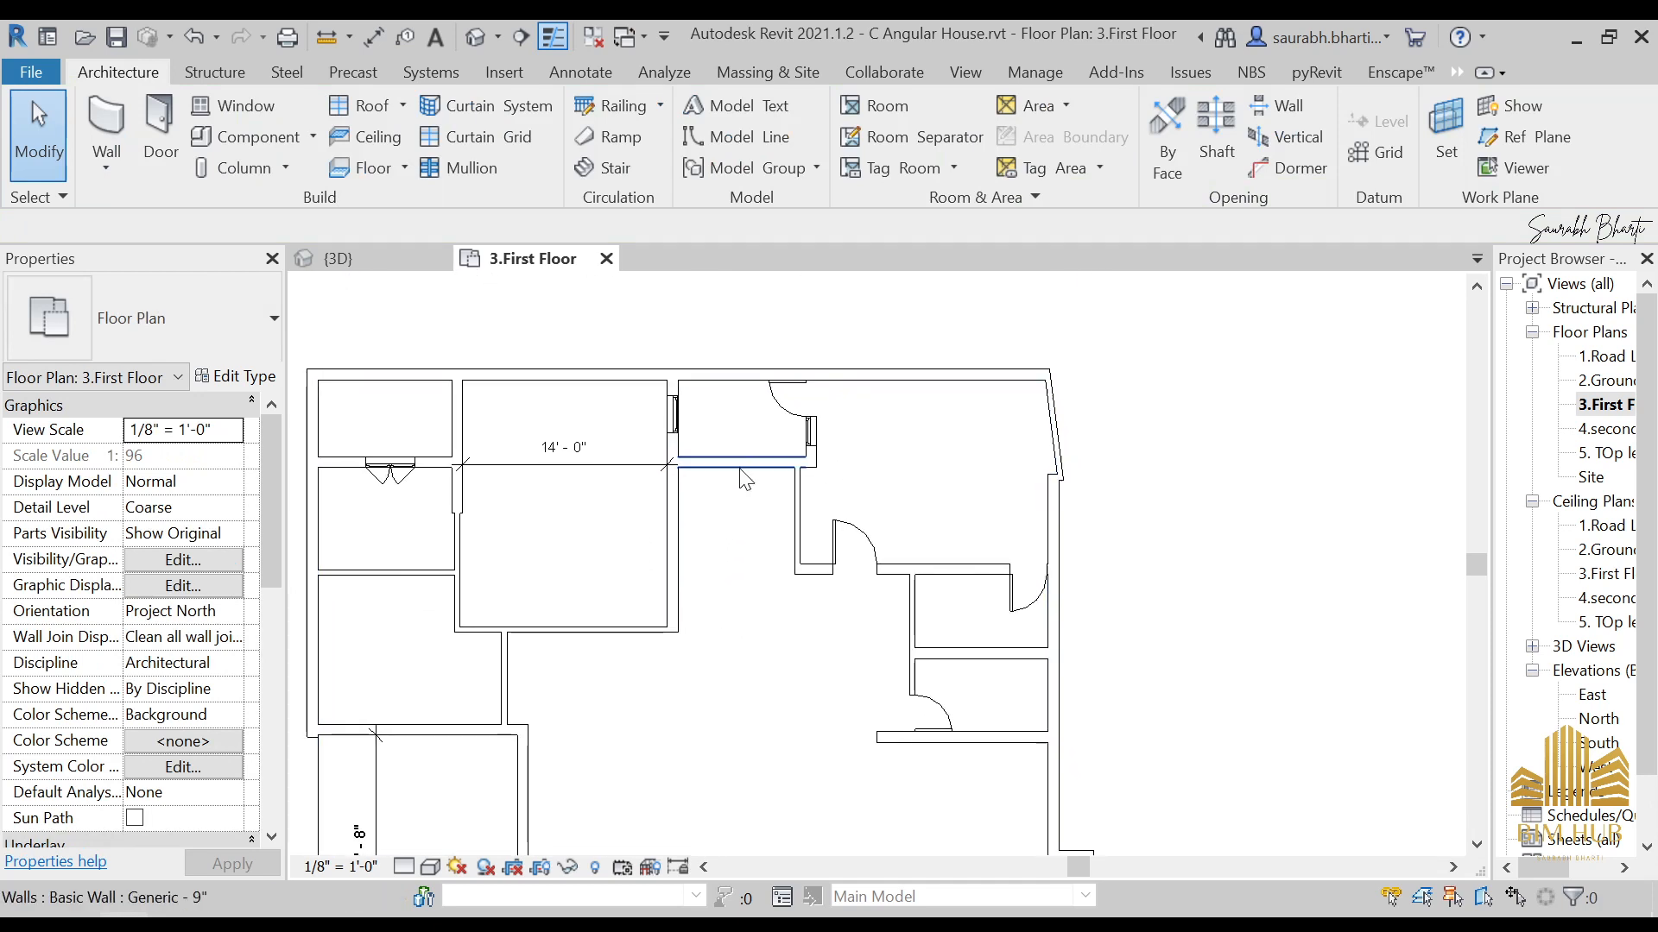
Step: Delete the door in the small upper middle room's side wall, and shift the double-hung window in that wall slightly up
{"action": "left_click", "coordinate": [800, 414]}
{"action": "key", "text": "Delete"}
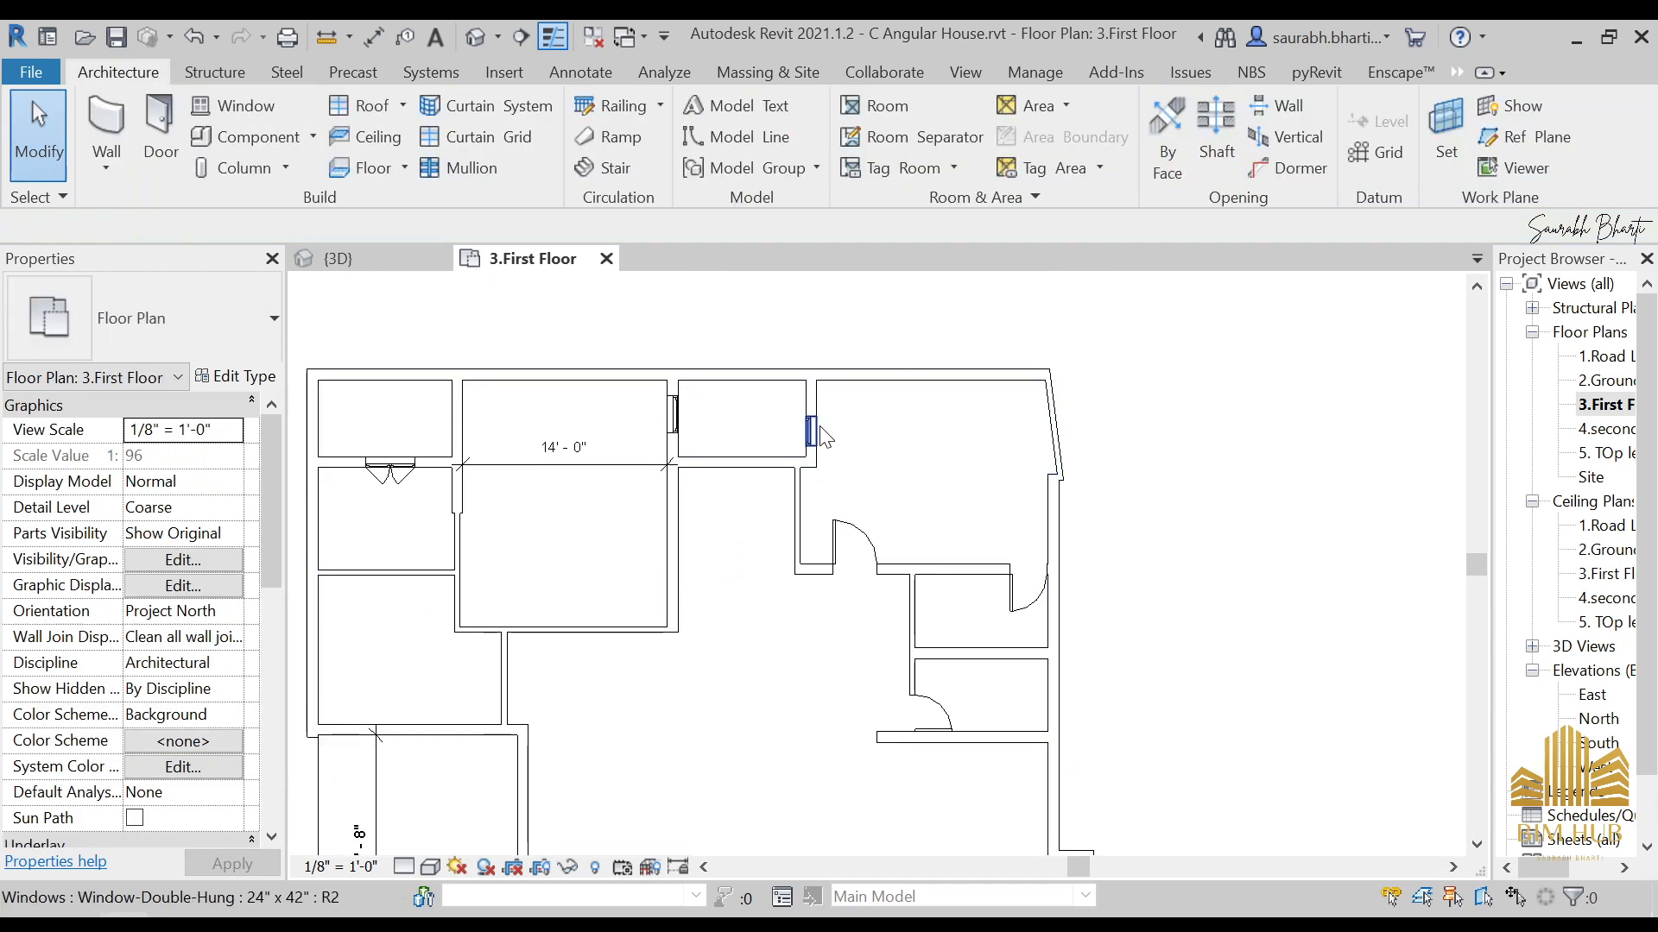
{"action": "scroll", "coordinate": [824, 437], "scroll_direction": "up", "scroll_amount": 2}
{"action": "left_click", "coordinate": [812, 422]}
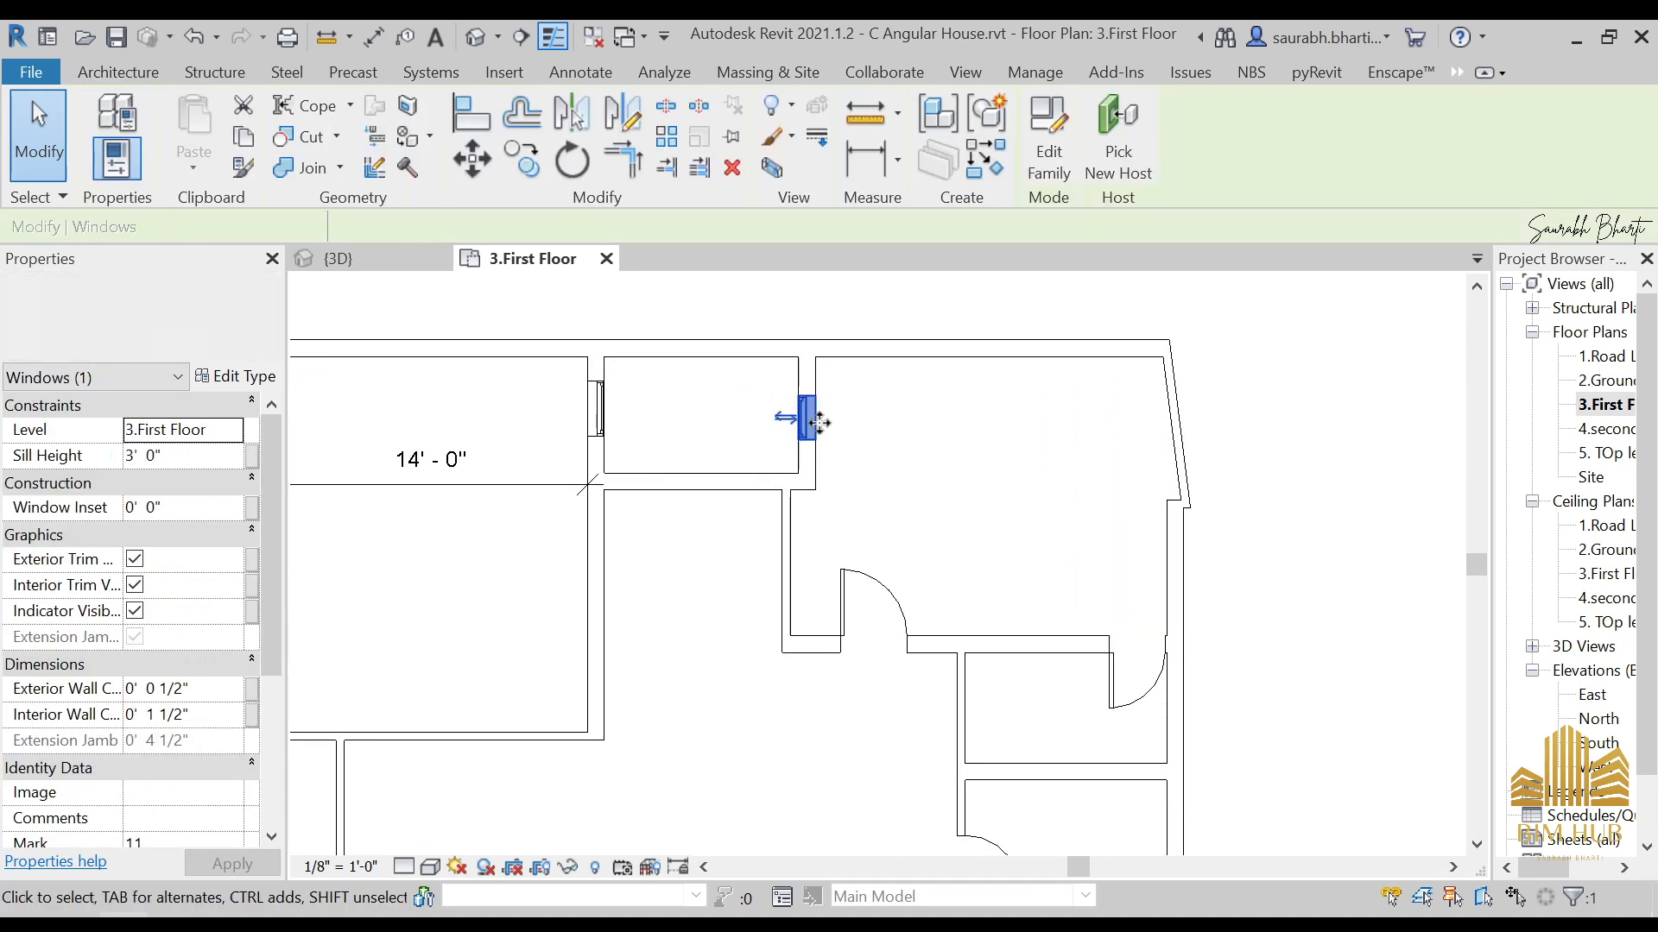
{"action": "key", "text": "Escape"}
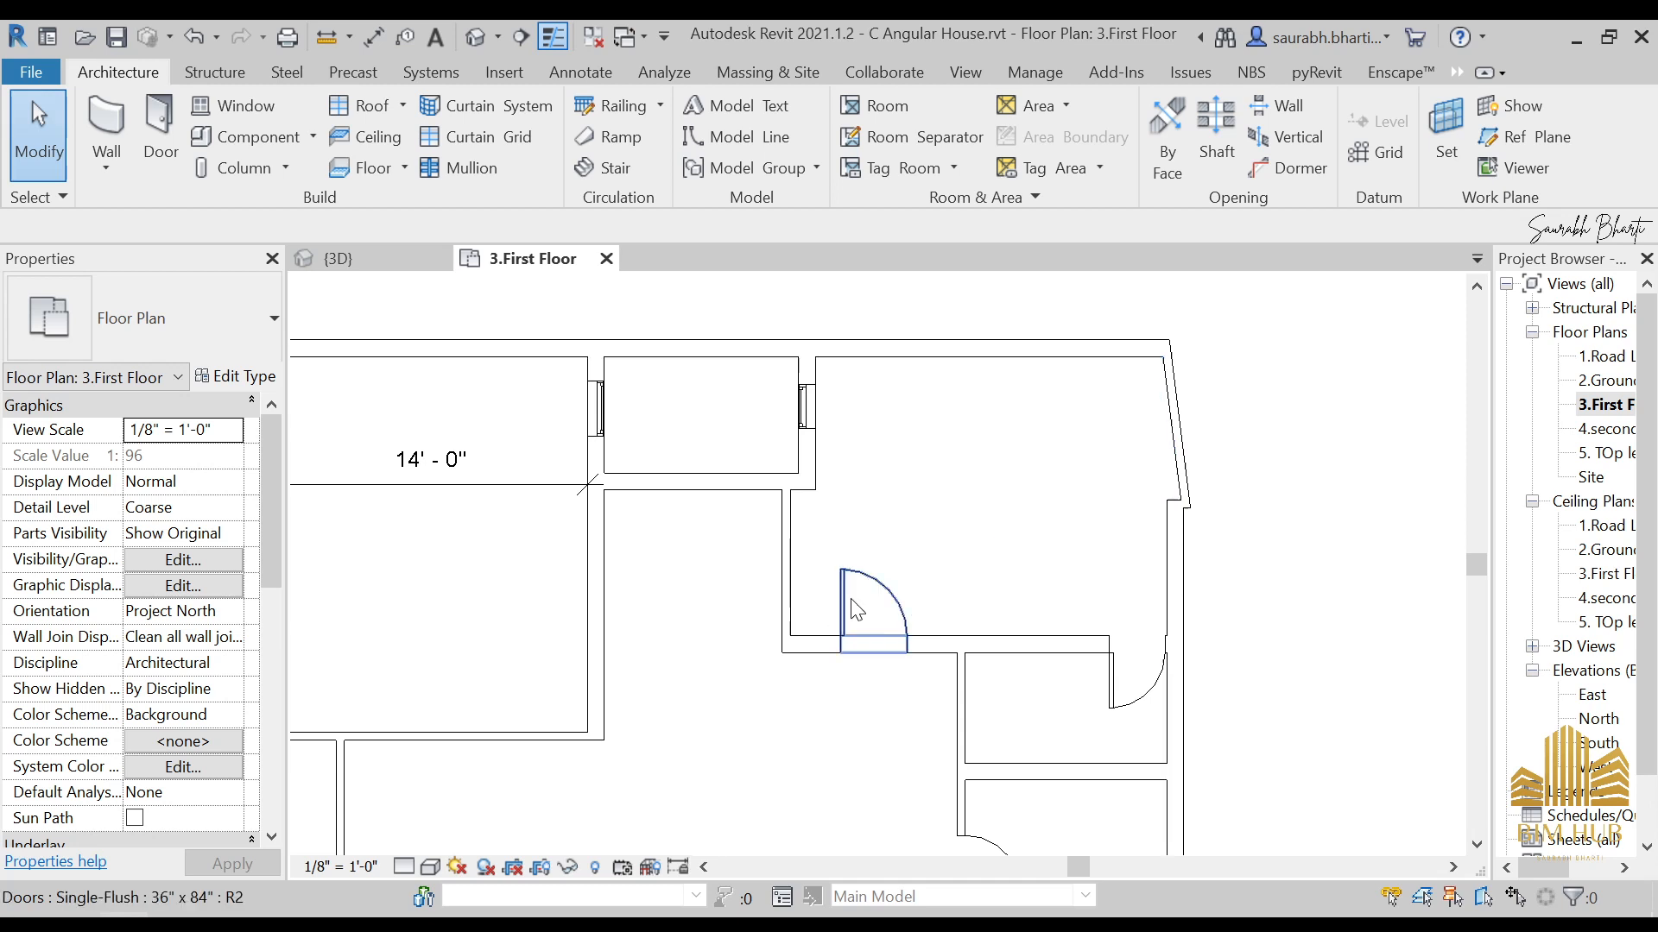
Step: Draw a vertical 4.5" wall about 10' - 6" long from the front window wall up into the open lower-right area
{"action": "middle_click_drag", "start_coordinate": [751, 603], "coordinate": [803, 568]}
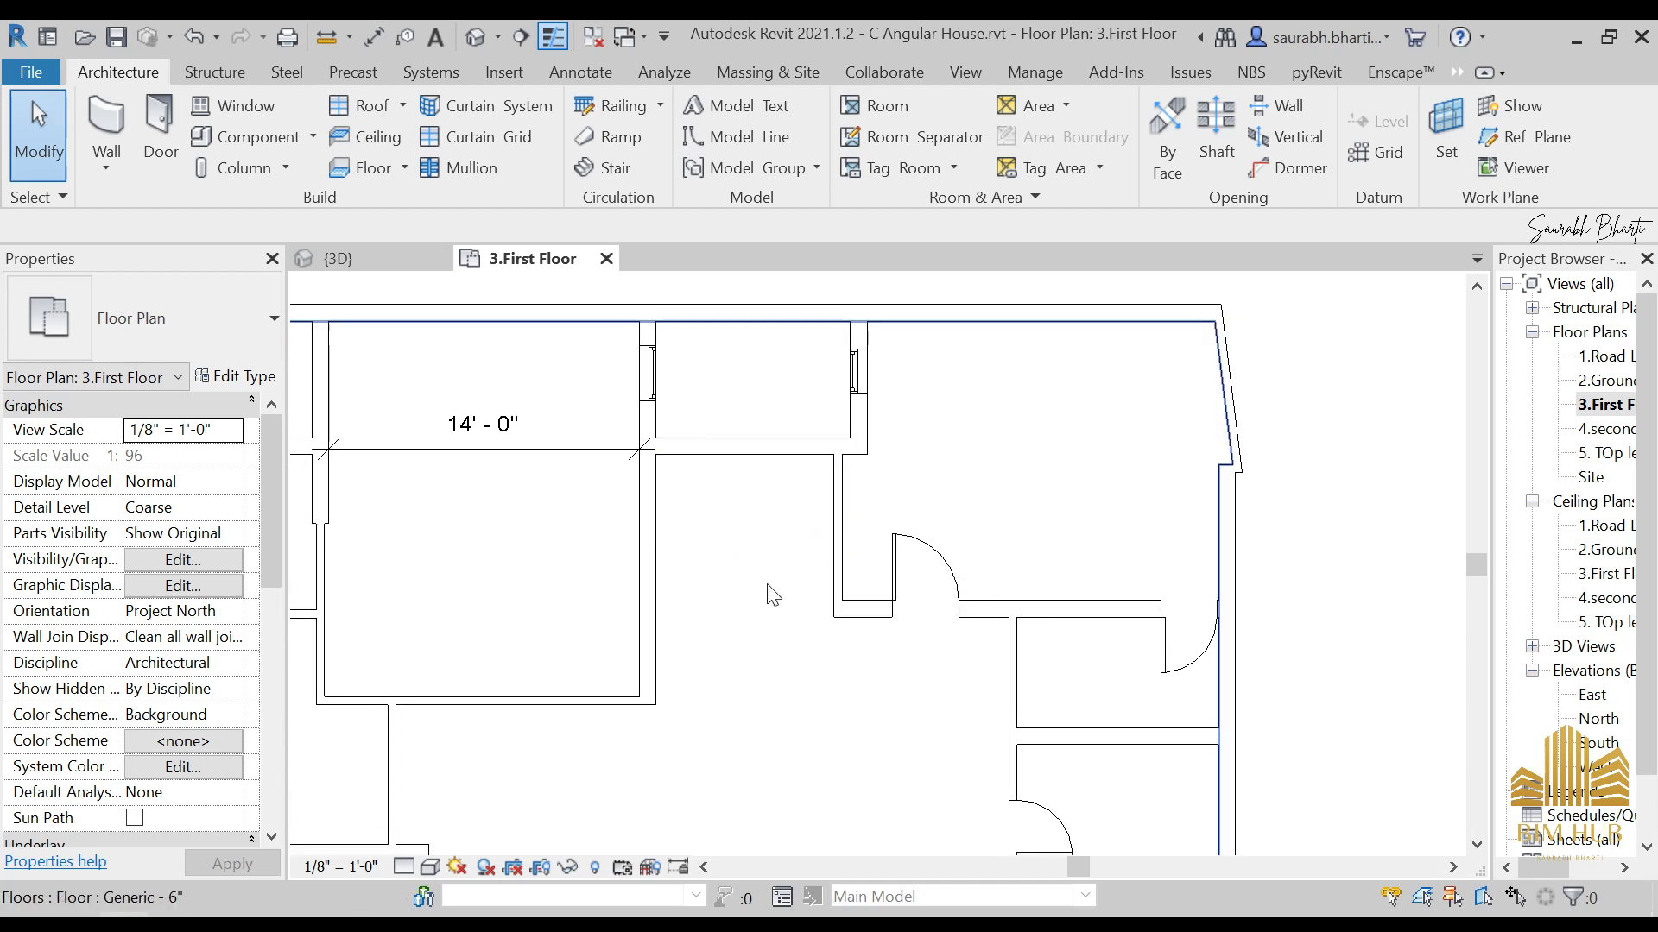
{"action": "middle_click_drag", "start_coordinate": [938, 637], "coordinate": [939, 496]}
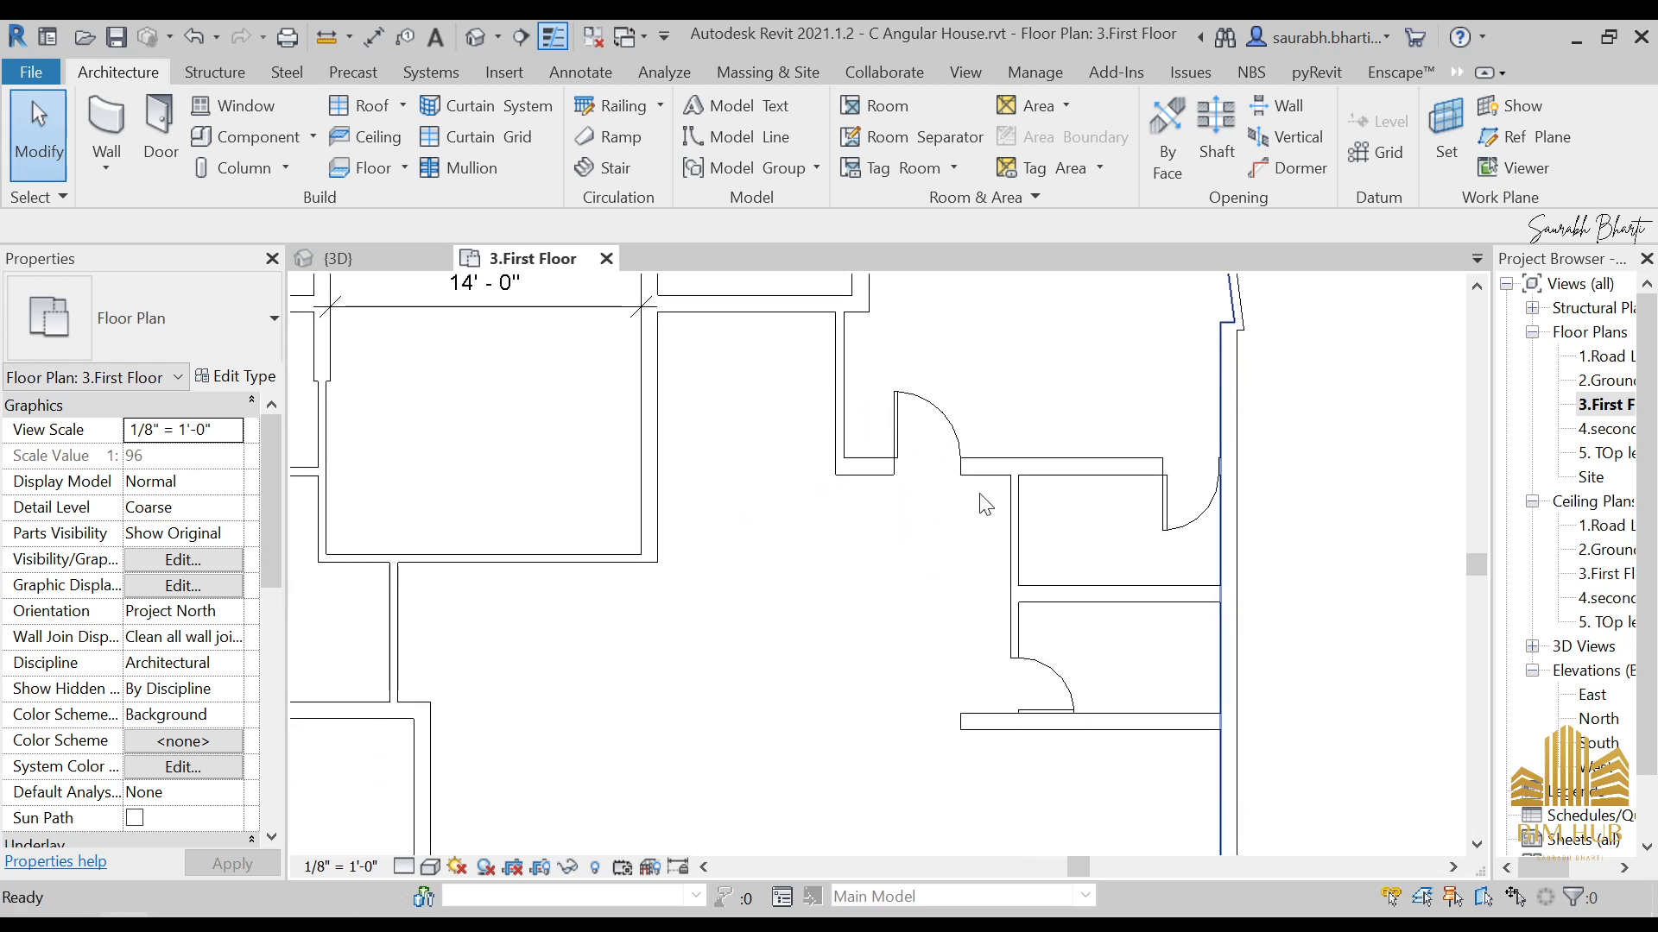
{"action": "middle_click_drag", "start_coordinate": [1150, 670], "coordinate": [1148, 598]}
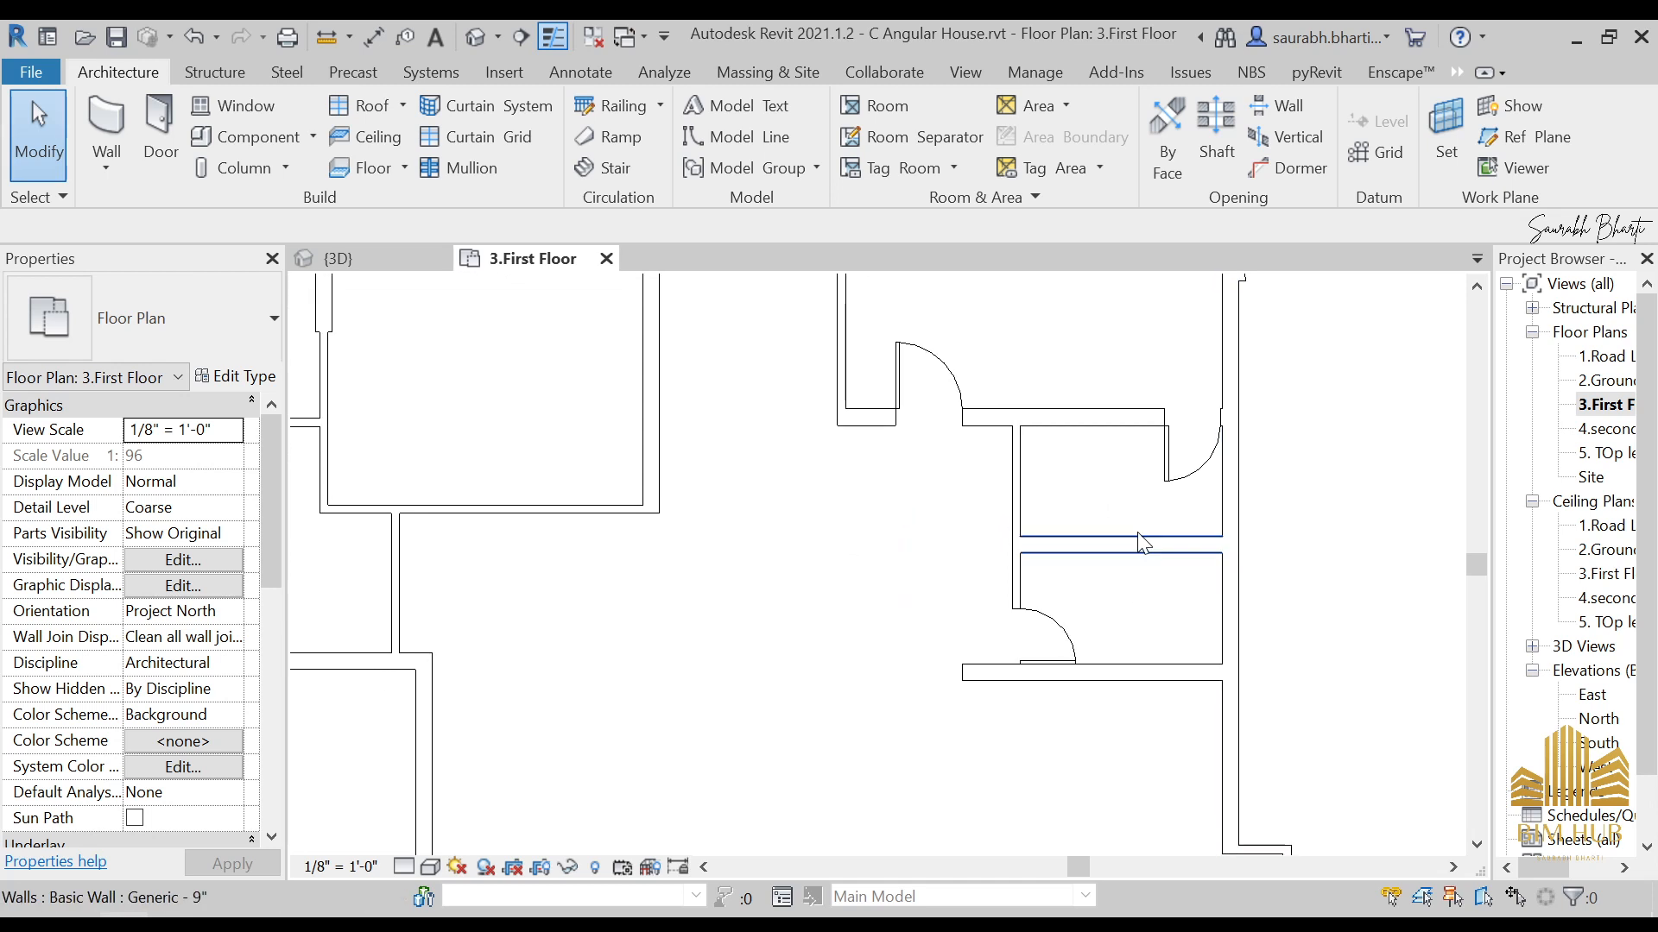
{"action": "middle_click_drag", "start_coordinate": [1140, 672], "coordinate": [1177, 506]}
{"action": "scroll", "coordinate": [1131, 574], "scroll_direction": "down", "scroll_amount": 3}
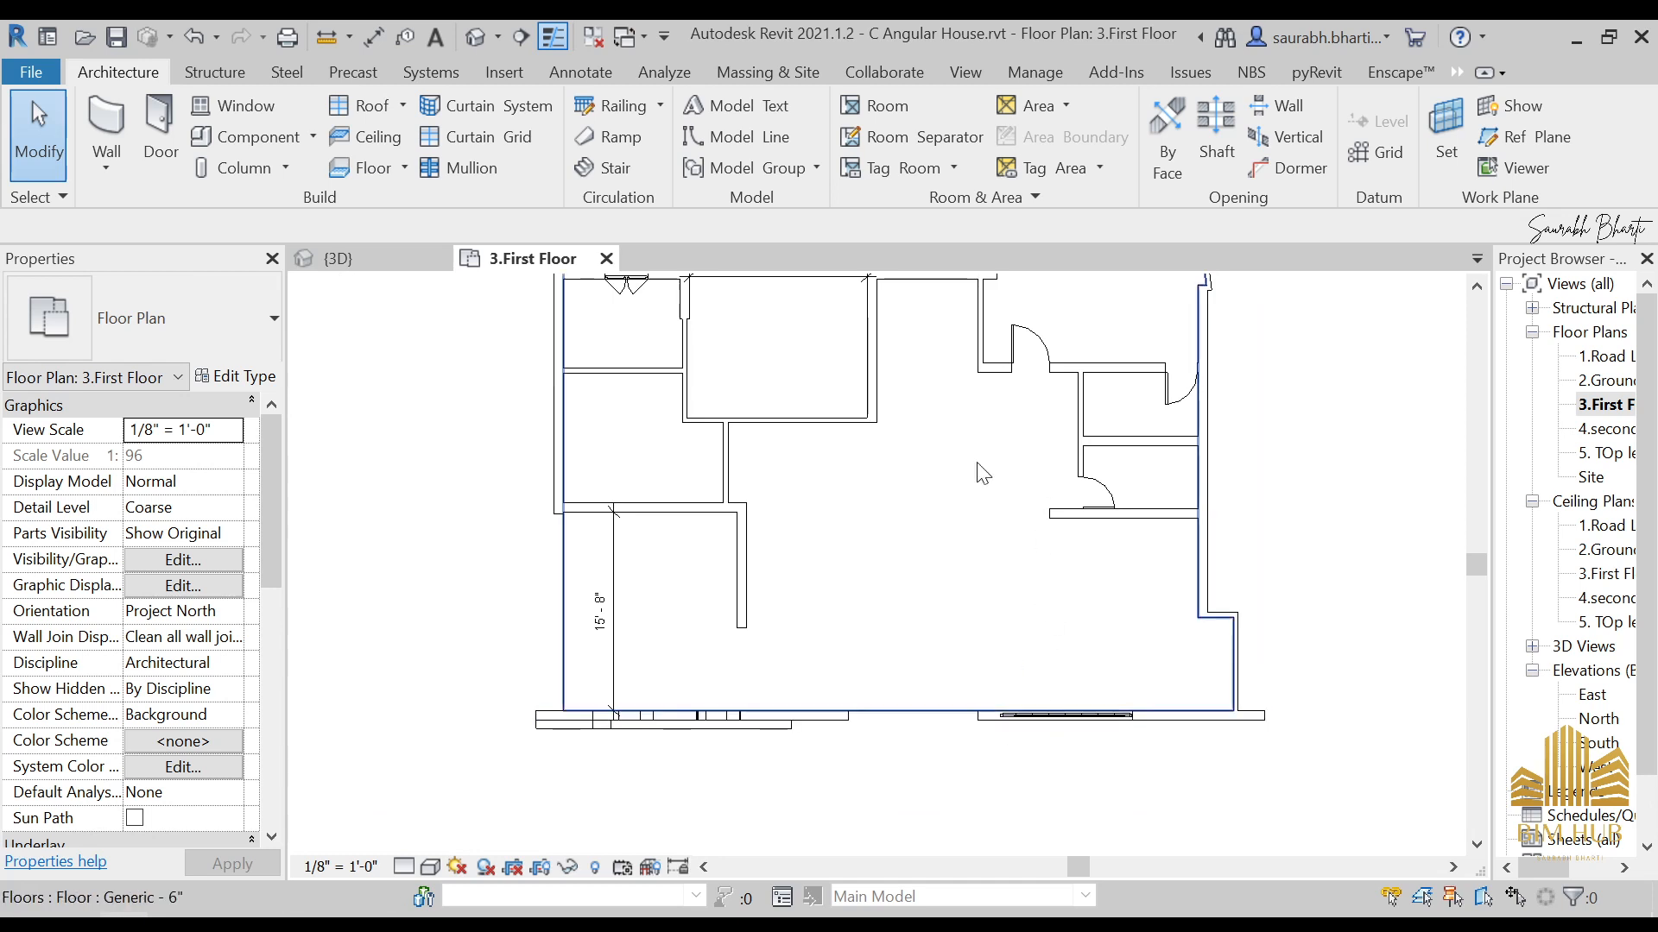
{"action": "left_click", "coordinate": [104, 112]}
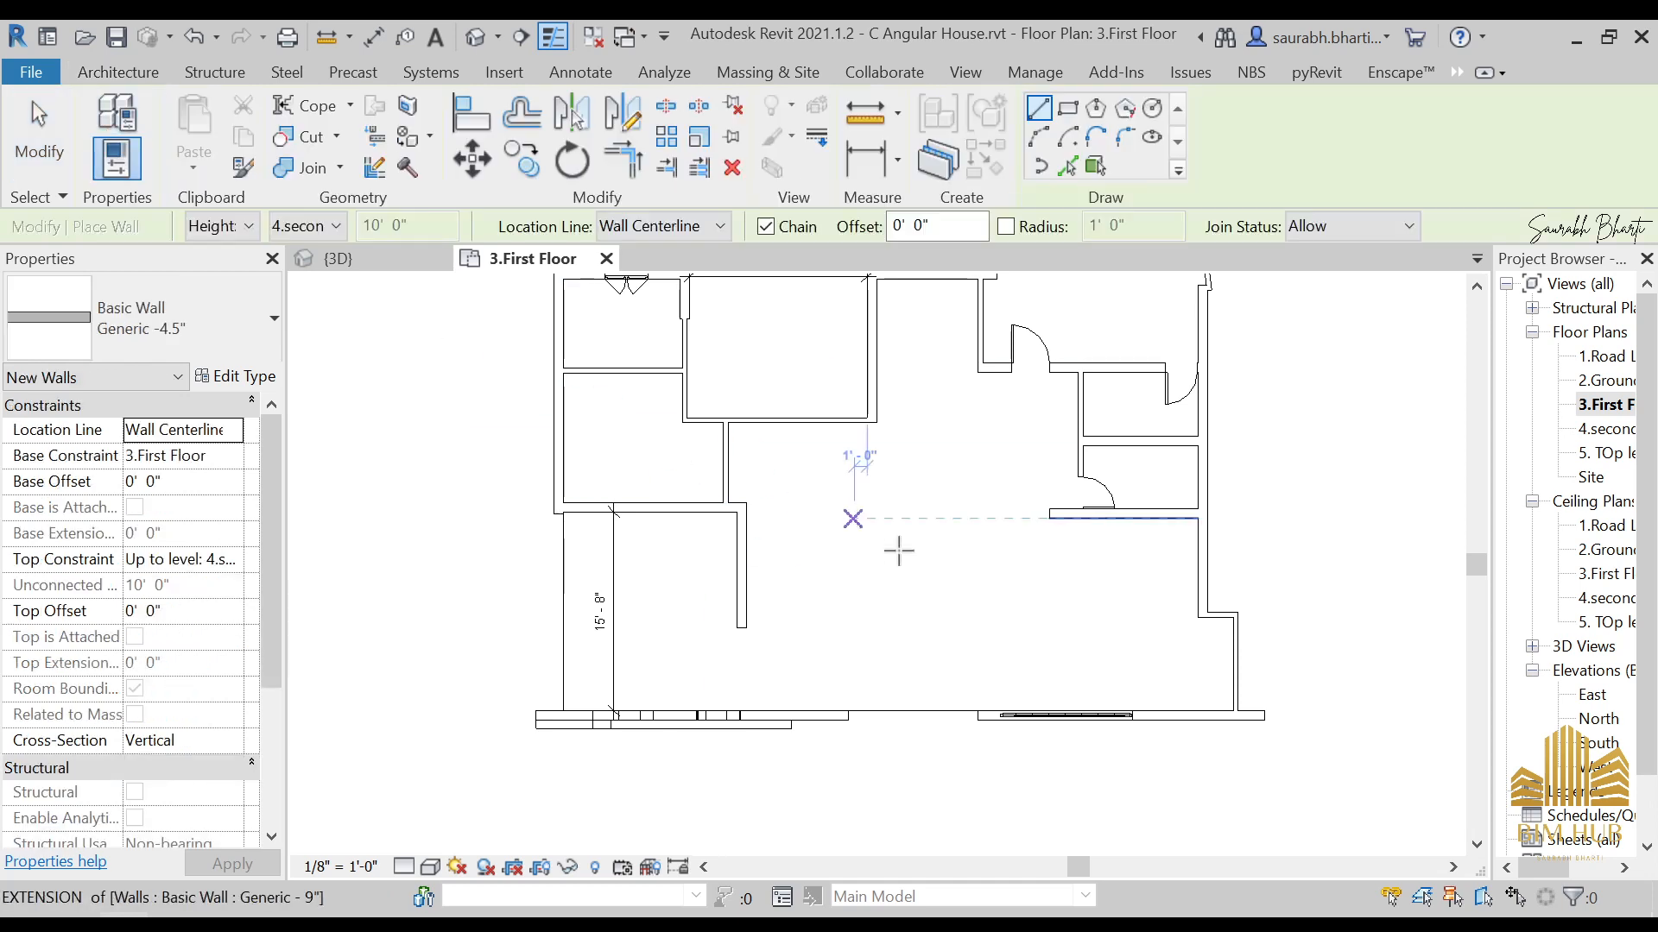
{"action": "middle_click_drag", "start_coordinate": [1112, 672], "coordinate": [1096, 533]}
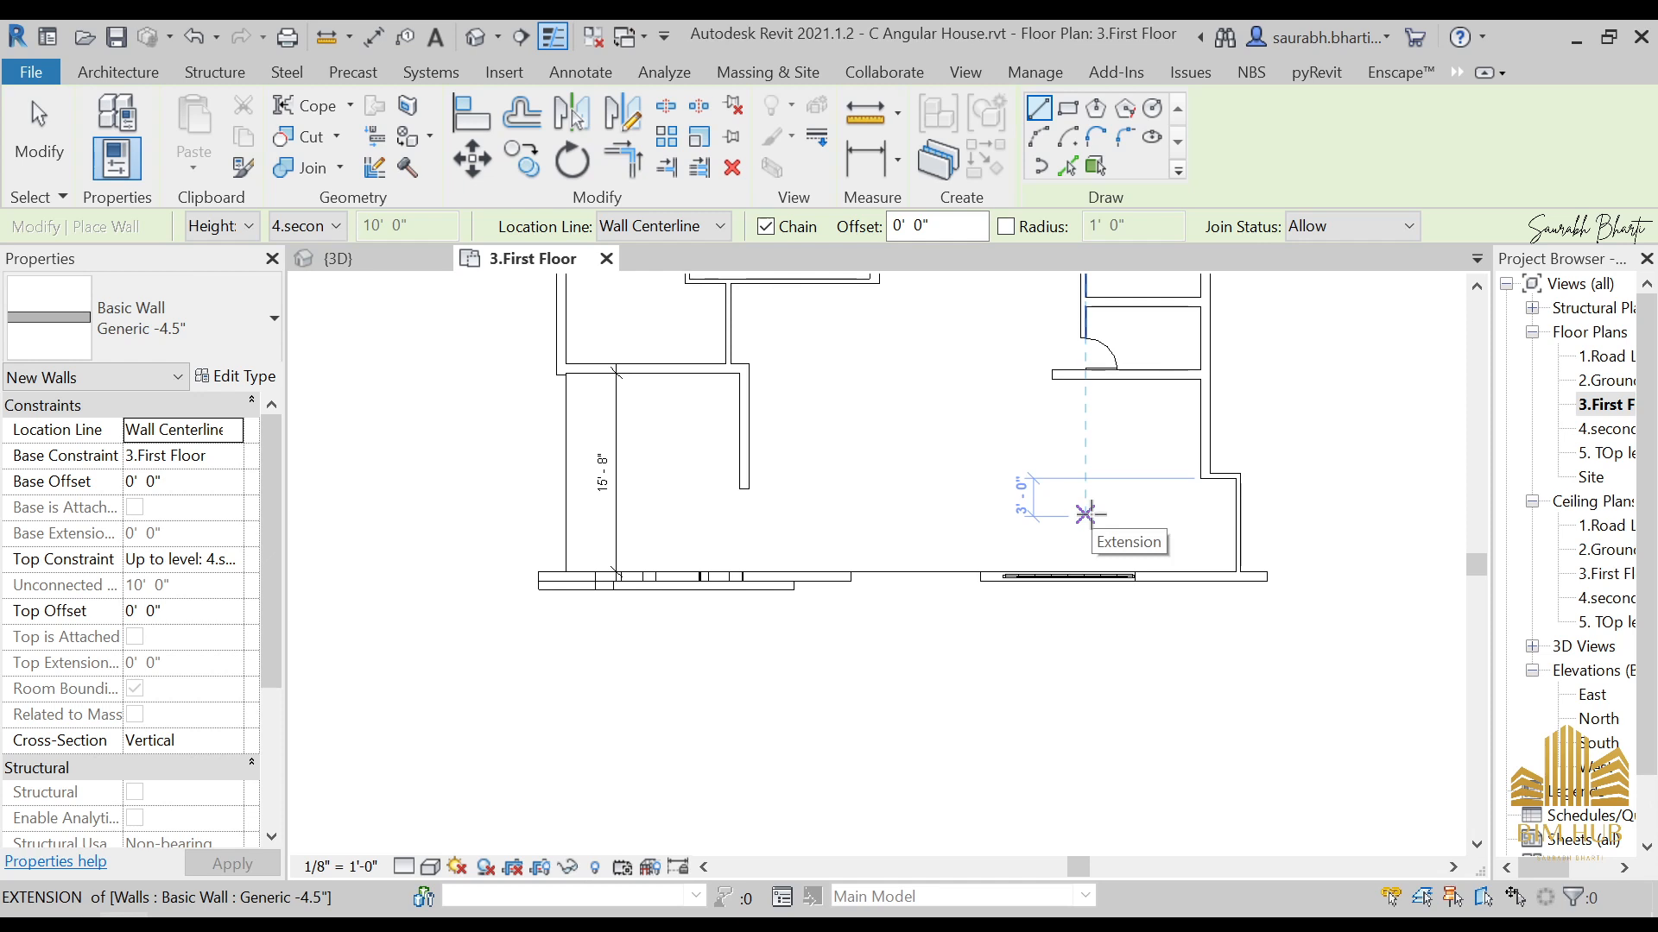
{"action": "scroll", "coordinate": [1085, 515], "scroll_direction": "up", "scroll_amount": 2}
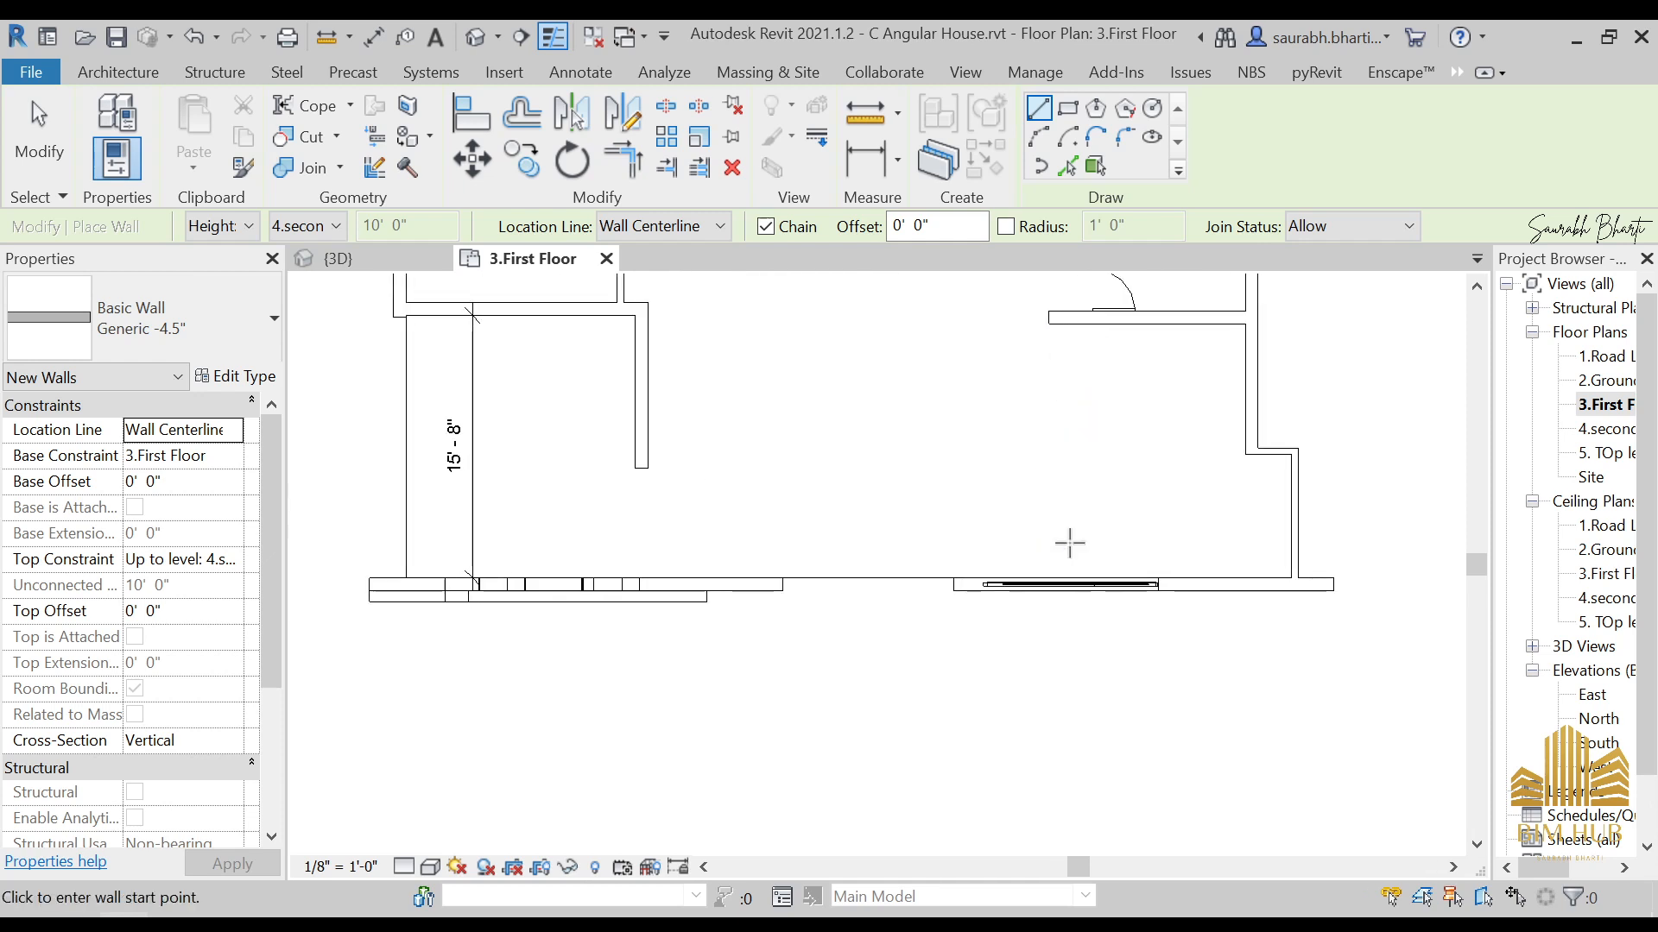
{"action": "left_click", "coordinate": [1003, 576]}
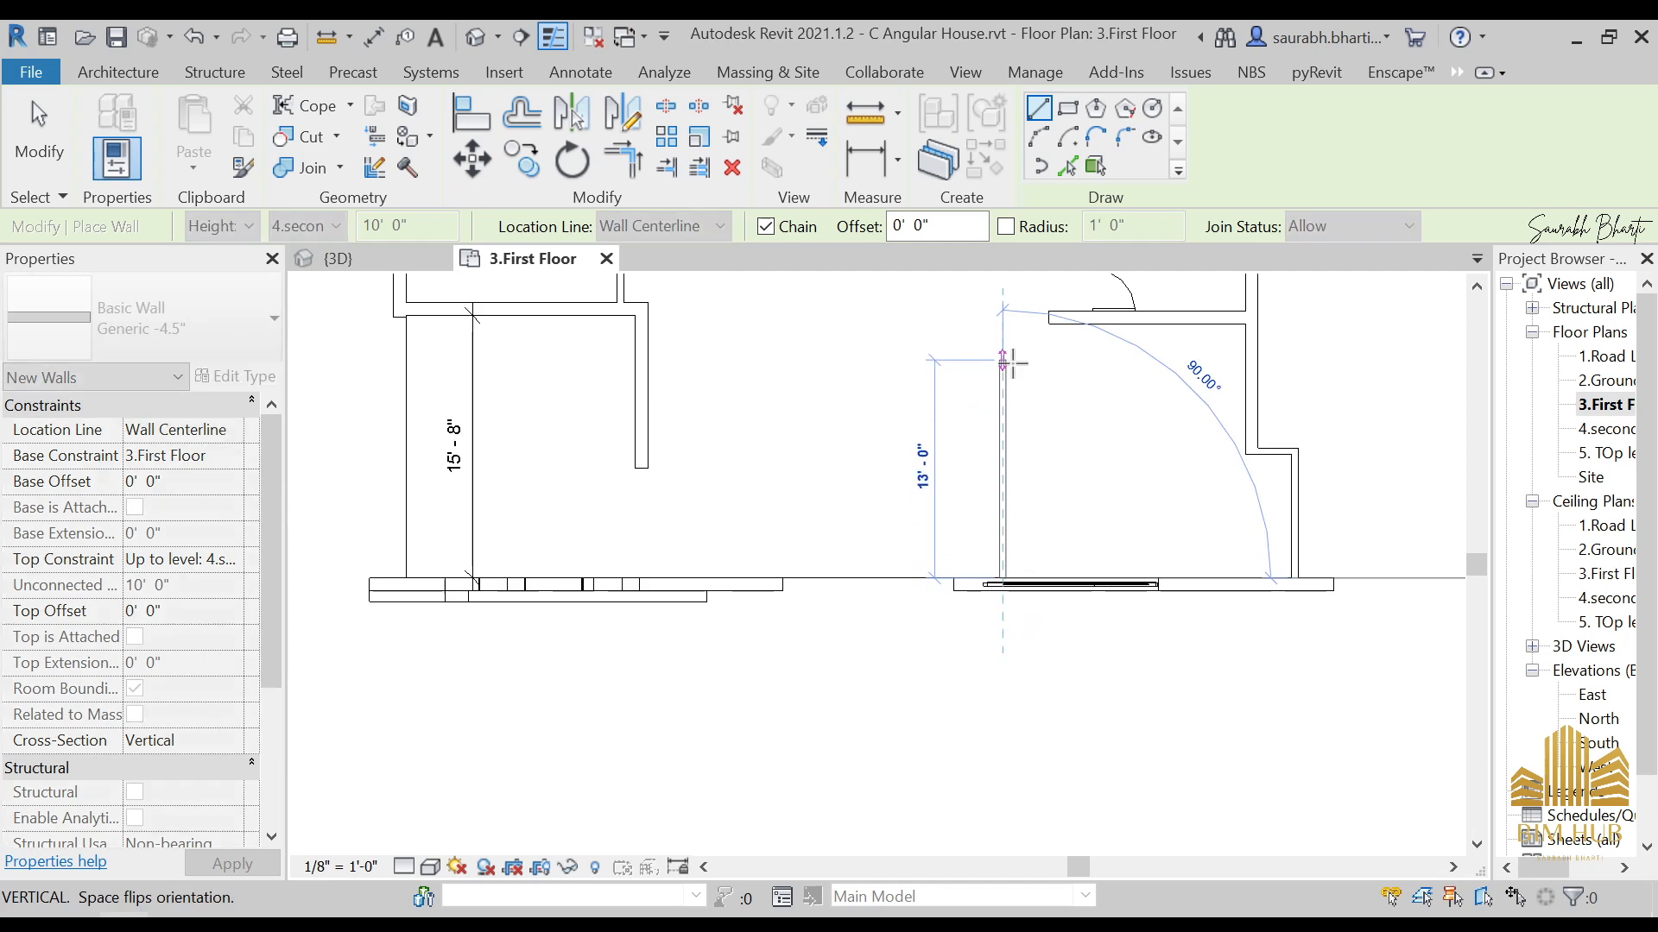
{"action": "left_click", "coordinate": [1004, 401]}
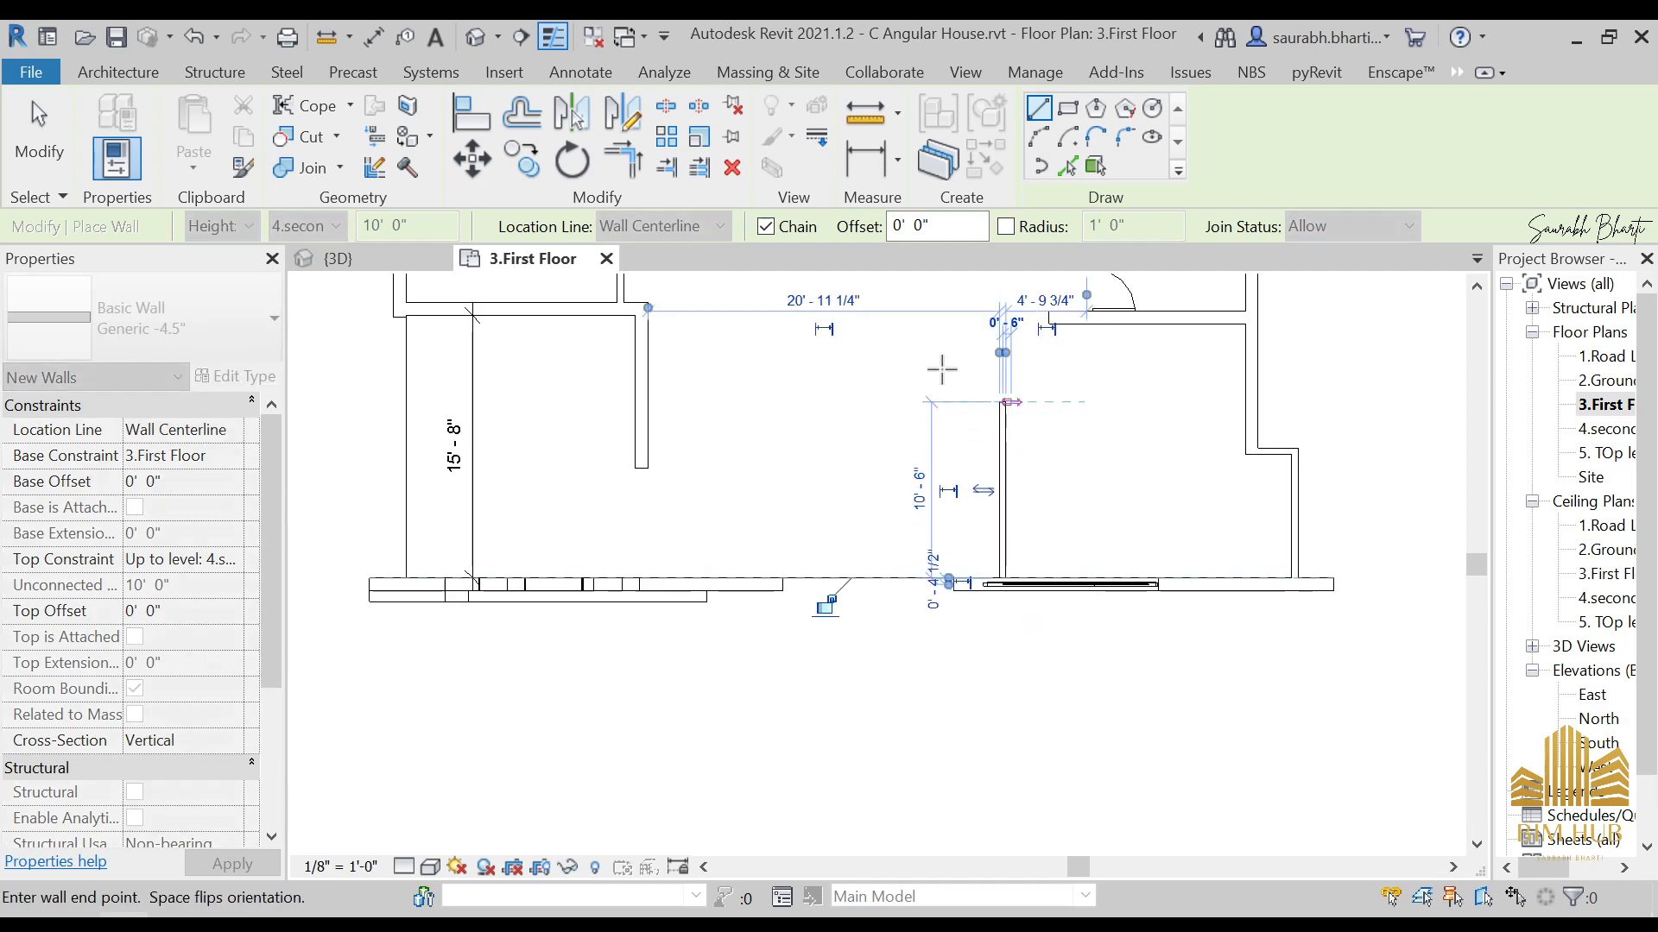
{"action": "middle_click_drag", "start_coordinate": [928, 324], "coordinate": [945, 479]}
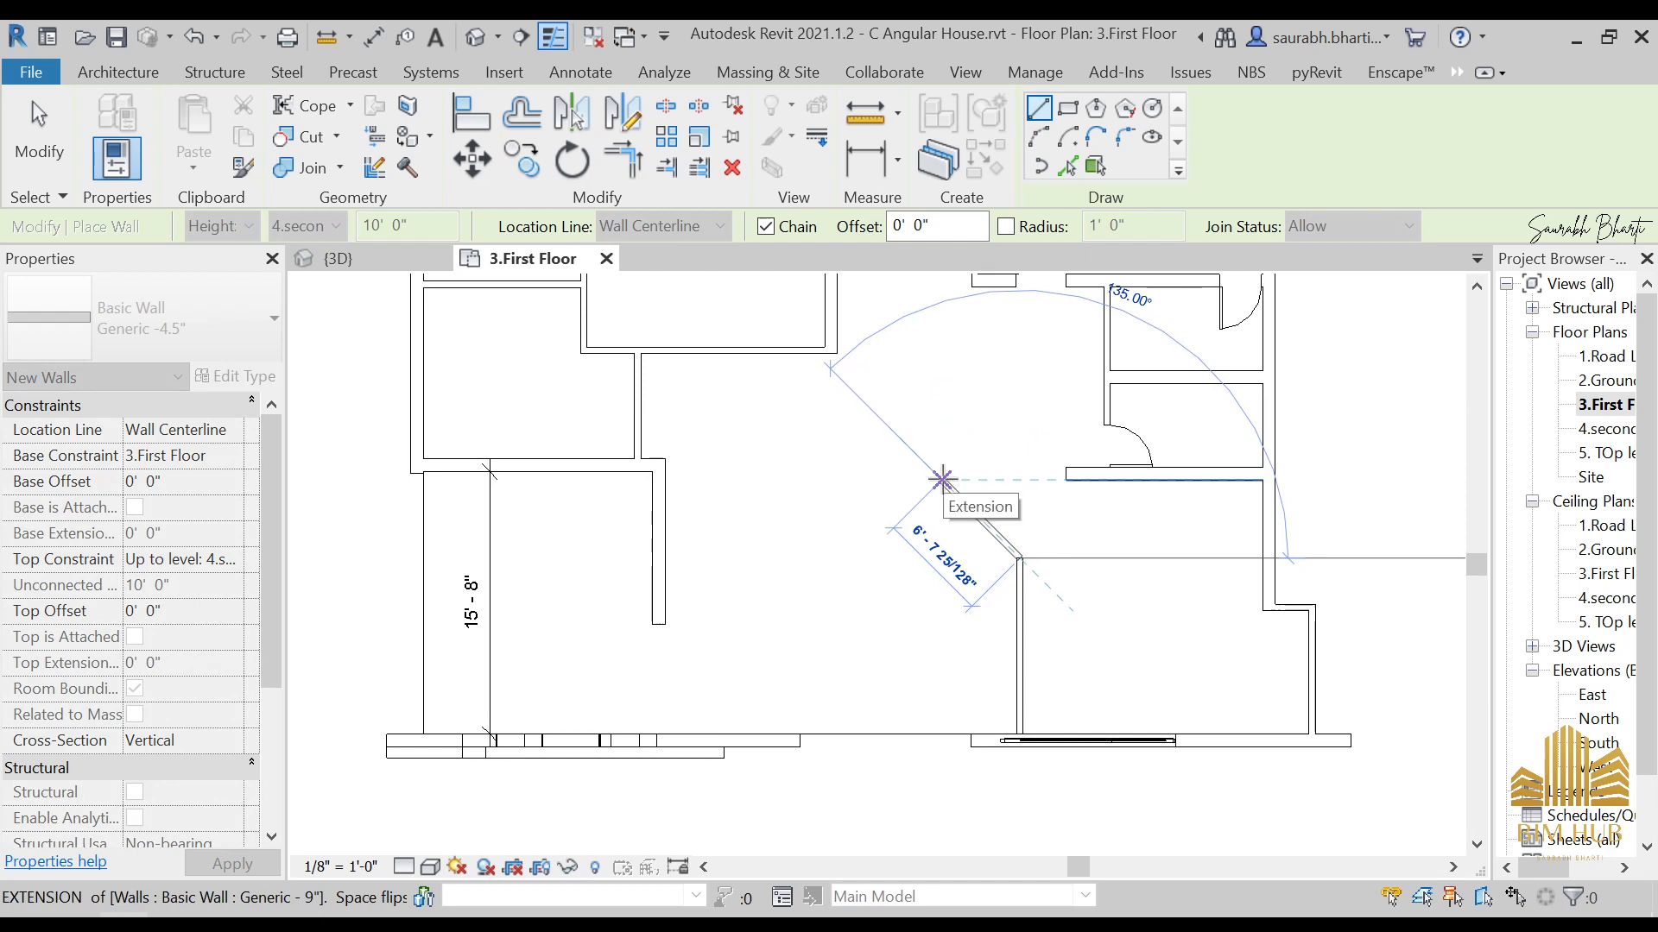
{"action": "middle_click_drag", "start_coordinate": [962, 499], "coordinate": [1002, 512]}
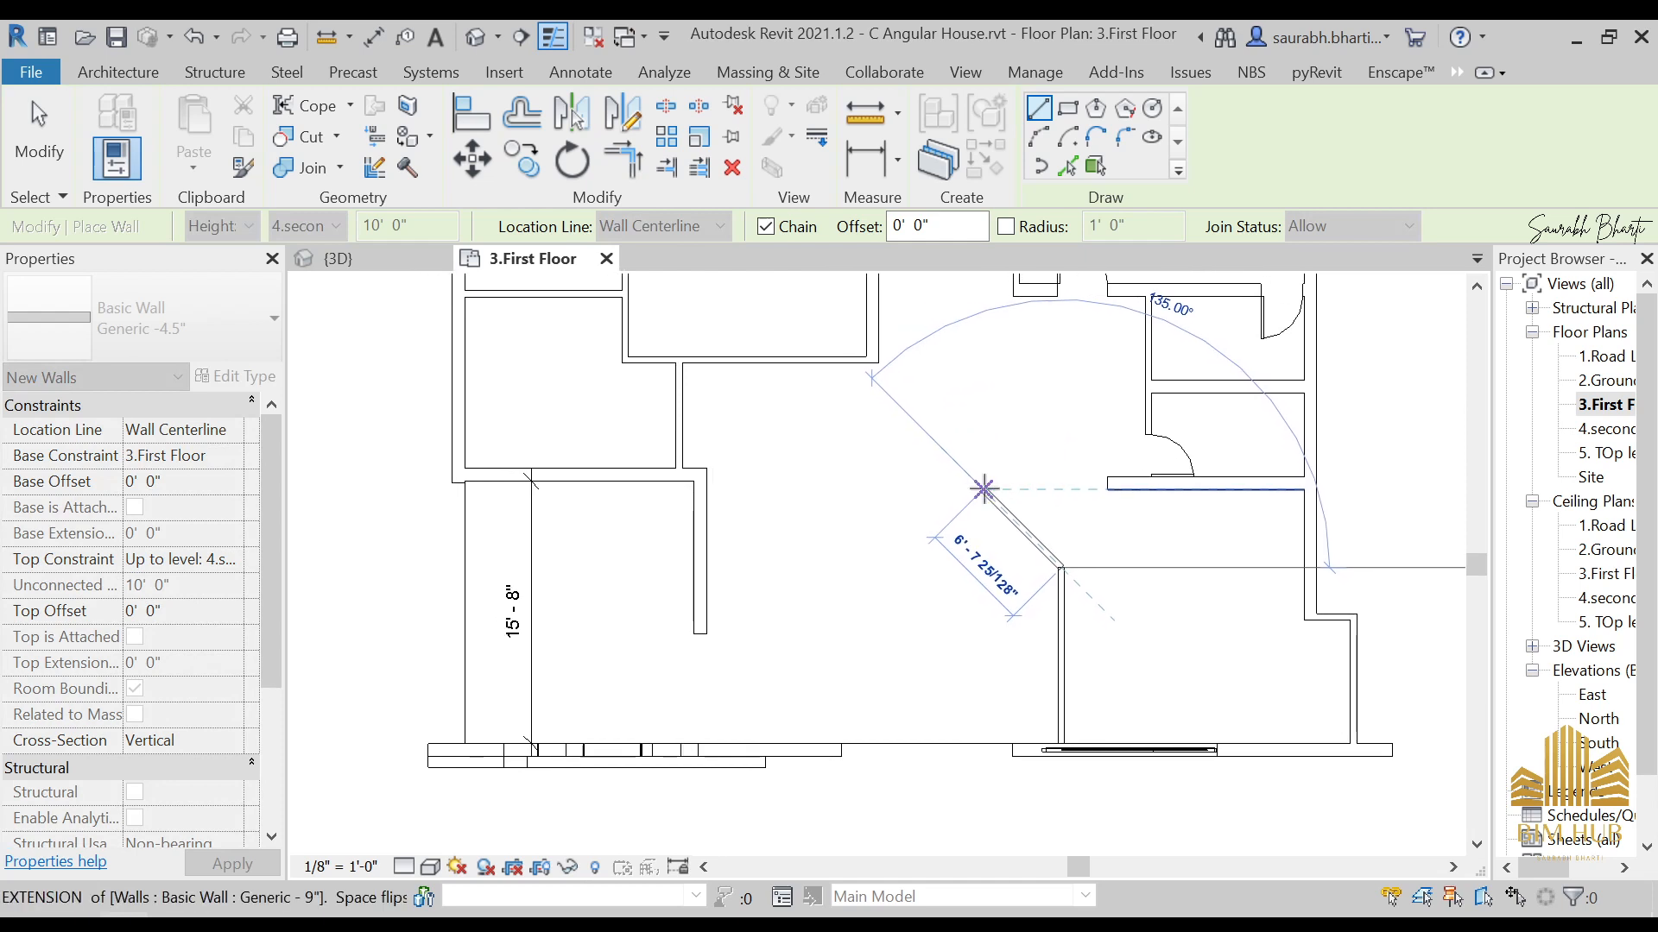
{"action": "key", "text": "Escape"}
{"action": "key", "text": "Escape"}
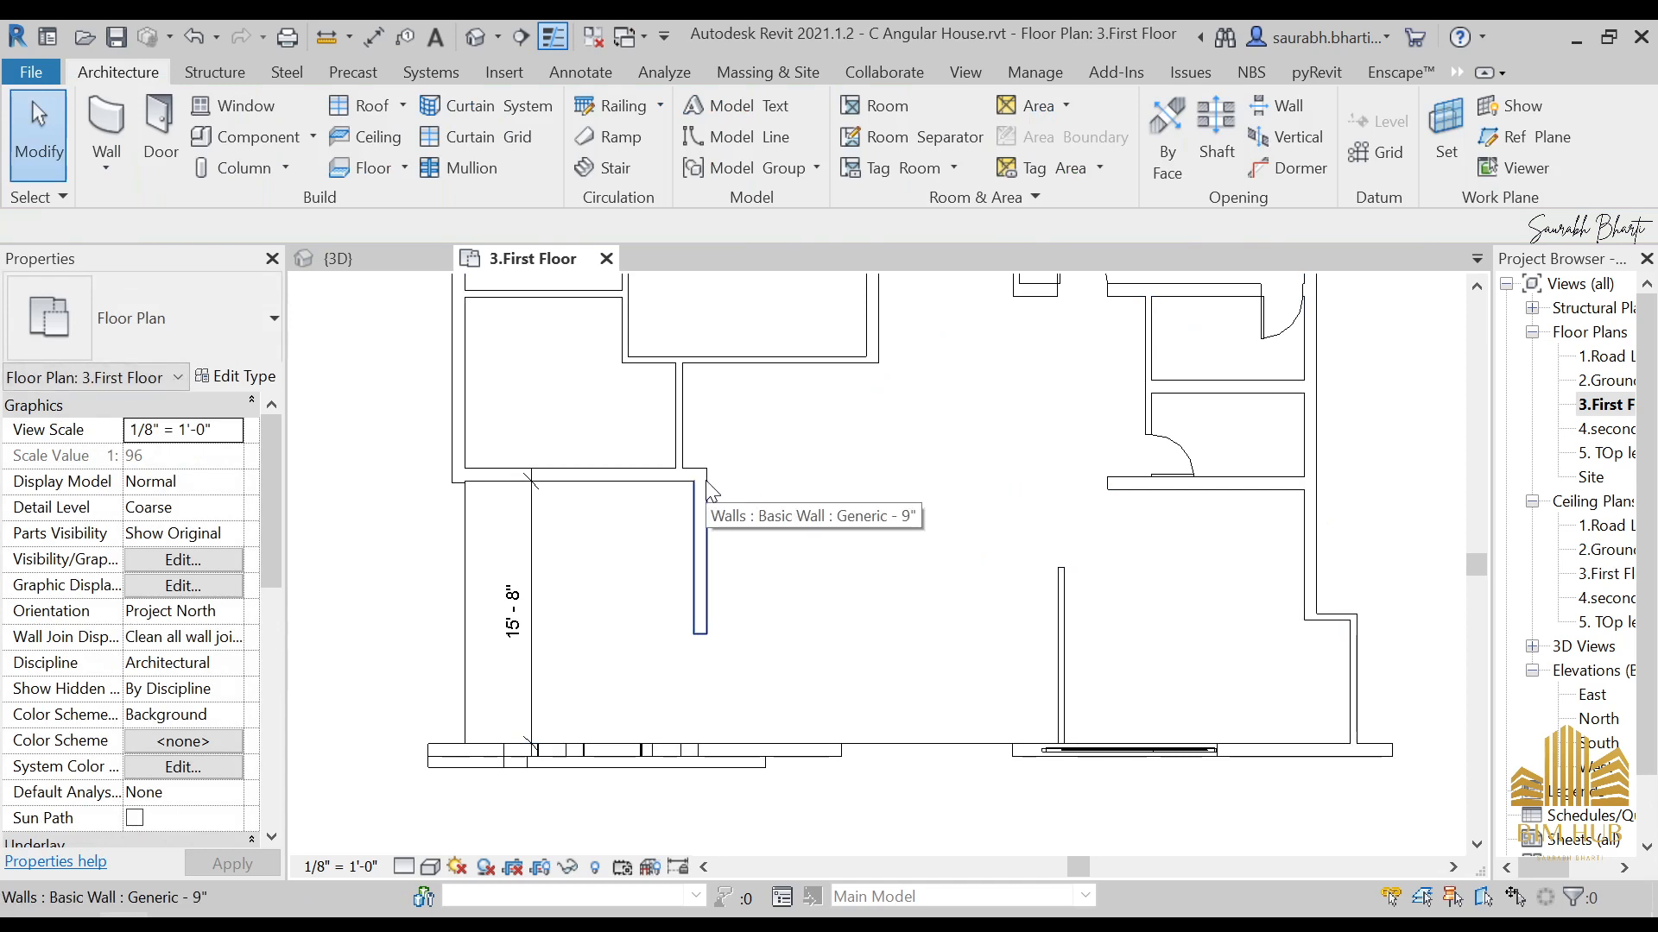
Step: Draw a horizontal 4.5" wall about 21' - 6" long across the hall from the short vertical wall below the central room
{"action": "key", "text": "w"}
{"action": "key", "text": "a"}
{"action": "left_click", "coordinate": [680, 443]}
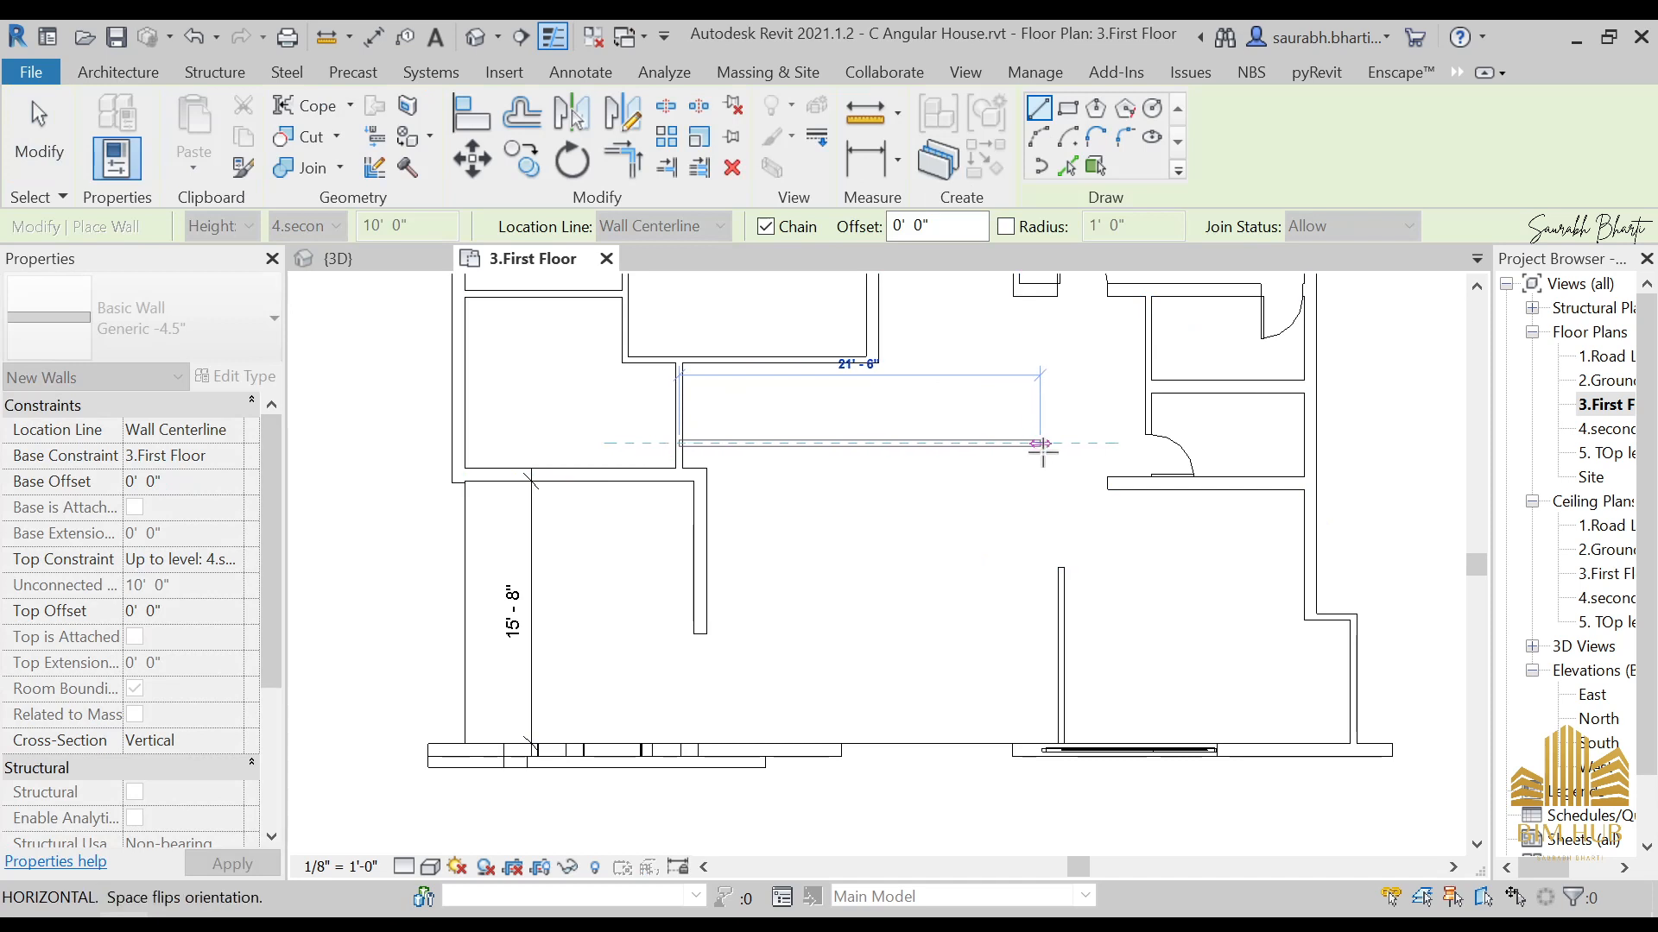
{"action": "left_click", "coordinate": [1040, 443]}
{"action": "key", "text": "Escape"}
{"action": "key", "text": "Escape"}
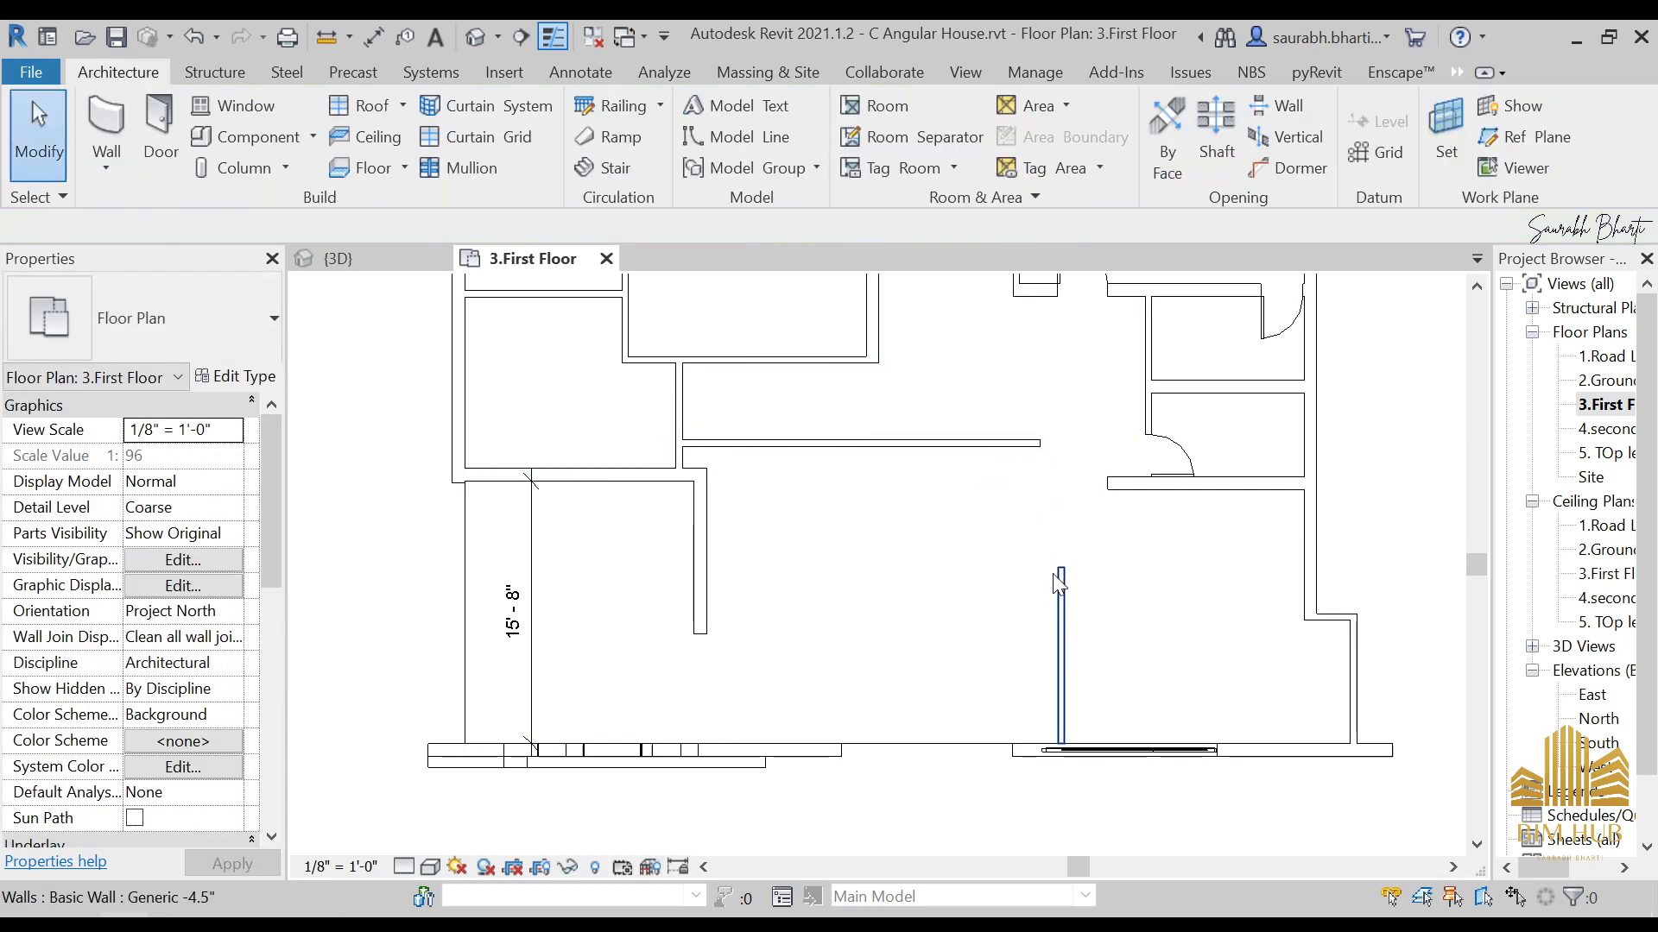
Step: Dimension the width between the new vertical 4.5" wall and the outer wall of the lower-right room
{"action": "left_click", "coordinate": [1063, 574]}
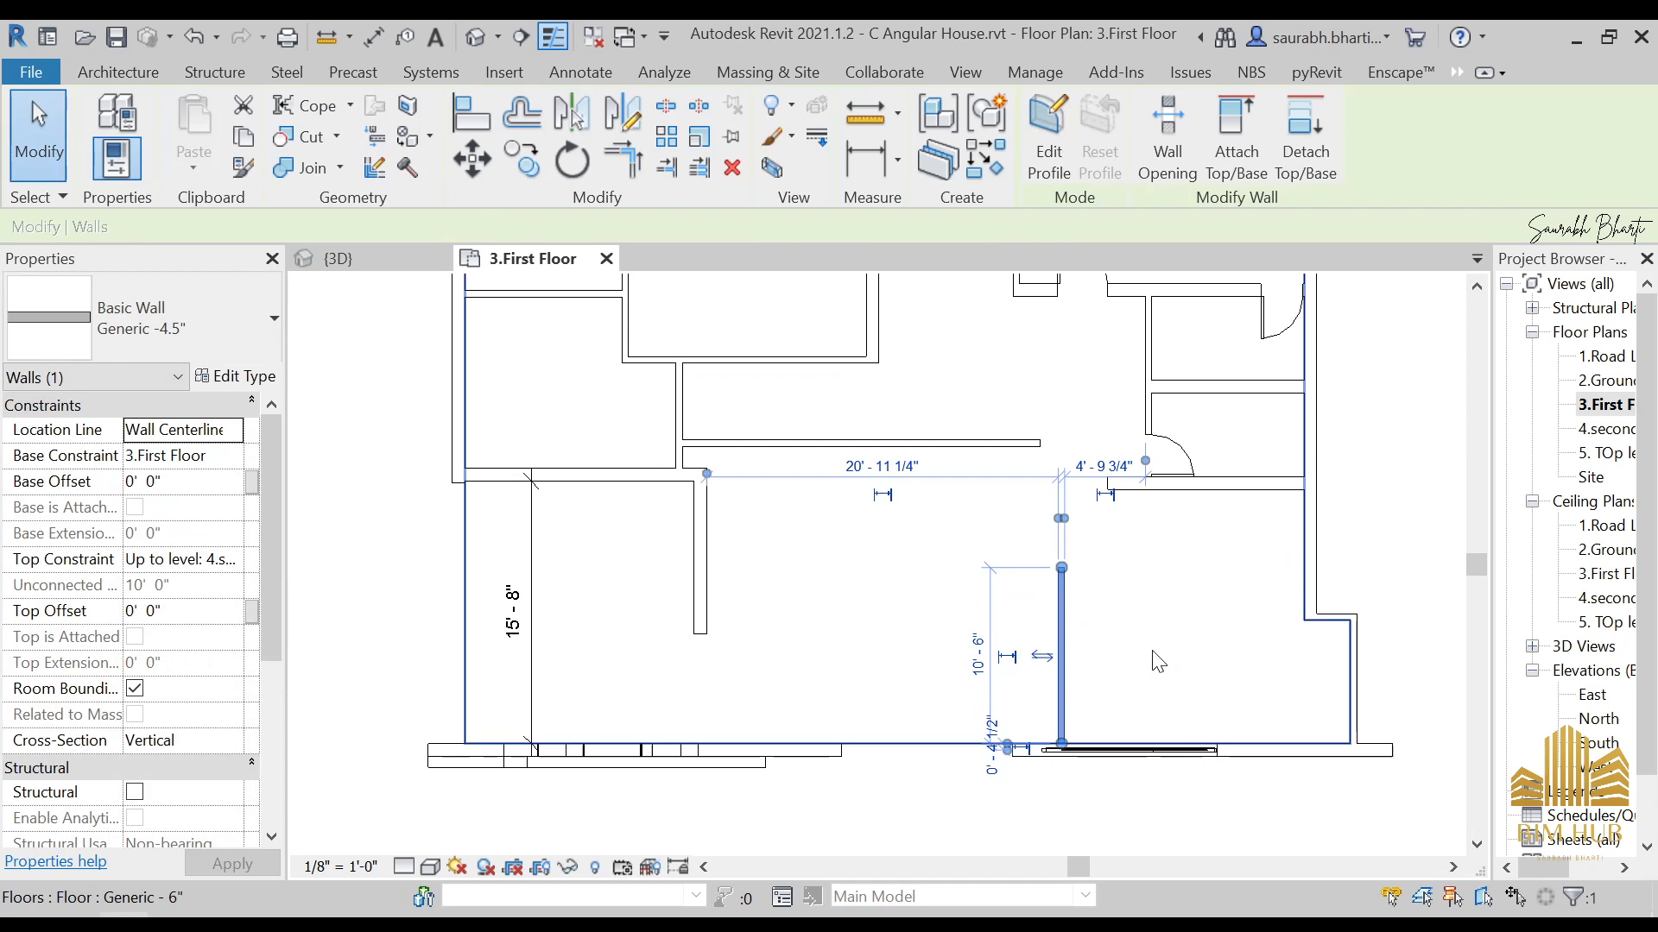
{"action": "key", "text": "d"}
{"action": "key", "text": "i"}
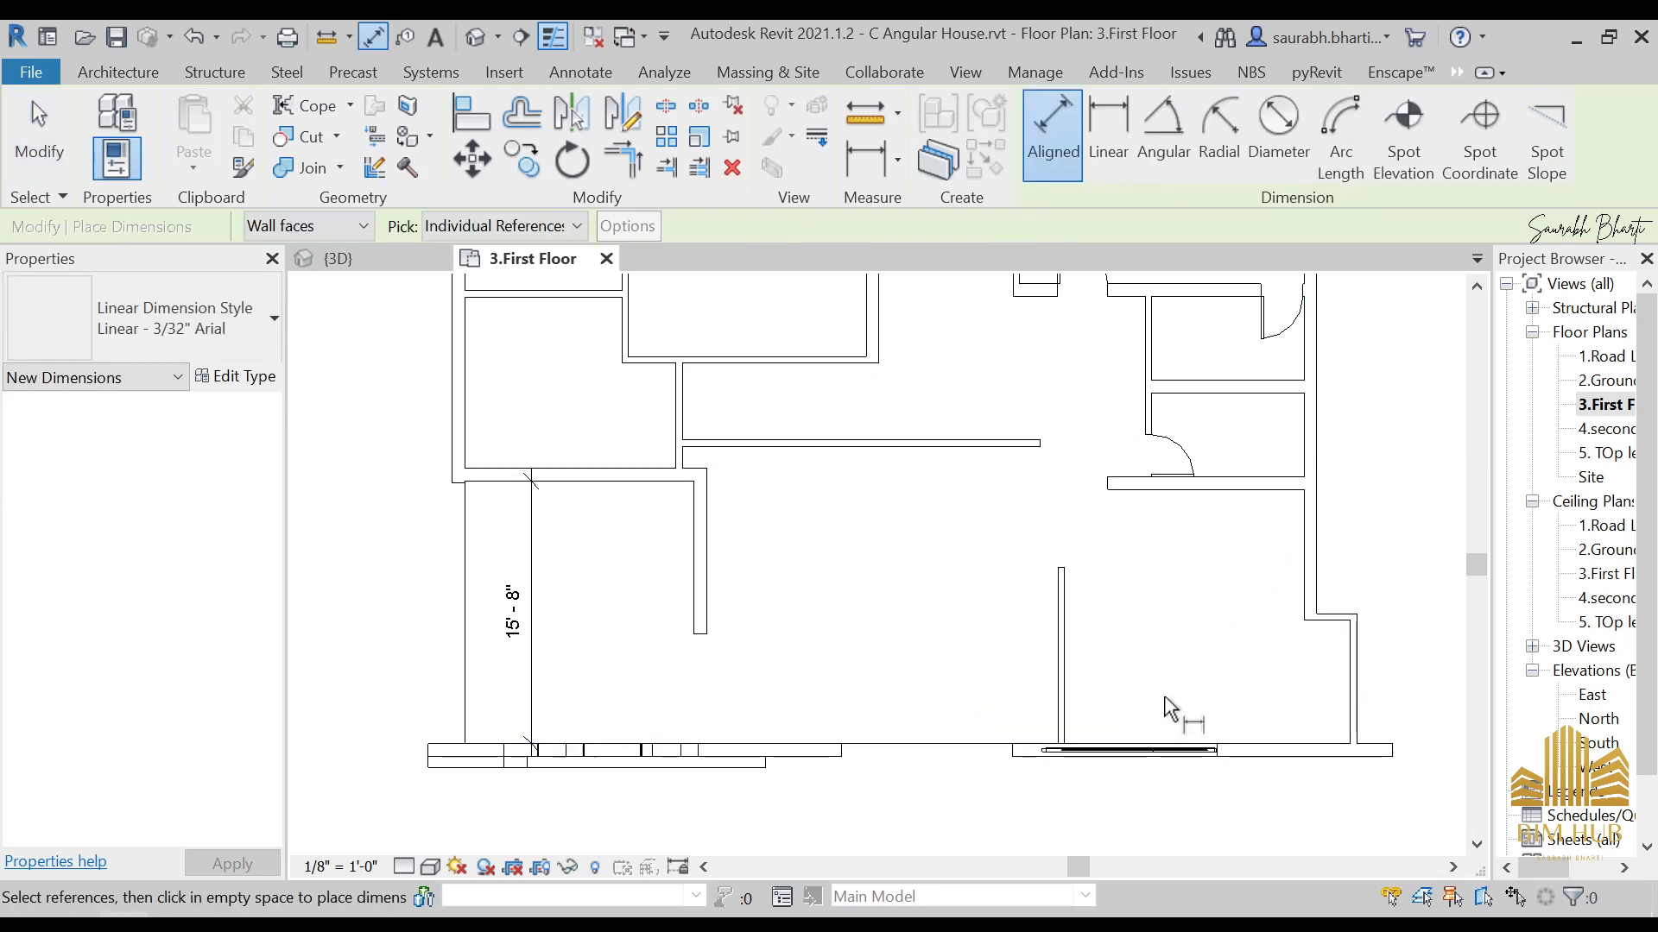
{"action": "left_click", "coordinate": [1311, 604]}
{"action": "left_click", "coordinate": [1064, 598]}
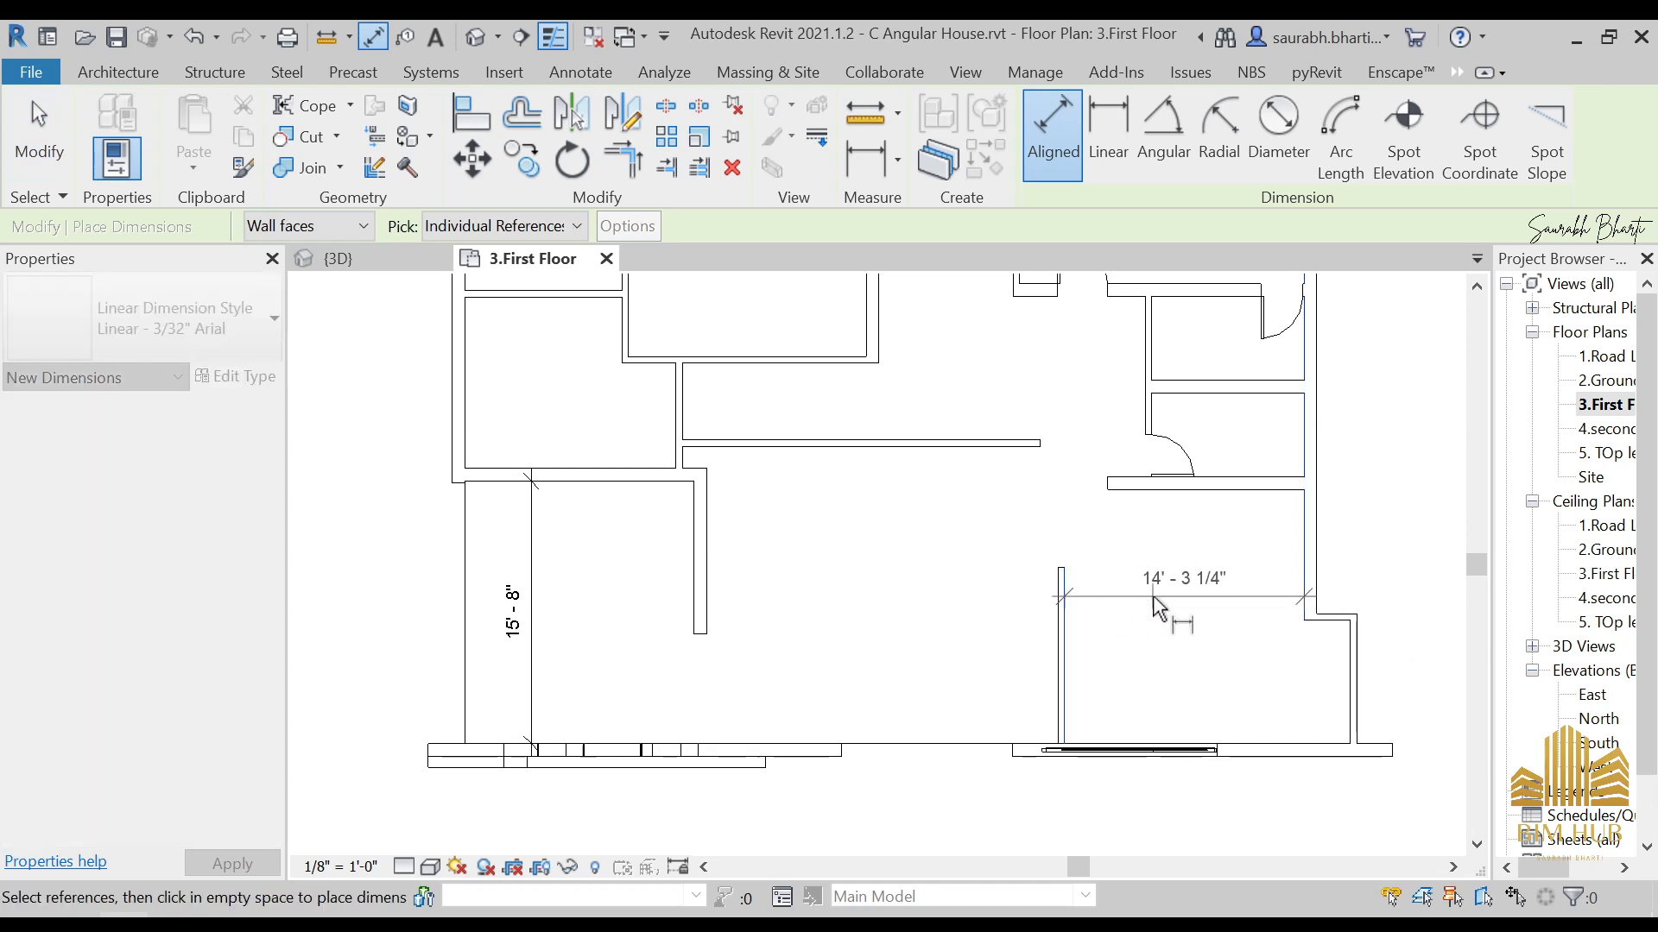
{"action": "left_click", "coordinate": [1152, 596]}
{"action": "key", "text": "Escape"}
{"action": "key", "text": "Escape"}
Step: Set the lower-right room's width to 12' - 1" by repositioning its vertical 4.5" wall
{"action": "left_click", "coordinate": [1061, 625]}
{"action": "left_click", "coordinate": [1170, 579]}
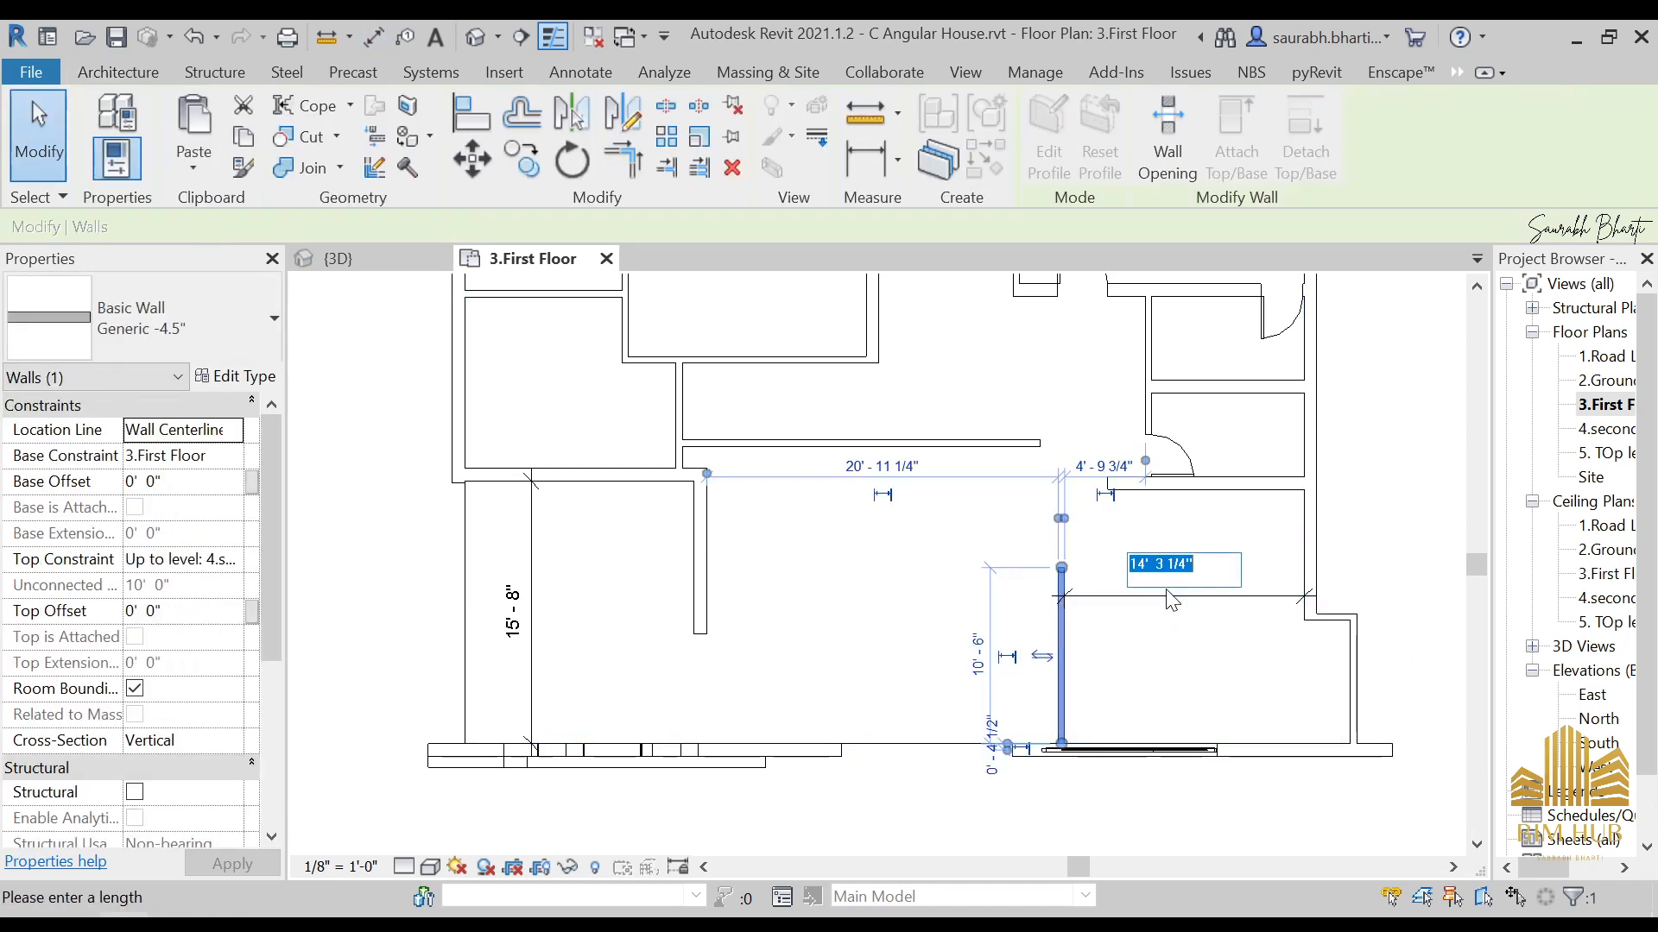
{"action": "type", "text": "12'1"}
{"action": "key", "text": "Return"}
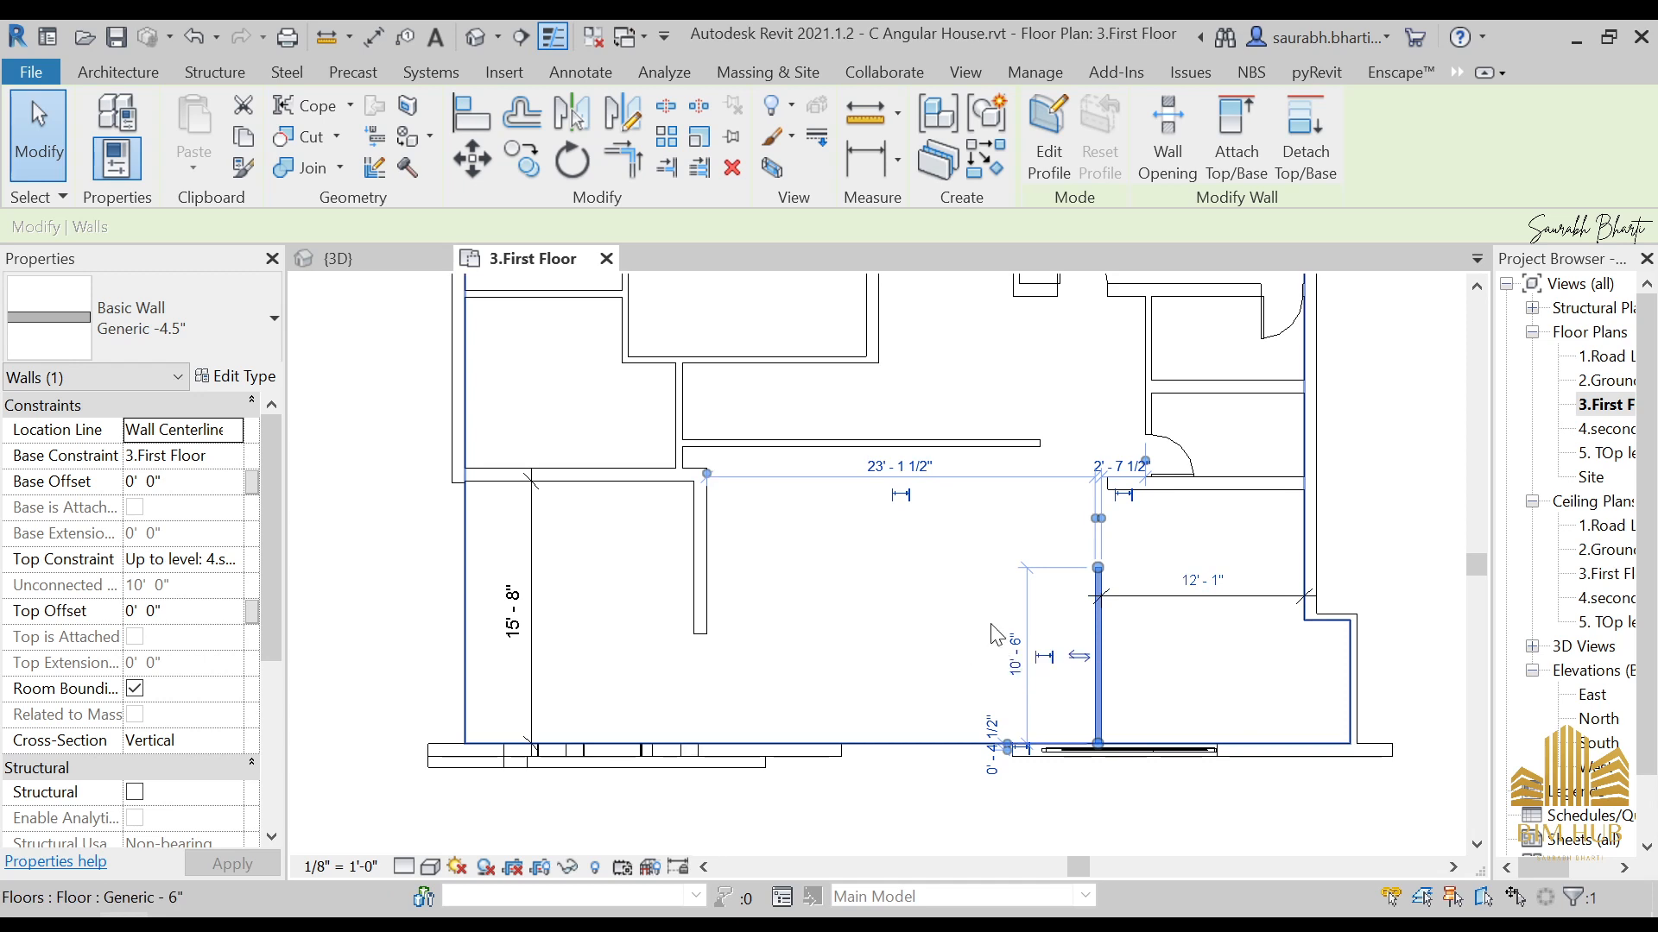
{"action": "key", "text": "Escape"}
Step: Trim the lower-right room's vertical 4.5" wall and the horizontal 9" wall above it to meet in a corner
{"action": "middle_click_drag", "start_coordinate": [1024, 472], "coordinate": [1065, 517]}
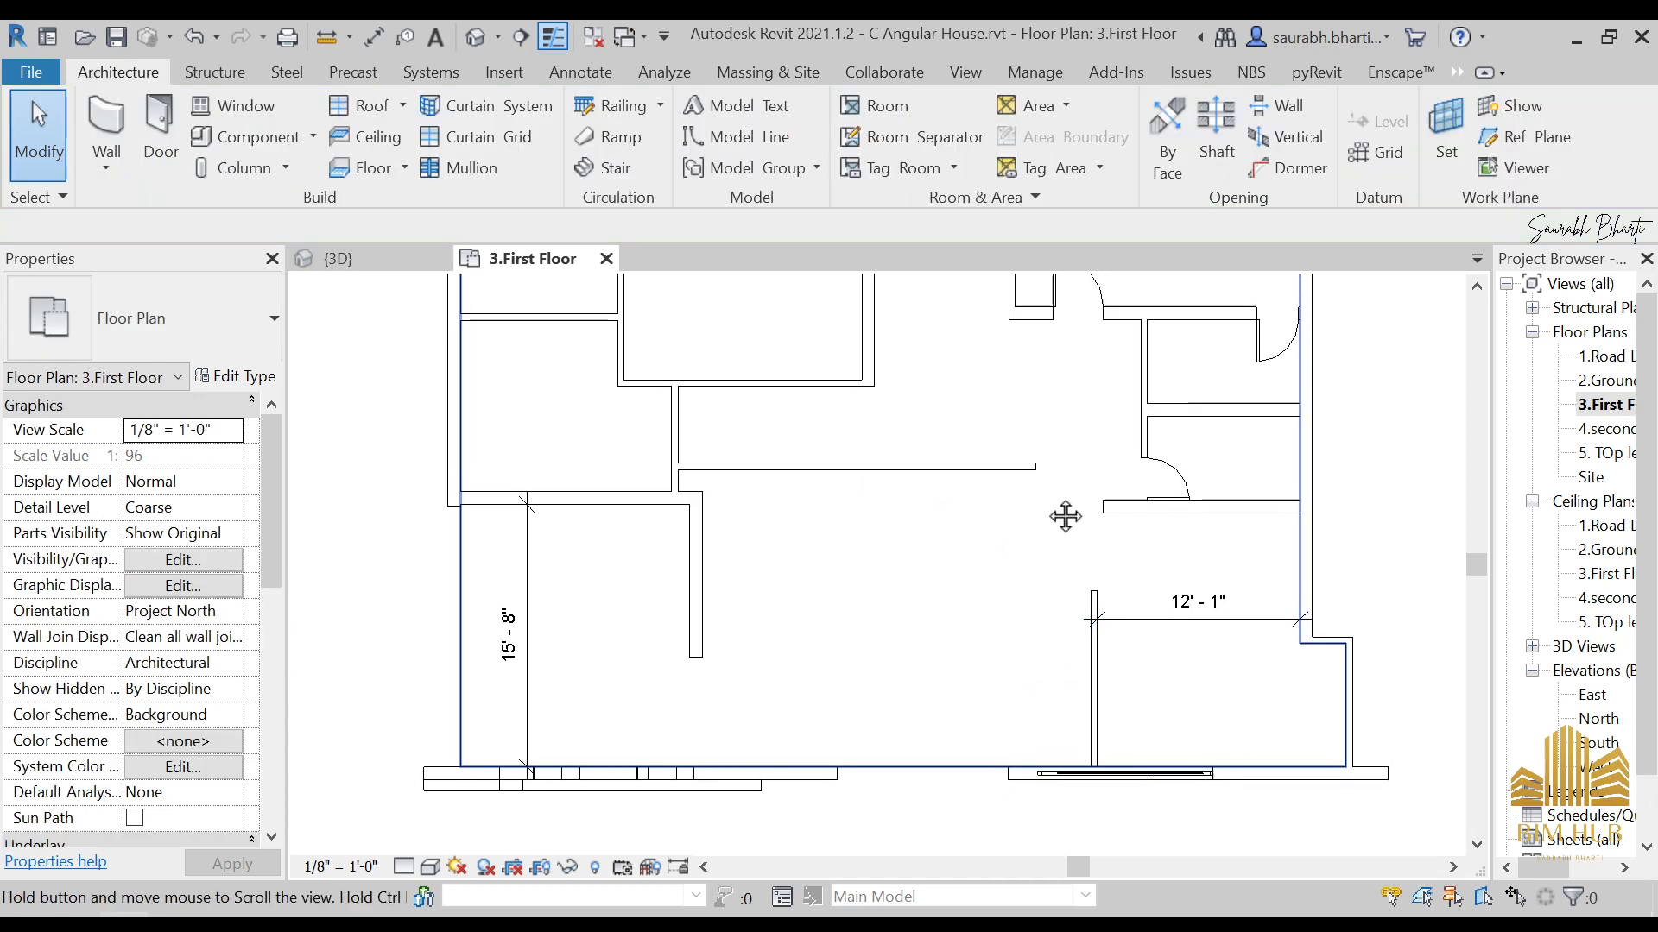
{"action": "left_click", "coordinate": [1128, 489]}
{"action": "key", "text": "Escape"}
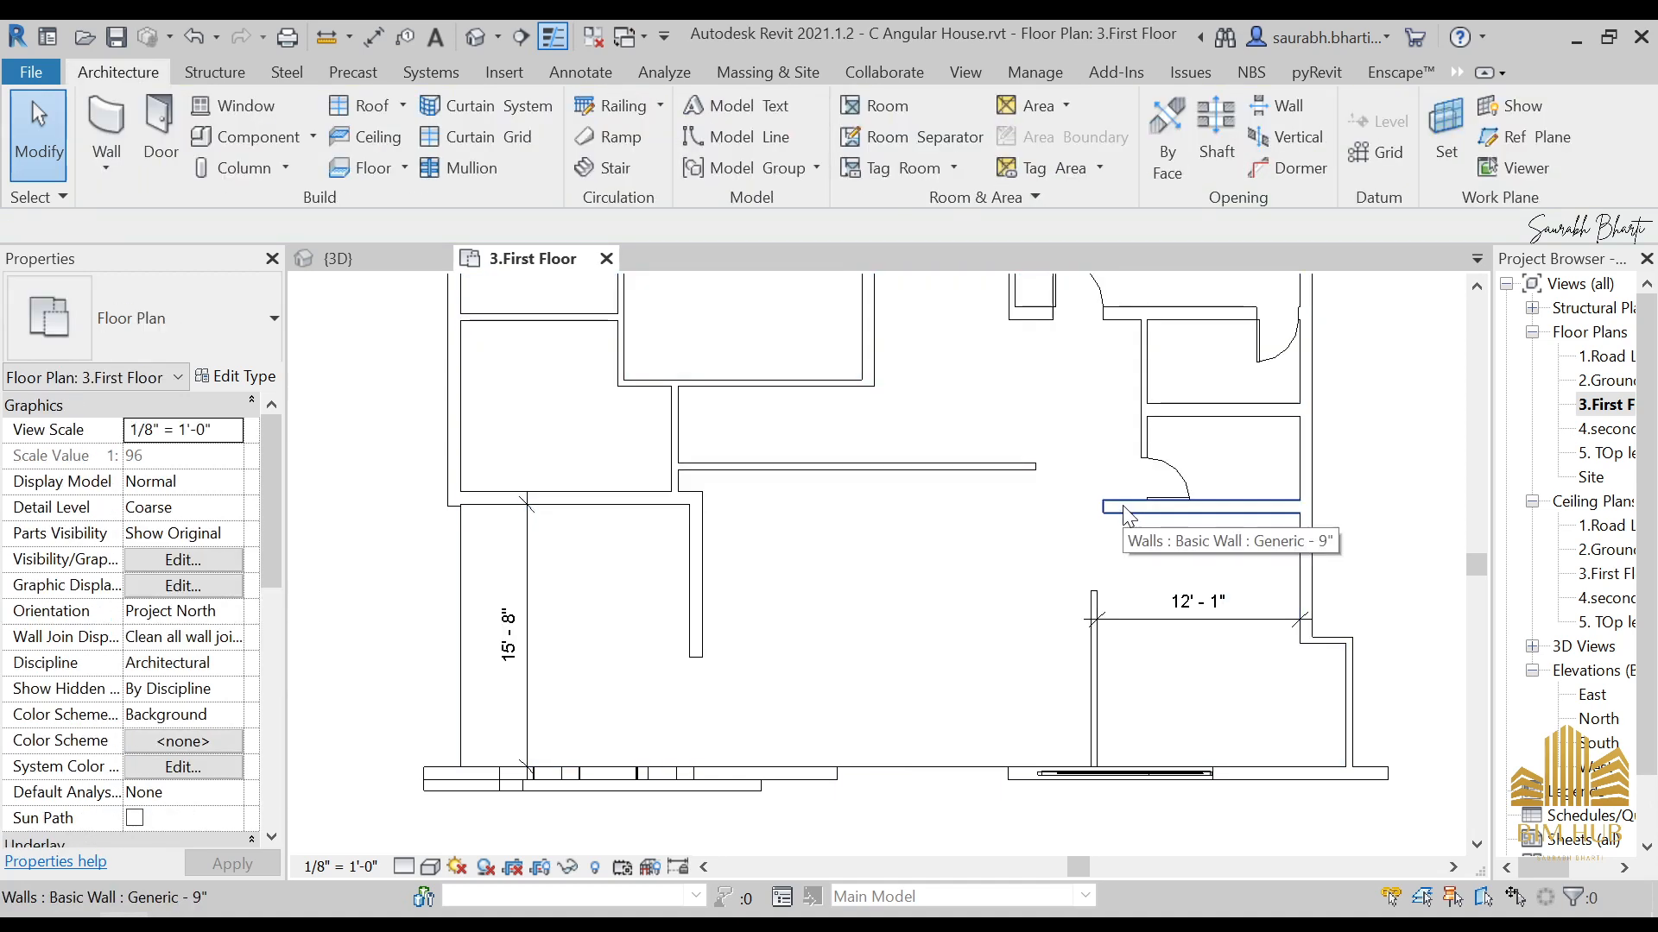
{"action": "left_click", "coordinate": [1122, 528]}
{"action": "left_click", "coordinate": [1097, 594]}
{"action": "key", "text": "Escape"}
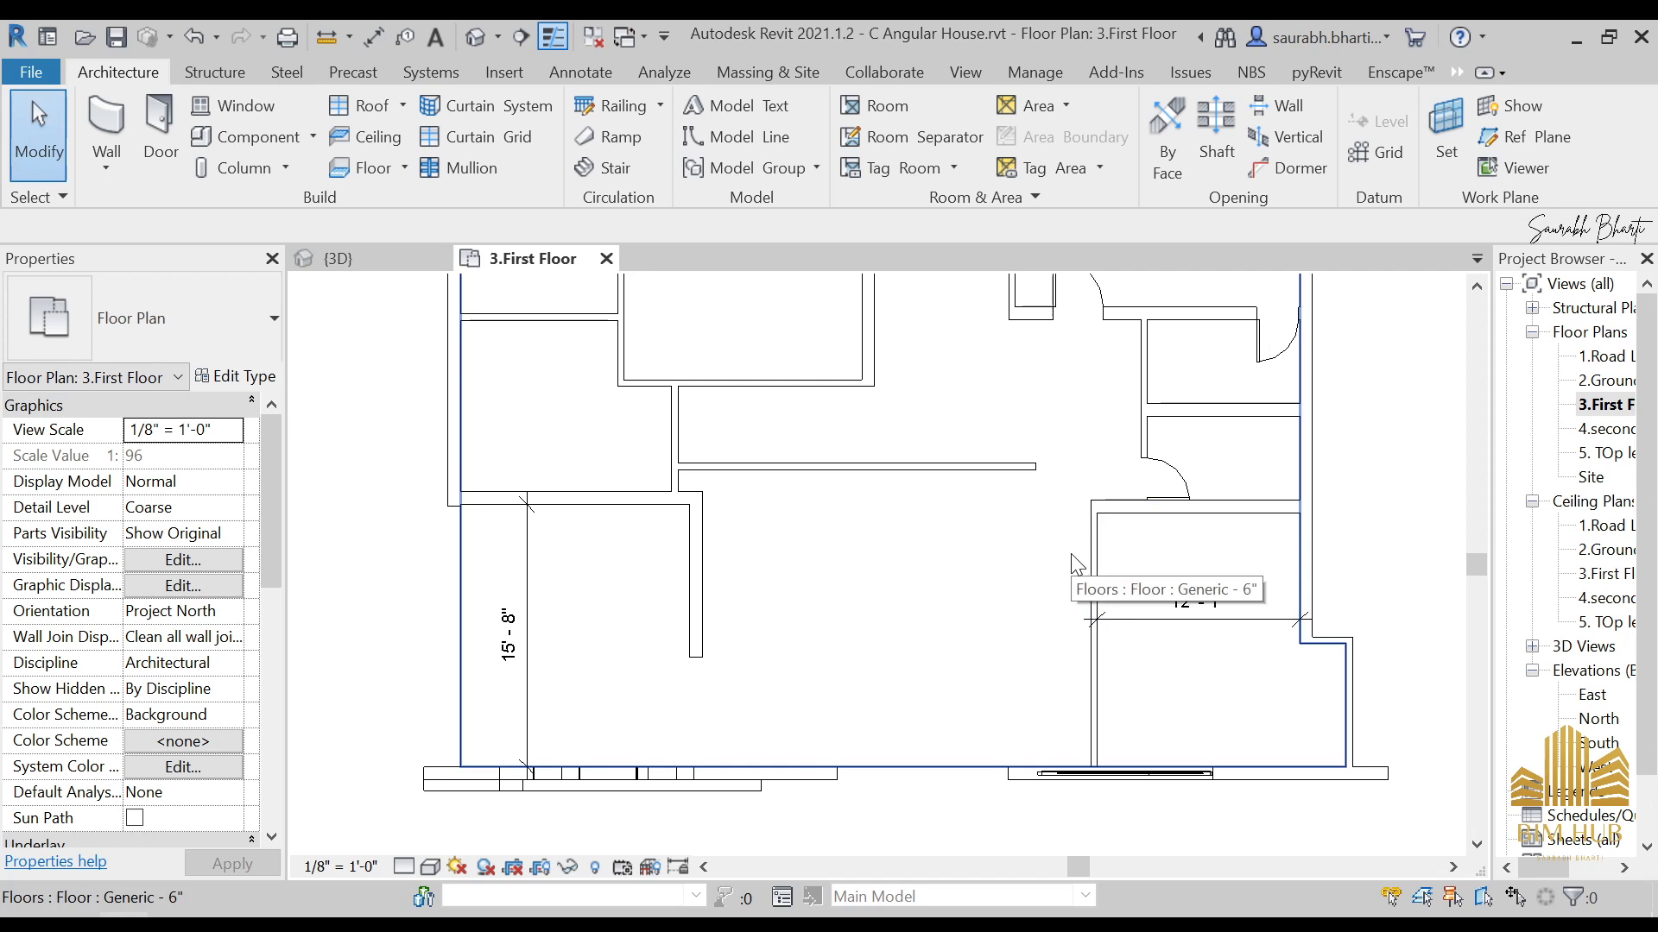
{"action": "left_click", "coordinate": [1133, 530]}
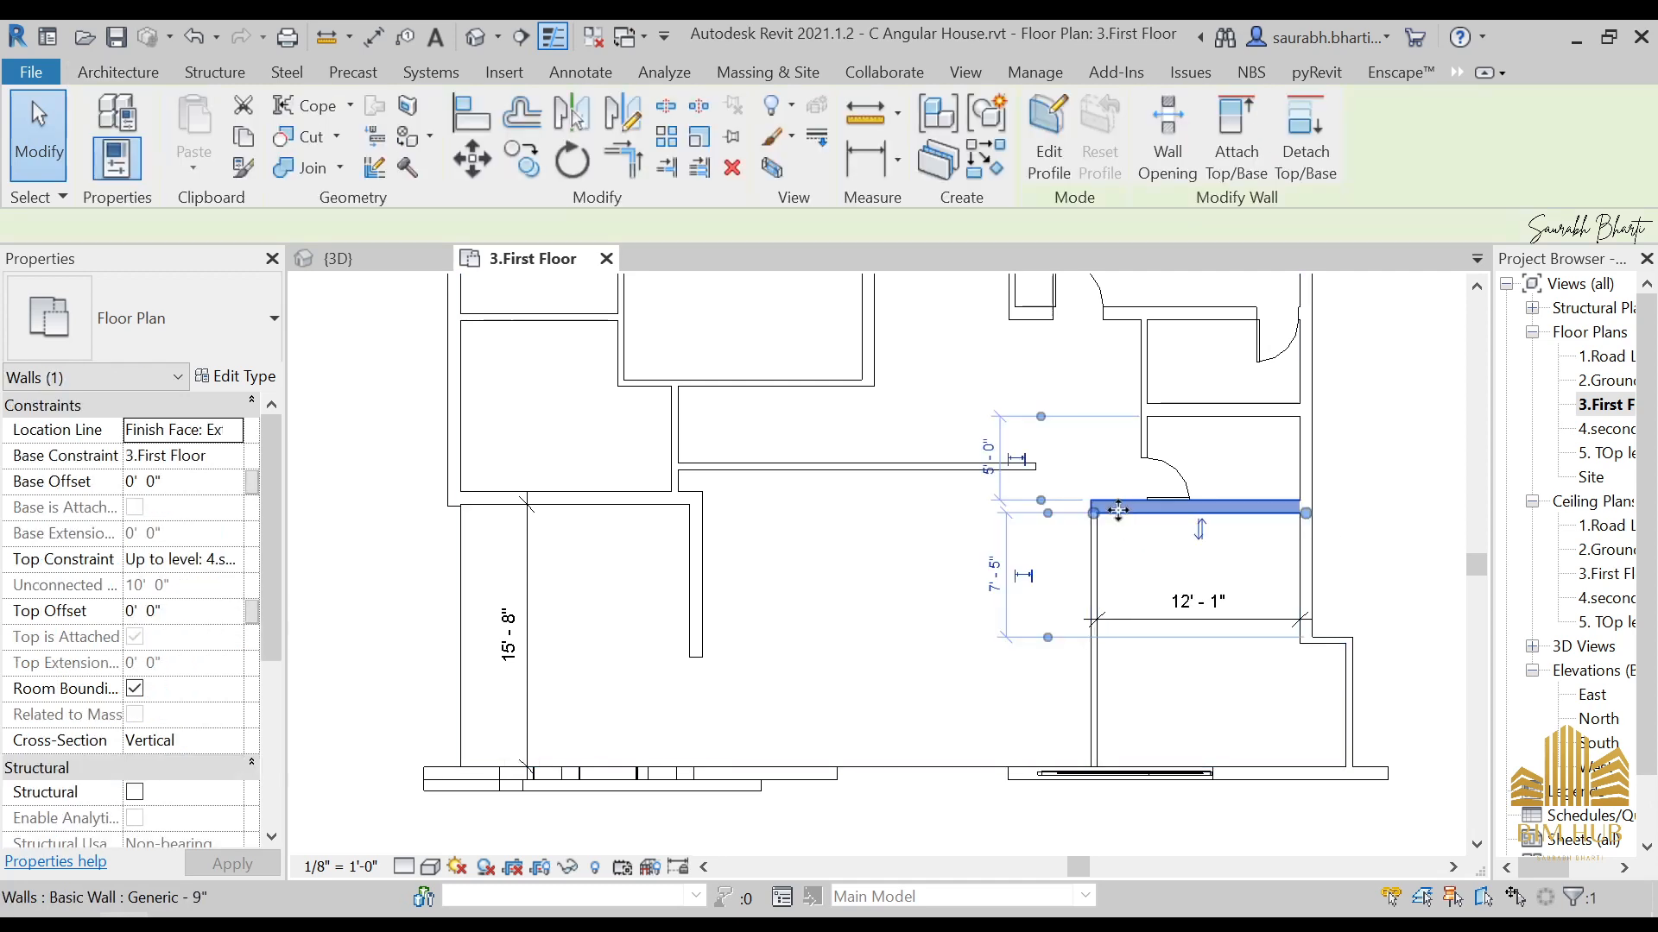
{"action": "key", "text": "Escape"}
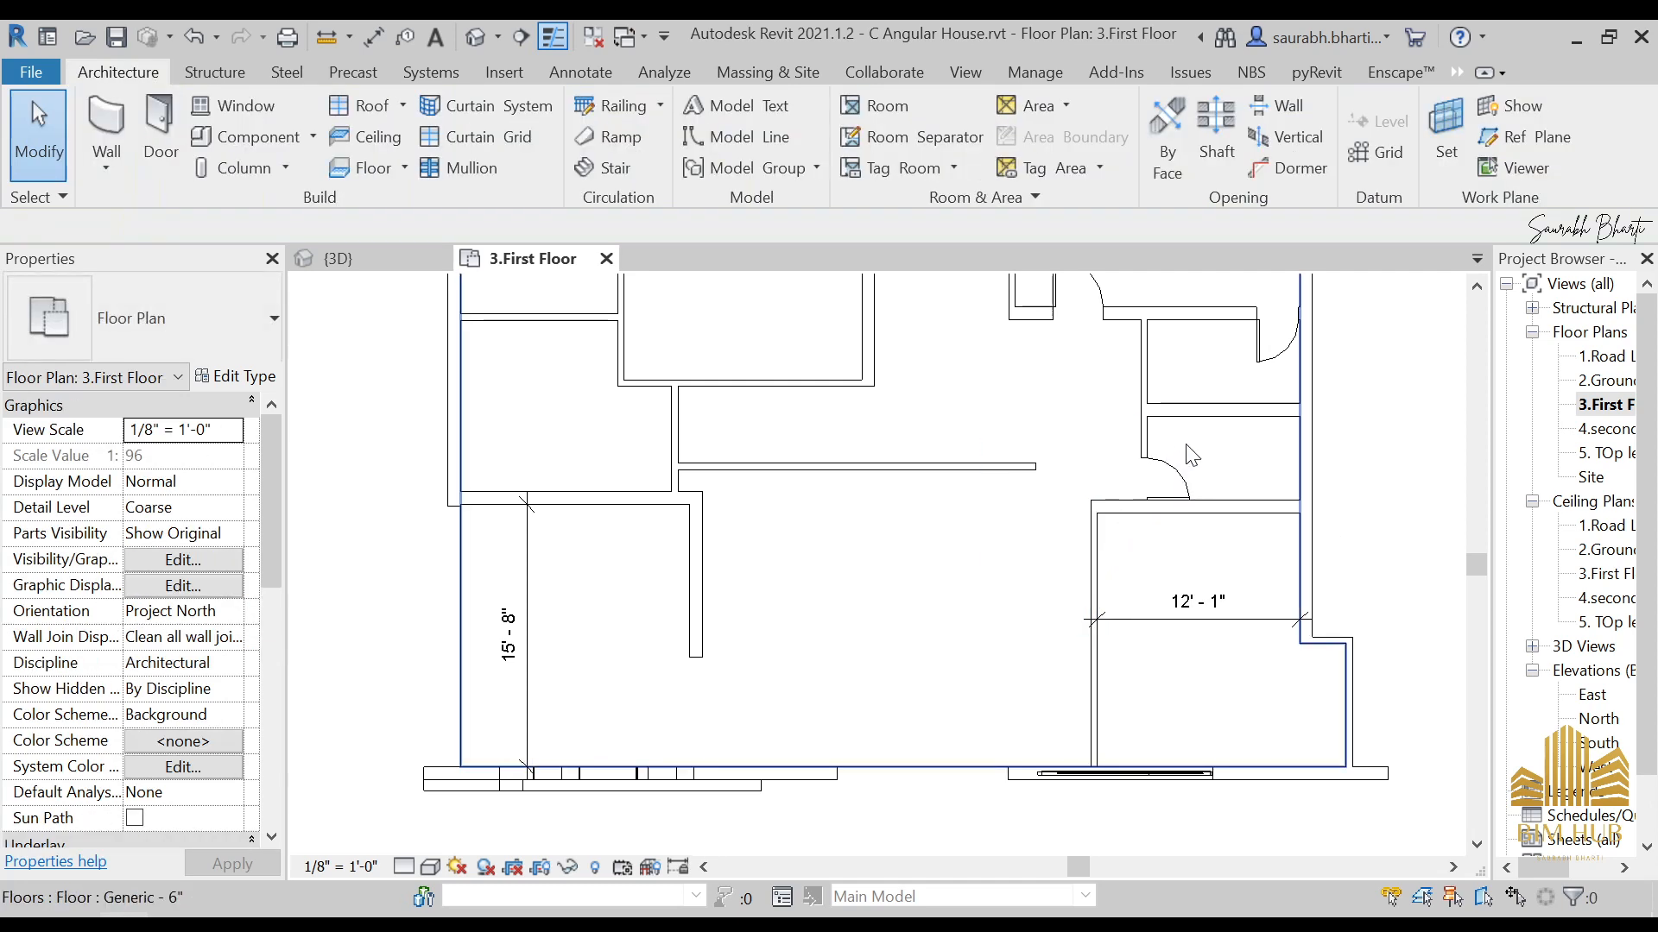
Step: Place a Single-Flush 36" x 84" door in the lower-right room's upper wall beside the corner, swinging inward and hinged away from the corner
{"action": "key", "text": "d"}
{"action": "key", "text": "r"}
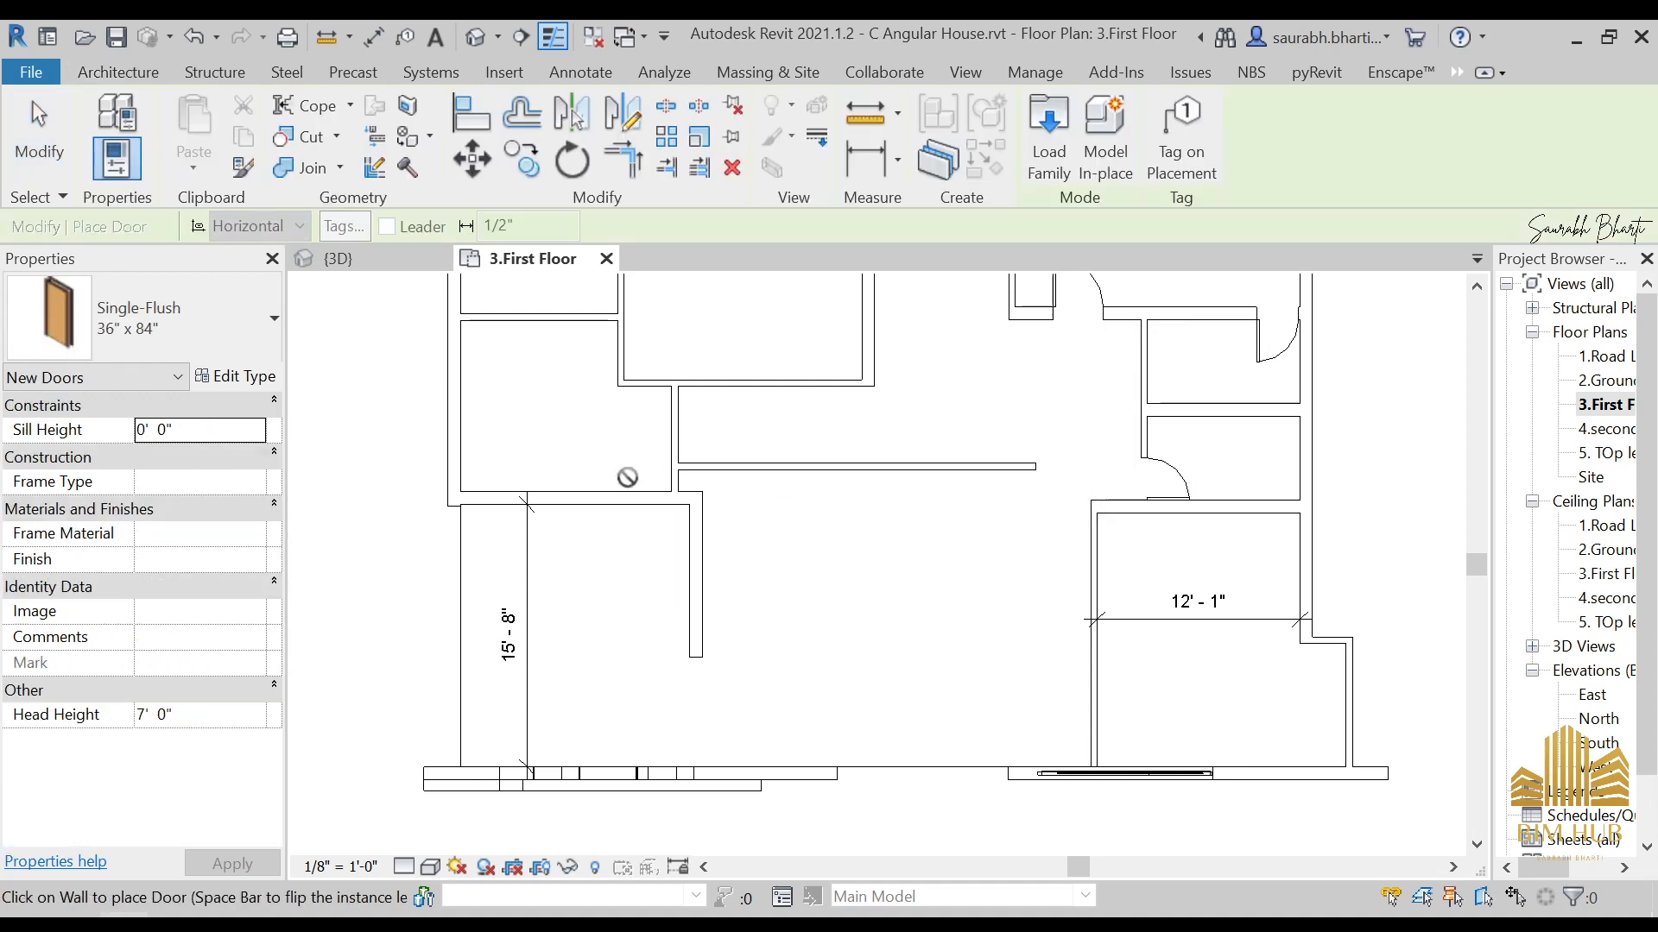
{"action": "left_click", "coordinate": [219, 315]}
{"action": "left_click", "coordinate": [150, 439]}
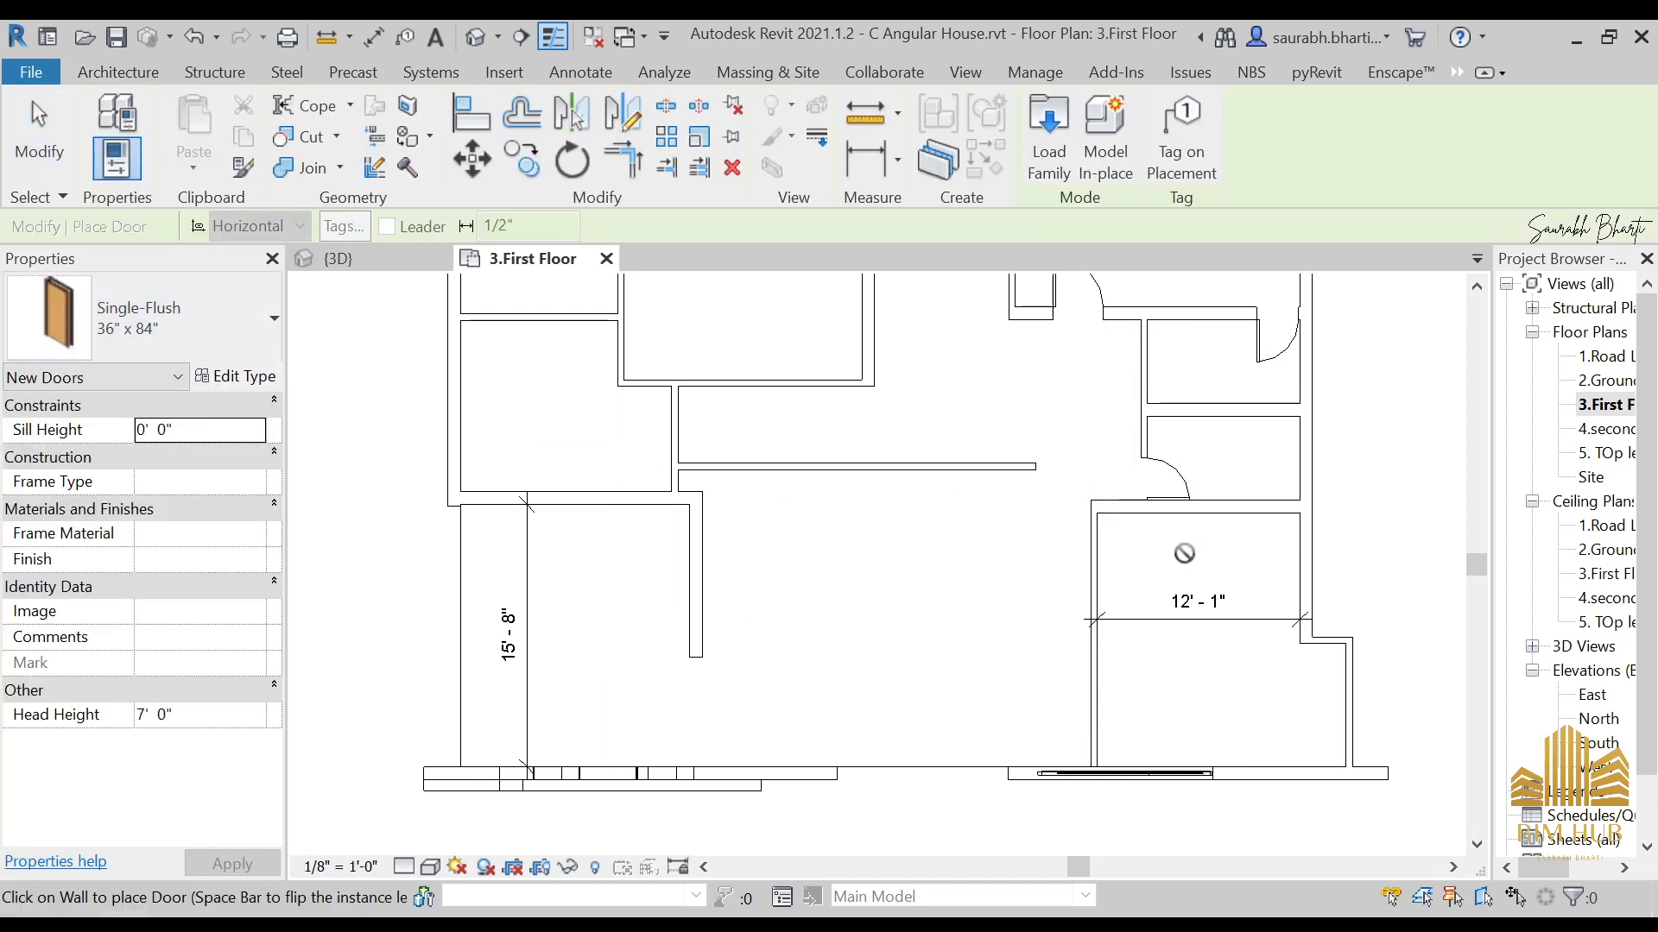
{"action": "scroll", "coordinate": [1122, 508], "scroll_direction": "up", "scroll_amount": 2}
{"action": "left_click", "coordinate": [1124, 512]}
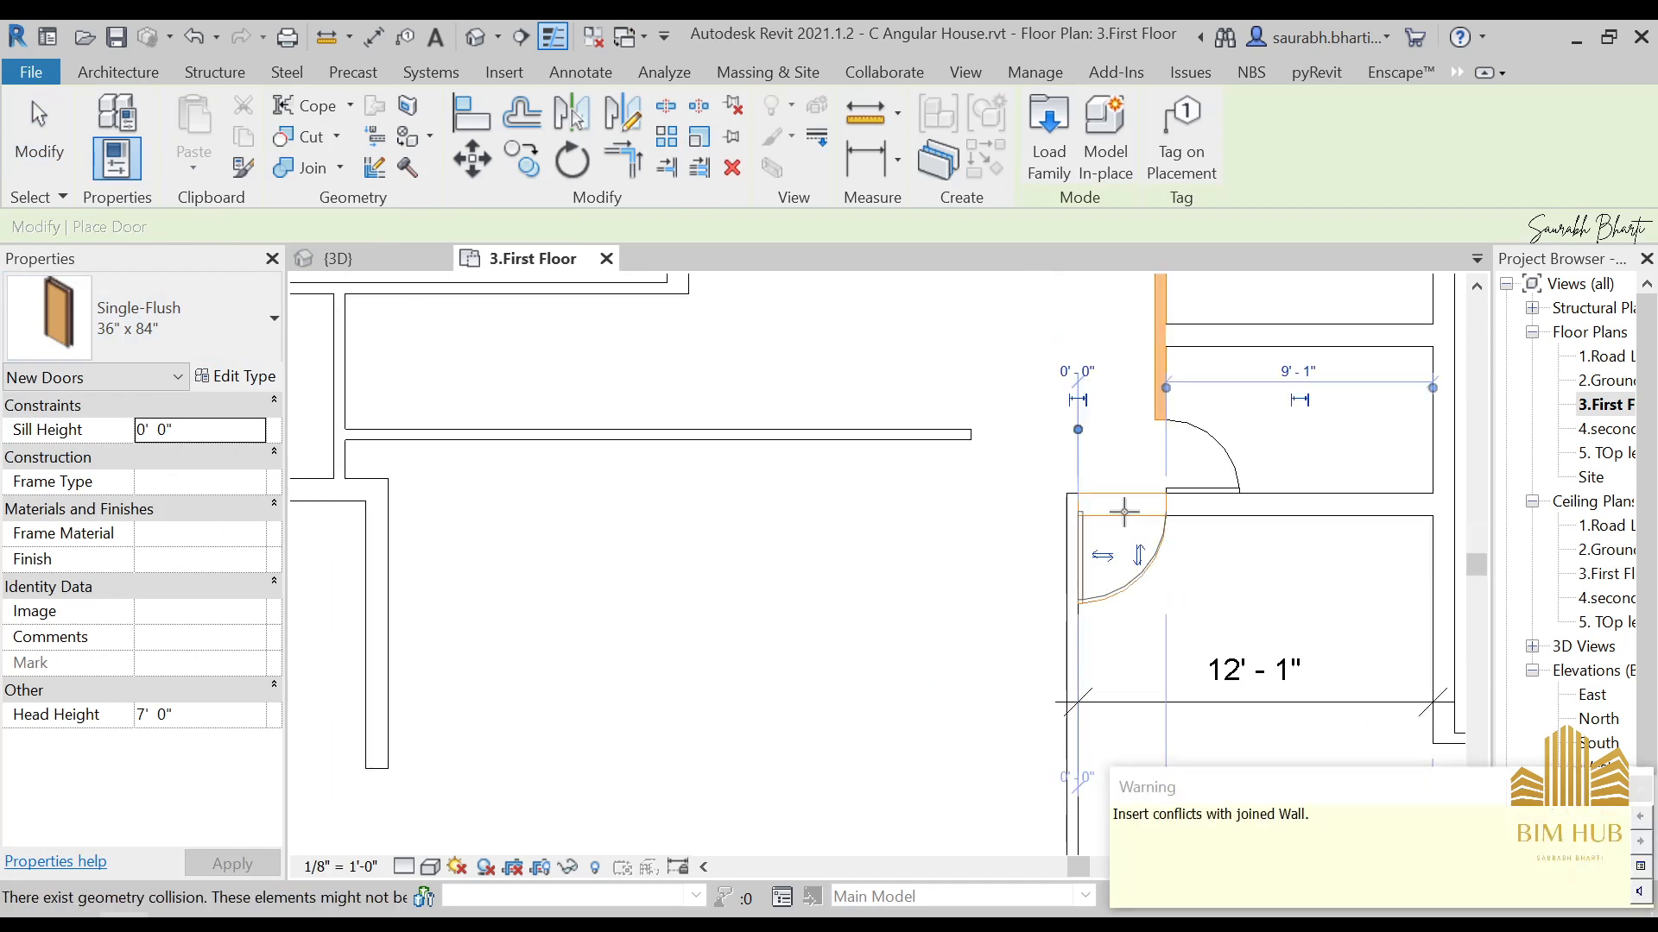
{"action": "key", "text": "Escape"}
{"action": "key", "text": "Escape"}
{"action": "left_click", "coordinate": [1124, 529]}
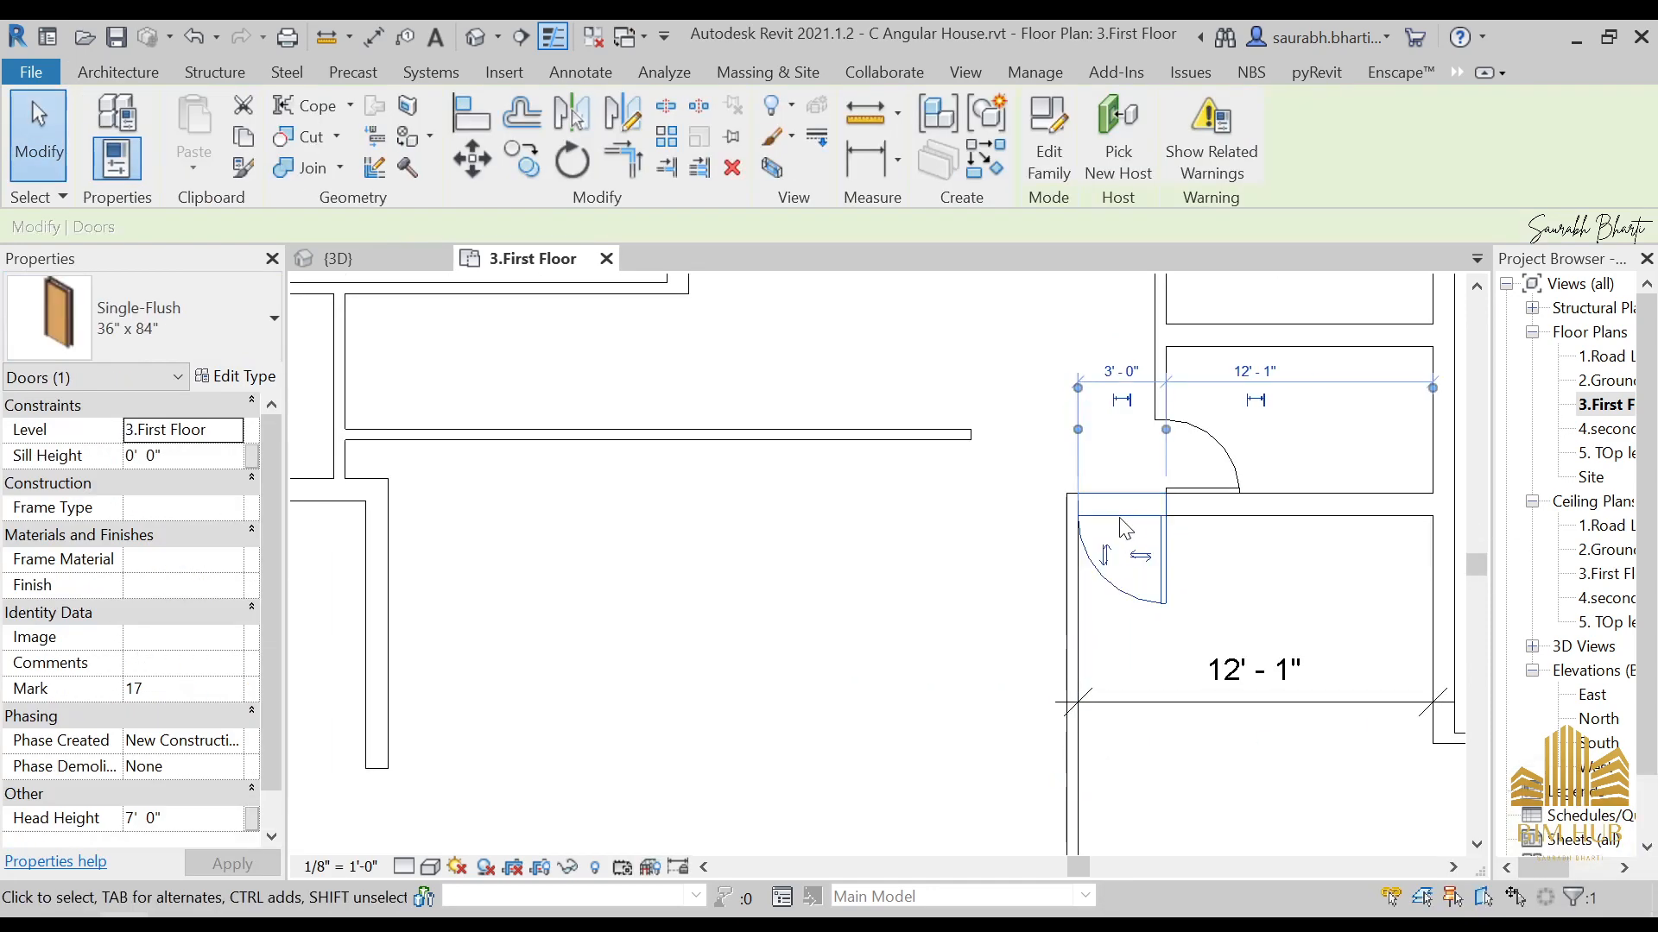
{"action": "key", "text": "Escape"}
Step: Shorten the lower-right room's vertical 4.5" wall from its upper end so that it stops just below the new door's swing
{"action": "scroll", "coordinate": [1121, 640], "scroll_direction": "down", "scroll_amount": 2}
{"action": "middle_click_drag", "start_coordinate": [1140, 655], "coordinate": [1155, 604]}
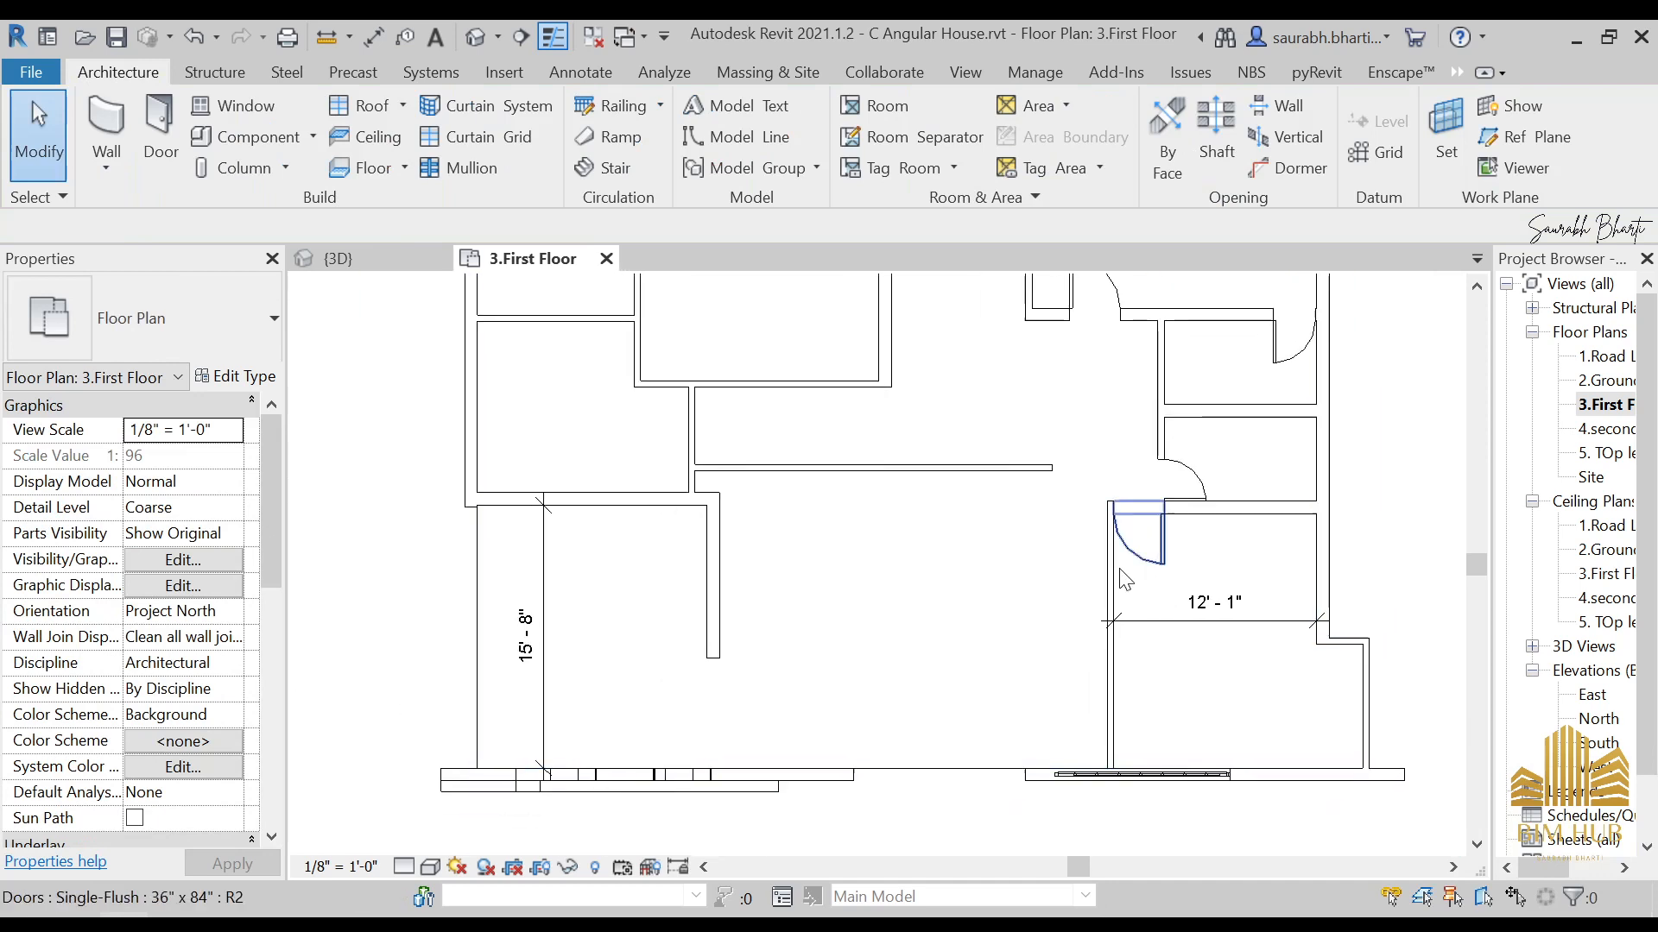
{"action": "left_click", "coordinate": [1110, 587]}
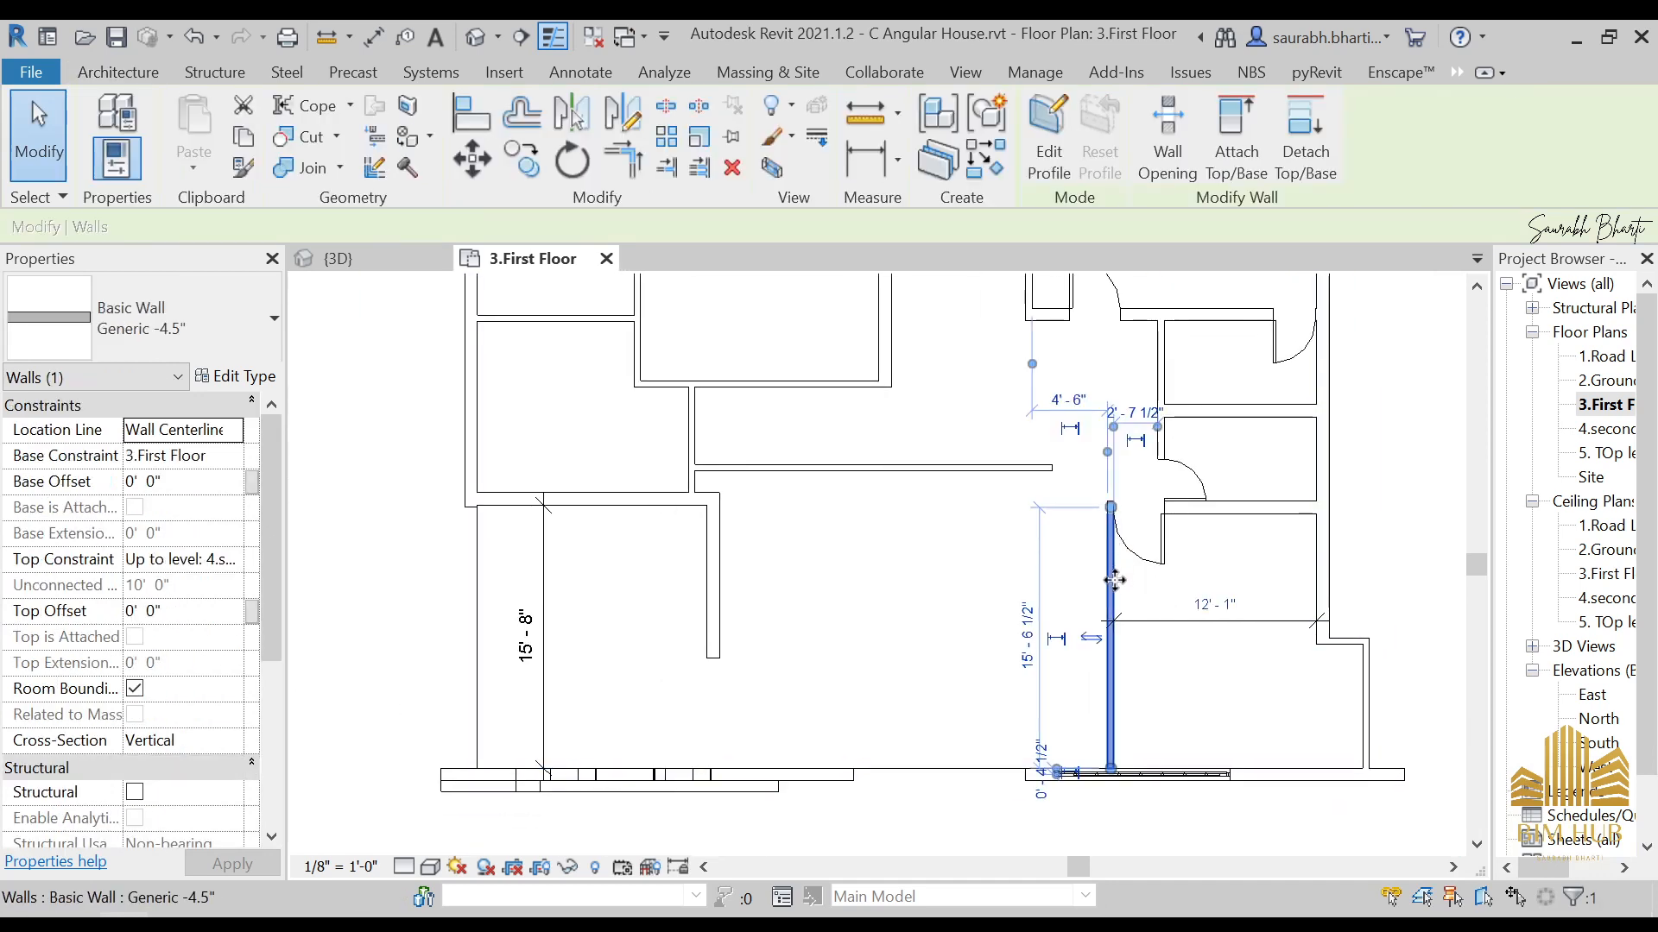
{"action": "left_click_drag", "start_coordinate": [1111, 510], "coordinate": [1112, 614]}
{"action": "key", "text": "Escape"}
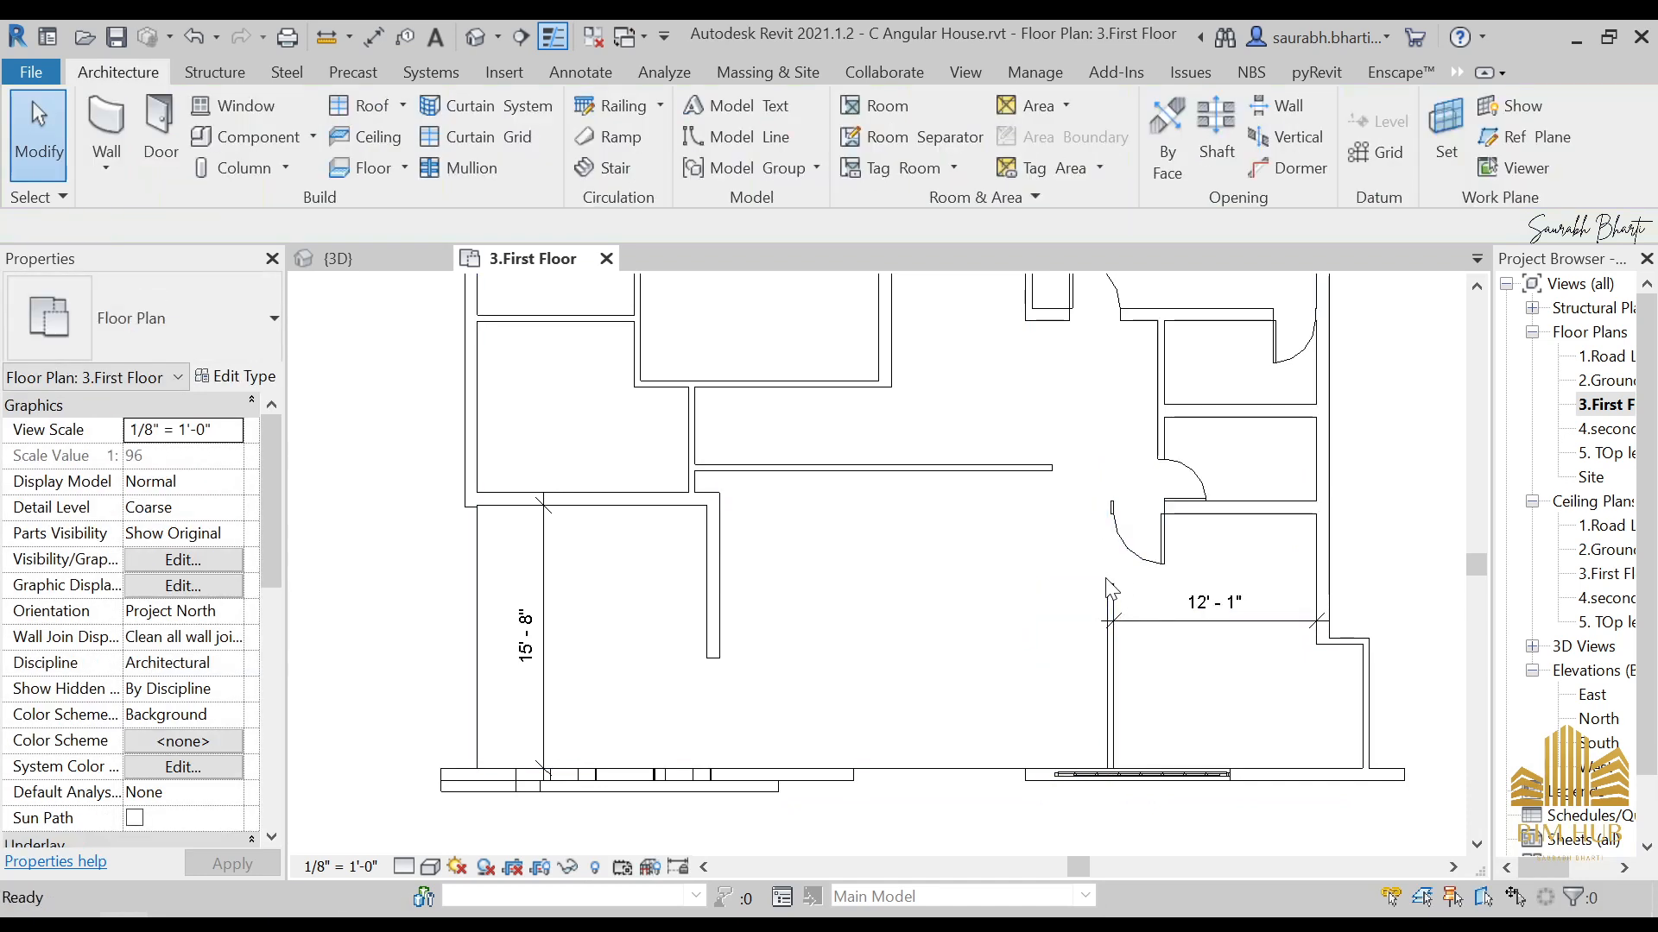
Step: Draw a 4.5" wall from the vertical wall's upper end, running 3' - 6" diagonally up-left, with a vertical stub up to the door wall's lower face
{"action": "key", "text": "w"}
{"action": "key", "text": "a"}
{"action": "scroll", "coordinate": [1112, 587], "scroll_direction": "up", "scroll_amount": 2}
{"action": "left_click", "coordinate": [1112, 583]}
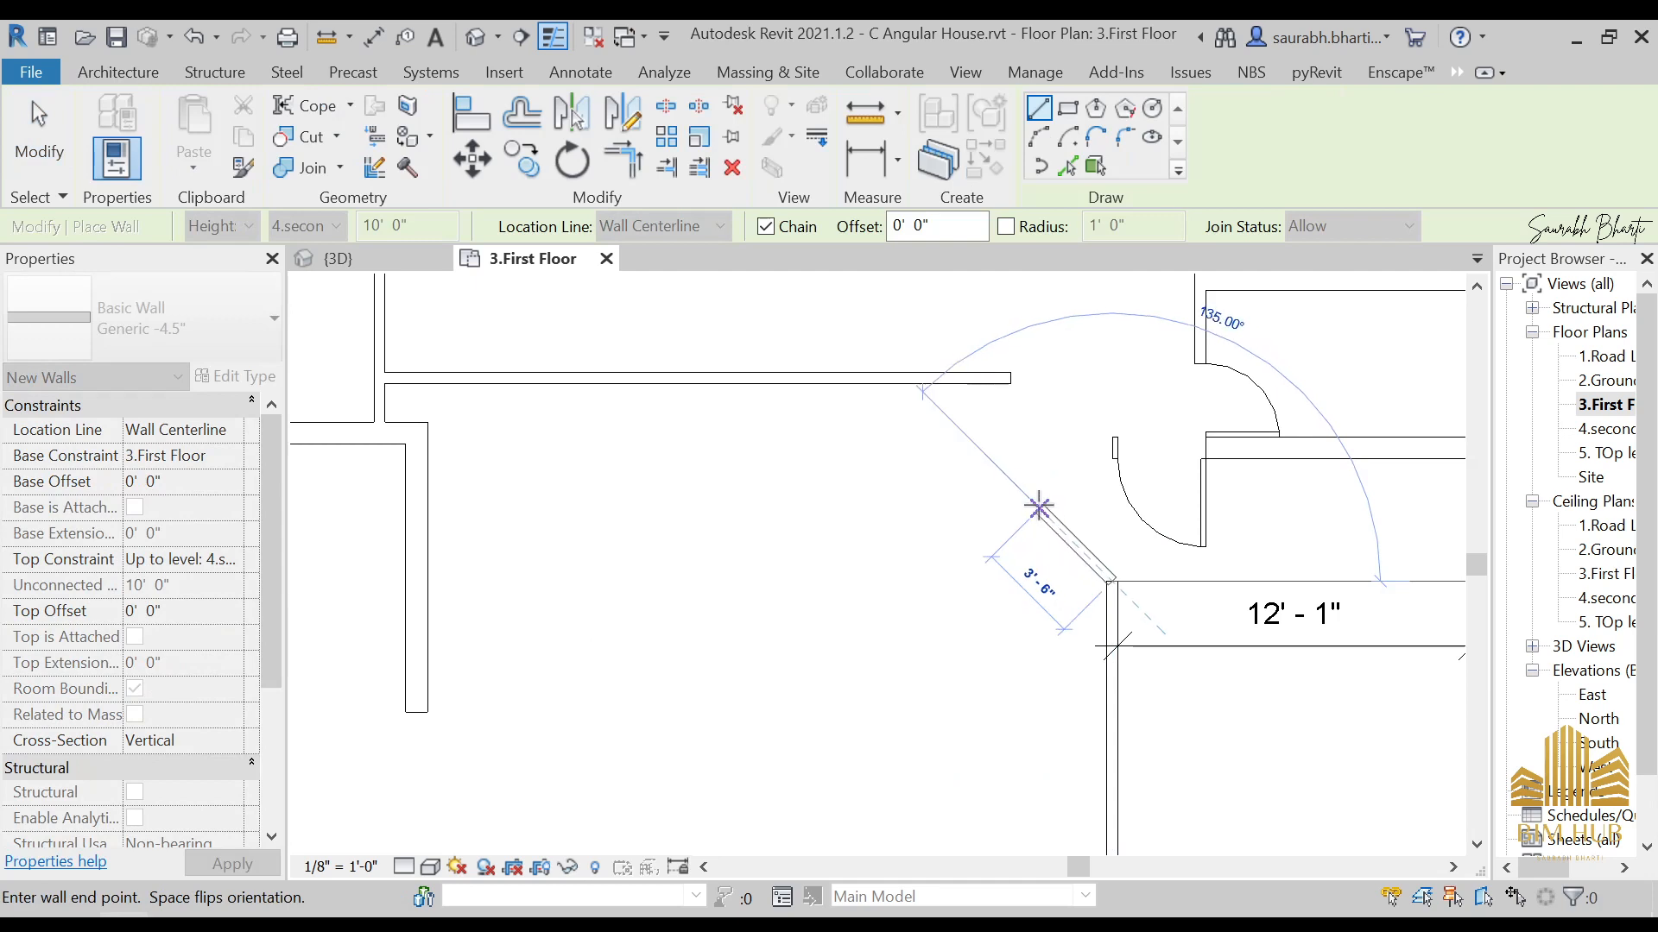
{"action": "left_click", "coordinate": [1038, 508]}
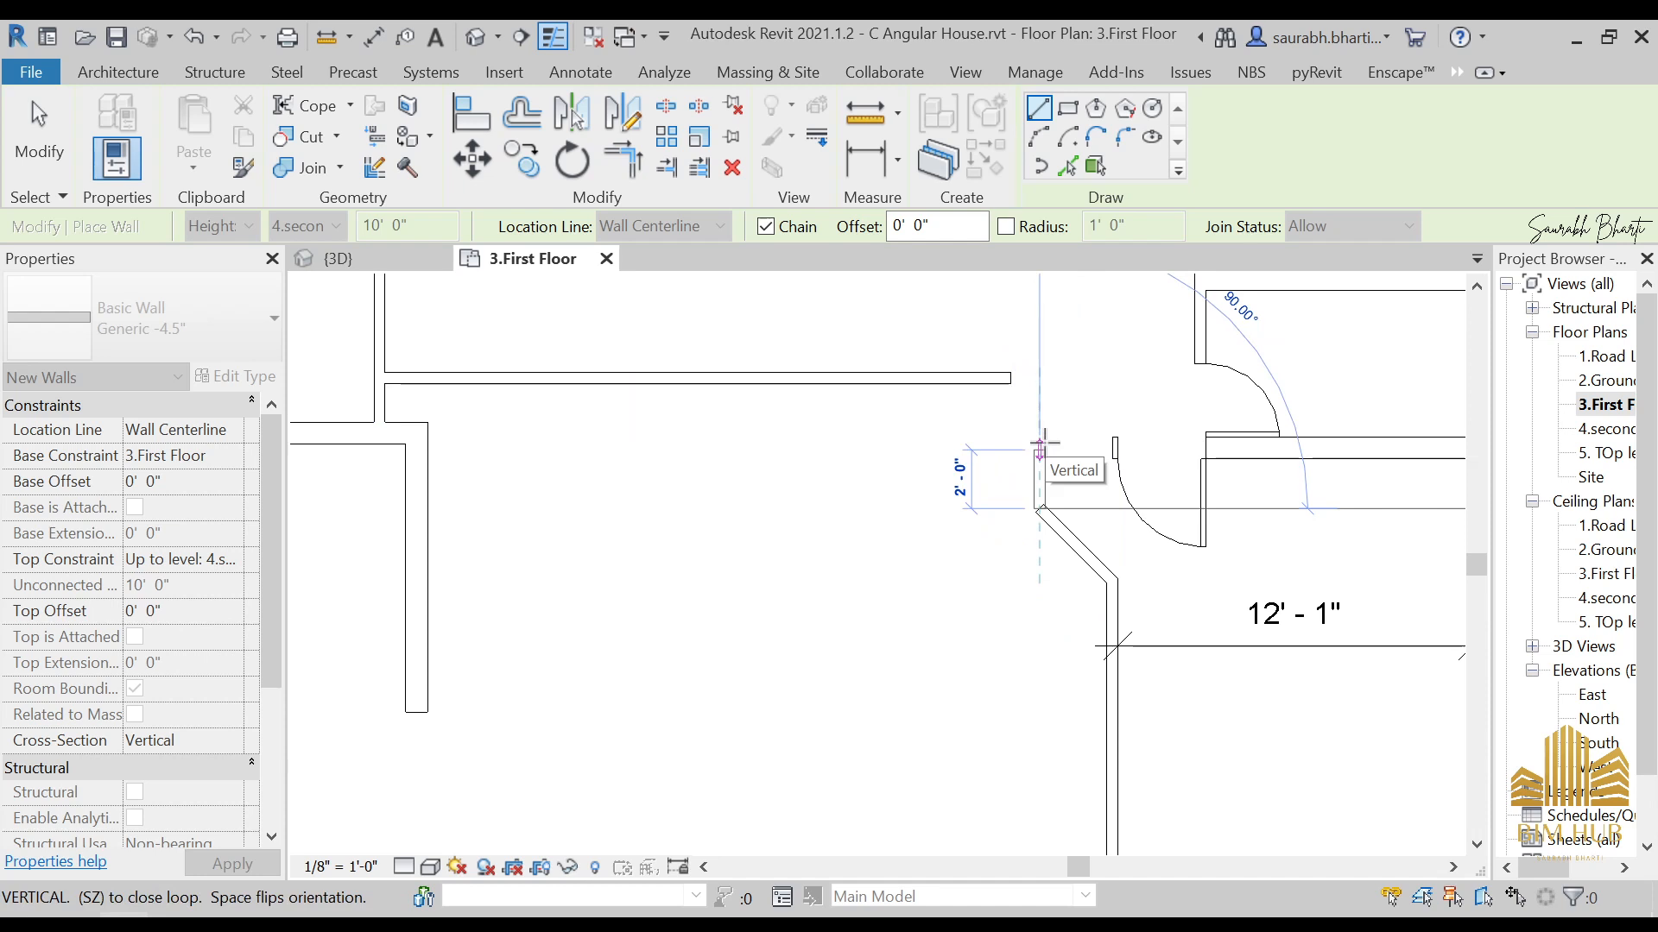
{"action": "scroll", "coordinate": [1040, 447], "scroll_direction": "down", "scroll_amount": 3}
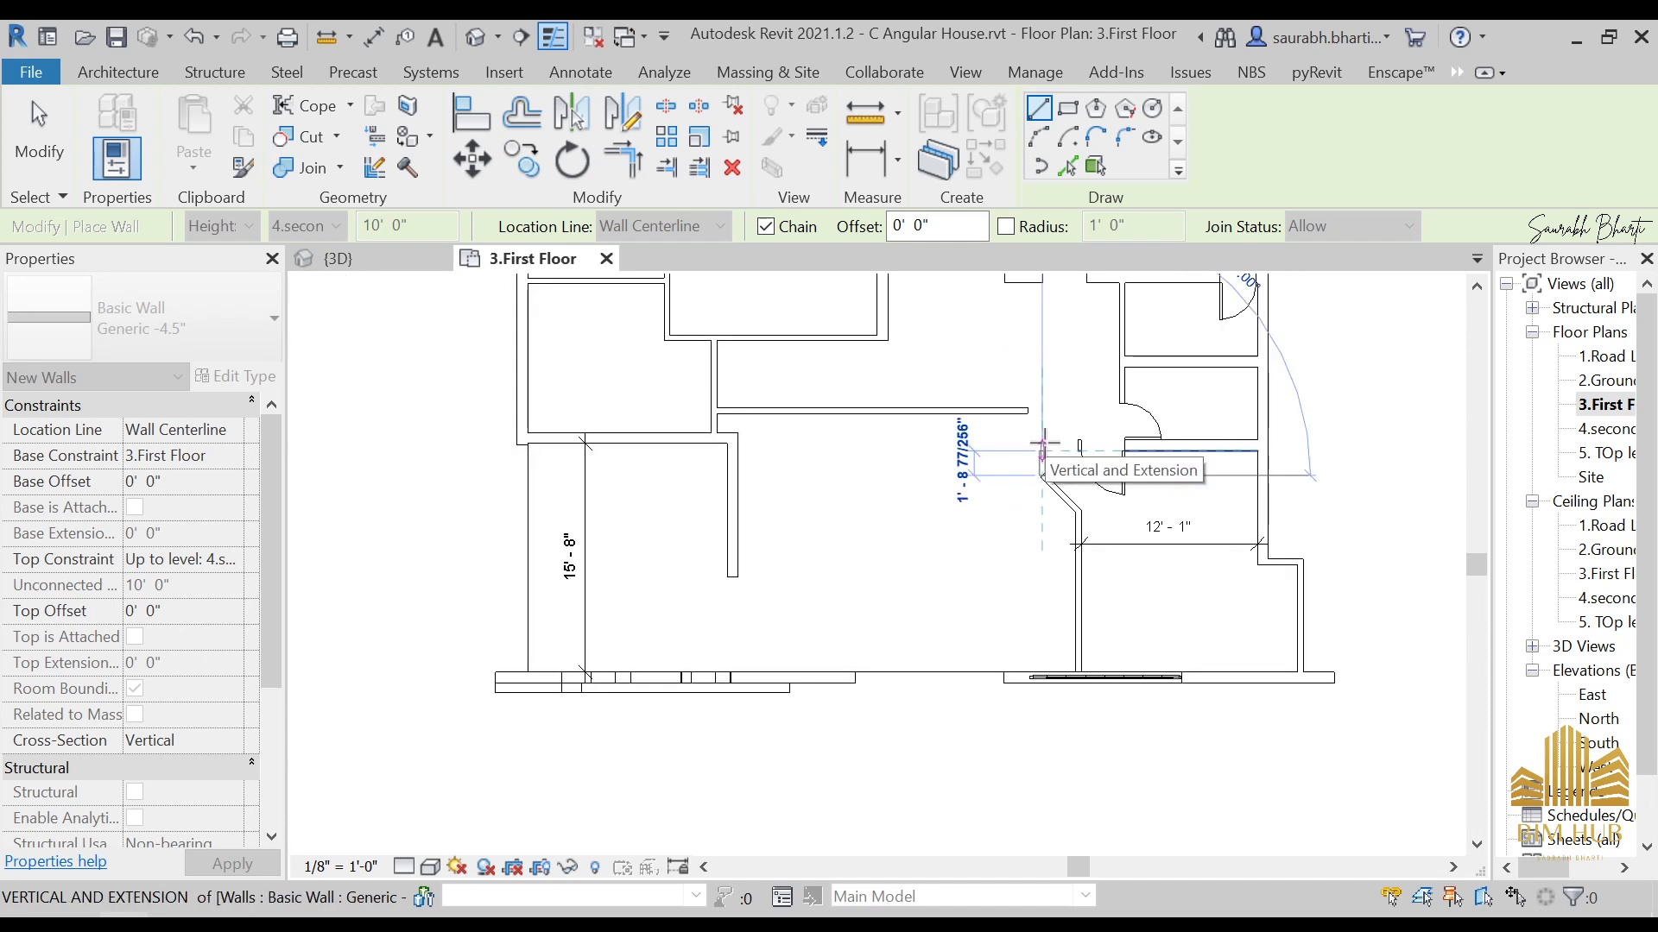
{"action": "scroll", "coordinate": [1042, 445], "scroll_direction": "up", "scroll_amount": 2}
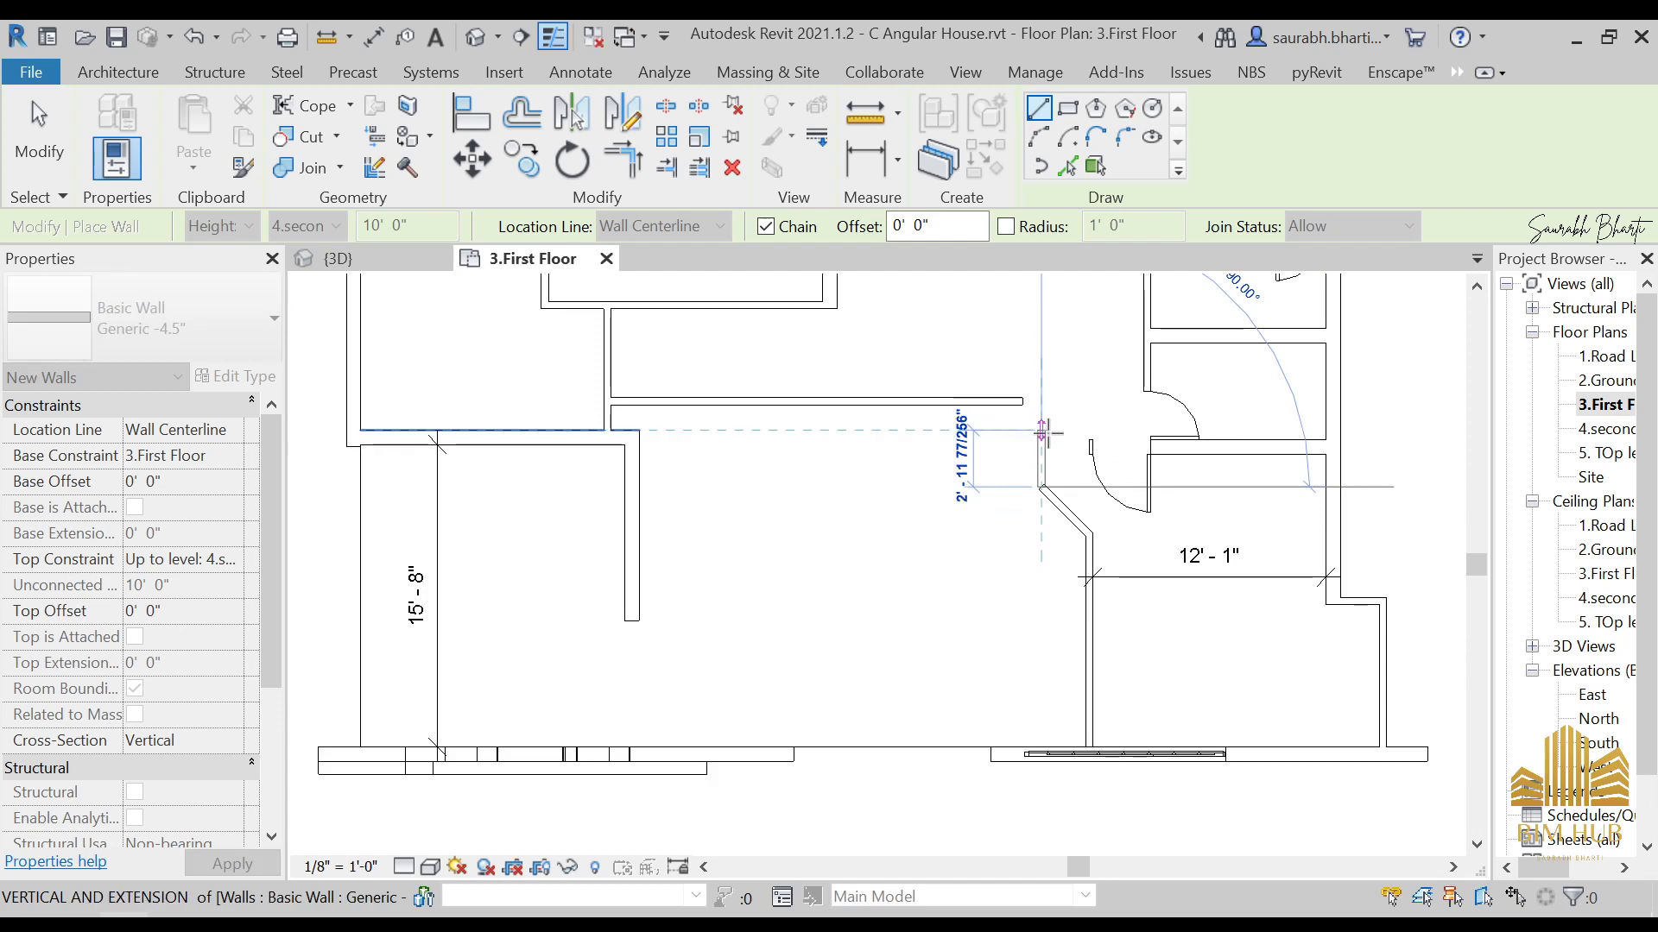
{"action": "left_click", "coordinate": [1042, 455]}
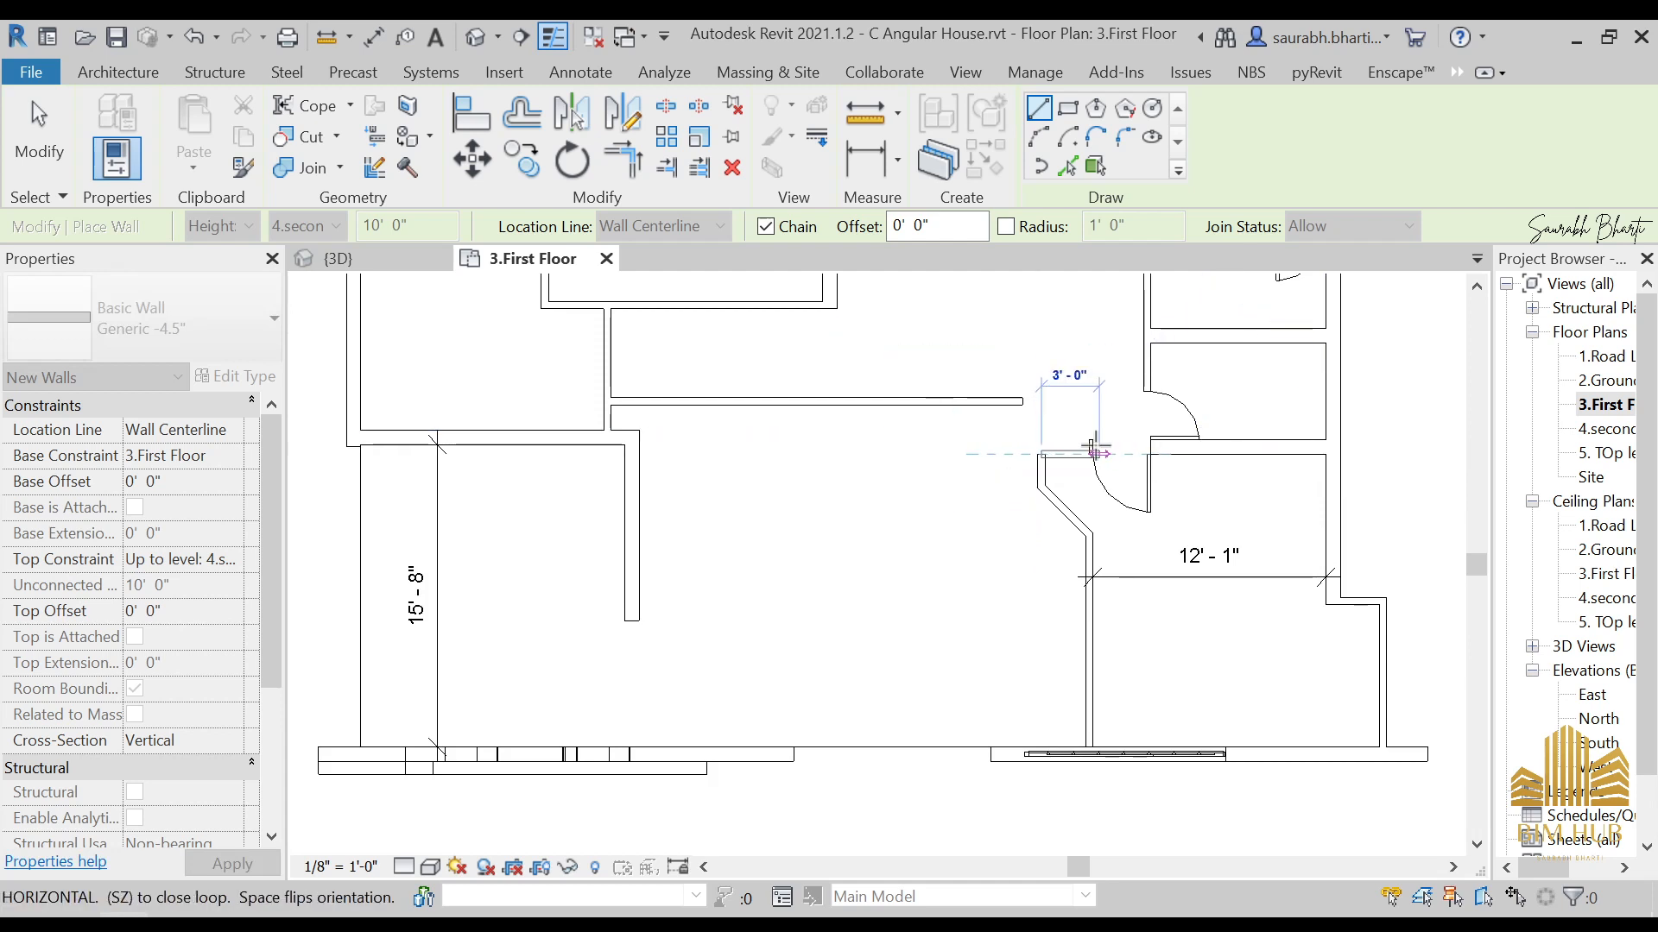
{"action": "key", "text": "Escape"}
Step: Draw a horizontal 4.5" wall about 5' - 5" long from the end of the 9" door wall to the new vertical stub
{"action": "scroll", "coordinate": [1153, 446], "scroll_direction": "up", "scroll_amount": 3}
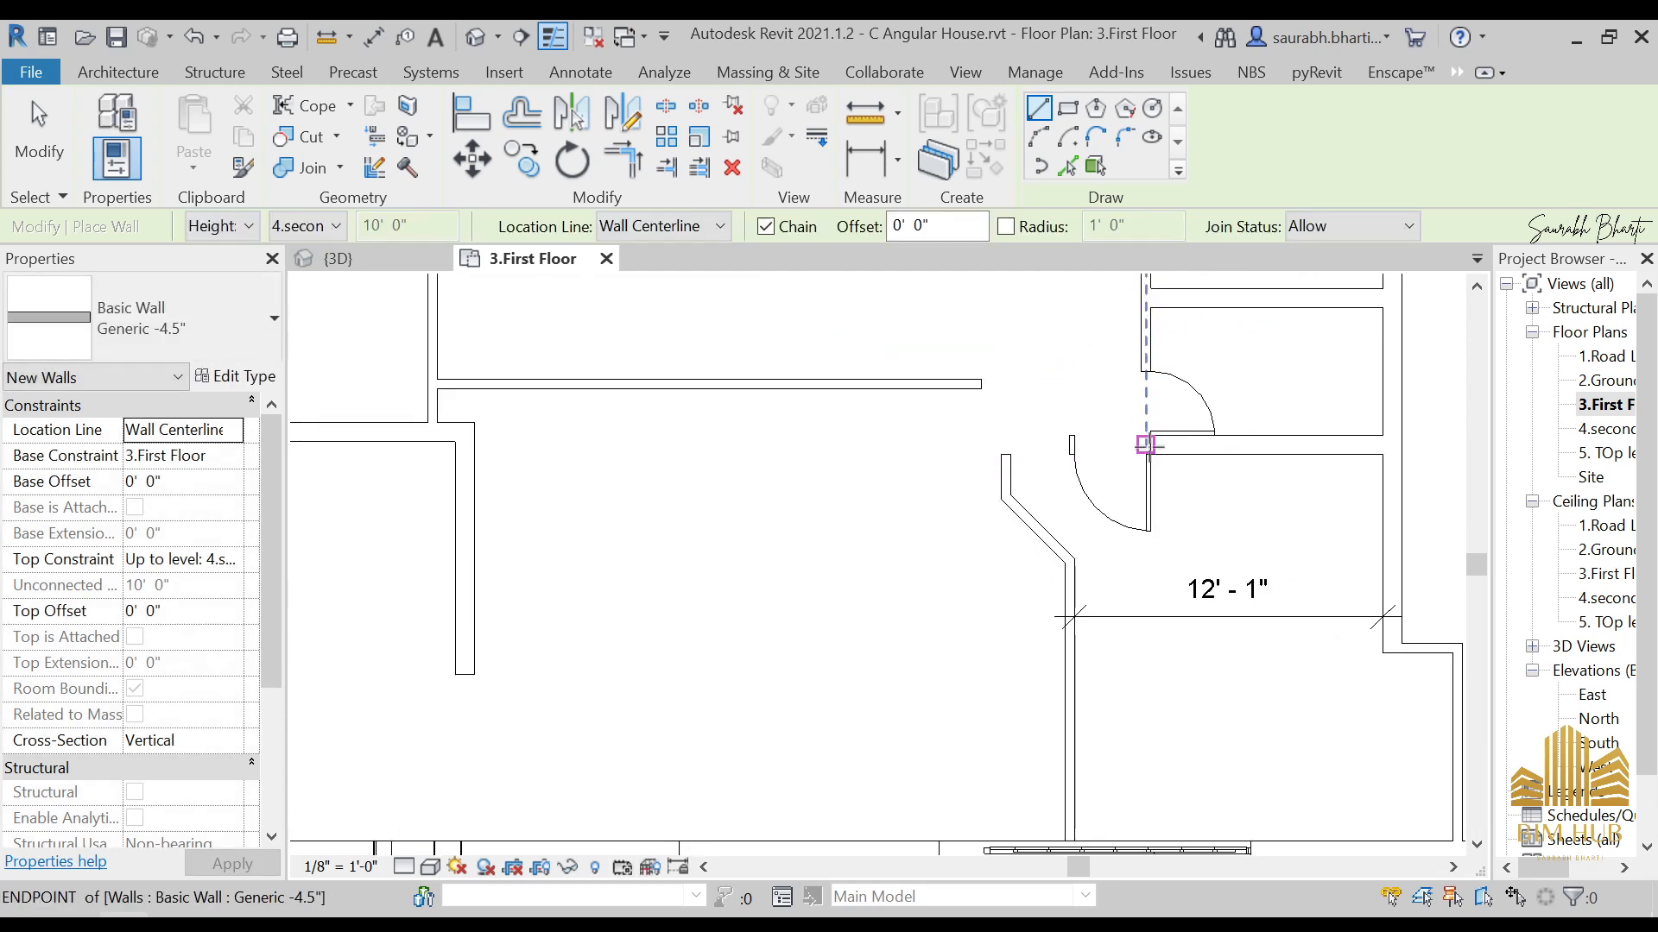
{"action": "left_click", "coordinate": [1154, 446]}
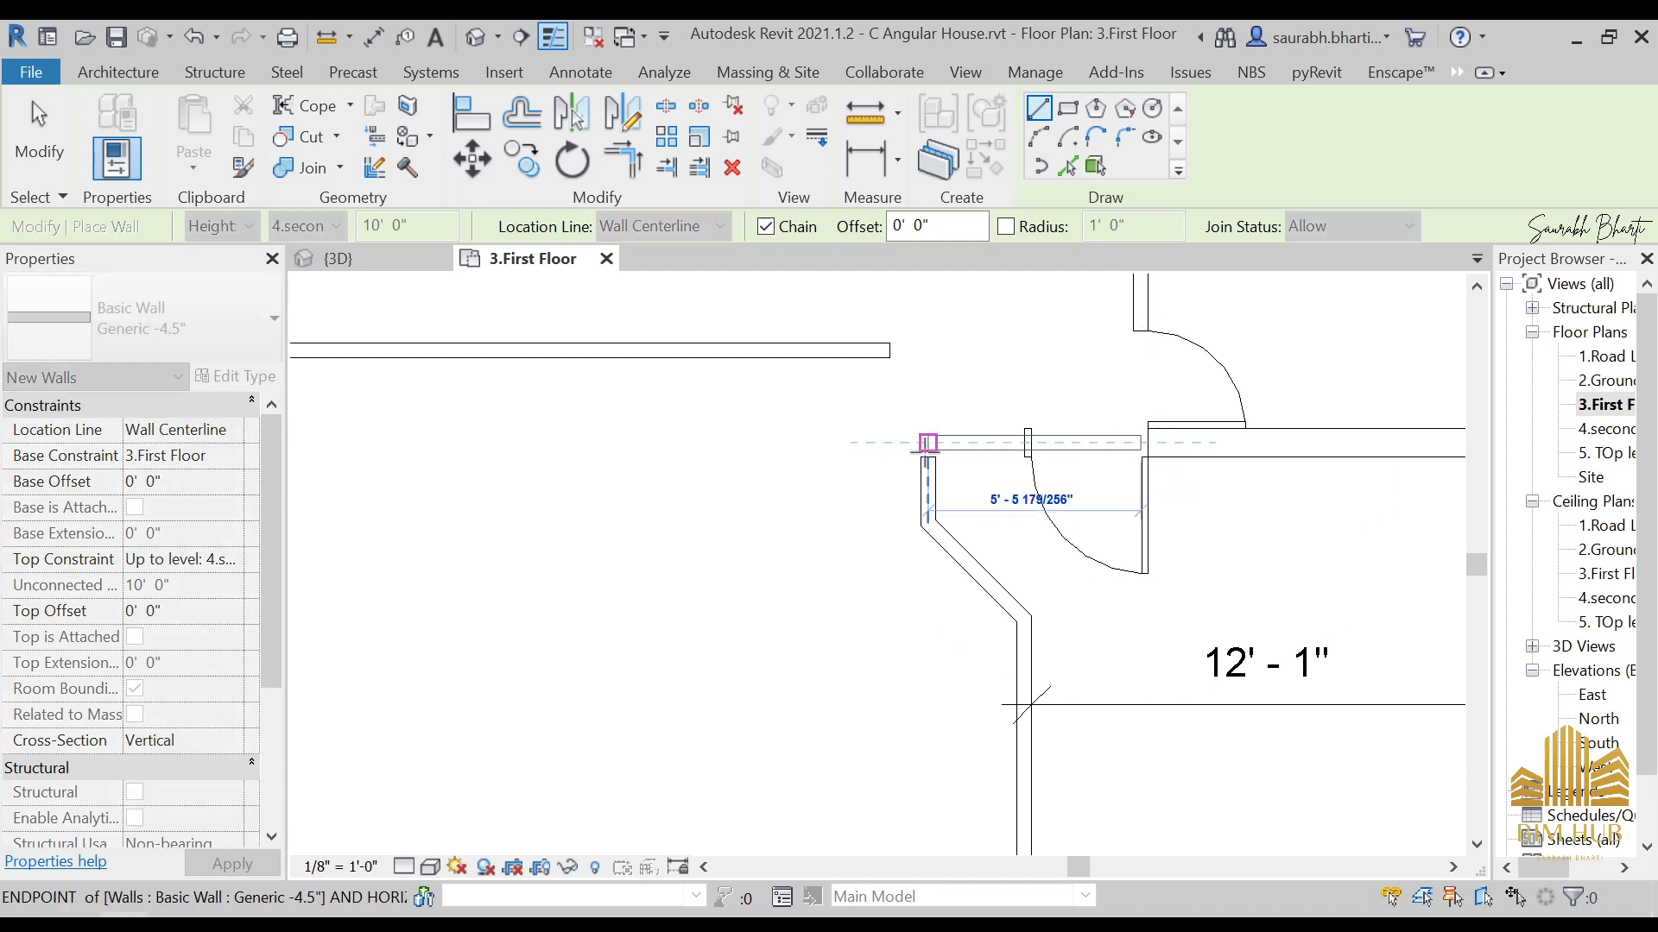
{"action": "left_click", "coordinate": [932, 443]}
{"action": "key", "text": "Escape"}
{"action": "key", "text": "Escape"}
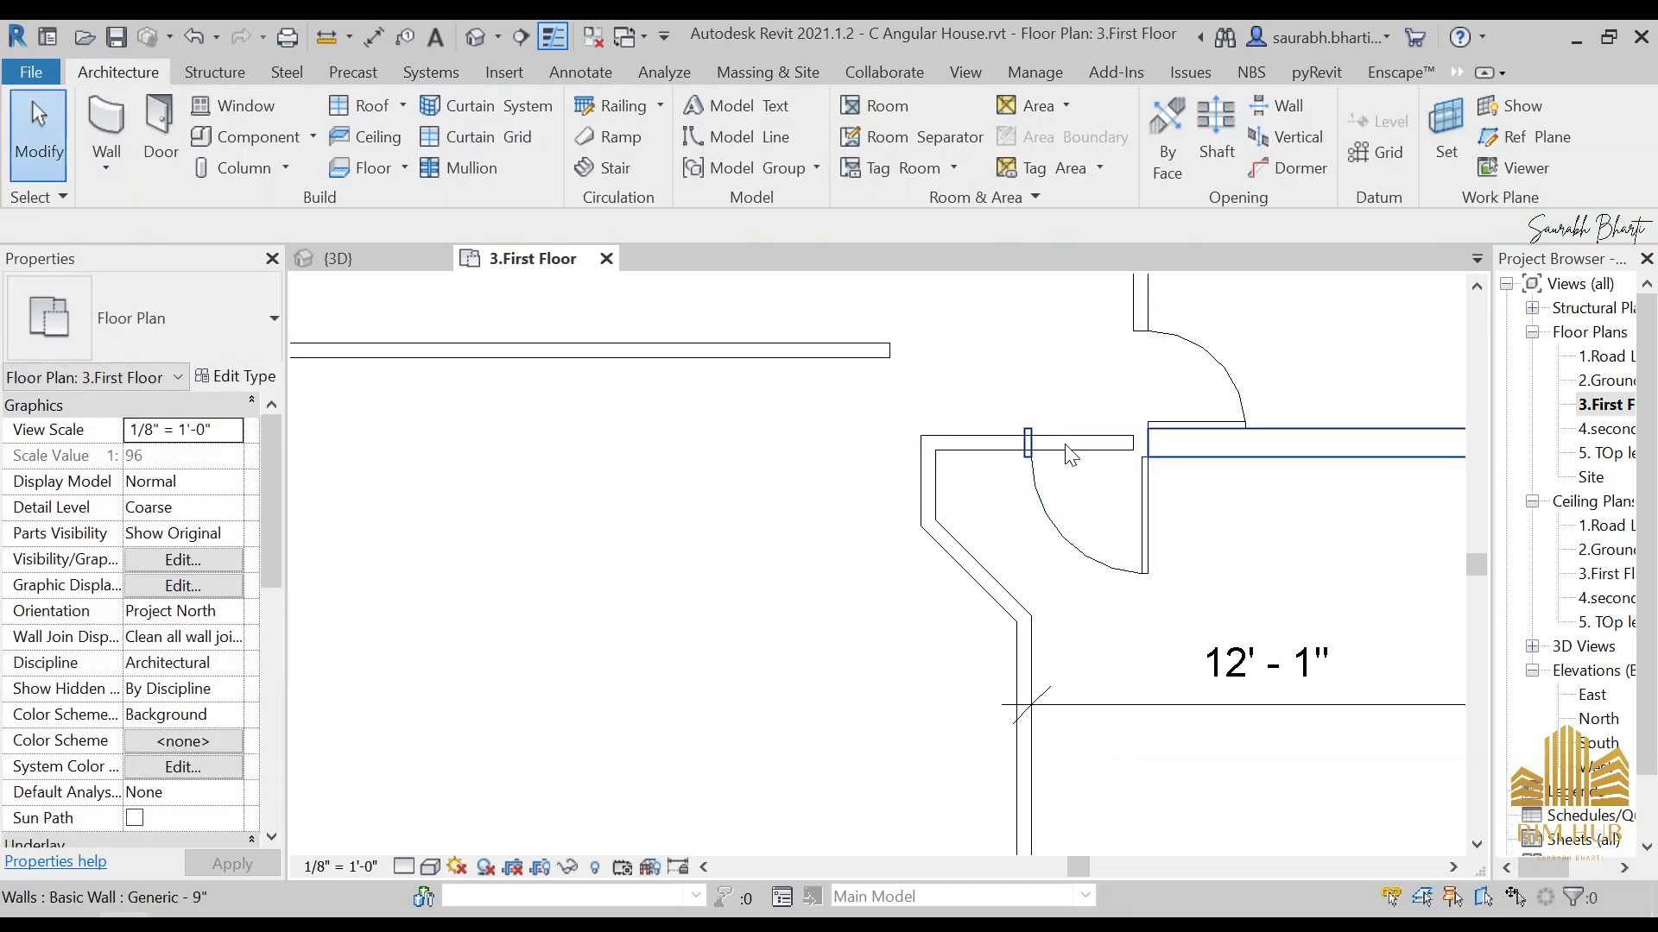
Step: Shorten the new horizontal 4.5" wall so that it ends at the door's jamb instead of crossing the opening
{"action": "left_click", "coordinate": [1111, 446]}
{"action": "key", "text": "Escape"}
{"action": "left_click", "coordinate": [1104, 448]}
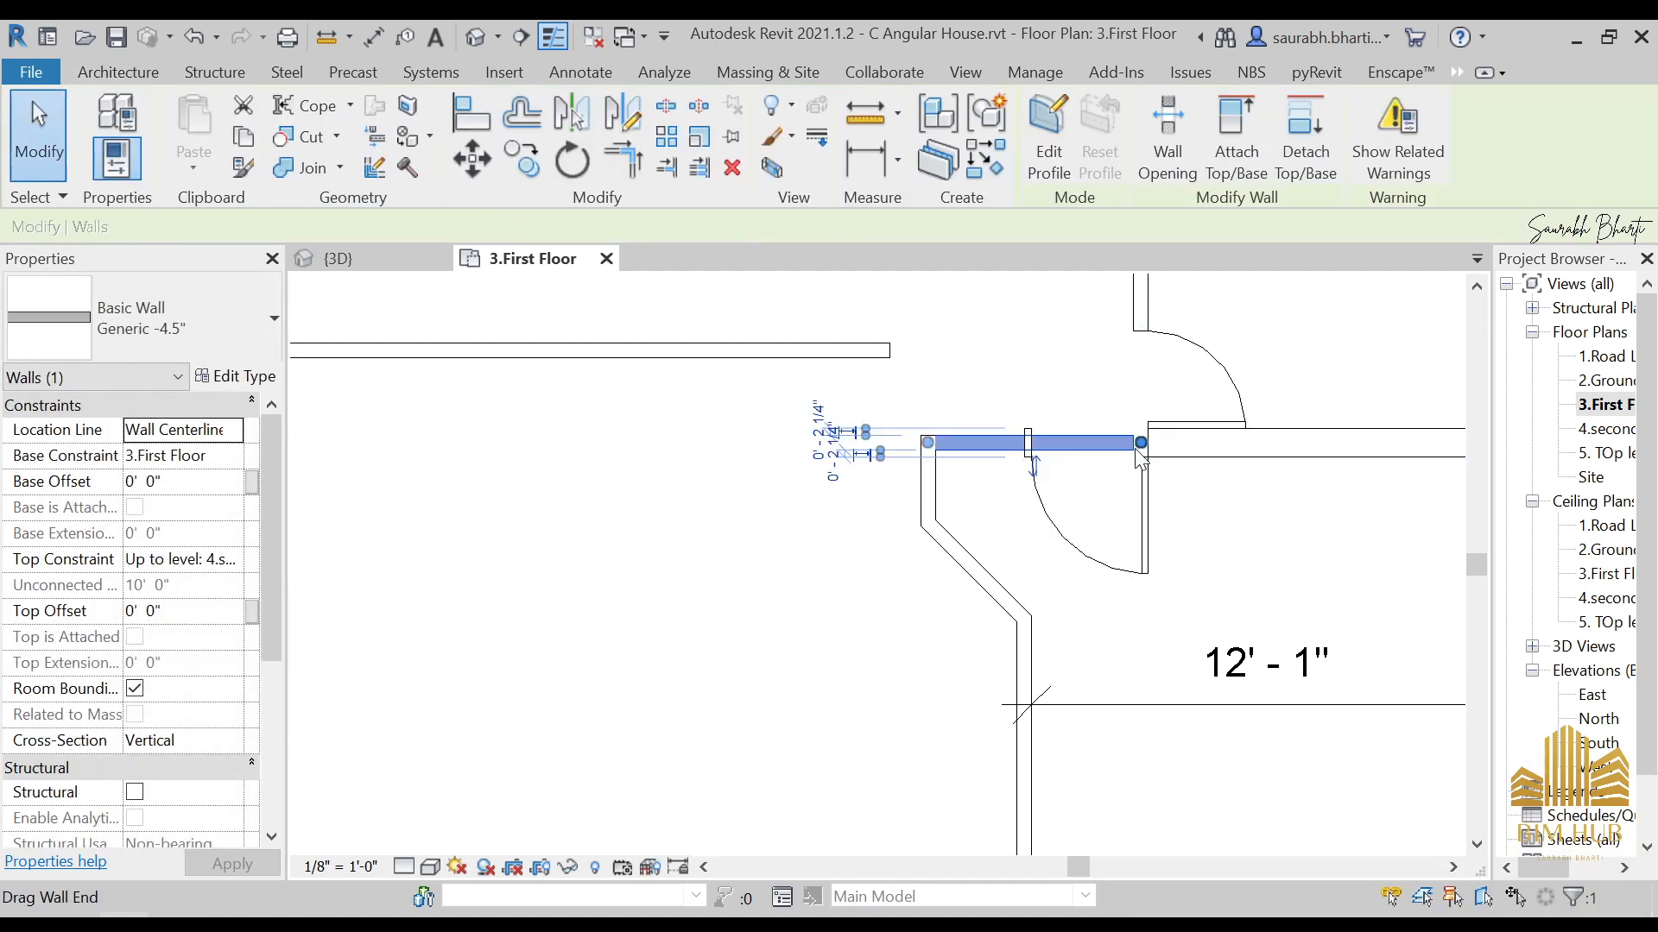
{"action": "left_click_drag", "start_coordinate": [1138, 446], "coordinate": [1028, 442]}
{"action": "key", "text": "Escape"}
{"action": "scroll", "coordinate": [1002, 455], "scroll_direction": "down", "scroll_amount": 2}
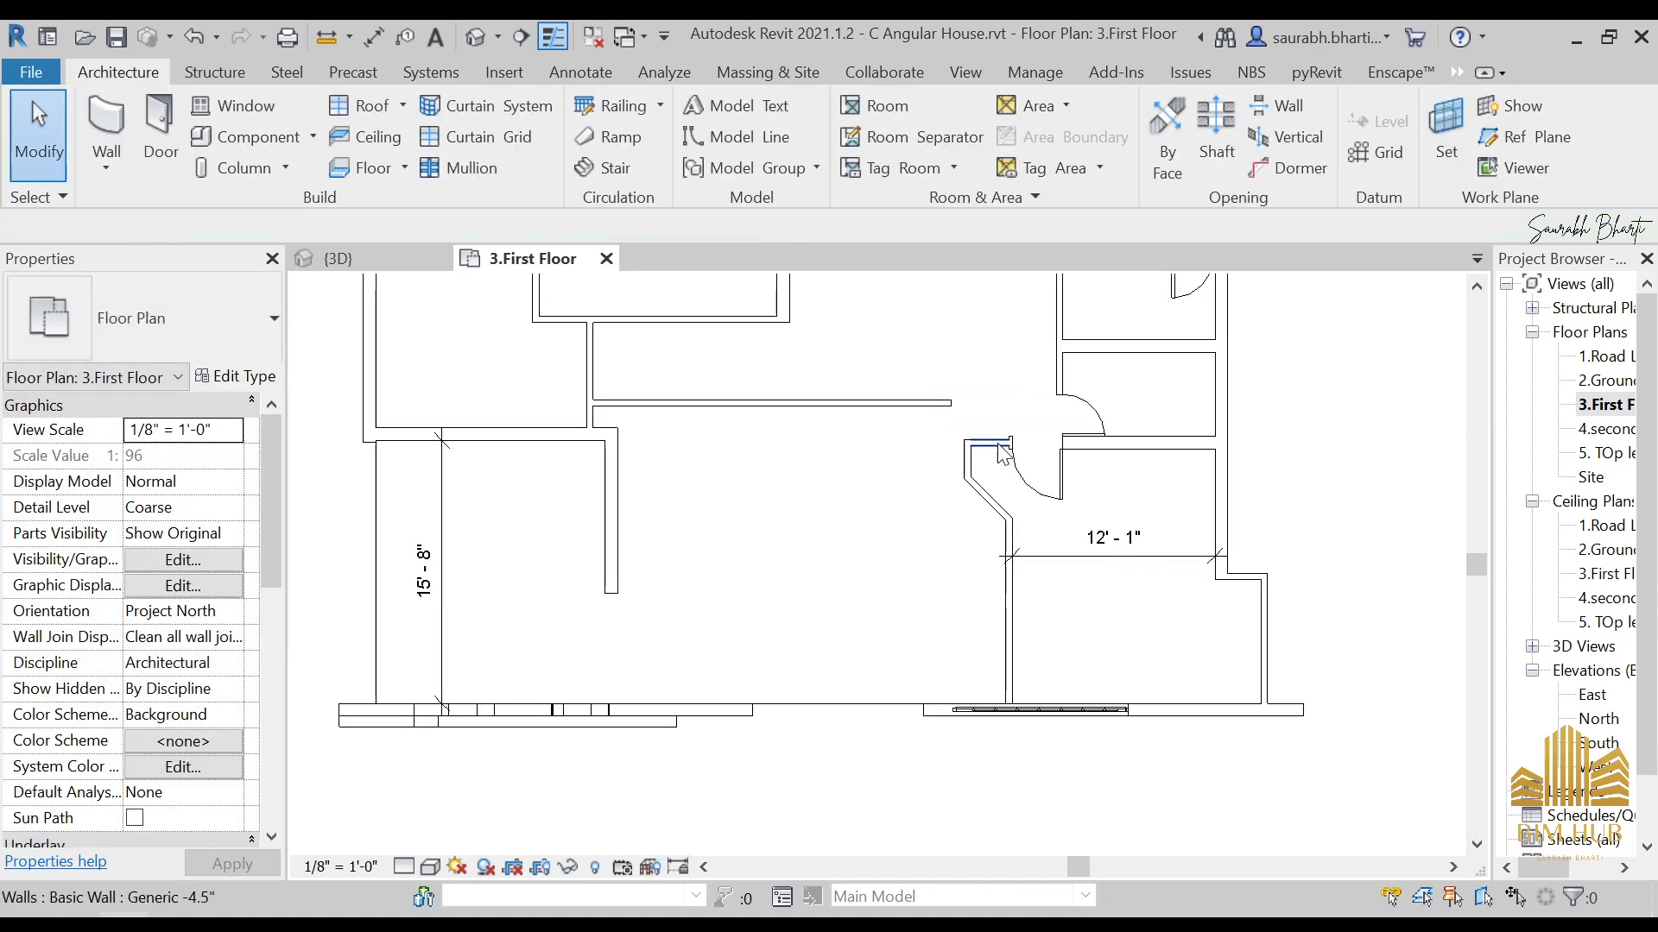
Step: Align the short 4.5" wall's upper face with the upper face of the 9" jamb piece beside the door
{"action": "scroll", "coordinate": [1002, 455], "scroll_direction": "up", "scroll_amount": 2}
{"action": "scroll", "coordinate": [1002, 455], "scroll_direction": "up", "scroll_amount": 2}
{"action": "key", "text": "a"}
{"action": "key", "text": "l"}
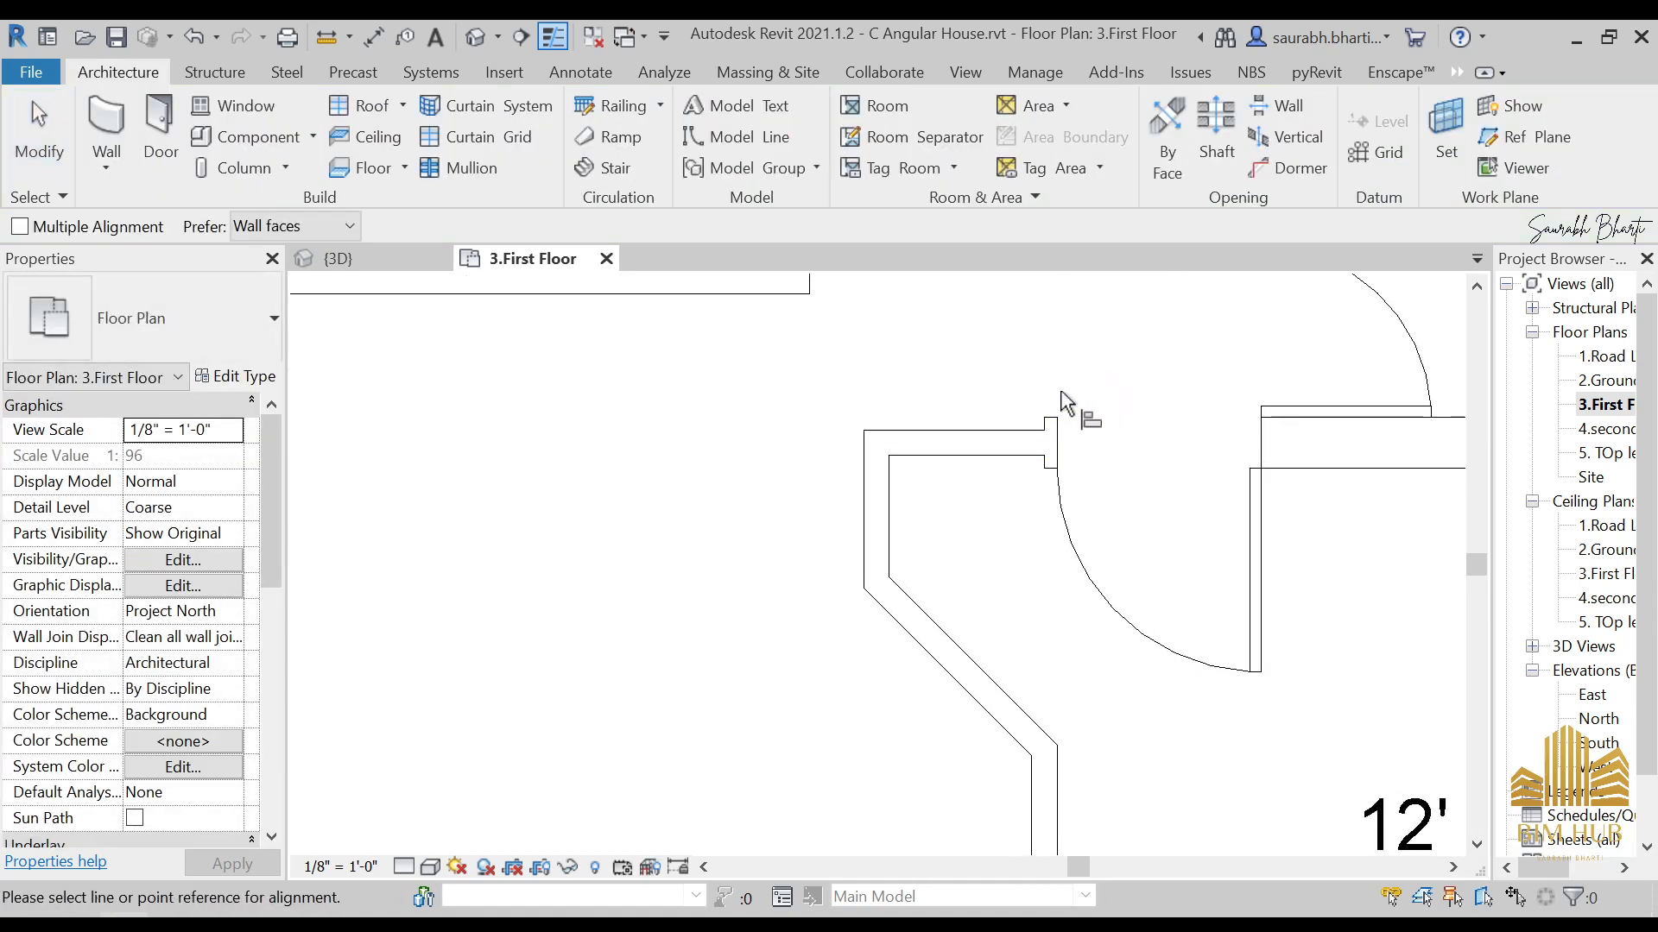
{"action": "scroll", "coordinate": [1058, 422], "scroll_direction": "up", "scroll_amount": 2}
{"action": "scroll", "coordinate": [1051, 425], "scroll_direction": "up", "scroll_amount": 1}
{"action": "left_click", "coordinate": [1054, 439]}
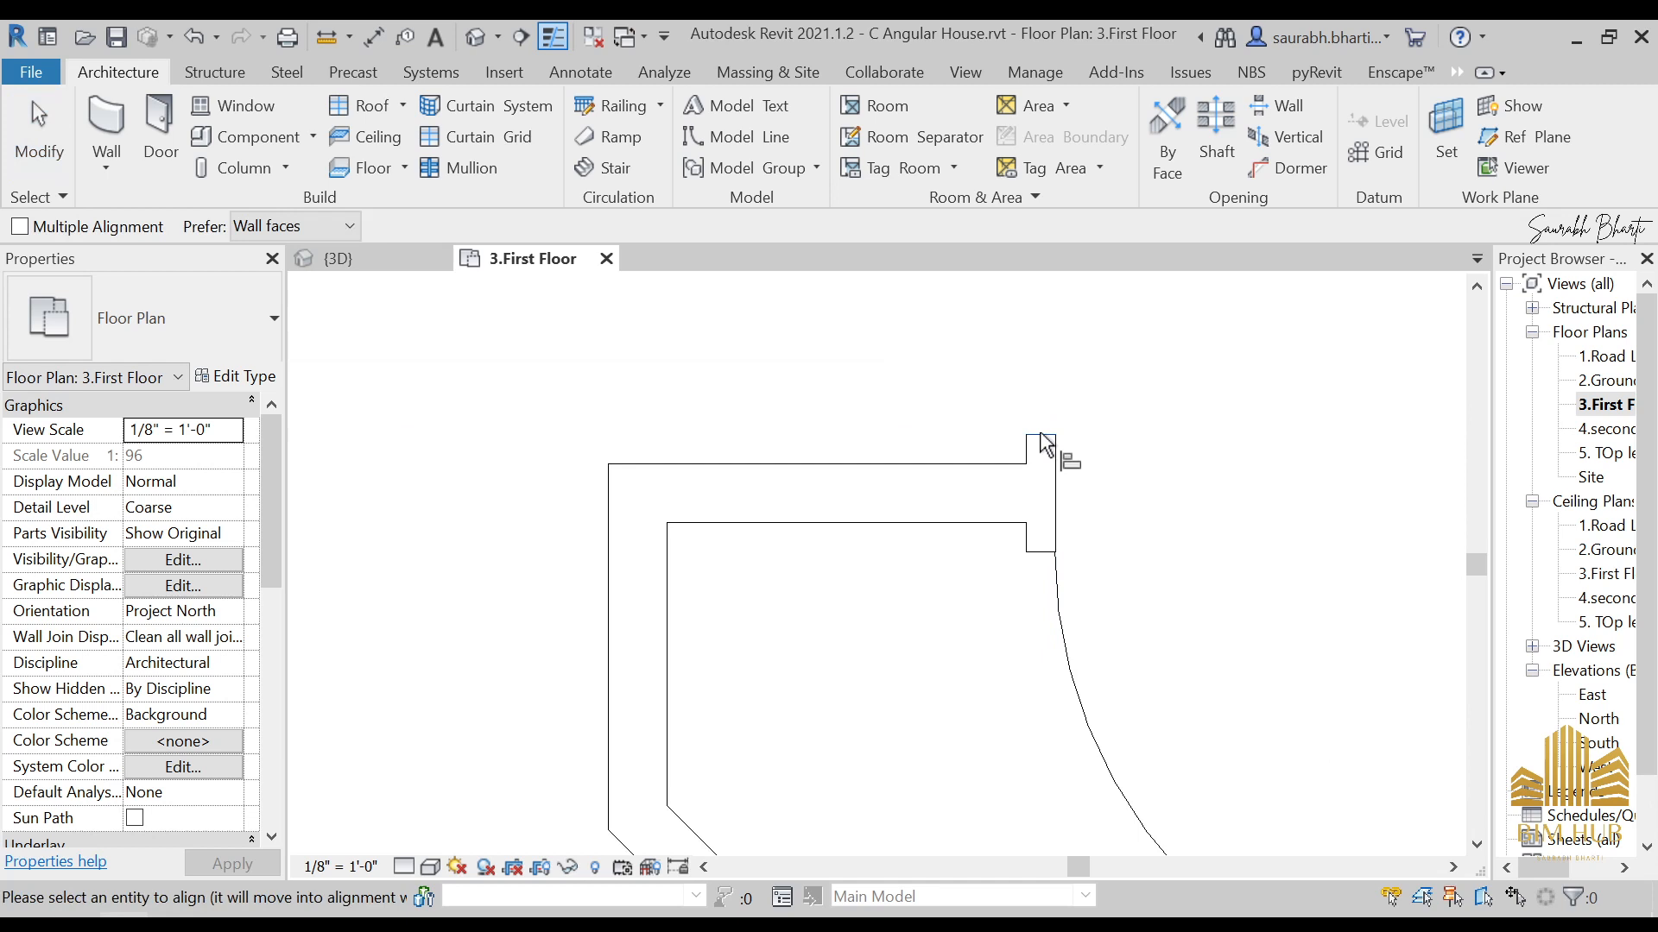
{"action": "left_click", "coordinate": [955, 466]}
{"action": "scroll", "coordinate": [955, 466], "scroll_direction": "down", "scroll_amount": 3}
{"action": "key", "text": "Escape"}
{"action": "key", "text": "Escape"}
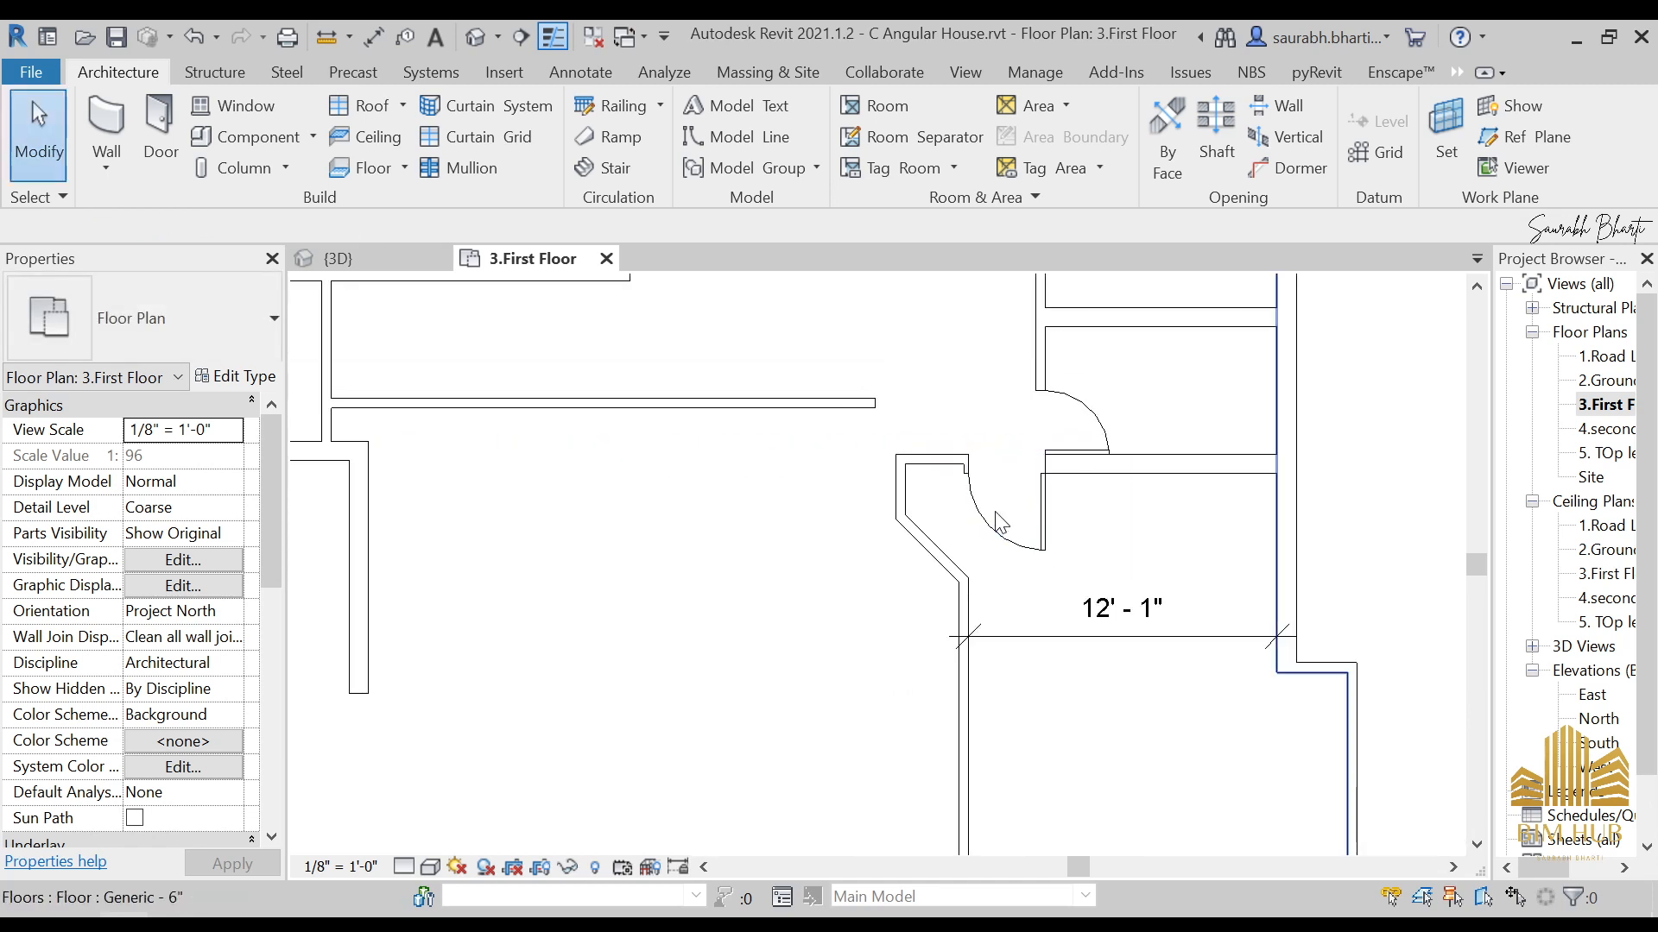
Step: Delete the long horizontal 4.5" wall that crosses the central area toward the door
{"action": "scroll", "coordinate": [1016, 488], "scroll_direction": "down", "scroll_amount": 1}
{"action": "middle_click_drag", "start_coordinate": [1007, 492], "coordinate": [1132, 442]}
{"action": "scroll", "coordinate": [994, 438], "scroll_direction": "down", "scroll_amount": 1}
{"action": "left_click", "coordinate": [834, 400]}
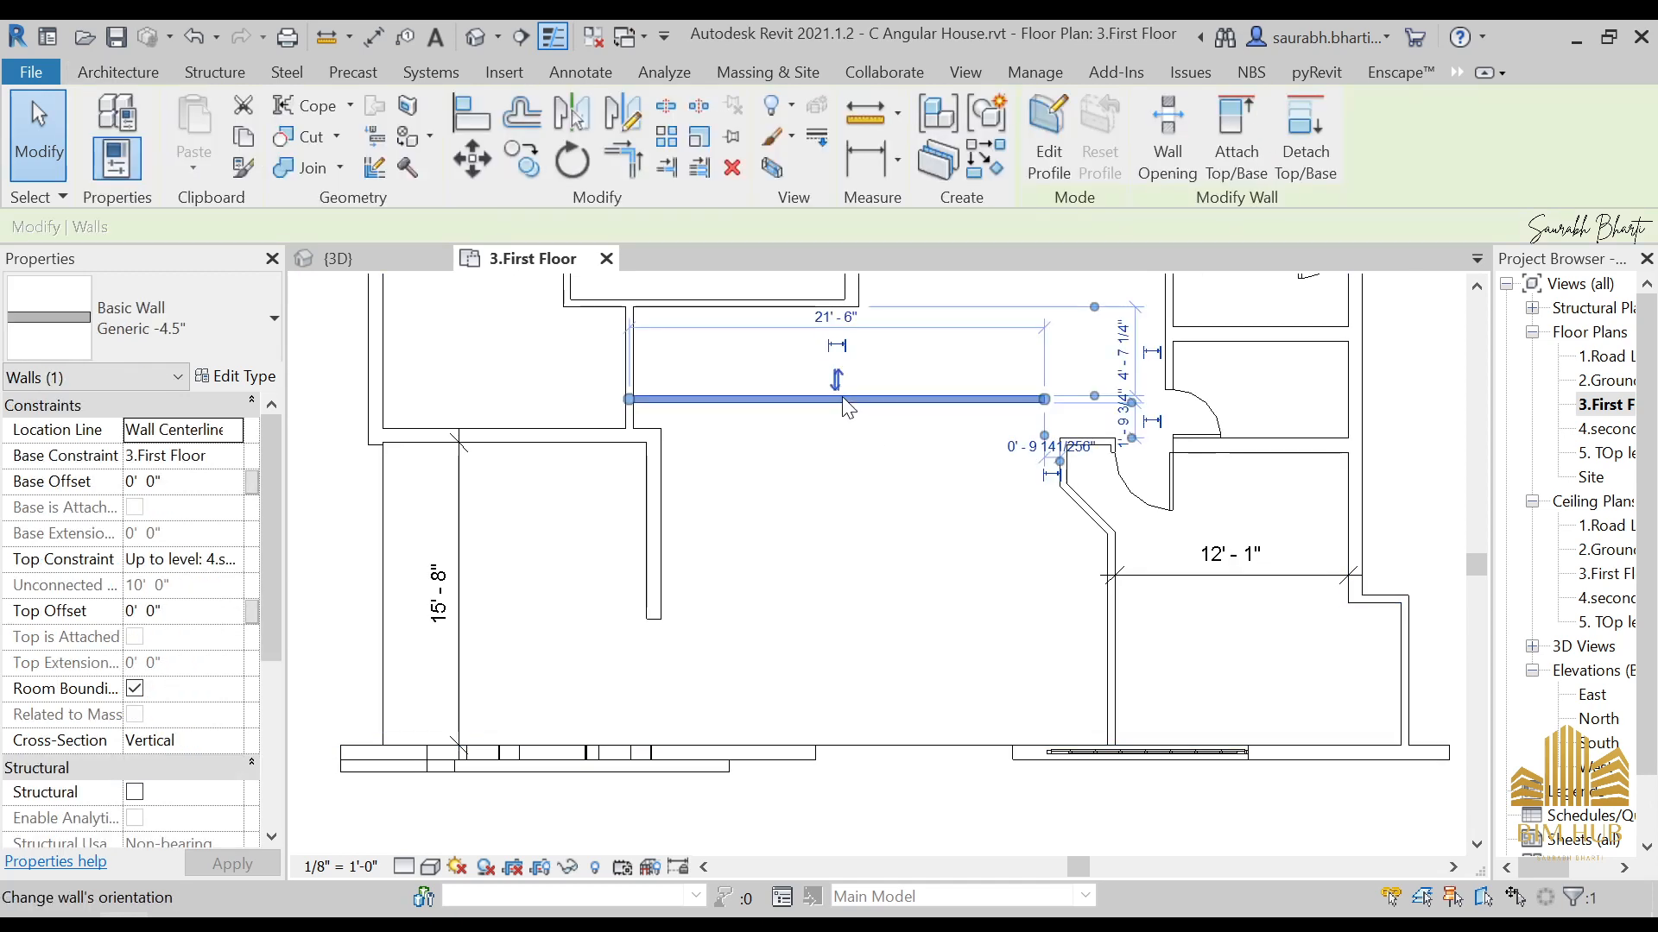
{"action": "key", "text": "Delete"}
{"action": "key", "text": "w"}
{"action": "key", "text": "a"}
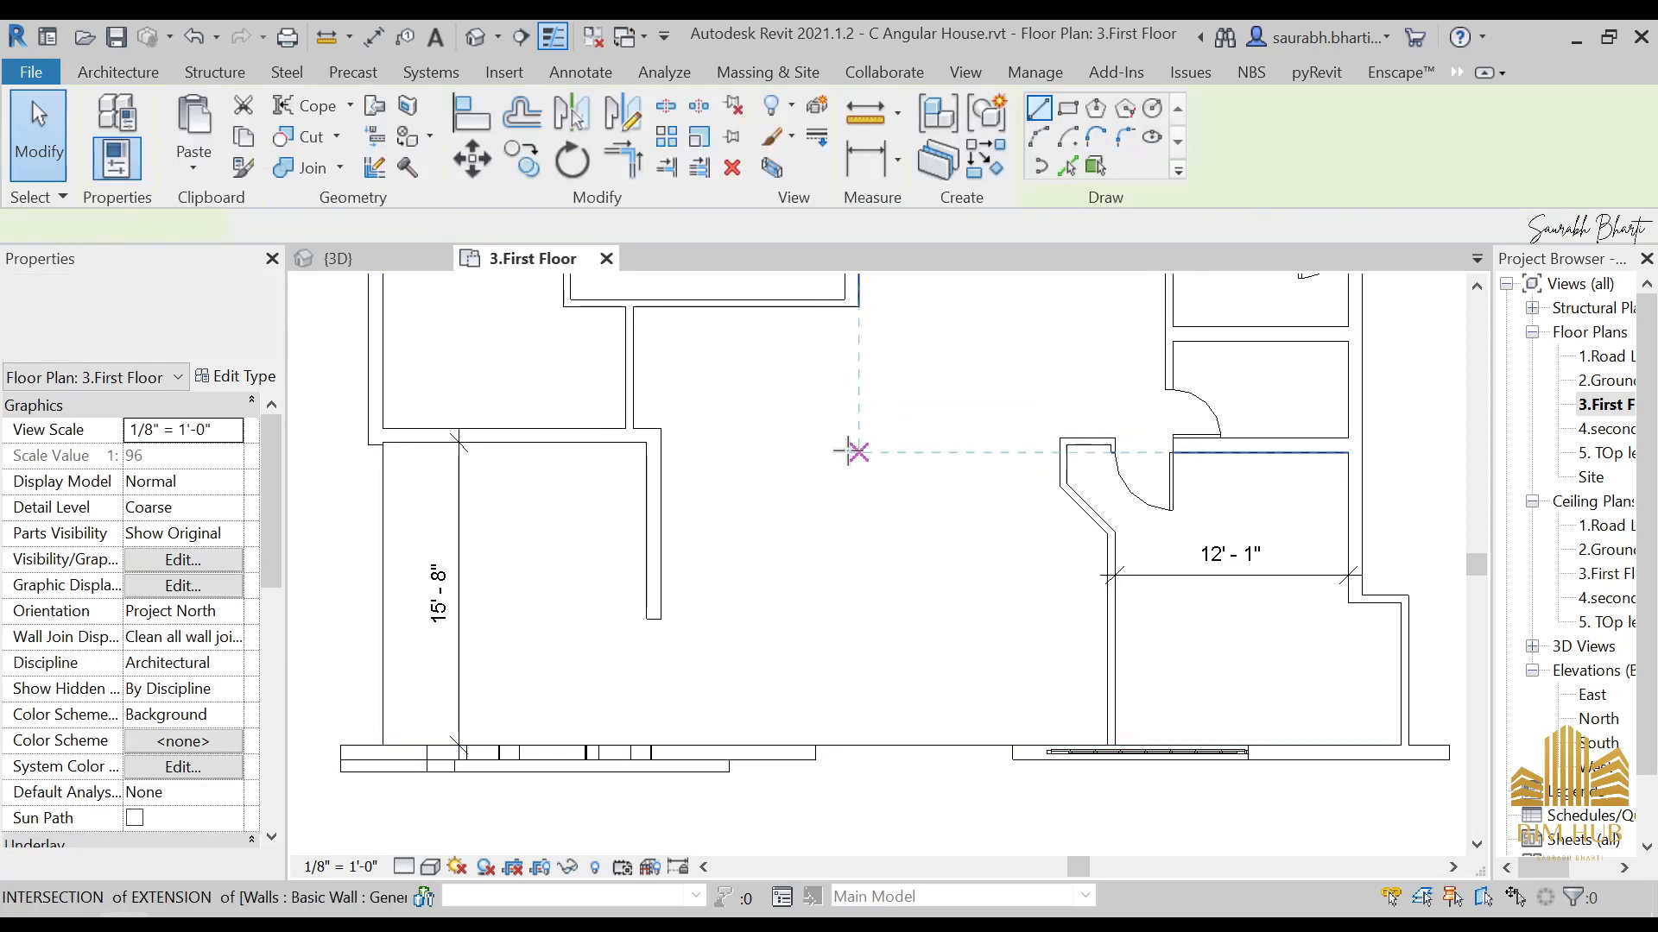
{"action": "scroll", "coordinate": [821, 417], "scroll_direction": "up", "scroll_amount": 3}
{"action": "scroll", "coordinate": [591, 482], "scroll_direction": "down", "scroll_amount": 3}
{"action": "key", "text": "Escape"}
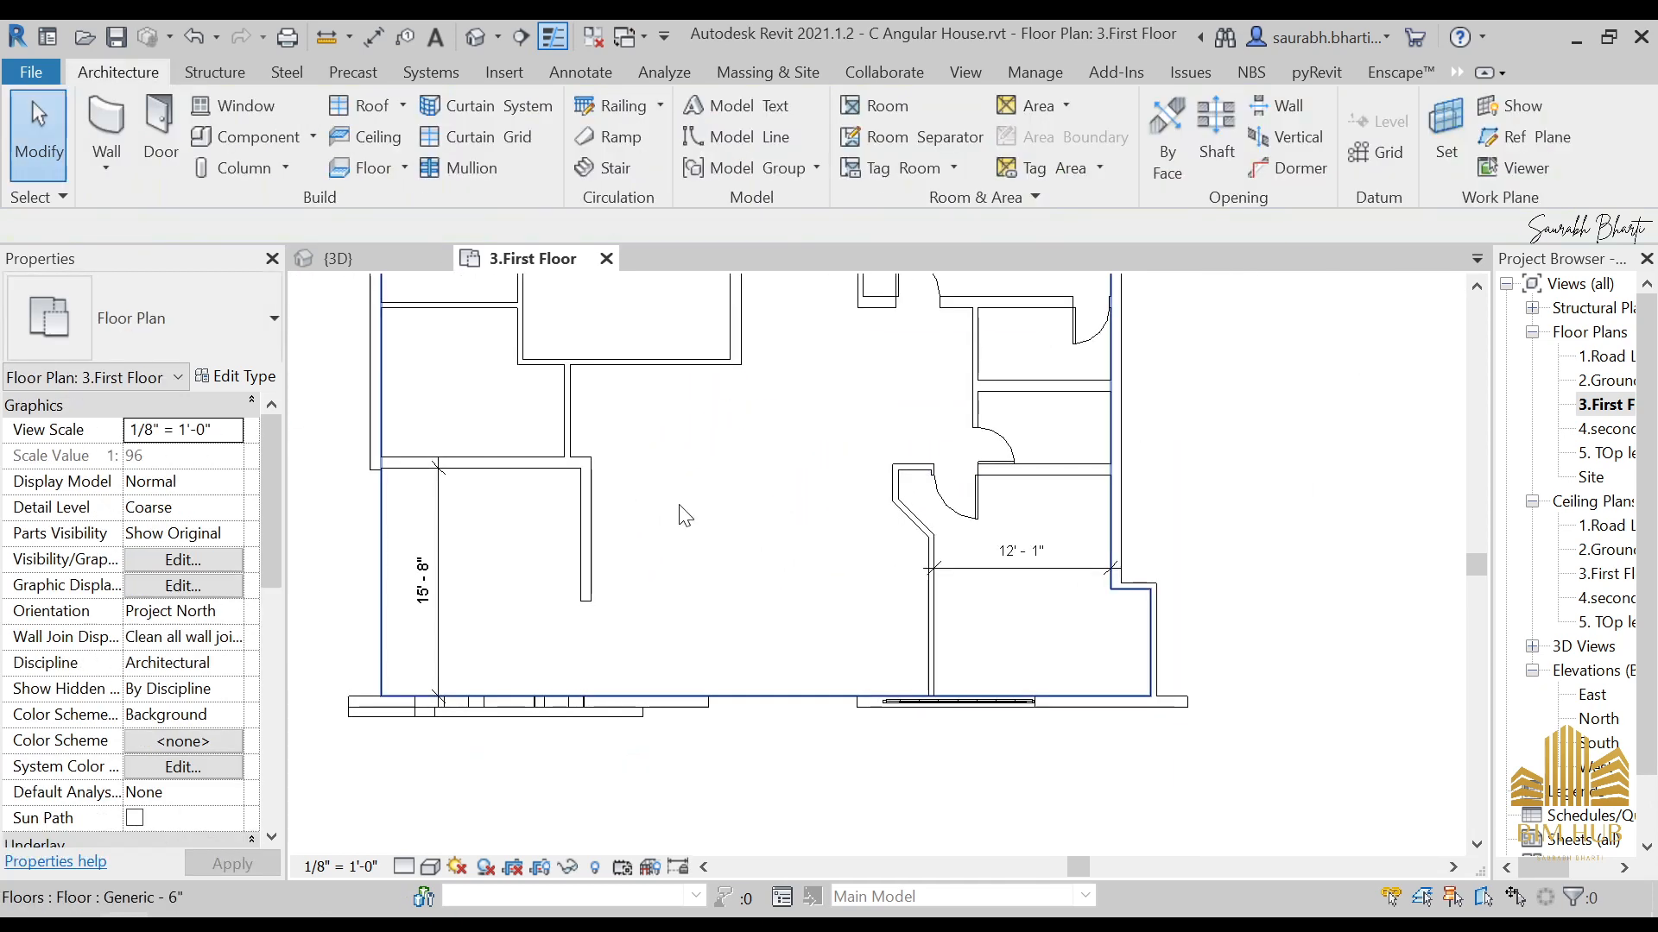
Step: Delete the freestanding vertical 9" wall that drops from the end of the horizontal 9" wall in the lower-left area
{"action": "left_click", "coordinate": [586, 527]}
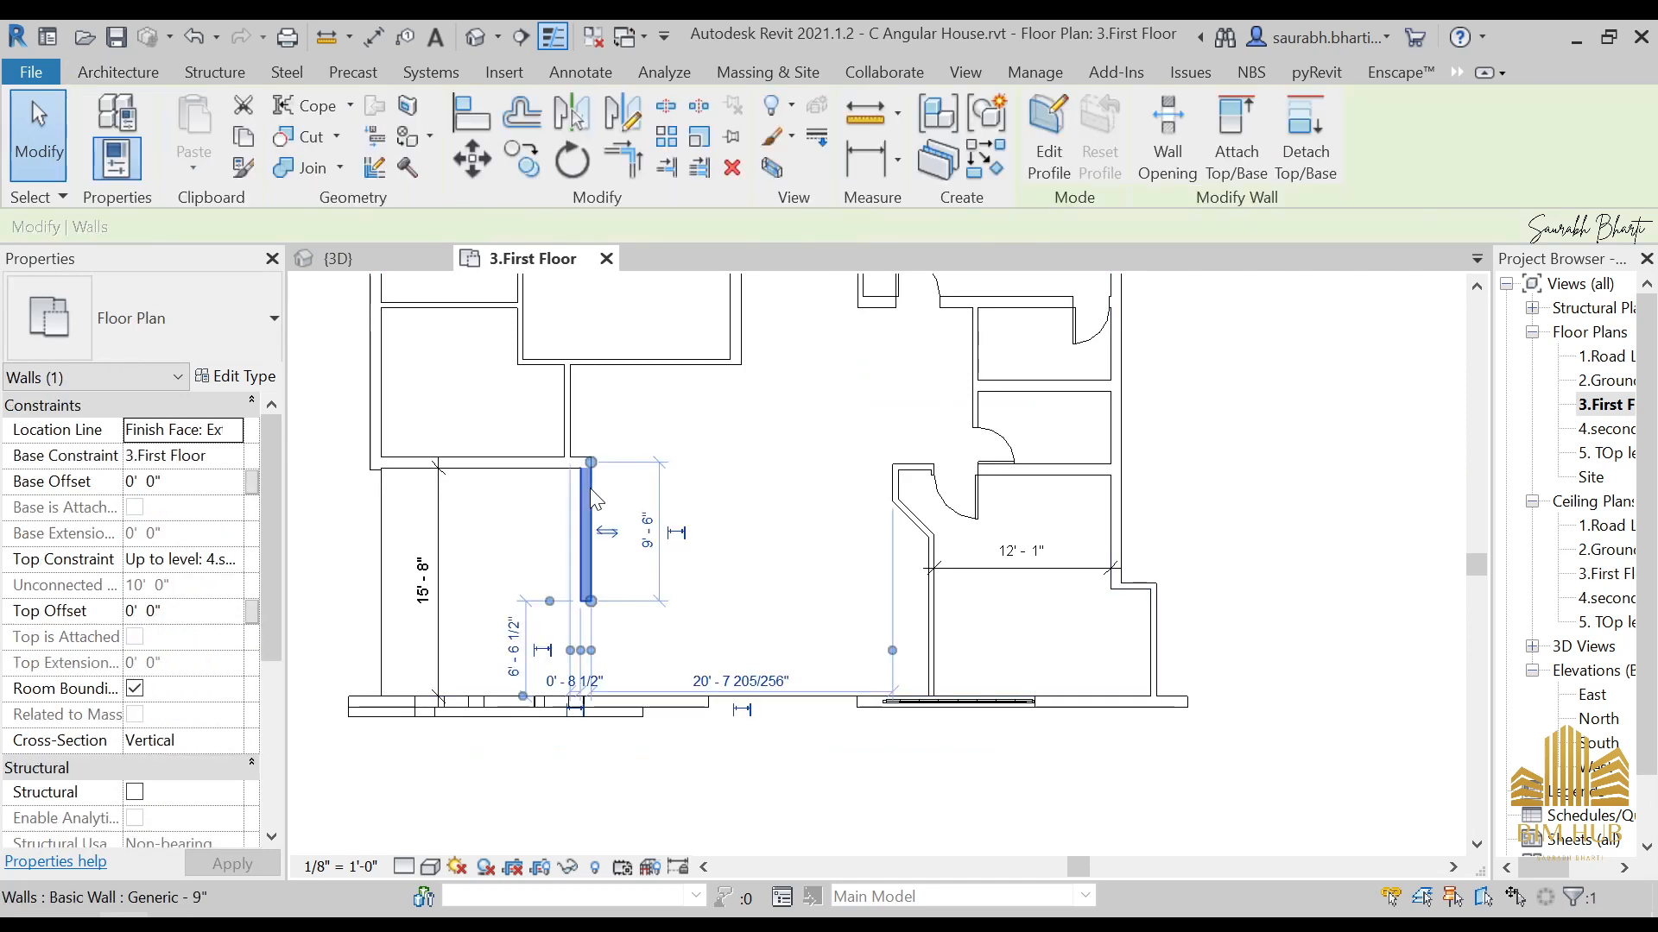
{"action": "key", "text": "Delete"}
{"action": "left_click", "coordinate": [592, 468]}
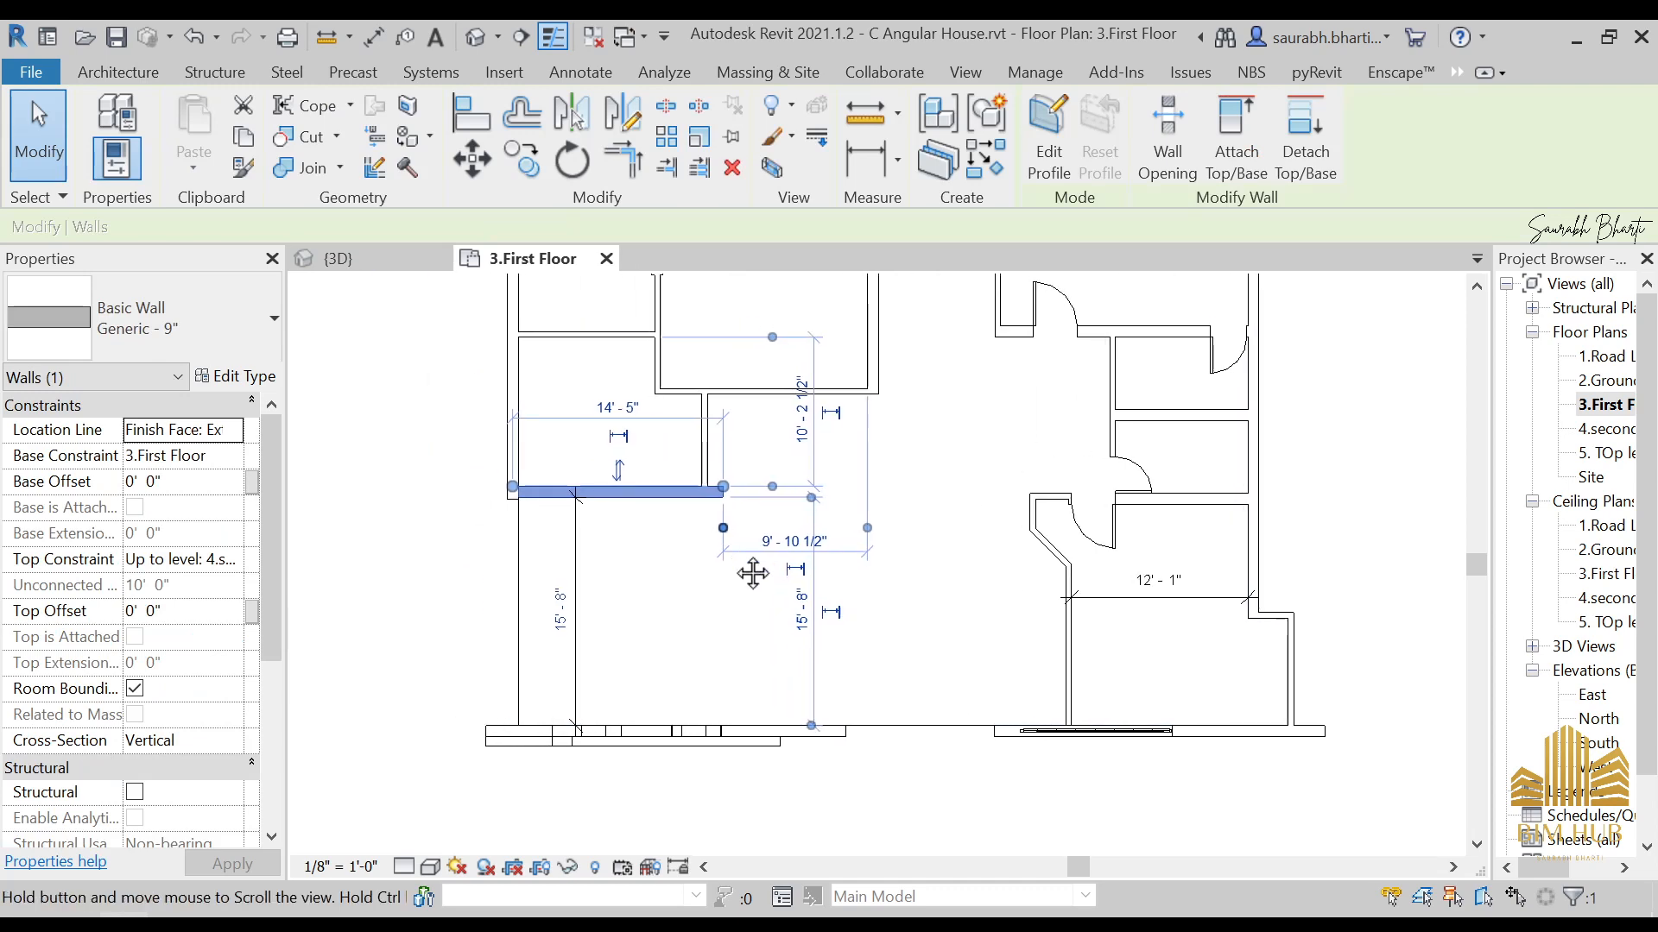
{"action": "key", "text": "Escape"}
Step: Dimension the left room's depth between its upper 4.5" wall and its lower 9" wall
{"action": "scroll", "coordinate": [649, 511], "scroll_direction": "up", "scroll_amount": 4}
{"action": "left_click", "coordinate": [652, 515]}
{"action": "key", "text": "Escape"}
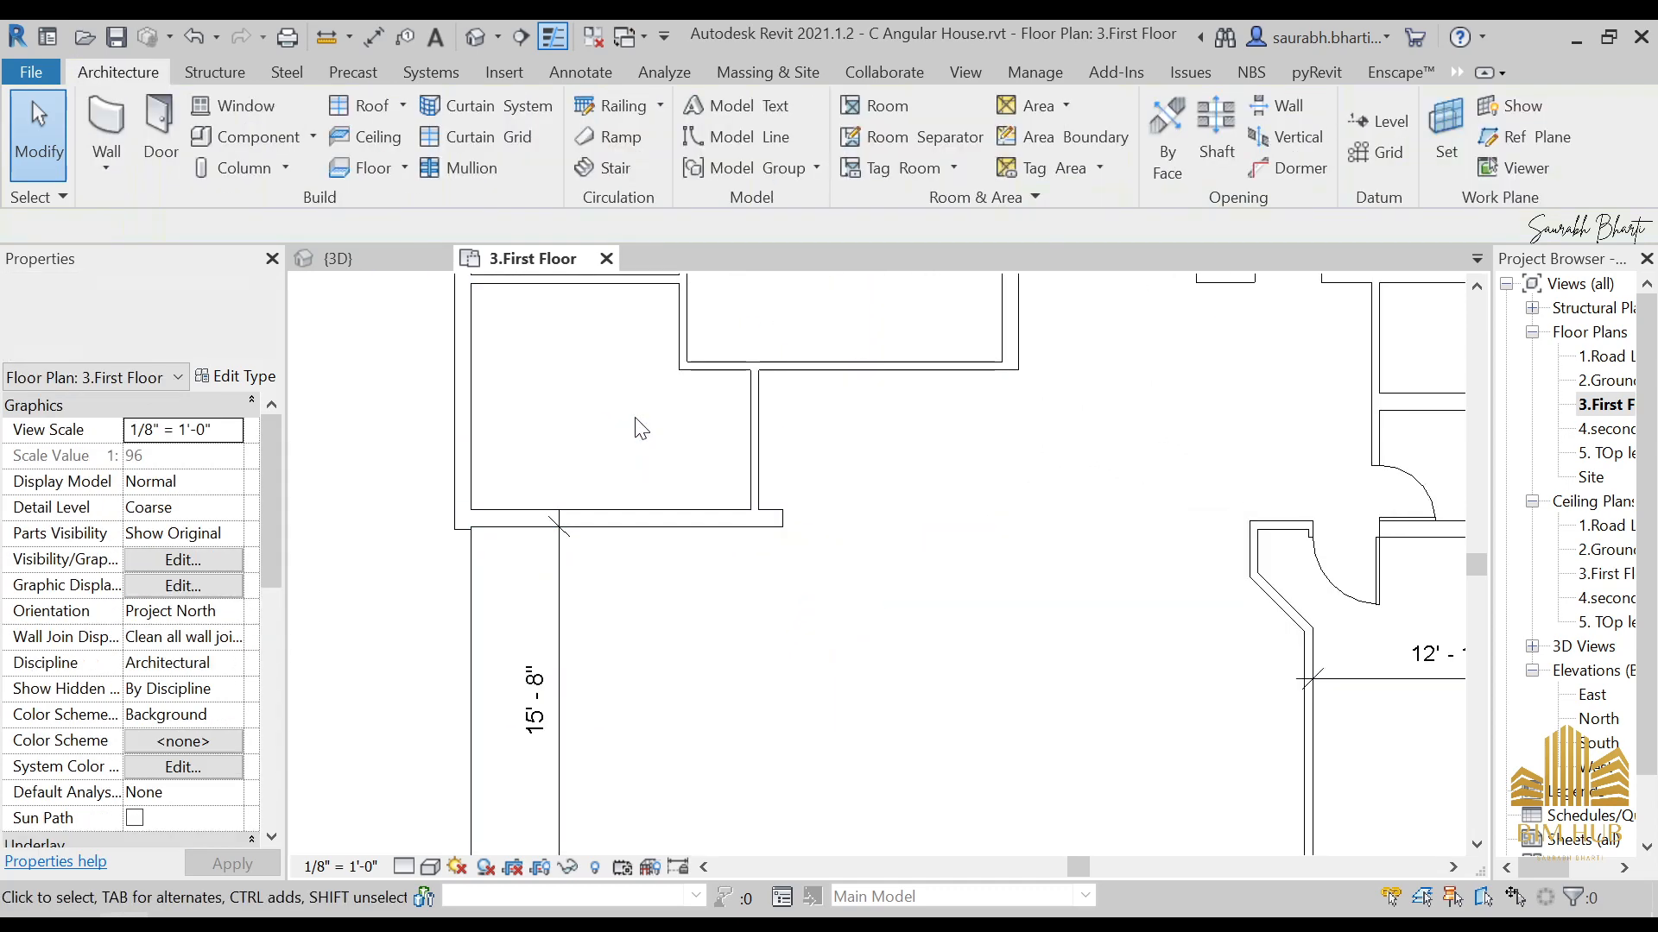
{"action": "key", "text": "d"}
{"action": "key", "text": "i"}
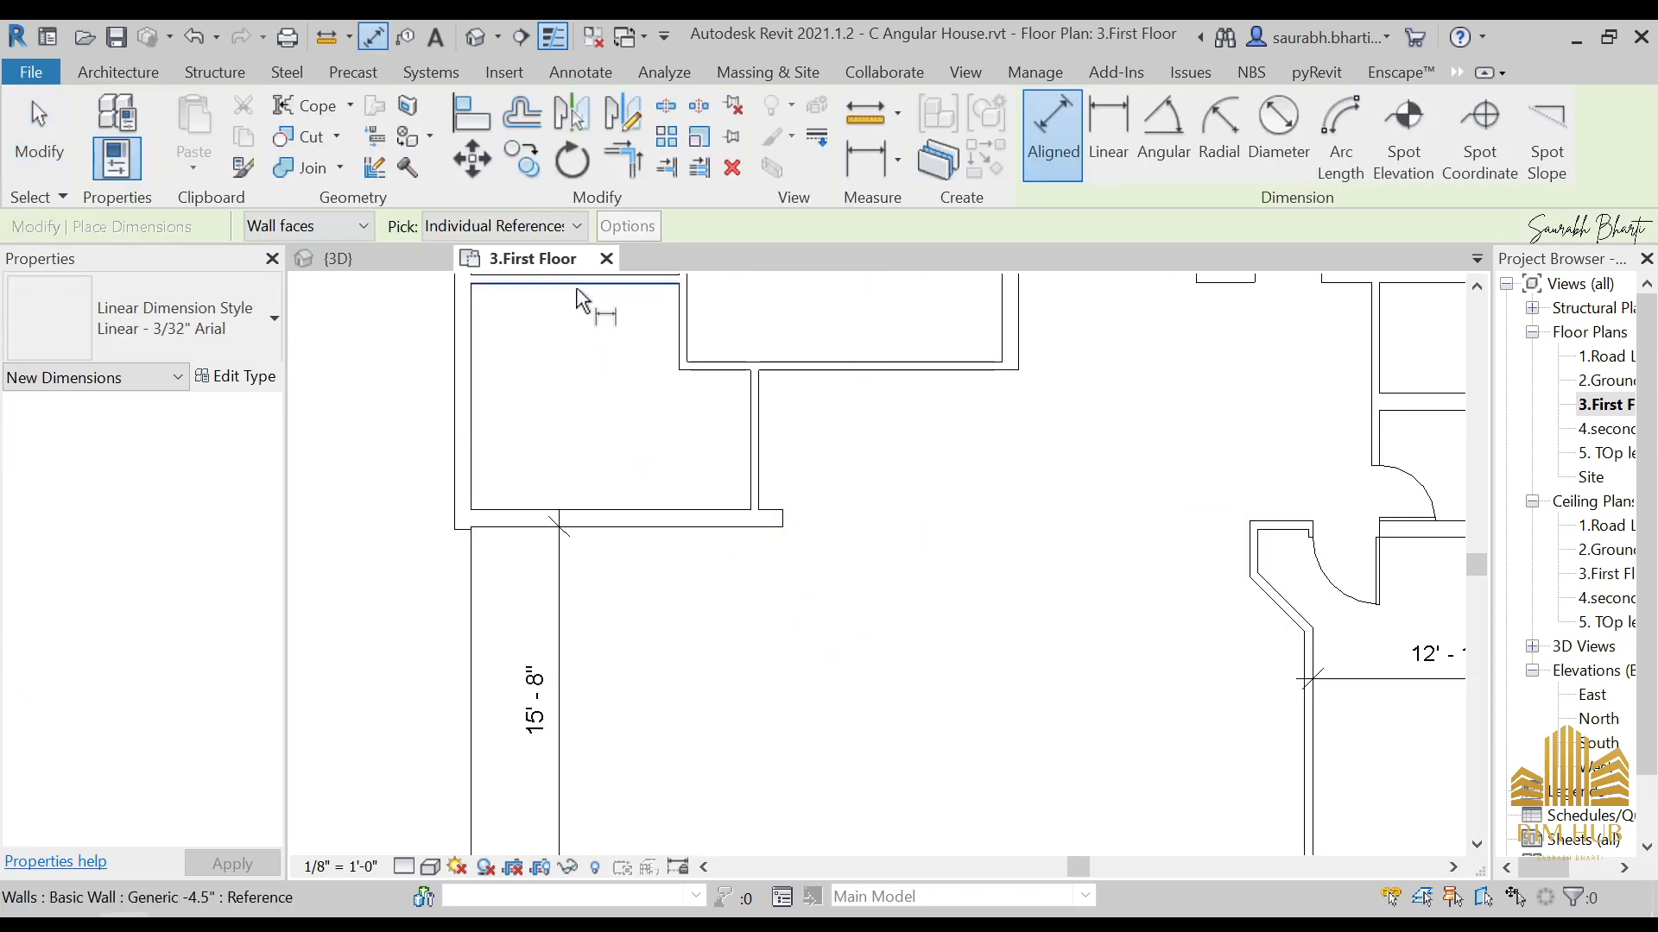
{"action": "left_click", "coordinate": [592, 285]}
{"action": "left_click", "coordinate": [603, 517]}
{"action": "left_click", "coordinate": [602, 483]}
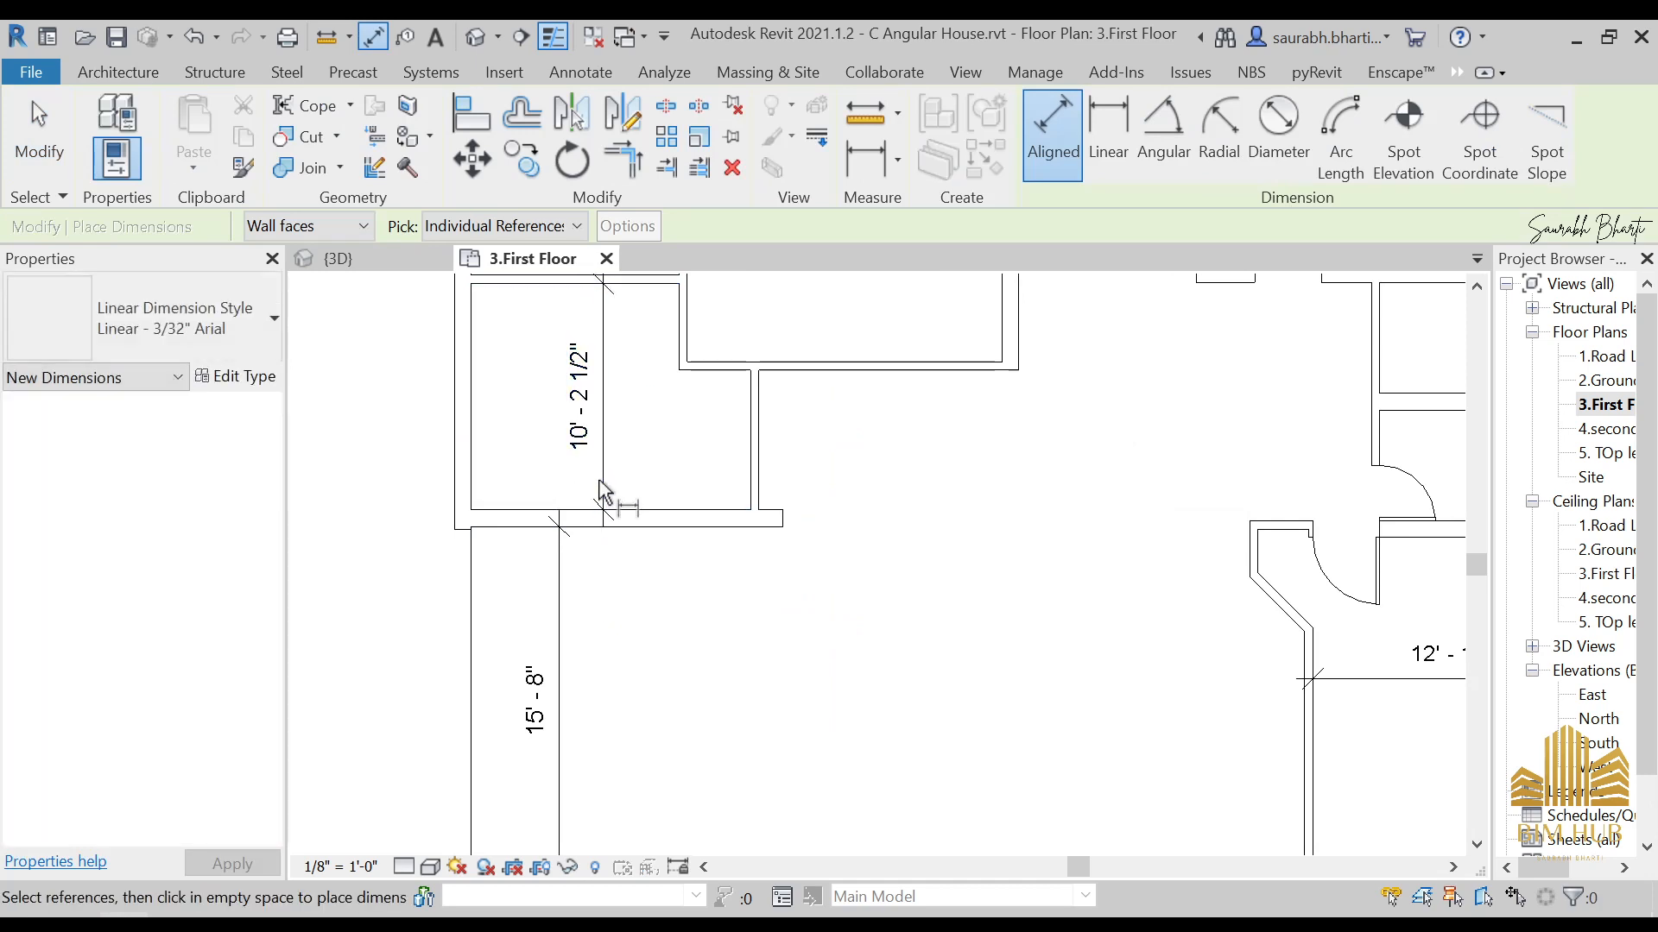
{"action": "key", "text": "Escape"}
{"action": "key", "text": "Escape"}
Step: Try to reposition the left room's lower 9" wall by editing the room's new depth dimension
{"action": "left_click", "coordinate": [635, 518]}
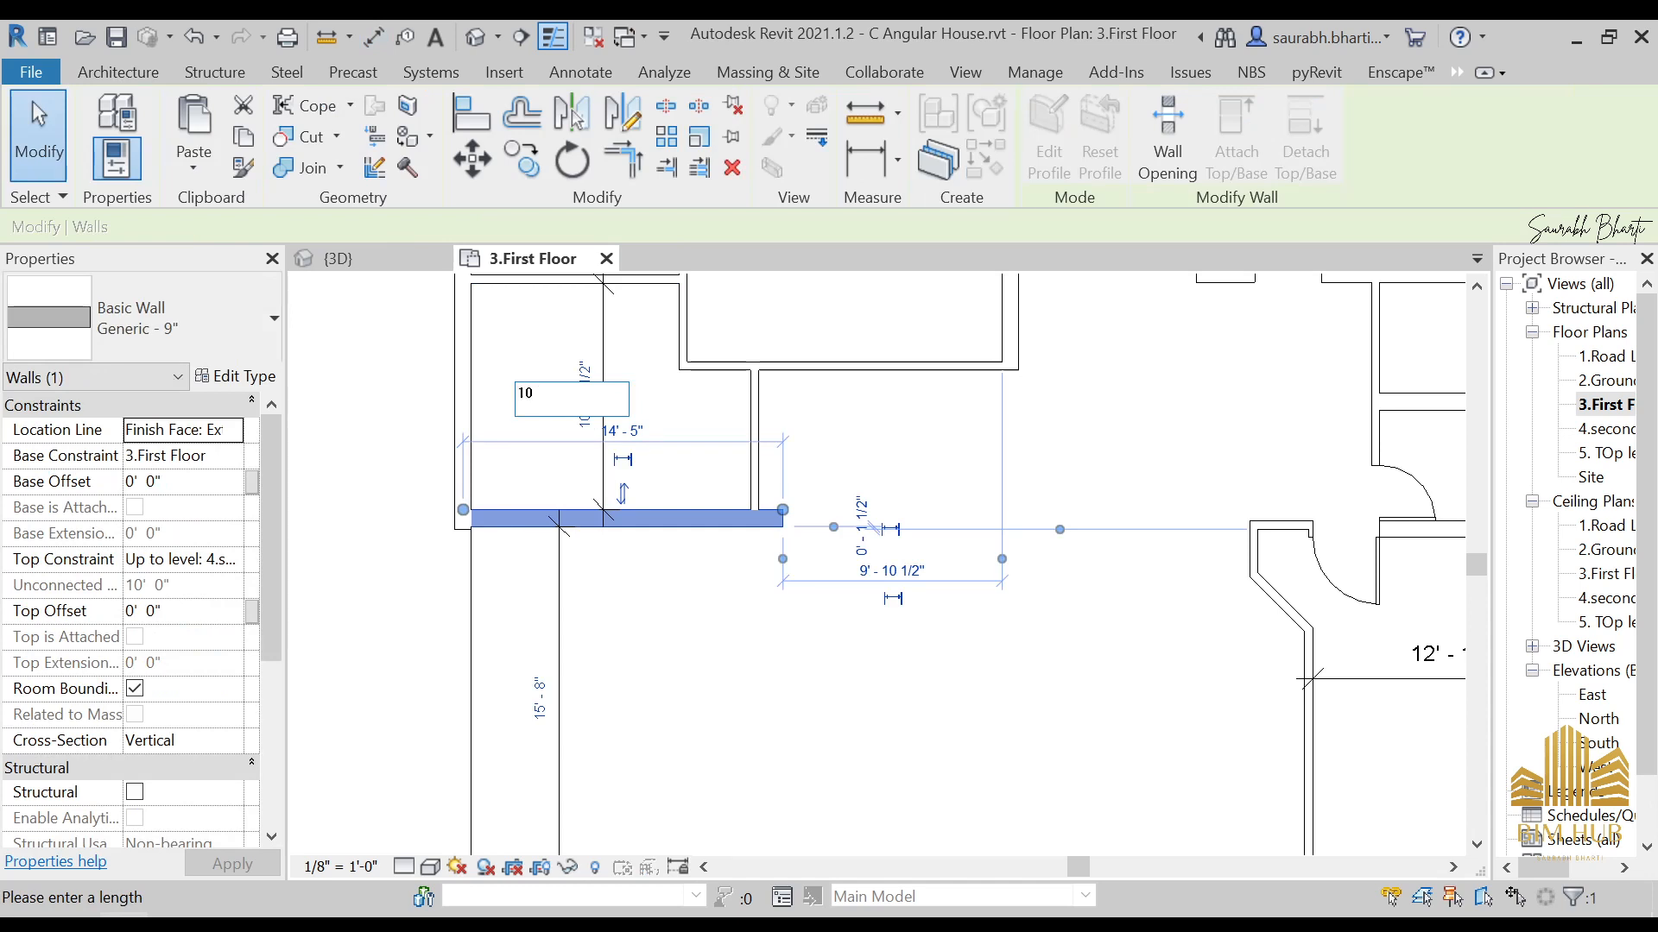
{"action": "key", "text": "Return"}
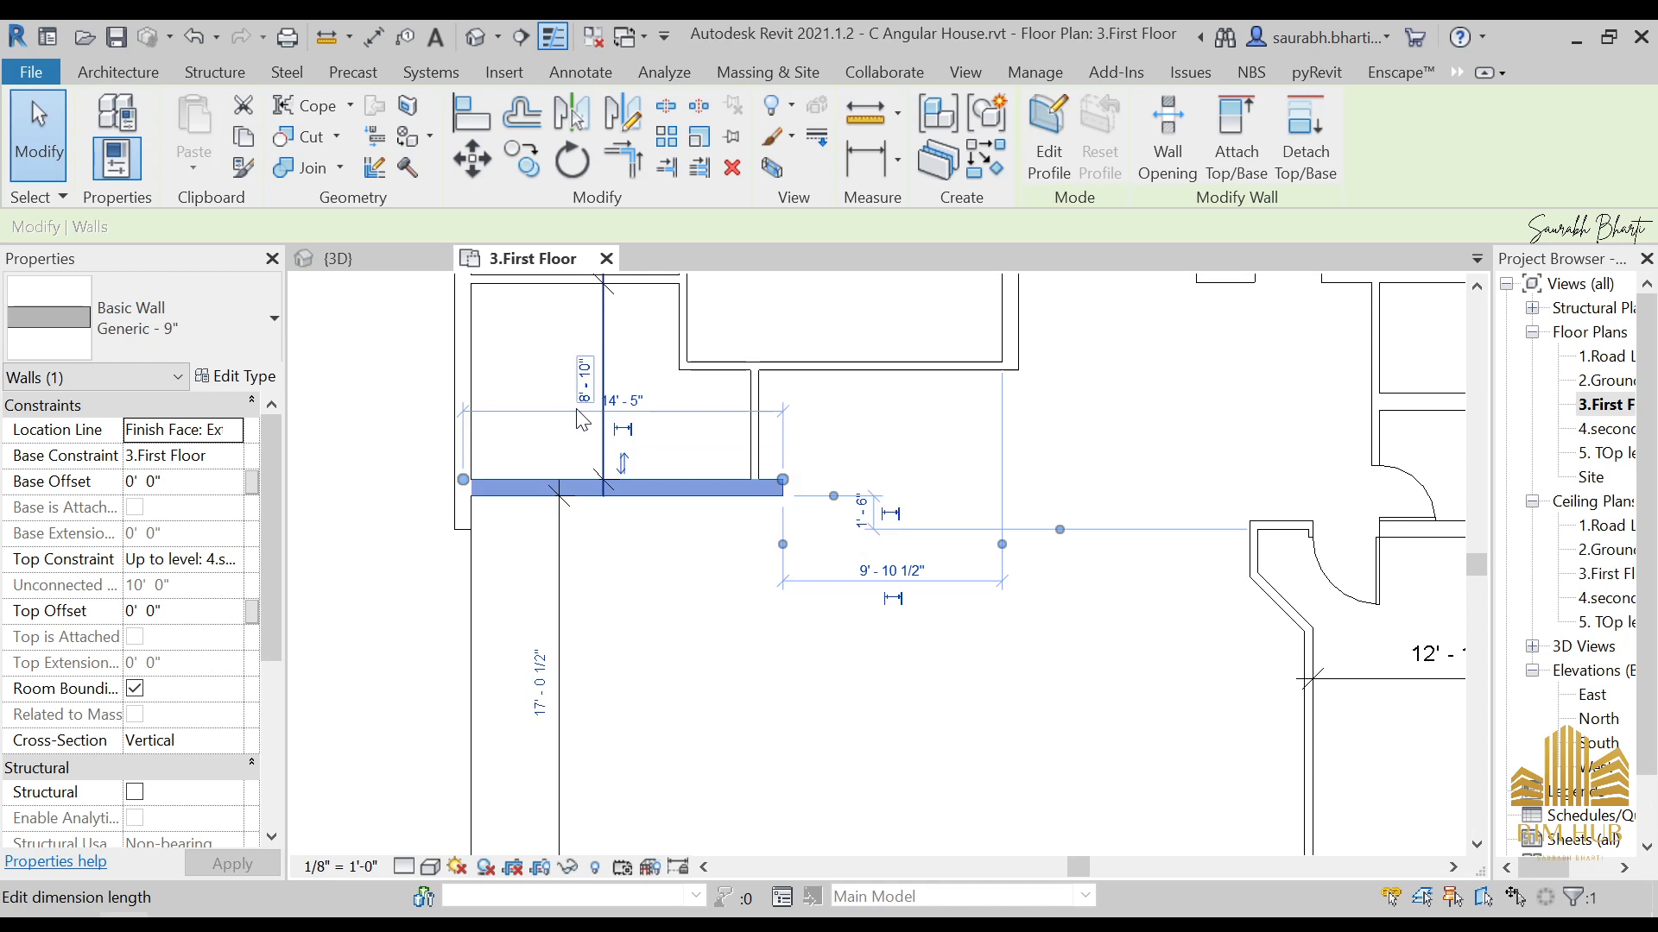
{"action": "key", "text": "ctrl+z"}
{"action": "left_click", "coordinate": [634, 516]}
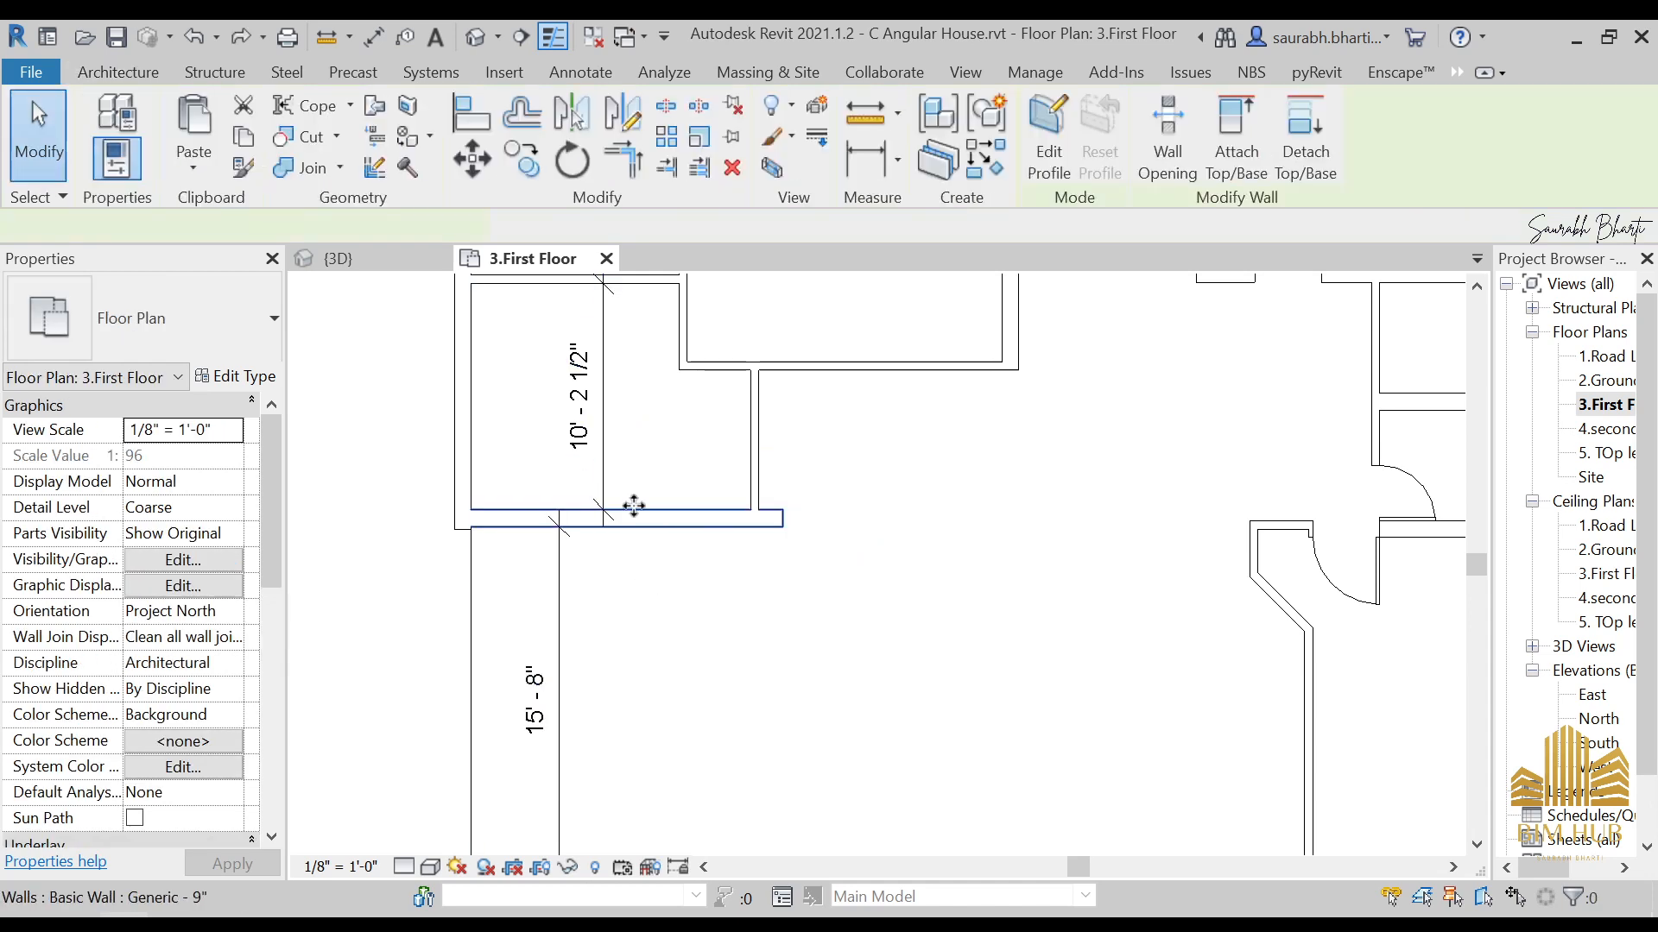
{"action": "left_click", "coordinate": [585, 399]}
{"action": "left_click", "coordinate": [887, 592]}
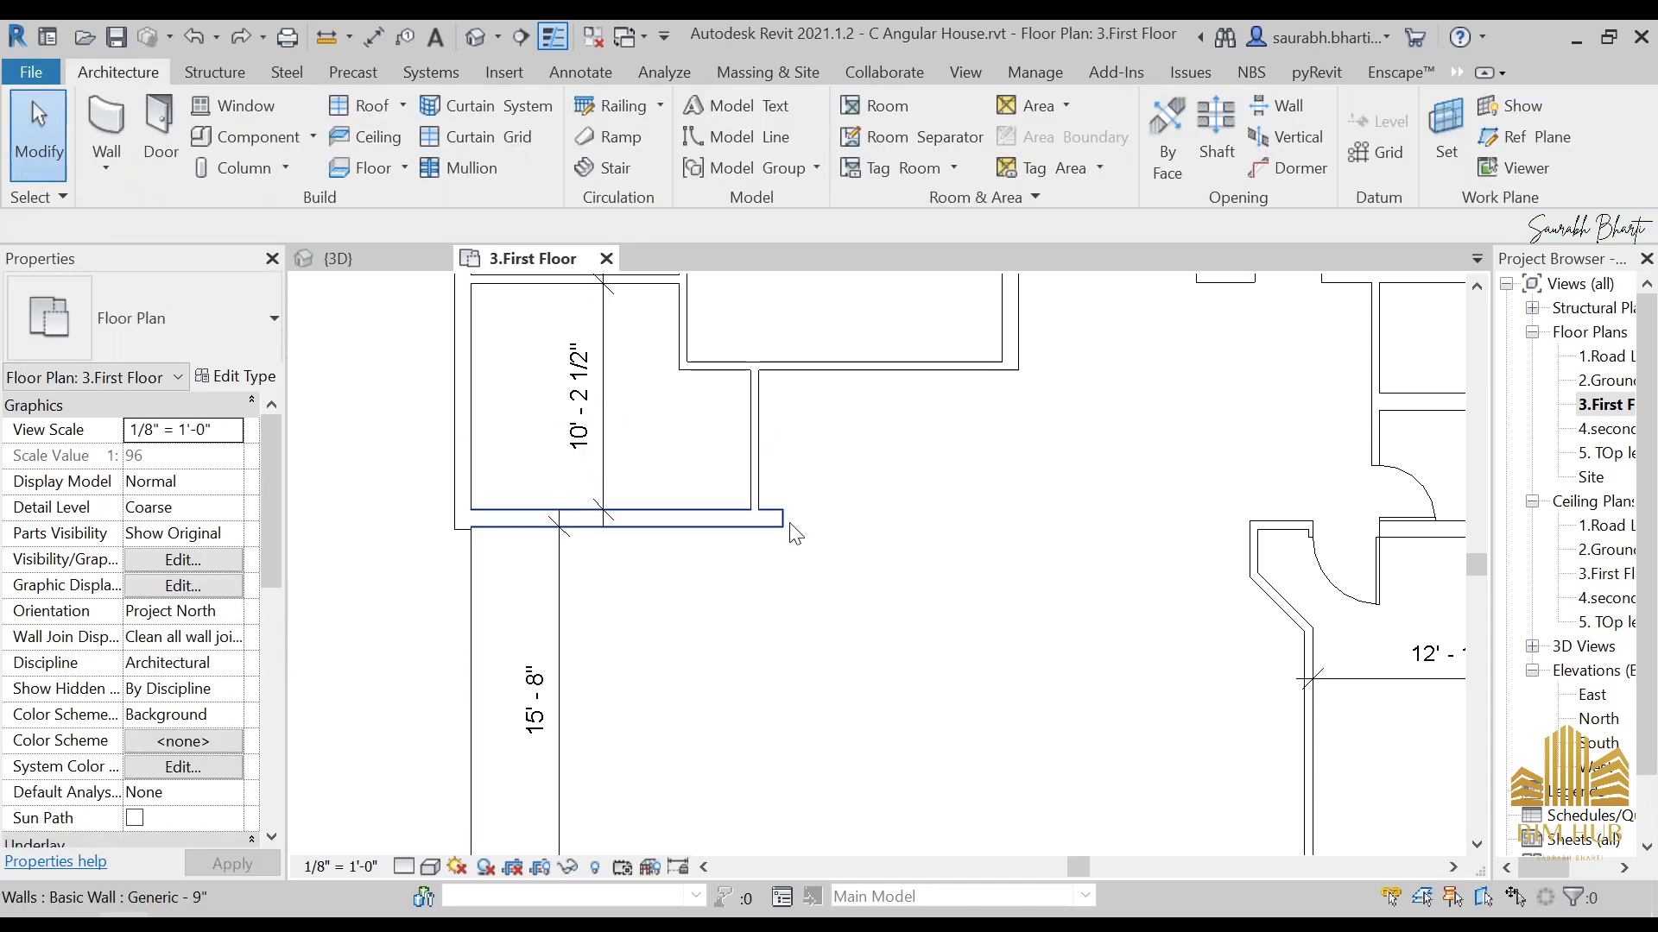
Step: Shorten the left room's lower 9" wall to end flush with the outer face of the vertical 4.5" wall, about 13' - 4" long
{"action": "left_click", "coordinate": [786, 524]}
{"action": "scroll", "coordinate": [787, 529], "scroll_direction": "up", "scroll_amount": 2}
{"action": "scroll", "coordinate": [787, 536], "scroll_direction": "up", "scroll_amount": 1}
{"action": "key", "text": "r"}
{"action": "key", "text": "s"}
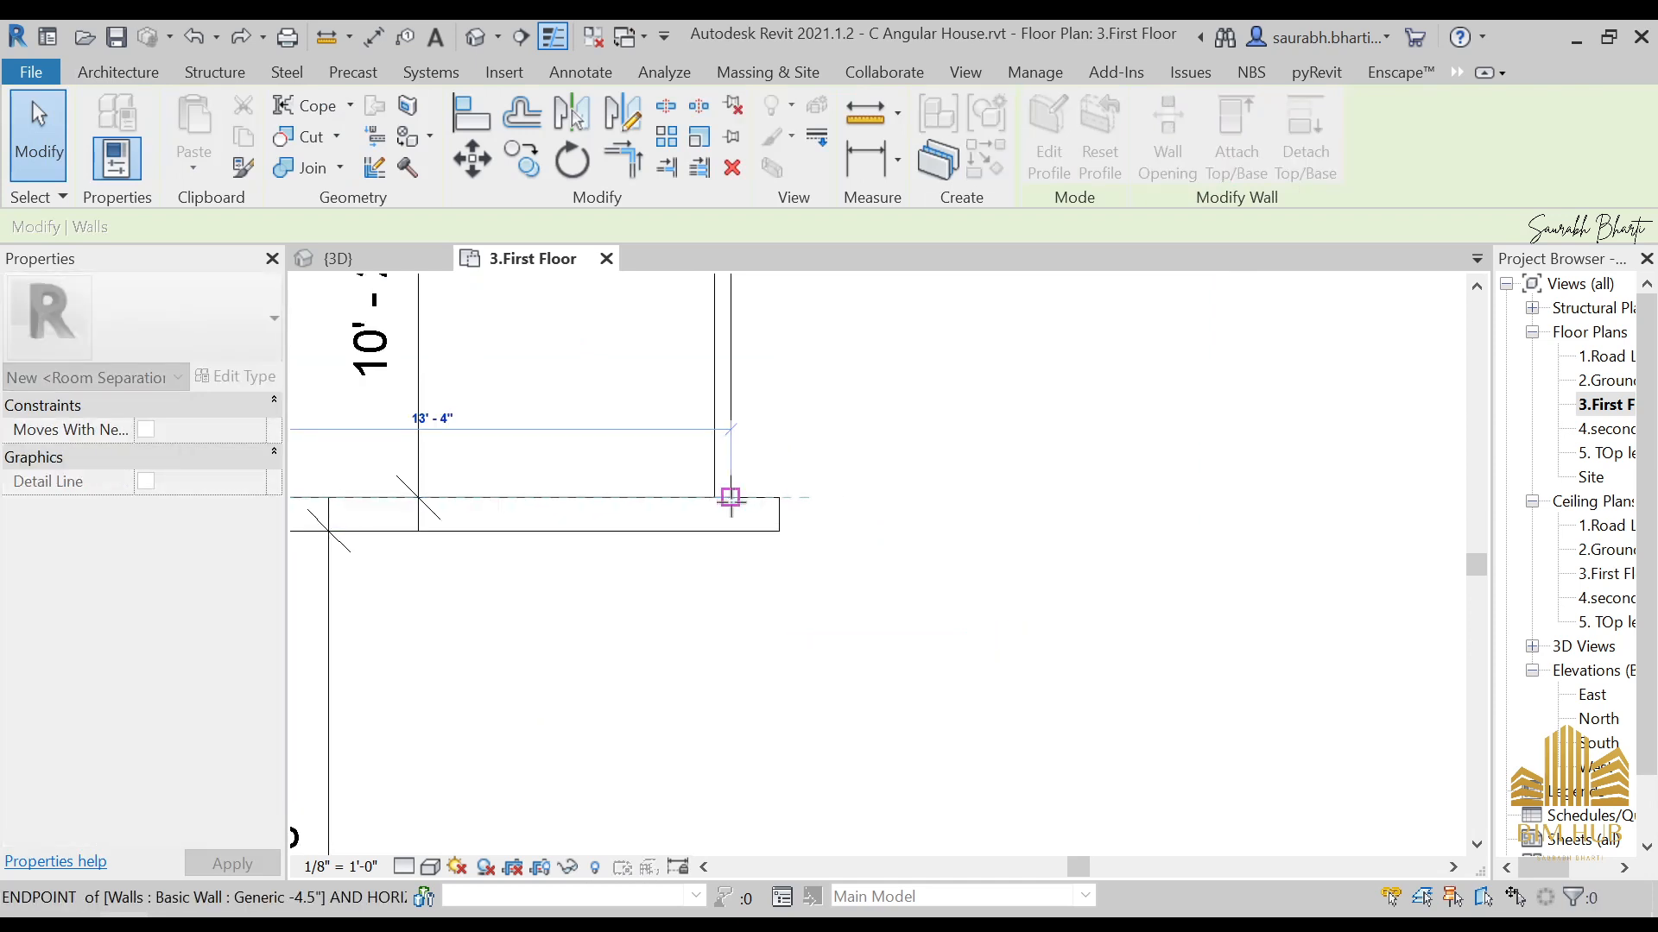
{"action": "key", "text": "Escape"}
{"action": "key", "text": "Escape"}
{"action": "scroll", "coordinate": [759, 536], "scroll_direction": "down", "scroll_amount": 4}
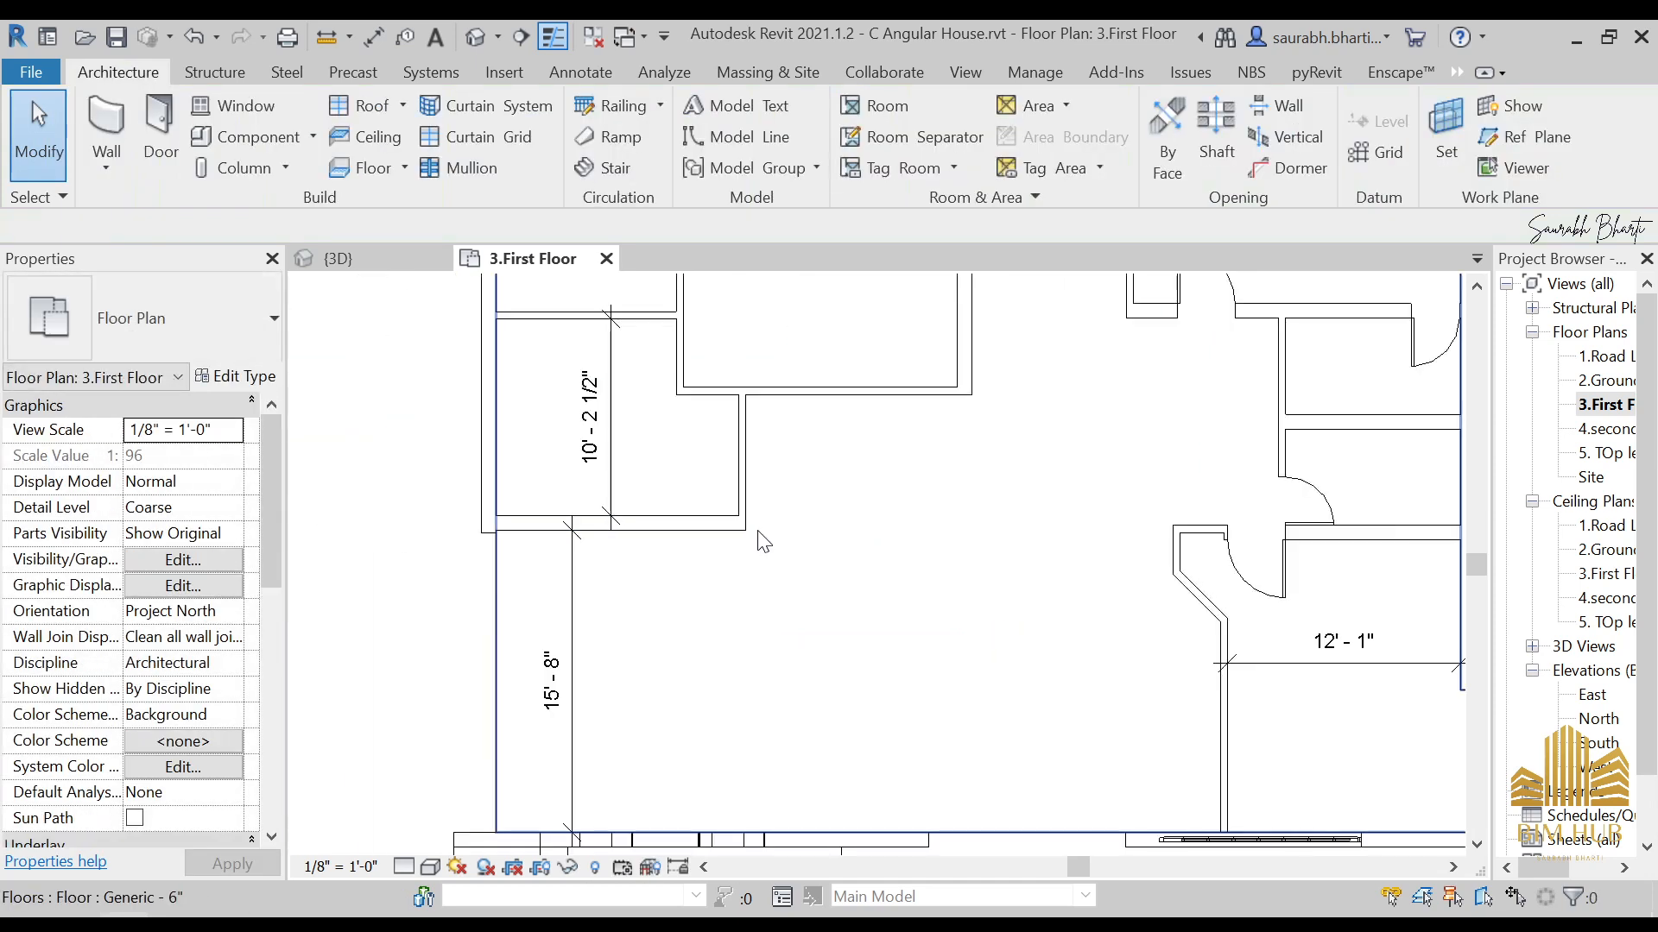
Step: Delete the Single-Flush door from the vertical wall of the small room just above the lower-right room
{"action": "scroll", "coordinate": [1055, 550], "scroll_direction": "up", "scroll_amount": 3}
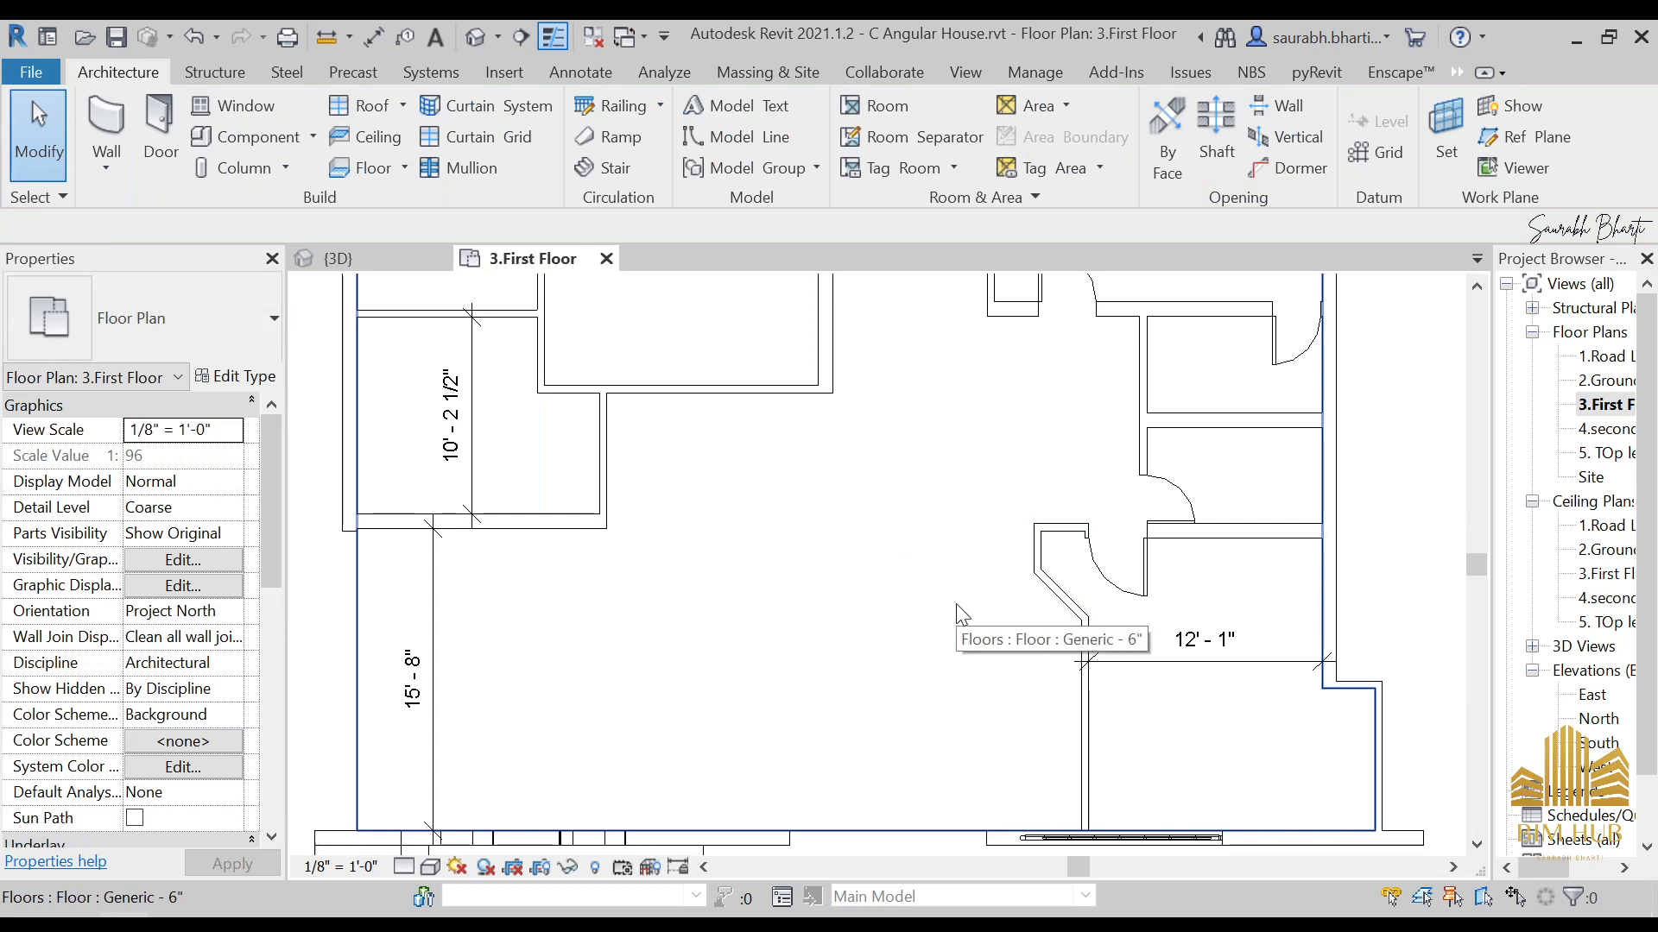
{"action": "scroll", "coordinate": [1116, 563], "scroll_direction": "up", "scroll_amount": 2}
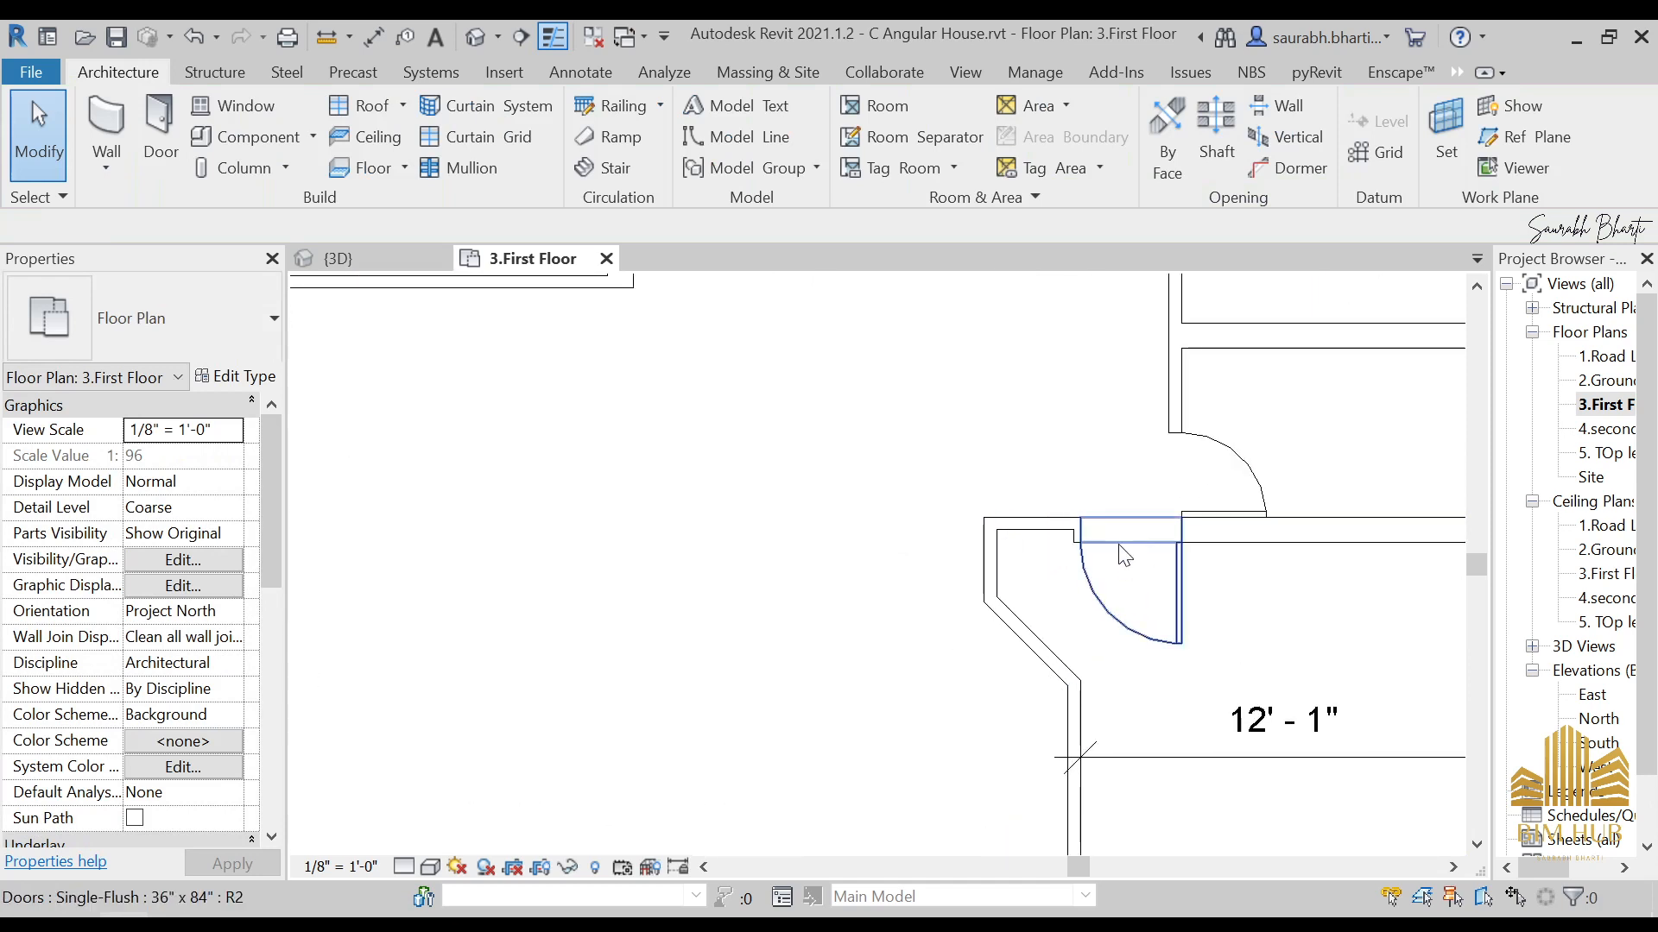
{"action": "left_click", "coordinate": [1227, 464]}
{"action": "key", "text": "Escape"}
{"action": "left_click", "coordinate": [1231, 464]}
{"action": "key", "text": "Delete"}
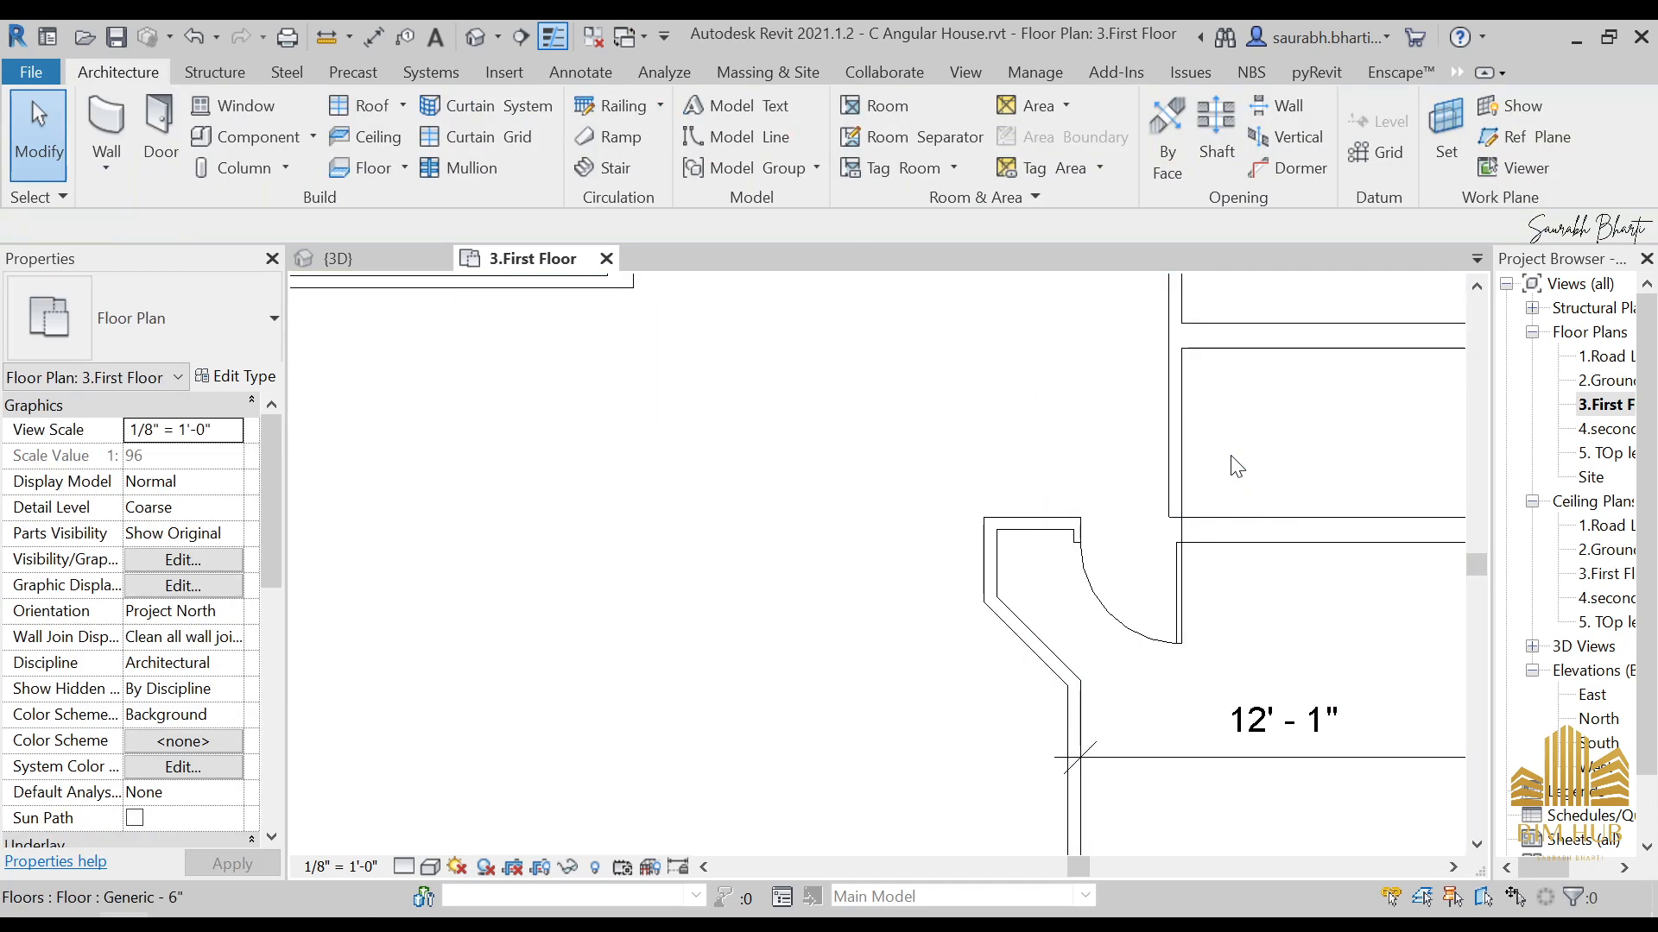
Step: Place a Single-Flush 36" x 84" door in the 9" wall above the lower-right room, 6" from the outer wall, hinged there and swinging upward
{"action": "scroll", "coordinate": [1230, 512], "scroll_direction": "down", "scroll_amount": 3}
{"action": "key", "text": "d"}
{"action": "key", "text": "r"}
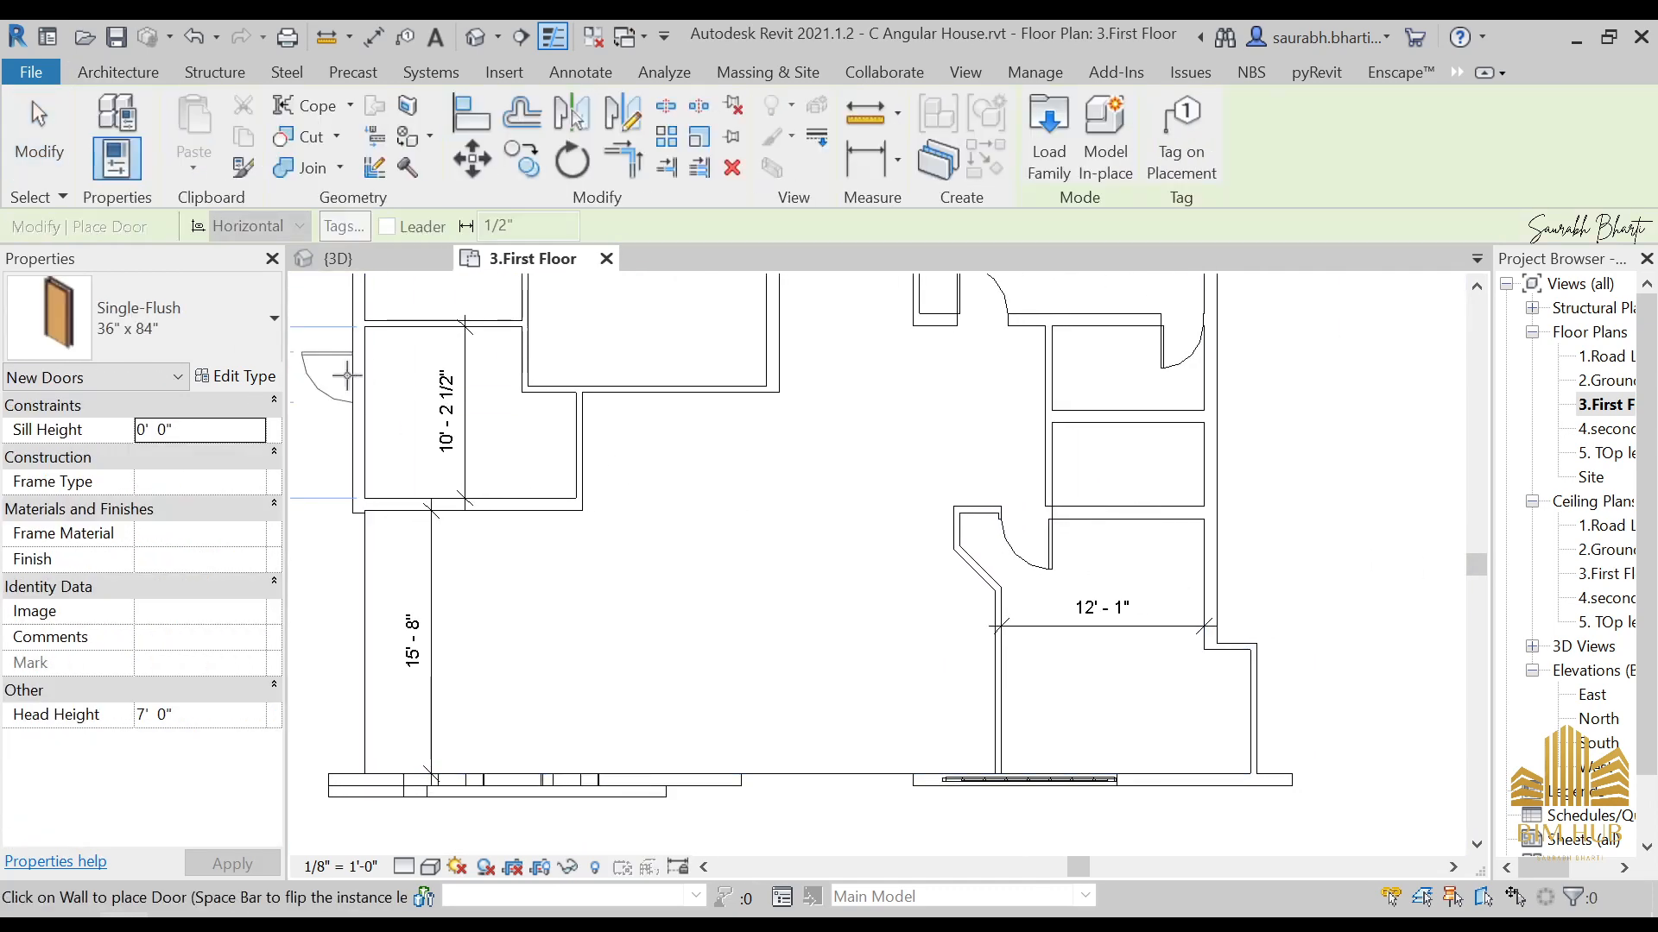
{"action": "left_click", "coordinate": [219, 341]}
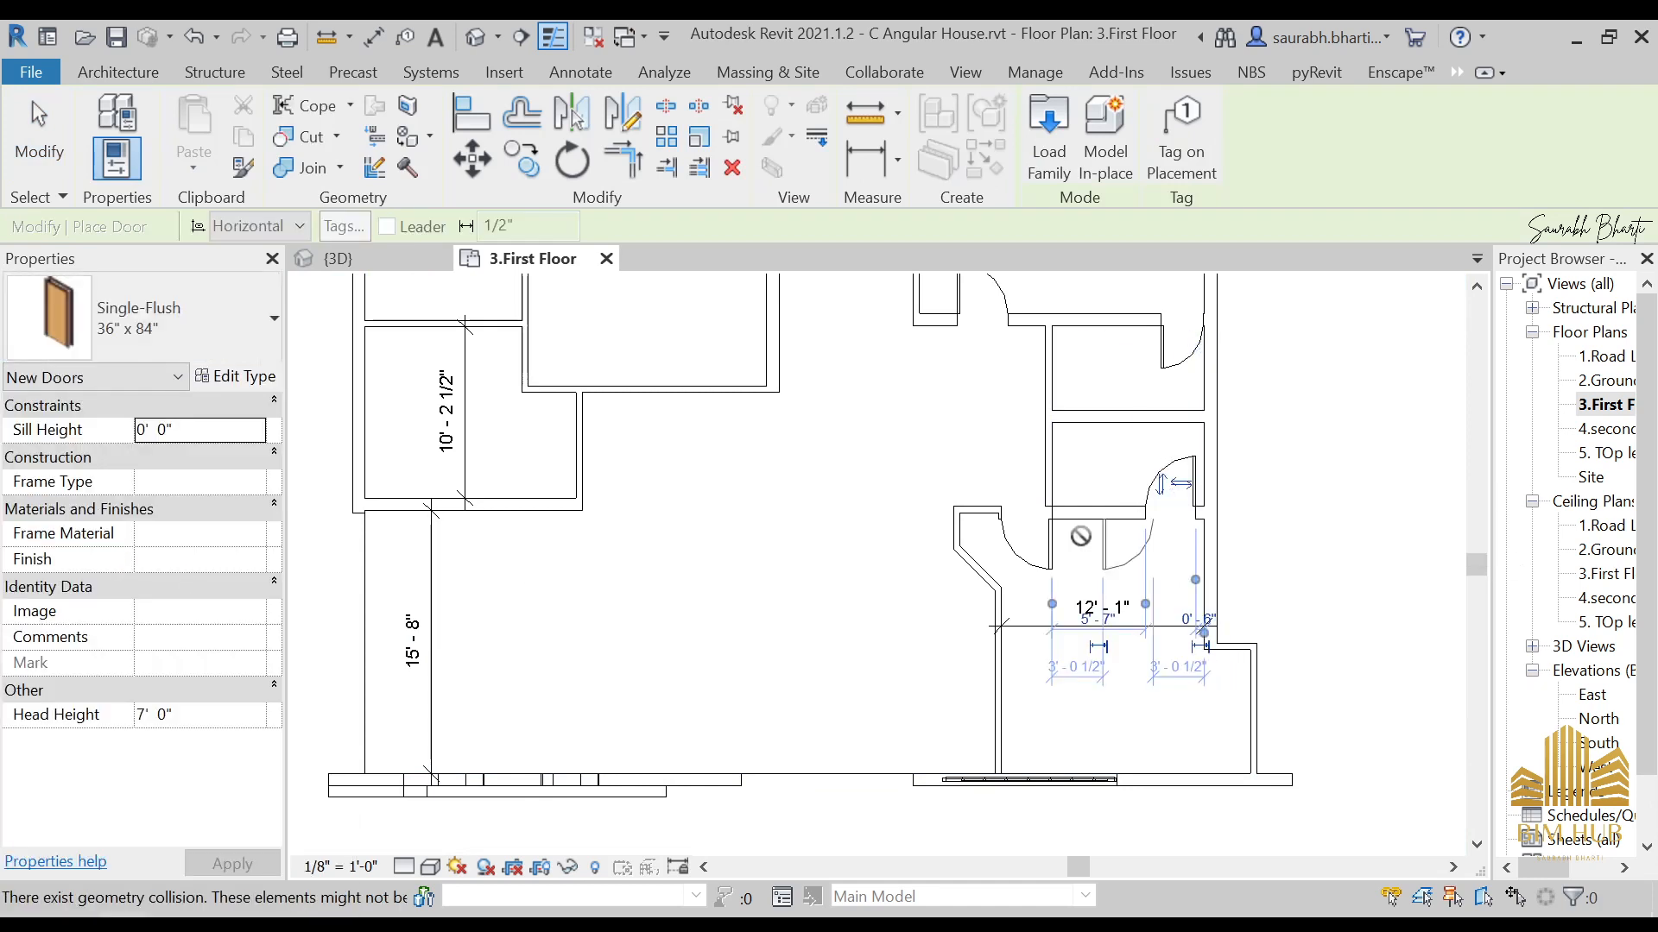
{"action": "scroll", "coordinate": [1062, 538], "scroll_direction": "down", "scroll_amount": 2}
{"action": "middle_click_drag", "start_coordinate": [1079, 539], "coordinate": [1103, 545]}
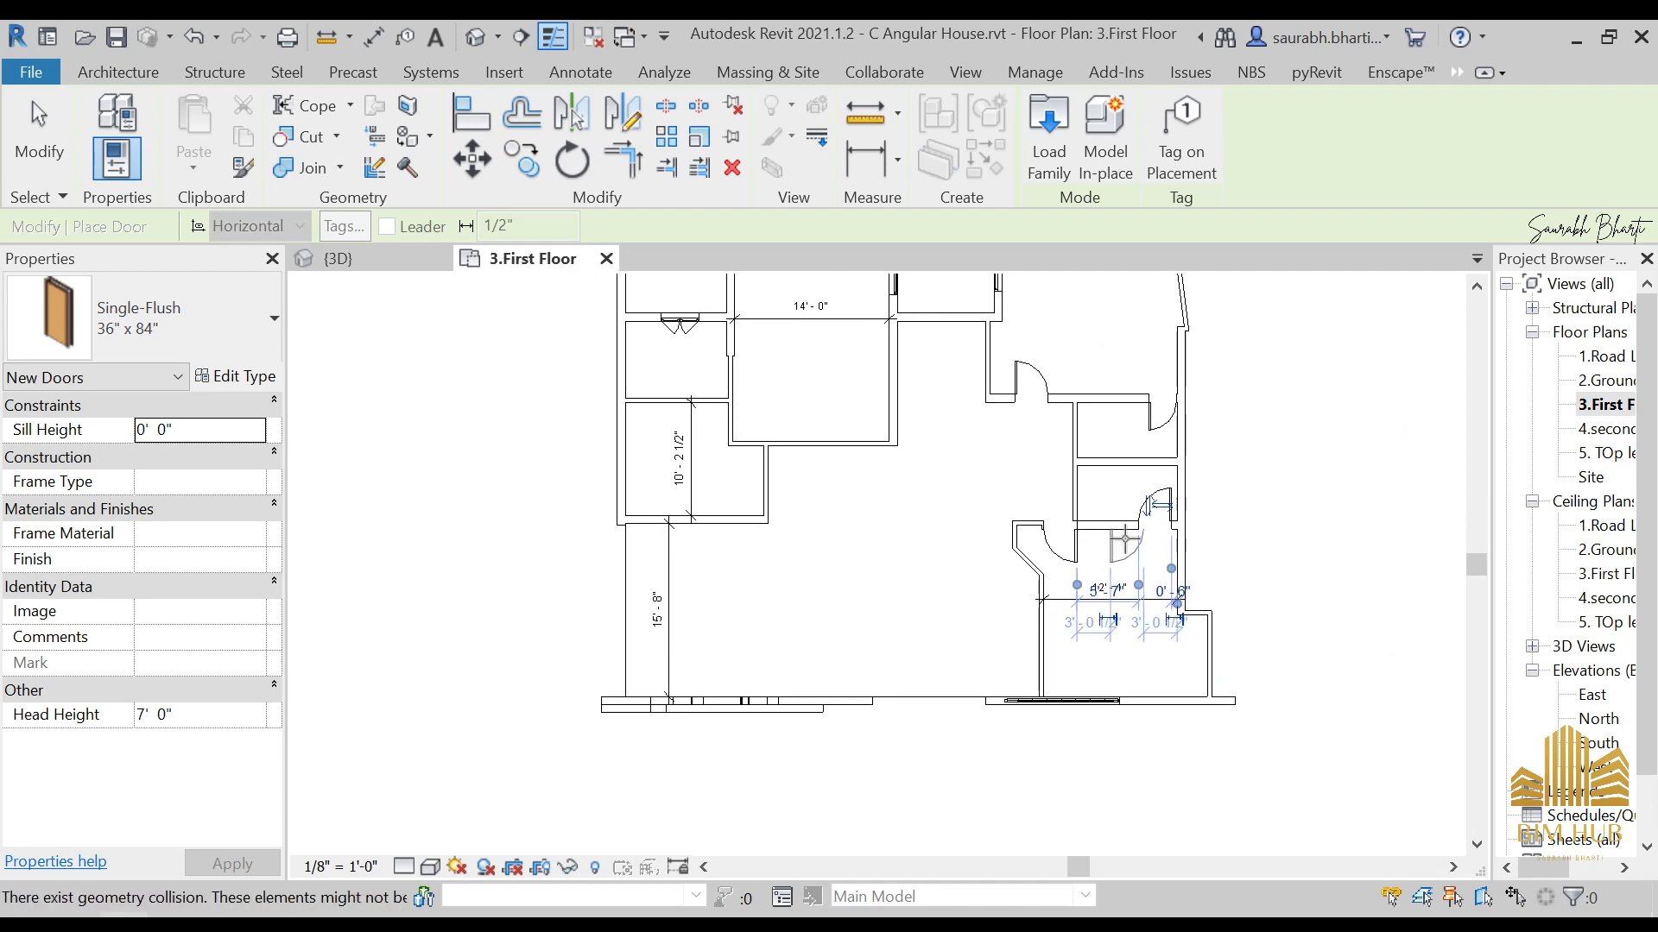
{"action": "key", "text": "Escape"}
{"action": "scroll", "coordinate": [1158, 566], "scroll_direction": "up", "scroll_amount": 2}
{"action": "key", "text": "Escape"}
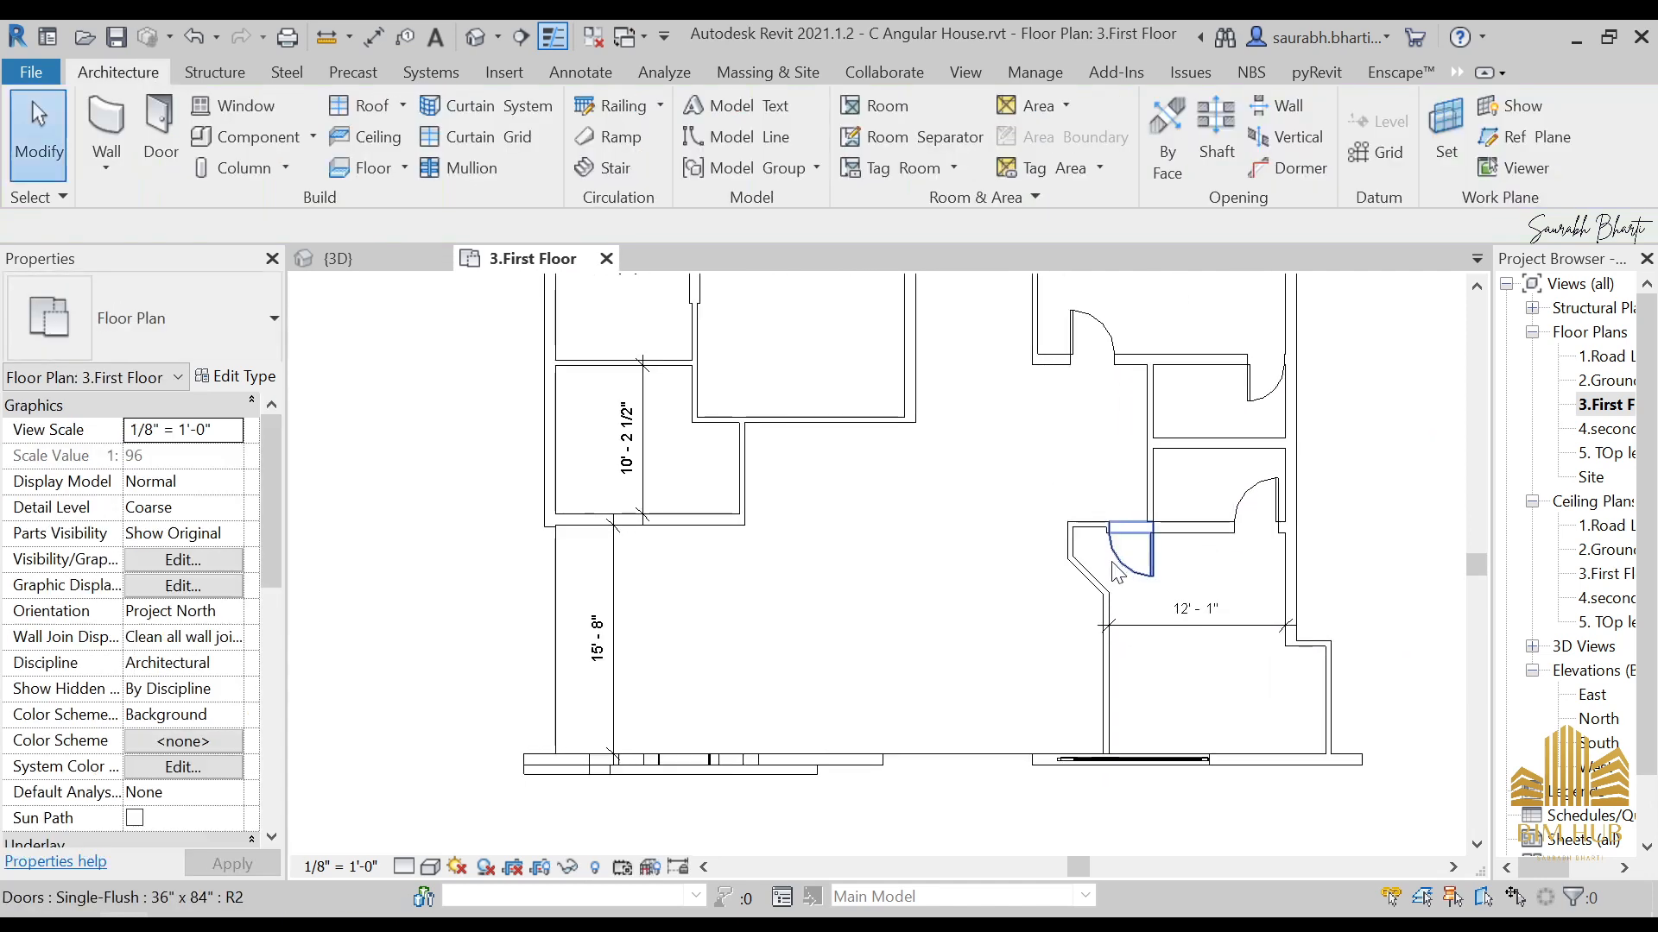
{"action": "scroll", "coordinate": [1088, 542], "scroll_direction": "up", "scroll_amount": 2}
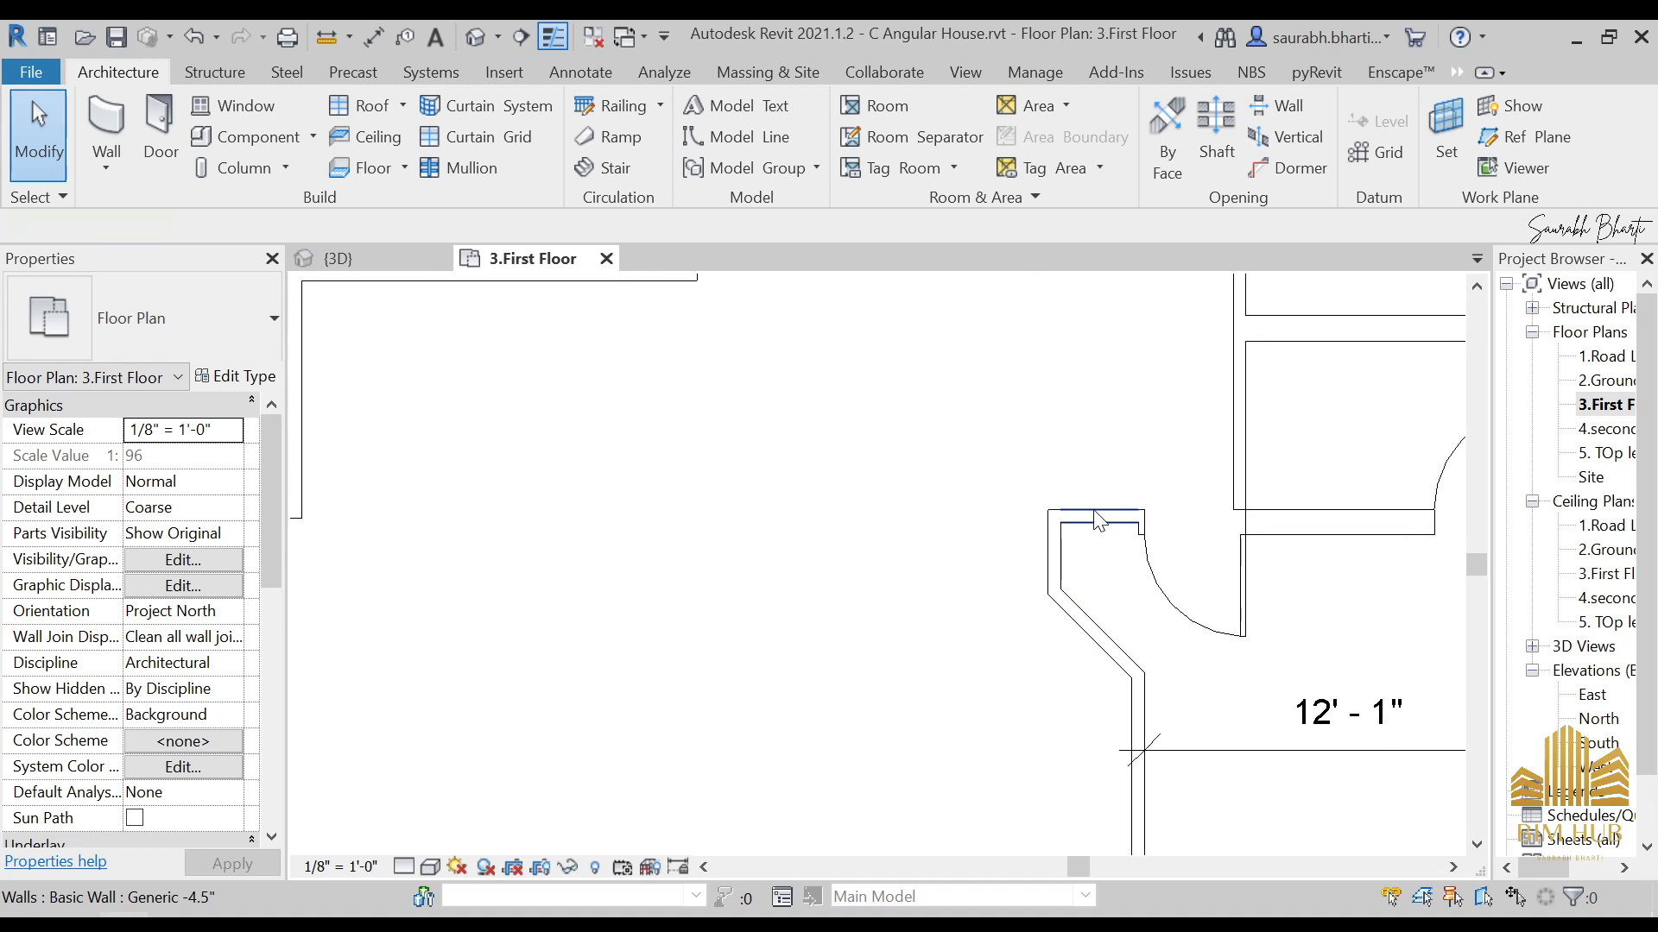
Step: Delete the short horizontal 4.5" wall between the angled wall's upper corner and the door opening
{"action": "left_click", "coordinate": [1101, 531]}
{"action": "scroll", "coordinate": [1101, 522], "scroll_direction": "up", "scroll_amount": 3}
{"action": "left_click_drag", "start_coordinate": [1102, 449], "coordinate": [1100, 446]}
{"action": "key", "text": "Escape"}
{"action": "scroll", "coordinate": [1188, 574], "scroll_direction": "down", "scroll_amount": 3}
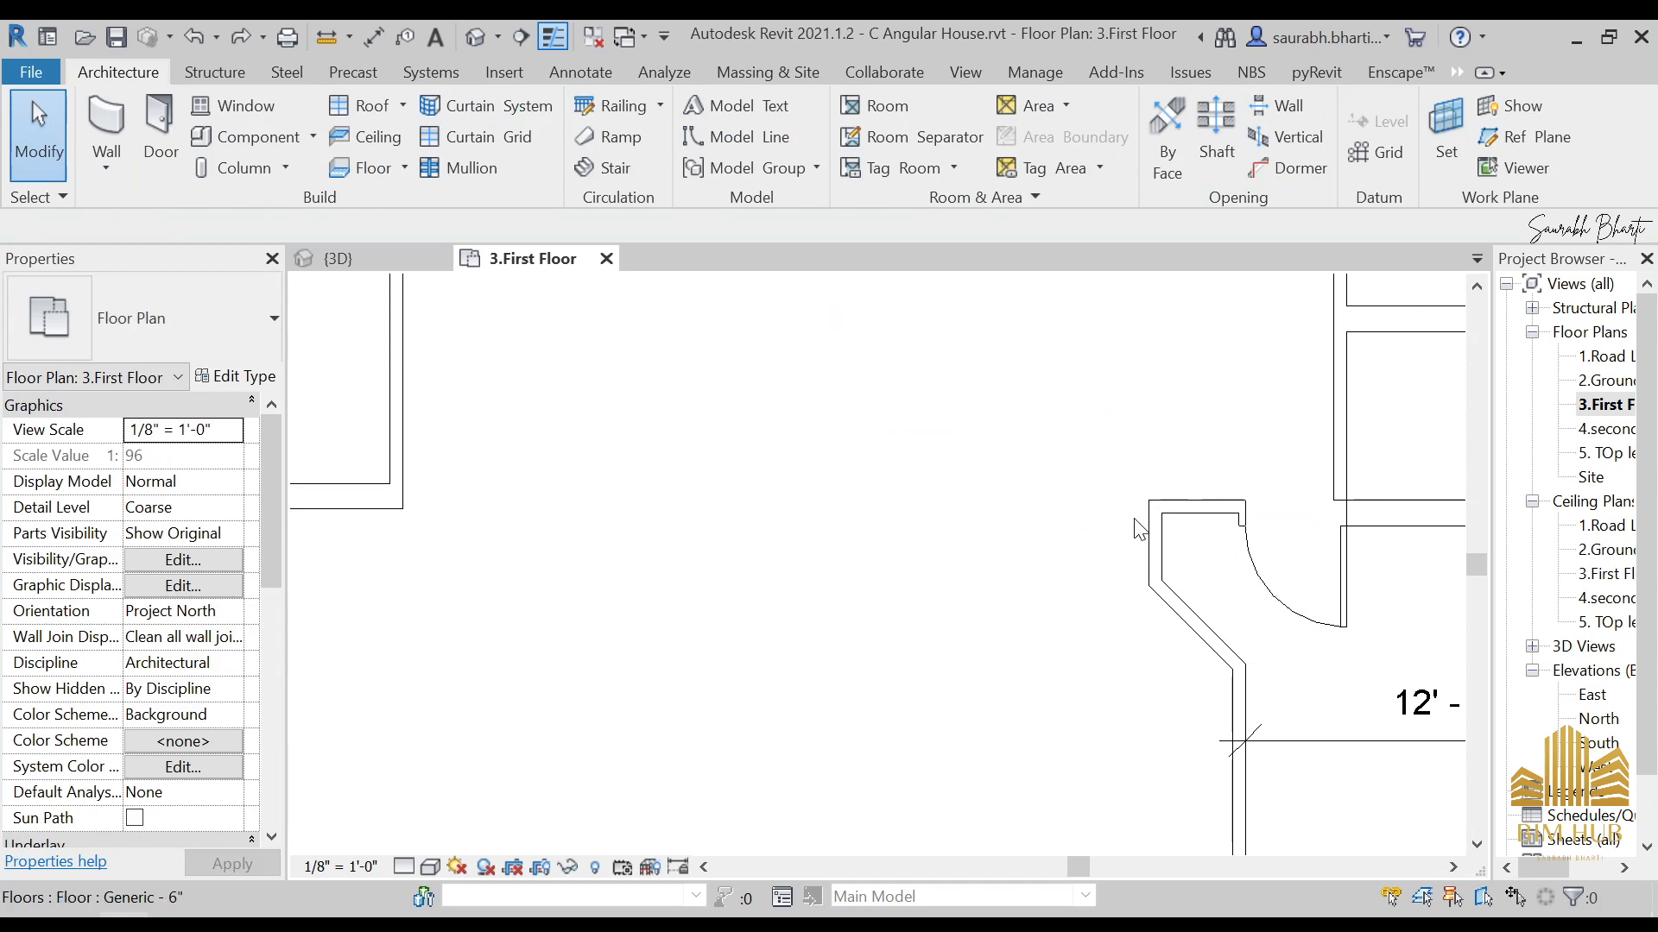
{"action": "left_click", "coordinate": [1176, 503]}
{"action": "key", "text": "Delete"}
Step: Stretch the upper end of the short vertical 4.5" wall above the angled wall to a length of 4' - 0"
{"action": "left_click", "coordinate": [1146, 521]}
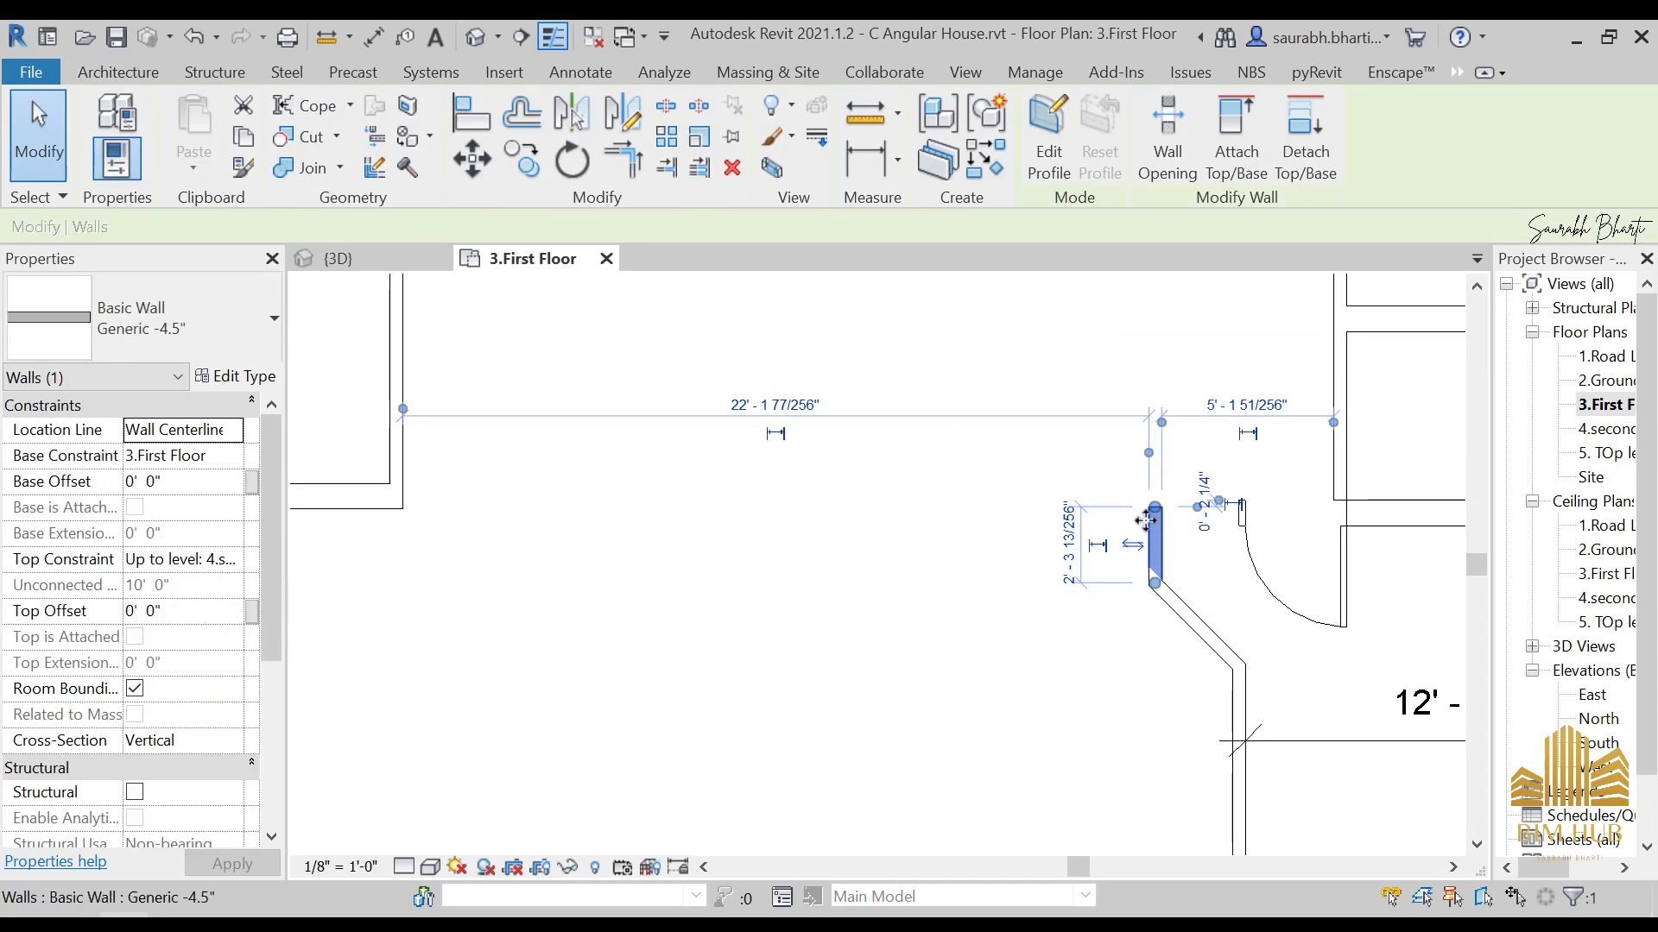
{"action": "left_click_drag", "start_coordinate": [1147, 518], "coordinate": [1151, 450]}
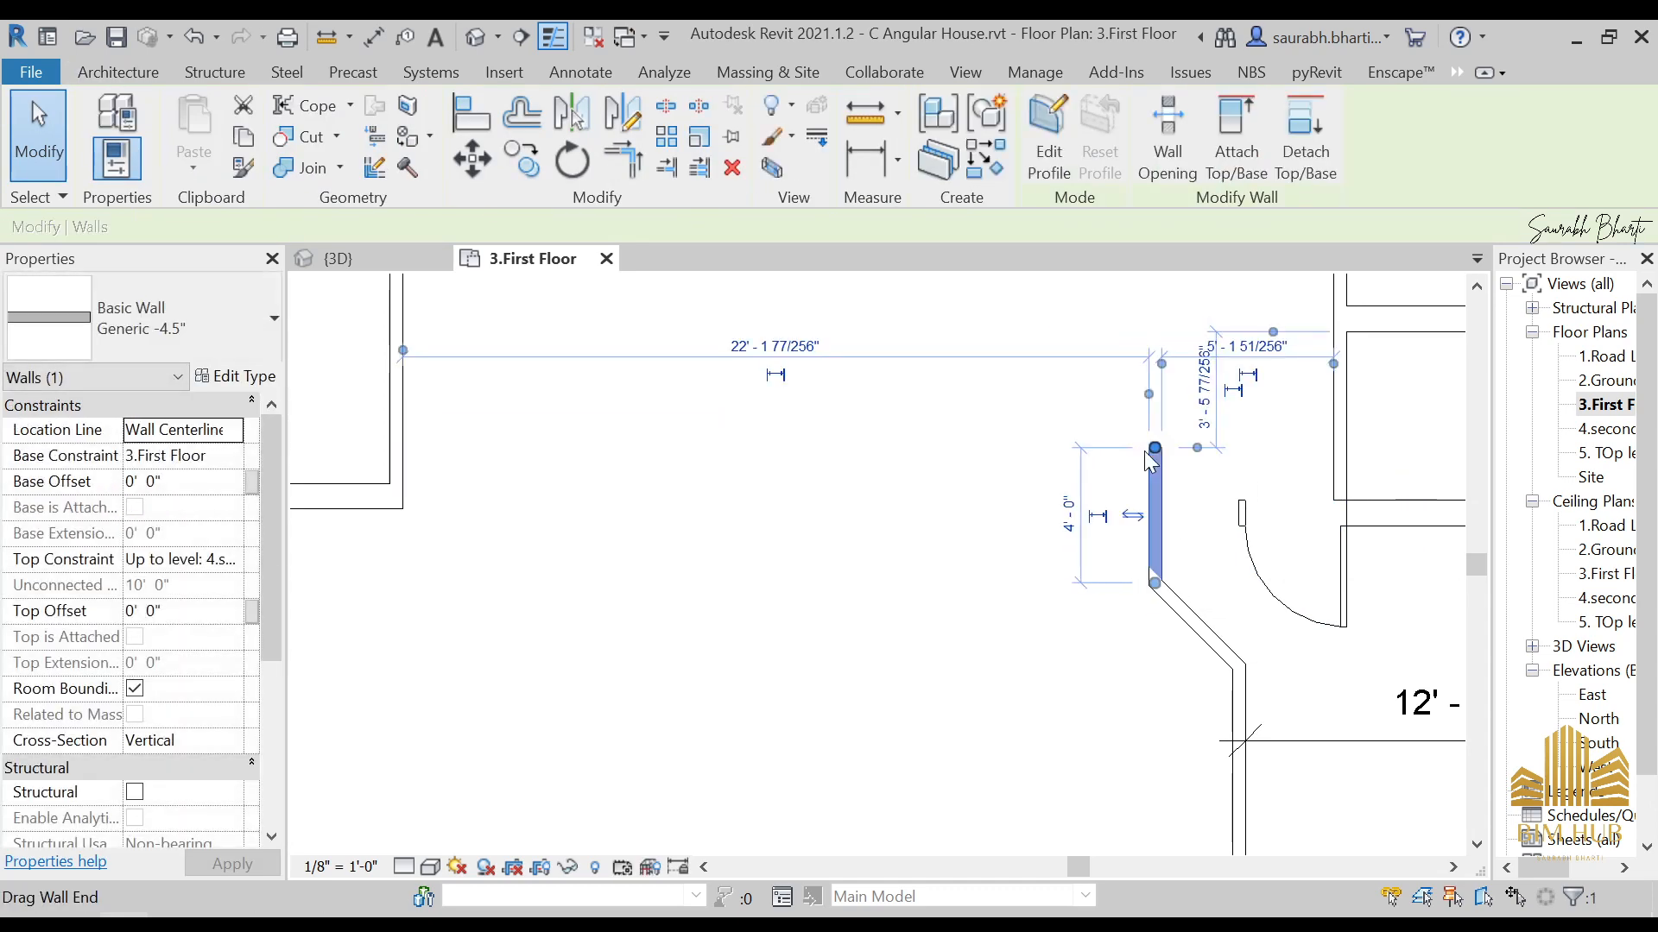
{"action": "scroll", "coordinate": [759, 470], "scroll_direction": "down", "scroll_amount": 5}
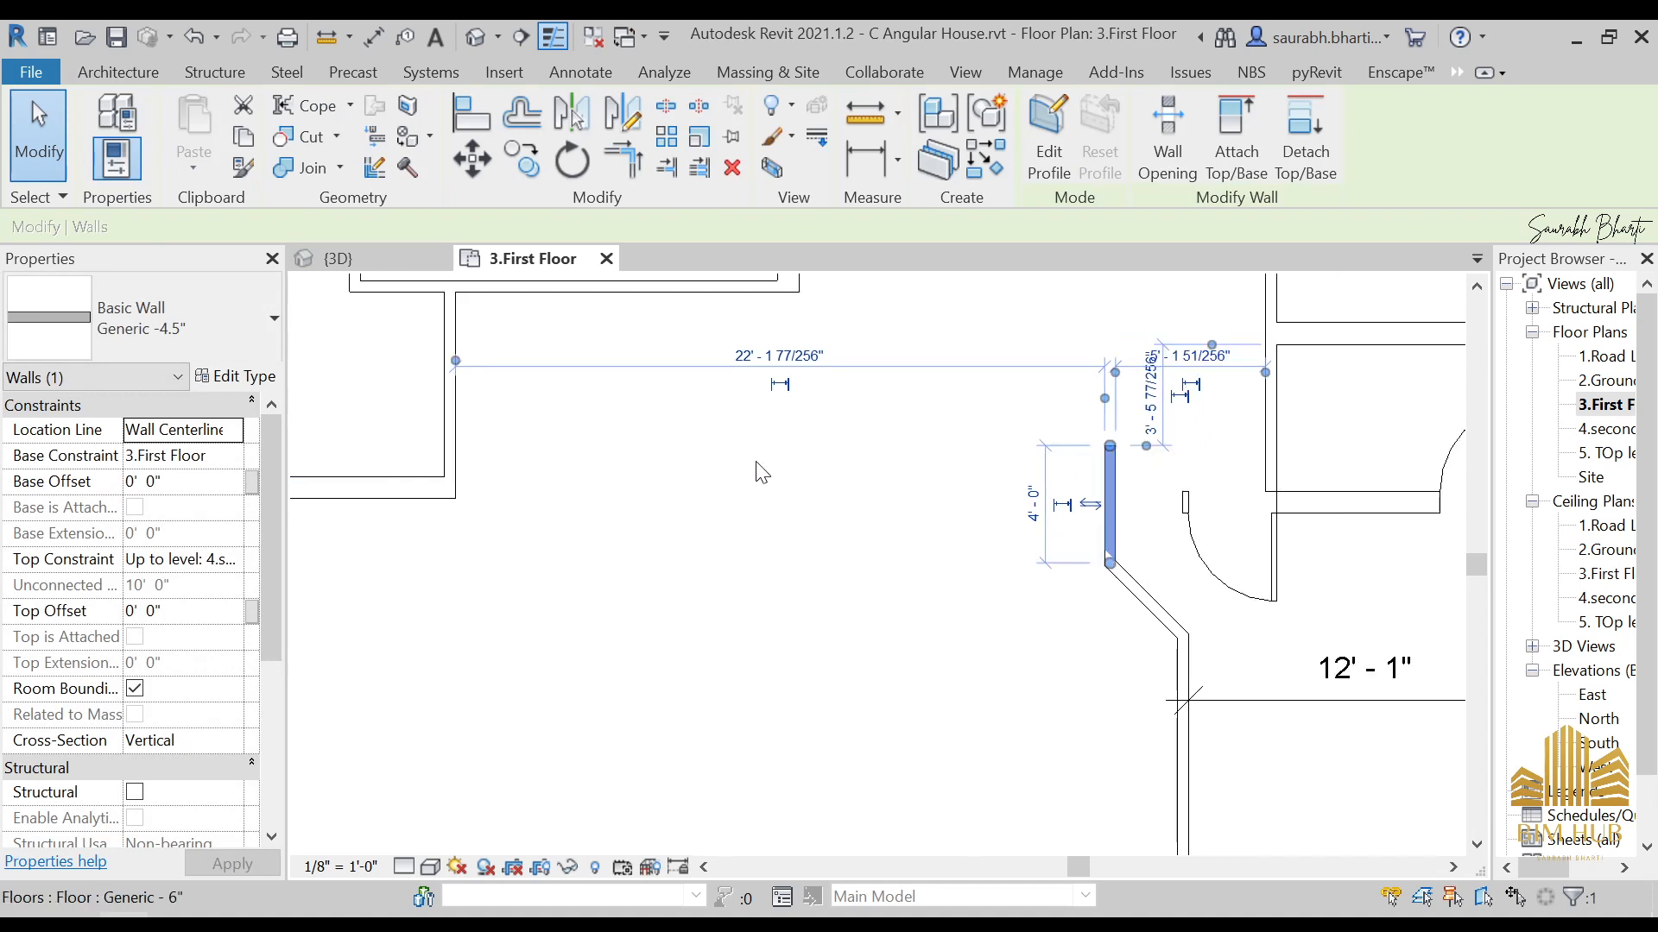
{"action": "key", "text": "Escape"}
Step: Draw a horizontal Generic -4.5" wall from the left room's side wall across and slightly past the top of the short vertical wall
{"action": "key", "text": "w"}
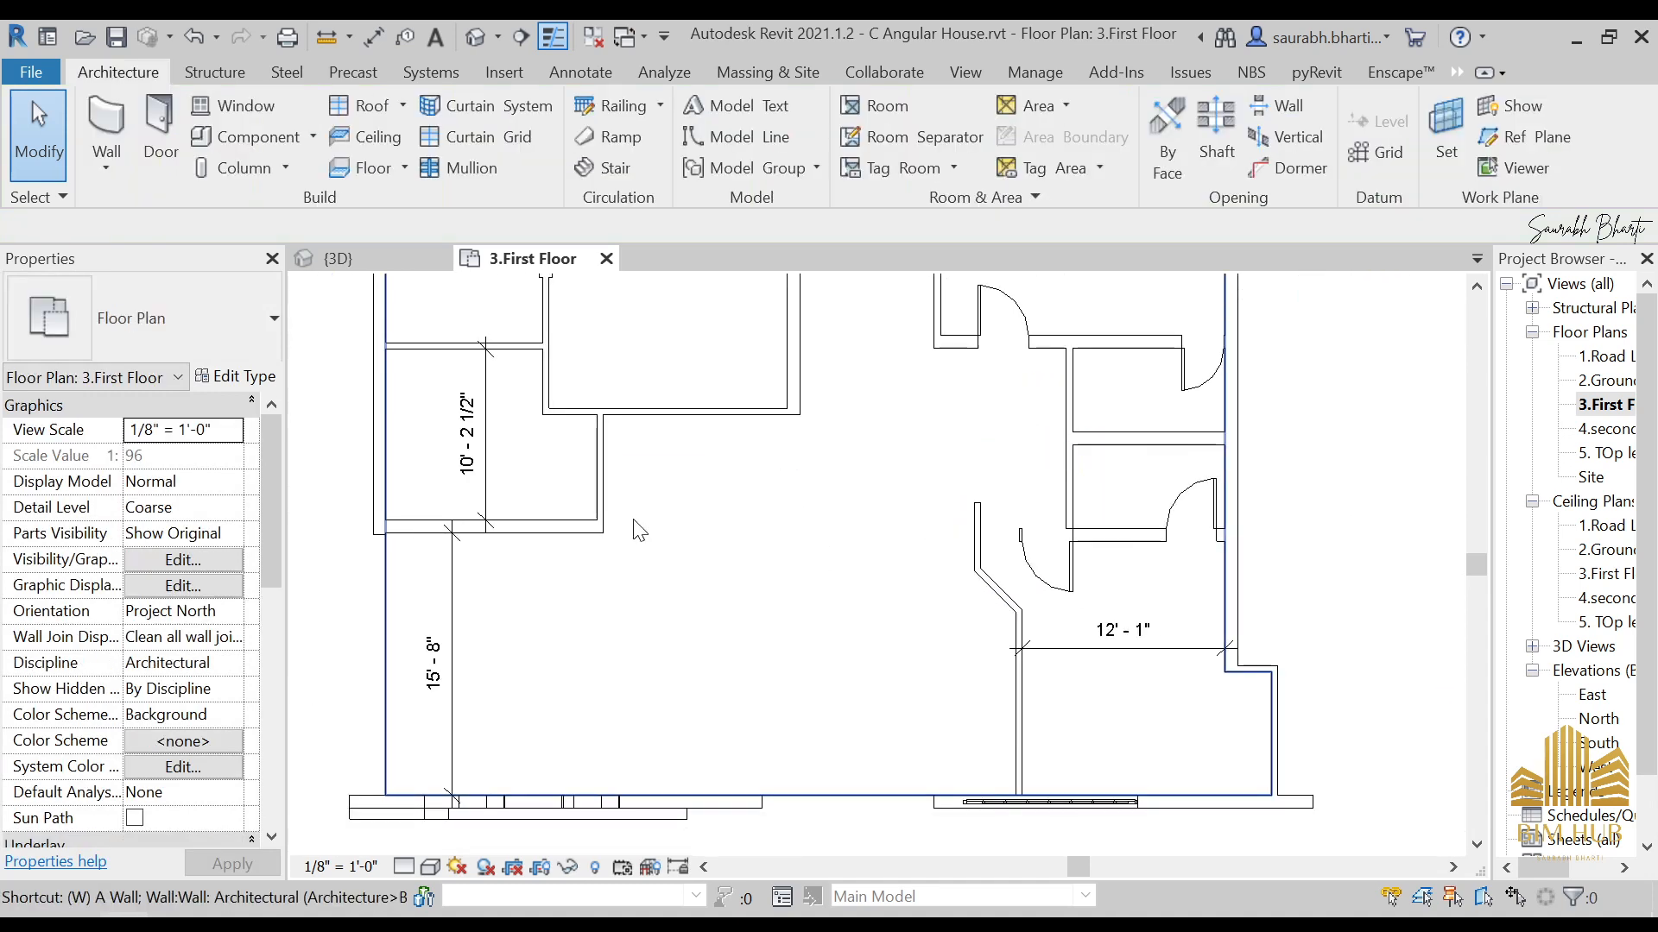
{"action": "key", "text": "a"}
{"action": "left_click", "coordinate": [603, 500]}
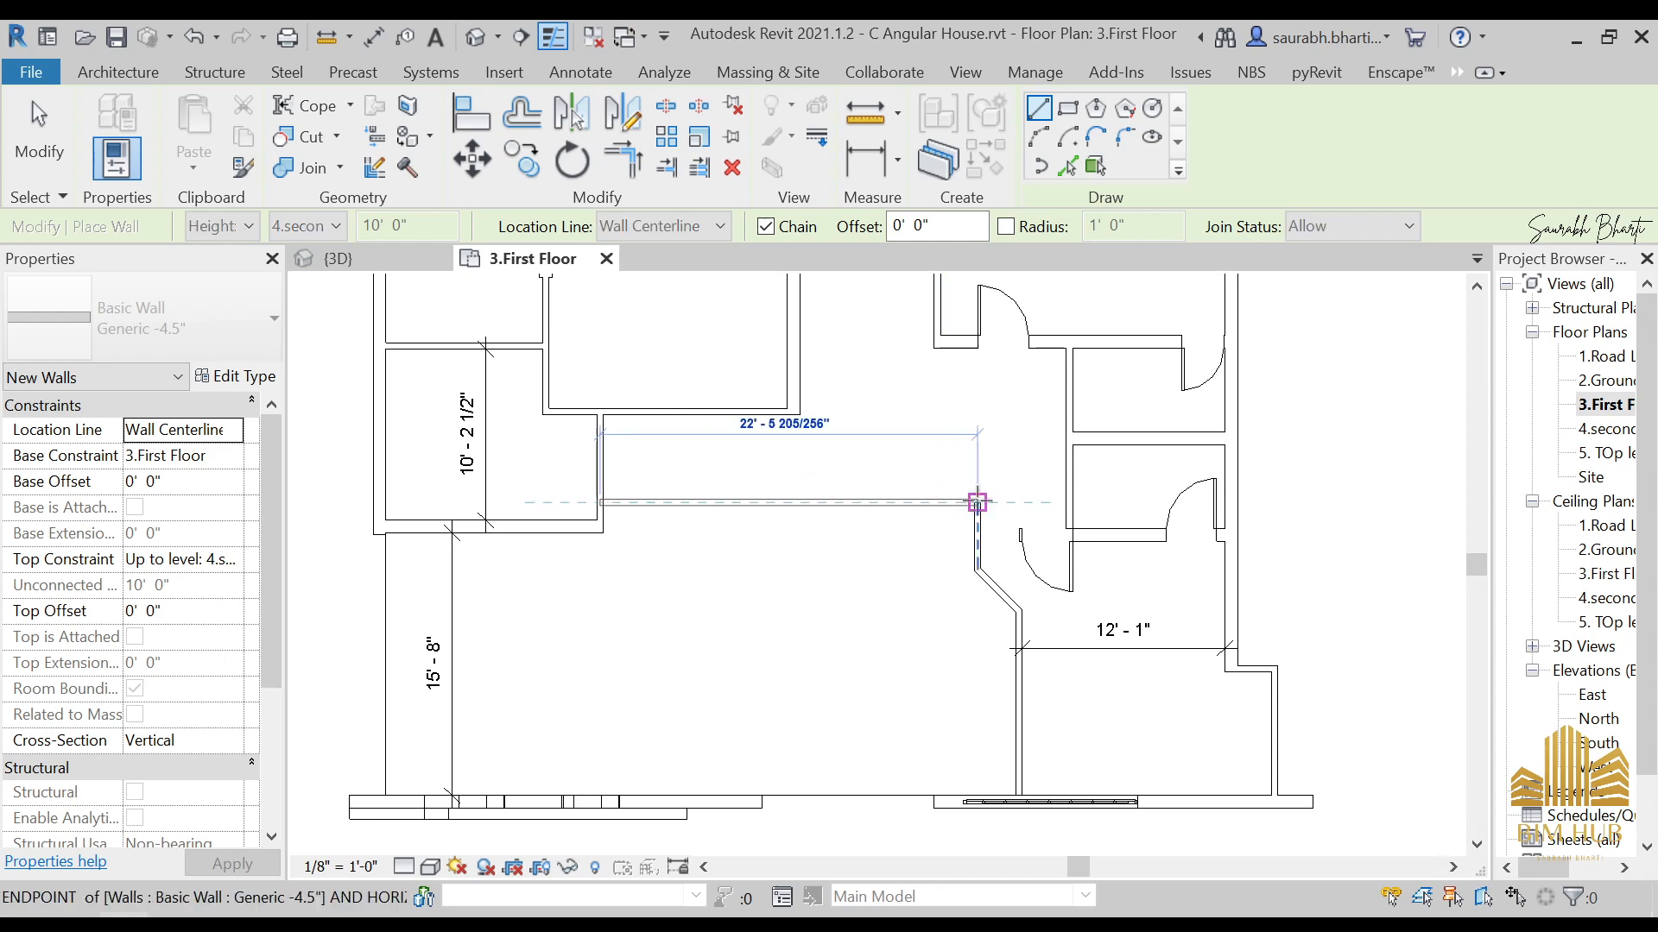
{"action": "left_click", "coordinate": [1017, 501]}
{"action": "key", "text": "Escape"}
{"action": "key", "text": "Escape"}
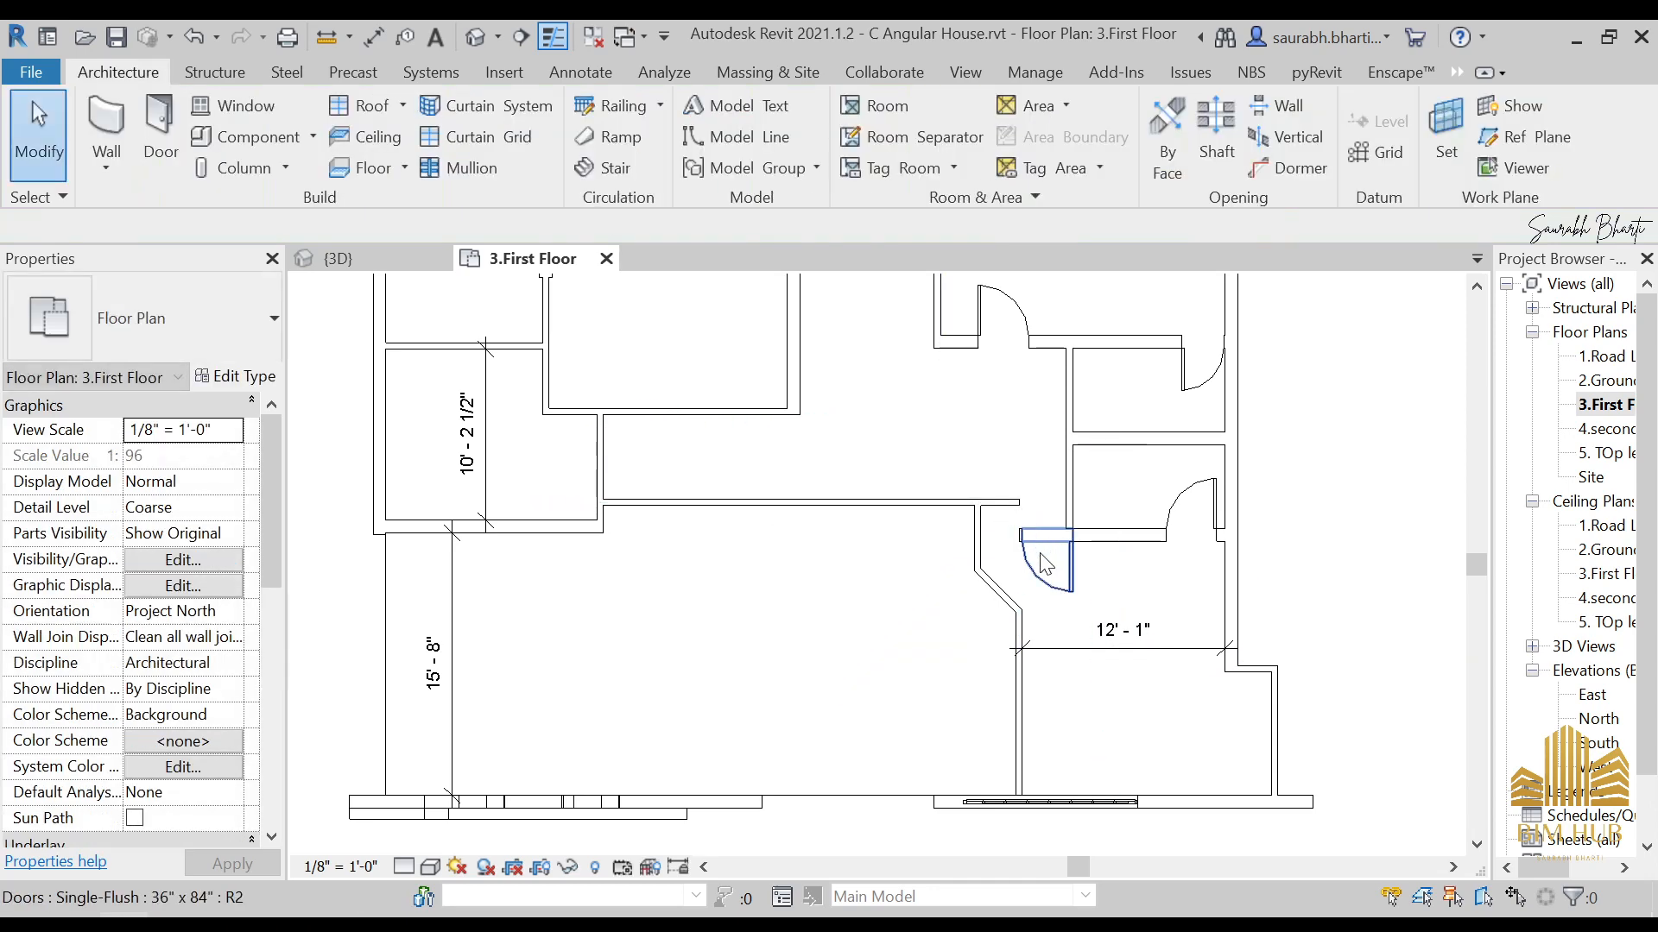
Step: Delete the Single-Flush door beside the small room and extend the new horizontal wall to meet that room's vertical wall
{"action": "left_click", "coordinate": [1042, 553]}
{"action": "key", "text": "Delete"}
{"action": "left_click", "coordinate": [1032, 511]}
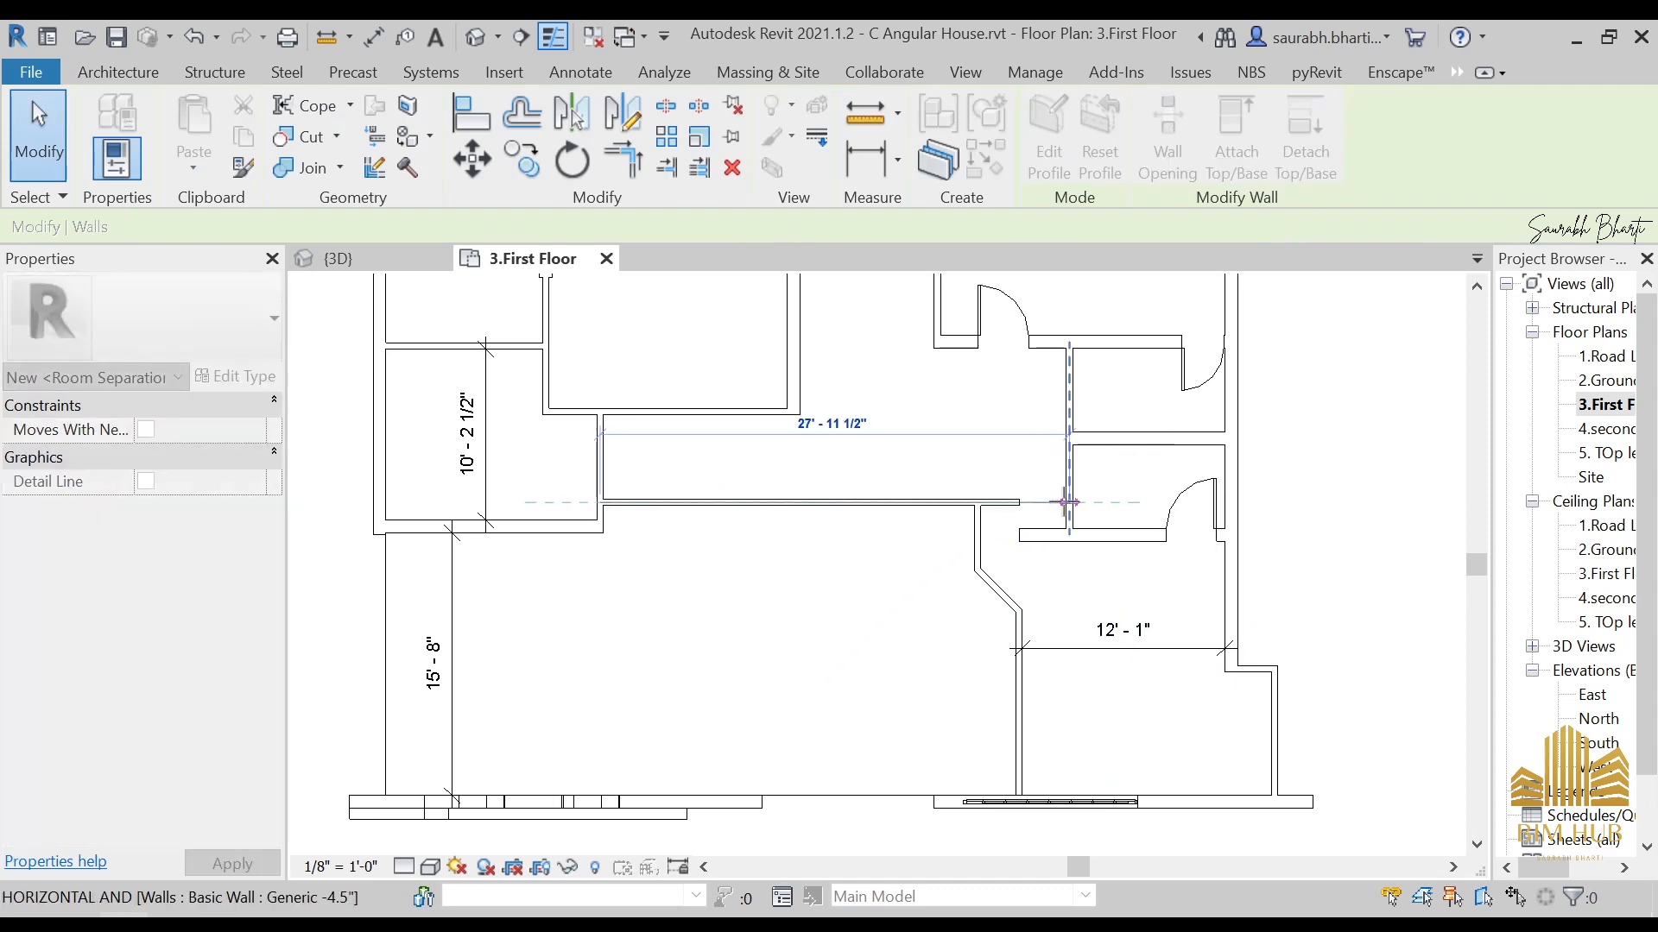
{"action": "key", "text": "Escape"}
Step: Pull the free end of the small room's lower 9" wall back to the room's vertical 4.5" wall
{"action": "left_click", "coordinate": [1024, 538]}
{"action": "left_click_drag", "start_coordinate": [1019, 541], "coordinate": [1066, 555]}
{"action": "key", "text": "Escape"}
{"action": "scroll", "coordinate": [1057, 537], "scroll_direction": "up", "scroll_amount": 3}
{"action": "left_click", "coordinate": [1073, 535]}
{"action": "key", "text": "Escape"}
{"action": "left_click", "coordinate": [1070, 554]}
{"action": "key", "text": "Escape"}
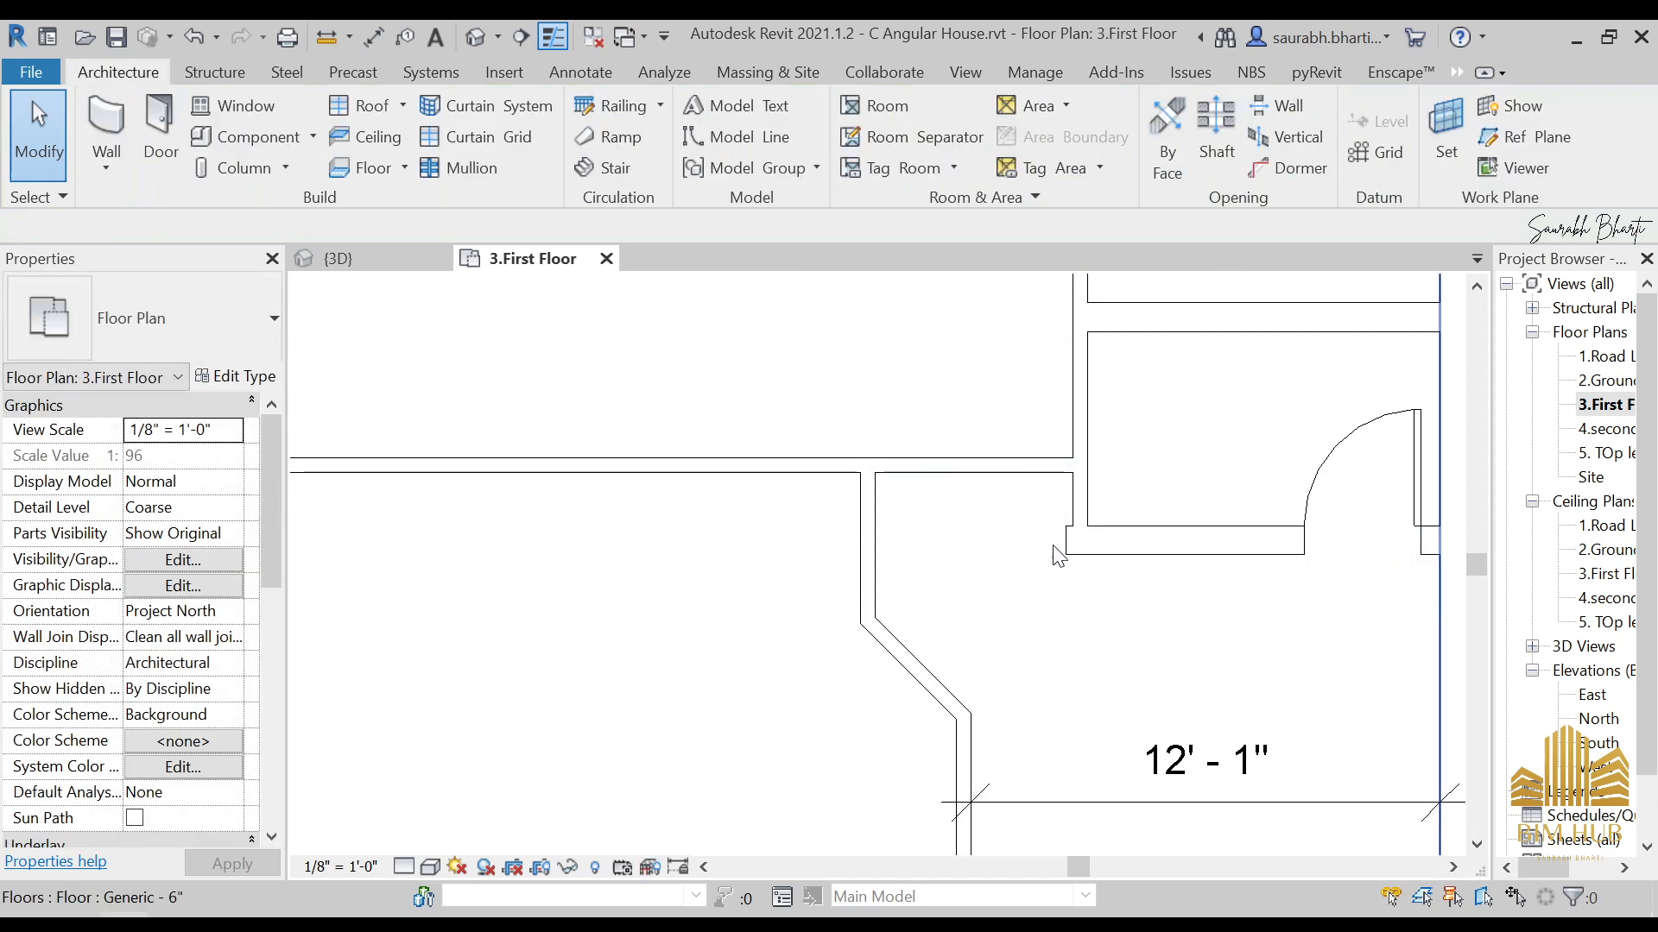
Step: Trim the small room's vertical 4.5" wall and lower 9" wall into a clean corner
{"action": "key", "text": "t"}
{"action": "key", "text": "r"}
{"action": "left_click", "coordinate": [1090, 509]}
{"action": "left_click", "coordinate": [1109, 539]}
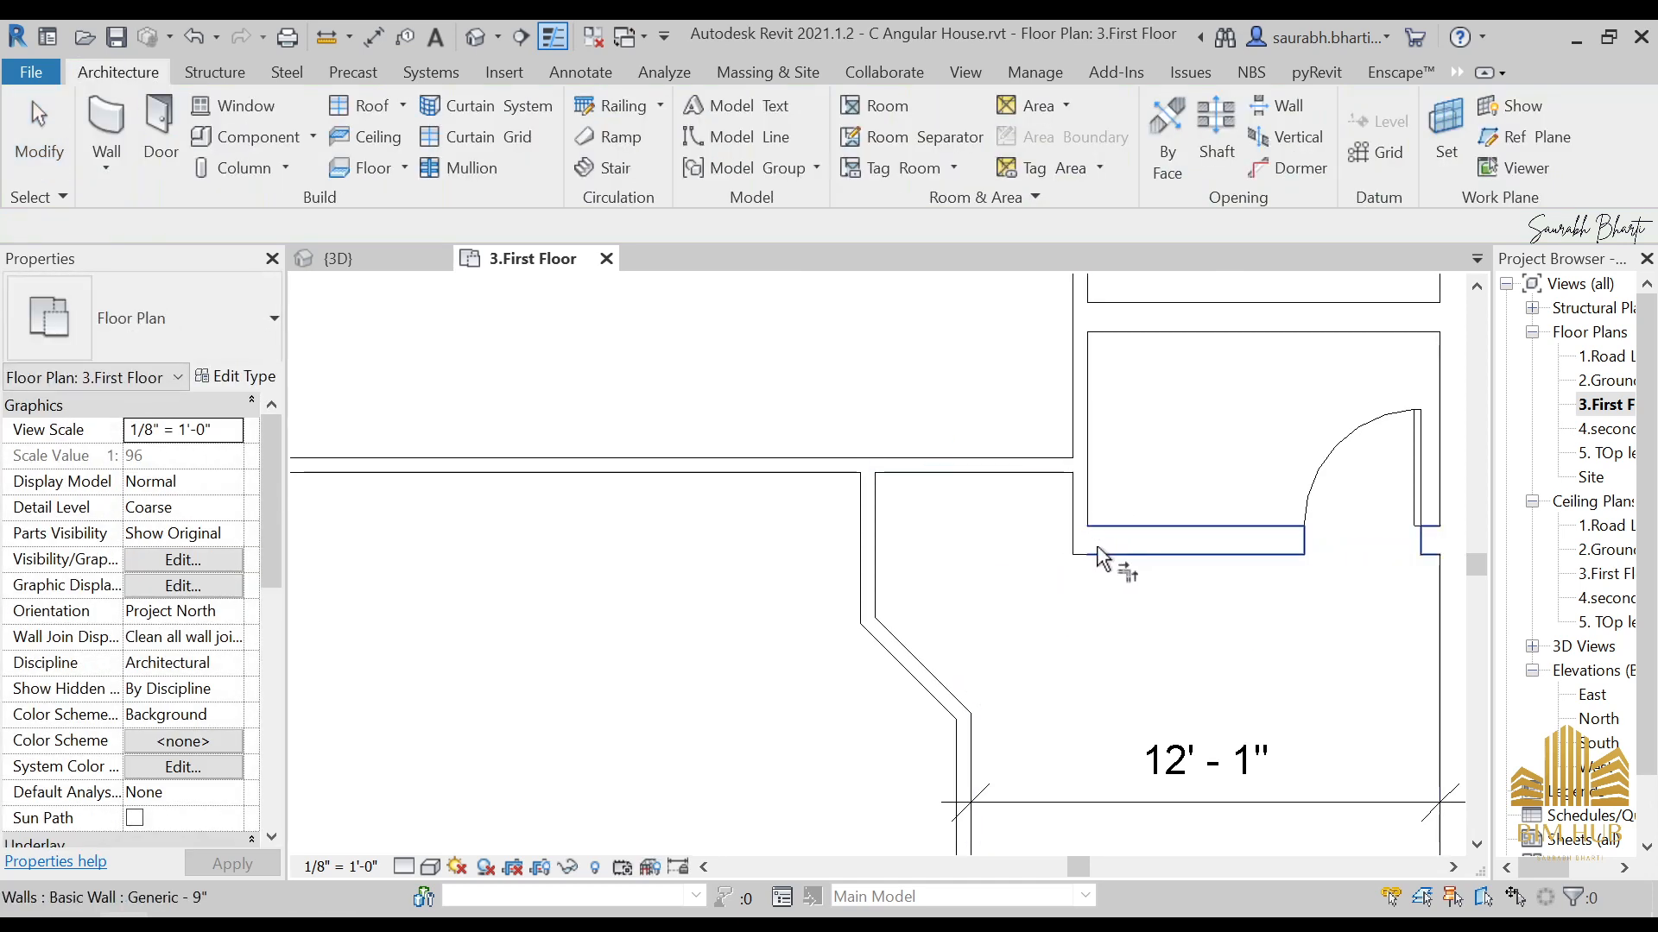
{"action": "scroll", "coordinate": [997, 551], "scroll_direction": "down", "scroll_amount": 3}
{"action": "key", "text": "Escape"}
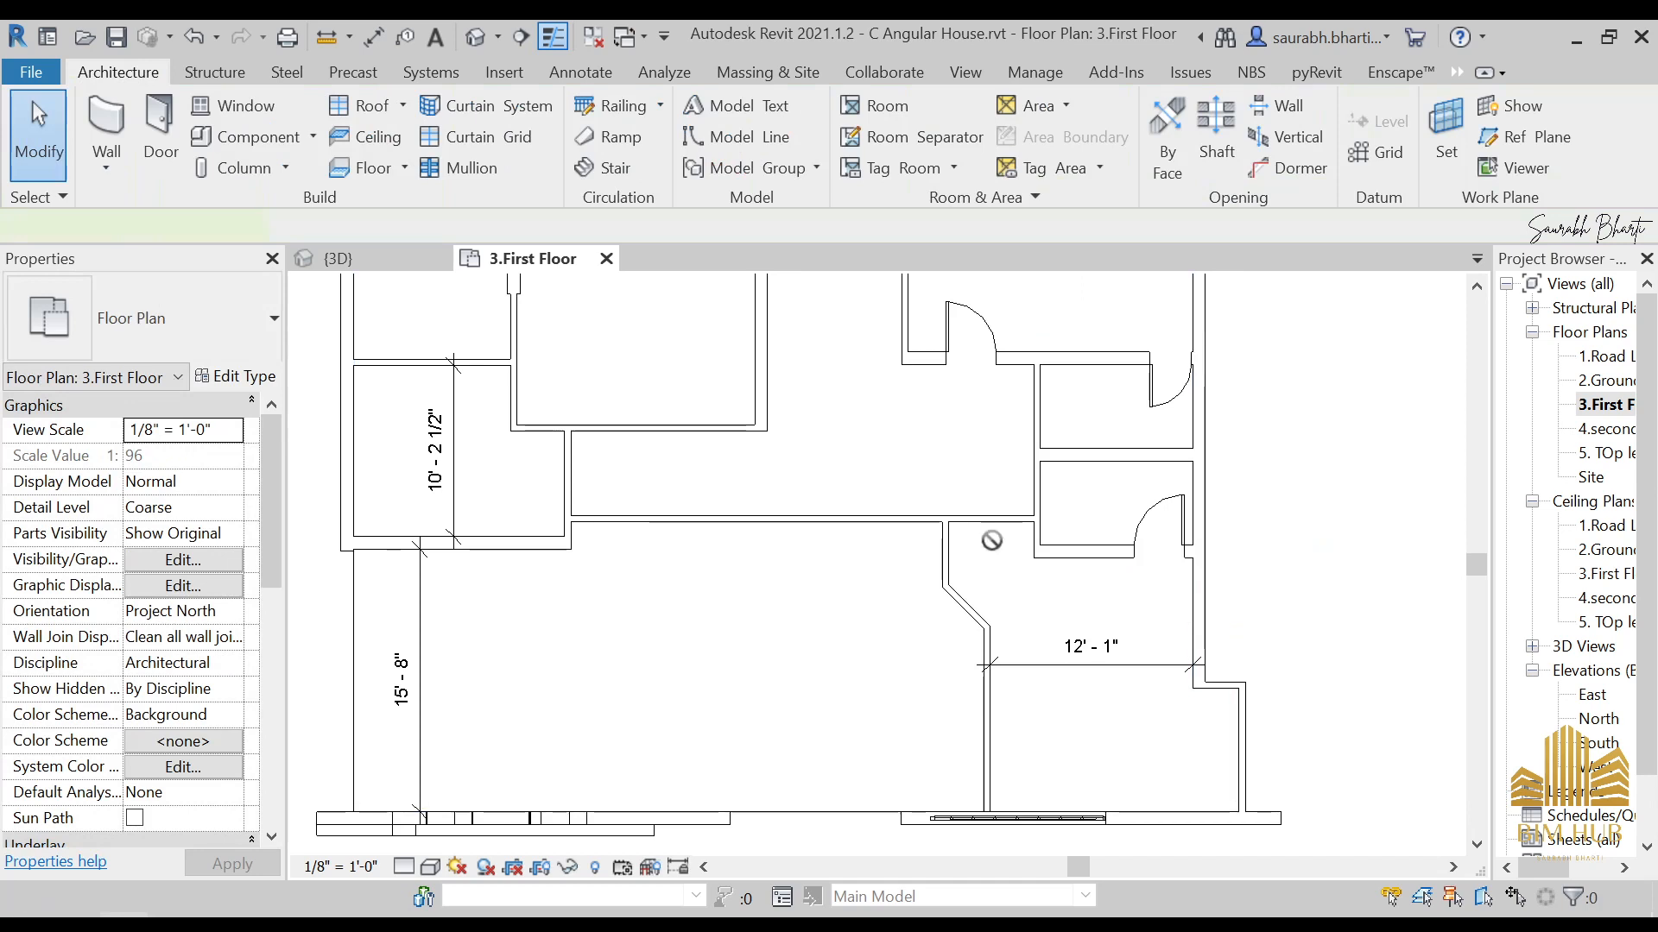
Step: Place a Single-Flush 36" x 84" door in the new horizontal wall, 6" from the small room's wall, hinged there and swinging downward
{"action": "key", "text": "d"}
{"action": "key", "text": "r"}
{"action": "left_click", "coordinate": [211, 317]}
{"action": "left_click", "coordinate": [151, 730]}
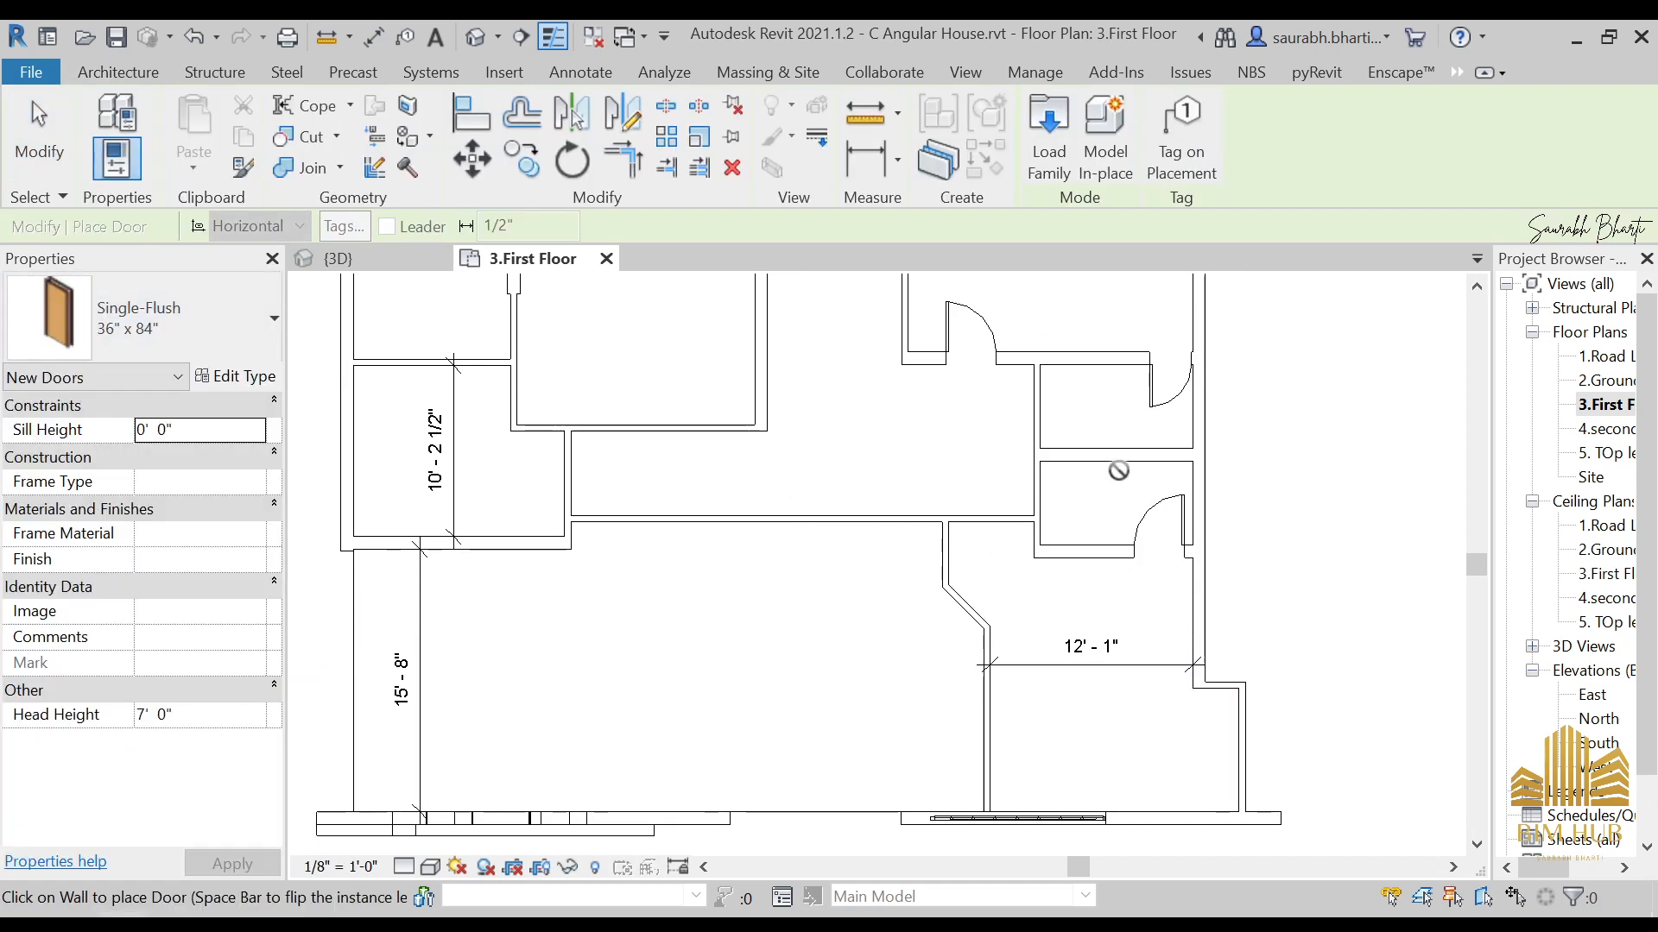
{"action": "scroll", "coordinate": [1010, 537], "scroll_direction": "up", "scroll_amount": 2}
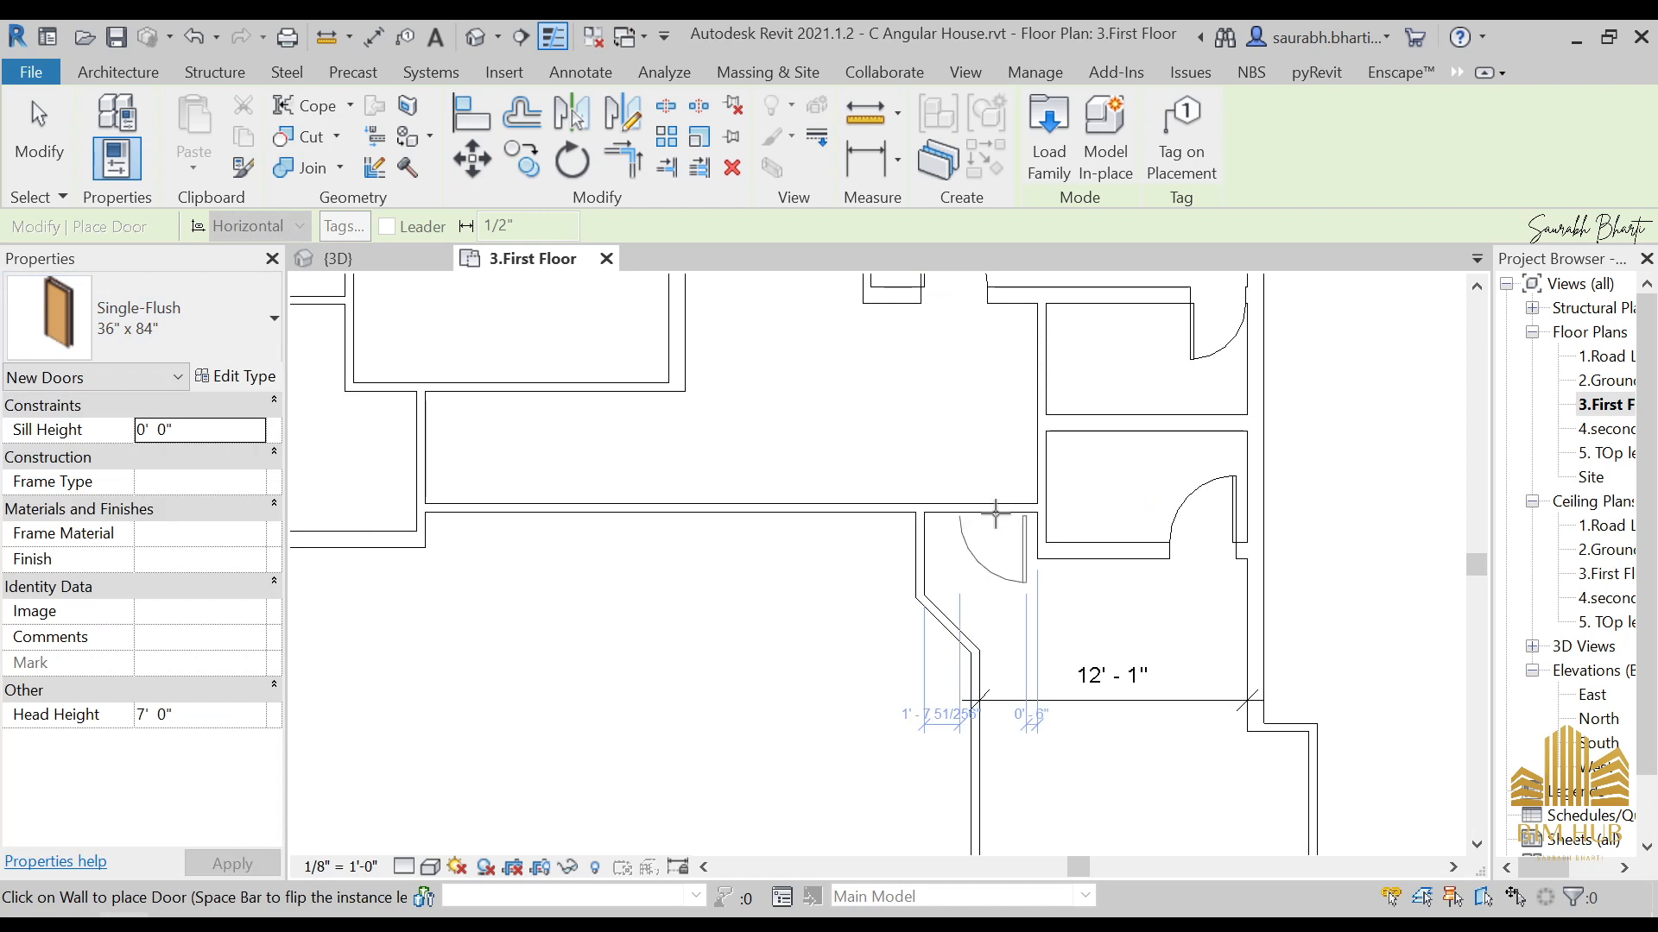
{"action": "left_click", "coordinate": [996, 513]}
{"action": "key", "text": "Escape"}
{"action": "key", "text": "Escape"}
{"action": "scroll", "coordinate": [1070, 521], "scroll_direction": "down", "scroll_amount": 4}
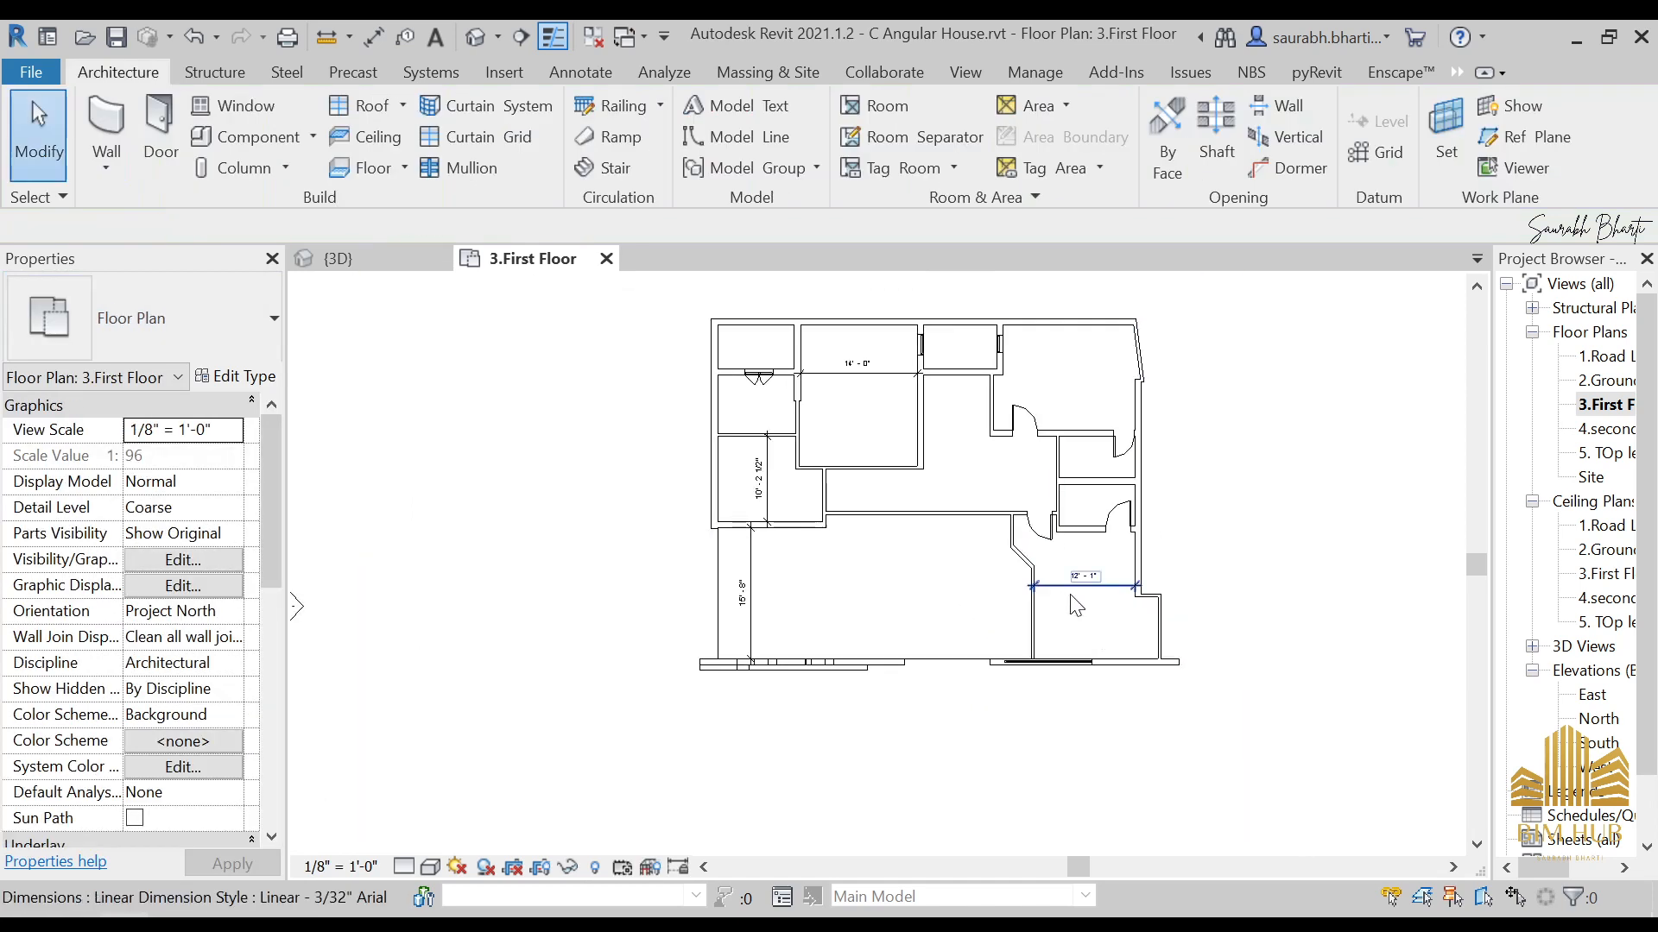
Step: Split the long horizontal 4.5" wall at a point just left of its junction with the short vertical wall
{"action": "scroll", "coordinate": [945, 465], "scroll_direction": "up", "scroll_amount": 2}
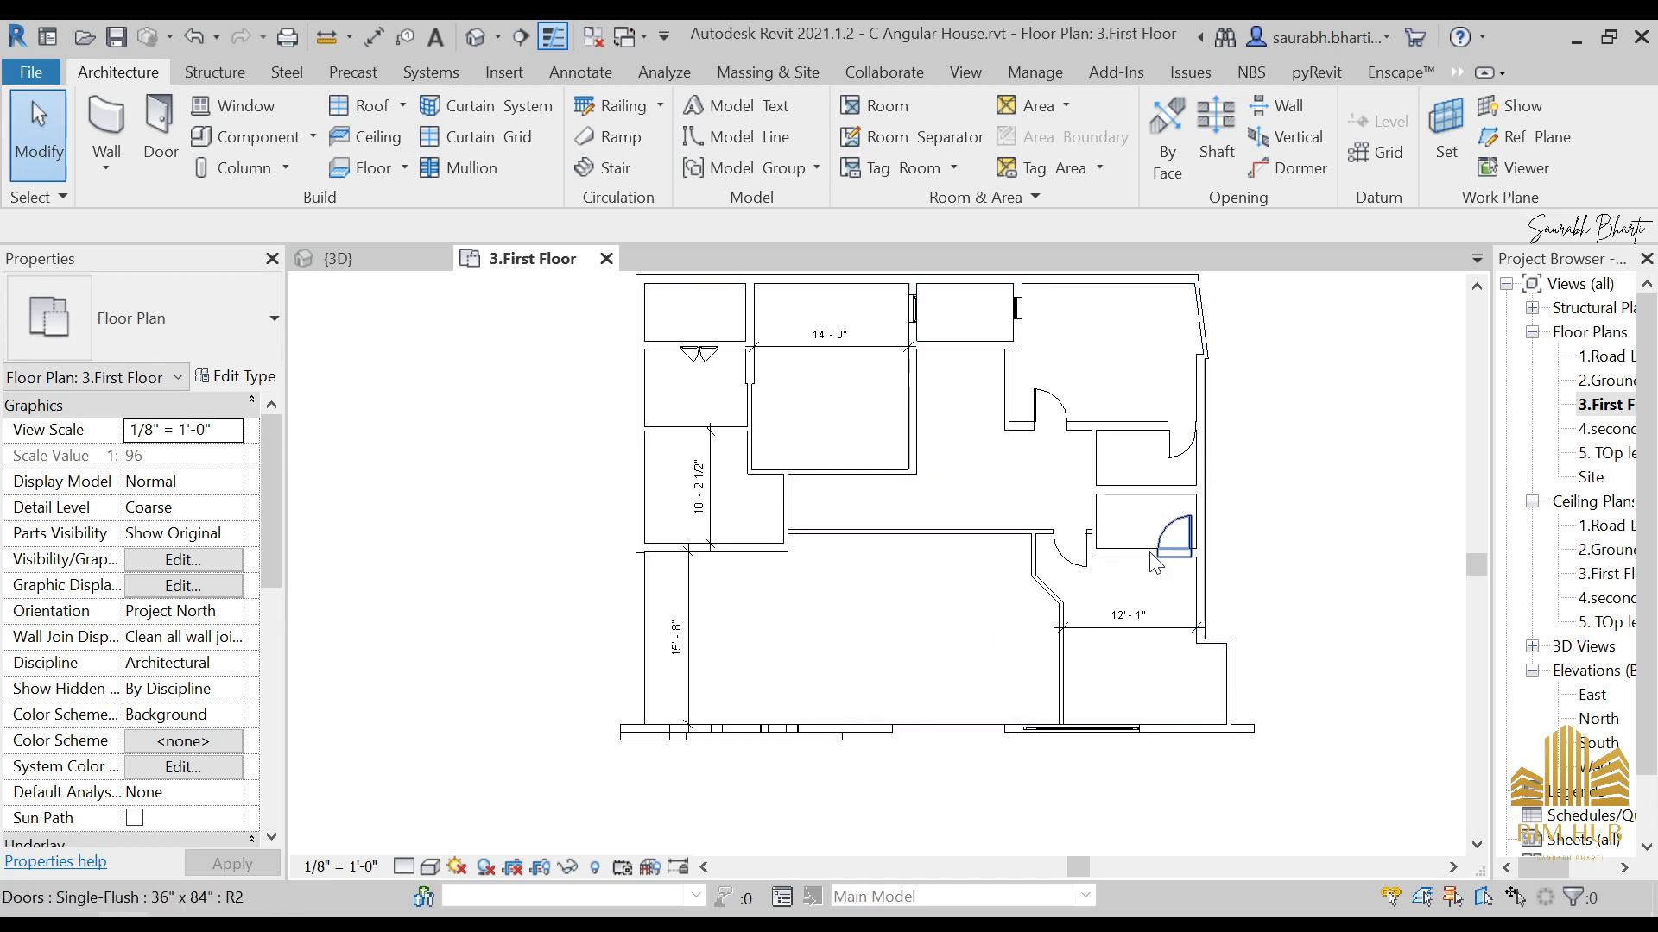
{"action": "scroll", "coordinate": [952, 619], "scroll_direction": "down", "scroll_amount": 2}
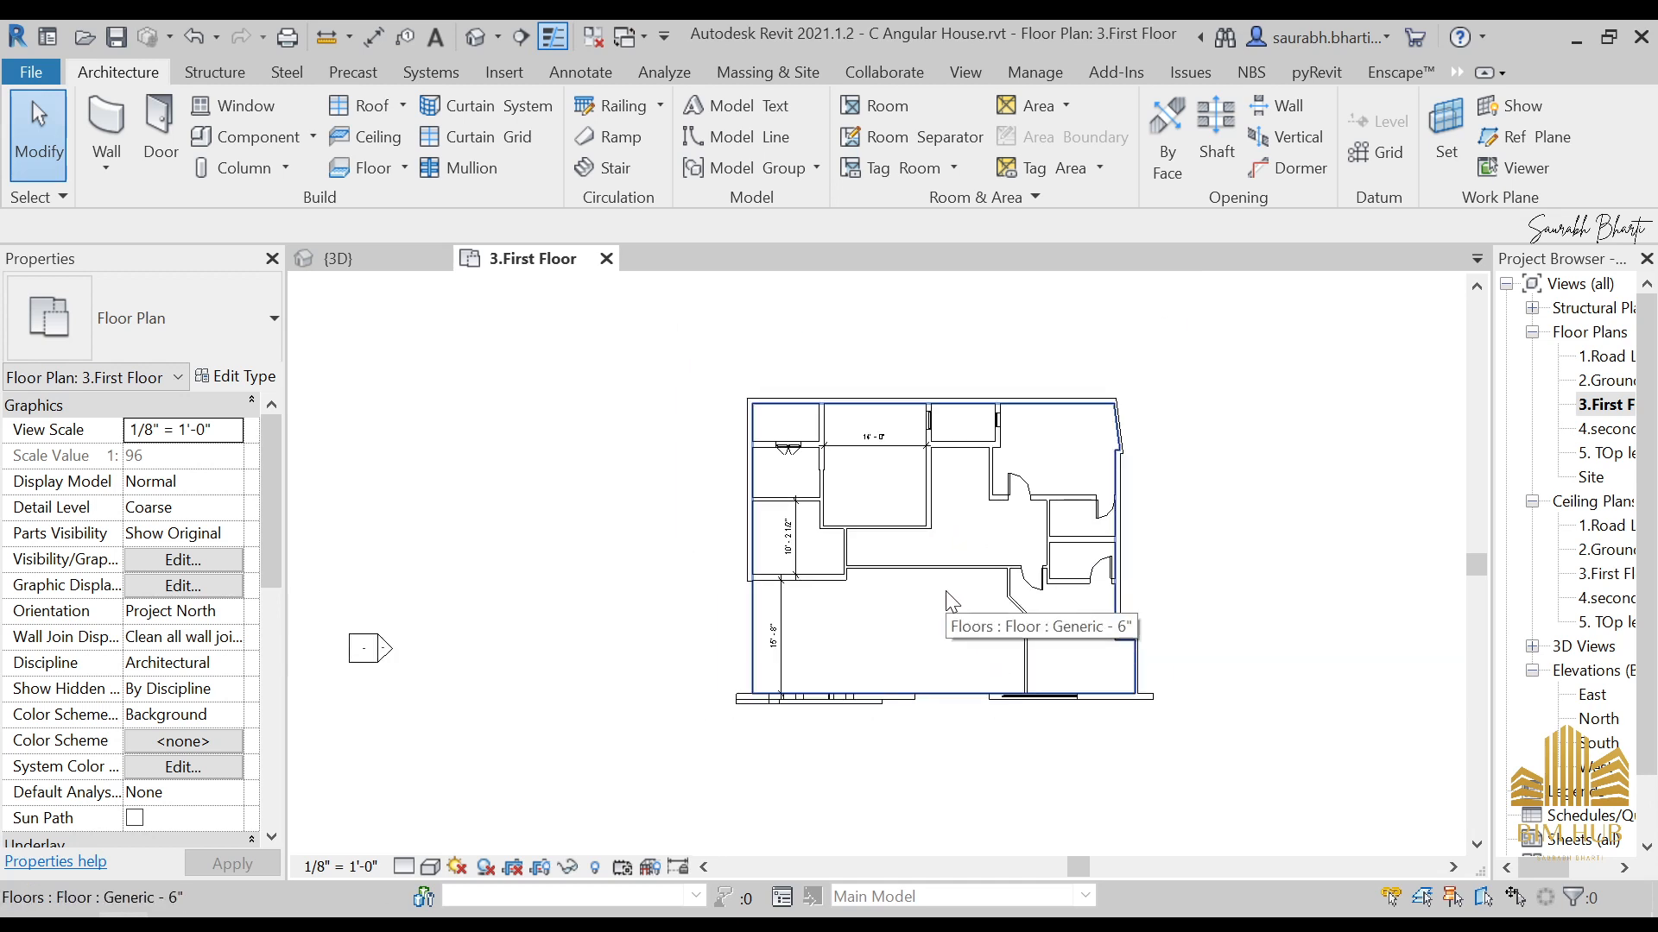
{"action": "scroll", "coordinate": [929, 571], "scroll_direction": "up", "scroll_amount": 1}
{"action": "left_click", "coordinate": [928, 568]}
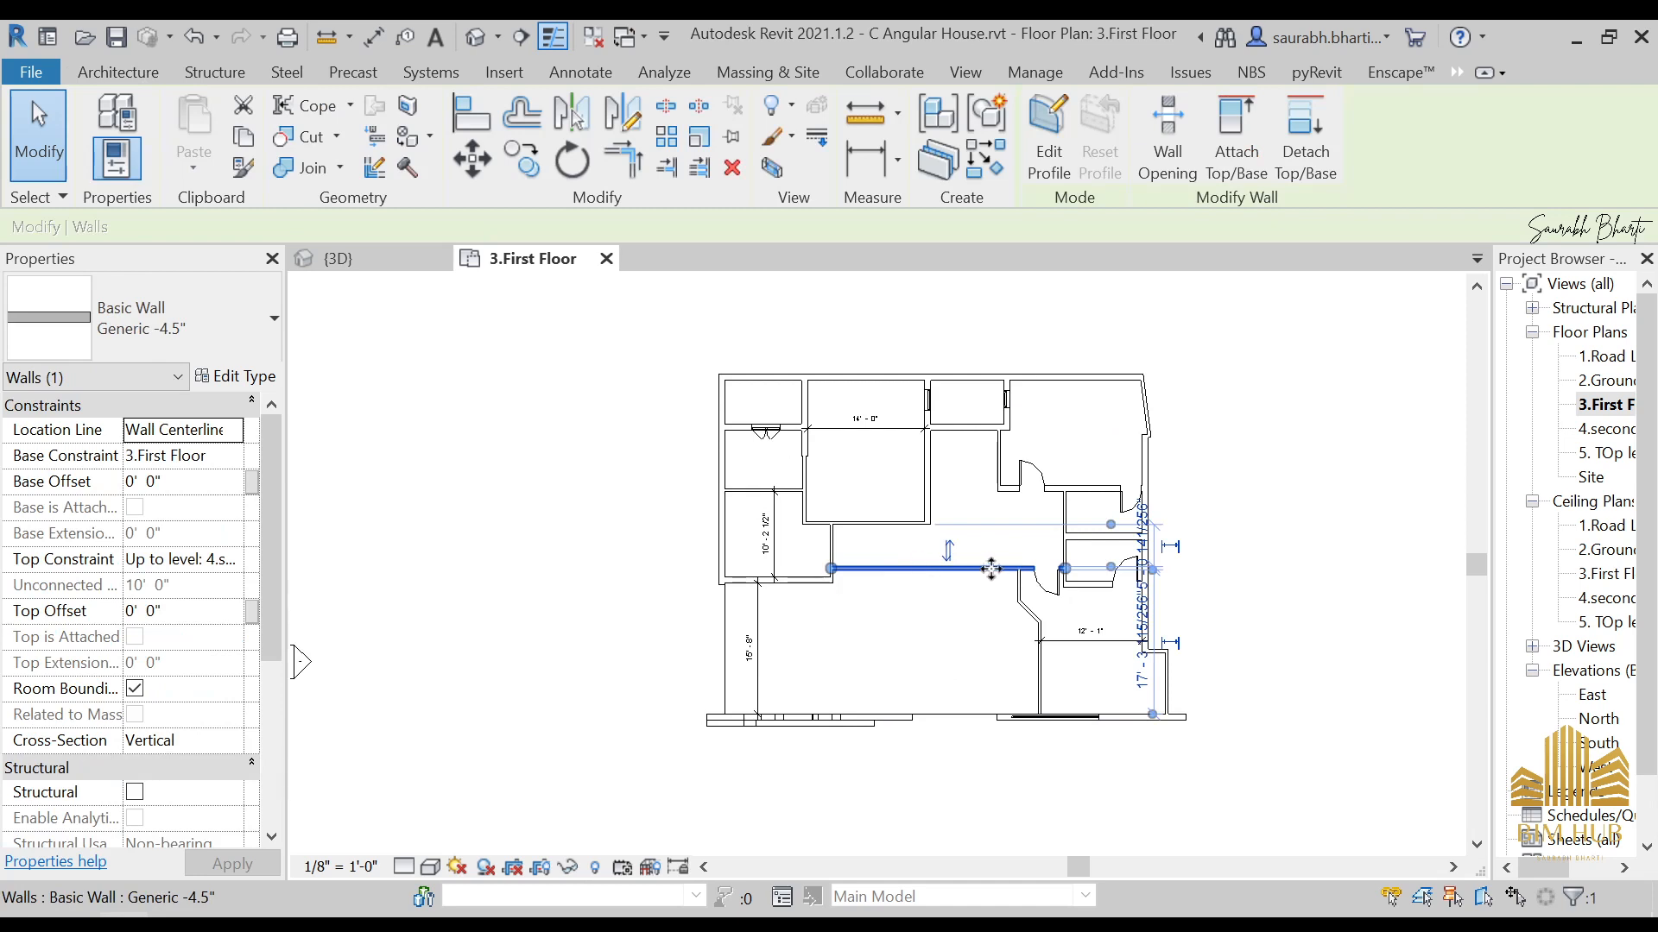
{"action": "scroll", "coordinate": [987, 571], "scroll_direction": "up", "scroll_amount": 3}
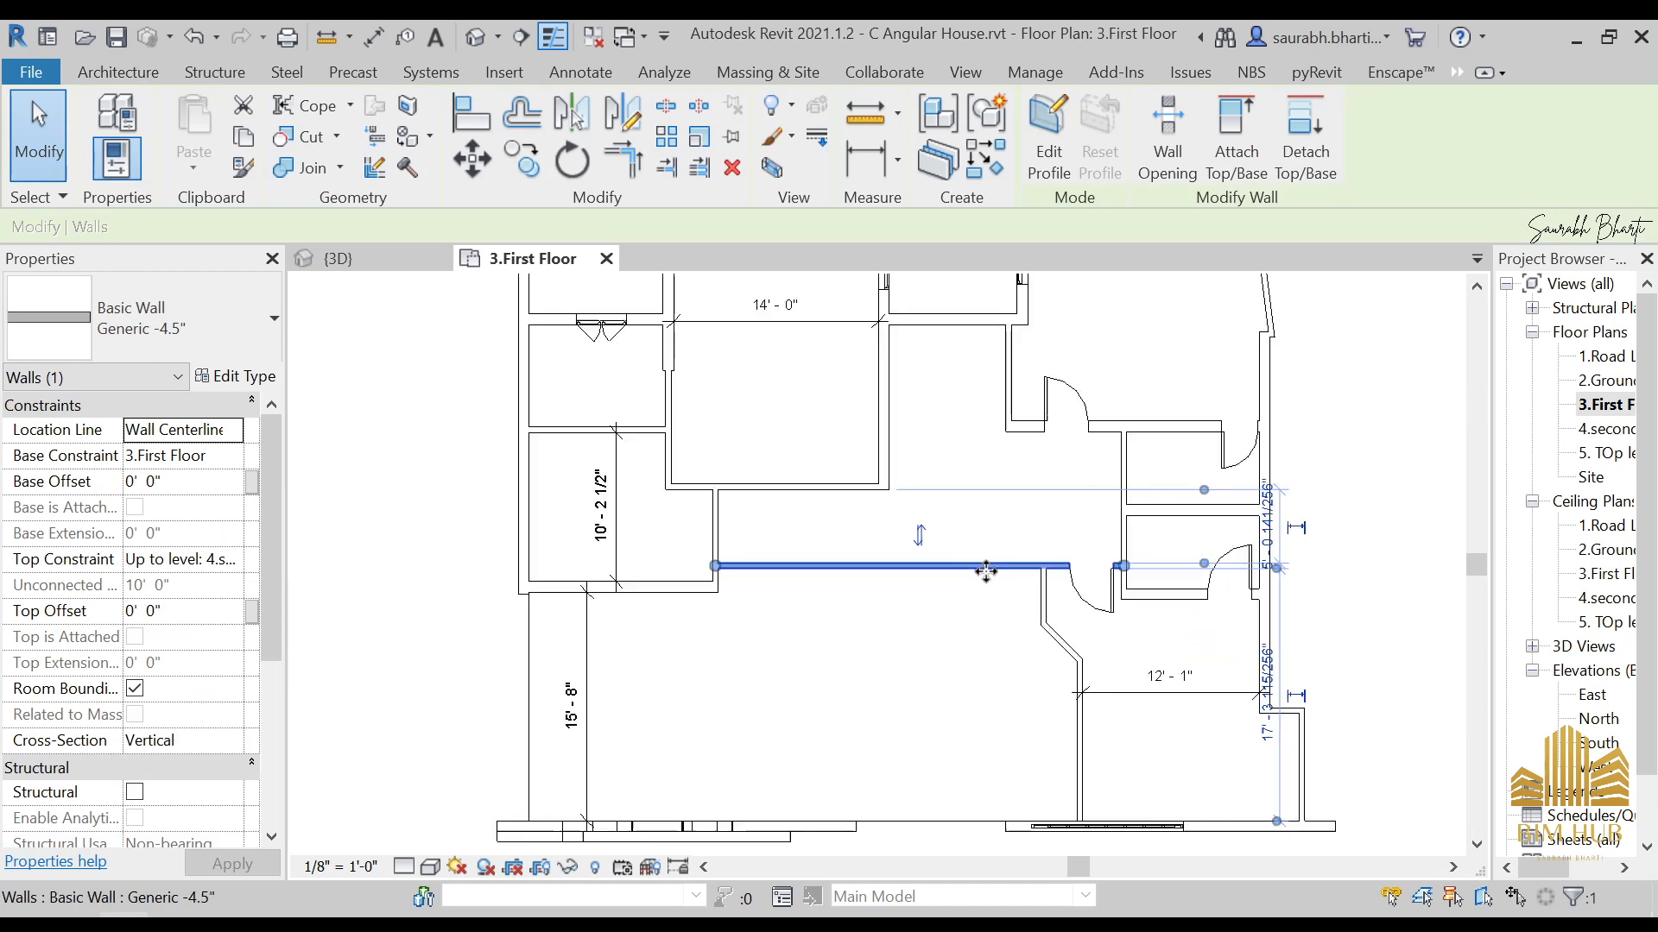
{"action": "key", "text": "Escape"}
{"action": "key", "text": "s"}
{"action": "key", "text": "l"}
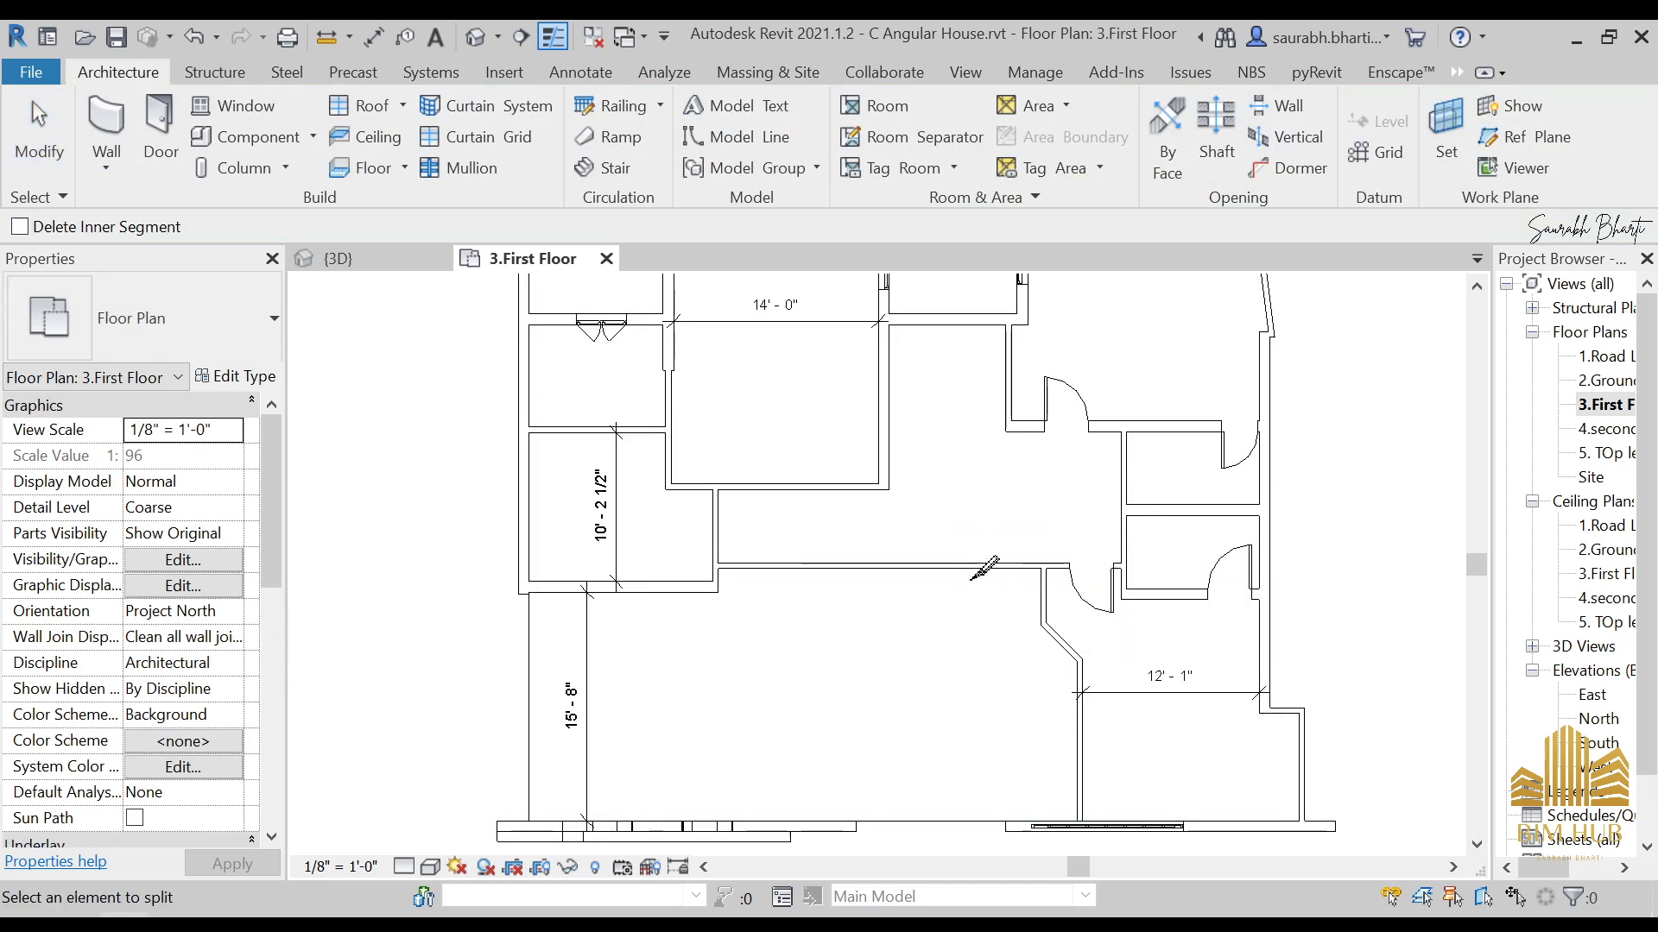
{"action": "scroll", "coordinate": [985, 565], "scroll_direction": "up", "scroll_amount": 1}
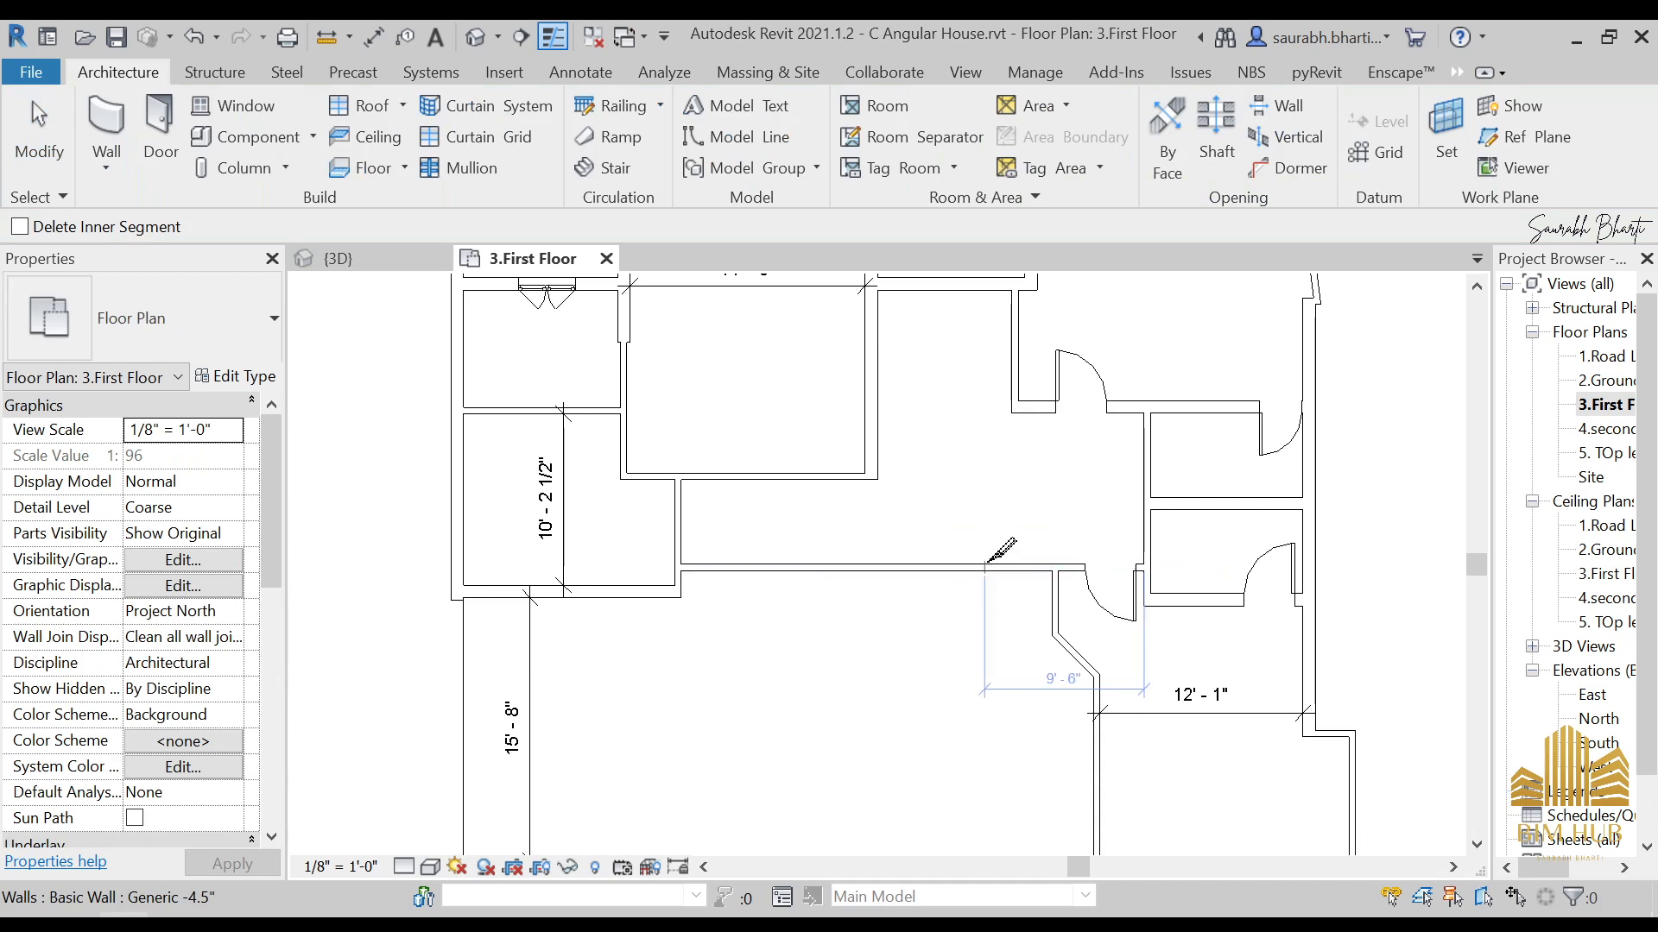
{"action": "left_click", "coordinate": [996, 567]}
{"action": "key", "text": "Escape"}
Step: Change the left segment of the split horizontal wall to the Curtain Wall 1 type
{"action": "left_click", "coordinate": [838, 568]}
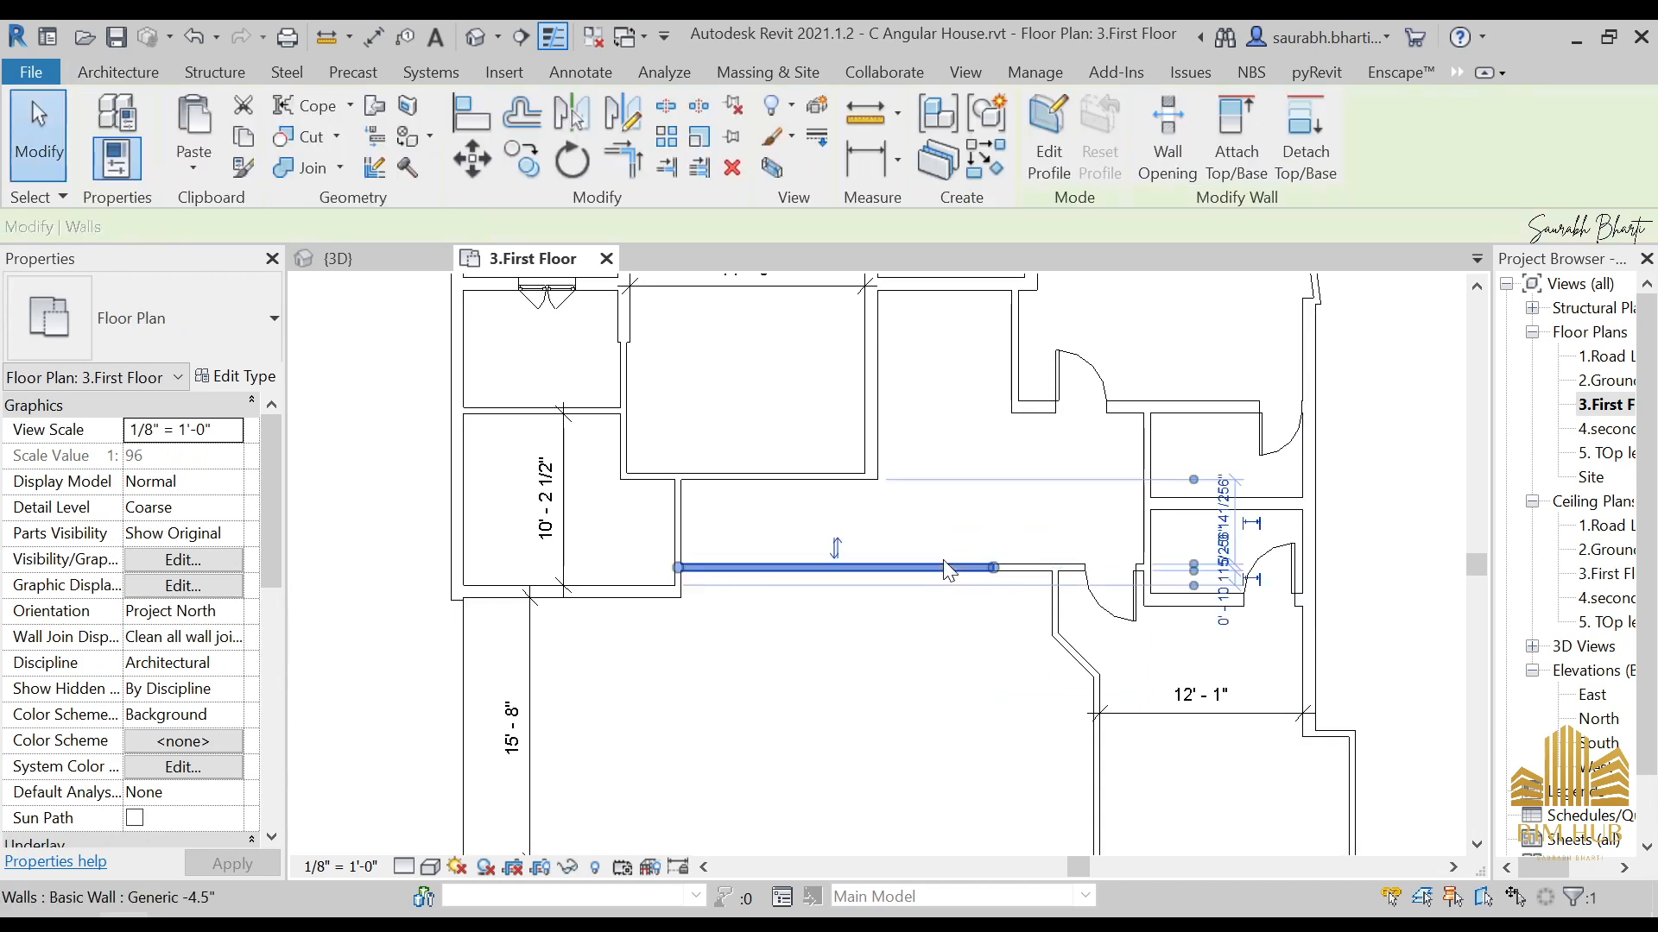
{"action": "left_click", "coordinate": [173, 317]}
{"action": "scroll", "coordinate": [151, 553], "scroll_direction": "up", "scroll_amount": 2}
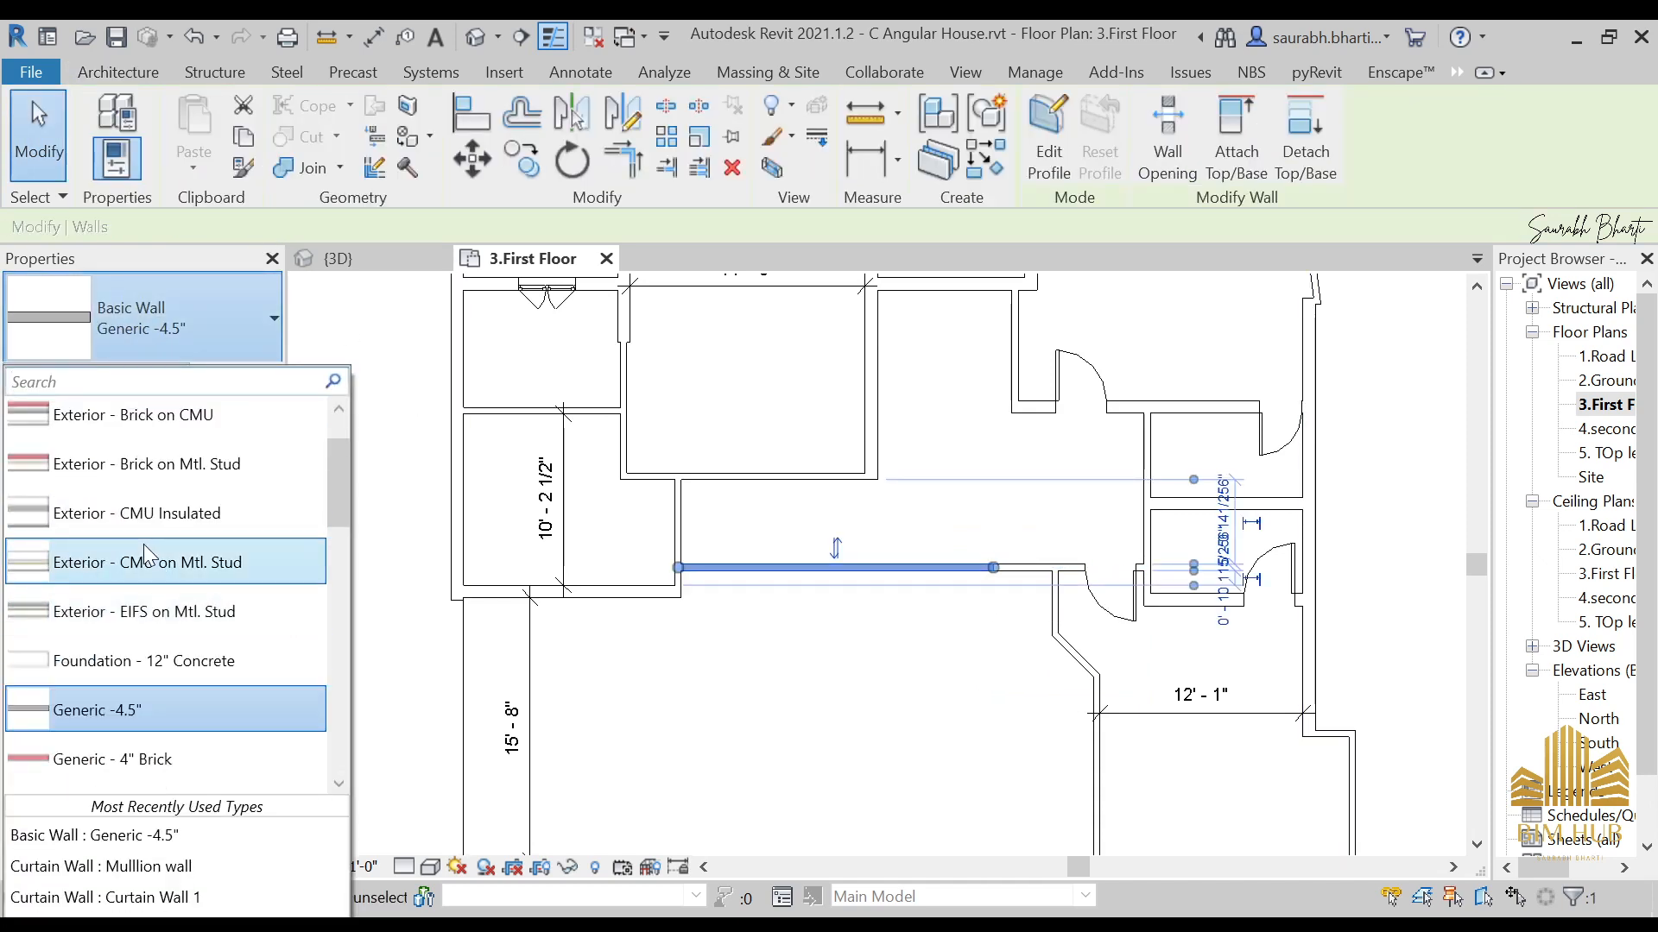
{"action": "scroll", "coordinate": [151, 555], "scroll_direction": "down", "scroll_amount": 2}
{"action": "scroll", "coordinate": [151, 555], "scroll_direction": "down", "scroll_amount": 6}
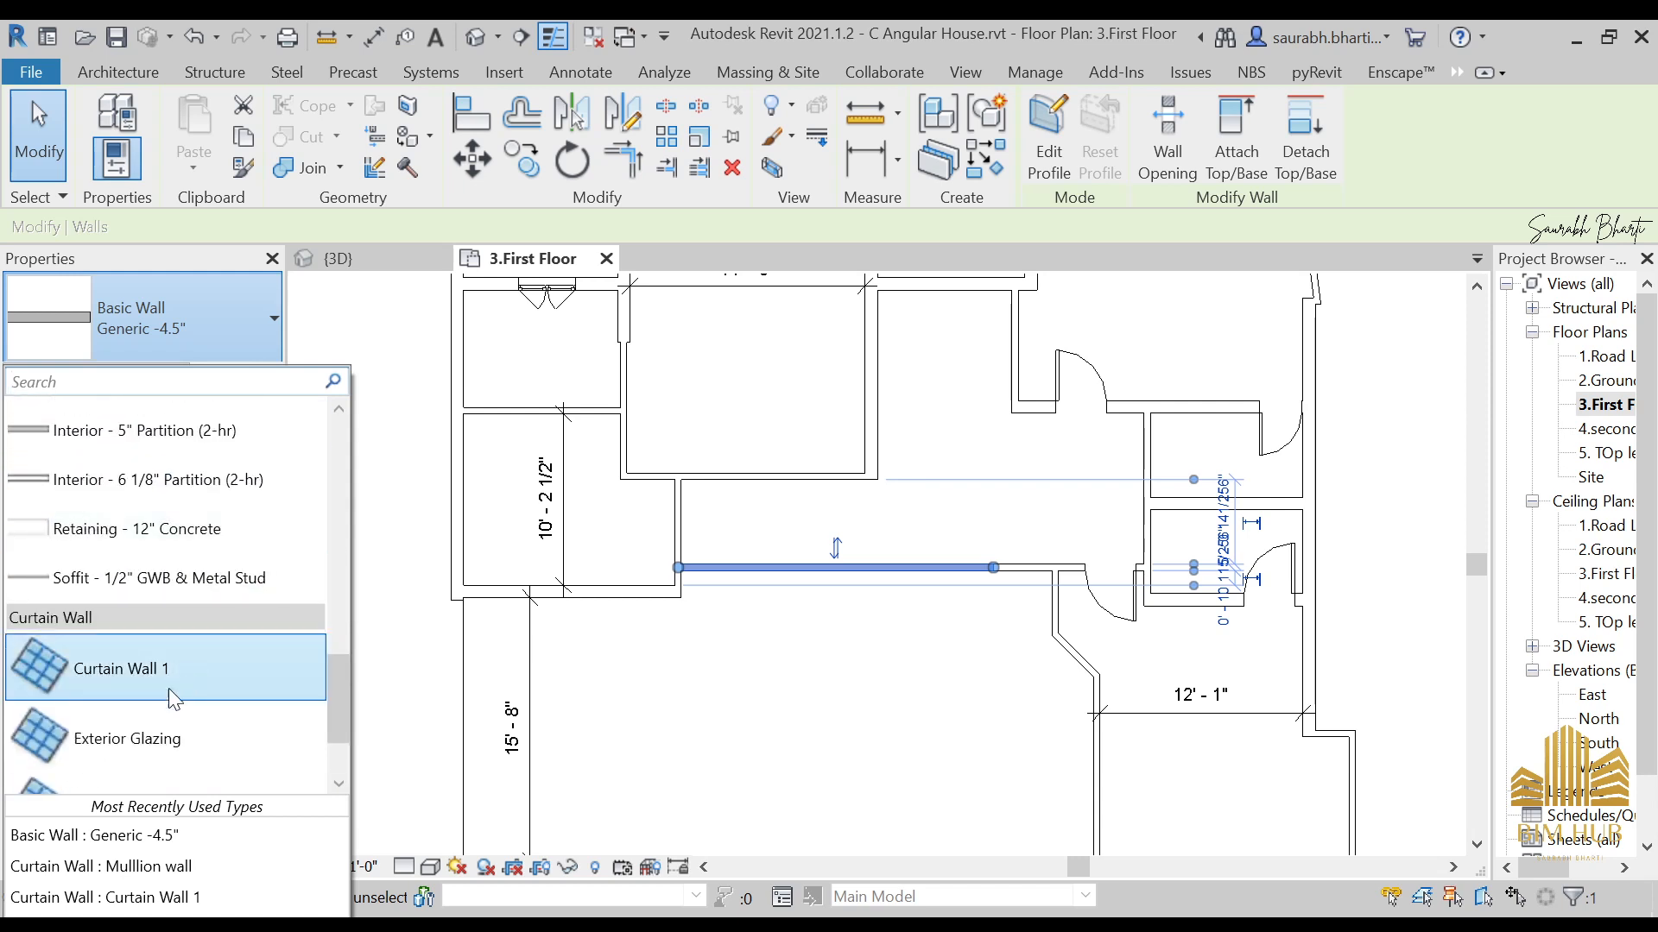
{"action": "mouse_move", "coordinate": [126, 548]}
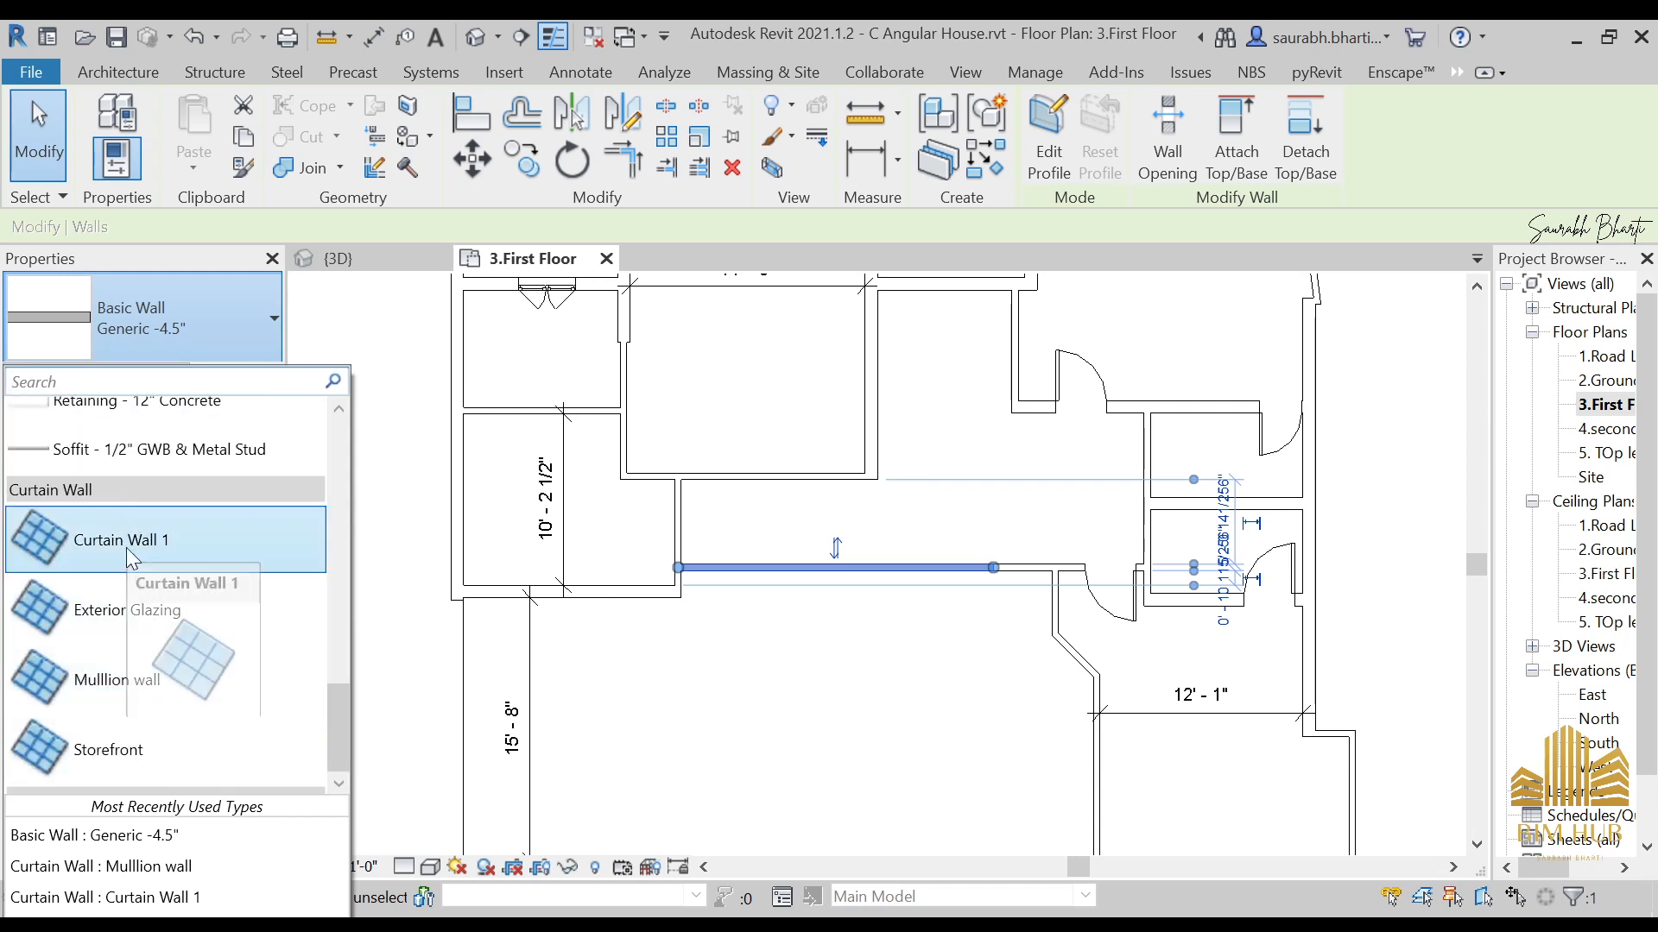
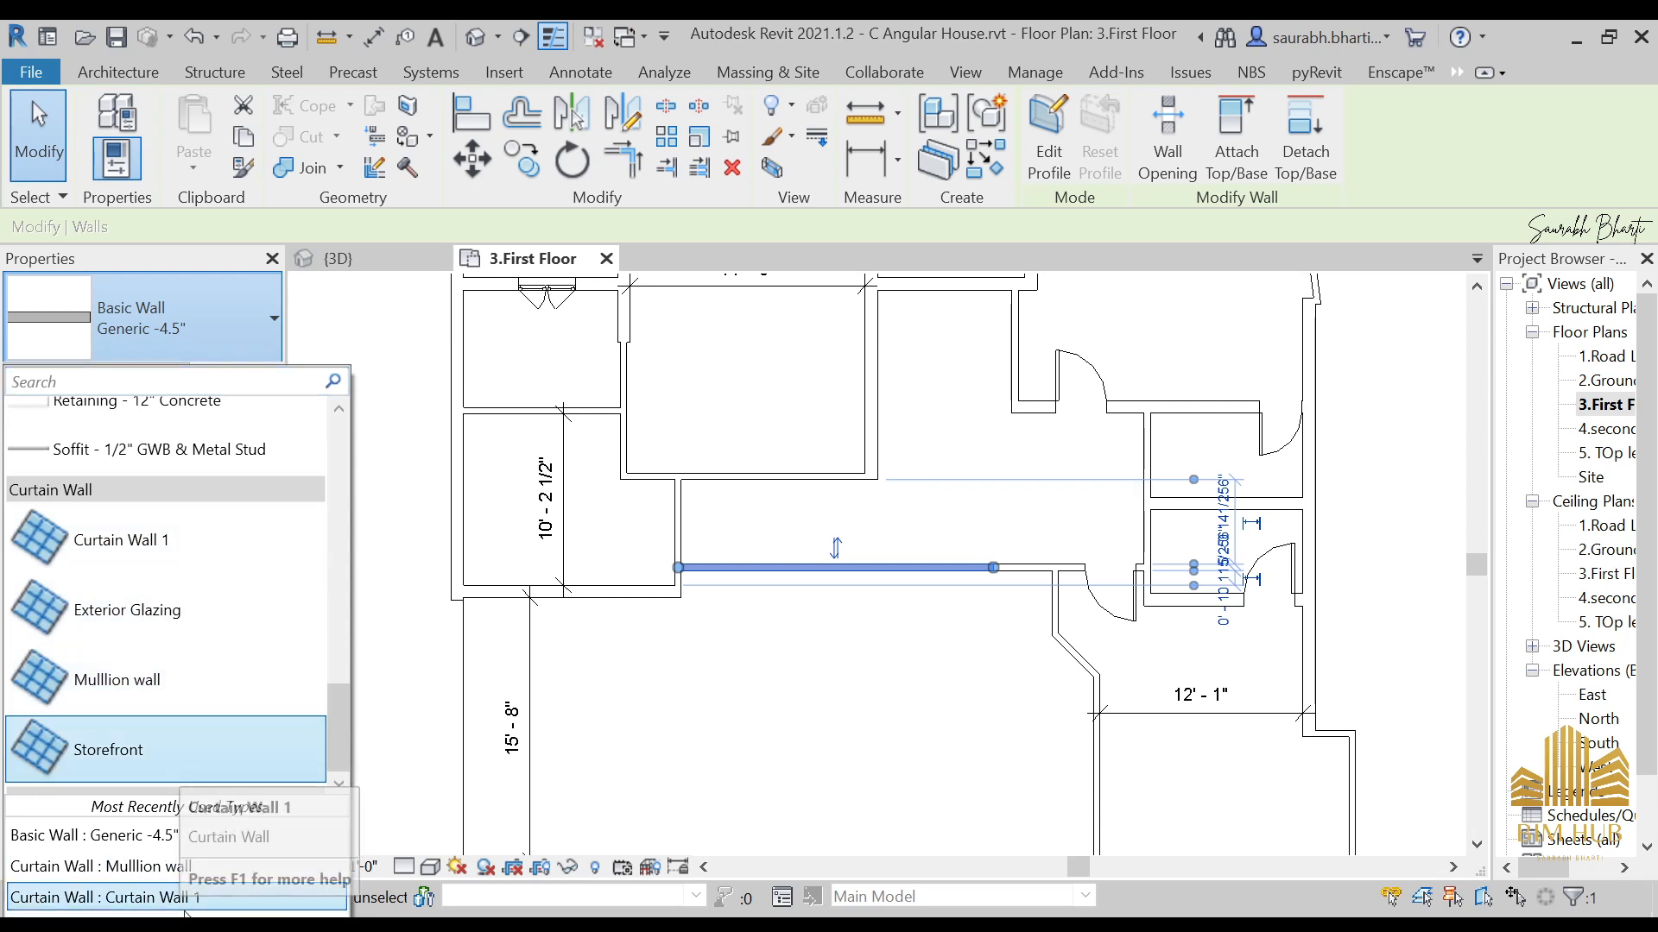
{"action": "left_click", "coordinate": [126, 542]}
{"action": "left_click", "coordinate": [858, 619]}
{"action": "key", "text": "Escape"}
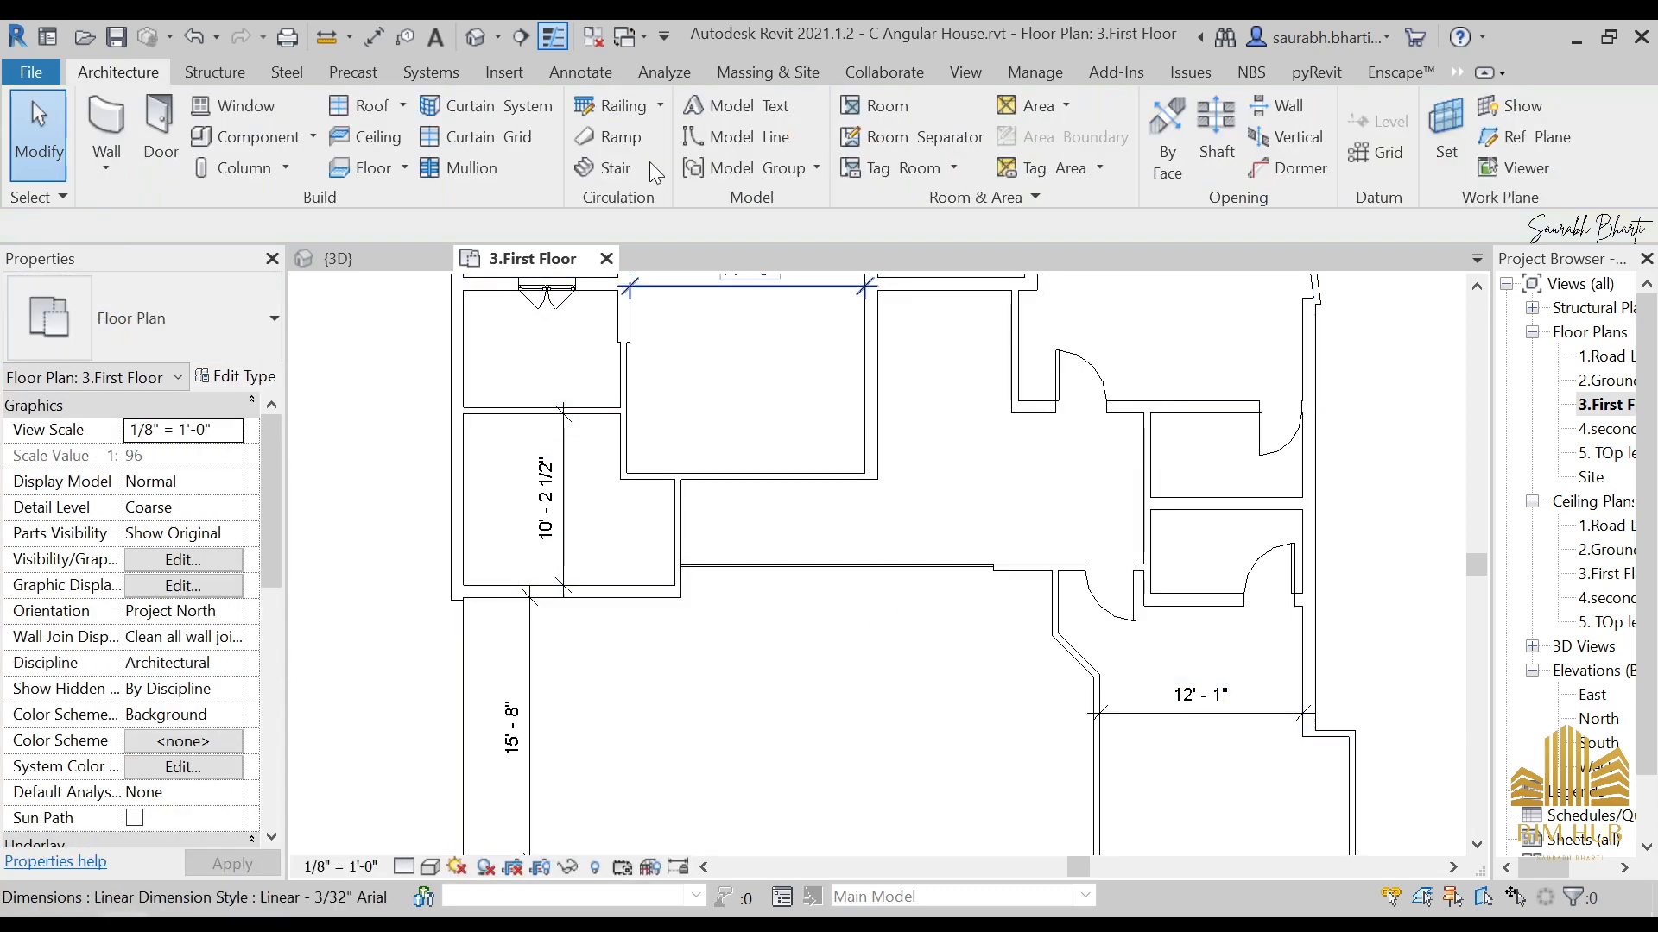
Step: Examine the type properties of the slanted Mulllion wall curtain wall in the 3D view from the front
{"action": "left_click", "coordinate": [475, 36]}
{"action": "middle_click_drag", "start_coordinate": [832, 517], "coordinate": [857, 504], "text": "shift"}
{"action": "scroll", "coordinate": [857, 504], "scroll_direction": "up", "scroll_amount": 6}
{"action": "left_click", "coordinate": [963, 464]}
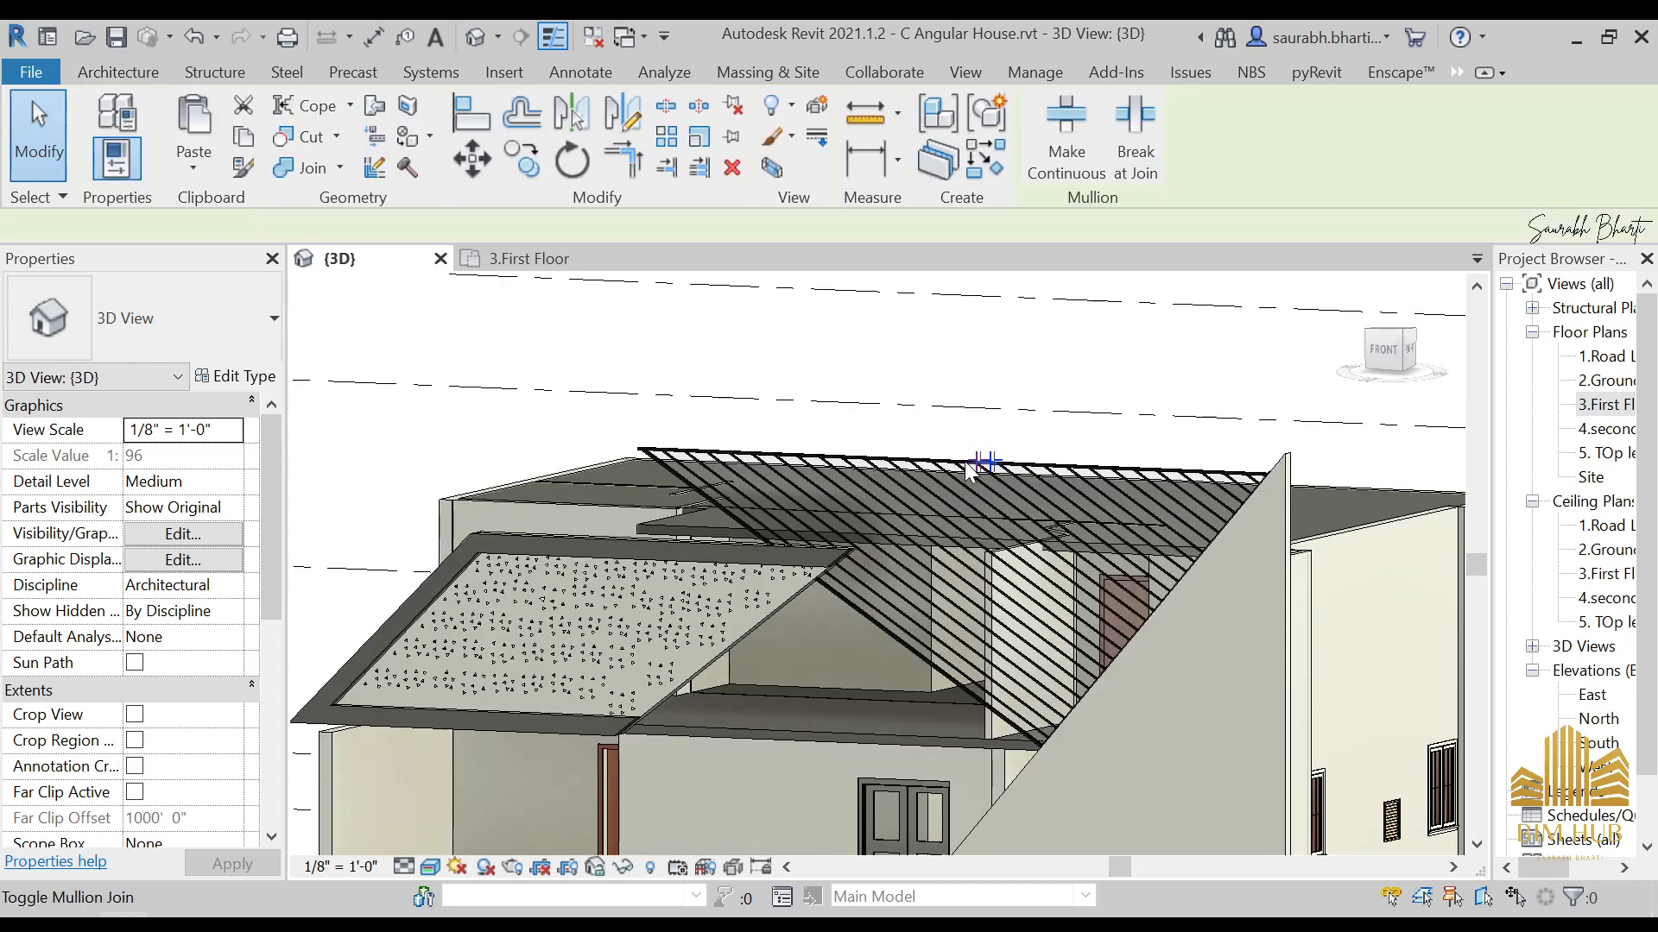
{"action": "key", "text": "Escape"}
{"action": "key", "text": "Tab"}
{"action": "left_click", "coordinate": [940, 462]}
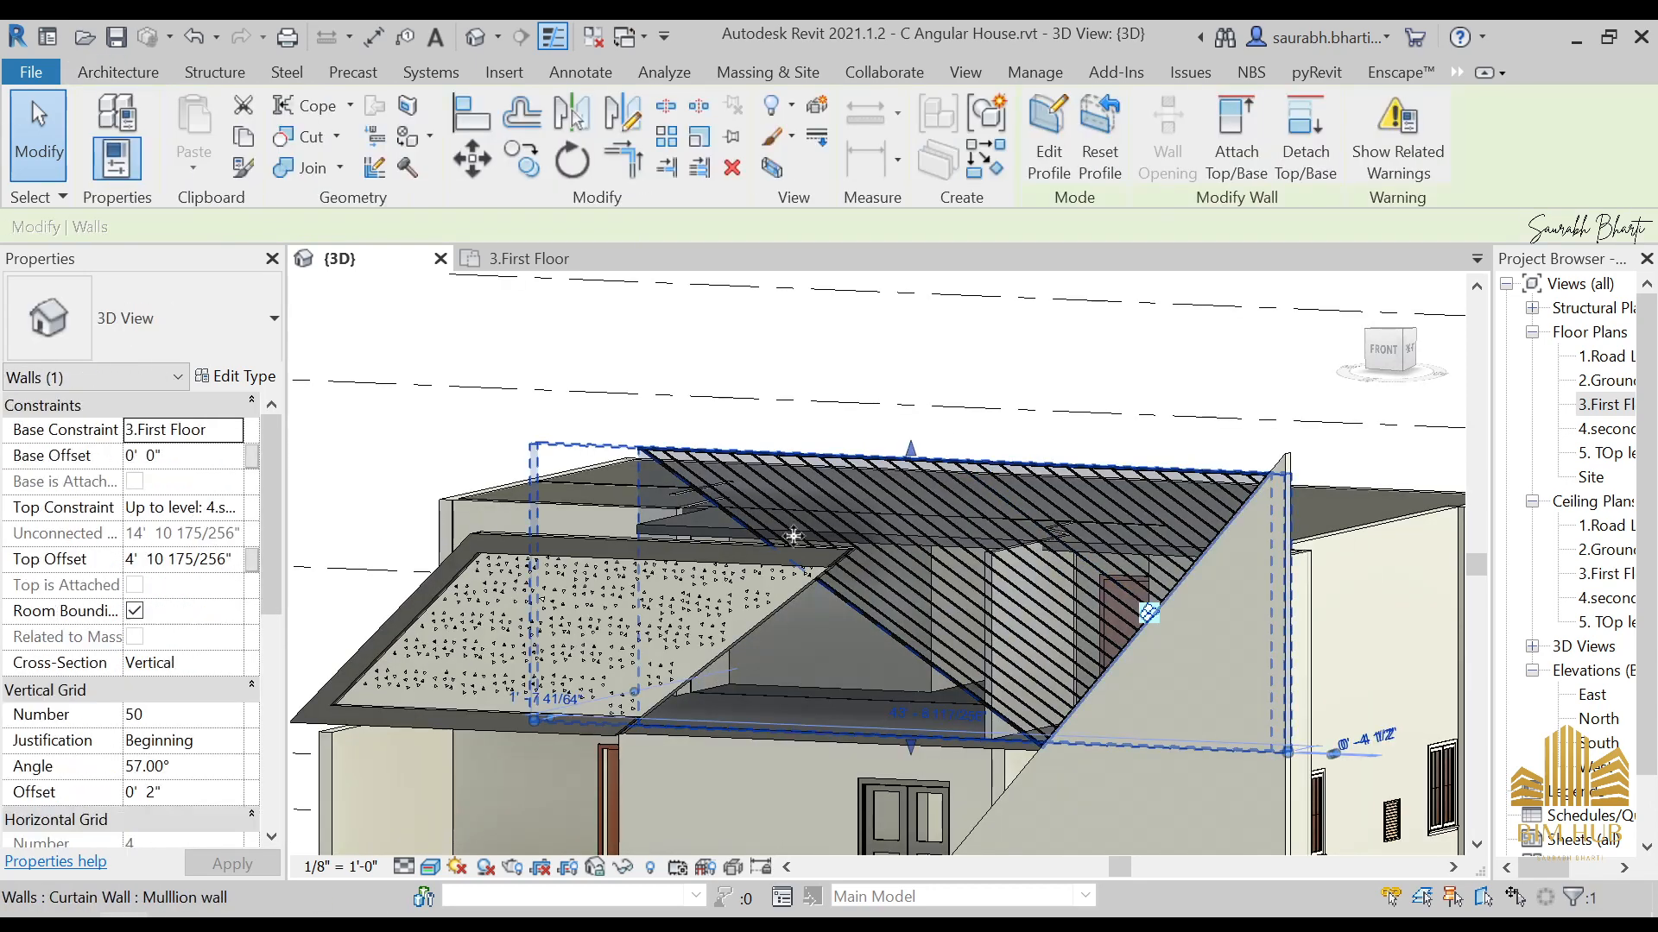
{"action": "left_click", "coordinate": [1374, 354]}
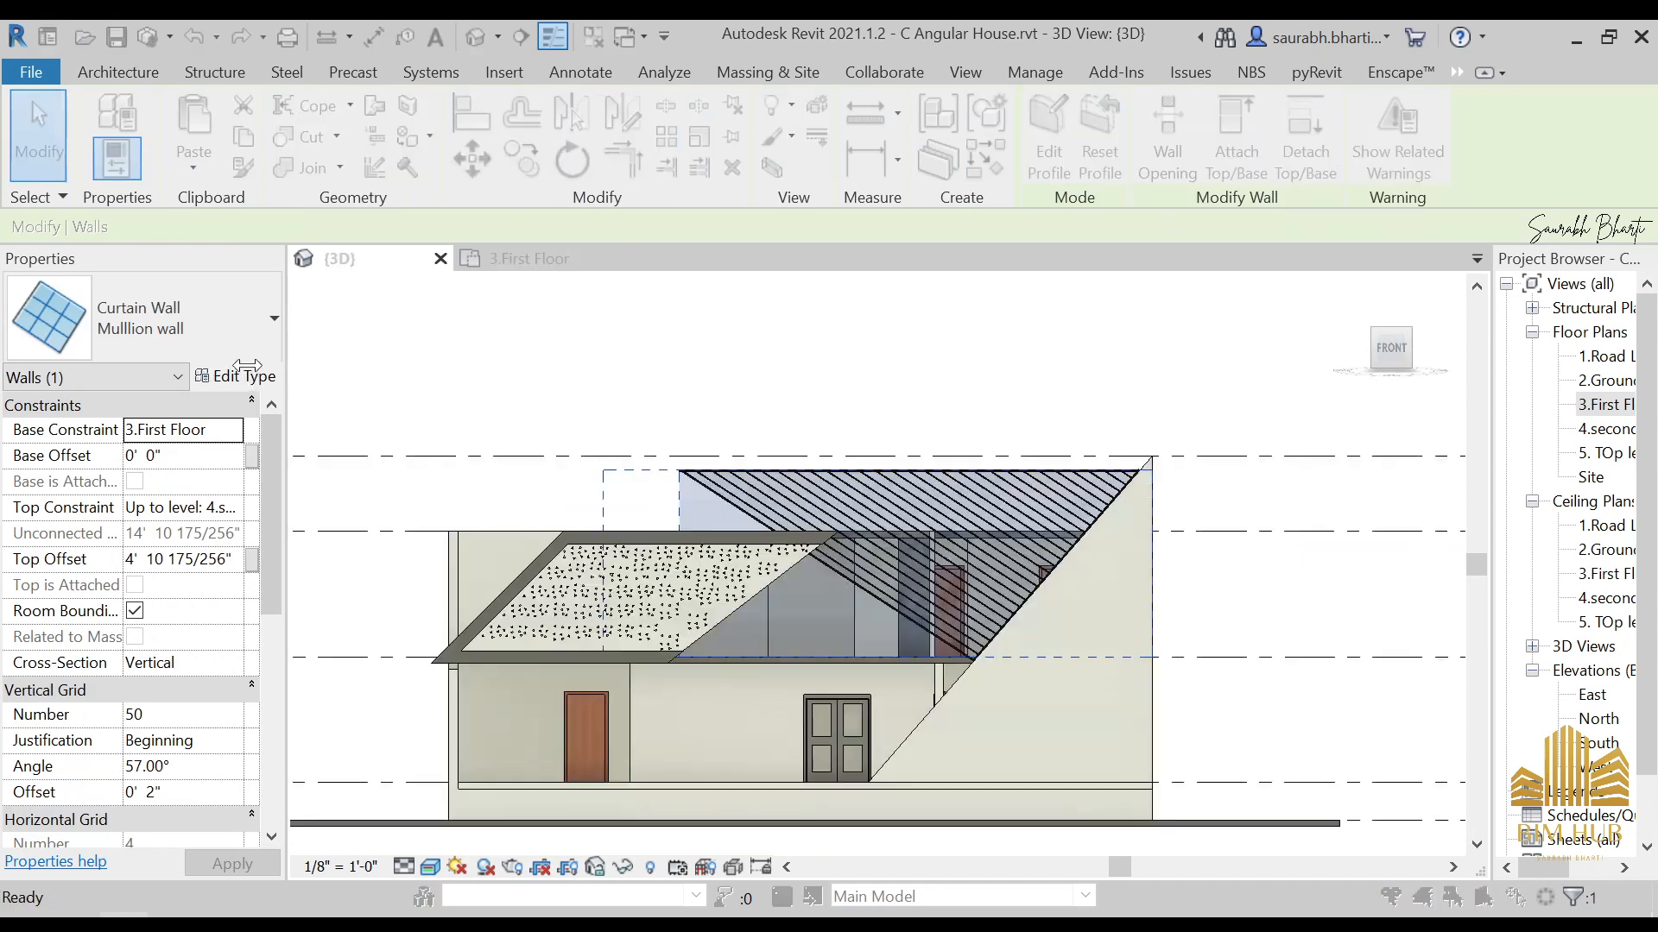
{"action": "left_click", "coordinate": [237, 377]}
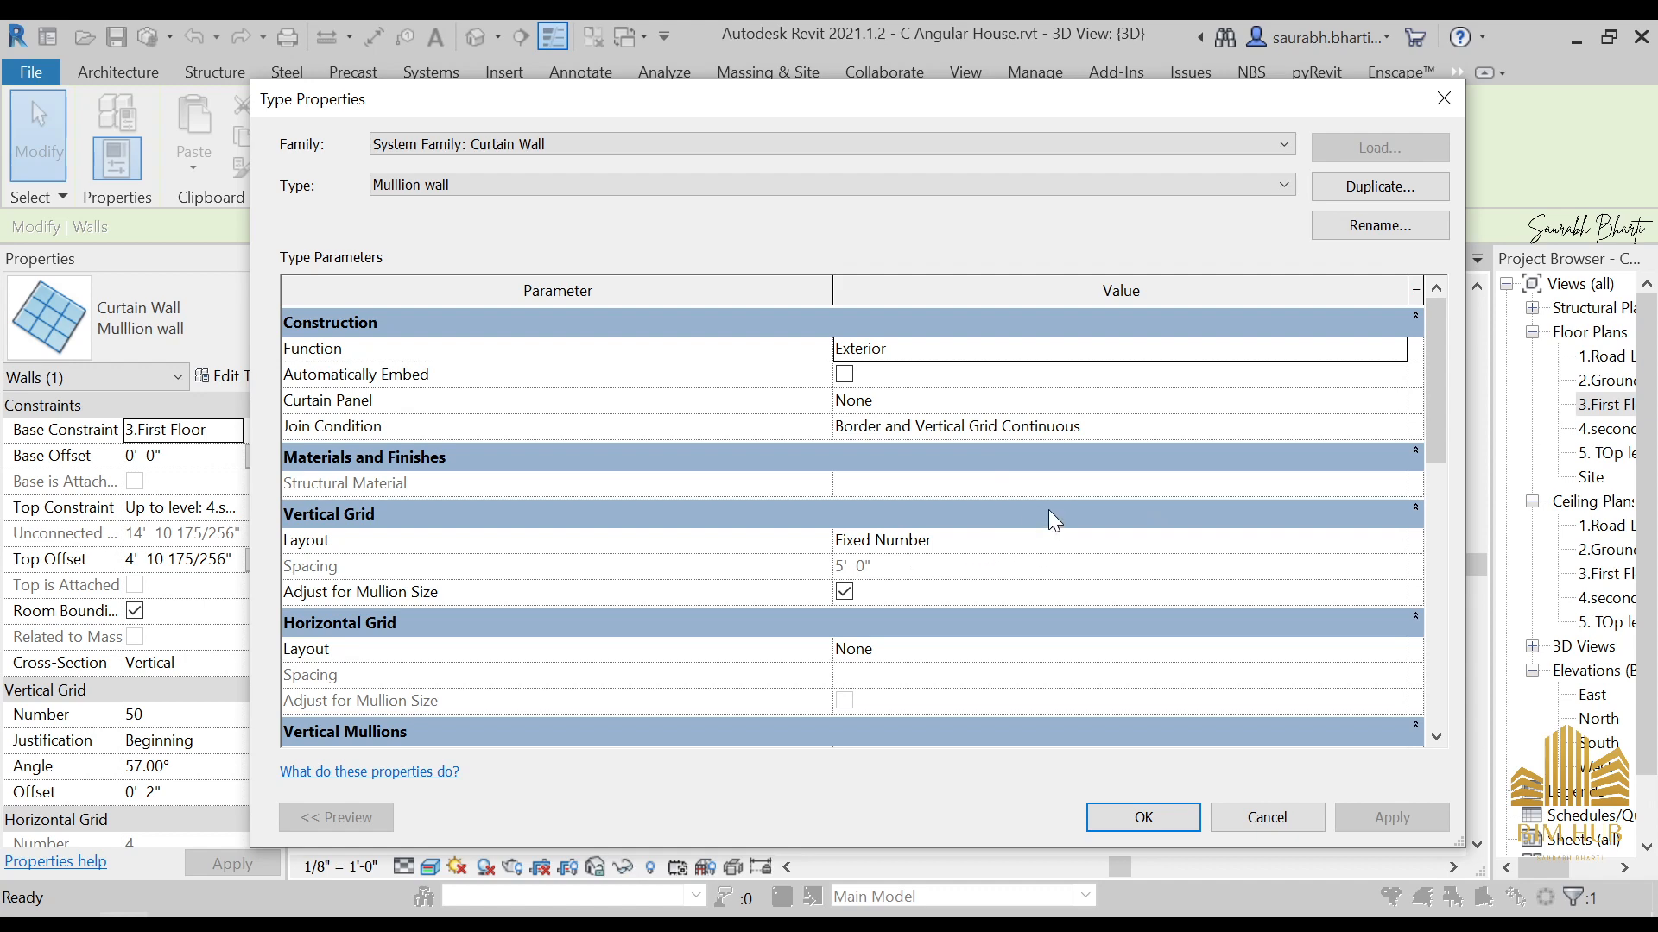
{"action": "key", "text": "Escape"}
{"action": "key", "text": "Escape"}
Step: Select one glazed panel of the slanted curtain wall and browse the types available for it
{"action": "scroll", "coordinate": [911, 506], "scroll_direction": "up", "scroll_amount": 2}
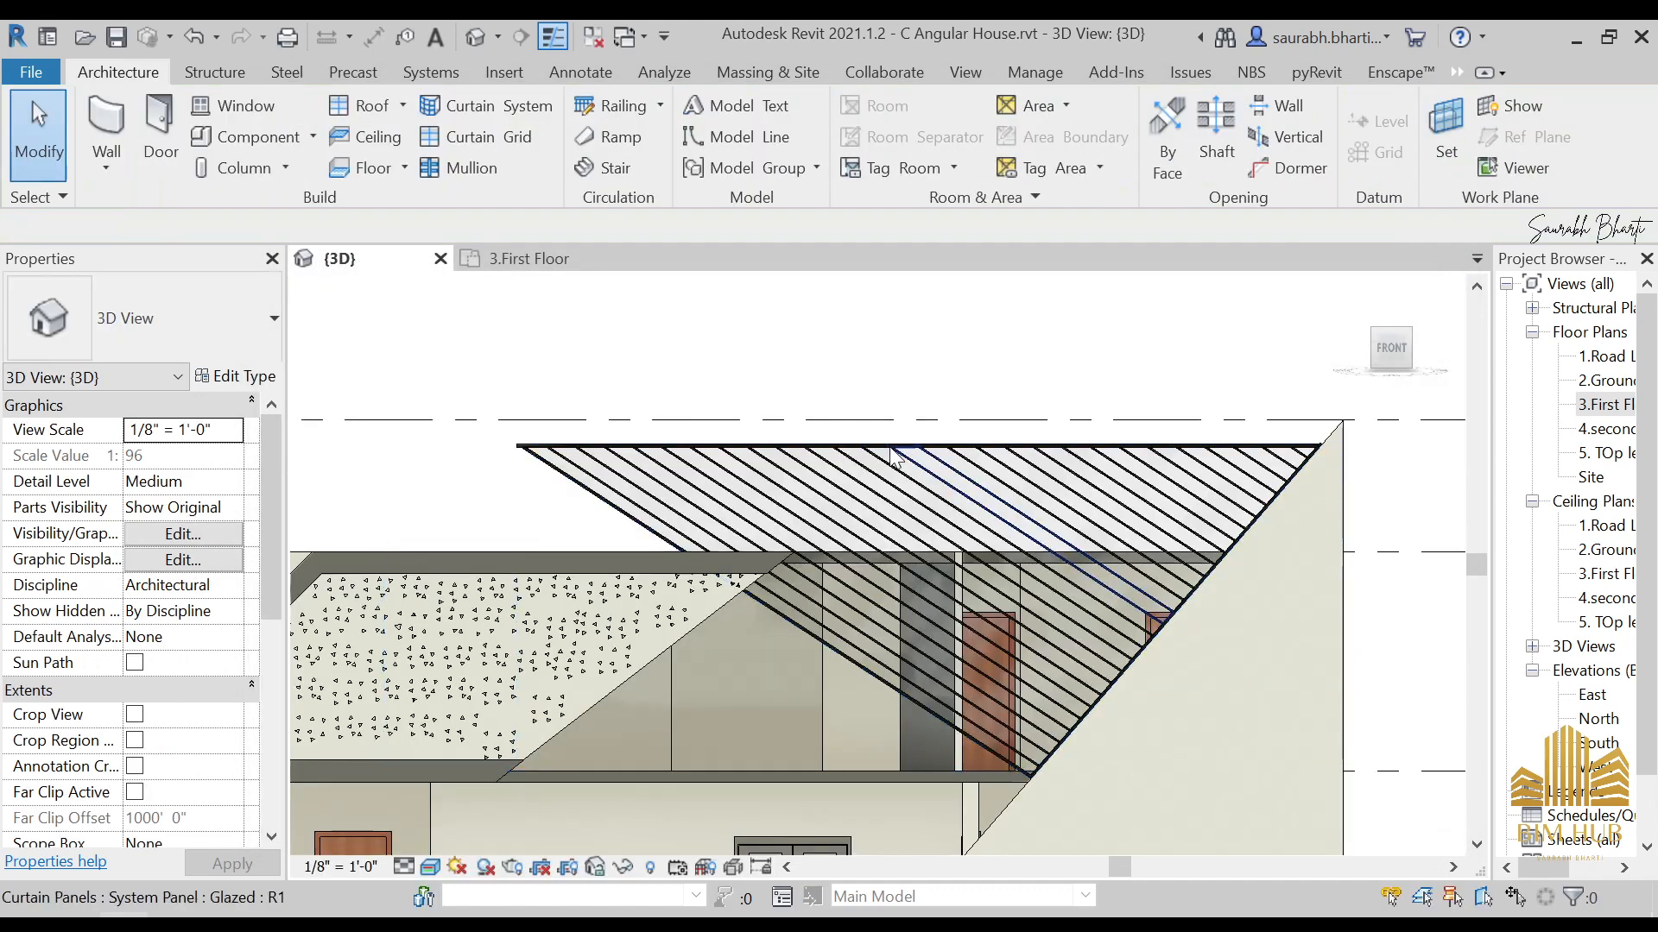
{"action": "left_click", "coordinate": [889, 460]}
{"action": "scroll", "coordinate": [889, 460], "scroll_direction": "up", "scroll_amount": 2}
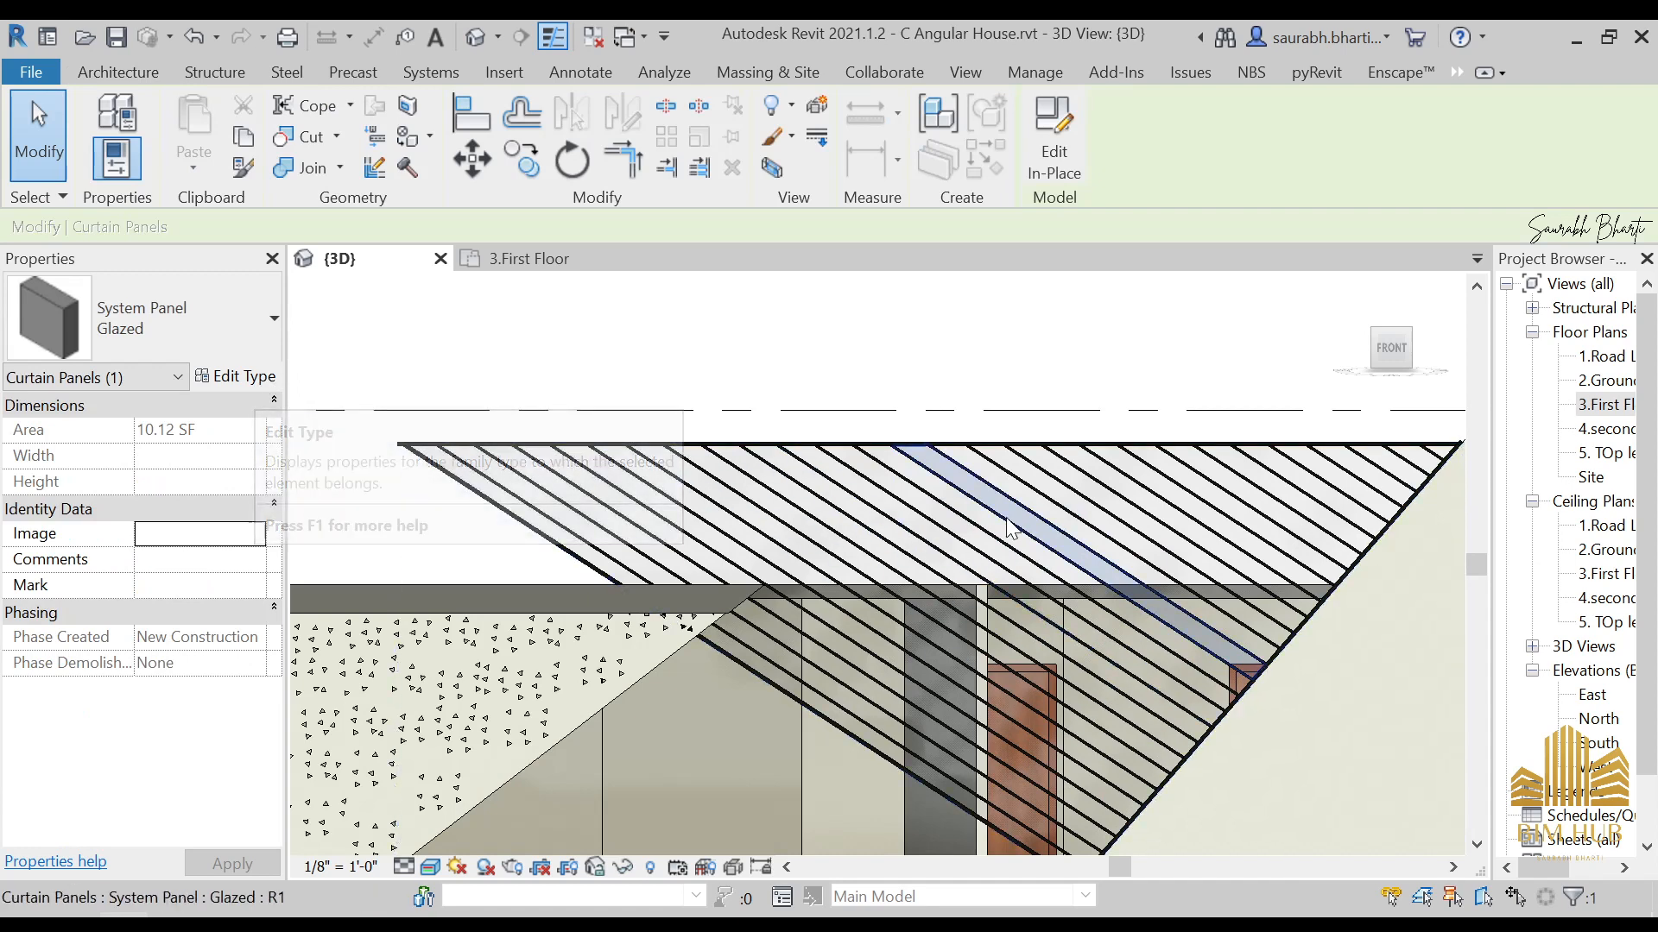
{"action": "scroll", "coordinate": [1034, 508], "scroll_direction": "down", "scroll_amount": 2}
{"action": "scroll", "coordinate": [1034, 509], "scroll_direction": "up", "scroll_amount": 4}
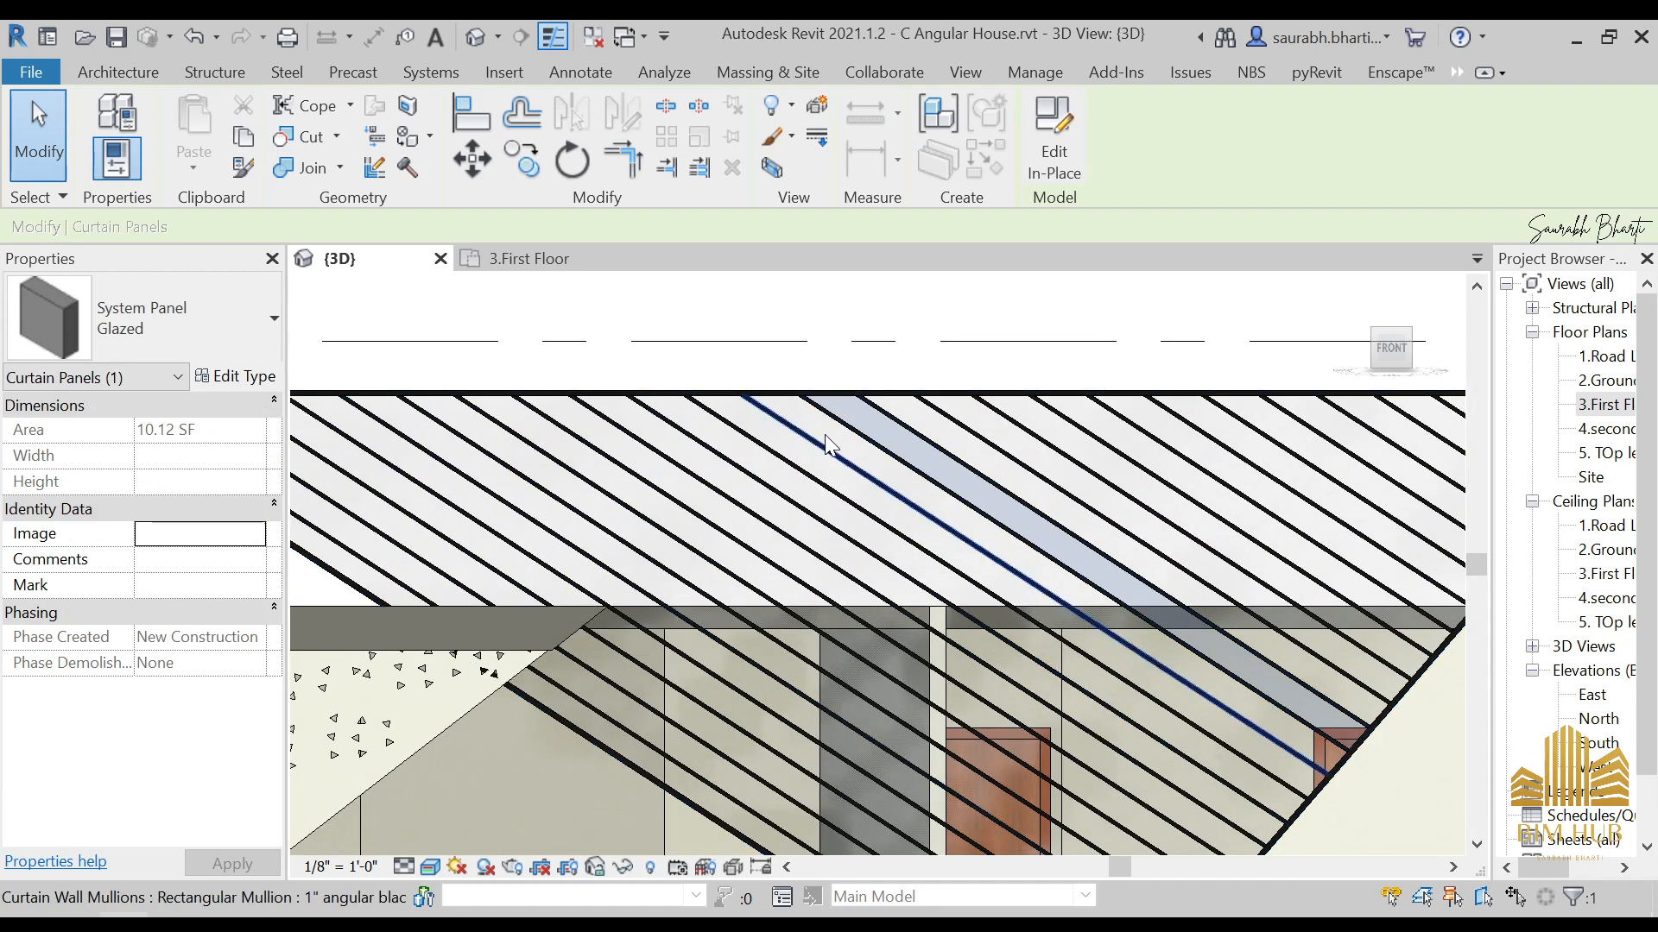
{"action": "left_click", "coordinate": [241, 335]}
{"action": "scroll", "coordinate": [215, 562], "scroll_direction": "up", "scroll_amount": 3}
{"action": "scroll", "coordinate": [213, 569], "scroll_direction": "down", "scroll_amount": 3}
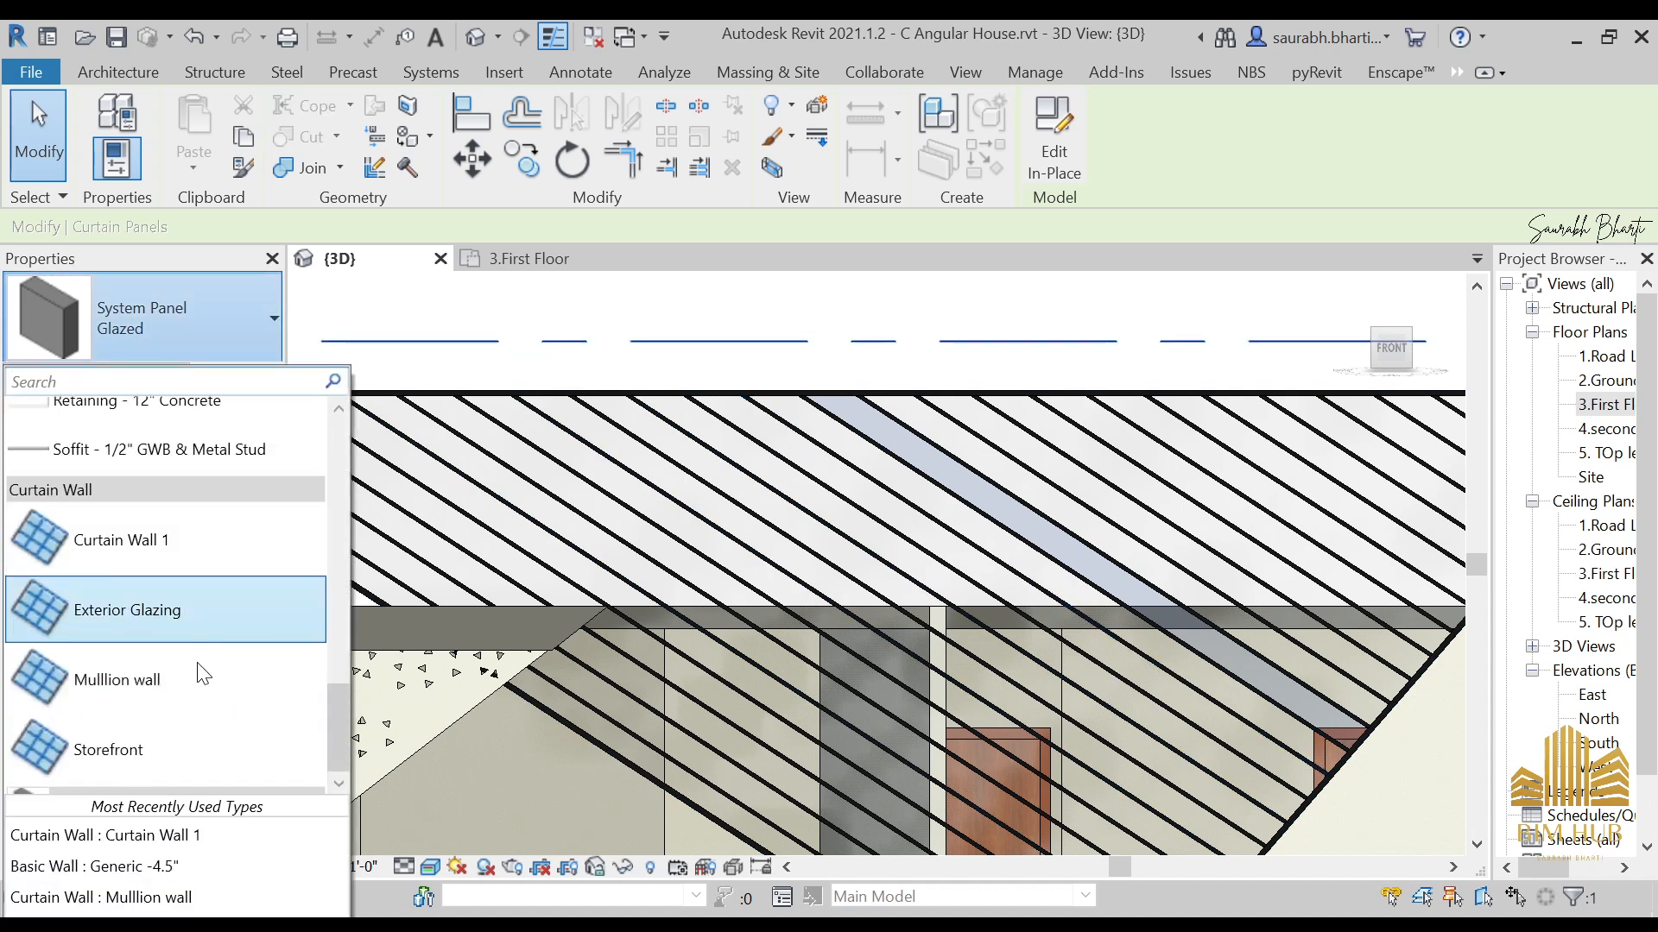
{"action": "scroll", "coordinate": [195, 622], "scroll_direction": "up", "scroll_amount": 10}
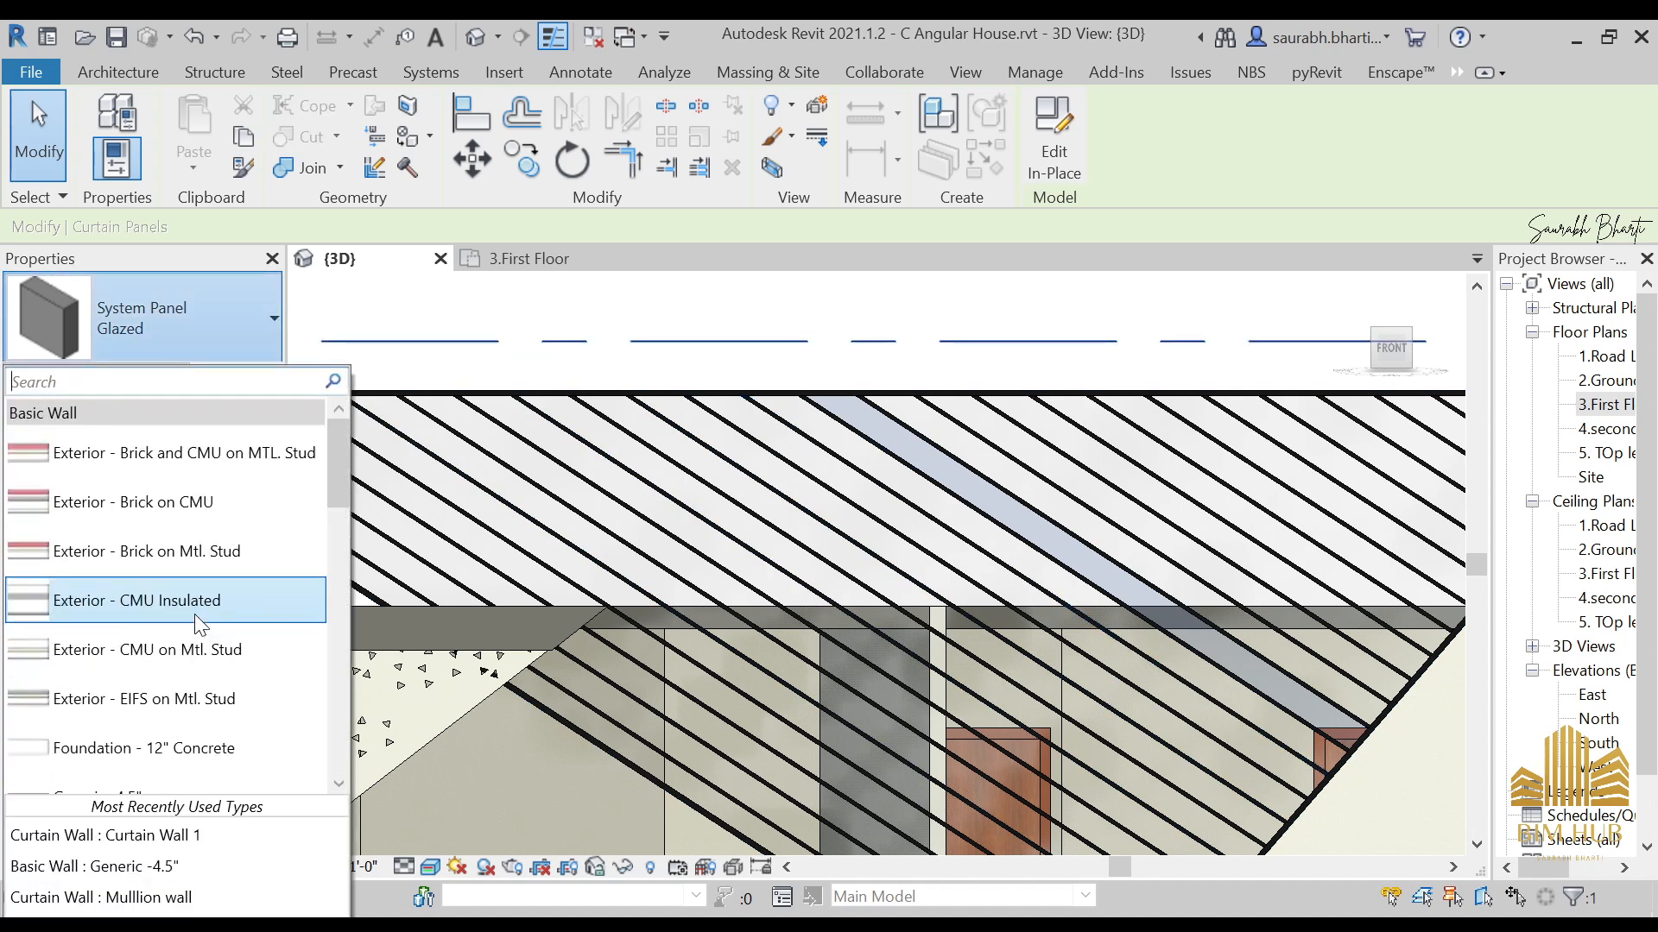
{"action": "left_click", "coordinate": [223, 328]}
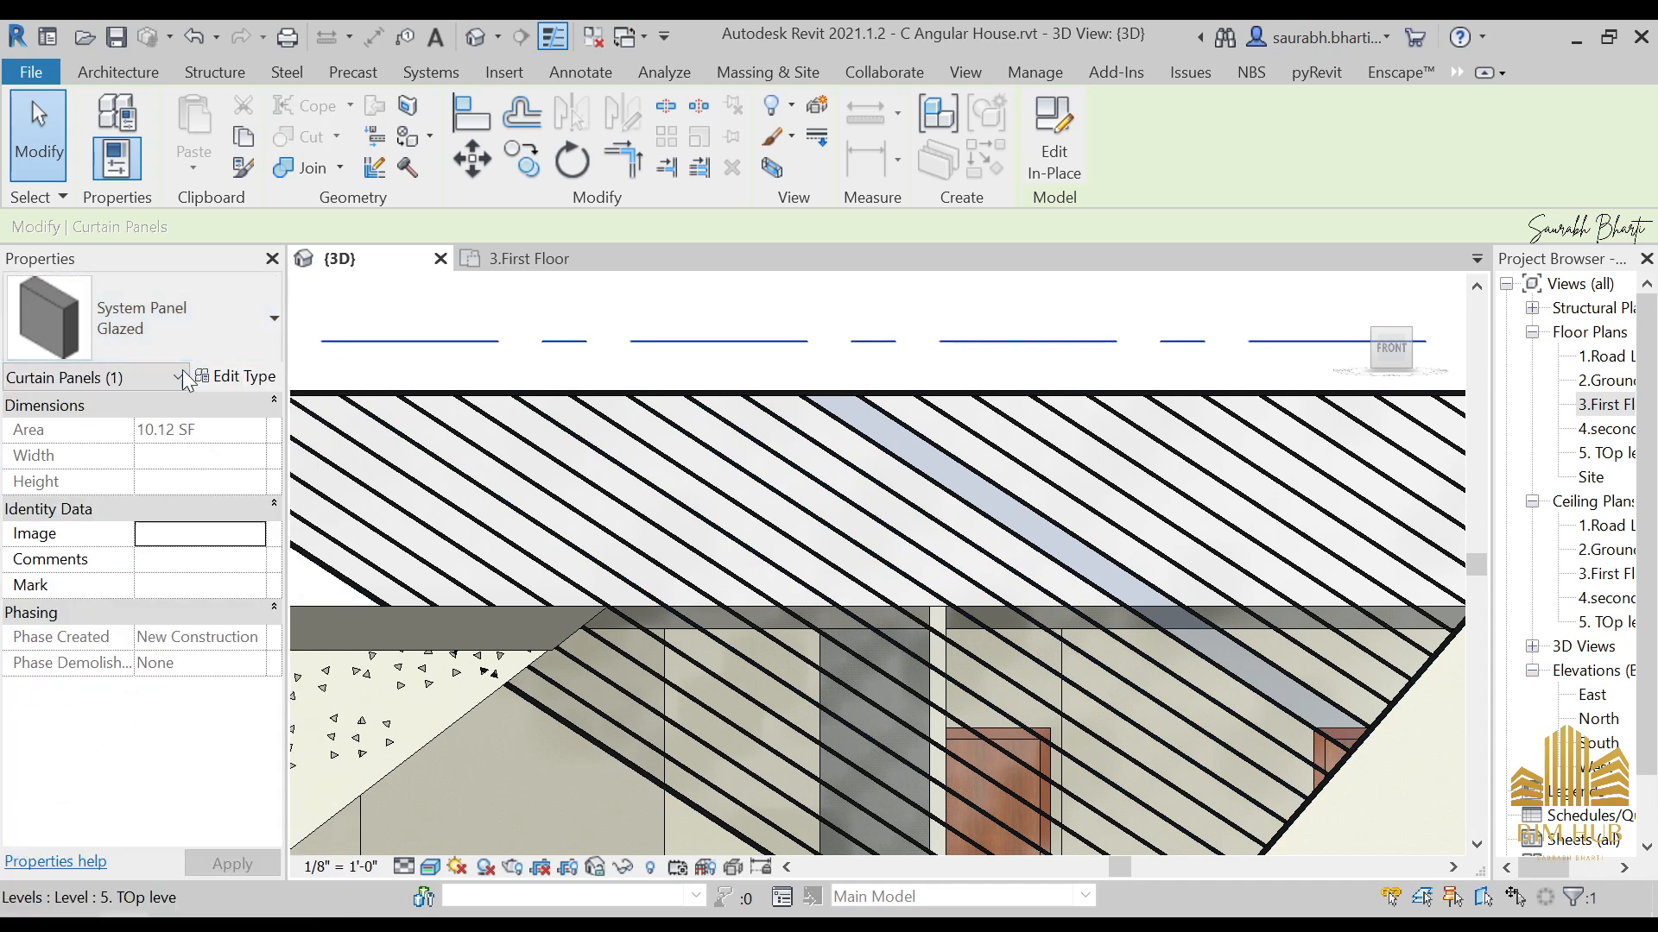
Step: Examine the type properties of the selected System Panel Glazed, including its material, and close them without changes
{"action": "left_click", "coordinate": [142, 377]}
{"action": "left_click", "coordinate": [141, 373]}
{"action": "left_click", "coordinate": [235, 377]}
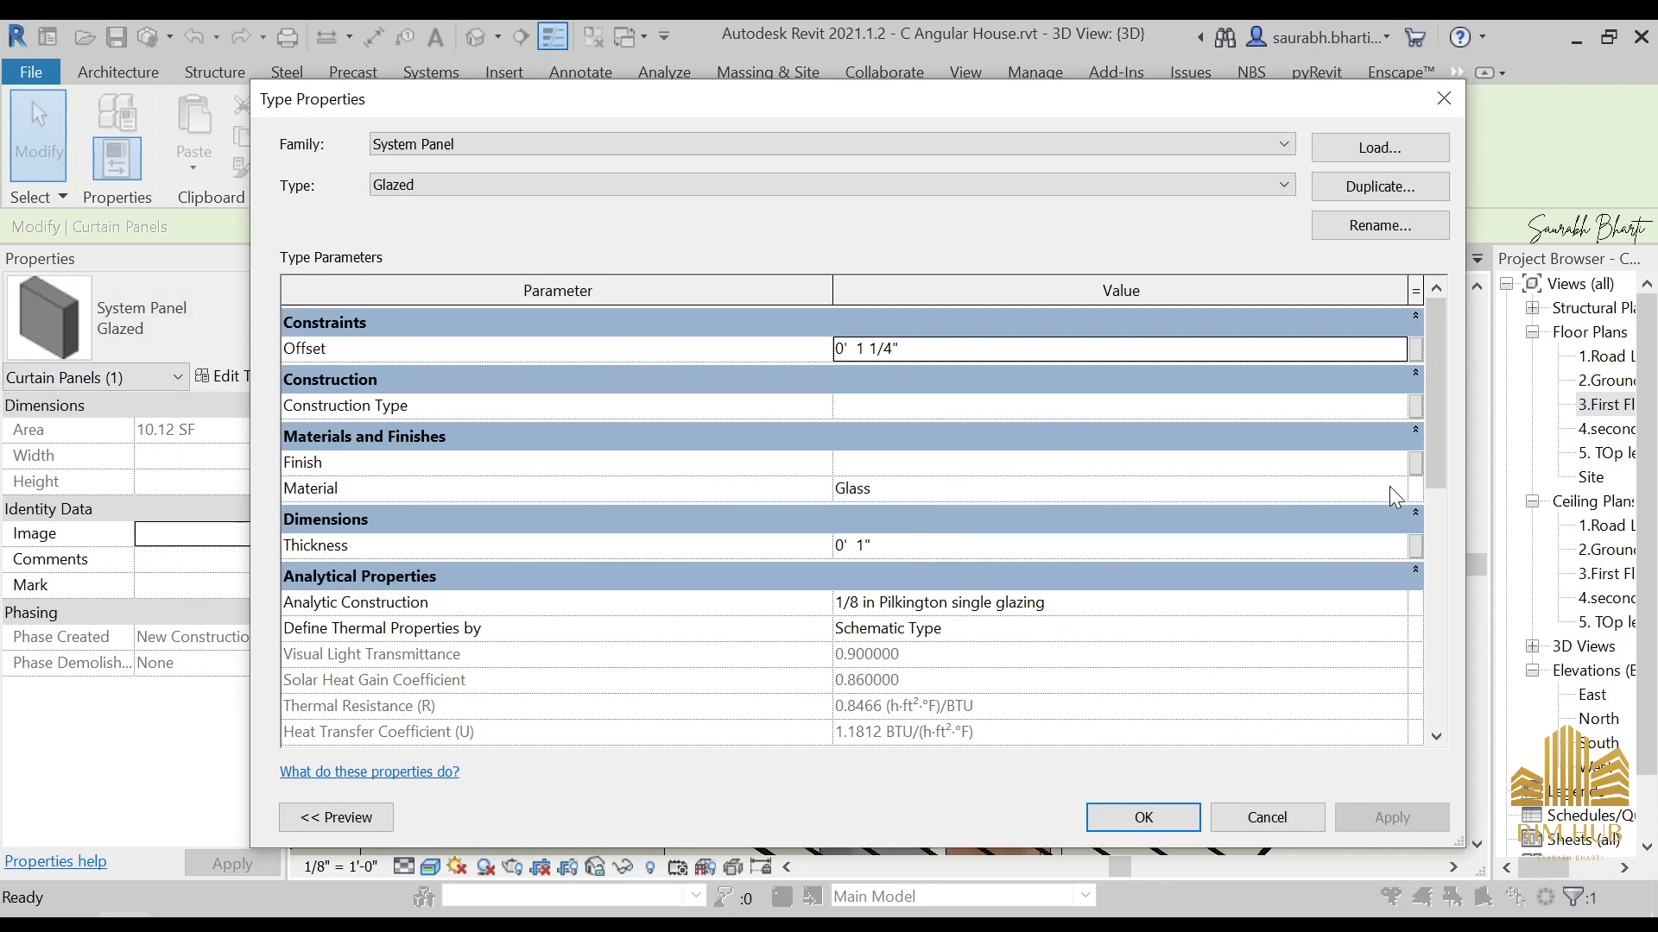
{"action": "left_click", "coordinate": [1390, 488]}
{"action": "left_click", "coordinate": [1395, 487]}
{"action": "key", "text": "Escape"}
{"action": "key", "text": "Escape"}
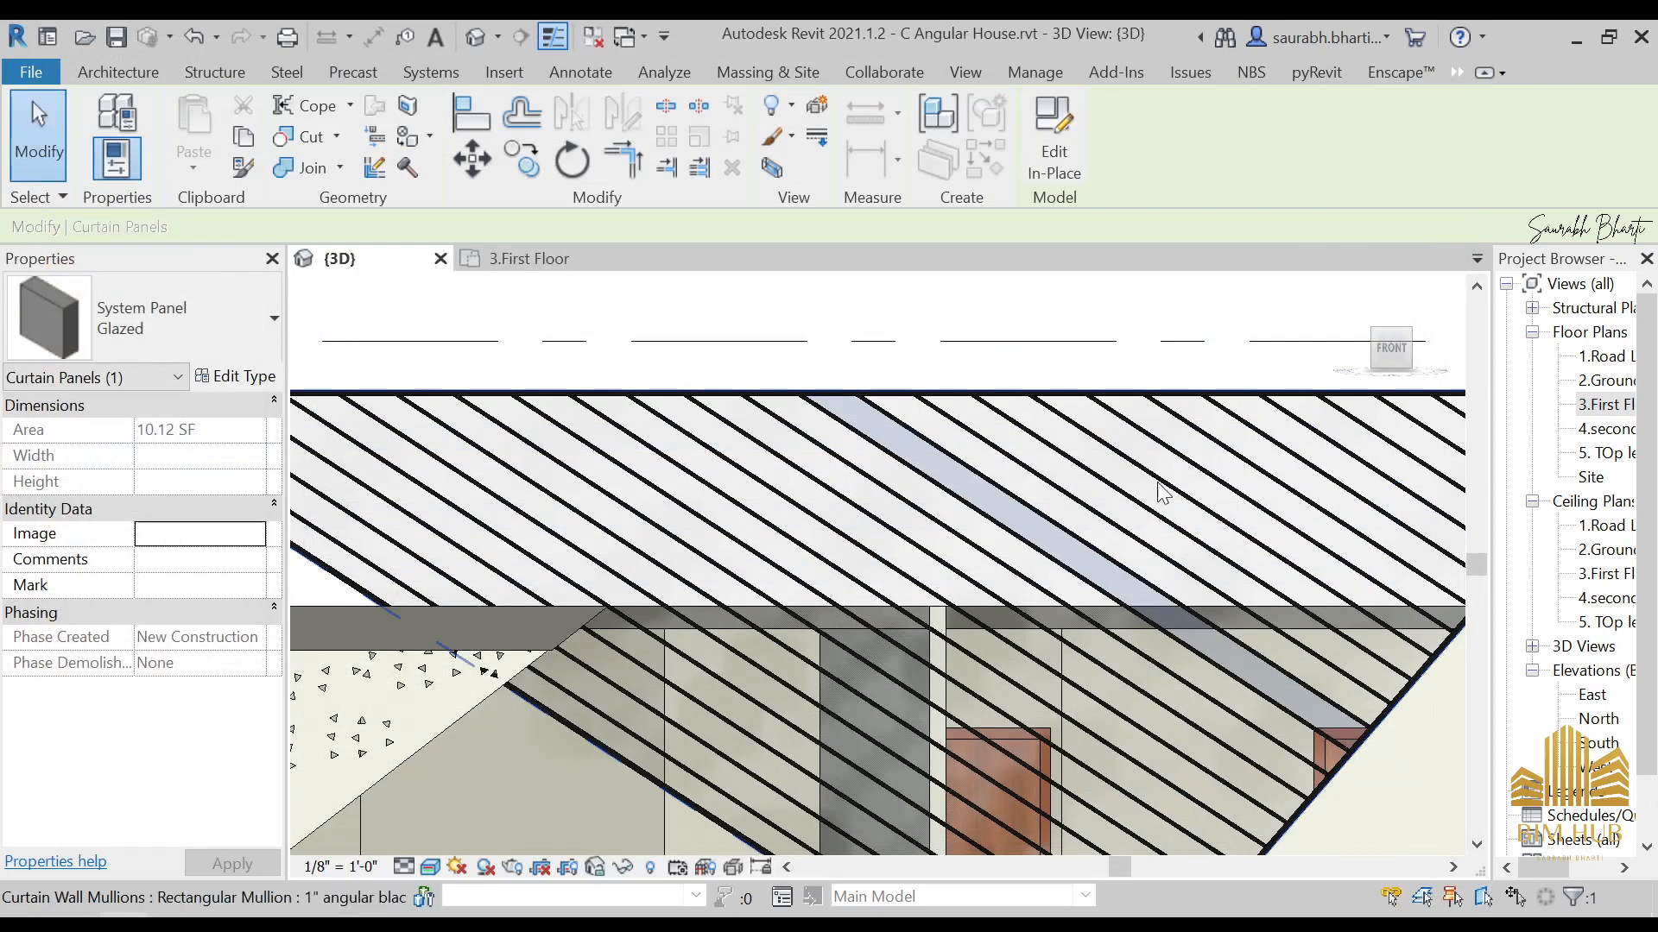
{"action": "scroll", "coordinate": [862, 378], "scroll_direction": "down", "scroll_amount": 4}
{"action": "left_click", "coordinate": [858, 366]}
{"action": "scroll", "coordinate": [871, 388], "scroll_direction": "up", "scroll_amount": 2}
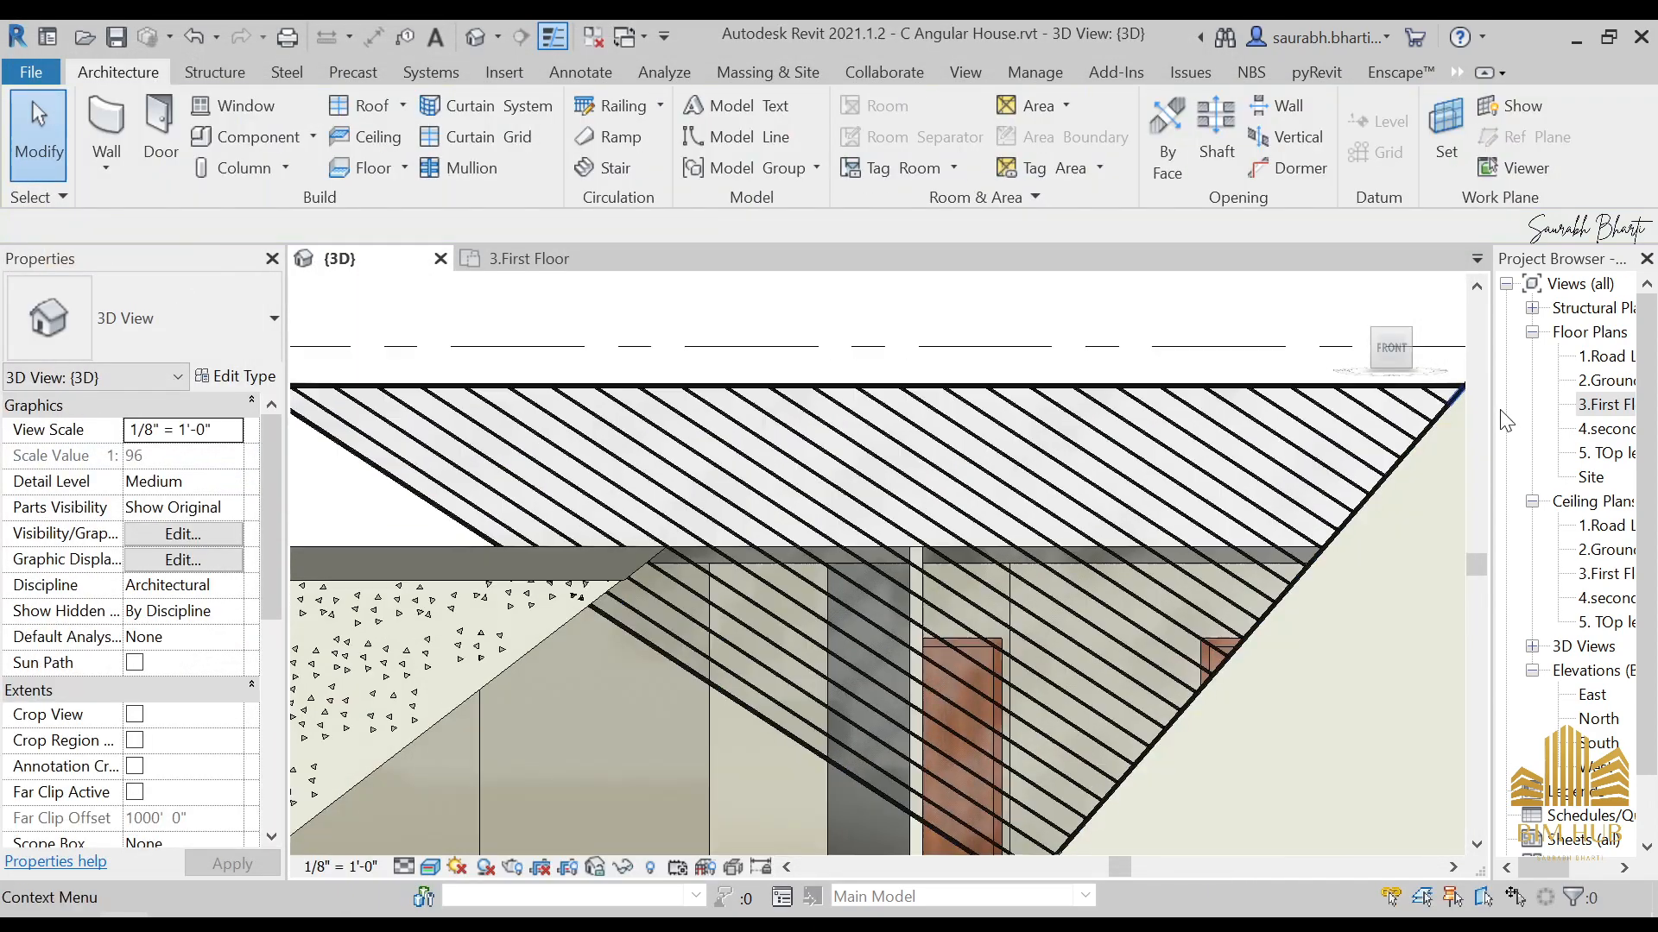
Step: Inspect the first-floor plan and the mullions along the slanted curtain wall's upper edge in the 3D view
{"action": "double_click", "coordinate": [1611, 406]}
{"action": "scroll", "coordinate": [993, 605], "scroll_direction": "down", "scroll_amount": 3}
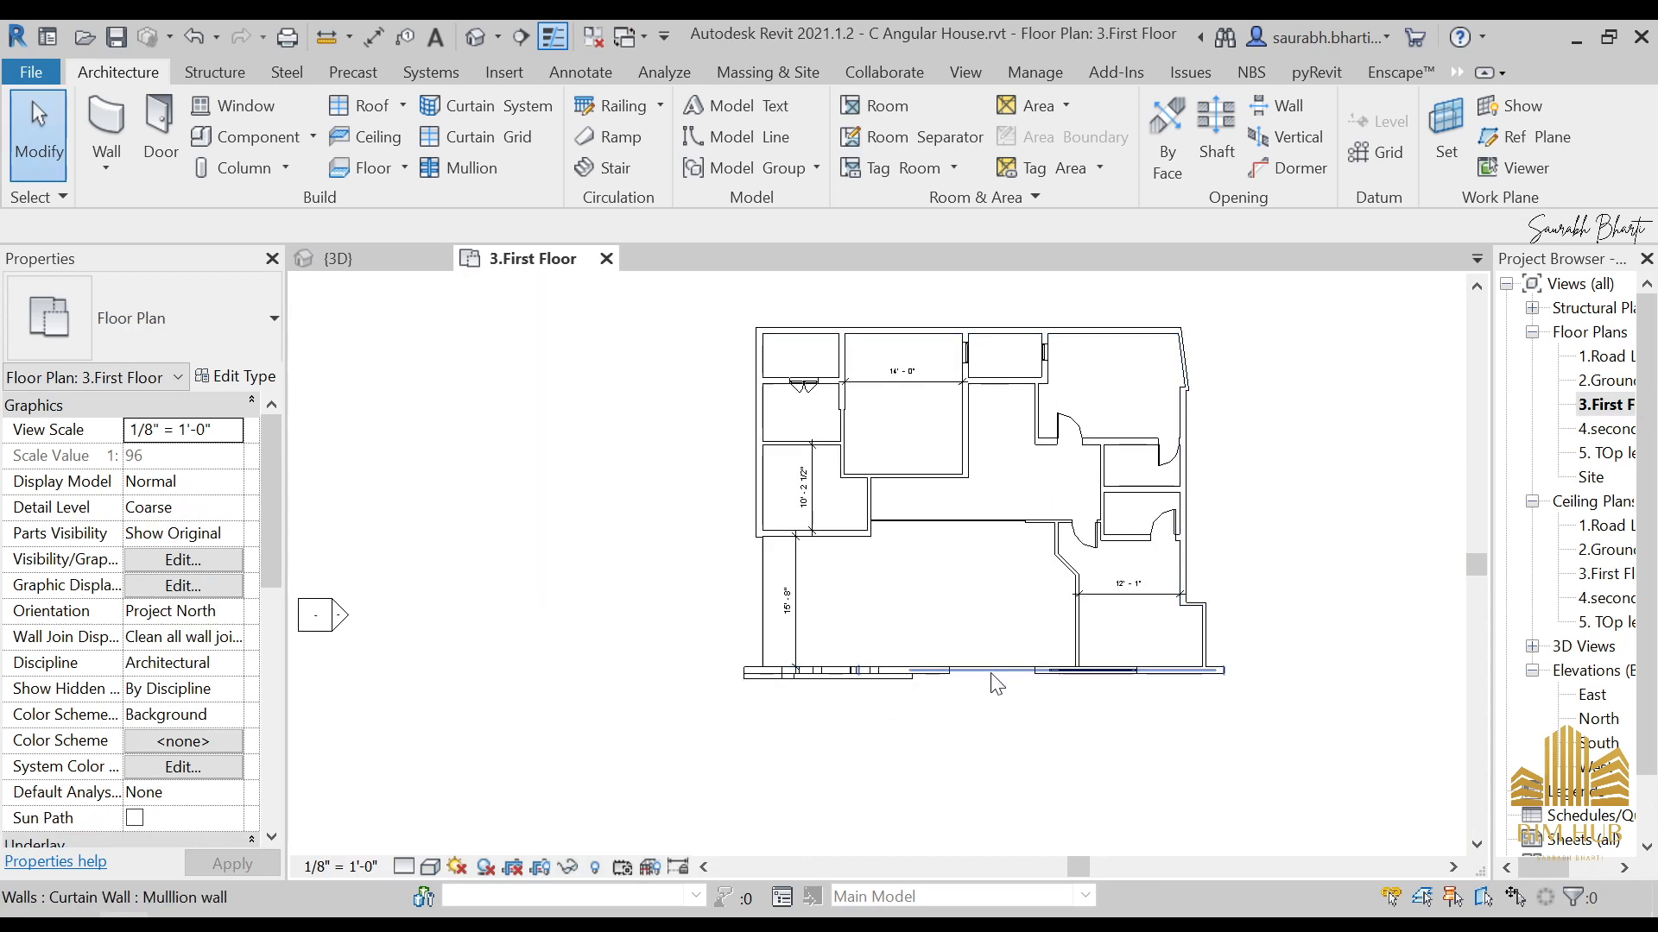
{"action": "left_click", "coordinate": [481, 36]}
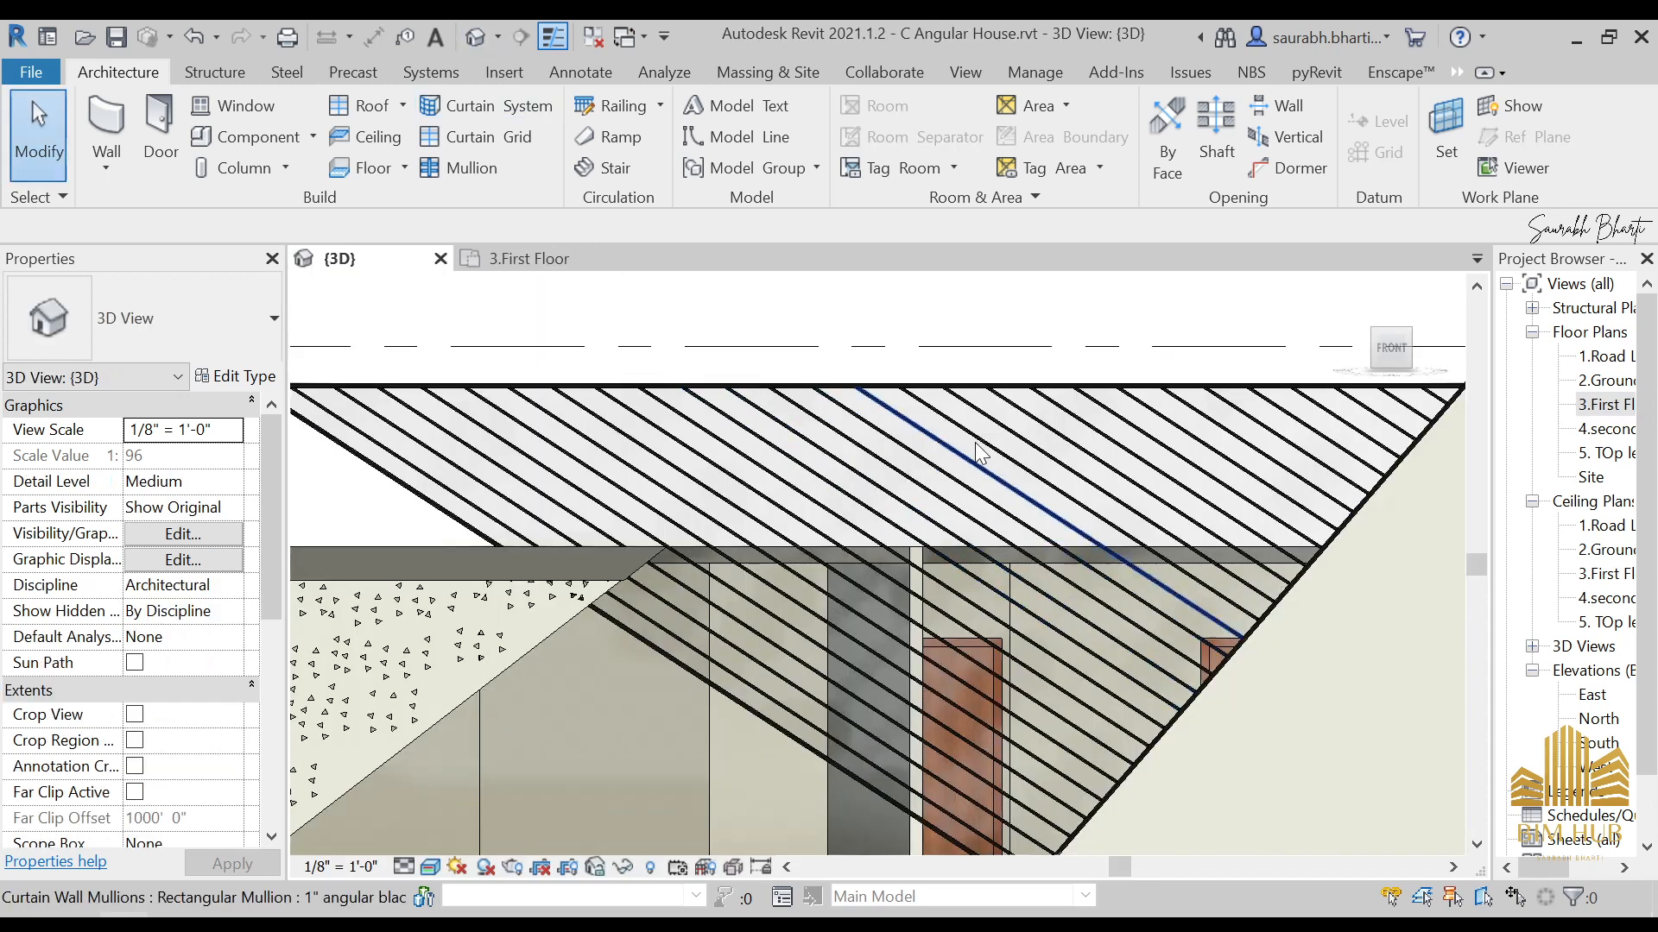
{"action": "left_click", "coordinate": [971, 388]}
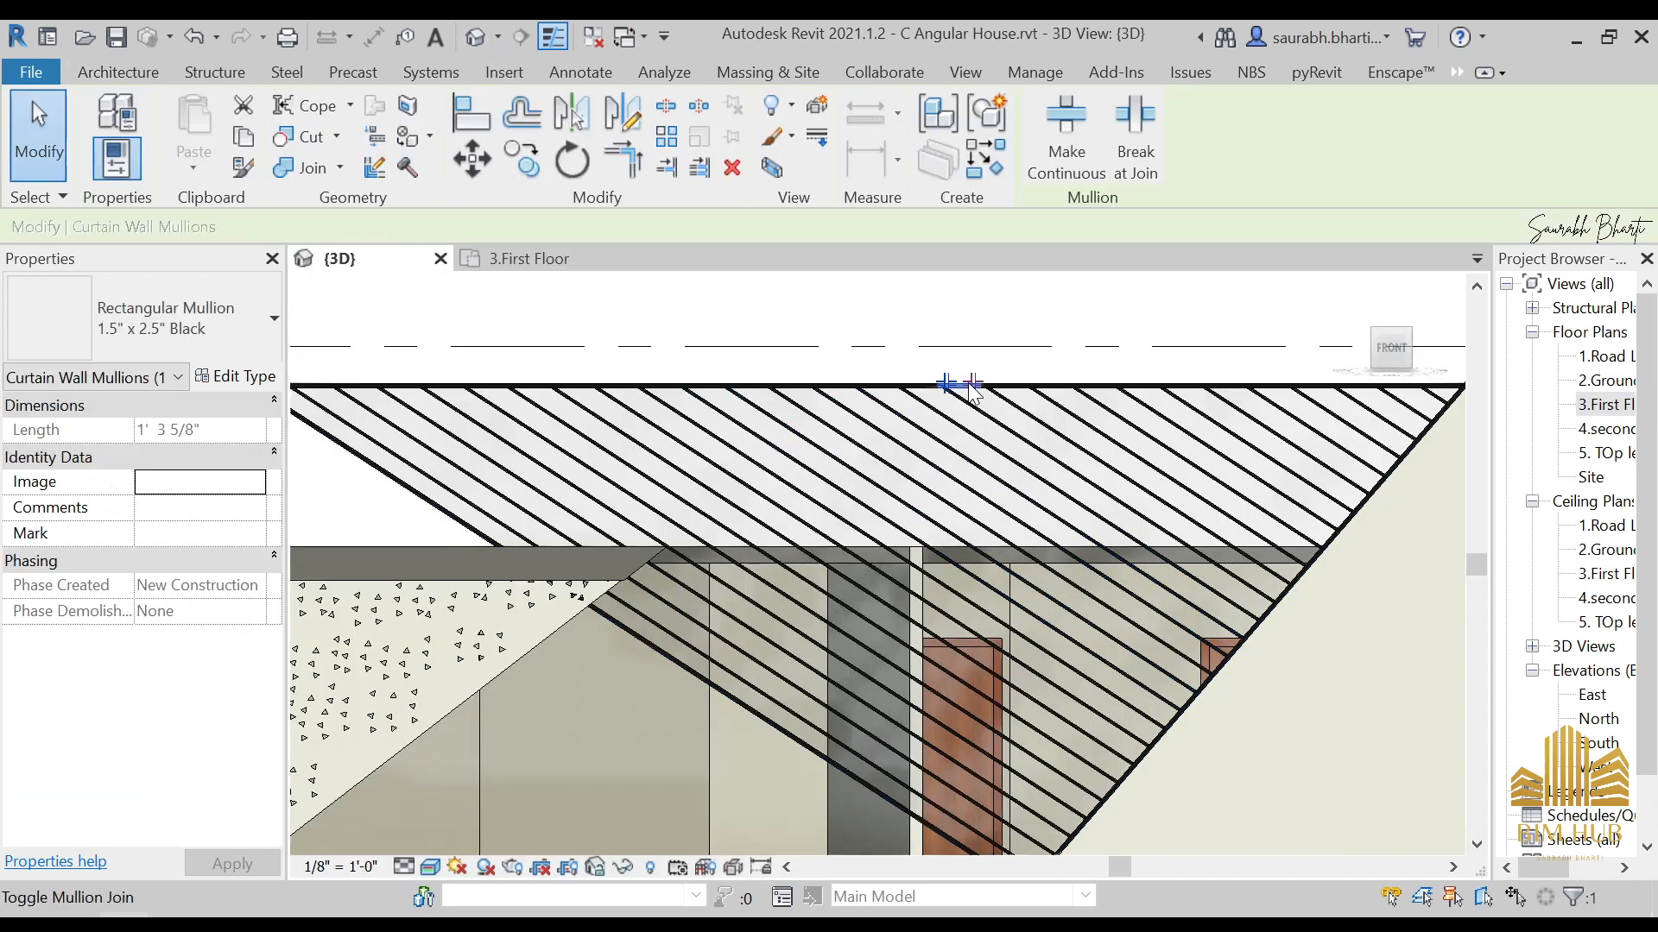
{"action": "left_click", "coordinate": [1133, 386]}
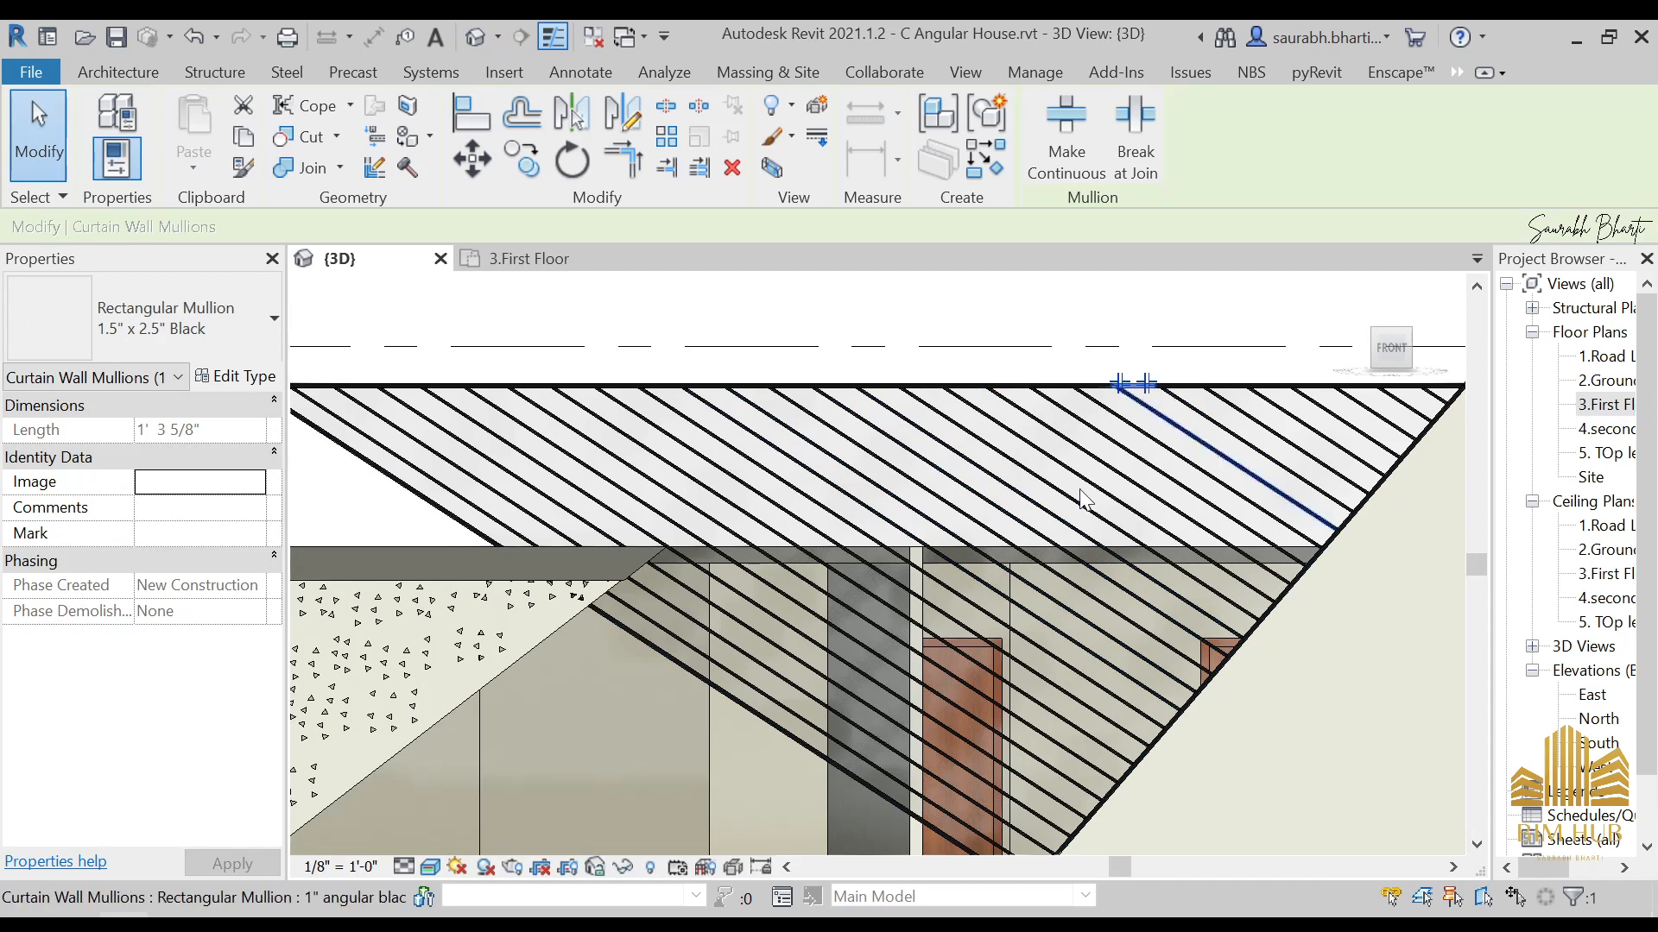
{"action": "scroll", "coordinate": [1001, 537], "scroll_direction": "down", "scroll_amount": 3}
{"action": "key", "text": "Escape"}
{"action": "left_click", "coordinate": [936, 660]}
{"action": "key", "text": "Escape"}
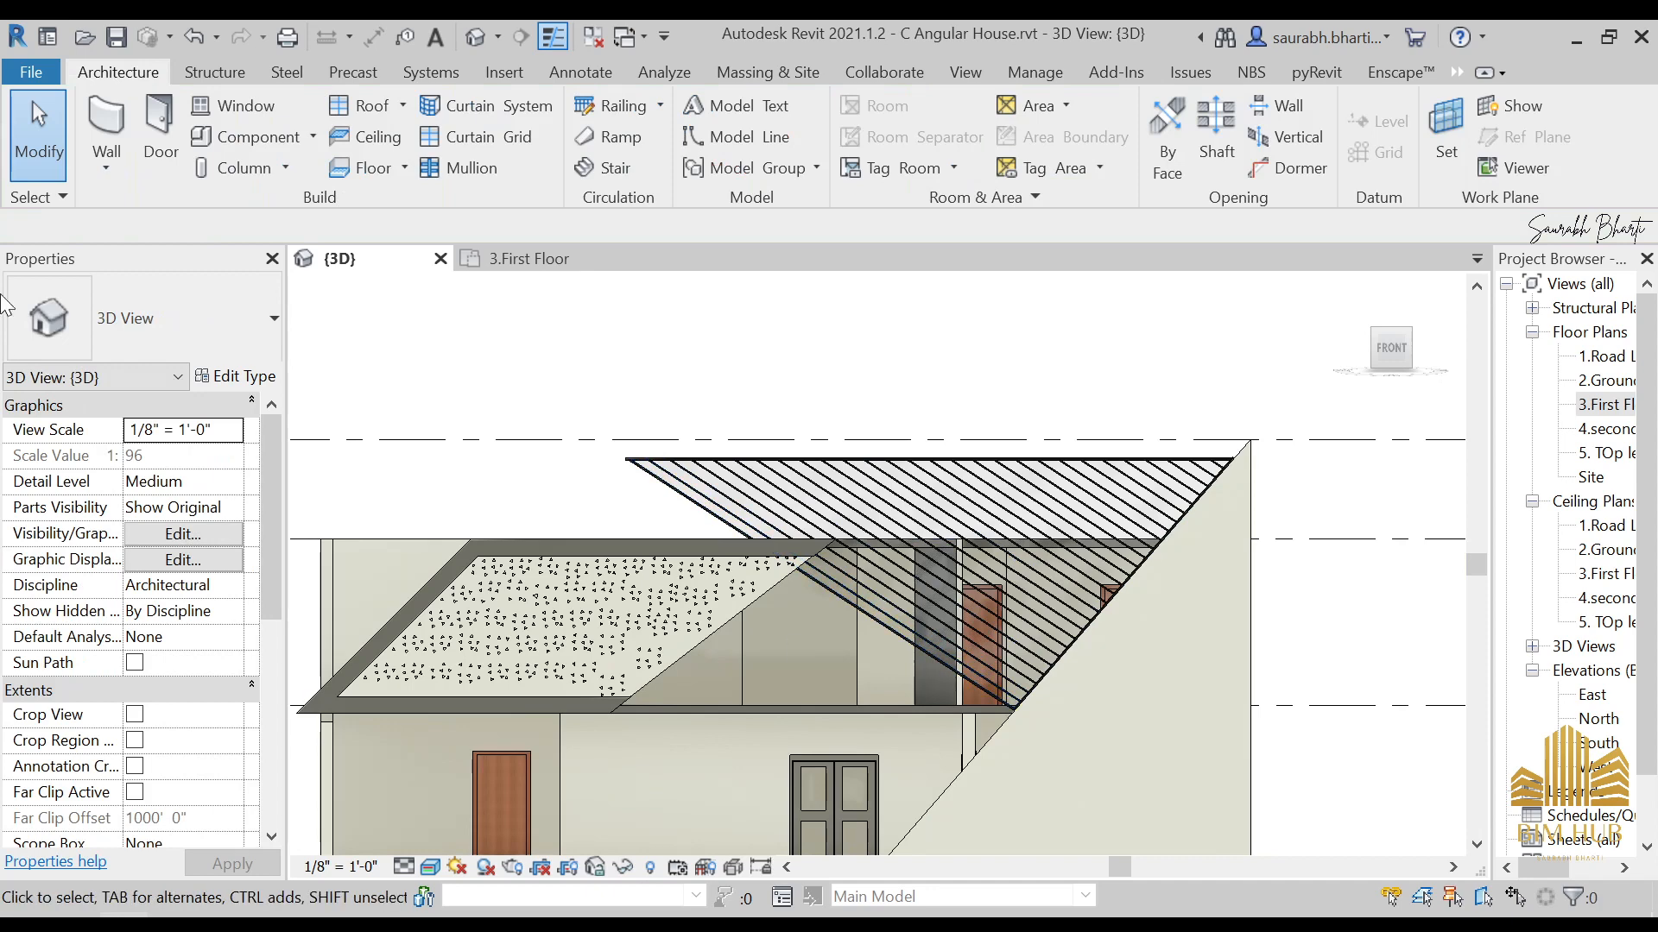
Step: From the first-floor plan, set the Curtain Panel of the Mulllion wall curtain wall type to Empty System Panel : Empty
{"action": "double_click", "coordinate": [1597, 406]}
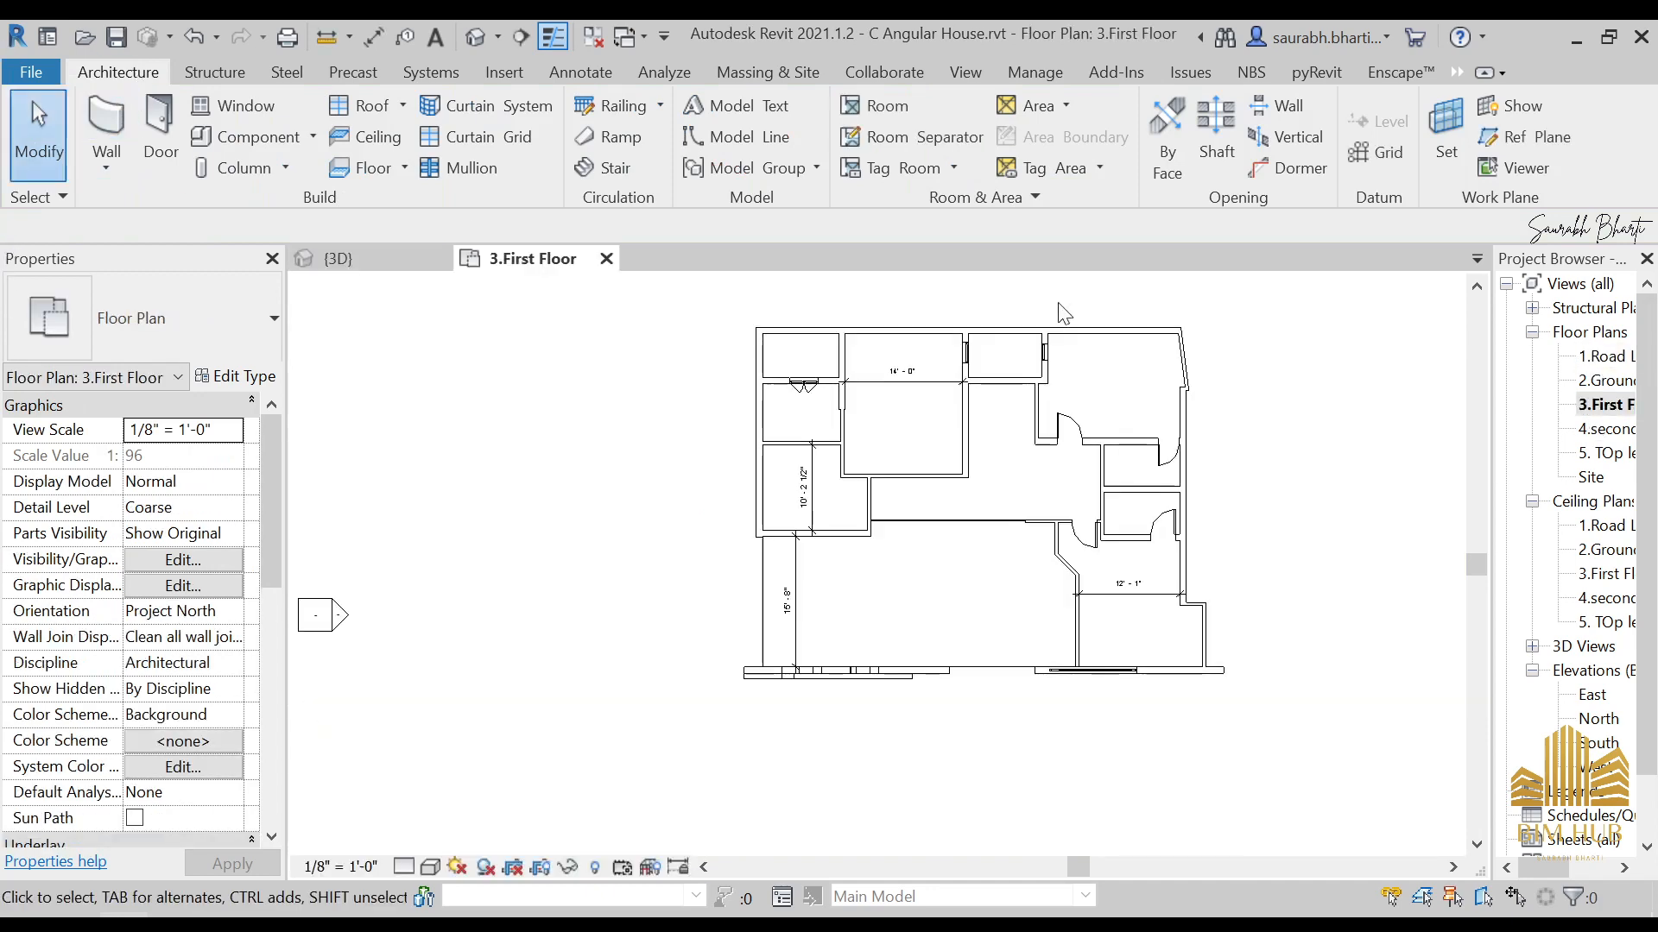
{"action": "left_click", "coordinate": [101, 117]}
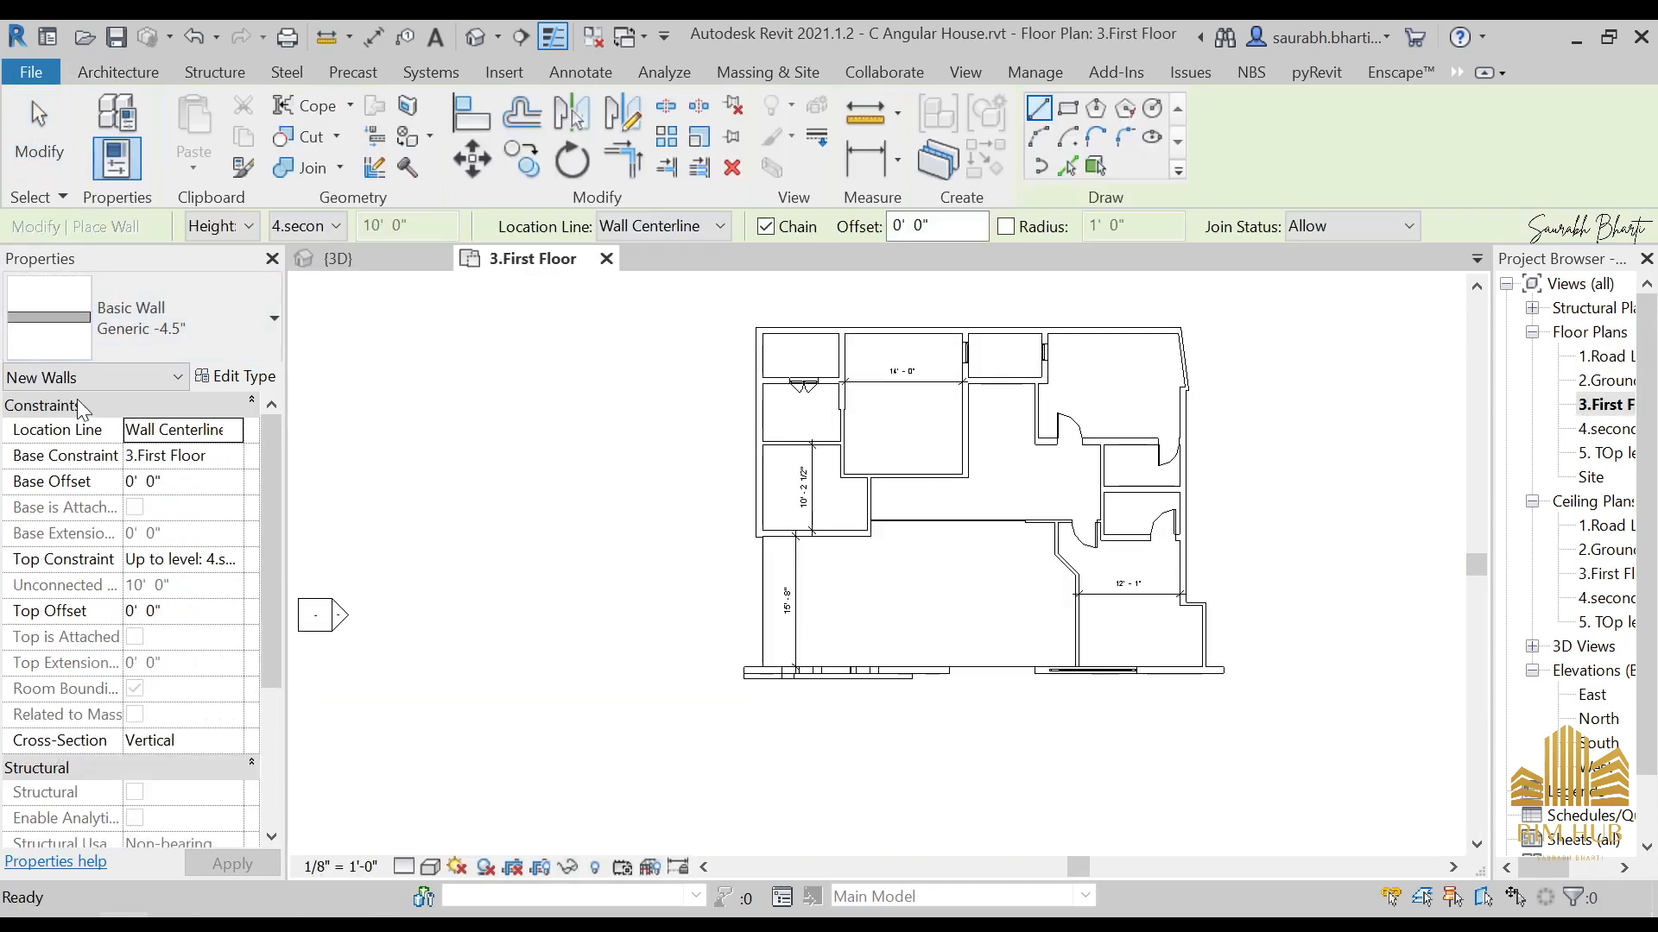
{"action": "left_click", "coordinate": [172, 320]}
{"action": "left_click", "coordinate": [173, 902]}
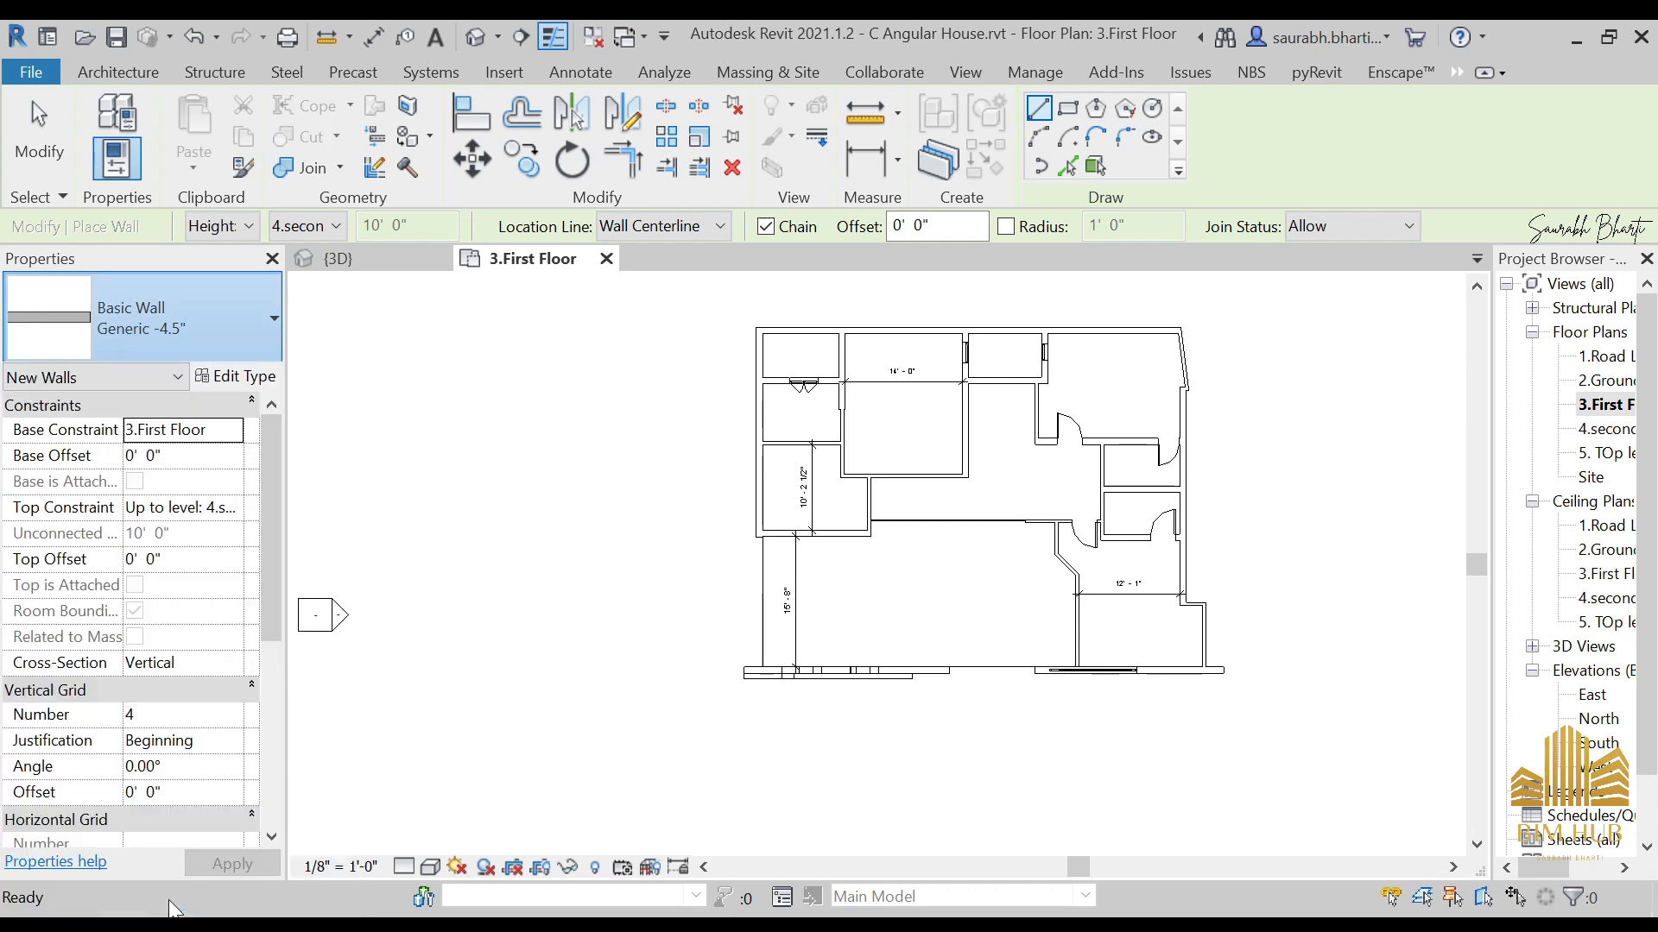
{"action": "left_click", "coordinate": [222, 380]}
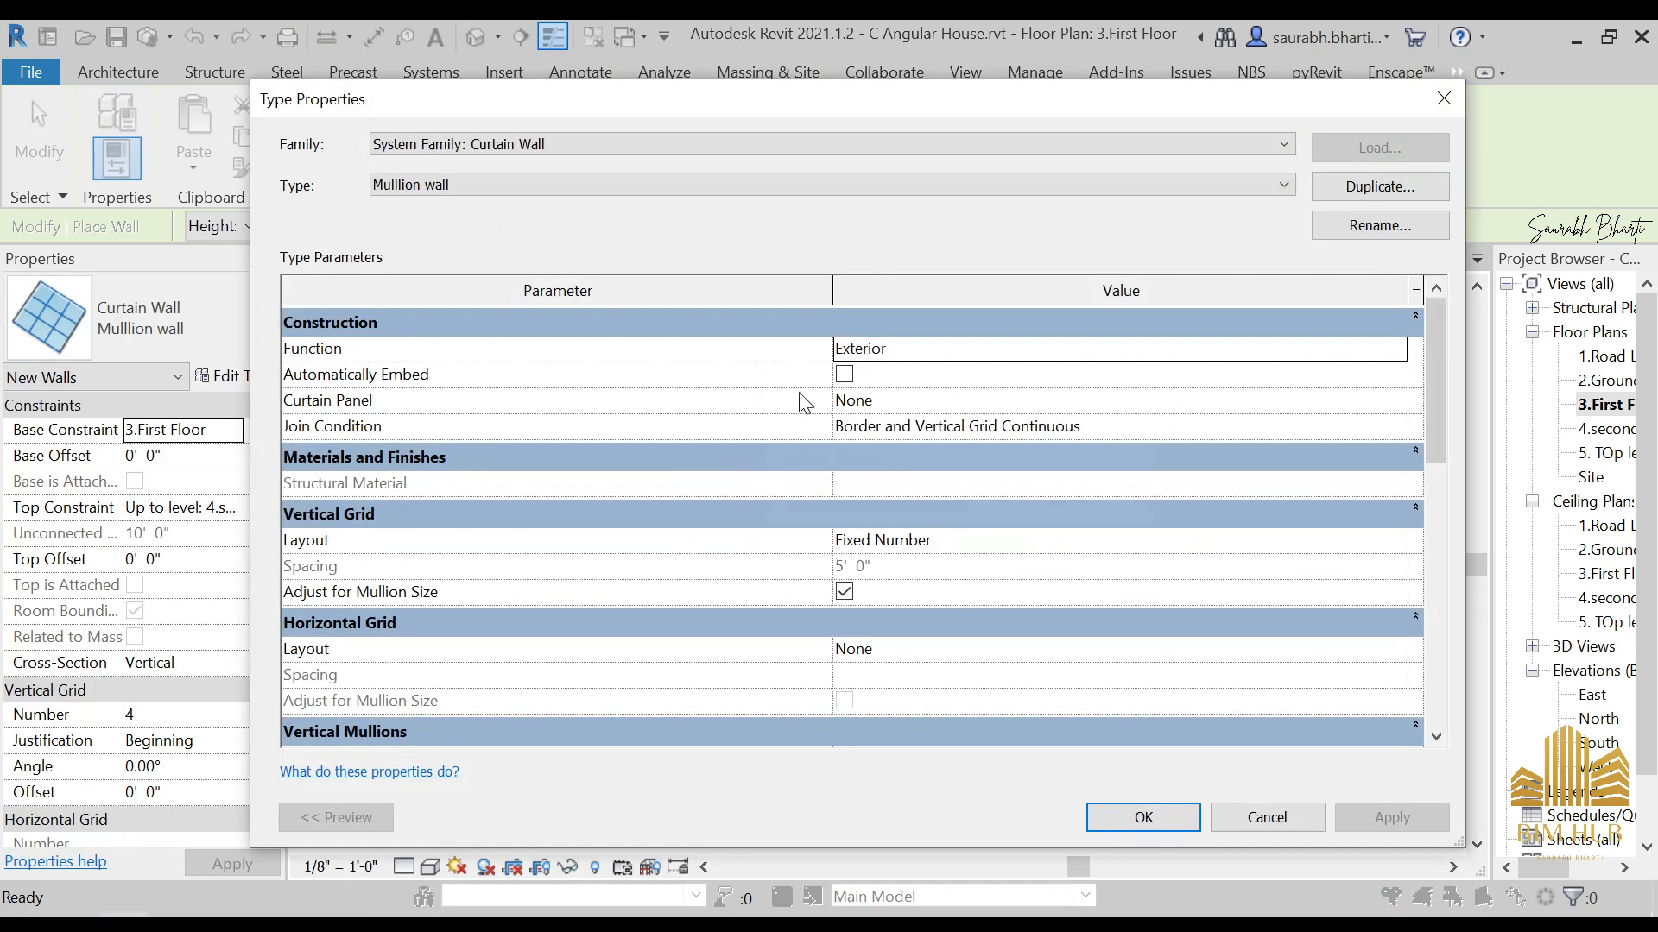
{"action": "scroll", "coordinate": [958, 587], "scroll_direction": "down", "scroll_amount": 1}
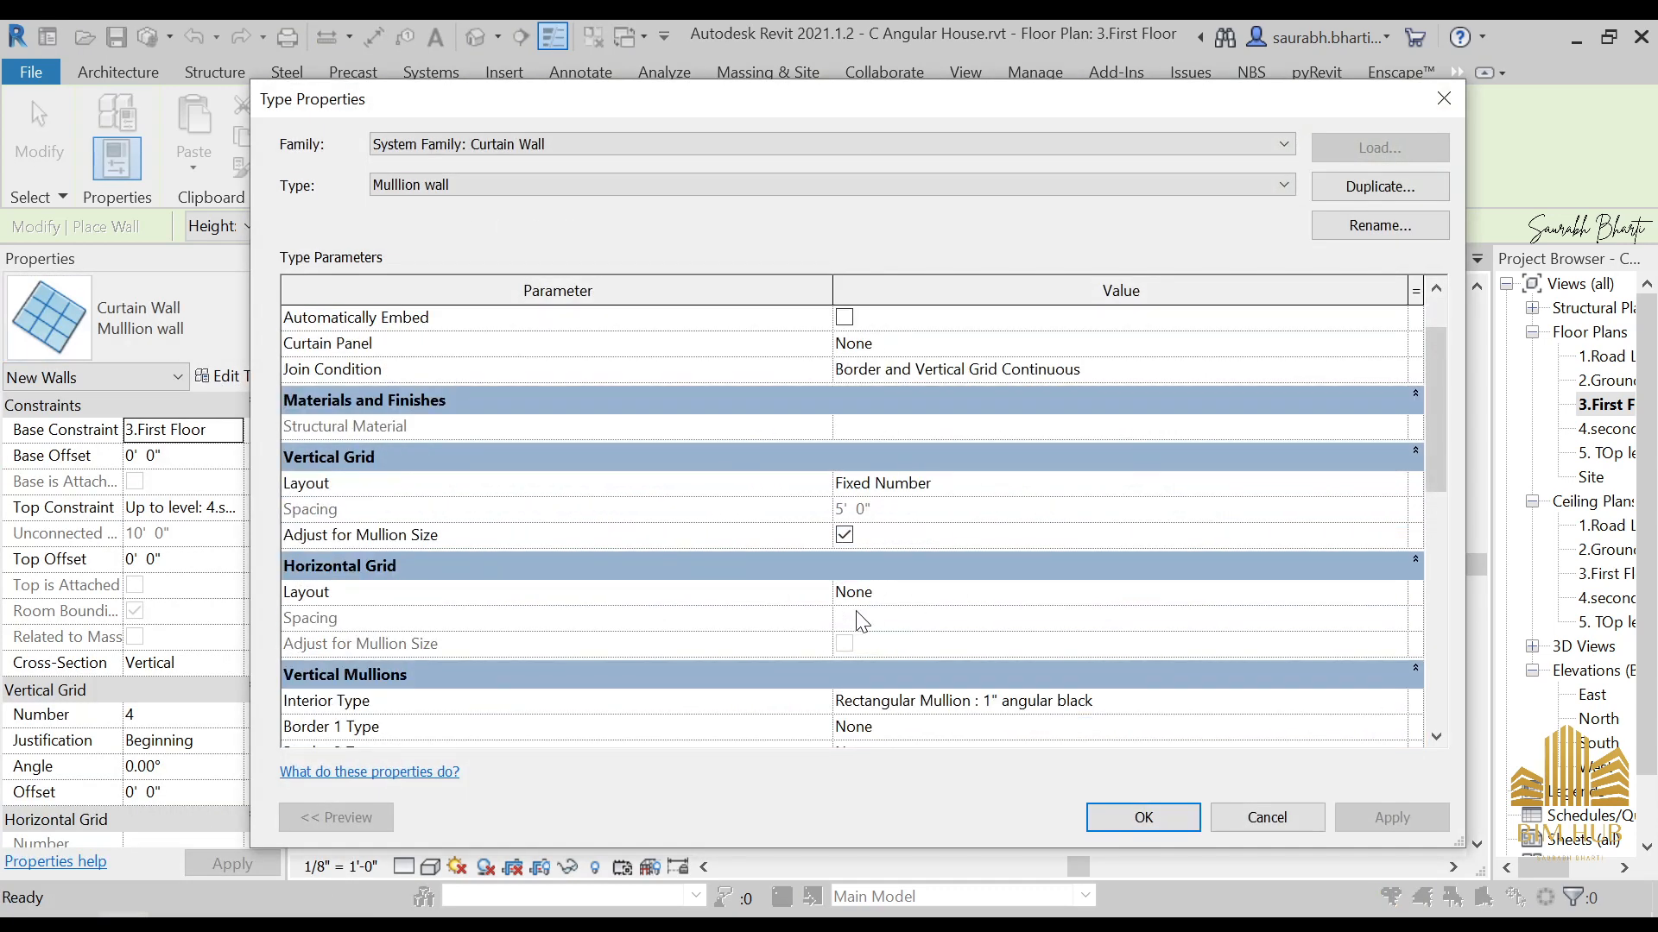
{"action": "scroll", "coordinate": [1085, 618], "scroll_direction": "down", "scroll_amount": 6}
{"action": "scroll", "coordinate": [1058, 628], "scroll_direction": "up", "scroll_amount": 7}
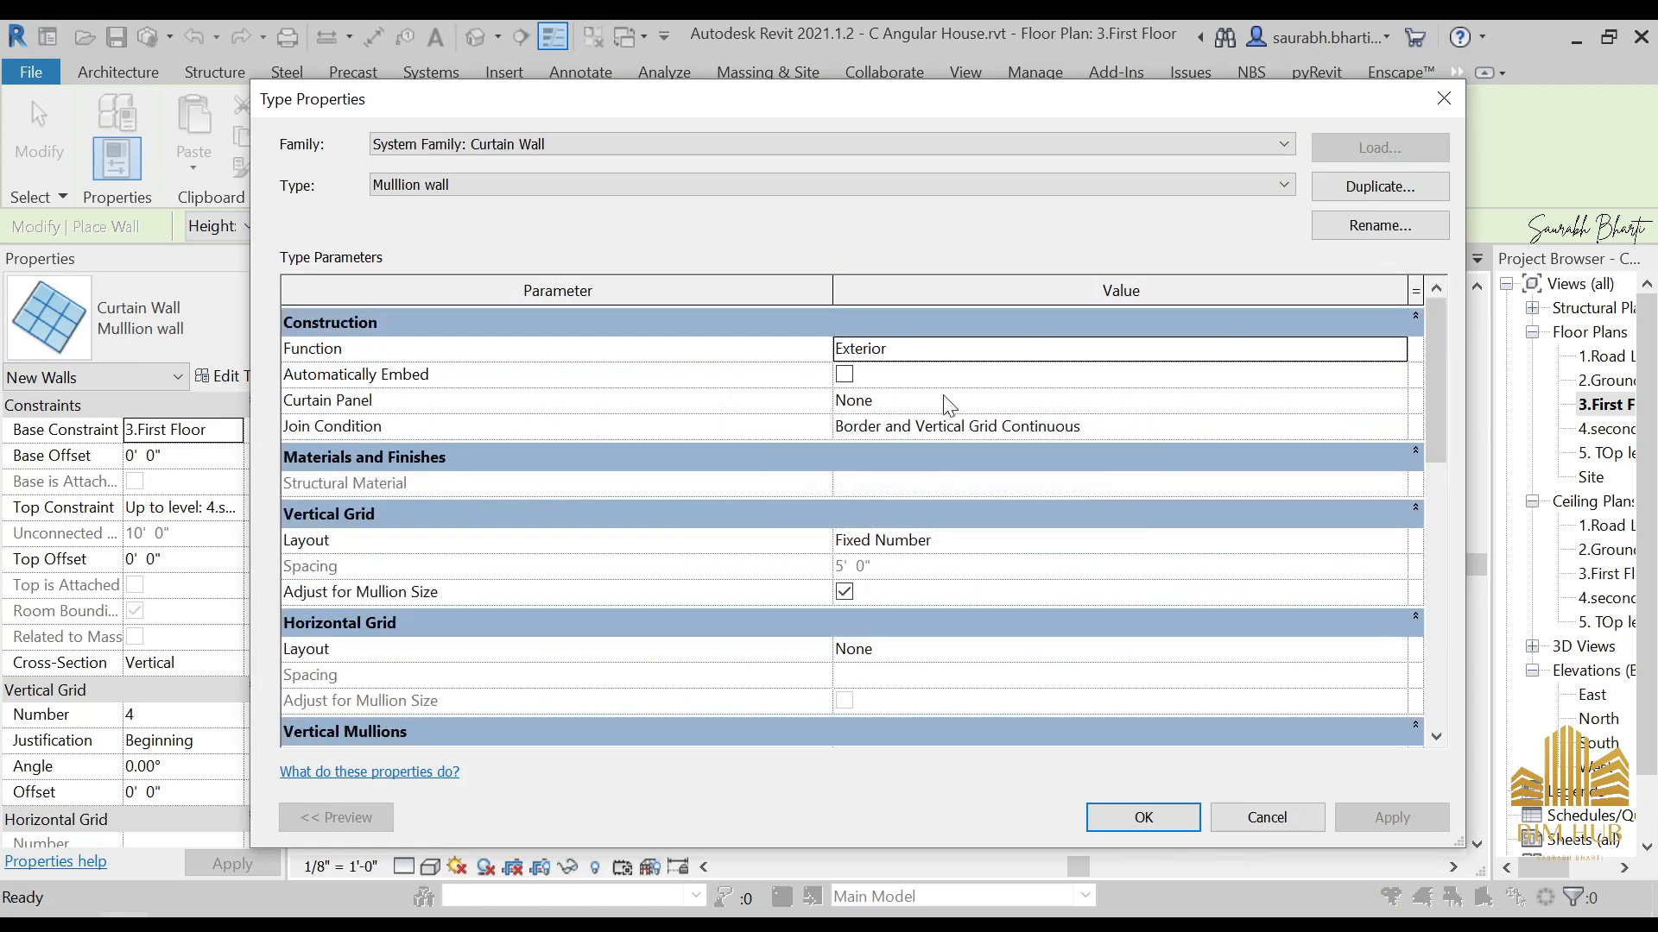
{"action": "left_click", "coordinate": [879, 403]}
{"action": "left_click", "coordinate": [1398, 408]}
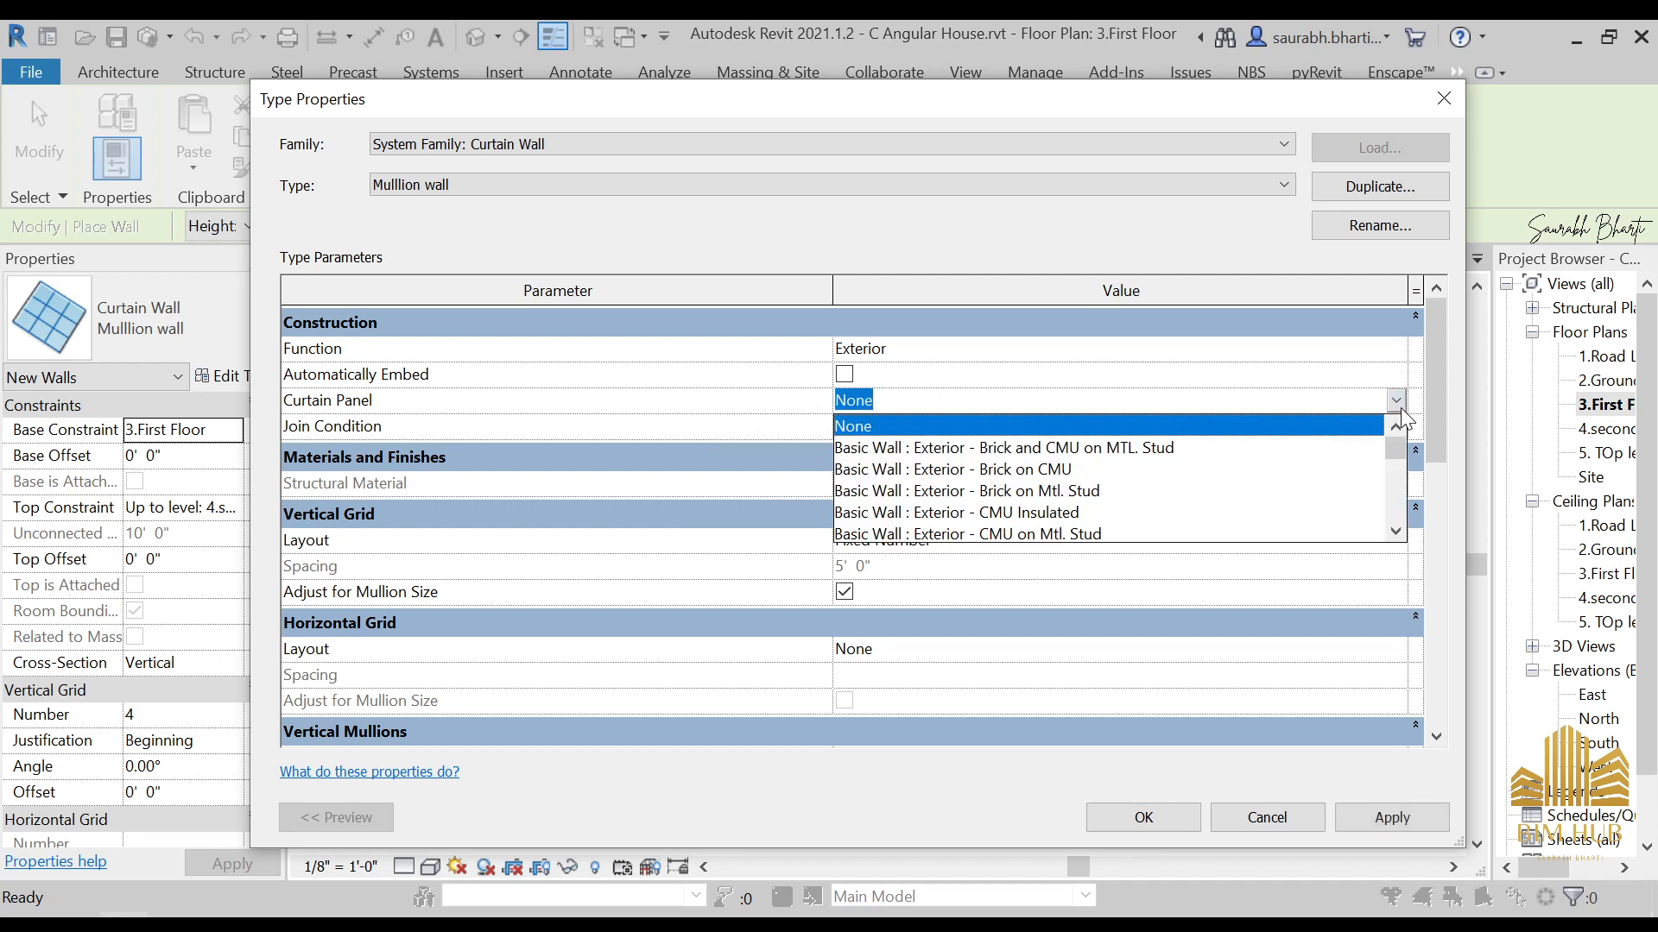
{"action": "scroll", "coordinate": [1116, 514], "scroll_direction": "down", "scroll_amount": 10}
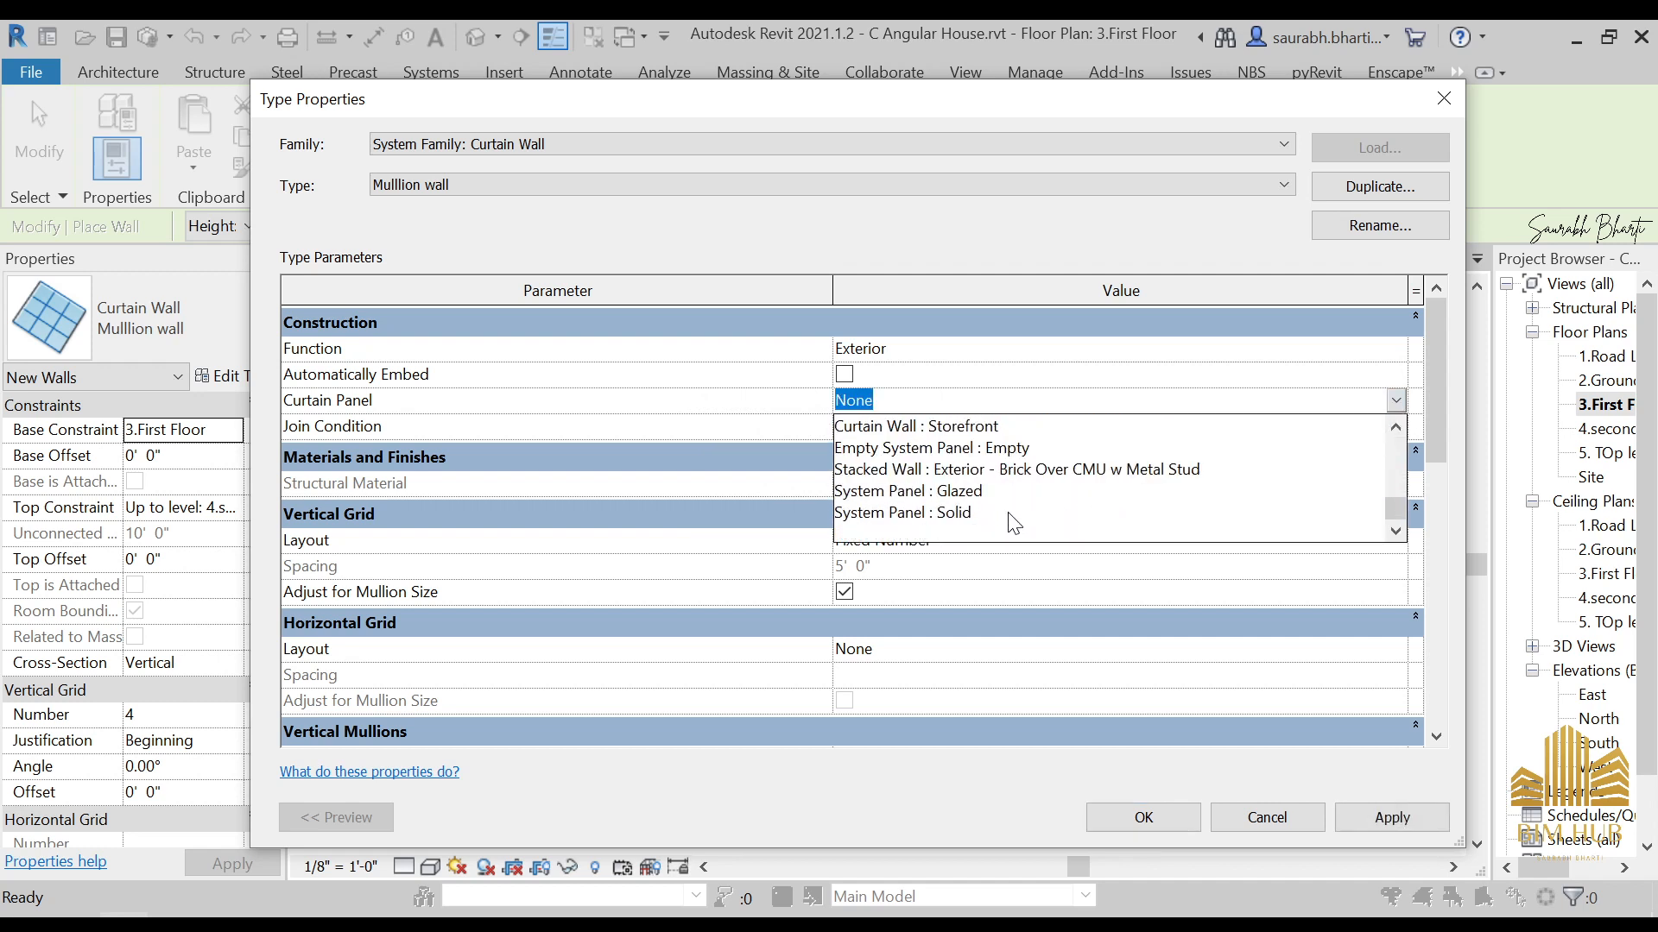
{"action": "left_click", "coordinate": [1015, 450]}
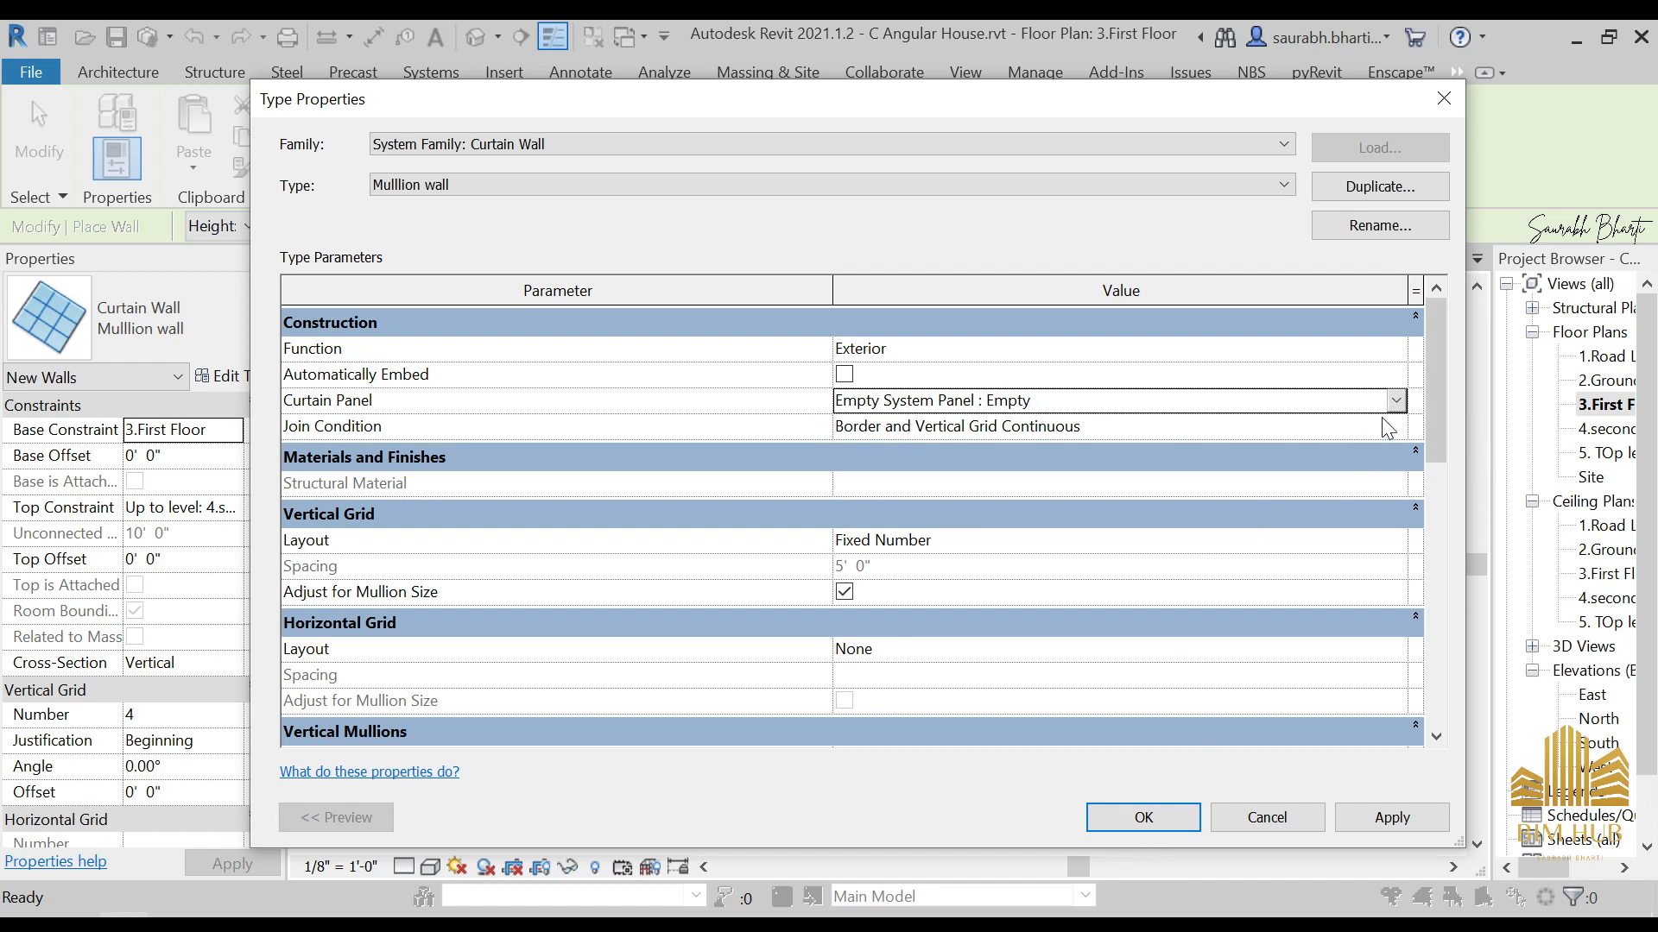
{"action": "left_click", "coordinate": [1145, 815]}
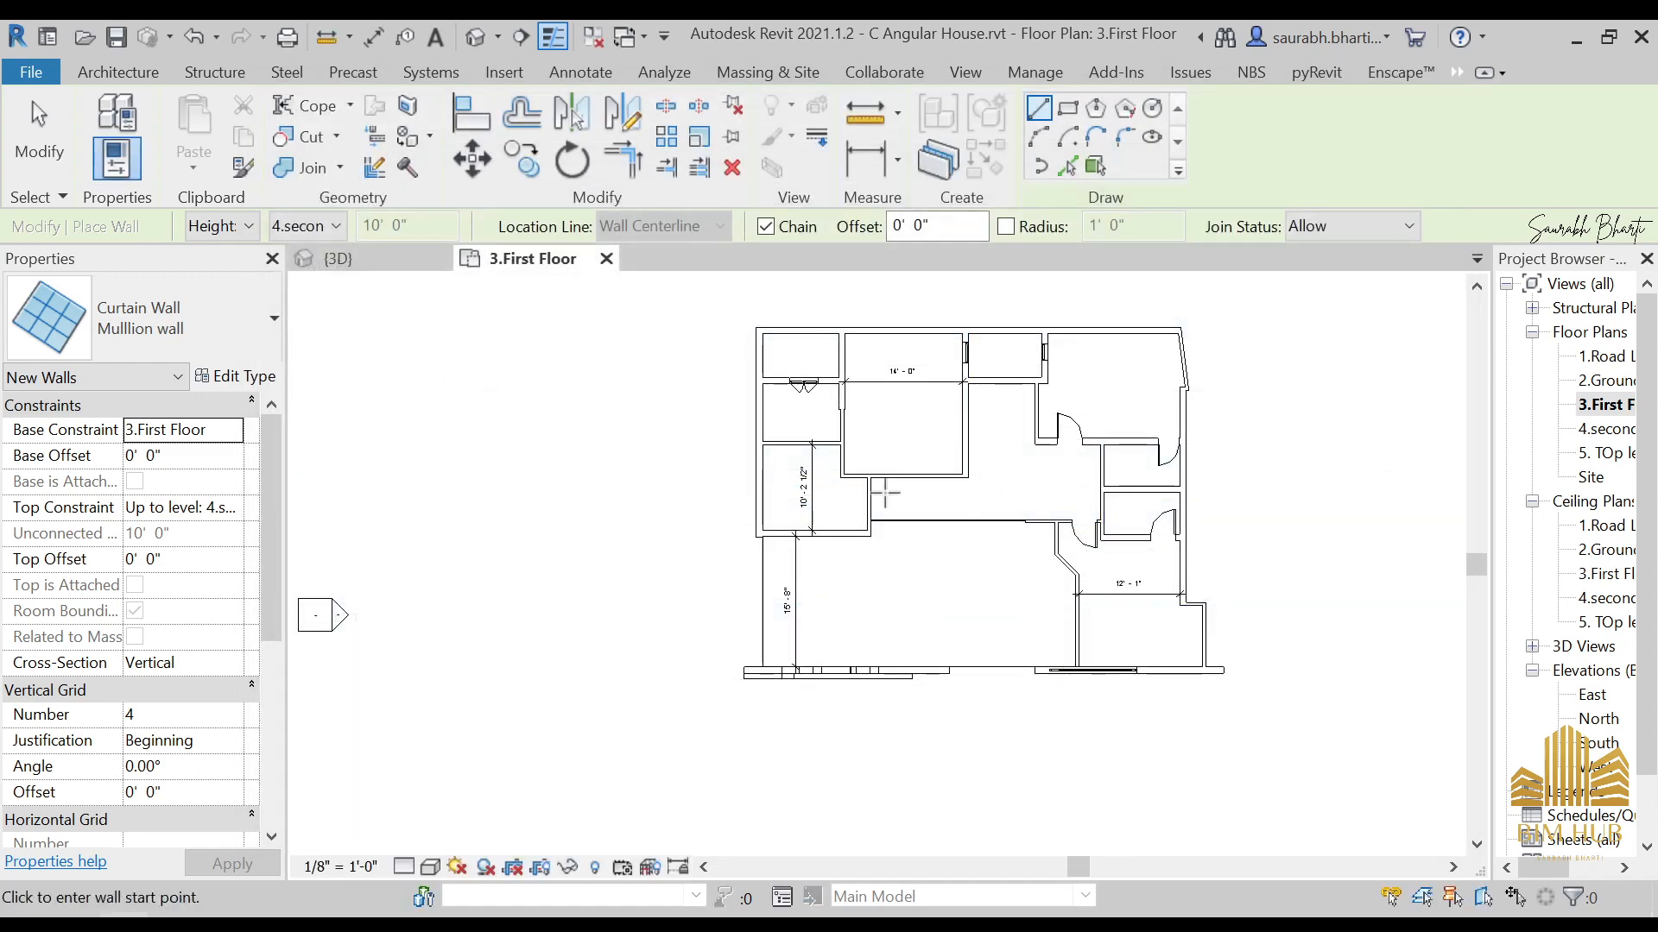
Step: Inspect the slanted curtain wall's panels and mullions in the 3D view from the front and from above
{"action": "left_click", "coordinate": [481, 40]}
{"action": "scroll", "coordinate": [914, 541], "scroll_direction": "up", "scroll_amount": 8}
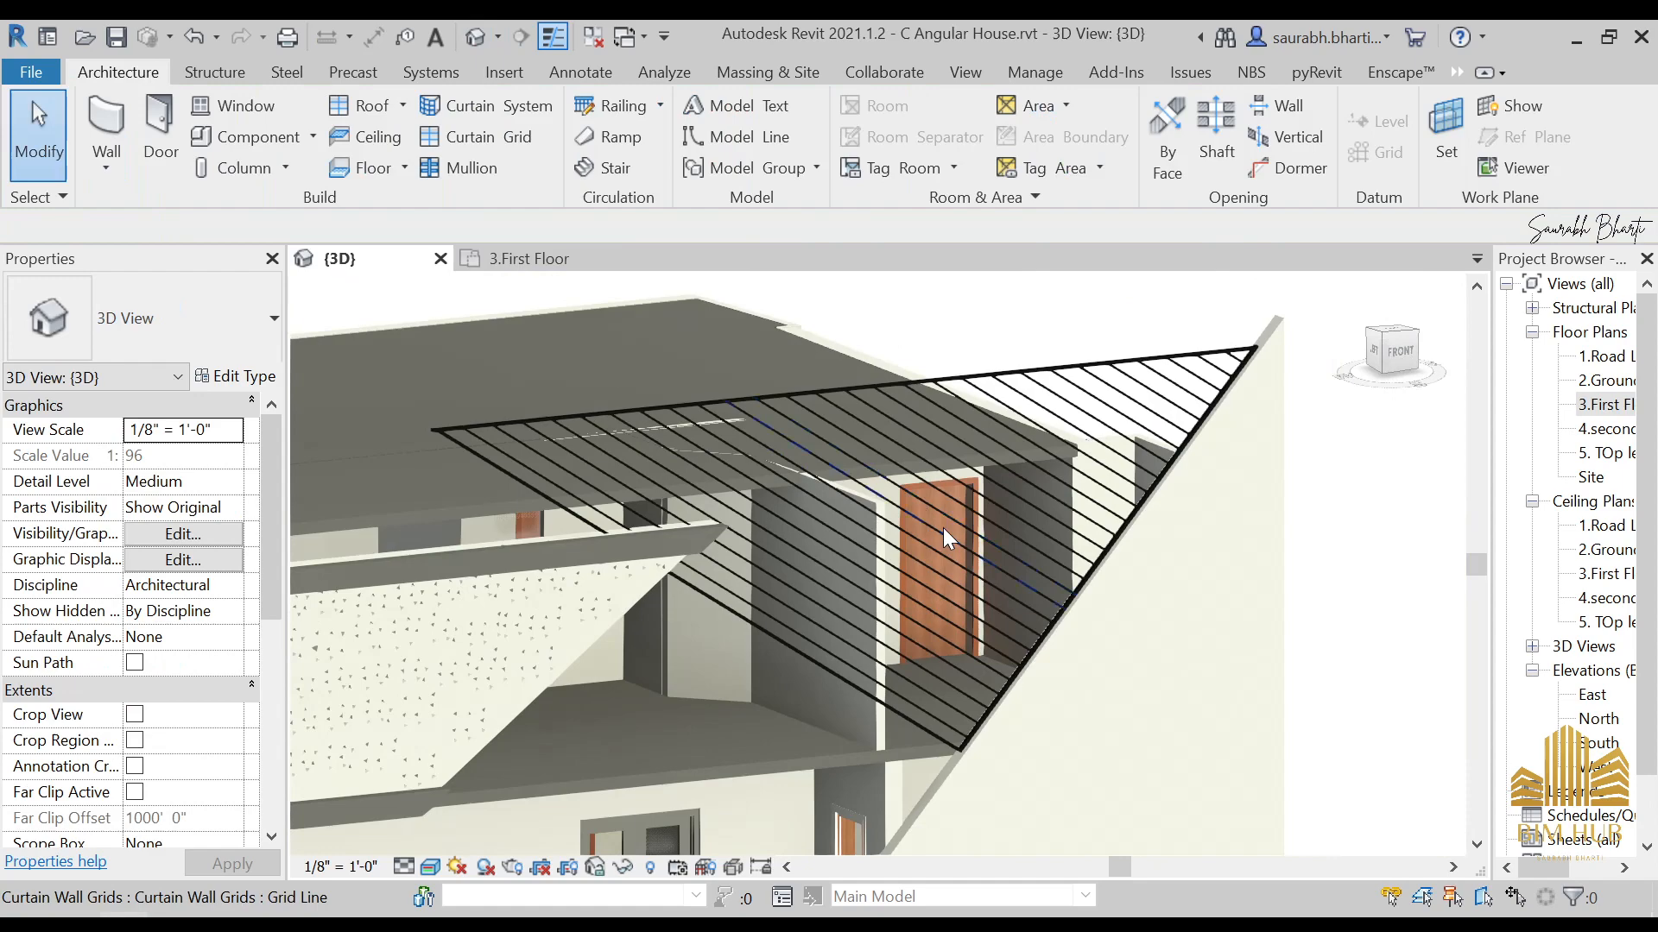
{"action": "middle_click_drag", "start_coordinate": [943, 527], "coordinate": [780, 559], "text": "shift"}
{"action": "scroll", "coordinate": [644, 519], "scroll_direction": "down", "scroll_amount": 5}
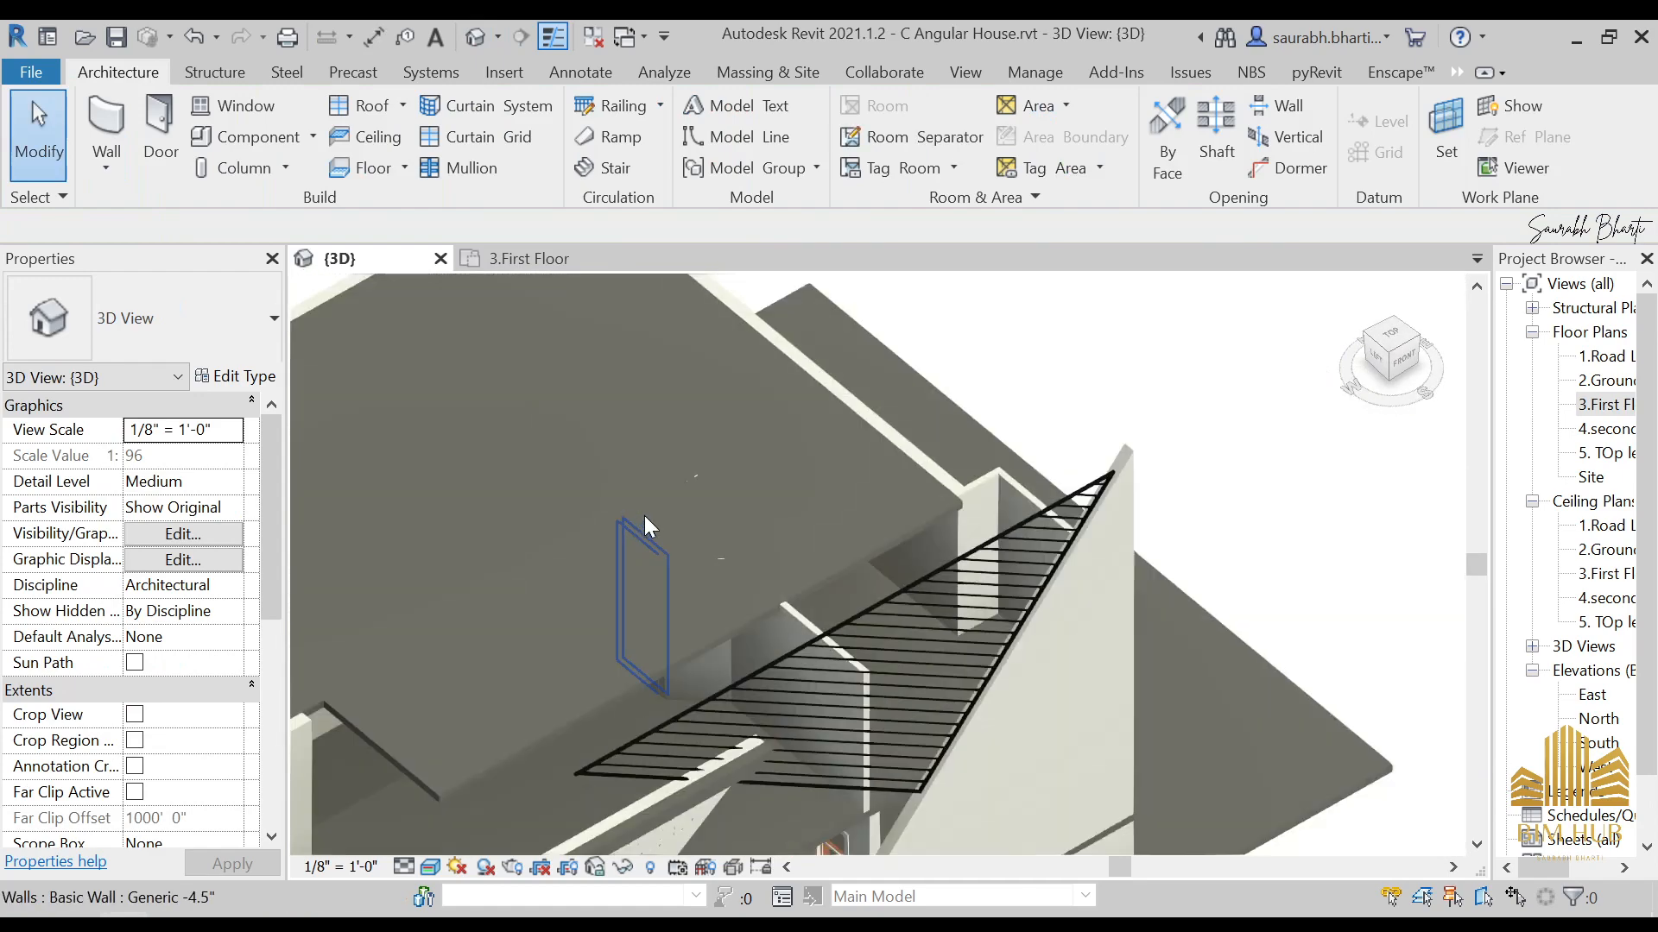
{"action": "middle_click_drag", "start_coordinate": [851, 748], "coordinate": [1392, 570], "text": "shift"}
{"action": "scroll", "coordinate": [808, 614], "scroll_direction": "up", "scroll_amount": 3}
{"action": "scroll", "coordinate": [751, 638], "scroll_direction": "down", "scroll_amount": 5}
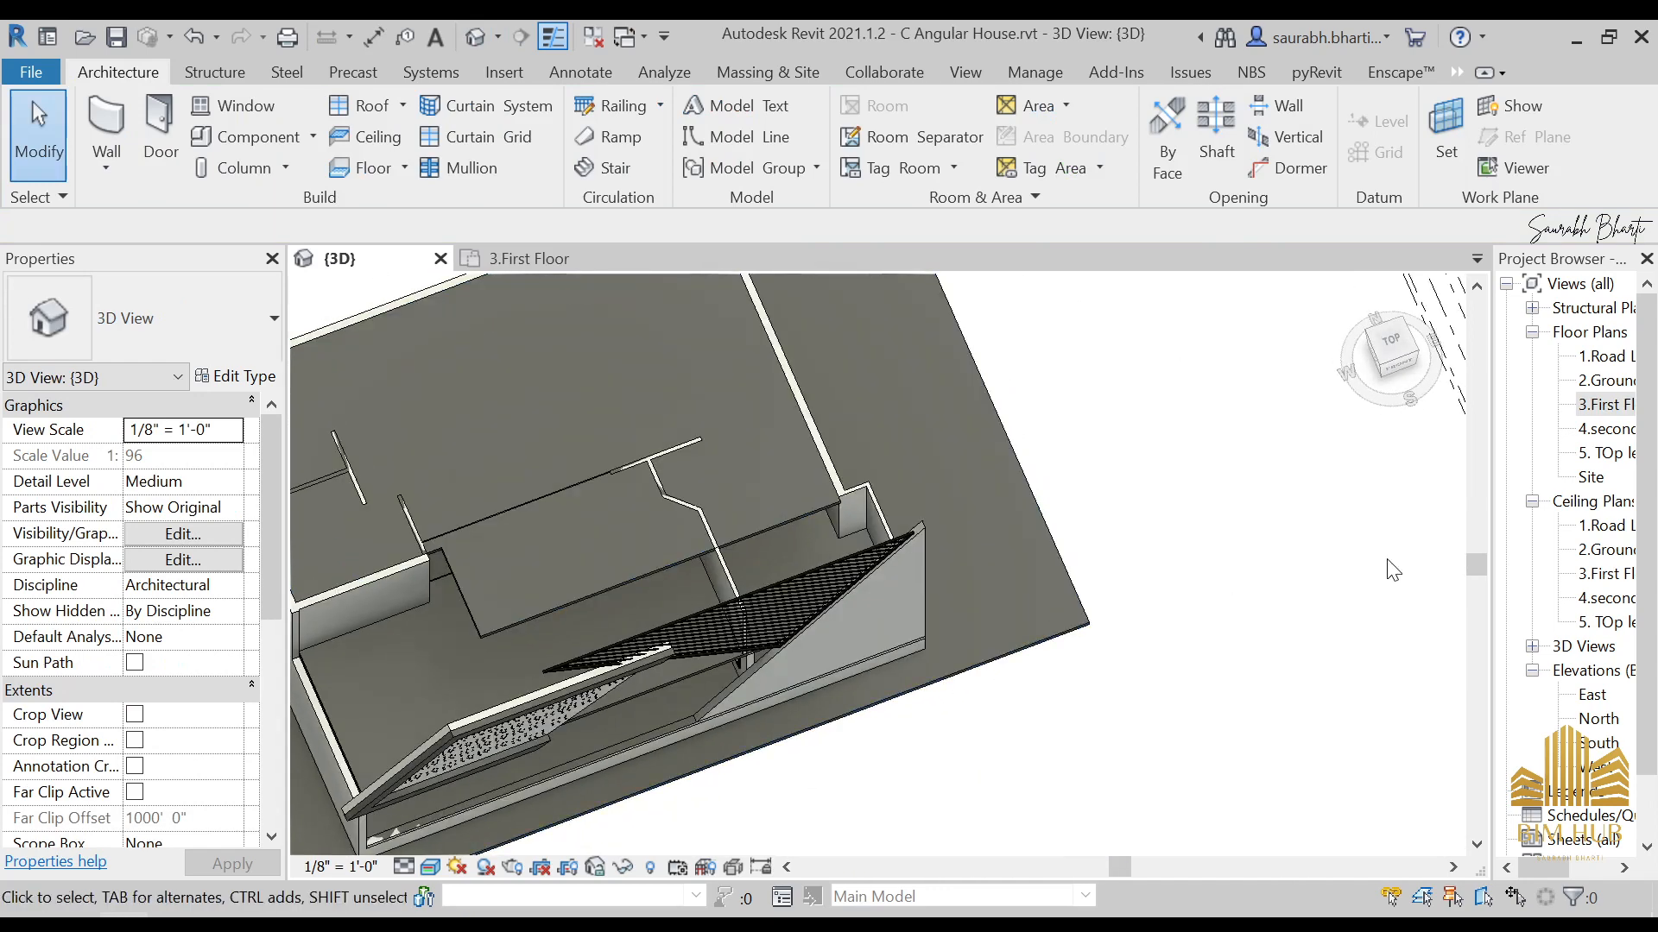
{"action": "double_click", "coordinate": [1587, 406]}
{"action": "scroll", "coordinate": [1023, 725], "scroll_direction": "up", "scroll_amount": 5}
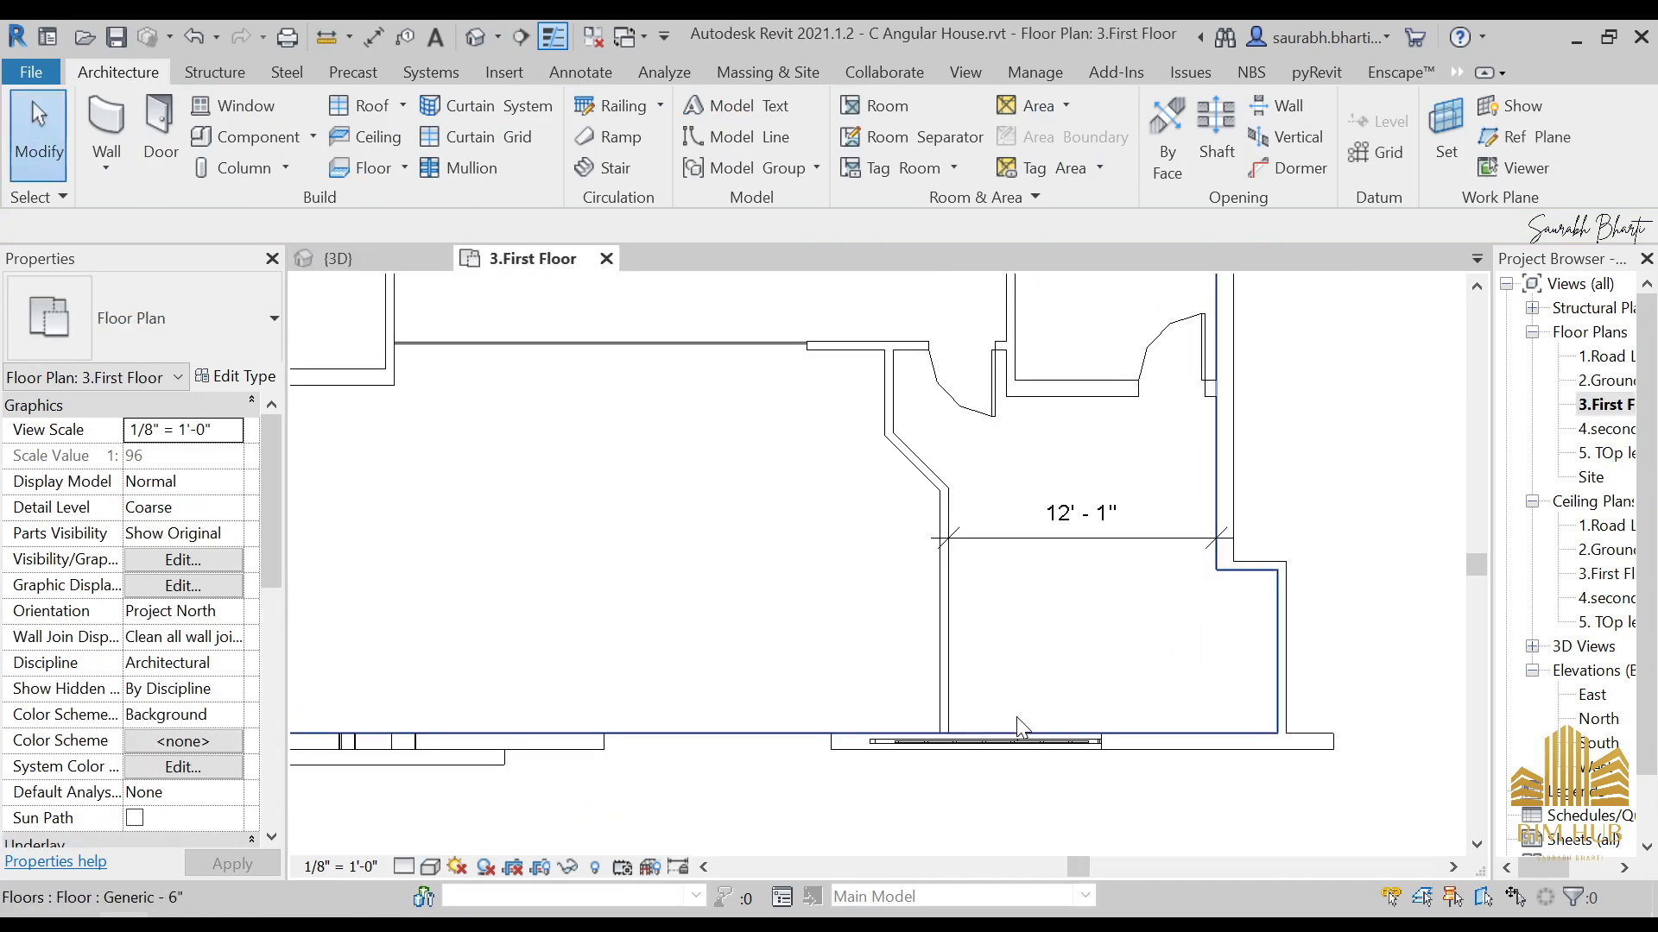
{"action": "left_click", "coordinate": [948, 687]}
{"action": "left_click", "coordinate": [948, 691]}
{"action": "scroll", "coordinate": [898, 704], "scroll_direction": "up", "scroll_amount": 5}
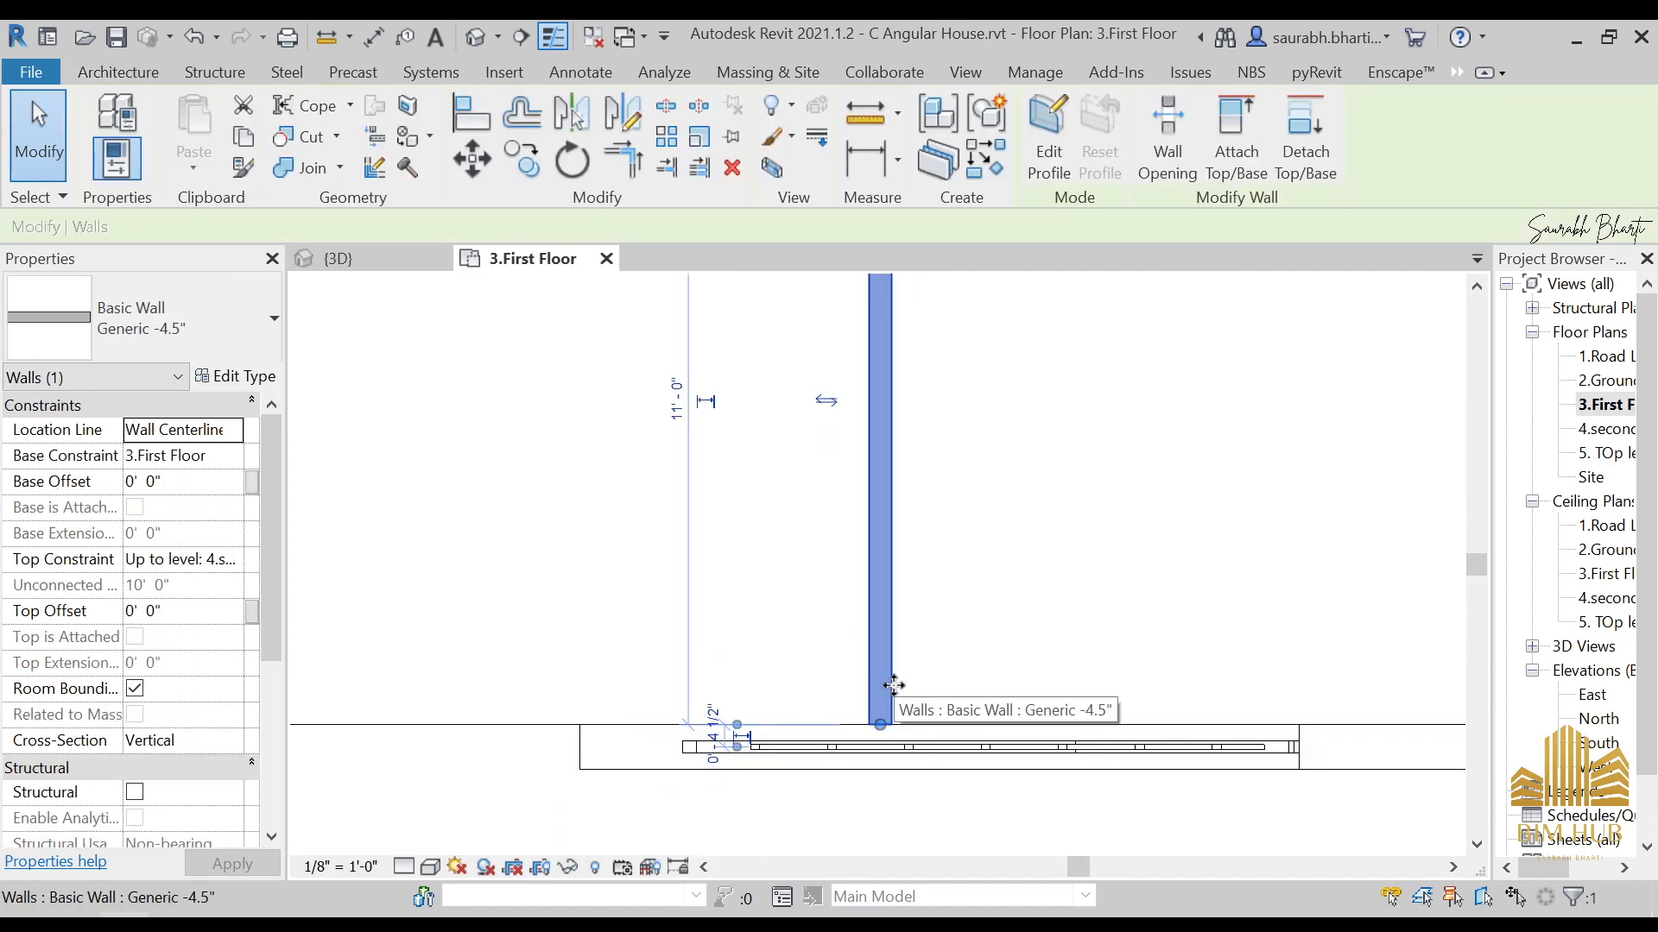
{"action": "key", "text": "w"}
{"action": "key", "text": "a"}
{"action": "scroll", "coordinate": [1038, 699], "scroll_direction": "up", "scroll_amount": 1}
{"action": "middle_click_drag", "start_coordinate": [1037, 699], "coordinate": [888, 619]}
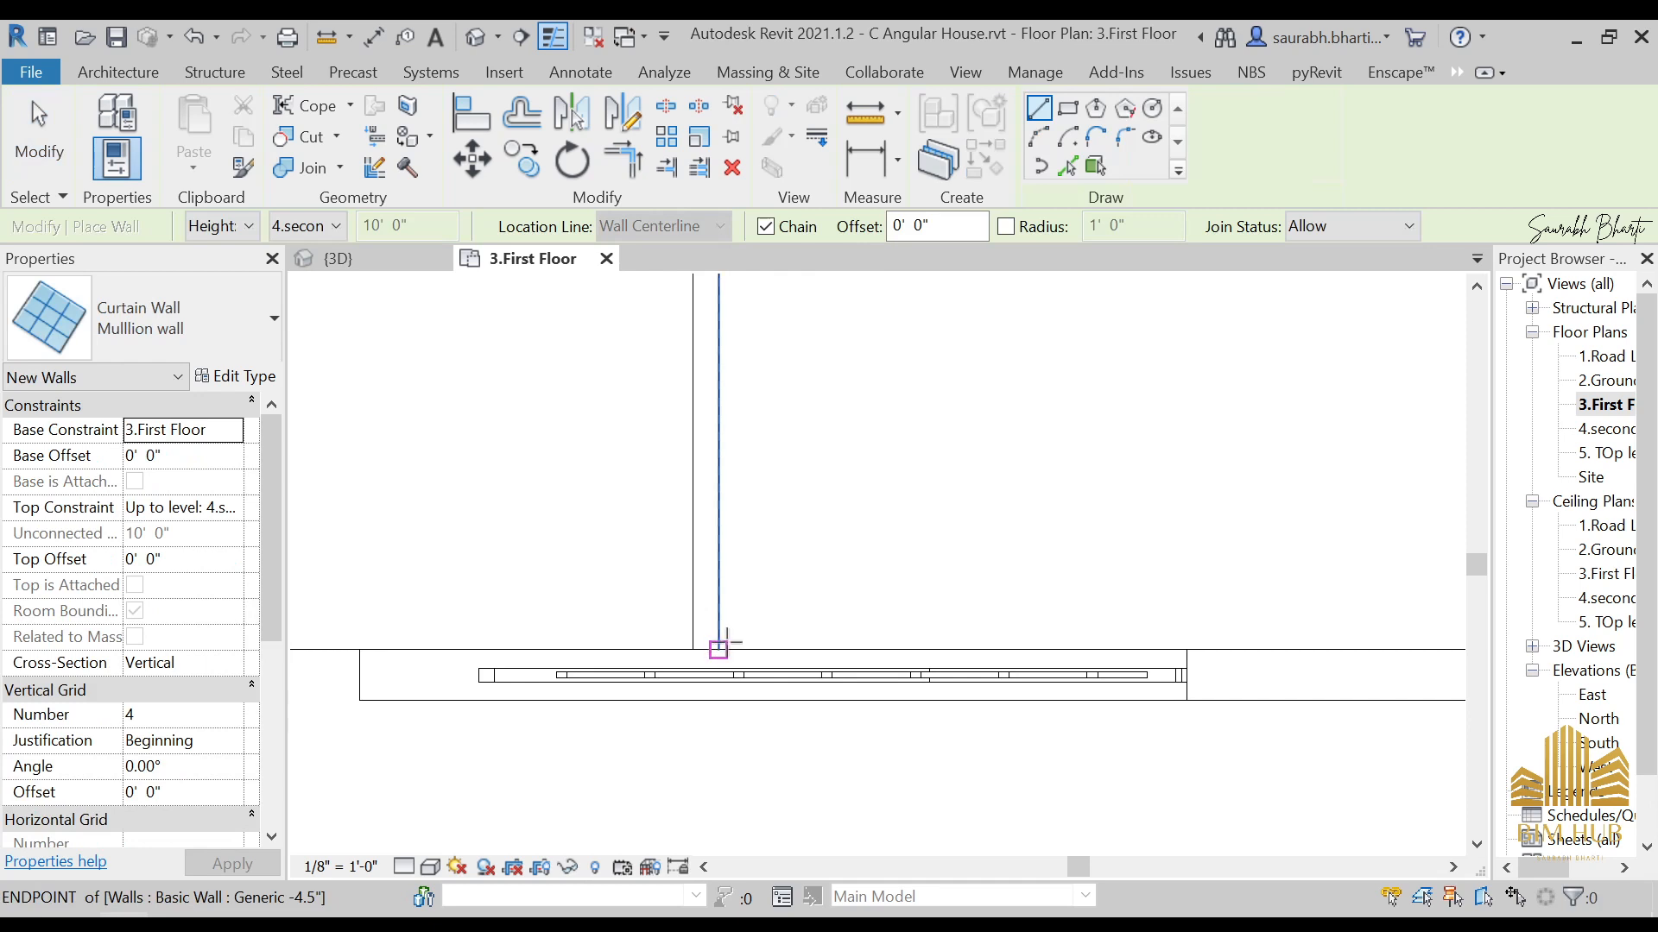
{"action": "left_click", "coordinate": [726, 642]}
{"action": "scroll", "coordinate": [925, 633], "scroll_direction": "down", "scroll_amount": 1}
{"action": "key", "text": "Escape"}
{"action": "scroll", "coordinate": [840, 596], "scroll_direction": "down", "scroll_amount": 2}
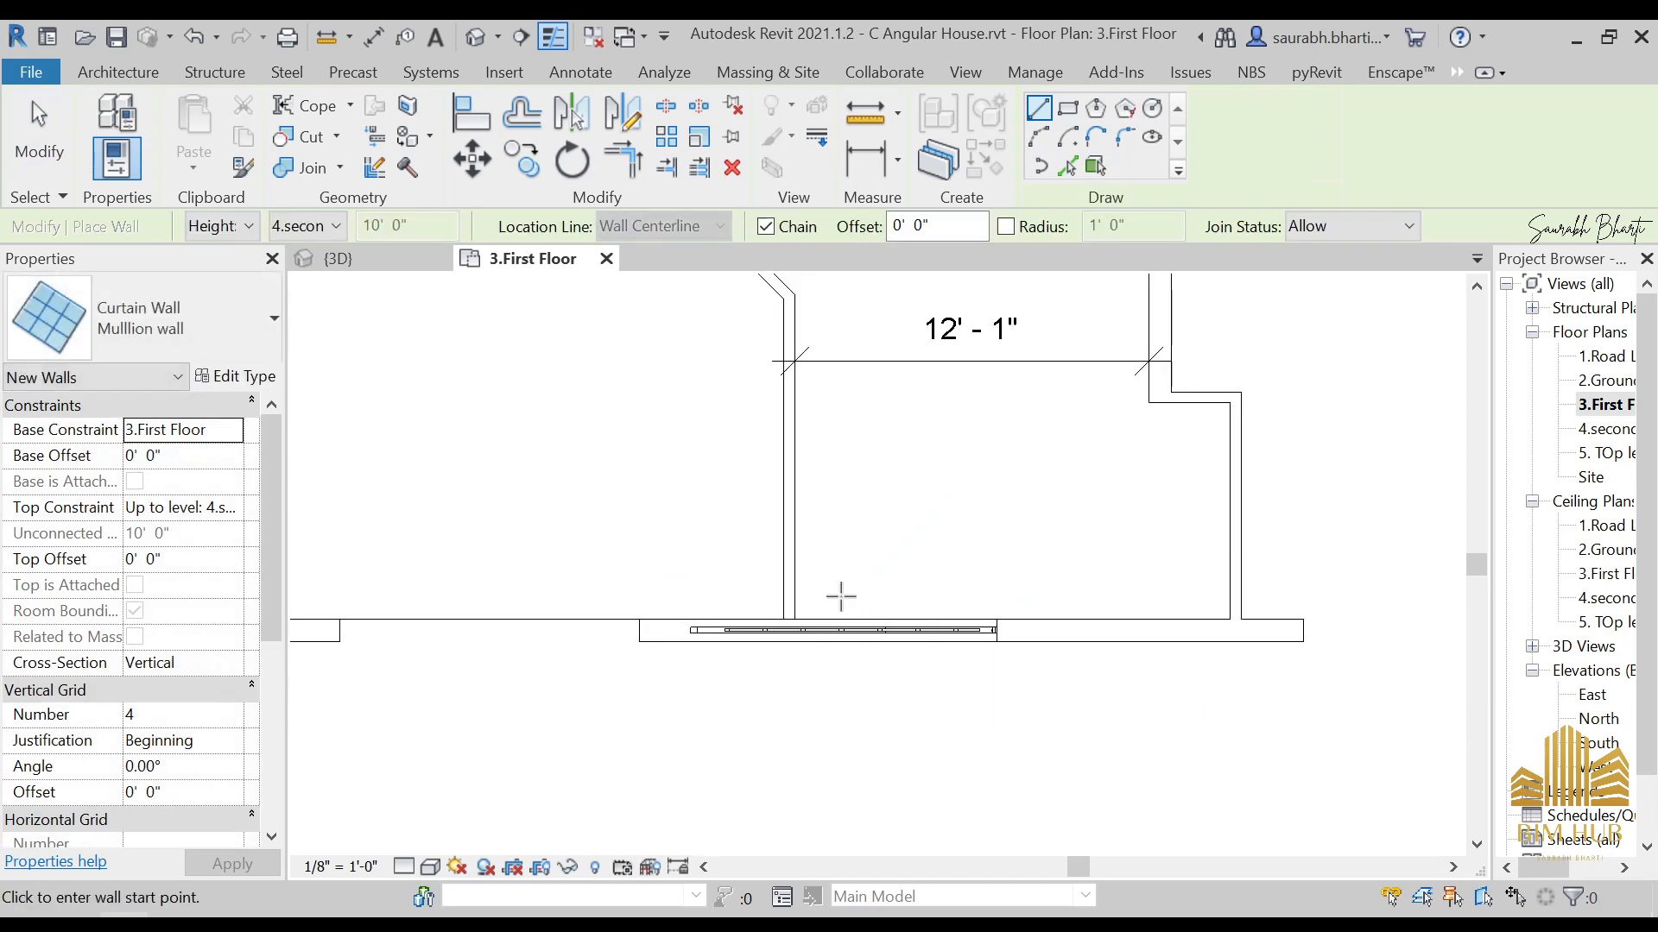
{"action": "scroll", "coordinate": [992, 584], "scroll_direction": "down", "scroll_amount": 2}
{"action": "scroll", "coordinate": [970, 629], "scroll_direction": "up", "scroll_amount": 3}
{"action": "key", "text": "Escape"}
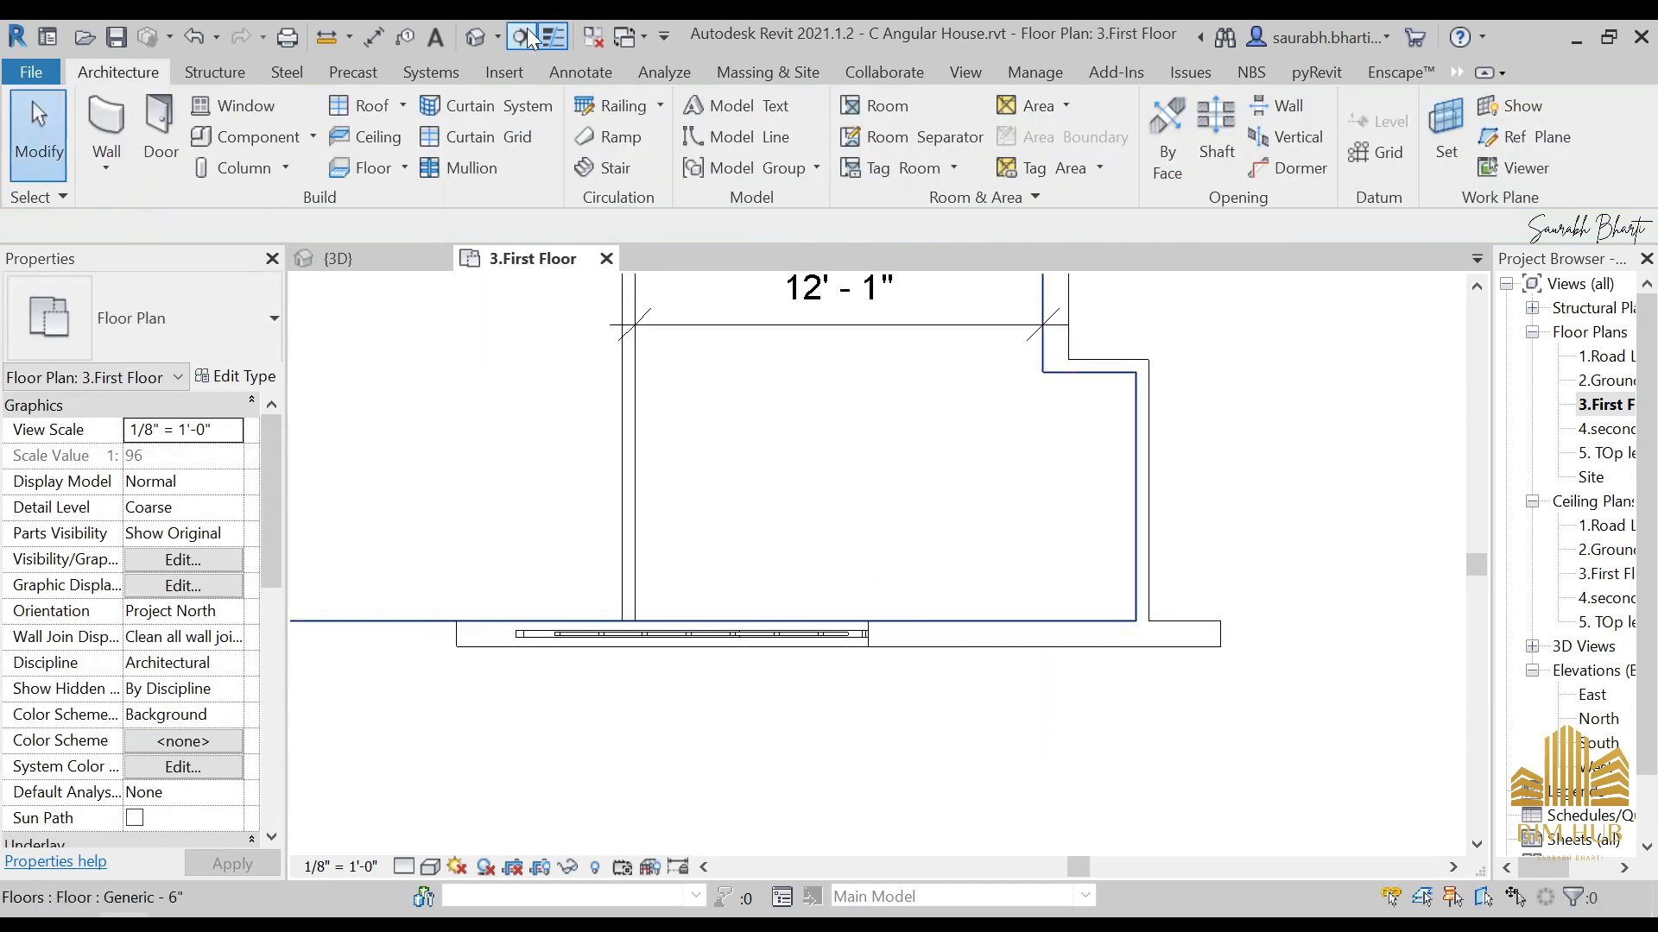
Step: Review the whole house in 3D, and switch to Photos to consult the FF.png floor plan and the 1t.png exterior rendering
{"action": "left_click", "coordinate": [475, 36]}
{"action": "middle_click_drag", "start_coordinate": [894, 630], "coordinate": [781, 559], "text": "shift"}
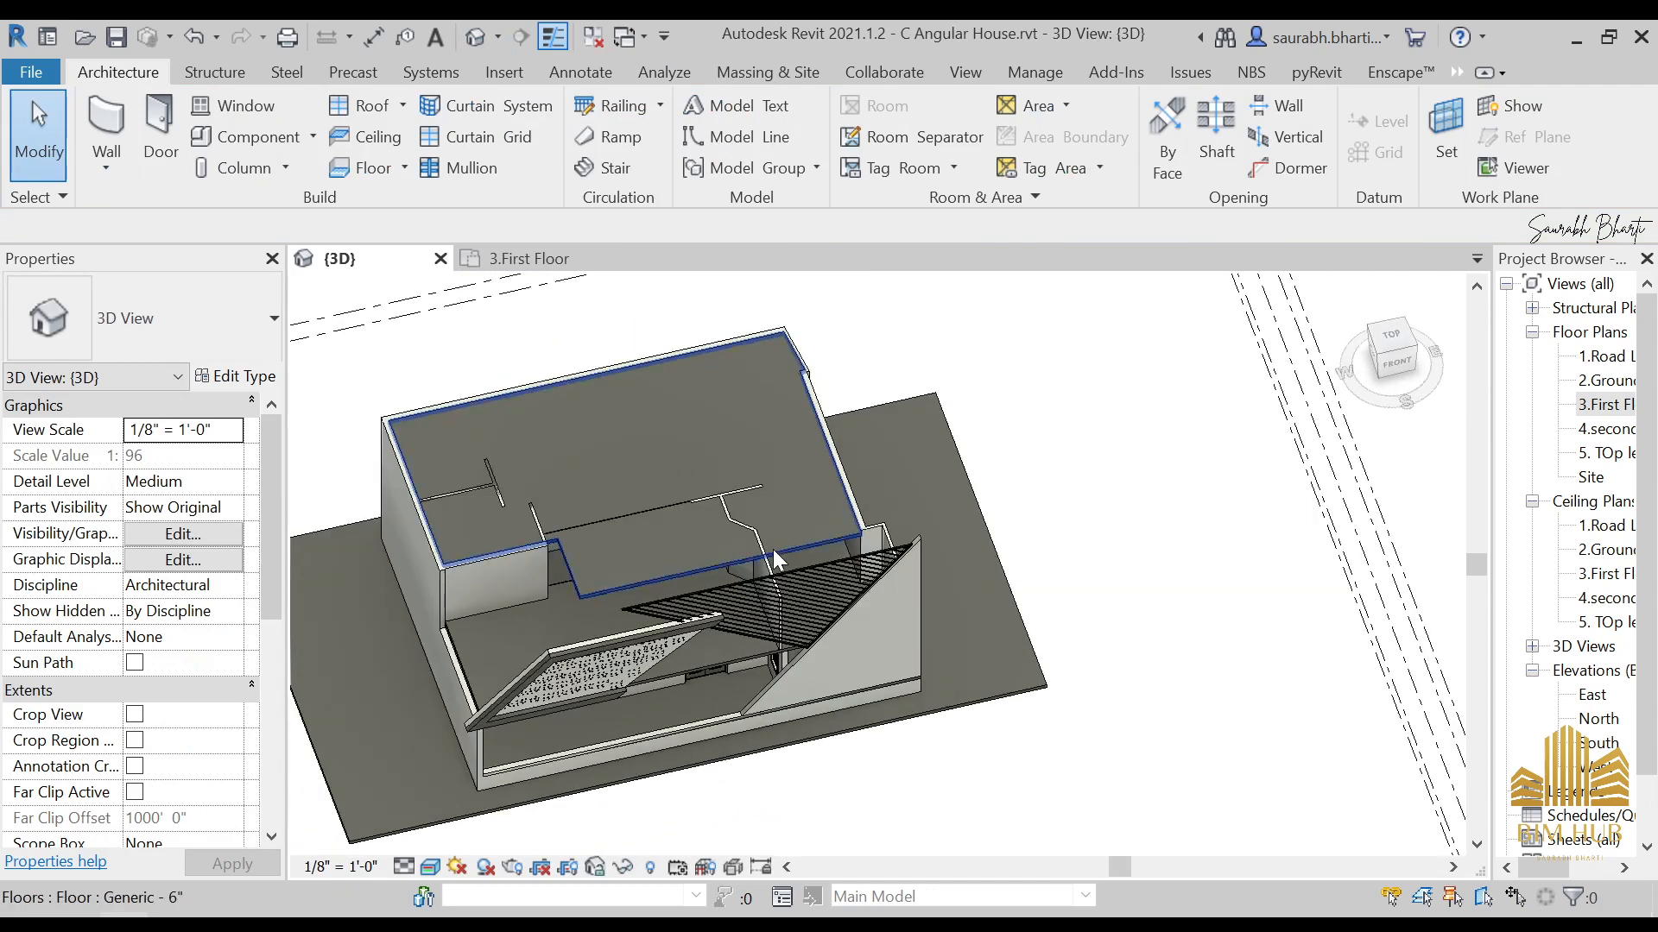
{"action": "left_click", "coordinate": [298, 824]}
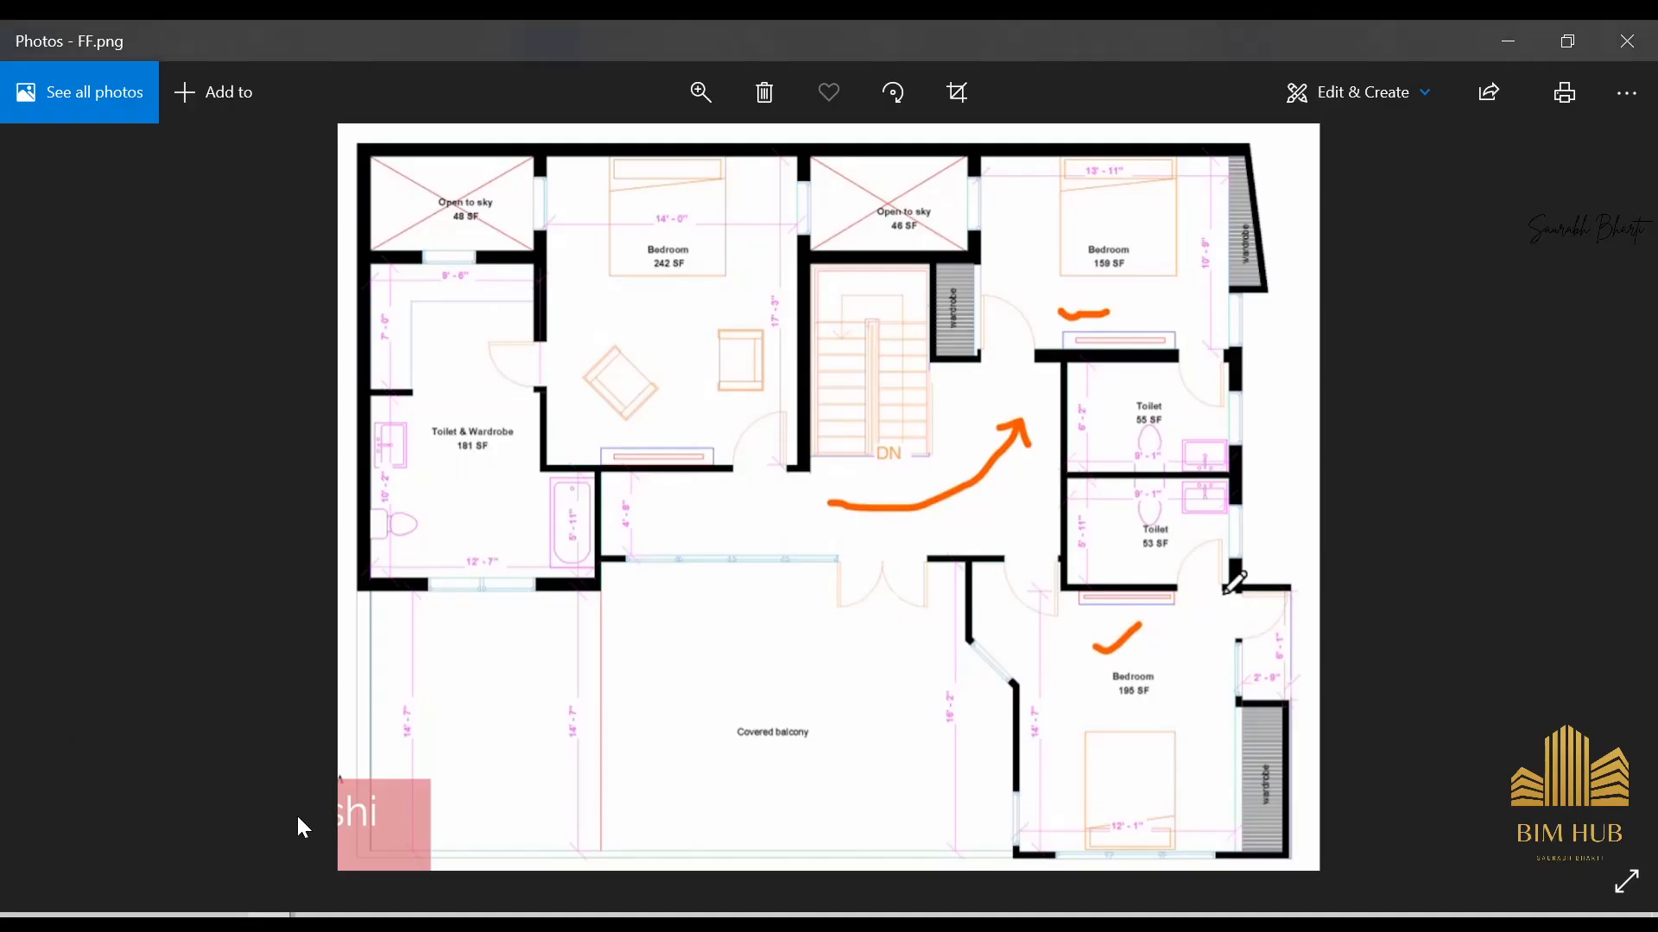
{"action": "left_click", "coordinate": [192, 833]}
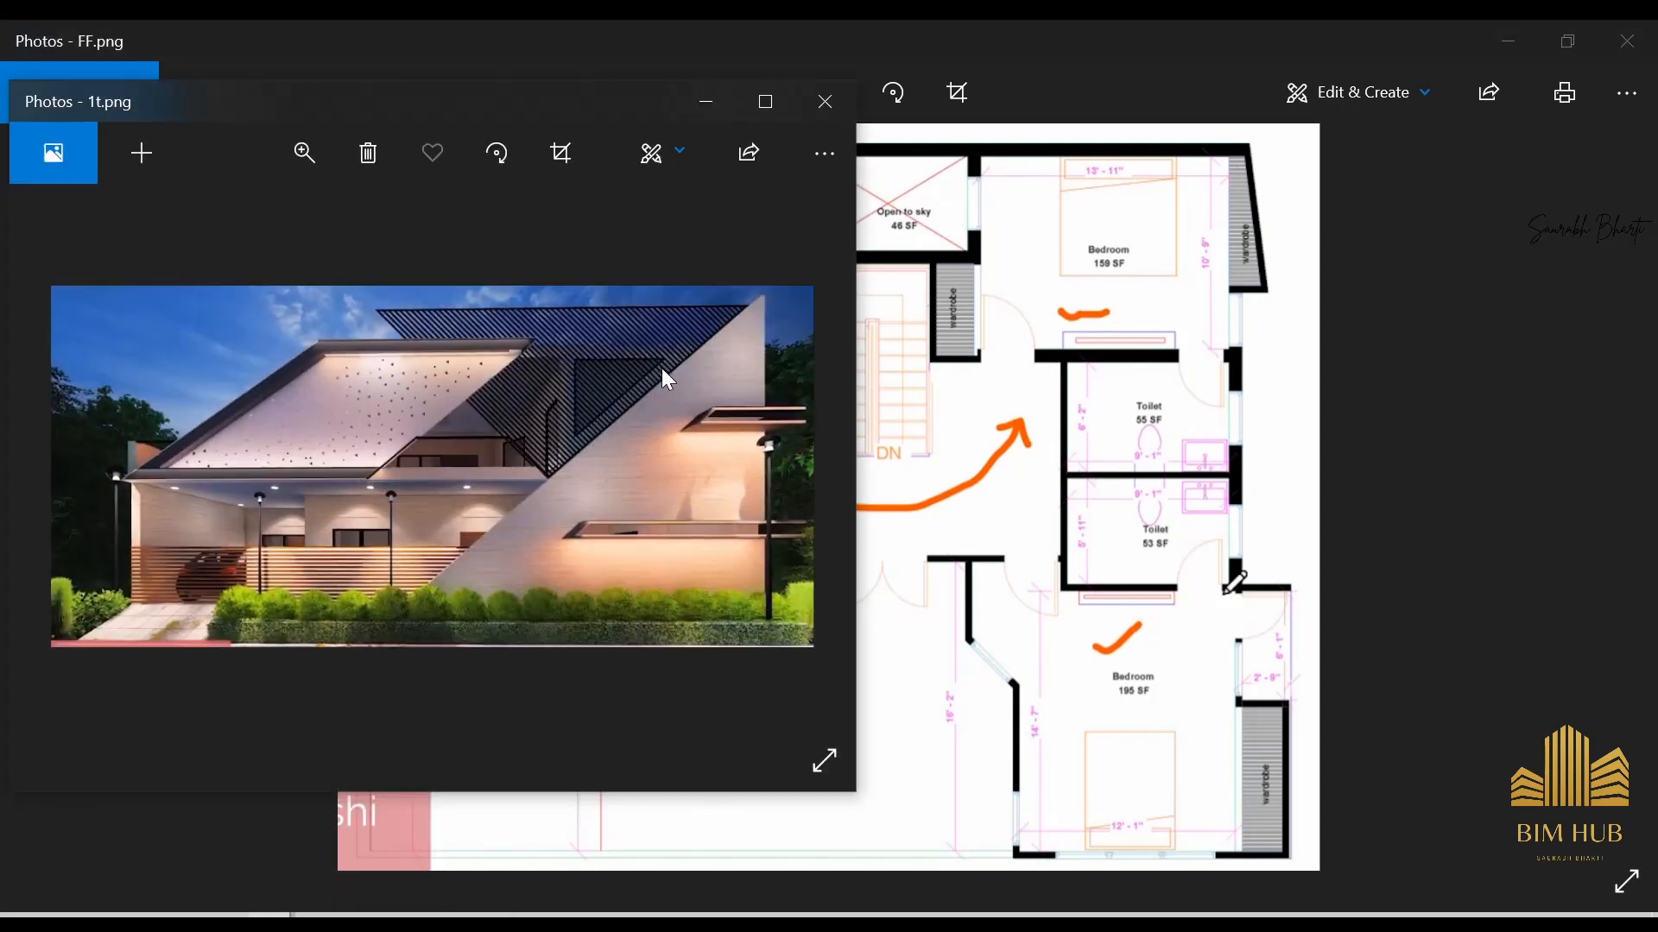
Step: Examine the slanted mullion screen and its triangular frame in the 1t.png rendering, and return to the Revit 3D view
{"action": "scroll", "coordinate": [661, 367], "scroll_direction": "up", "scroll_amount": 3}
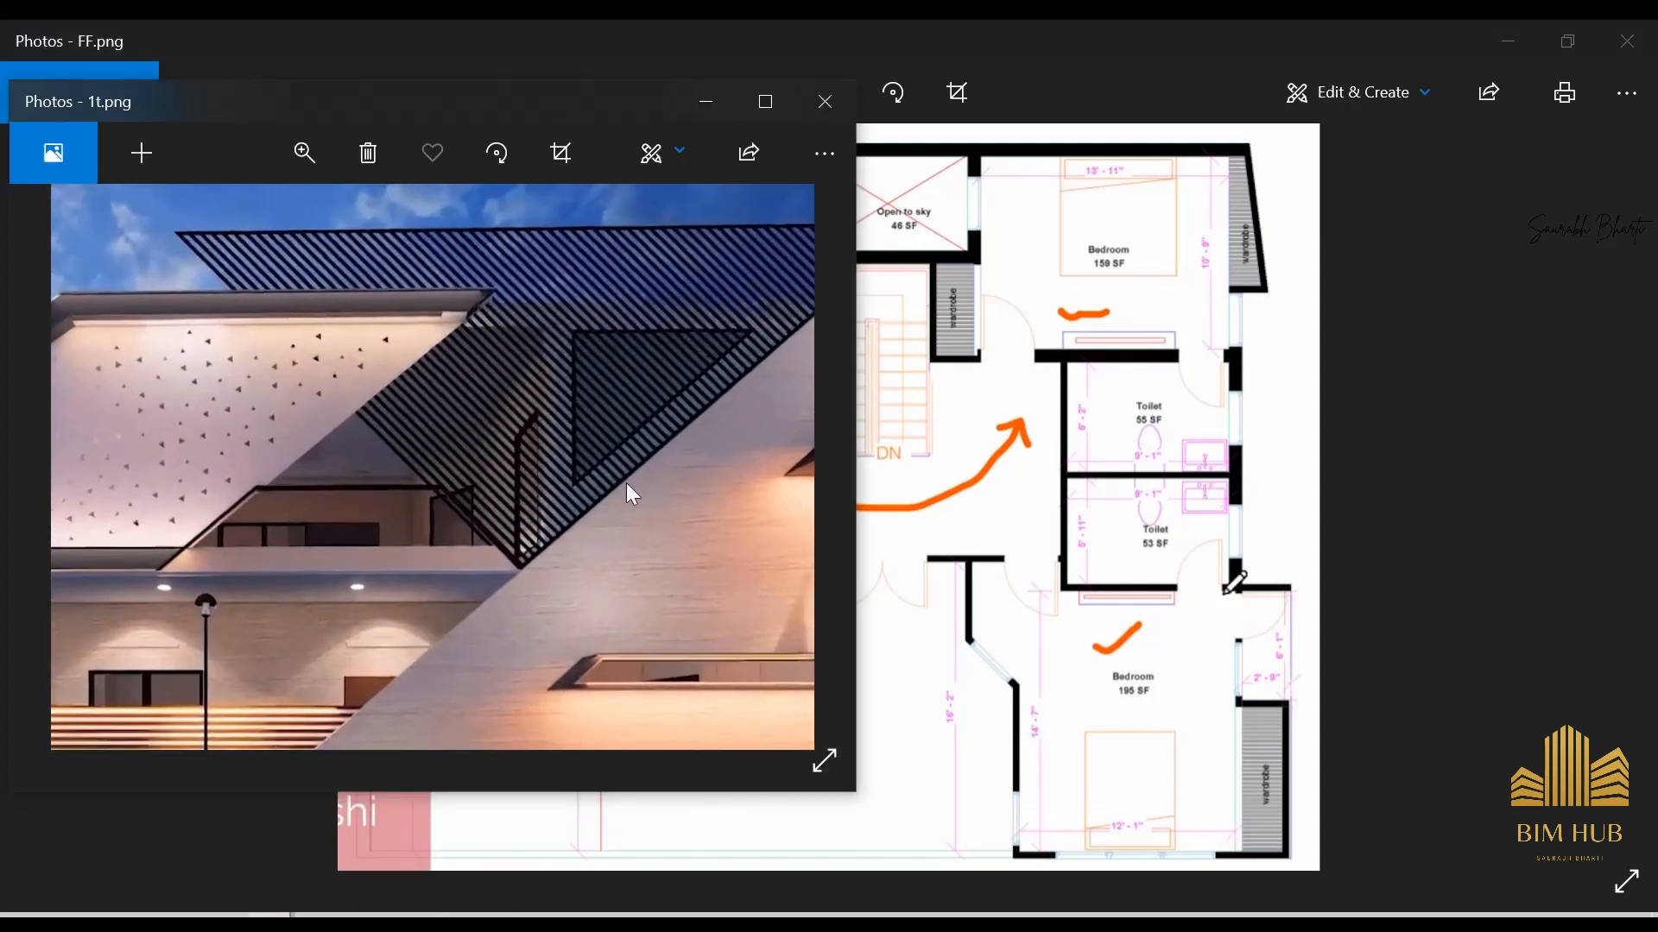
{"action": "left_click_drag", "start_coordinate": [723, 491], "coordinate": [627, 546]}
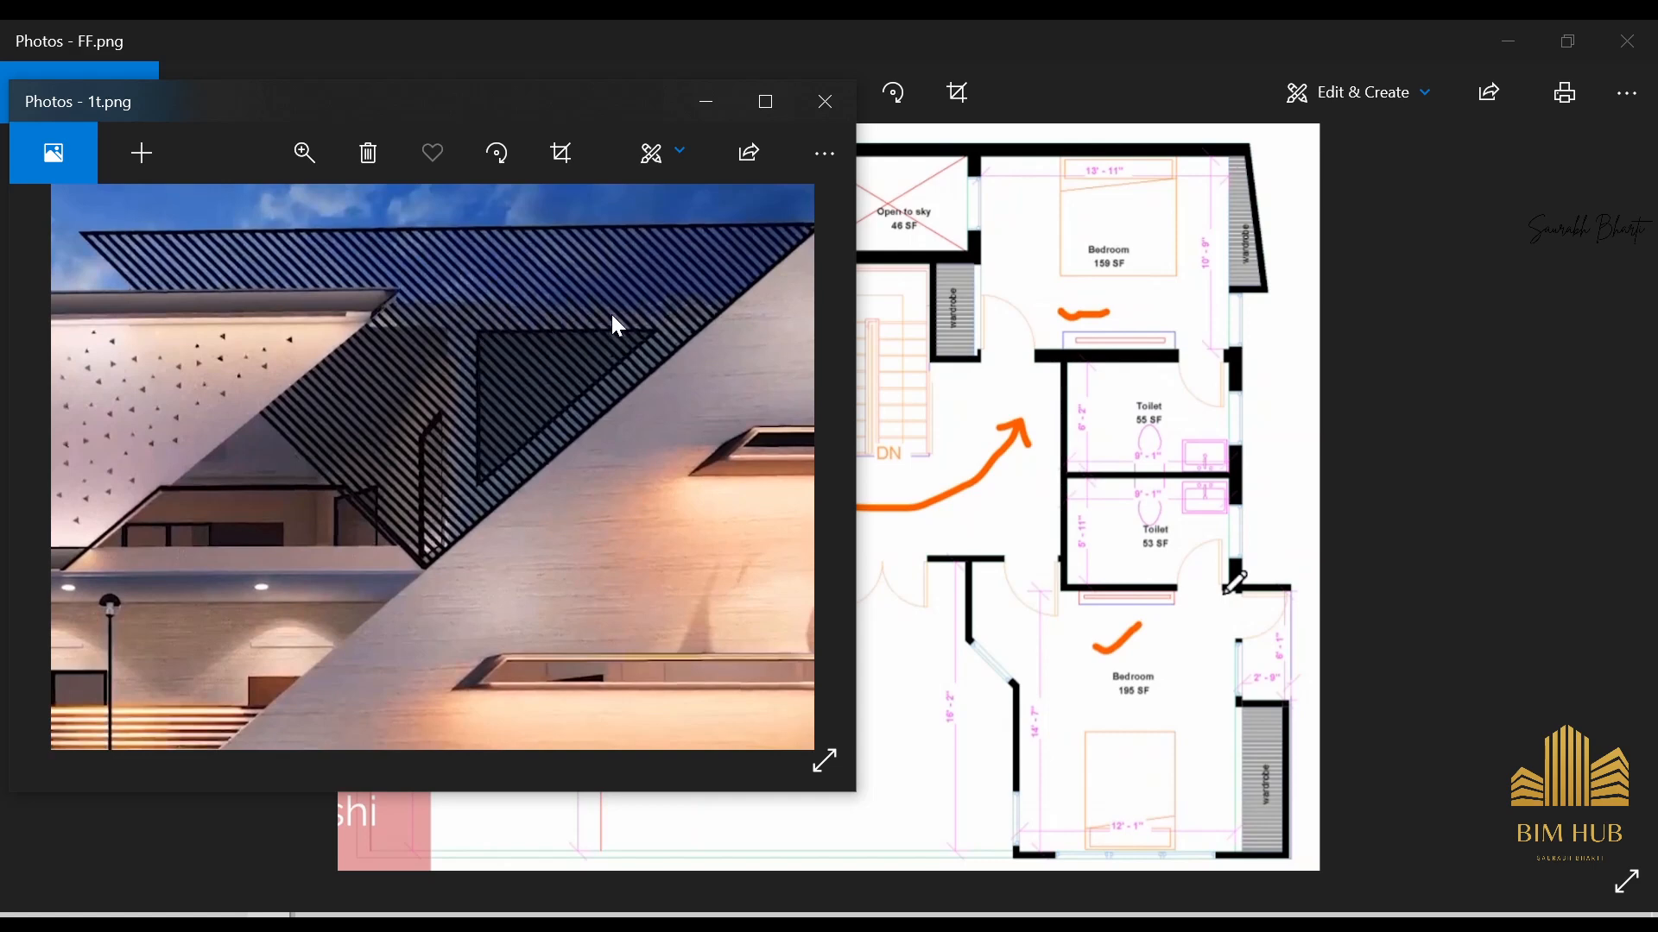
{"action": "left_click", "coordinate": [748, 153]}
{"action": "left_click", "coordinate": [722, 113]}
{"action": "left_click", "coordinate": [706, 102]}
{"action": "left_click", "coordinate": [1508, 38]}
{"action": "middle_click_drag", "start_coordinate": [969, 533], "coordinate": [1047, 607], "text": "shift"}
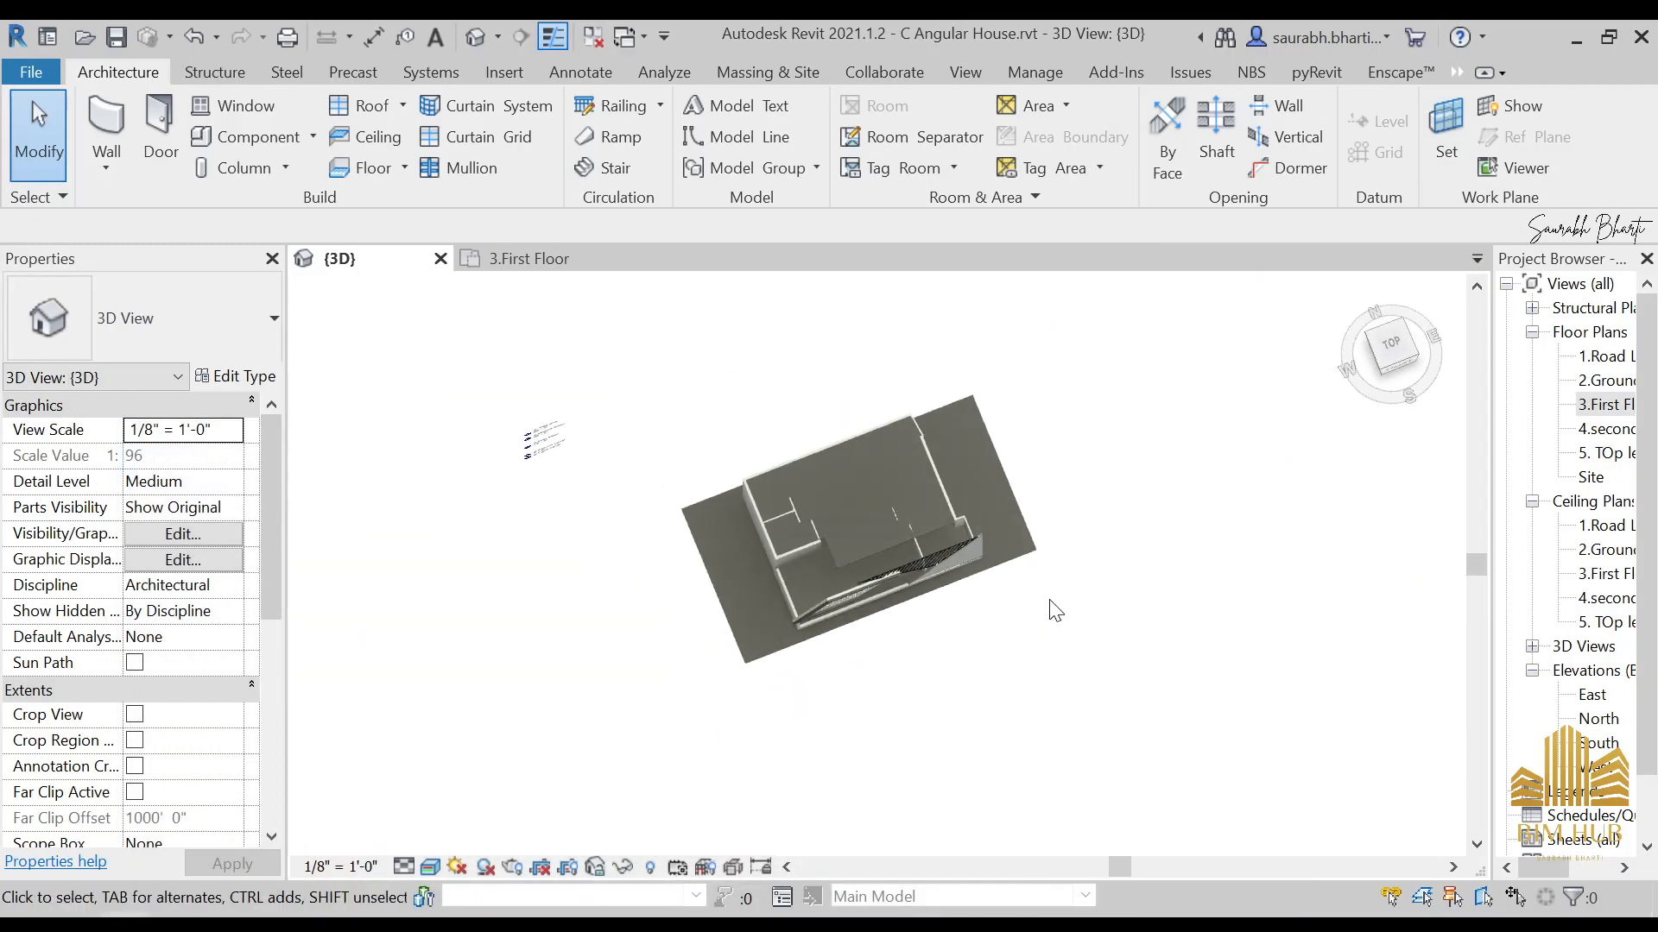
Step: On the 3.First Floor plan, draw a Generic -4.5" wall about 15' - 2 1/2" long between the front room's side walls
{"action": "double_click", "coordinate": [1607, 404]}
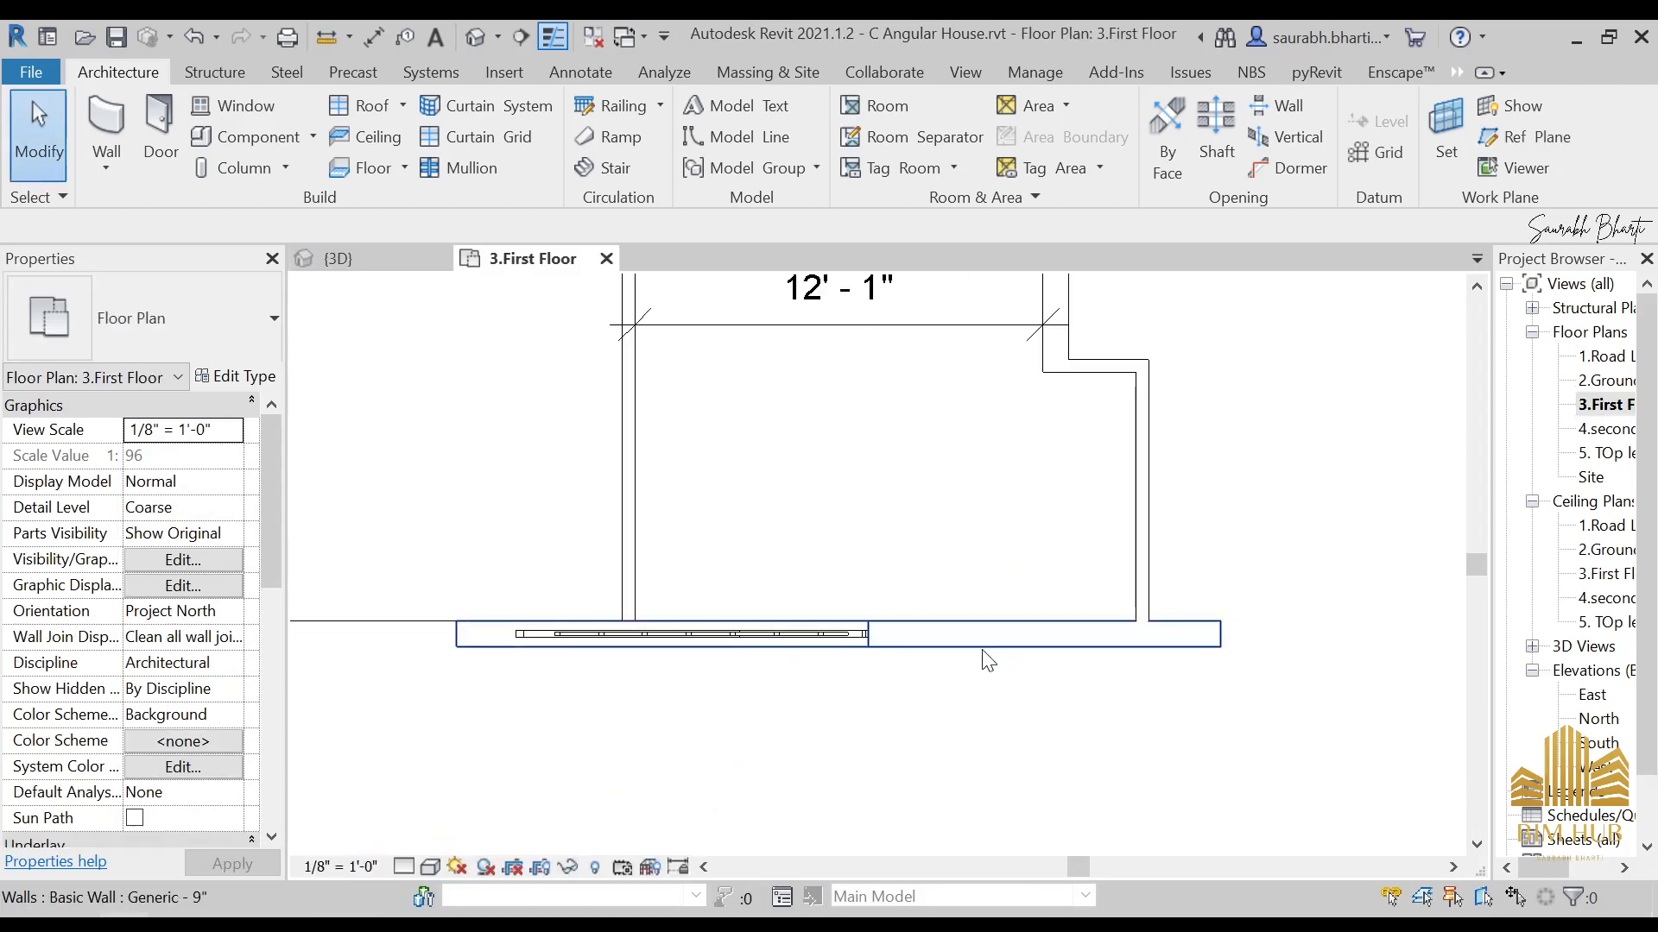
{"action": "key", "text": "w"}
{"action": "key", "text": "a"}
{"action": "scroll", "coordinate": [592, 503], "scroll_direction": "down", "scroll_amount": 2}
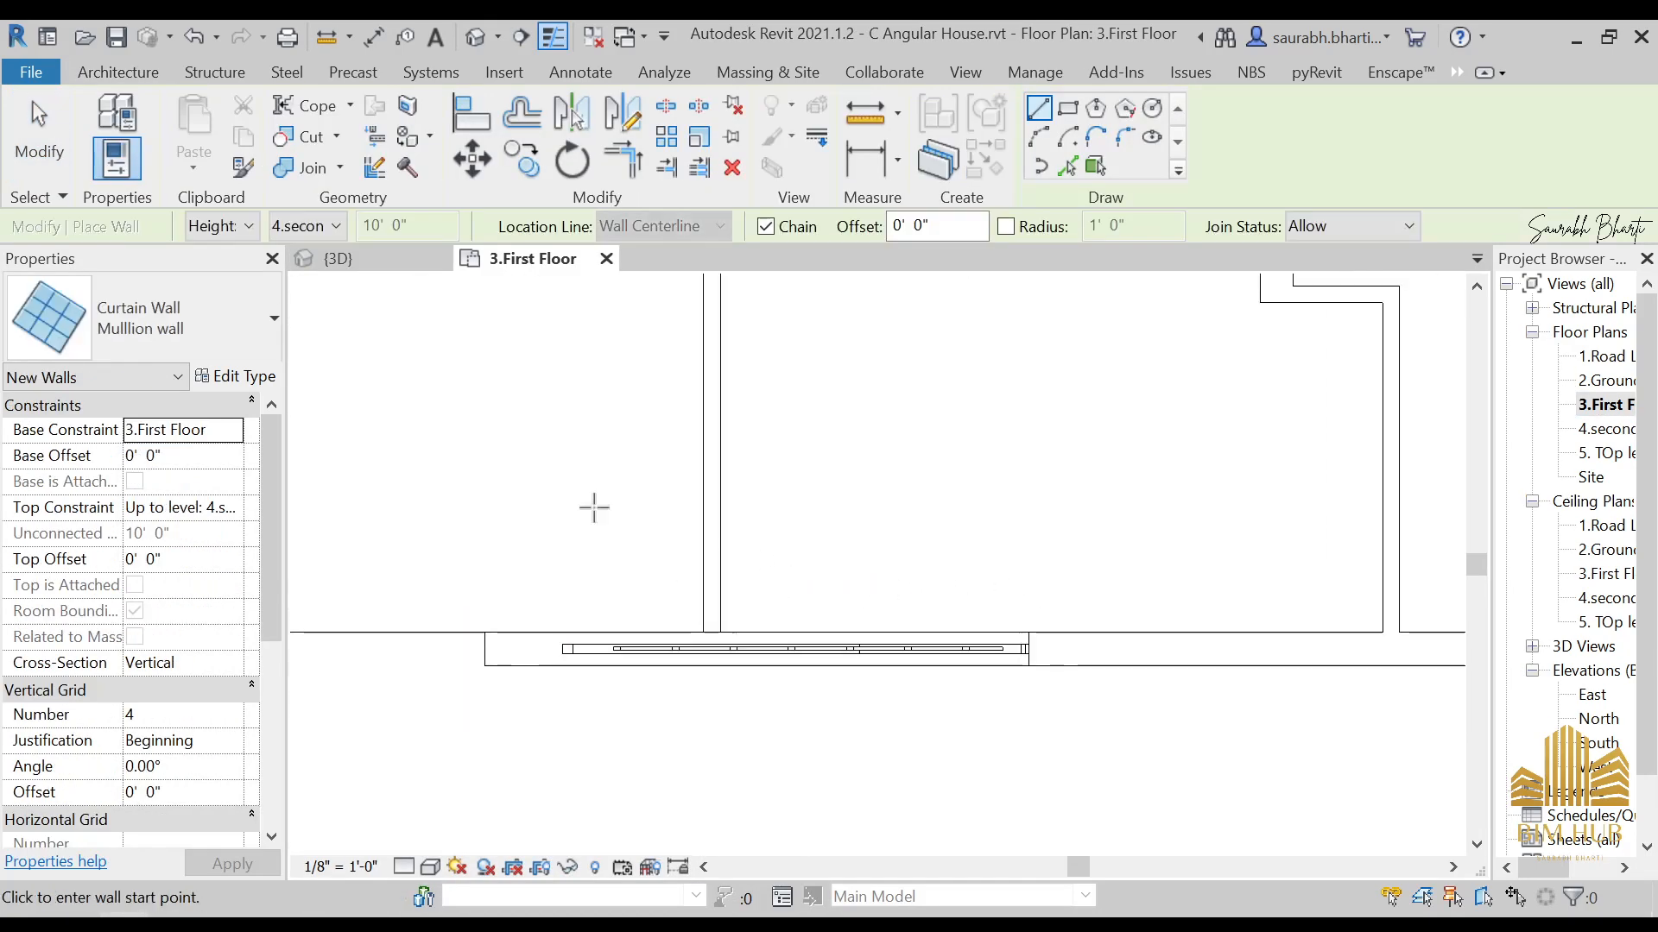
{"action": "left_click", "coordinate": [226, 302]}
{"action": "scroll", "coordinate": [112, 518], "scroll_direction": "up", "scroll_amount": 8}
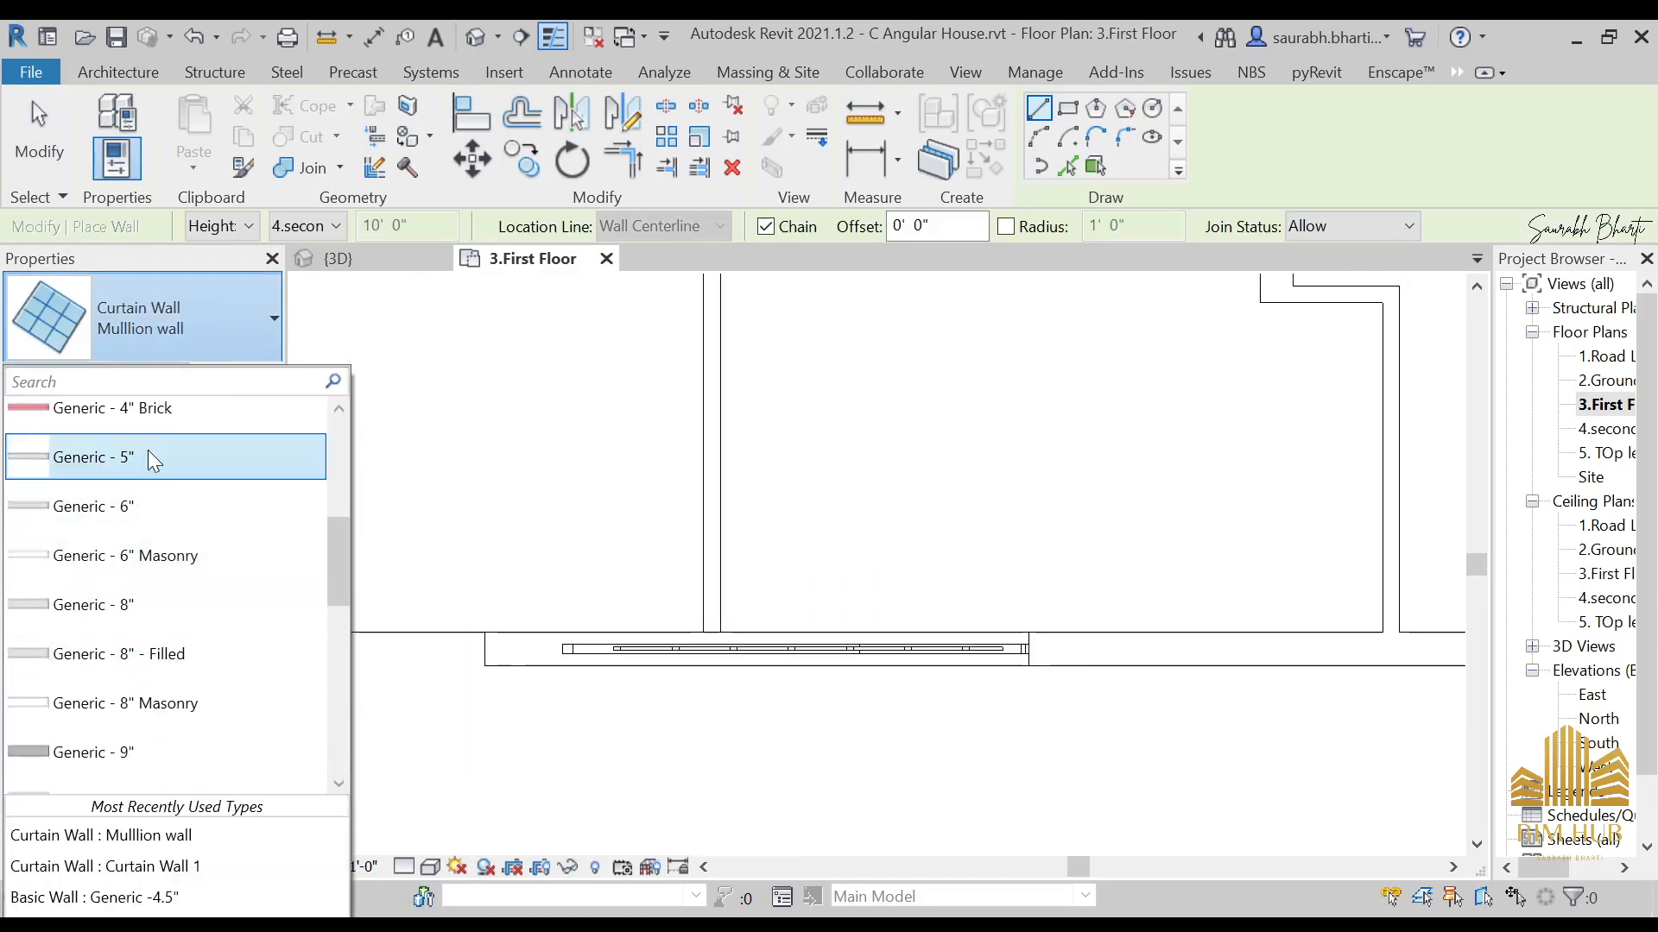
{"action": "scroll", "coordinate": [155, 475], "scroll_direction": "down", "scroll_amount": 5}
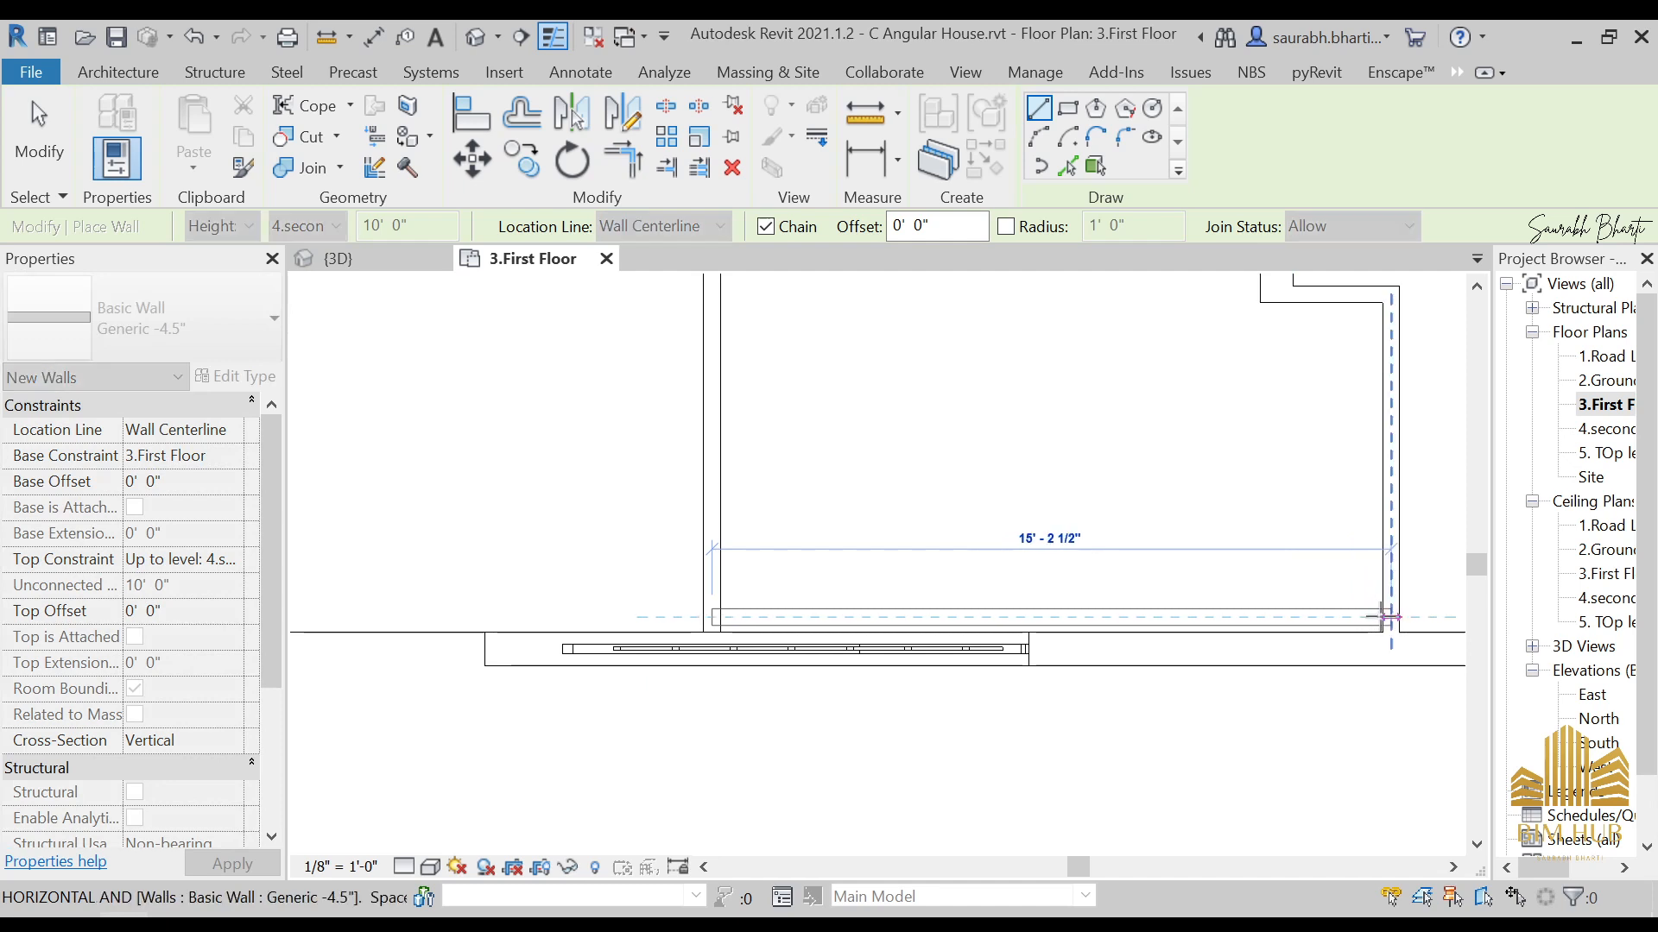
{"action": "left_click", "coordinate": [1388, 617]}
{"action": "key", "text": "Escape"}
{"action": "key", "text": "Escape"}
Step: Try to trim the front room's inner side wall and the new front wall into a corner
{"action": "key", "text": "t"}
{"action": "key", "text": "r"}
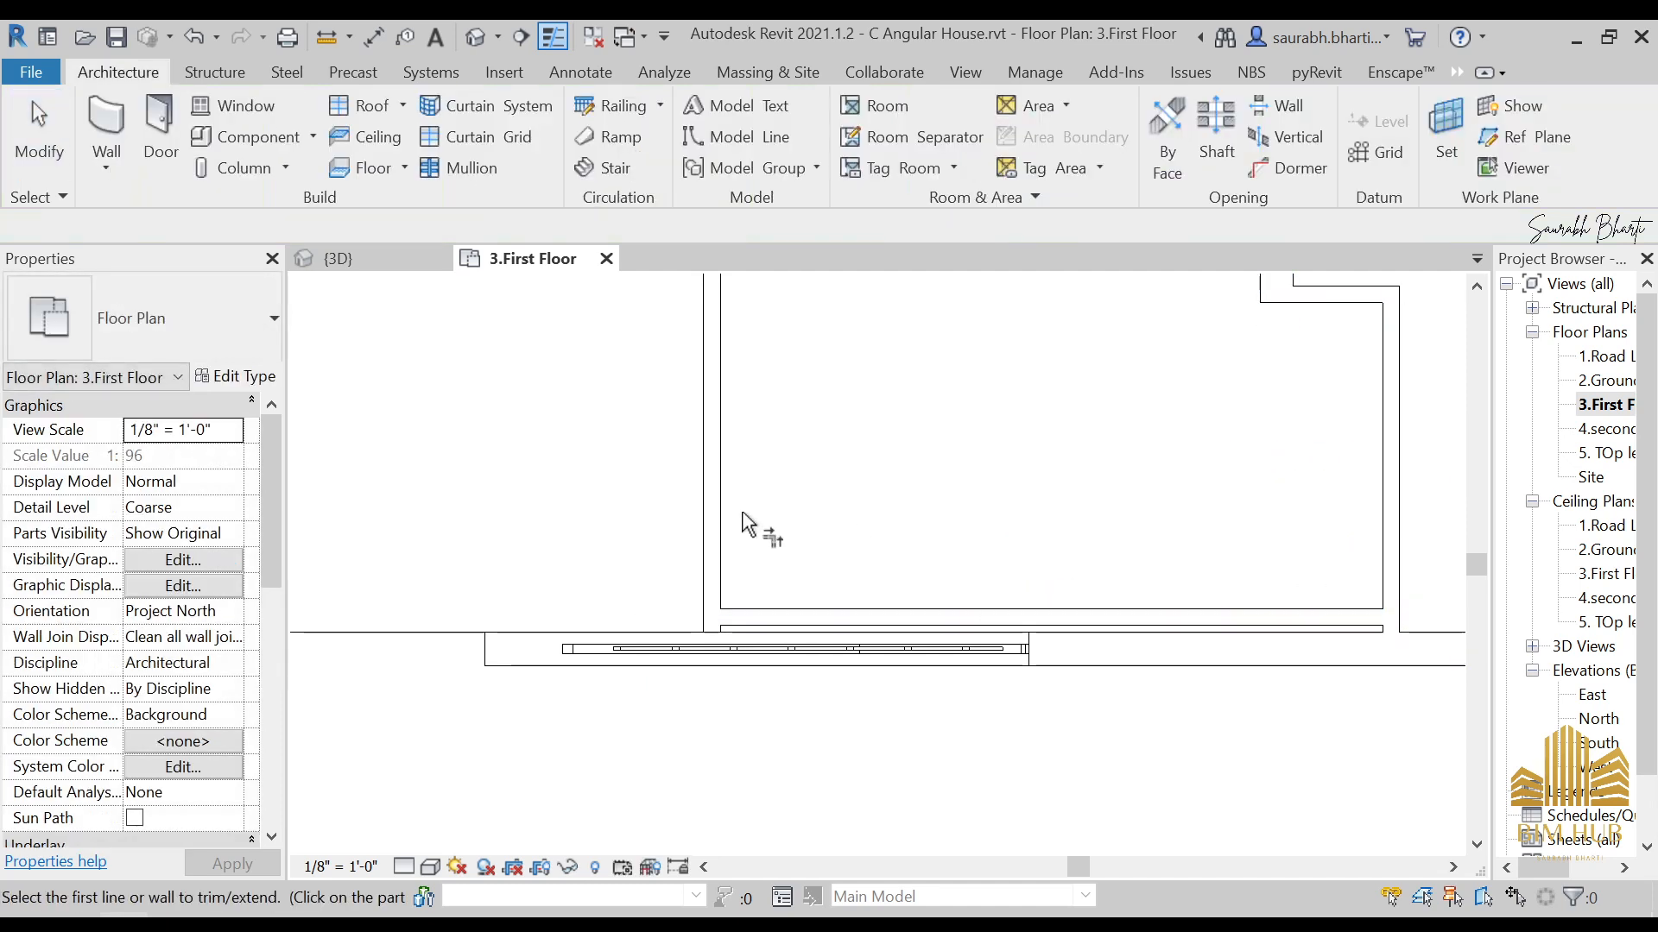
{"action": "left_click", "coordinate": [724, 565]}
{"action": "left_click", "coordinate": [786, 626]}
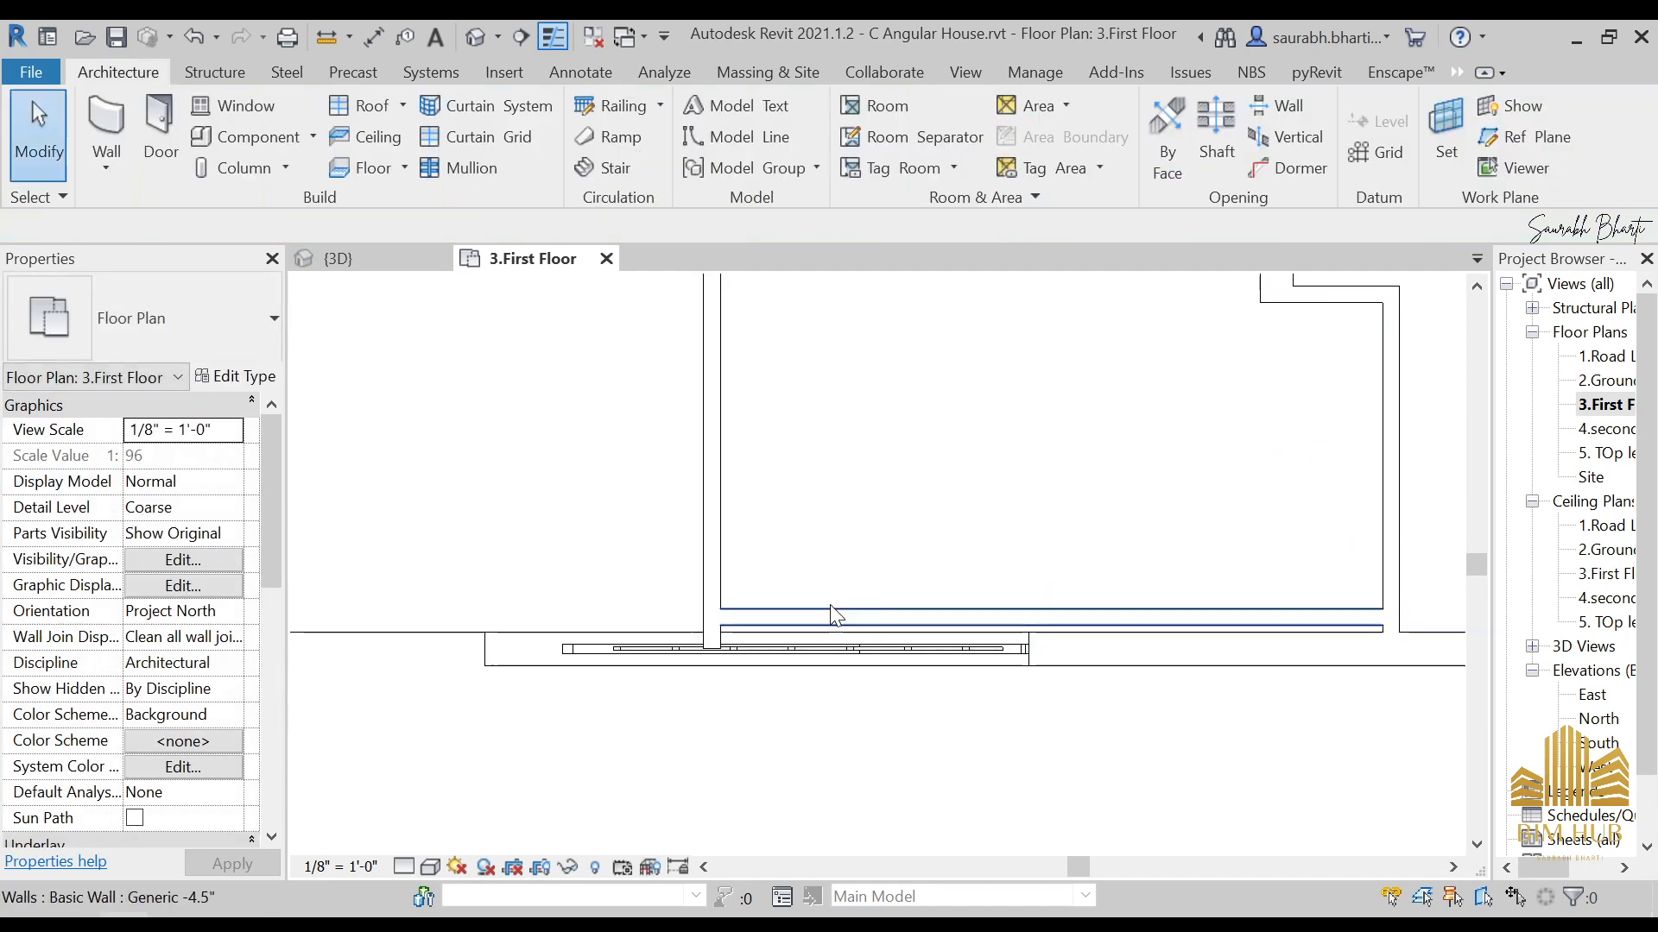
{"action": "key", "text": "Escape"}
{"action": "key", "text": "Escape"}
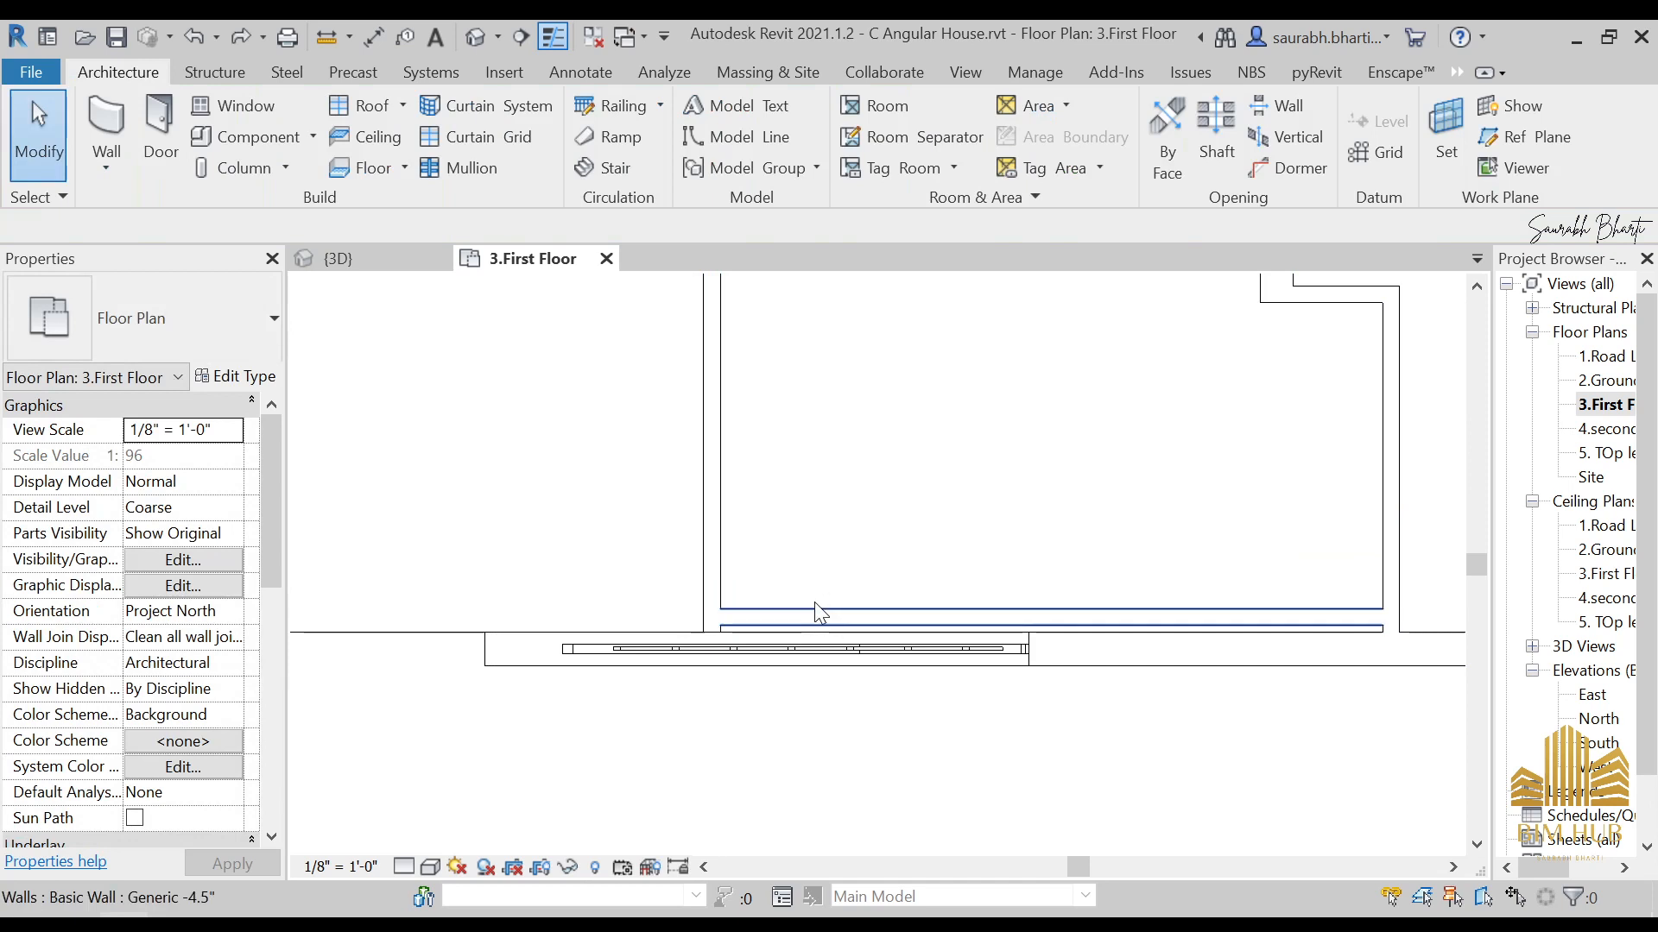
Step: Trim the inner side wall and the new 4.5" front wall to a clean corner, and check the front wall's other end
{"action": "key", "text": "t"}
{"action": "key", "text": "r"}
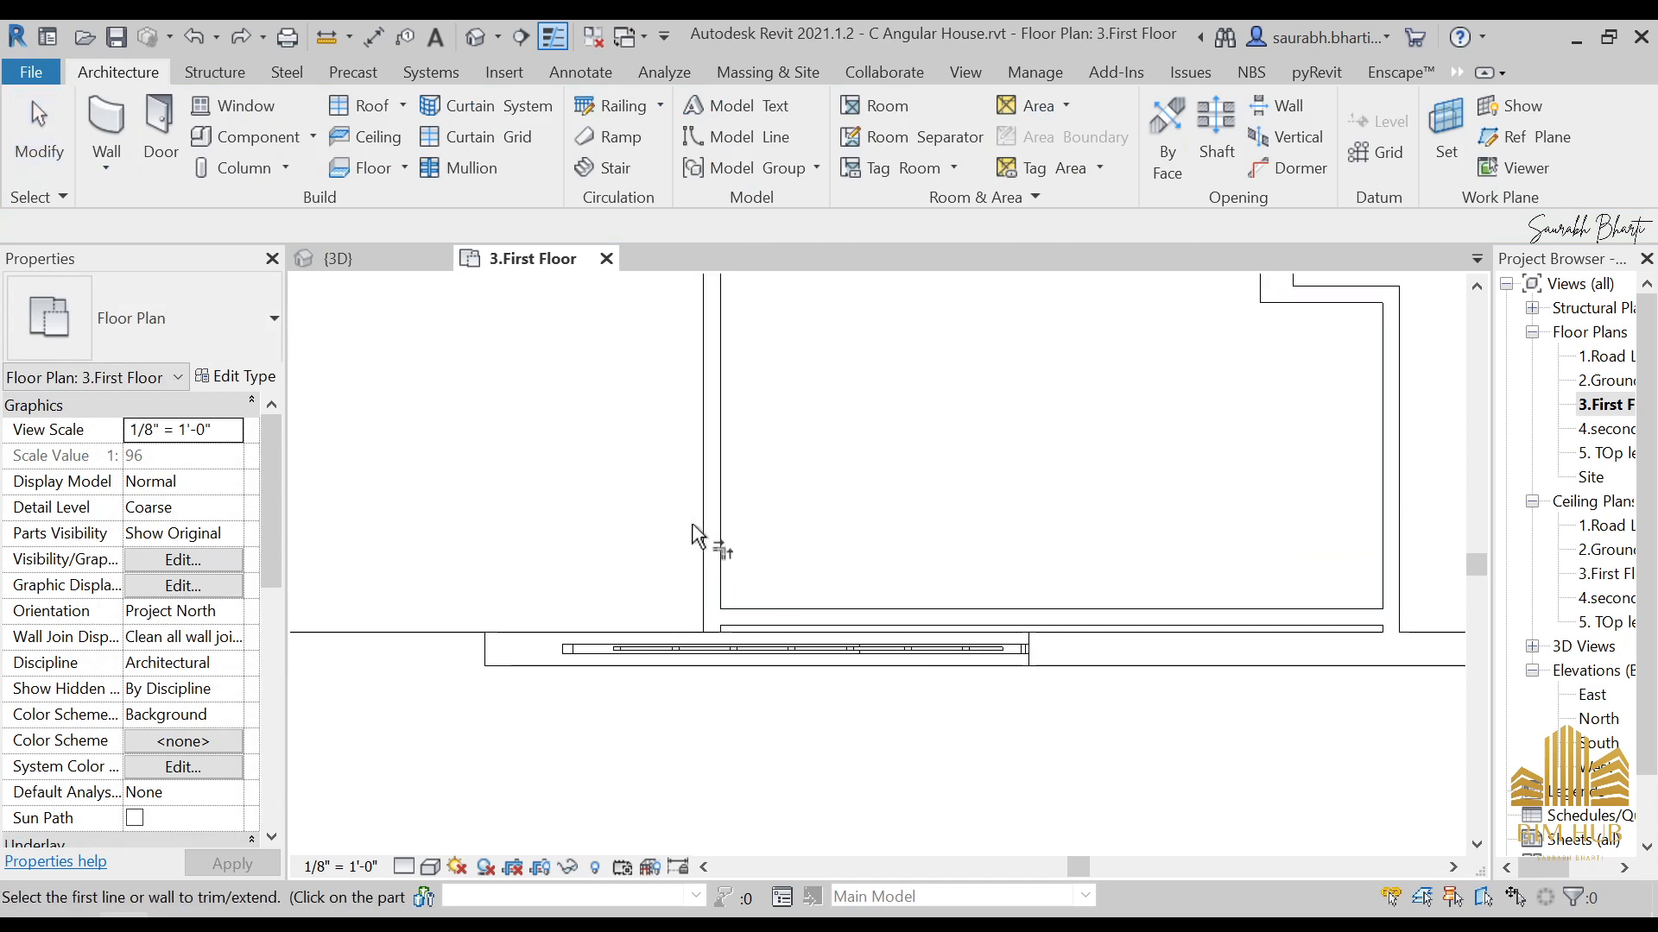
{"action": "left_click", "coordinate": [711, 543]}
{"action": "left_click", "coordinate": [811, 633]}
{"action": "key", "text": "Escape"}
{"action": "key", "text": "Escape"}
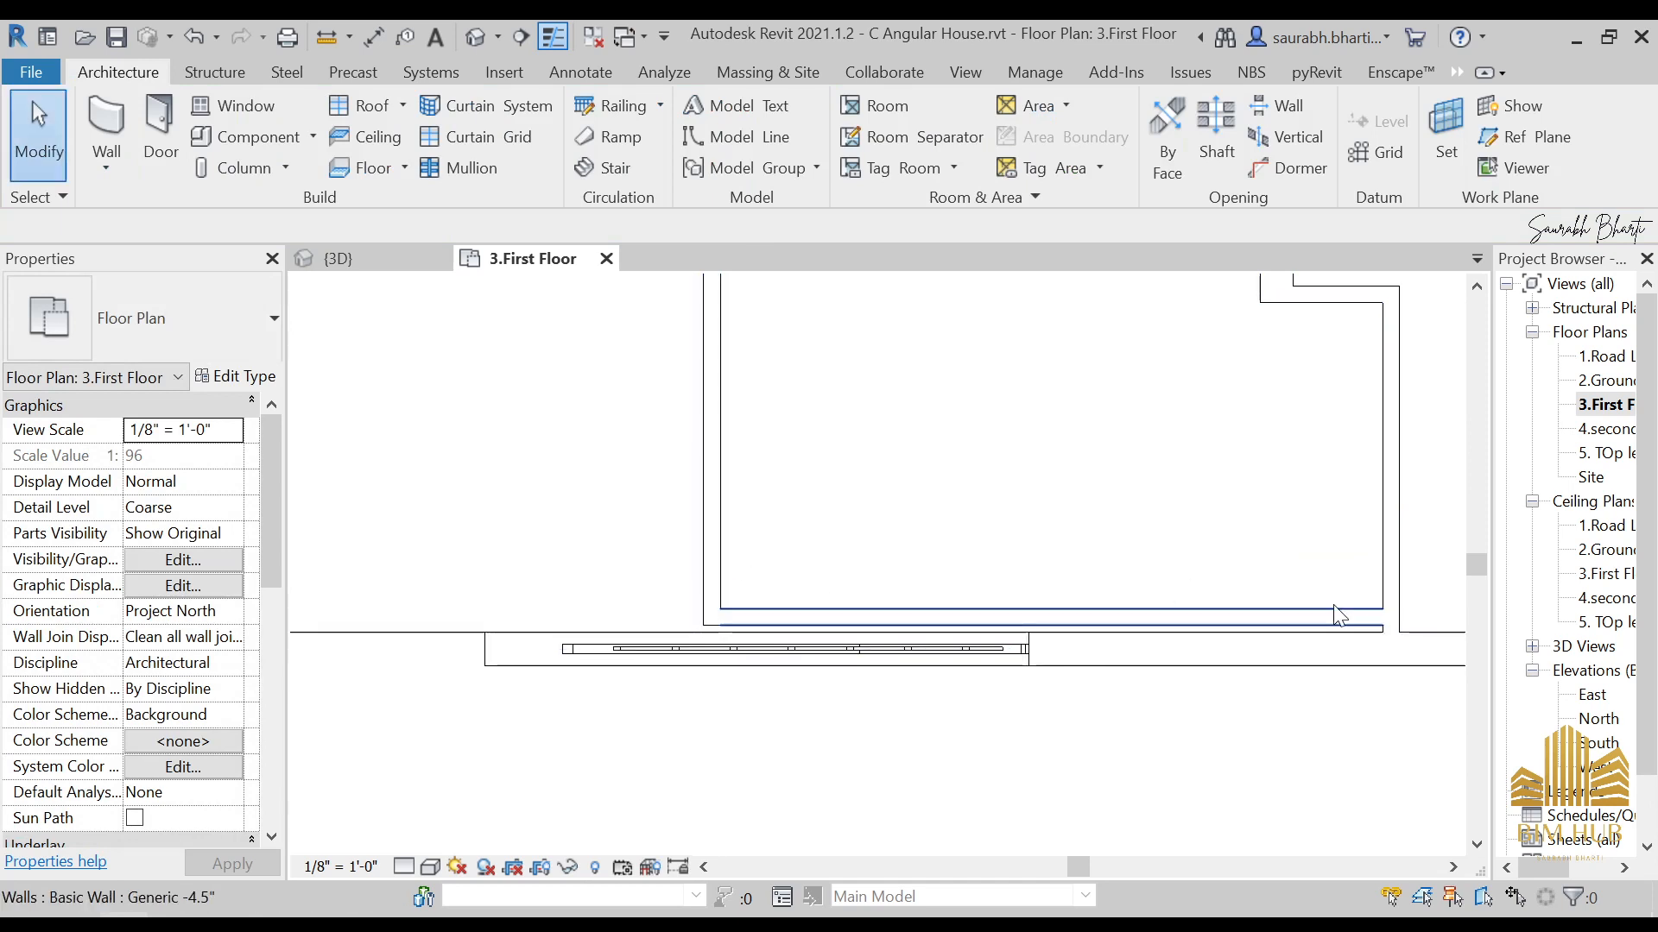
{"action": "scroll", "coordinate": [1370, 630], "scroll_direction": "up", "scroll_amount": 3}
{"action": "left_click", "coordinate": [1295, 619]}
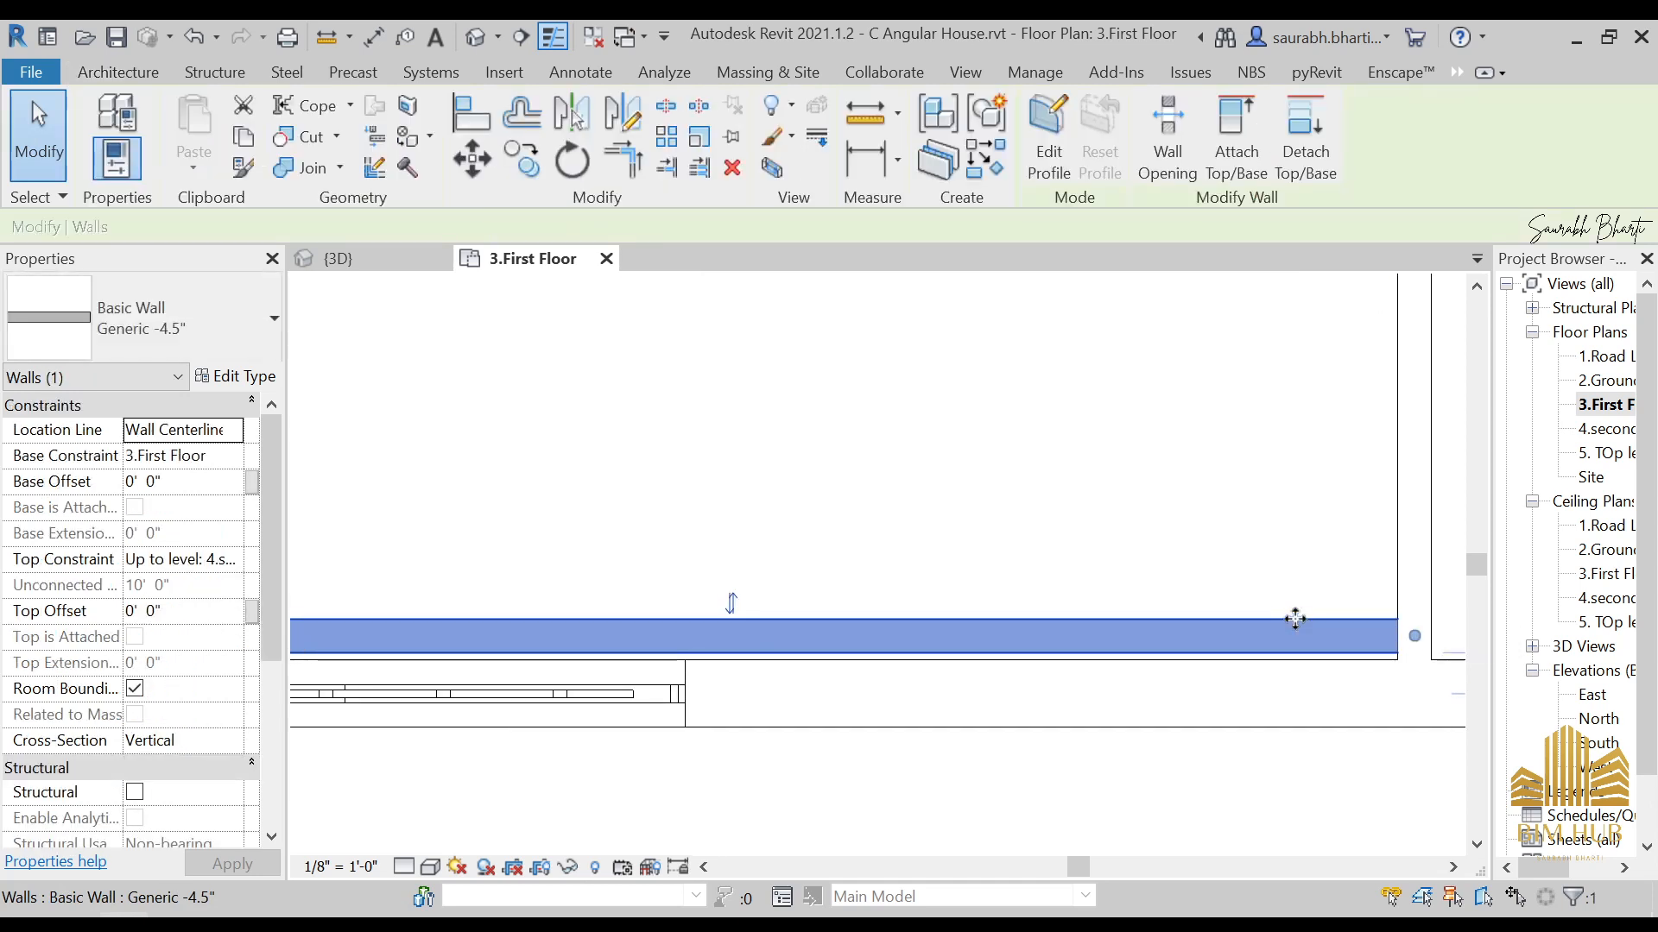
{"action": "key", "text": "Escape"}
{"action": "scroll", "coordinate": [1370, 596], "scroll_direction": "down", "scroll_amount": 2}
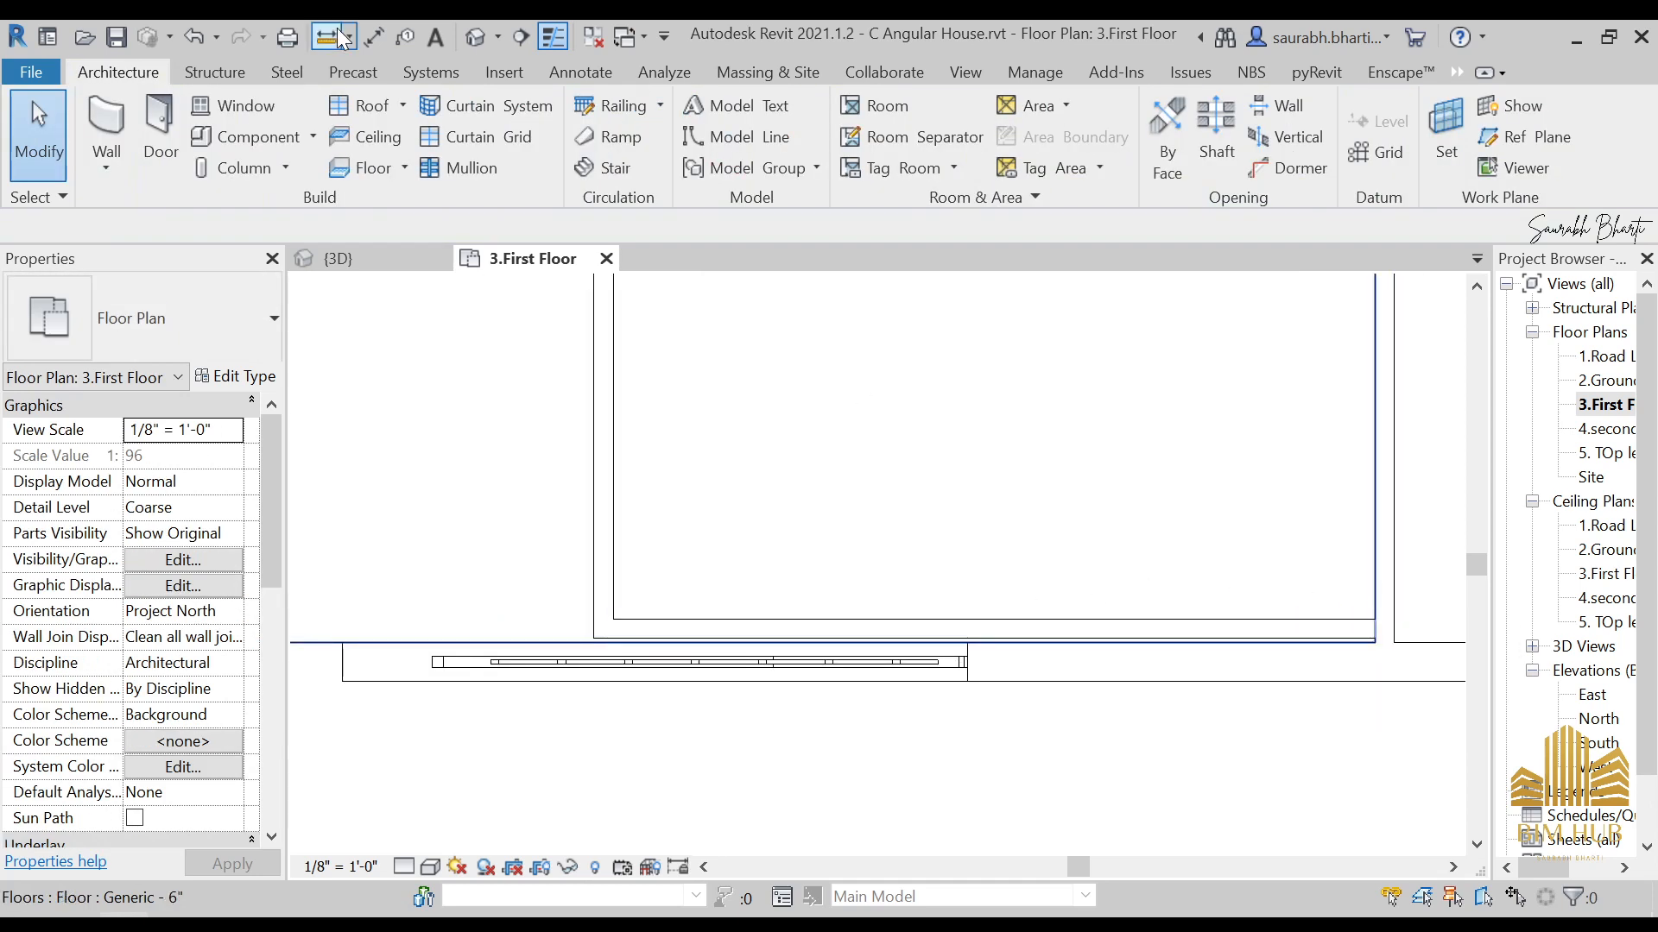
Step: Compare the slanted mullion screen in the front 3D view with the 1t.png rendering
{"action": "left_click", "coordinate": [471, 38]}
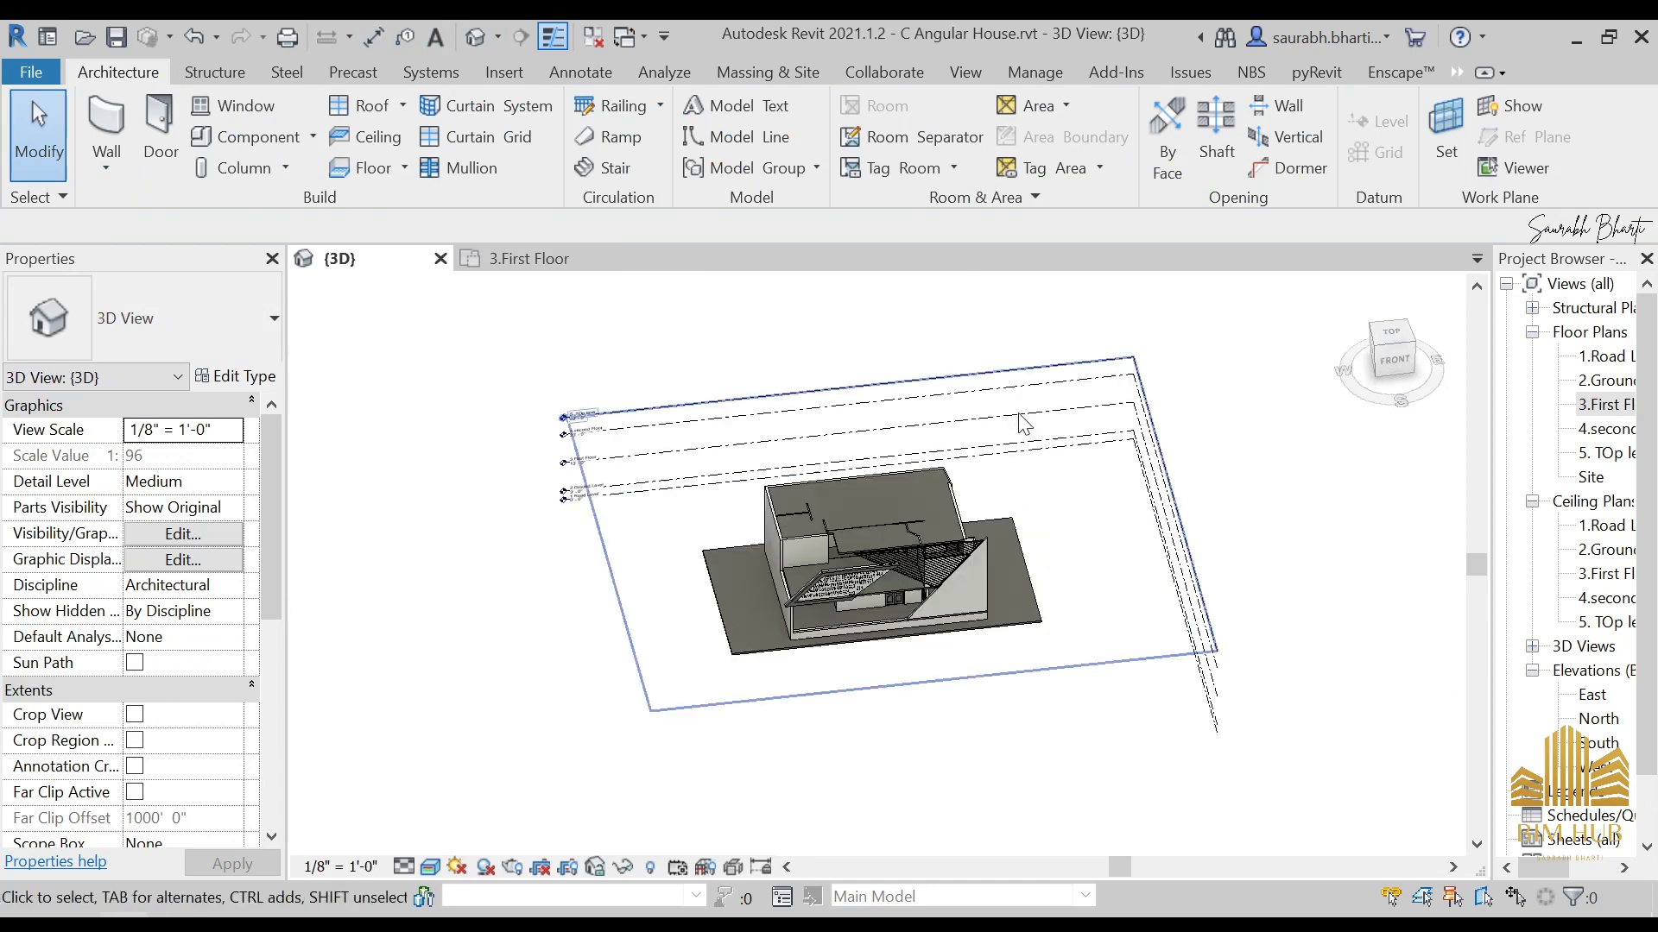
{"action": "left_click", "coordinate": [1413, 357]}
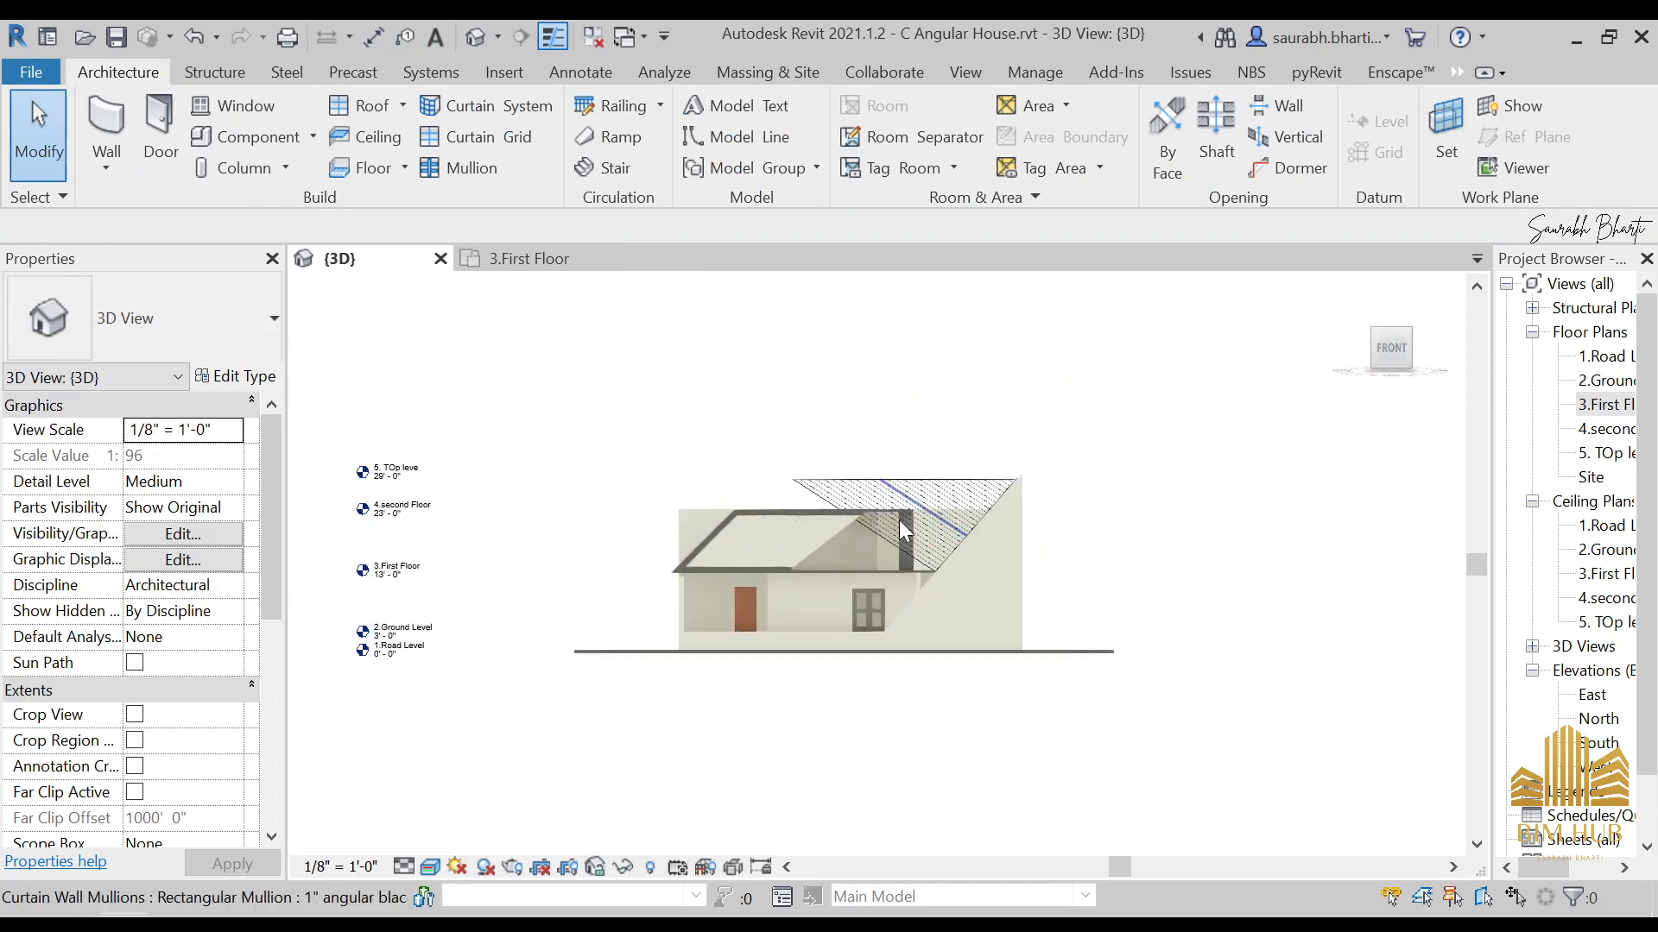
{"action": "scroll", "coordinate": [904, 550], "scroll_direction": "up", "scroll_amount": 5}
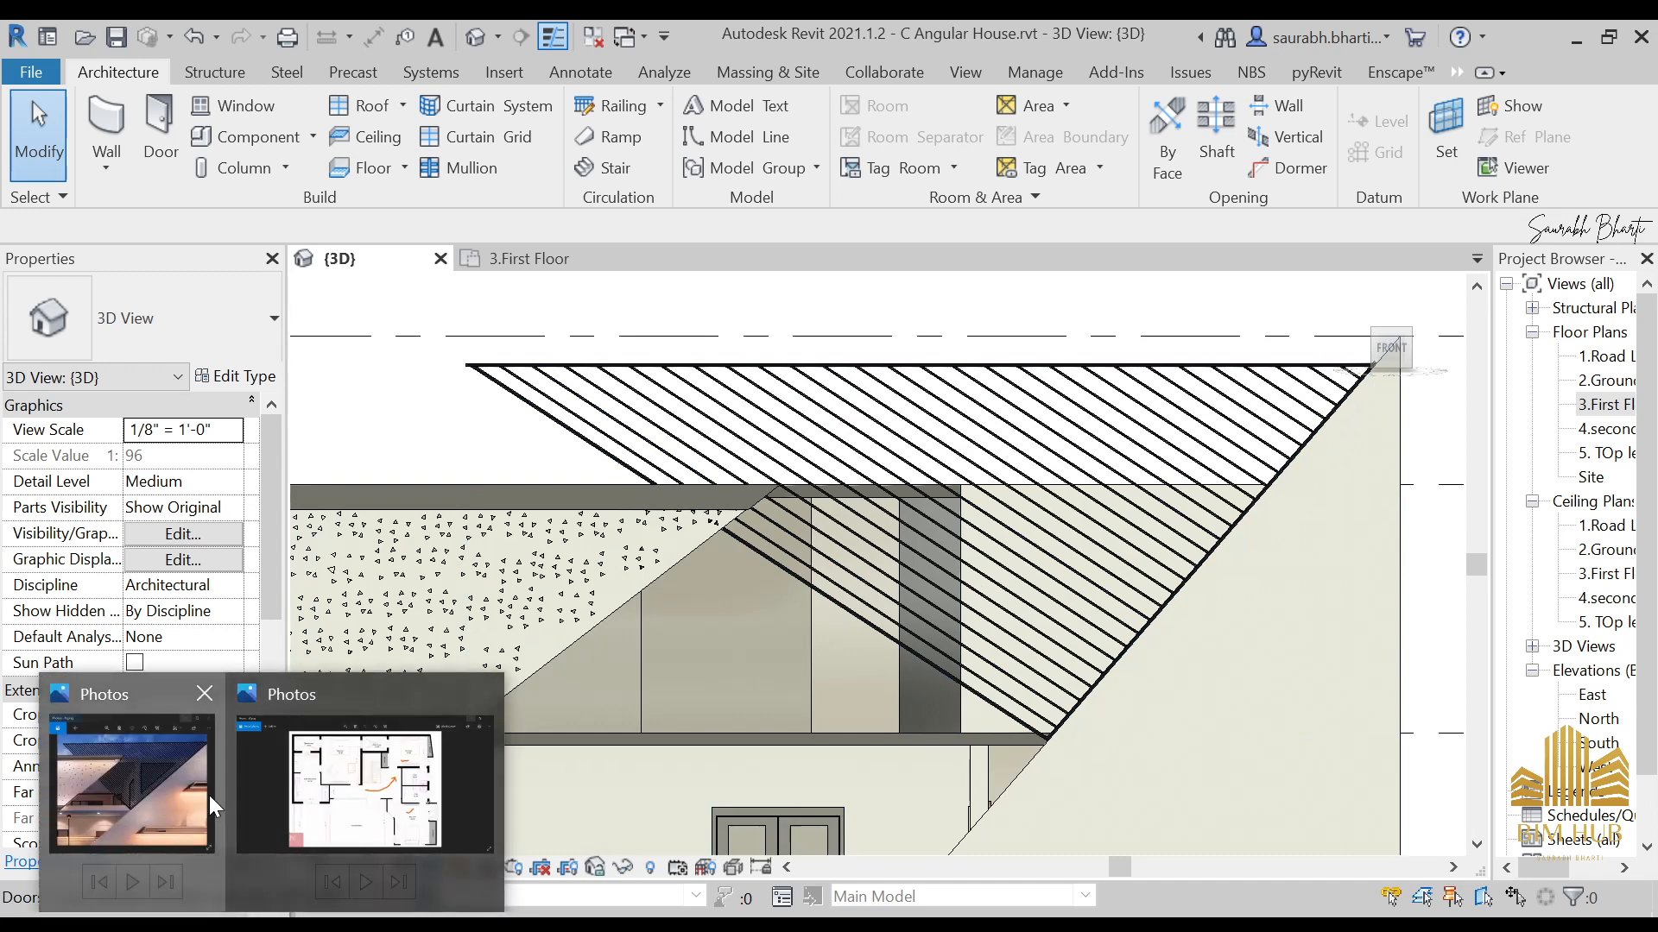
{"action": "left_click", "coordinate": [209, 795]}
{"action": "scroll", "coordinate": [556, 411], "scroll_direction": "up", "scroll_amount": 2}
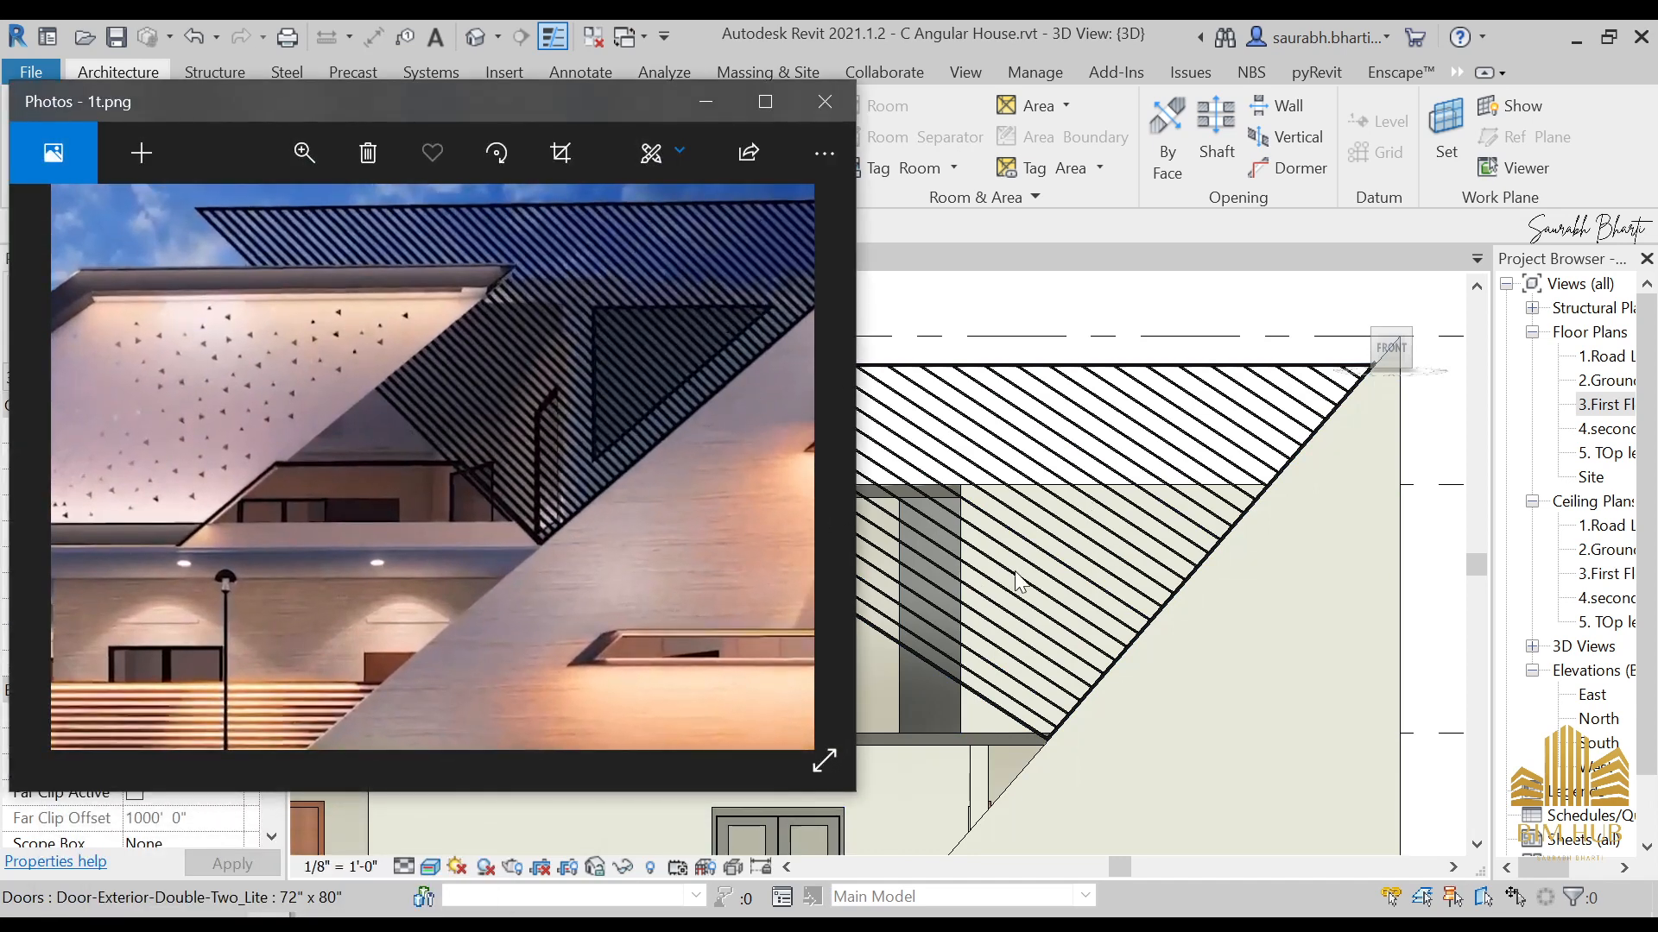
{"action": "left_click", "coordinate": [701, 99]}
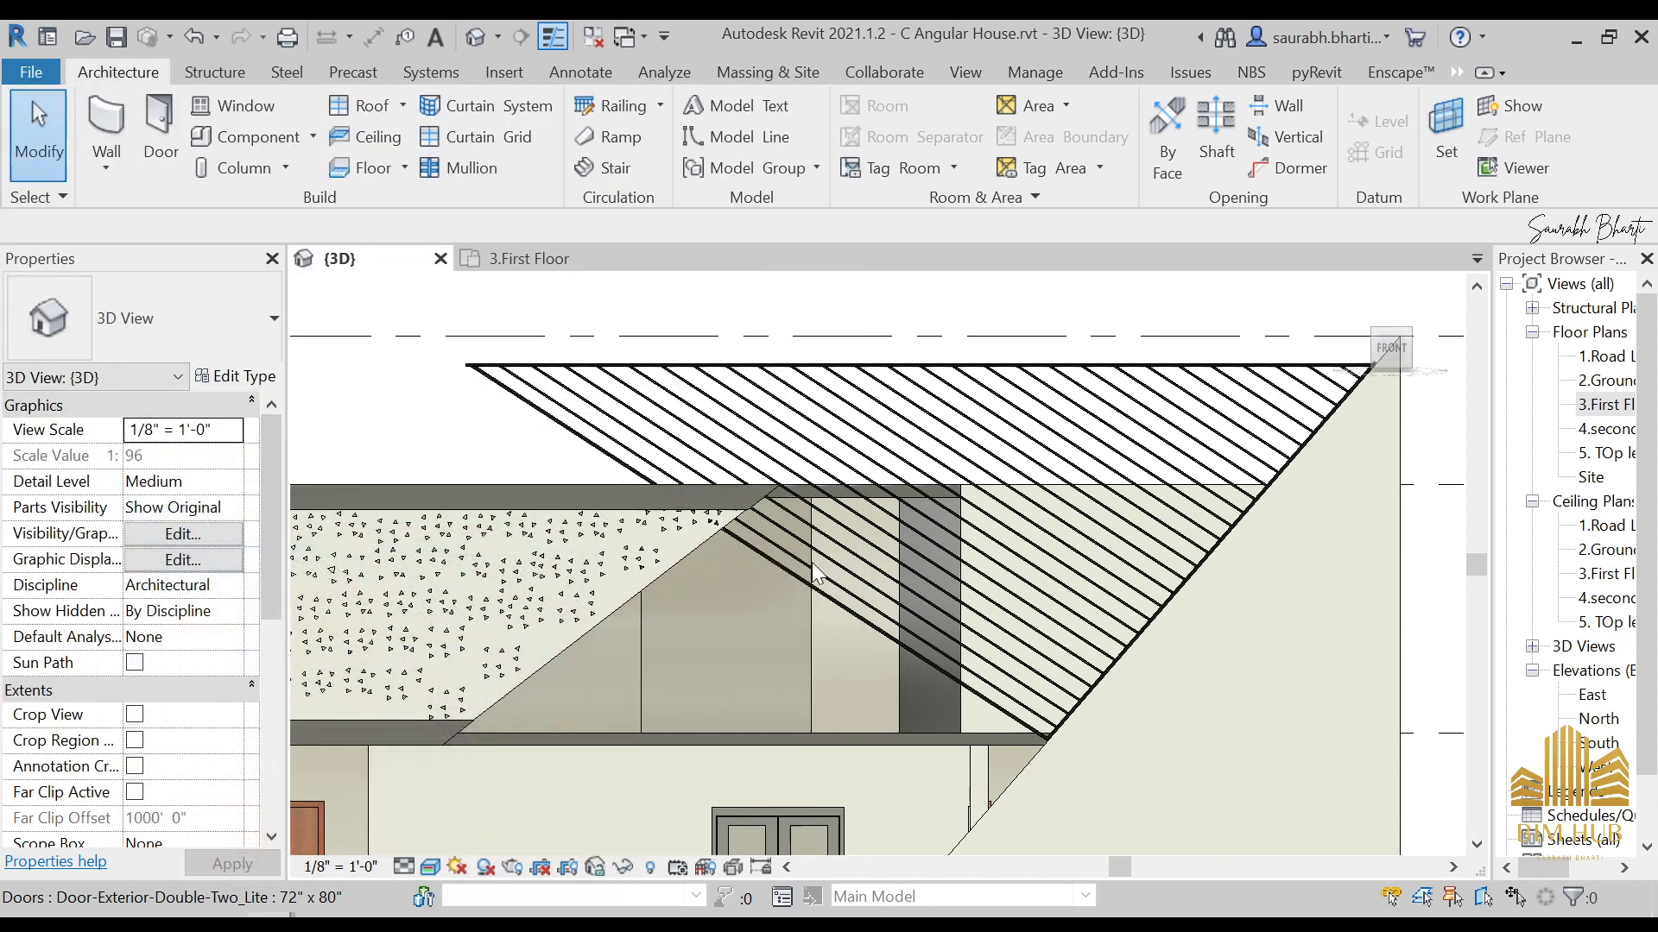
{"action": "scroll", "coordinate": [682, 414], "scroll_direction": "down", "scroll_amount": 5}
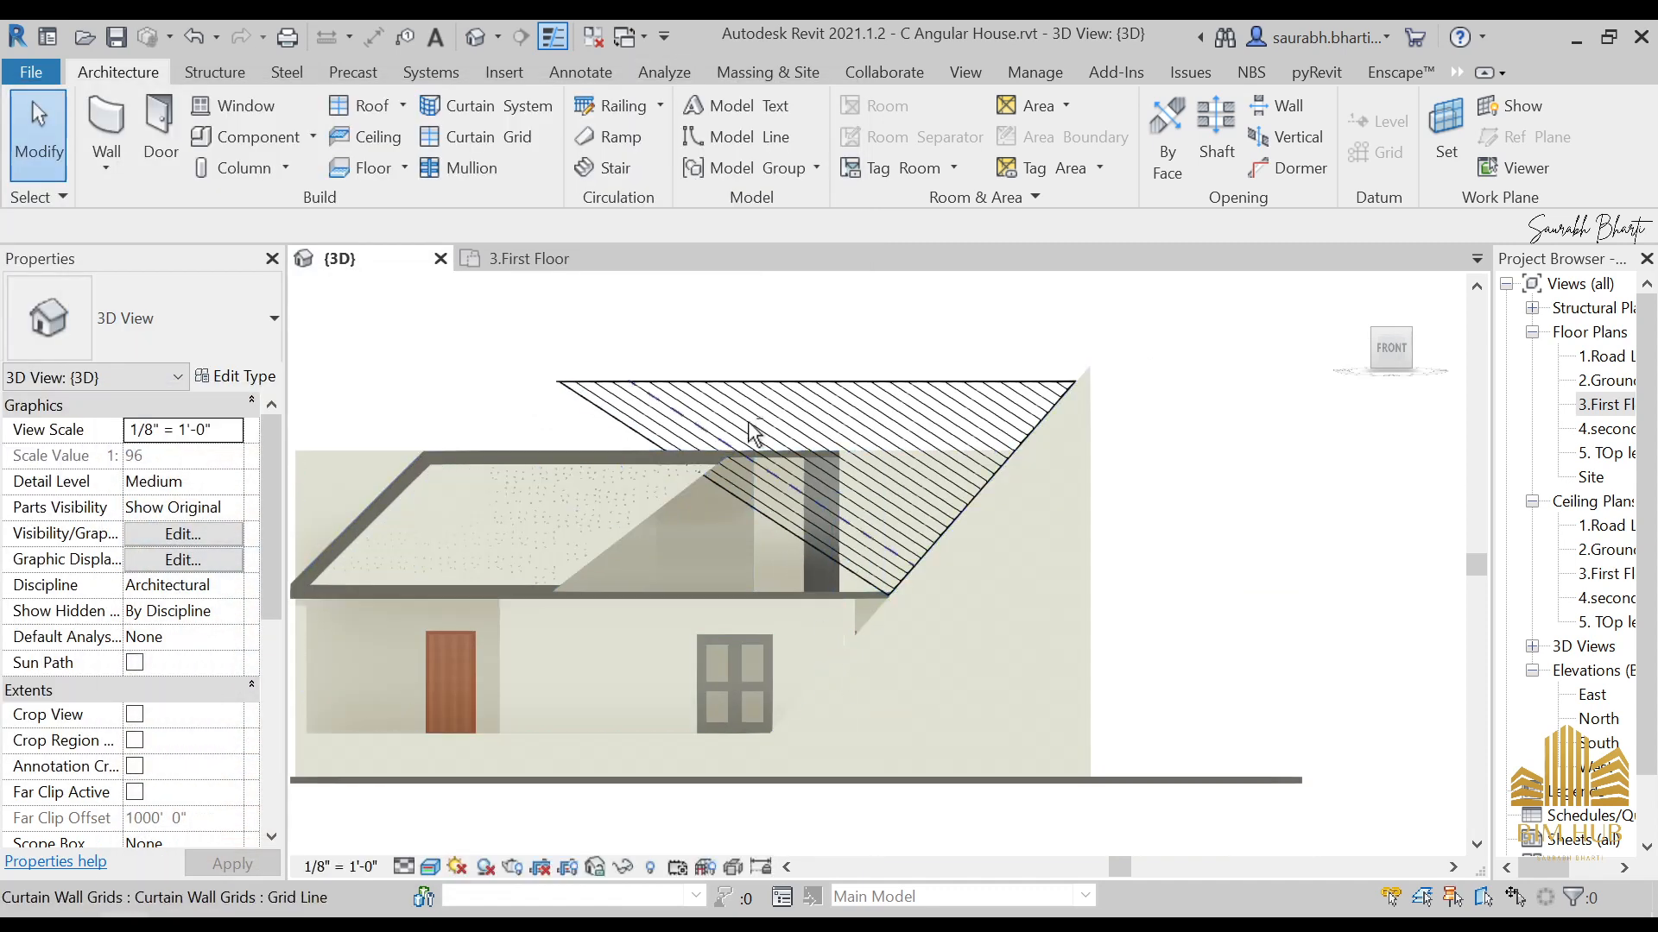
Step: Temporarily hide the slanted Mulllion wall curtain wall in the 3D view to expose the new wall behind it
{"action": "middle_click_drag", "start_coordinate": [758, 437], "coordinate": [880, 522], "text": "shift"}
{"action": "middle_click_drag", "start_coordinate": [916, 391], "coordinate": [832, 380], "text": "shift"}
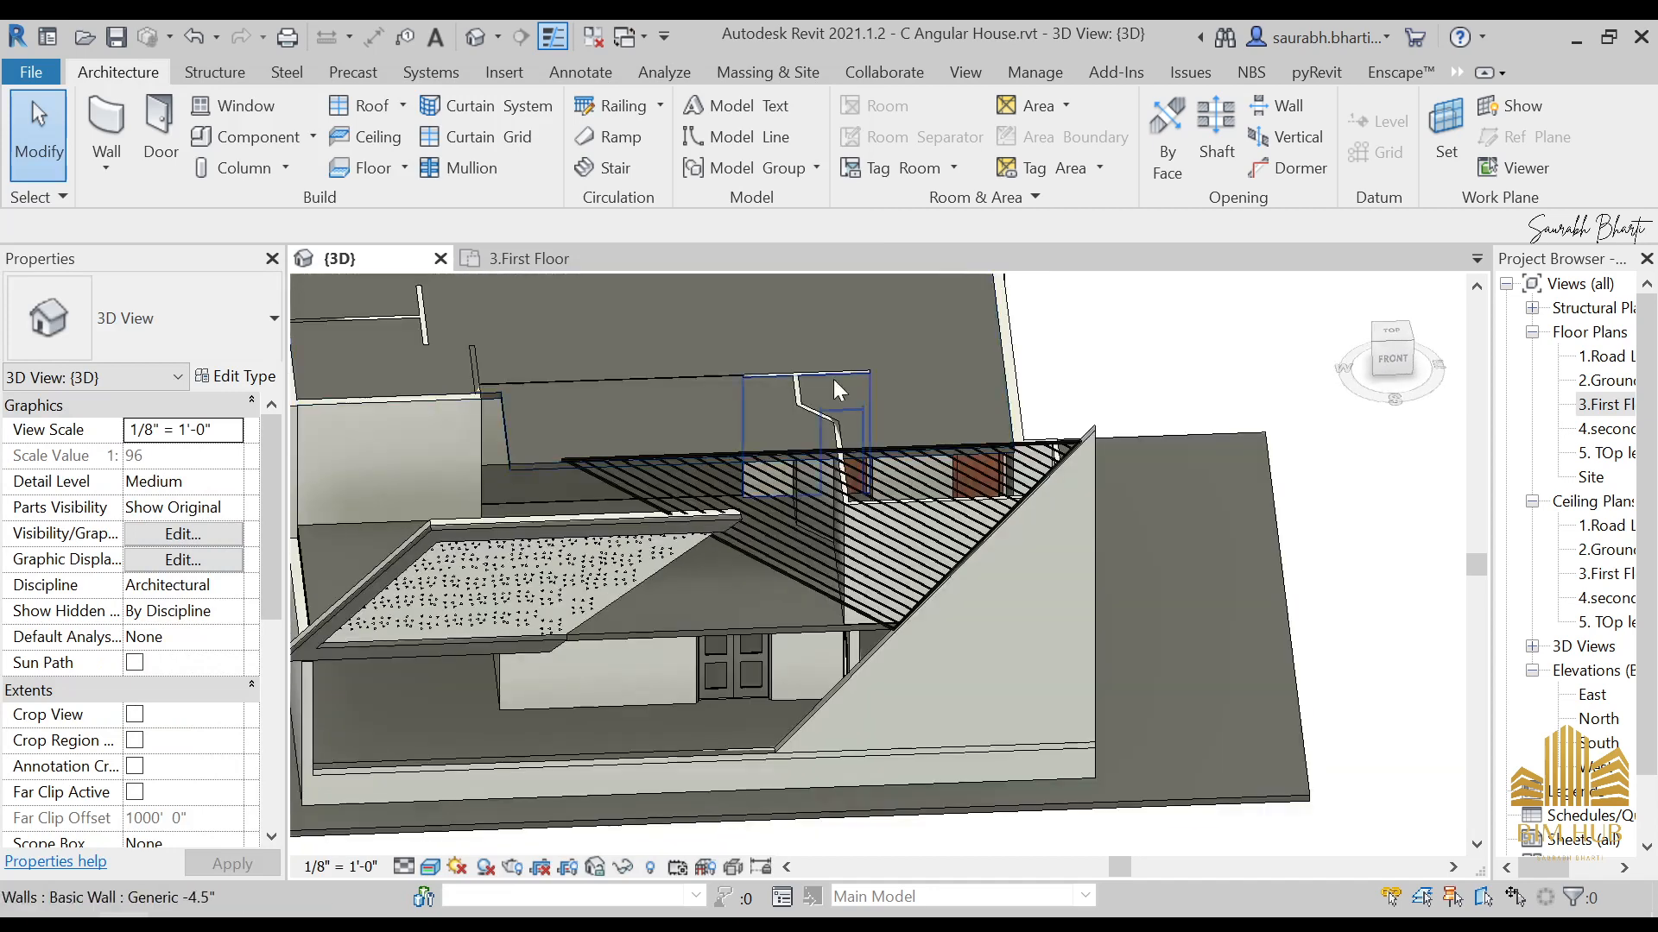
{"action": "left_click", "coordinate": [904, 445]}
{"action": "scroll", "coordinate": [777, 467], "scroll_direction": "up", "scroll_amount": 3}
{"action": "key", "text": "Escape"}
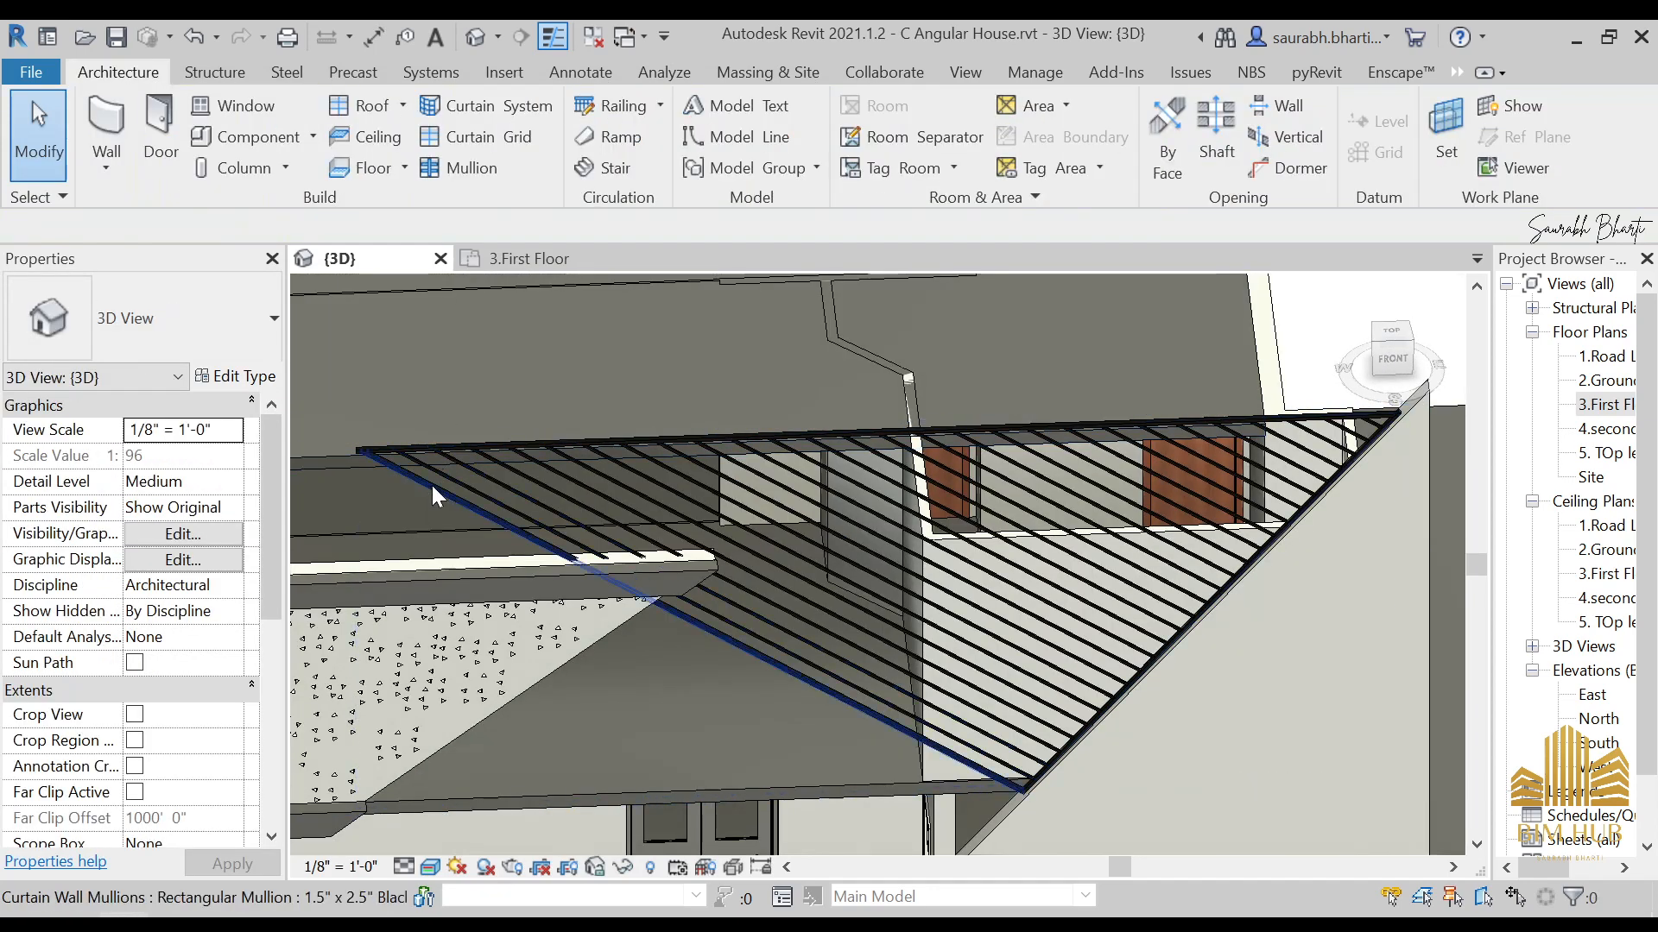
{"action": "left_click", "coordinate": [442, 450]}
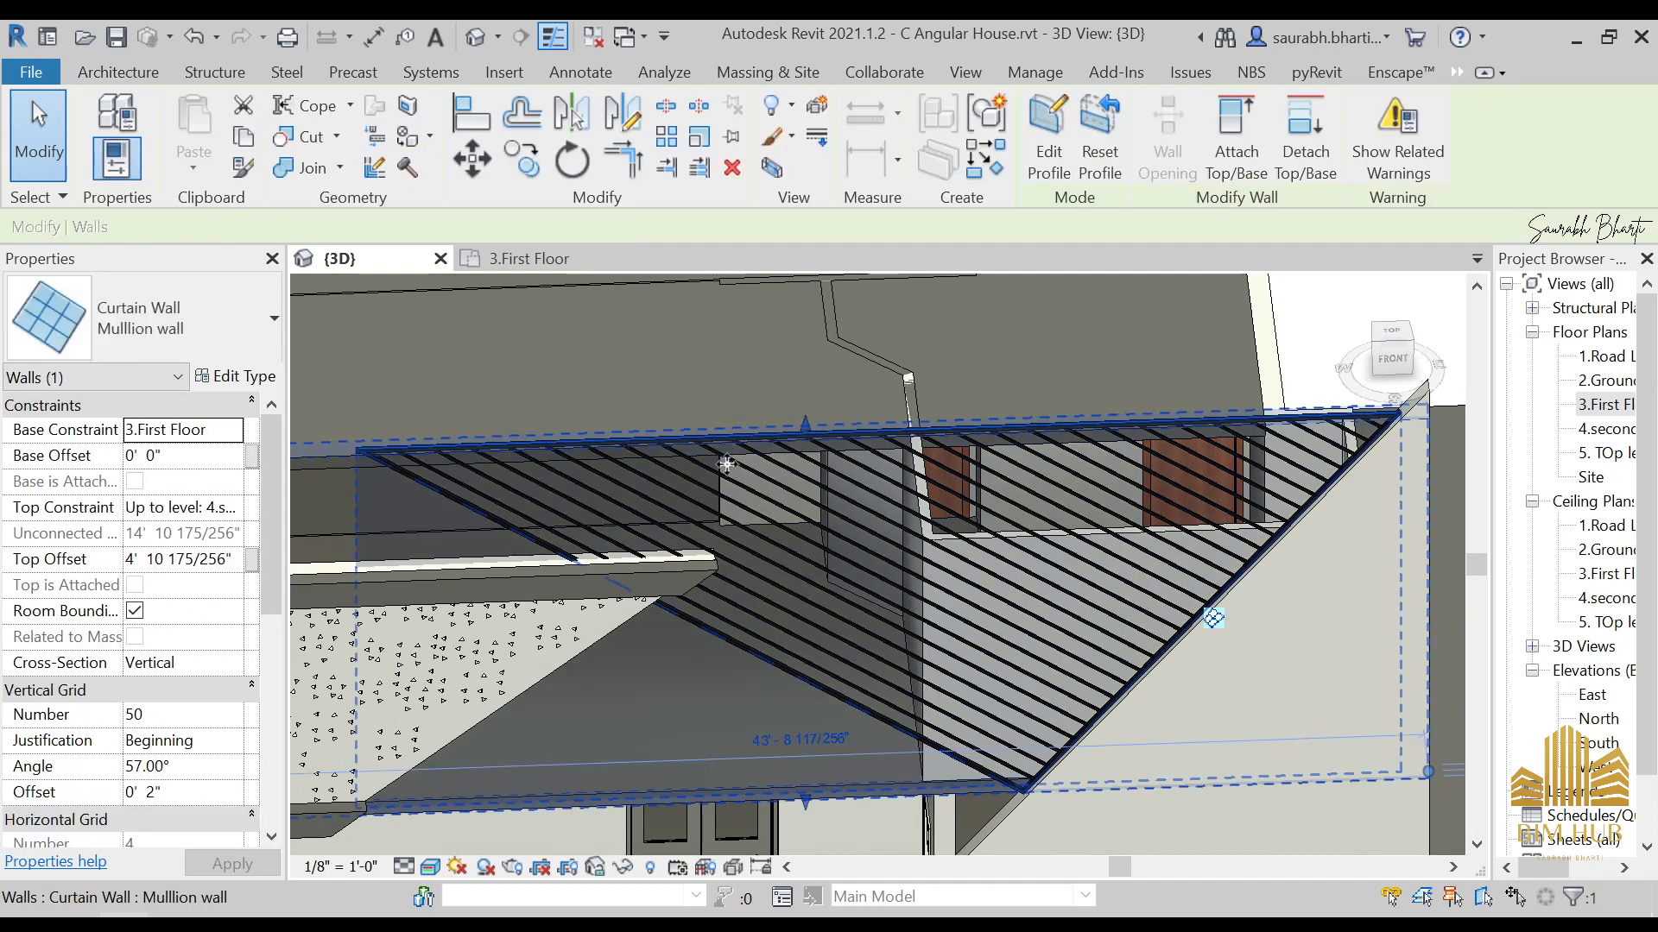
{"action": "key", "text": "h"}
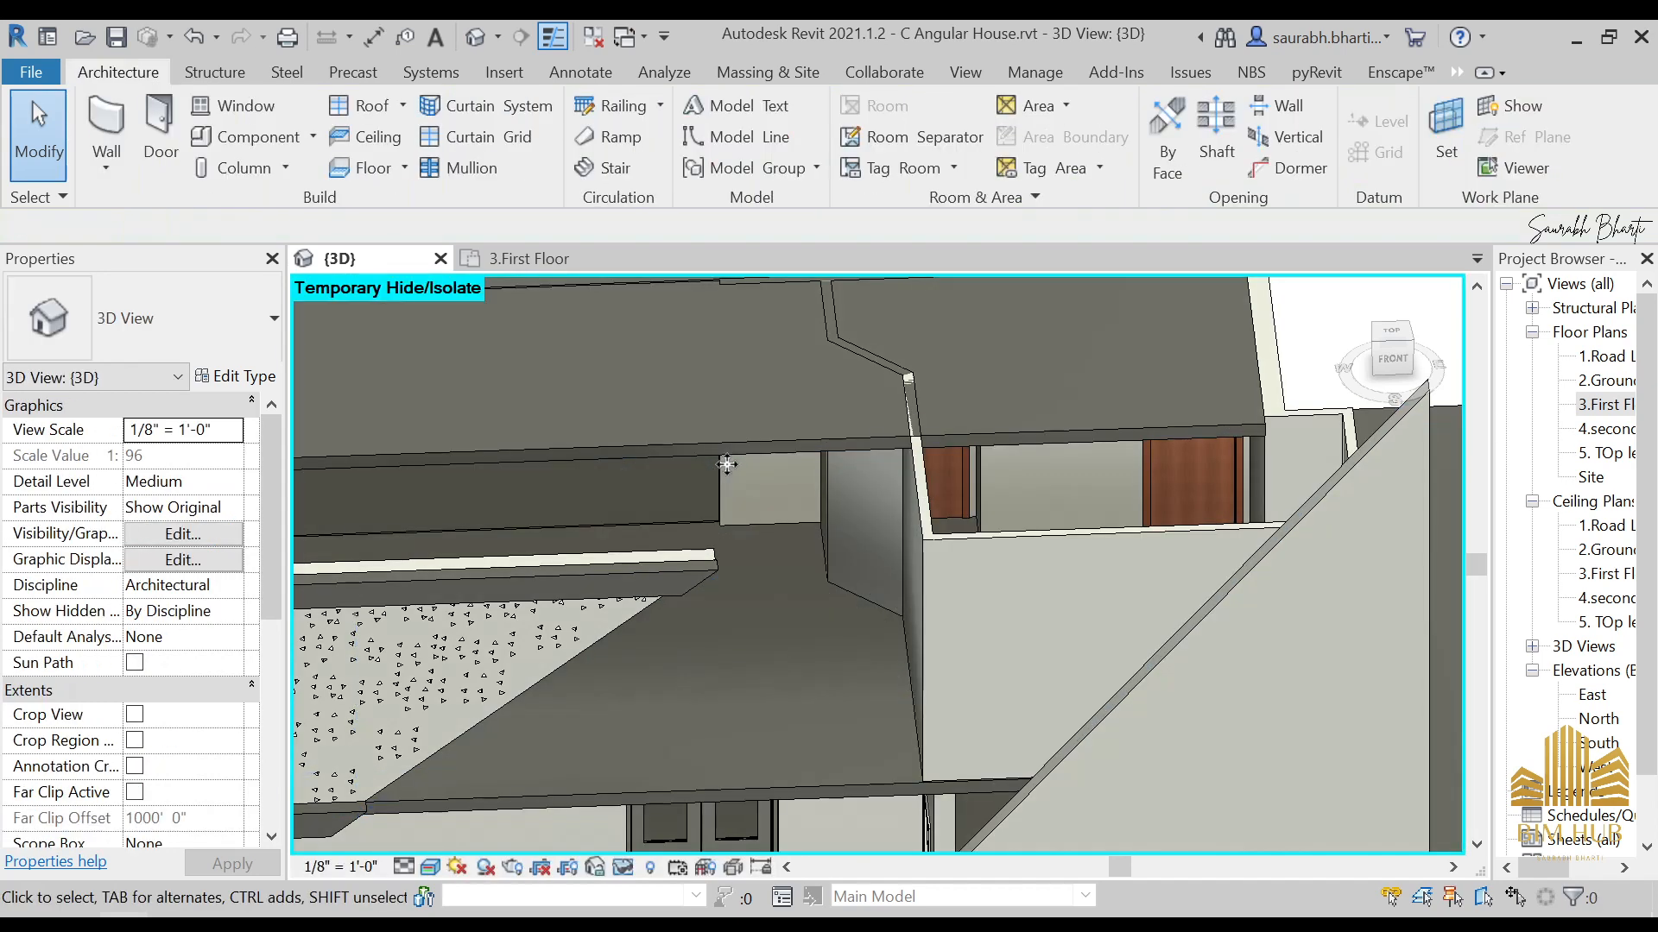
{"action": "left_click", "coordinate": [1382, 354]}
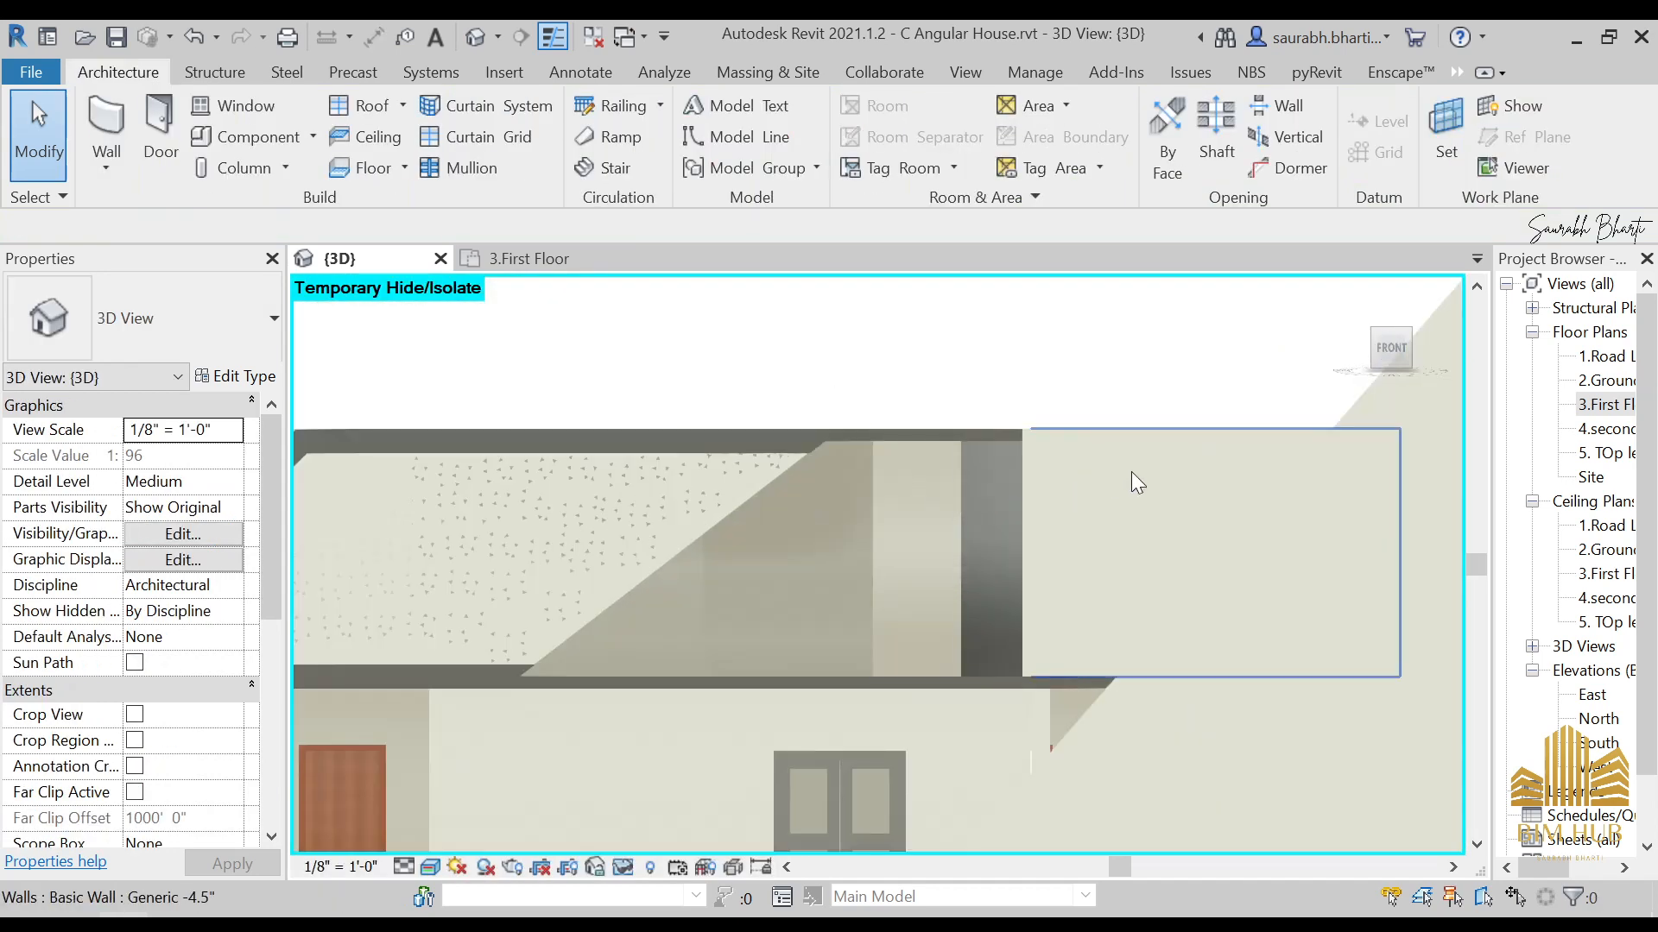
{"action": "scroll", "coordinate": [1131, 472], "scroll_direction": "up", "scroll_amount": 1}
{"action": "middle_click_drag", "start_coordinate": [1131, 471], "coordinate": [872, 466]}
{"action": "left_click", "coordinate": [904, 413]}
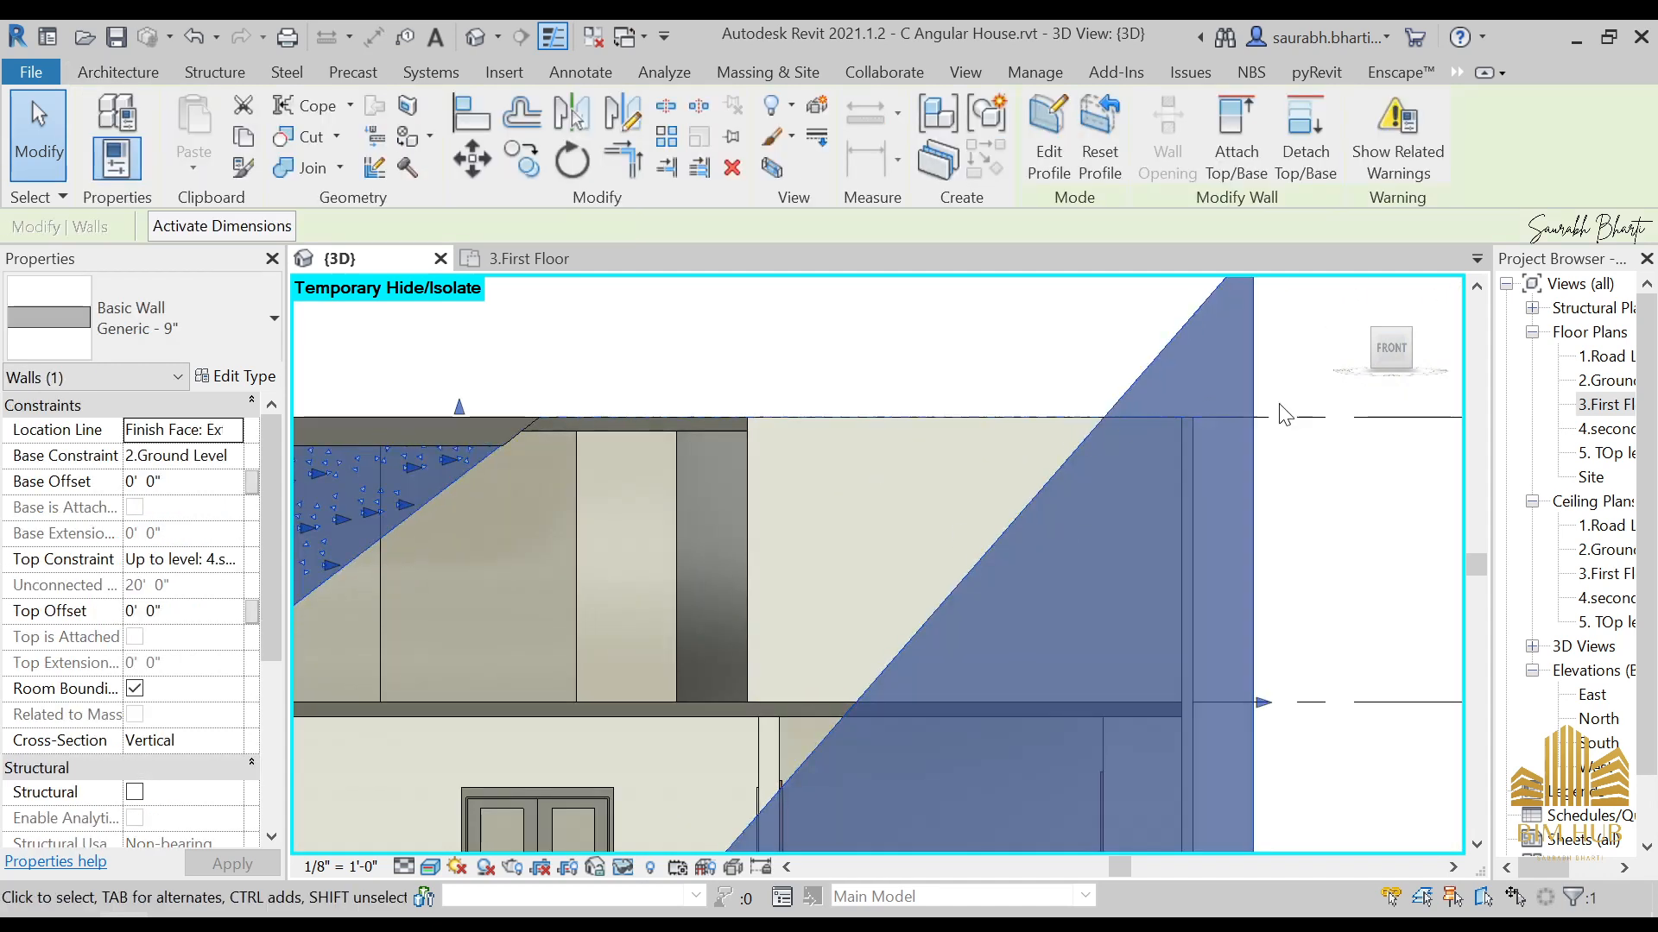
{"action": "left_click", "coordinate": [1388, 354]}
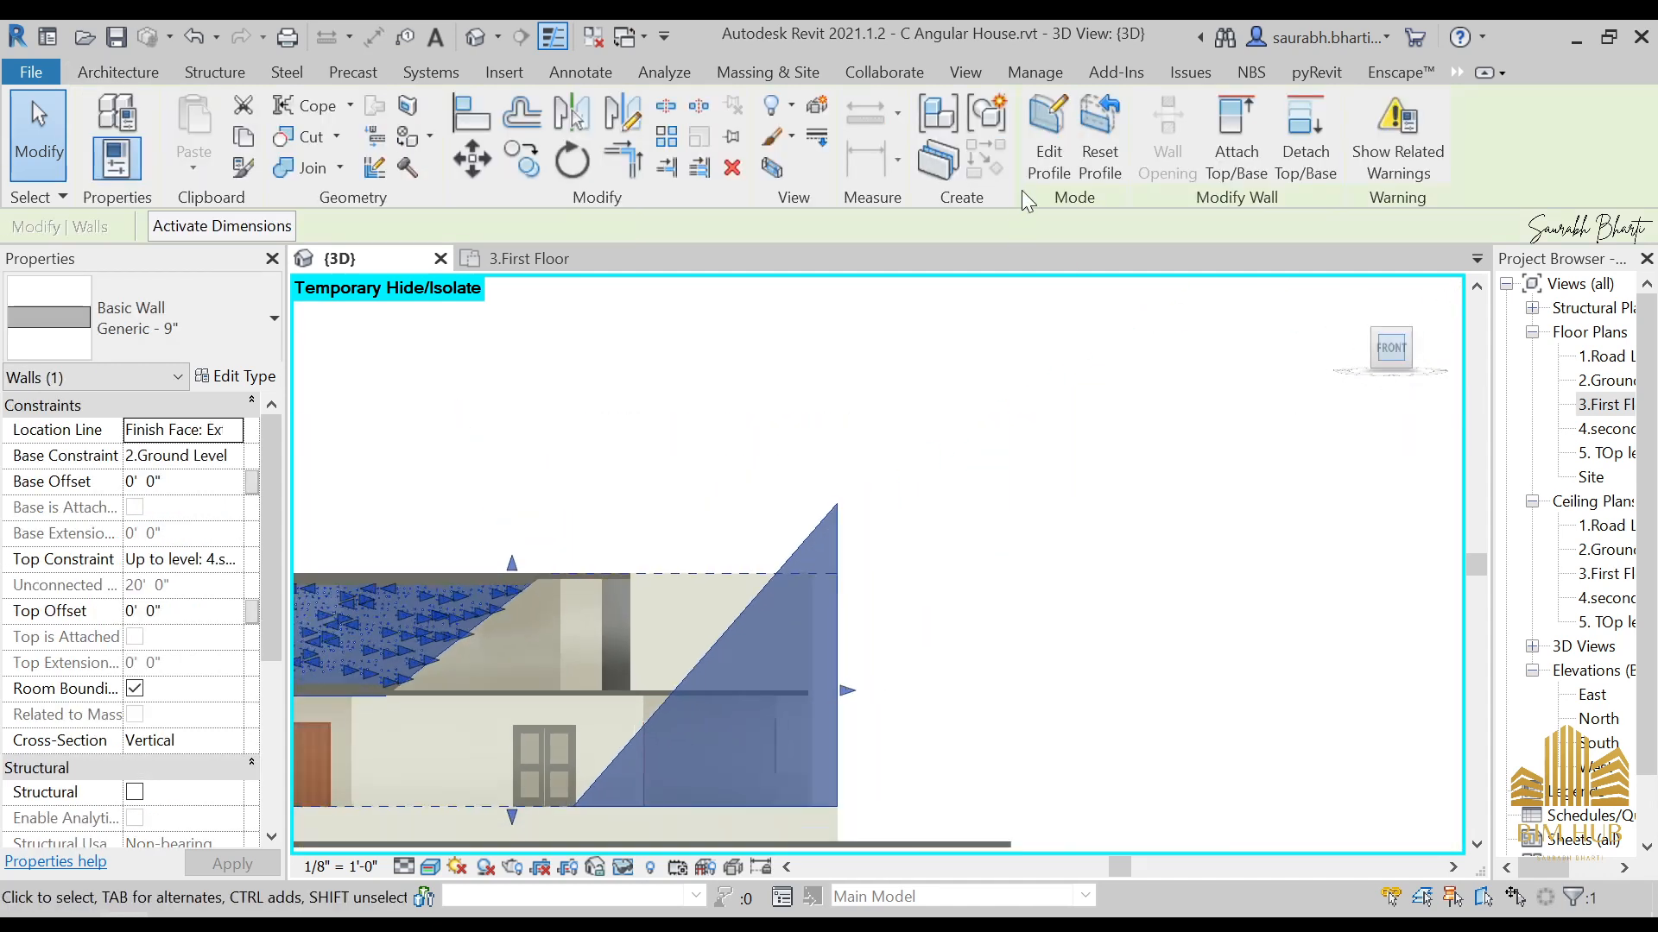
{"action": "double_click", "coordinate": [1020, 550]}
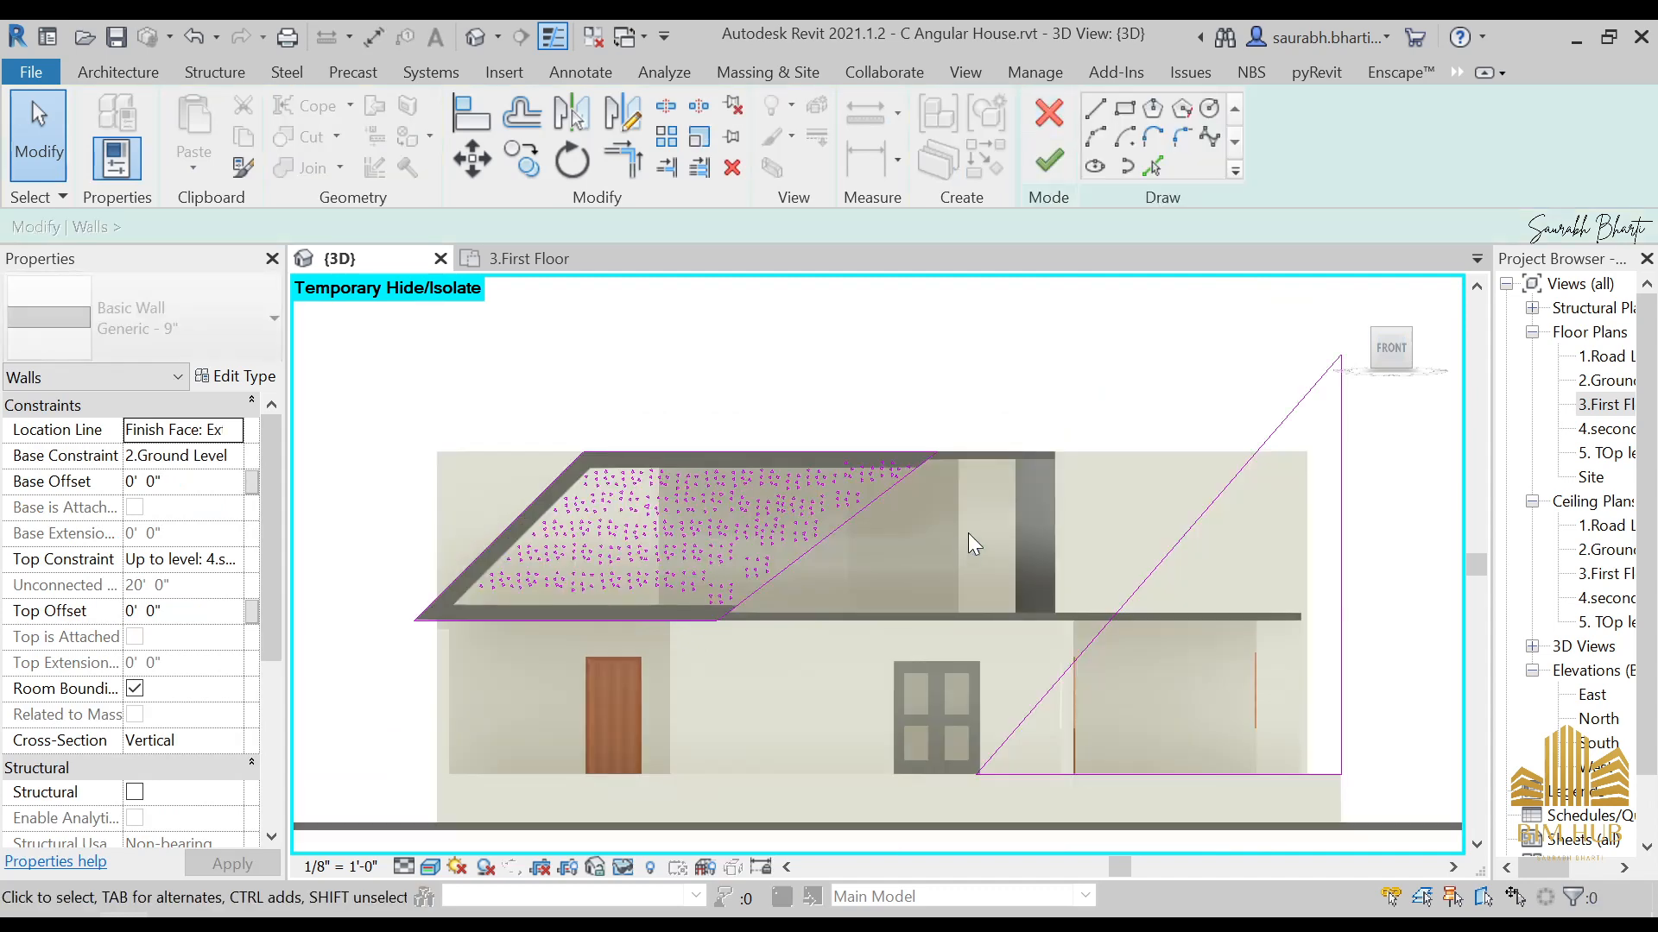
{"action": "scroll", "coordinate": [970, 544], "scroll_direction": "up", "scroll_amount": 4}
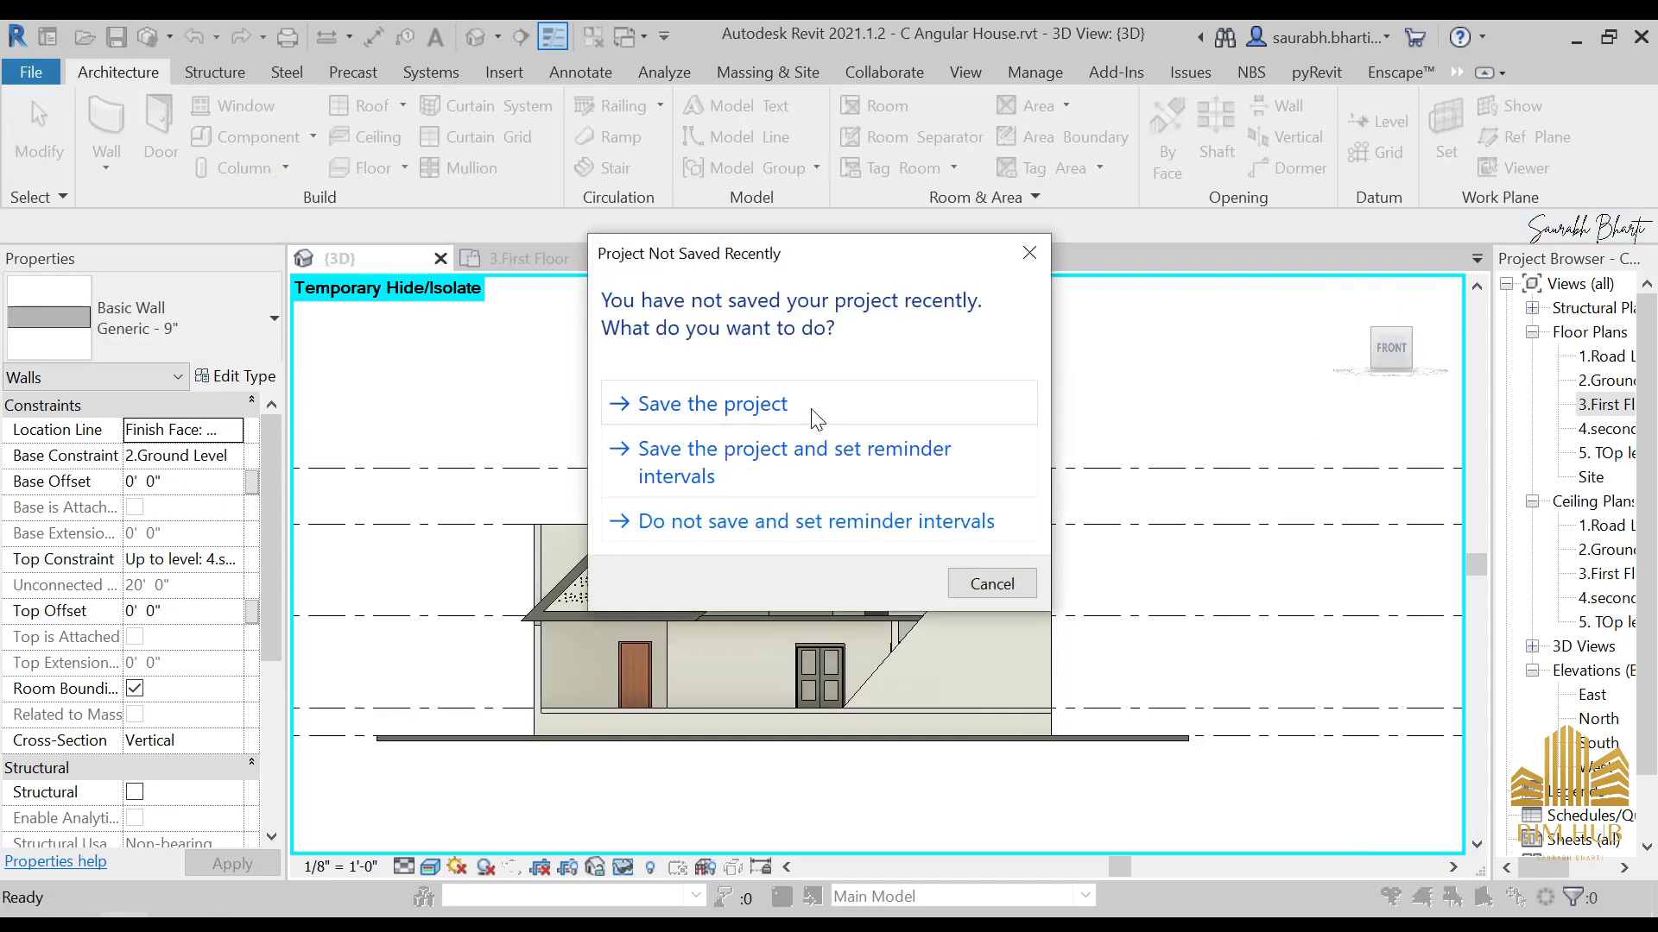
Step: Save the project and deselect the 9" front wall
{"action": "left_click", "coordinate": [811, 413]}
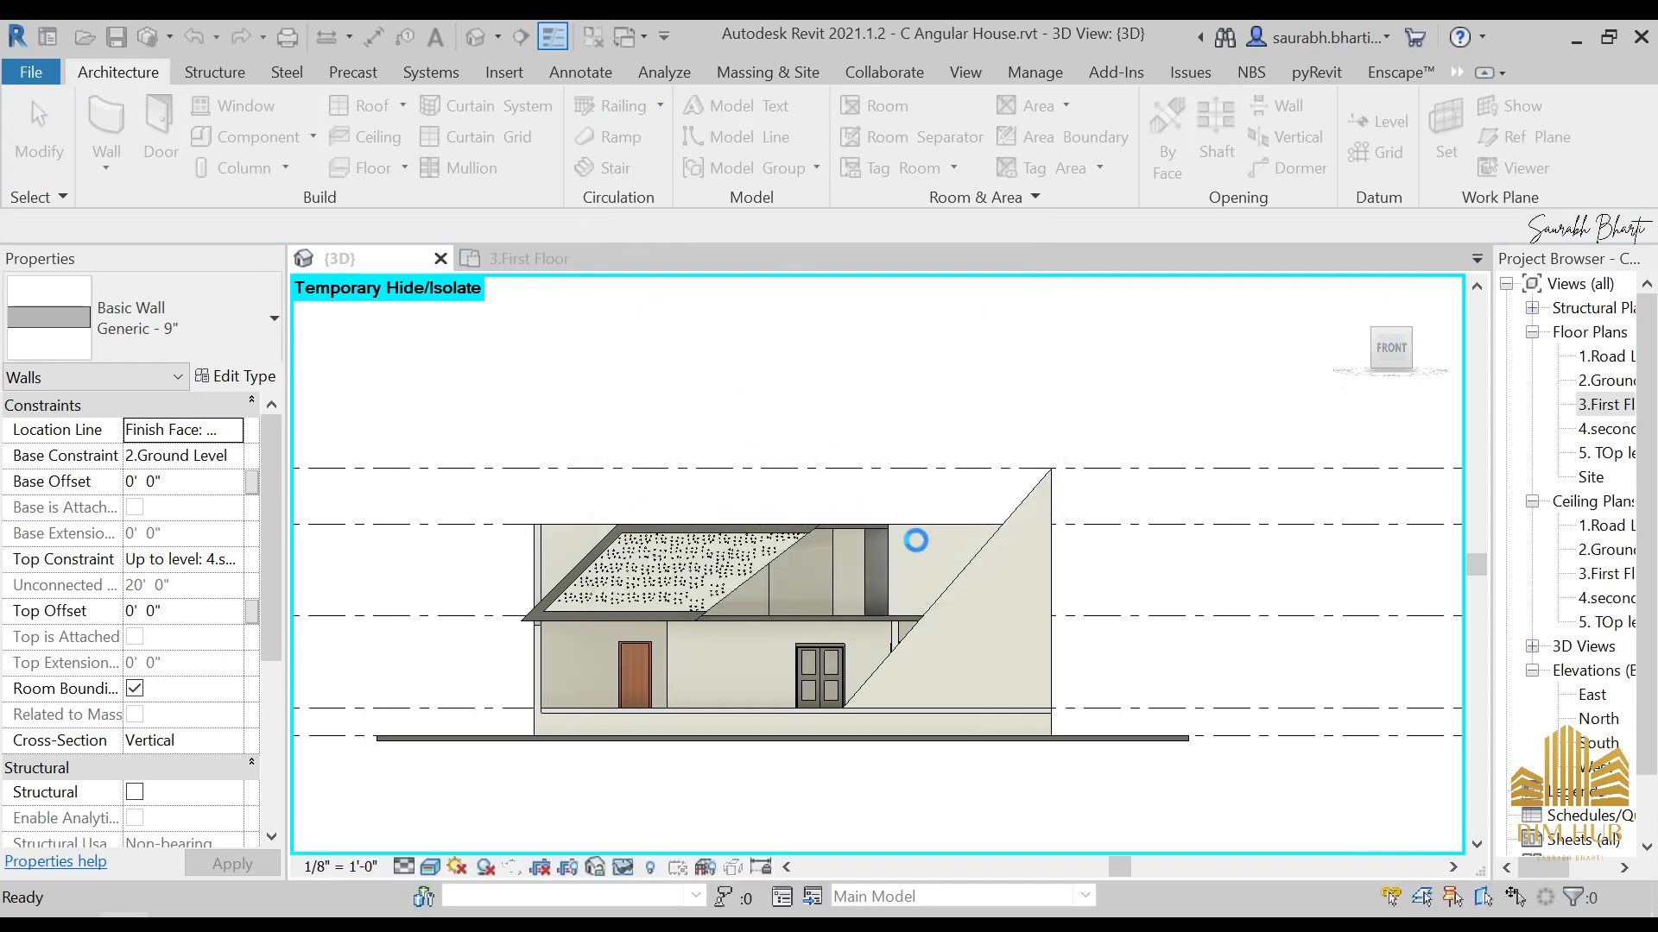
{"action": "middle_click_drag", "start_coordinate": [966, 570], "coordinate": [947, 540], "text": "shift"}
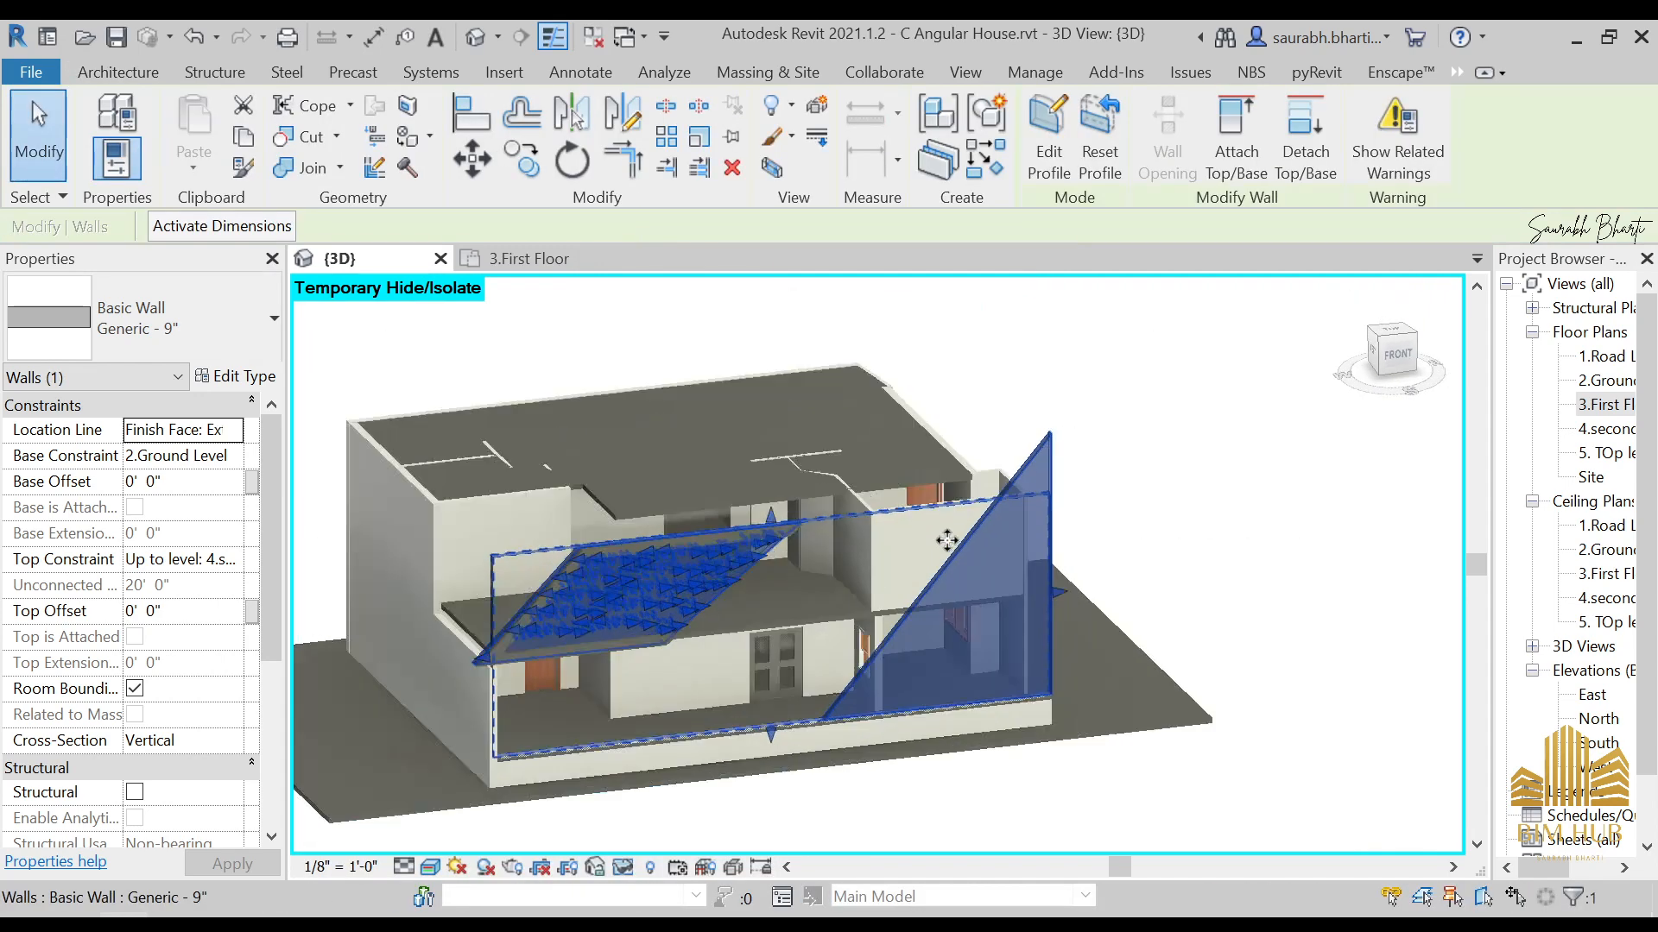
{"action": "scroll", "coordinate": [948, 541], "scroll_direction": "up", "scroll_amount": 4}
{"action": "key", "text": "Escape"}
Step: Open the profile of the first-floor 4.5" front room wall for editing in the front view
{"action": "left_click", "coordinate": [909, 468]}
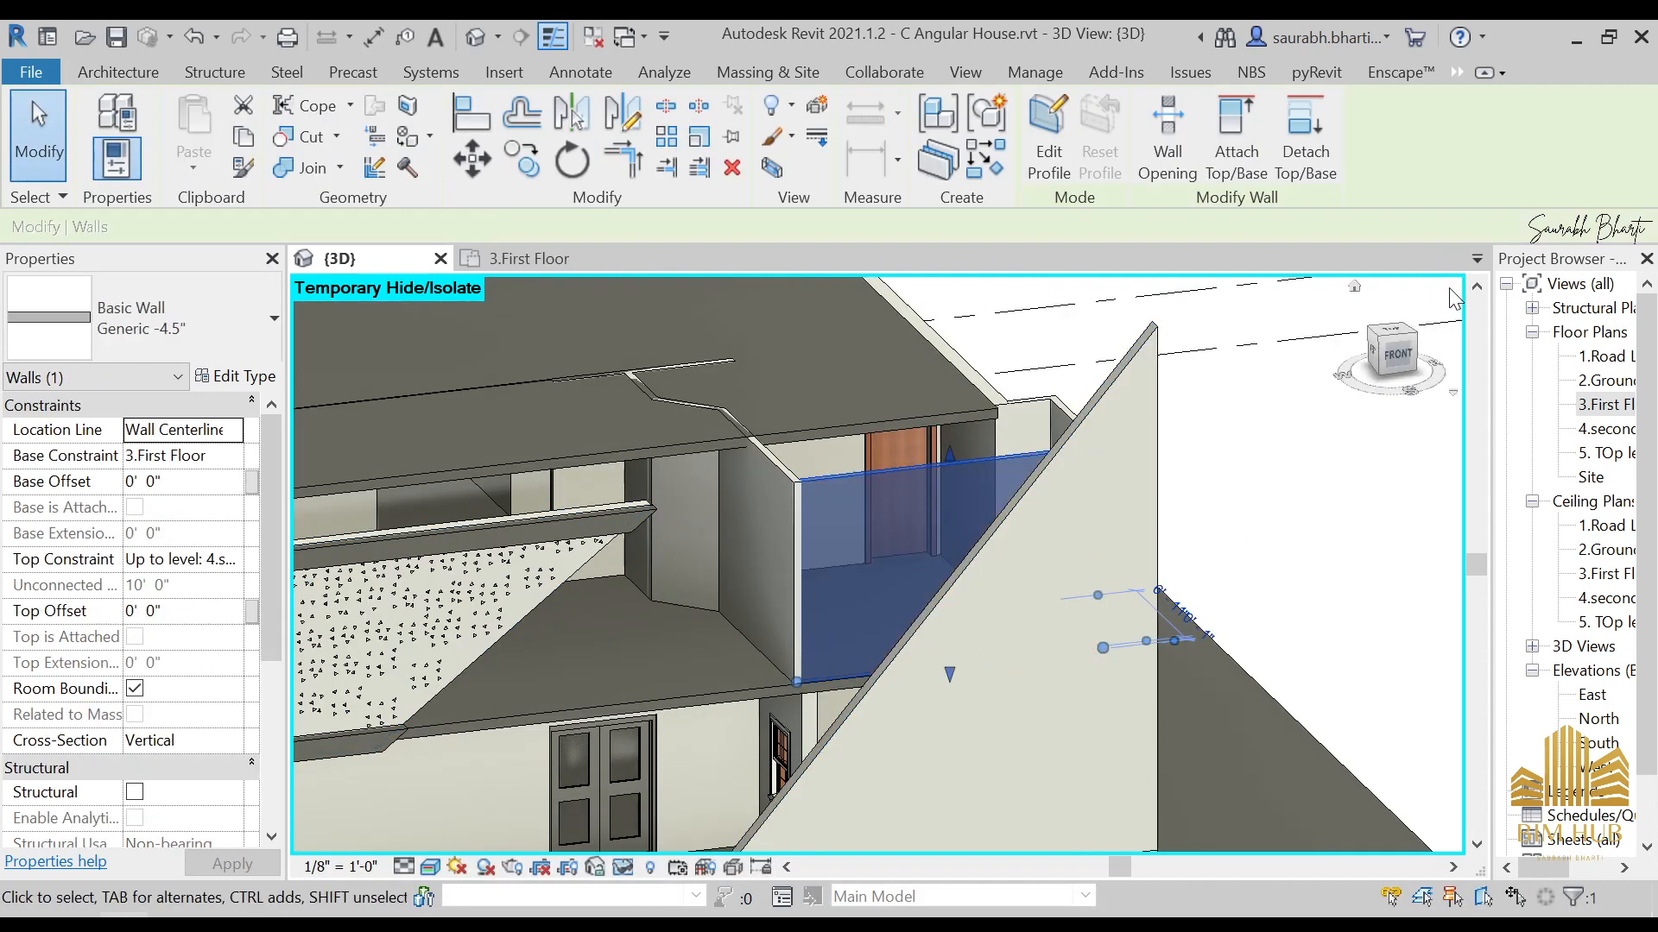
{"action": "left_click", "coordinate": [1399, 356]}
{"action": "left_click", "coordinate": [1043, 164]}
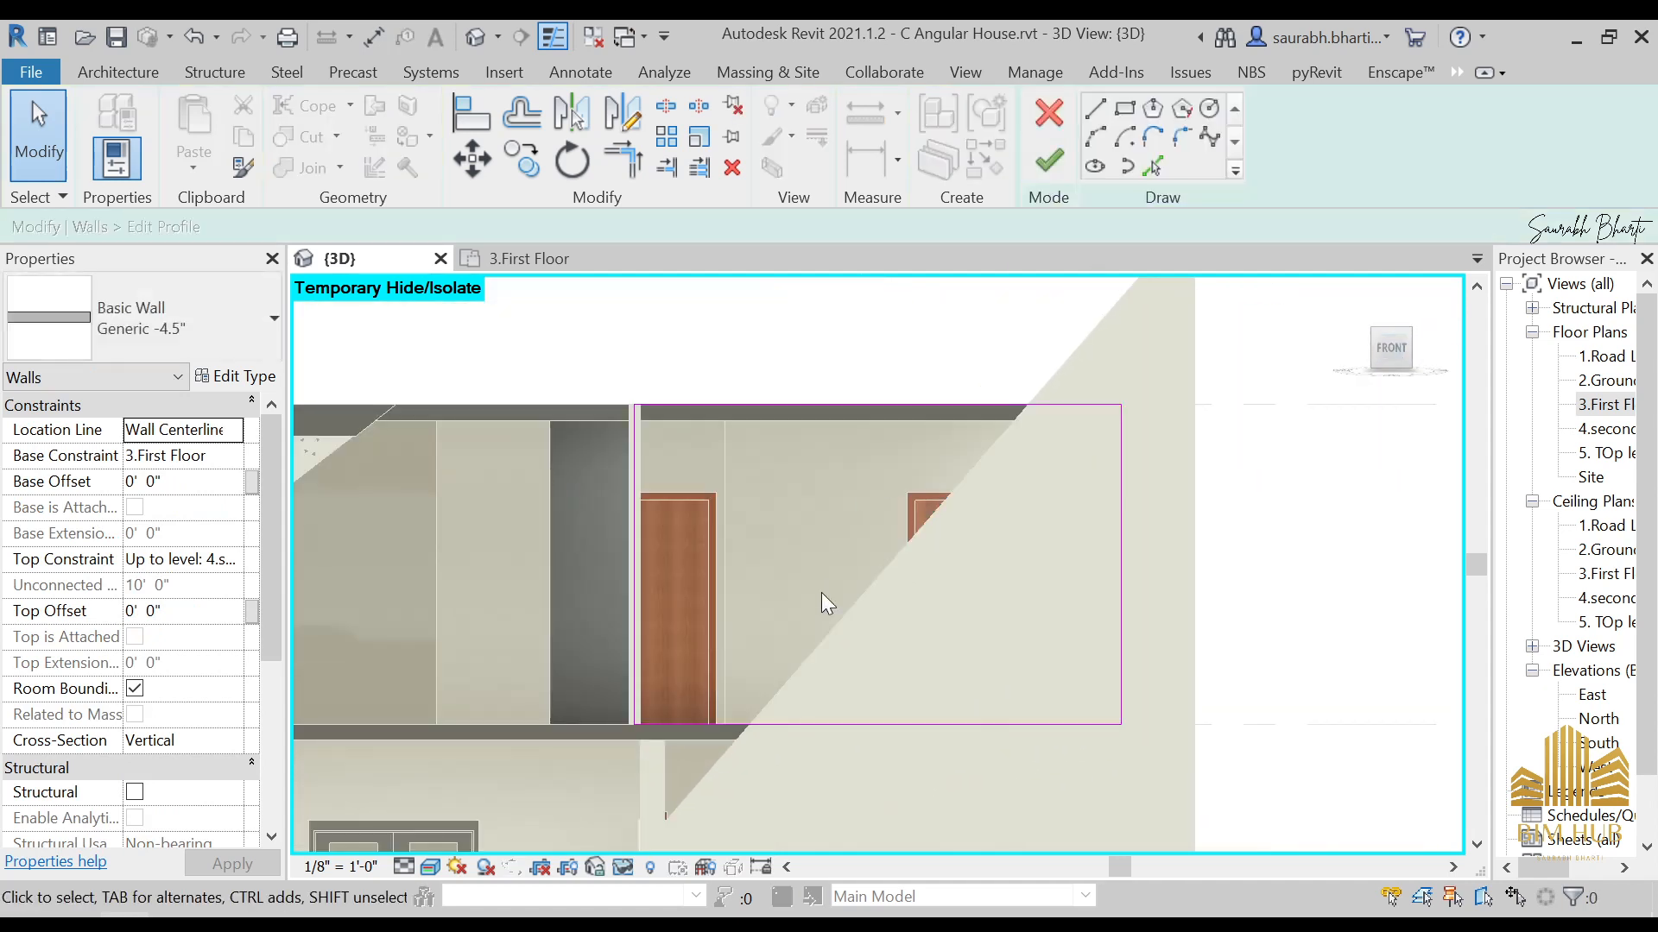
Step: Try to draw a sloped profile line along the 9" wall's slanted edge from the wall's base to its top
{"action": "left_click", "coordinate": [736, 724]}
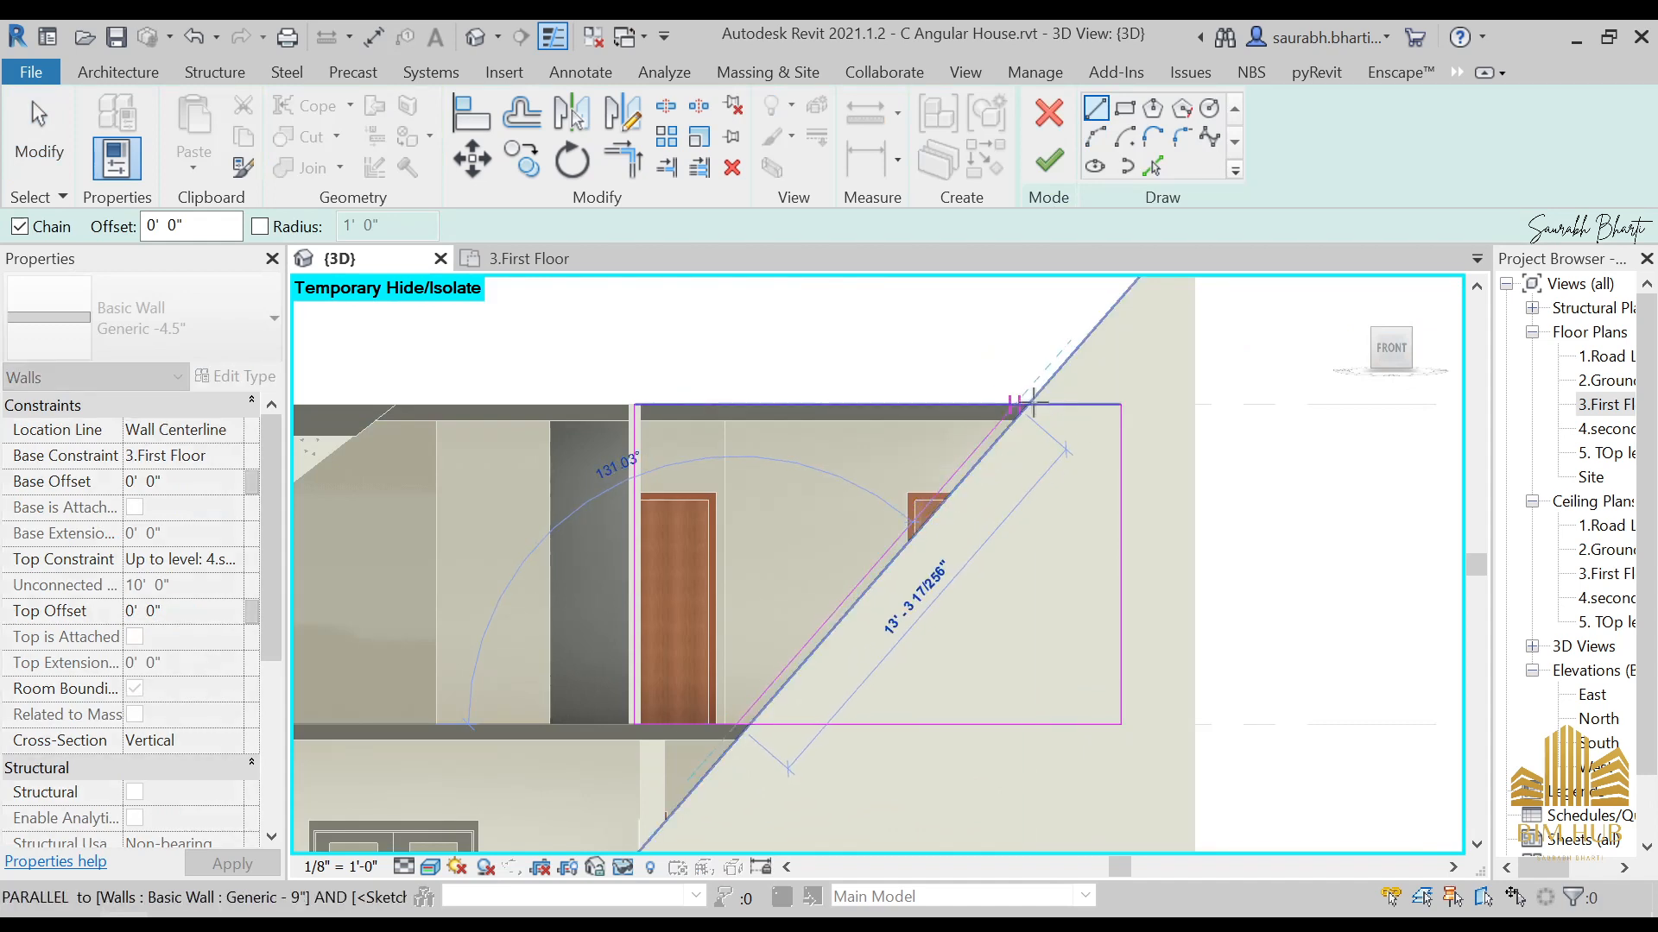
{"action": "scroll", "coordinate": [1031, 399], "scroll_direction": "up", "scroll_amount": 2}
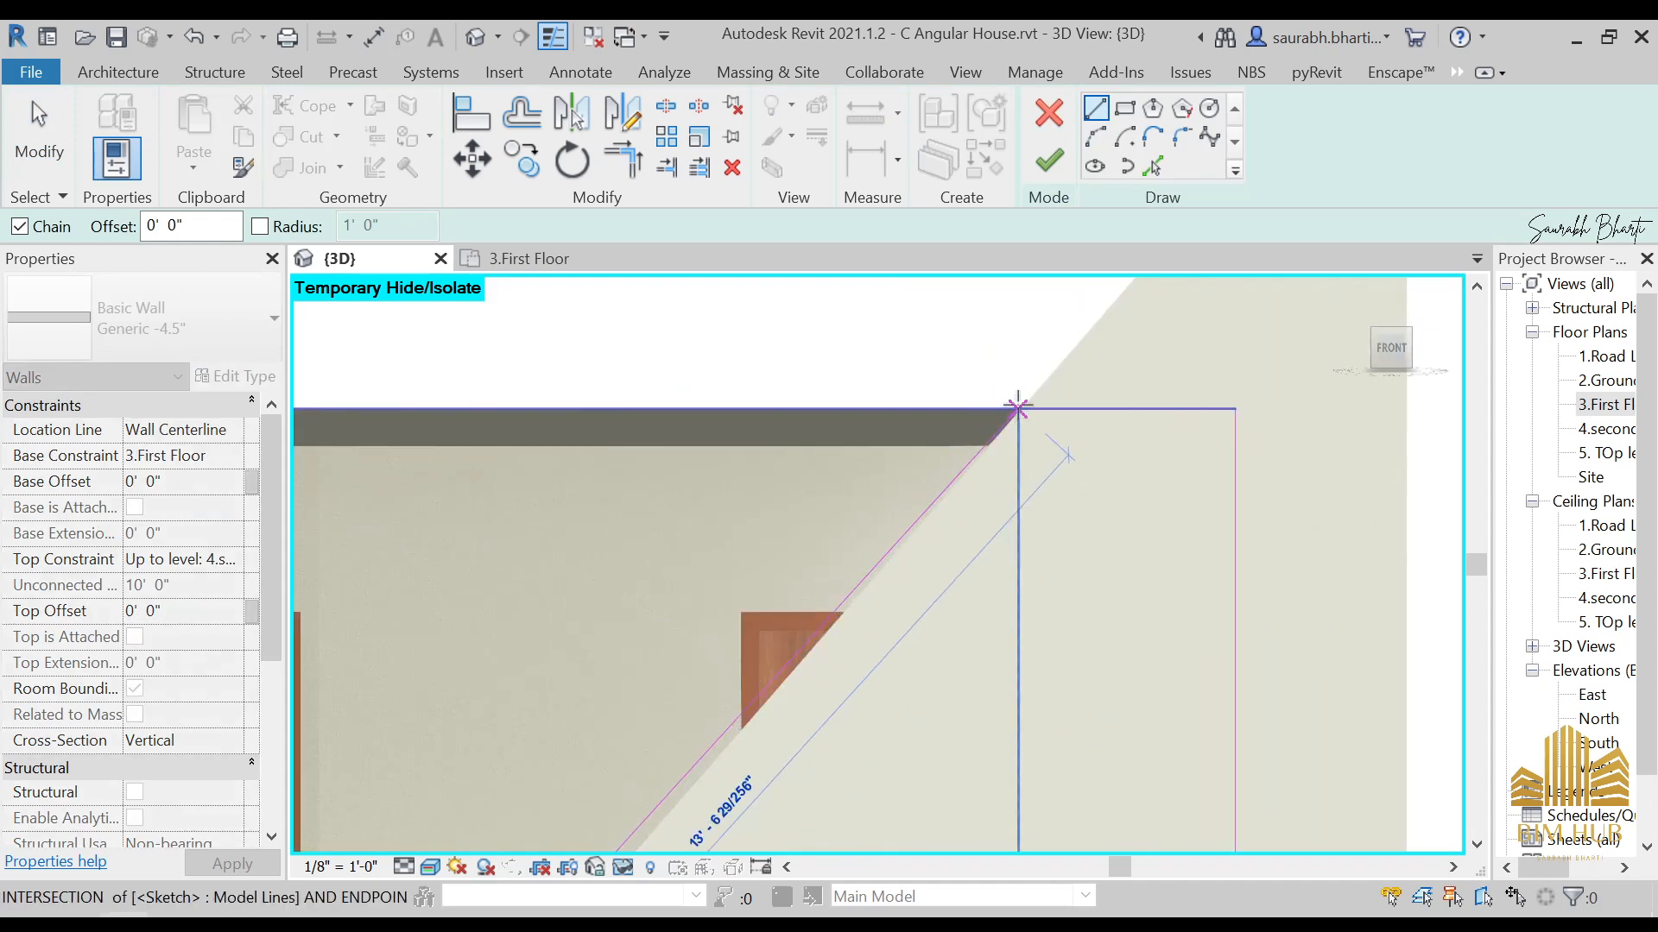
{"action": "left_click", "coordinate": [1018, 407]}
{"action": "key", "text": "Escape"}
{"action": "middle_click_drag", "start_coordinate": [883, 618], "coordinate": [1057, 399]}
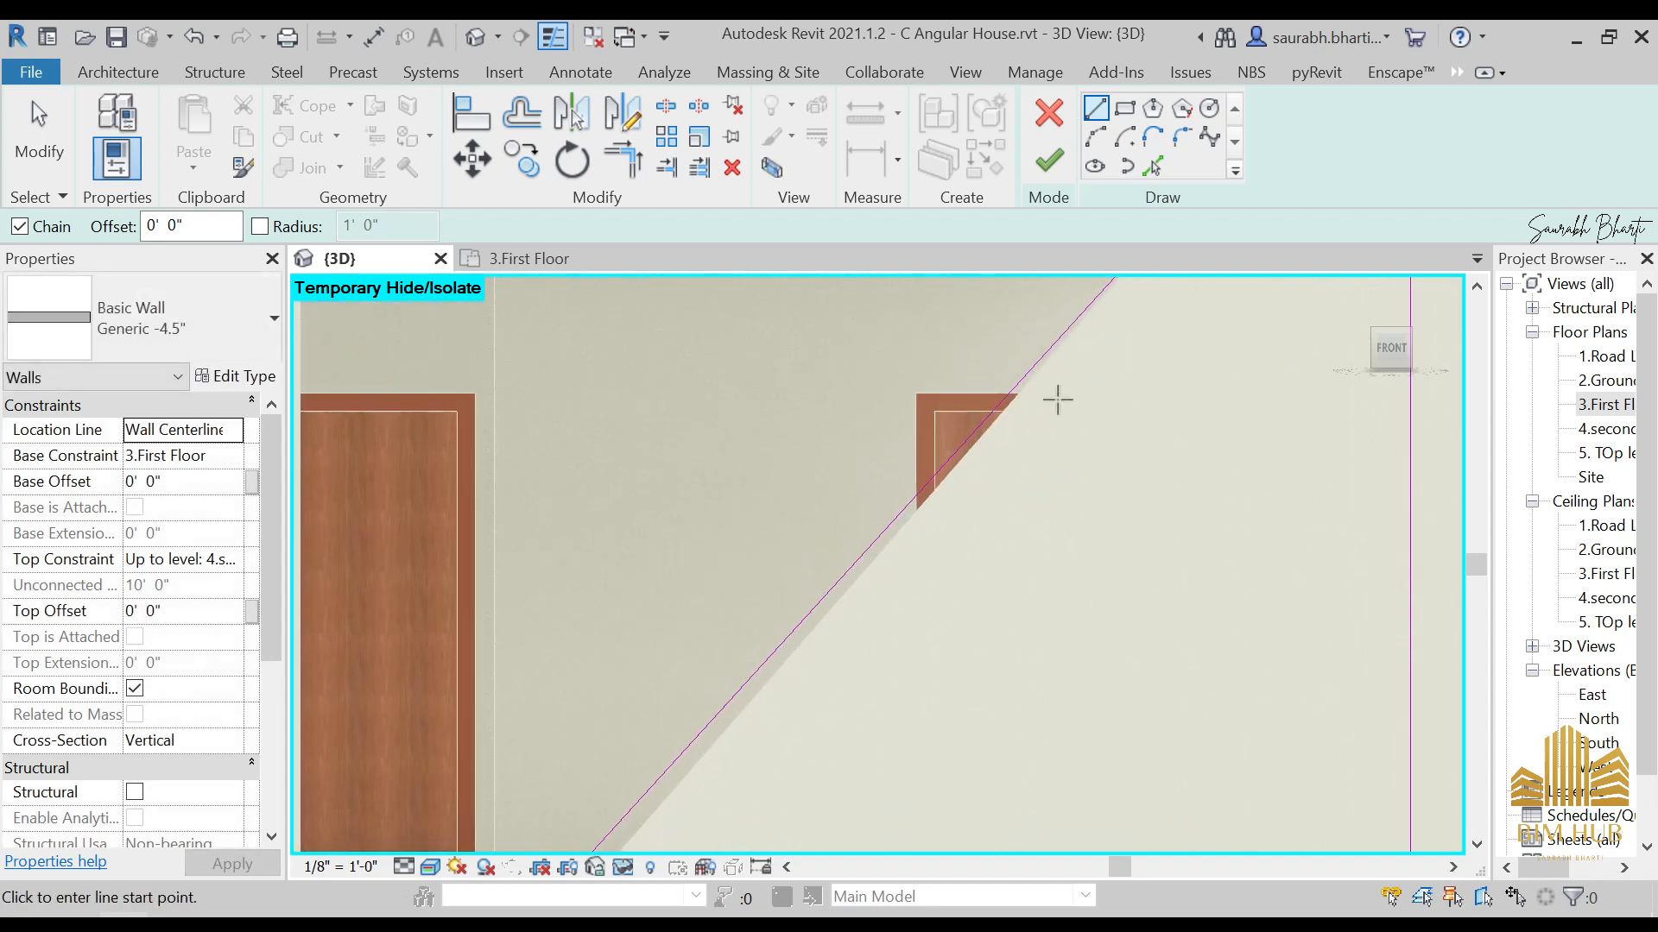
{"action": "scroll", "coordinate": [993, 480], "scroll_direction": "down", "scroll_amount": 3}
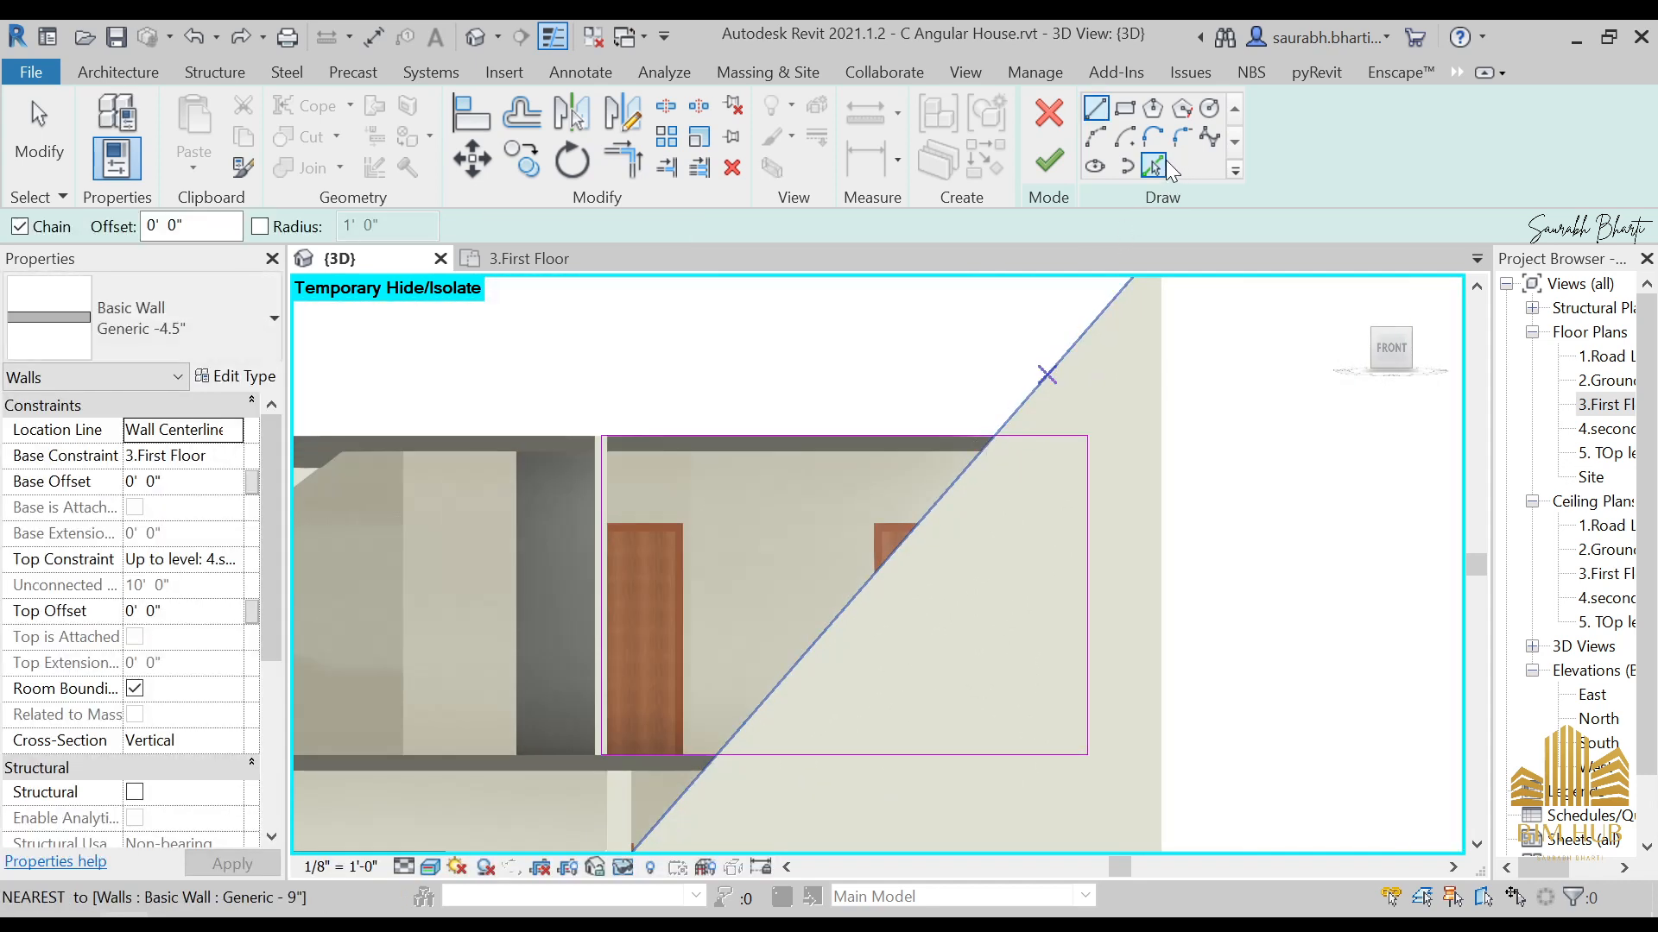
Step: Add the 9" wall's slanted edge as a profile line and trim the profile's horizontal edges to it
{"action": "left_click", "coordinate": [1155, 164]}
{"action": "left_click", "coordinate": [884, 573]}
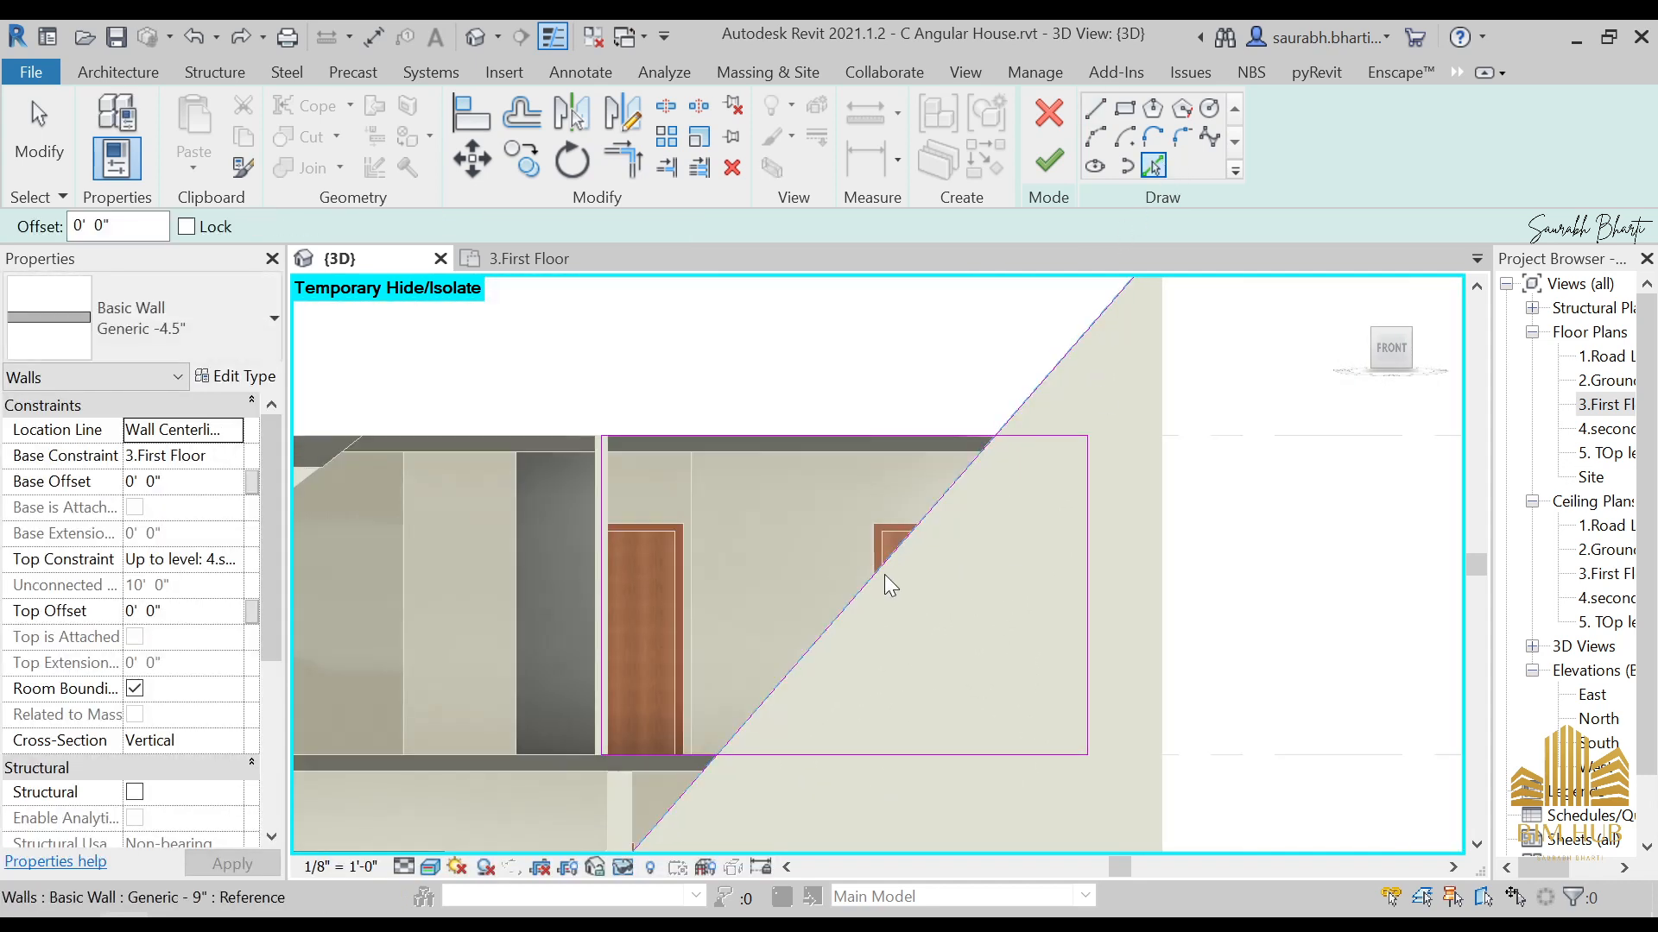
{"action": "key", "text": "t"}
{"action": "key", "text": "r"}
{"action": "left_click", "coordinate": [973, 452]}
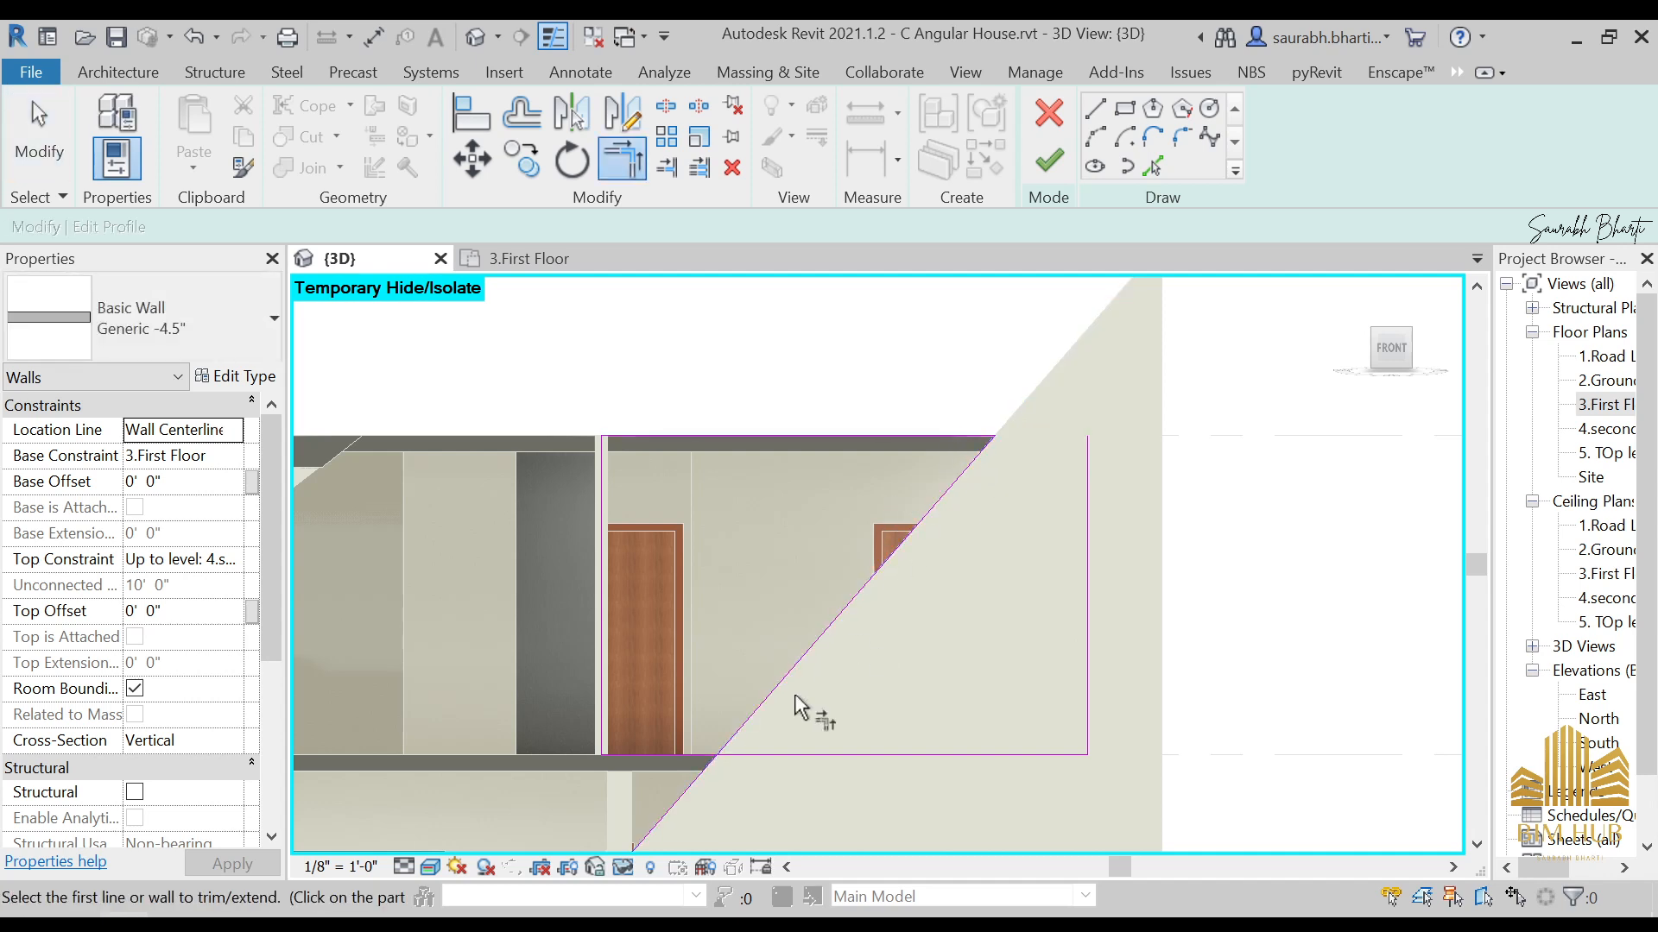
Step: Delete the leftover vertical edge beyond the slope and finish the front wall's profile
{"action": "key", "text": "Escape"}
{"action": "left_click", "coordinate": [1088, 492]}
{"action": "key", "text": "Delete"}
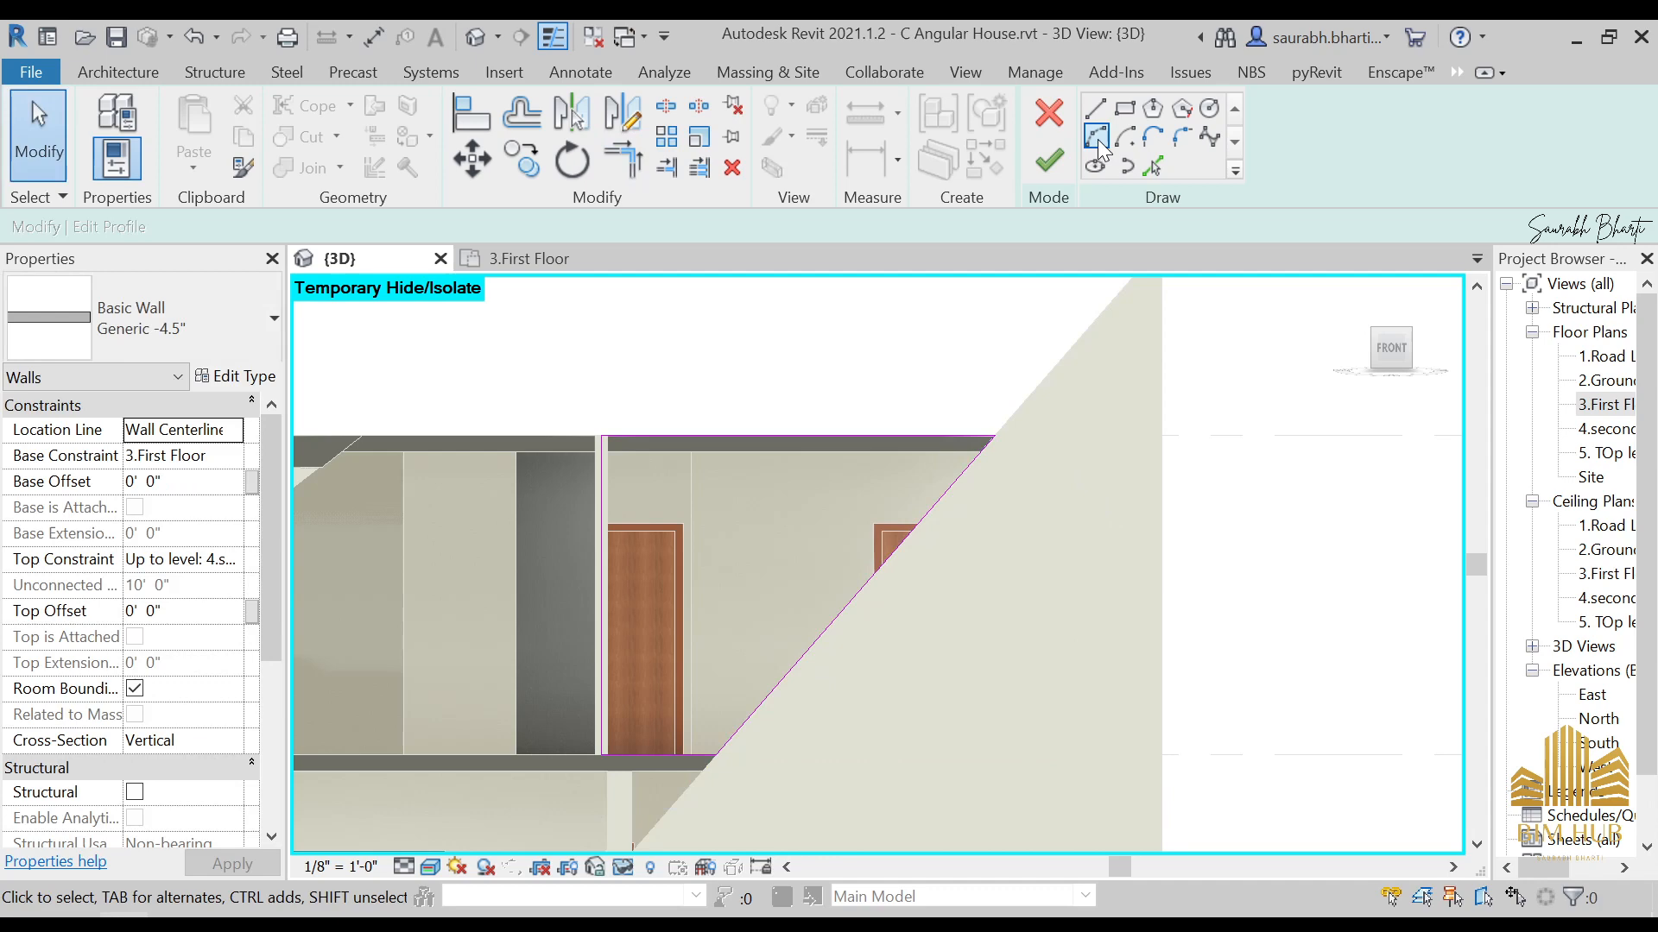
{"action": "left_click", "coordinate": [1040, 167]}
Step: Examine from above and at an angle how the cut 4.5" front wall meets the 9" wall and the side wall
{"action": "scroll", "coordinate": [969, 312], "scroll_direction": "down", "scroll_amount": 4}
{"action": "middle_click_drag", "start_coordinate": [975, 321], "coordinate": [1028, 604], "text": "shift"}
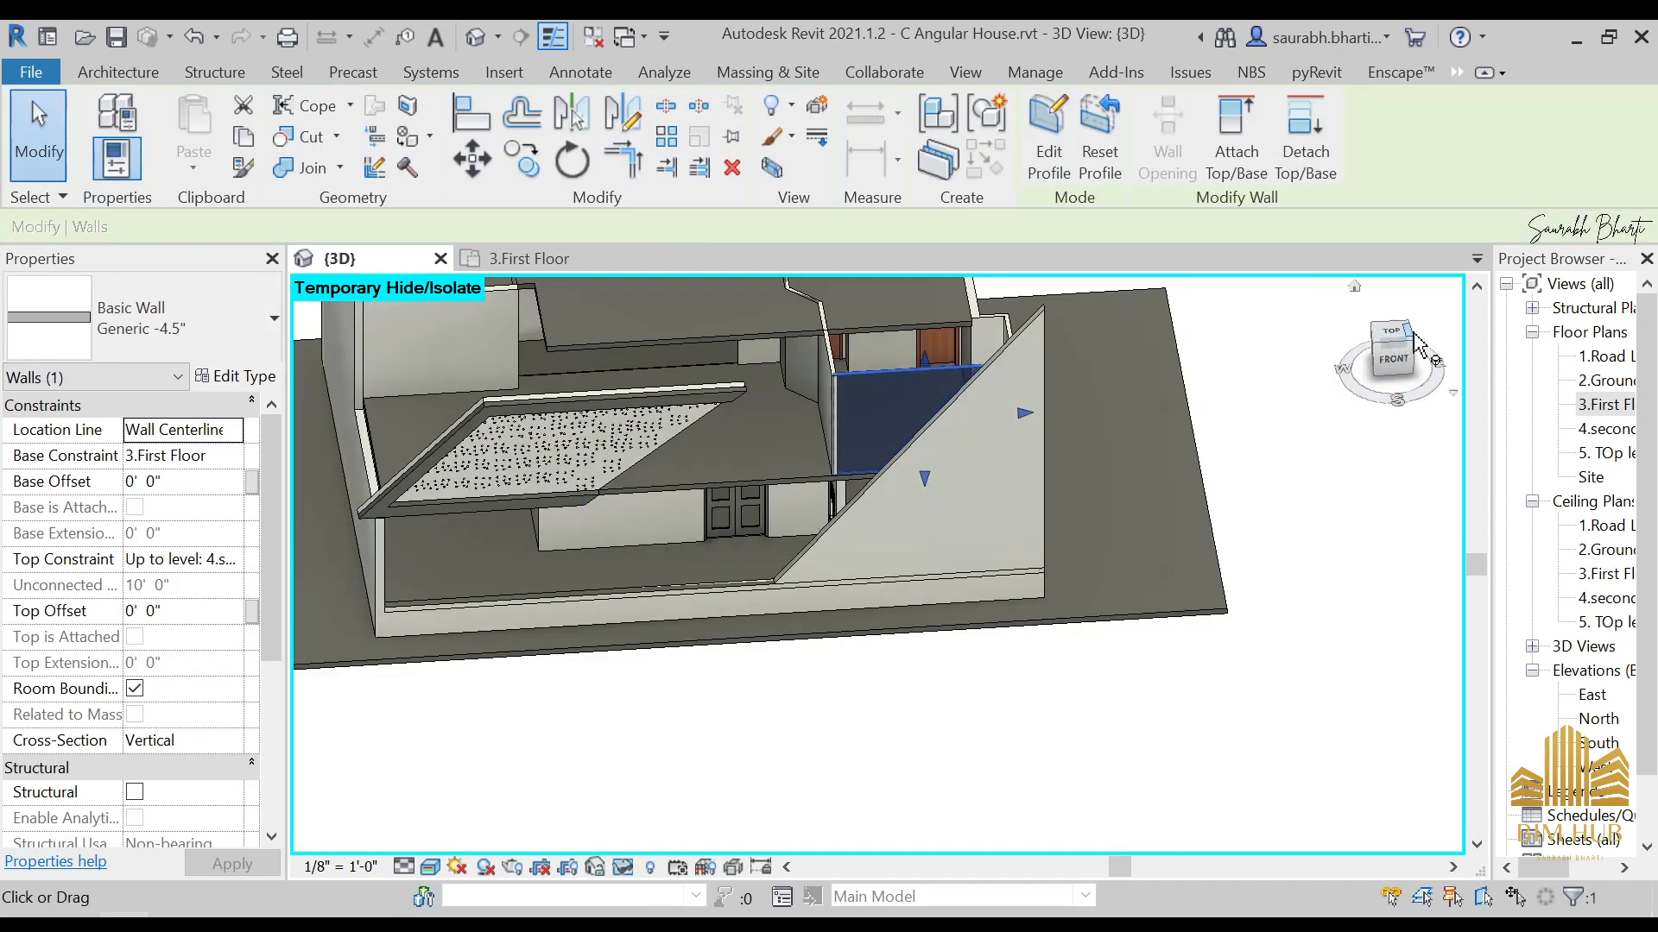
{"action": "left_click", "coordinate": [1403, 337]}
{"action": "scroll", "coordinate": [950, 518], "scroll_direction": "up", "scroll_amount": 3}
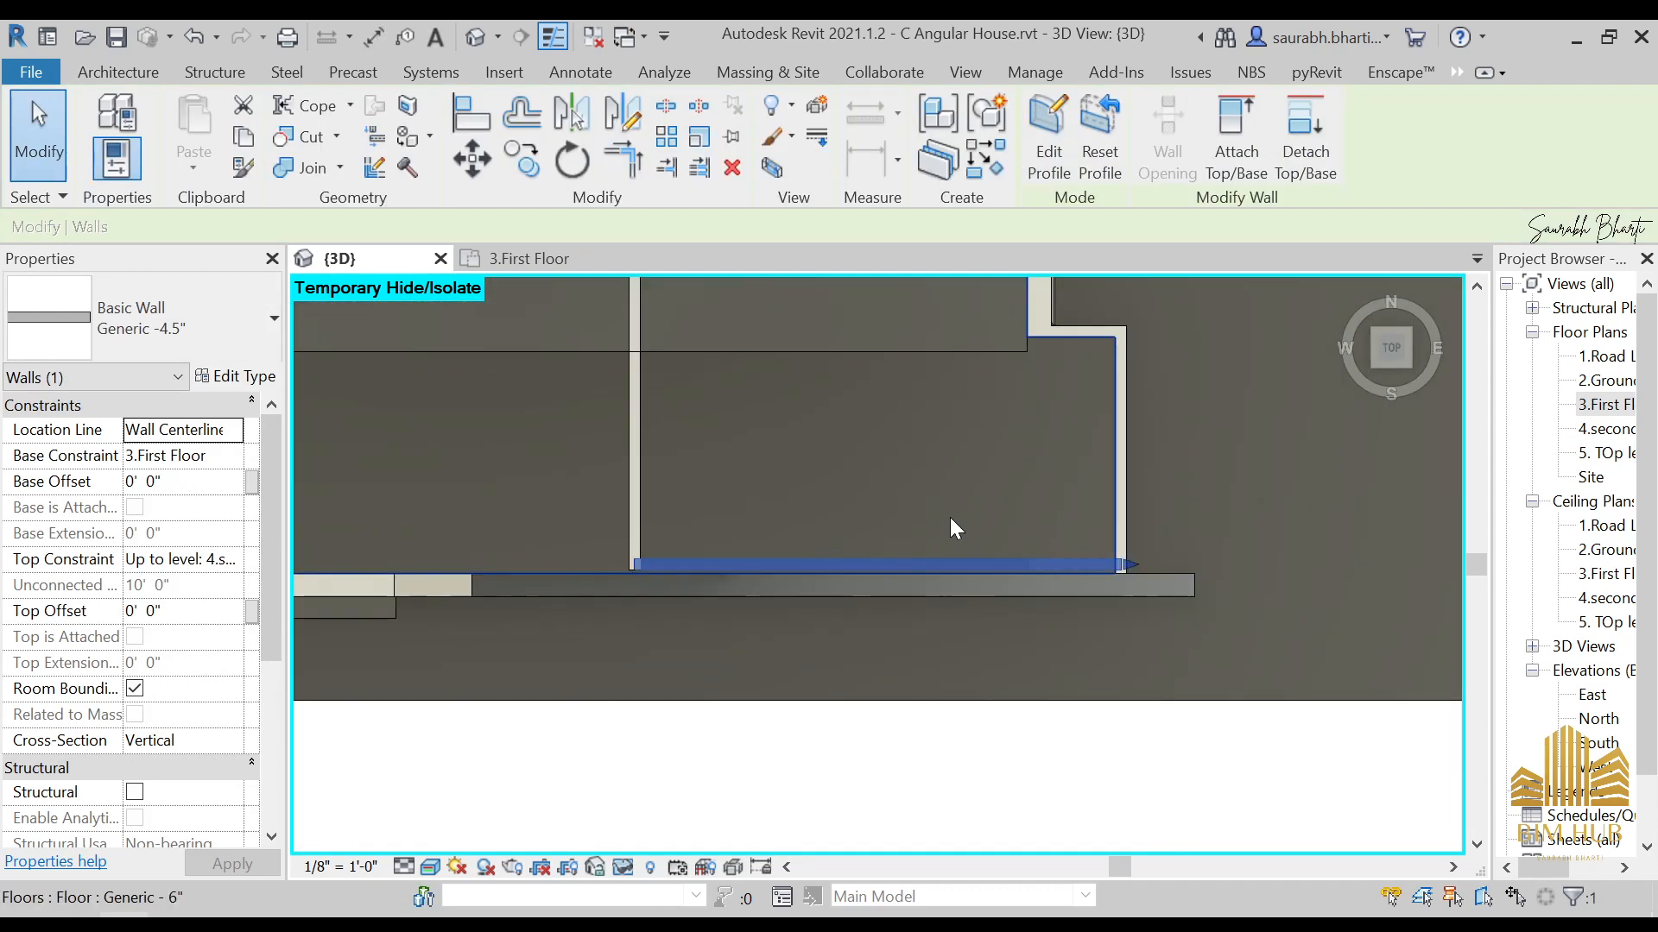
{"action": "scroll", "coordinate": [991, 598], "scroll_direction": "up", "scroll_amount": 1}
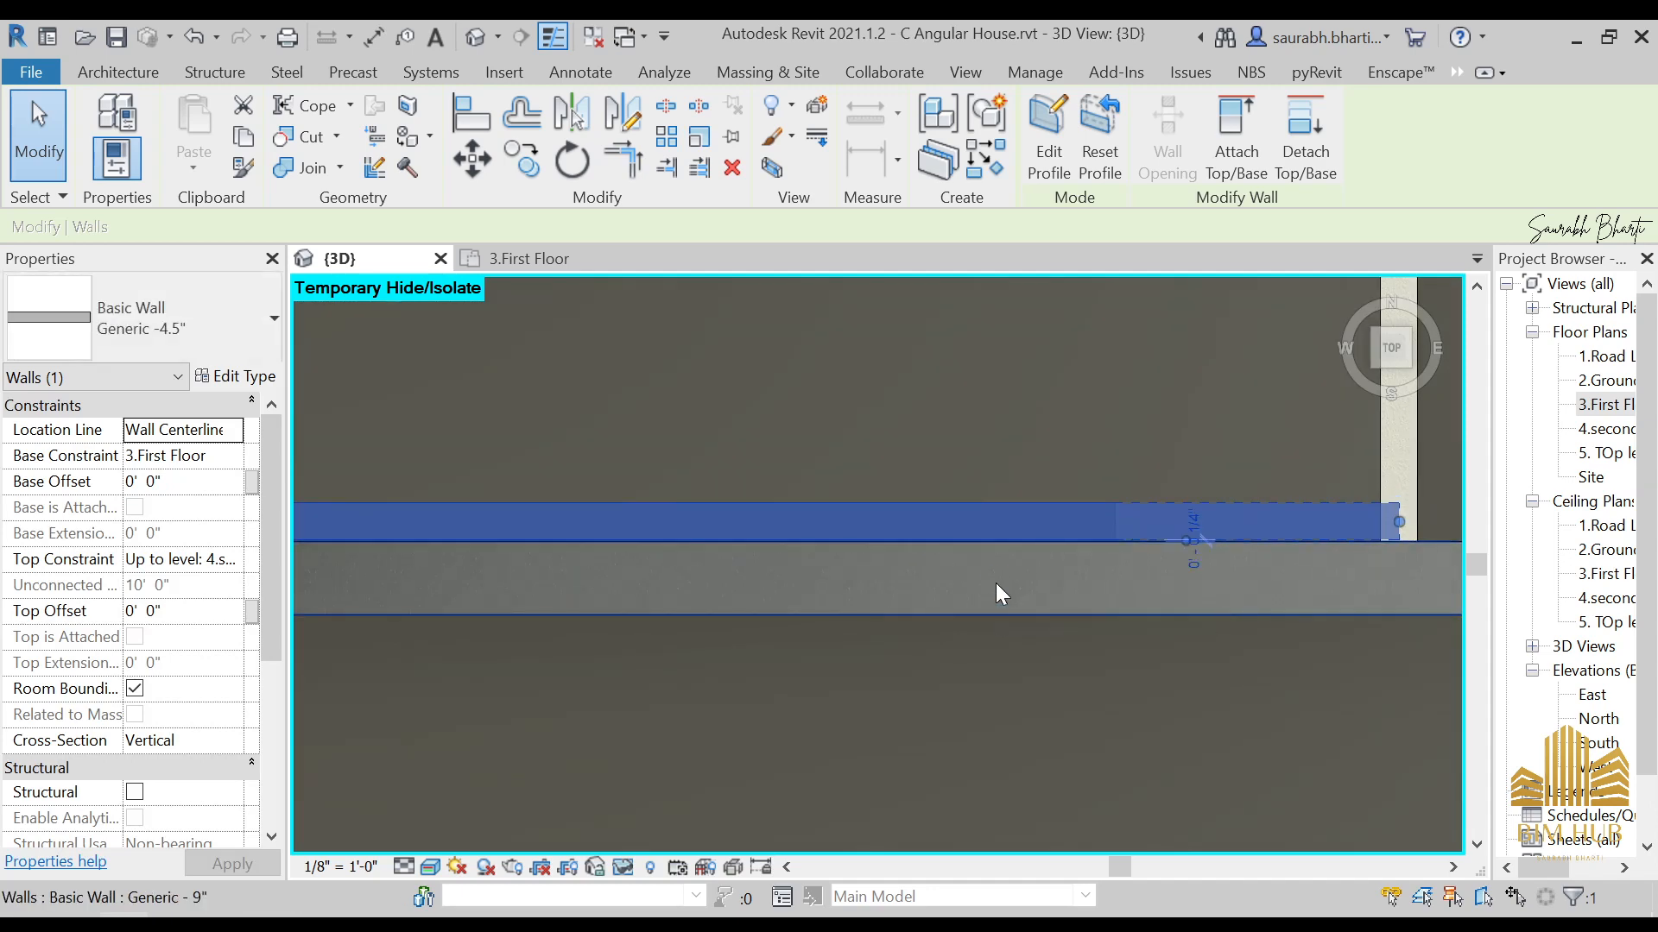
{"action": "key", "text": "Escape"}
{"action": "scroll", "coordinate": [1112, 566], "scroll_direction": "up", "scroll_amount": 2}
{"action": "scroll", "coordinate": [1112, 566], "scroll_direction": "down", "scroll_amount": 2}
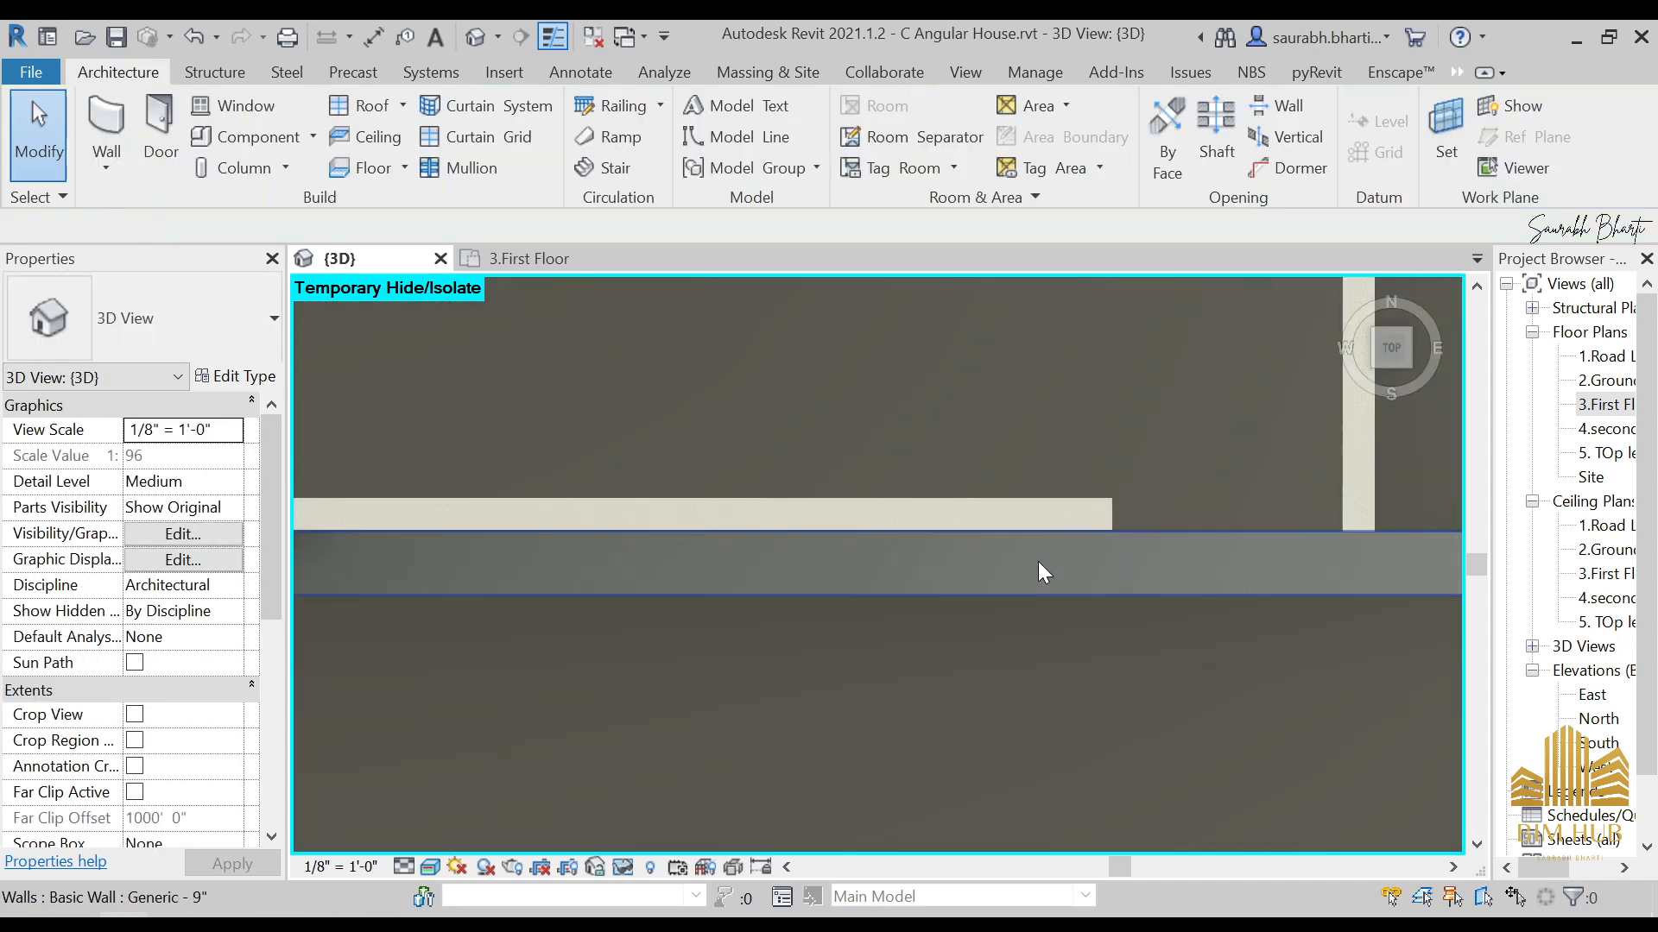
{"action": "scroll", "coordinate": [958, 562], "scroll_direction": "up", "scroll_amount": 3}
{"action": "scroll", "coordinate": [949, 536], "scroll_direction": "down", "scroll_amount": 4}
{"action": "middle_click_drag", "start_coordinate": [843, 530], "coordinate": [1010, 565], "text": "shift"}
{"action": "scroll", "coordinate": [777, 415], "scroll_direction": "up", "scroll_amount": 3}
{"action": "middle_click_drag", "start_coordinate": [751, 385], "coordinate": [380, 380], "text": "shift"}
{"action": "key", "text": "a"}
{"action": "key", "text": "l"}
{"action": "middle_click_drag", "start_coordinate": [818, 456], "coordinate": [698, 318], "text": "shift"}
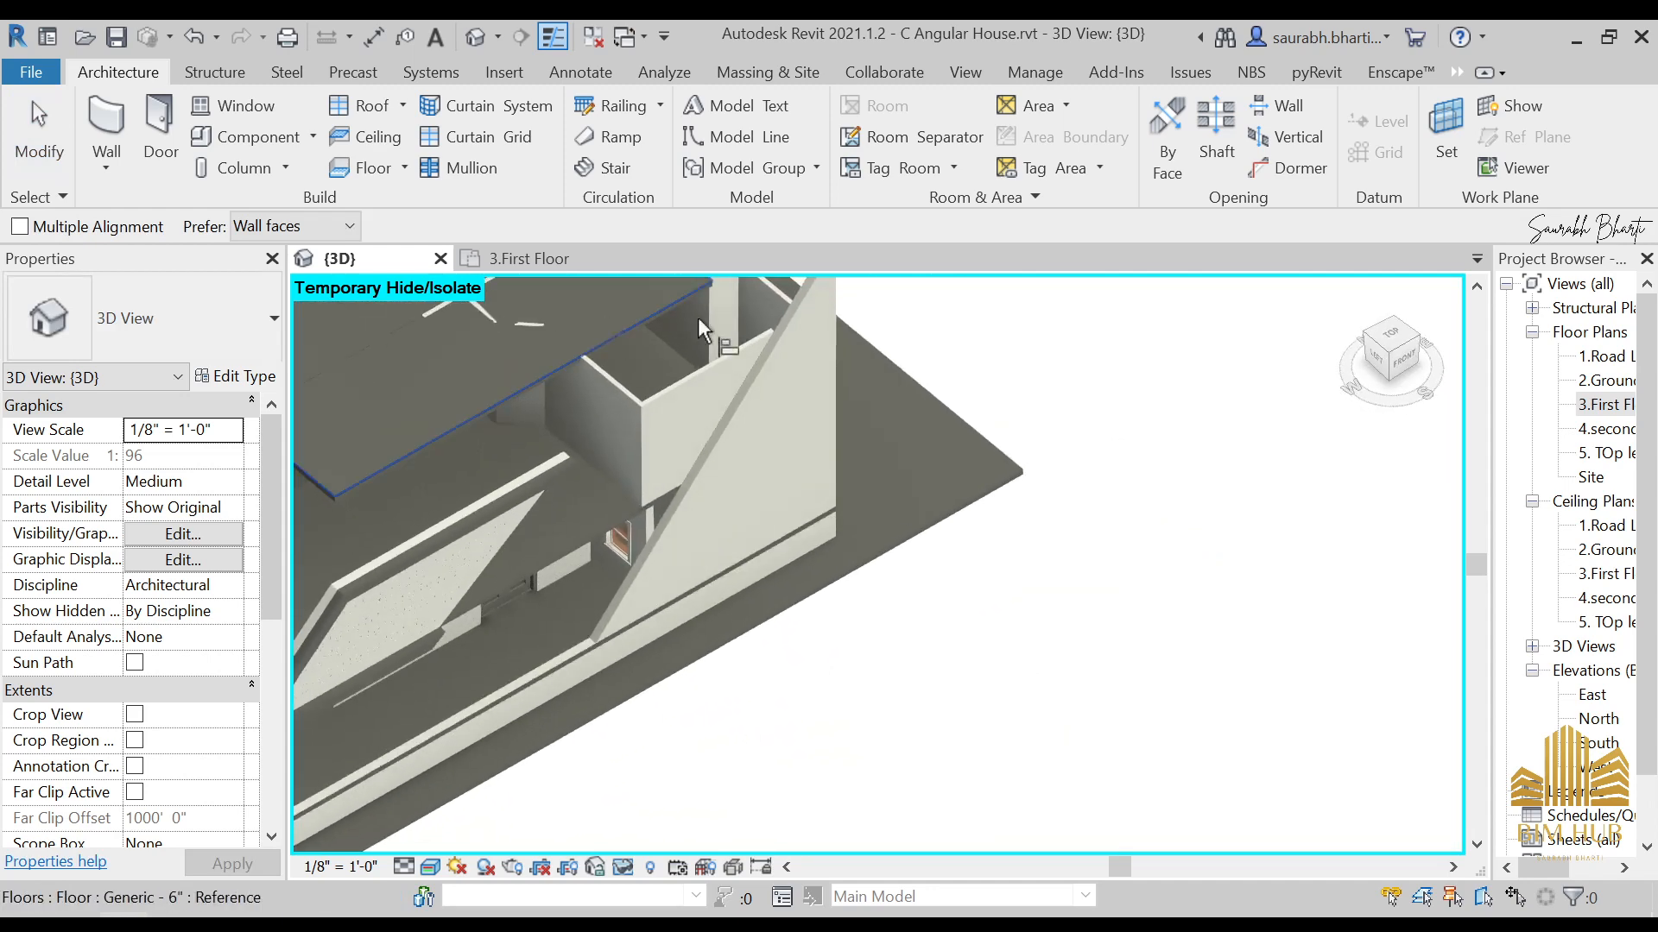
{"action": "middle_click_drag", "start_coordinate": [710, 387], "coordinate": [671, 390], "text": "shift"}
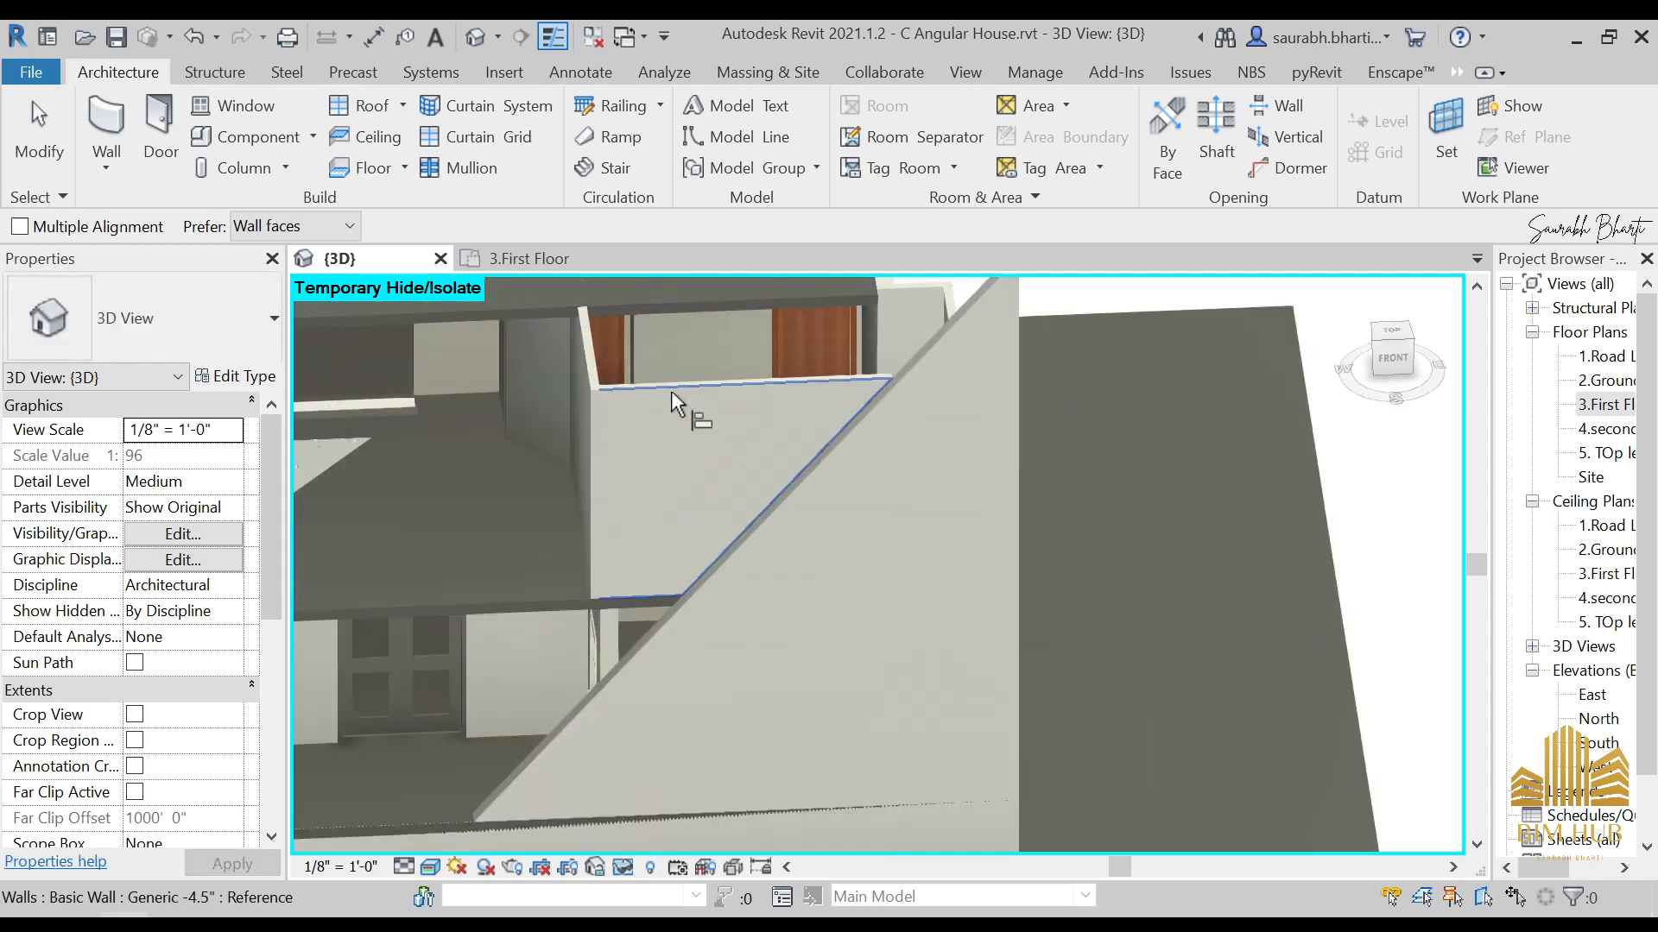
{"action": "left_click", "coordinate": [679, 396]}
{"action": "scroll", "coordinate": [691, 407], "scroll_direction": "down", "scroll_amount": 3}
{"action": "key", "text": "Escape"}
{"action": "scroll", "coordinate": [739, 389], "scroll_direction": "up", "scroll_amount": 3}
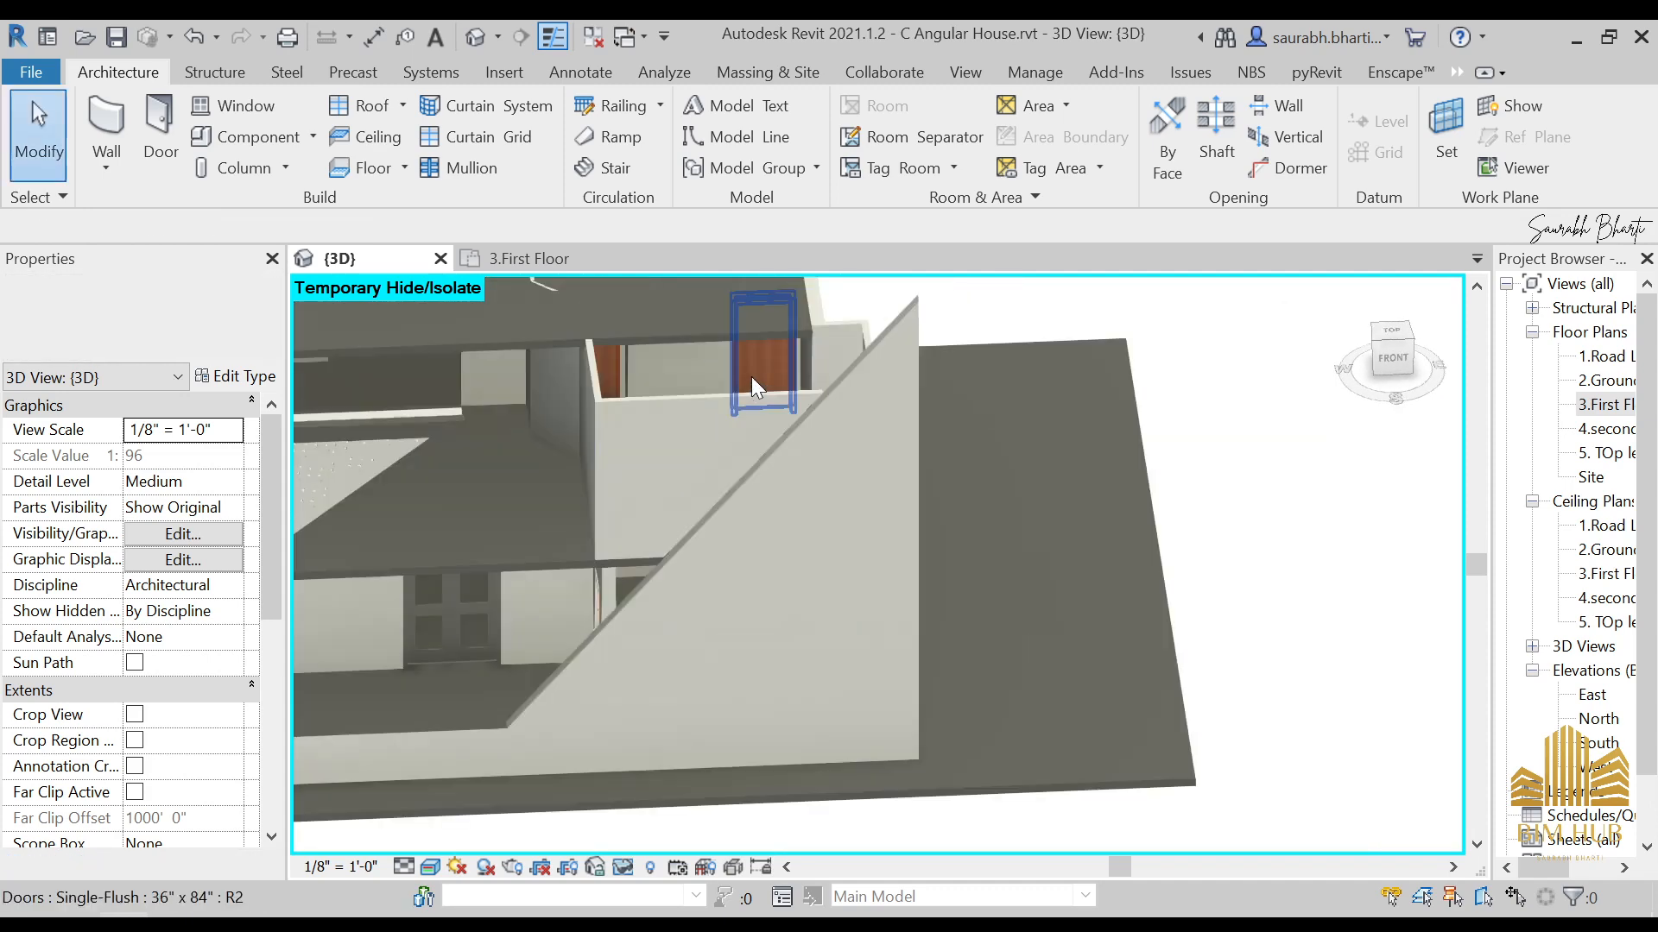
Step: Open the boundary of the 6" floor slab on the 4.second Floor level for editing in the top view
{"action": "middle_click_drag", "start_coordinate": [760, 432], "coordinate": [1114, 552], "text": "shift"}
{"action": "scroll", "coordinate": [724, 434], "scroll_direction": "down", "scroll_amount": 3}
{"action": "scroll", "coordinate": [795, 444], "scroll_direction": "down", "scroll_amount": 2}
{"action": "left_click", "coordinate": [1394, 347]}
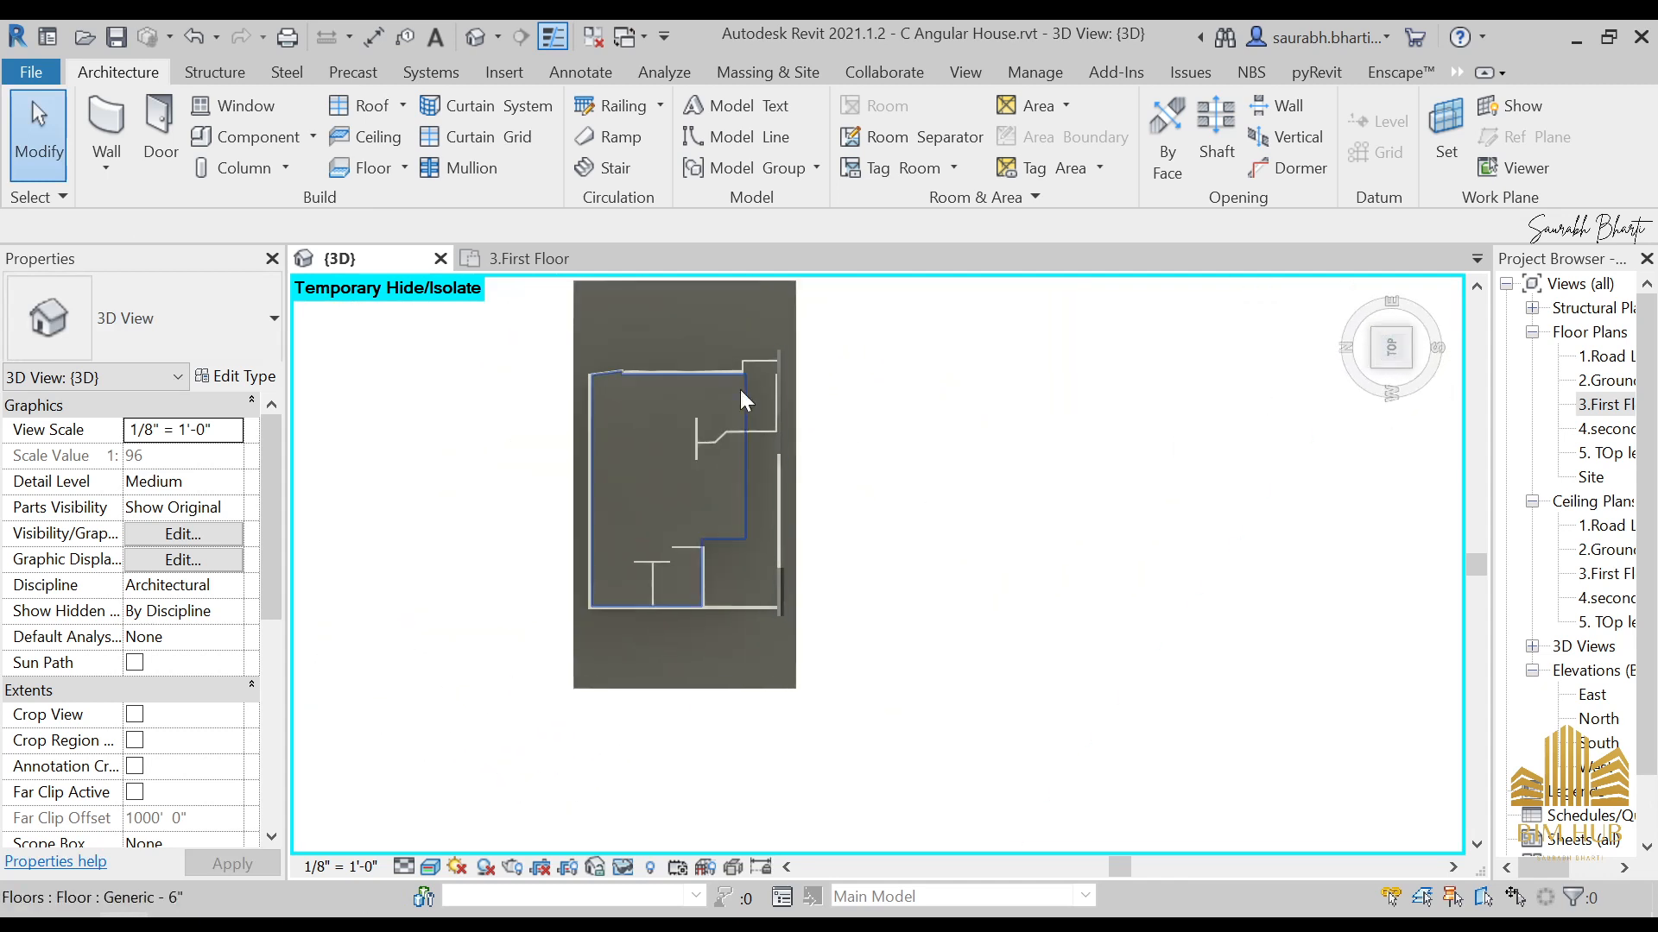
{"action": "left_click", "coordinate": [872, 447]}
{"action": "scroll", "coordinate": [893, 446], "scroll_direction": "down", "scroll_amount": 2}
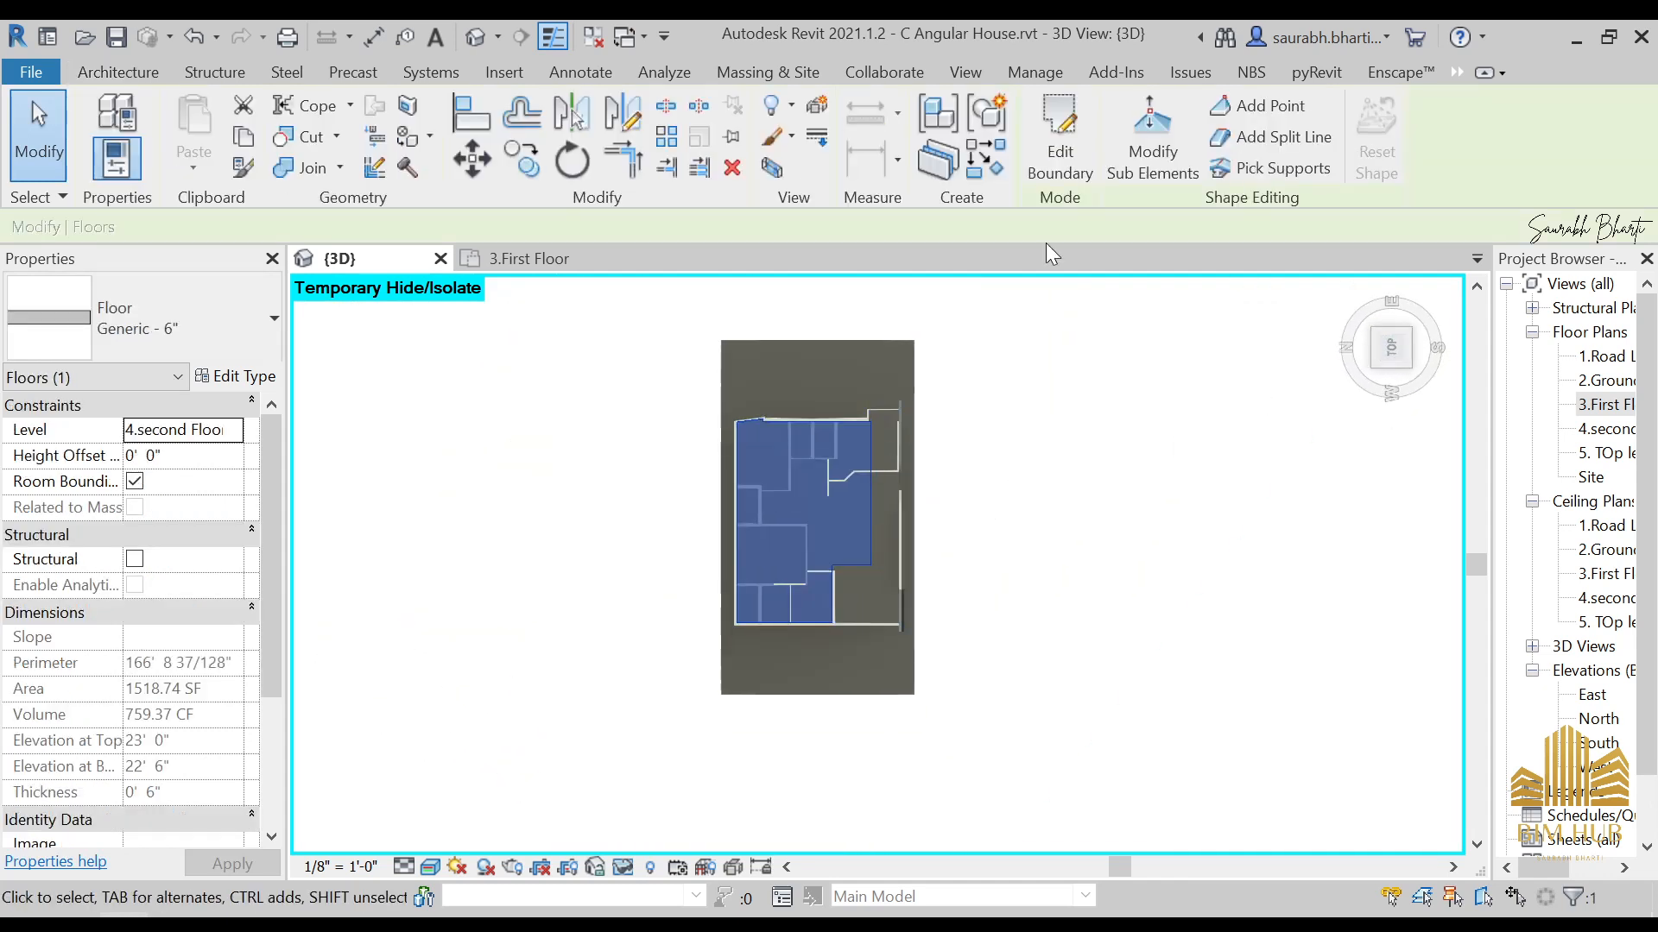
{"action": "left_click", "coordinate": [1070, 148]}
{"action": "scroll", "coordinate": [863, 402], "scroll_direction": "up", "scroll_amount": 4}
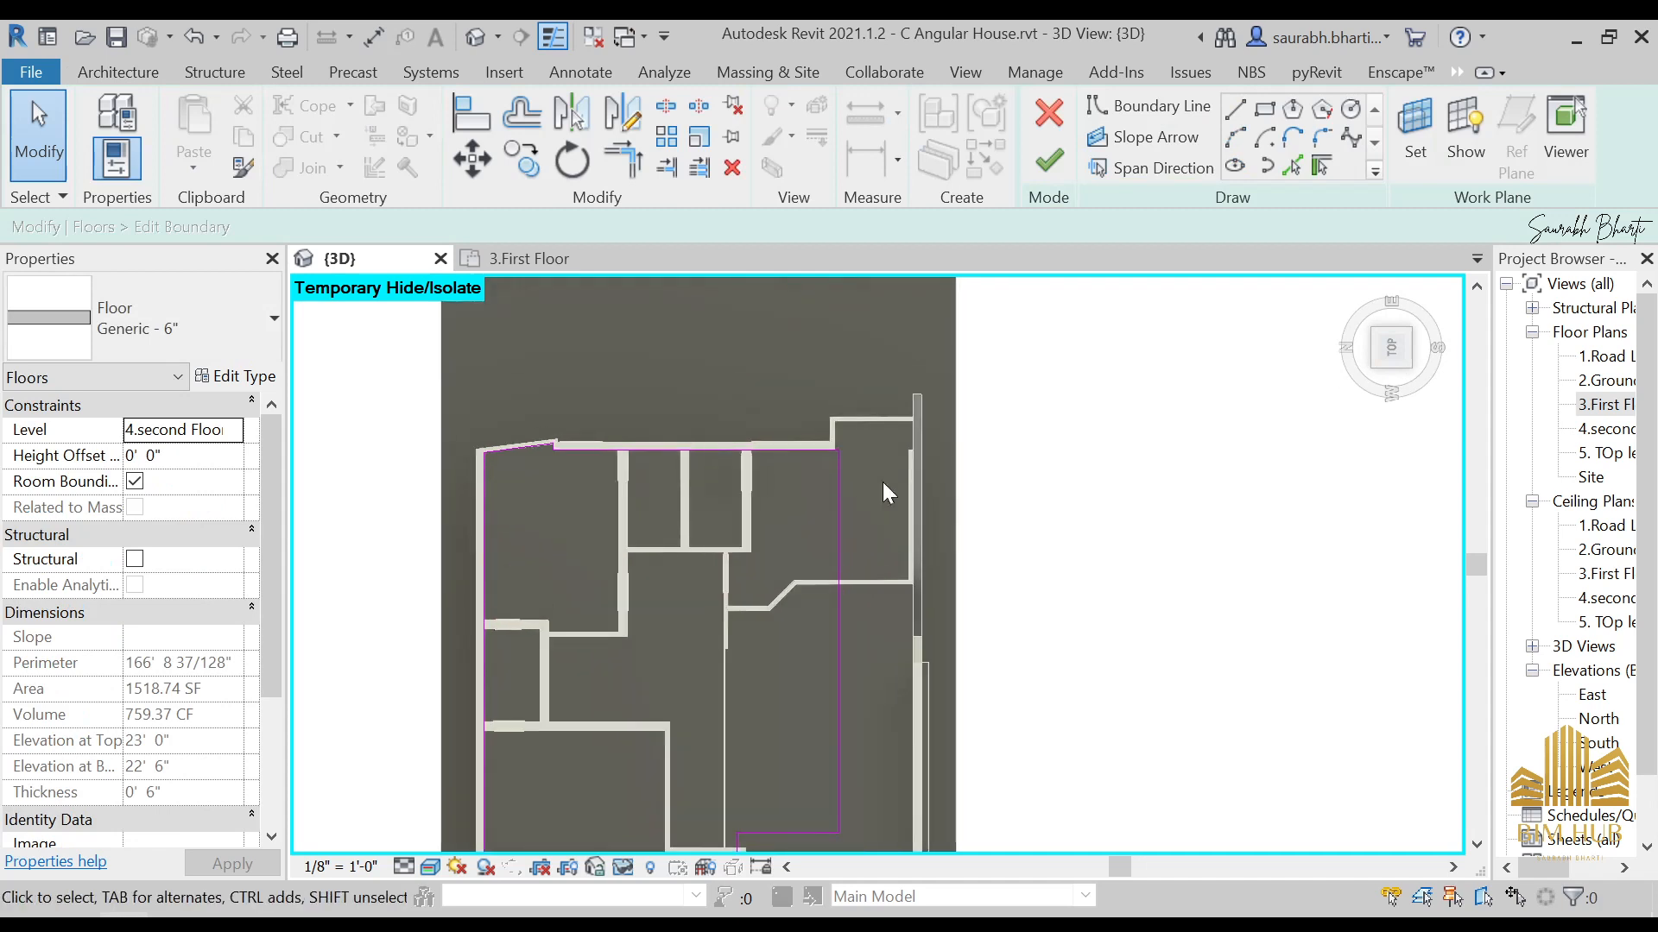
Step: Add boundary lines along the front room's angled-side wall, 4.5" front wall and outer end wall by picking their inner edges
{"action": "left_click", "coordinate": [1294, 165]}
{"action": "scroll", "coordinate": [937, 574], "scroll_direction": "up", "scroll_amount": 3}
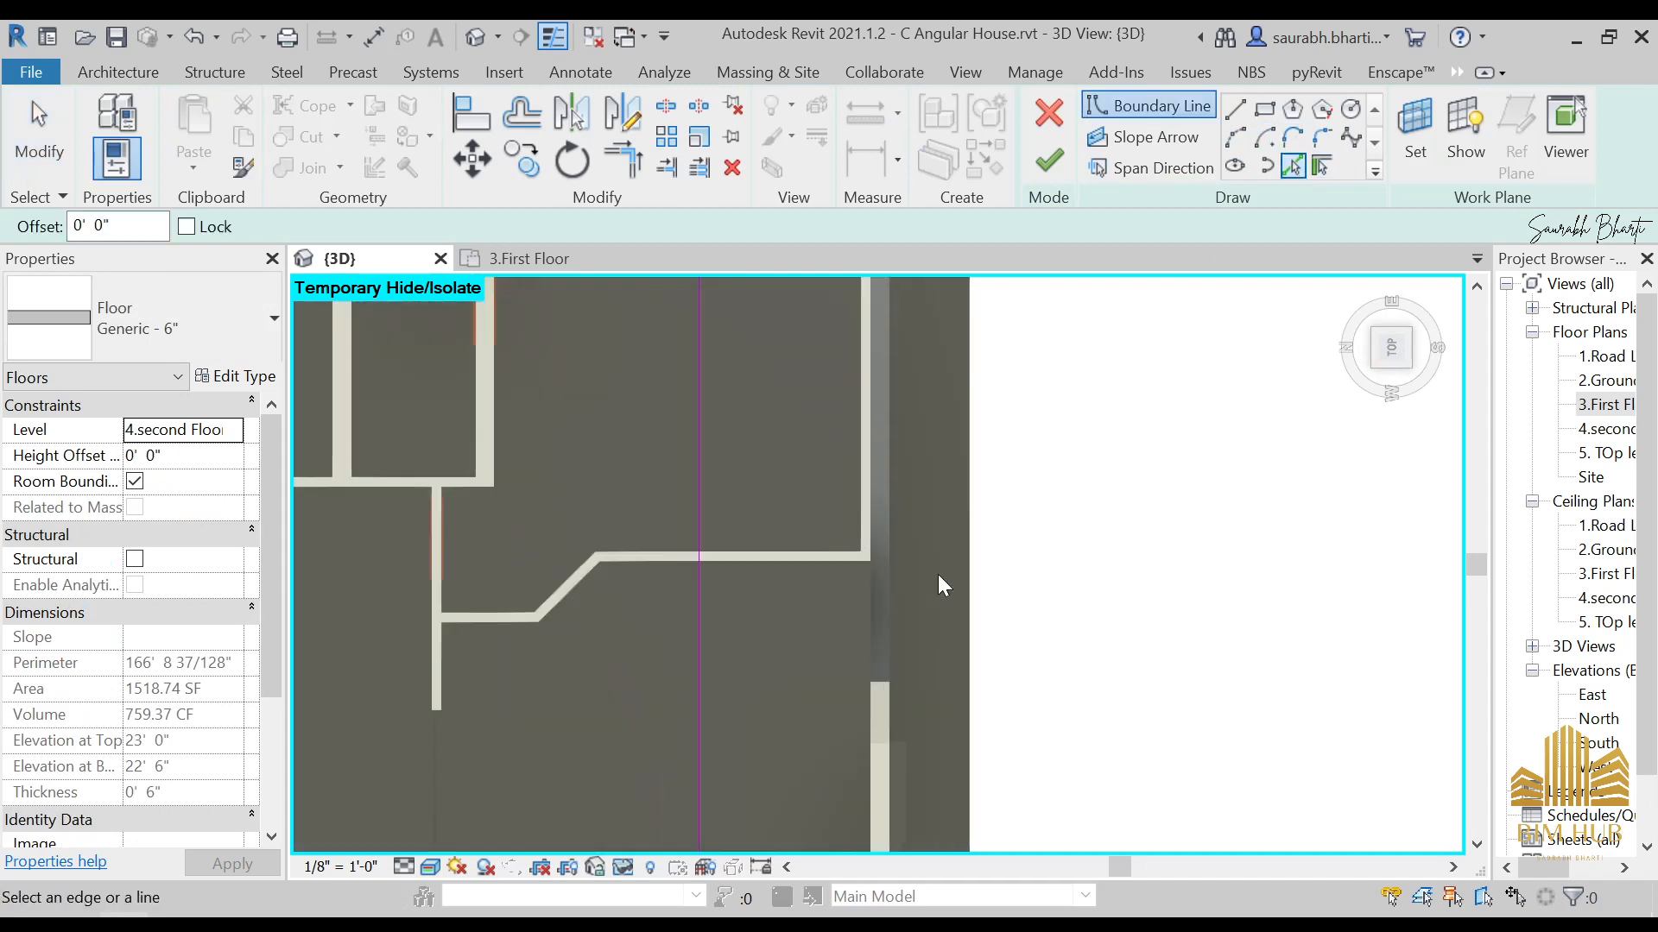
{"action": "left_click", "coordinate": [797, 549]}
{"action": "middle_click_drag", "start_coordinate": [838, 485], "coordinate": [831, 644]}
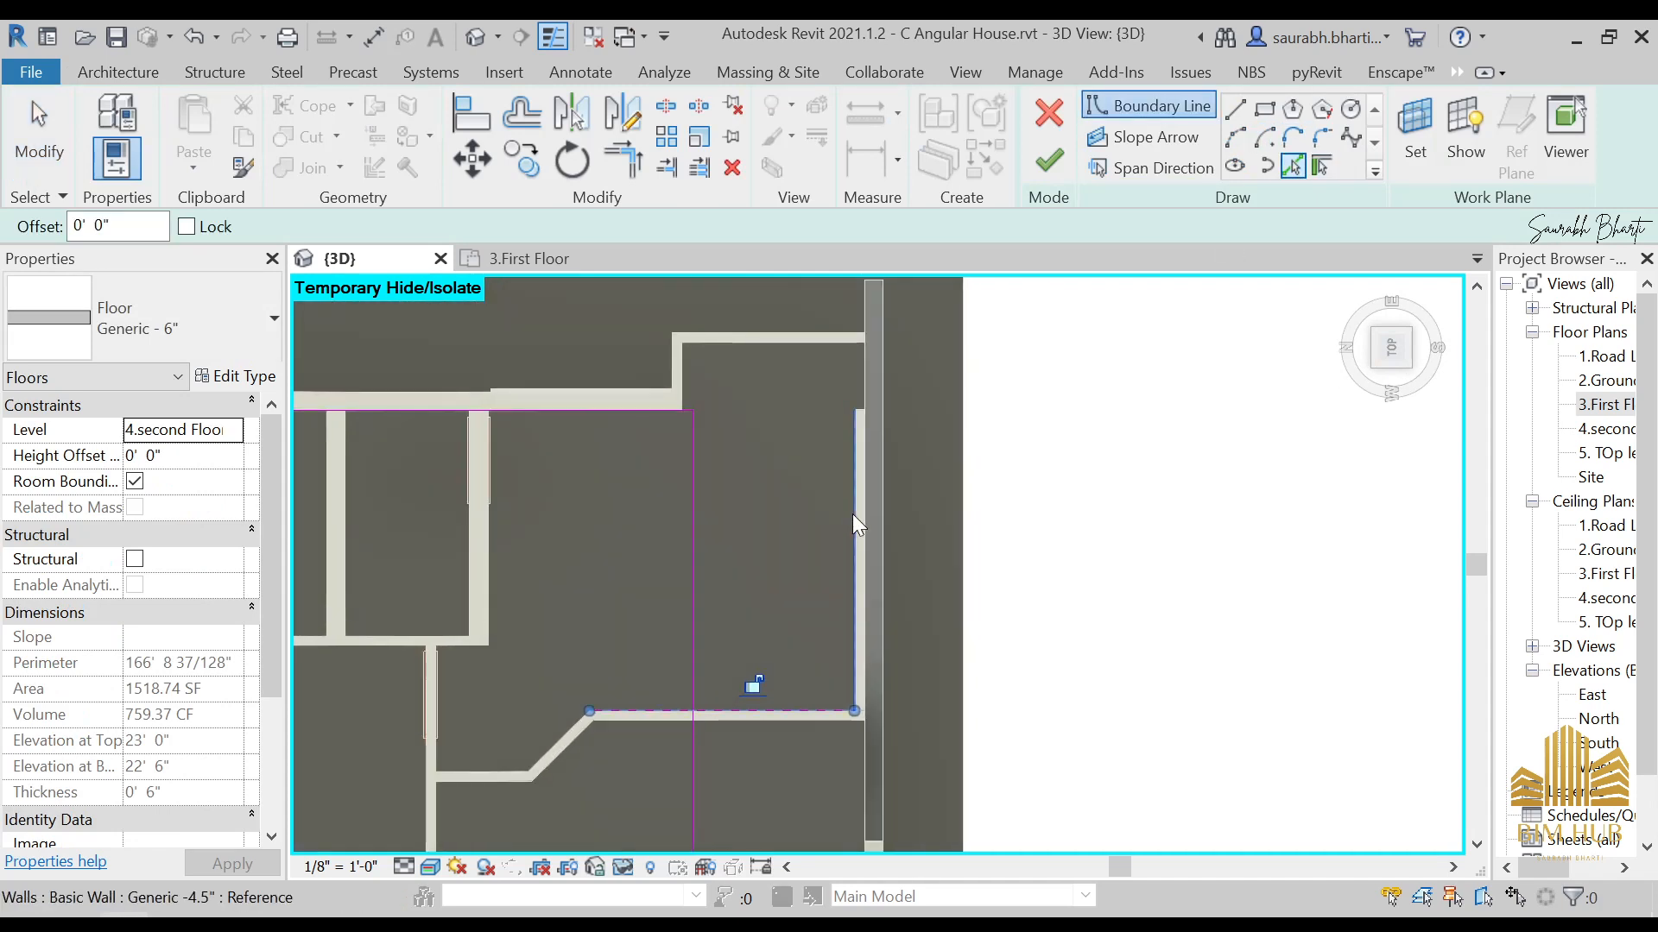
{"action": "scroll", "coordinate": [866, 432], "scroll_direction": "up", "scroll_amount": 3}
{"action": "left_click", "coordinate": [826, 412]}
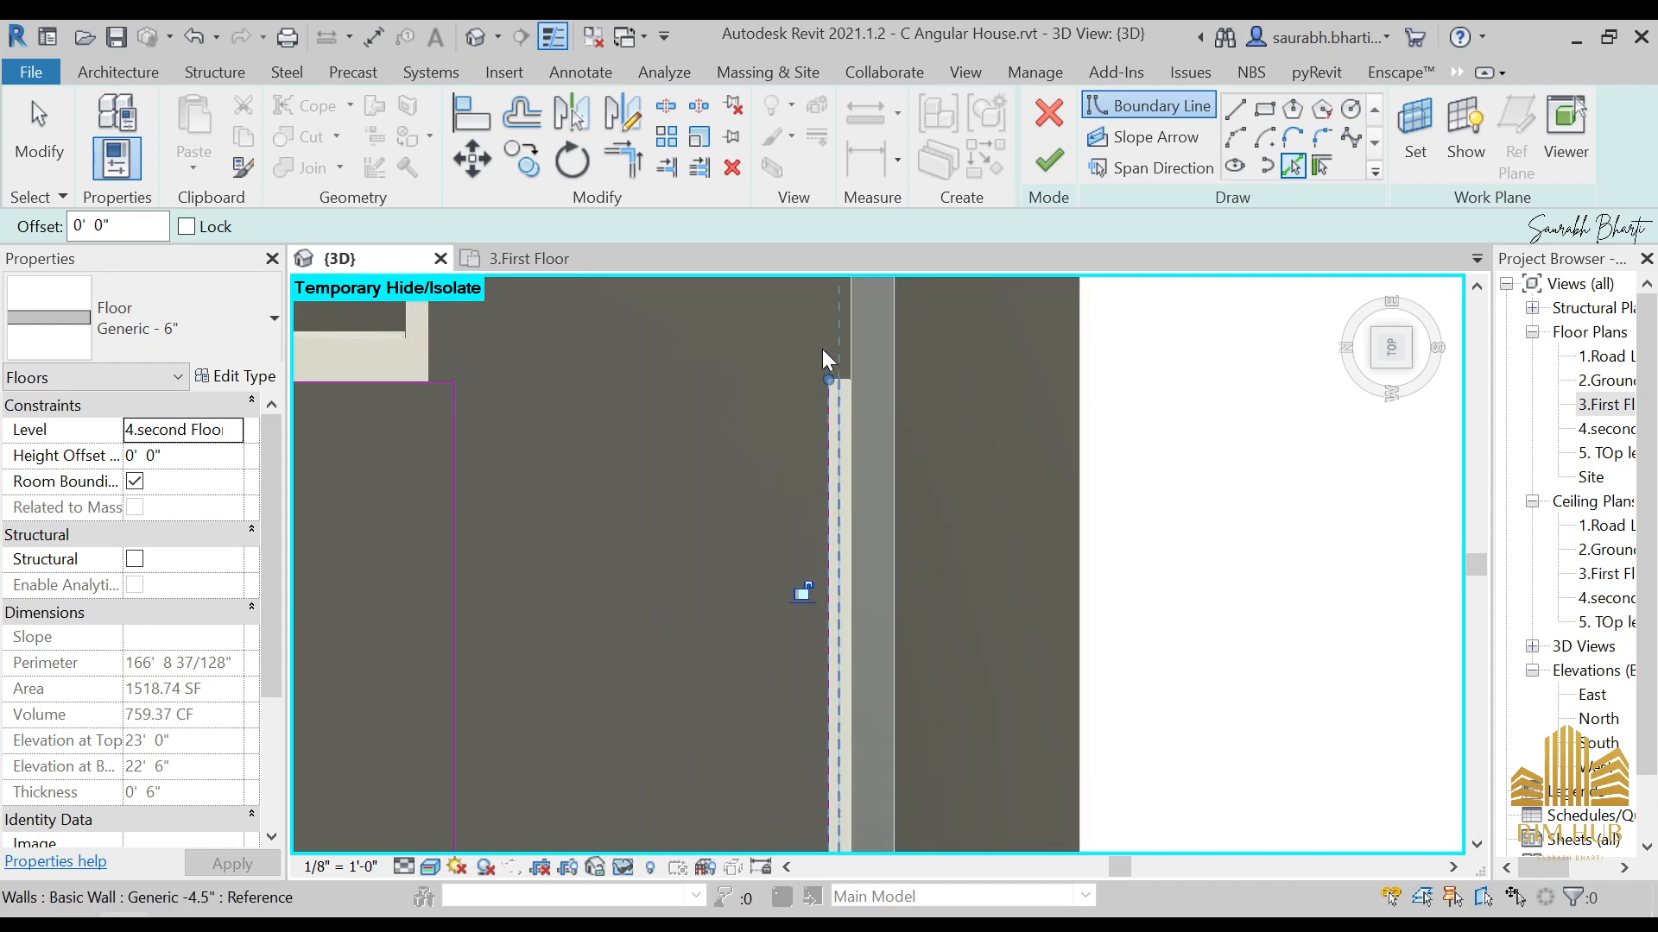
{"action": "scroll", "coordinate": [822, 348], "scroll_direction": "down", "scroll_amount": 2}
{"action": "middle_click_drag", "start_coordinate": [775, 315], "coordinate": [785, 418]}
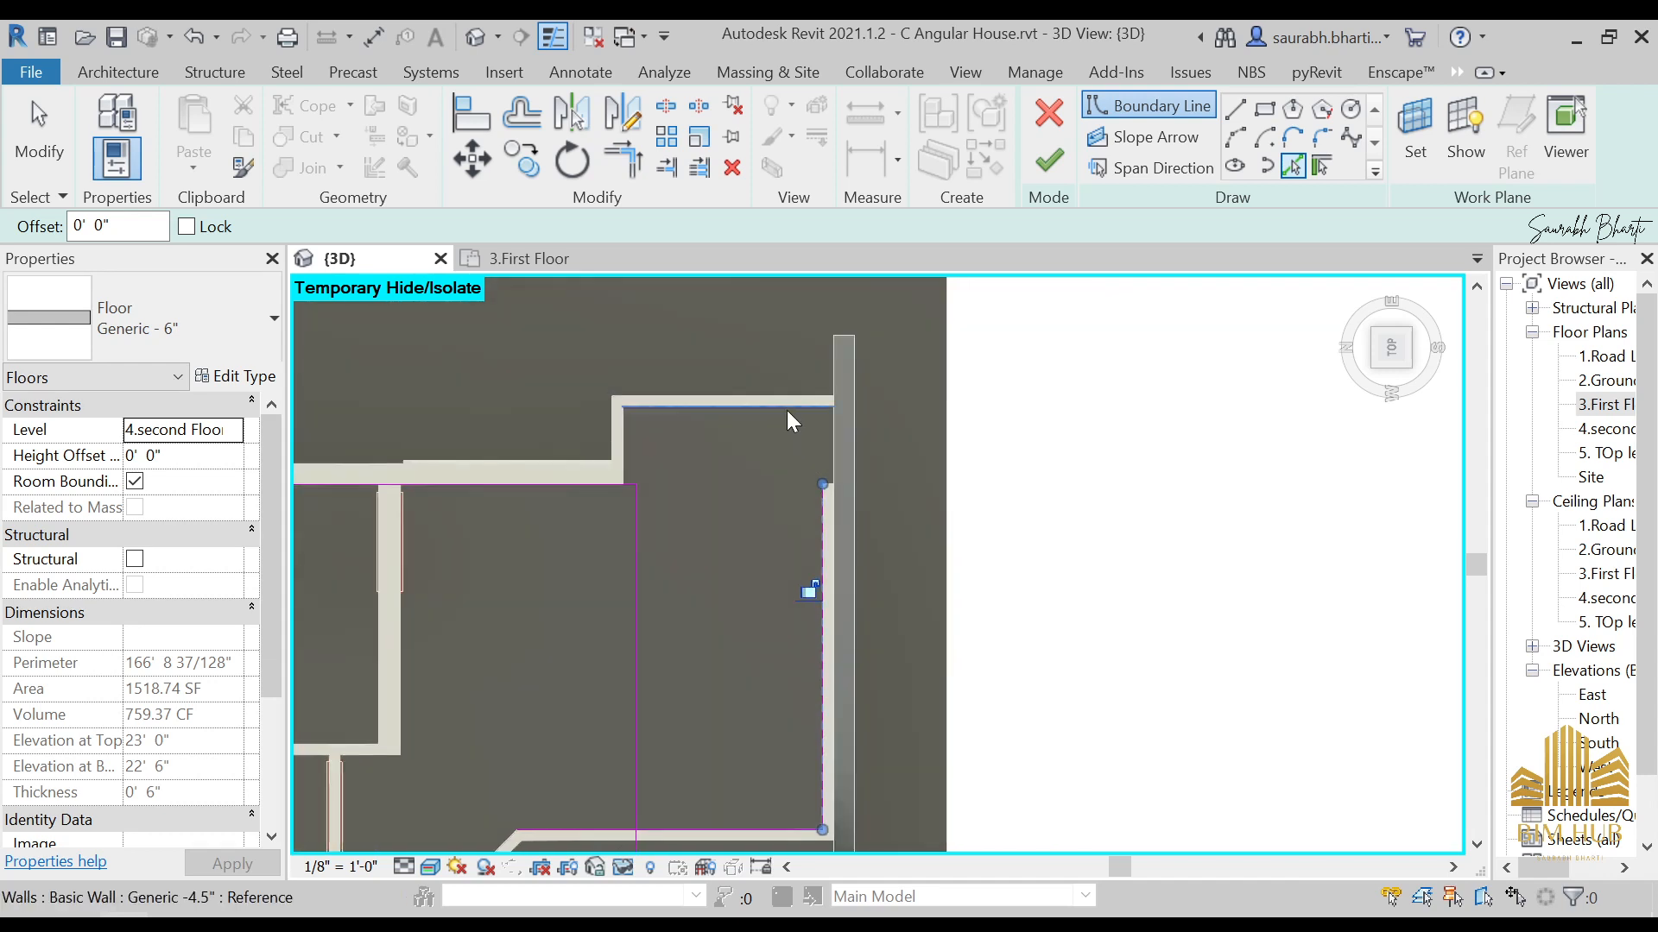
{"action": "left_click", "coordinate": [786, 411]}
{"action": "key", "text": "Escape"}
Step: Try to trim the outer end wall's boundary line directly to the slab's existing parallel edge
{"action": "key", "text": "t"}
{"action": "key", "text": "r"}
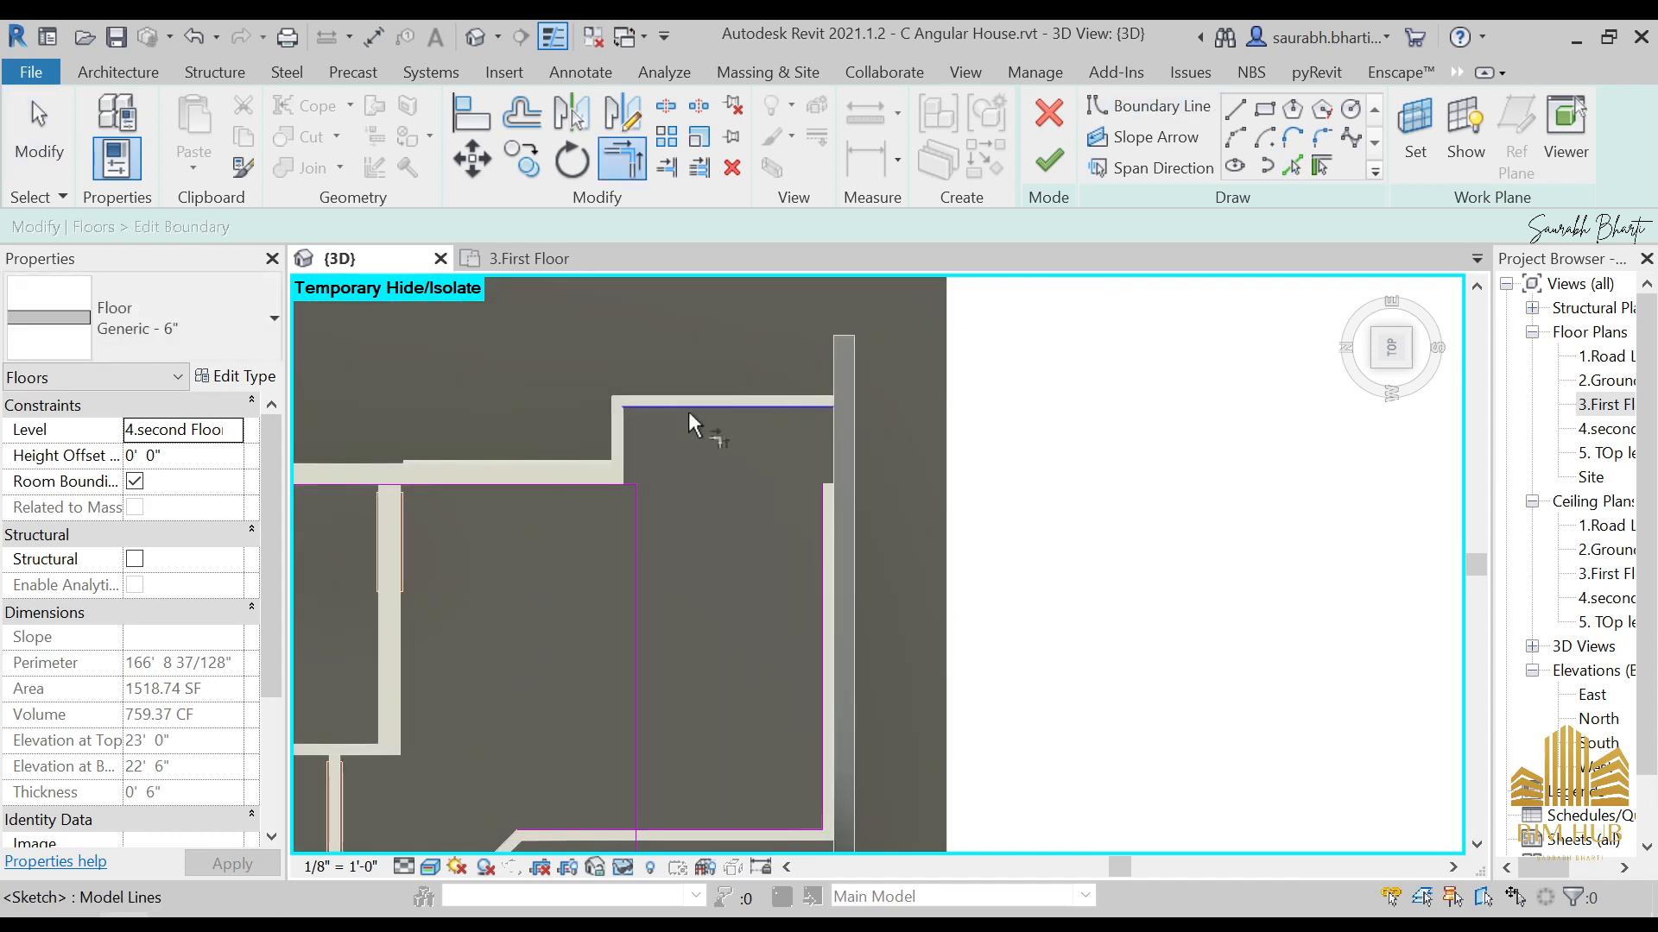
{"action": "left_click", "coordinate": [688, 407]}
{"action": "scroll", "coordinate": [628, 456], "scroll_direction": "up", "scroll_amount": 3}
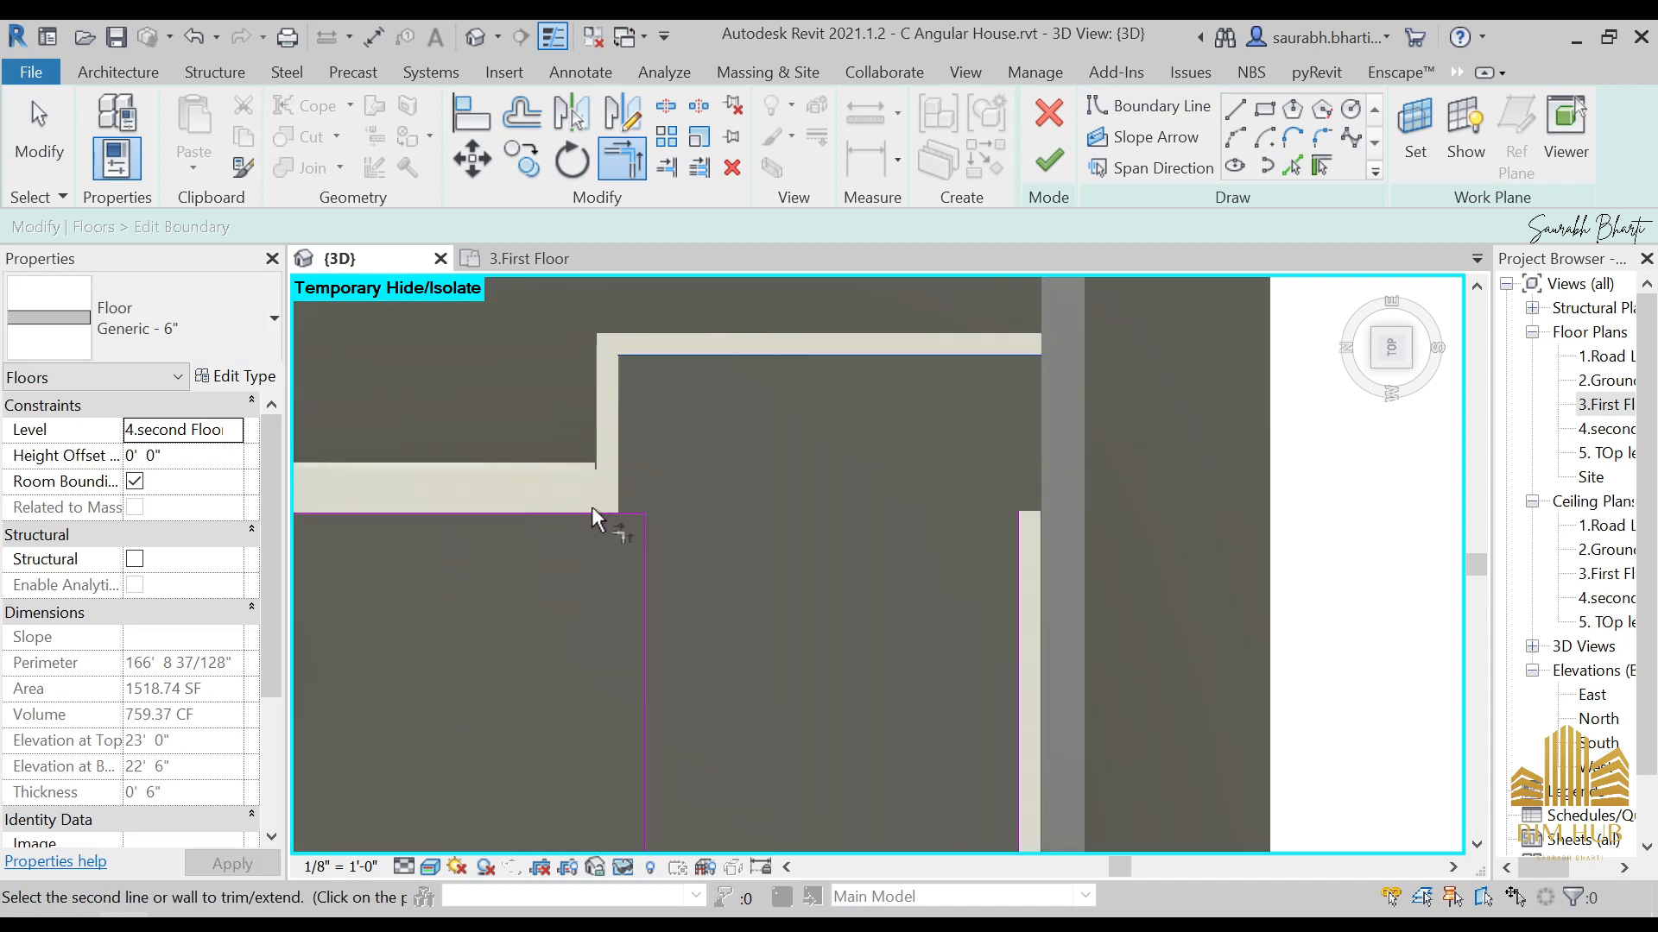
{"action": "left_click", "coordinate": [593, 511]}
{"action": "scroll", "coordinate": [649, 381], "scroll_direction": "up", "scroll_amount": 2}
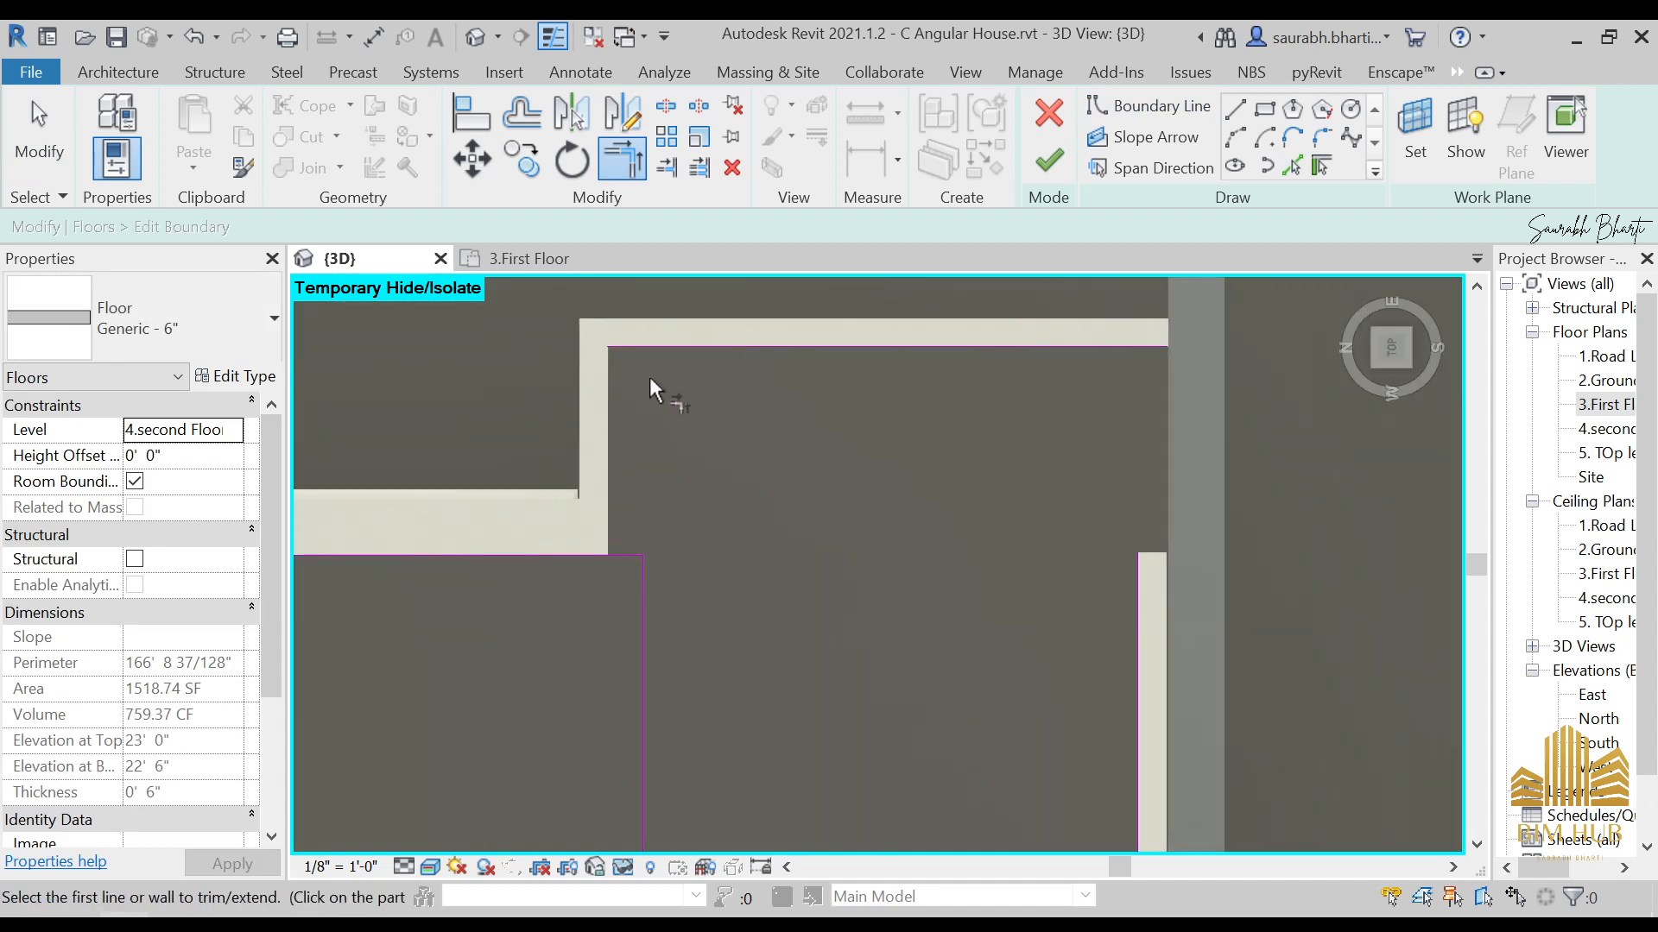
Step: Add a boundary line along the short return wall's inner edge and trim the slab's existing edge to it
{"action": "left_click", "coordinate": [1295, 167]}
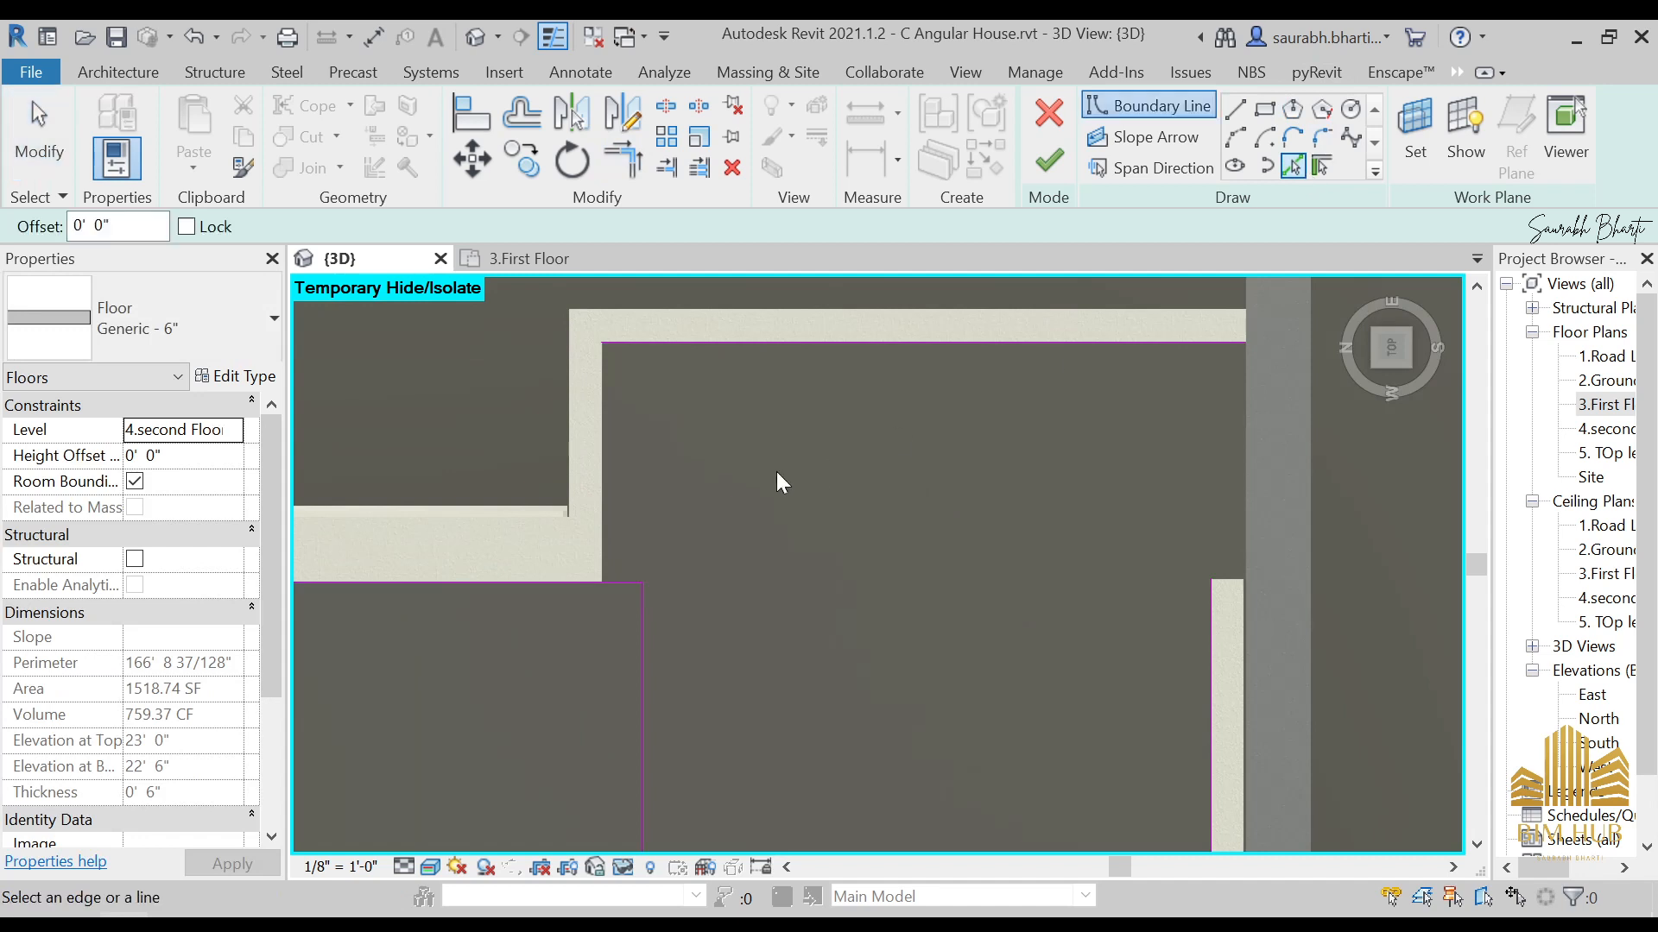
{"action": "left_click", "coordinate": [602, 408]}
{"action": "key", "text": "Escape"}
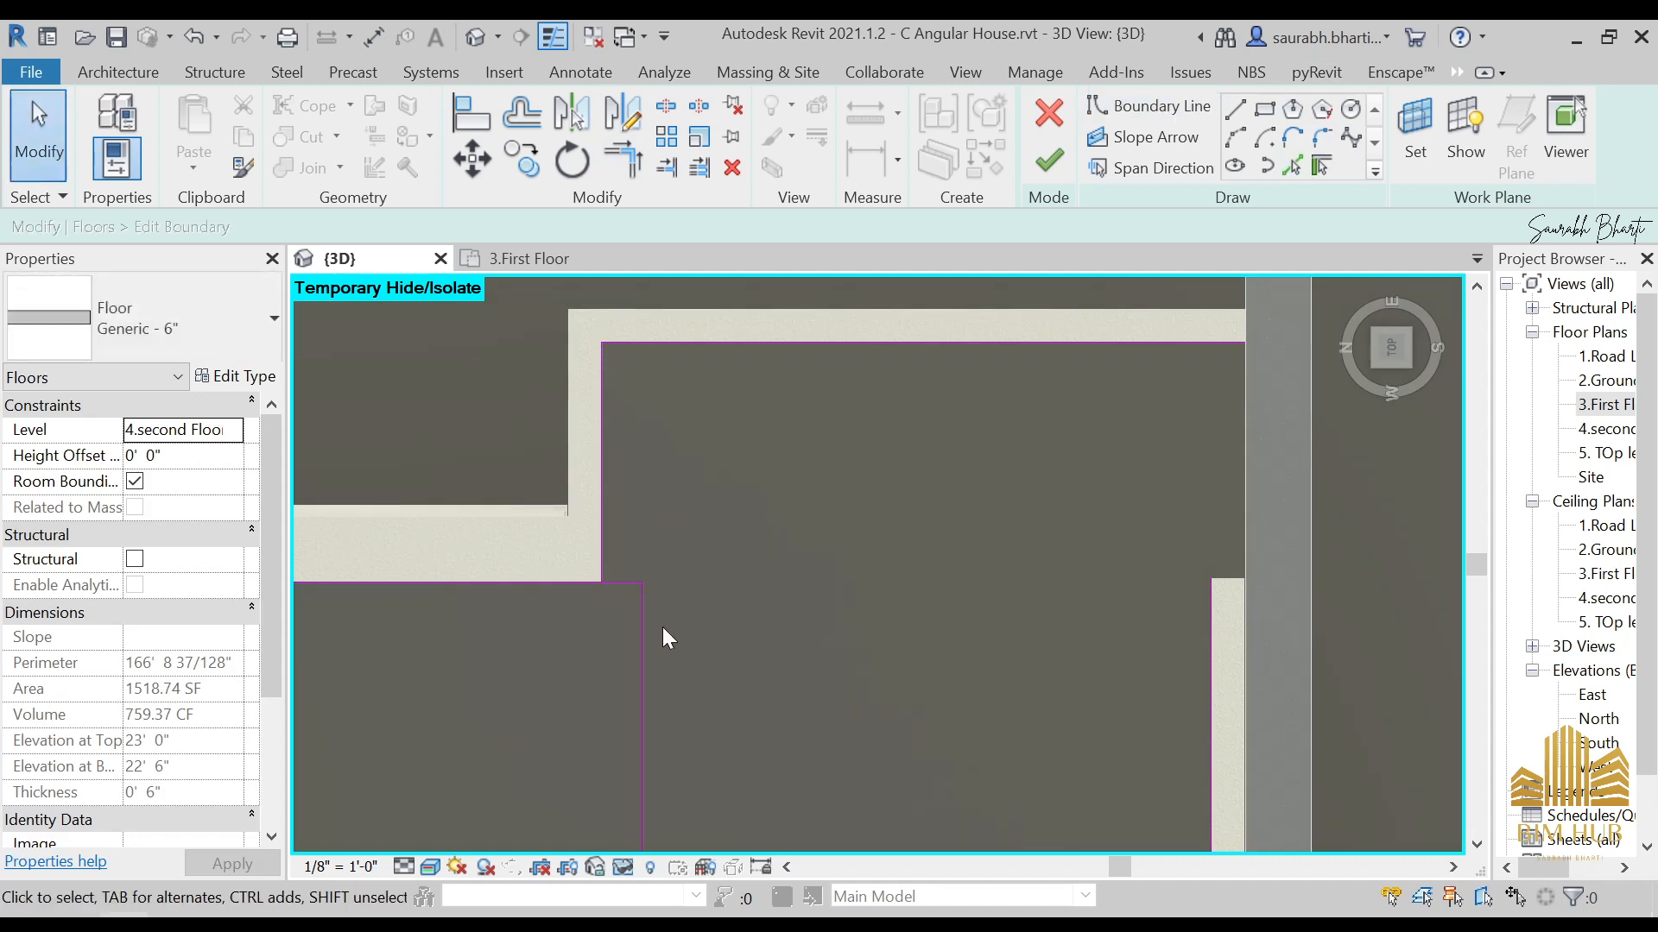
{"action": "key", "text": "t"}
{"action": "key", "text": "r"}
{"action": "left_click", "coordinate": [531, 582]}
{"action": "left_click", "coordinate": [601, 517]}
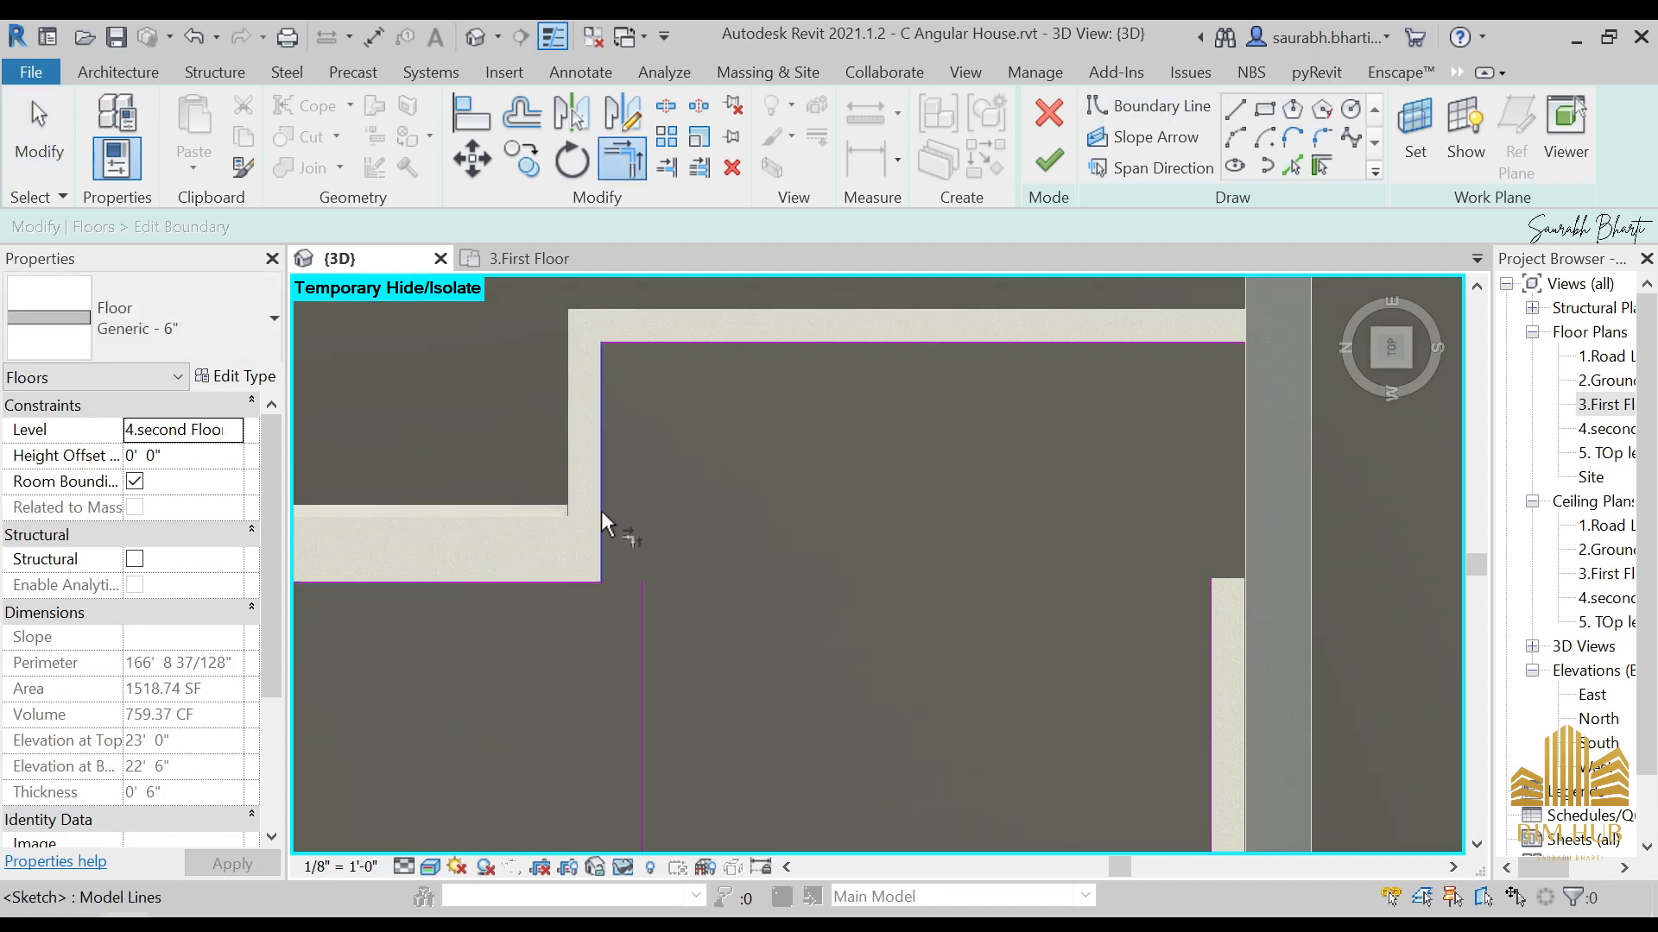
Step: Trim the front wall's boundary line and the outer end wall's boundary line to a clean corner
{"action": "scroll", "coordinate": [602, 511], "scroll_direction": "down", "scroll_amount": 3}
{"action": "mouse_move", "coordinate": [842, 659]}
{"action": "middle_mouse_down"}
{"action": "mouse_move", "coordinate": [866, 666]}
{"action": "mouse_move", "coordinate": [947, 447]}
{"action": "middle_mouse_up"}
{"action": "scroll", "coordinate": [986, 479], "scroll_direction": "down", "scroll_amount": 2}
{"action": "middle_click_drag", "start_coordinate": [993, 357], "coordinate": [930, 576]}
{"action": "scroll", "coordinate": [931, 578], "scroll_direction": "up", "scroll_amount": 1}
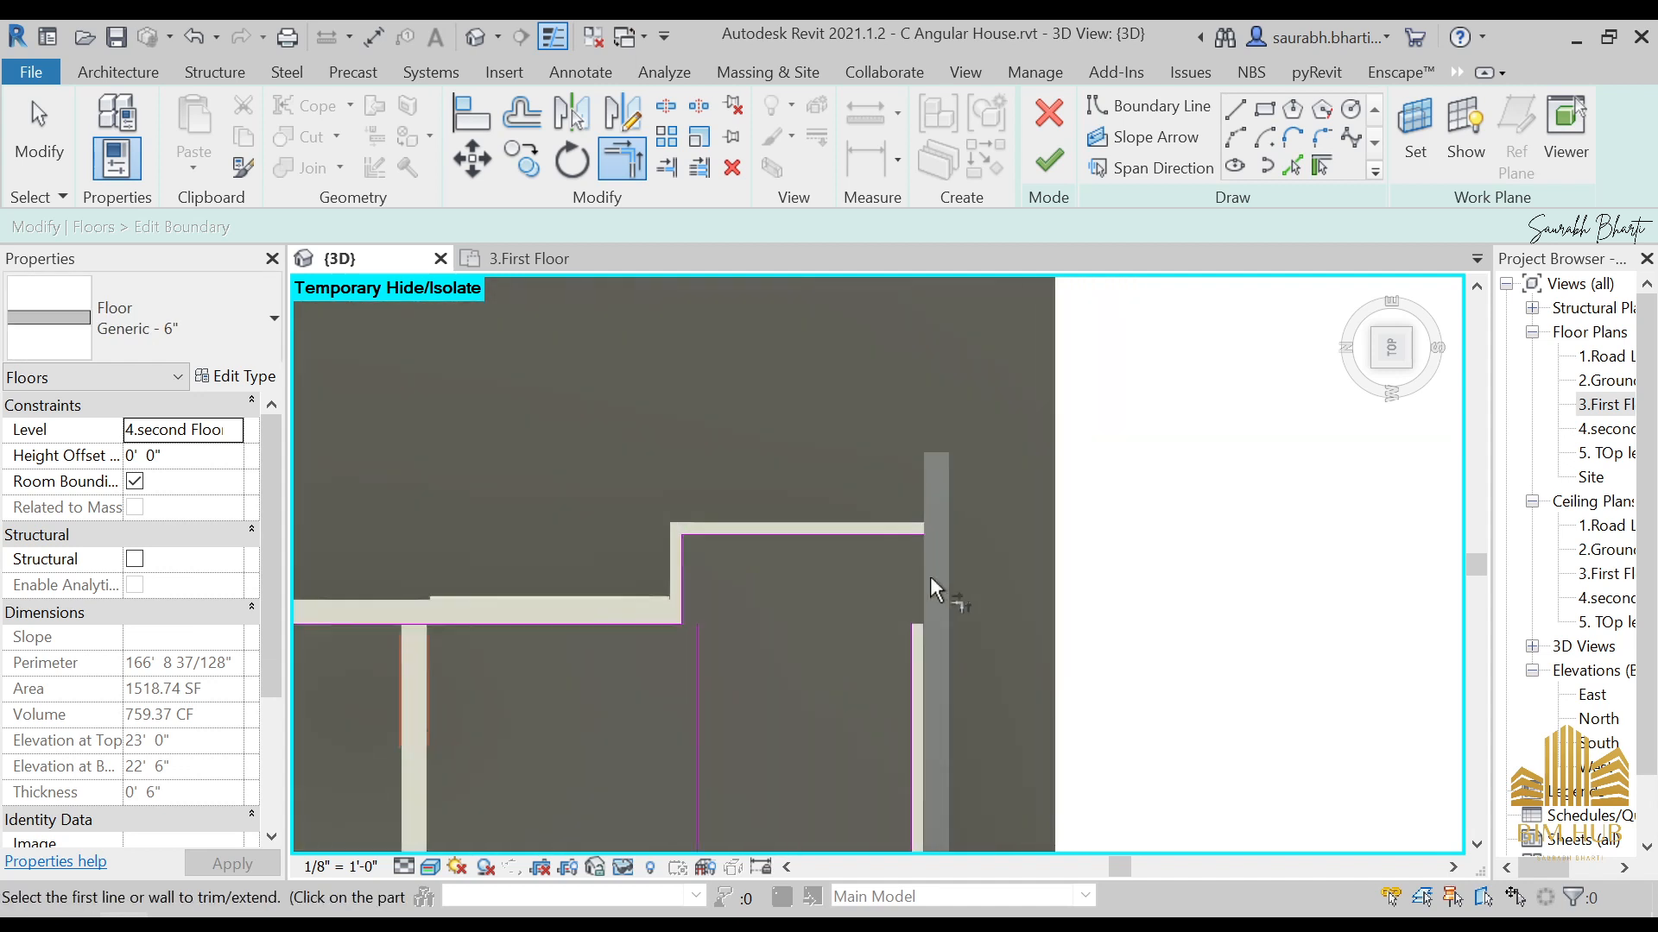
{"action": "scroll", "coordinate": [930, 576], "scroll_direction": "up", "scroll_amount": 2}
{"action": "left_click", "coordinate": [898, 670]}
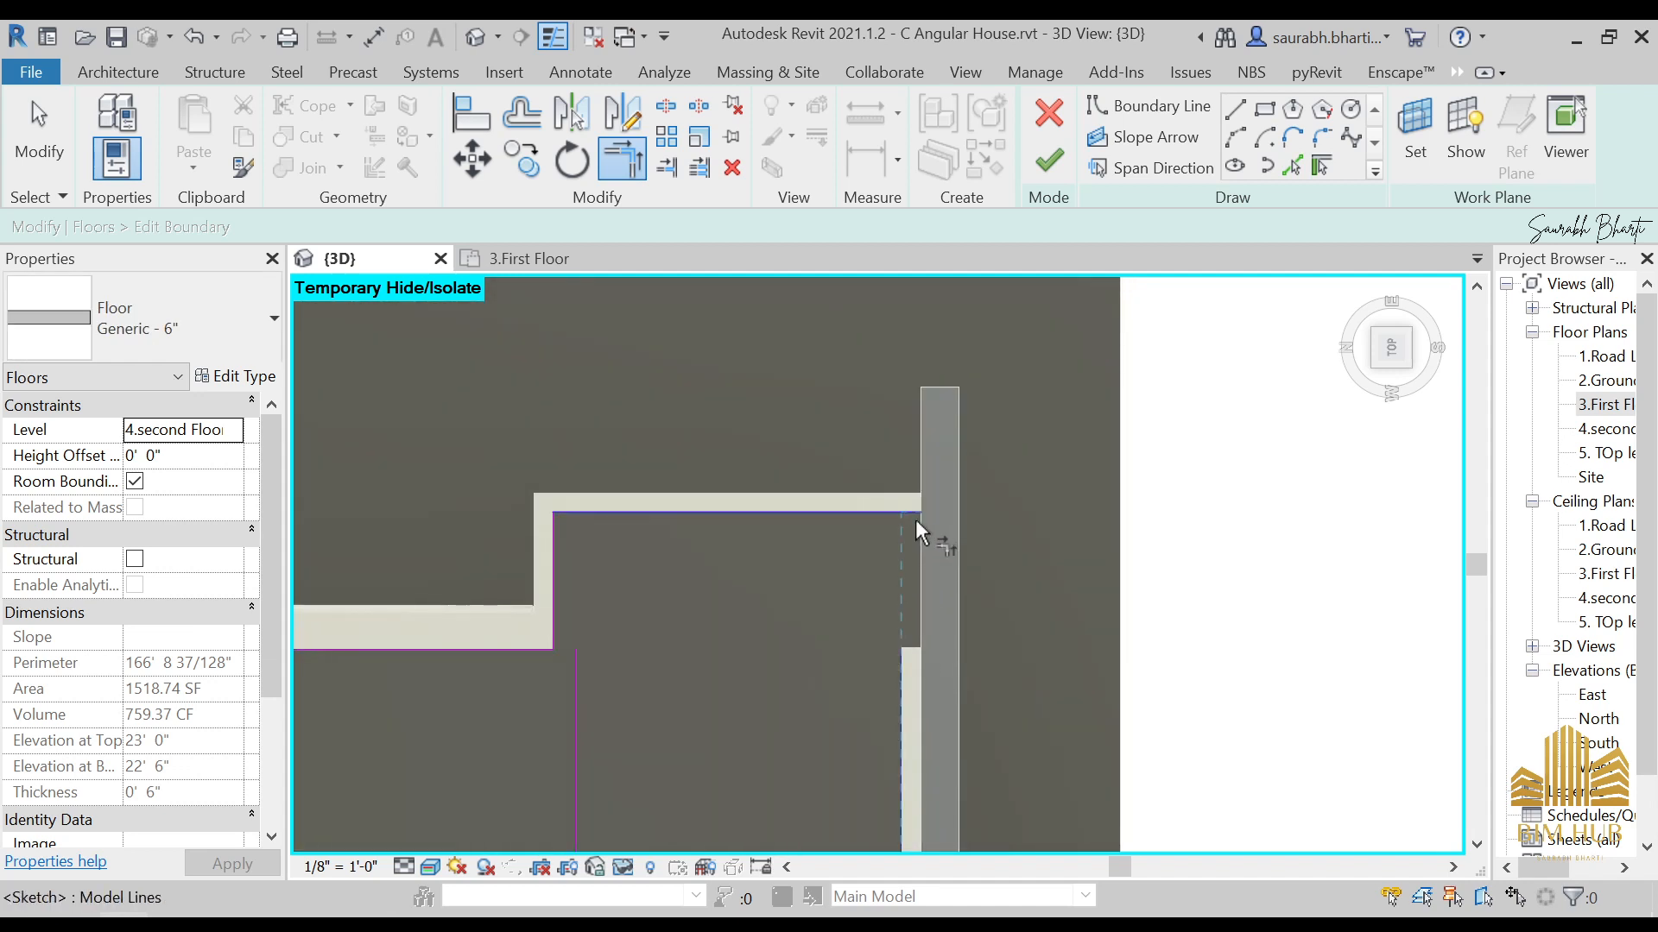
{"action": "left_click", "coordinate": [915, 517]}
{"action": "key", "text": "Escape"}
Step: Draw a 4 1/2" boundary jog at the outer end wall's end, continue along the thick wall to the front wall, and remove the old segment
{"action": "scroll", "coordinate": [917, 635], "scroll_direction": "up", "scroll_amount": 4}
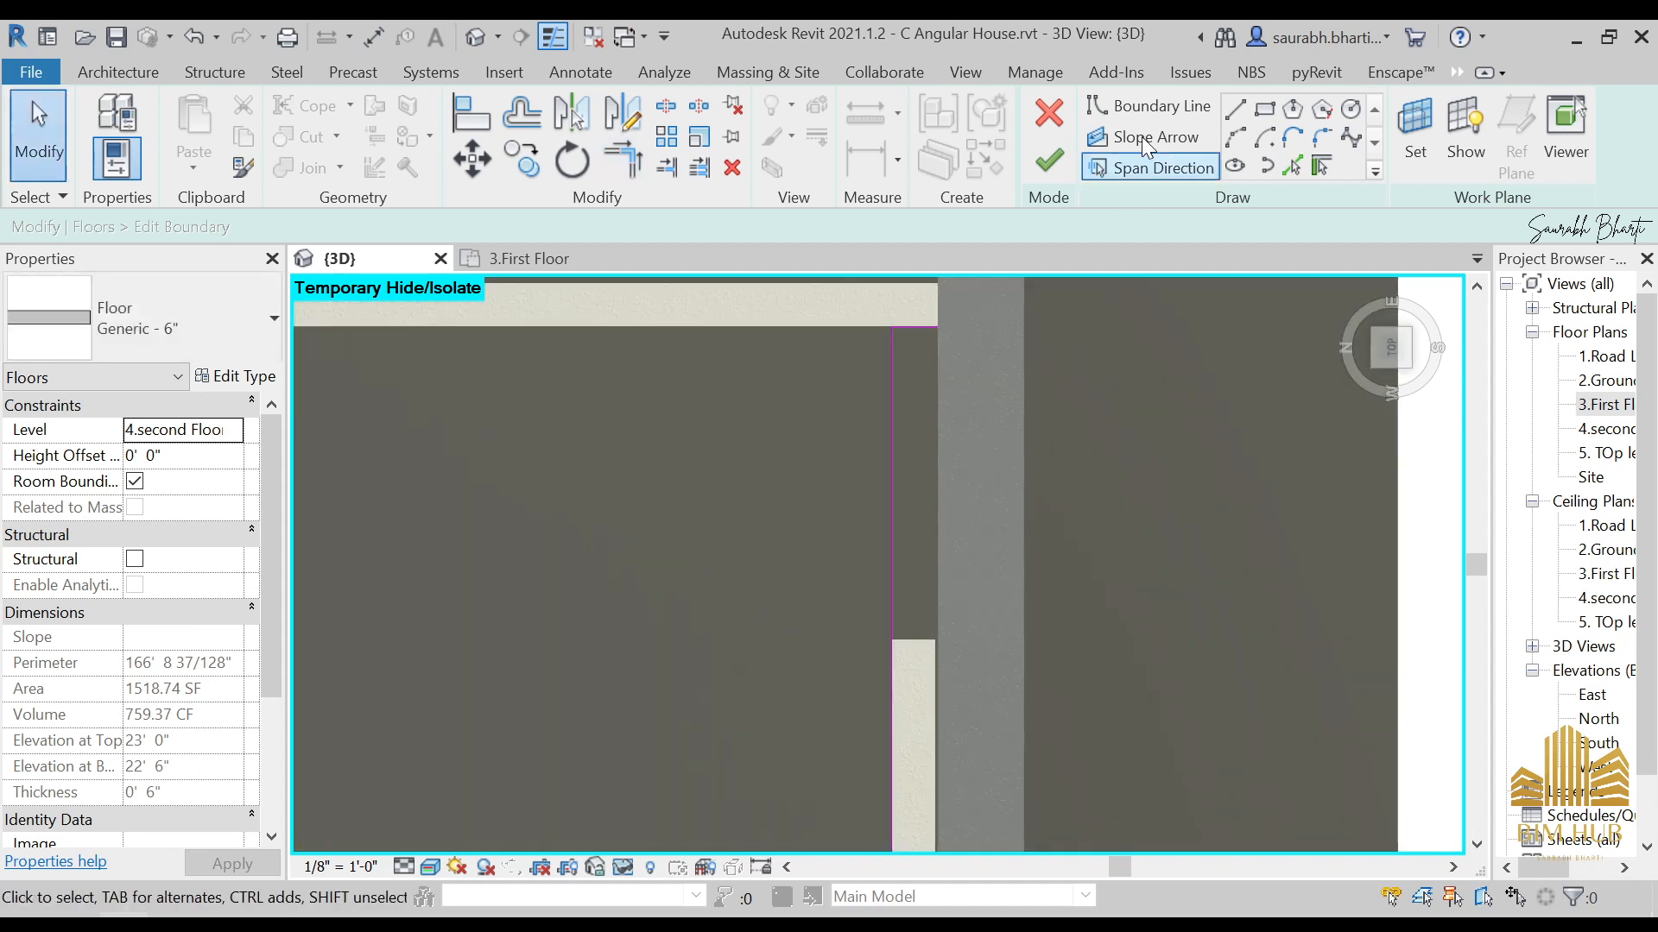
{"action": "left_click", "coordinate": [1236, 110]}
{"action": "scroll", "coordinate": [967, 603], "scroll_direction": "up", "scroll_amount": 3}
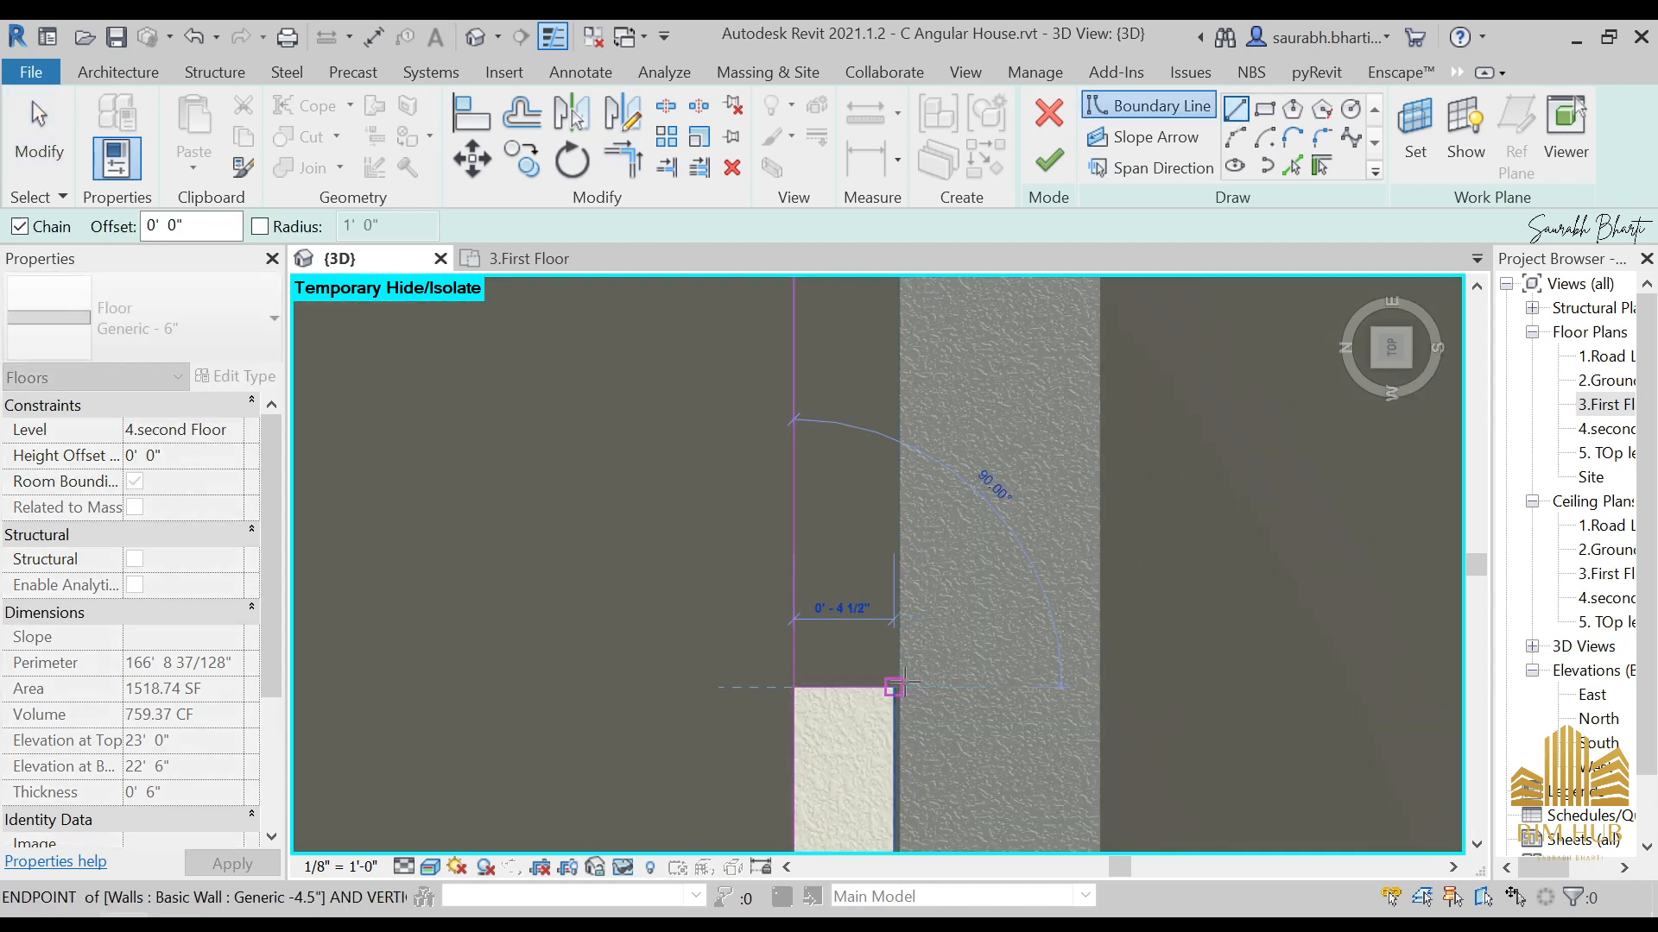
{"action": "left_click", "coordinate": [903, 685]}
{"action": "scroll", "coordinate": [917, 417], "scroll_direction": "down", "scroll_amount": 3}
{"action": "middle_click_drag", "start_coordinate": [917, 417], "coordinate": [910, 667]}
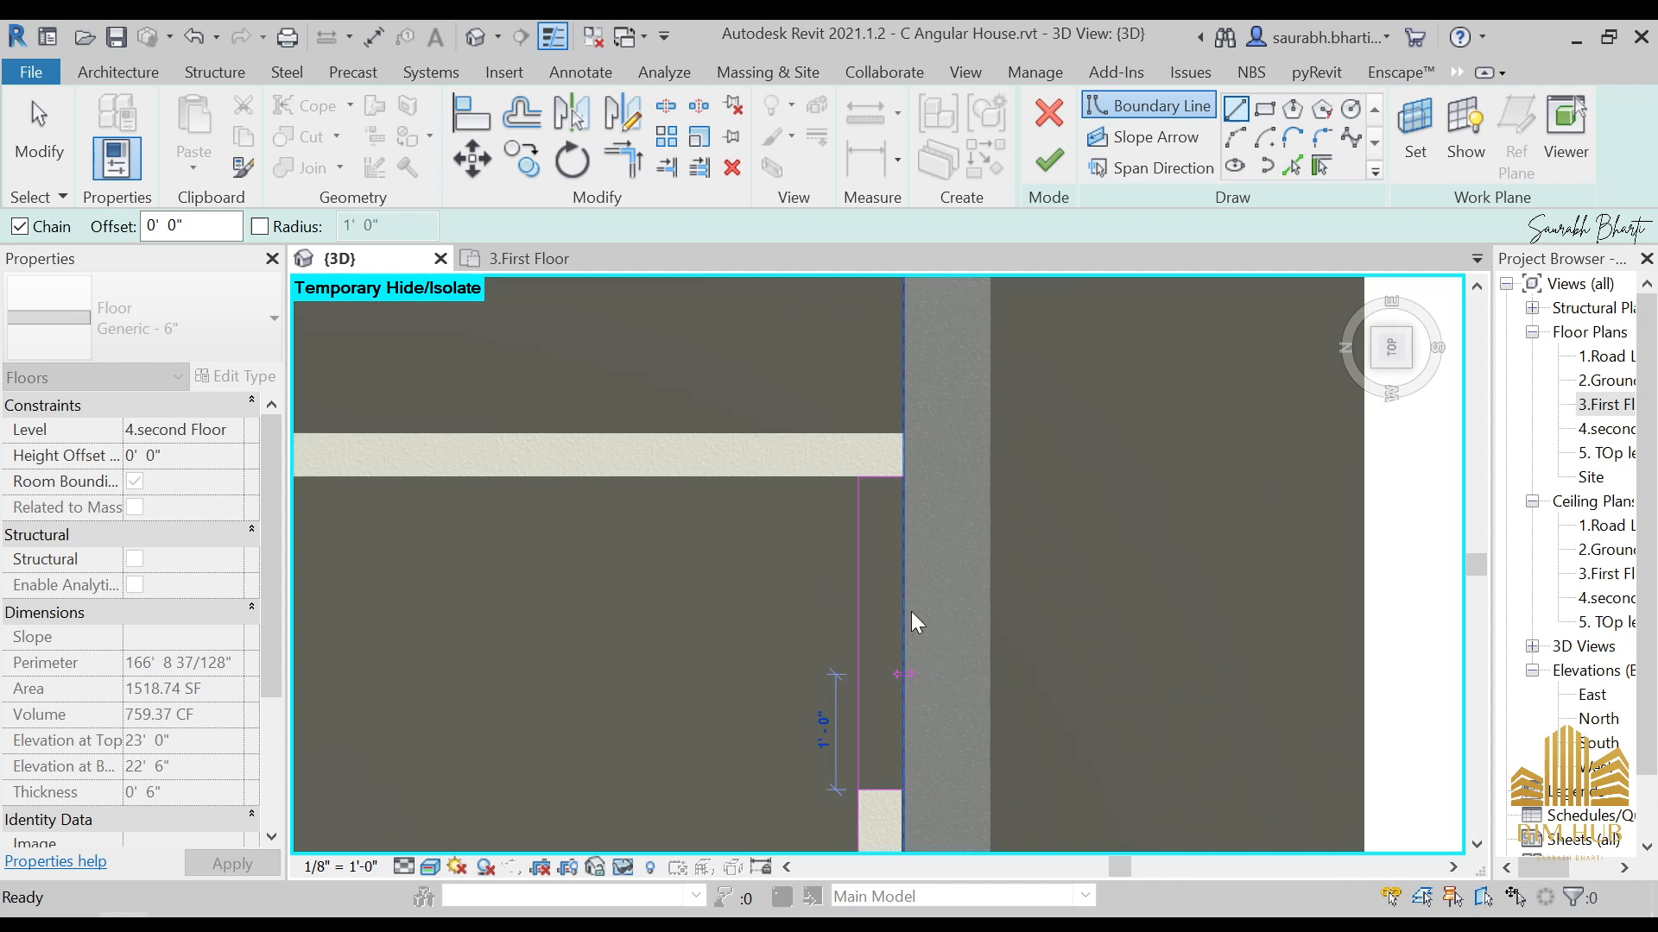
{"action": "left_click", "coordinate": [904, 473]}
{"action": "key", "text": "Escape"}
{"action": "left_click", "coordinate": [856, 571]}
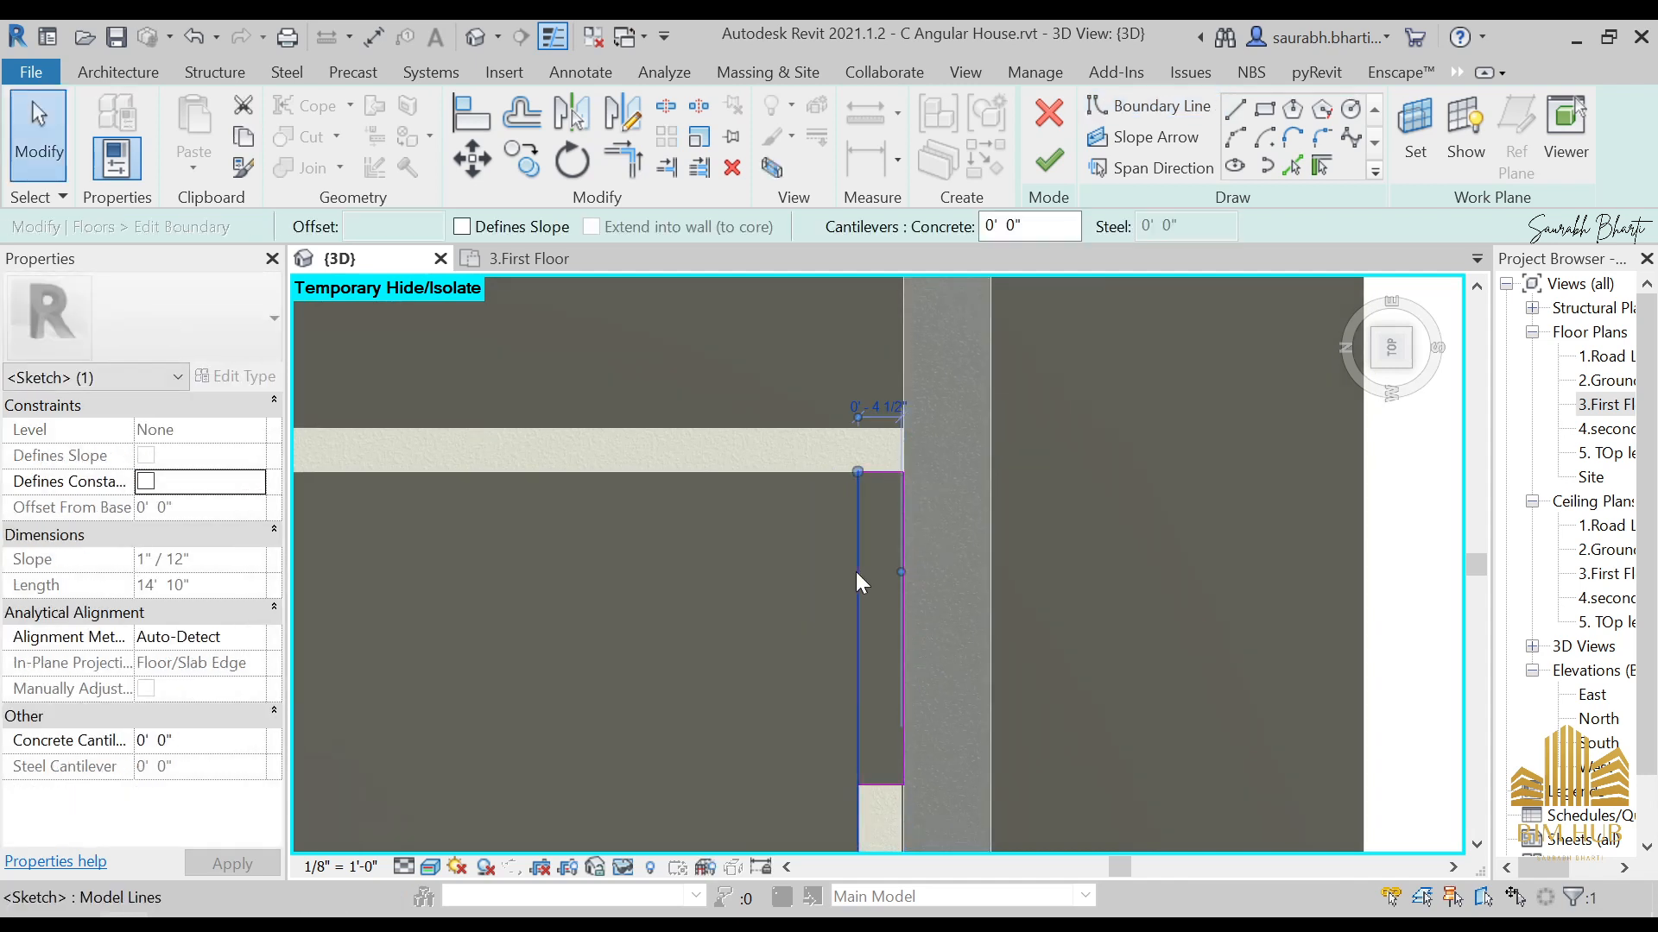
{"action": "key", "text": "Delete"}
Step: Extend the short boundary line at the front wall to meet the return wall's boundary line in a clean corner
{"action": "scroll", "coordinate": [863, 544], "scroll_direction": "up", "scroll_amount": 3}
{"action": "middle_click_drag", "start_coordinate": [863, 515], "coordinate": [1136, 611]}
{"action": "scroll", "coordinate": [1121, 600], "scroll_direction": "down", "scroll_amount": 2}
{"action": "key", "text": "t"}
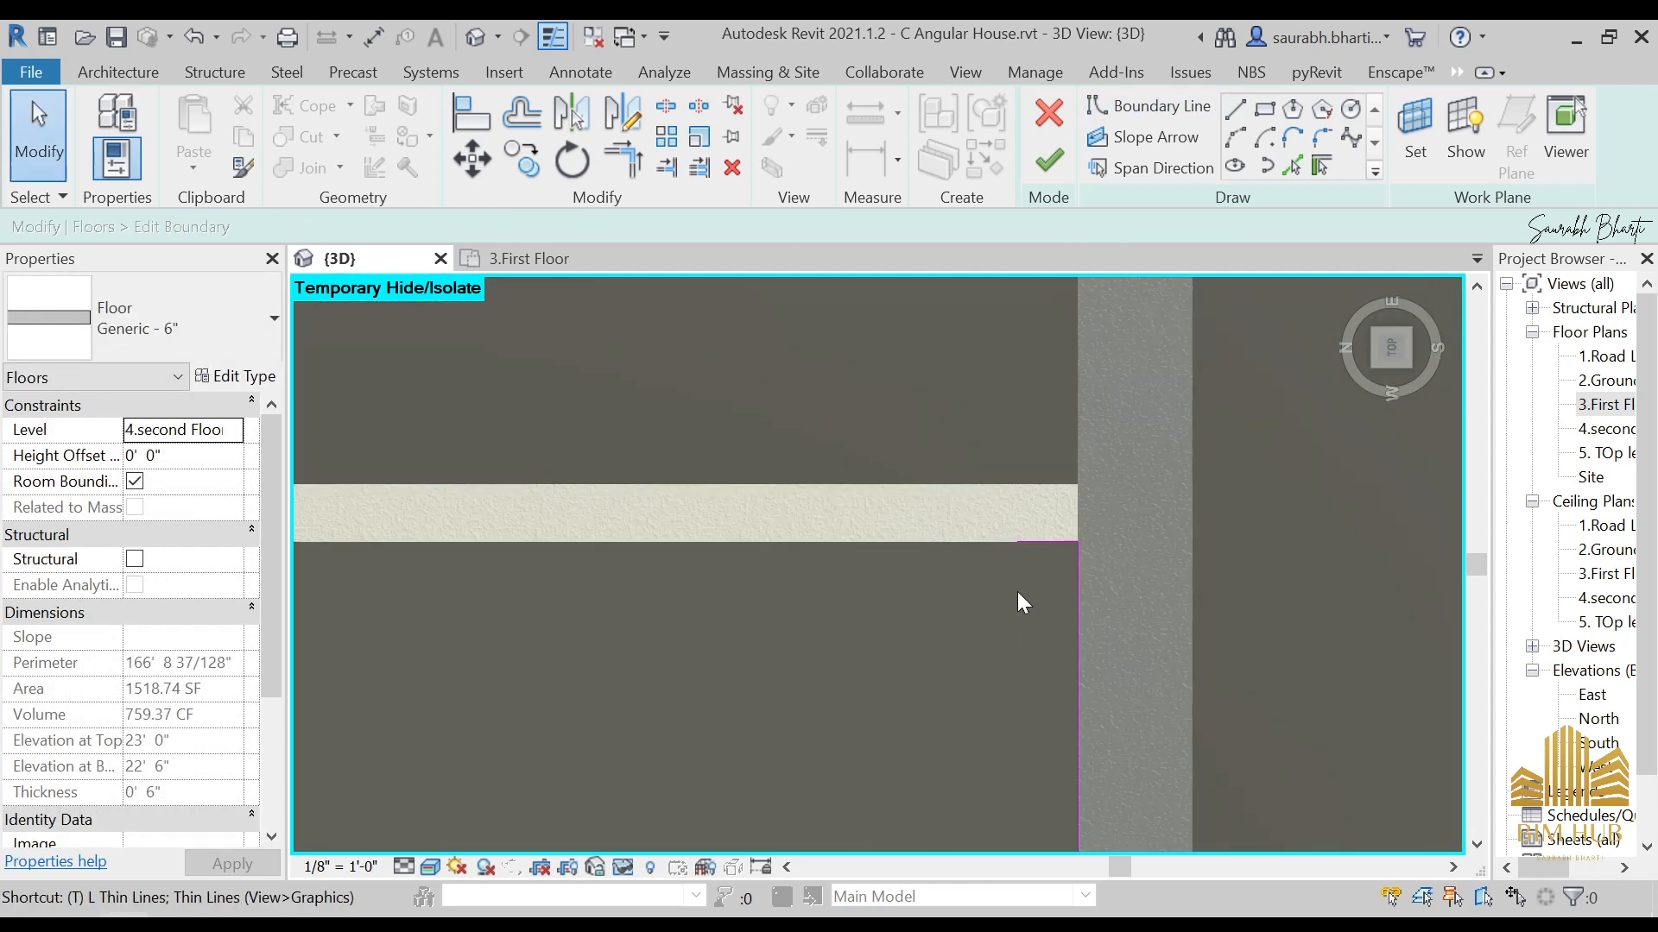
{"action": "key", "text": "r"}
{"action": "left_click", "coordinate": [1043, 542]}
{"action": "scroll", "coordinate": [849, 547], "scroll_direction": "down", "scroll_amount": 2}
{"action": "scroll", "coordinate": [820, 552], "scroll_direction": "up", "scroll_amount": 1}
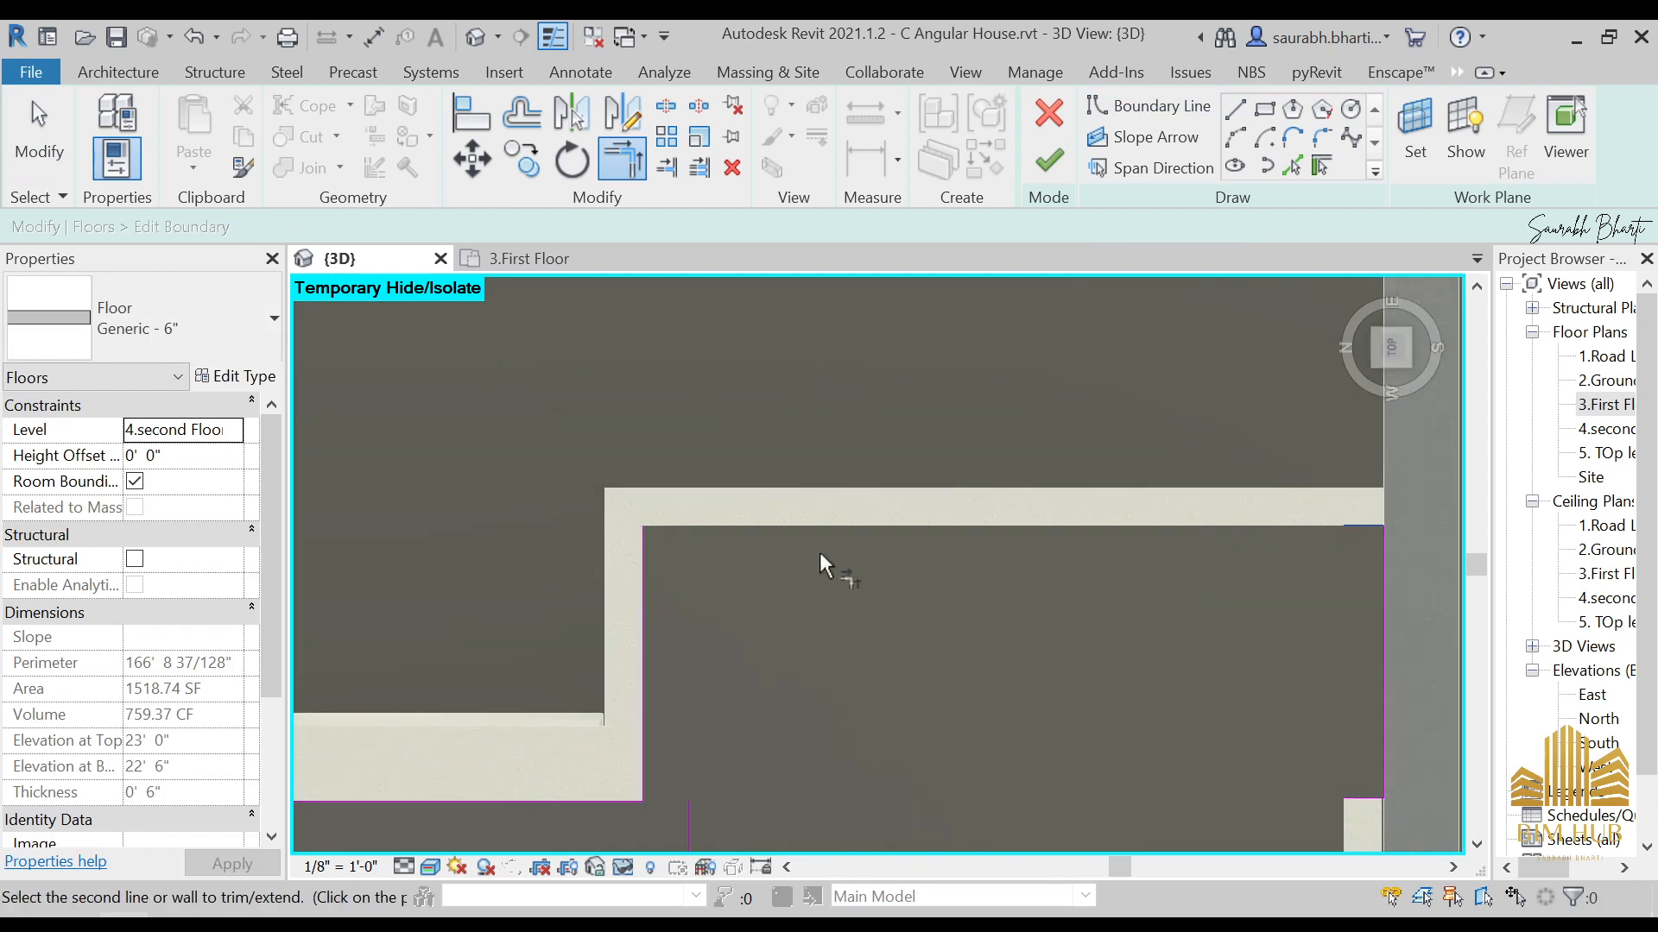
{"action": "left_click", "coordinate": [648, 561]}
Step: Compare the slab outline with the roof and slanted wall in the reference rendering
{"action": "scroll", "coordinate": [843, 627], "scroll_direction": "down", "scroll_amount": 2}
{"action": "middle_click_drag", "start_coordinate": [955, 647], "coordinate": [837, 619]}
{"action": "scroll", "coordinate": [941, 637], "scroll_direction": "down", "scroll_amount": 2}
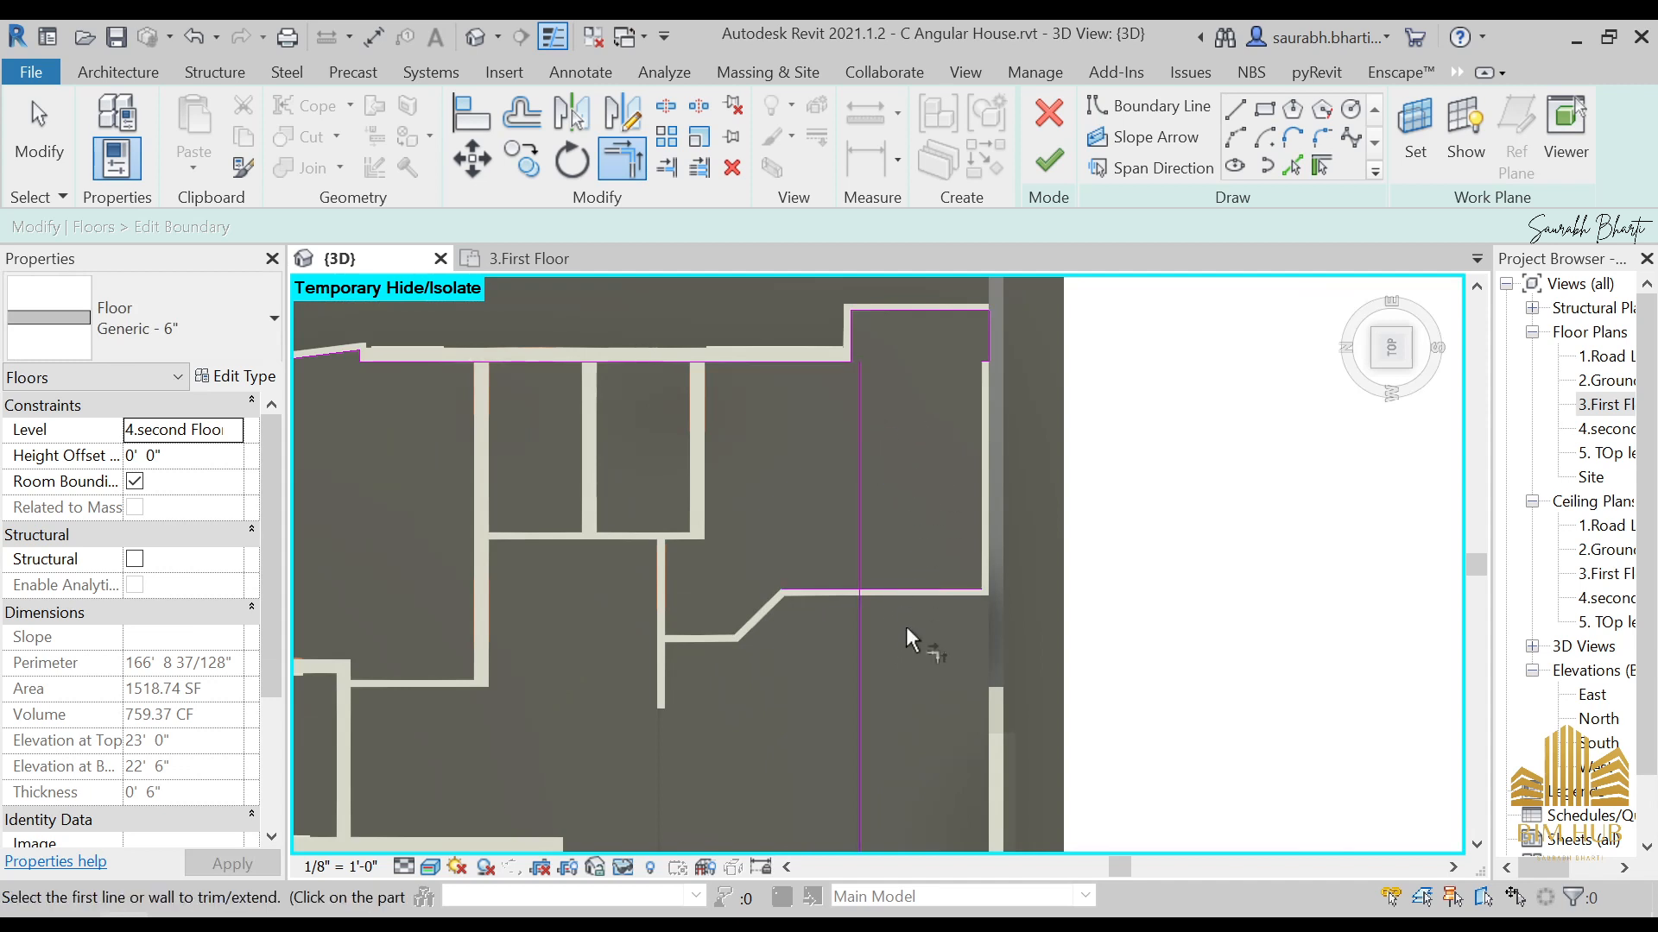
{"action": "scroll", "coordinate": [905, 626], "scroll_direction": "down", "scroll_amount": 3}
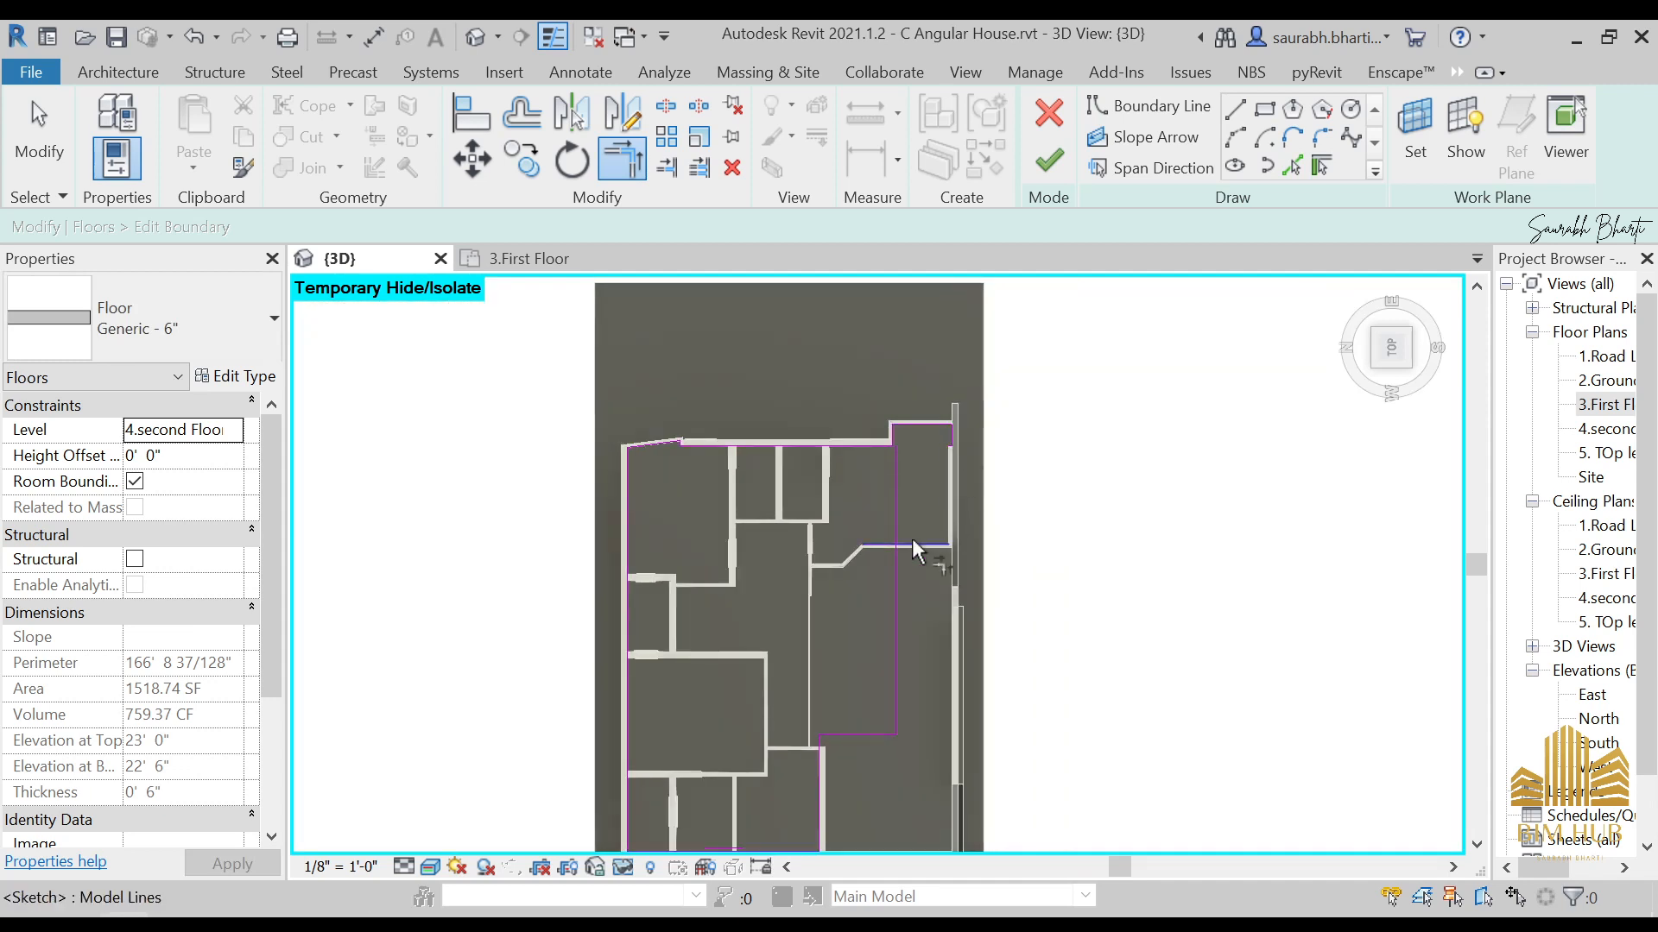
{"action": "mouse_move", "coordinate": [272, 924]}
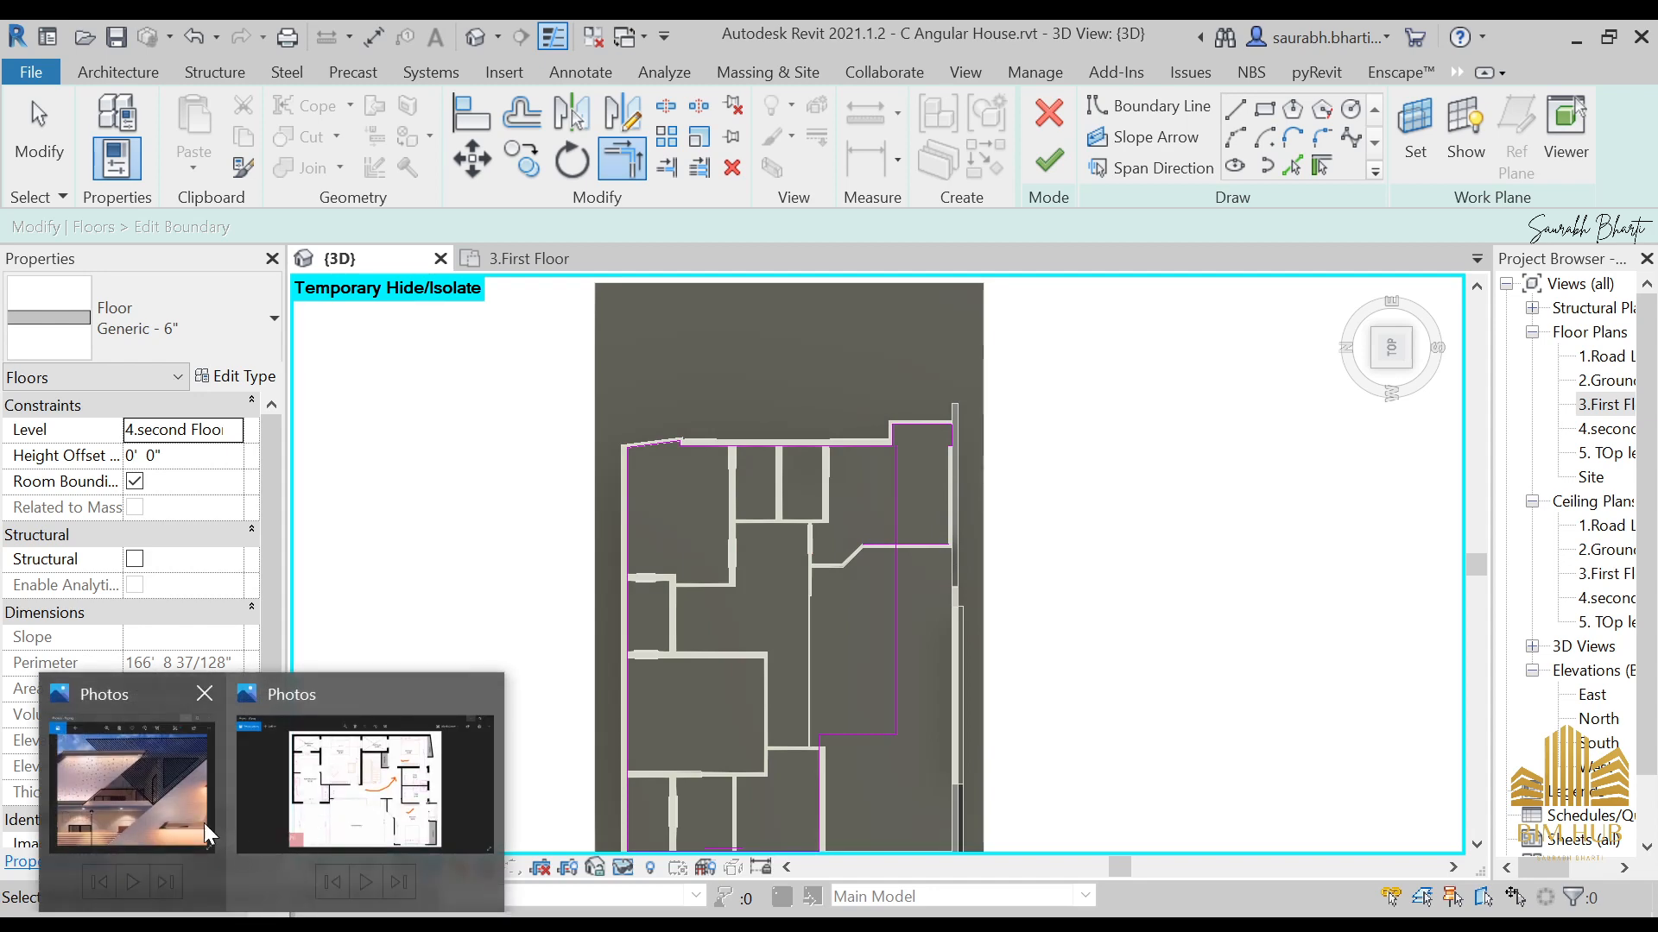
{"action": "left_click", "coordinate": [204, 825]}
{"action": "scroll", "coordinate": [570, 351], "scroll_direction": "up", "scroll_amount": 3}
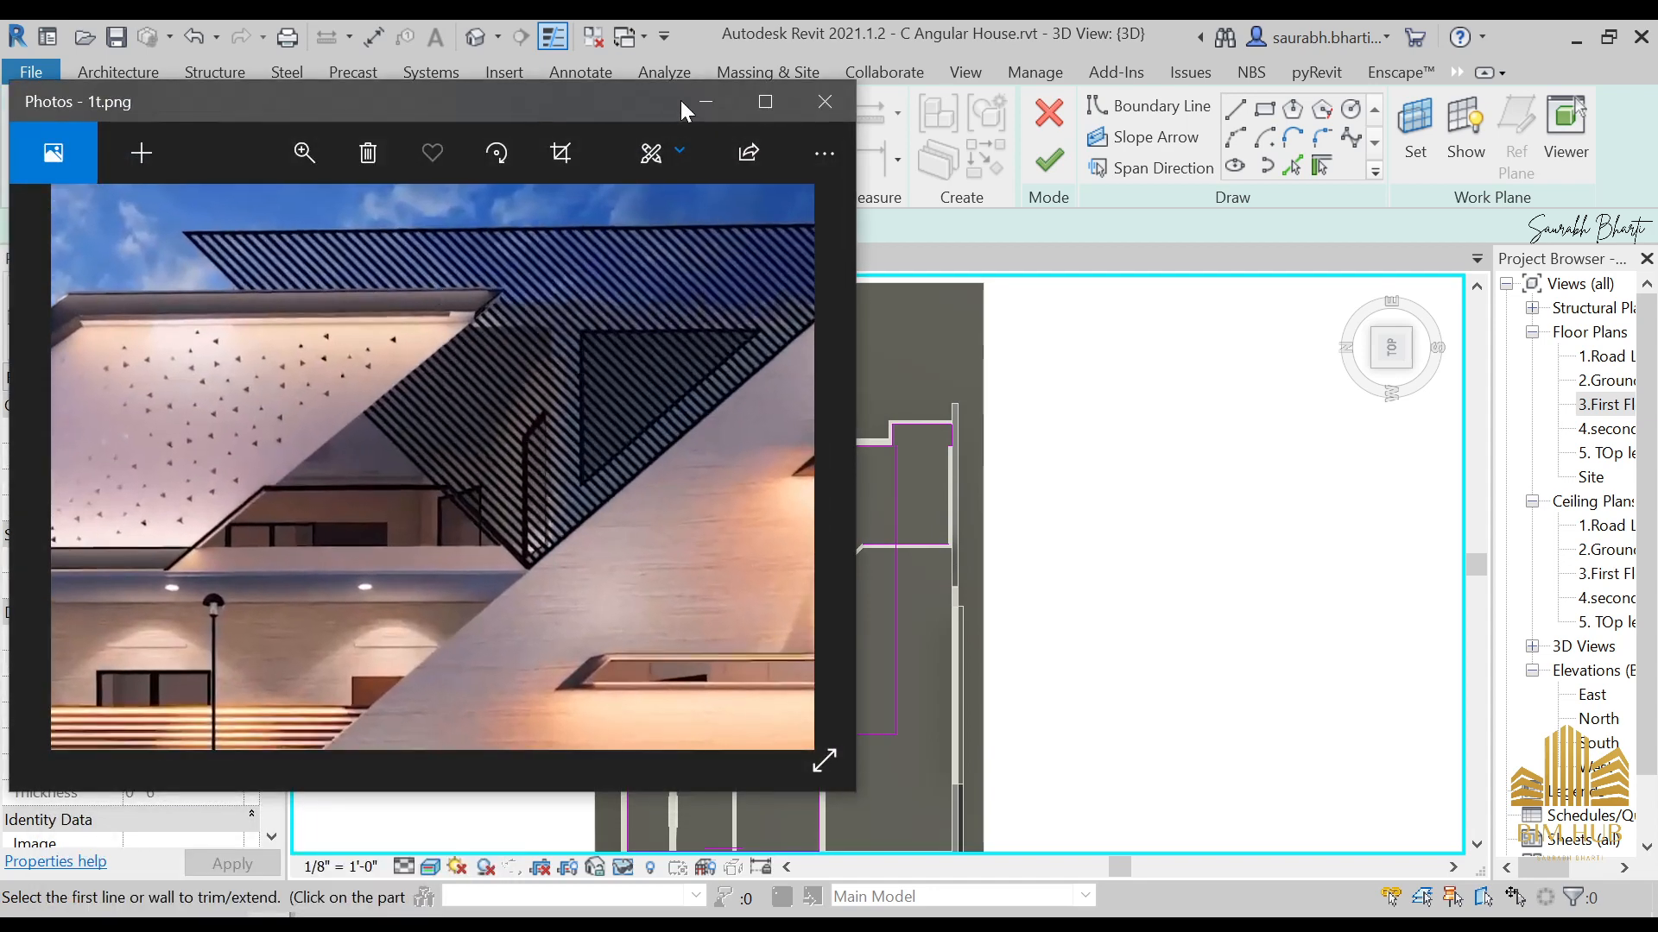
{"action": "left_click", "coordinate": [706, 102]}
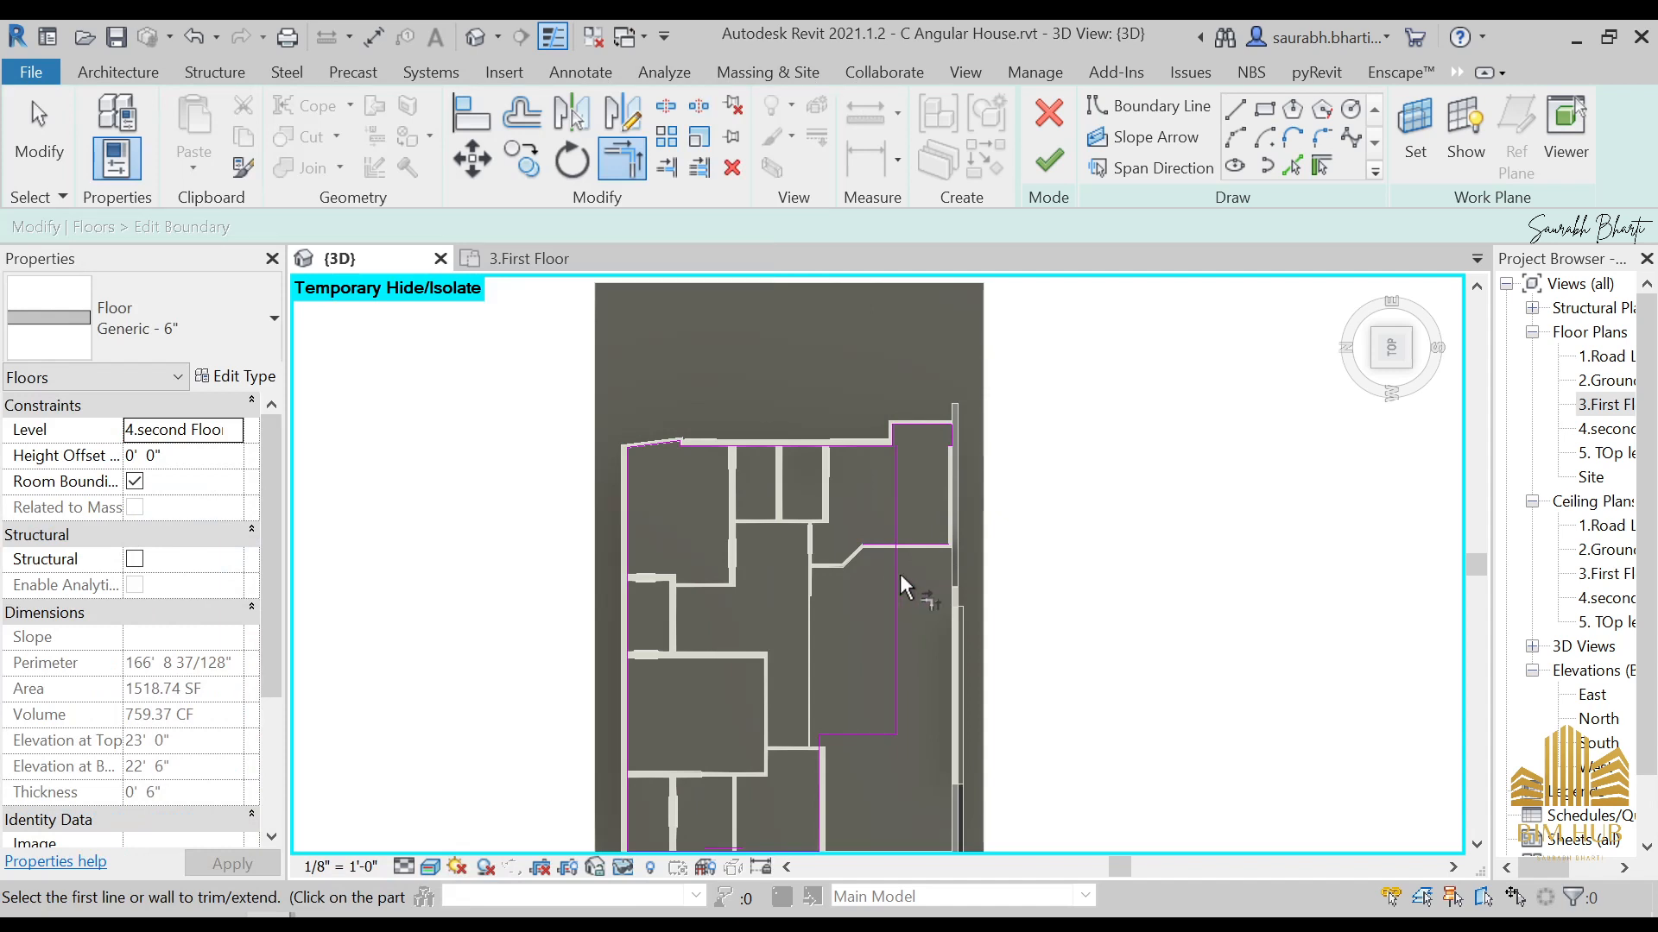
Step: Delete the slab's old long lengthwise edge and the 9' 6" edge that joins it at the rear
{"action": "scroll", "coordinate": [900, 573], "scroll_direction": "up", "scroll_amount": 4}
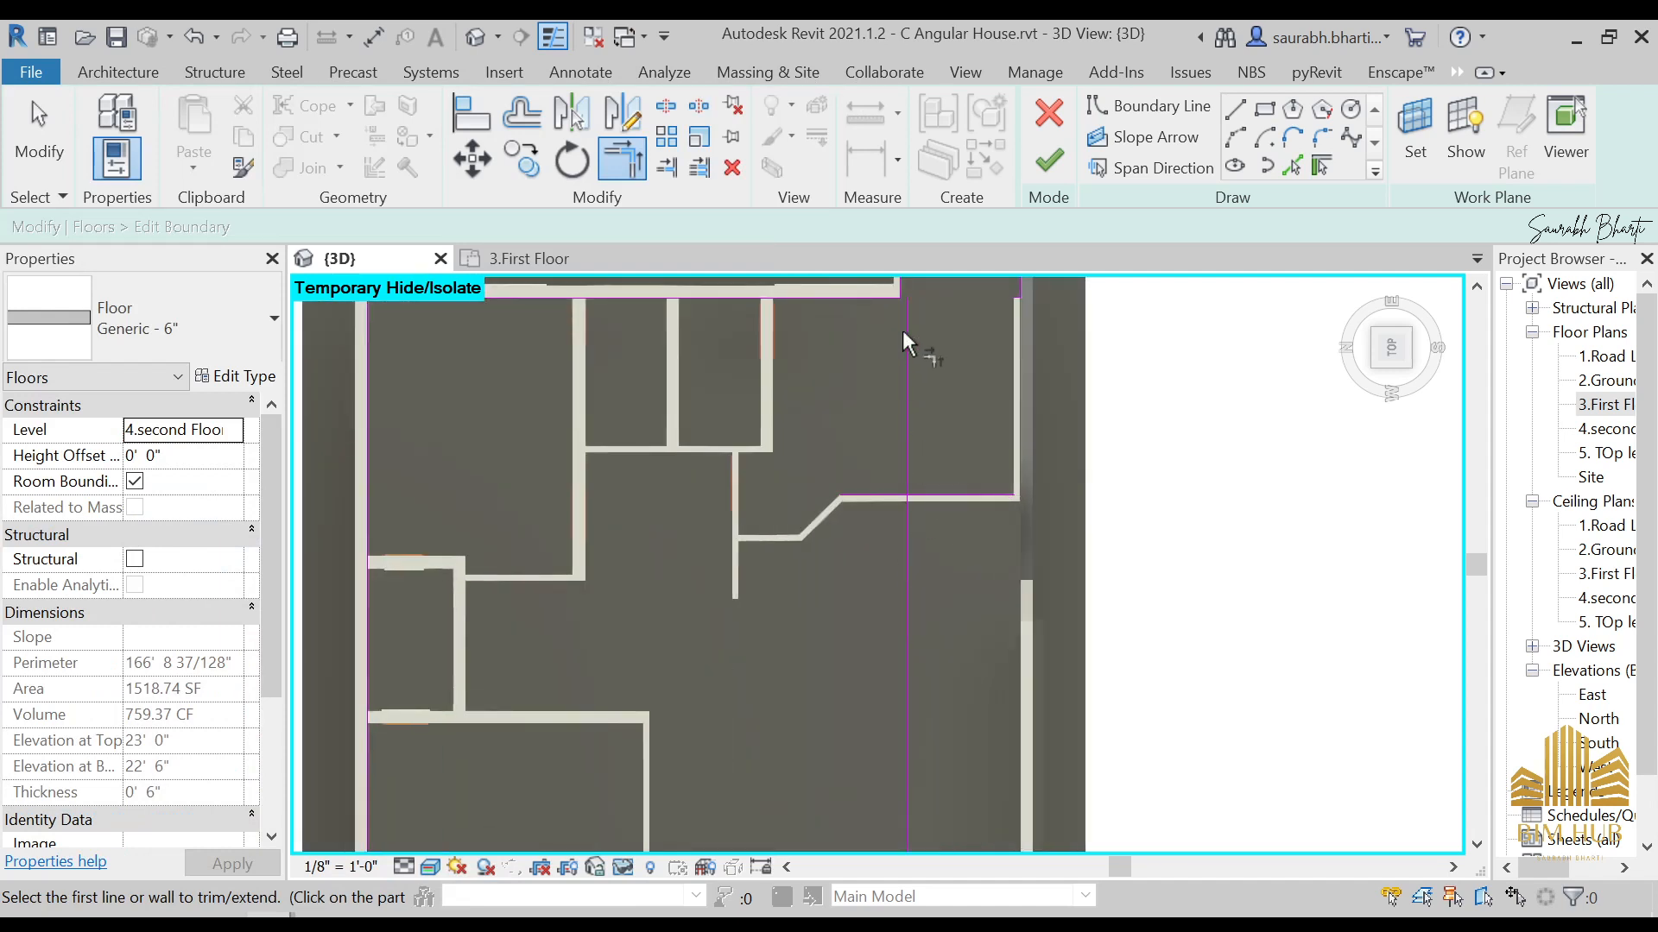
{"action": "scroll", "coordinate": [984, 432], "scroll_direction": "down", "scroll_amount": 4}
{"action": "key", "text": "Escape"}
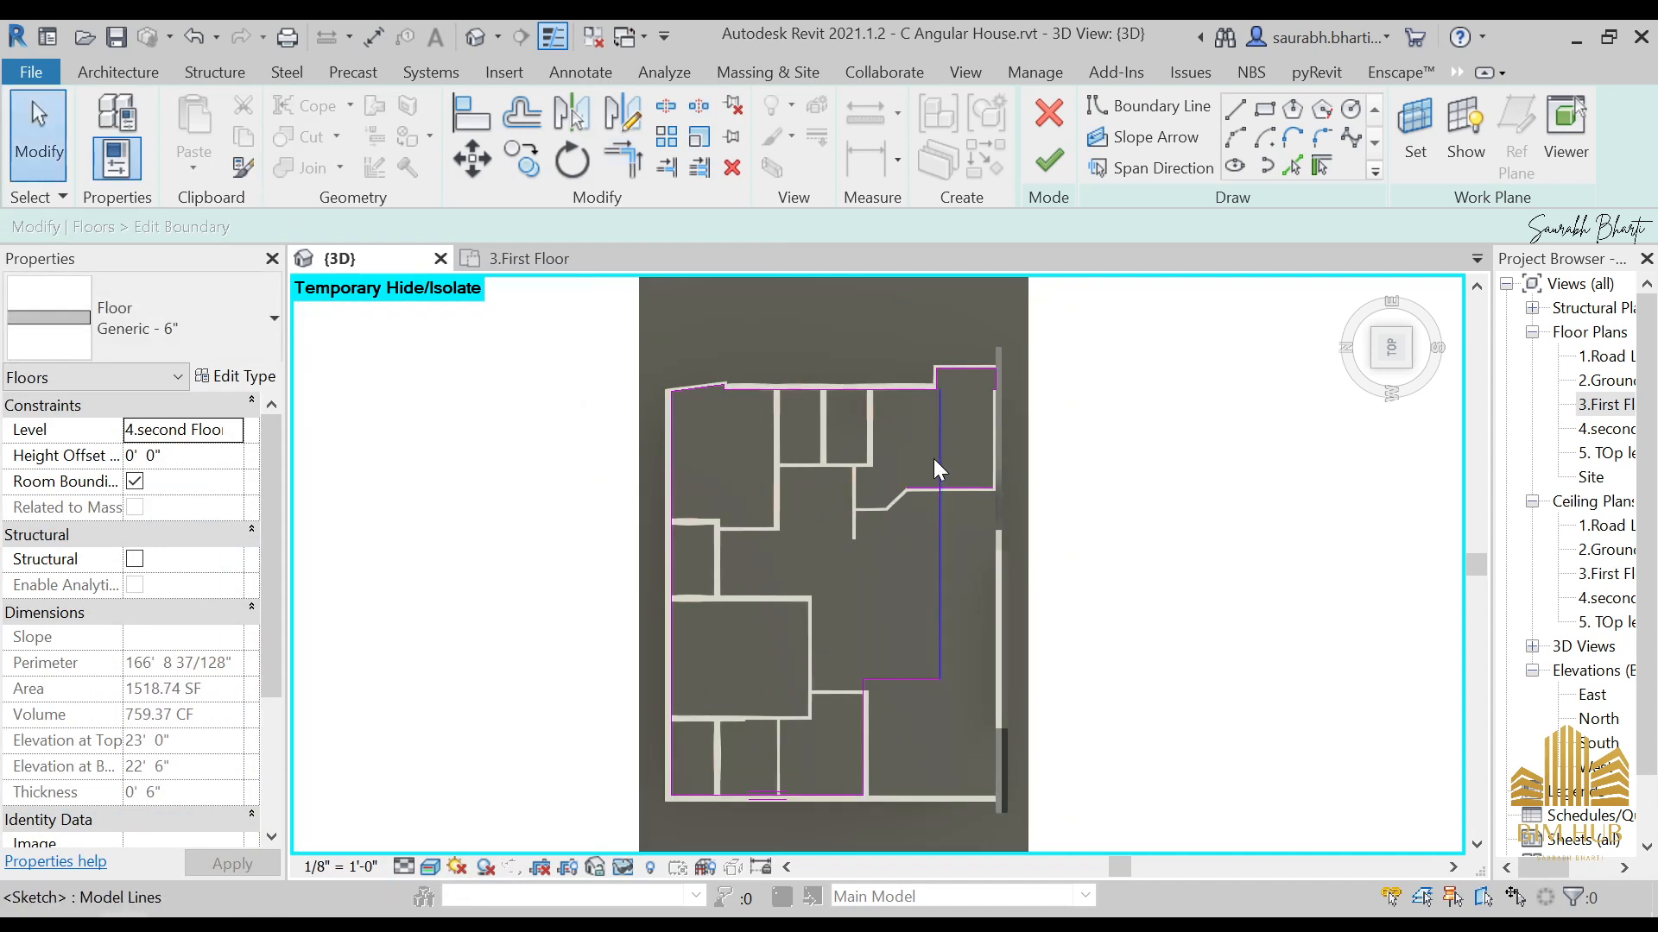
{"action": "left_click", "coordinate": [939, 462]}
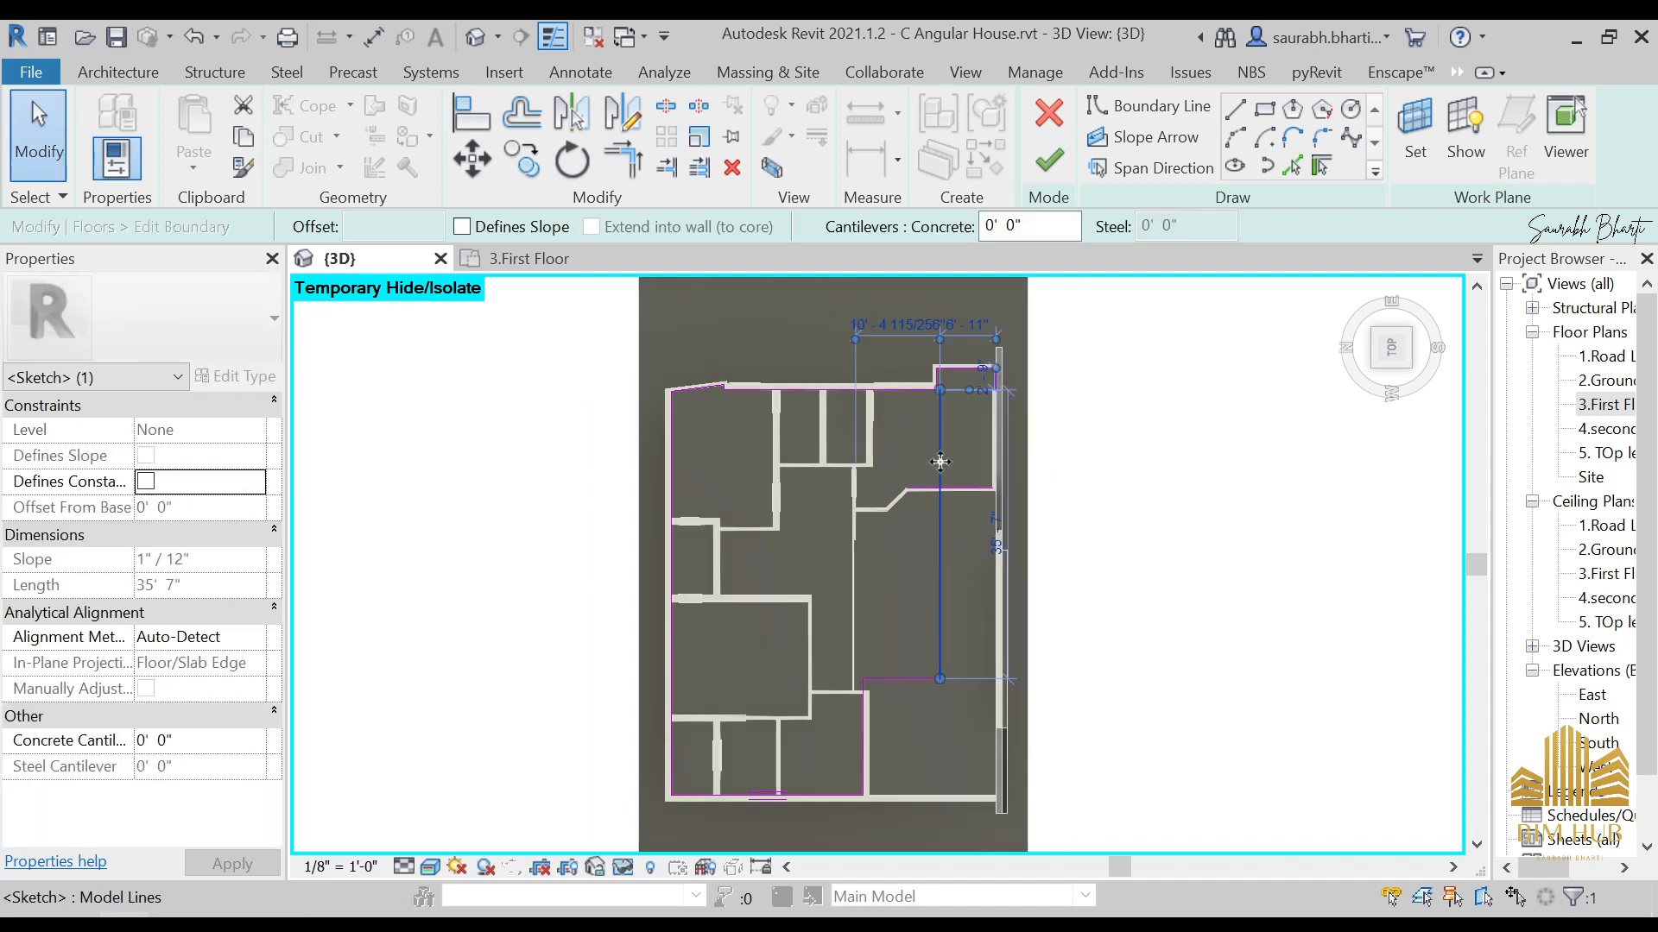
{"action": "left_click", "coordinate": [953, 627]}
{"action": "scroll", "coordinate": [908, 670], "scroll_direction": "up", "scroll_amount": 3}
{"action": "left_click", "coordinate": [908, 678]}
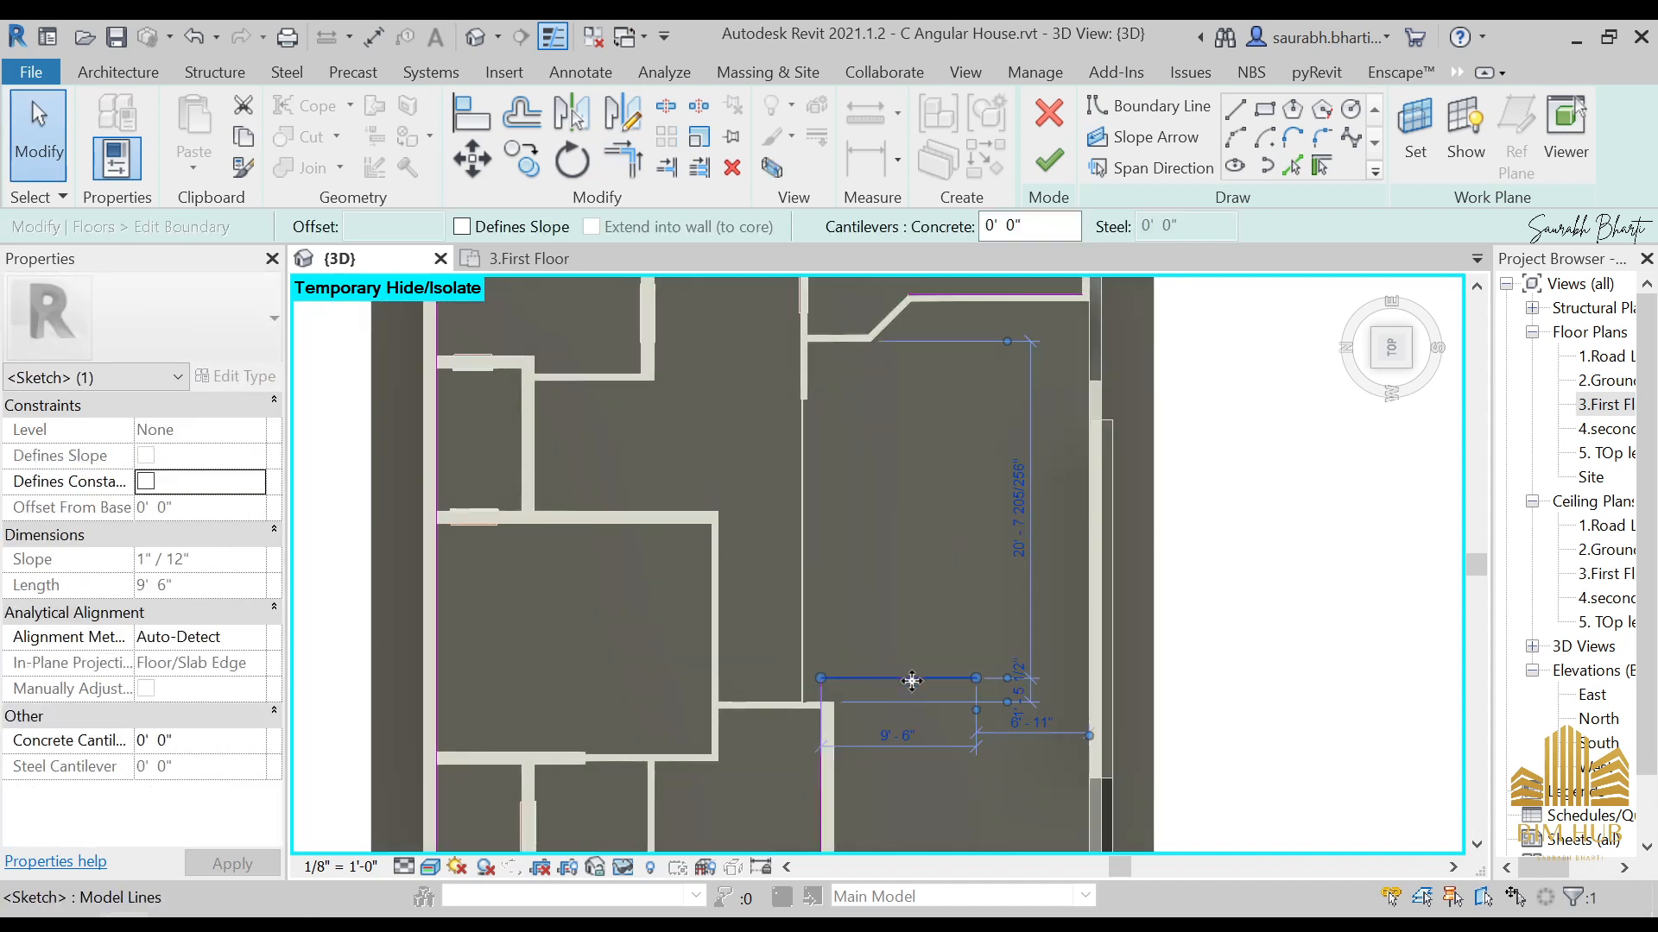
{"action": "key", "text": "Delete"}
Step: Switch the 3D view's visual style to Hidden Line
{"action": "left_click", "coordinate": [818, 730]}
{"action": "middle_click_drag", "start_coordinate": [879, 703], "coordinate": [895, 574]}
{"action": "scroll", "coordinate": [894, 574], "scroll_direction": "down", "scroll_amount": 2}
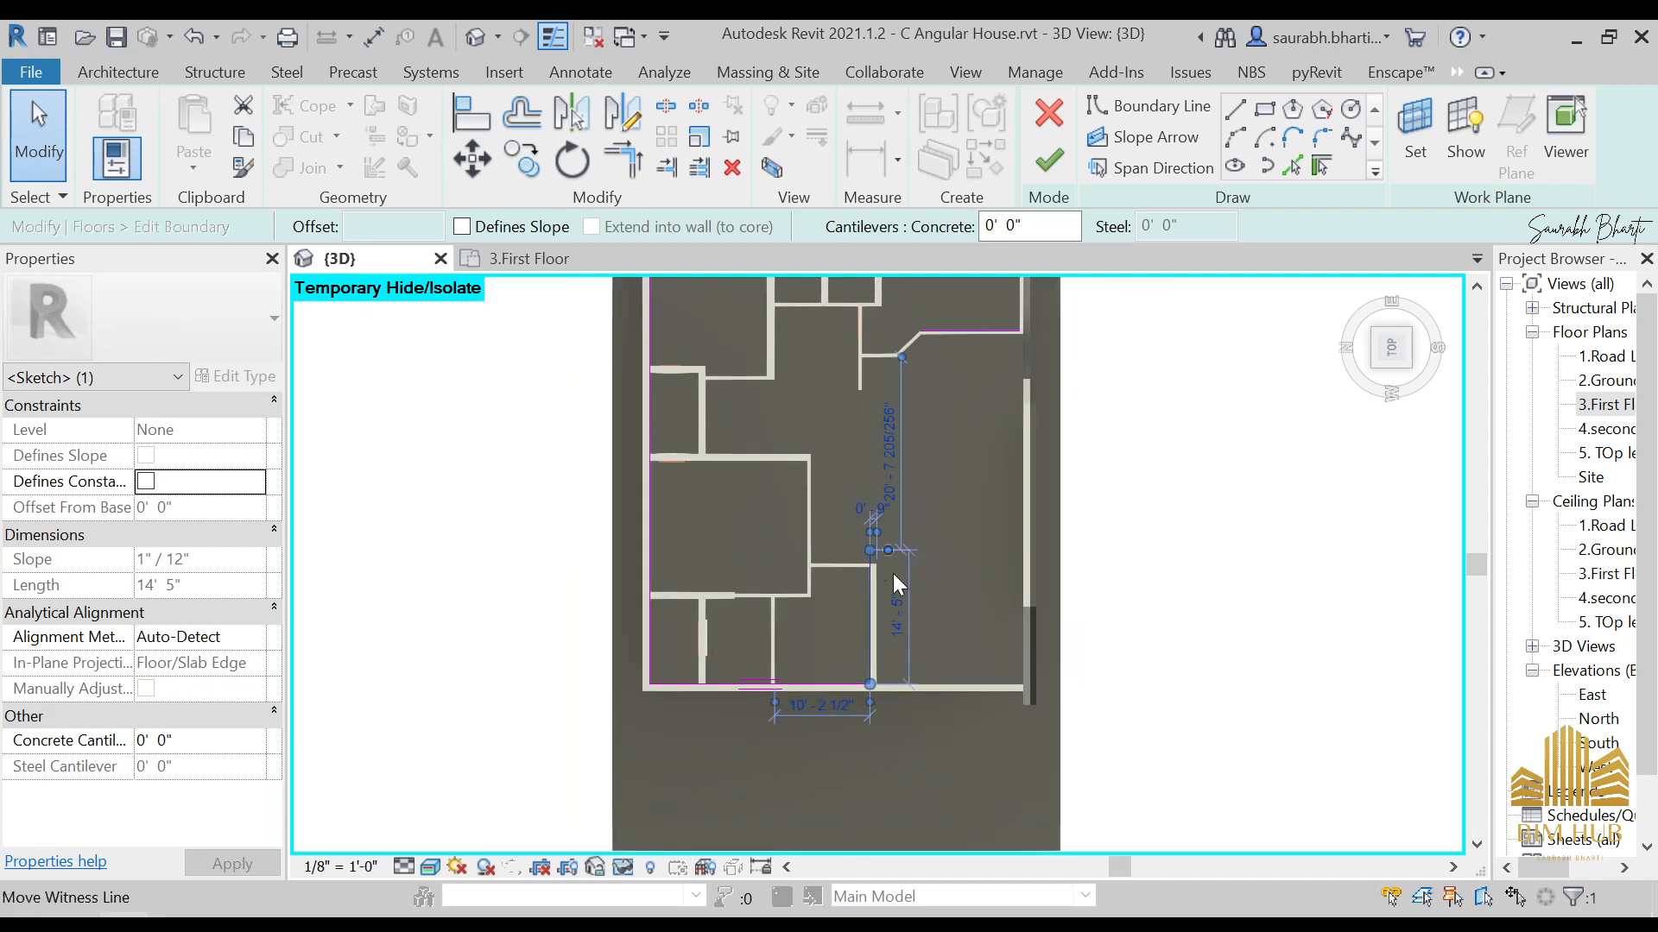
{"action": "scroll", "coordinate": [892, 596], "scroll_direction": "up", "scroll_amount": 3}
{"action": "left_click", "coordinate": [430, 867]}
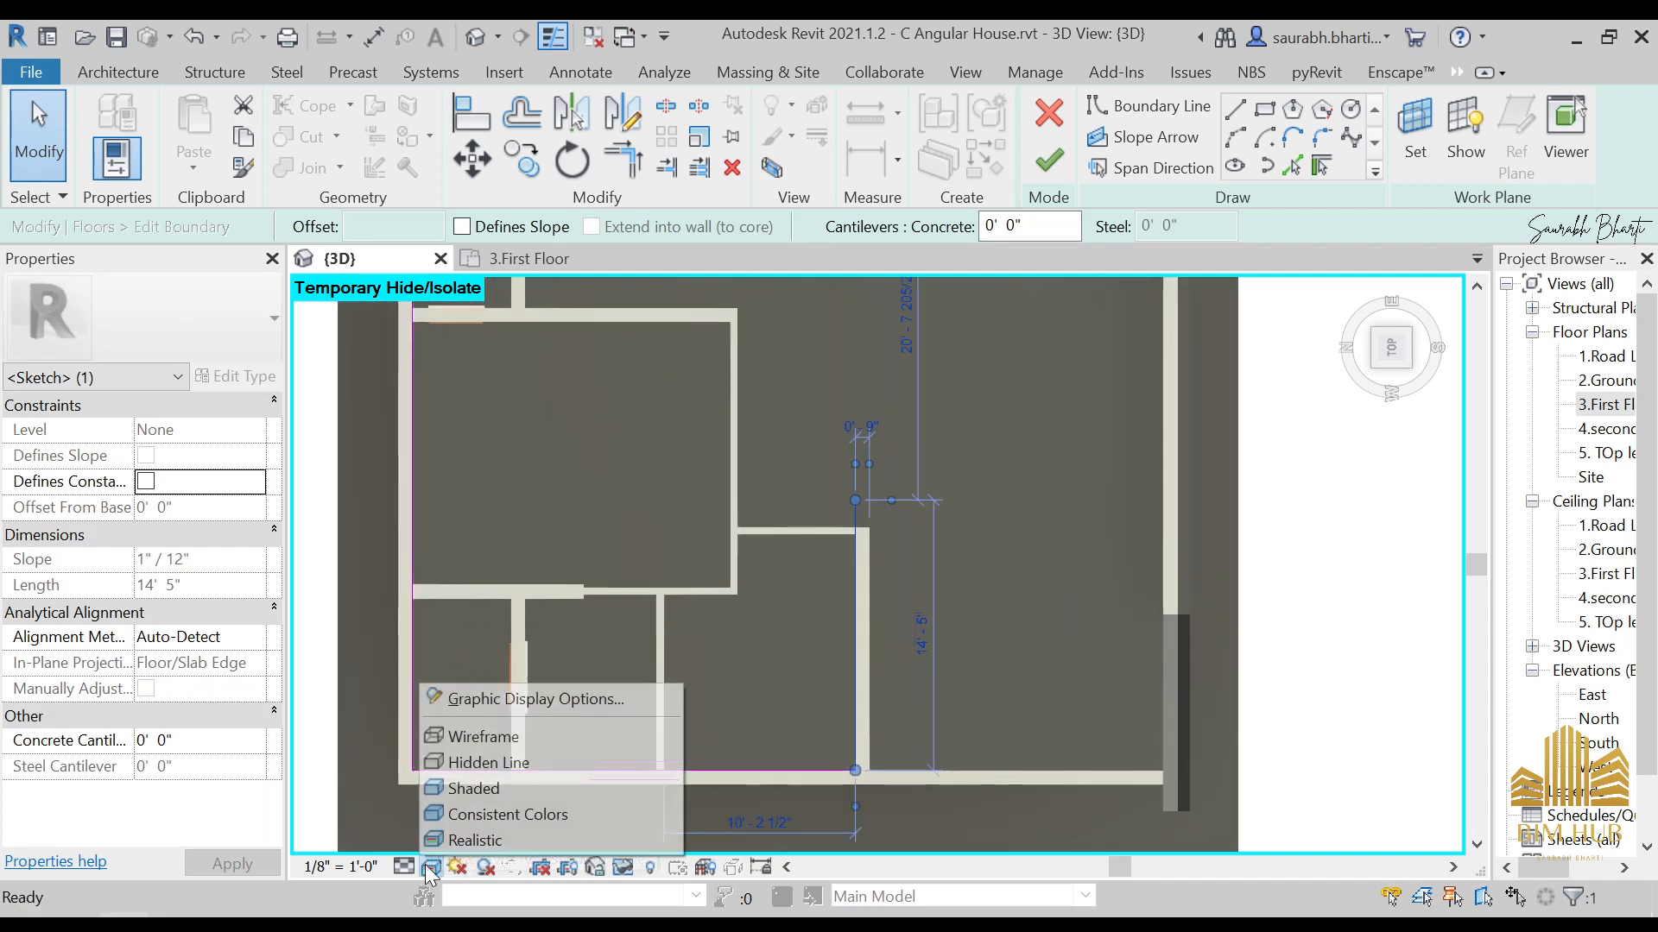
{"action": "left_click", "coordinate": [496, 759]}
{"action": "scroll", "coordinate": [812, 611], "scroll_direction": "down", "scroll_amount": 1}
{"action": "scroll", "coordinate": [804, 602], "scroll_direction": "down", "scroll_amount": 2}
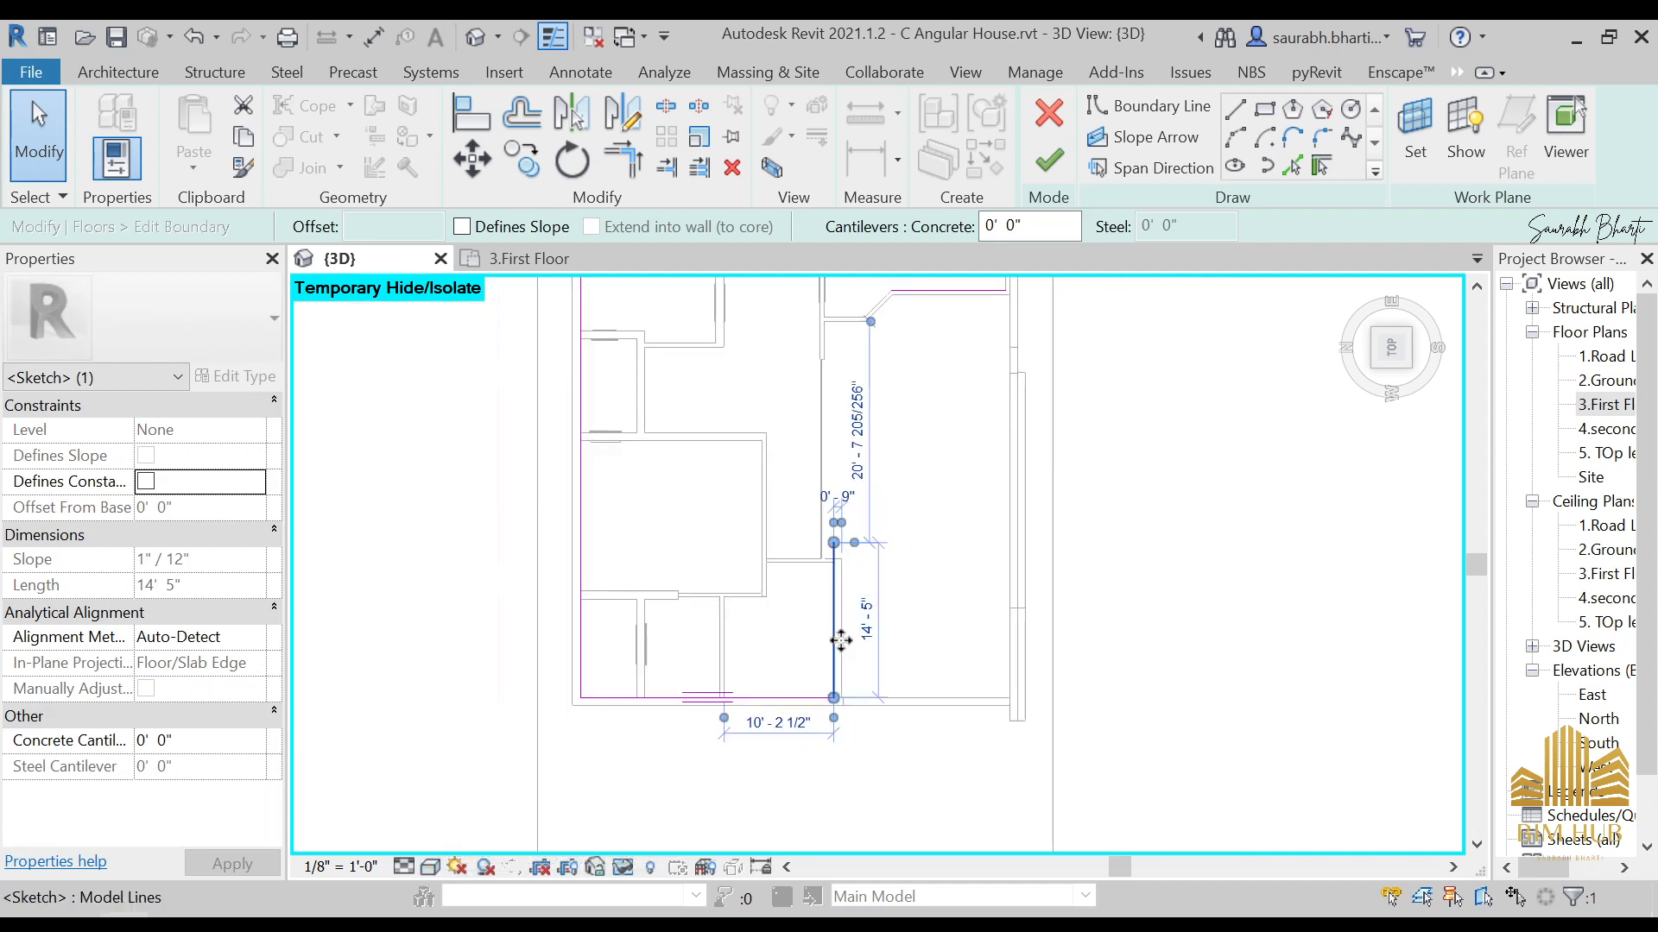
{"action": "scroll", "coordinate": [842, 635], "scroll_direction": "up", "scroll_amount": 3}
{"action": "key", "text": "Escape"}
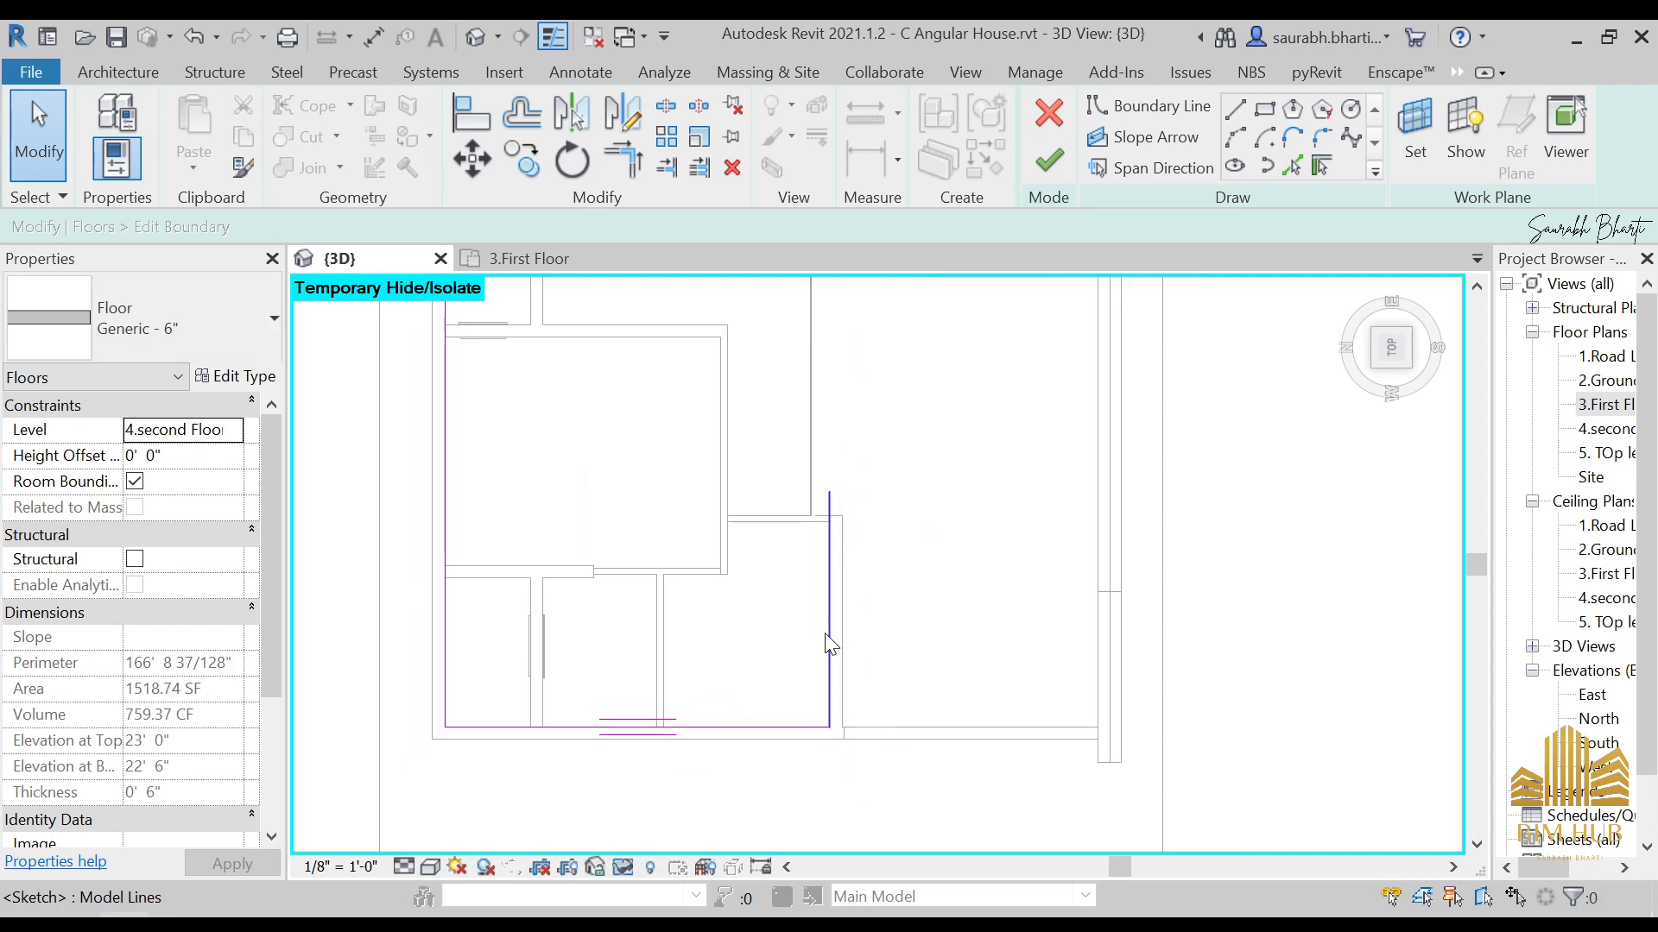
Step: Move the slab's 14' 5" rear edge outward to the outer side wall
{"action": "scroll", "coordinate": [827, 628], "scroll_direction": "down", "scroll_amount": 2}
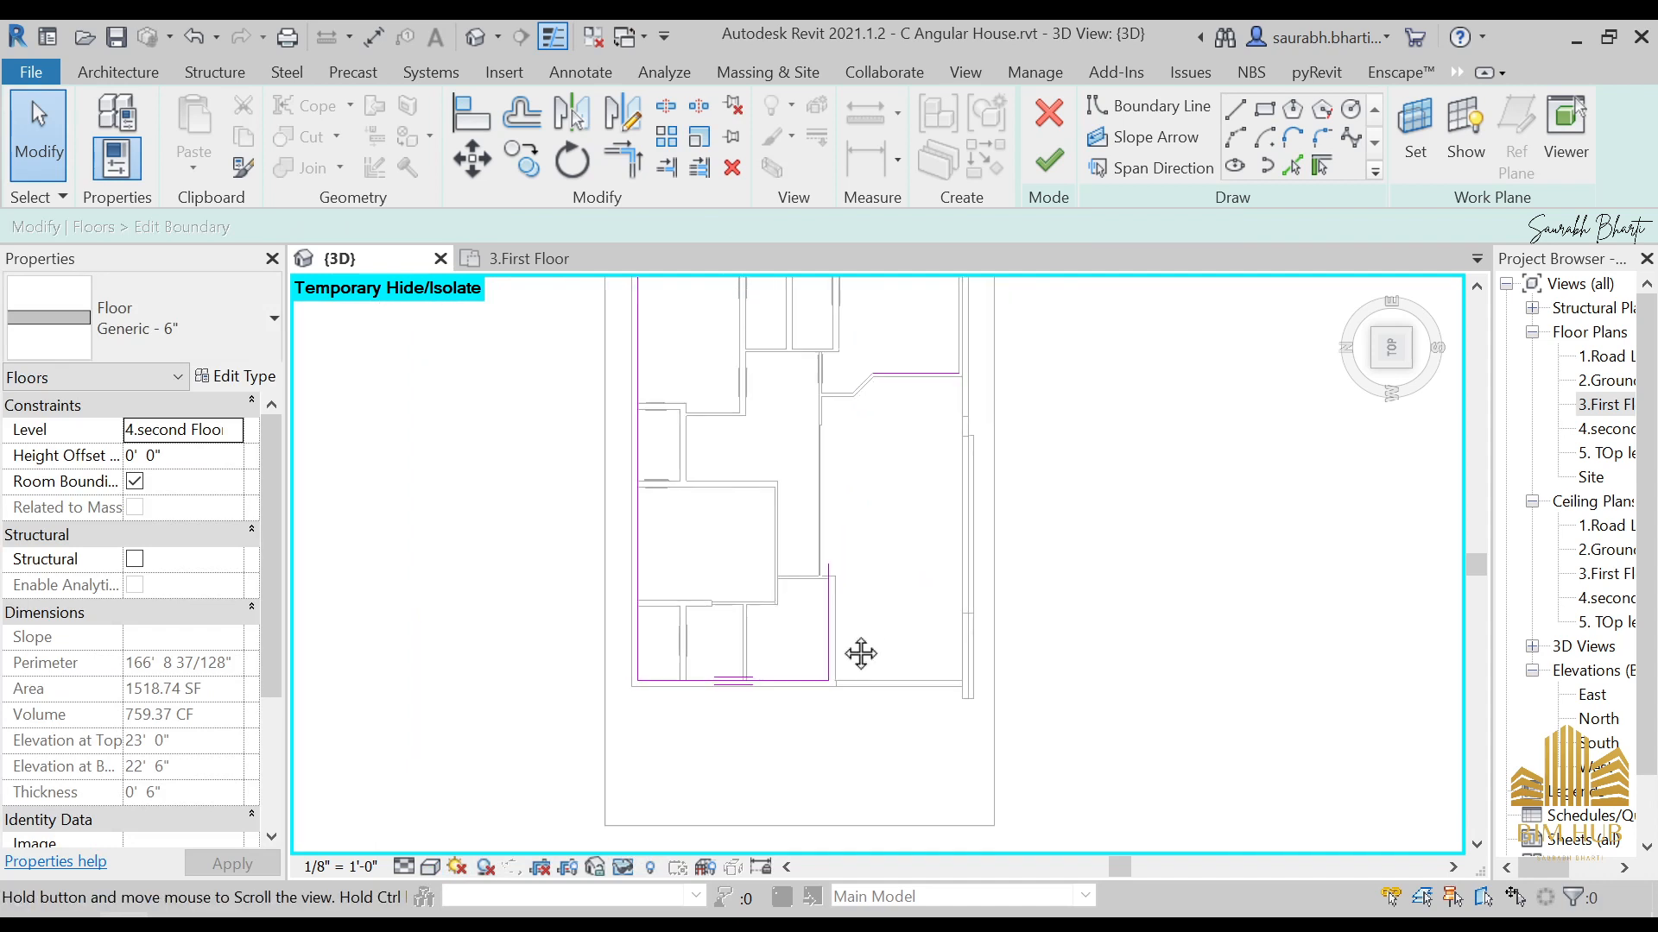
{"action": "scroll", "coordinate": [803, 717], "scroll_direction": "up", "scroll_amount": 2}
{"action": "left_click_drag", "start_coordinate": [805, 717], "coordinate": [1118, 703]}
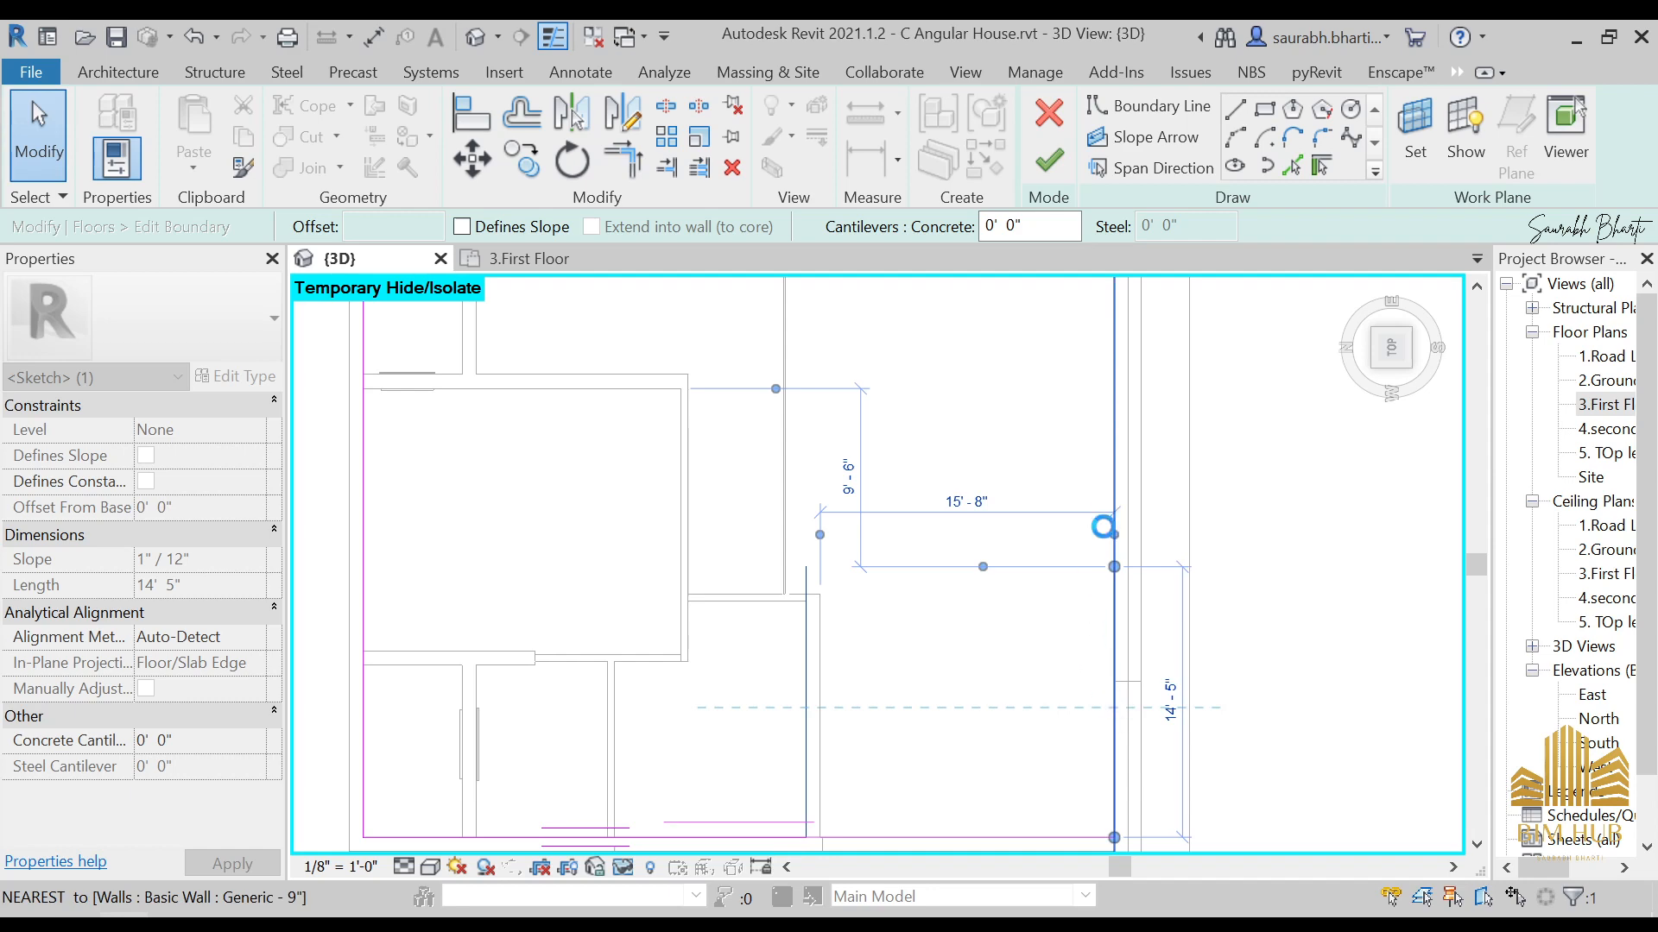
{"action": "left_click_drag", "start_coordinate": [1103, 613], "coordinate": [1111, 581]}
{"action": "key", "text": "Escape"}
{"action": "middle_click_drag", "start_coordinate": [1110, 581], "coordinate": [1090, 709]}
Step: Check the rendering again for how far the roof slab reaches behind the slanted front
{"action": "mouse_move", "coordinate": [271, 922]}
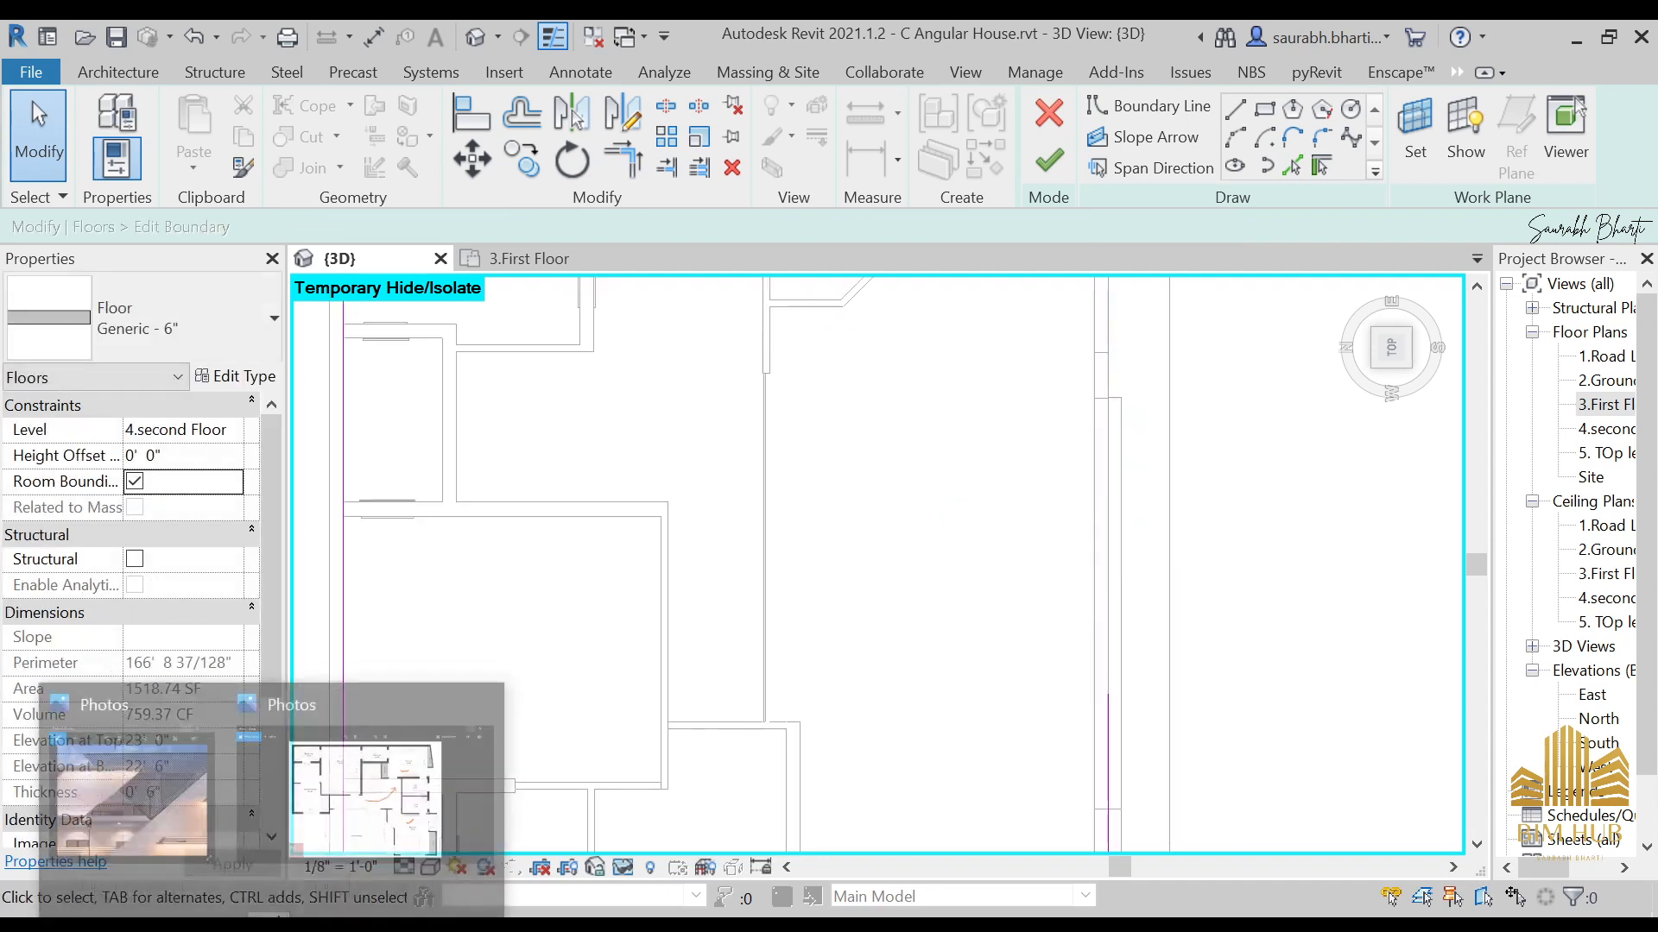
{"action": "left_click", "coordinate": [189, 791]}
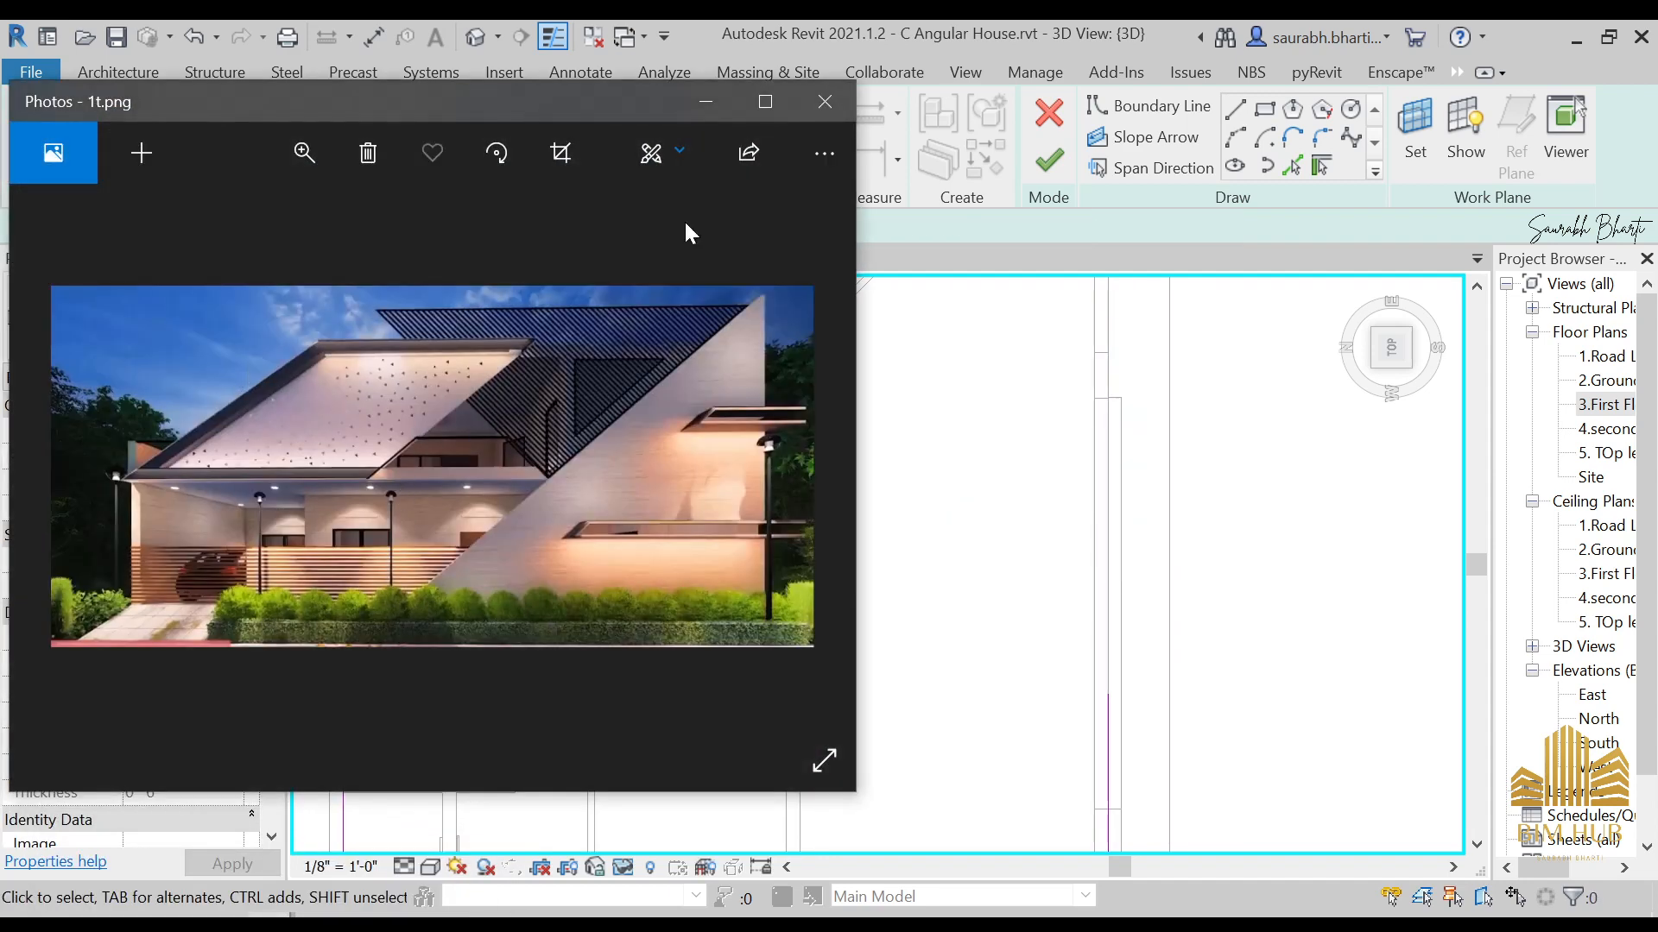
{"action": "left_click", "coordinate": [729, 107]}
{"action": "scroll", "coordinate": [894, 600], "scroll_direction": "down", "scroll_amount": 3}
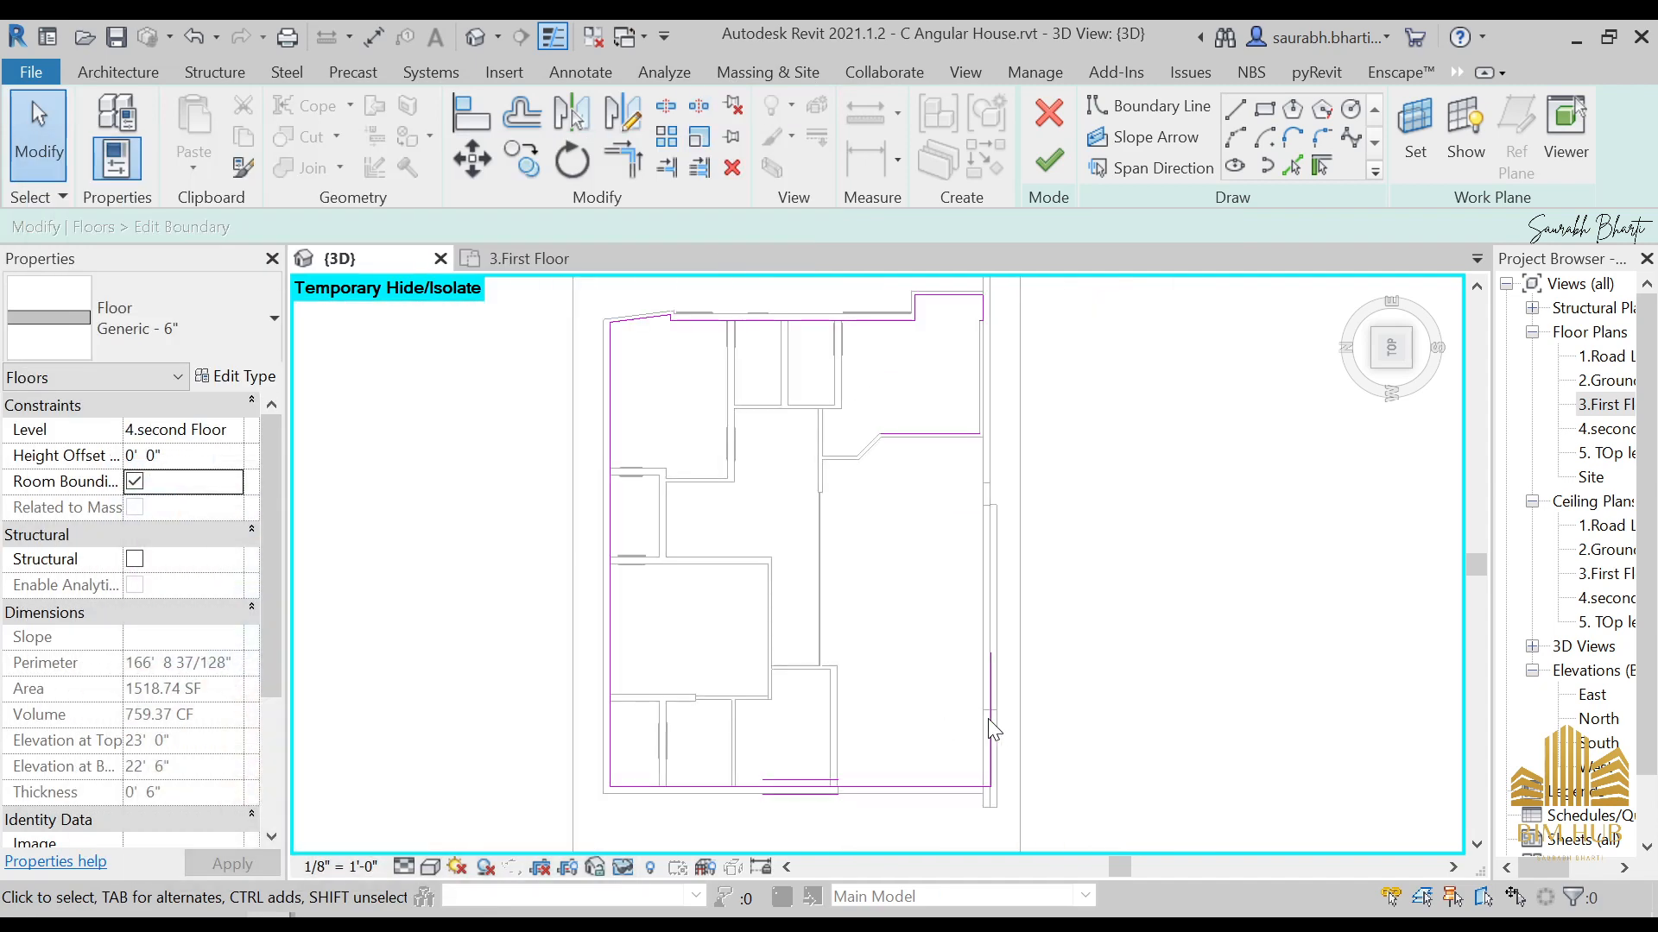
Step: Move the slab's 14' 5" edge back to the outer face of the rear room's 9" wall
{"action": "mouse_move", "coordinate": [992, 733]}
{"action": "left_mouse_down"}
{"action": "mouse_move", "coordinate": [837, 712]}
{"action": "mouse_move", "coordinate": [843, 686]}
{"action": "left_mouse_up"}
{"action": "scroll", "coordinate": [836, 712], "scroll_direction": "up", "scroll_amount": 2}
{"action": "left_click", "coordinate": [855, 670]}
{"action": "scroll", "coordinate": [836, 695], "scroll_direction": "up", "scroll_amount": 2}
{"action": "scroll", "coordinate": [861, 566], "scroll_direction": "down", "scroll_amount": 2}
{"action": "middle_click_drag", "start_coordinate": [861, 566], "coordinate": [821, 729]}
{"action": "left_click", "coordinate": [815, 676]}
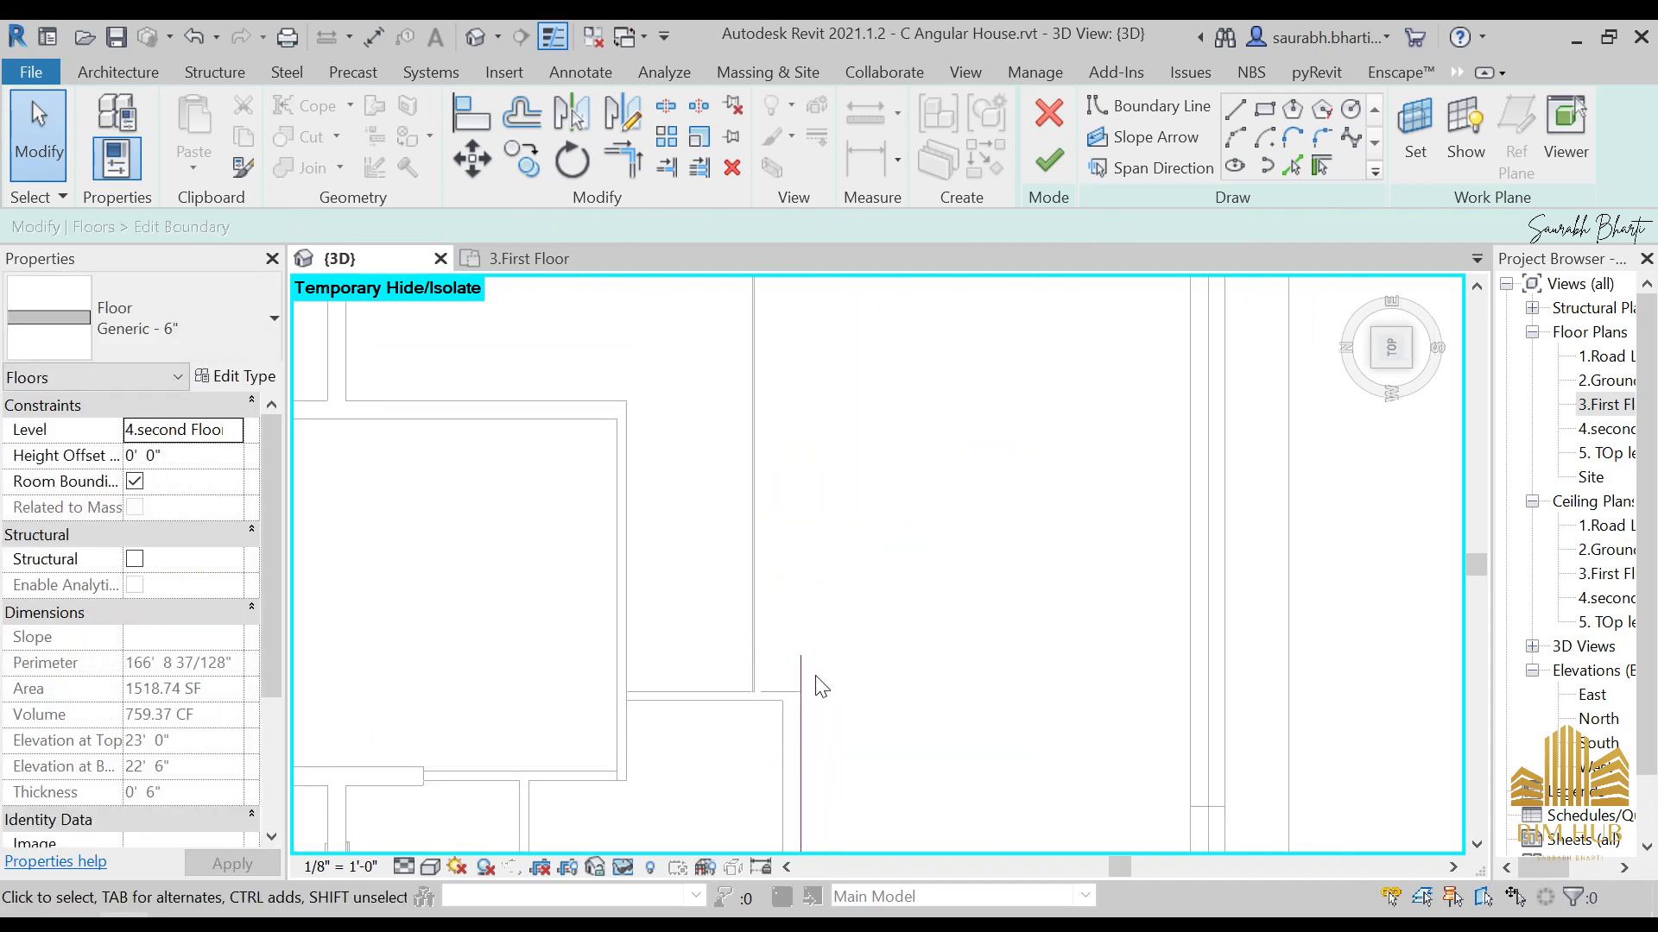
Step: Draw a boundary line about 16' long from the rear room's outer wall corner across to the outer side wall
{"action": "left_click", "coordinate": [1236, 109]}
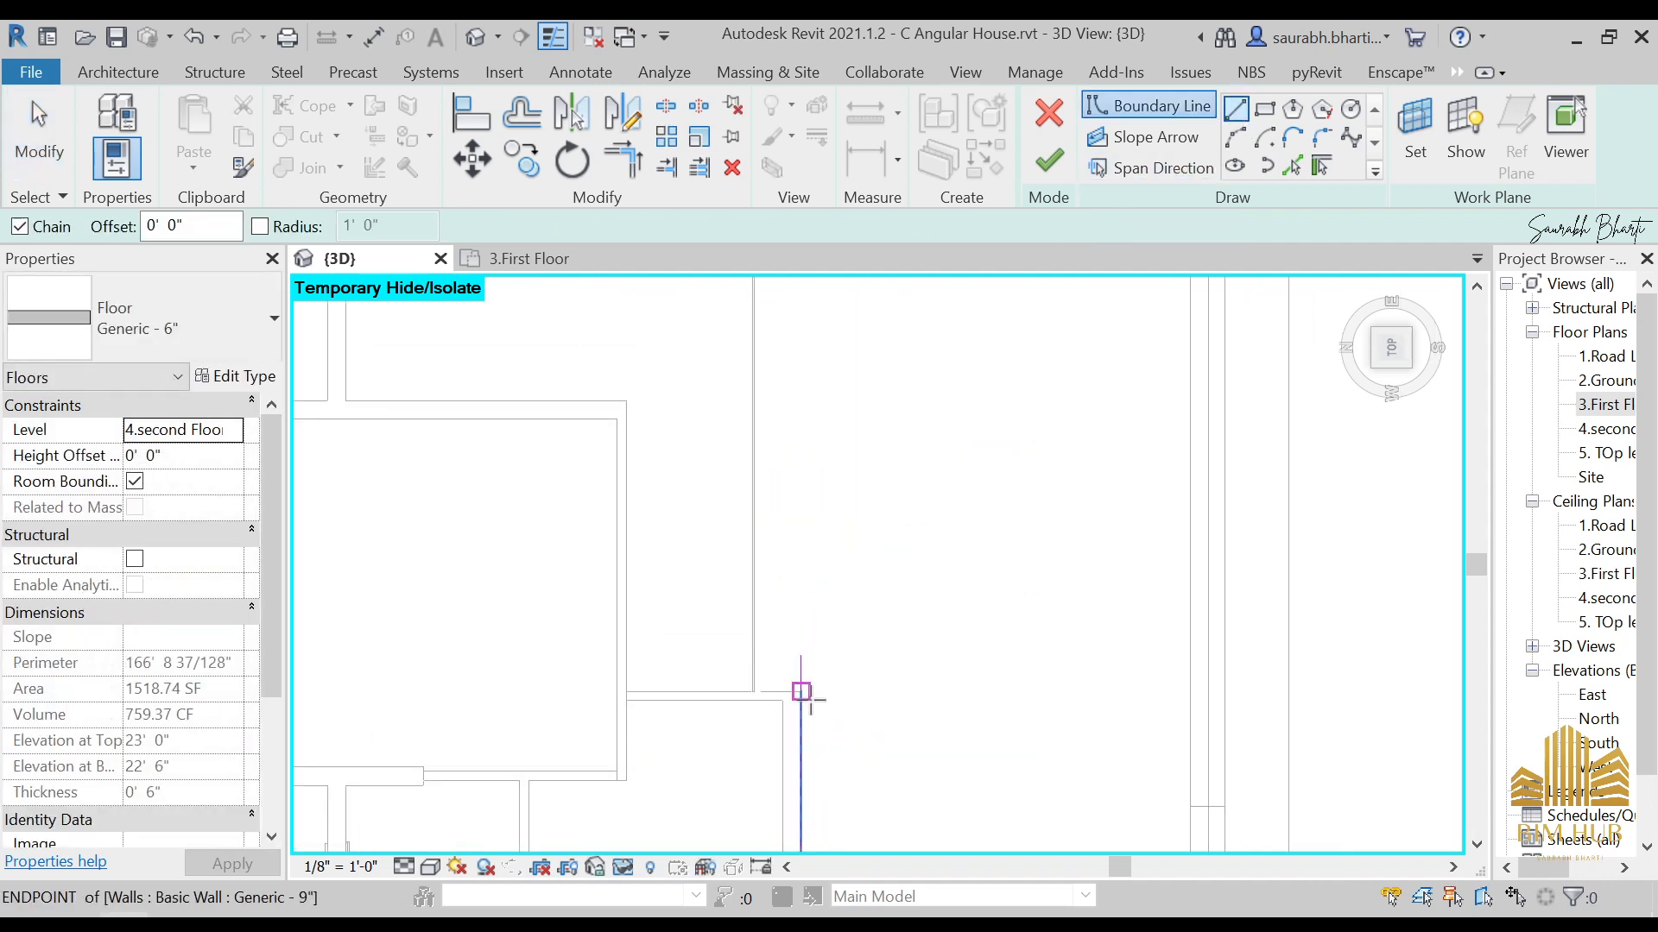
{"action": "left_click", "coordinate": [801, 691]}
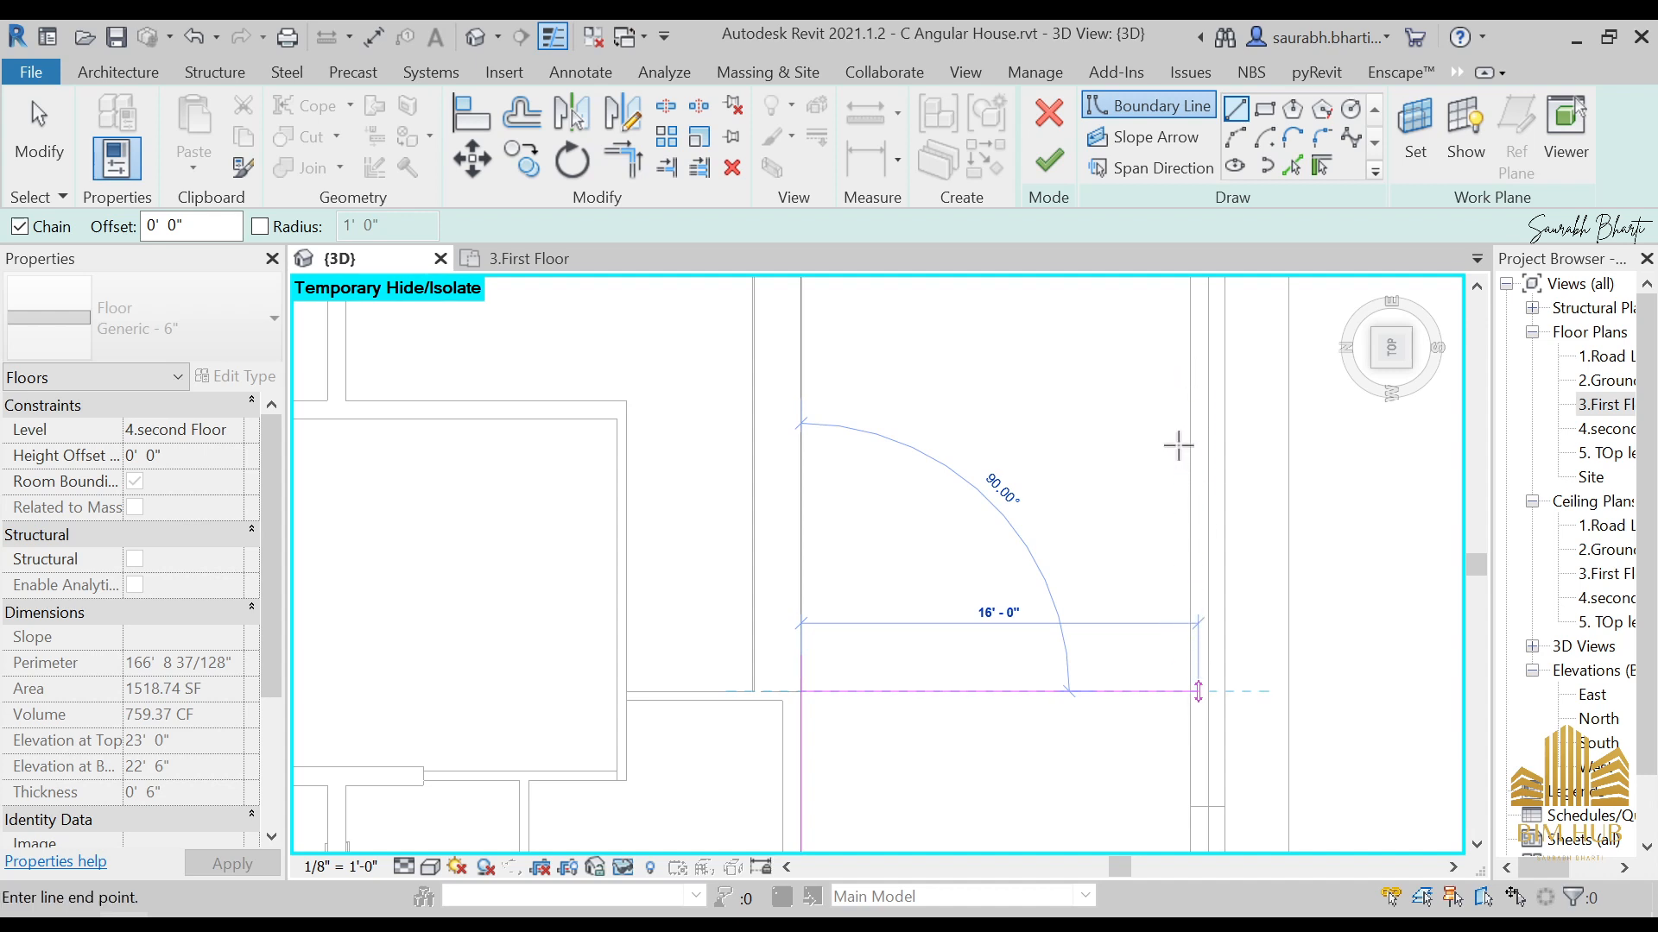
{"action": "scroll", "coordinate": [1166, 432], "scroll_direction": "down", "scroll_amount": 4}
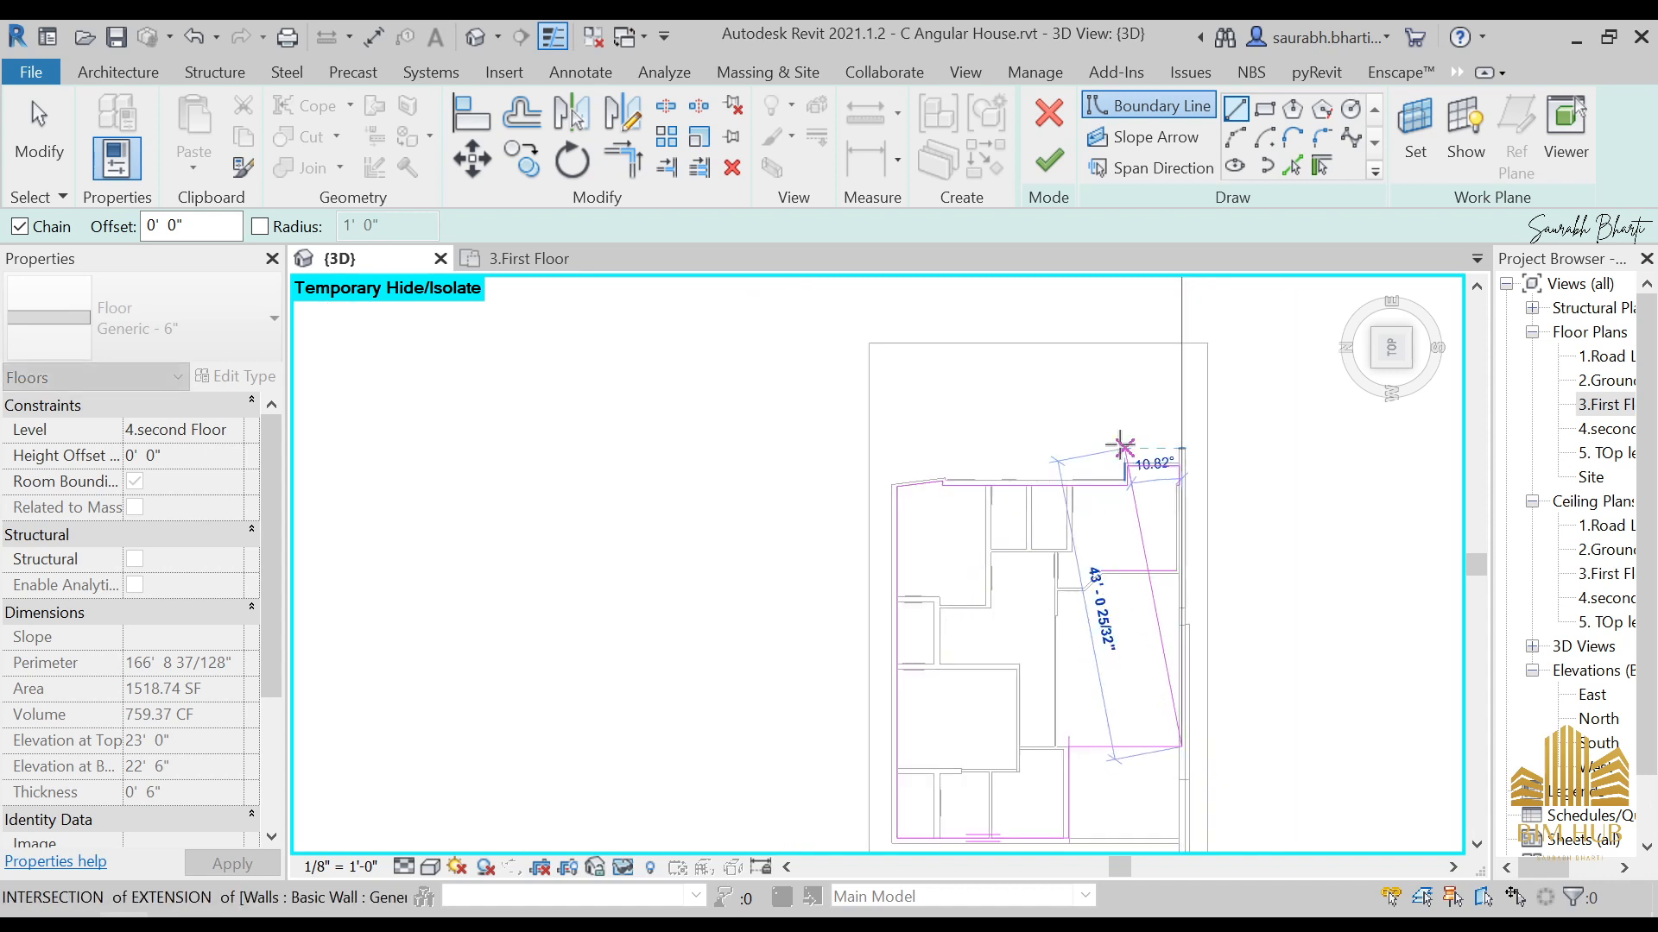
{"action": "key", "text": "Escape"}
{"action": "key", "text": "Escape"}
Step: Extend the front room's boundary line along the outer side wall to meet the new cross line in a corner
{"action": "key", "text": "t"}
{"action": "key", "text": "r"}
{"action": "scroll", "coordinate": [1174, 496], "scroll_direction": "up", "scroll_amount": 8}
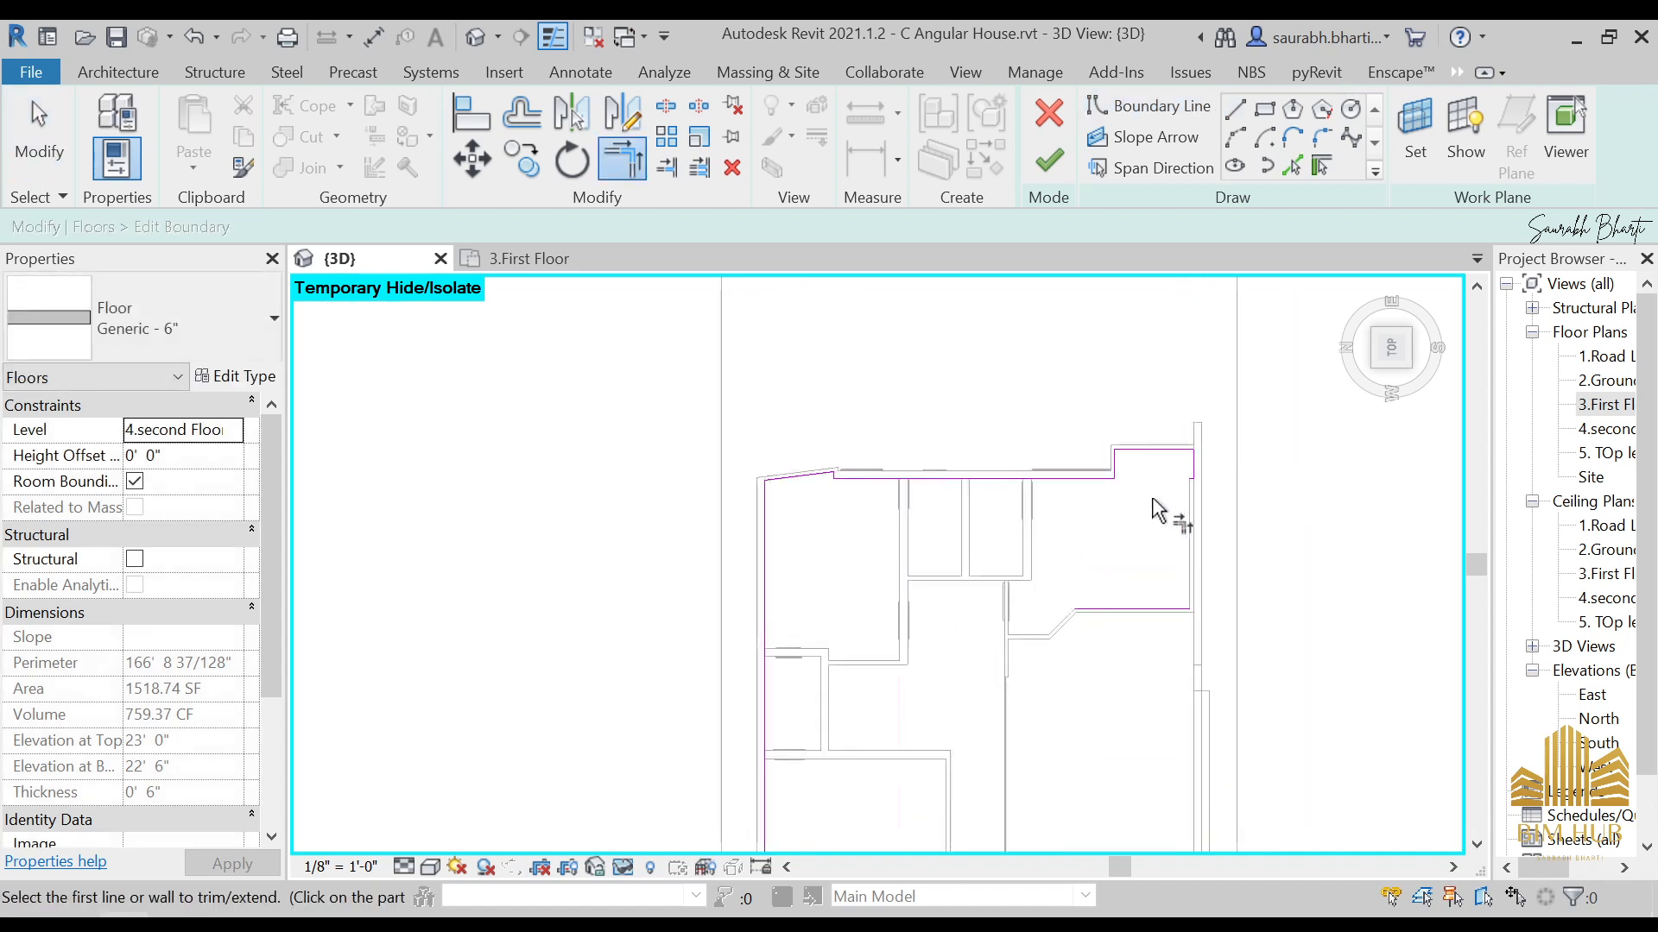
{"action": "scroll", "coordinate": [1207, 478], "scroll_direction": "up", "scroll_amount": 2}
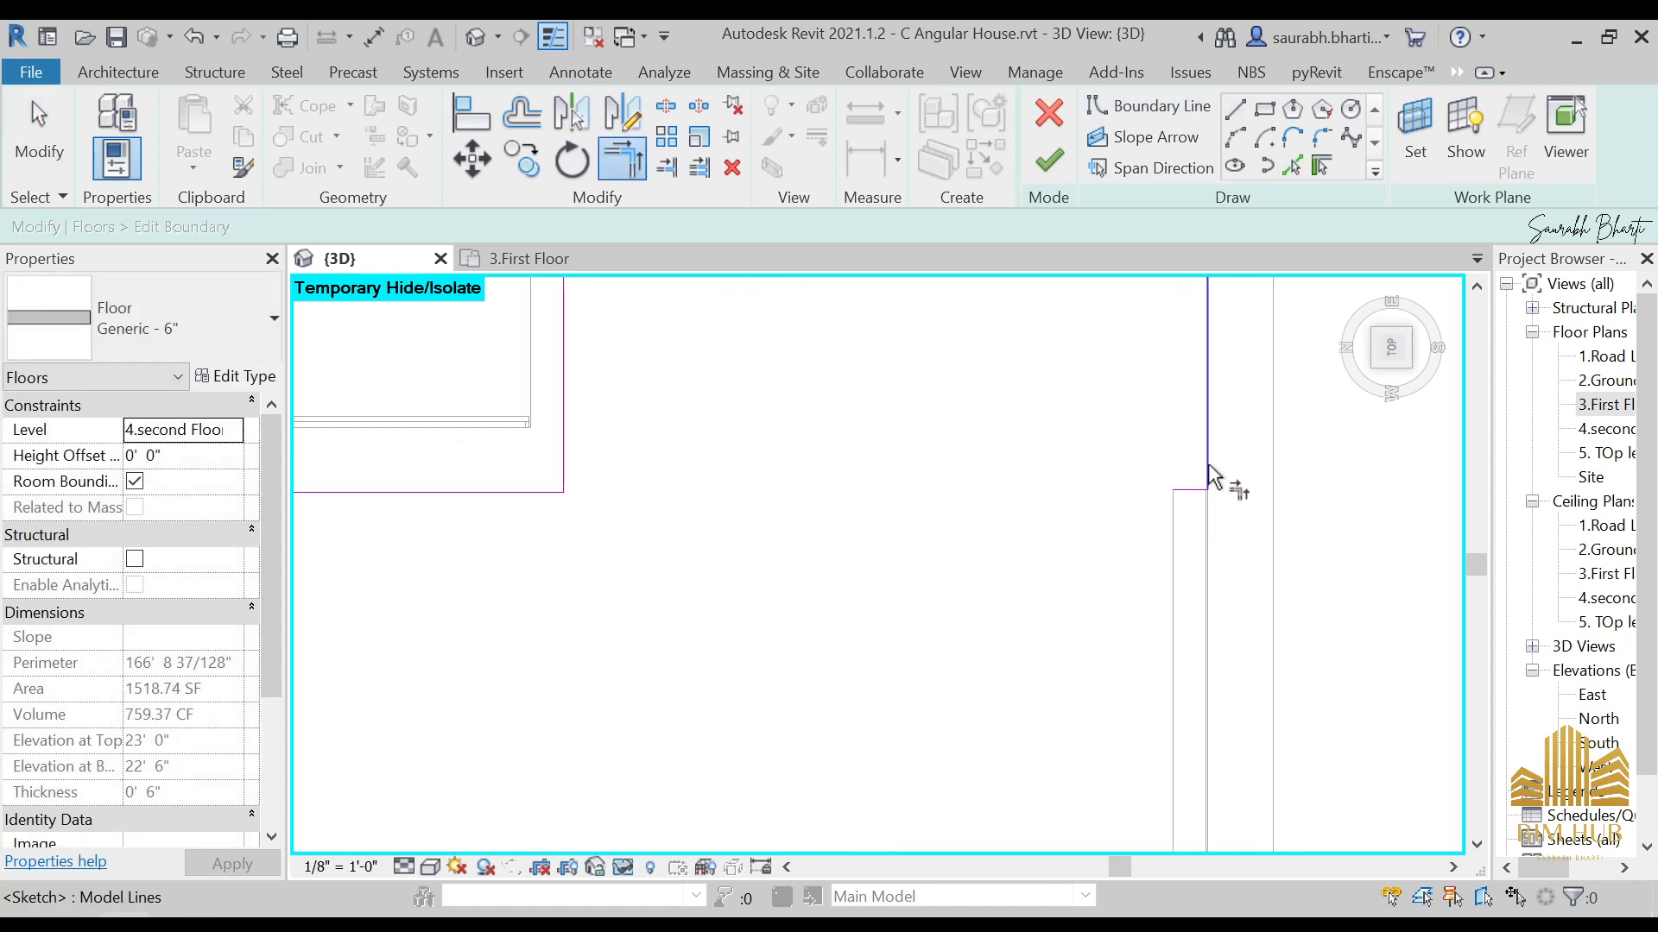
{"action": "left_click", "coordinate": [1207, 457]}
{"action": "scroll", "coordinate": [1174, 651], "scroll_direction": "down", "scroll_amount": 3}
{"action": "middle_click_drag", "start_coordinate": [1215, 627], "coordinate": [1249, 313]}
{"action": "scroll", "coordinate": [1214, 599], "scroll_direction": "down", "scroll_amount": 3}
{"action": "mouse_move", "coordinate": [1259, 686]}
{"action": "middle_mouse_down"}
{"action": "mouse_move", "coordinate": [1254, 325]}
{"action": "mouse_move", "coordinate": [1199, 718]}
{"action": "middle_mouse_up"}
{"action": "scroll", "coordinate": [1205, 451], "scroll_direction": "down", "scroll_amount": 2}
{"action": "left_click", "coordinate": [1199, 634]}
{"action": "key", "text": "Escape"}
Step: Delete the leftover boundary lines along the front room's angled-side wall and outer end wall
{"action": "scroll", "coordinate": [1207, 362], "scroll_direction": "up", "scroll_amount": 1}
{"action": "scroll", "coordinate": [1165, 670], "scroll_direction": "up", "scroll_amount": 3}
{"action": "left_click", "coordinate": [1160, 659]}
{"action": "left_click", "coordinate": [1163, 547]}
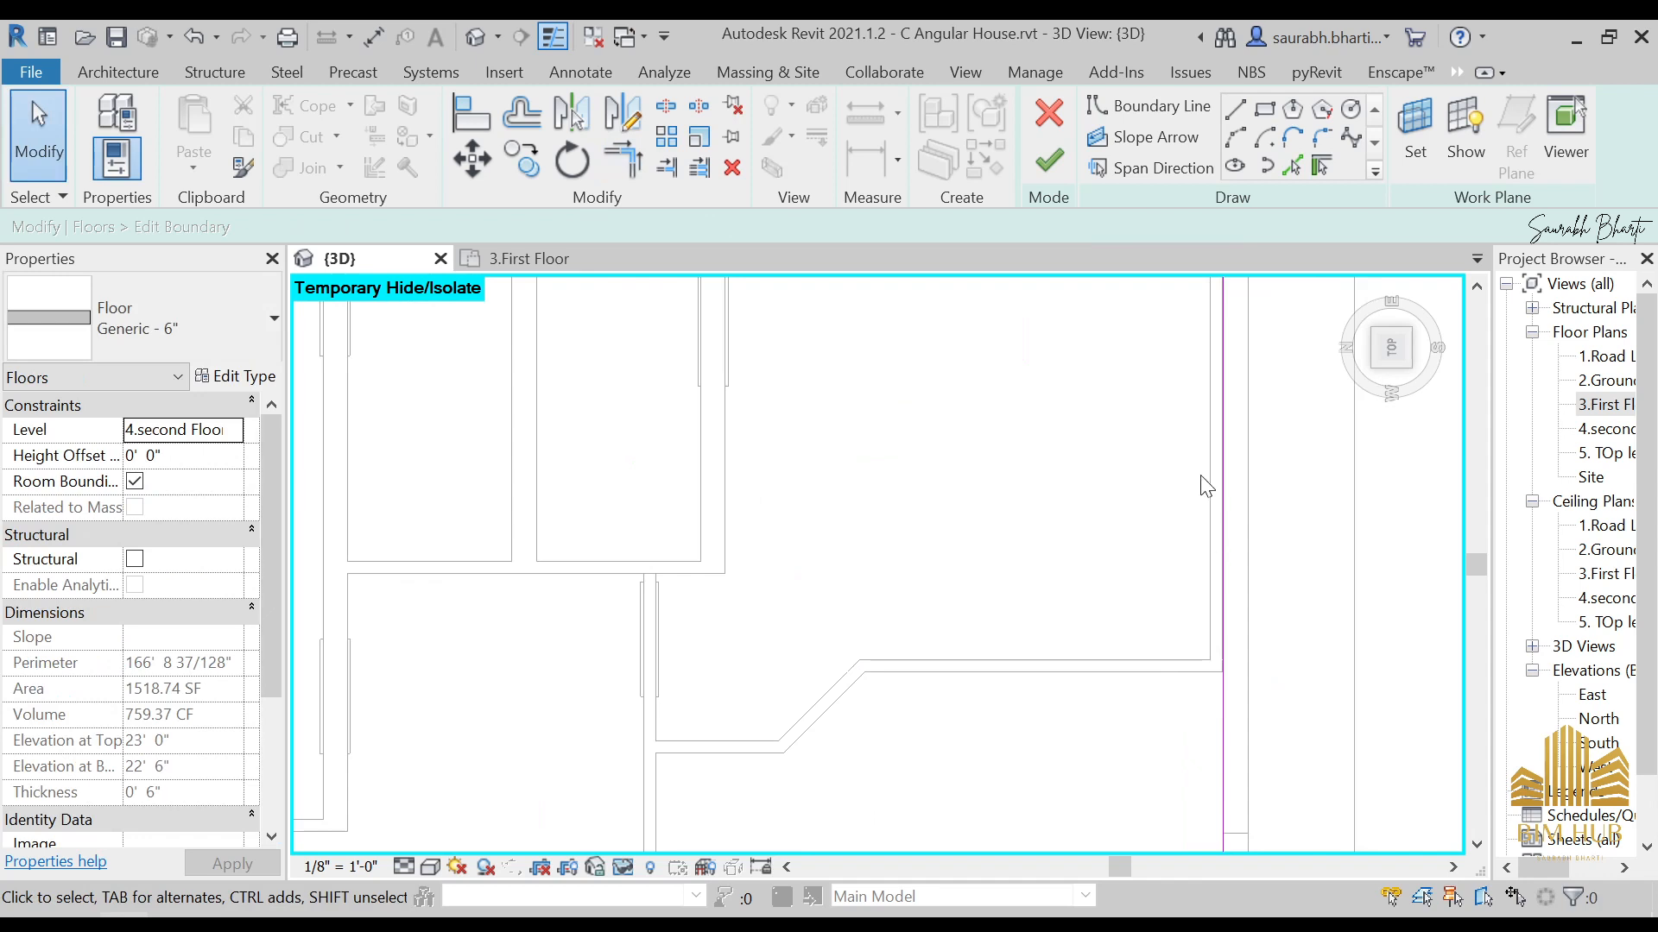
Step: Trim the rear room's outer slab edge and the cross line to a corner, and try to finish the floor boundary
{"action": "scroll", "coordinate": [1193, 466], "scroll_direction": "down", "scroll_amount": 2}
{"action": "scroll", "coordinate": [1169, 434], "scroll_direction": "up", "scroll_amount": 2}
{"action": "scroll", "coordinate": [1182, 459], "scroll_direction": "down", "scroll_amount": 2}
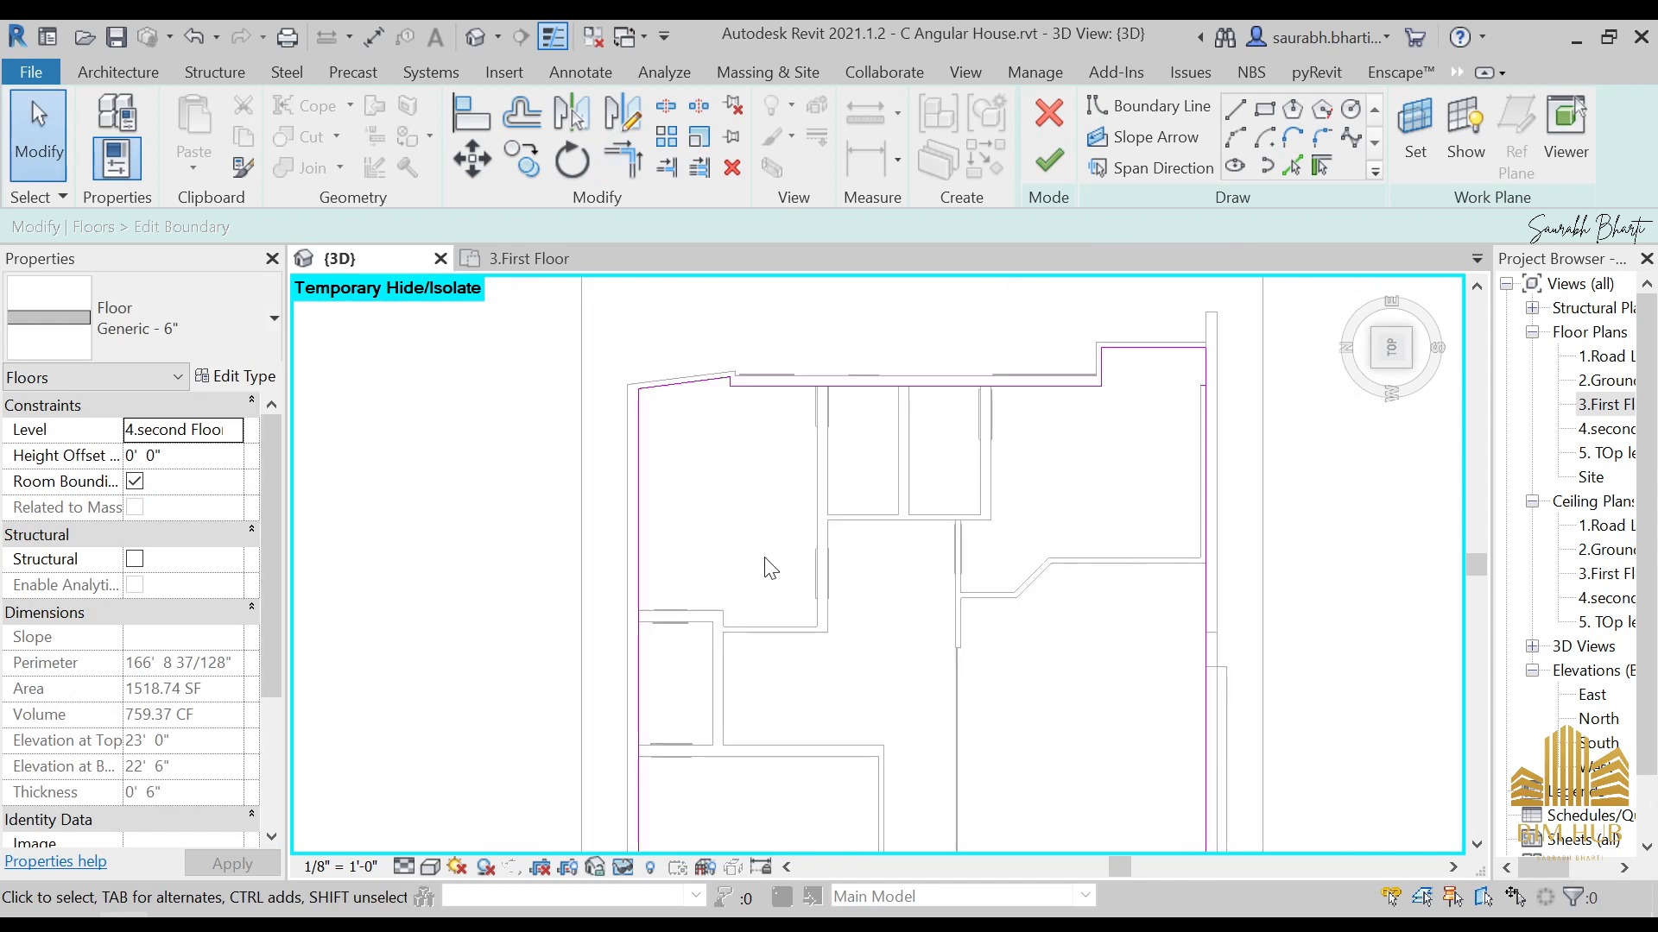
{"action": "scroll", "coordinate": [1187, 629], "scroll_direction": "down", "scroll_amount": 2}
{"action": "middle_click_drag", "start_coordinate": [1183, 665], "coordinate": [1153, 458]}
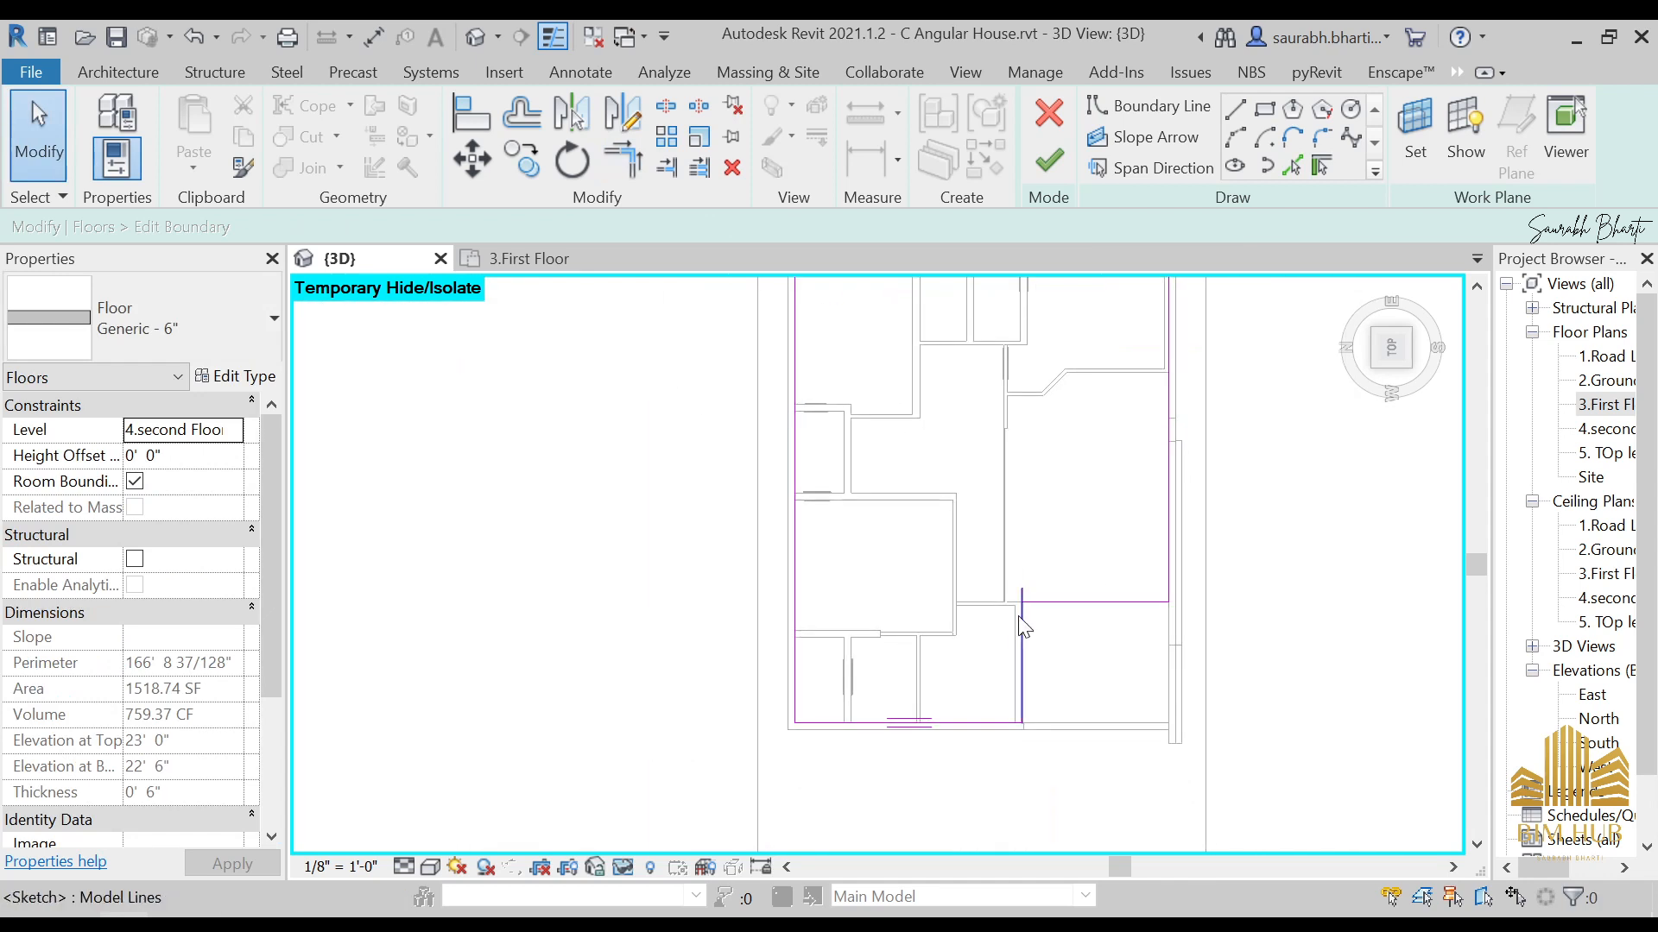
{"action": "scroll", "coordinate": [1023, 615], "scroll_direction": "up", "scroll_amount": 3}
{"action": "key", "text": "t"}
{"action": "key", "text": "r"}
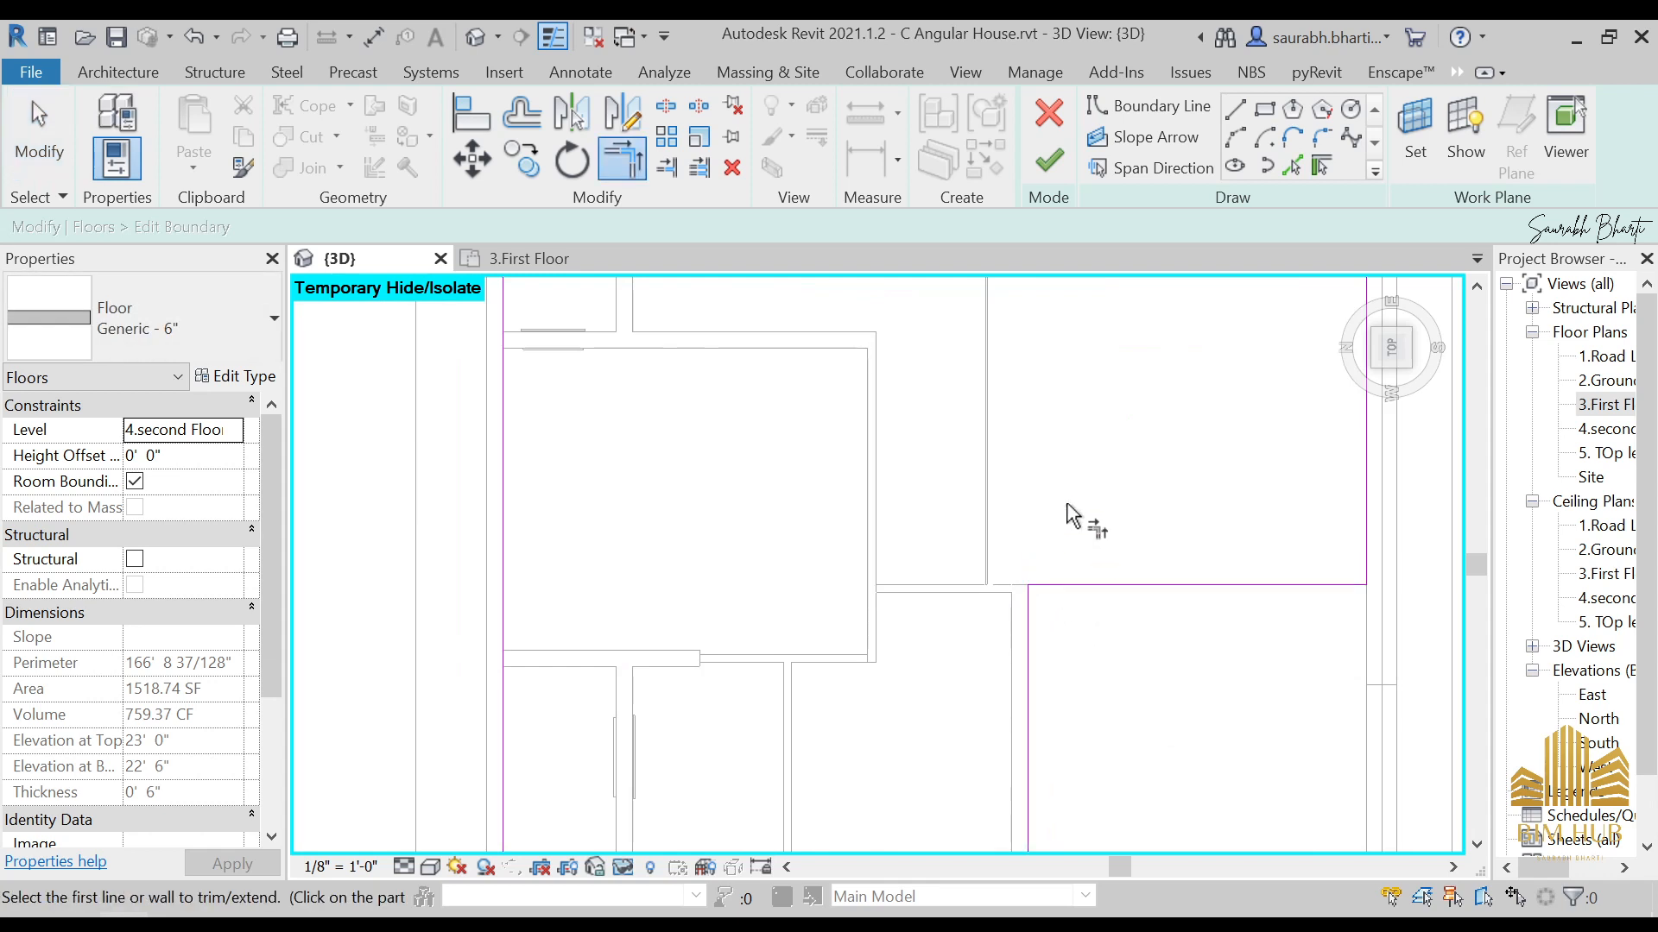
{"action": "scroll", "coordinate": [1084, 501], "scroll_direction": "down", "scroll_amount": 5}
{"action": "left_click", "coordinate": [1049, 160]}
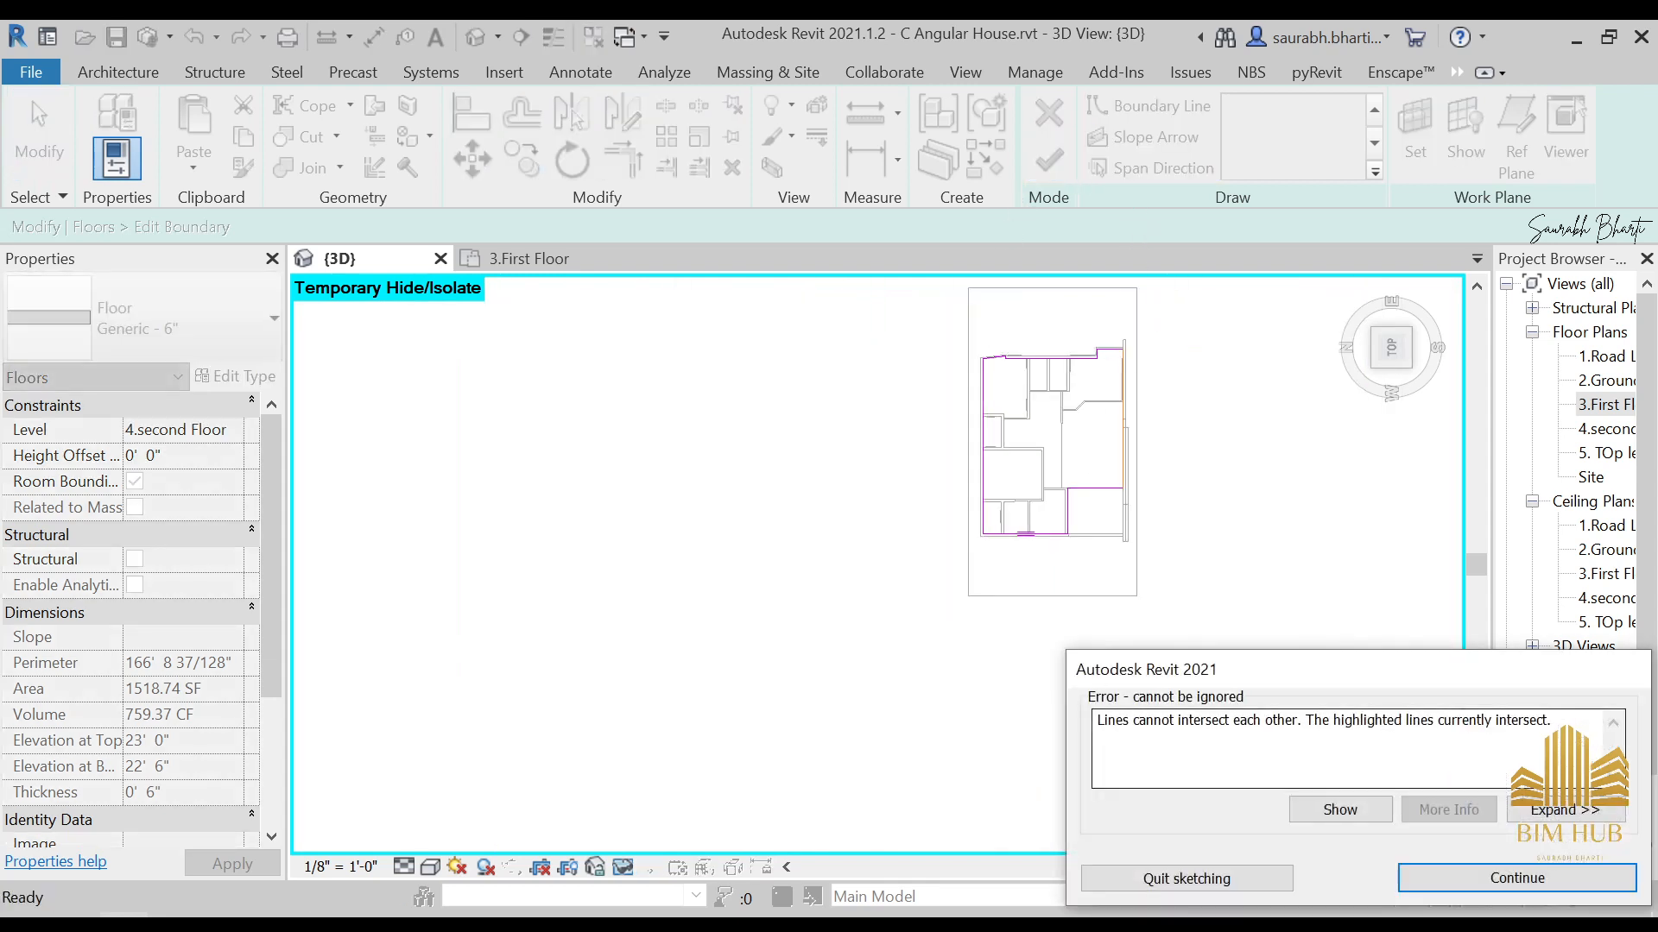
Step: Delete the intersecting boundary line along the outer side wall and the short stub line beside its end
{"action": "key", "text": "Return"}
{"action": "scroll", "coordinate": [1140, 406], "scroll_direction": "up", "scroll_amount": 3}
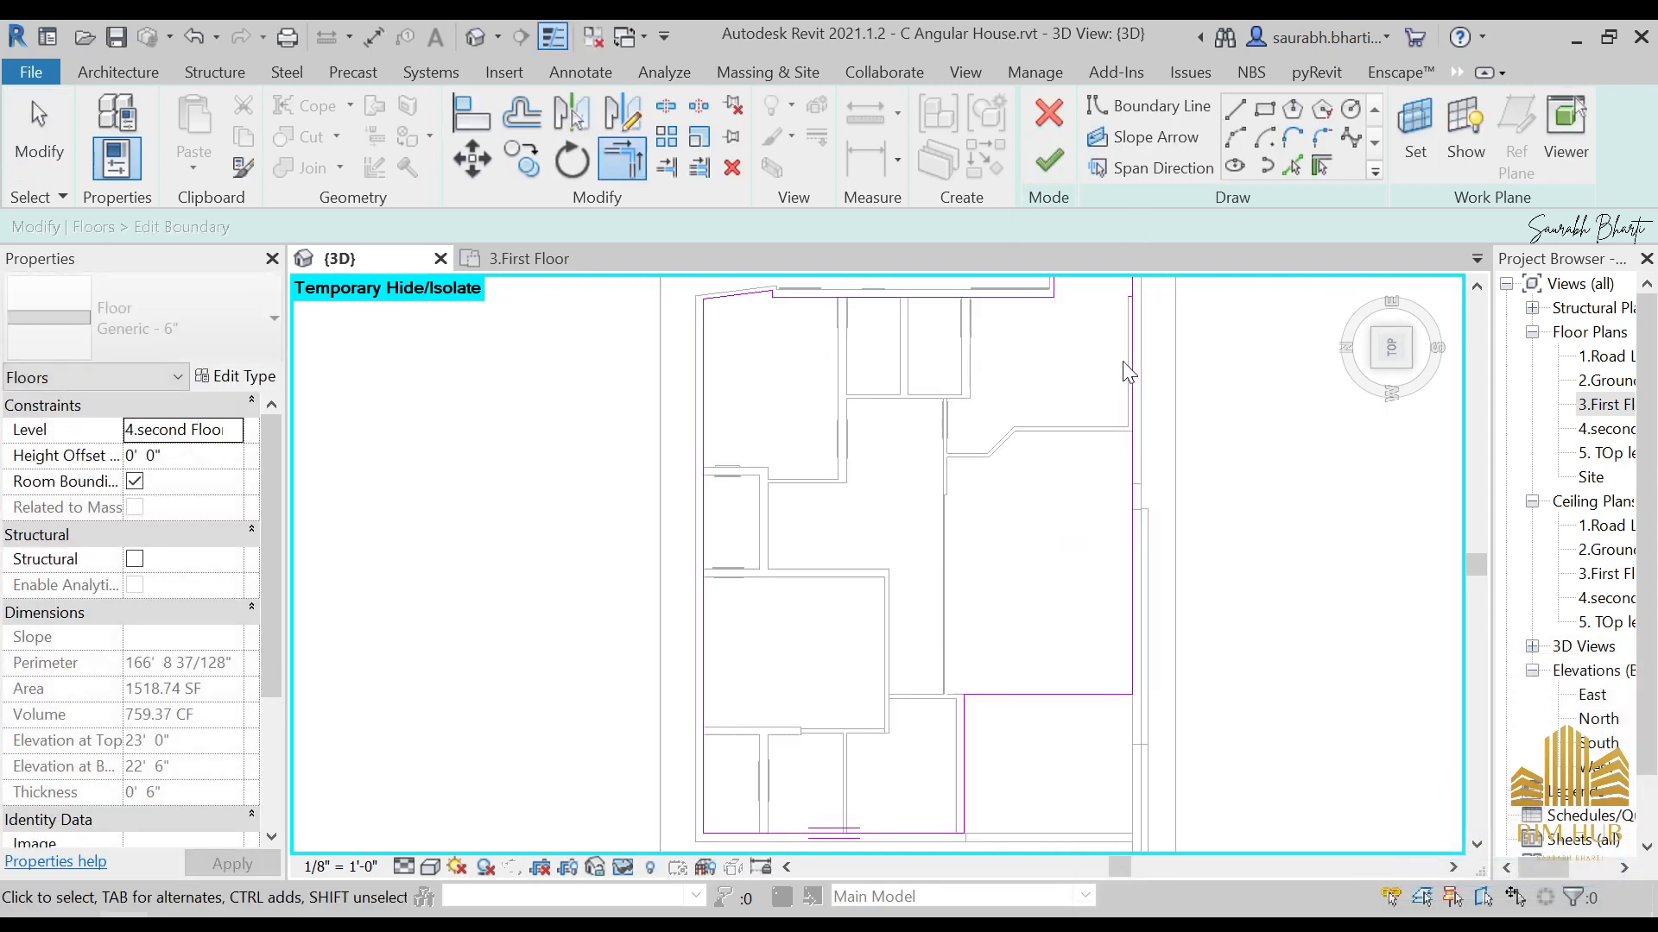
{"action": "left_click", "coordinate": [1092, 525]}
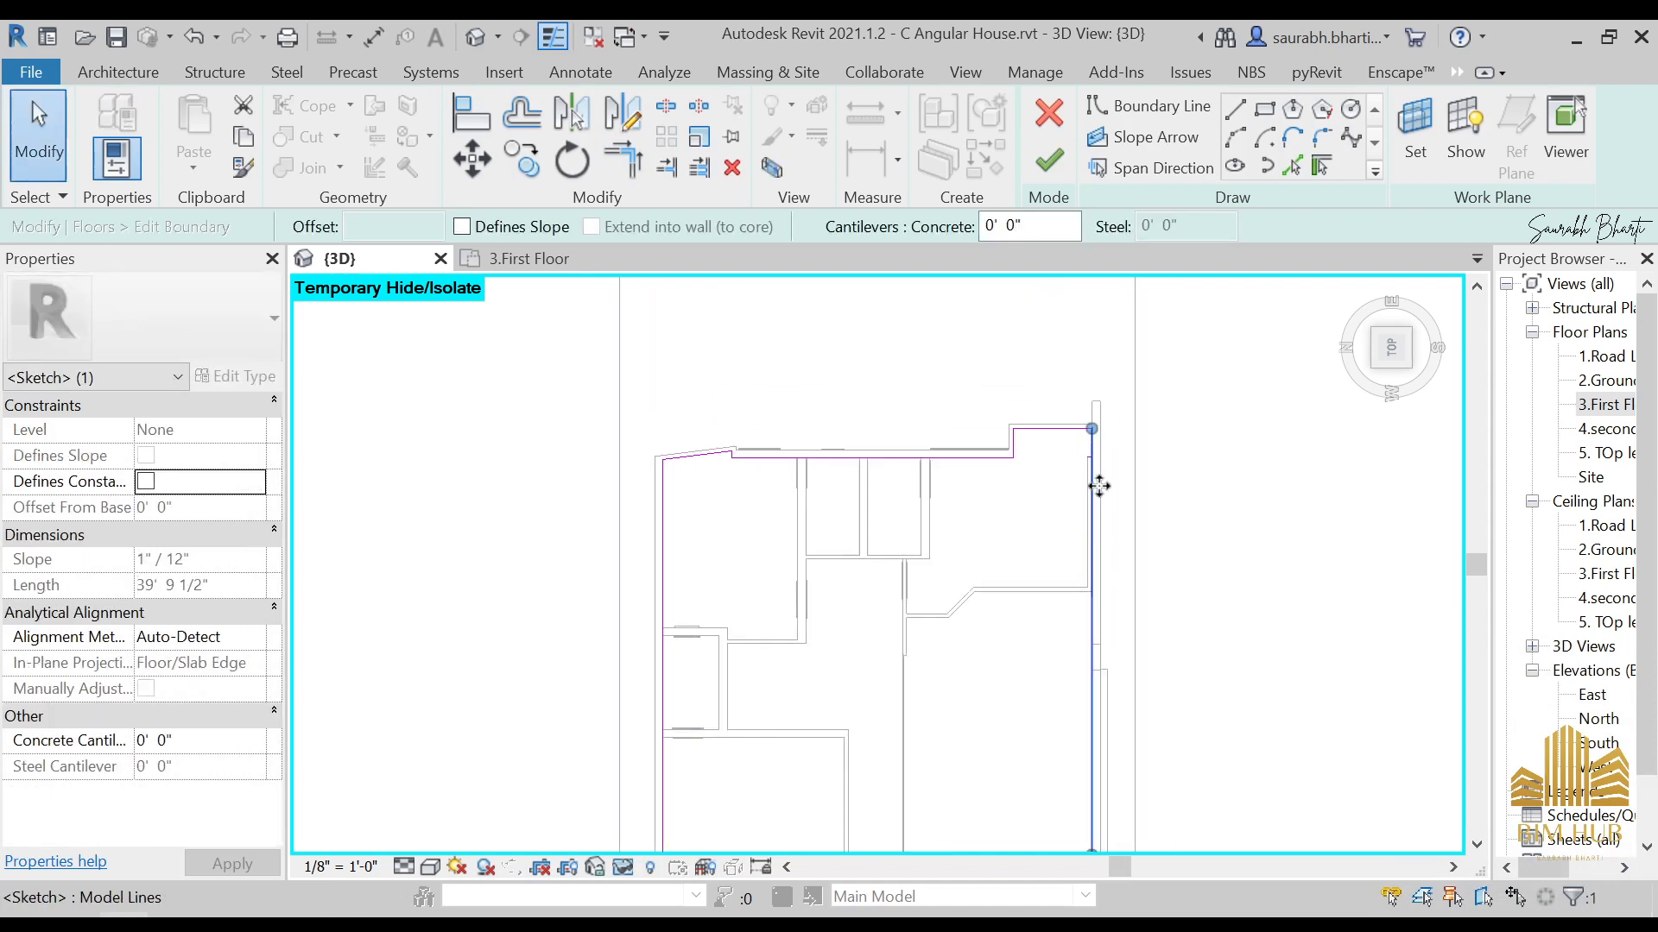
{"action": "key", "text": "Delete"}
{"action": "scroll", "coordinate": [1097, 477], "scroll_direction": "up", "scroll_amount": 4}
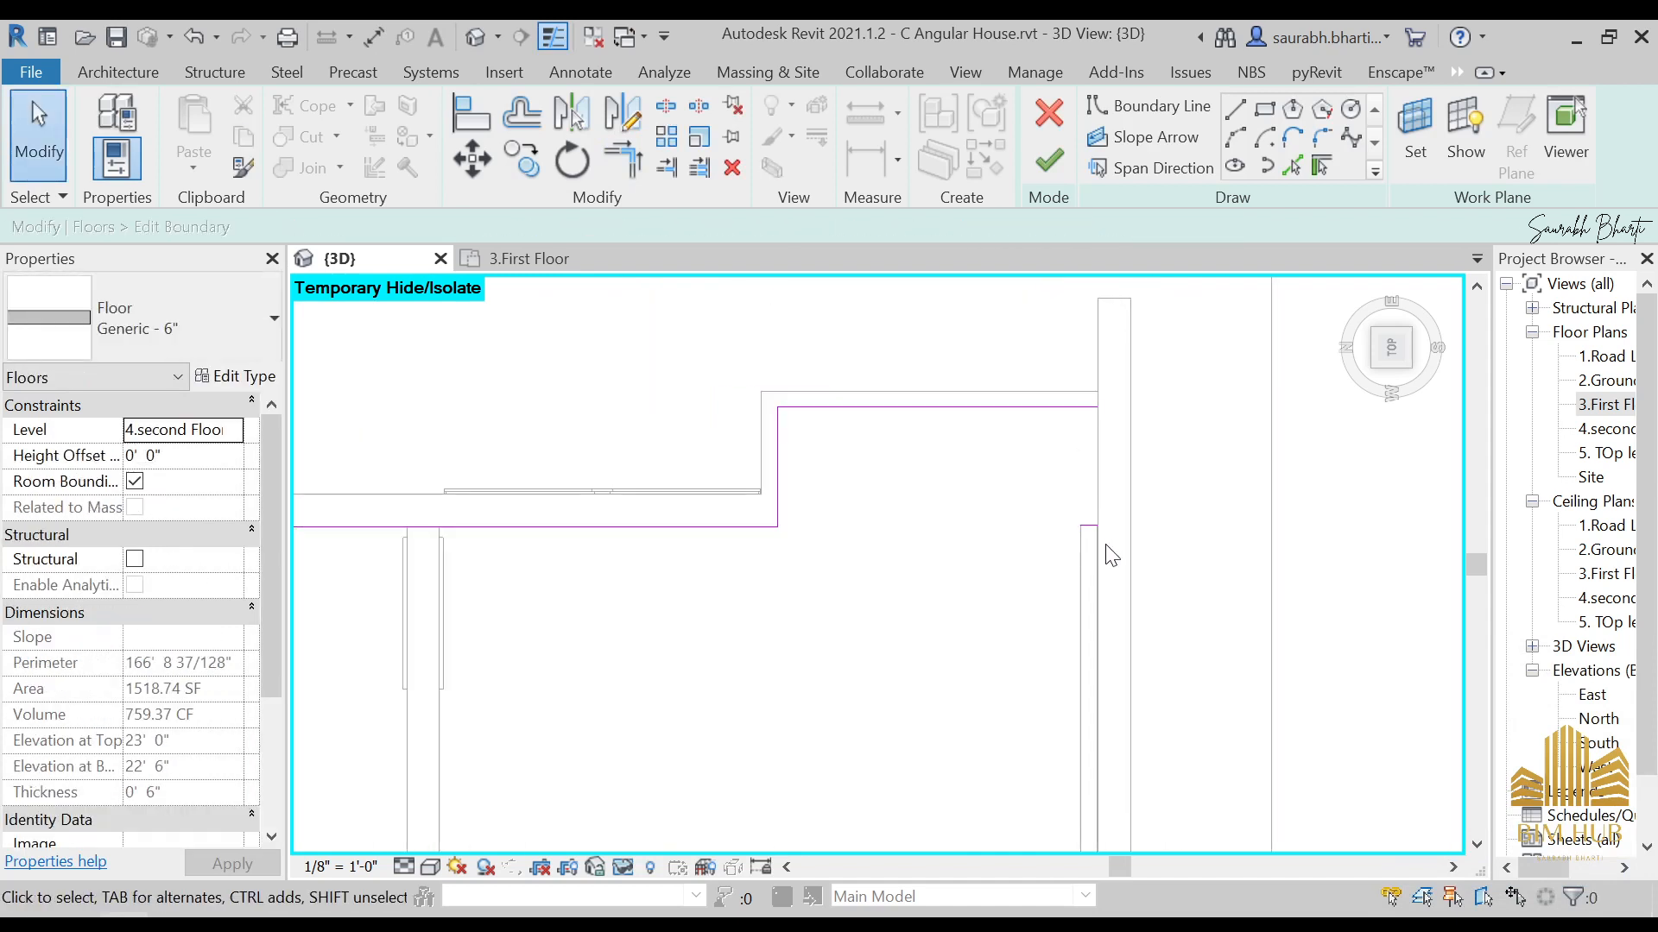
{"action": "left_click", "coordinate": [1090, 527]}
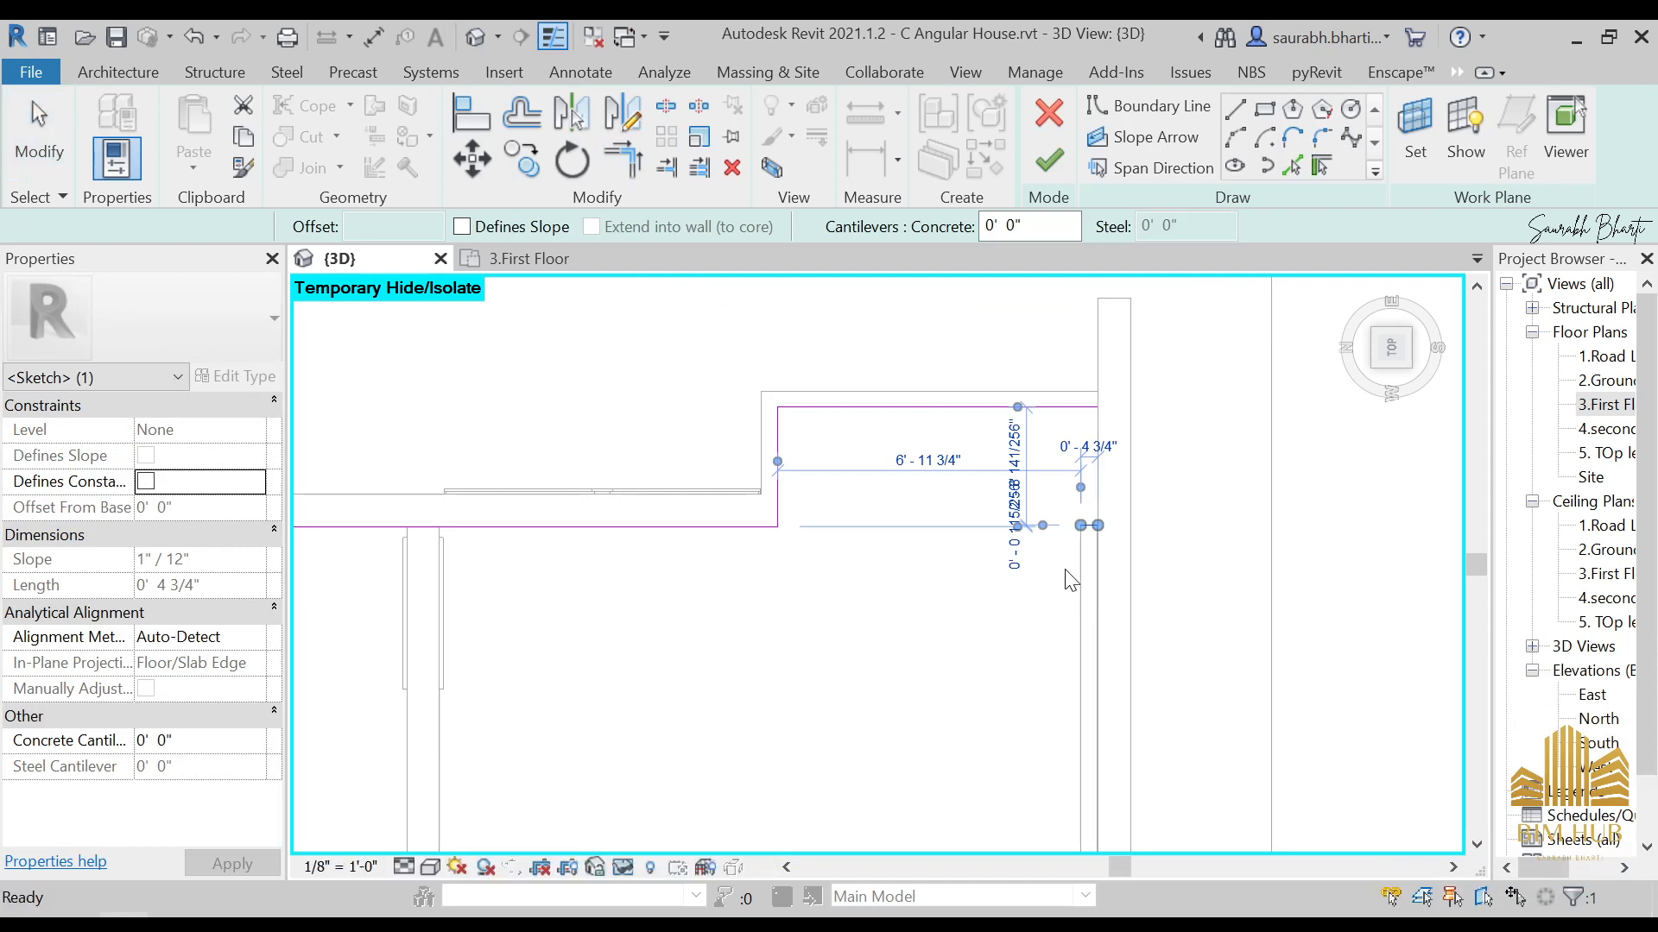
{"action": "key", "text": "Delete"}
Step: Delete the remaining short stub line on the side-wall boundary and finish the roof slab's boundary edit
{"action": "scroll", "coordinate": [1093, 467], "scroll_direction": "down", "scroll_amount": 3}
{"action": "scroll", "coordinate": [1092, 468], "scroll_direction": "up", "scroll_amount": 5}
{"action": "scroll", "coordinate": [1071, 475], "scroll_direction": "up", "scroll_amount": 2}
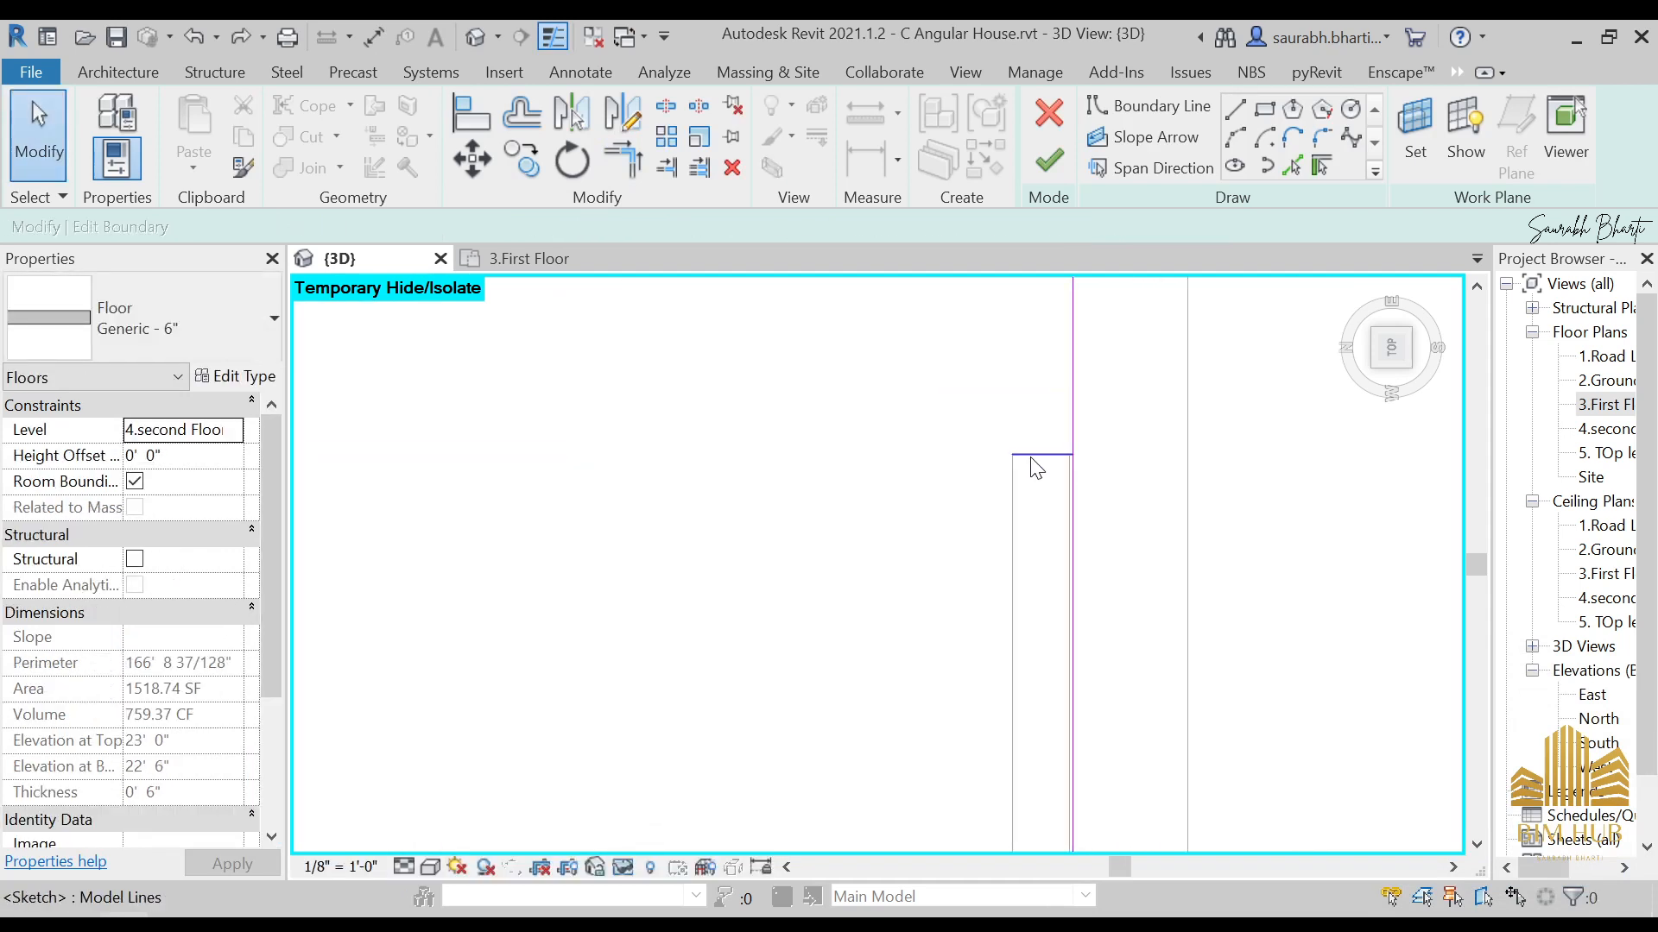
{"action": "left_click", "coordinate": [1051, 458]}
{"action": "key", "text": "Delete"}
{"action": "left_click", "coordinate": [1050, 160]}
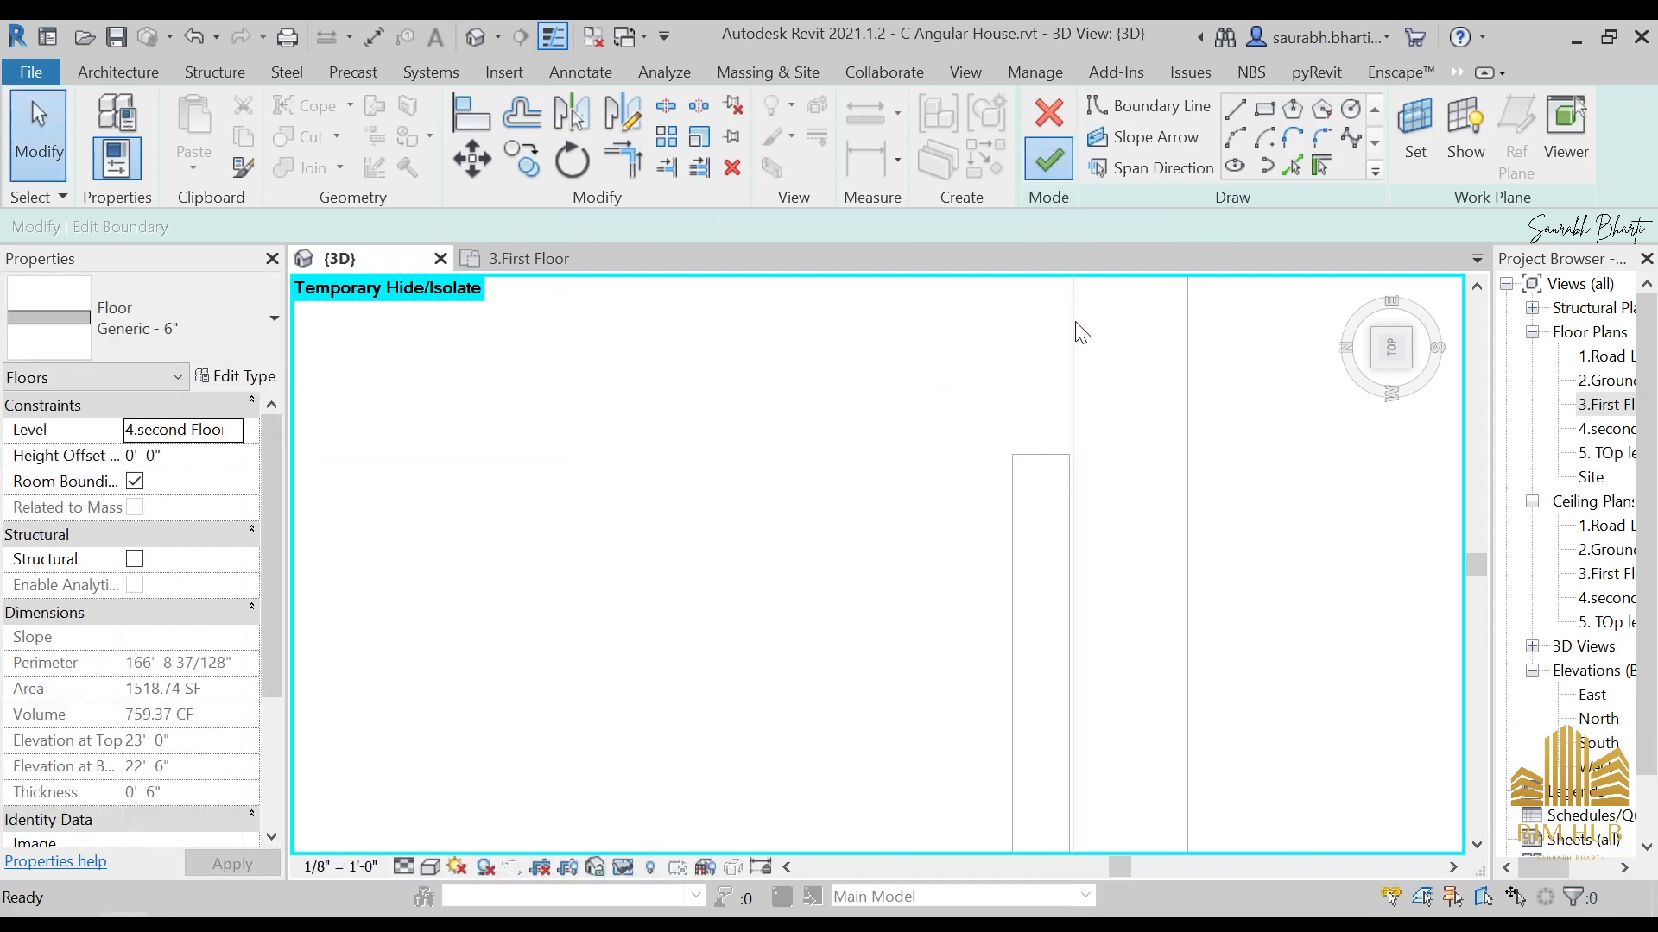
{"action": "left_click", "coordinate": [906, 497]}
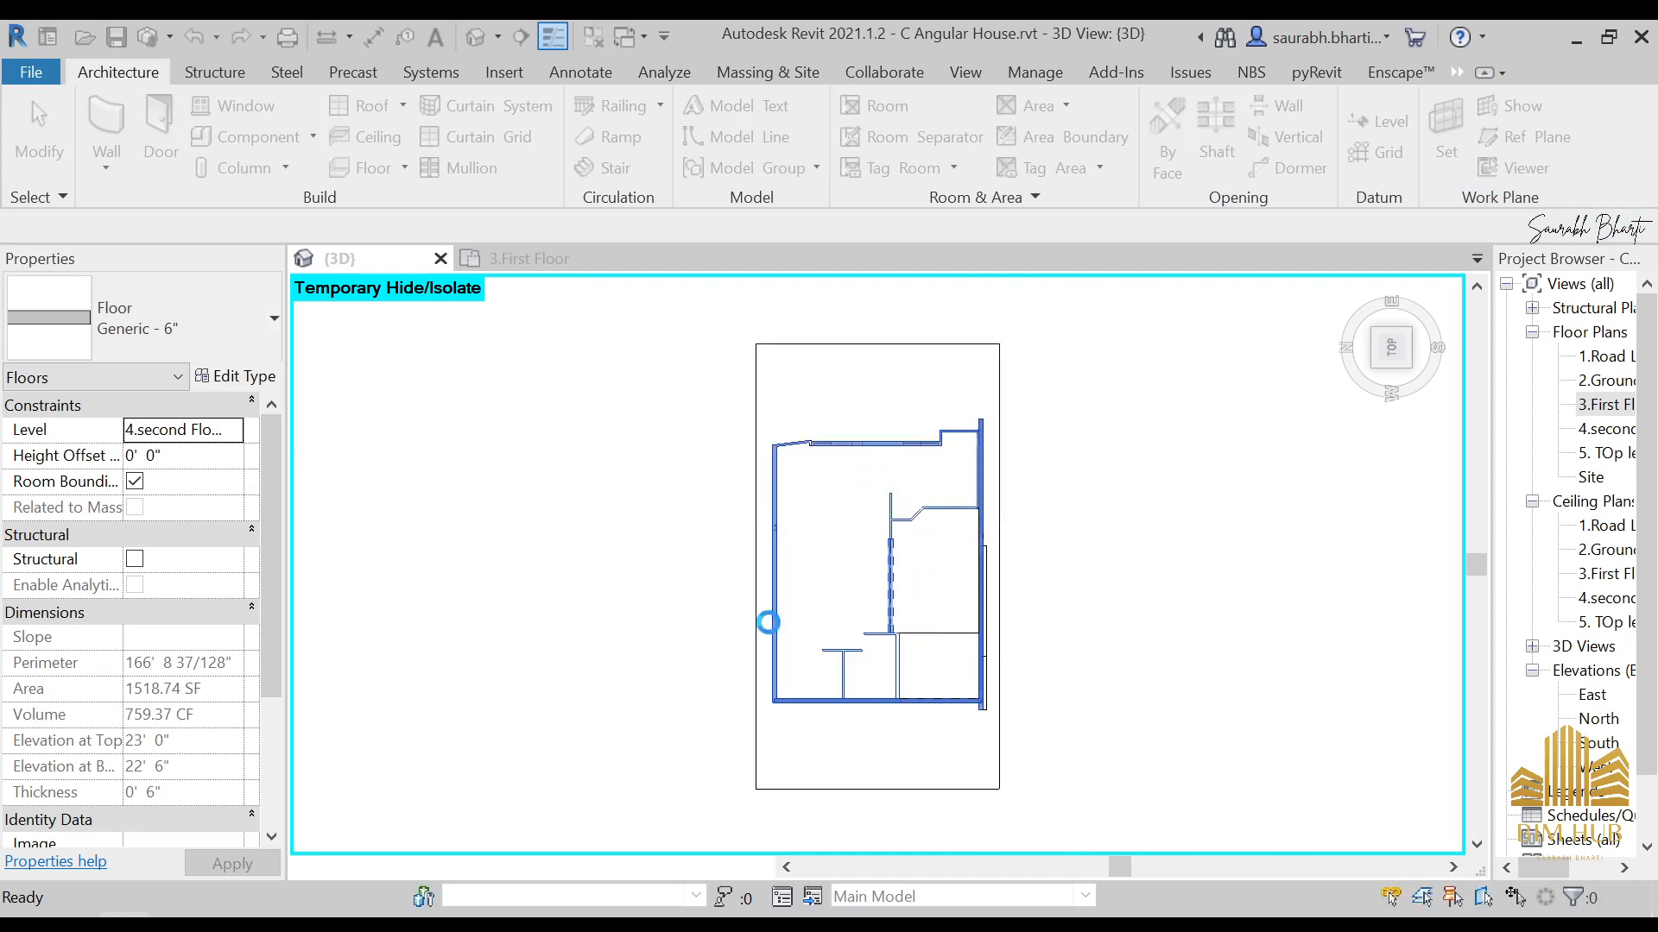
{"action": "left_click", "coordinate": [707, 572]}
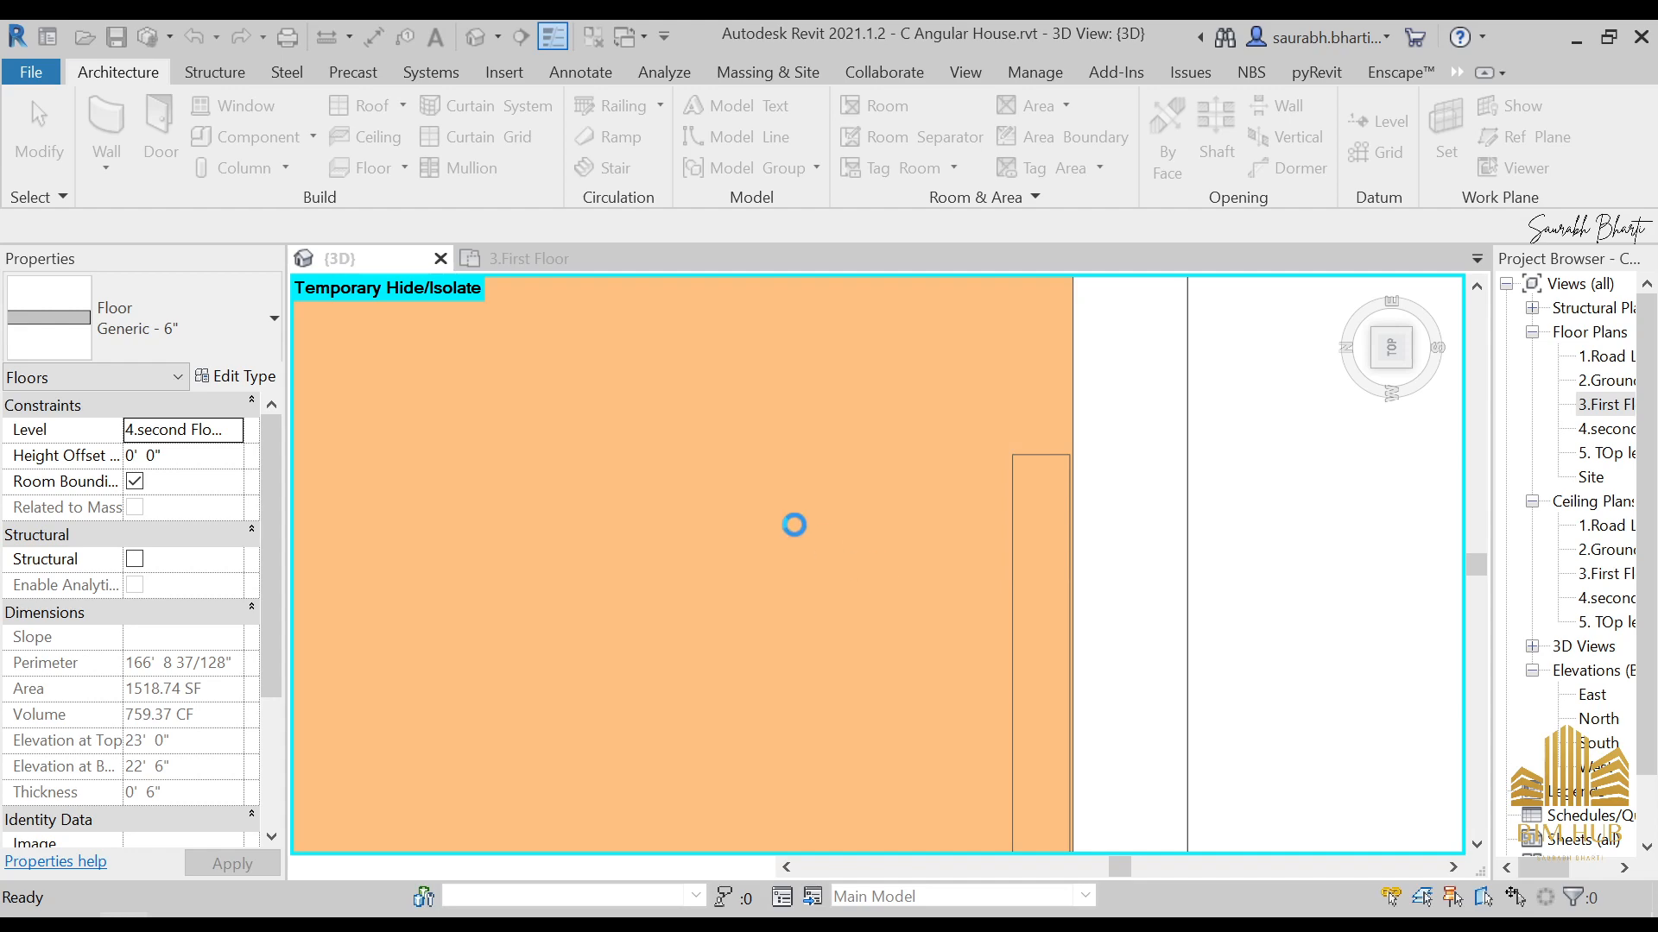
{"action": "key", "text": "Escape"}
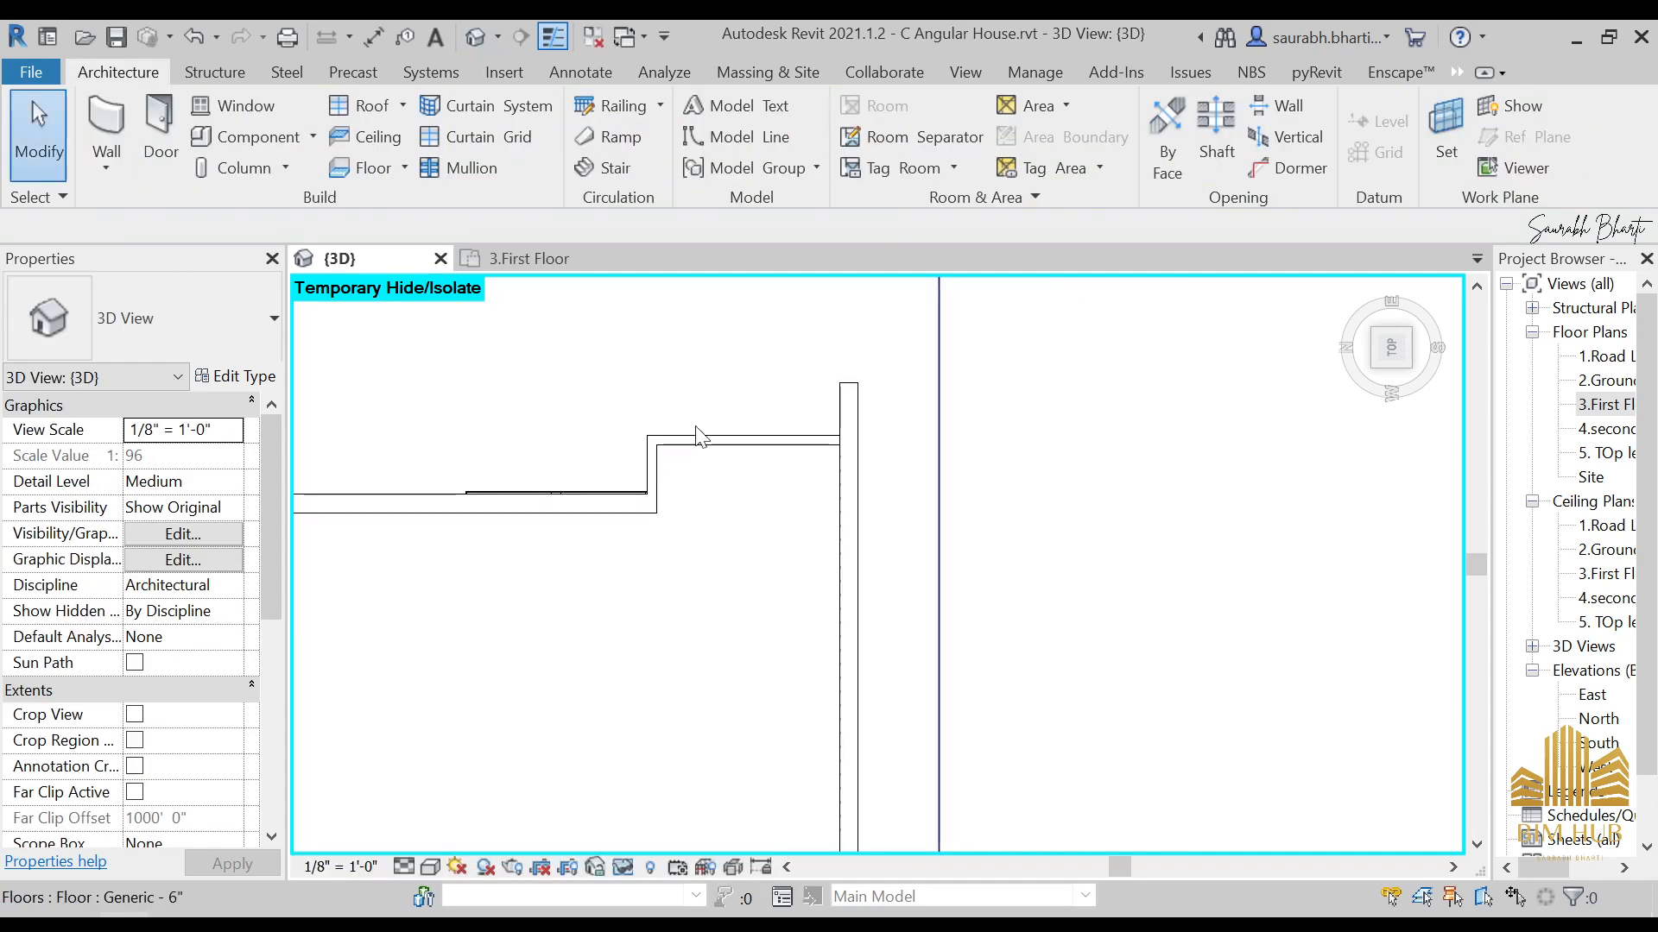
Step: Show the model squarely from the front with coloured surfaces and reset the temporary hide/isolate
{"action": "middle_click_drag", "start_coordinate": [604, 483], "coordinate": [716, 453], "text": "shift"}
{"action": "scroll", "coordinate": [814, 625], "scroll_direction": "up", "scroll_amount": 3}
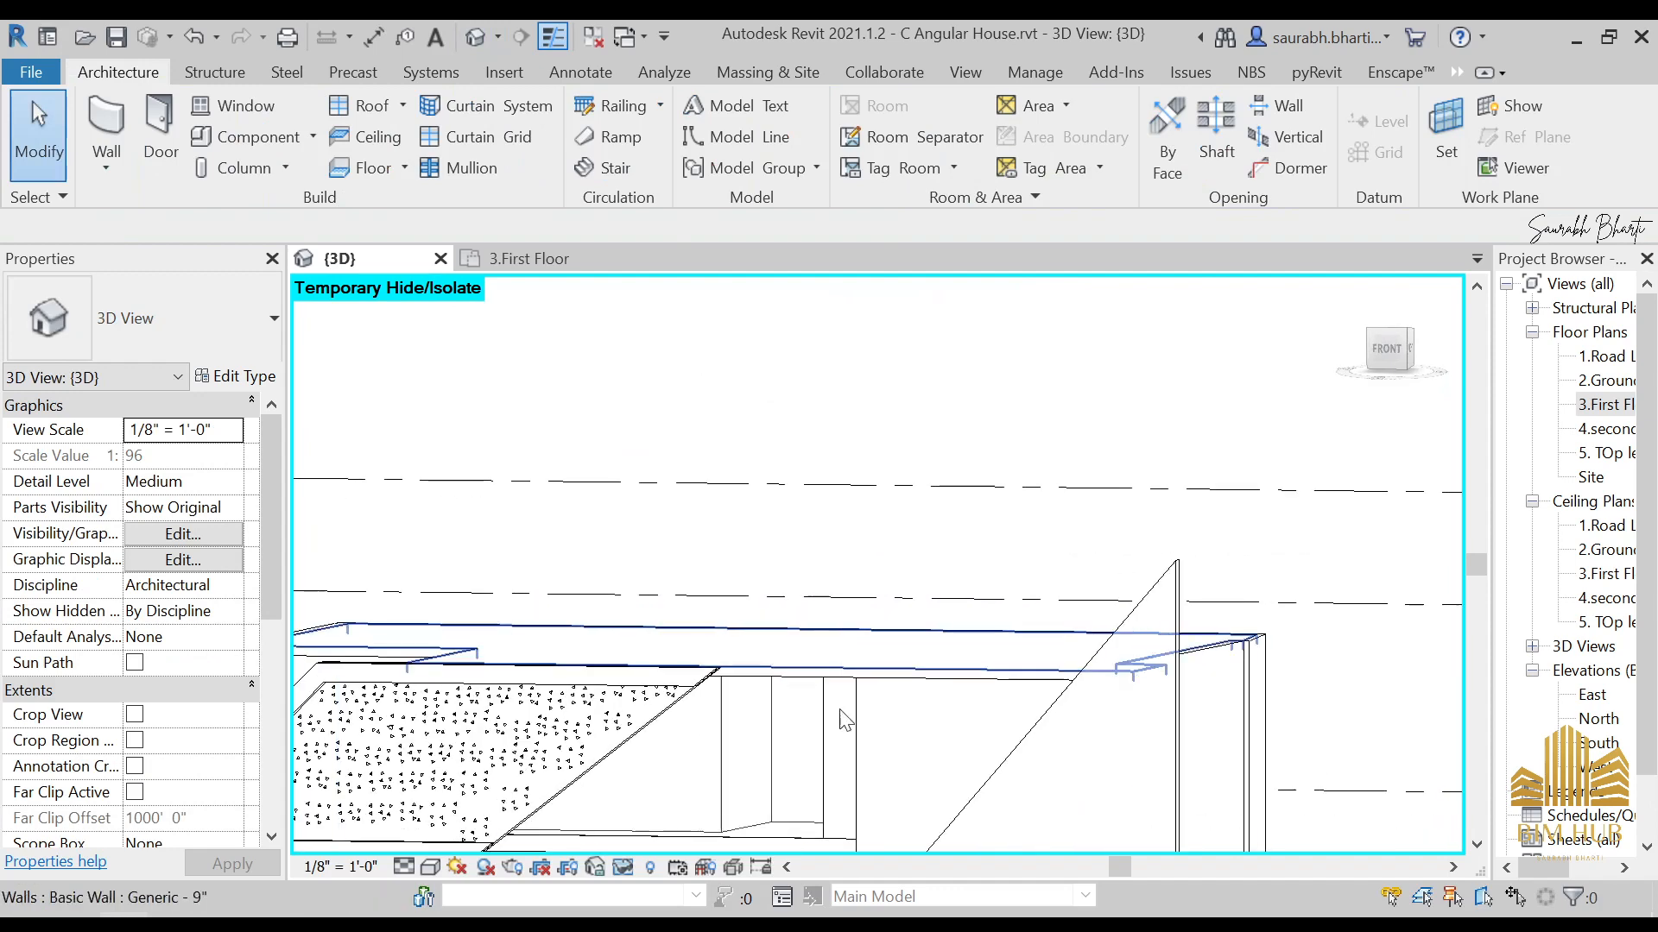
{"action": "left_click", "coordinate": [1390, 354]}
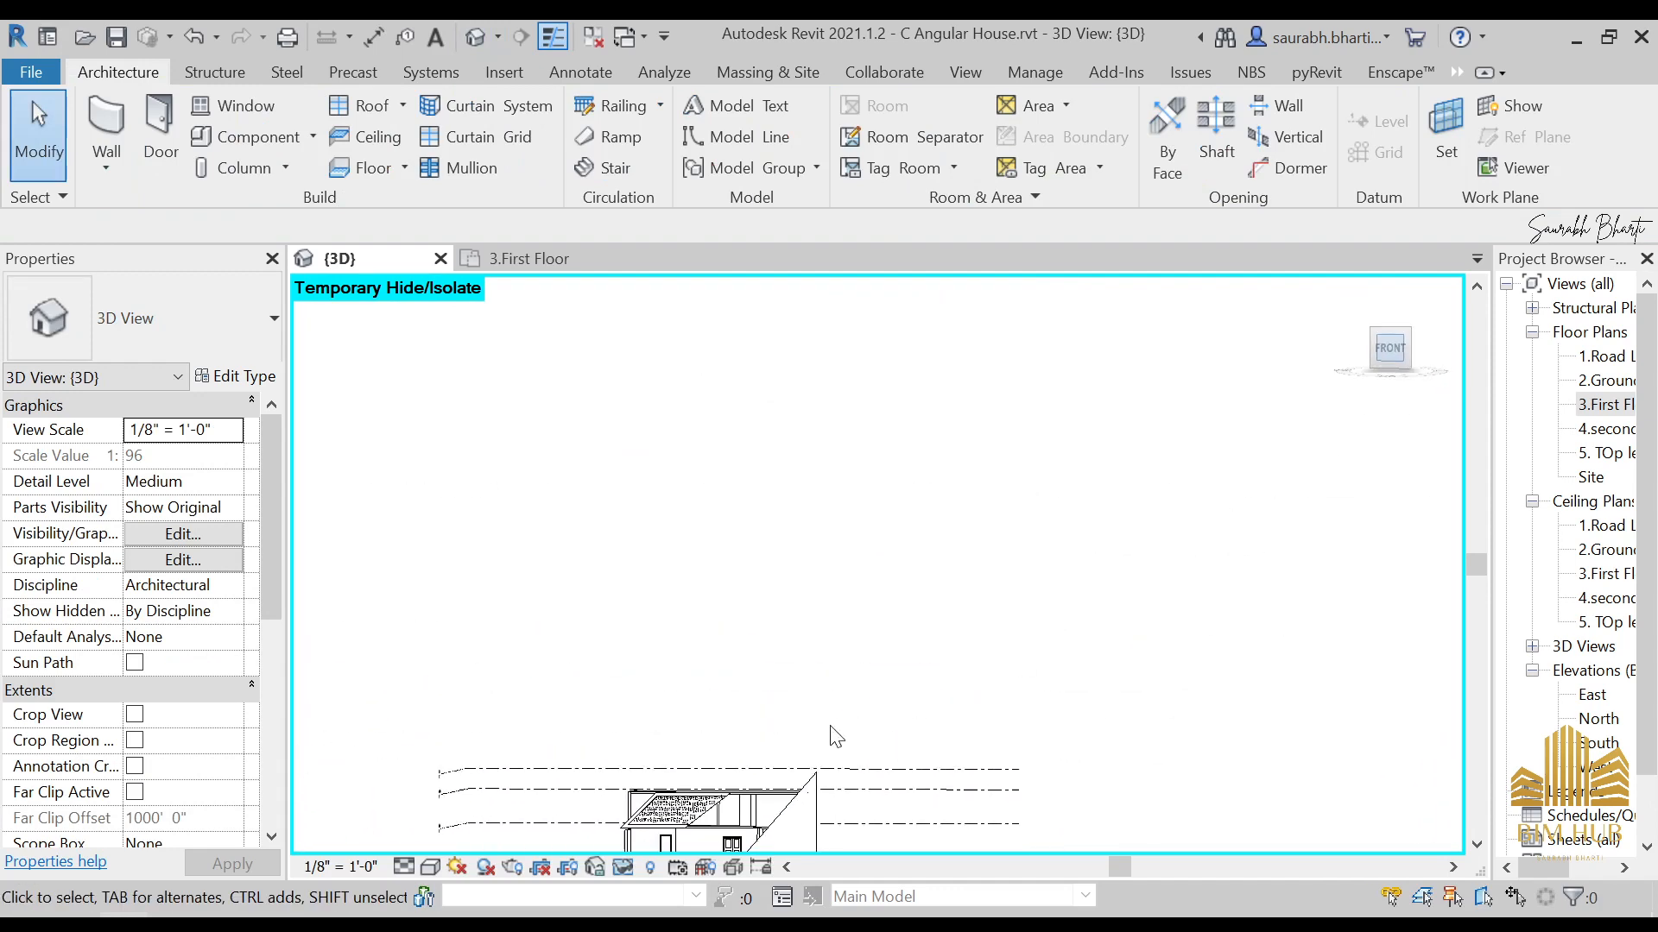
{"action": "scroll", "coordinate": [755, 799], "scroll_direction": "up", "scroll_amount": 5}
{"action": "scroll", "coordinate": [814, 608], "scroll_direction": "up", "scroll_amount": 2}
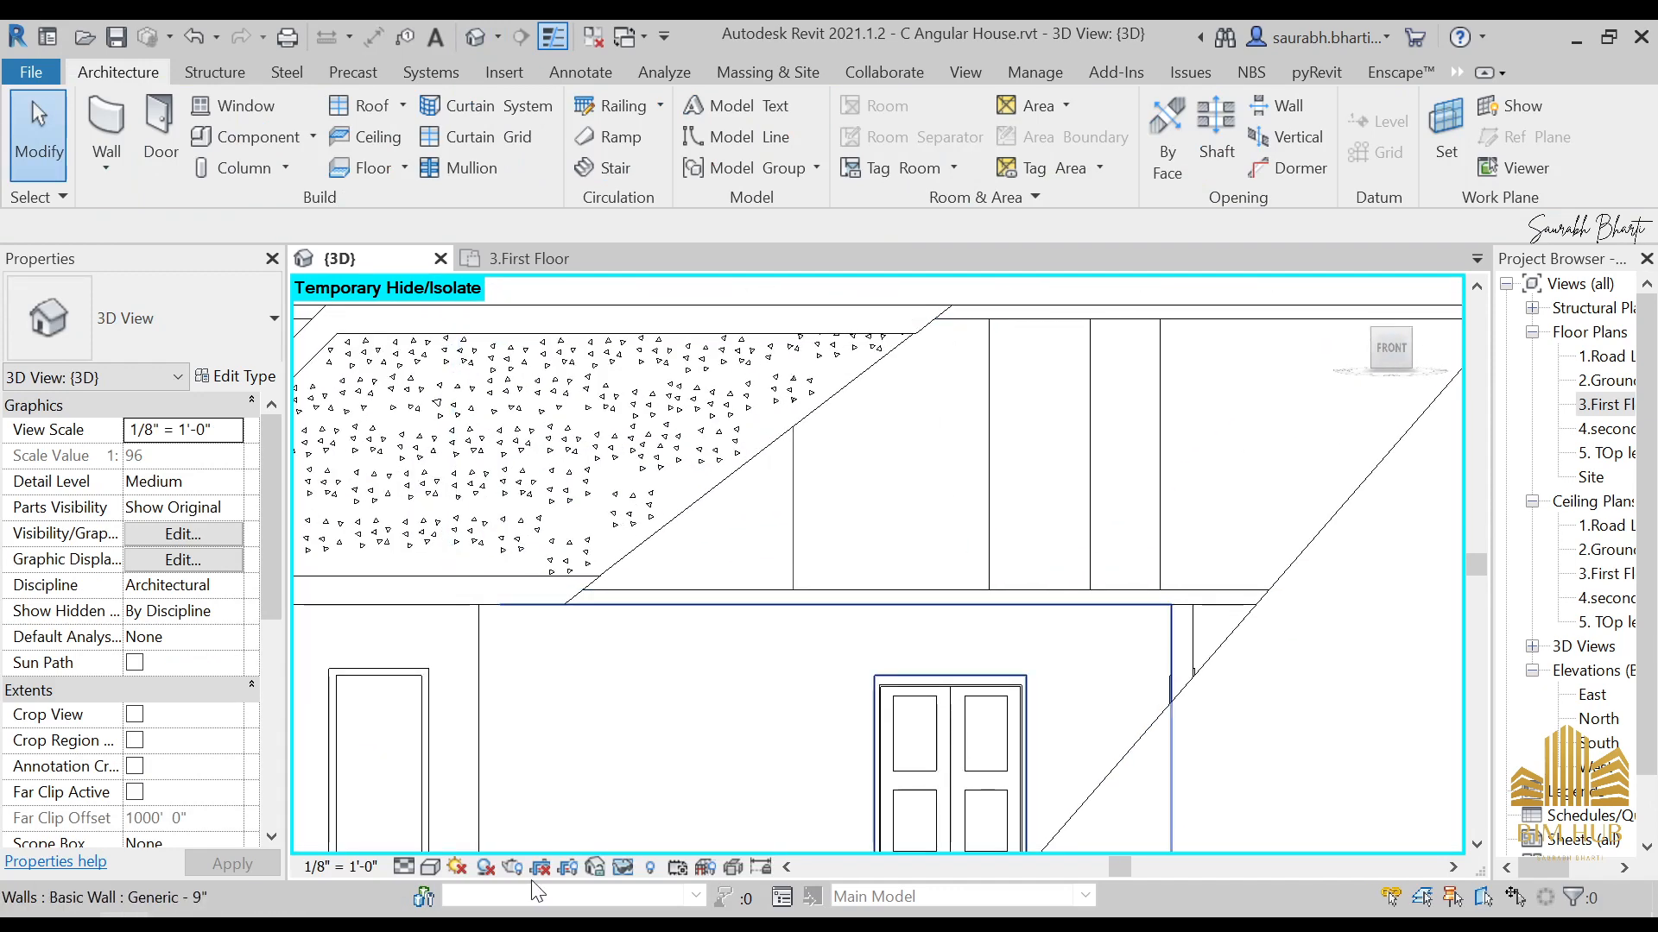
{"action": "left_click", "coordinate": [430, 867]}
{"action": "left_click", "coordinate": [451, 838]}
{"action": "scroll", "coordinate": [621, 665], "scroll_direction": "down", "scroll_amount": 5}
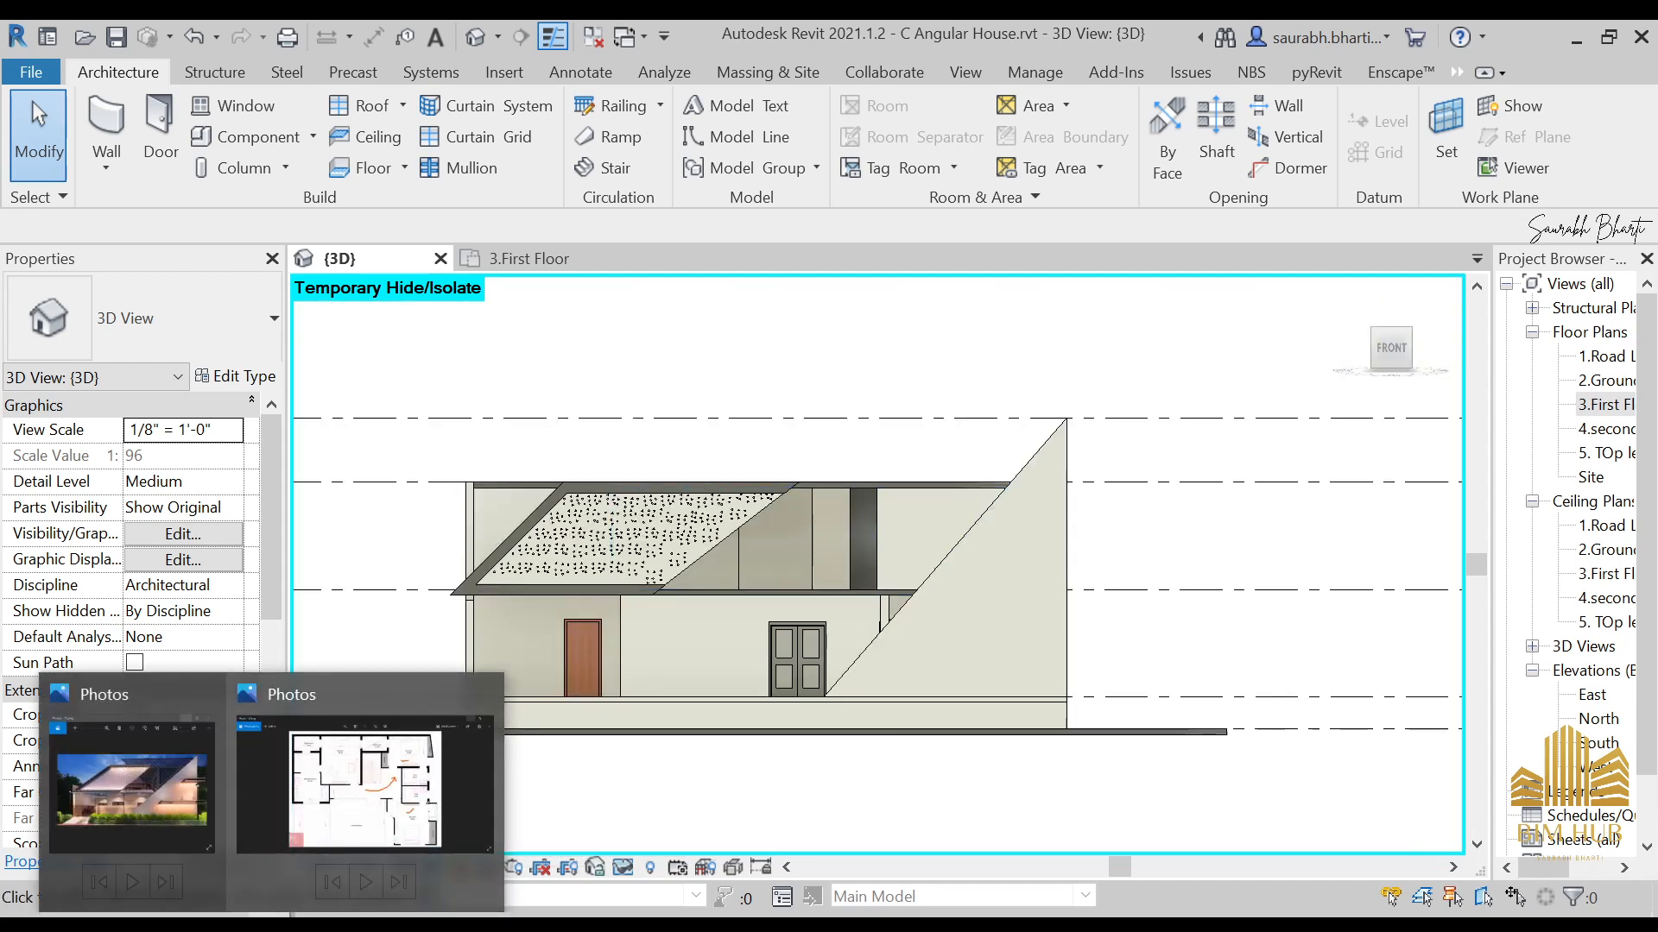
{"action": "key", "text": "r"}
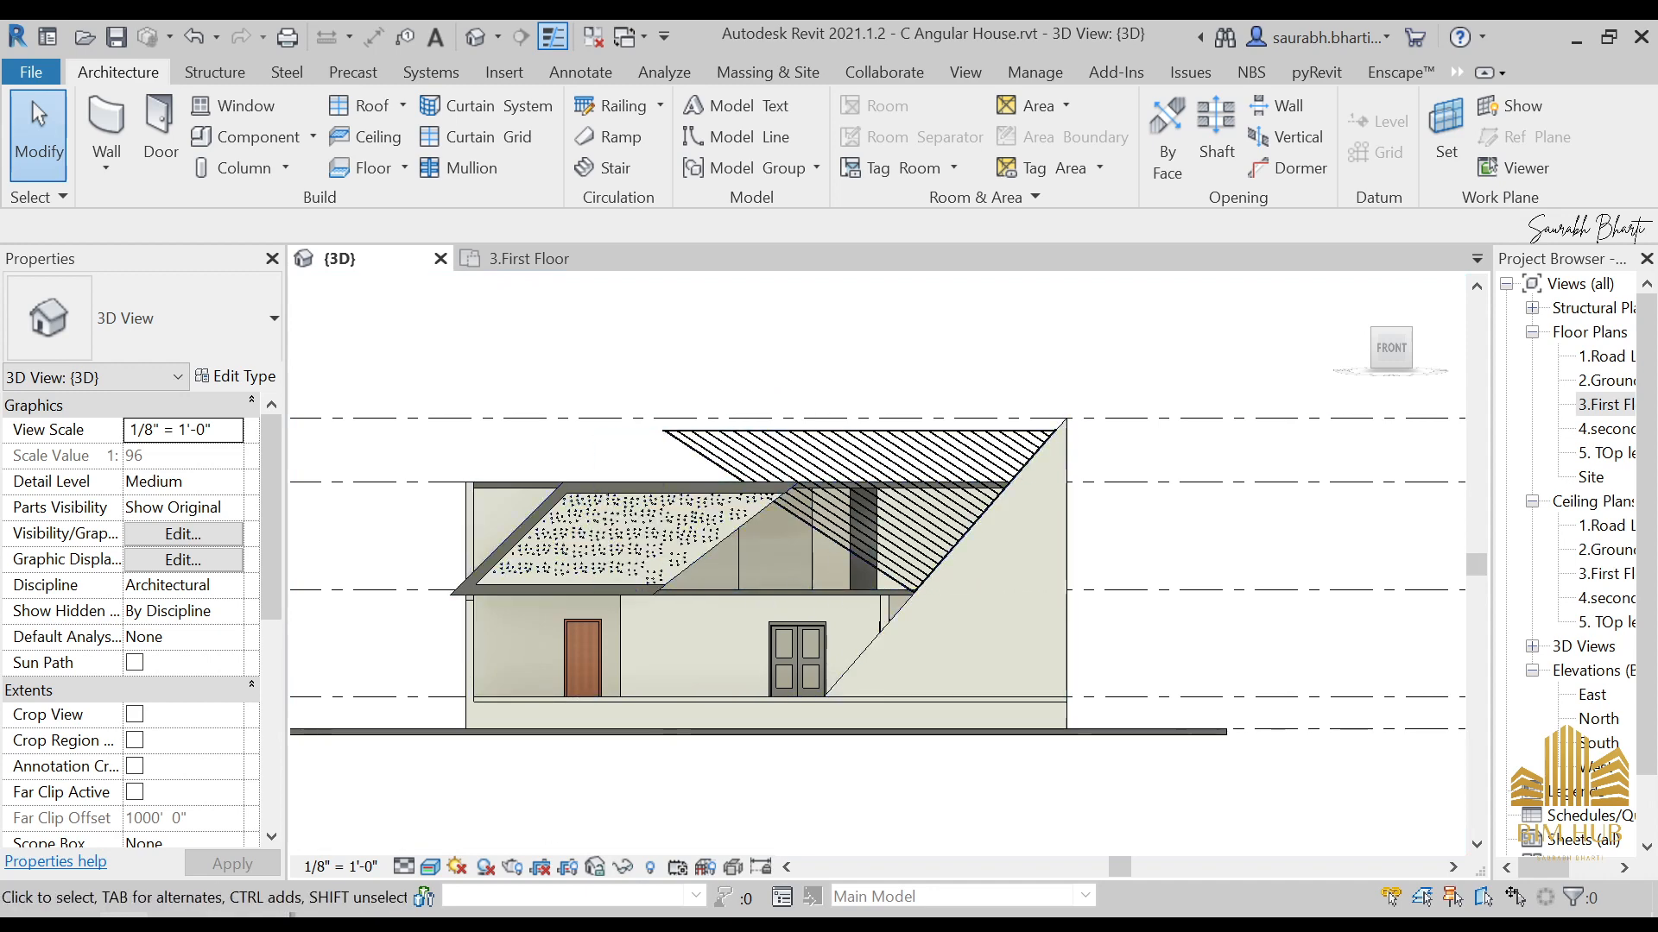
Step: Examine the balcony opening and slanted front in the 1t.png rendering against the 3D model
{"action": "left_click", "coordinate": [209, 812]}
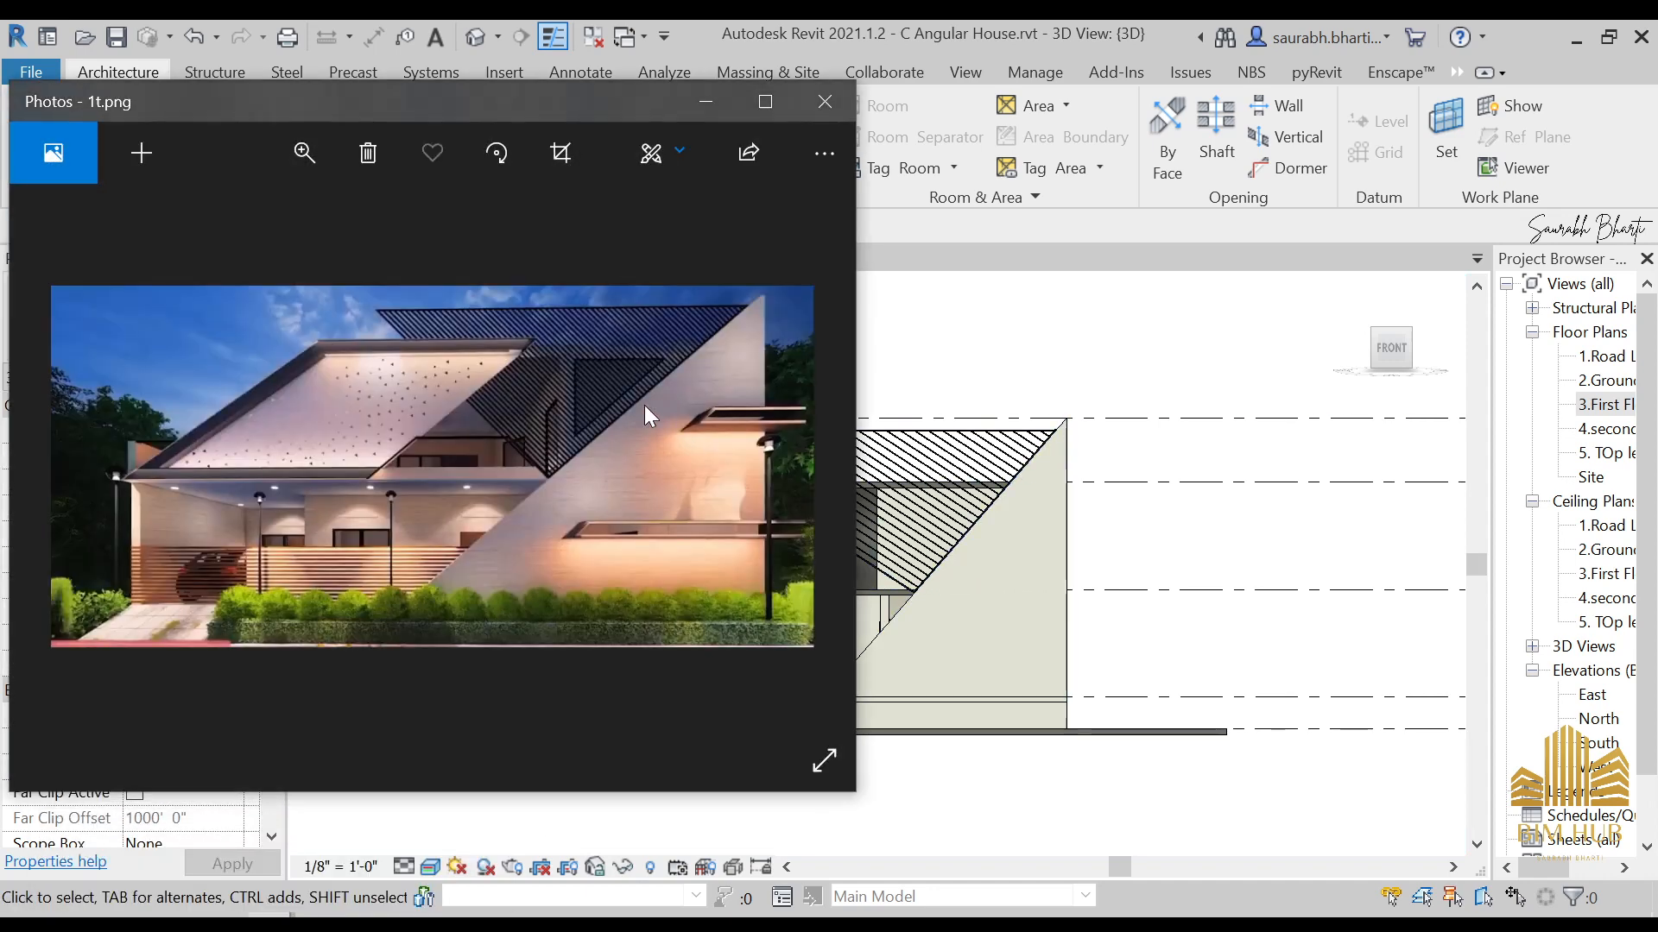
{"action": "double_click", "coordinate": [466, 392]}
{"action": "left_click_drag", "start_coordinate": [291, 482], "coordinate": [446, 483]}
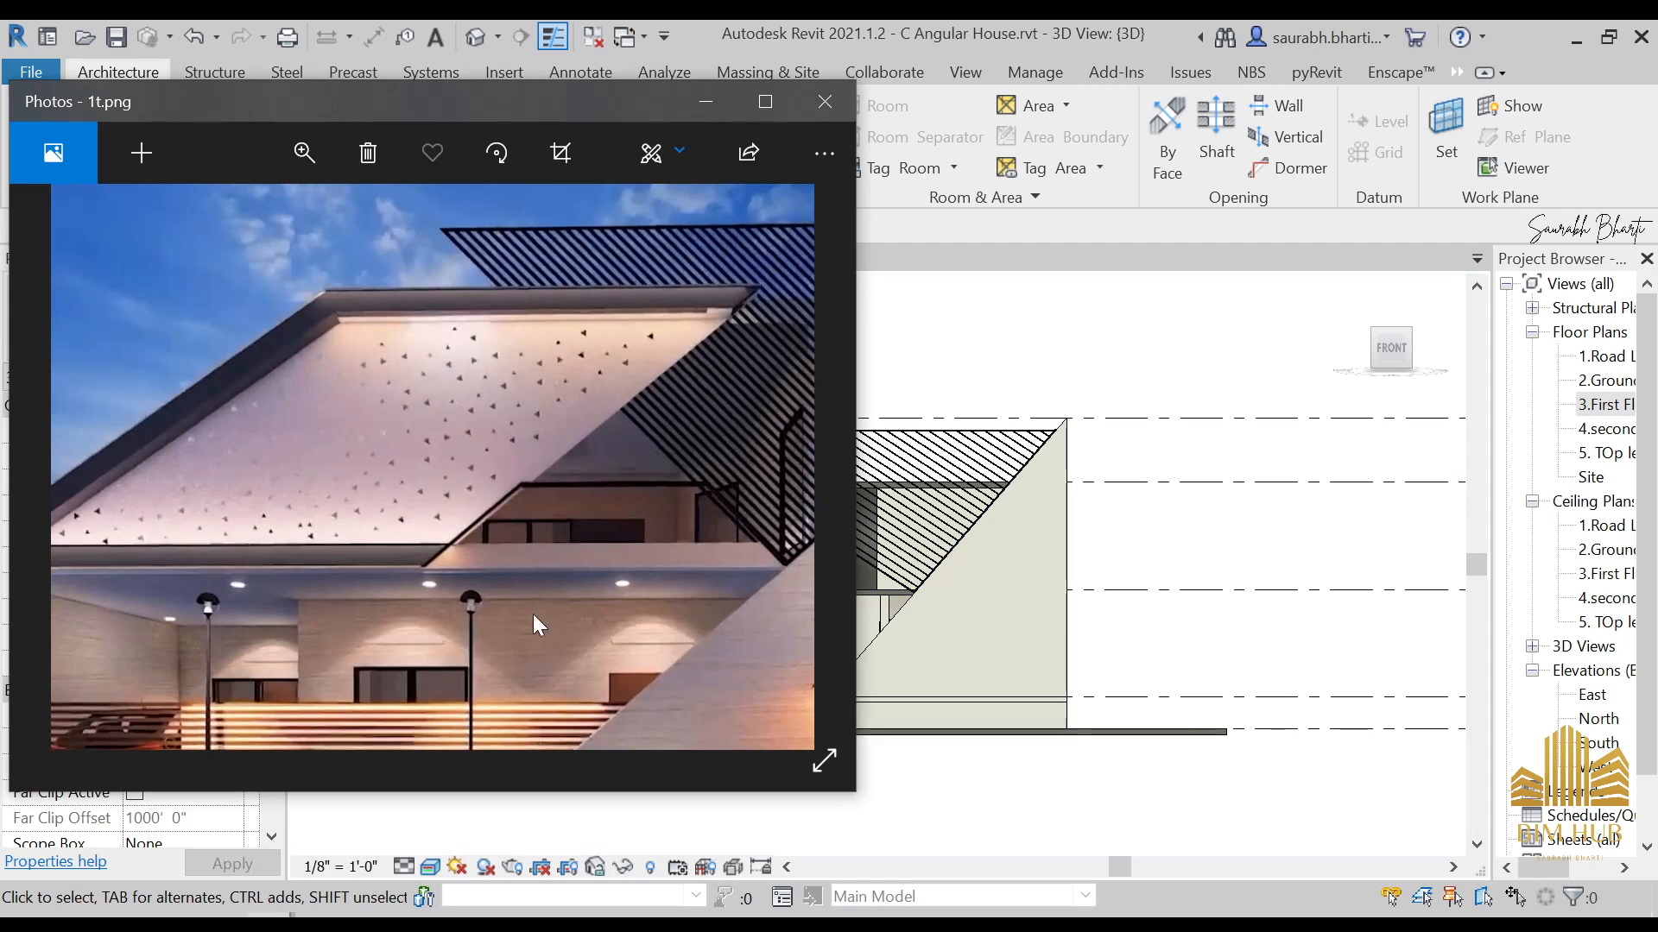
{"action": "left_click_drag", "start_coordinate": [532, 614], "coordinate": [646, 491]}
{"action": "left_click_drag", "start_coordinate": [408, 529], "coordinate": [287, 539]}
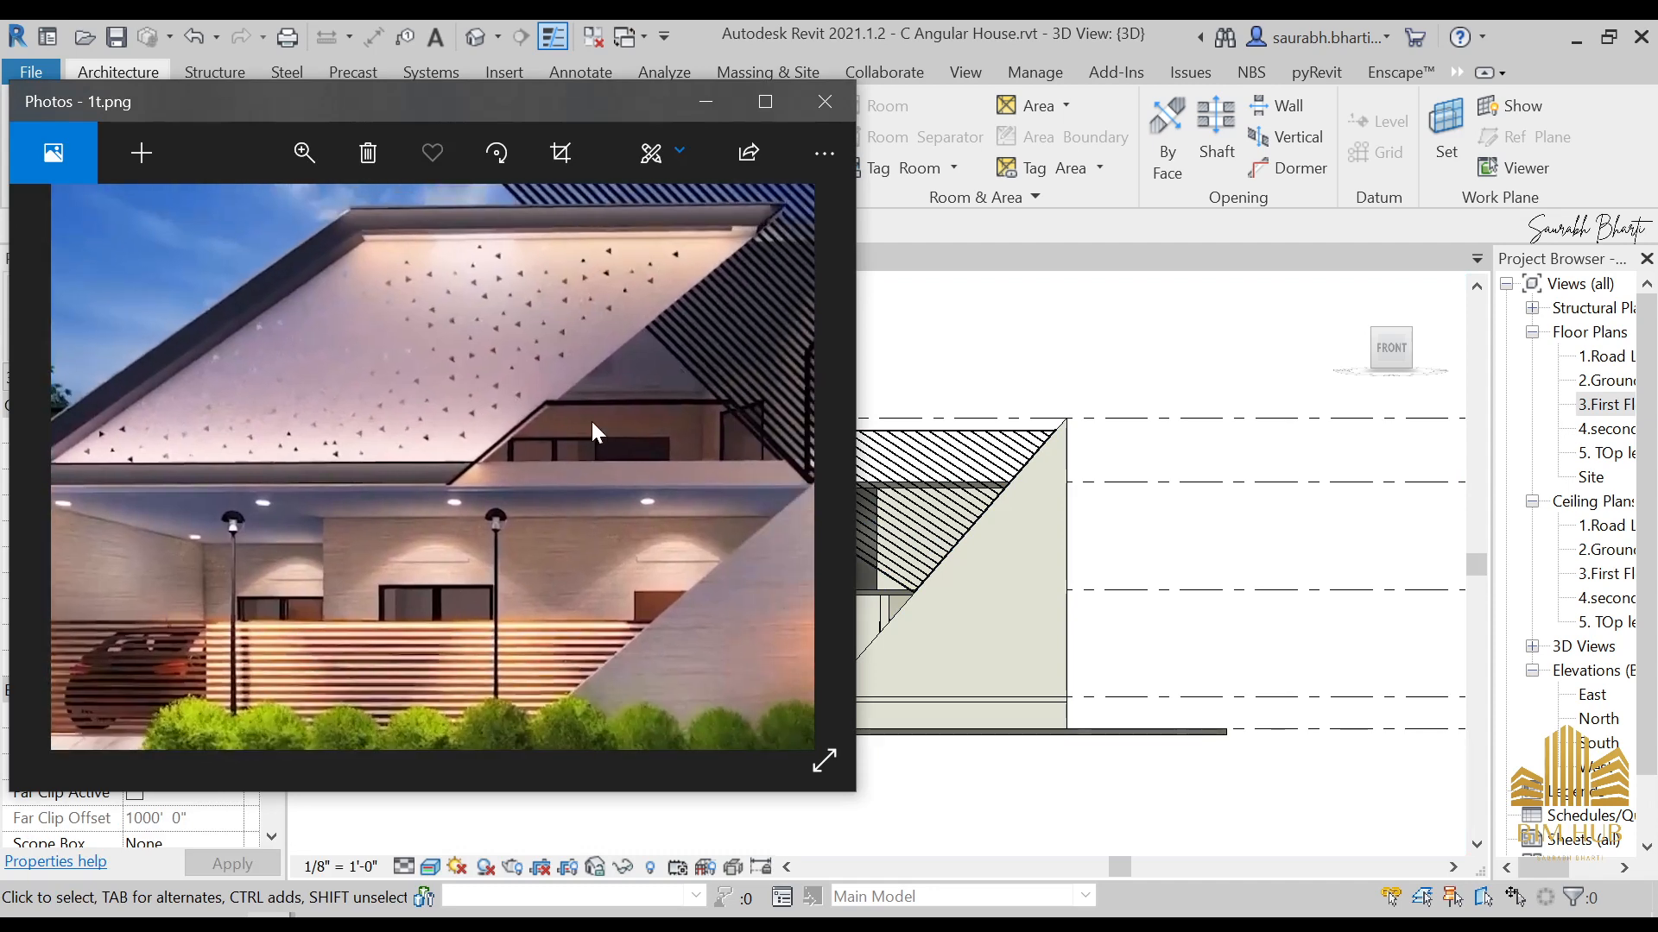
{"action": "left_click_drag", "start_coordinate": [592, 421], "coordinate": [544, 492]}
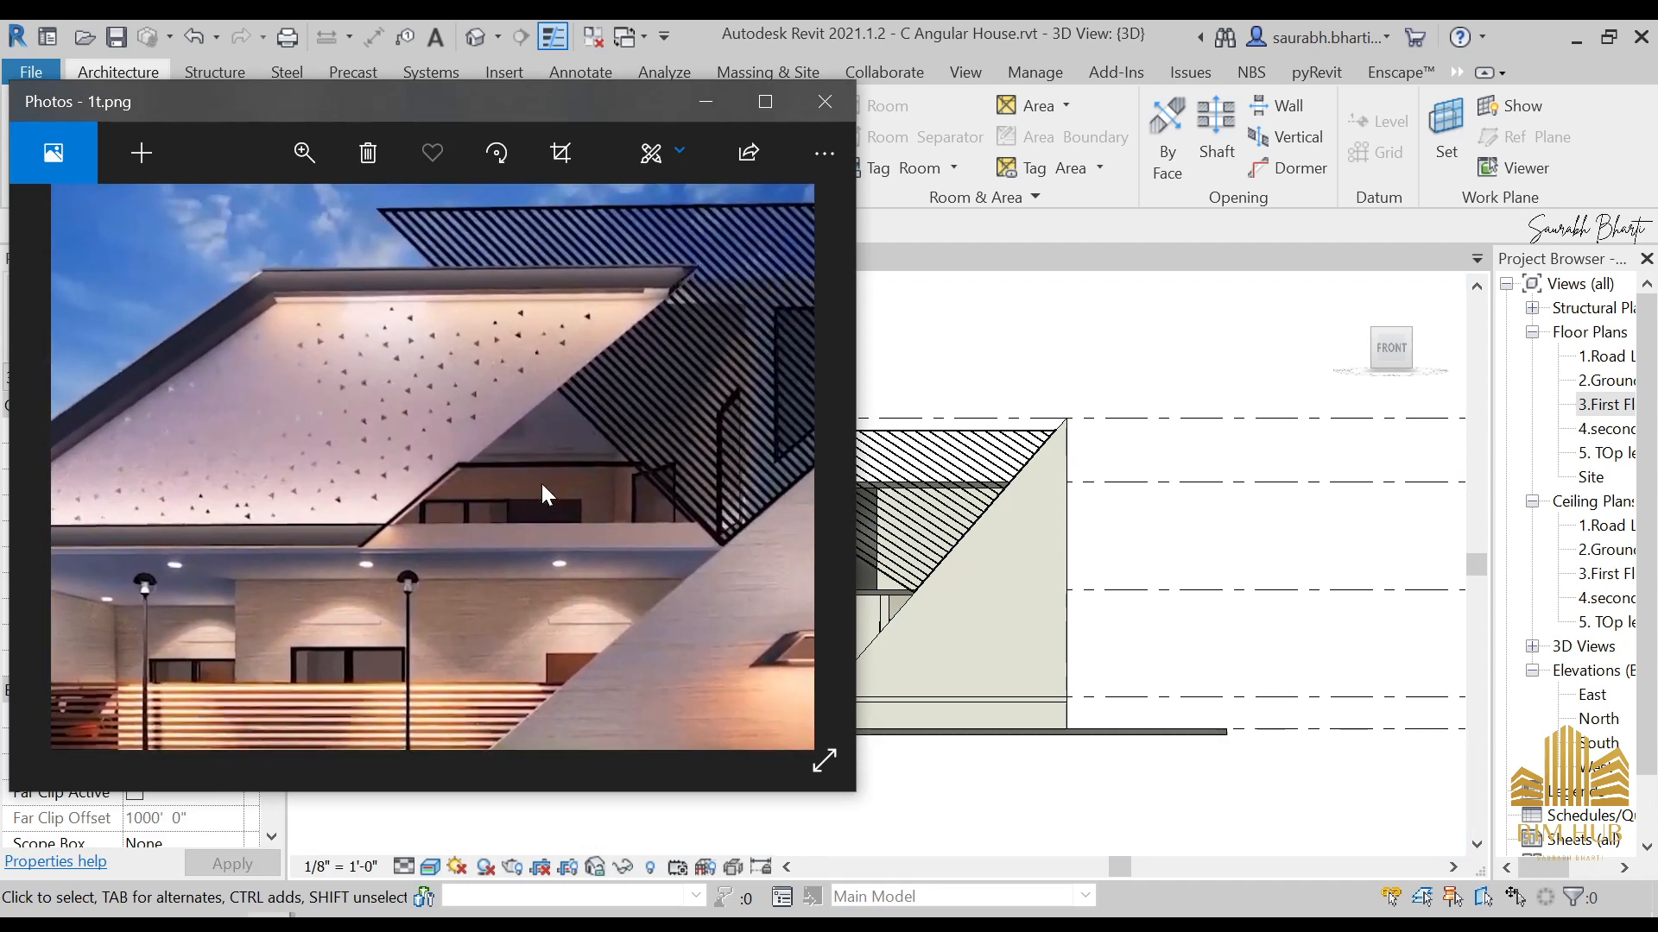
{"action": "left_click", "coordinate": [717, 105]}
{"action": "scroll", "coordinate": [739, 568], "scroll_direction": "down", "scroll_amount": 2}
{"action": "middle_click_drag", "start_coordinate": [830, 562], "coordinate": [842, 691], "text": "shift"}
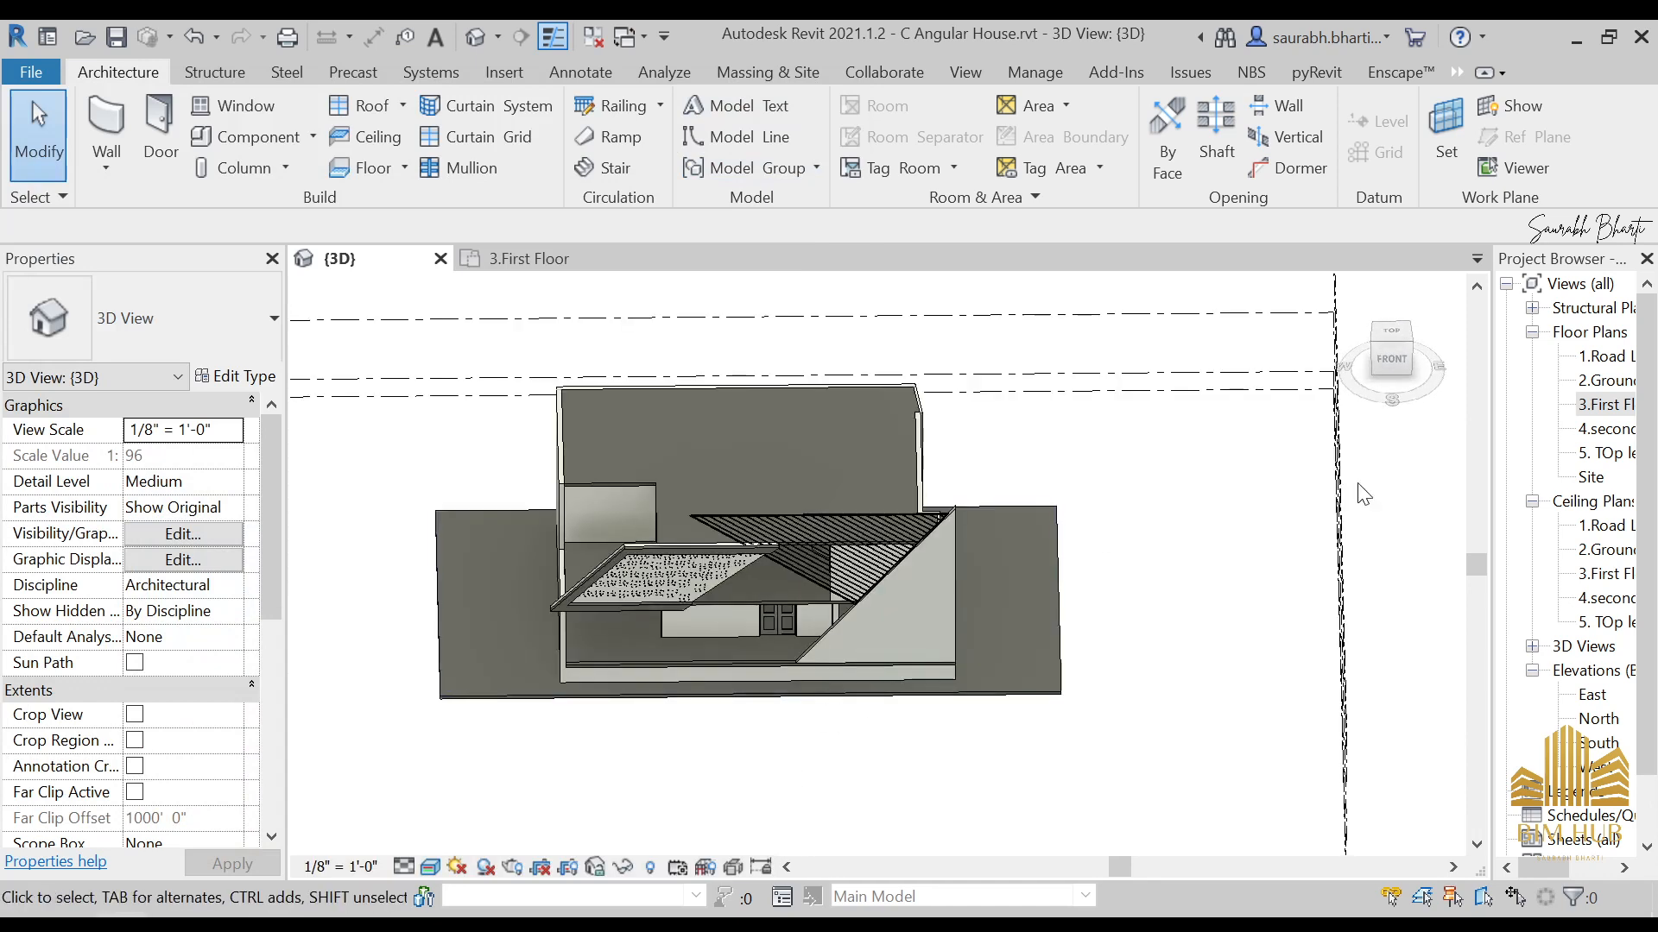
Step: Open the 3.First Floor plan and check the glazed wall facing the covered balcony in FF.png
{"action": "double_click", "coordinate": [1602, 405]}
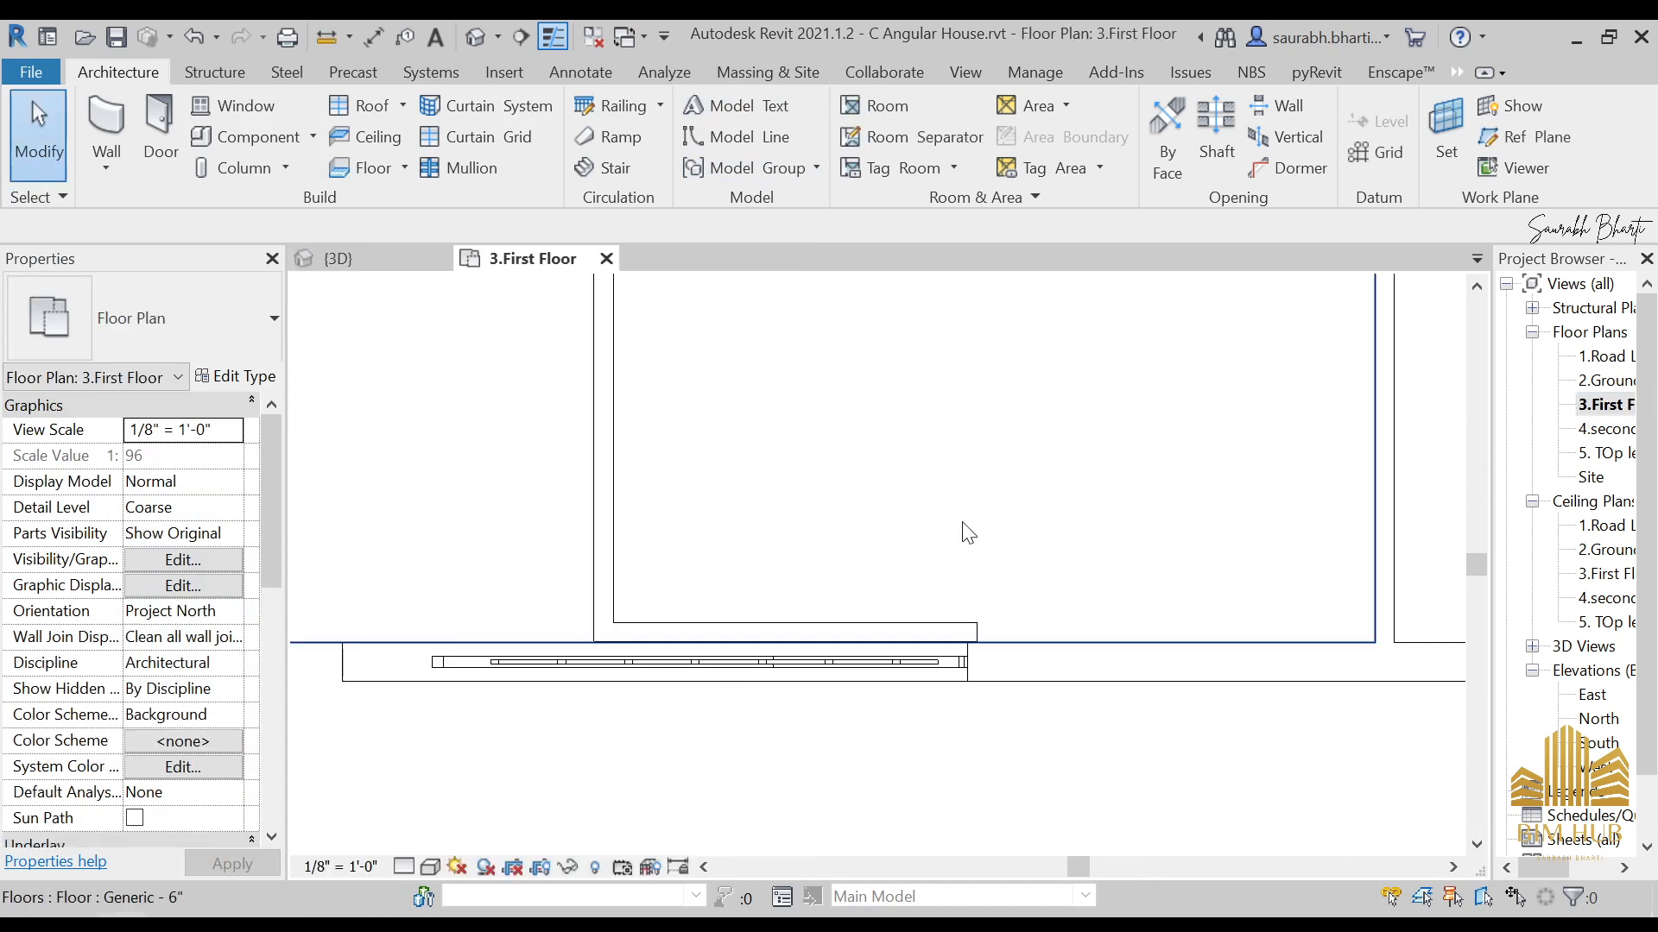
{"action": "middle_click_drag", "start_coordinate": [700, 510], "coordinate": [1101, 552]}
{"action": "scroll", "coordinate": [1100, 551], "scroll_direction": "down", "scroll_amount": 2}
{"action": "middle_click_drag", "start_coordinate": [1015, 416], "coordinate": [972, 553]}
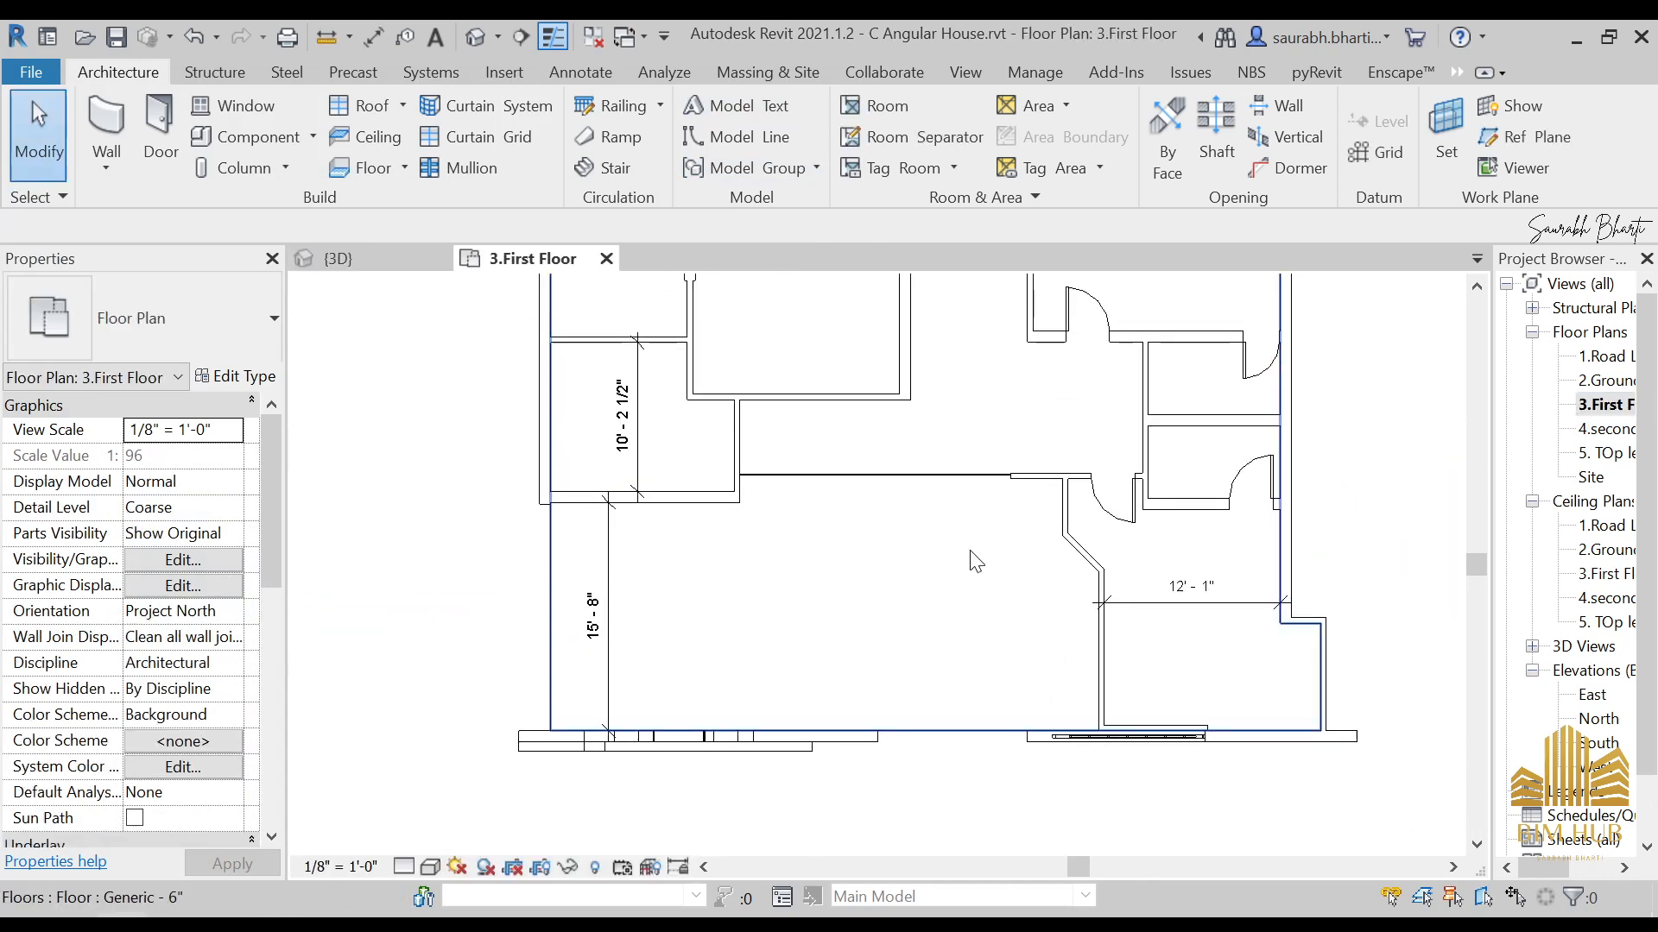
{"action": "scroll", "coordinate": [967, 486], "scroll_direction": "up", "scroll_amount": 5}
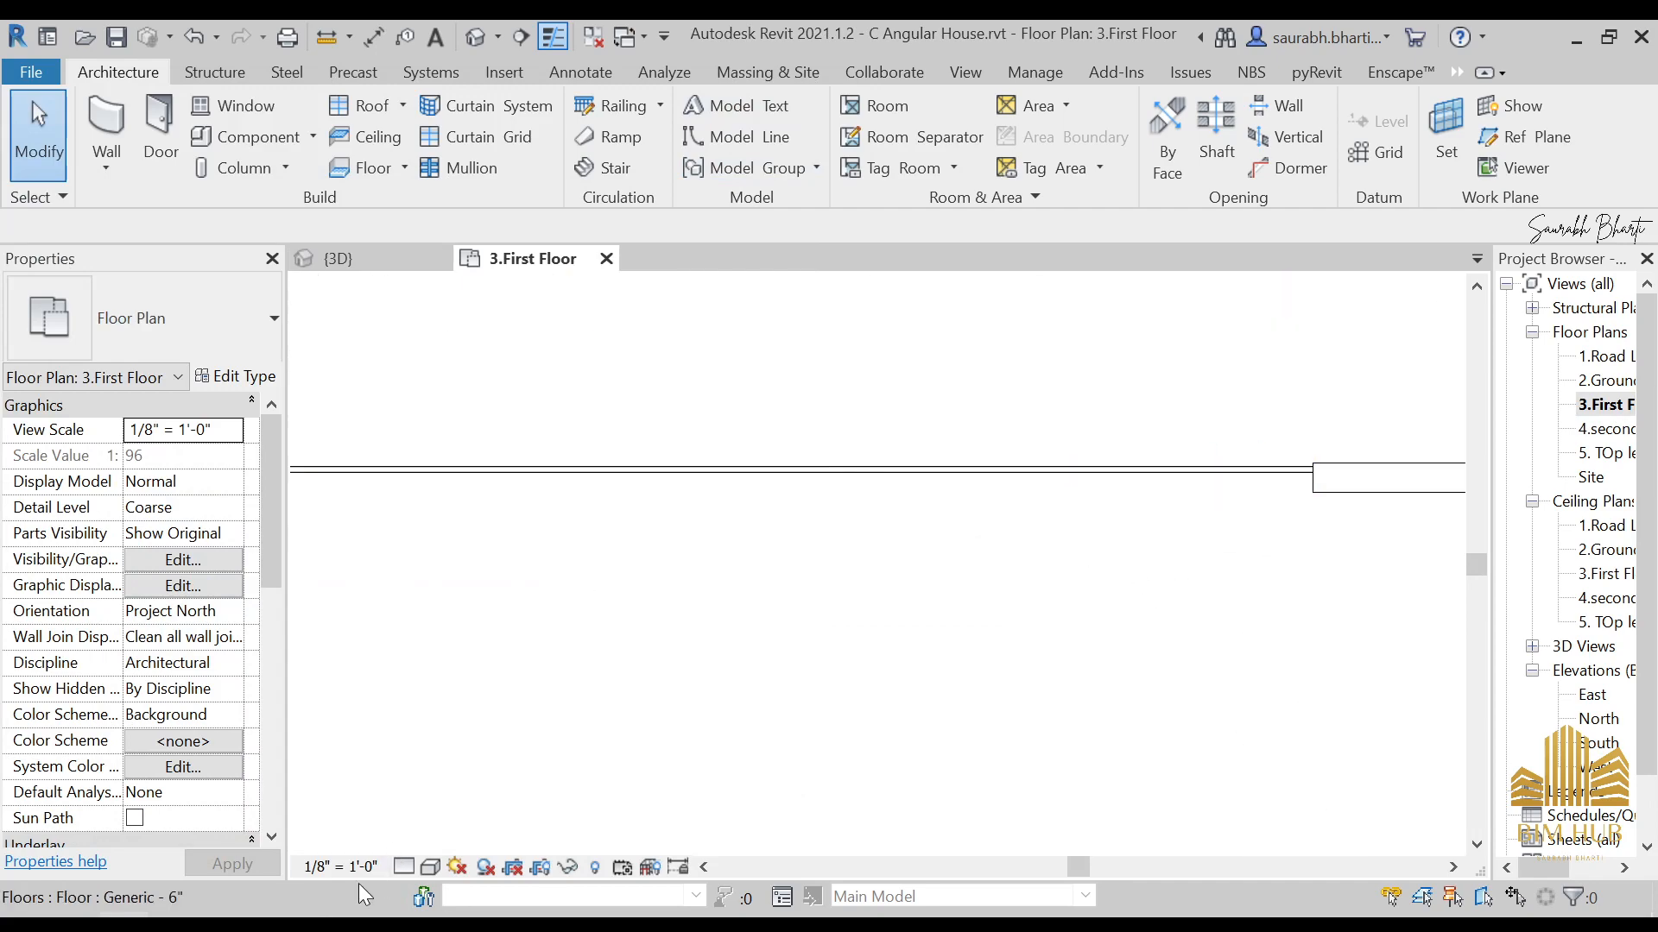
{"action": "mouse_move", "coordinate": [270, 911]}
{"action": "left_click", "coordinate": [375, 820]}
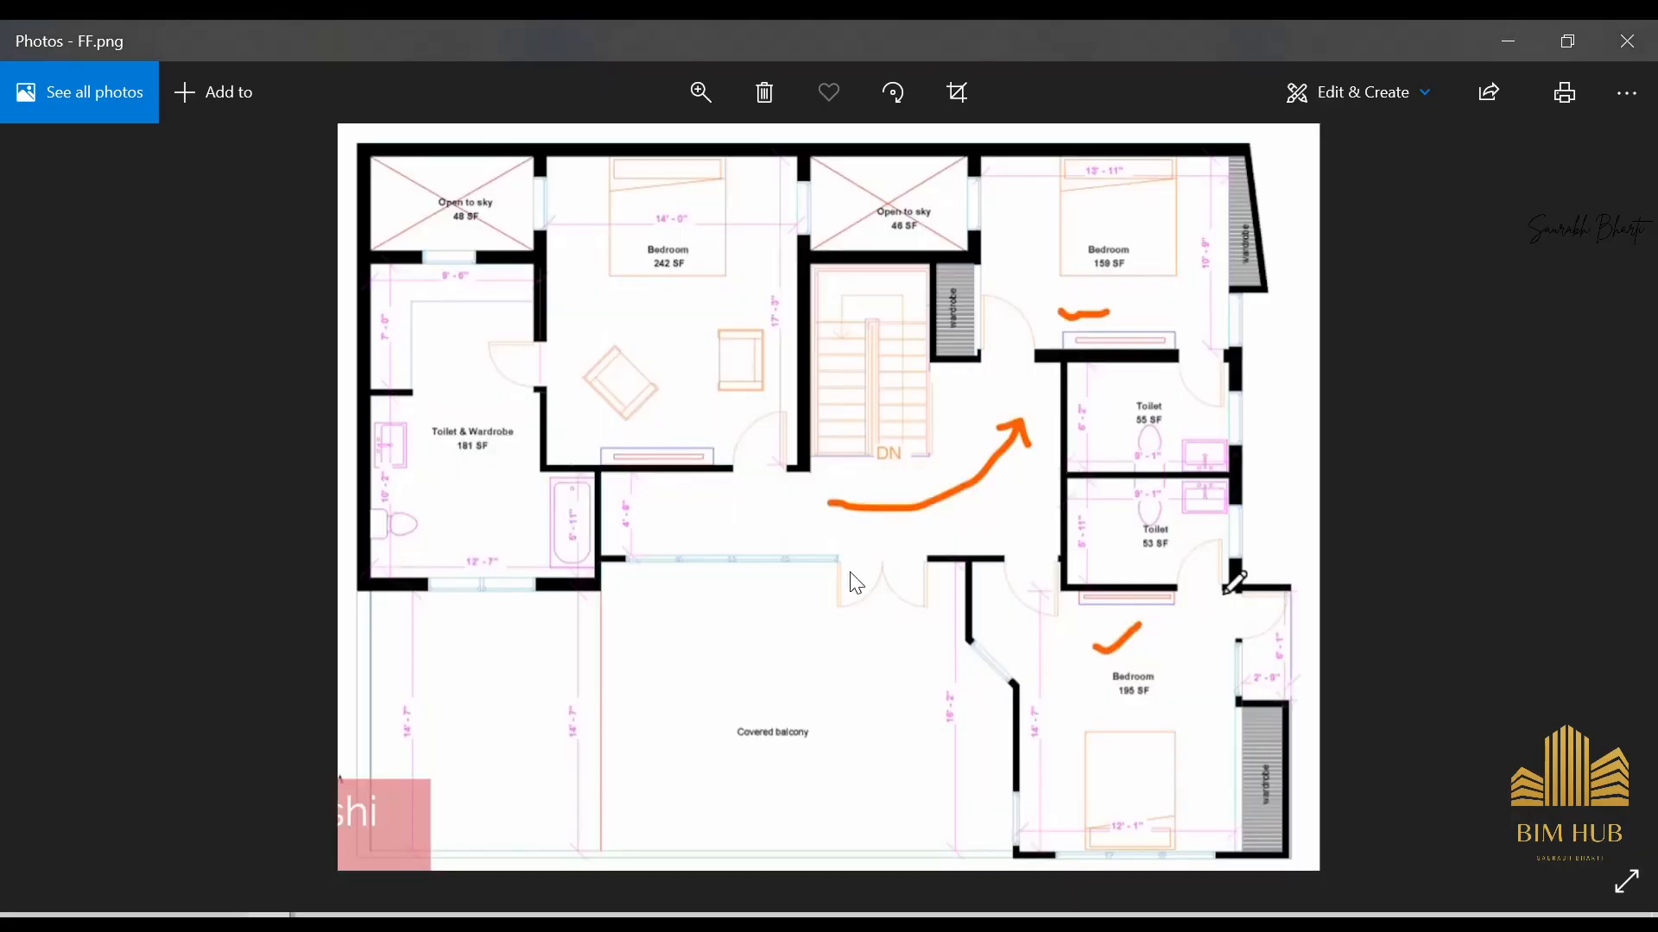
{"action": "scroll", "coordinate": [815, 559], "scroll_direction": "up", "scroll_amount": 3}
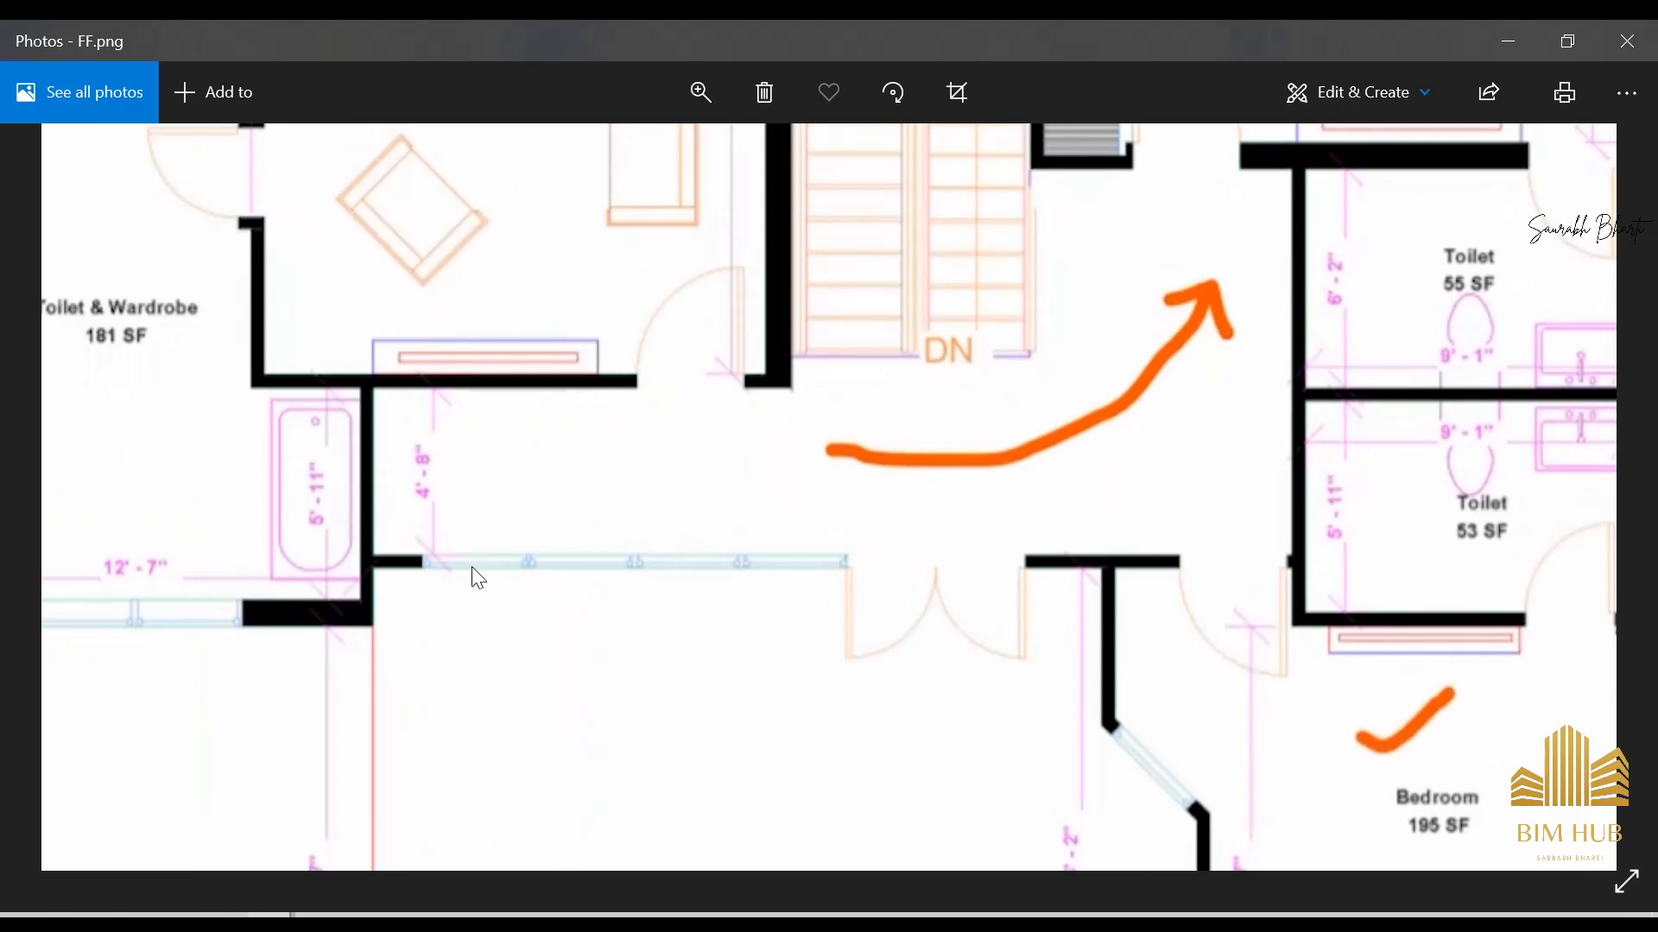
{"action": "left_click", "coordinate": [1507, 42]}
{"action": "scroll", "coordinate": [947, 508], "scroll_direction": "down", "scroll_amount": 4}
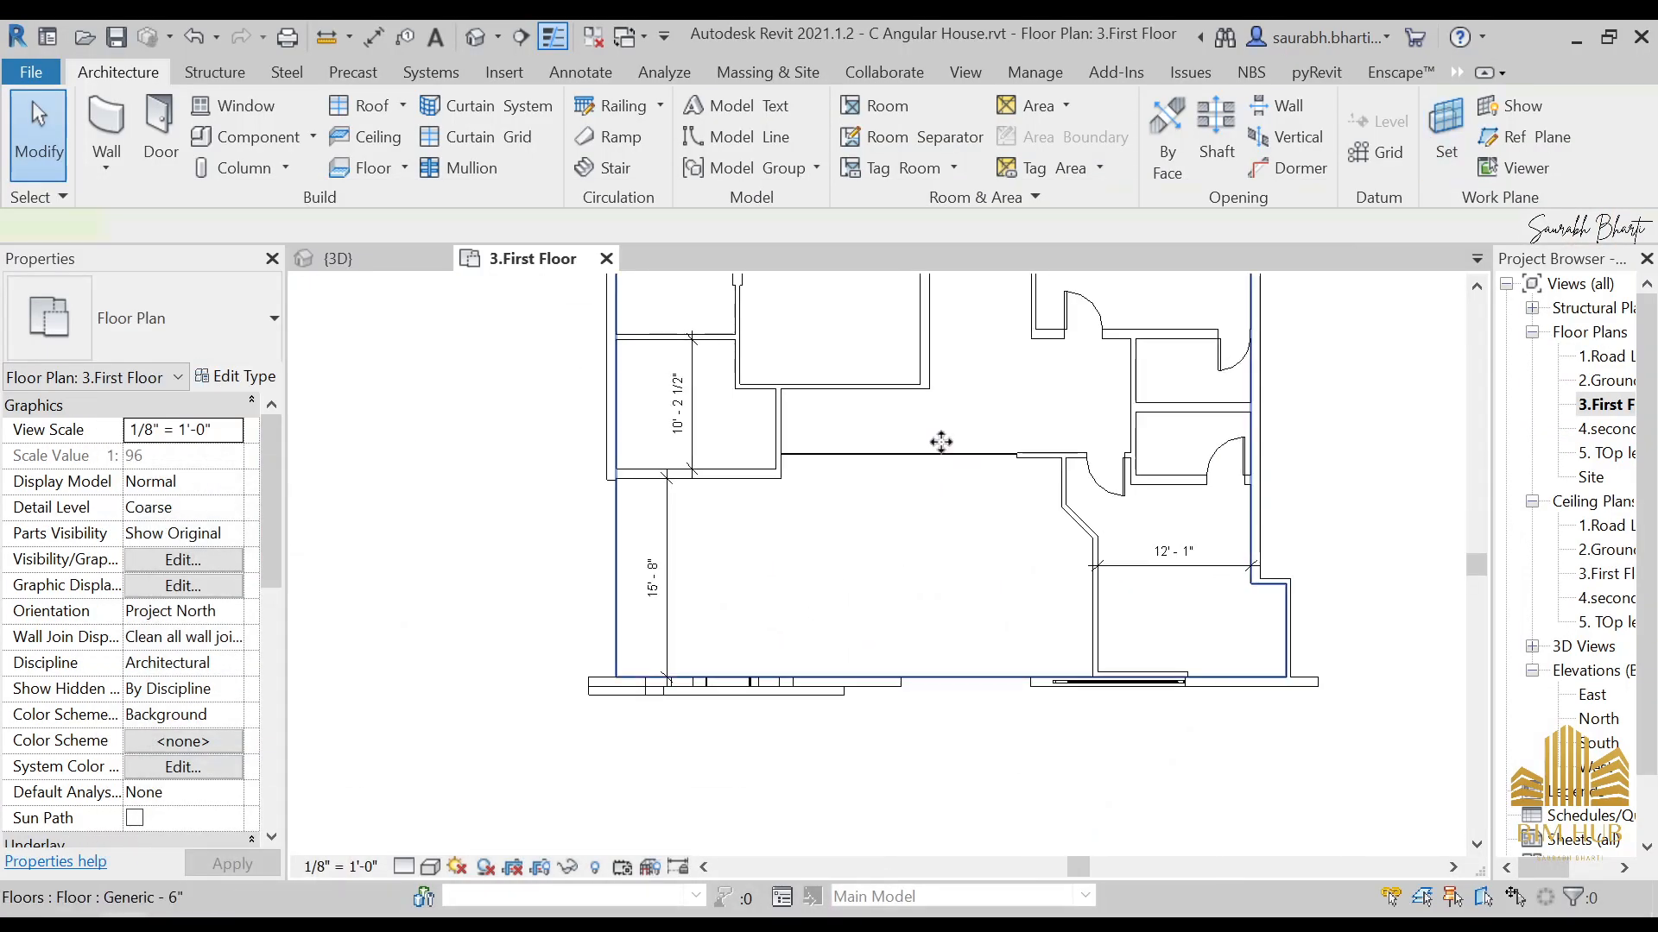
Step: Change the curtain wall between the corridor and the covered balcony to the Storefront type
{"action": "left_click", "coordinate": [938, 457]}
{"action": "key", "text": "Escape"}
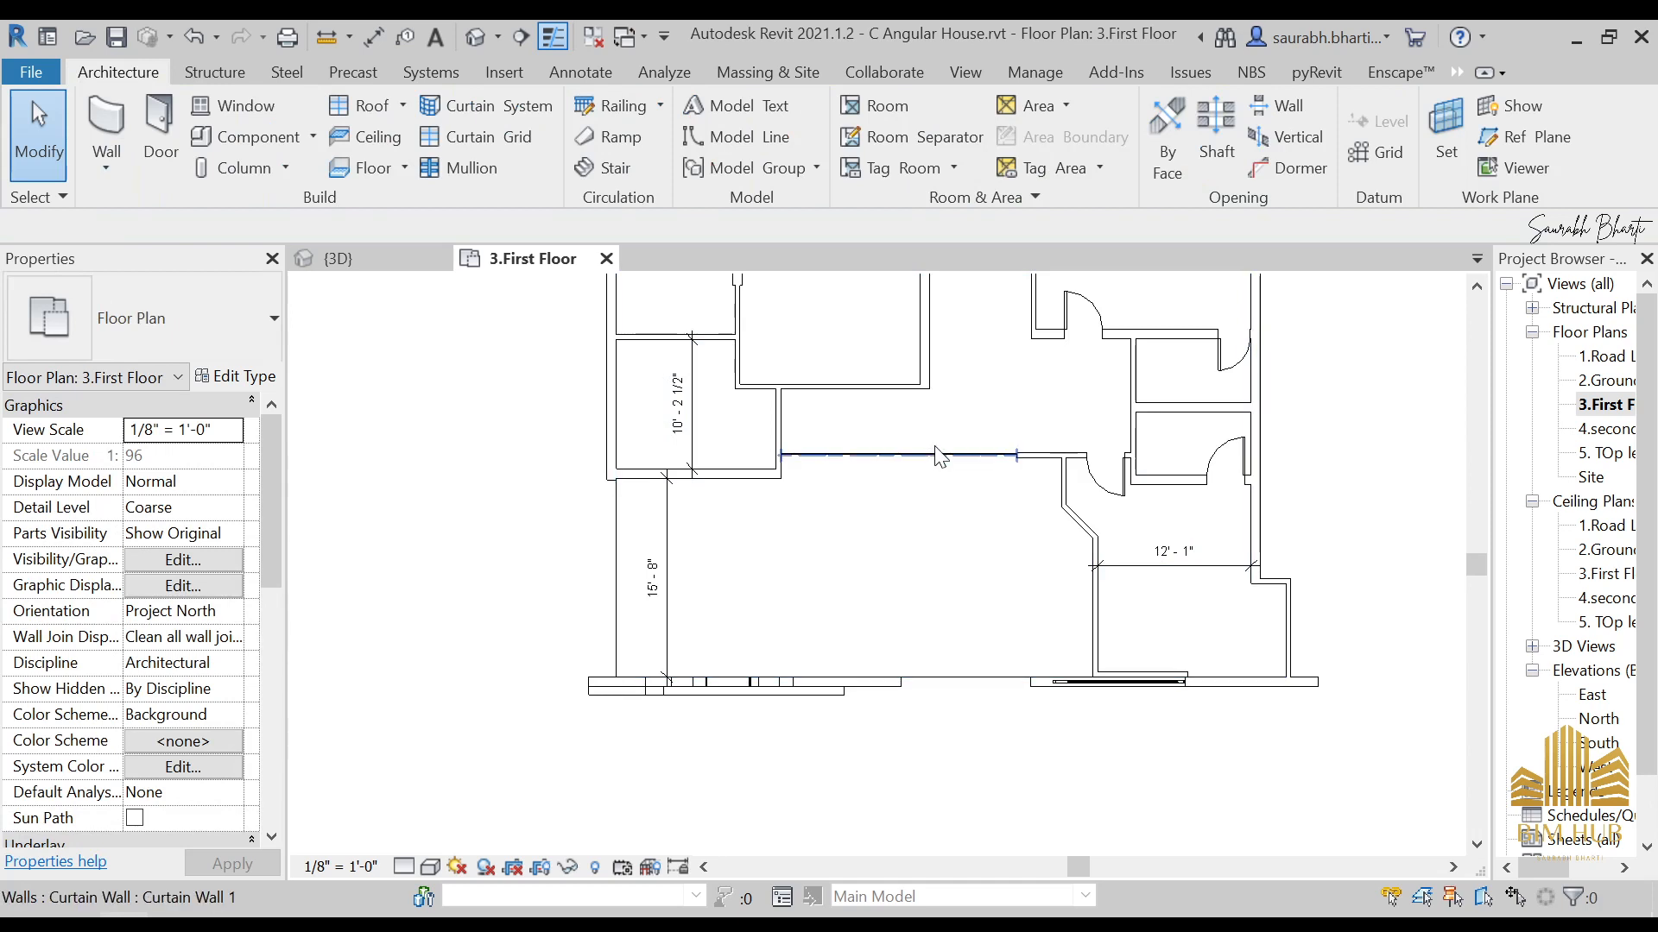
{"action": "left_click", "coordinate": [935, 453]}
{"action": "left_click", "coordinate": [211, 298]}
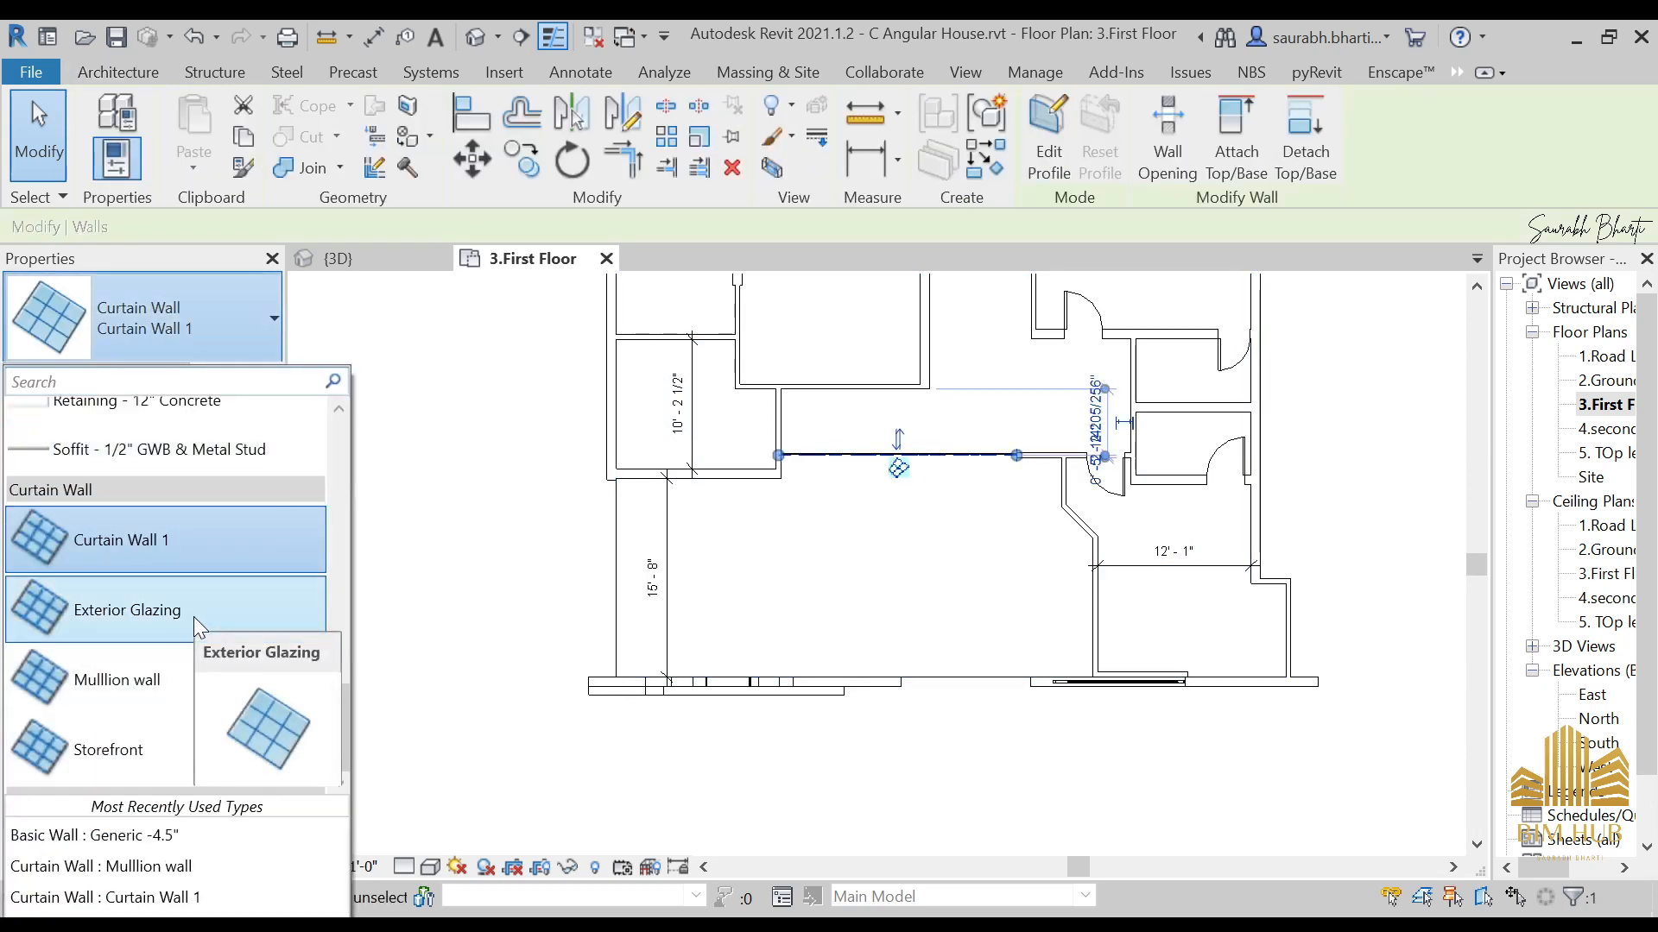
{"action": "left_click", "coordinate": [192, 725]}
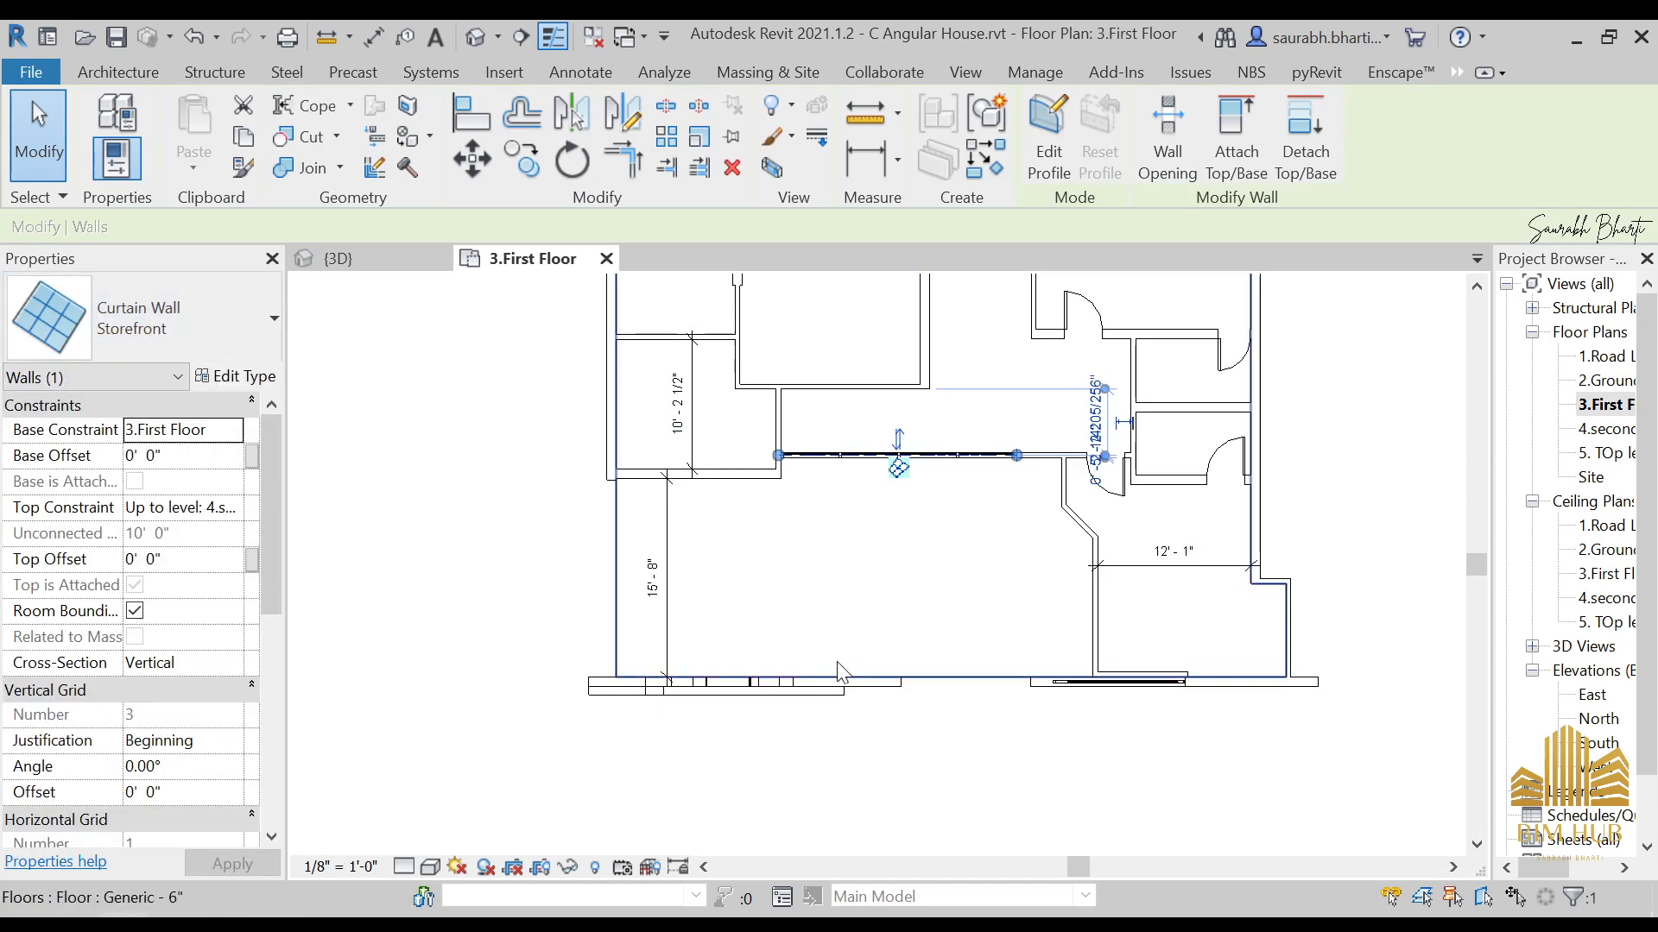
{"action": "left_click", "coordinate": [923, 553]}
{"action": "scroll", "coordinate": [886, 475], "scroll_direction": "up", "scroll_amount": 2}
{"action": "key", "text": "Escape"}
{"action": "scroll", "coordinate": [855, 466], "scroll_direction": "up", "scroll_amount": 3}
Step: Shorten the Storefront curtain wall by pulling its end about 4' 9" away from the adjoining room wall
{"action": "left_click", "coordinate": [847, 434]}
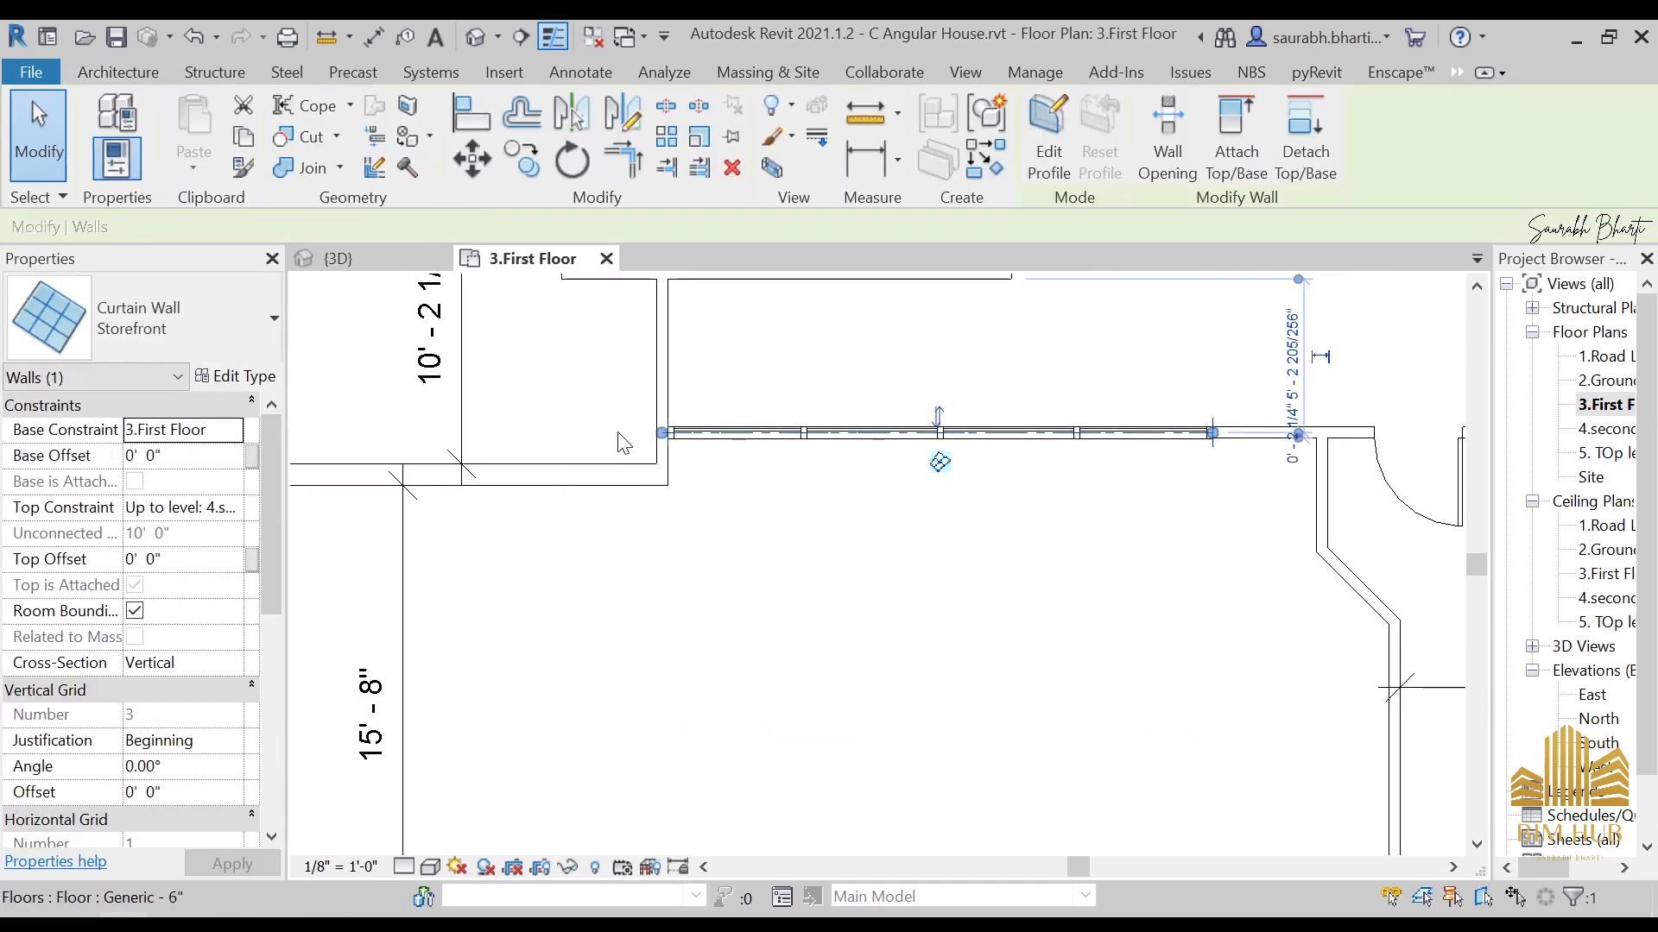
{"action": "scroll", "coordinate": [624, 443], "scroll_direction": "up", "scroll_amount": 2}
{"action": "left_click_drag", "start_coordinate": [685, 432], "coordinate": [910, 432]}
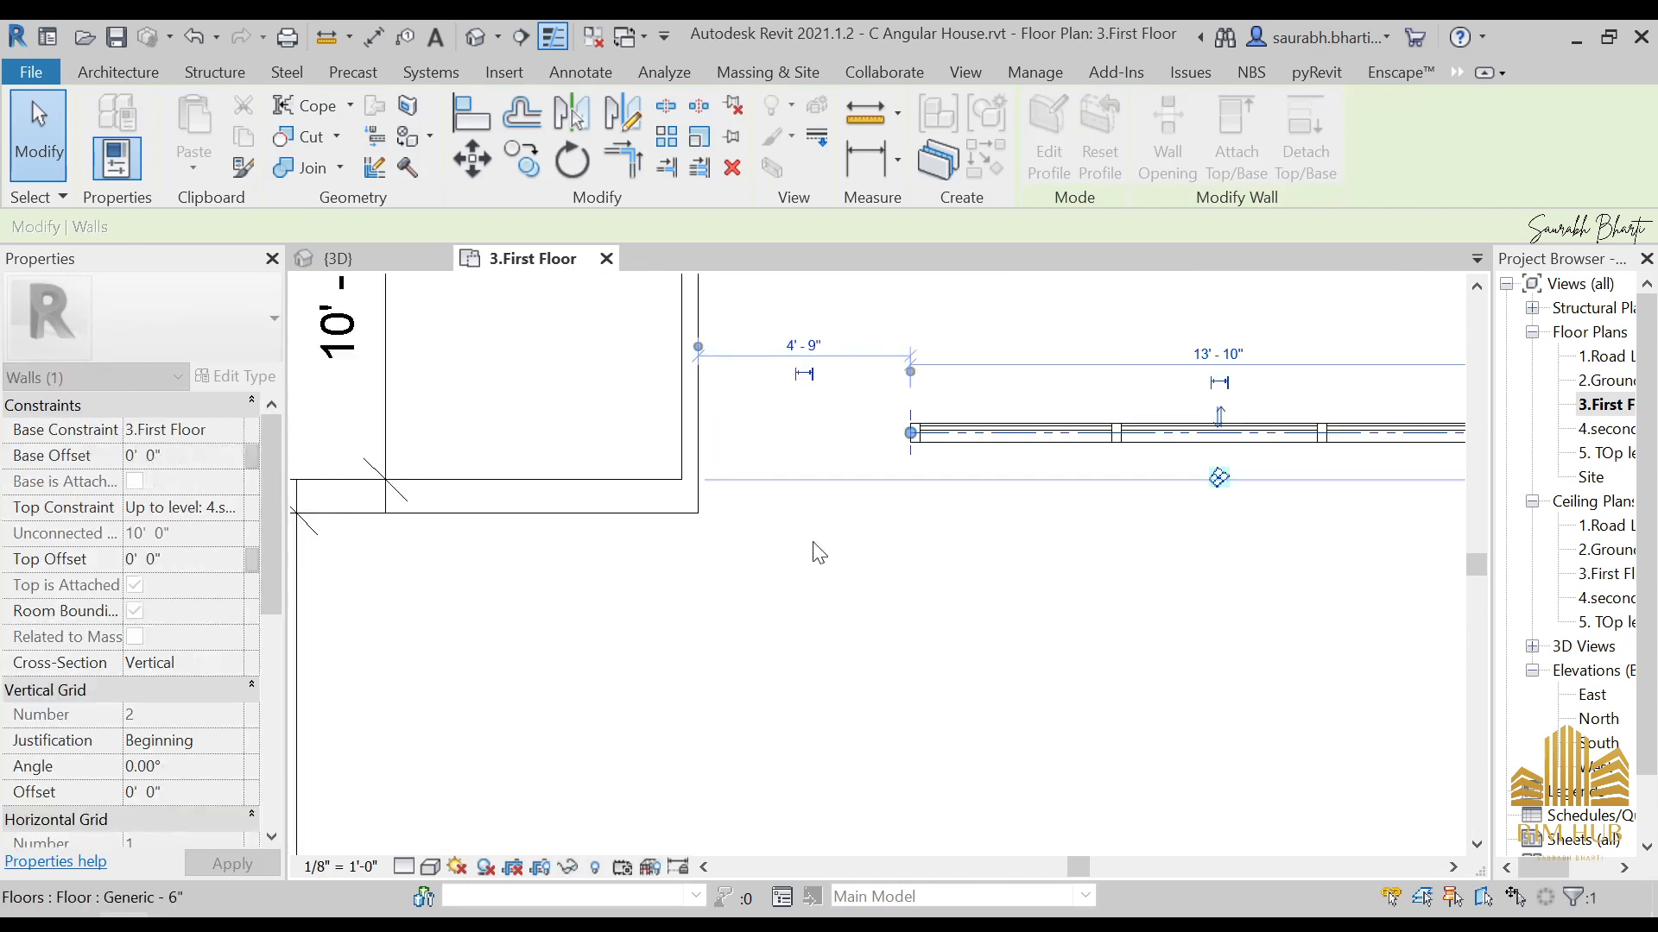
{"action": "key", "text": "Escape"}
{"action": "scroll", "coordinate": [842, 548], "scroll_direction": "down", "scroll_amount": 2}
Step: Draw a Generic -4.5" wall from the Storefront wall's free end to the adjoining room wall
{"action": "key", "text": "w"}
{"action": "key", "text": "a"}
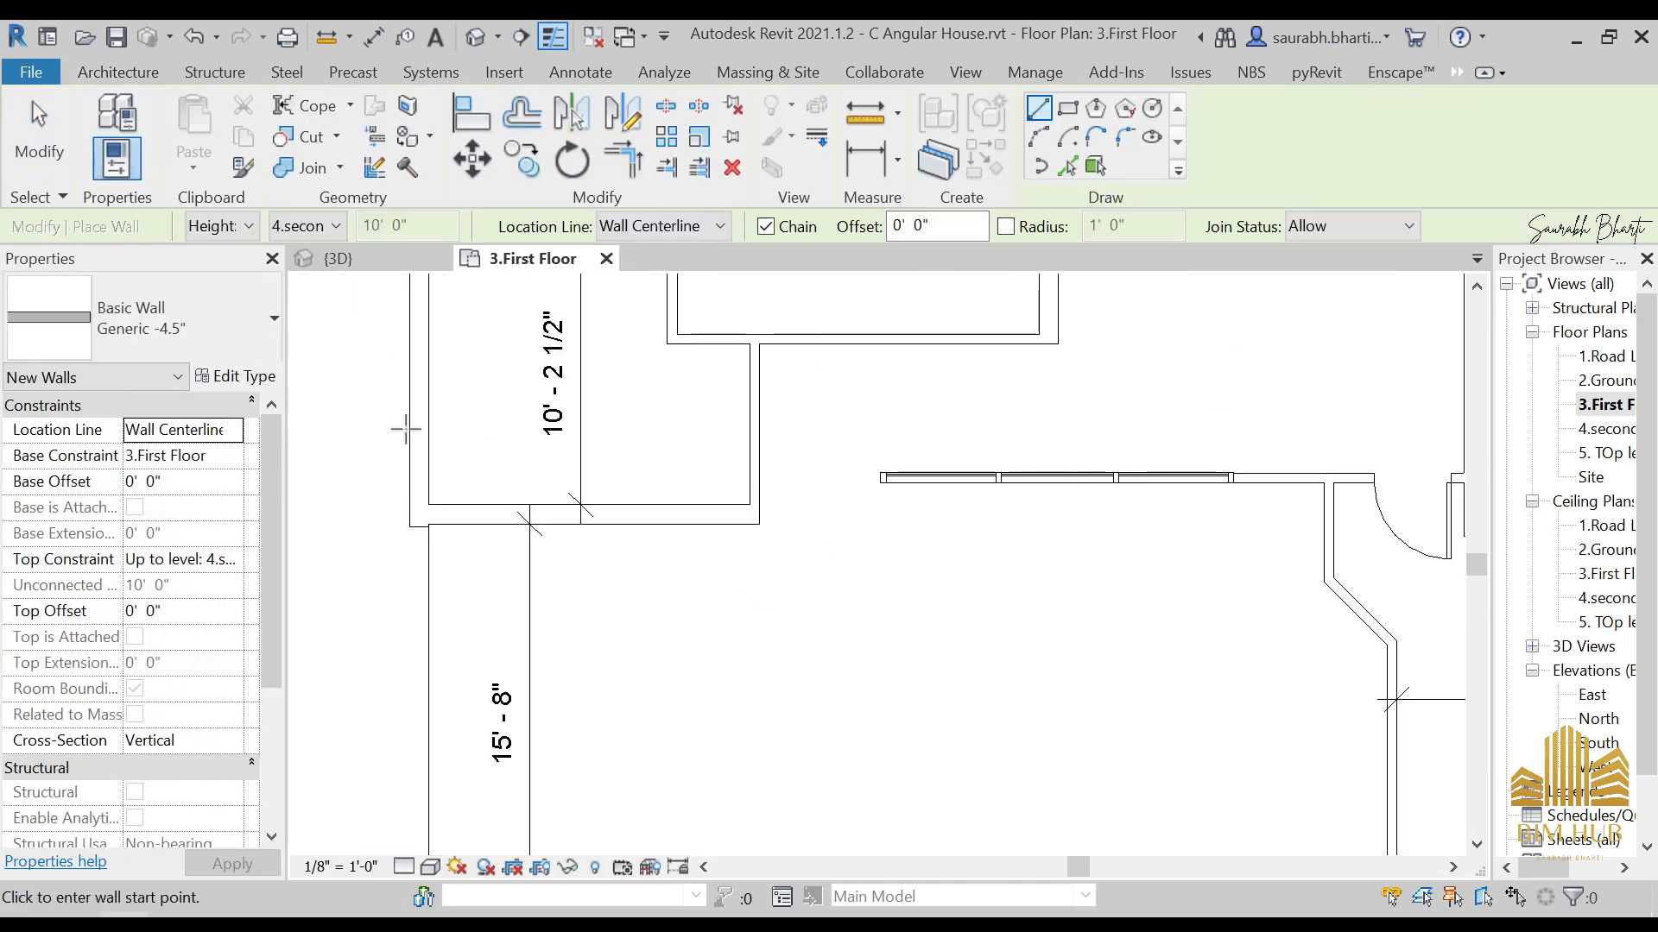
{"action": "scroll", "coordinate": [570, 559], "scroll_direction": "up", "scroll_amount": 2}
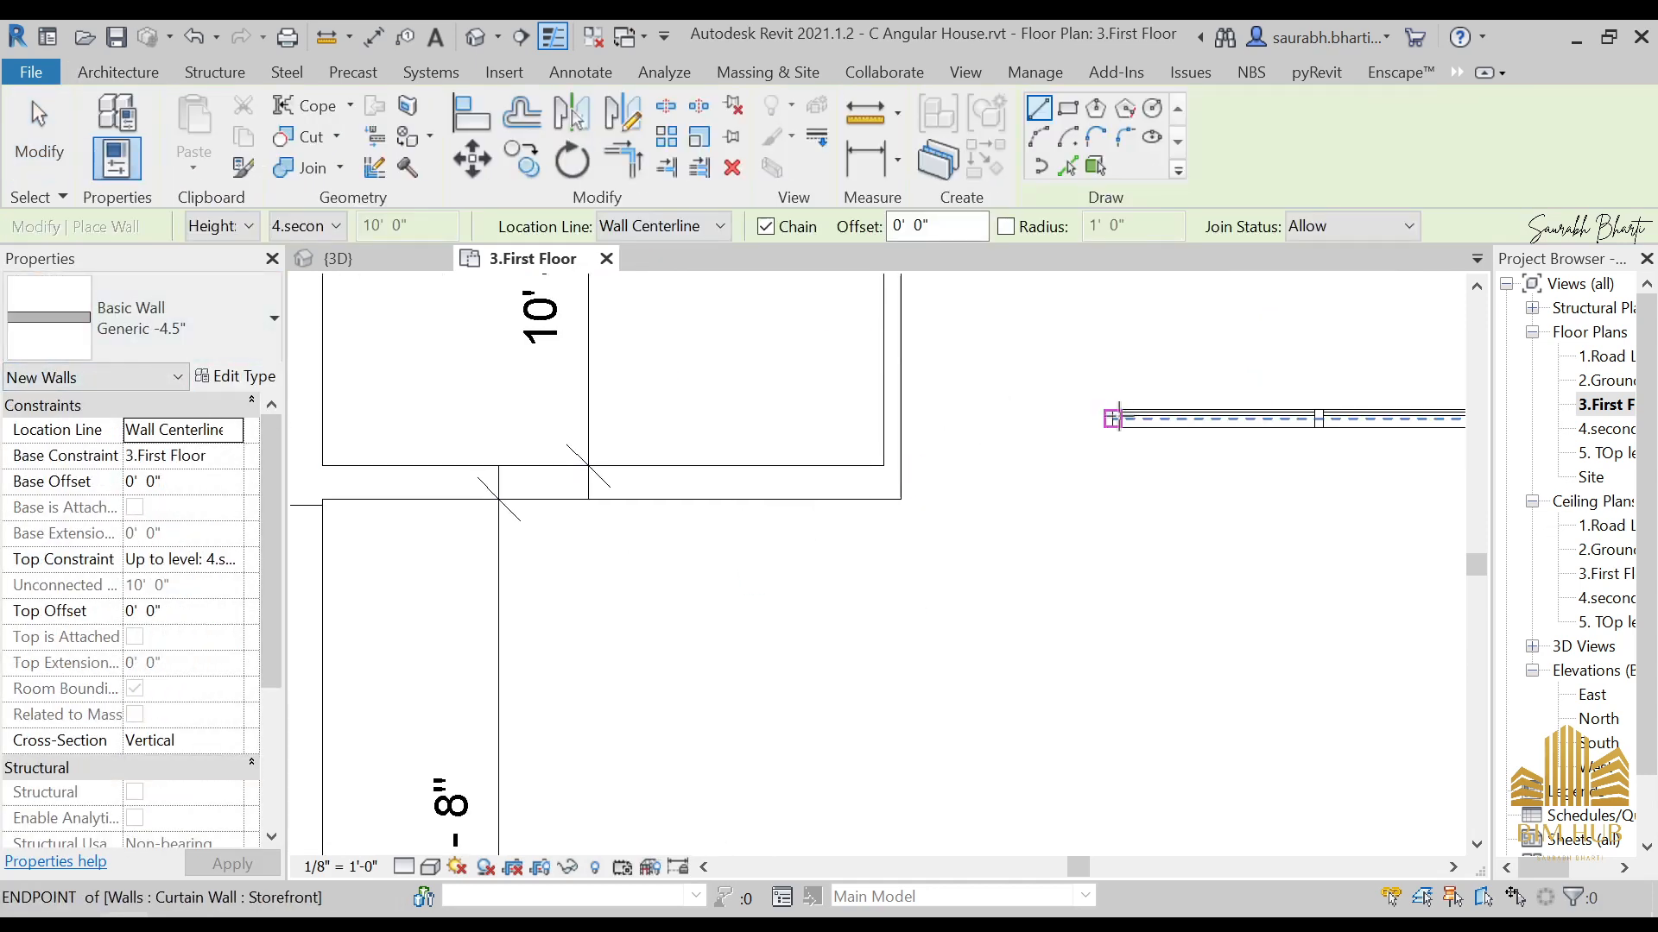
{"action": "left_click", "coordinate": [1110, 418]}
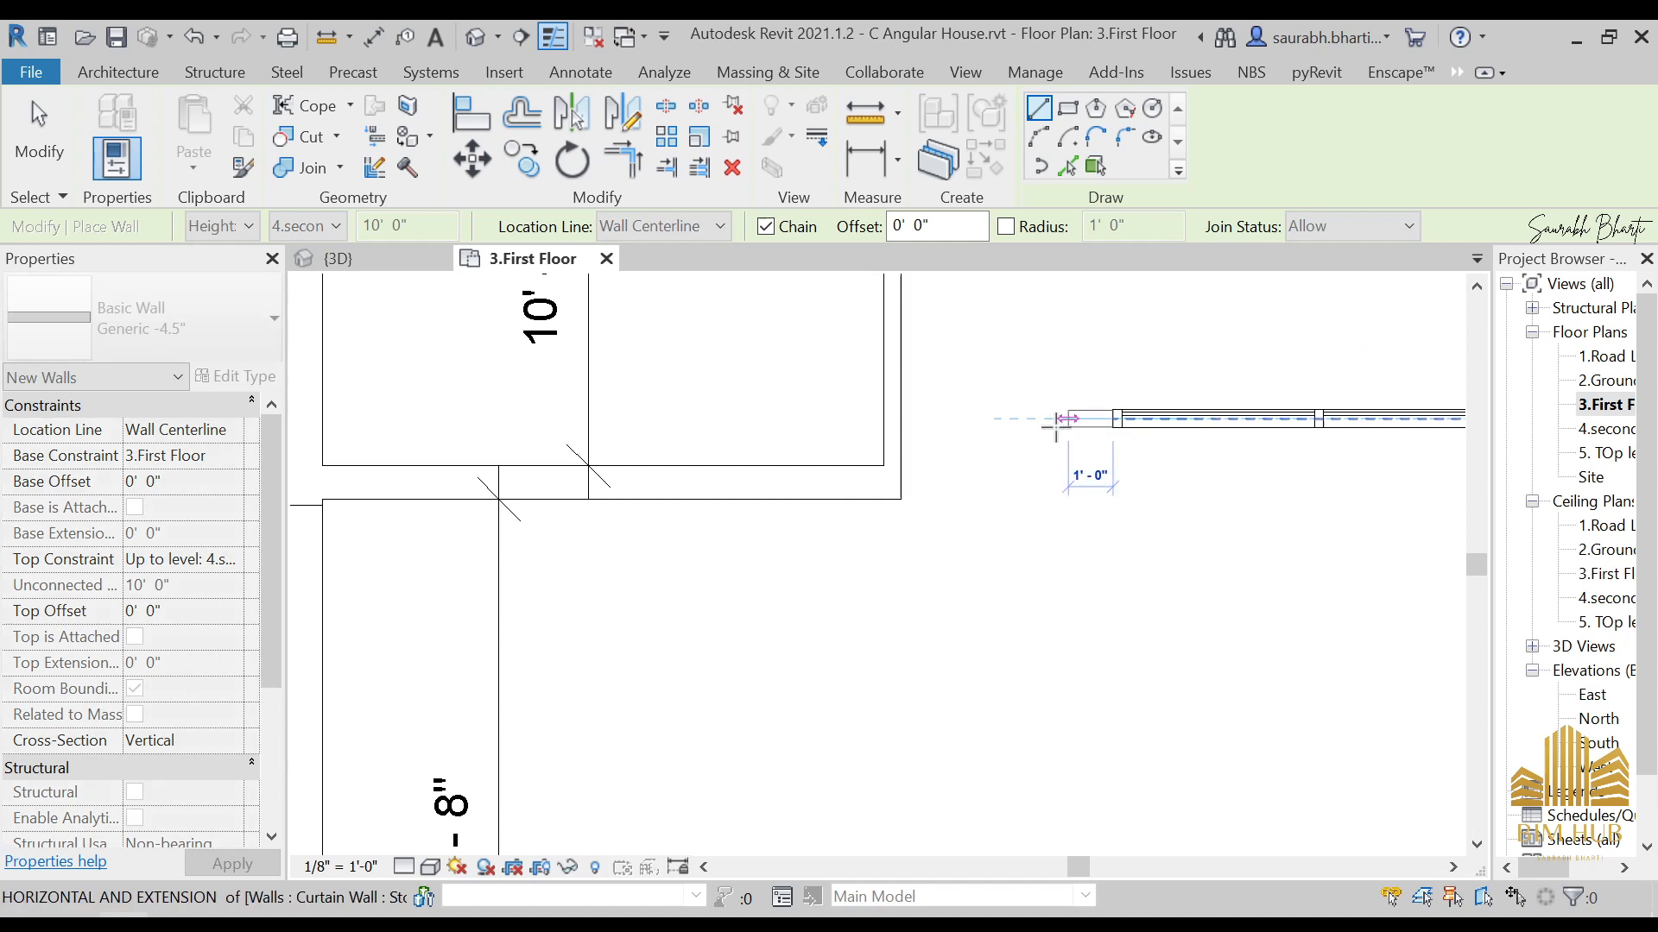
{"action": "left_click", "coordinate": [901, 418]}
{"action": "key", "text": "Escape"}
{"action": "key", "text": "Escape"}
Step: Shorten the new 4.5" wall at its glazed end and extend the Storefront curtain wall to meet it
{"action": "scroll", "coordinate": [1071, 421], "scroll_direction": "up", "scroll_amount": 2}
{"action": "left_click", "coordinate": [1071, 421]}
{"action": "left_click_drag", "start_coordinate": [1136, 418], "coordinate": [941, 418]}
{"action": "key", "text": "Escape"}
{"action": "left_click", "coordinate": [1143, 431]}
{"action": "left_click_drag", "start_coordinate": [1137, 418], "coordinate": [940, 418]}
{"action": "scroll", "coordinate": [975, 444], "scroll_direction": "down", "scroll_amount": 3}
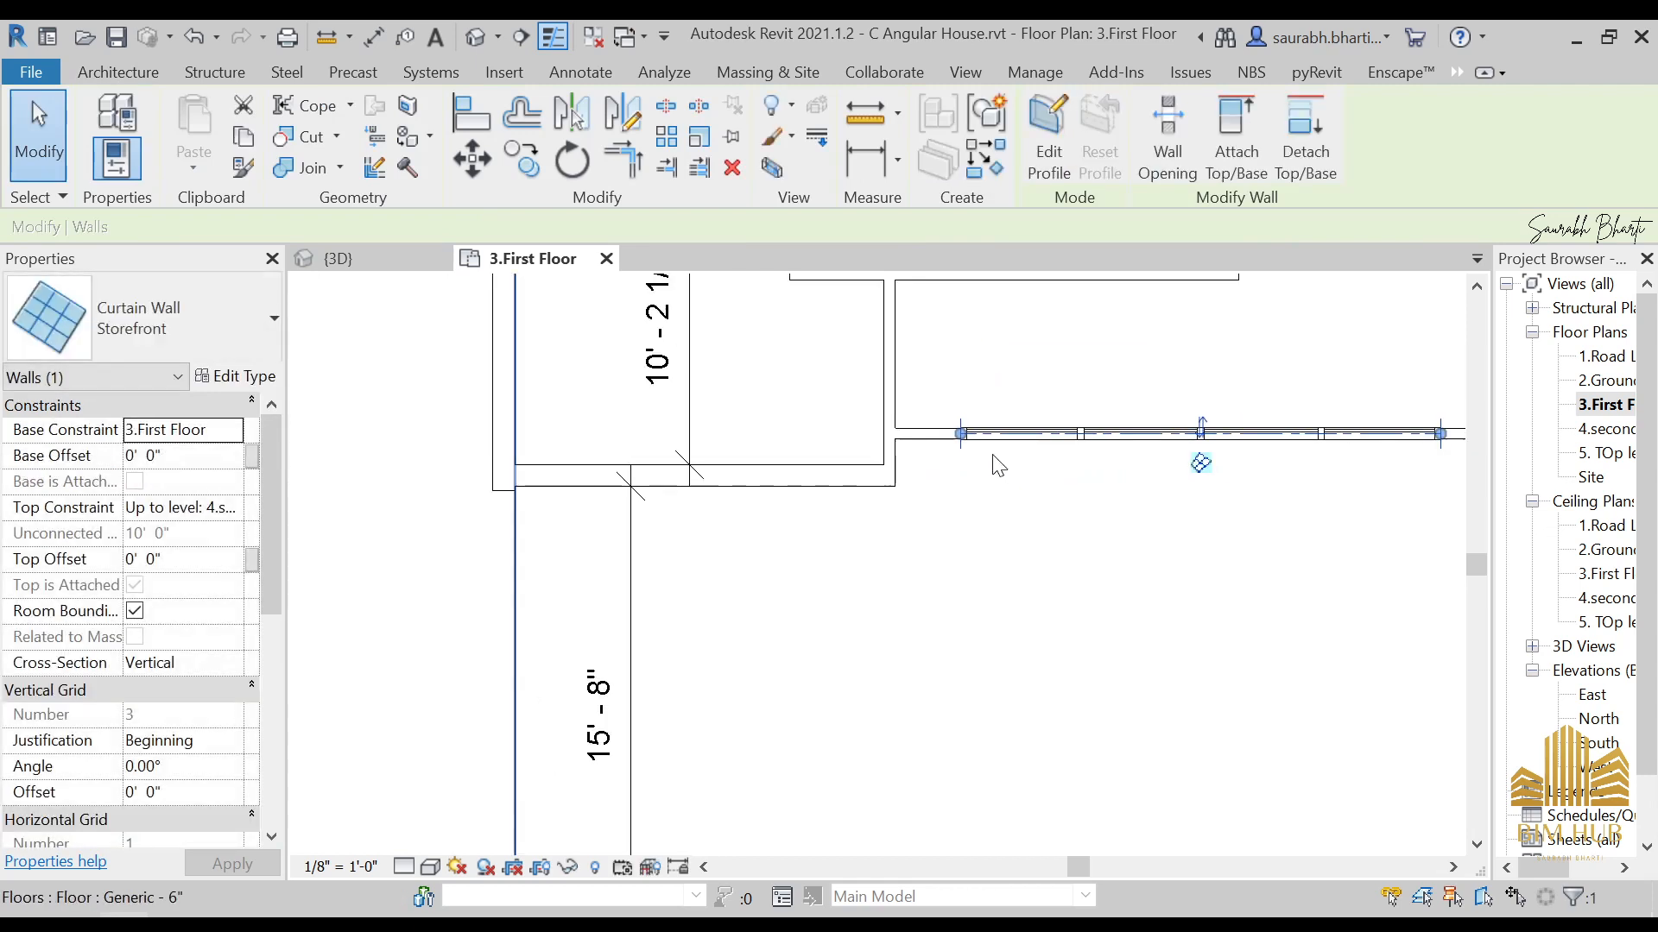
{"action": "scroll", "coordinate": [1169, 492], "scroll_direction": "down", "scroll_amount": 2}
{"action": "middle_click_drag", "start_coordinate": [1238, 539], "coordinate": [1084, 543]}
{"action": "scroll", "coordinate": [1146, 479], "scroll_direction": "up", "scroll_amount": 5}
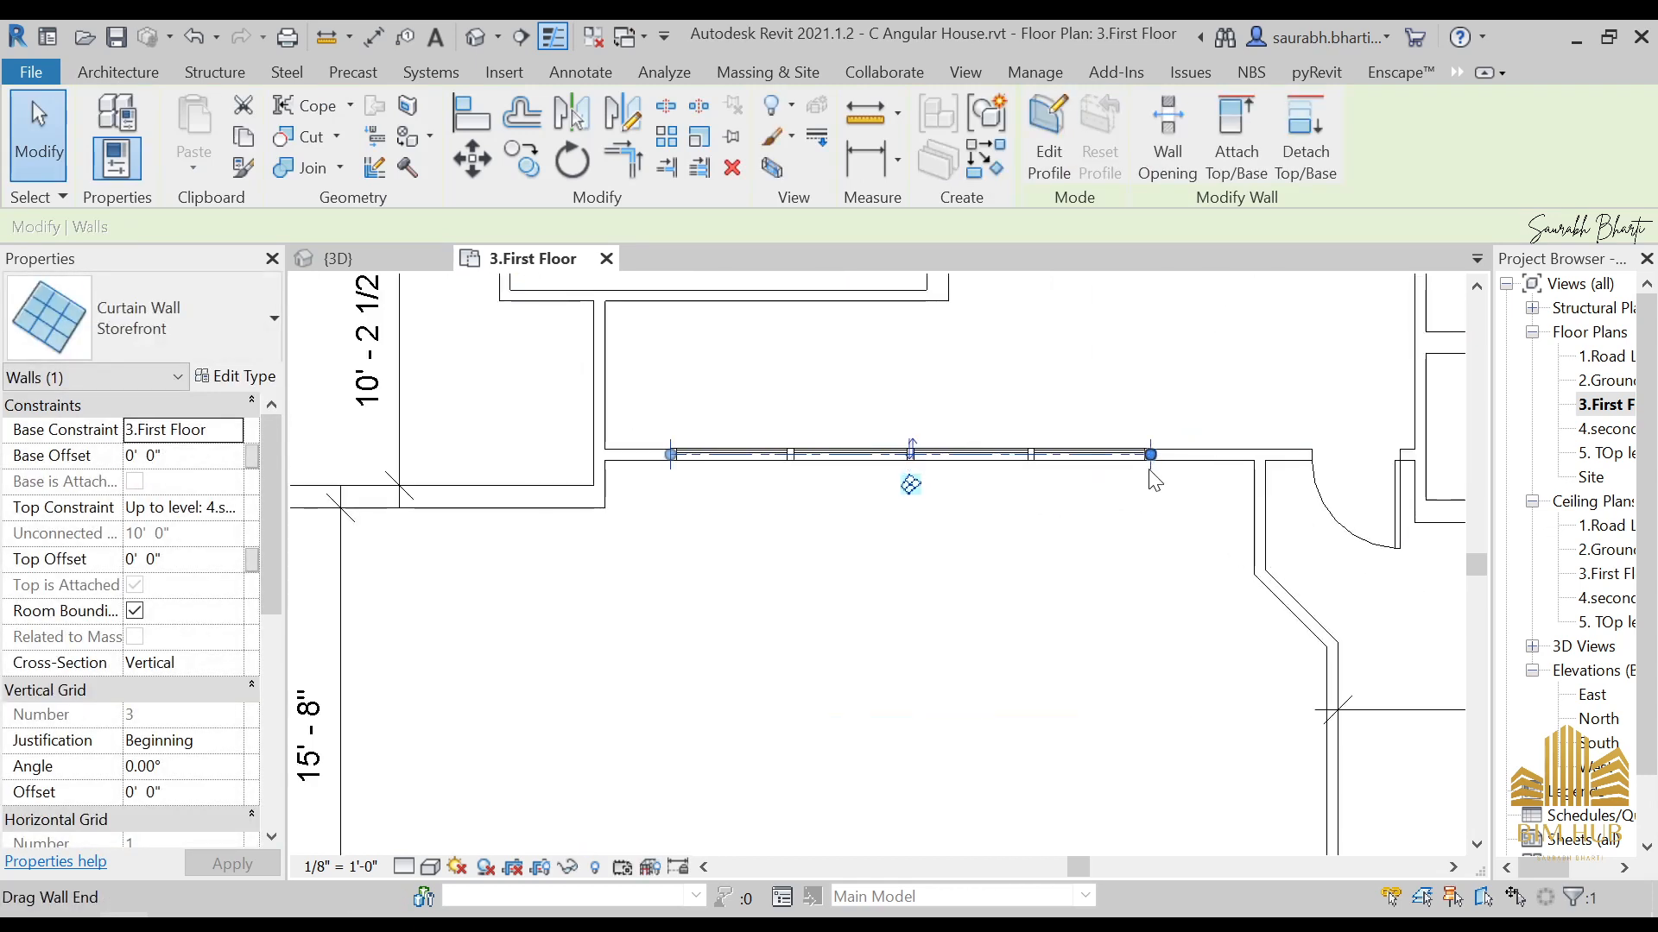
Step: Open the 3D view and temporarily hide the perforated slanted front wall and side wall covering the first-floor Storefront glazing
{"action": "scroll", "coordinate": [1023, 458], "scroll_direction": "up", "scroll_amount": 1}
{"action": "key", "text": "Escape"}
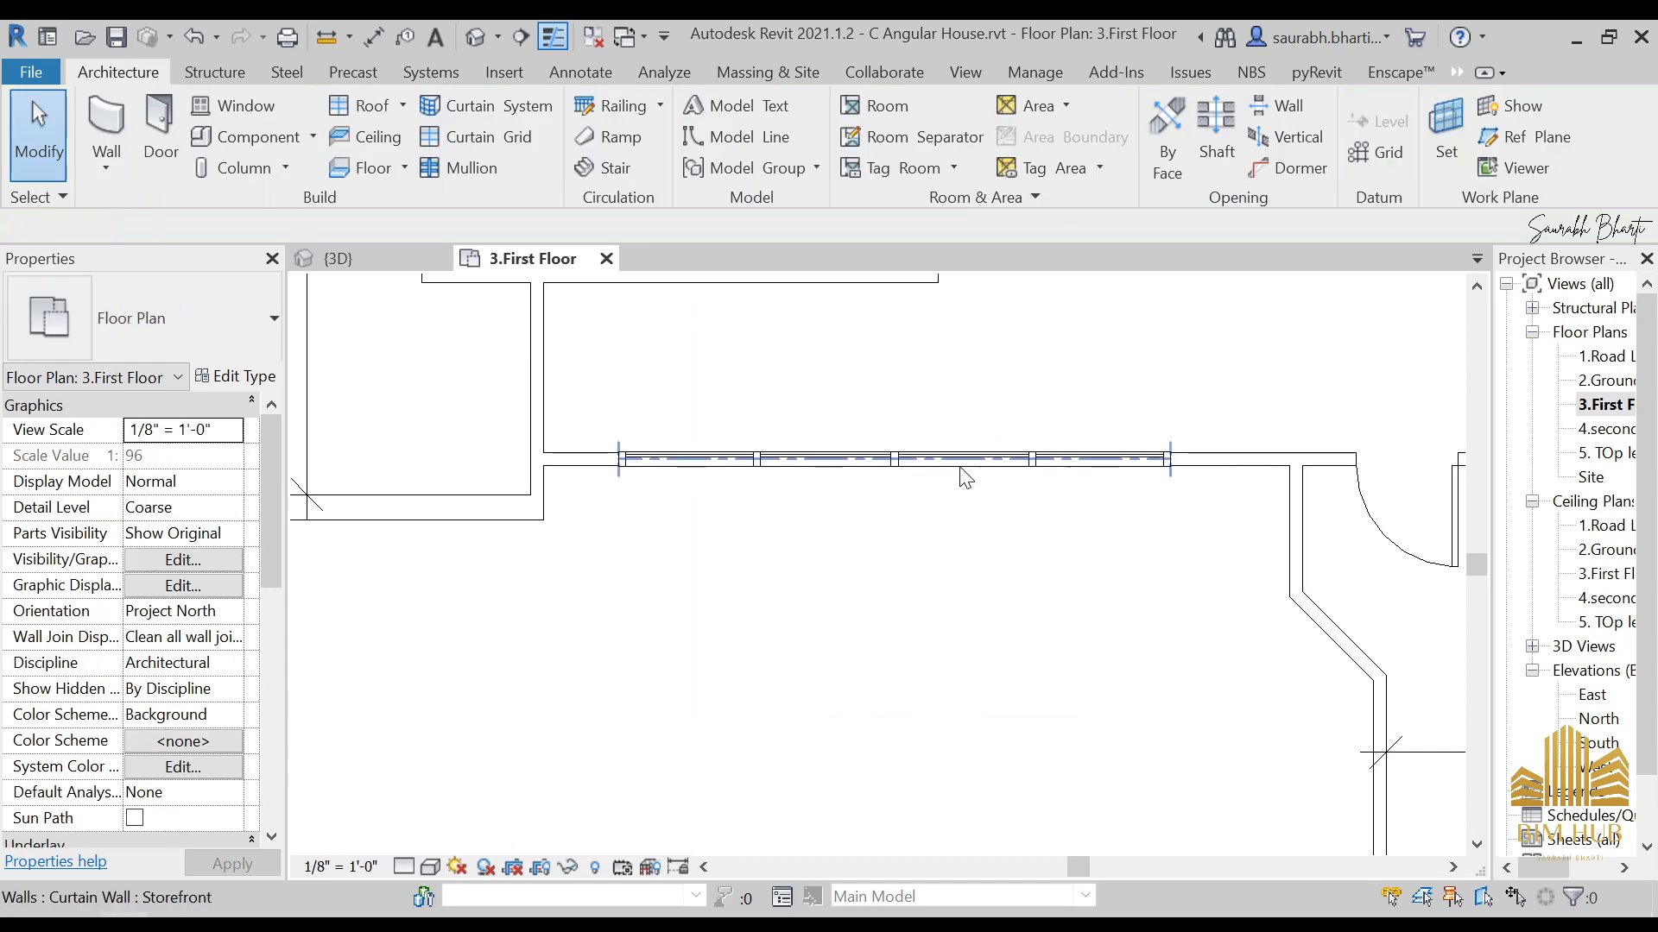
{"action": "left_click", "coordinate": [955, 465]}
{"action": "left_click", "coordinate": [480, 39]}
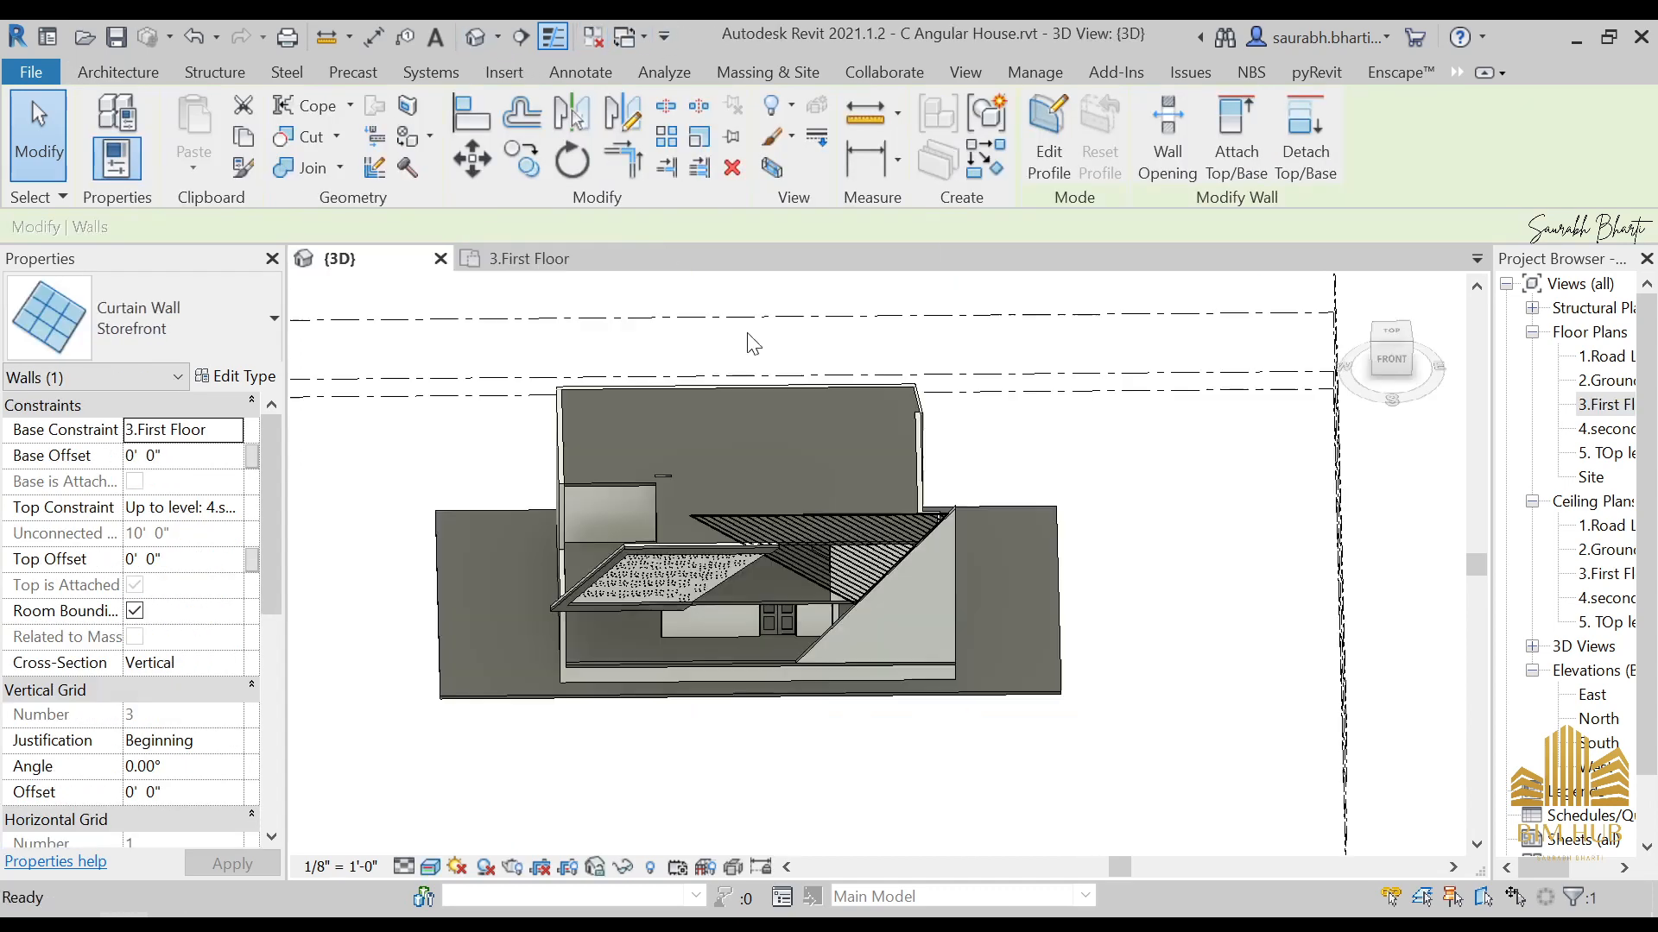
{"action": "key", "text": "Escape"}
{"action": "scroll", "coordinate": [825, 397], "scroll_direction": "down", "scroll_amount": 3}
{"action": "middle_click_drag", "start_coordinate": [872, 449], "coordinate": [765, 479], "text": "shift"}
{"action": "scroll", "coordinate": [765, 478], "scroll_direction": "up", "scroll_amount": 3}
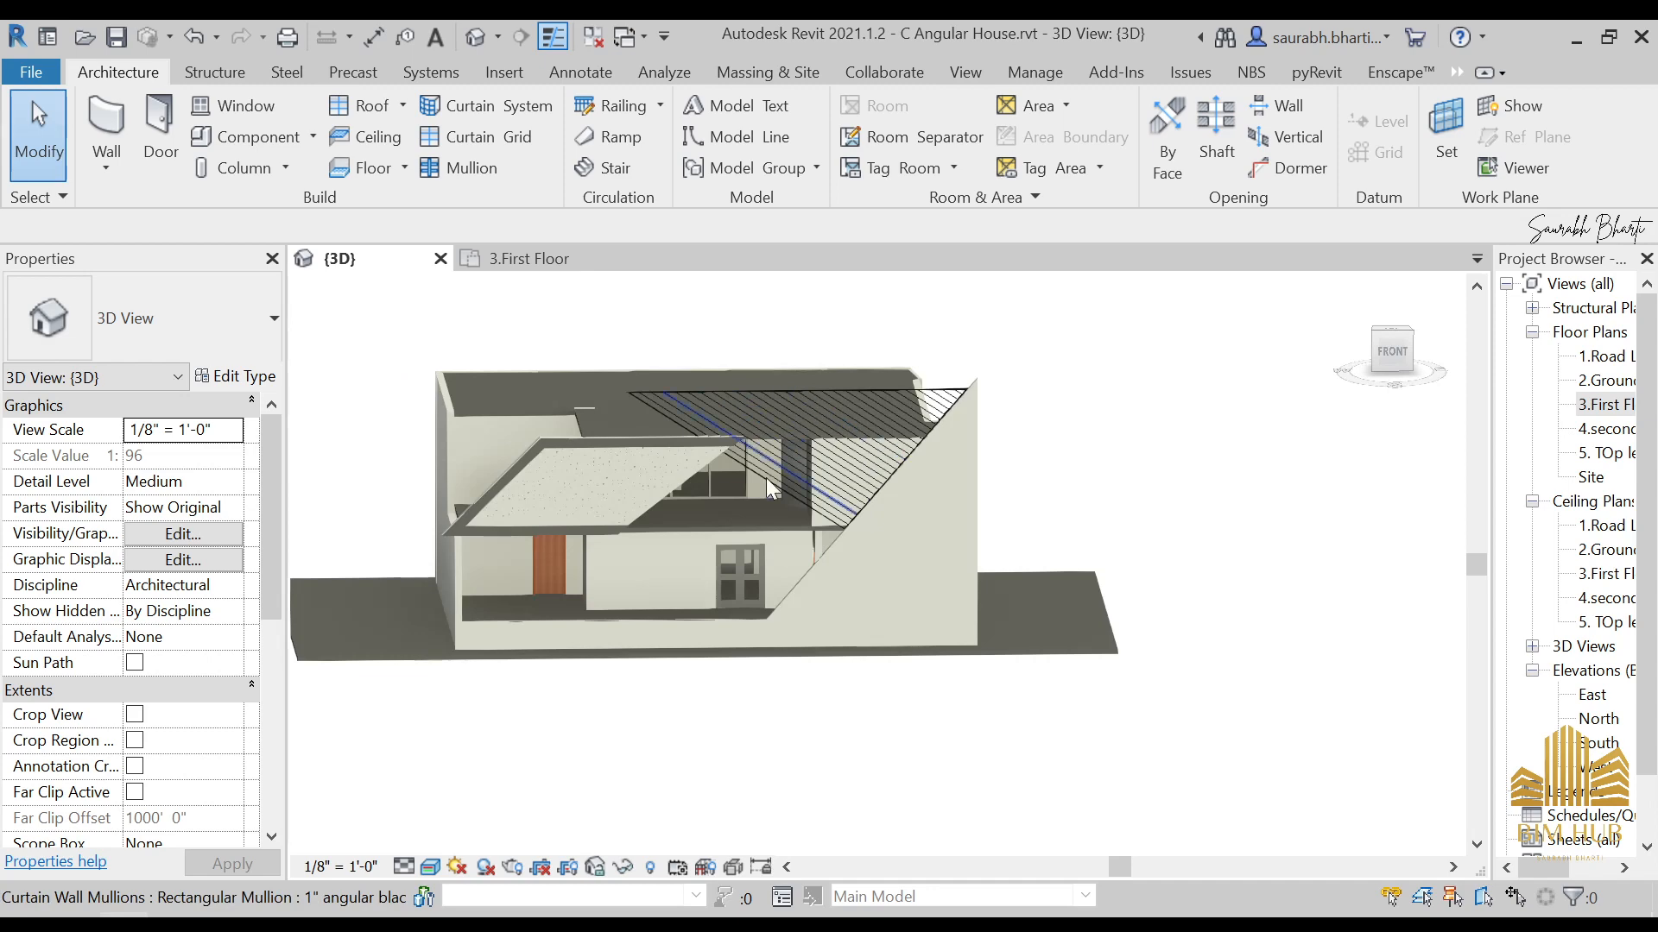
{"action": "left_click", "coordinate": [701, 479]}
{"action": "key", "text": "h"}
{"action": "key", "text": "h"}
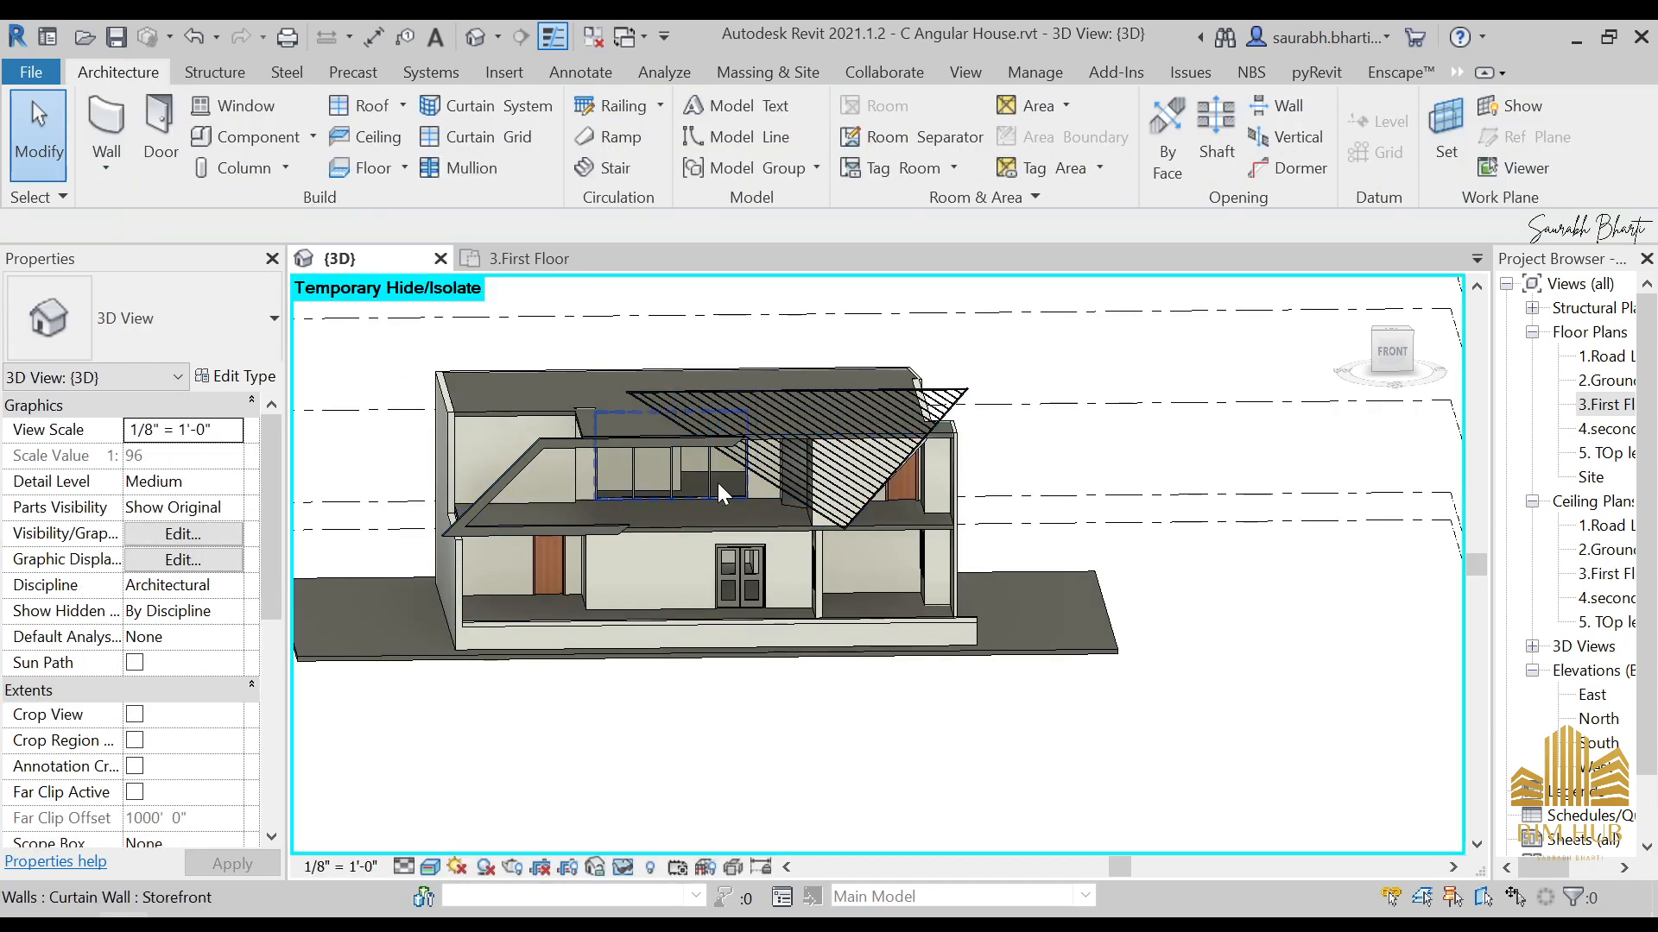
Step: Unpin and delete the bottom mullion of the third bay in the first-floor Storefront curtain wall
{"action": "scroll", "coordinate": [715, 481], "scroll_direction": "up", "scroll_amount": 5}
{"action": "left_click", "coordinate": [1413, 349]}
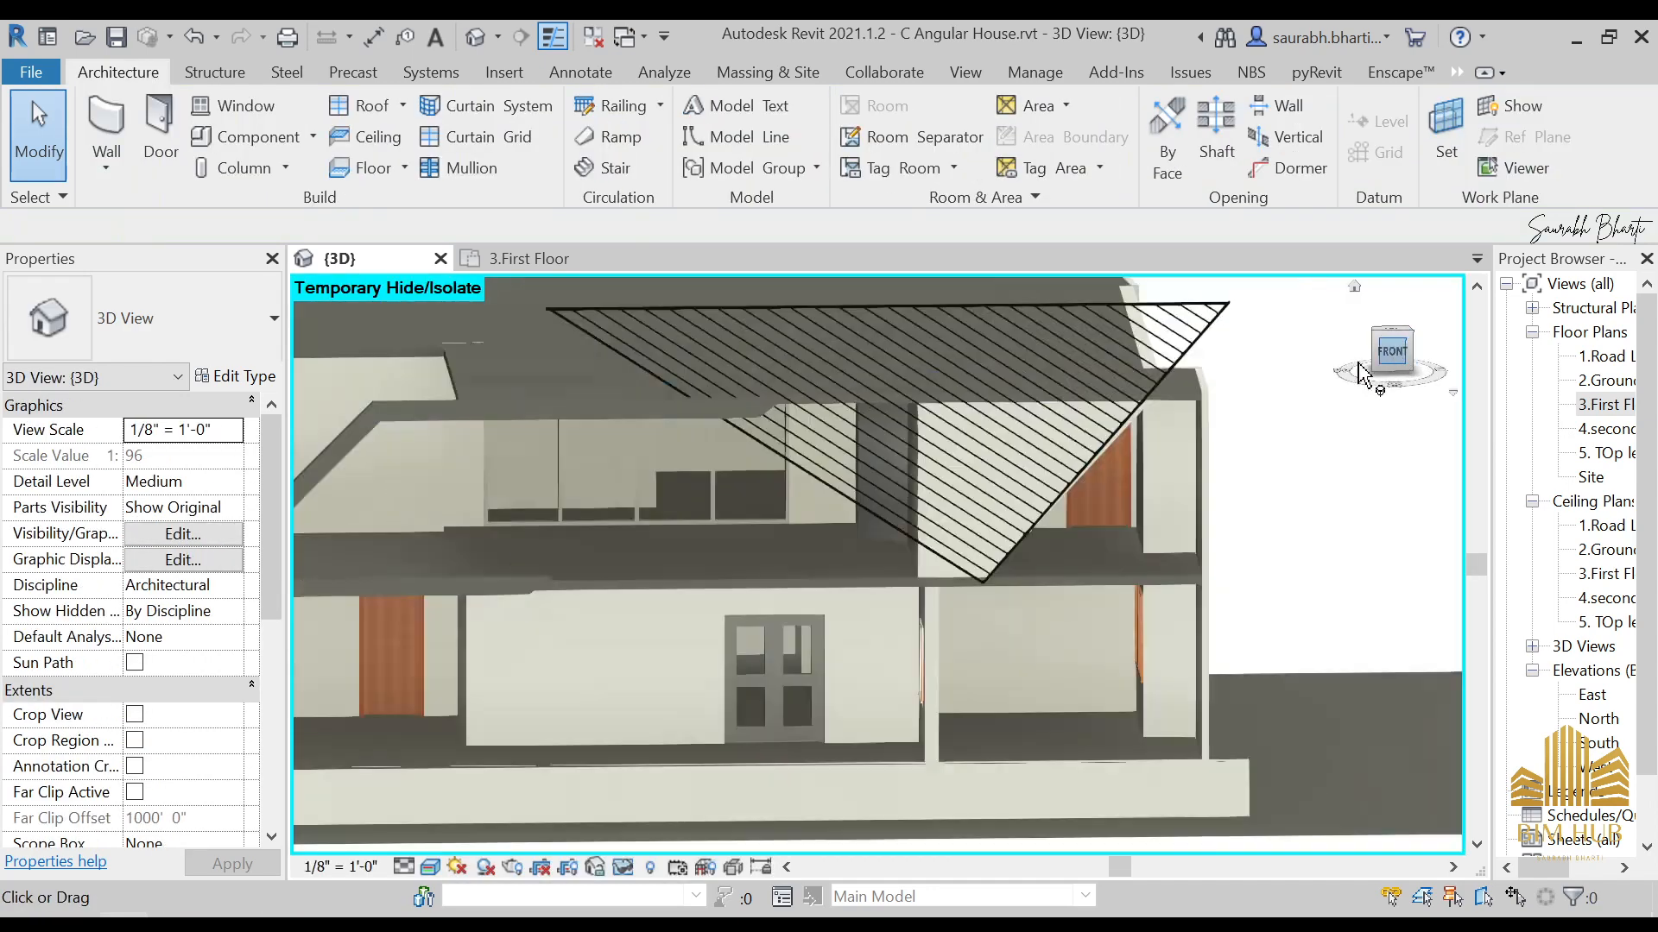
{"action": "scroll", "coordinate": [760, 561], "scroll_direction": "up", "scroll_amount": 4}
{"action": "scroll", "coordinate": [806, 501], "scroll_direction": "up", "scroll_amount": 3}
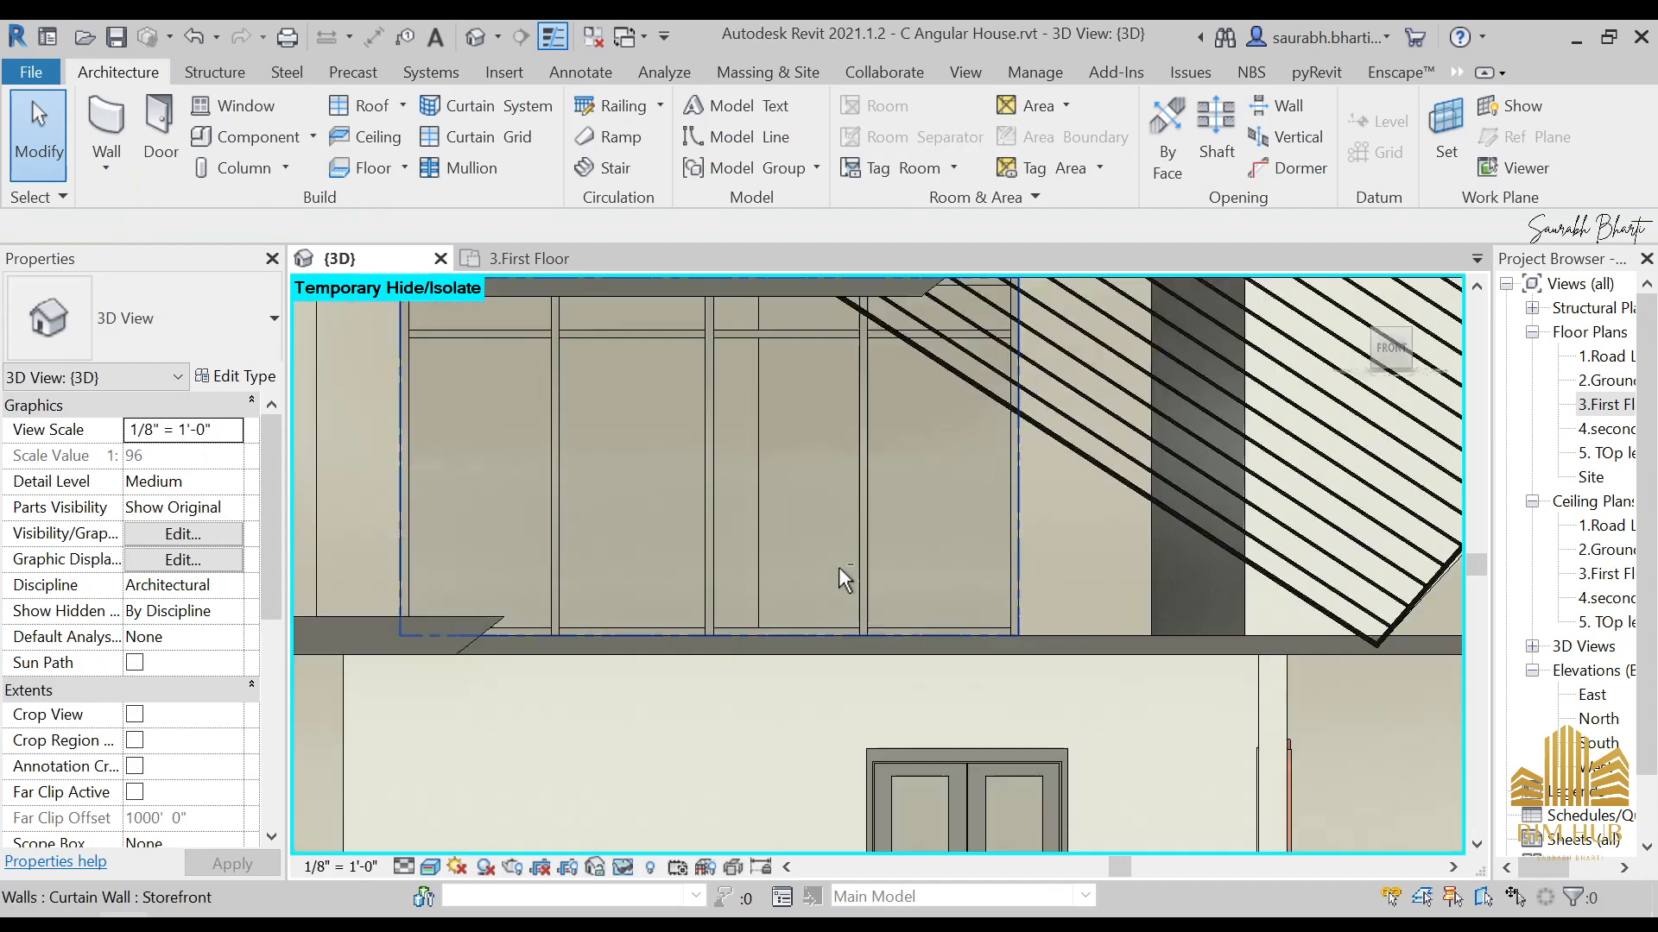
{"action": "middle_click_drag", "start_coordinate": [775, 533], "coordinate": [796, 580], "text": "shift"}
{"action": "left_click", "coordinate": [715, 547]}
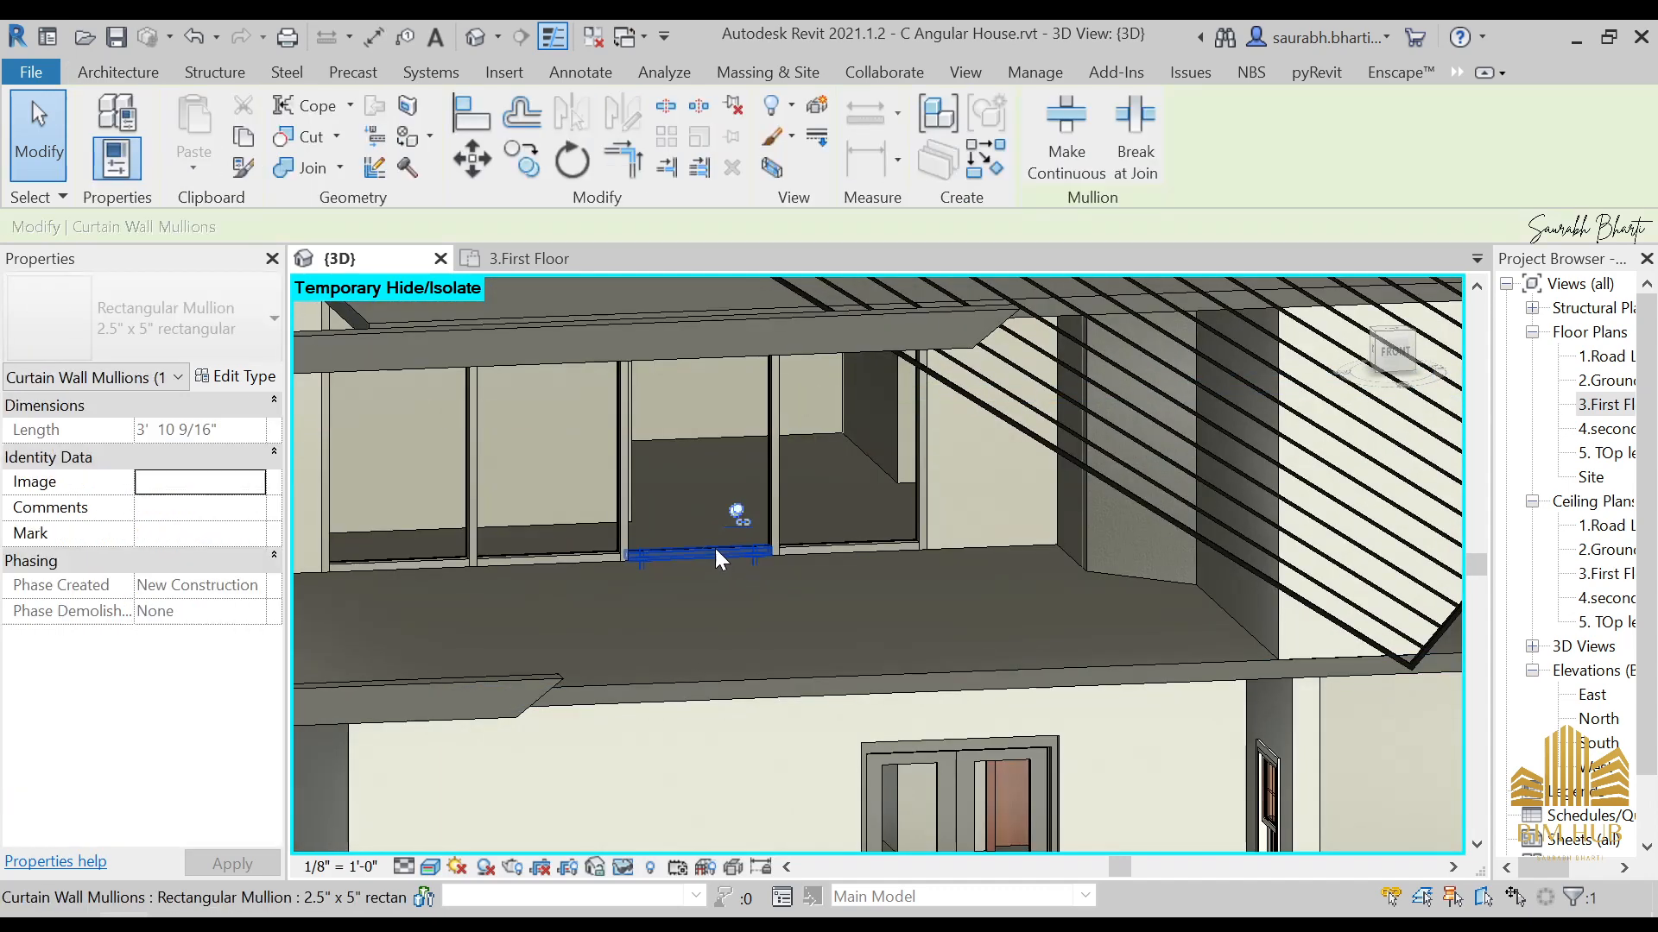
{"action": "mouse_move", "coordinate": [715, 548]}
{"action": "middle_mouse_down", "text": "shift"}
{"action": "mouse_move", "coordinate": [745, 580]}
{"action": "mouse_move", "coordinate": [734, 519]}
{"action": "mouse_move", "coordinate": [803, 599]}
{"action": "mouse_move", "coordinate": [734, 539]}
{"action": "middle_mouse_up", "text": "shift"}
{"action": "key", "text": "Escape"}
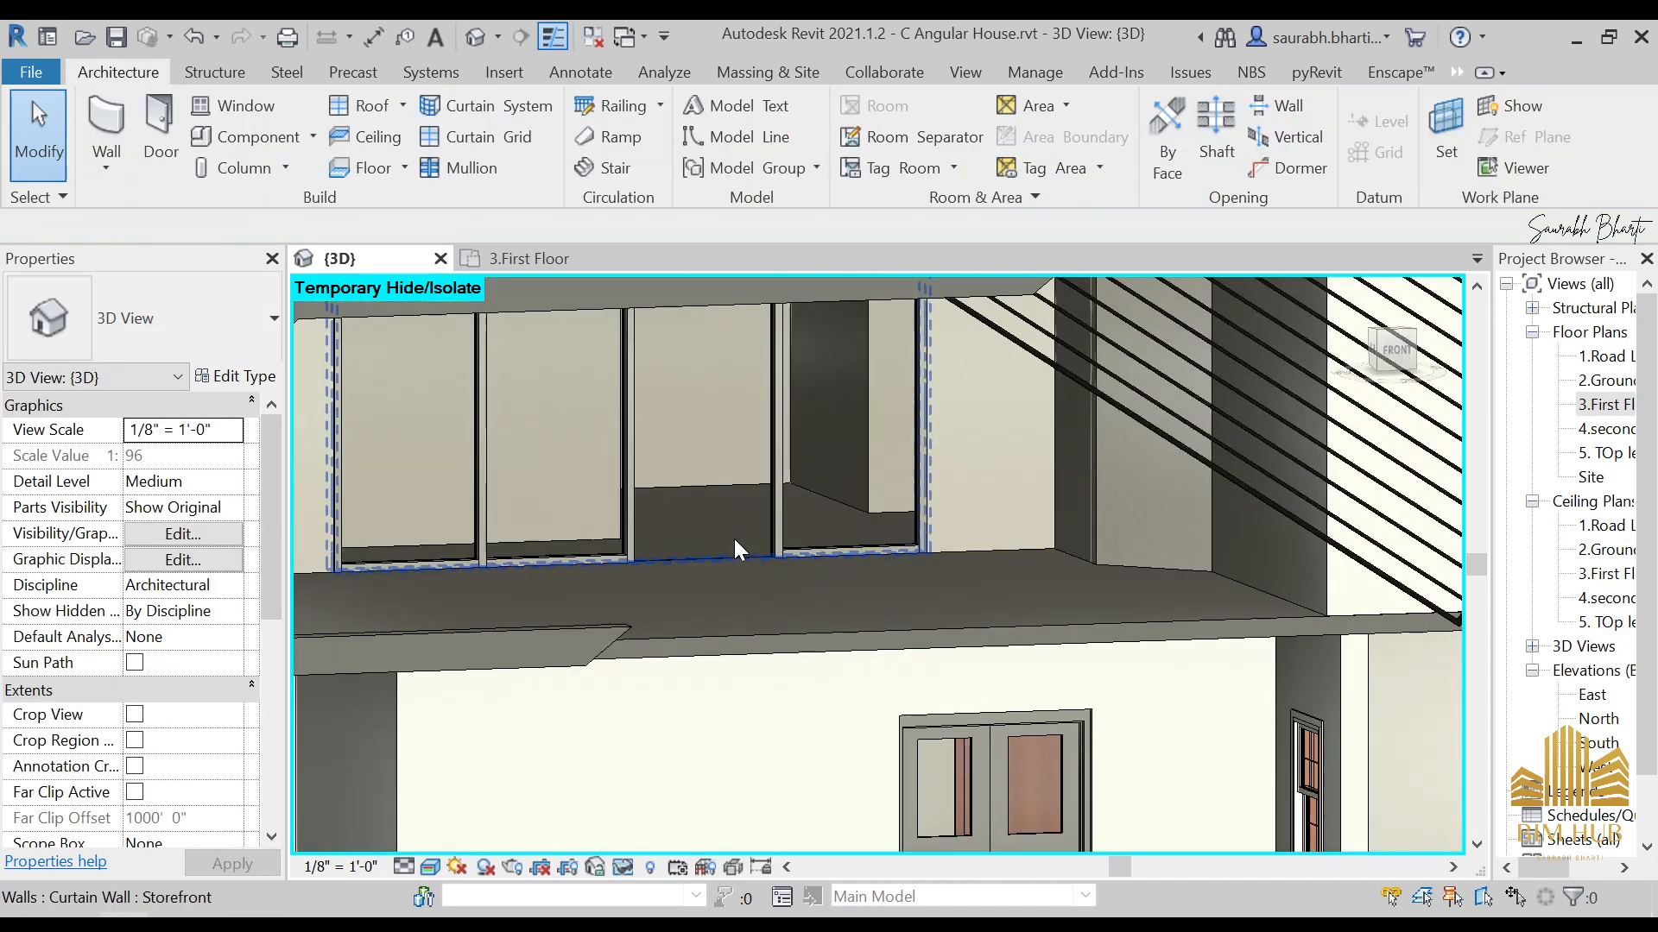
Step: Unpin the large glazed panel in the third Storefront bay and check its available types for a door
{"action": "key", "text": "Tab"}
{"action": "left_click", "coordinate": [717, 547]}
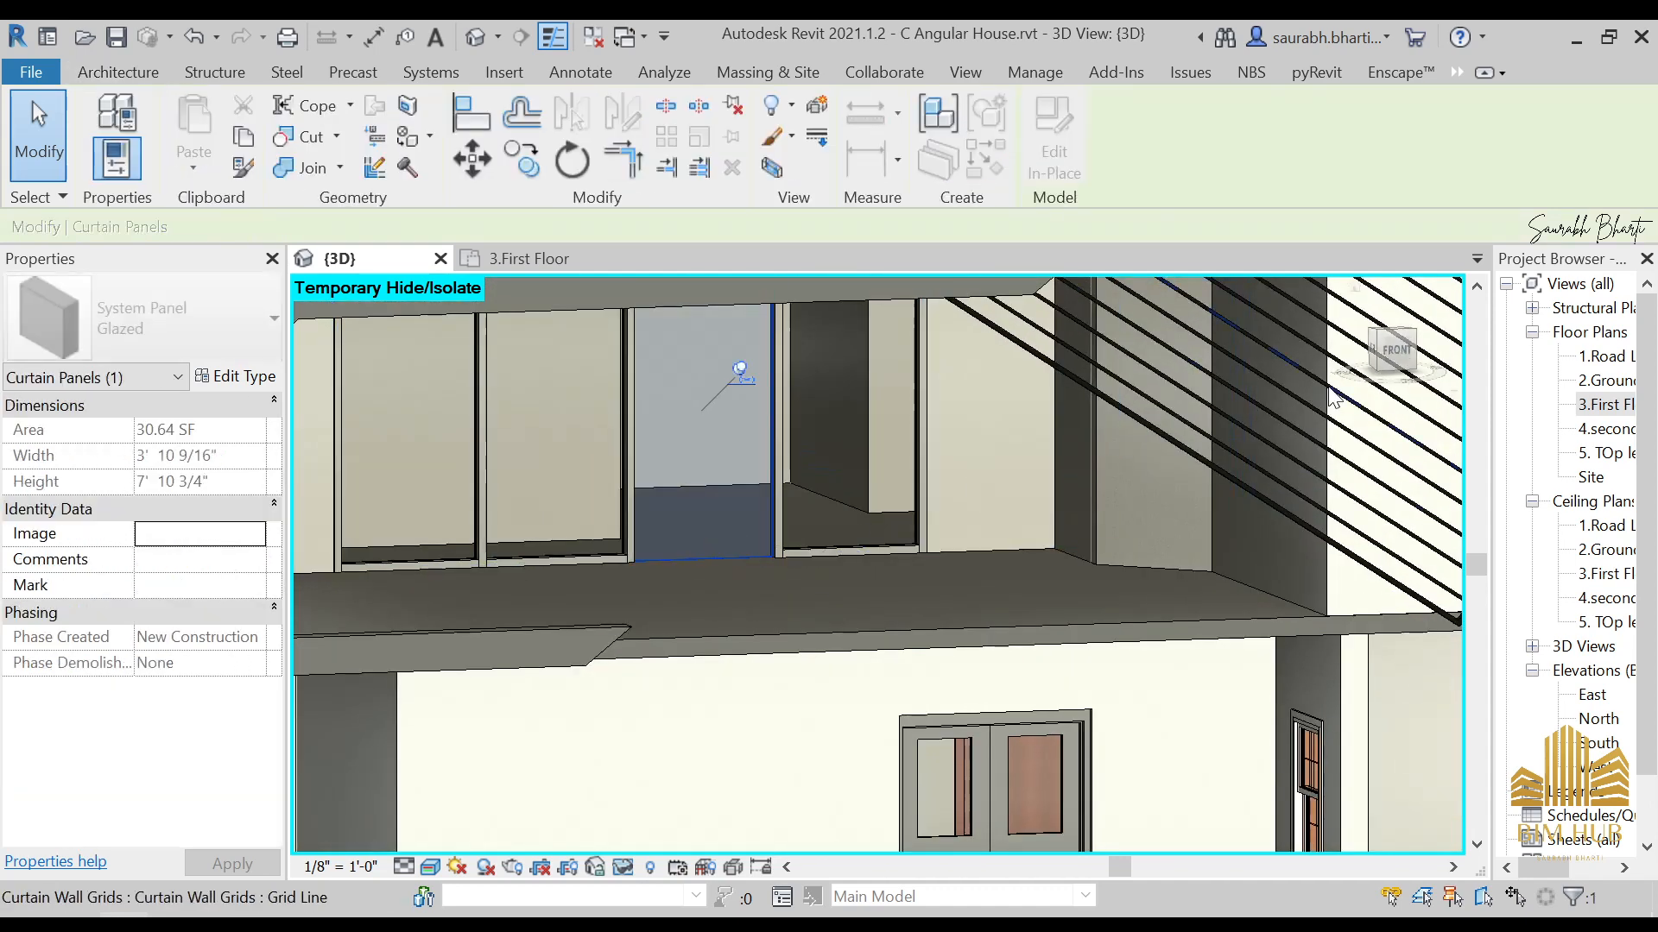
{"action": "scroll", "coordinate": [910, 584], "scroll_direction": "up", "scroll_amount": 4}
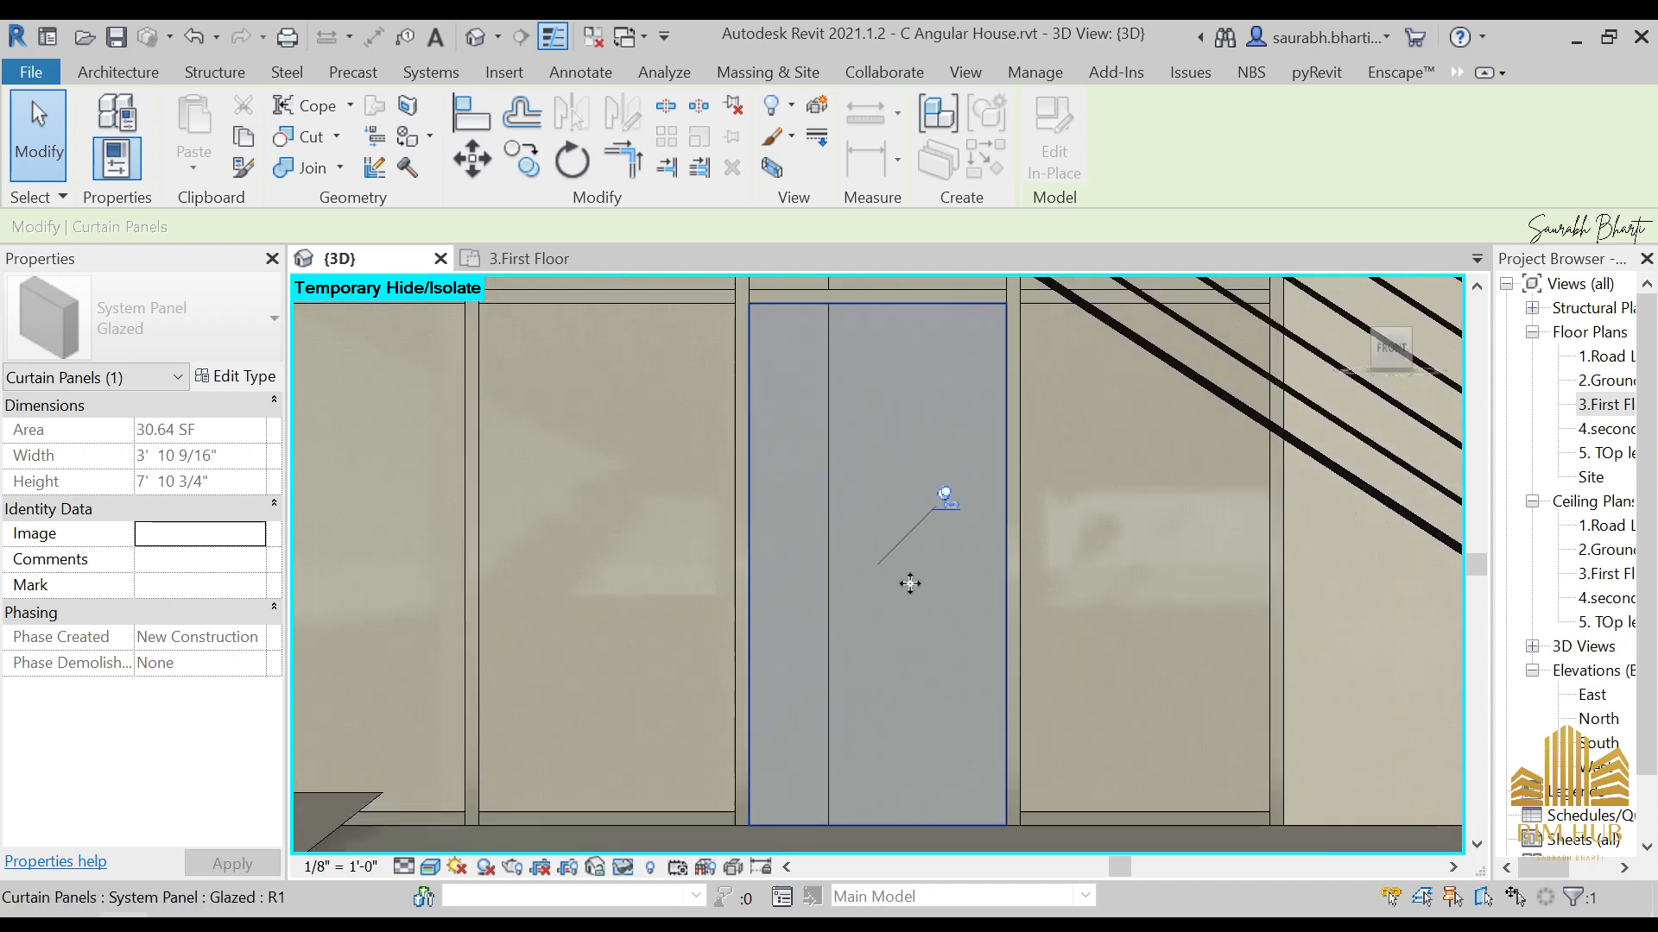
{"action": "scroll", "coordinate": [814, 509], "scroll_direction": "down", "scroll_amount": 1}
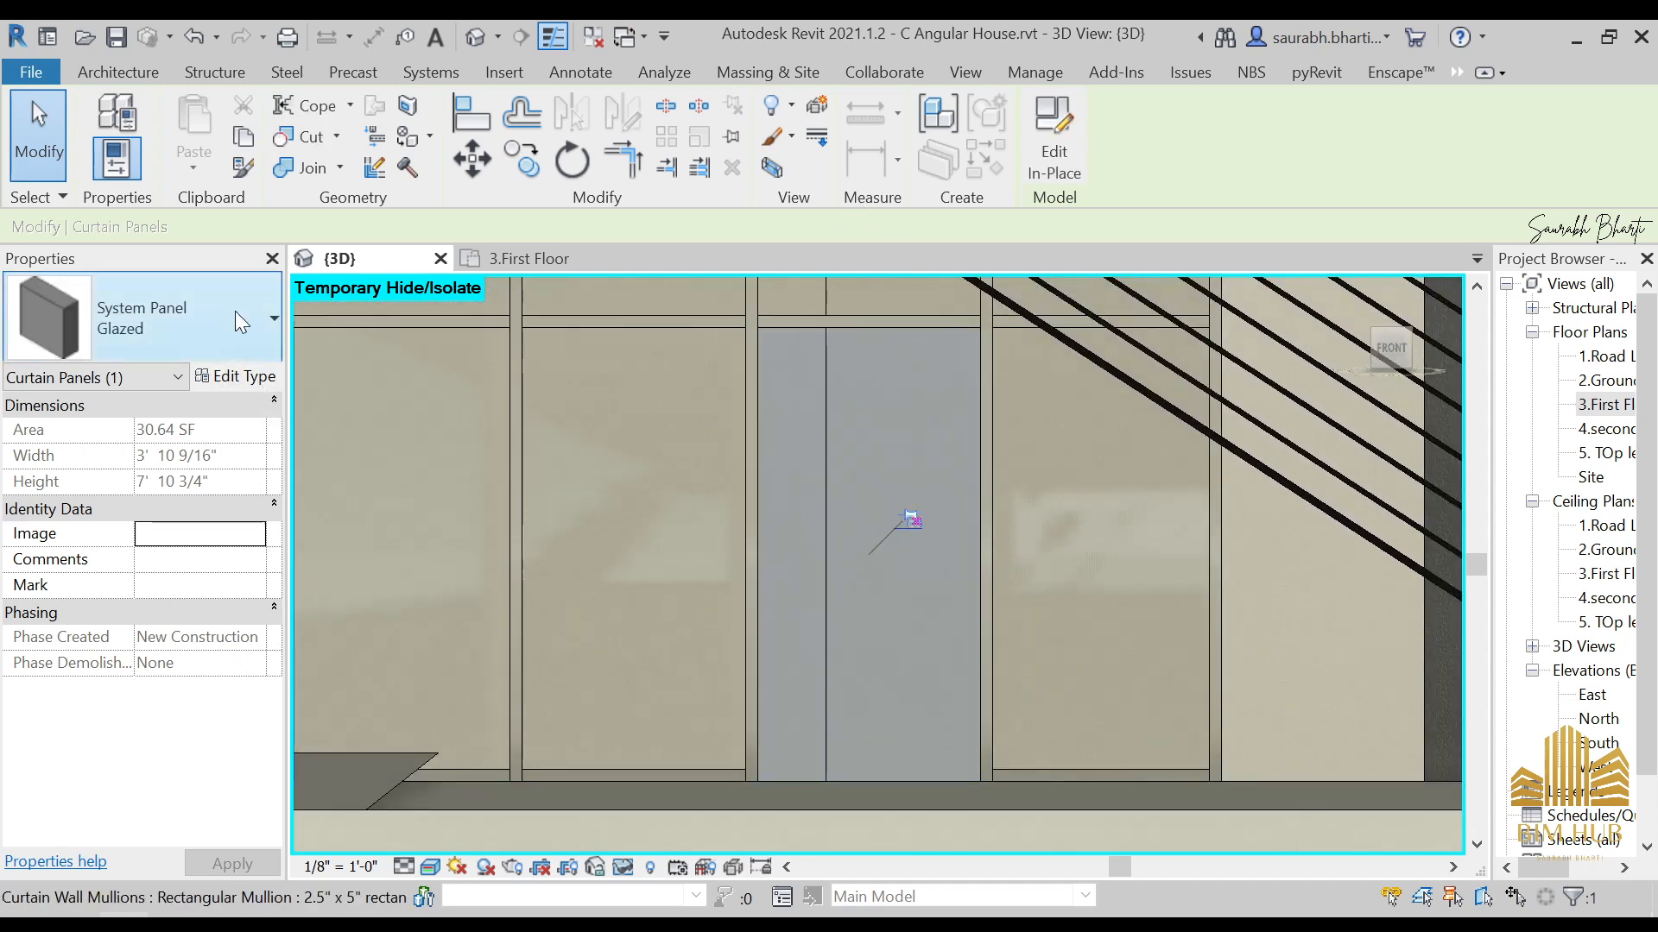
{"action": "left_click", "coordinate": [172, 317]}
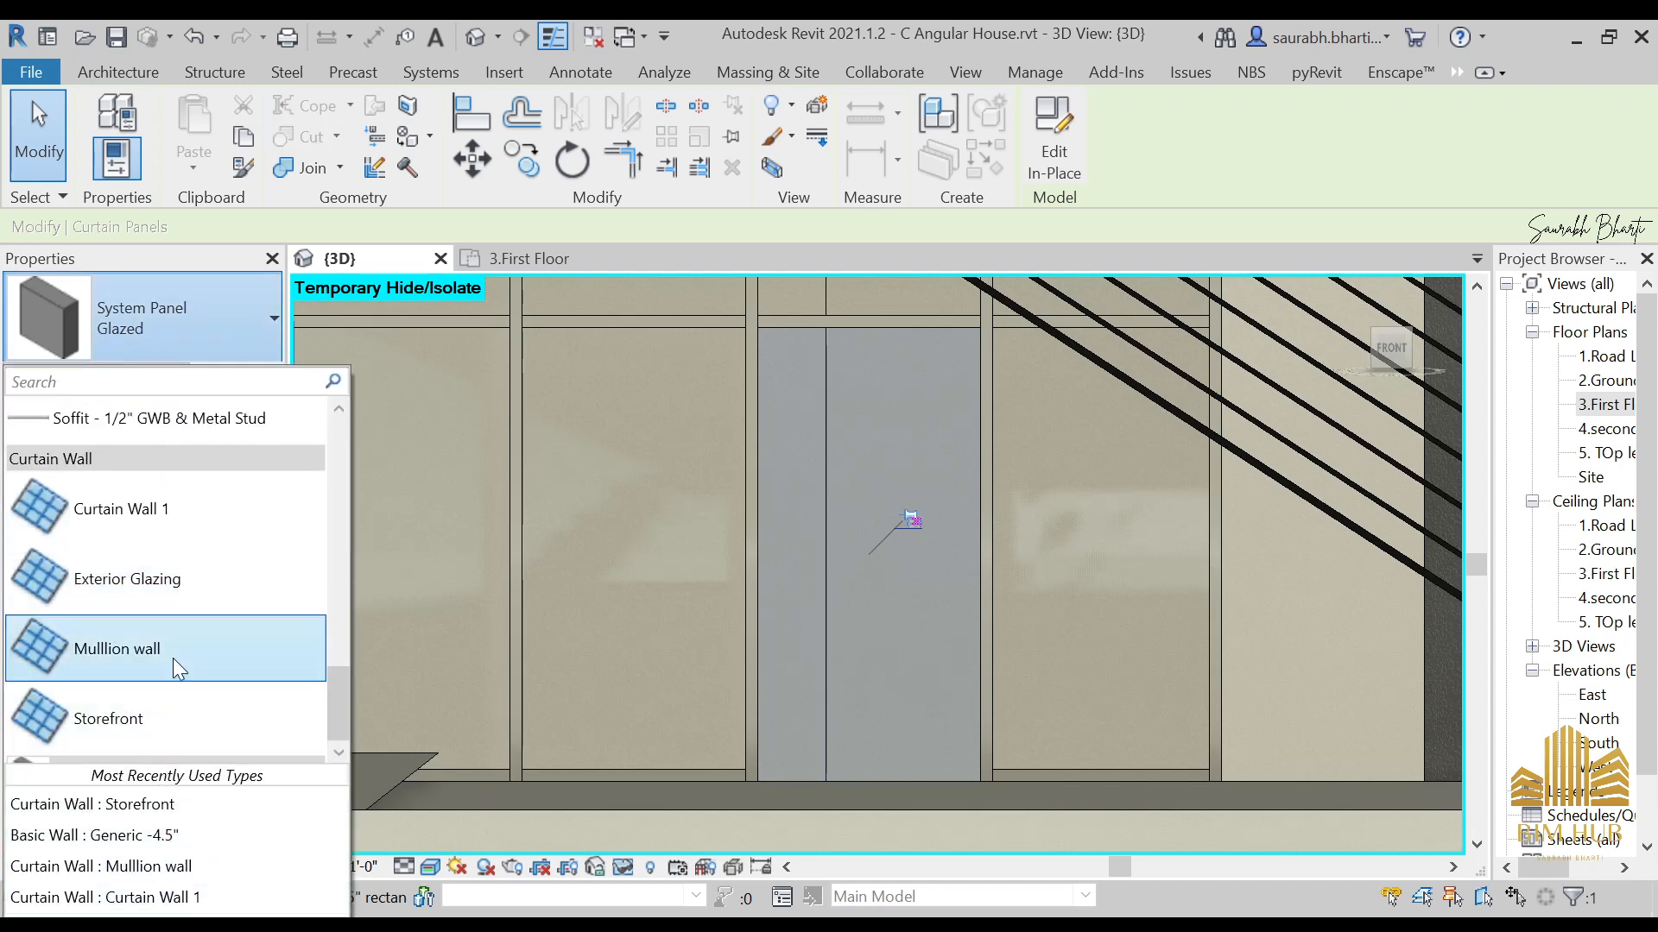
{"action": "scroll", "coordinate": [224, 596], "scroll_direction": "up", "scroll_amount": 2}
{"action": "left_click", "coordinate": [247, 323]}
{"action": "left_click", "coordinate": [145, 74]}
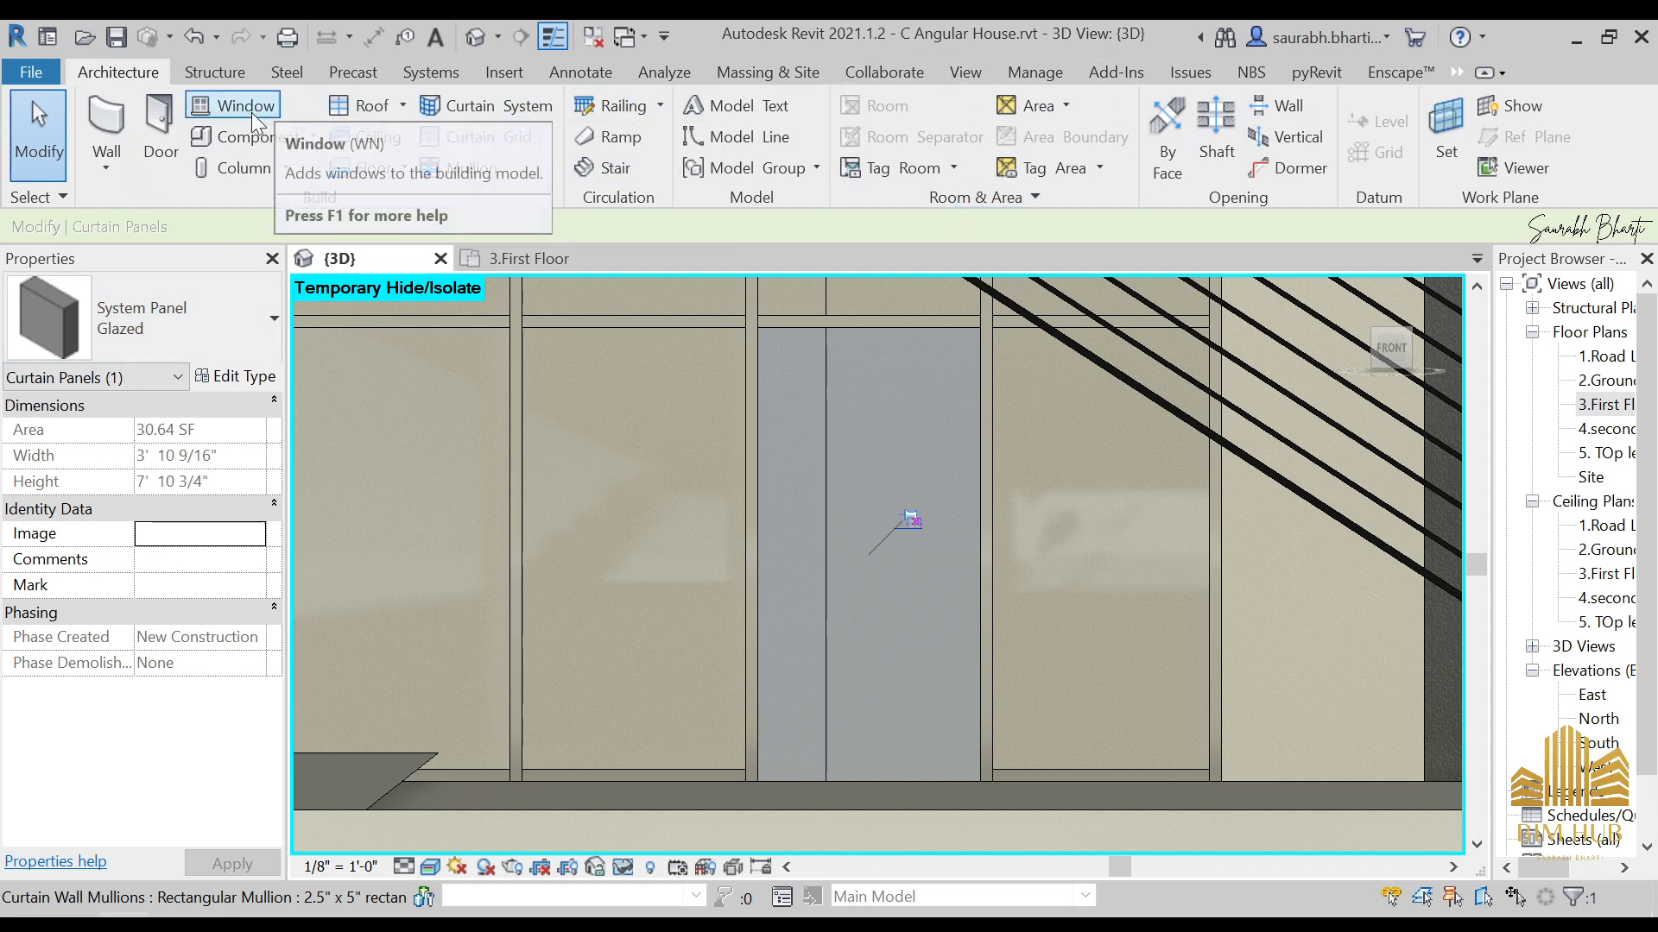
Step: Start loading a family and browse to the Doors folder of the English library
{"action": "left_click", "coordinate": [502, 72]}
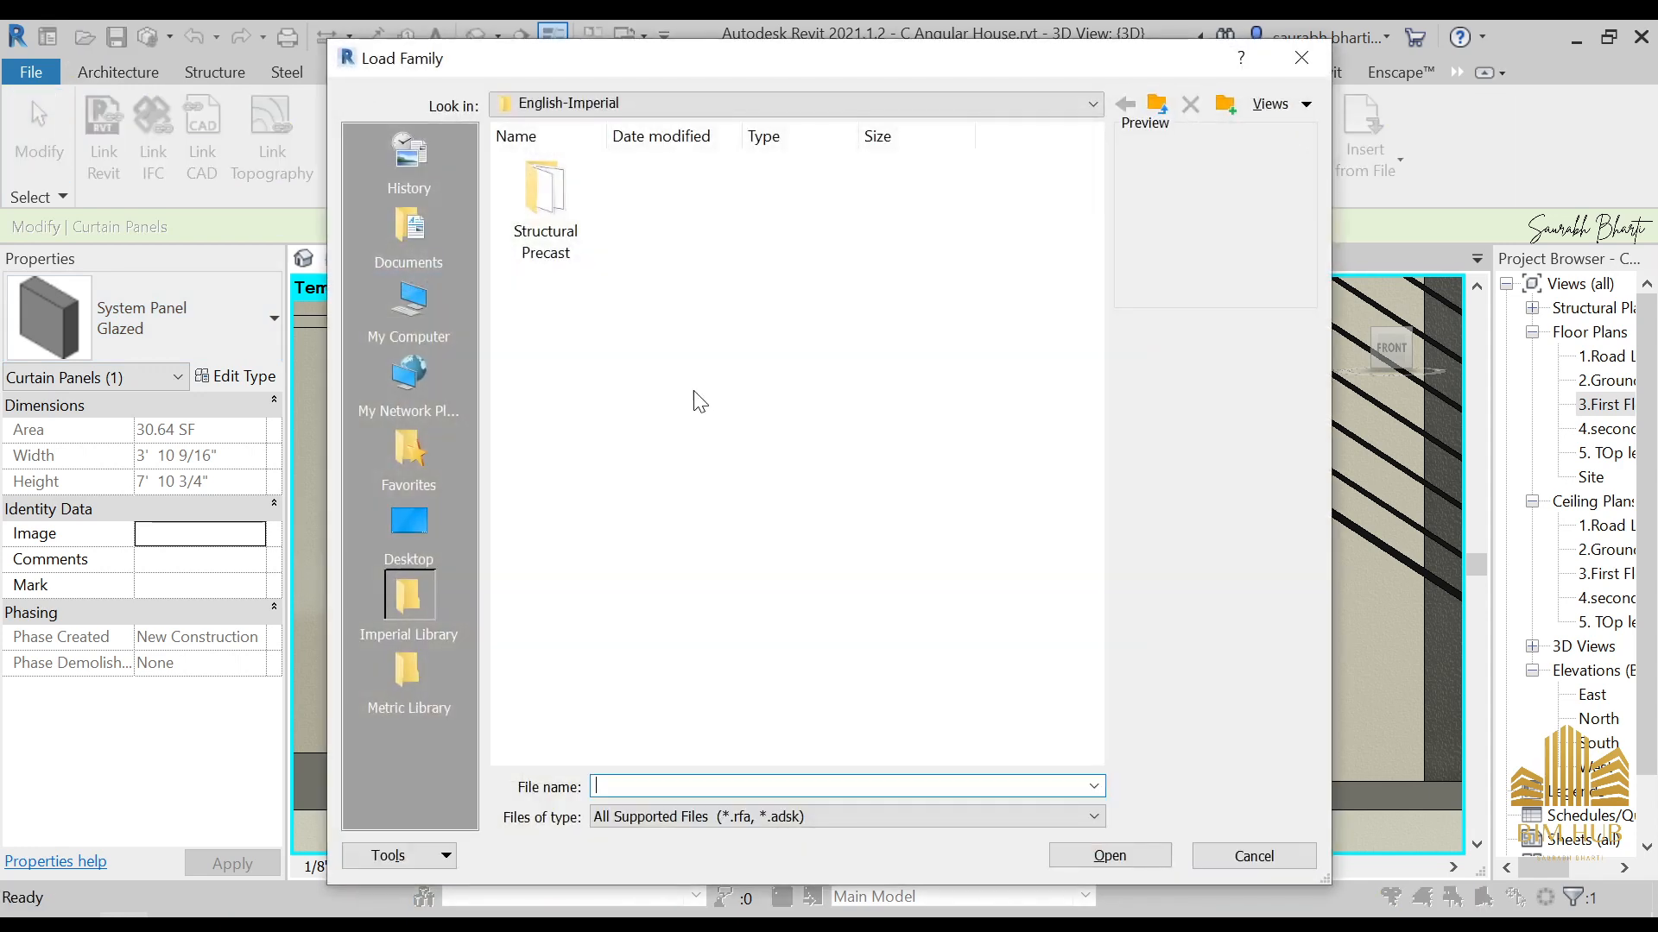
{"action": "left_click", "coordinate": [639, 104]}
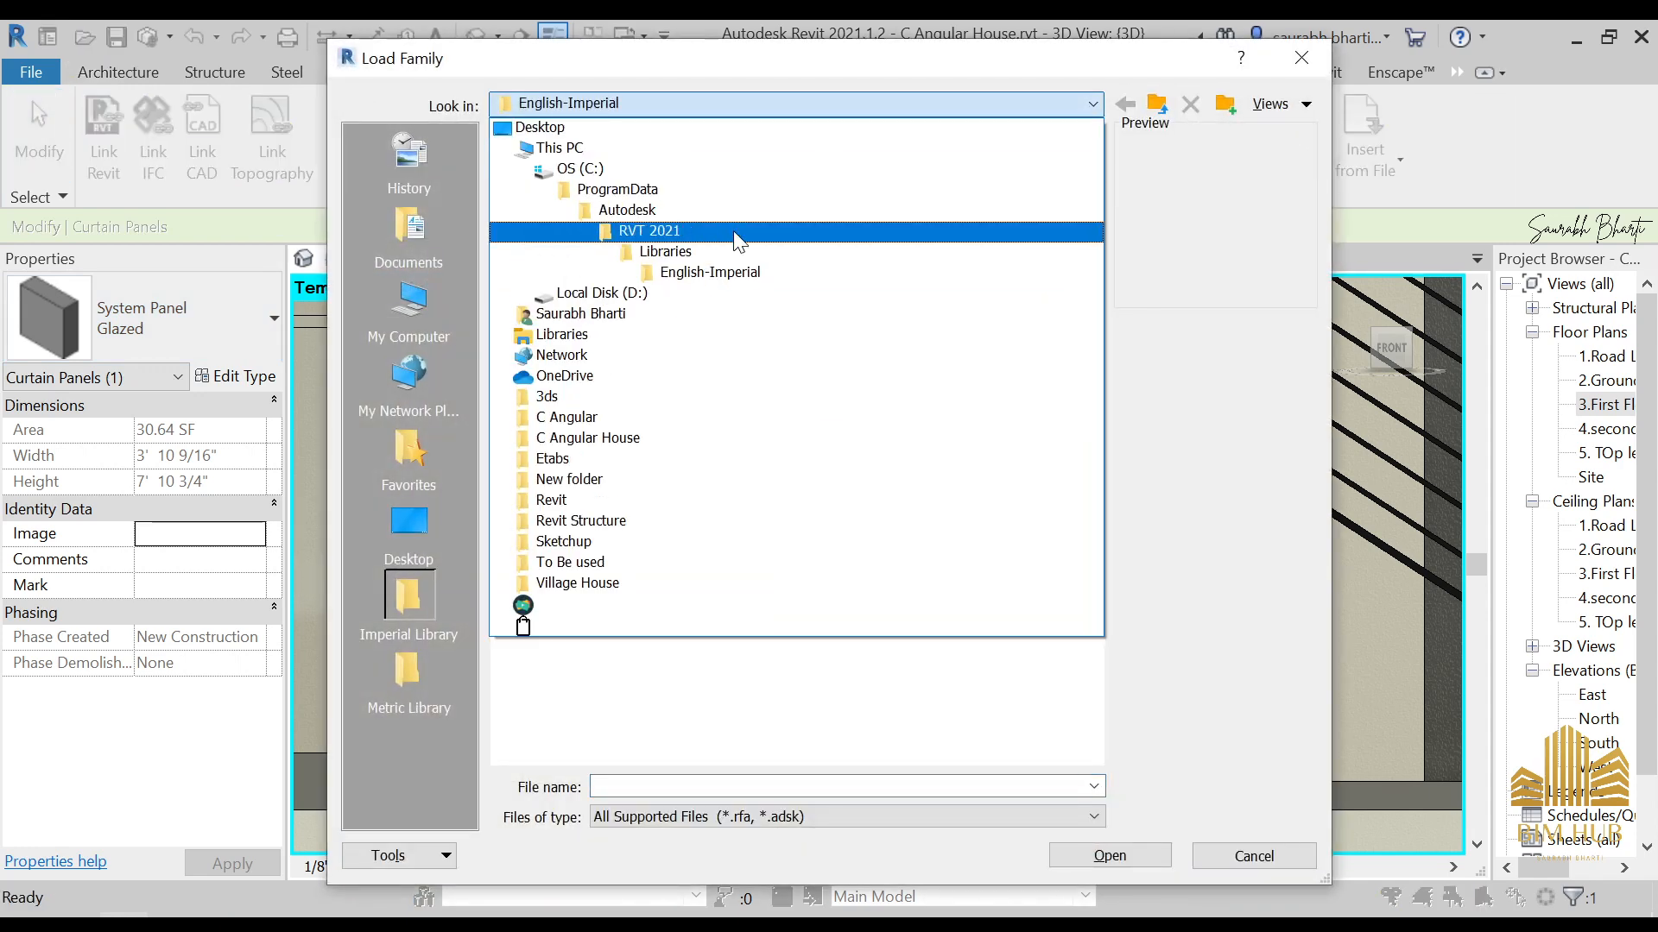
{"action": "left_click", "coordinate": [713, 253]}
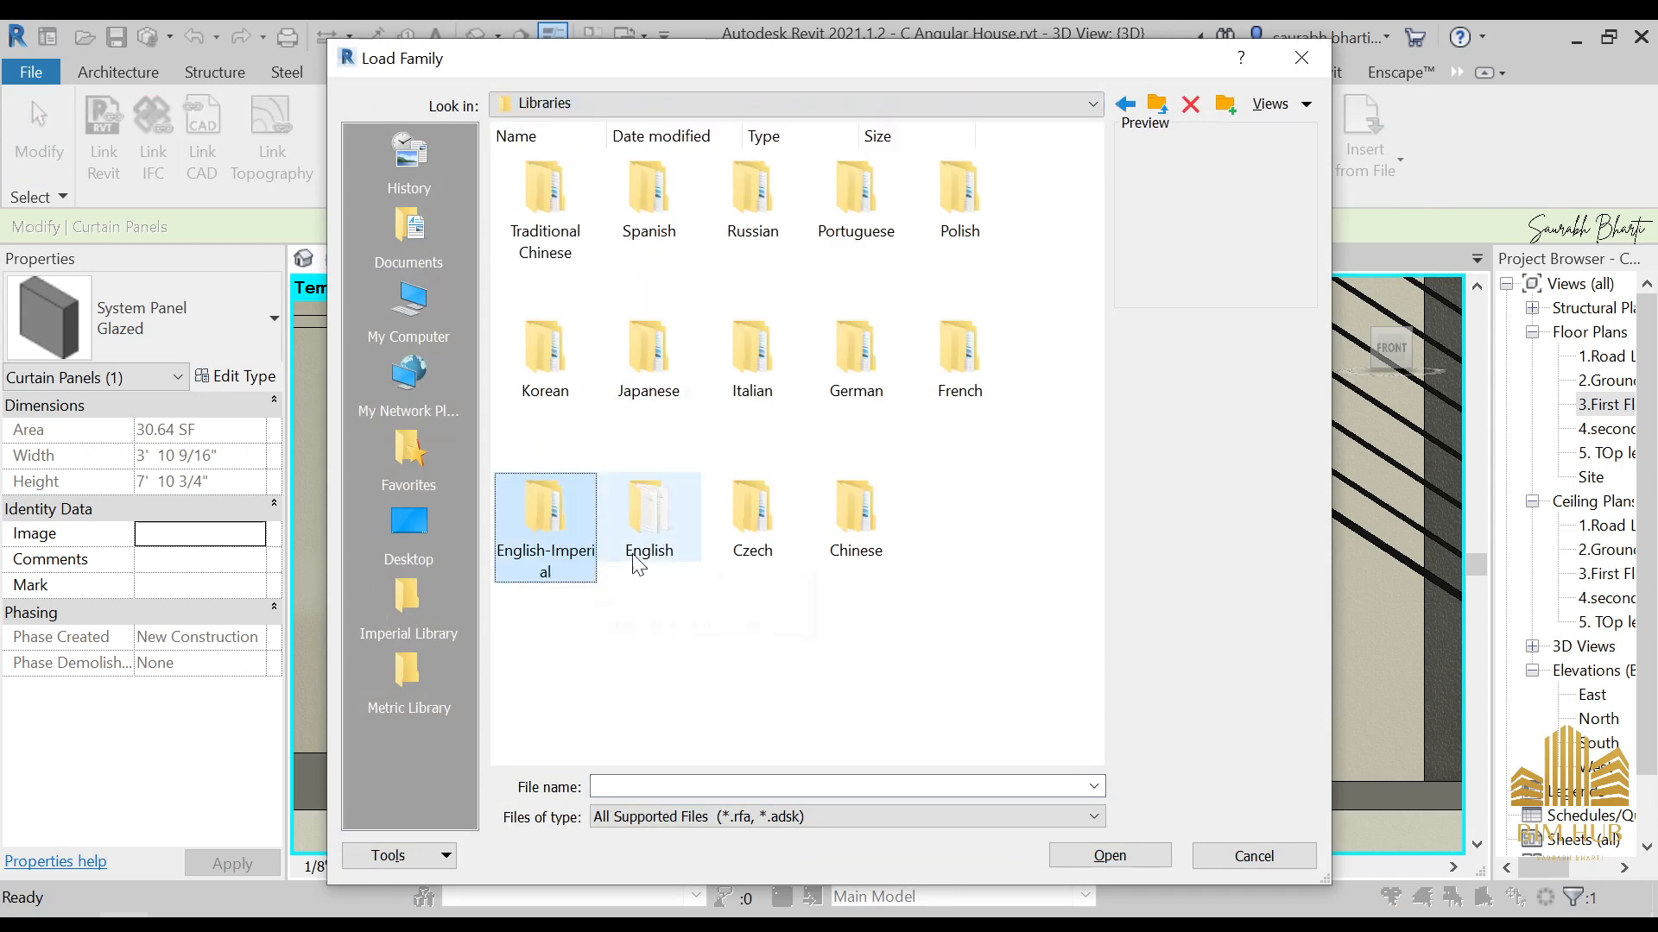
{"action": "double_click", "coordinate": [646, 515]}
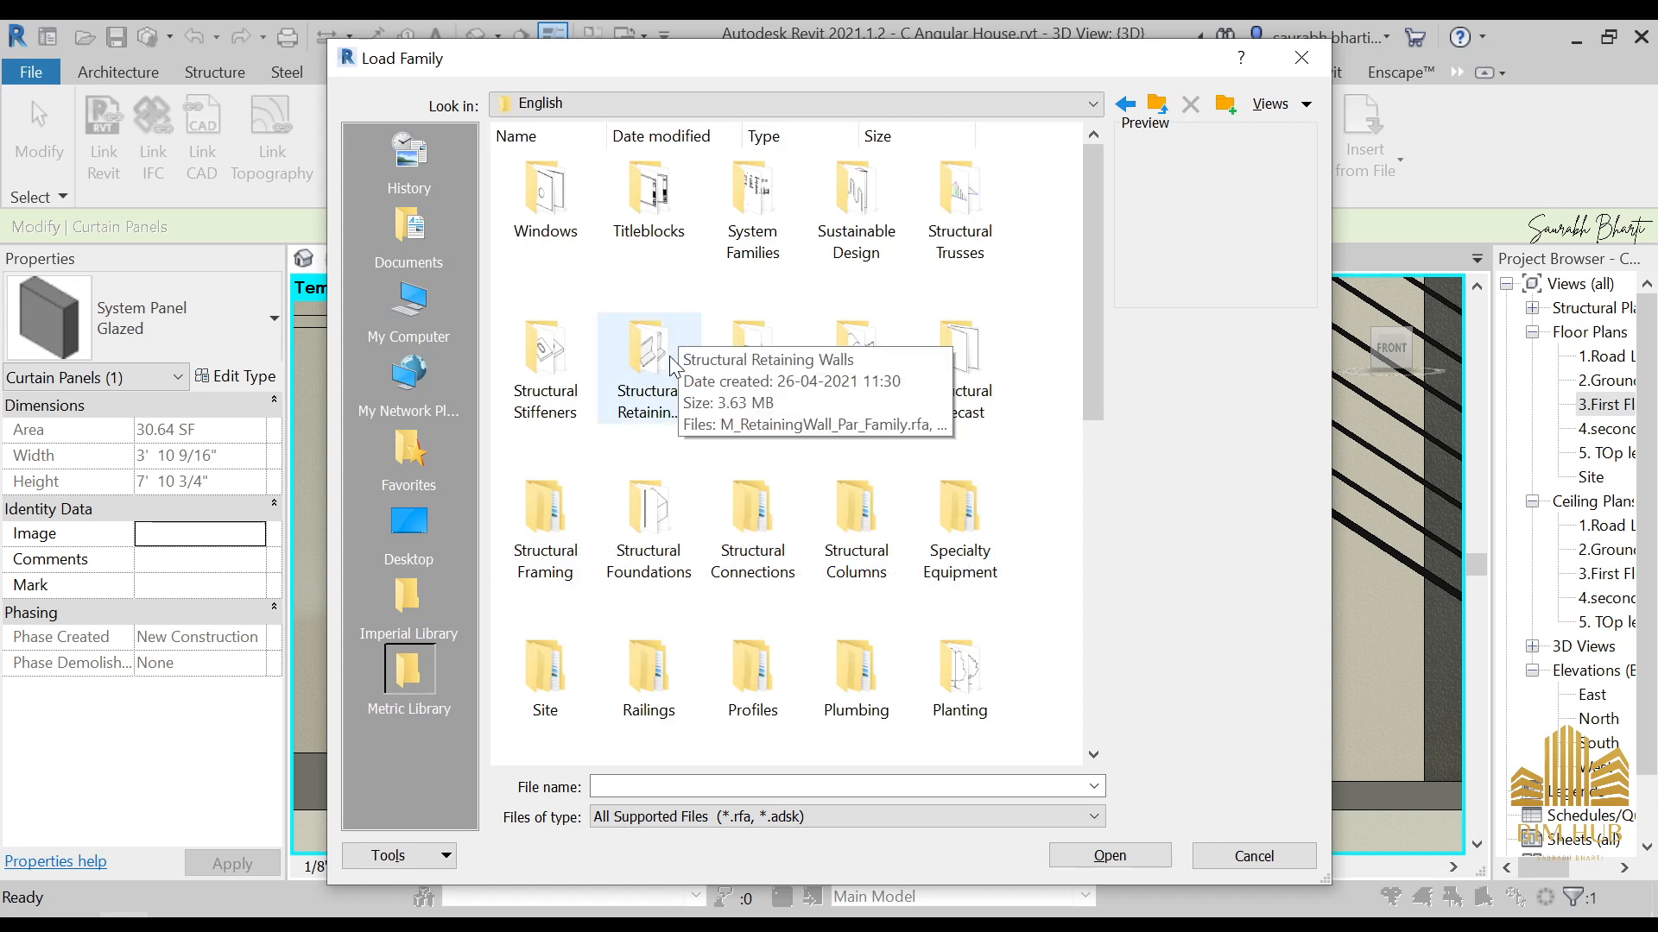
{"action": "left_click", "coordinate": [674, 387]}
{"action": "scroll", "coordinate": [674, 383], "scroll_direction": "down", "scroll_amount": 5}
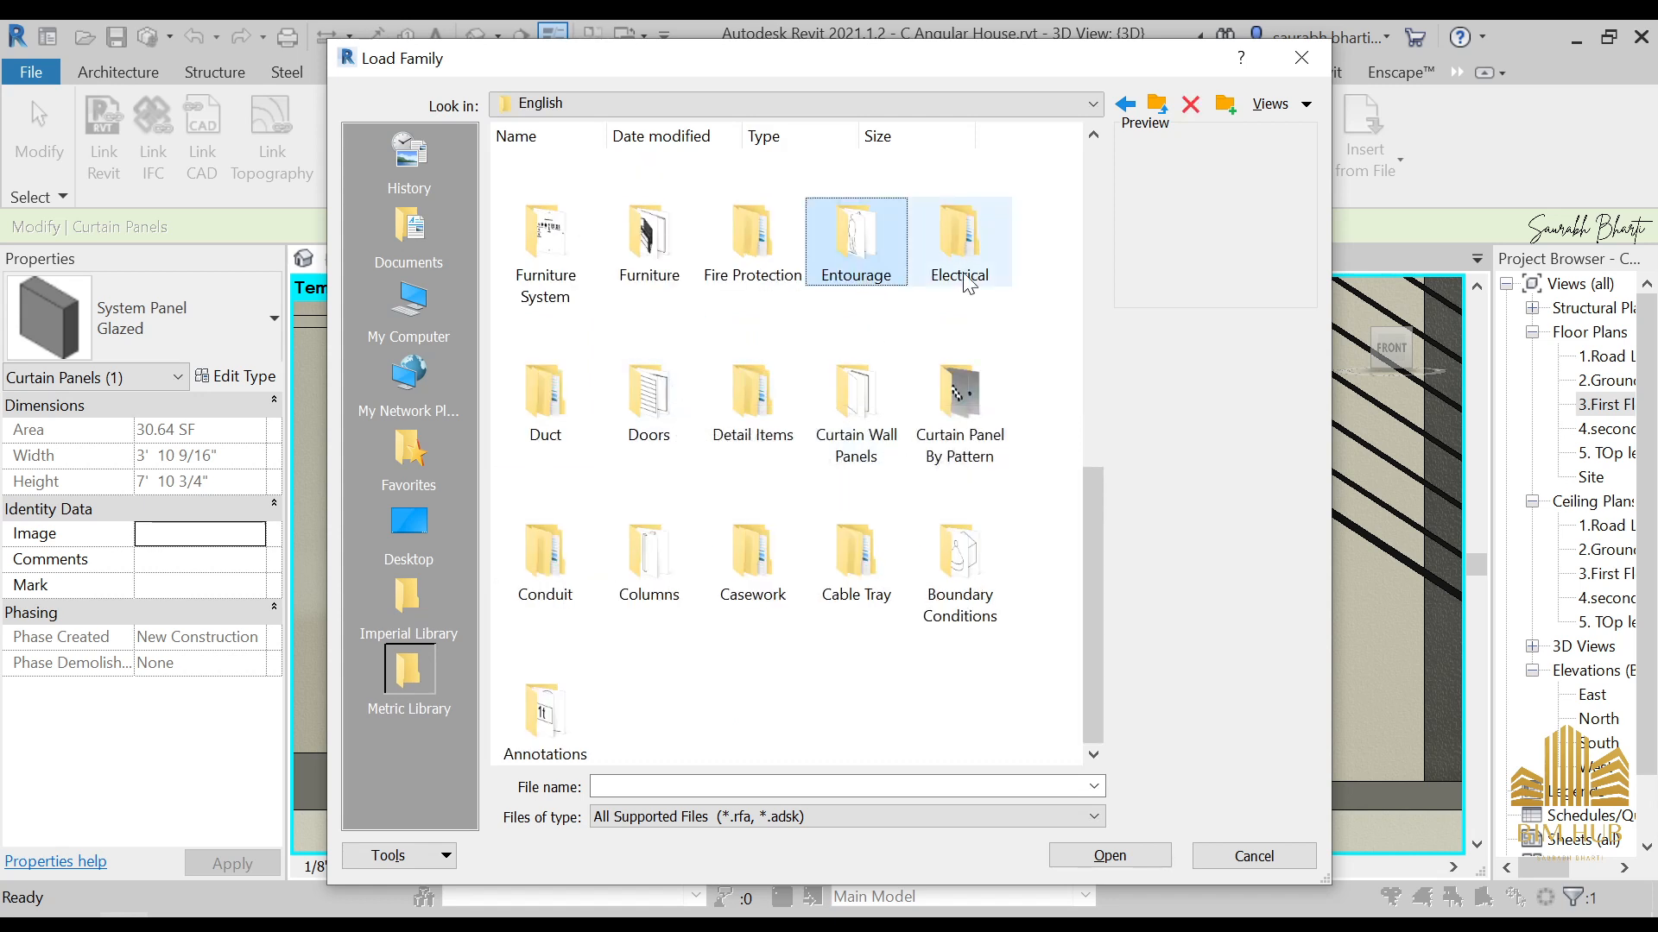
{"action": "key", "text": "d"}
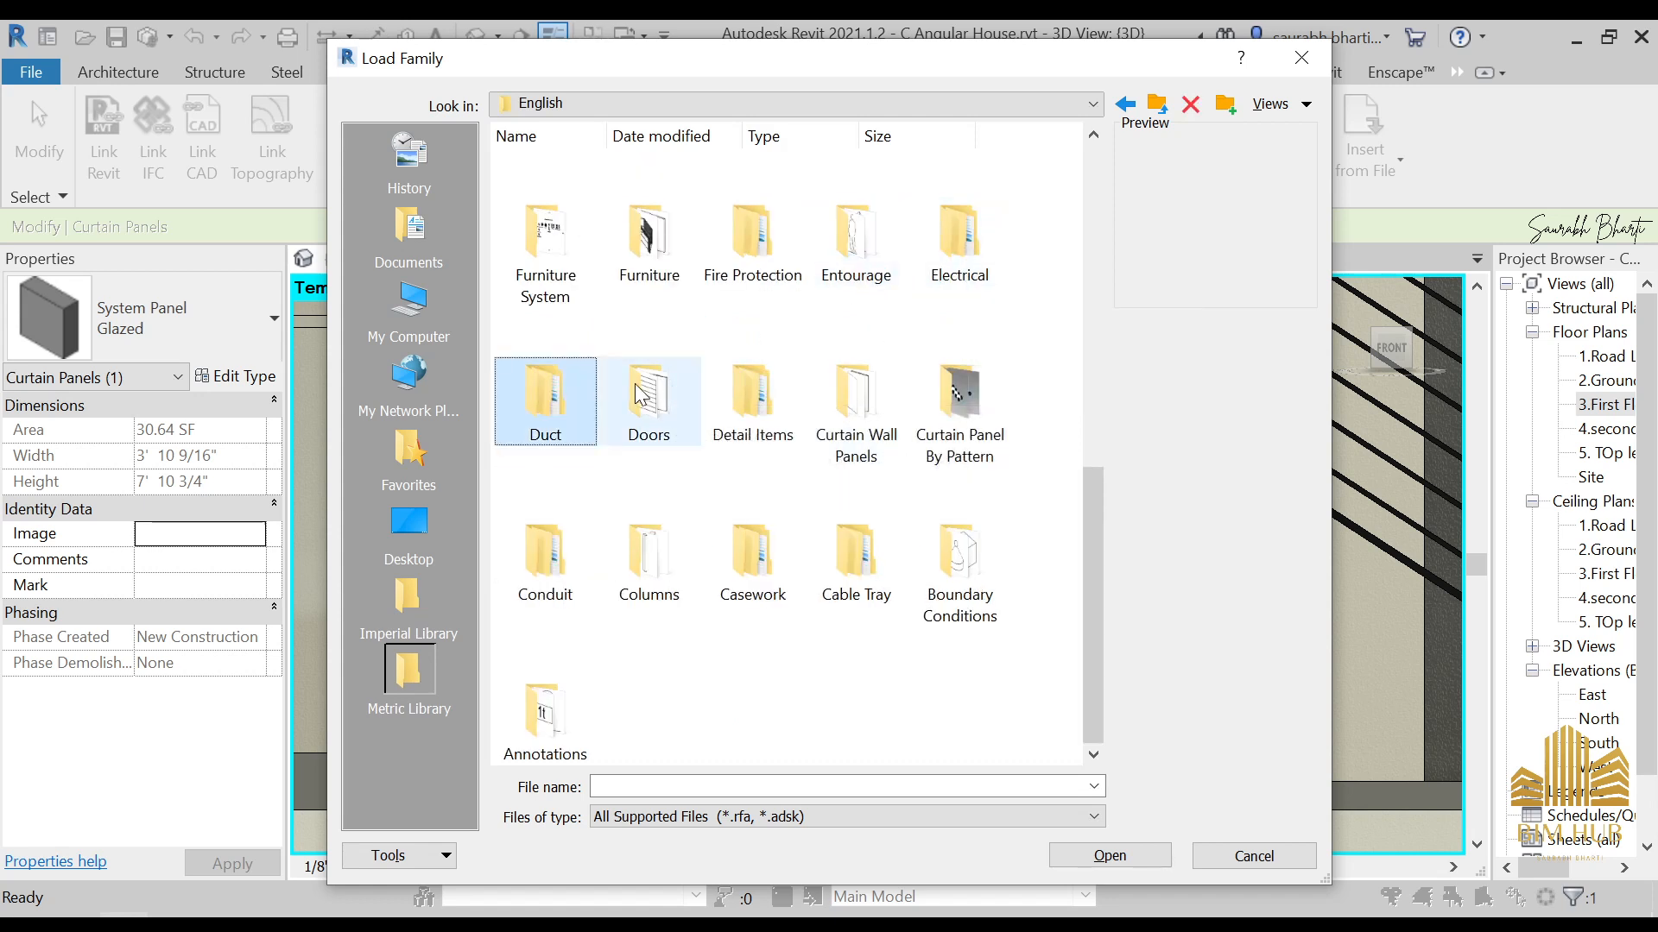
{"action": "left_click", "coordinate": [681, 425]}
{"action": "double_click", "coordinate": [684, 424]}
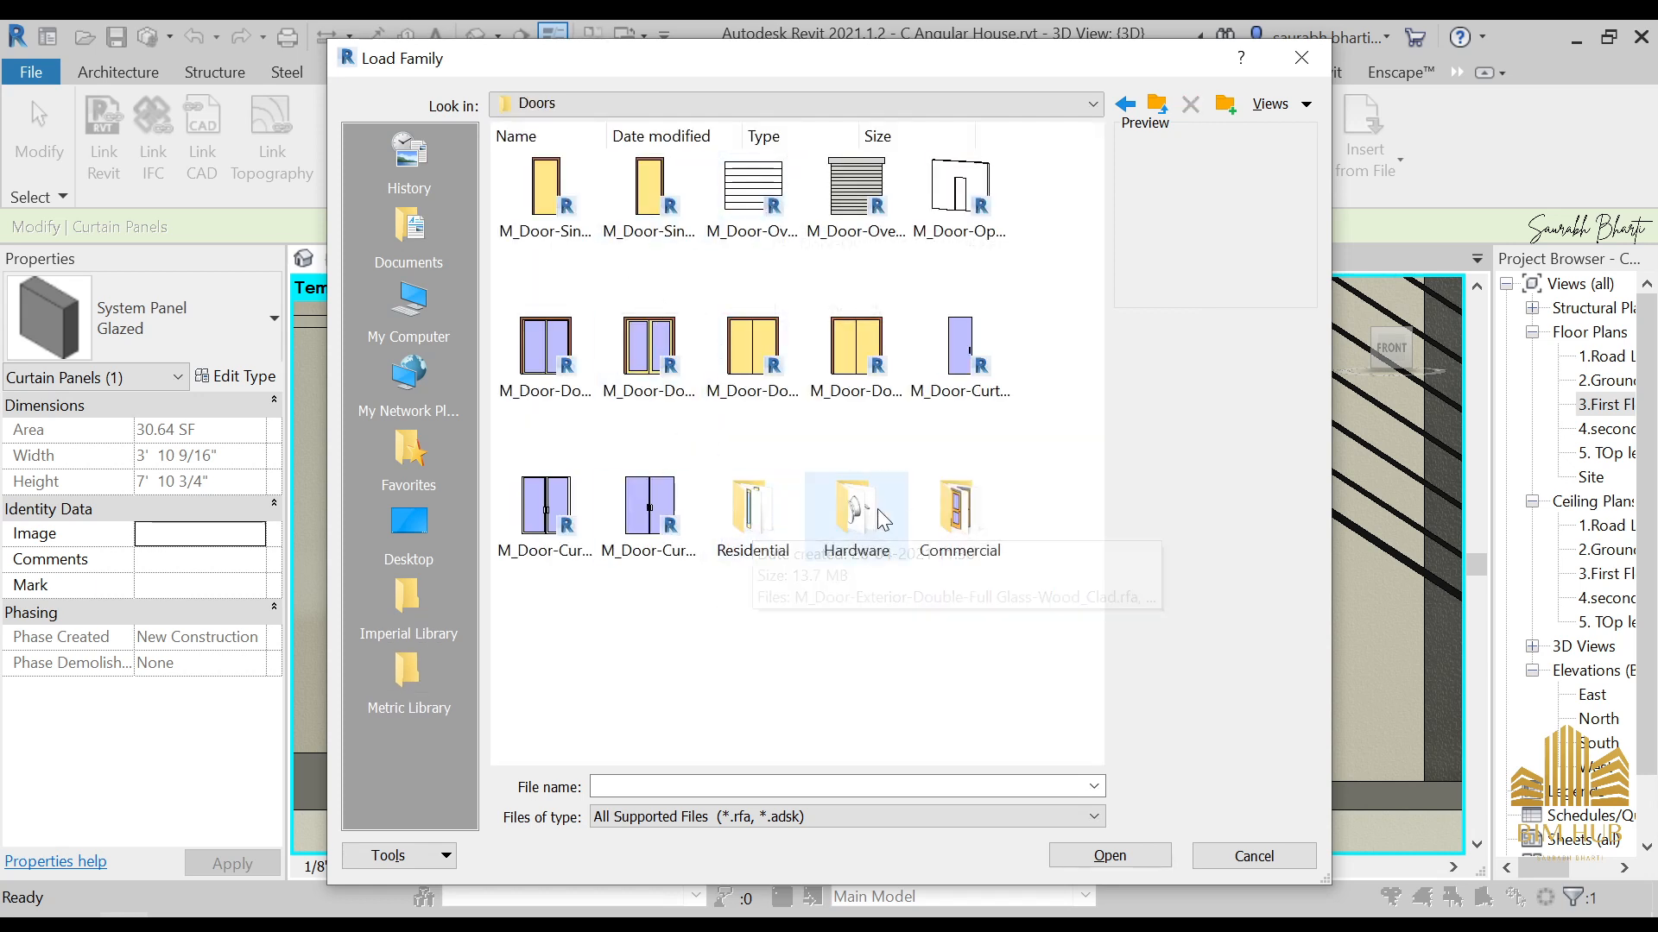
Step: Preview the curtain wall door families and load M_Door-Curtain-Wall-Double-Storefront.rfa
{"action": "left_click", "coordinate": [643, 566]}
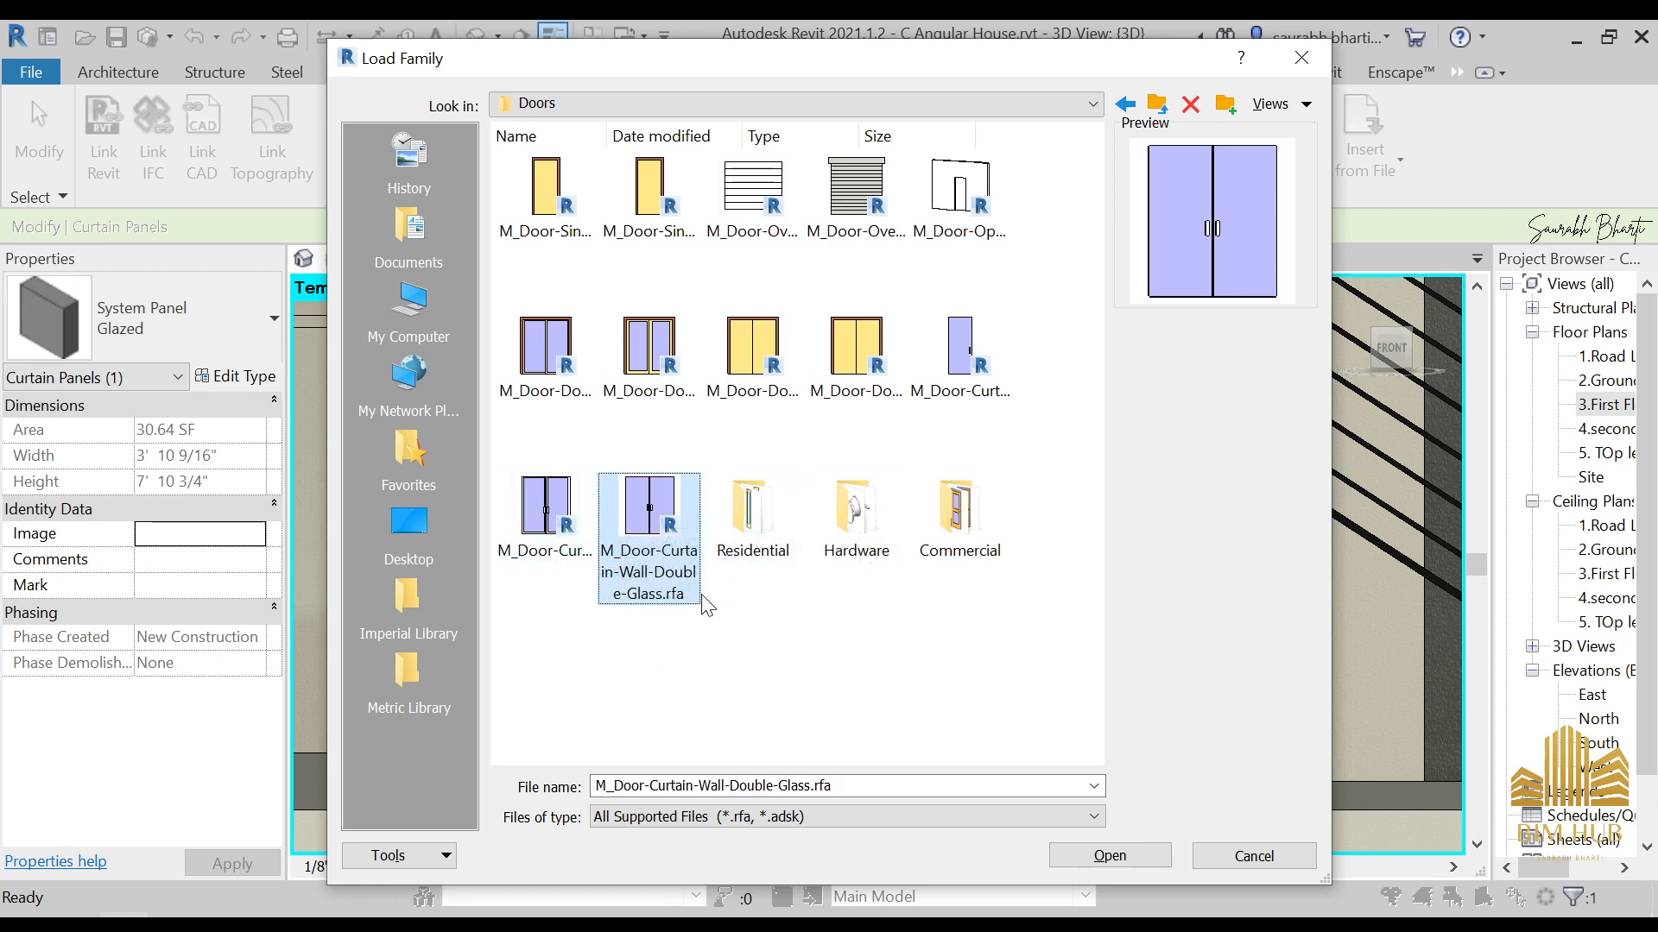
{"action": "left_click", "coordinate": [561, 587]}
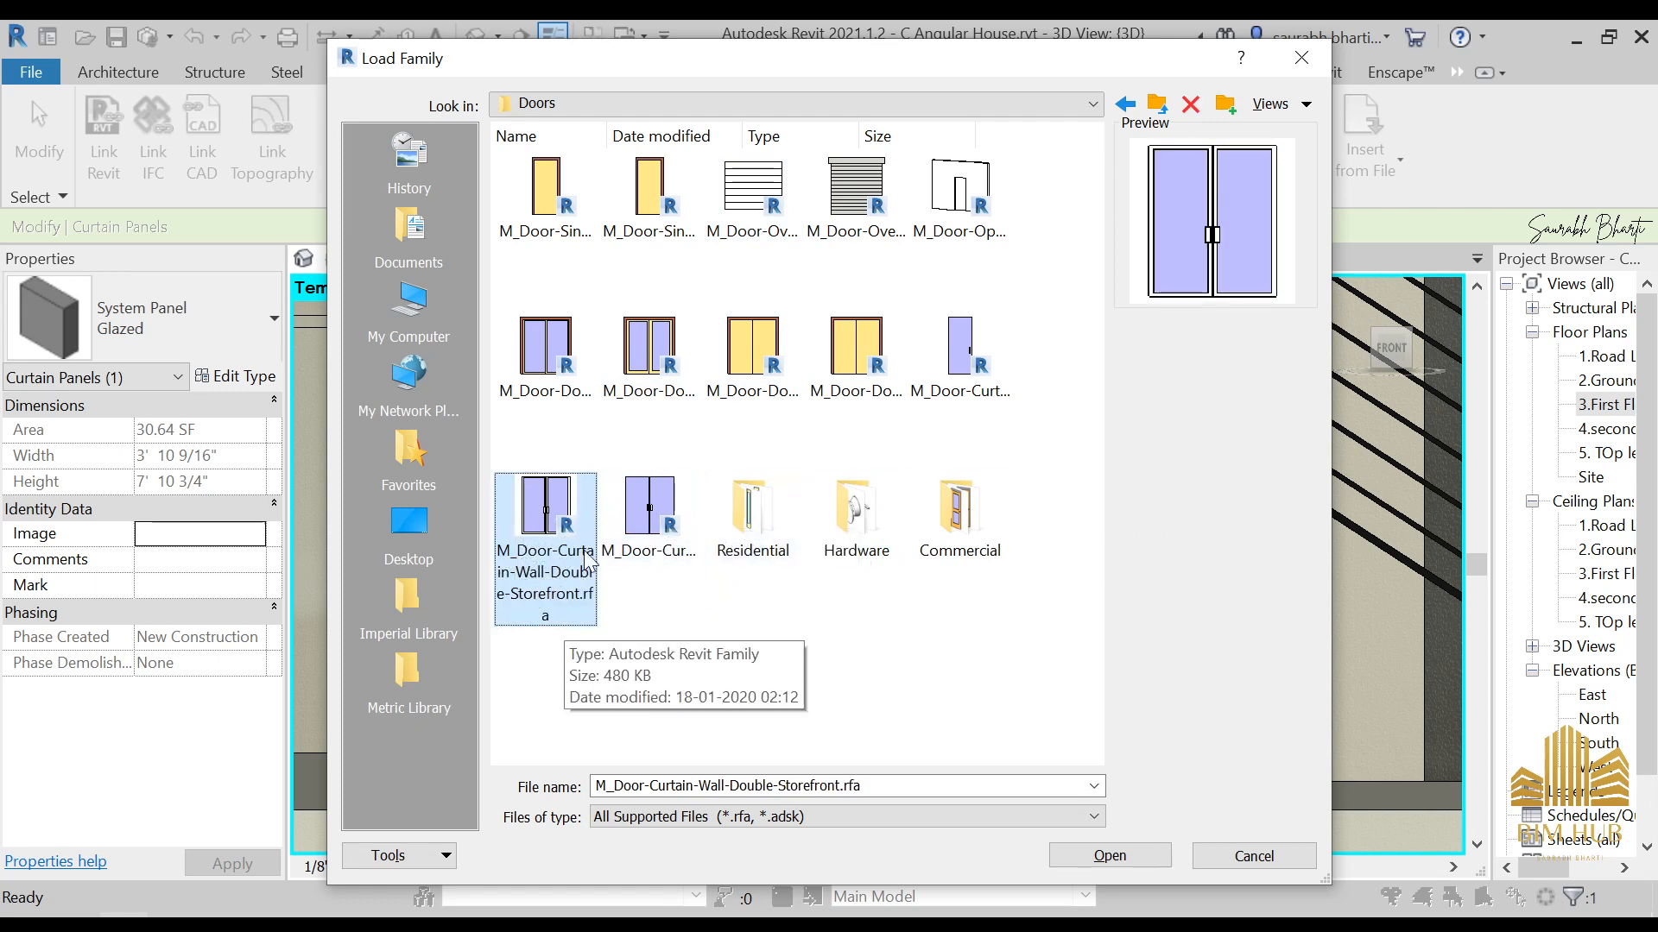
{"action": "left_click", "coordinate": [647, 518]}
{"action": "left_click", "coordinate": [546, 518]}
{"action": "left_click", "coordinate": [937, 362]}
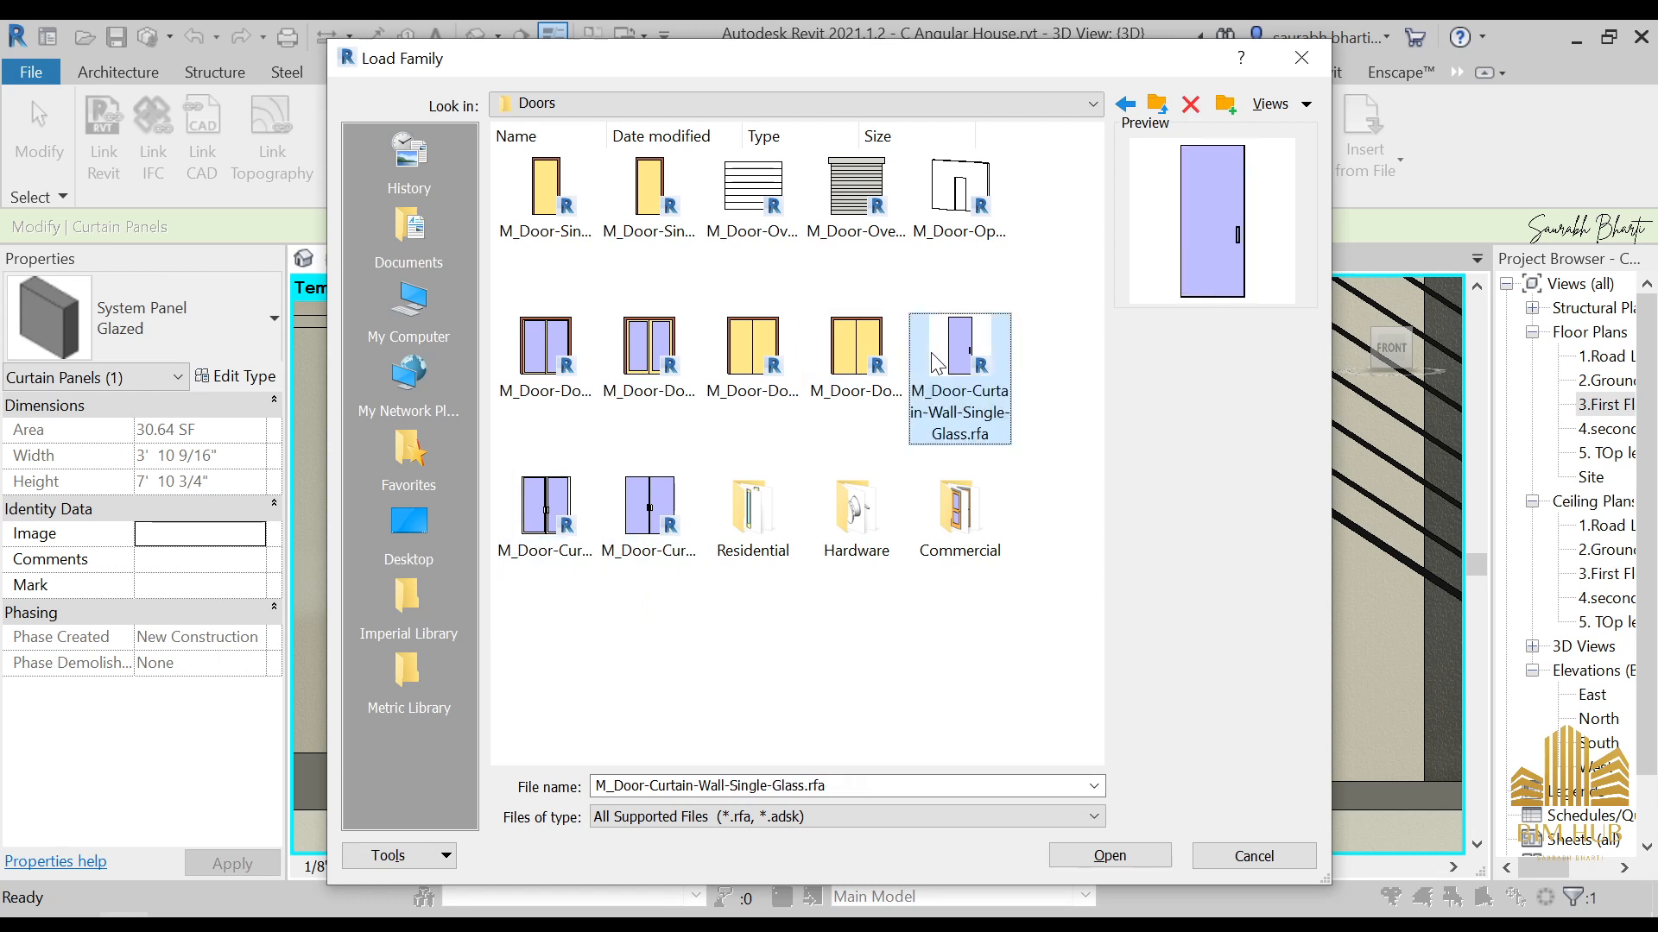
{"action": "left_click", "coordinate": [552, 523]}
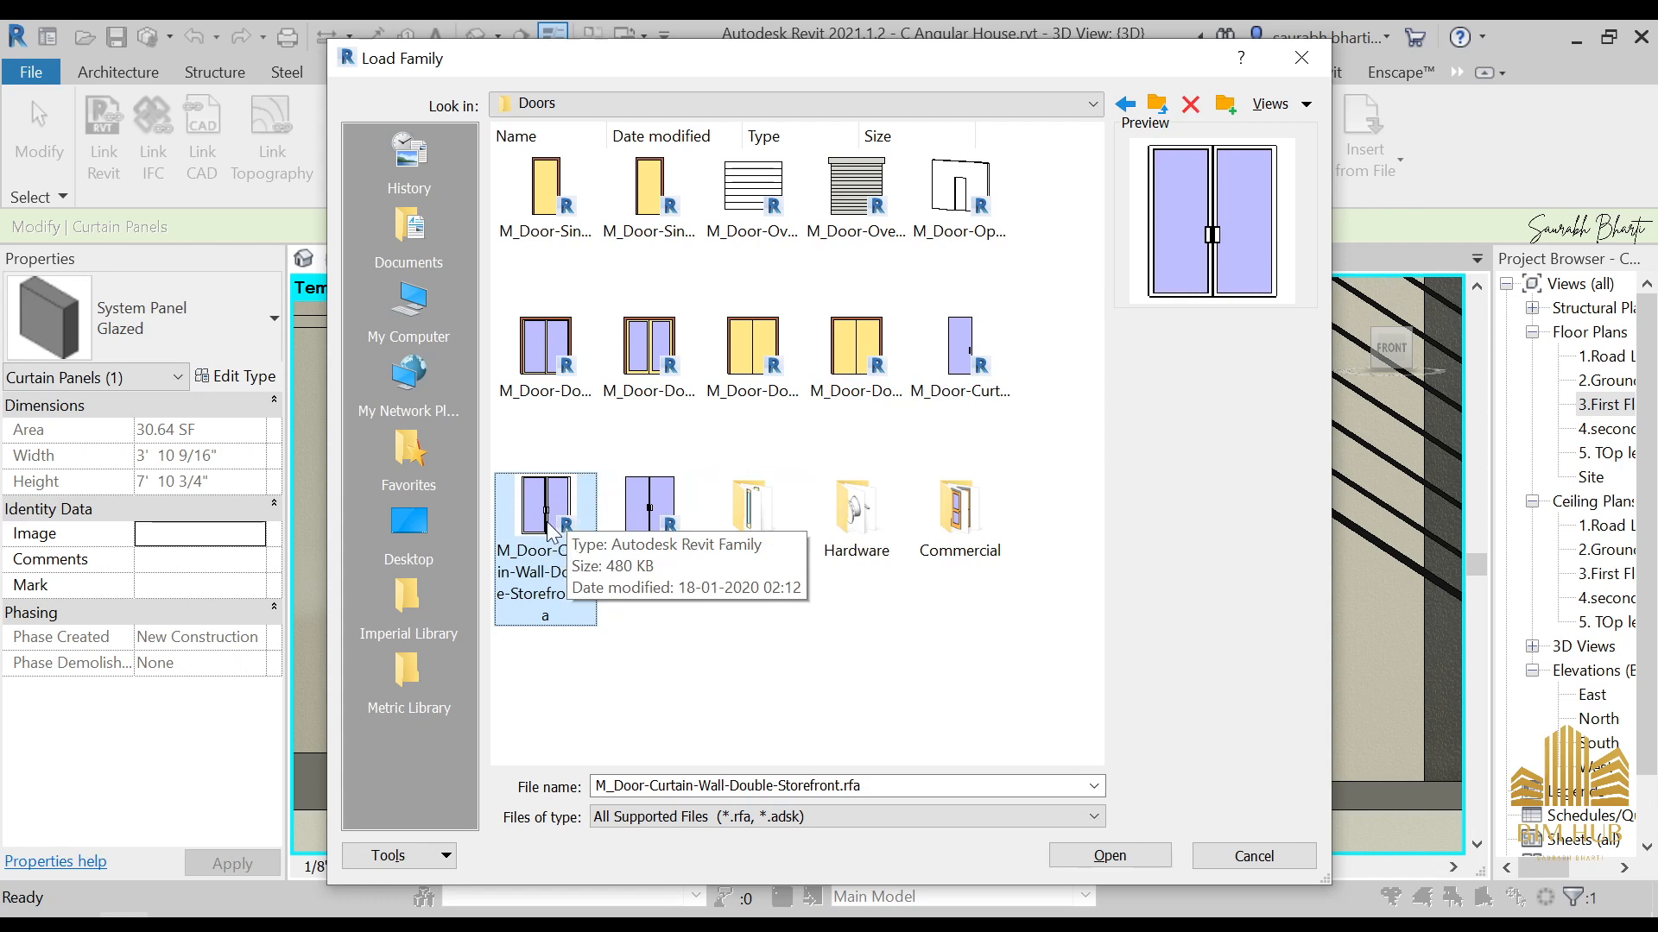
{"action": "left_click", "coordinate": [1121, 864]}
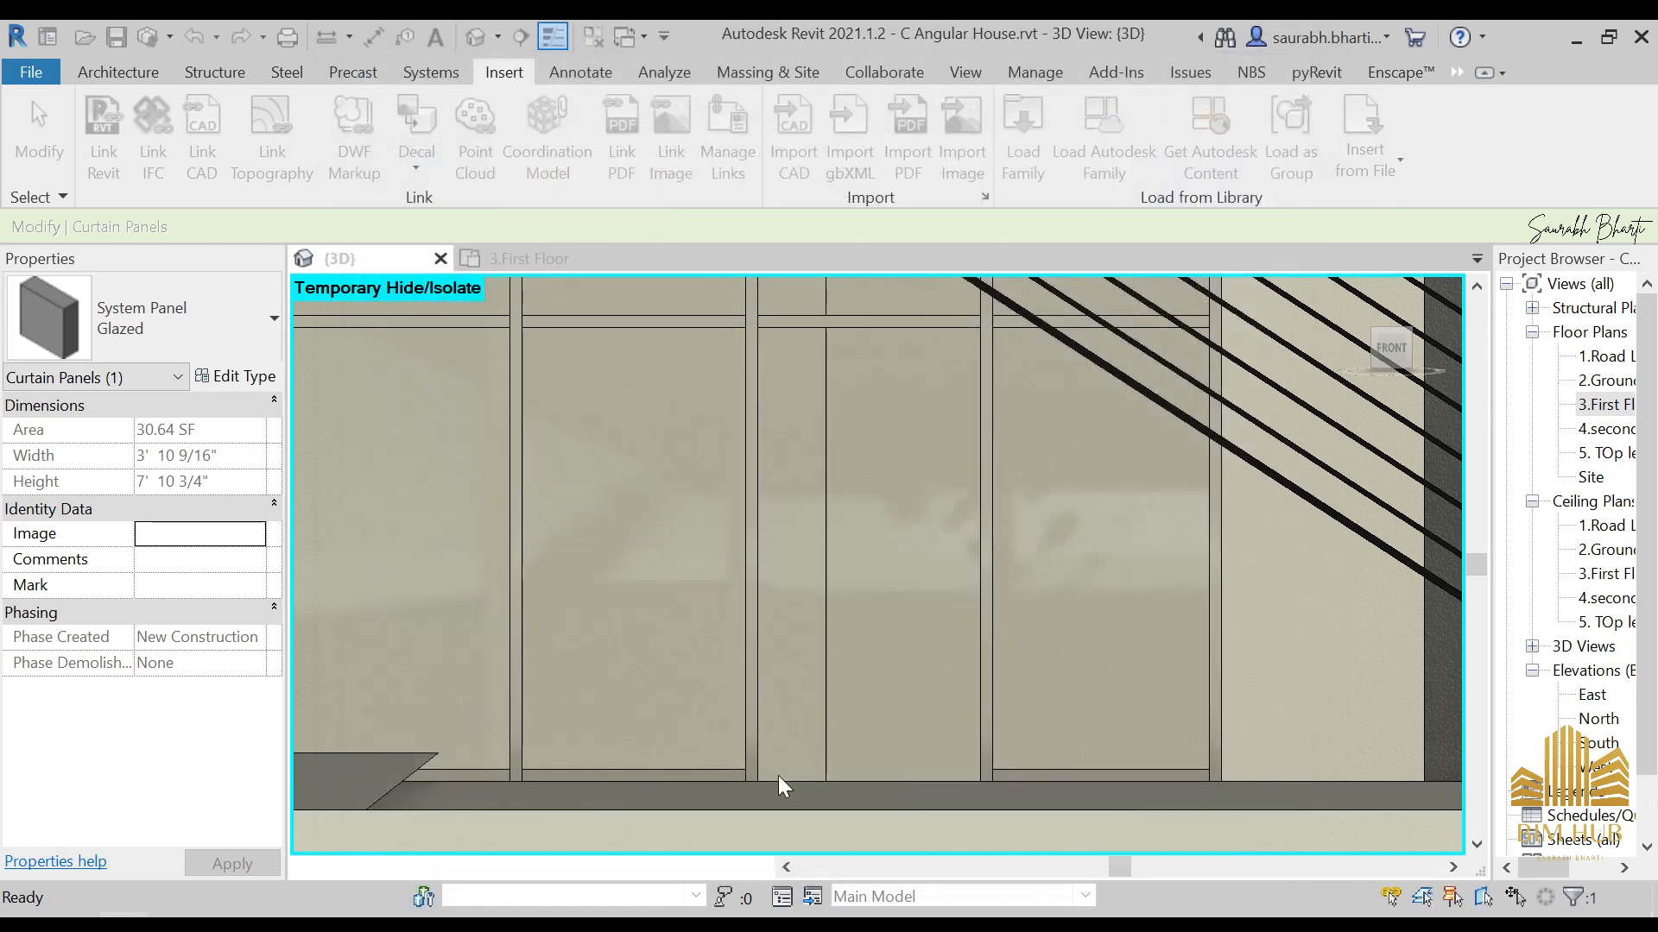
Step: Change the unpinned glazed panel in the third Storefront bay to the M_Door-Curtain-Wall-Double-Storefront type
{"action": "left_click", "coordinate": [903, 780]}
{"action": "key", "text": "Tab"}
{"action": "key", "text": "Tab"}
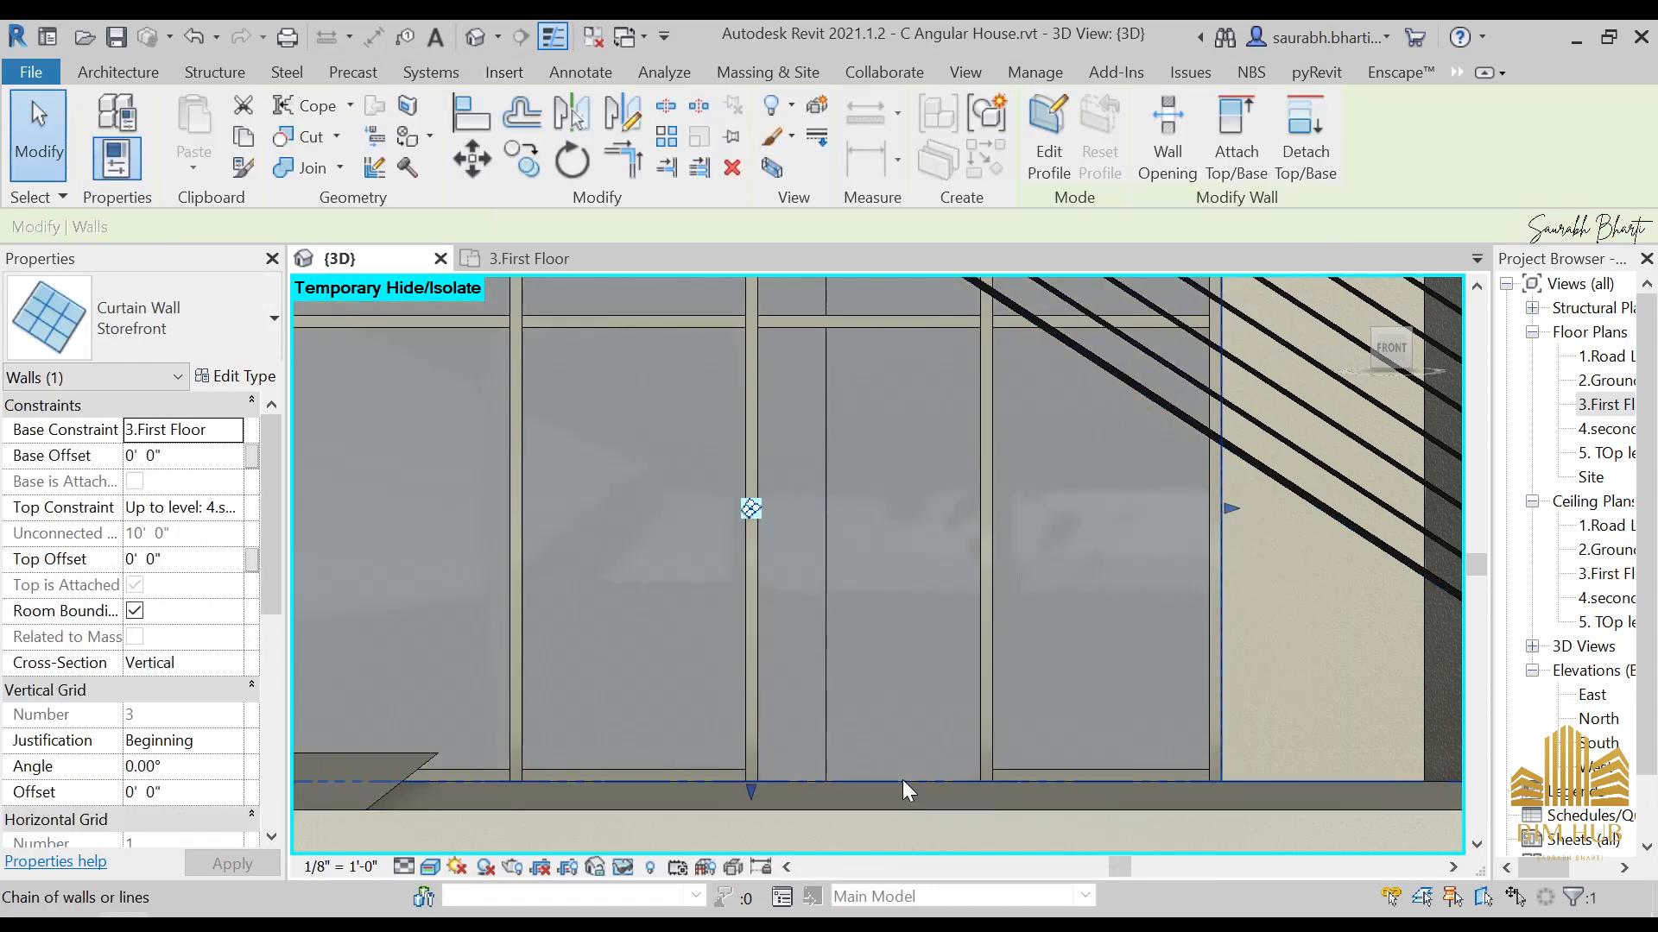
{"action": "left_click", "coordinate": [903, 779]}
{"action": "scroll", "coordinate": [895, 748], "scroll_direction": "down", "scroll_amount": 3}
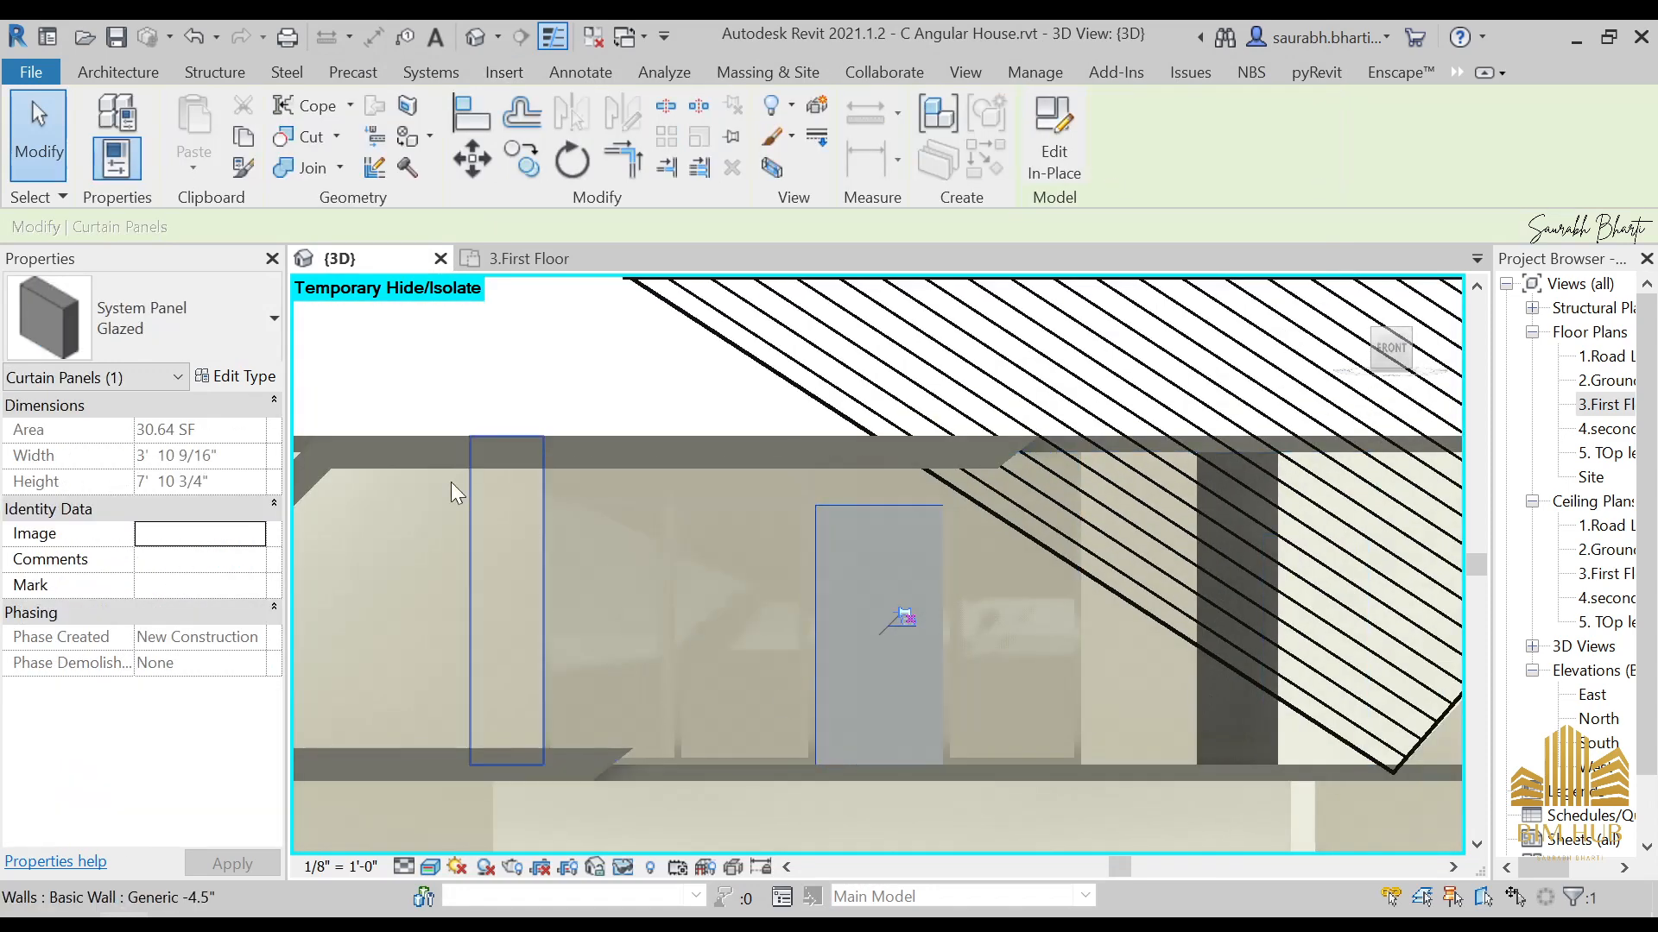
{"action": "left_click", "coordinate": [235, 345]}
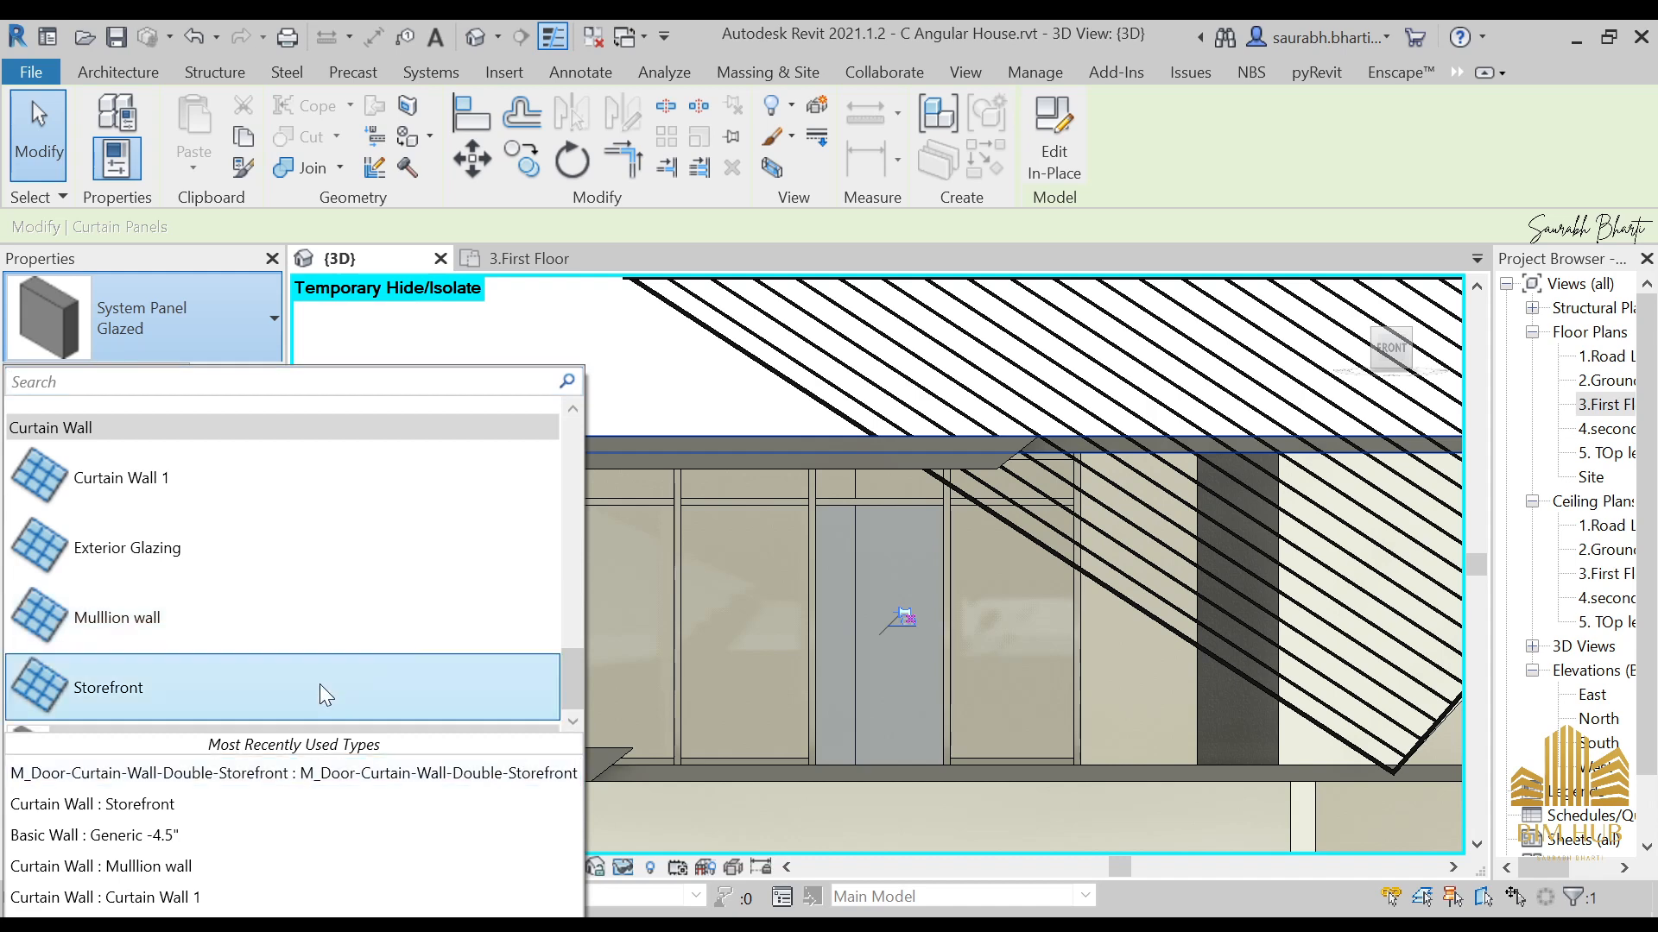
{"action": "left_click", "coordinate": [277, 775]}
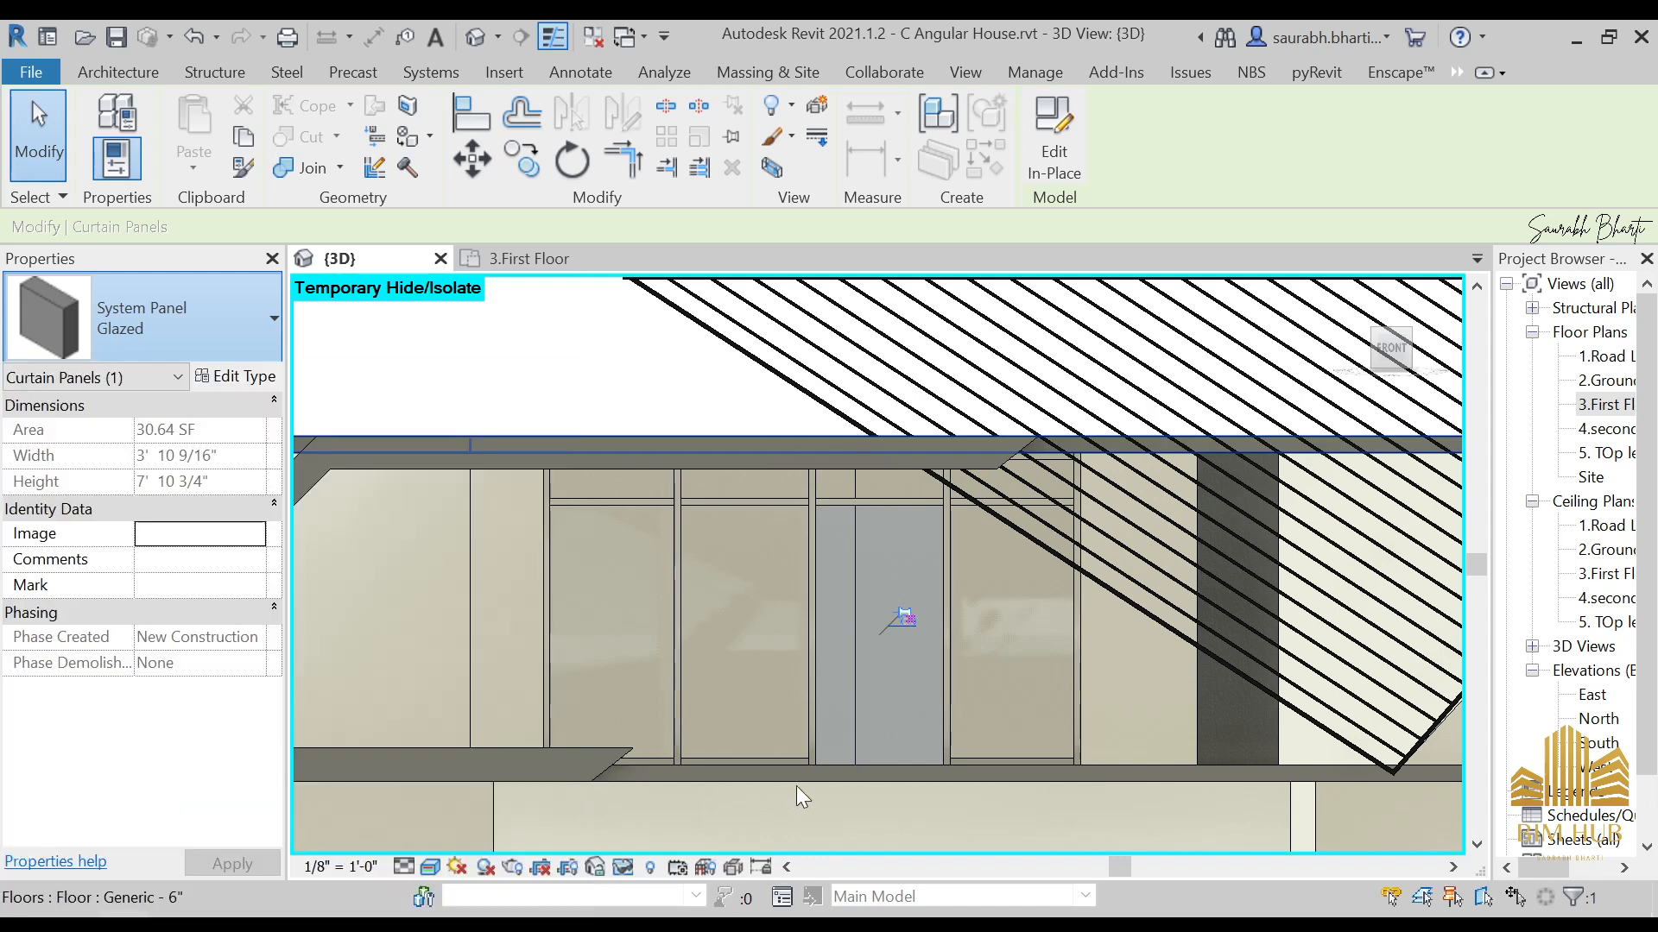
Step: Check the new double door in the Storefront glazing, reset the temporary hide, and face the model from the front
{"action": "left_click", "coordinate": [852, 803]}
{"action": "scroll", "coordinate": [850, 800], "scroll_direction": "down", "scroll_amount": 1}
{"action": "middle_click_drag", "start_coordinate": [849, 799], "coordinate": [922, 851], "text": "shift"}
{"action": "scroll", "coordinate": [819, 743], "scroll_direction": "up", "scroll_amount": 2}
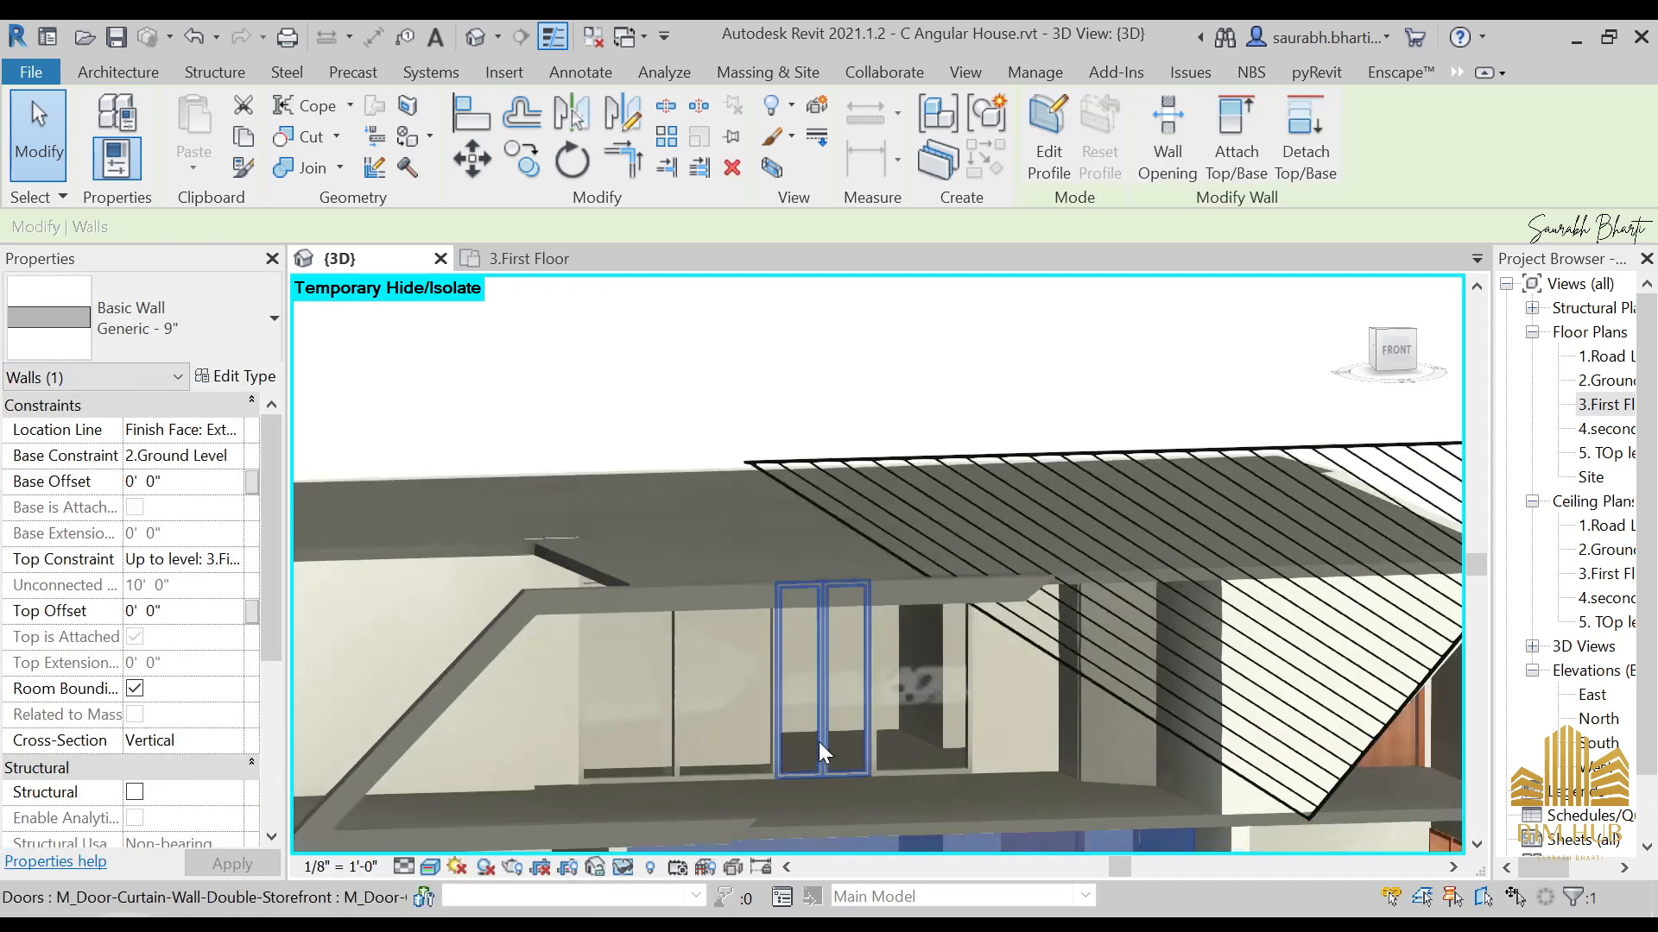
{"action": "middle_click_drag", "start_coordinate": [1006, 723], "coordinate": [1088, 691], "text": "shift"}
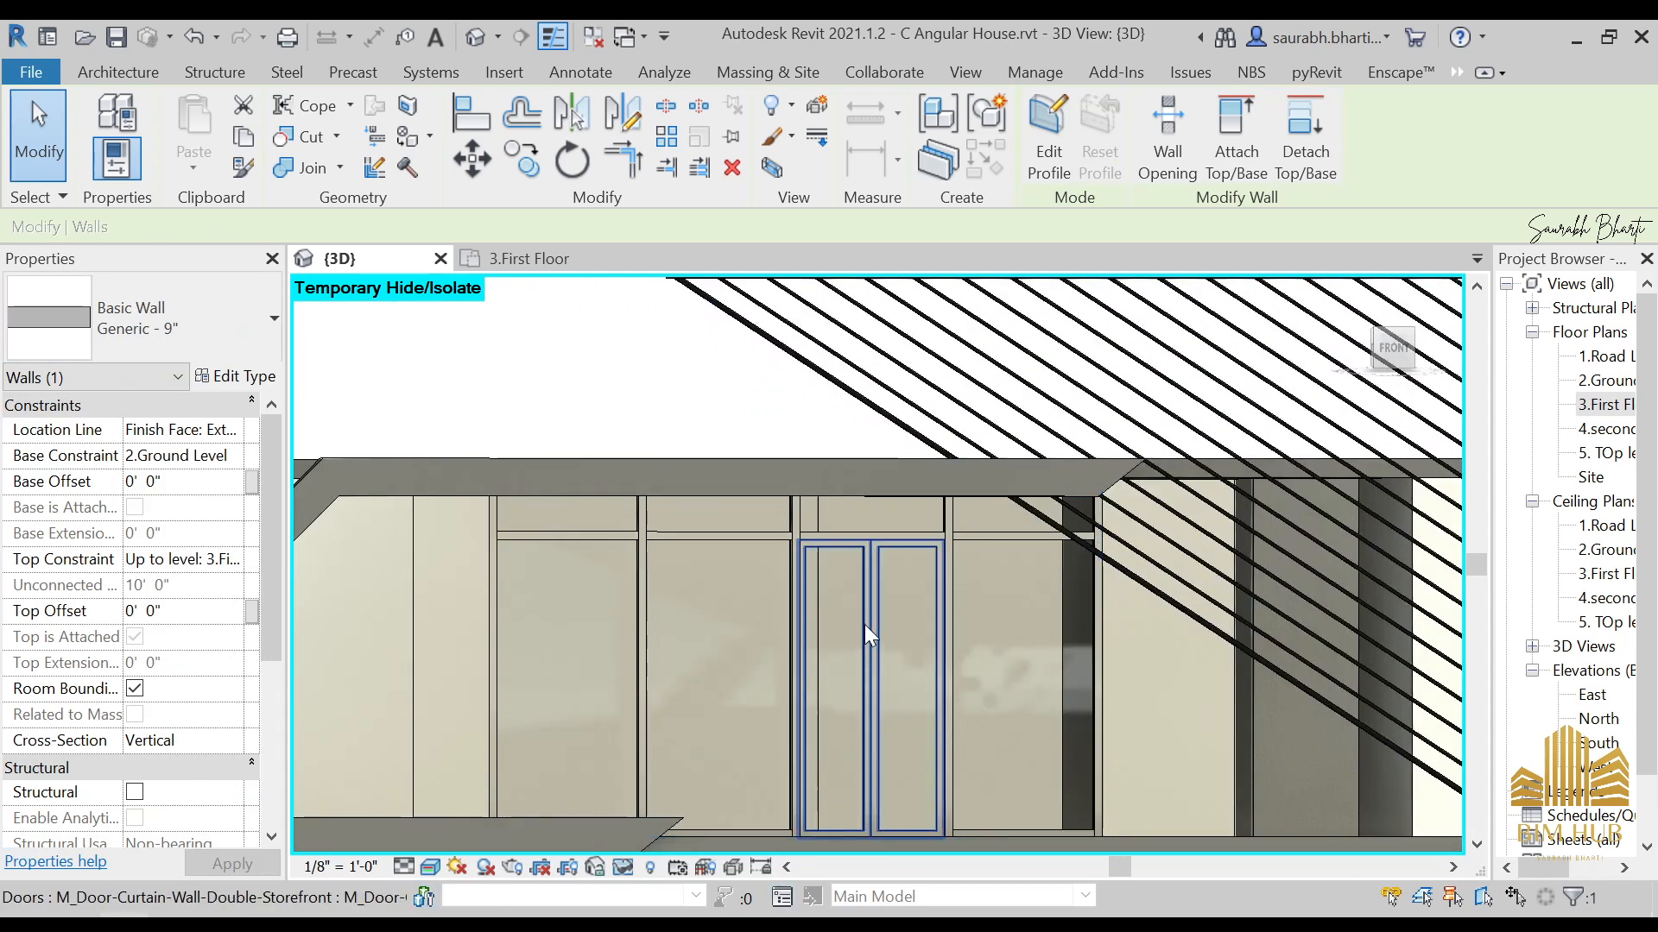
{"action": "middle_click_drag", "start_coordinate": [854, 629], "coordinate": [904, 688], "text": "shift"}
{"action": "scroll", "coordinate": [903, 686], "scroll_direction": "down", "scroll_amount": 5}
{"action": "key", "text": "r"}
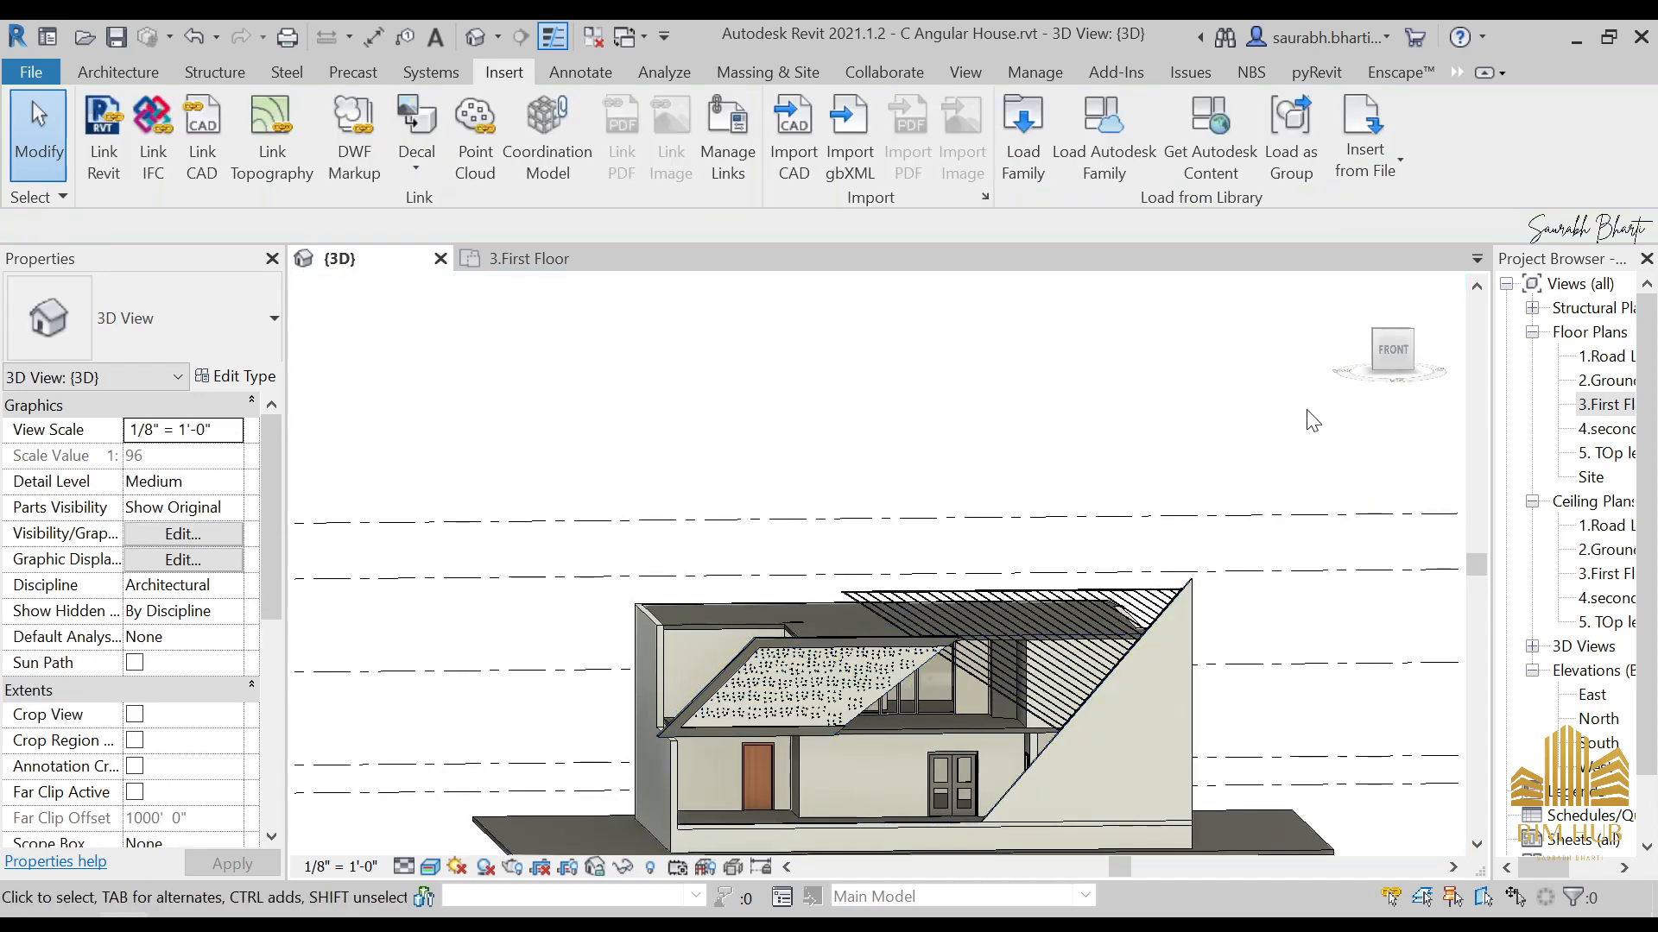
{"action": "left_click", "coordinate": [1391, 366]}
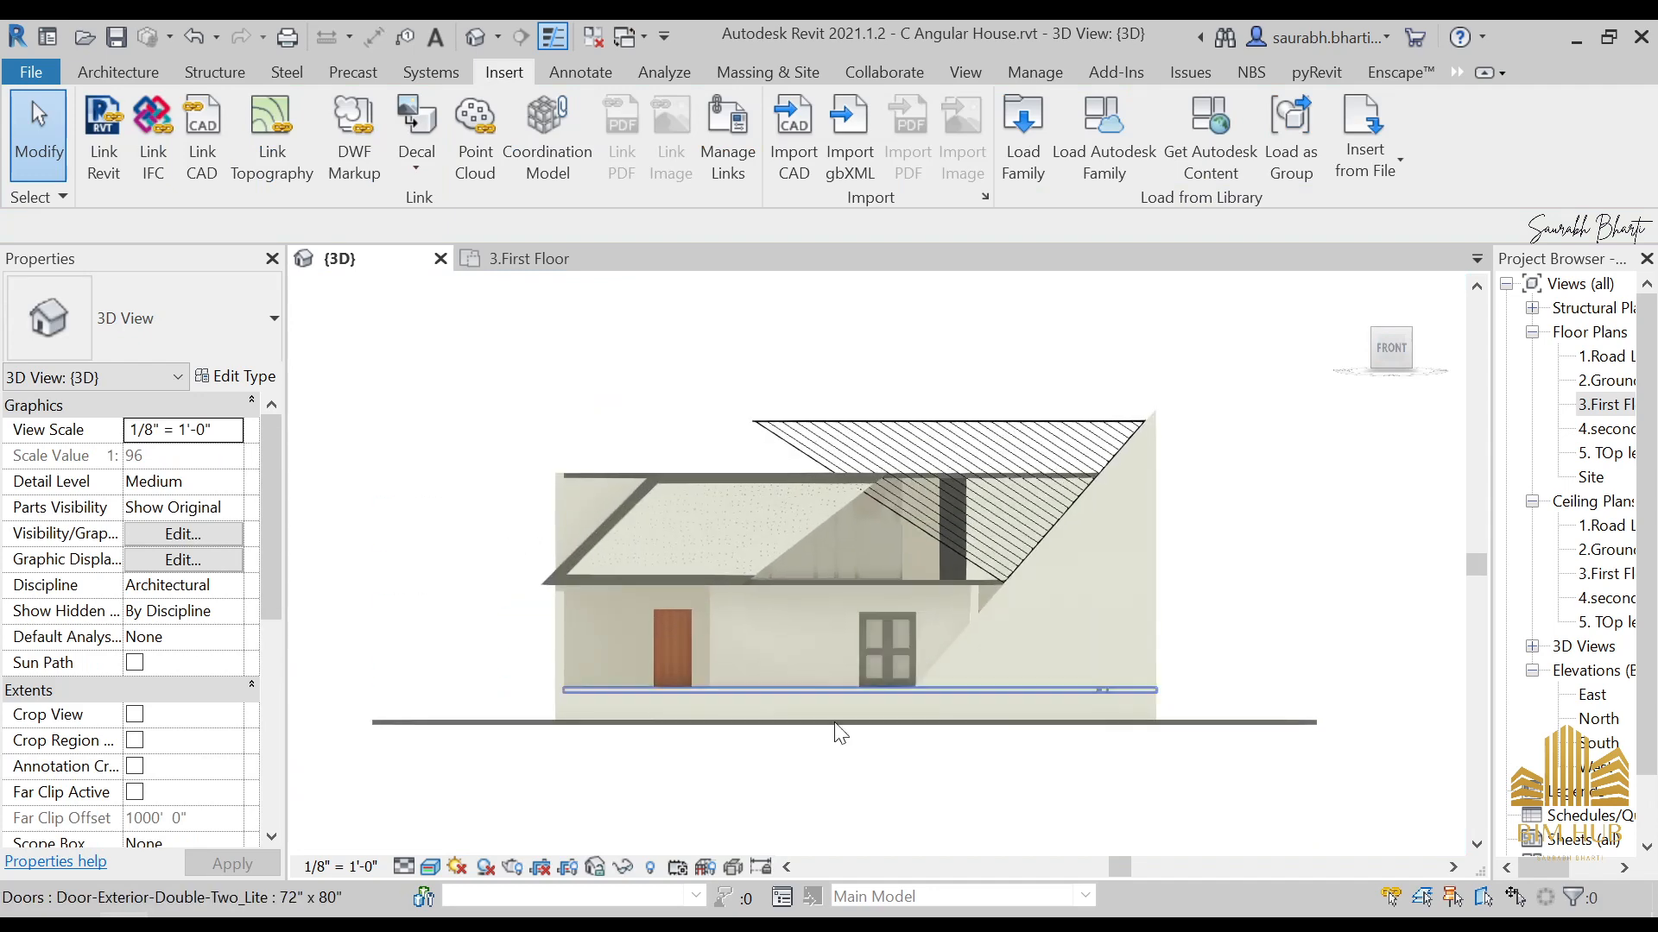
Step: Switch to the reference rendering 1t.png in Photos and examine the ground-floor front below the slanted wall up close
{"action": "mouse_move", "coordinate": [307, 862]}
{"action": "left_click", "coordinate": [174, 801]}
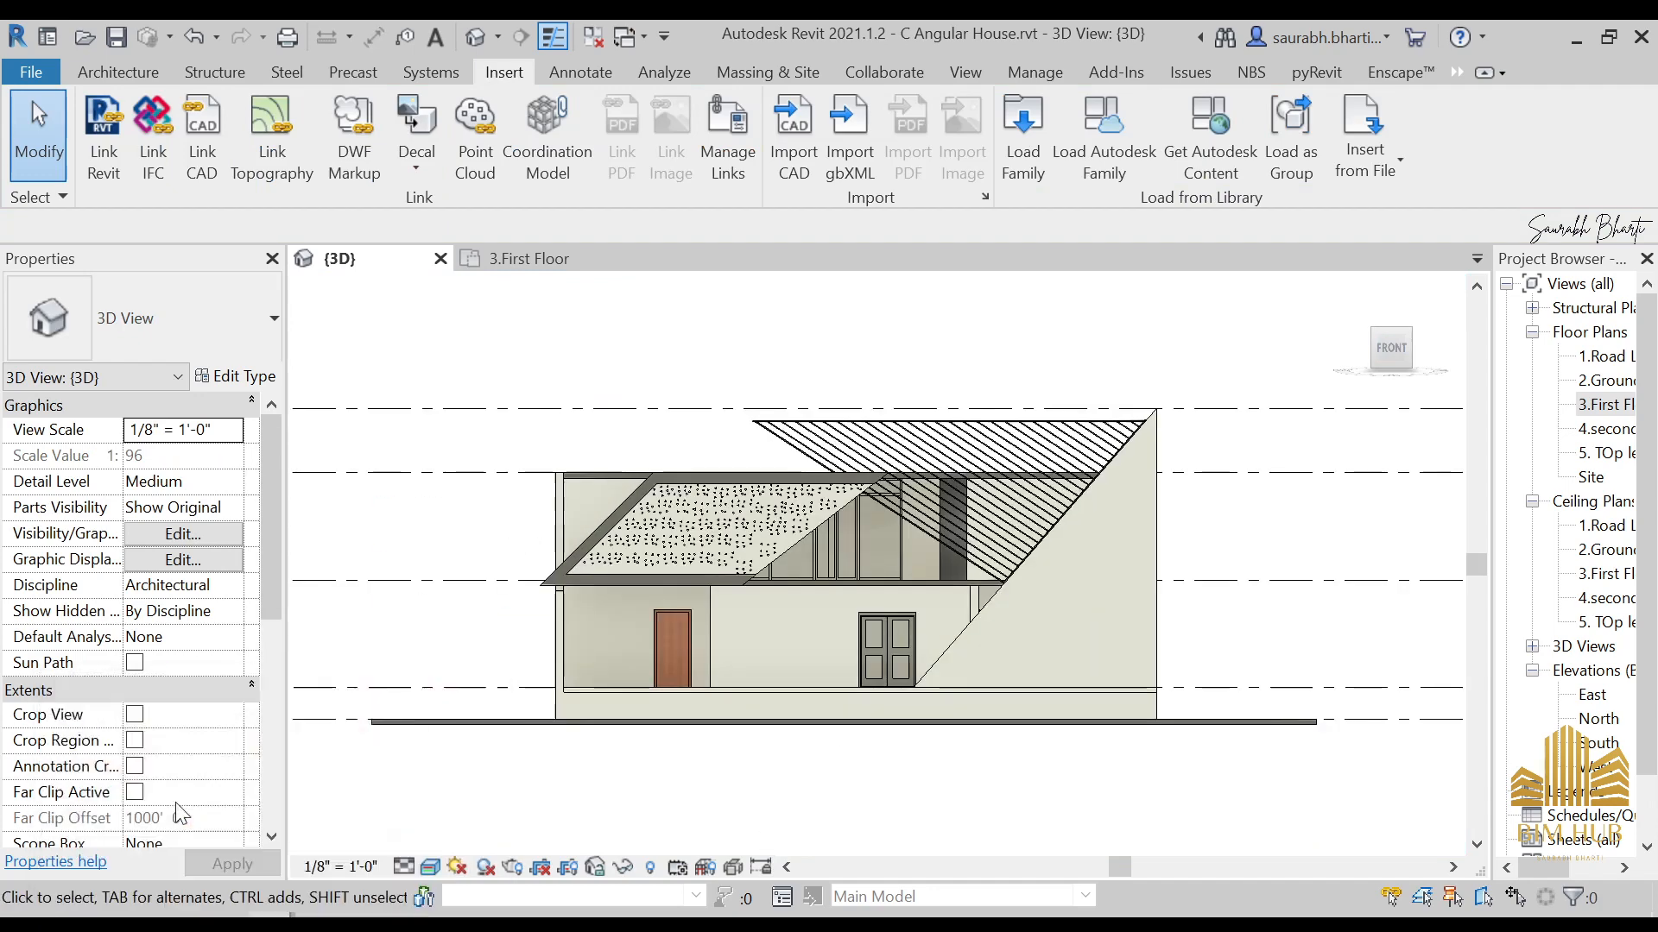
{"action": "double_click", "coordinate": [407, 473]}
{"action": "left_click_drag", "start_coordinate": [399, 544], "coordinate": [661, 412]}
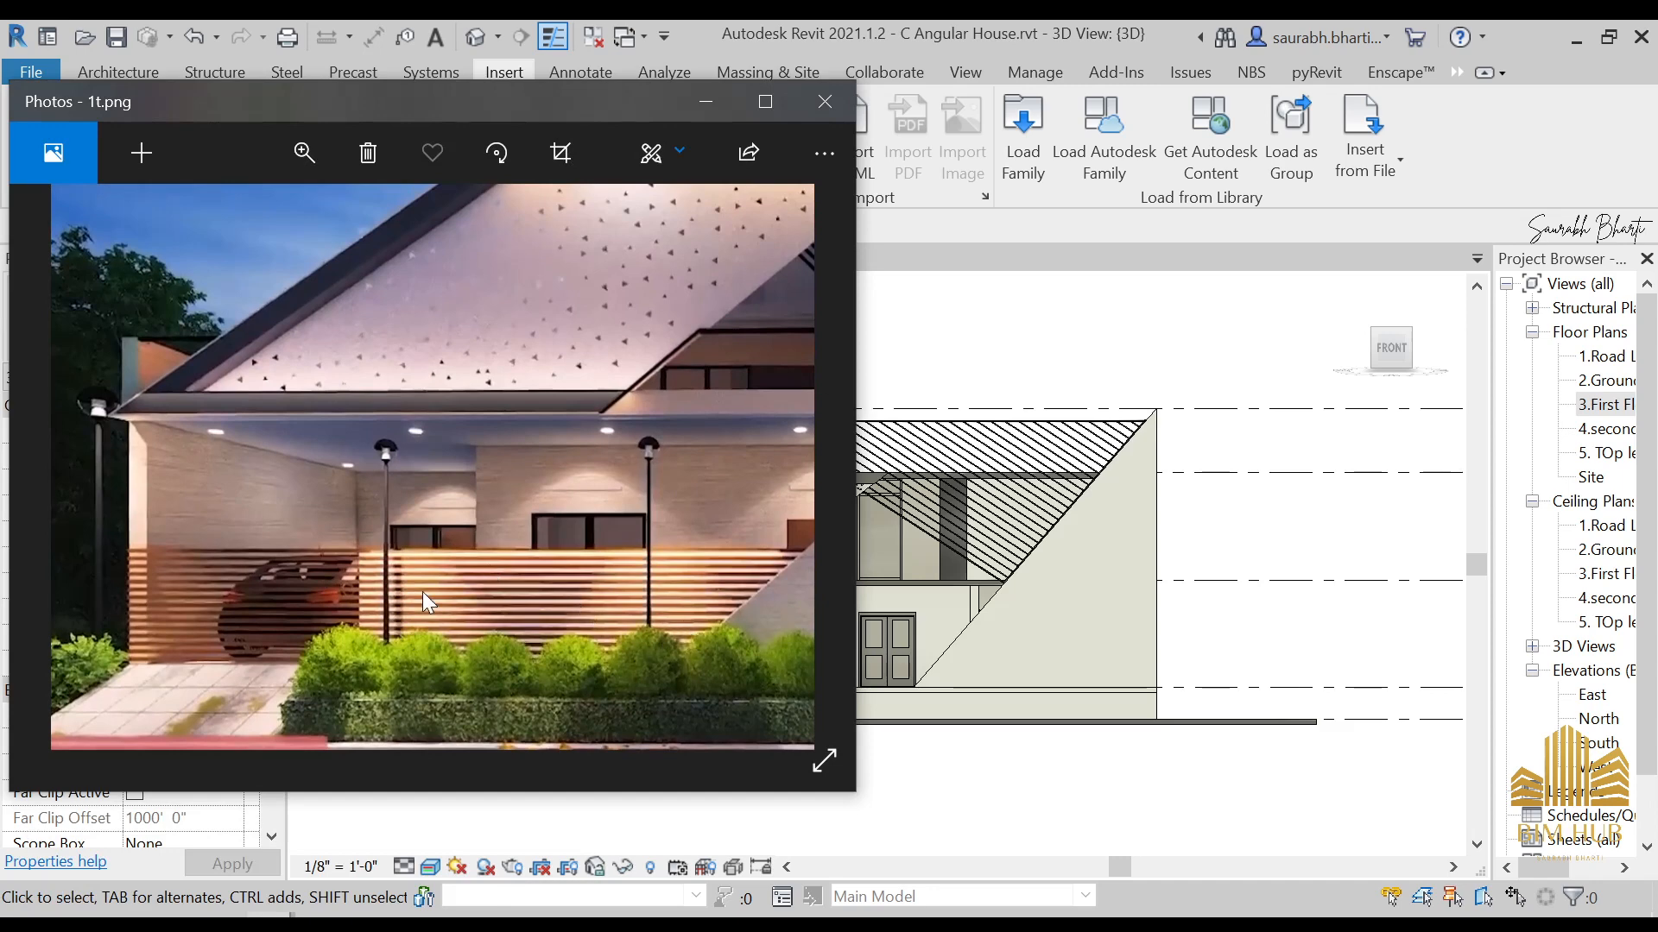
Step: Examine the slatted fence, its height and its extent along the ground-floor front in the 1t.png rendering, and return to the Revit model
{"action": "scroll", "coordinate": [422, 593], "scroll_direction": "up", "scroll_amount": 3}
{"action": "scroll", "coordinate": [351, 303], "scroll_direction": "down", "scroll_amount": 2}
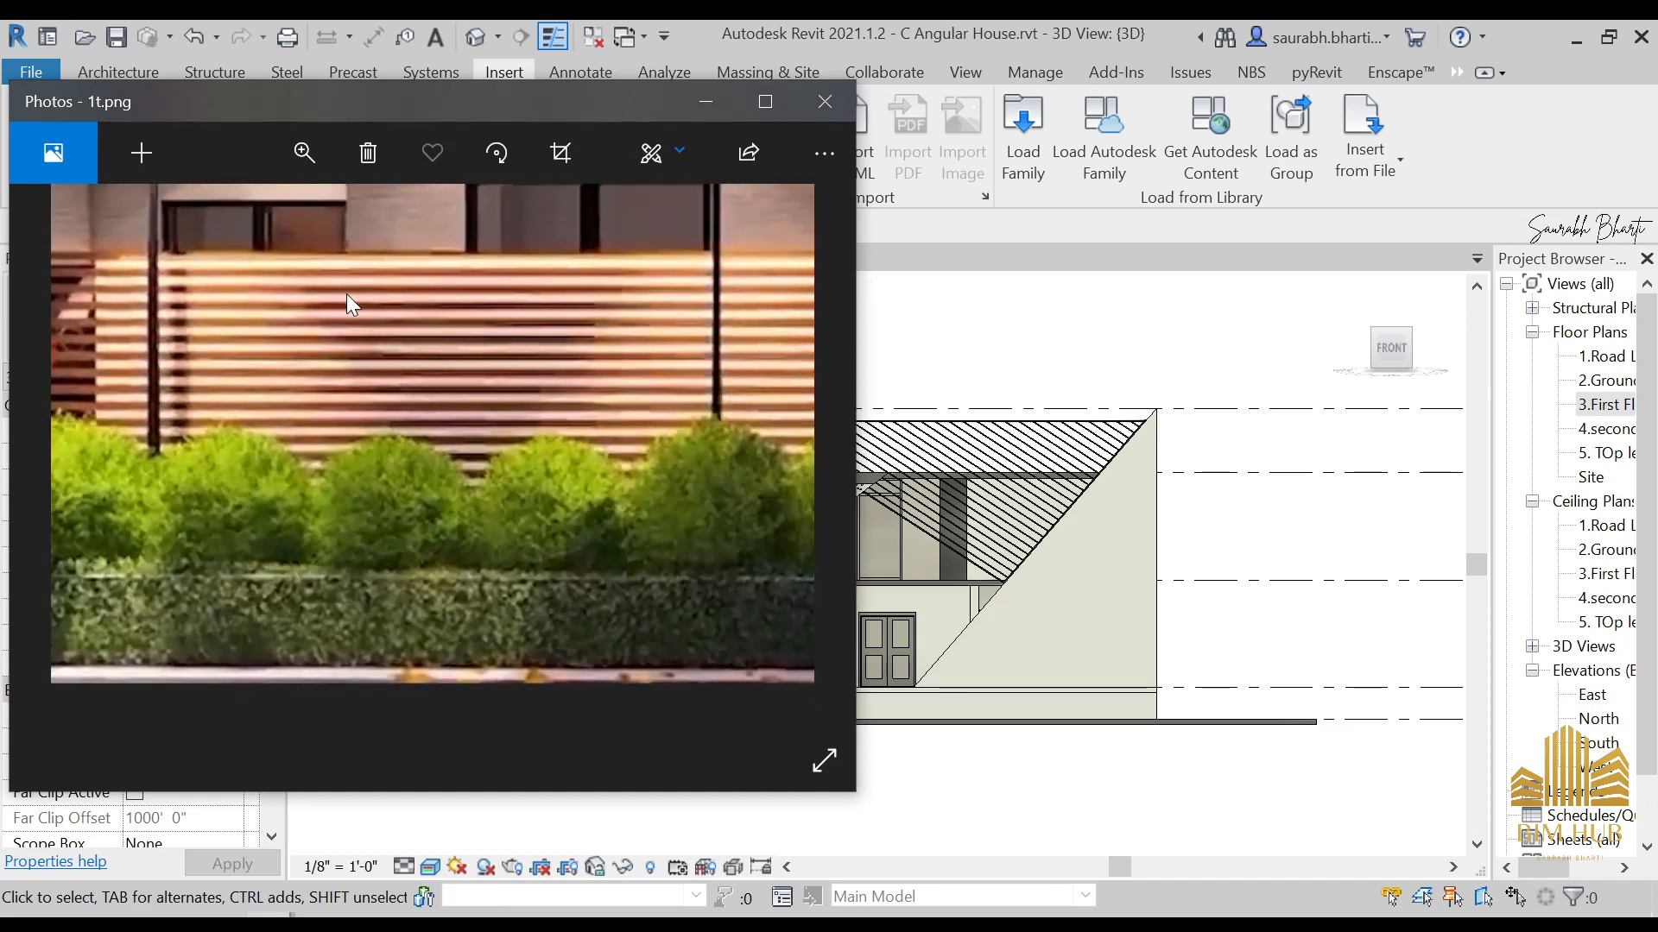
{"action": "scroll", "coordinate": [477, 397], "scroll_direction": "down", "scroll_amount": 3}
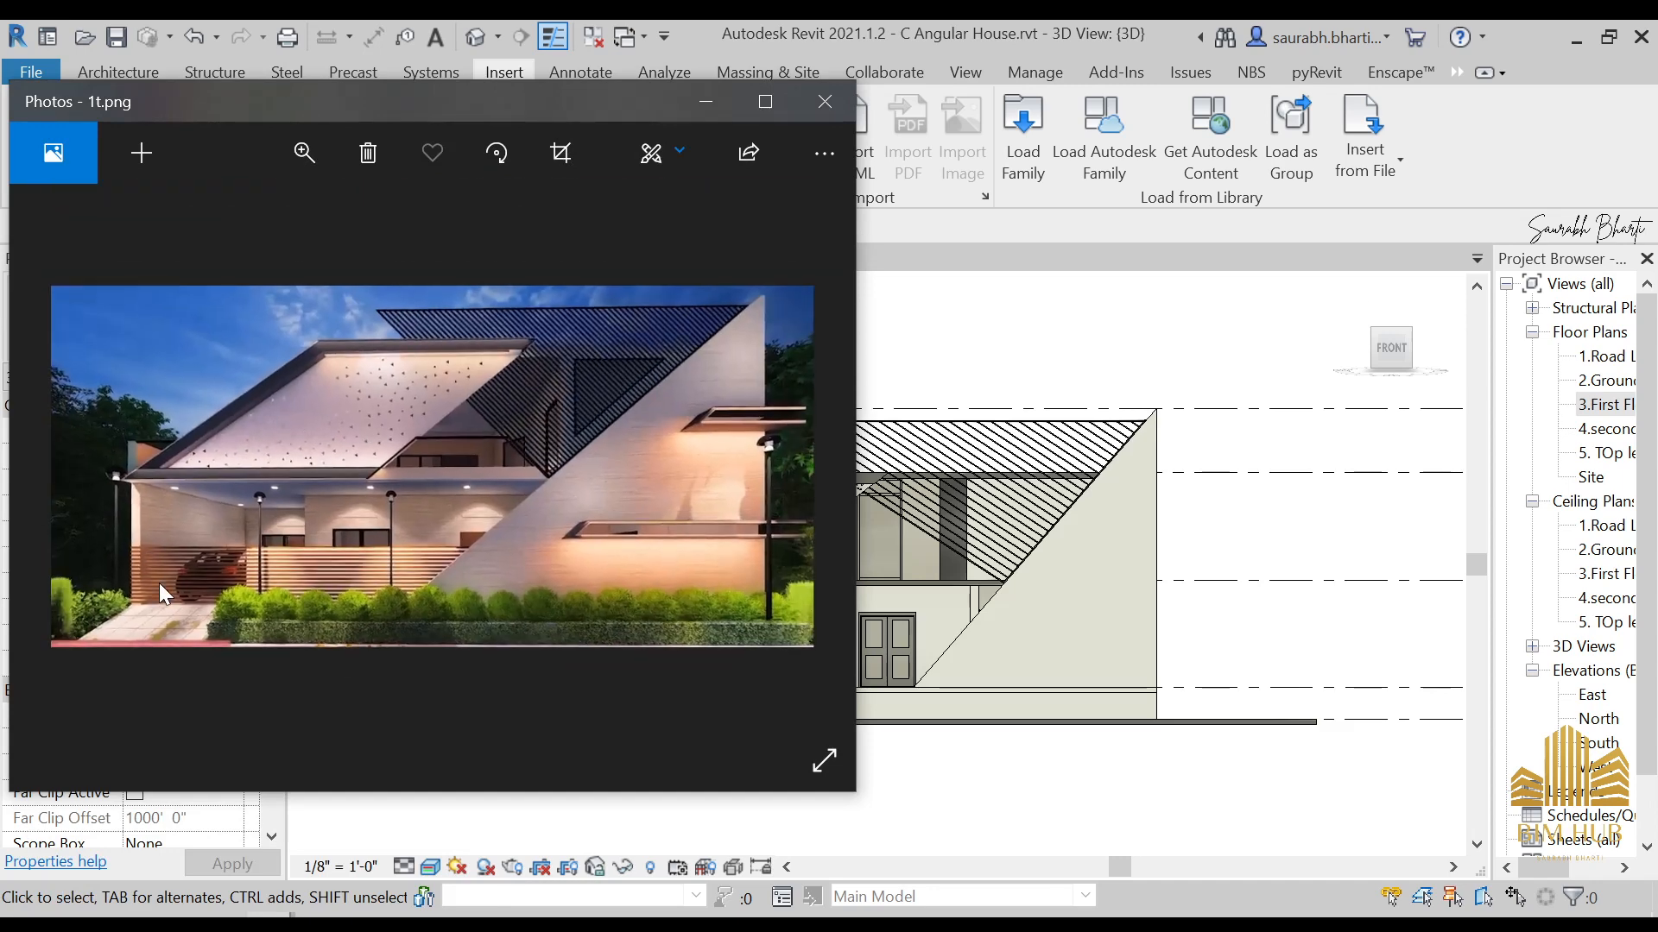
{"action": "scroll", "coordinate": [159, 583], "scroll_direction": "up", "scroll_amount": 5}
{"action": "left_click_drag", "start_coordinate": [162, 577], "coordinate": [509, 473]}
{"action": "scroll", "coordinate": [734, 511], "scroll_direction": "down", "scroll_amount": 5}
{"action": "scroll", "coordinate": [366, 526], "scroll_direction": "up", "scroll_amount": 3}
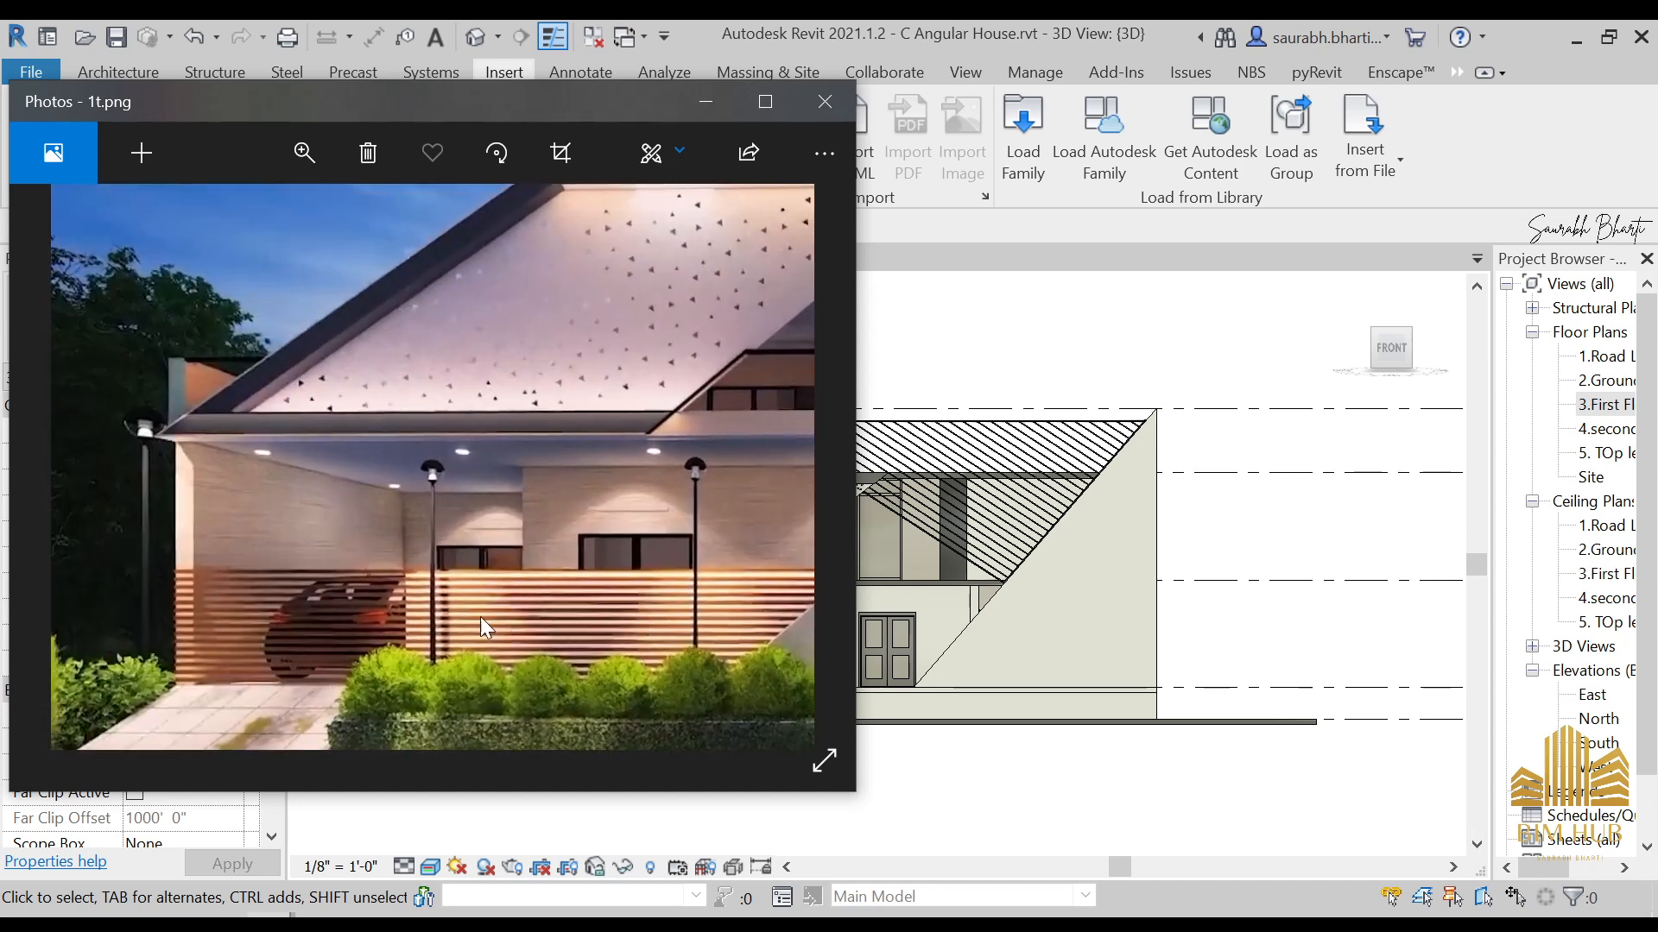
{"action": "scroll", "coordinate": [447, 623], "scroll_direction": "up", "scroll_amount": 2}
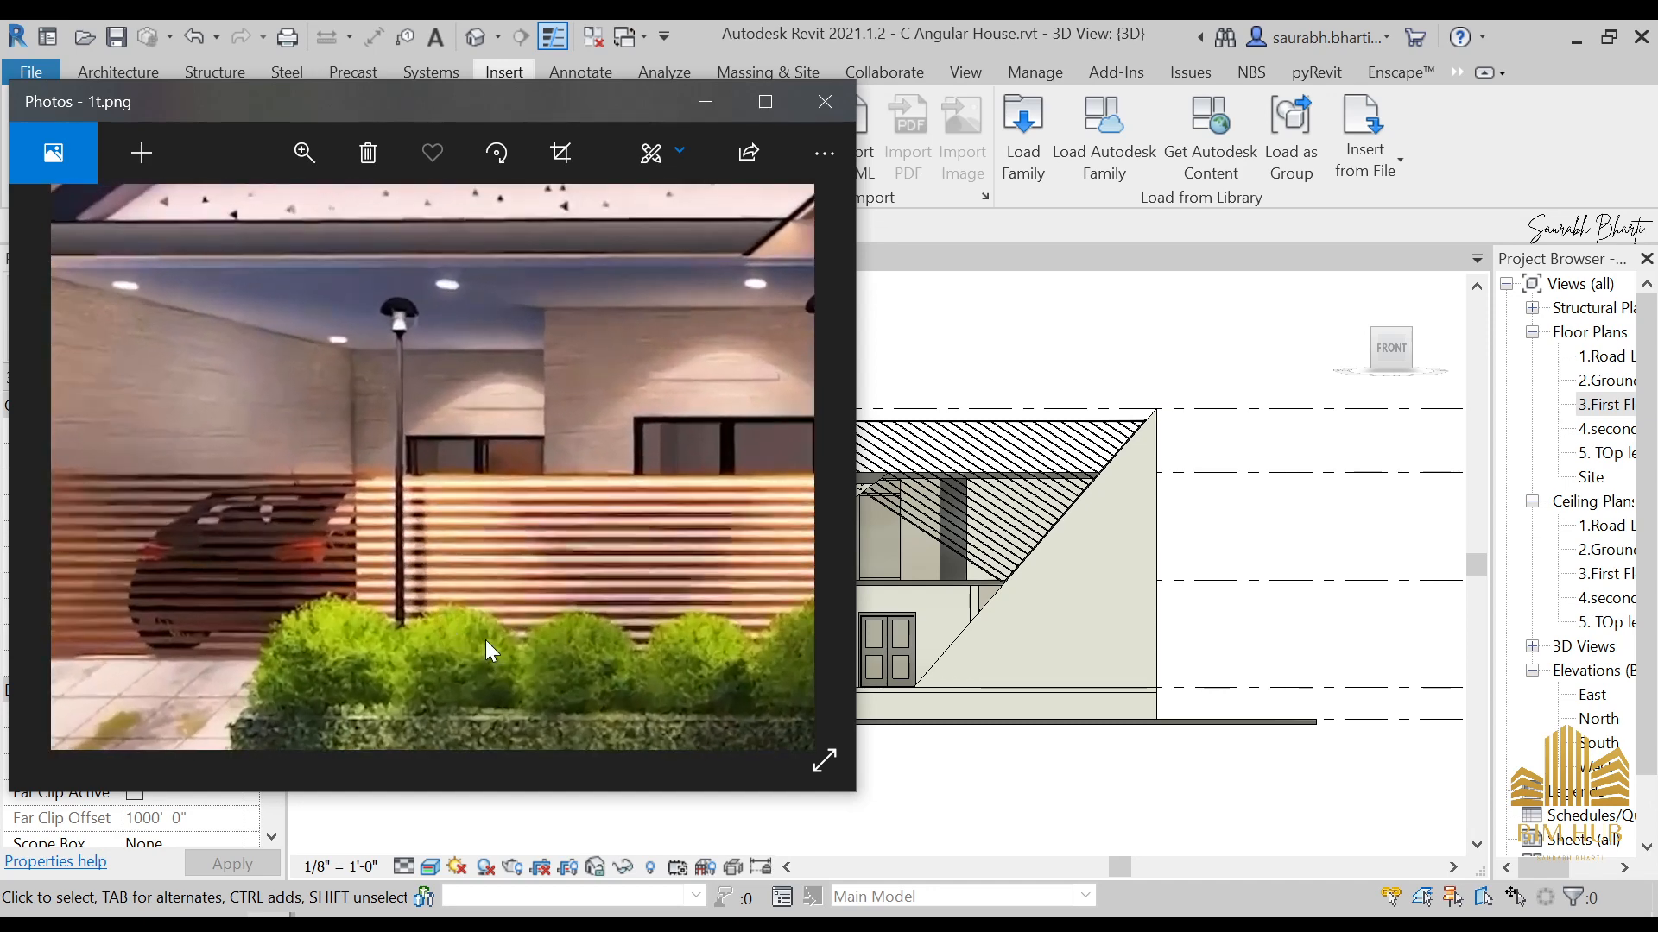
{"action": "scroll", "coordinate": [483, 626], "scroll_direction": "up", "scroll_amount": 2}
{"action": "scroll", "coordinate": [615, 494], "scroll_direction": "down", "scroll_amount": 3}
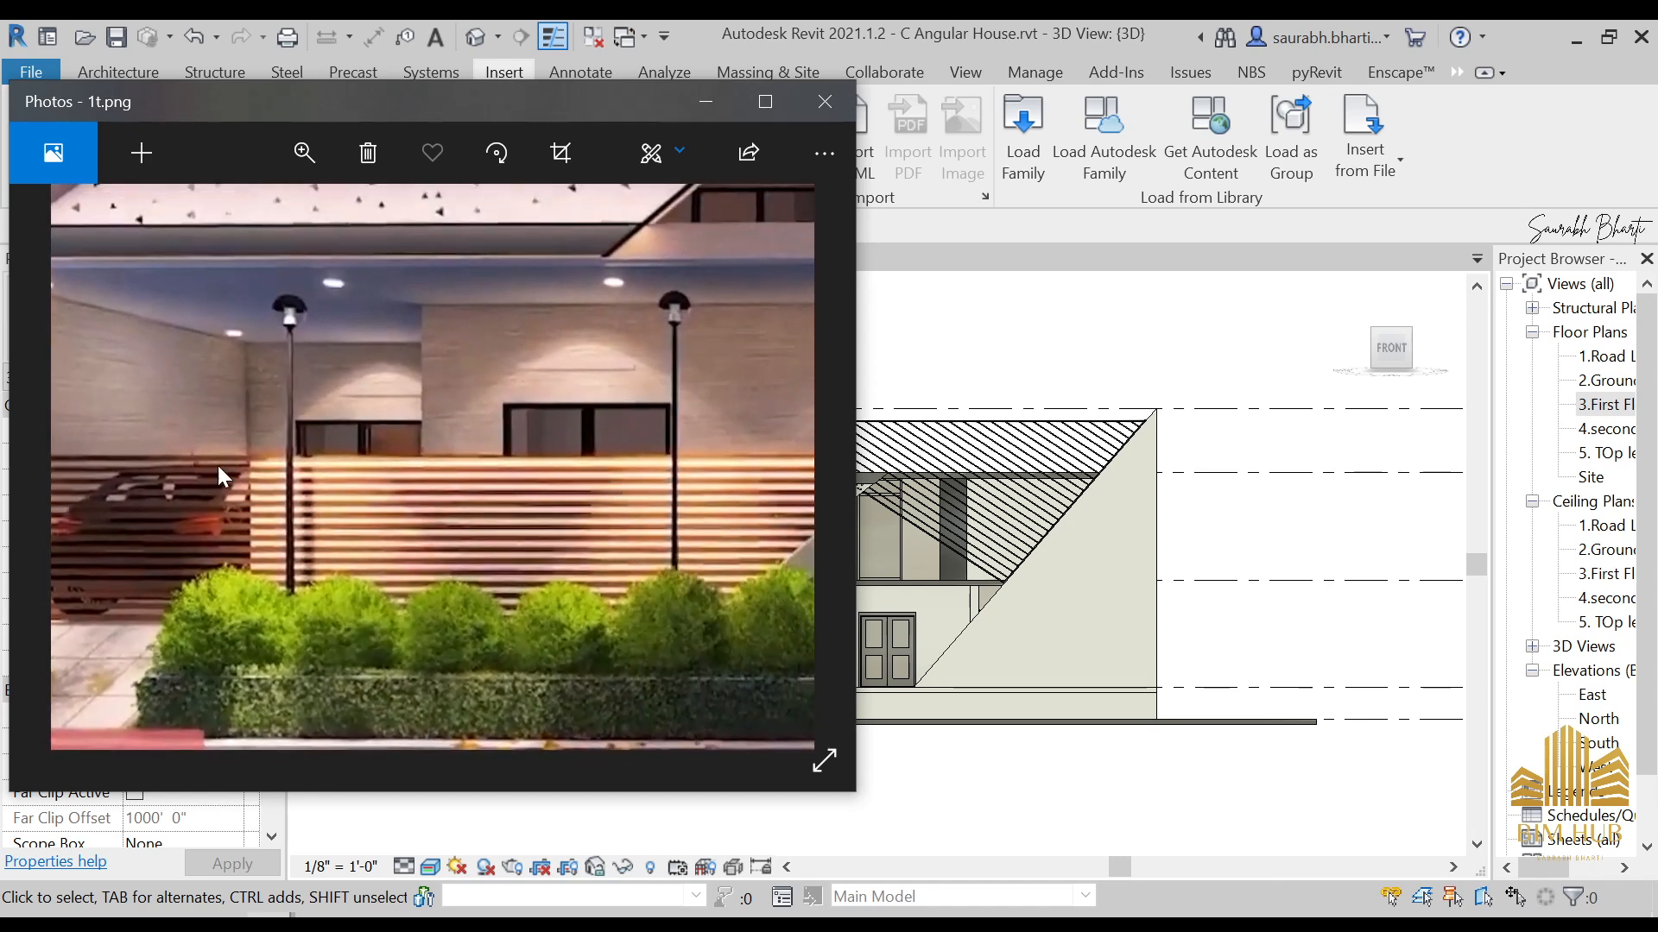
{"action": "left_click_drag", "start_coordinate": [611, 536], "coordinate": [475, 510]}
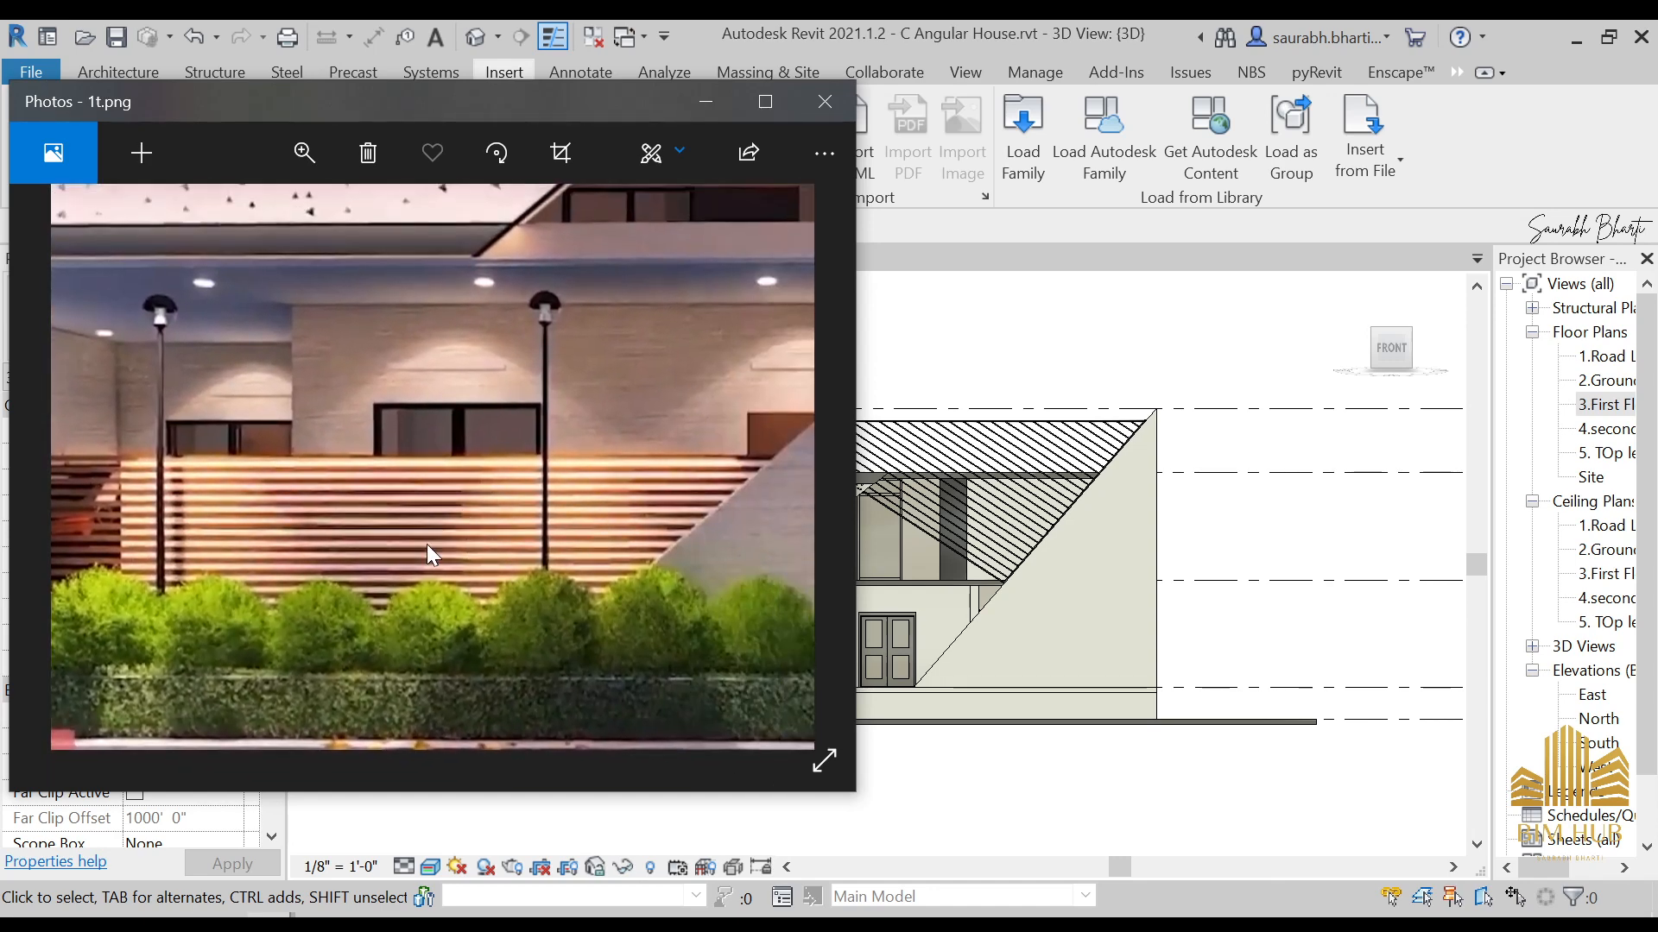
{"action": "left_click_drag", "start_coordinate": [262, 526], "coordinate": [407, 511]}
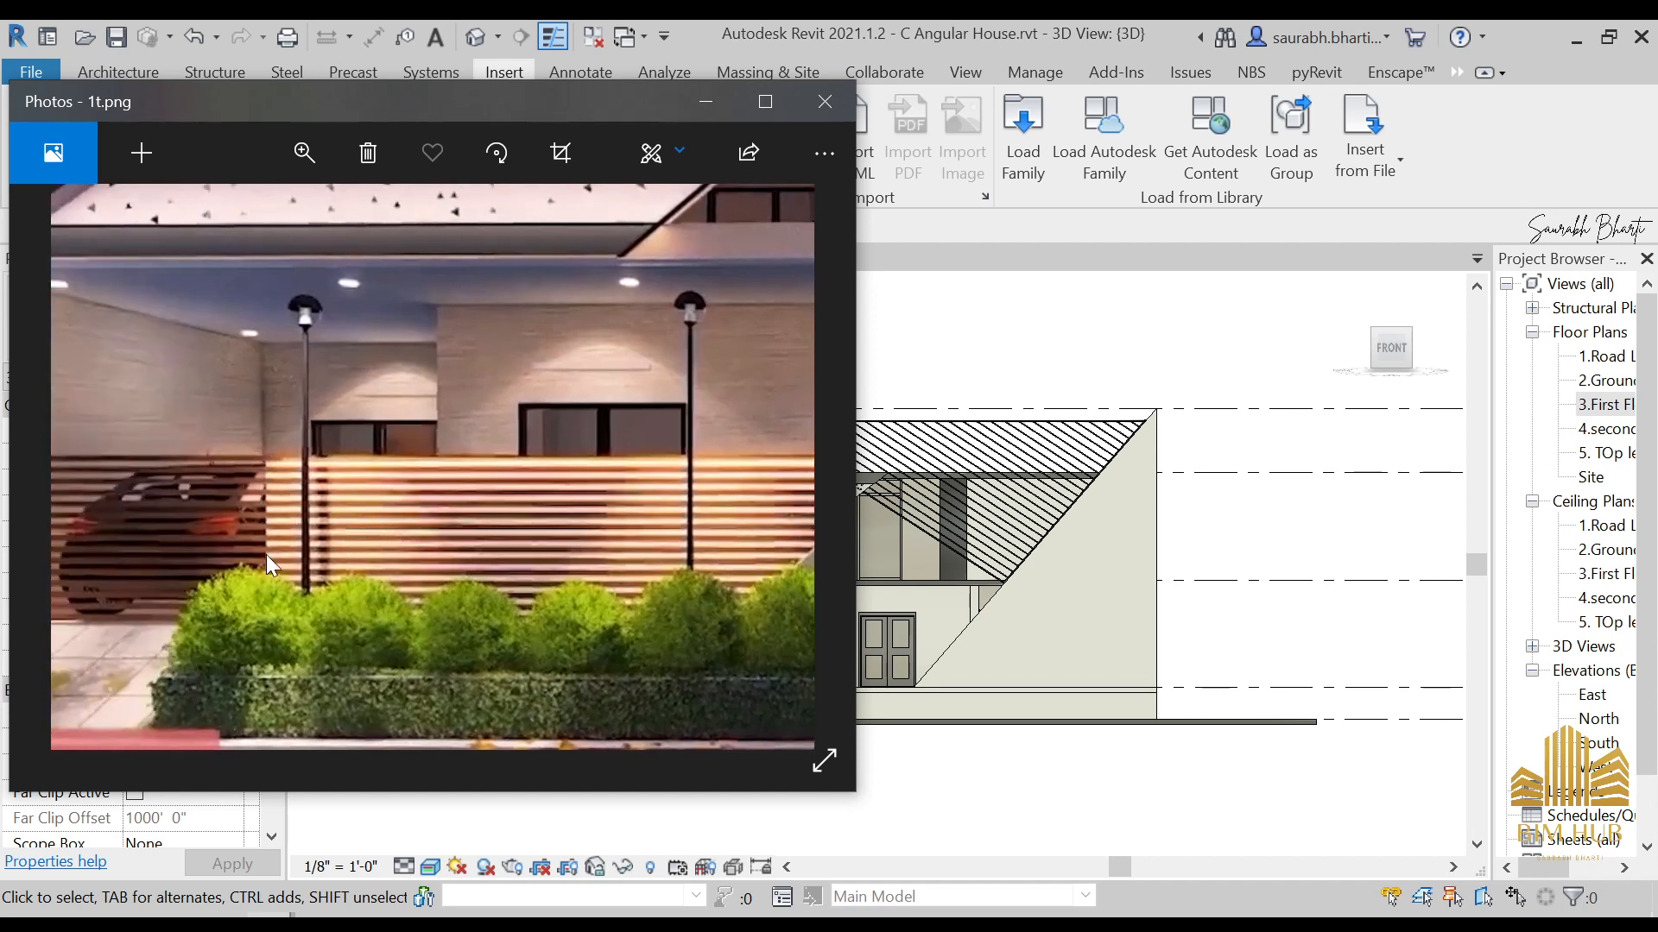
{"action": "left_click_drag", "start_coordinate": [615, 528], "coordinate": [520, 501]}
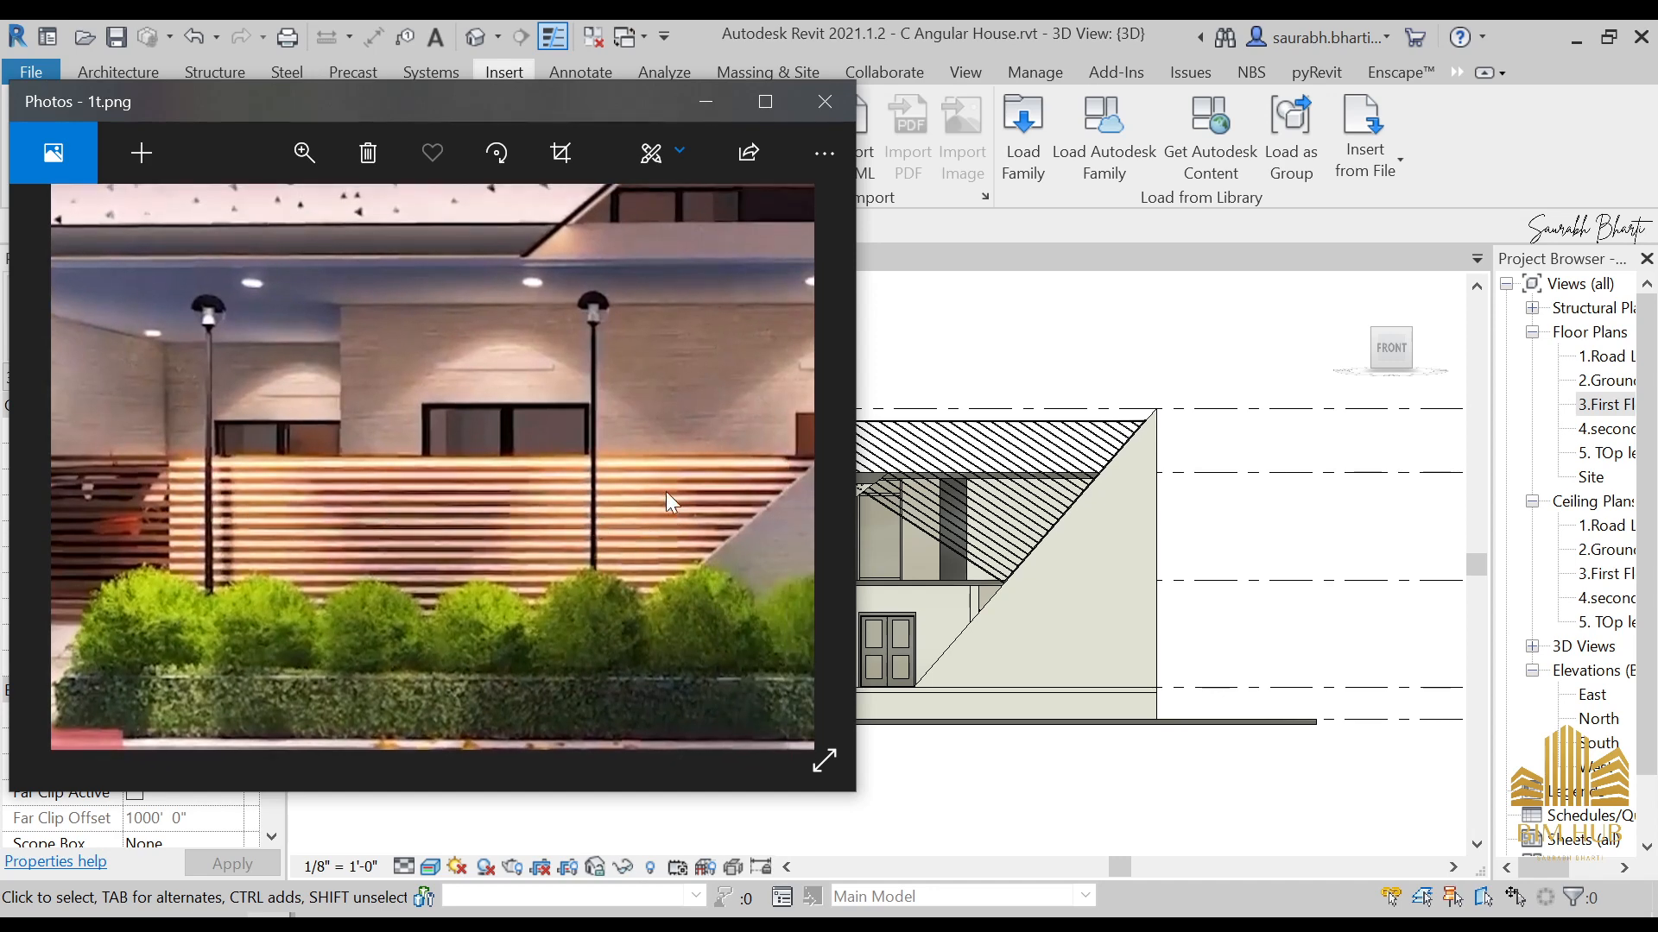
{"action": "left_click", "coordinate": [705, 103]}
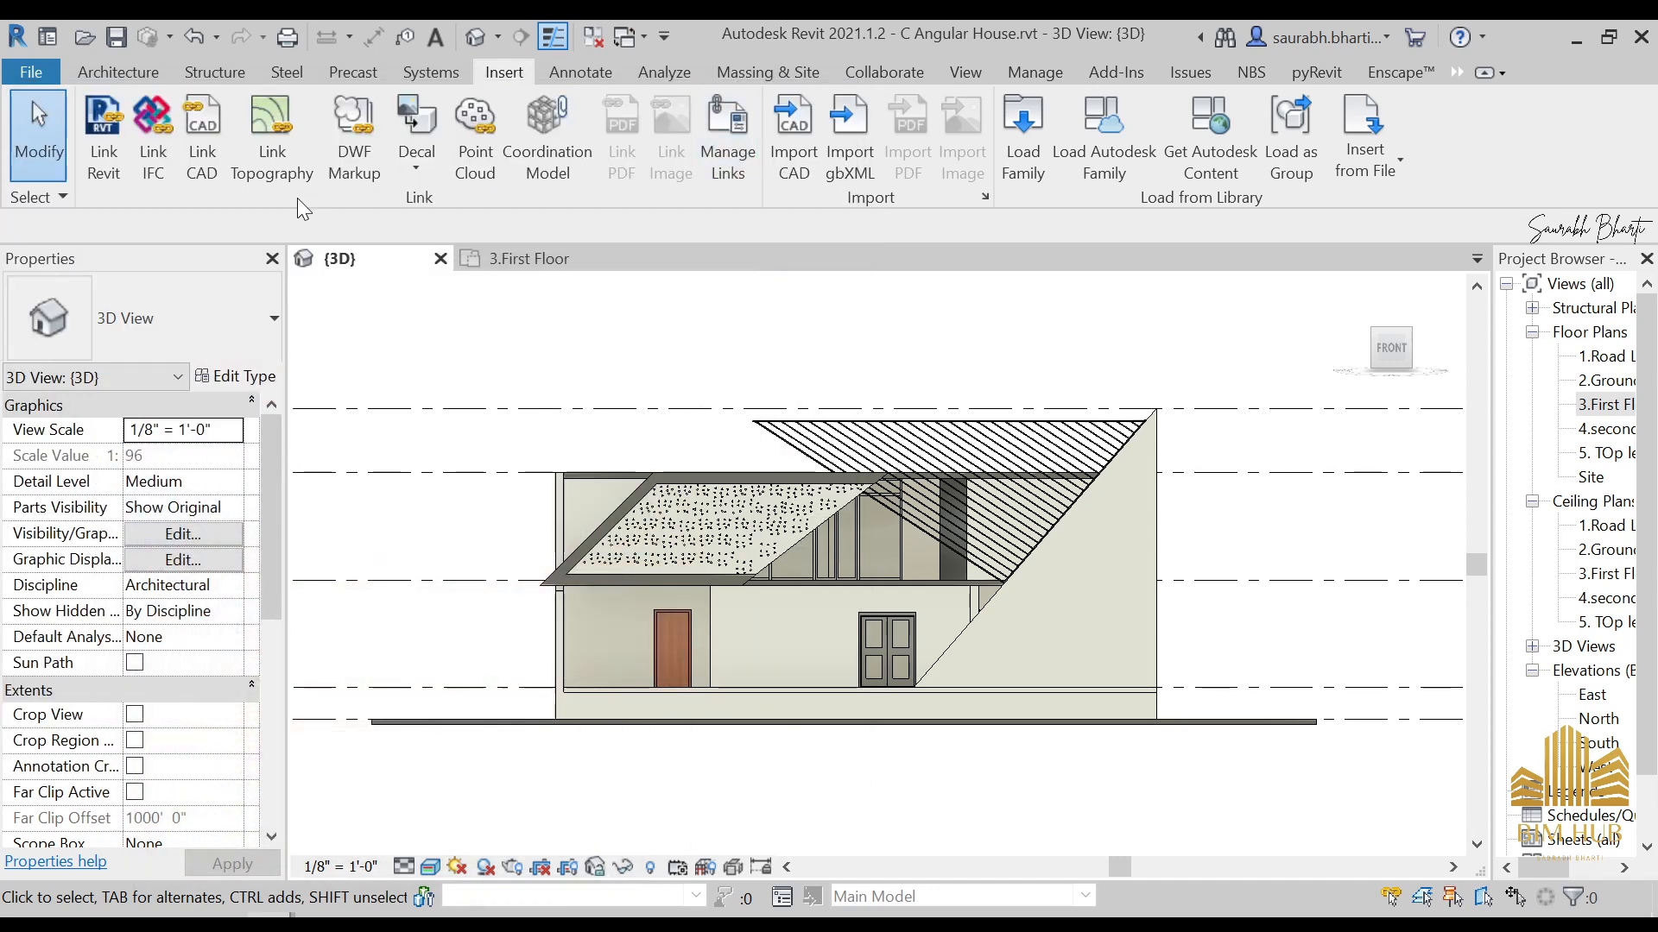
{"action": "left_click", "coordinate": [150, 83]}
{"action": "left_click", "coordinate": [107, 168]}
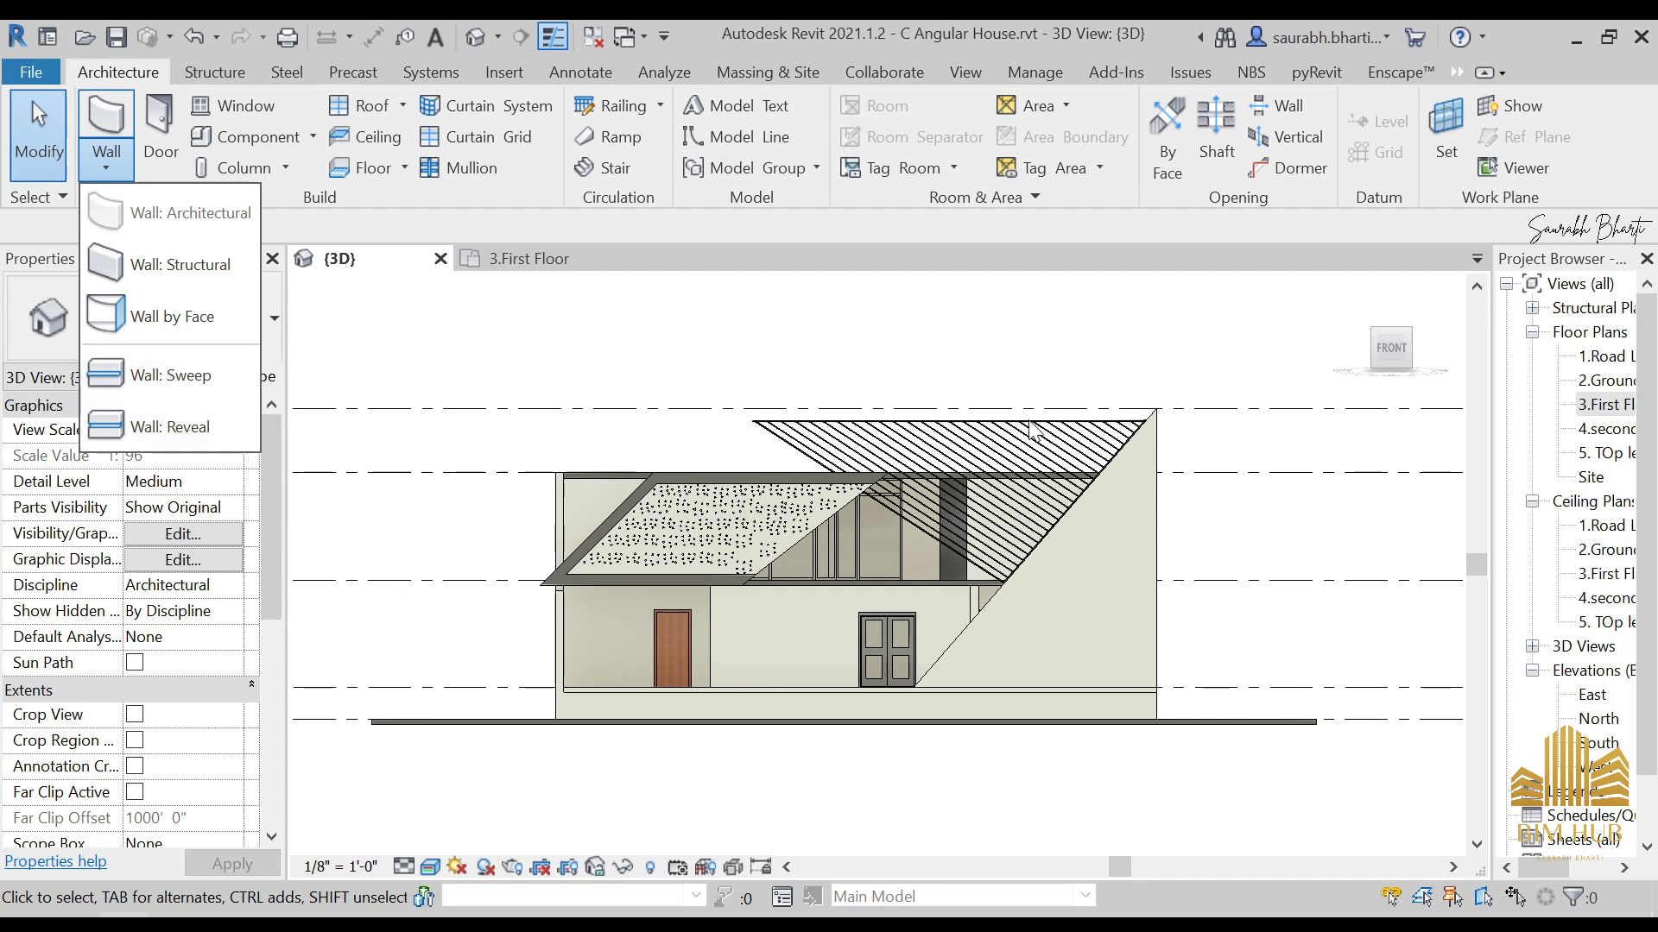
{"action": "left_click", "coordinate": [1014, 358]}
{"action": "scroll", "coordinate": [808, 665], "scroll_direction": "up", "scroll_amount": 1}
{"action": "middle_click_drag", "start_coordinate": [832, 665], "coordinate": [888, 636]}
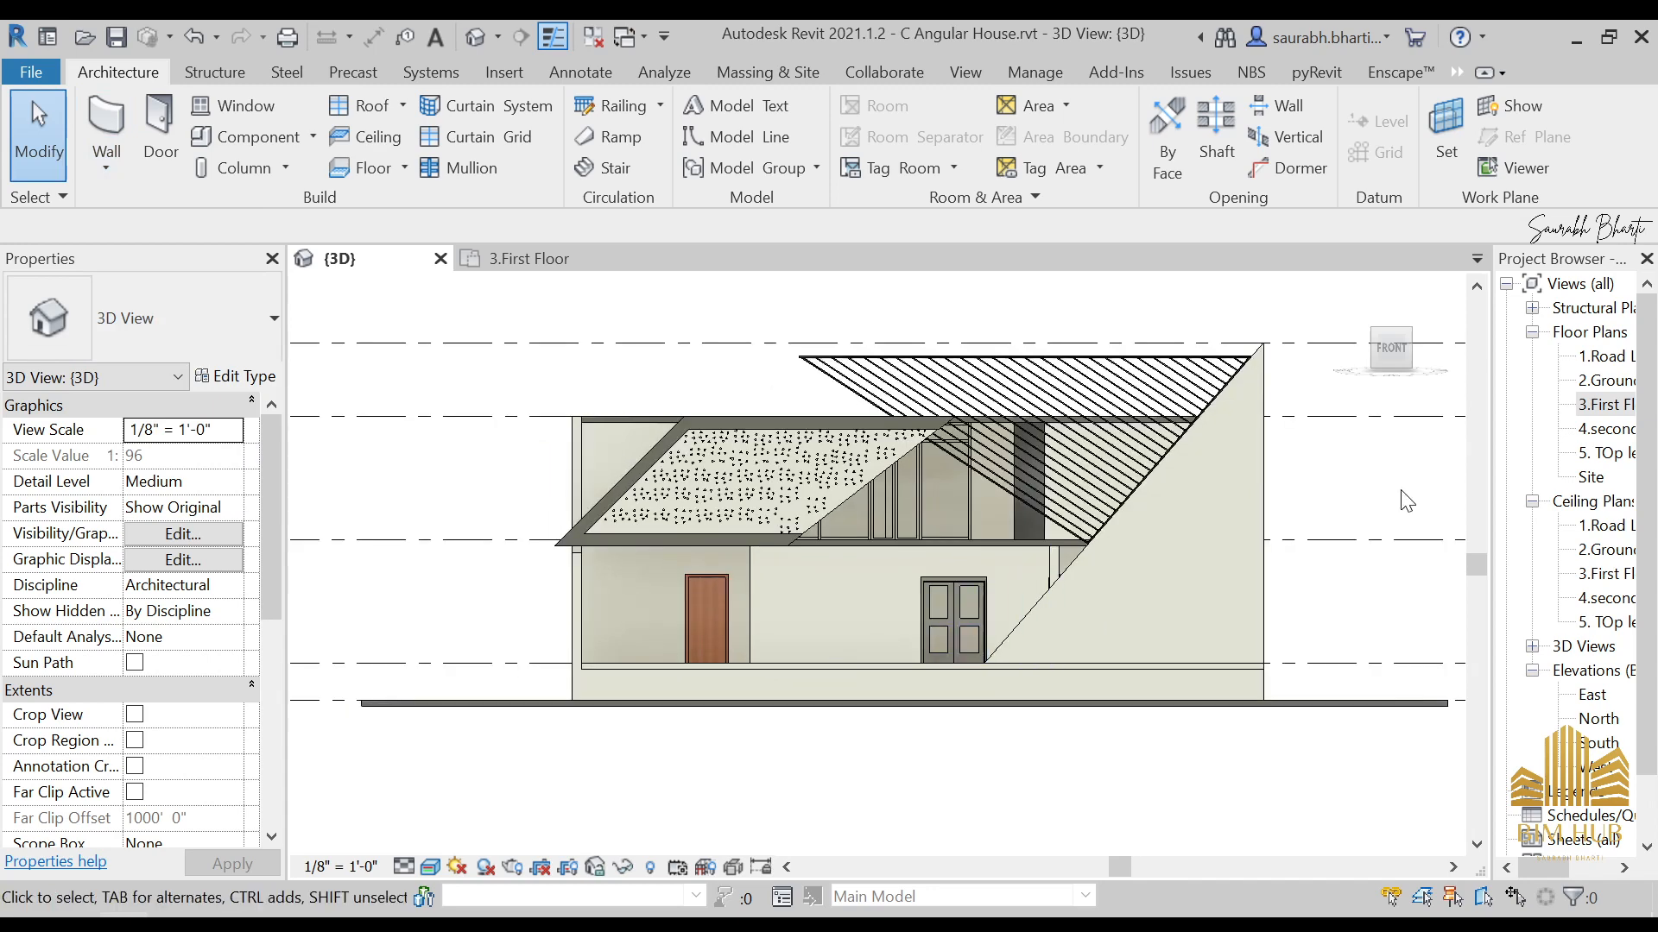
{"action": "left_click", "coordinate": [1390, 349]}
Step: Open the 2.Ground Level floor plan at the front entrance and start a Generic -4.5" architectural wall
{"action": "double_click", "coordinate": [1606, 380]}
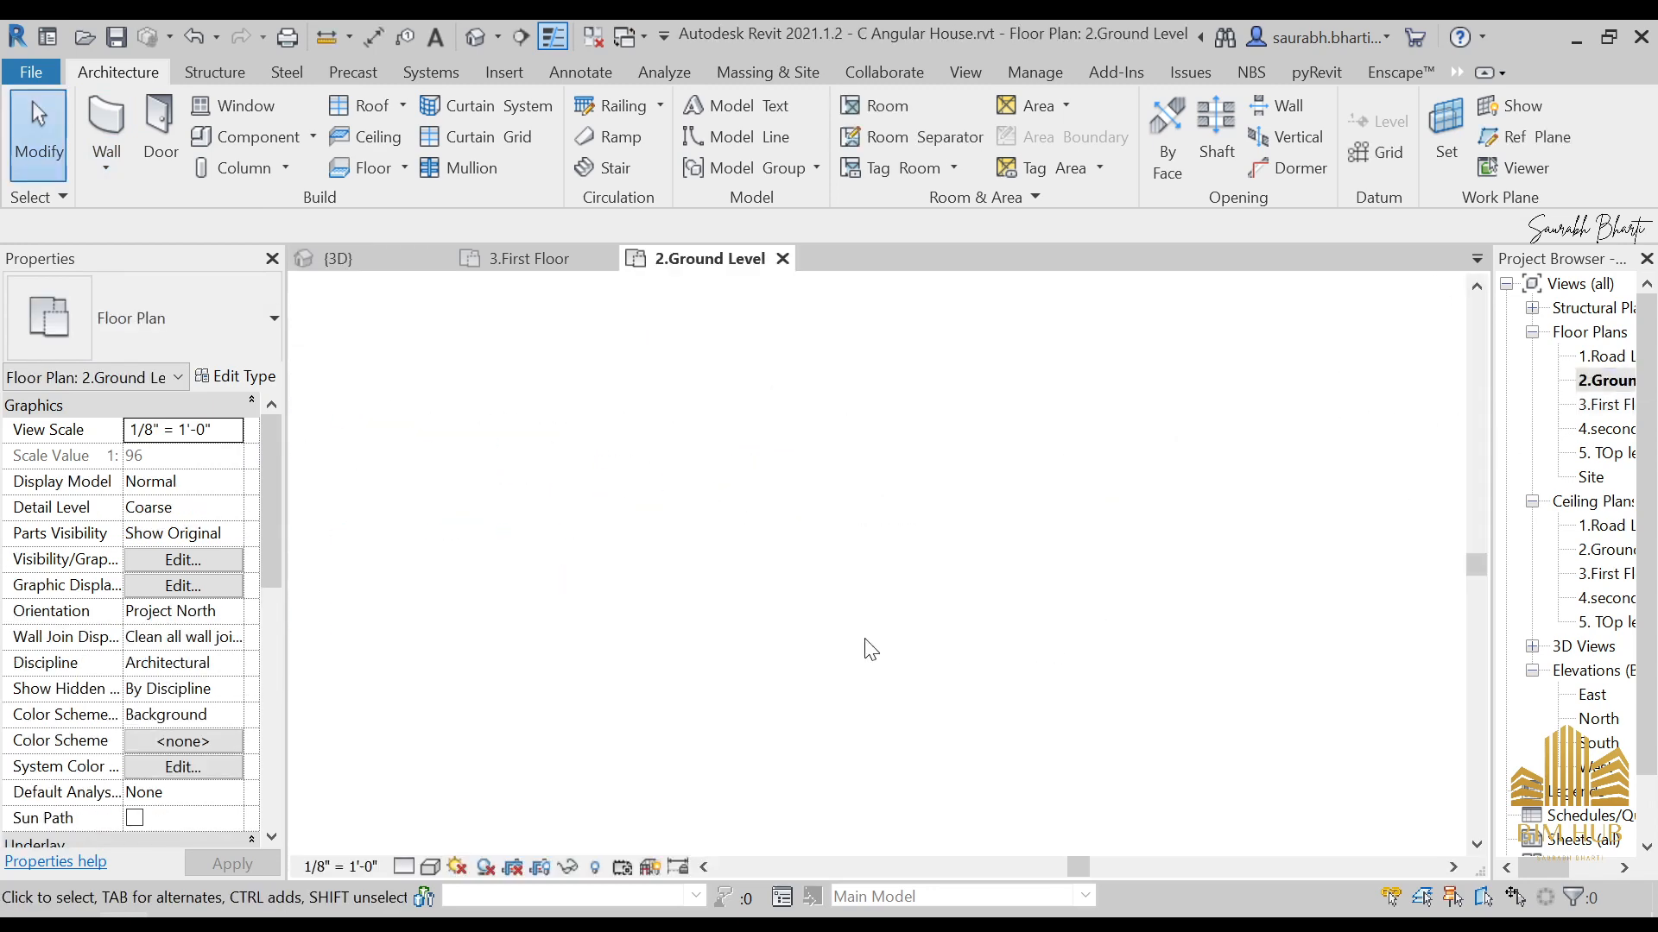
{"action": "scroll", "coordinate": [777, 605], "scroll_direction": "up", "scroll_amount": 4}
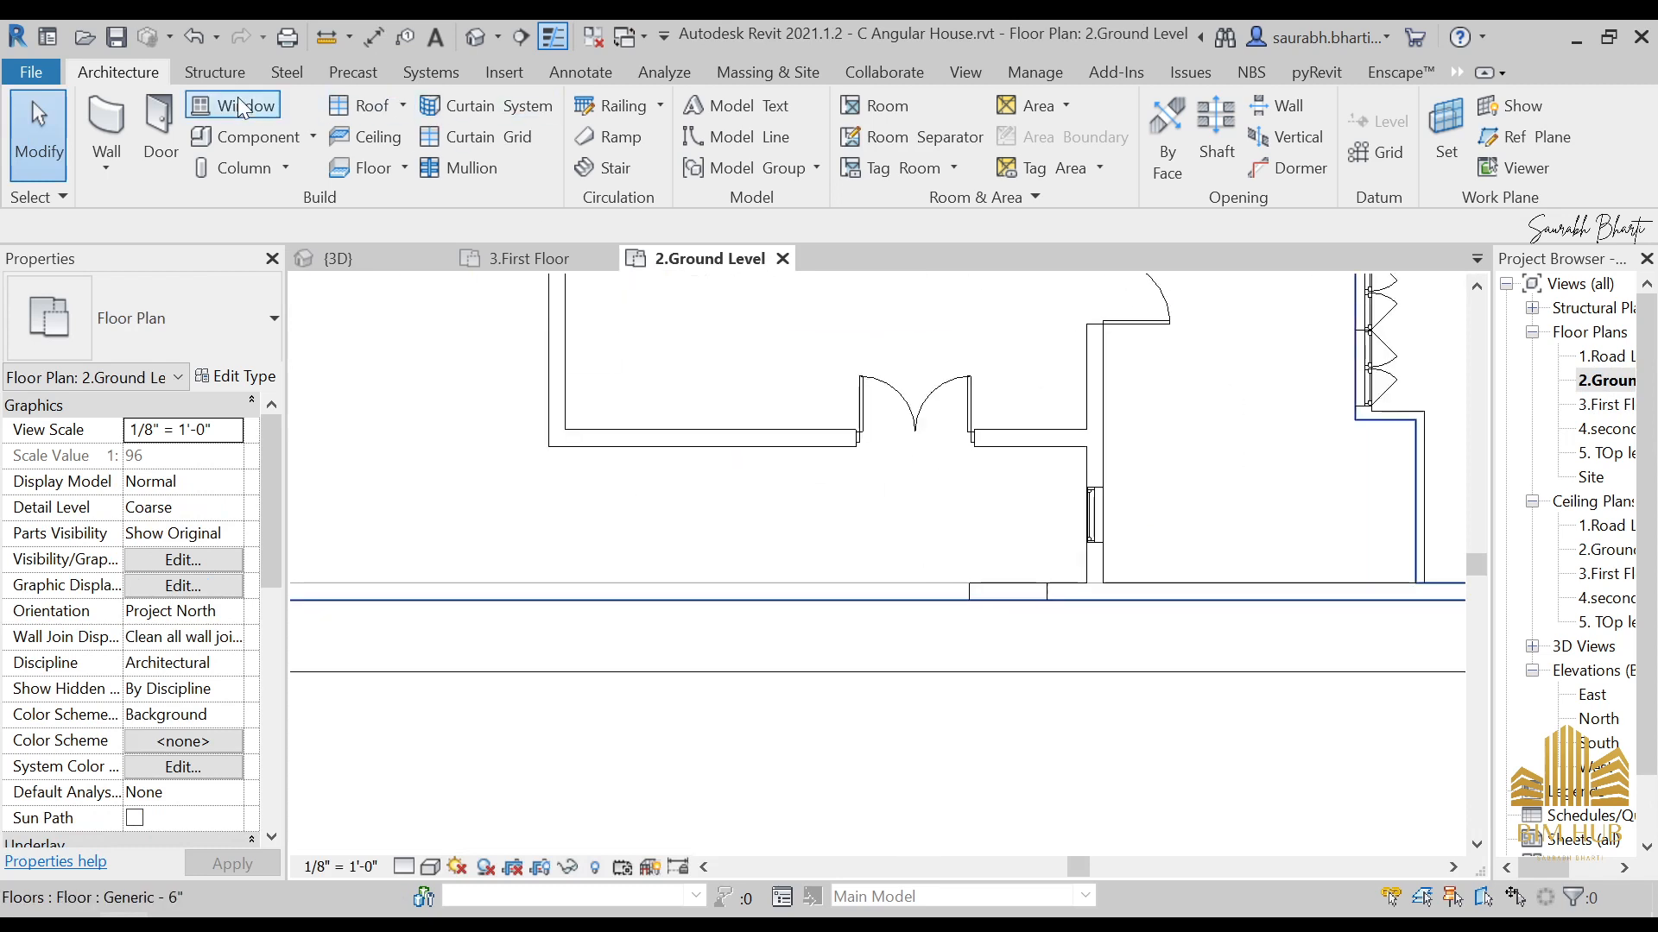
{"action": "left_click", "coordinate": [107, 121]}
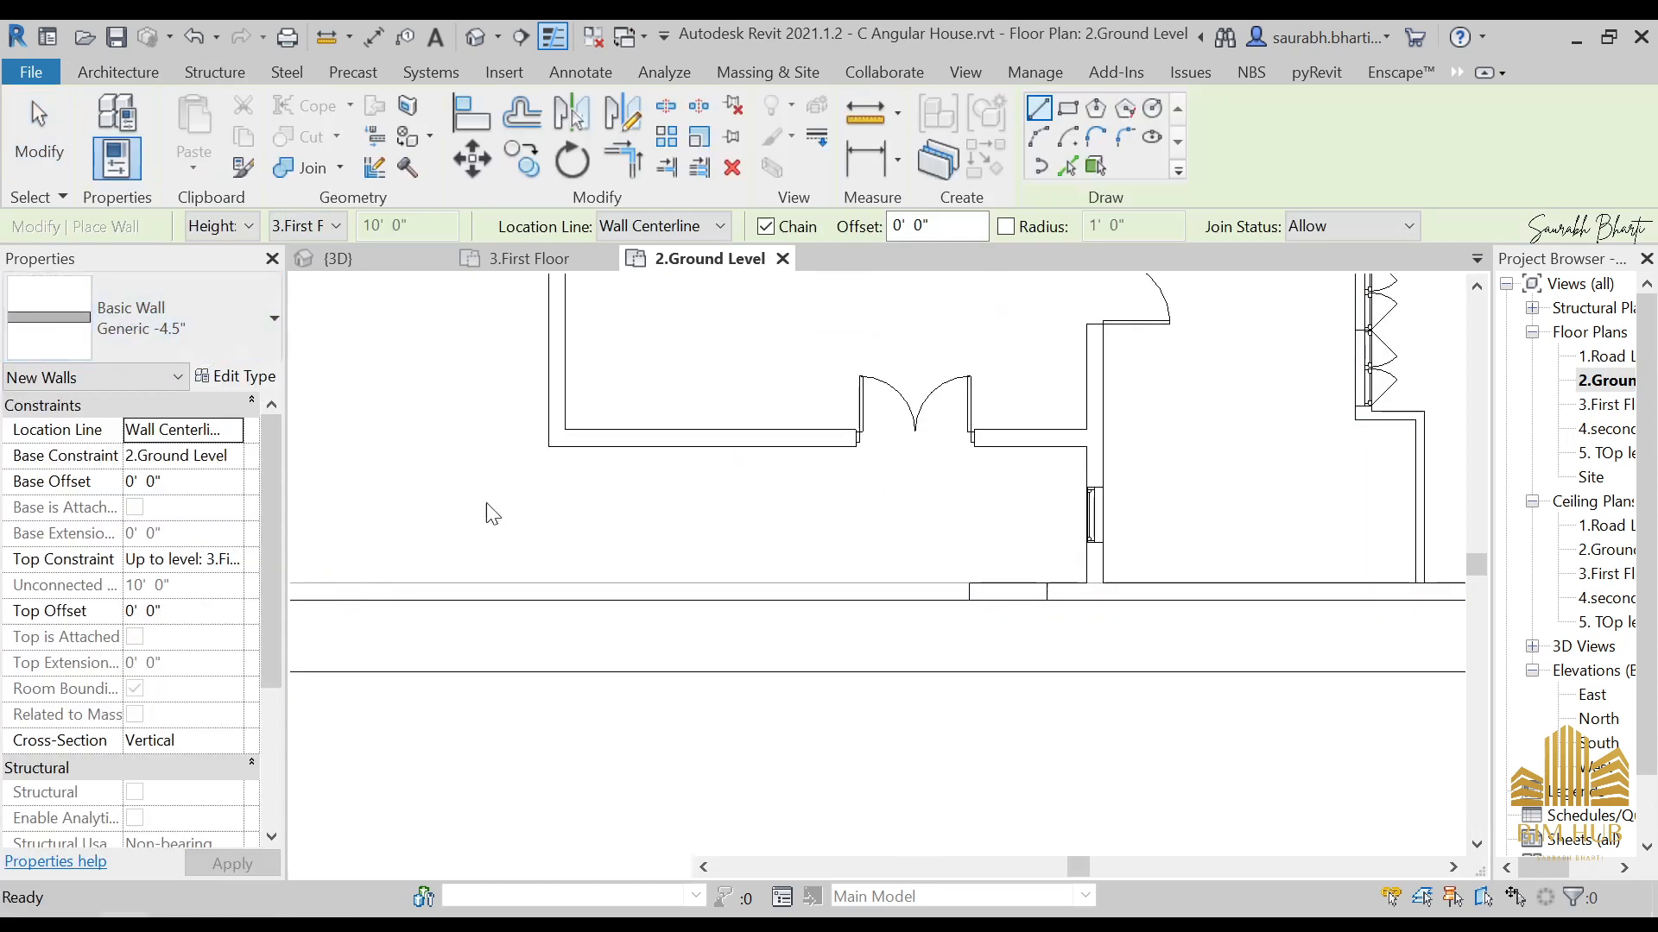
{"action": "scroll", "coordinate": [1004, 598], "scroll_direction": "down", "scroll_amount": 1}
{"action": "scroll", "coordinate": [1004, 599], "scroll_direction": "up", "scroll_amount": 2}
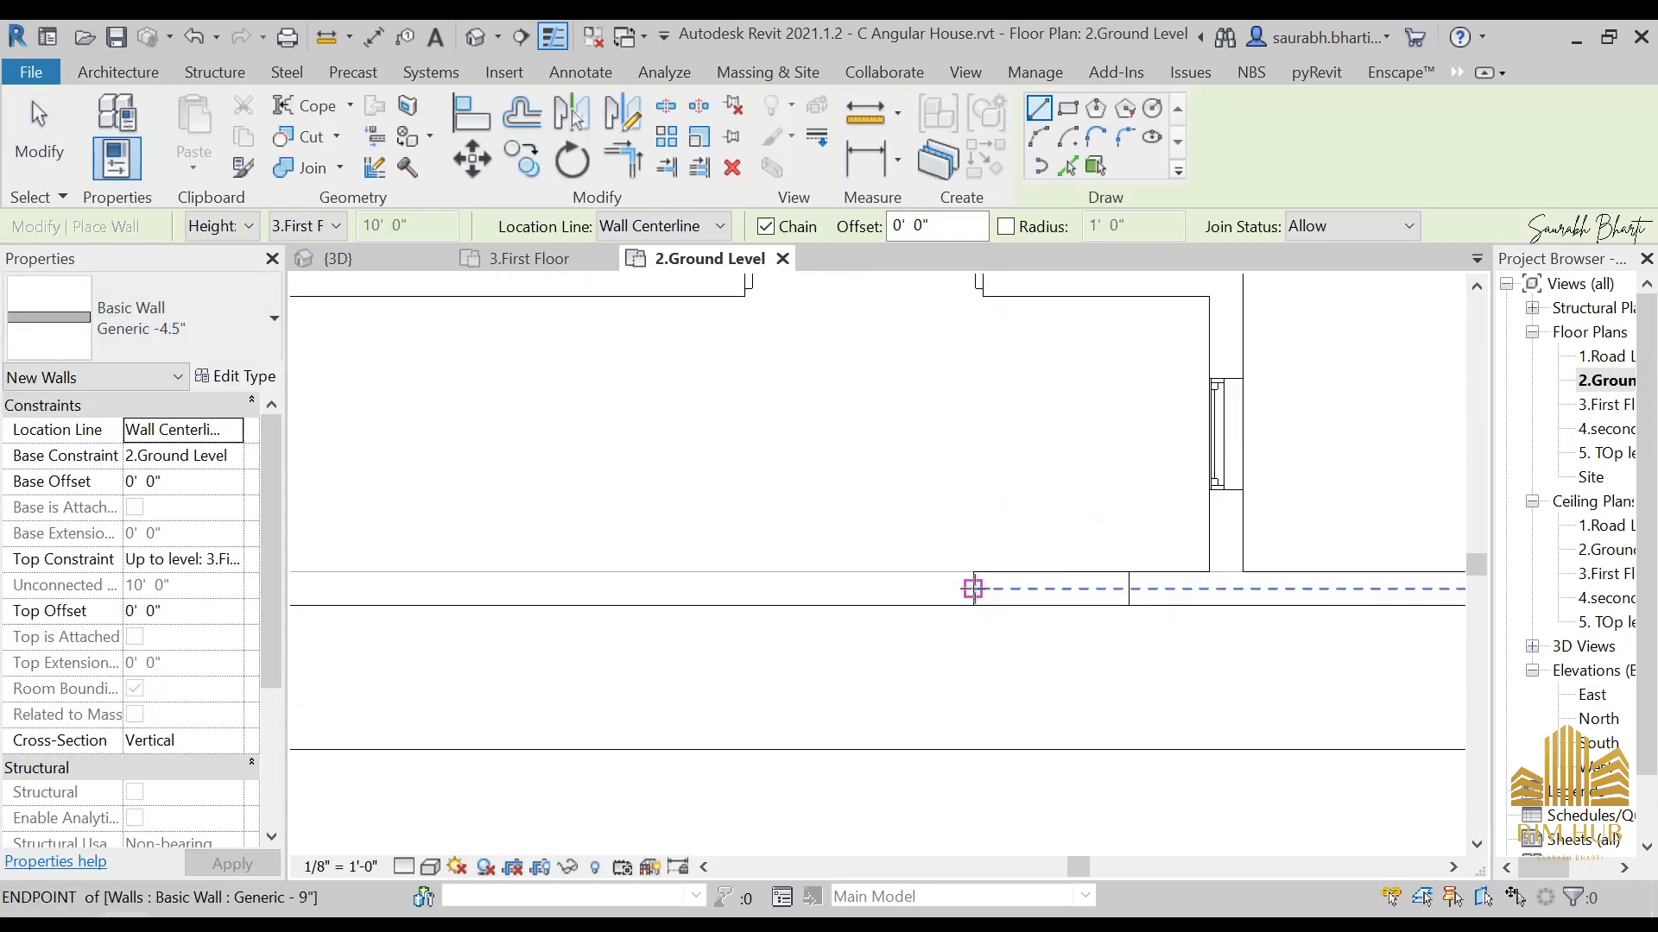
{"action": "left_click", "coordinate": [973, 589]}
{"action": "key", "text": "Escape"}
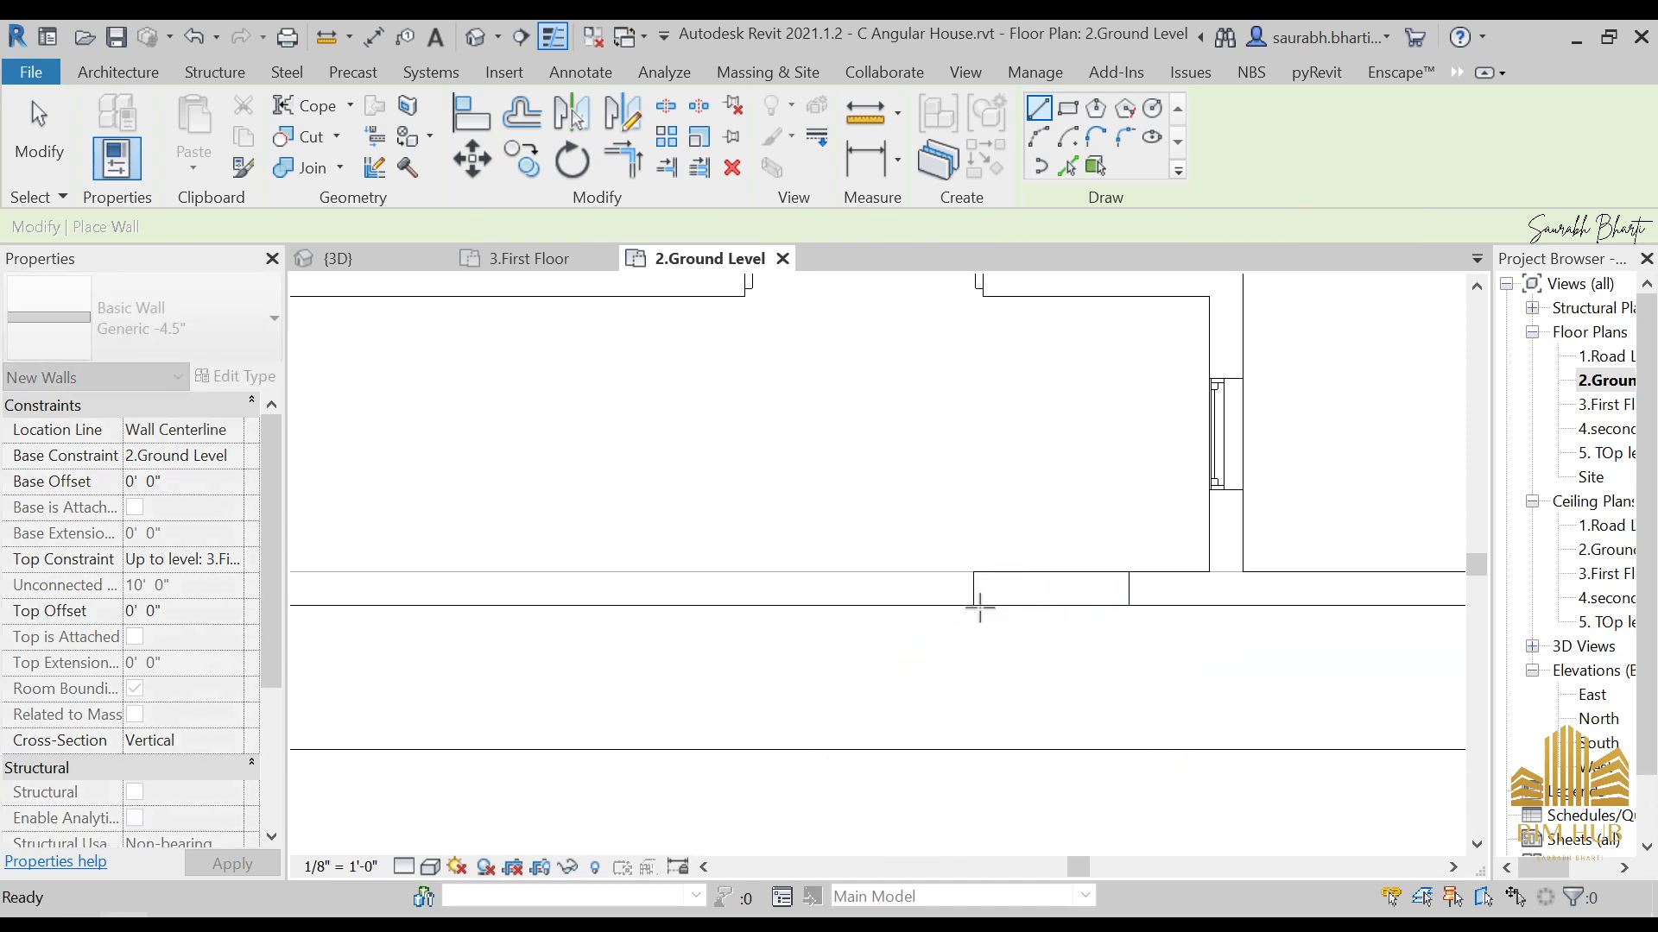
{"action": "left_click", "coordinate": [974, 588]}
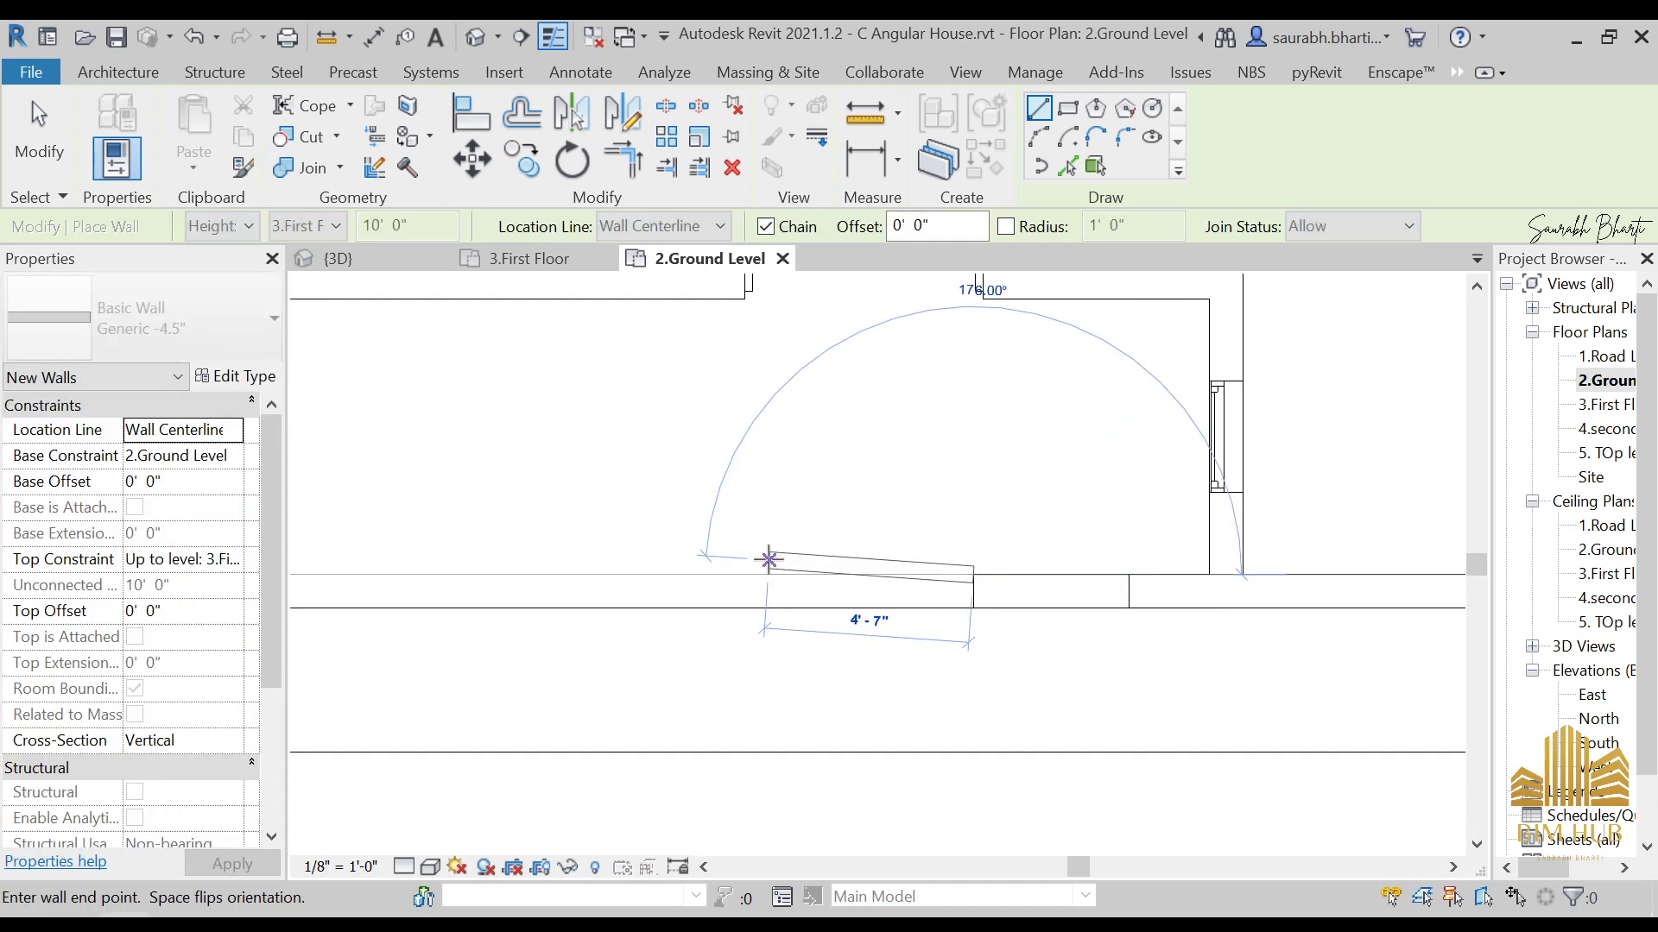
{"action": "key", "text": "Escape"}
Step: Draw a straight wall about 19' long along the floor's front edge from the 9" wall's end, with location line Finish Face: Interior
{"action": "left_click", "coordinate": [715, 226]}
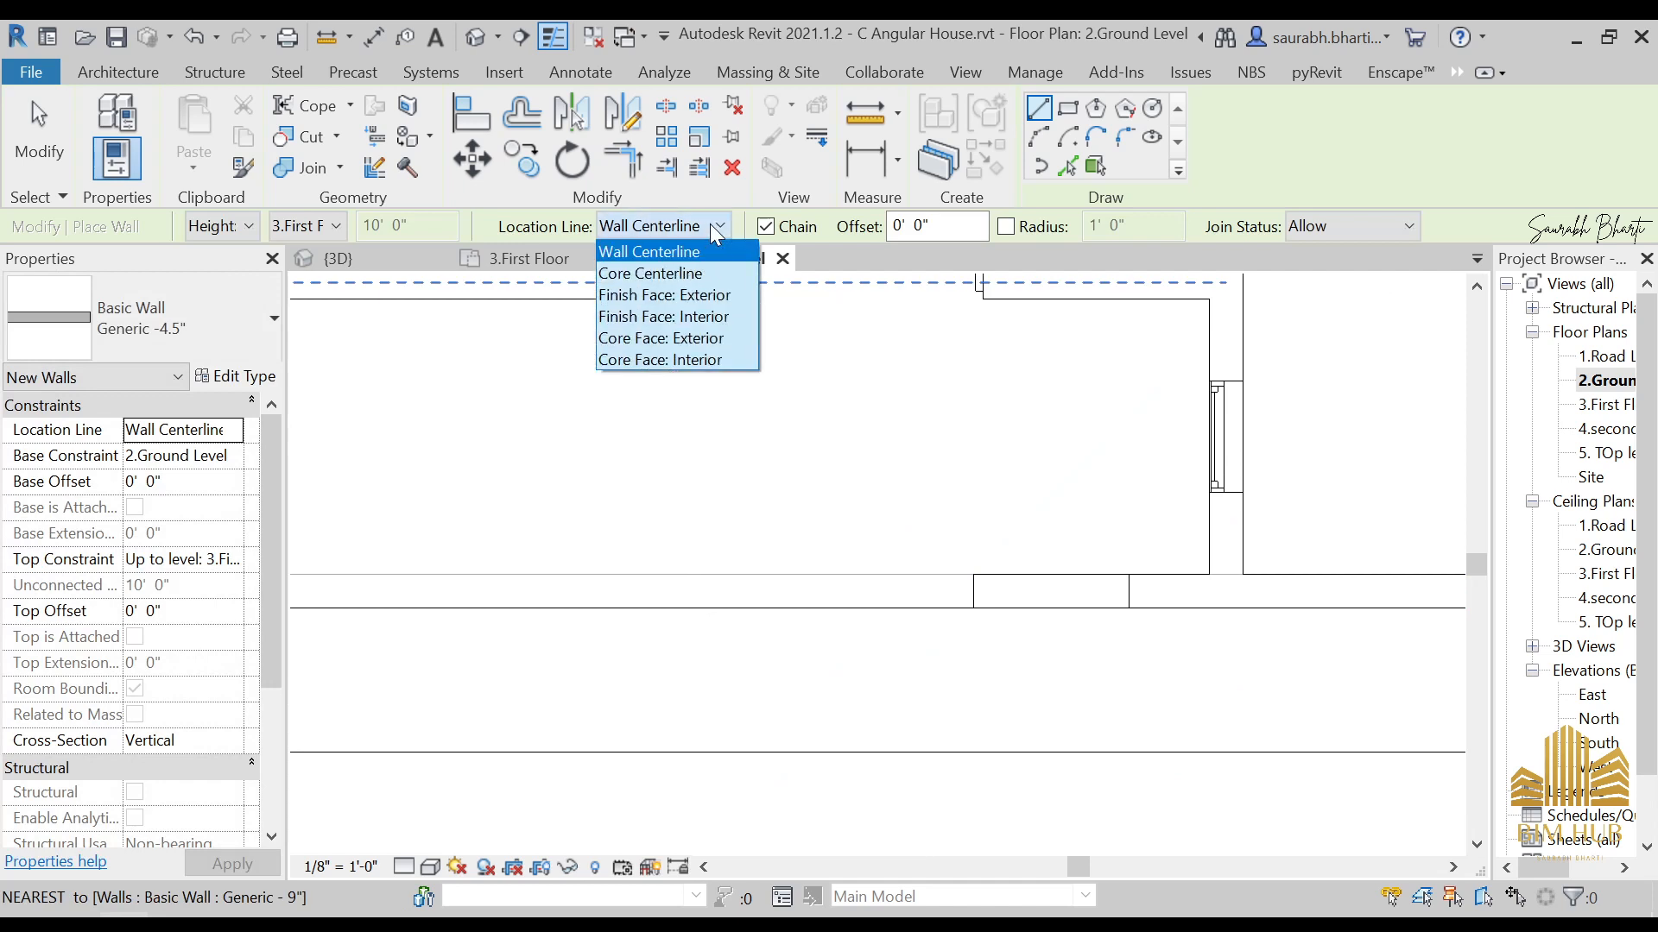
{"action": "left_click", "coordinate": [719, 316]}
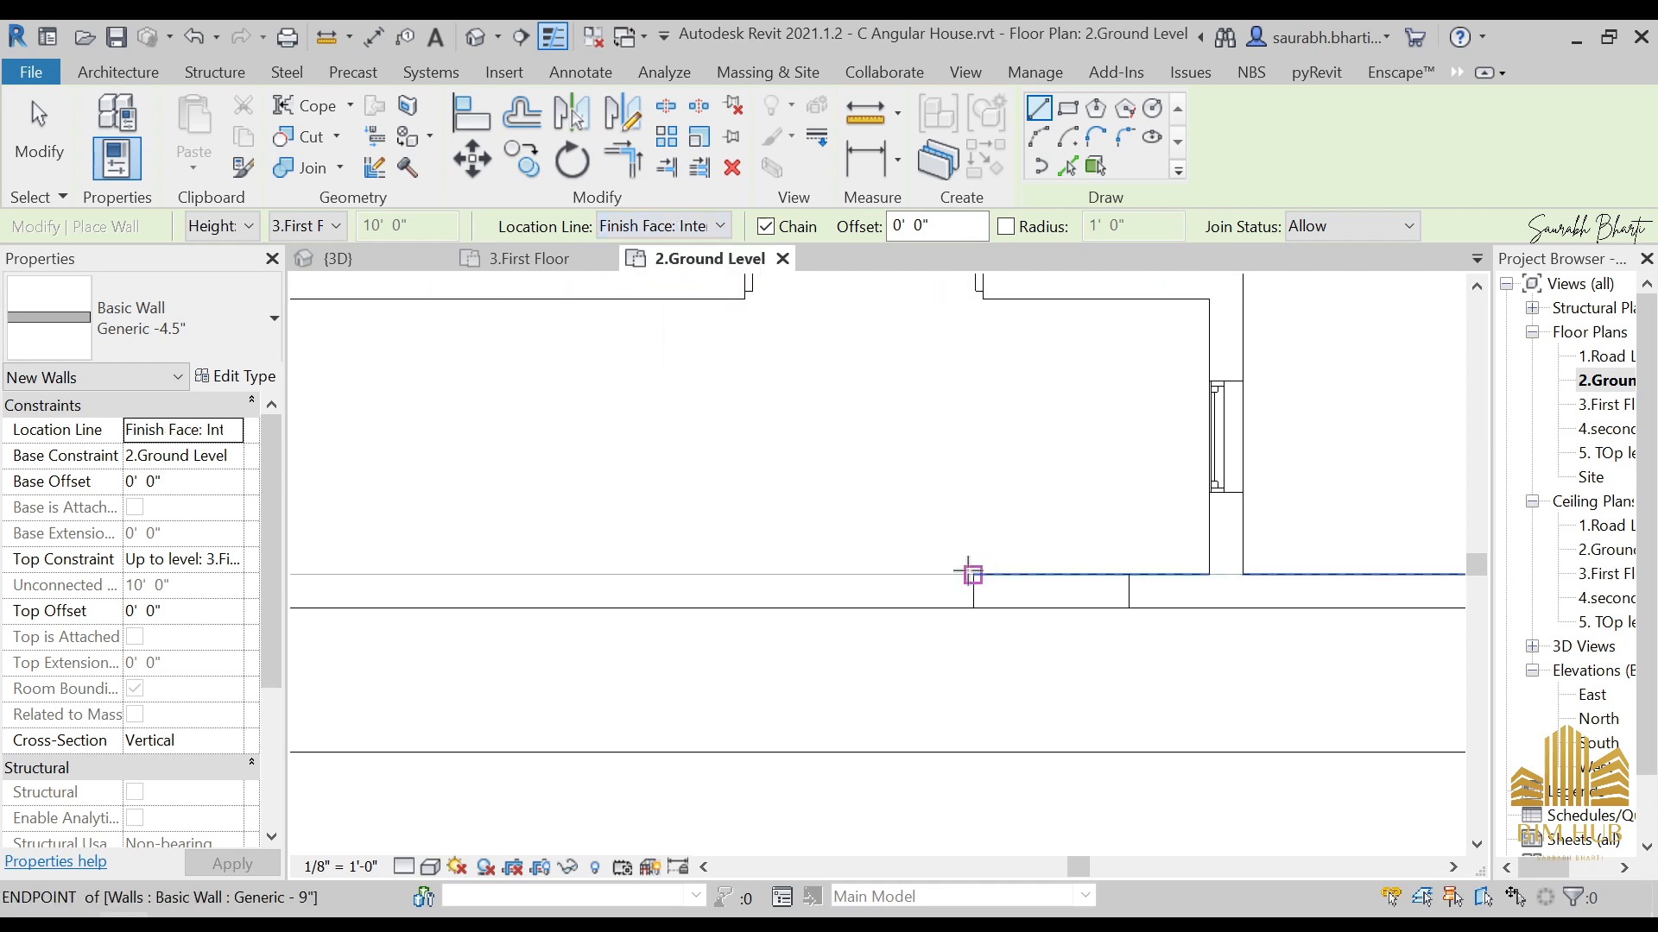
{"action": "left_click", "coordinate": [971, 573]}
{"action": "middle_click_drag", "start_coordinate": [645, 589], "coordinate": [1177, 602]}
{"action": "scroll", "coordinate": [1177, 602], "scroll_direction": "down", "scroll_amount": 3}
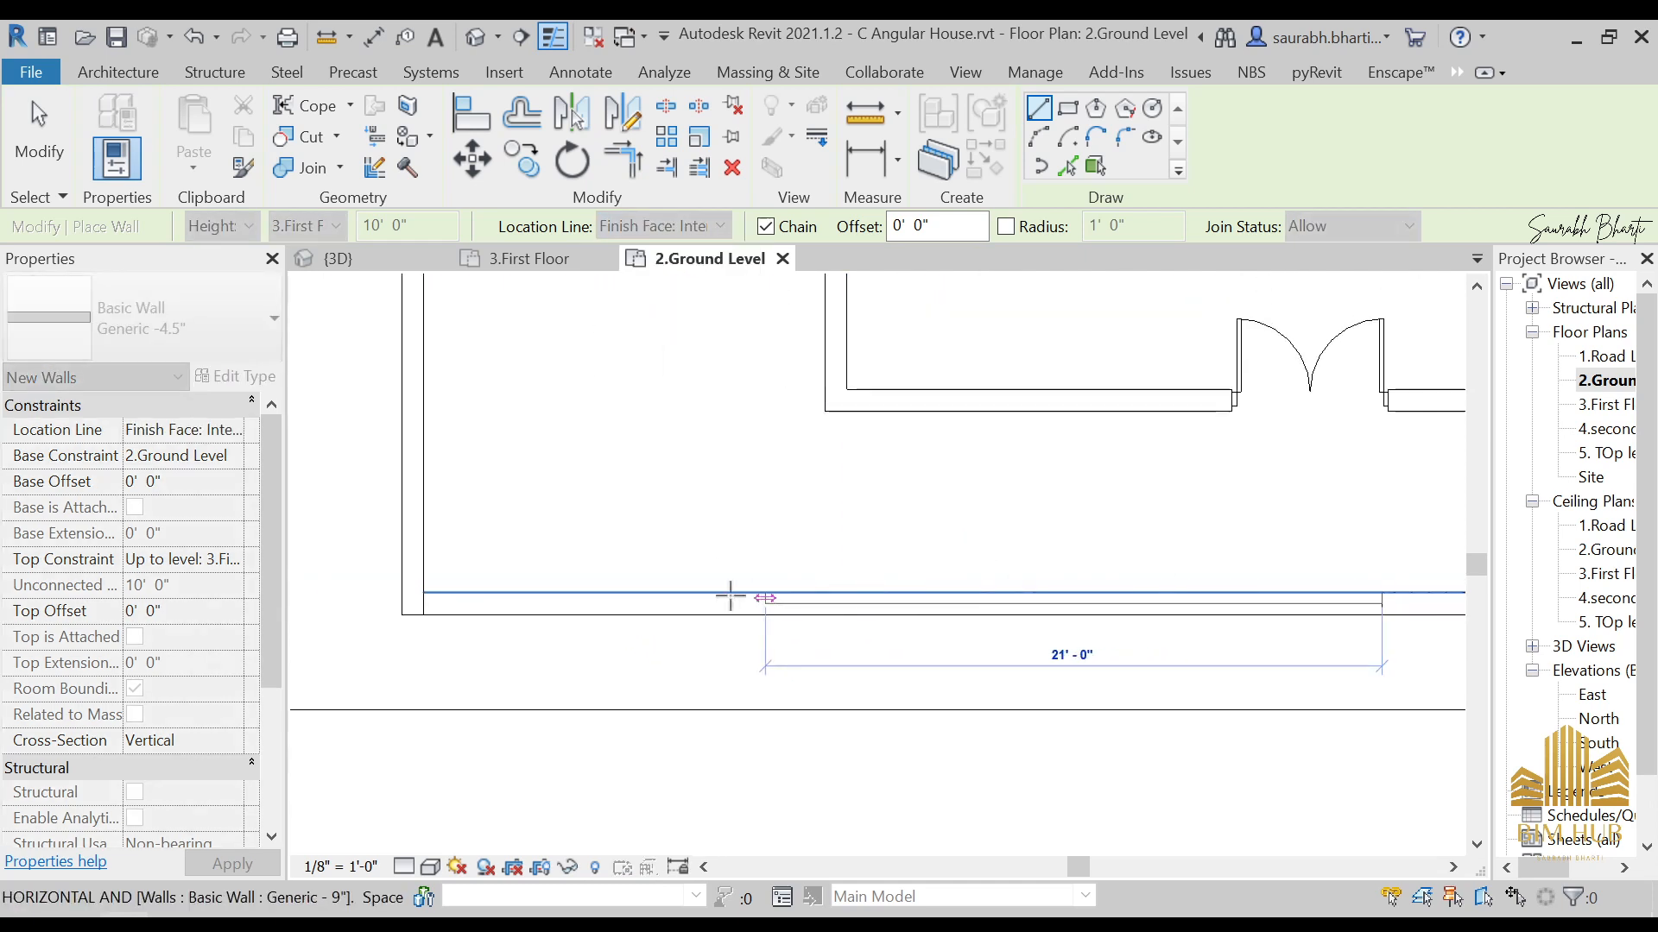
{"action": "left_click", "coordinate": [821, 596]}
{"action": "key", "text": "Escape"}
{"action": "key", "text": "Escape"}
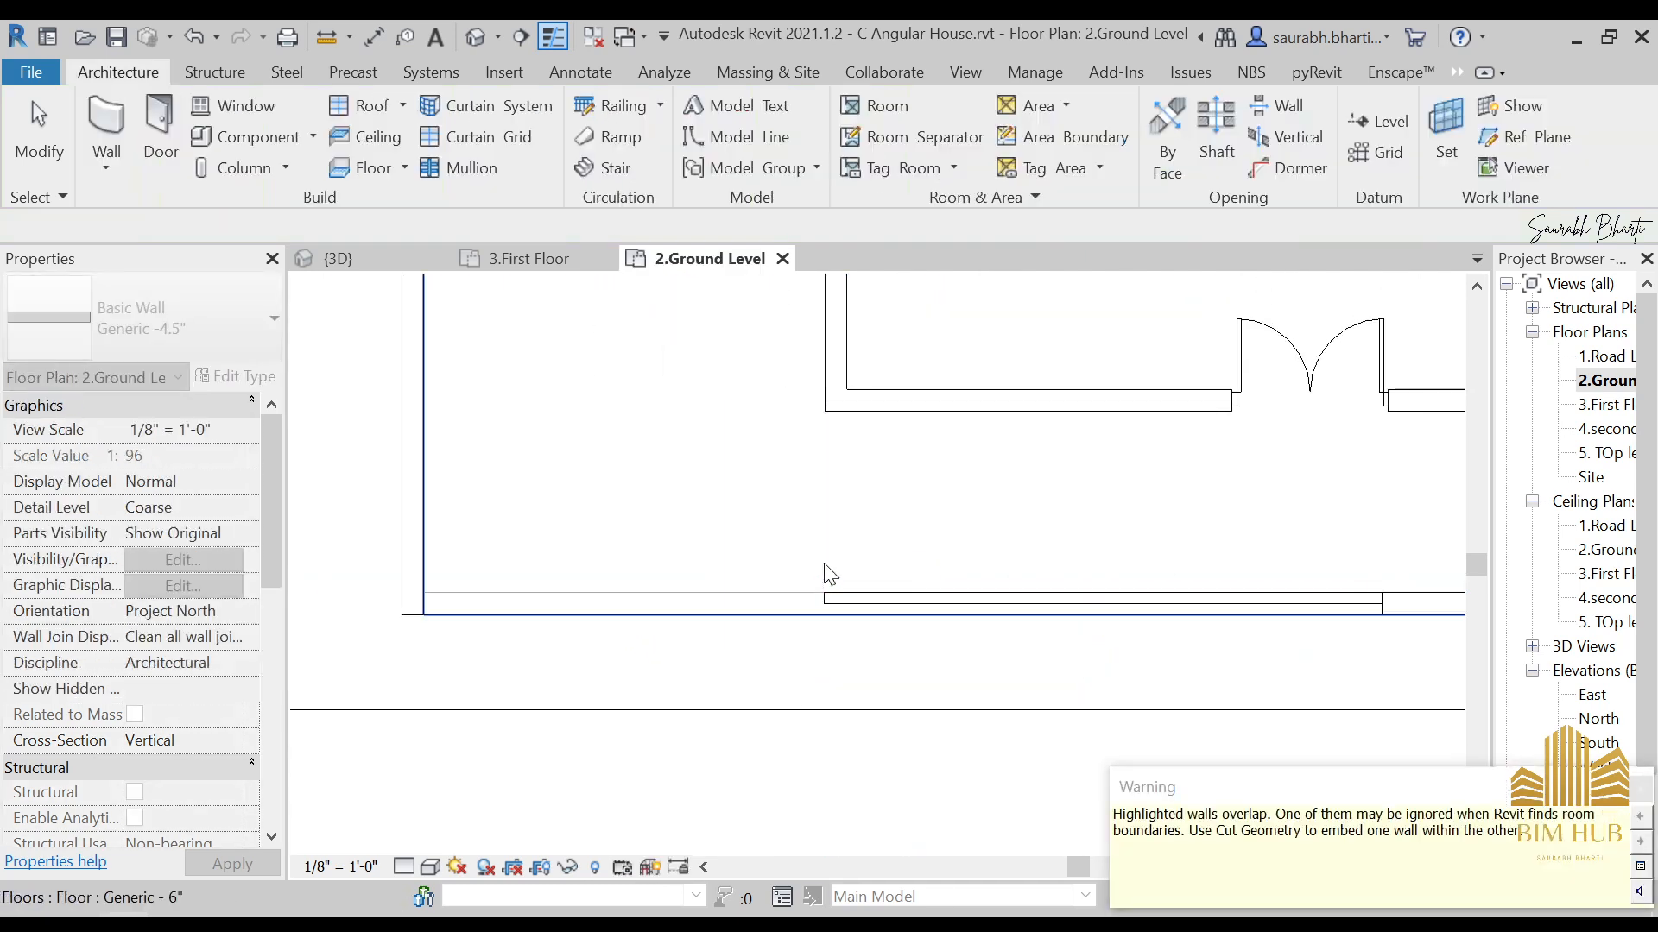
Step: Check the new wall's free end against the outer face of the room wall behind it, using the Align reference
{"action": "key", "text": "a"}
{"action": "key", "text": "l"}
{"action": "left_click", "coordinate": [824, 328]}
{"action": "scroll", "coordinate": [829, 609], "scroll_direction": "up", "scroll_amount": 2}
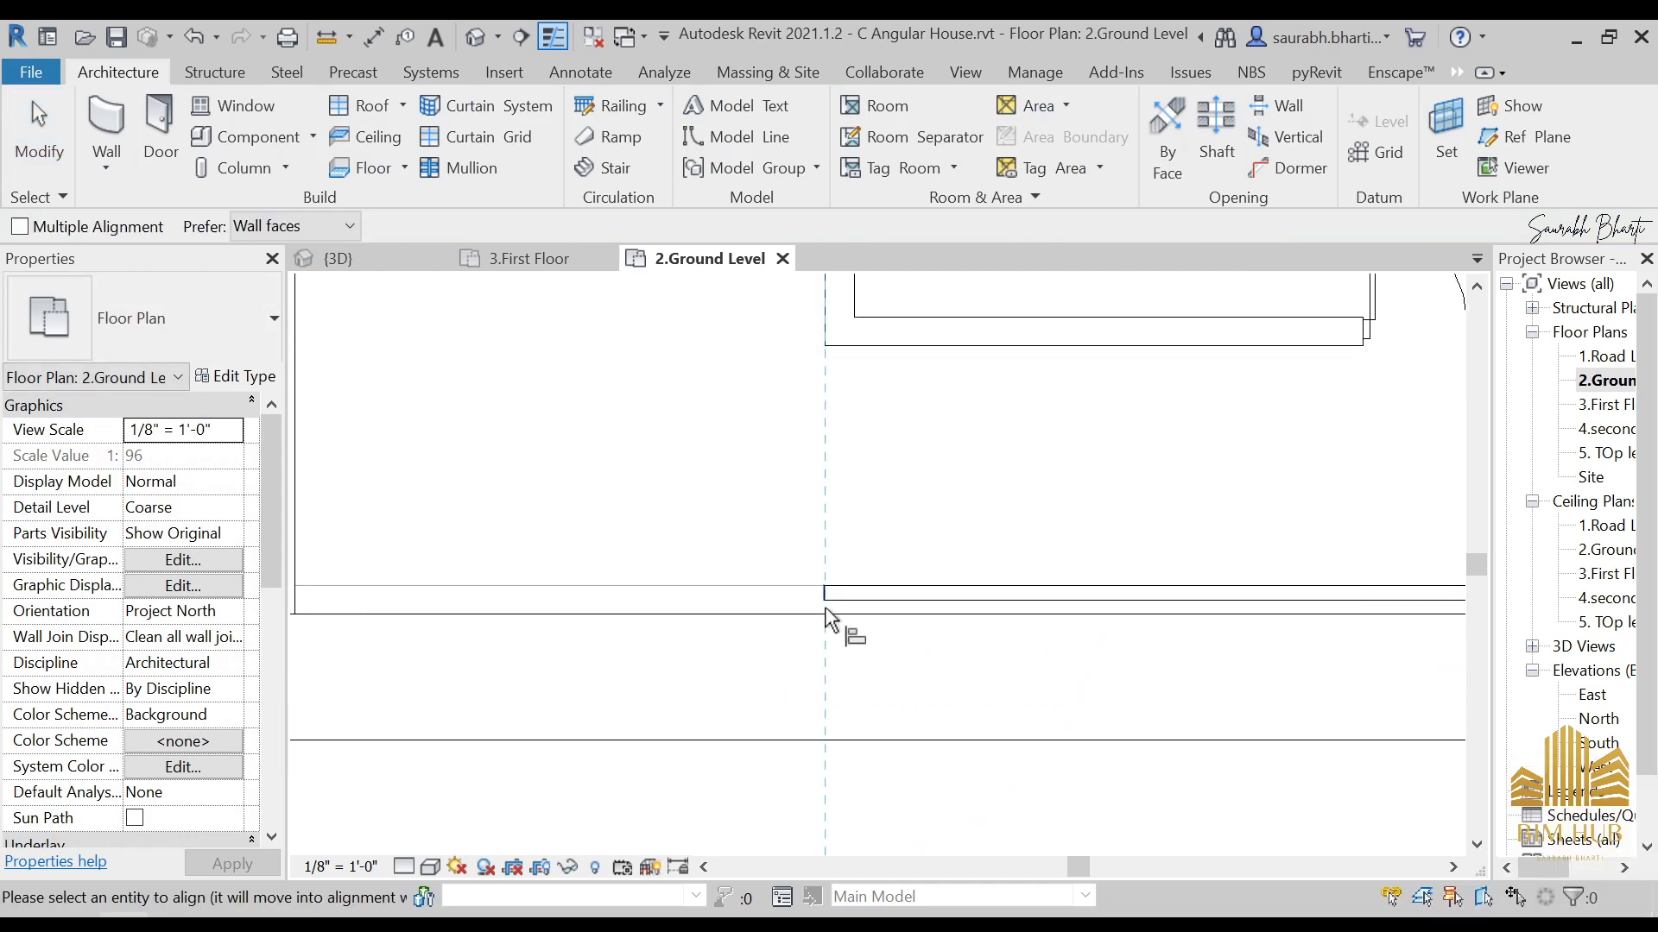
{"action": "scroll", "coordinate": [825, 594], "scroll_direction": "down", "scroll_amount": 3}
{"action": "scroll", "coordinate": [1073, 632], "scroll_direction": "up", "scroll_amount": 2}
{"action": "key", "text": "Escape"}
{"action": "key", "text": "Escape"}
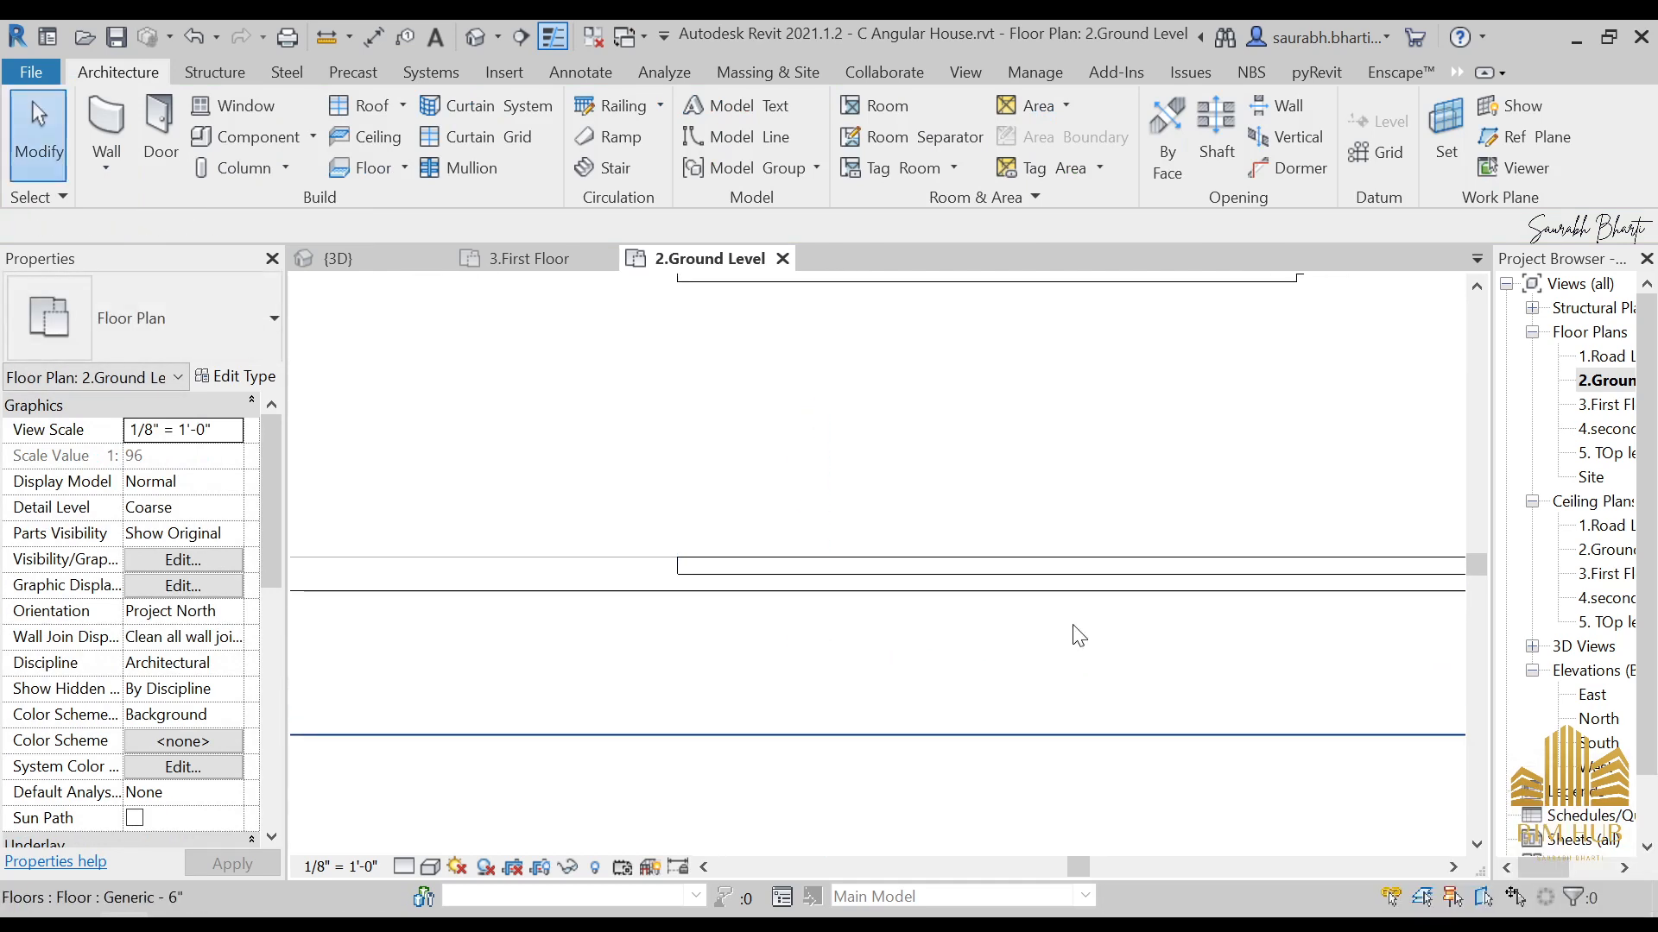
Step: Return to the default 3D view and bring the new ground-floor wall into view from the front
{"action": "left_click", "coordinate": [477, 36]}
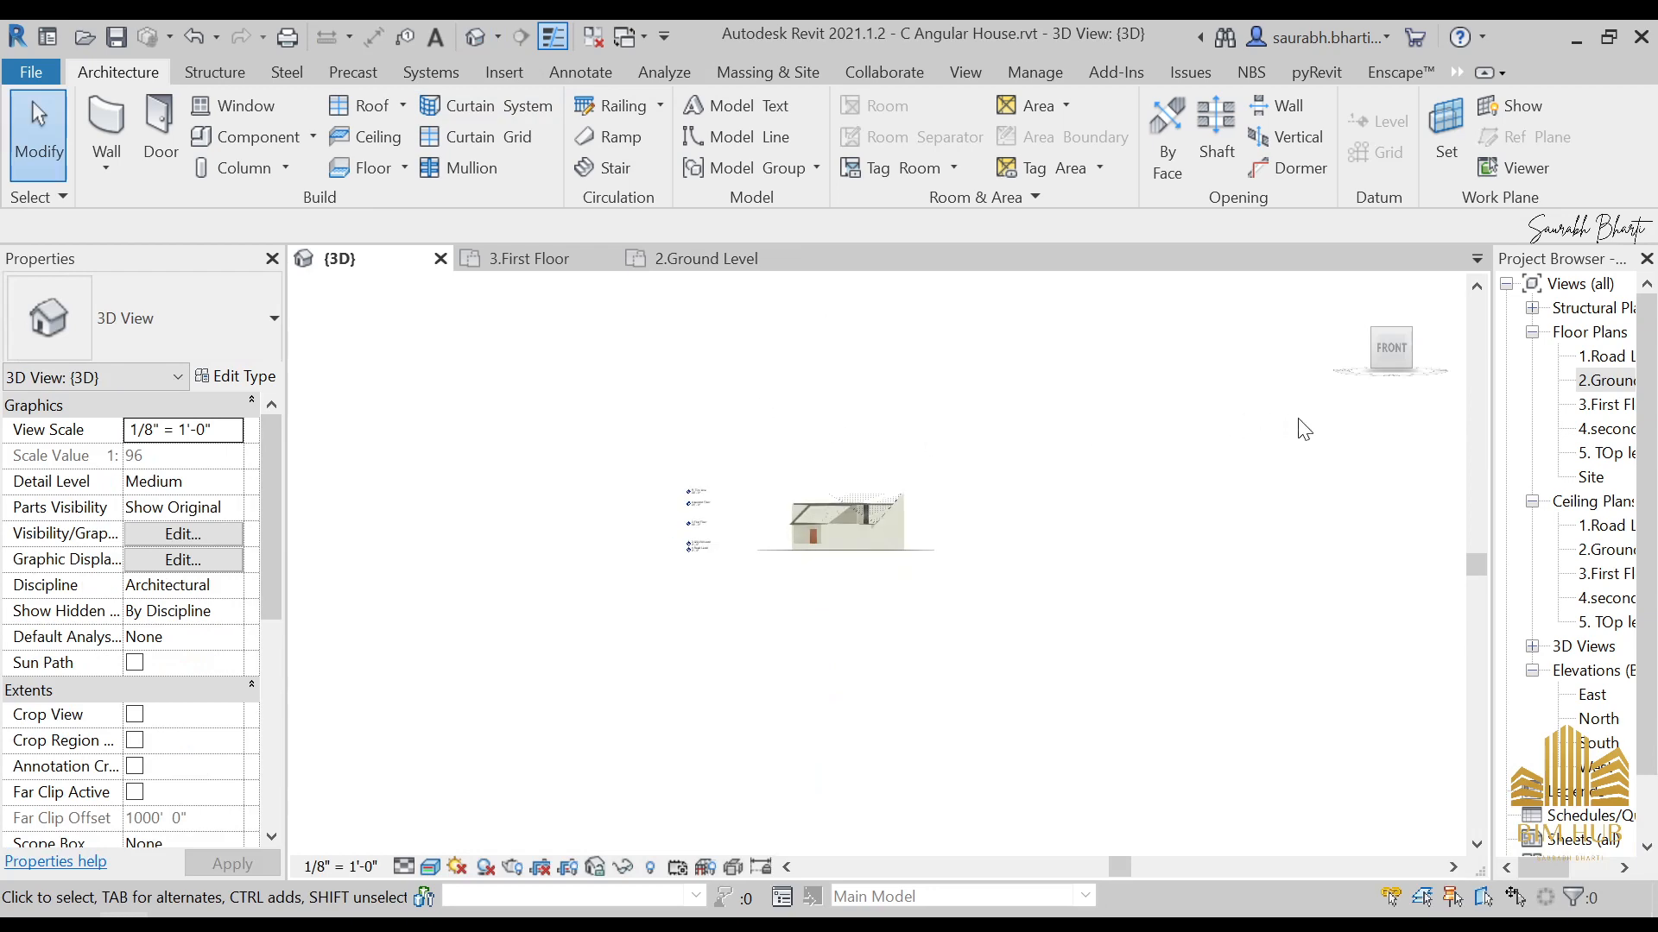
{"action": "scroll", "coordinate": [863, 537], "scroll_direction": "up", "scroll_amount": 8}
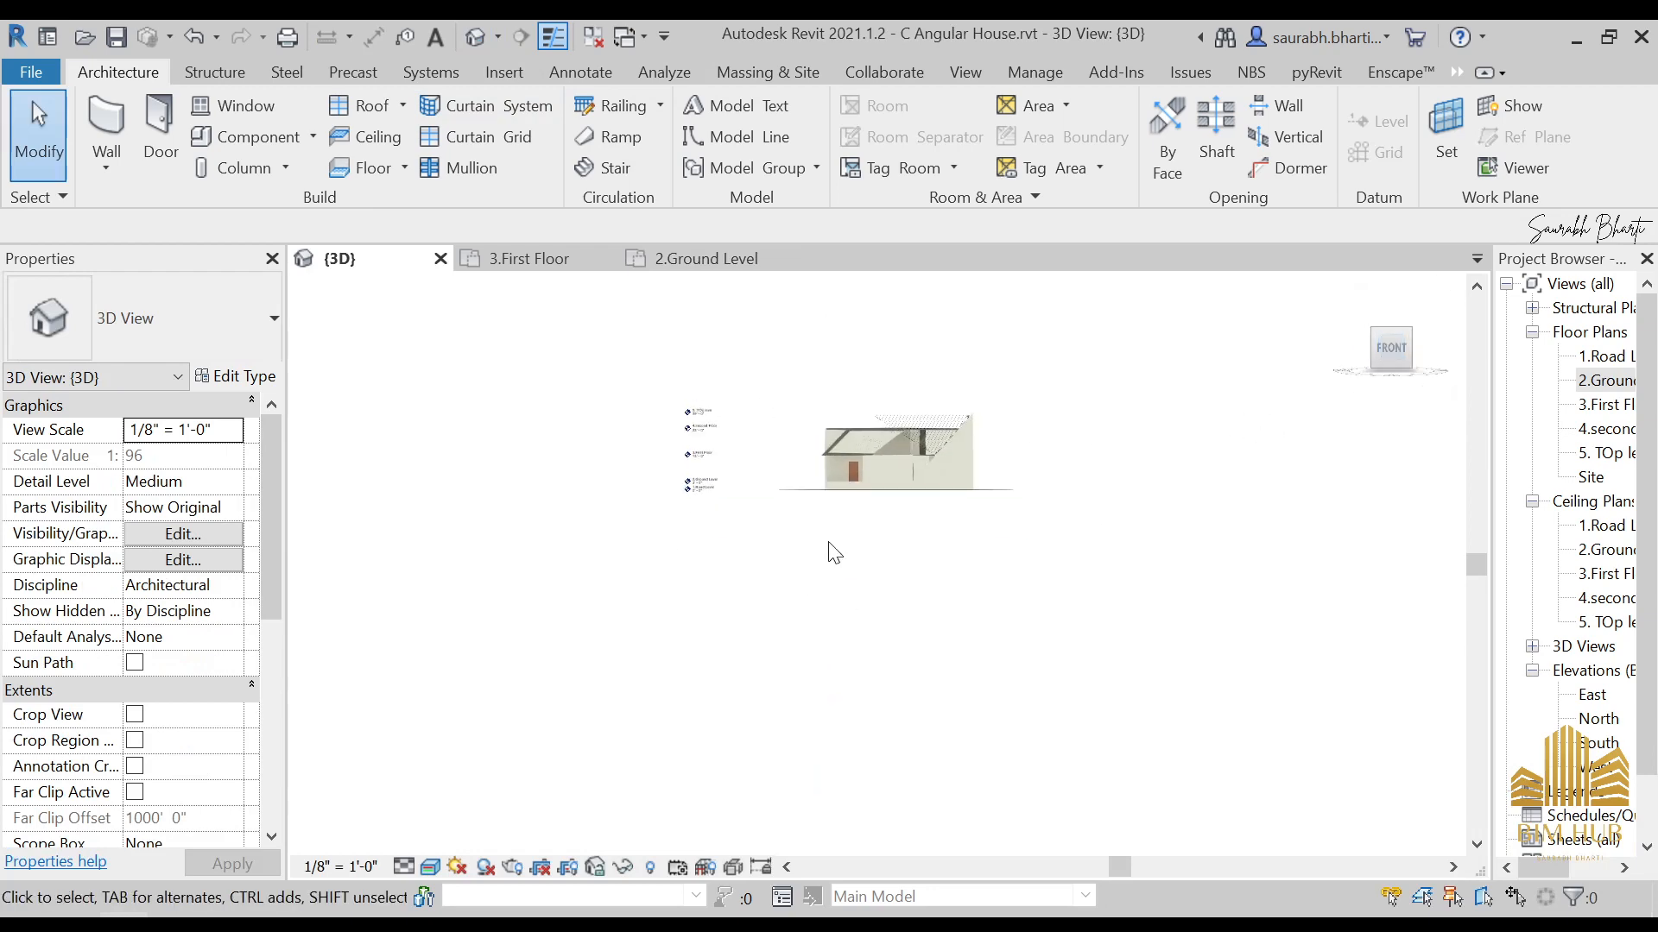
{"action": "middle_click_drag", "start_coordinate": [561, 826], "coordinate": [727, 583]}
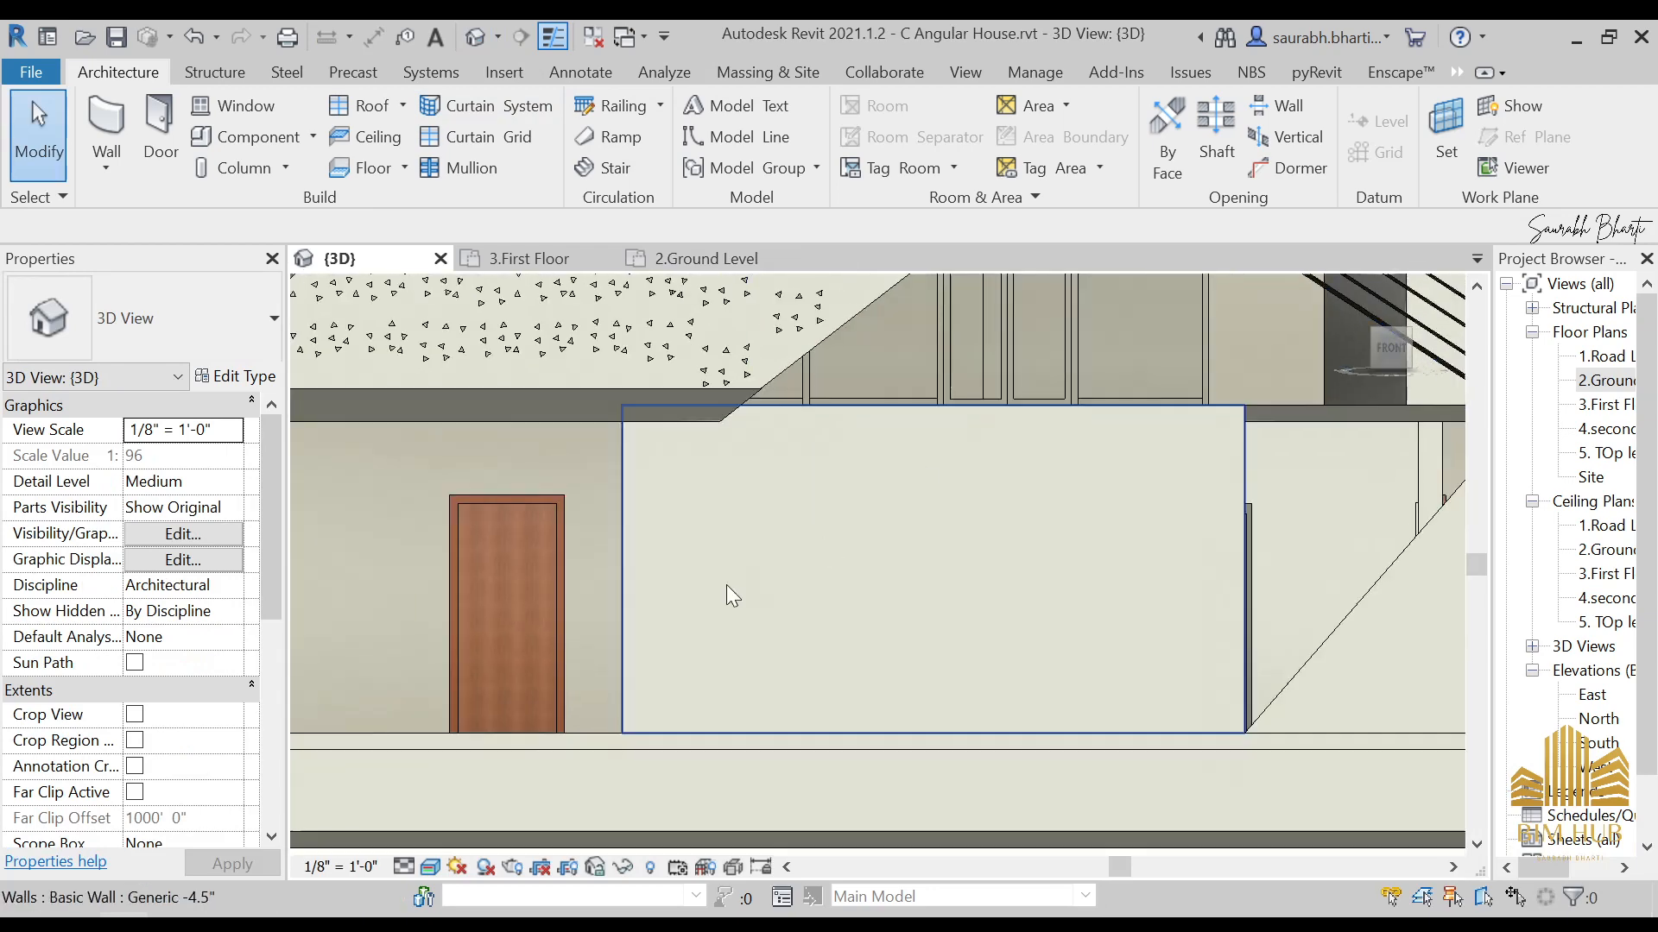
Step: Try a Base Offset of 4' 0" on the new front wall and undo it
{"action": "left_click", "coordinate": [643, 553]}
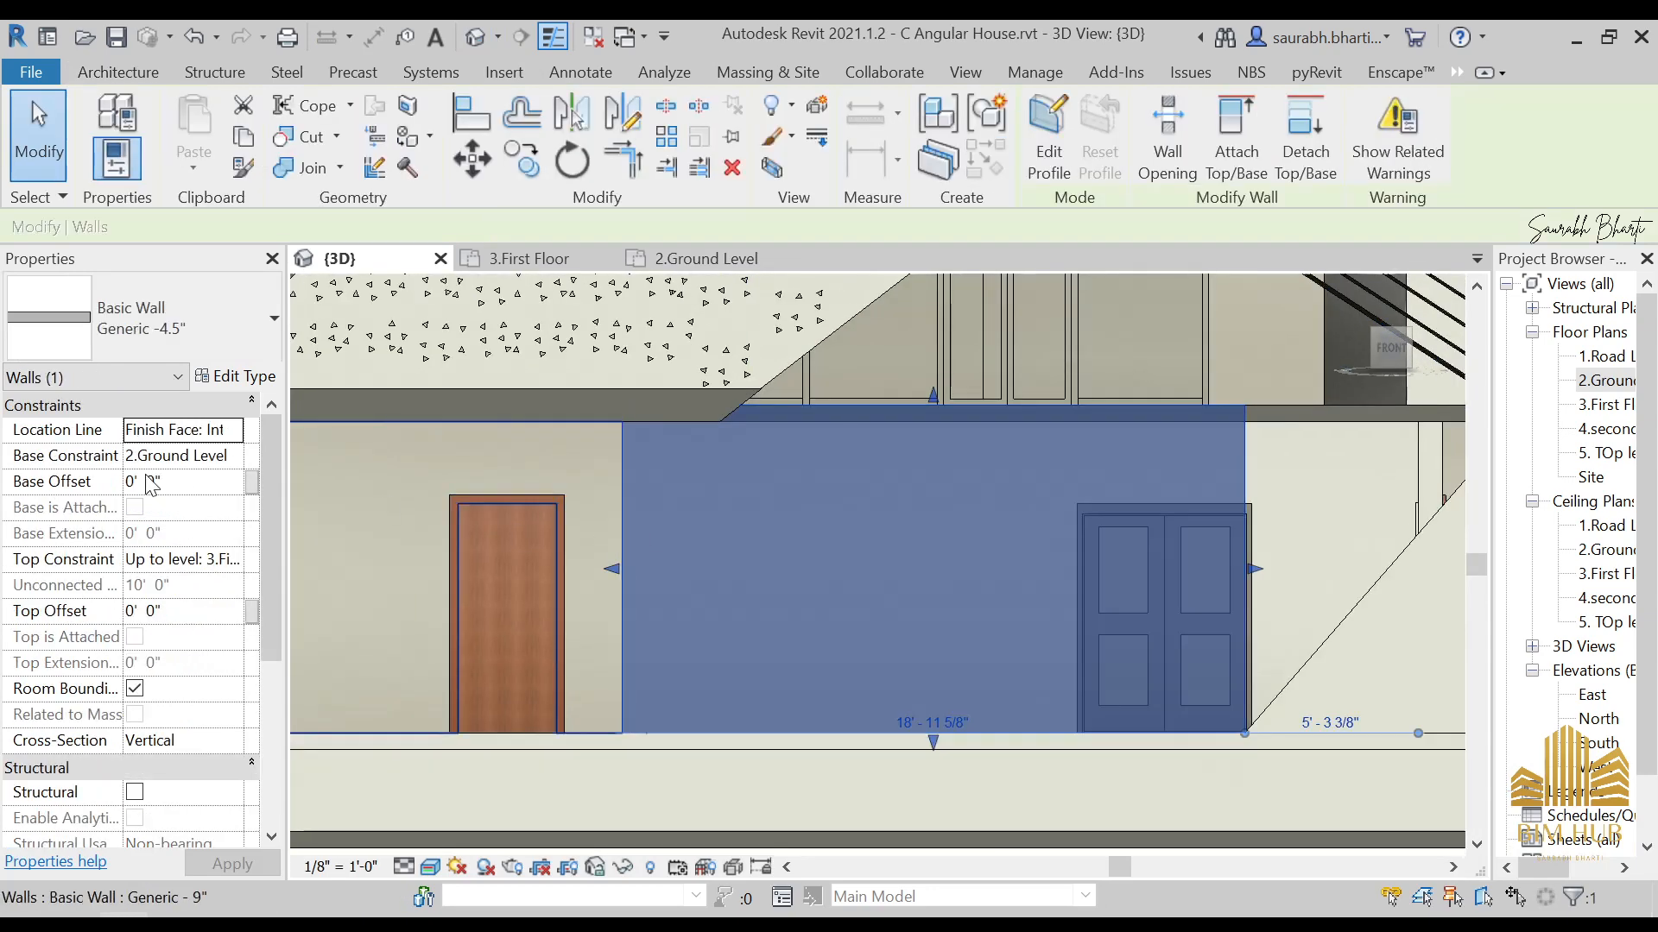
{"action": "left_click", "coordinate": [225, 561]}
{"action": "left_click", "coordinate": [231, 561]}
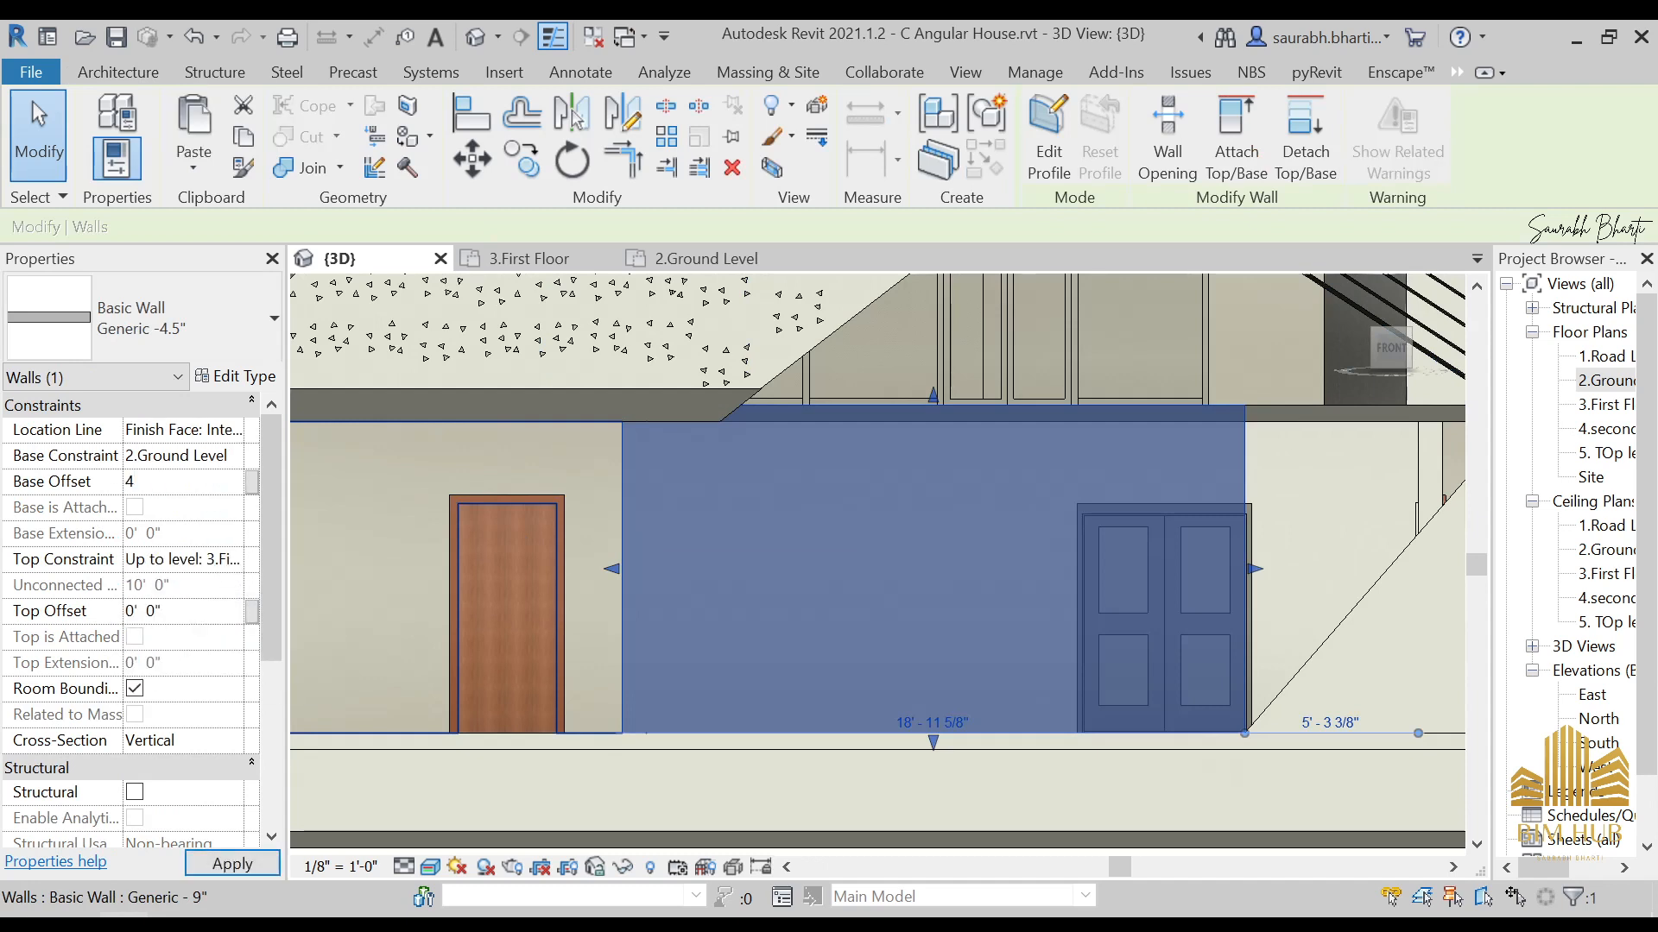
{"action": "key", "text": "Return"}
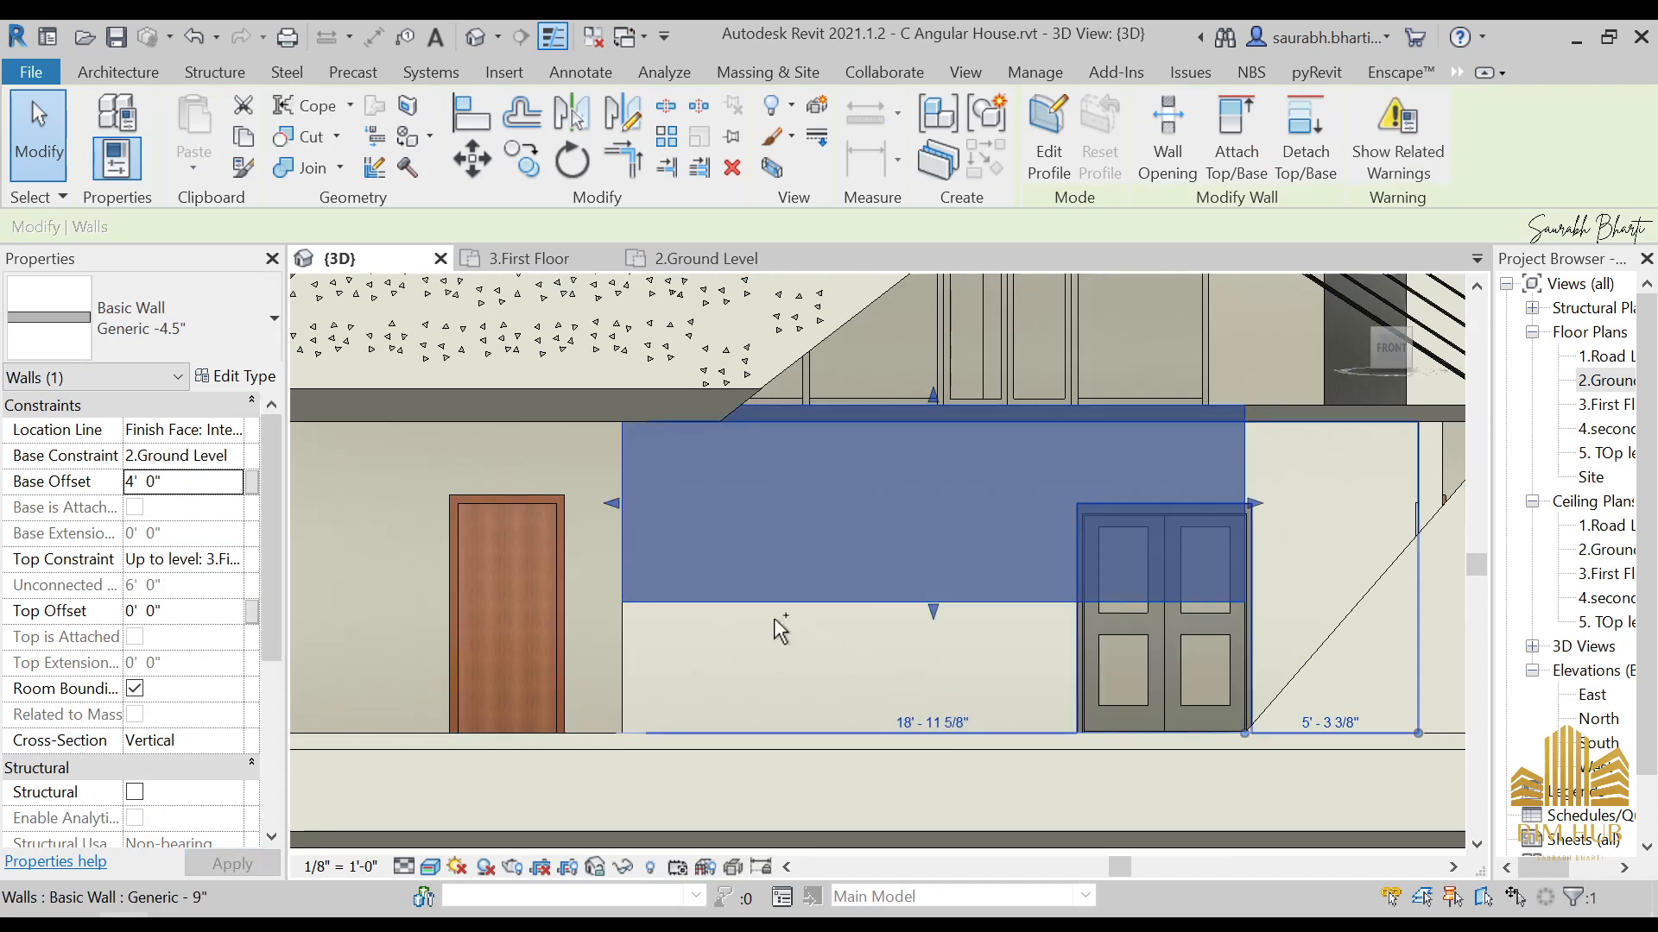
{"action": "key", "text": "Escape"}
{"action": "scroll", "coordinate": [639, 563], "scroll_direction": "down", "scroll_amount": 3}
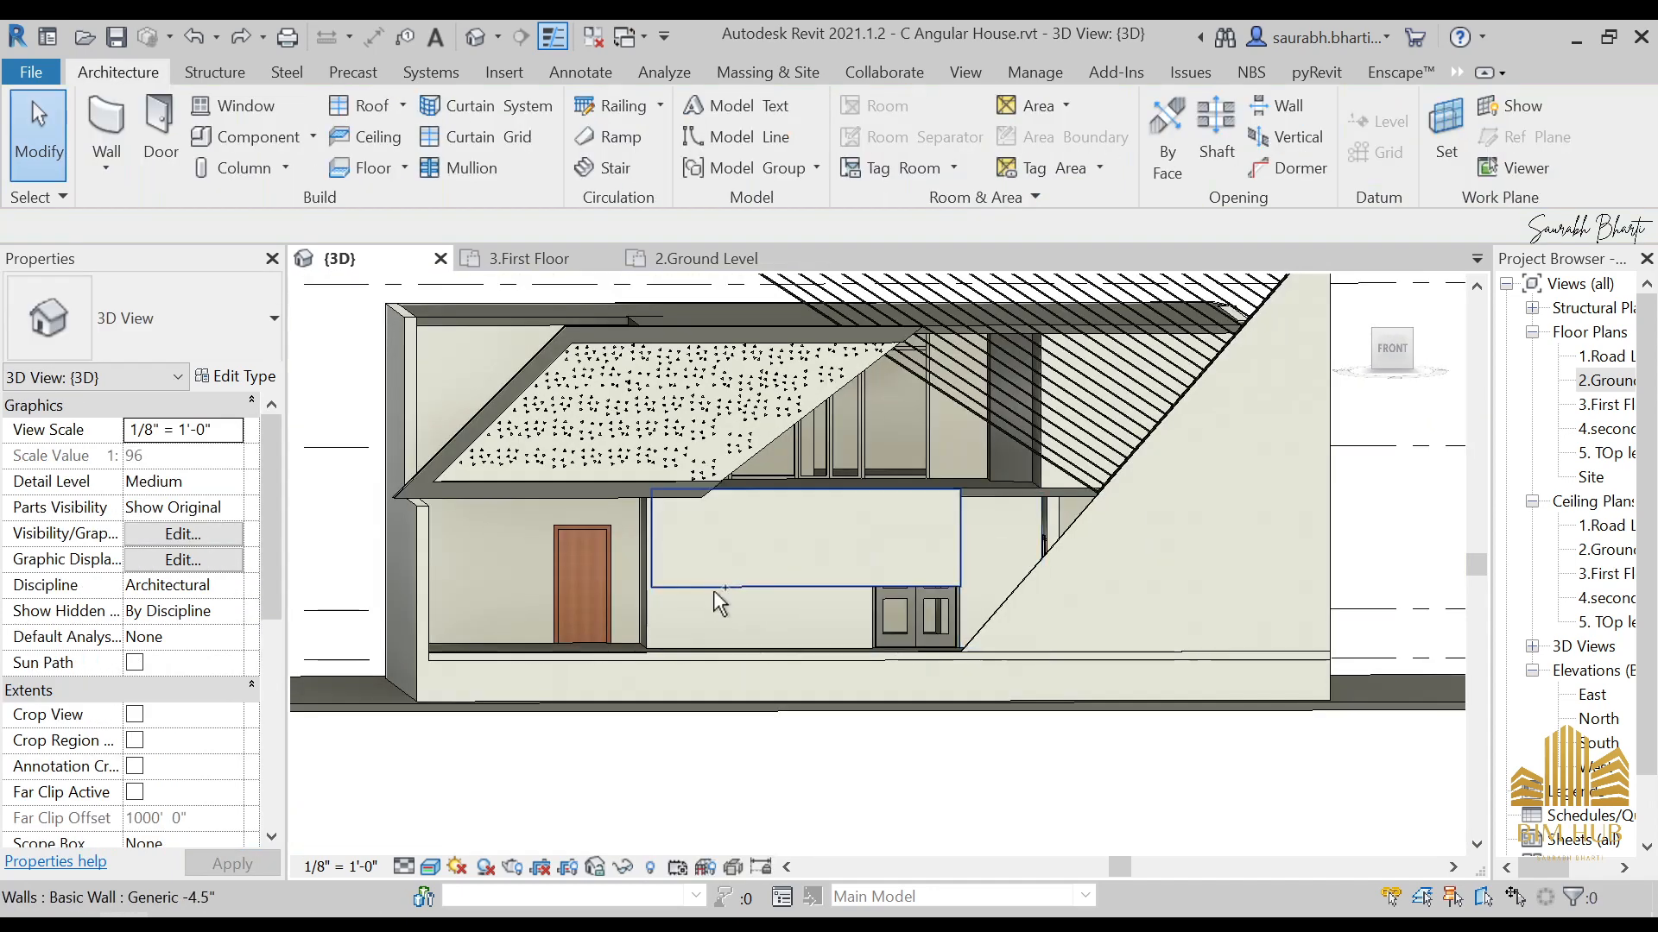
{"action": "key", "text": "ctrl+z"}
Step: Set the new front wall's Top Offset to -6' 0"
{"action": "left_click", "coordinate": [666, 537]}
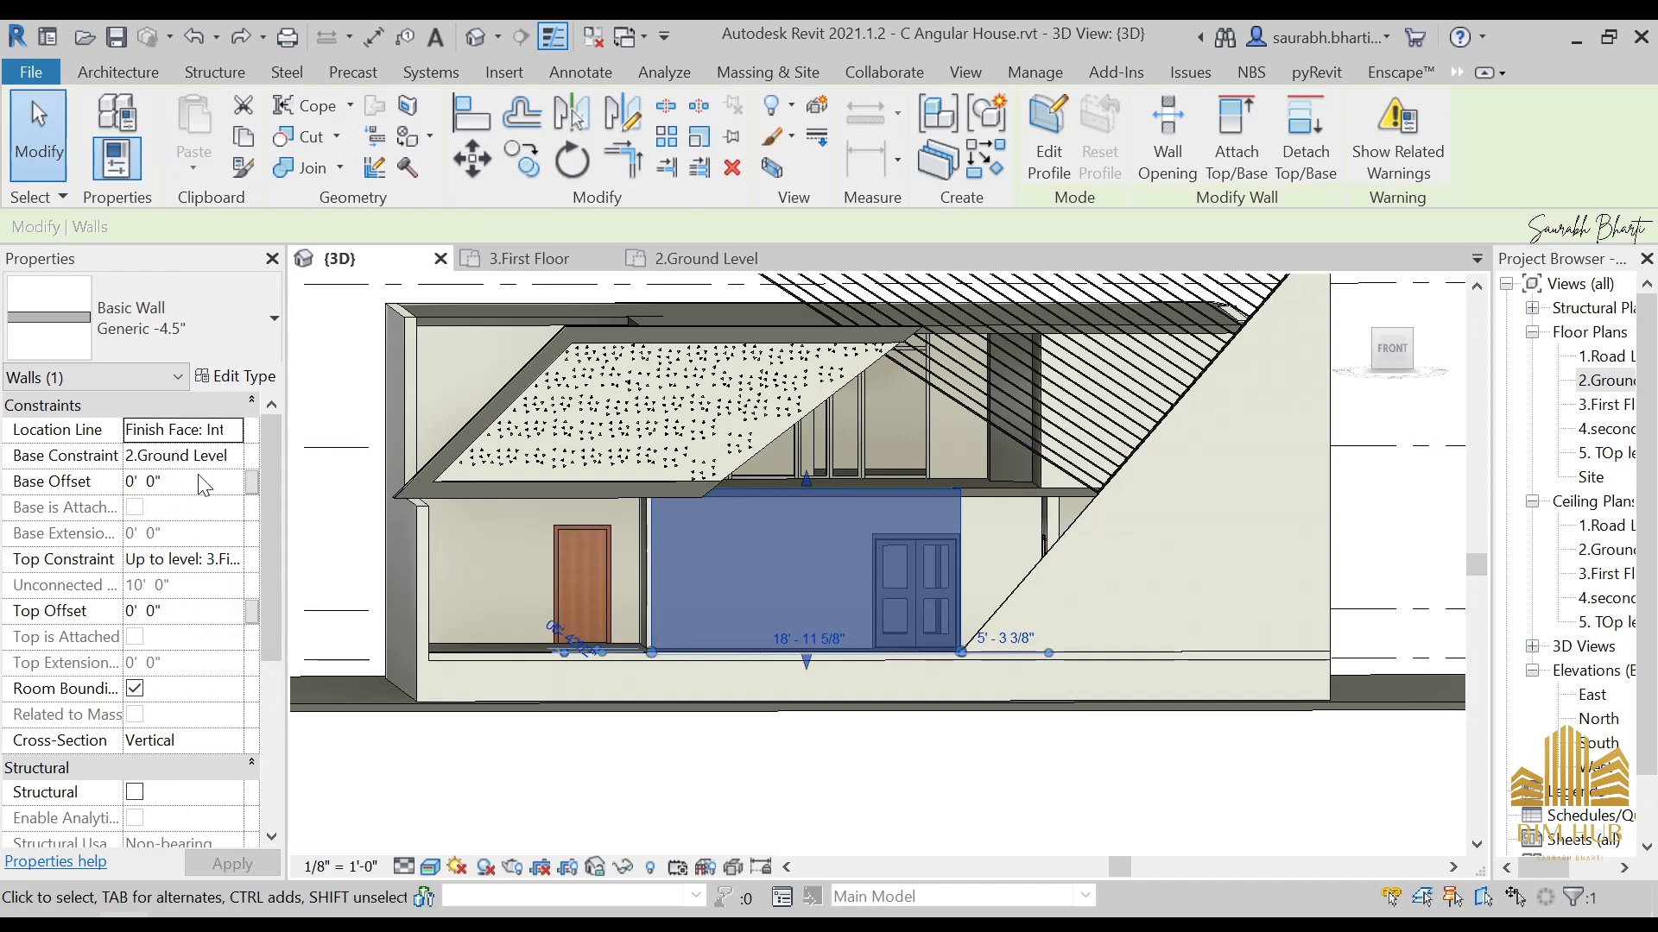
{"action": "left_click", "coordinate": [177, 610]}
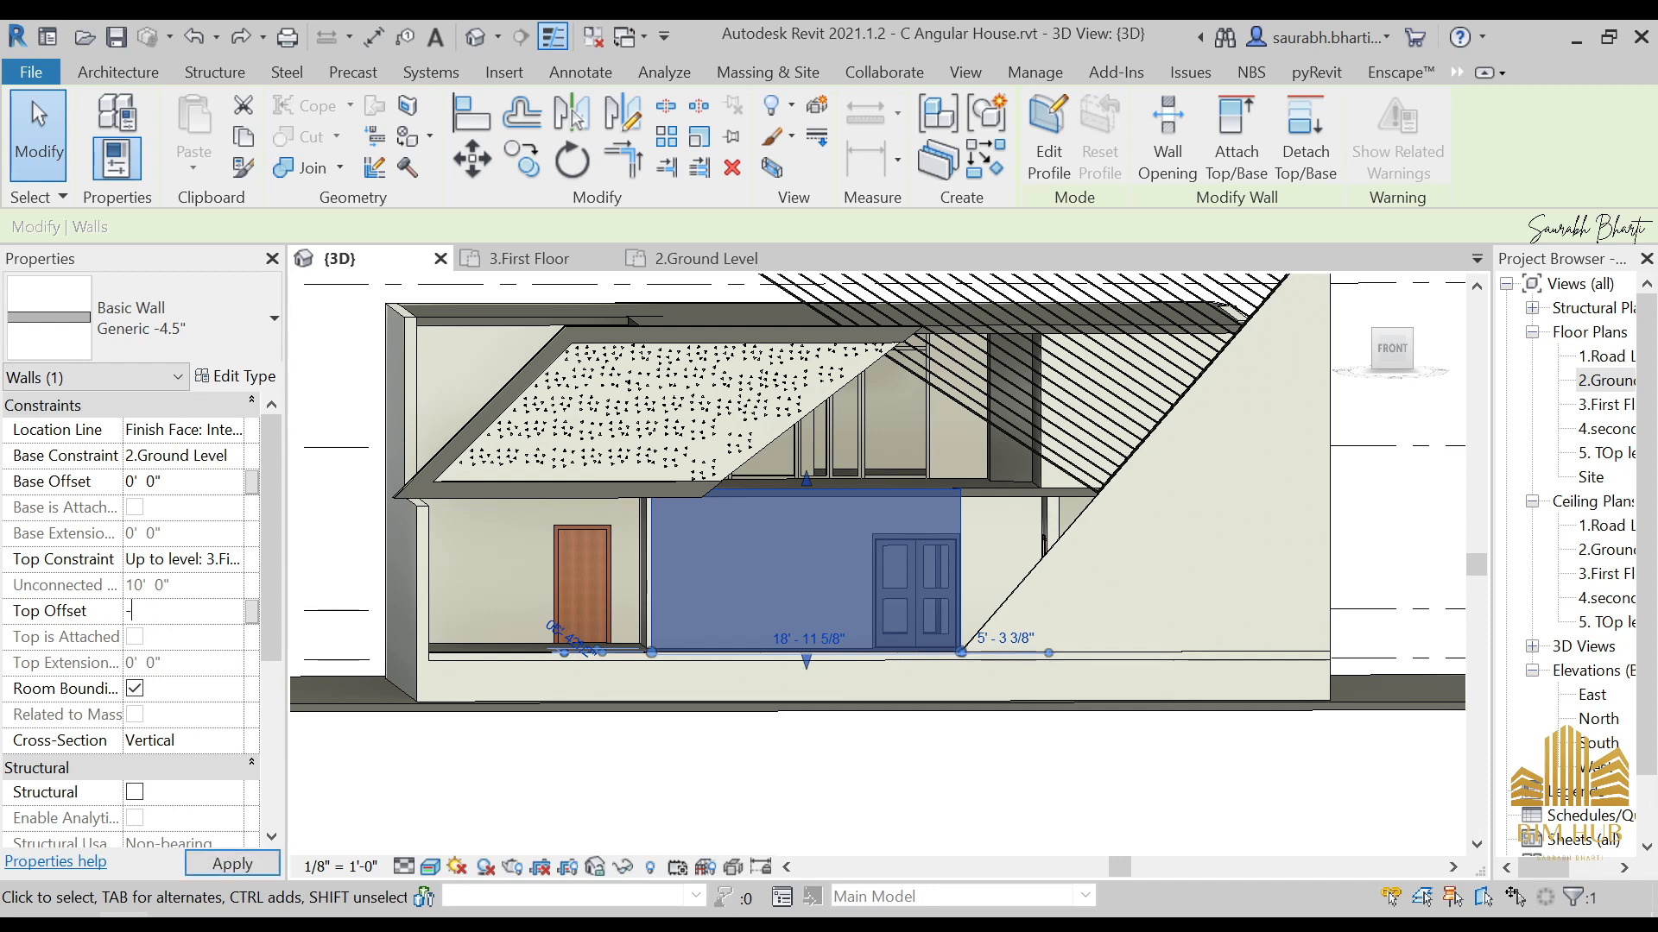
{"action": "left_click", "coordinate": [818, 744]}
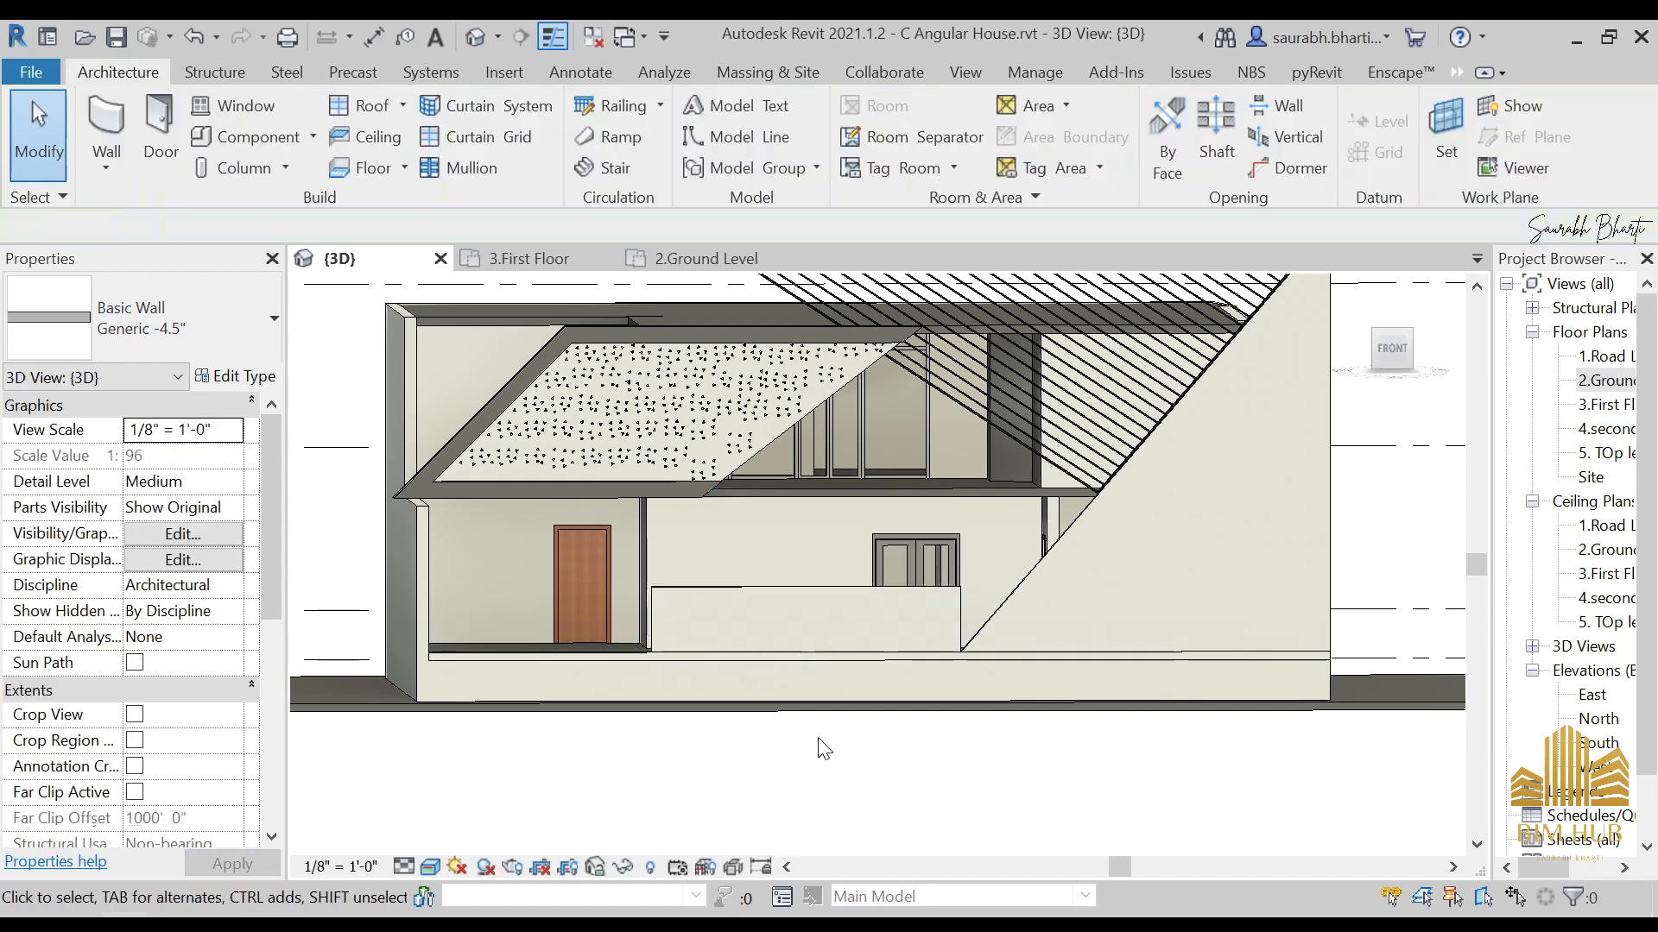
Step: Orient the 3D view to the front and open the low ground-floor front wall's profile for editing
{"action": "left_click", "coordinate": [1384, 363]}
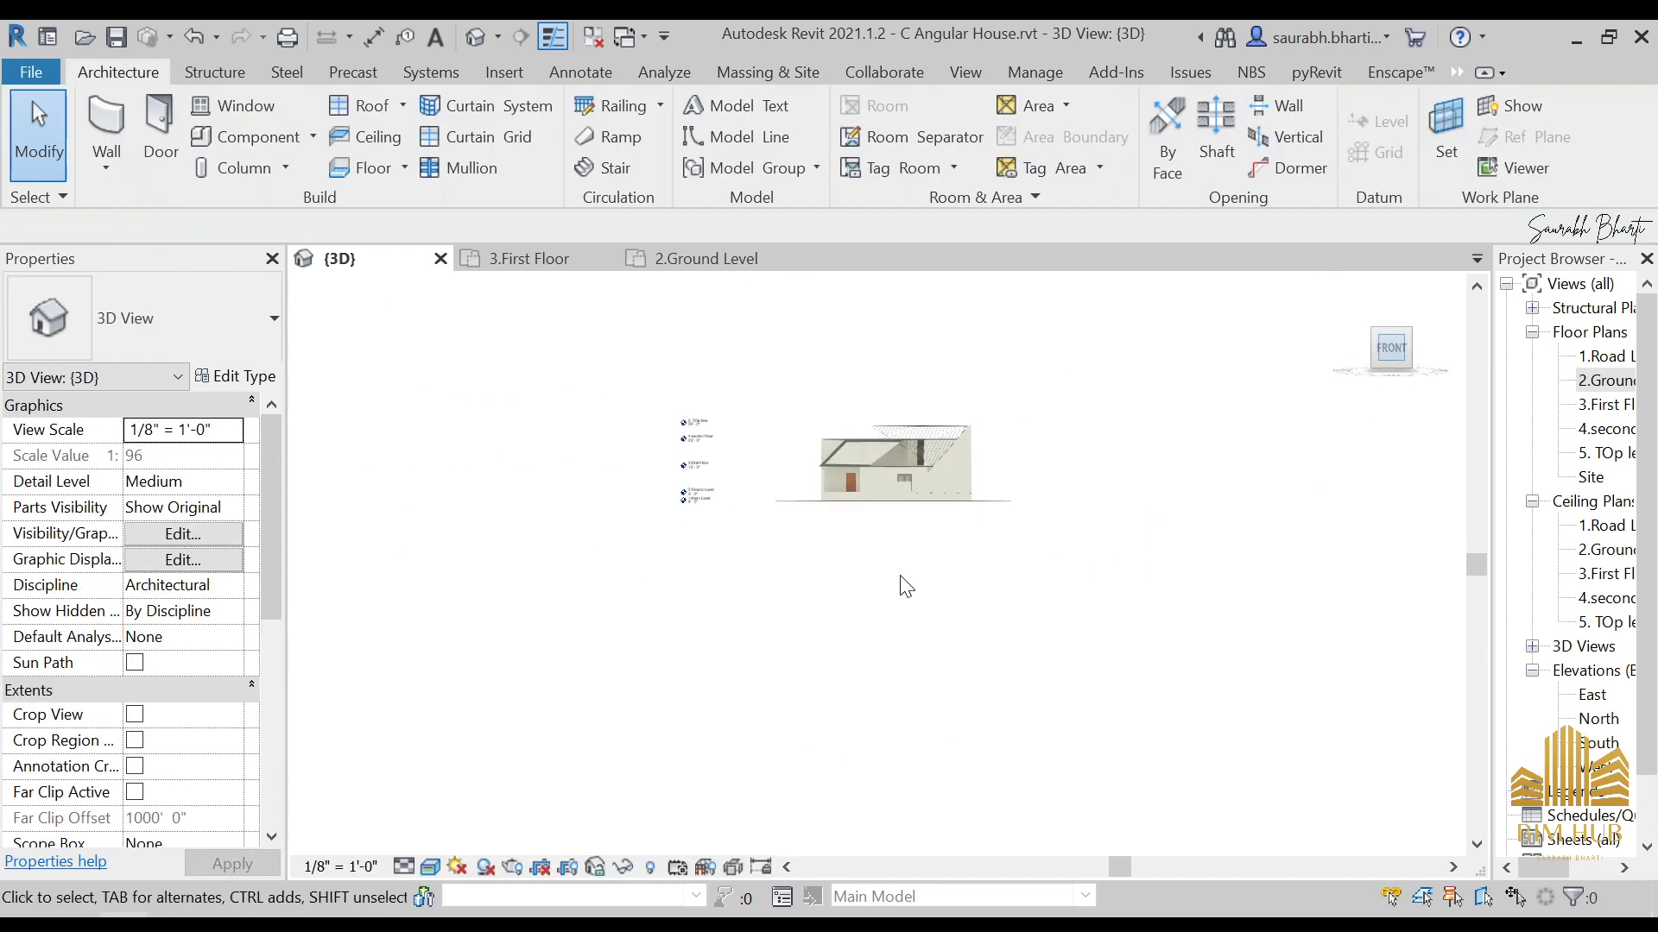
{"action": "scroll", "coordinate": [898, 561], "scroll_direction": "up", "scroll_amount": 5}
{"action": "scroll", "coordinate": [829, 706], "scroll_direction": "up", "scroll_amount": 2}
{"action": "left_click", "coordinate": [811, 725]}
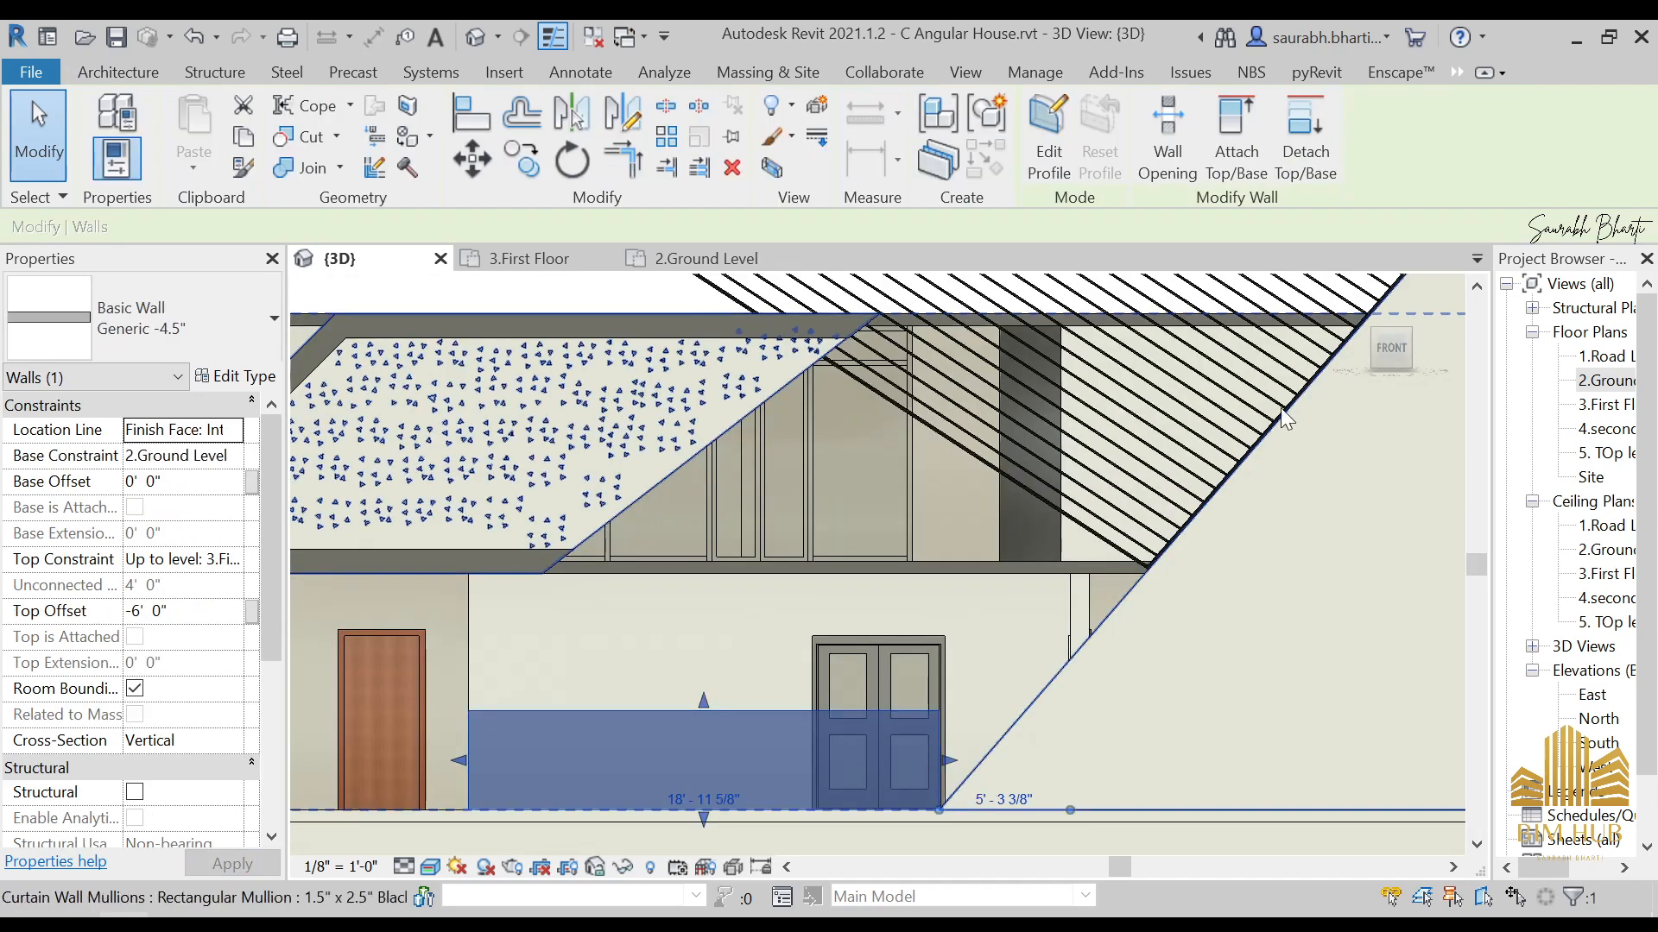
{"action": "left_click", "coordinate": [1381, 354]}
{"action": "left_click", "coordinate": [1063, 140]}
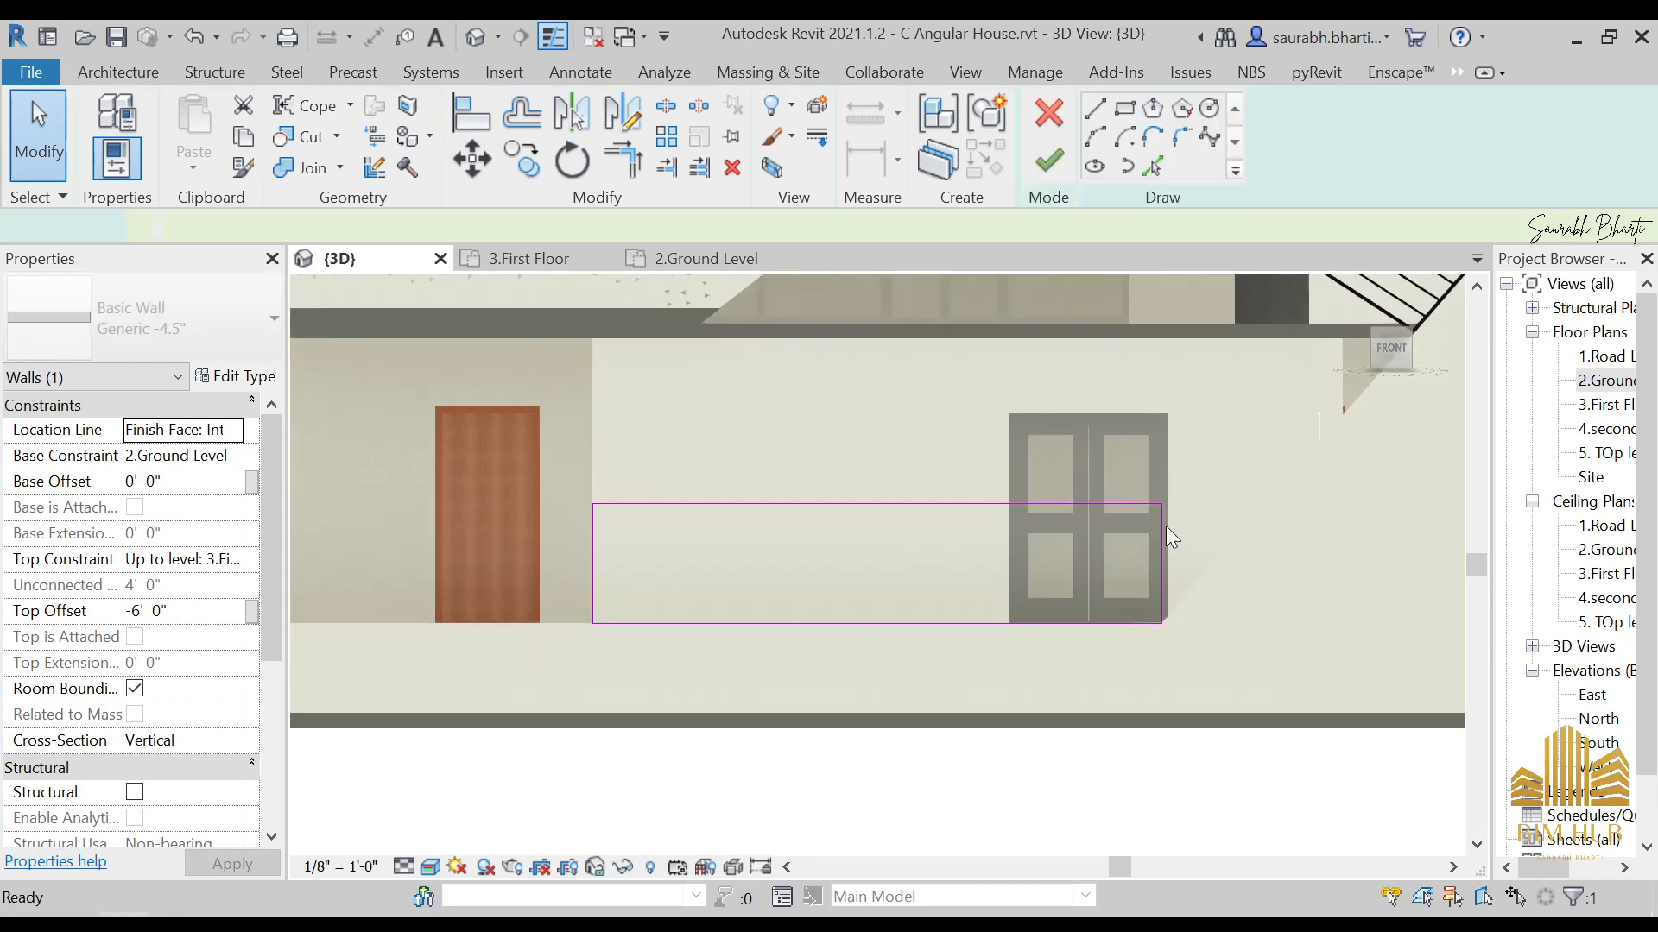
{"action": "left_click", "coordinate": [1160, 553]}
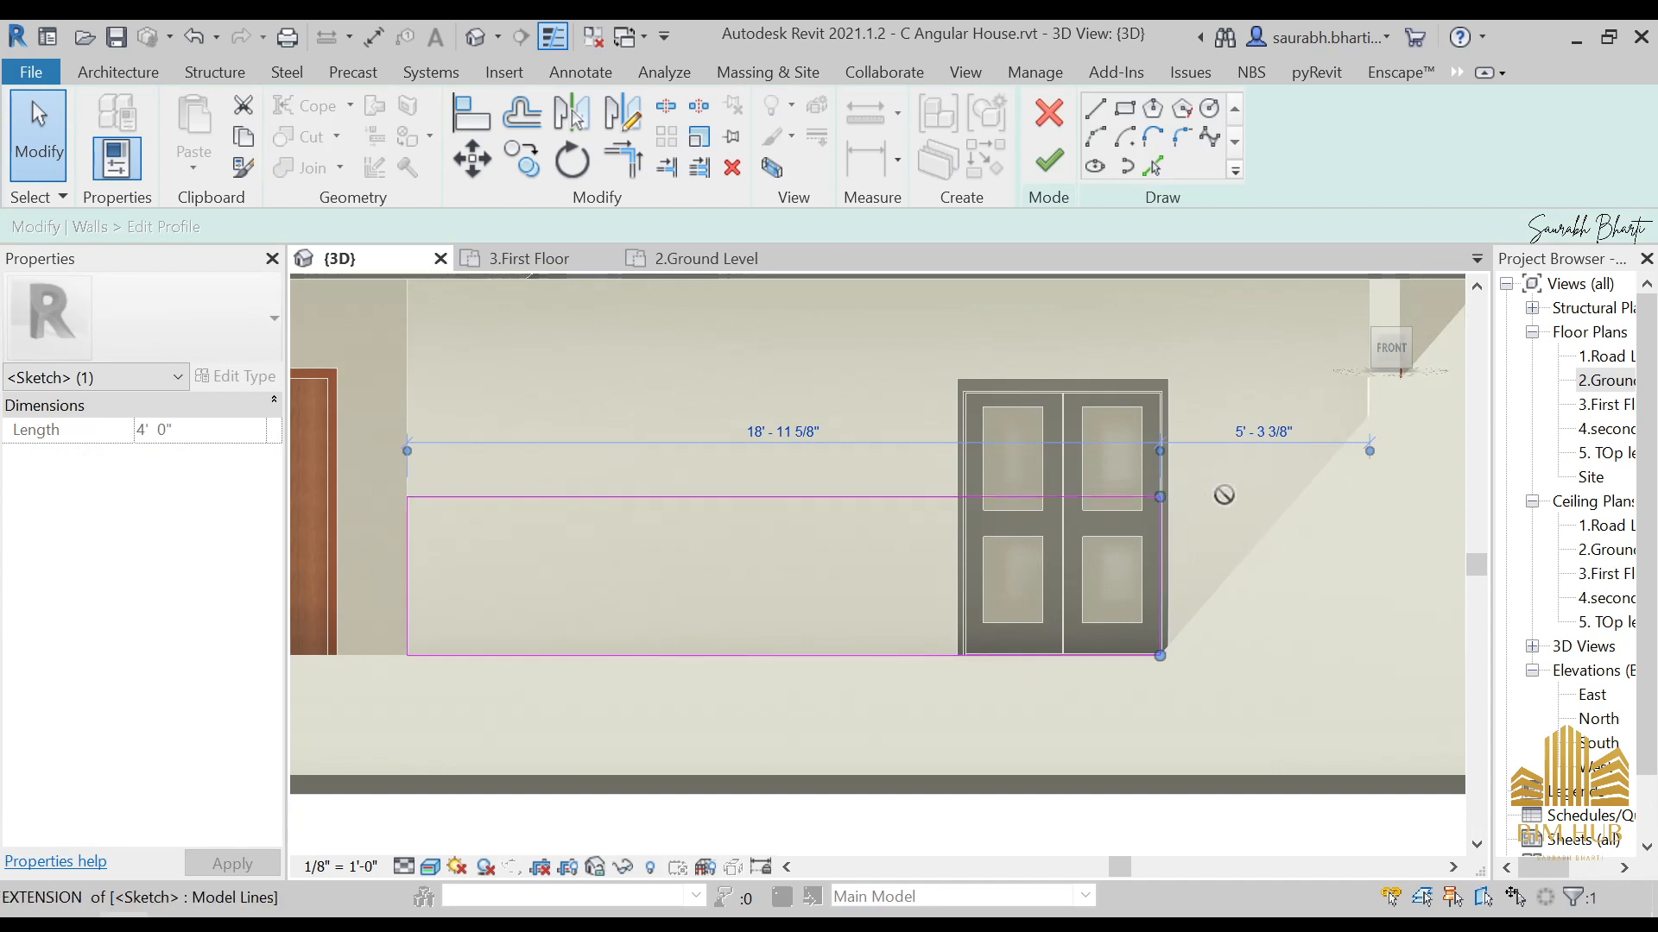
{"action": "left_click_drag", "start_coordinate": [1160, 498], "coordinate": [1310, 475]}
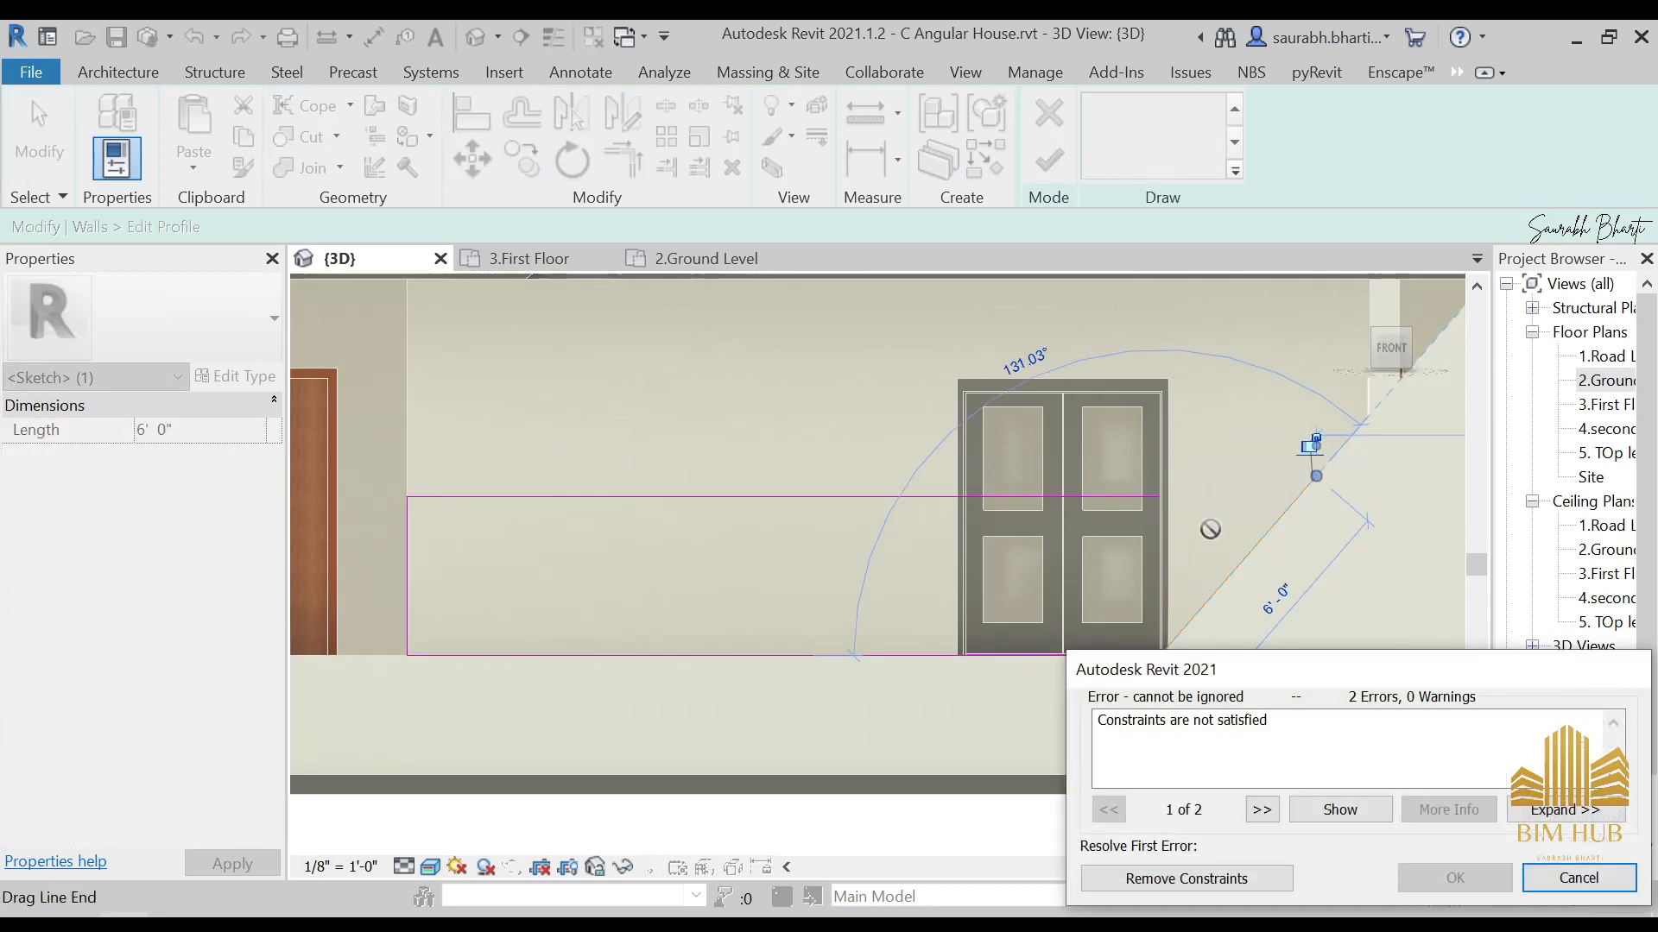
{"action": "key", "text": "Escape"}
Step: Slant the profile's end line beside the double door along the sloping wall's edge, removing the constraints that block it
{"action": "left_click", "coordinate": [1162, 536]}
{"action": "mouse_move", "coordinate": [1161, 498]}
{"action": "left_mouse_down"}
{"action": "mouse_move", "coordinate": [1269, 514]}
{"action": "mouse_move", "coordinate": [1292, 493]}
{"action": "left_mouse_up"}
{"action": "left_click", "coordinate": [1236, 873]}
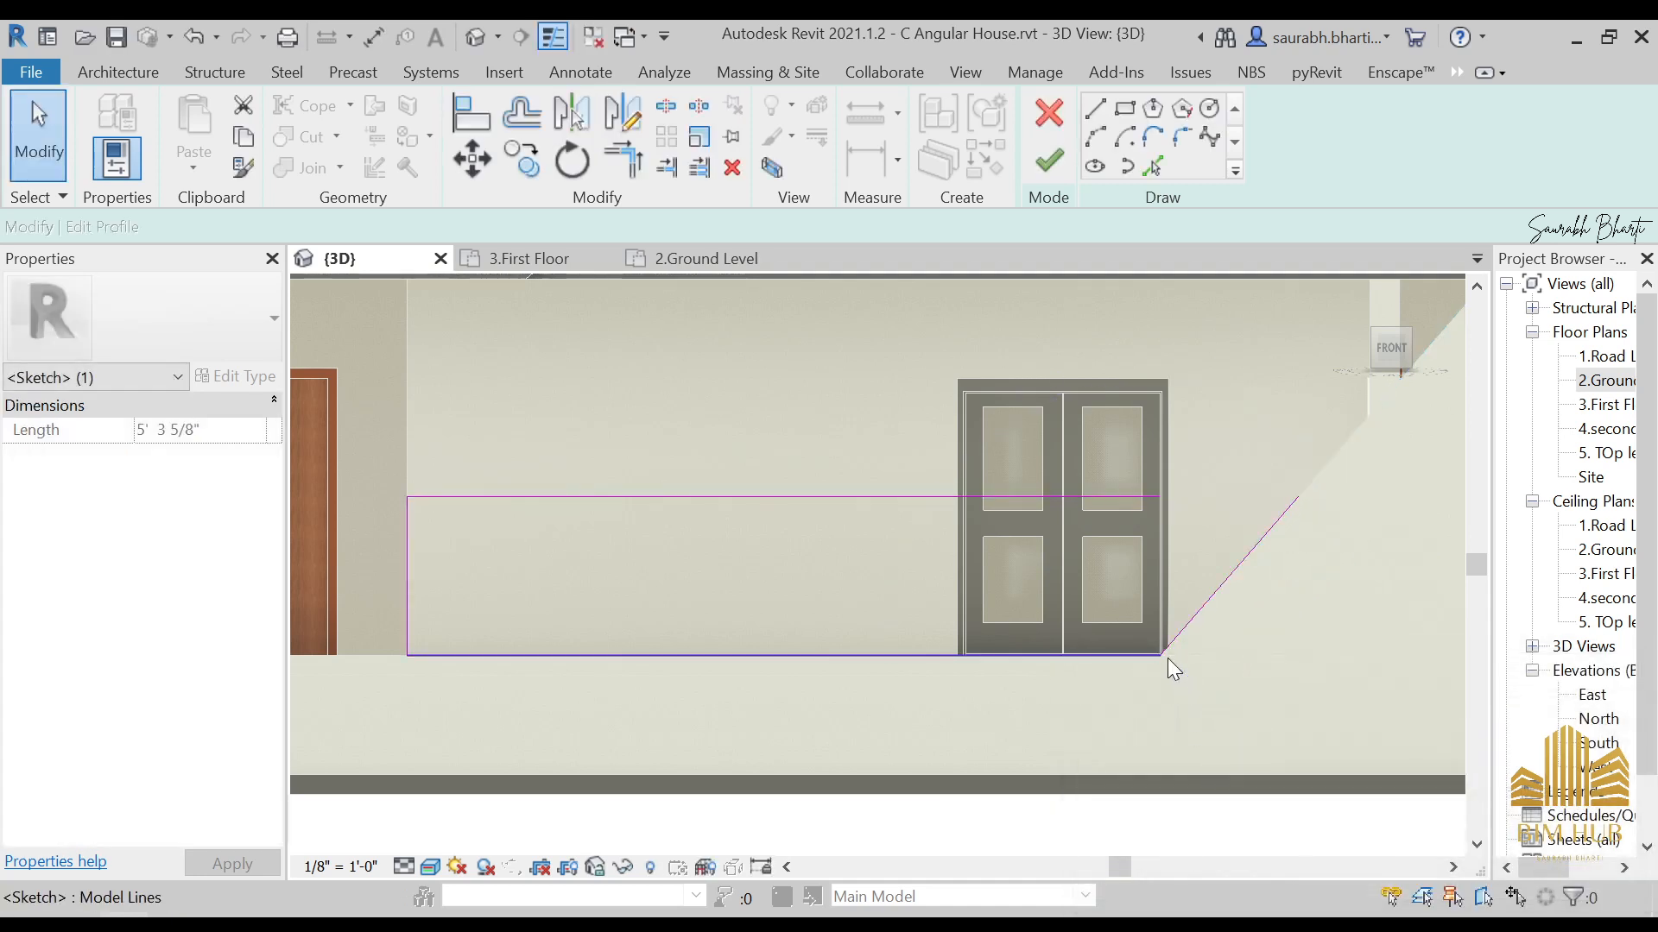
Step: Extend the profile's top line to the slanted end line with Trim/Extend to Corner and finish the wall profile
{"action": "key", "text": "t"}
{"action": "key", "text": "r"}
{"action": "left_click", "coordinate": [1093, 498]}
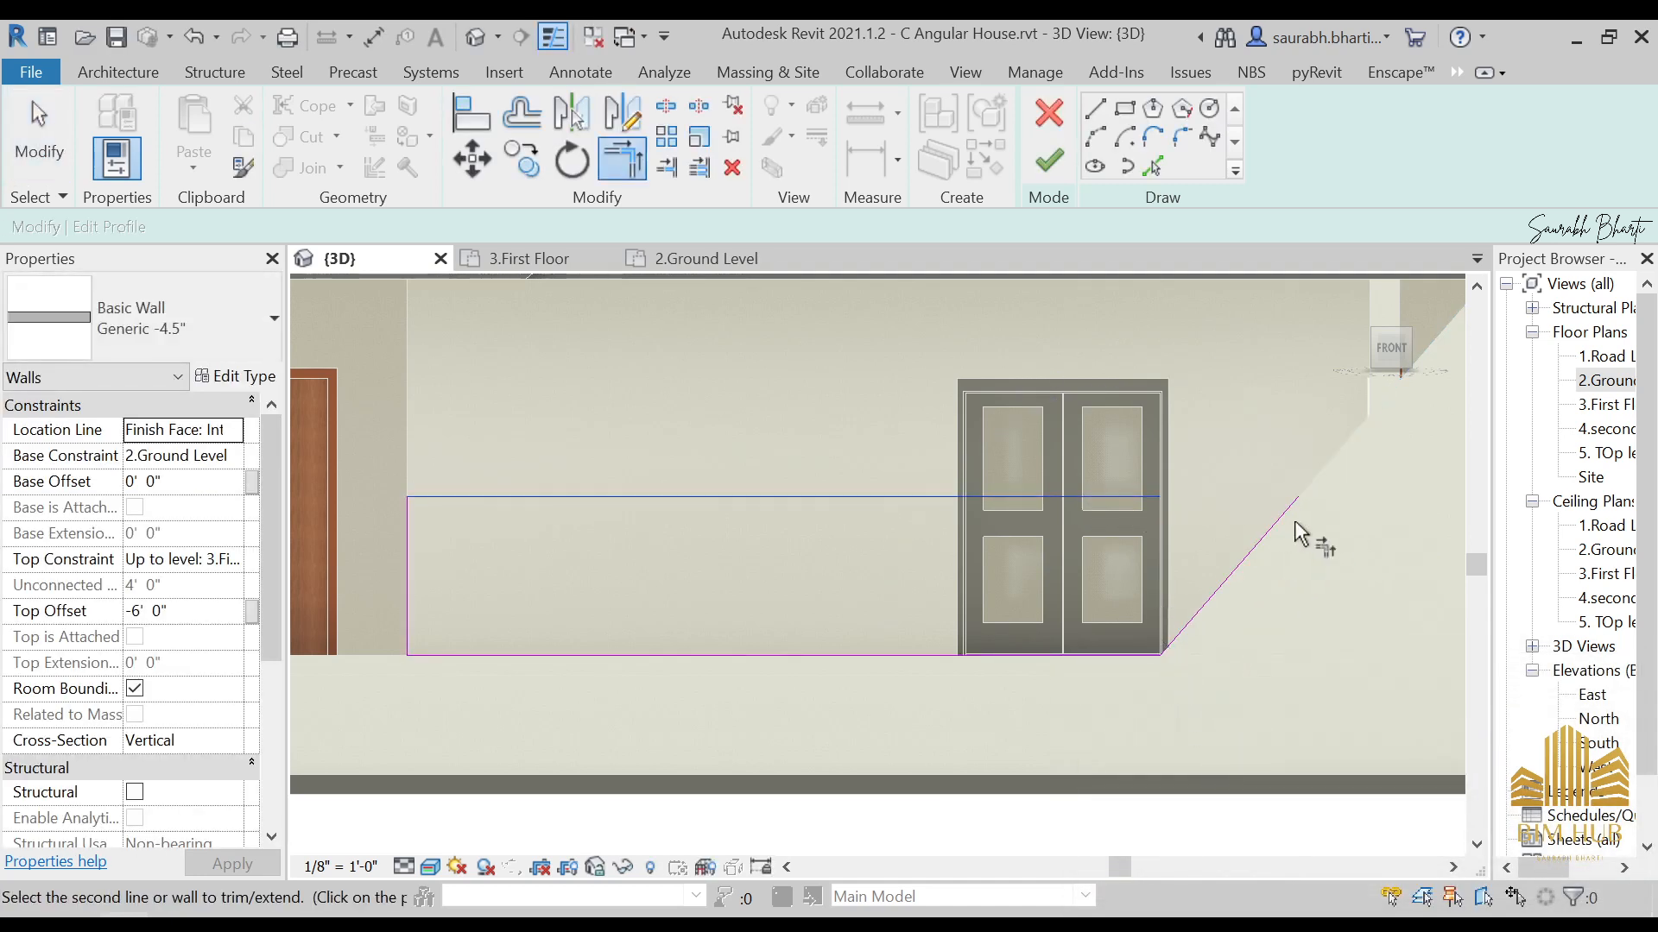
{"action": "left_click", "coordinate": [1272, 528]}
{"action": "scroll", "coordinate": [998, 541], "scroll_direction": "down", "scroll_amount": 1}
{"action": "scroll", "coordinate": [1036, 544], "scroll_direction": "down", "scroll_amount": 3}
{"action": "scroll", "coordinate": [820, 552], "scroll_direction": "up", "scroll_amount": 3}
{"action": "key", "text": "Escape"}
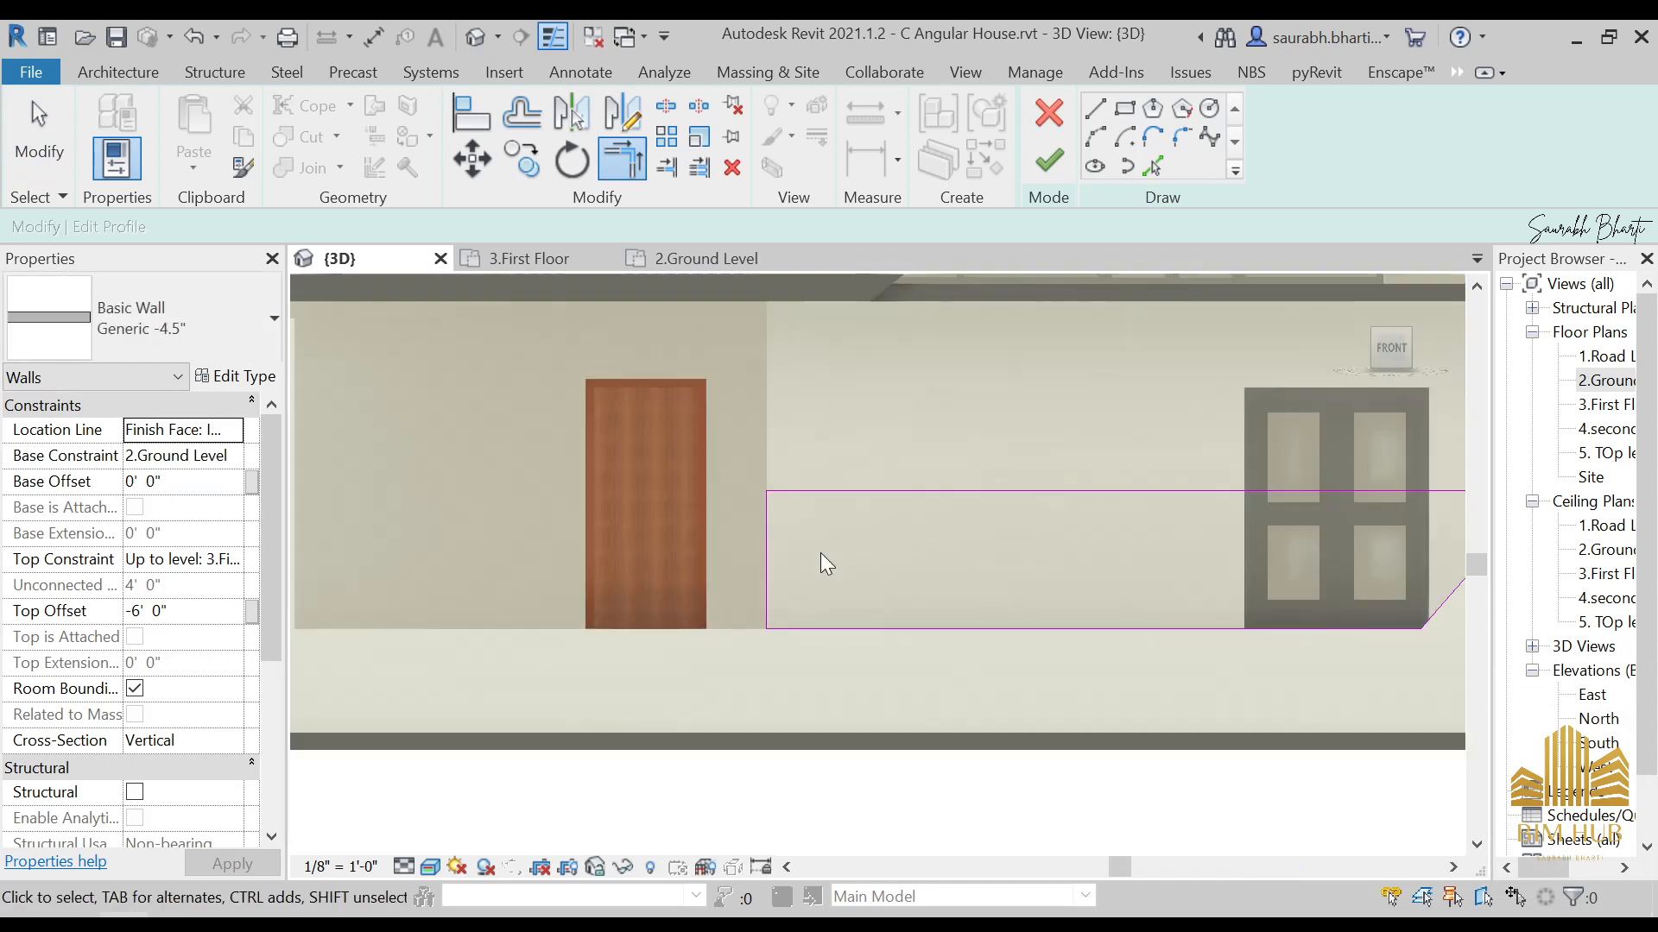
{"action": "left_click", "coordinate": [1047, 161]}
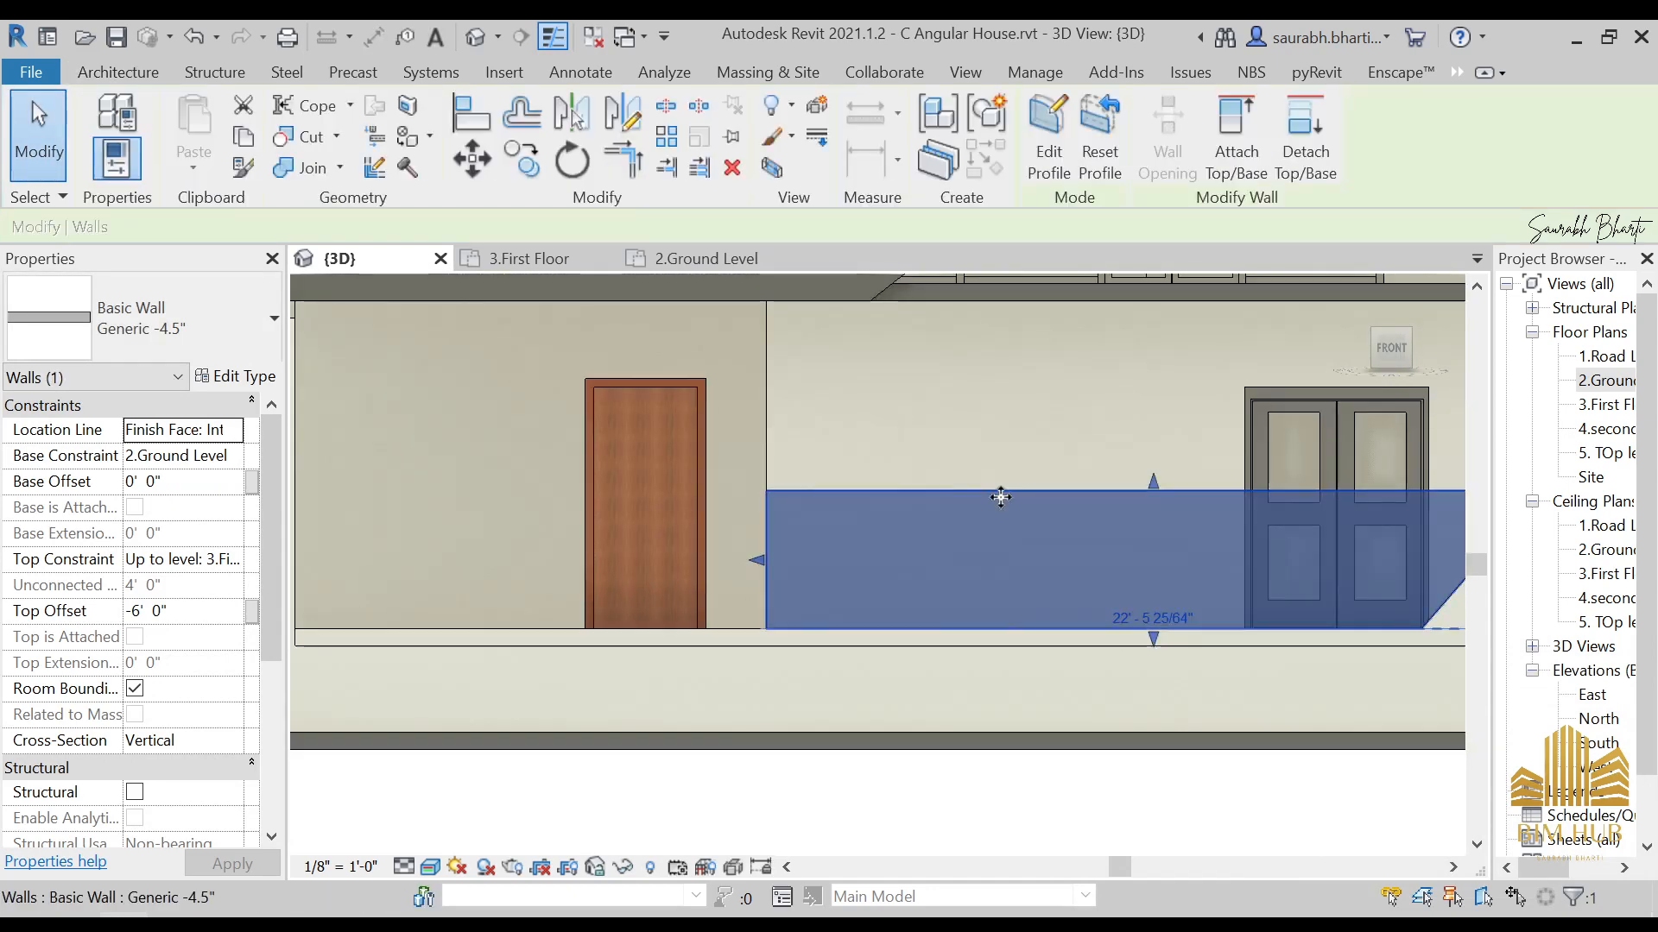
Step: Inspect the reshaped wall from the front and compare it with the slatted fence in the 1t.png rendering in Photos
{"action": "scroll", "coordinate": [1060, 535], "scroll_direction": "down", "scroll_amount": 2}
{"action": "key", "text": "Escape"}
{"action": "scroll", "coordinate": [1128, 520], "scroll_direction": "up", "scroll_amount": 4}
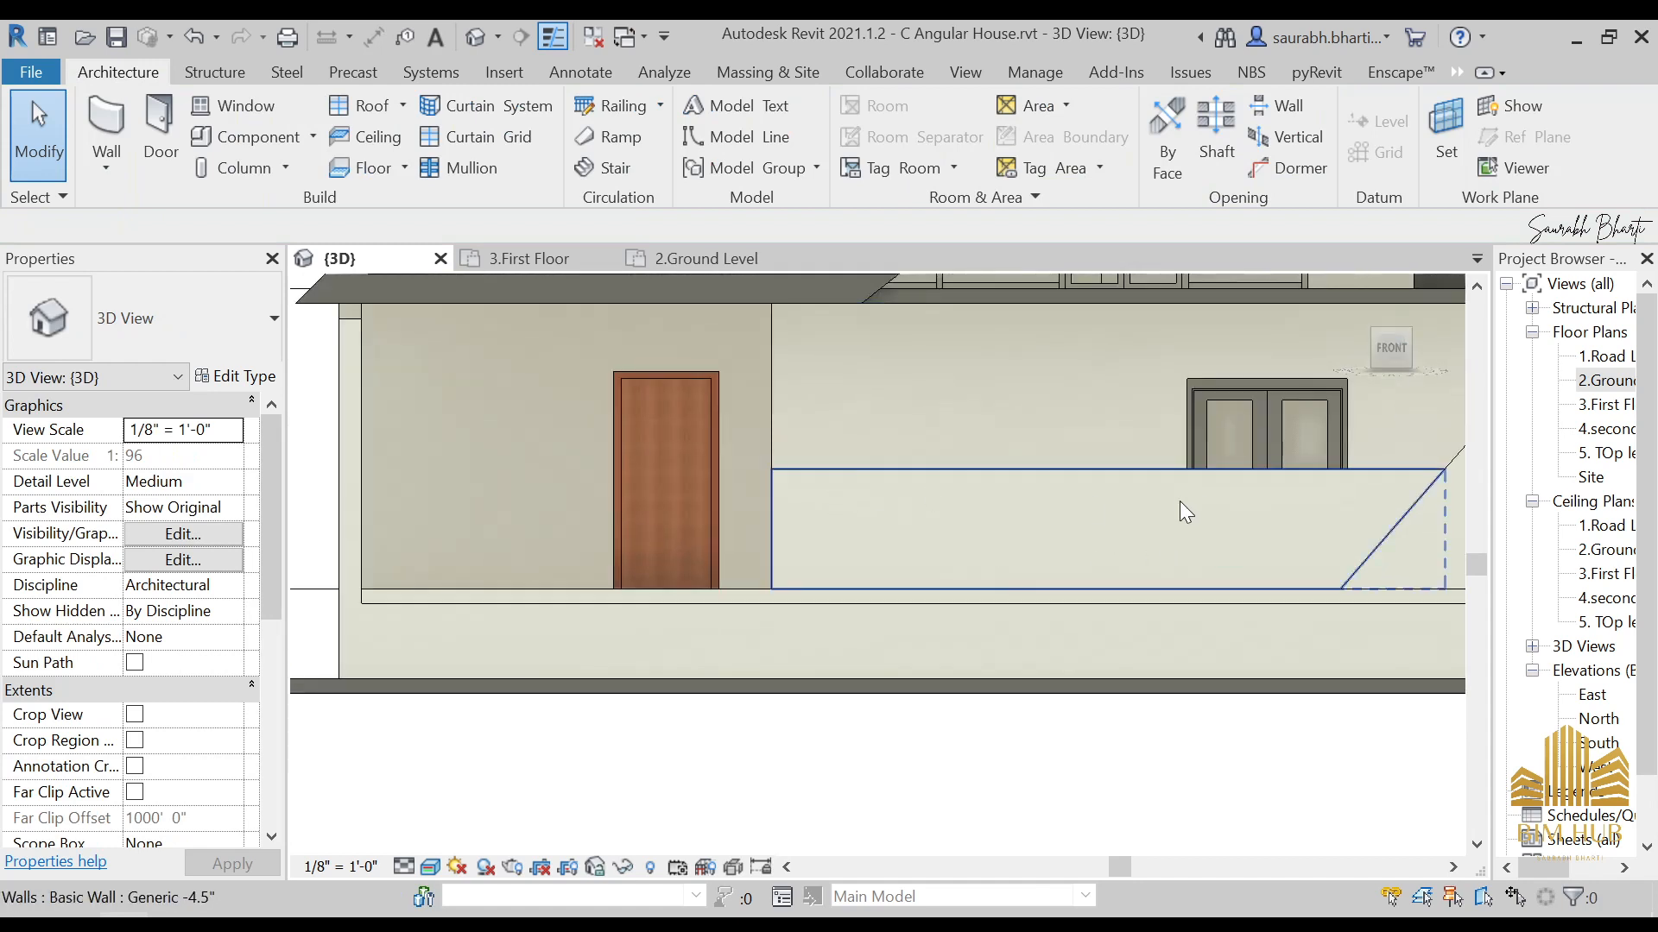
{"action": "scroll", "coordinate": [988, 469], "scroll_direction": "down", "scroll_amount": 3}
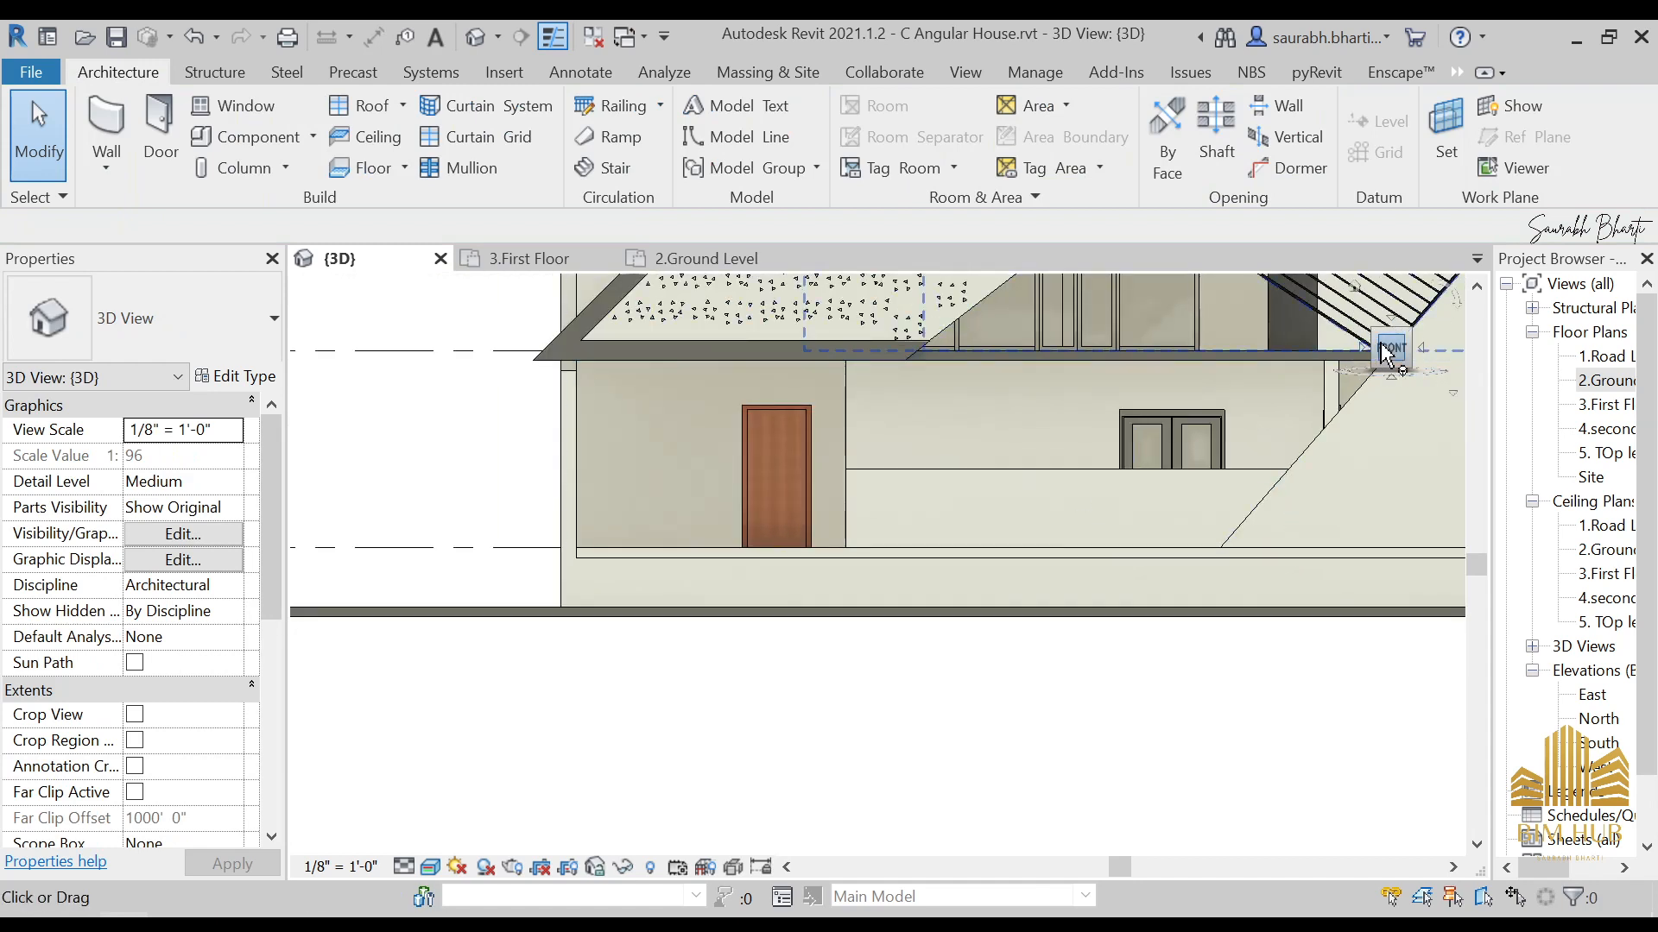
{"action": "left_click", "coordinate": [1385, 348]}
{"action": "scroll", "coordinate": [938, 582], "scroll_direction": "up", "scroll_amount": 5}
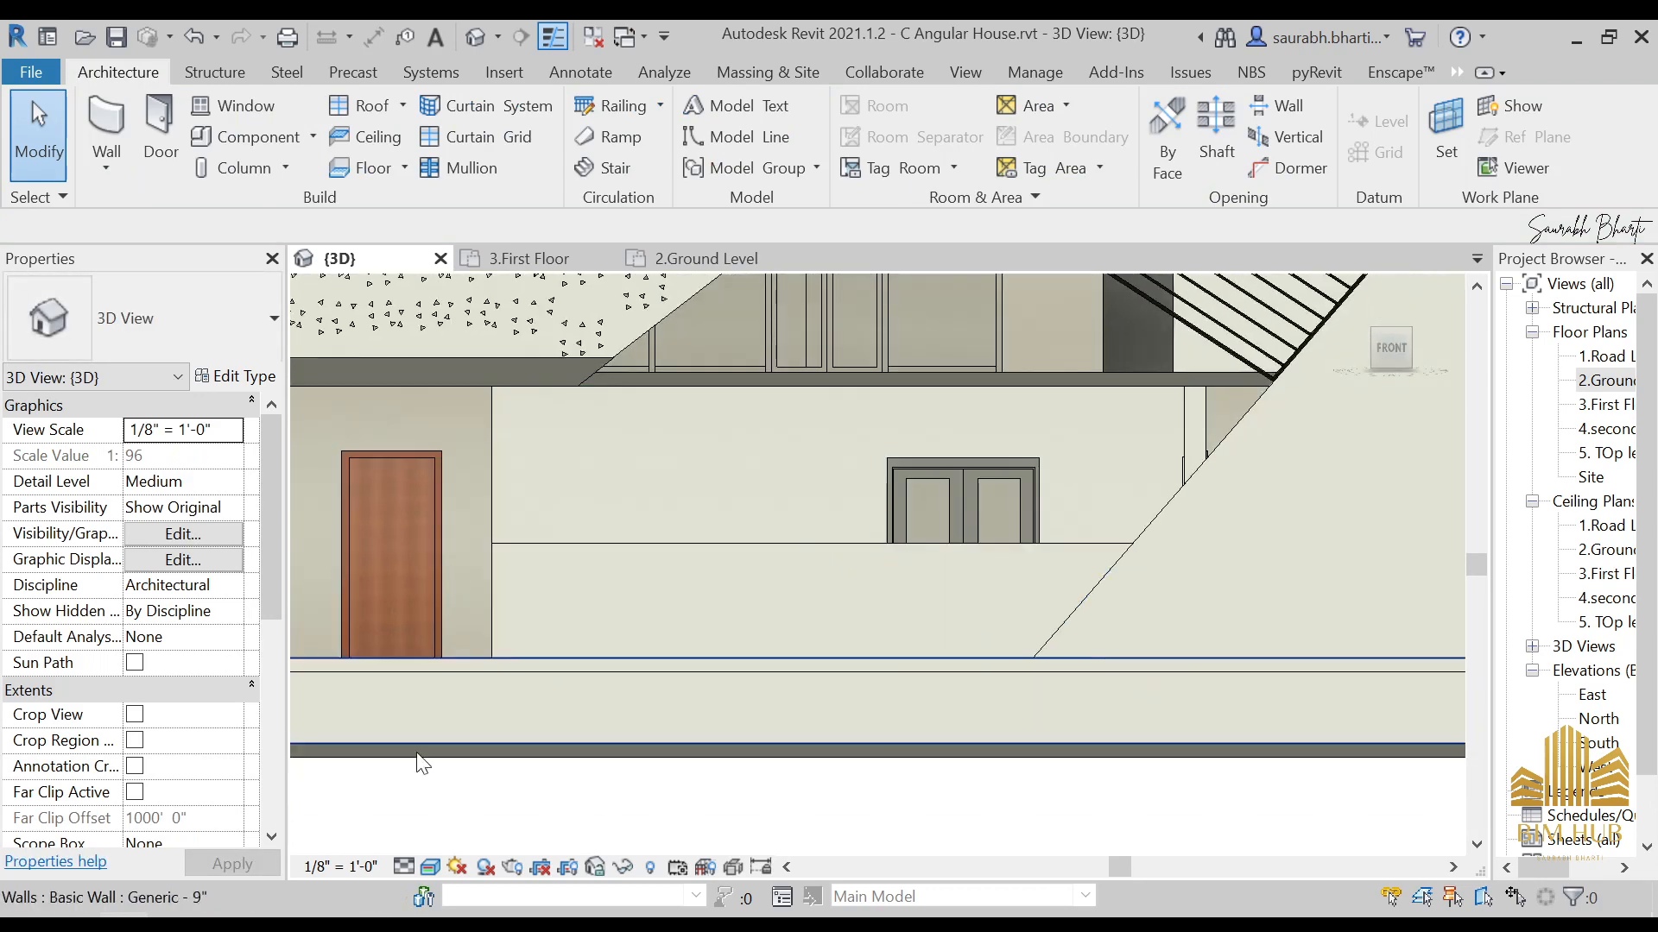
{"action": "mouse_move", "coordinate": [274, 924]}
{"action": "left_click", "coordinate": [173, 821]}
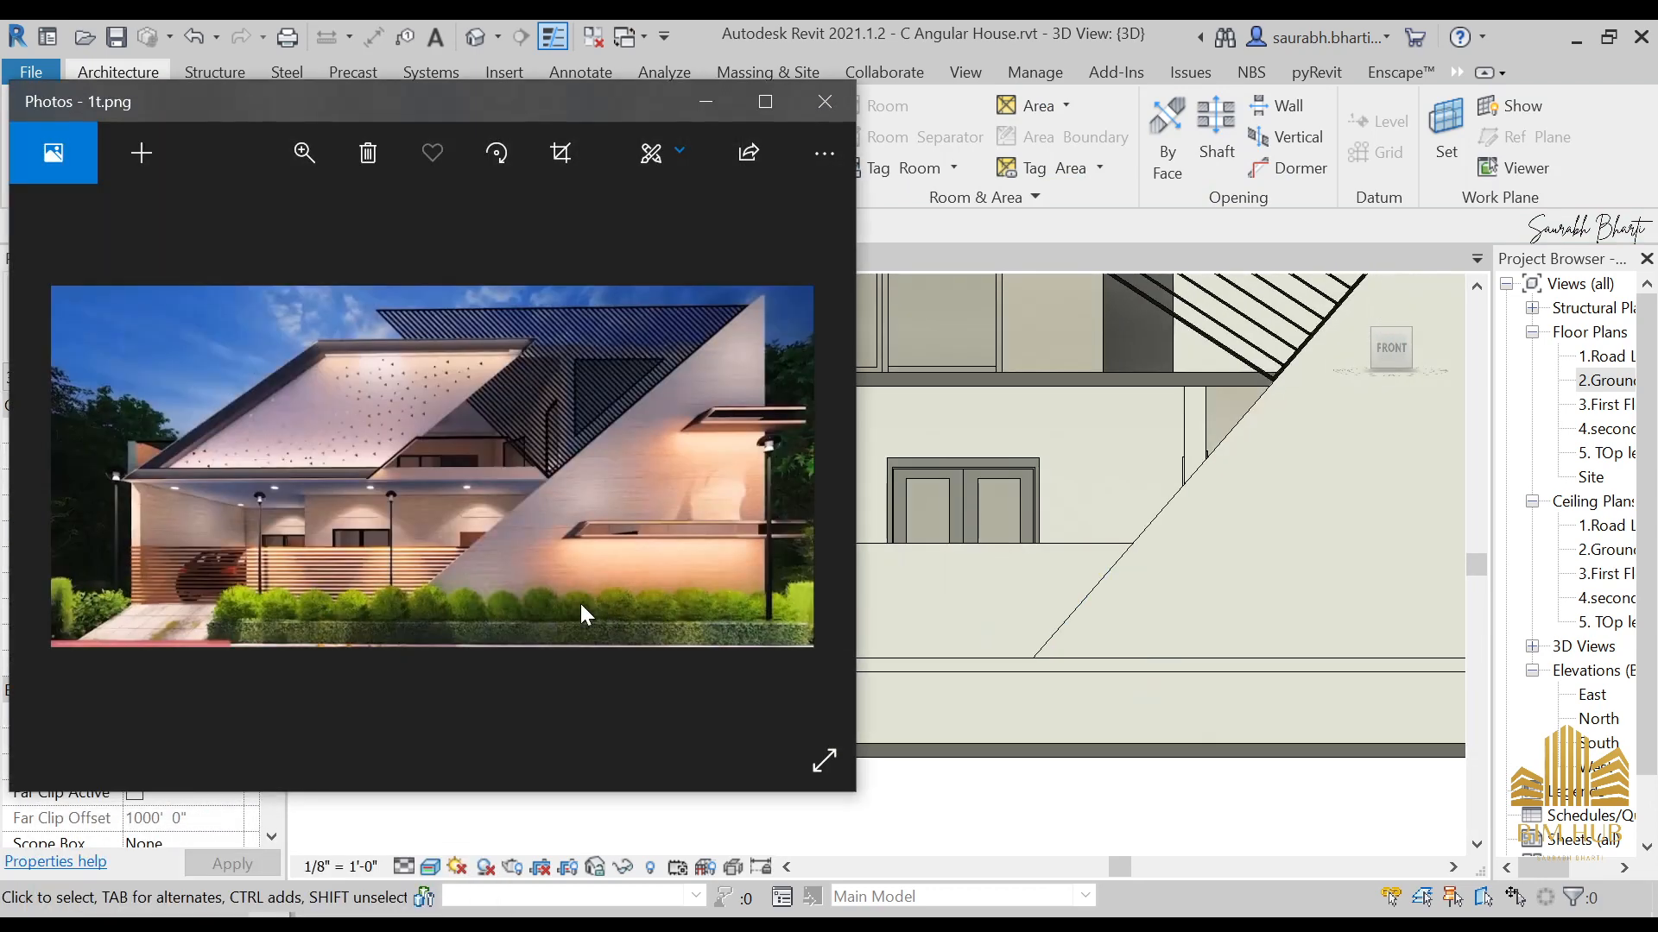
{"action": "scroll", "coordinate": [305, 557], "scroll_direction": "up", "scroll_amount": 2}
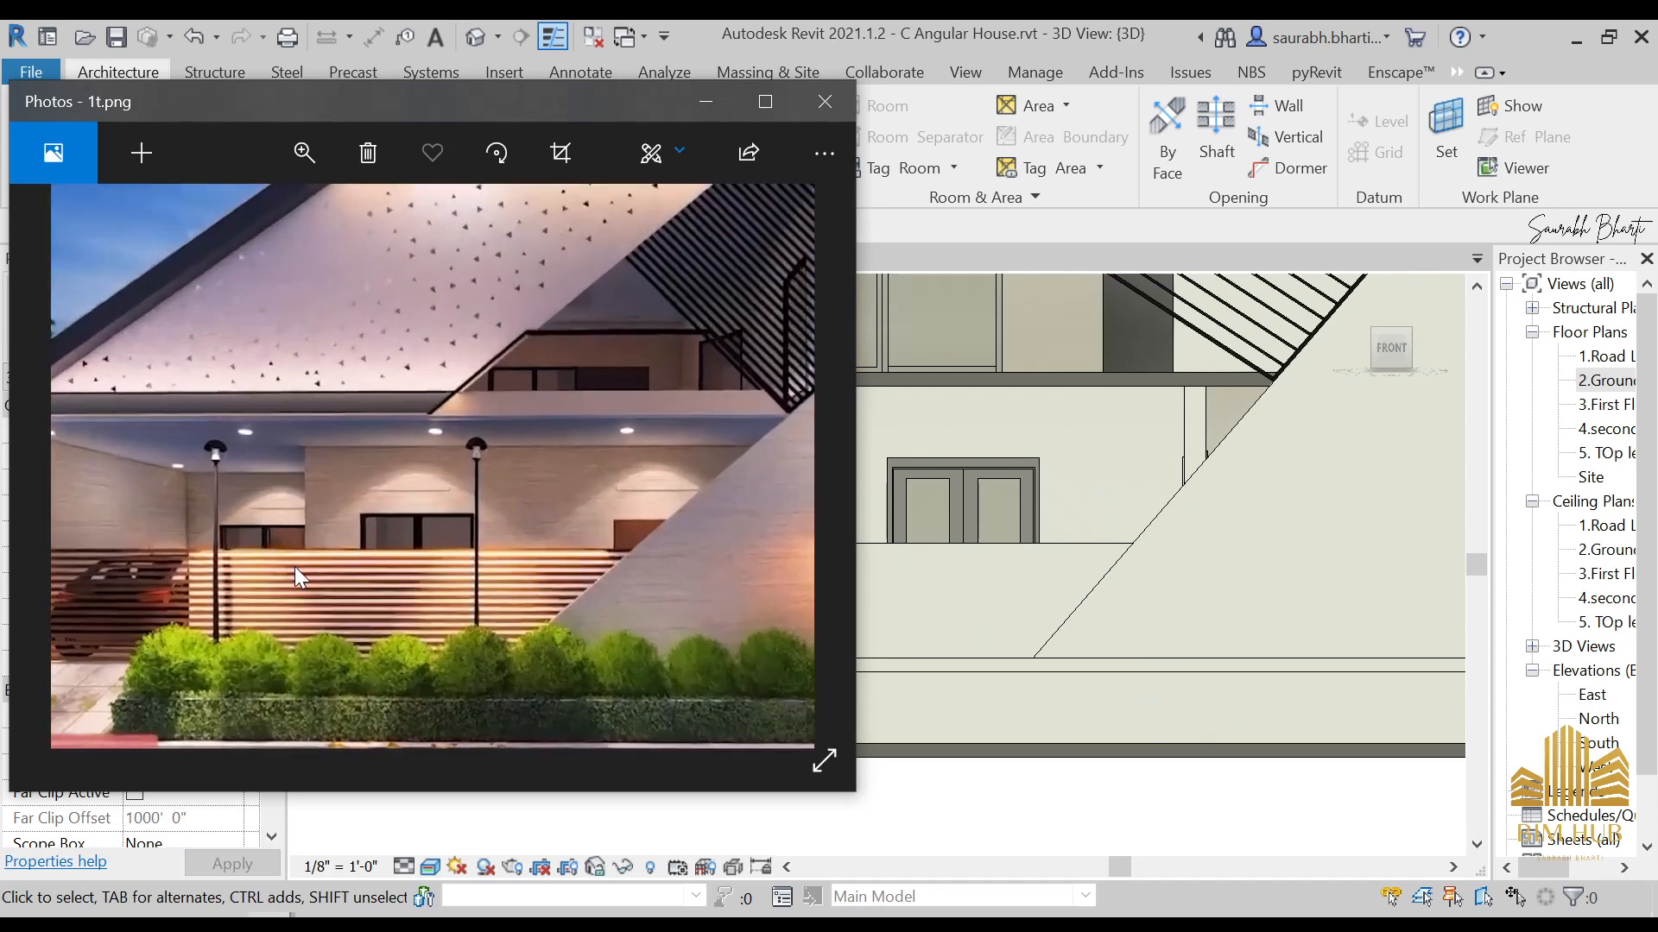
{"action": "left_click", "coordinate": [705, 102]}
Step: Set the low front wall's Top Offset to -5' 0"
{"action": "left_click", "coordinate": [763, 547]}
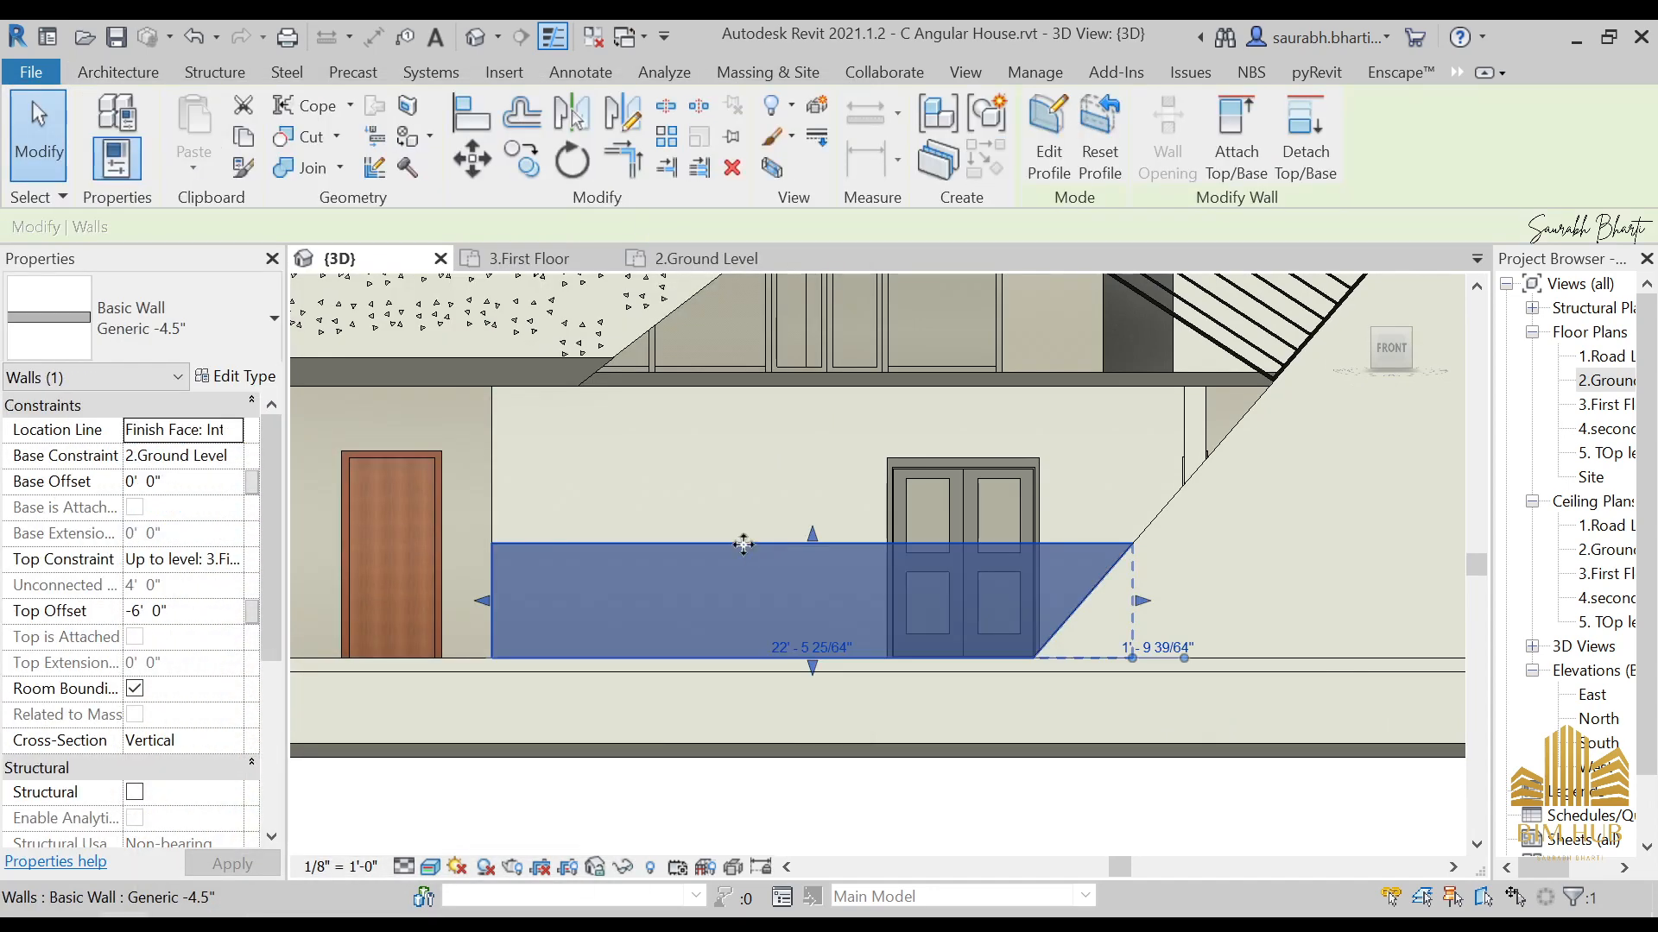
{"action": "left_click", "coordinate": [190, 611]}
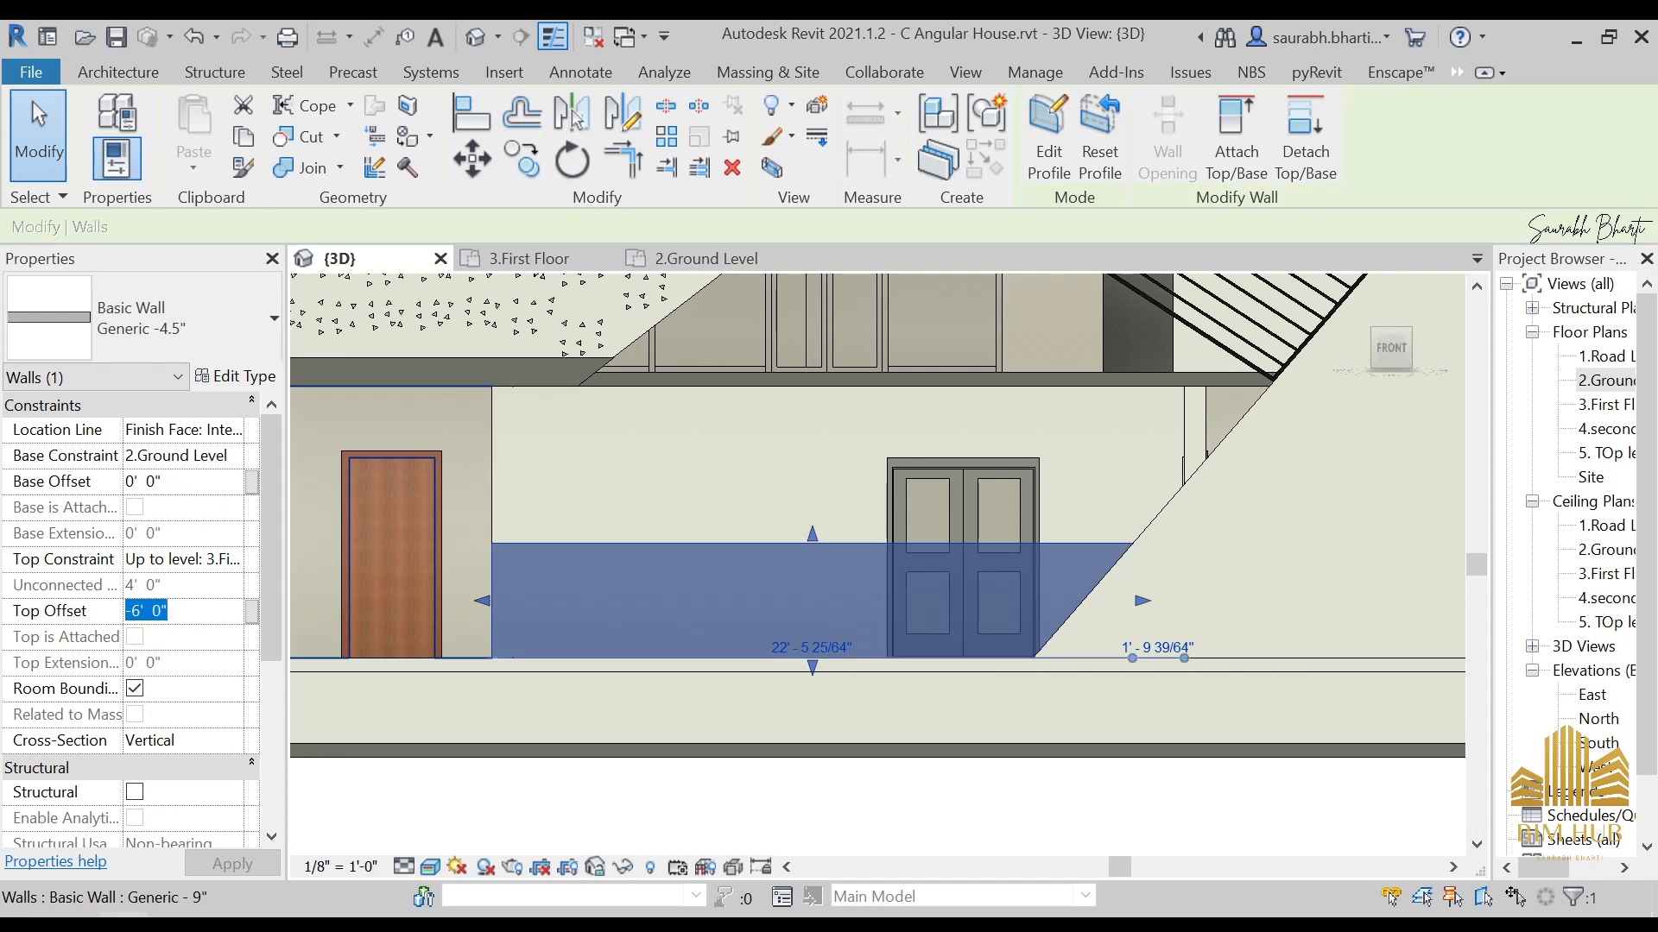
{"action": "type", "text": "-5"}
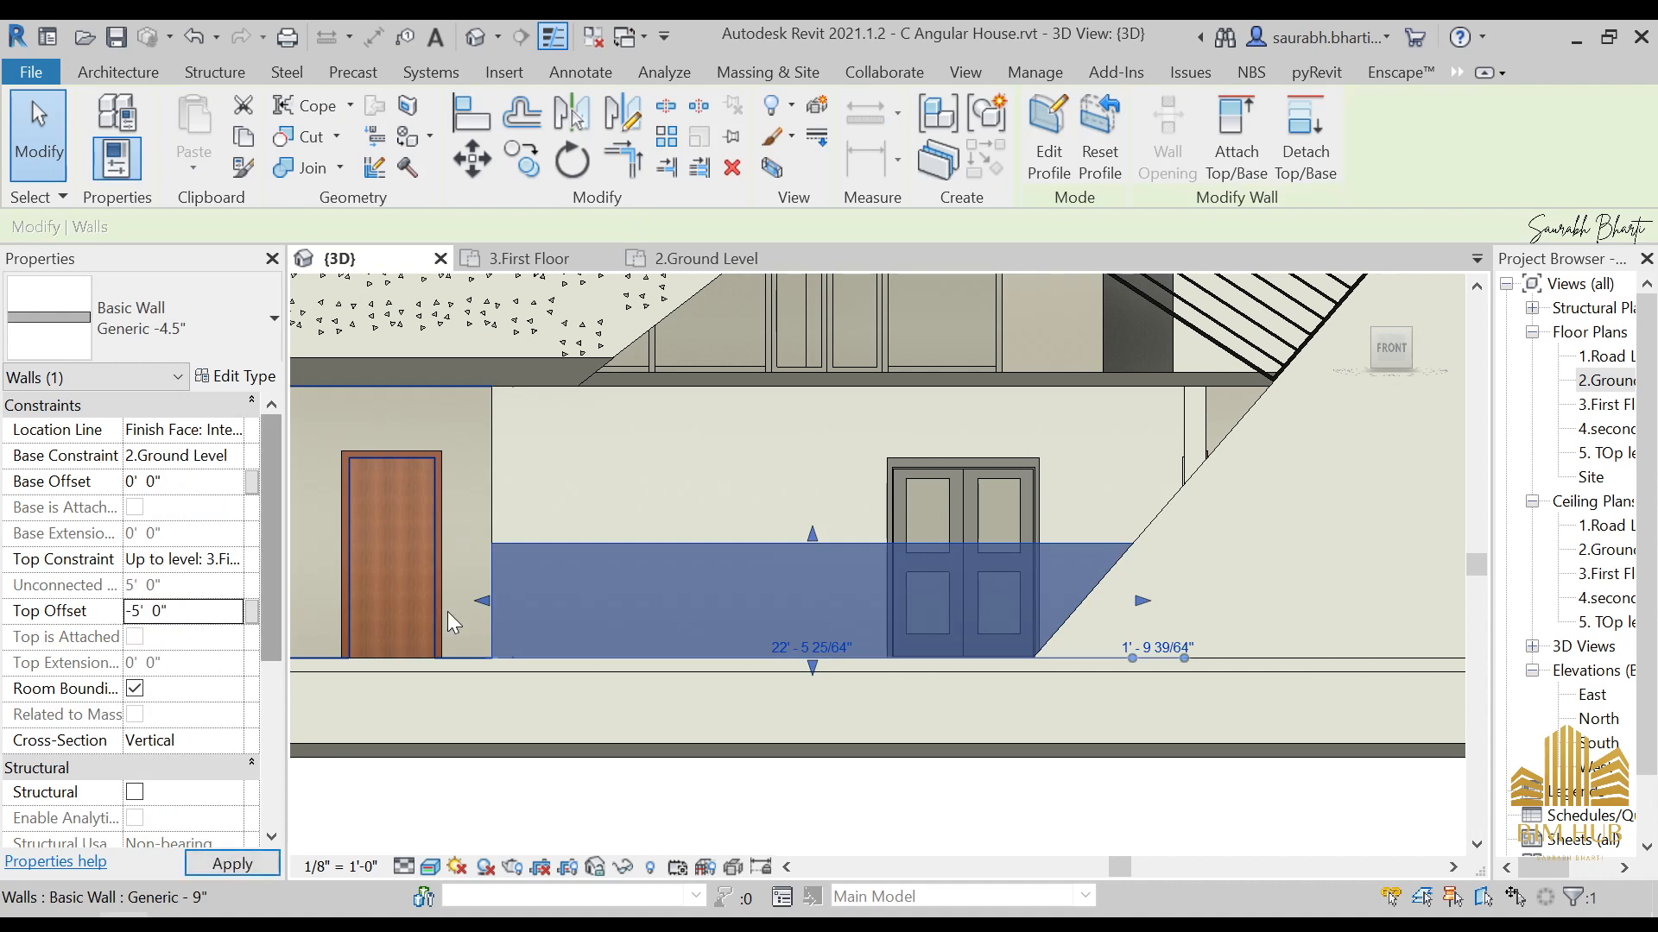
{"action": "key", "text": "Return"}
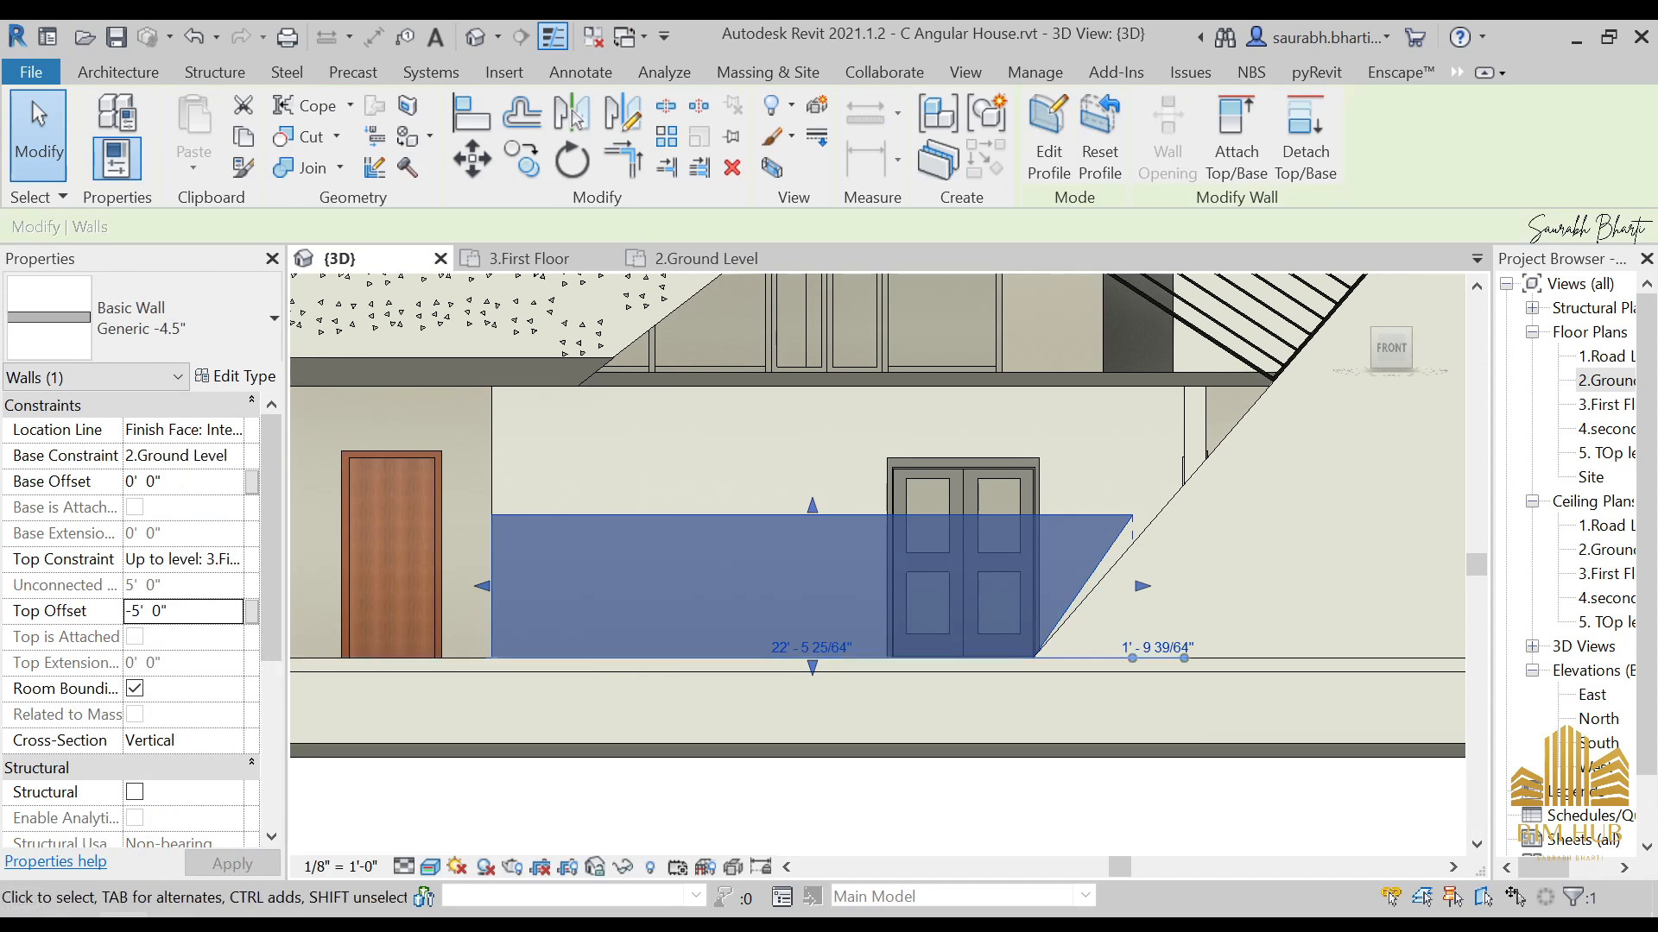
{"action": "key", "text": "alt+Tab"}
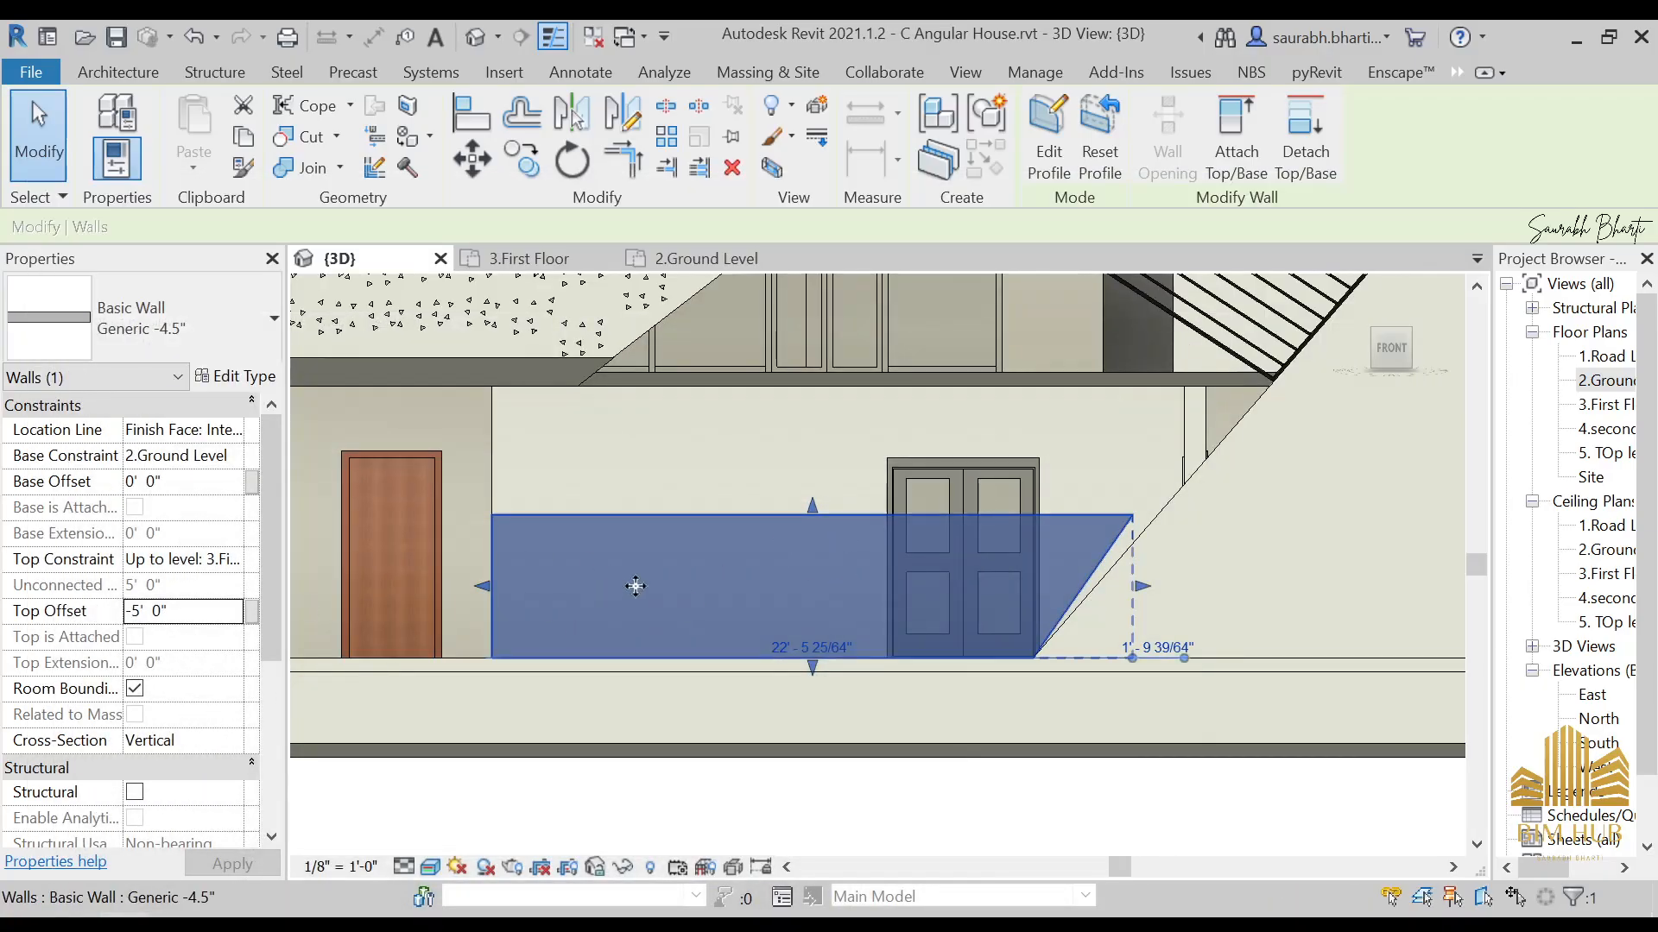
{"action": "left_click", "coordinate": [149, 76]}
{"action": "left_click", "coordinate": [117, 162]}
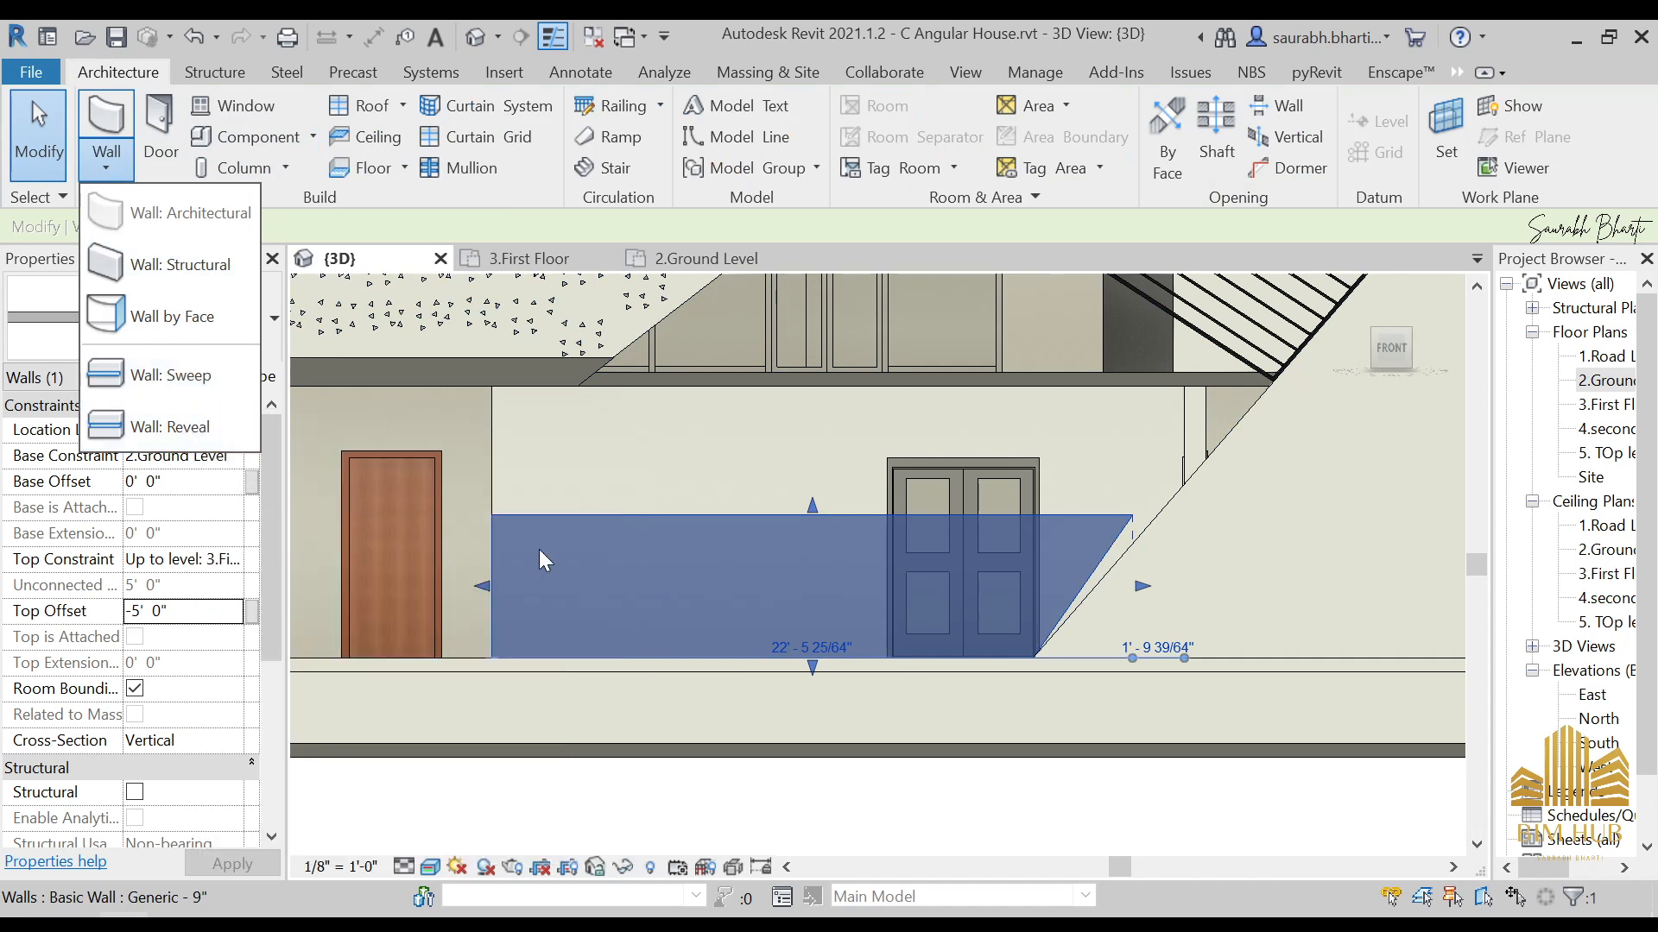
{"action": "scroll", "coordinate": [1171, 553], "scroll_direction": "up", "scroll_amount": 3}
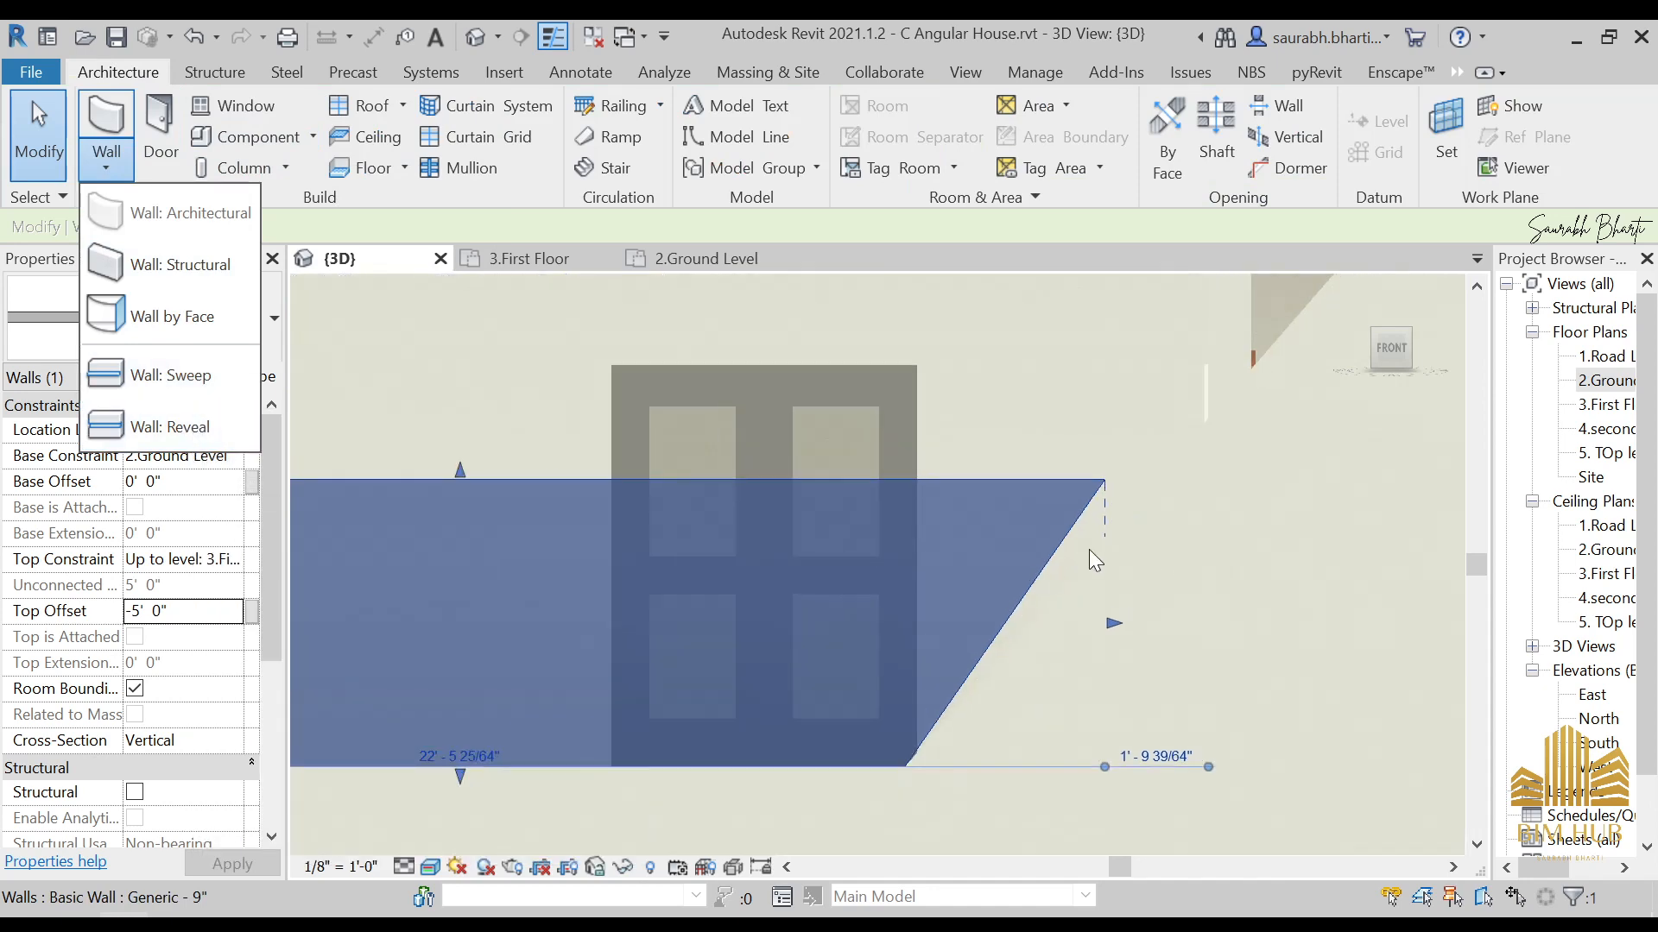
Step: Edit the profile of the low Generic -4.5" front wall and add a profile line along the adjoining wall's sloping edge
{"action": "scroll", "coordinate": [811, 515], "scroll_direction": "down", "scroll_amount": 3}
{"action": "left_click", "coordinate": [961, 512]}
{"action": "scroll", "coordinate": [961, 511], "scroll_direction": "up", "scroll_amount": 3}
{"action": "scroll", "coordinate": [922, 564], "scroll_direction": "down", "scroll_amount": 3}
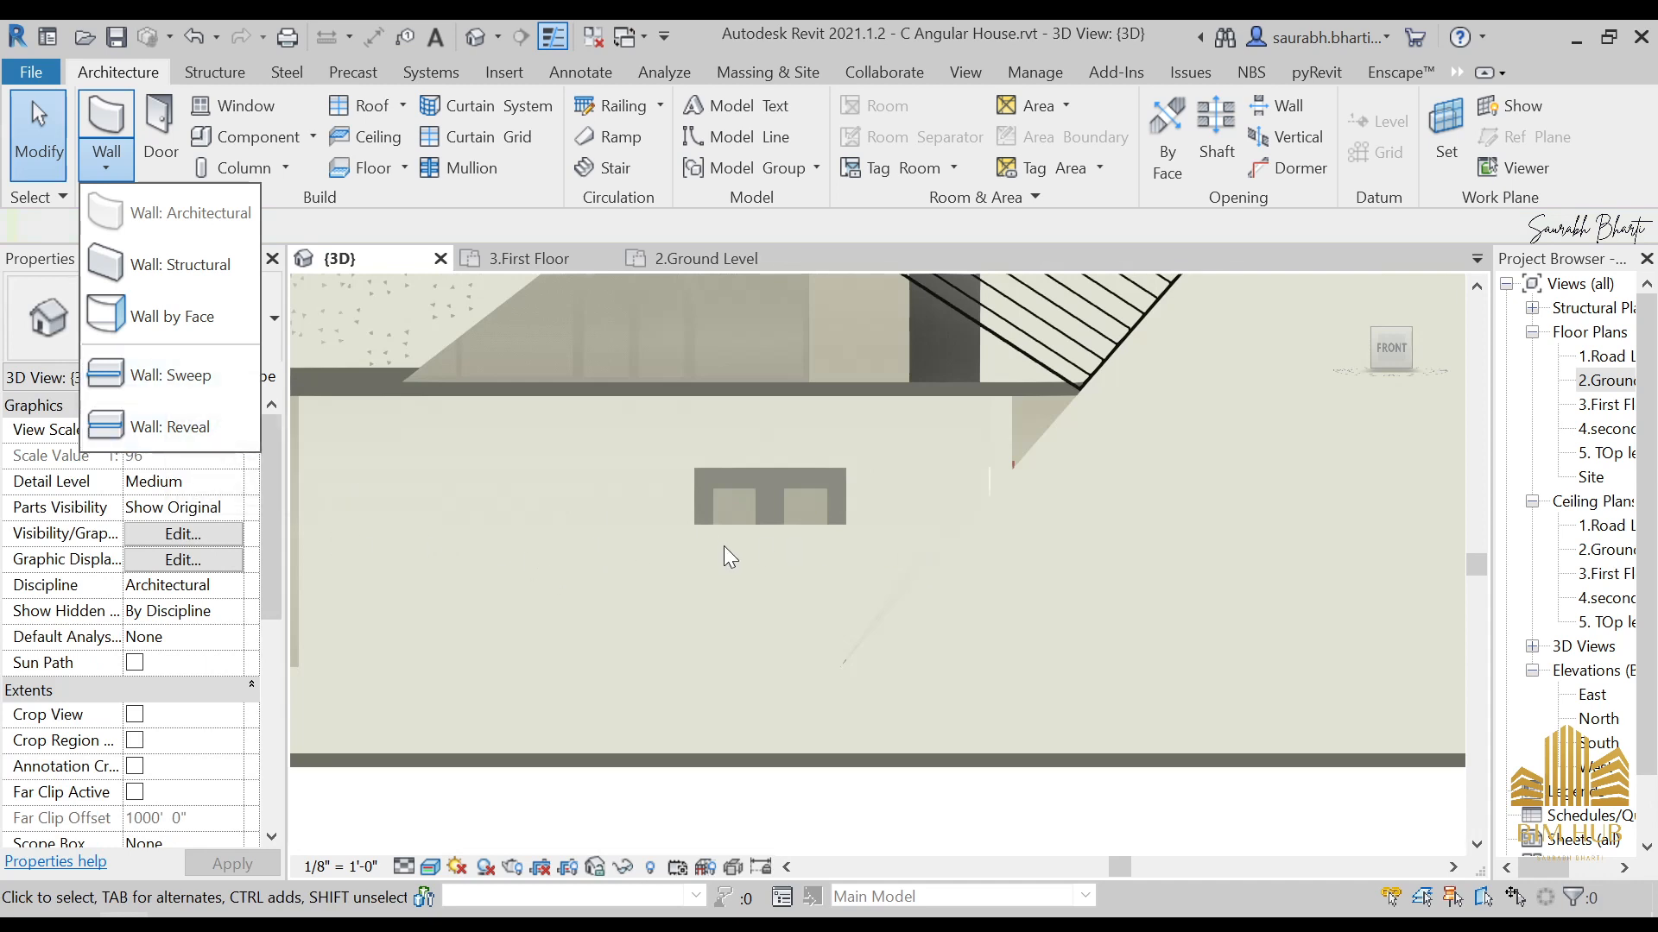
{"action": "scroll", "coordinate": [724, 546], "scroll_direction": "down", "scroll_amount": 1}
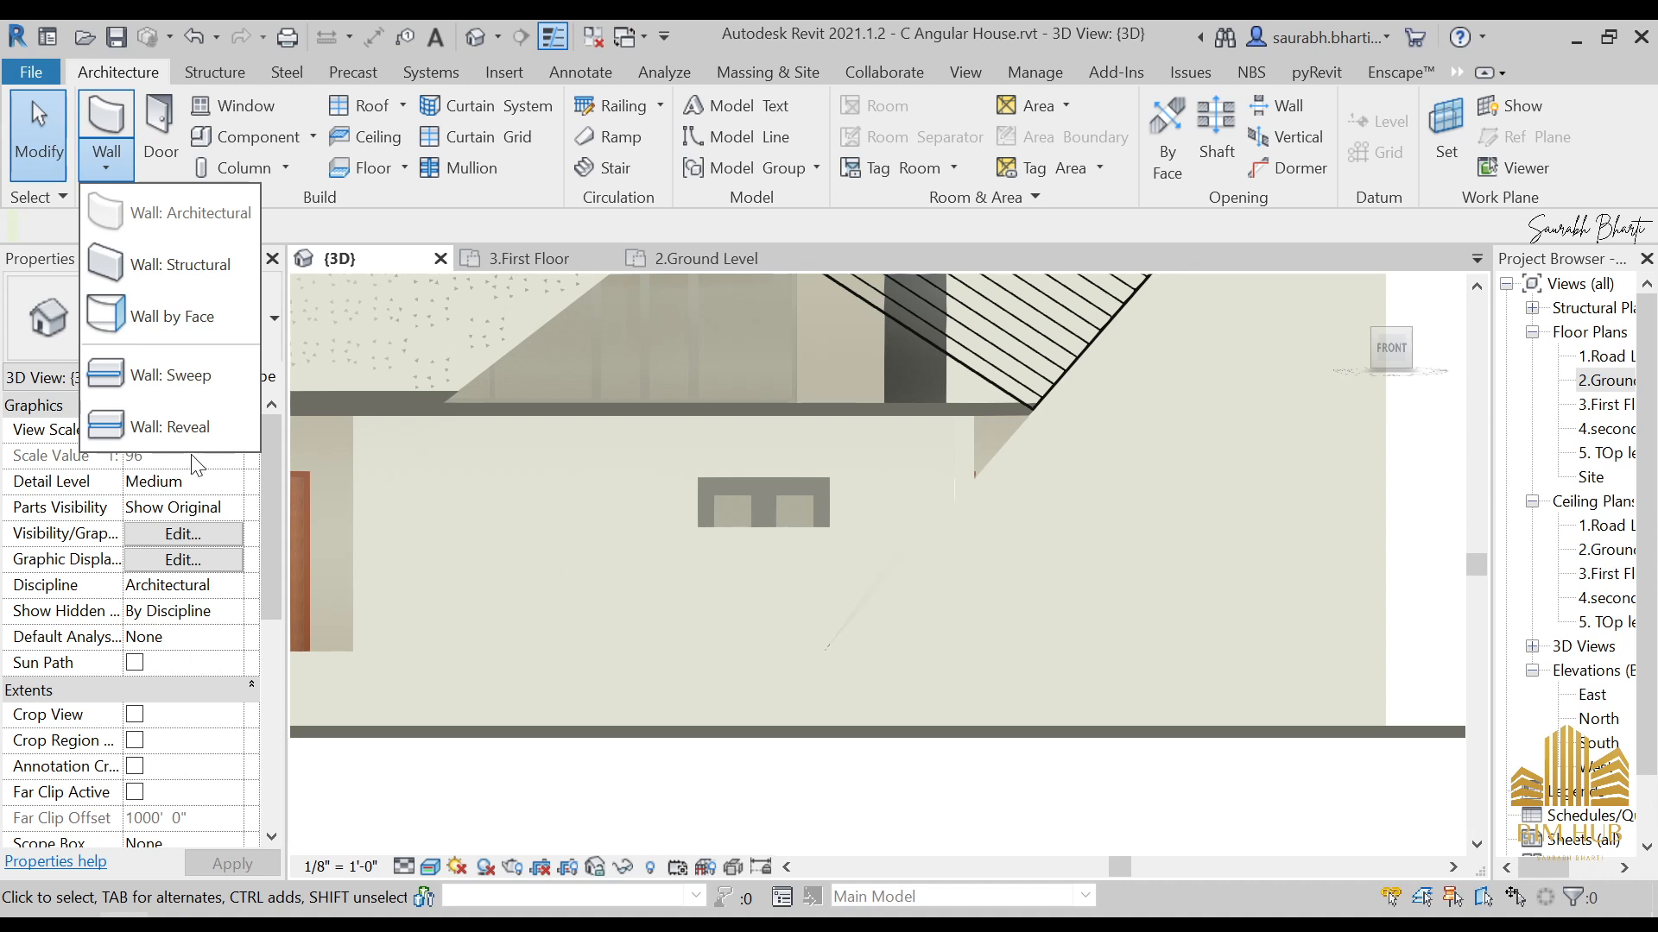
{"action": "left_click", "coordinate": [703, 573]}
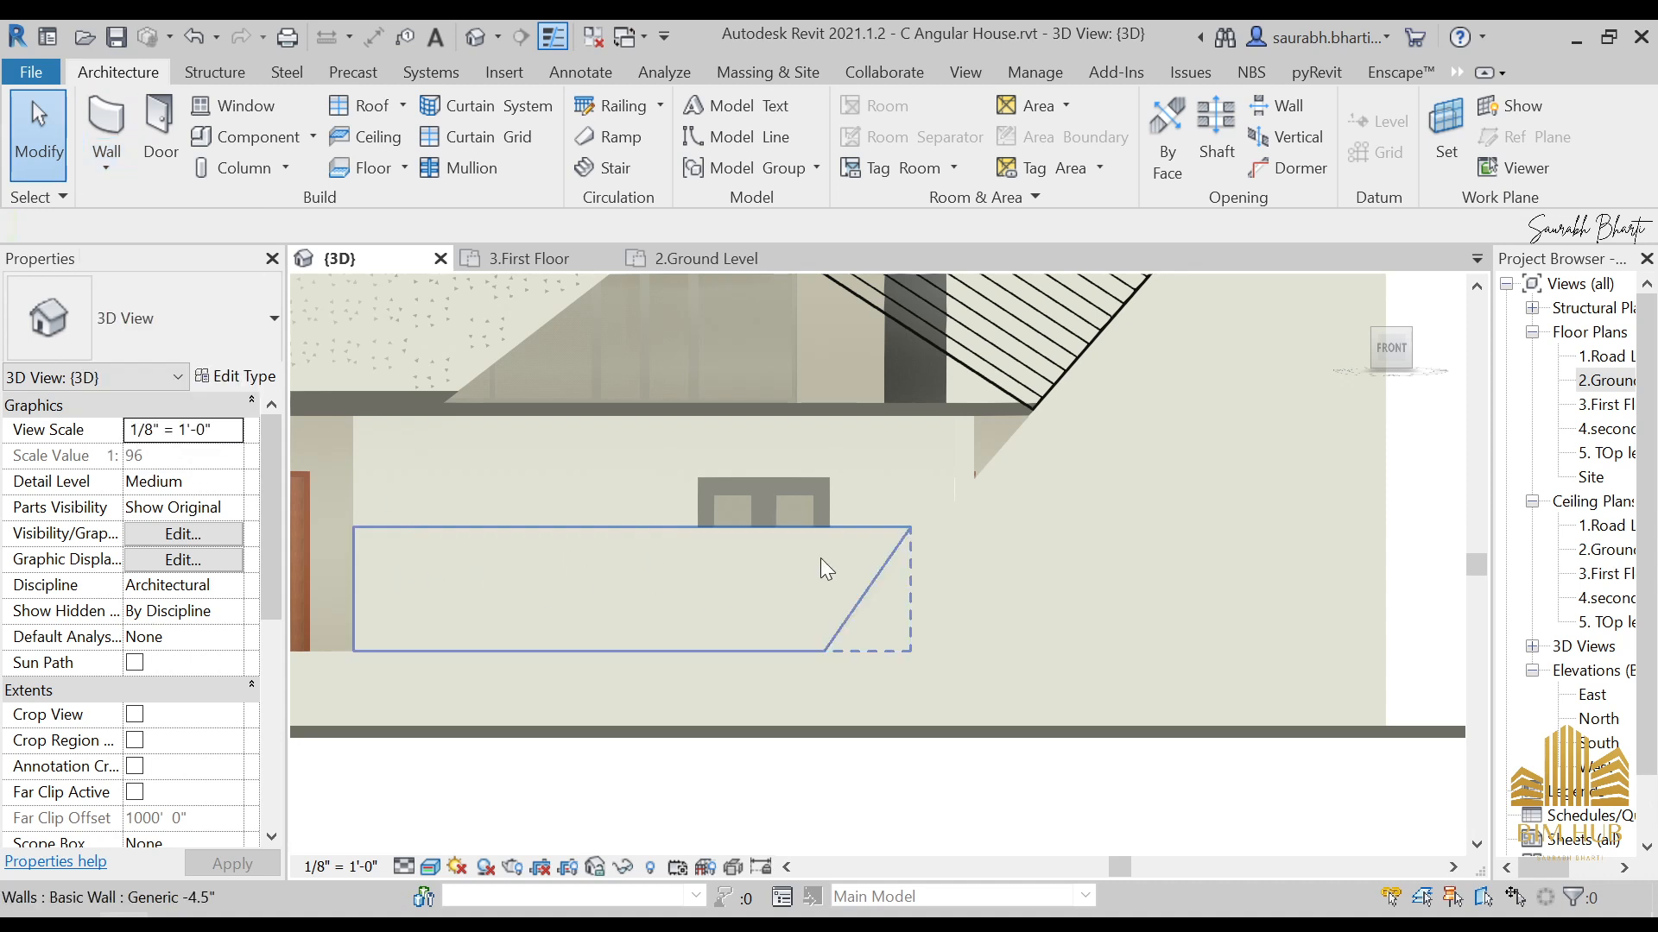
{"action": "left_click", "coordinate": [868, 533]}
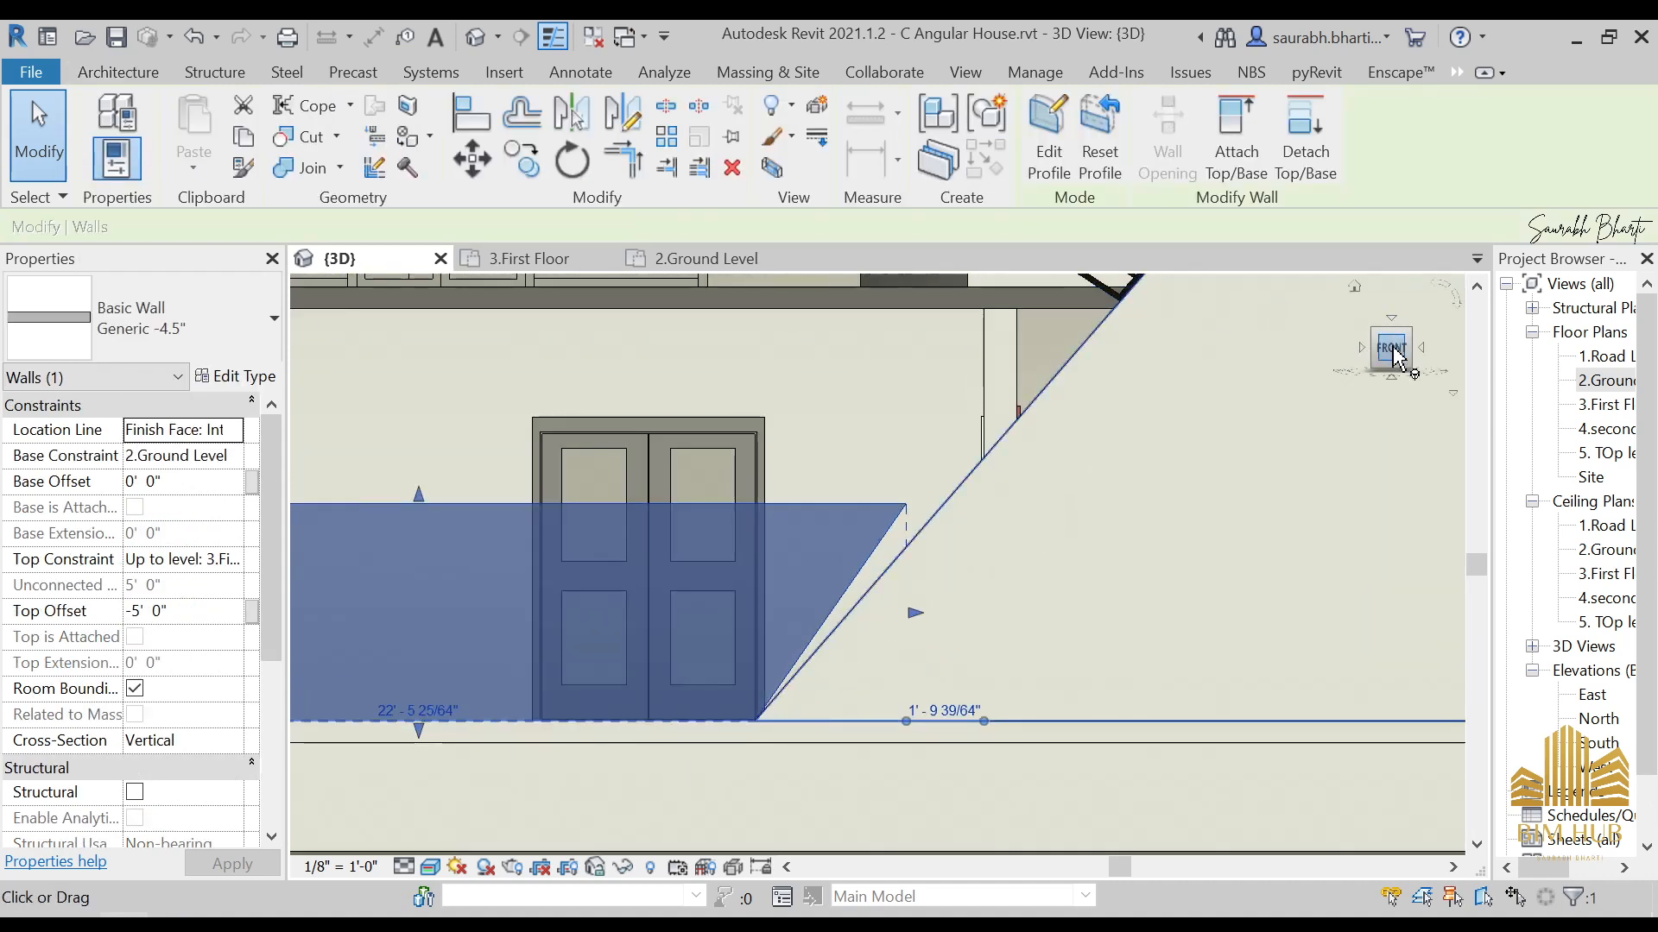
{"action": "left_click", "coordinate": [1390, 348]}
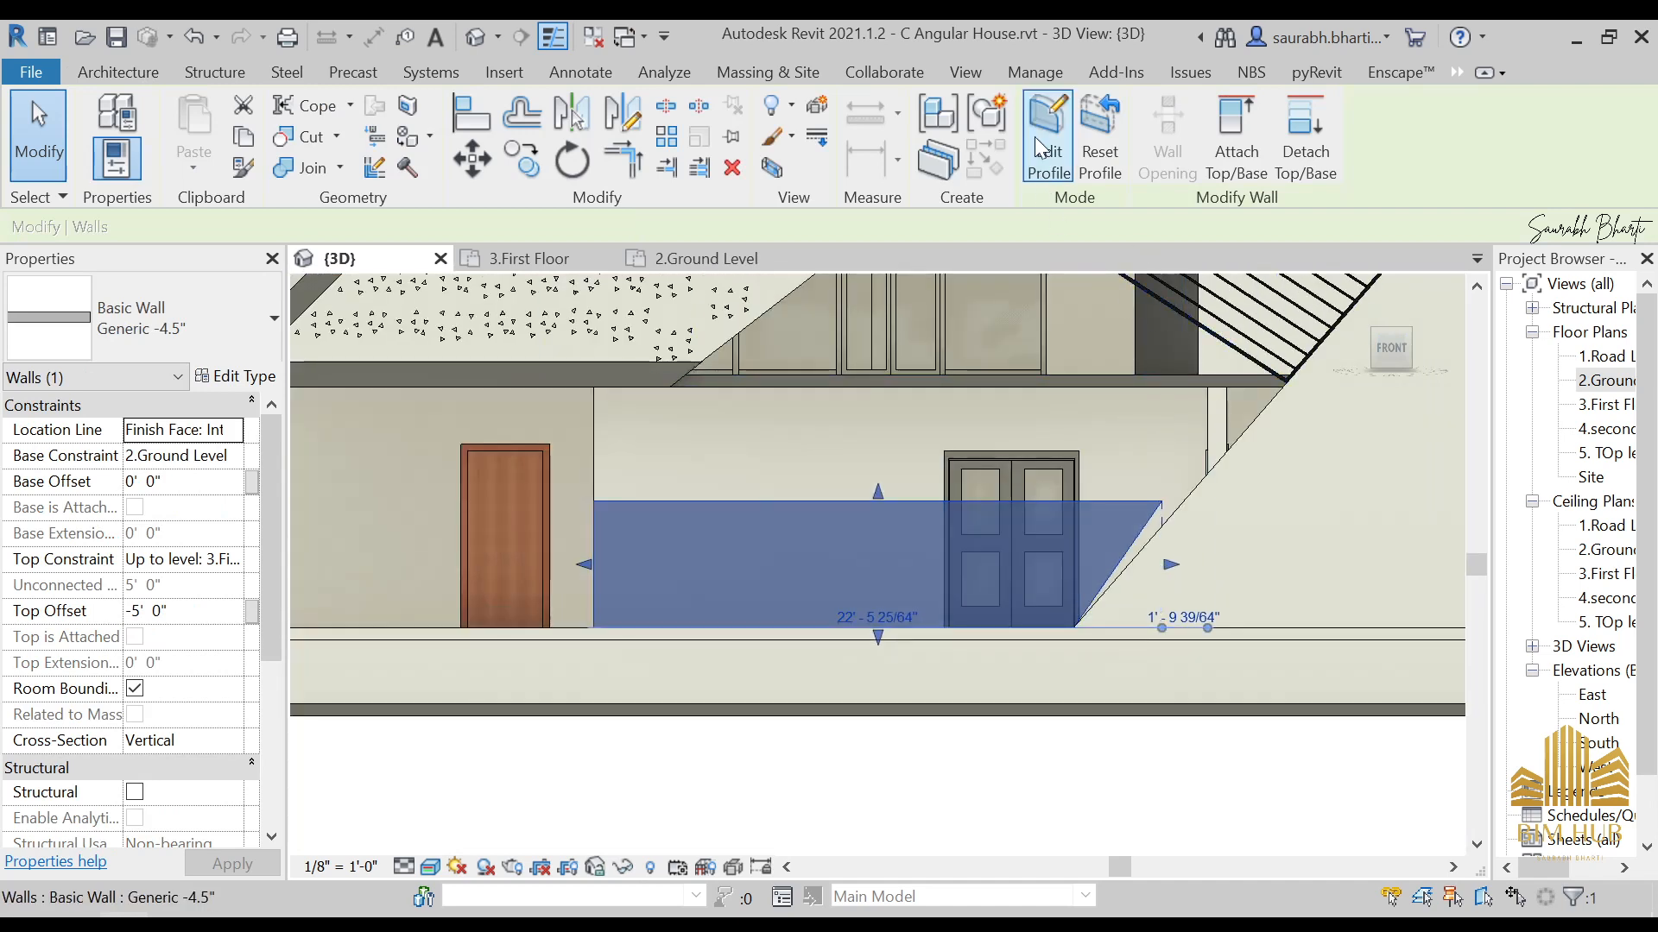
{"action": "left_click", "coordinate": [1047, 129]}
{"action": "scroll", "coordinate": [1189, 565], "scroll_direction": "up", "scroll_amount": 2}
{"action": "left_click", "coordinate": [1153, 164]}
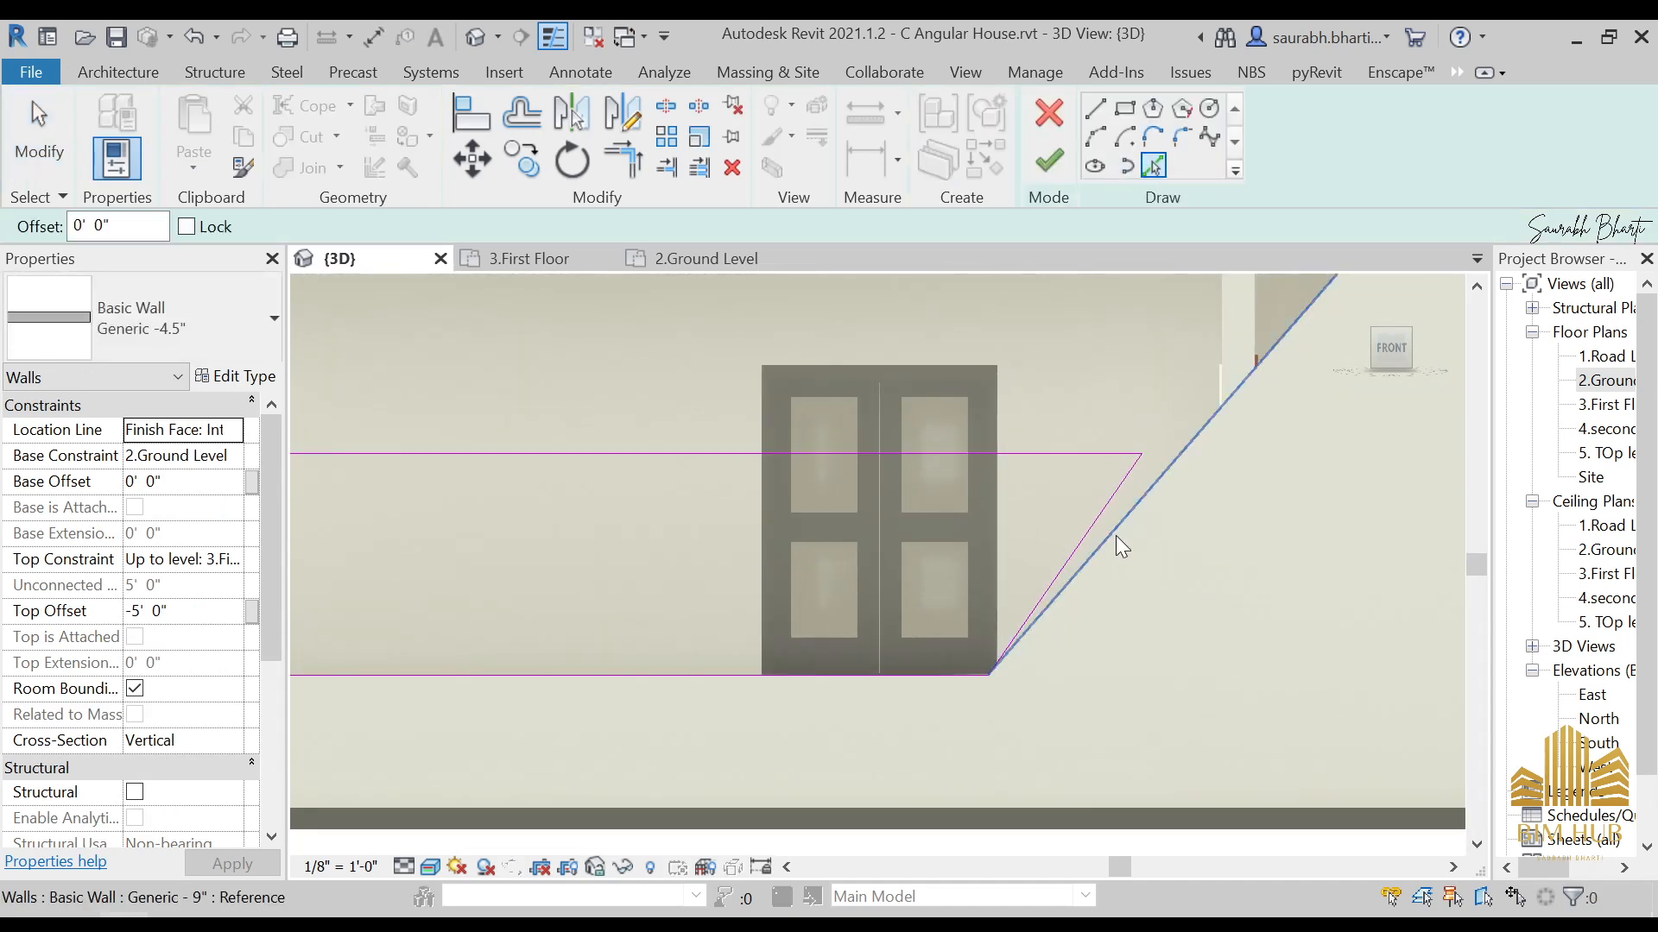
{"action": "key", "text": "Escape"}
Step: Trim the profile's top line and the new sloping line to a corner
{"action": "key", "text": "t"}
{"action": "key", "text": "r"}
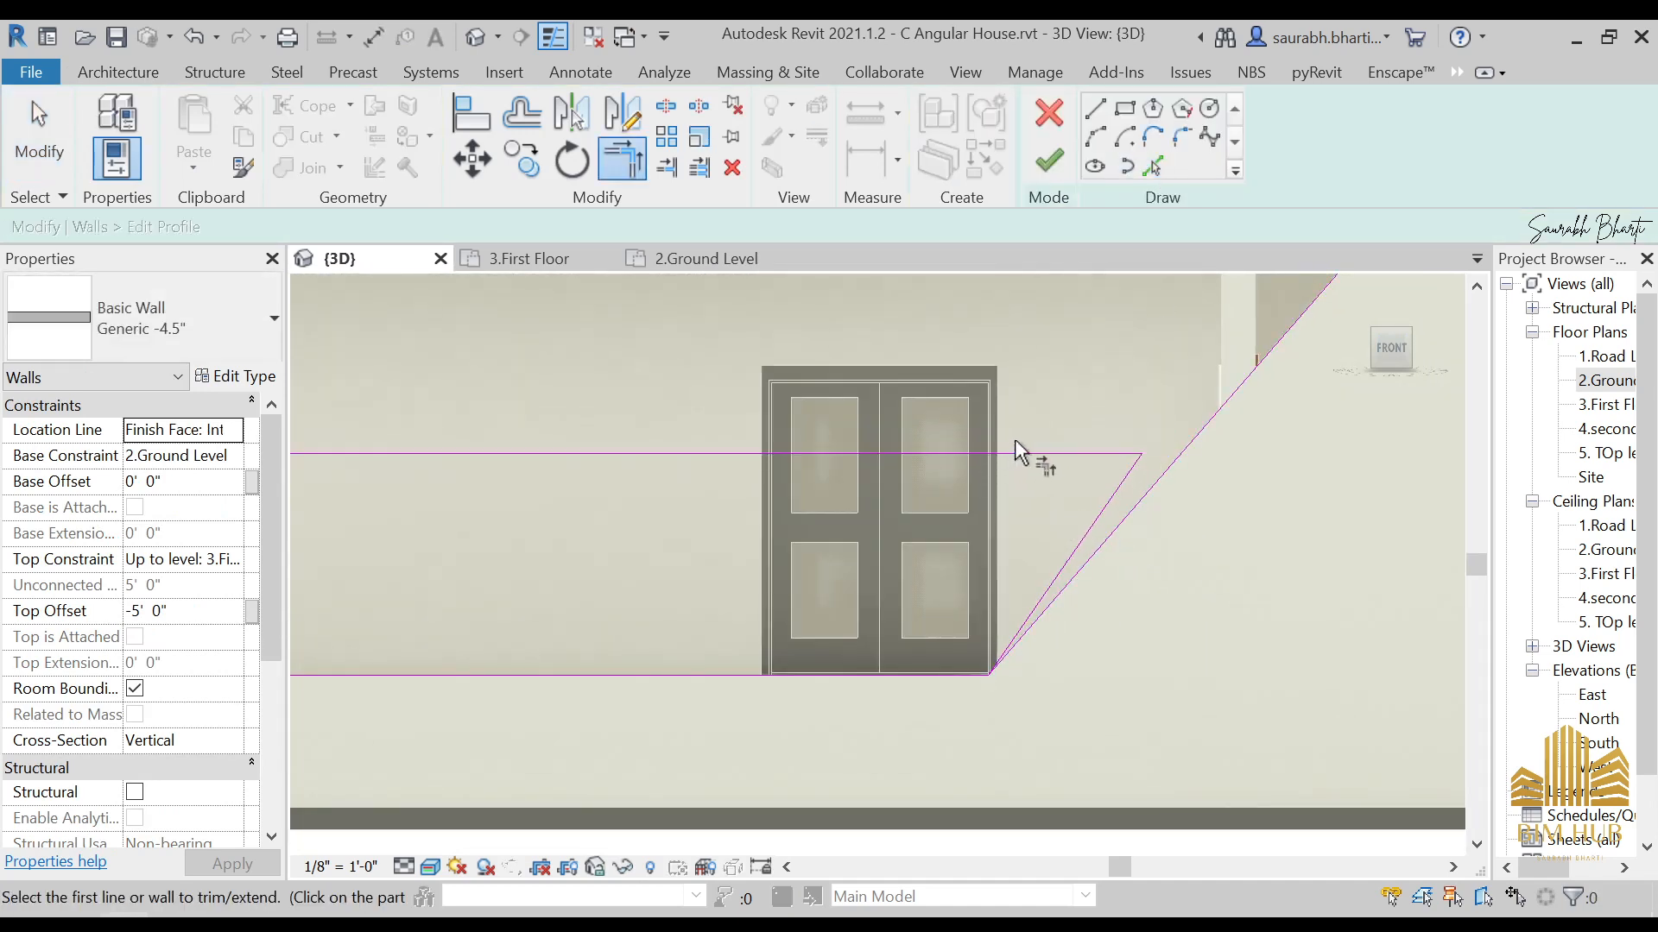
{"action": "left_click", "coordinate": [1032, 453]}
{"action": "left_click", "coordinate": [1155, 482]}
{"action": "key", "text": "Escape"}
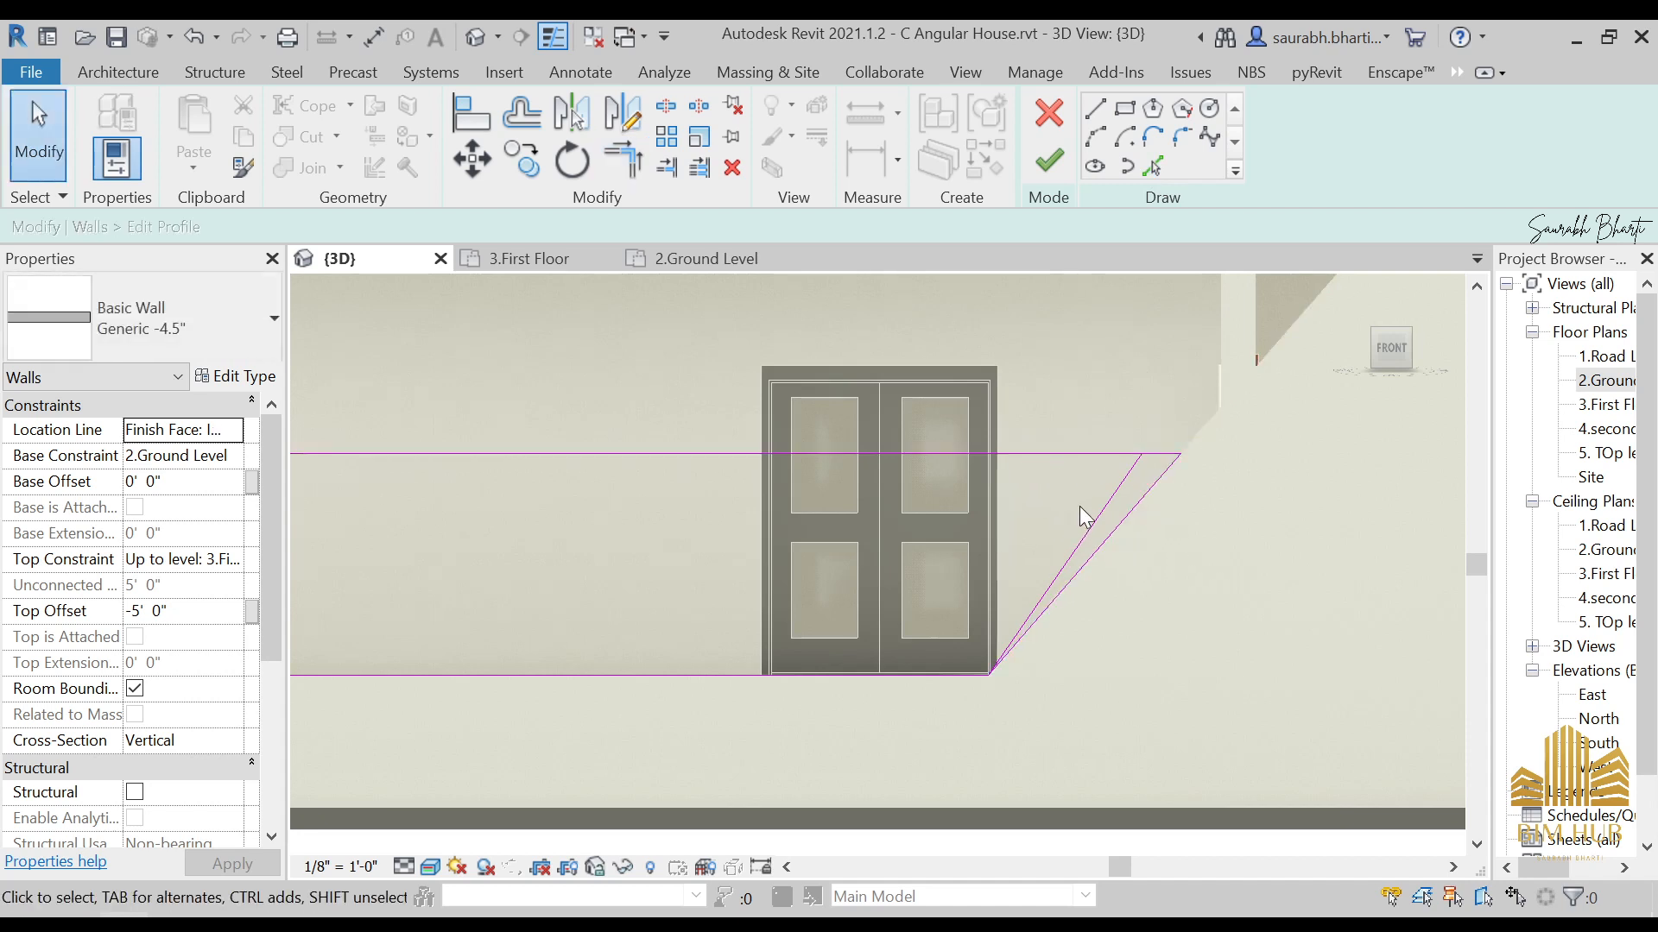
Step: Delete the old slanted line from the wall profile and finish the profile edit
{"action": "left_click", "coordinate": [1101, 505]}
{"action": "key", "text": "Delete"}
{"action": "left_click", "coordinate": [1049, 160]}
{"action": "key", "text": "Escape"}
{"action": "scroll", "coordinate": [979, 513], "scroll_direction": "down", "scroll_amount": 3}
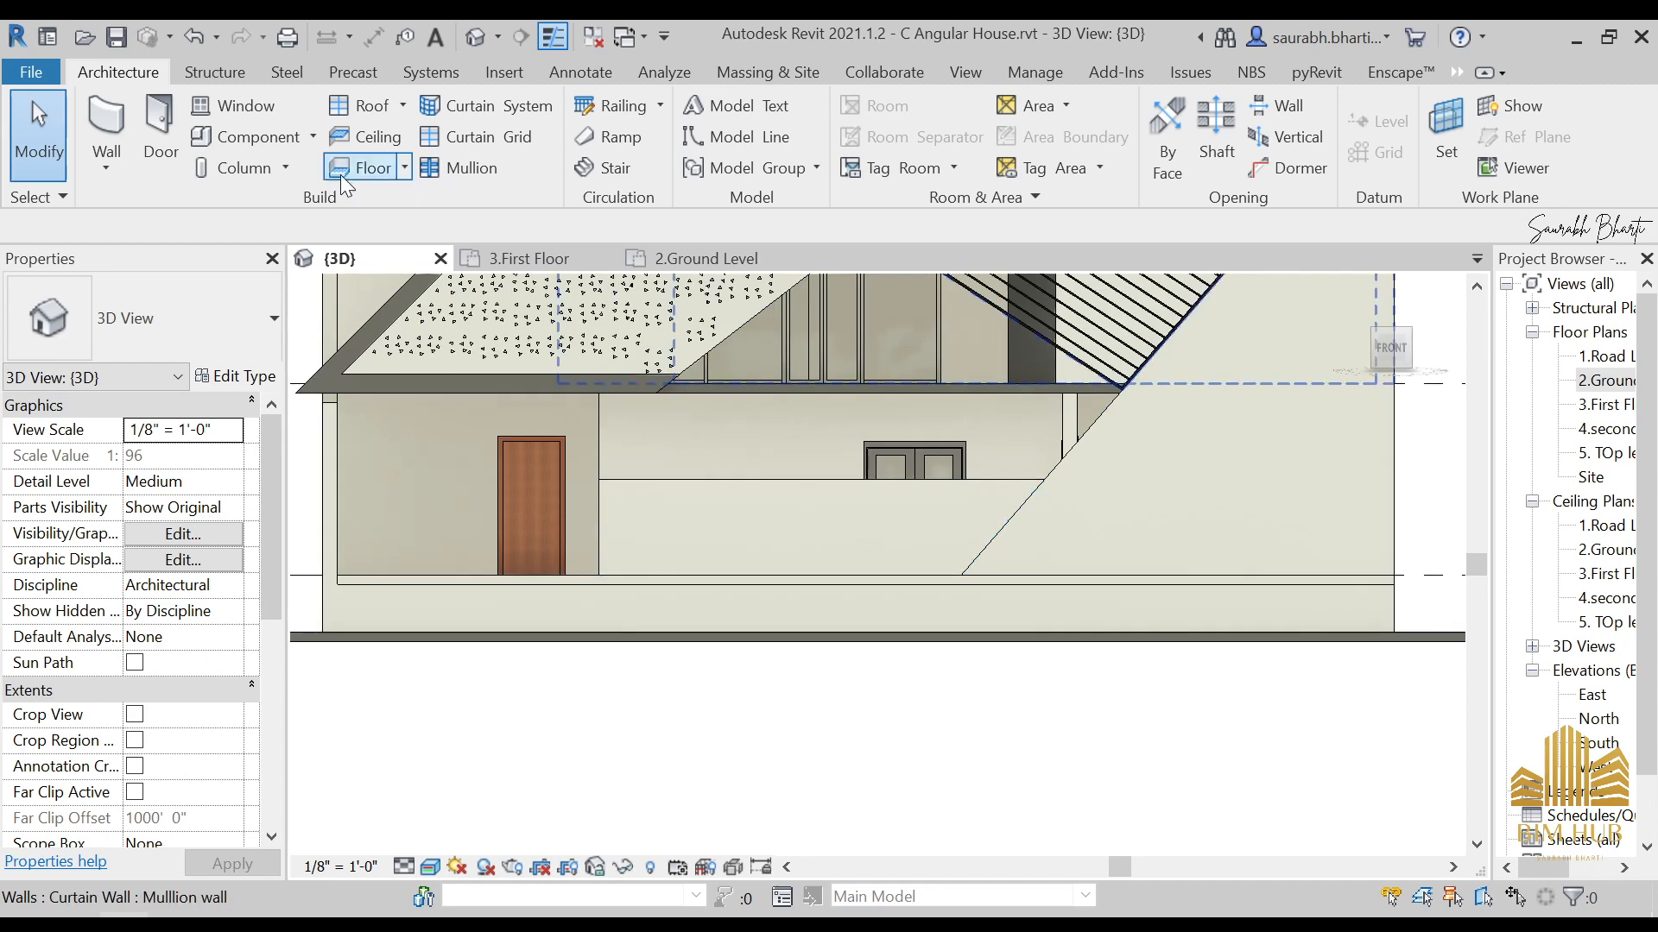
Step: Switch to the reference photo 1t.png in Photos and examine the slatted front wall up close
{"action": "left_click", "coordinate": [109, 166]}
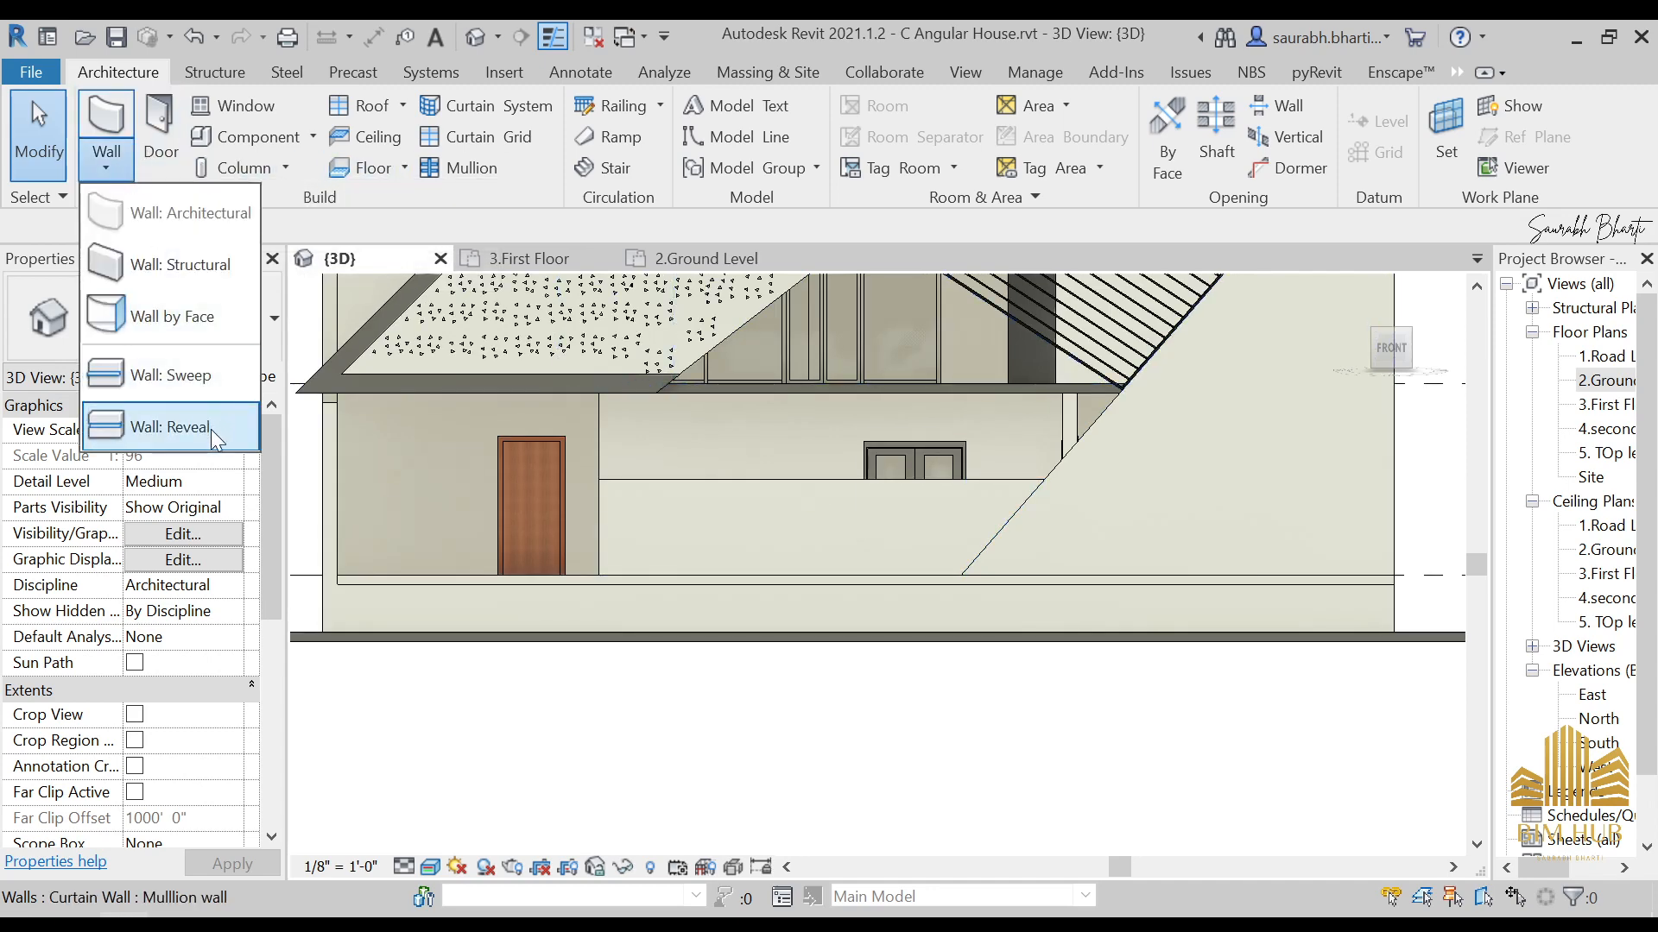
{"action": "mouse_move", "coordinate": [259, 926]}
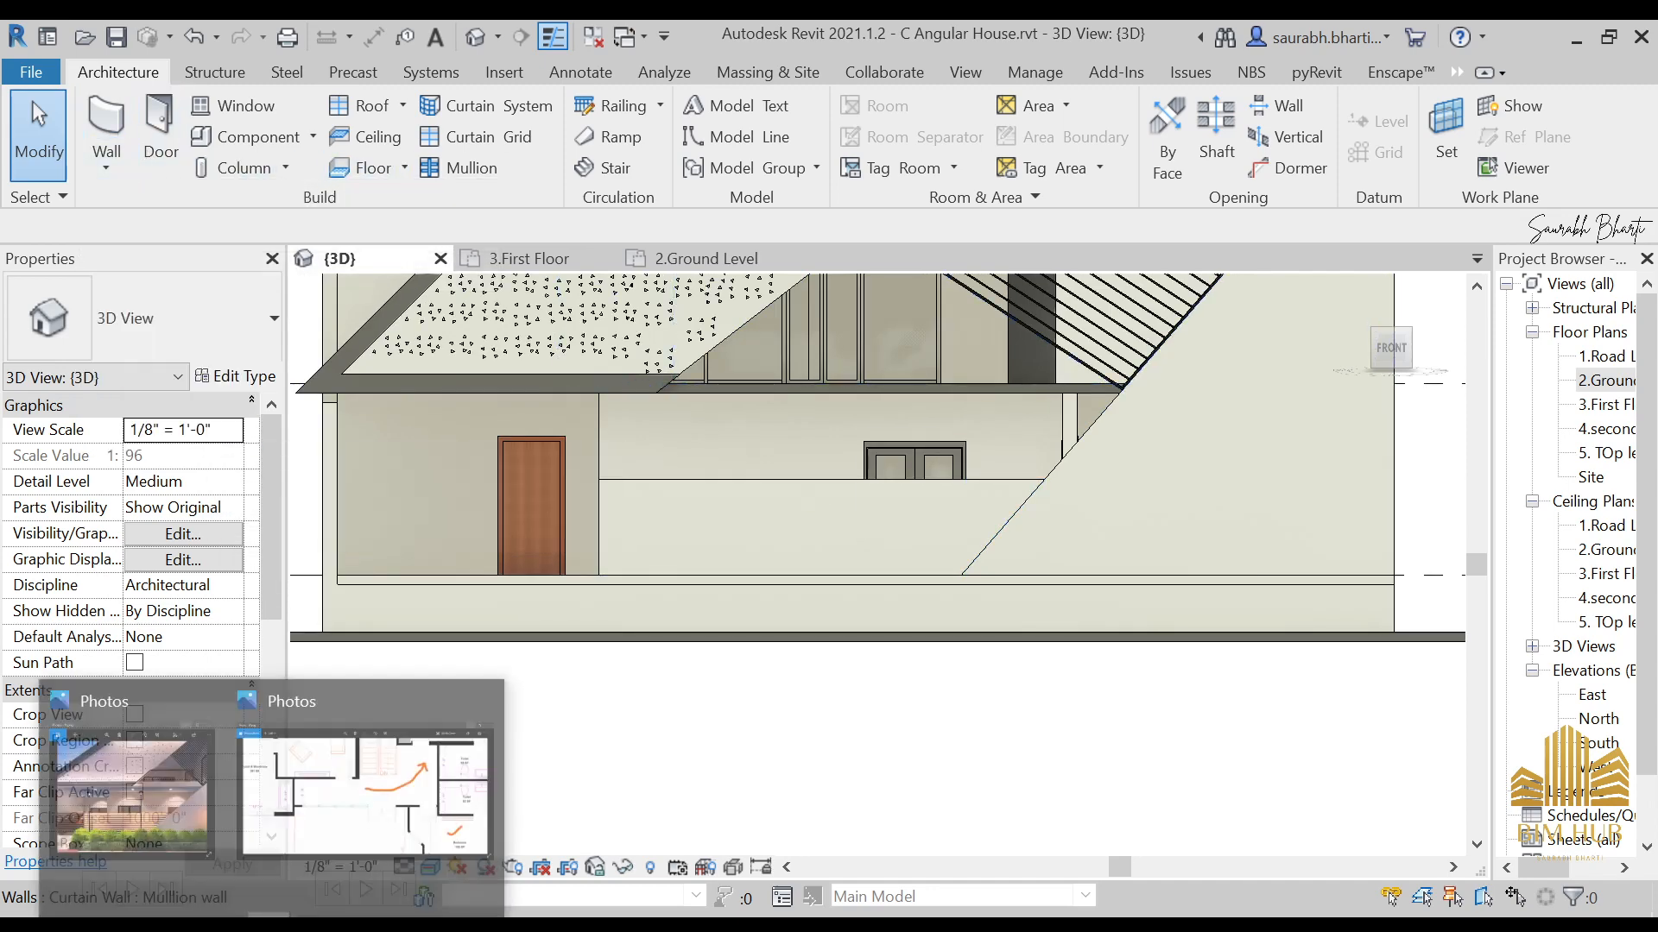
{"action": "left_click", "coordinate": [194, 811]}
{"action": "scroll", "coordinate": [359, 574], "scroll_direction": "up", "scroll_amount": 5}
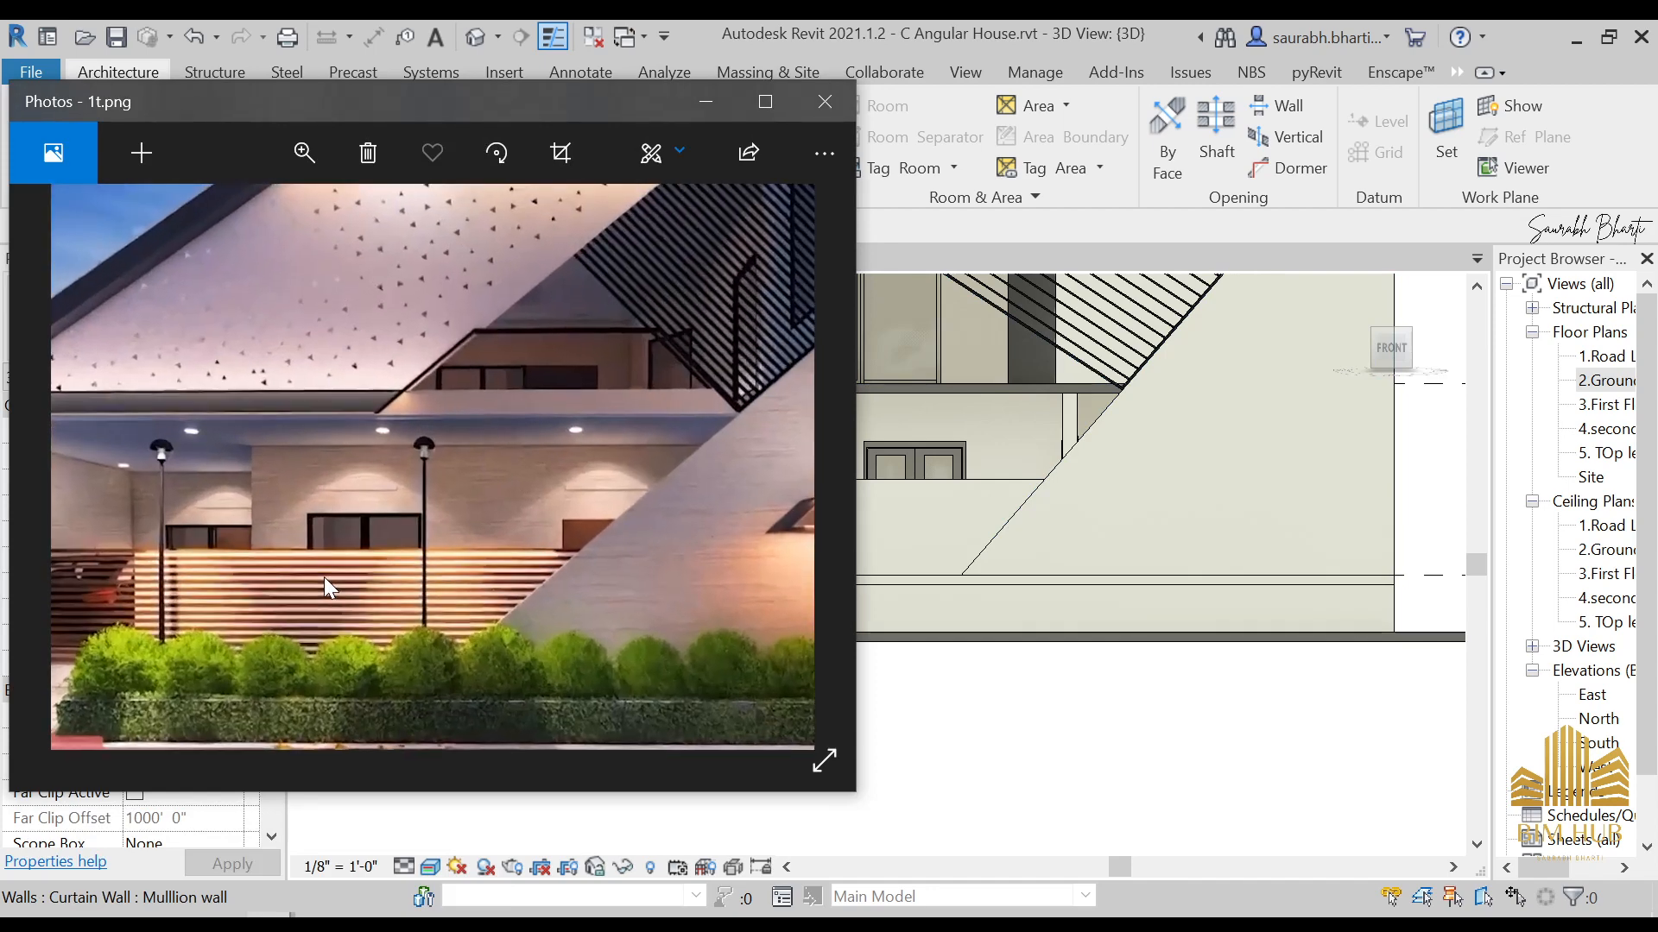
{"action": "left_click_drag", "start_coordinate": [629, 499], "coordinate": [426, 452]}
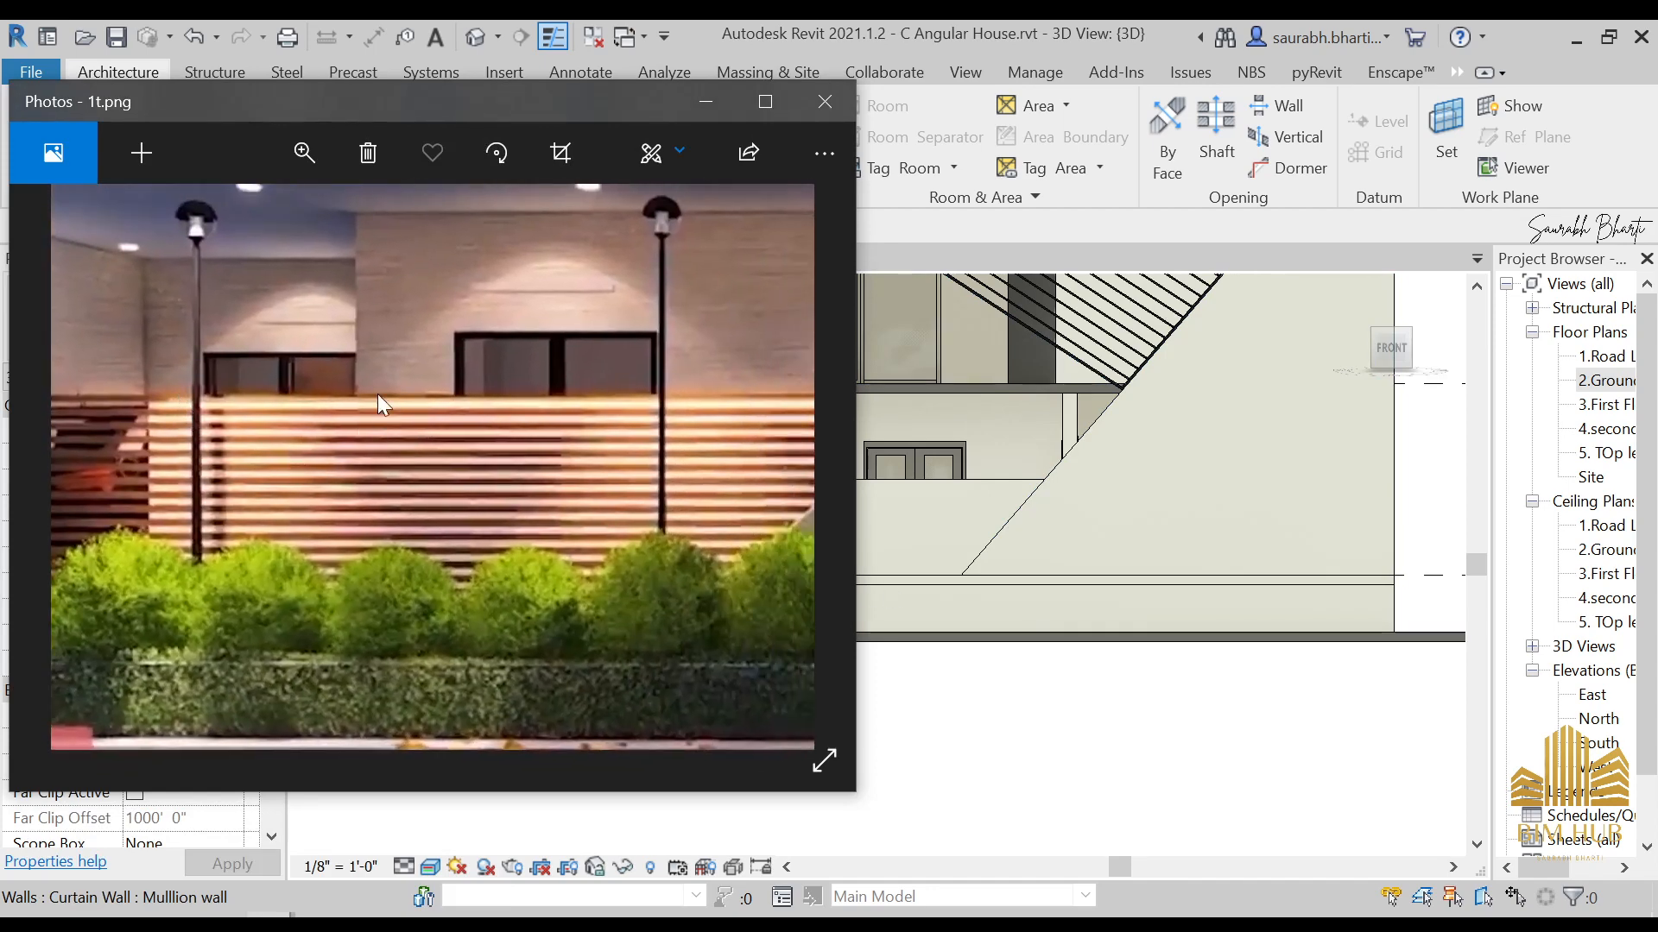
{"action": "left_click", "coordinate": [705, 102]}
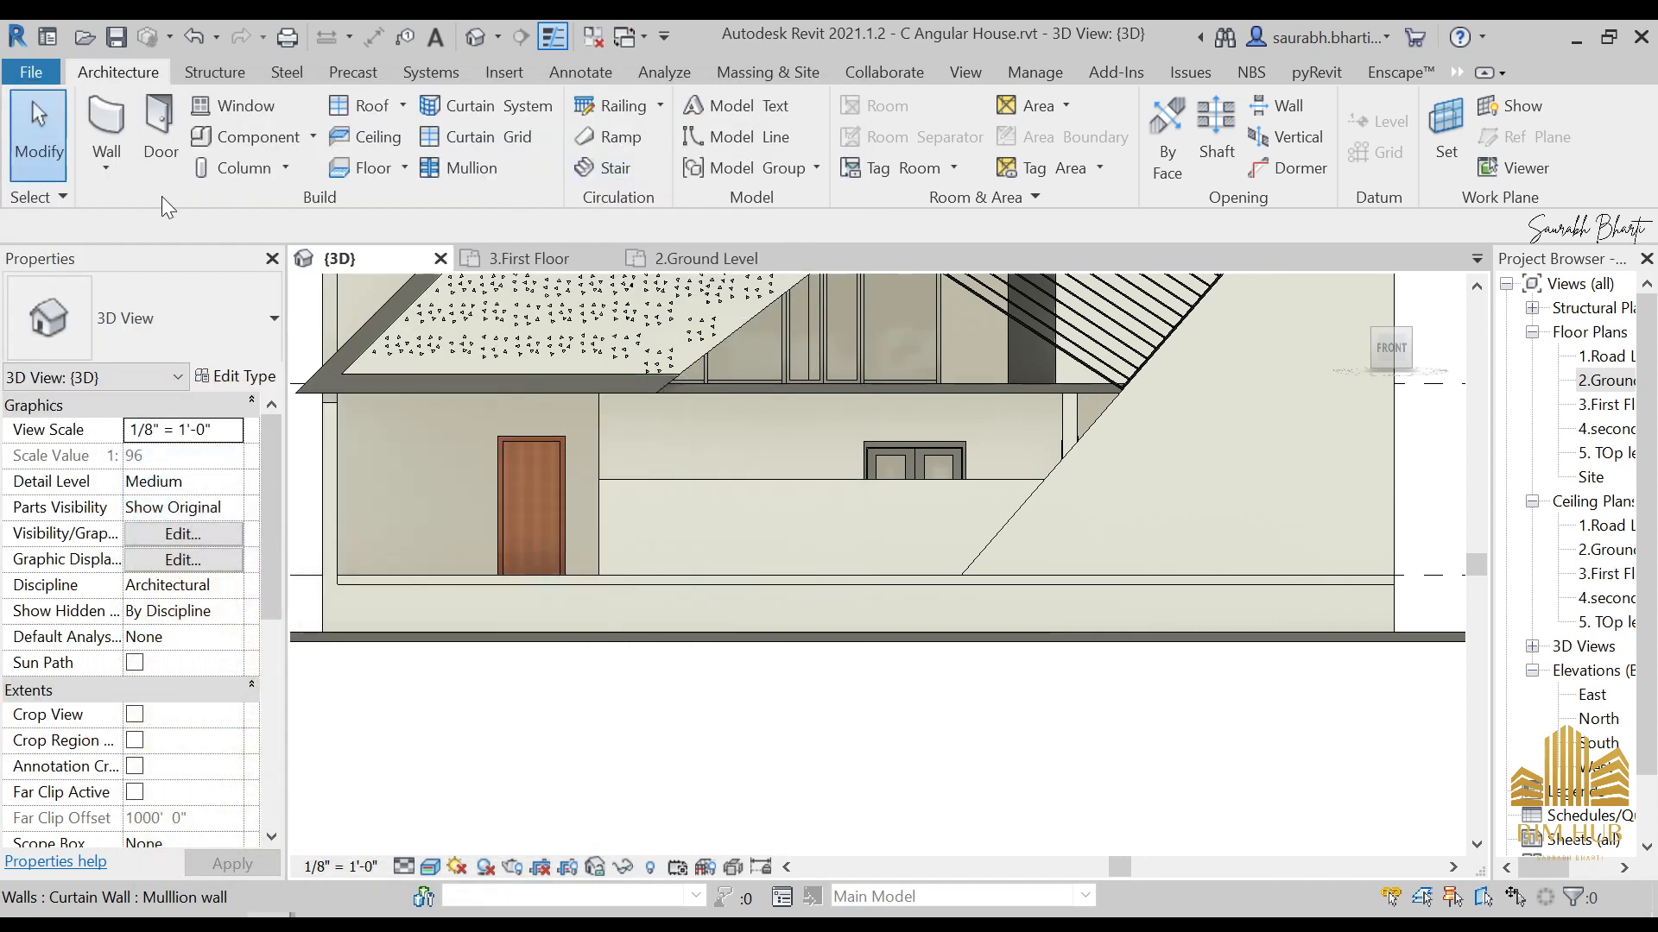
Step: Place a horizontal wall reveal along the low front wall at about 4' 0" above the ground level
{"action": "left_click", "coordinate": [106, 167]}
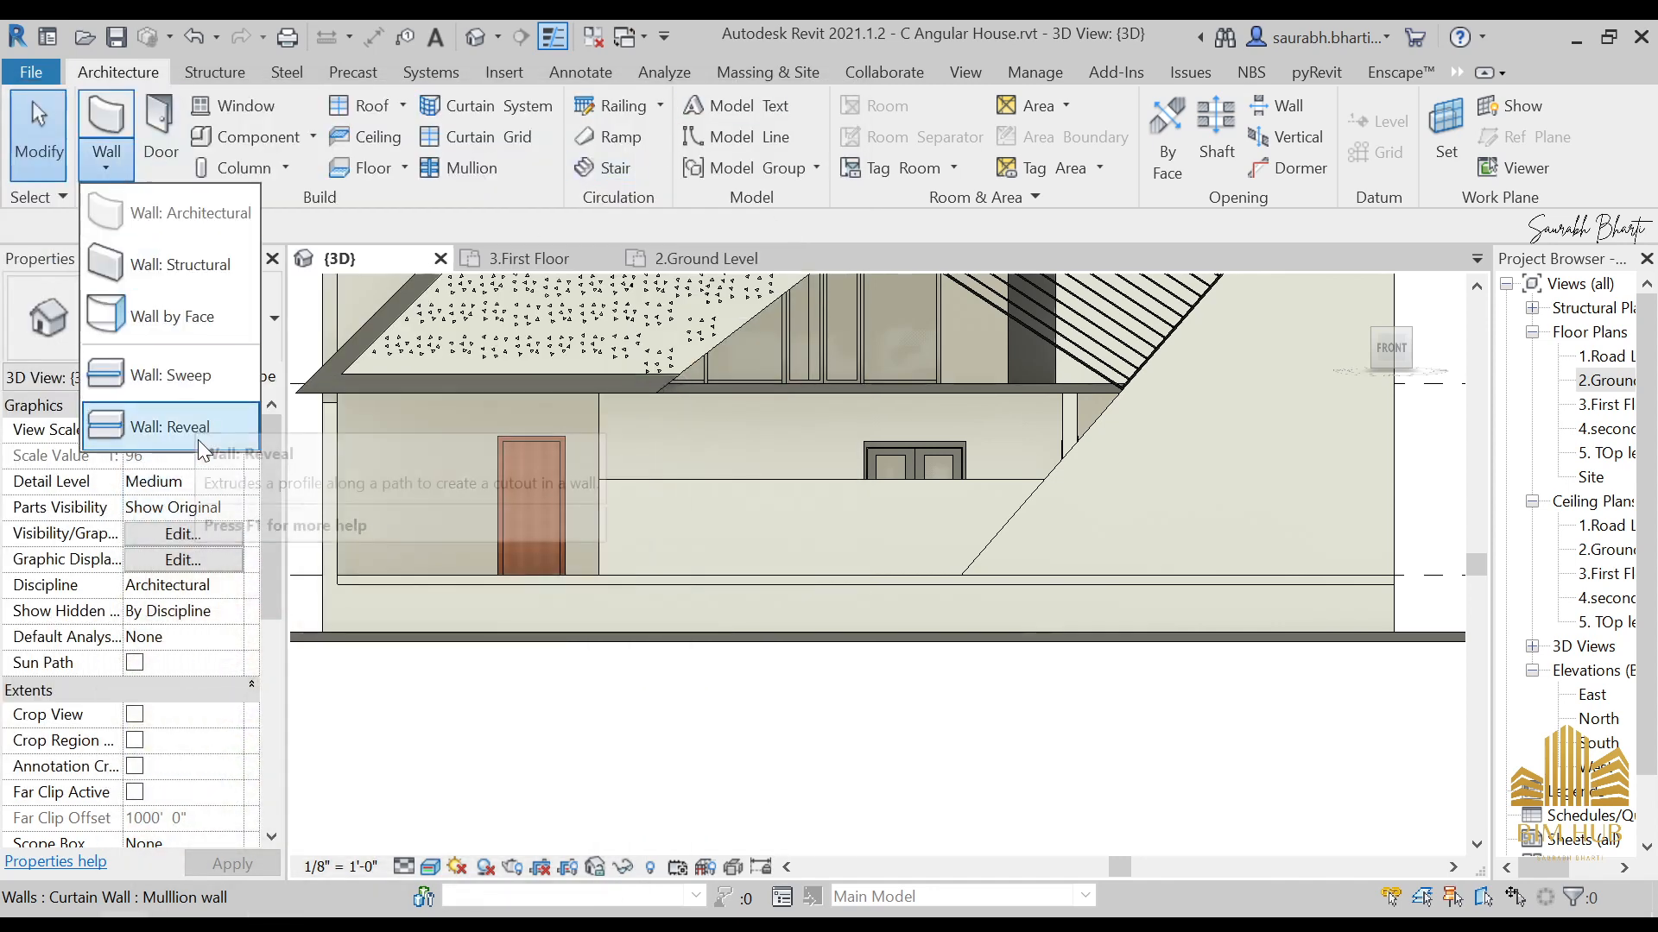
{"action": "left_click", "coordinate": [186, 426]}
{"action": "scroll", "coordinate": [661, 499], "scroll_direction": "up", "scroll_amount": 2}
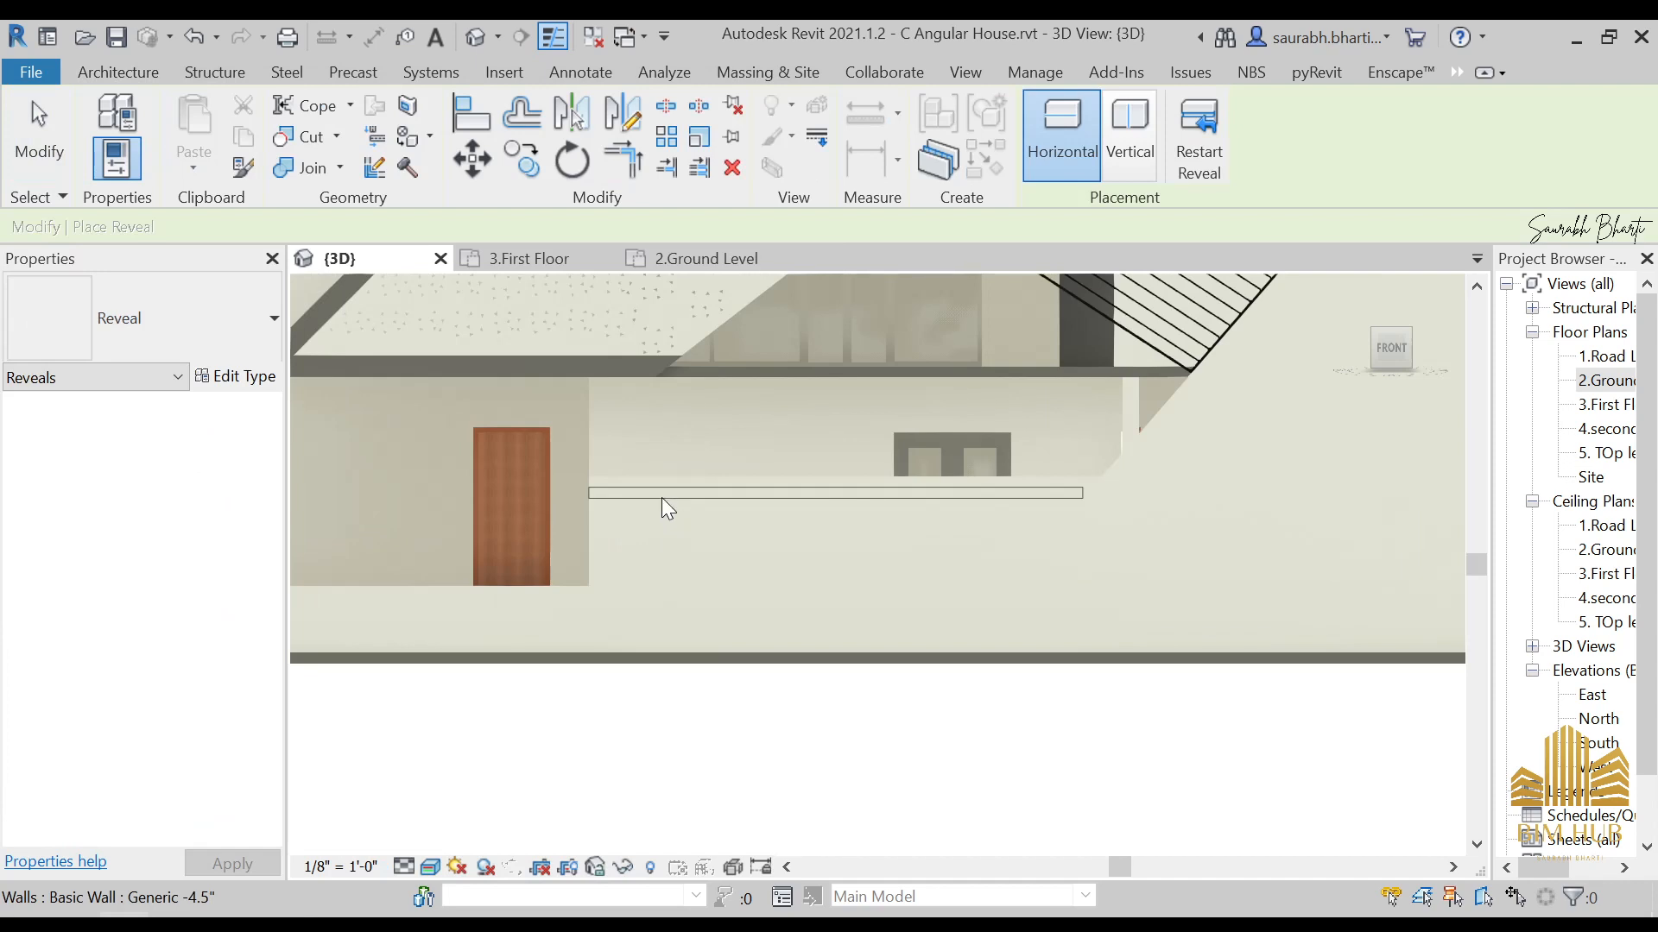
{"action": "left_click", "coordinate": [661, 498]}
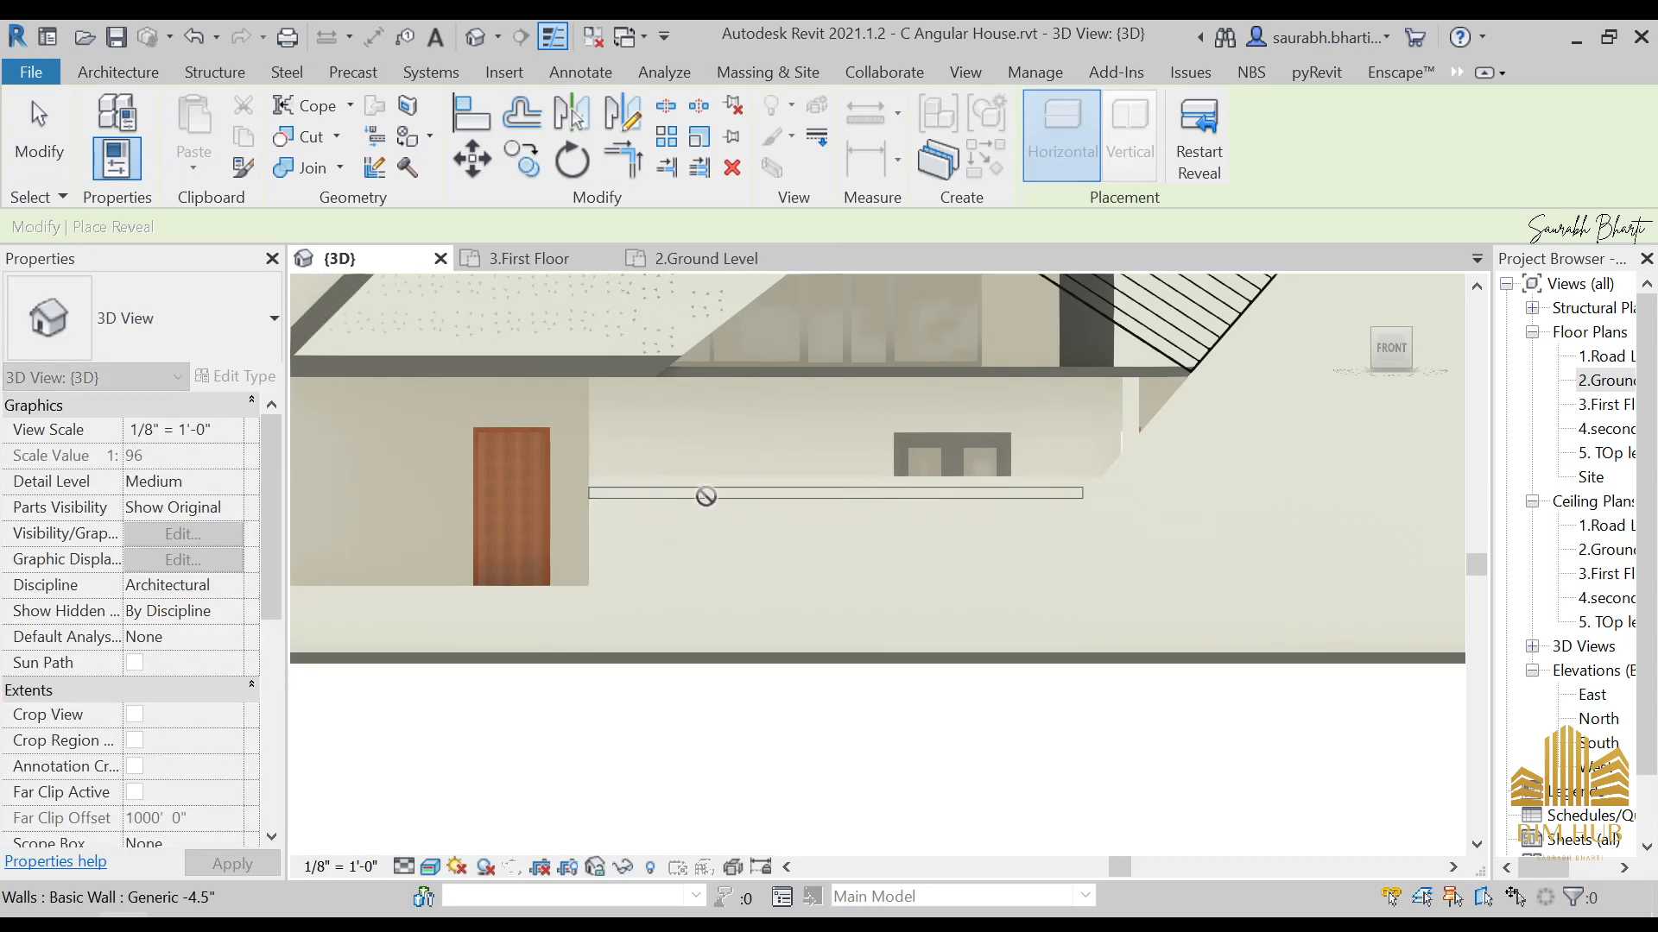
{"action": "scroll", "coordinate": [748, 498], "scroll_direction": "down", "scroll_amount": 1}
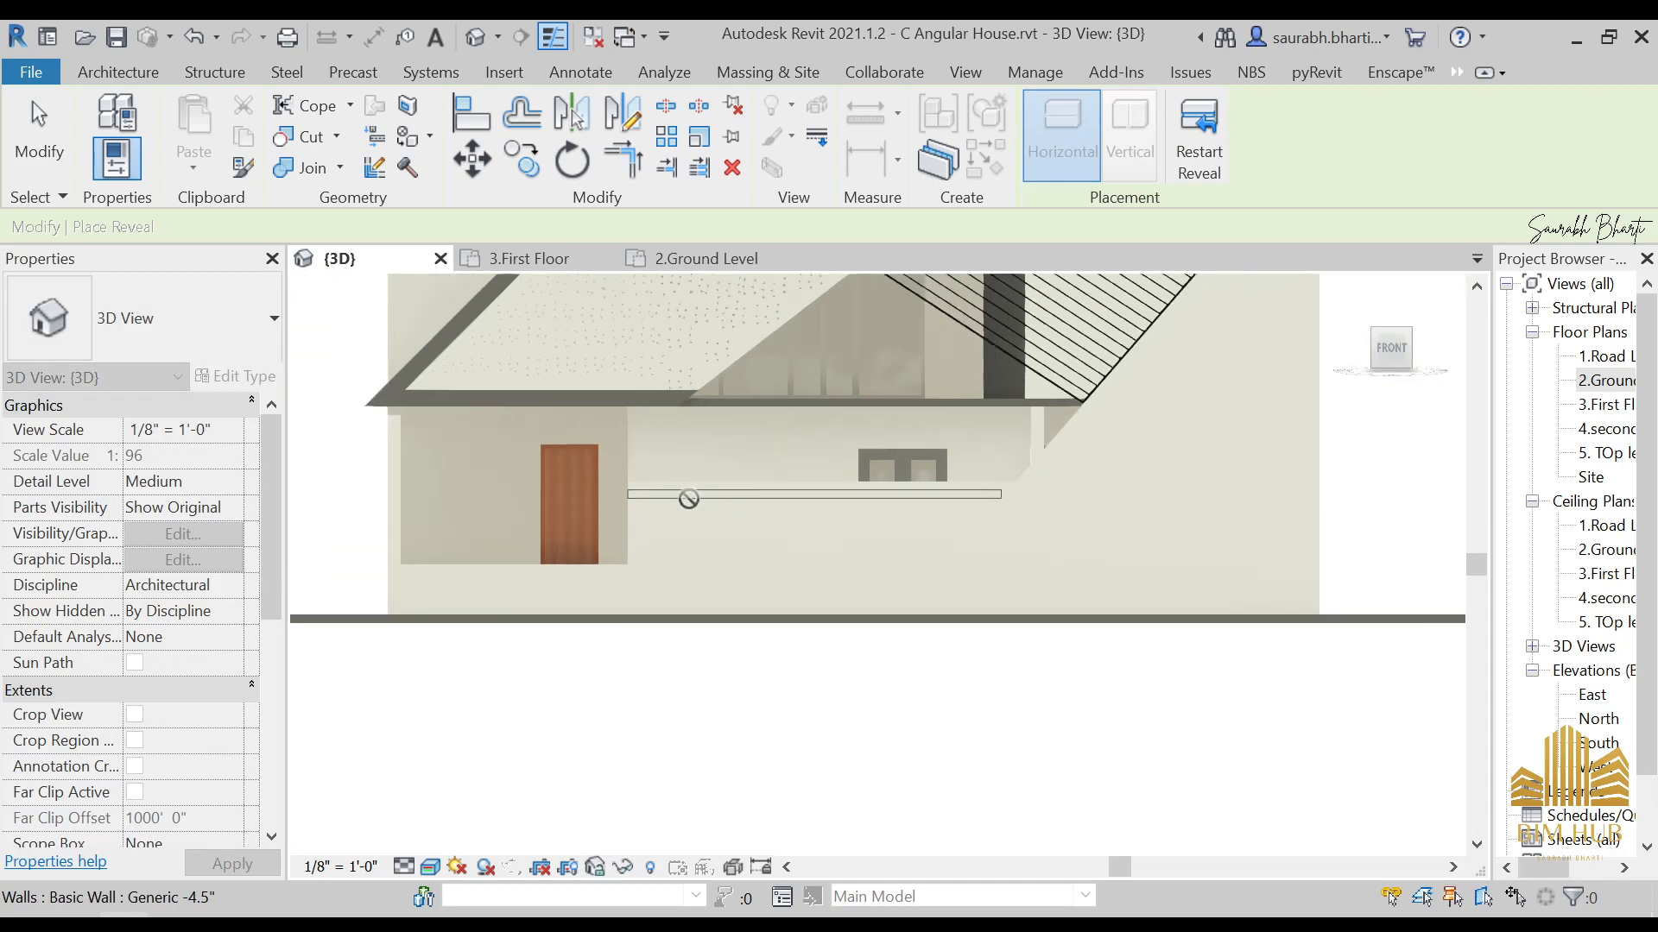
{"action": "scroll", "coordinate": [689, 499], "scroll_direction": "up", "scroll_amount": 3}
{"action": "scroll", "coordinate": [688, 499], "scroll_direction": "down", "scroll_amount": 2}
{"action": "middle_click_drag", "start_coordinate": [688, 499], "coordinate": [708, 537], "text": "shift"}
{"action": "key", "text": "Escape"}
{"action": "key", "text": "Escape"}
{"action": "scroll", "coordinate": [703, 530], "scroll_direction": "up", "scroll_amount": 5}
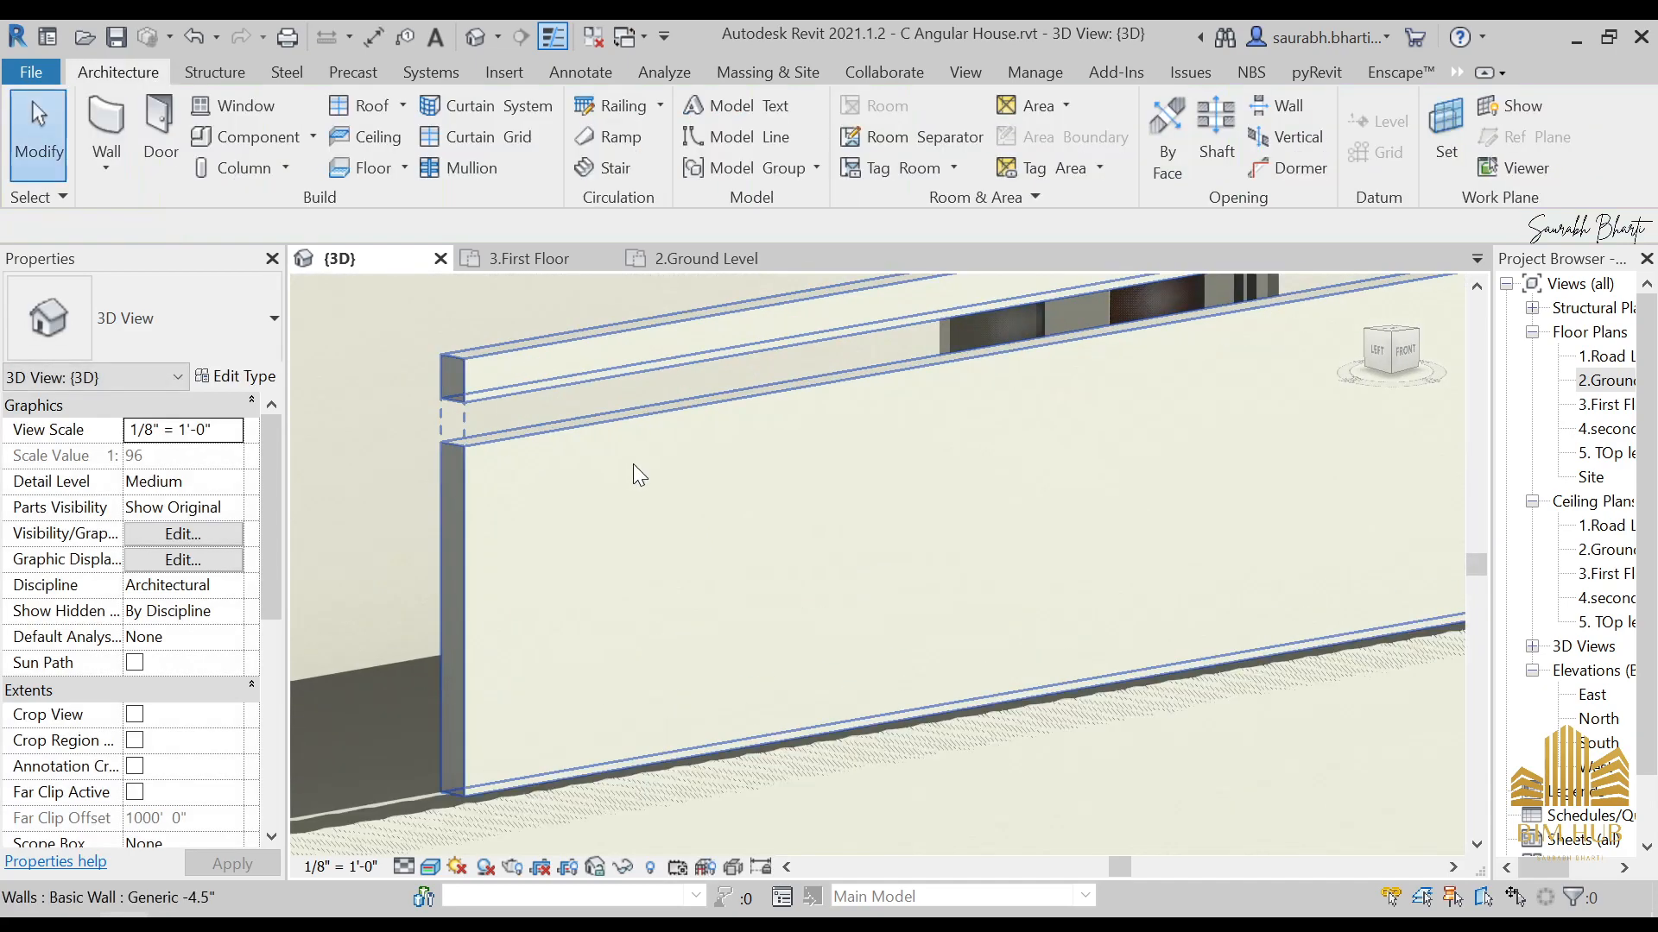
Step: Select the reveal on the low front wall and inspect its properties and its cut from several angles
{"action": "middle_click_drag", "start_coordinate": [641, 442], "coordinate": [795, 457], "text": "shift"}
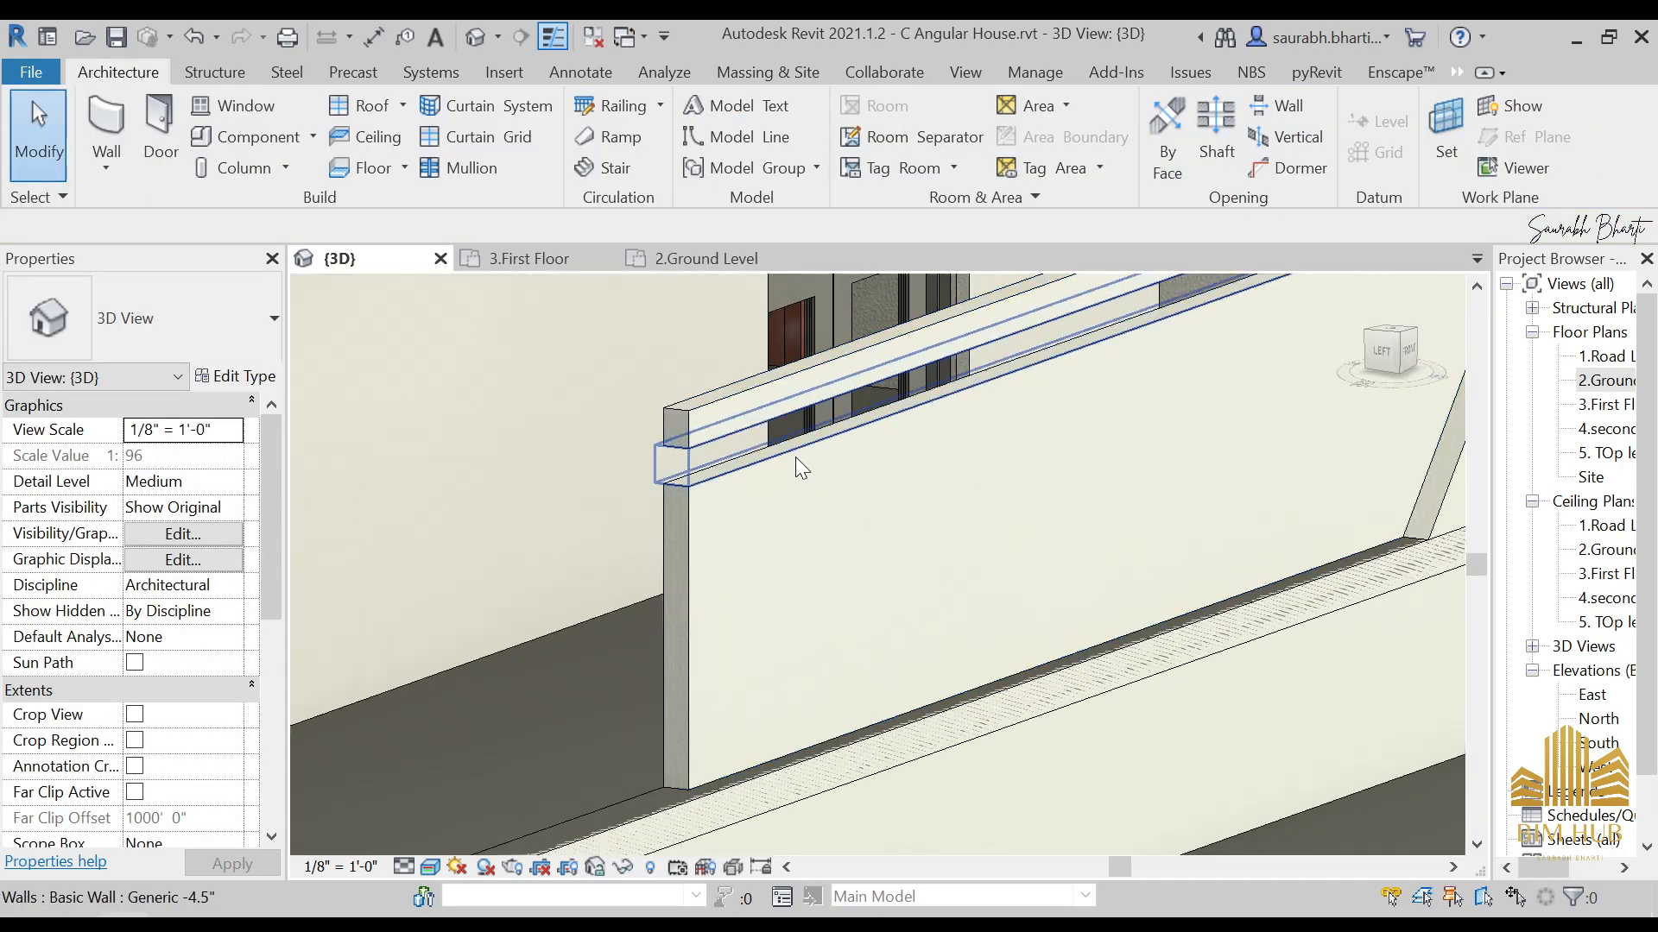
{"action": "left_click", "coordinate": [771, 457]}
{"action": "key", "text": "Escape"}
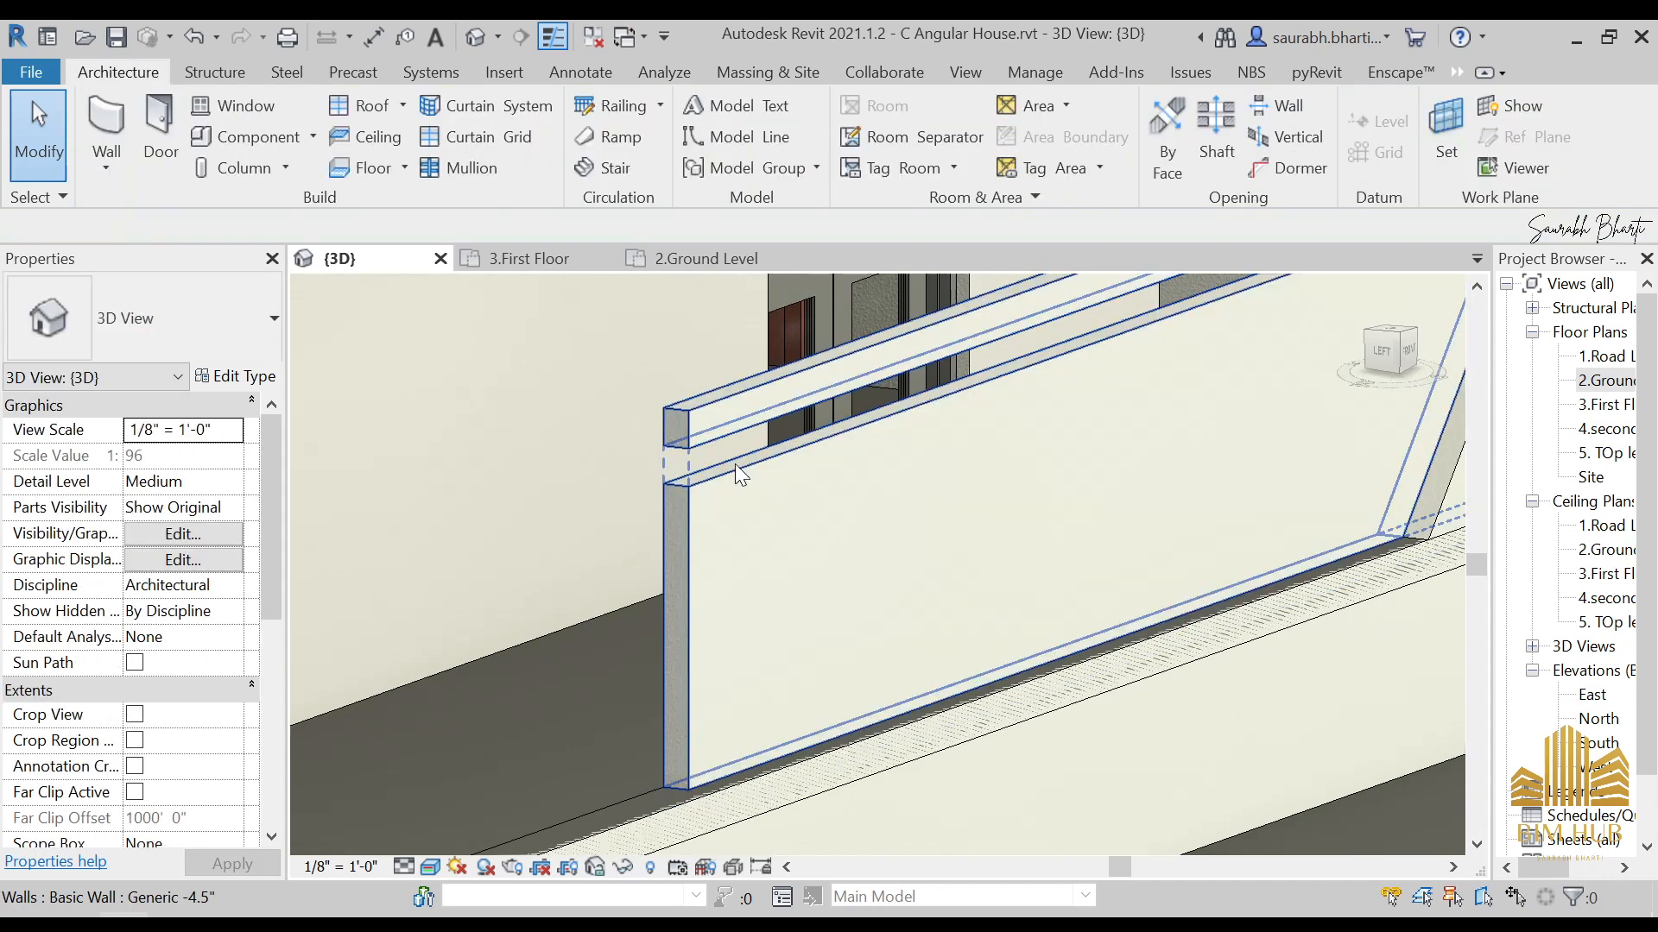
{"action": "left_click", "coordinate": [734, 463]}
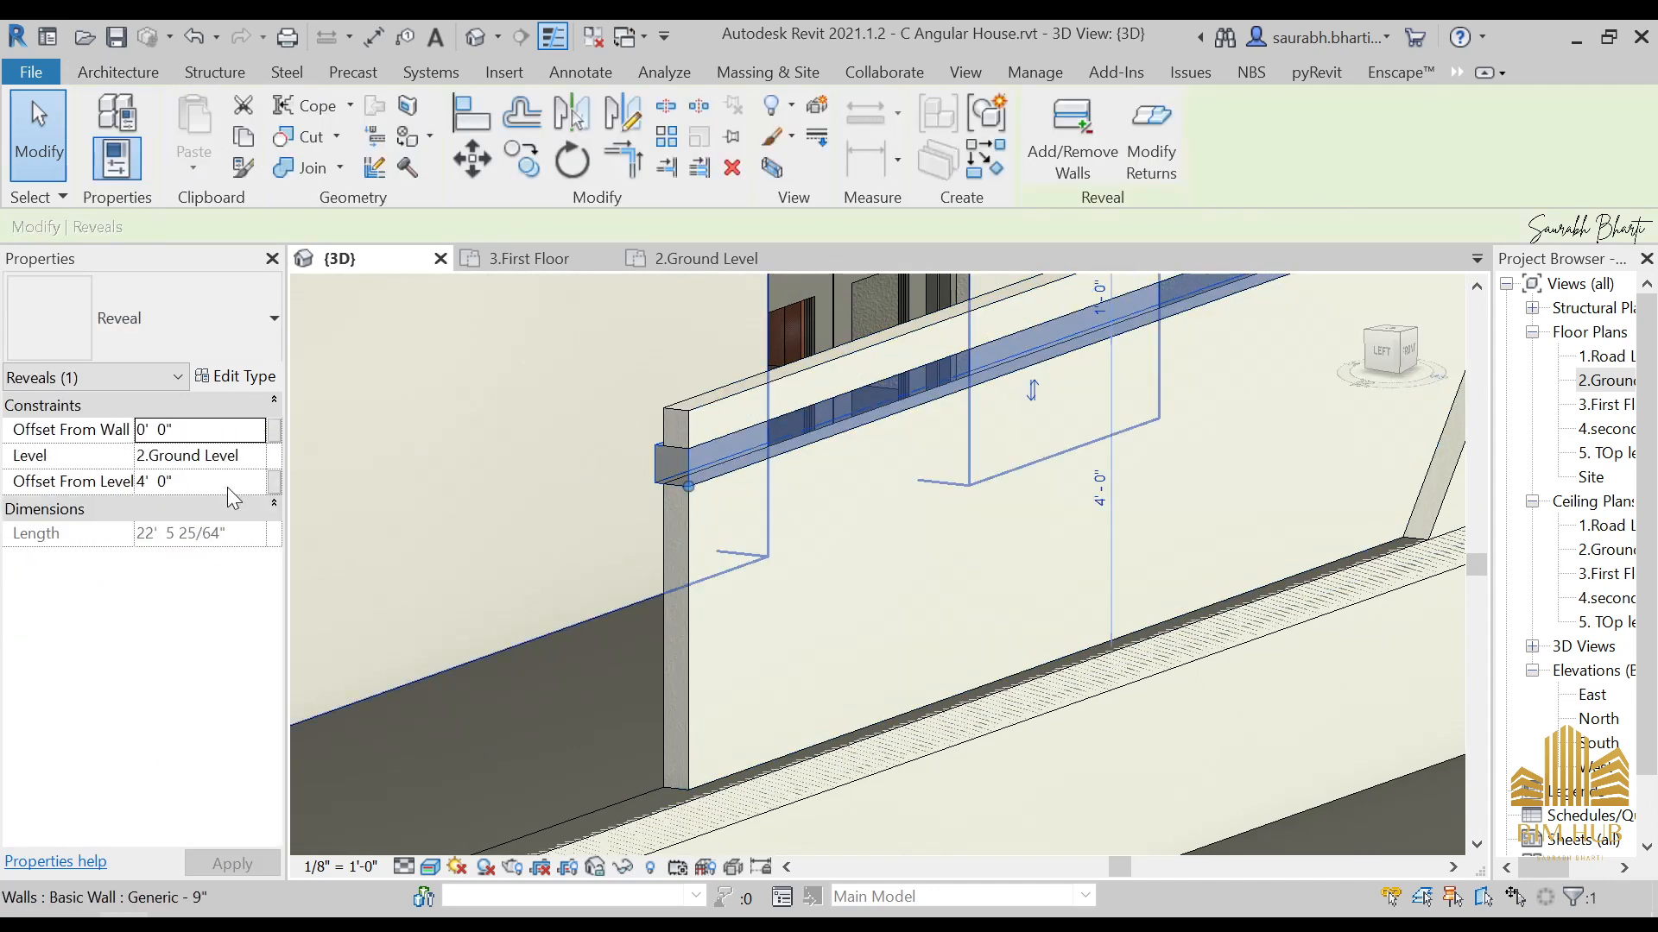
{"action": "left_click", "coordinate": [256, 359]}
{"action": "left_click", "coordinate": [256, 360]}
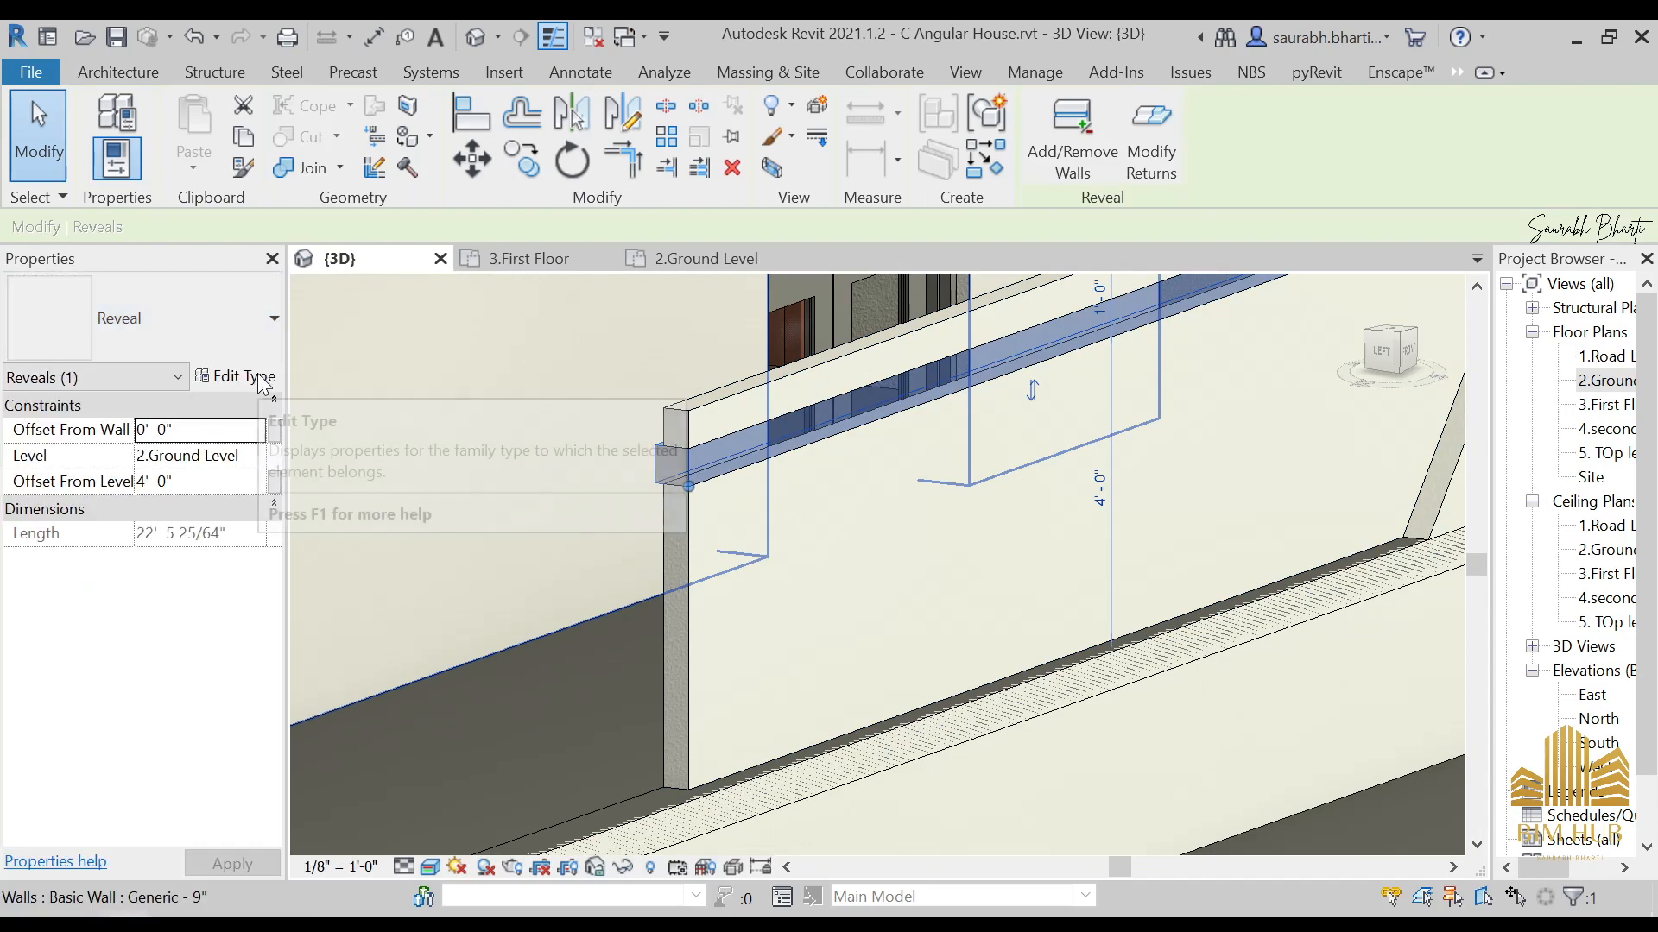
{"action": "left_click", "coordinate": [235, 376]}
{"action": "key", "text": "Escape"}
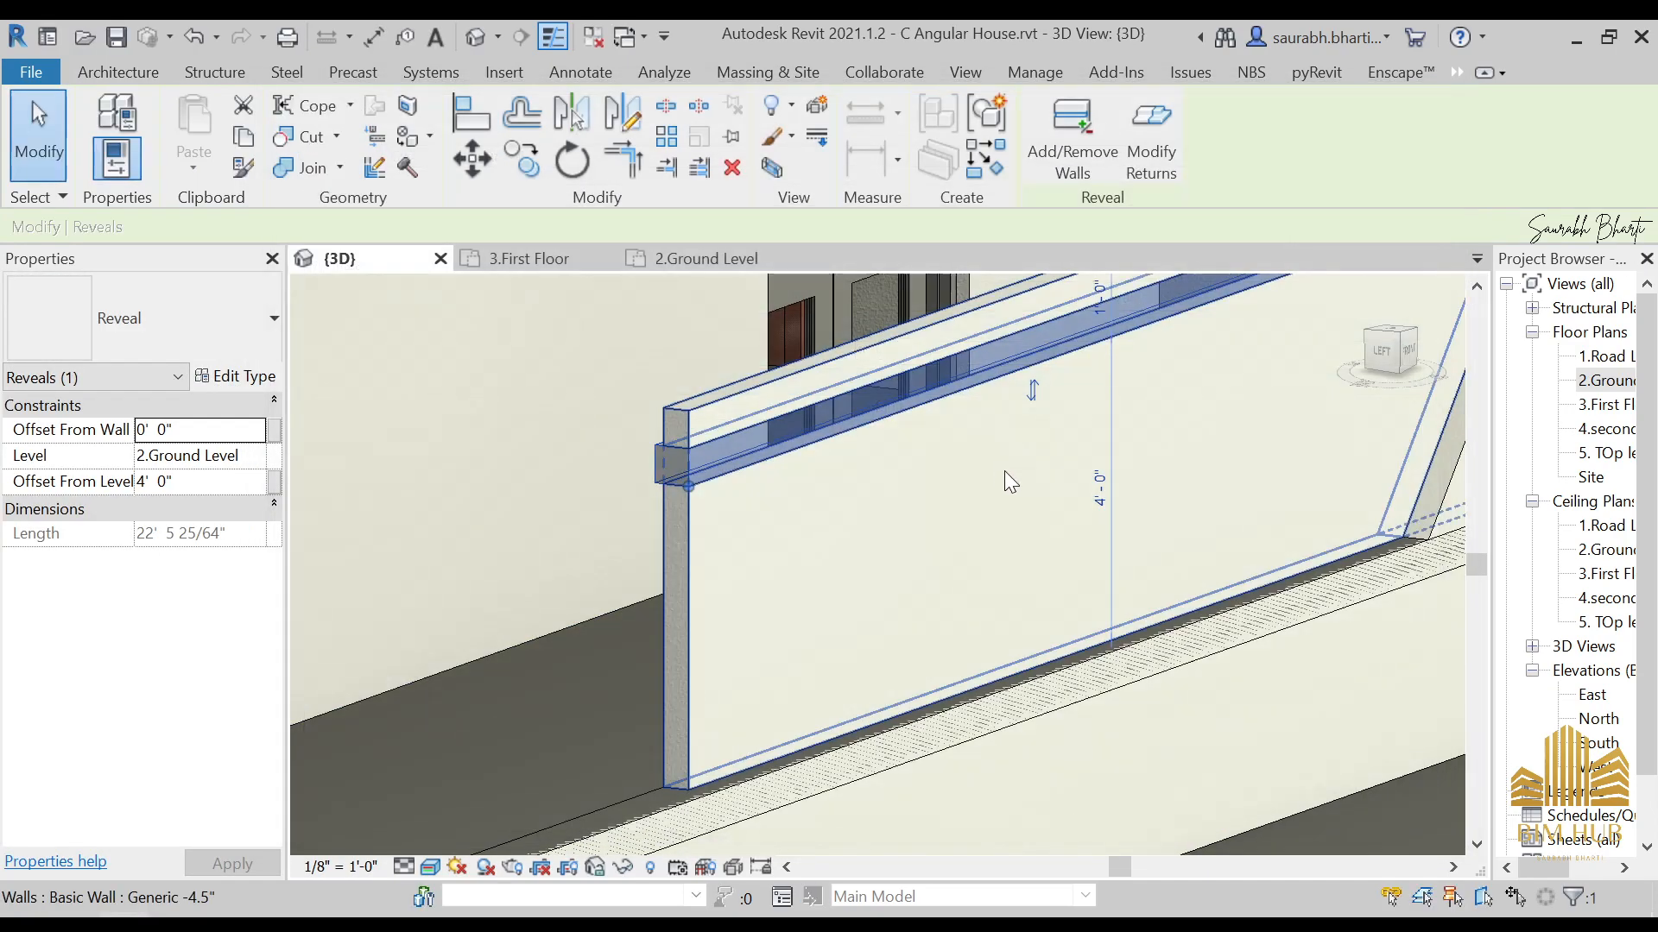
{"action": "middle_click_drag", "start_coordinate": [699, 440], "coordinate": [924, 433], "text": "shift"}
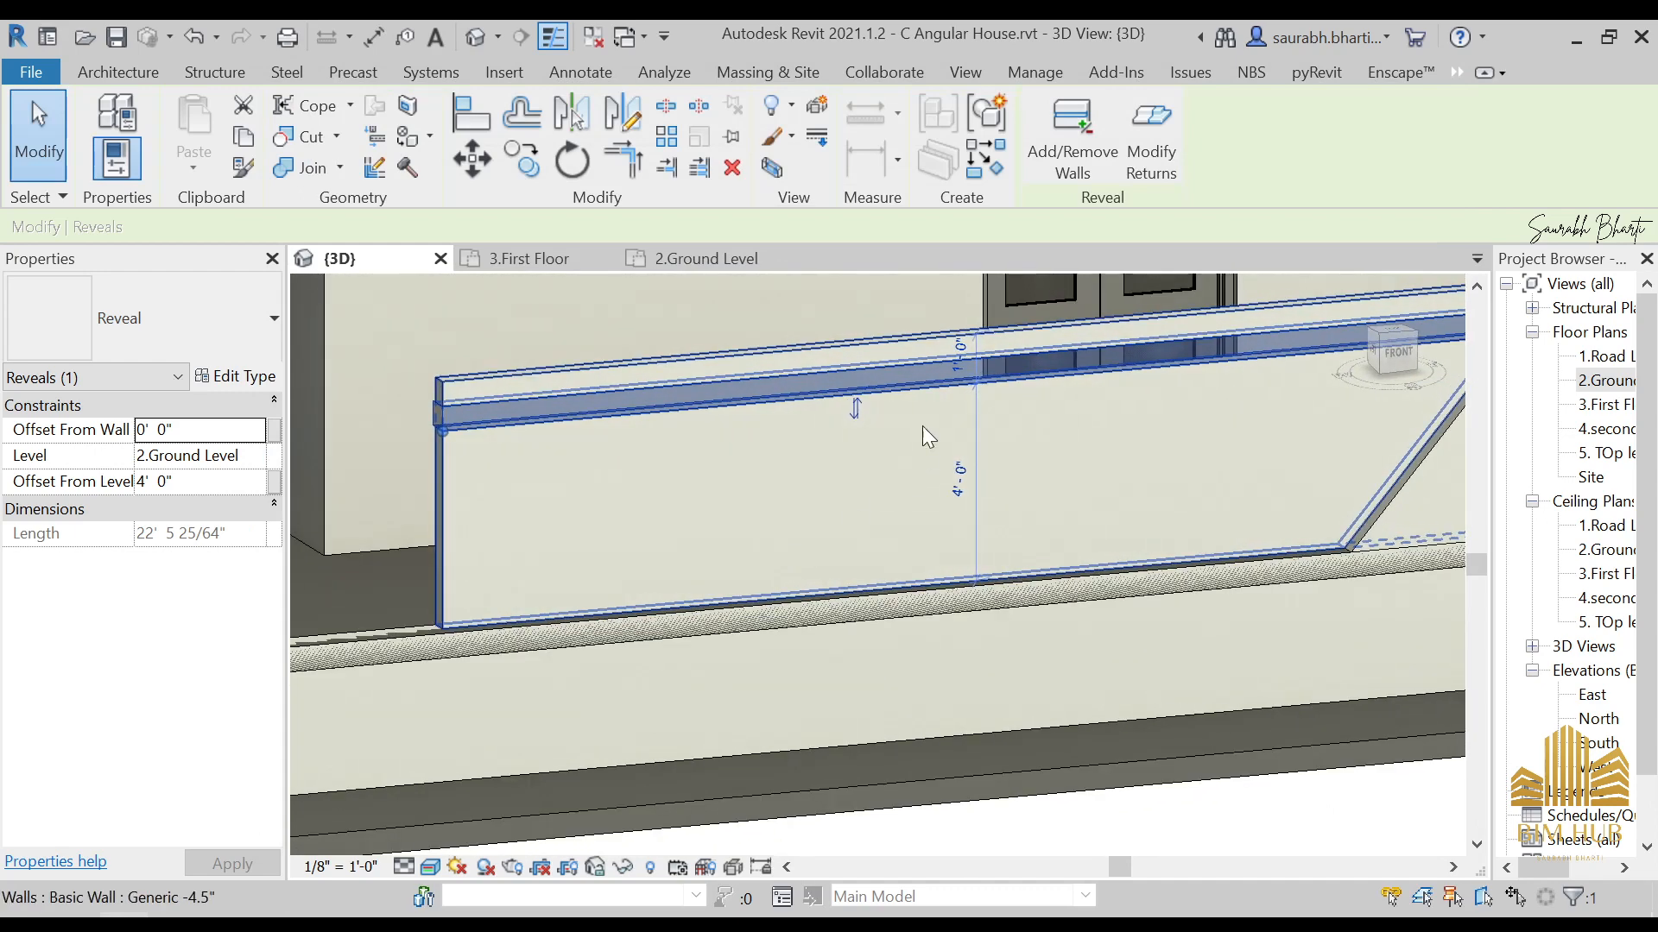
{"action": "left_click", "coordinate": [1392, 353]}
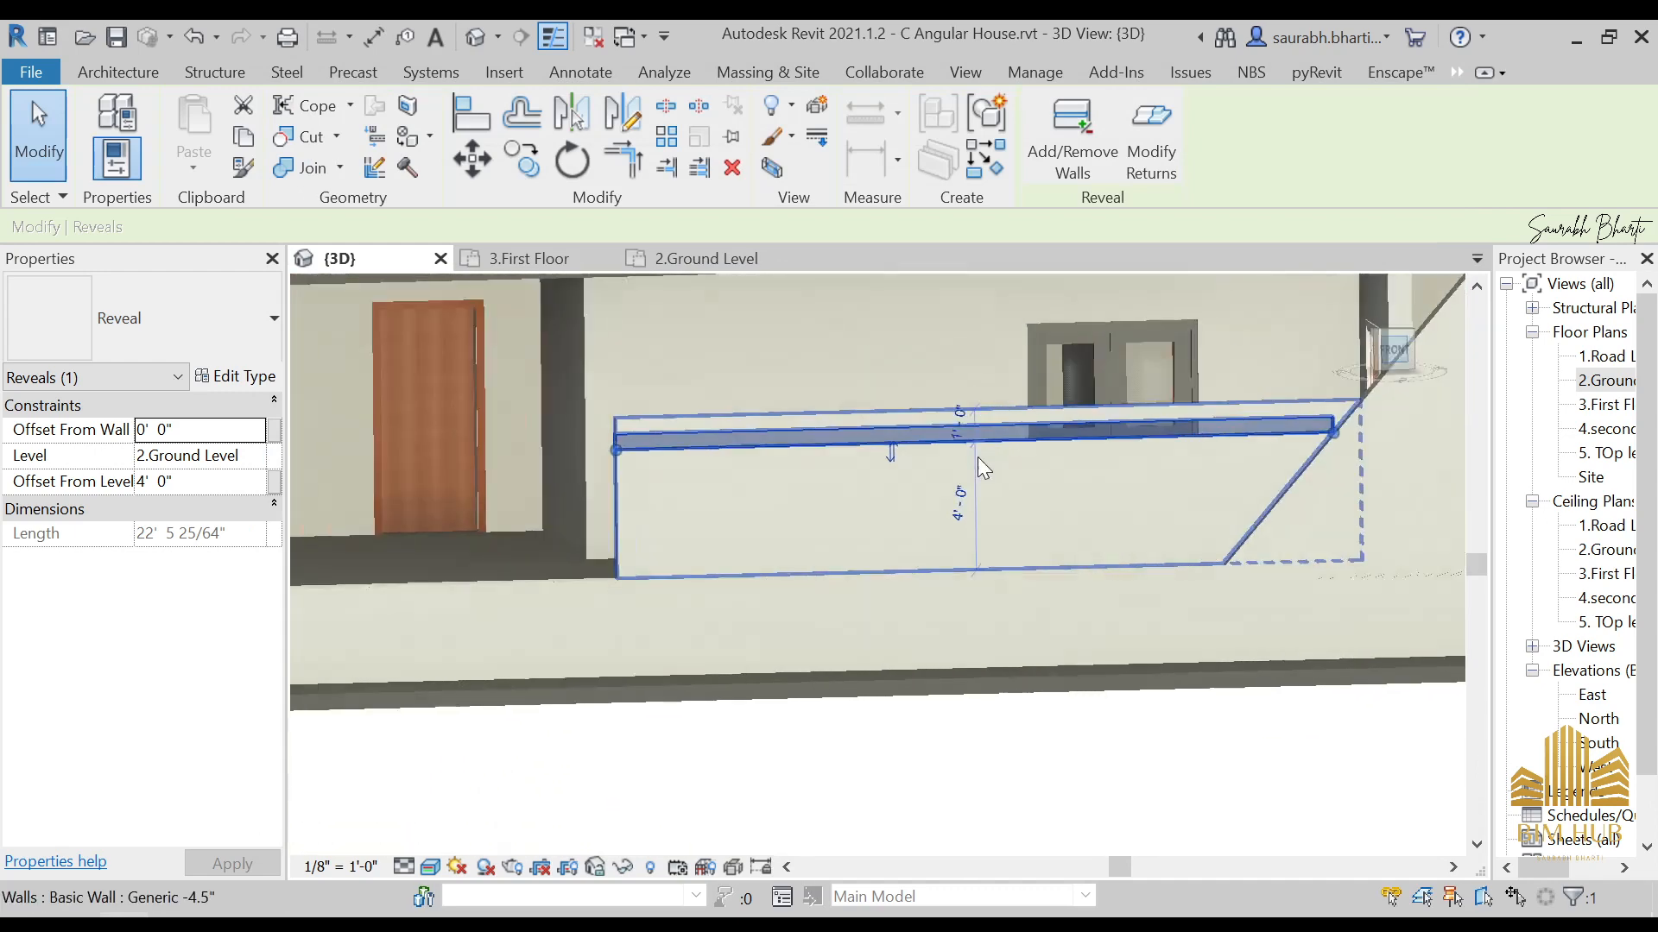
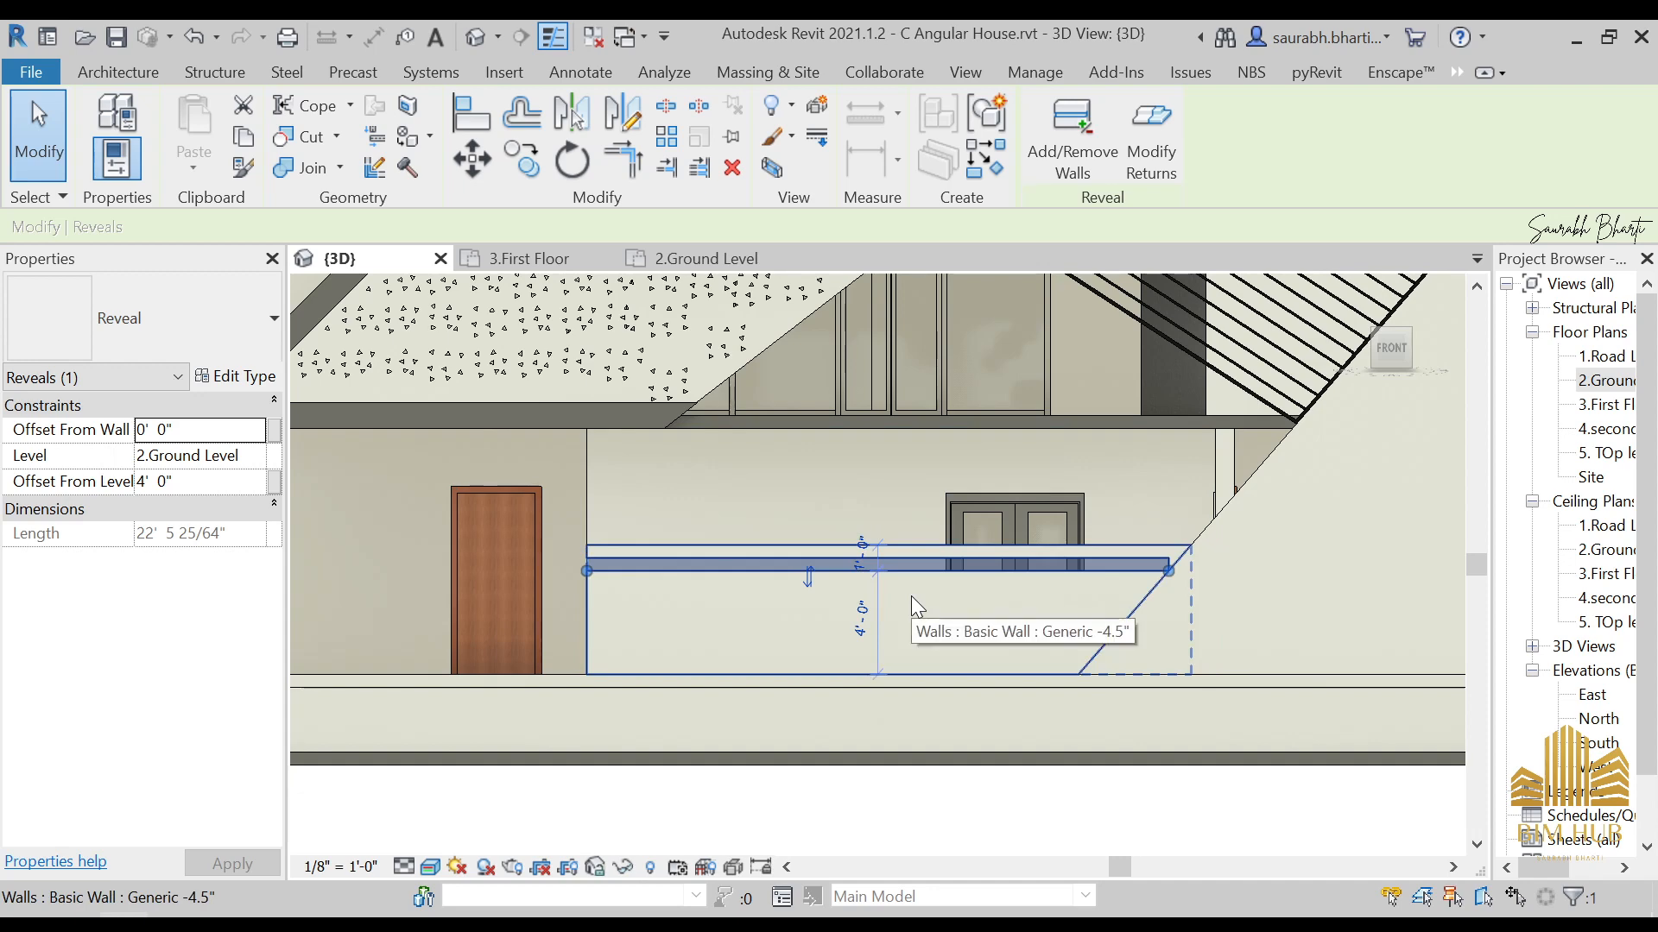
Step: Look through the project's wall families, including the Extrusion entry and the Basic Wall types
{"action": "scroll", "coordinate": [1425, 527], "scroll_direction": "down", "scroll_amount": 2}
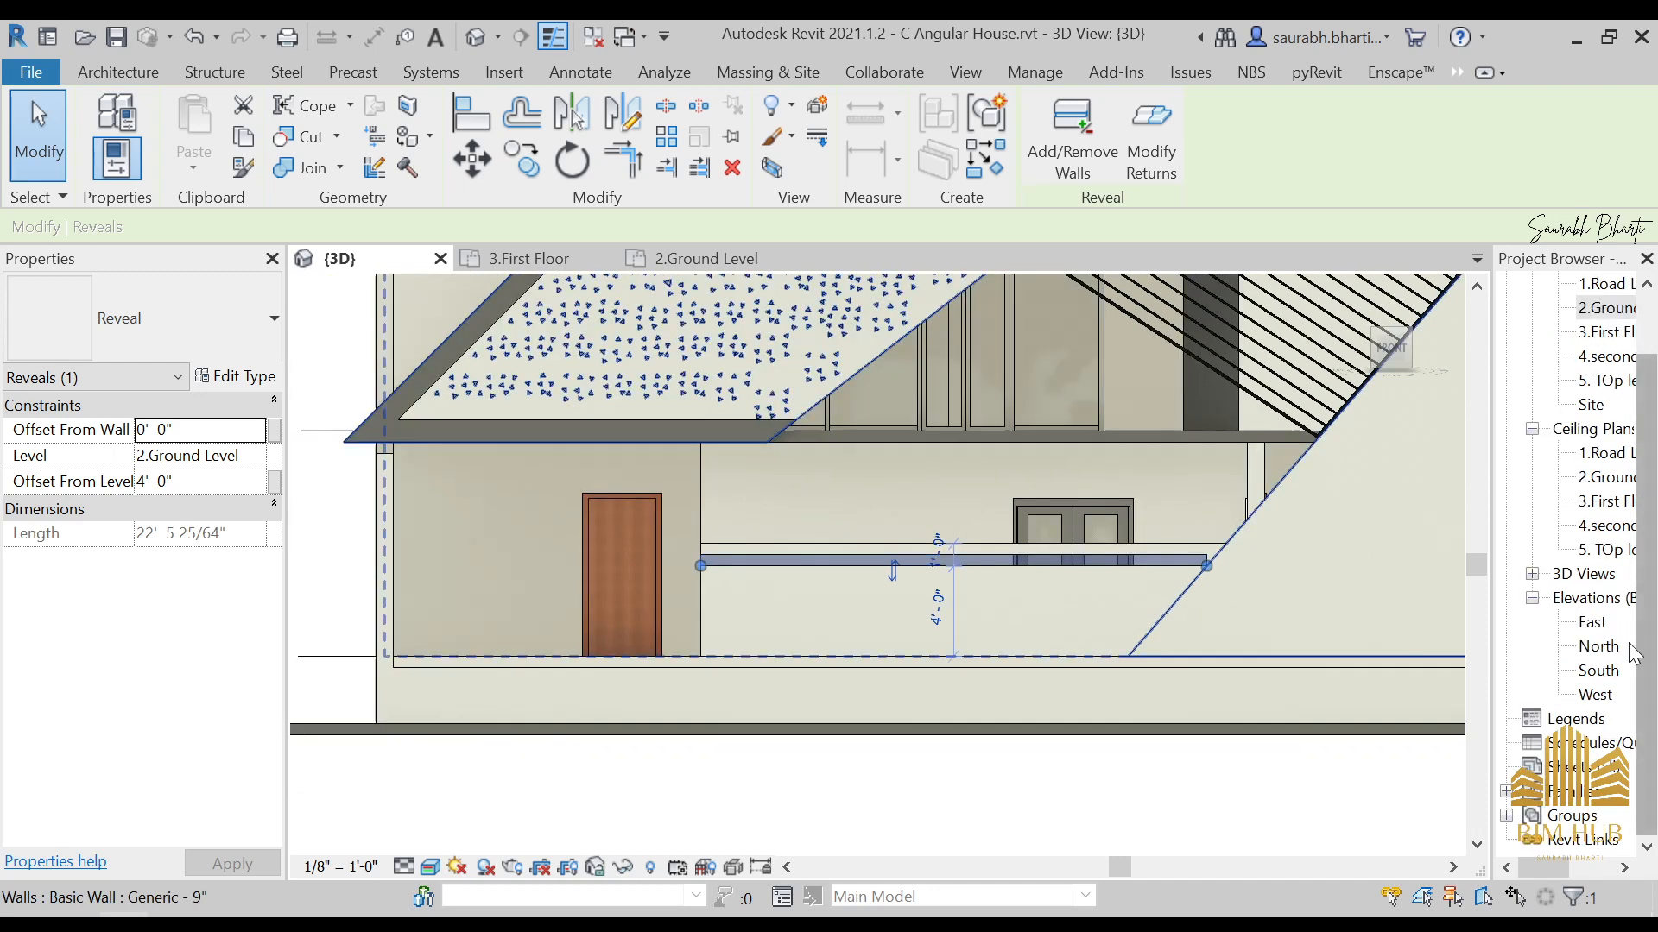
{"action": "left_click", "coordinate": [1506, 791]}
{"action": "scroll", "coordinate": [1563, 631], "scroll_direction": "down", "scroll_amount": 3}
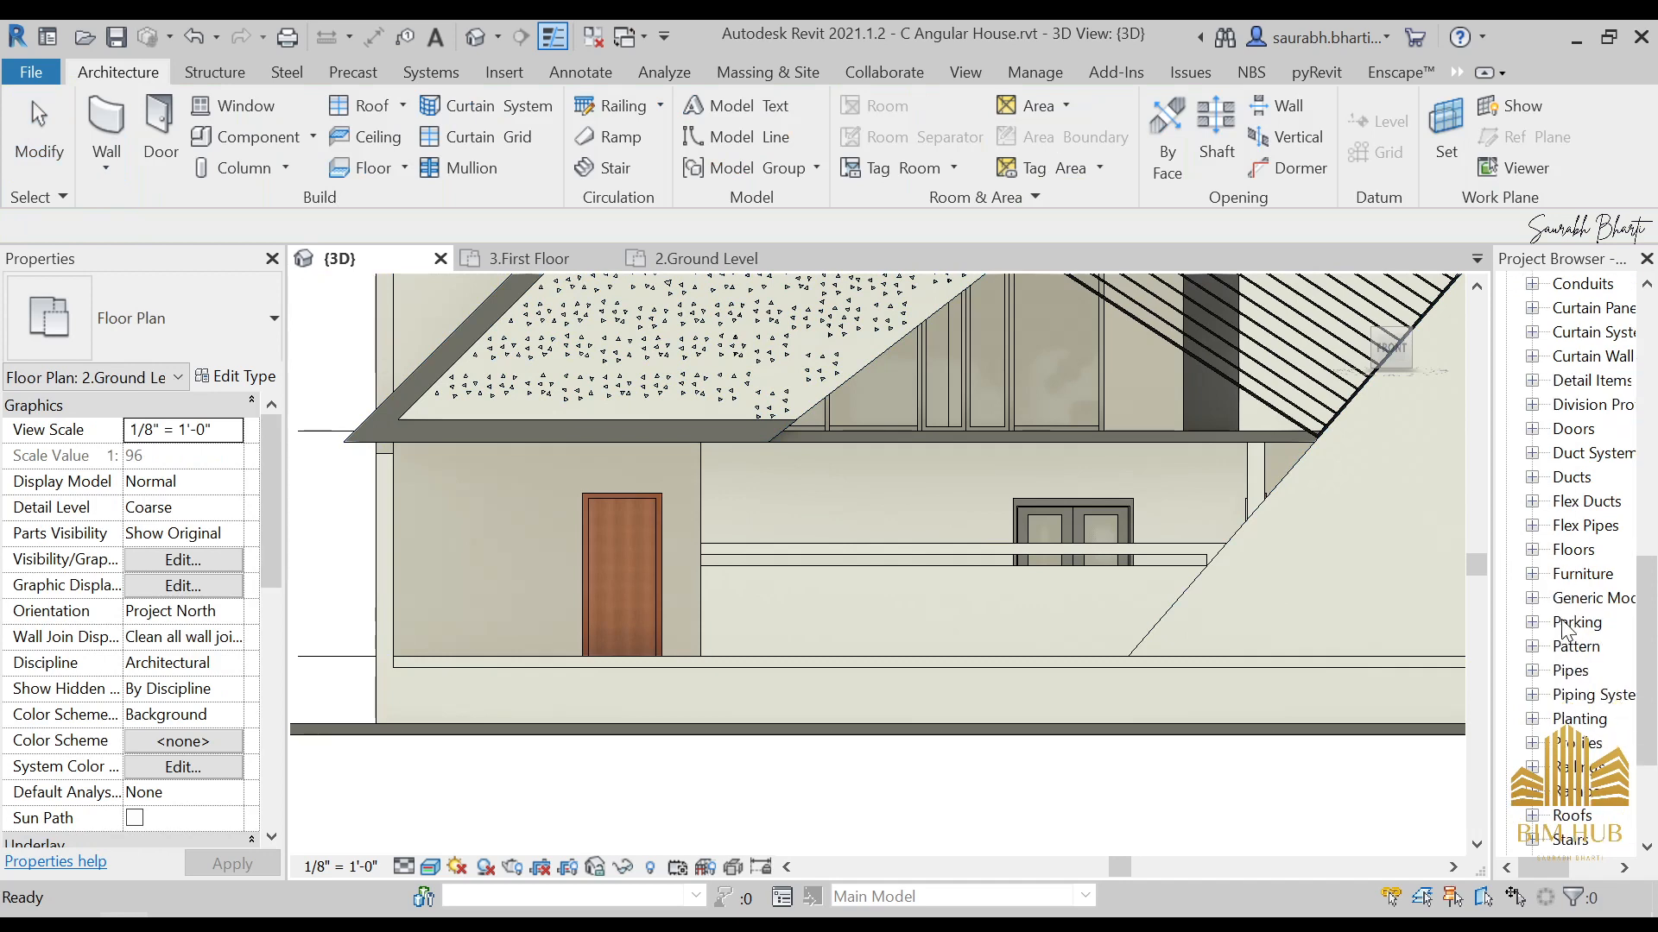
{"action": "scroll", "coordinate": [1554, 760], "scroll_direction": "down", "scroll_amount": 3}
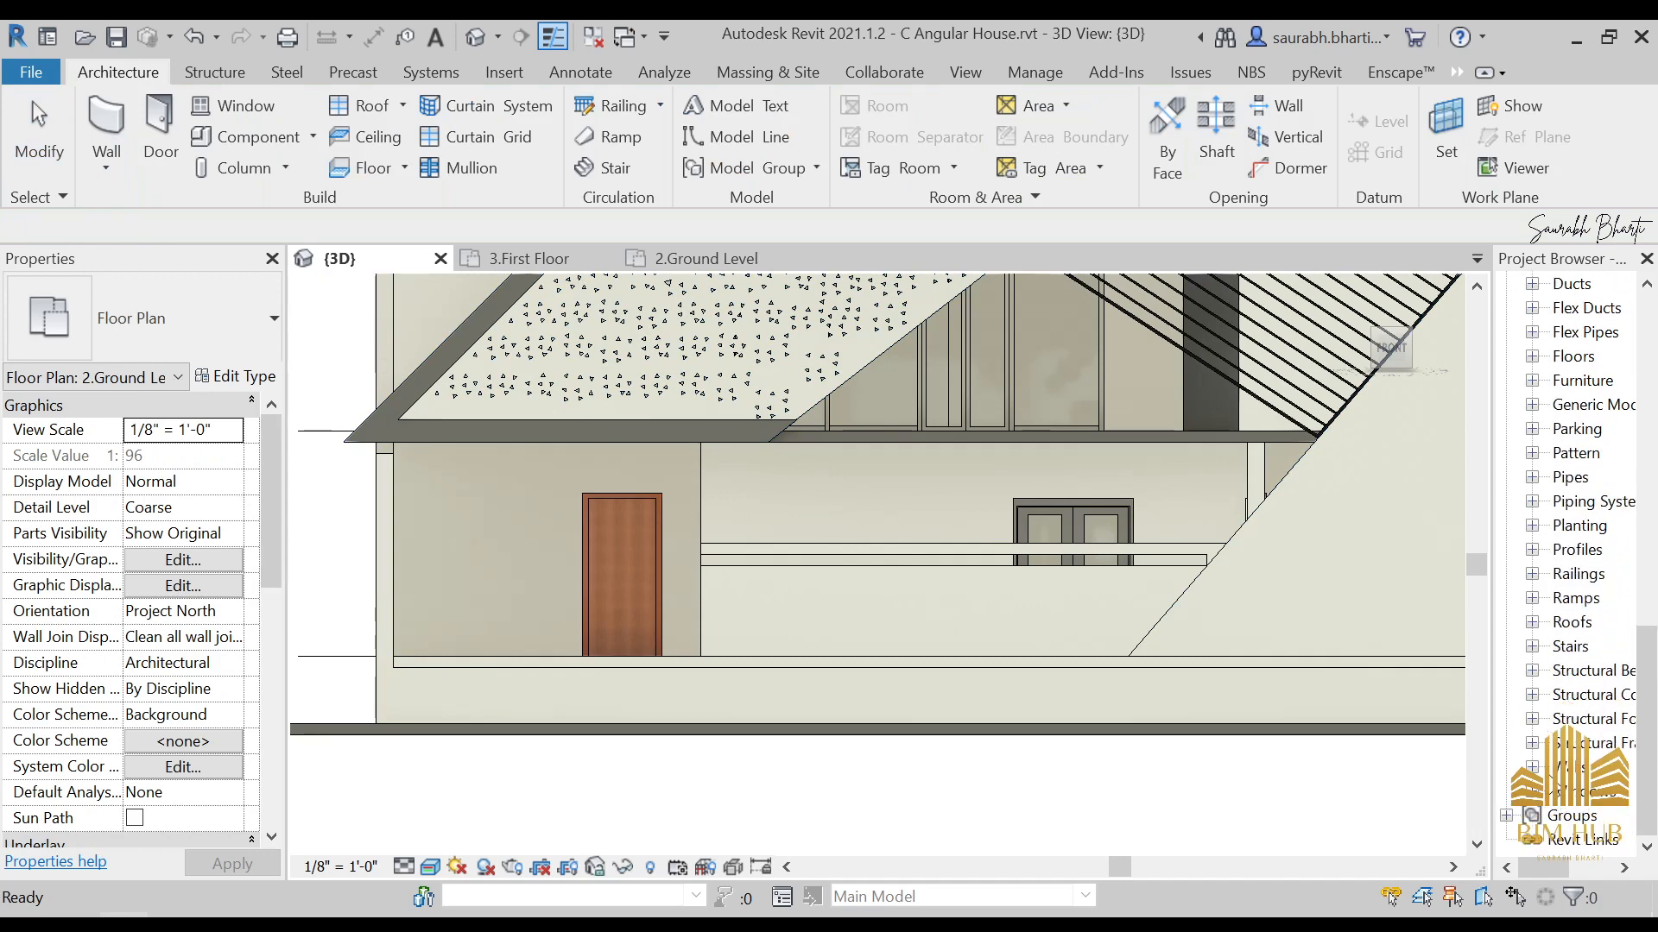
{"action": "left_click", "coordinate": [1532, 767]}
{"action": "scroll", "coordinate": [1574, 764], "scroll_direction": "down", "scroll_amount": 1}
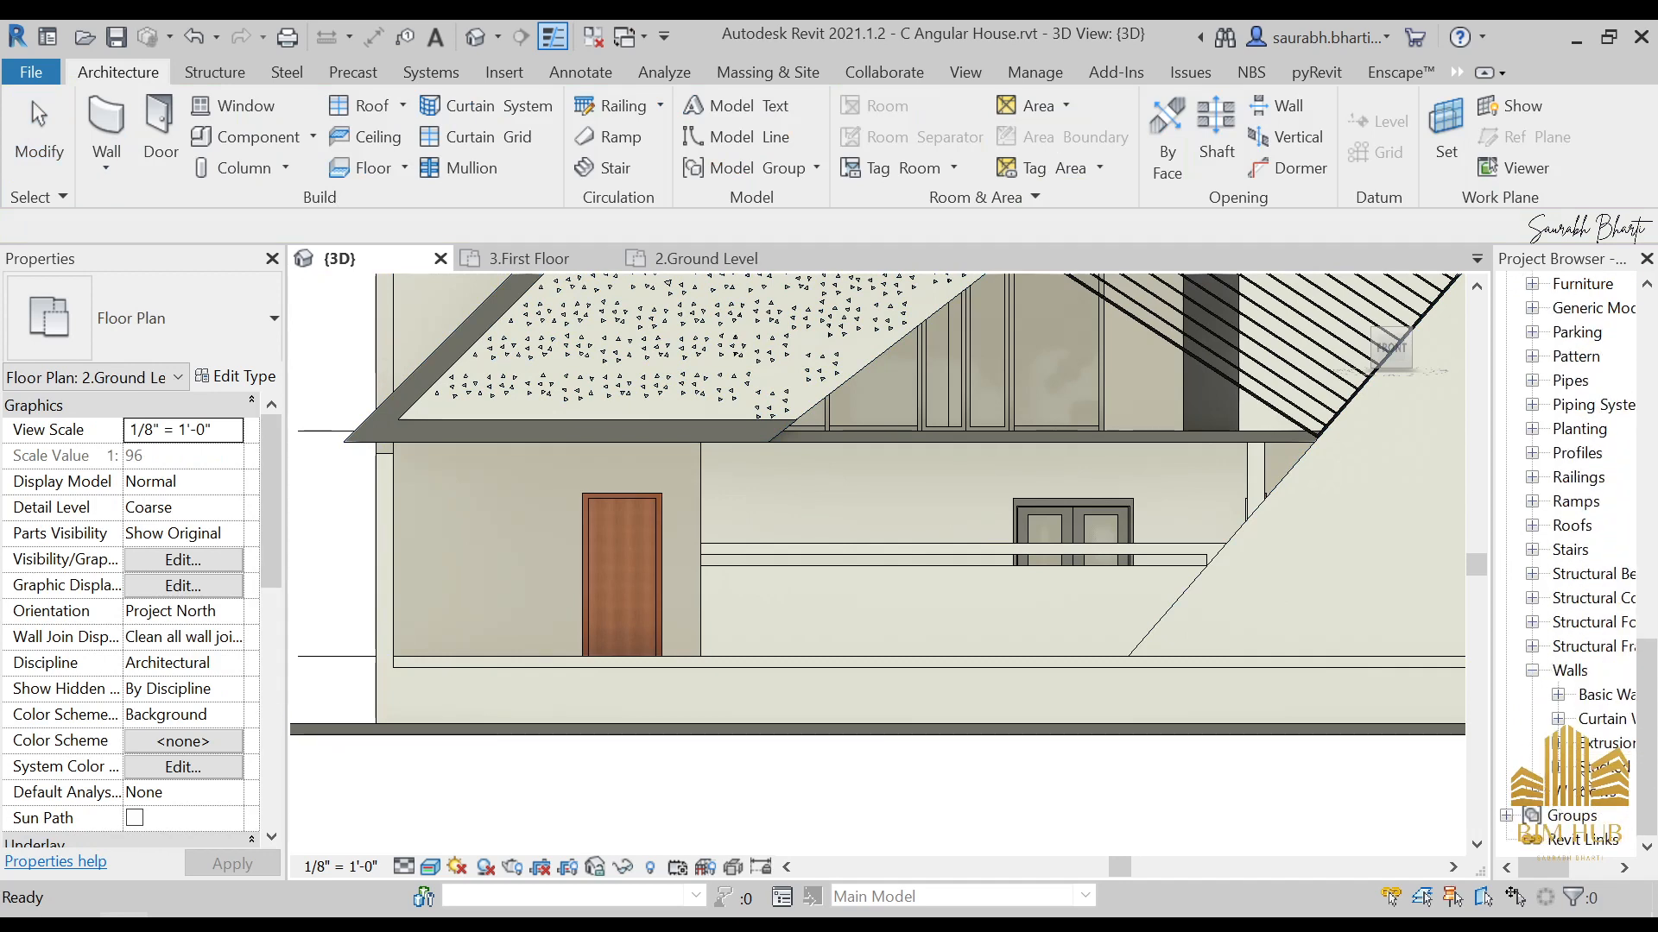
{"action": "left_click", "coordinate": [1559, 745]}
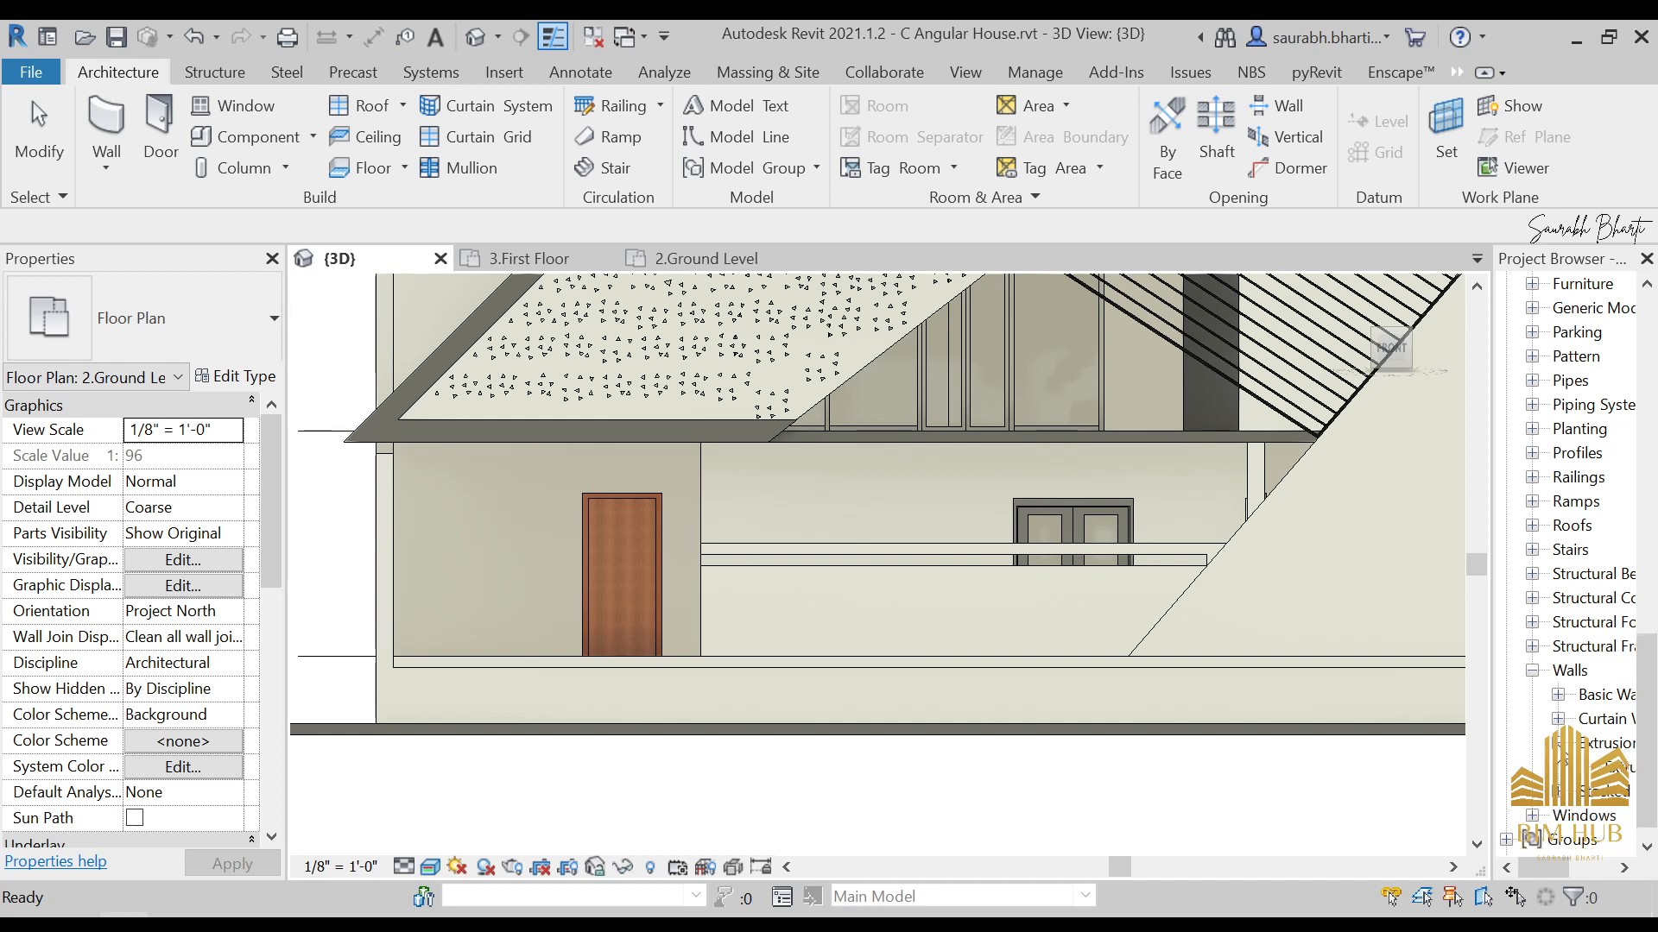
{"action": "left_click_drag", "start_coordinate": [1555, 870], "coordinate": [1571, 871]}
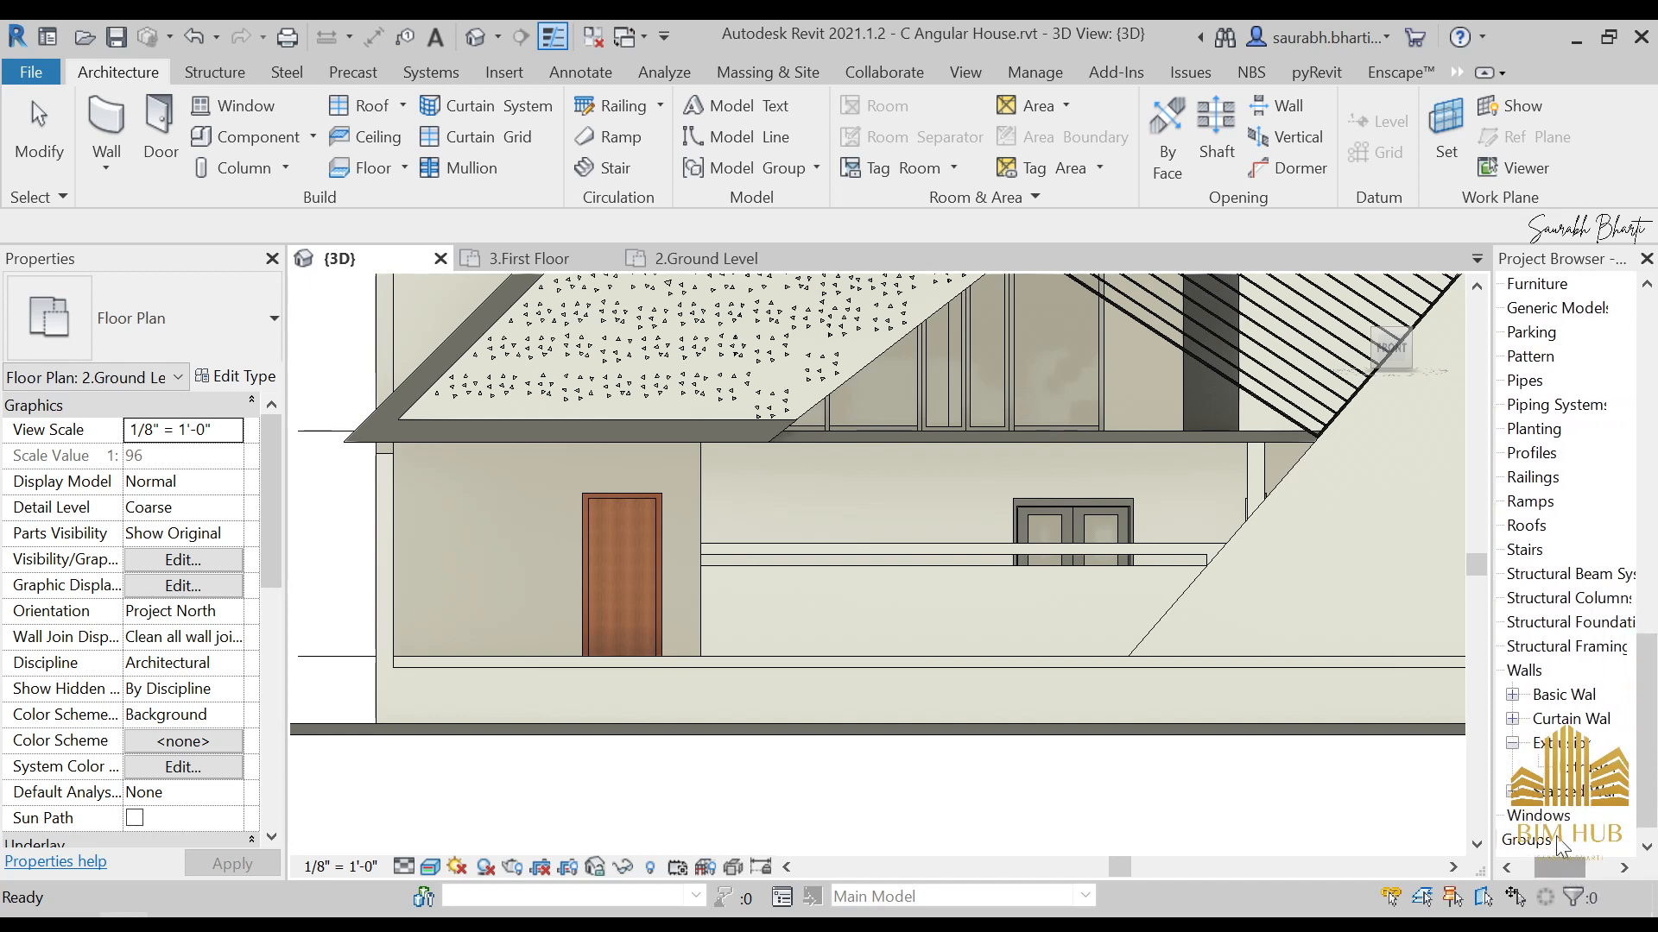
{"action": "left_click", "coordinate": [1513, 695]}
{"action": "scroll", "coordinate": [1579, 654], "scroll_direction": "down", "scroll_amount": 4}
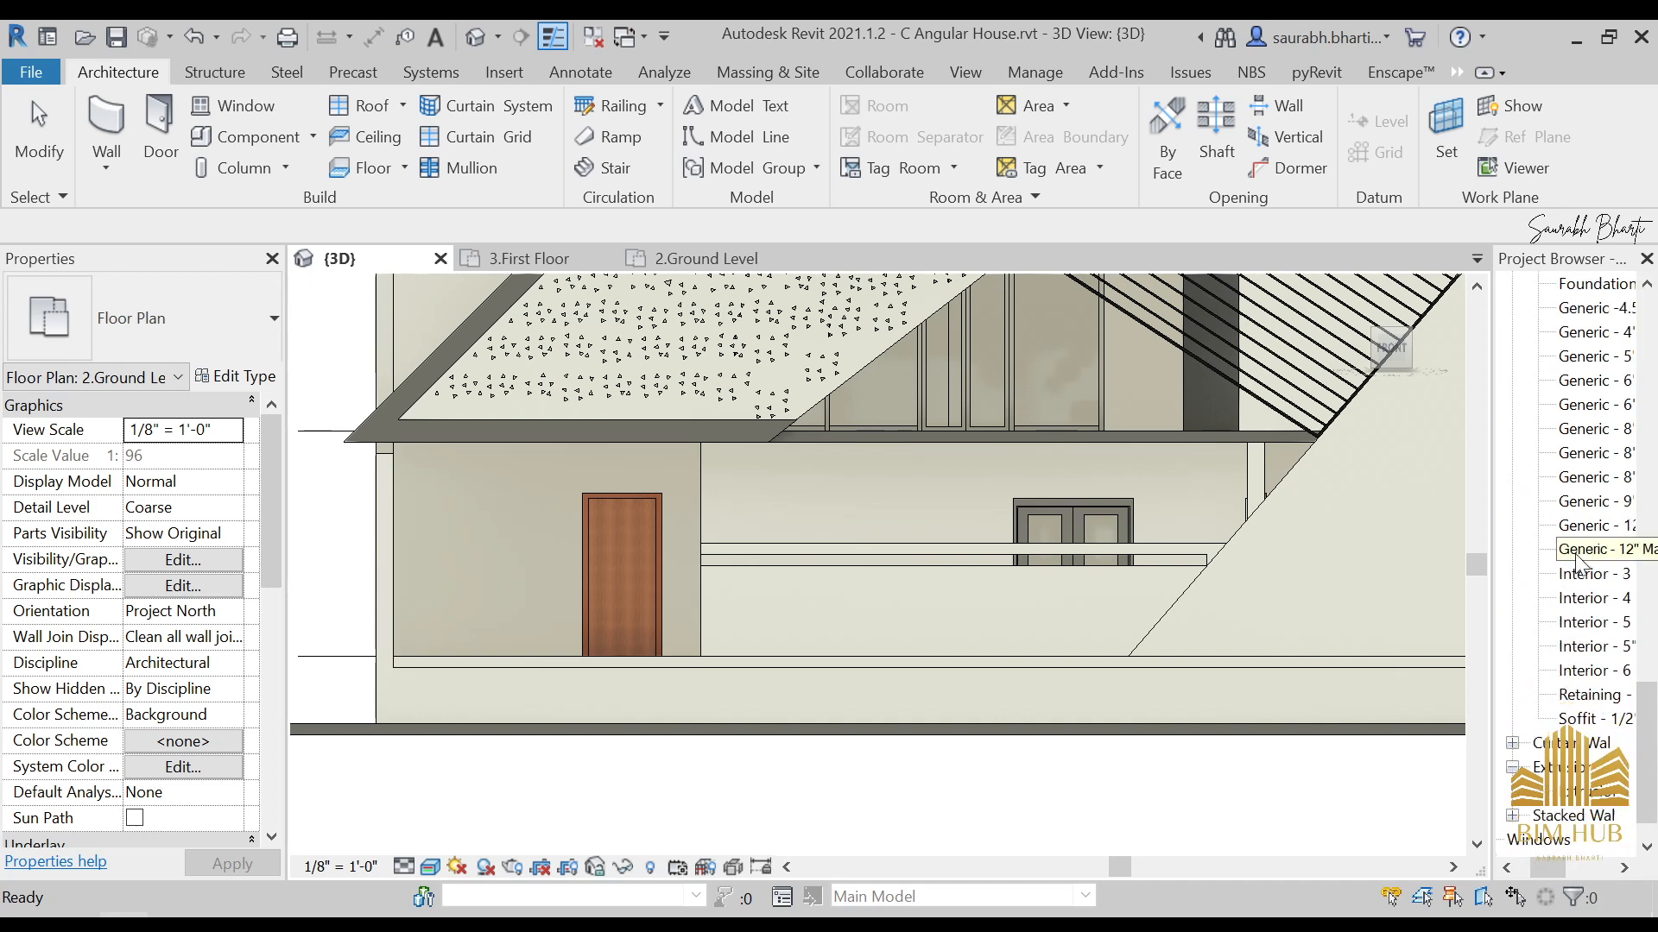
{"action": "scroll", "coordinate": [1507, 483], "scroll_direction": "up", "scroll_amount": 6}
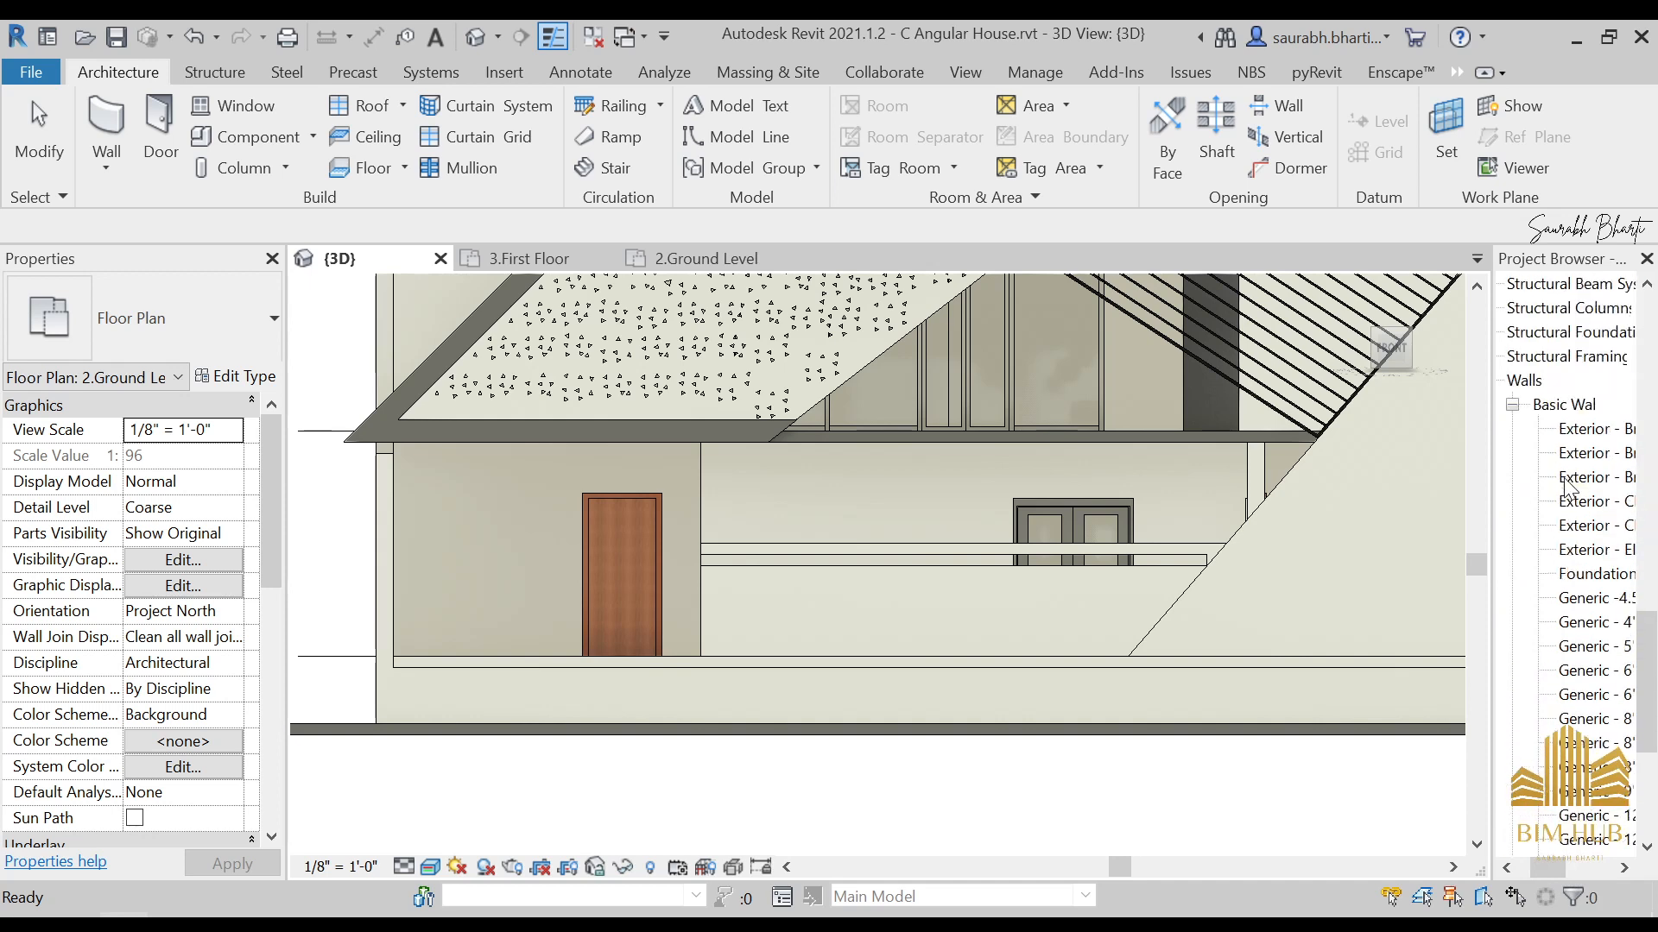
{"action": "left_click", "coordinate": [1513, 453]}
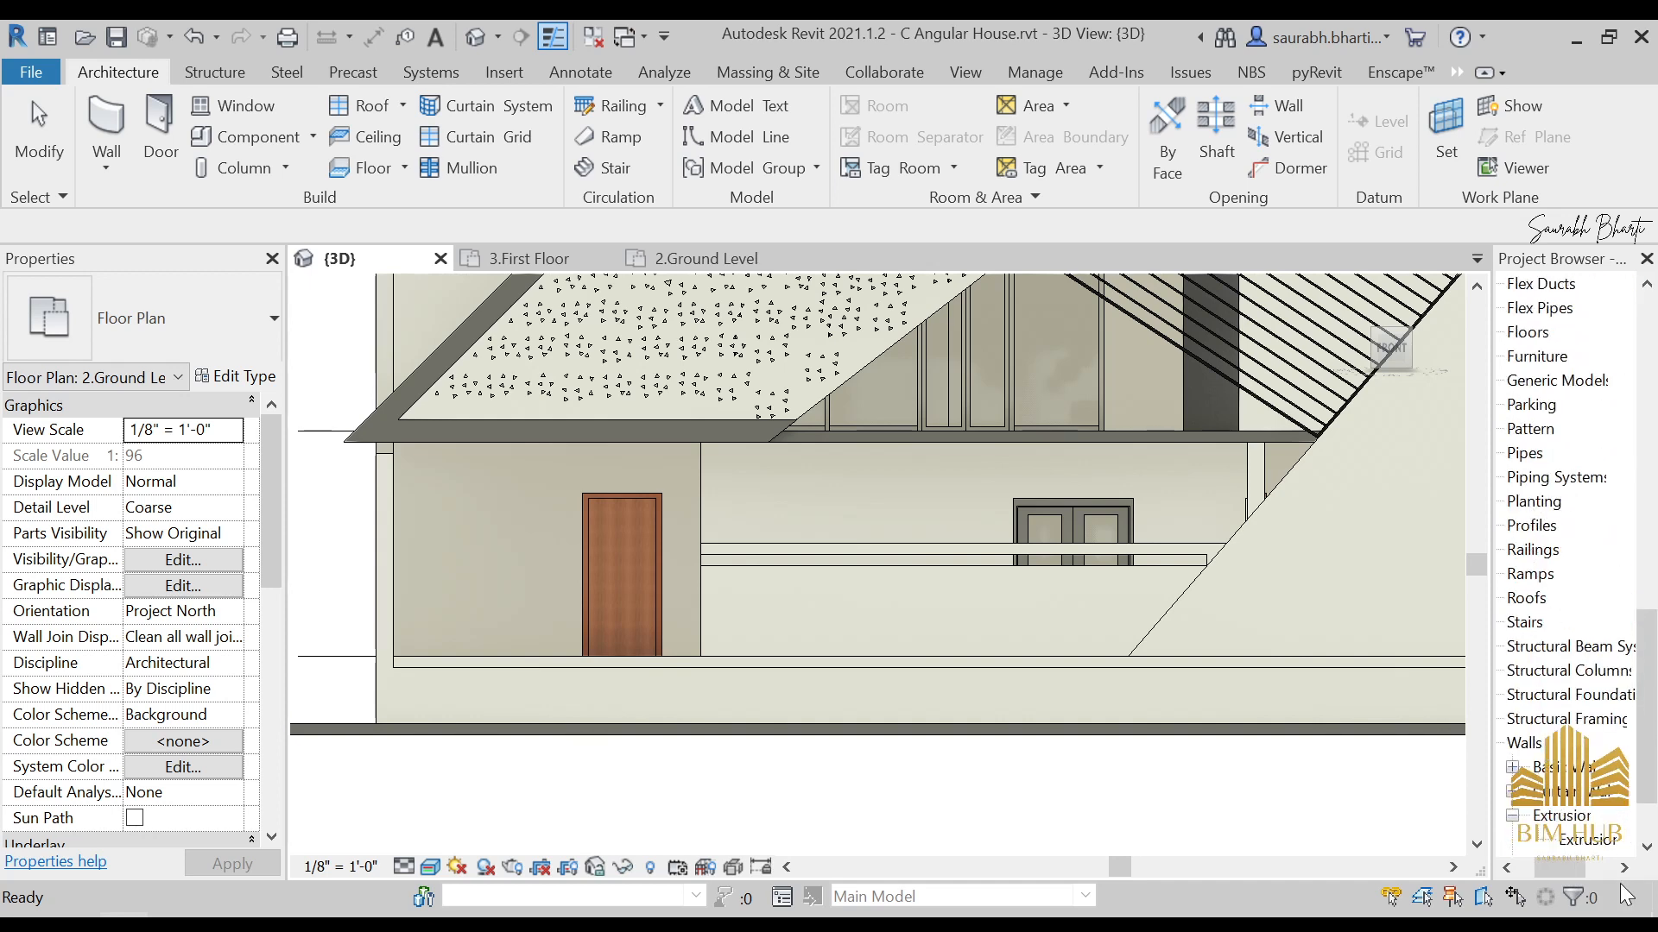
Step: Examine the Generic Models families, including both window trim families, and scan the other family categories
{"action": "left_click", "coordinate": [1506, 867]}
{"action": "left_click", "coordinate": [1506, 867]}
{"action": "scroll", "coordinate": [1569, 575], "scroll_direction": "up", "scroll_amount": 1}
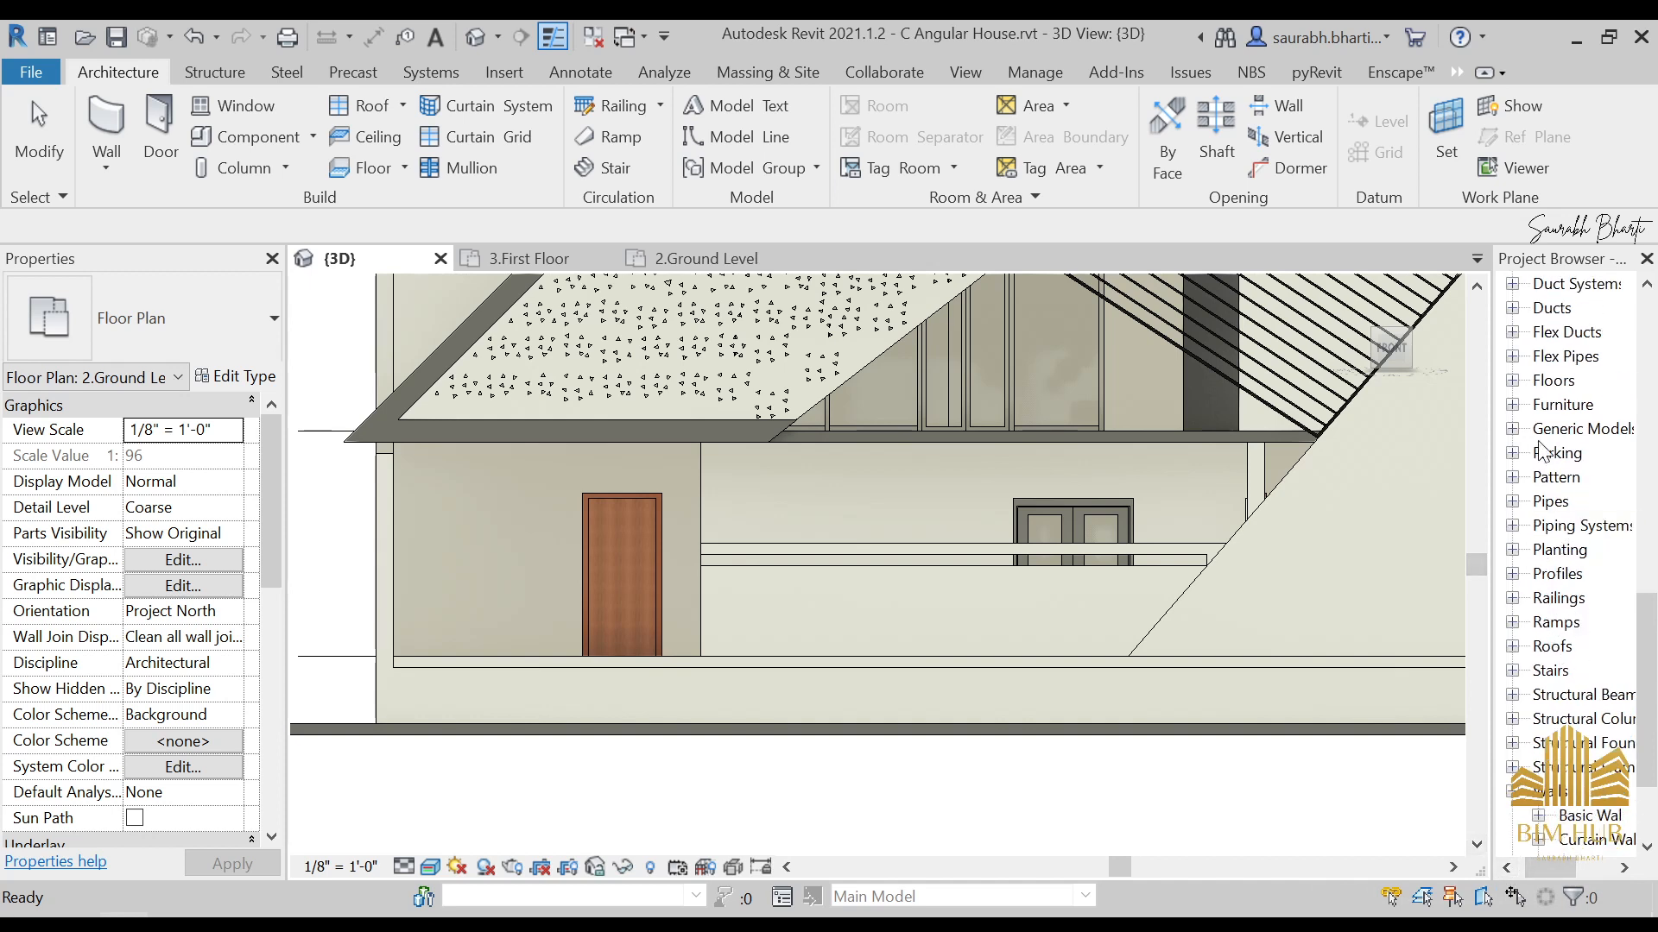
{"action": "left_click", "coordinate": [1513, 429]}
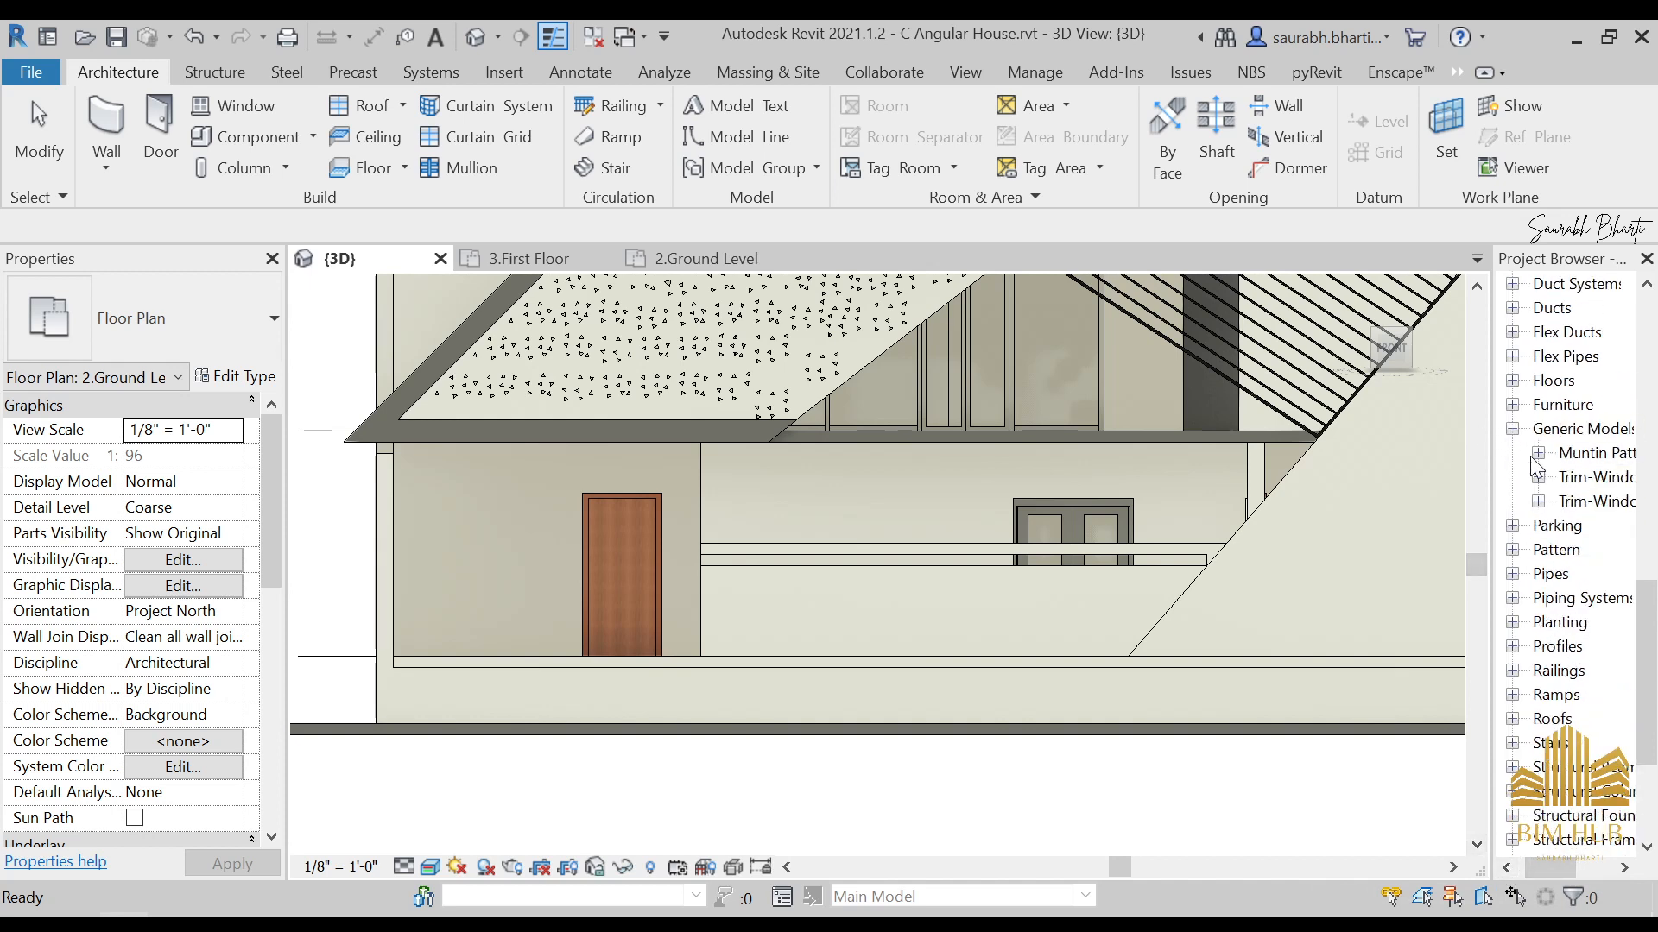
{"action": "left_click", "coordinate": [1539, 502]}
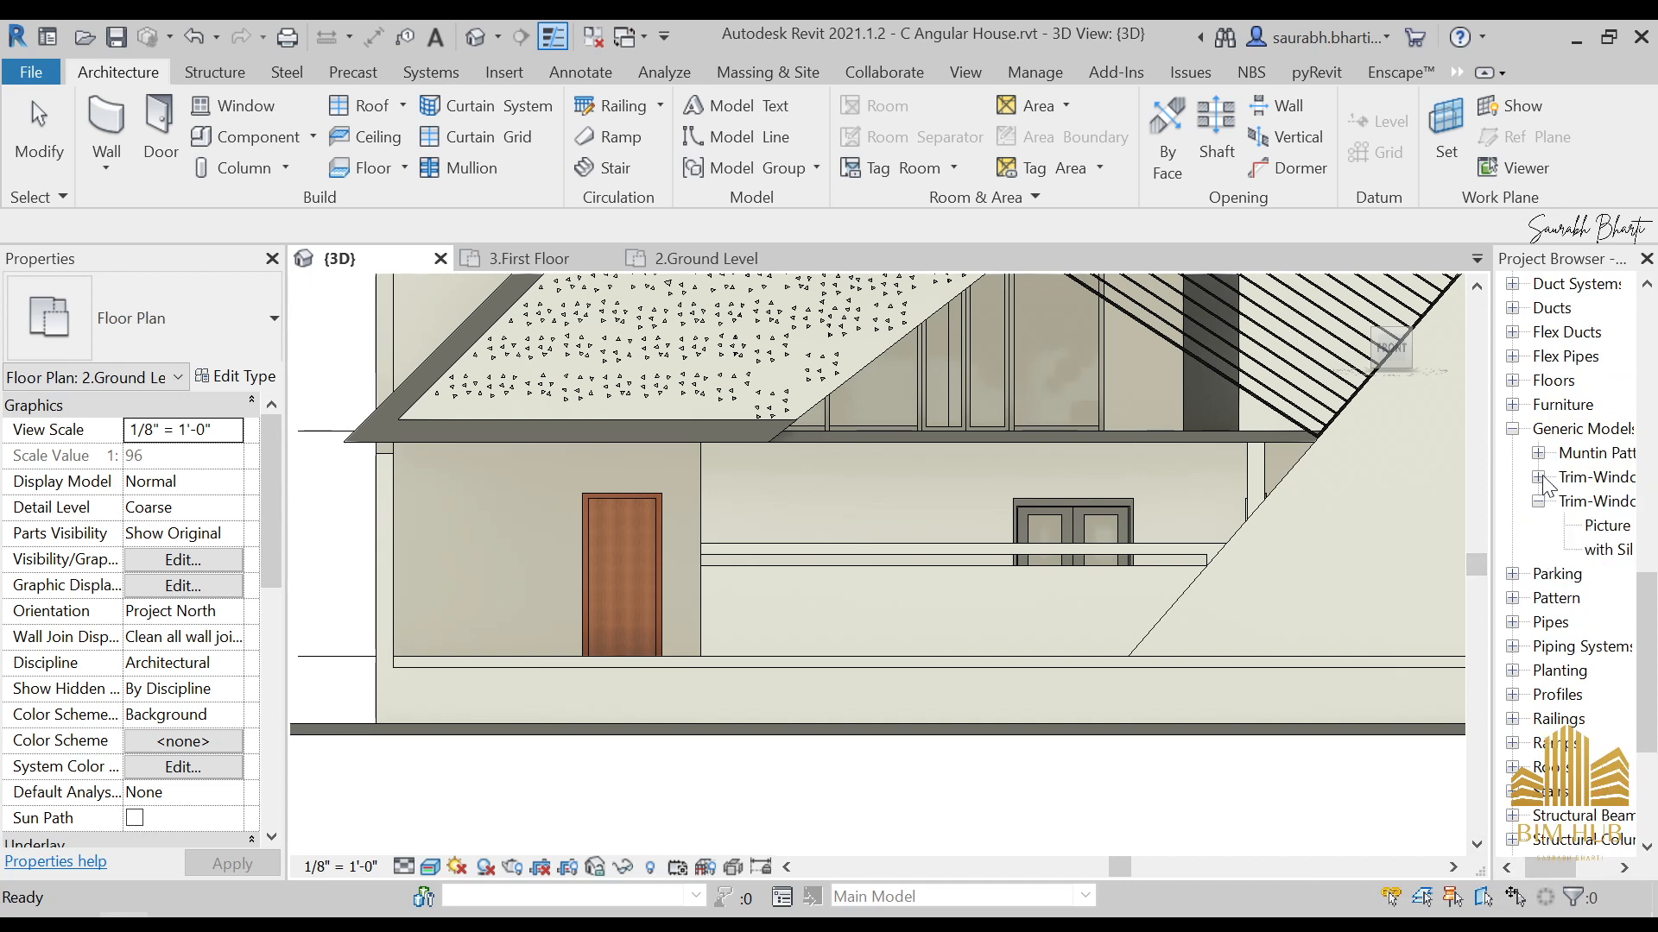
{"action": "left_click", "coordinate": [1539, 478]}
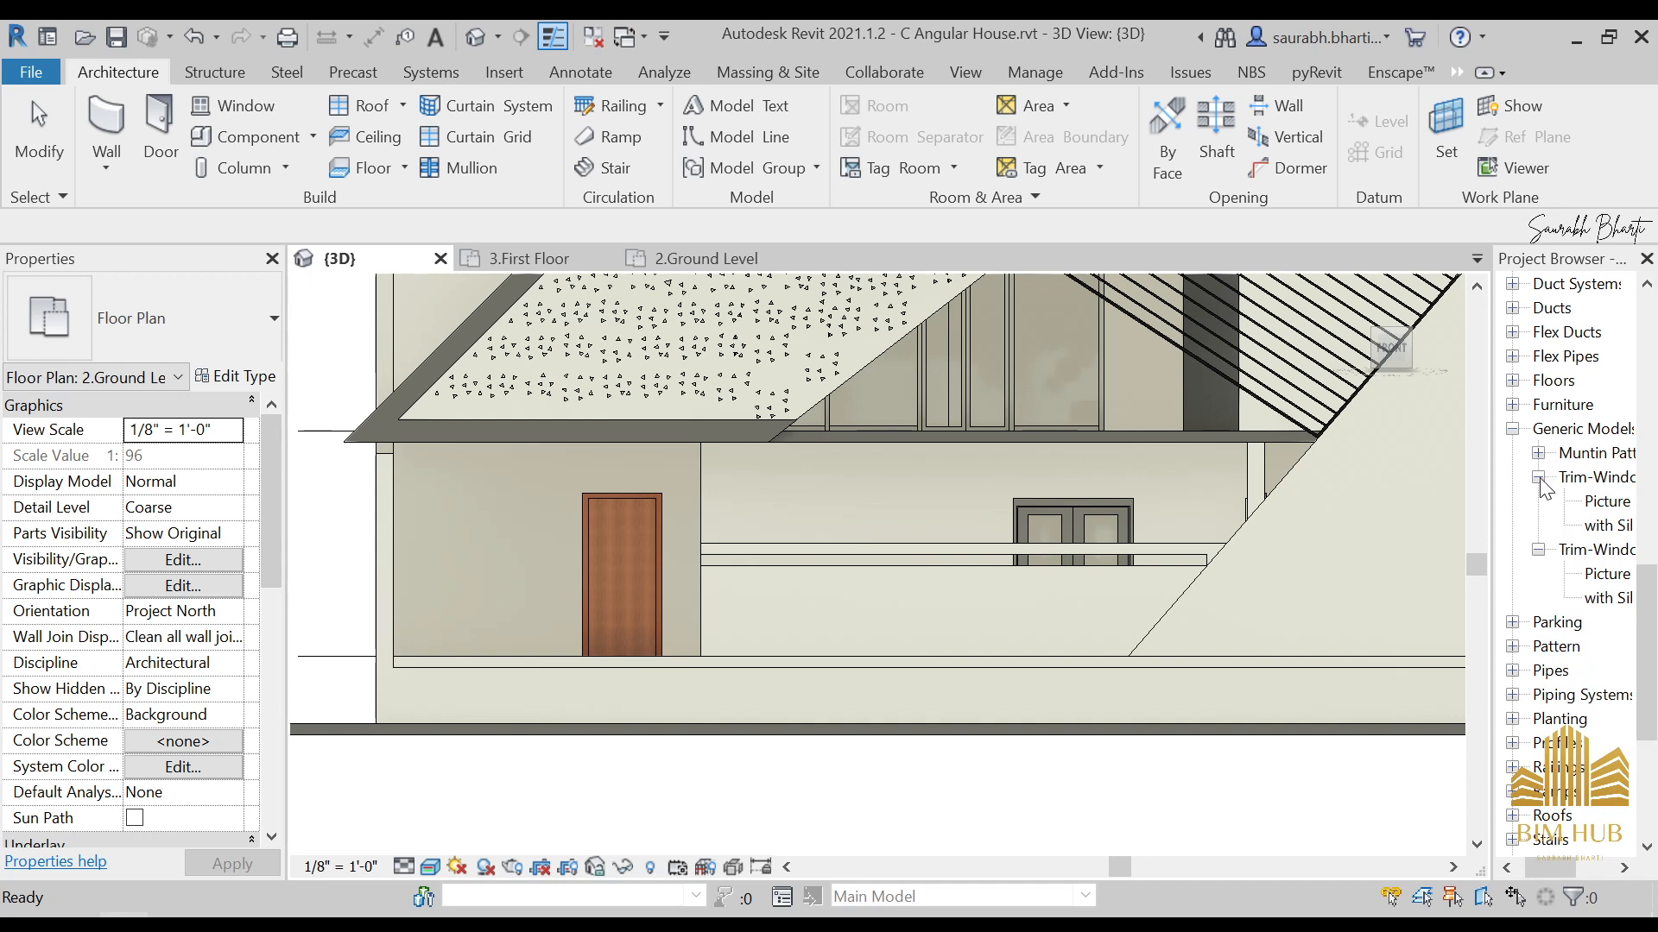
{"action": "scroll", "coordinate": [1551, 427], "scroll_direction": "up", "scroll_amount": 4}
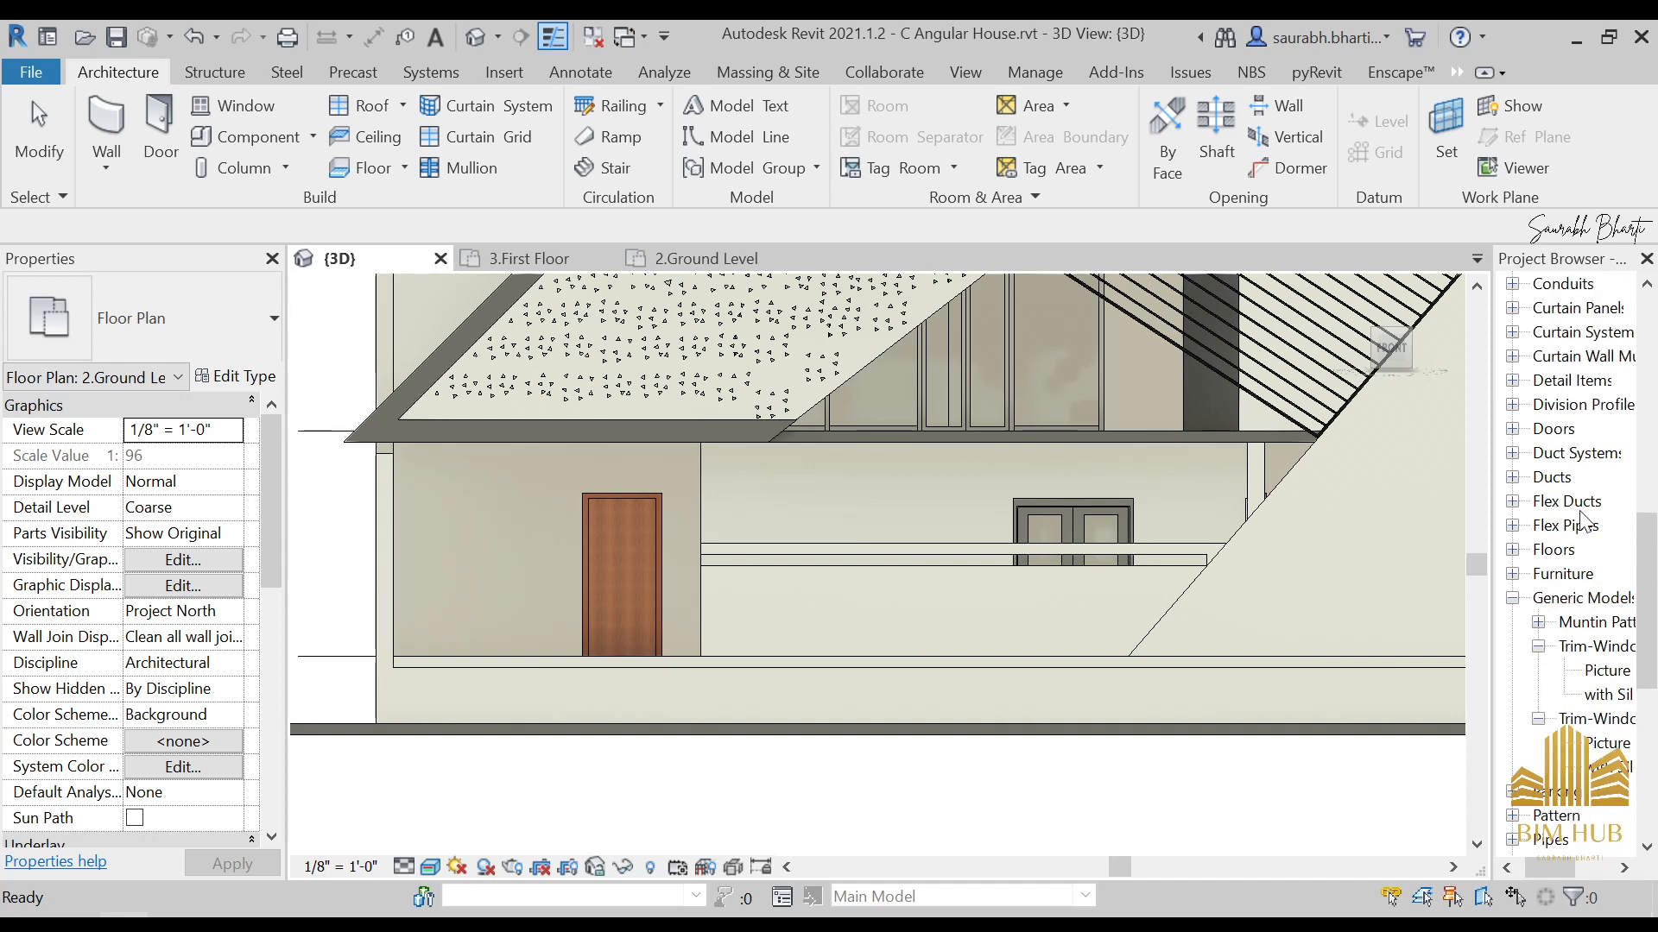
{"action": "scroll", "coordinate": [1554, 552], "scroll_direction": "up", "scroll_amount": 4}
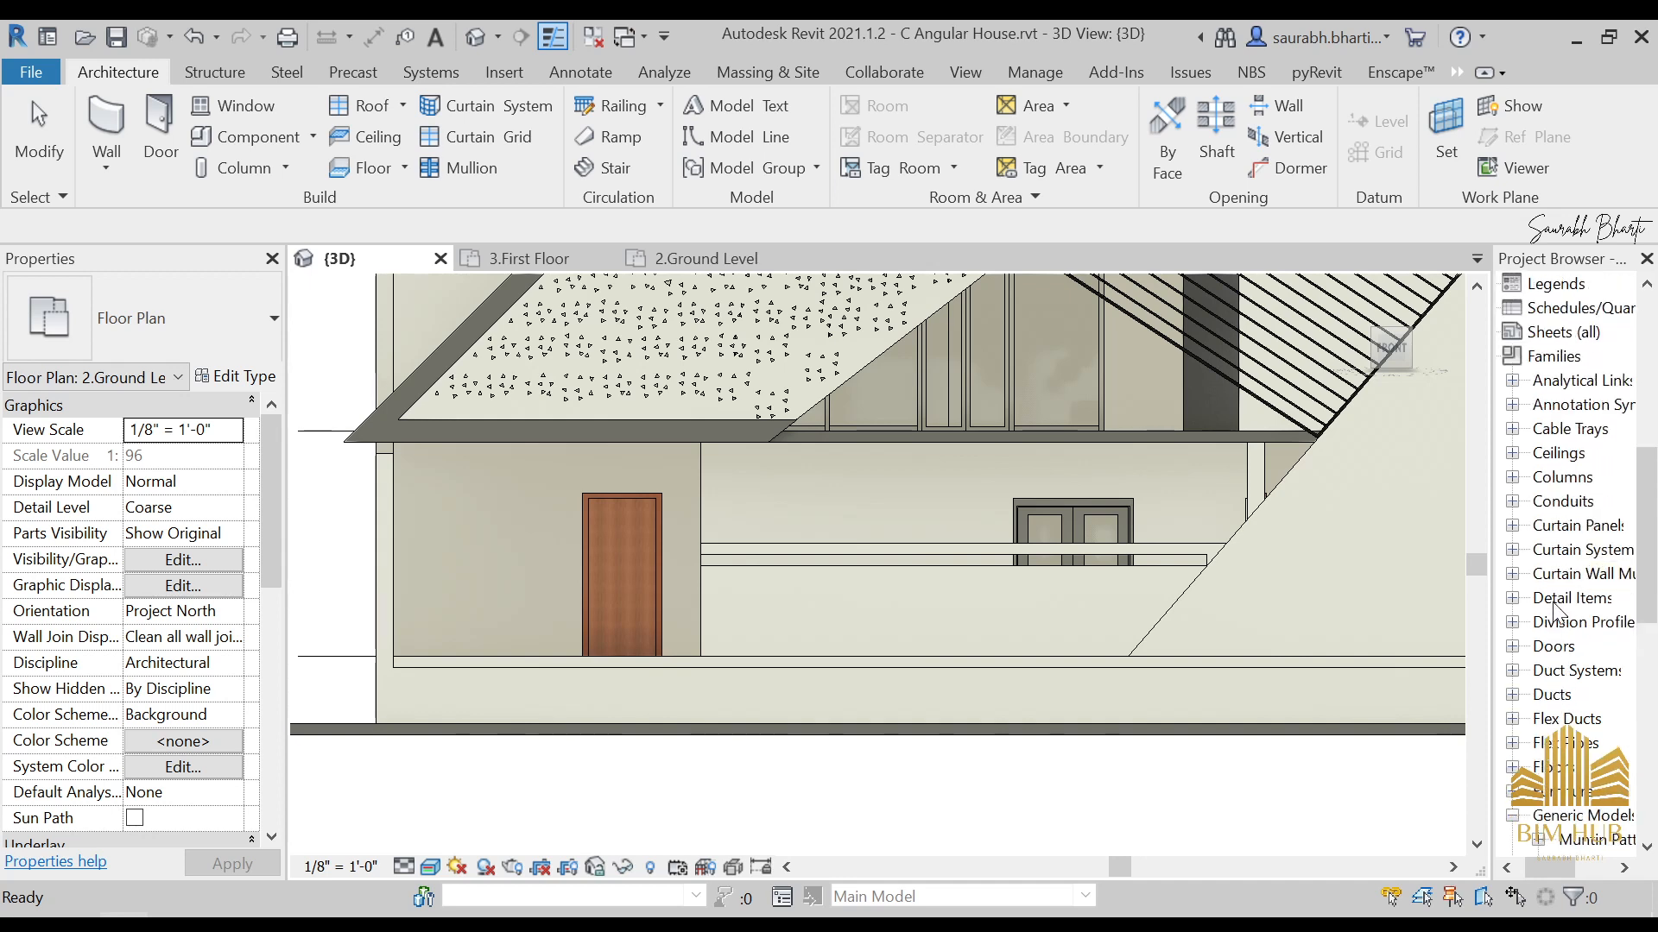
{"action": "scroll", "coordinate": [1519, 552], "scroll_direction": "up", "scroll_amount": 3}
{"action": "scroll", "coordinate": [1541, 570], "scroll_direction": "down", "scroll_amount": 3}
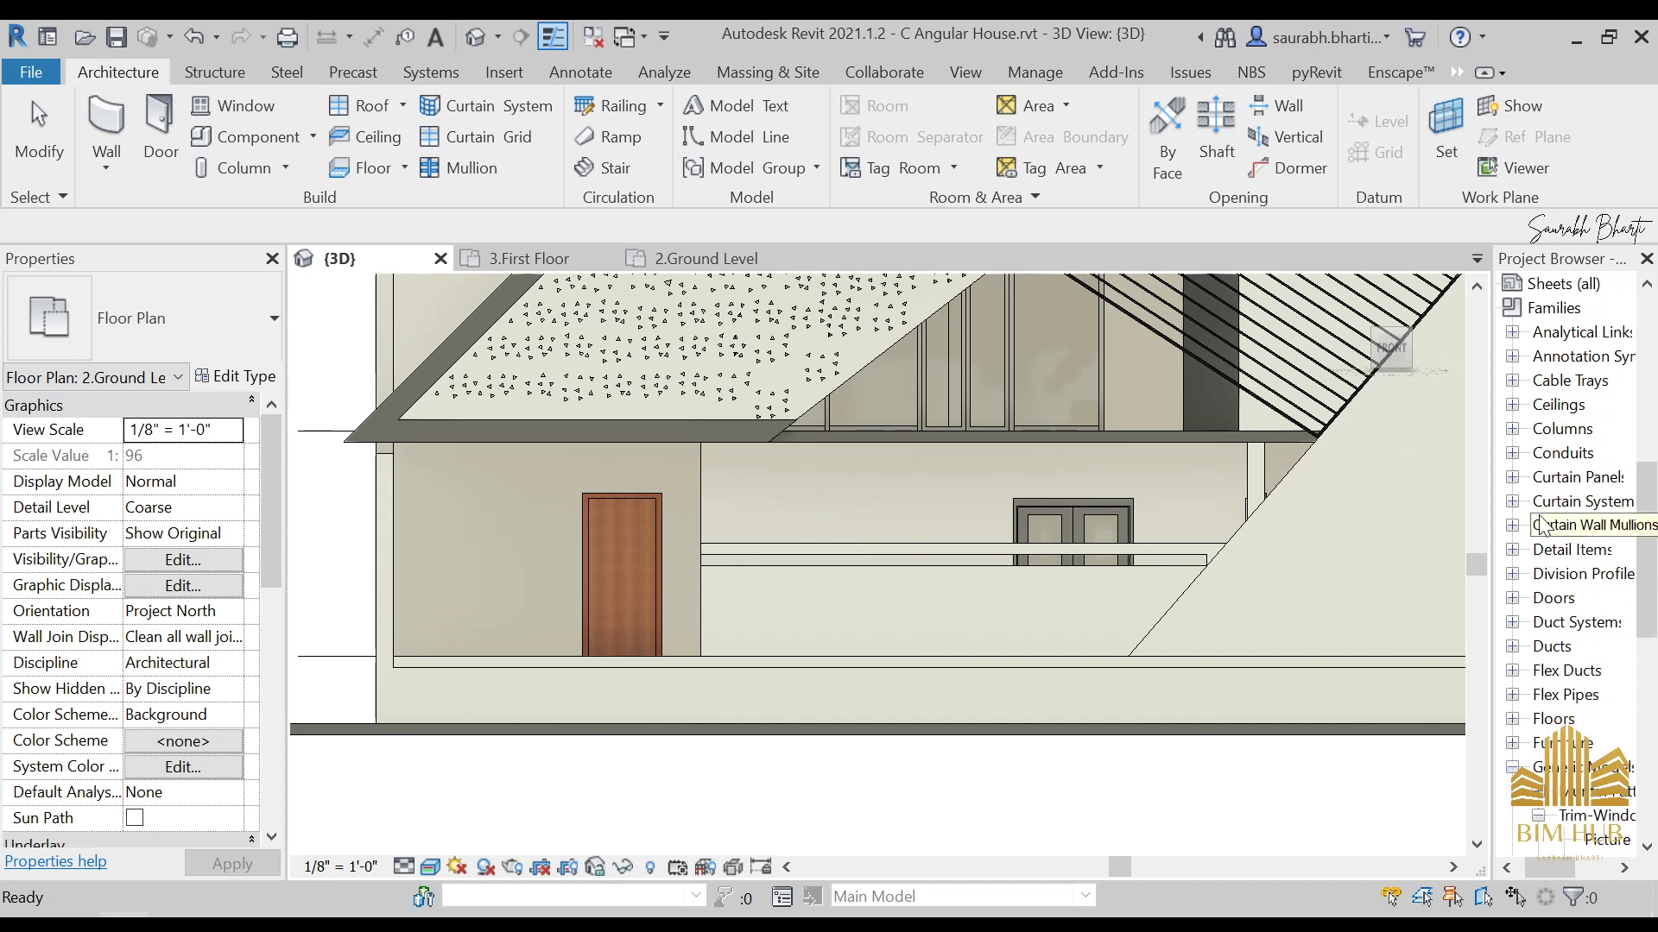
{"action": "scroll", "coordinate": [1569, 604], "scroll_direction": "down", "scroll_amount": 1}
{"action": "scroll", "coordinate": [1569, 605], "scroll_direction": "down", "scroll_amount": 2}
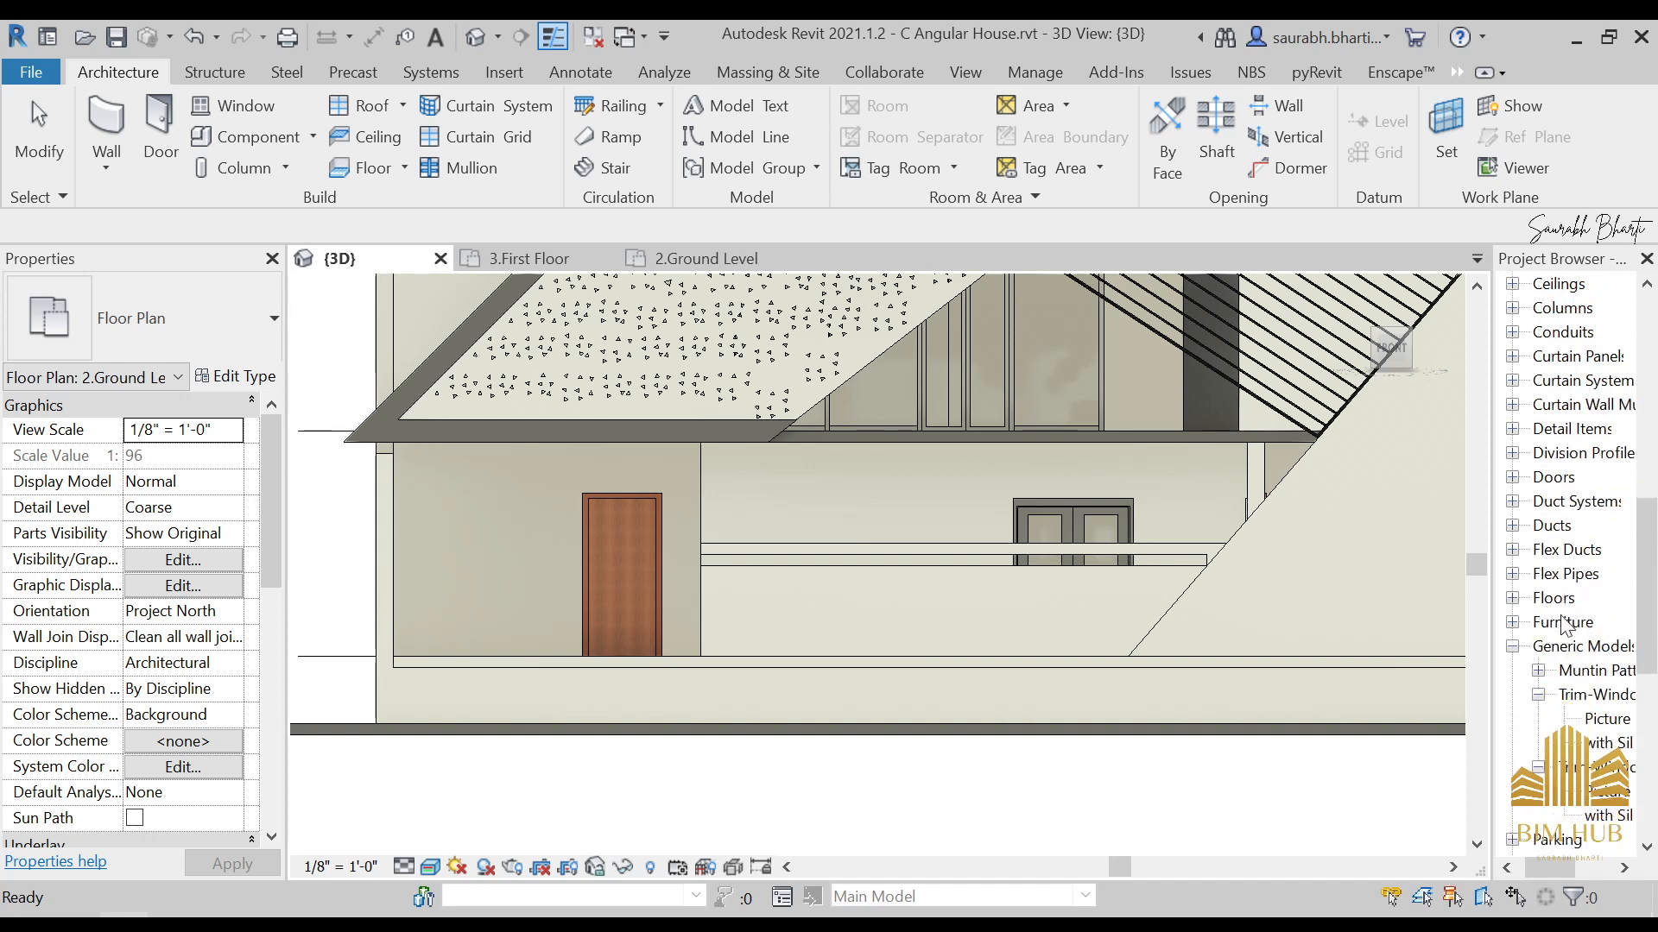
{"action": "scroll", "coordinate": [1564, 626], "scroll_direction": "down", "scroll_amount": 5}
{"action": "scroll", "coordinate": [1532, 576], "scroll_direction": "down", "scroll_amount": 2}
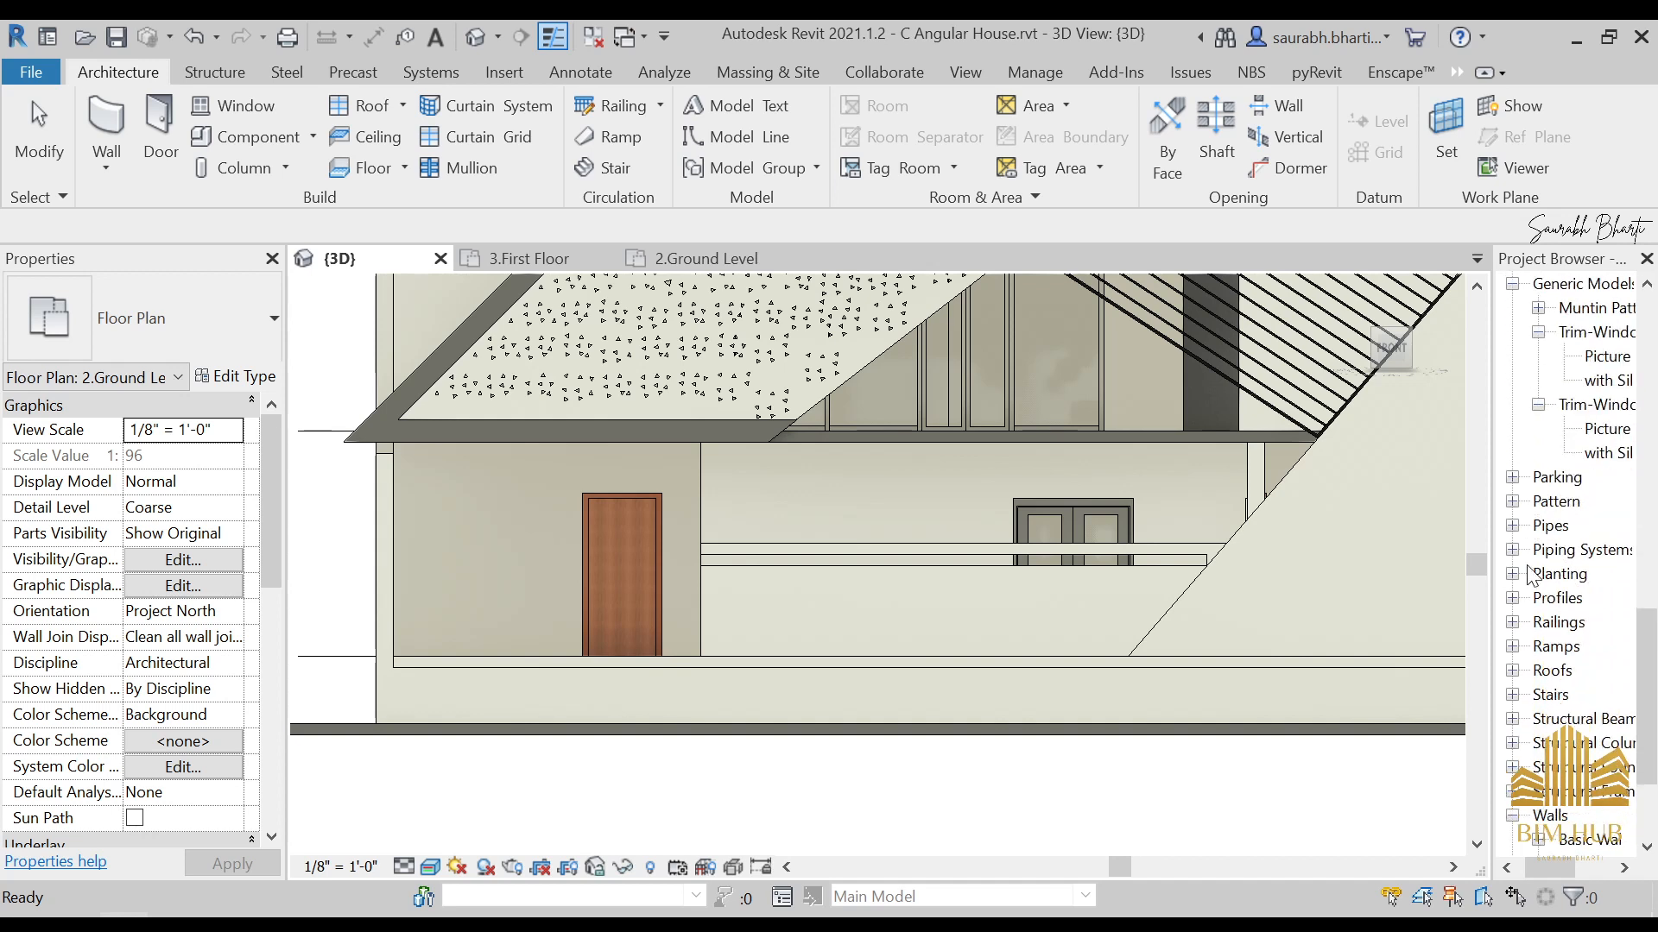
{"action": "scroll", "coordinate": [1554, 583], "scroll_direction": "down", "scroll_amount": 3}
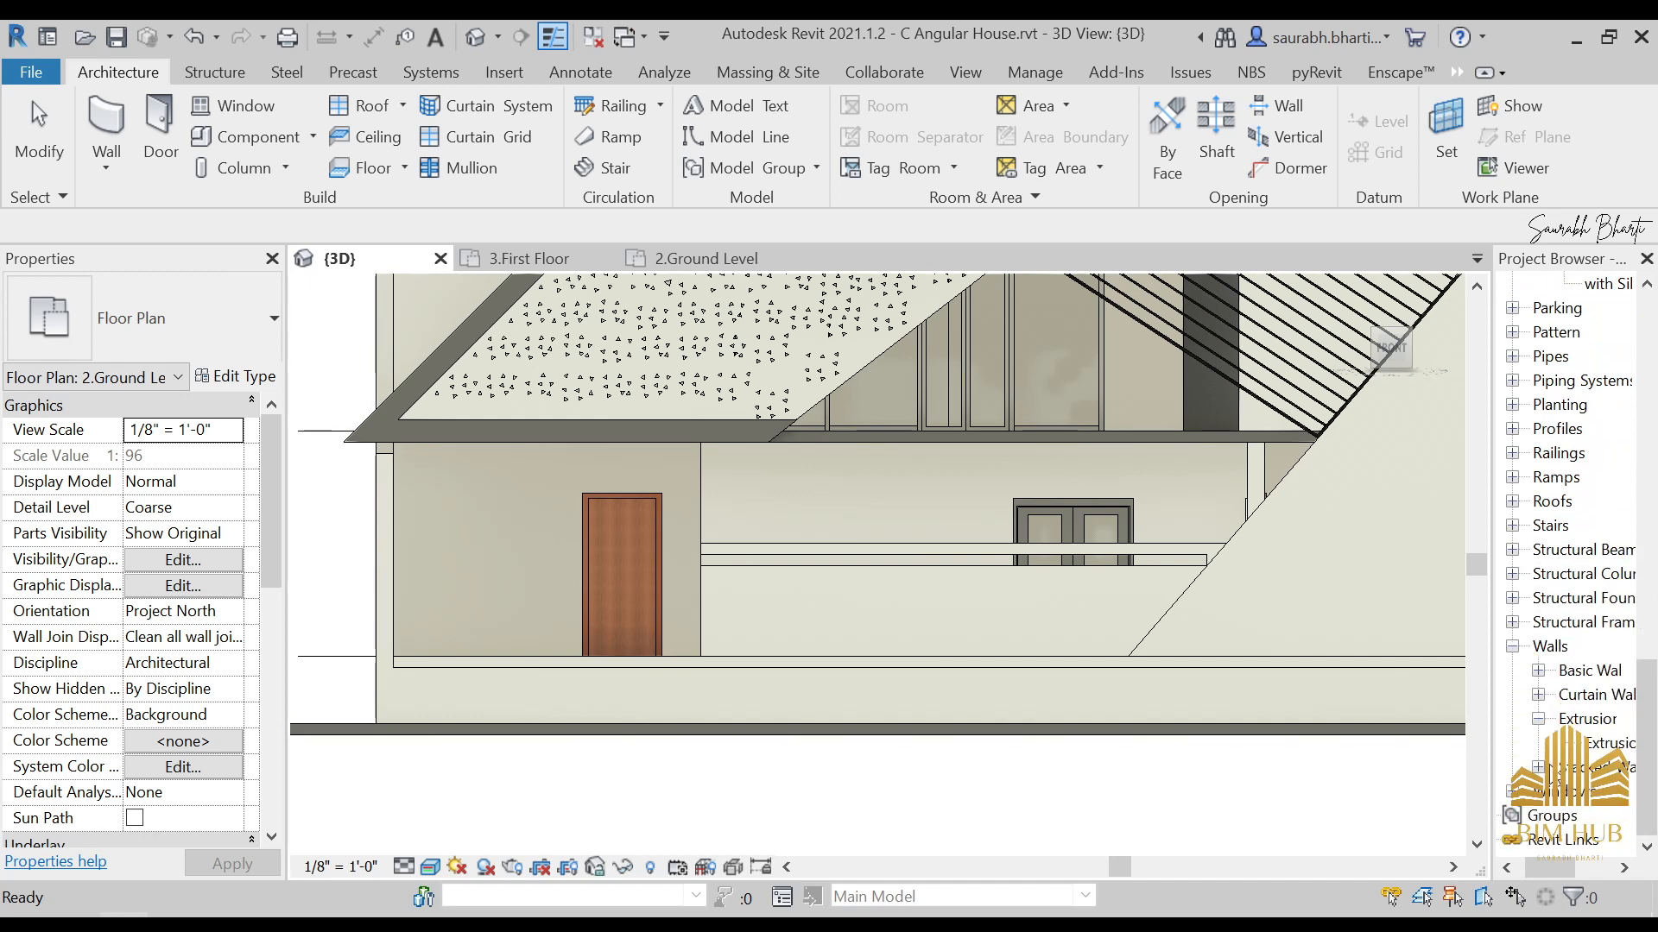
Step: Check the Stacked Wall types and the loaded Windows families
{"action": "left_click", "coordinate": [1539, 767]}
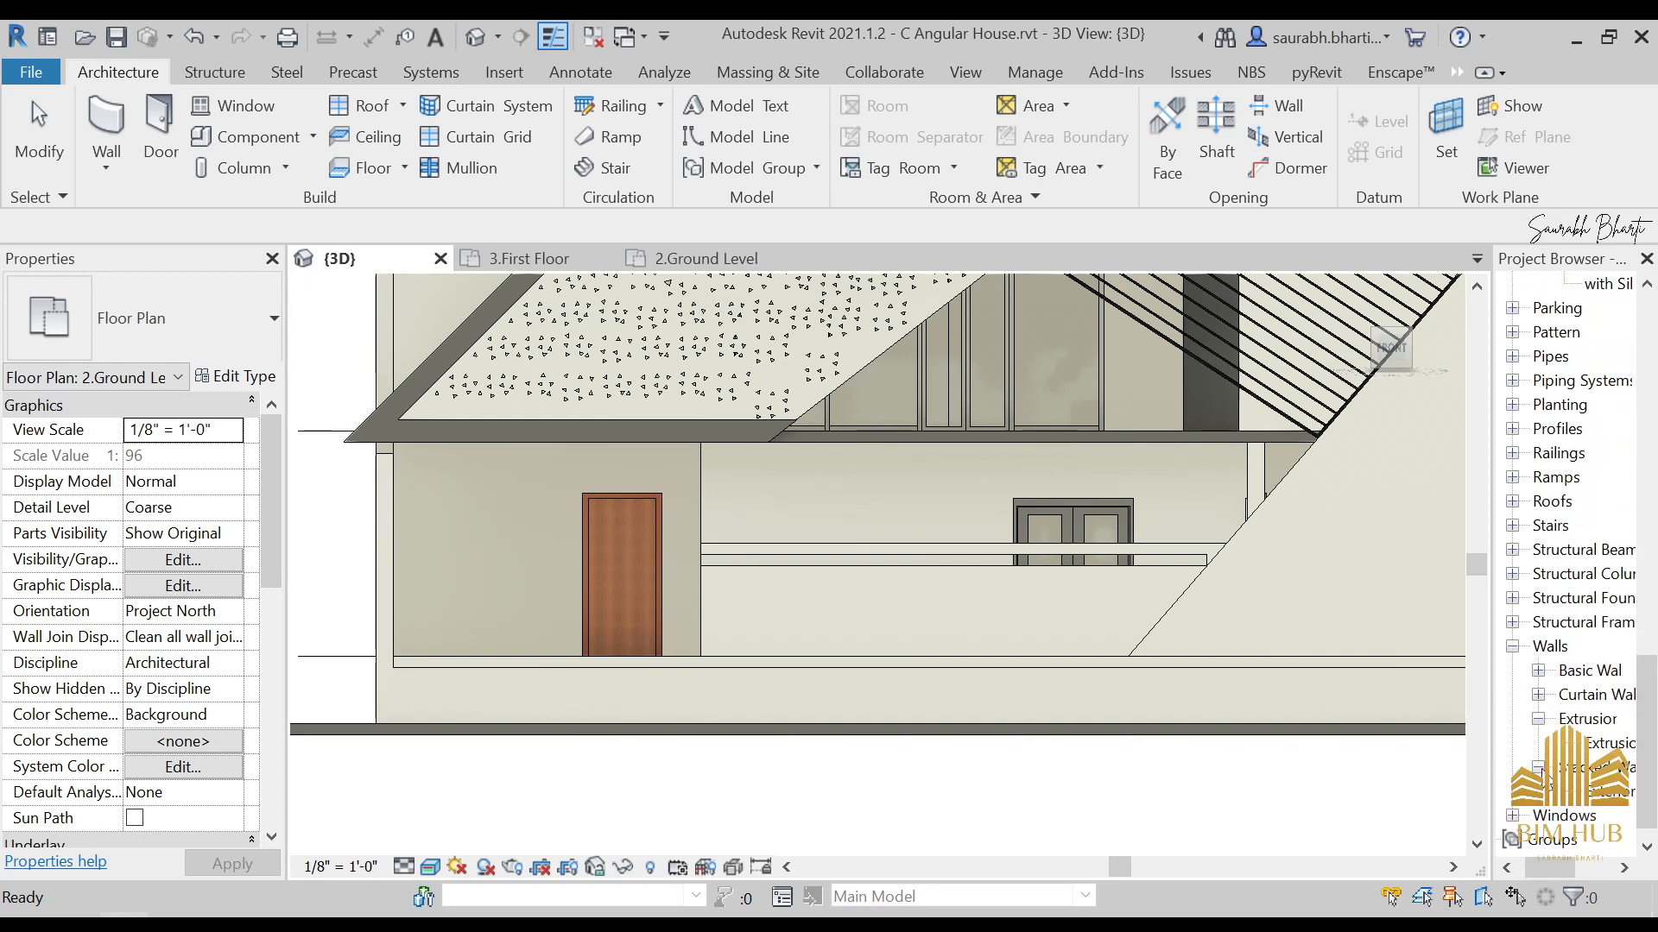
{"action": "left_click", "coordinate": [1512, 815]}
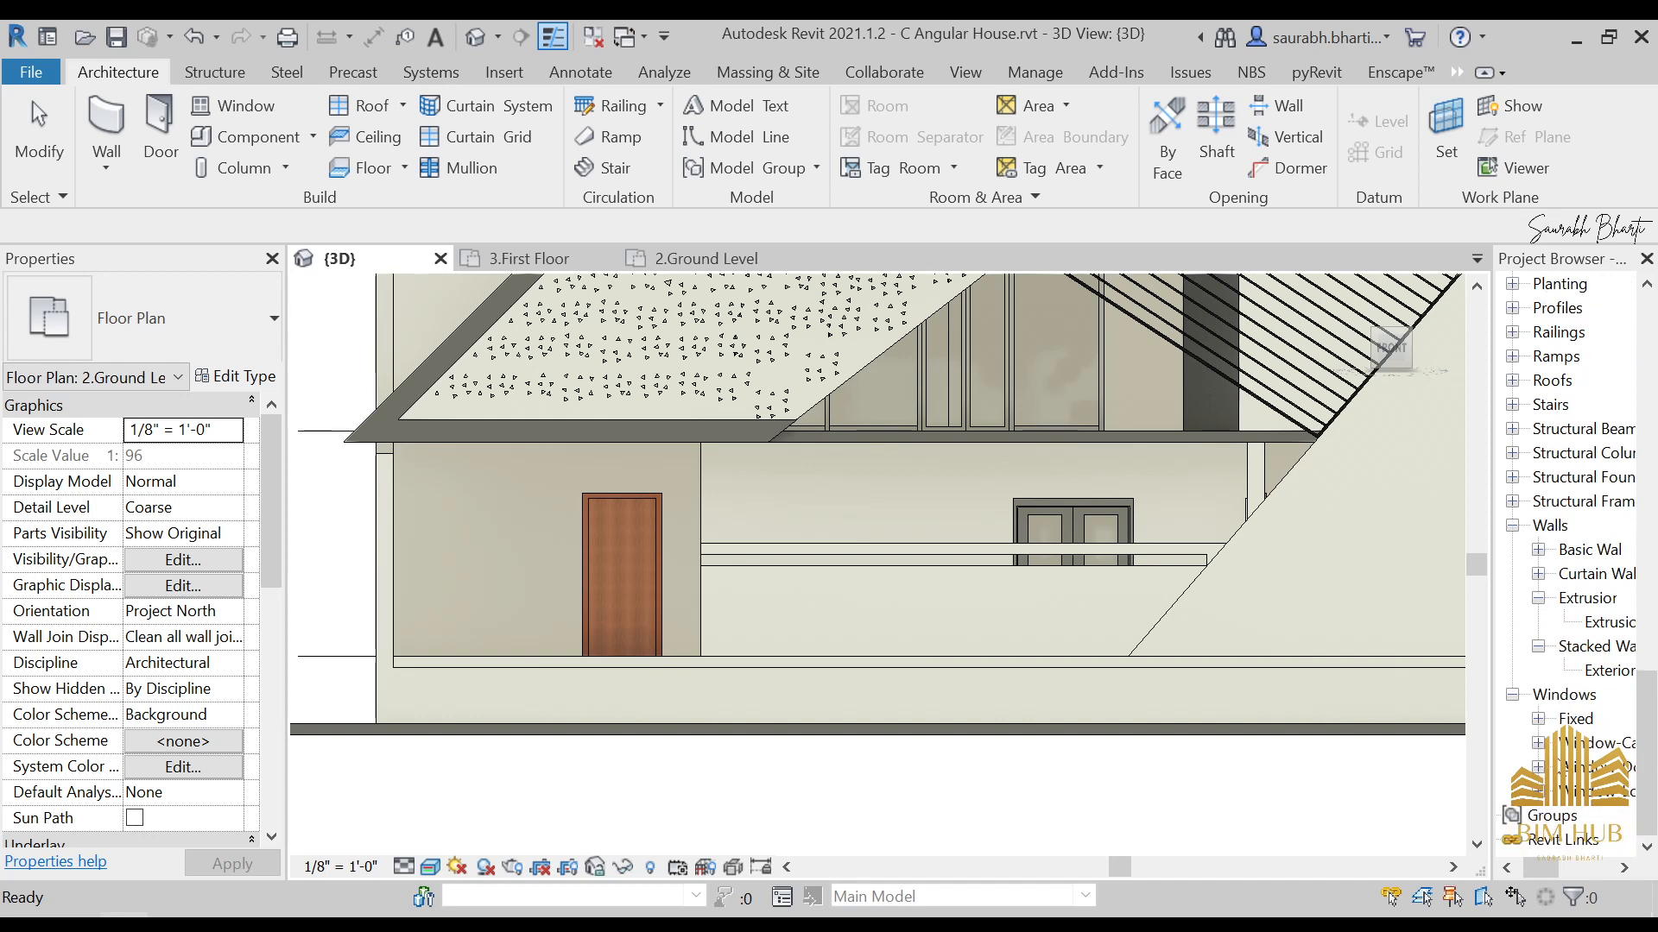
{"action": "left_click", "coordinate": [1540, 744]}
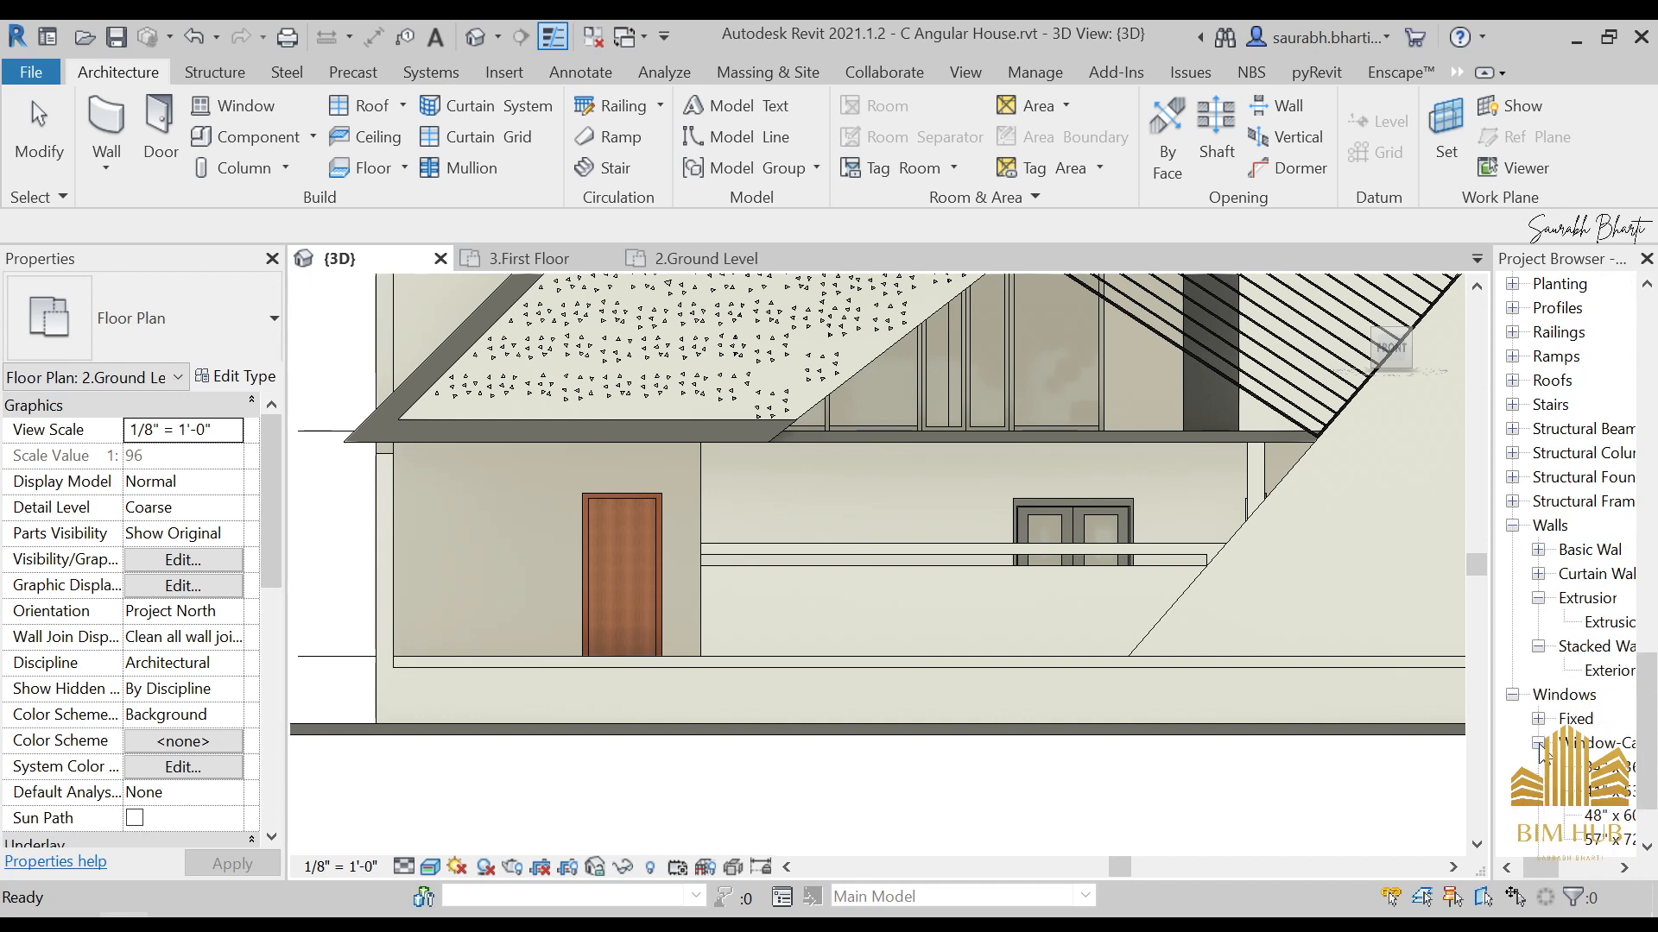
{"action": "left_click", "coordinate": [1558, 862]}
{"action": "left_click_drag", "start_coordinate": [1561, 862], "coordinate": [1535, 864]}
{"action": "scroll", "coordinate": [1573, 756], "scroll_direction": "down", "scroll_amount": 2}
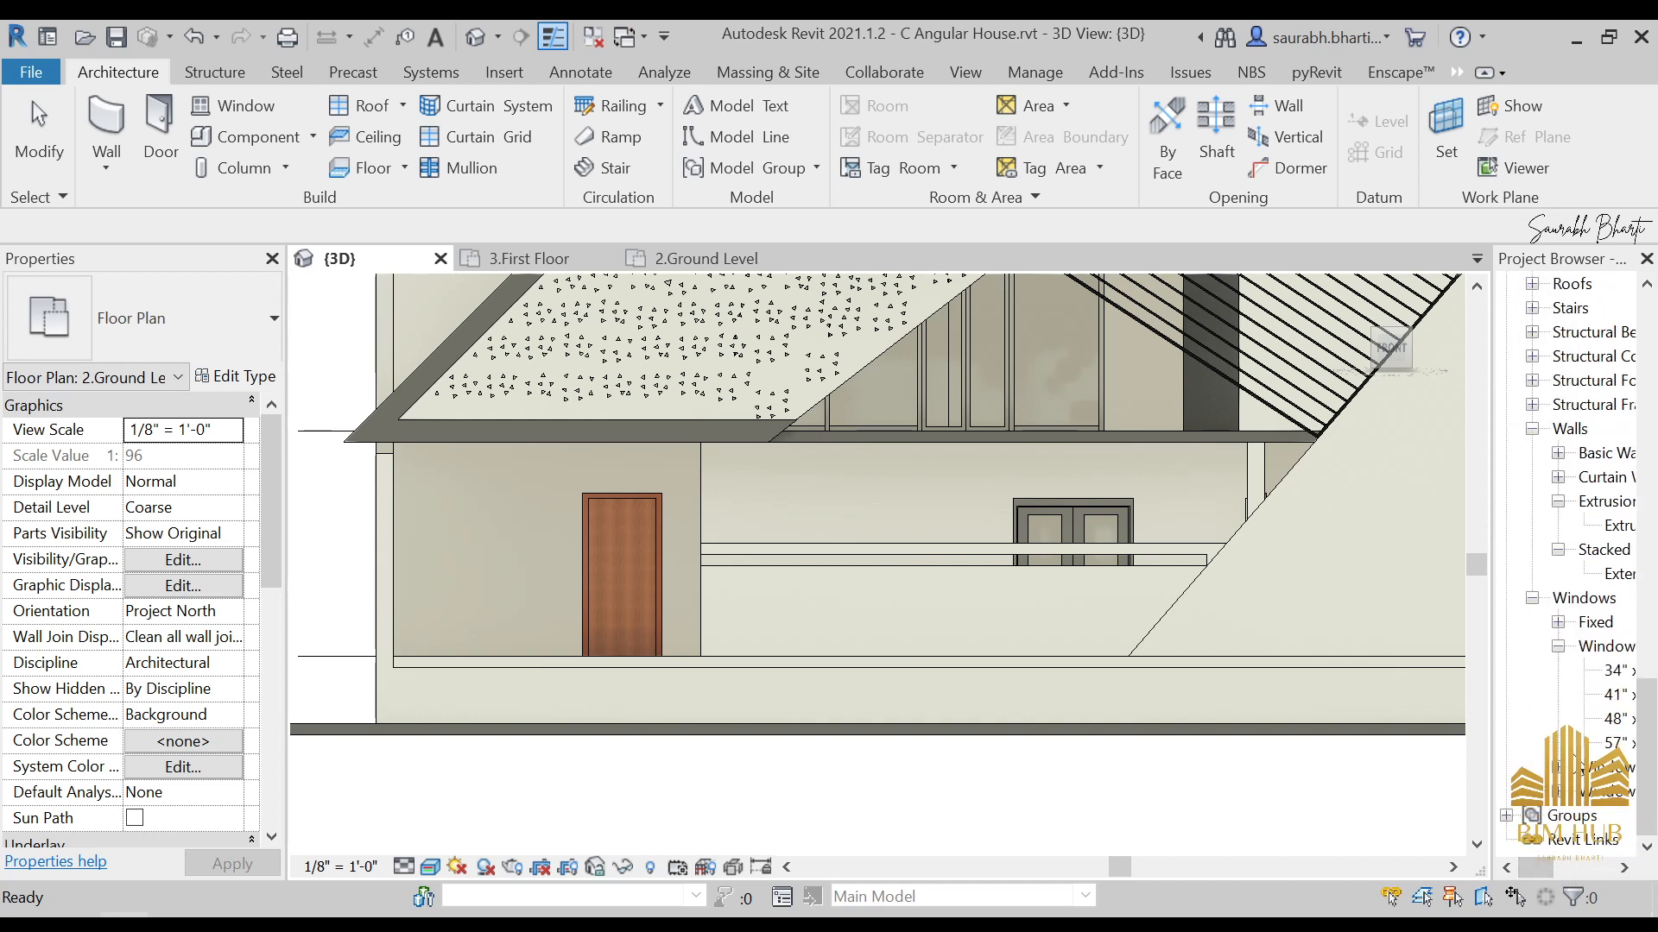
{"action": "scroll", "coordinate": [1525, 715], "scroll_direction": "up", "scroll_amount": 2}
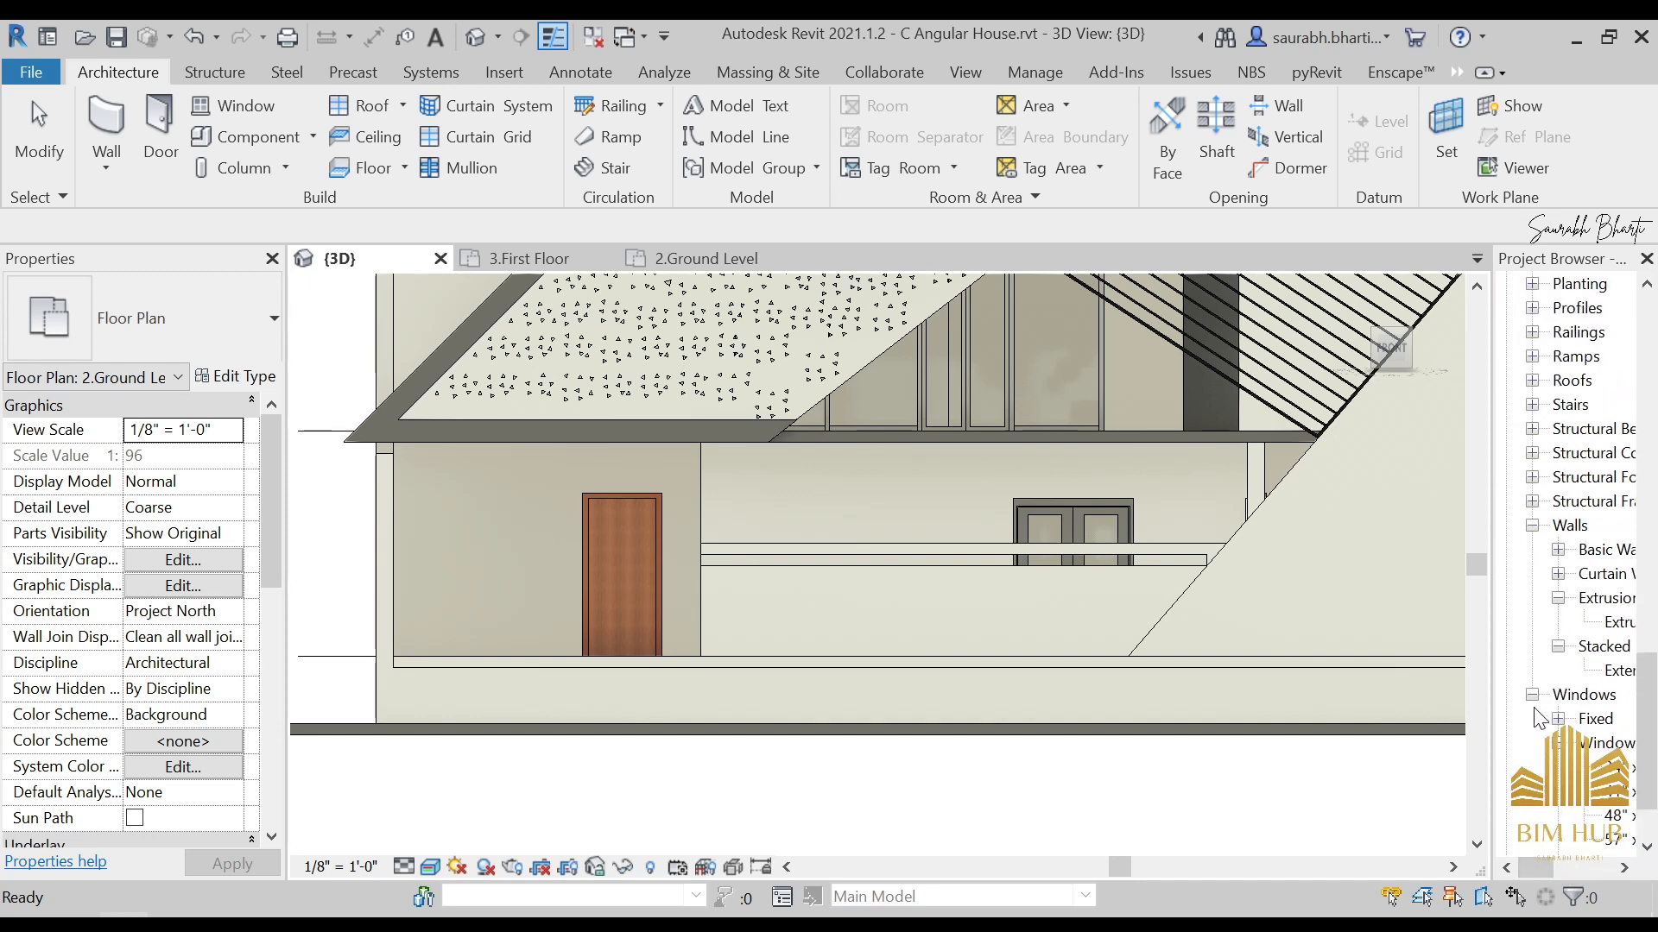
{"action": "scroll", "coordinate": [1545, 682], "scroll_direction": "up", "scroll_amount": 2}
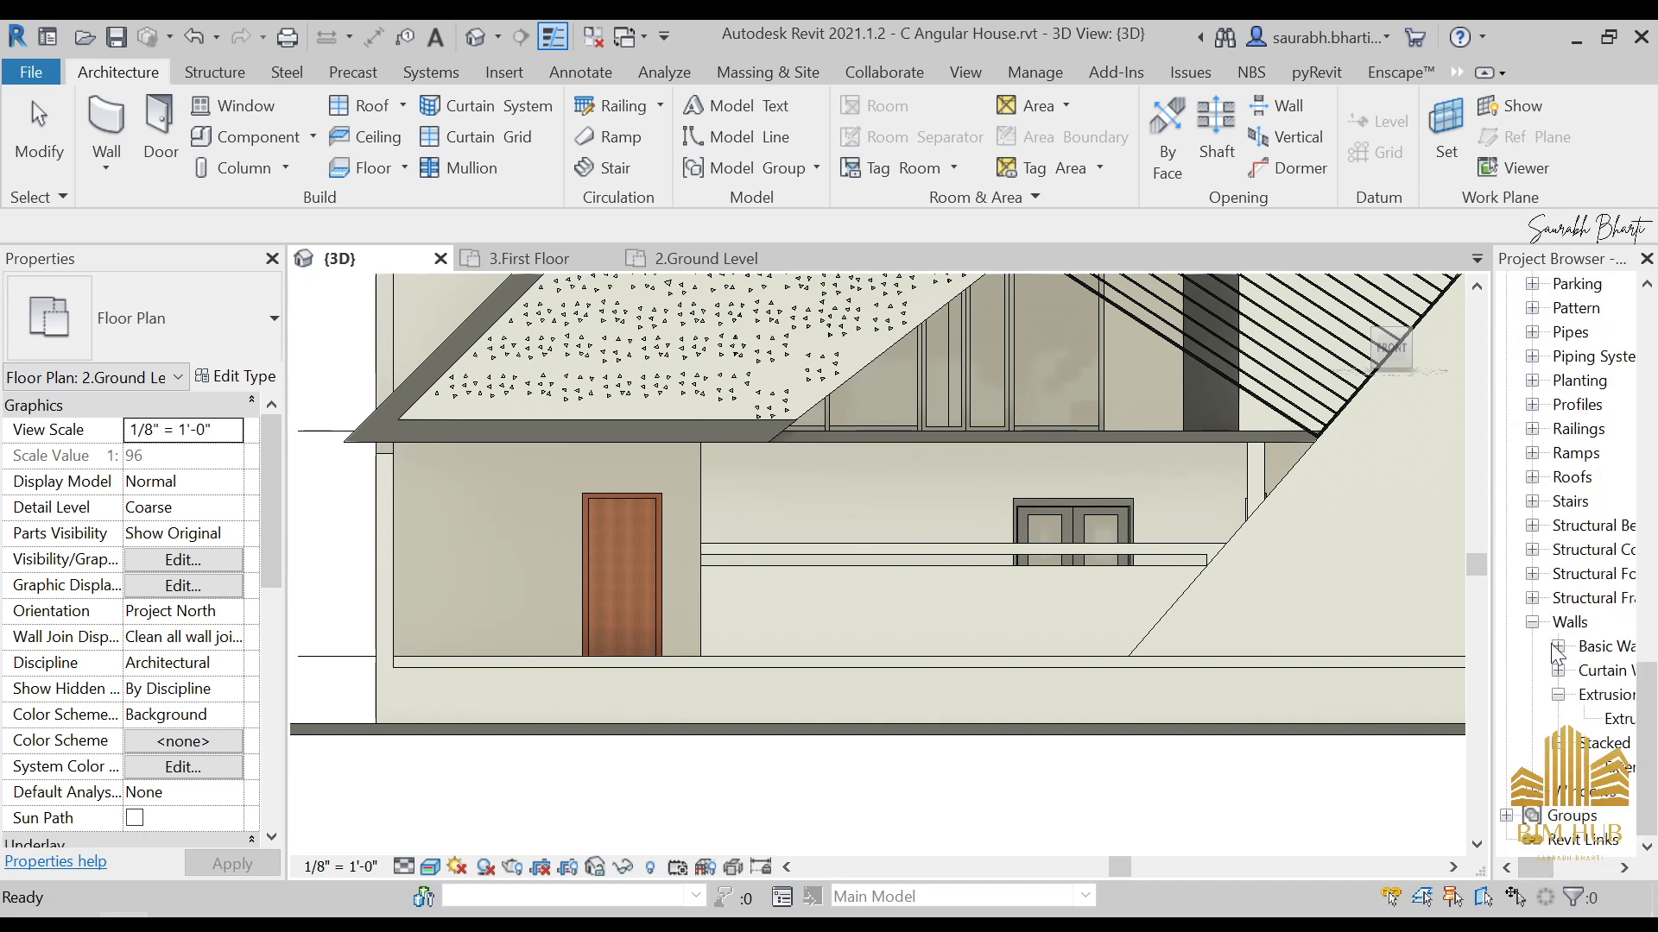
Step: Review the Basic Wall and Curtain Wall types, and view the Stacked Wall type properties without changing anything
{"action": "left_click", "coordinate": [1557, 648]}
{"action": "scroll", "coordinate": [1574, 625], "scroll_direction": "down", "scroll_amount": 3}
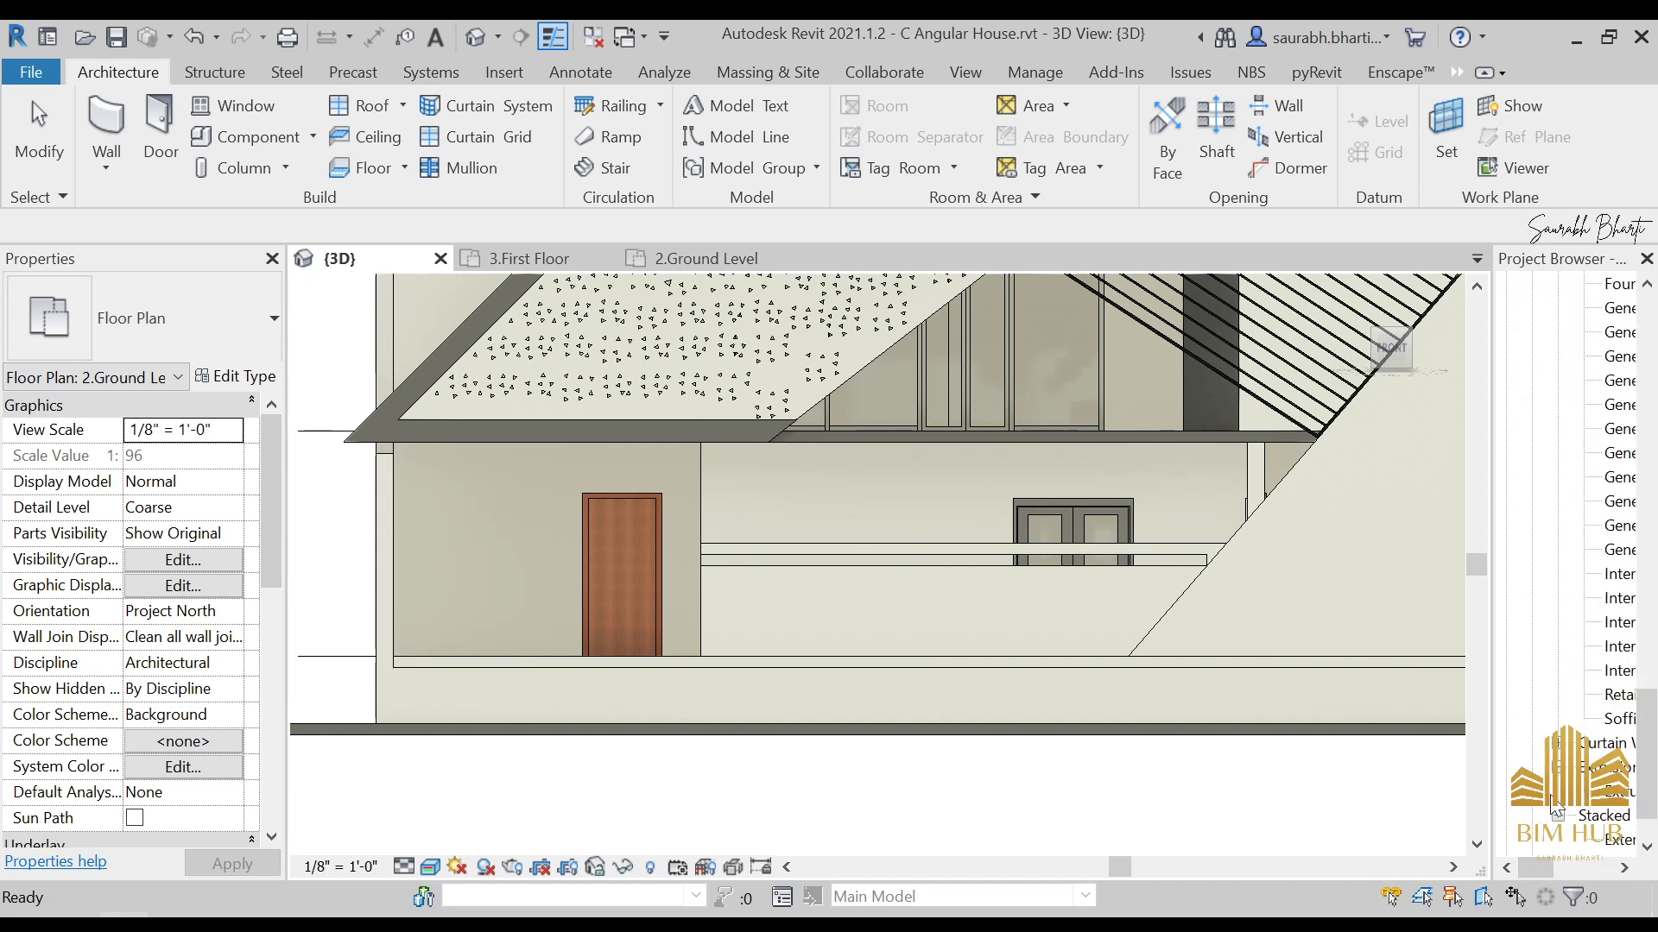
{"action": "left_click_drag", "start_coordinate": [1537, 863], "coordinate": [1559, 865]}
{"action": "scroll", "coordinate": [1580, 639], "scroll_direction": "up", "scroll_amount": 3}
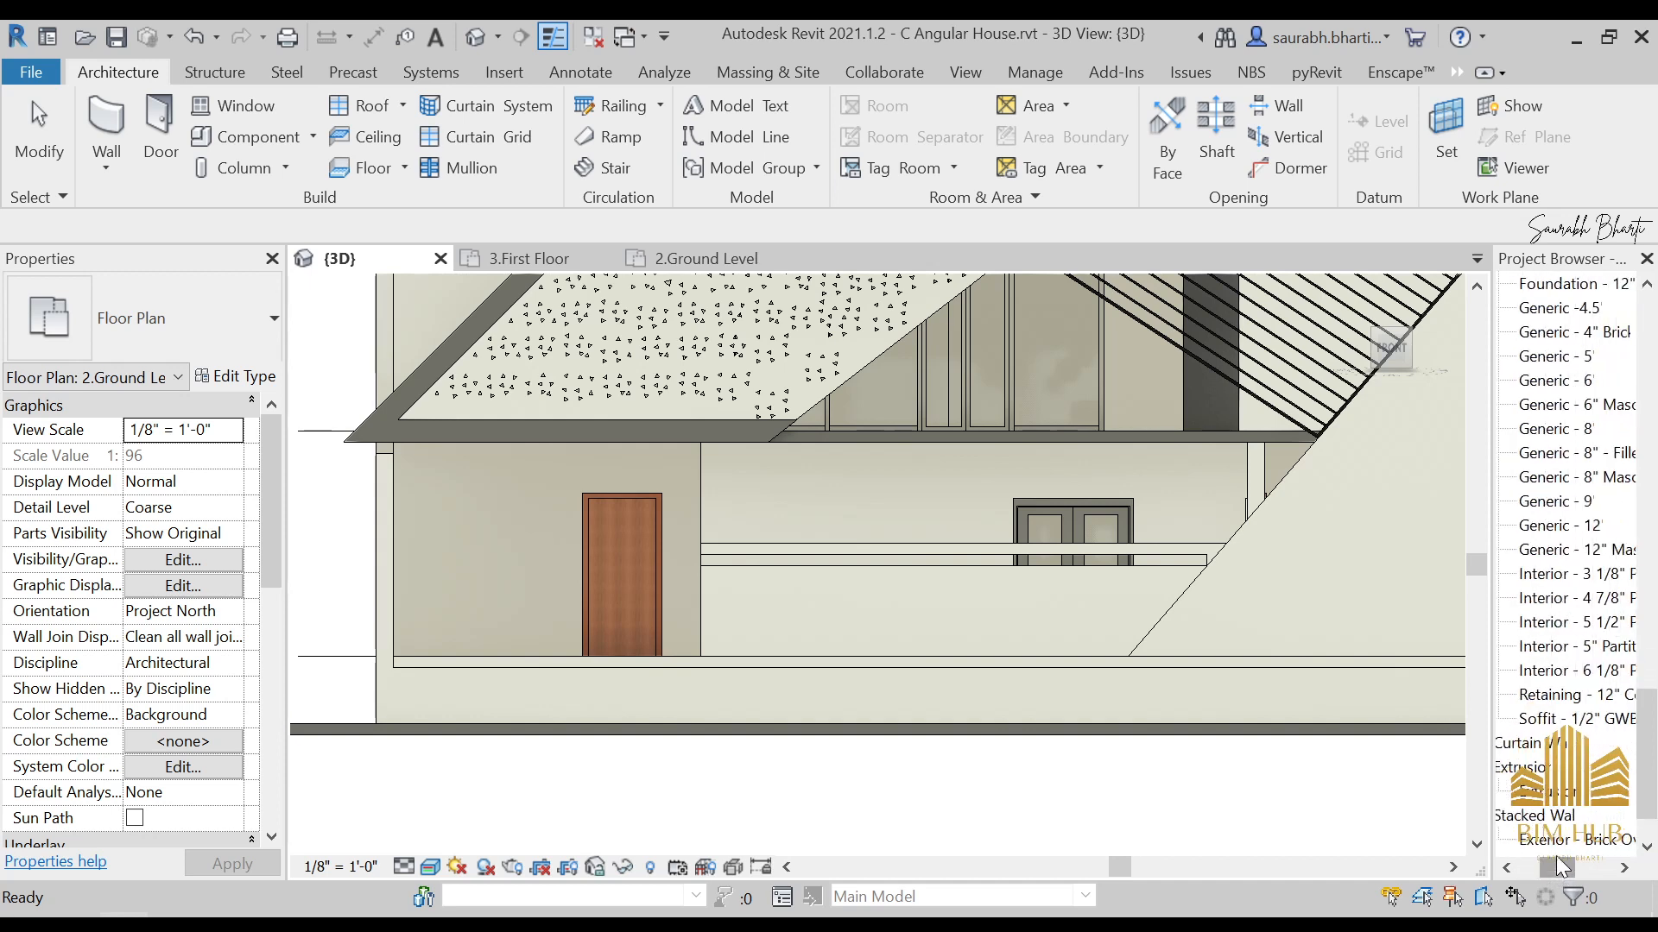
{"action": "scroll", "coordinate": [1582, 641], "scroll_direction": "down", "scroll_amount": 3}
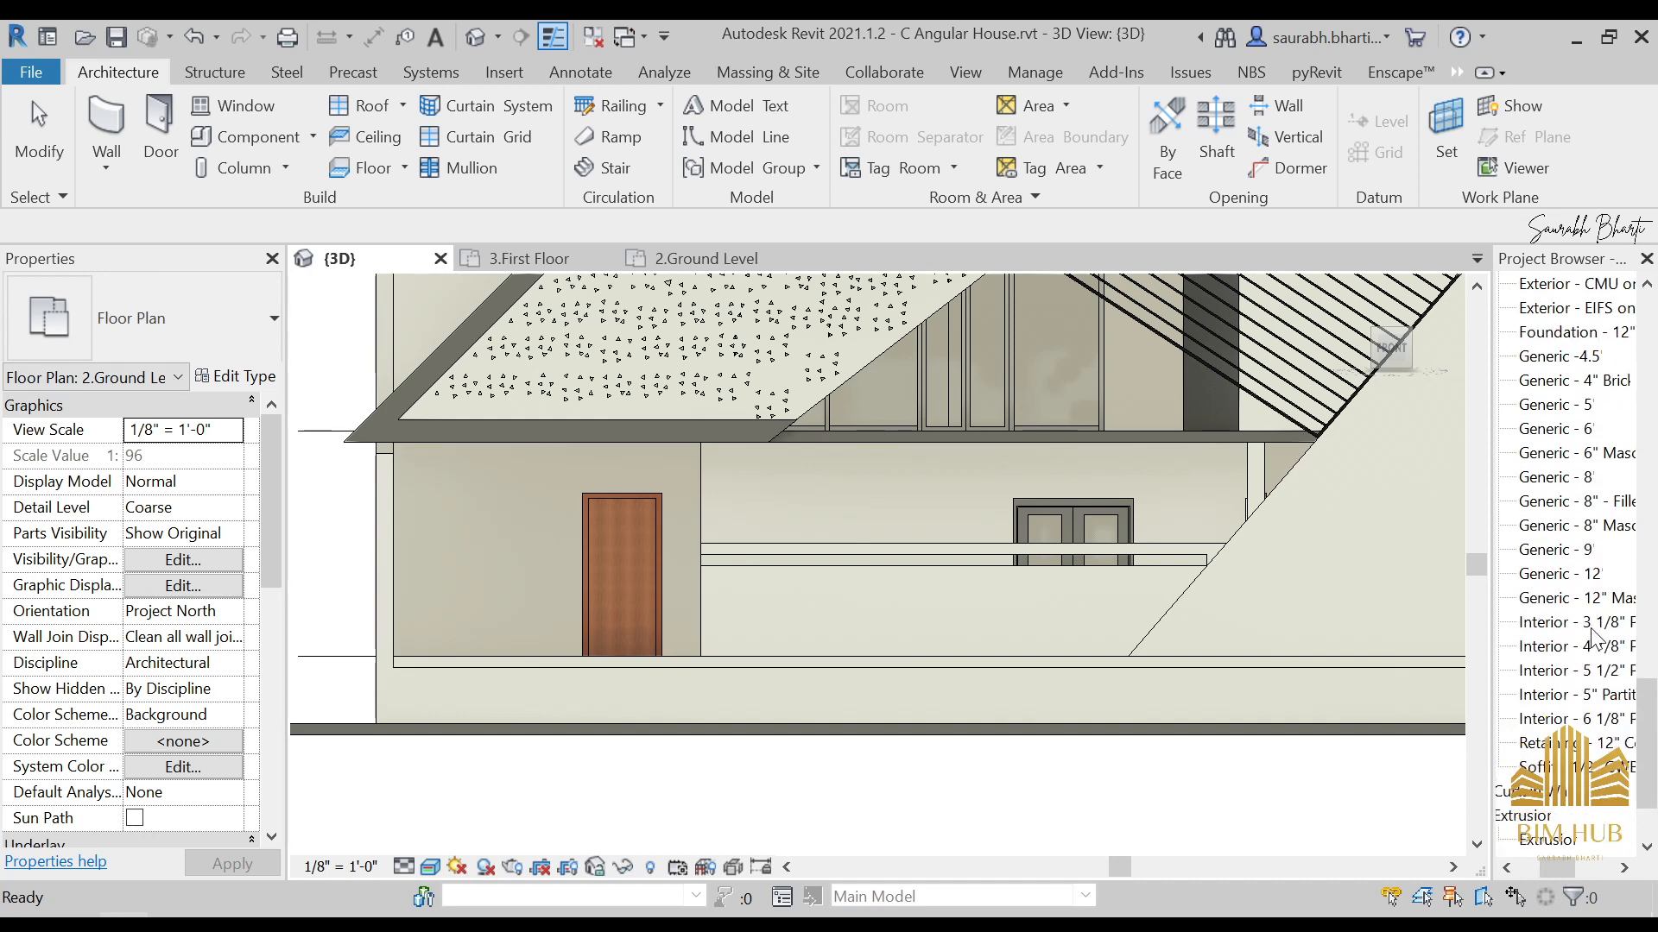
{"action": "left_click", "coordinate": [1504, 867]}
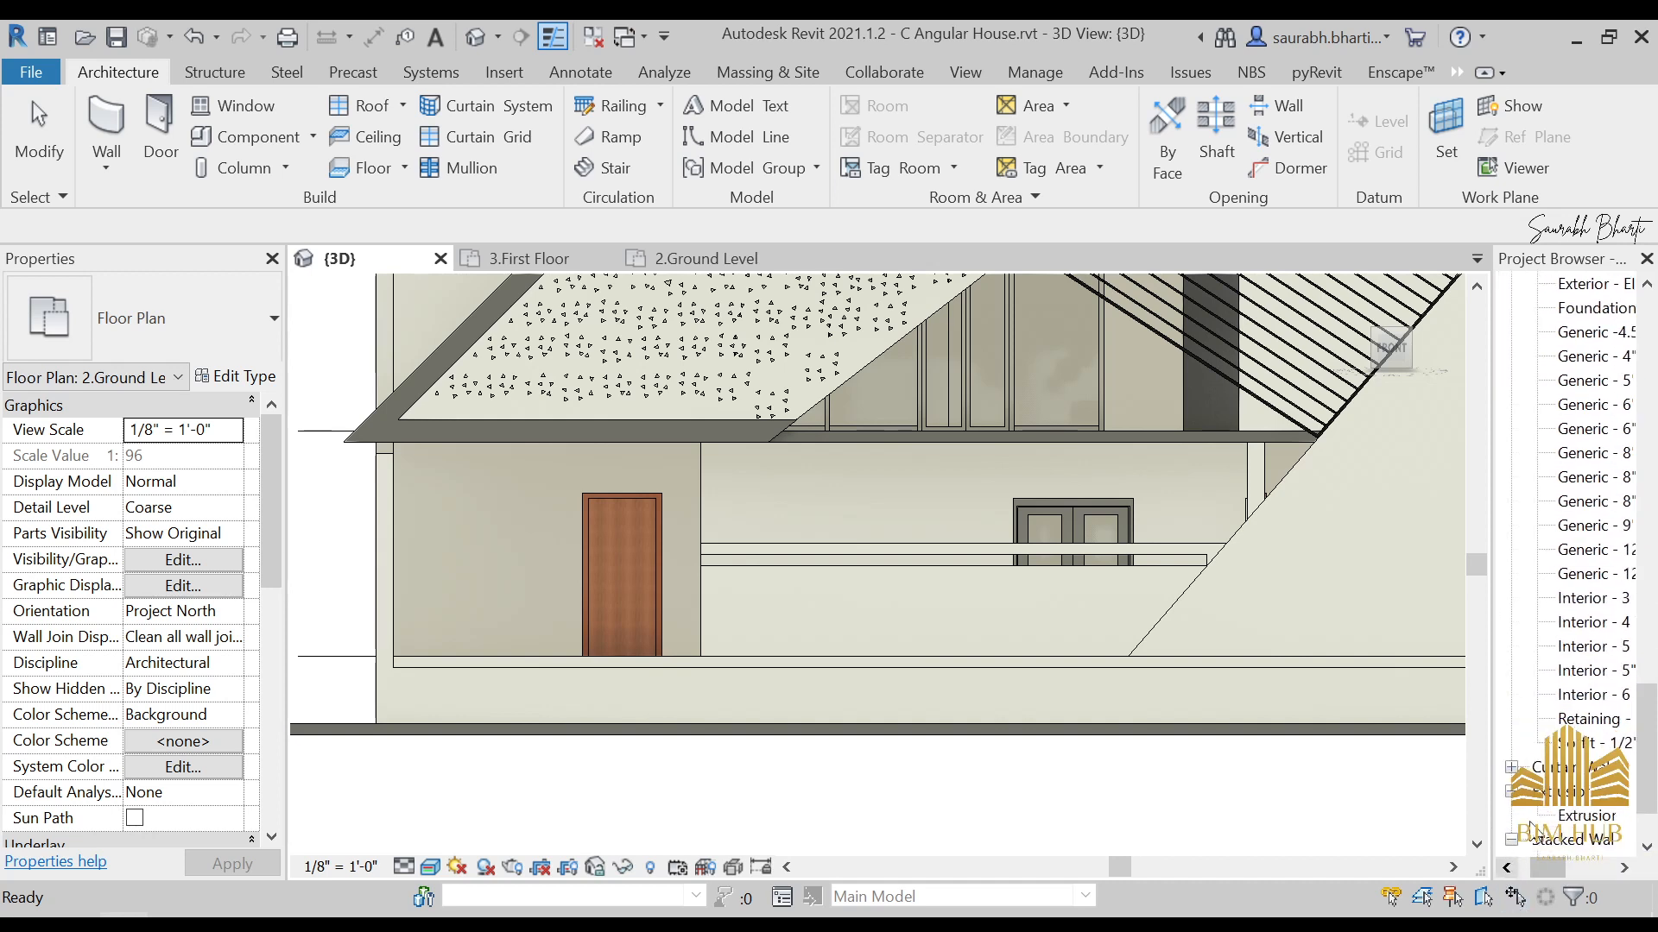
{"action": "scroll", "coordinate": [1513, 773], "scroll_direction": "down", "scroll_amount": 2}
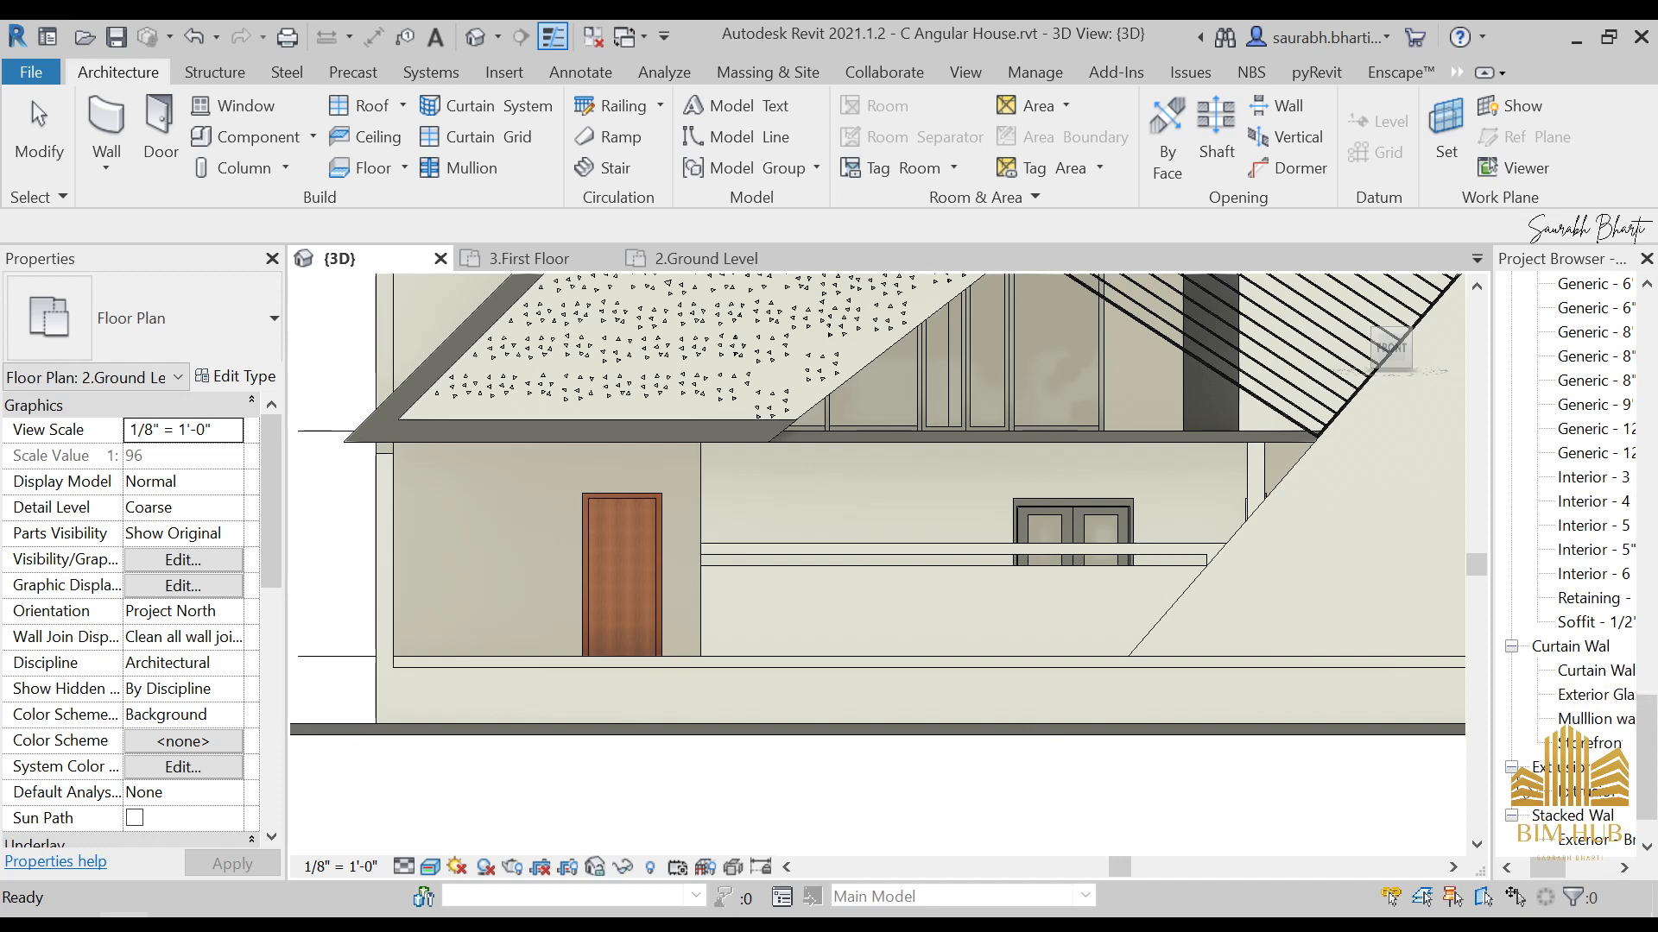
{"action": "double_click", "coordinate": [1586, 813]}
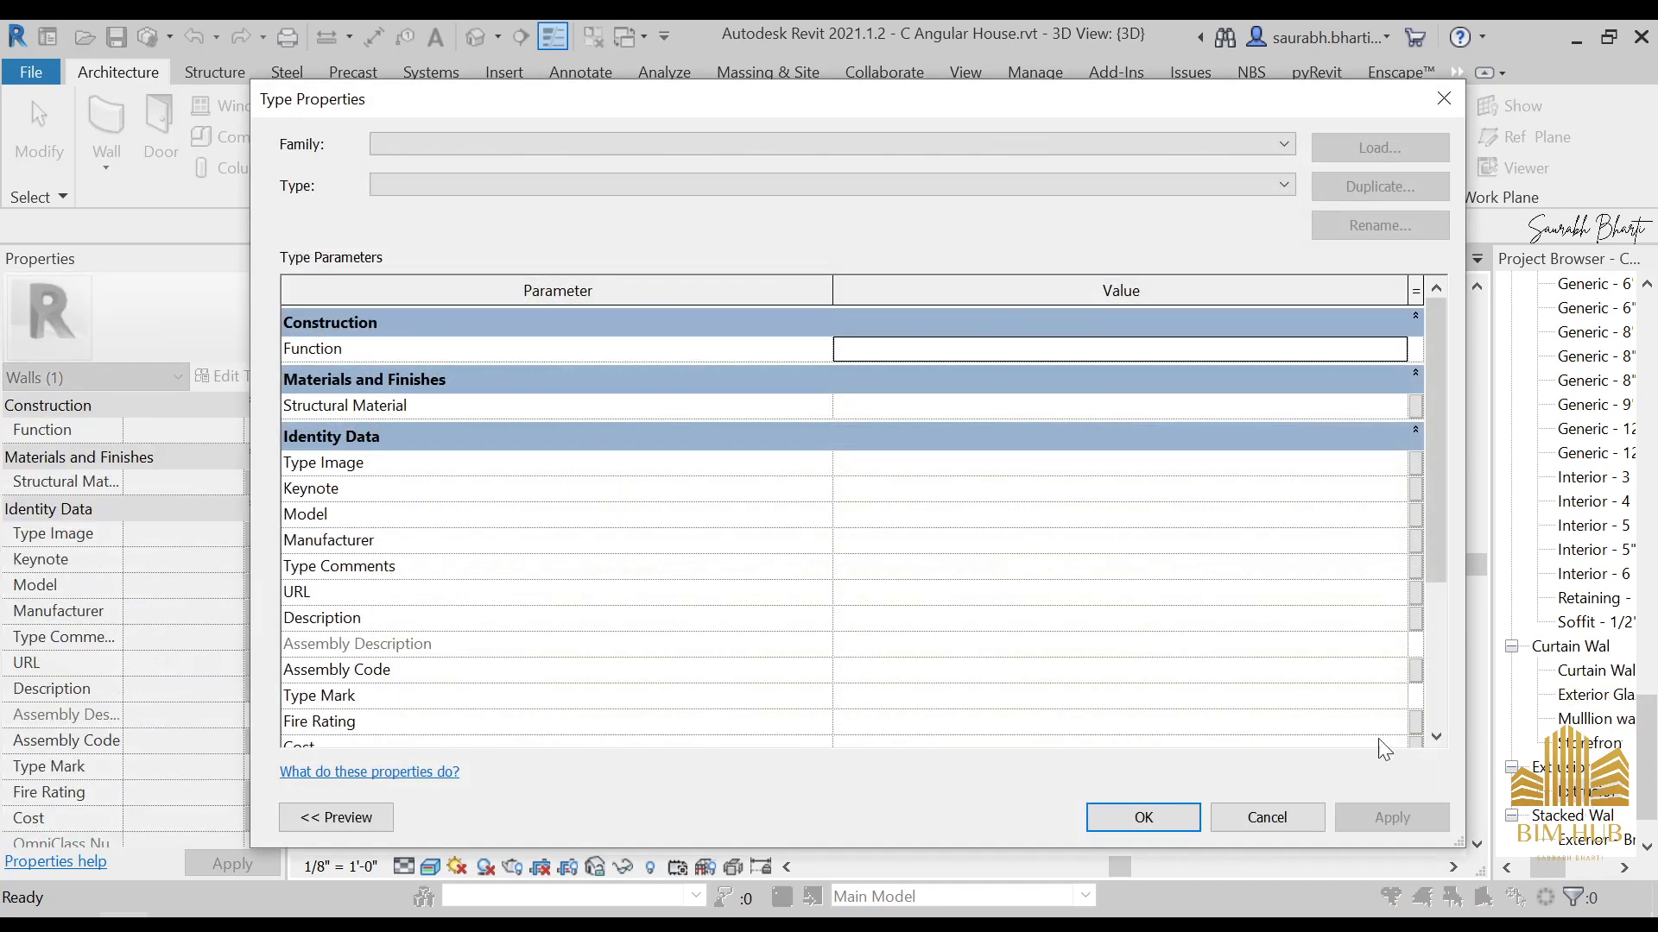
{"action": "left_click", "coordinate": [1262, 816]}
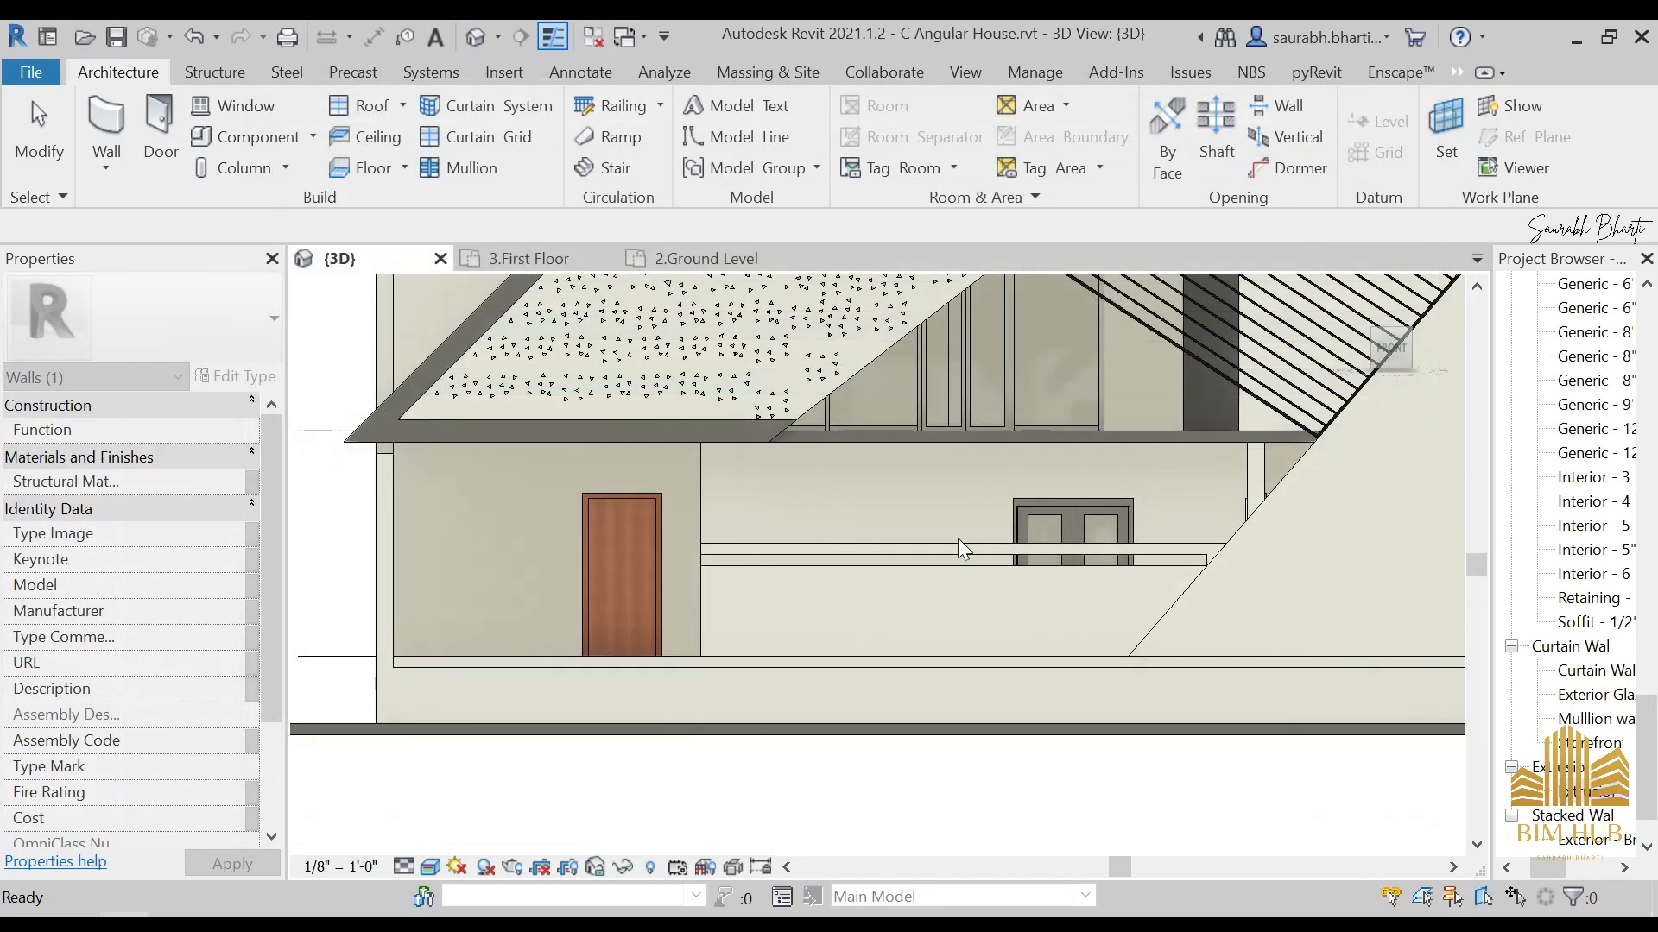
Step: Undo the reveal placed on the low front wall and view the plain wall up close
{"action": "scroll", "coordinate": [956, 537], "scroll_direction": "down", "scroll_amount": 3}
{"action": "middle_click_drag", "start_coordinate": [948, 603], "coordinate": [962, 609], "text": "shift"}
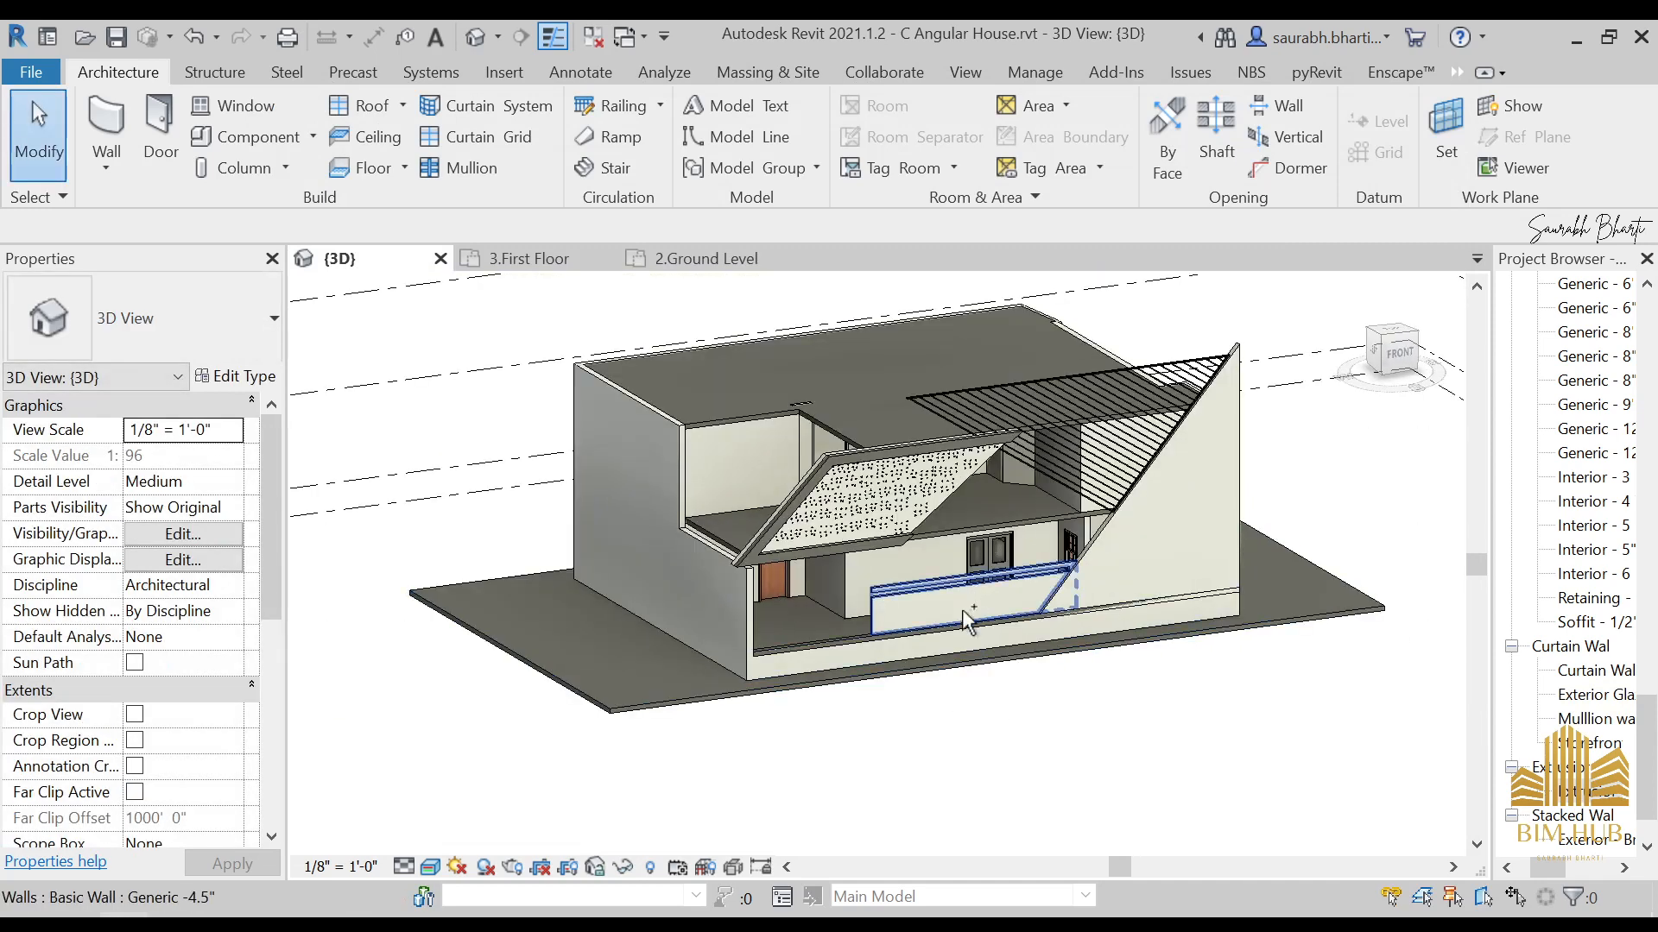
{"action": "scroll", "coordinate": [962, 610], "scroll_direction": "up", "scroll_amount": 5}
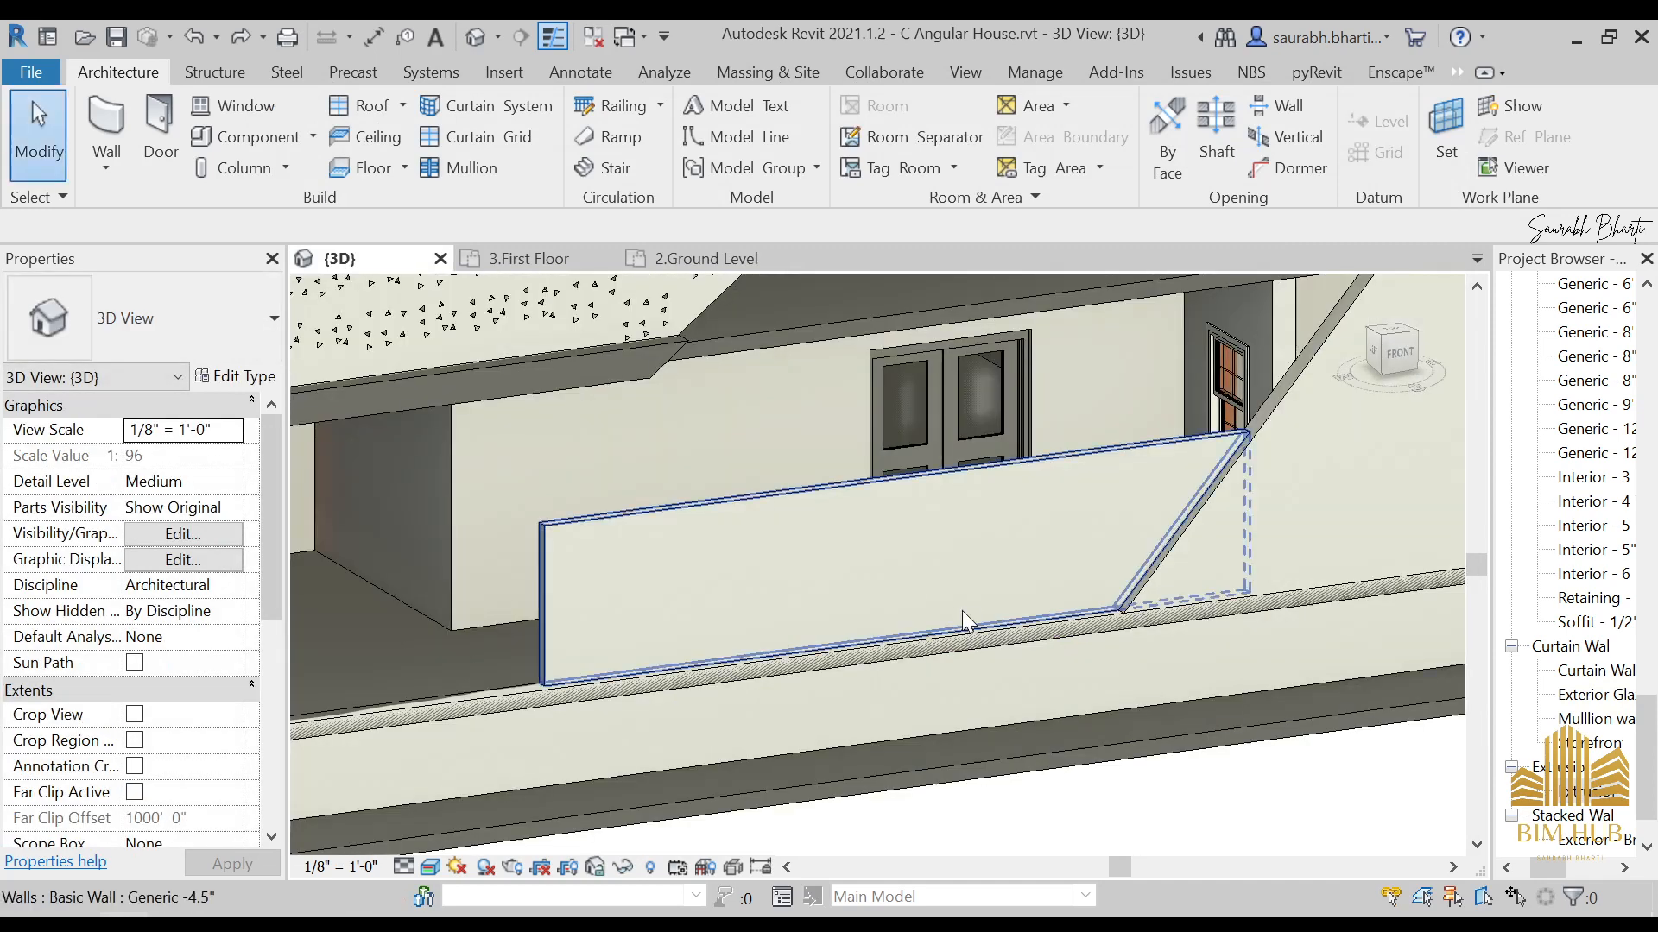
Step: Place a horizontal Cornice wall sweep along the top edge of the low front wall
{"action": "left_click", "coordinate": [1390, 352]}
{"action": "left_click", "coordinate": [107, 162]}
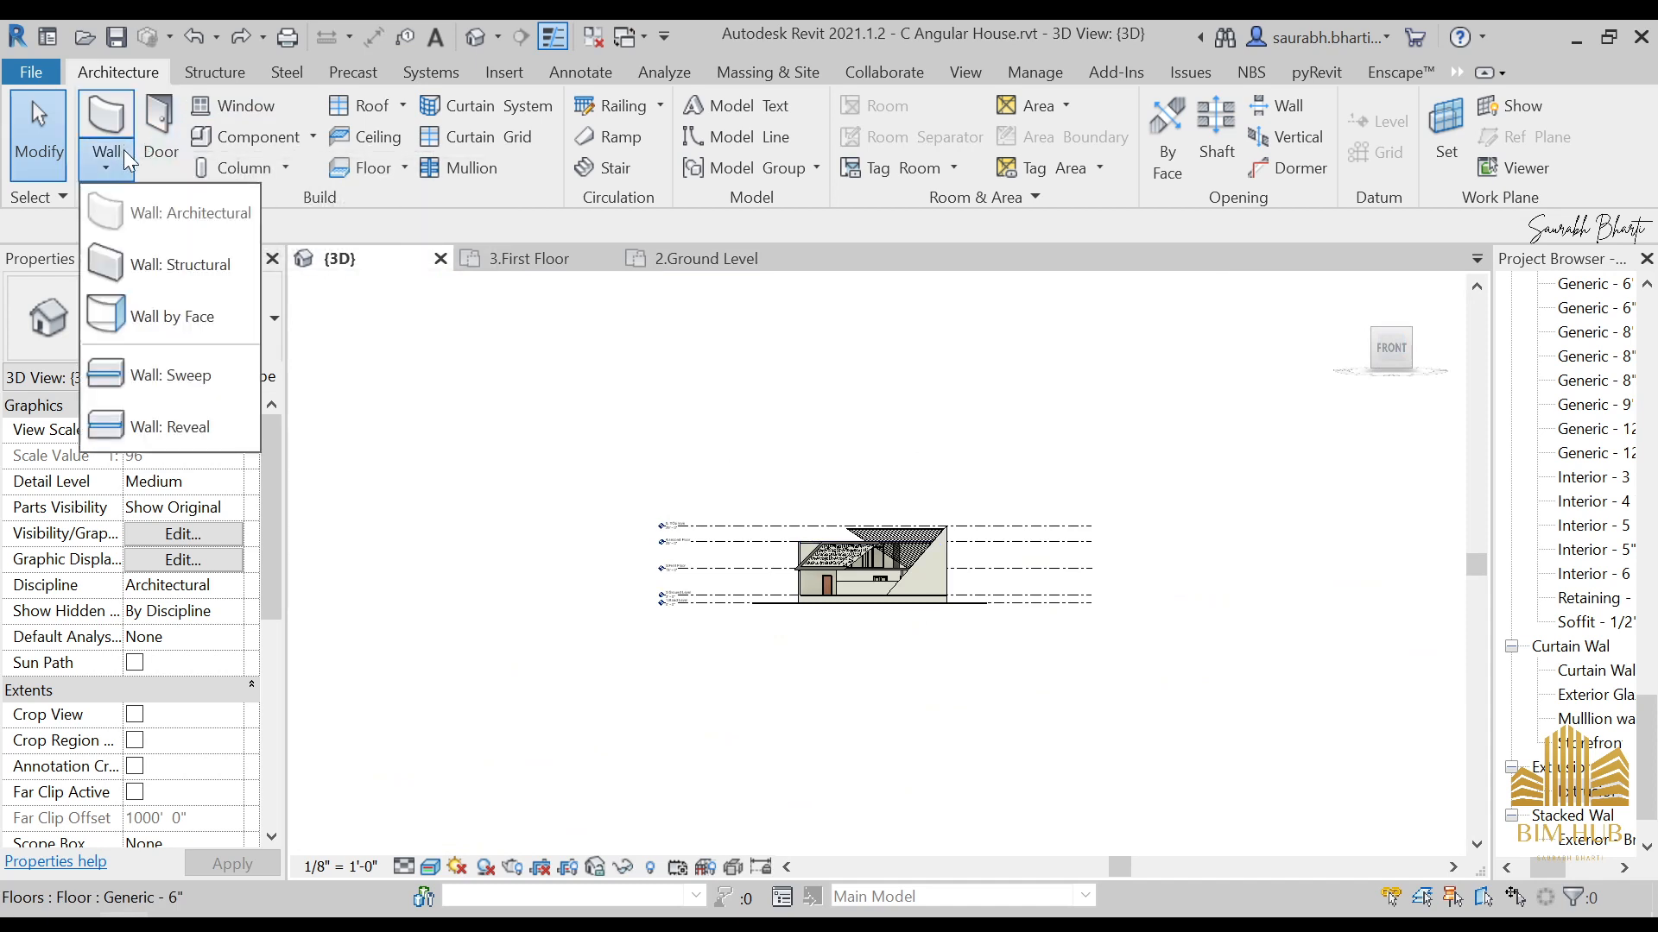
{"action": "left_click", "coordinate": [184, 375]}
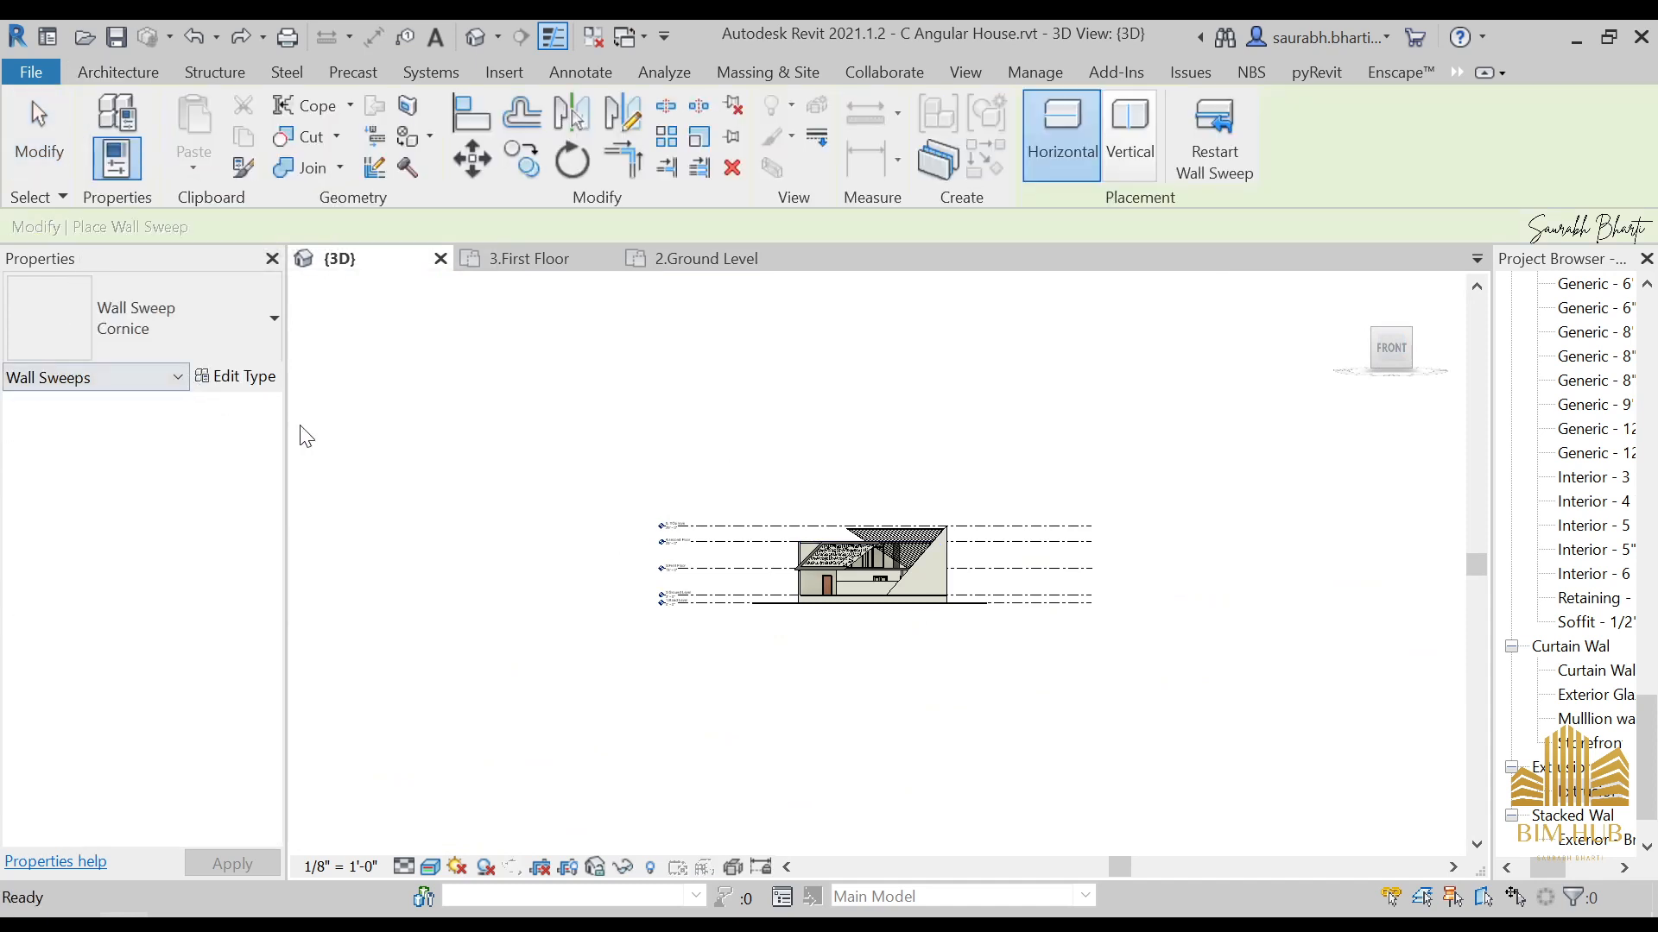
{"action": "scroll", "coordinate": [844, 596], "scroll_direction": "up", "scroll_amount": 8}
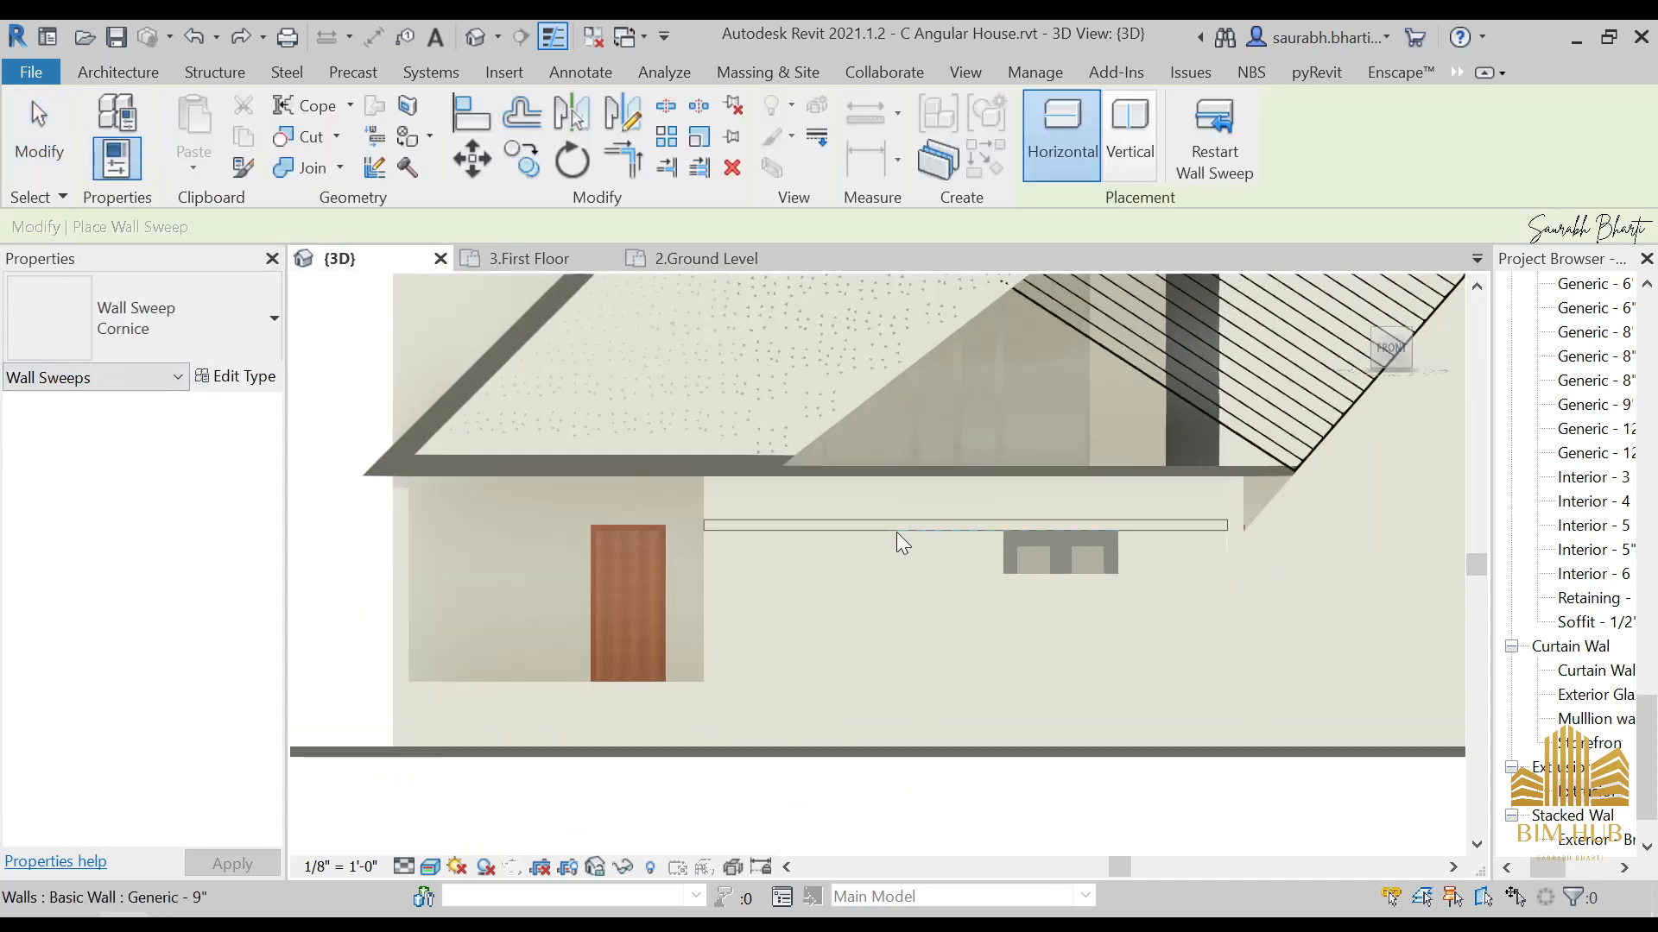
{"action": "middle_click_drag", "start_coordinate": [884, 640], "coordinate": [942, 660], "text": "shift"}
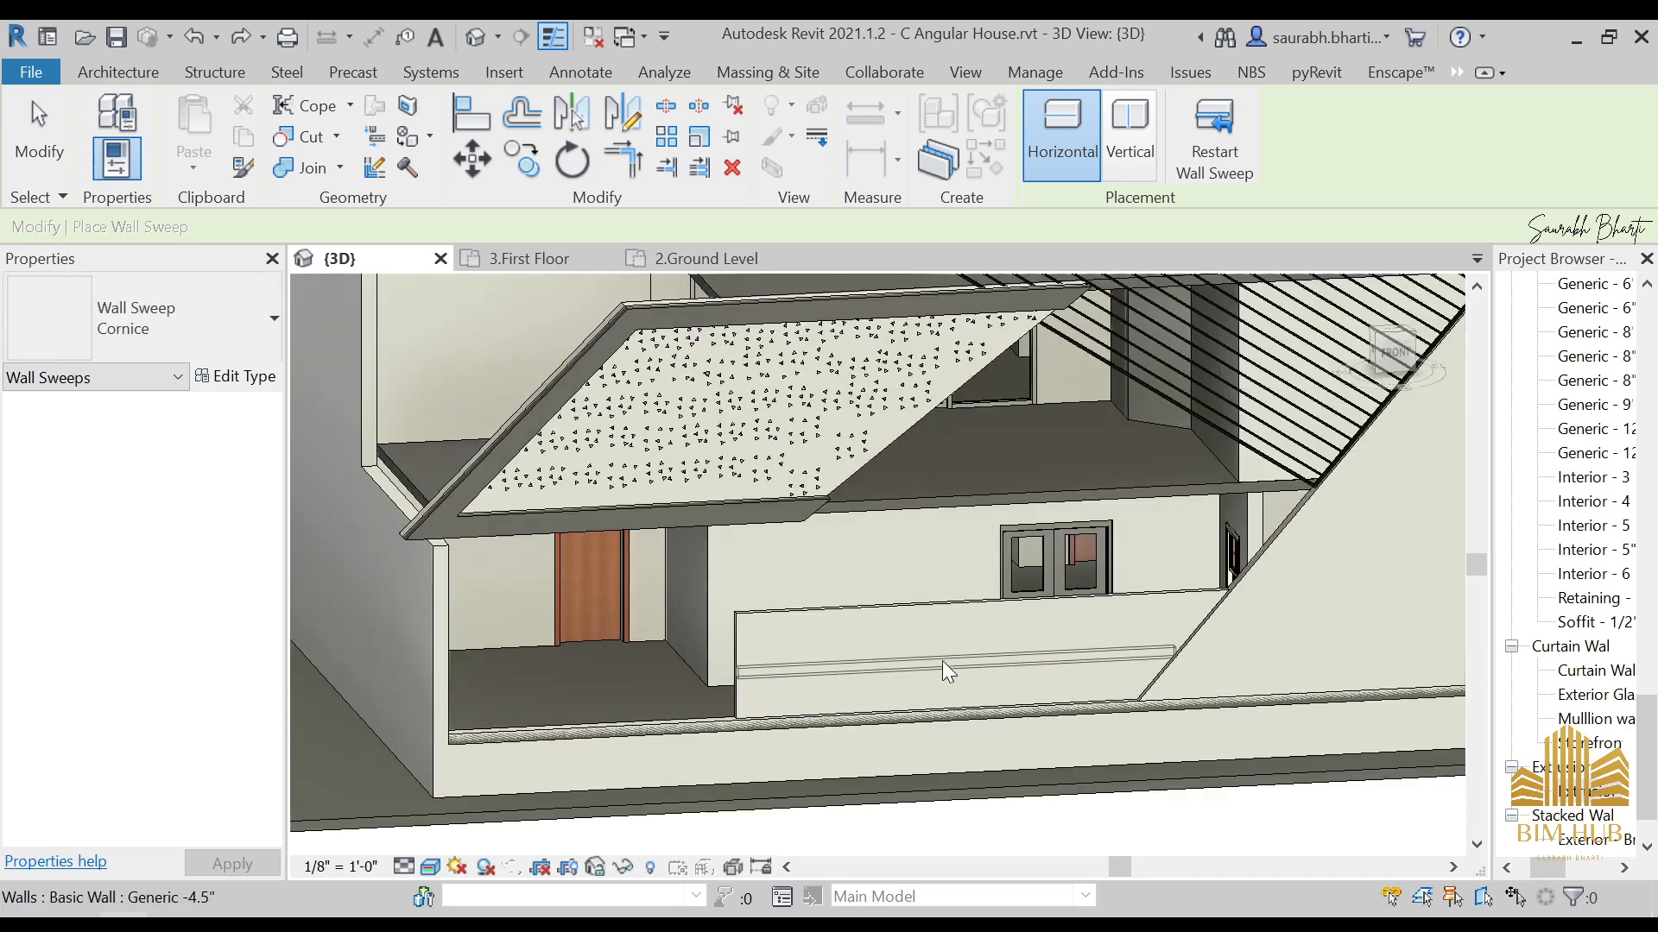
{"action": "left_click", "coordinate": [956, 620]}
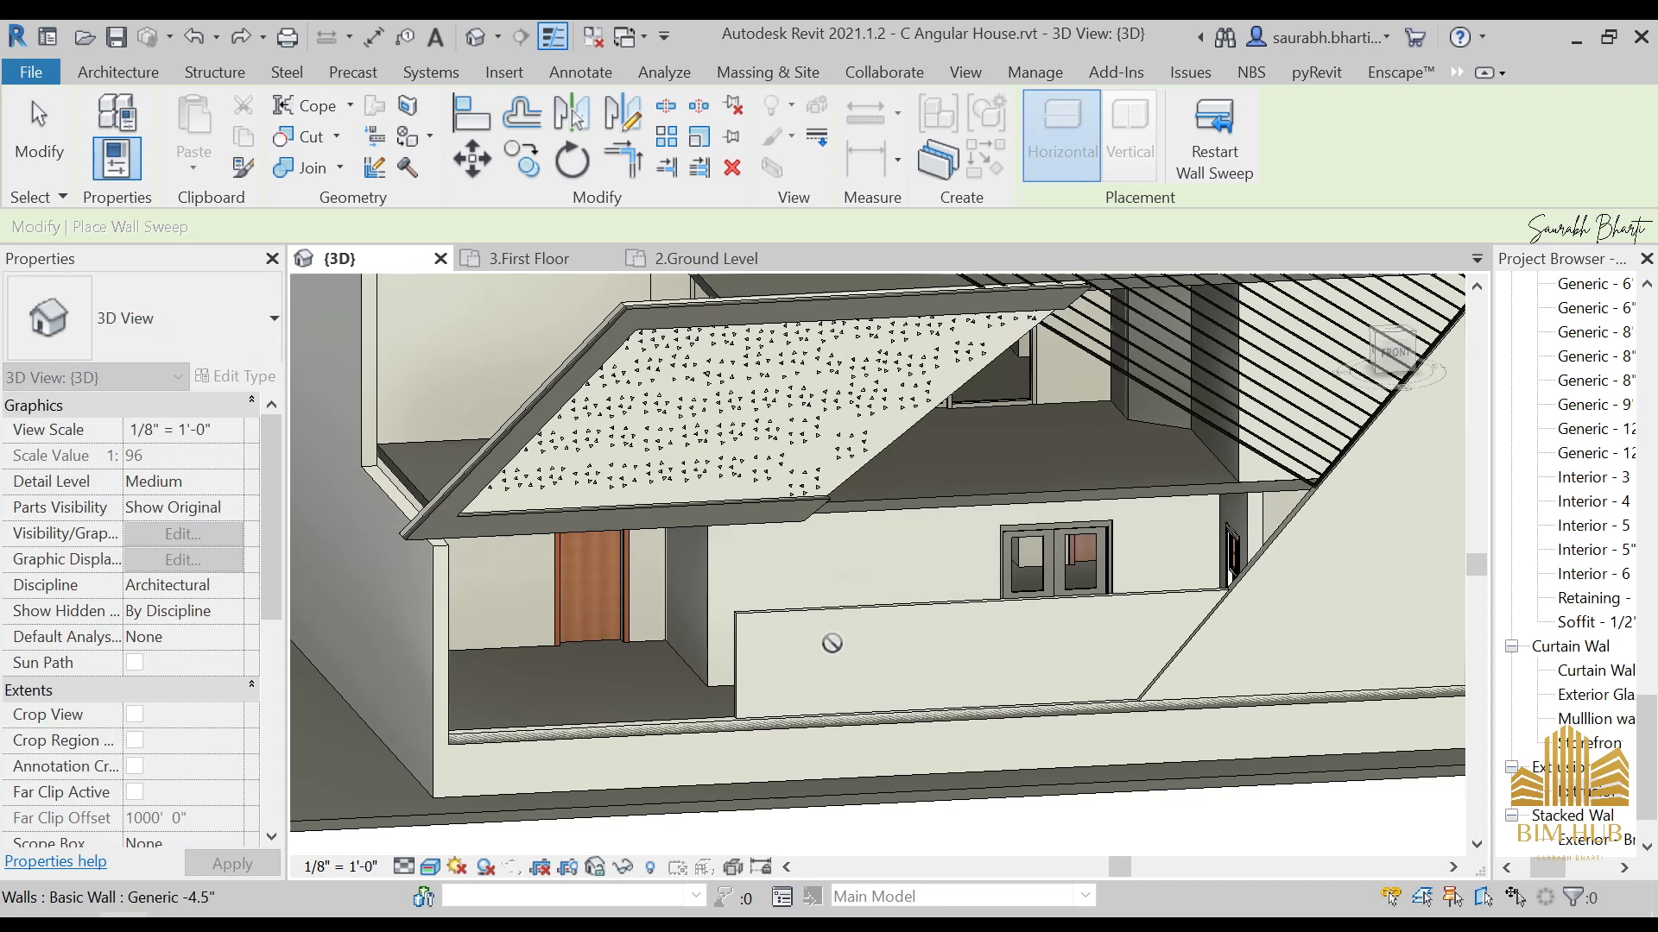
Step: Examine the sweep on the low front wall from an angle and from the front, and check its properties
{"action": "middle_click_drag", "start_coordinate": [832, 643], "coordinate": [920, 671], "text": "shift"}
{"action": "scroll", "coordinate": [910, 672], "scroll_direction": "up", "scroll_amount": 5}
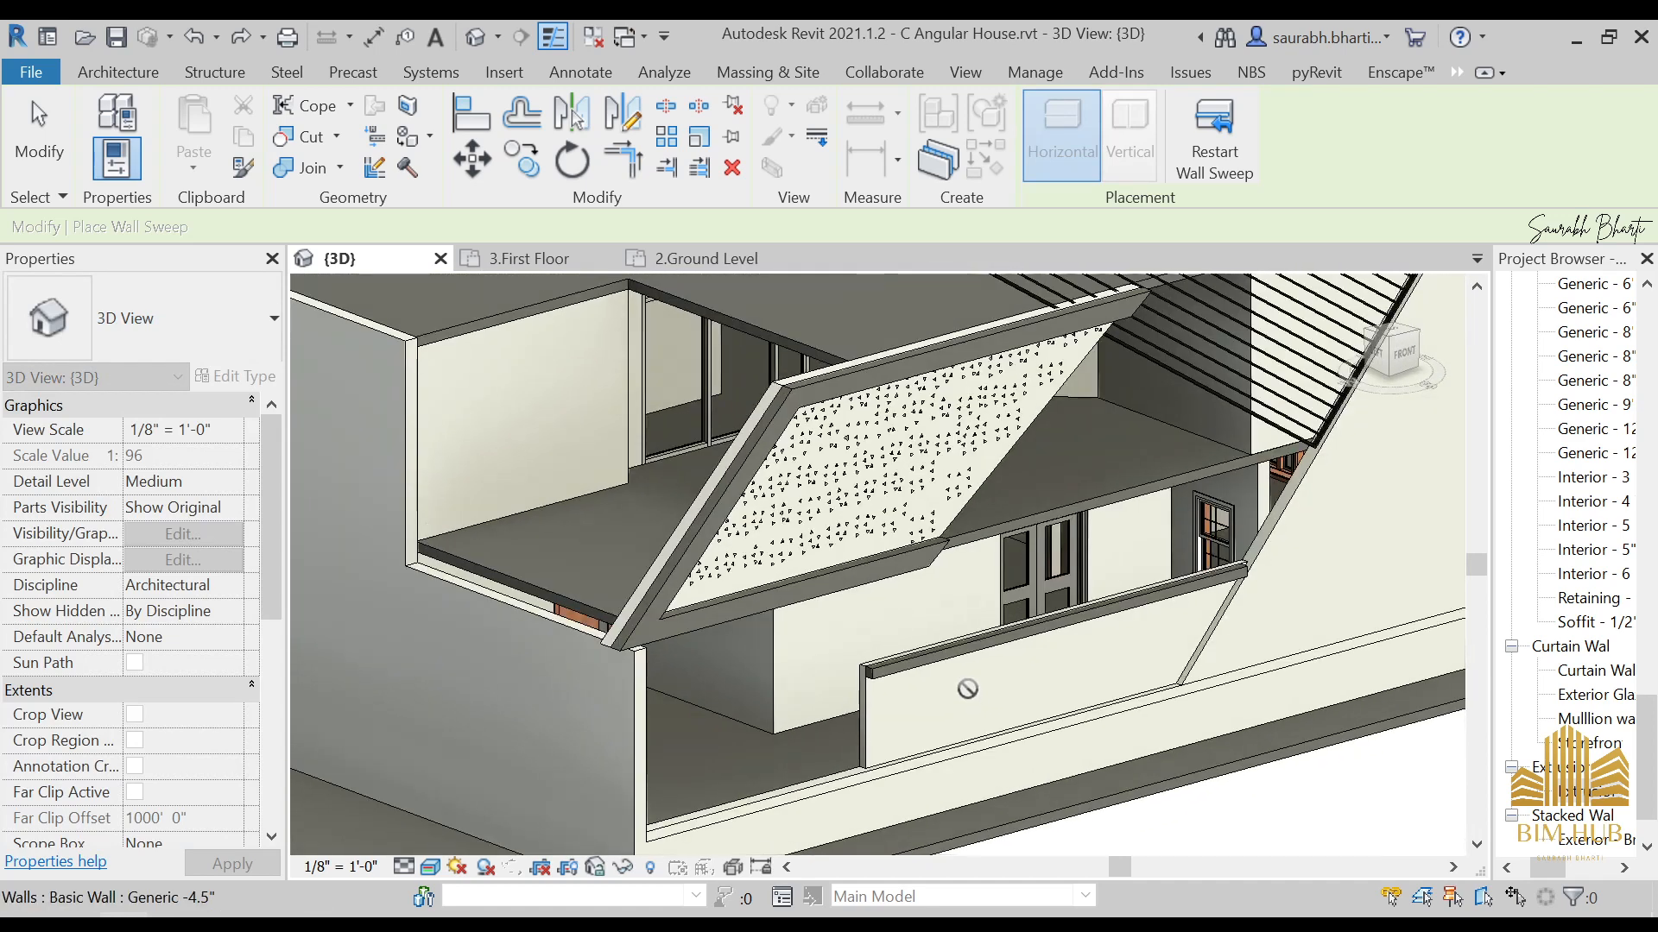
{"action": "scroll", "coordinate": [998, 649], "scroll_direction": "down", "scroll_amount": 1}
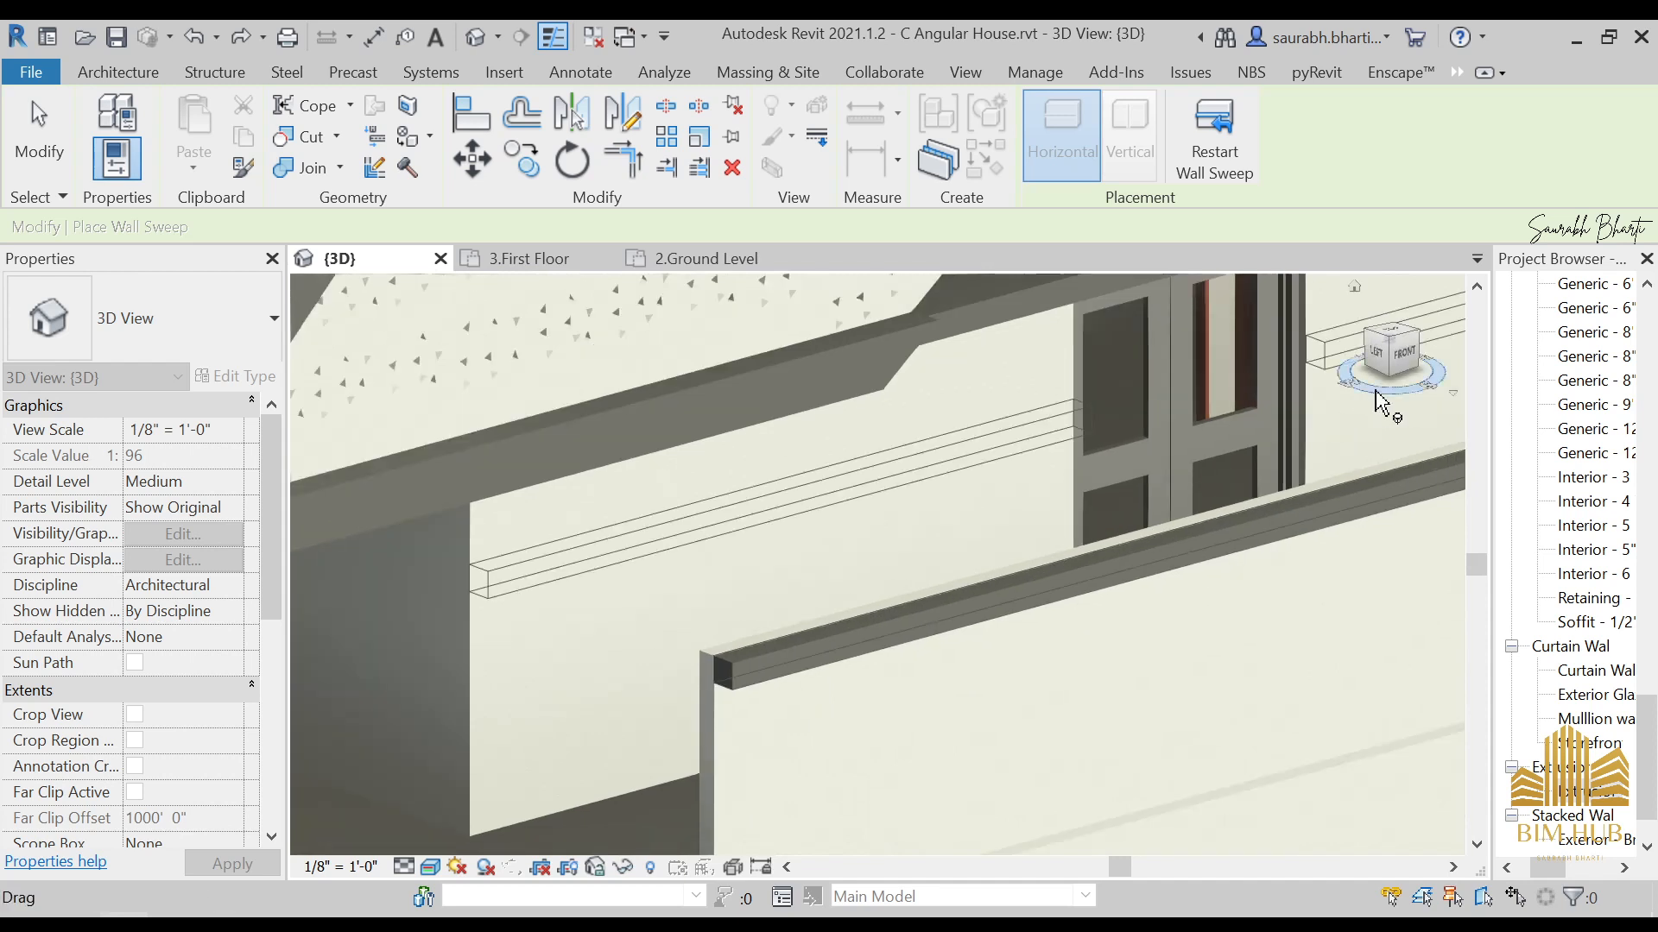
{"action": "left_click", "coordinate": [1417, 361]}
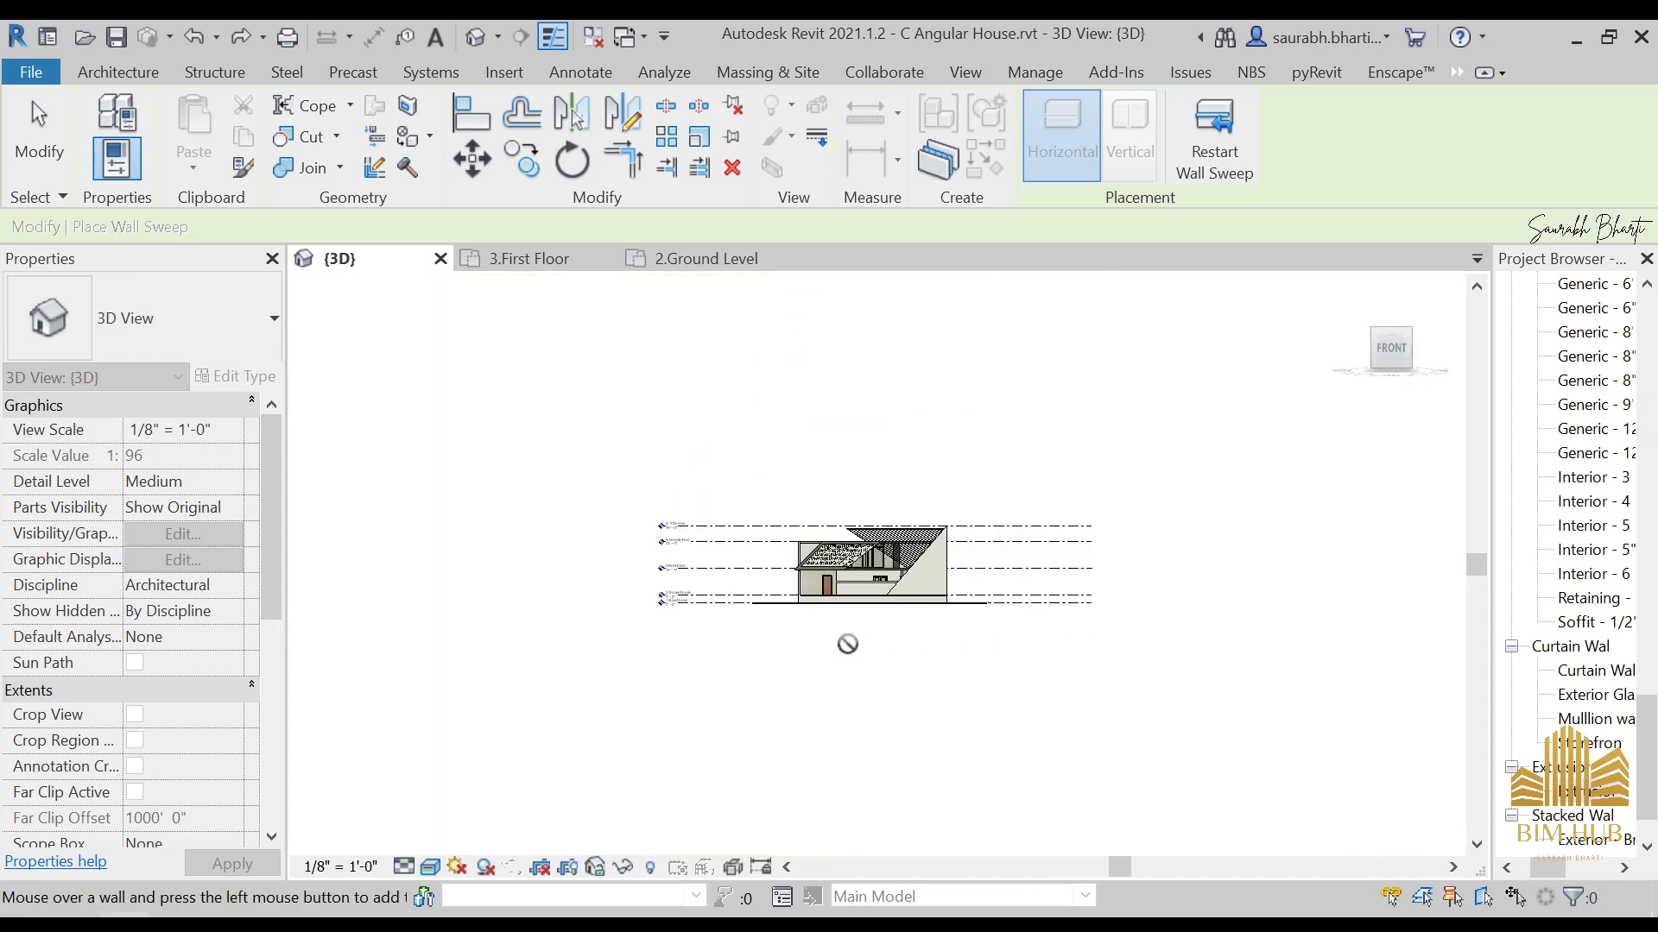
{"action": "scroll", "coordinate": [874, 539], "scroll_direction": "up", "scroll_amount": 5}
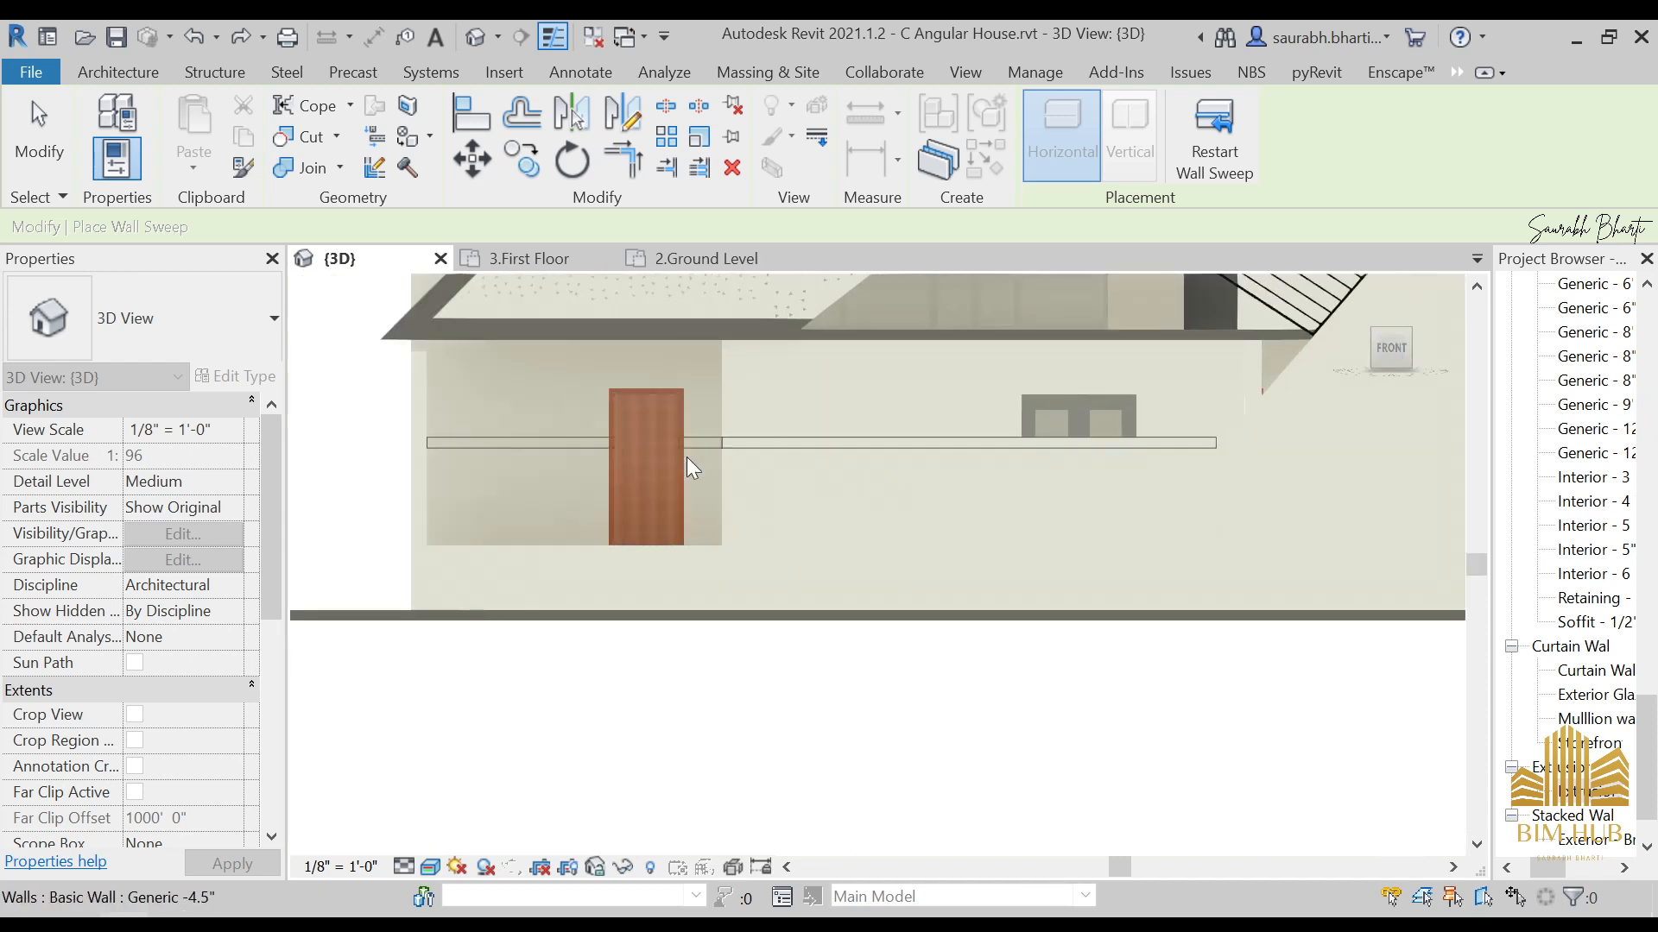
{"action": "key", "text": "Escape"}
{"action": "key", "text": "Escape"}
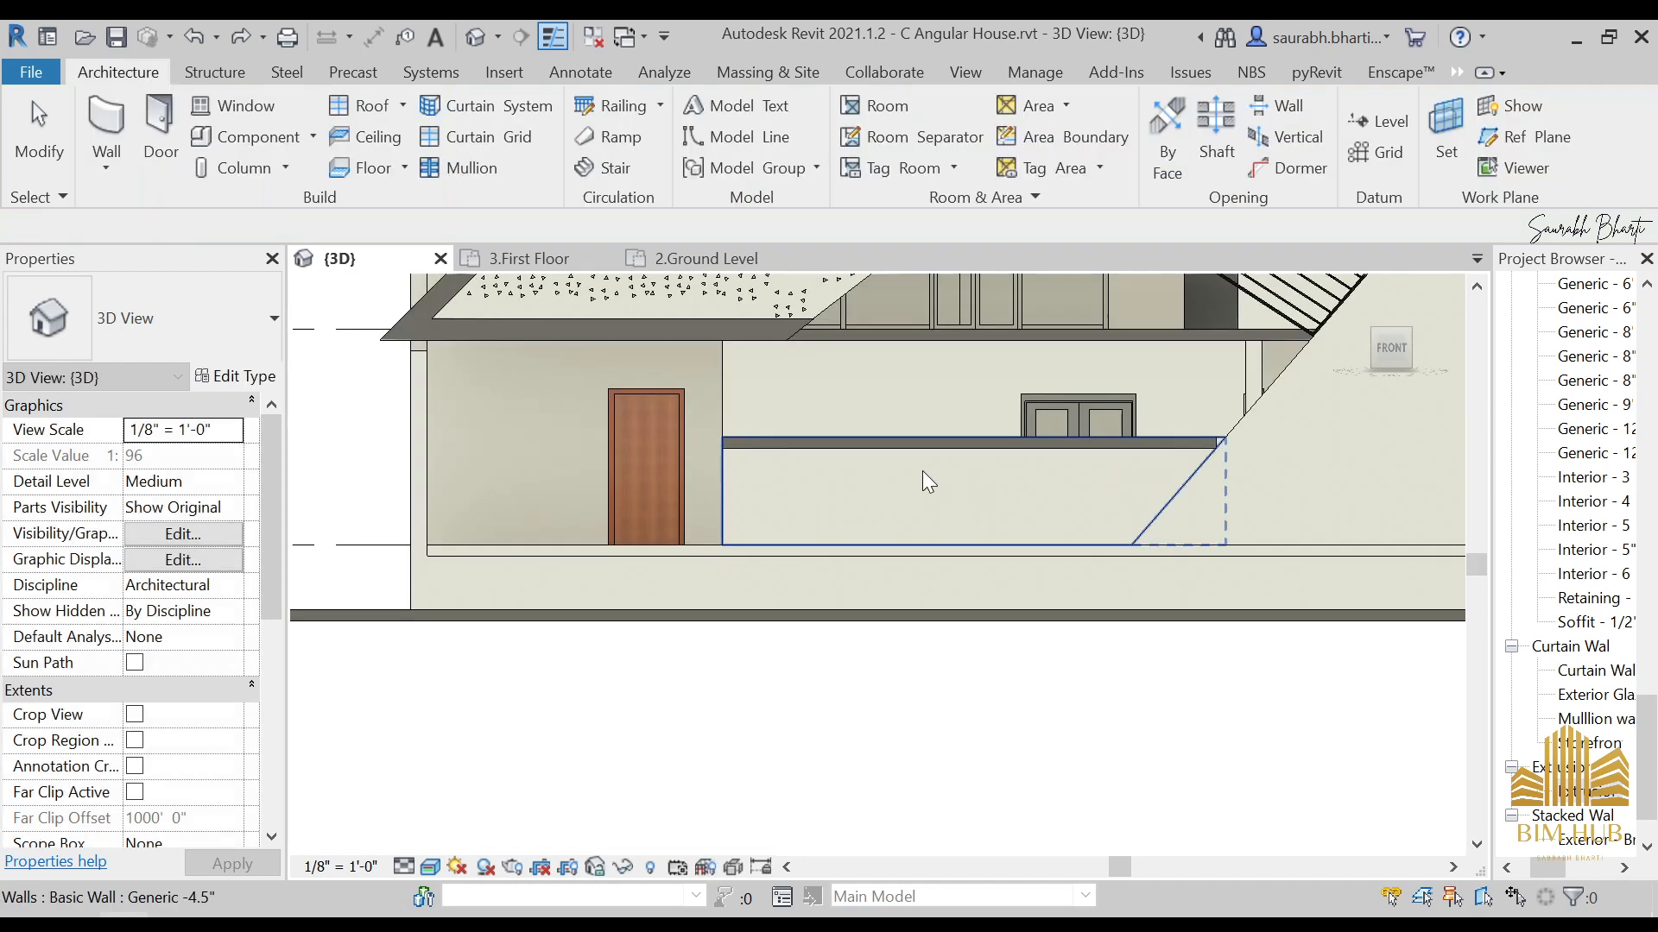
{"action": "left_click", "coordinate": [931, 446]}
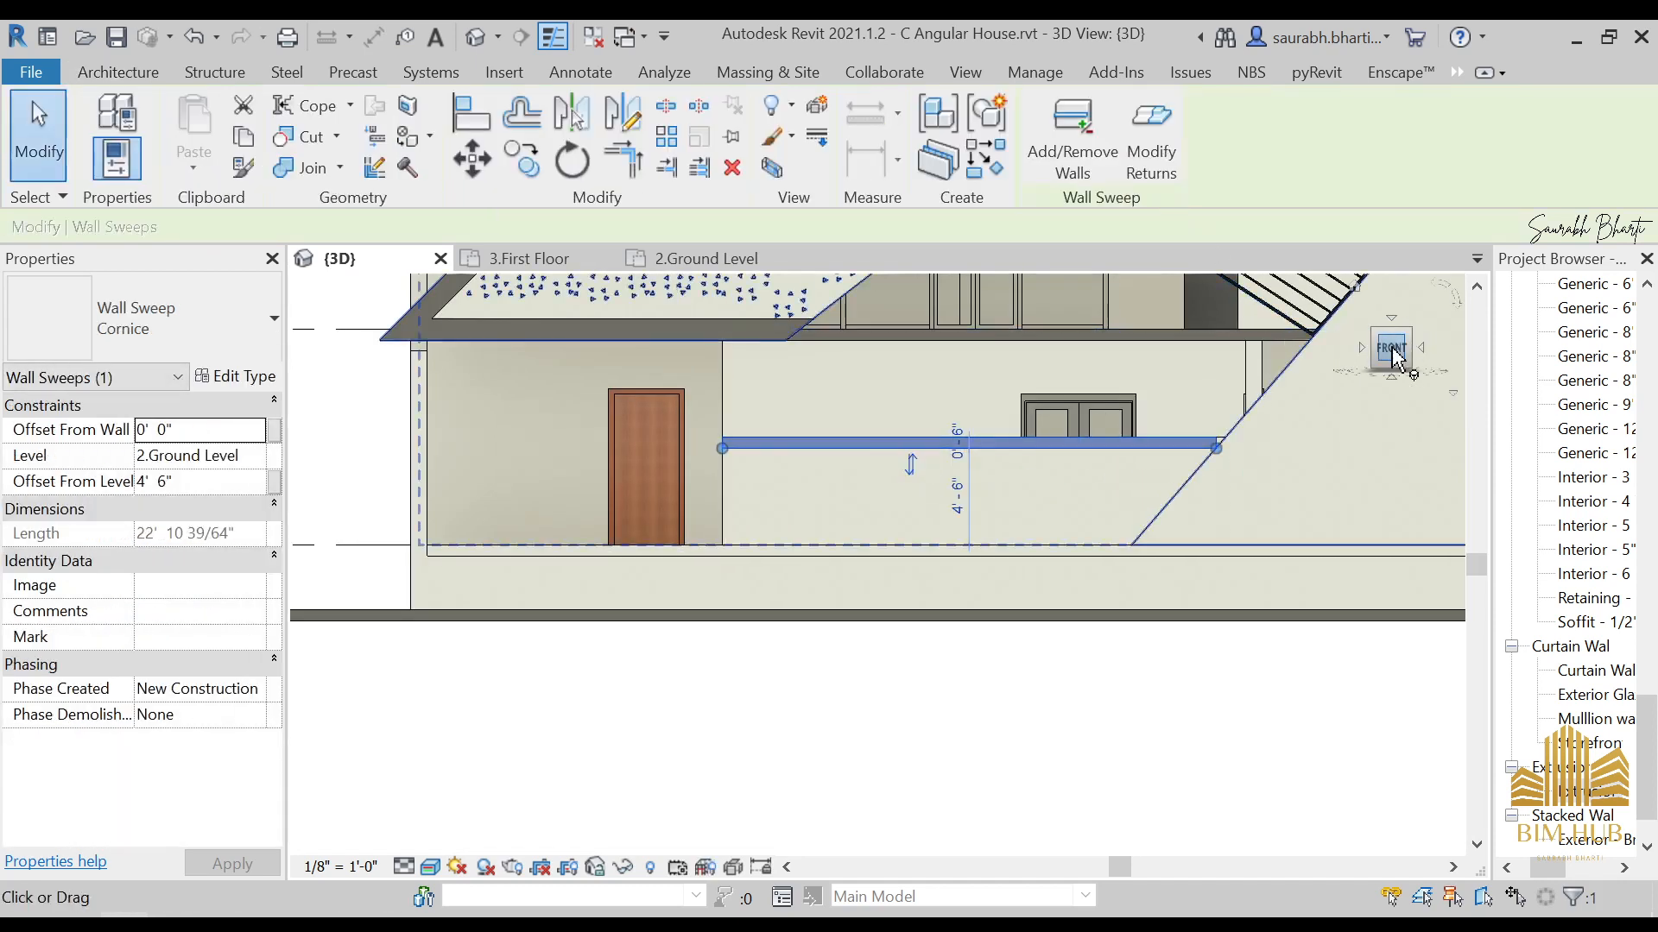
{"action": "left_click", "coordinate": [1391, 352]}
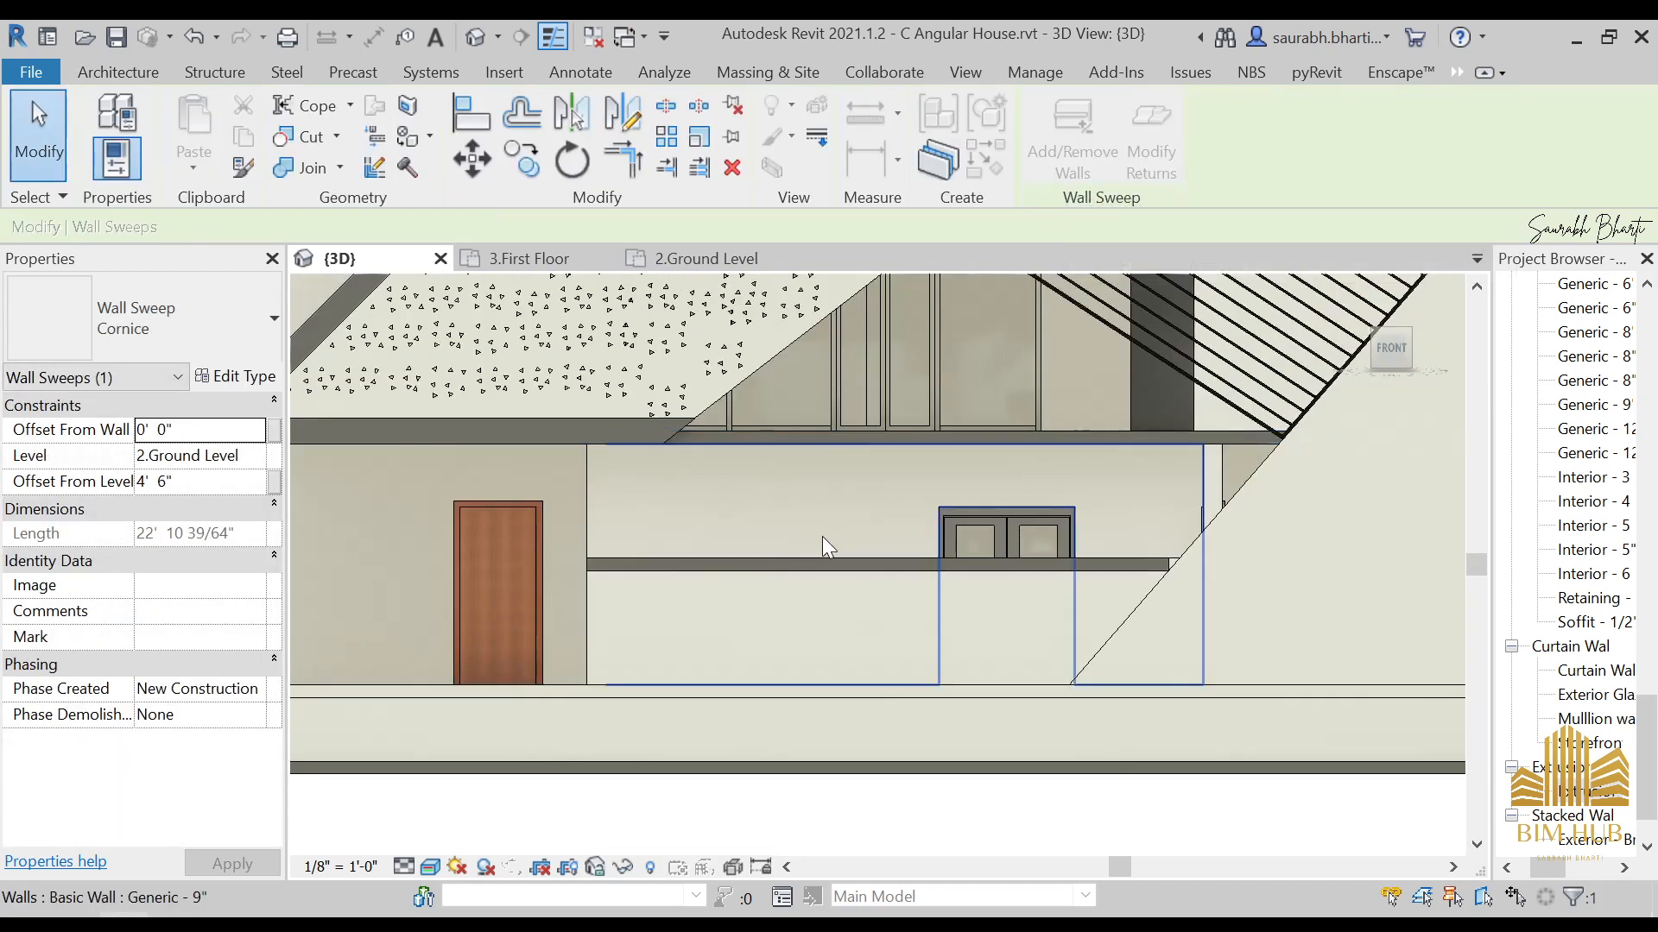
{"action": "key", "text": "Escape"}
{"action": "left_click", "coordinate": [704, 562]}
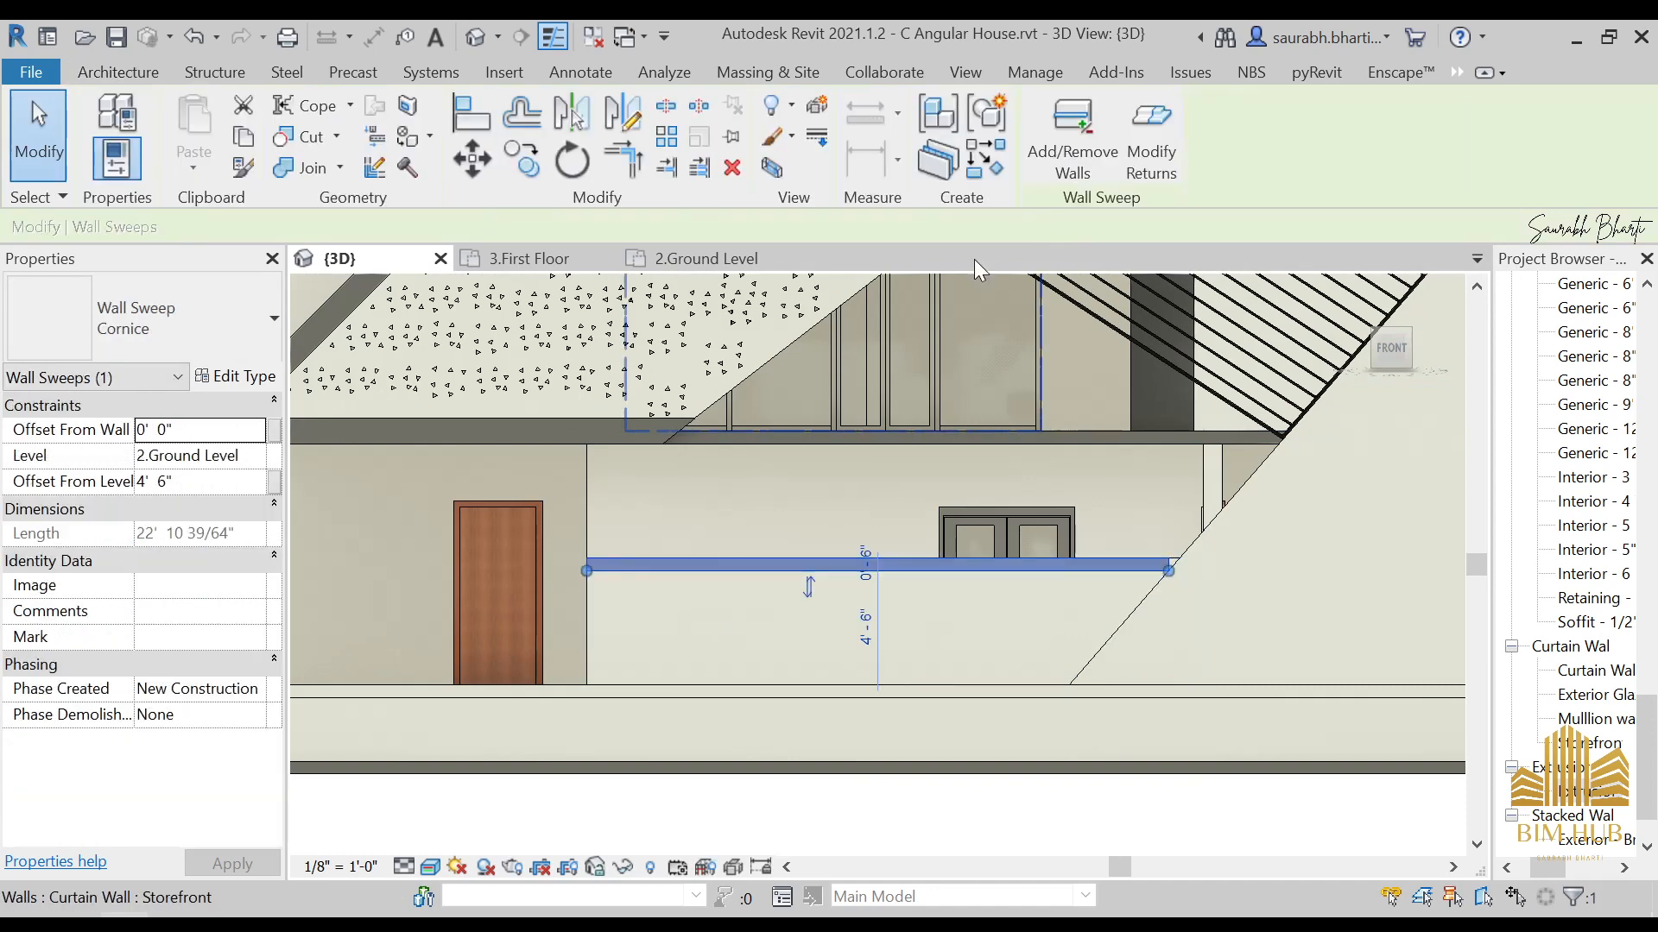
{"action": "key", "text": "Escape"}
Step: Place a second horizontal Cornice wall sweep on the low front wall, just below the first one
{"action": "left_click", "coordinate": [118, 166]}
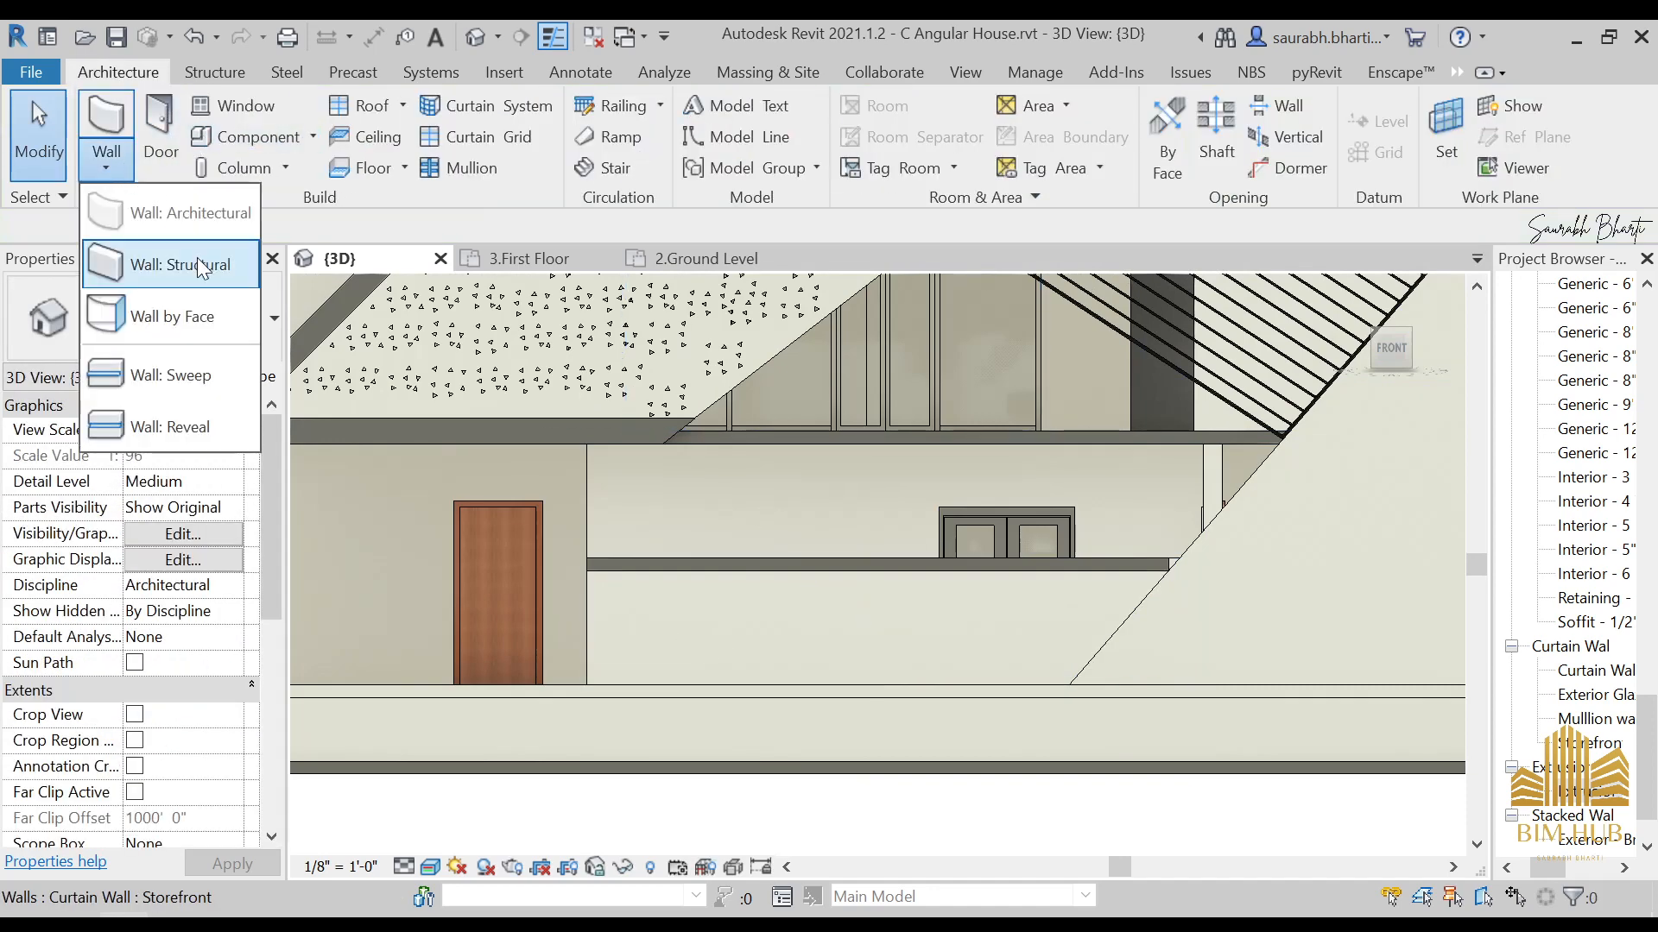
{"action": "left_click", "coordinate": [193, 372]}
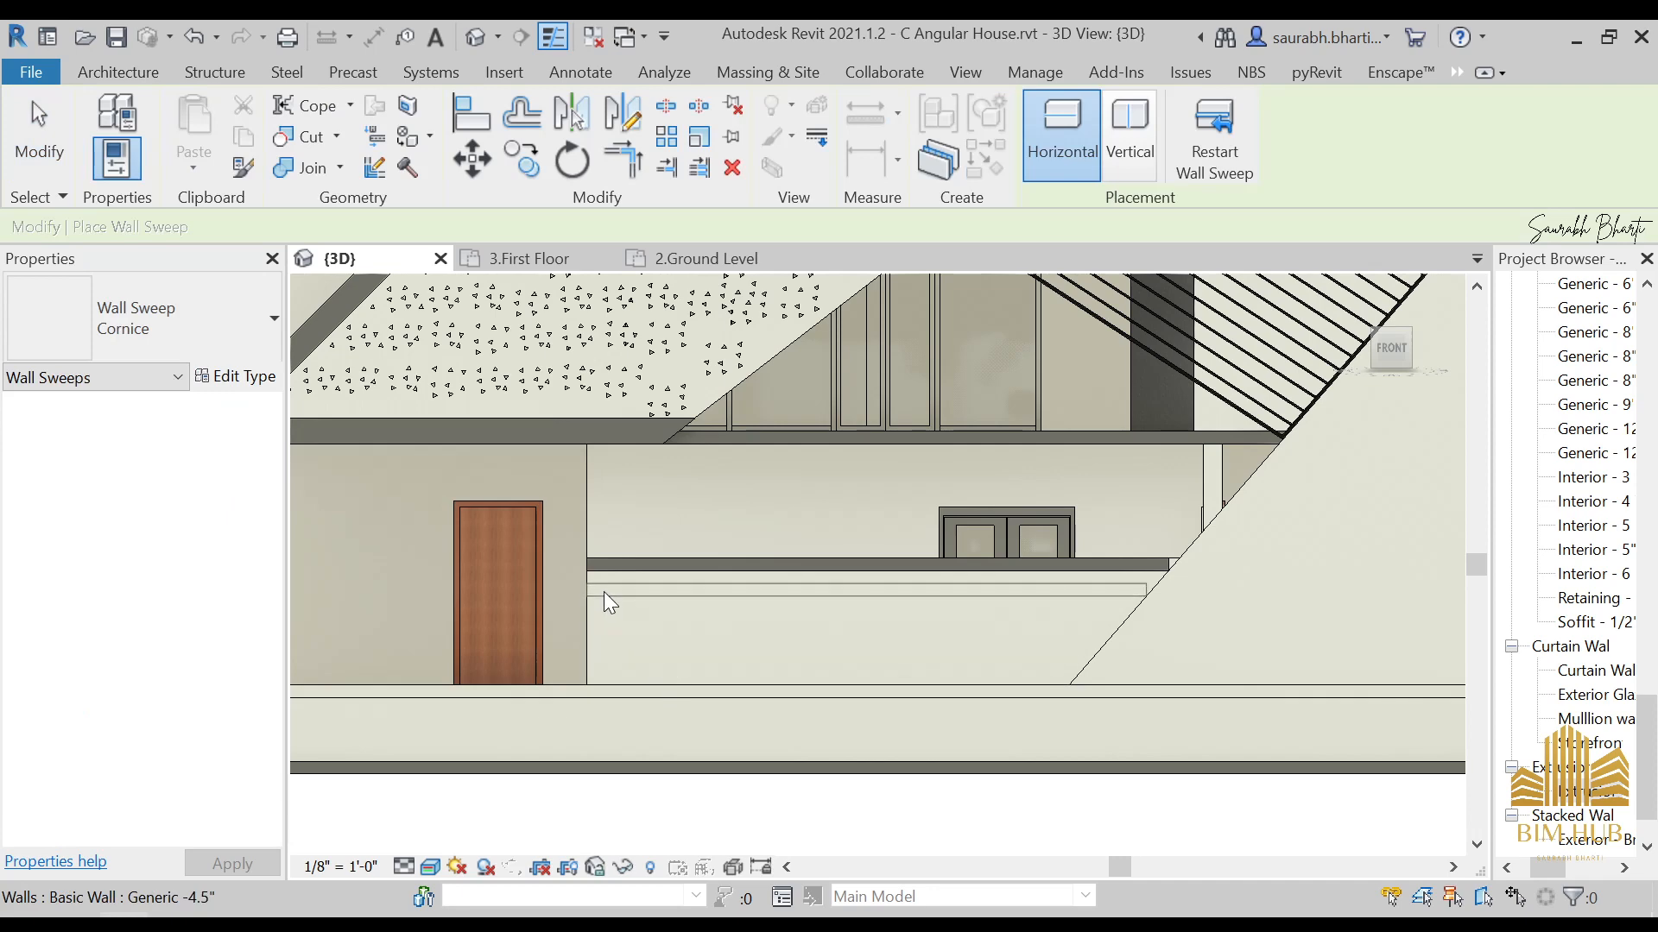
{"action": "left_click", "coordinate": [604, 592]}
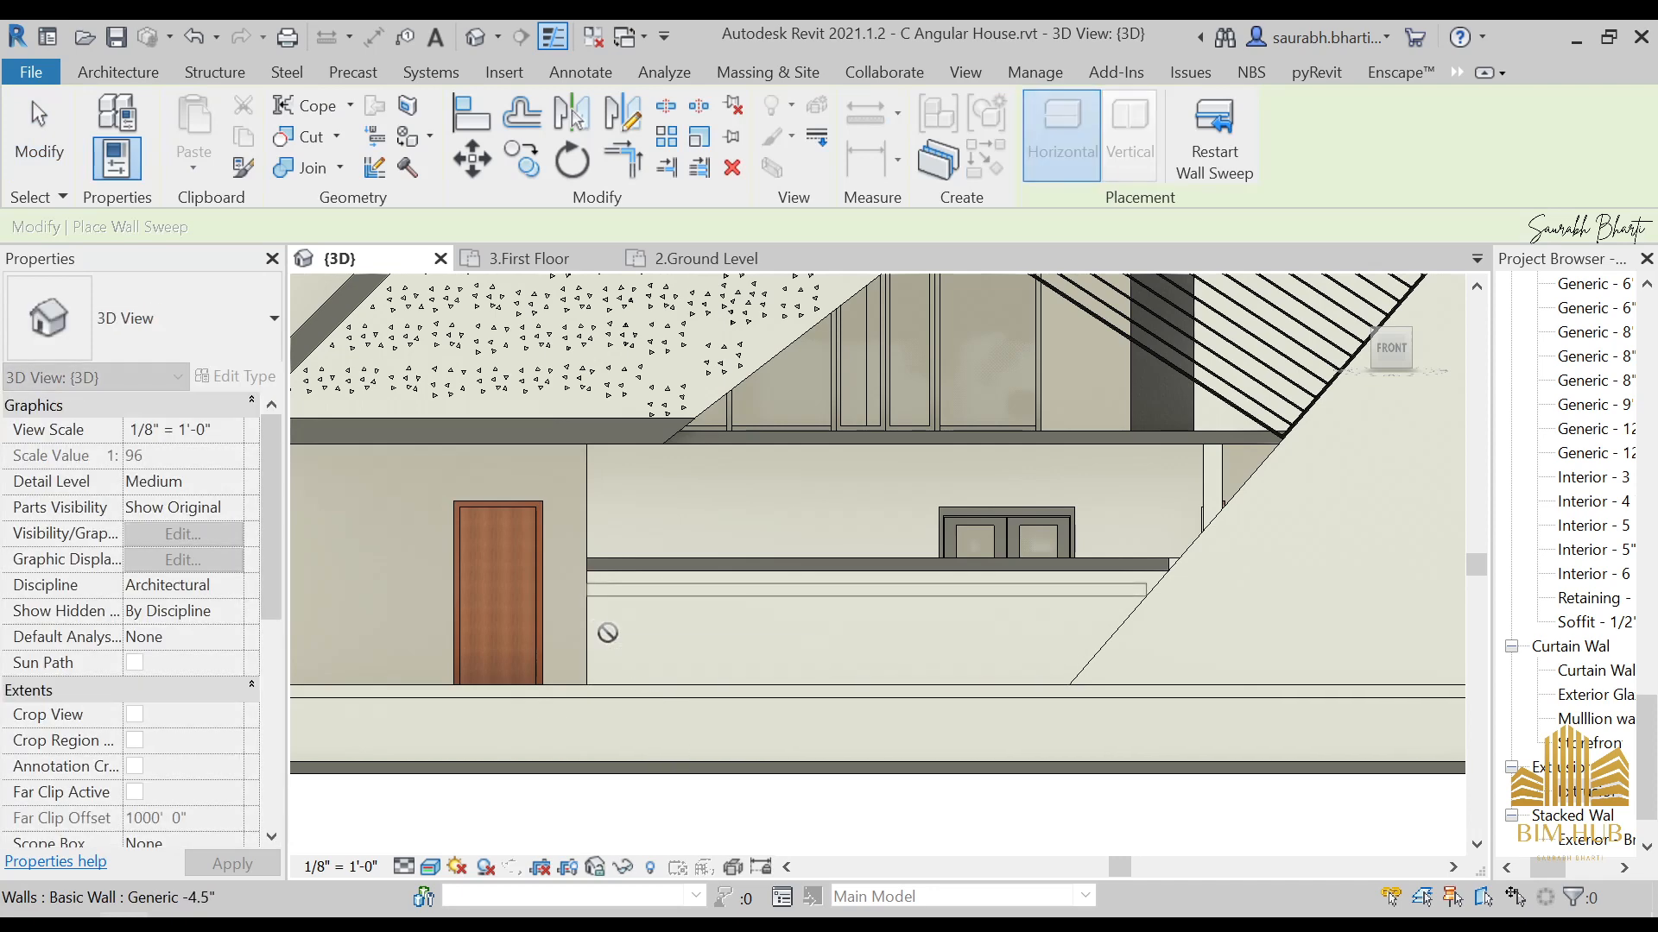
{"action": "scroll", "coordinate": [1183, 566], "scroll_direction": "up", "scroll_amount": 1}
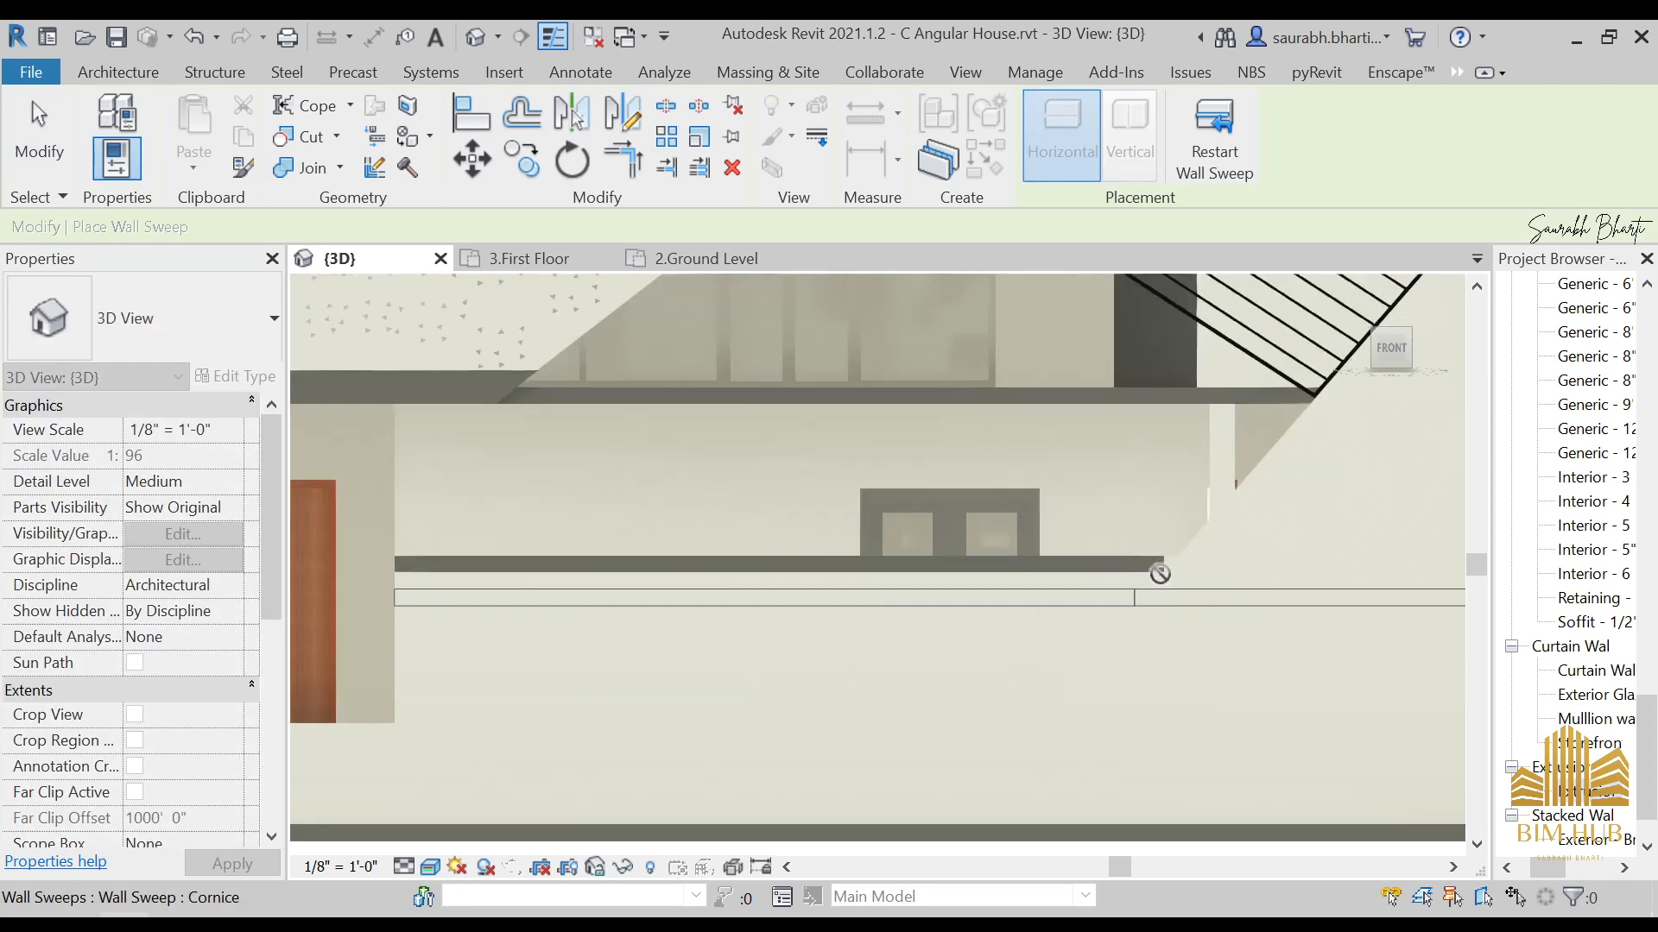
{"action": "key", "text": "Escape"}
{"action": "key", "text": "Escape"}
Step: Adjust the upper sweep's end at the wall's sloped edge so the sweep is 23' 1" long
{"action": "scroll", "coordinate": [1170, 567], "scroll_direction": "up", "scroll_amount": 2}
{"action": "left_click", "coordinate": [1164, 567]}
{"action": "scroll", "coordinate": [1168, 566], "scroll_direction": "up", "scroll_amount": 2}
{"action": "mouse_move", "coordinate": [1156, 598]}
{"action": "left_mouse_down"}
{"action": "mouse_move", "coordinate": [1238, 594]}
{"action": "mouse_move", "coordinate": [1176, 629]}
{"action": "mouse_move", "coordinate": [1133, 620]}
{"action": "left_mouse_up"}
{"action": "key", "text": "Escape"}
{"action": "scroll", "coordinate": [1142, 654], "scroll_direction": "down", "scroll_amount": 2}
{"action": "scroll", "coordinate": [1142, 655], "scroll_direction": "down", "scroll_amount": 2}
{"action": "left_click", "coordinate": [1173, 621]}
{"action": "scroll", "coordinate": [1177, 630], "scroll_direction": "up", "scroll_amount": 3}
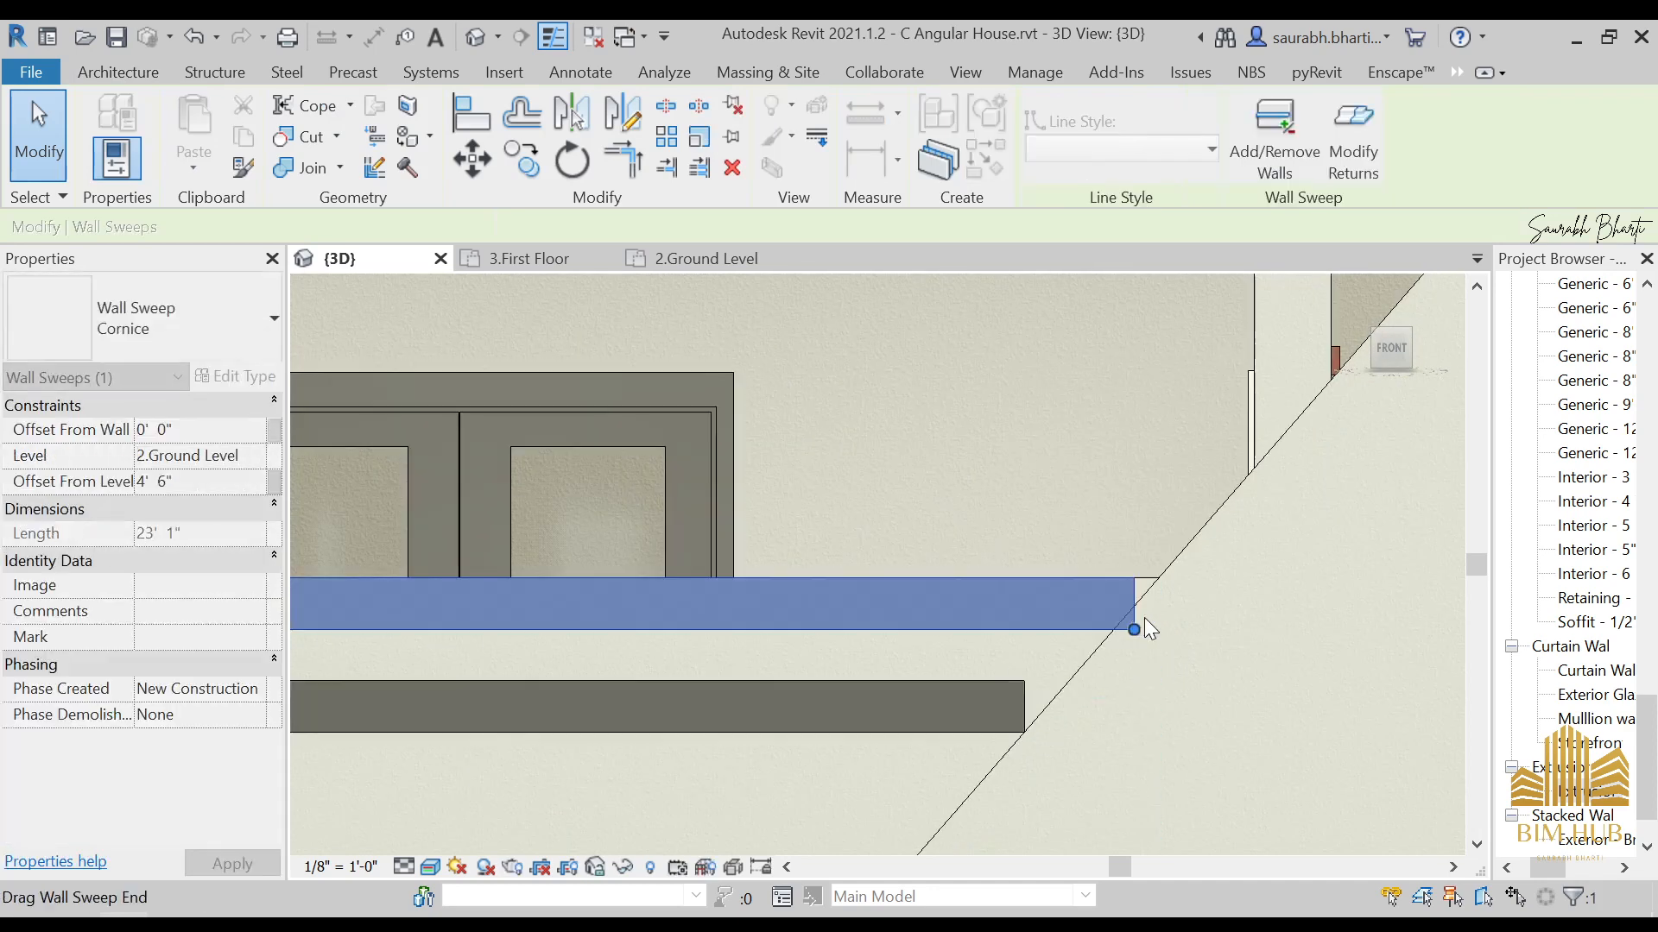
{"action": "key", "text": "Escape"}
{"action": "left_click", "coordinate": [1111, 608]}
{"action": "scroll", "coordinate": [1032, 628], "scroll_direction": "down", "scroll_amount": 3}
{"action": "scroll", "coordinate": [807, 628], "scroll_direction": "down", "scroll_amount": 3}
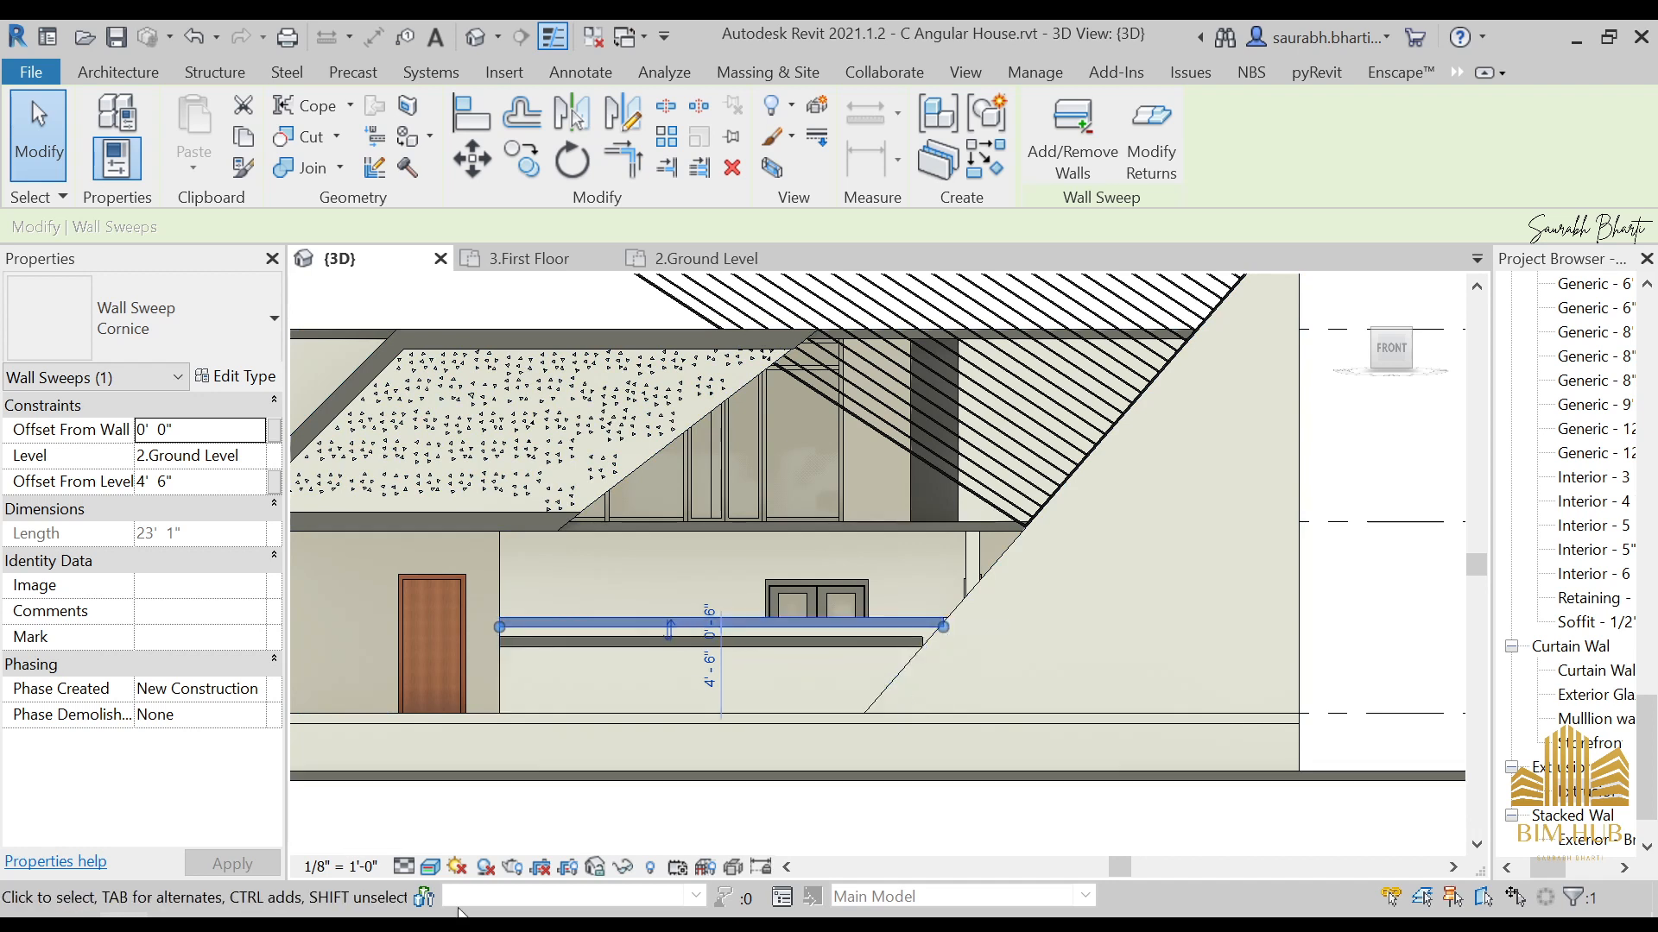
Step: Examine the slatted front wall and its continuation across the driveway in the reference photo 1t.png, and return to Revit
{"action": "mouse_move", "coordinate": [272, 924]}
{"action": "left_click", "coordinate": [171, 801]}
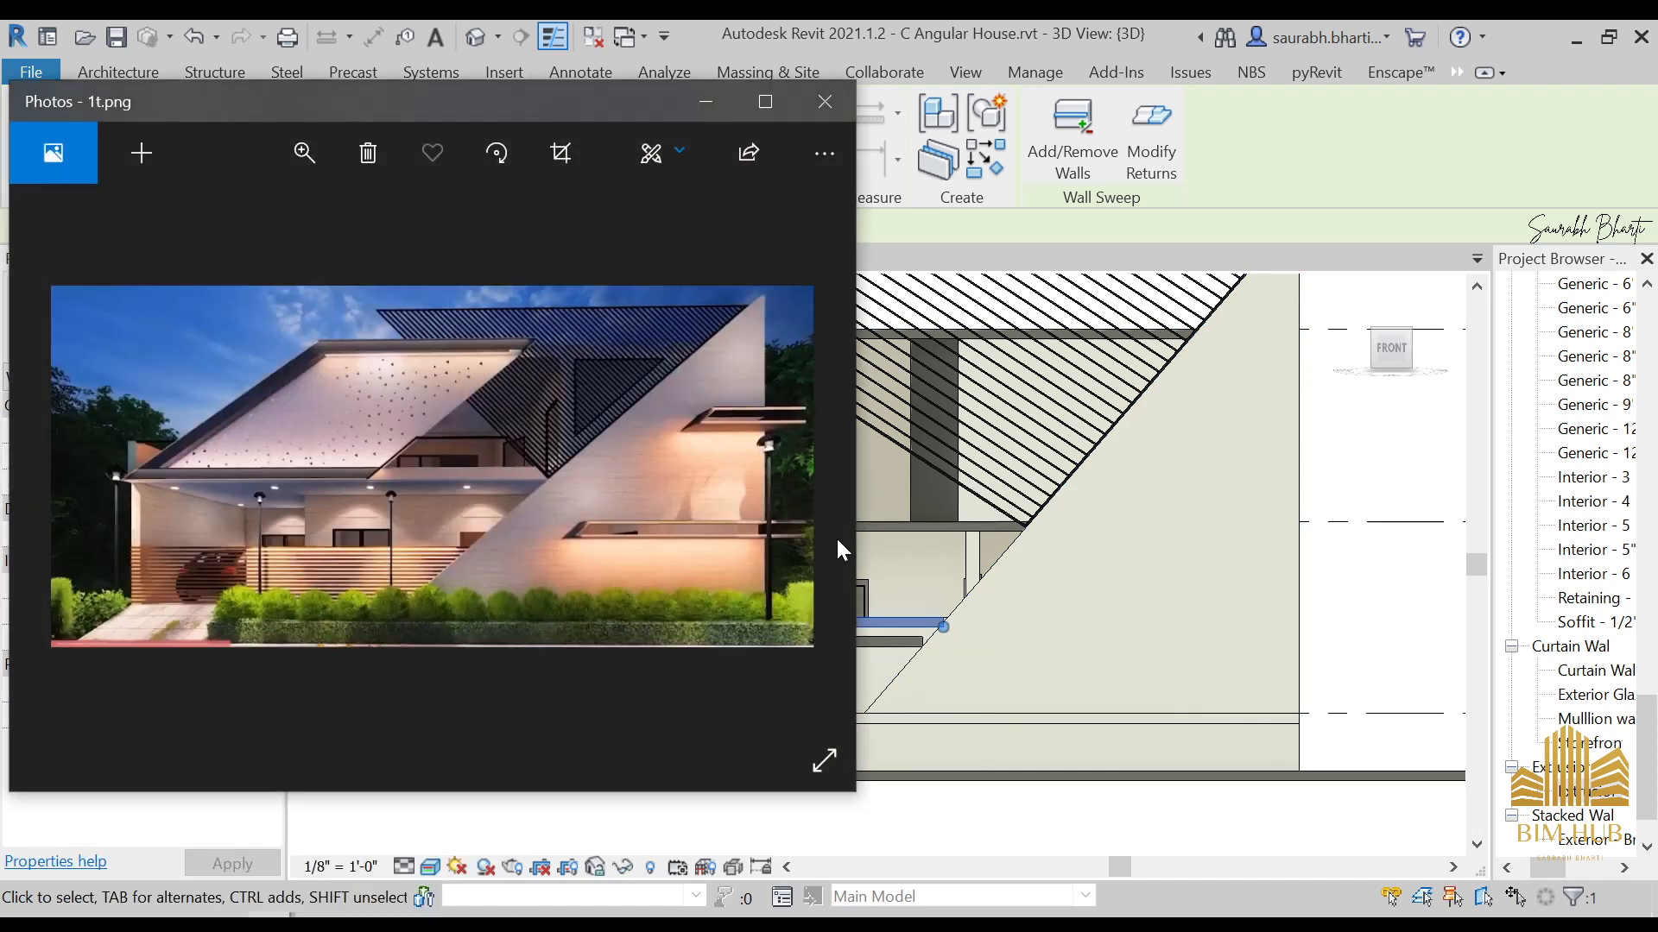
{"action": "scroll", "coordinate": [285, 566], "scroll_direction": "up", "scroll_amount": 8}
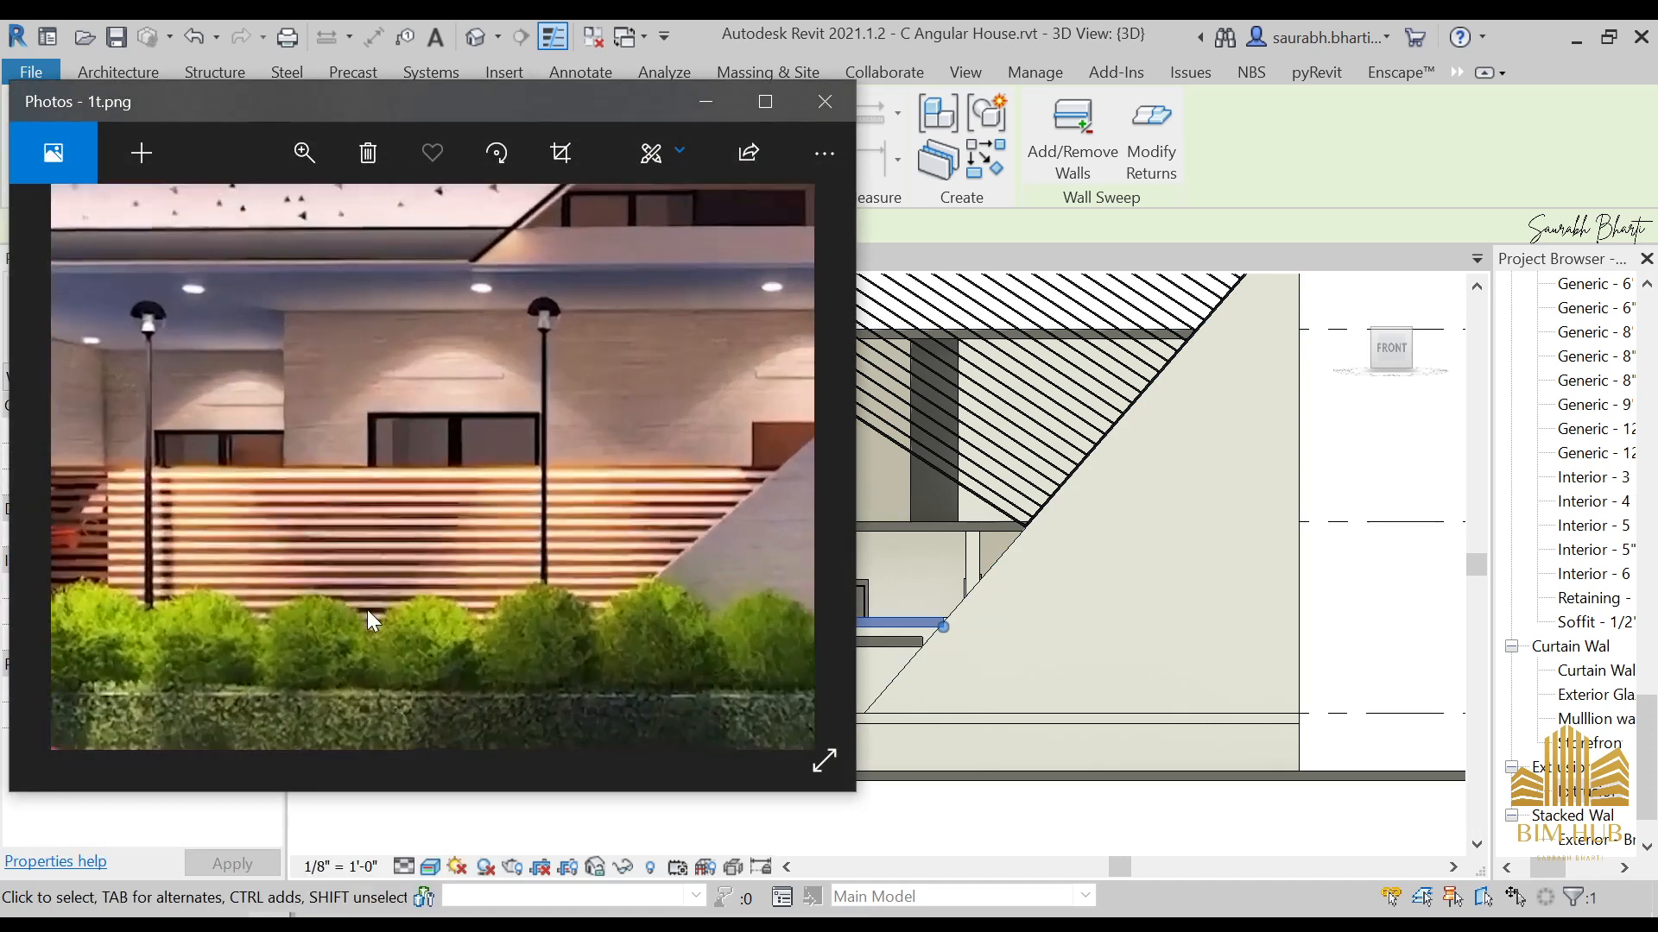
{"action": "left_click_drag", "start_coordinate": [494, 573], "coordinate": [564, 474]}
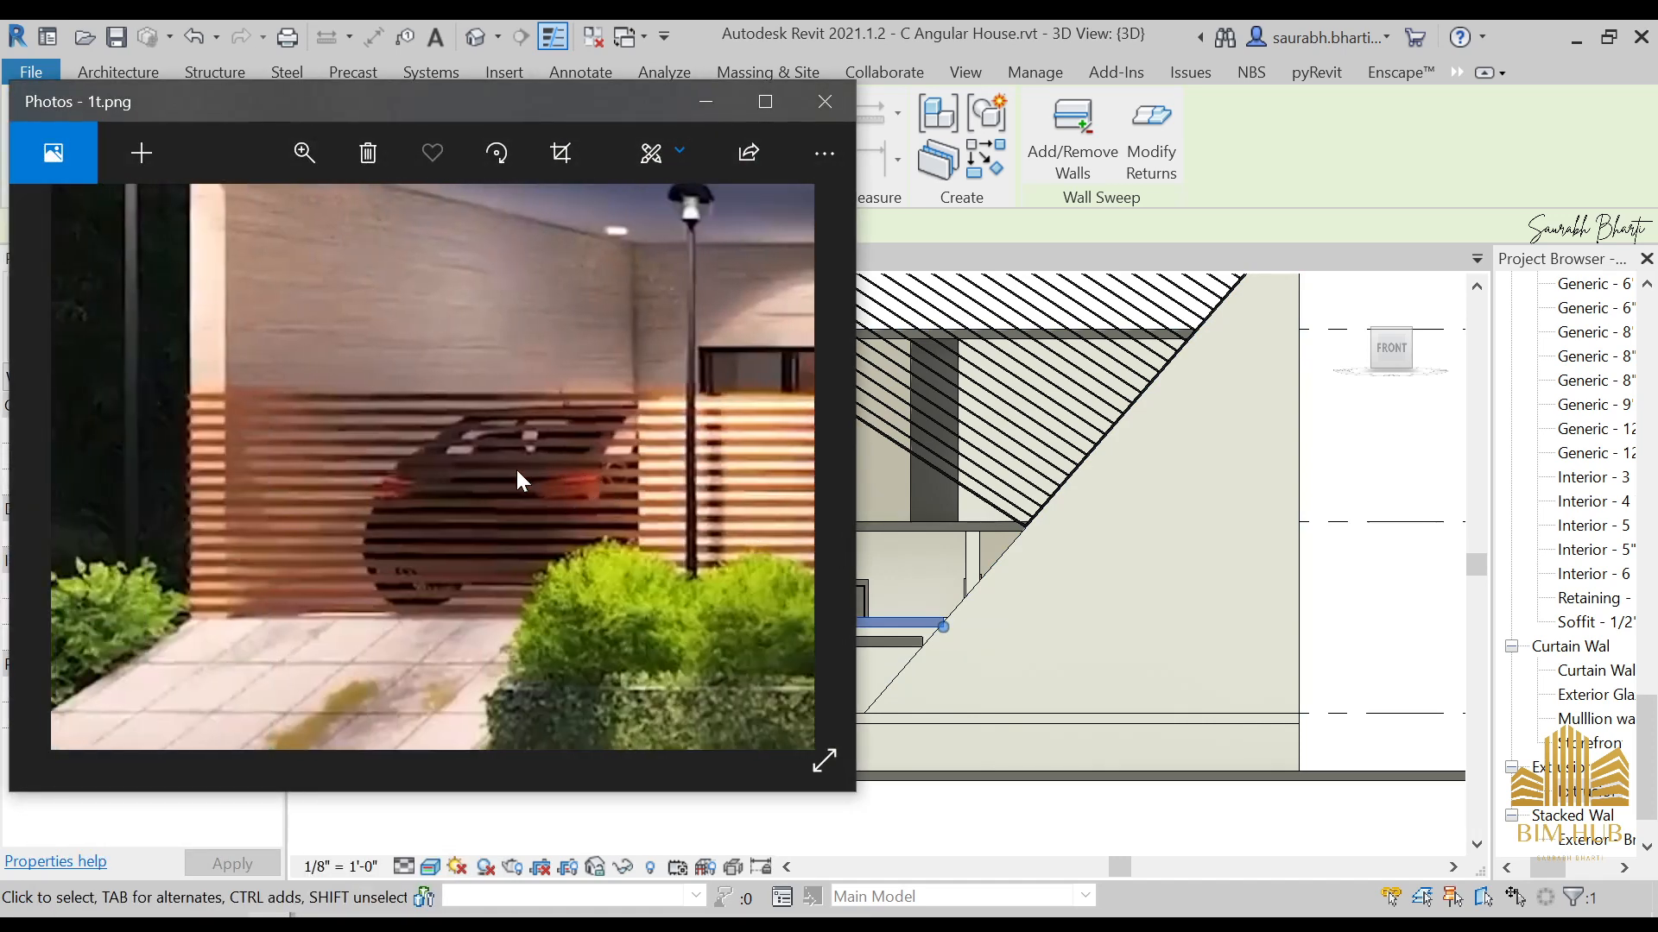
{"action": "left_click", "coordinate": [706, 106]}
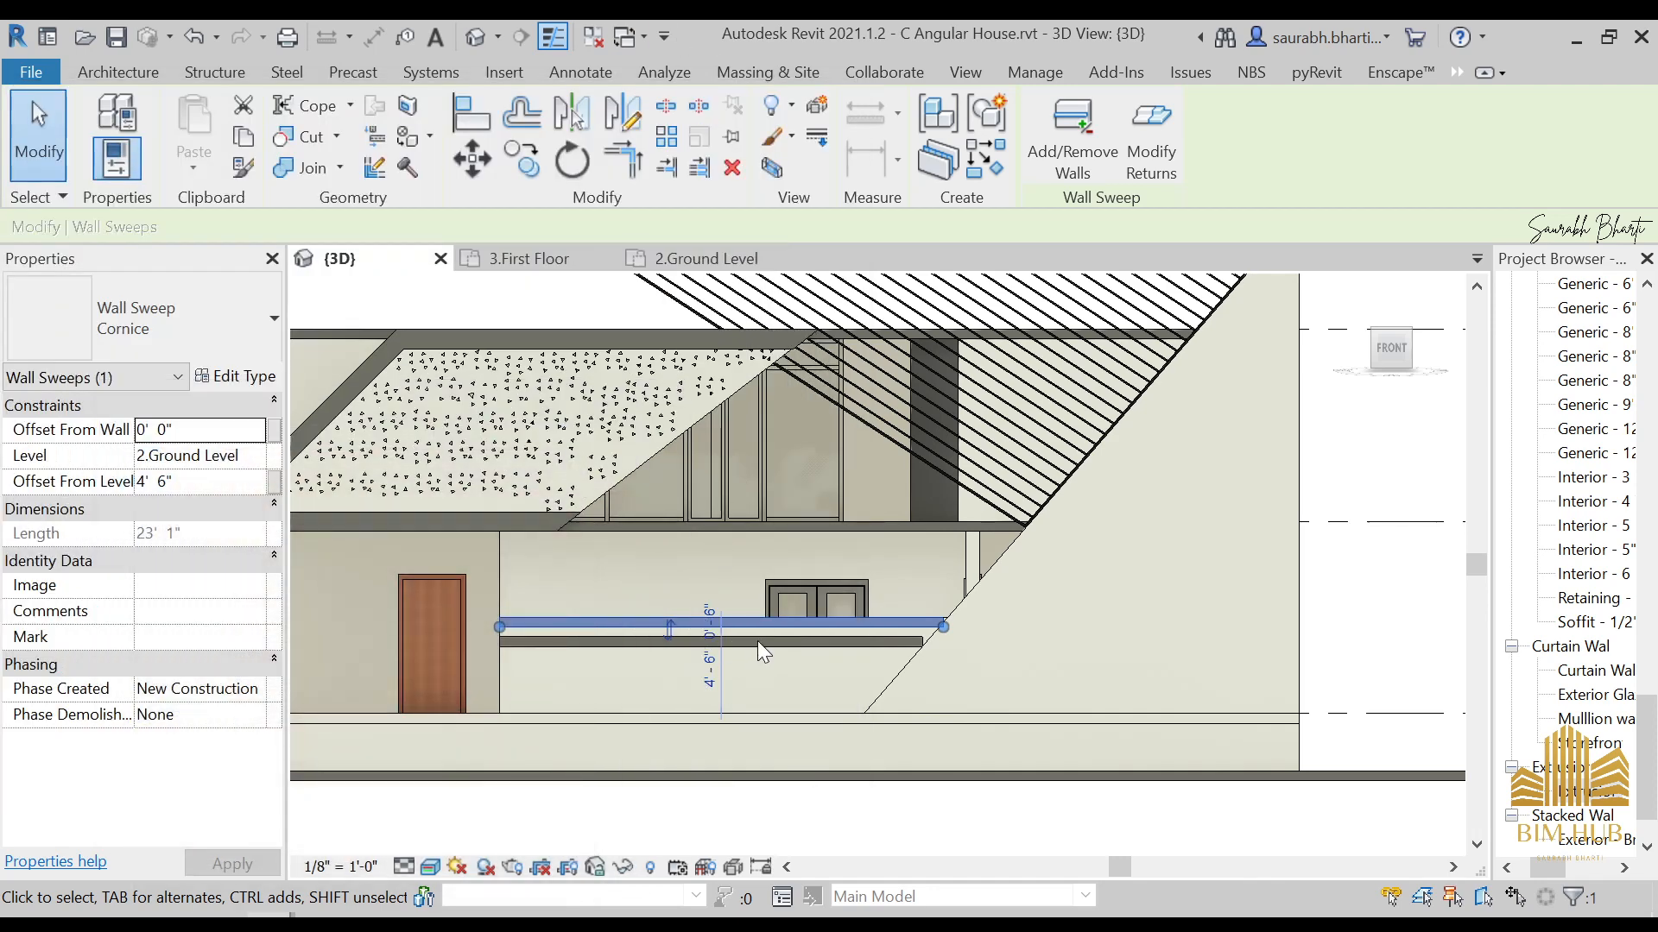
Step: Delete both Cornice sweeps from the low front wall
{"action": "scroll", "coordinate": [758, 641], "scroll_direction": "up", "scroll_amount": 2}
{"action": "scroll", "coordinate": [941, 632], "scroll_direction": "down", "scroll_amount": 3}
{"action": "scroll", "coordinate": [895, 691], "scroll_direction": "up", "scroll_amount": 1}
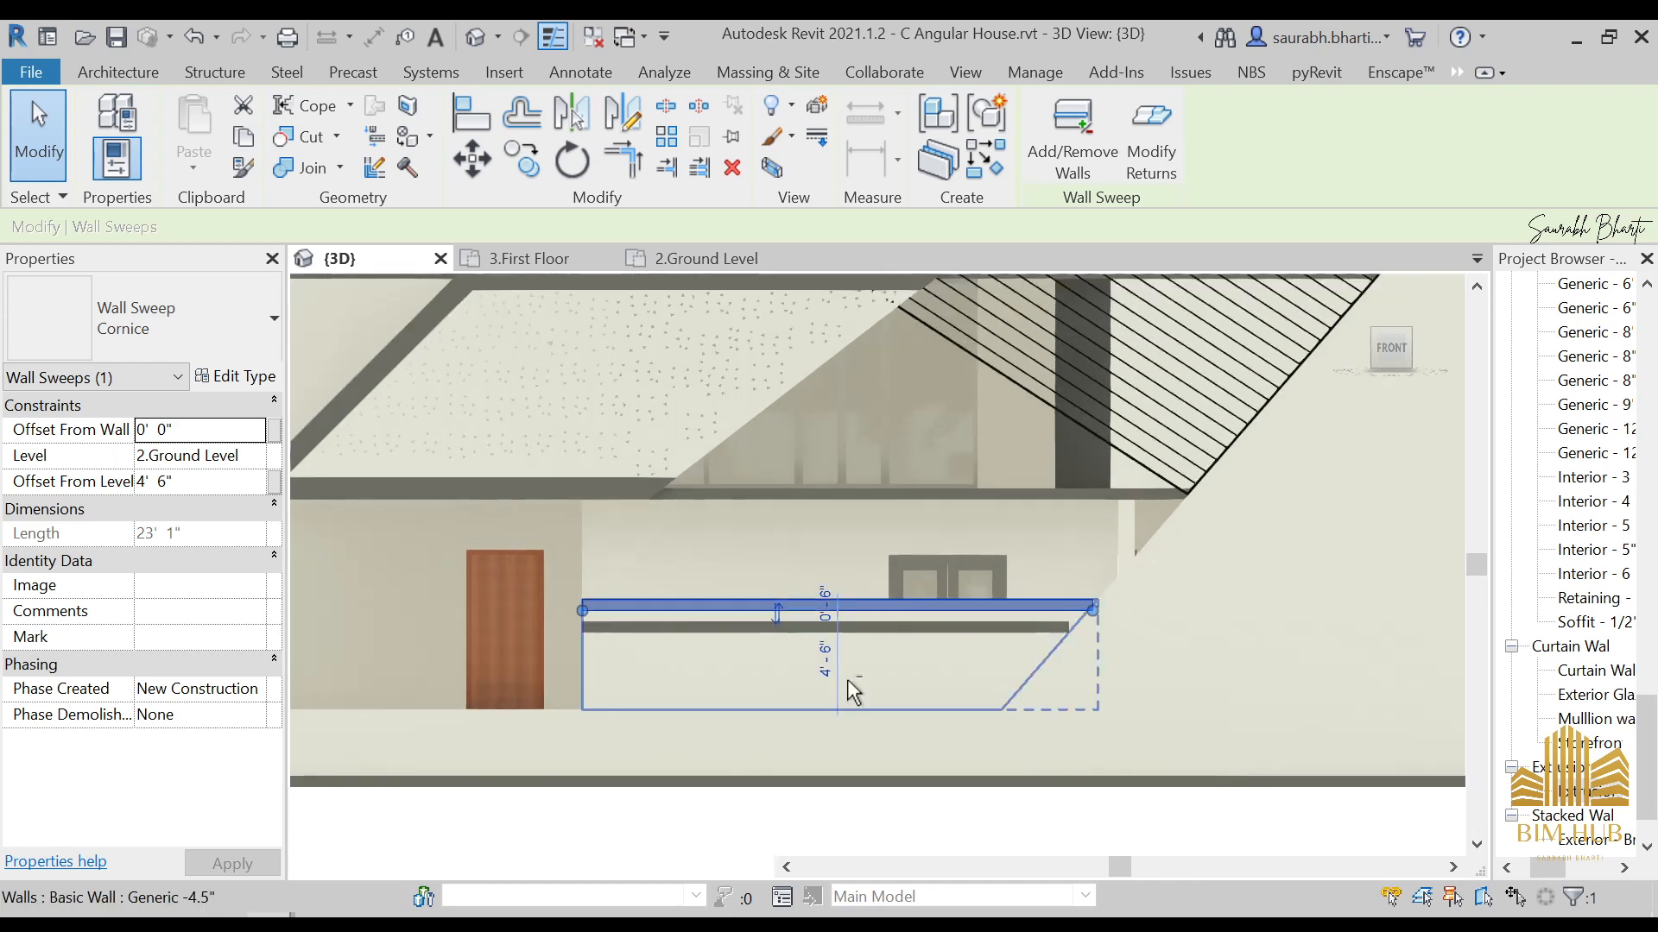
{"action": "key", "text": "Escape"}
{"action": "scroll", "coordinate": [894, 682], "scroll_direction": "up", "scroll_amount": 2}
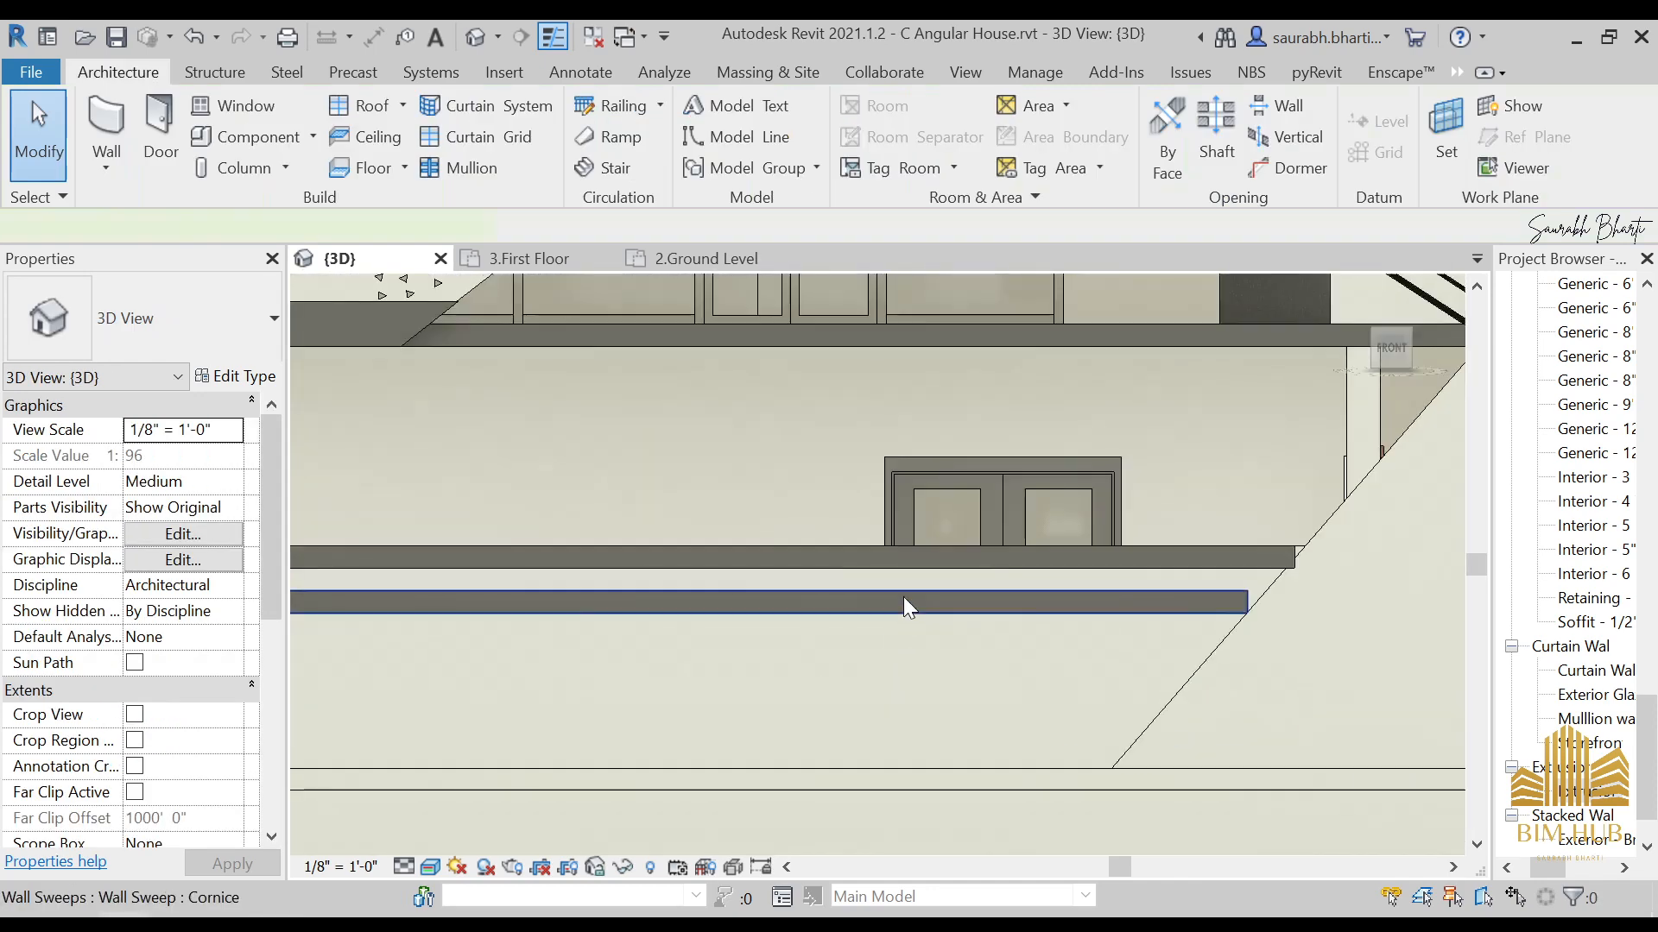
{"action": "left_click", "coordinate": [904, 598]}
{"action": "key", "text": "Escape"}
{"action": "left_click", "coordinate": [924, 557]}
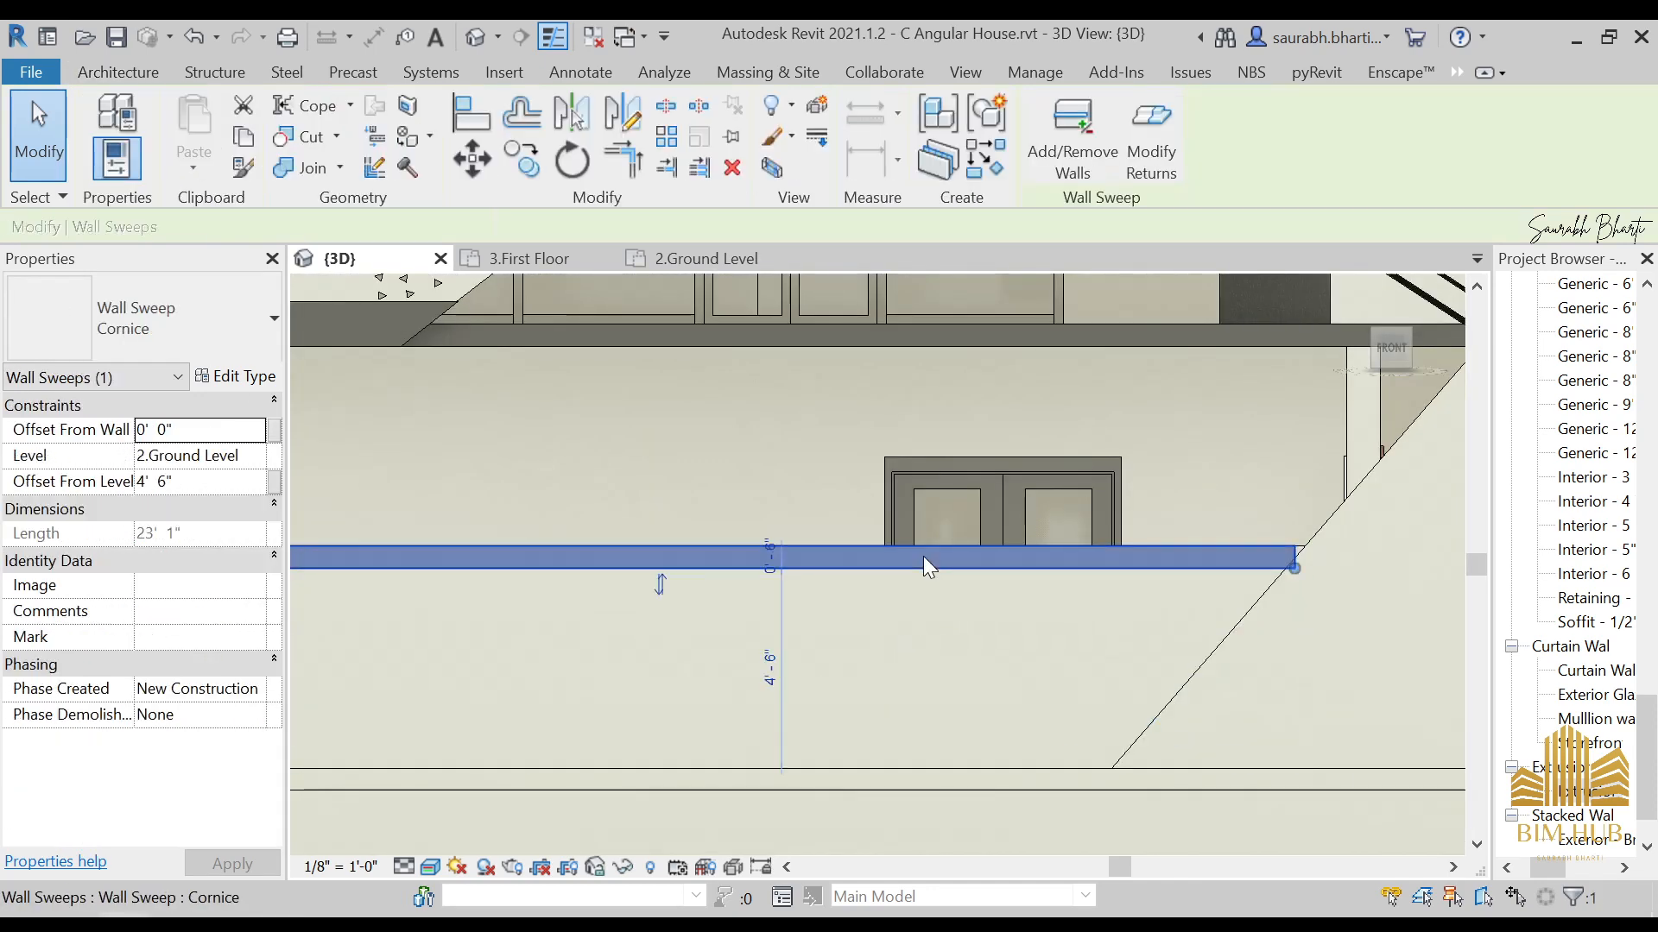
{"action": "key", "text": "Escape"}
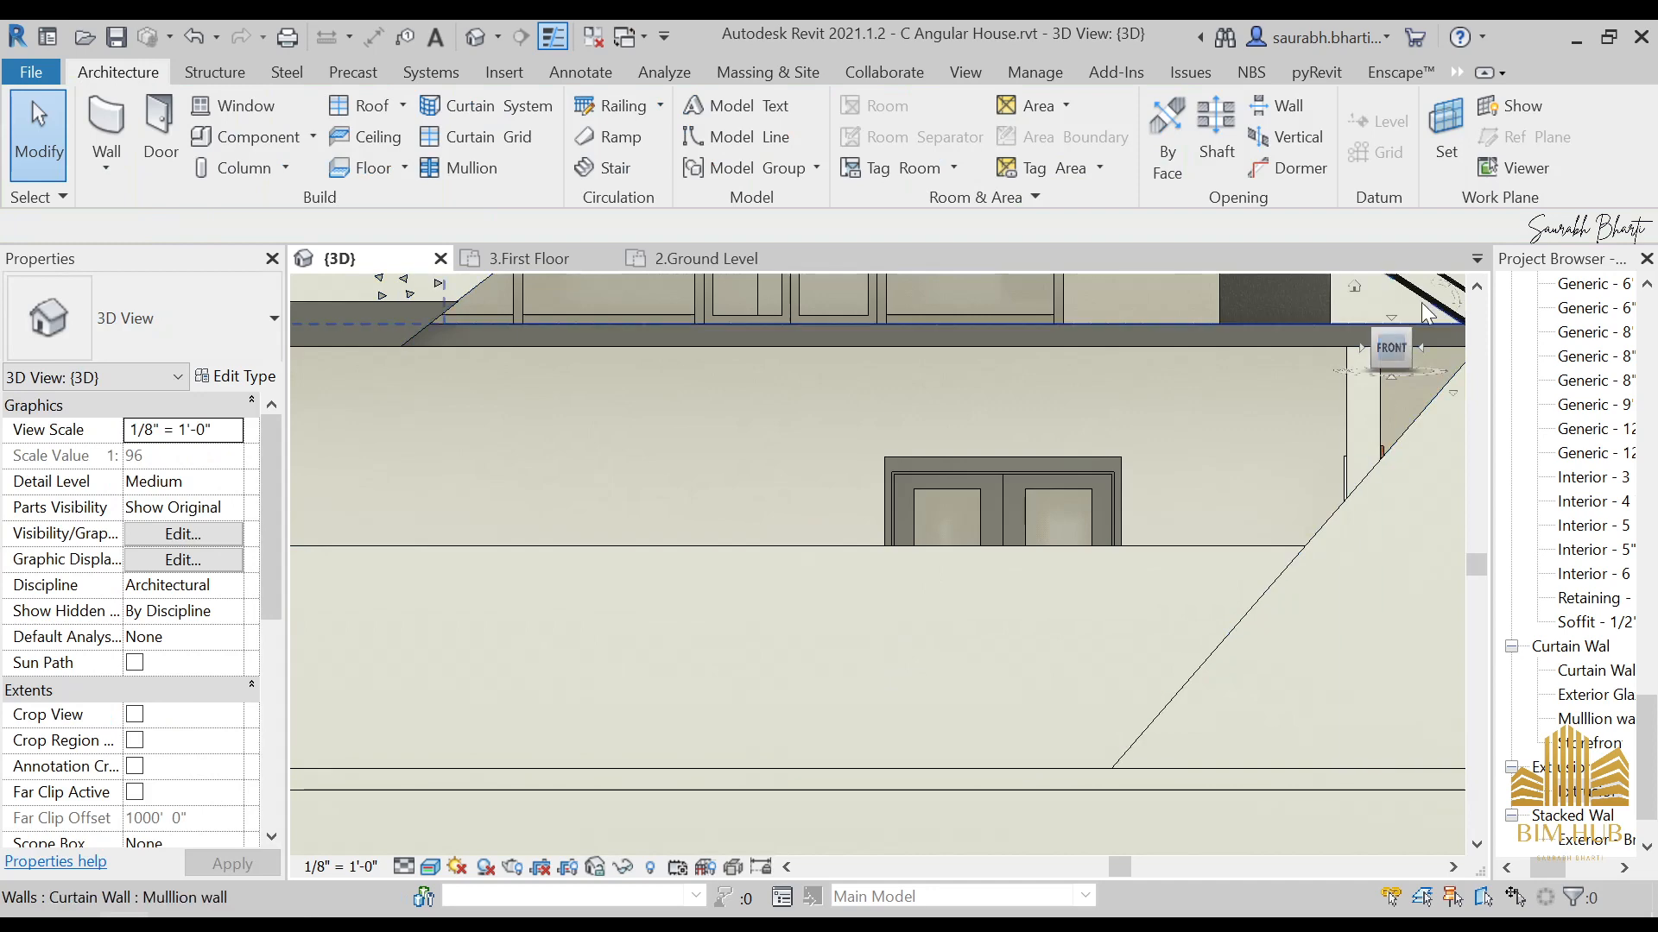
Step: Start an in-place model in the Walls category from the front view, keeping the suggested name
{"action": "left_click", "coordinate": [1392, 346]}
{"action": "left_click", "coordinate": [311, 136]}
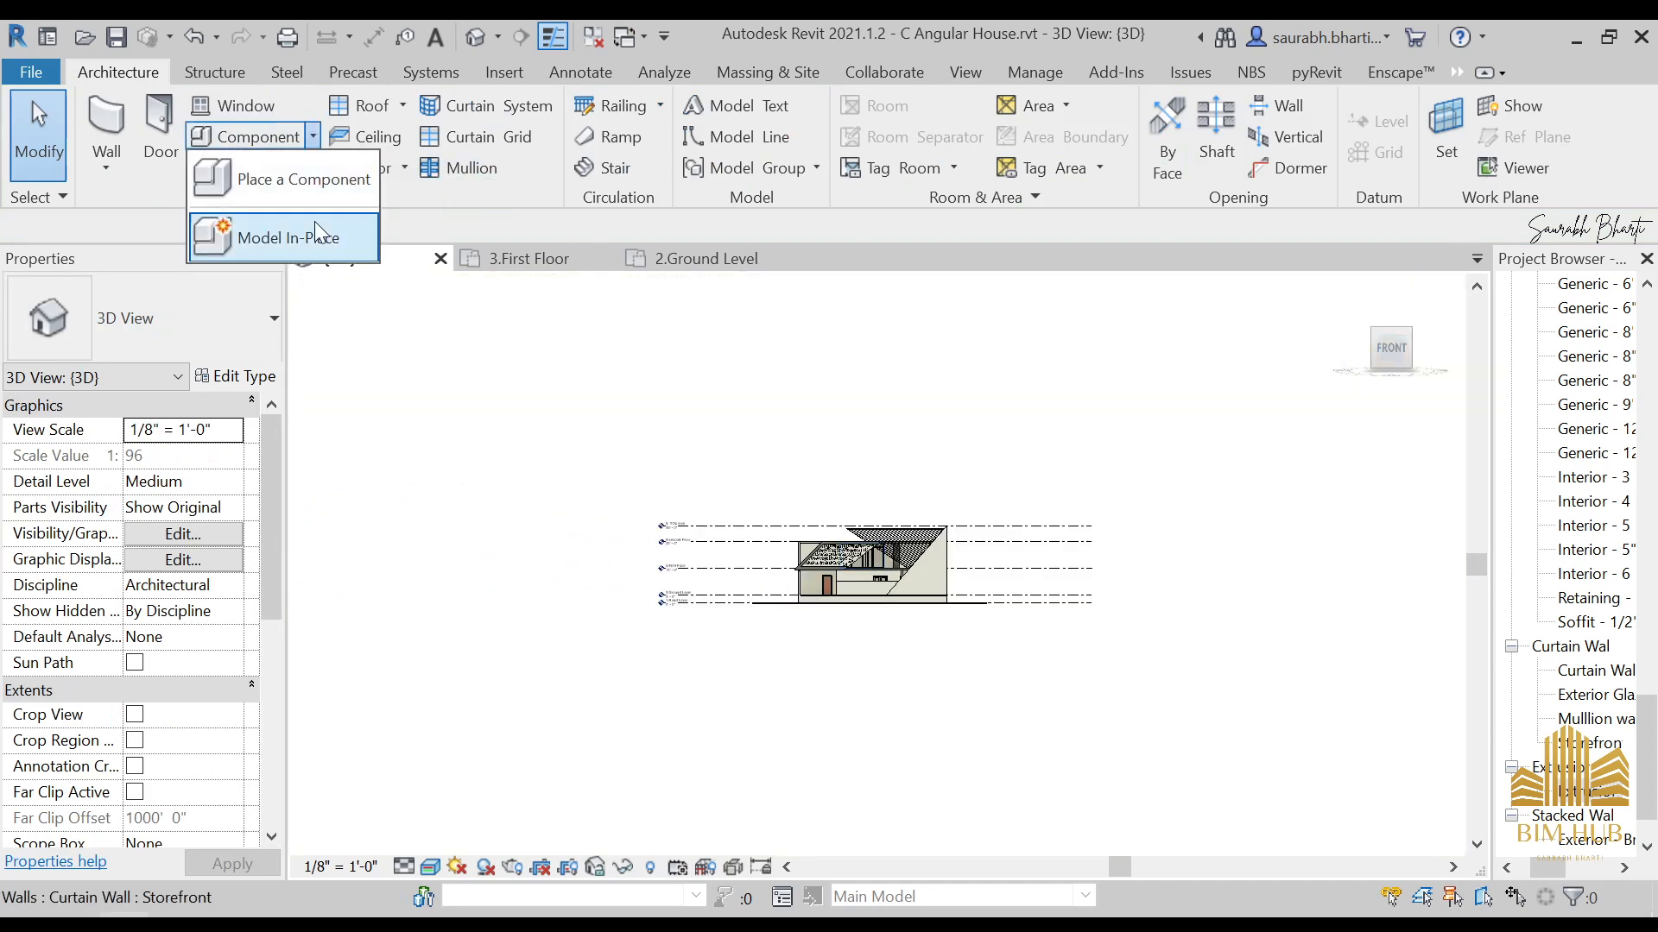
{"action": "left_click", "coordinate": [314, 221]}
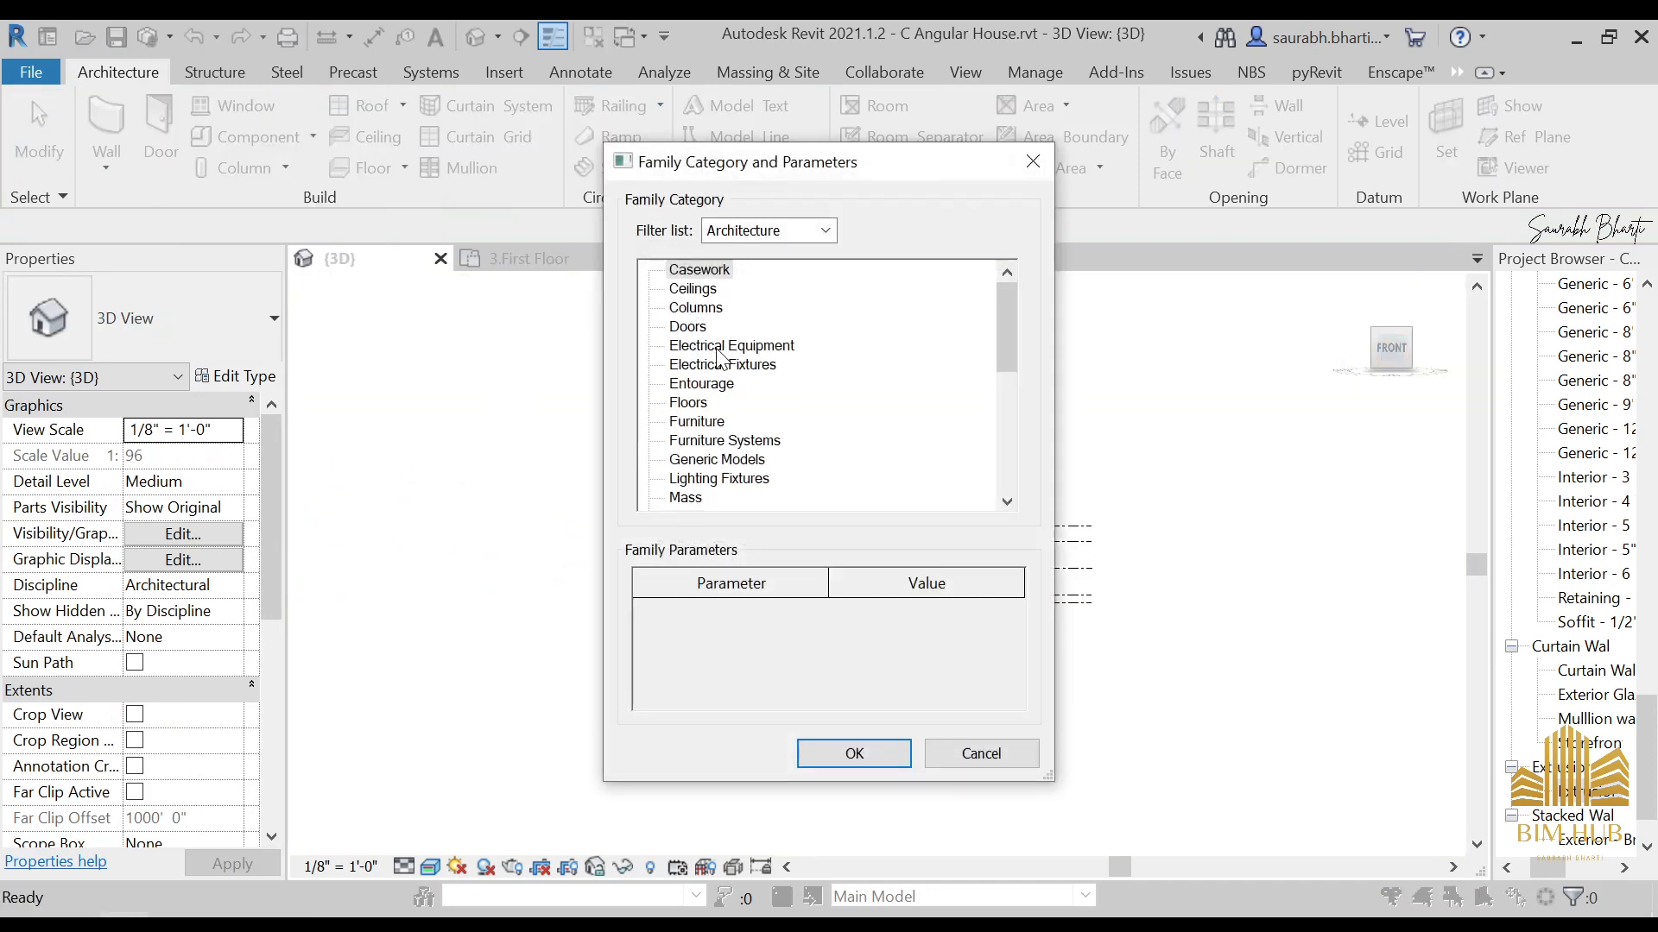
{"action": "left_click", "coordinate": [708, 460]}
{"action": "scroll", "coordinate": [709, 466], "scroll_direction": "down", "scroll_amount": 5}
{"action": "left_click", "coordinate": [709, 476]}
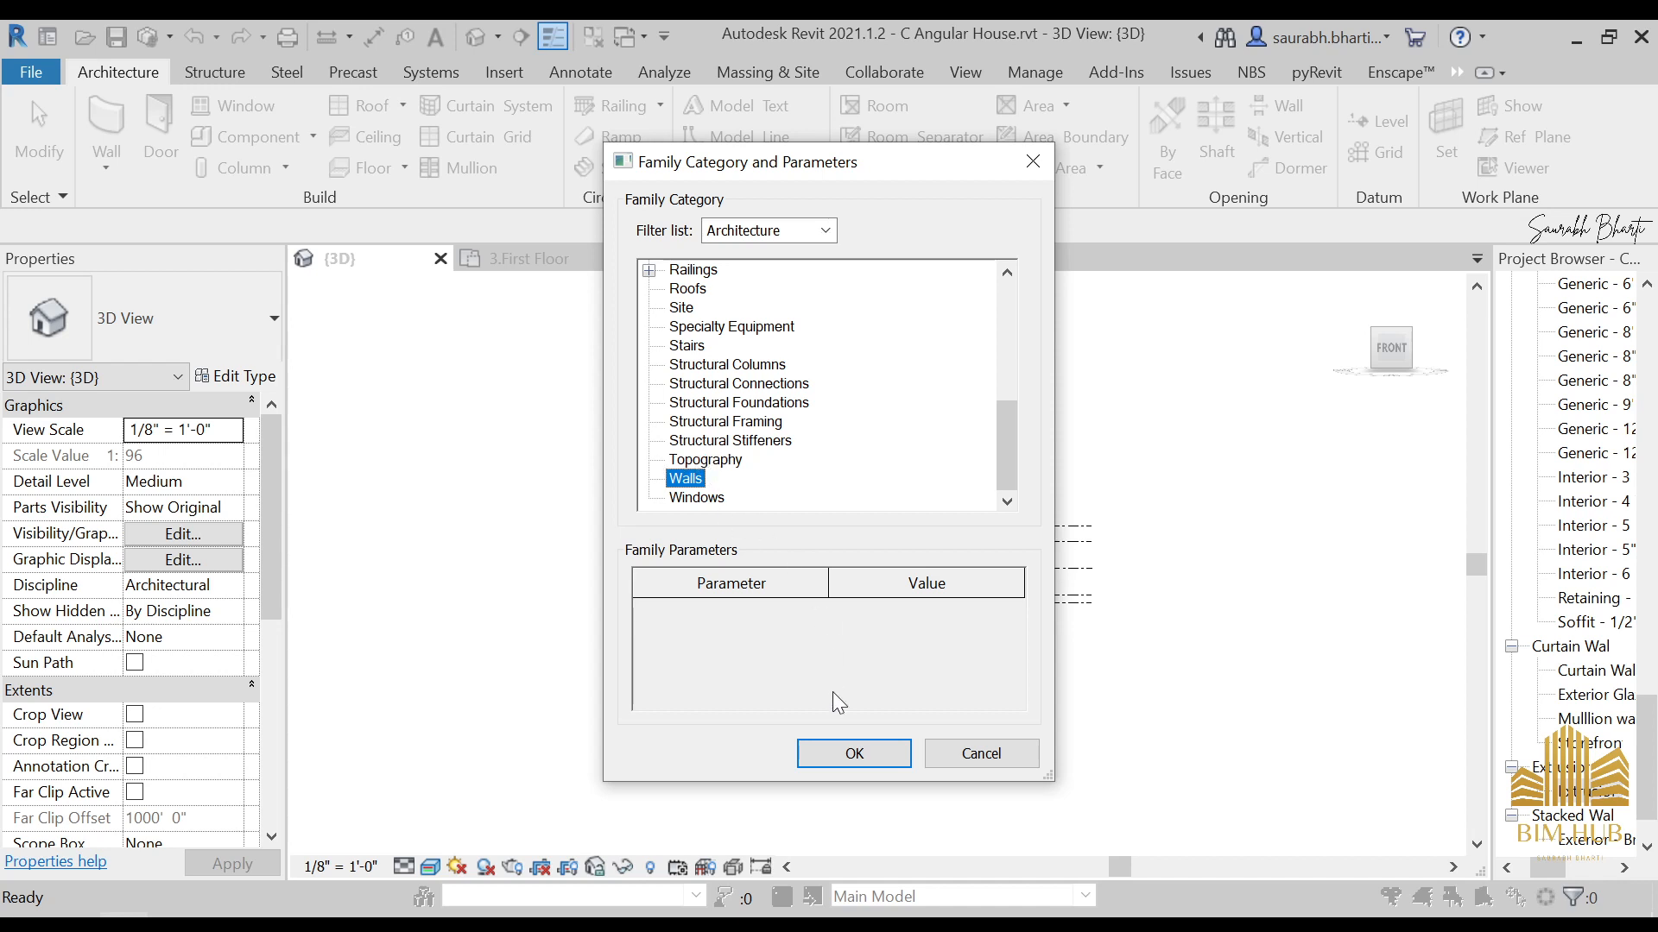
{"action": "left_click", "coordinate": [857, 751]}
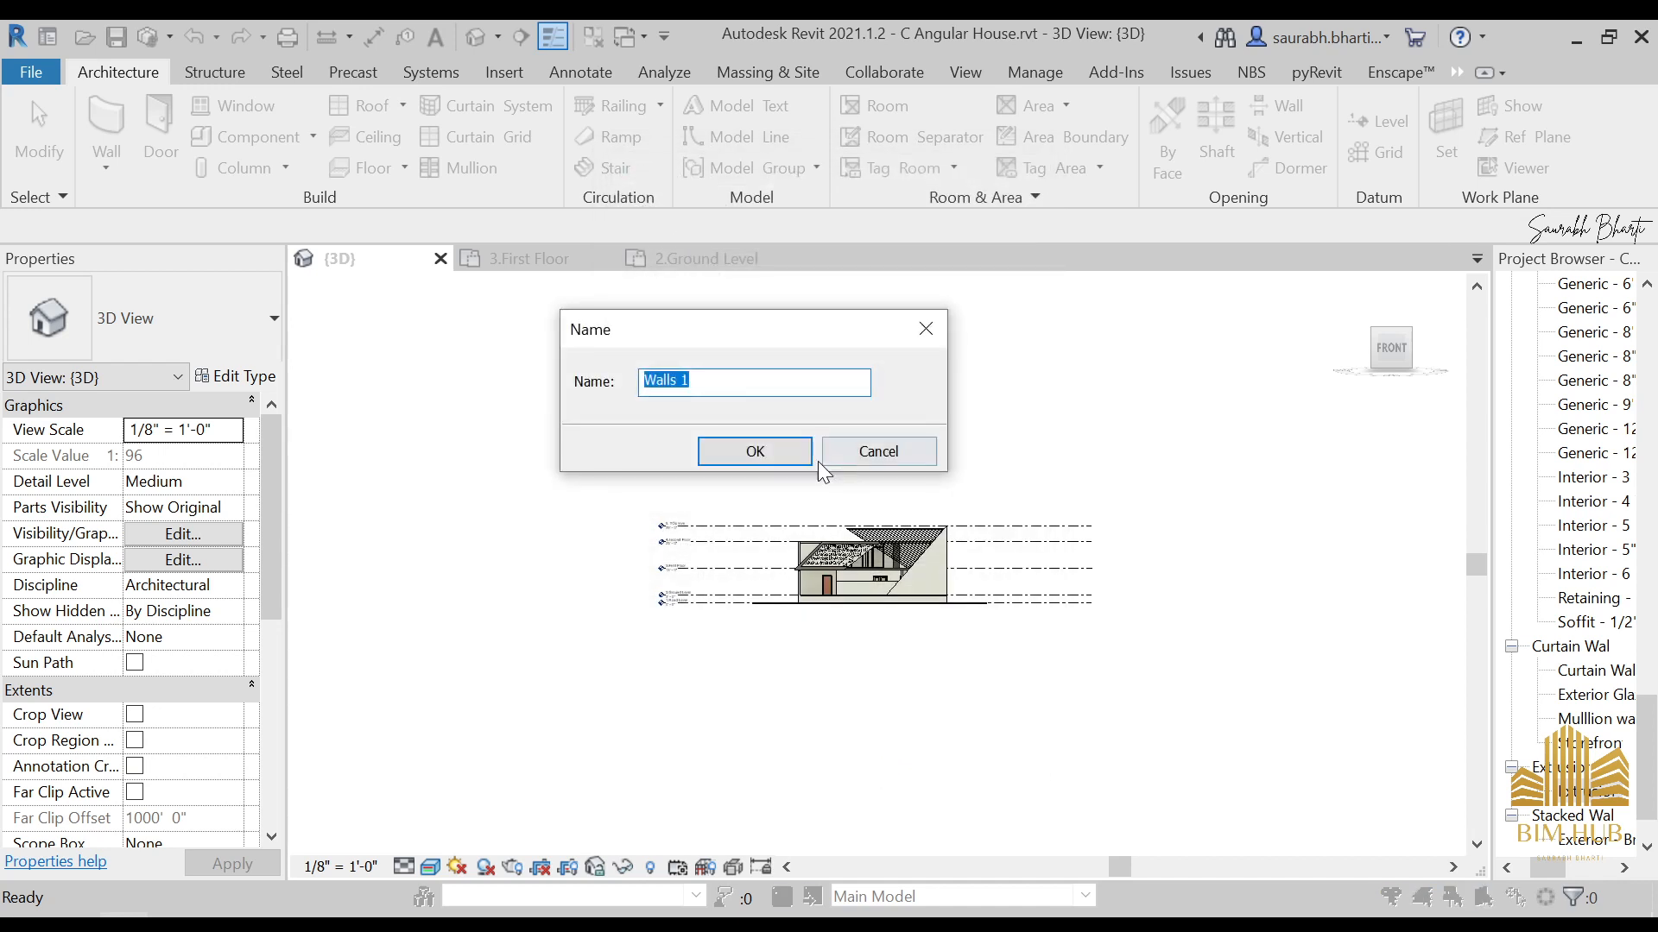
{"action": "left_click", "coordinate": [779, 450]}
Step: Start an extrusion with a rectangular profile in the in-place wall model and show the front view in Hidden Line style
{"action": "scroll", "coordinate": [840, 511], "scroll_direction": "up", "scroll_amount": 5}
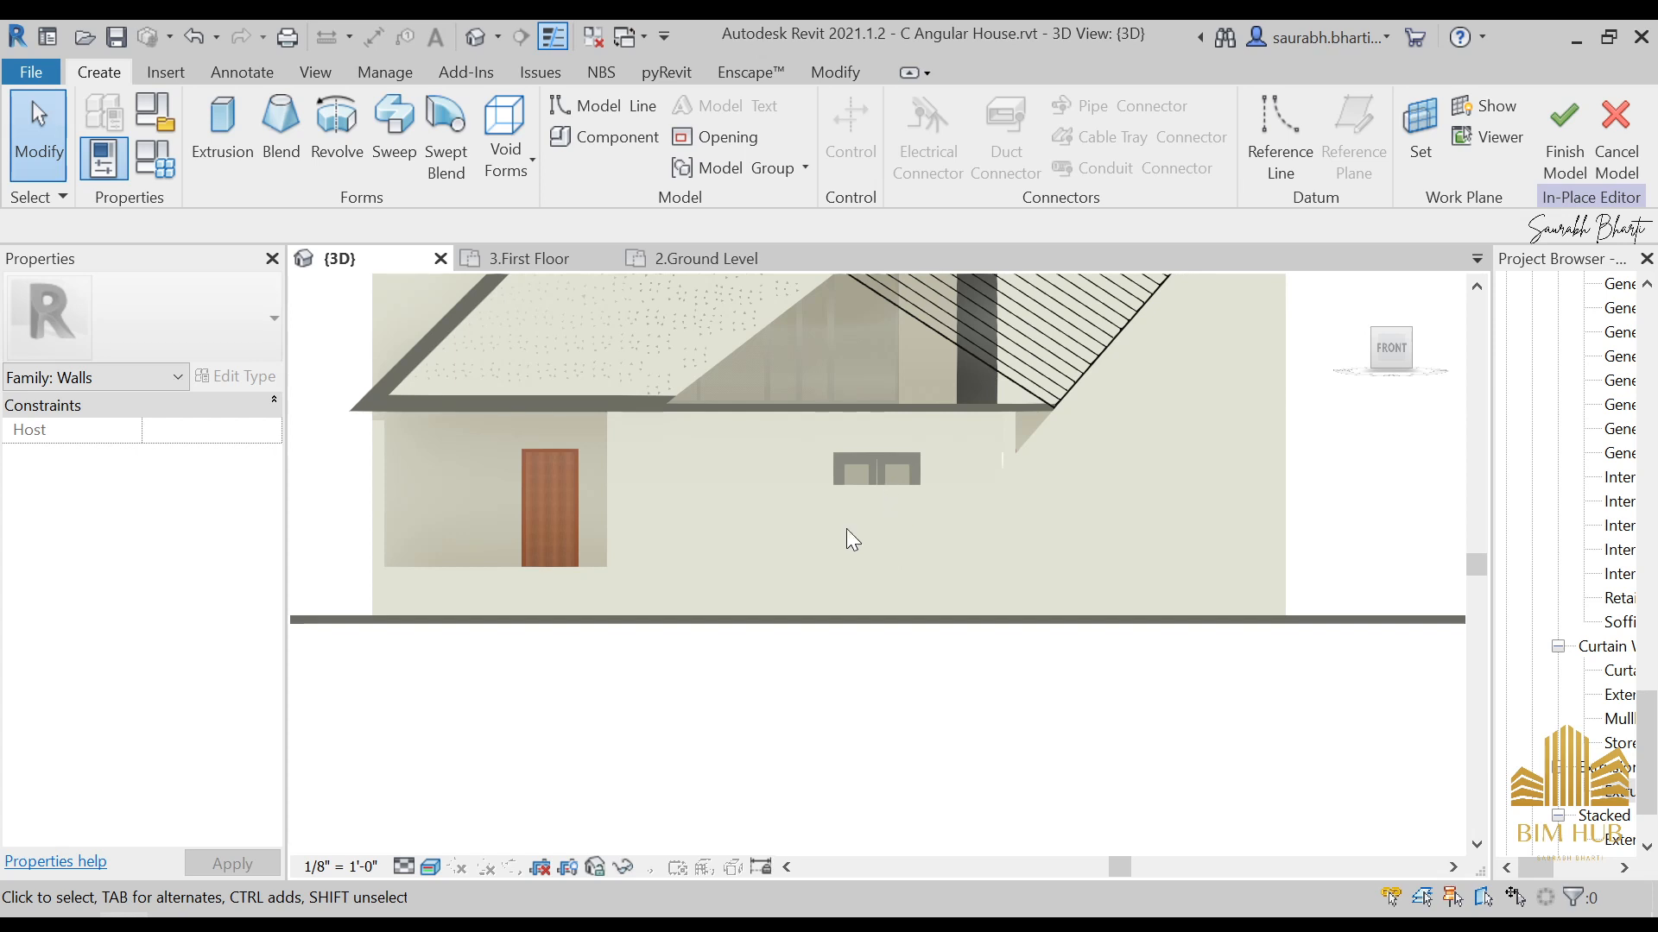
{"action": "left_click", "coordinate": [241, 117]}
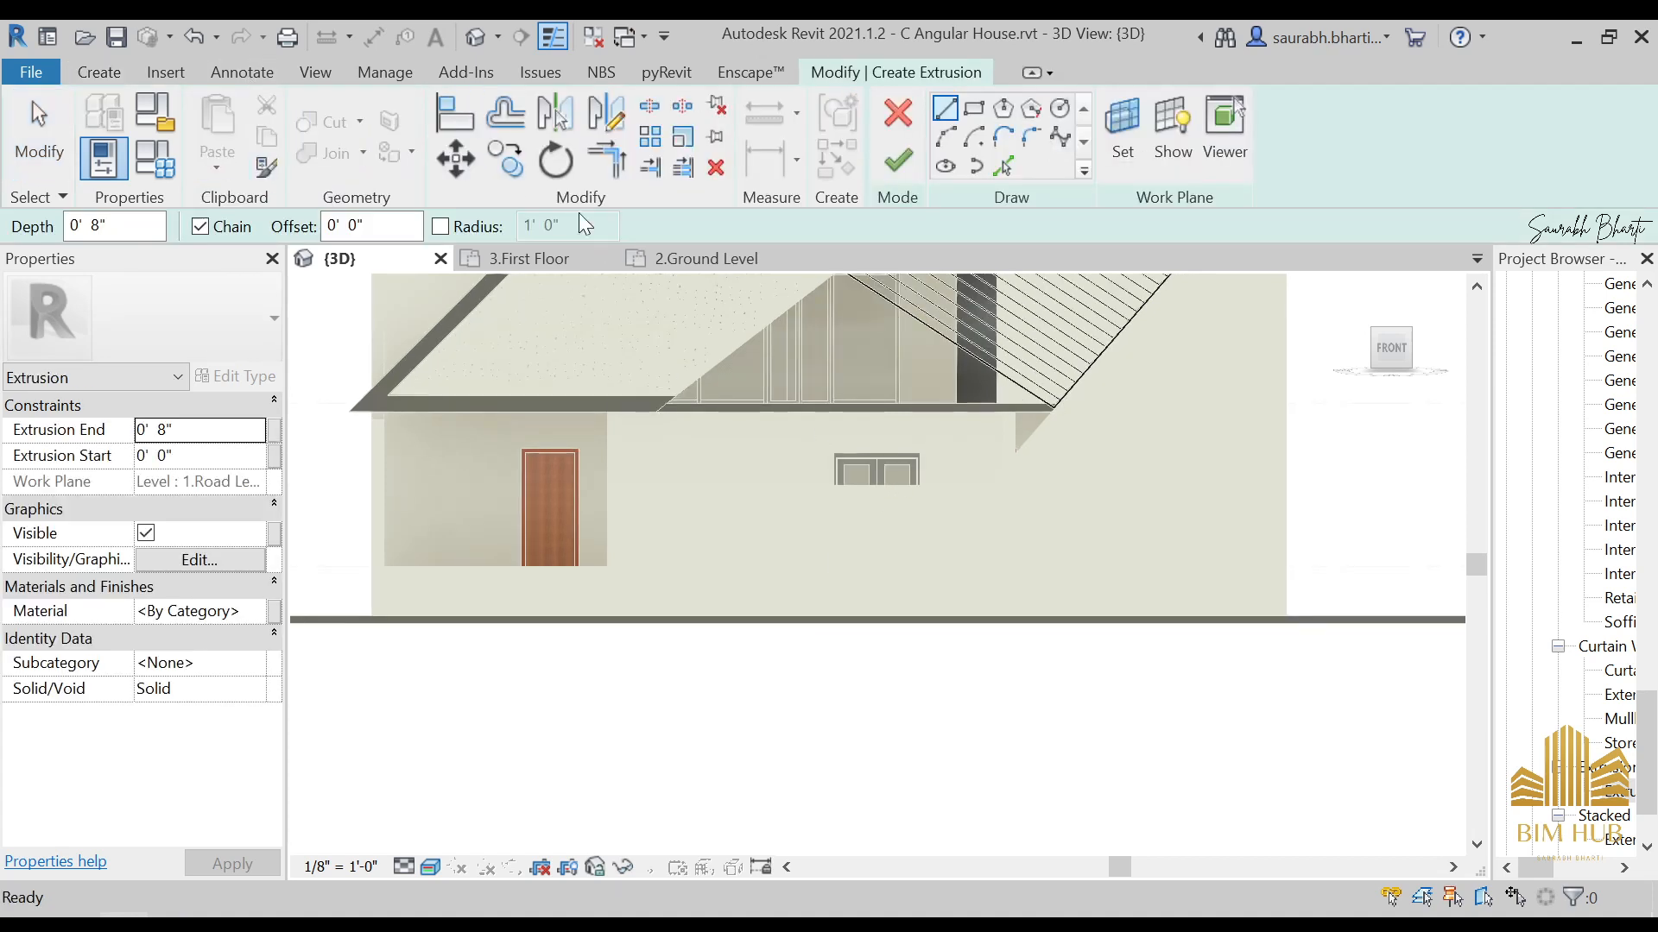
{"action": "left_click", "coordinate": [974, 110]}
{"action": "scroll", "coordinate": [752, 599], "scroll_direction": "up", "scroll_amount": 3}
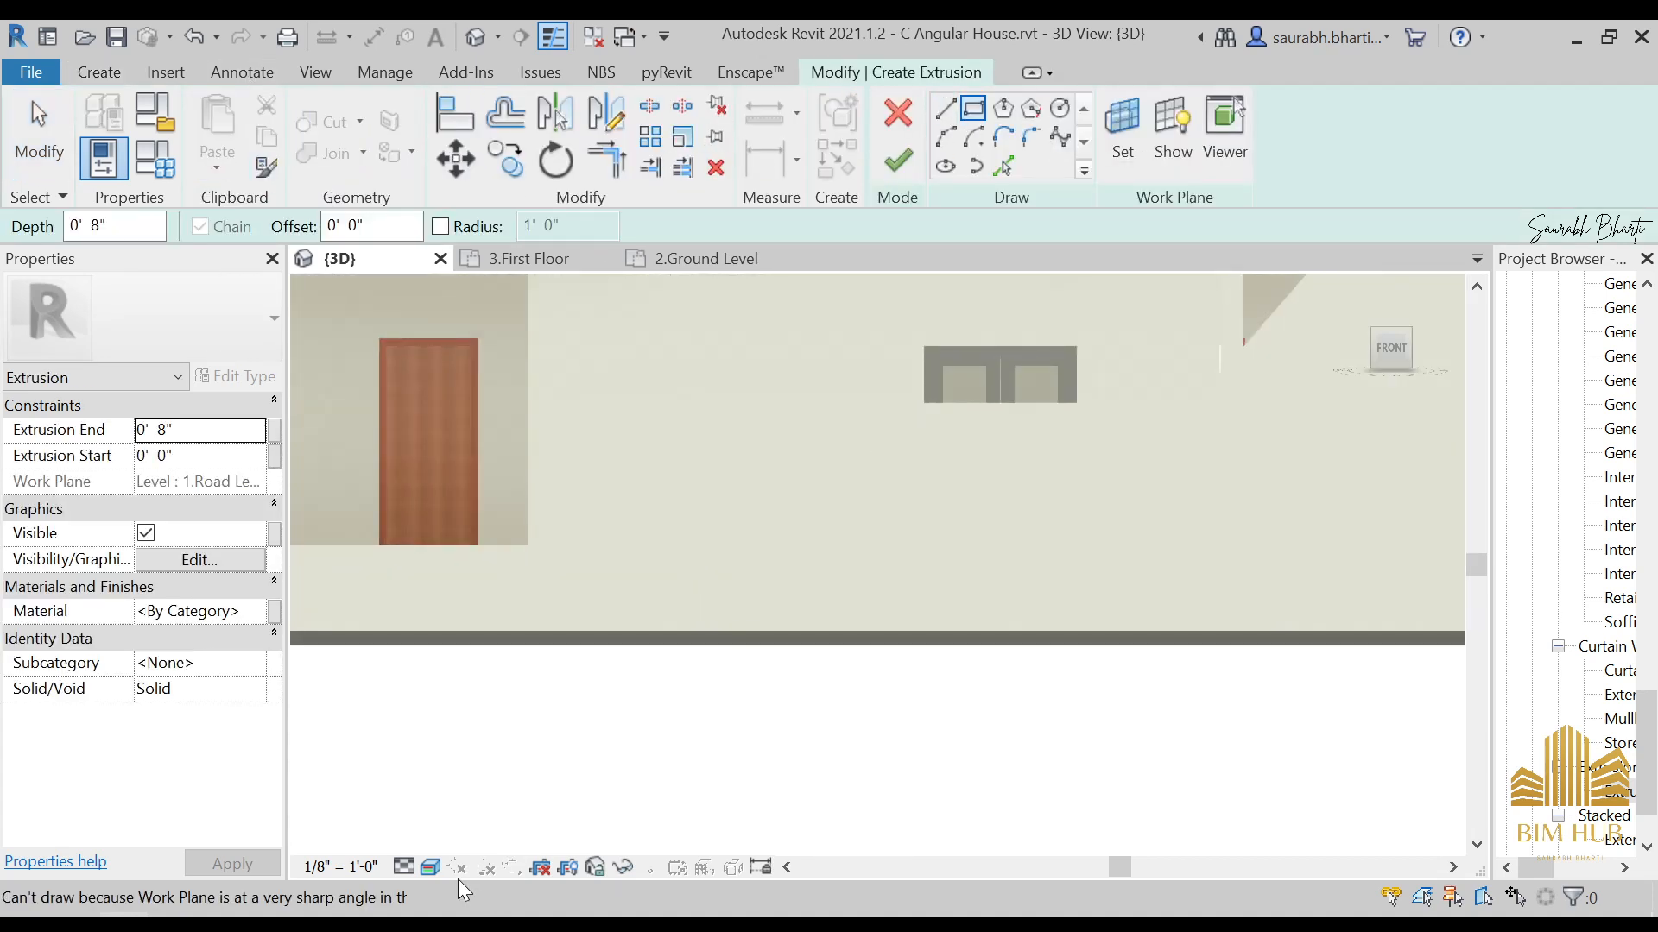
{"action": "left_click", "coordinate": [431, 868]}
{"action": "left_click", "coordinate": [480, 736]}
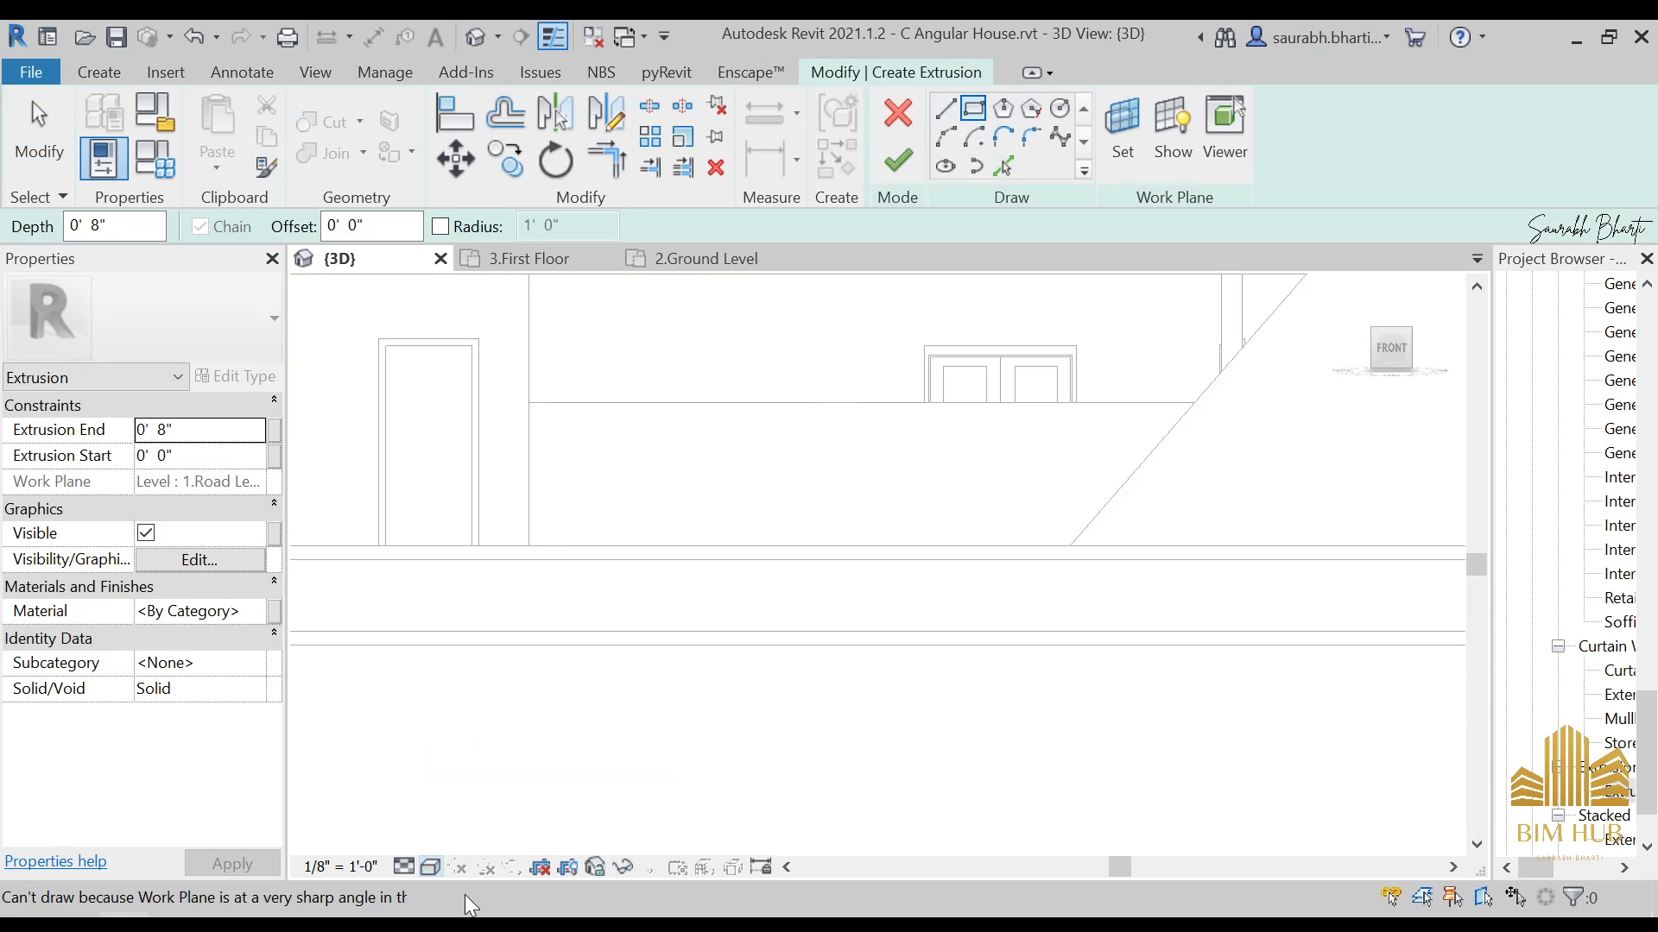
{"action": "left_click", "coordinate": [428, 856]}
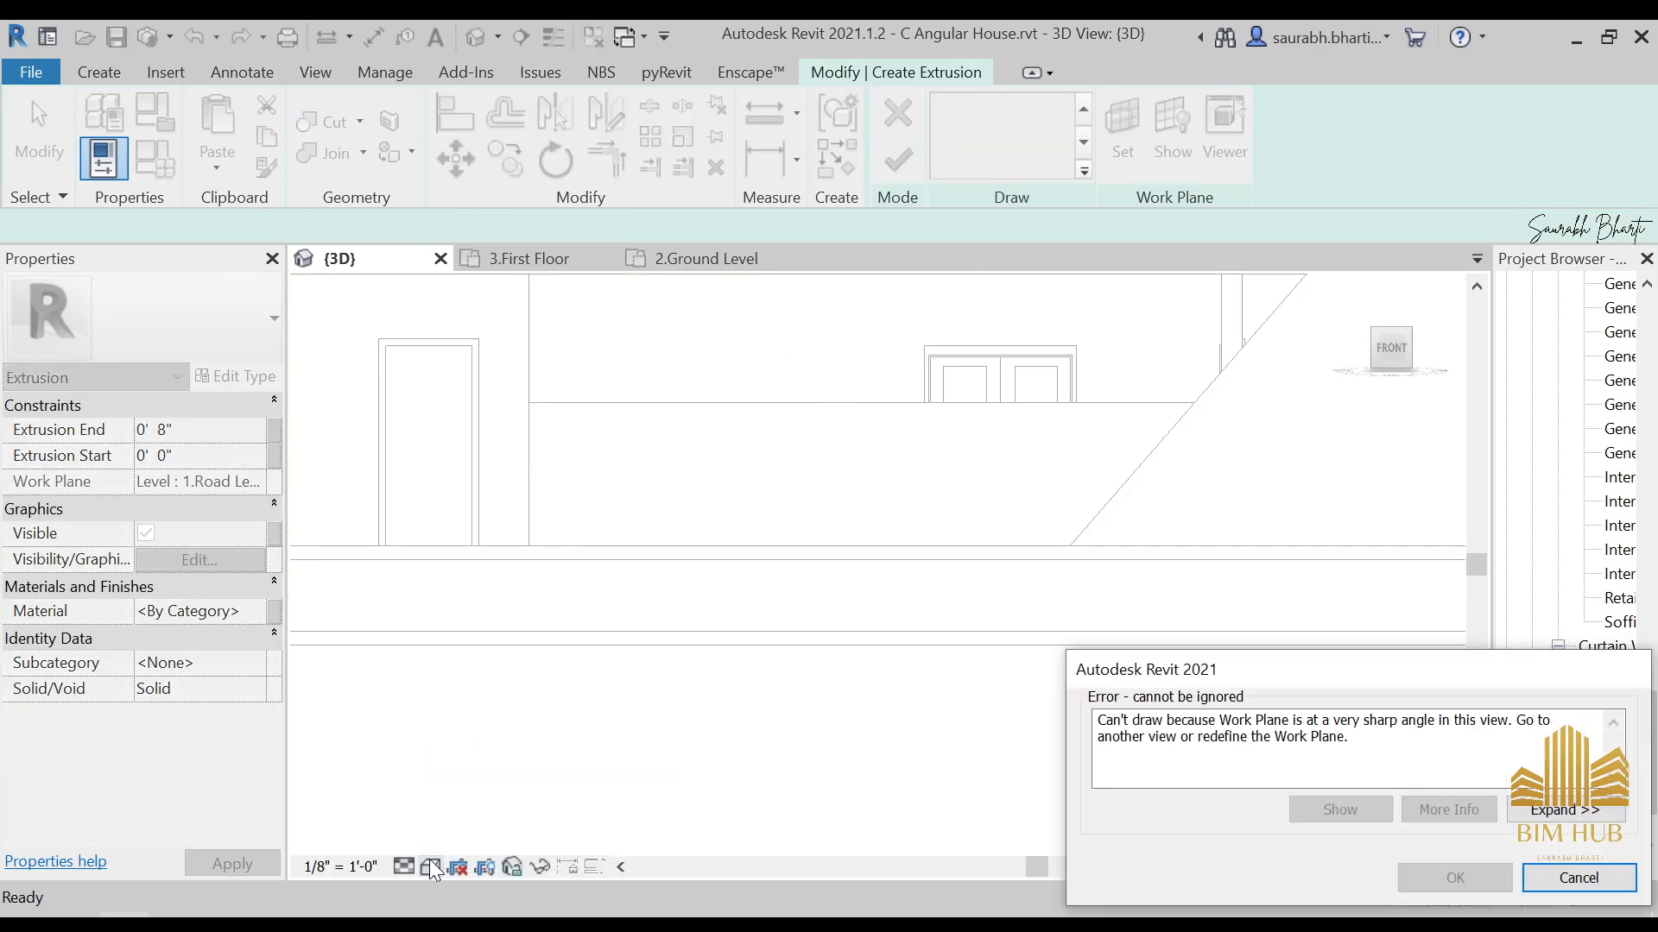
{"action": "left_click", "coordinate": [1578, 877]}
Step: Set the extrusion's work plane by picking the face of the low front wall, keeping the front view
{"action": "left_click", "coordinate": [1127, 125]}
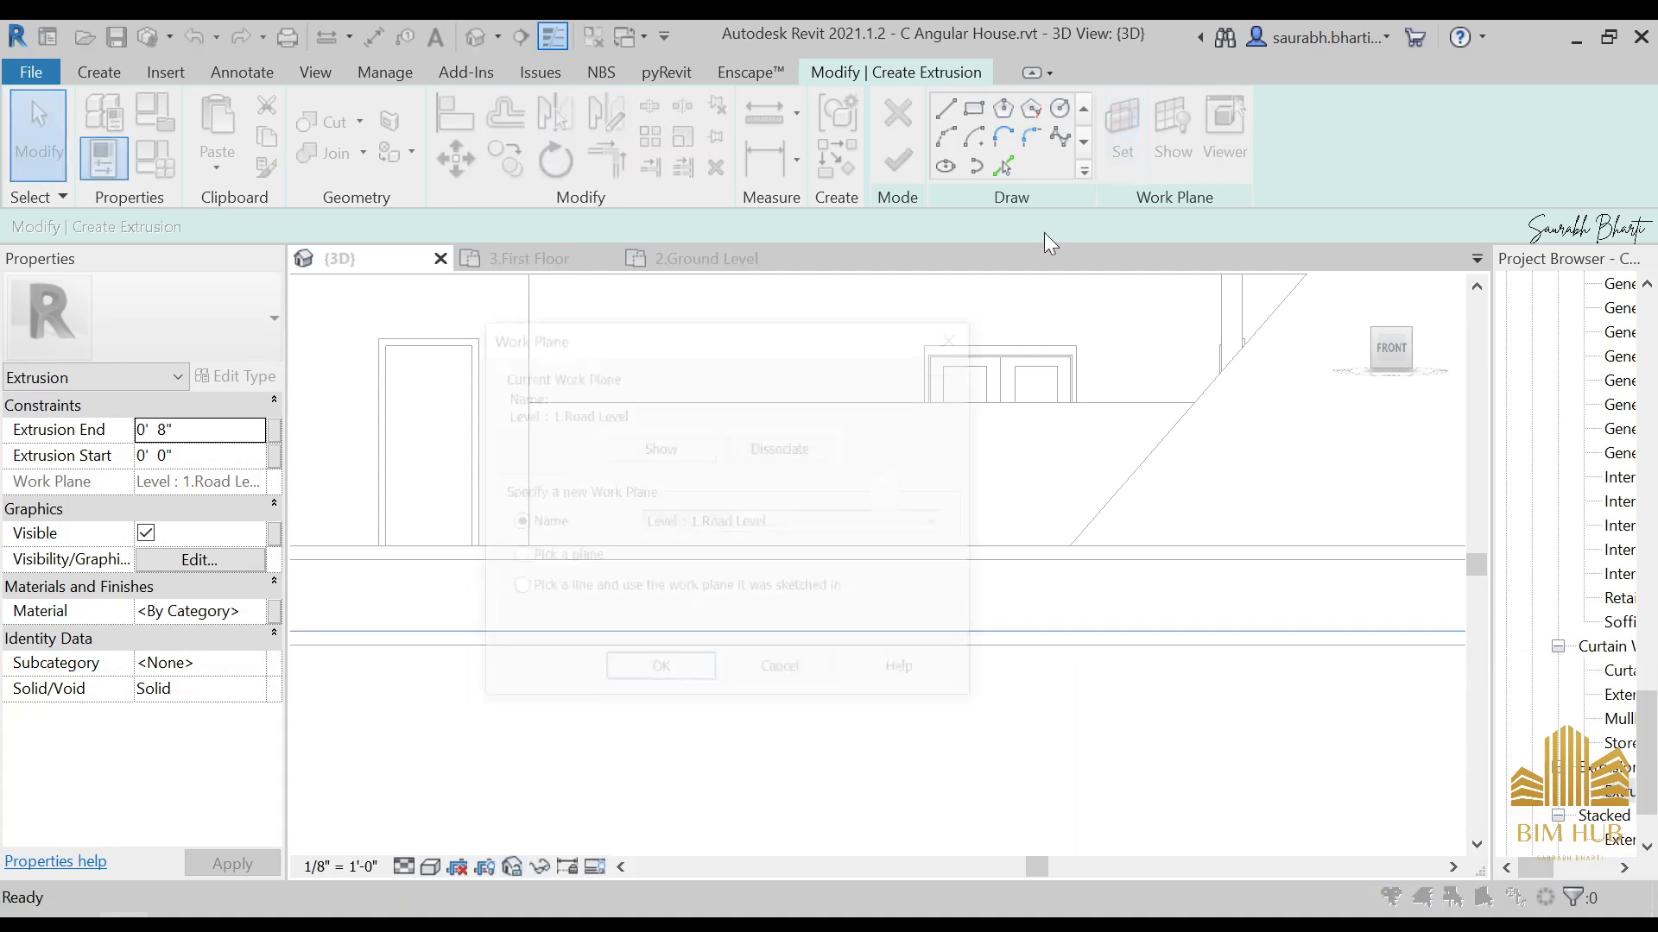
{"action": "left_click", "coordinate": [604, 557]}
{"action": "left_click", "coordinate": [648, 677]}
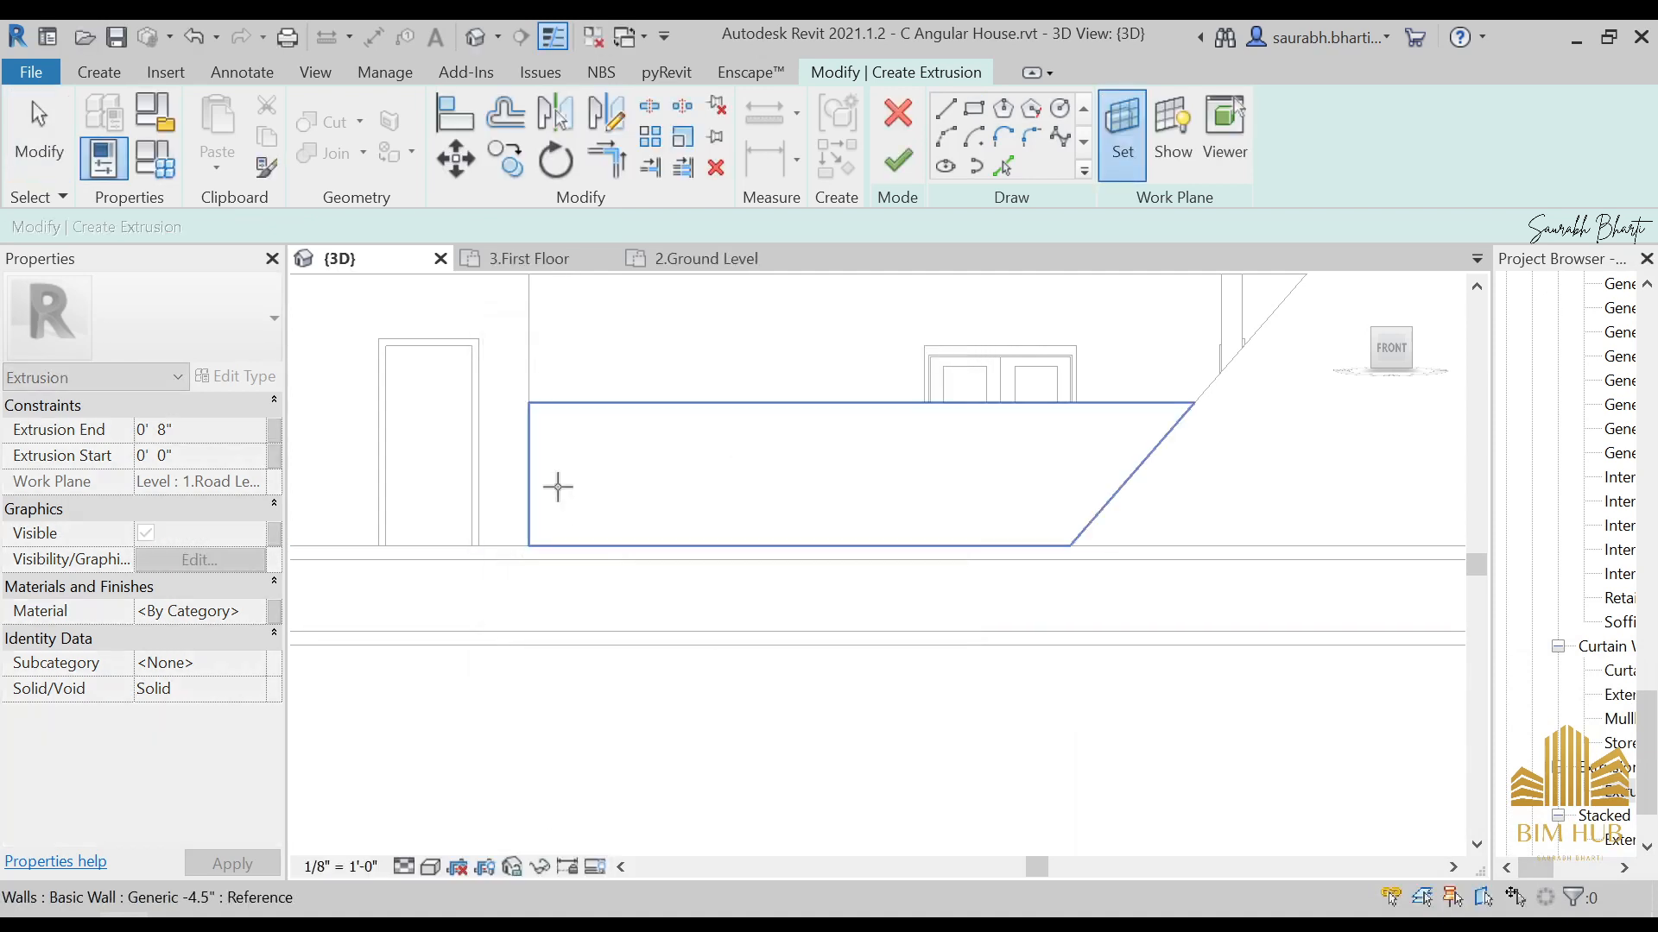
{"action": "left_click", "coordinate": [574, 466]}
{"action": "left_click", "coordinate": [1381, 354]}
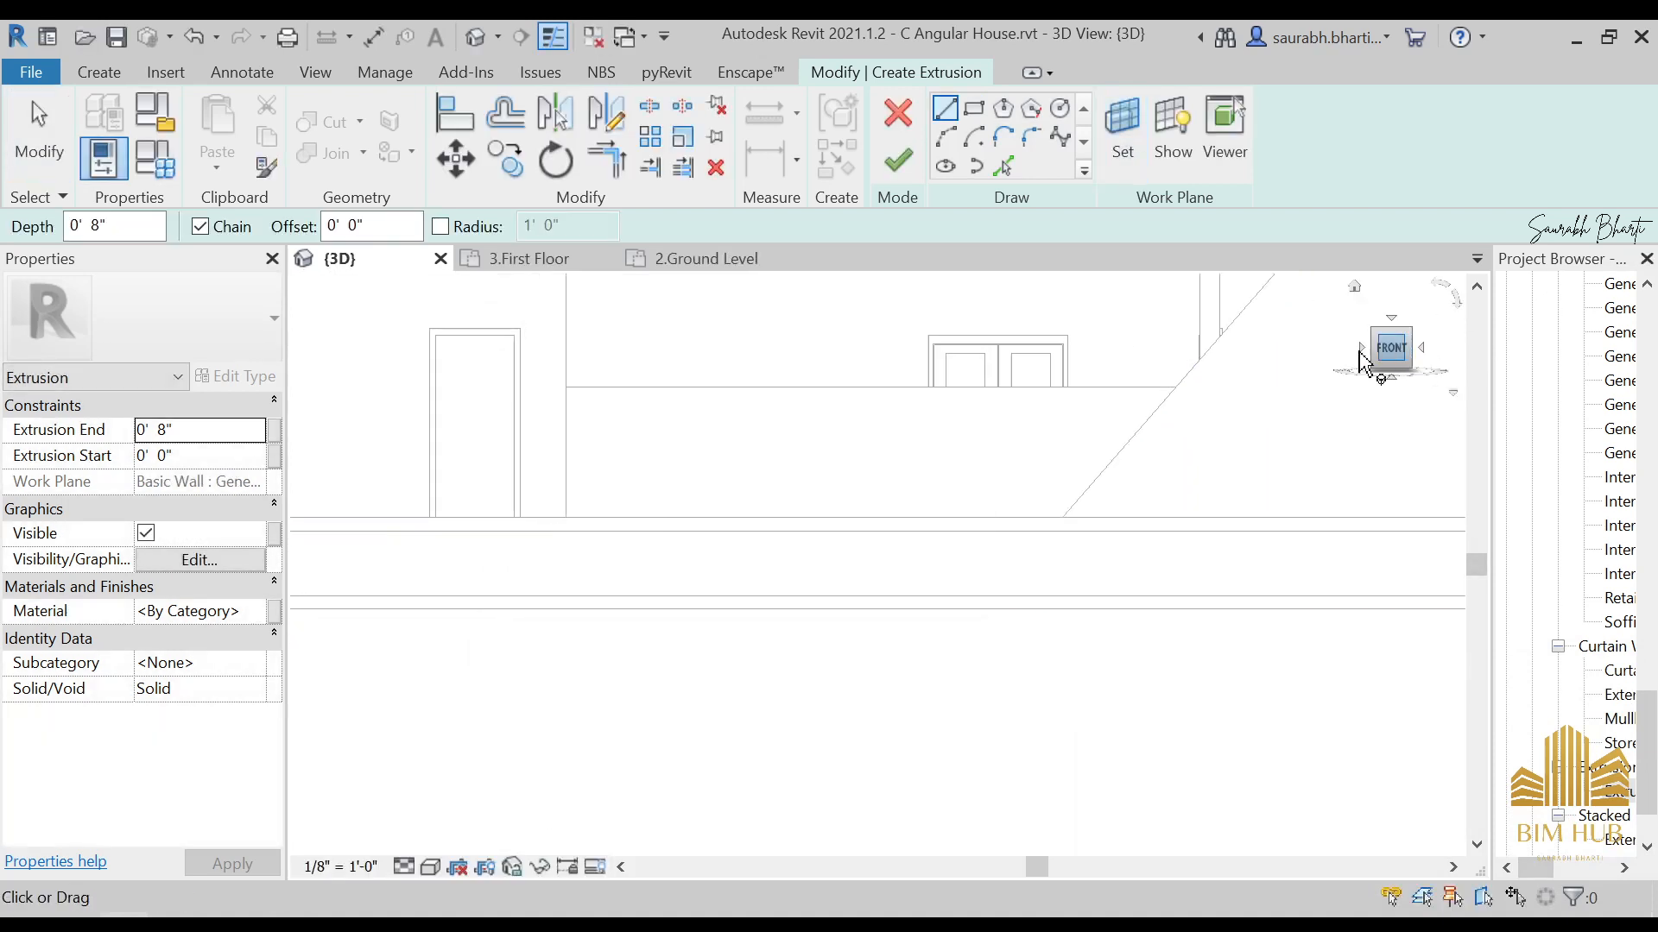
Step: Sketch a rectangle about 22' 10" by 7" along the low wall's top edge, from its door-side corner to the sloped edge
{"action": "left_click", "coordinate": [974, 109]}
{"action": "middle_click_drag", "start_coordinate": [932, 463], "coordinate": [796, 821]}
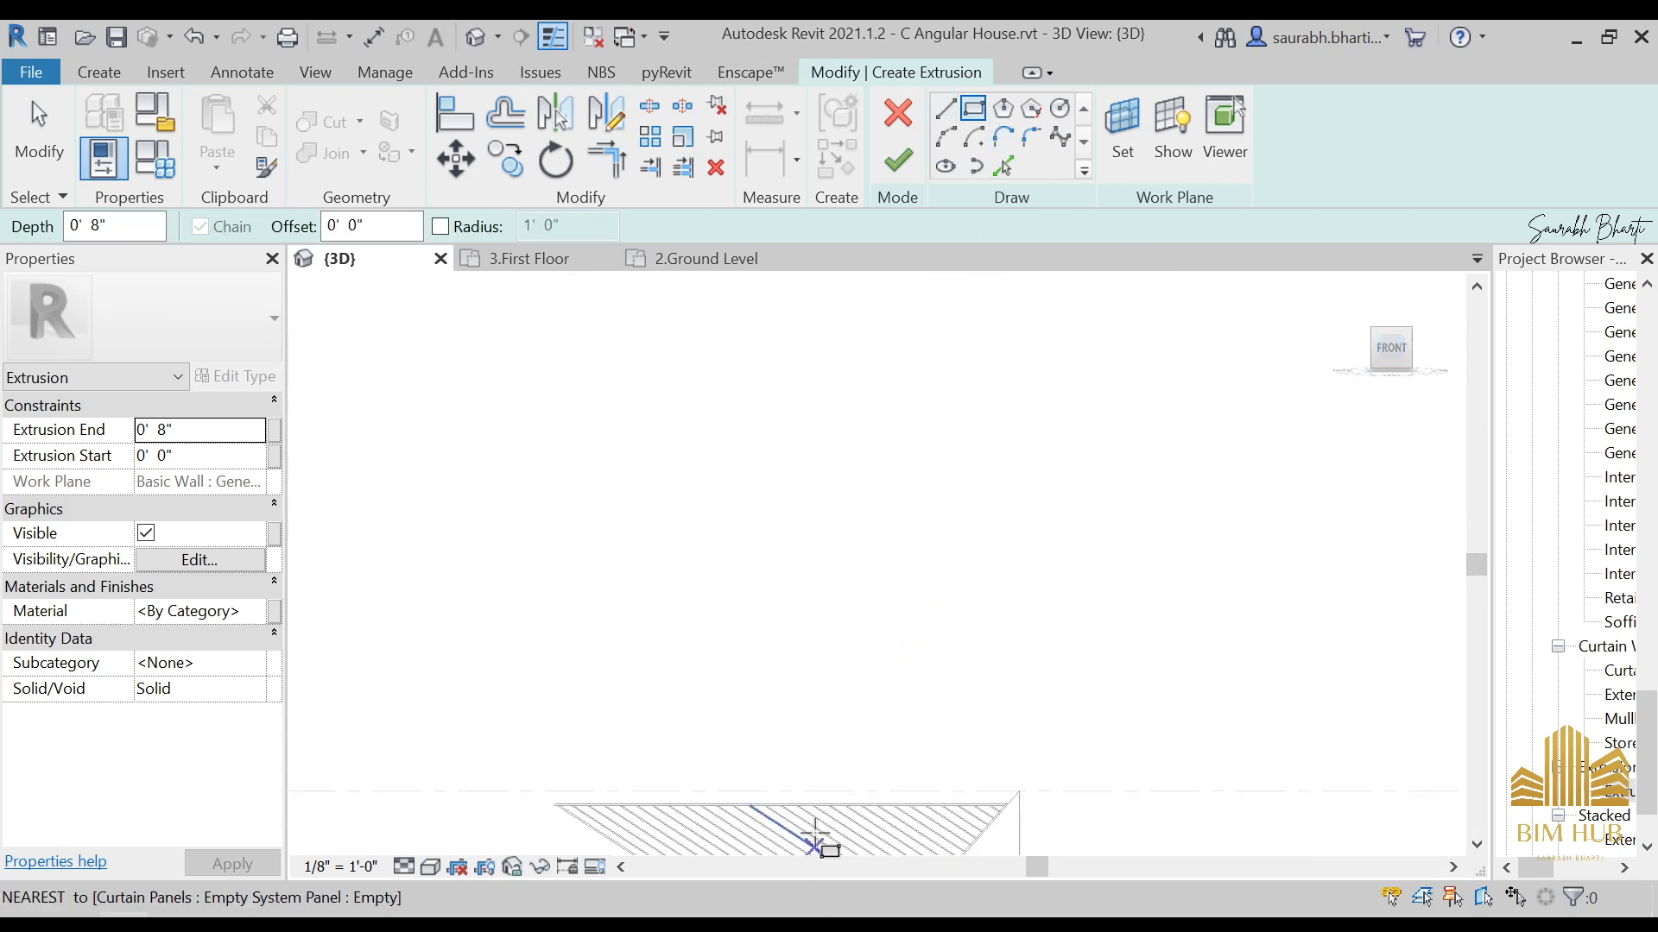
{"action": "scroll", "coordinate": [796, 821], "scroll_direction": "up", "scroll_amount": 6}
{"action": "scroll", "coordinate": [612, 512], "scroll_direction": "up", "scroll_amount": 3}
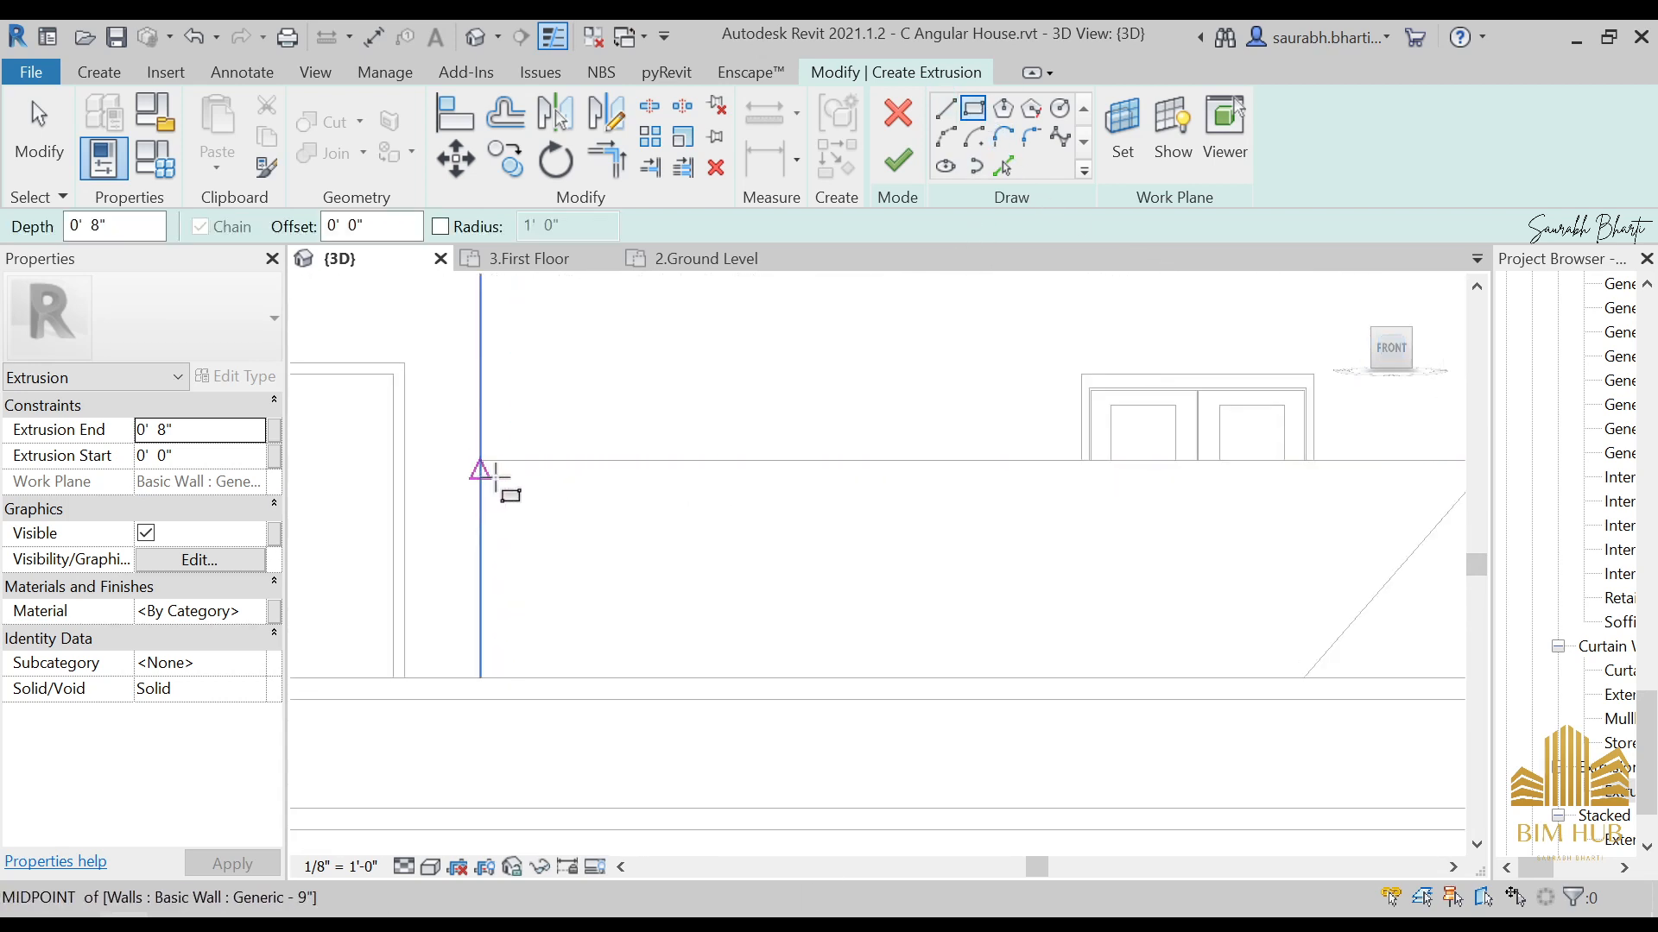
{"action": "left_click", "coordinate": [479, 461]}
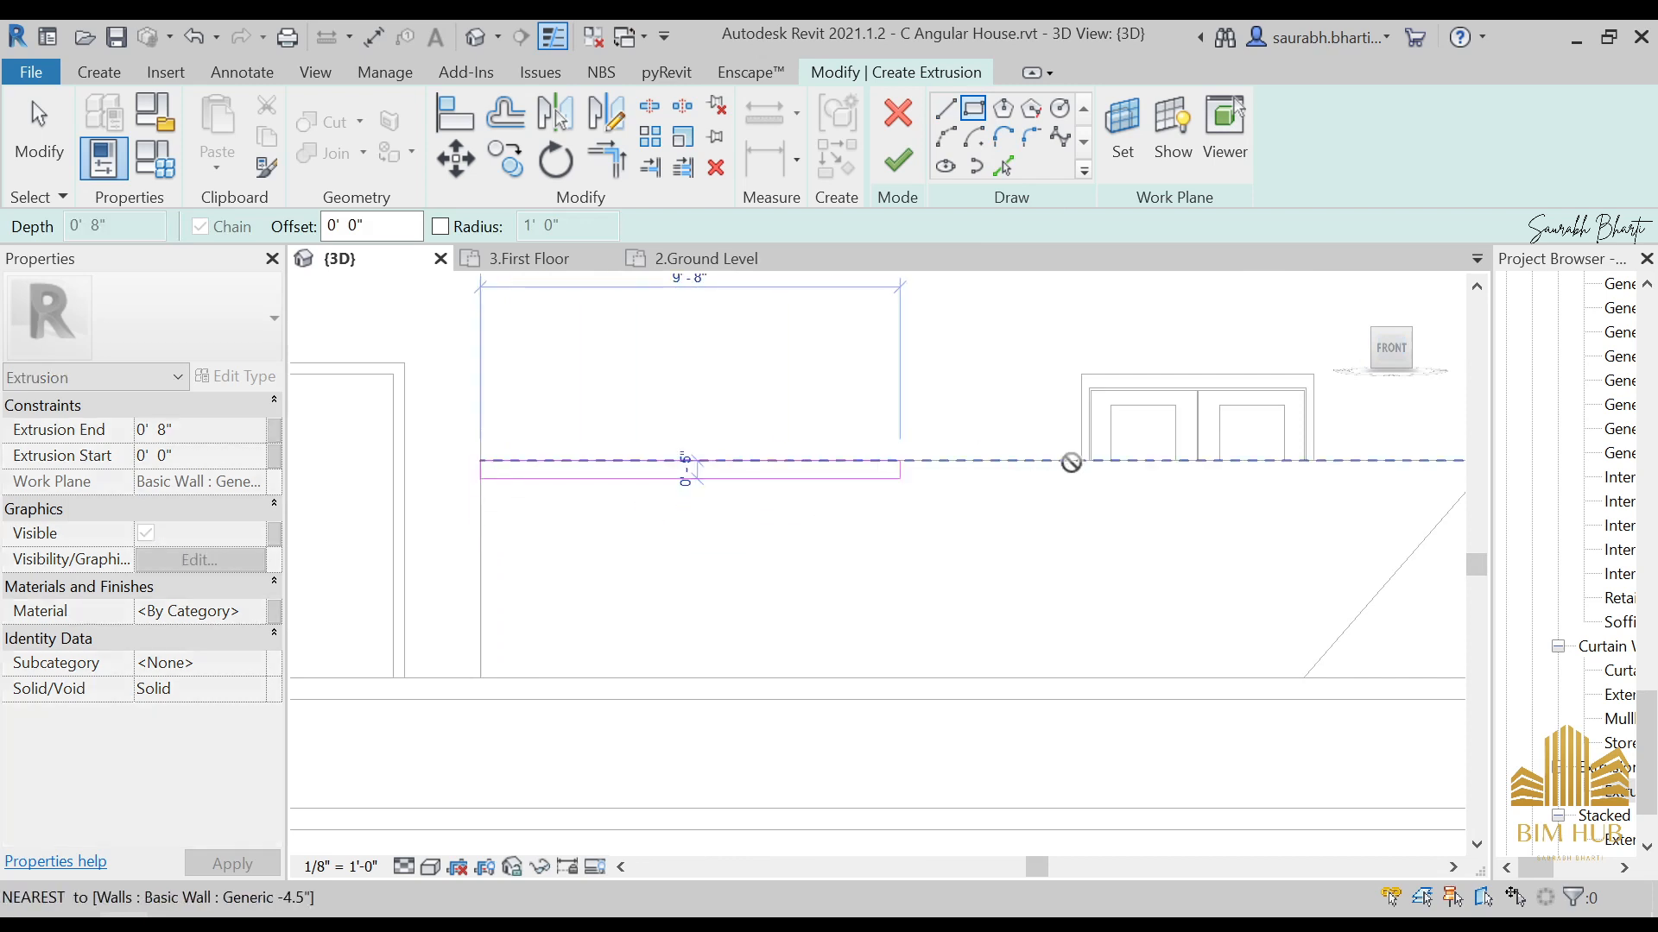
{"action": "middle_click_drag", "start_coordinate": [1071, 459], "coordinate": [947, 471]}
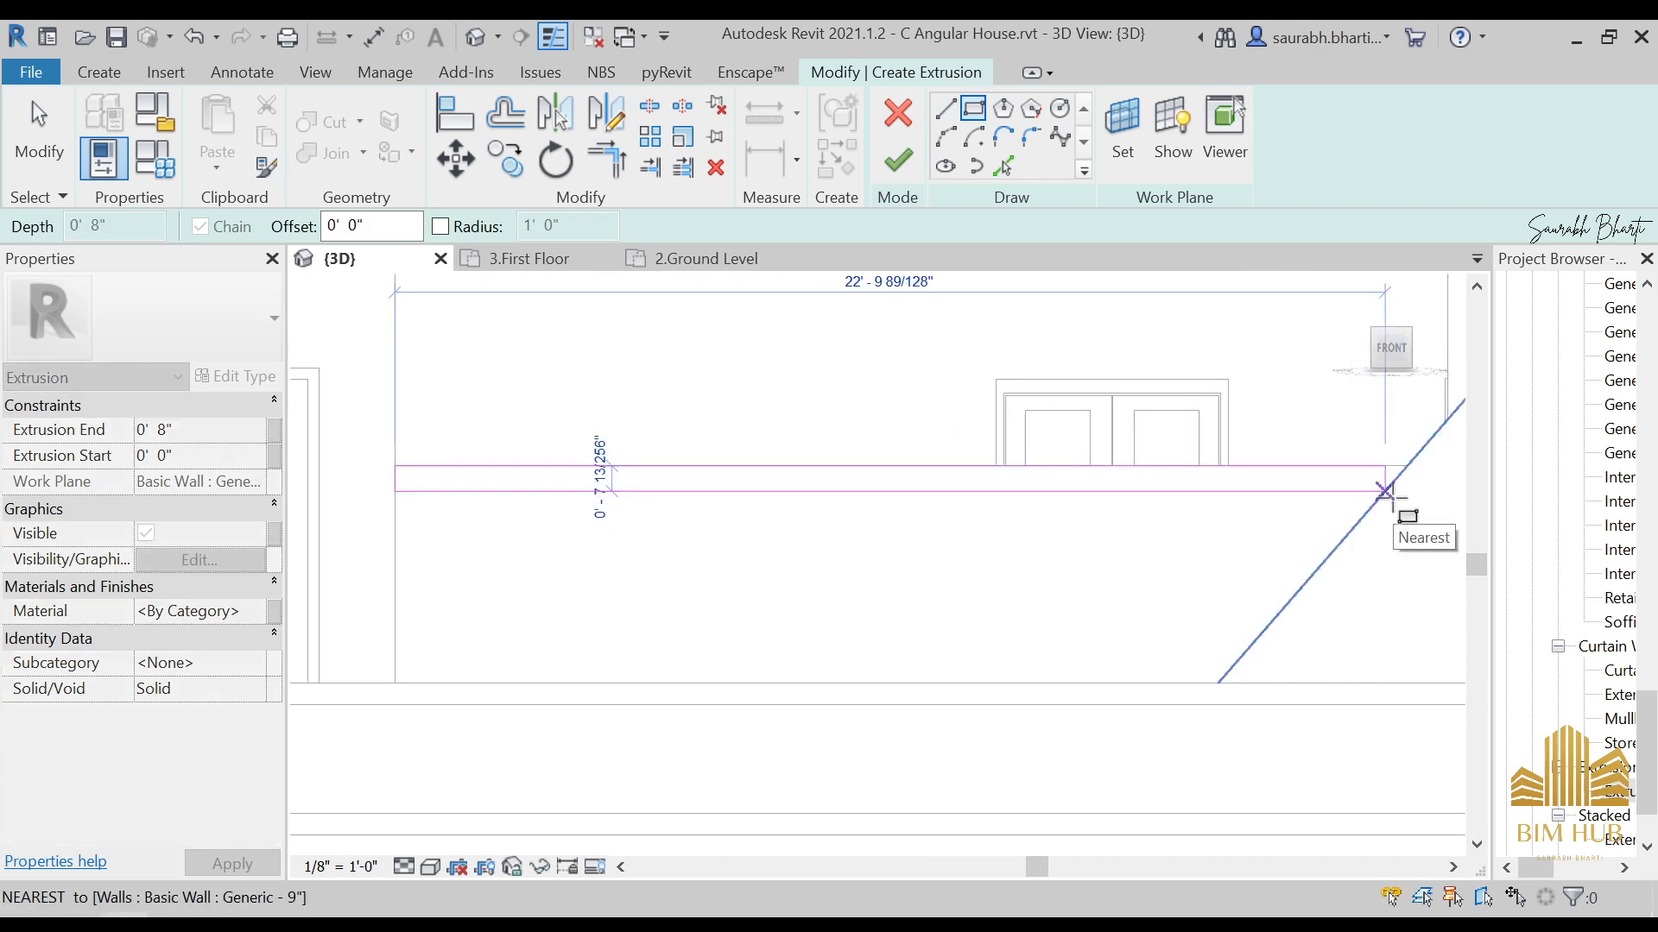
{"action": "left_click", "coordinate": [1384, 492]}
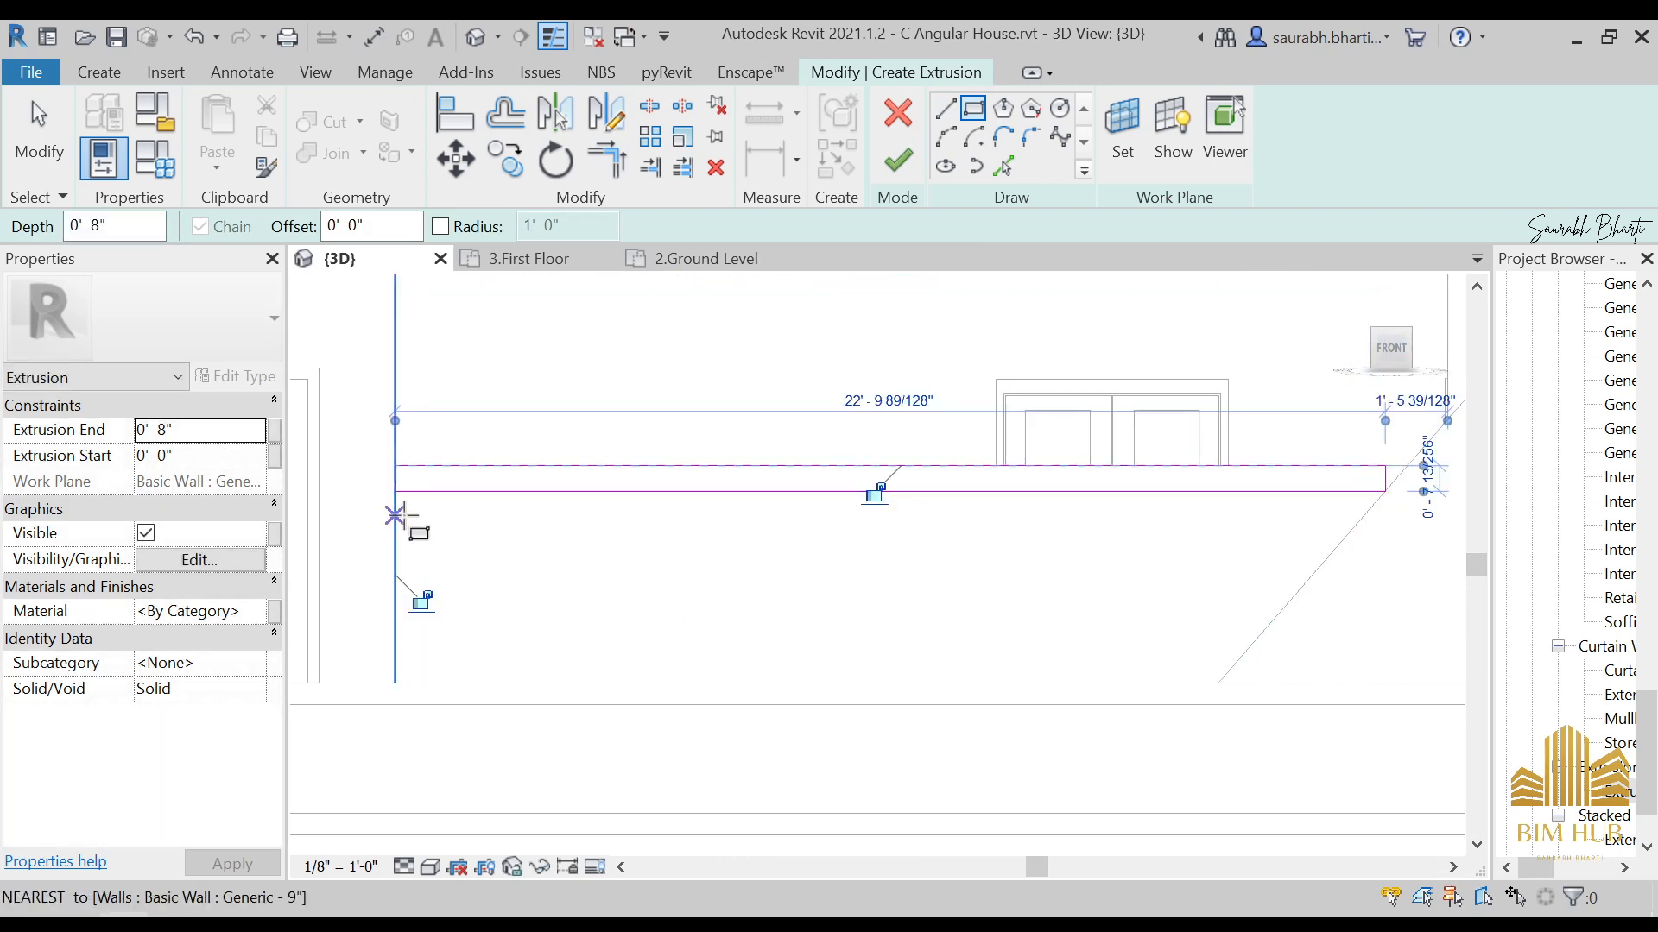
Step: Set the height of the sketched strip to 6" by repositioning its lower long edge
{"action": "key", "text": "Escape"}
{"action": "key", "text": "Escape"}
{"action": "scroll", "coordinate": [525, 501], "scroll_direction": "up", "scroll_amount": 2}
{"action": "left_click", "coordinate": [562, 490]}
{"action": "scroll", "coordinate": [609, 489], "scroll_direction": "down", "scroll_amount": 2}
{"action": "scroll", "coordinate": [643, 490], "scroll_direction": "down", "scroll_amount": 1}
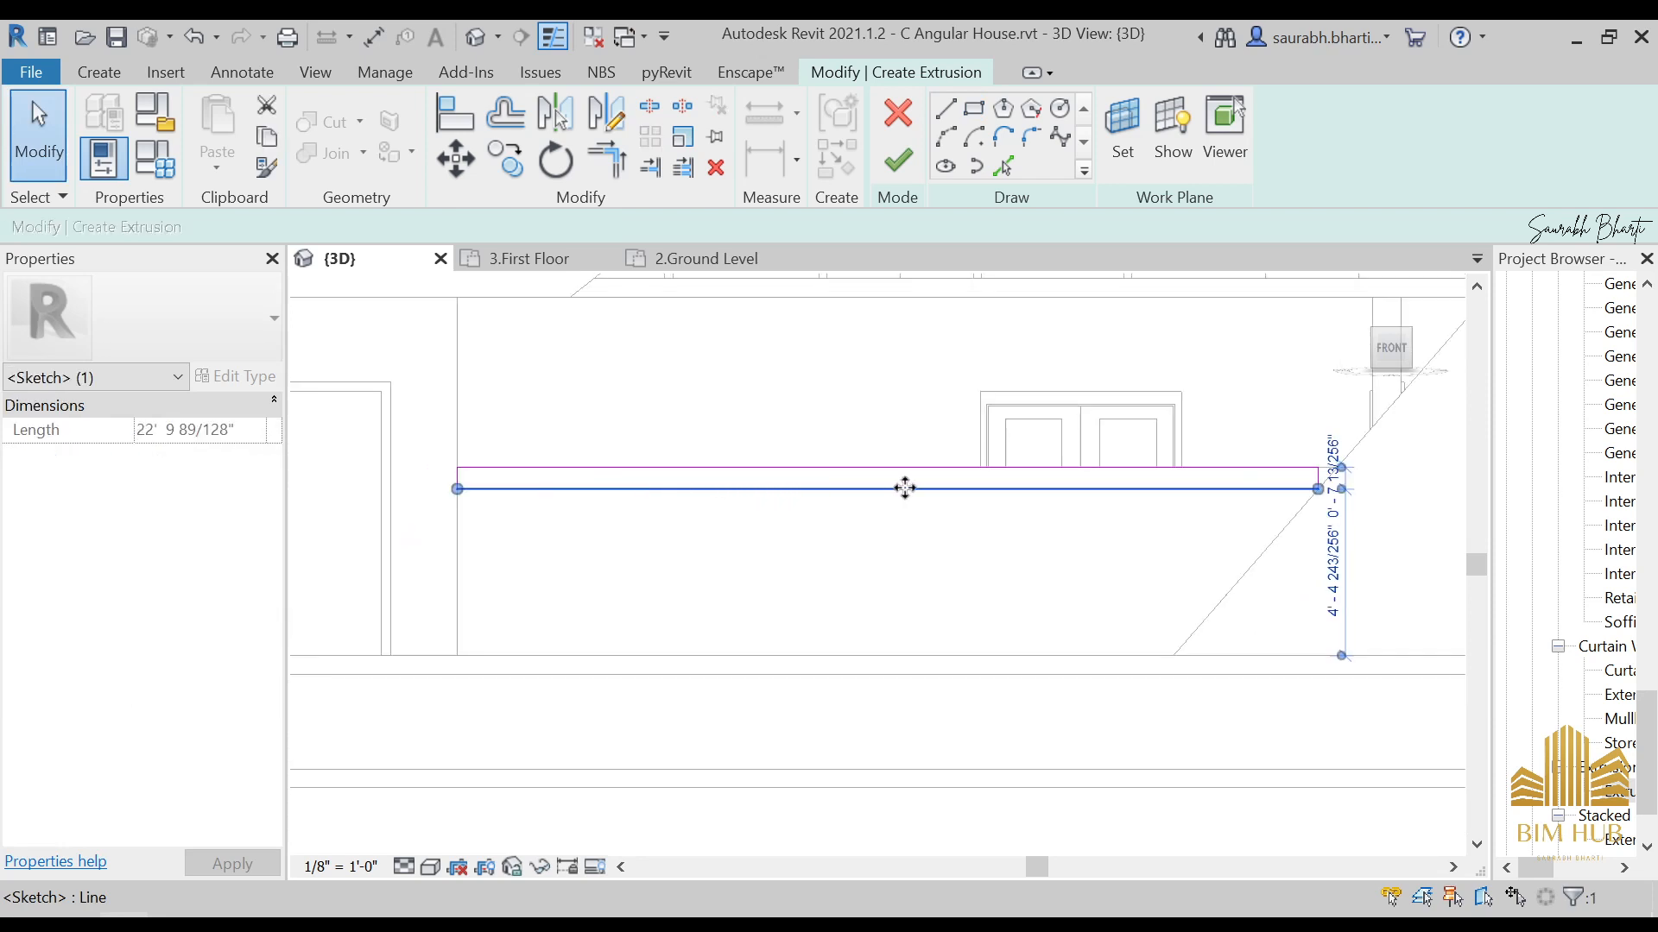
{"action": "scroll", "coordinate": [1339, 463], "scroll_direction": "up", "scroll_amount": 4}
{"action": "left_click", "coordinate": [1336, 499]}
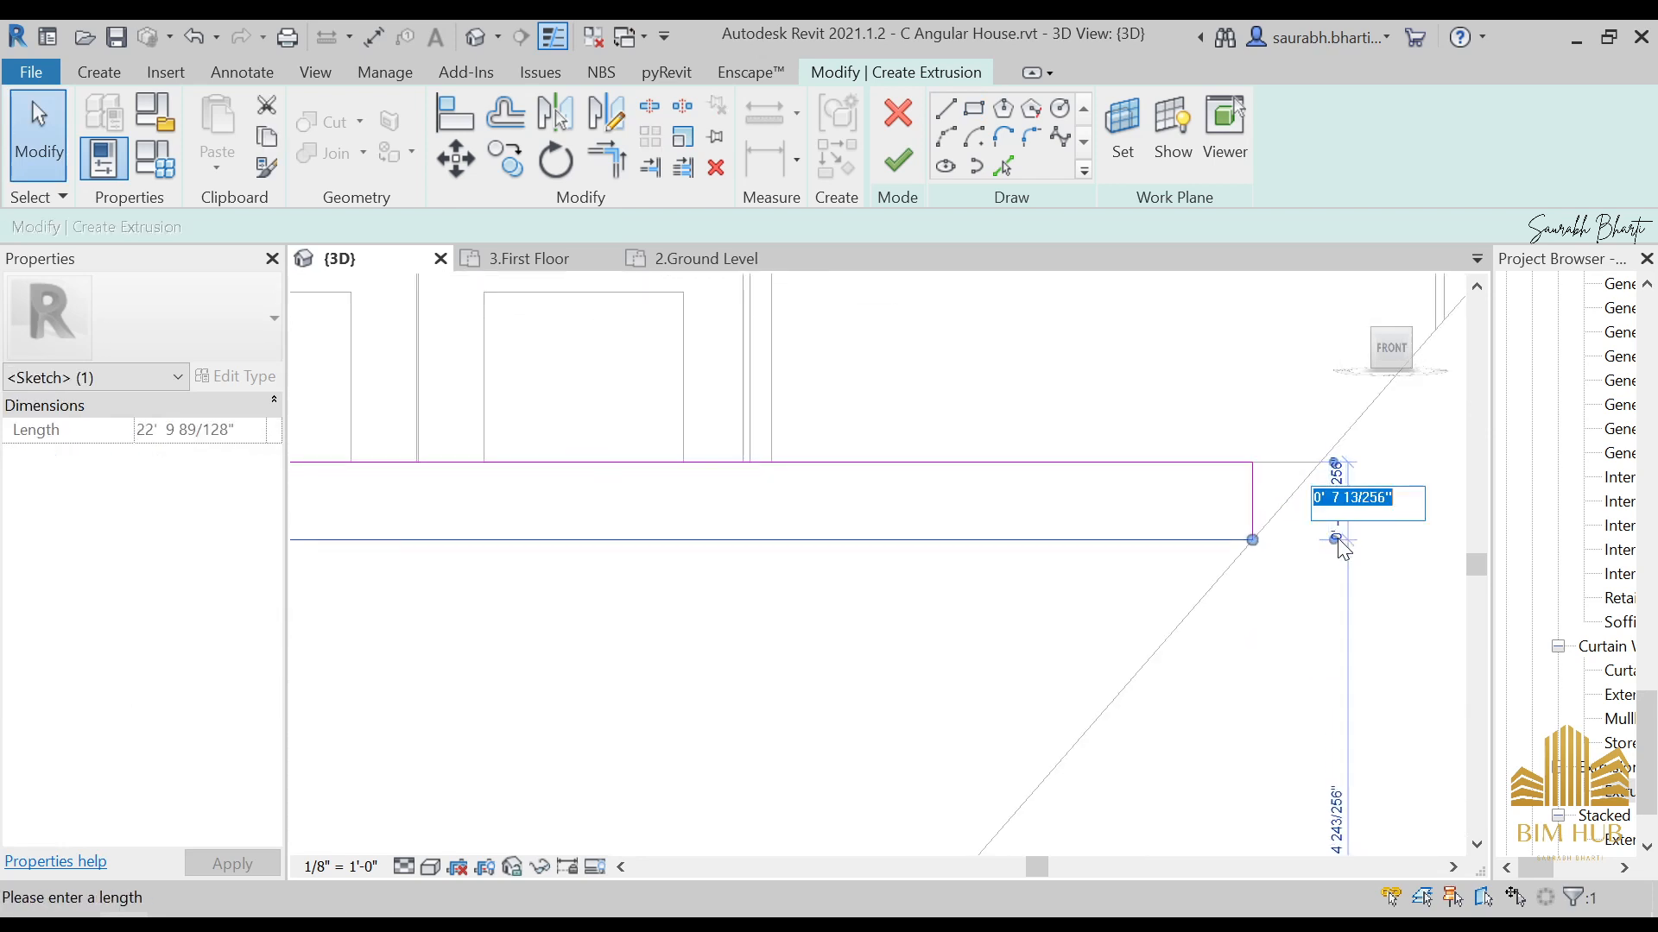
{"action": "type", "text": "6"}
{"action": "key", "text": "Return"}
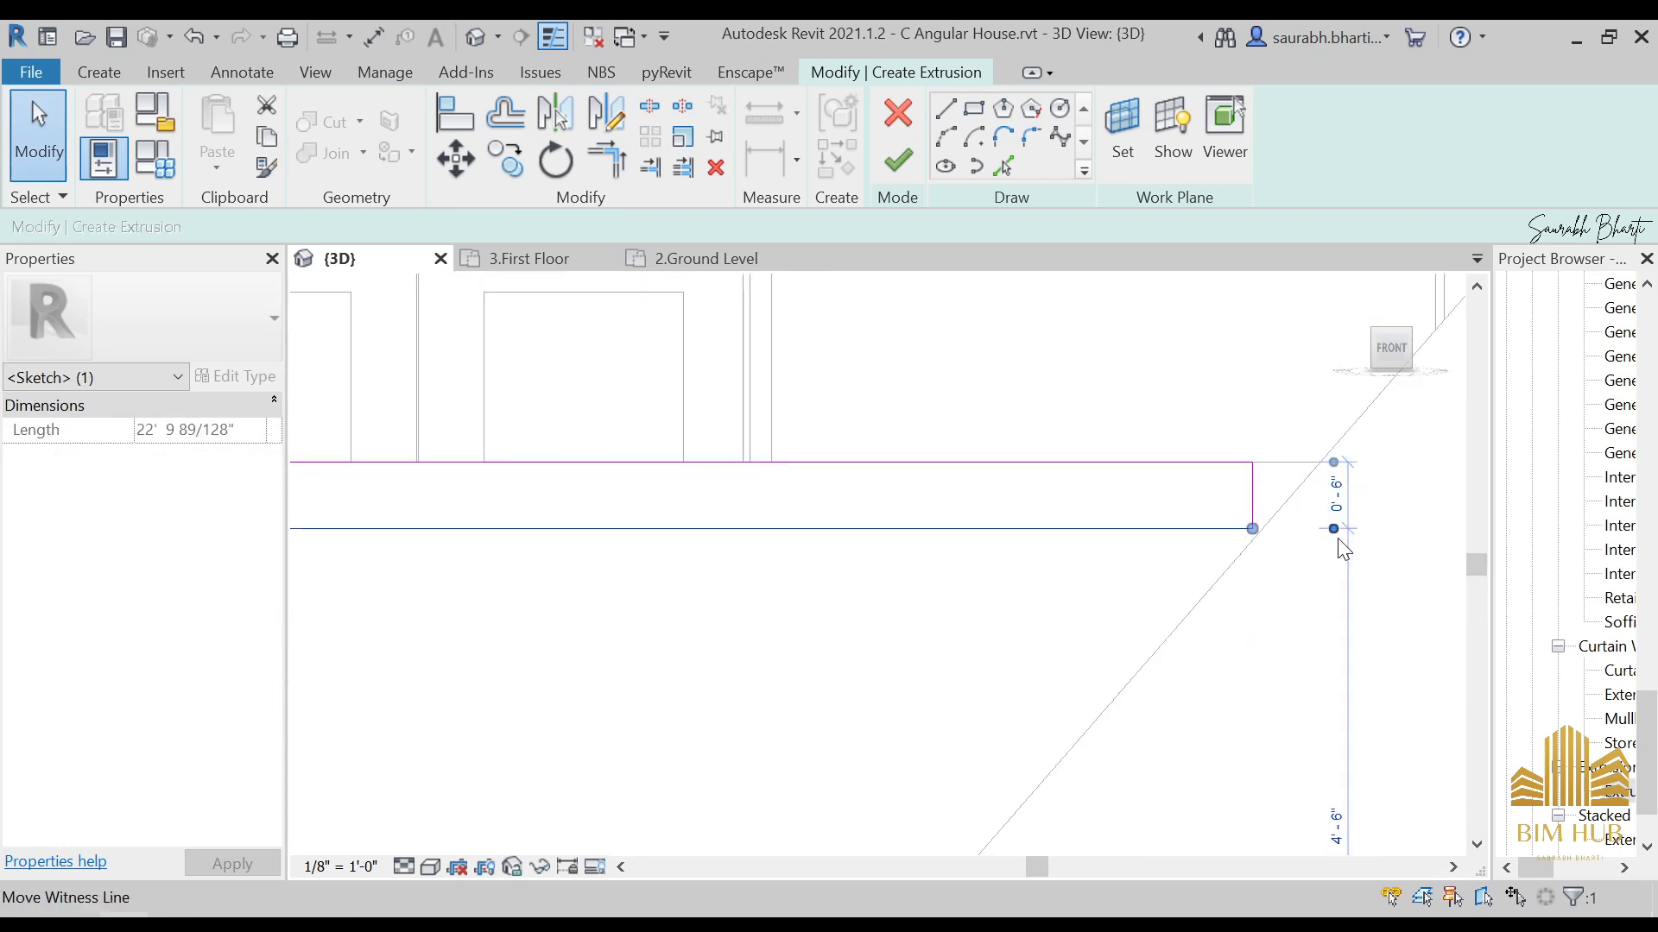
{"action": "left_click", "coordinate": [1244, 544]}
{"action": "scroll", "coordinate": [1281, 522], "scroll_direction": "down", "scroll_amount": 2}
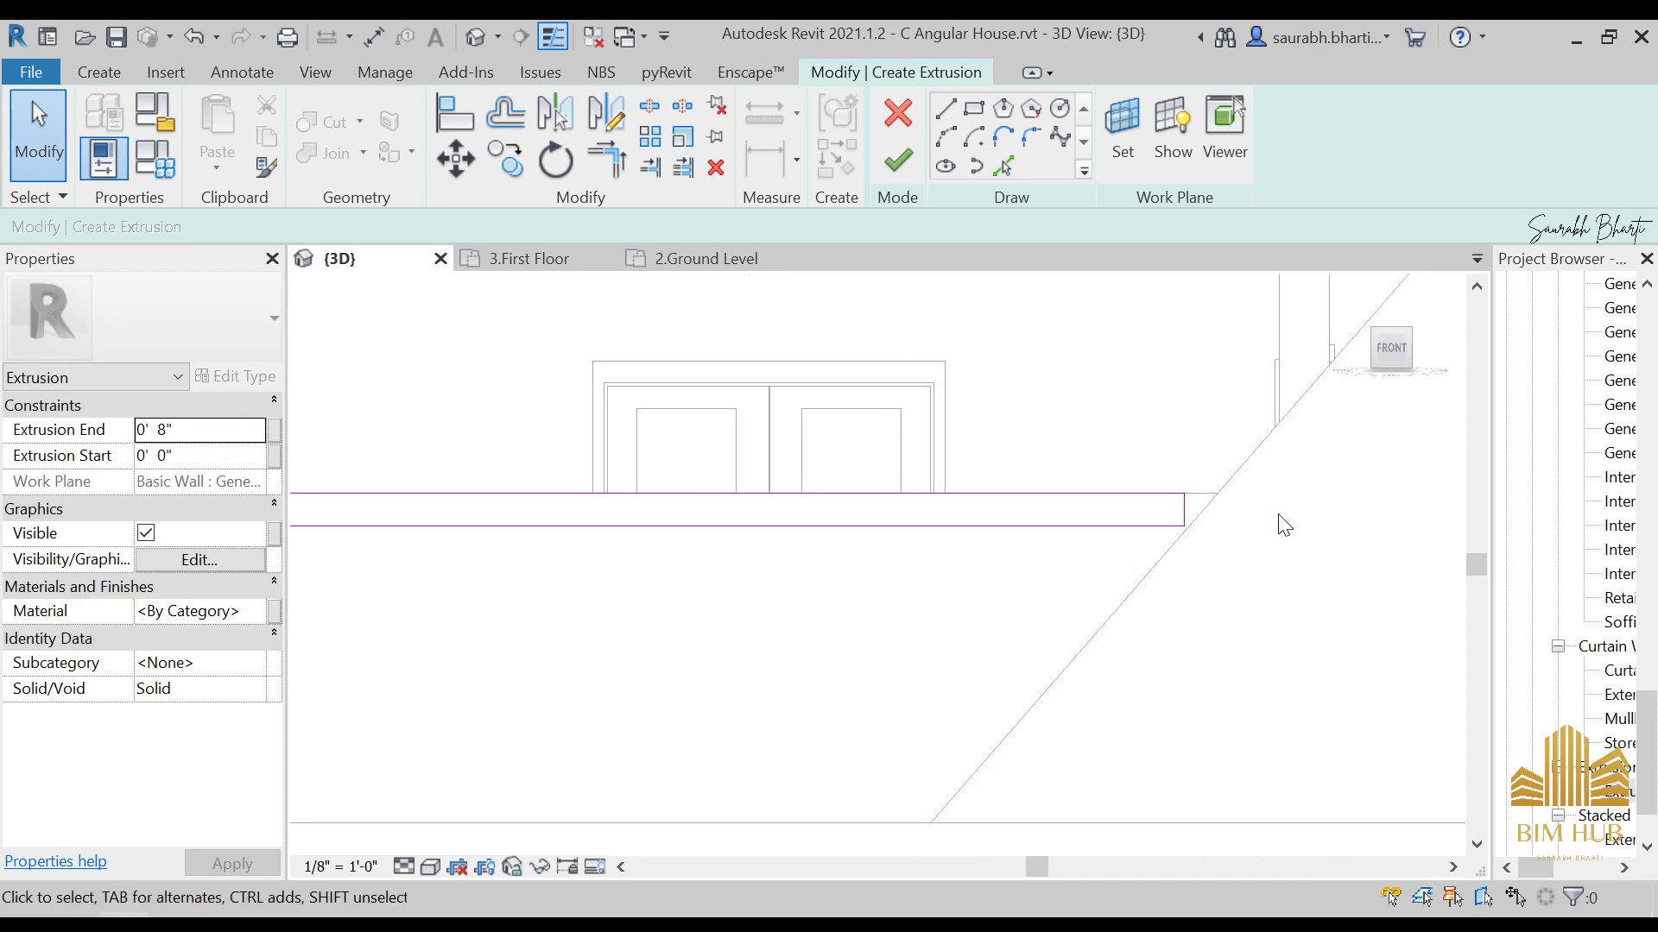
Step: Replace the strip's vertical end edge with a slanted line following the low wall's sloped edge
{"action": "left_click", "coordinate": [1159, 505]}
{"action": "left_click_drag", "start_coordinate": [1159, 475], "coordinate": [1214, 474]}
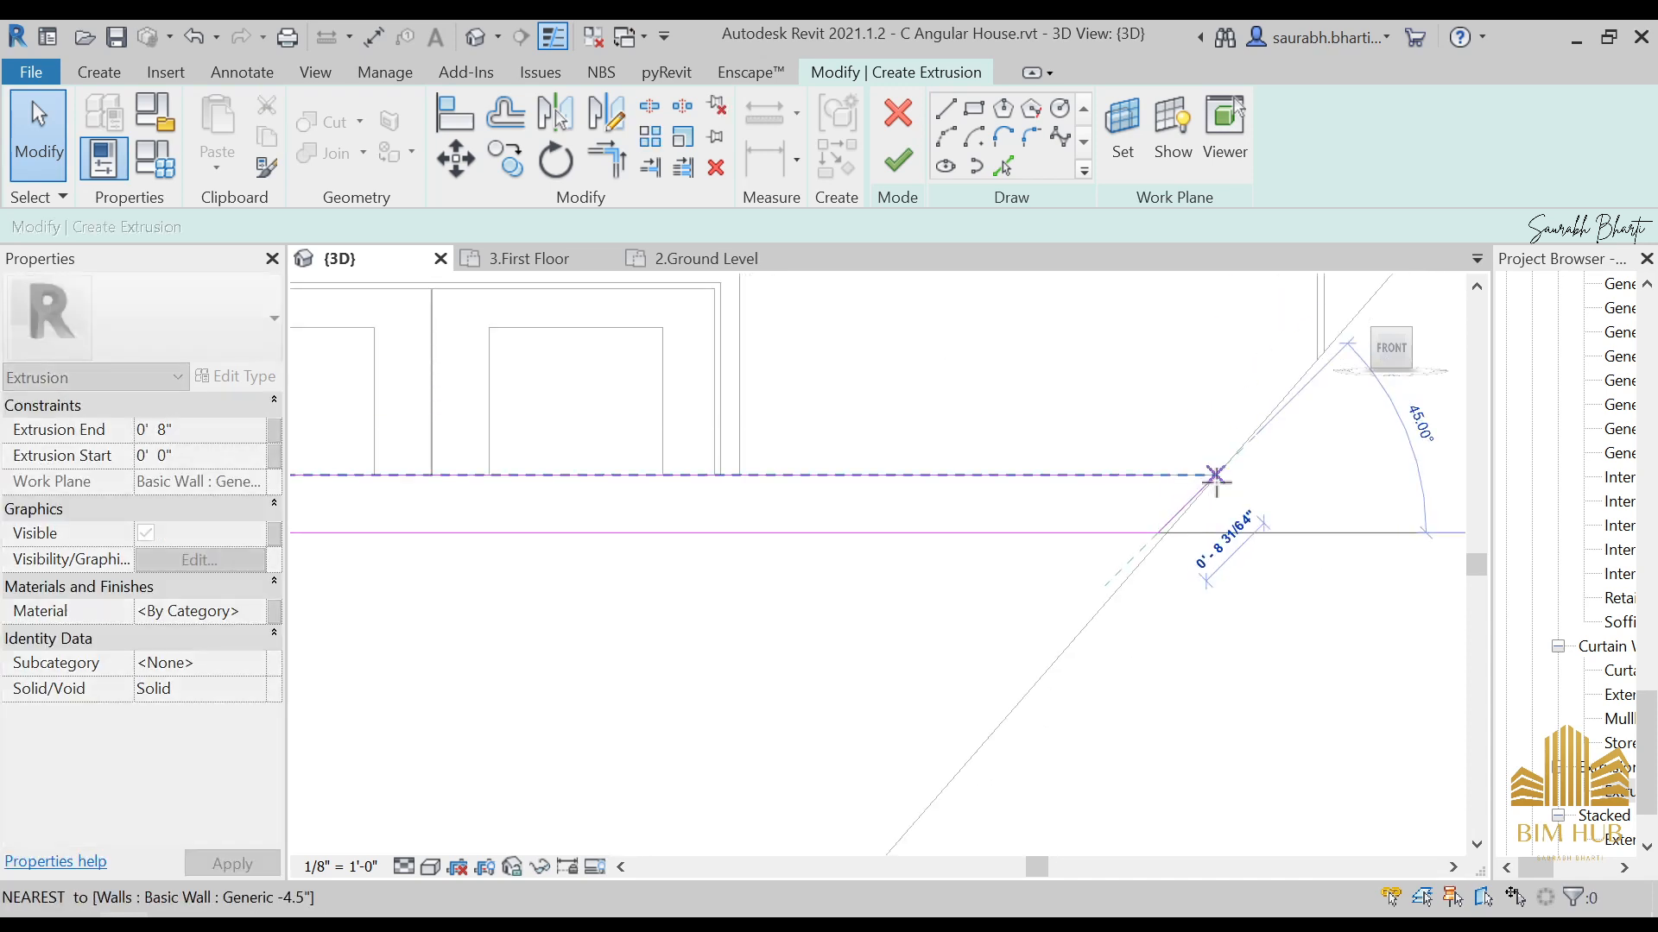
{"action": "scroll", "coordinate": [1178, 535], "scroll_direction": "up", "scroll_amount": 4}
{"action": "mouse_move", "coordinate": [1137, 529]}
{"action": "left_mouse_down"}
{"action": "mouse_move", "coordinate": [1088, 526]}
{"action": "mouse_move", "coordinate": [1074, 507]}
{"action": "mouse_move", "coordinate": [1088, 525]}
{"action": "left_mouse_up"}
{"action": "scroll", "coordinate": [1226, 409], "scroll_direction": "down", "scroll_amount": 1}
{"action": "scroll", "coordinate": [1235, 400], "scroll_direction": "up", "scroll_amount": 2}
{"action": "scroll", "coordinate": [1143, 573], "scroll_direction": "up", "scroll_amount": 5}
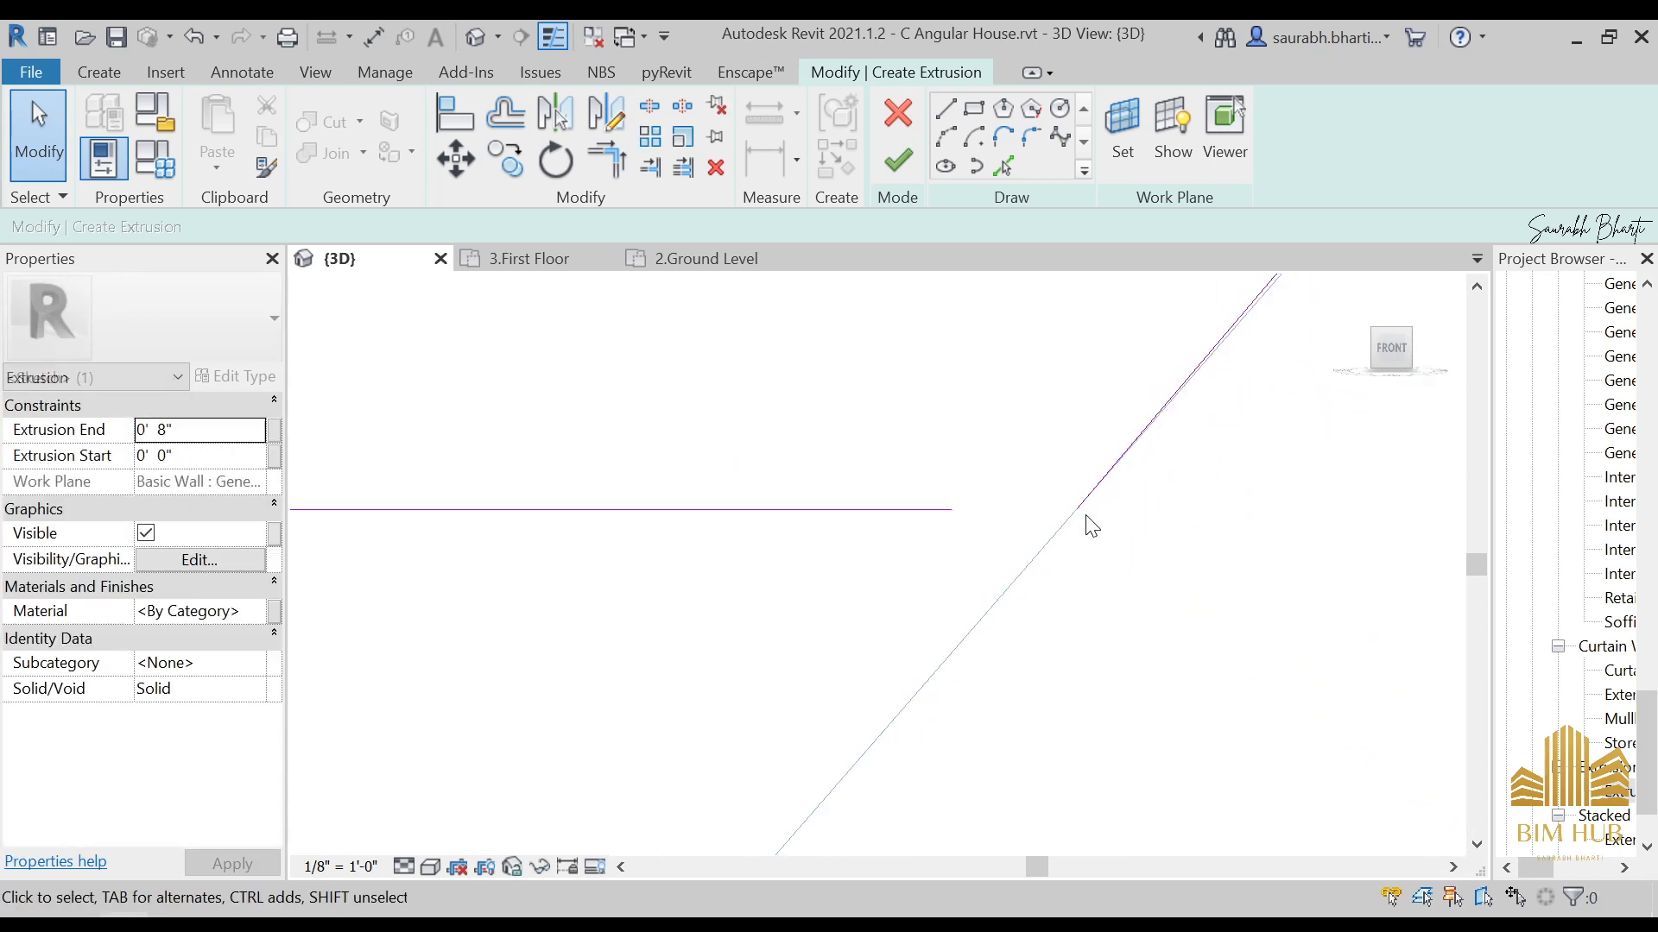
Step: Trim the strip's lower and upper long edges to the slanted end line so the profile is closed
{"action": "key", "text": "t"}
{"action": "key", "text": "r"}
{"action": "left_click", "coordinate": [928, 509]}
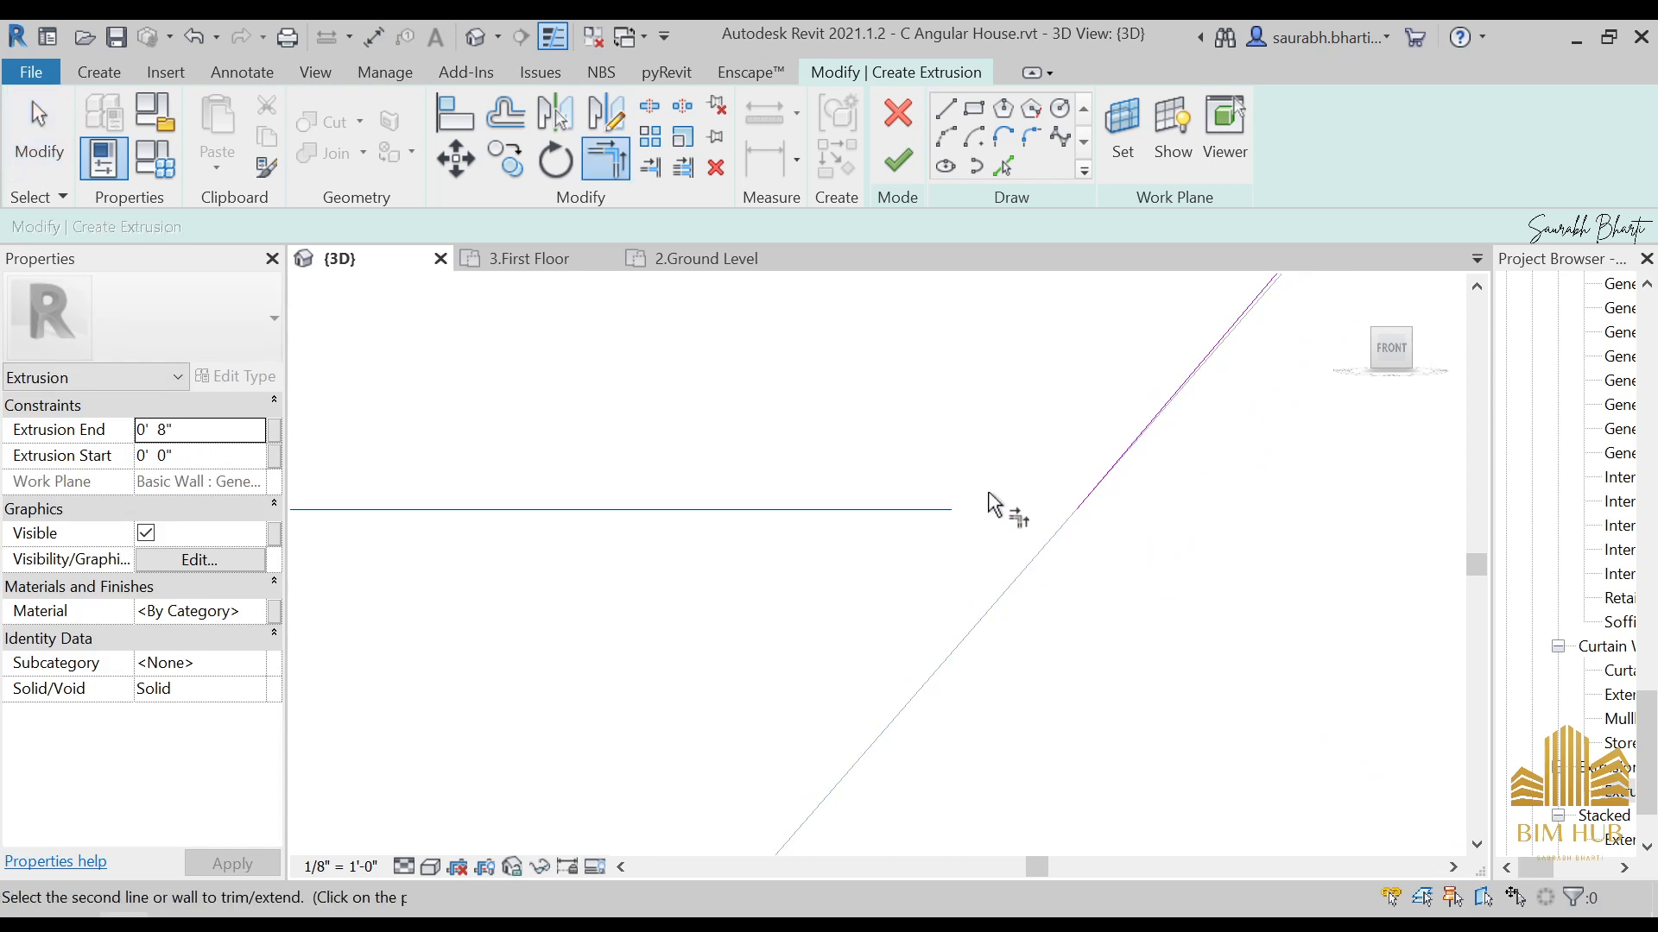
{"action": "left_click", "coordinate": [1123, 445]}
{"action": "scroll", "coordinate": [1107, 411], "scroll_direction": "down", "scroll_amount": 3}
{"action": "scroll", "coordinate": [1159, 411], "scroll_direction": "down", "scroll_amount": 4}
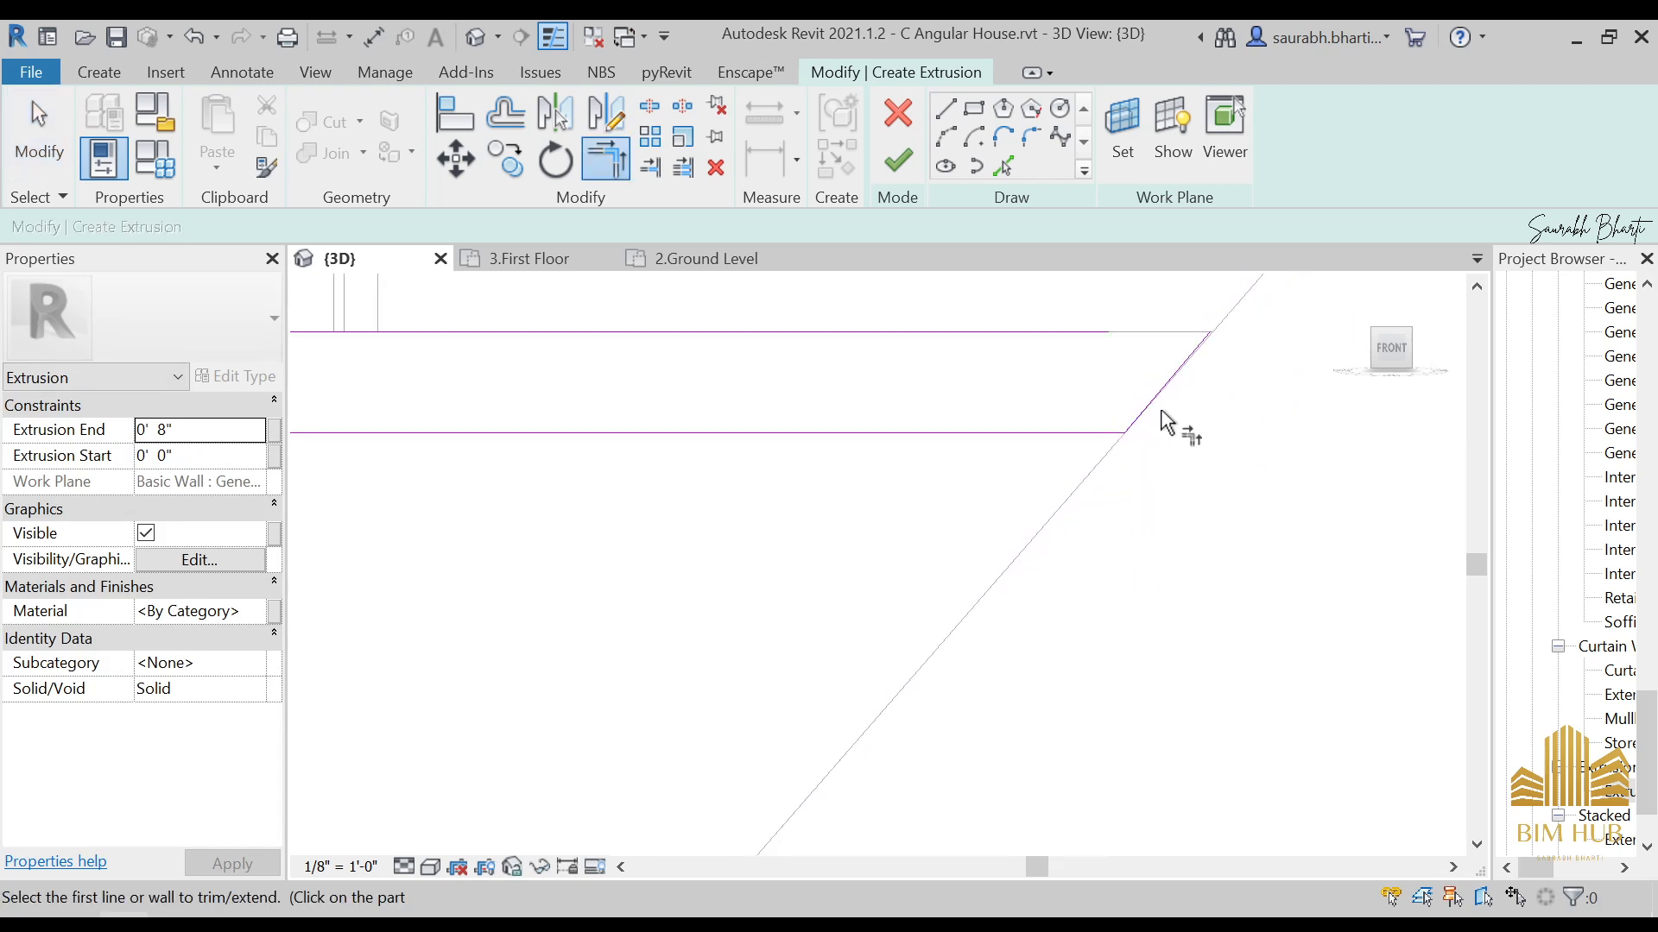
{"action": "scroll", "coordinate": [1096, 516], "scroll_direction": "down", "scroll_amount": 1}
{"action": "left_click", "coordinate": [1108, 360]}
{"action": "left_click", "coordinate": [1171, 389]}
{"action": "scroll", "coordinate": [1177, 407], "scroll_direction": "down", "scroll_amount": 2}
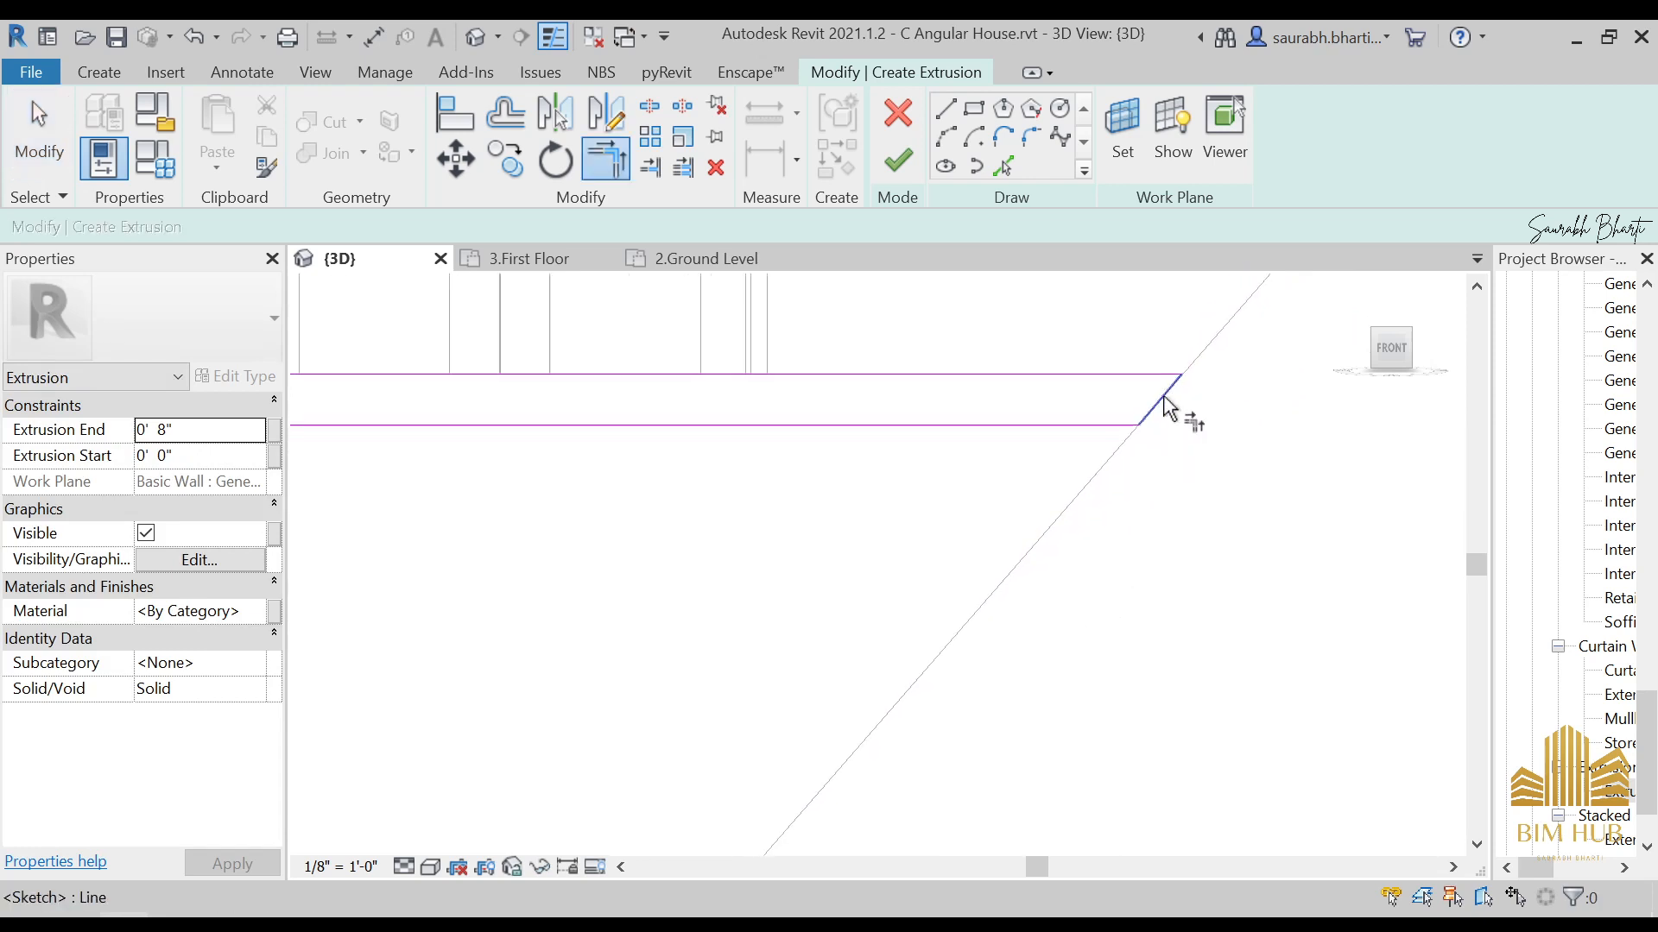
{"action": "key", "text": "Escape"}
Step: Select all four lines of the closed strip profile
{"action": "scroll", "coordinate": [1118, 433], "scroll_direction": "down", "scroll_amount": 3}
{"action": "scroll", "coordinate": [1064, 455], "scroll_direction": "up", "scroll_amount": 1}
{"action": "left_click_drag", "start_coordinate": [842, 397], "coordinate": [1326, 521]}
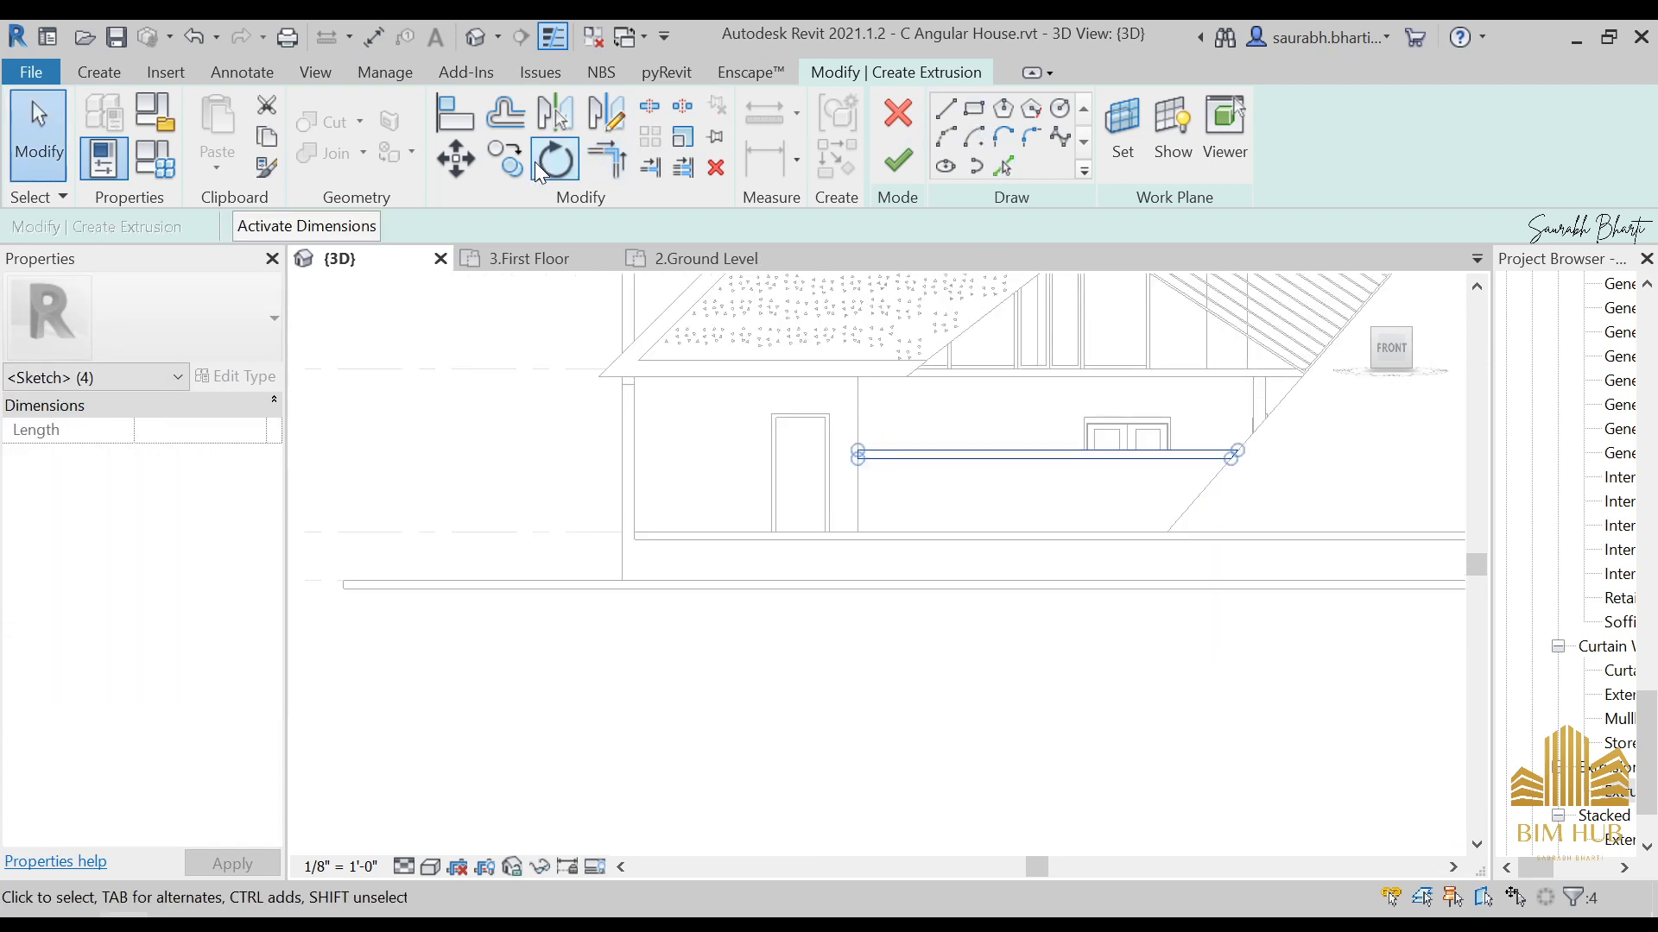
{"action": "left_click", "coordinate": [505, 159]}
{"action": "scroll", "coordinate": [1338, 473], "scroll_direction": "up", "scroll_amount": 3}
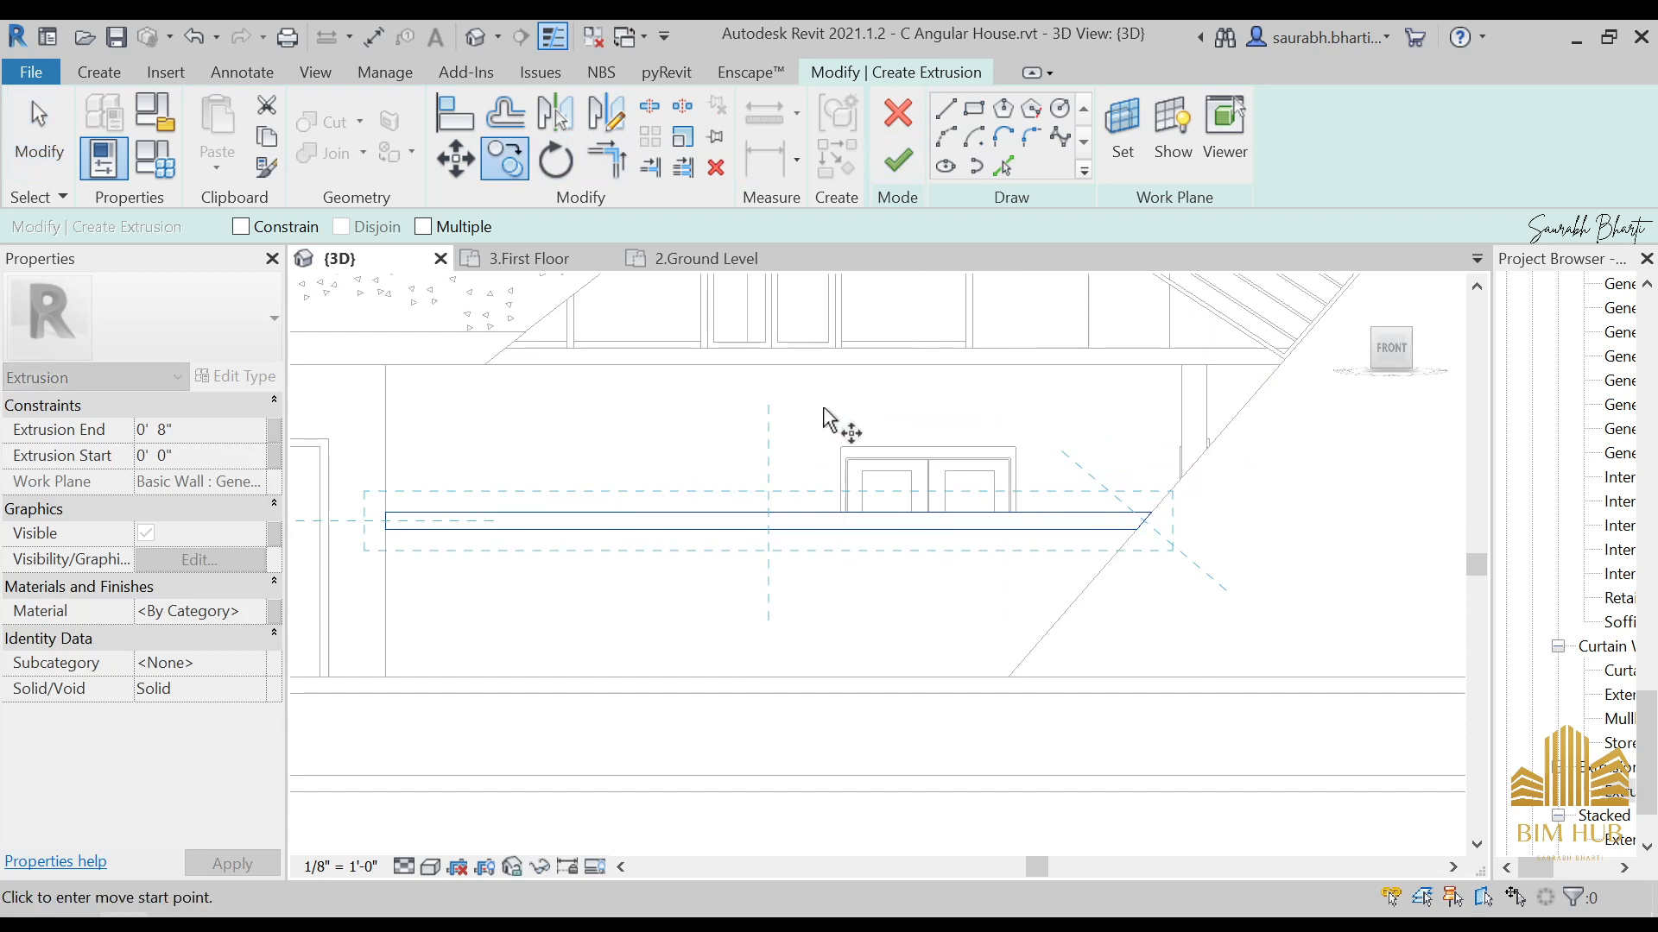
{"action": "scroll", "coordinate": [544, 540], "scroll_direction": "up", "scroll_amount": 1}
{"action": "middle_click_drag", "start_coordinate": [760, 518], "coordinate": [1073, 464]}
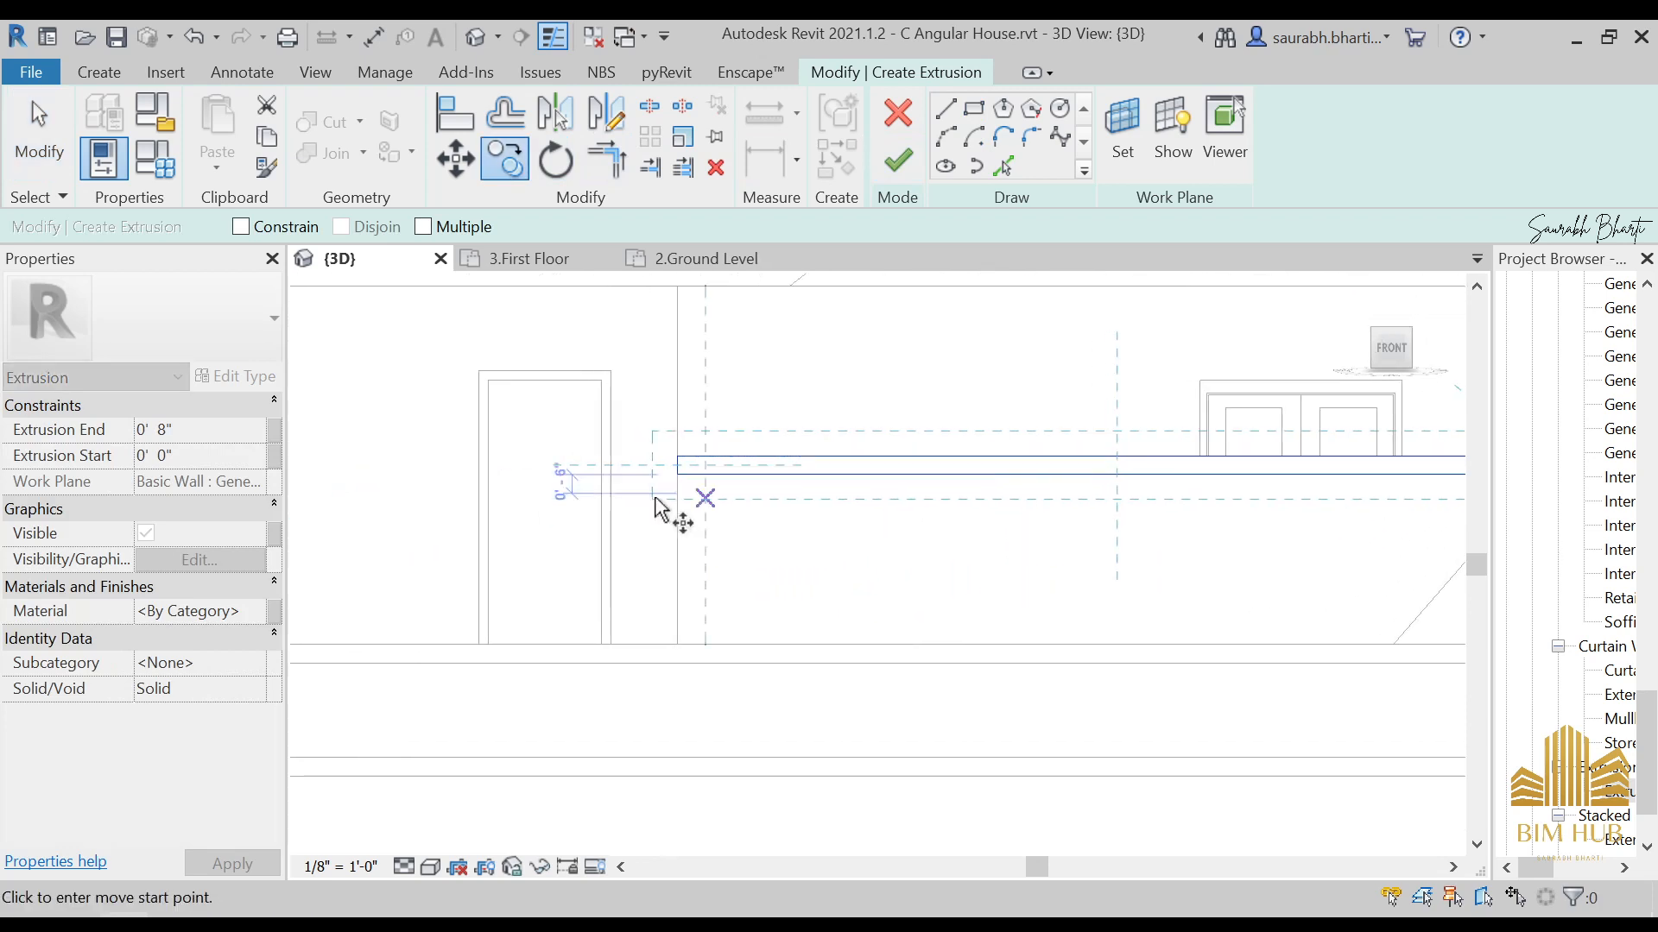
{"action": "scroll", "coordinate": [670, 457], "scroll_direction": "up", "scroll_amount": 2}
{"action": "left_click", "coordinate": [680, 454]}
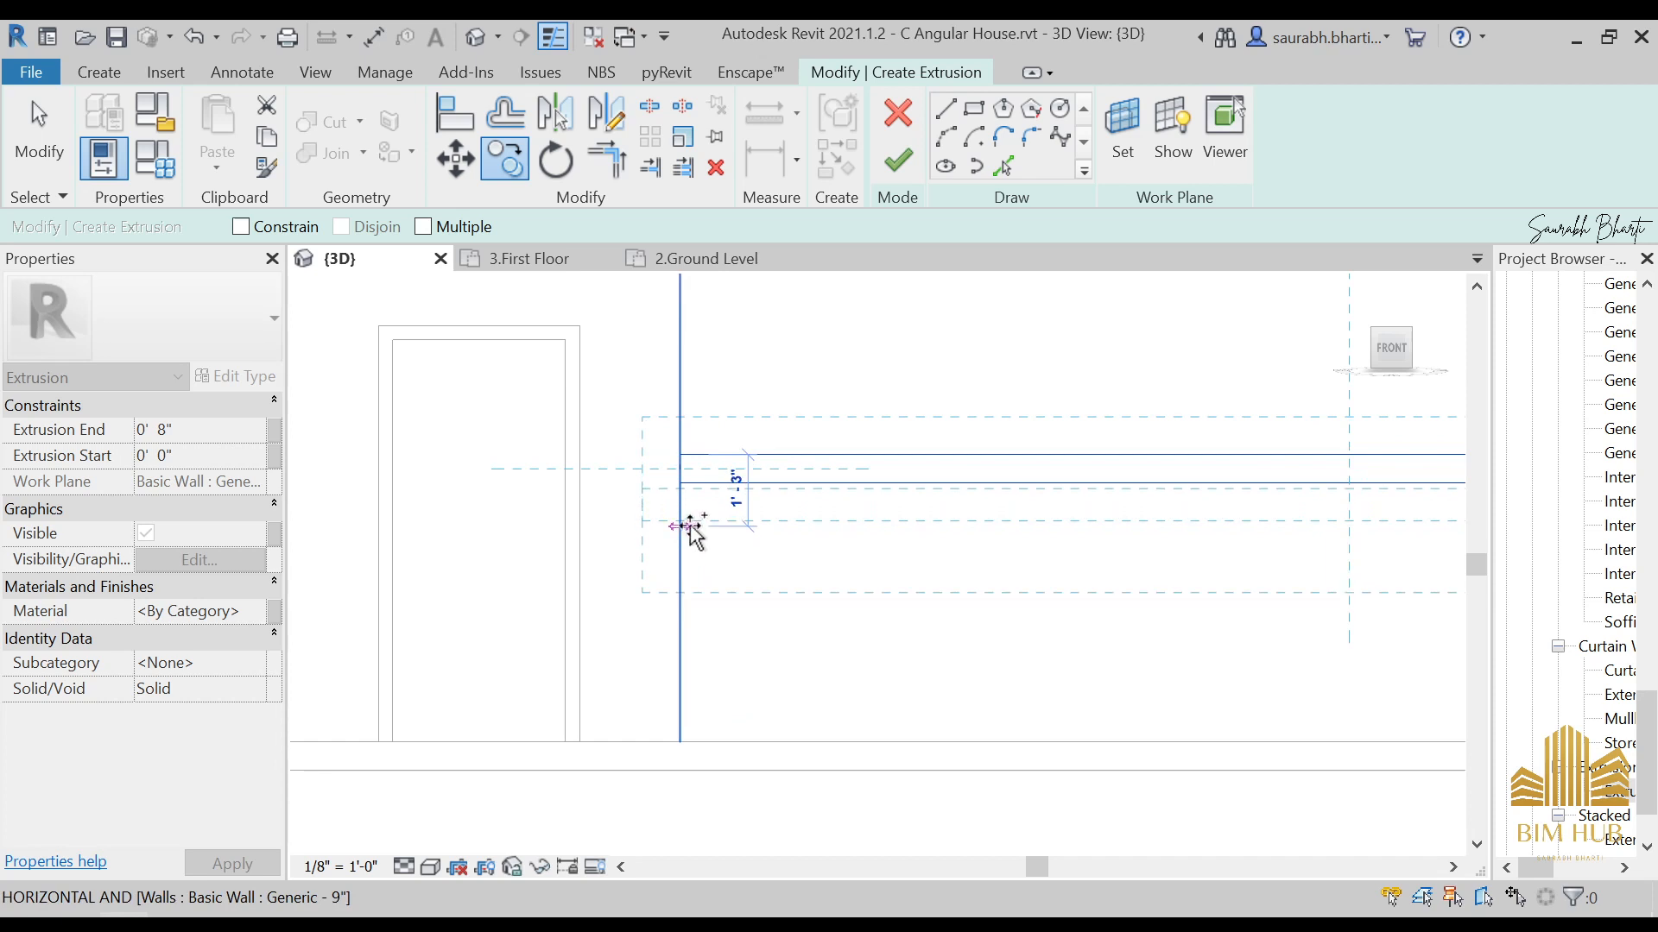
{"action": "key", "text": "Escape"}
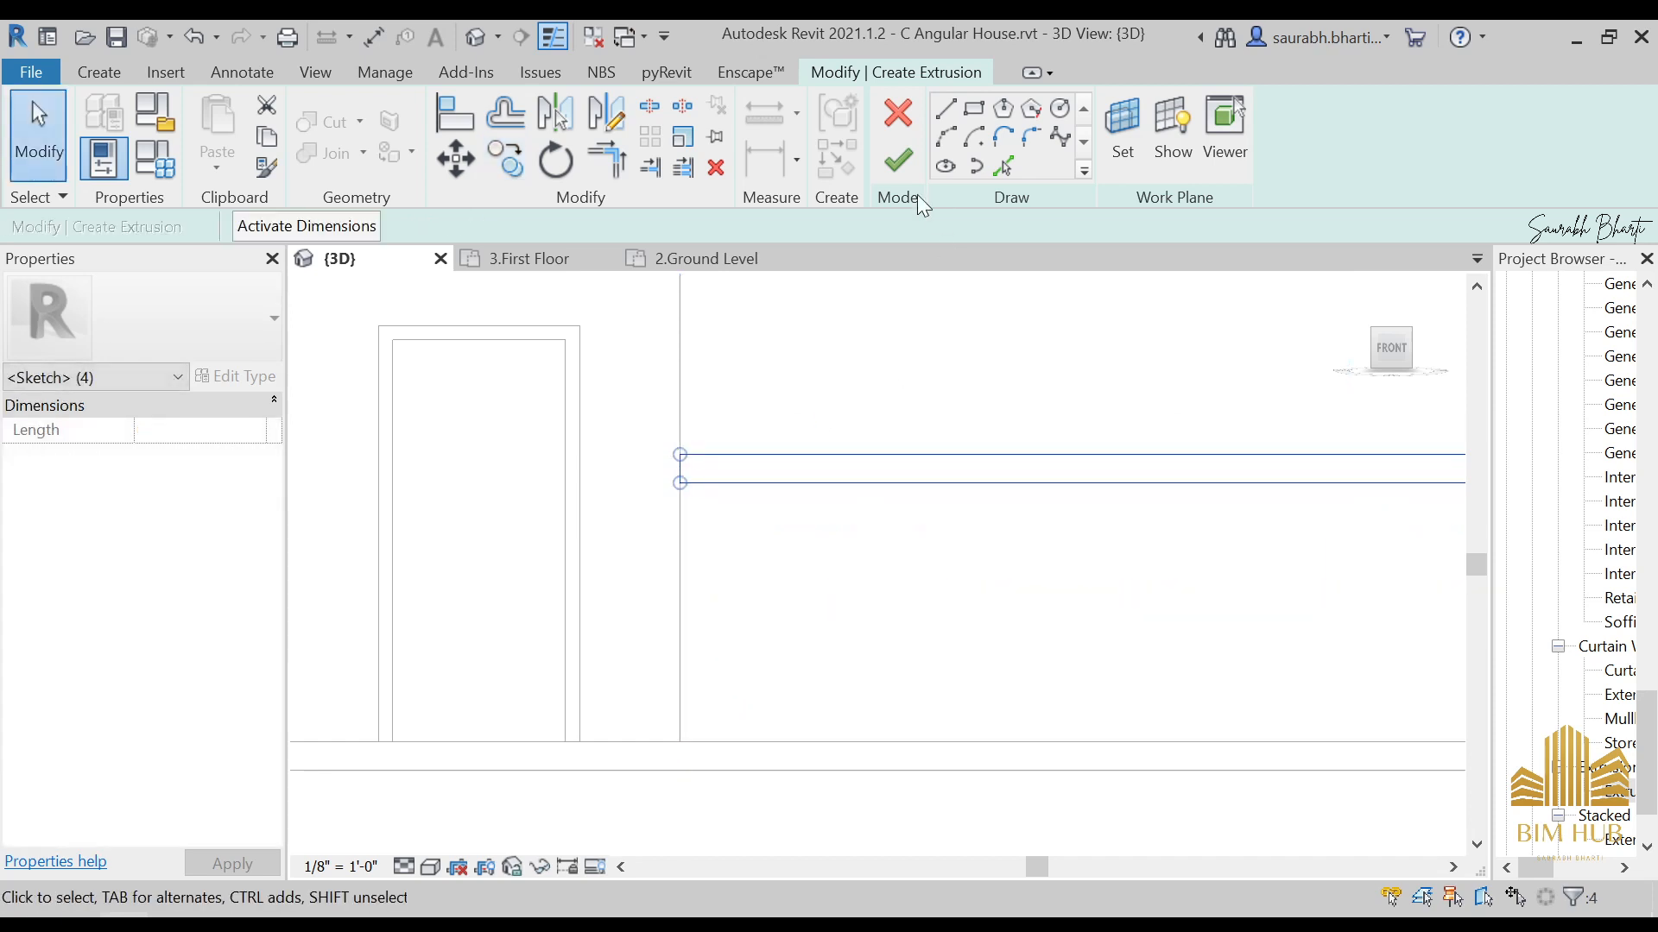
Step: Copy the selected strip profile straight down along the wall's vertical end edge, leaving a gap, and nudge the copy slightly upward
{"action": "left_click", "coordinate": [505, 160]}
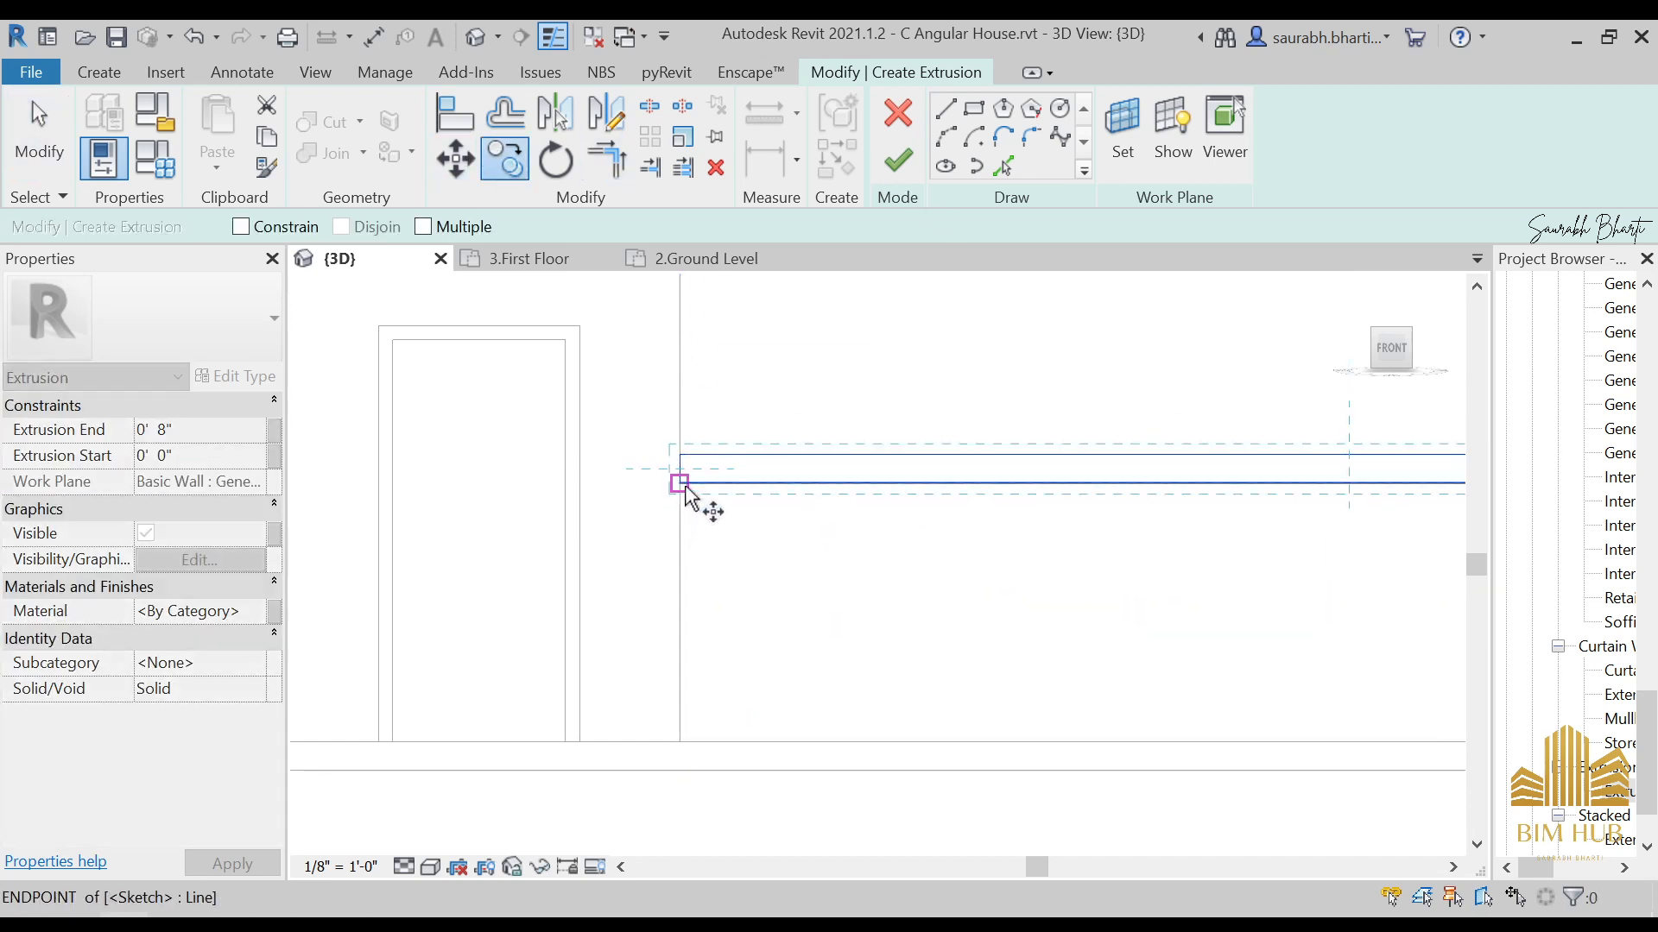
{"action": "left_click", "coordinate": [680, 483]}
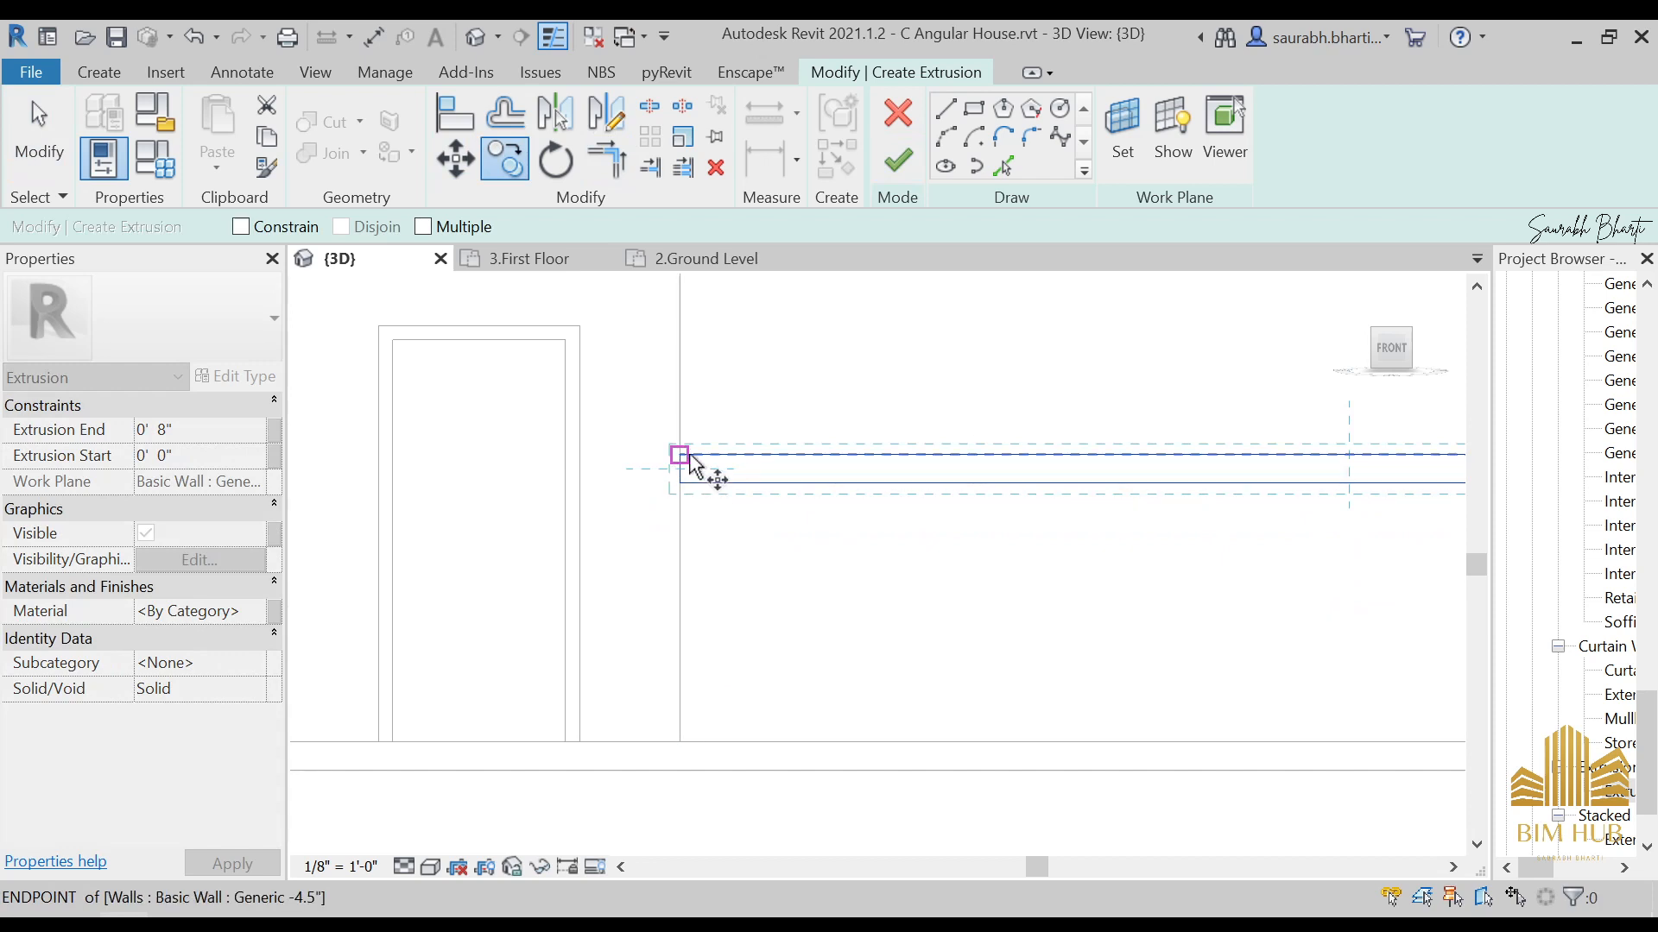
{"action": "left_click", "coordinate": [677, 516]}
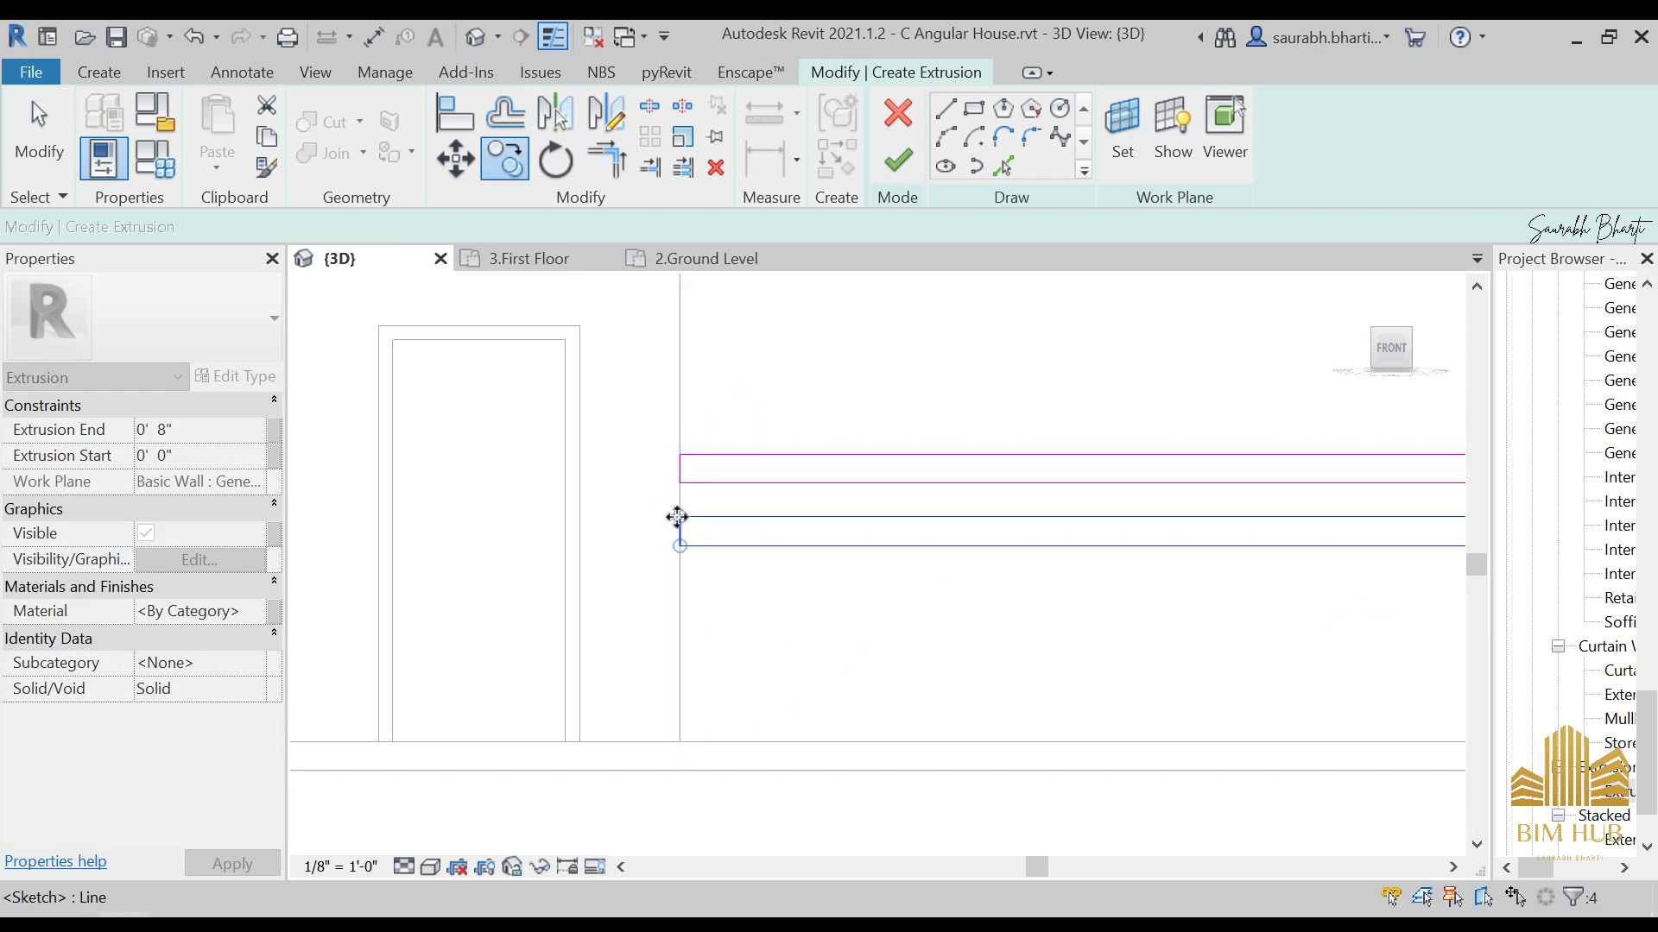
{"action": "scroll", "coordinate": [736, 544], "scroll_direction": "down", "scroll_amount": 2}
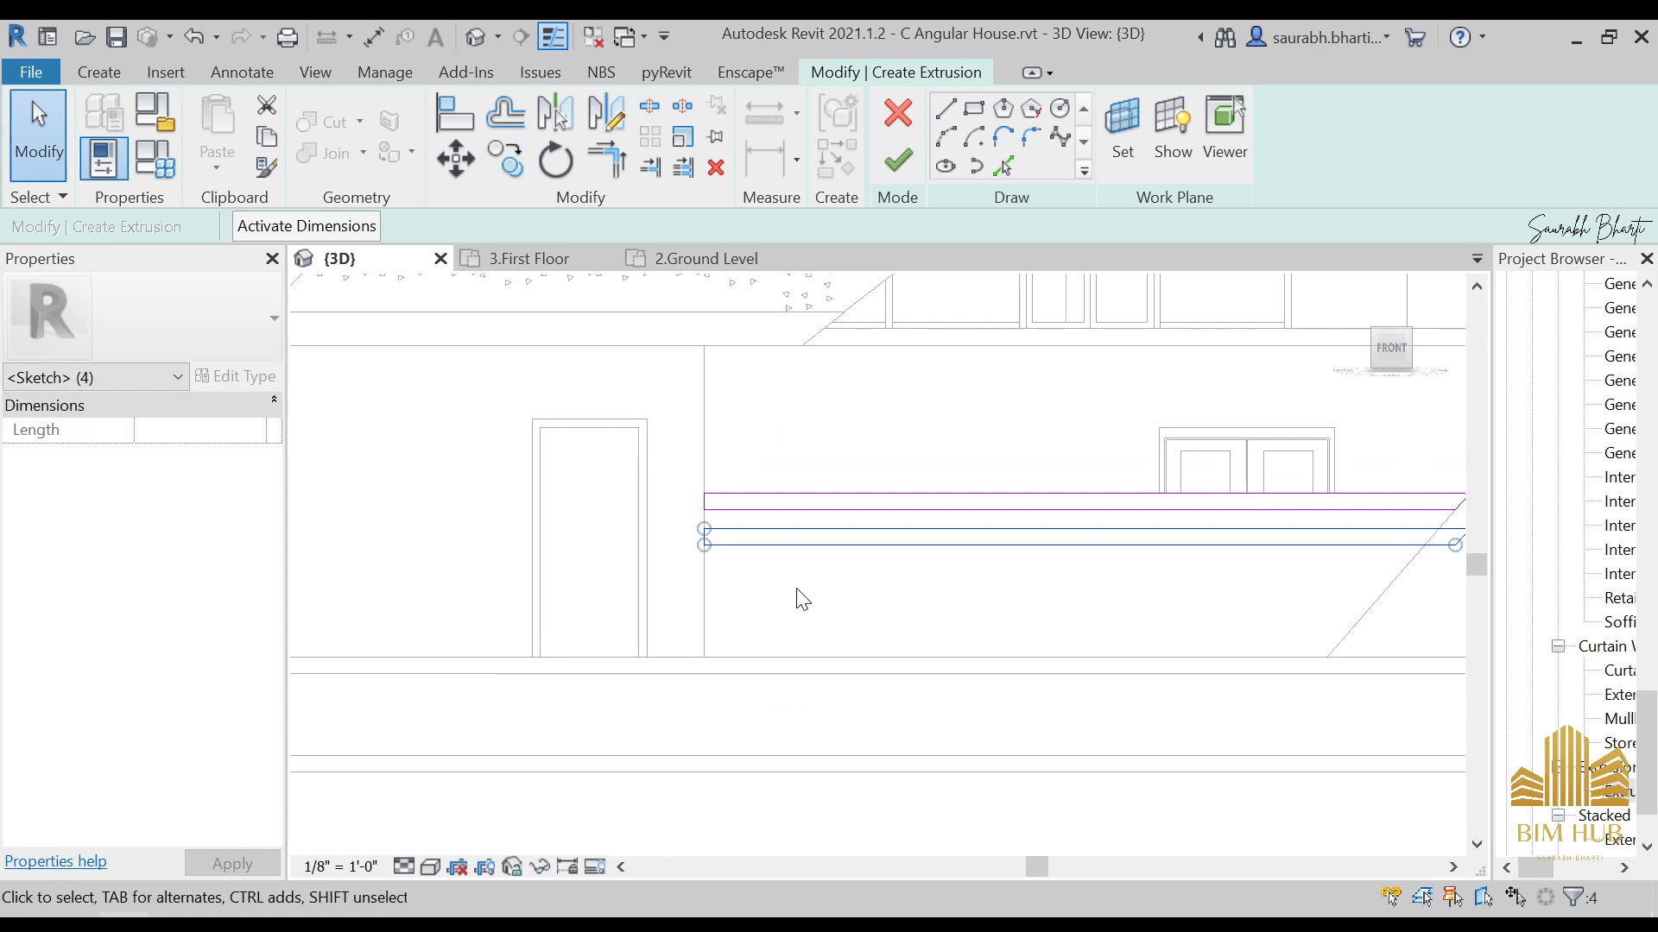
{"action": "scroll", "coordinate": [844, 570], "scroll_direction": "up", "scroll_amount": 2}
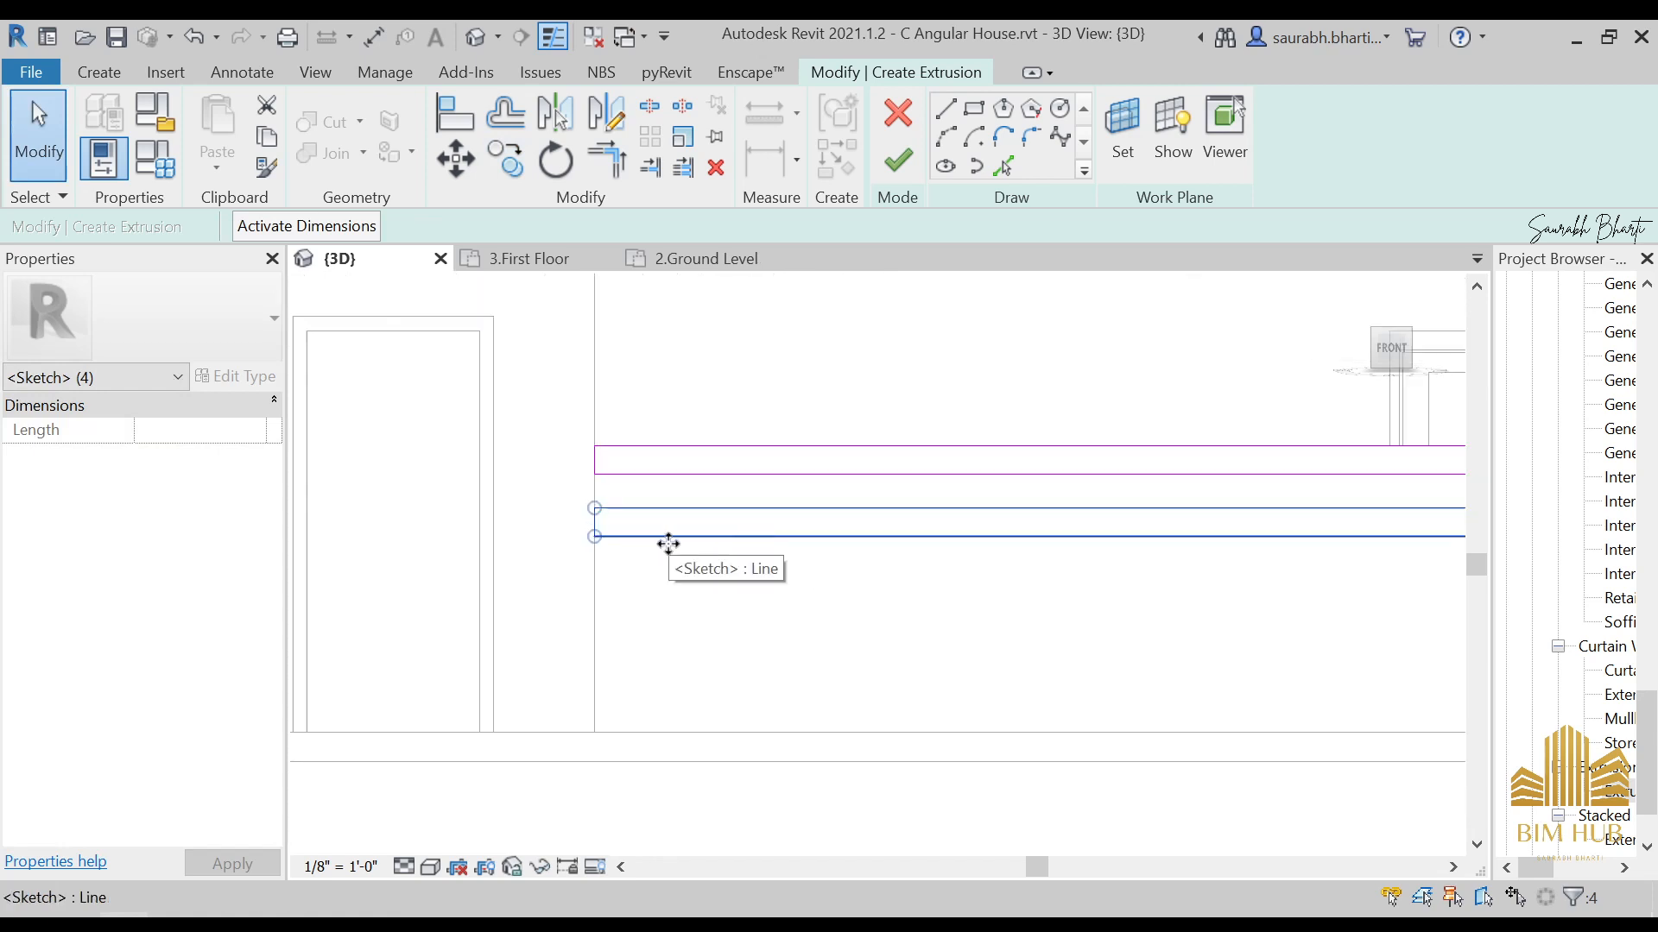
{"action": "key", "text": "Up"}
Step: Copy the second strip profile straight down along the wall's vertical end edge to add a third strip at the same gap
{"action": "scroll", "coordinate": [553, 548], "scroll_direction": "down", "scroll_amount": 3}
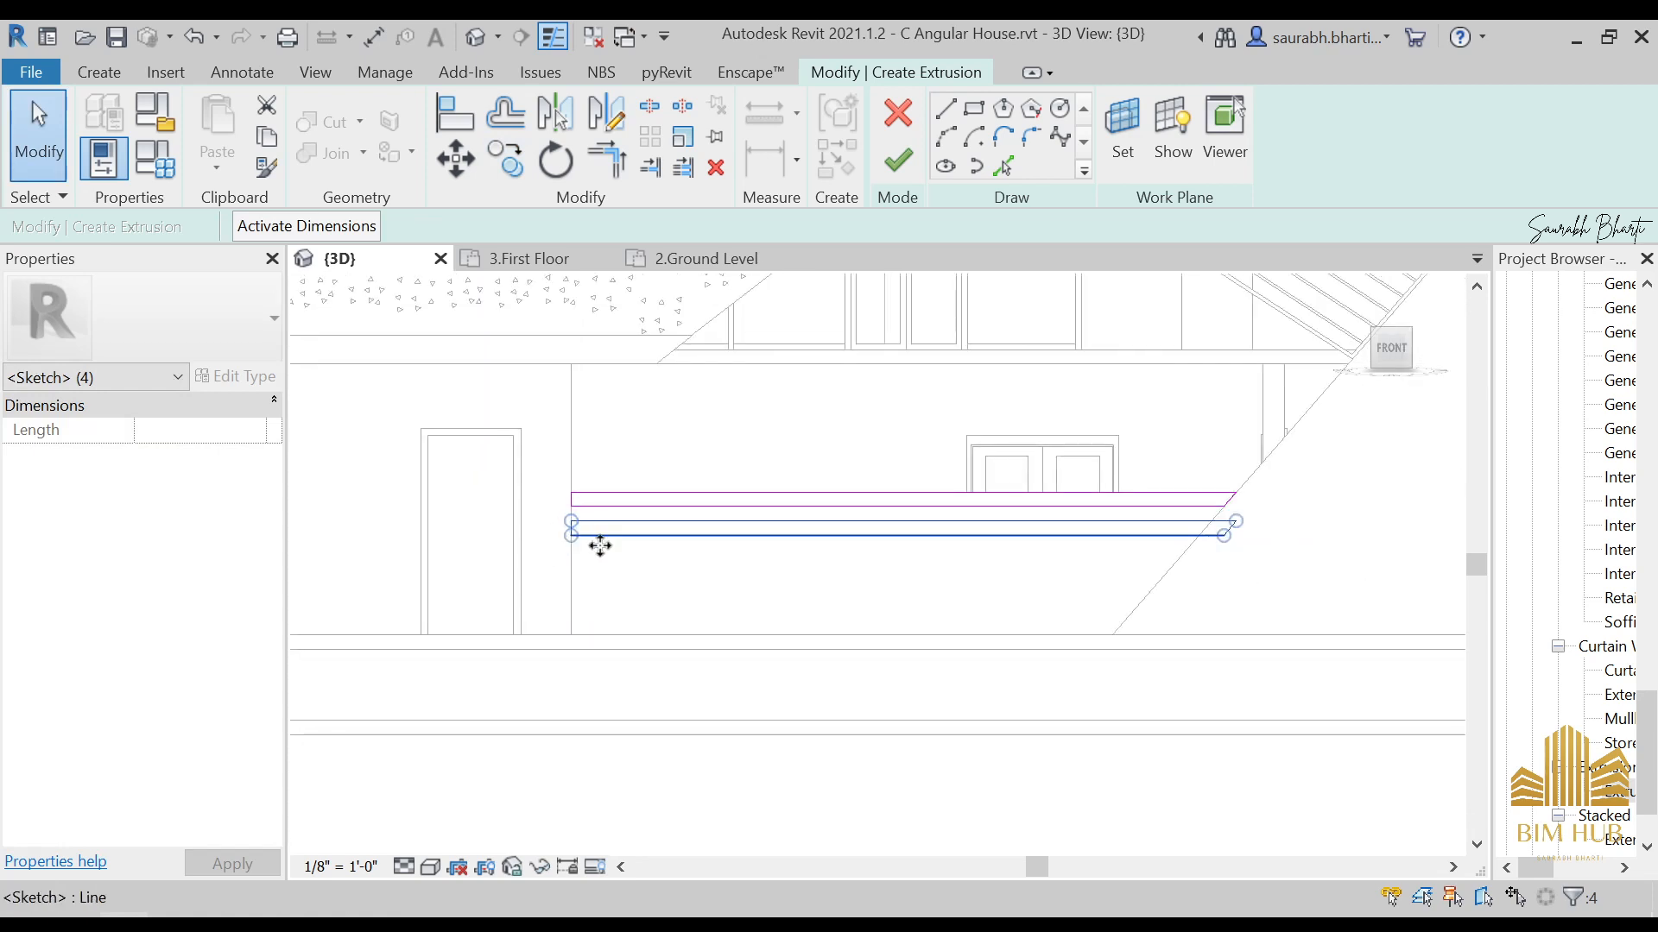
{"action": "left_click", "coordinate": [458, 518]}
{"action": "scroll", "coordinate": [537, 527], "scroll_direction": "up", "scroll_amount": 2}
{"action": "mouse_move", "coordinate": [534, 510]}
{"action": "left_mouse_down"}
{"action": "mouse_move", "coordinate": [862, 618]}
{"action": "mouse_move", "coordinate": [1206, 607]}
{"action": "left_mouse_up"}
{"action": "middle_click_drag", "start_coordinate": [1206, 607], "coordinate": [747, 561]}
{"action": "scroll", "coordinate": [747, 560], "scroll_direction": "down", "scroll_amount": 2}
{"action": "left_click_drag", "start_coordinate": [298, 490], "coordinate": [1362, 565]}
{"action": "scroll", "coordinate": [1090, 532], "scroll_direction": "down", "scroll_amount": 2}
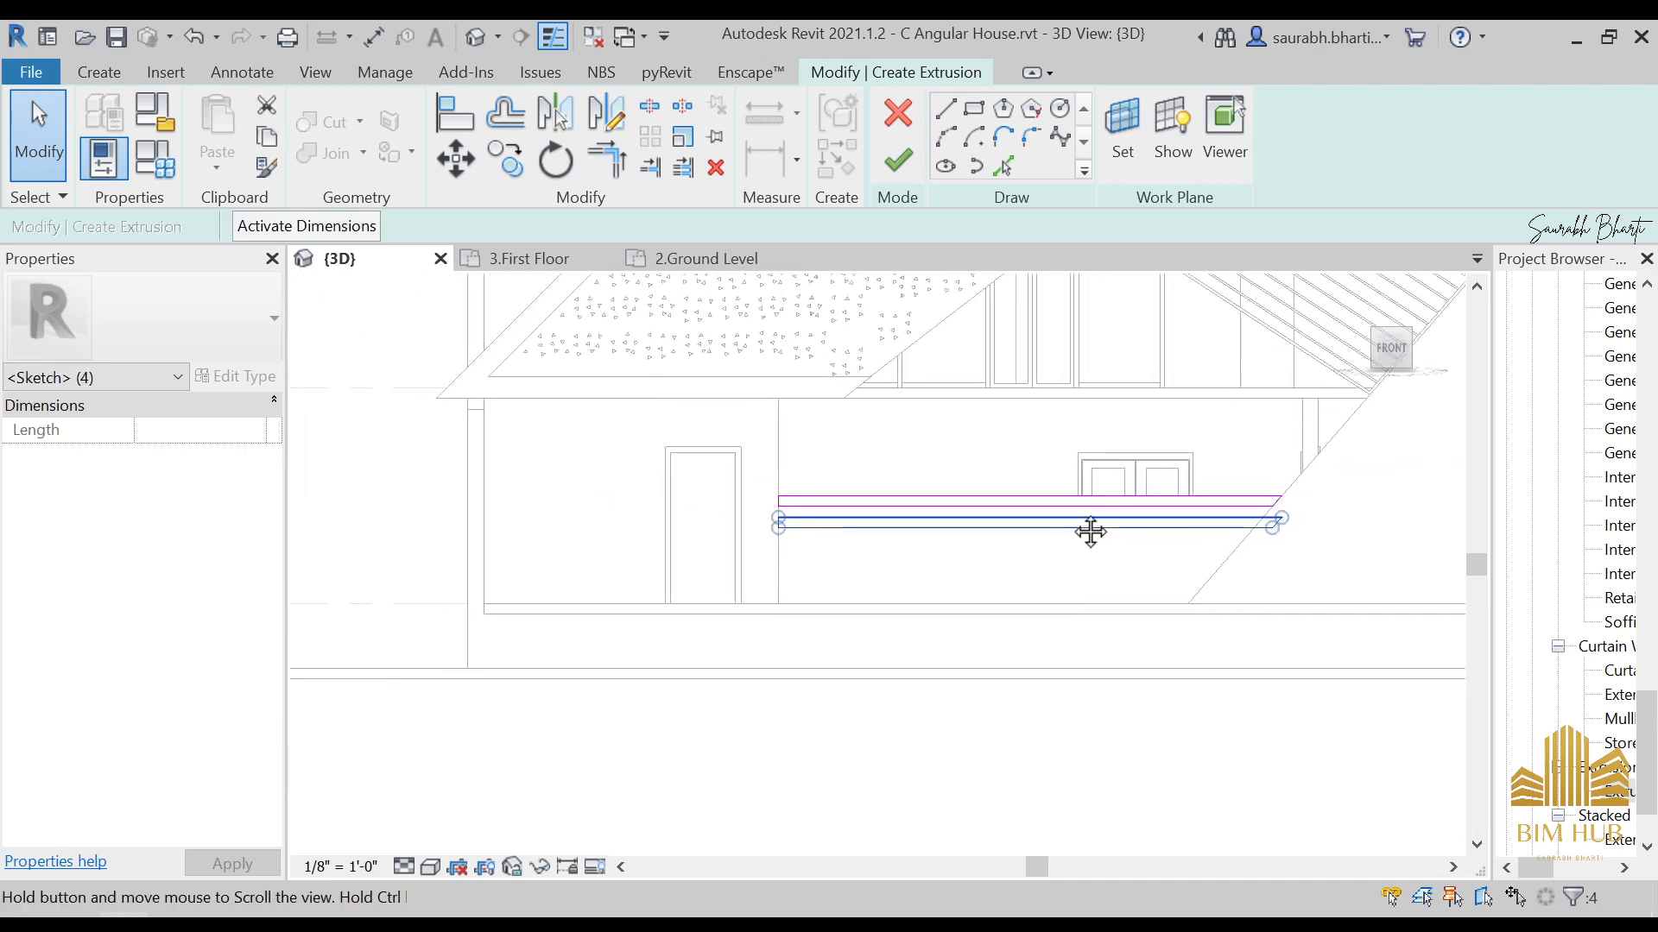
{"action": "left_click", "coordinate": [515, 154]}
{"action": "scroll", "coordinate": [795, 525], "scroll_direction": "up", "scroll_amount": 5}
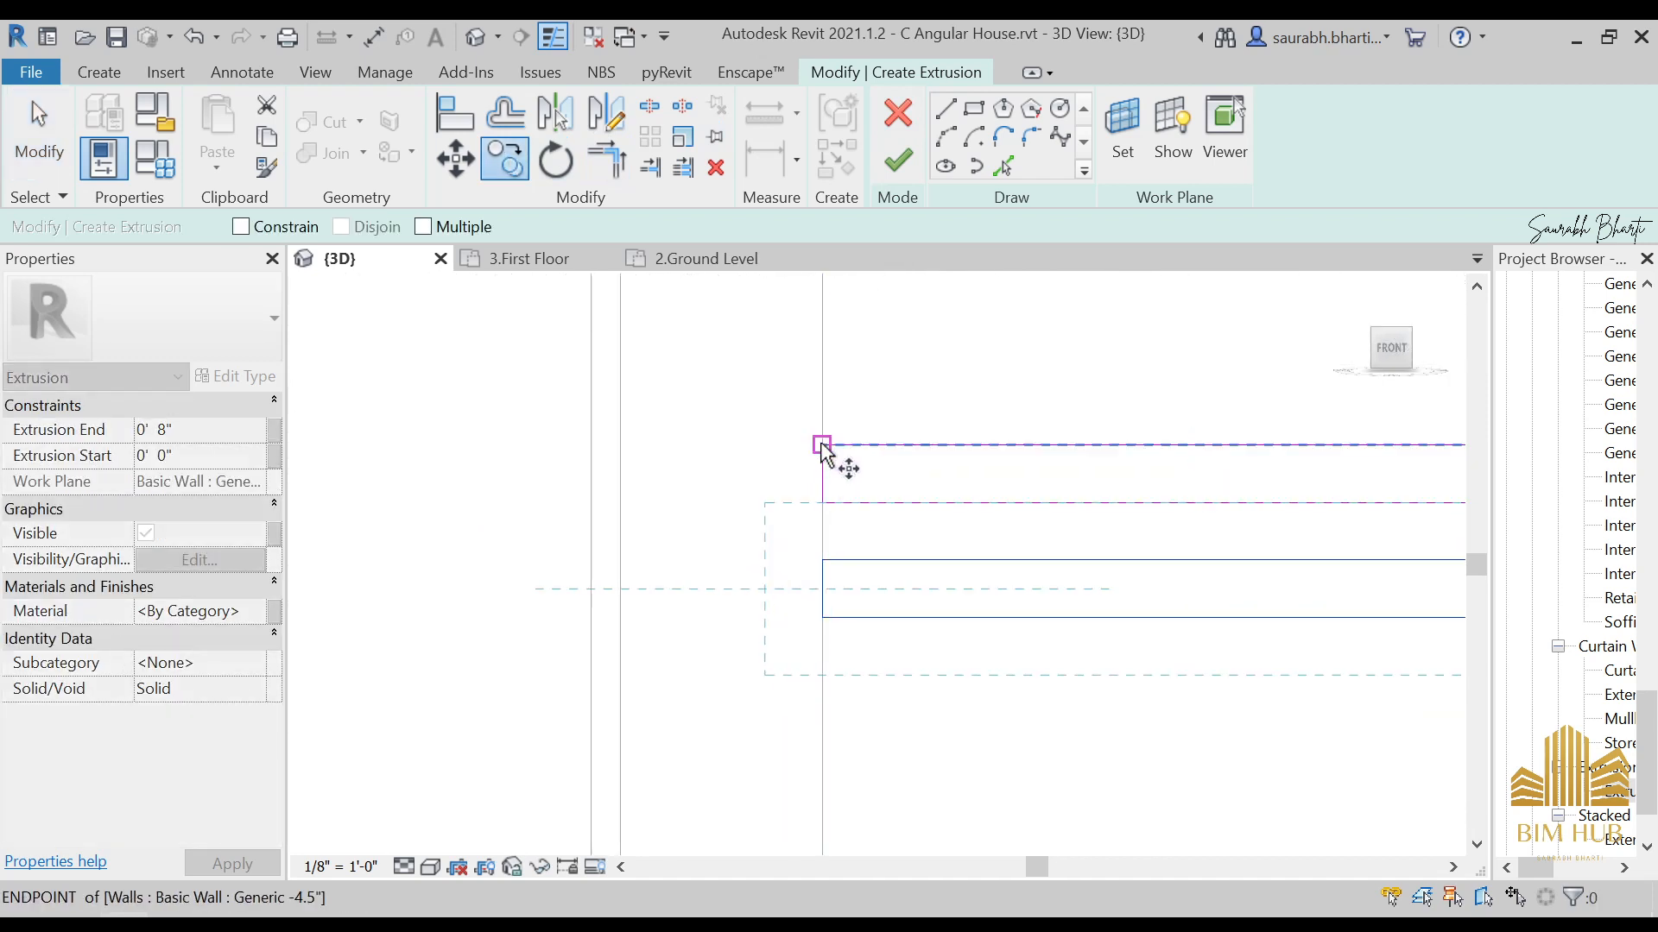
{"action": "left_click", "coordinate": [822, 446]}
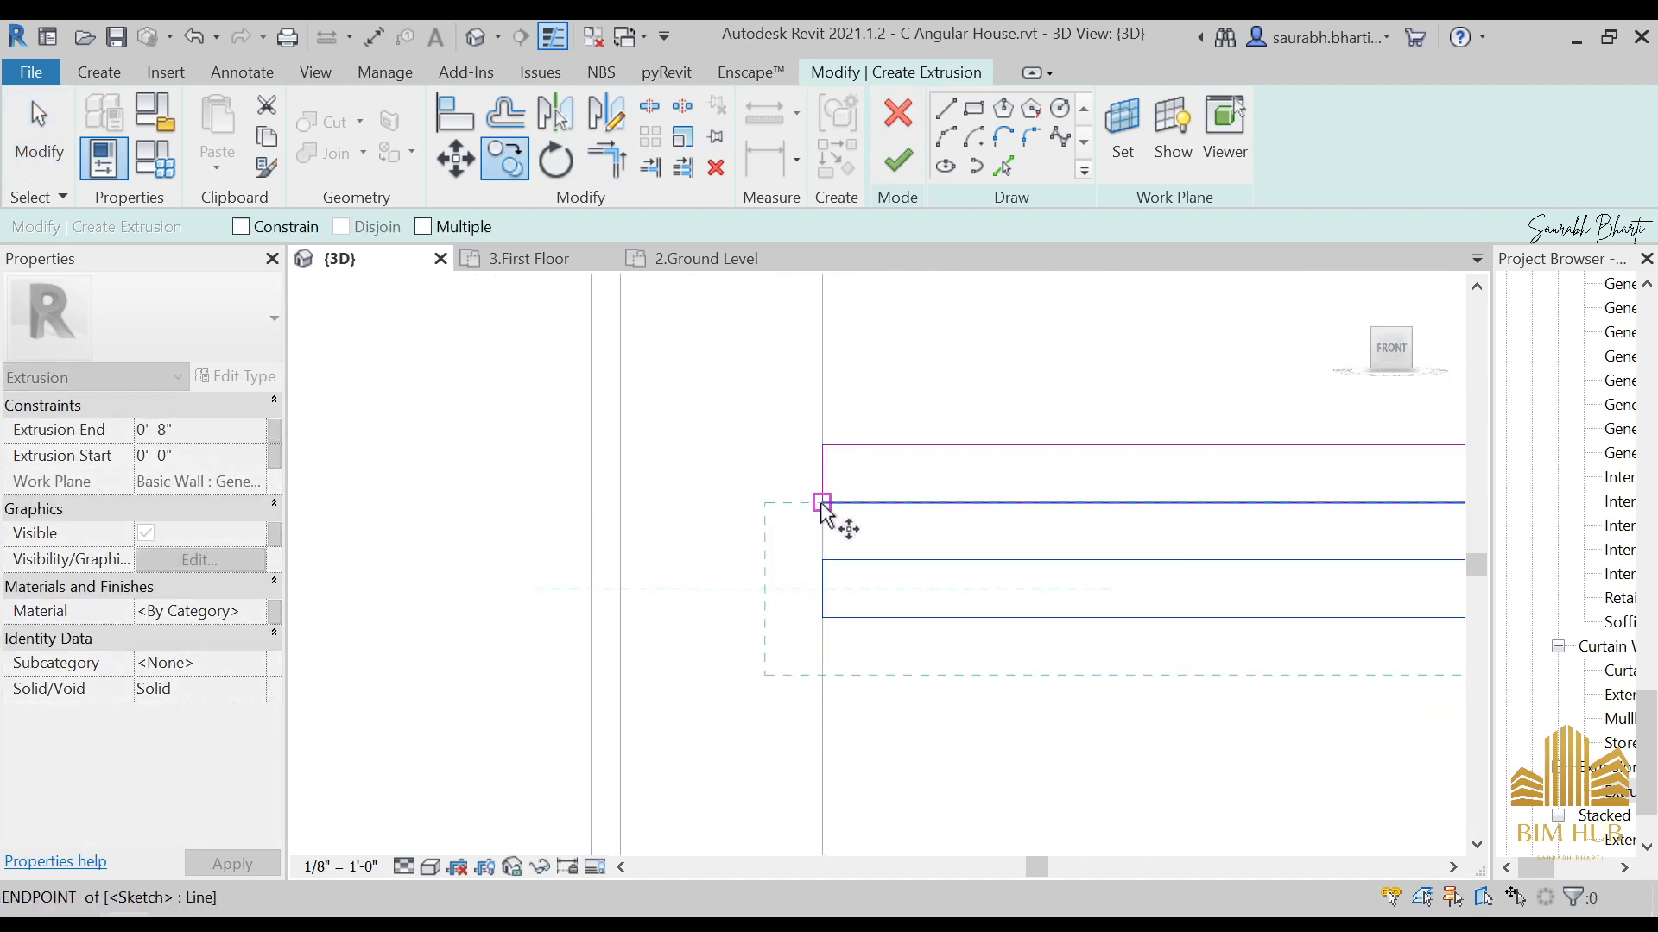
{"action": "left_click", "coordinate": [821, 618]}
Step: Copy the third strip profile downward with multiple copies enabled, adding a fourth and fifth strip at the same spacing
{"action": "scroll", "coordinate": [915, 685], "scroll_direction": "down", "scroll_amount": 2}
{"action": "middle_click_drag", "start_coordinate": [914, 685], "coordinate": [843, 534]}
{"action": "scroll", "coordinate": [535, 183], "scroll_direction": "down", "scroll_amount": 1}
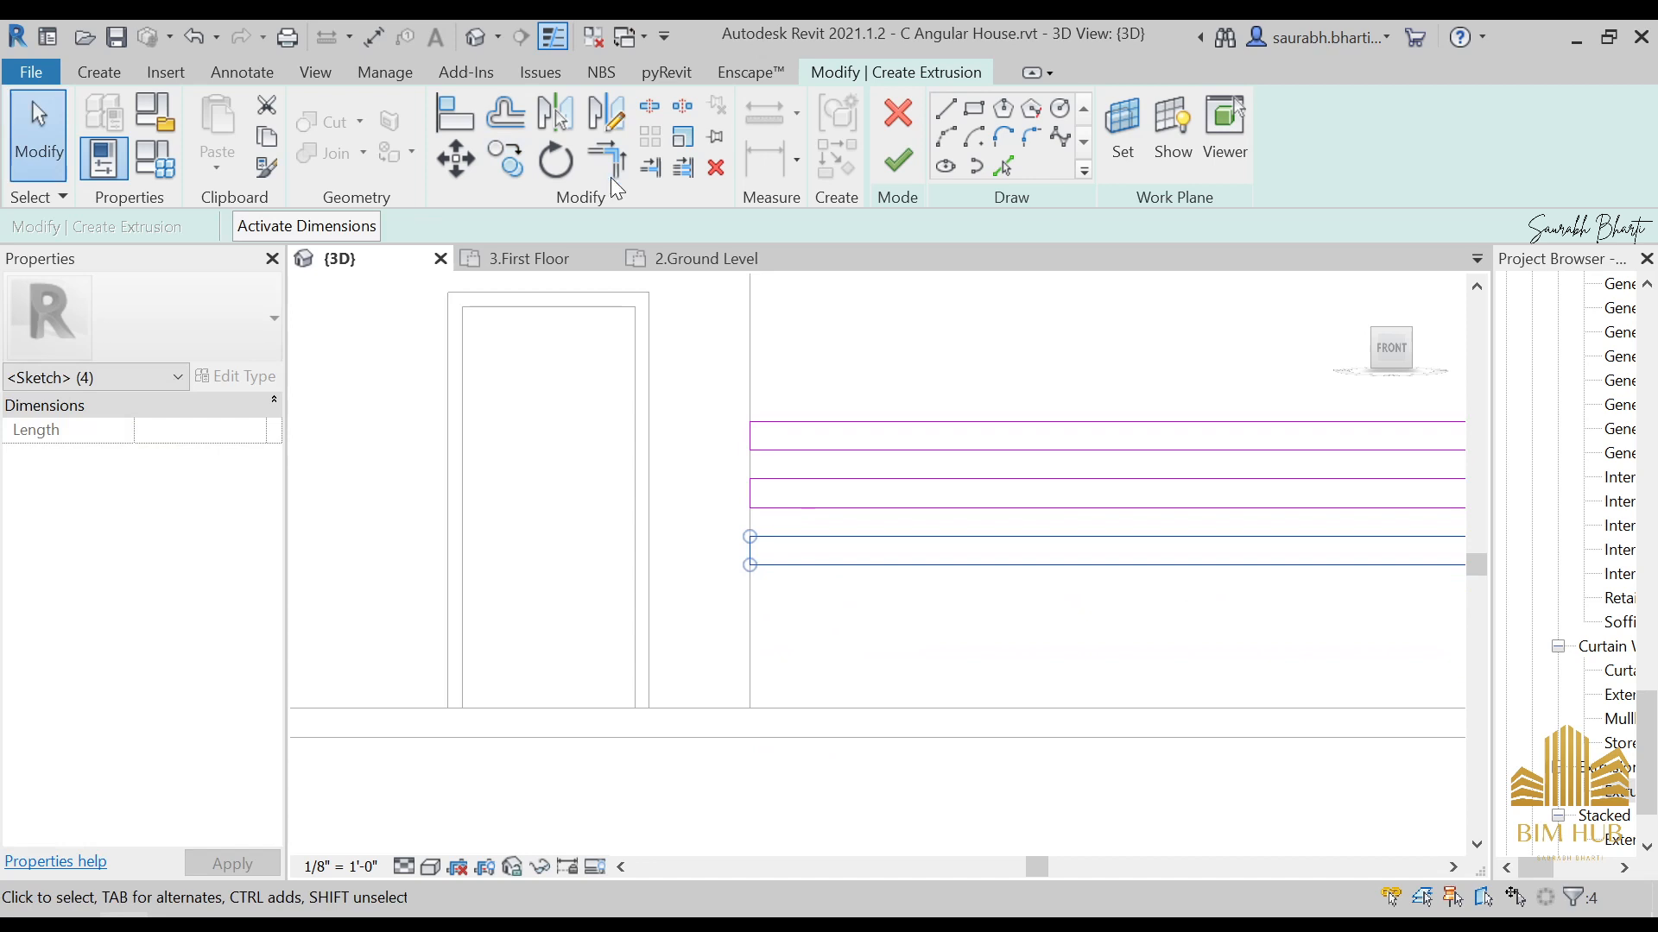
{"action": "left_click", "coordinate": [504, 162]}
{"action": "left_click", "coordinate": [423, 227]}
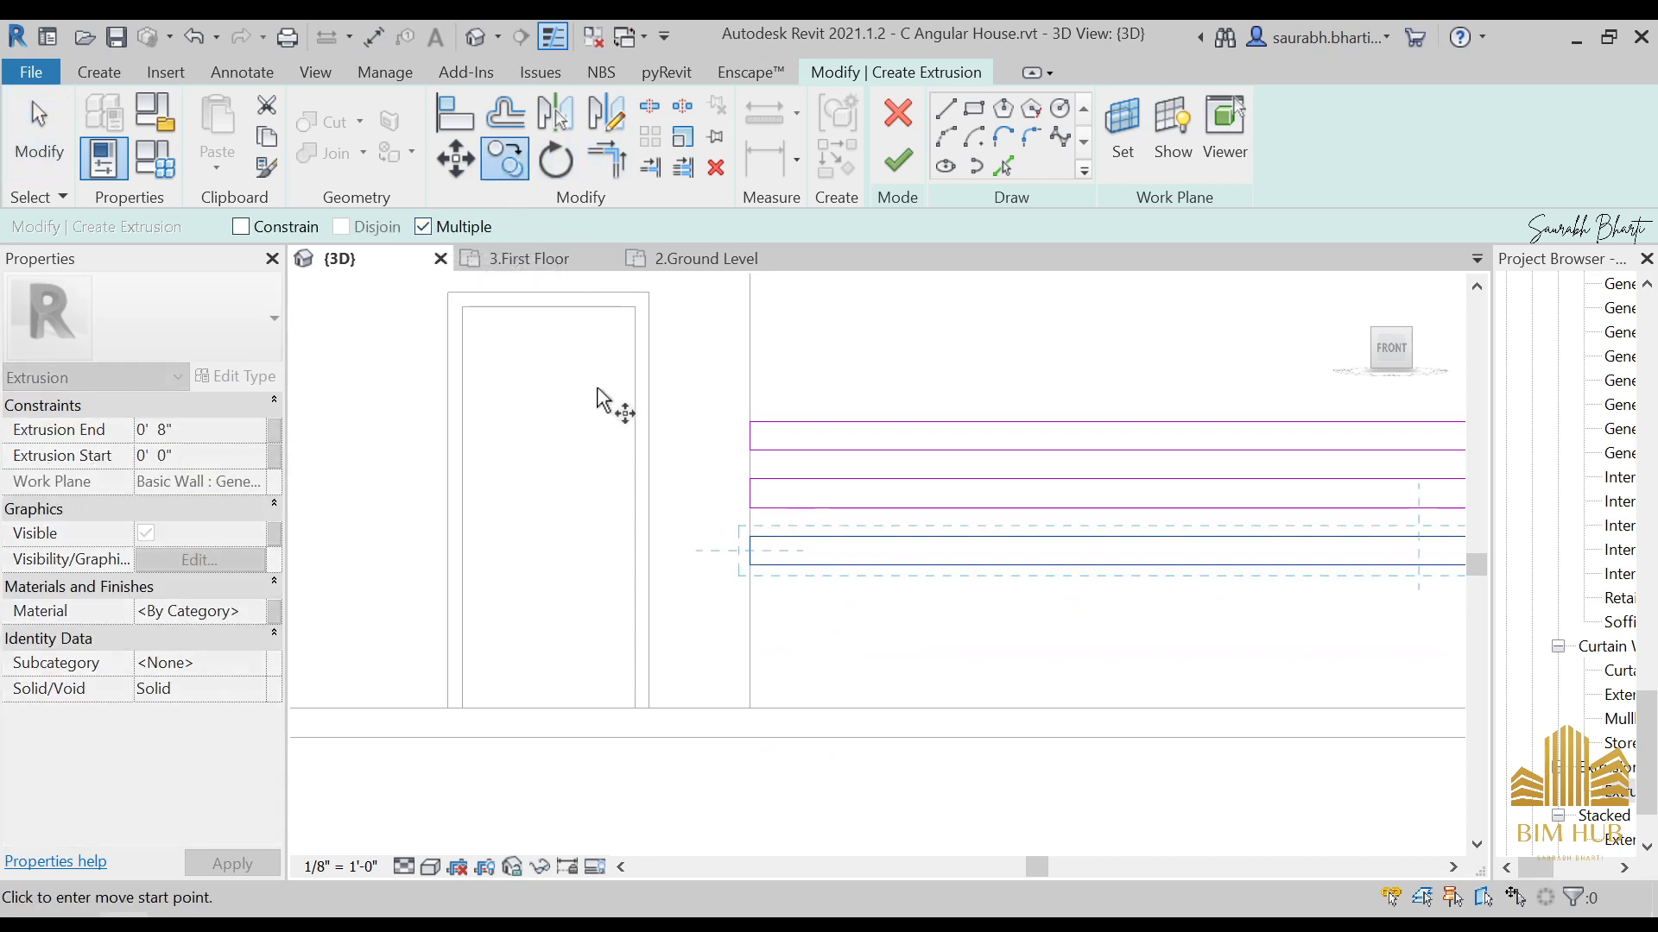
{"action": "left_click", "coordinate": [749, 507]}
{"action": "left_click", "coordinate": [750, 566]}
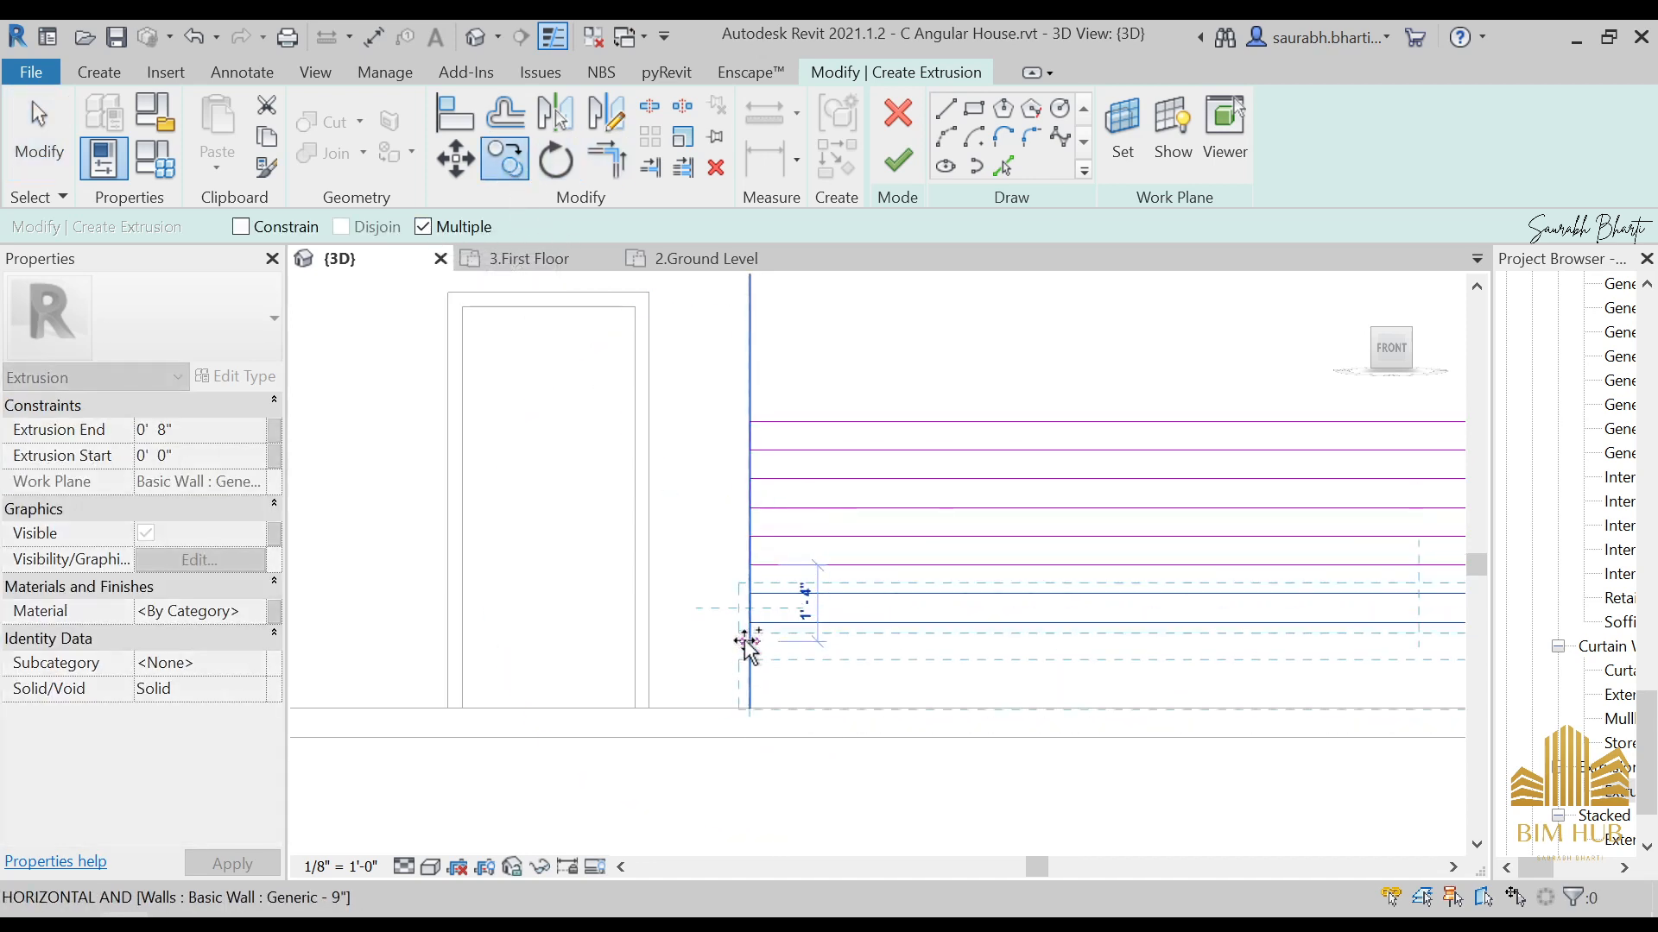
{"action": "left_click", "coordinate": [746, 631]}
{"action": "scroll", "coordinate": [703, 714], "scroll_direction": "down", "scroll_amount": 4}
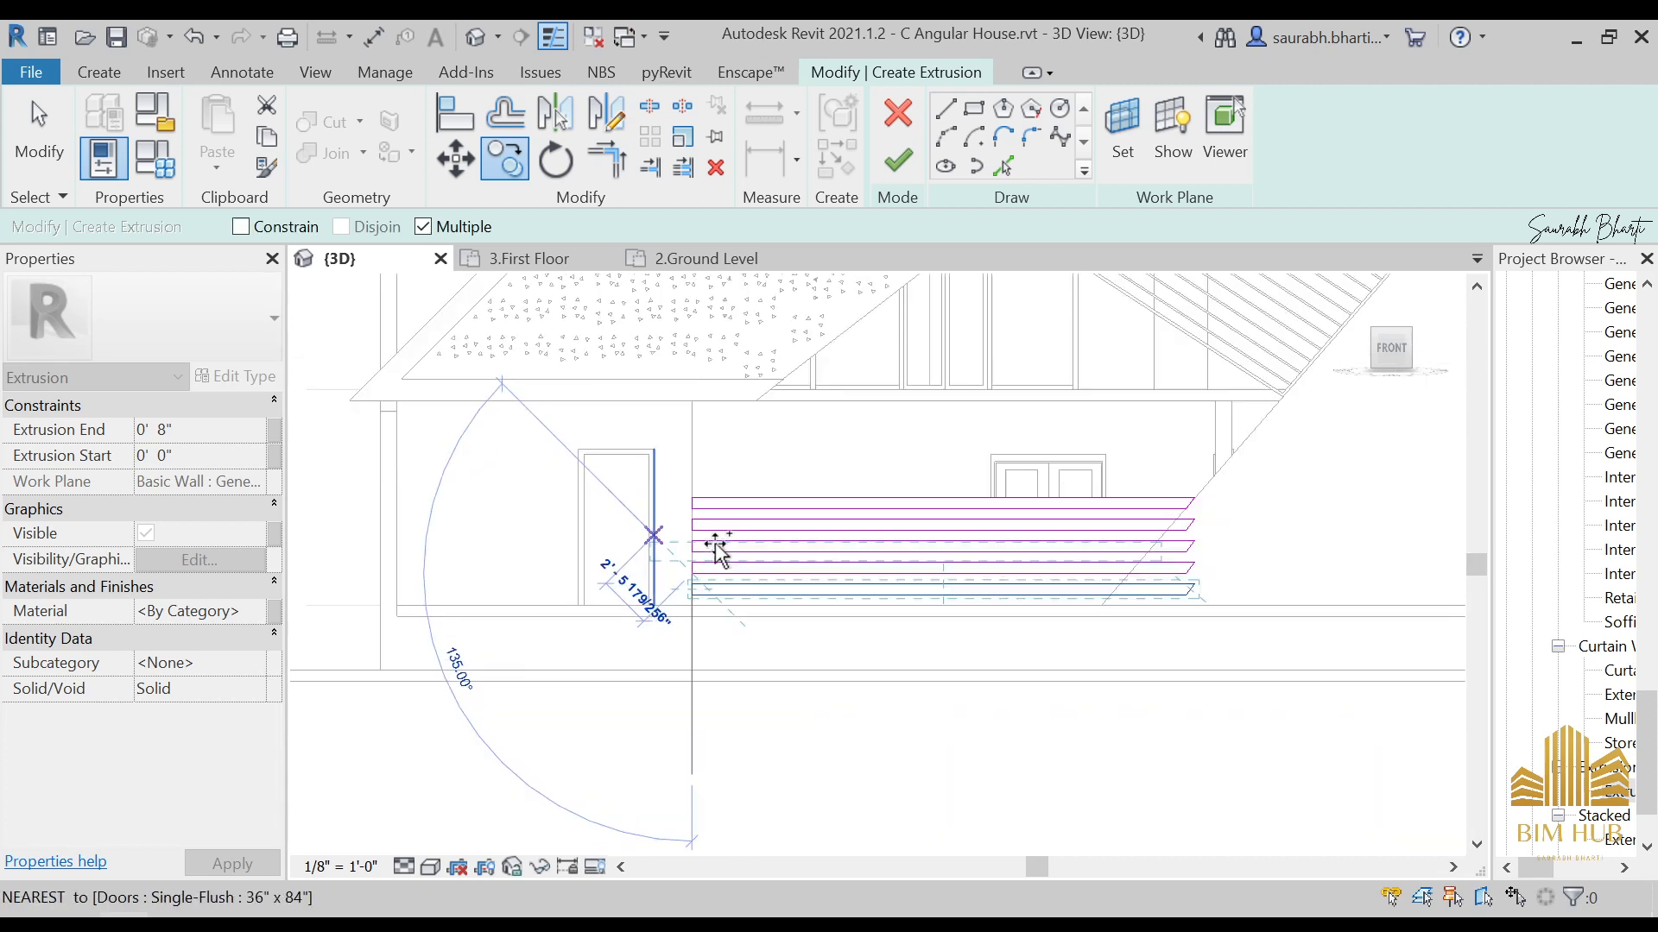
{"action": "key", "text": "Escape"}
{"action": "key", "text": "Escape"}
Step: Move the slanted end lines of the second and third strips onto the low wall's sloped edge
{"action": "scroll", "coordinate": [1084, 474], "scroll_direction": "up", "scroll_amount": 6}
{"action": "left_click", "coordinate": [1129, 521]}
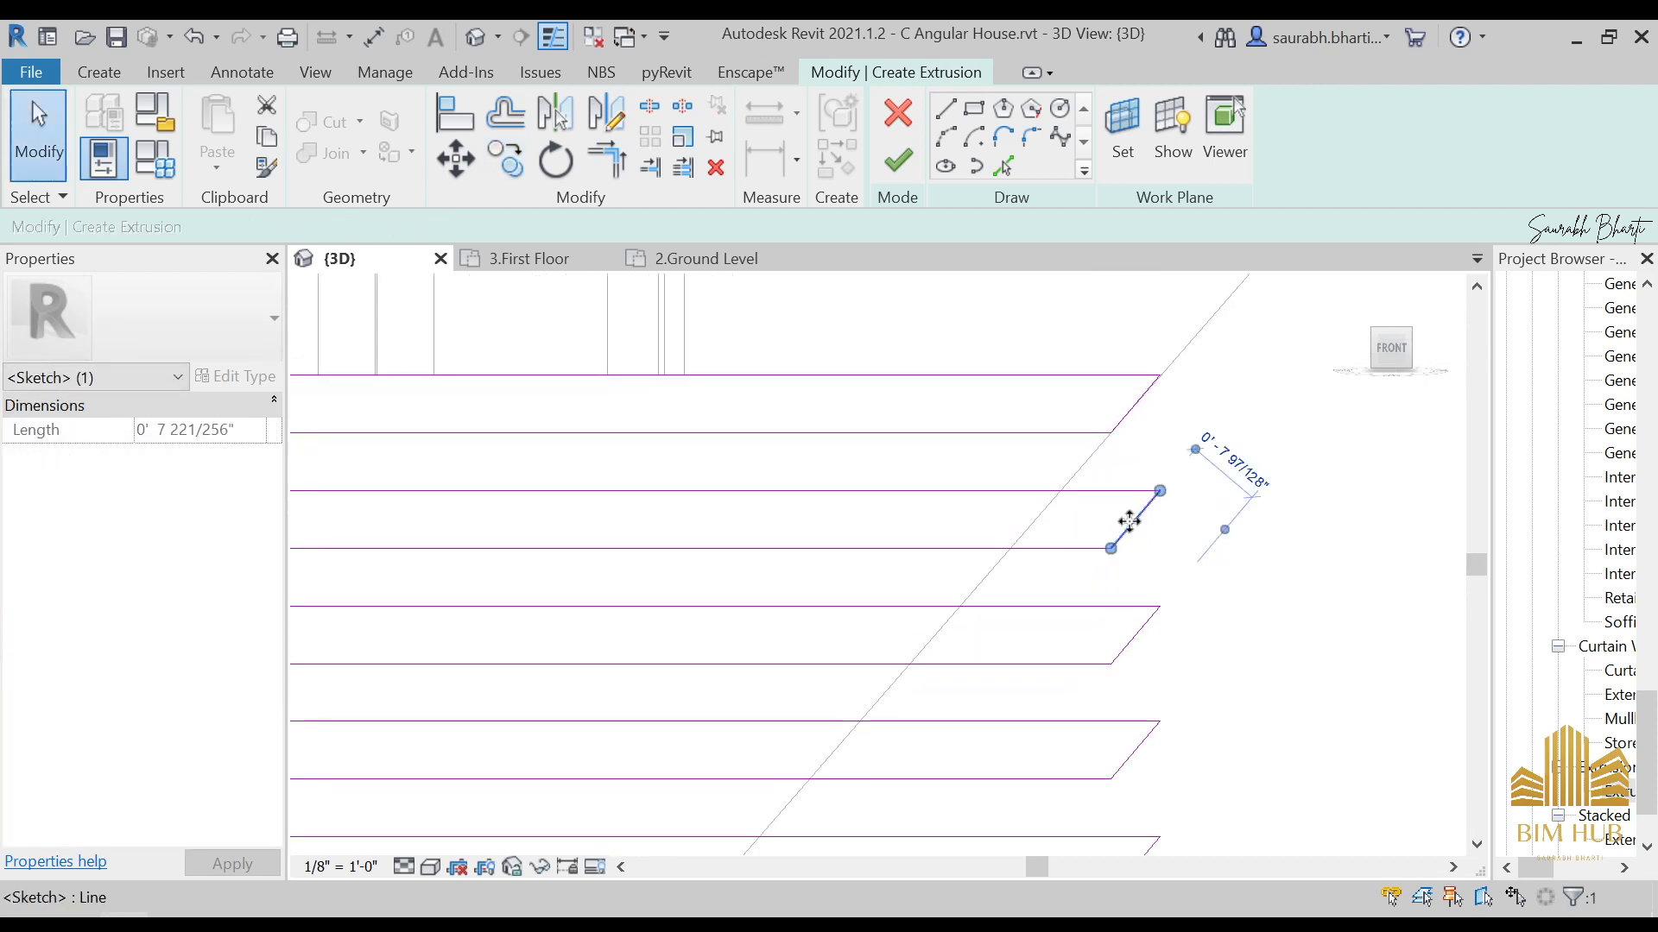
{"action": "left_click_drag", "start_coordinate": [1129, 521], "coordinate": [1032, 523]}
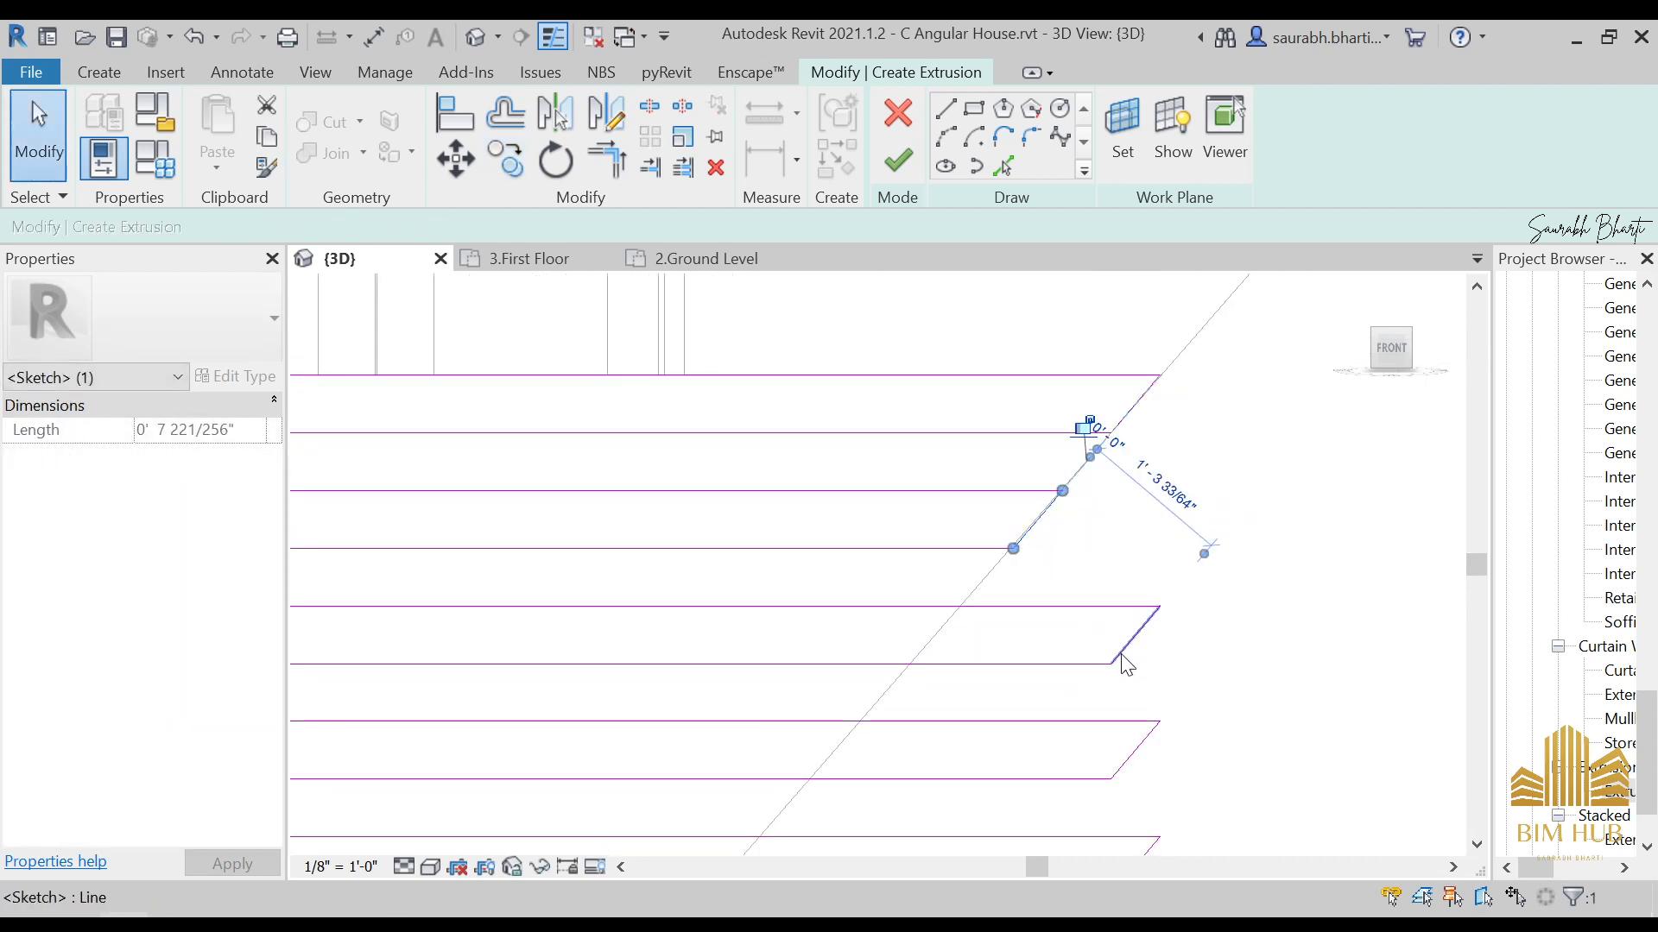
{"action": "mouse_move", "coordinate": [1127, 665]}
{"action": "left_mouse_down"}
{"action": "mouse_move", "coordinate": [914, 648]}
{"action": "mouse_move", "coordinate": [941, 672]}
{"action": "left_mouse_up"}
{"action": "scroll", "coordinate": [921, 642], "scroll_direction": "up", "scroll_amount": 4}
{"action": "scroll", "coordinate": [1270, 578], "scroll_direction": "down", "scroll_amount": 4}
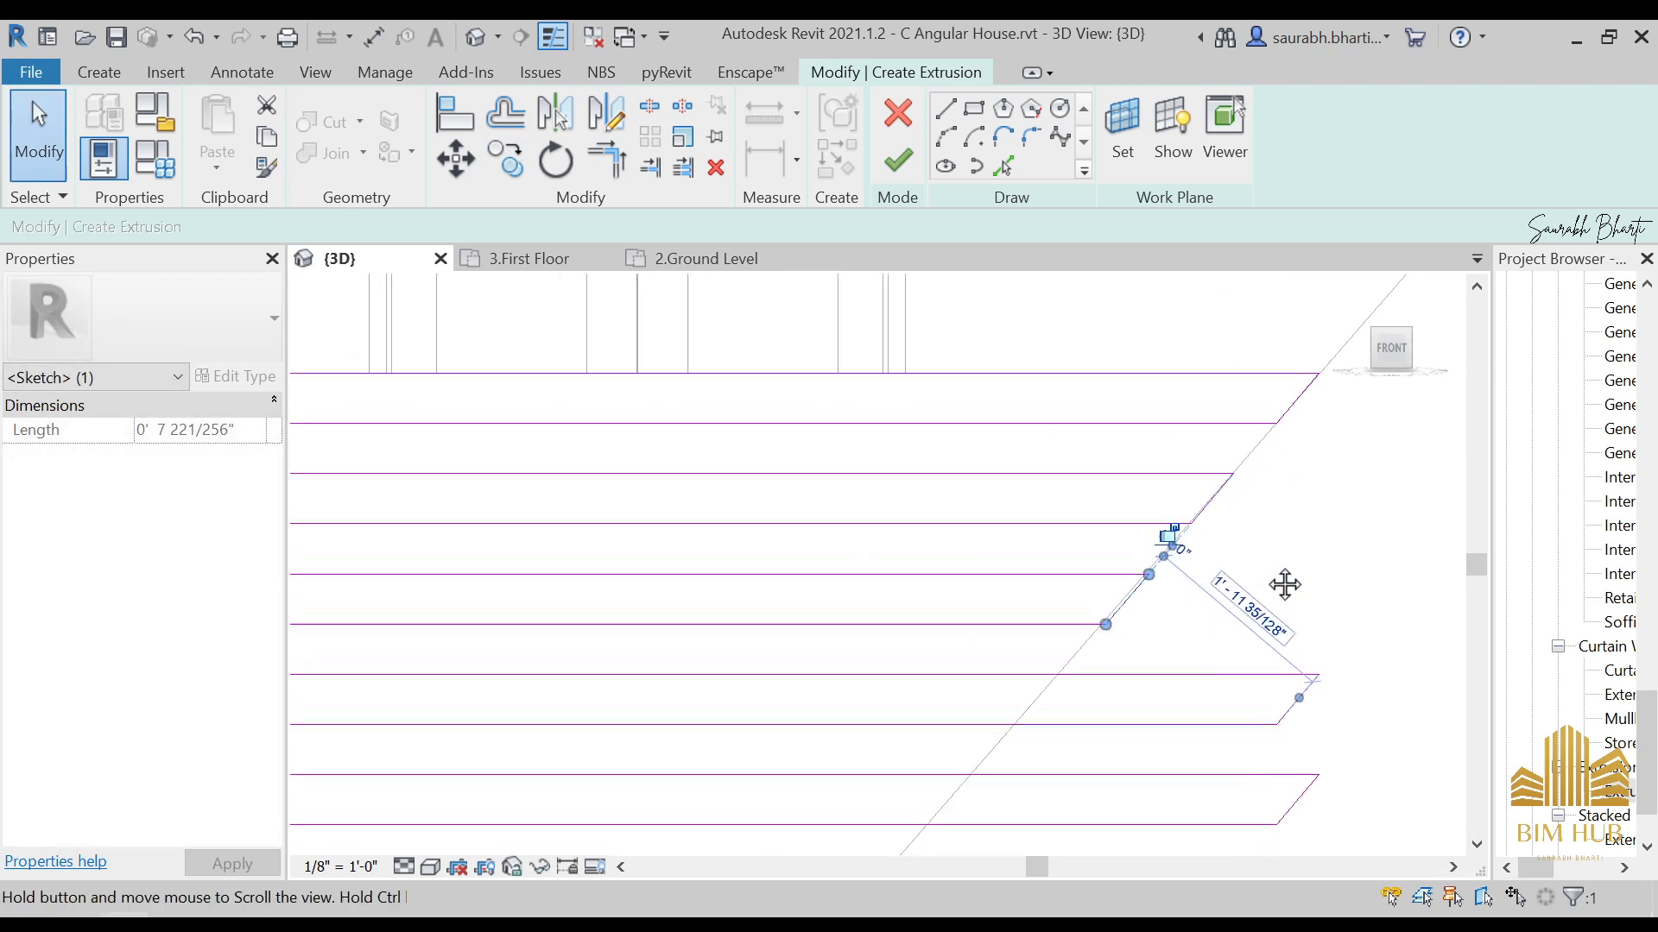
{"action": "scroll", "coordinate": [1180, 526], "scroll_direction": "up", "scroll_amount": 5}
{"action": "mouse_move", "coordinate": [1184, 541]}
{"action": "left_mouse_down"}
{"action": "mouse_move", "coordinate": [1136, 522]}
{"action": "mouse_move", "coordinate": [1171, 553]}
{"action": "left_mouse_up"}
{"action": "scroll", "coordinate": [1170, 552], "scroll_direction": "down", "scroll_amount": 4}
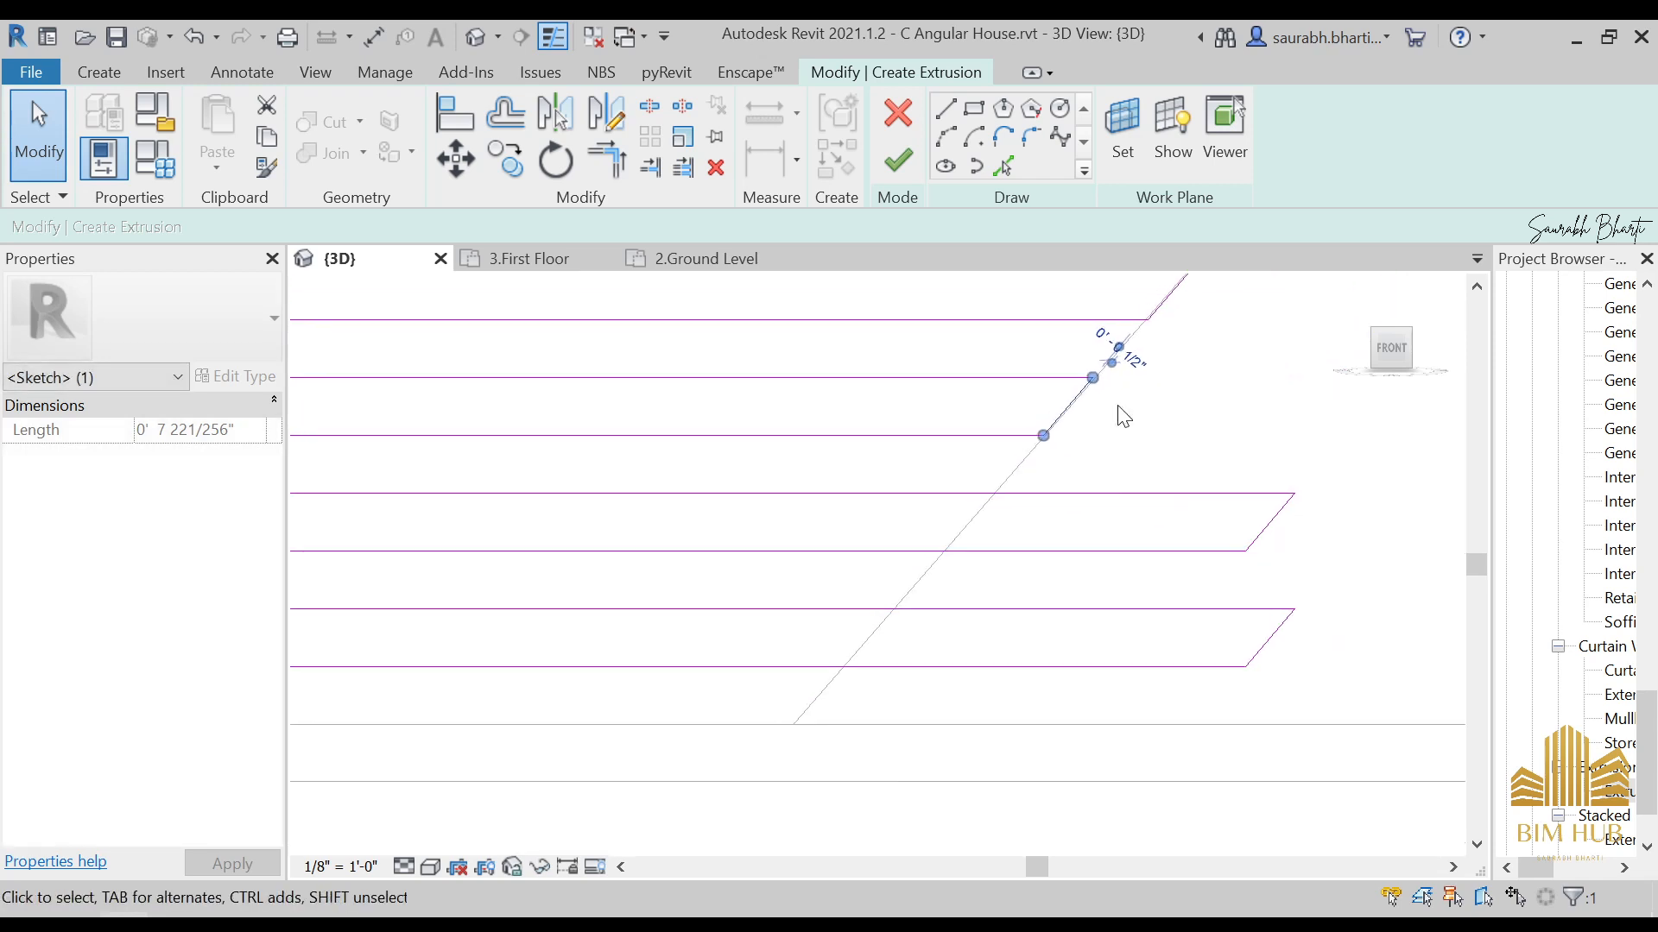
Step: Move the slanted end lines of the fourth and fifth strips onto the low wall's sloped edge
{"action": "mouse_move", "coordinate": [1287, 533]}
{"action": "left_mouse_down"}
{"action": "mouse_move", "coordinate": [1261, 515]}
{"action": "mouse_move", "coordinate": [973, 510]}
{"action": "left_mouse_up"}
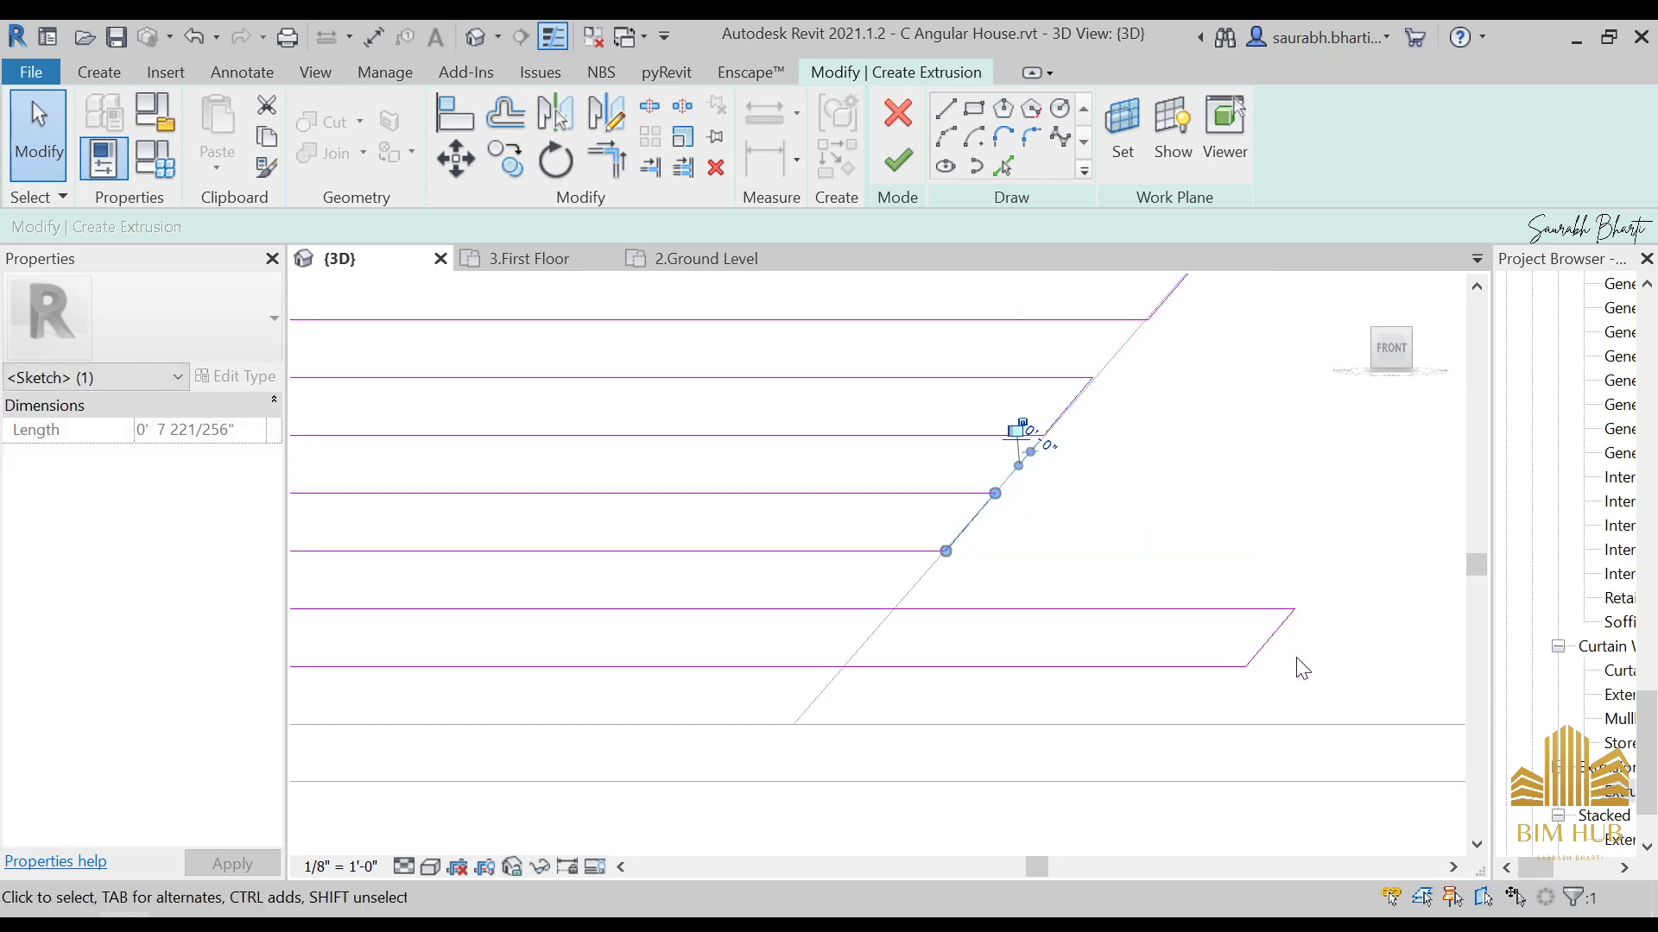
{"action": "left_click", "coordinate": [1268, 646]}
{"action": "left_click_drag", "start_coordinate": [1267, 646], "coordinate": [995, 658]}
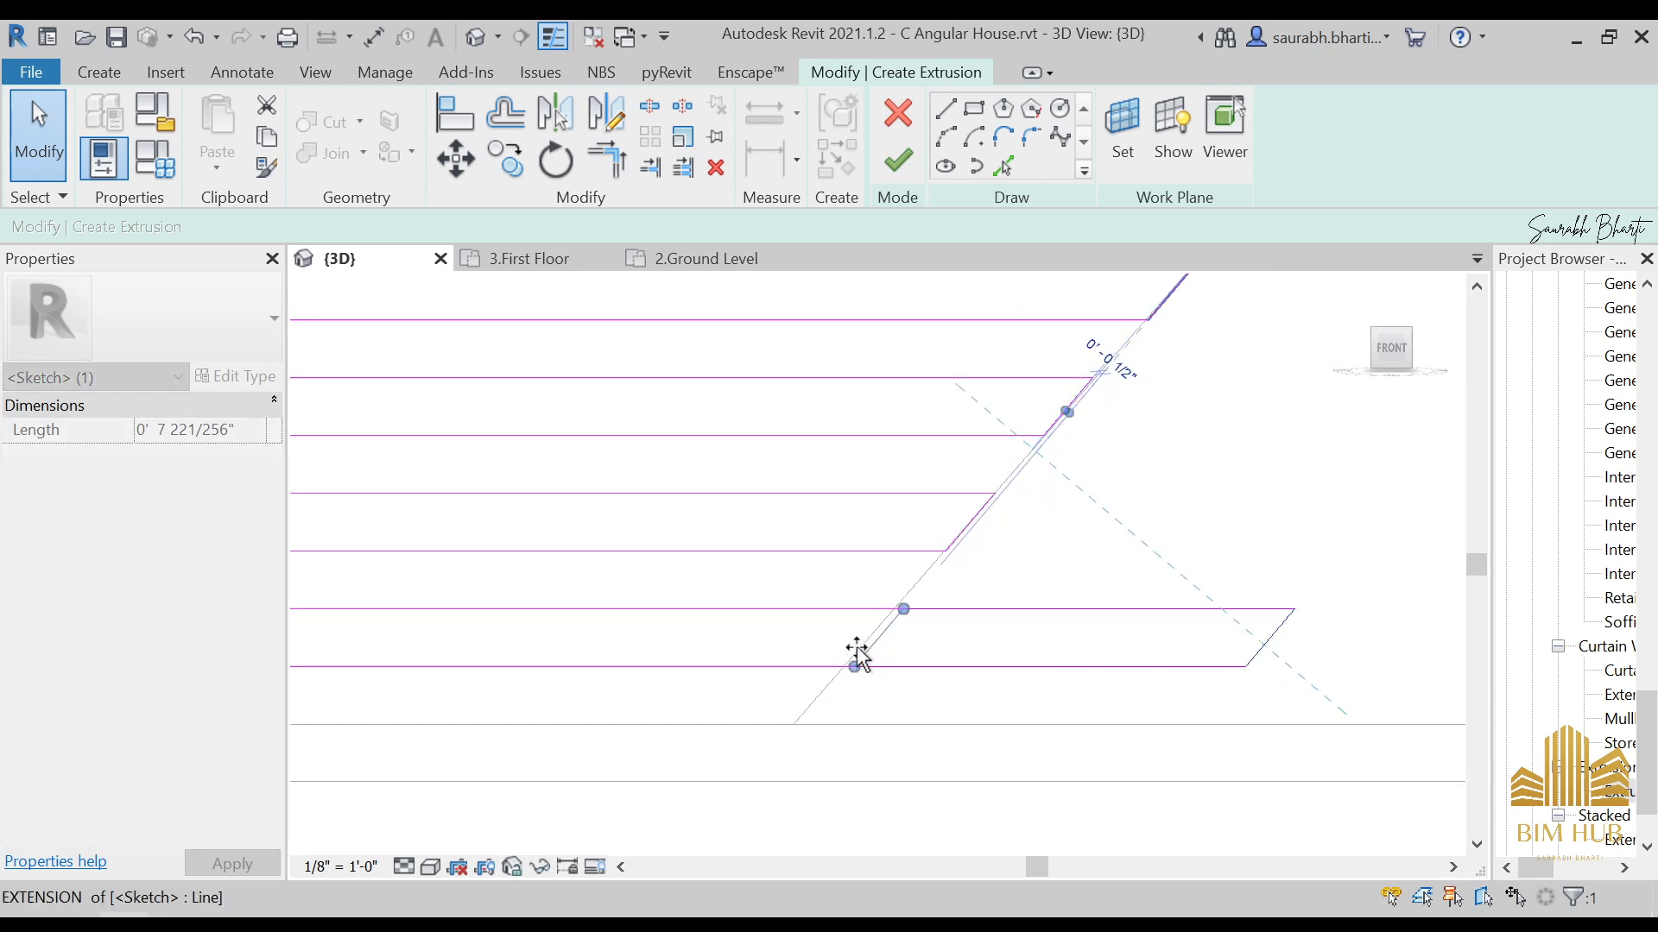
{"action": "key", "text": "Escape"}
{"action": "key", "text": "Escape"}
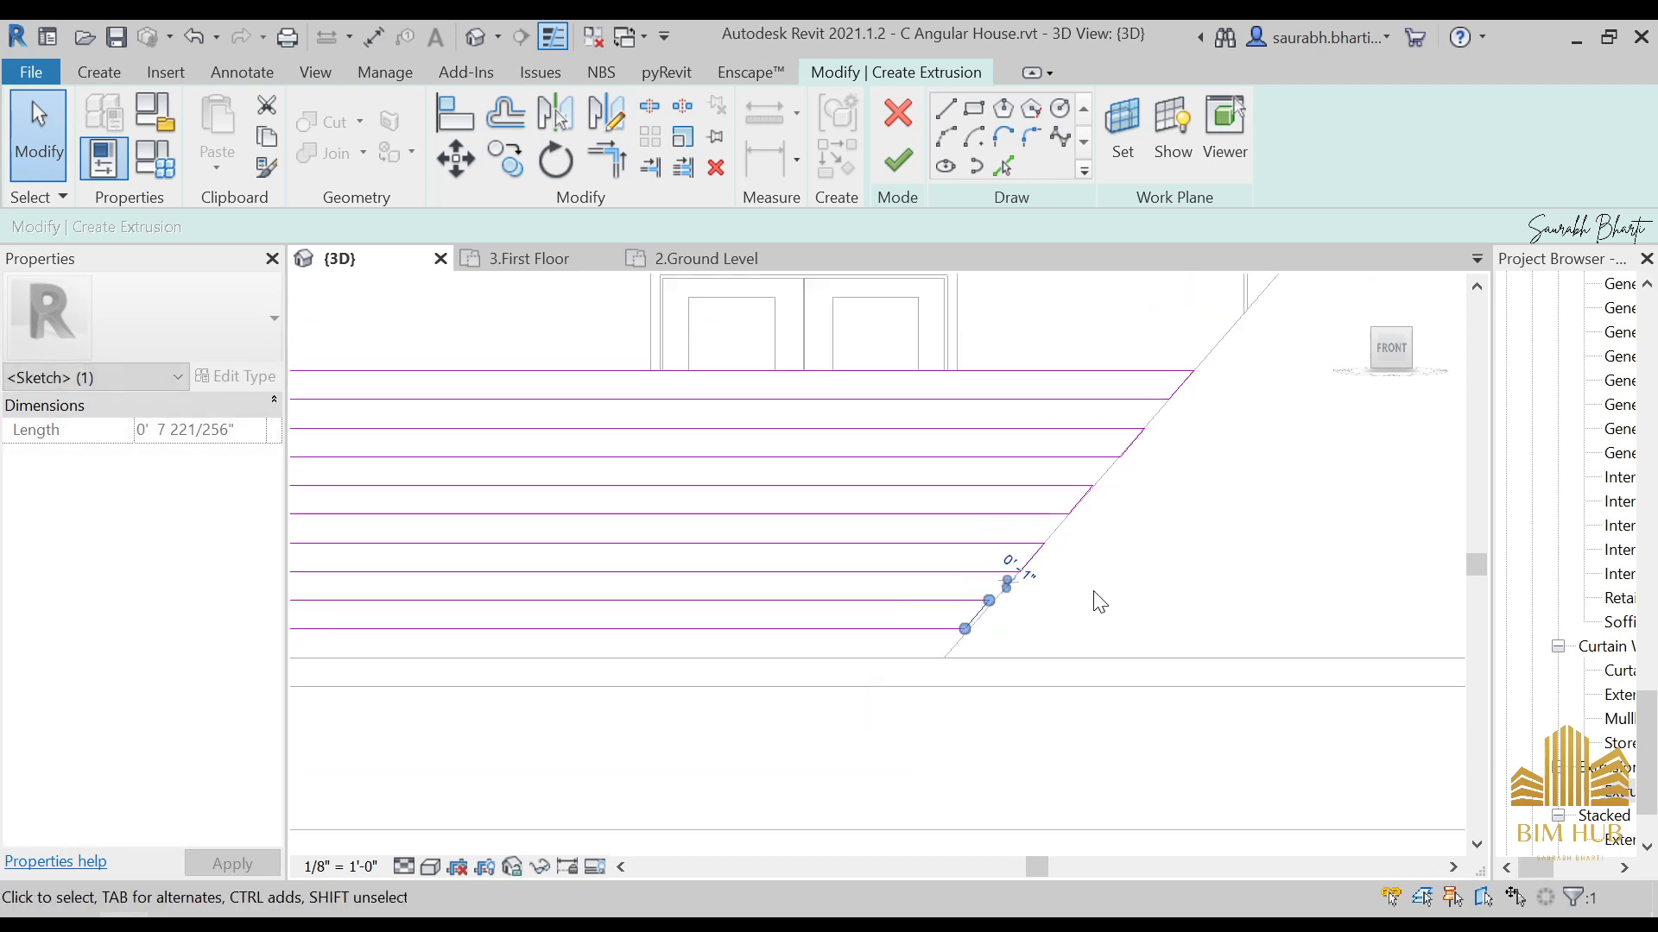
{"action": "scroll", "coordinate": [955, 645], "scroll_direction": "up", "scroll_amount": 4}
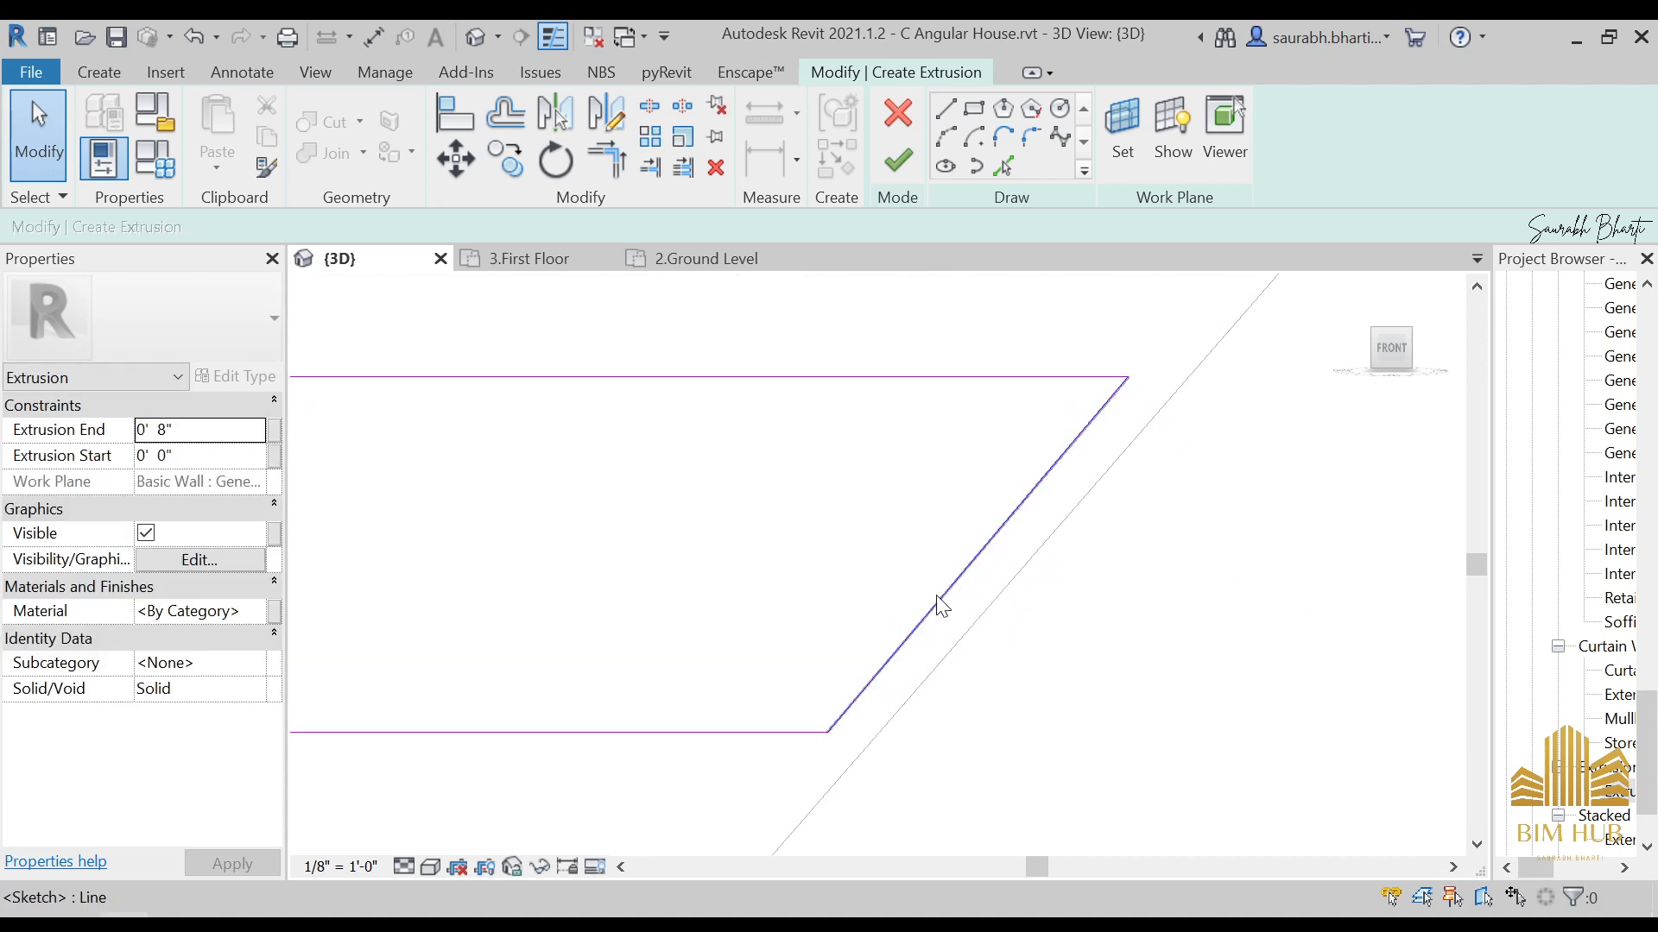
{"action": "mouse_move", "coordinate": [940, 603]}
{"action": "left_mouse_down"}
{"action": "mouse_move", "coordinate": [984, 629]}
{"action": "mouse_move", "coordinate": [970, 610]}
{"action": "left_mouse_up"}
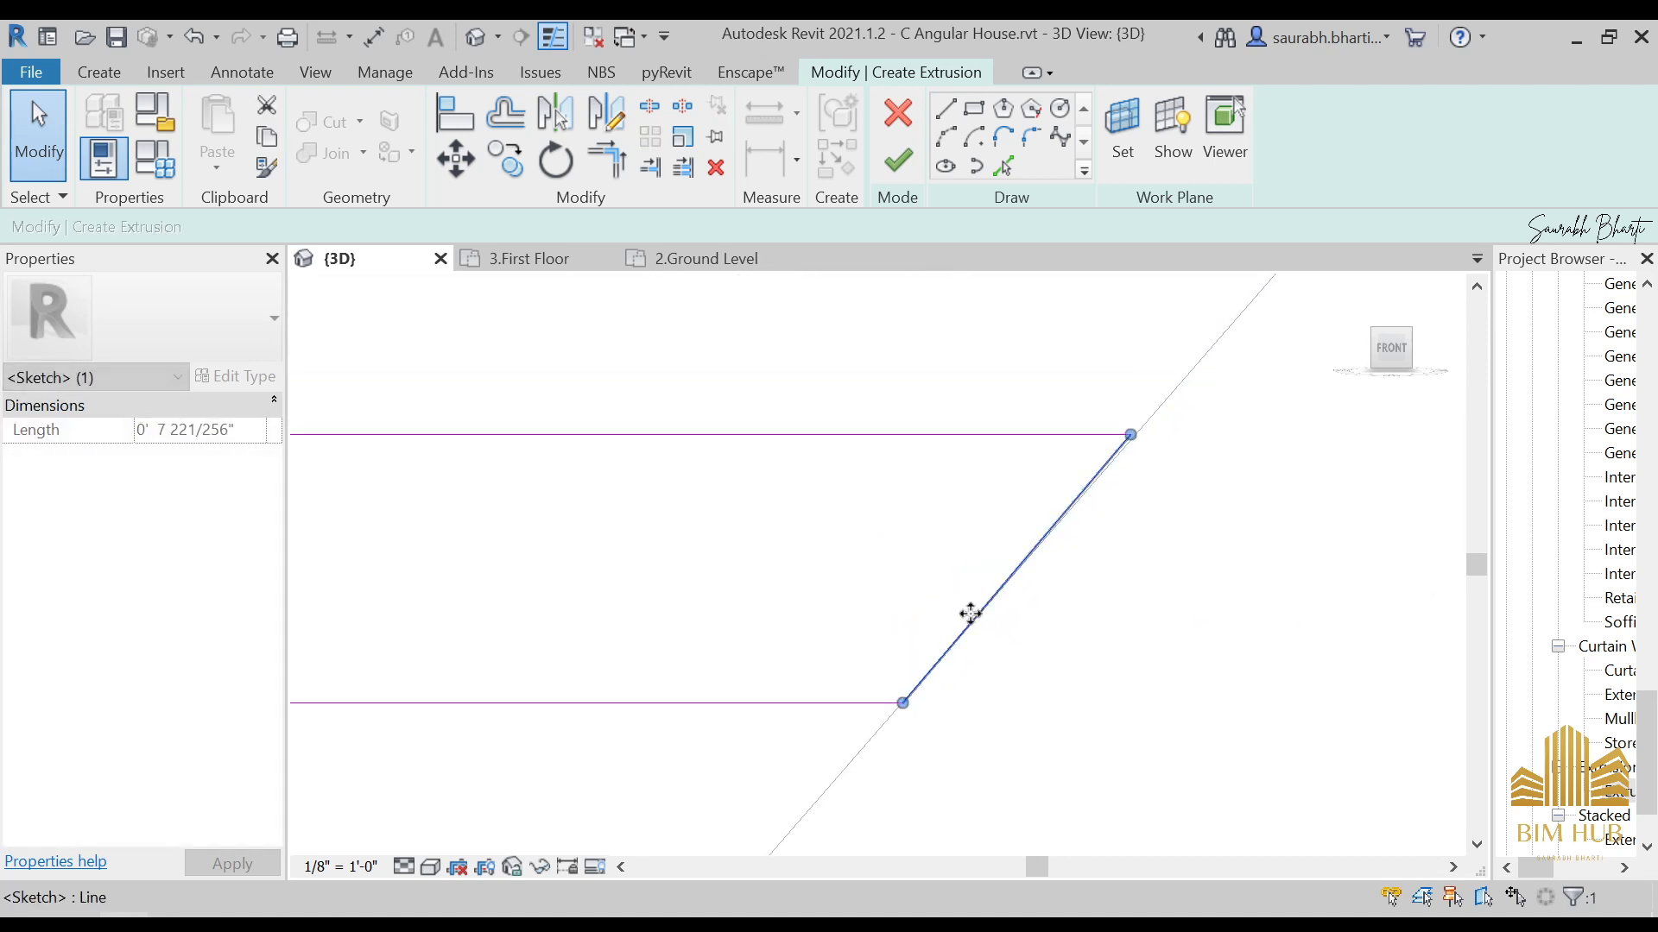
{"action": "scroll", "coordinate": [973, 604], "scroll_direction": "down", "scroll_amount": 5}
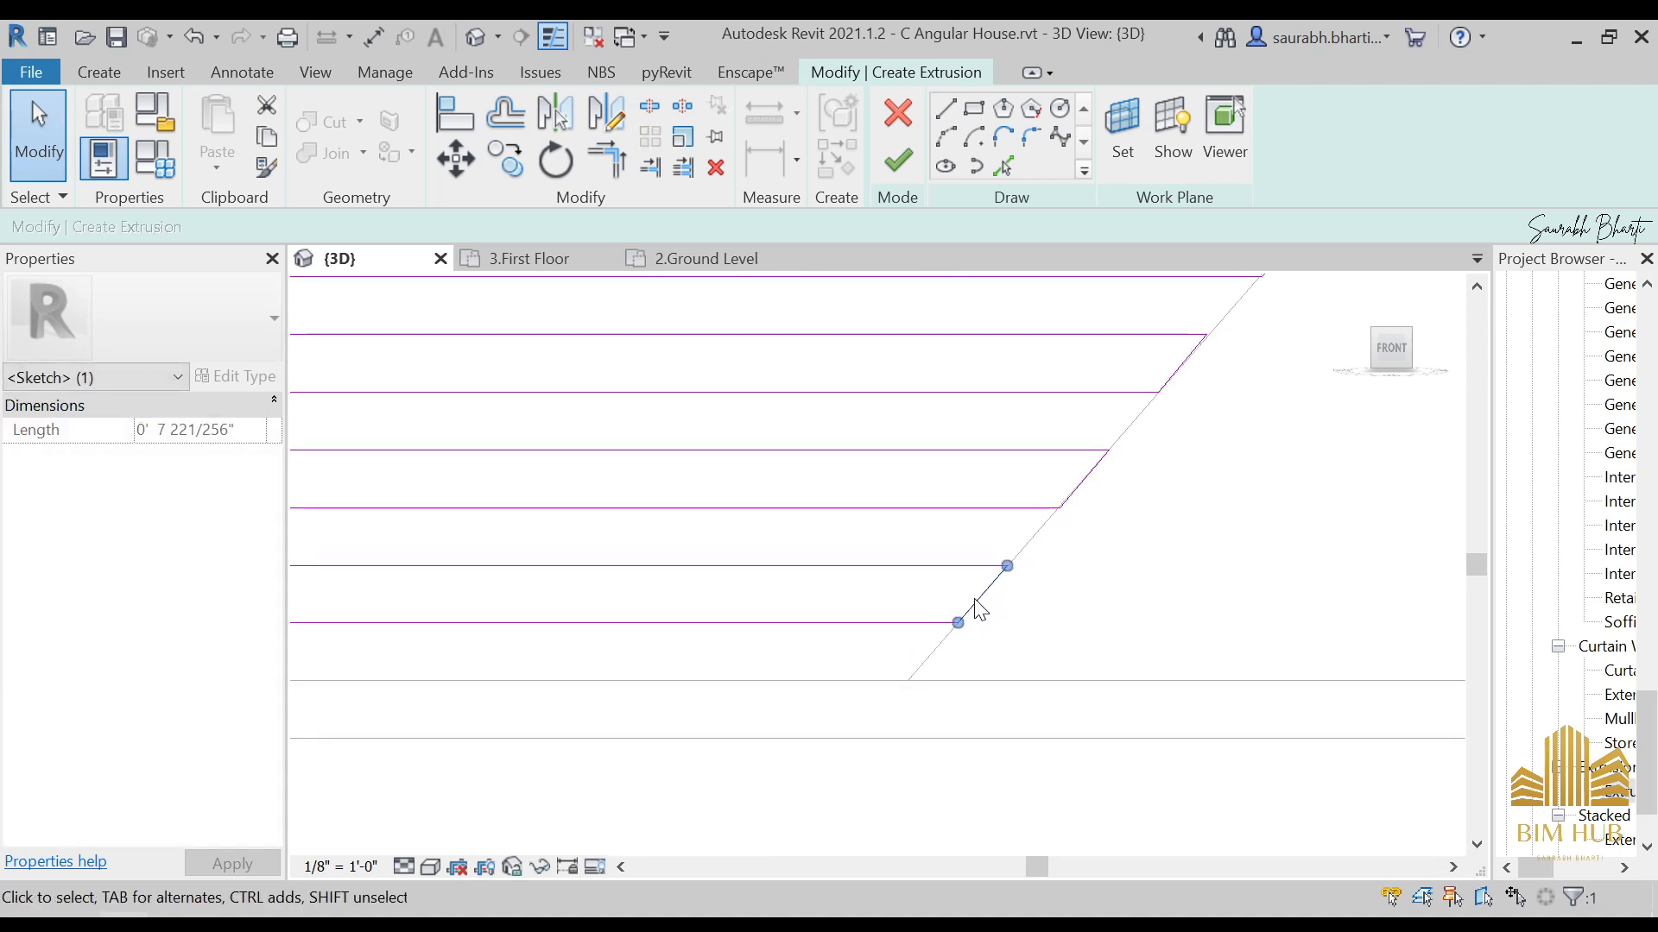
Step: Finish the strip extrusion sketch and set the slats' Extrusion End to 0' 2"
{"action": "left_click", "coordinate": [898, 159]}
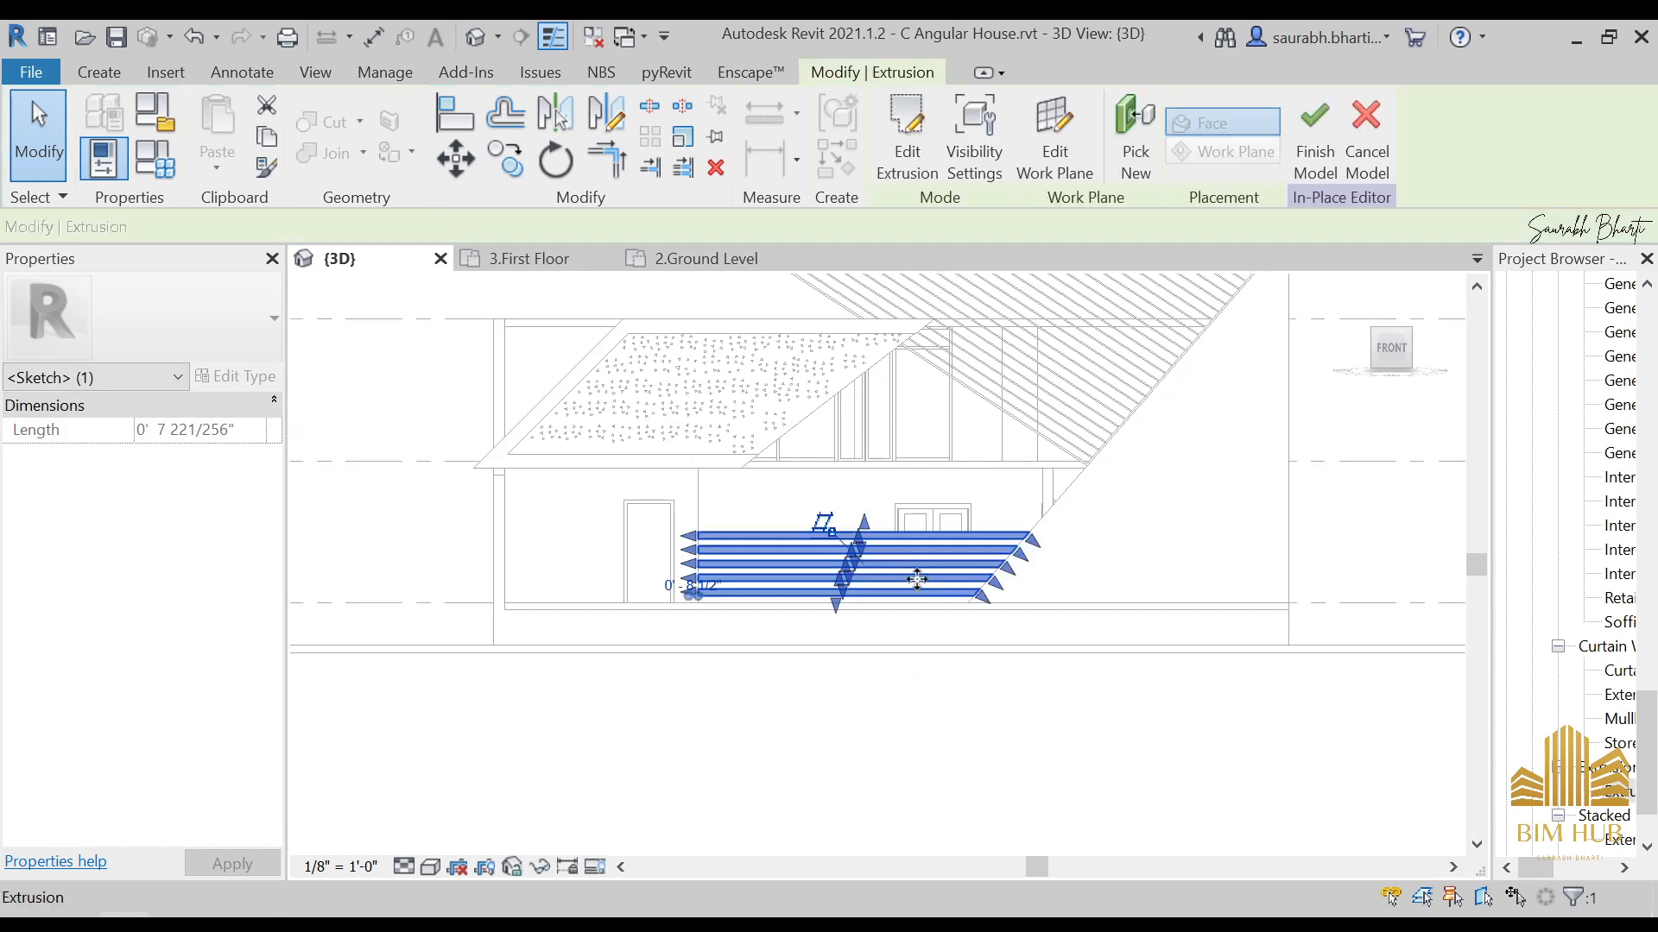
{"action": "left_click", "coordinate": [212, 440]}
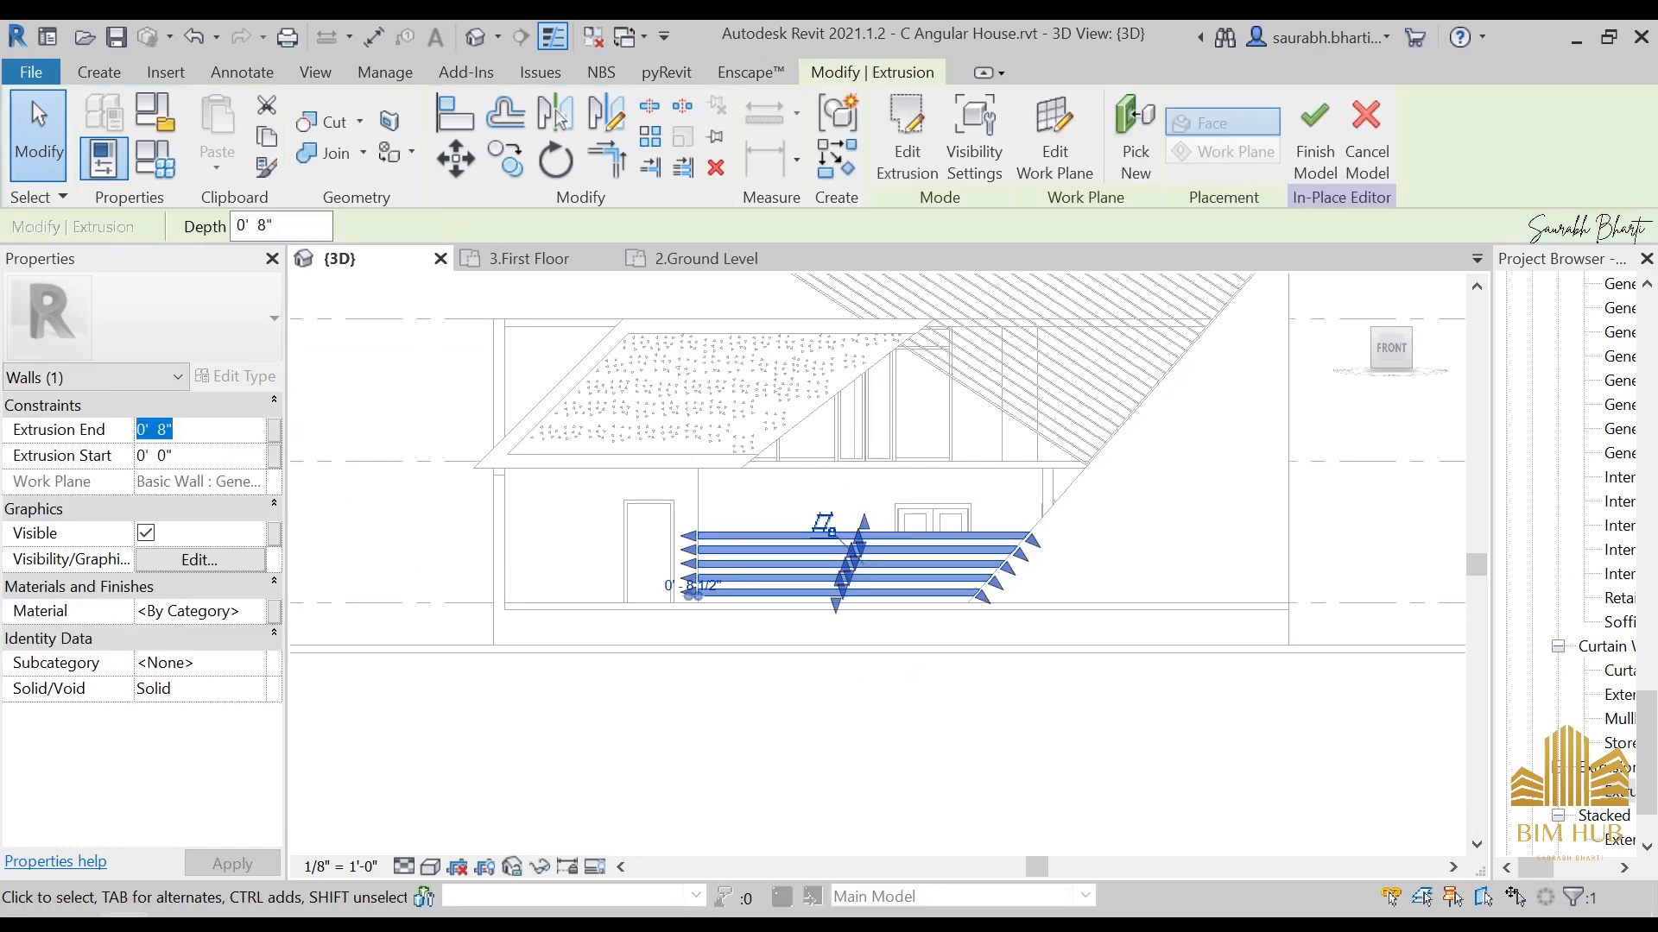
{"action": "left_click", "coordinate": [894, 676]}
Step: Set the slats' Extrusion End to 0' 1" and finish the in-place model
{"action": "scroll", "coordinate": [770, 647], "scroll_direction": "down", "scroll_amount": 2}
{"action": "middle_click_drag", "start_coordinate": [769, 648], "coordinate": [980, 814], "text": "shift"}
{"action": "scroll", "coordinate": [861, 595], "scroll_direction": "up", "scroll_amount": 4}
{"action": "scroll", "coordinate": [867, 605], "scroll_direction": "up", "scroll_amount": 3}
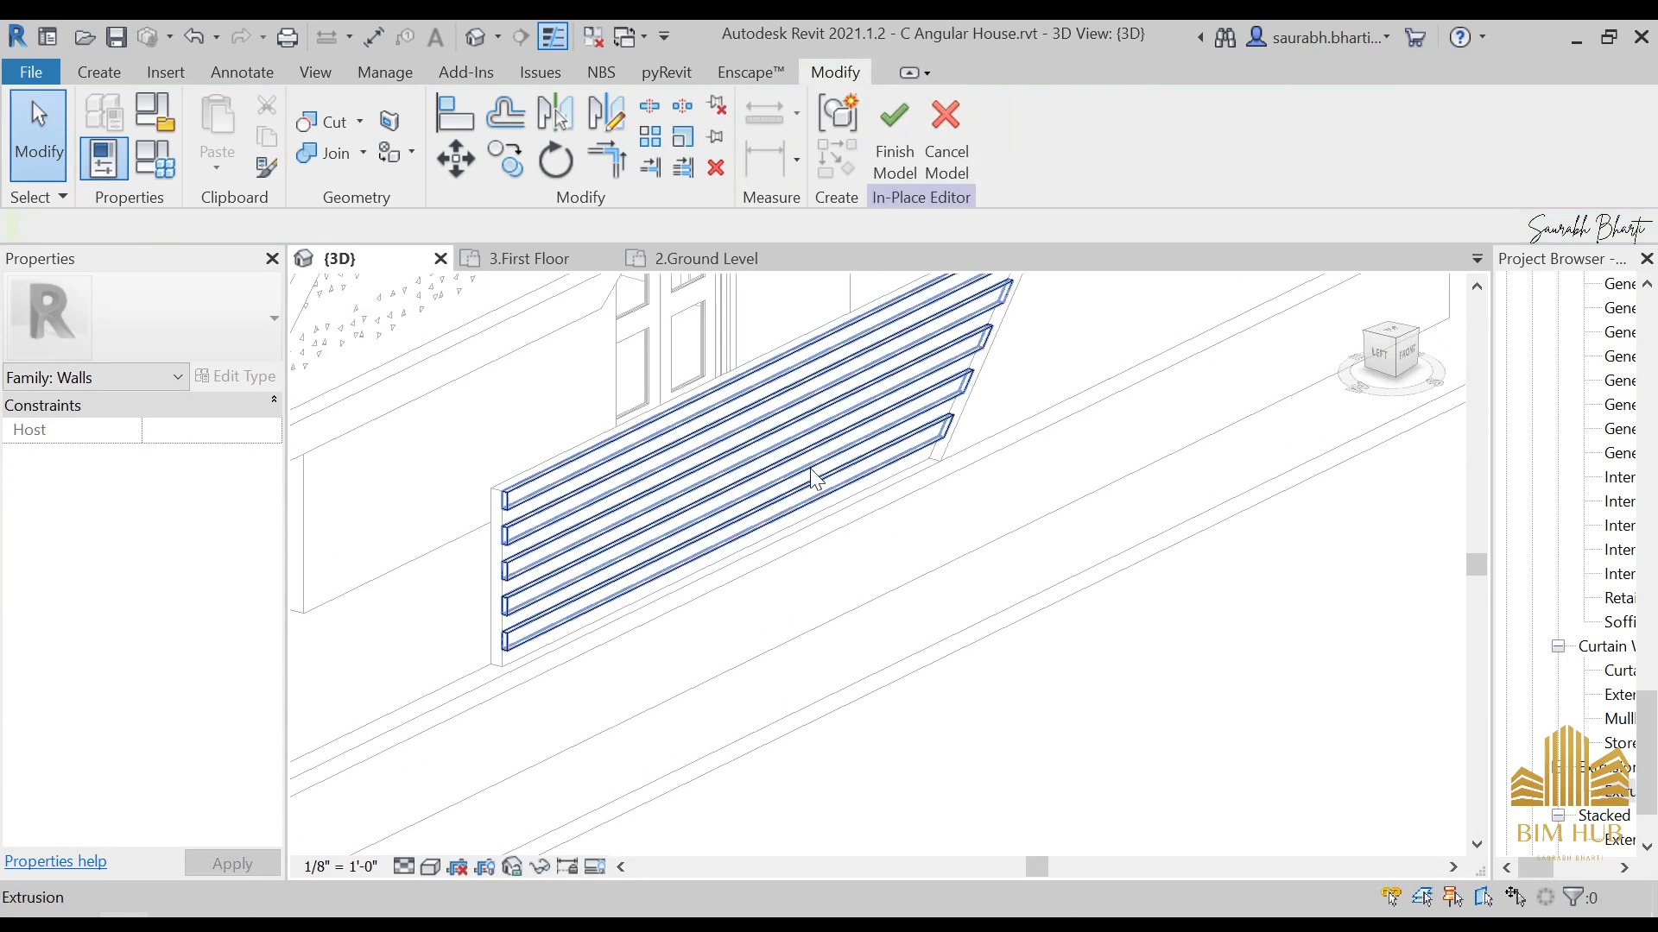
{"action": "left_click", "coordinate": [580, 470]}
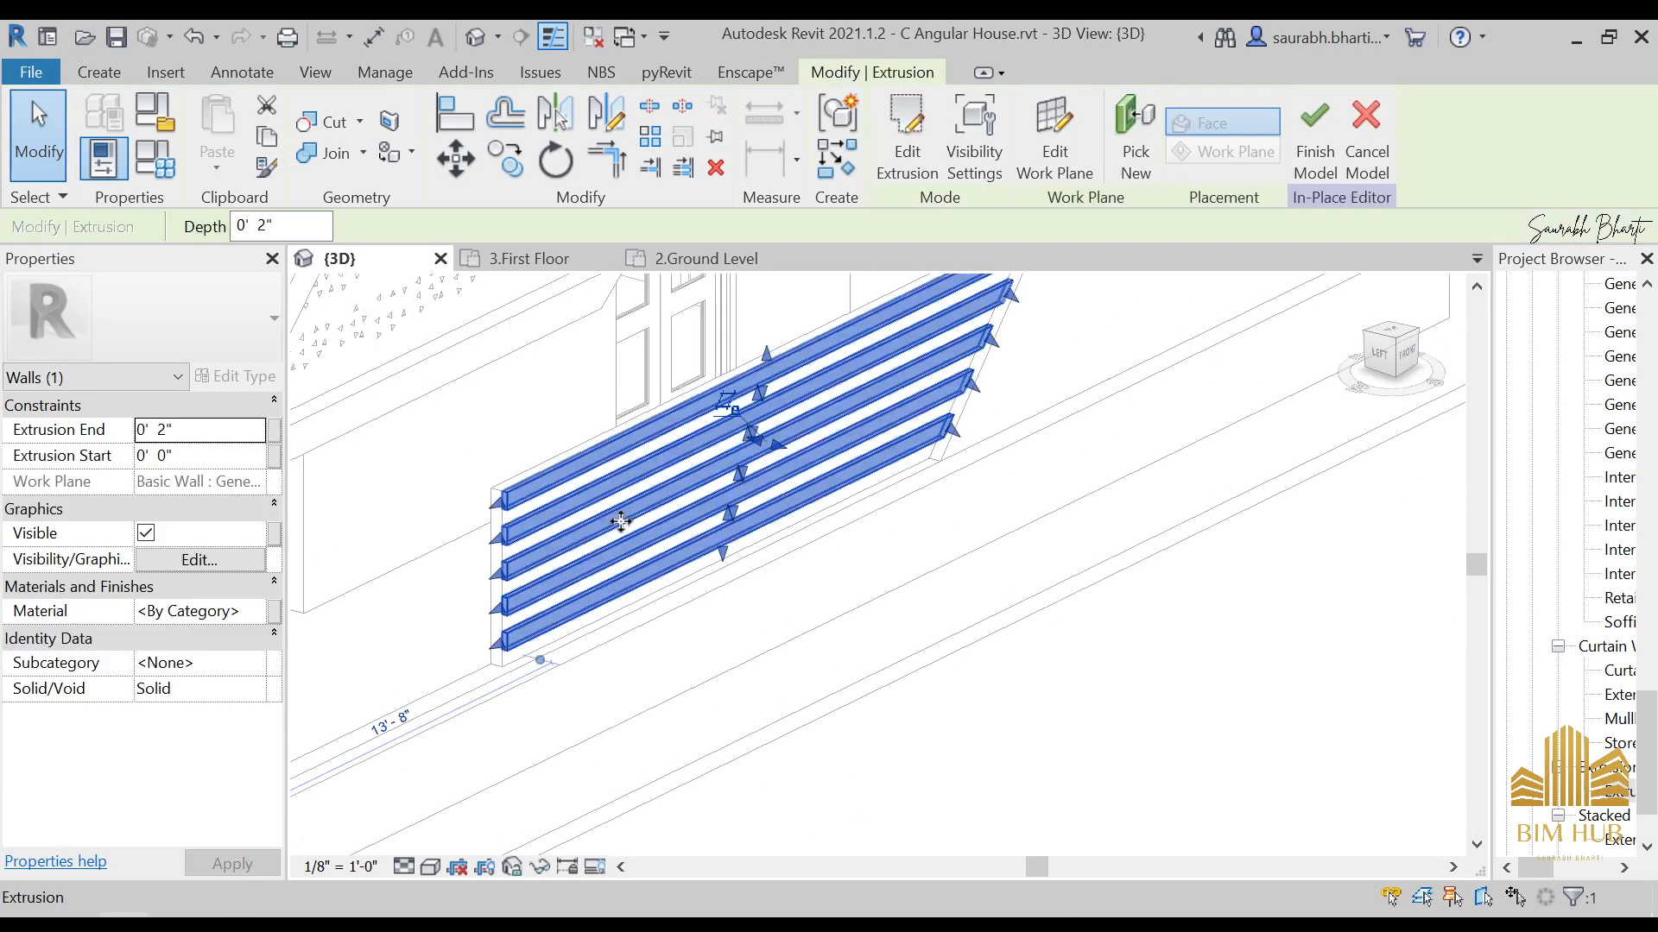
{"action": "left_click", "coordinate": [219, 432]}
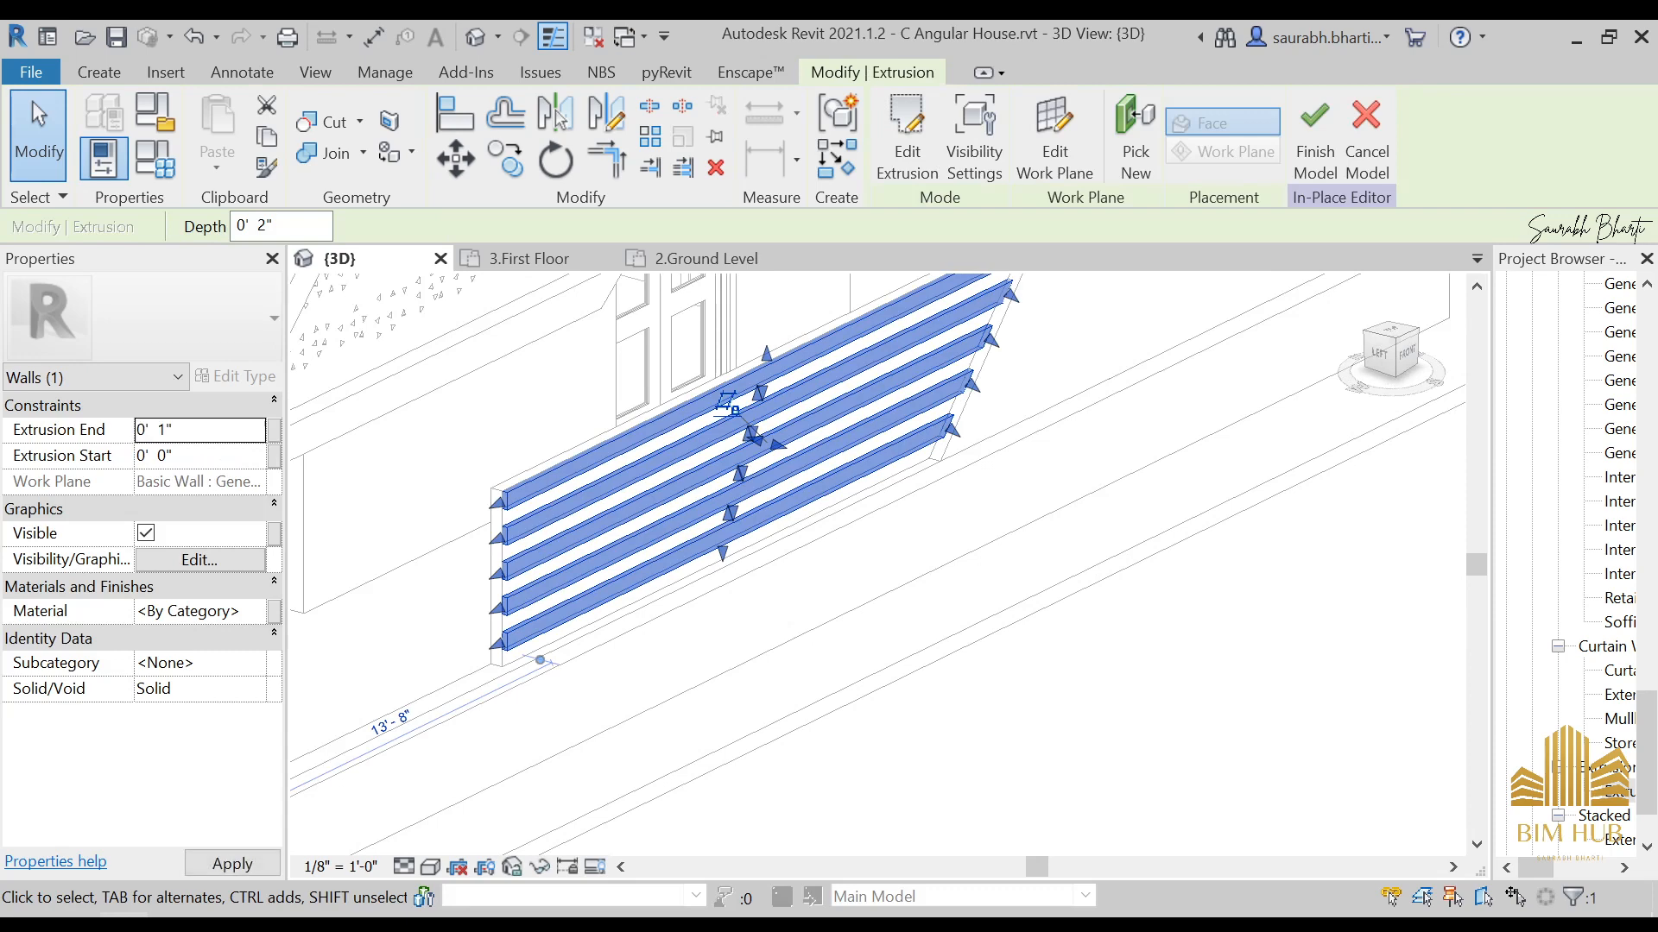
{"action": "left_click", "coordinate": [816, 584]}
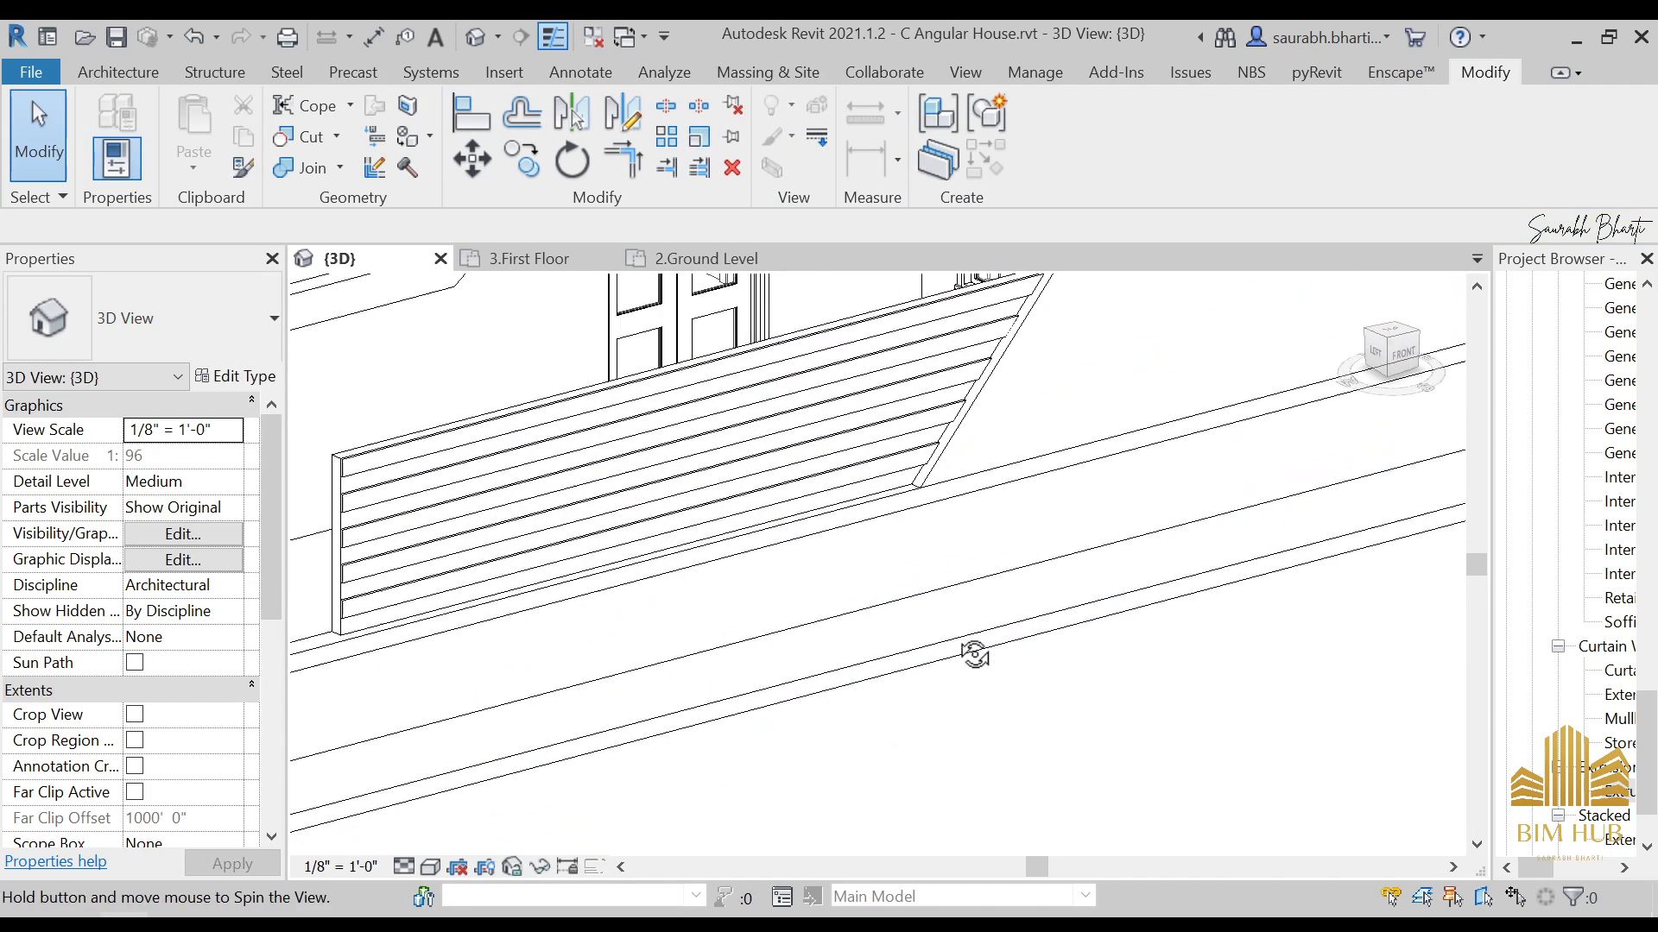
Step: Examine the slatted low wall from the front and at its free end beside the entrance
{"action": "middle_click_drag", "start_coordinate": [969, 651], "coordinate": [1403, 413], "text": "shift"}
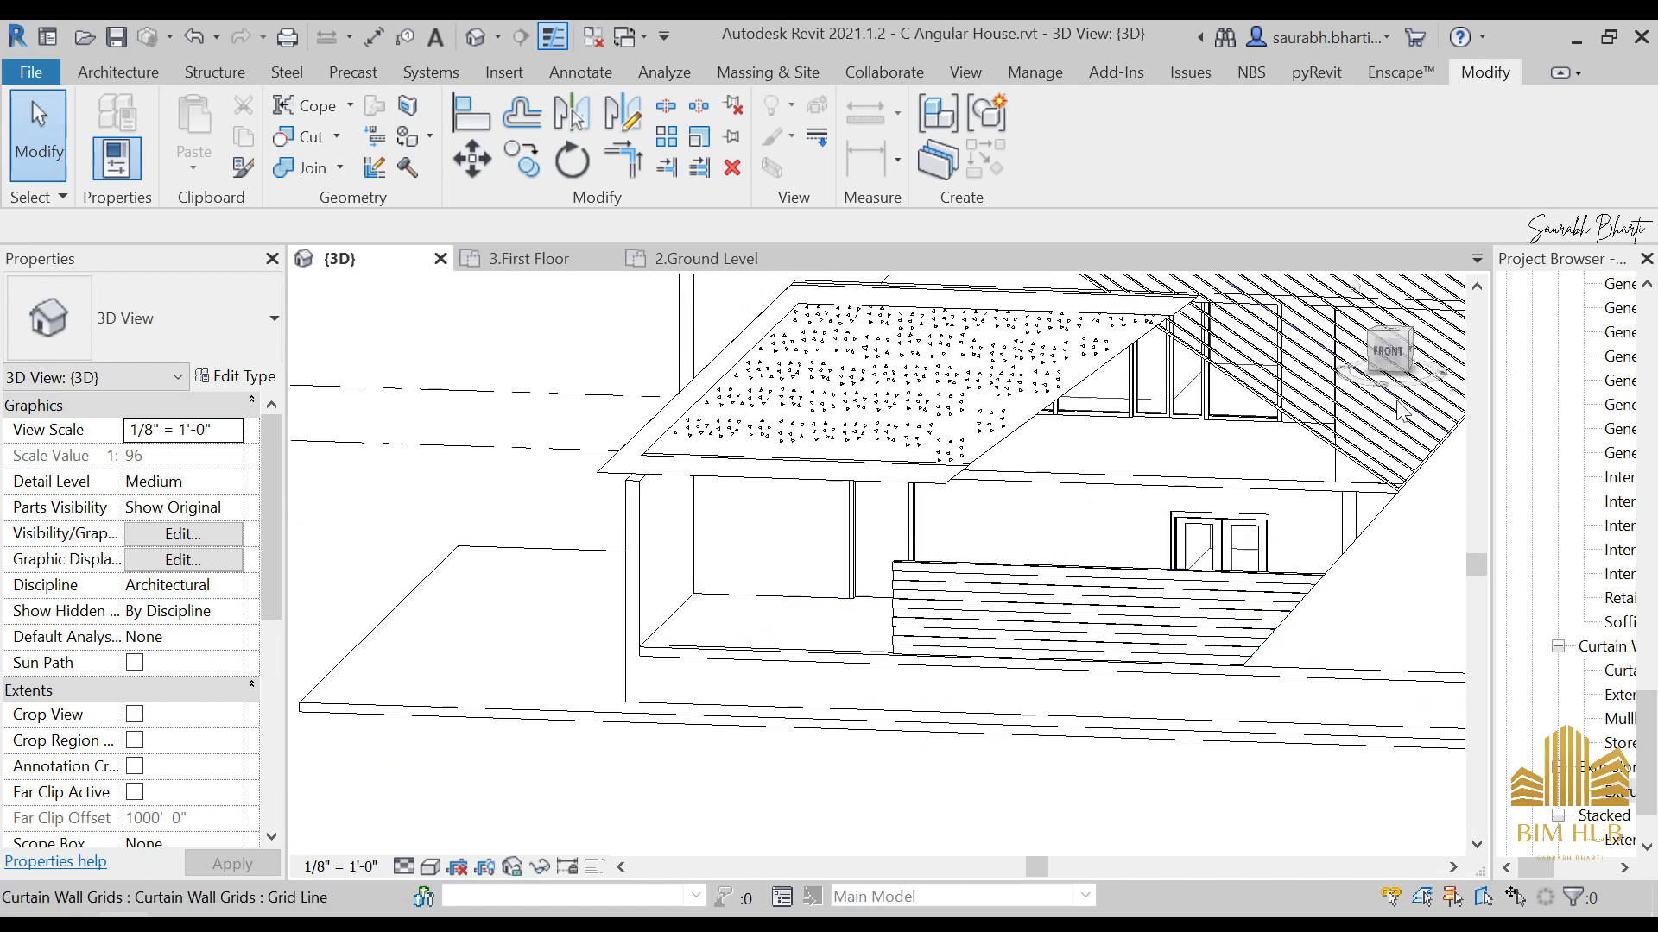
{"action": "left_click", "coordinate": [1390, 354]}
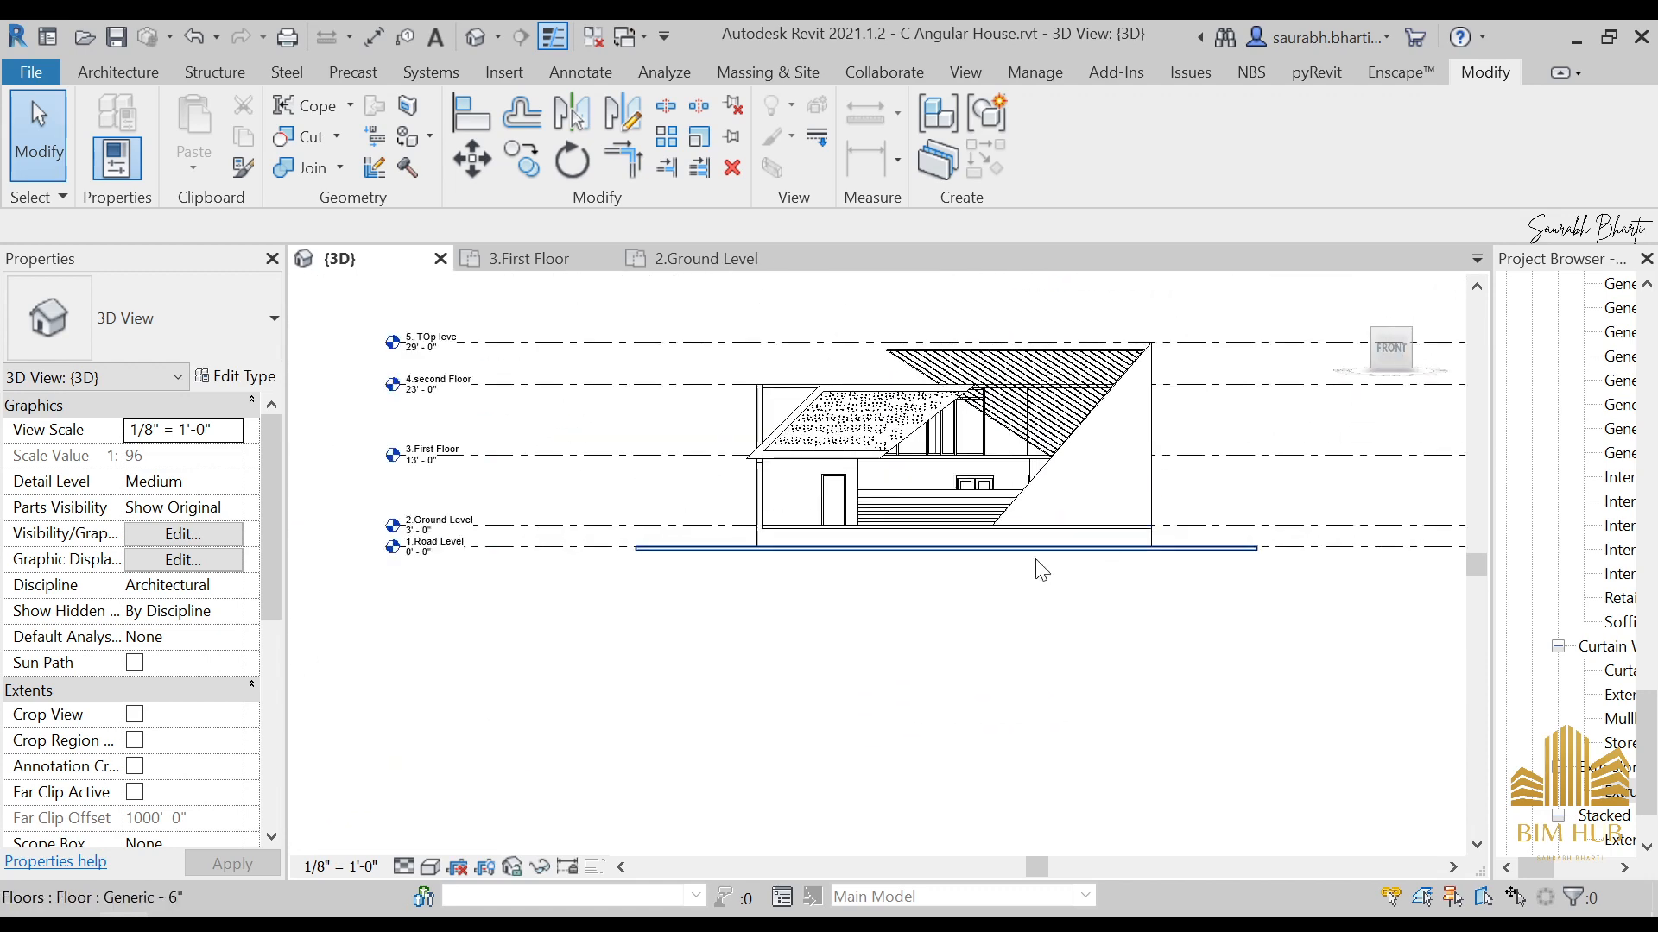
{"action": "scroll", "coordinate": [1039, 566], "scroll_direction": "up", "scroll_amount": 5}
{"action": "scroll", "coordinate": [775, 718], "scroll_direction": "down", "scroll_amount": 4}
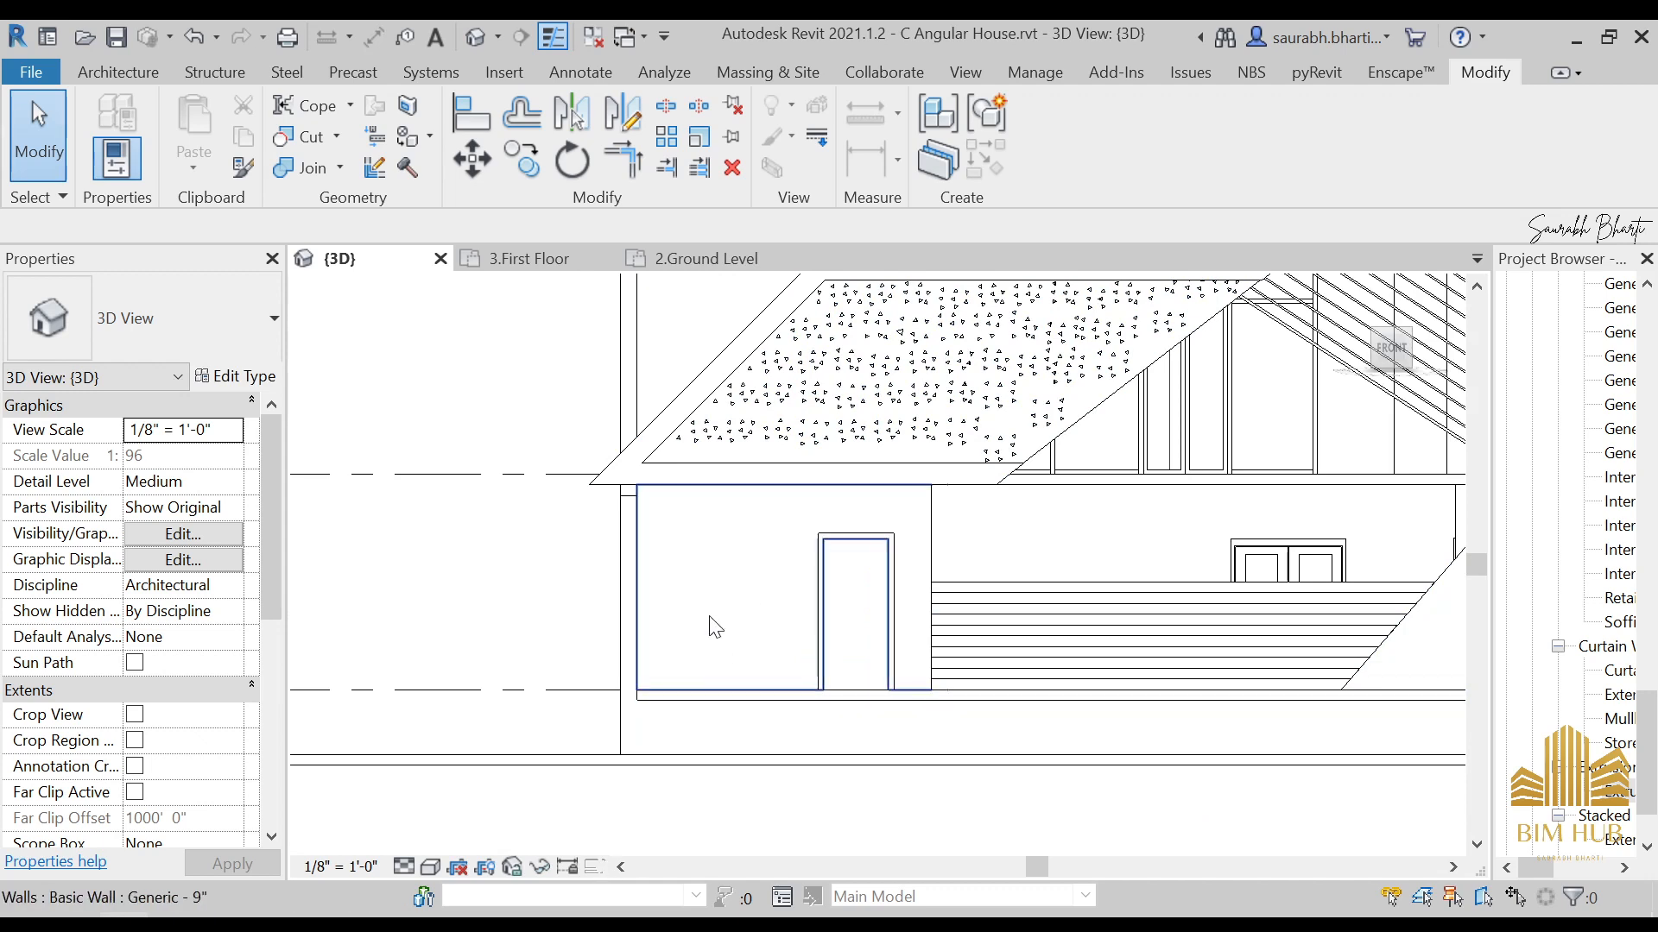
{"action": "middle_click_drag", "start_coordinate": [729, 647], "coordinate": [1014, 660], "text": "shift"}
{"action": "scroll", "coordinate": [965, 676], "scroll_direction": "up", "scroll_amount": 3}
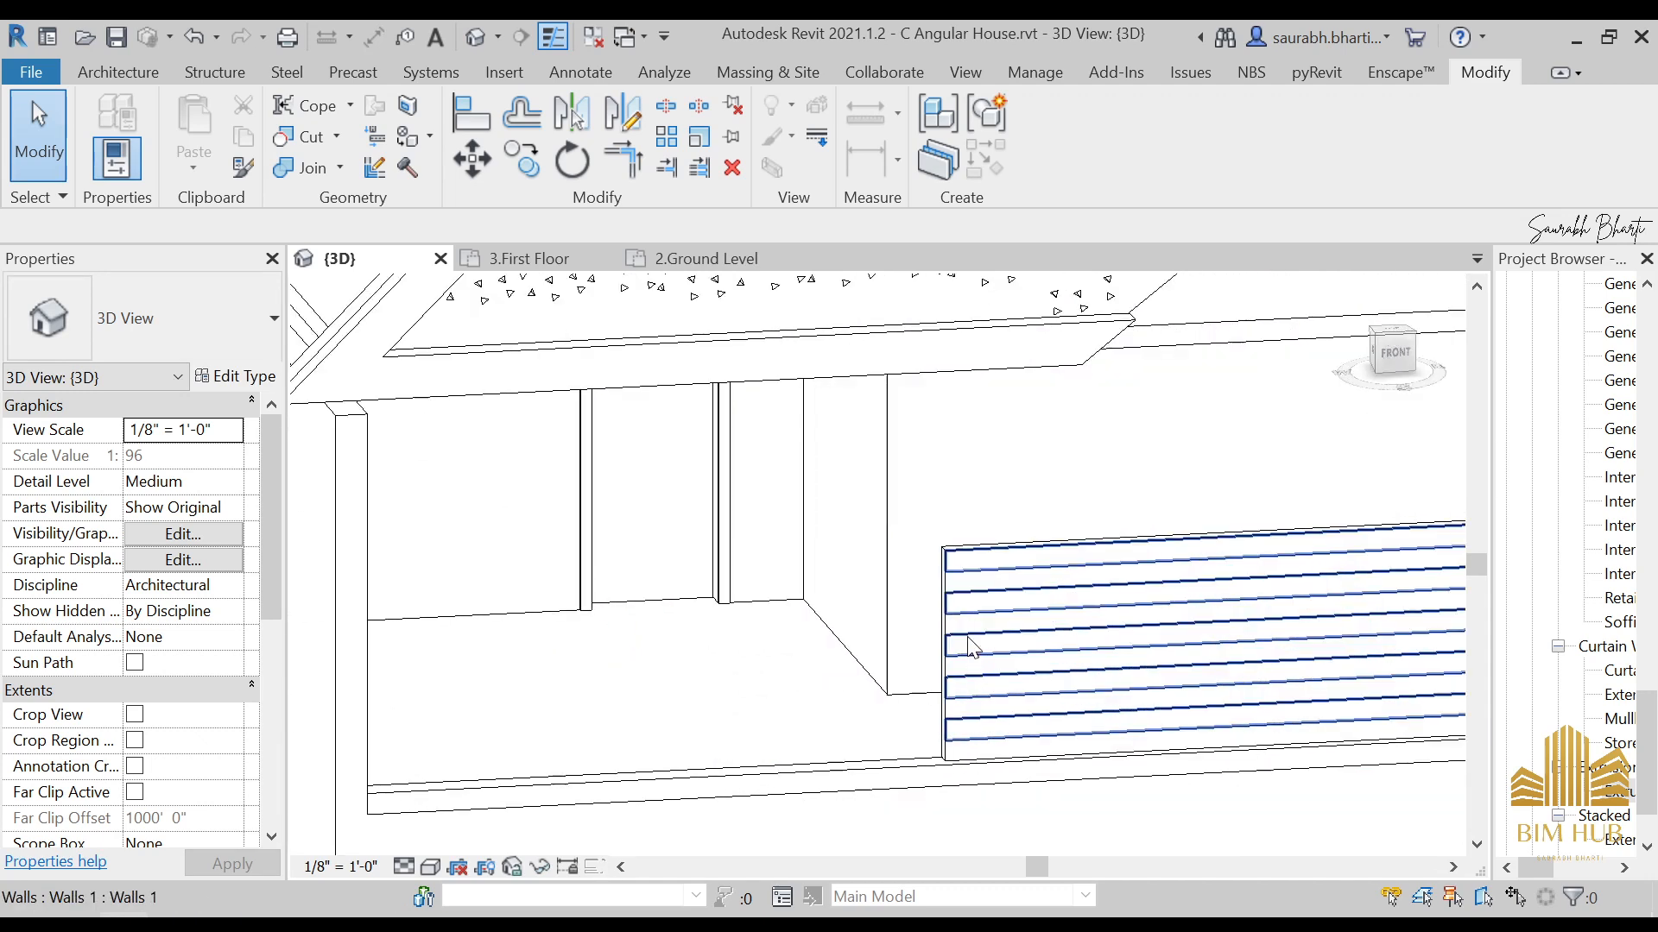
Step: Temporarily hide the low Generic -4.5" wall behind the slats, and undo the hiding
{"action": "left_click", "coordinate": [947, 583]}
{"action": "key", "text": "Escape"}
{"action": "scroll", "coordinate": [947, 589], "scroll_direction": "up", "scroll_amount": 1}
{"action": "scroll", "coordinate": [948, 590], "scroll_direction": "up", "scroll_amount": 1}
{"action": "left_click", "coordinate": [940, 584]}
{"action": "scroll", "coordinate": [942, 587], "scroll_direction": "down", "scroll_amount": 3}
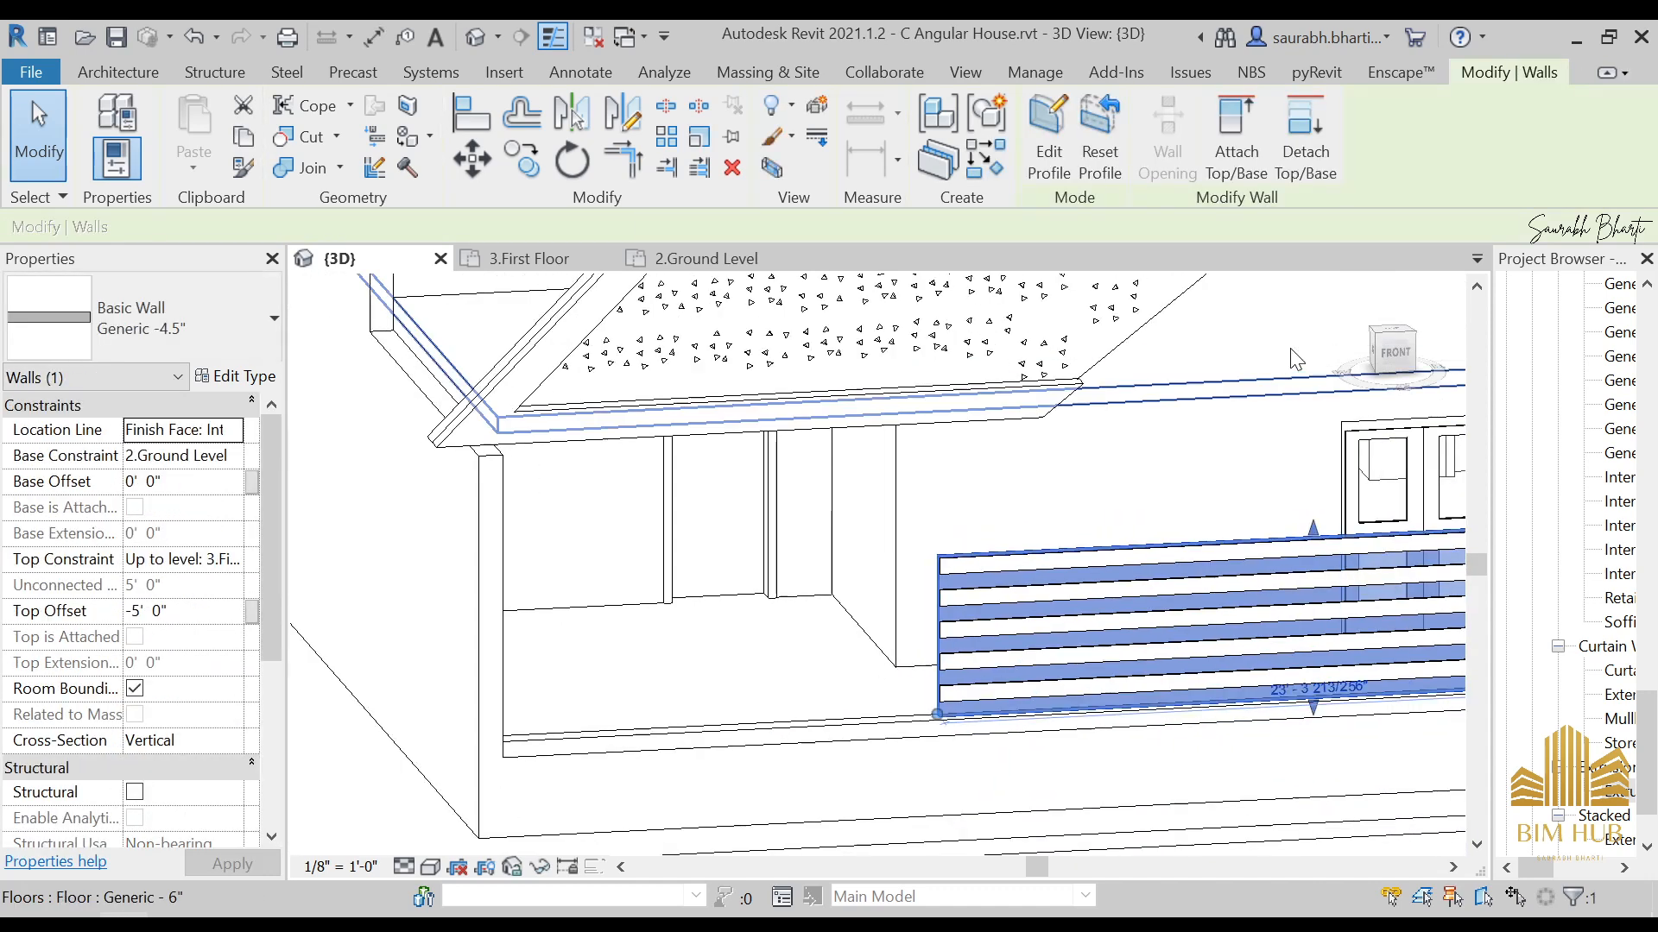
{"action": "scroll", "coordinate": [1315, 431], "scroll_direction": "down", "scroll_amount": 2}
{"action": "middle_click_drag", "start_coordinate": [1321, 539], "coordinate": [1328, 551], "text": "shift"}
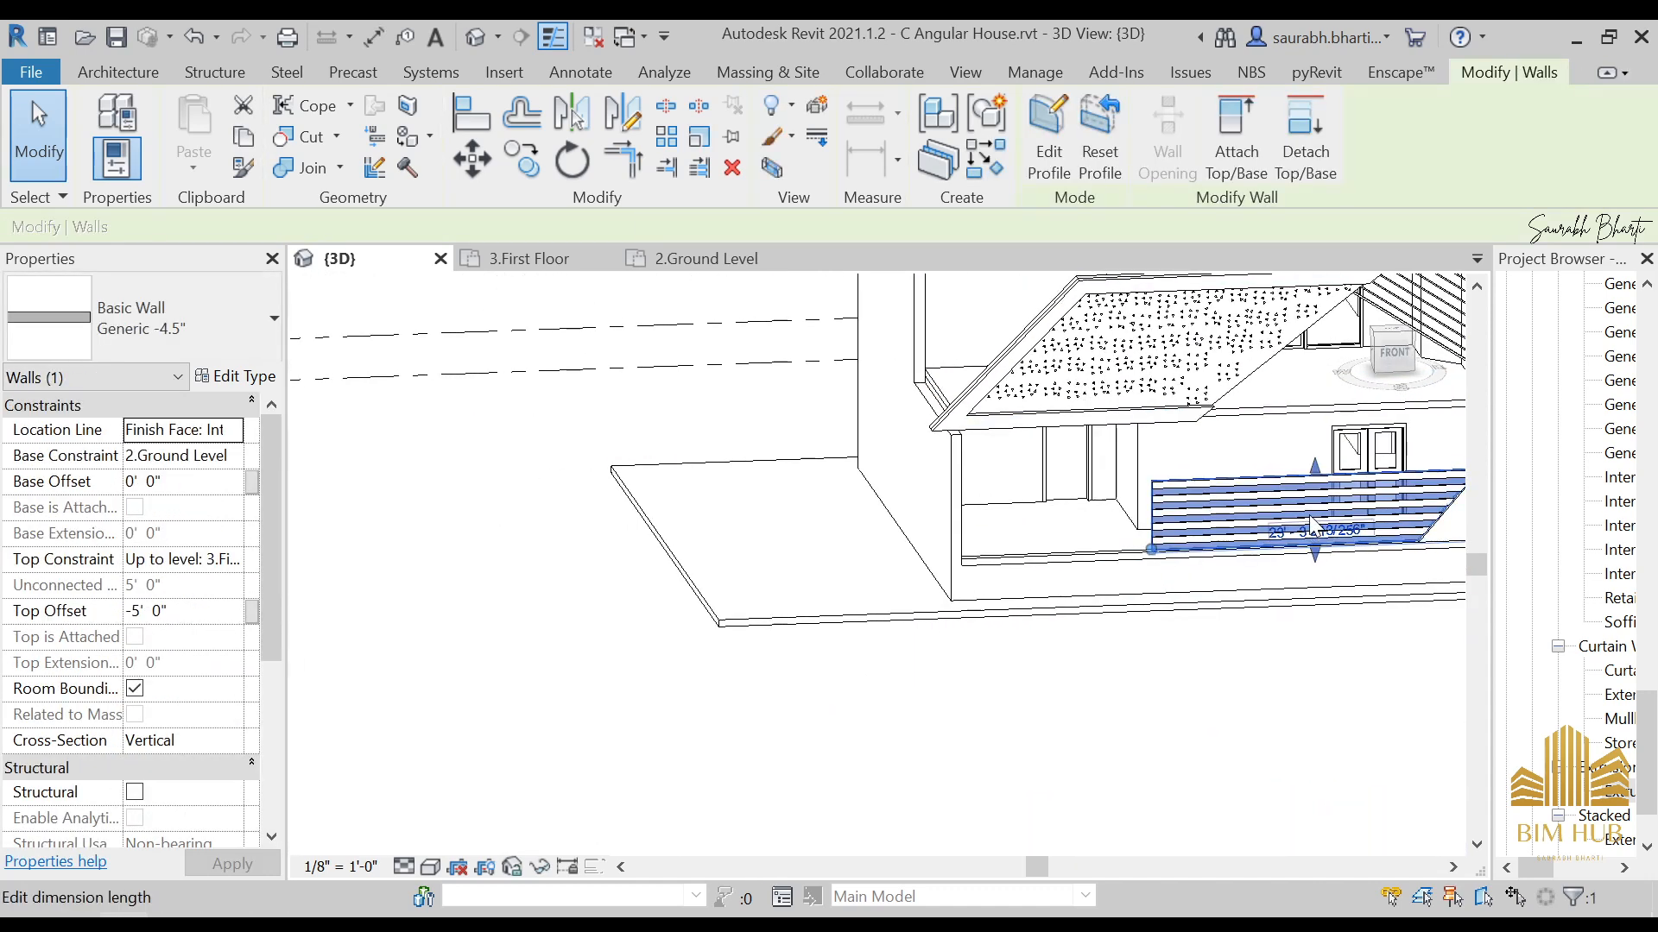
{"action": "key", "text": "h"}
{"action": "key", "text": "h"}
{"action": "scroll", "coordinate": [1356, 518], "scroll_direction": "up", "scroll_amount": 2}
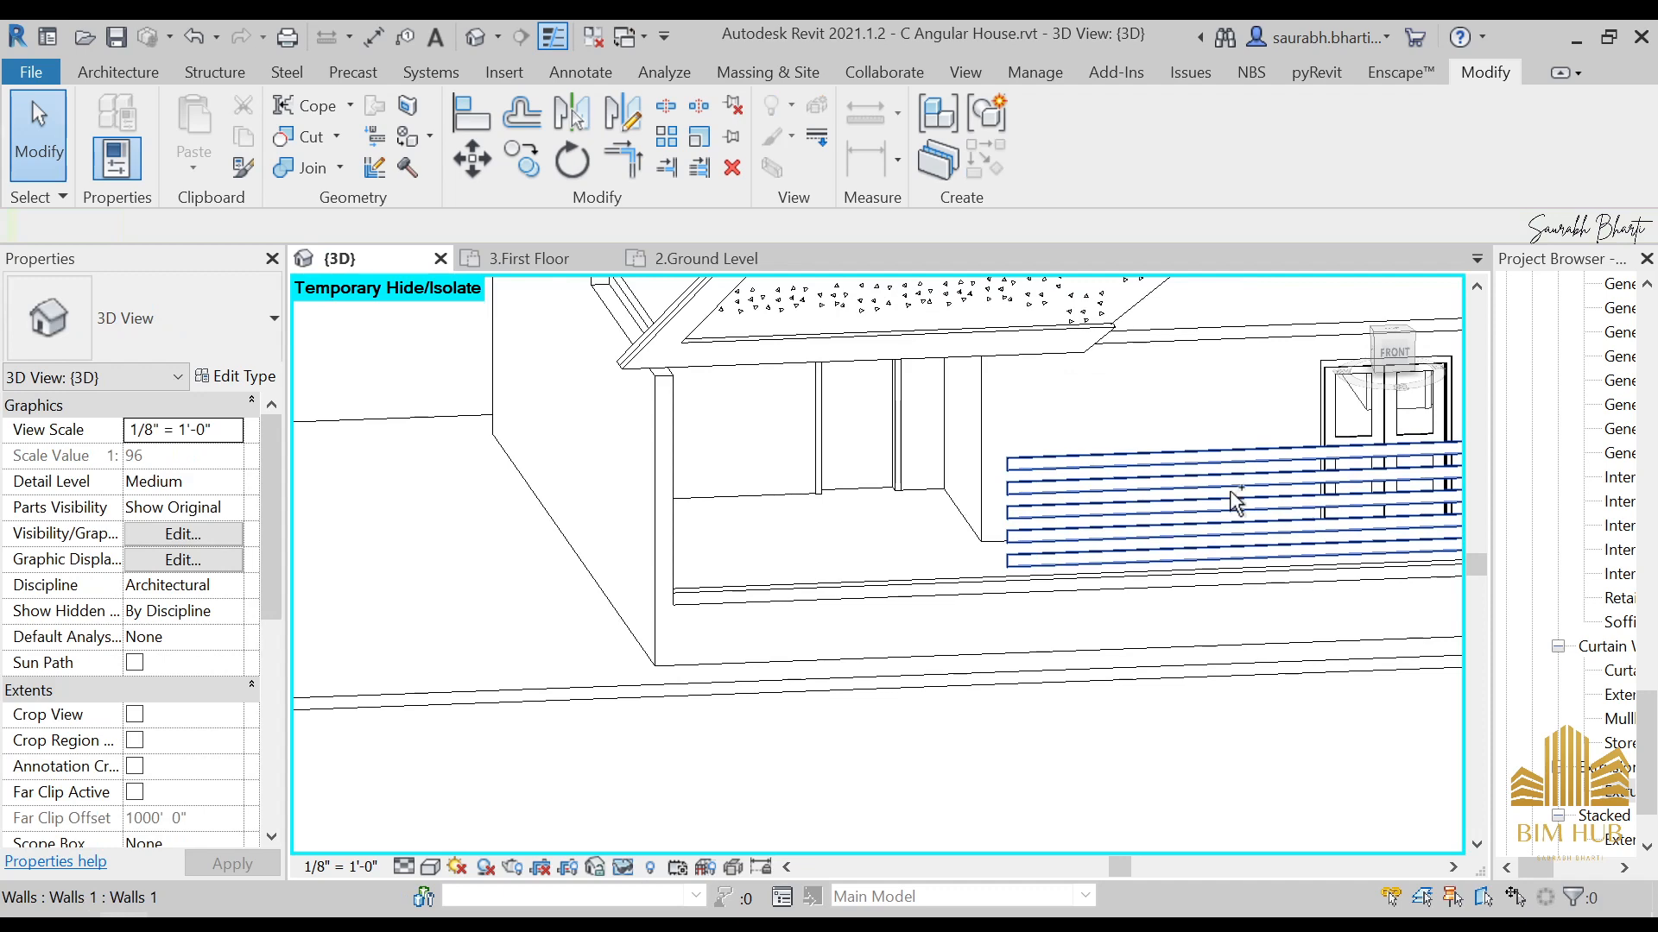
{"action": "key", "text": "ctrl+z"}
Step: Temporarily hide the in-place slats in the 3D view
{"action": "scroll", "coordinate": [1232, 493], "scroll_direction": "up", "scroll_amount": 2}
{"action": "left_click", "coordinate": [1251, 522]}
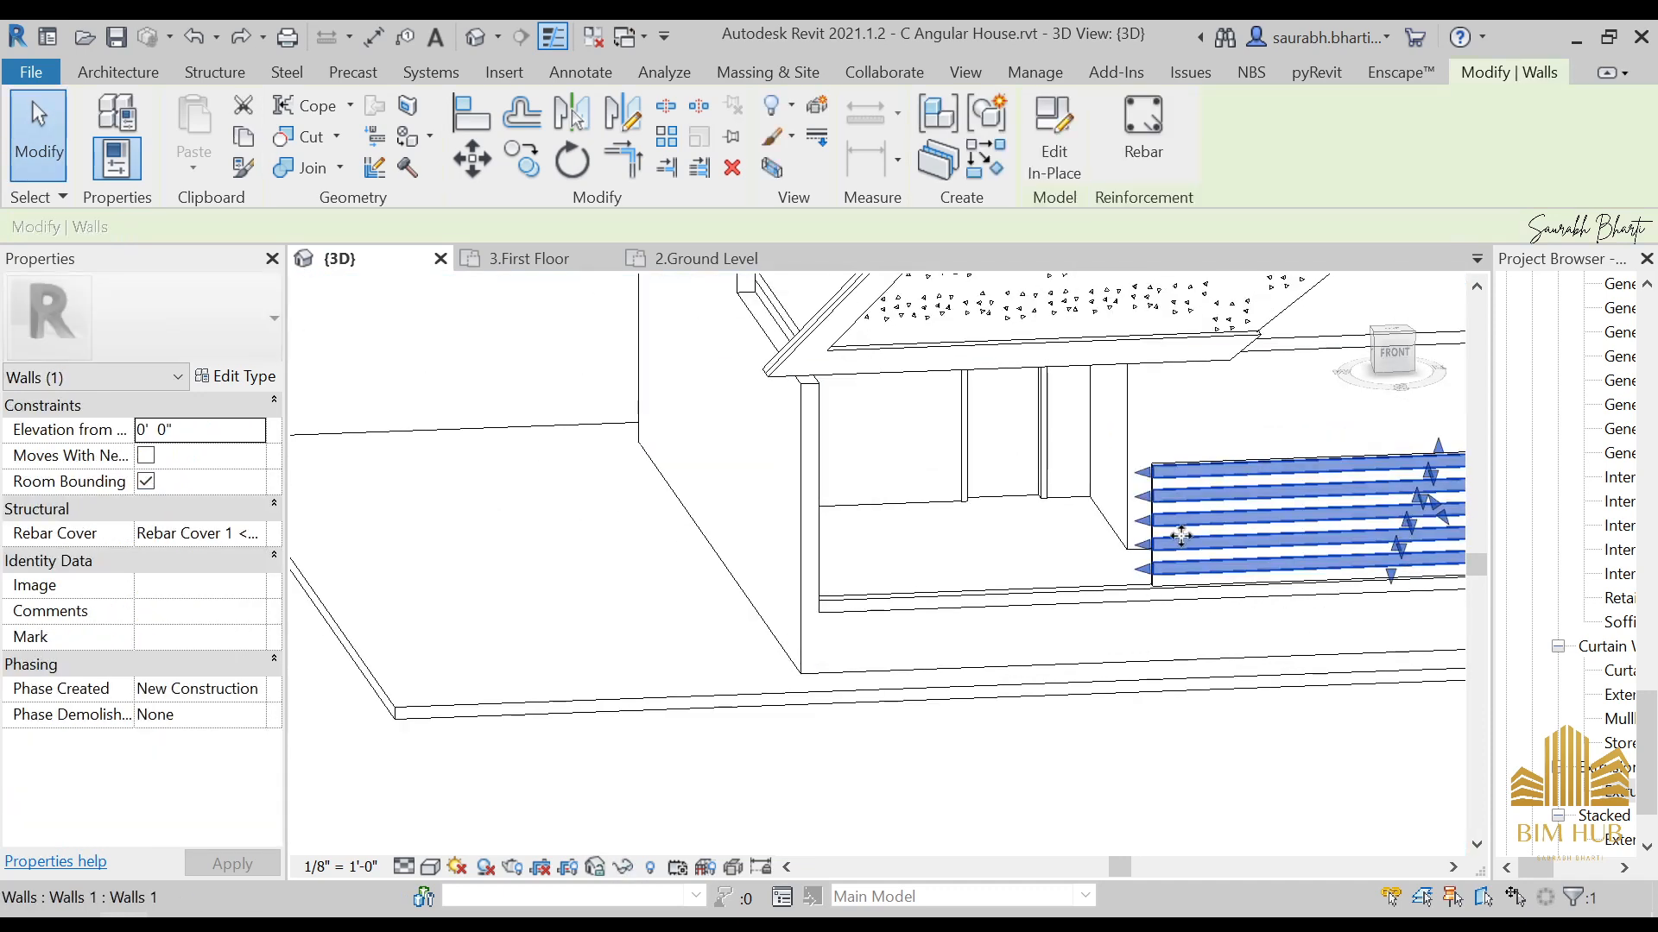
{"action": "key", "text": "h"}
{"action": "key", "text": "h"}
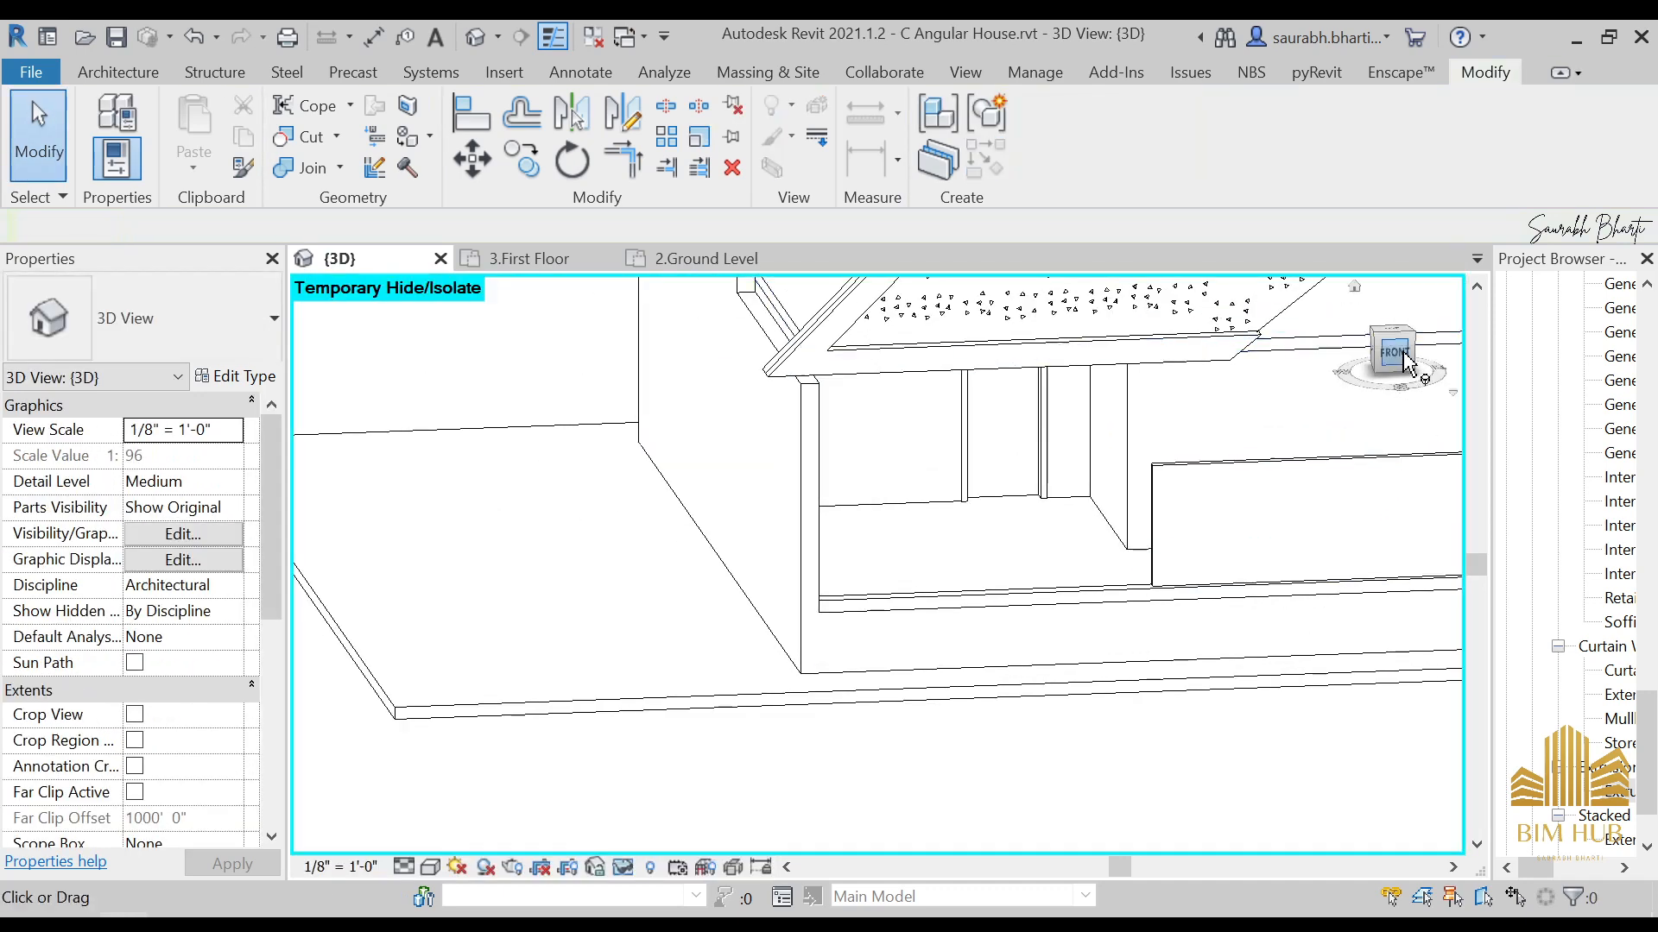
Step: Stretch the low Generic -4.5" wall's vertical end past the door to the outer side wall in the front view
{"action": "scroll", "coordinate": [1239, 455], "scroll_direction": "down", "scroll_amount": 5}
{"action": "key", "text": "z"}
{"action": "key", "text": "f"}
{"action": "scroll", "coordinate": [949, 578], "scroll_direction": "up", "scroll_amount": 5}
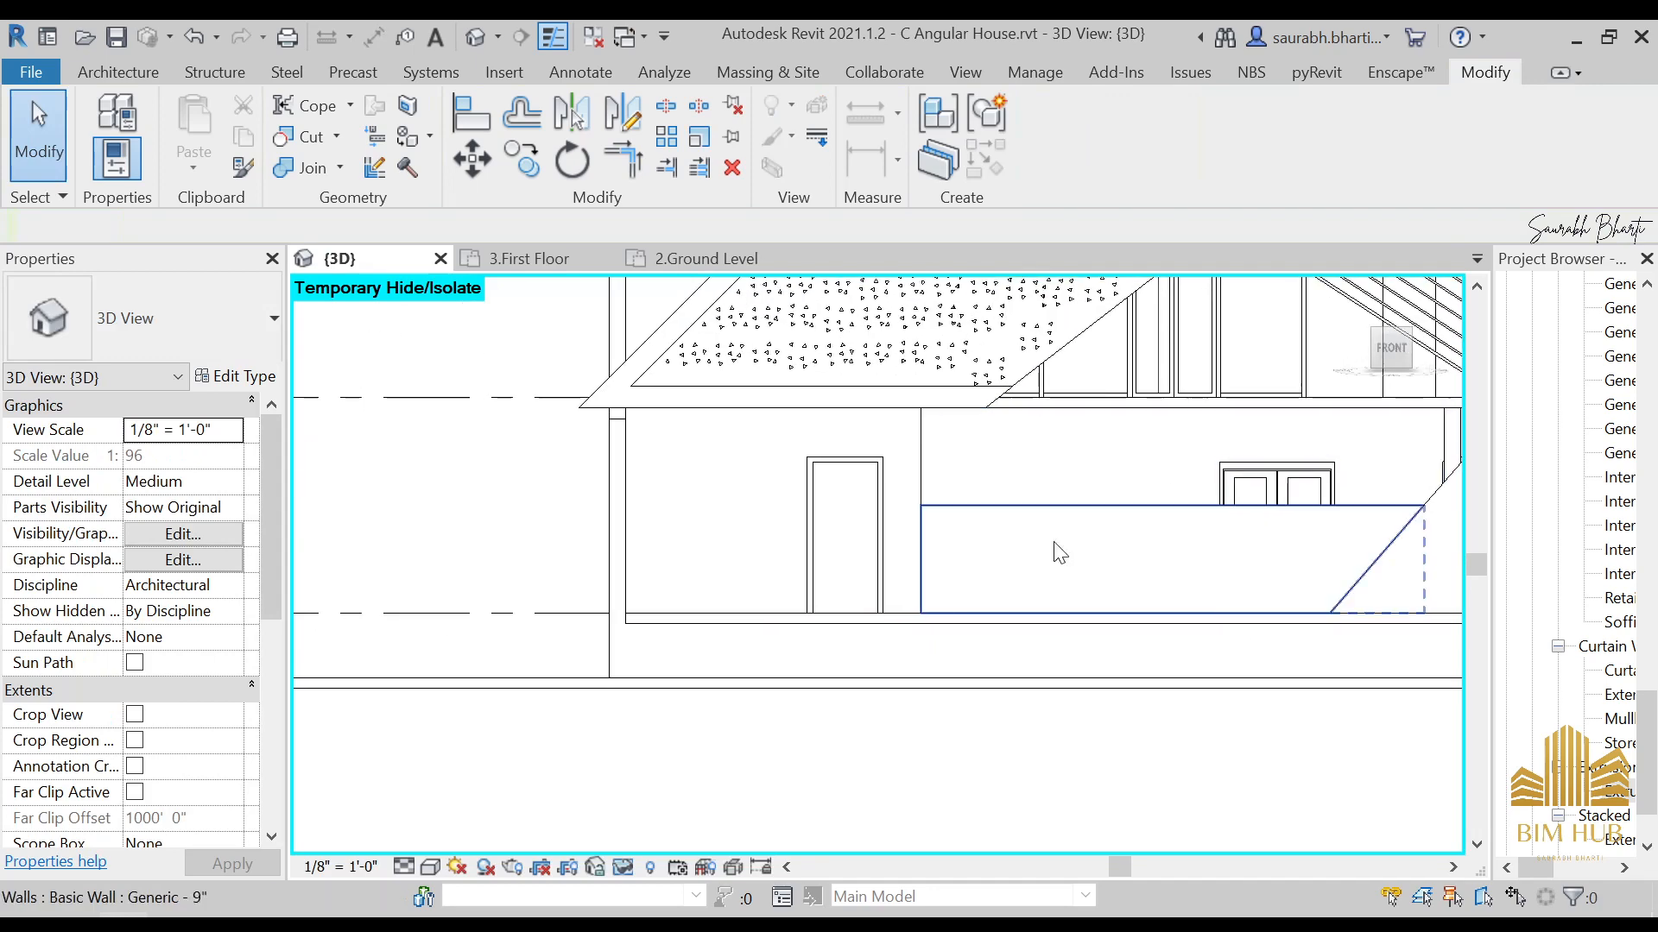
{"action": "left_click", "coordinate": [934, 583]}
{"action": "left_click_drag", "start_coordinate": [730, 596], "coordinate": [636, 588]}
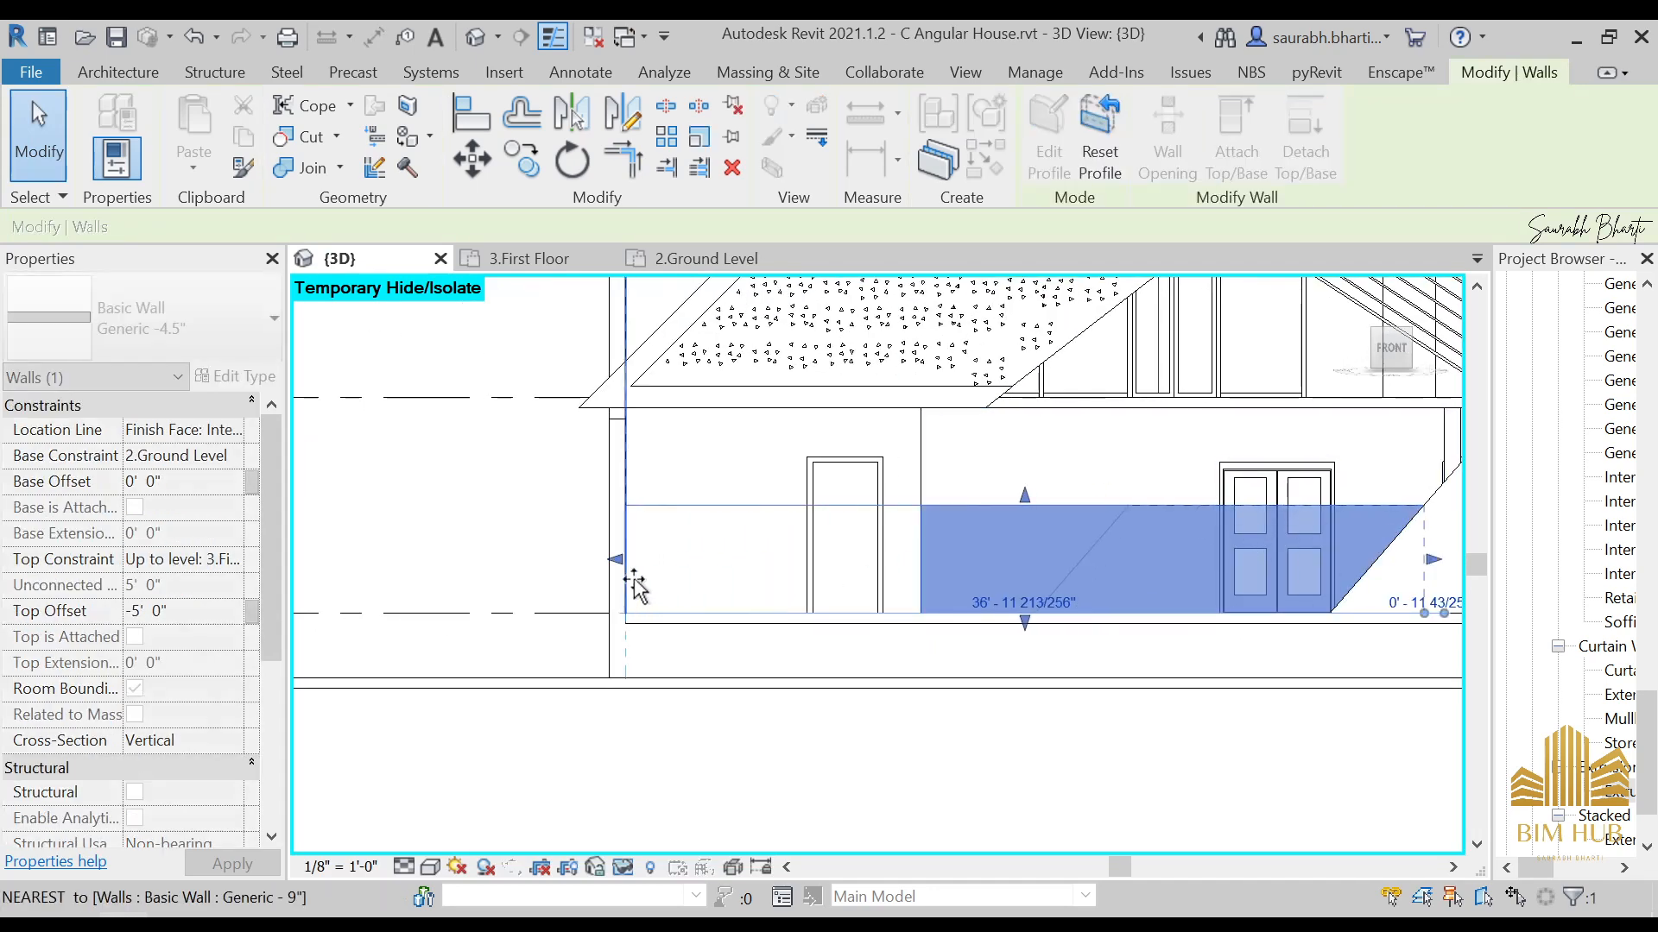
Step: Undo the stretch of the low Generic -4.5" front wall past the door
{"action": "scroll", "coordinate": [913, 555], "scroll_direction": "down", "scroll_amount": 1}
{"action": "key", "text": "Escape"}
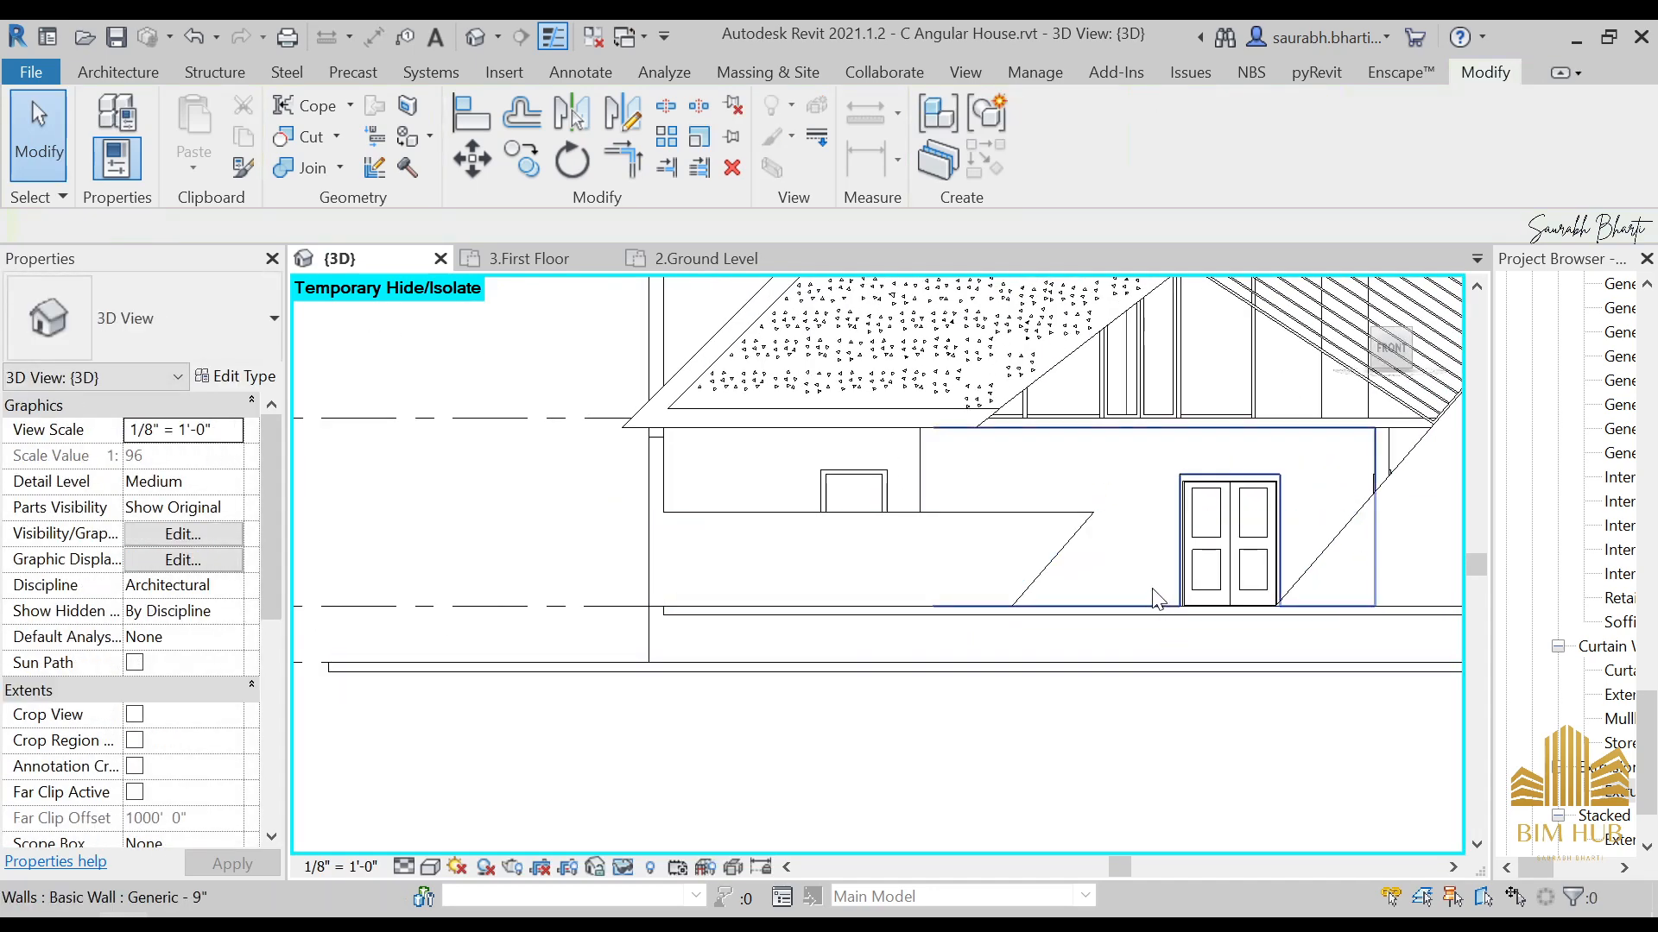
{"action": "key", "text": "ctrl+z"}
{"action": "left_click", "coordinate": [981, 549]}
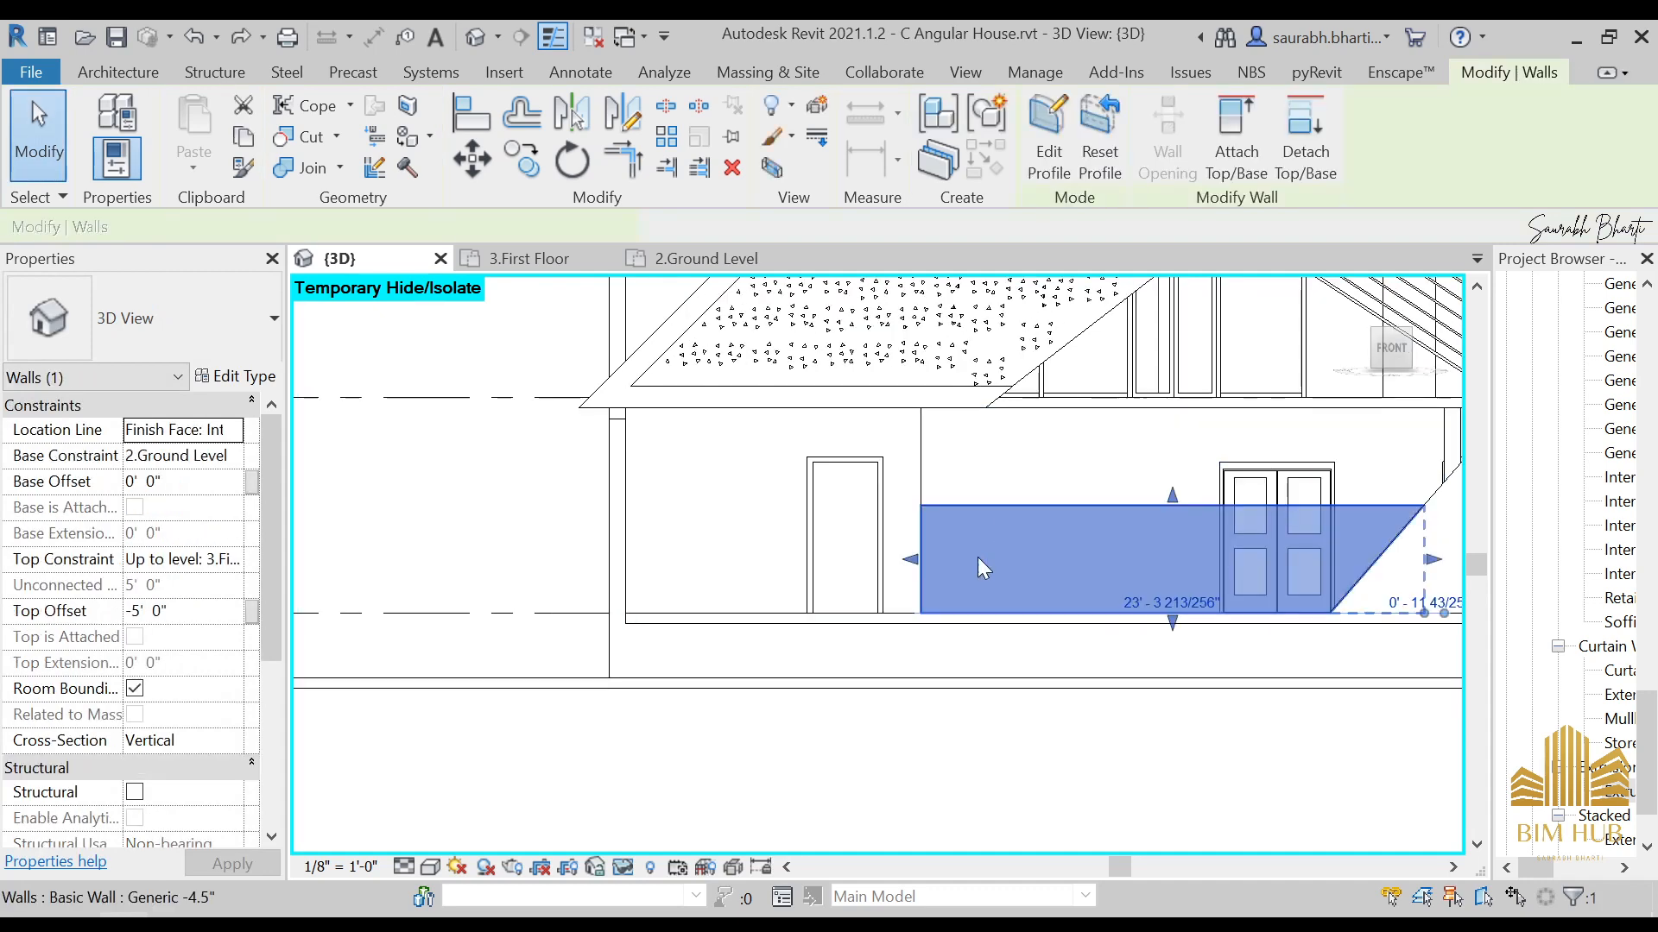
{"action": "key", "text": "Escape"}
Step: Reset the temporary hide so the slats are shown again, and view the house in 3D from above the front
{"action": "key", "text": "h"}
{"action": "key", "text": "r"}
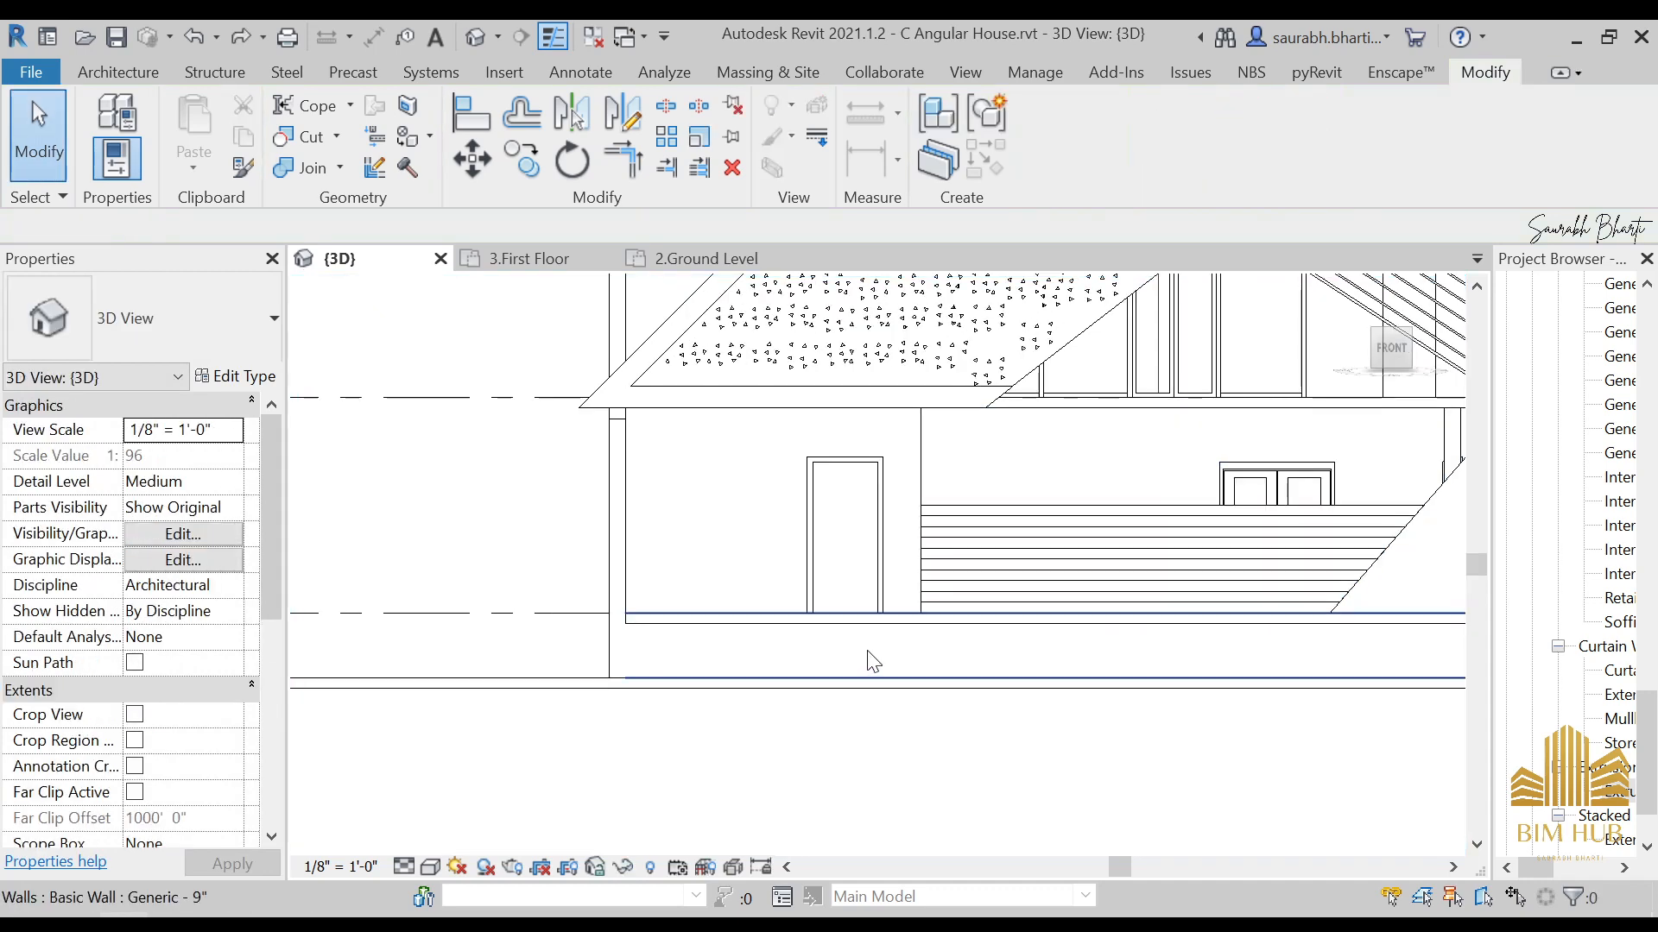
{"action": "scroll", "coordinate": [901, 547], "scroll_direction": "down", "scroll_amount": 2}
{"action": "middle_click_drag", "start_coordinate": [903, 549], "coordinate": [936, 868], "text": "shift"}
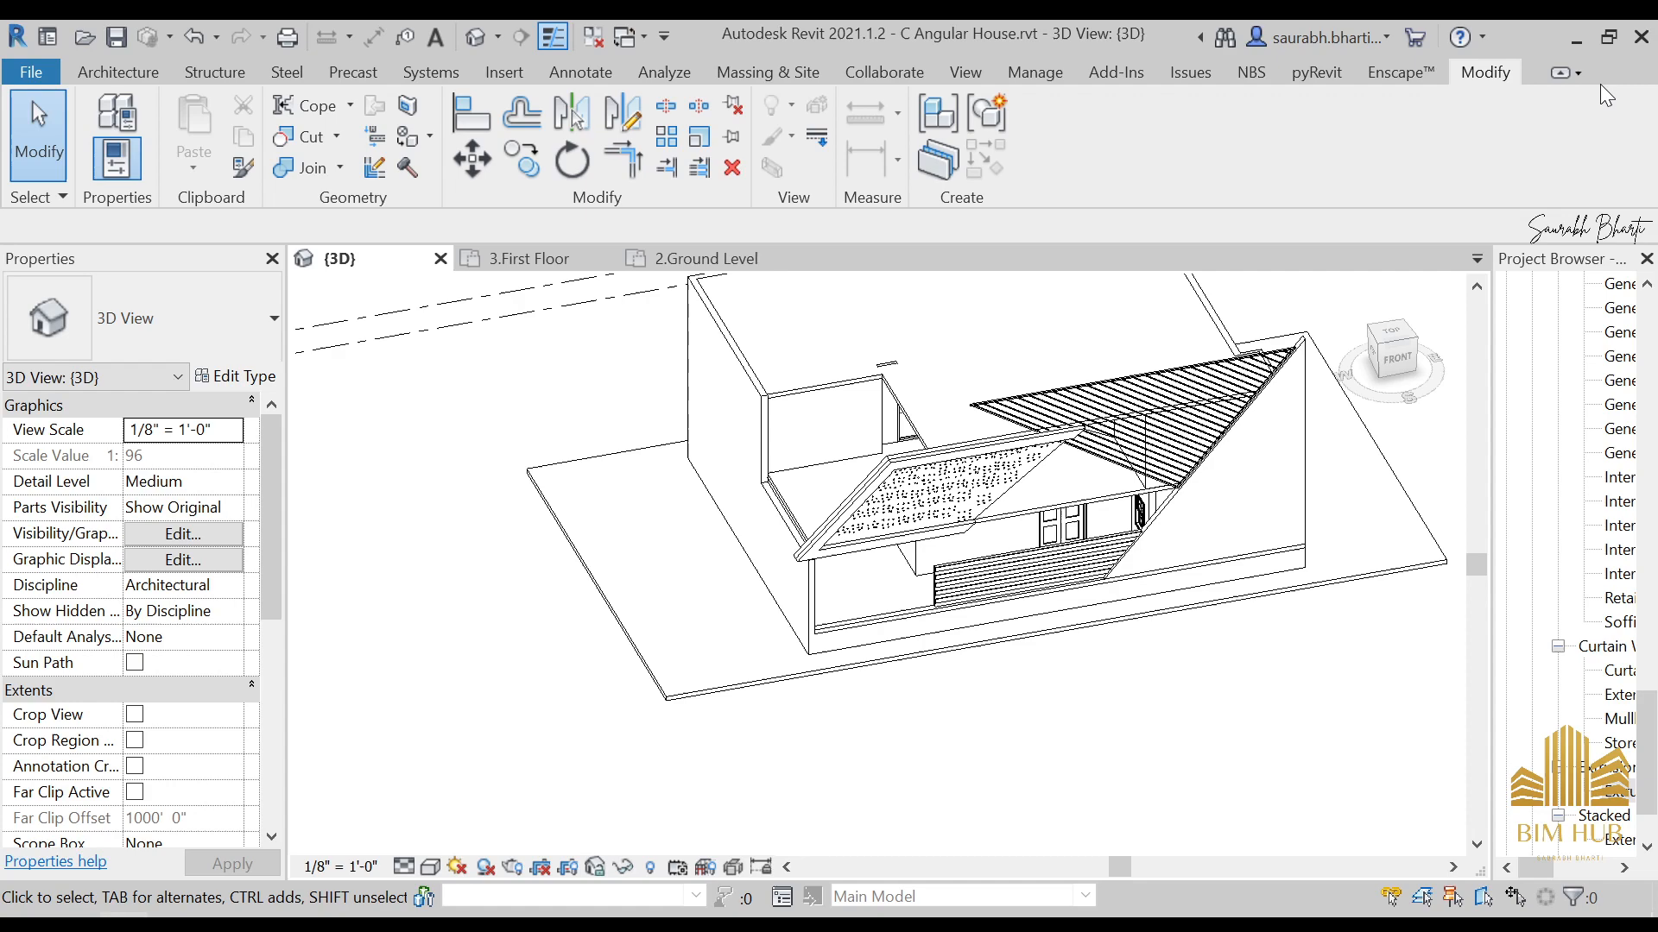
Step: Leave Revit for the desktop and open the To Be used folder in File Explorer
{"action": "left_click", "coordinate": [1579, 41]}
{"action": "key", "text": "super+d"}
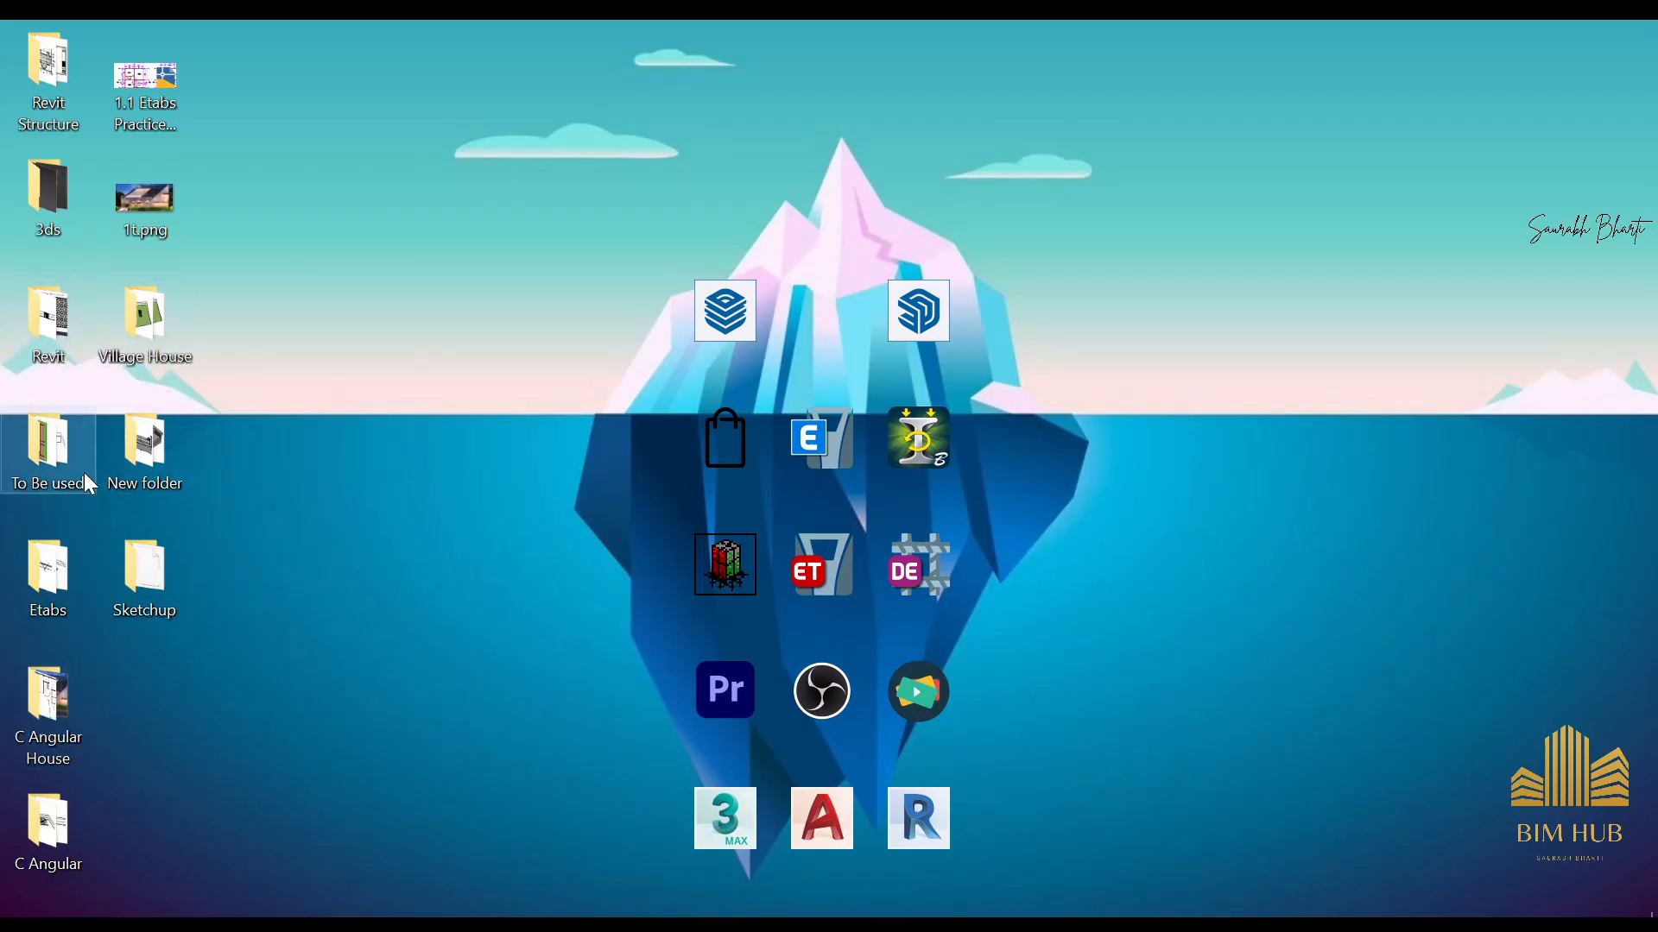
{"action": "double_click", "coordinate": [49, 449]}
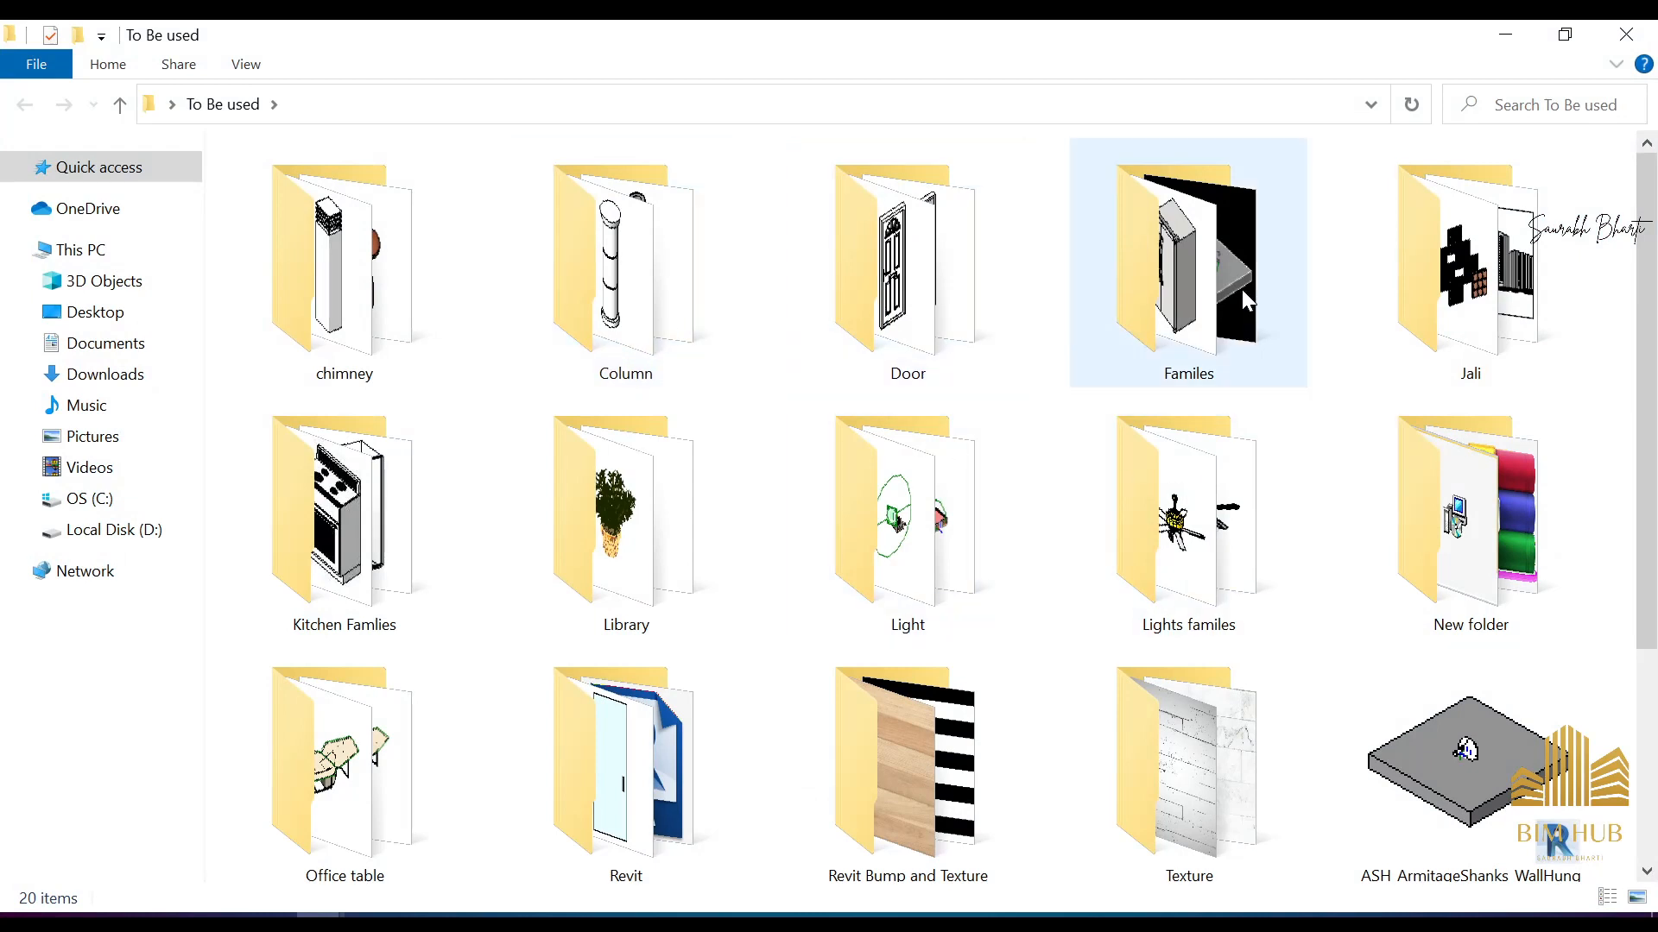
{"action": "left_click", "coordinate": [1241, 289]}
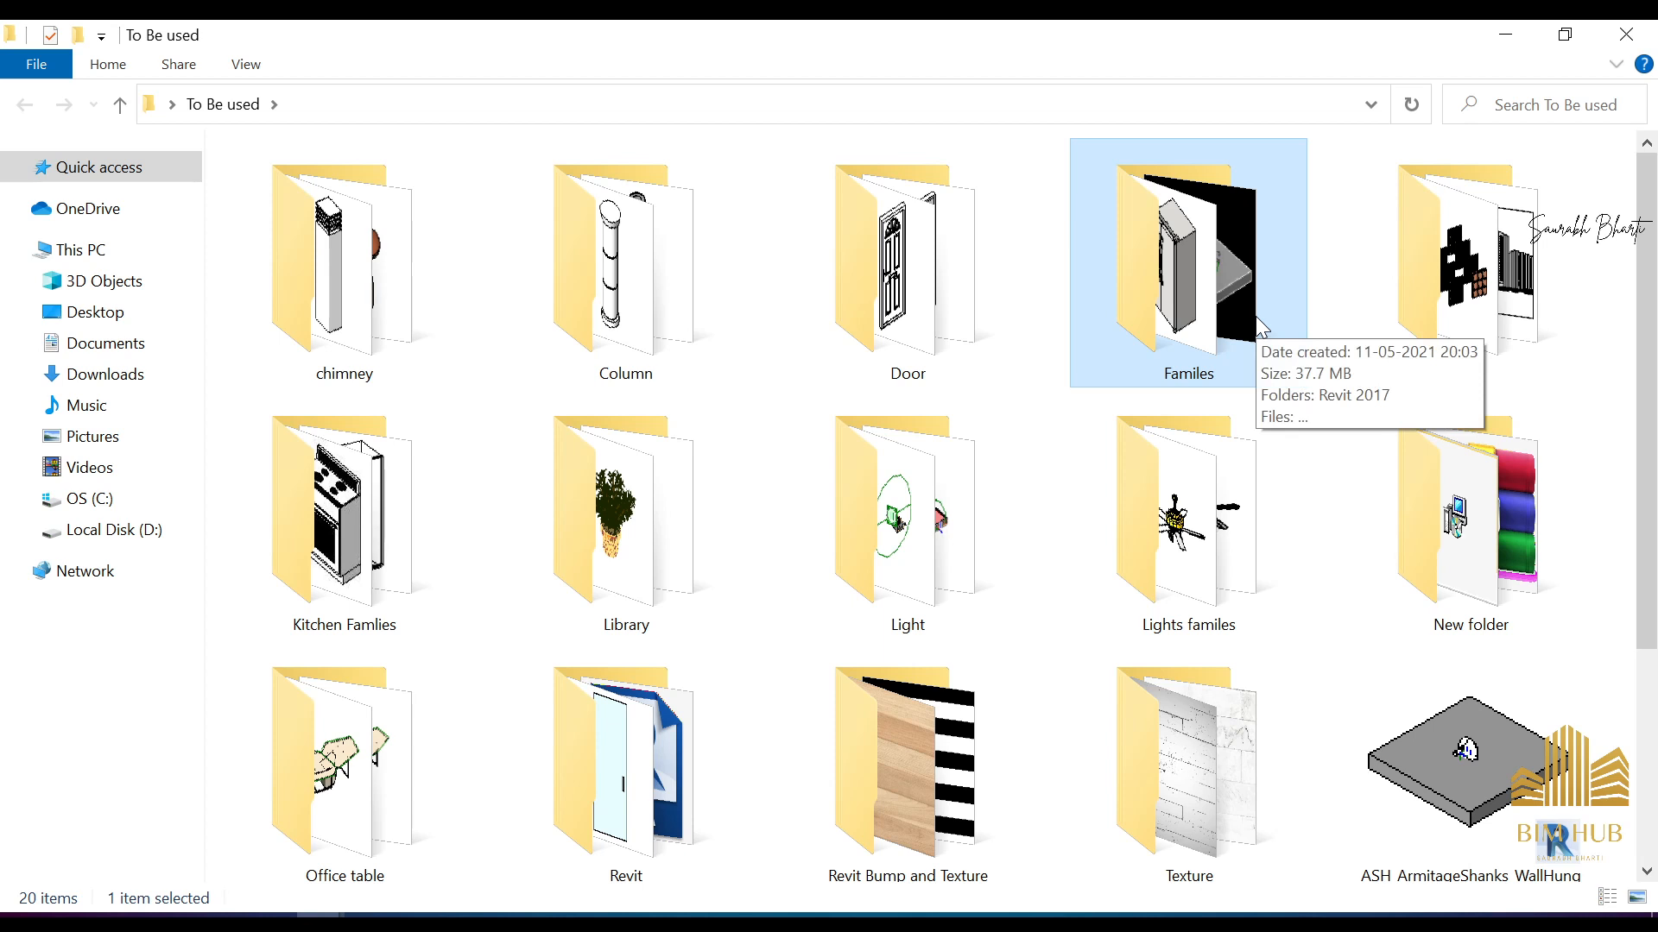
{"action": "left_click", "coordinate": [565, 520]}
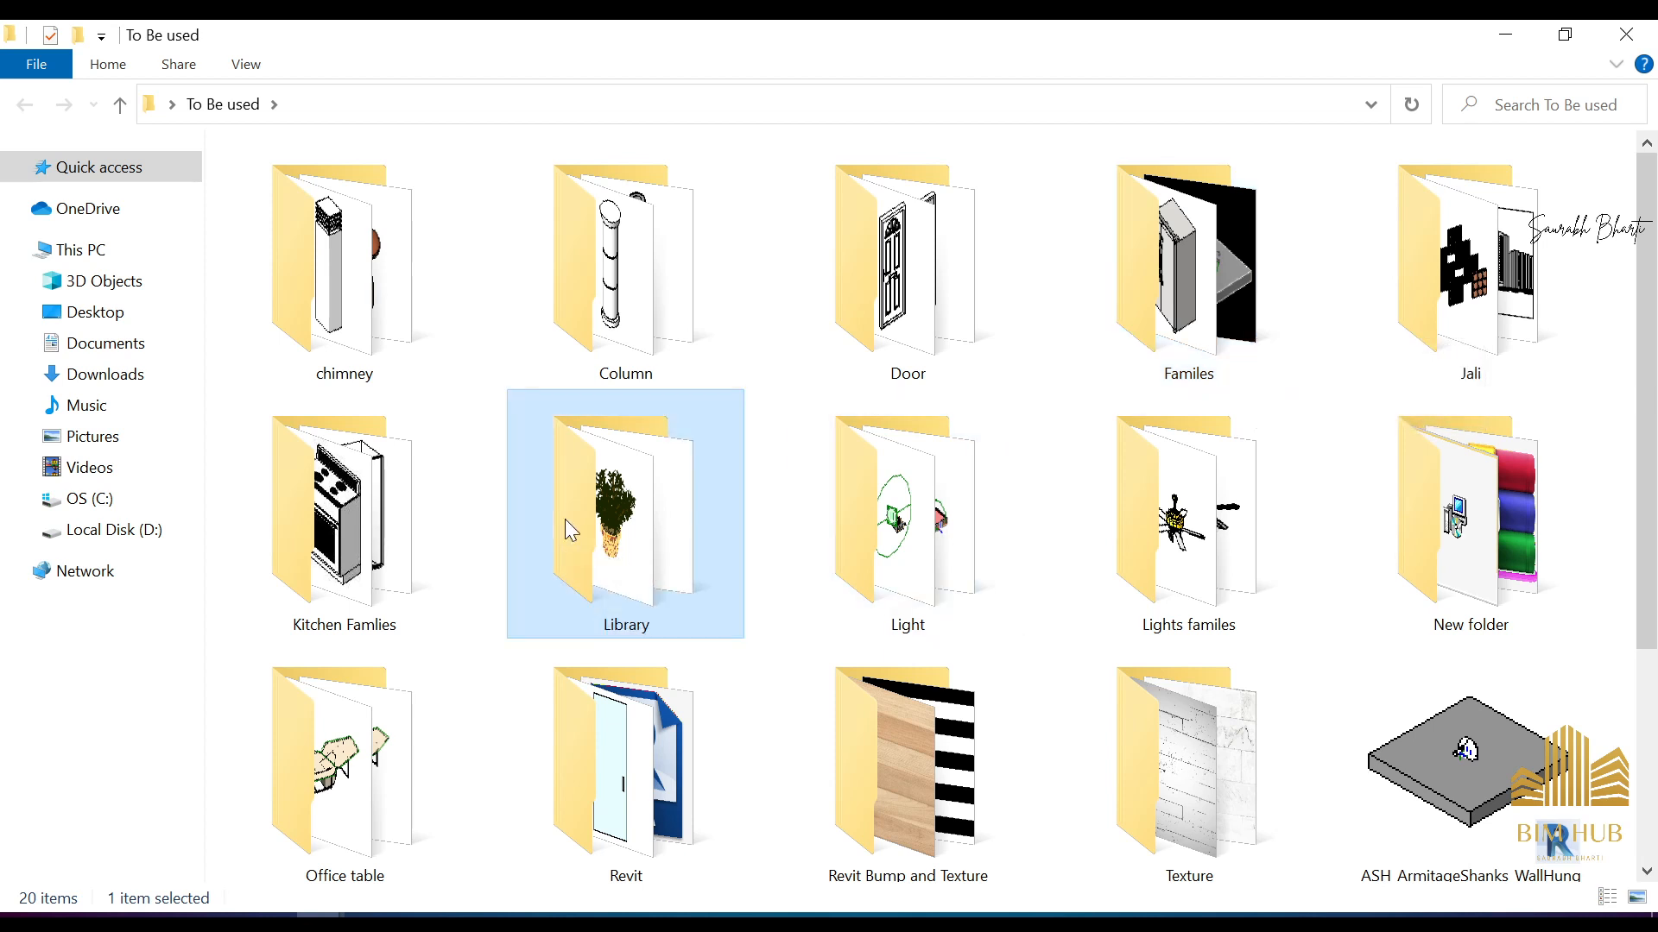
{"action": "key", "text": "Down"}
{"action": "key", "text": "Down"}
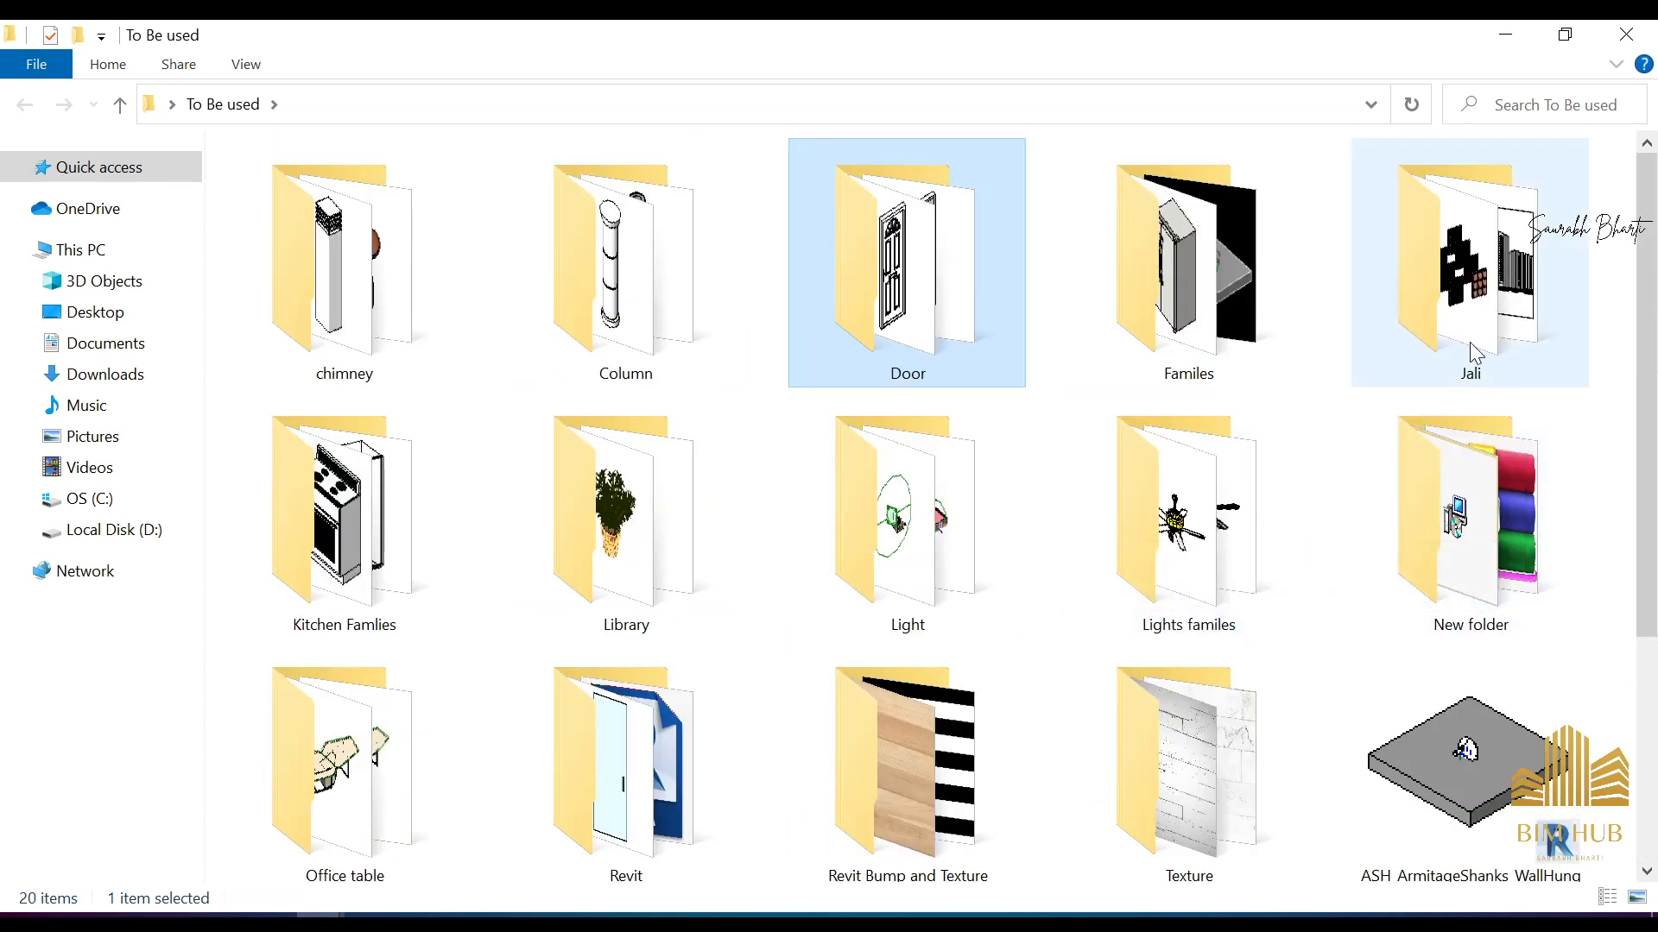
Step: Inspect the Jali folder's files as extra large icons and return to the To Be used folder
{"action": "double_click", "coordinate": [1473, 352]}
{"action": "right_click", "coordinate": [502, 313]}
{"action": "mouse_move", "coordinate": [784, 333]}
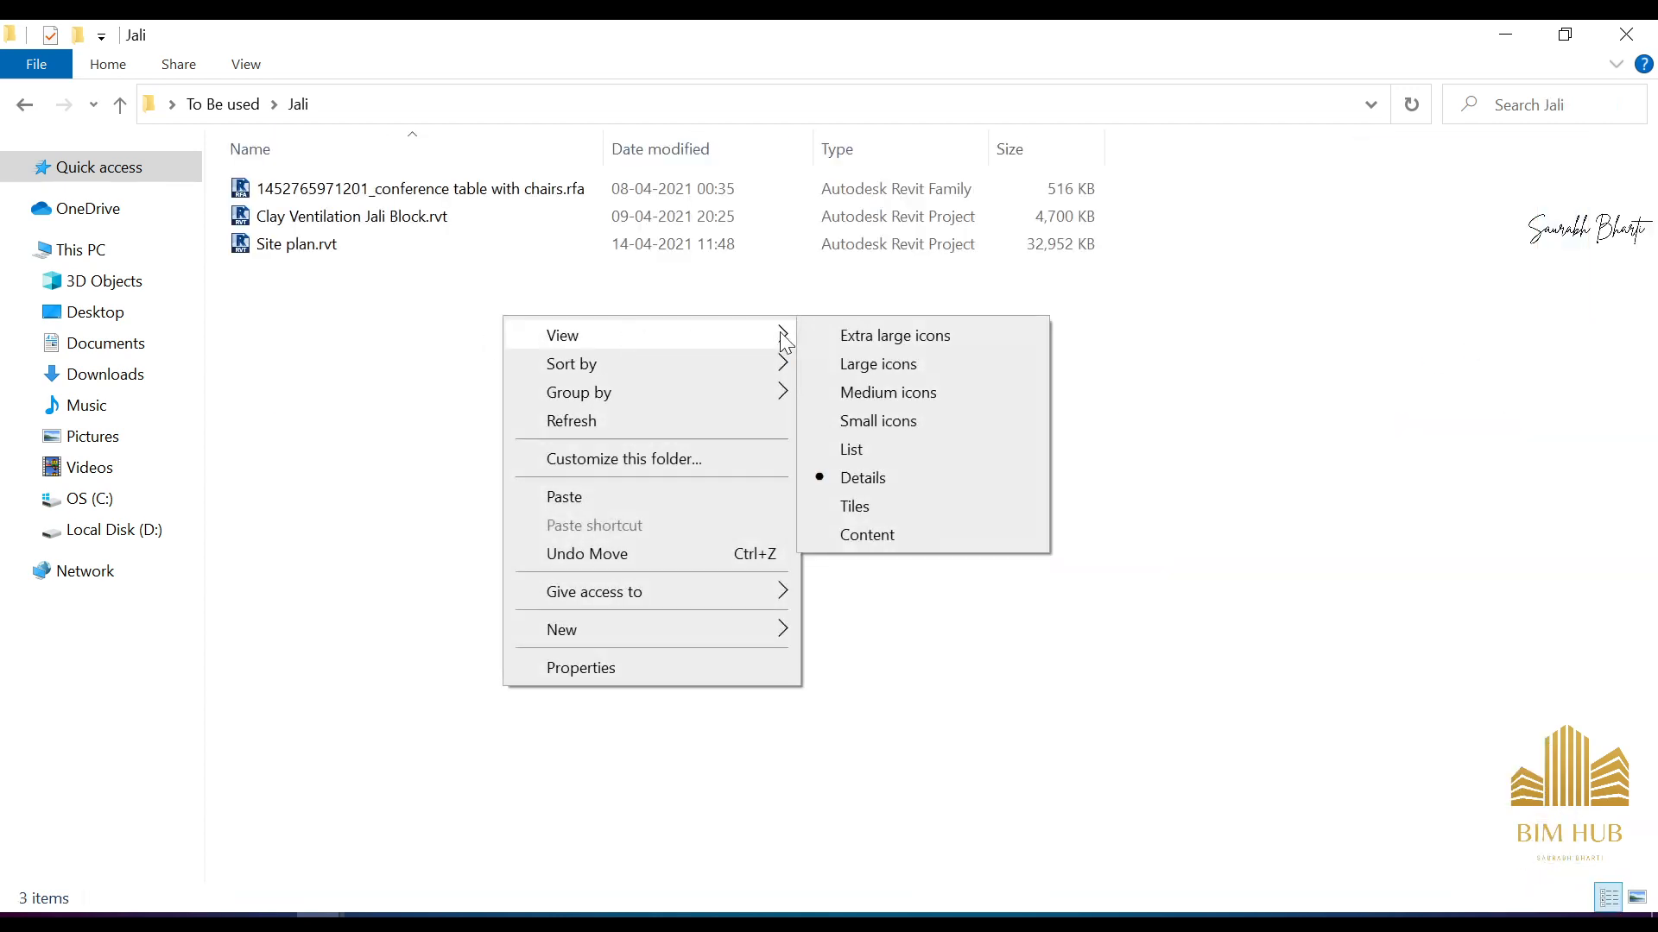
{"action": "left_click", "coordinate": [863, 333]}
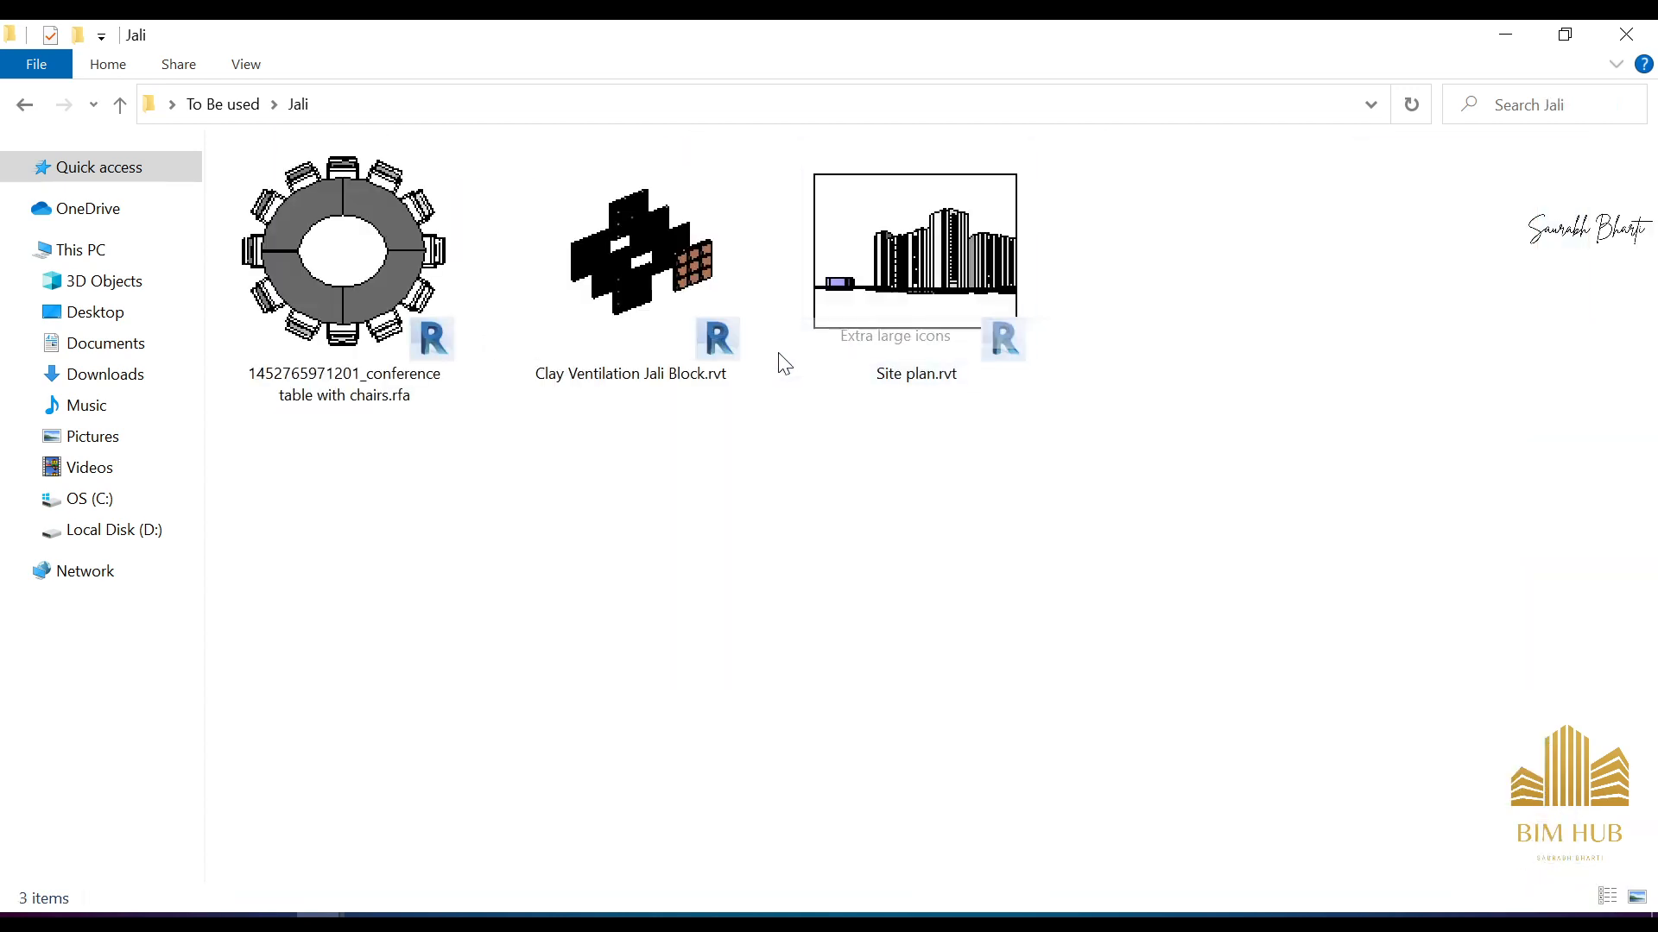
{"action": "left_click", "coordinate": [24, 105]}
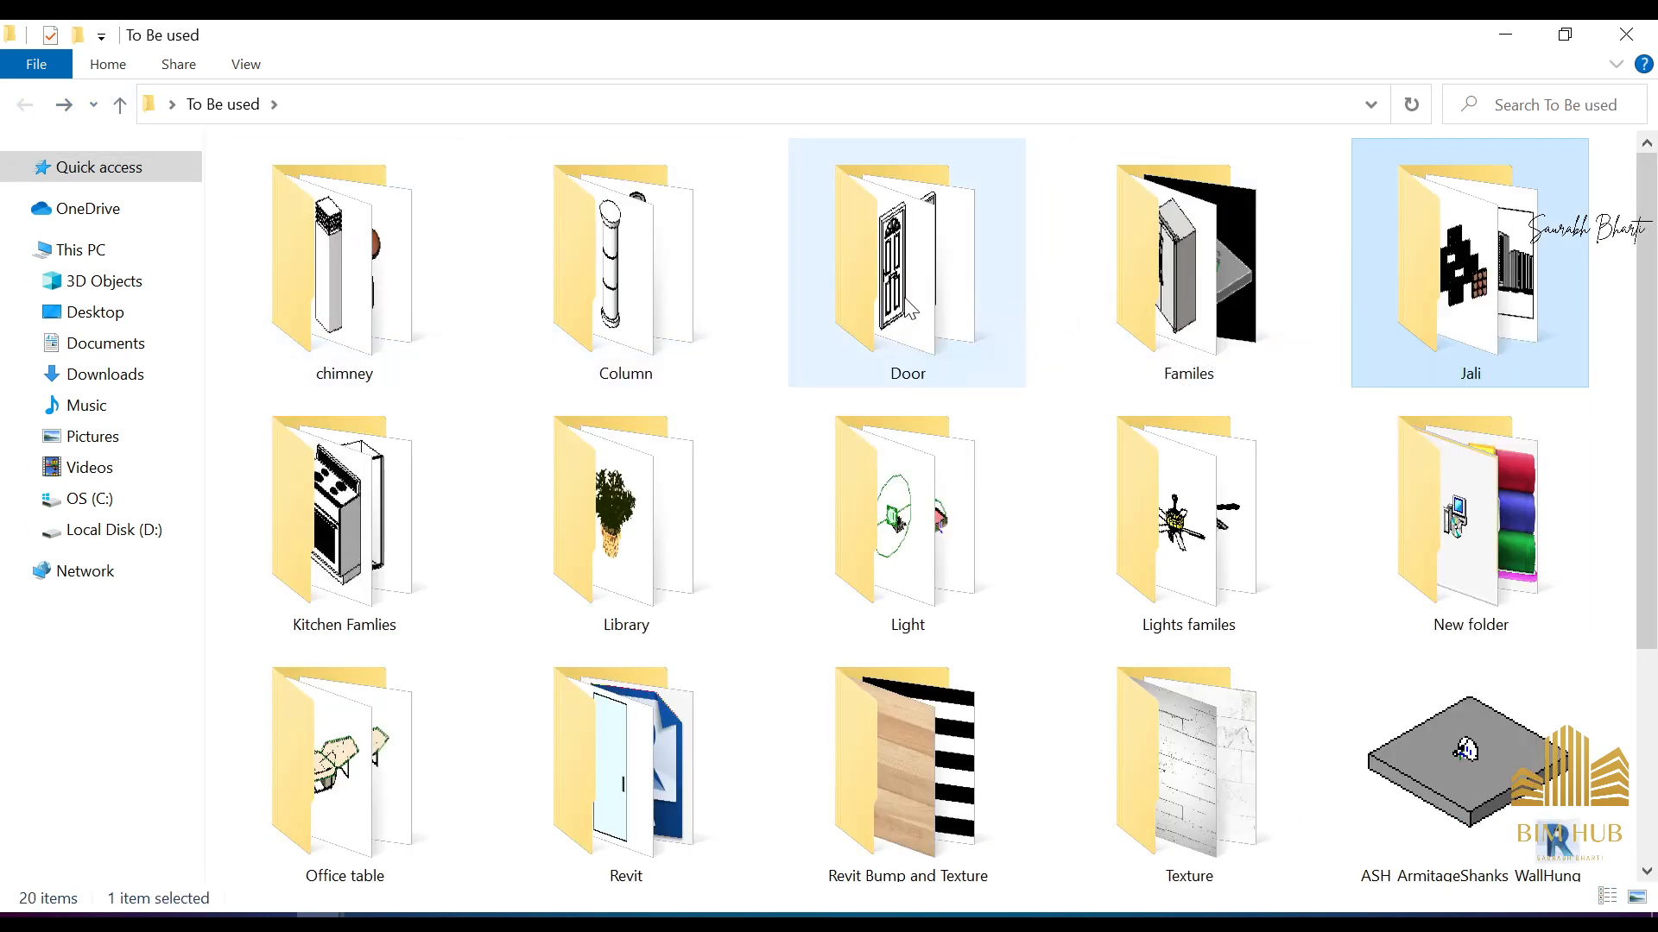
Step: Look through the Door, Revit Bump and Texture, and chimney folders inside To Be used
{"action": "double_click", "coordinate": [907, 308]}
{"action": "left_click", "coordinate": [24, 104]}
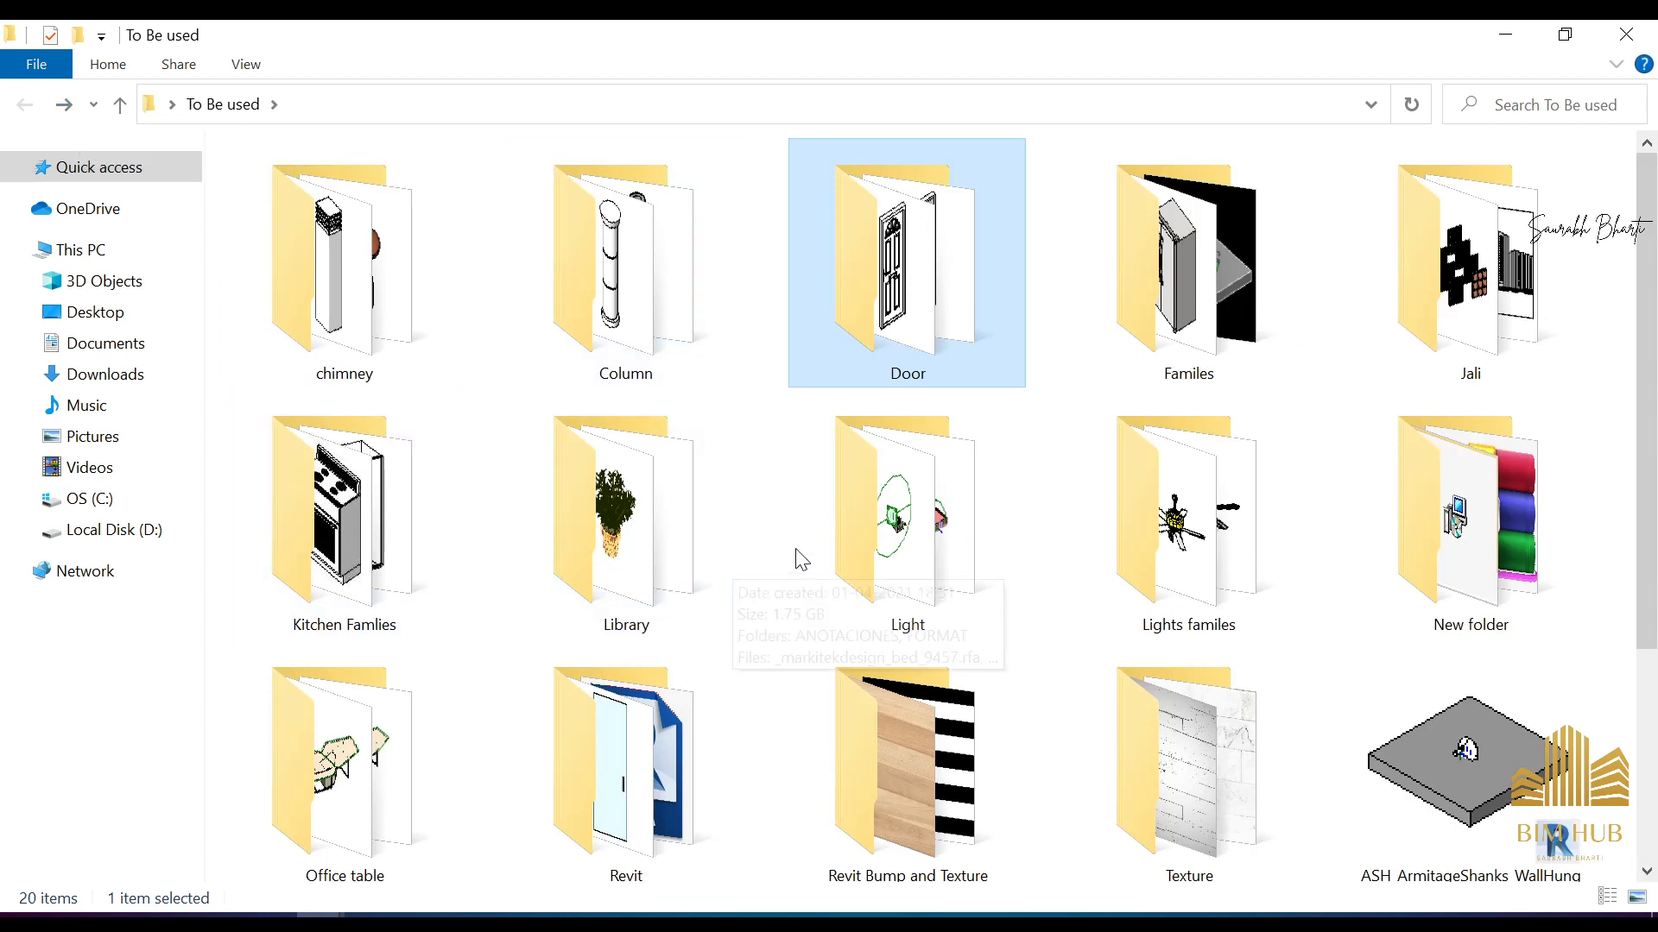
{"action": "scroll", "coordinate": [604, 744], "scroll_direction": "down", "scroll_amount": 1}
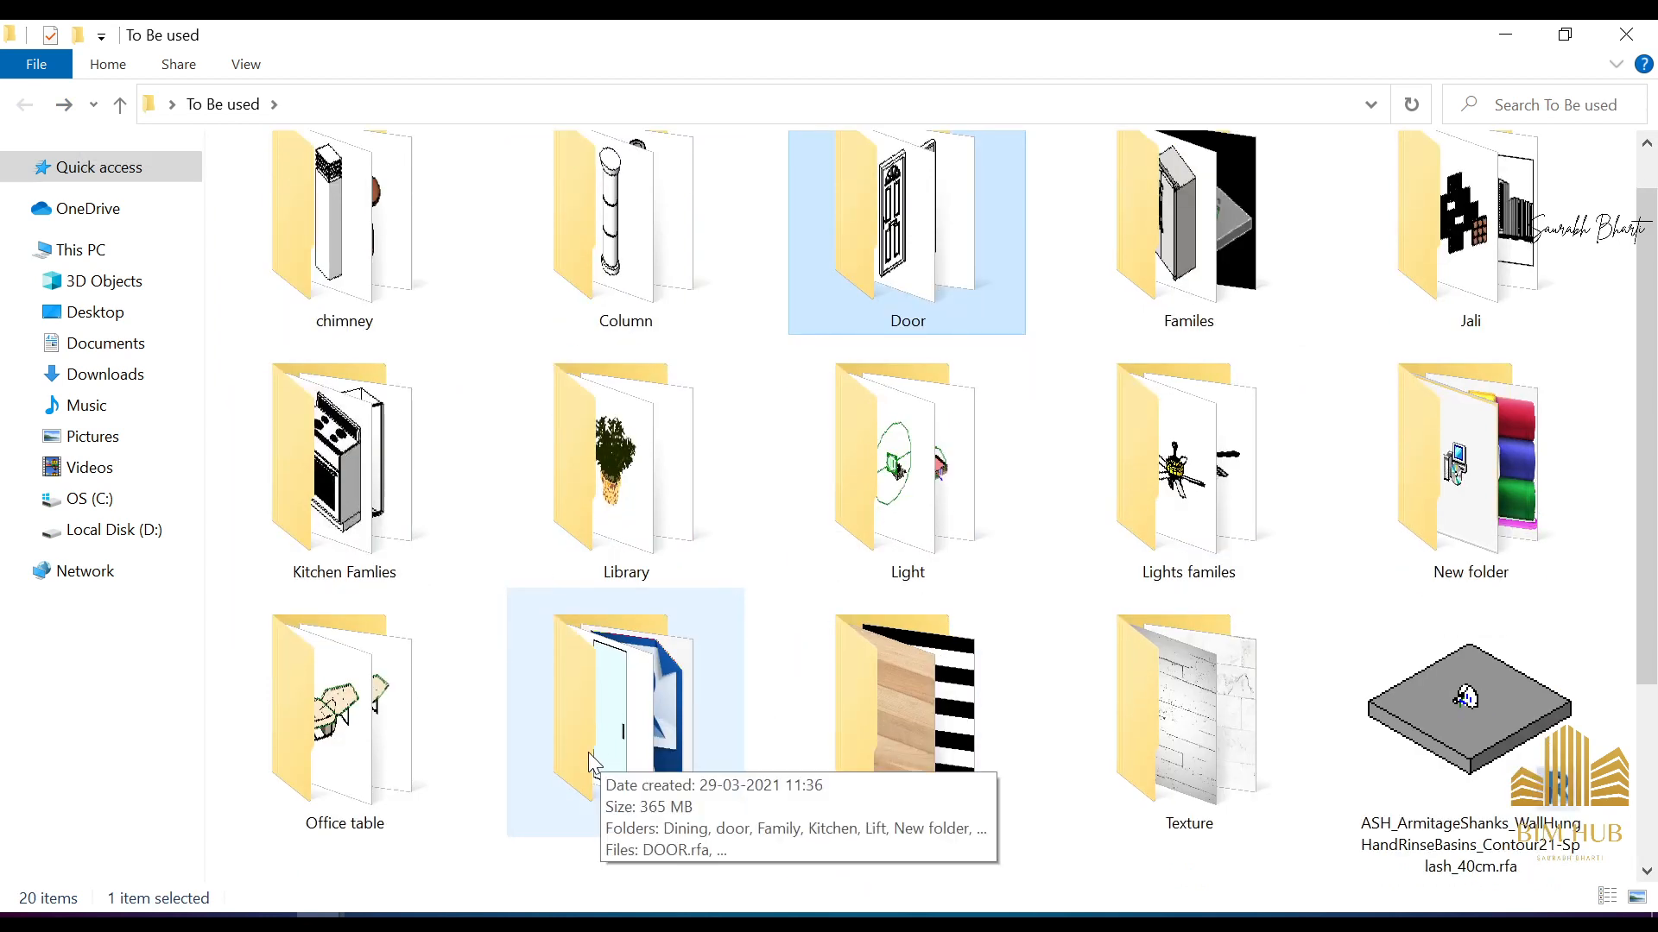
{"action": "double_click", "coordinate": [802, 700]}
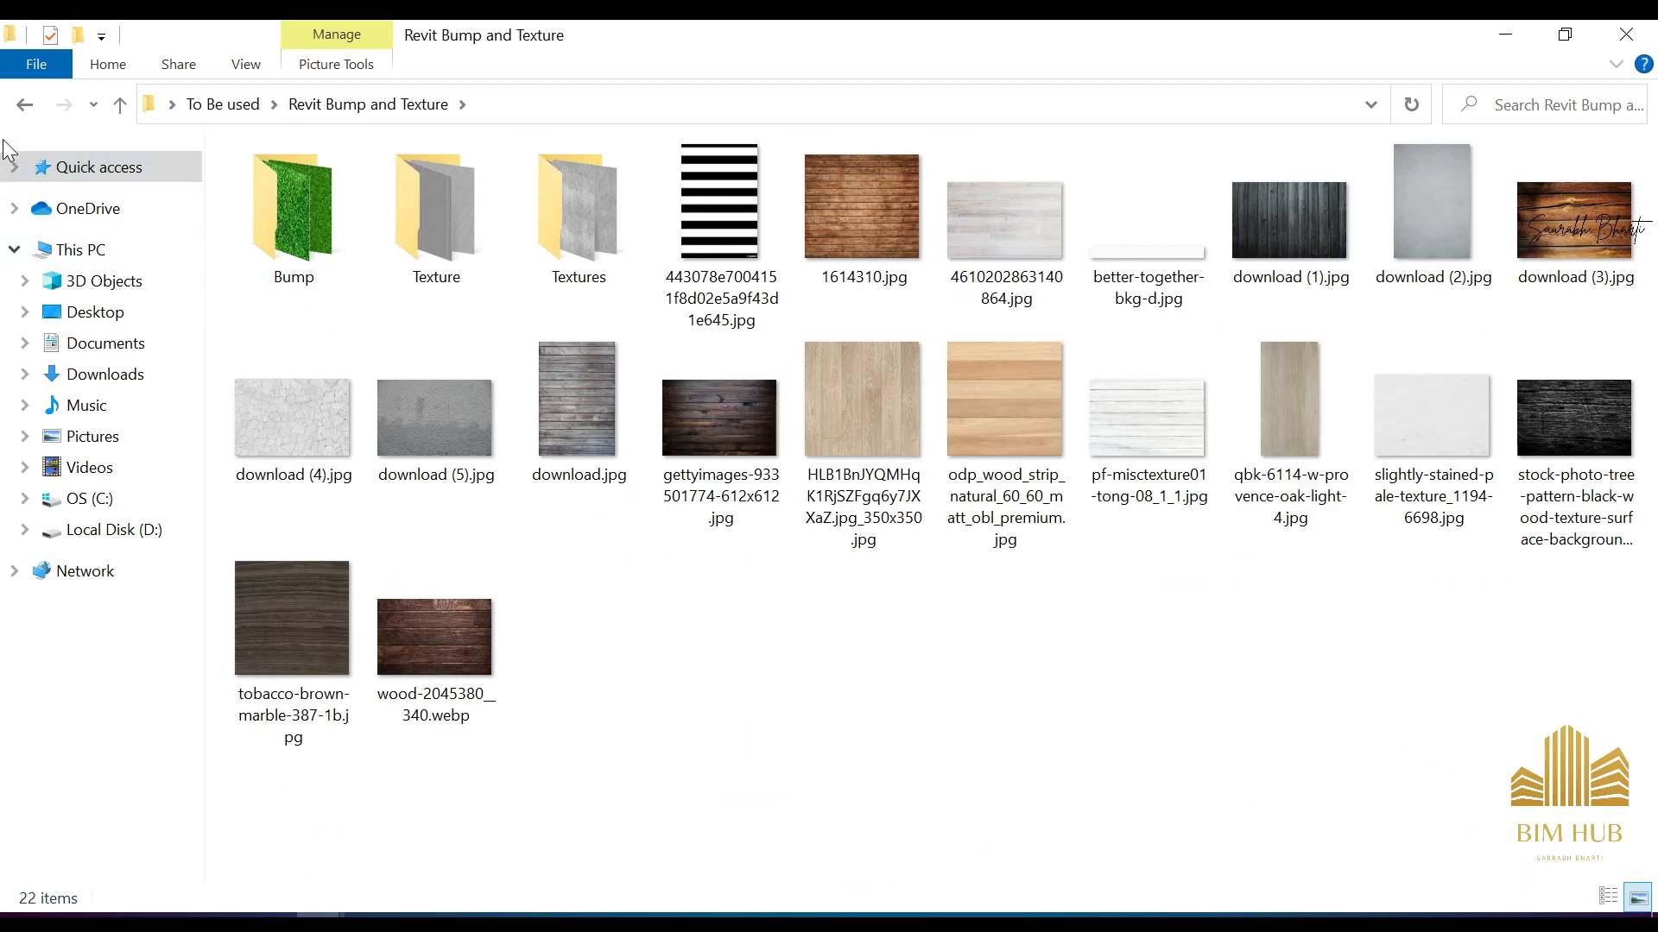
{"action": "left_click", "coordinate": [24, 103]}
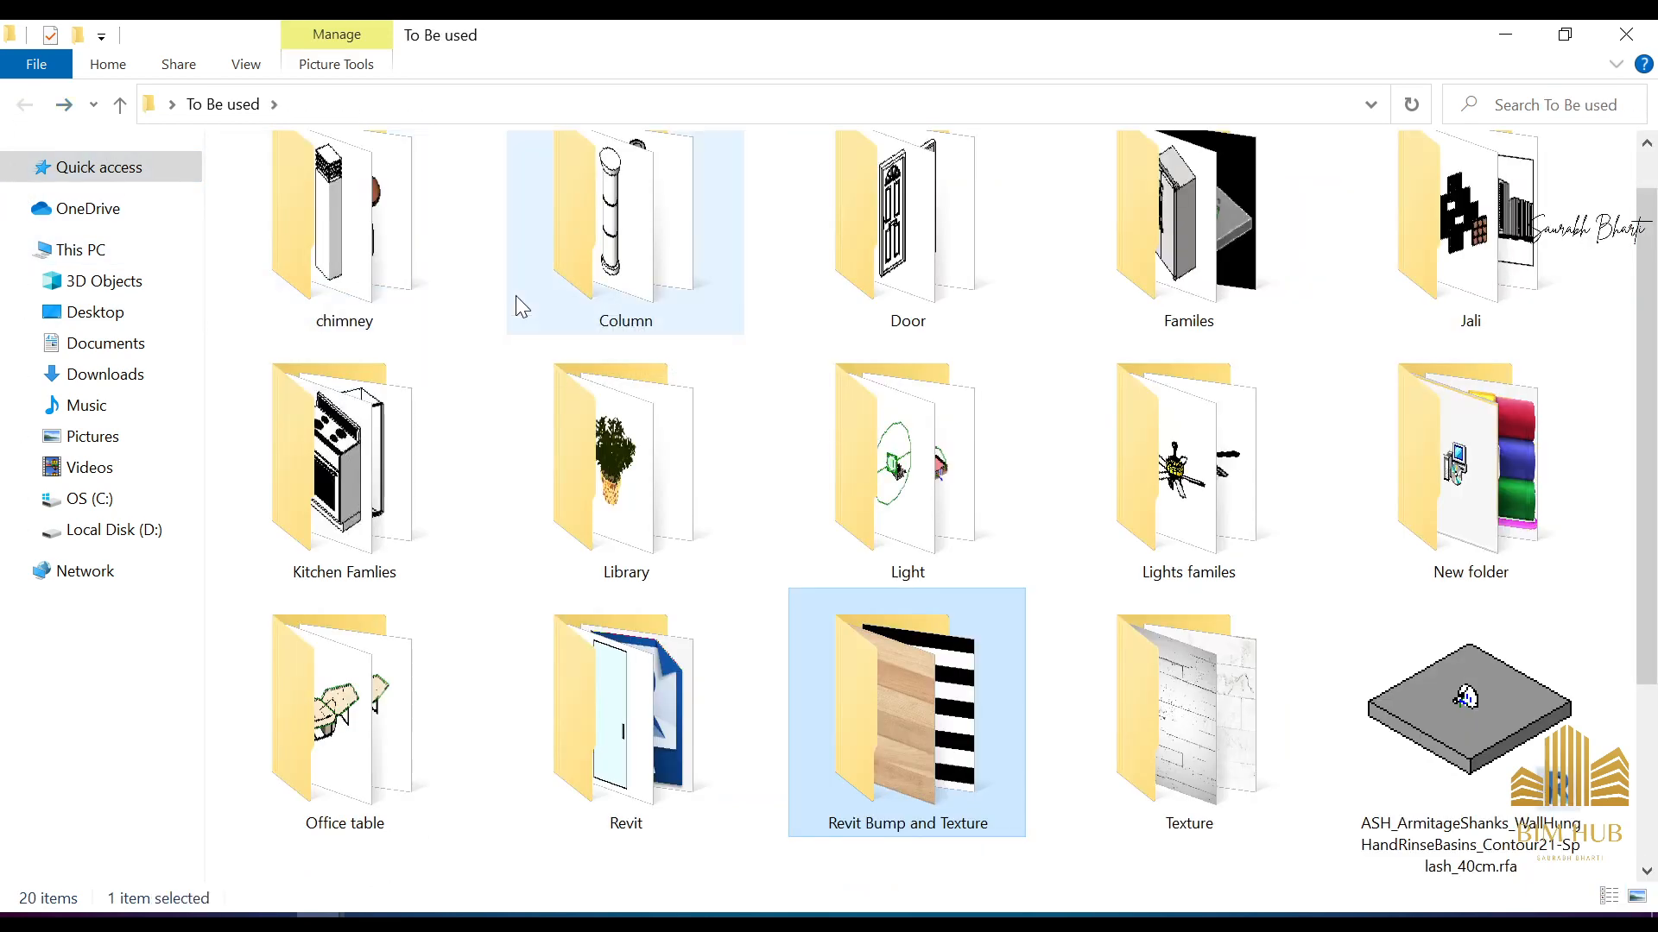
{"action": "double_click", "coordinate": [358, 312]}
{"action": "left_click", "coordinate": [26, 105]}
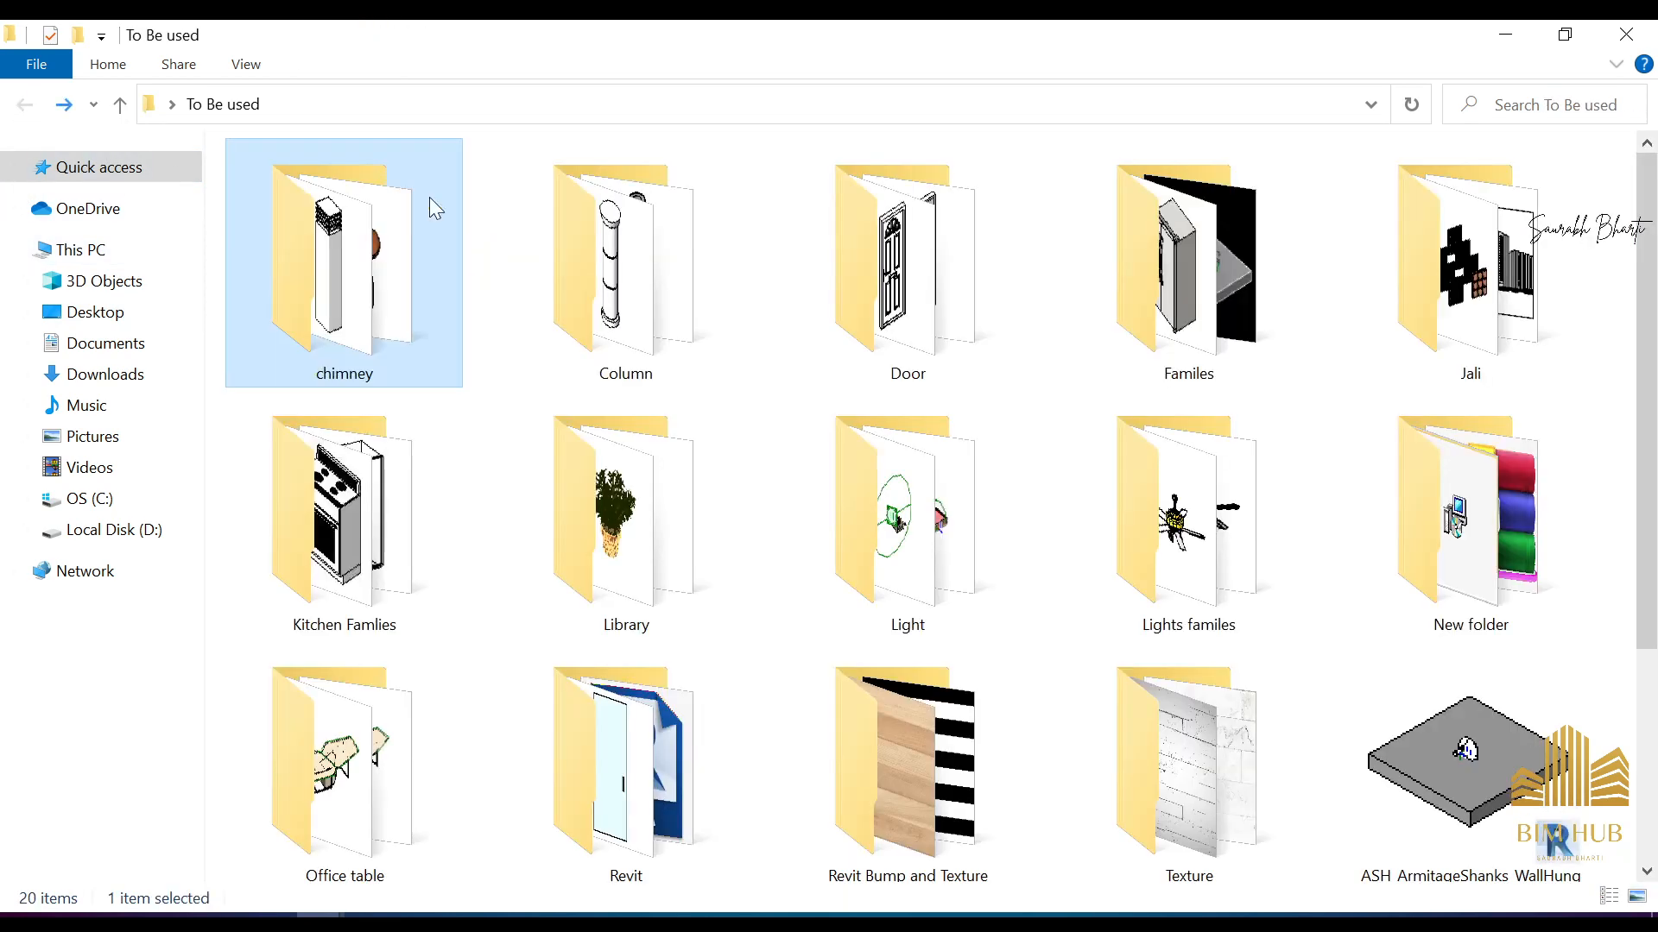
Step: Look through the column families in the Column folder and check the Door folder again
{"action": "double_click", "coordinate": [634, 246]}
{"action": "scroll", "coordinate": [763, 449], "scroll_direction": "down", "scroll_amount": 5}
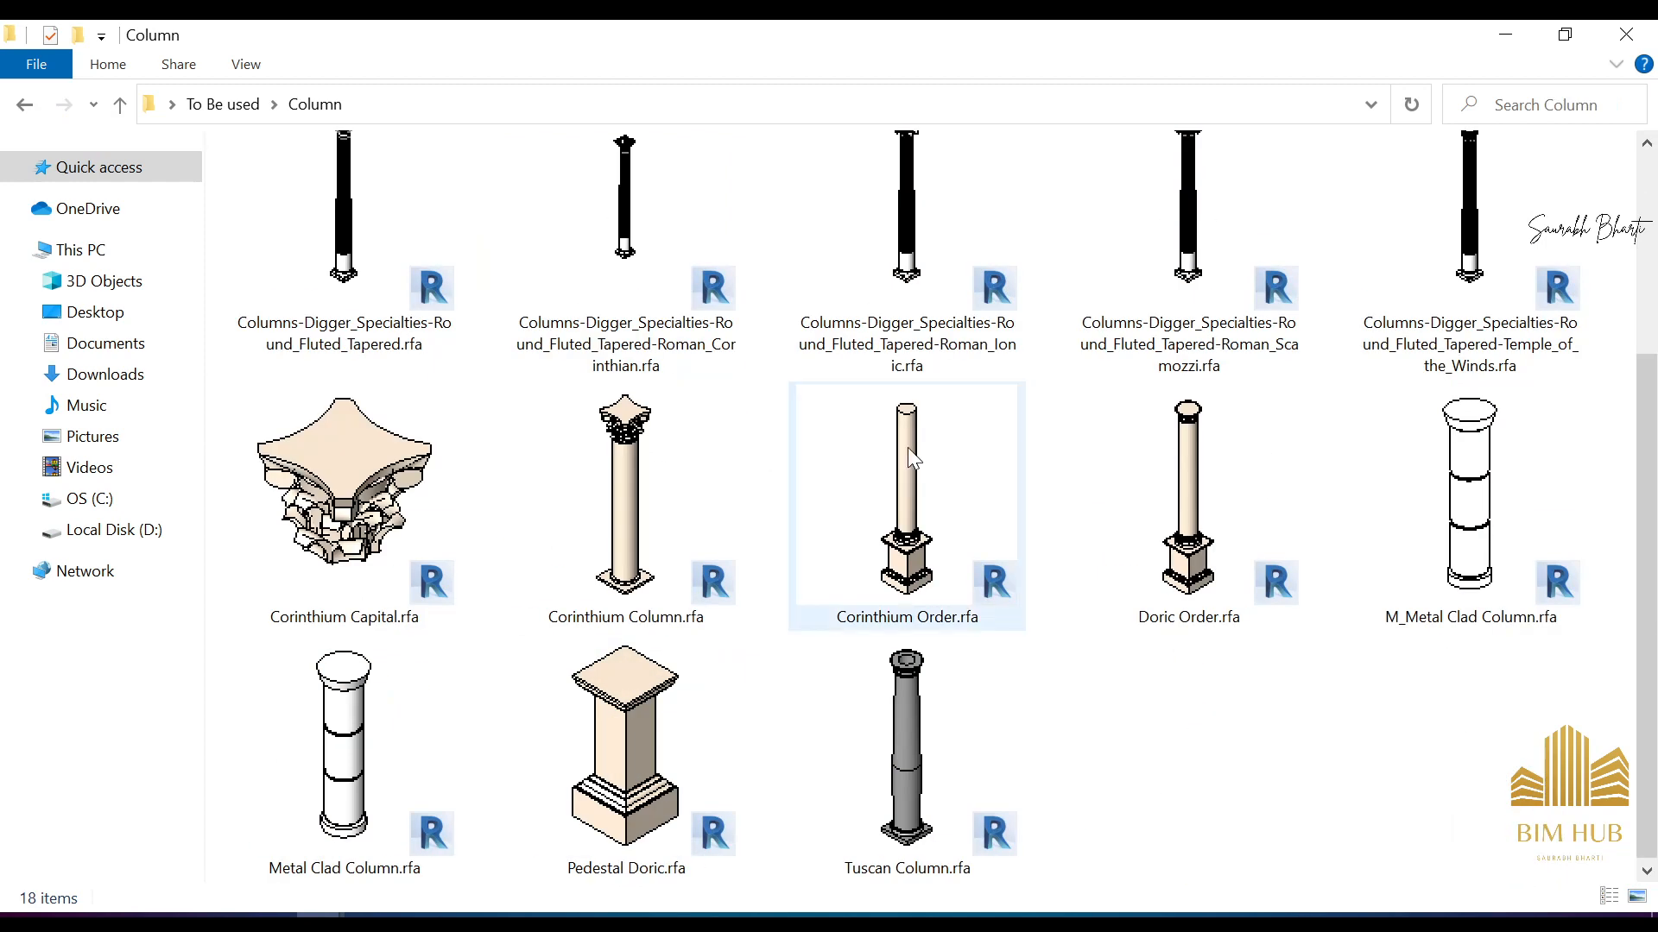
{"action": "left_click", "coordinate": [25, 104]}
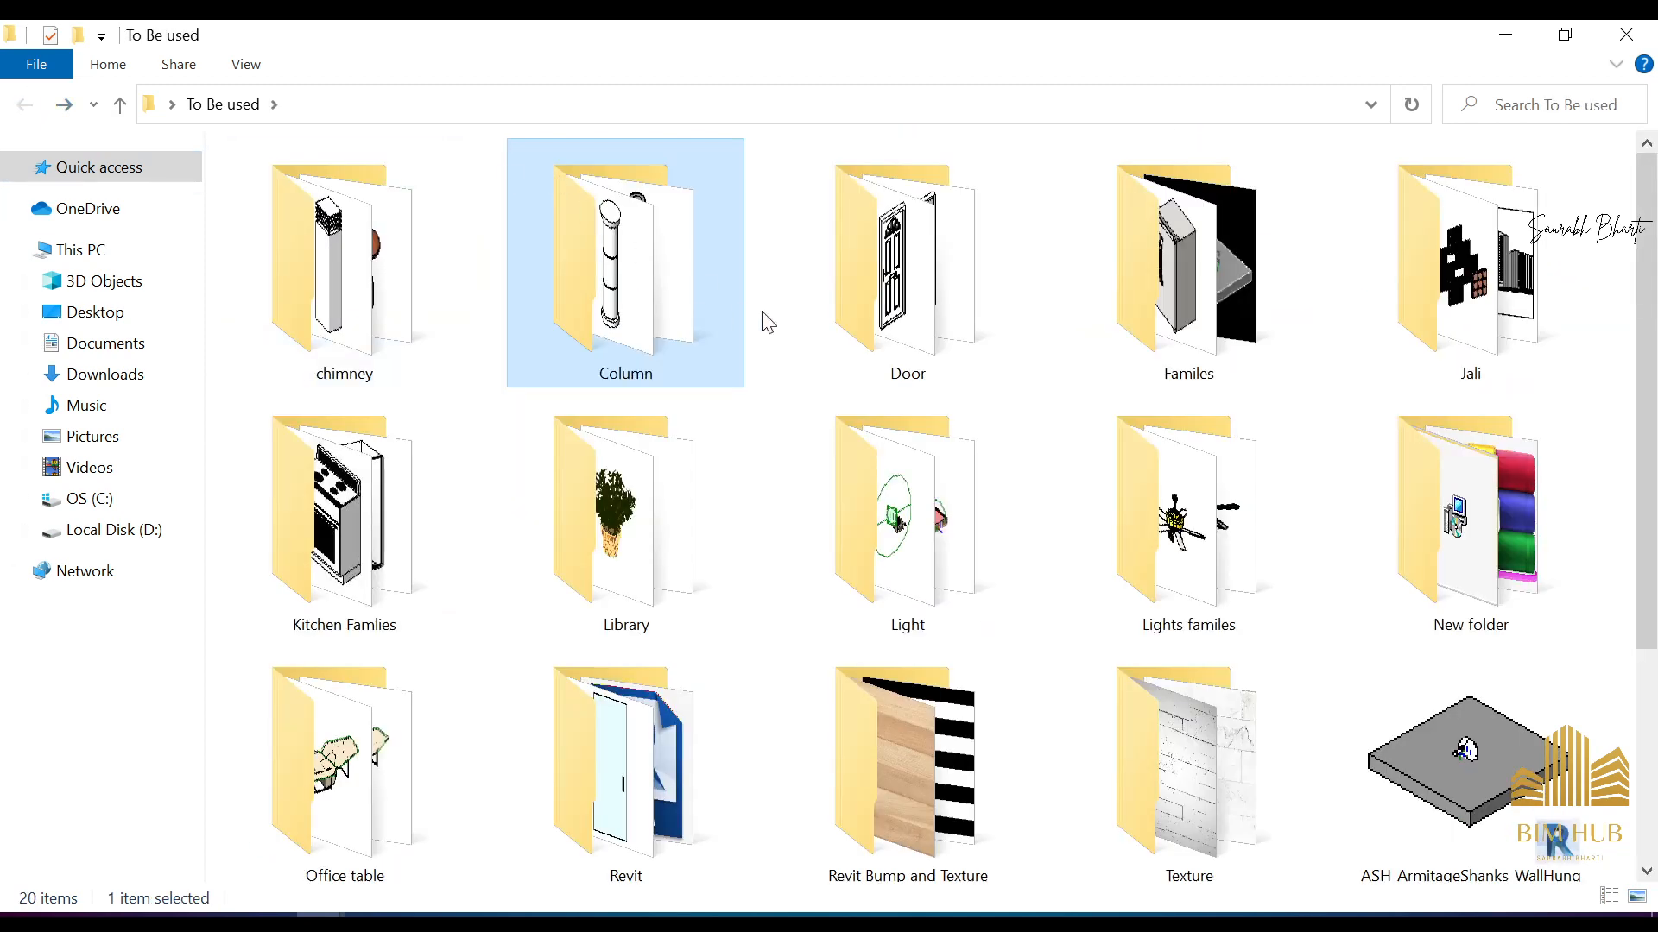
{"action": "double_click", "coordinate": [874, 309]}
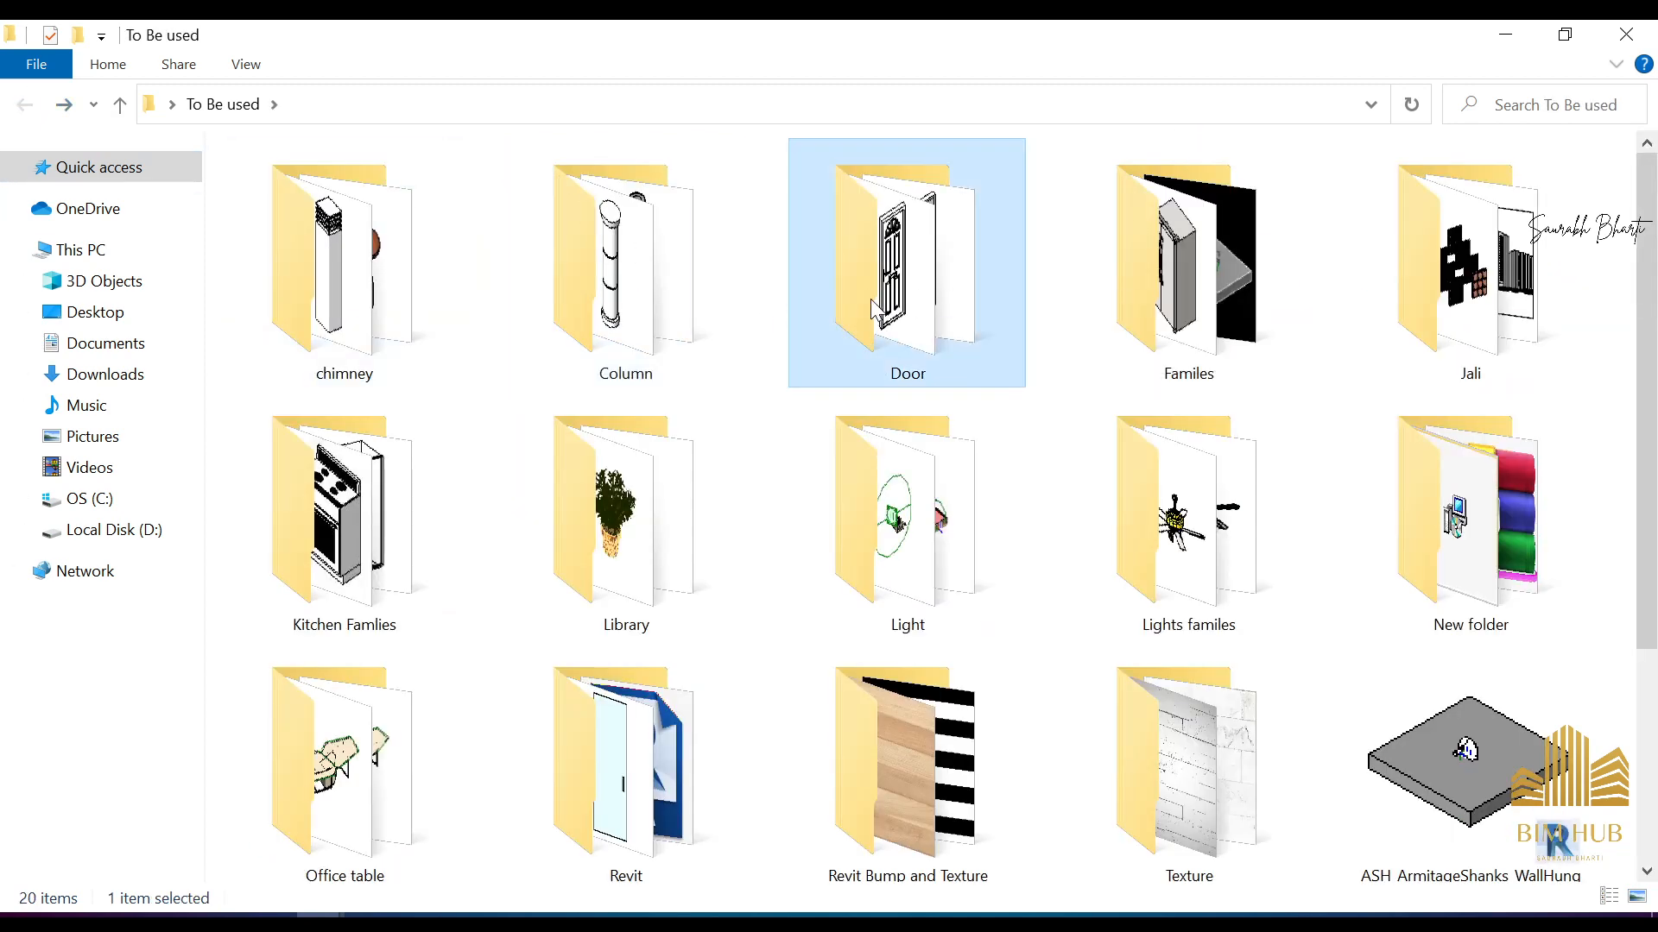
{"action": "left_click", "coordinate": [26, 104]}
Step: Open the Revit folder inside To Be used and examine the door and gate files in its door subfolder
{"action": "double_click", "coordinate": [548, 758]}
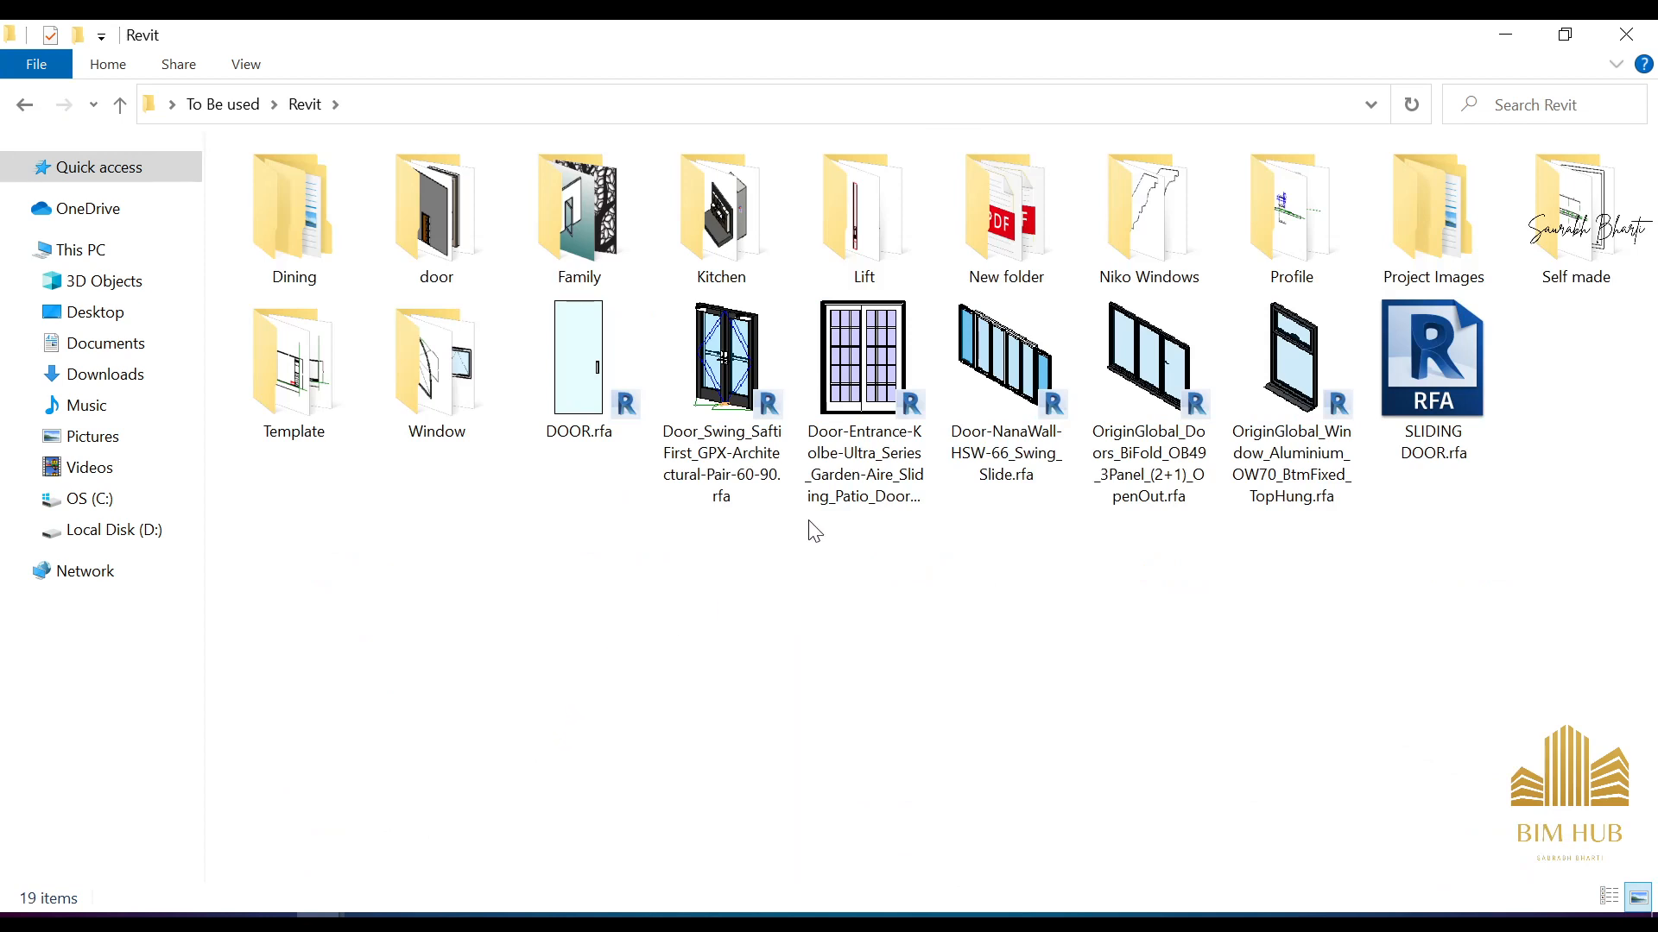
{"action": "double_click", "coordinate": [488, 201]}
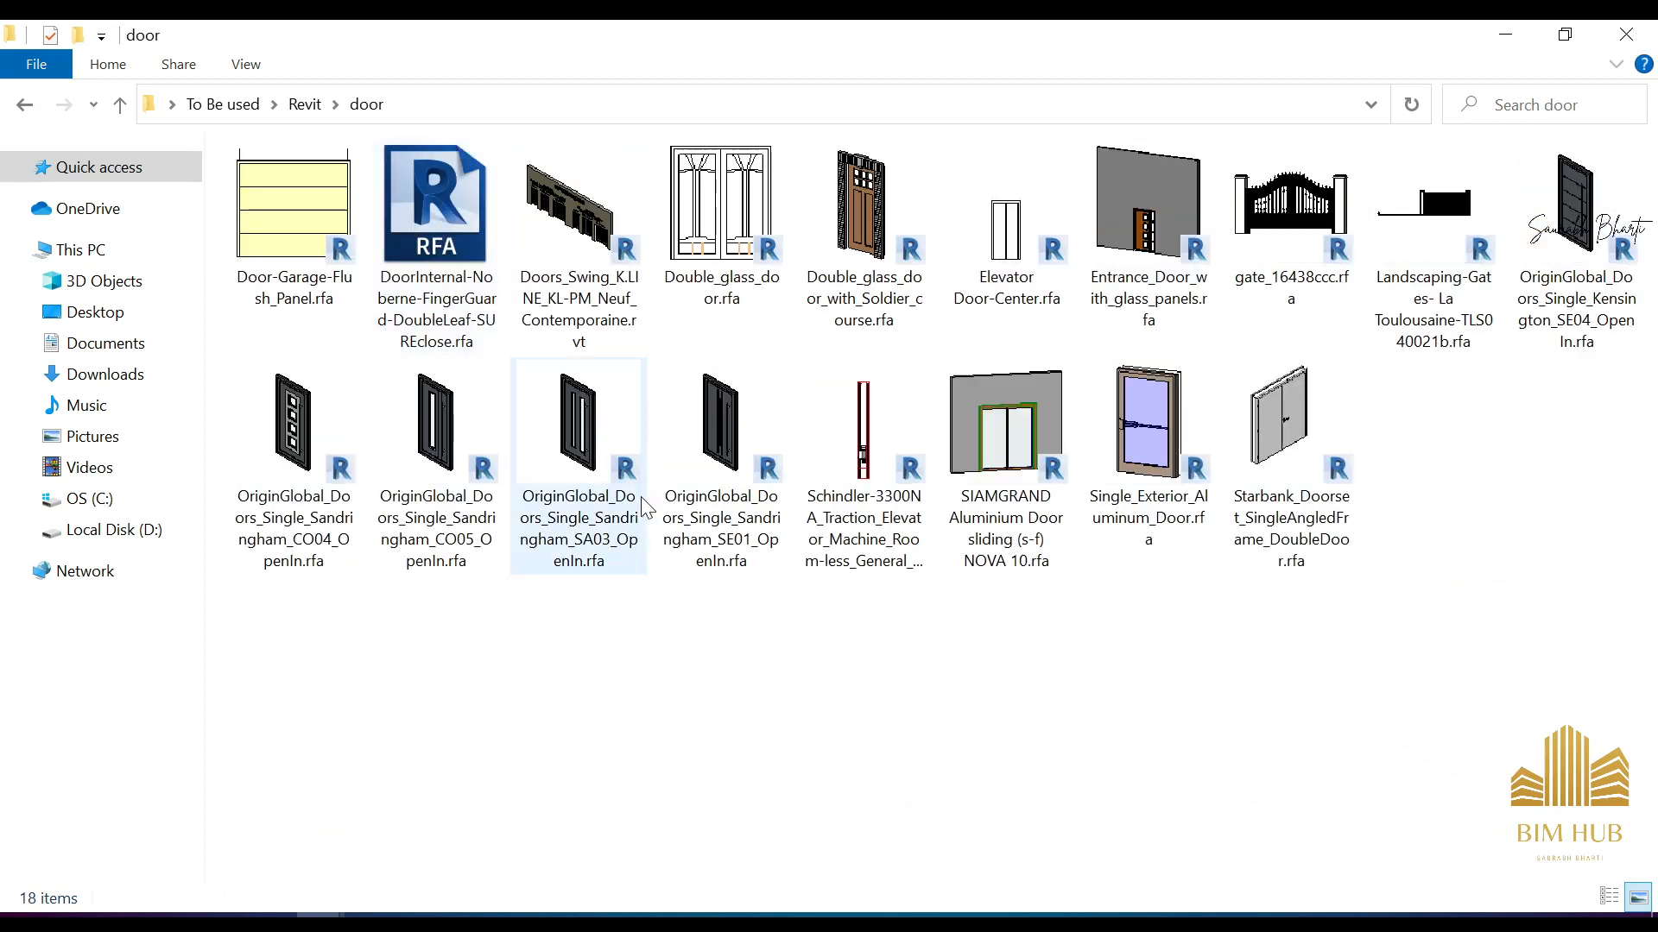
{"action": "left_click", "coordinate": [573, 257]}
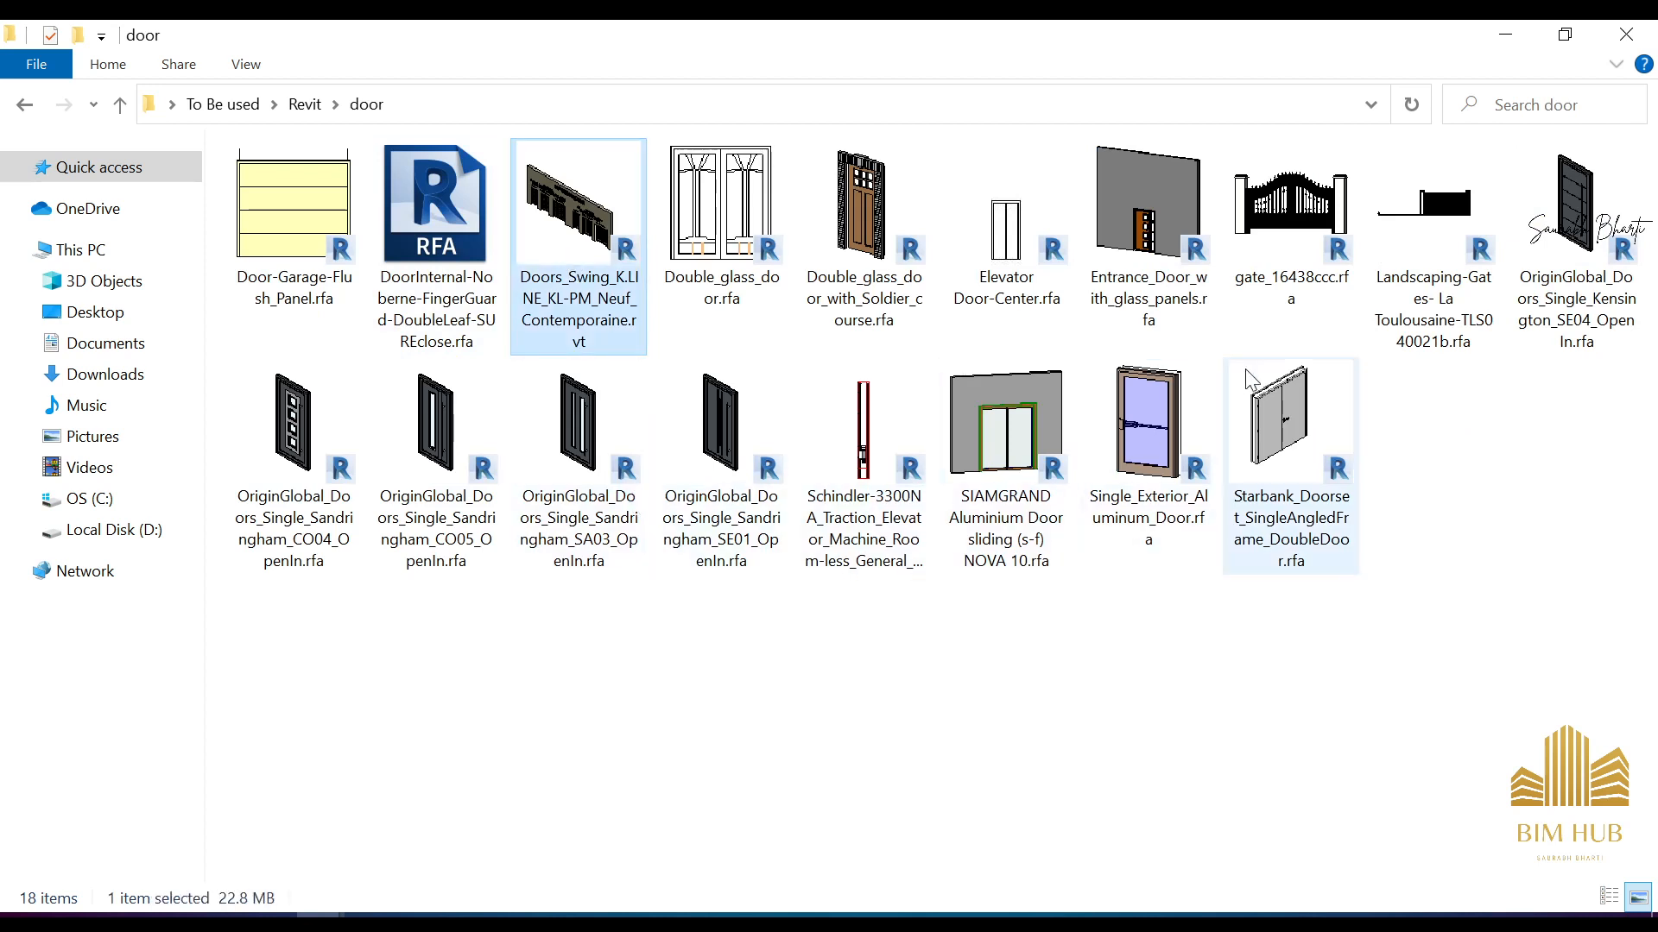
{"action": "left_click", "coordinate": [1286, 207]}
{"action": "left_click", "coordinate": [596, 237]}
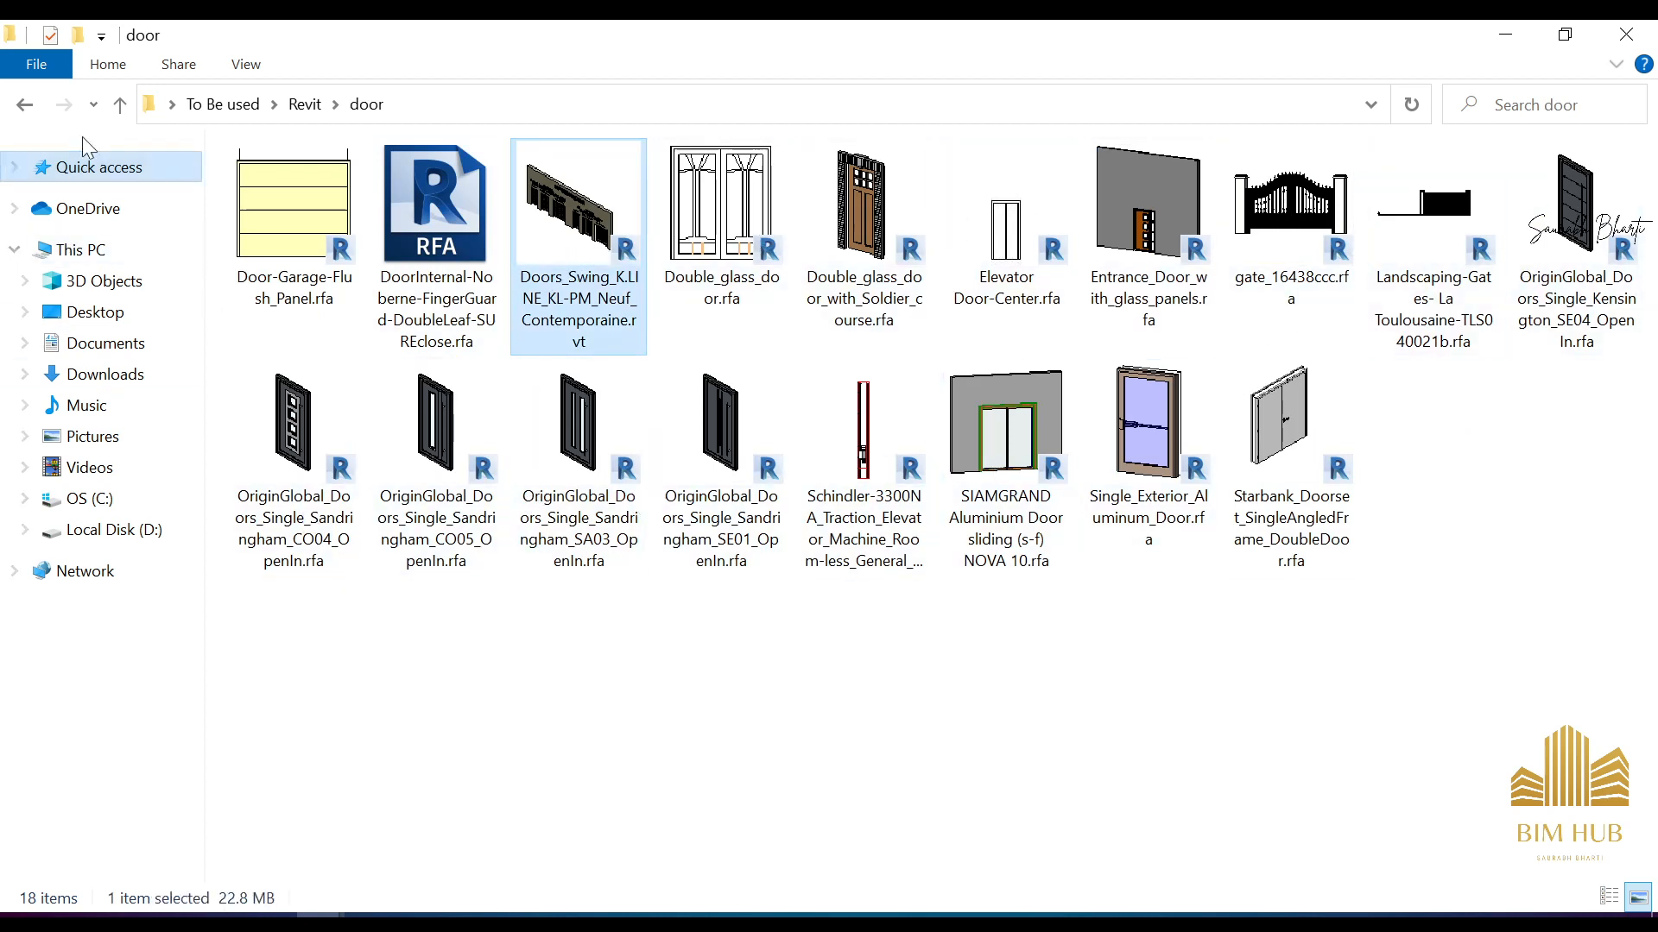
{"action": "left_click", "coordinate": [25, 104]}
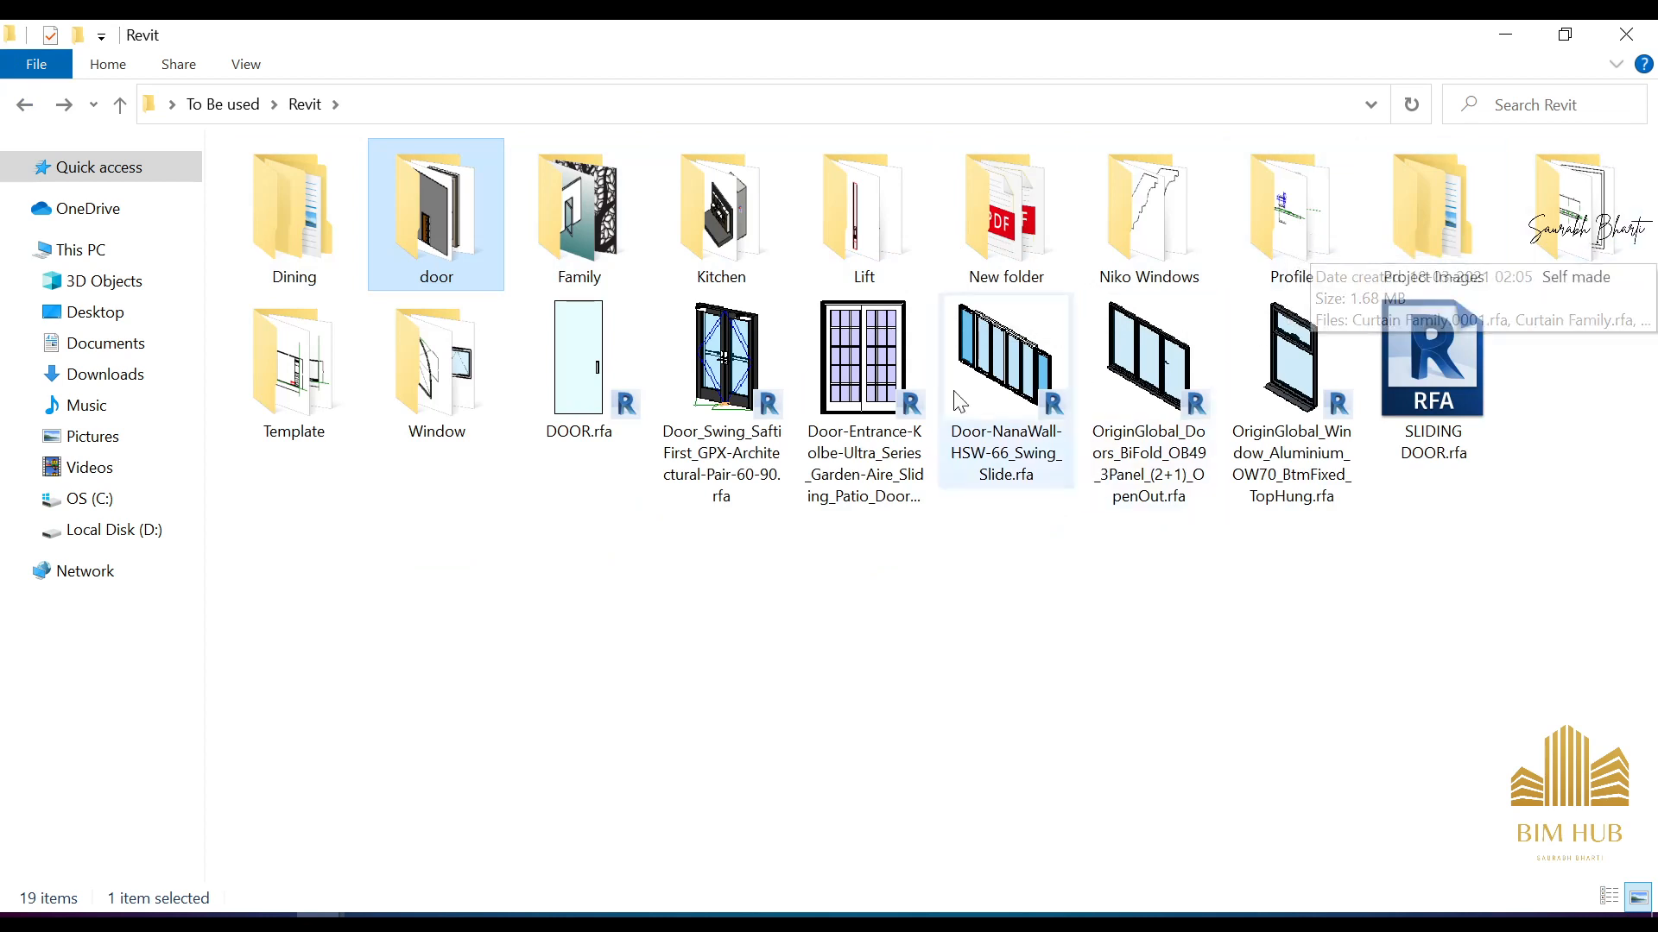
Step: Examine the families in the Profile and Self made subfolders of the Revit folder
{"action": "left_click", "coordinate": [473, 415]}
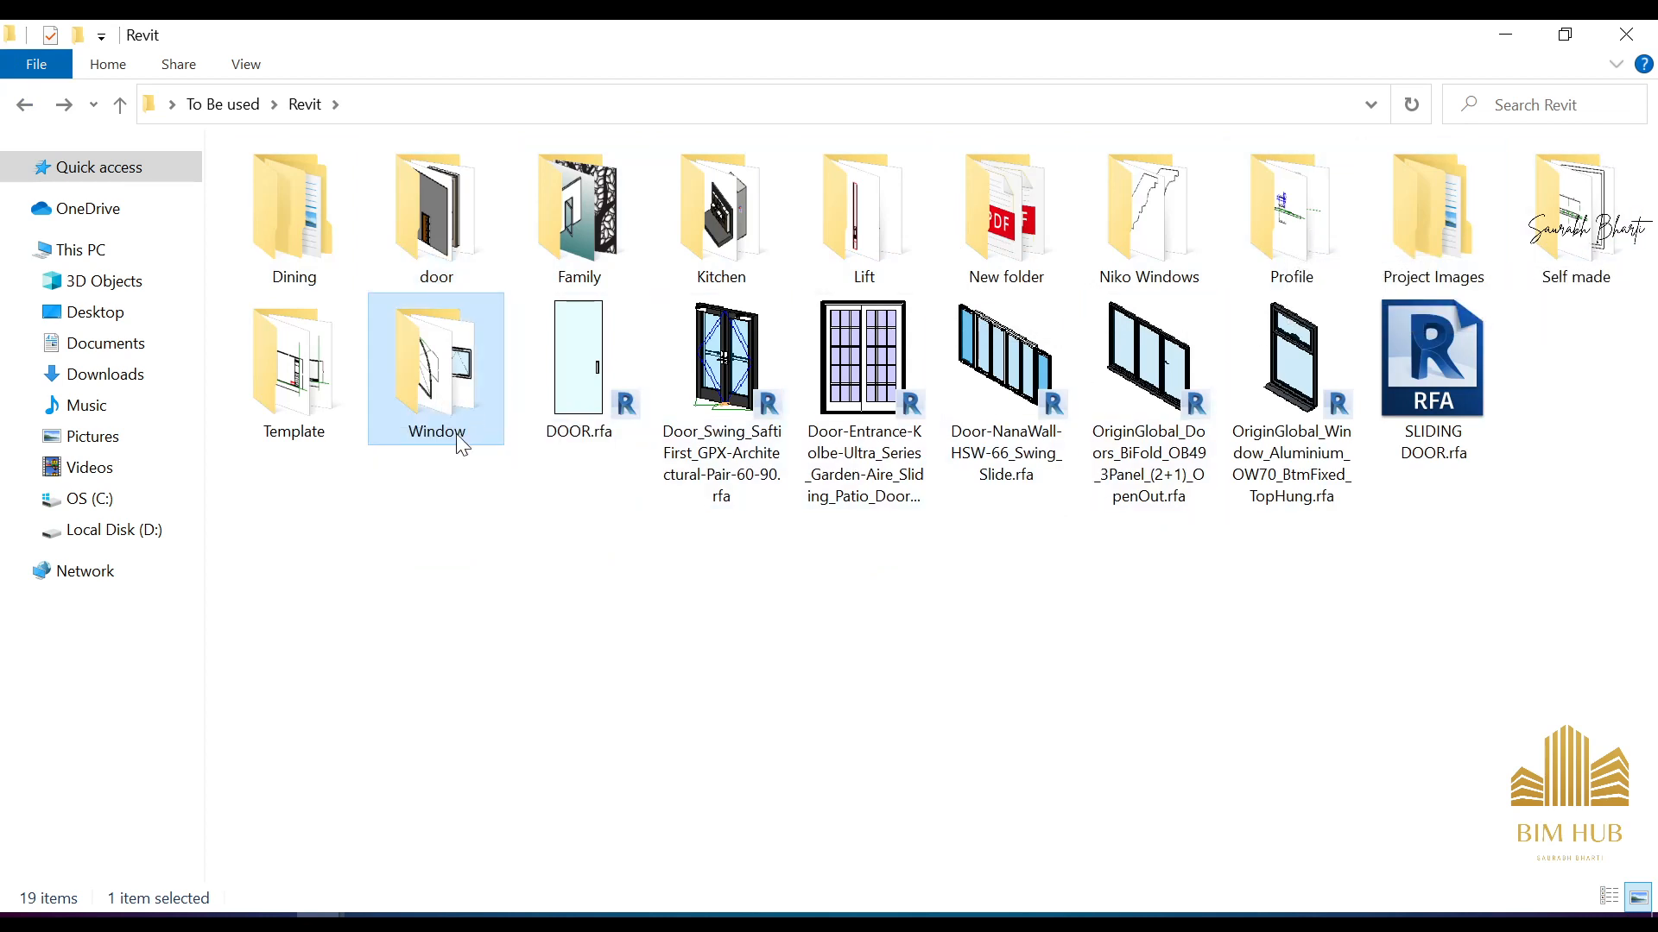
{"action": "left_click", "coordinate": [338, 411]}
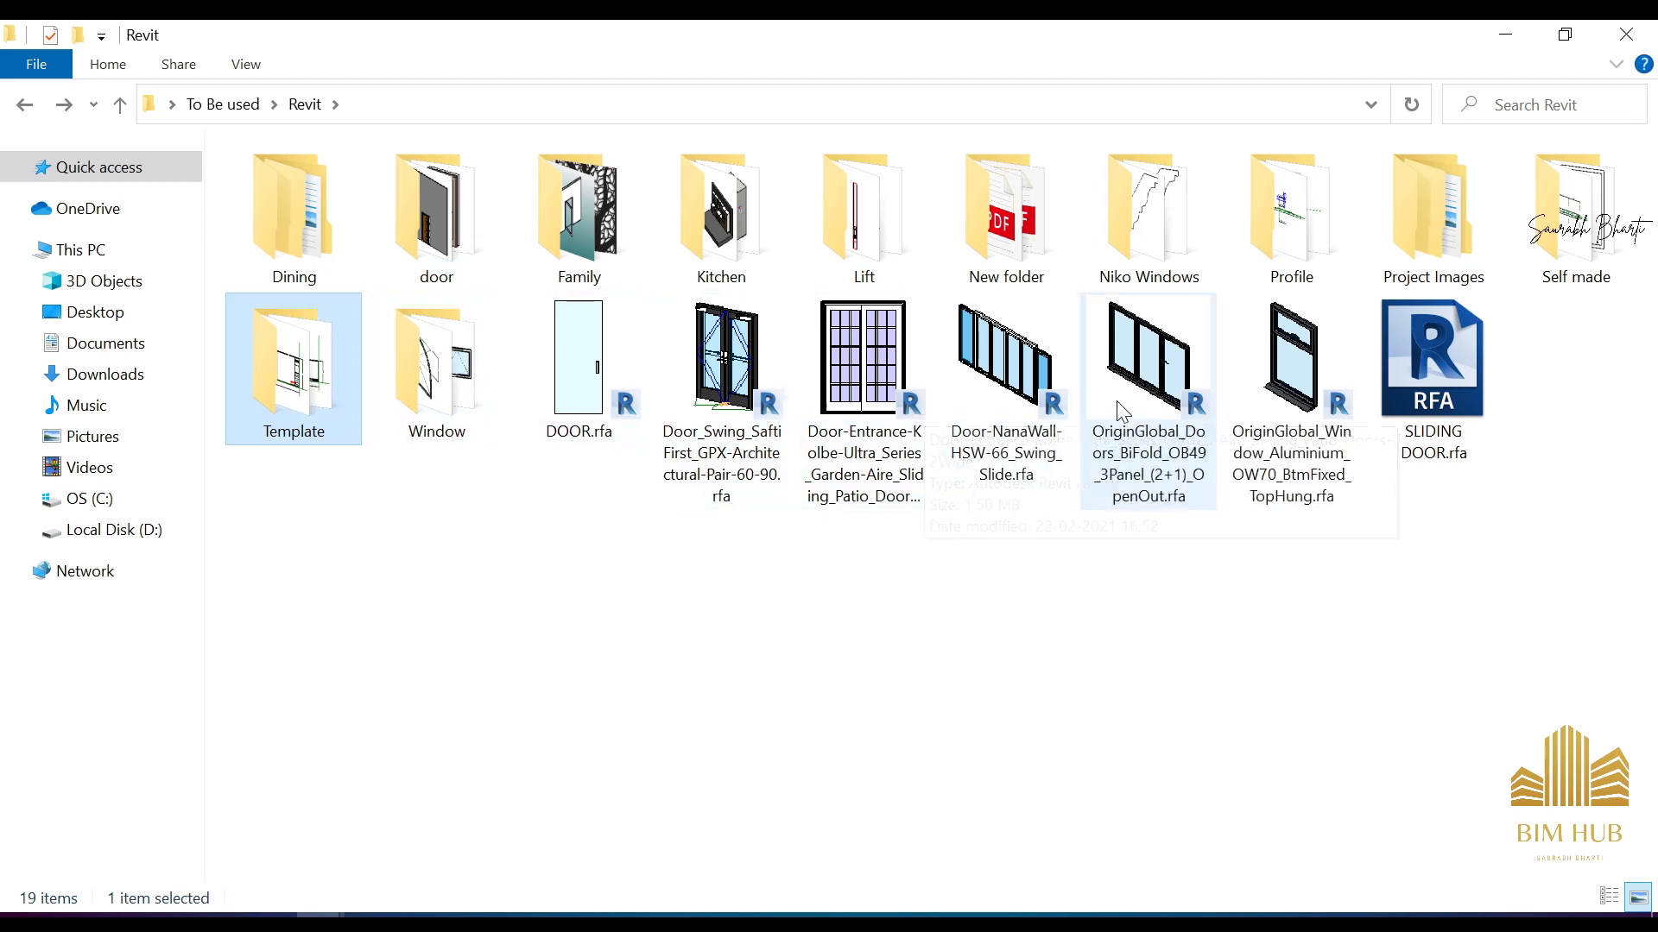
{"action": "double_click", "coordinate": [1300, 262]}
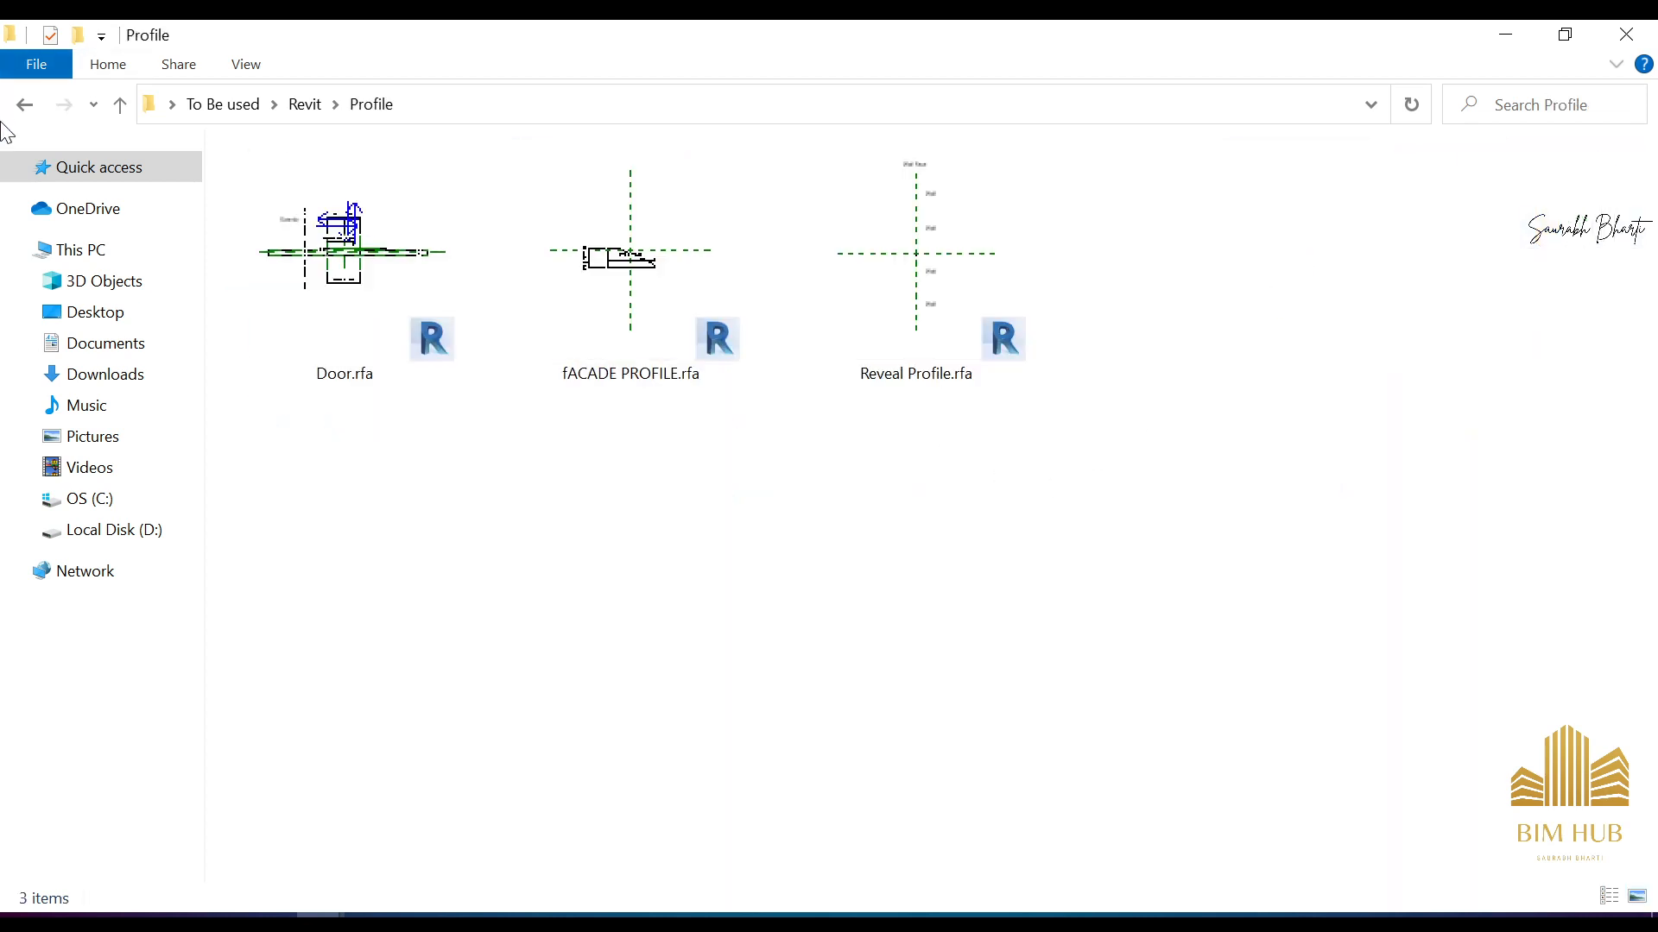
{"action": "left_click", "coordinate": [25, 106]}
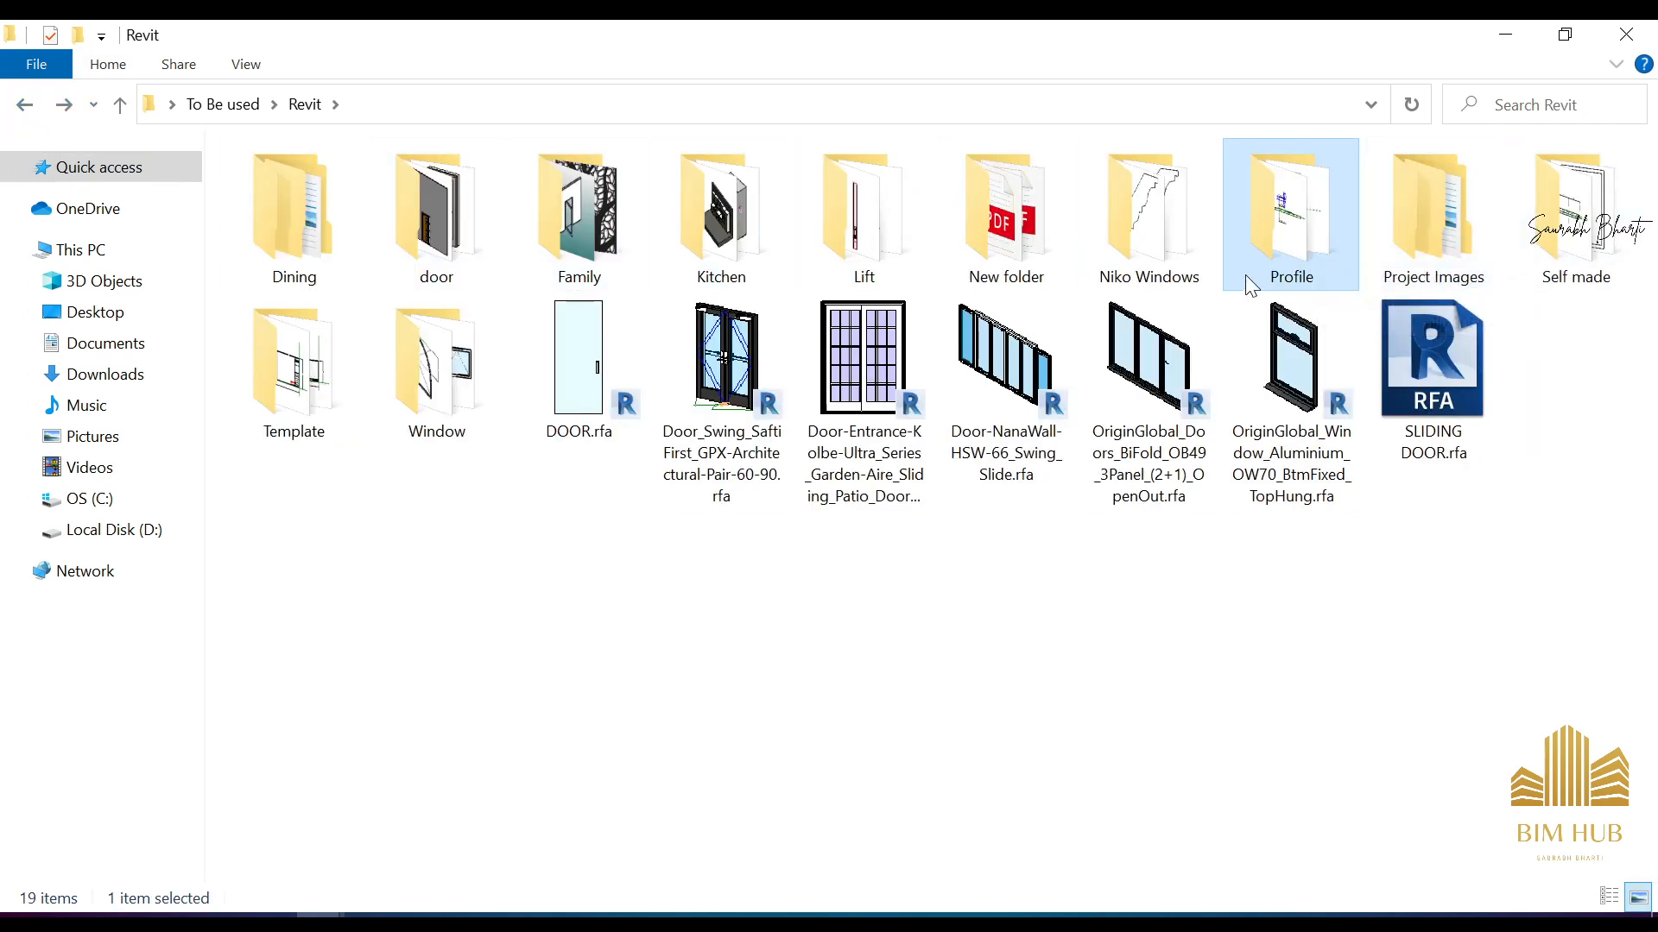
{"action": "double_click", "coordinate": [1576, 220]}
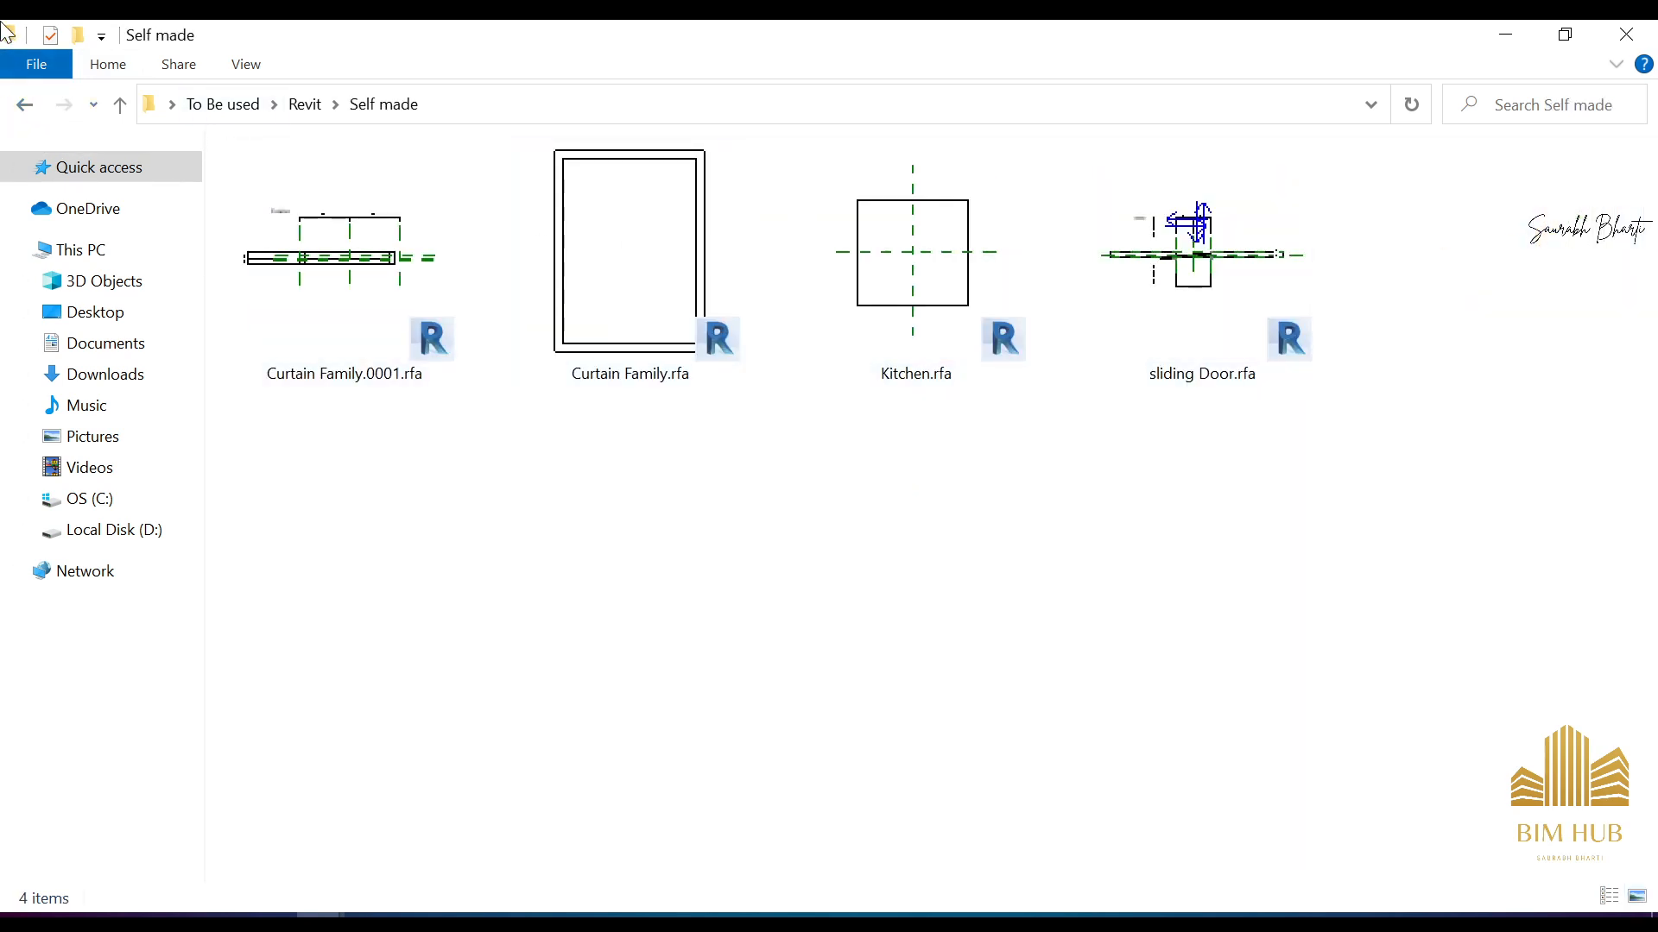
{"action": "left_click", "coordinate": [23, 106]}
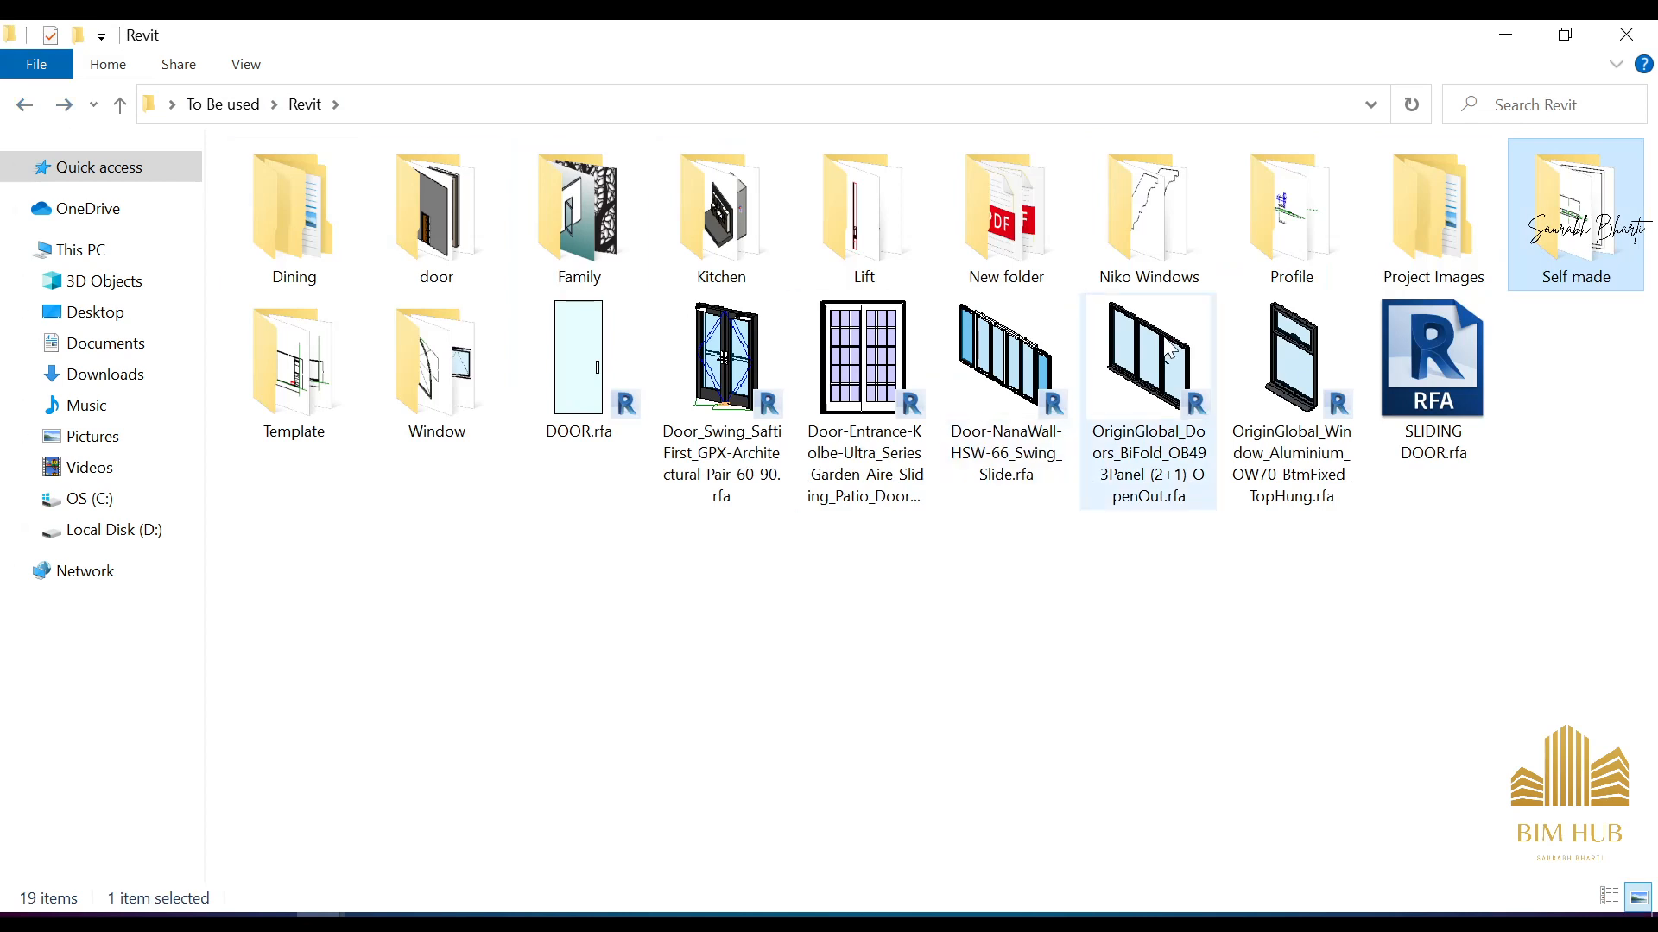
Step: Check the contents of the New folder and Family subfolders of the Revit folder
{"action": "double_click", "coordinate": [1019, 242]}
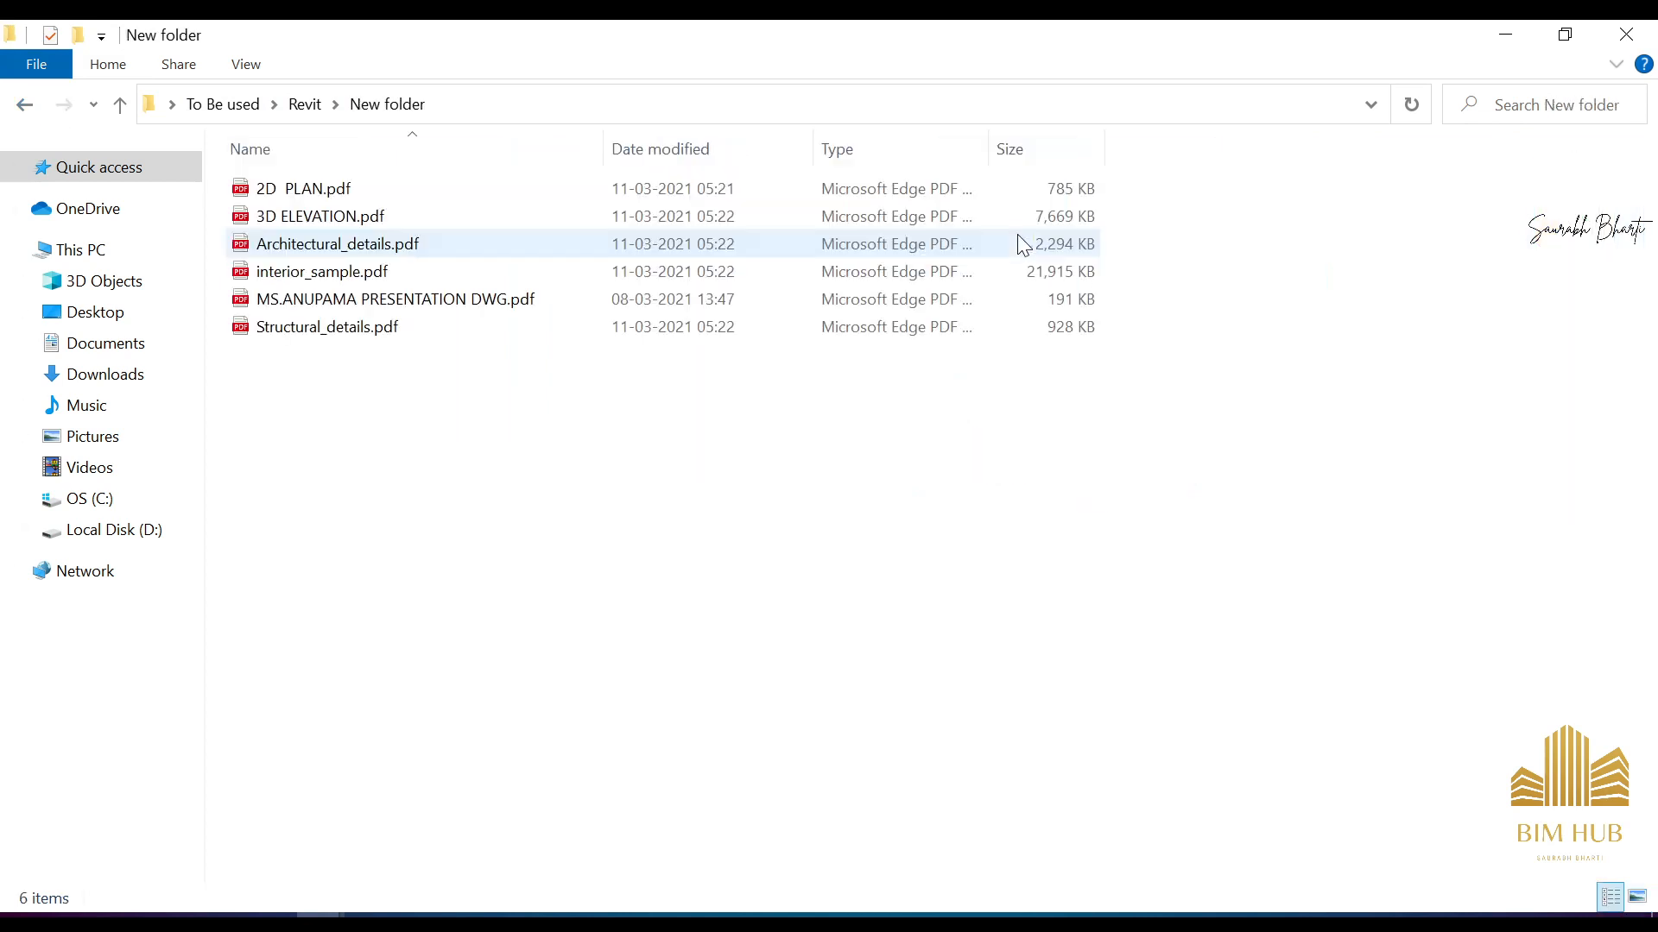
{"action": "left_click", "coordinate": [23, 106]}
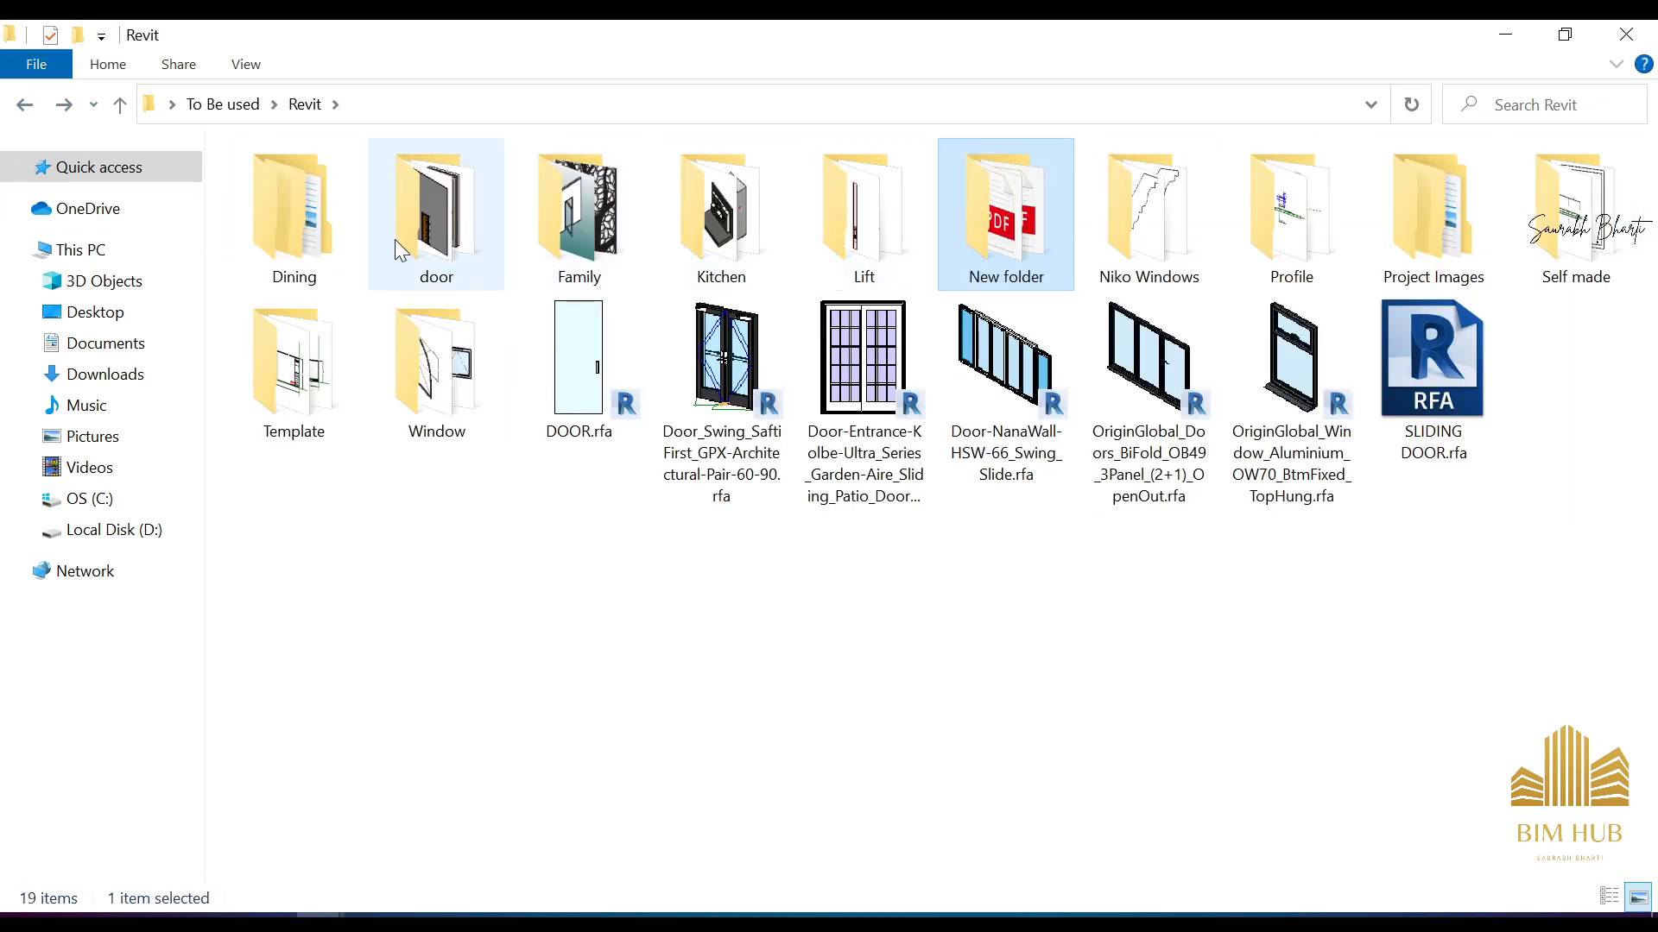
{"action": "double_click", "coordinate": [613, 262]}
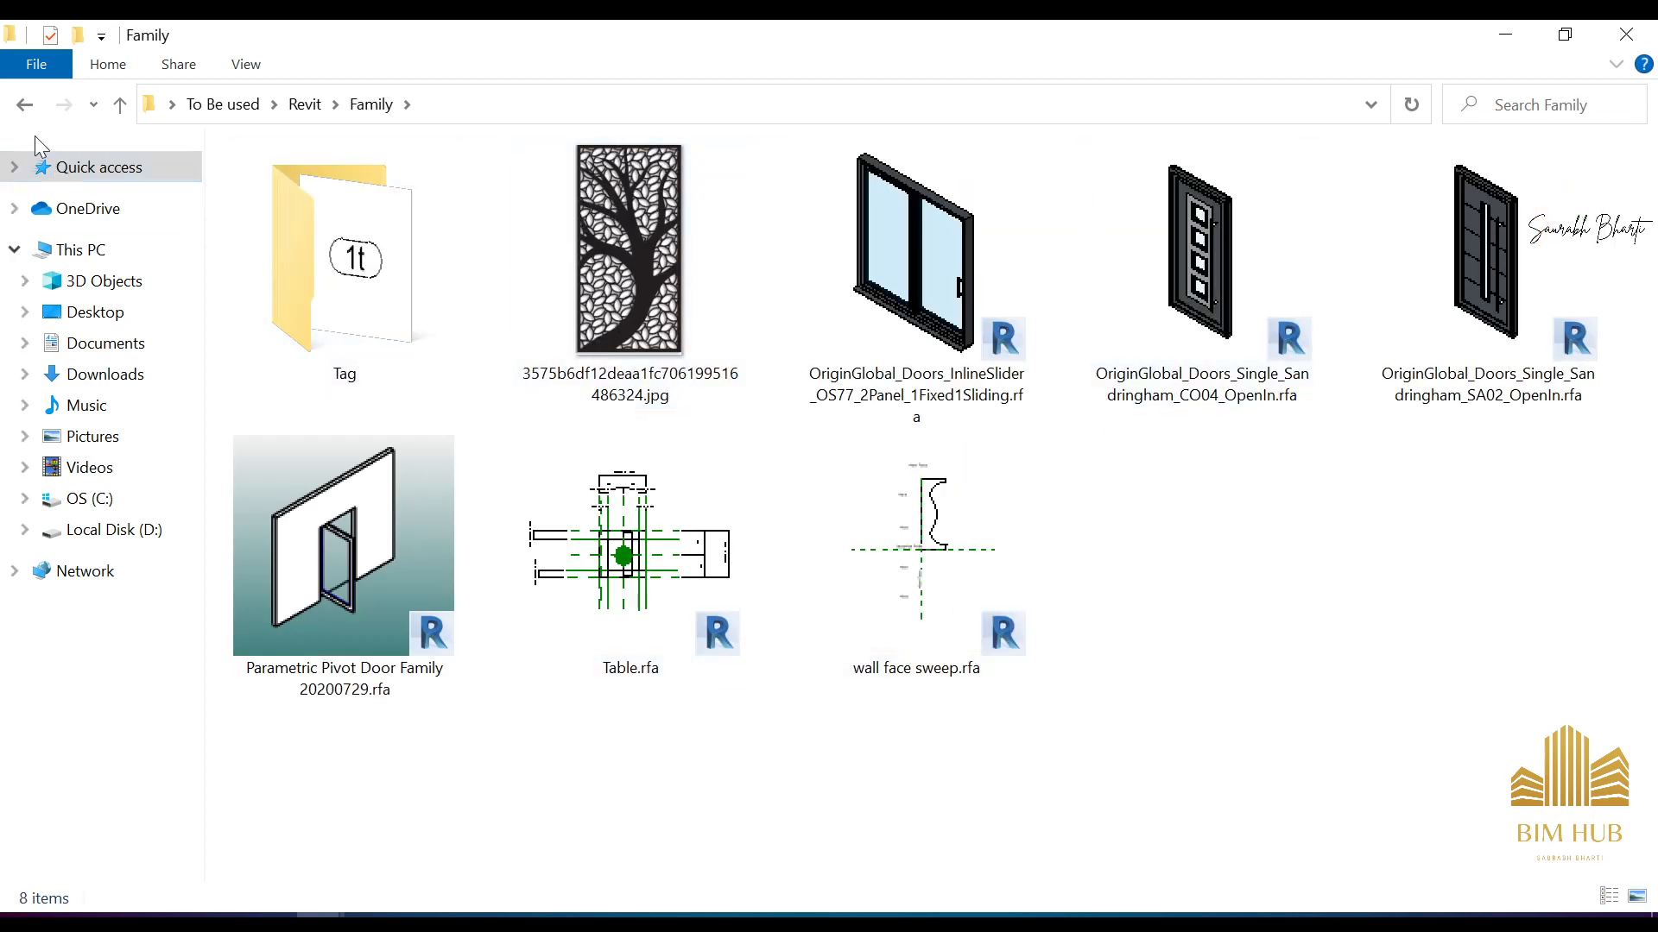
{"action": "left_click", "coordinate": [24, 105]}
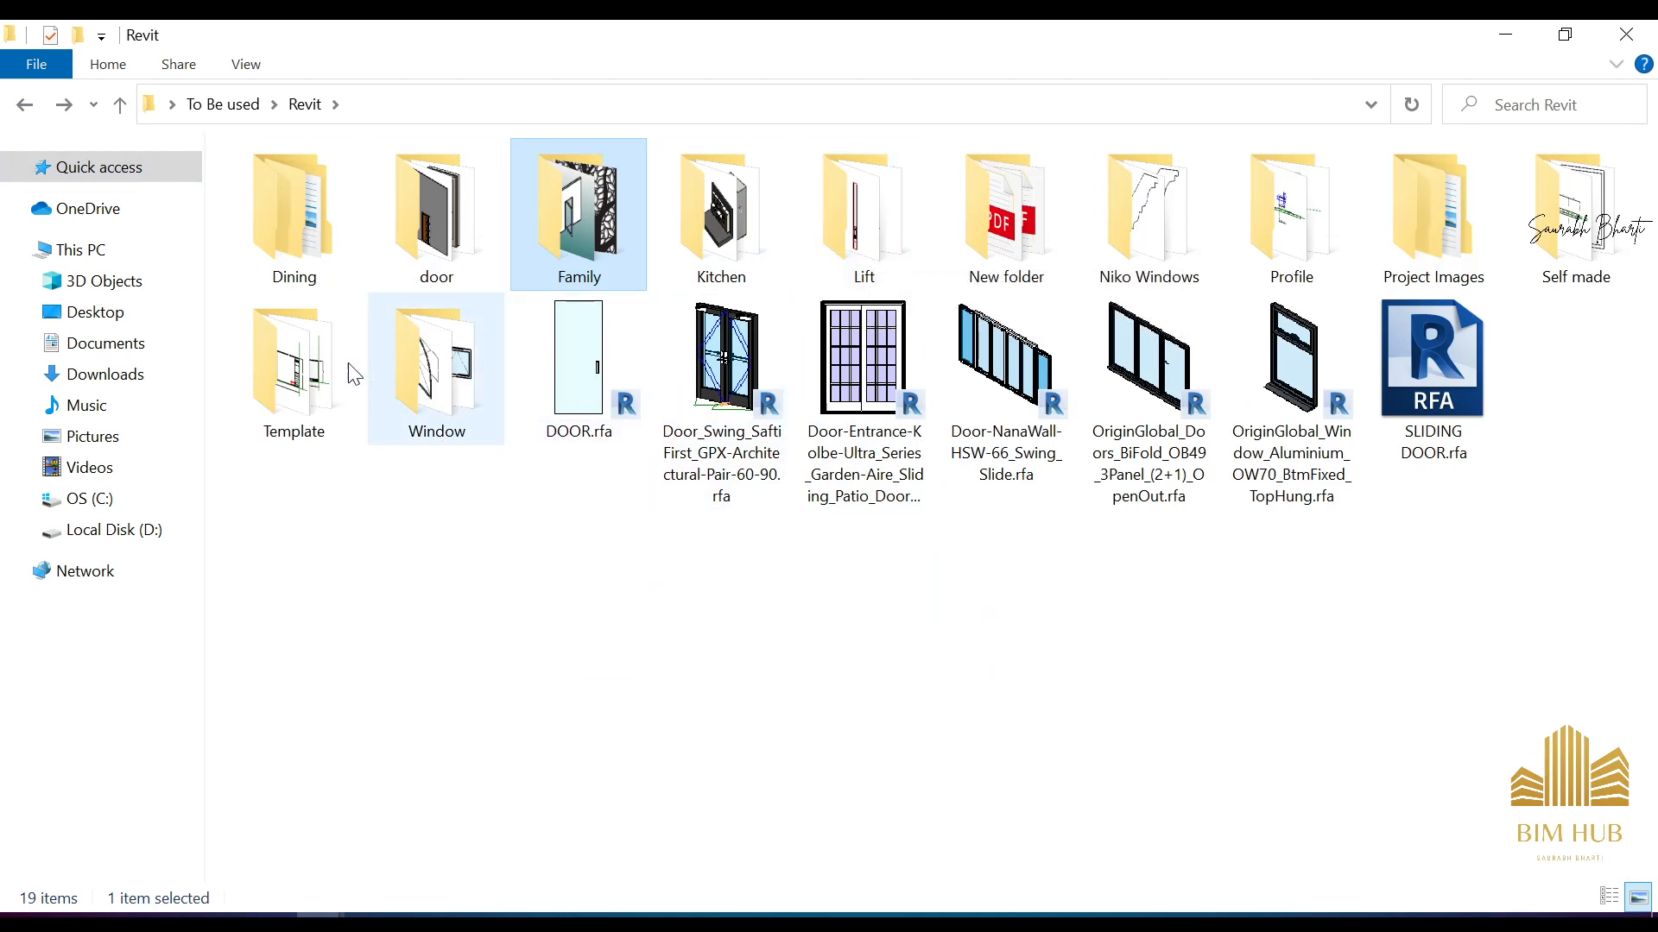
Step: Search the To Be used folder for DOOR, look through the door and gate families, and go into its Door folder
{"action": "left_click", "coordinate": [24, 104]}
{"action": "left_click", "coordinate": [1513, 109]}
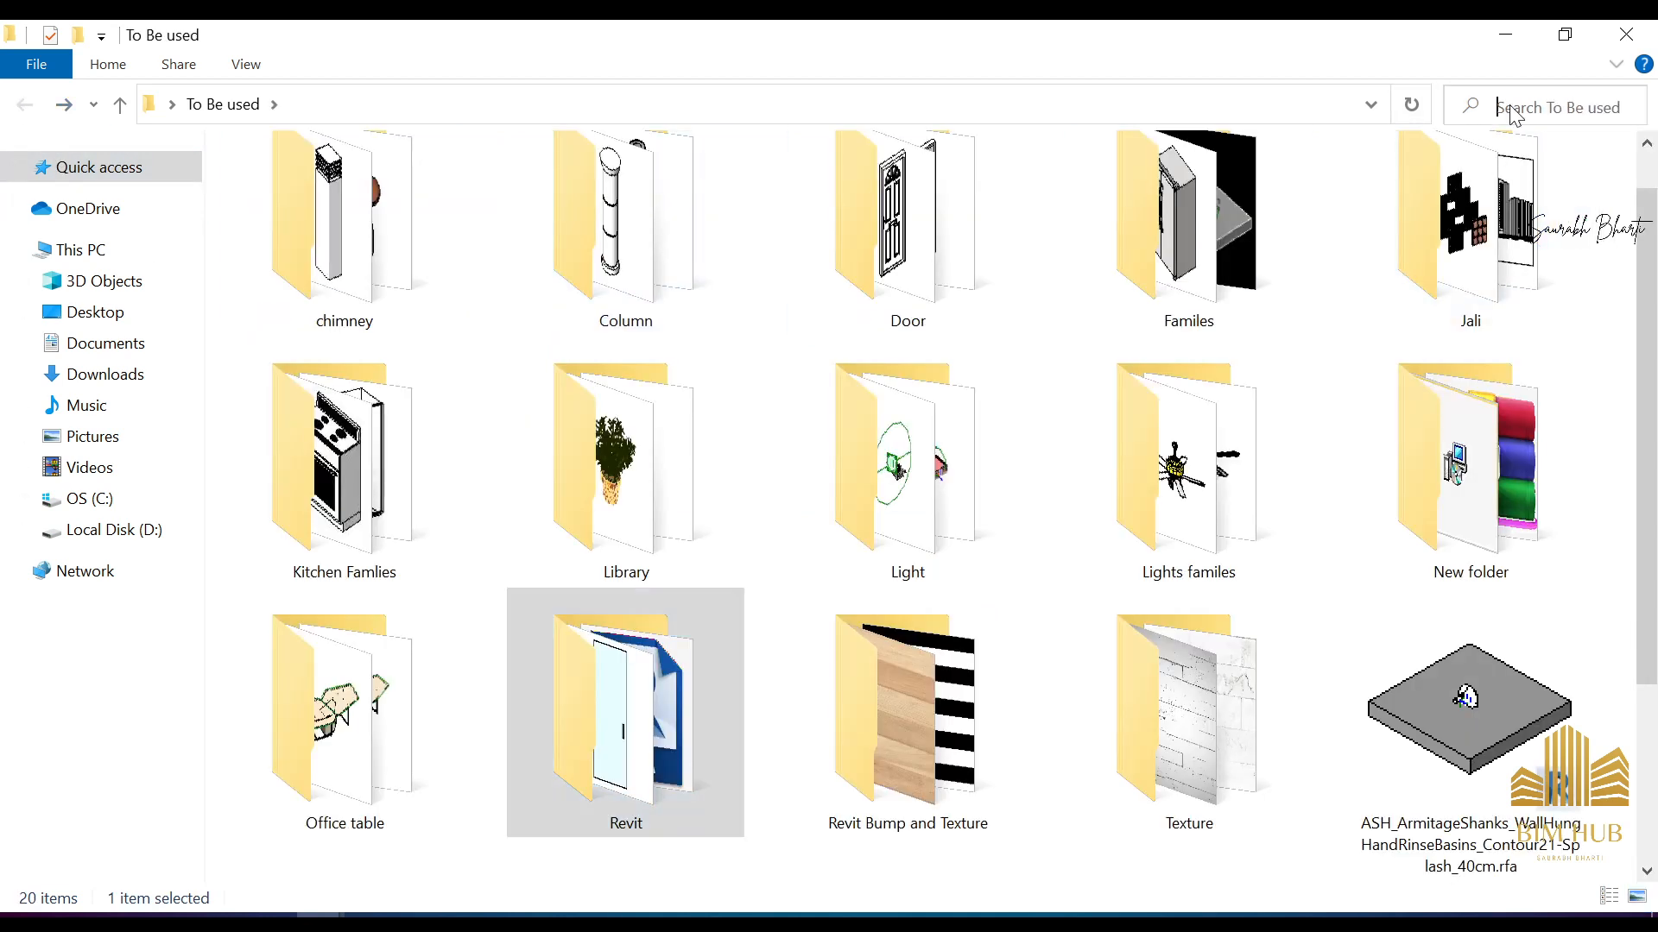
{"action": "type", "text": "DOOR"}
{"action": "key", "text": "Return"}
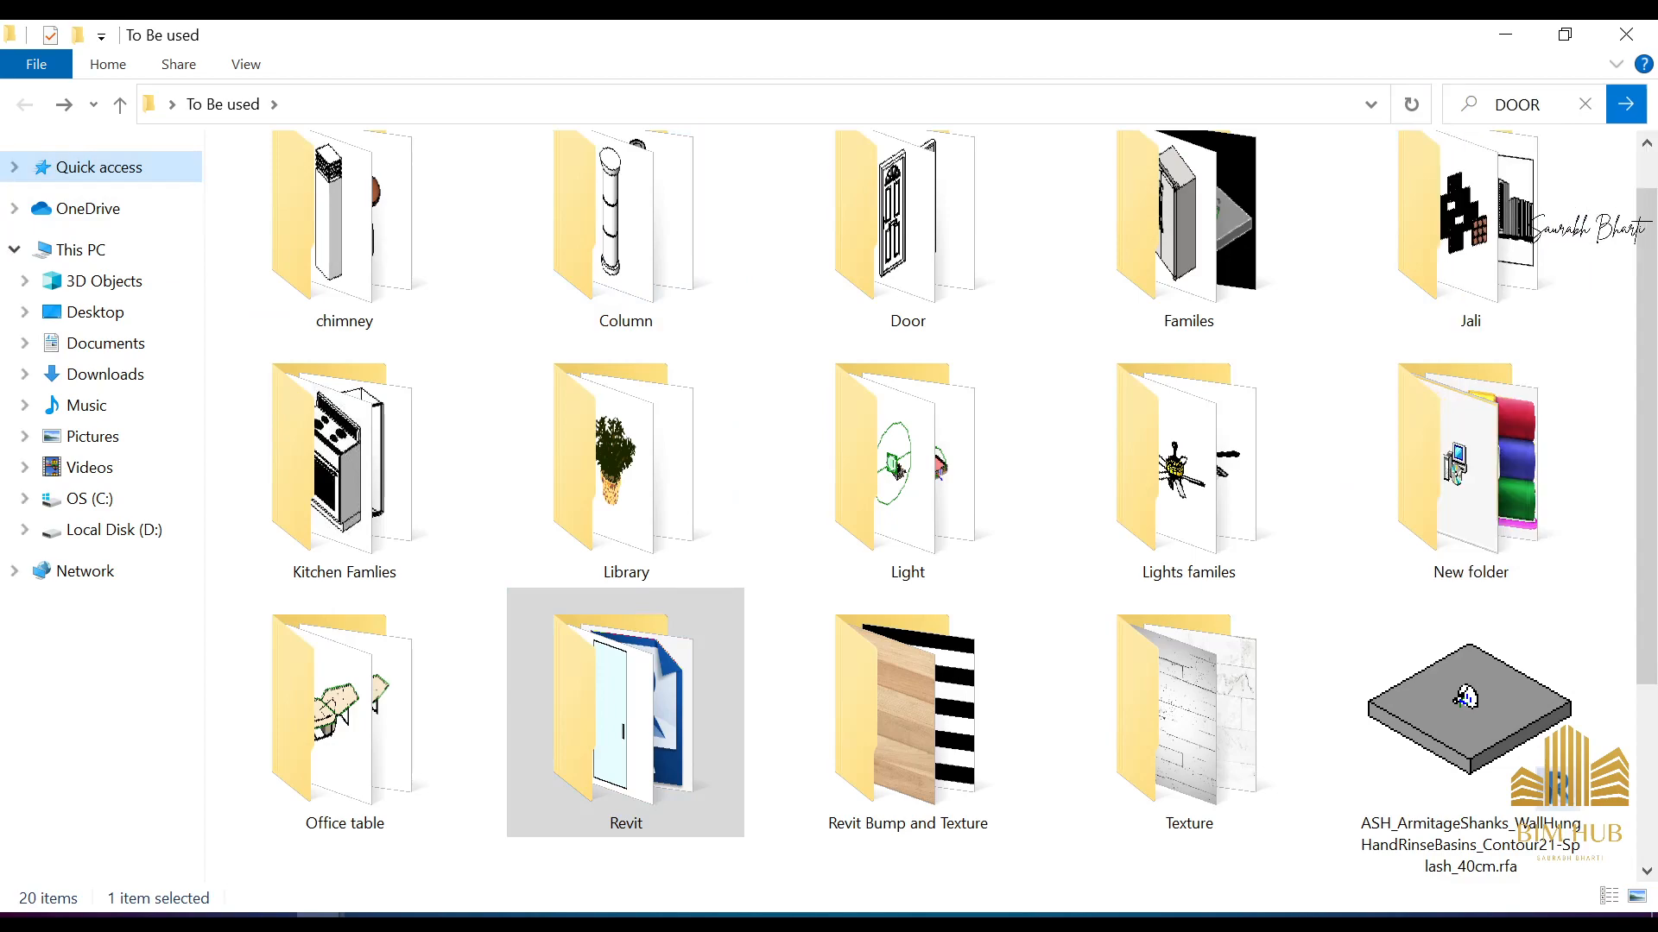
{"action": "scroll", "coordinate": [981, 644], "scroll_direction": "down", "scroll_amount": 5}
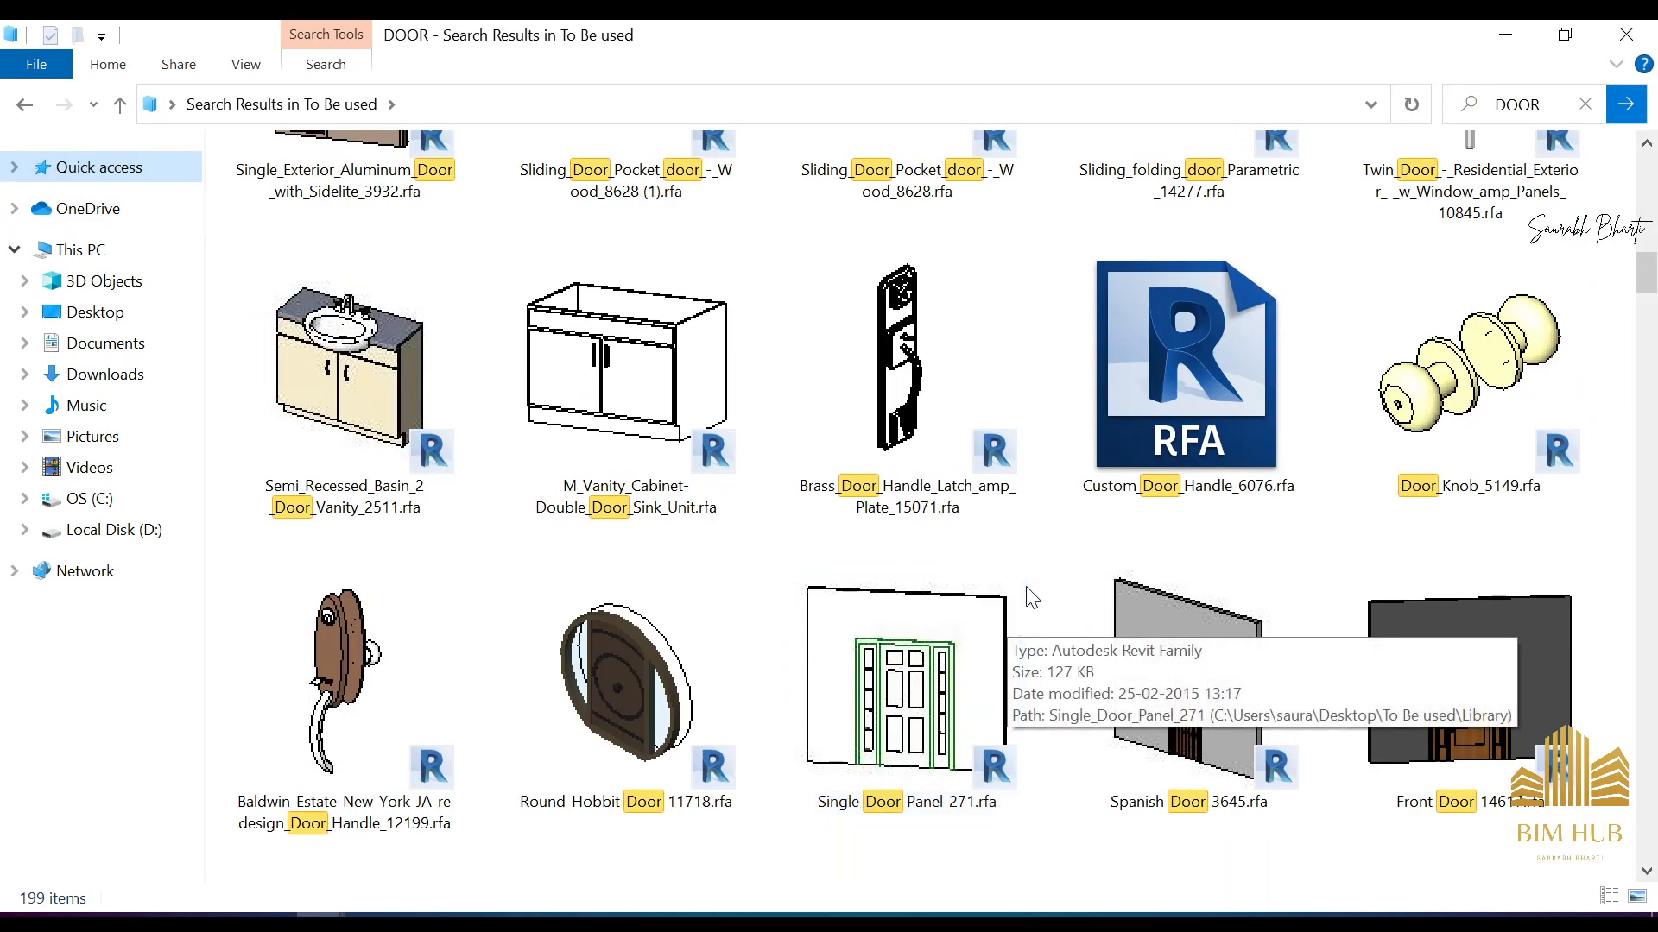
{"action": "scroll", "coordinate": [941, 604], "scroll_direction": "down", "scroll_amount": 5}
{"action": "scroll", "coordinate": [930, 593], "scroll_direction": "down", "scroll_amount": 5}
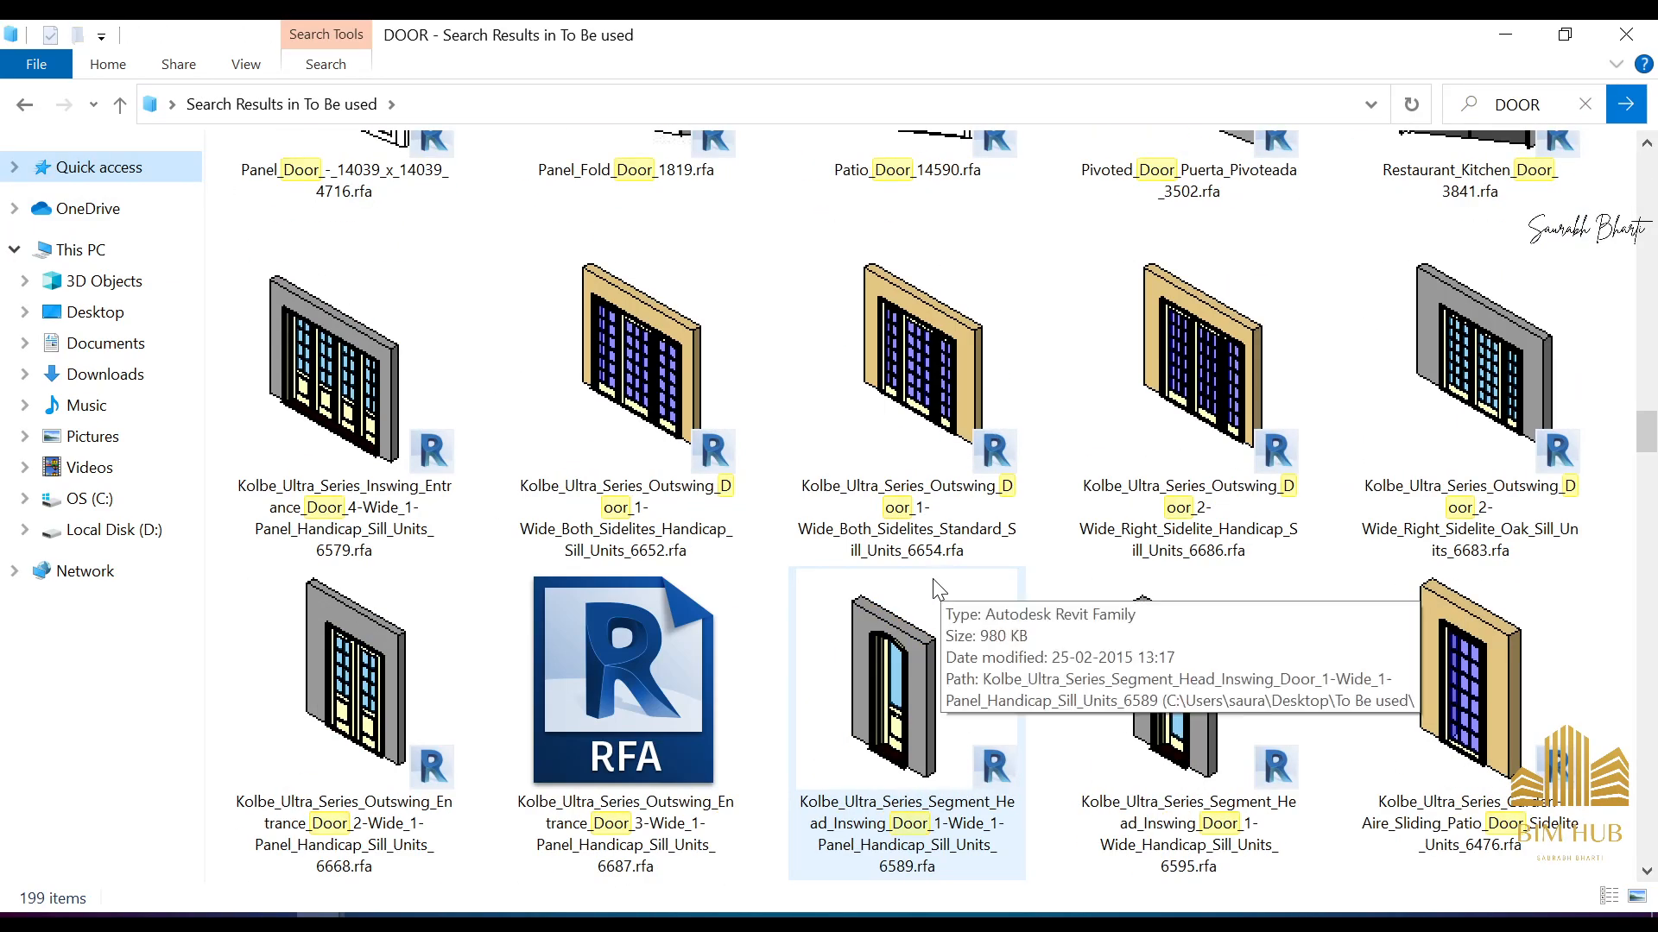
{"action": "scroll", "coordinate": [918, 585], "scroll_direction": "down", "scroll_amount": 5}
{"action": "scroll", "coordinate": [922, 644], "scroll_direction": "down", "scroll_amount": 5}
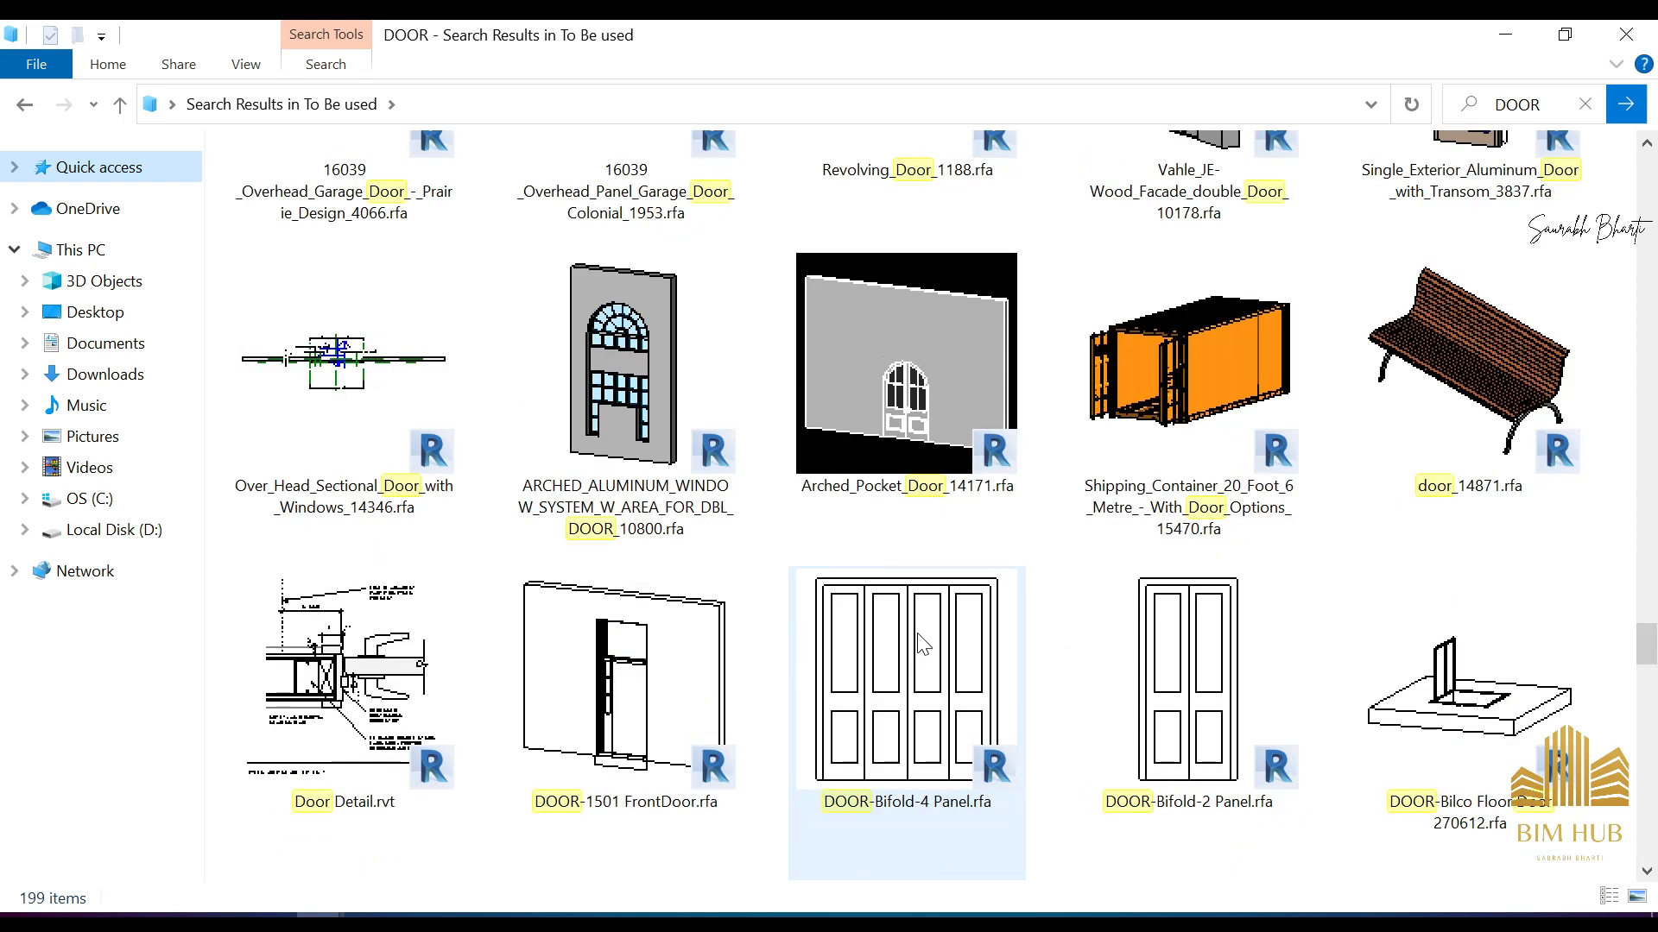
{"action": "scroll", "coordinate": [918, 634], "scroll_direction": "down", "scroll_amount": 10}
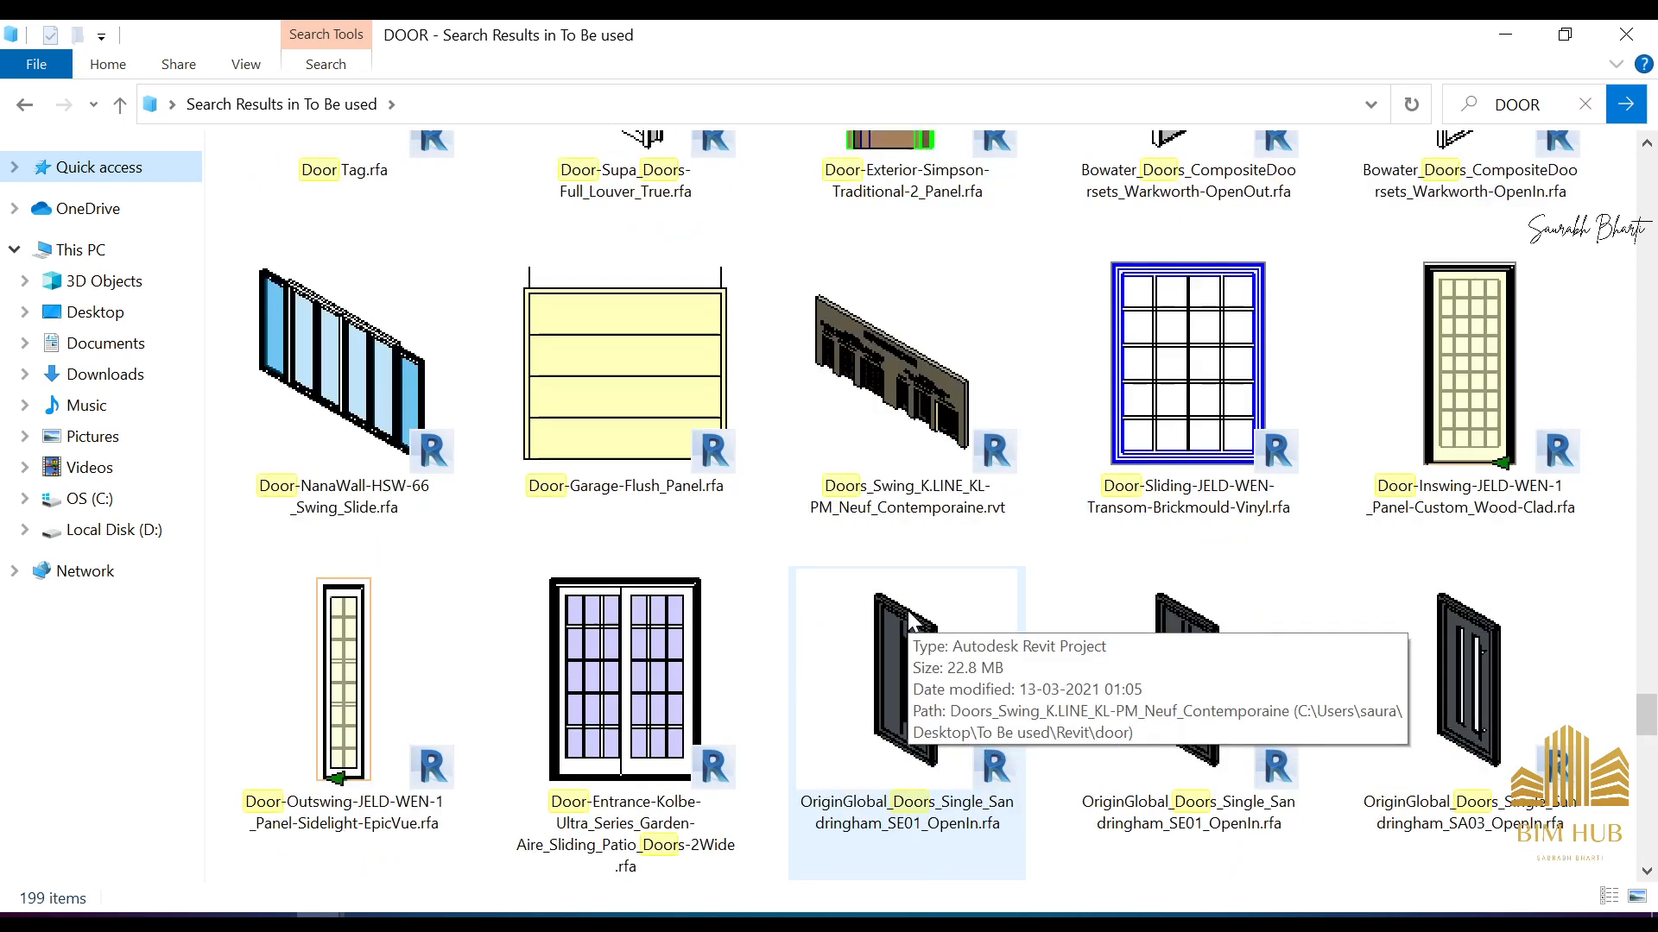
{"action": "scroll", "coordinate": [909, 610], "scroll_direction": "down", "scroll_amount": 10}
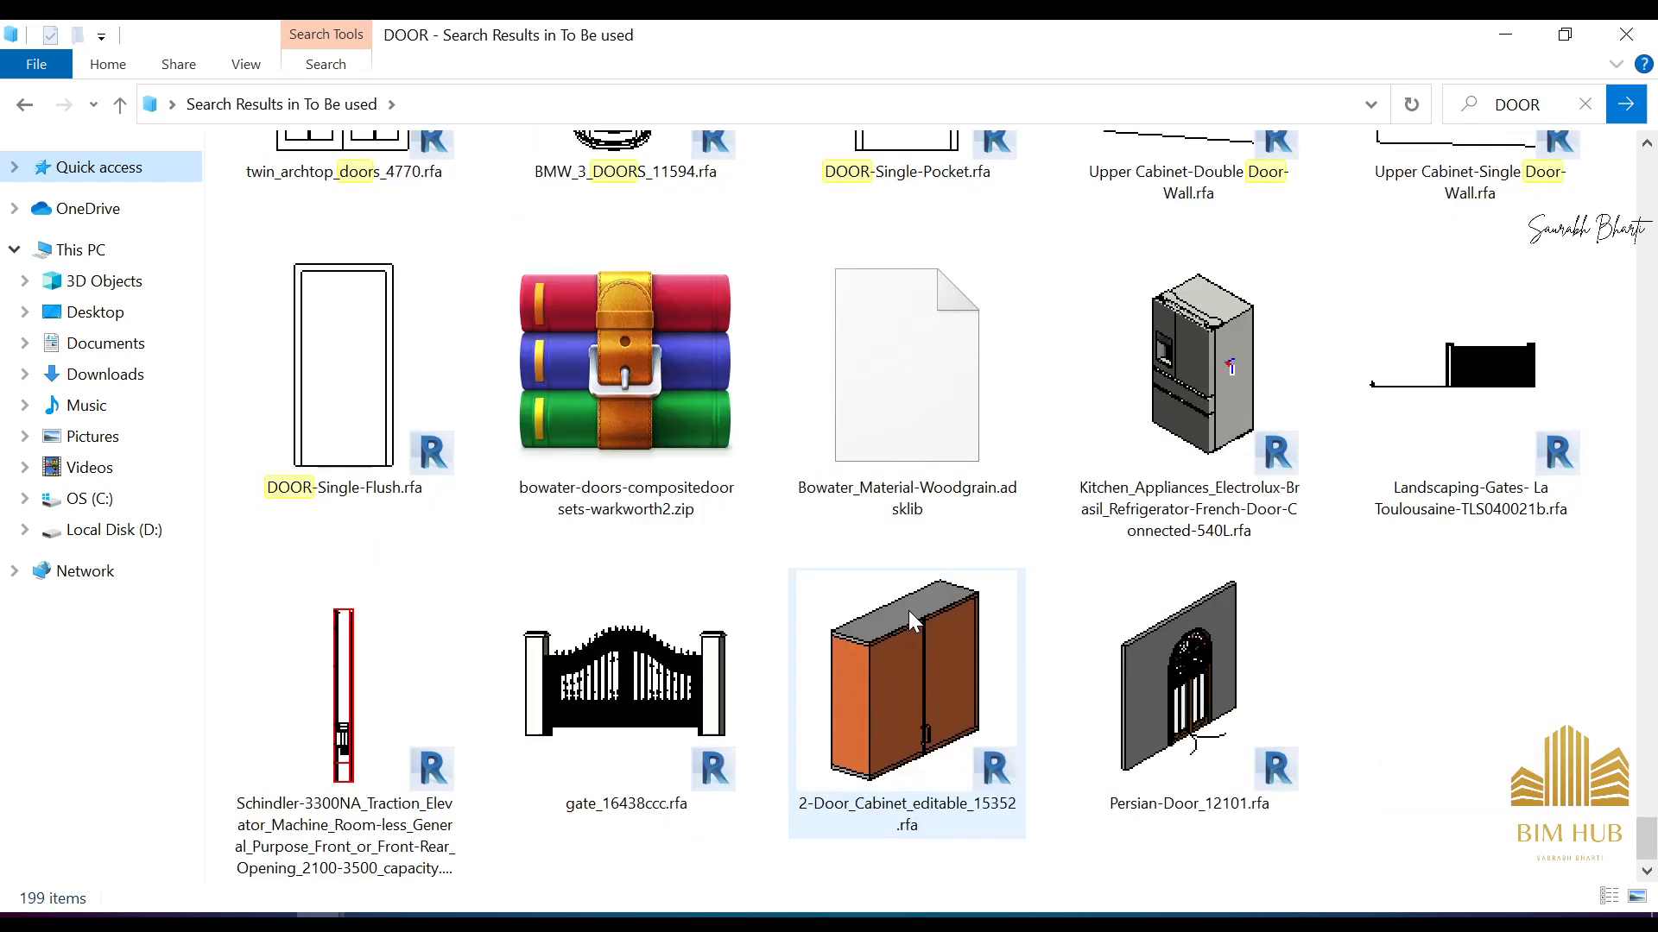
{"action": "scroll", "coordinate": [908, 609], "scroll_direction": "up", "scroll_amount": 15}
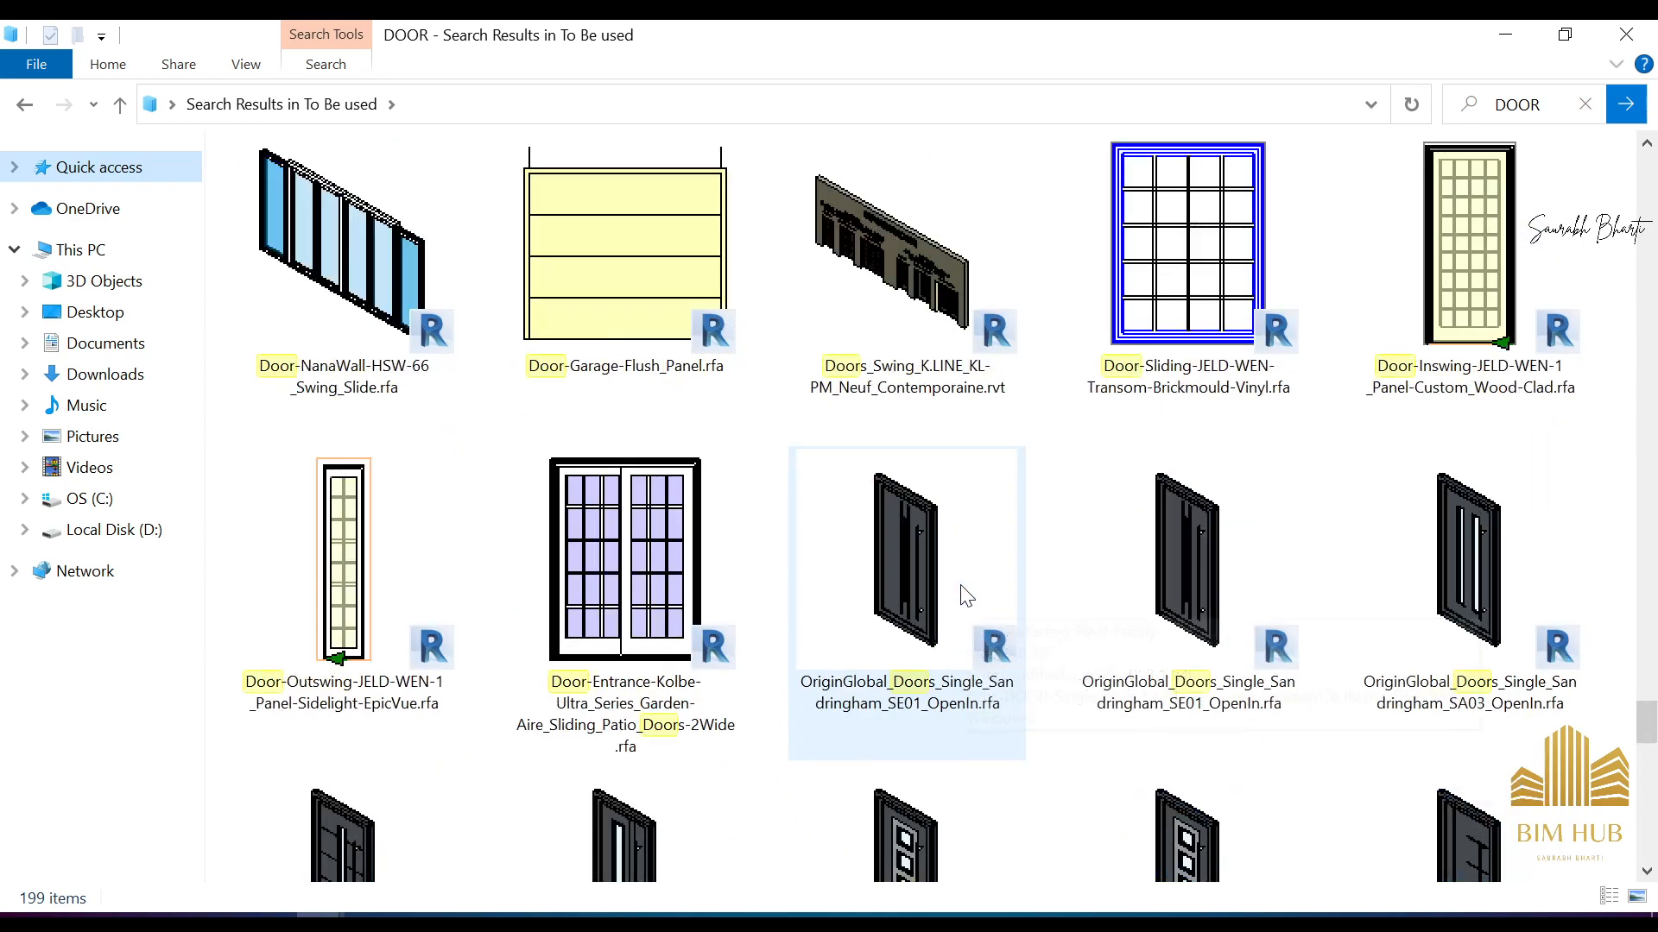
{"action": "scroll", "coordinate": [960, 584], "scroll_direction": "up", "scroll_amount": 20}
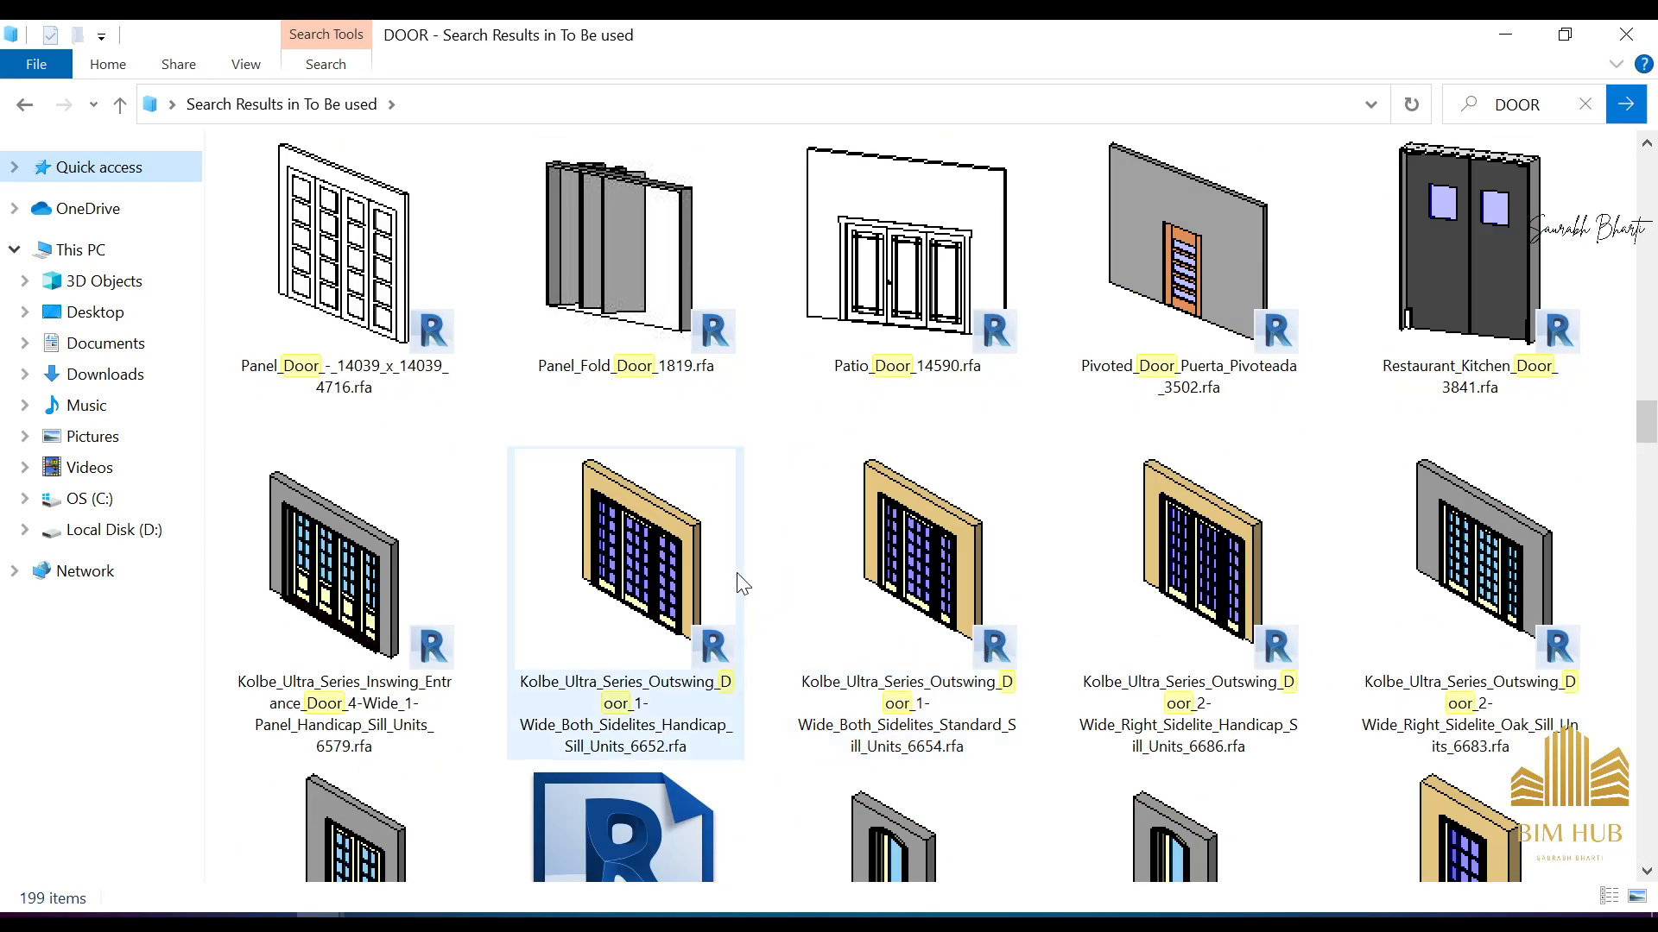
{"action": "scroll", "coordinate": [698, 572], "scroll_direction": "up", "scroll_amount": 10}
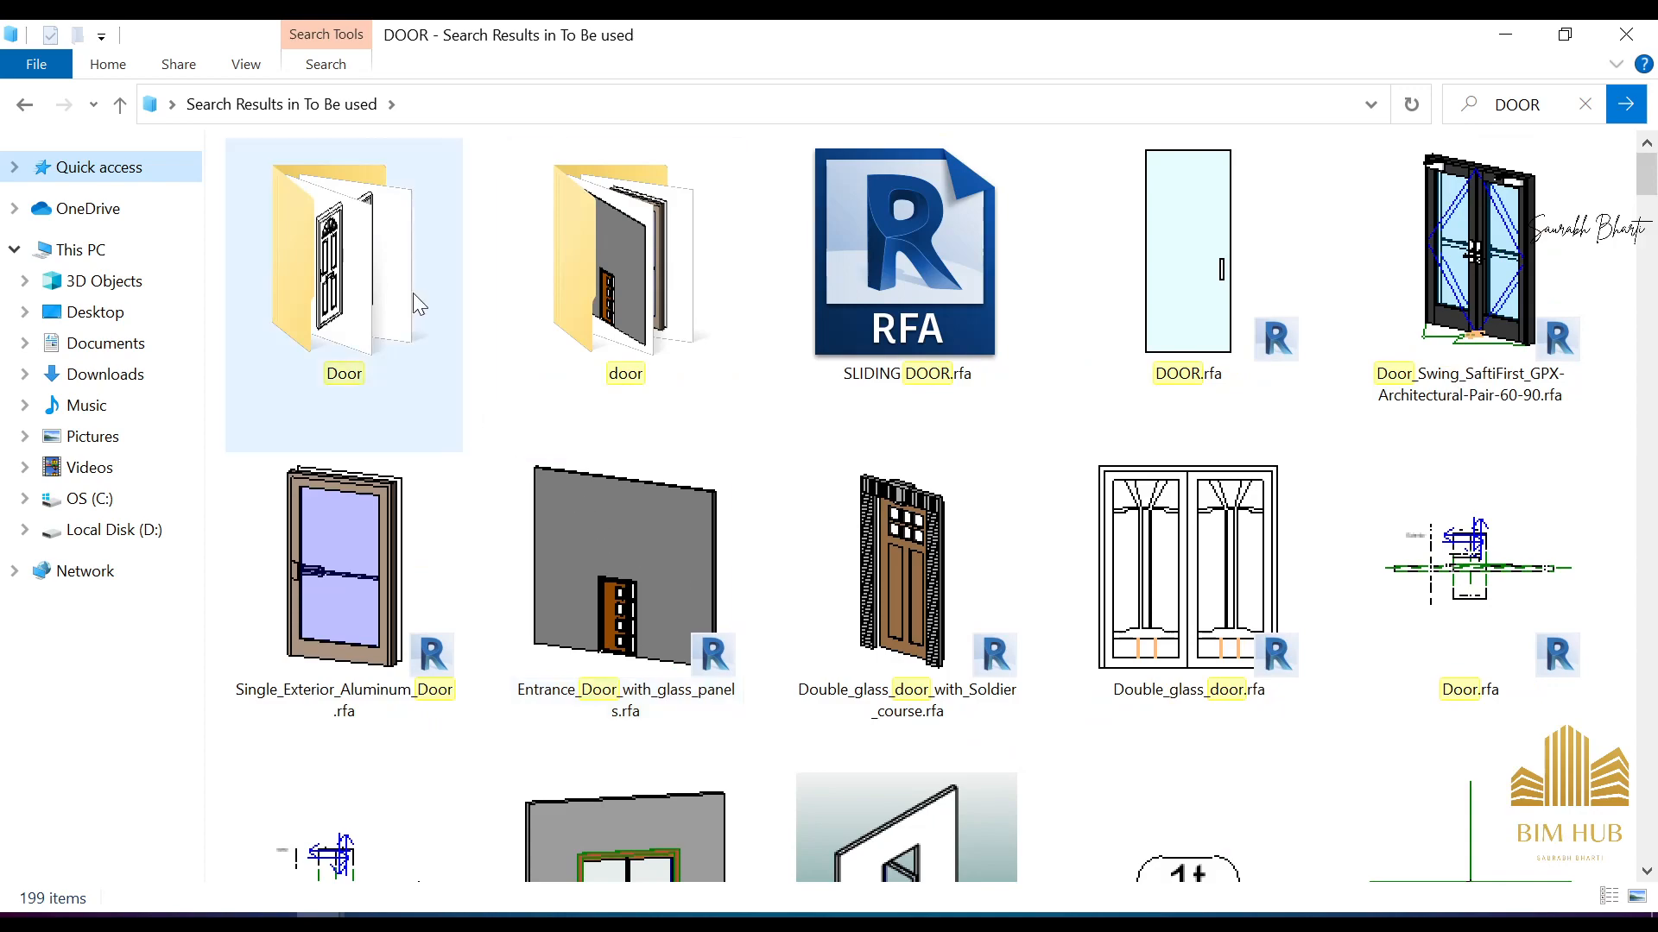
{"action": "left_click", "coordinate": [406, 280]}
{"action": "double_click", "coordinate": [405, 280]}
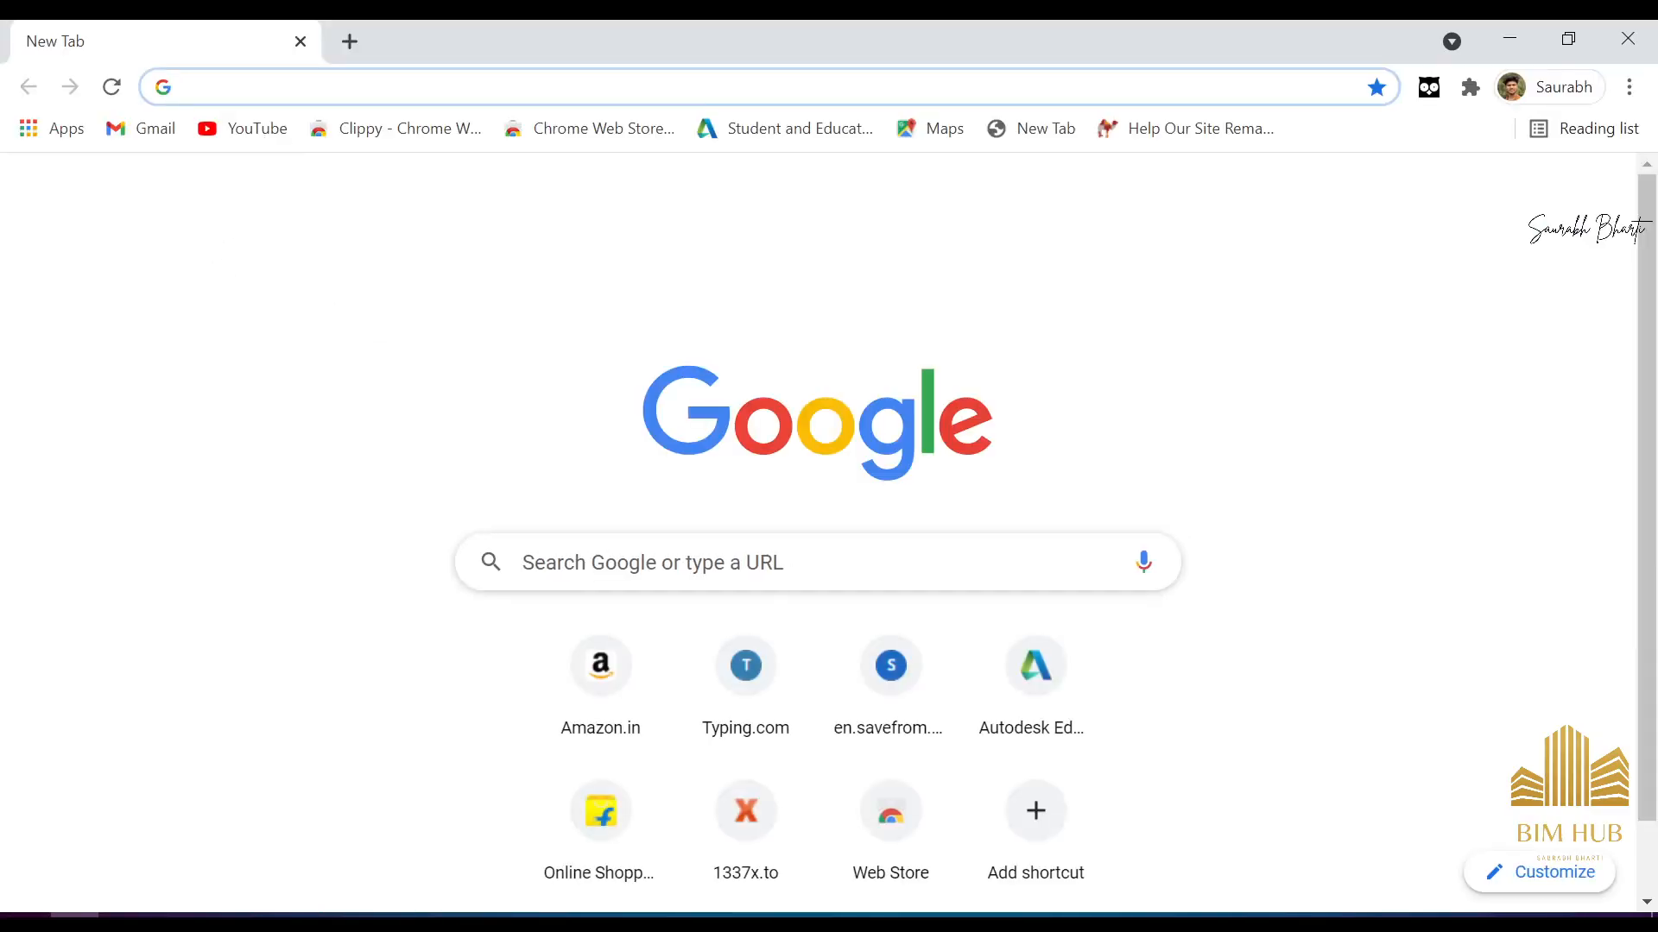
{"action": "left_click", "coordinate": [198, 86]}
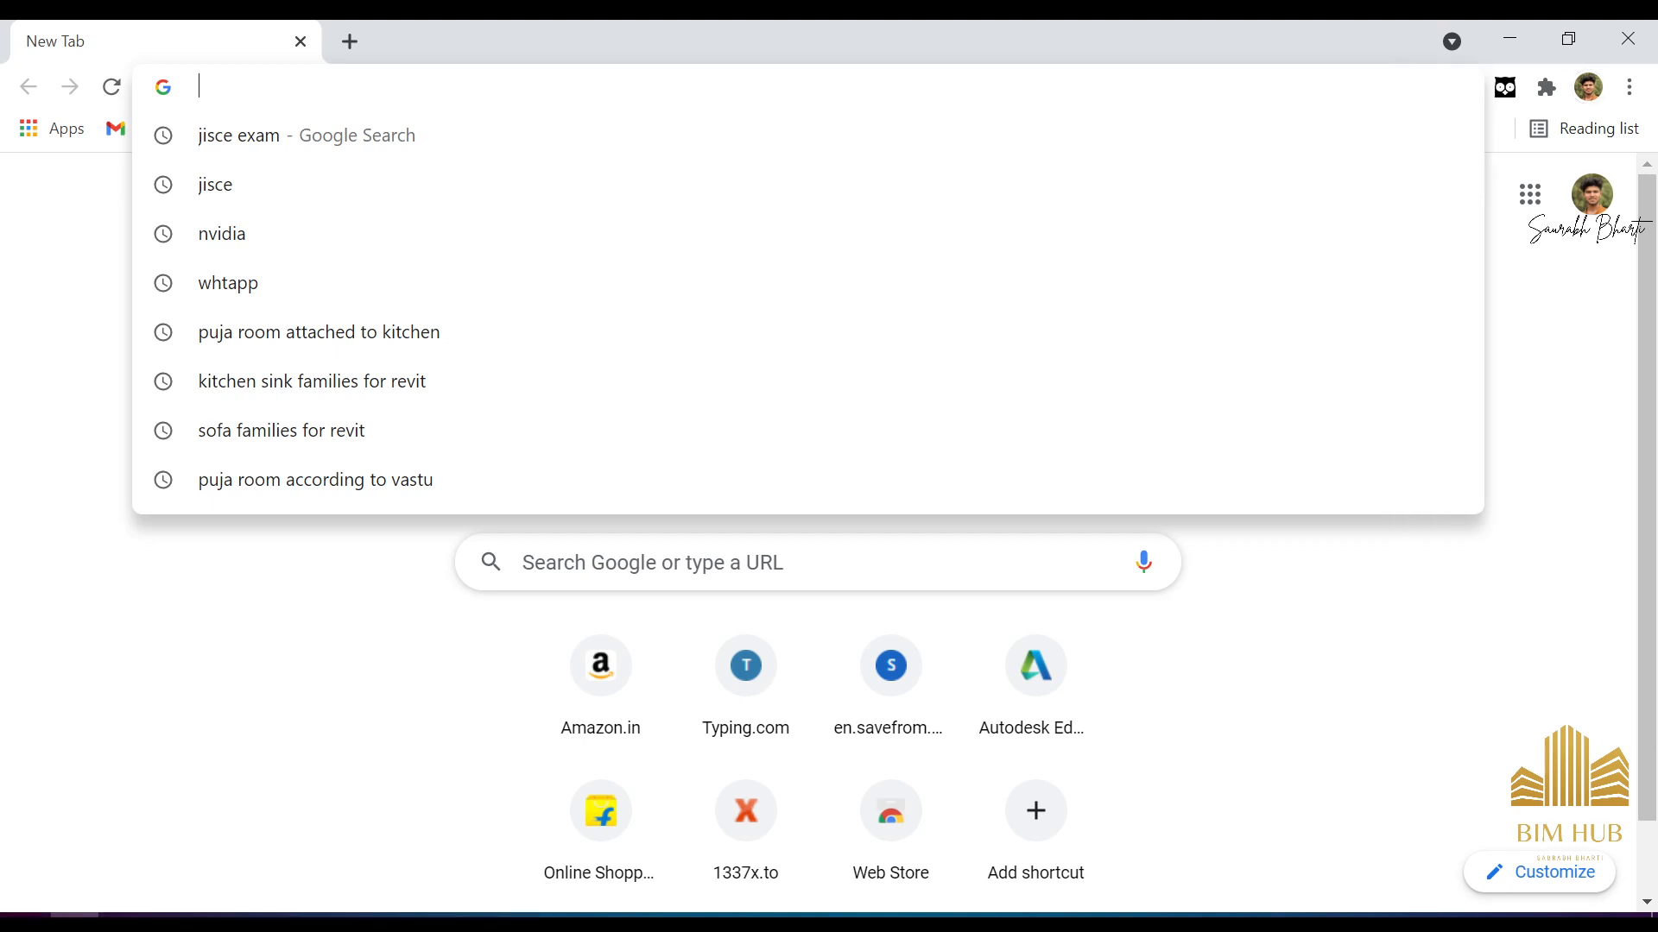
{"action": "left_click", "coordinate": [172, 915]}
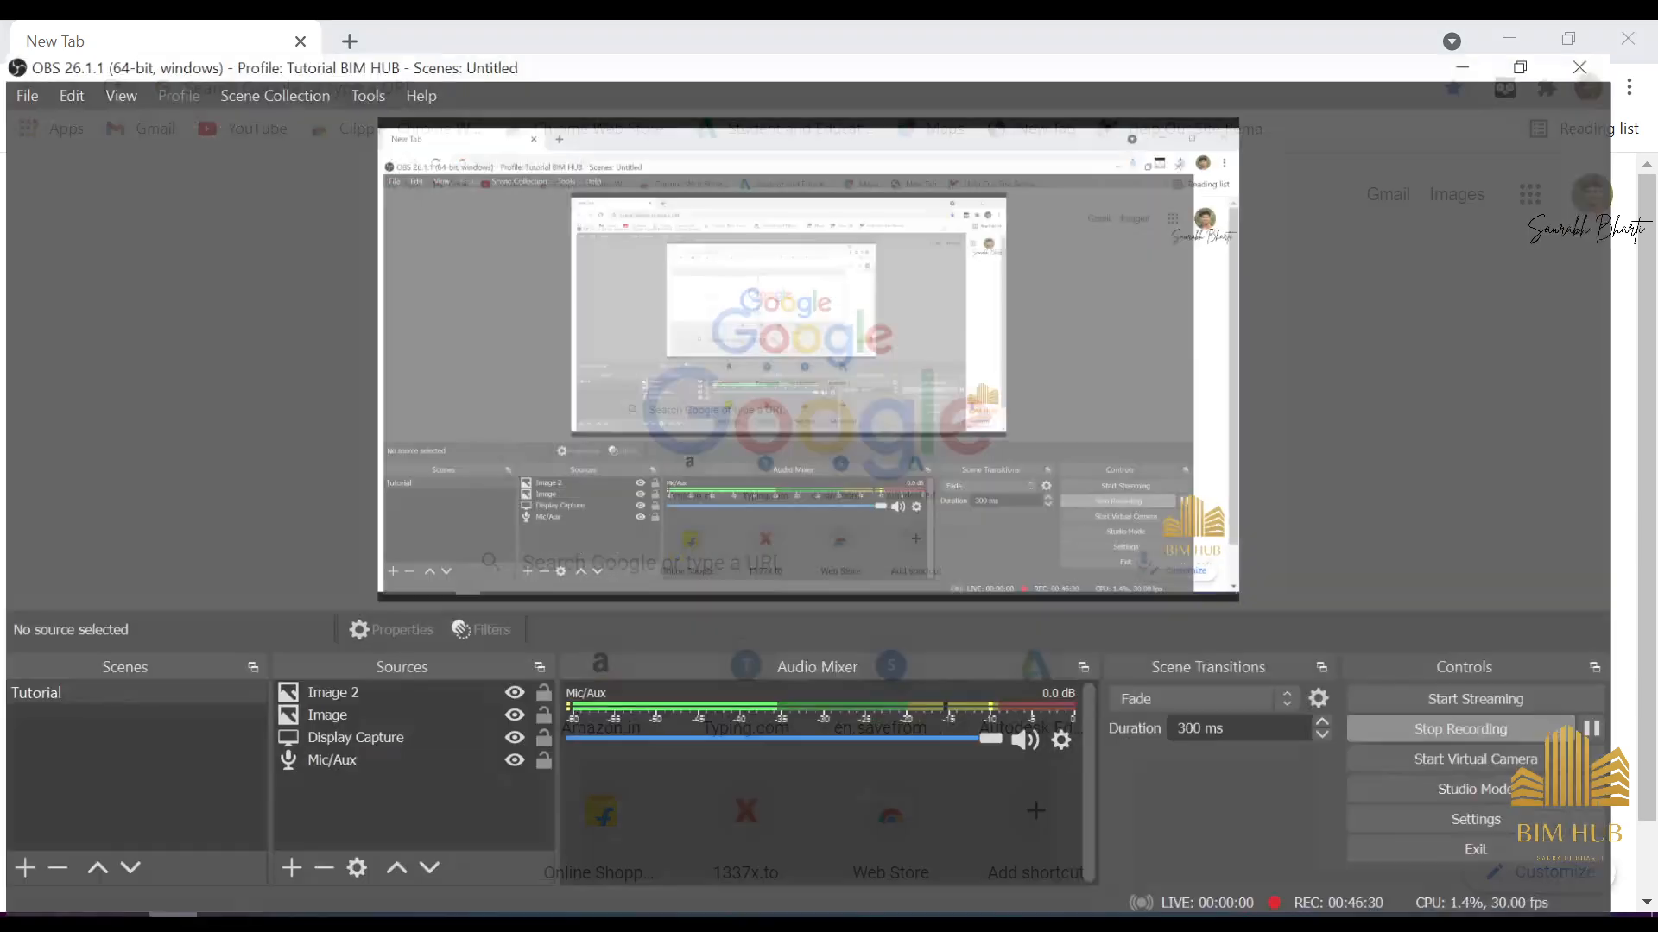
{"action": "left_click", "coordinate": [1640, 720]}
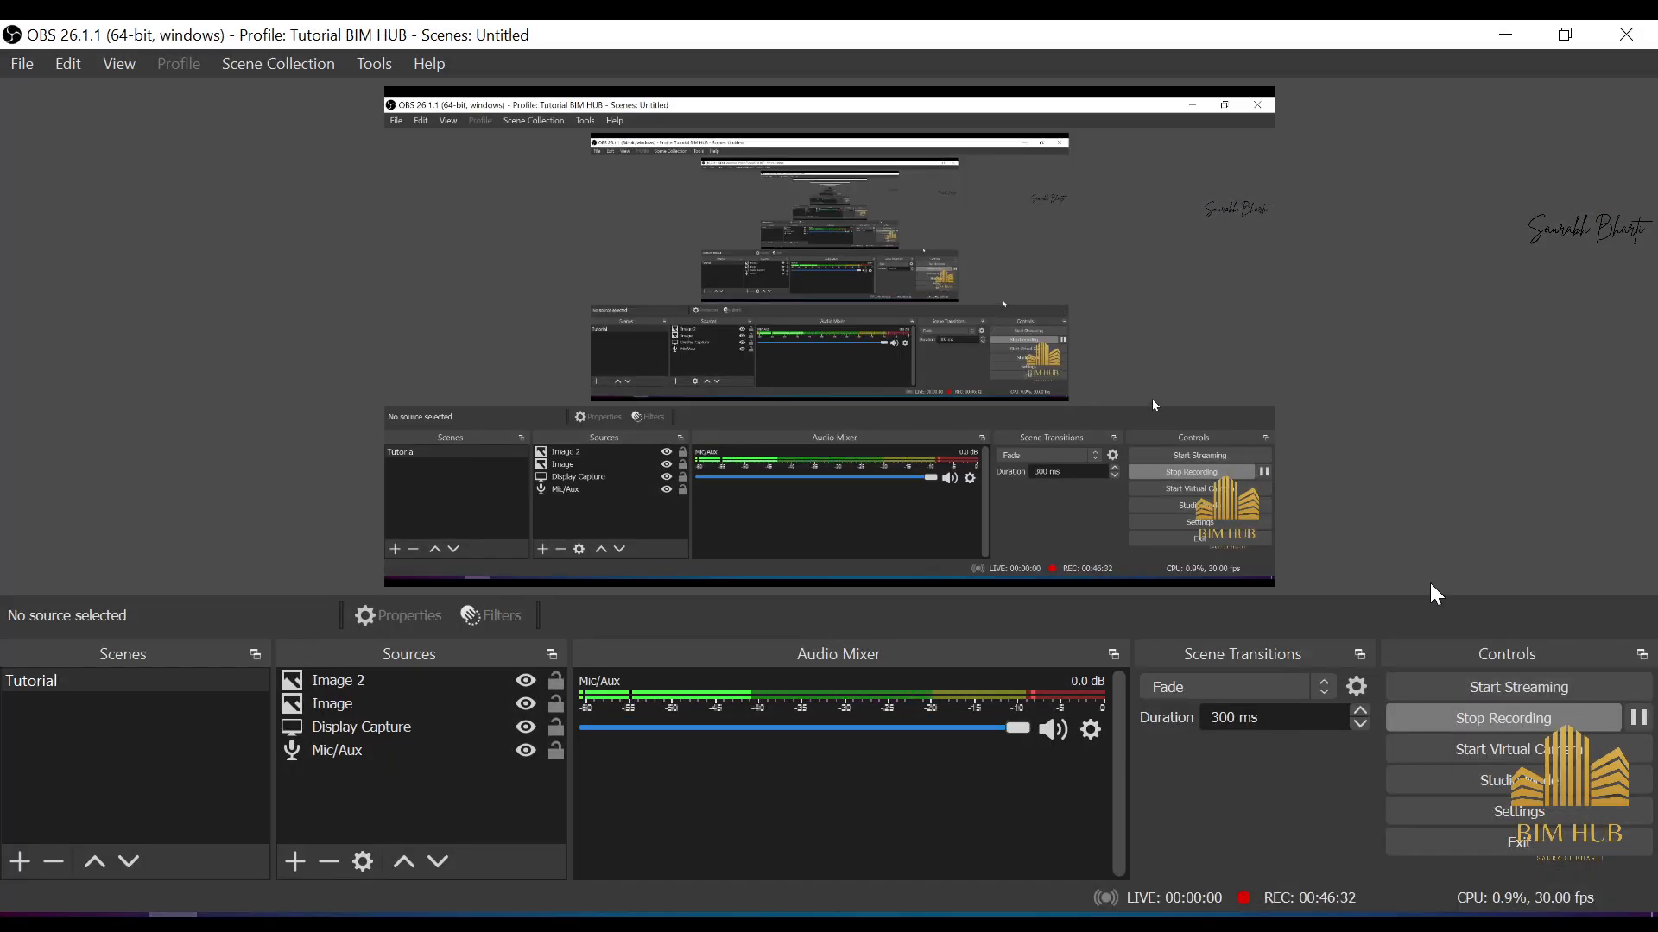
{"action": "left_click", "coordinate": [1503, 37]}
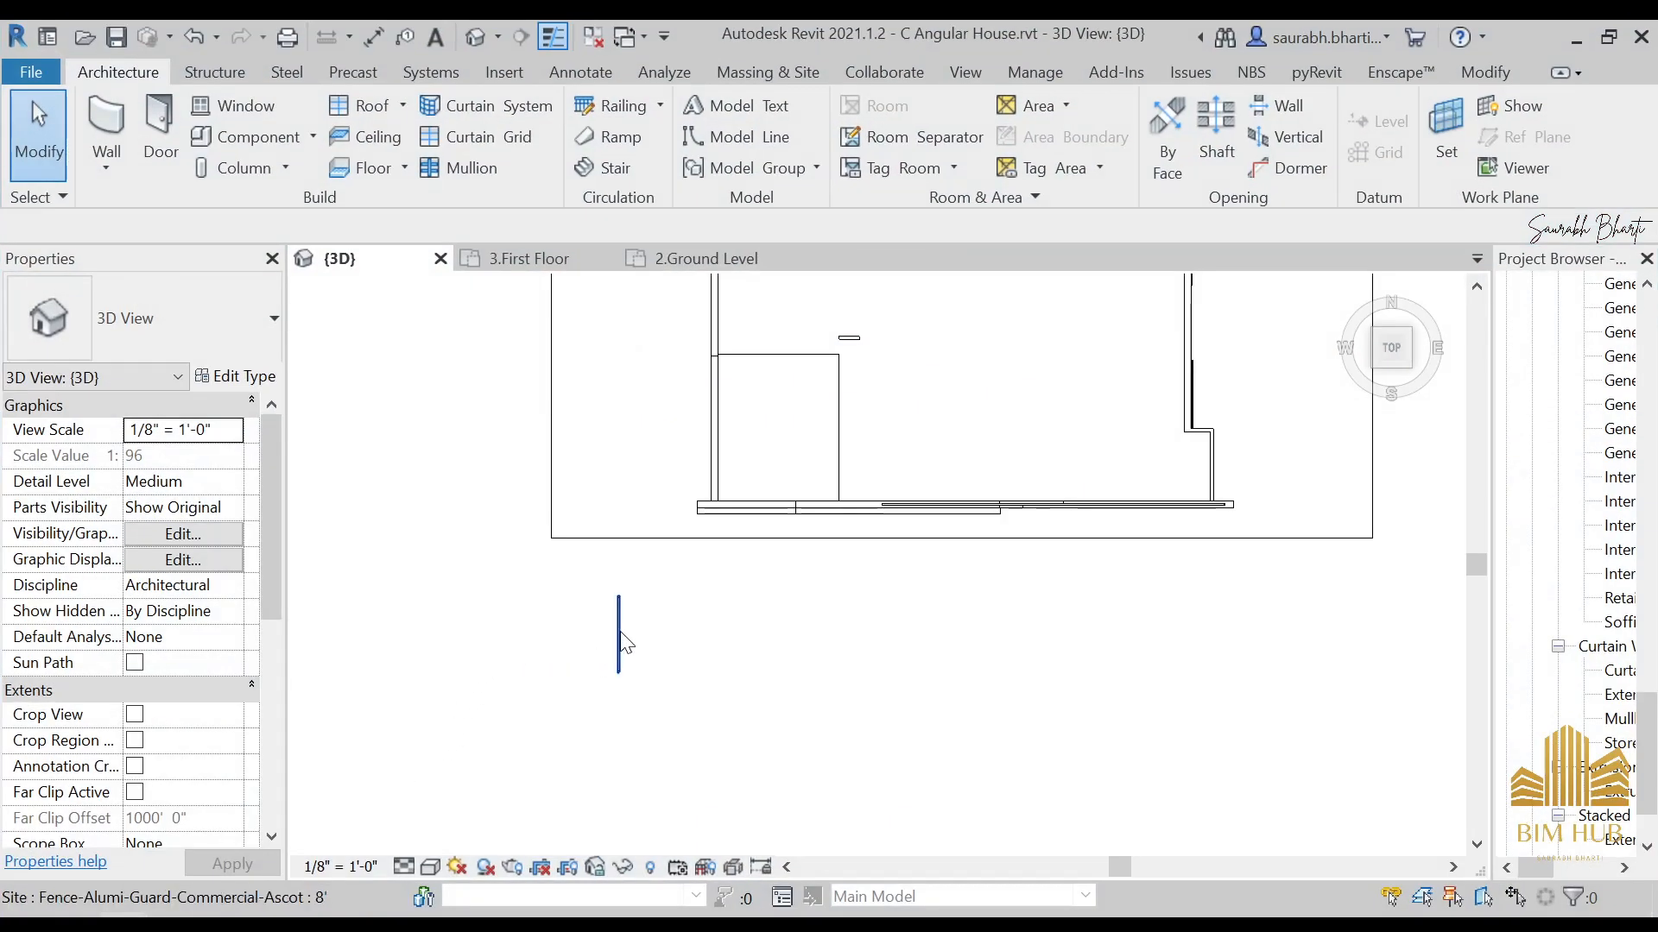
Step: Delete the stray Fence-Alumi-Guard-Commercial-Ascot 8' fence standing outside the front of the plot
{"action": "left_click", "coordinate": [620, 636]}
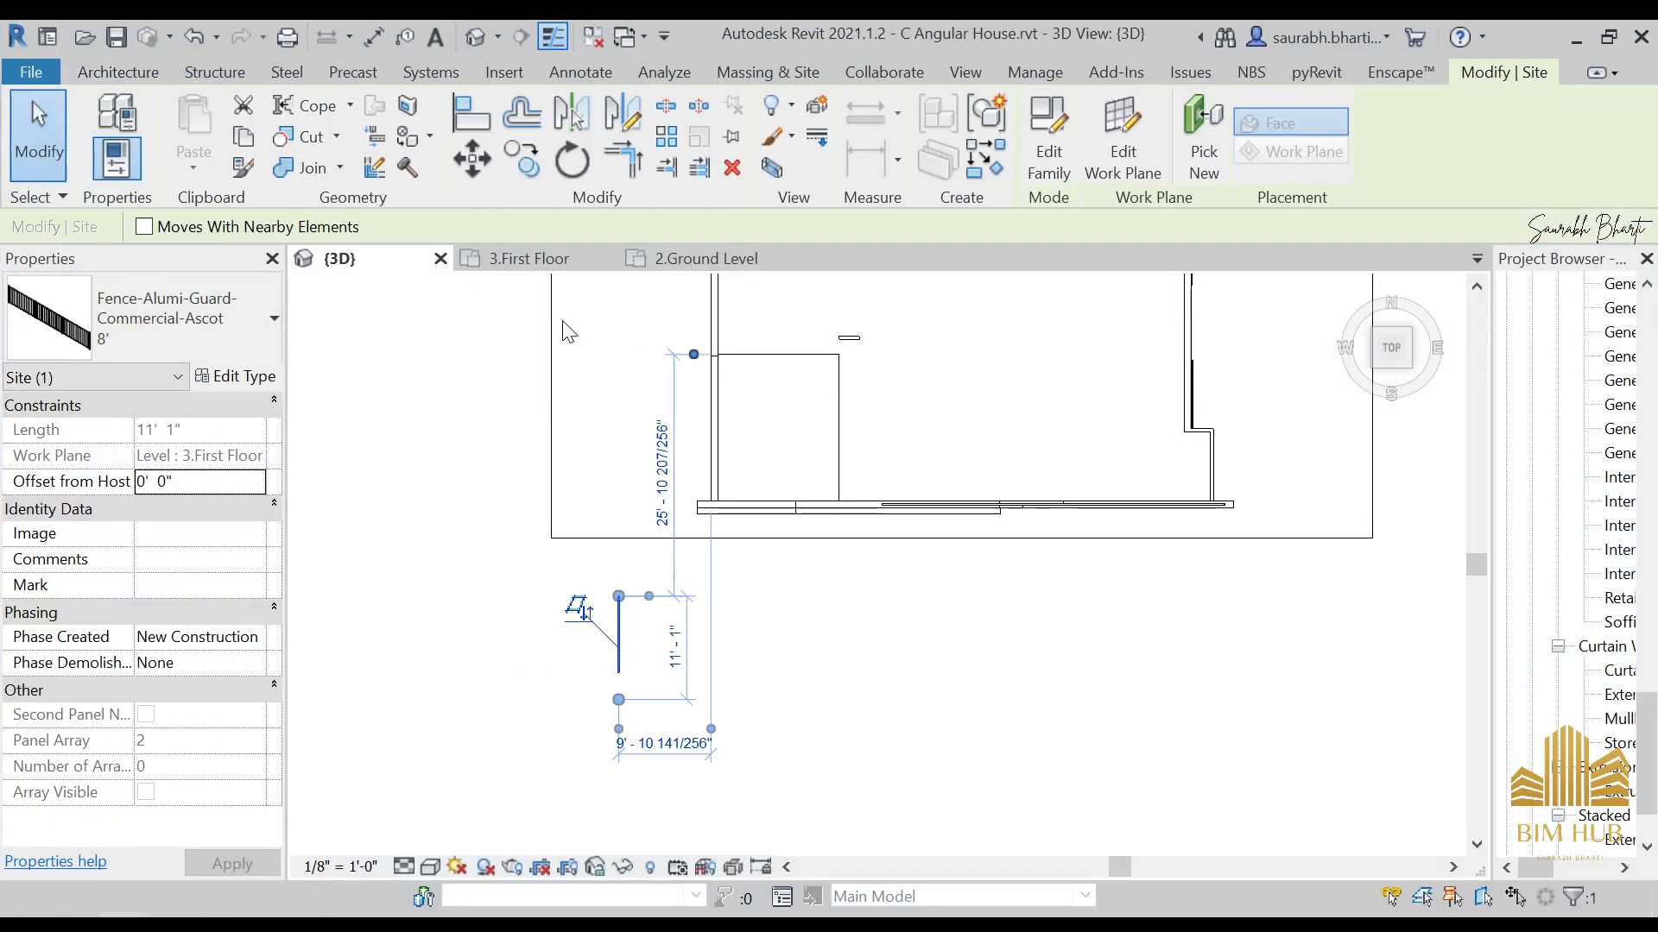
{"action": "middle_click_drag", "start_coordinate": [1300, 431], "coordinate": [463, 697], "text": "shift"}
{"action": "scroll", "coordinate": [522, 676], "scroll_direction": "up", "scroll_amount": 4}
{"action": "middle_click_drag", "start_coordinate": [743, 612], "coordinate": [656, 673], "text": "shift"}
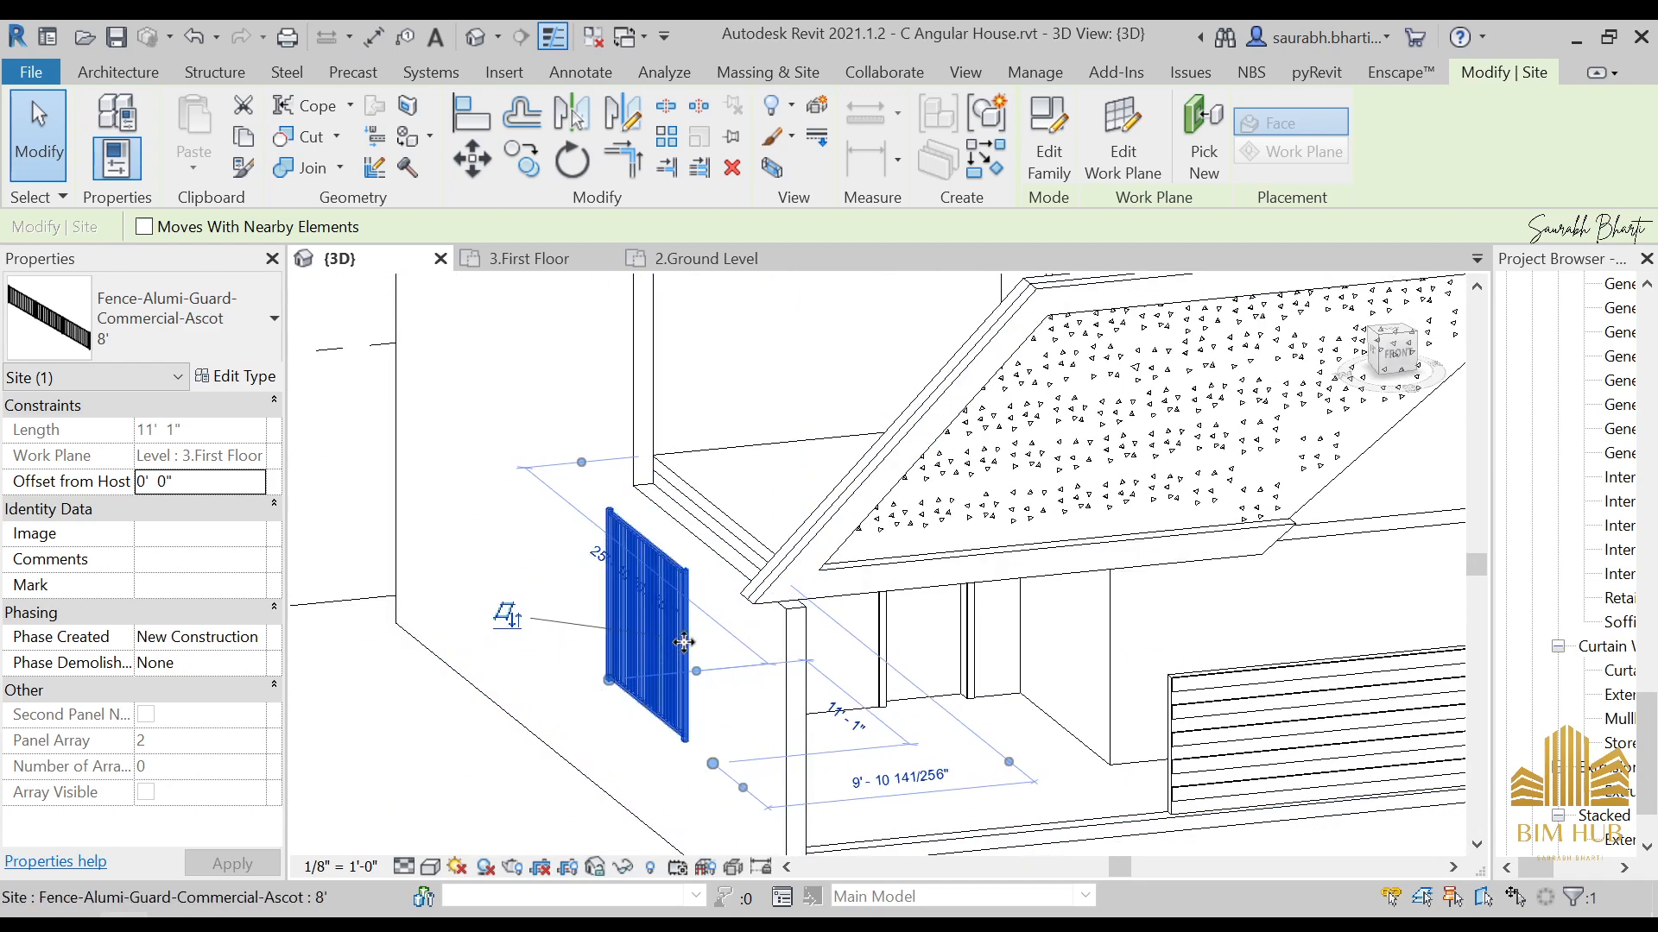
{"action": "key", "text": "Delete"}
Step: Collapse the expanded wall families in the project browser and open the 2.Ground Level floor plan
{"action": "scroll", "coordinate": [966, 699], "scroll_direction": "down", "scroll_amount": 2}
{"action": "middle_click_drag", "start_coordinate": [1002, 695], "coordinate": [828, 734], "text": "shift"}
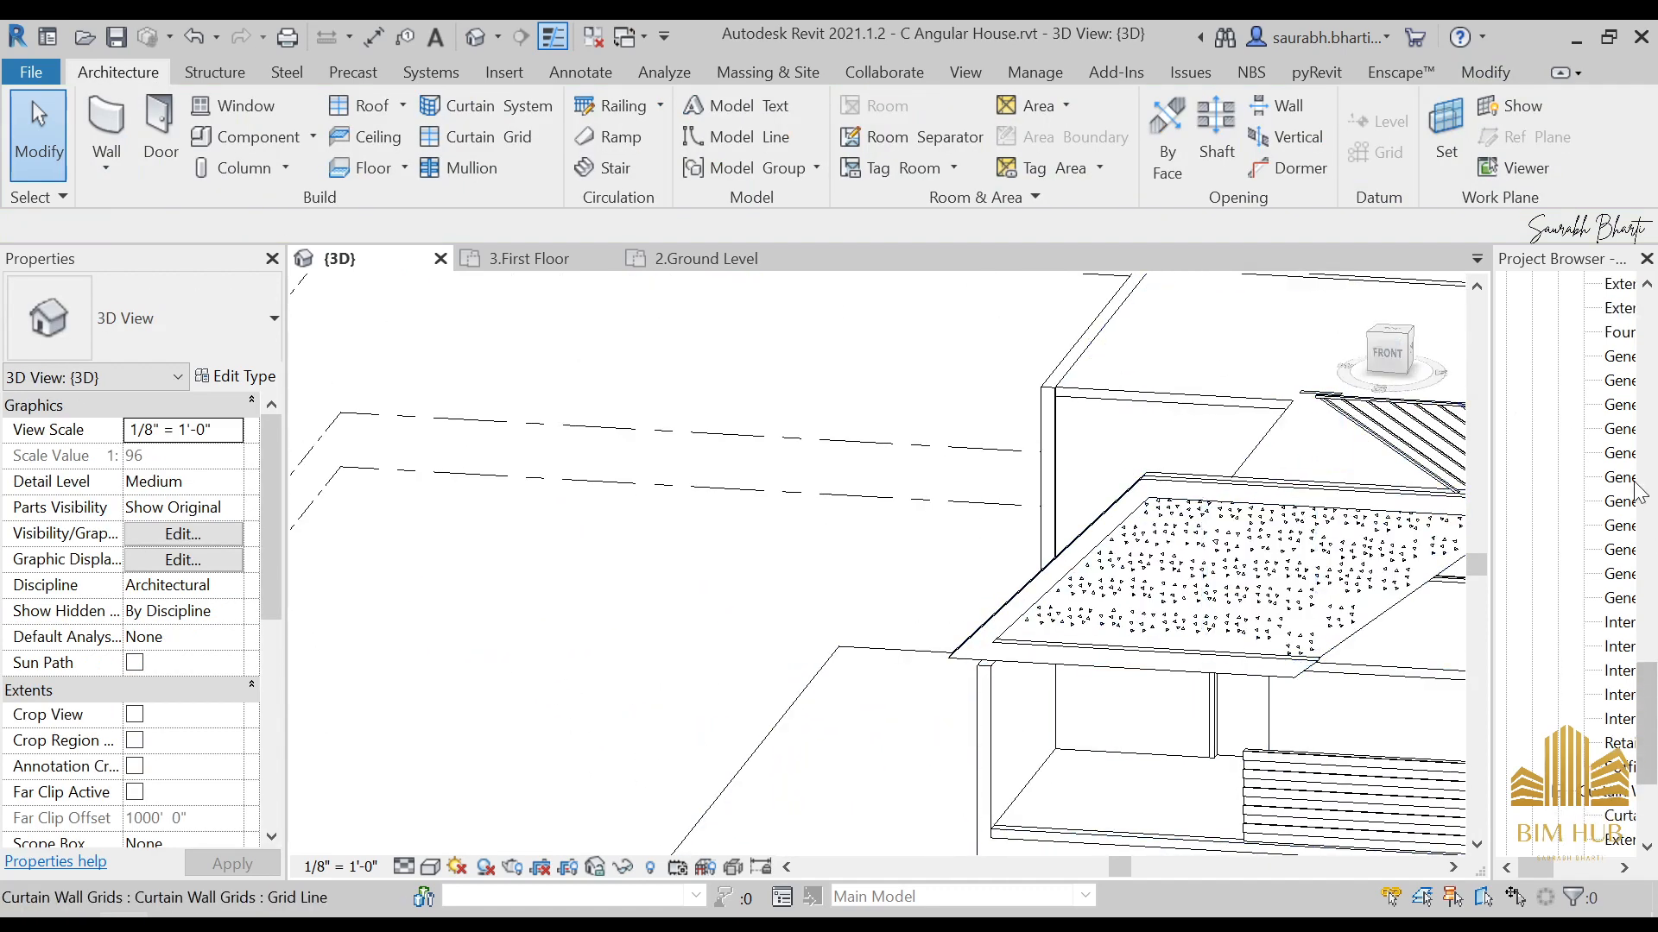
{"action": "scroll", "coordinate": [1564, 397], "scroll_direction": "up", "scroll_amount": 2}
{"action": "left_click", "coordinate": [1559, 406]}
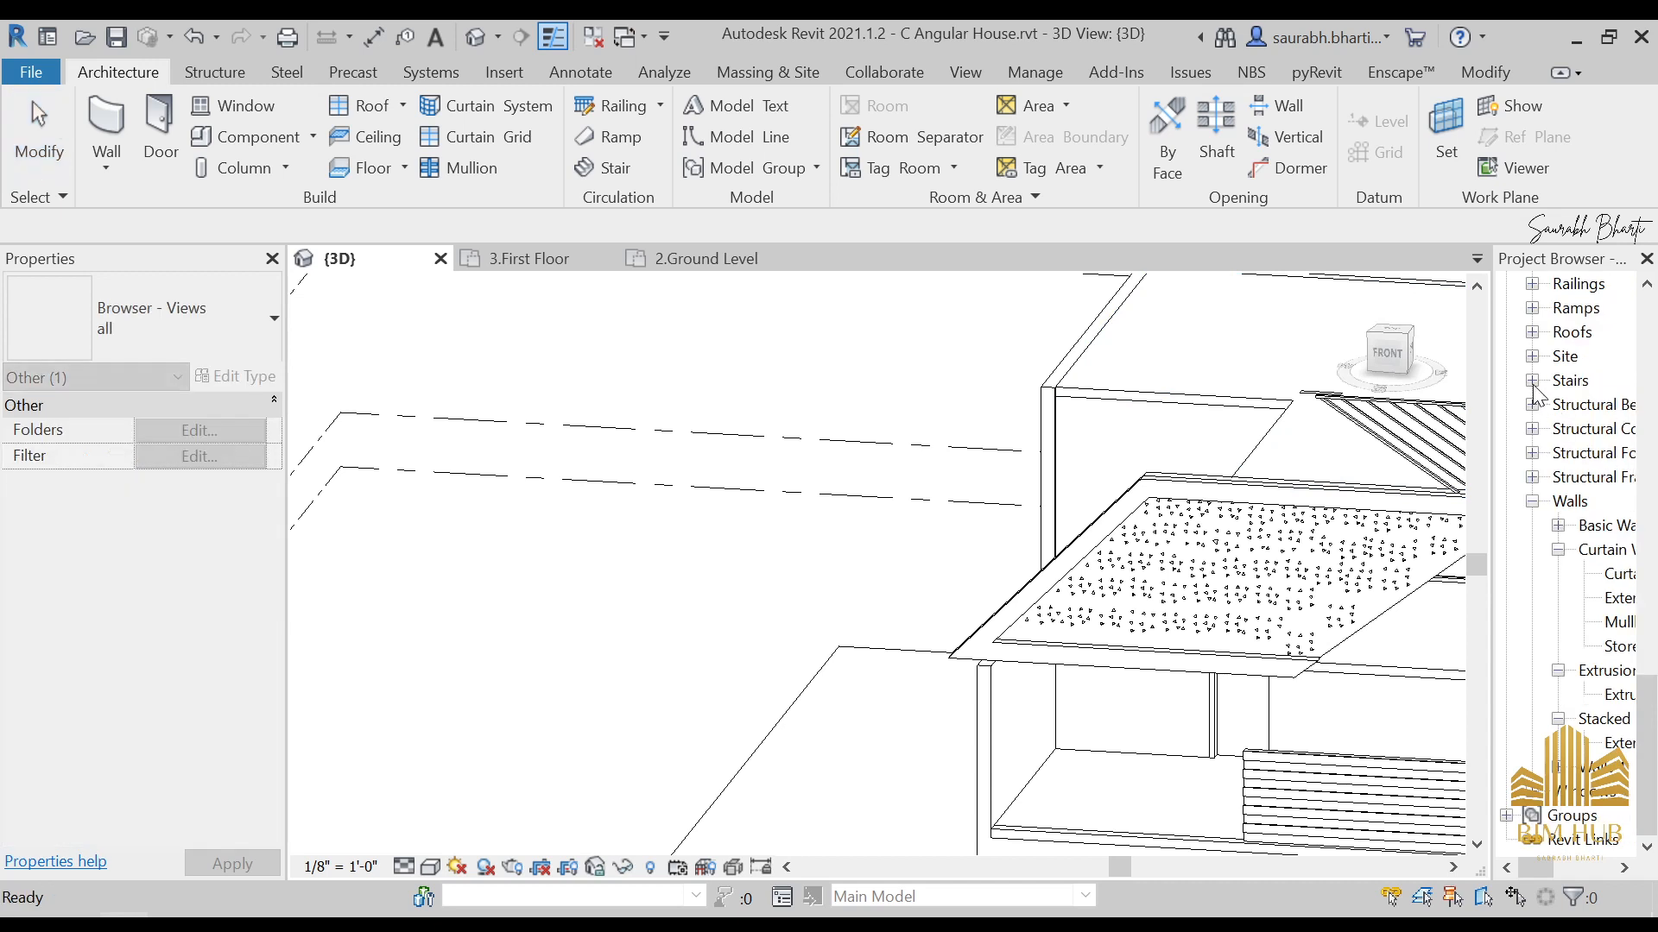
{"action": "left_click", "coordinate": [1533, 502]}
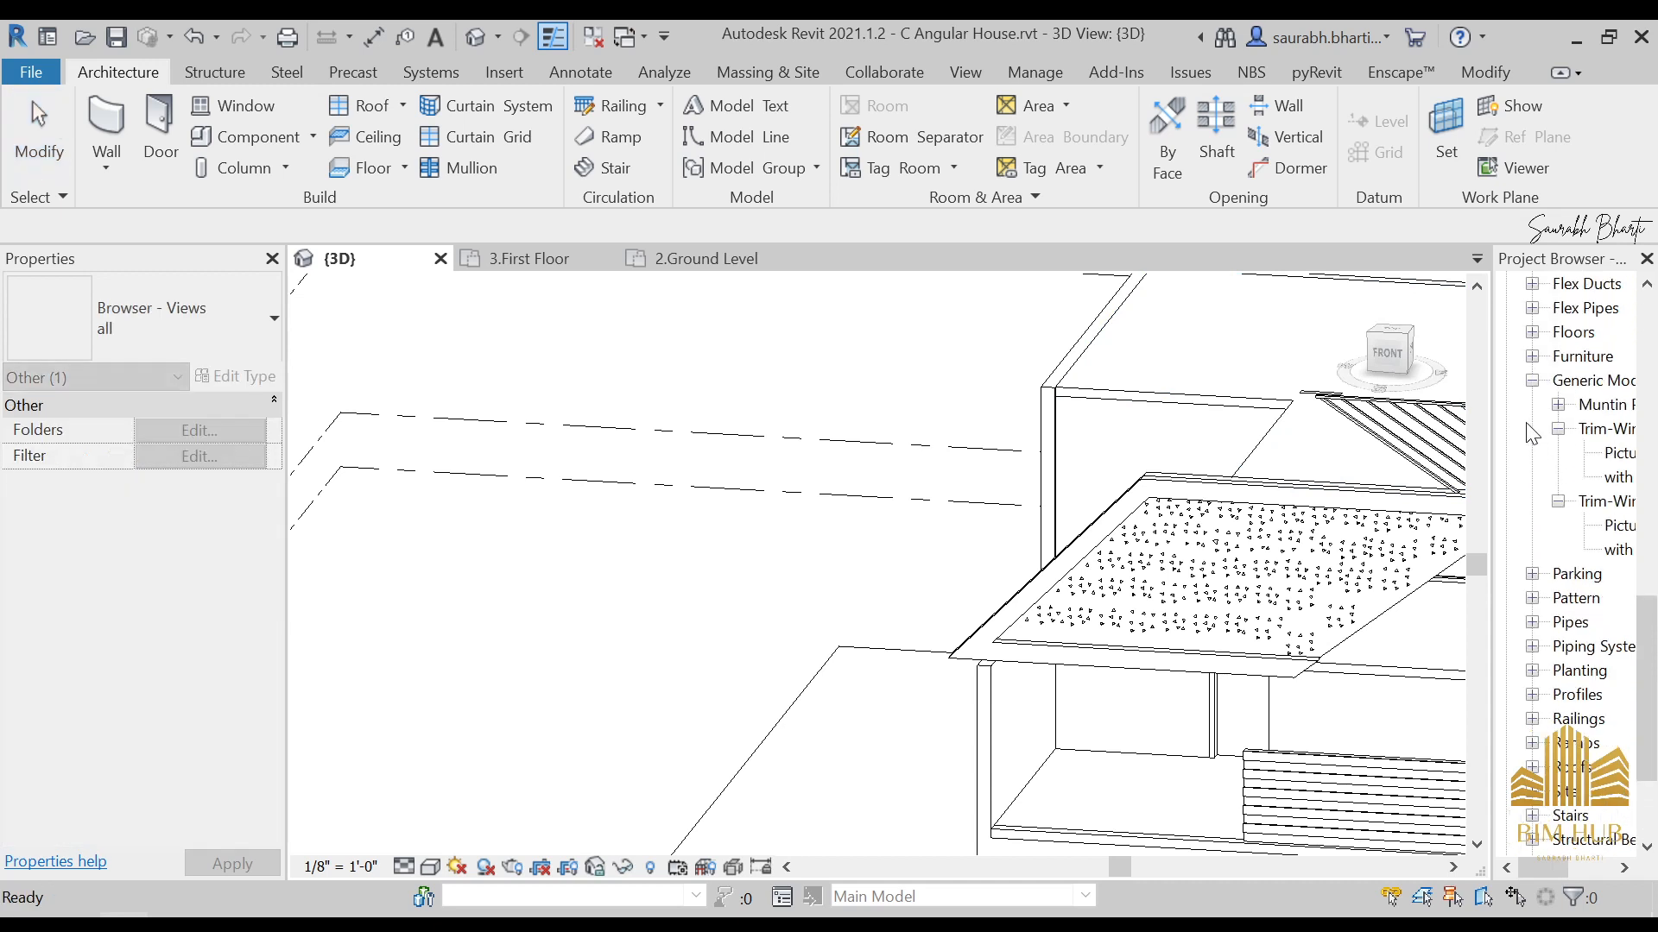
{"action": "scroll", "coordinate": [1526, 441], "scroll_direction": "up", "scroll_amount": 10}
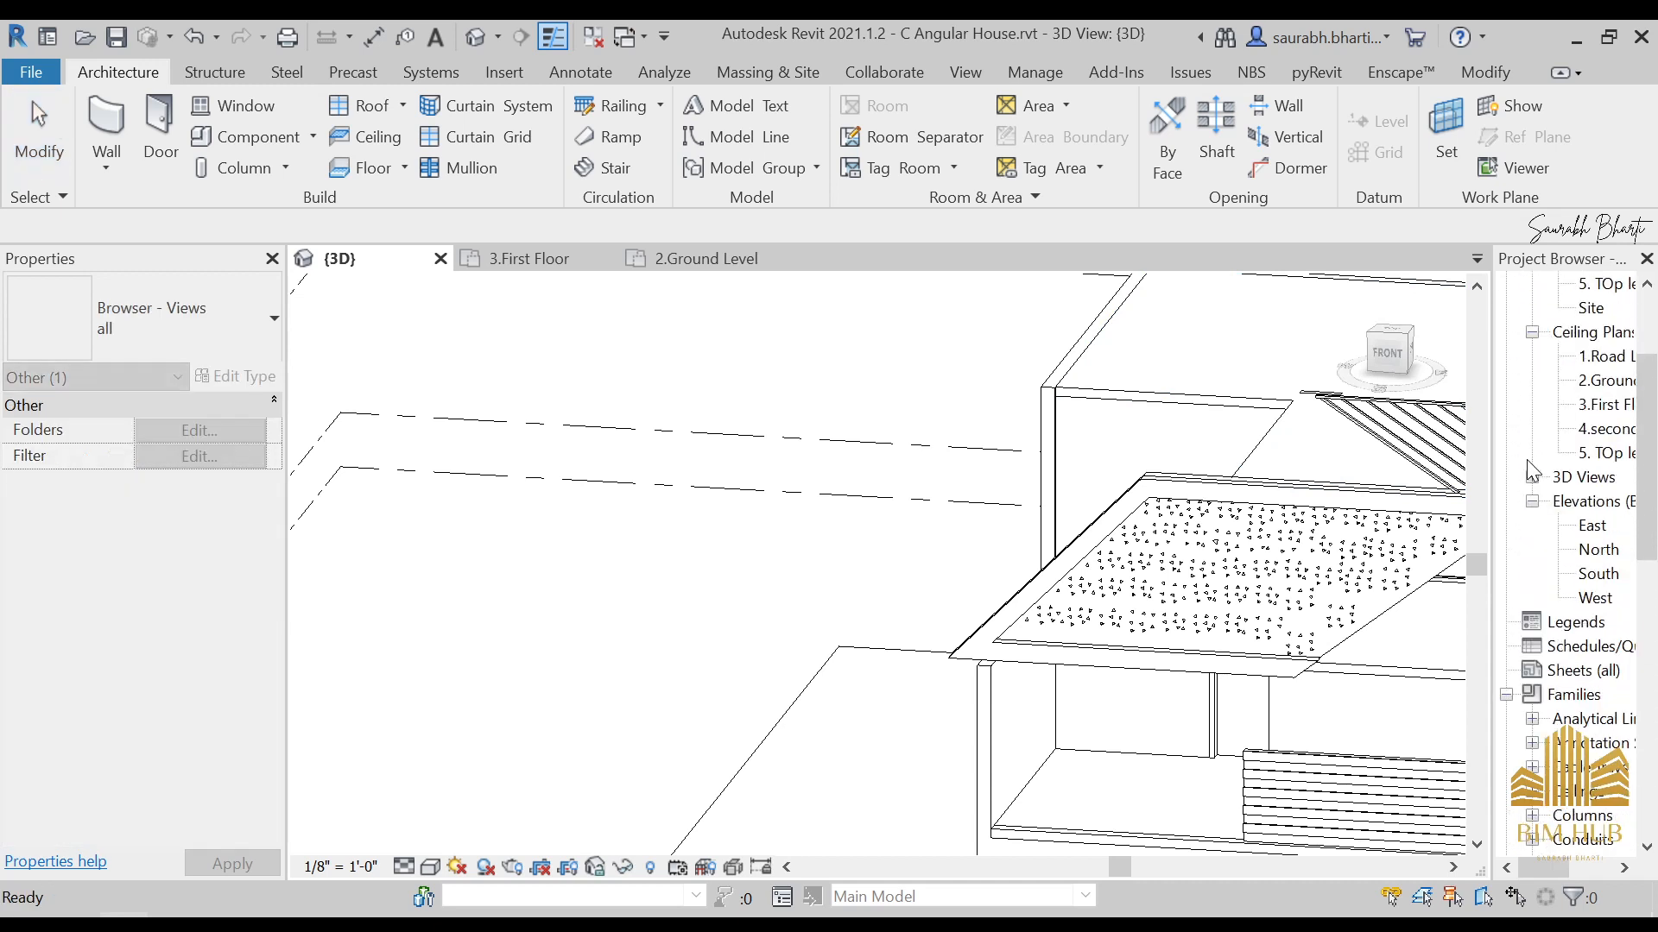
{"action": "scroll", "coordinate": [1527, 461], "scroll_direction": "up", "scroll_amount": 3}
{"action": "double_click", "coordinate": [1604, 381]}
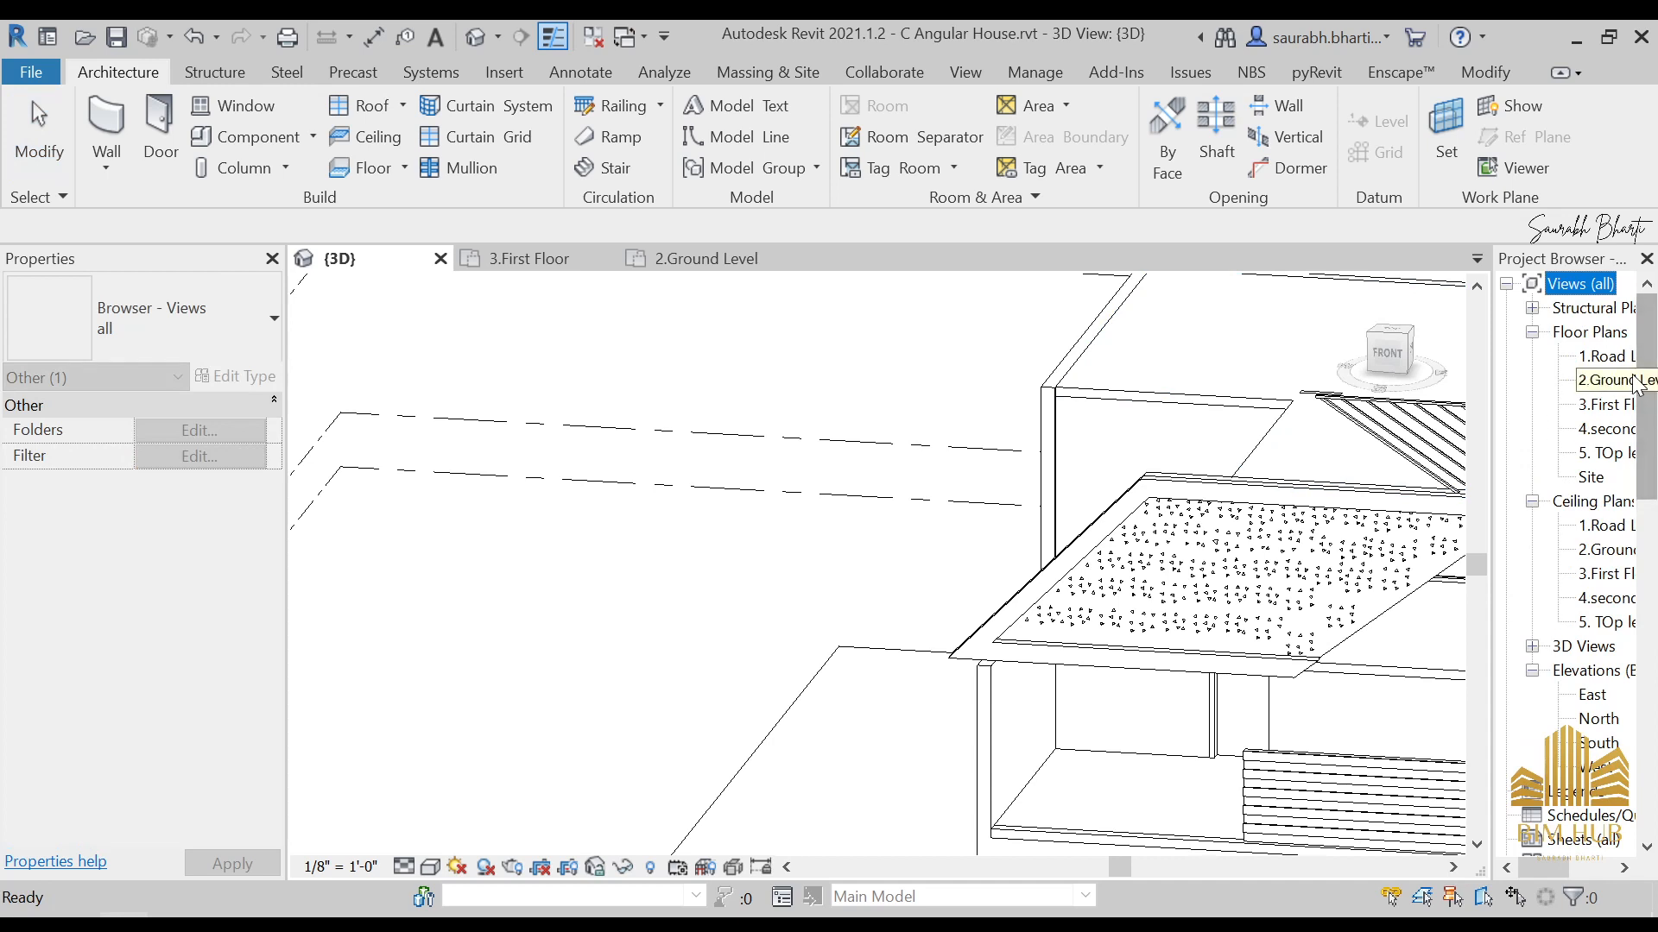
Step: Place a 13' 8" Fence-Alumi-Guard-Commercial-Ascot 8' component along the front floor edge, from the side wall to the slatted boundary wall
{"action": "scroll", "coordinate": [559, 613], "scroll_direction": "down", "scroll_amount": 6}
{"action": "middle_click_drag", "start_coordinate": [584, 607], "coordinate": [644, 648]}
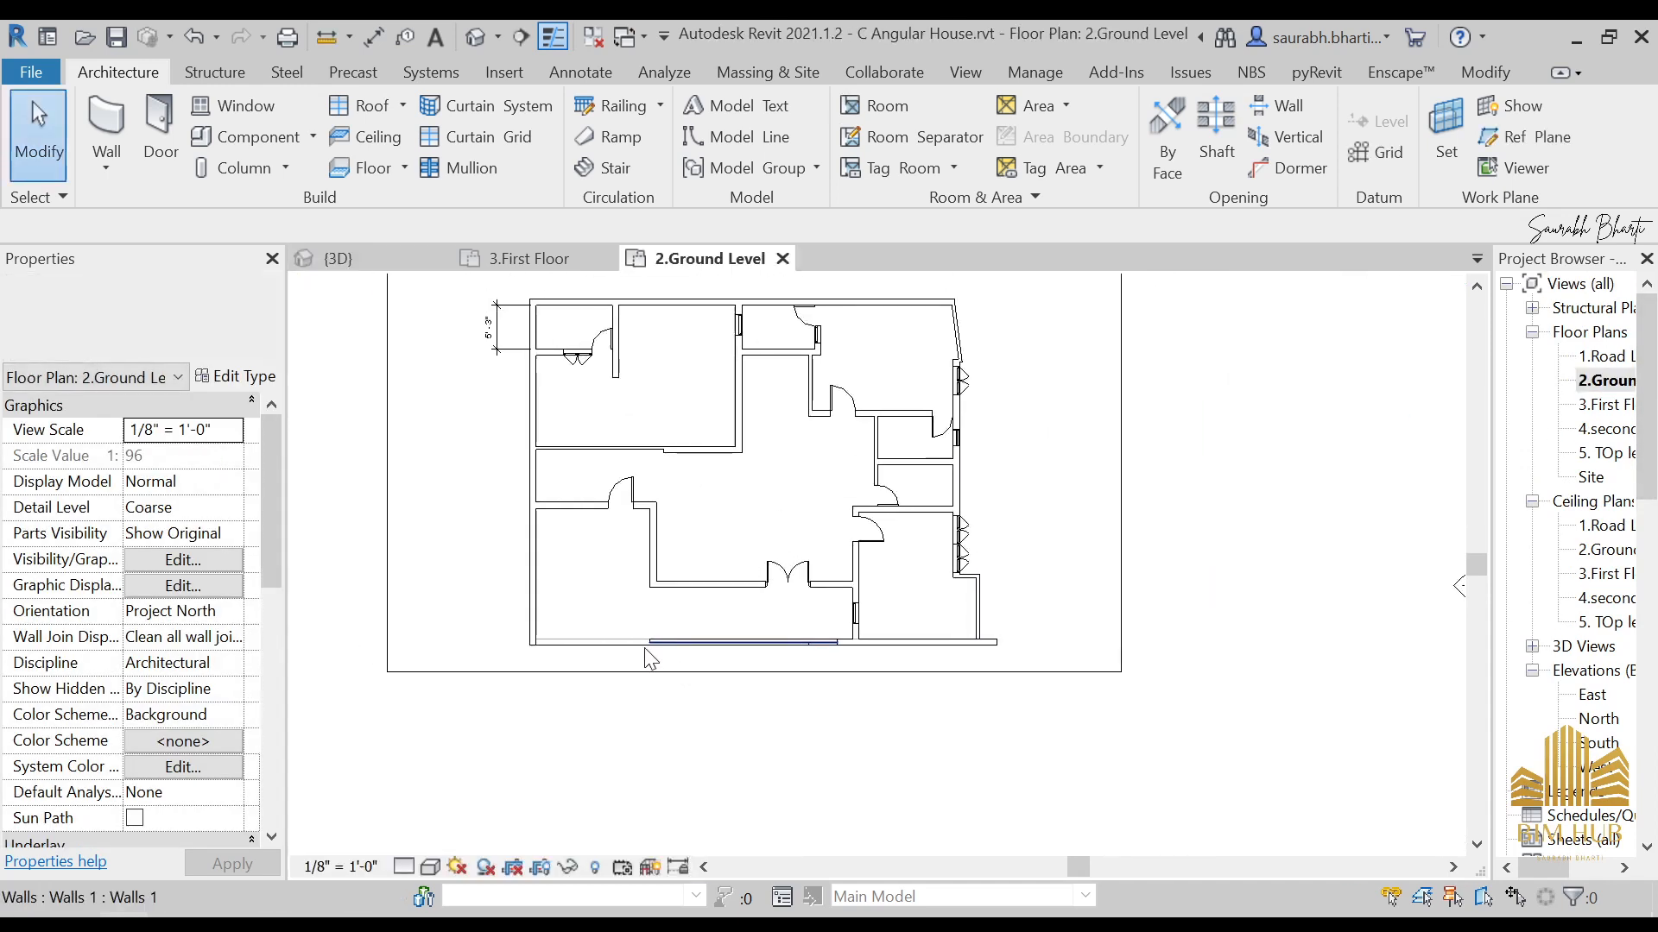
{"action": "left_click", "coordinate": [153, 155]}
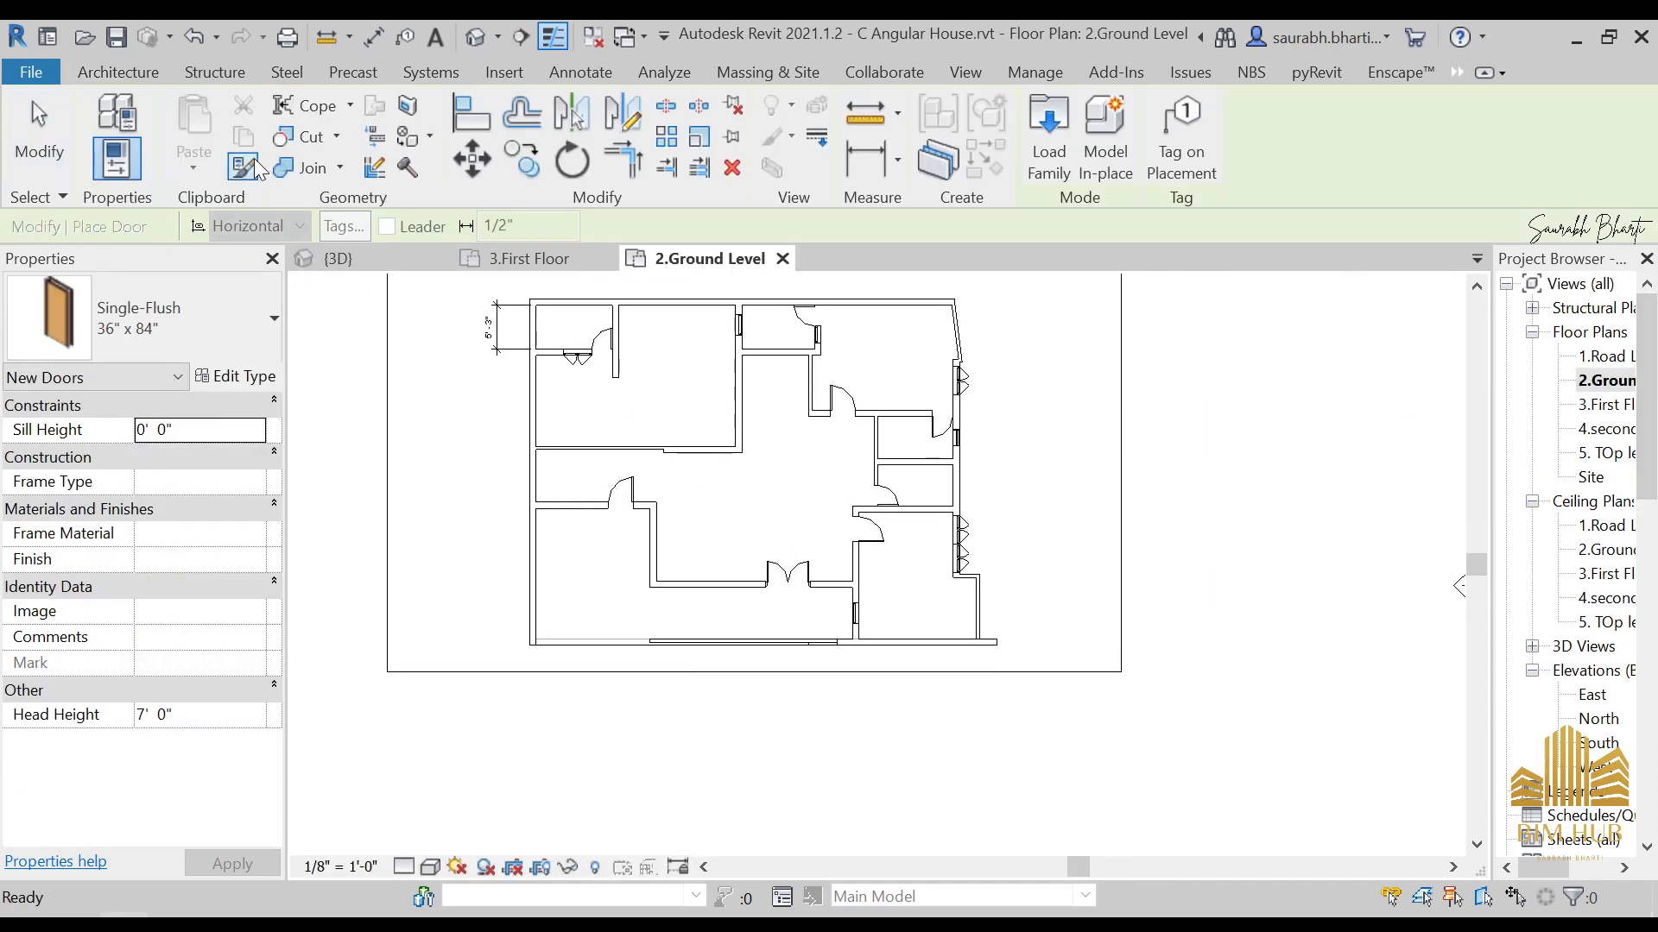
{"action": "key", "text": "Escape"}
{"action": "left_click", "coordinate": [259, 137]}
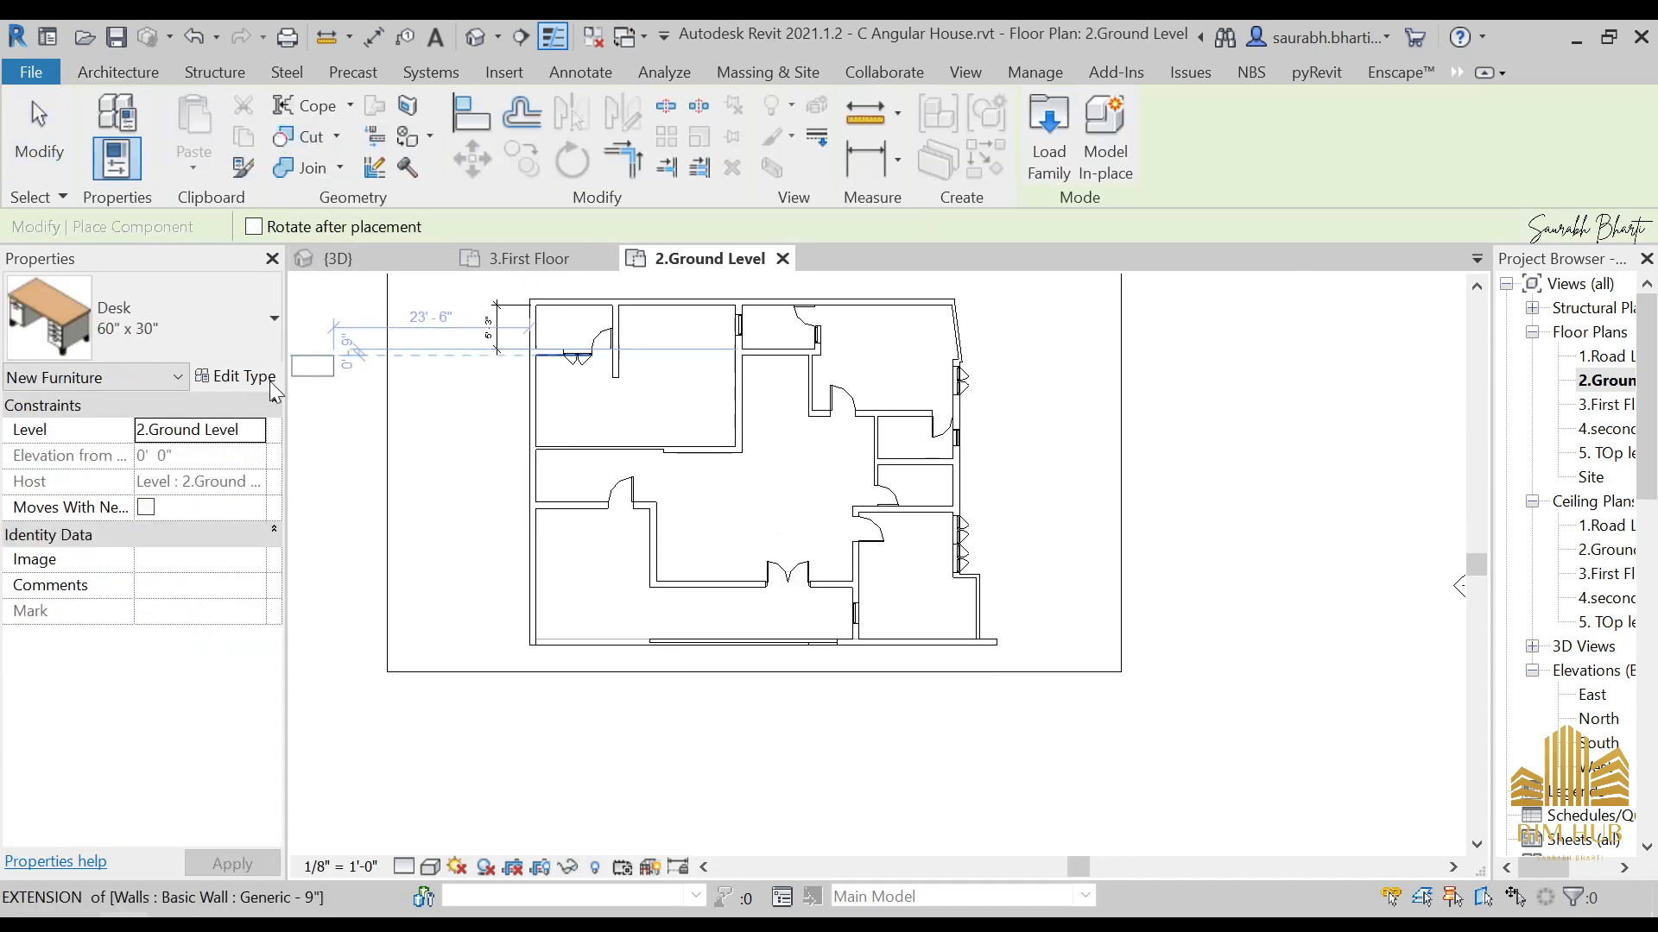
{"action": "left_click", "coordinate": [209, 350]}
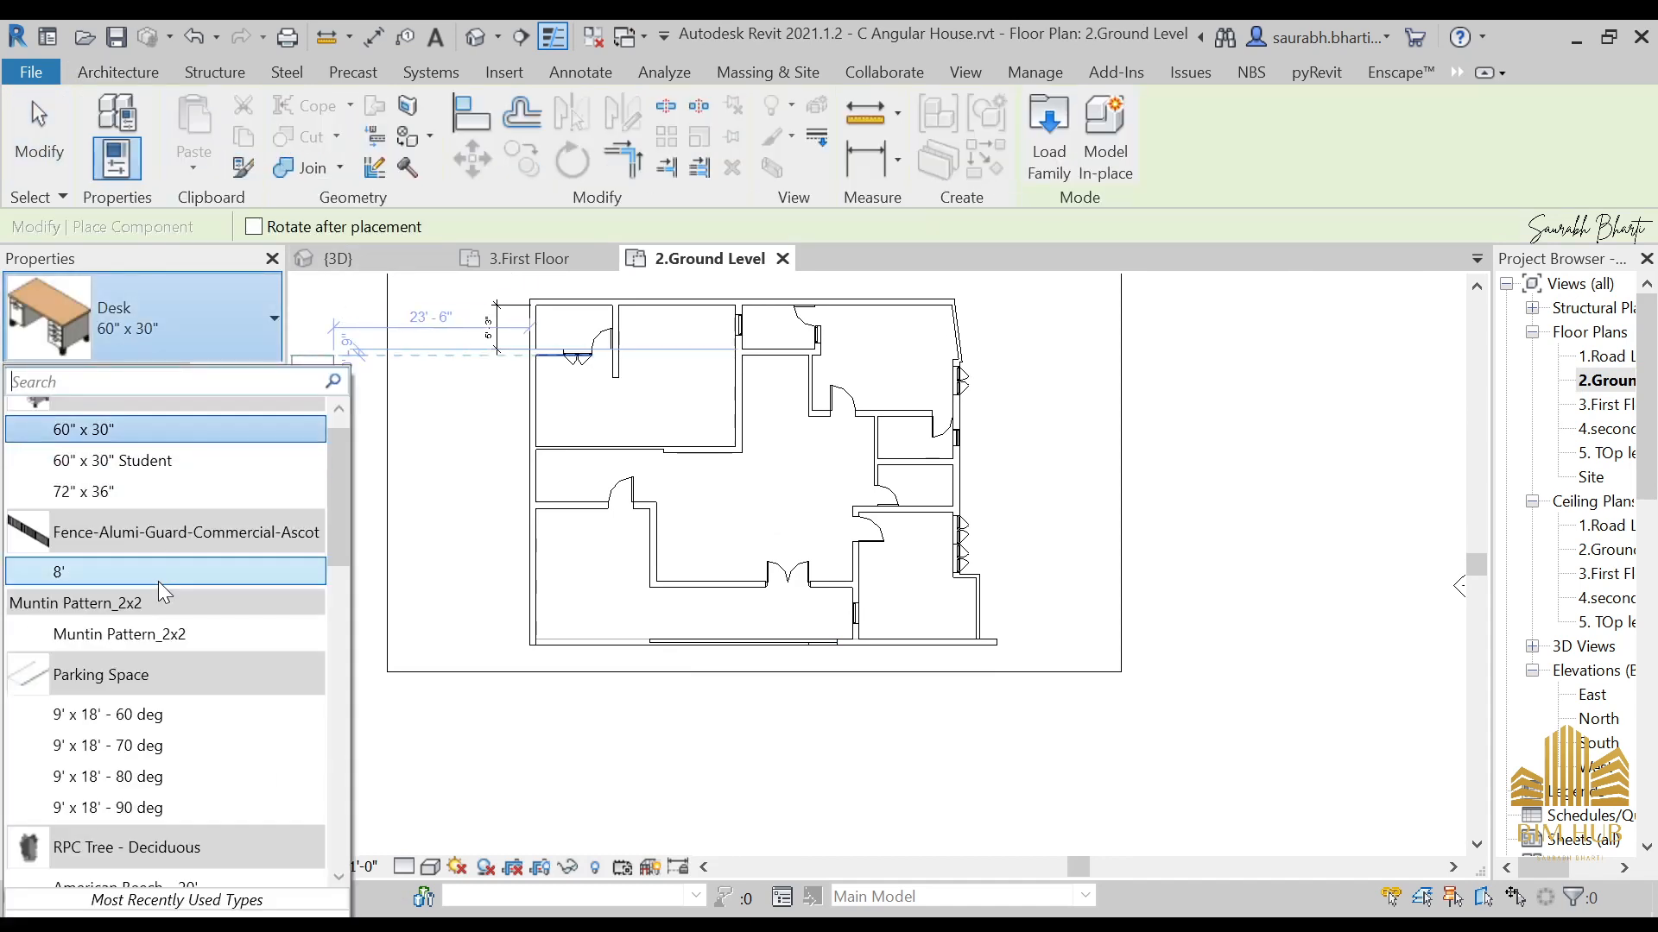
{"action": "left_click", "coordinate": [95, 571]}
{"action": "scroll", "coordinate": [474, 666], "scroll_direction": "up", "scroll_amount": 5}
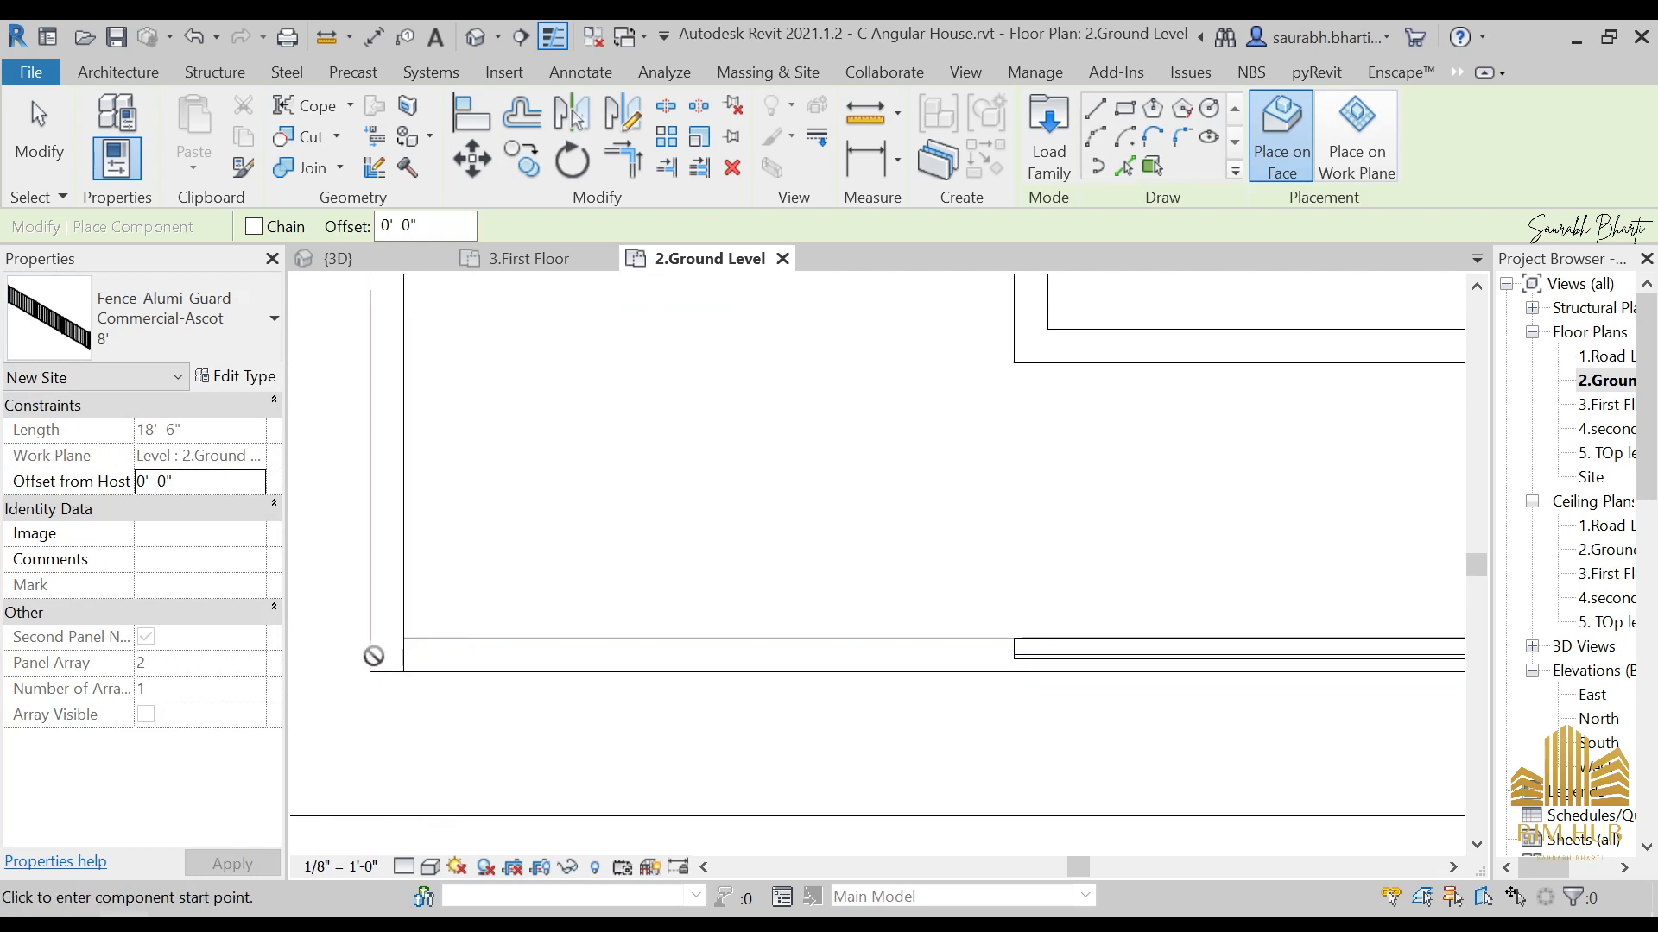
{"action": "left_click", "coordinate": [406, 651]}
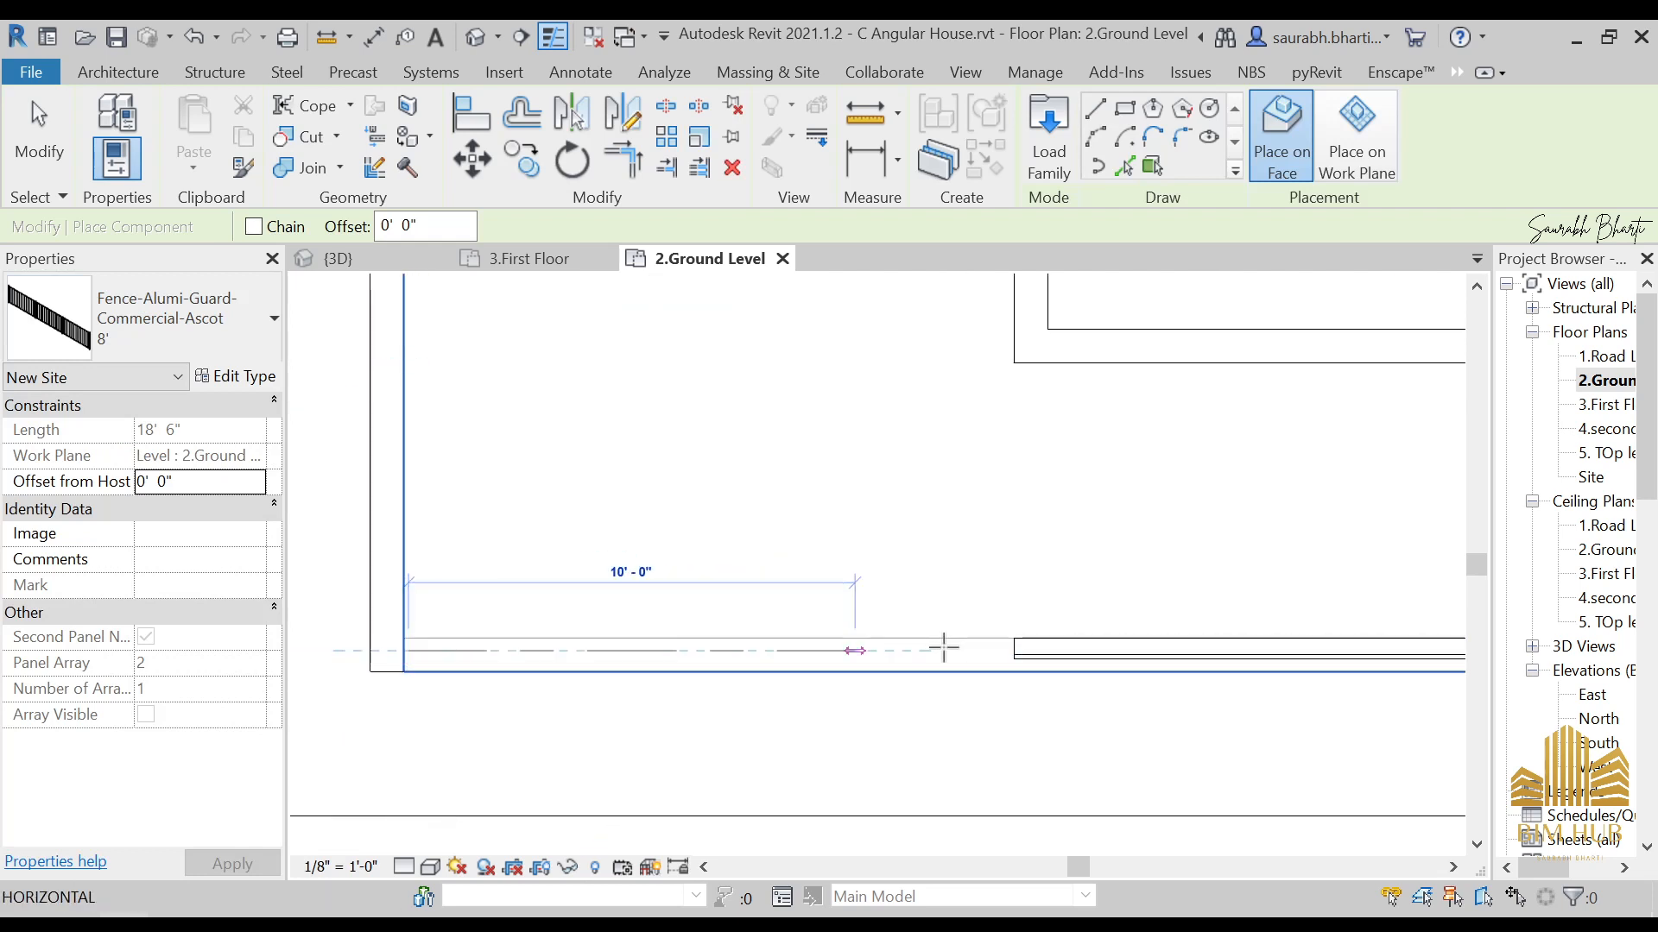
{"action": "left_click", "coordinate": [1020, 650]}
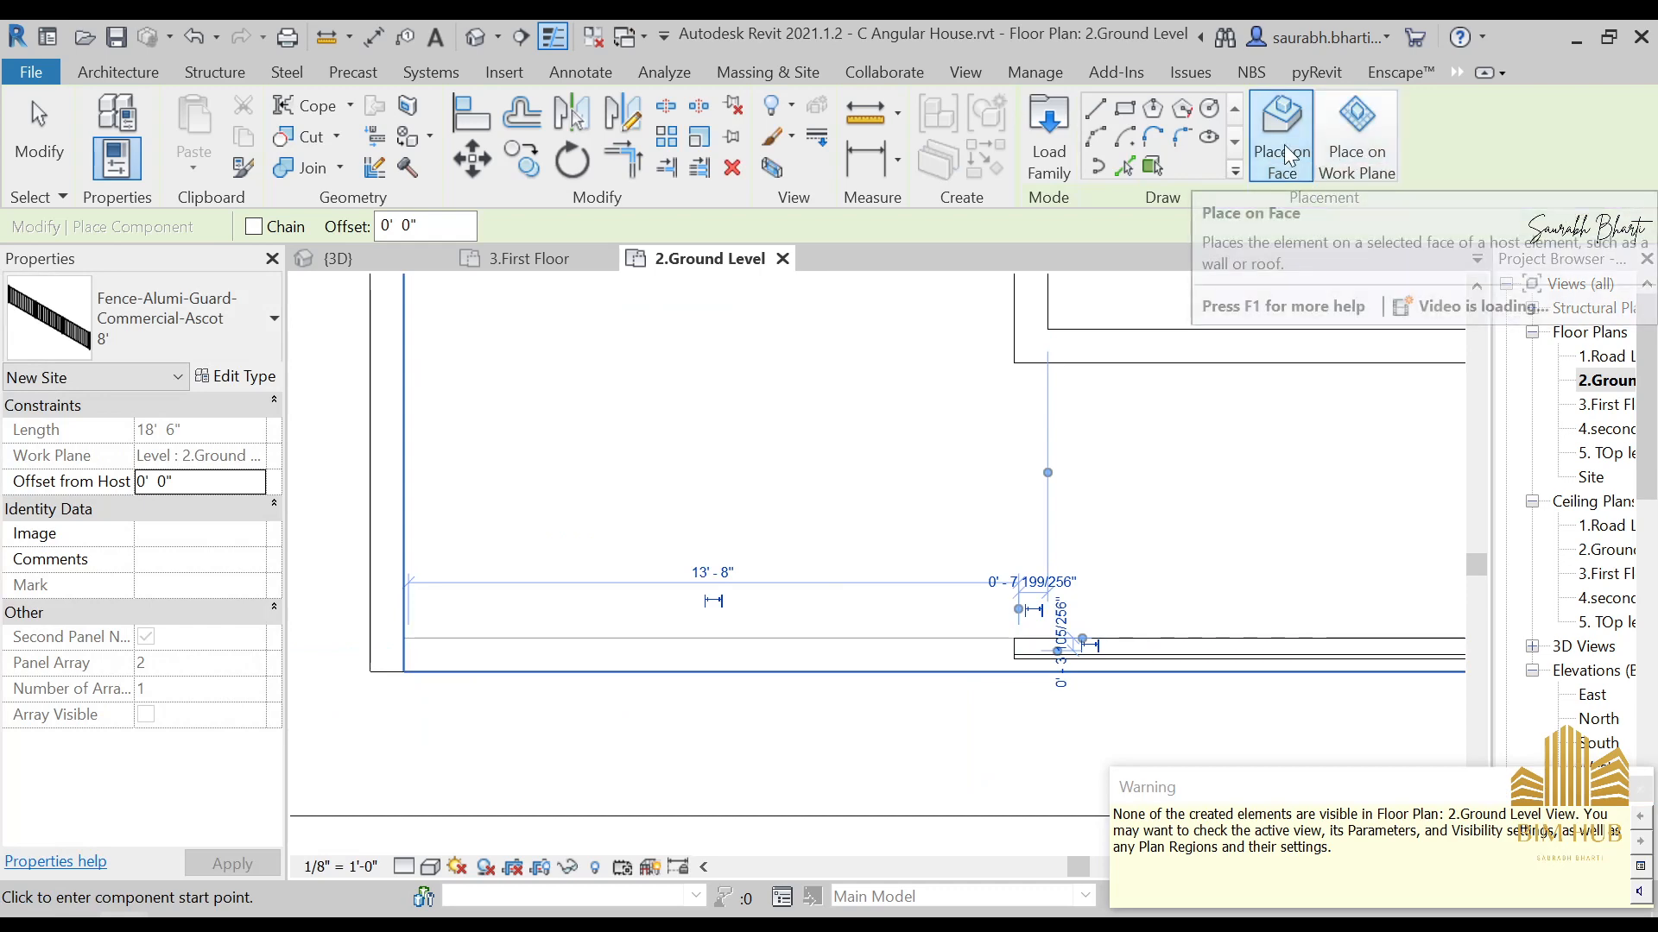
Step: Examine the new front fence in the 3D view, looking straight at it from the front
{"action": "left_click", "coordinate": [476, 36]}
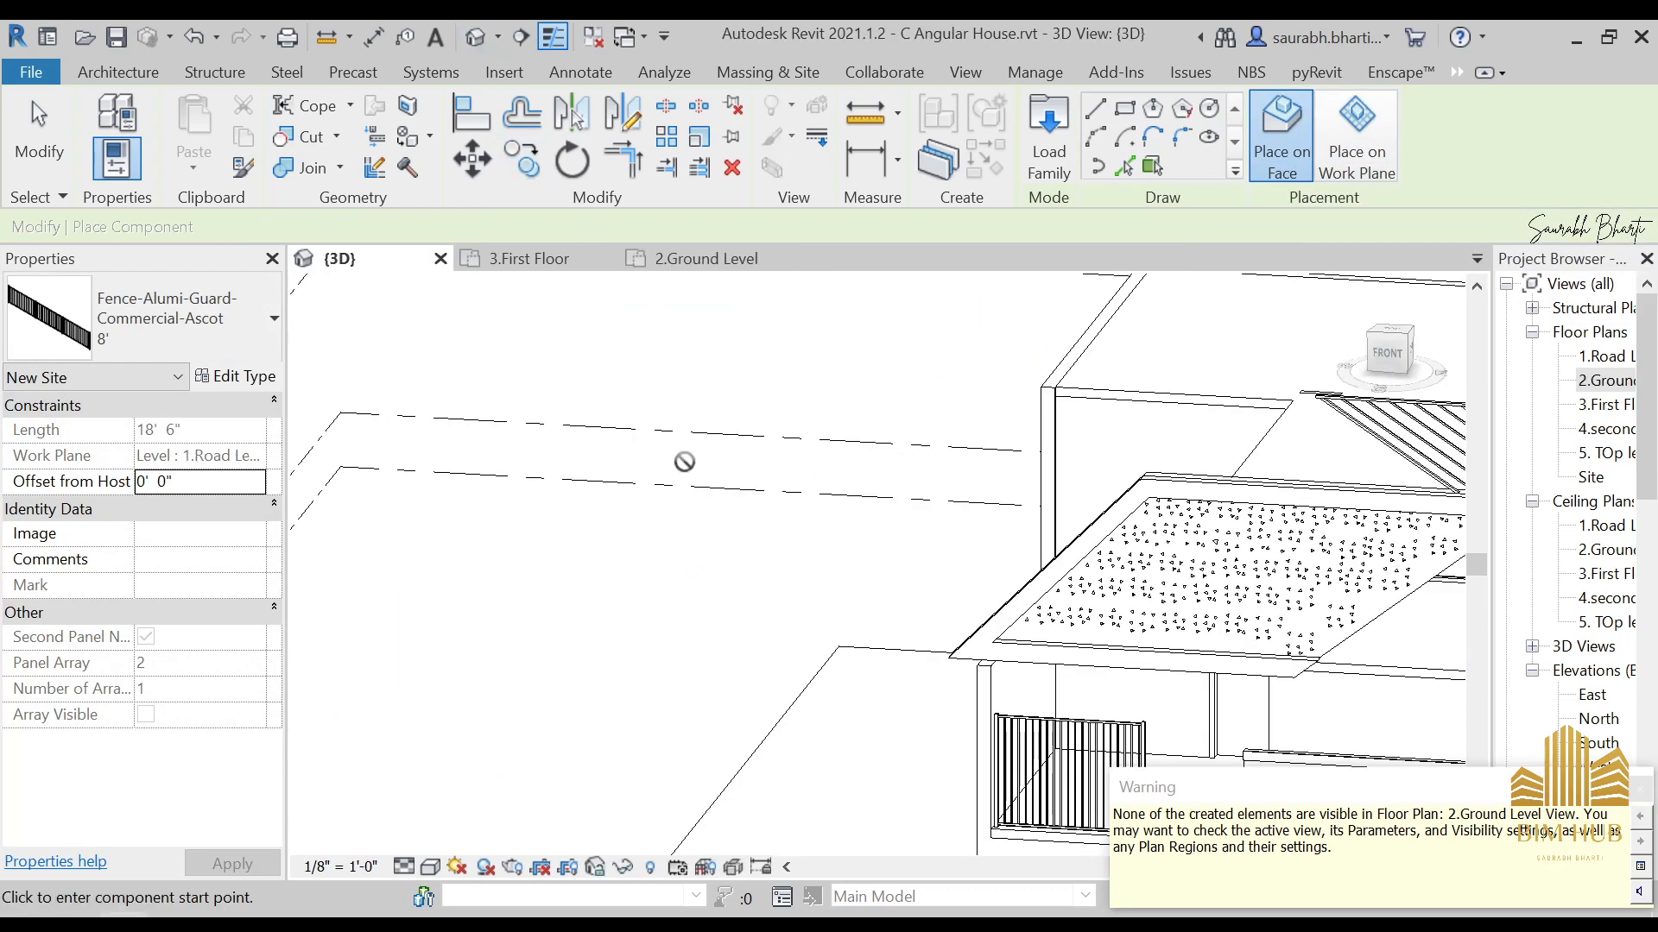
{"action": "middle_click_drag", "start_coordinate": [888, 629], "coordinate": [936, 526]}
{"action": "scroll", "coordinate": [936, 526], "scroll_direction": "down", "scroll_amount": 2}
{"action": "middle_click_drag", "start_coordinate": [1365, 557], "coordinate": [1420, 547], "text": "shift"}
{"action": "key", "text": "Escape"}
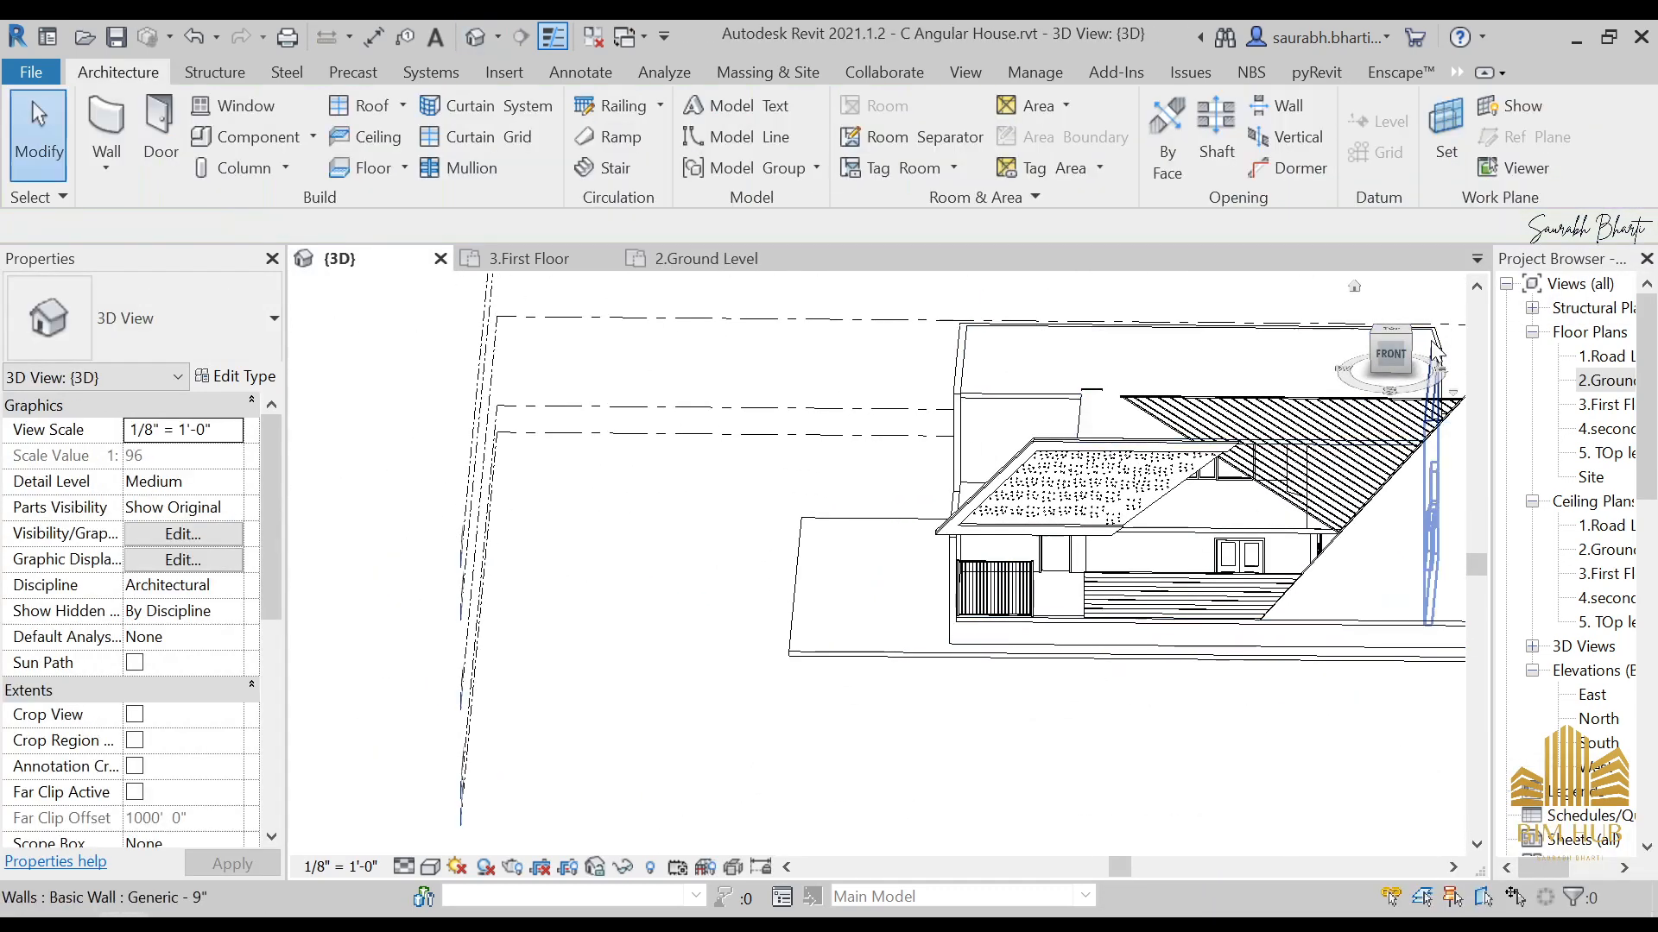
{"action": "left_click", "coordinate": [1394, 355]}
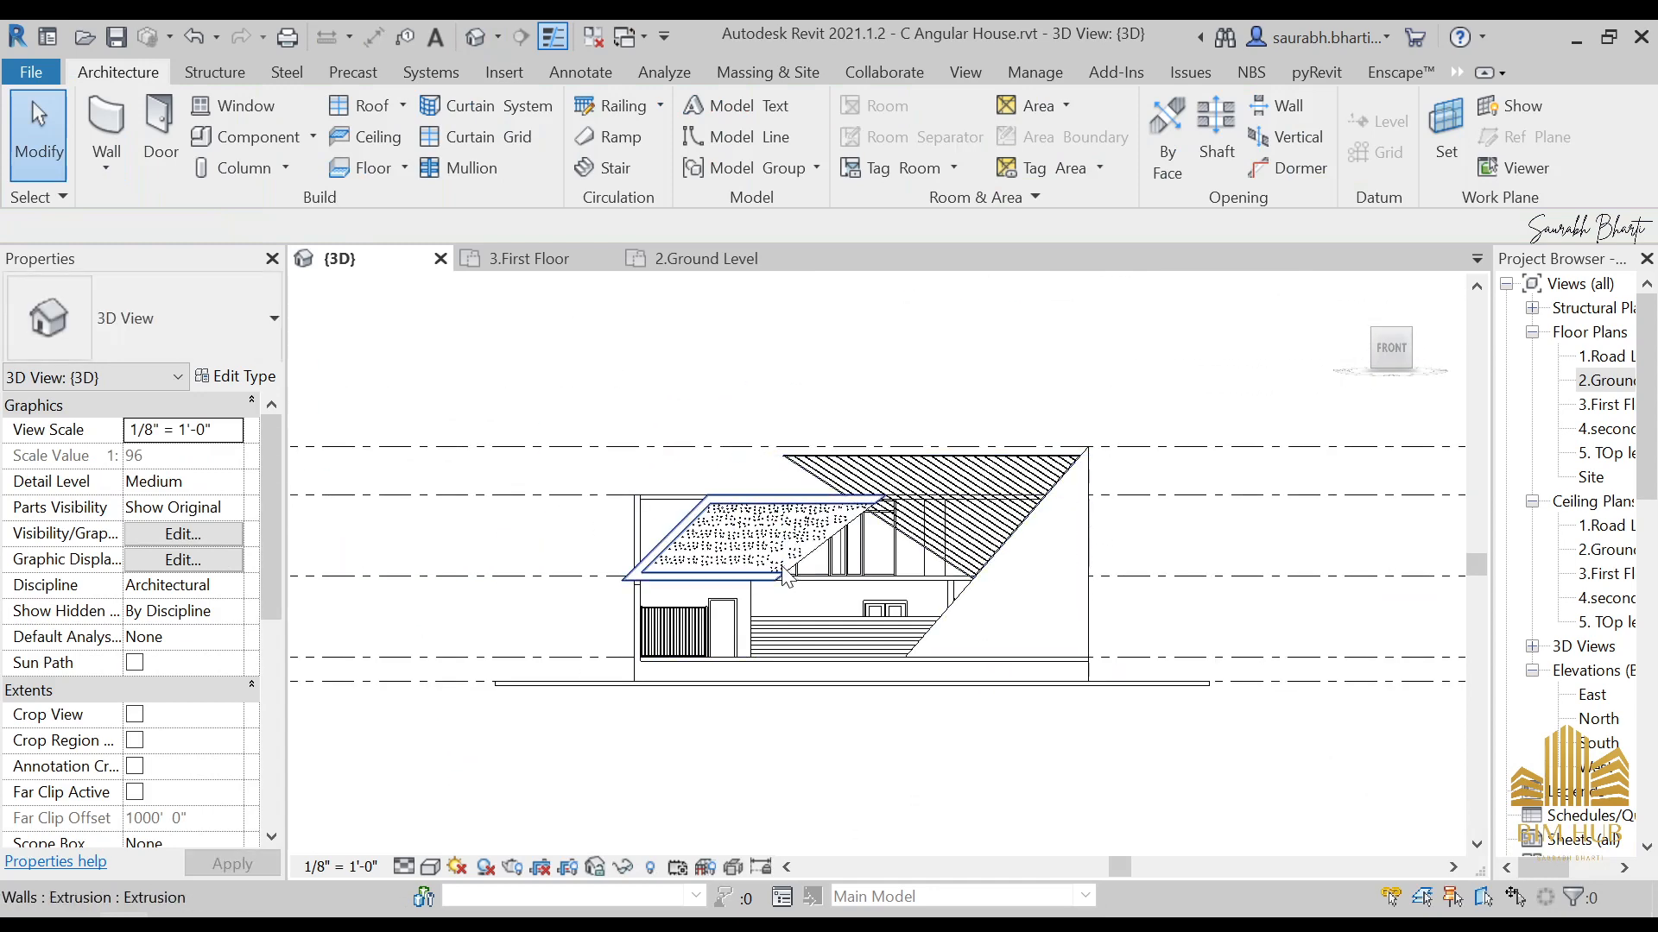
{"action": "scroll", "coordinate": [698, 644], "scroll_direction": "up", "scroll_amount": 5}
{"action": "left_click", "coordinate": [755, 545]}
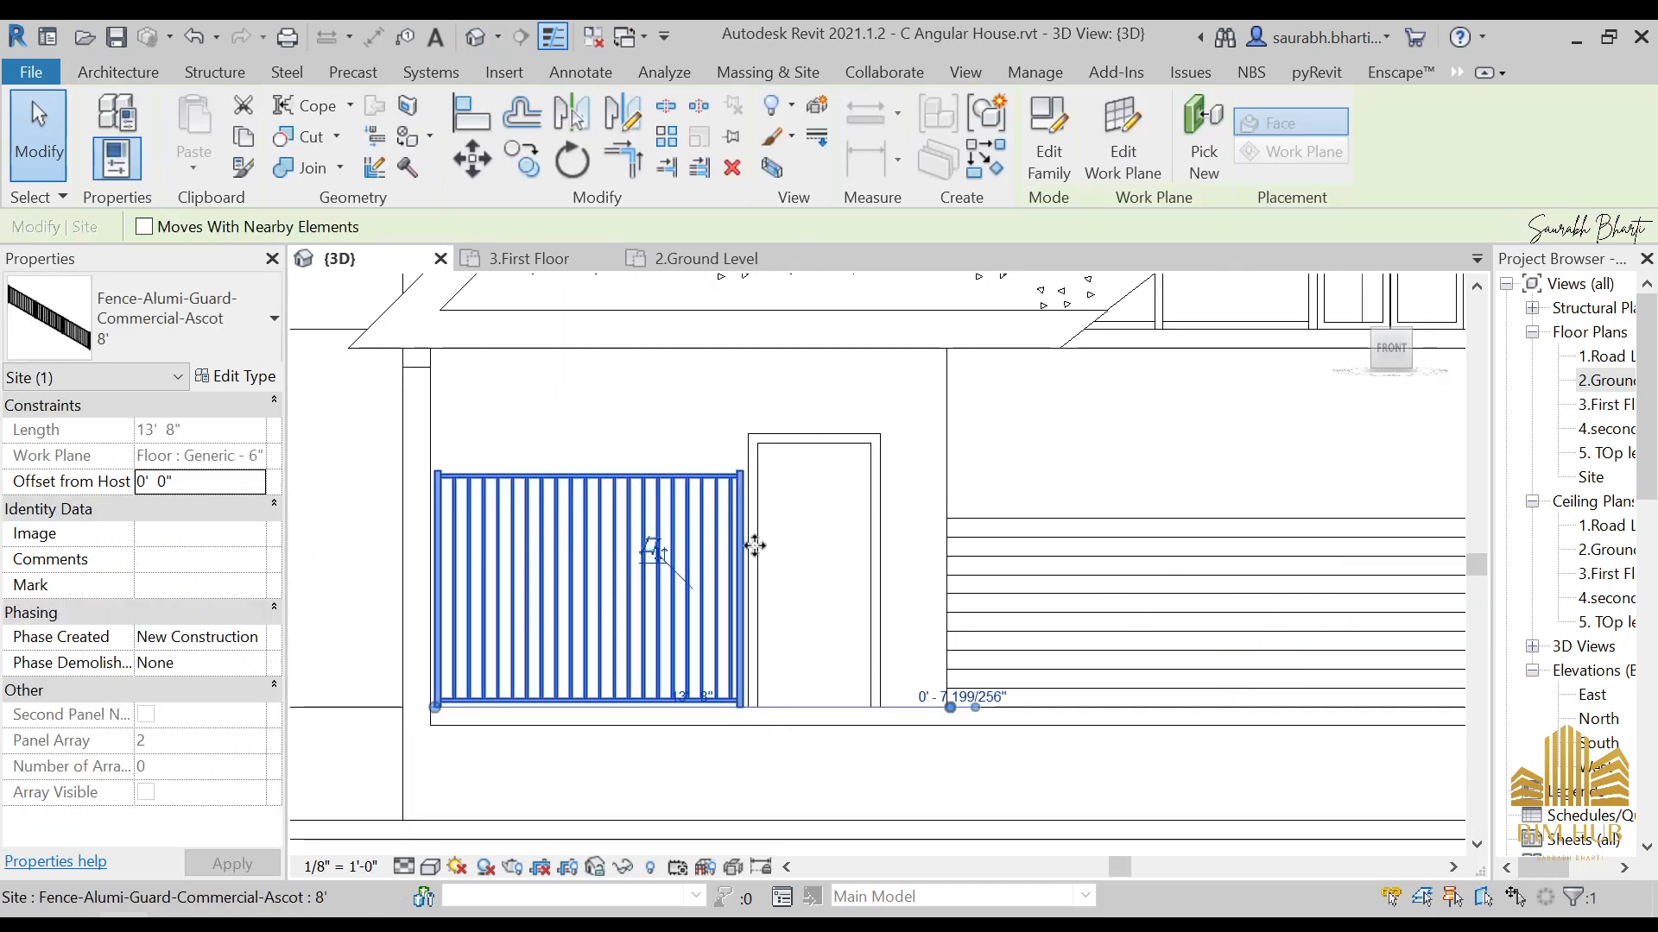
{"action": "scroll", "coordinate": [725, 527], "scroll_direction": "up", "scroll_amount": 1}
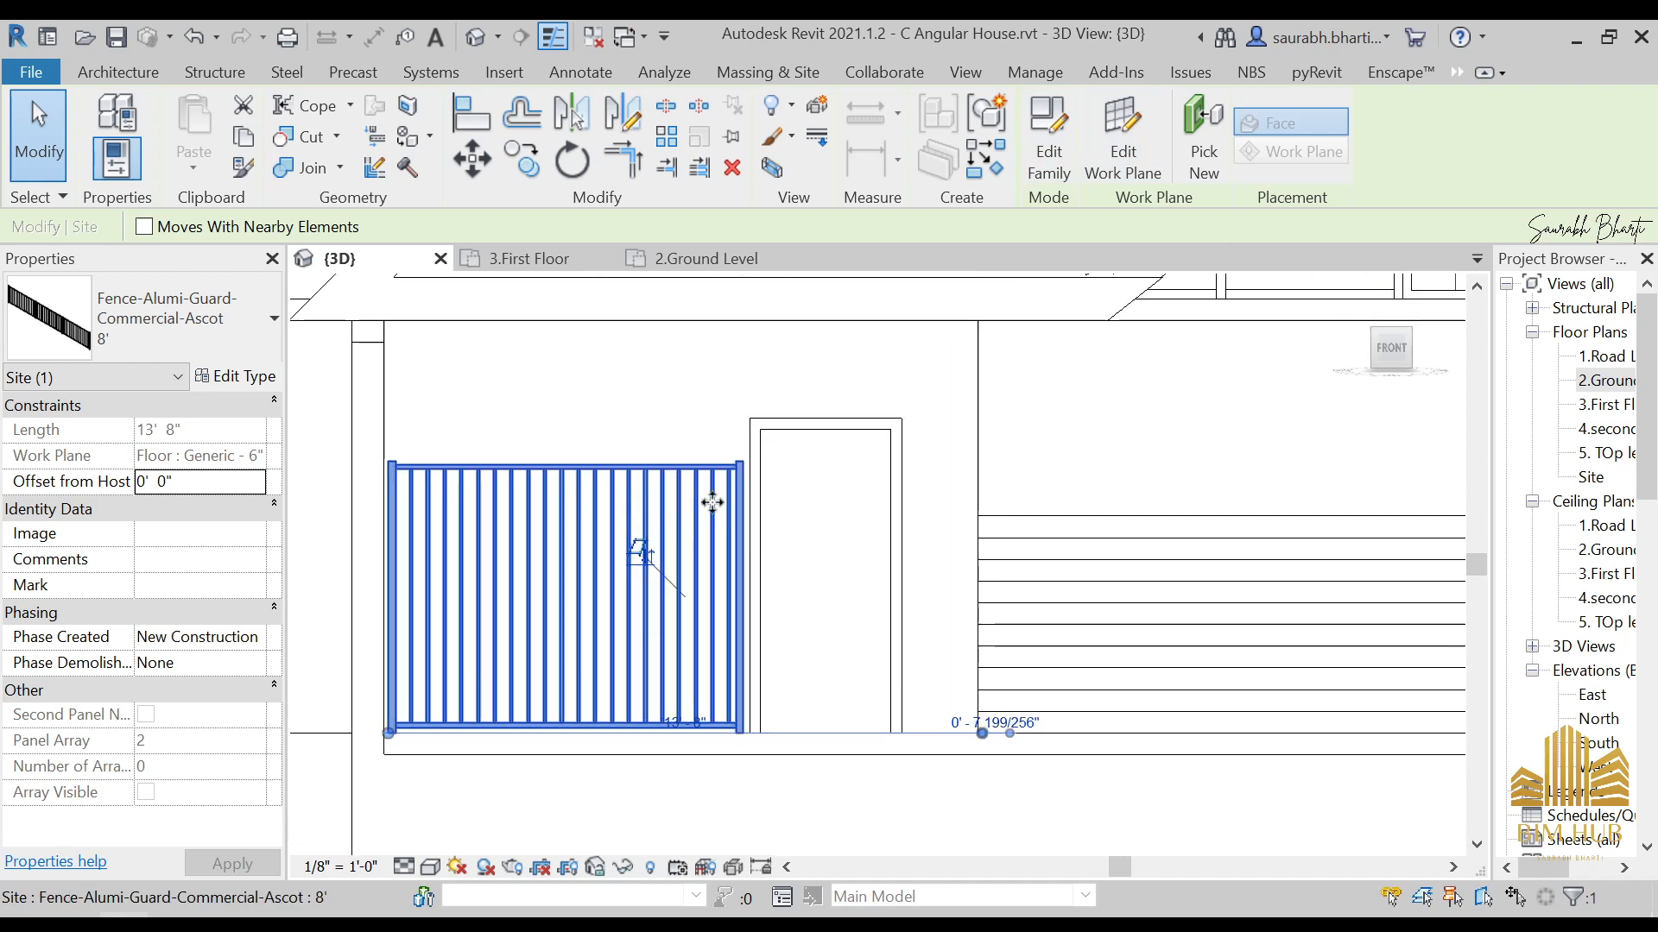
{"action": "key", "text": "Escape"}
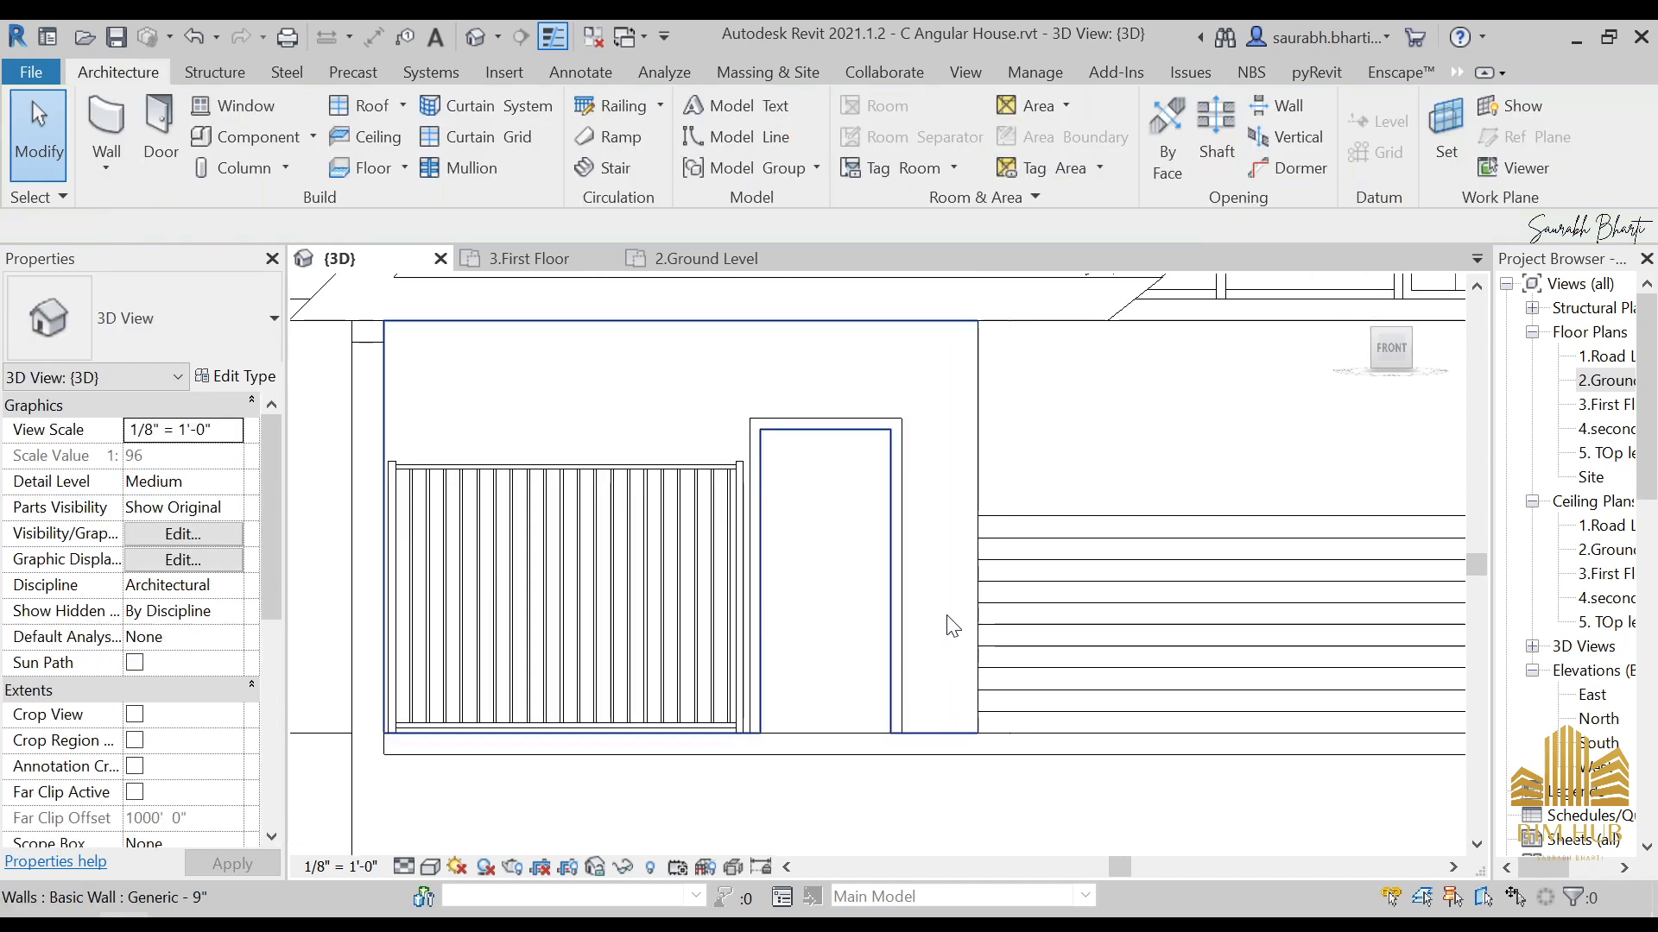
{"action": "left_click", "coordinate": [706, 552]}
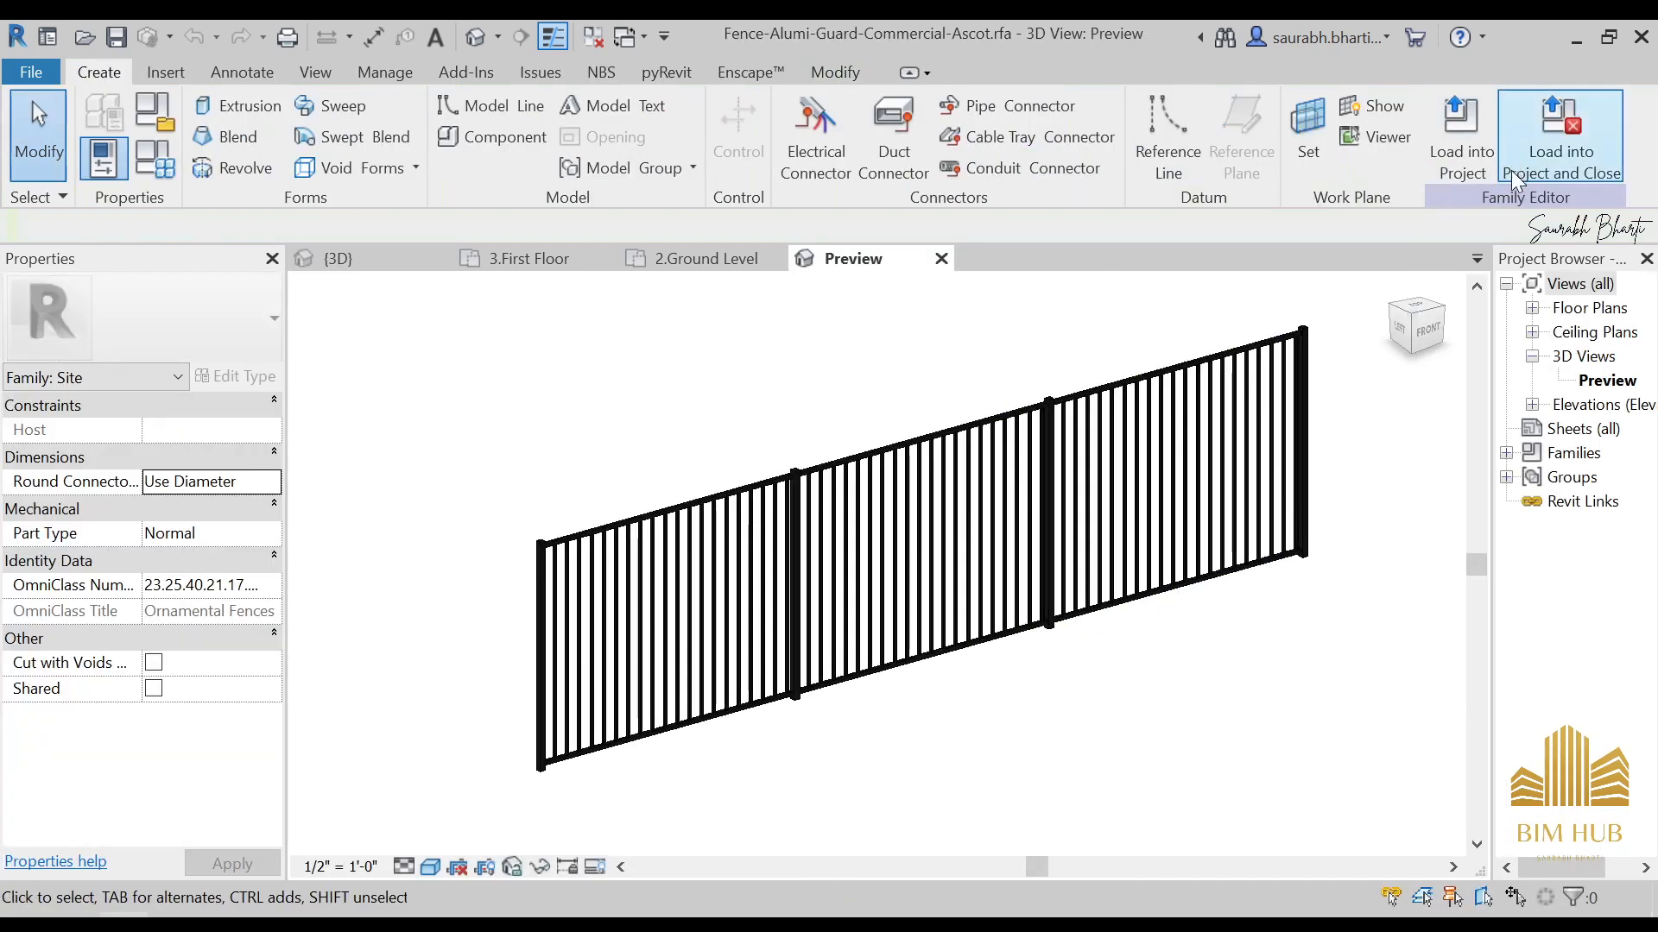
{"action": "left_click", "coordinate": [1501, 149]}
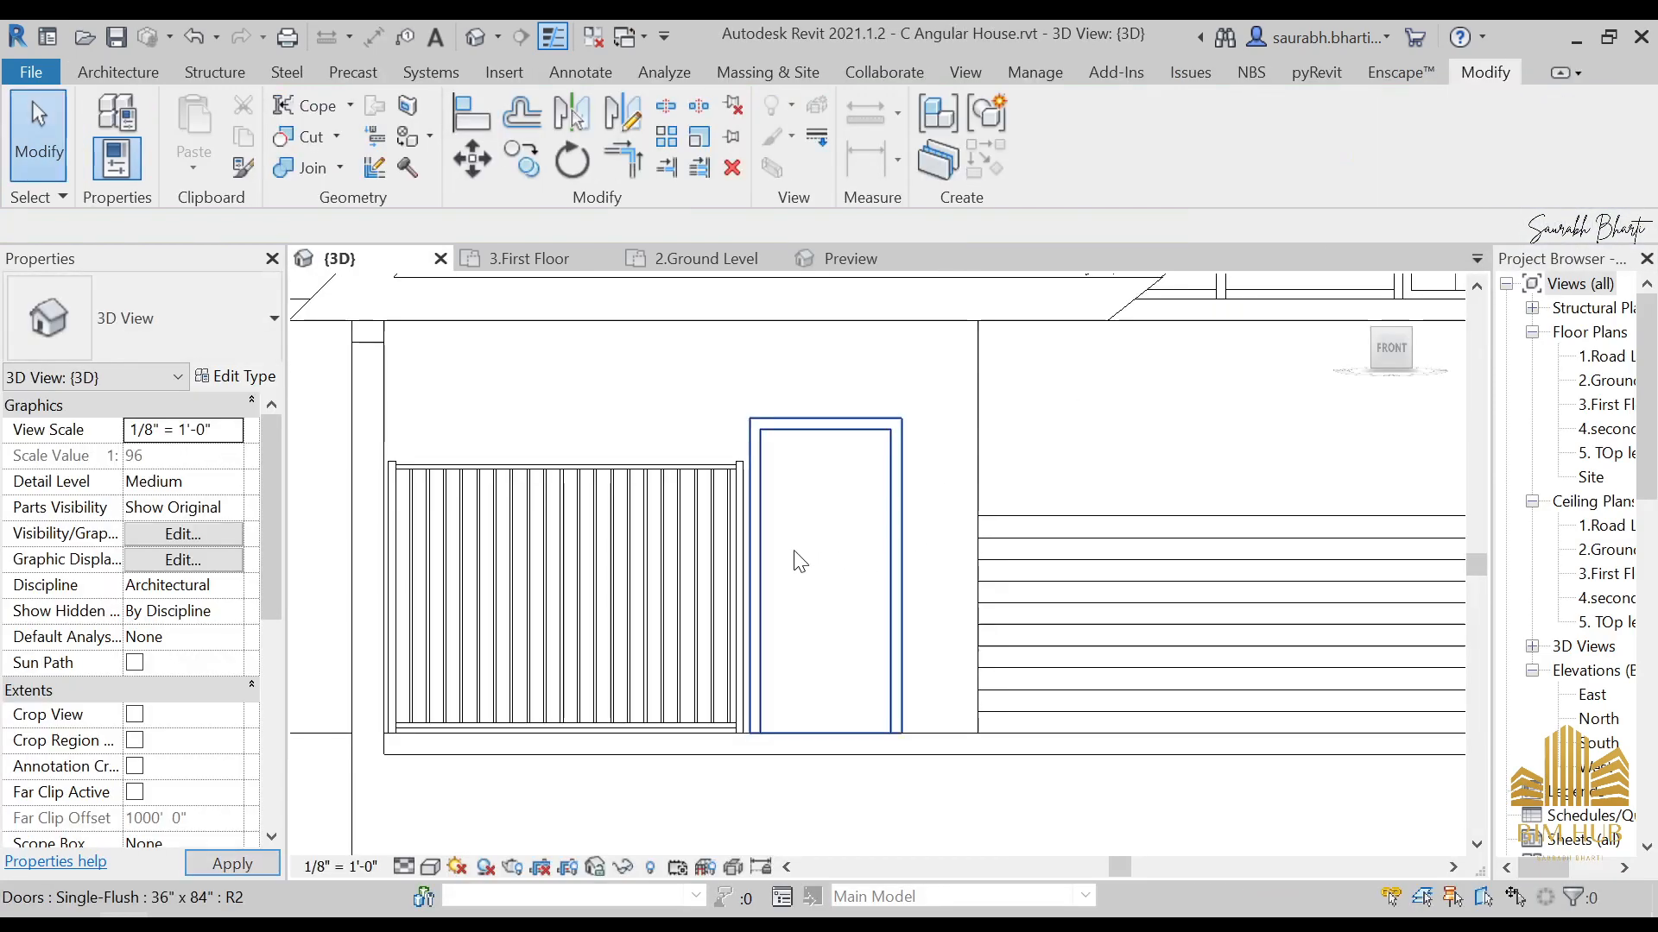
{"action": "left_click", "coordinate": [614, 489]}
{"action": "key", "text": "Escape"}
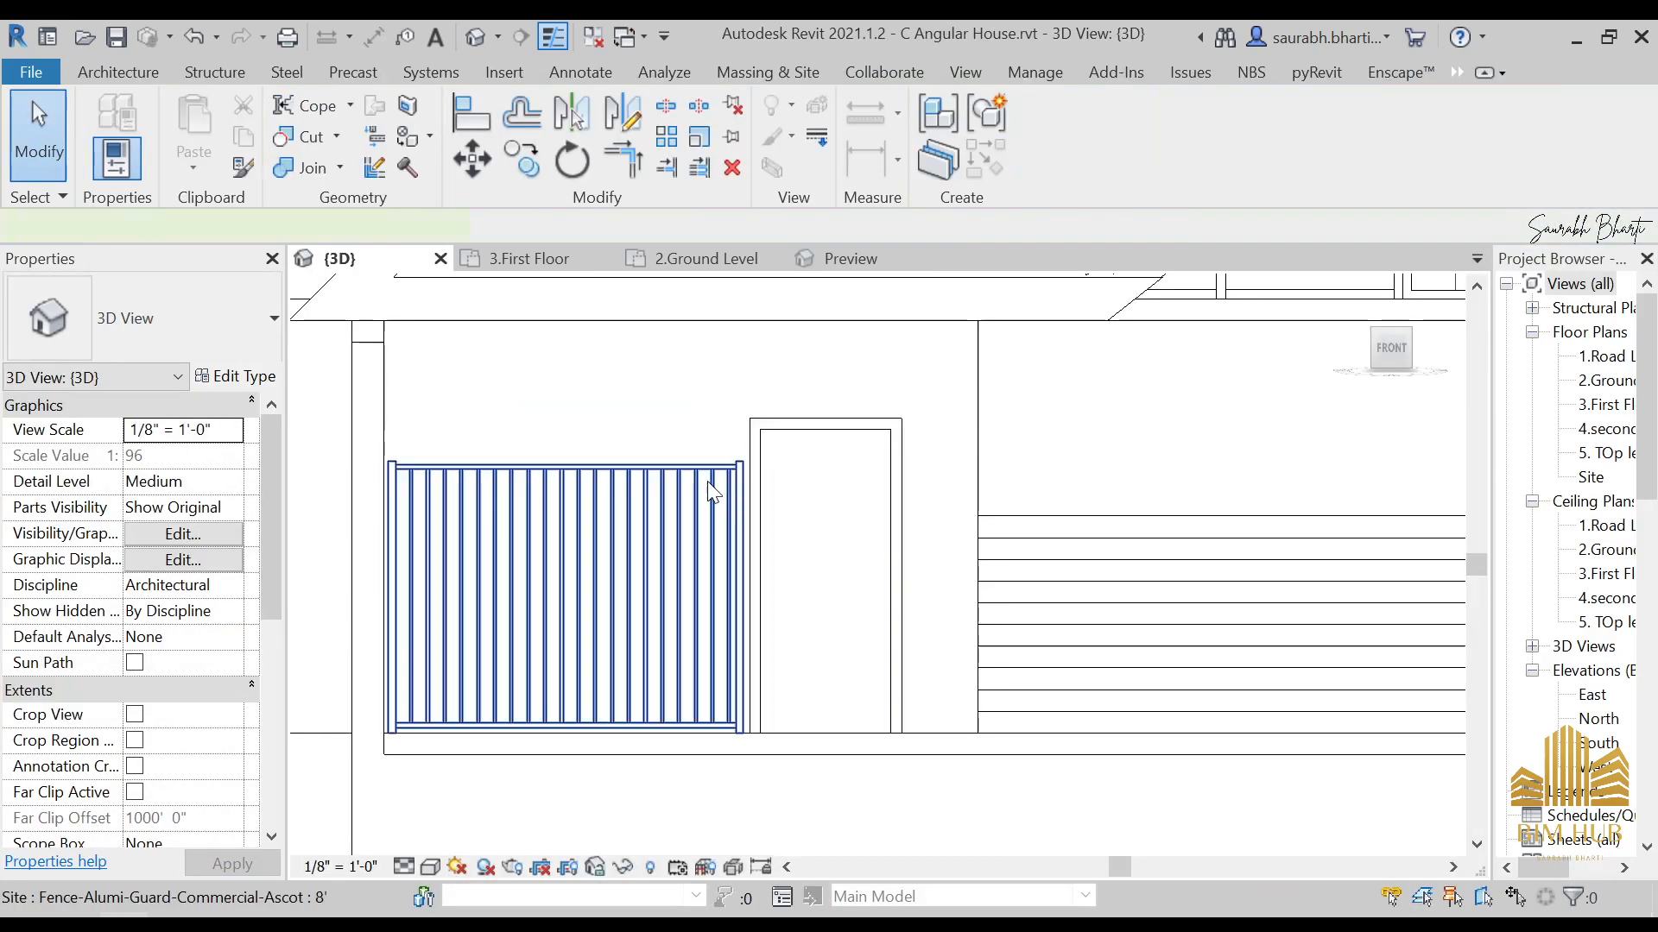
Step: Set the front fence type's Height to 5' 0" and its Center Post Length to 12' 0"
{"action": "left_click", "coordinate": [614, 488]}
{"action": "left_click", "coordinate": [235, 376]}
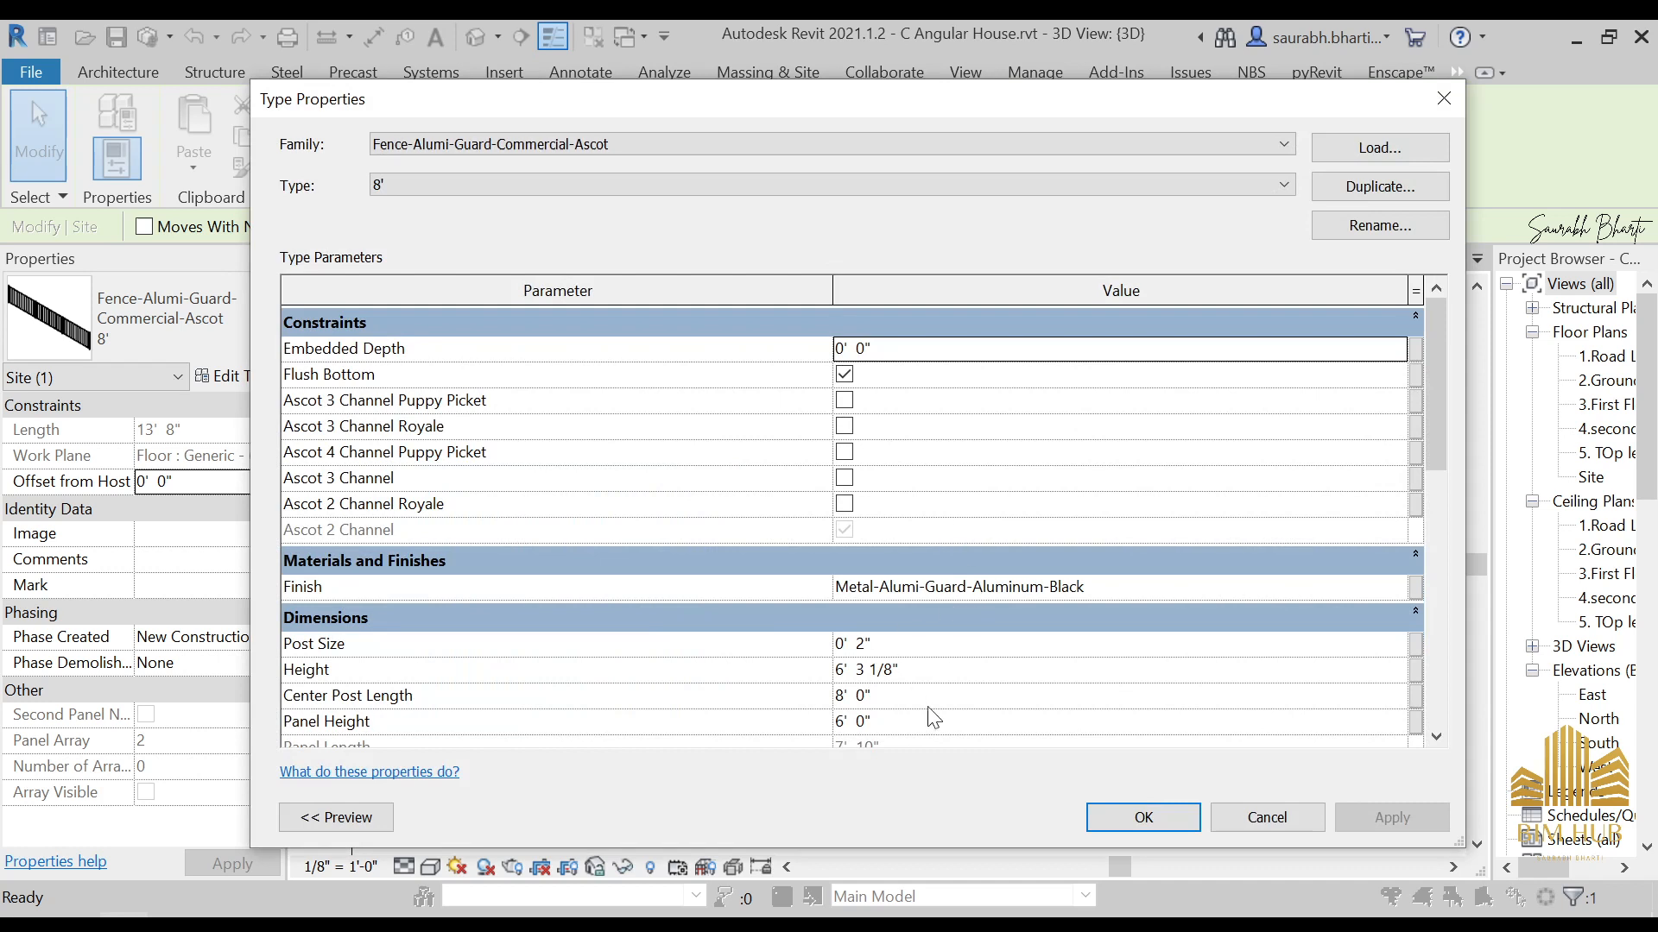
{"action": "scroll", "coordinate": [932, 678], "scroll_direction": "down", "scroll_amount": 2}
{"action": "left_click", "coordinate": [945, 615]}
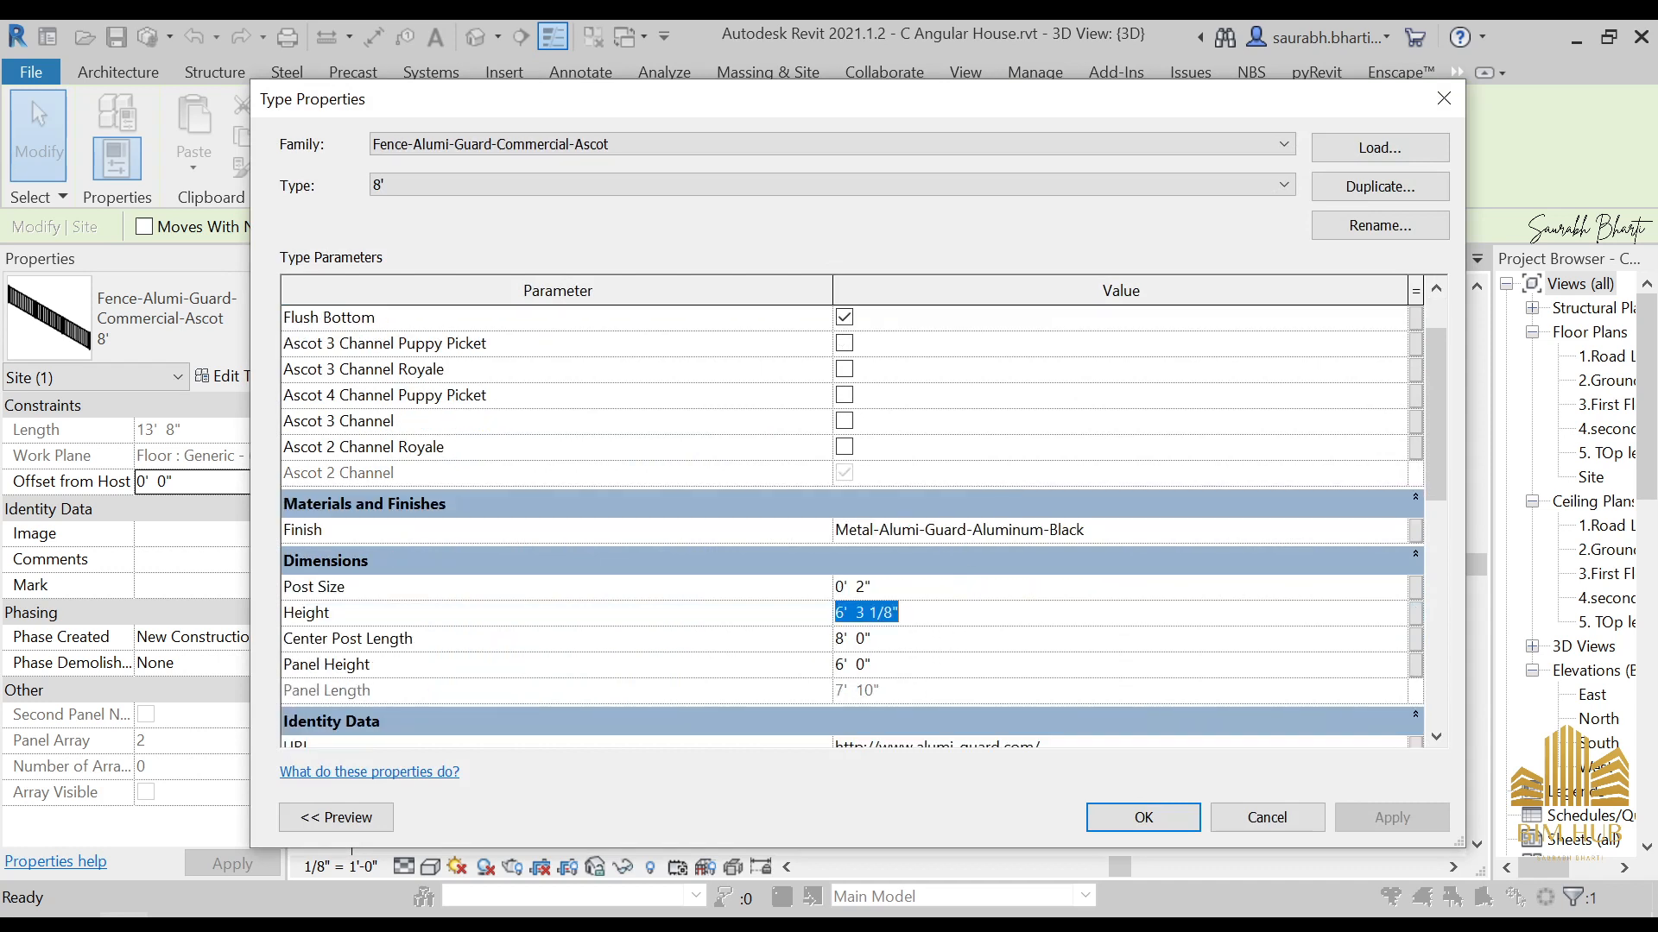
{"action": "type", "text": "5'  0"}
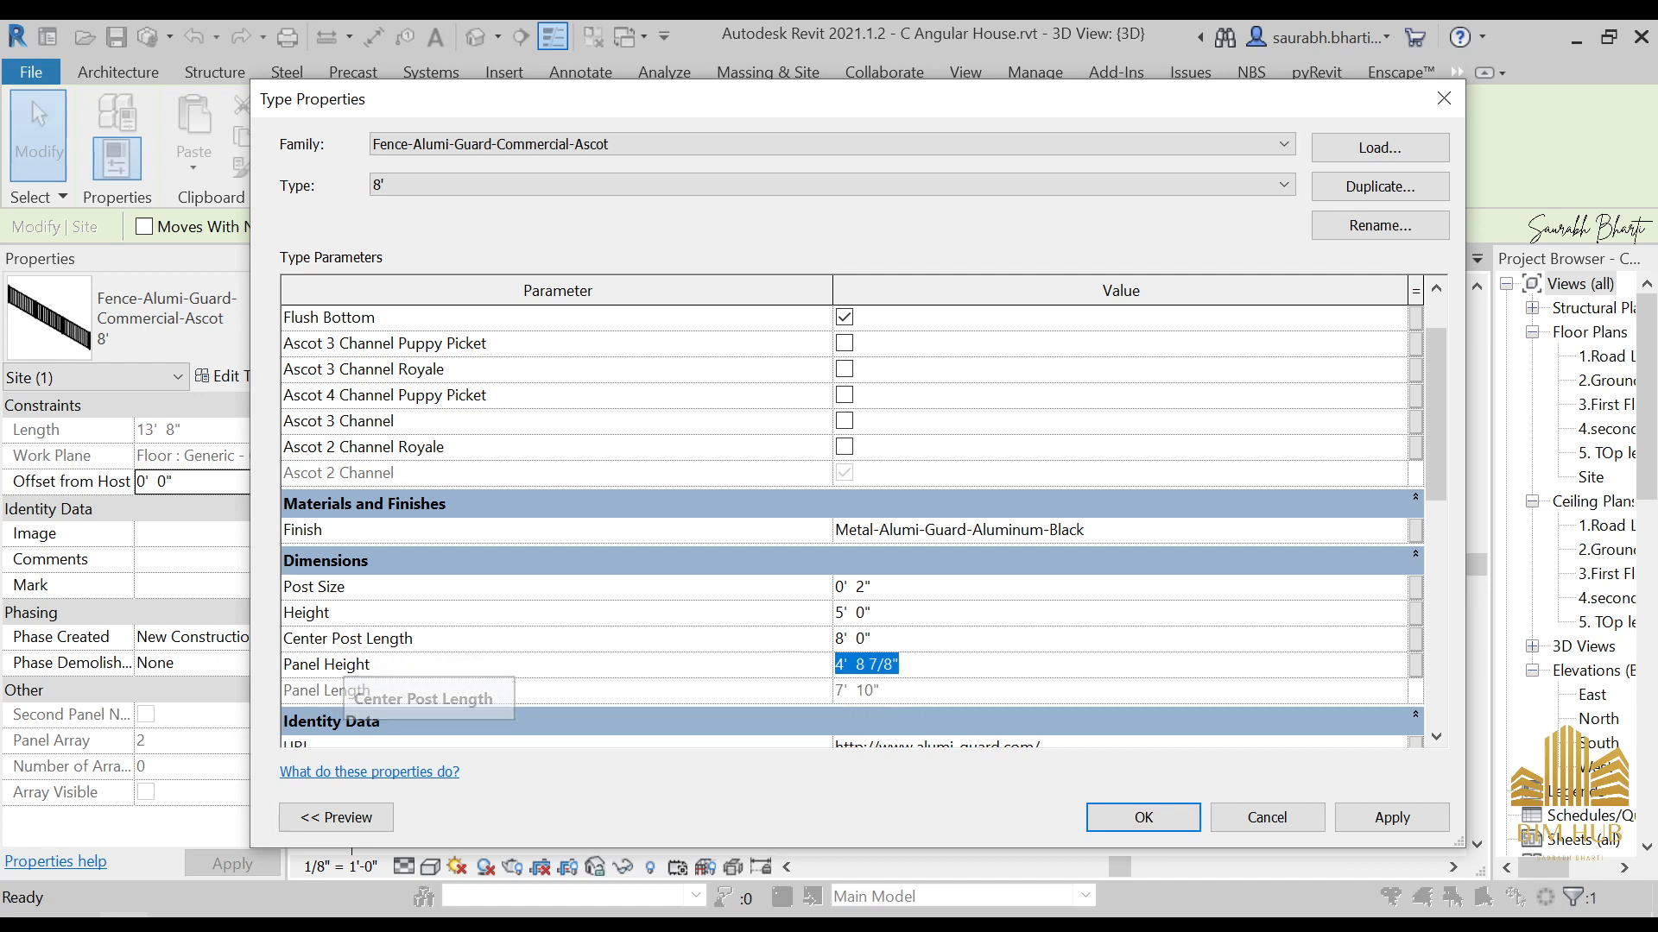
{"action": "key", "text": "shift+Tab"}
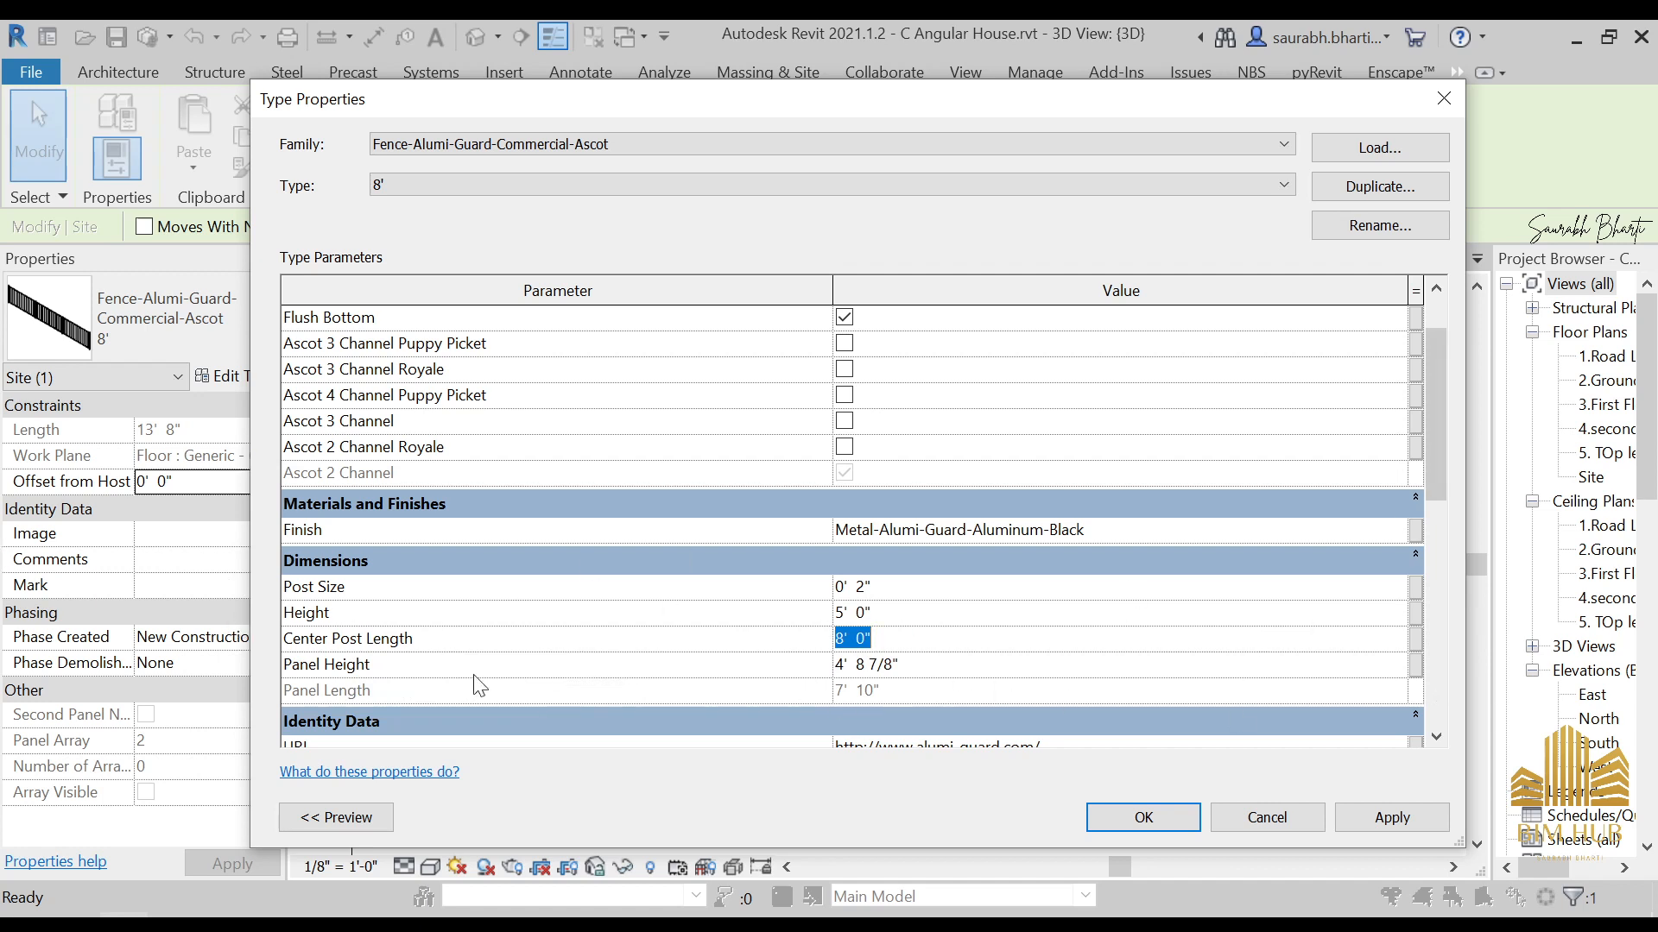
{"action": "type", "text": "12'"}
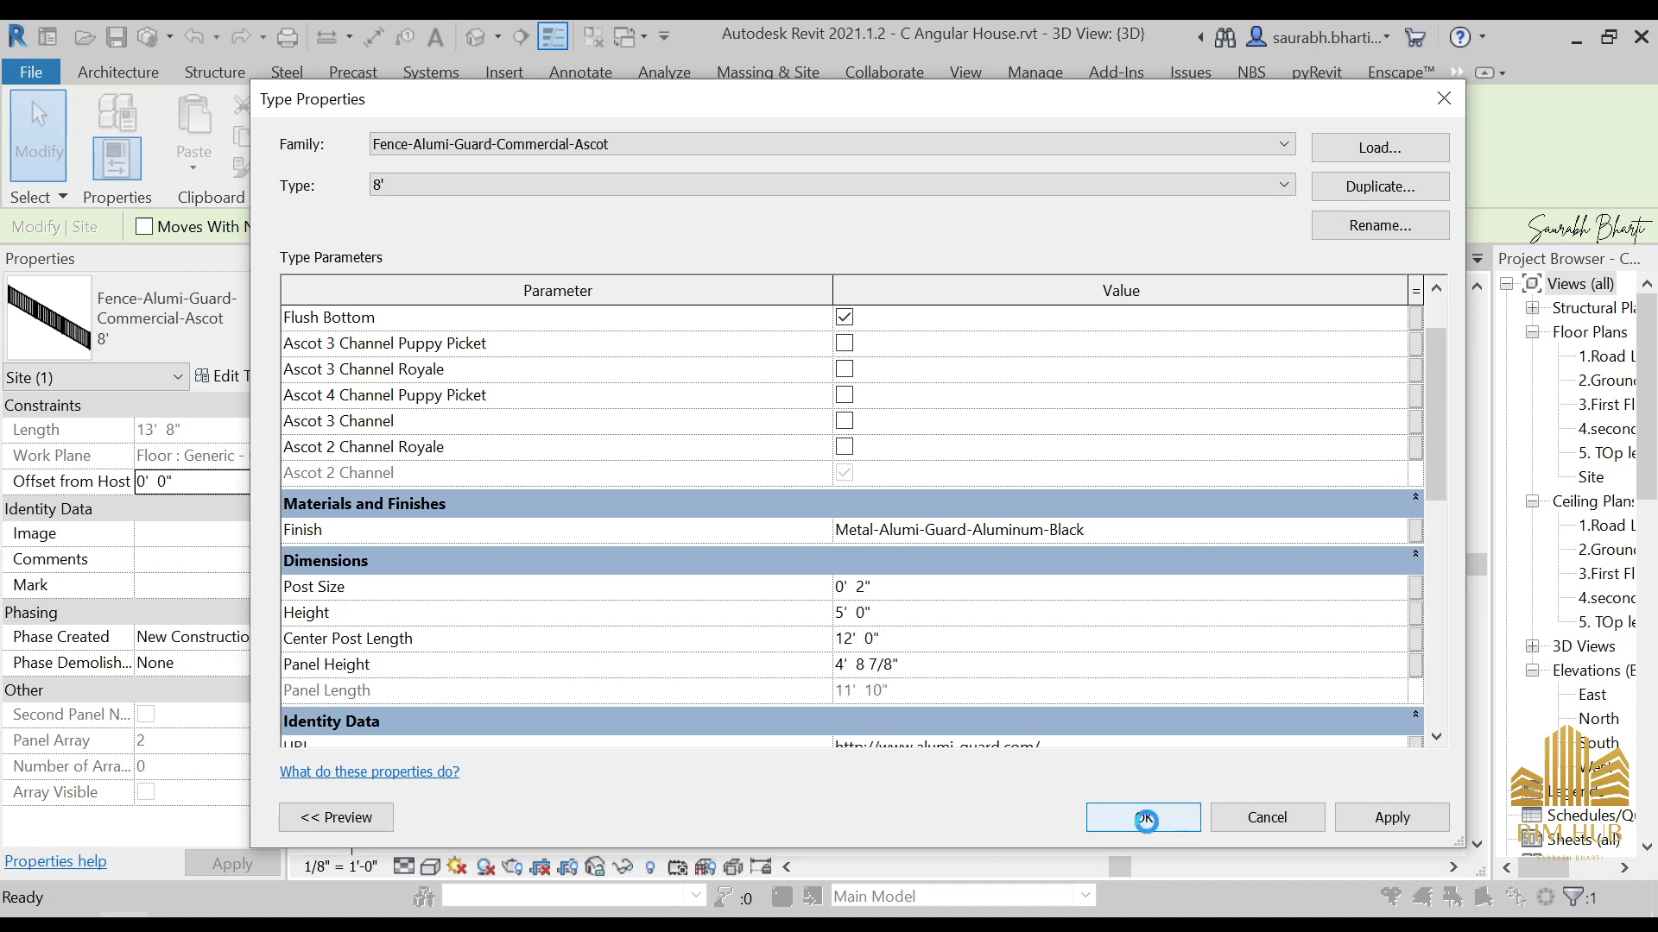
{"action": "left_click", "coordinate": [1145, 819]}
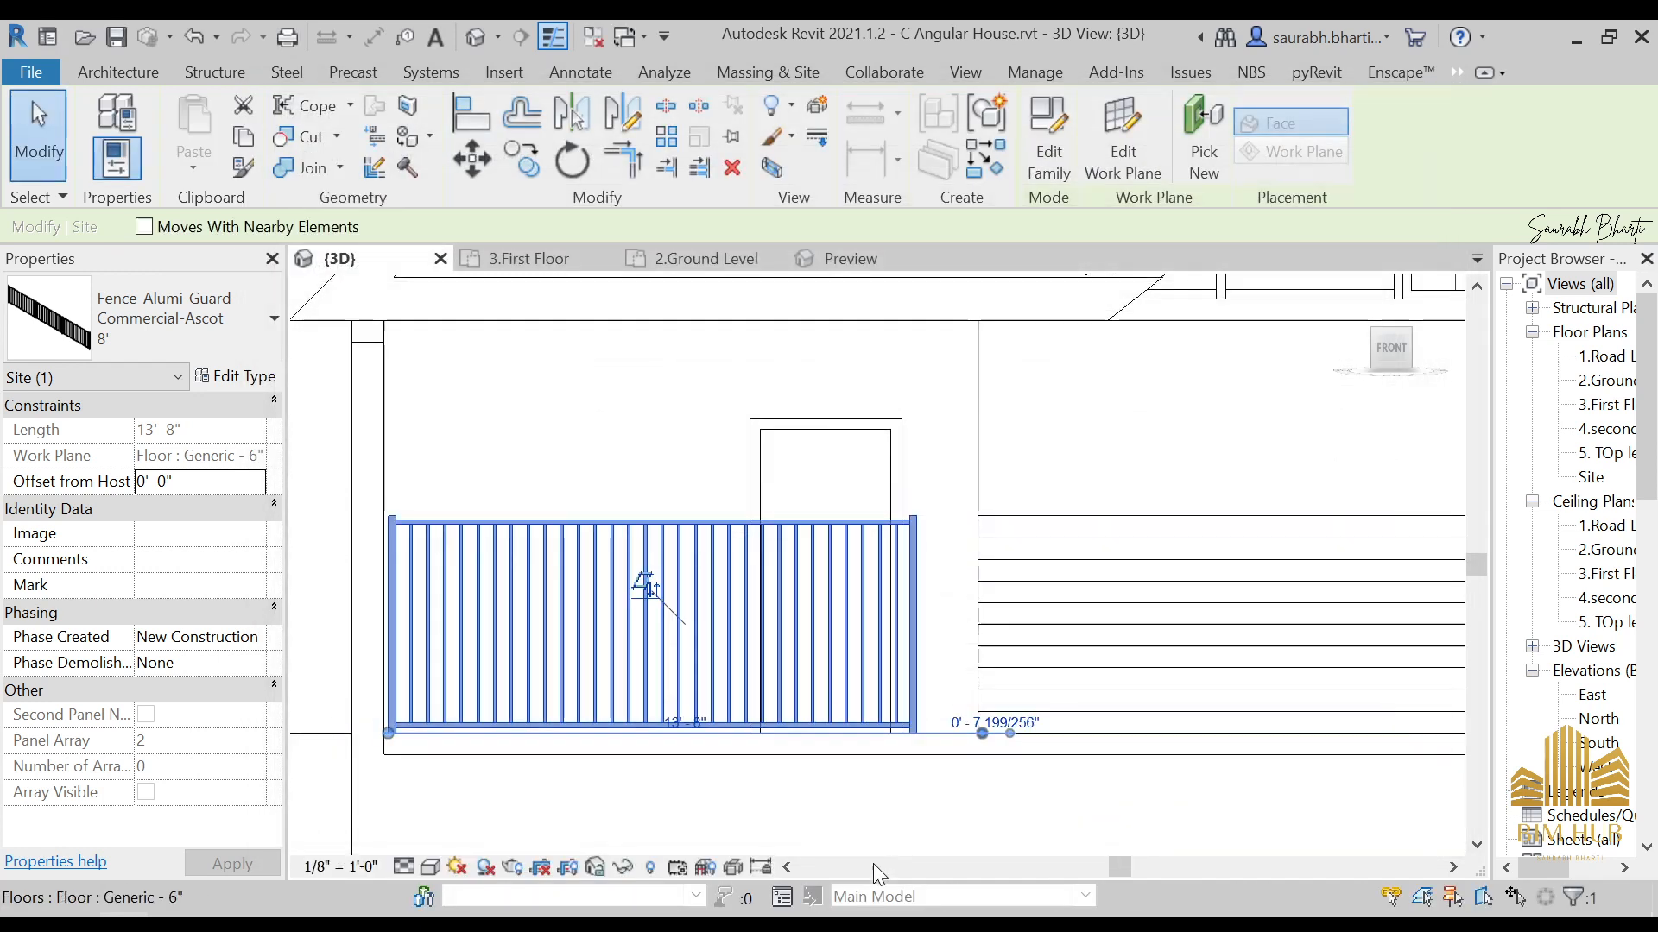
{"action": "left_click", "coordinate": [870, 842]}
{"action": "scroll", "coordinate": [941, 579], "scroll_direction": "up", "scroll_amount": 3}
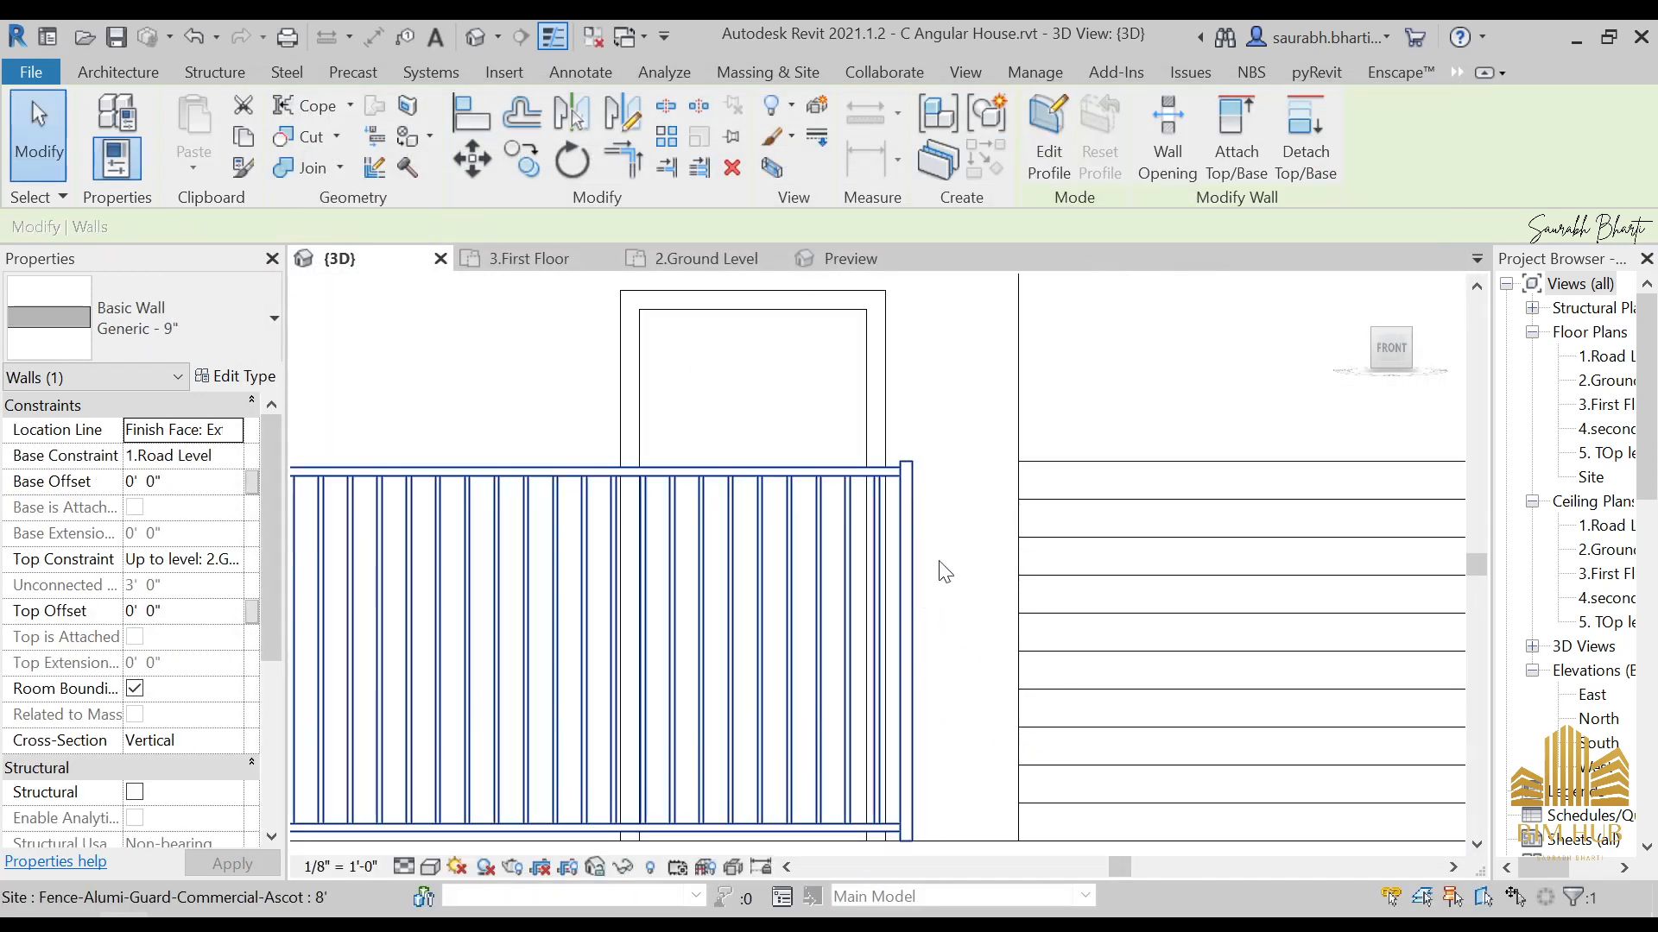
{"action": "key", "text": "Escape"}
{"action": "scroll", "coordinate": [829, 535], "scroll_direction": "down", "scroll_amount": 3}
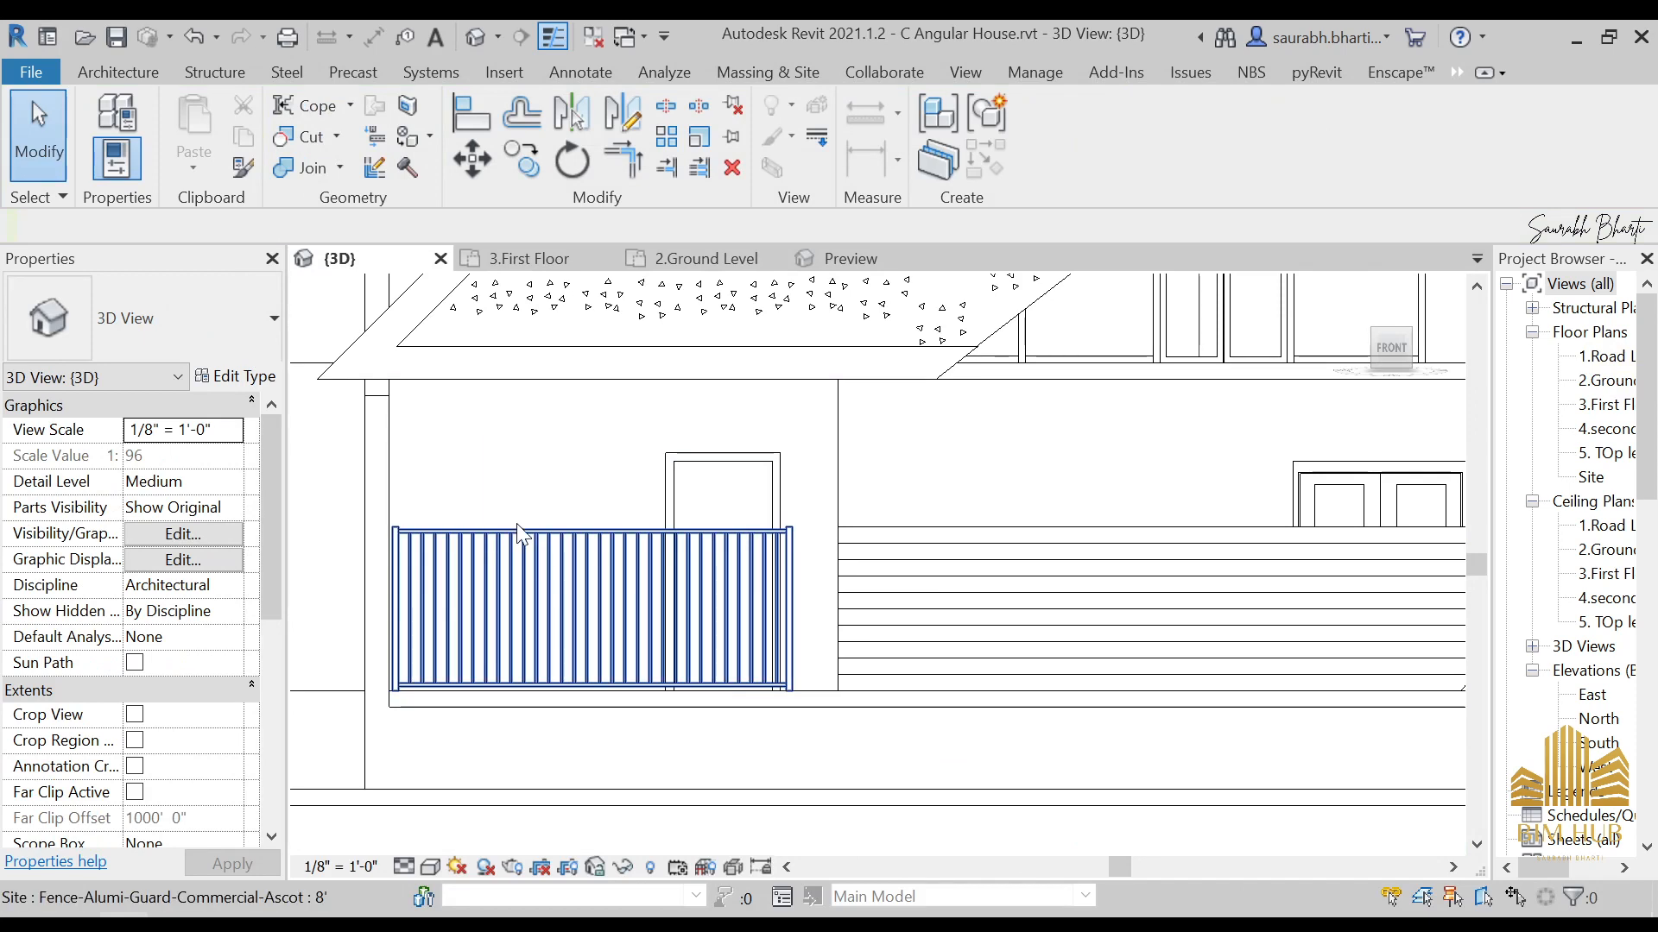
Step: In the 2.Ground Level plan, add an aligned dimension along the front edge, from the side wall to the end of the slatted wall
{"action": "double_click", "coordinate": [1604, 380]}
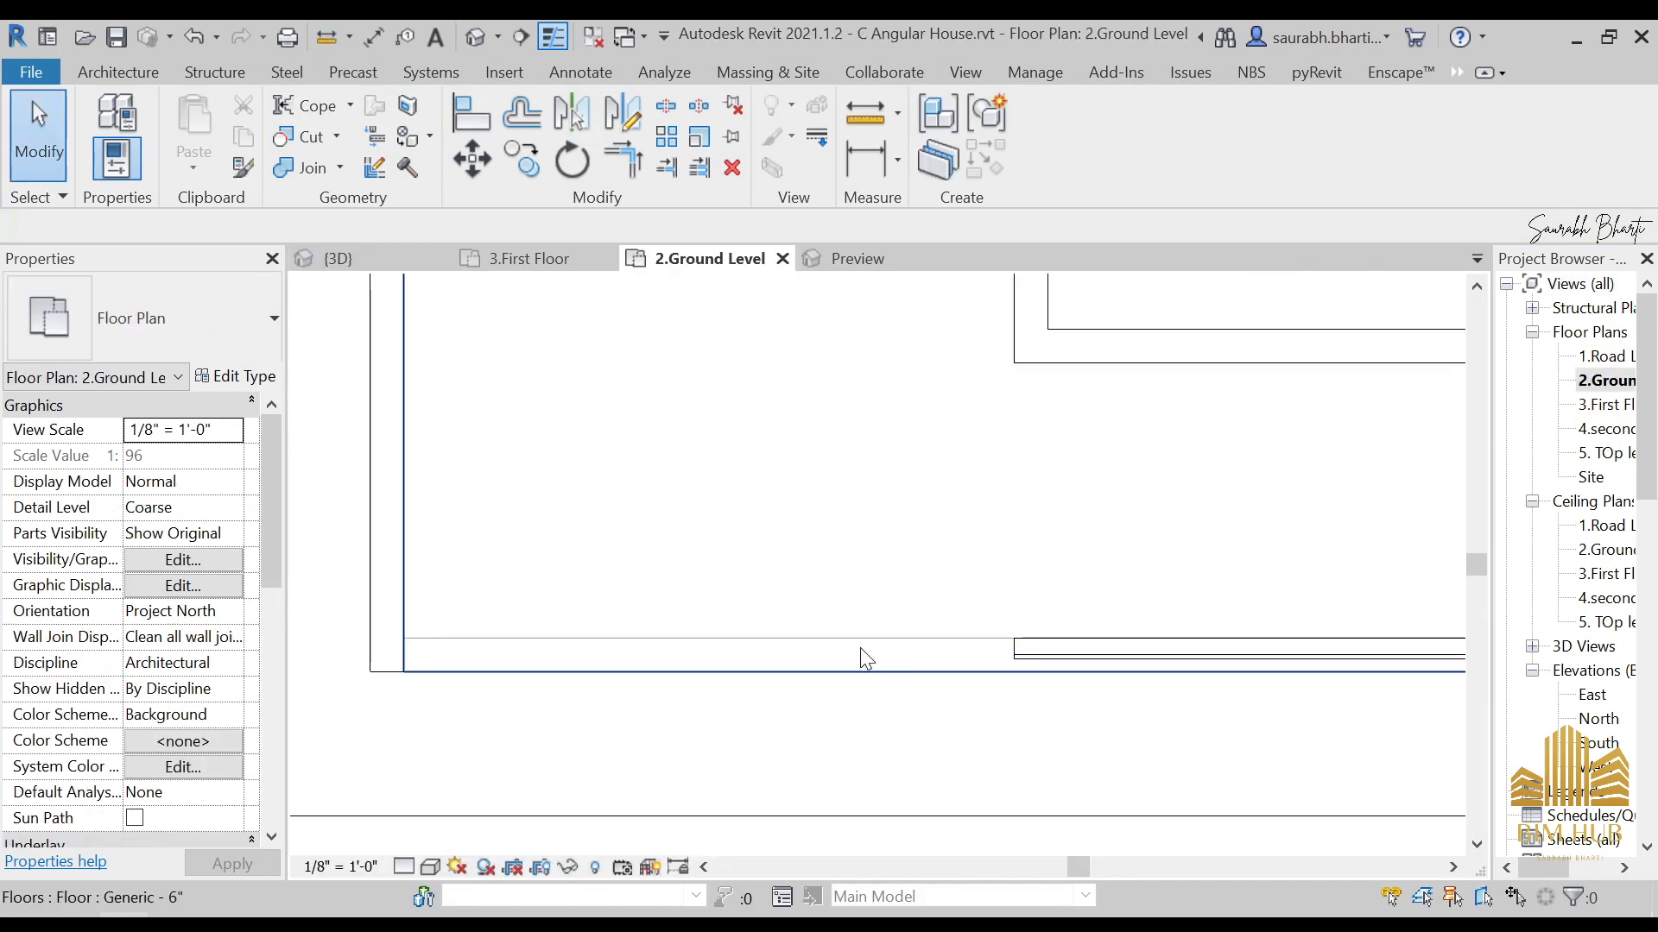
{"action": "key", "text": "i"}
{"action": "scroll", "coordinate": [731, 640], "scroll_direction": "up", "scroll_amount": 3}
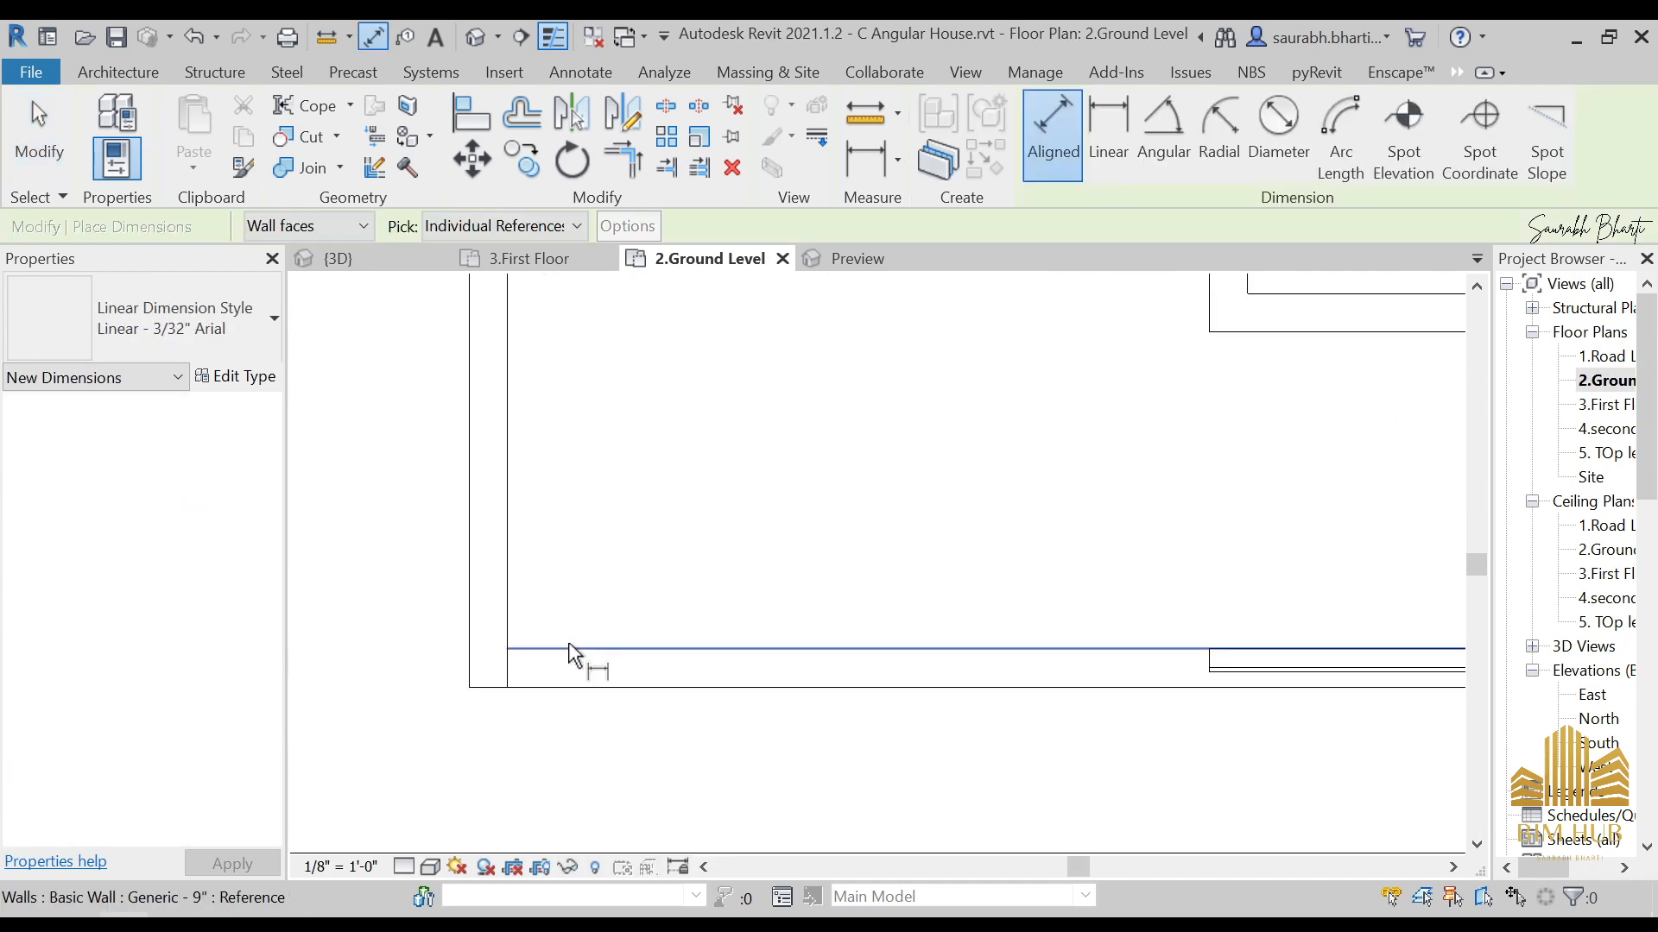
{"action": "left_click", "coordinate": [508, 665]}
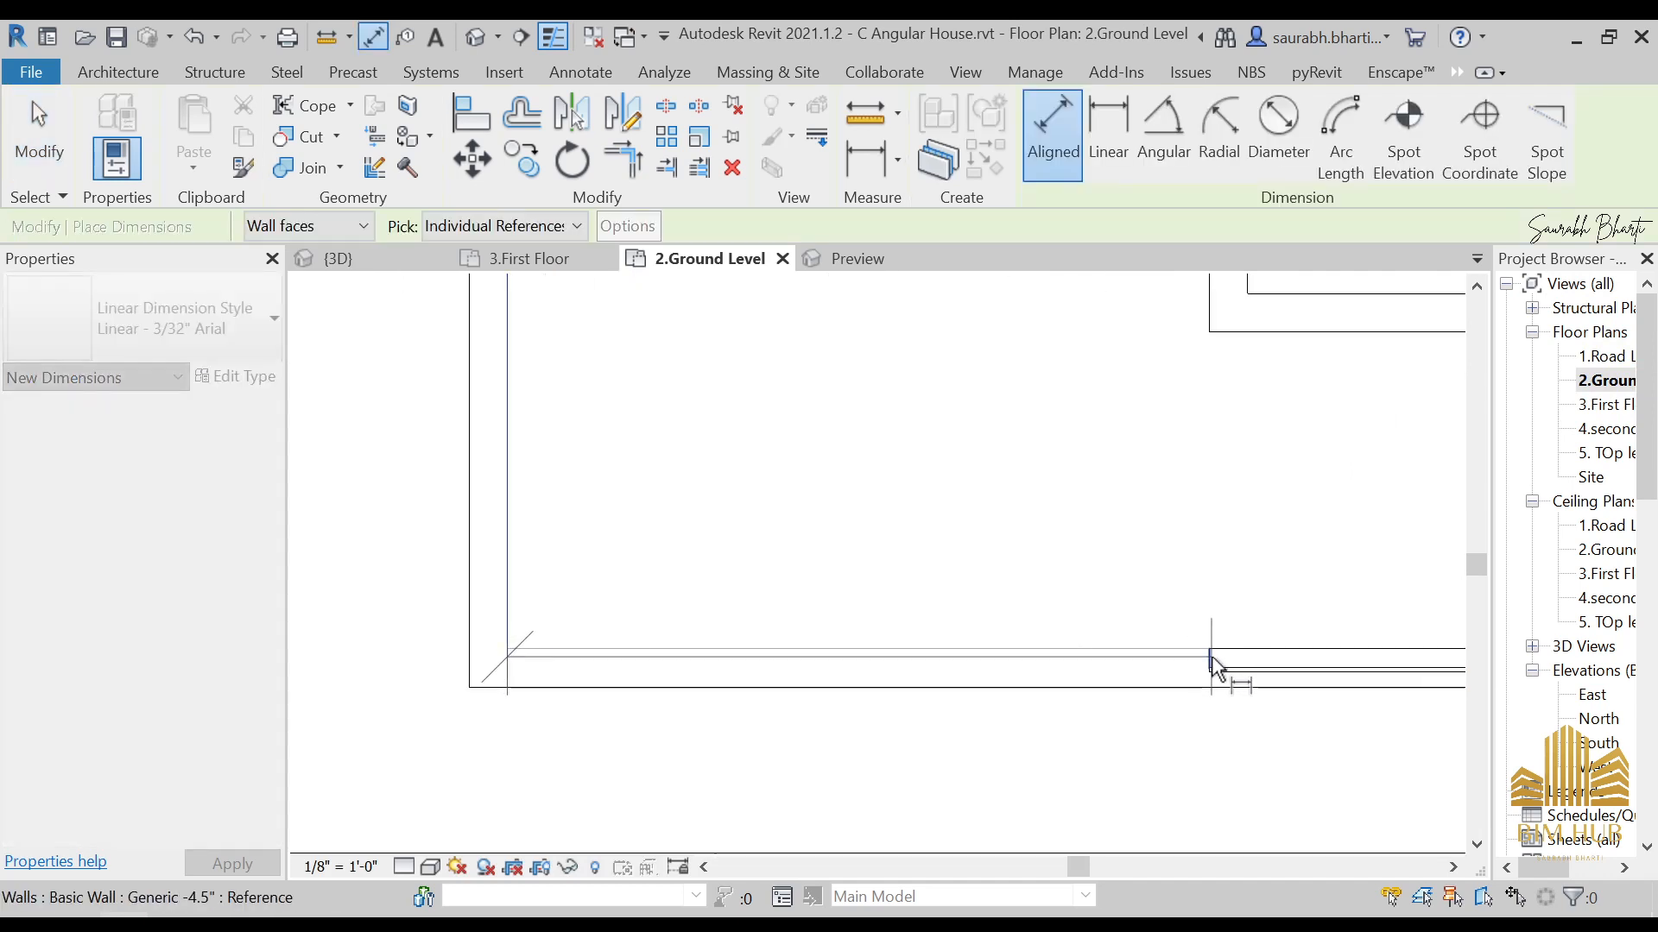
{"action": "left_click", "coordinate": [1209, 661]}
{"action": "left_click", "coordinate": [1120, 628]}
{"action": "key", "text": "Escape"}
{"action": "key", "text": "Escape"}
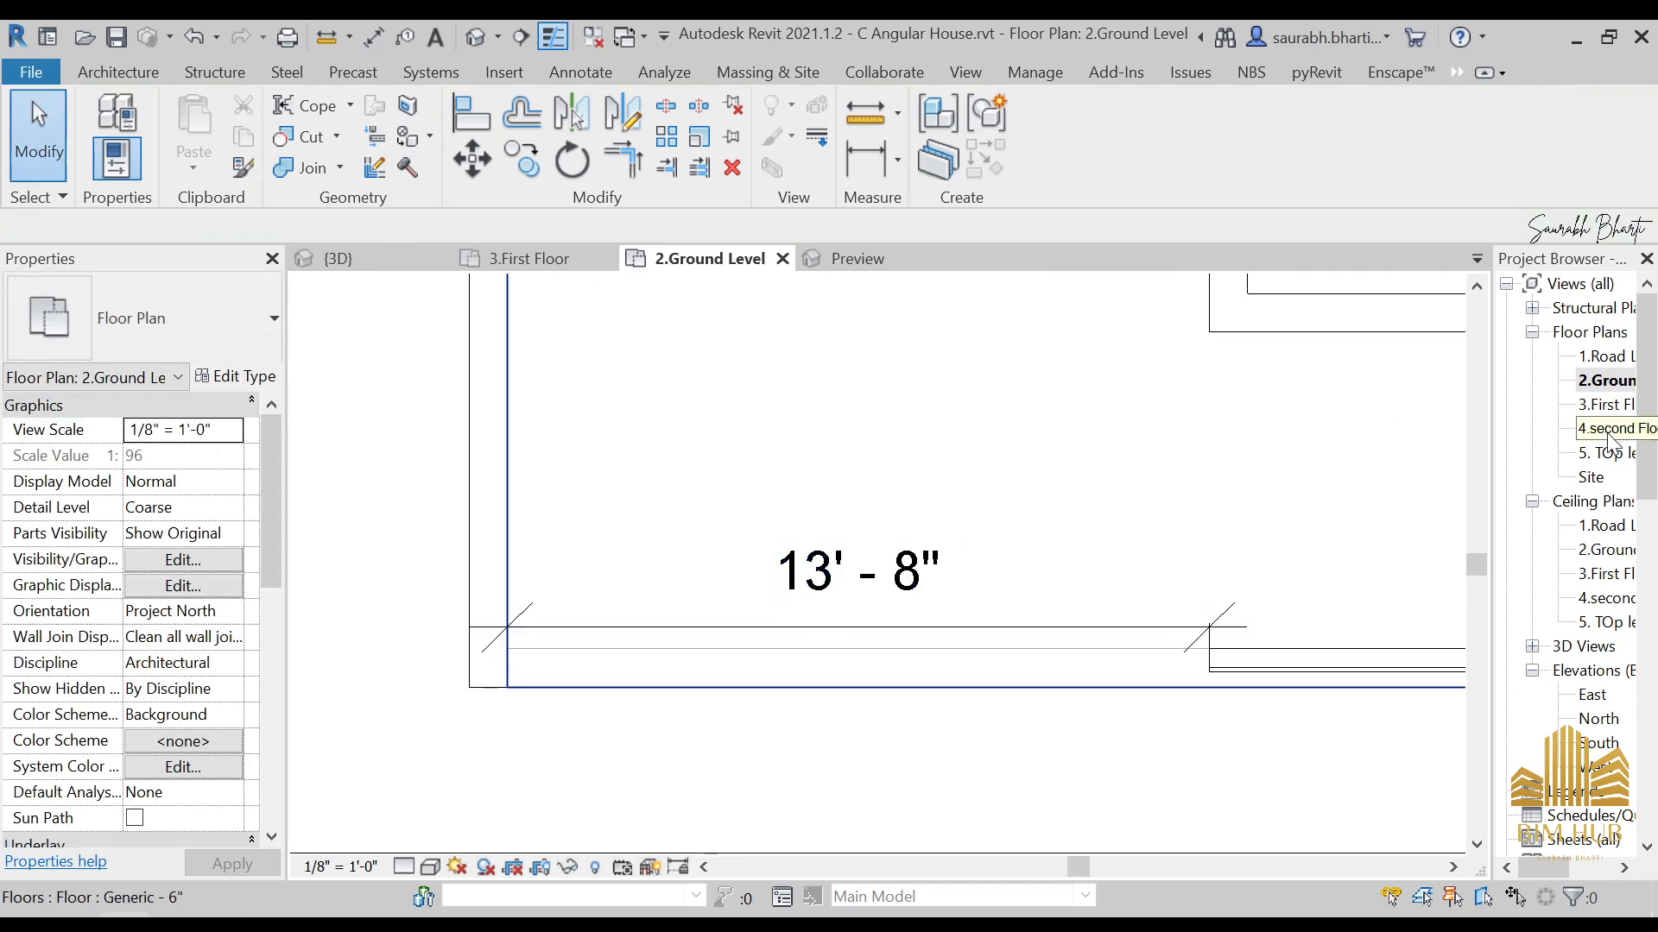
Step: Increase the fence type's Center Post Length in the 3D view so the front fence spans the full gap to the slatted wall
{"action": "left_click", "coordinate": [475, 37]}
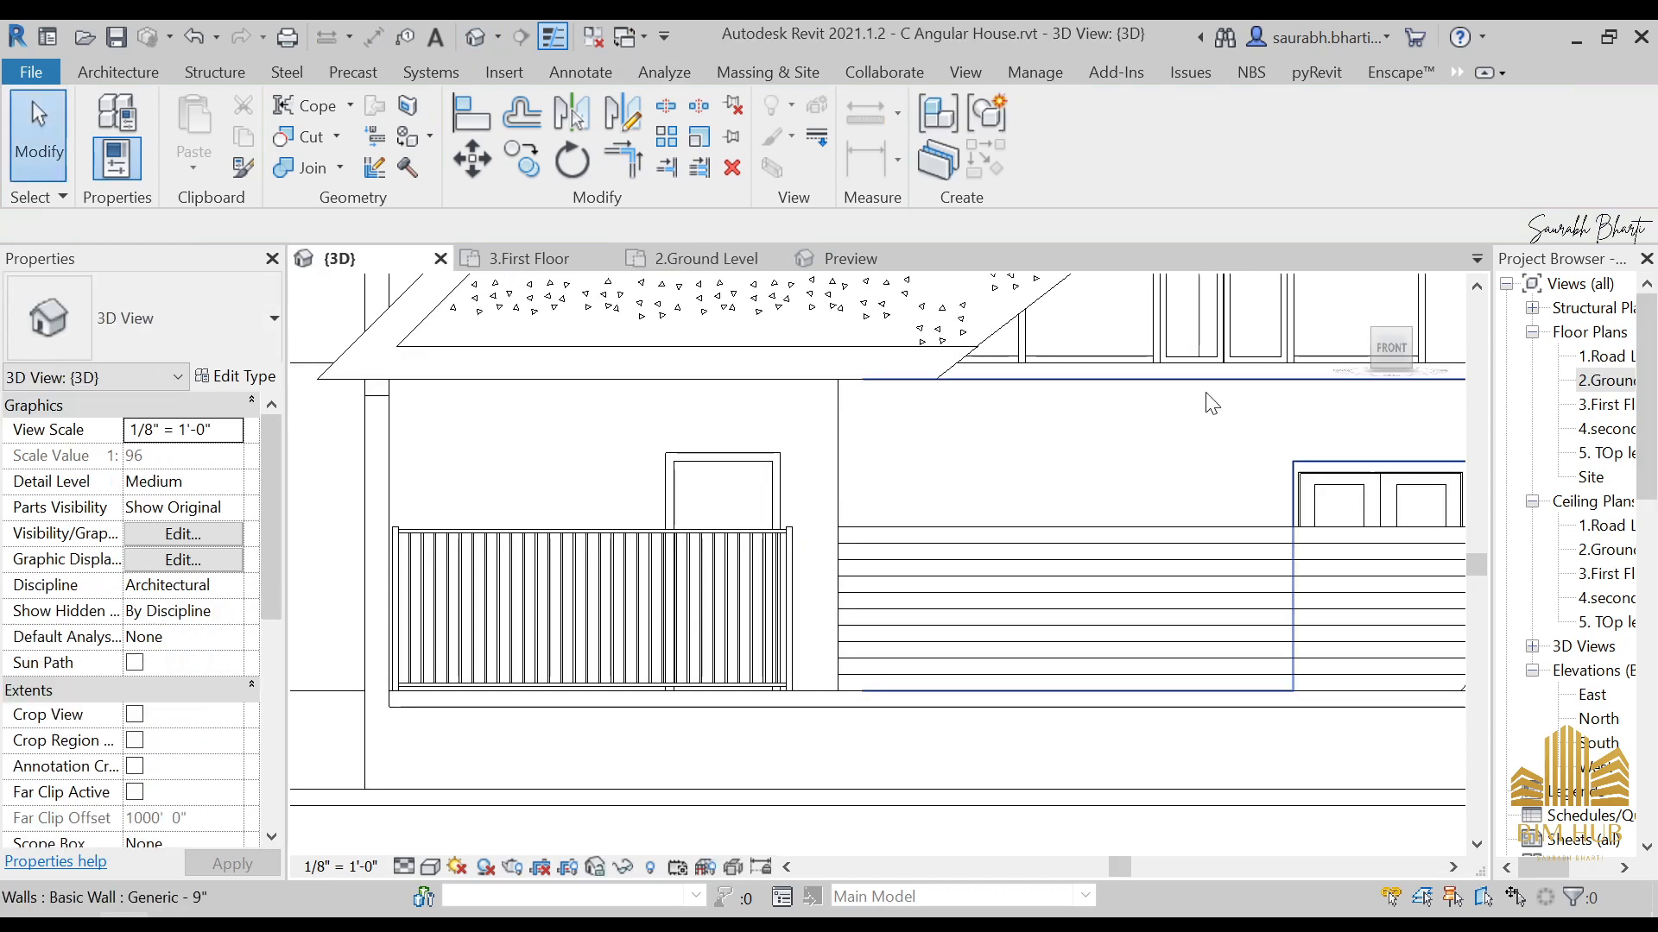
{"action": "left_click", "coordinate": [1392, 354]}
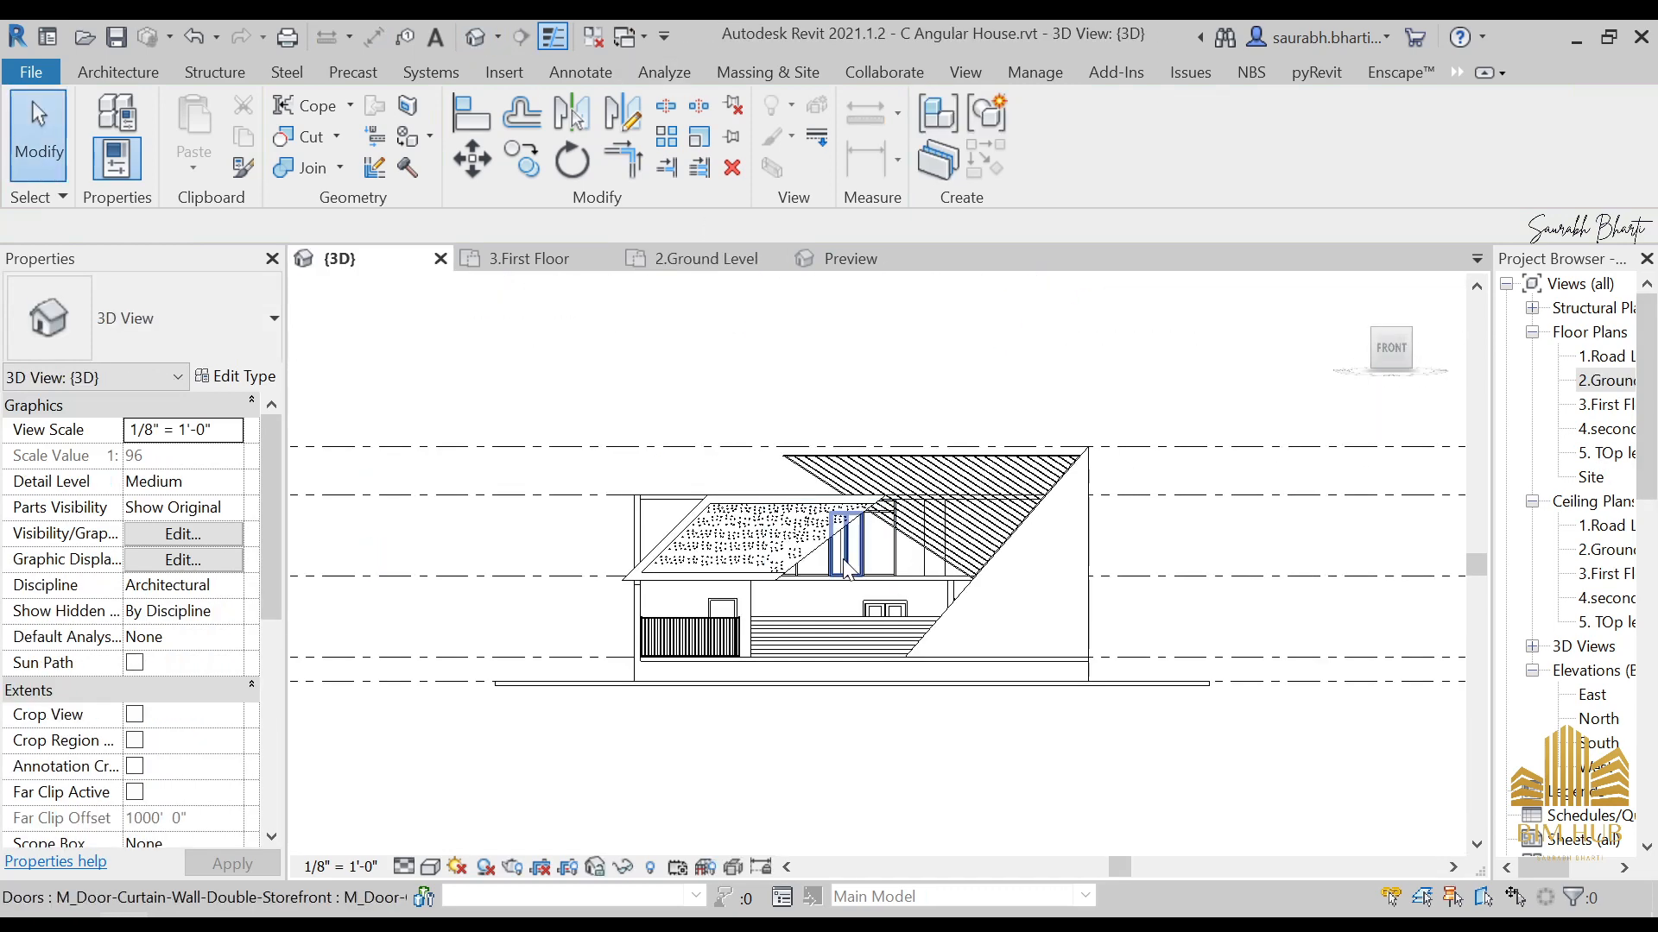
{"action": "left_click", "coordinate": [627, 669]}
{"action": "left_click", "coordinate": [250, 377]}
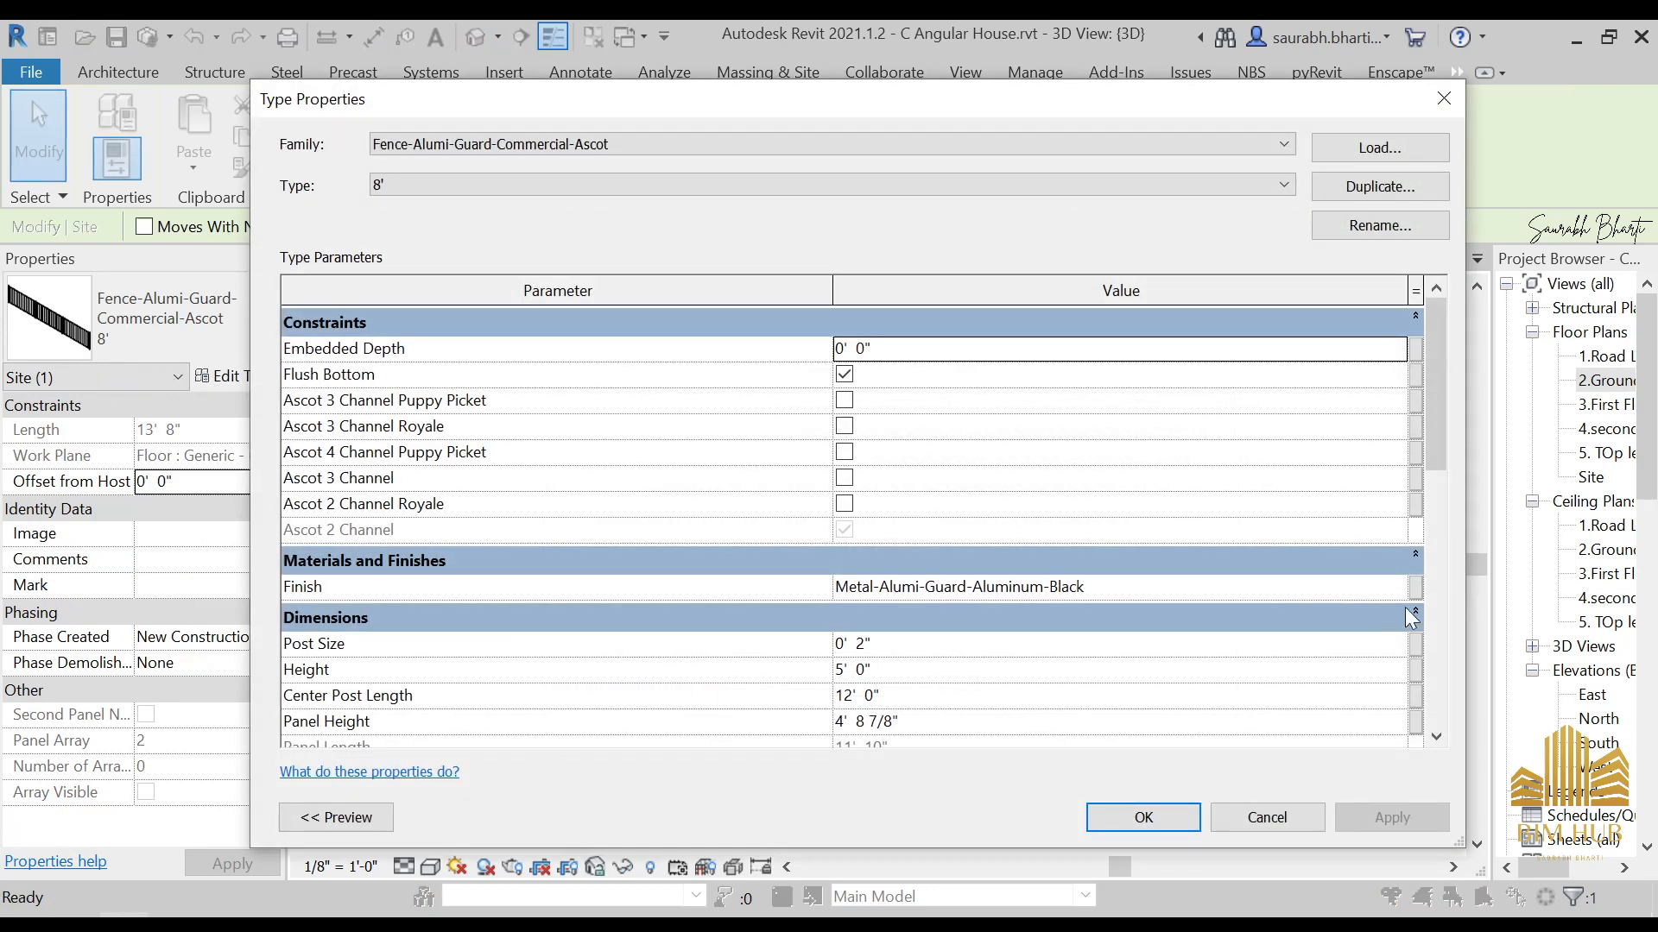
{"action": "scroll", "coordinate": [1435, 464], "scroll_direction": "down", "scroll_amount": 2}
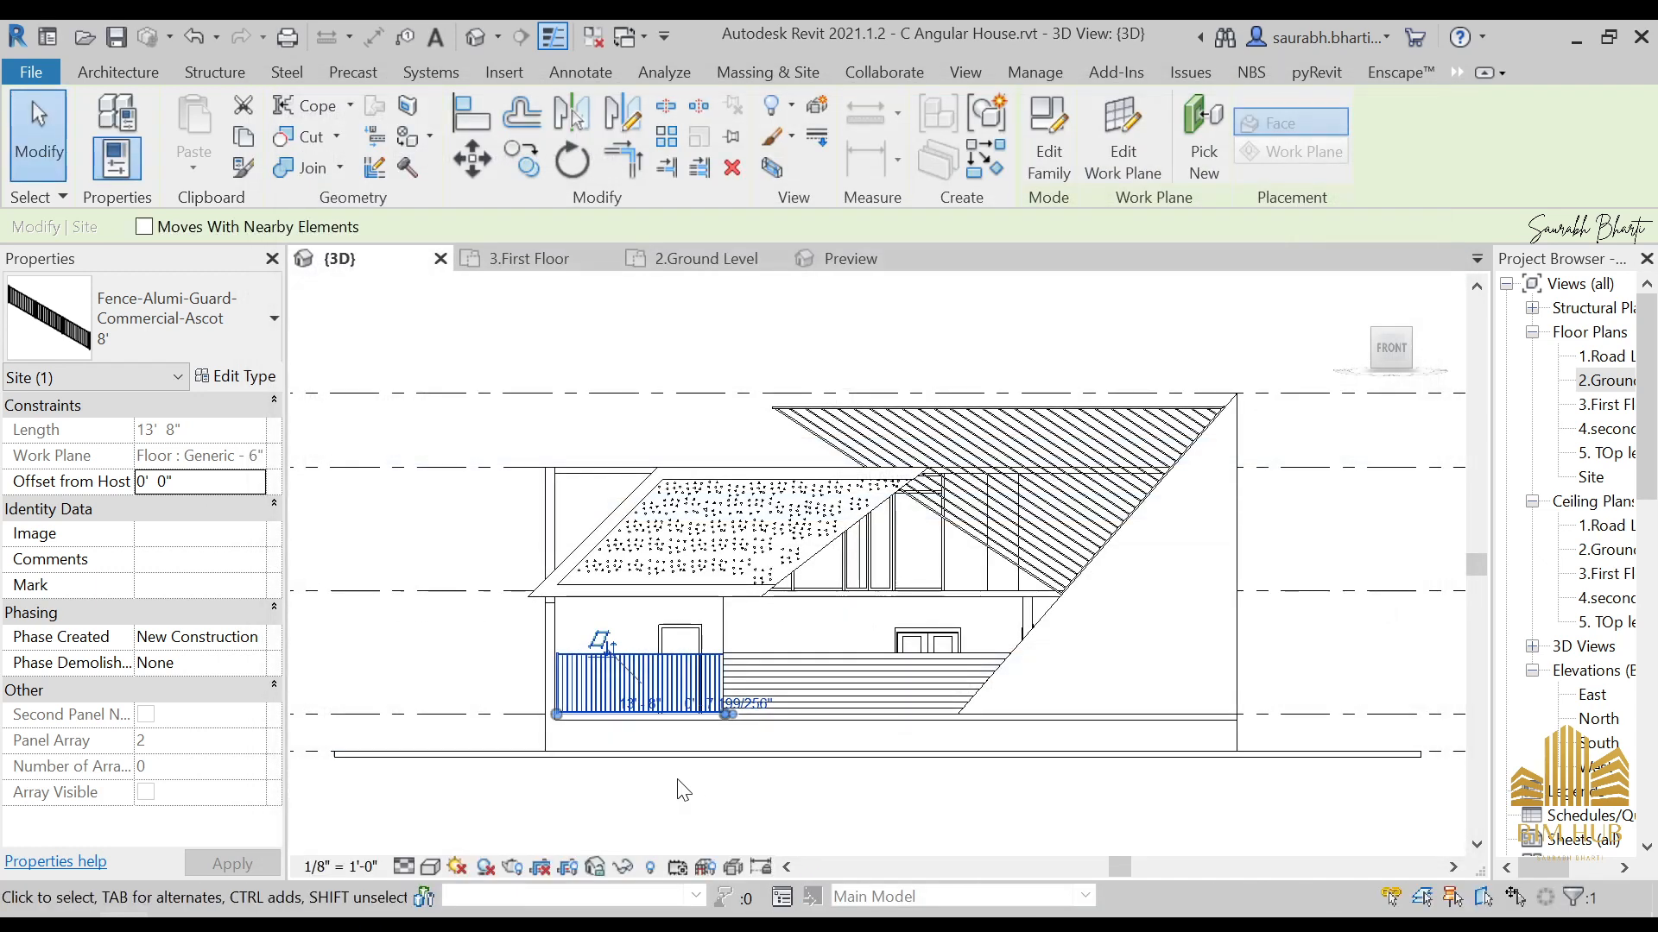
{"action": "left_click", "coordinate": [684, 790]}
{"action": "scroll", "coordinate": [713, 671], "scroll_direction": "up", "scroll_amount": 5}
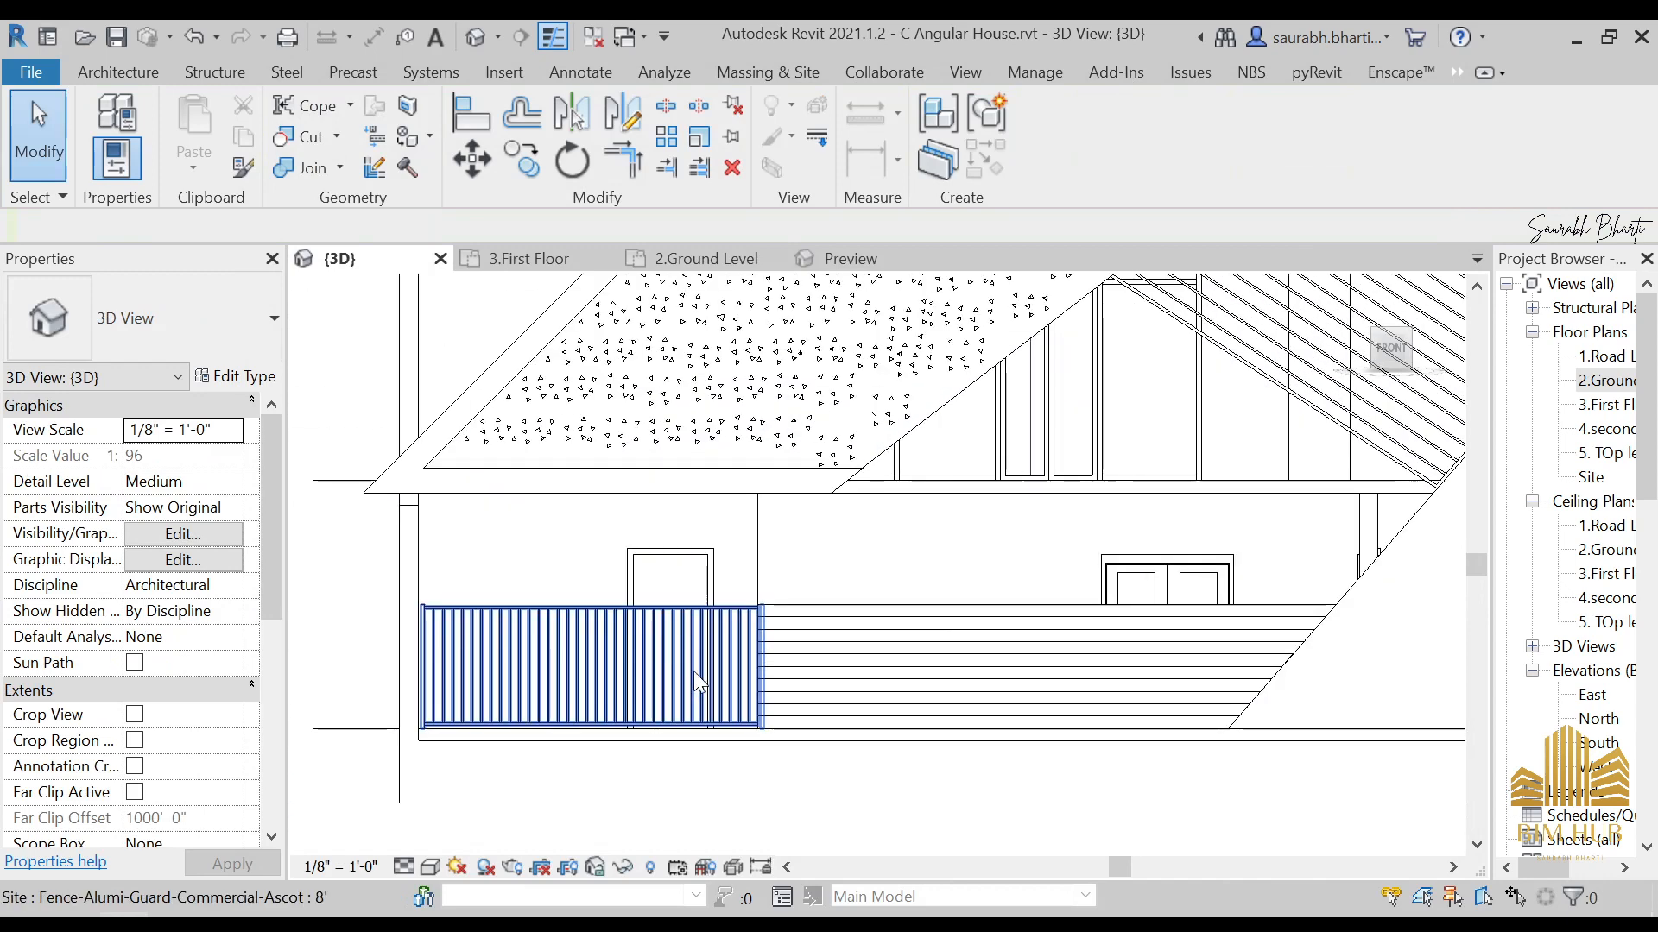
{"action": "scroll", "coordinate": [699, 641], "scroll_direction": "down", "scroll_amount": 6}
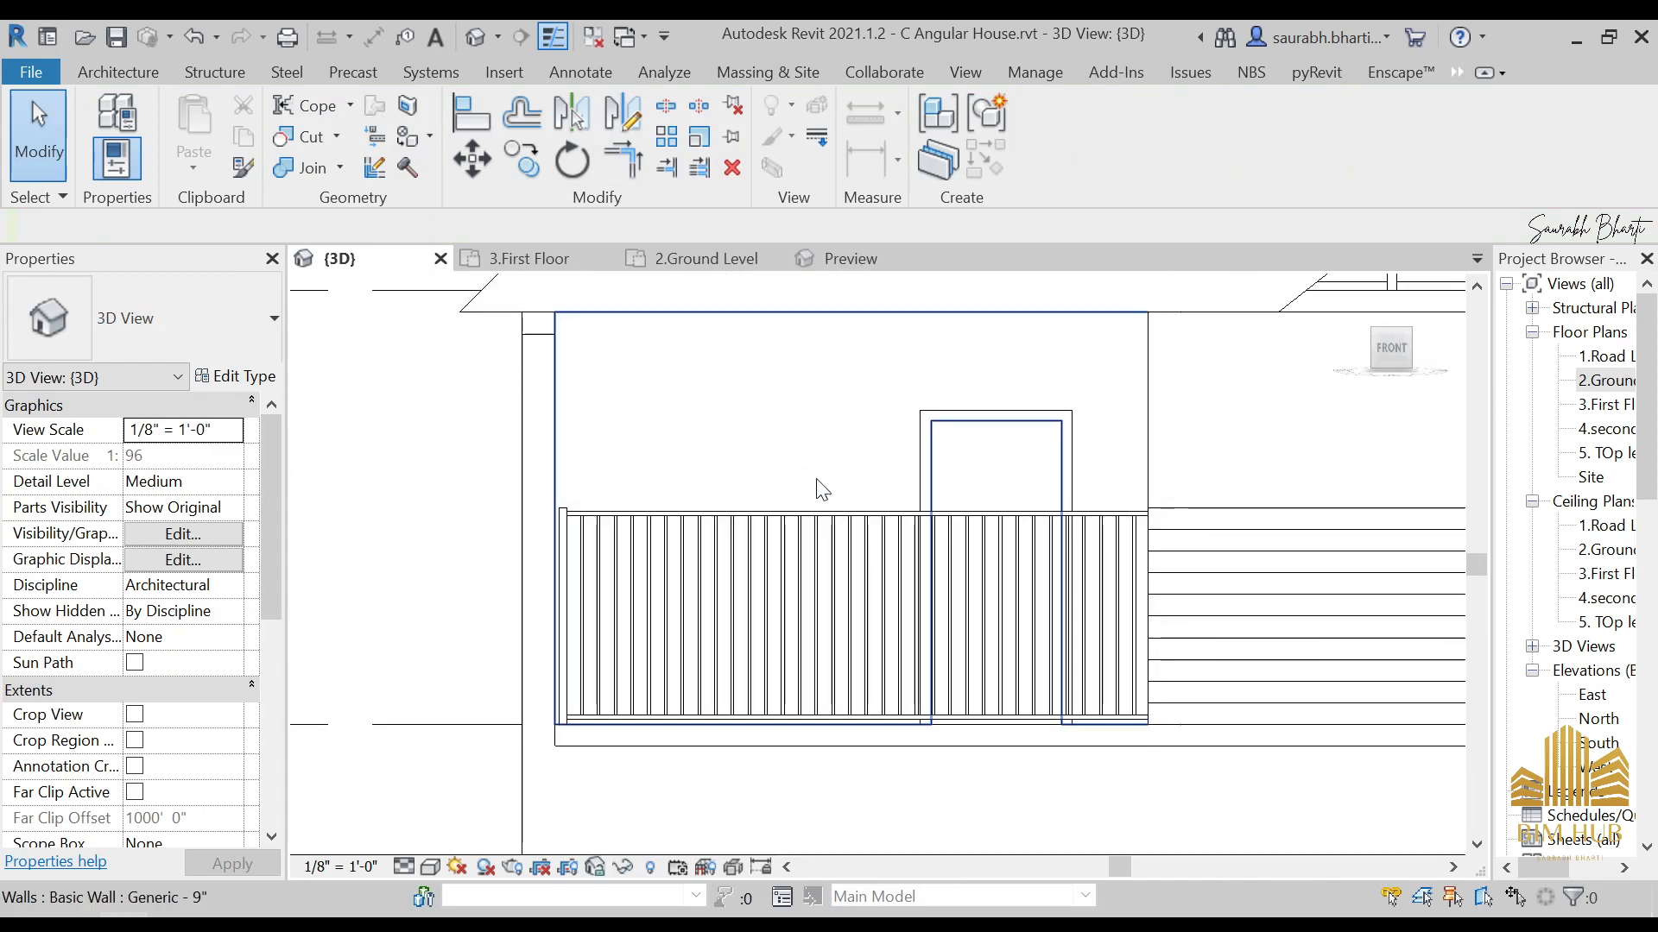
{"action": "scroll", "coordinate": [833, 658], "scroll_direction": "down", "scroll_amount": 4}
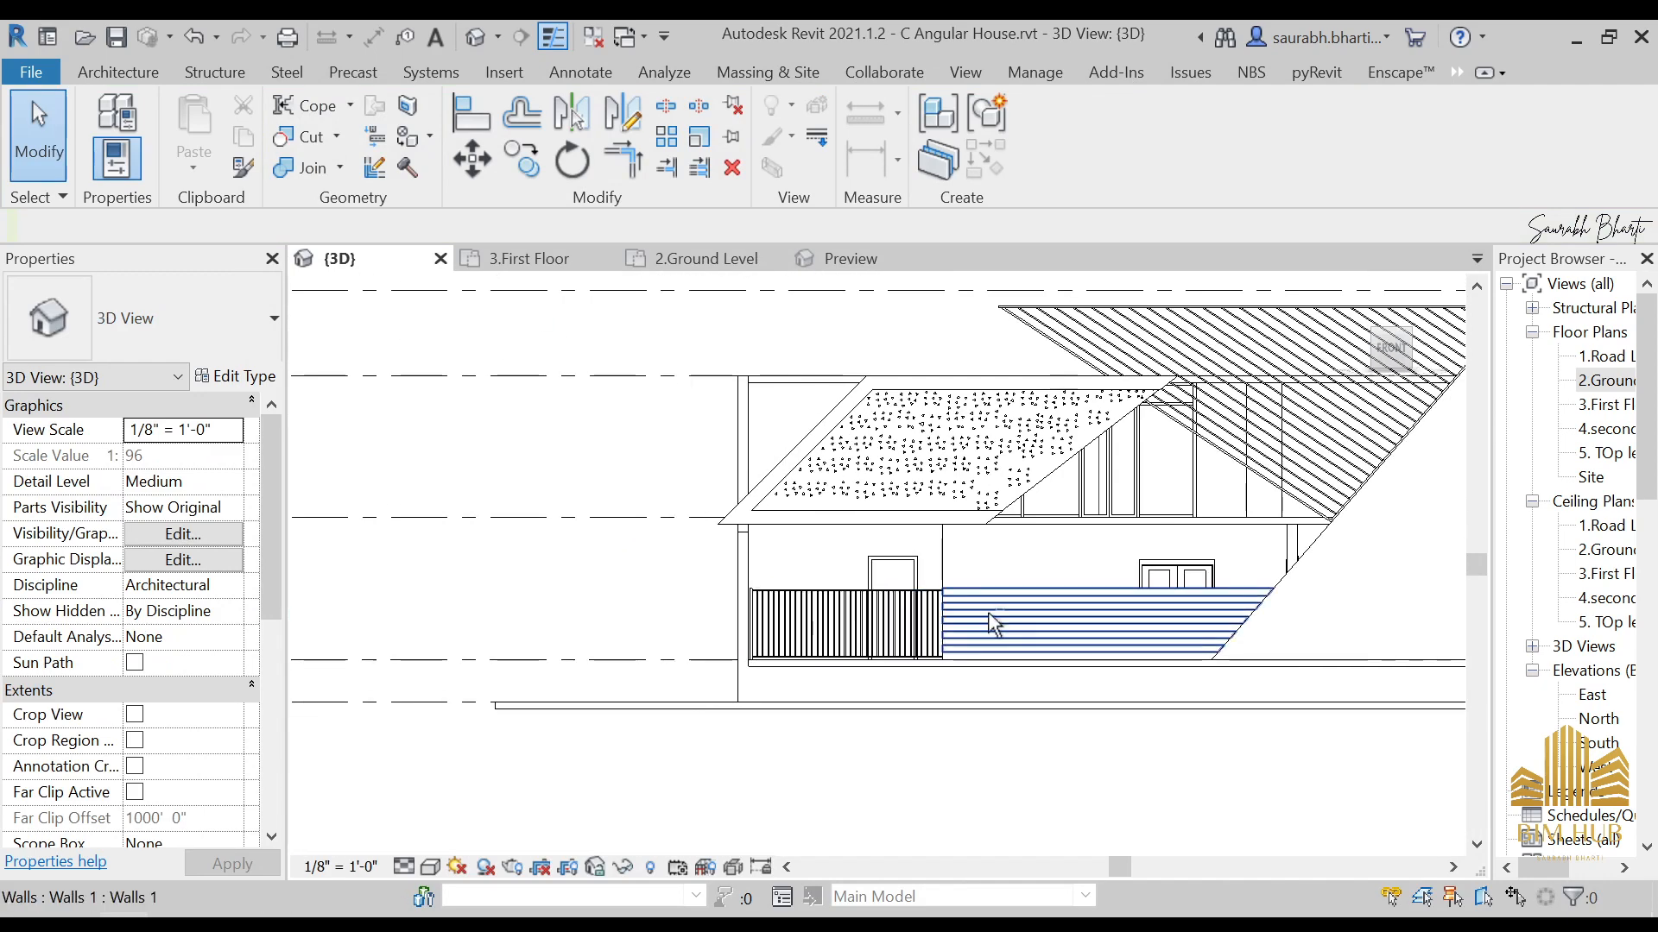
Step: Attach the top of the short Generic -4.5" wall on the first floor to the Generic - 6" floor slab above it
{"action": "middle_click_drag", "start_coordinate": [1010, 690], "coordinate": [907, 552], "text": "shift"}
{"action": "scroll", "coordinate": [915, 542], "scroll_direction": "up", "scroll_amount": 4}
{"action": "scroll", "coordinate": [911, 506], "scroll_direction": "up", "scroll_amount": 2}
{"action": "scroll", "coordinate": [1090, 366], "scroll_direction": "up", "scroll_amount": 1}
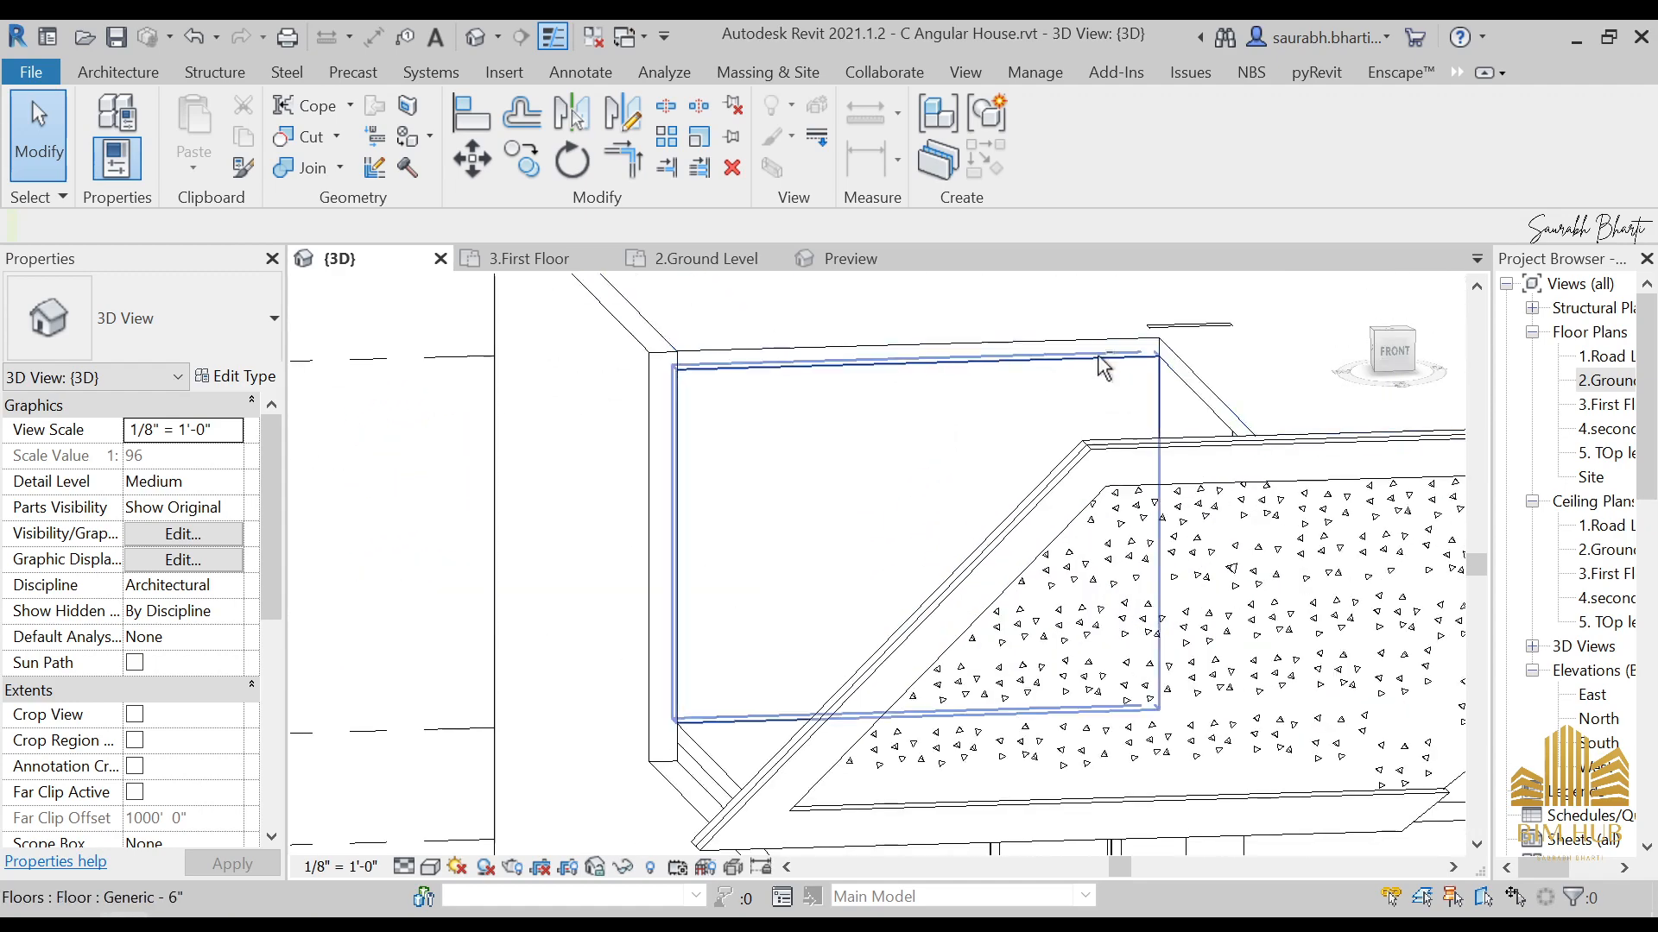
{"action": "middle_click_drag", "start_coordinate": [1099, 362], "coordinate": [1047, 381], "text": "shift"}
{"action": "left_click", "coordinate": [1001, 605]}
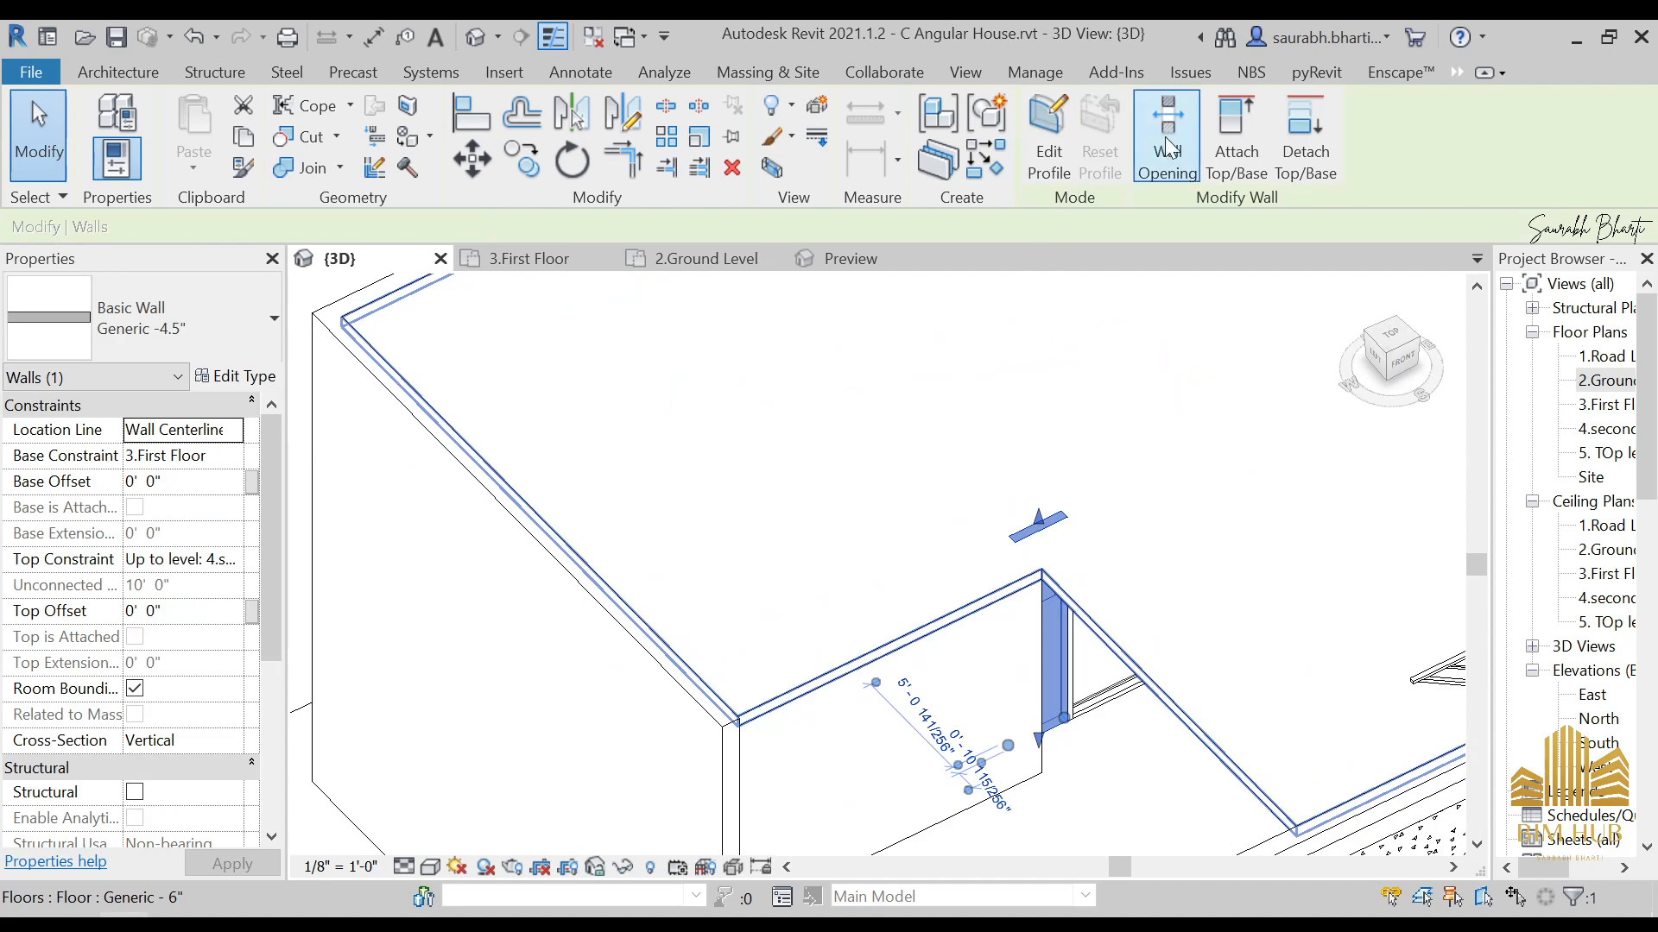
{"action": "left_click", "coordinate": [1236, 138]}
{"action": "left_click", "coordinate": [1131, 684]}
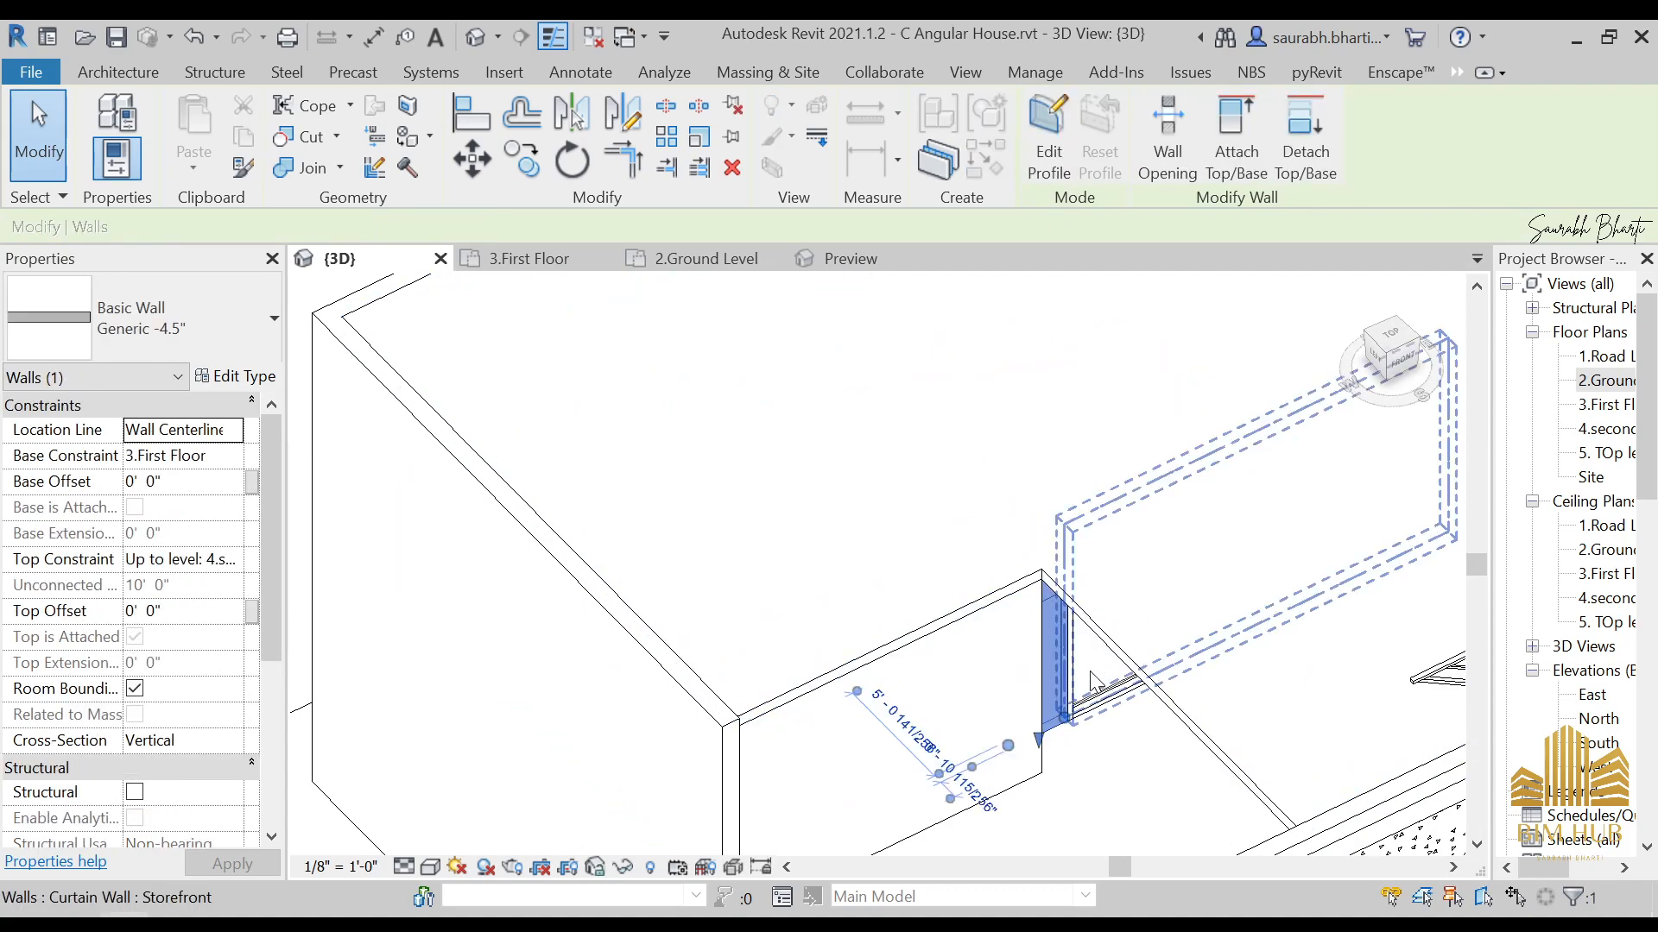
Step: Show the 3D view in the realistic visual style and check the perforated front wall and new fence straight from the front
{"action": "scroll", "coordinate": [1131, 683], "scroll_direction": "down", "scroll_amount": 3}
{"action": "middle_click_drag", "start_coordinate": [1131, 684], "coordinate": [1291, 816], "text": "shift"}
{"action": "scroll", "coordinate": [898, 718], "scroll_direction": "down", "scroll_amount": 3}
{"action": "middle_click_drag", "start_coordinate": [783, 732], "coordinate": [828, 734], "text": "shift"}
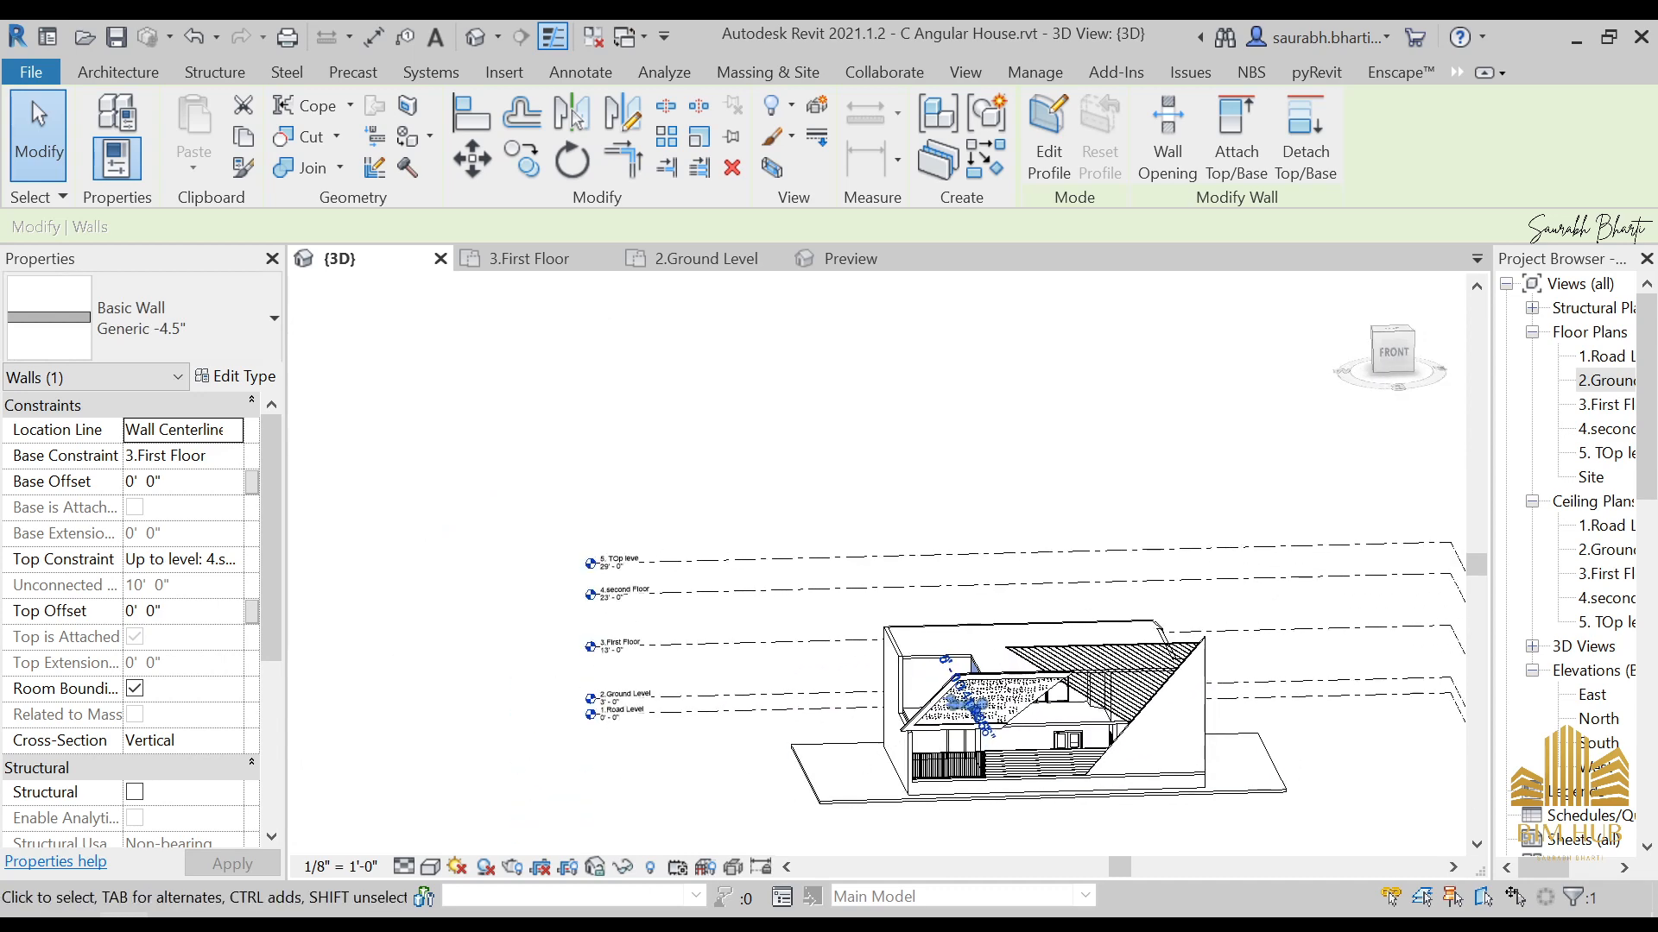
{"action": "left_click", "coordinate": [436, 869]}
{"action": "left_click", "coordinate": [483, 840]}
{"action": "left_click", "coordinate": [1381, 350]}
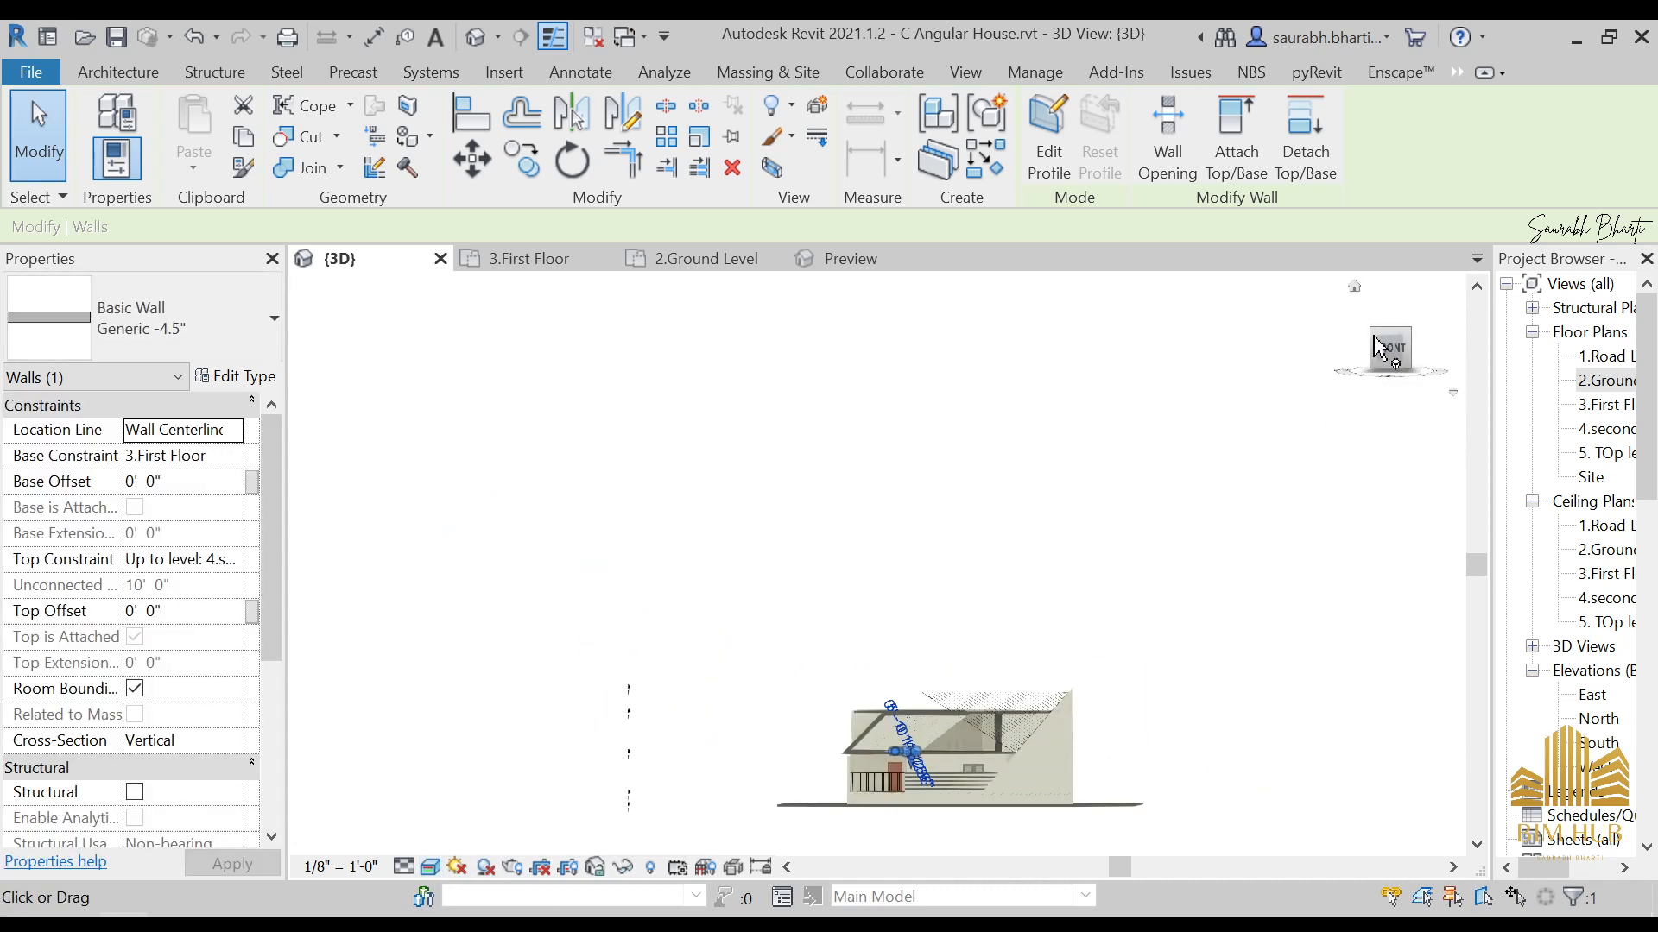
{"action": "scroll", "coordinate": [916, 743], "scroll_direction": "up", "scroll_amount": 8}
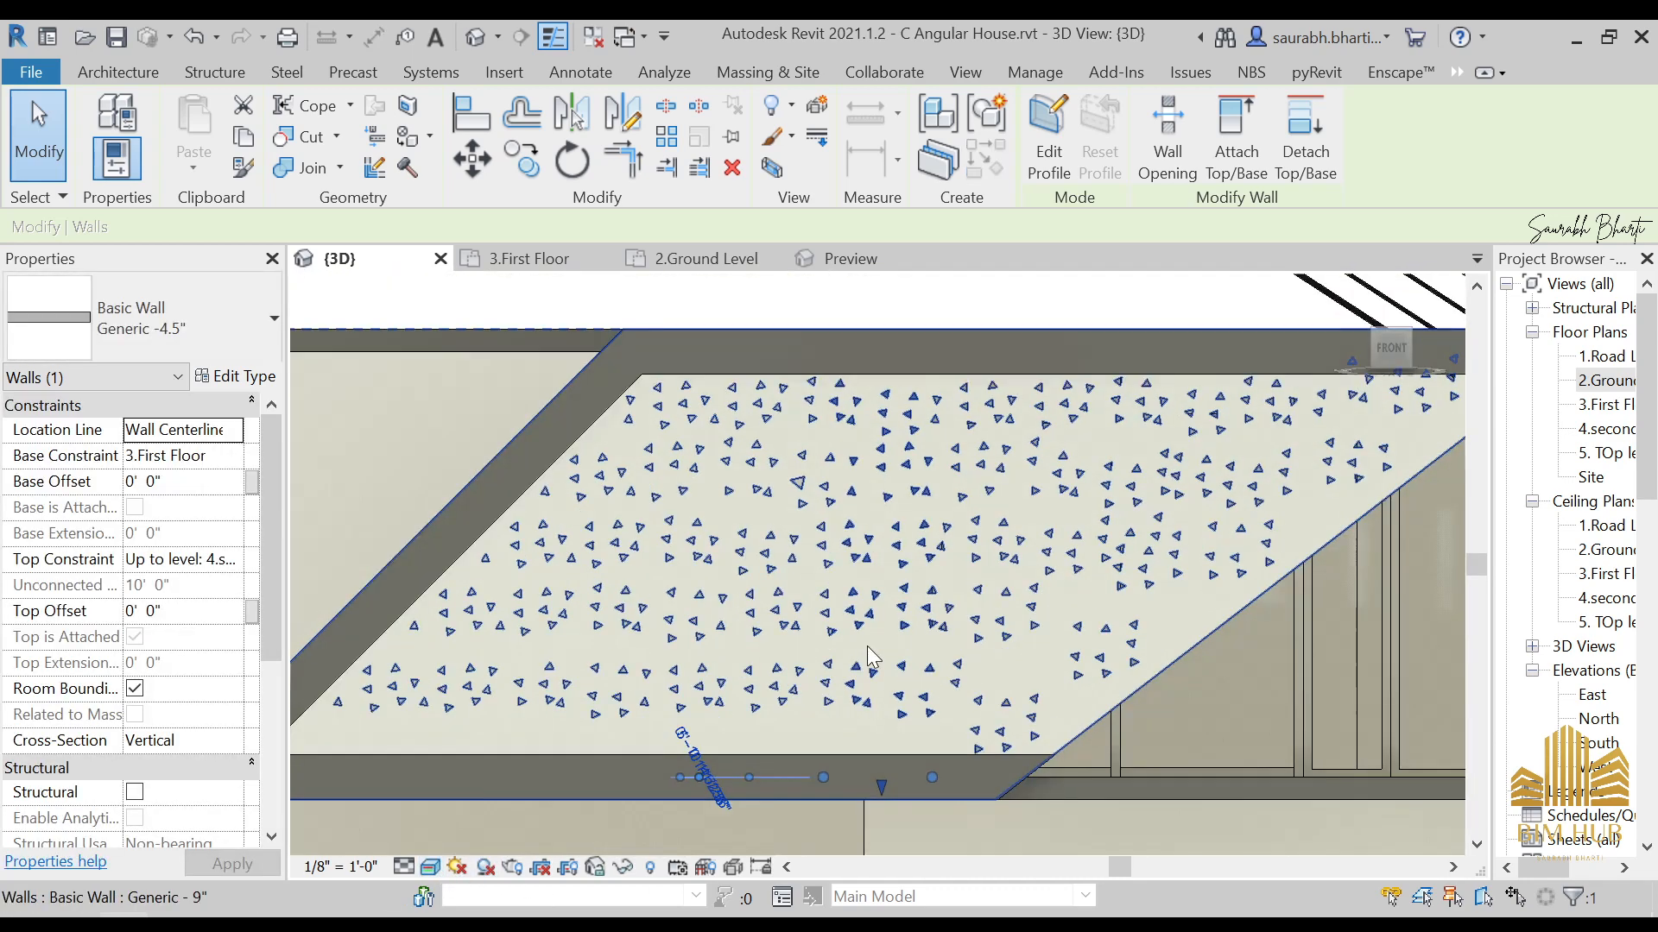
{"action": "scroll", "coordinate": [867, 646], "scroll_direction": "up", "scroll_amount": 4}
{"action": "left_click", "coordinate": [898, 576]}
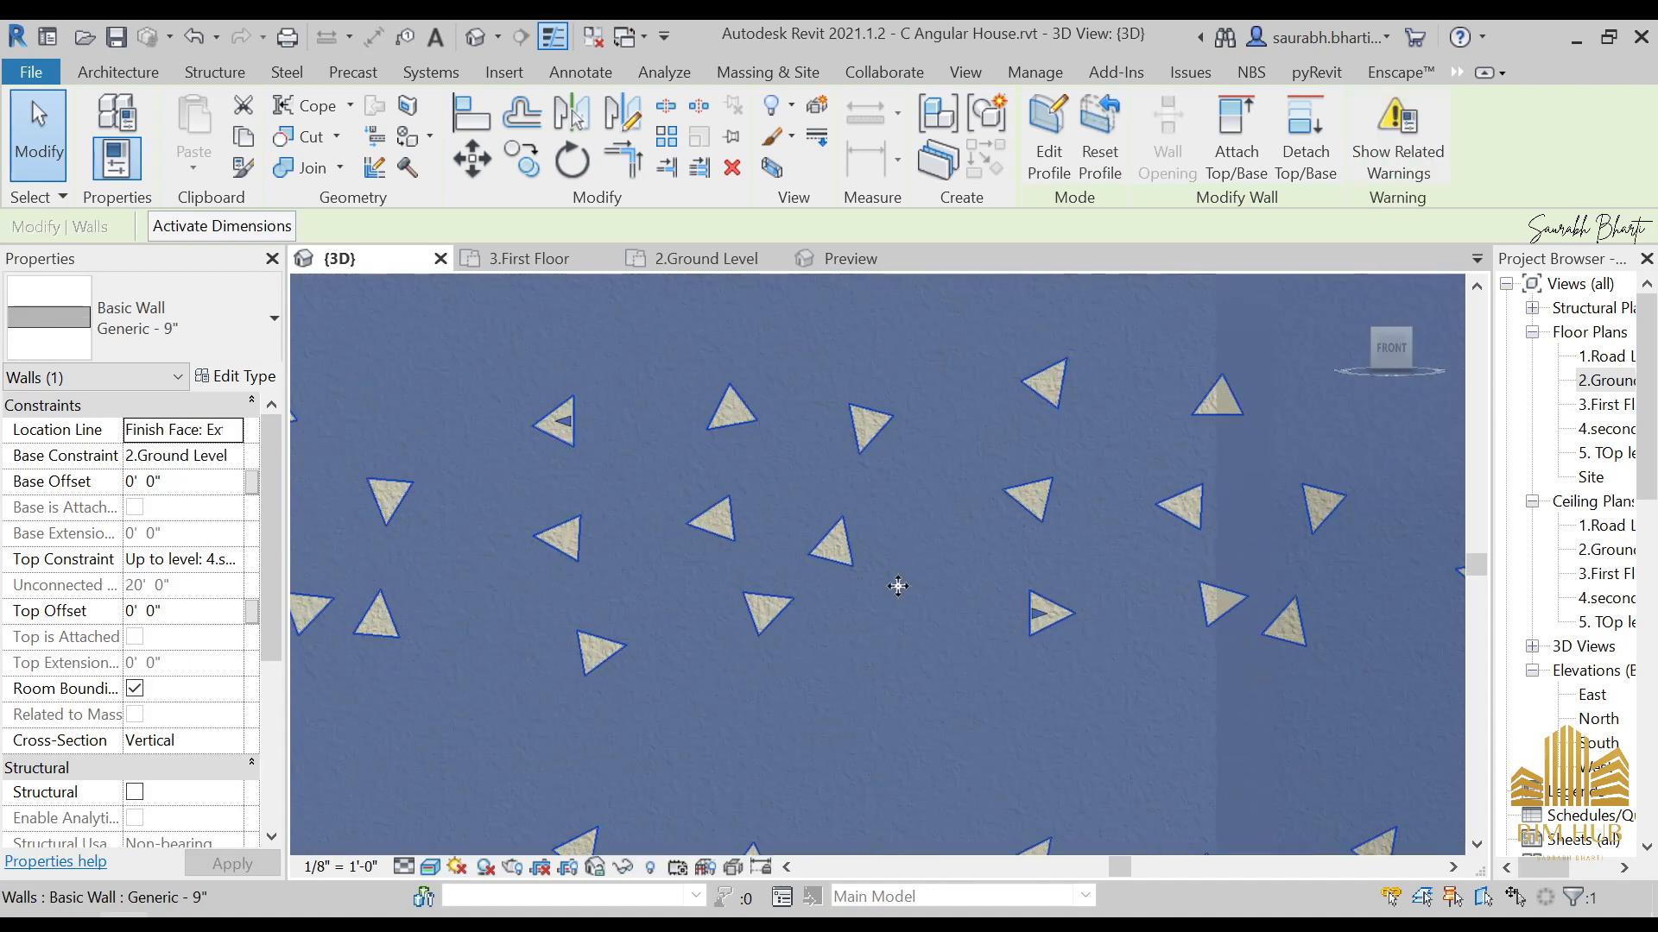
{"action": "key", "text": "Escape"}
{"action": "scroll", "coordinate": [901, 590], "scroll_direction": "down", "scroll_amount": 6}
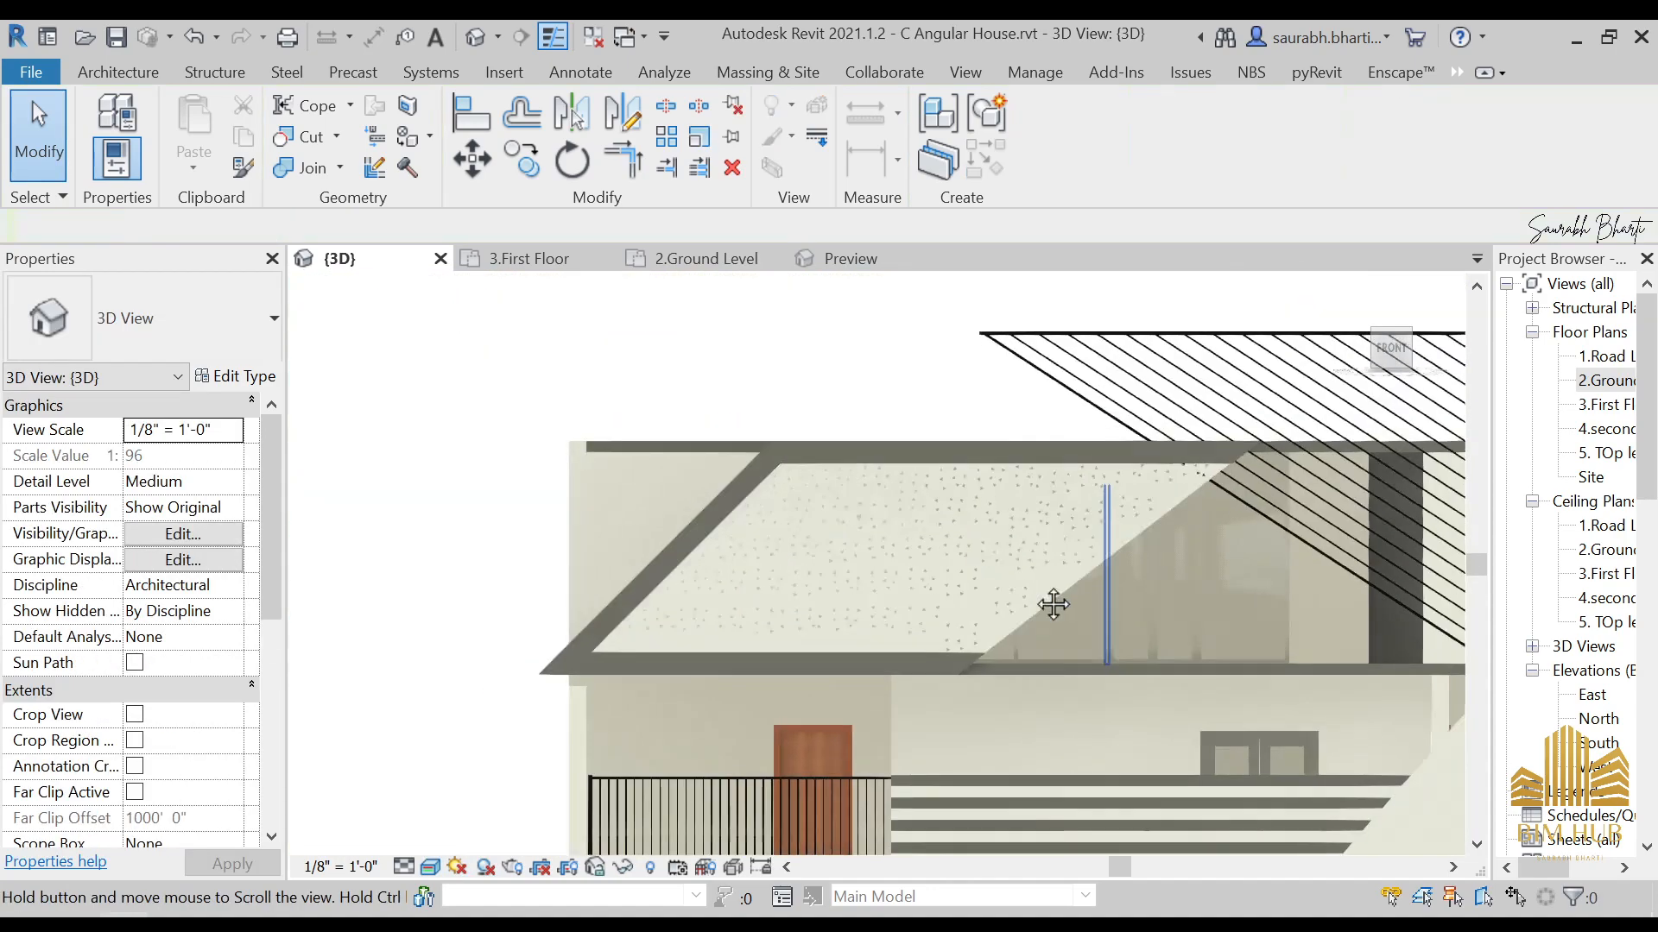
{"action": "scroll", "coordinate": [1054, 605], "scroll_direction": "down", "scroll_amount": 3}
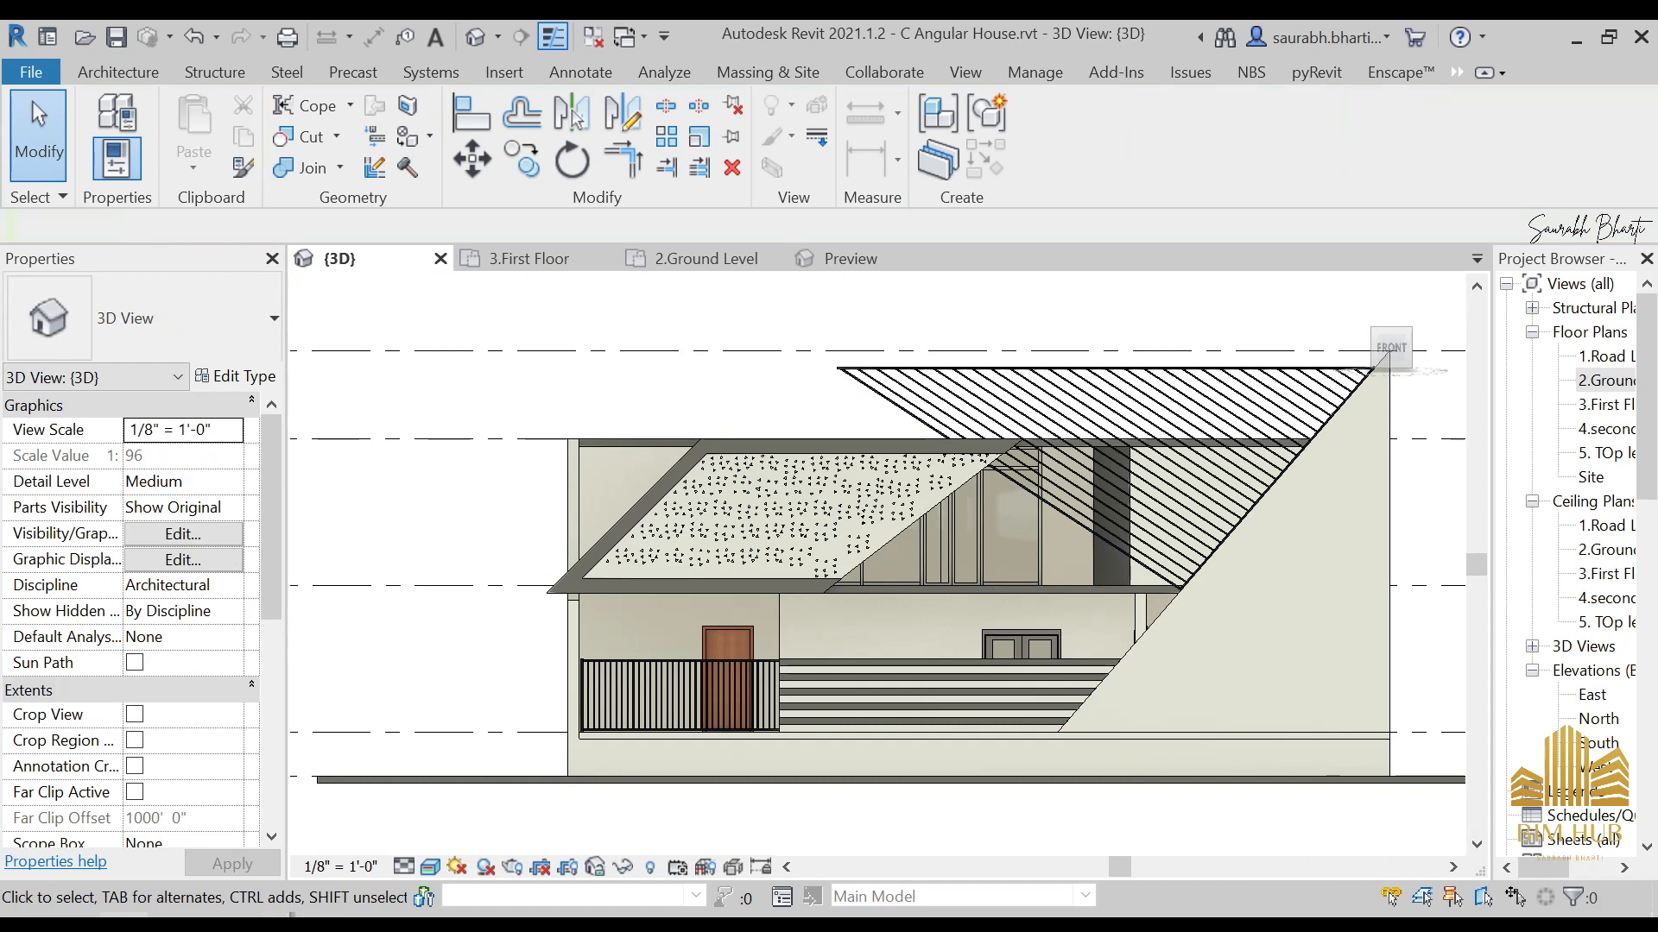
Step: Select the angular Generic - 9" front wall and examine the shape and position of its lower horizontal slot in the reference photo
{"action": "left_click", "coordinate": [121, 791]}
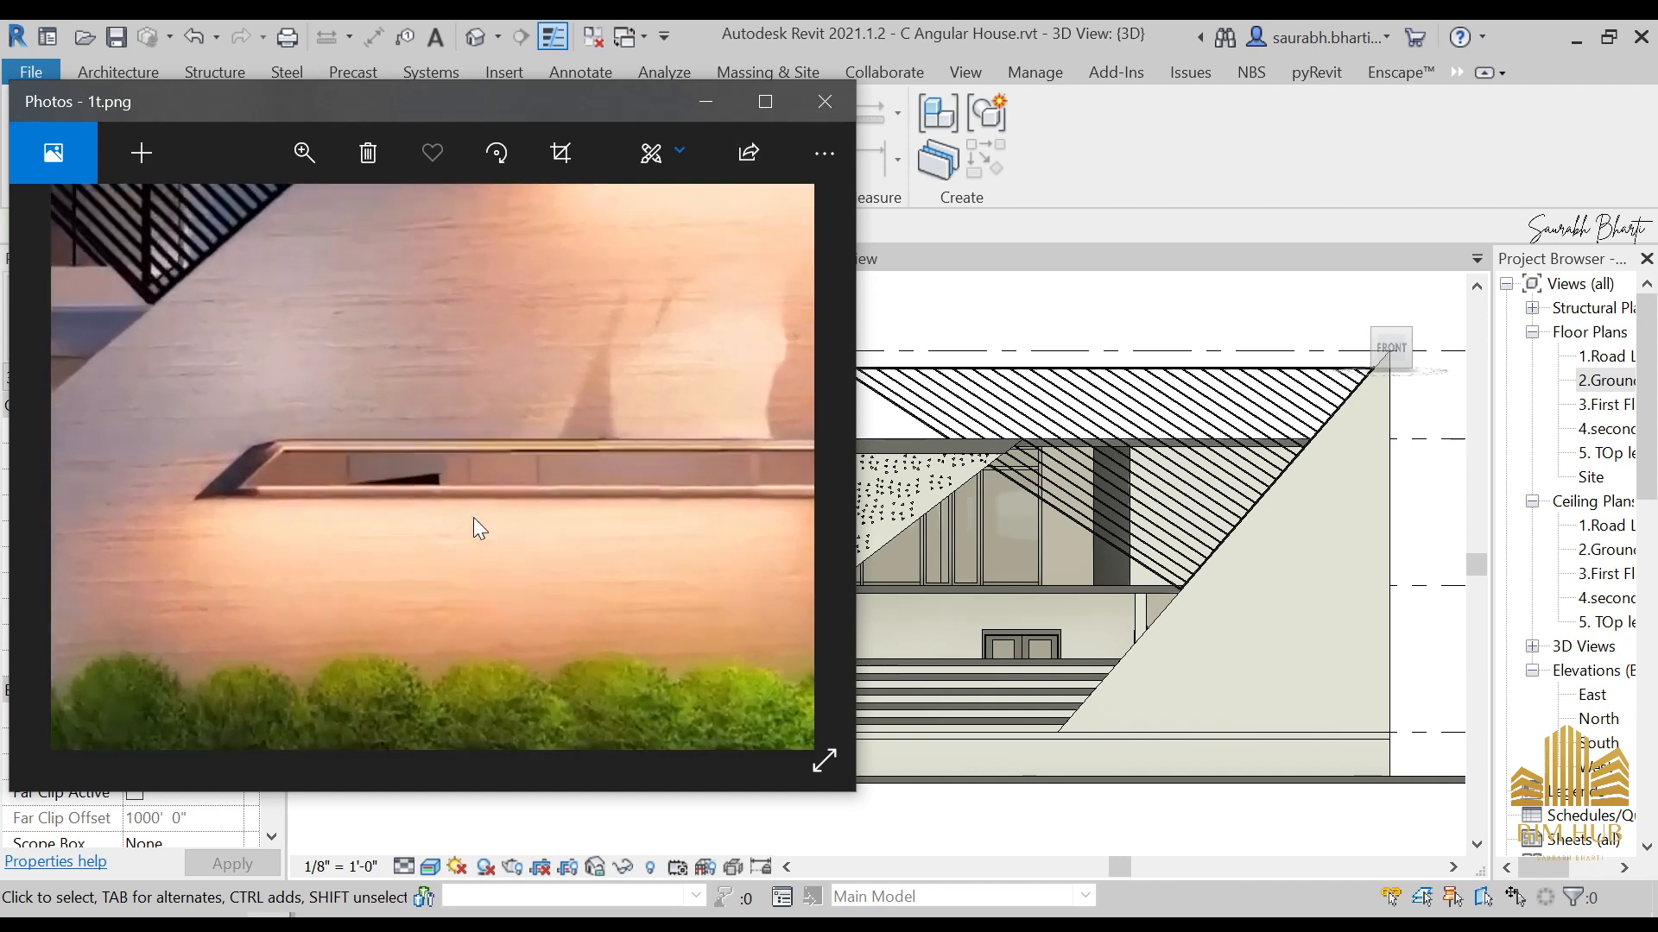
{"action": "left_click", "coordinate": [705, 101]}
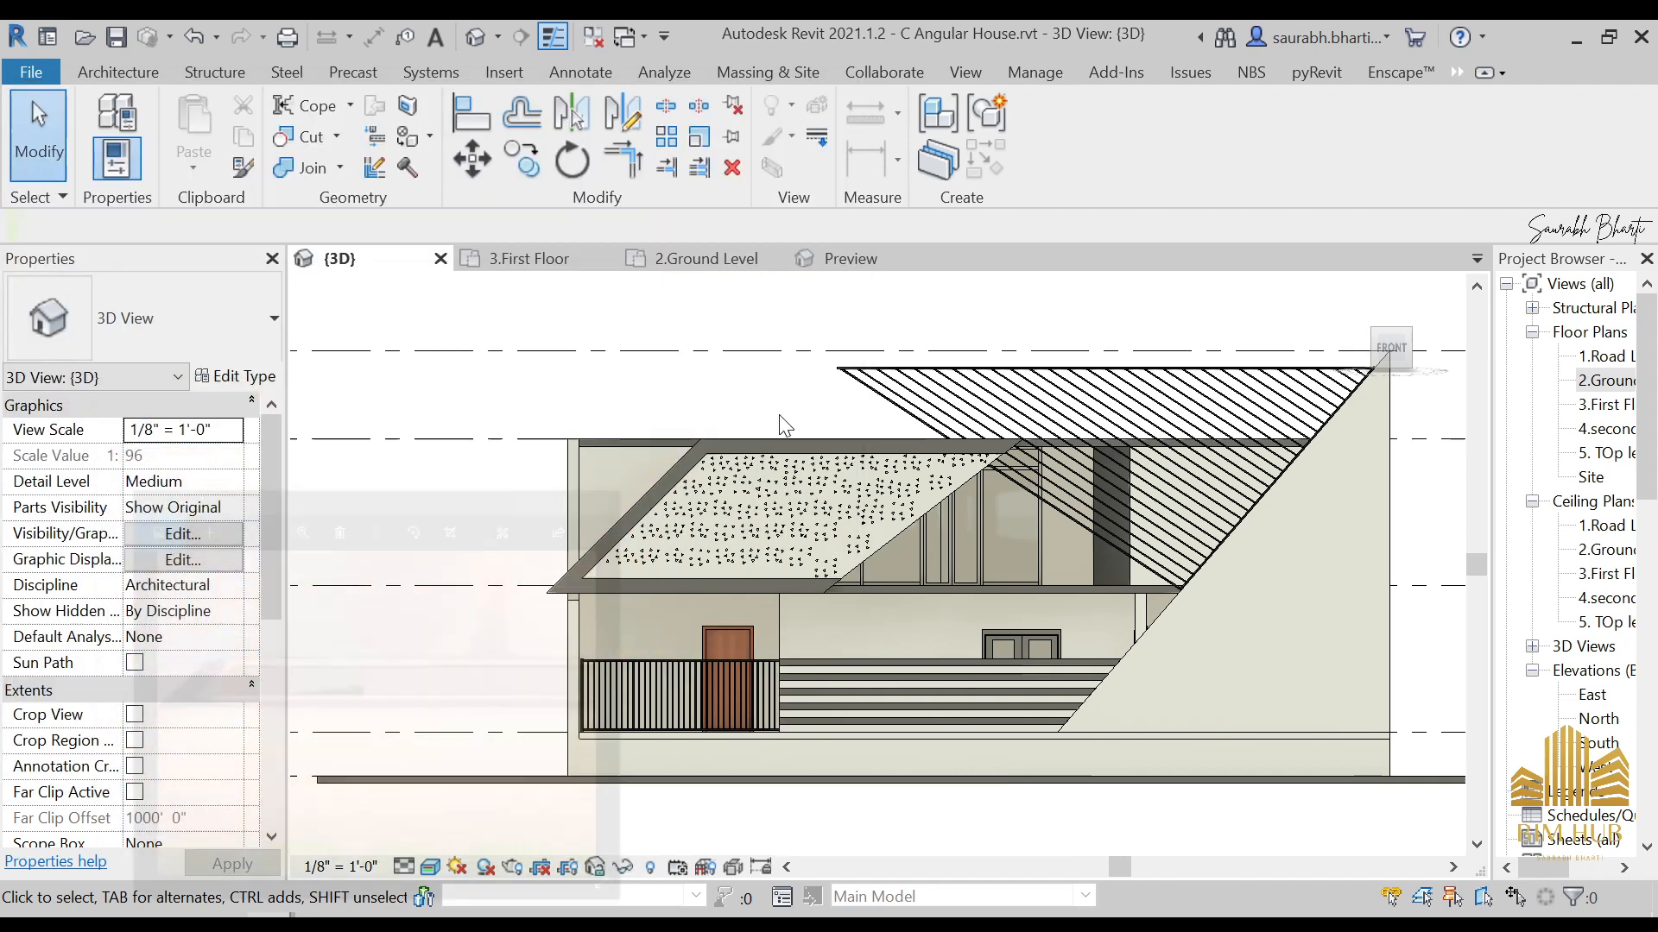
{"action": "scroll", "coordinate": [1036, 605], "scroll_direction": "down", "scroll_amount": 3}
{"action": "middle_click_drag", "start_coordinate": [1185, 674], "coordinate": [1079, 673]}
{"action": "scroll", "coordinate": [976, 629], "scroll_direction": "up", "scroll_amount": 4}
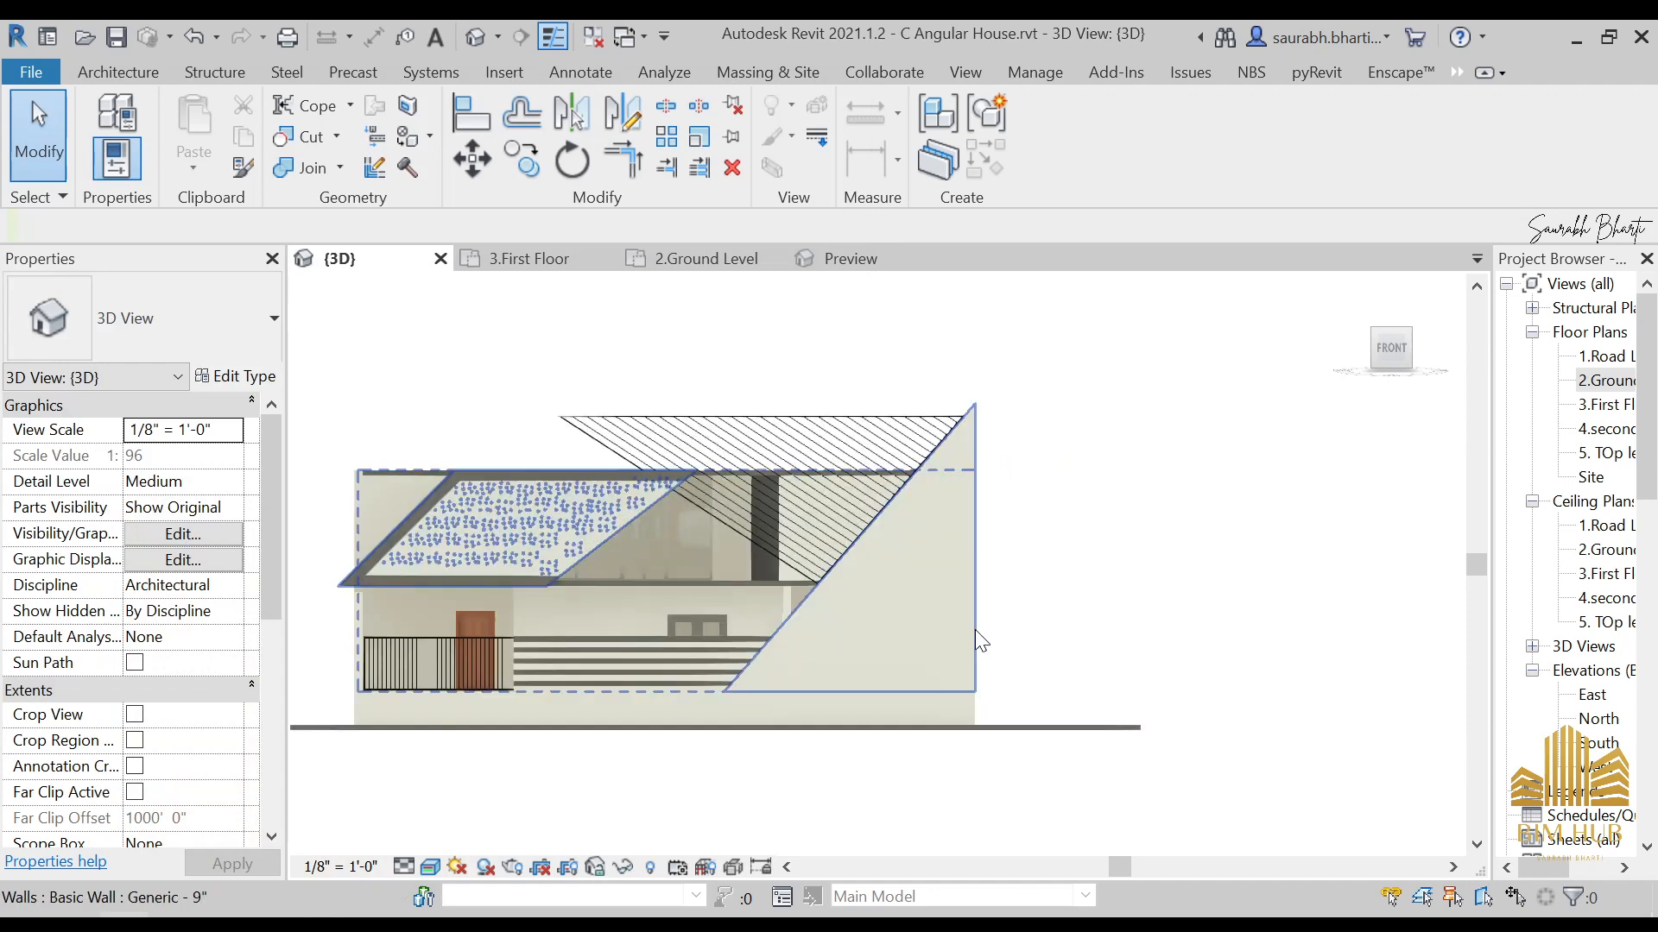
{"action": "left_click", "coordinate": [972, 574]}
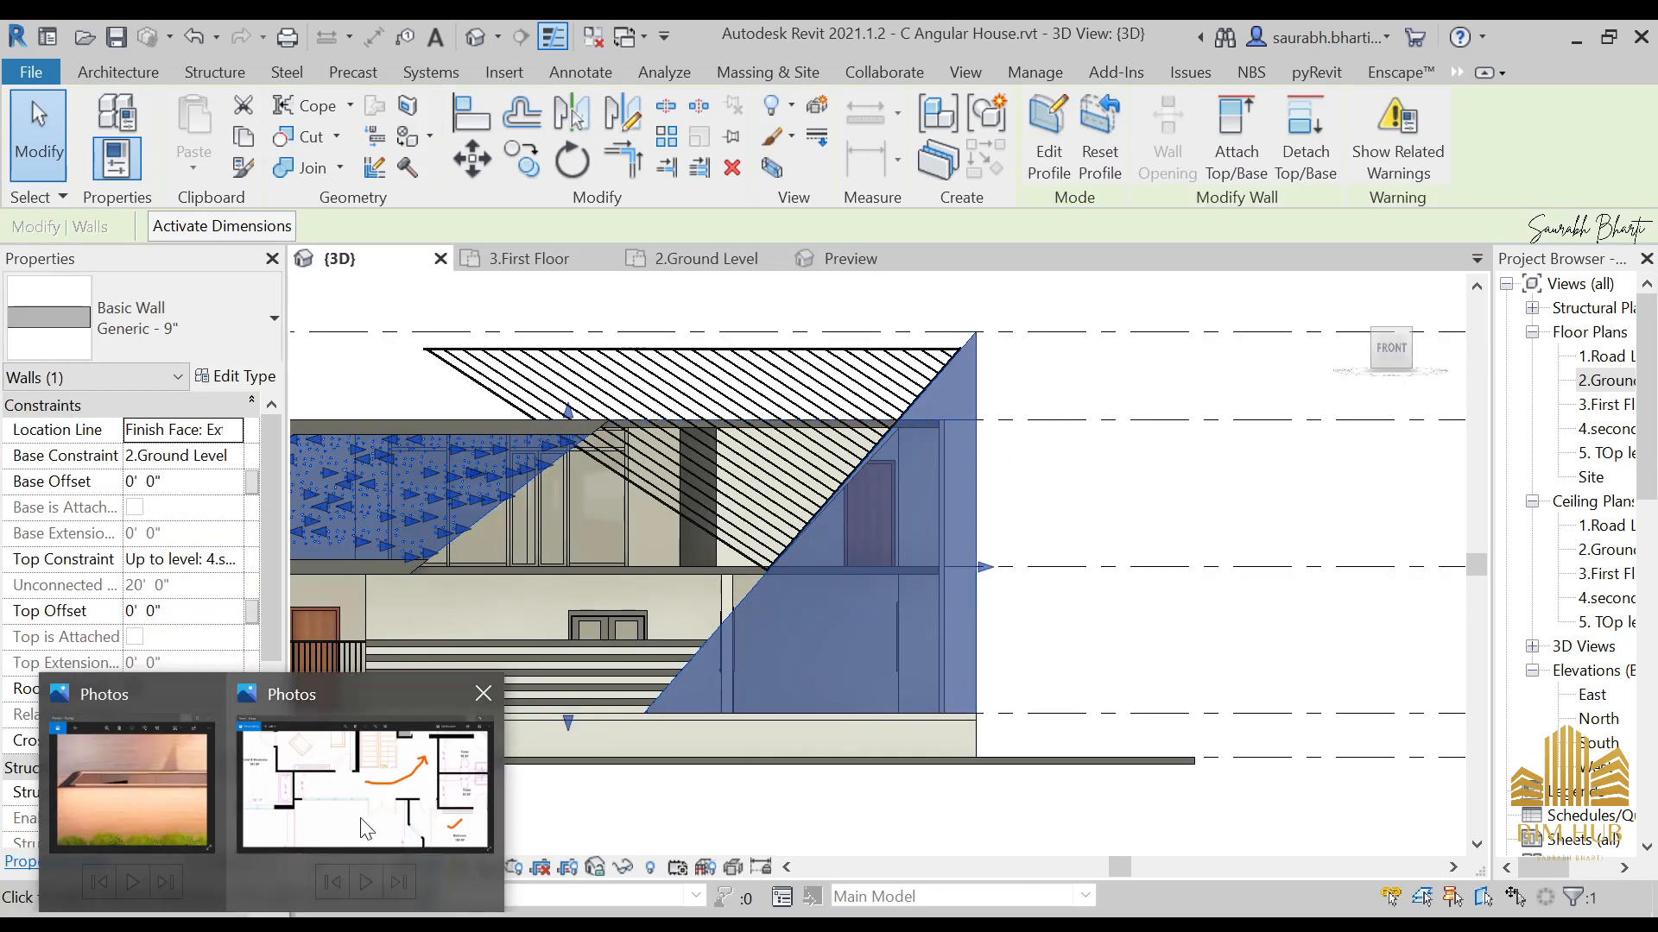
{"action": "left_click", "coordinate": [153, 794]}
{"action": "scroll", "coordinate": [707, 551], "scroll_direction": "up", "scroll_amount": 5}
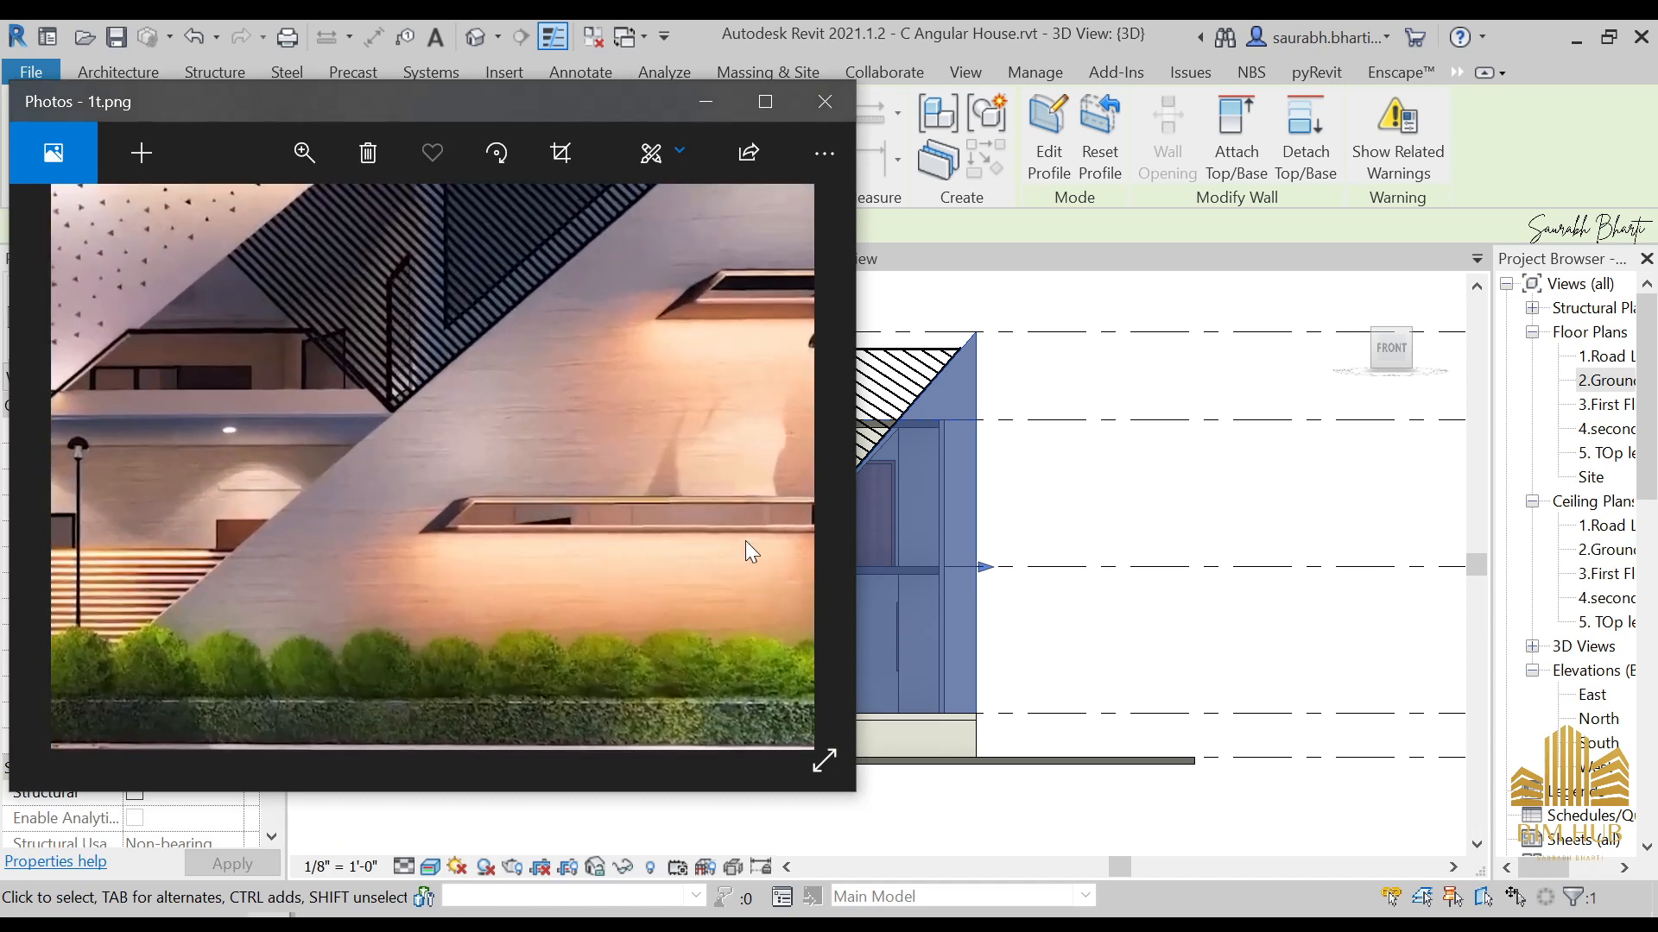
{"action": "scroll", "coordinate": [736, 530], "scroll_direction": "up", "scroll_amount": 3}
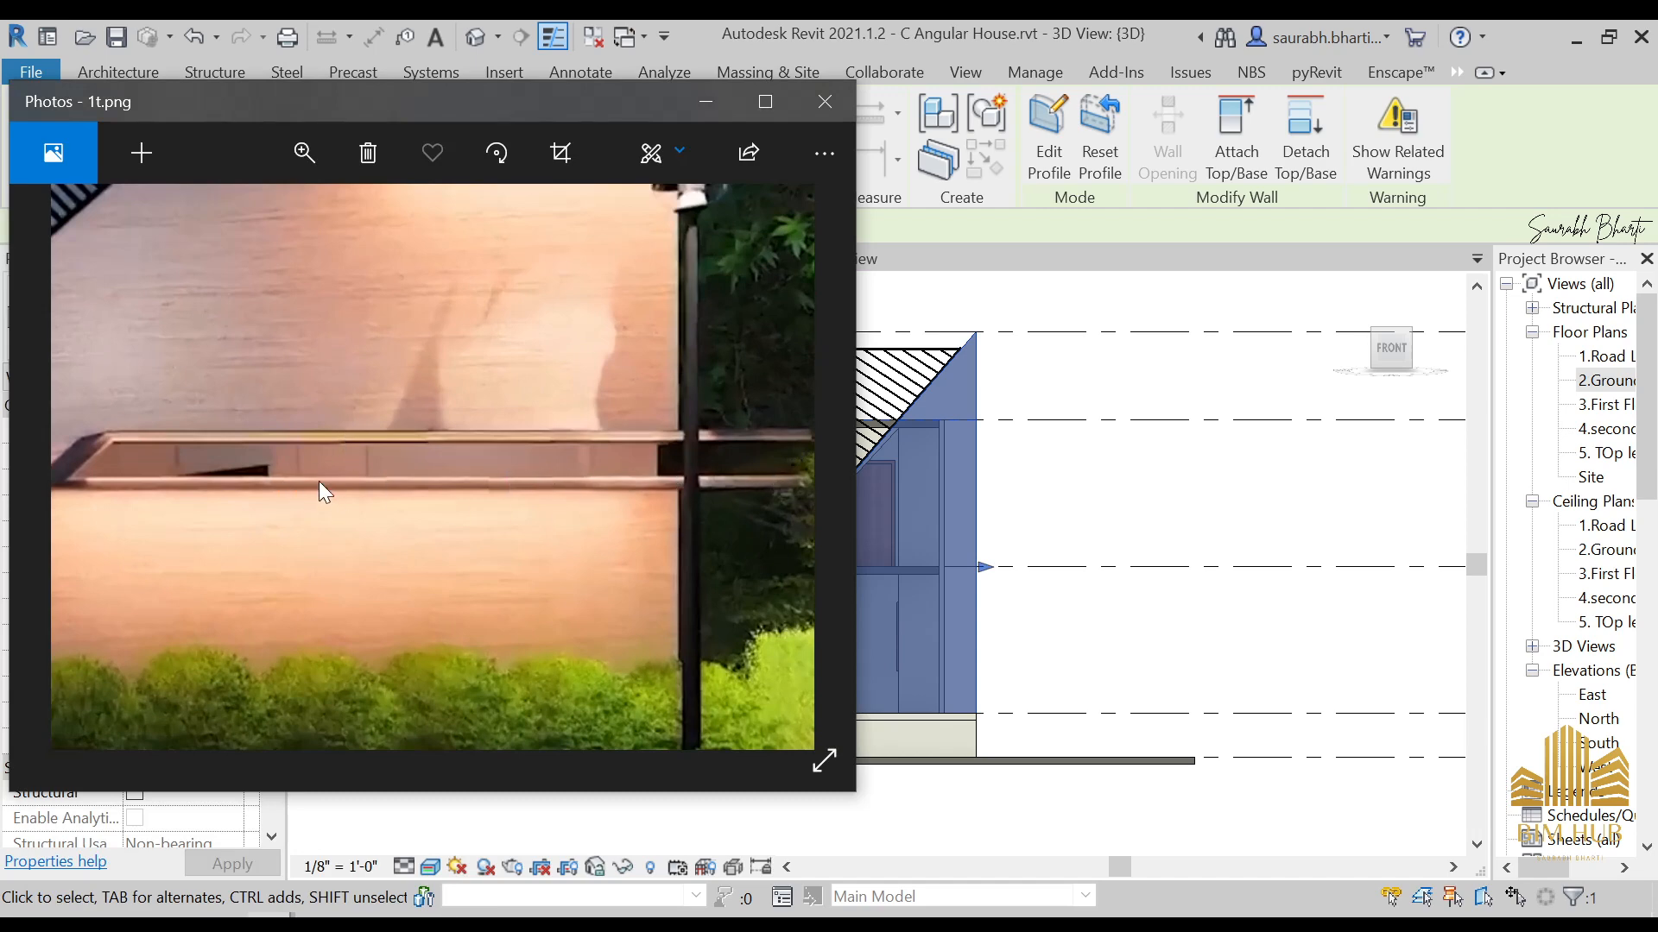
{"action": "left_click", "coordinate": [718, 119]}
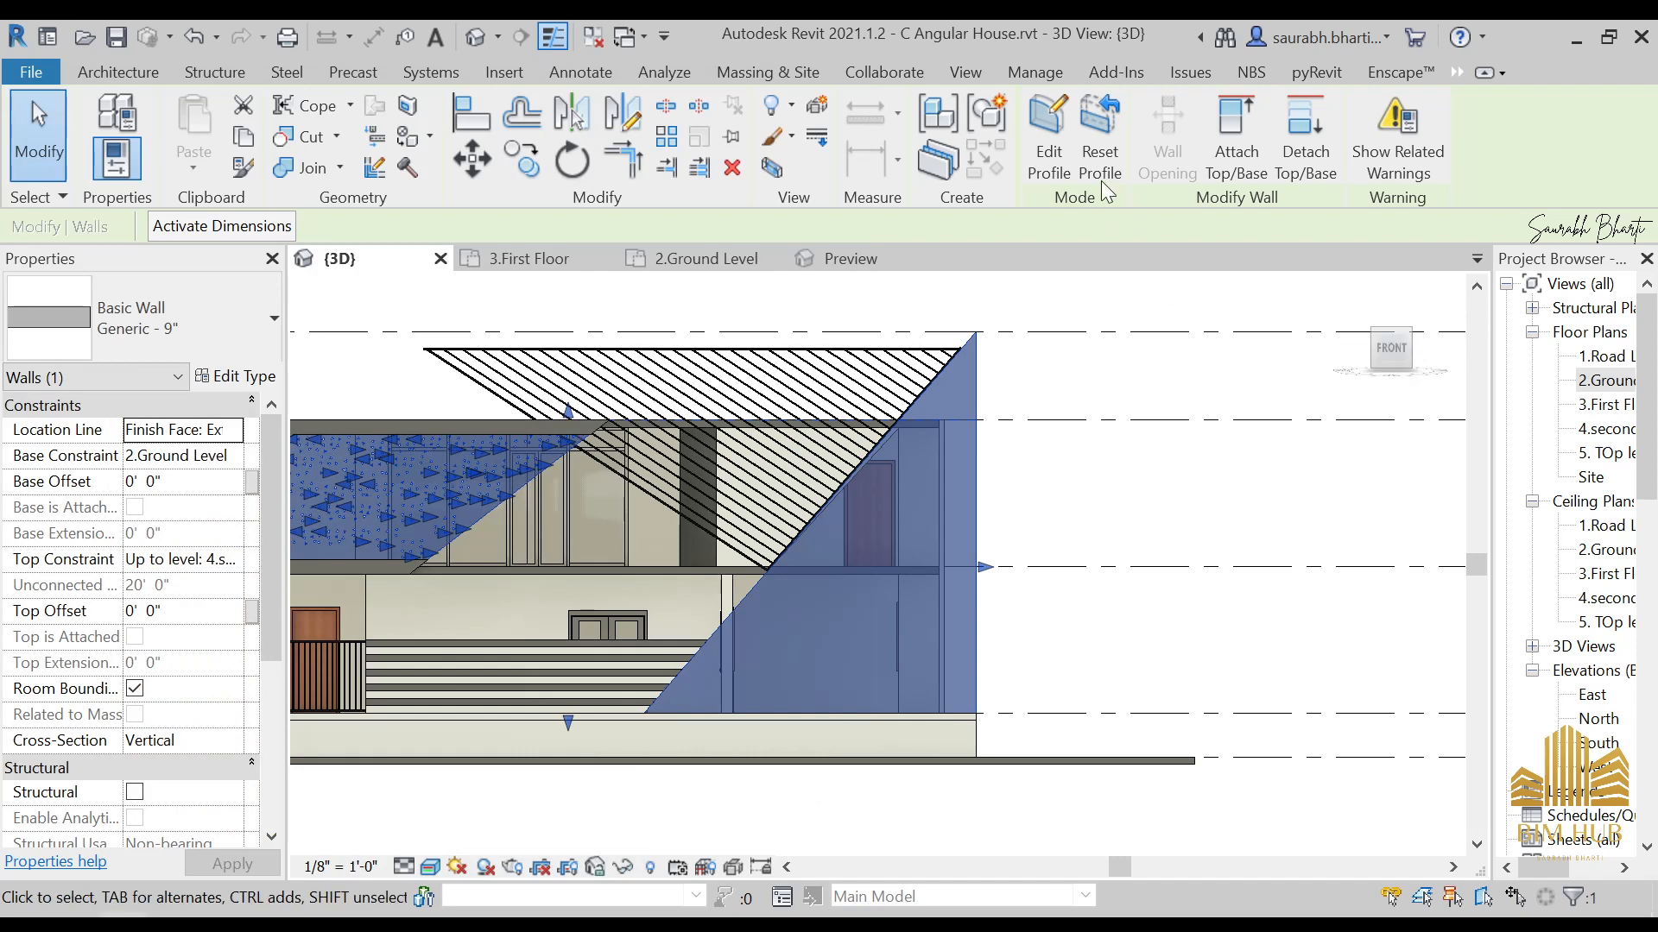
Step: Edit the angular wall's profile and sketch a horizontal line about 5' 3" long inward from its vertical edge, about 2' 5" below the first floor level
{"action": "left_click", "coordinate": [1049, 139]}
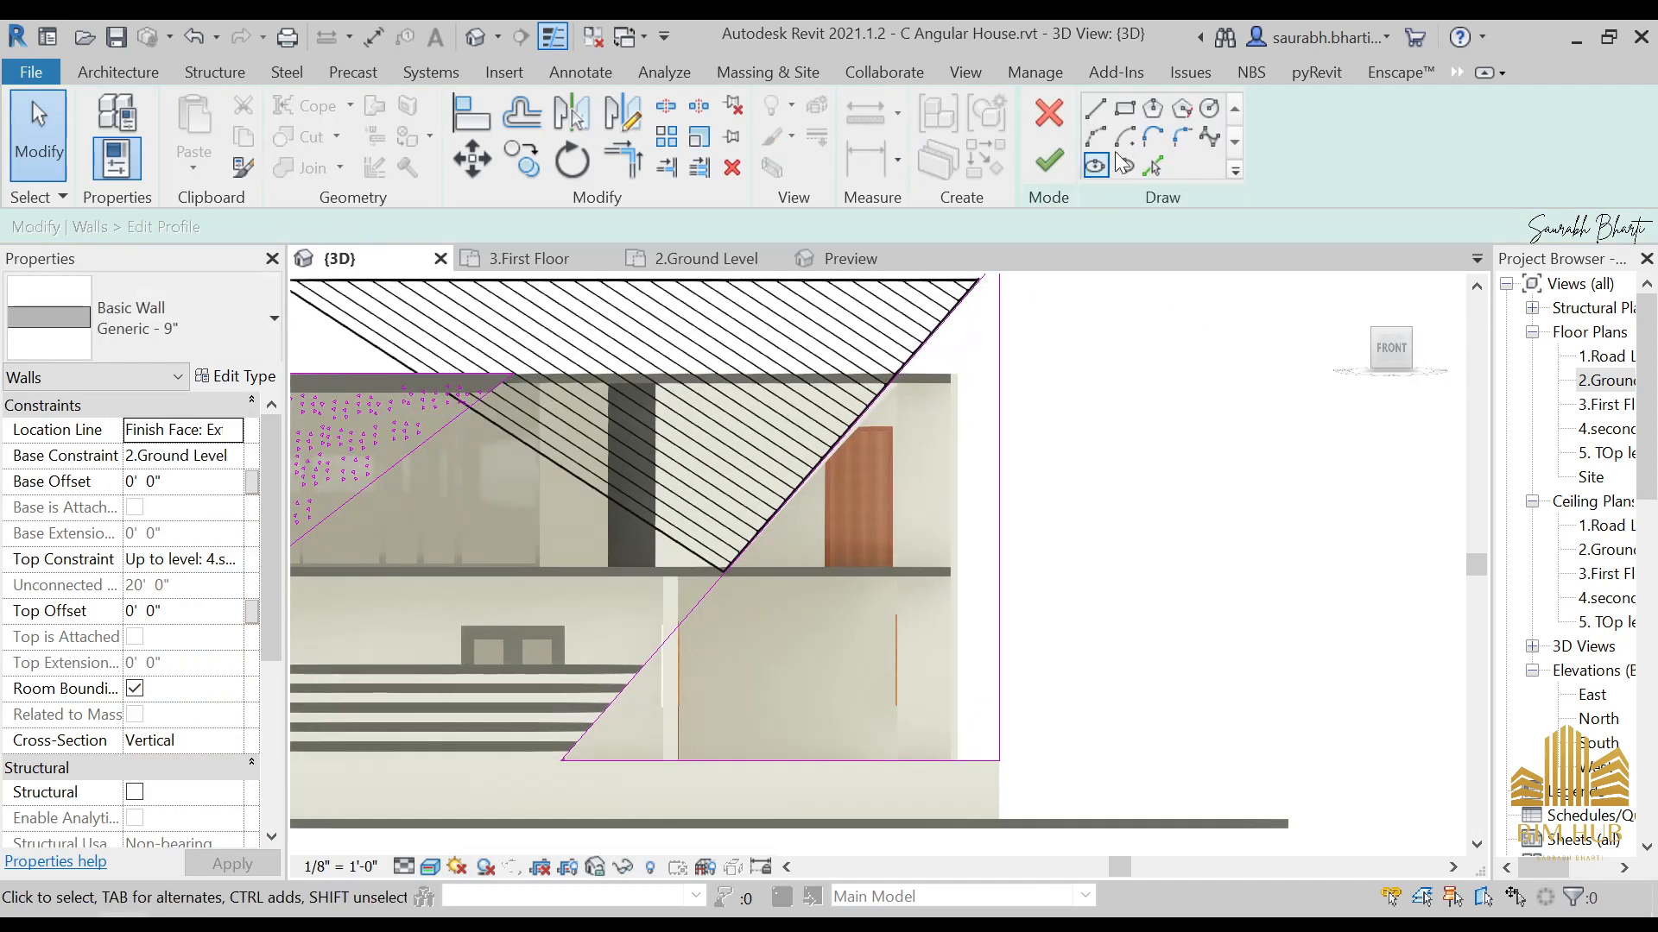
{"action": "left_click", "coordinate": [1111, 110]}
{"action": "scroll", "coordinate": [976, 673], "scroll_direction": "up", "scroll_amount": 3}
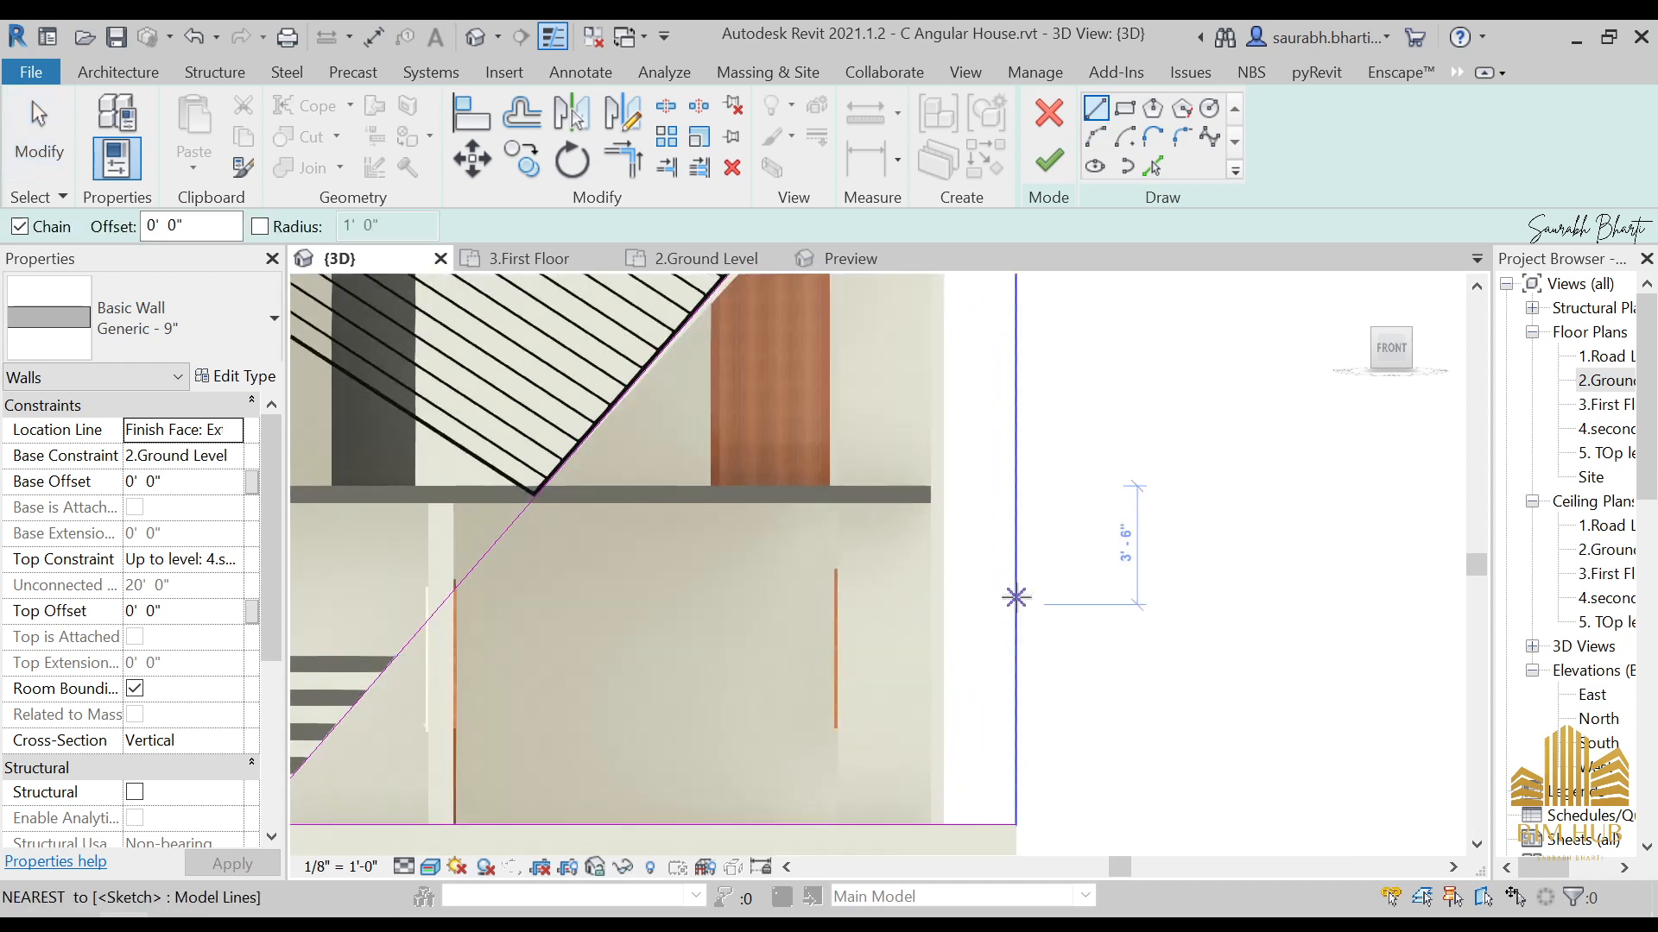
{"action": "left_click", "coordinate": [835, 568]}
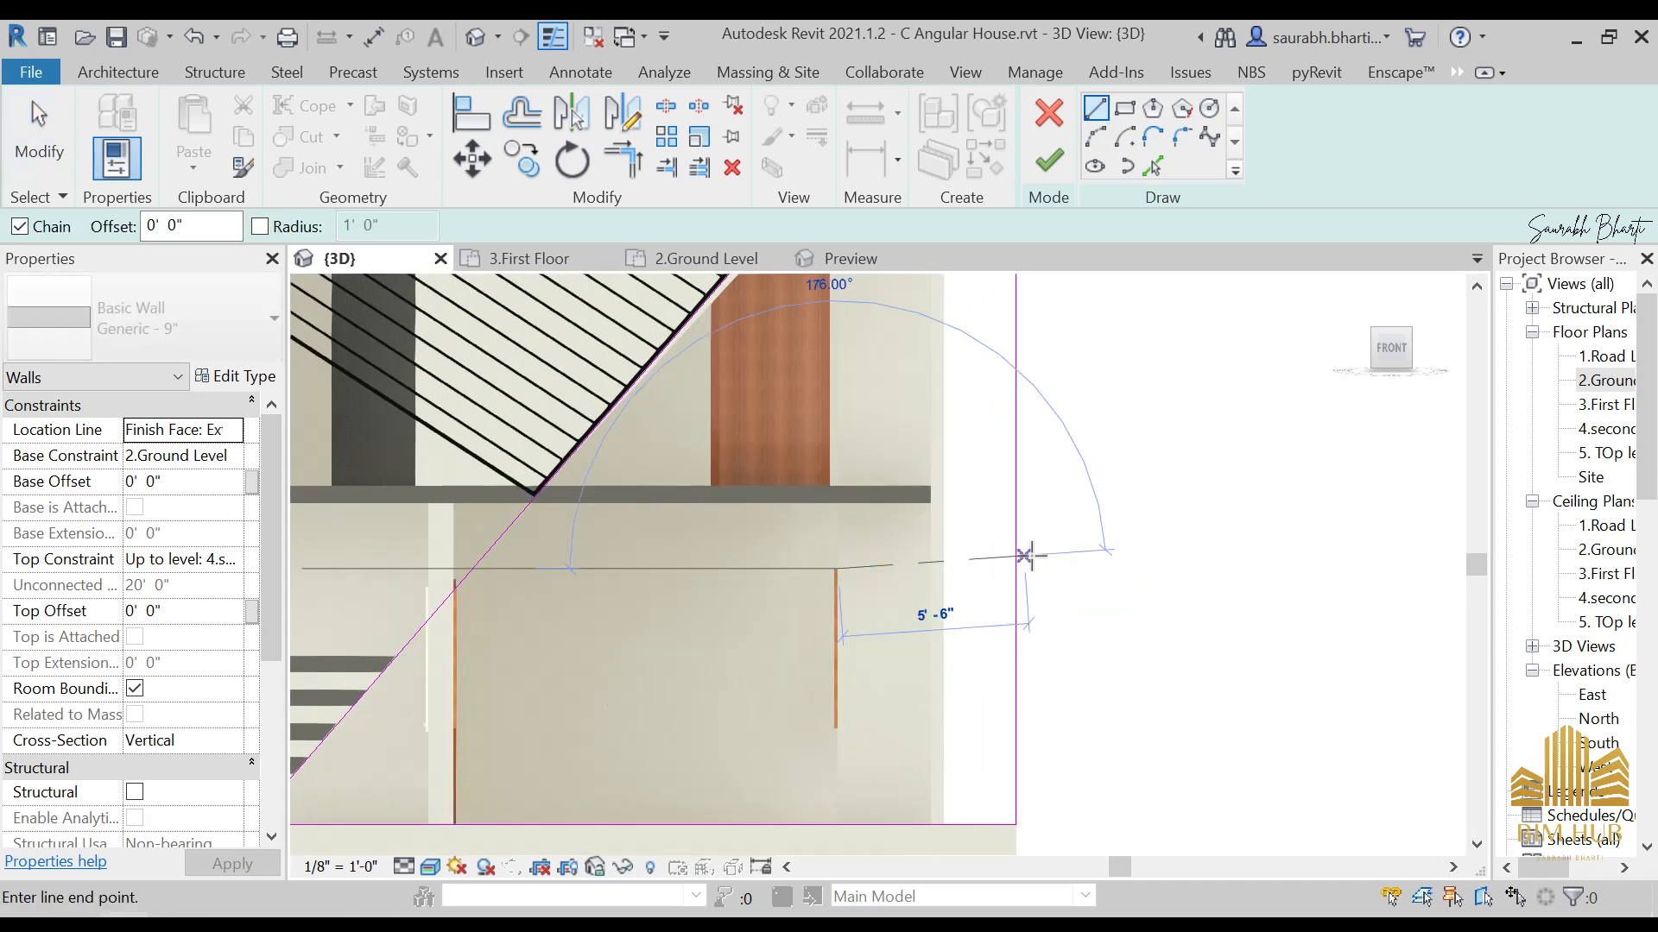
{"action": "left_click", "coordinate": [843, 575]}
{"action": "key", "text": "Escape"}
{"action": "key", "text": "Escape"}
{"action": "scroll", "coordinate": [836, 578], "scroll_direction": "up", "scroll_amount": 2}
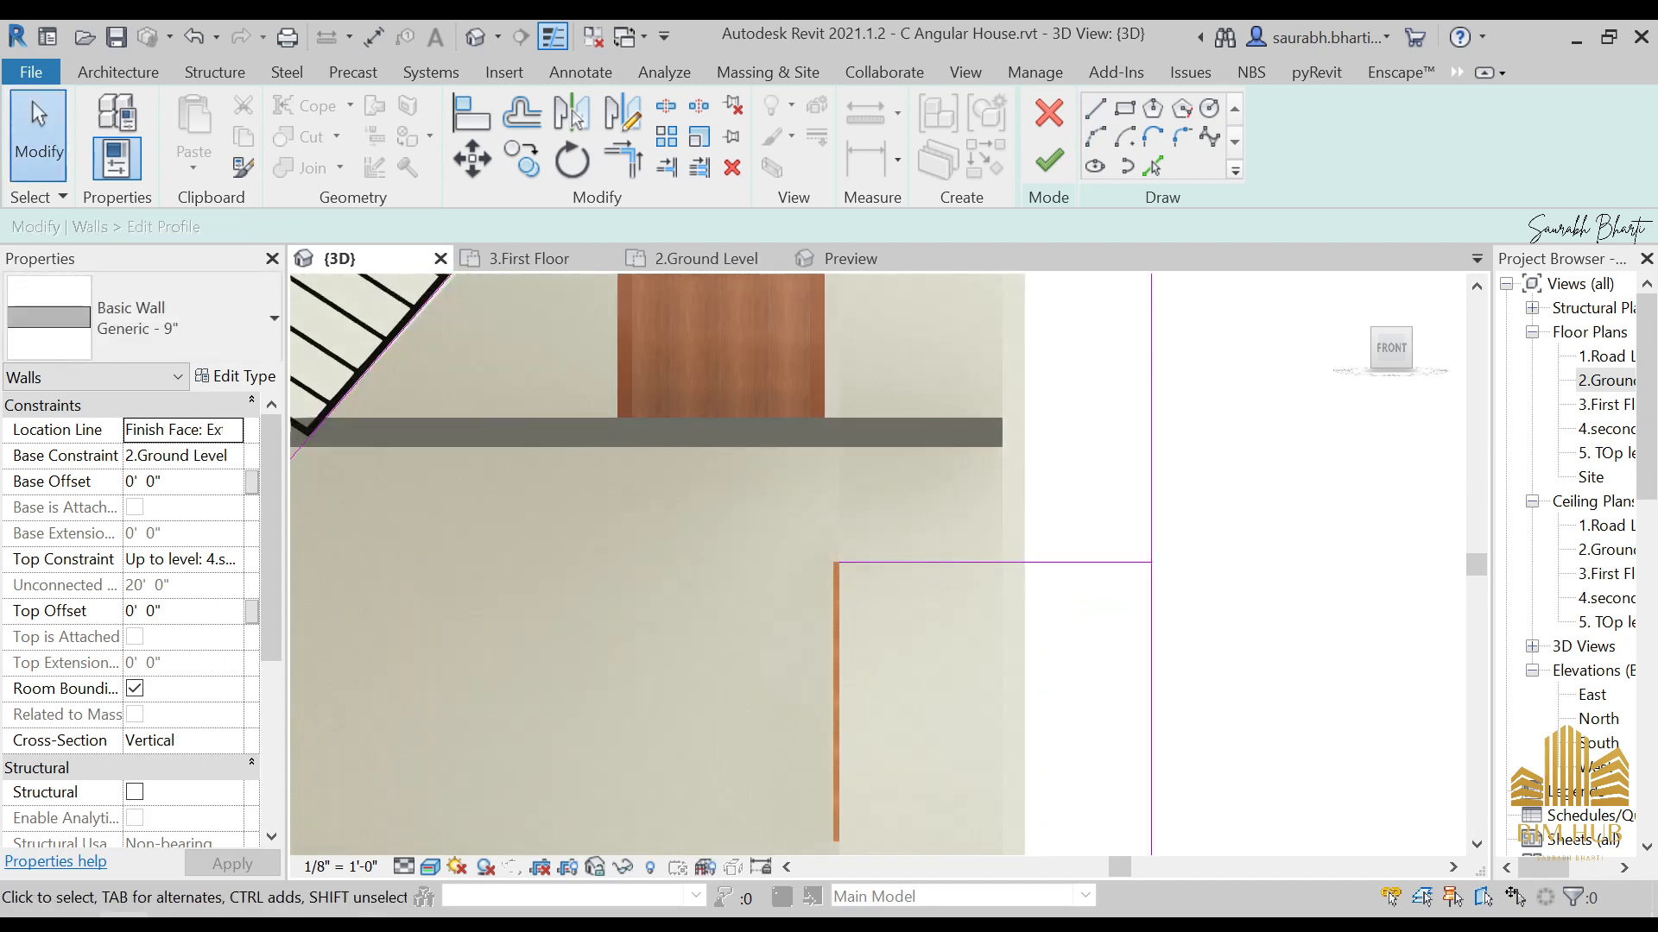
Step: Compare with the reference photo and stretch the inner end of the horizontal profile line to a length of 10' 0"
{"action": "mouse_move", "coordinate": [272, 915]}
{"action": "left_click", "coordinate": [138, 781]}
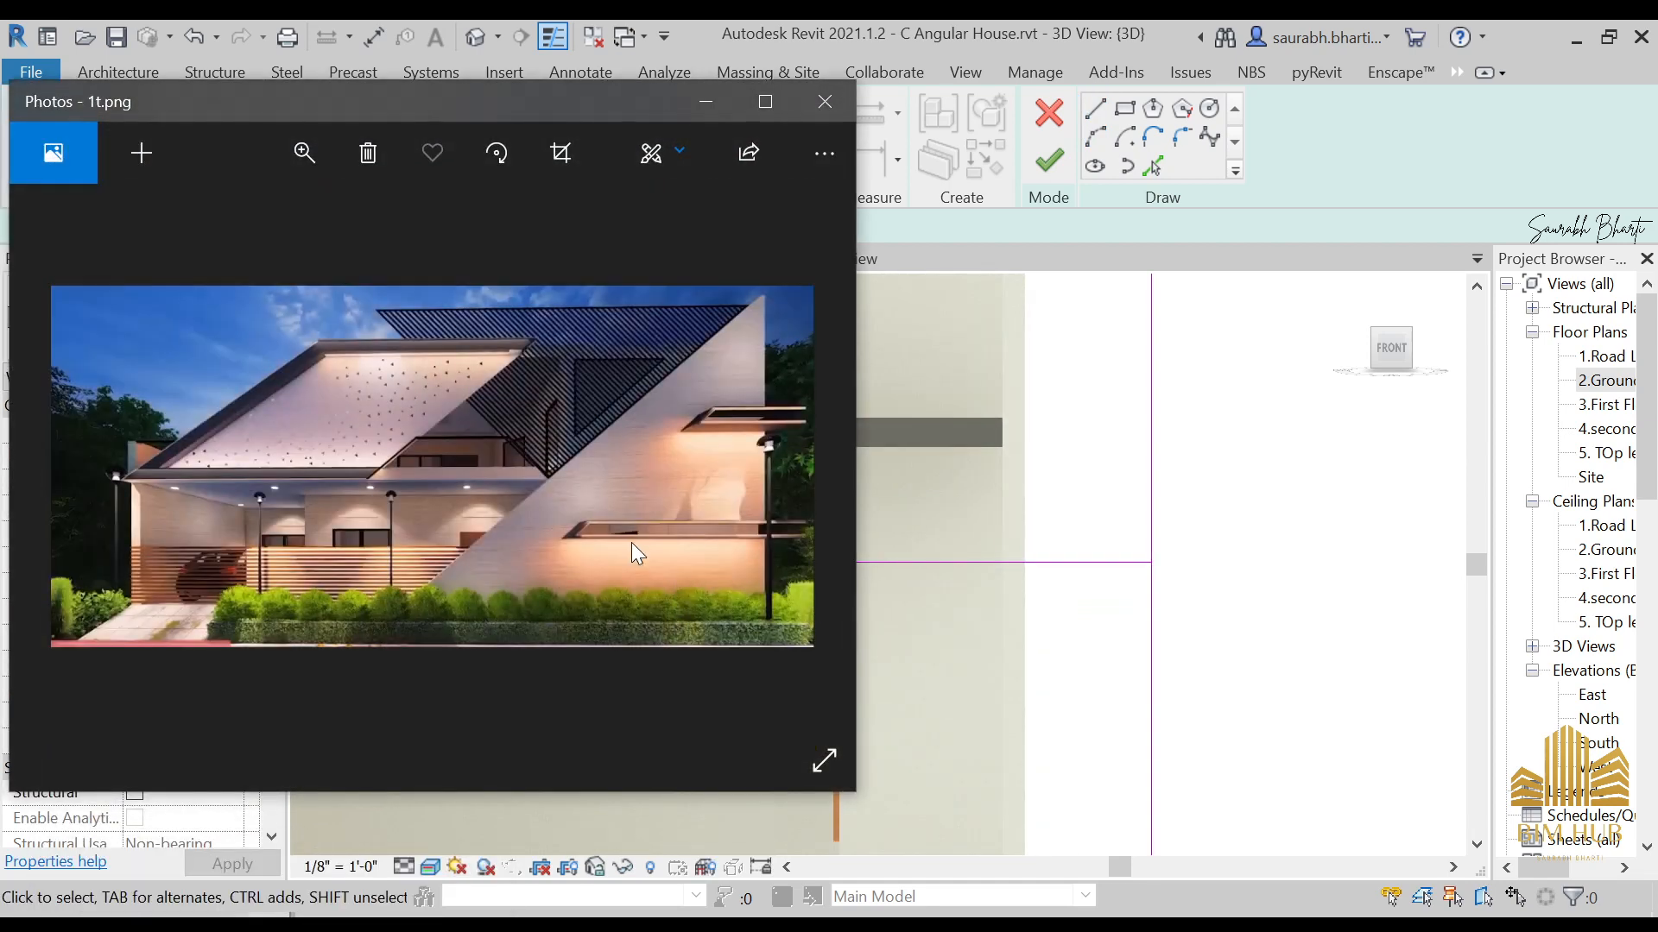
{"action": "left_click", "coordinate": [706, 102]}
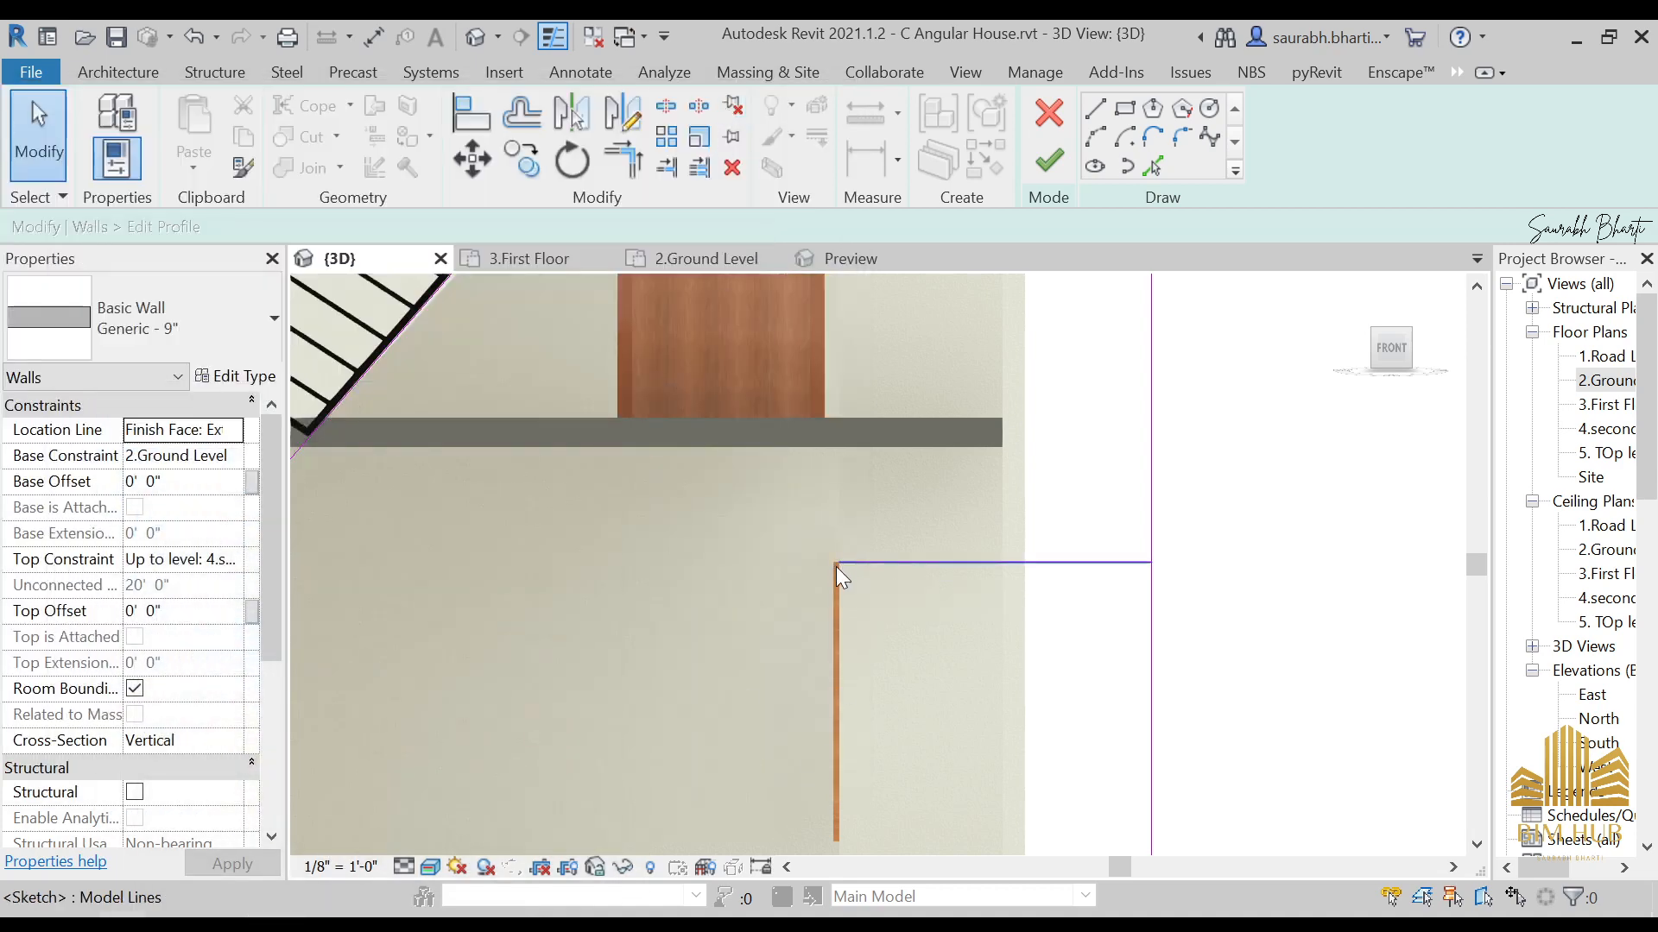
{"action": "scroll", "coordinate": [836, 567], "scroll_direction": "down", "scroll_amount": 2}
{"action": "scroll", "coordinate": [861, 628], "scroll_direction": "up", "scroll_amount": 2}
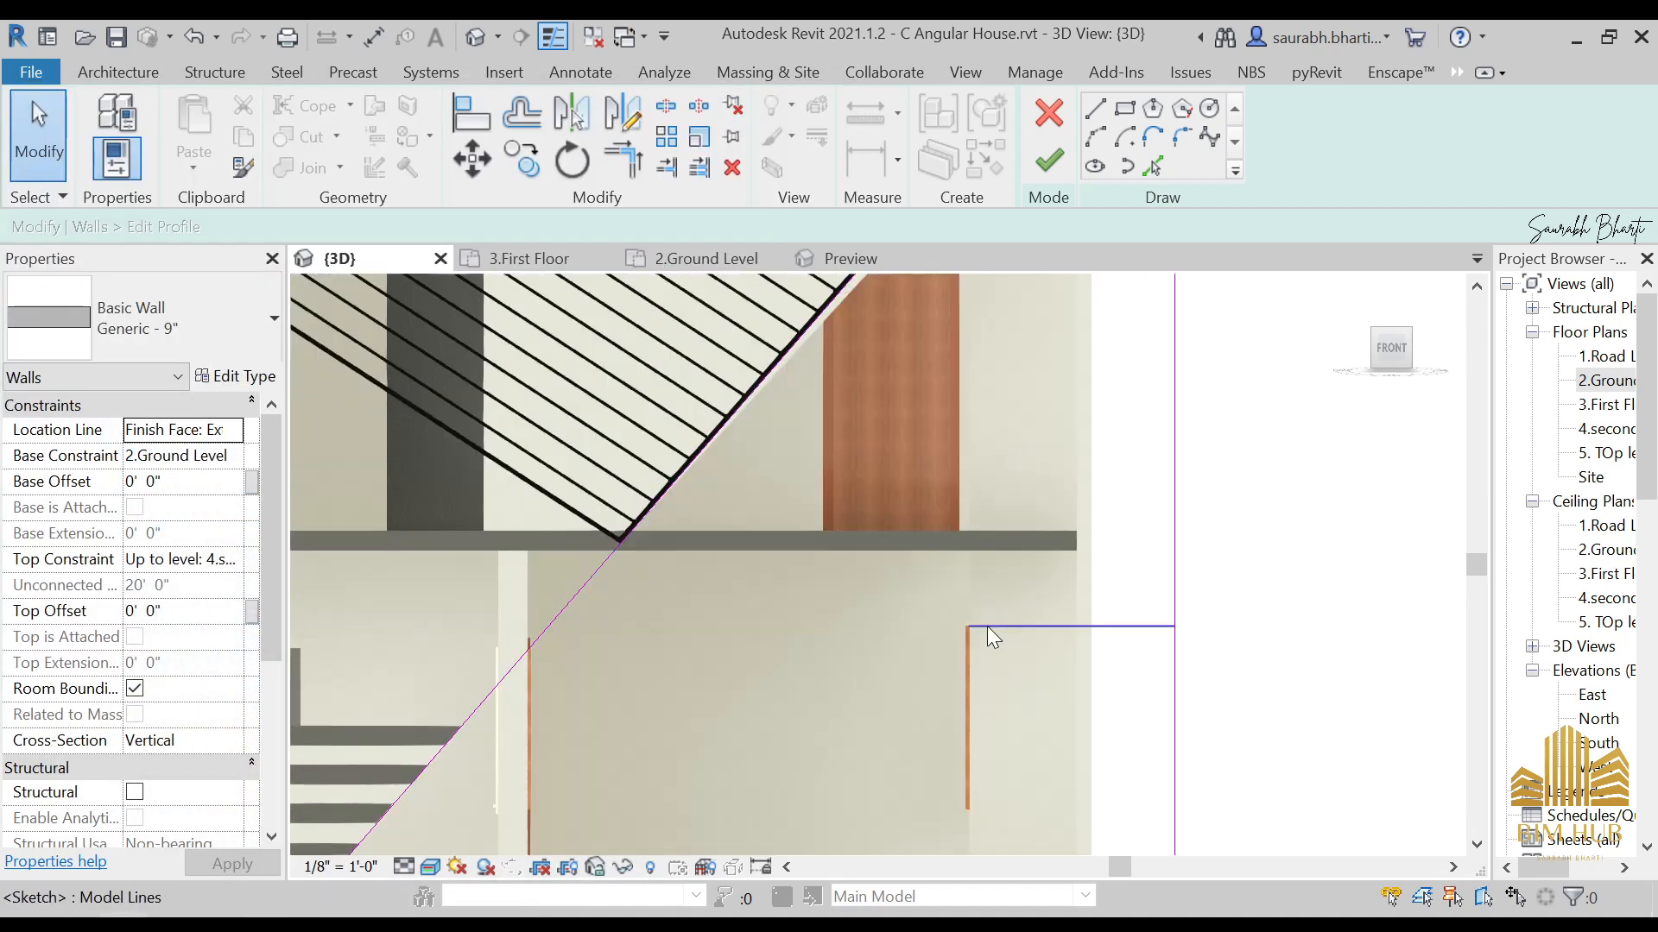
{"action": "left_click", "coordinate": [987, 625]}
{"action": "mouse_move", "coordinate": [971, 637]}
{"action": "left_mouse_down"}
{"action": "mouse_move", "coordinate": [877, 604]}
{"action": "mouse_move", "coordinate": [785, 613]}
{"action": "left_mouse_up"}
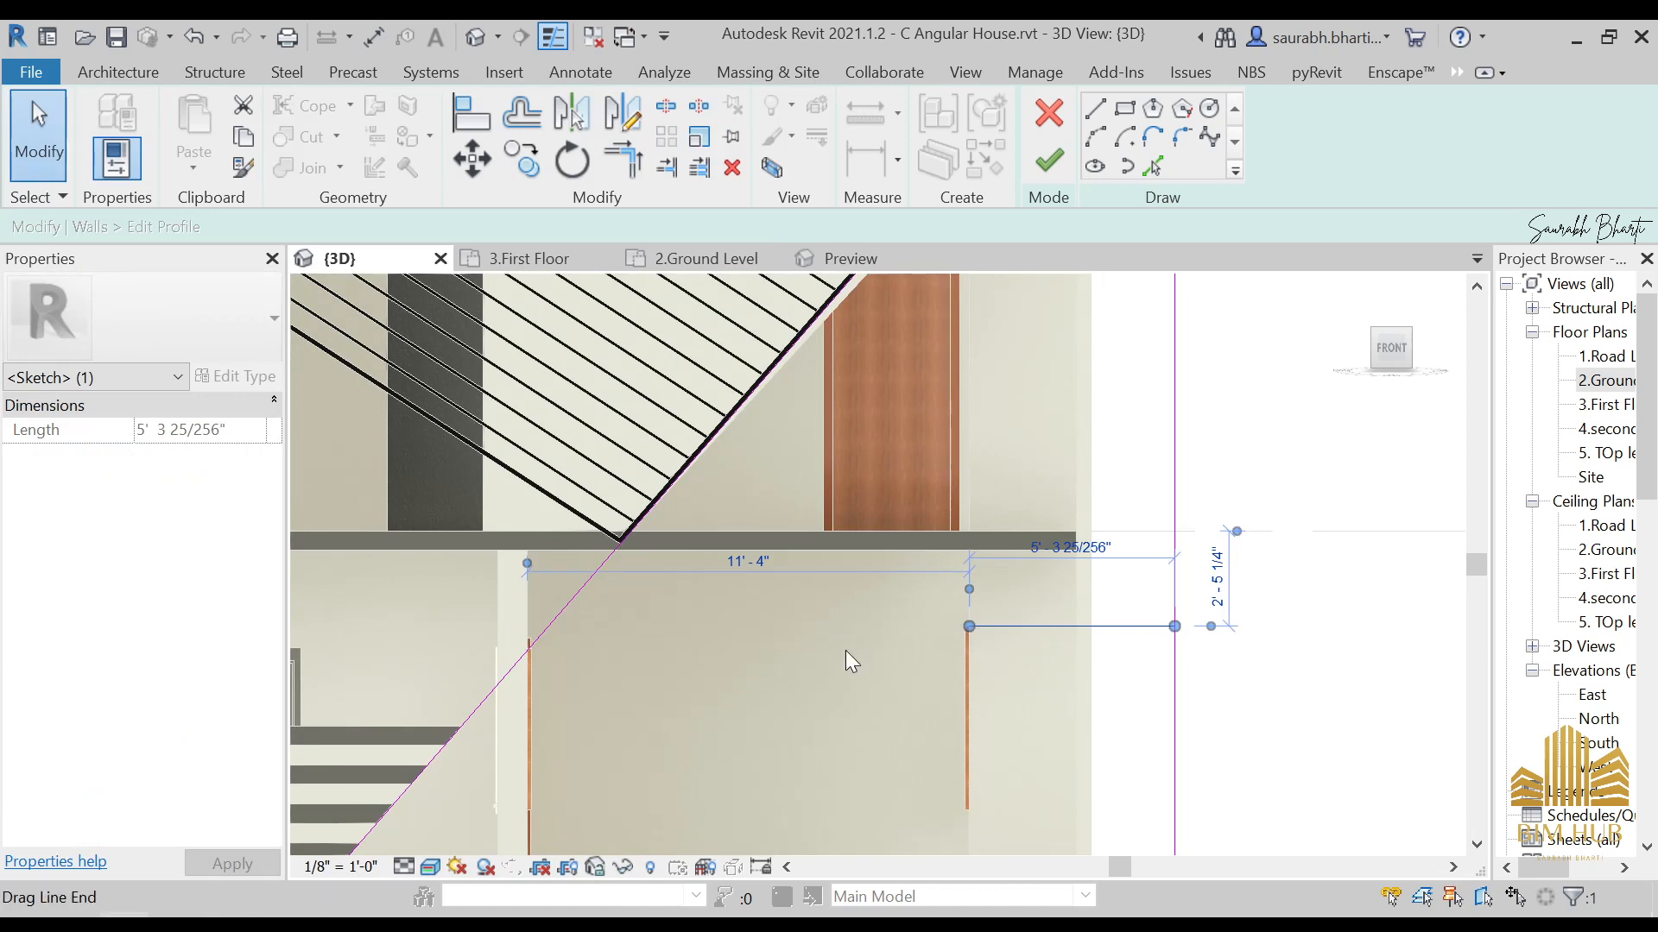
{"action": "scroll", "coordinate": [846, 650], "scroll_direction": "down", "scroll_amount": 2}
{"action": "left_click_drag", "start_coordinate": [846, 650], "coordinate": [810, 639]}
{"action": "scroll", "coordinate": [812, 637], "scroll_direction": "up", "scroll_amount": 2}
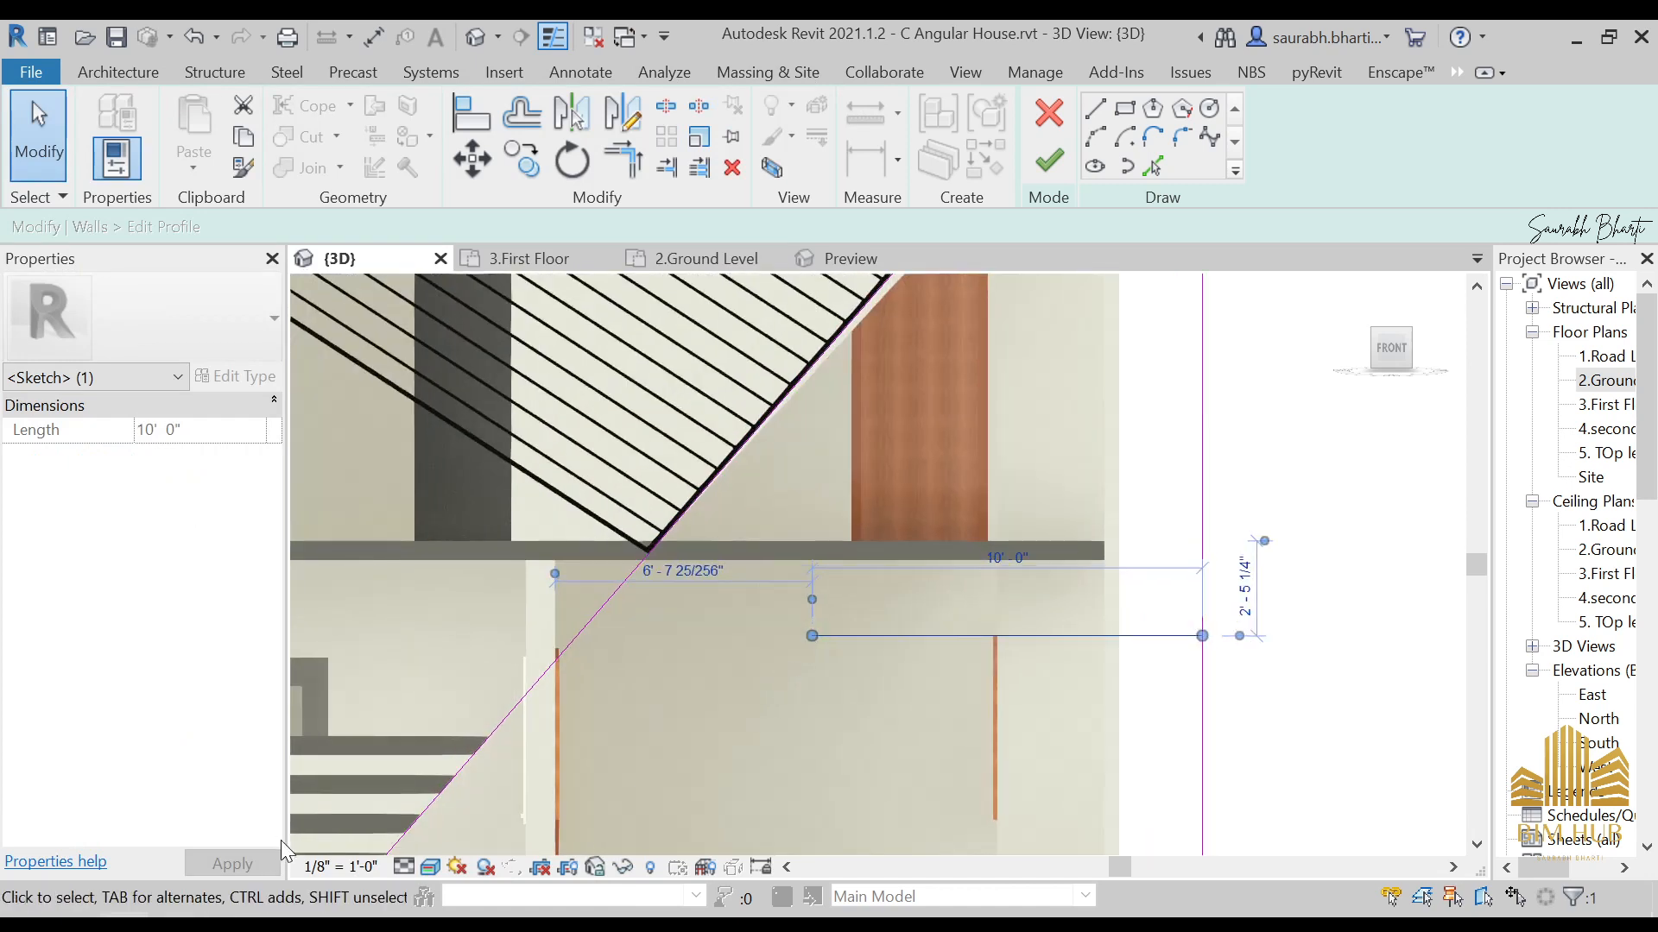
Step: Show the 3D view in the Hidden Line visual style
{"action": "left_click", "coordinate": [406, 866]}
{"action": "left_click", "coordinate": [430, 866]}
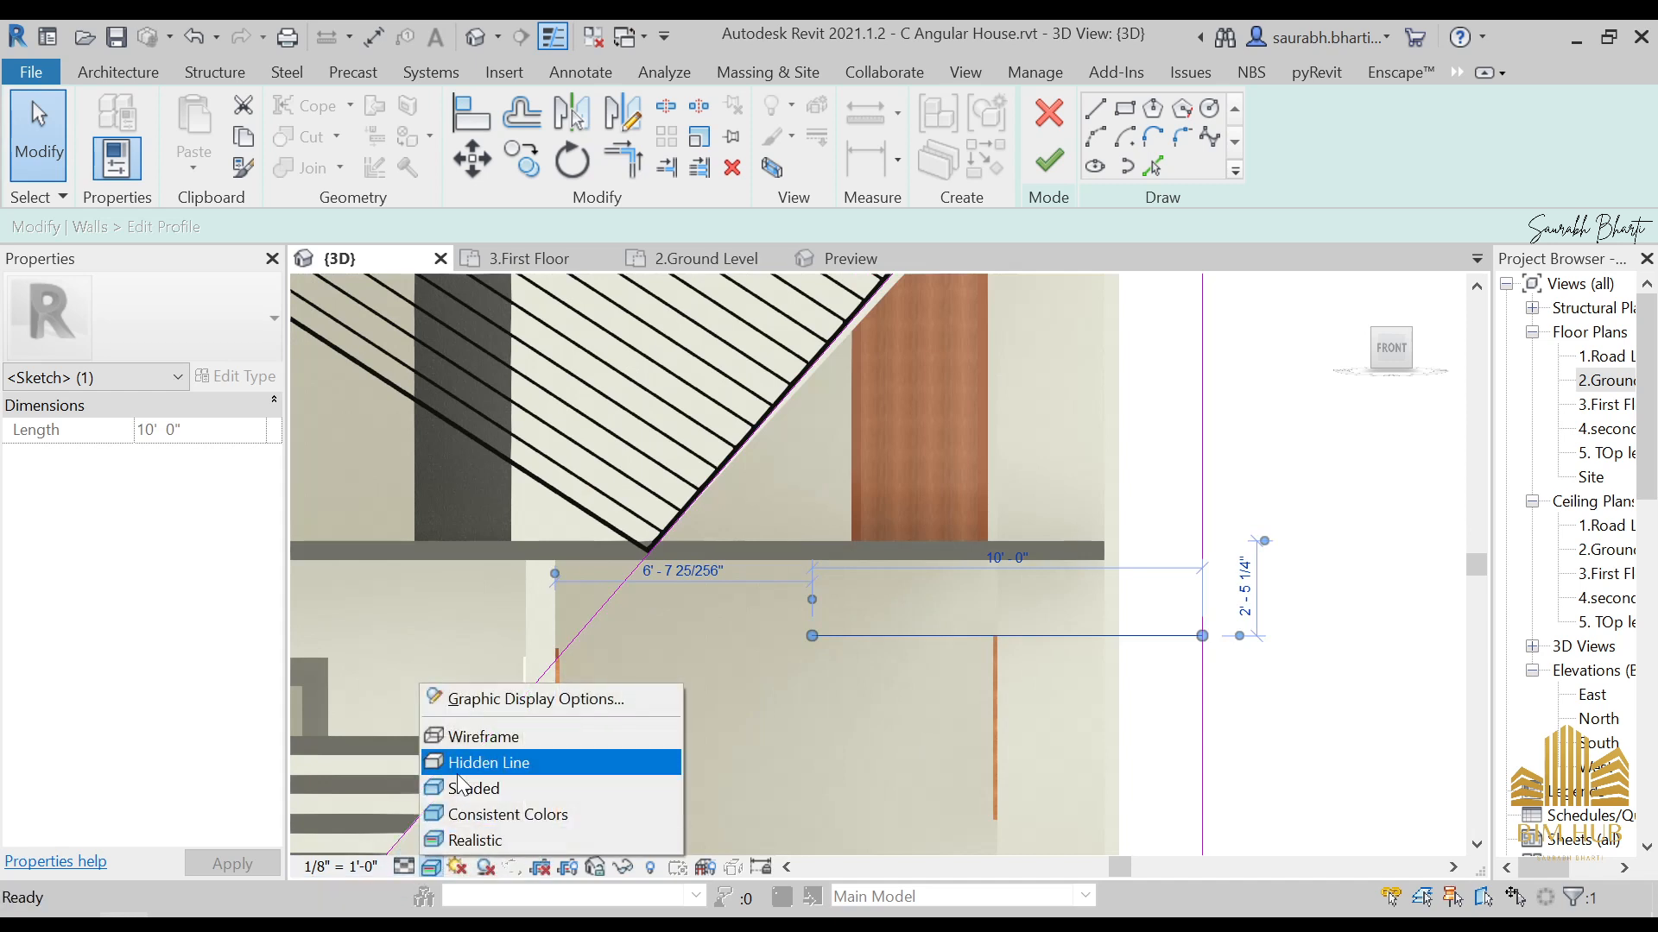
{"action": "left_click", "coordinate": [457, 764]}
{"action": "scroll", "coordinate": [825, 640], "scroll_direction": "up", "scroll_amount": 1}
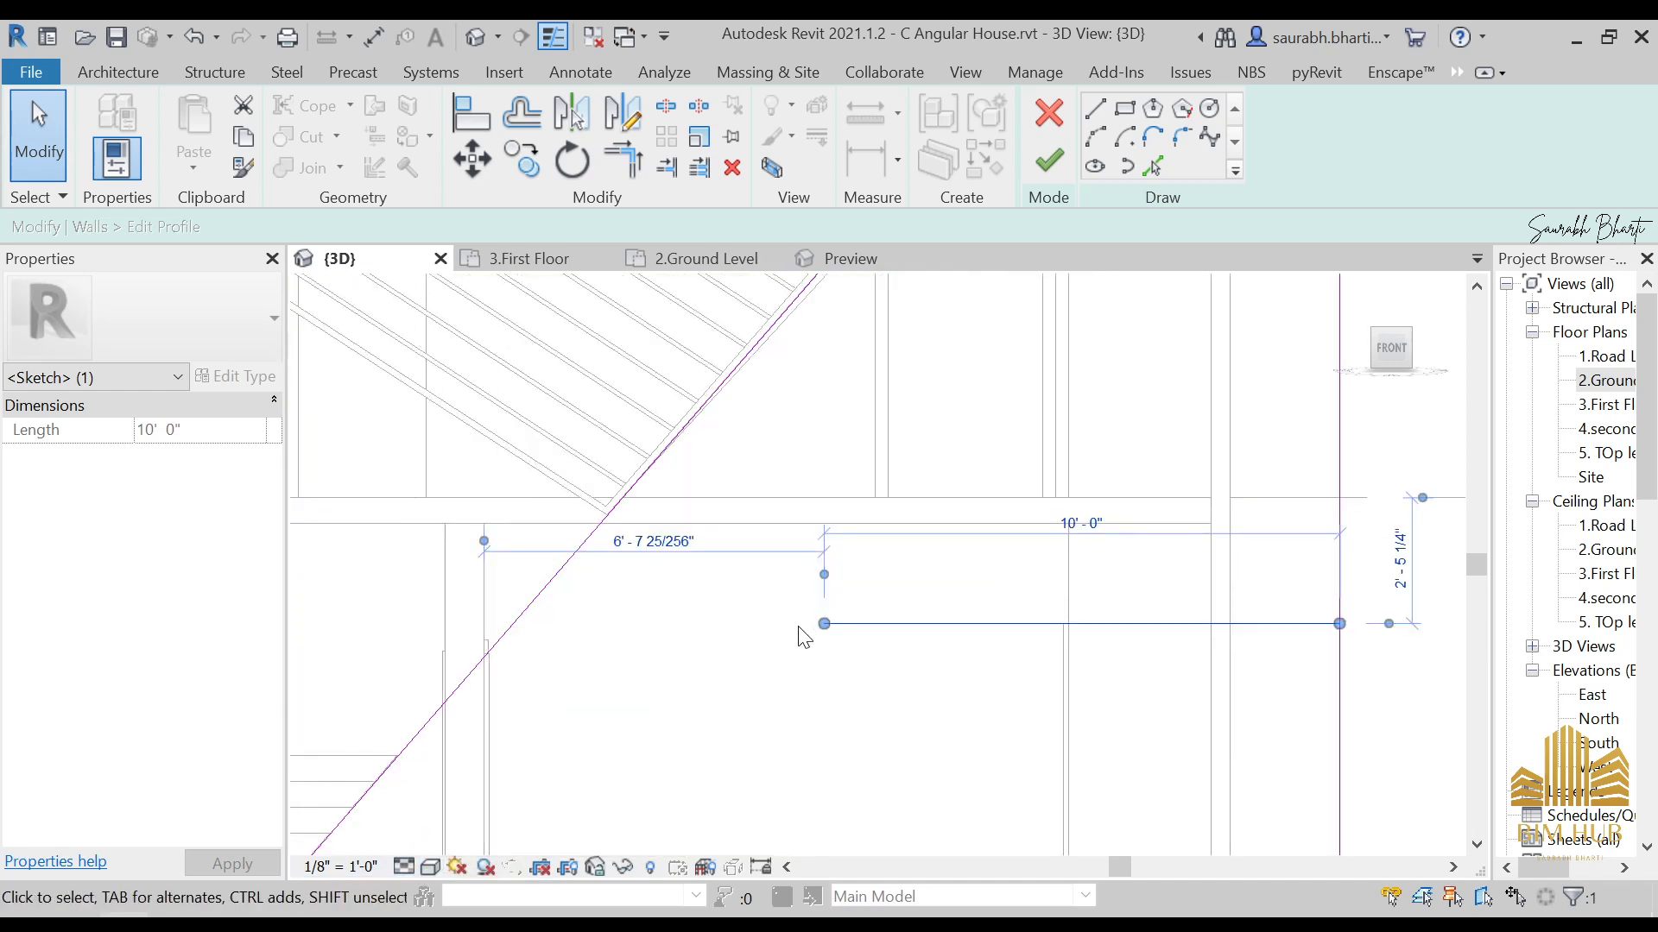
Step: Sketch the slot's short vertical inner end and a parallel 10' 0" lower line back to the wall's vertical edge
{"action": "left_click", "coordinate": [1096, 107]}
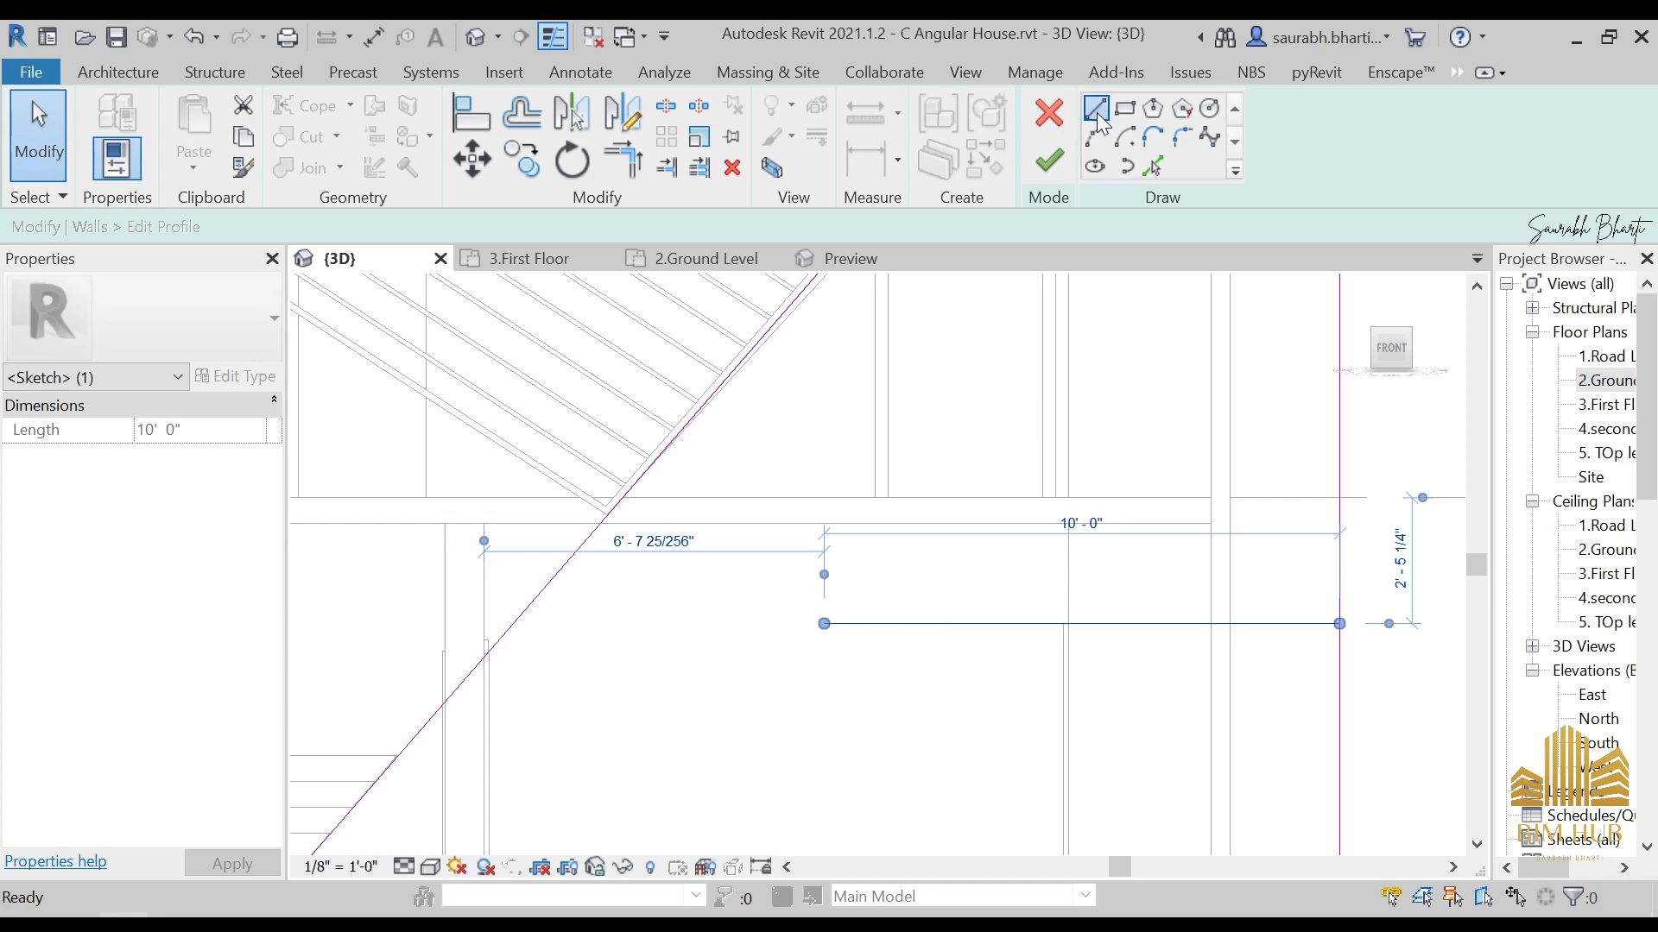
{"action": "left_click", "coordinate": [824, 623]}
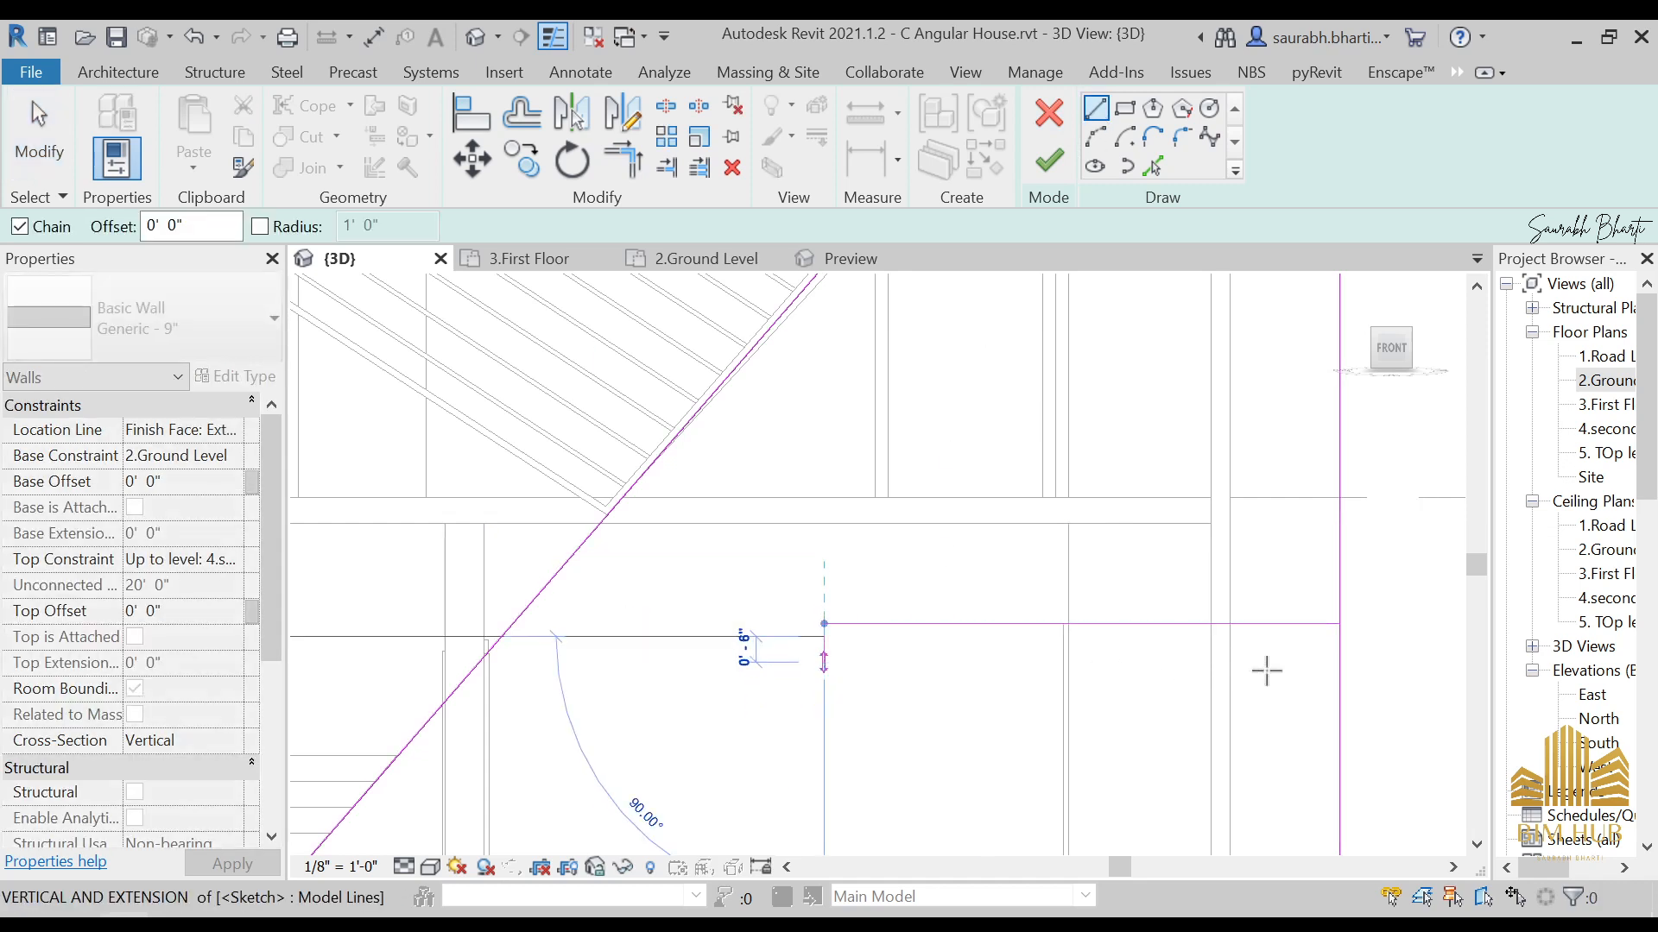
{"action": "left_click", "coordinate": [1338, 665]}
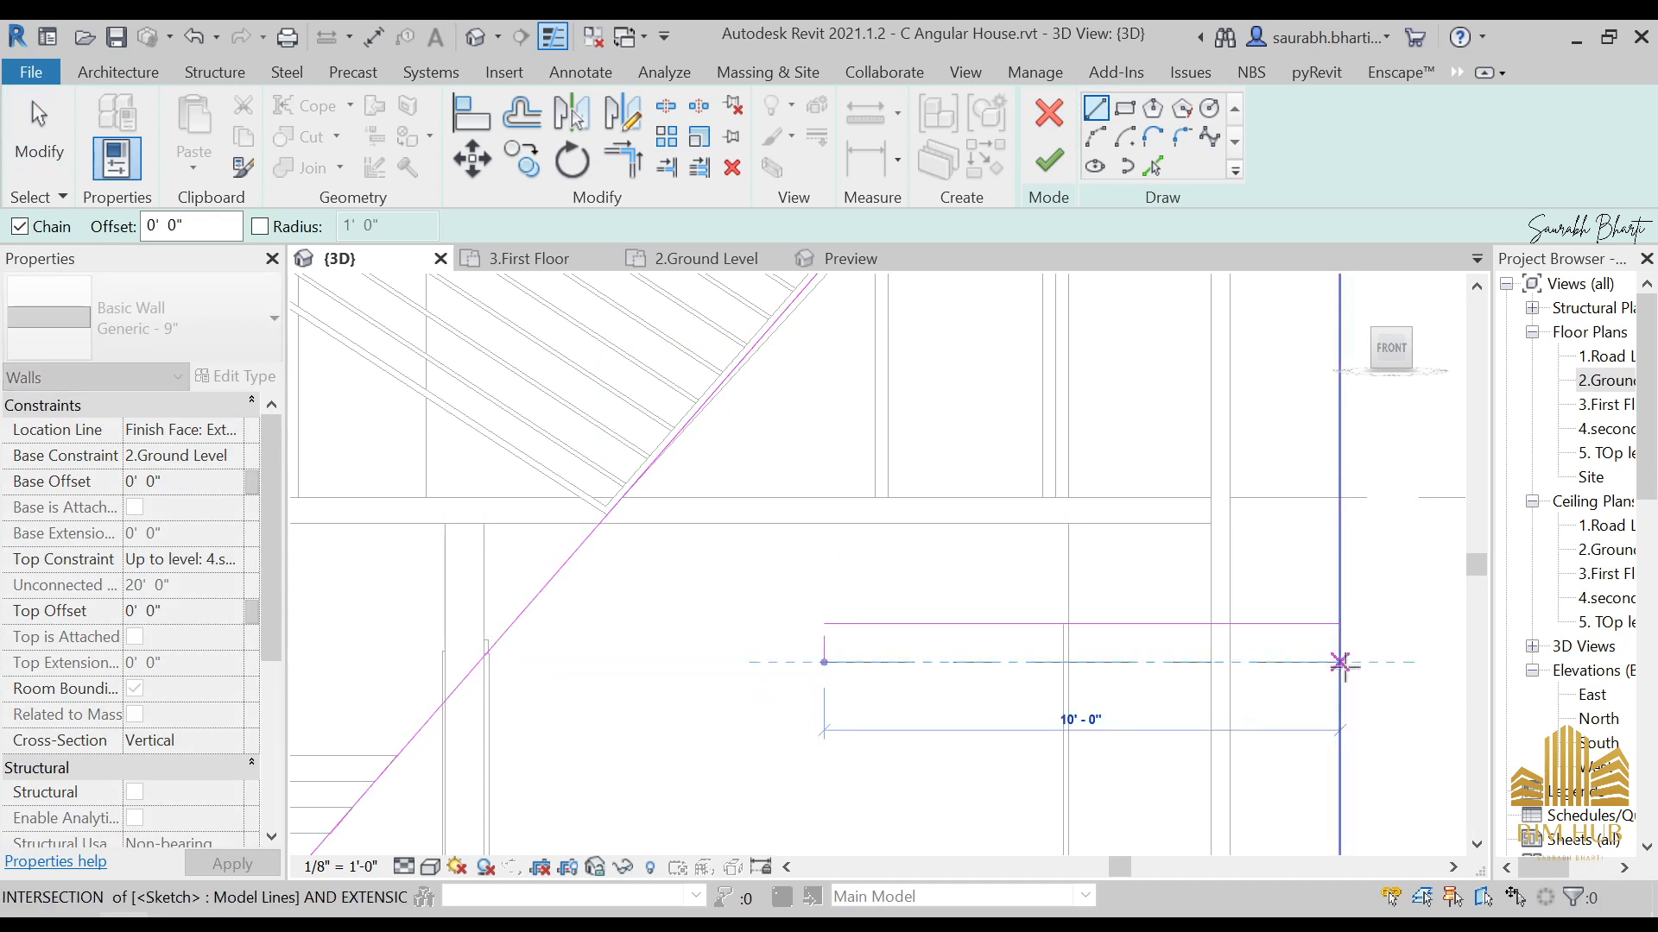
{"action": "left_click", "coordinate": [1157, 667]}
{"action": "key", "text": "Escape"}
{"action": "key", "text": "Escape"}
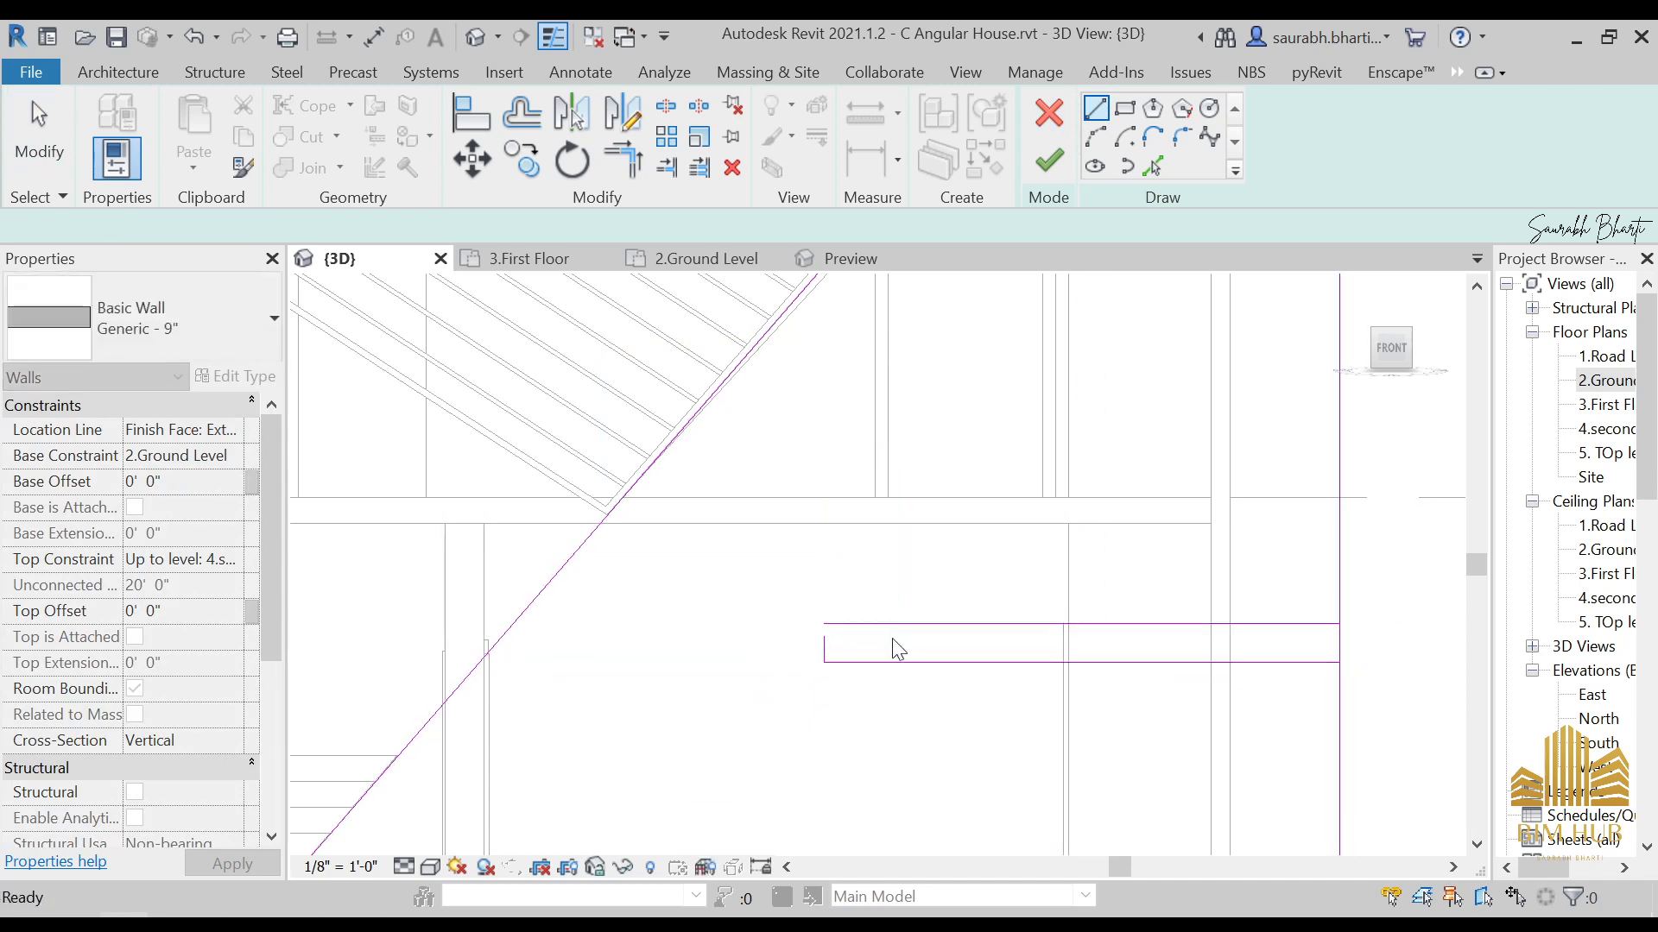
Step: Trim the slot's upper line and short vertical end line to a closed corner
{"action": "scroll", "coordinate": [864, 639], "scroll_direction": "up", "scroll_amount": 2}
{"action": "key", "text": "t"}
{"action": "key", "text": "r"}
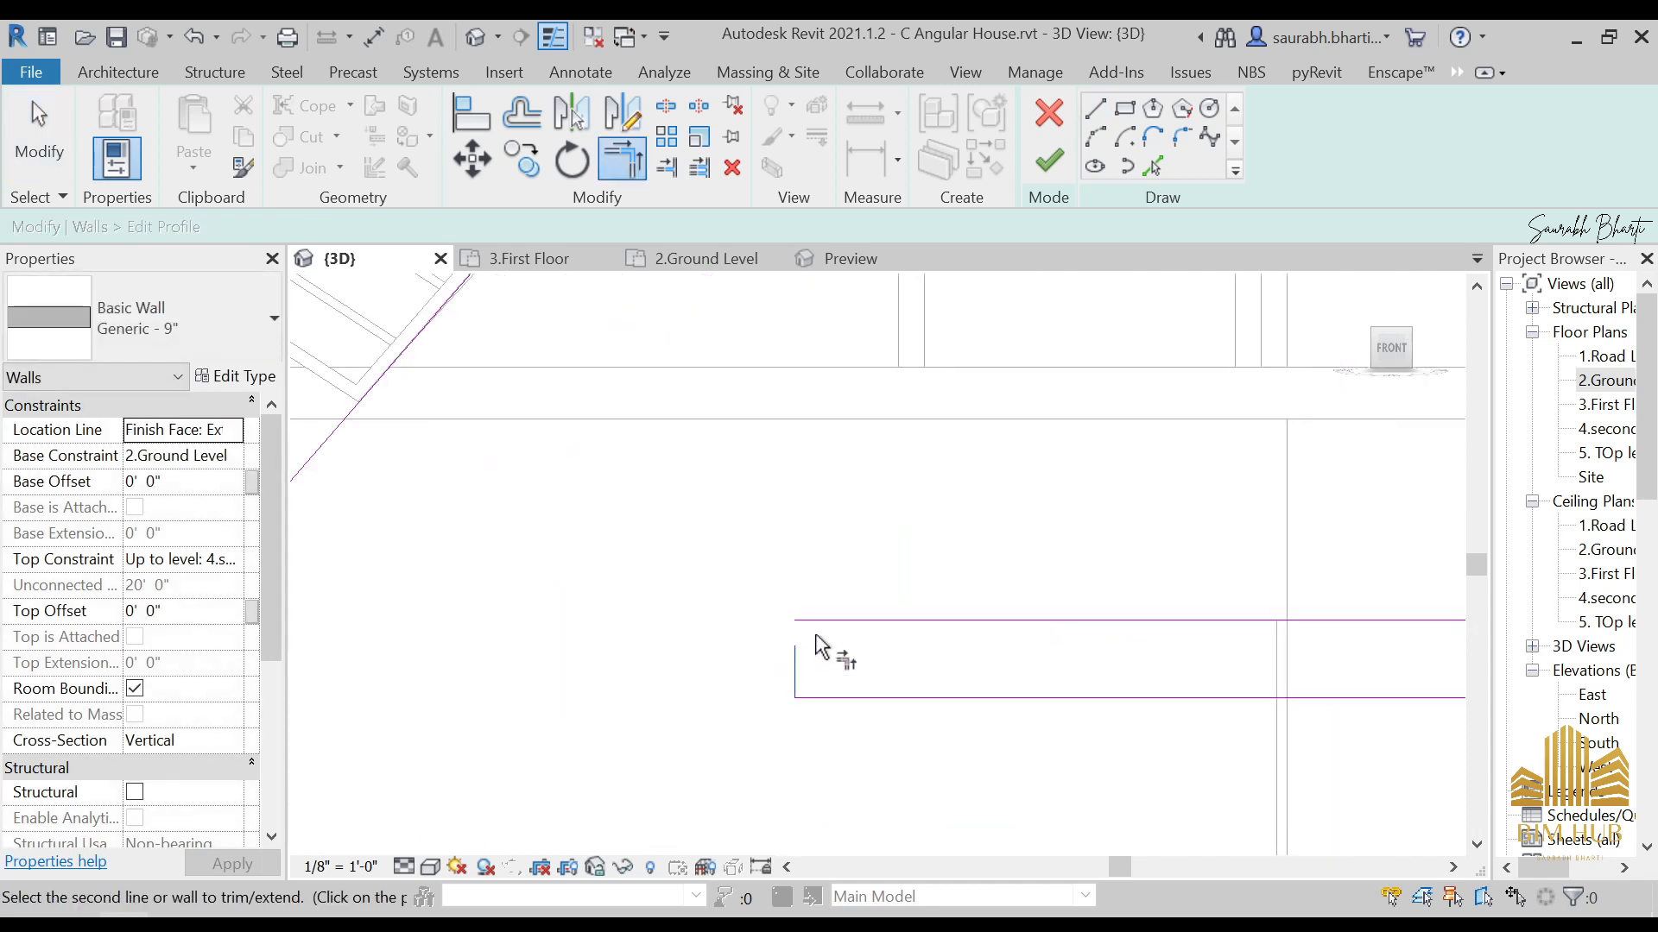
{"action": "key", "text": "Escape"}
Step: Measure the slot's height with an aligned dimension between its upper and lower lines, and delete the dimension
{"action": "key", "text": "d"}
{"action": "key", "text": "i"}
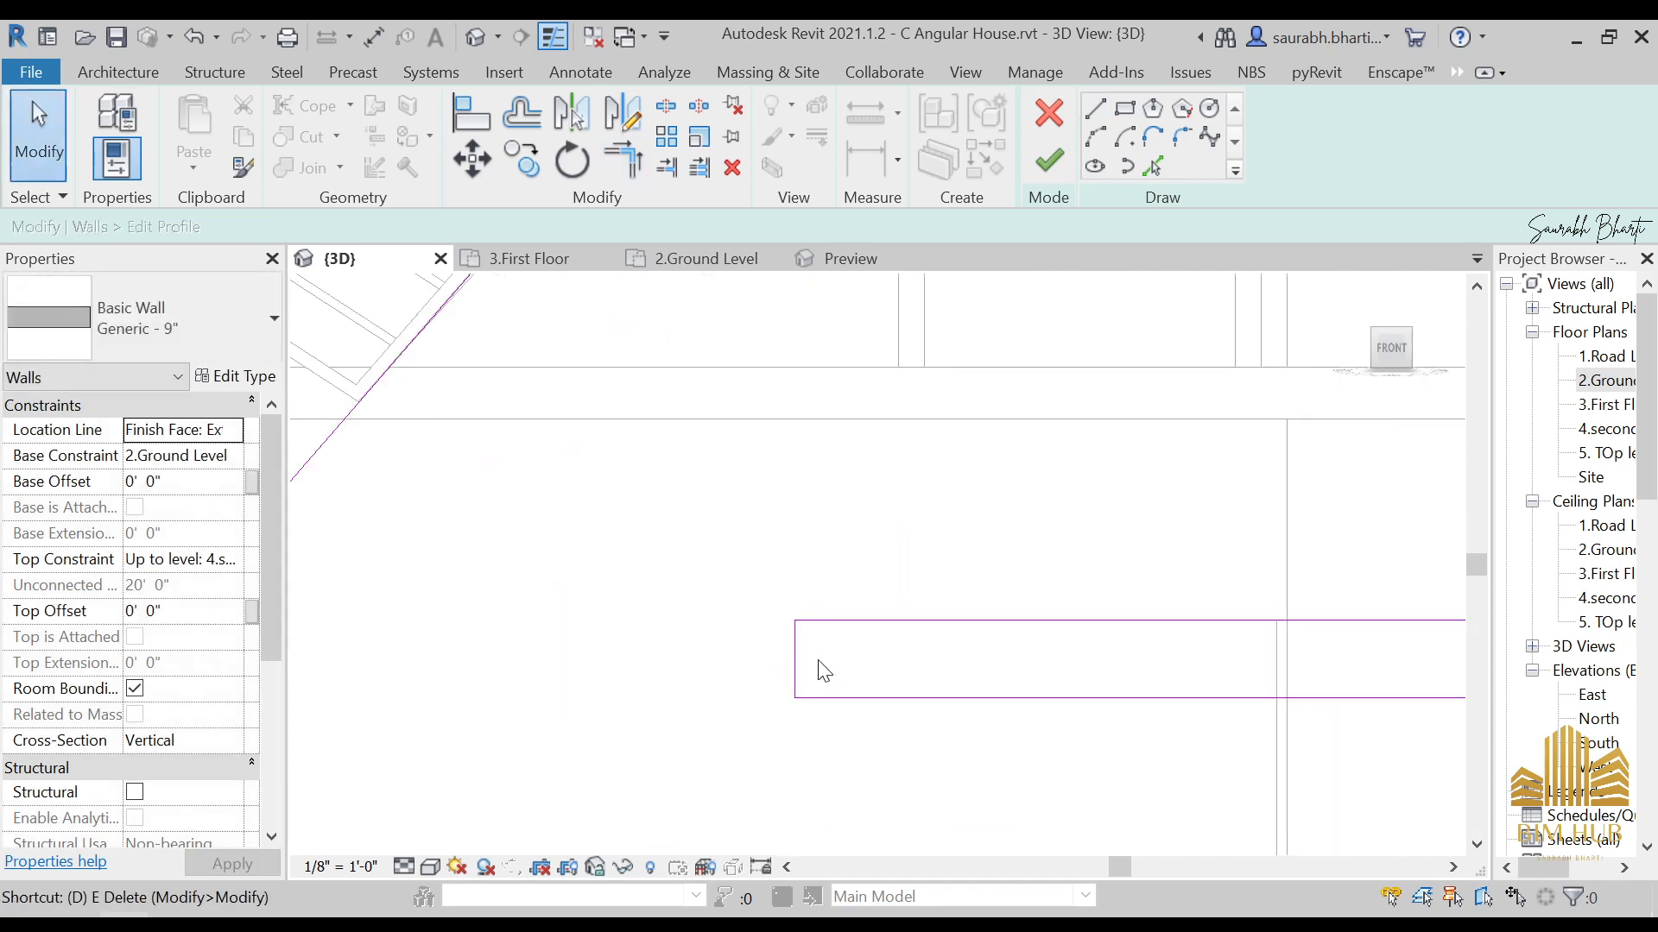
{"action": "left_click", "coordinate": [866, 620]}
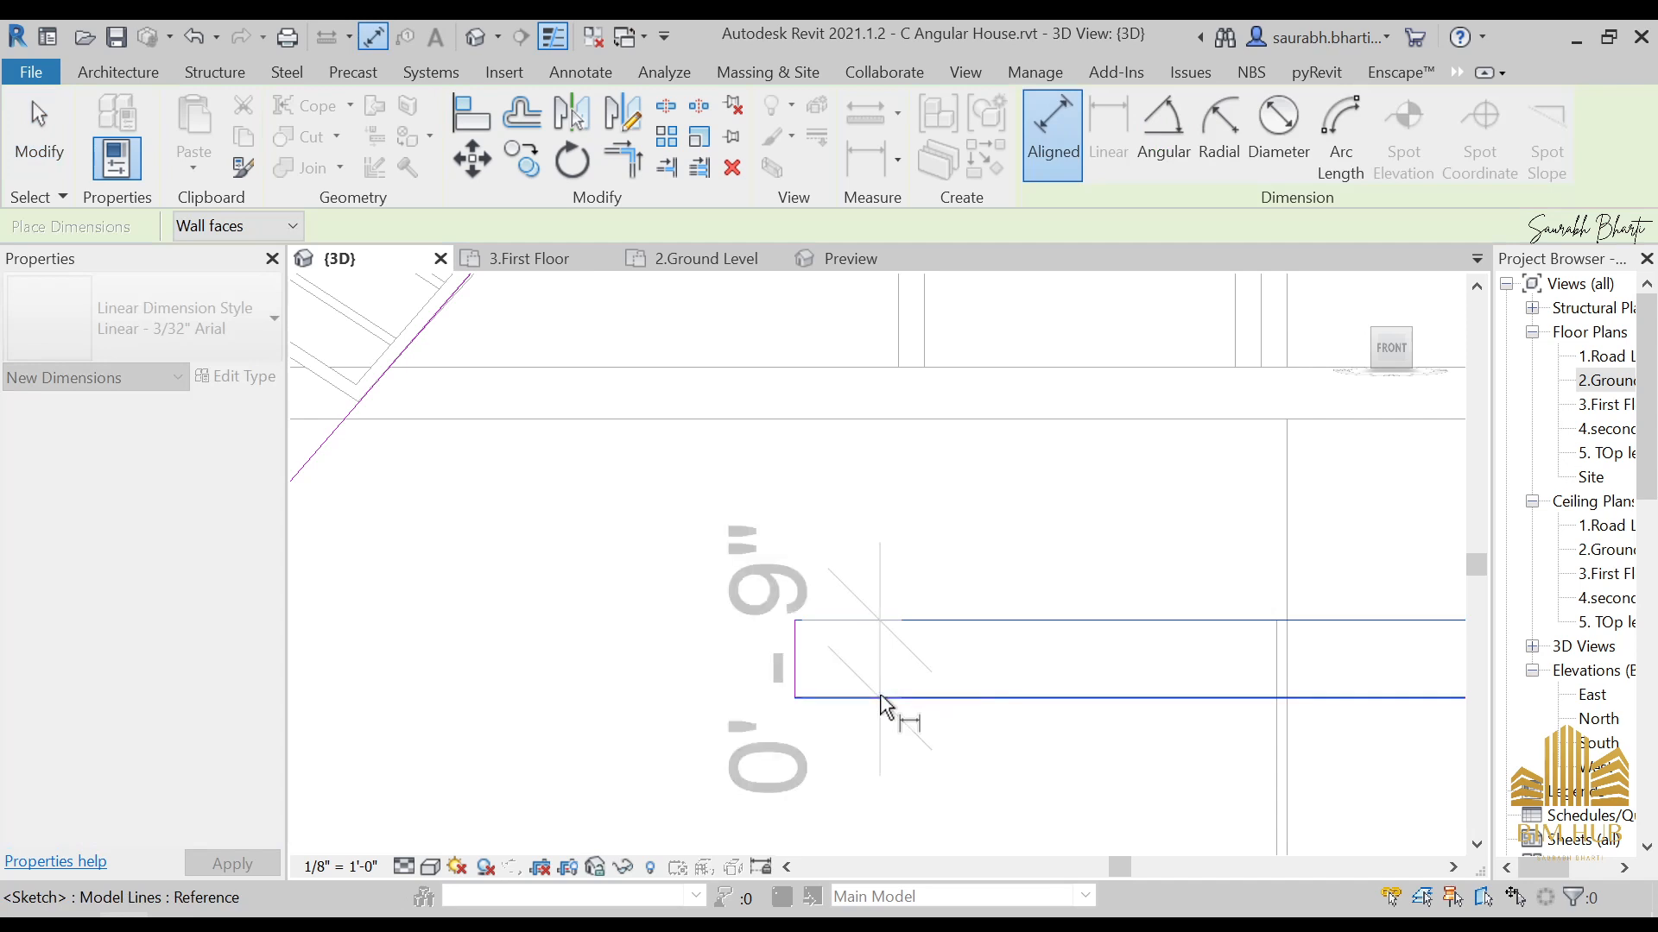
{"action": "left_click", "coordinate": [664, 673]}
{"action": "key", "text": "Escape"}
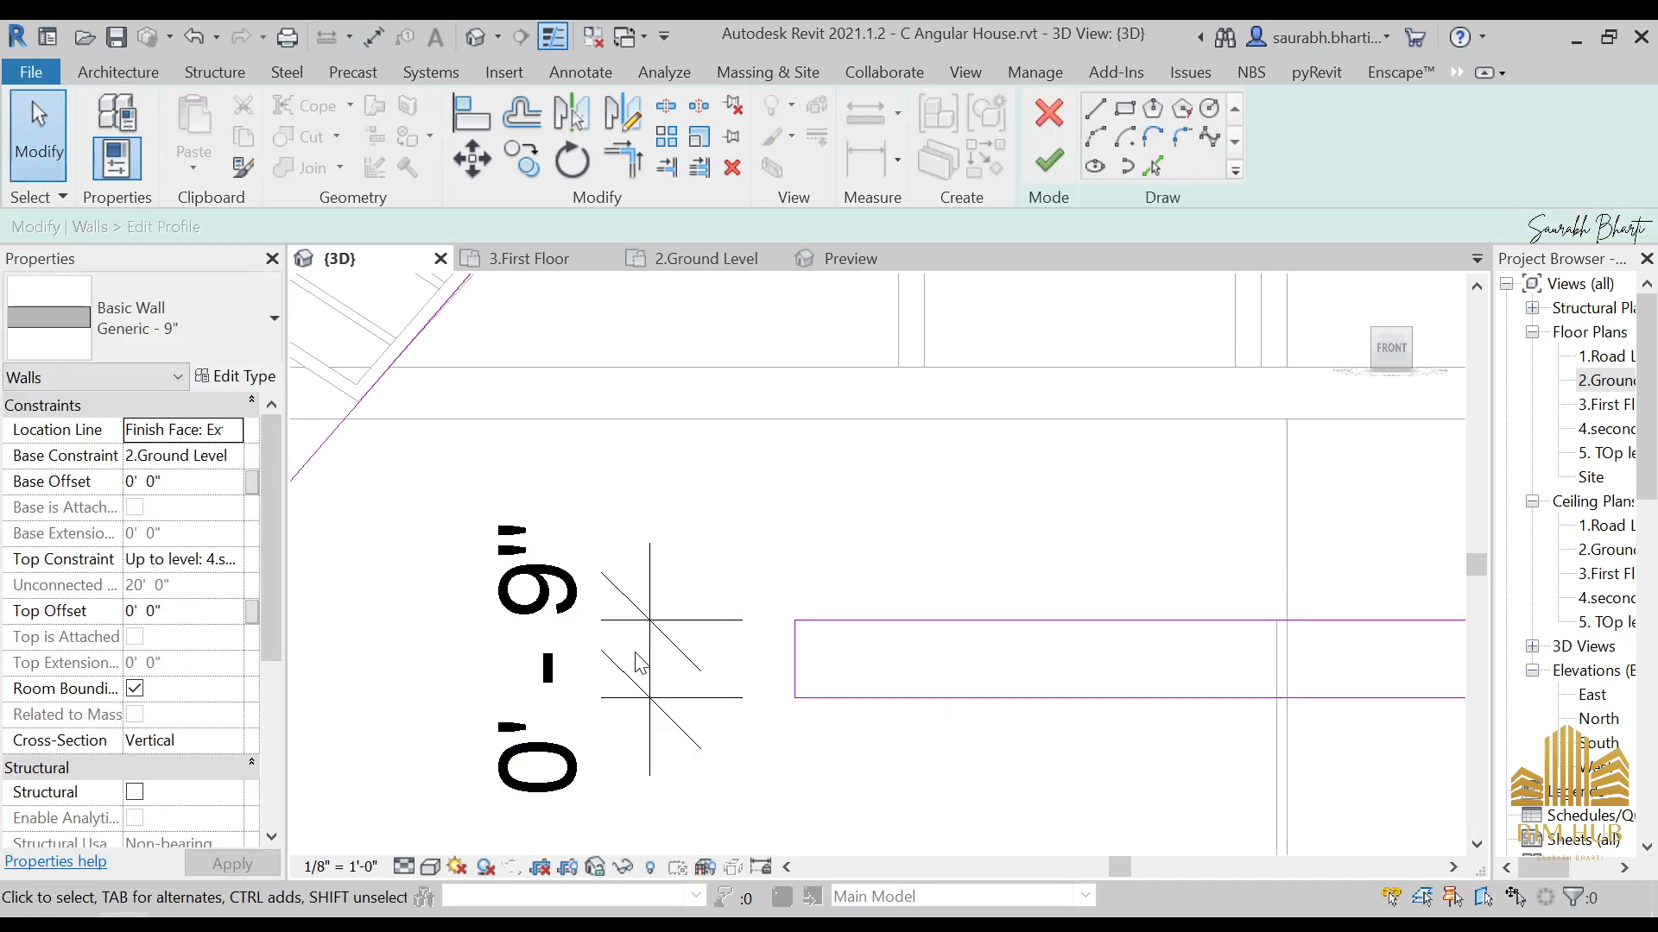
{"action": "left_click", "coordinate": [651, 665]}
{"action": "key", "text": "Delete"}
Step: Split the wall profile's vertical outer edge at the slot and trim both parts to the slot's upper and lower lines
{"action": "scroll", "coordinate": [1183, 744], "scroll_direction": "down", "scroll_amount": 5}
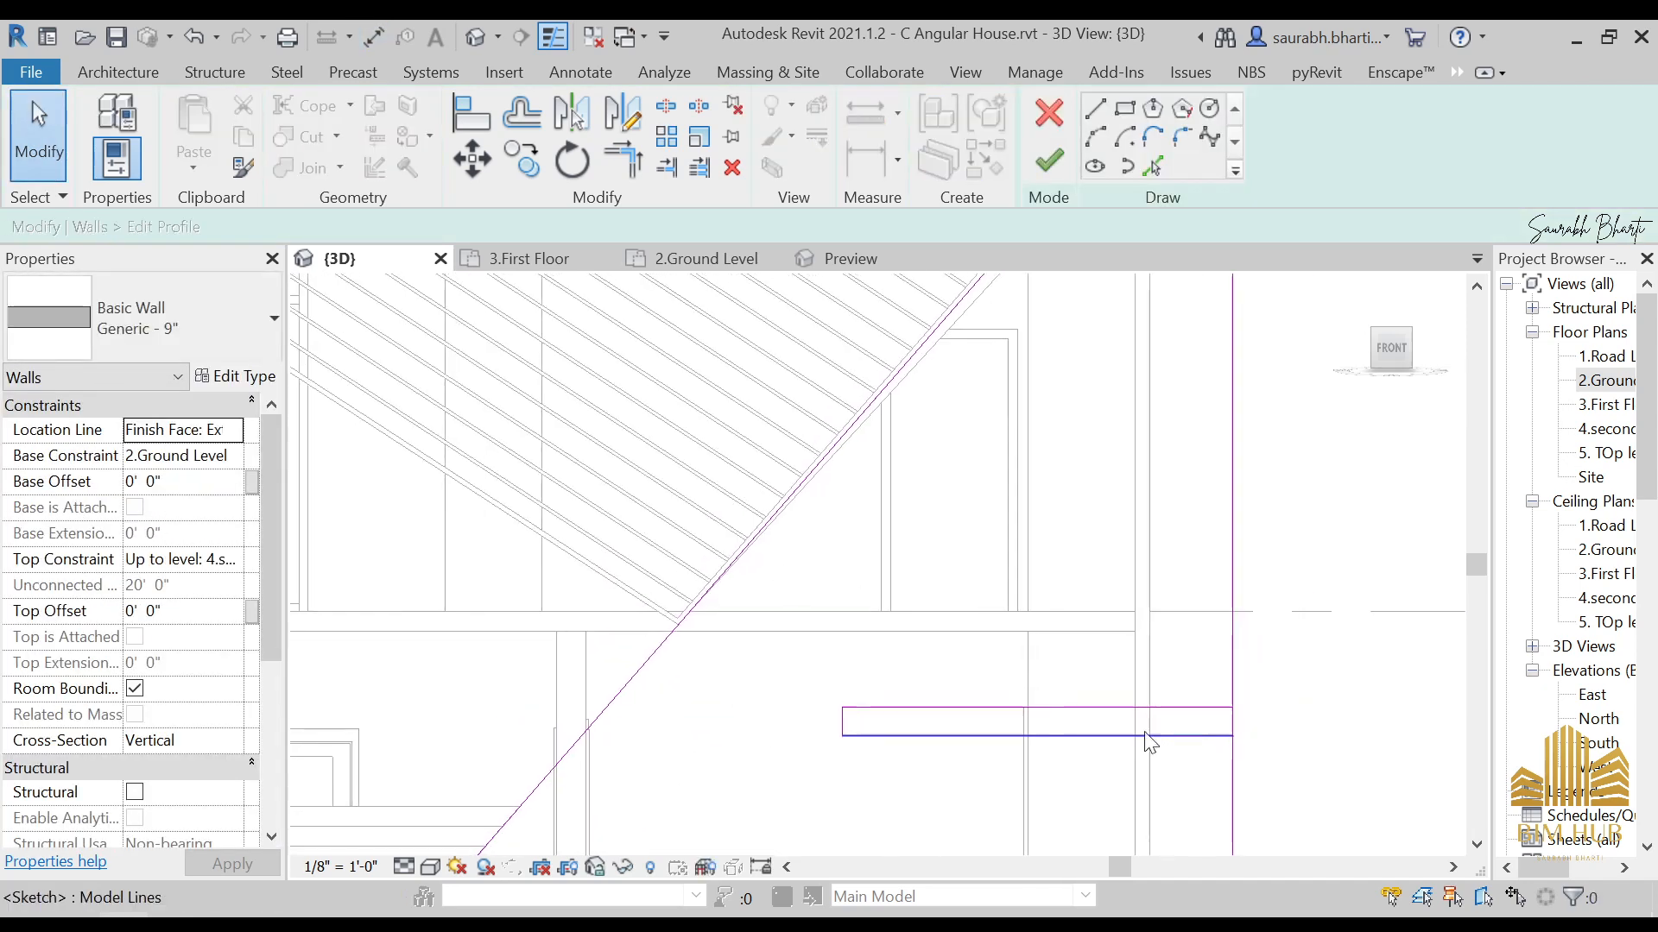
{"action": "key", "text": "s"}
{"action": "key", "text": "l"}
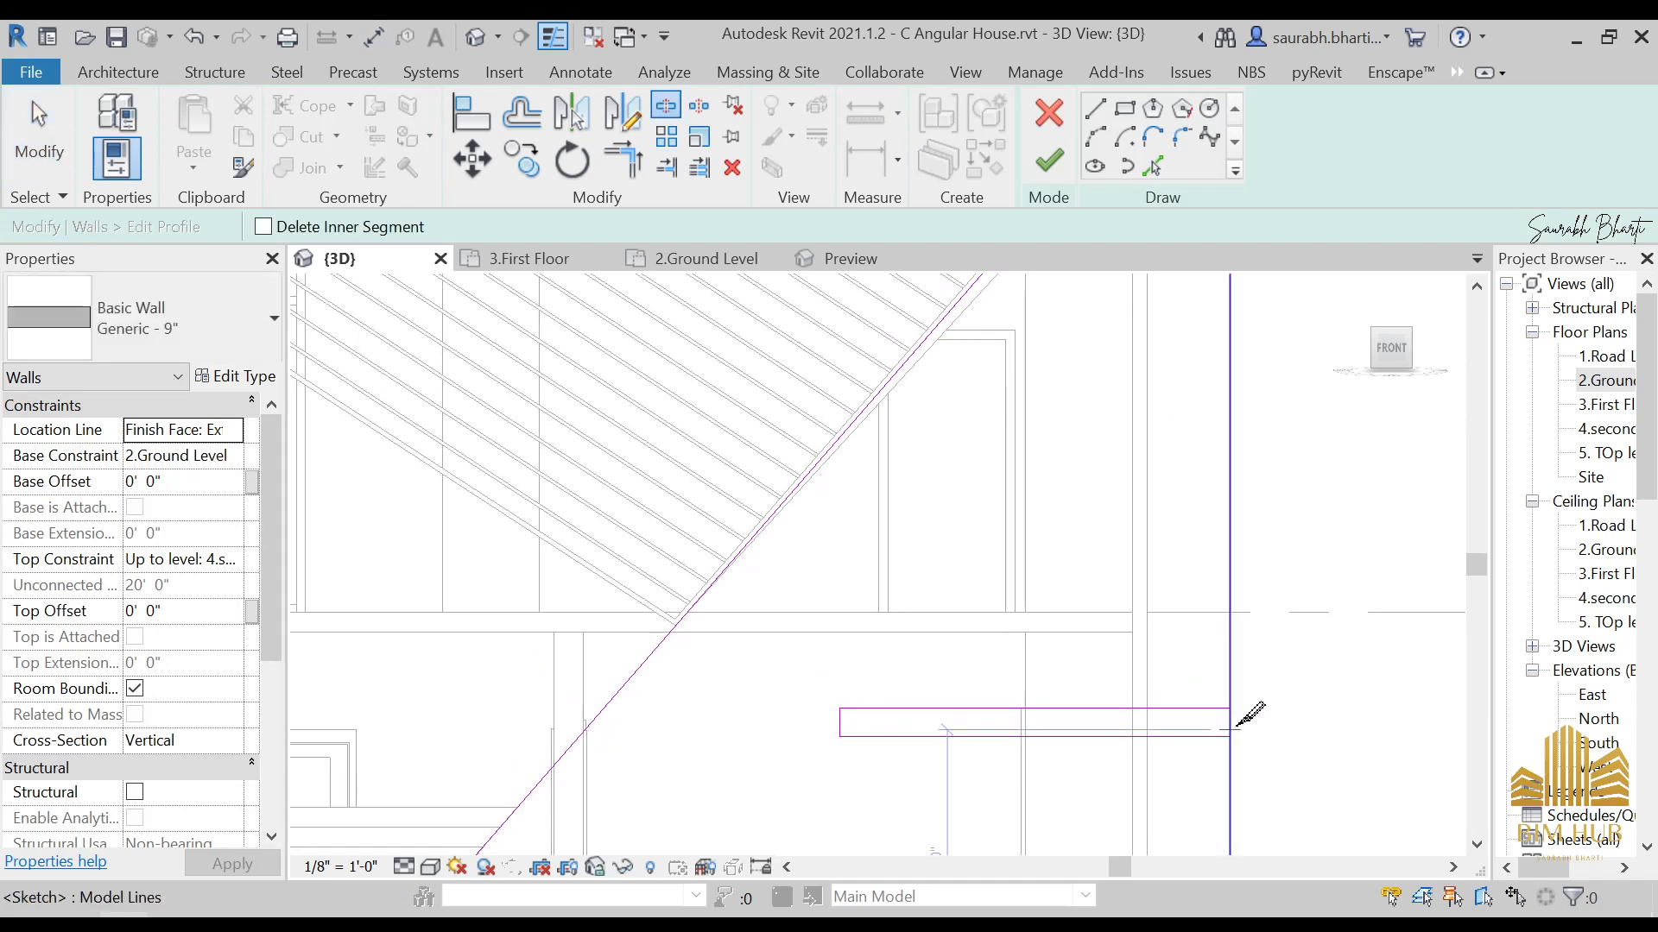
{"action": "key", "text": "Escape"}
{"action": "key", "text": "t"}
{"action": "key", "text": "r"}
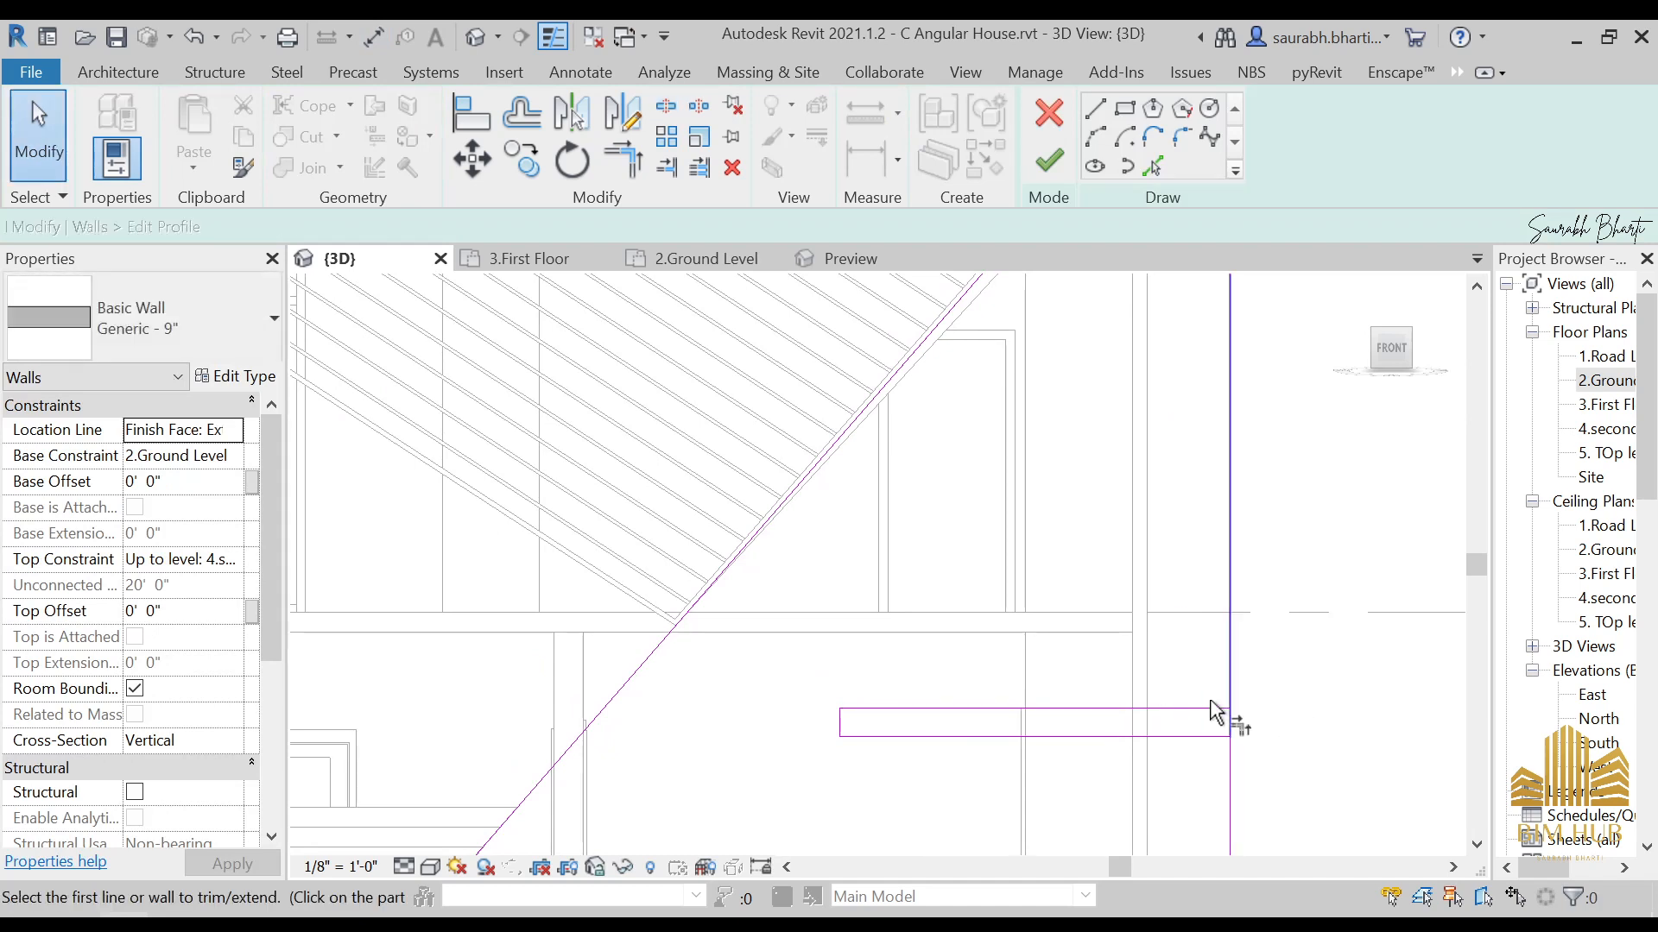
{"action": "left_click", "coordinate": [1221, 708]}
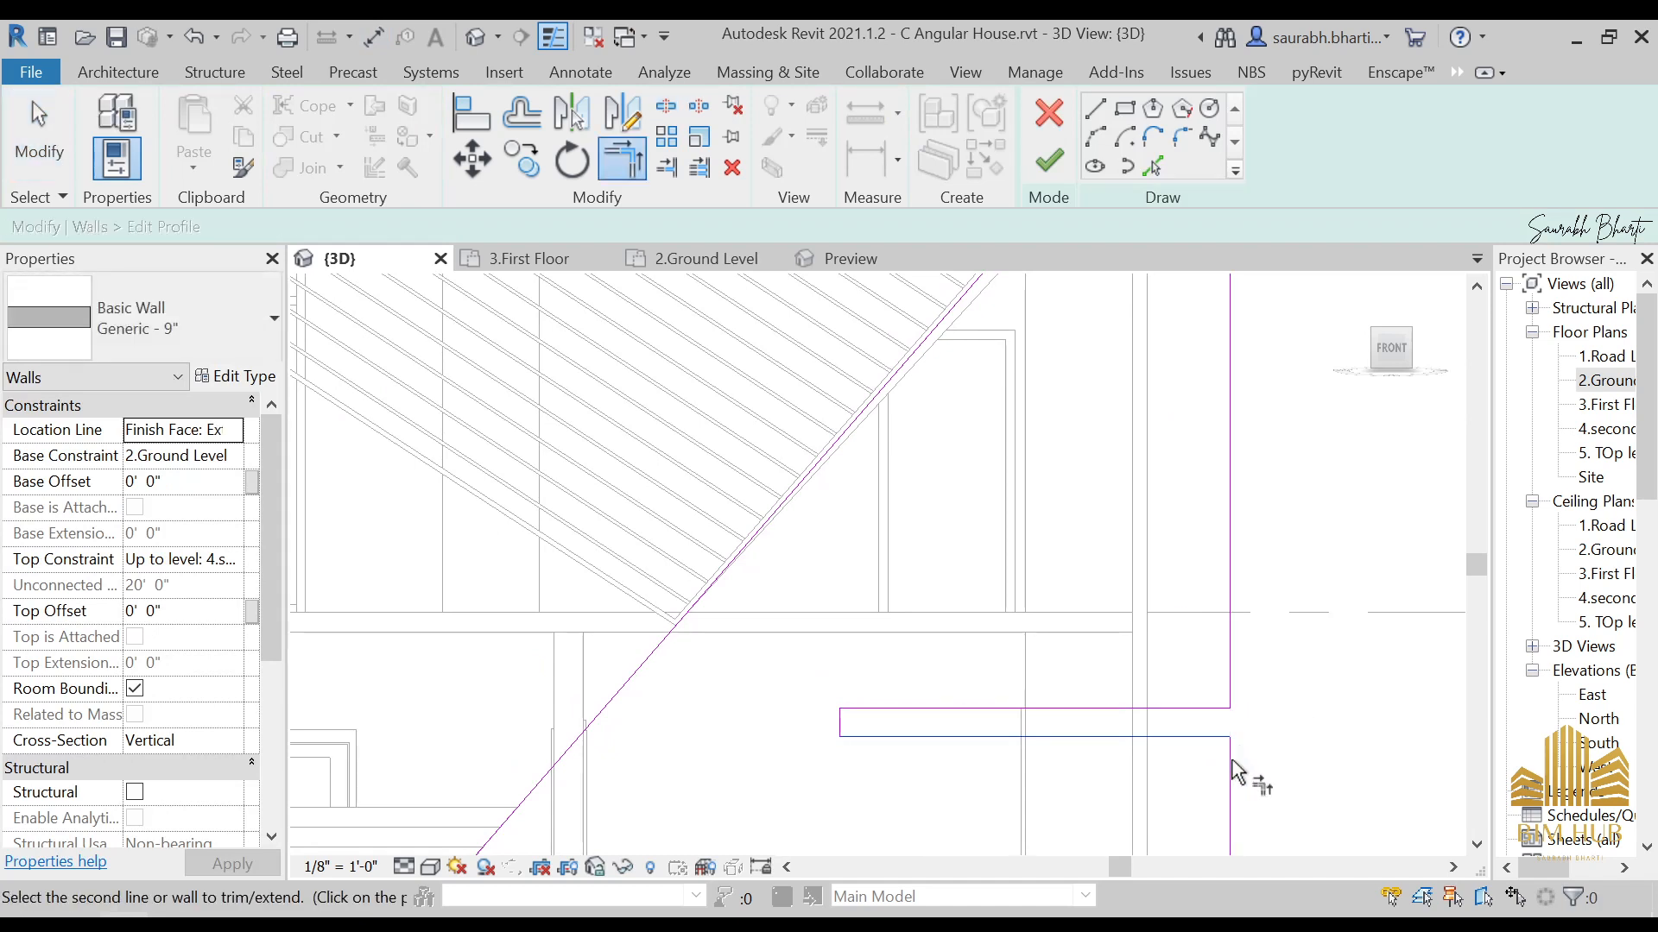
{"action": "scroll", "coordinate": [1213, 764], "scroll_direction": "down", "scroll_amount": 5}
{"action": "key", "text": "Escape"}
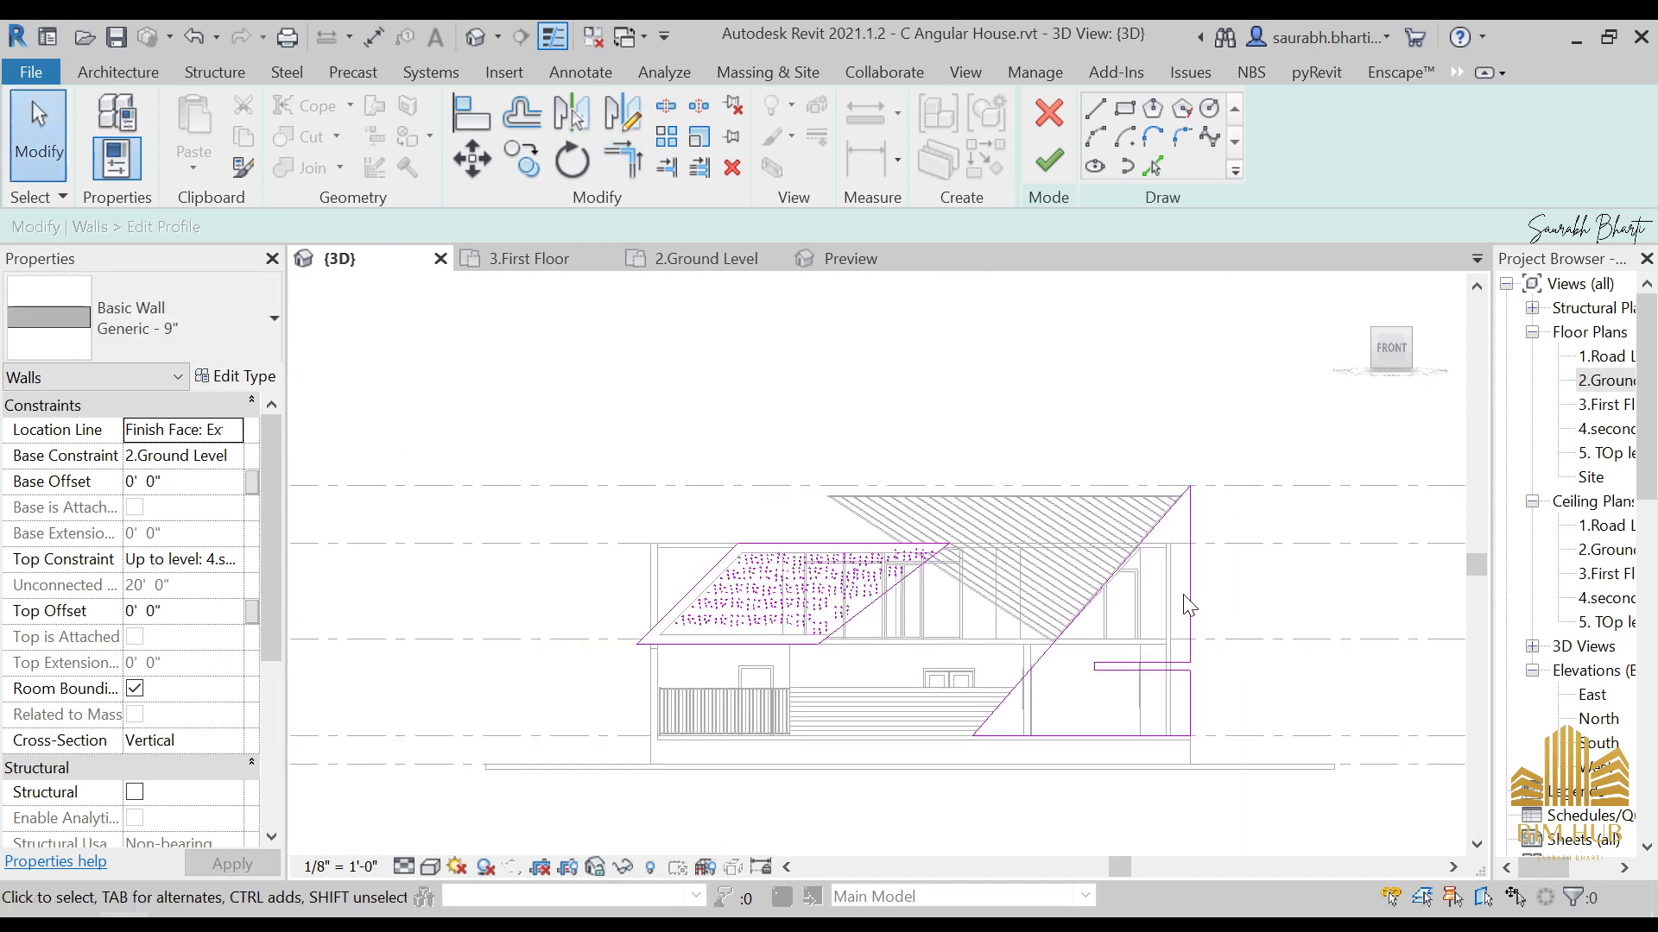
Step: Check the upper slot's position on the angular wall in the reference photo against the profile sketch
{"action": "scroll", "coordinate": [1114, 682], "scroll_direction": "up", "scroll_amount": 4}
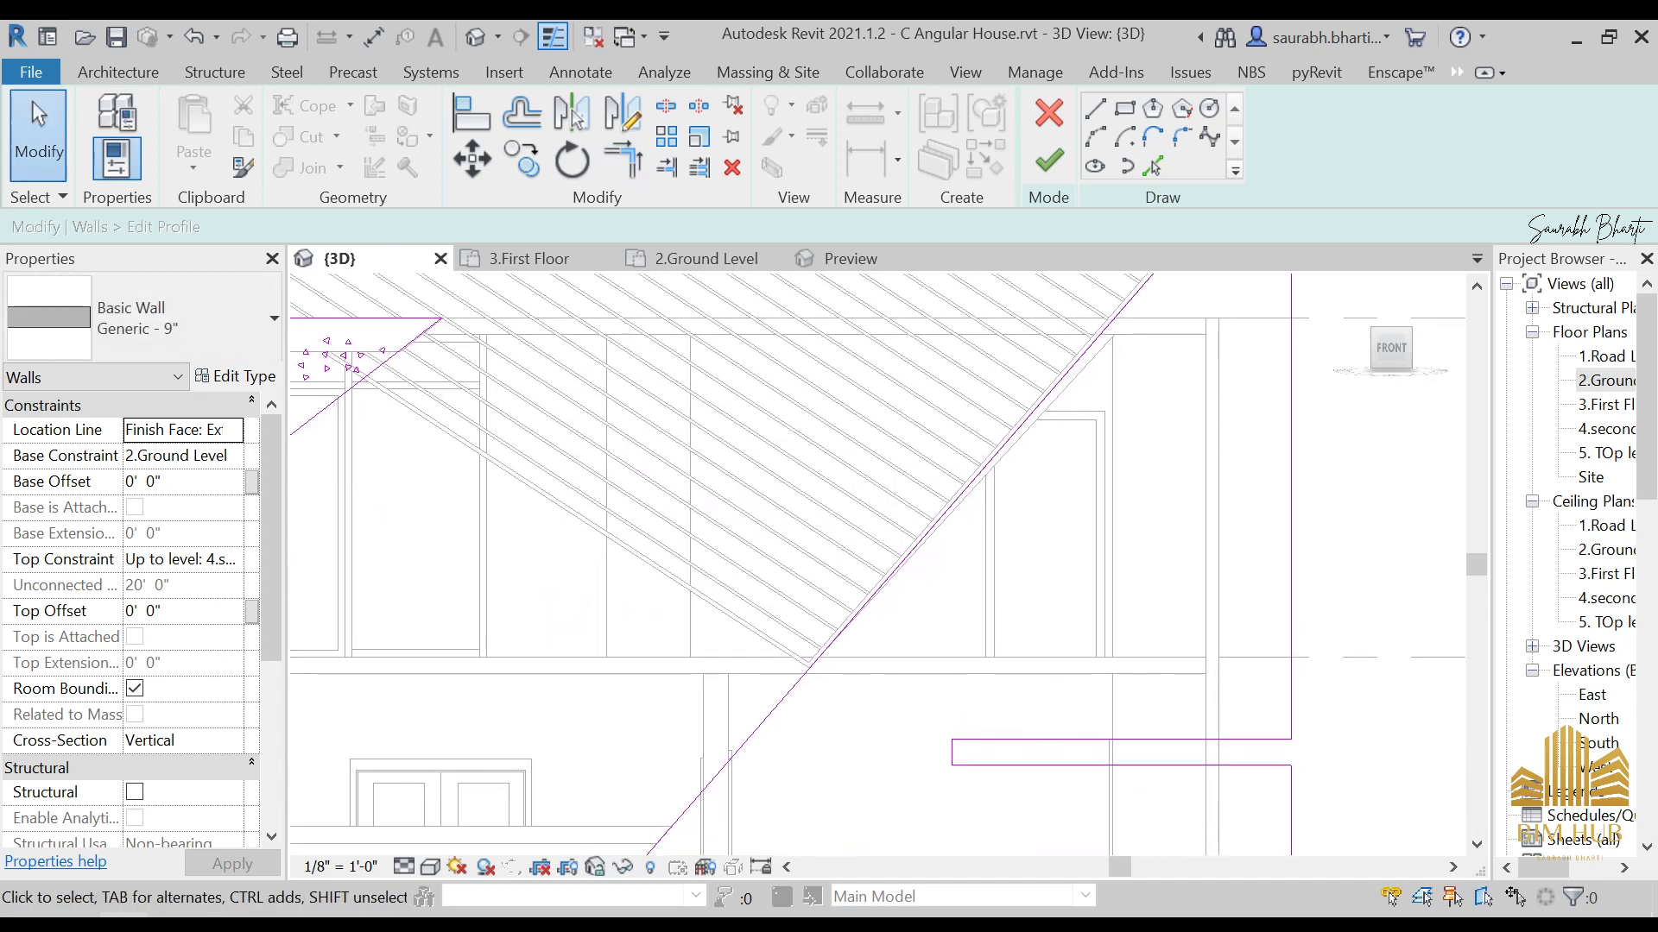
{"action": "mouse_move", "coordinate": [375, 831]}
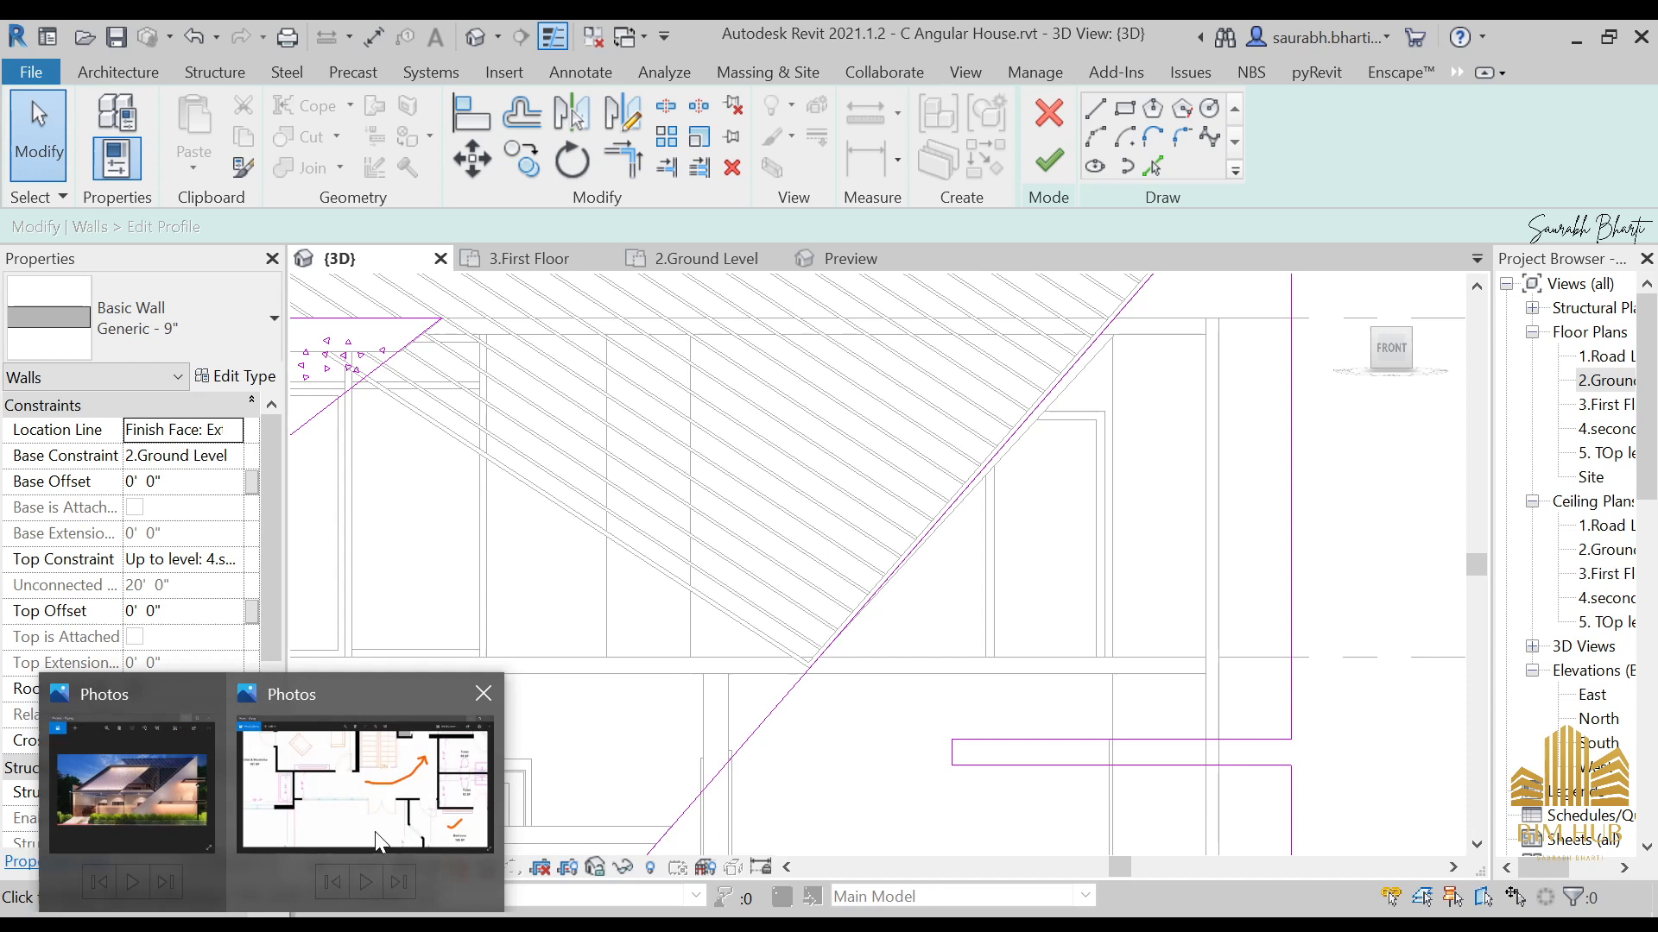
{"action": "left_click", "coordinate": [183, 800]}
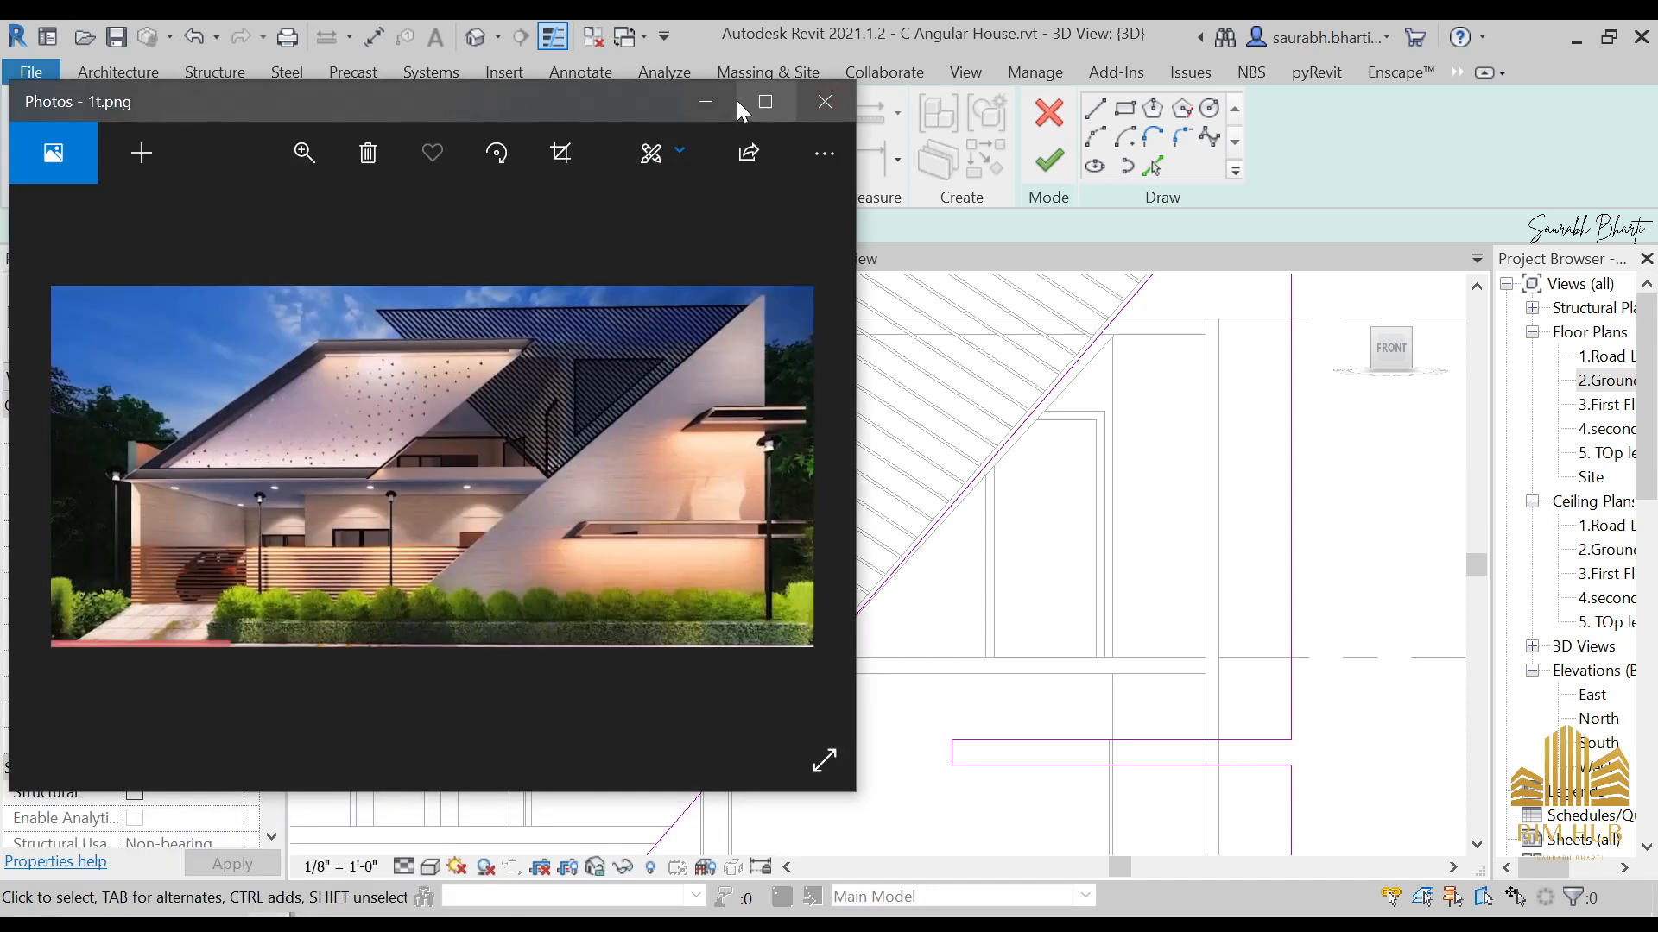
{"action": "left_click", "coordinate": [706, 101]}
{"action": "scroll", "coordinate": [1240, 507], "scroll_direction": "down", "scroll_amount": 1}
{"action": "scroll", "coordinate": [1012, 540], "scroll_direction": "down", "scroll_amount": 1}
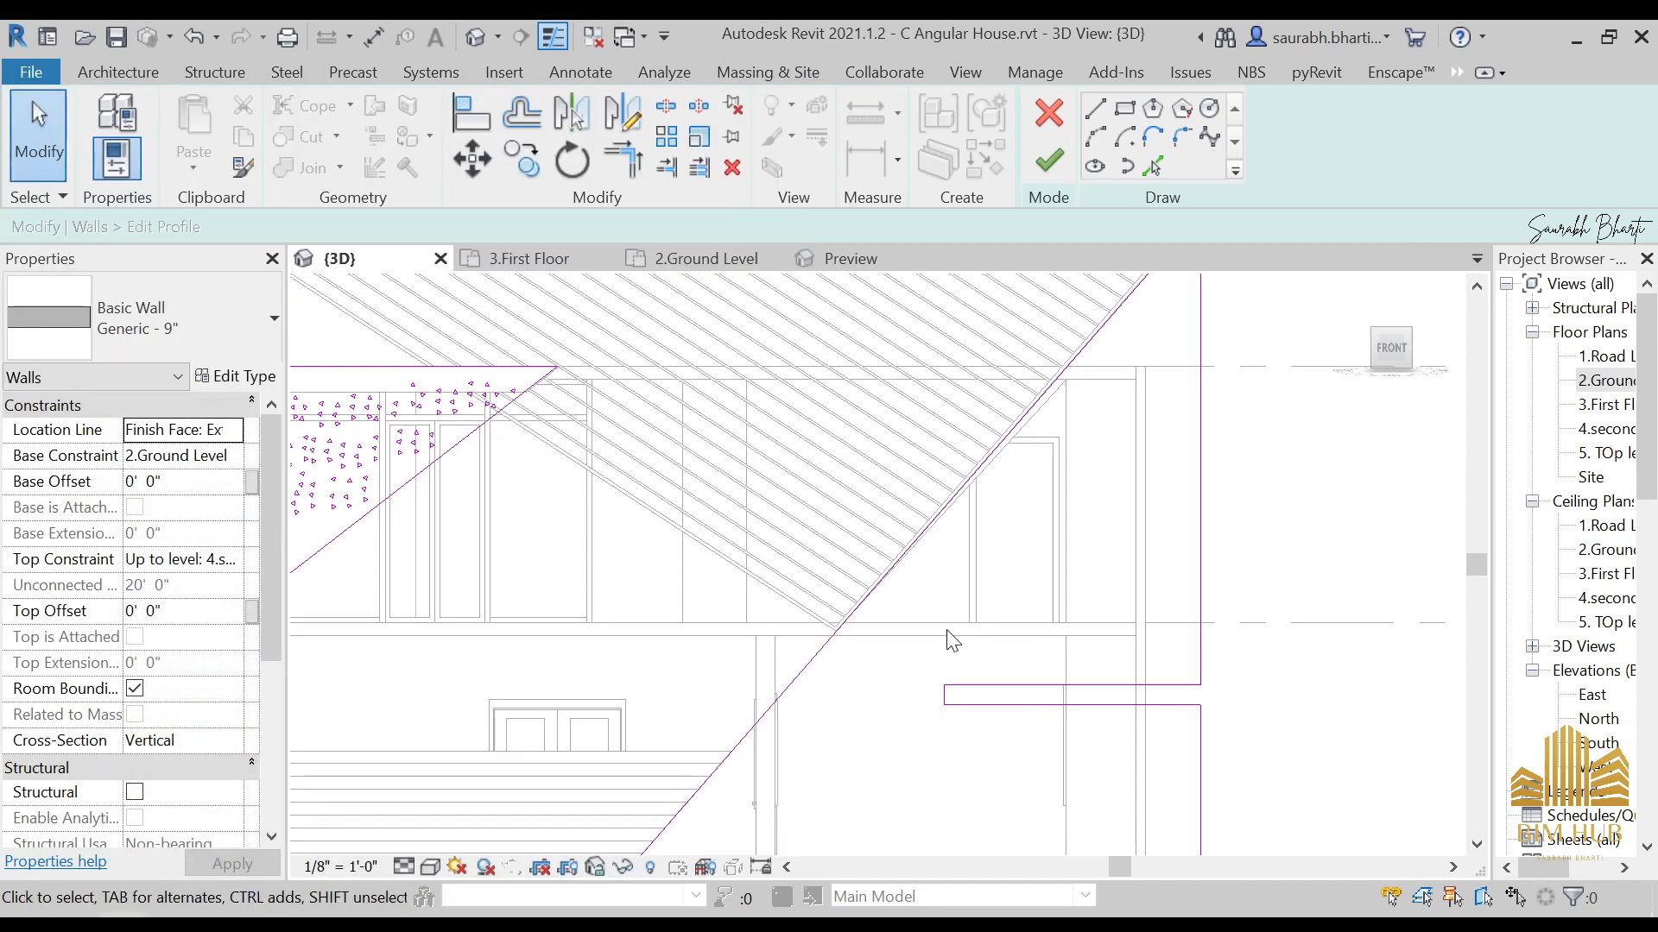
Step: Copy the slot's upper, lower and short end lines about 10'-0" up the wall profile's vertical outer edge
{"action": "mouse_move", "coordinate": [919, 648]}
{"action": "left_mouse_down"}
{"action": "mouse_move", "coordinate": [1077, 759]}
{"action": "mouse_move", "coordinate": [1295, 755]}
{"action": "left_mouse_up"}
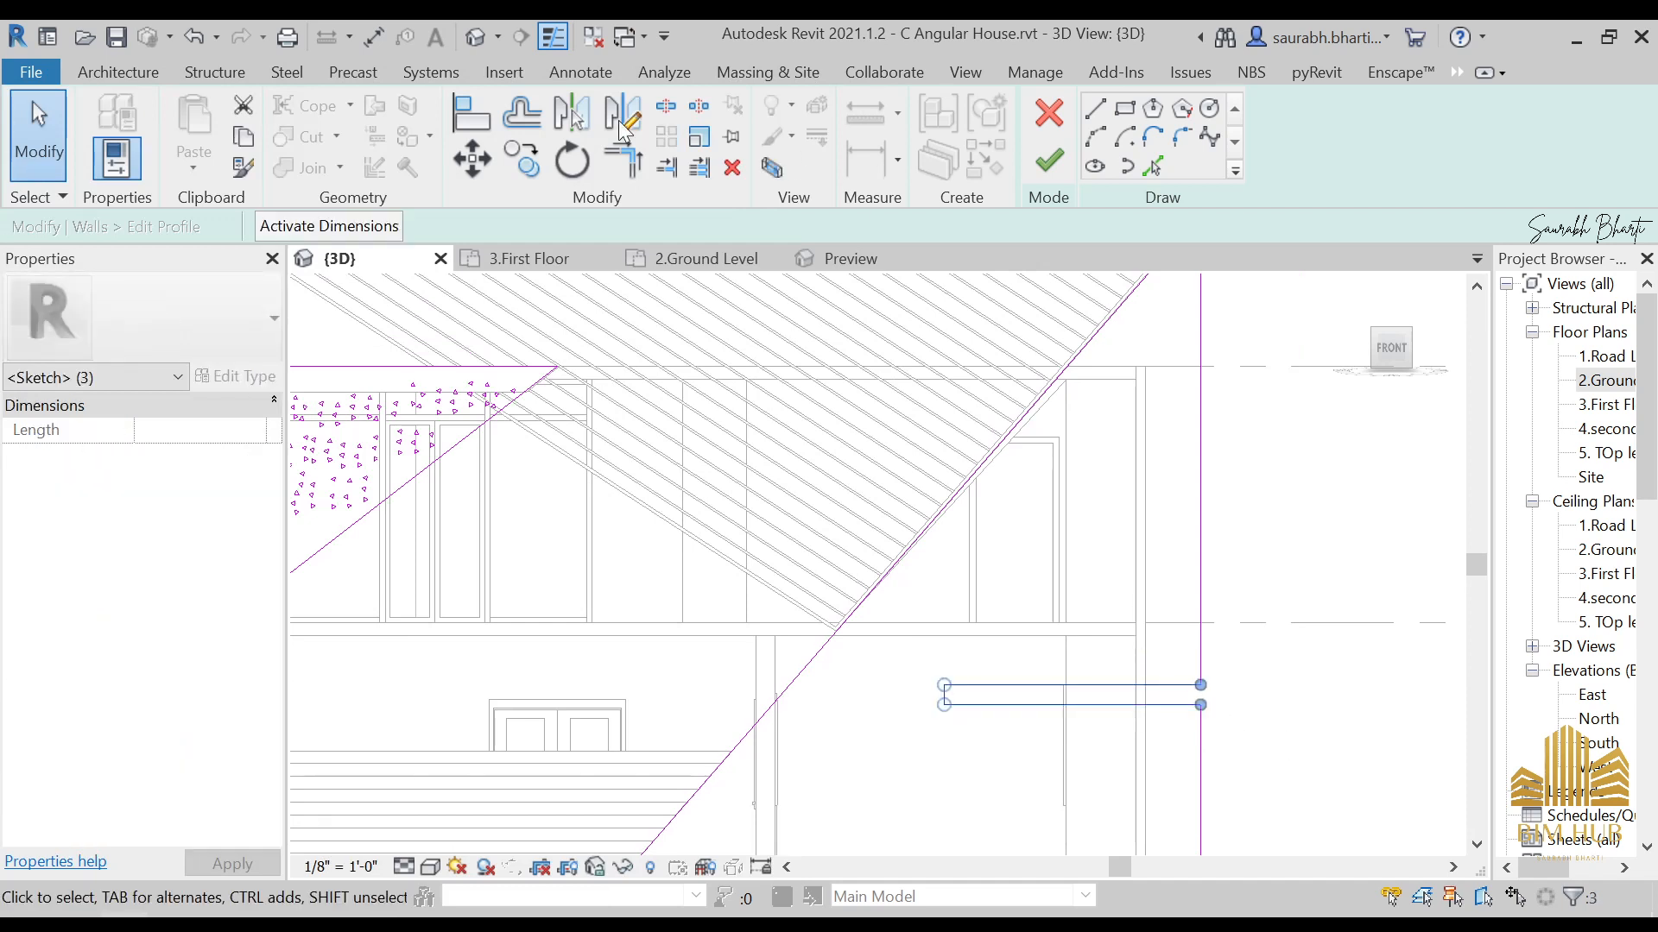
{"action": "left_click", "coordinate": [521, 159]}
{"action": "left_click", "coordinate": [1200, 705]}
{"action": "scroll", "coordinate": [1208, 717], "scroll_direction": "up", "scroll_amount": 1}
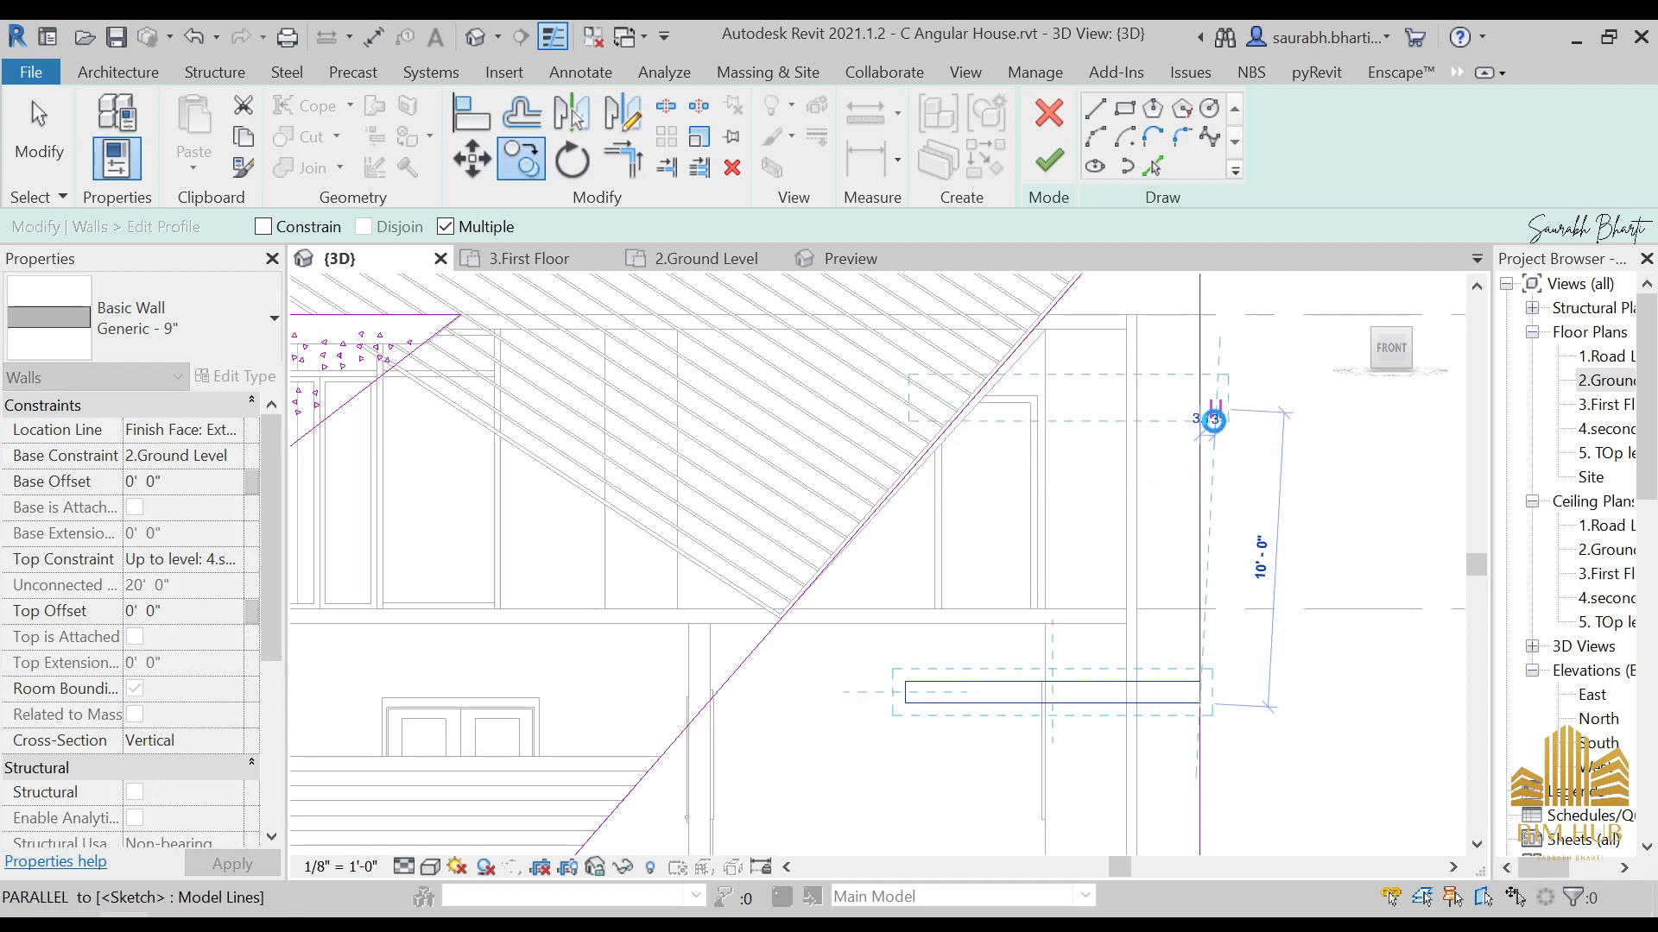
{"action": "left_click", "coordinate": [1213, 420]}
Step: Compare the copied slot lines with the upper slot shown on the angular wall in the reference photo
{"action": "mouse_move", "coordinate": [291, 914]}
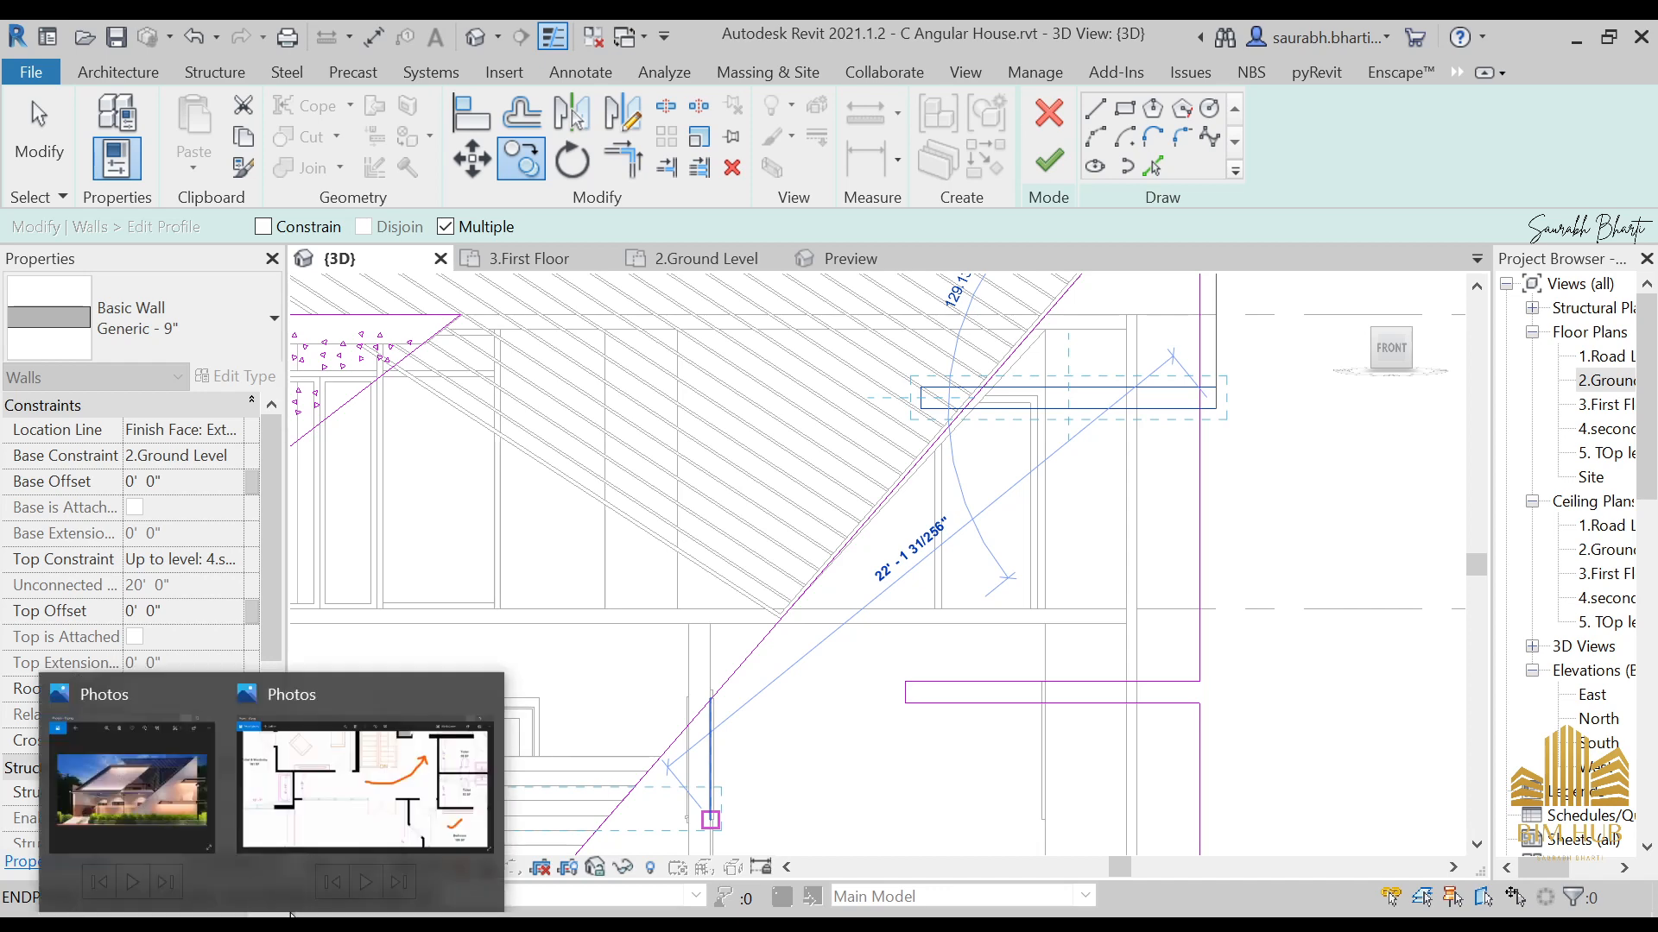
{"action": "left_click", "coordinate": [205, 810]}
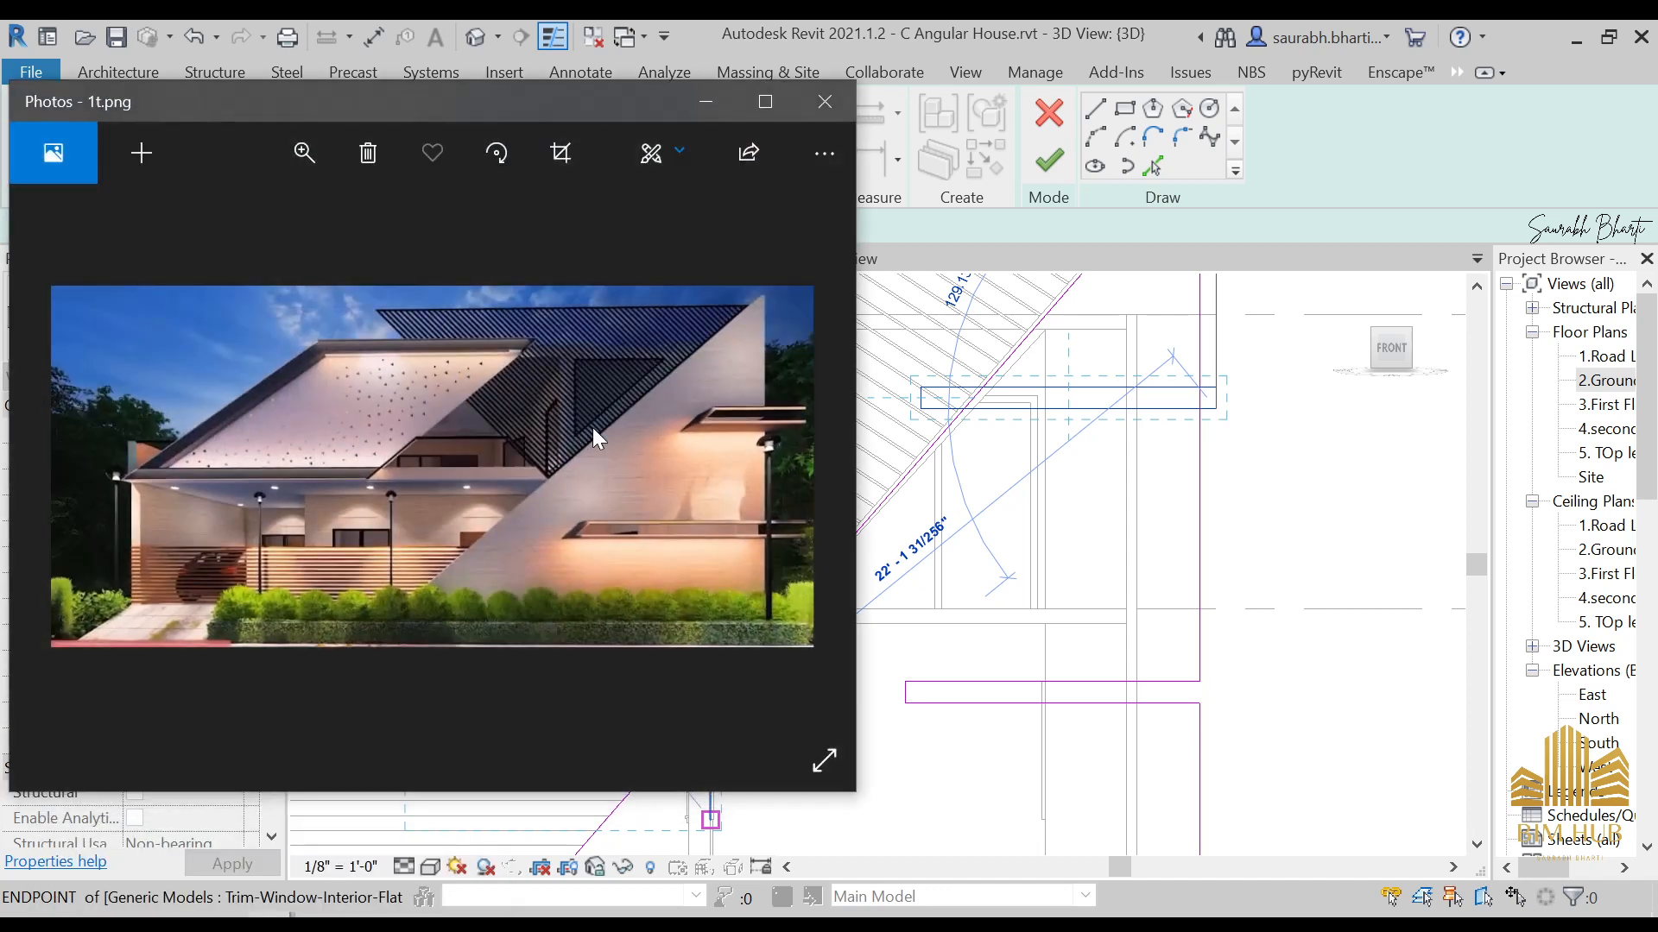
{"action": "left_click", "coordinate": [705, 101]}
{"action": "scroll", "coordinate": [1097, 406], "scroll_direction": "up", "scroll_amount": 2}
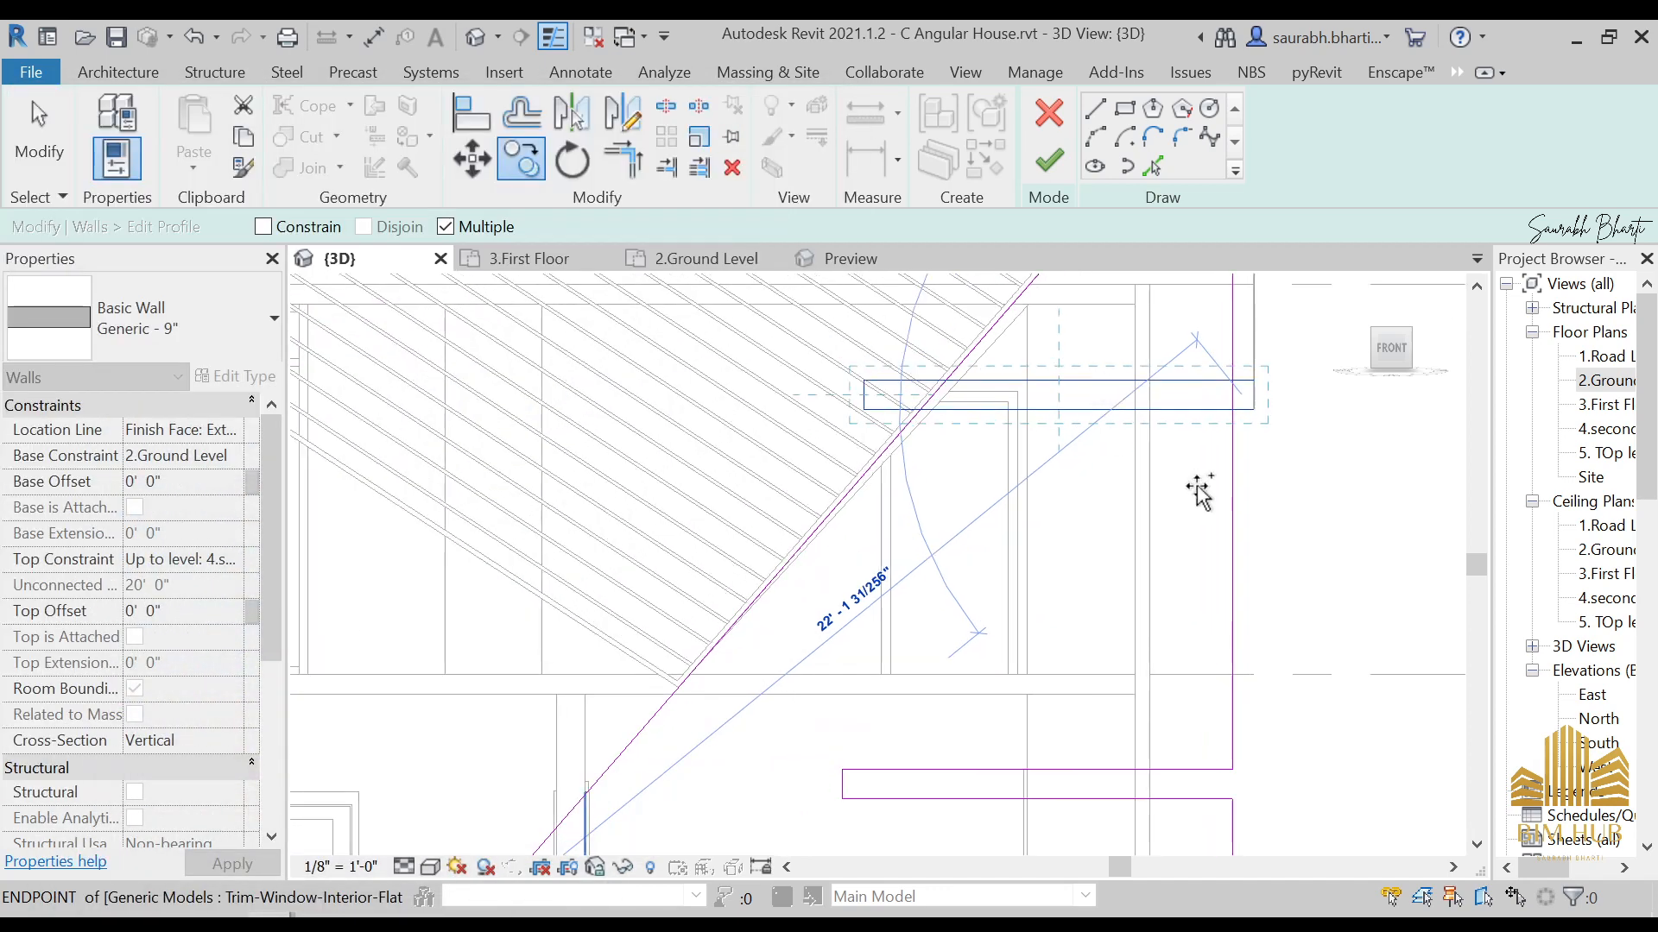
{"action": "mouse_move", "coordinate": [277, 894]}
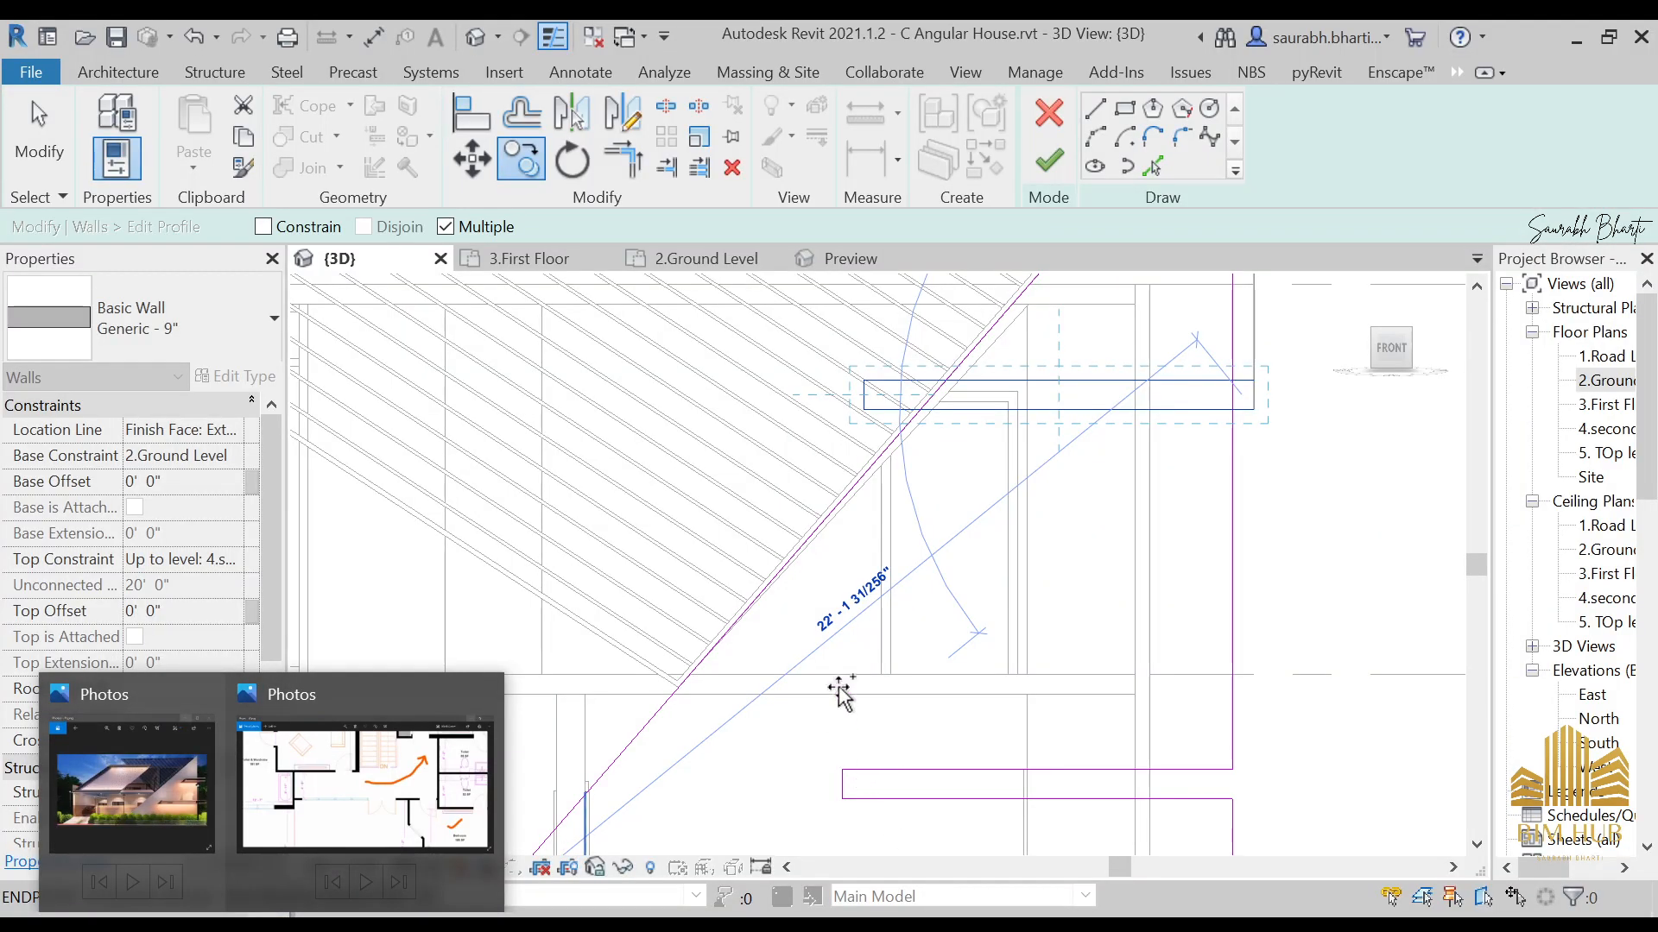
{"action": "scroll", "coordinate": [992, 581], "scroll_direction": "down", "scroll_amount": 1}
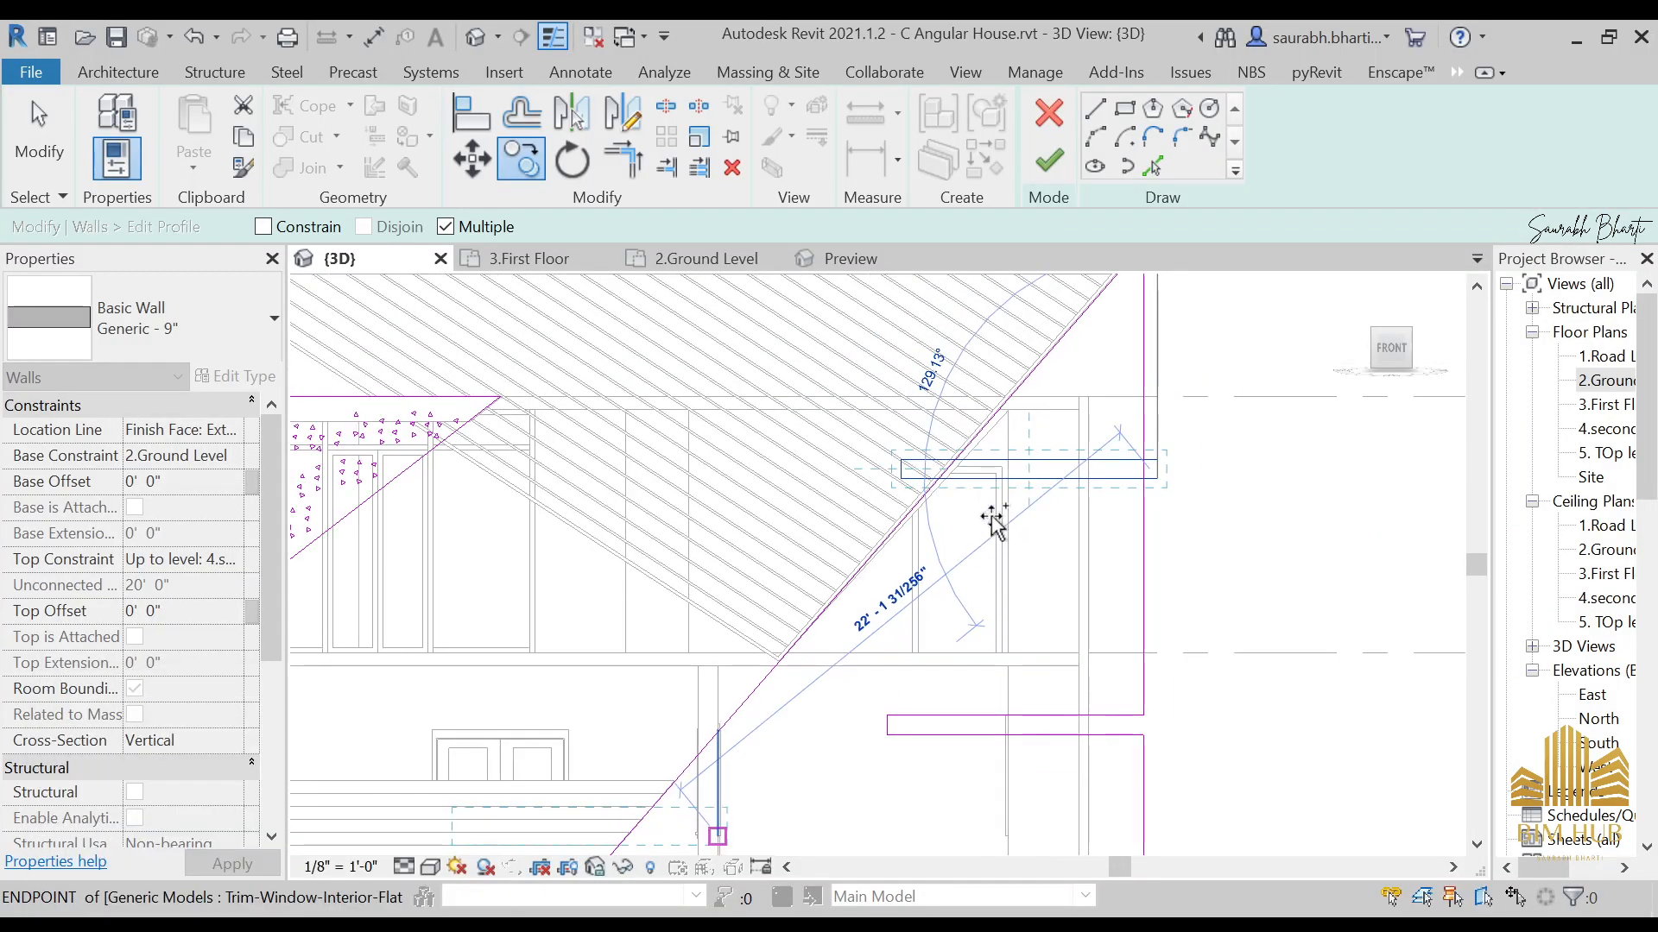
{"action": "scroll", "coordinate": [984, 526], "scroll_direction": "down", "scroll_amount": 1}
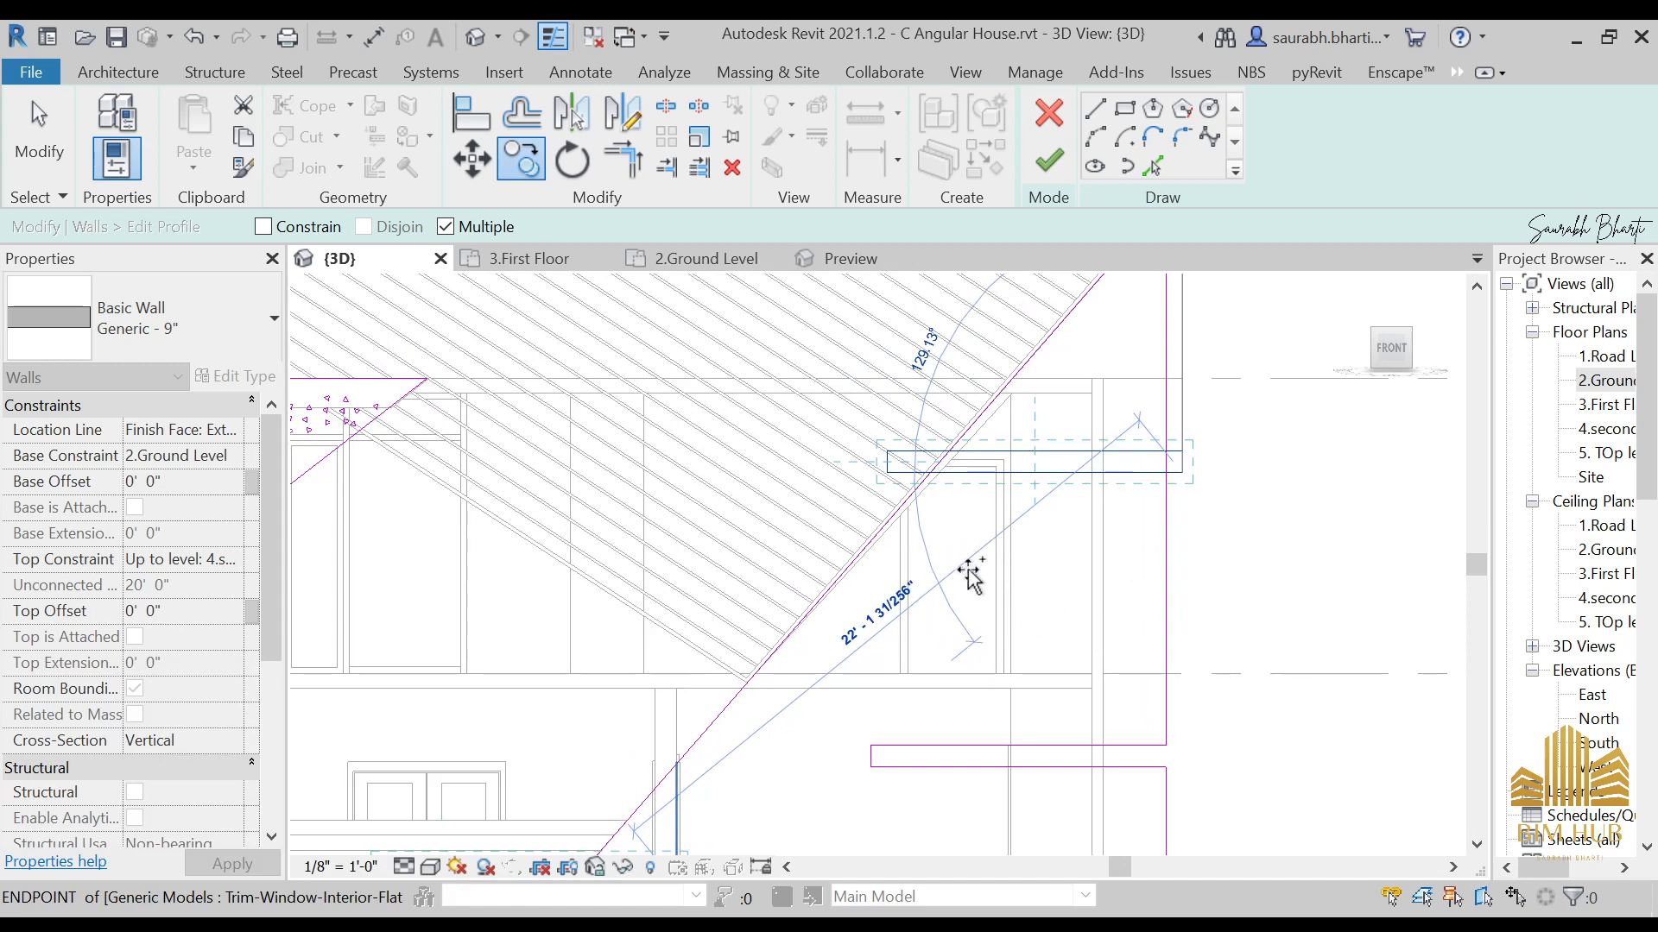
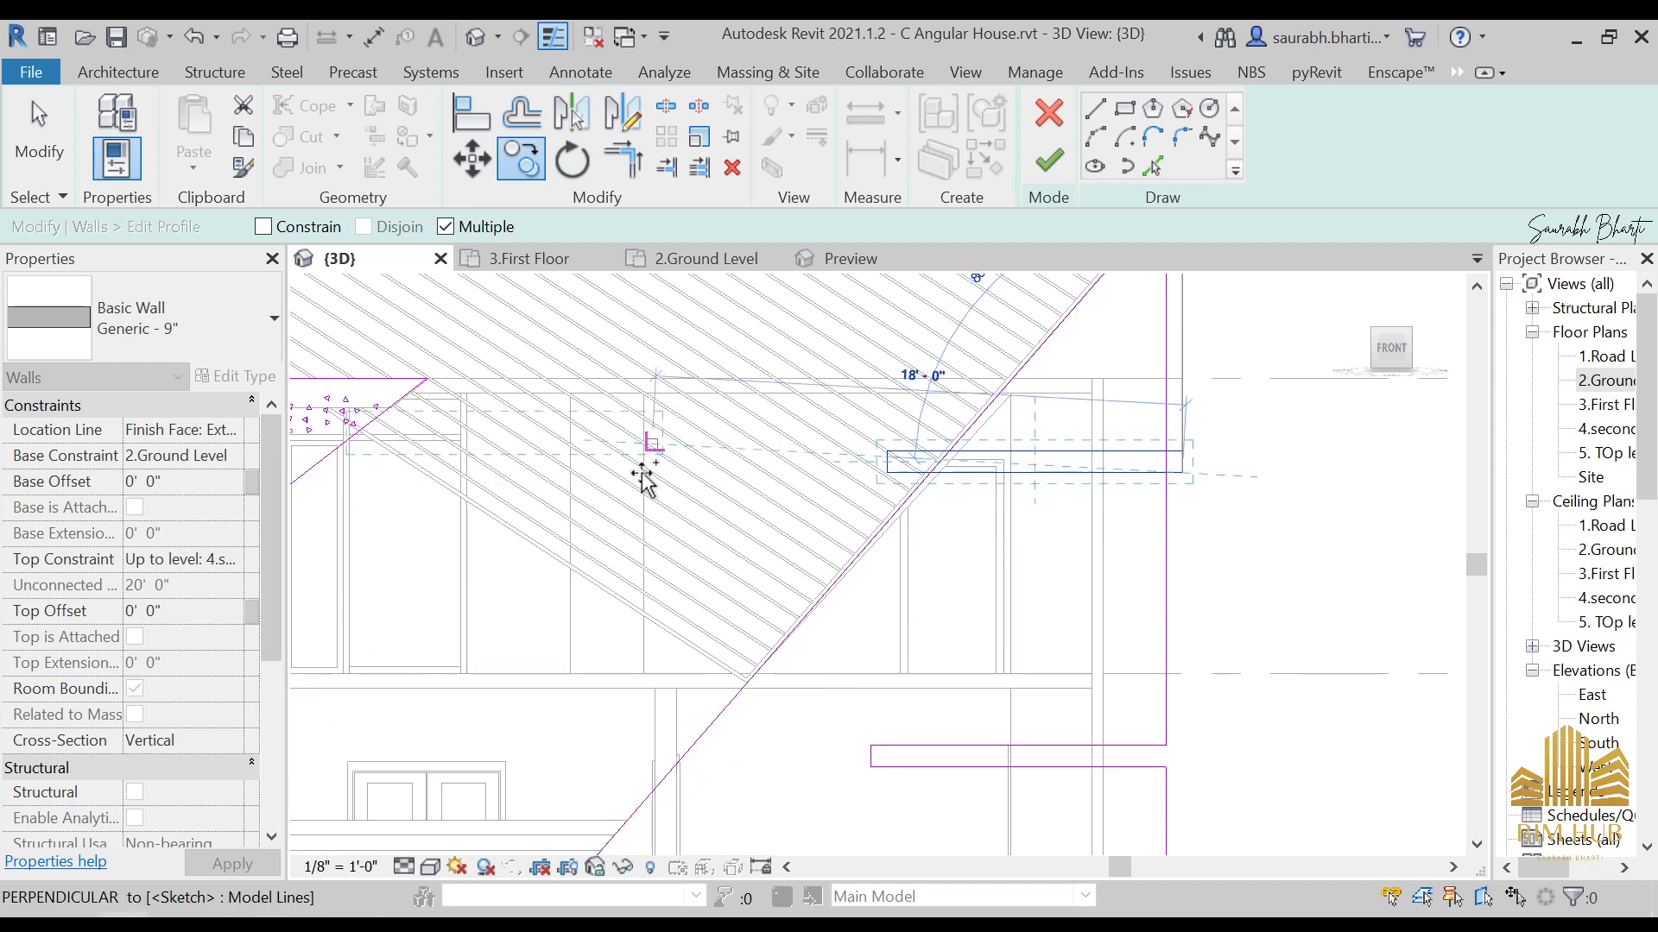
Step: Finish copying and nudge the three copied slot lines down the wall profile
{"action": "scroll", "coordinate": [893, 473], "scroll_direction": "up", "scroll_amount": 1}
{"action": "left_click", "coordinate": [893, 473]}
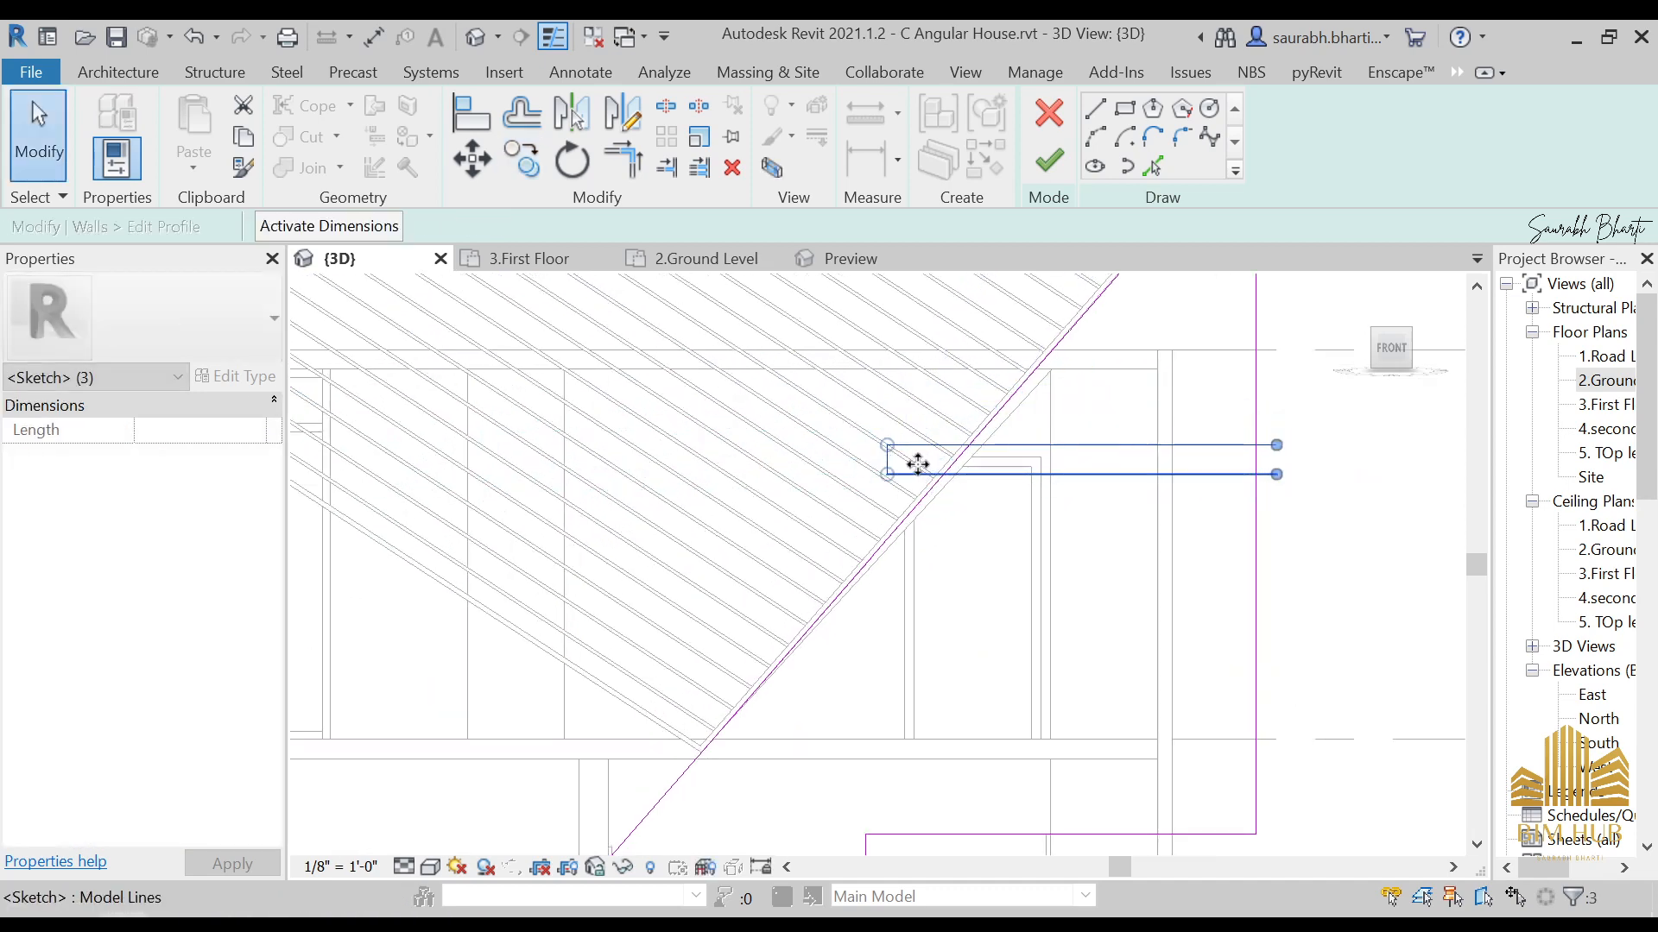
{"action": "key", "text": "Escape"}
{"action": "mouse_move", "coordinate": [785, 404]}
{"action": "left_mouse_down"}
{"action": "mouse_move", "coordinate": [1181, 508]}
{"action": "mouse_move", "coordinate": [1305, 506]}
{"action": "left_mouse_up"}
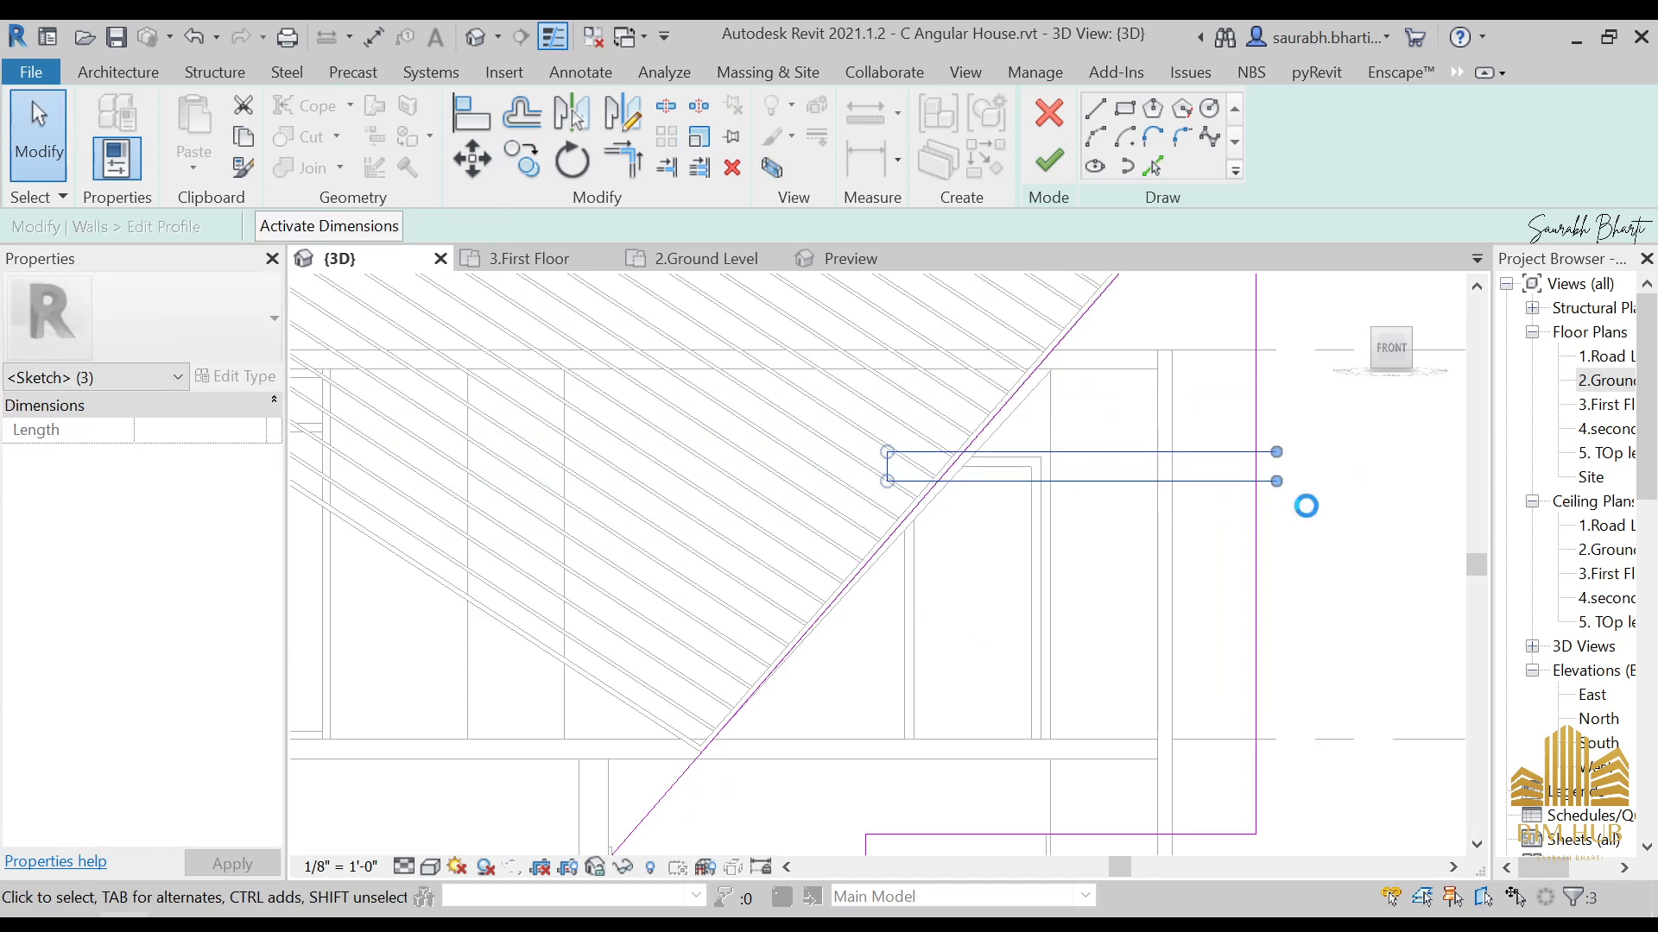
{"action": "key", "text": "Down"}
{"action": "key", "text": "Down"}
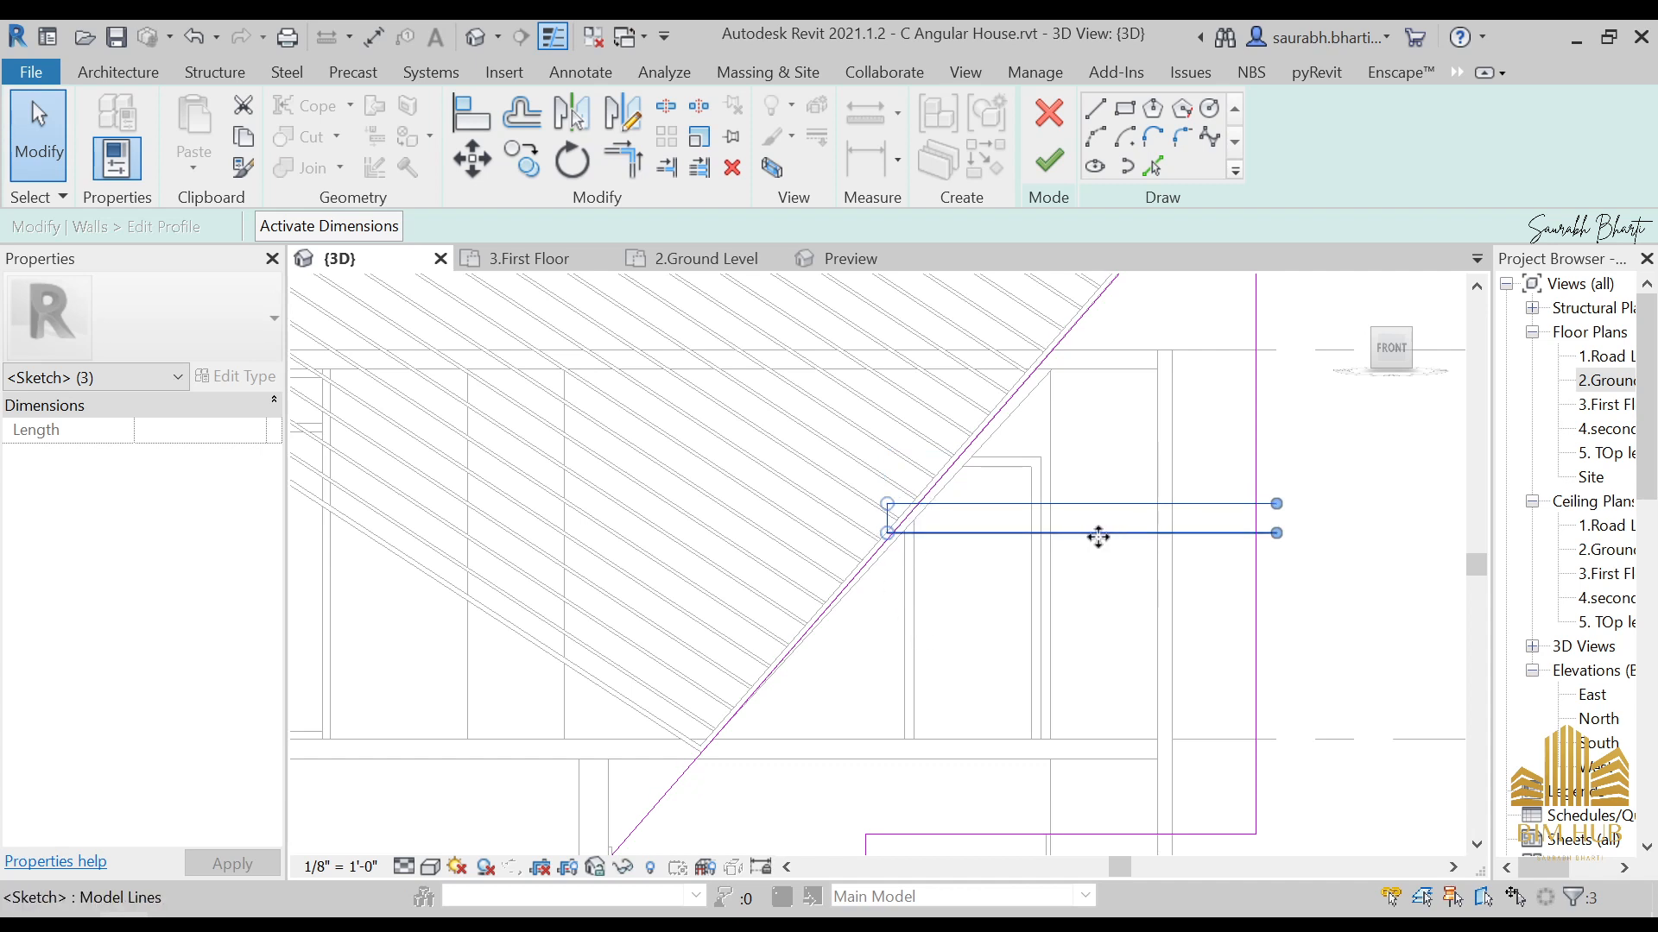
Step: Move the copied slot lines 2'-0" further down along the wall's vertical outer edge
{"action": "scroll", "coordinate": [1002, 527], "scroll_direction": "down", "scroll_amount": 3}
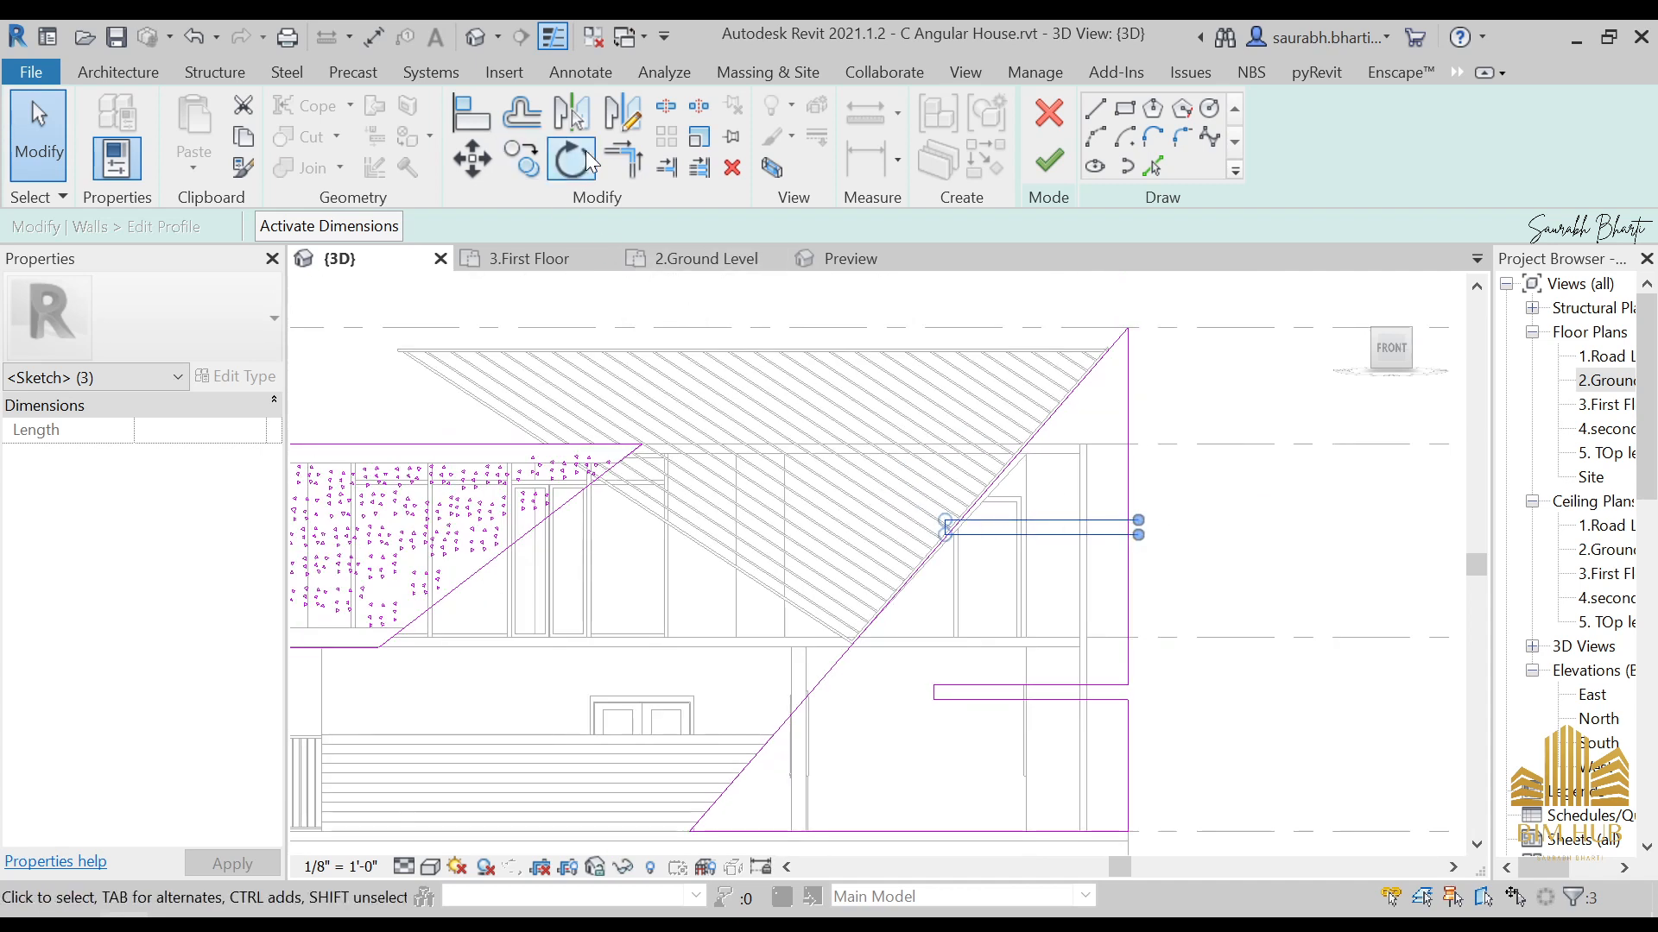
{"action": "key", "text": "m"}
{"action": "key", "text": "v"}
{"action": "scroll", "coordinate": [1123, 544], "scroll_direction": "up", "scroll_amount": 2}
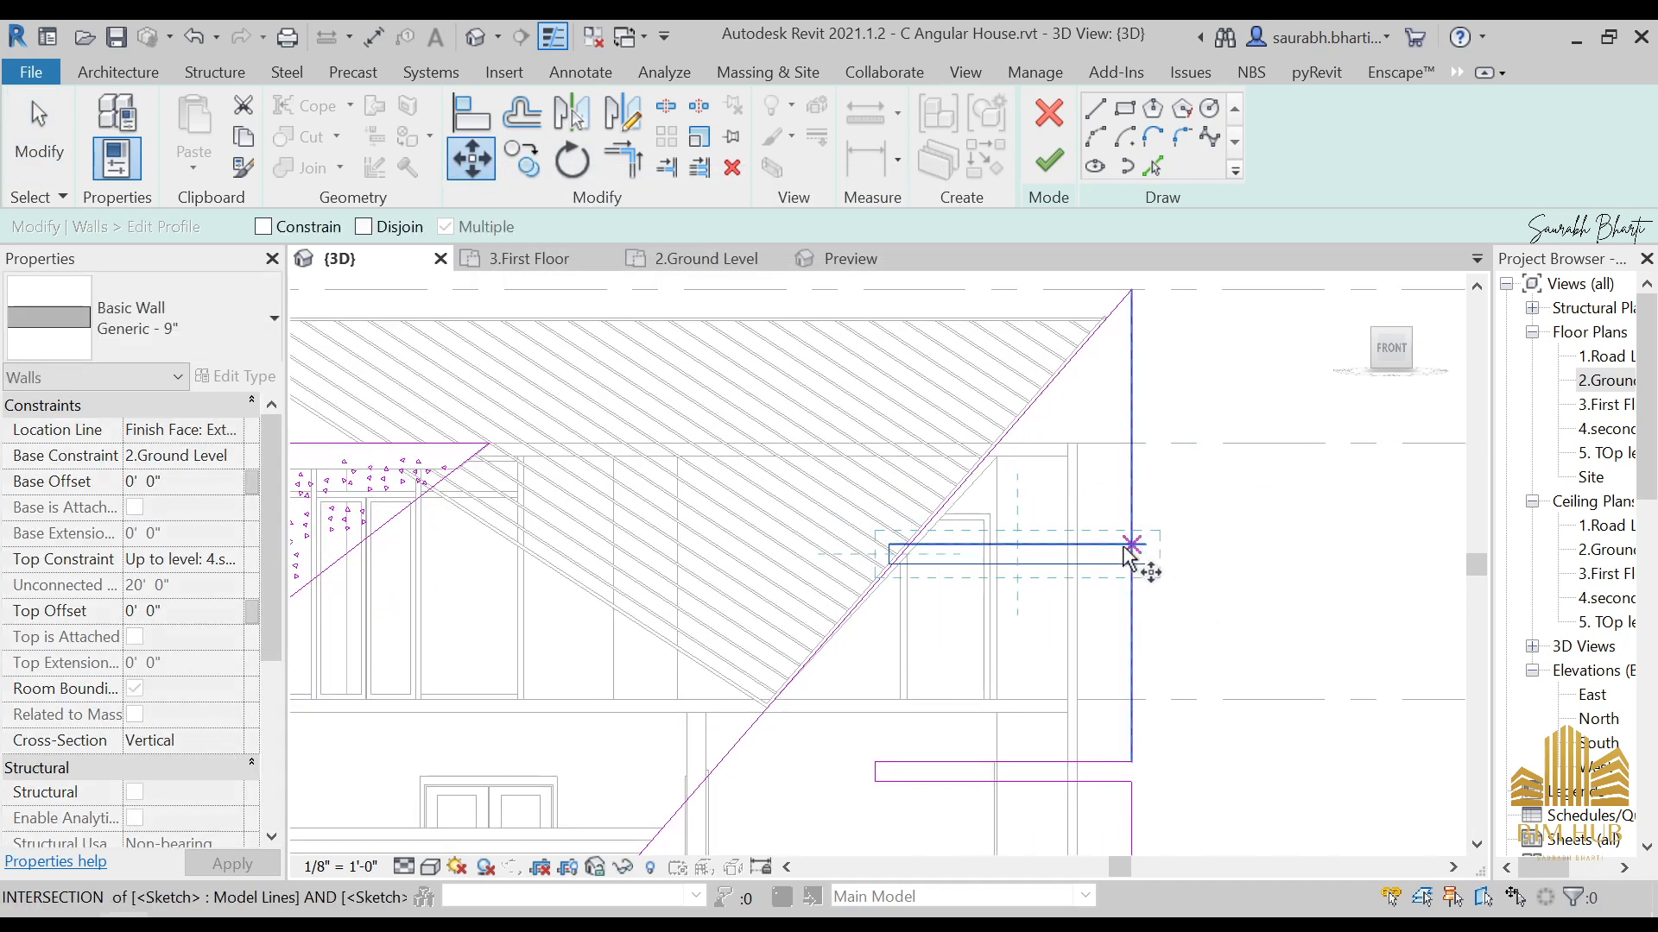
{"action": "left_click", "coordinate": [1127, 547]}
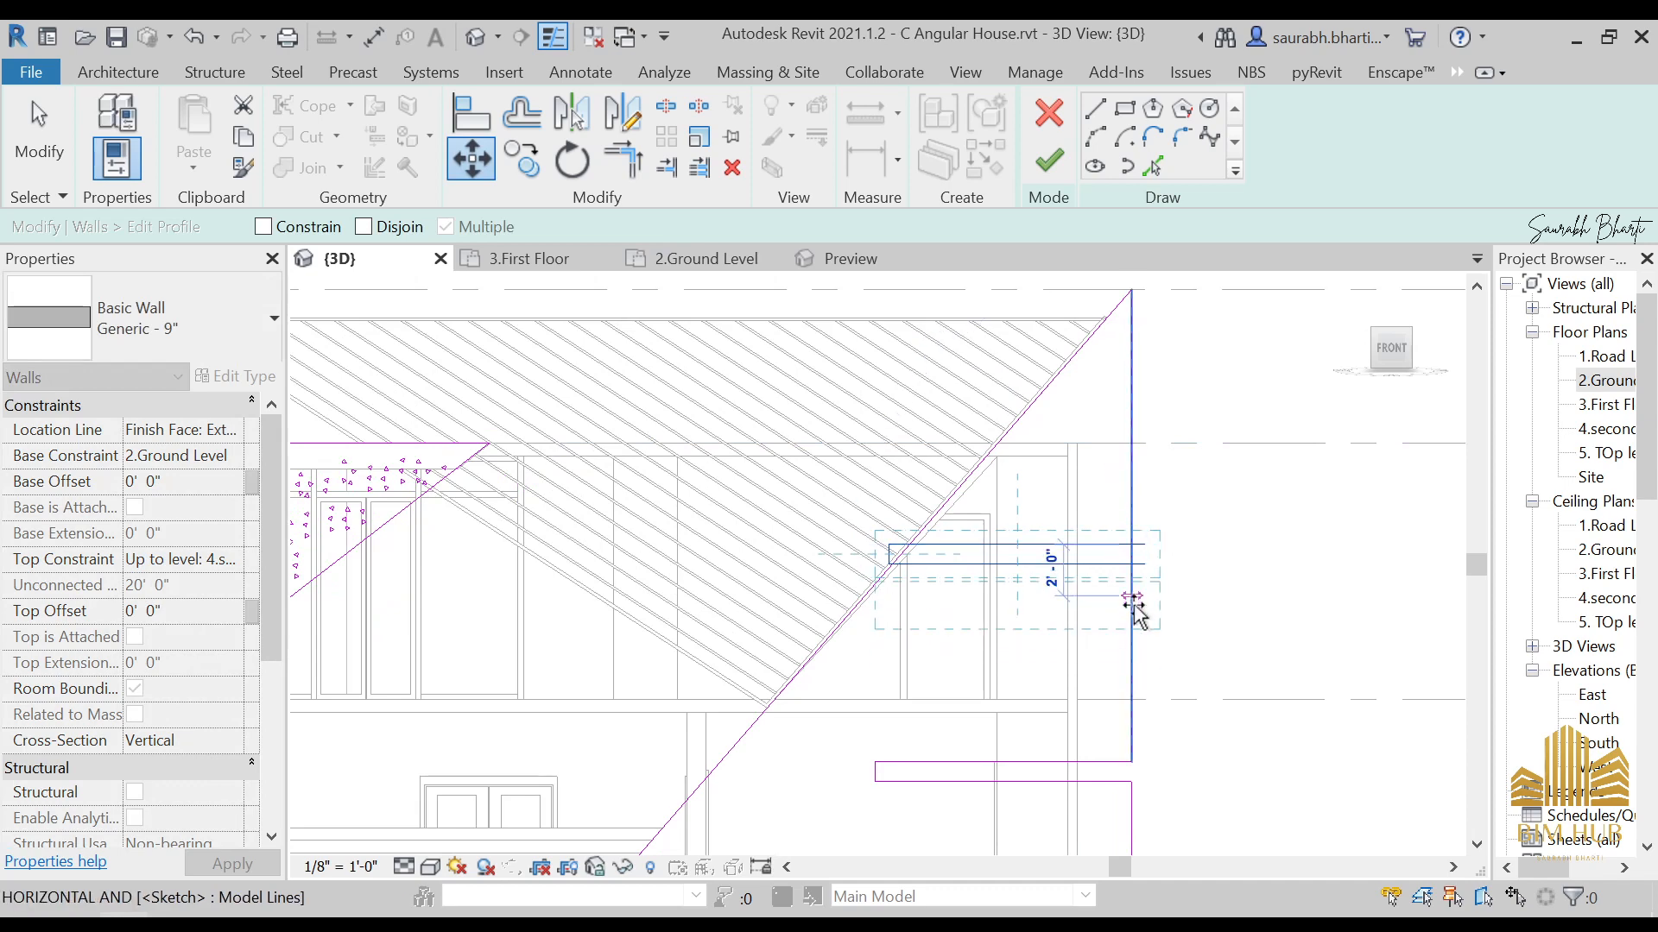
{"action": "left_click", "coordinate": [1132, 598]}
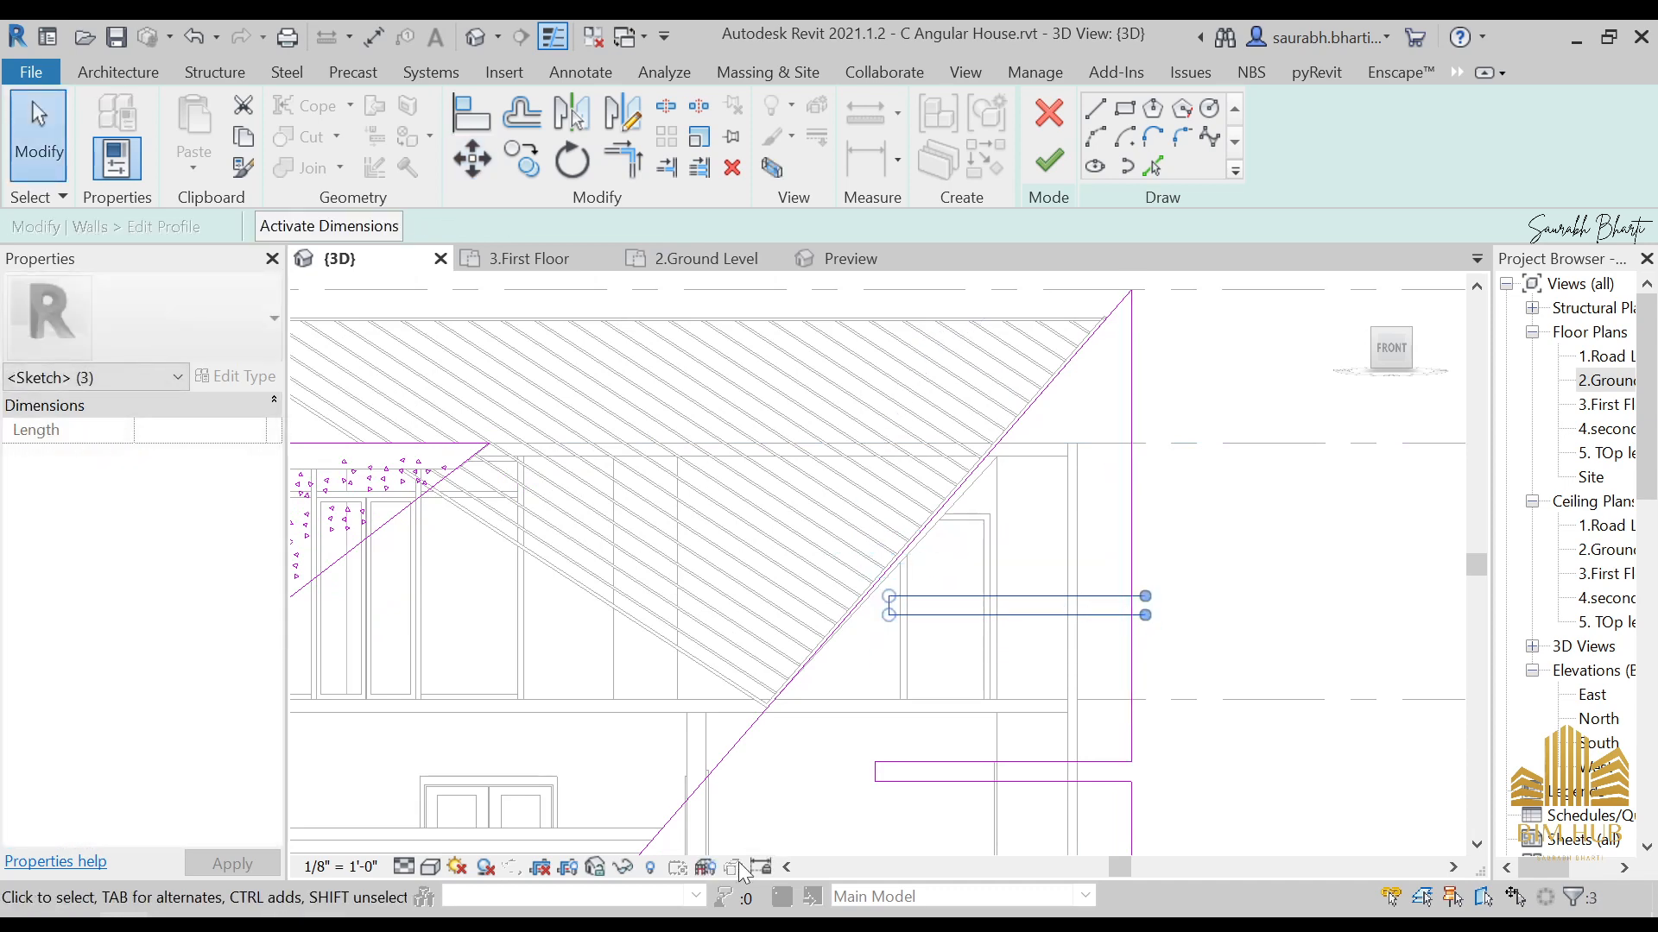
Step: Shorten the upper slot to about 4'-8" by shifting its short vertical end line toward the wall's outer edge
{"action": "scroll", "coordinate": [895, 585], "scroll_direction": "up", "scroll_amount": 4}
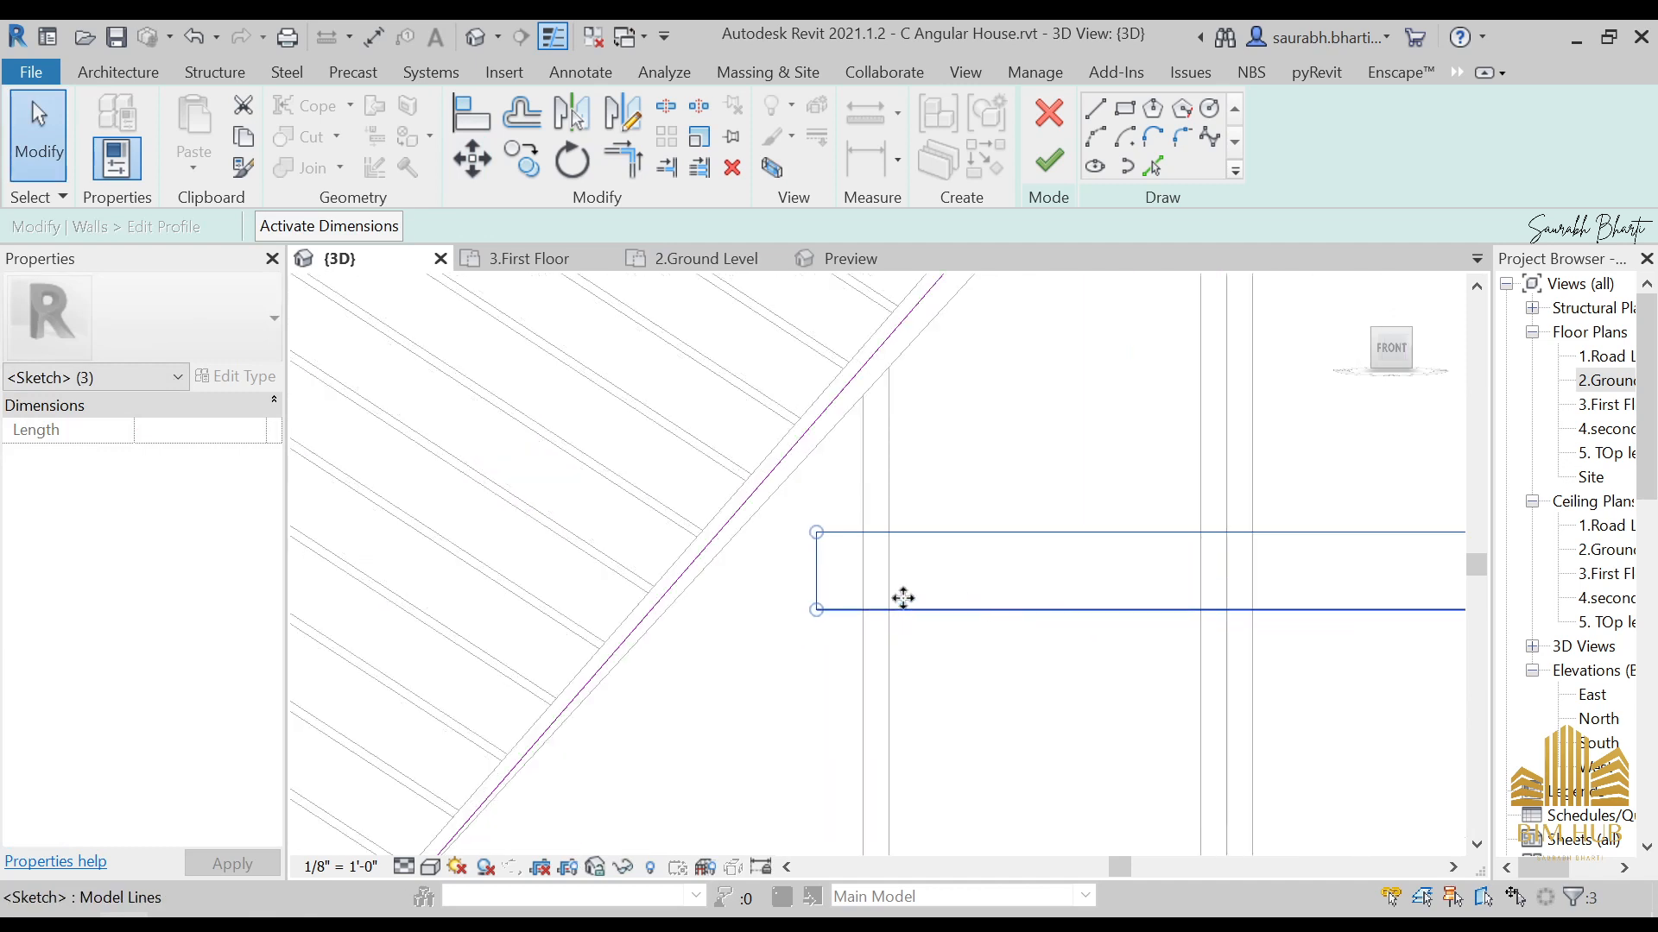
{"action": "key", "text": "Escape"}
{"action": "mouse_move", "coordinate": [822, 570]}
{"action": "left_mouse_down"}
{"action": "mouse_move", "coordinate": [1313, 547]}
{"action": "mouse_move", "coordinate": [1295, 575]}
{"action": "left_mouse_up"}
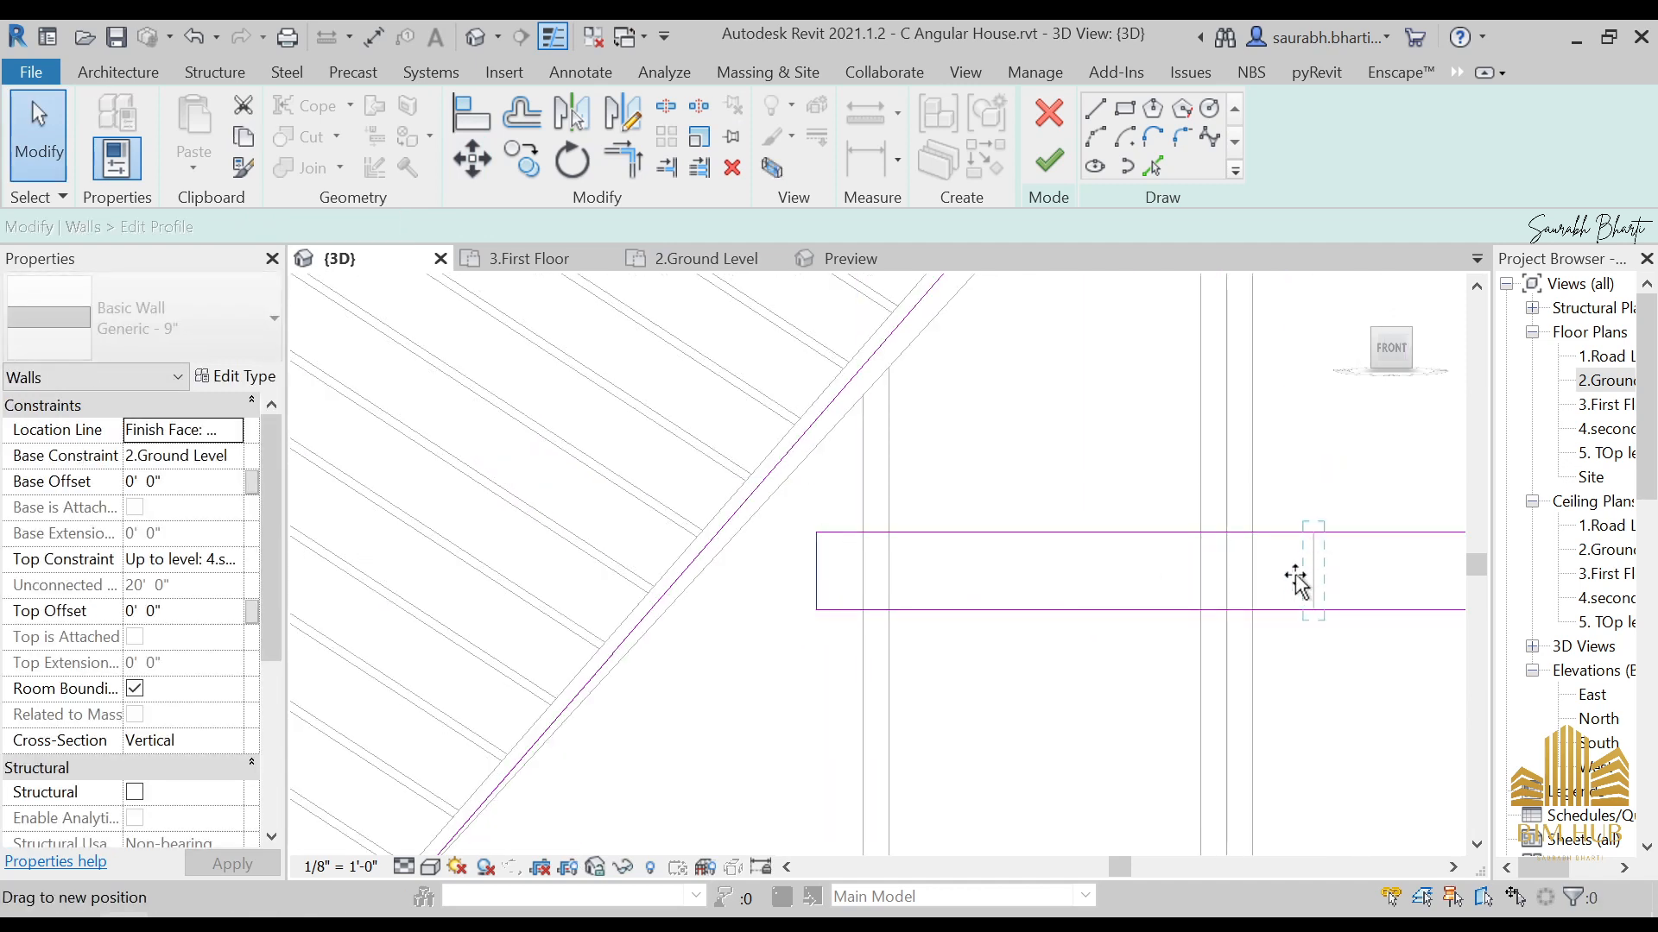
{"action": "left_click_drag", "start_coordinate": [1335, 644], "coordinate": [1336, 640]}
{"action": "middle_click_drag", "start_coordinate": [1336, 640], "coordinate": [1044, 640]}
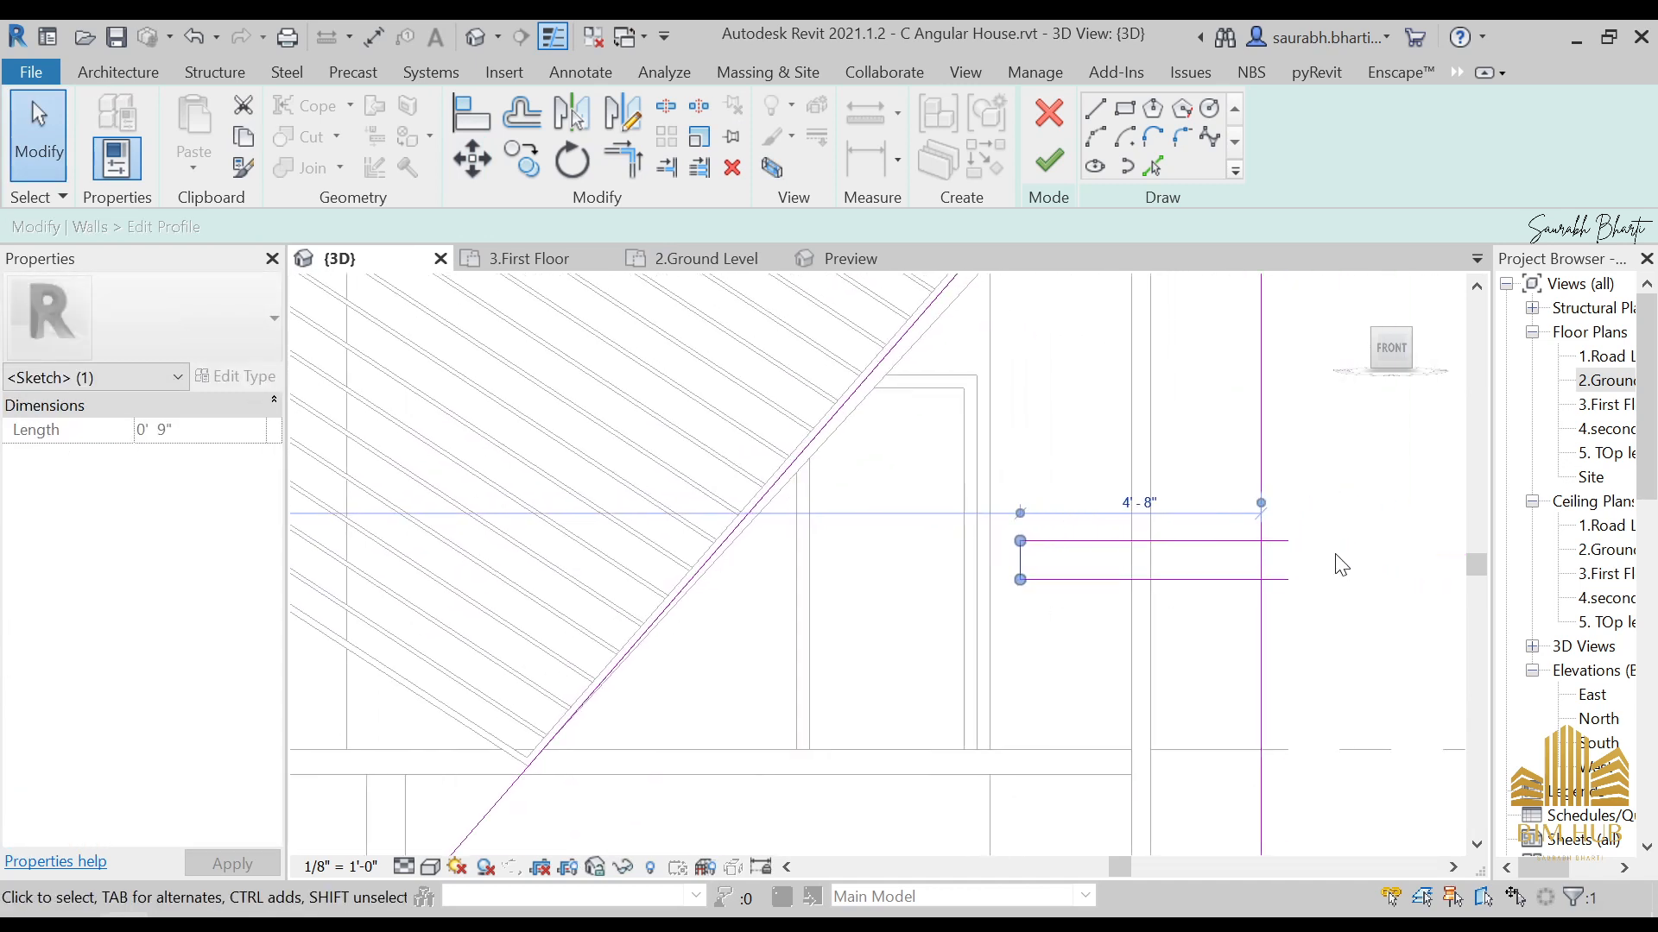
Step: Pull the overshooting ends of the upper slot's two horizontal lines back to the wall's vertical outer edge
{"action": "scroll", "coordinate": [1336, 562], "scroll_direction": "up", "scroll_amount": 2}
{"action": "left_click", "coordinate": [1267, 535]}
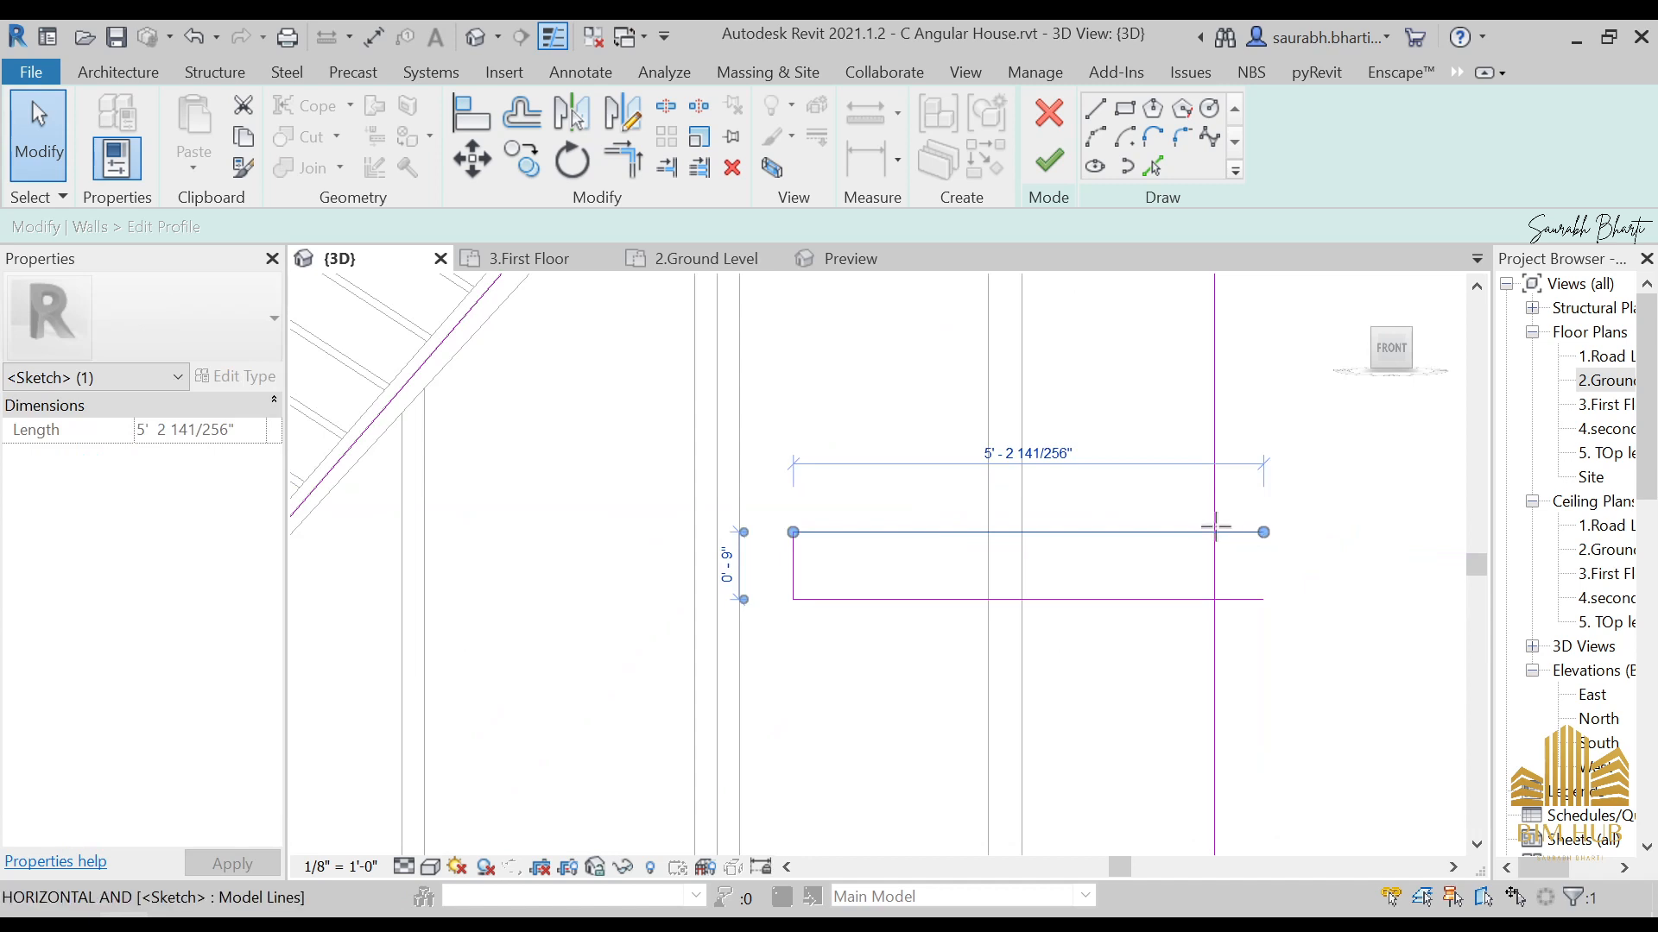
{"action": "left_click", "coordinate": [1226, 598]}
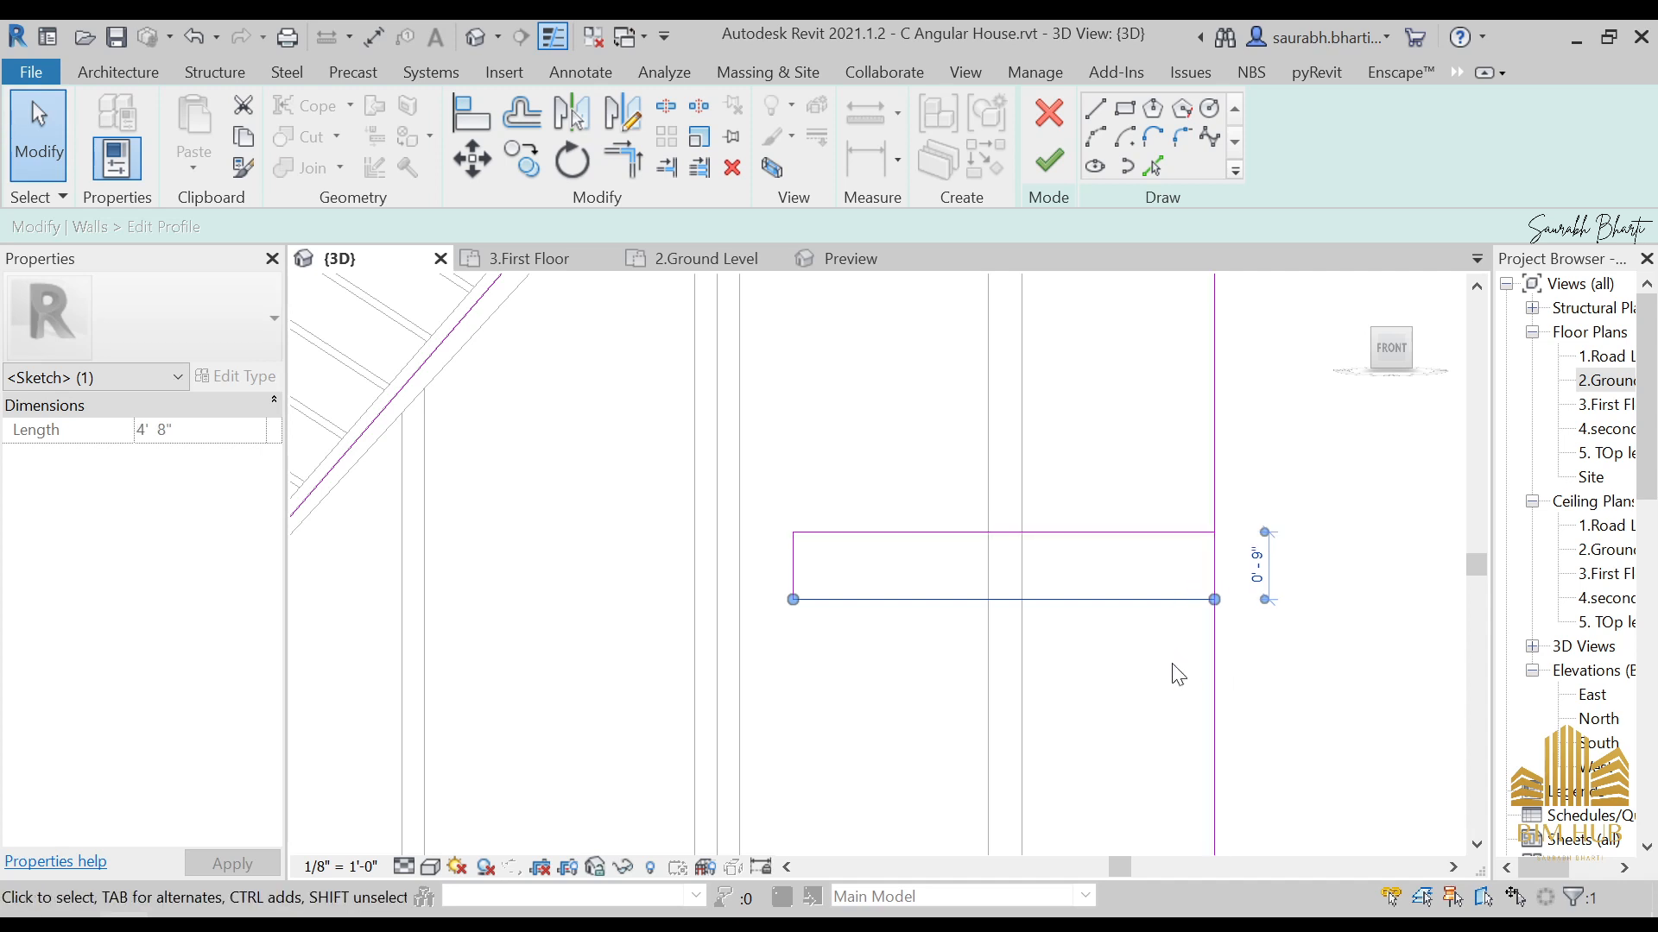
Step: Move the shortened upper slot's three lines vertically up along the wall's outer edge
{"action": "mouse_move", "coordinate": [684, 467]}
{"action": "left_mouse_down"}
{"action": "mouse_move", "coordinate": [792, 477]}
{"action": "mouse_move", "coordinate": [1373, 664]}
{"action": "left_mouse_up"}
{"action": "scroll", "coordinate": [803, 324], "scroll_direction": "down", "scroll_amount": 5}
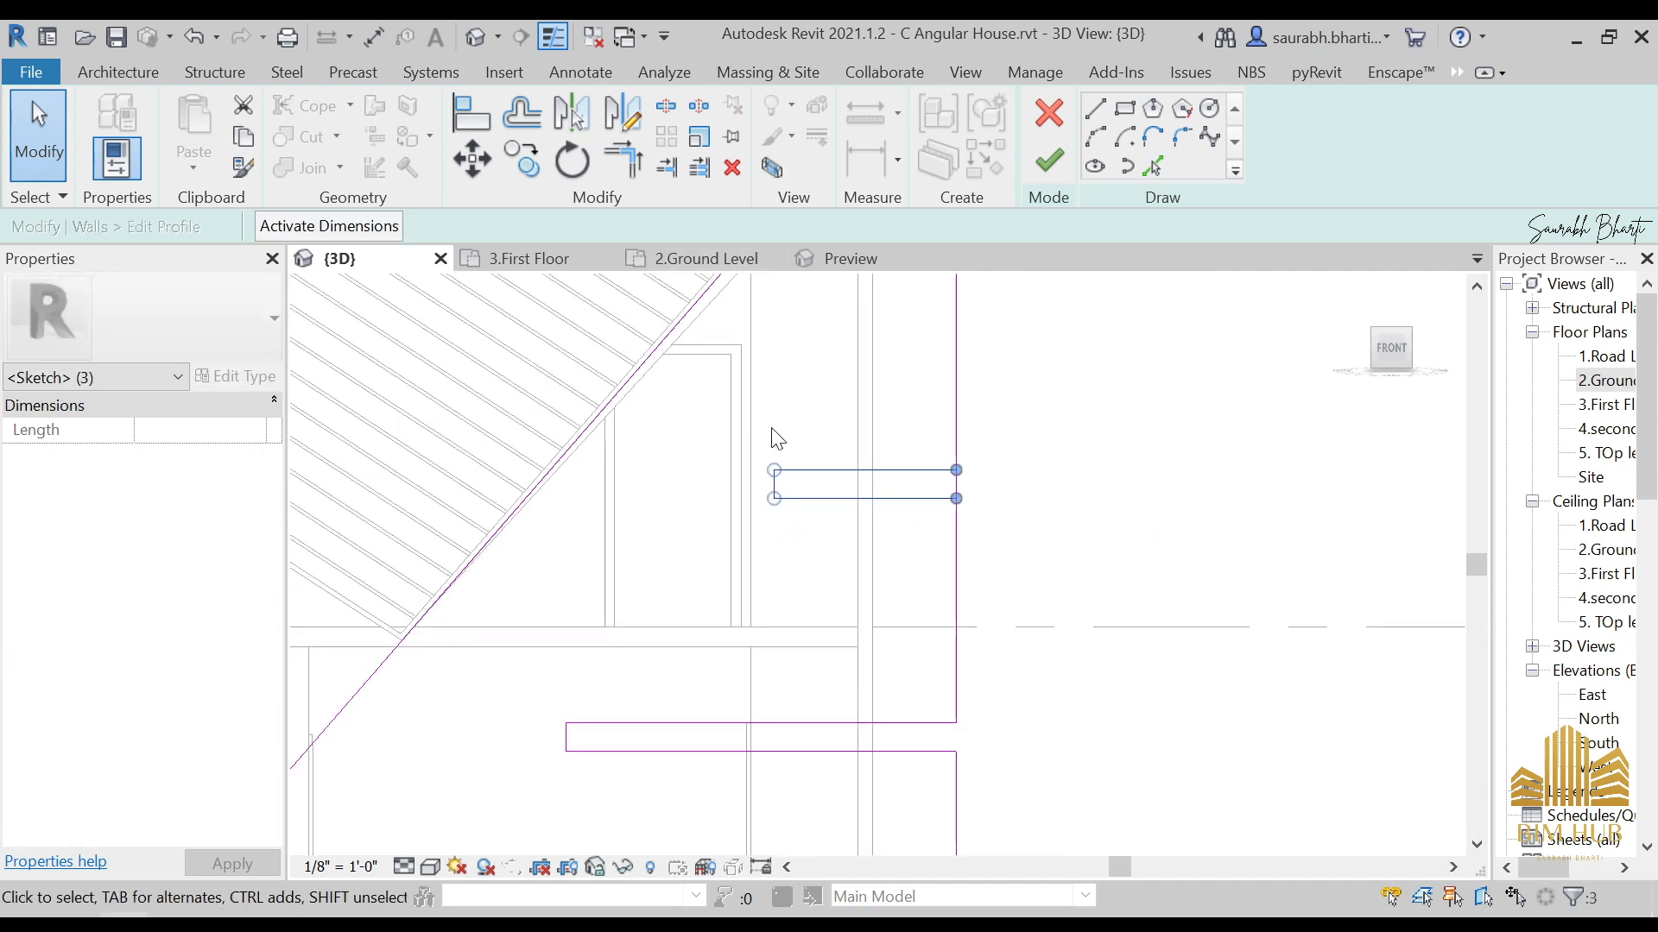
{"action": "left_click", "coordinate": [471, 159]}
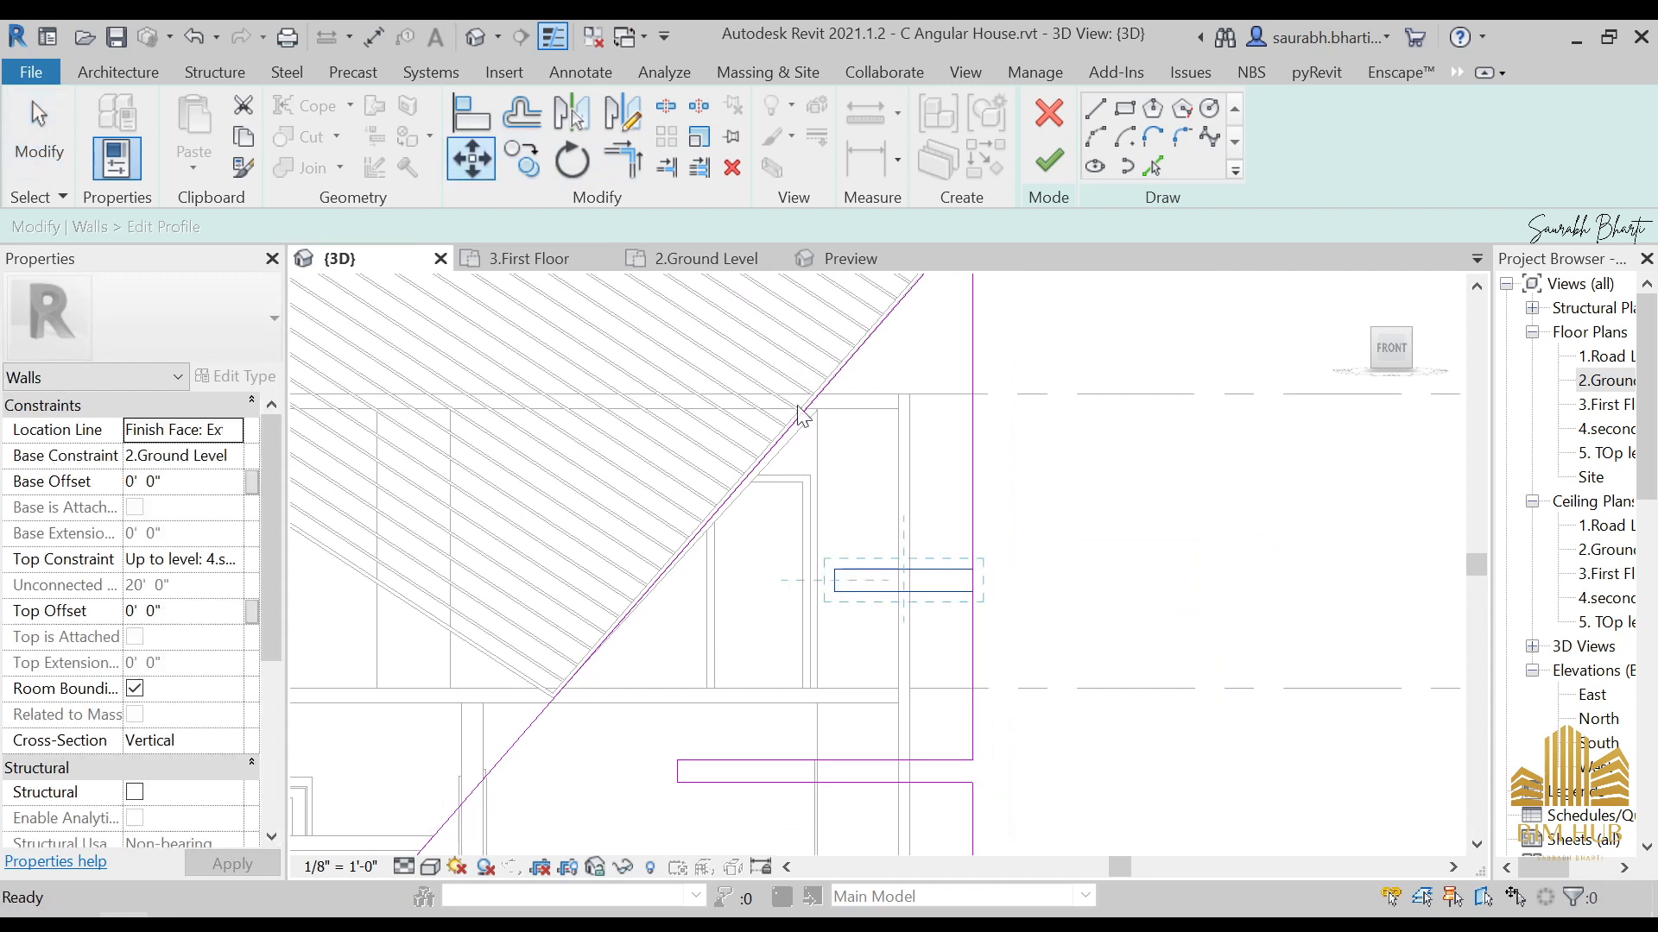
{"action": "left_click", "coordinate": [972, 592]}
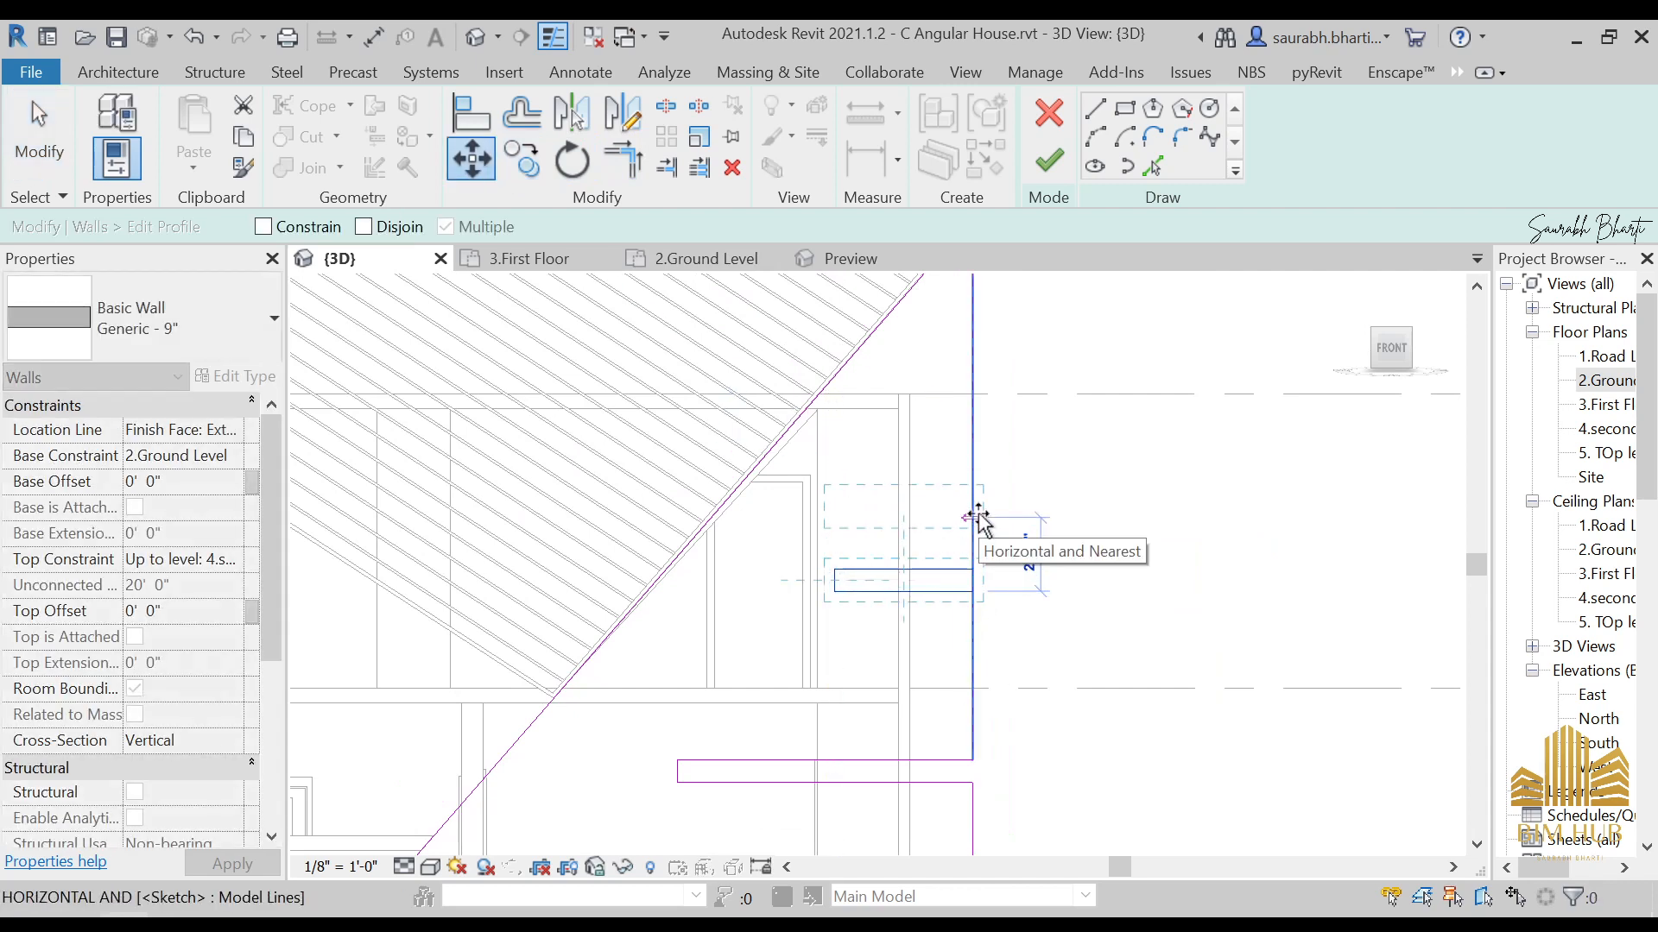
{"action": "left_click", "coordinate": [974, 518]}
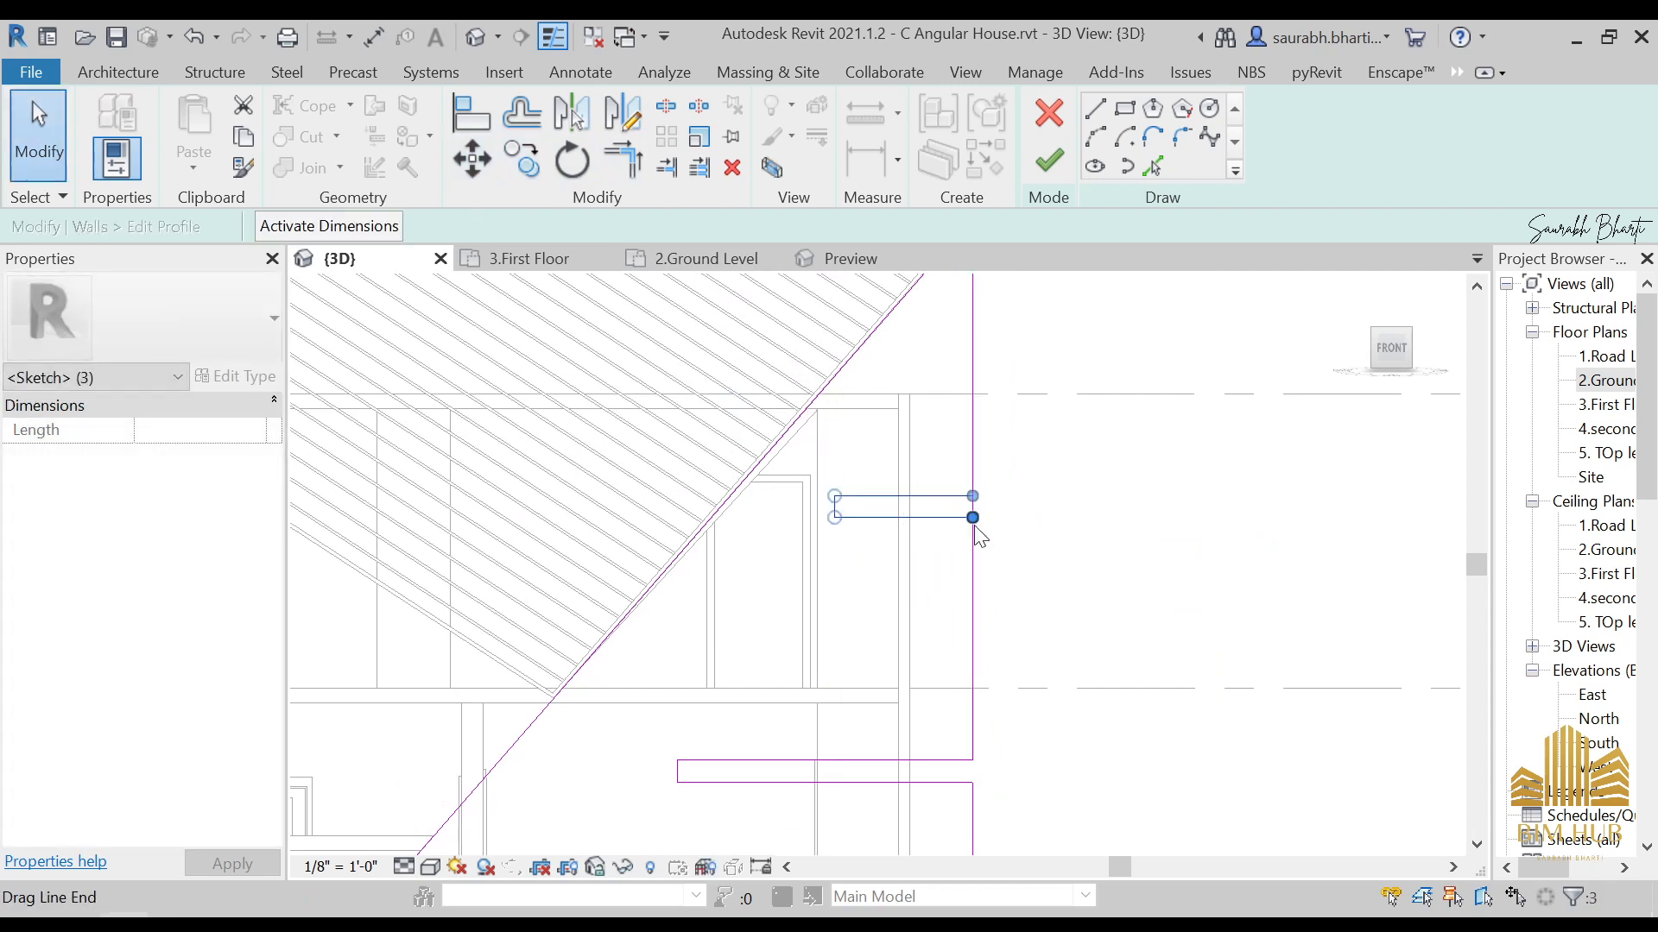
{"action": "left_click", "coordinate": [863, 558]}
Step: Slant the upper slot's short end line by shifting its upper endpoint along the slot's upper line toward the outer edge
{"action": "scroll", "coordinate": [894, 477], "scroll_direction": "up", "scroll_amount": 2}
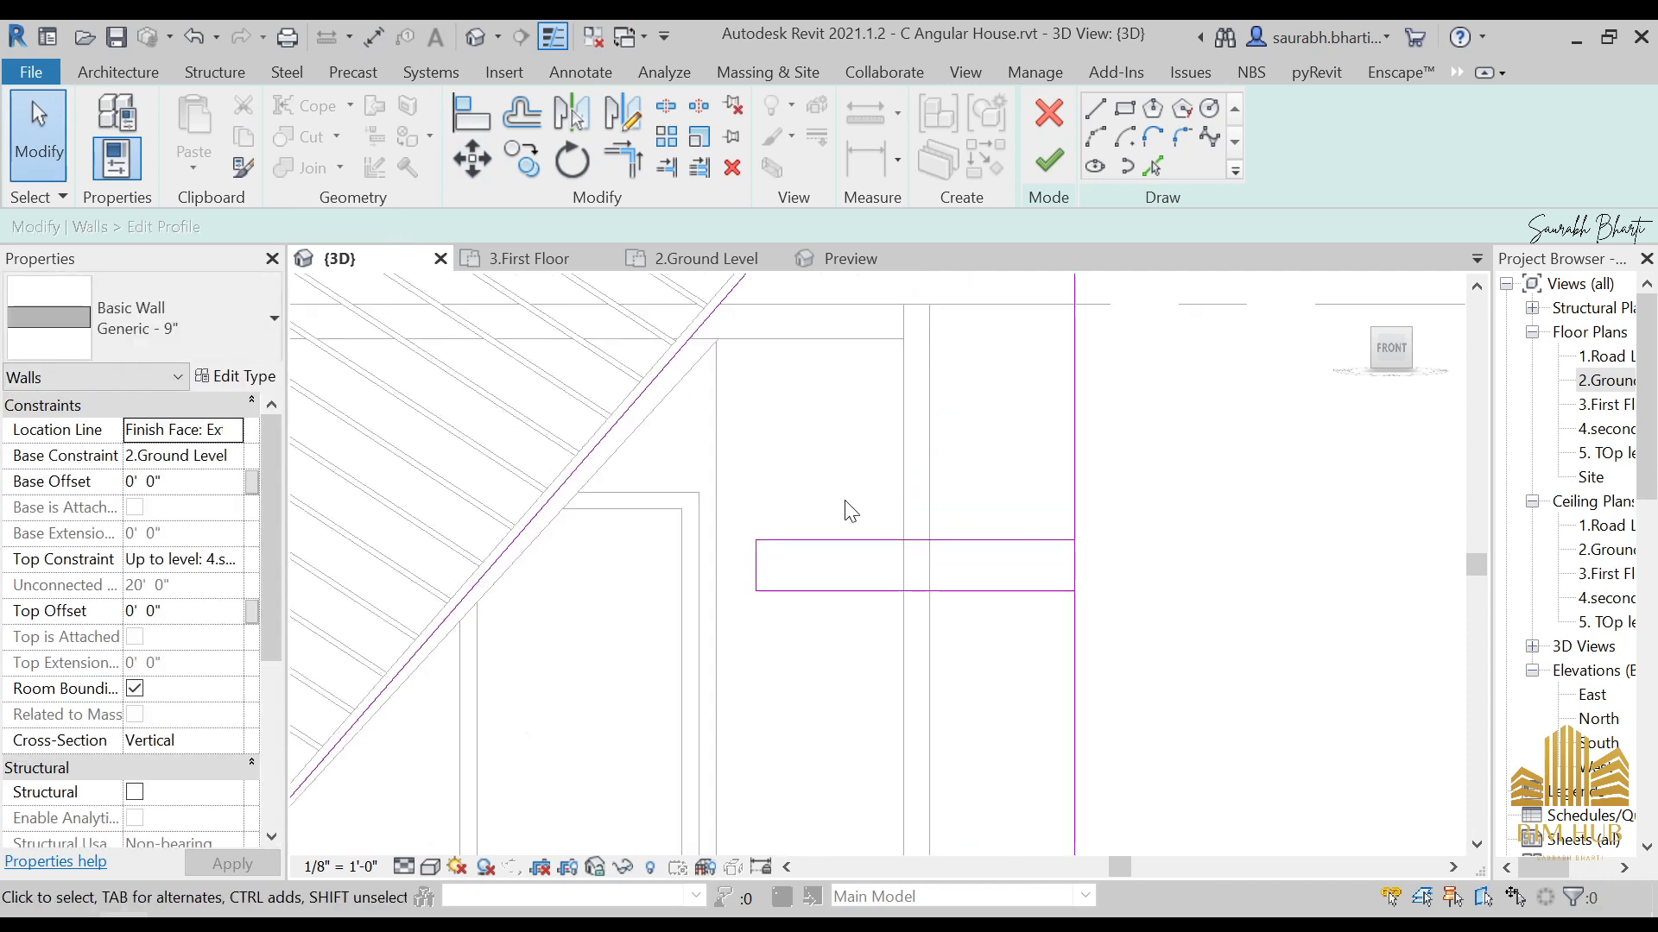
{"action": "left_click", "coordinate": [759, 566]}
{"action": "scroll", "coordinate": [782, 562], "scroll_direction": "up", "scroll_amount": 2}
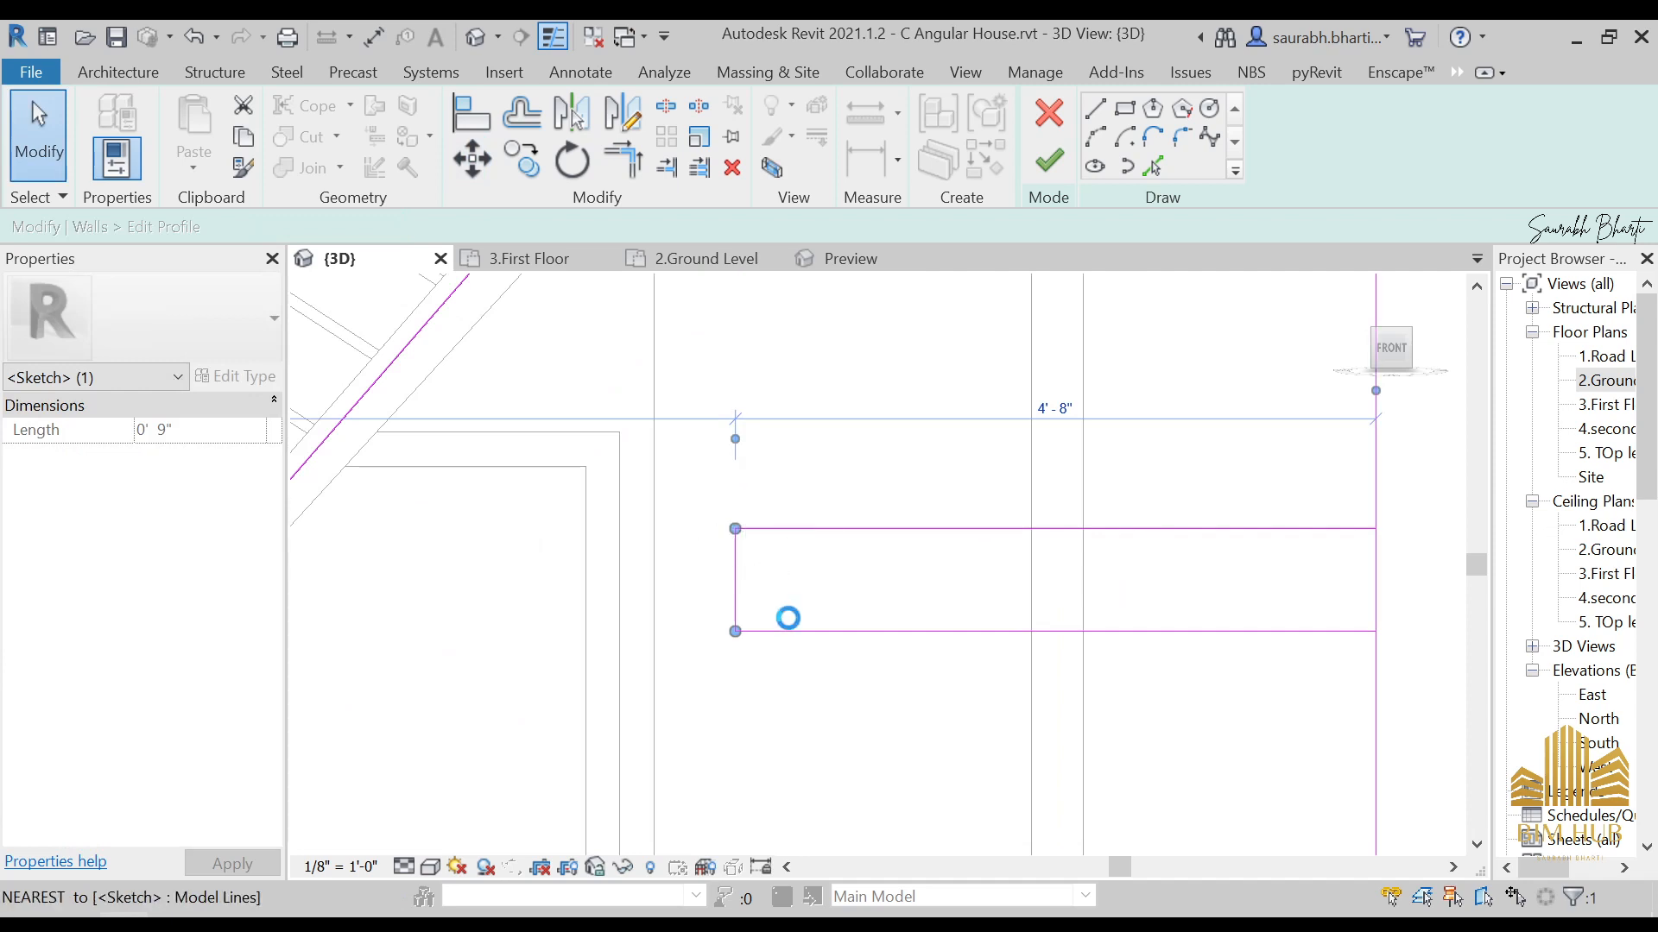
{"action": "left_click_drag", "start_coordinate": [735, 529], "coordinate": [782, 526]}
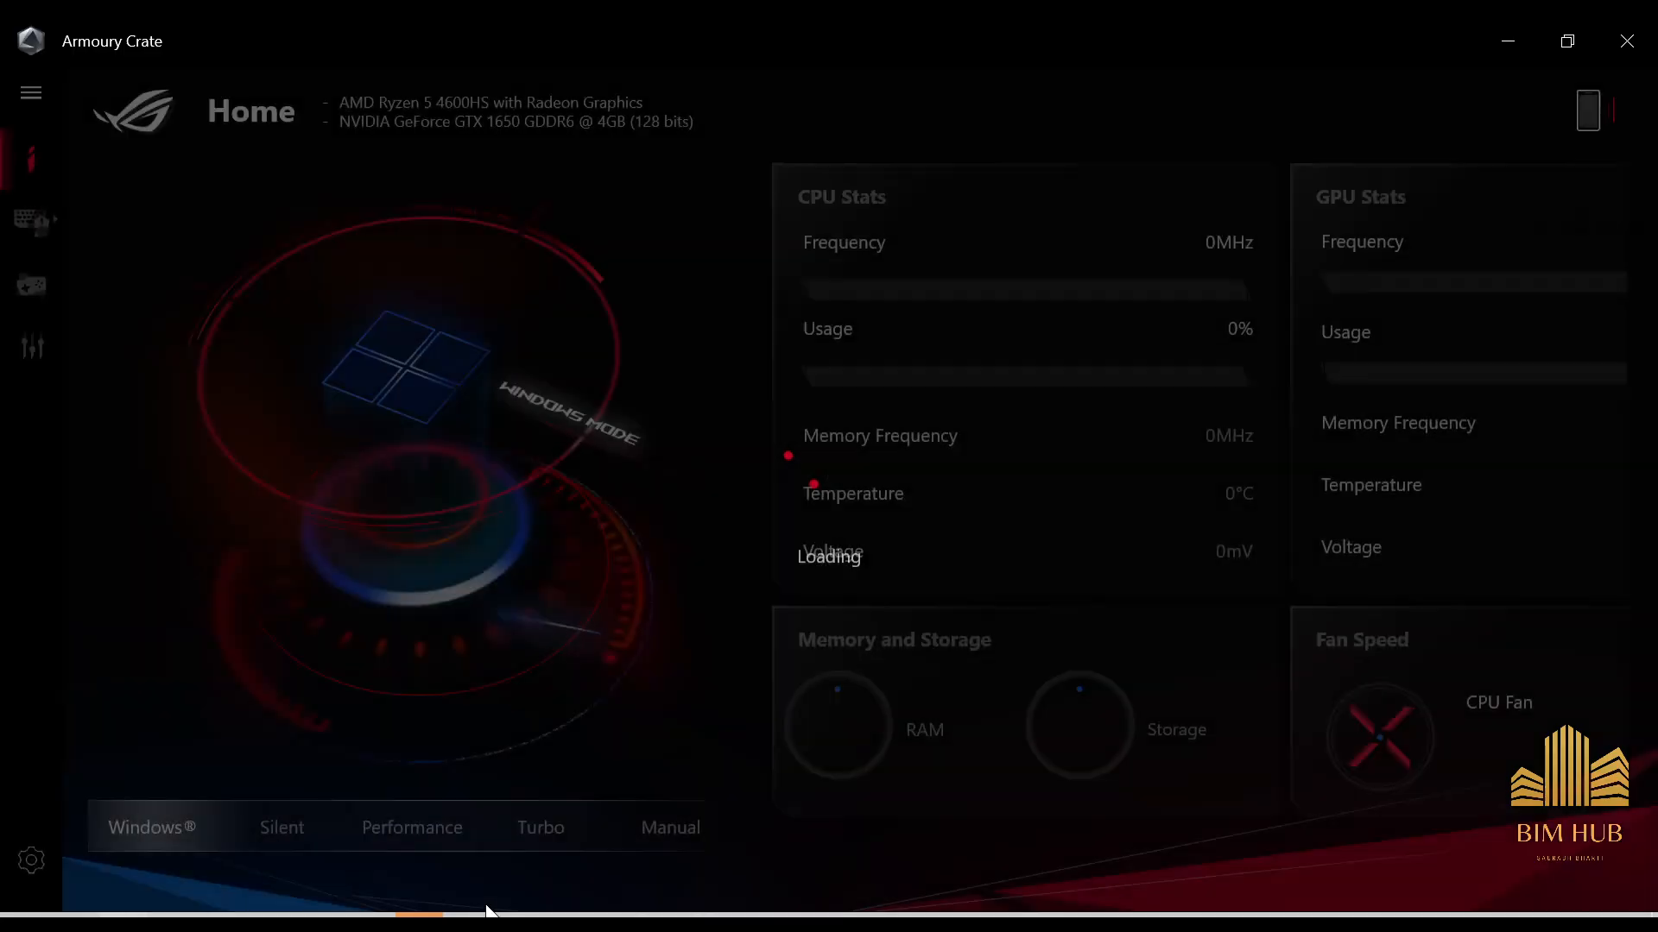
{"action": "left_click", "coordinate": [555, 846]}
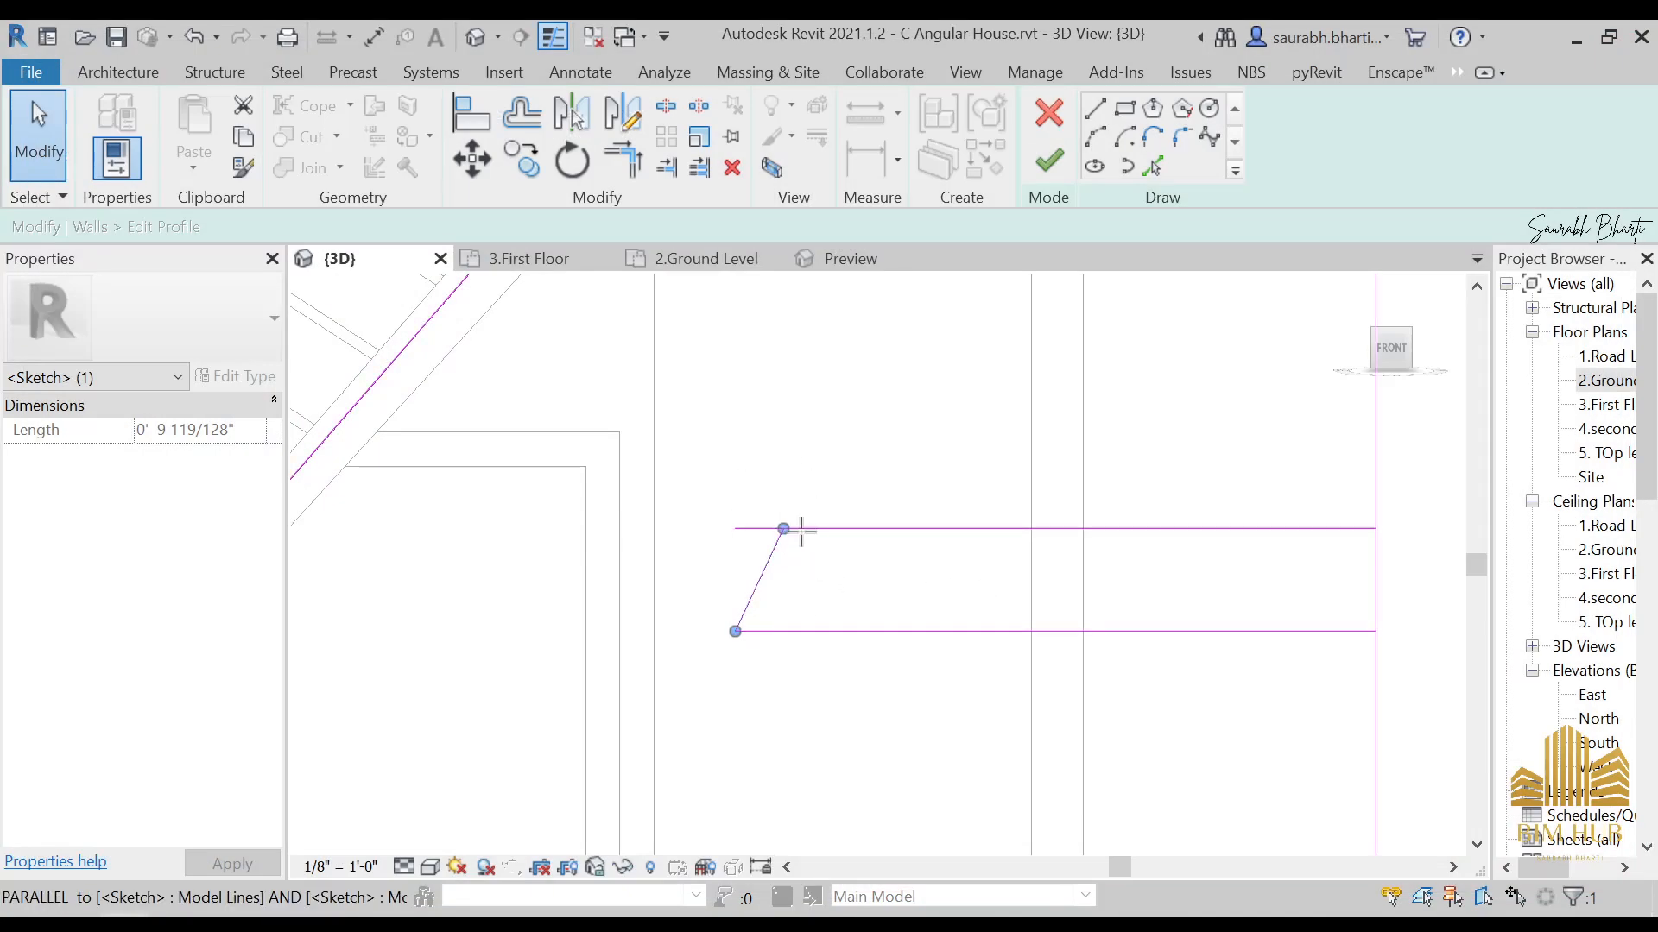
{"action": "left_click_drag", "start_coordinate": [801, 531], "coordinate": [810, 537]}
{"action": "key", "text": "Escape"}
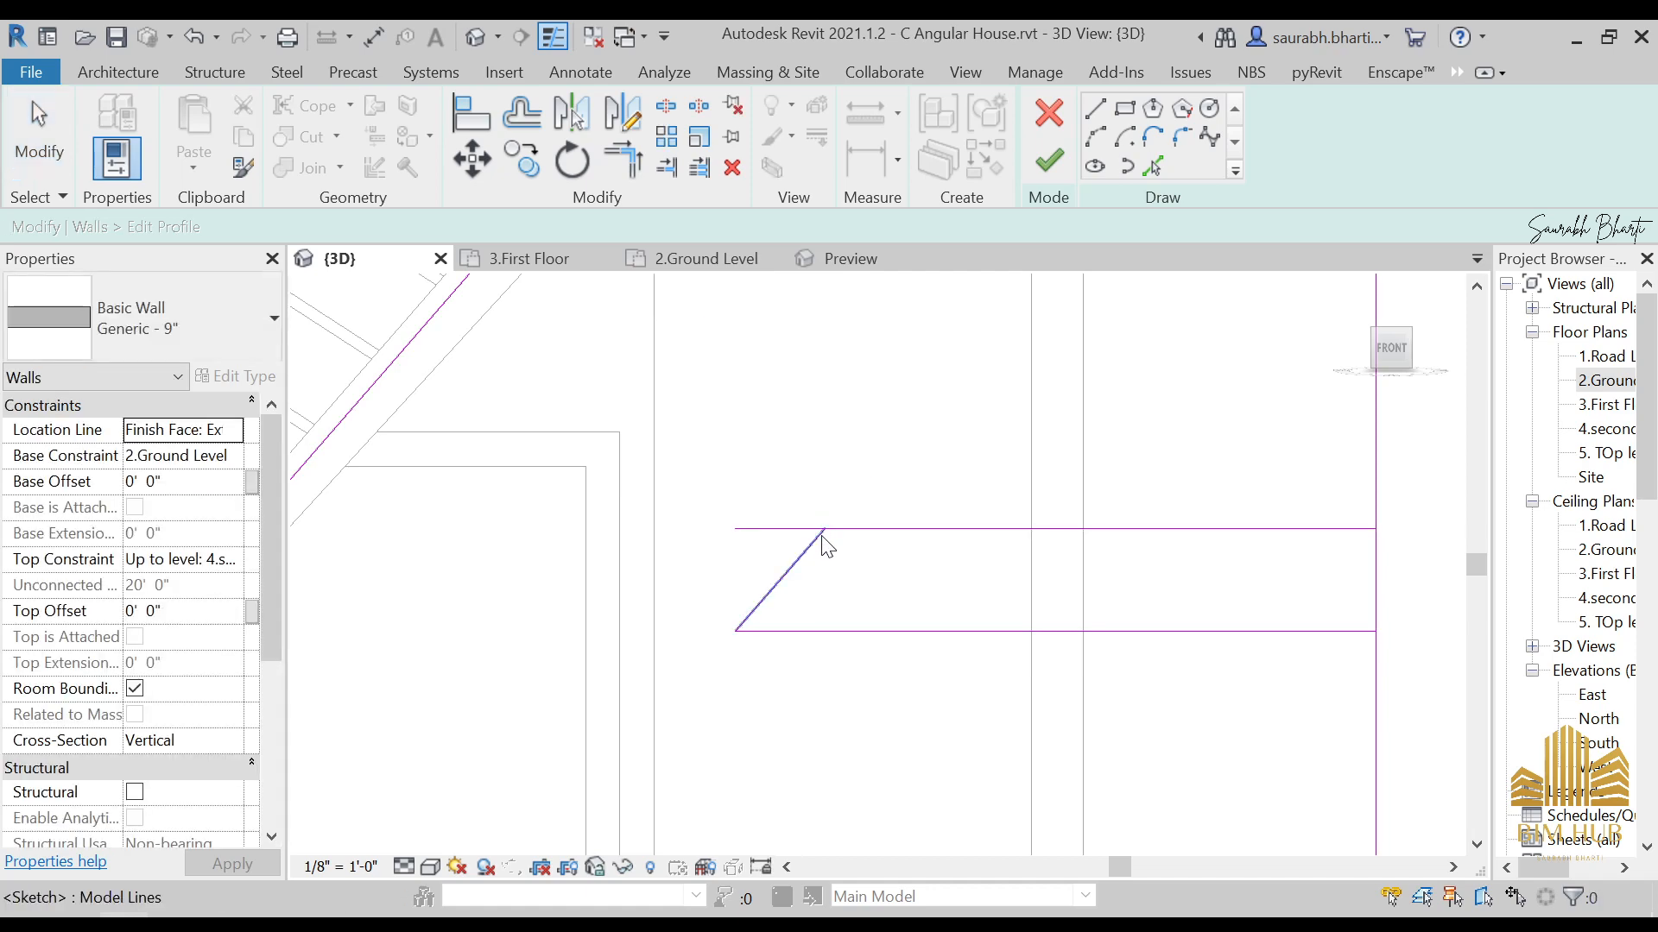
Step: Trim the upper slot's upper line and slanted end line to a closed corner
{"action": "key", "text": "t"}
{"action": "key", "text": "r"}
{"action": "scroll", "coordinate": [851, 574], "scroll_direction": "down", "scroll_amount": 3}
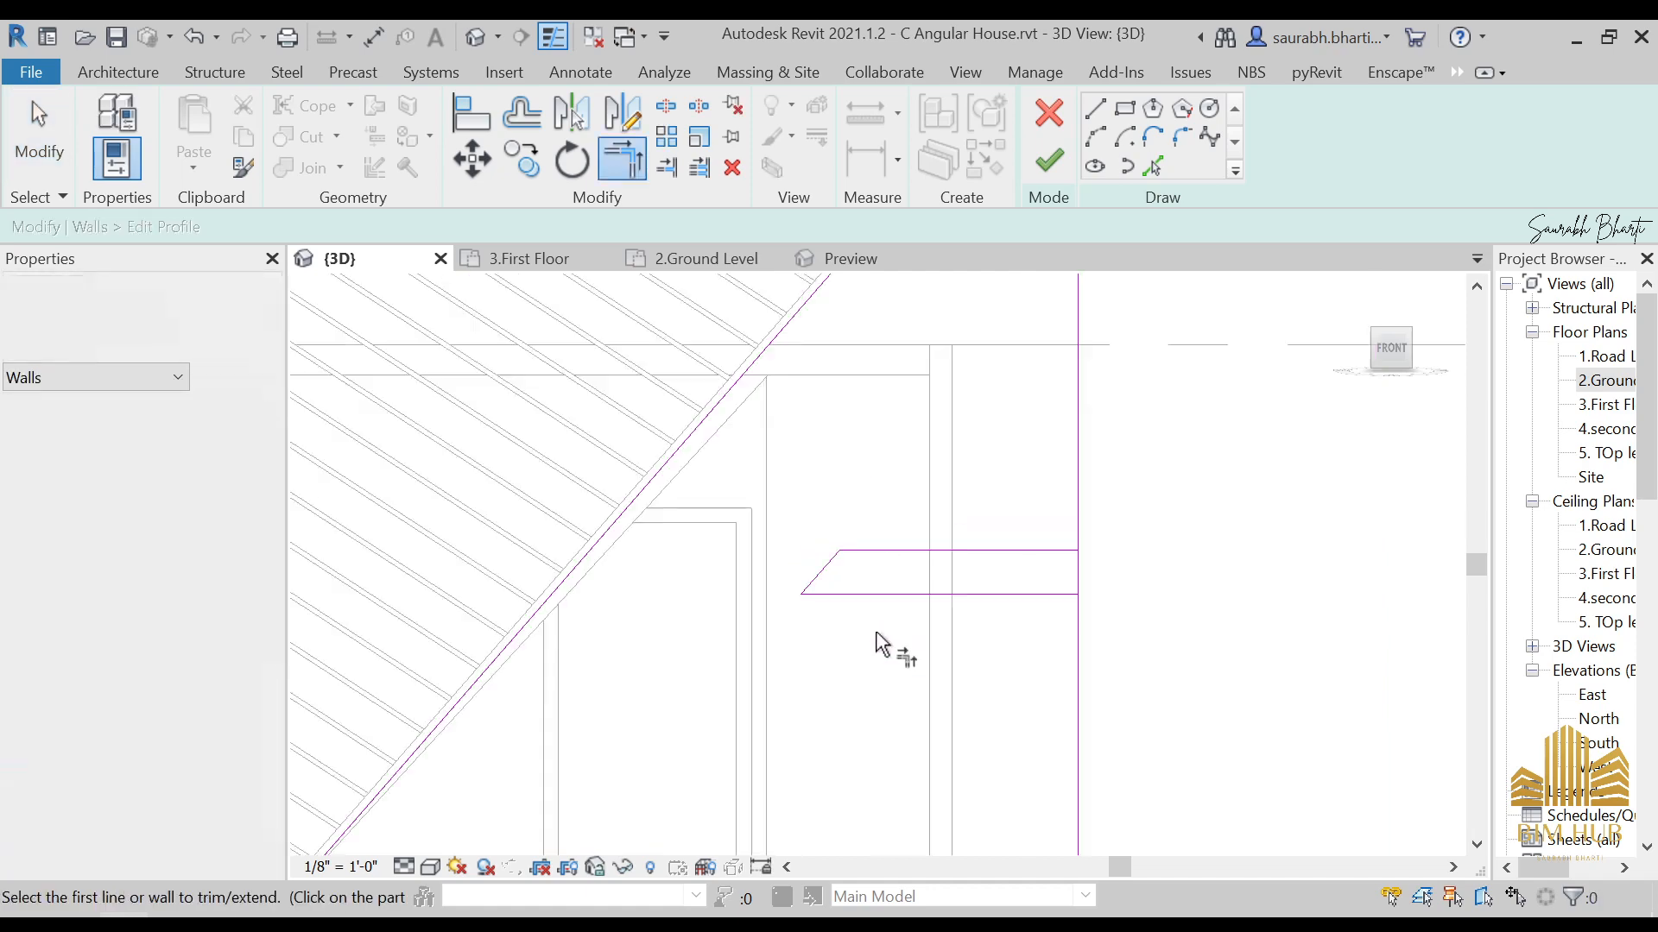
{"action": "scroll", "coordinate": [889, 592], "scroll_direction": "down", "scroll_amount": 5}
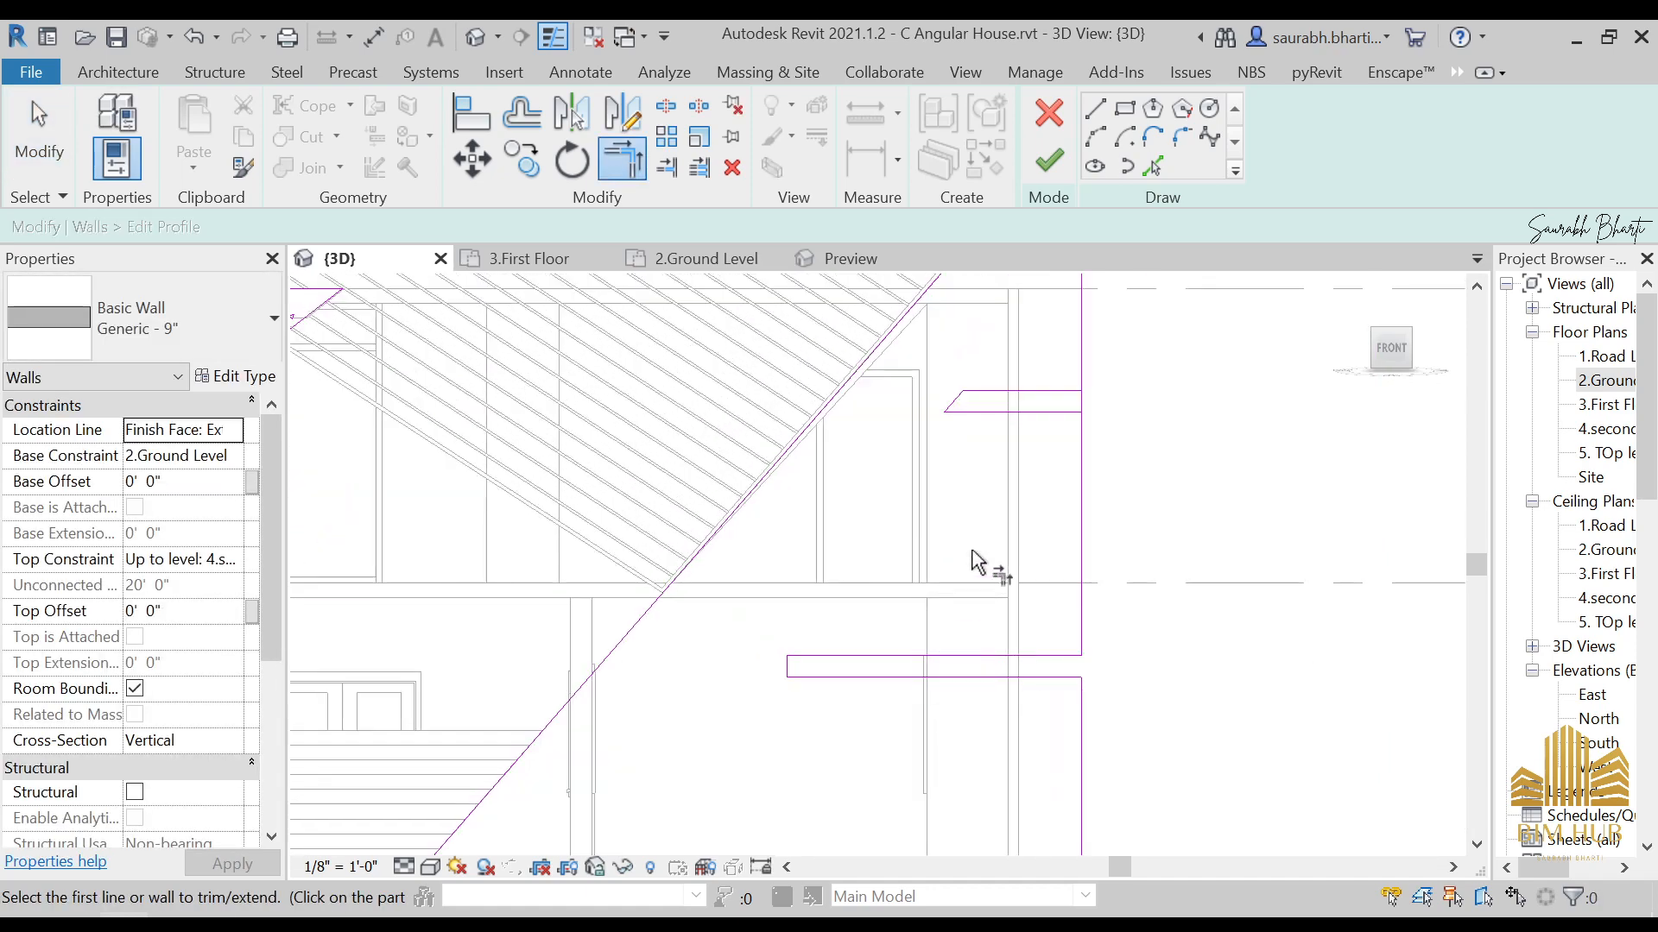
{"action": "key", "text": "Escape"}
Step: Draw a slanted line across the lower slot's inner end, from its lower corner up to the slot's upper line
{"action": "scroll", "coordinate": [855, 690], "scroll_direction": "up", "scroll_amount": 3}
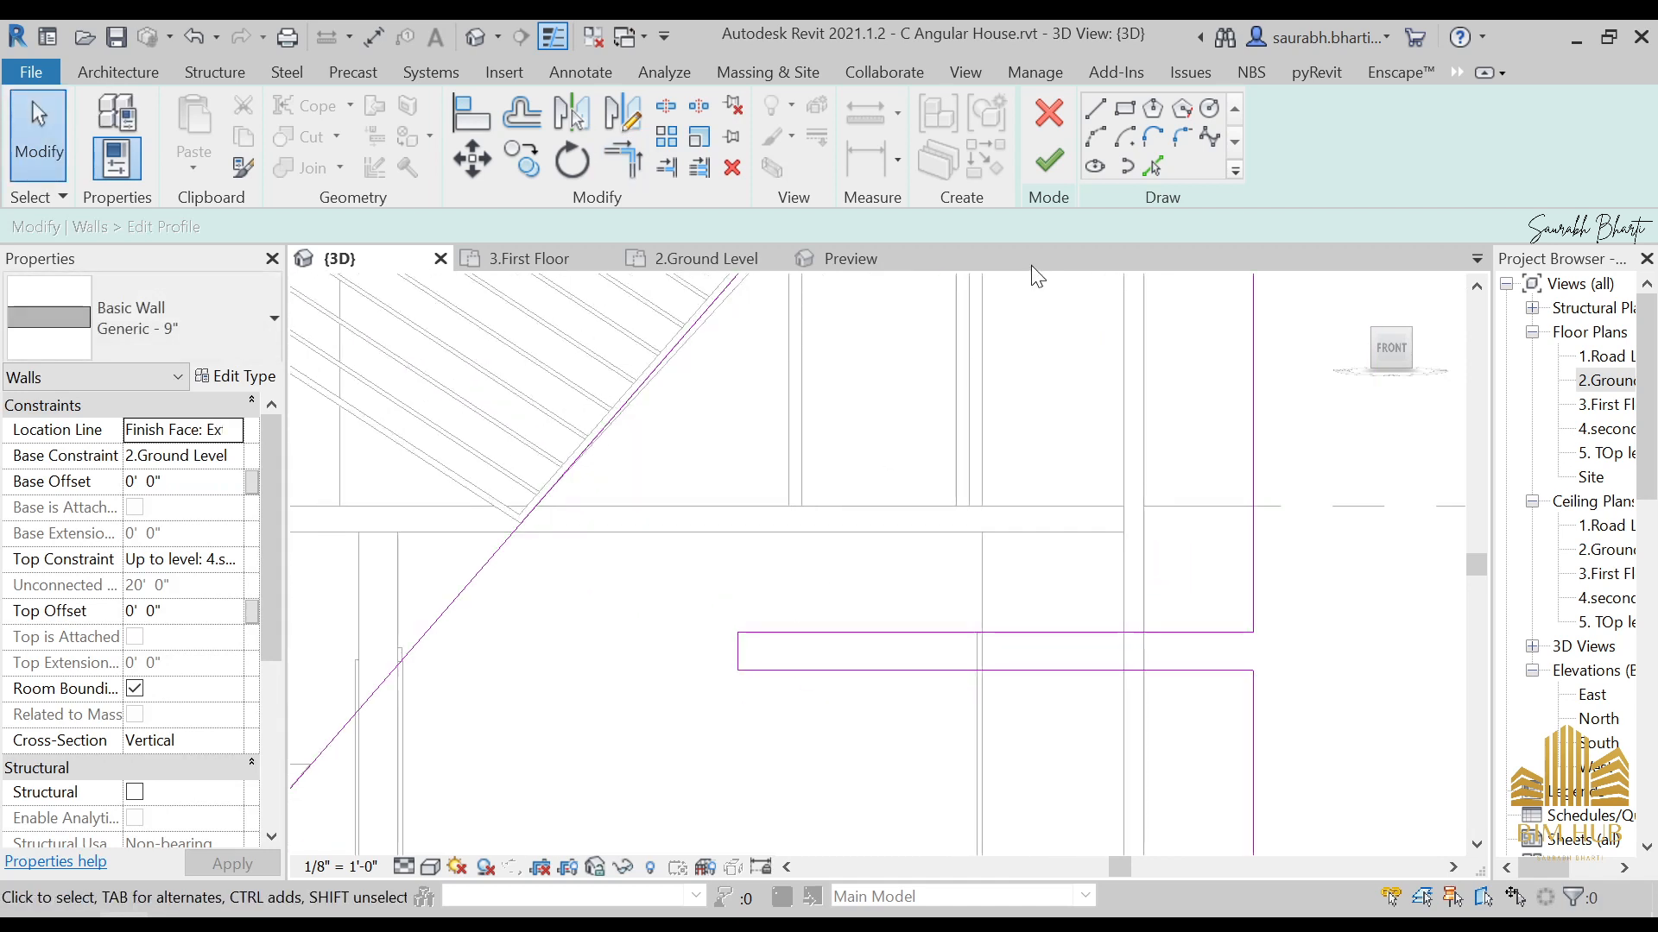
{"action": "left_click", "coordinate": [1096, 119]}
{"action": "scroll", "coordinate": [751, 682], "scroll_direction": "up", "scroll_amount": 2}
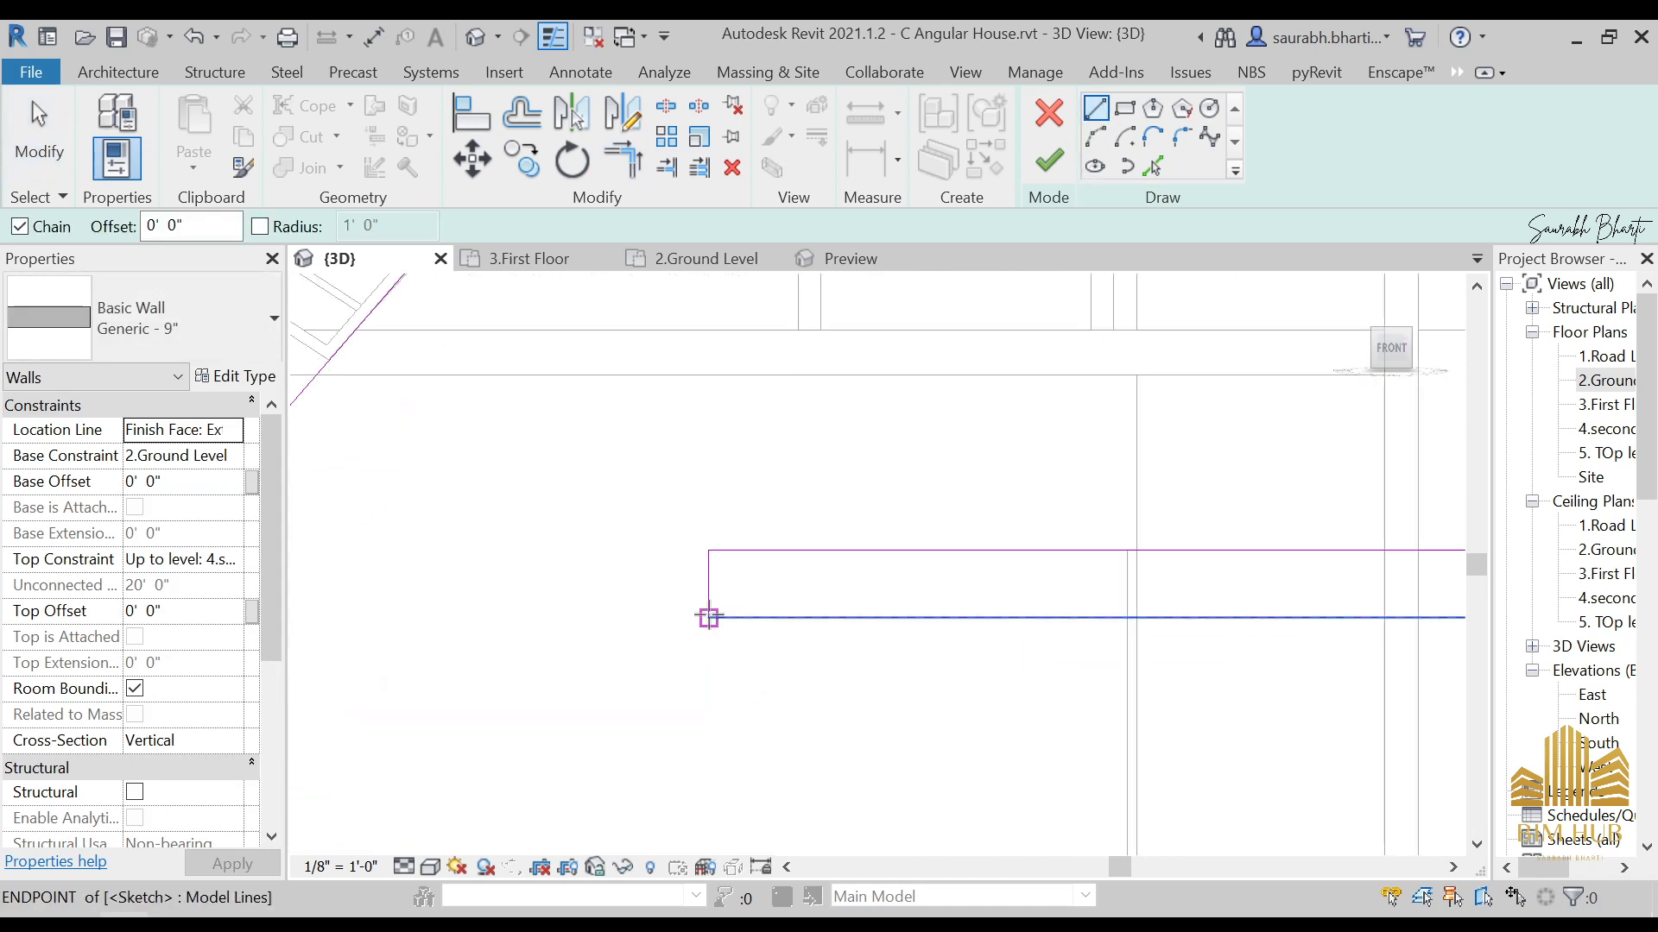
{"action": "left_click", "coordinate": [708, 618]}
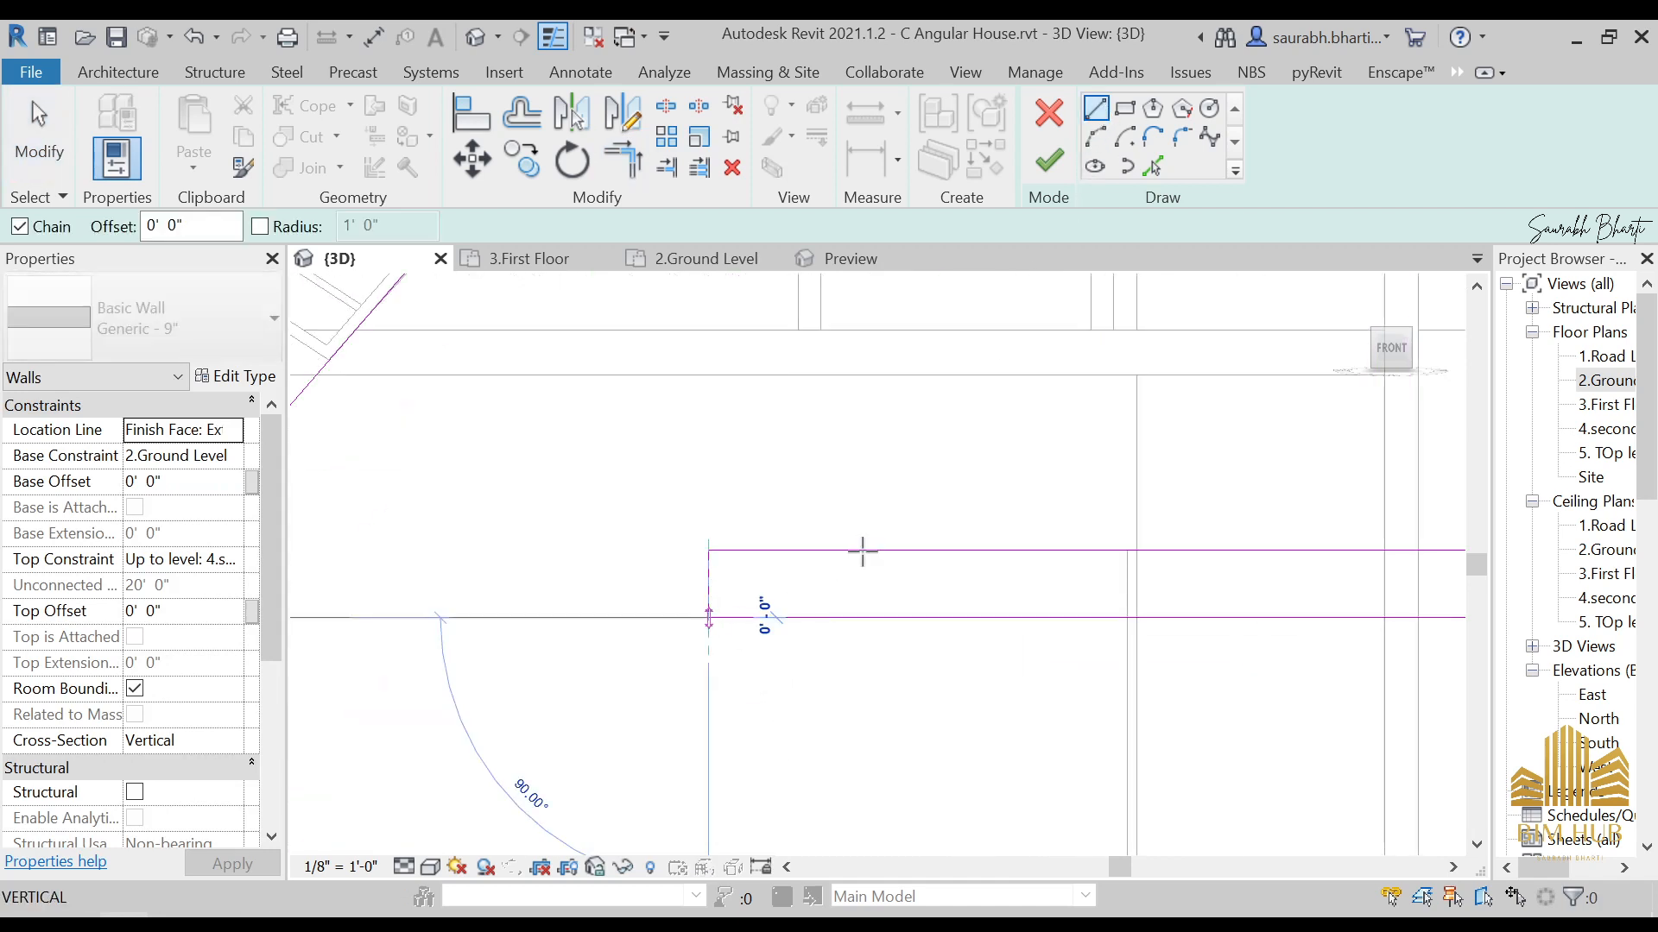
{"action": "left_click", "coordinate": [774, 550]}
{"action": "key", "text": "Escape"}
{"action": "scroll", "coordinate": [883, 596], "scroll_direction": "down", "scroll_amount": 2}
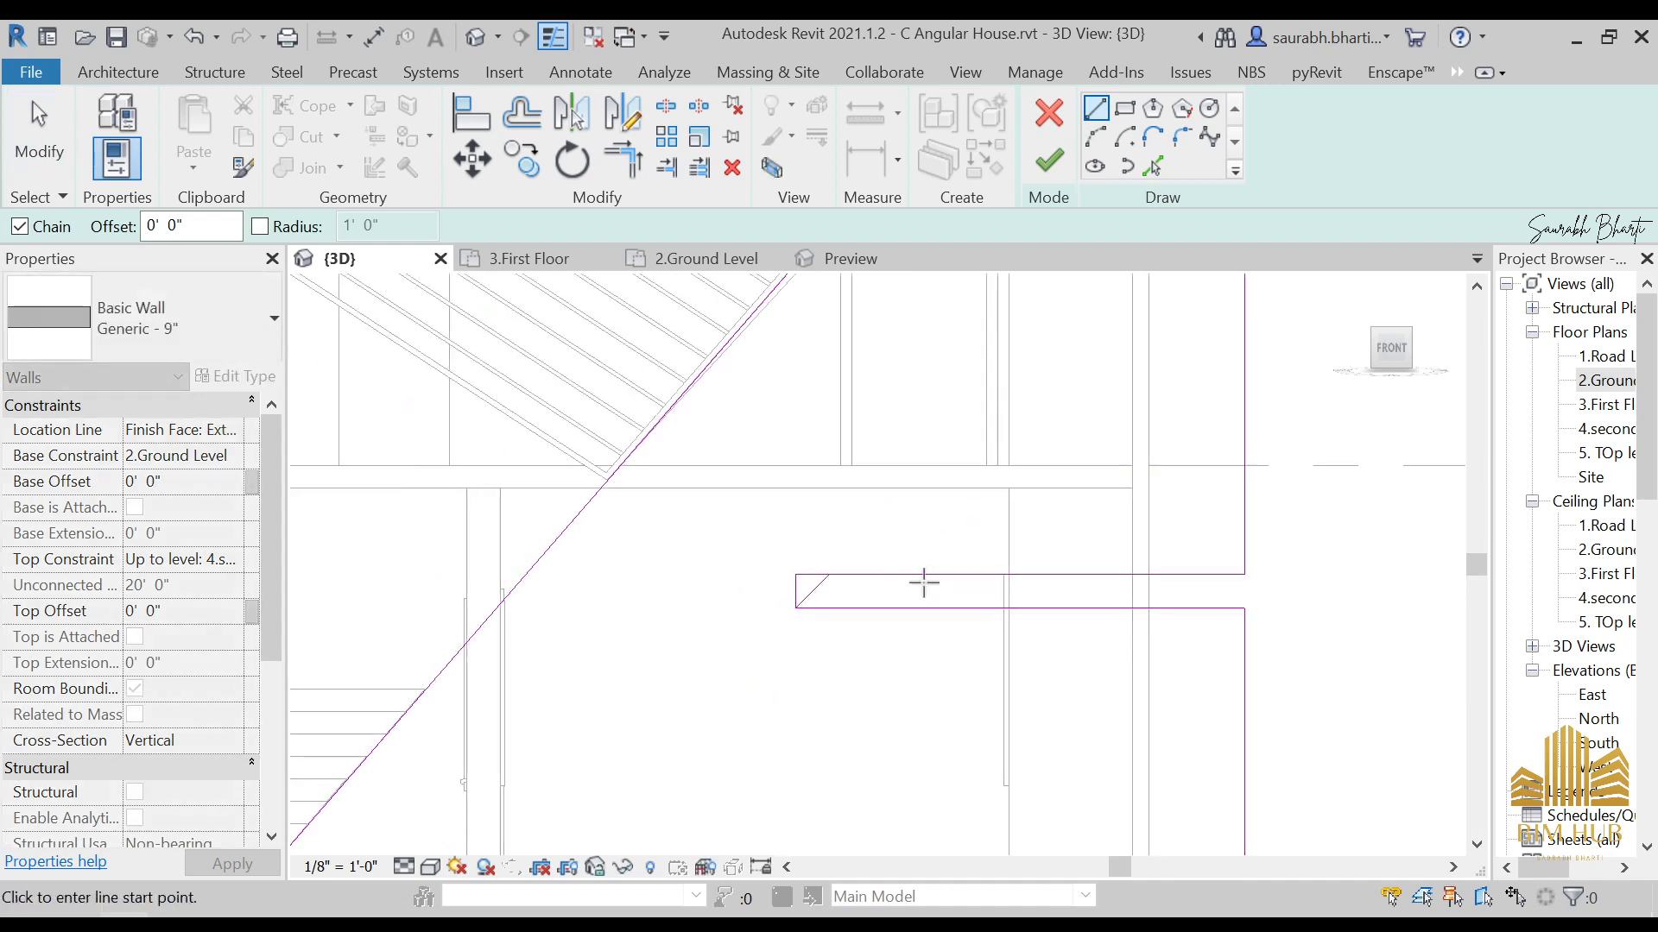
{"action": "middle_click_drag", "start_coordinate": [968, 574], "coordinate": [922, 658]}
Step: Trim the lower slot's upper line to the slanted line and delete the leftover vertical end line
{"action": "key", "text": "Escape"}
{"action": "key", "text": "t"}
{"action": "key", "text": "r"}
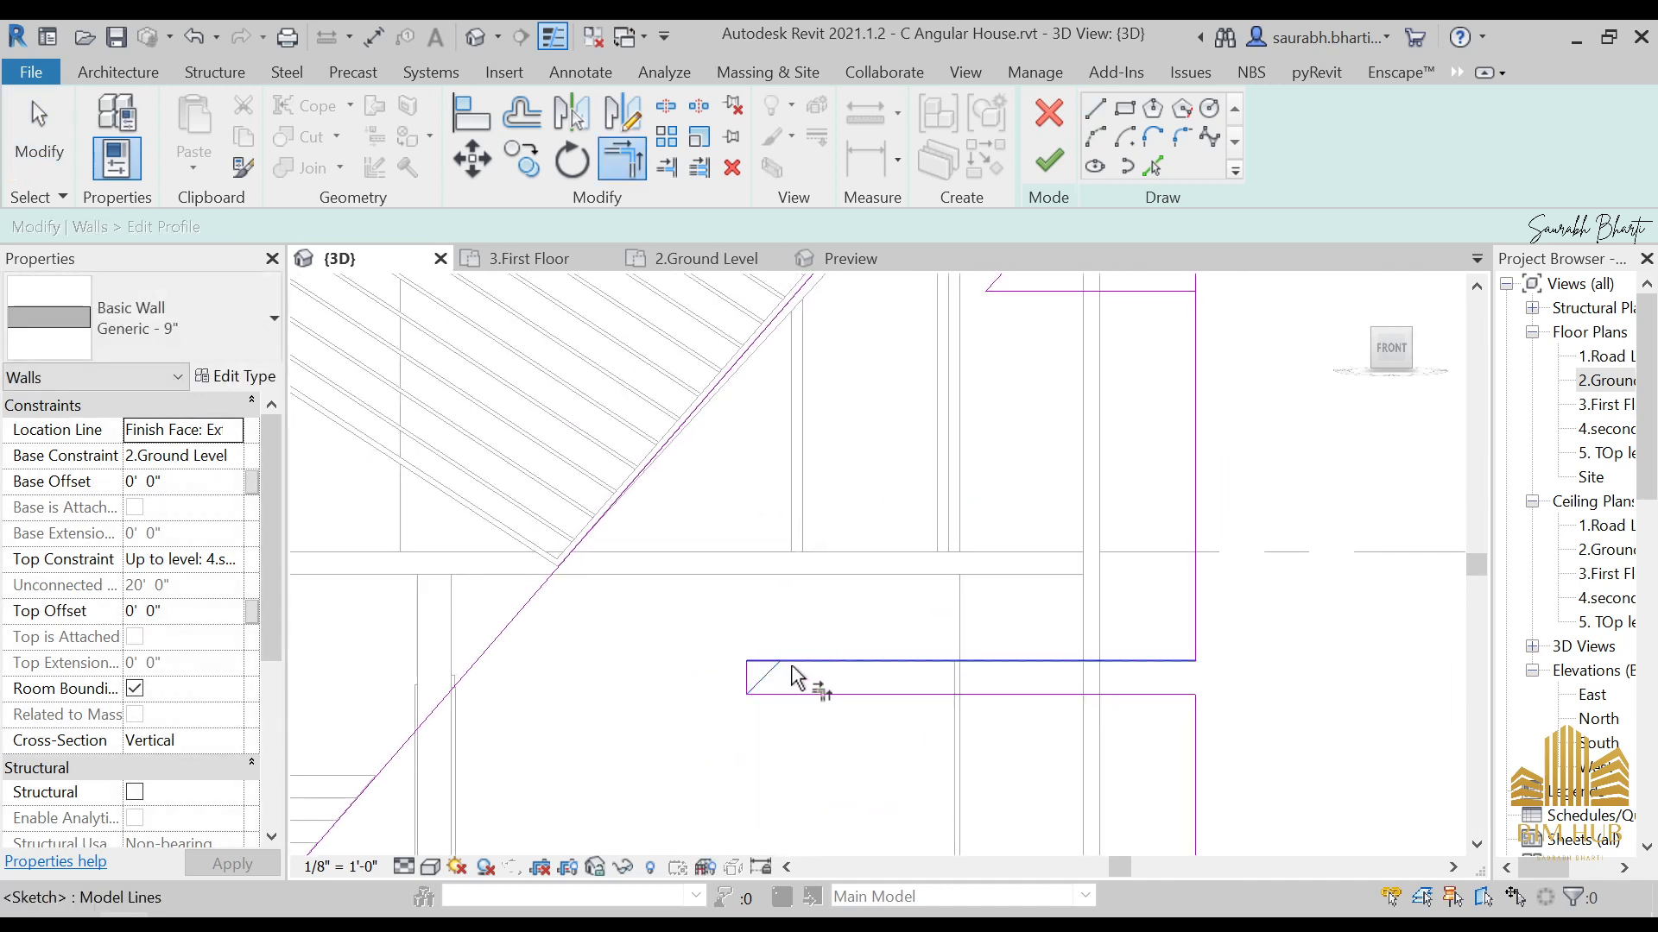
{"action": "left_click", "coordinate": [758, 681]}
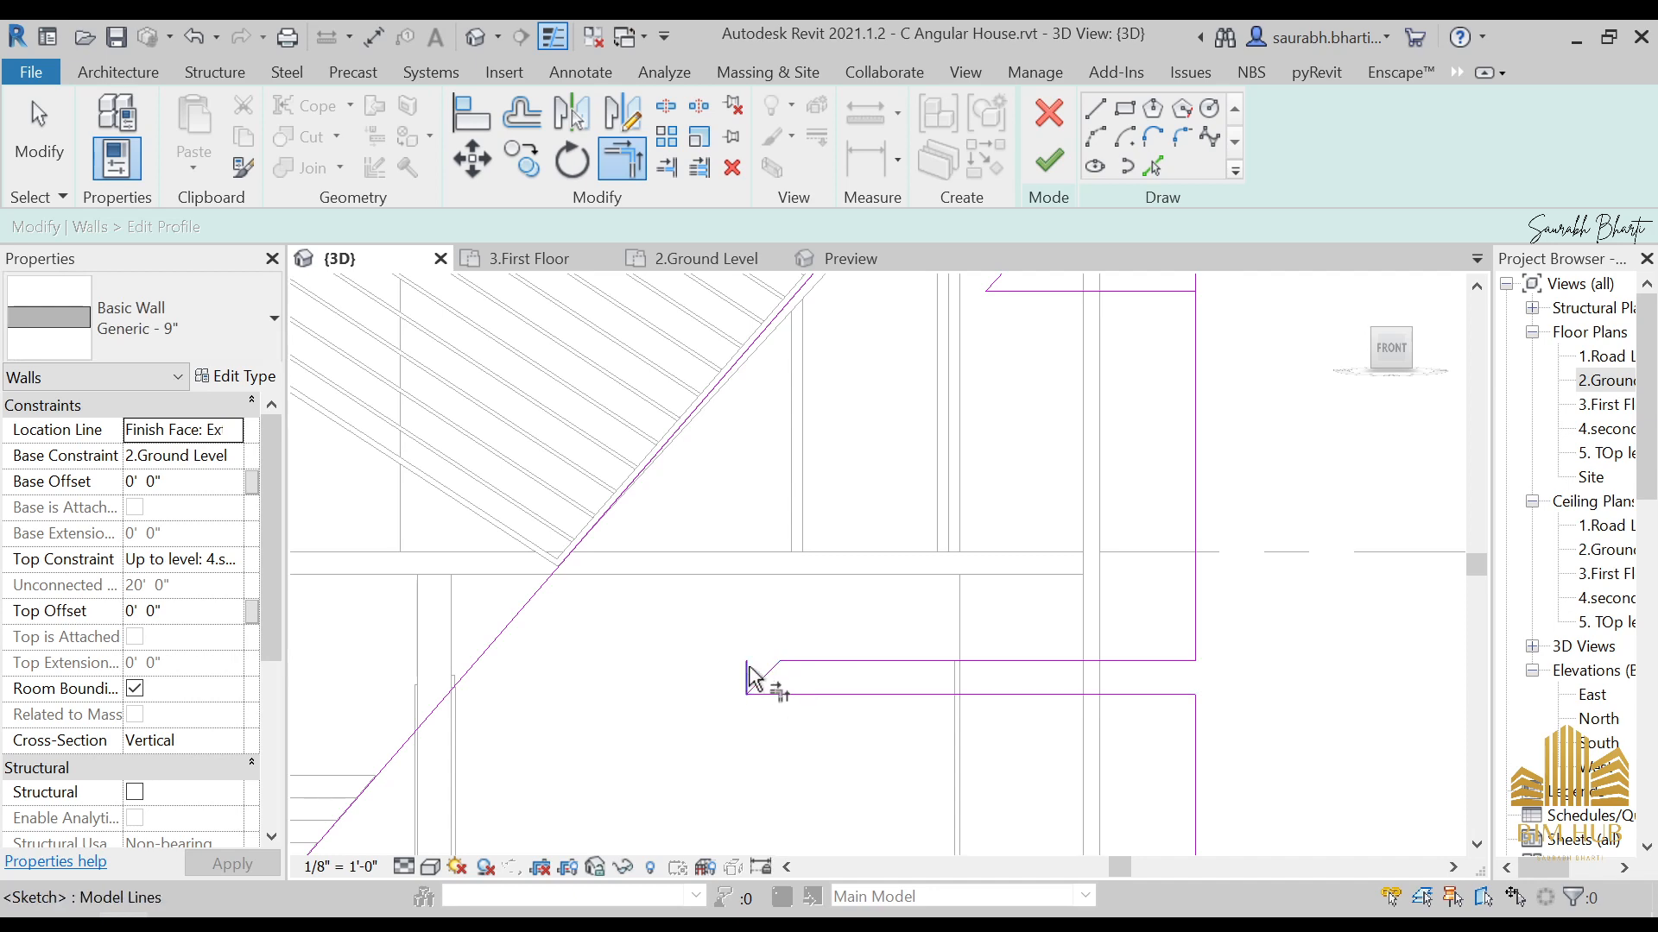
{"action": "key", "text": "Escape"}
{"action": "left_click", "coordinate": [748, 678]}
{"action": "key", "text": "Delete"}
{"action": "scroll", "coordinate": [993, 552], "scroll_direction": "down", "scroll_amount": 3}
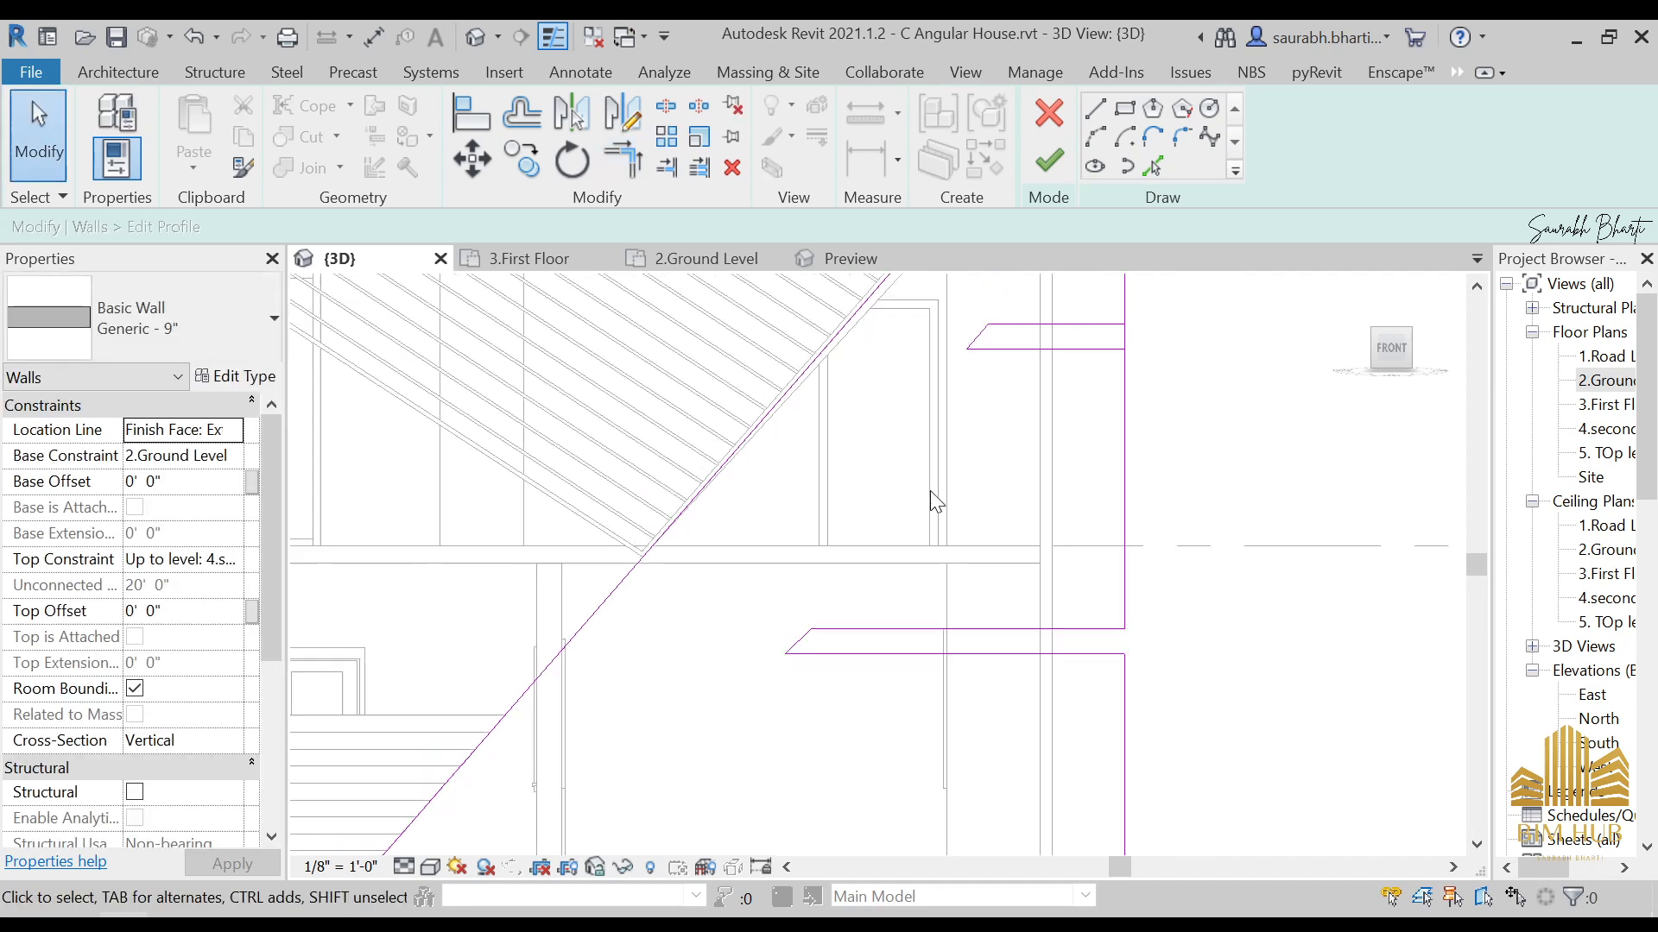
{"action": "scroll", "coordinate": [1025, 539], "scroll_direction": "down", "scroll_amount": 5}
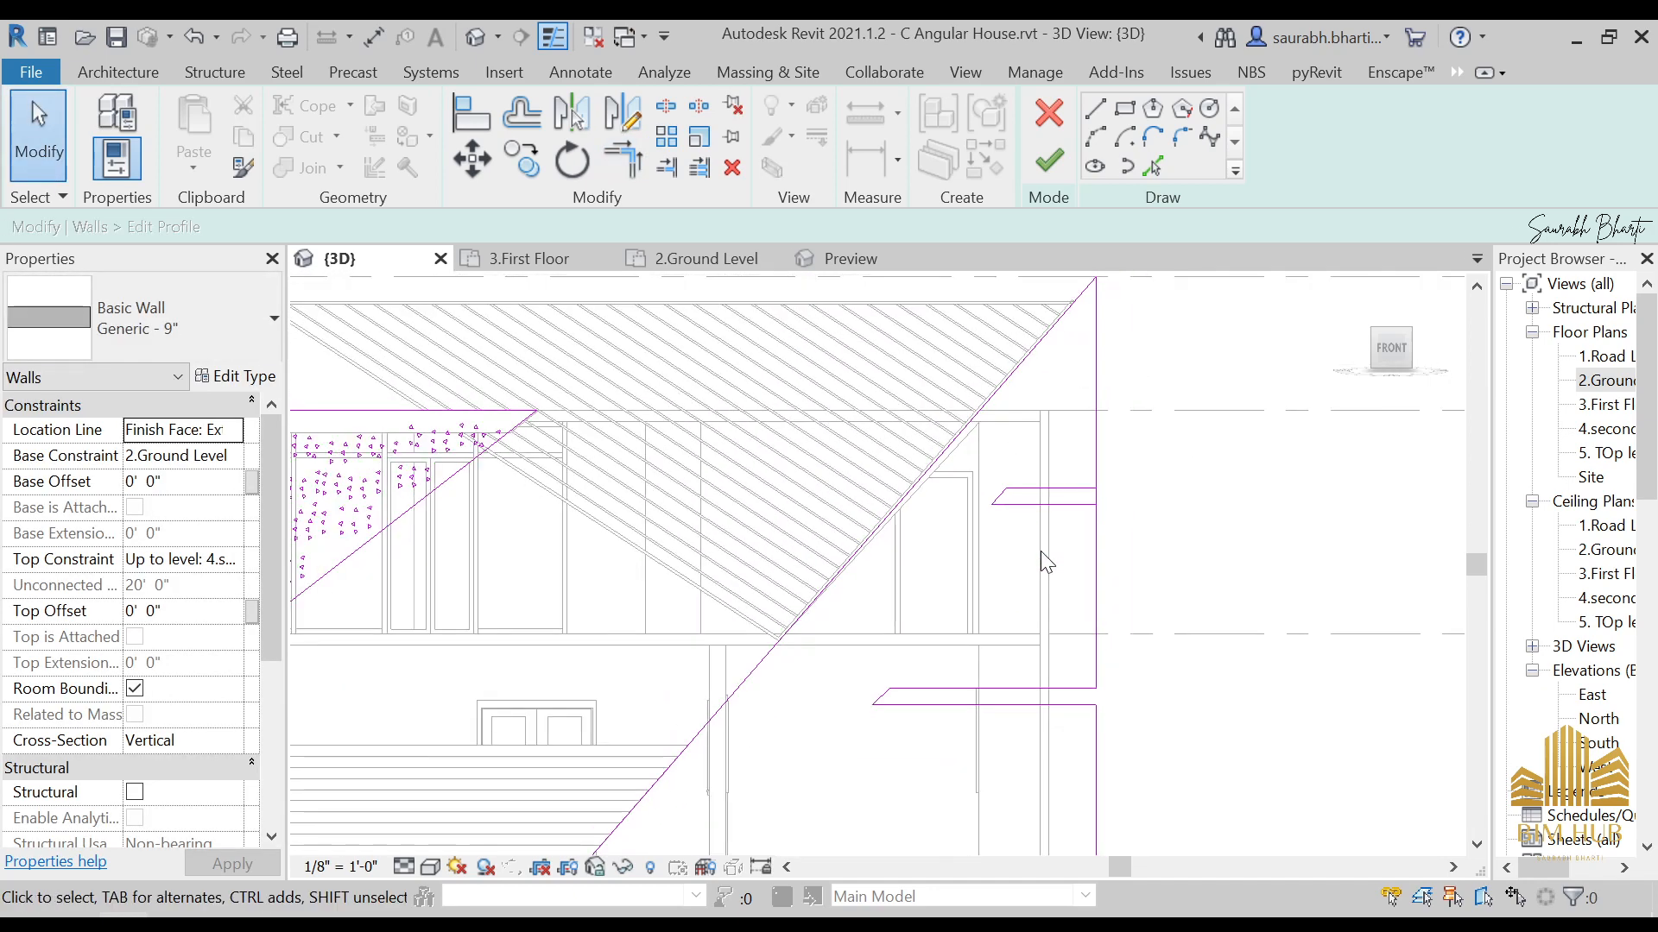
{"action": "scroll", "coordinate": [1040, 505], "scroll_direction": "up", "scroll_amount": 2}
{"action": "key", "text": "s"}
{"action": "key", "text": "l"}
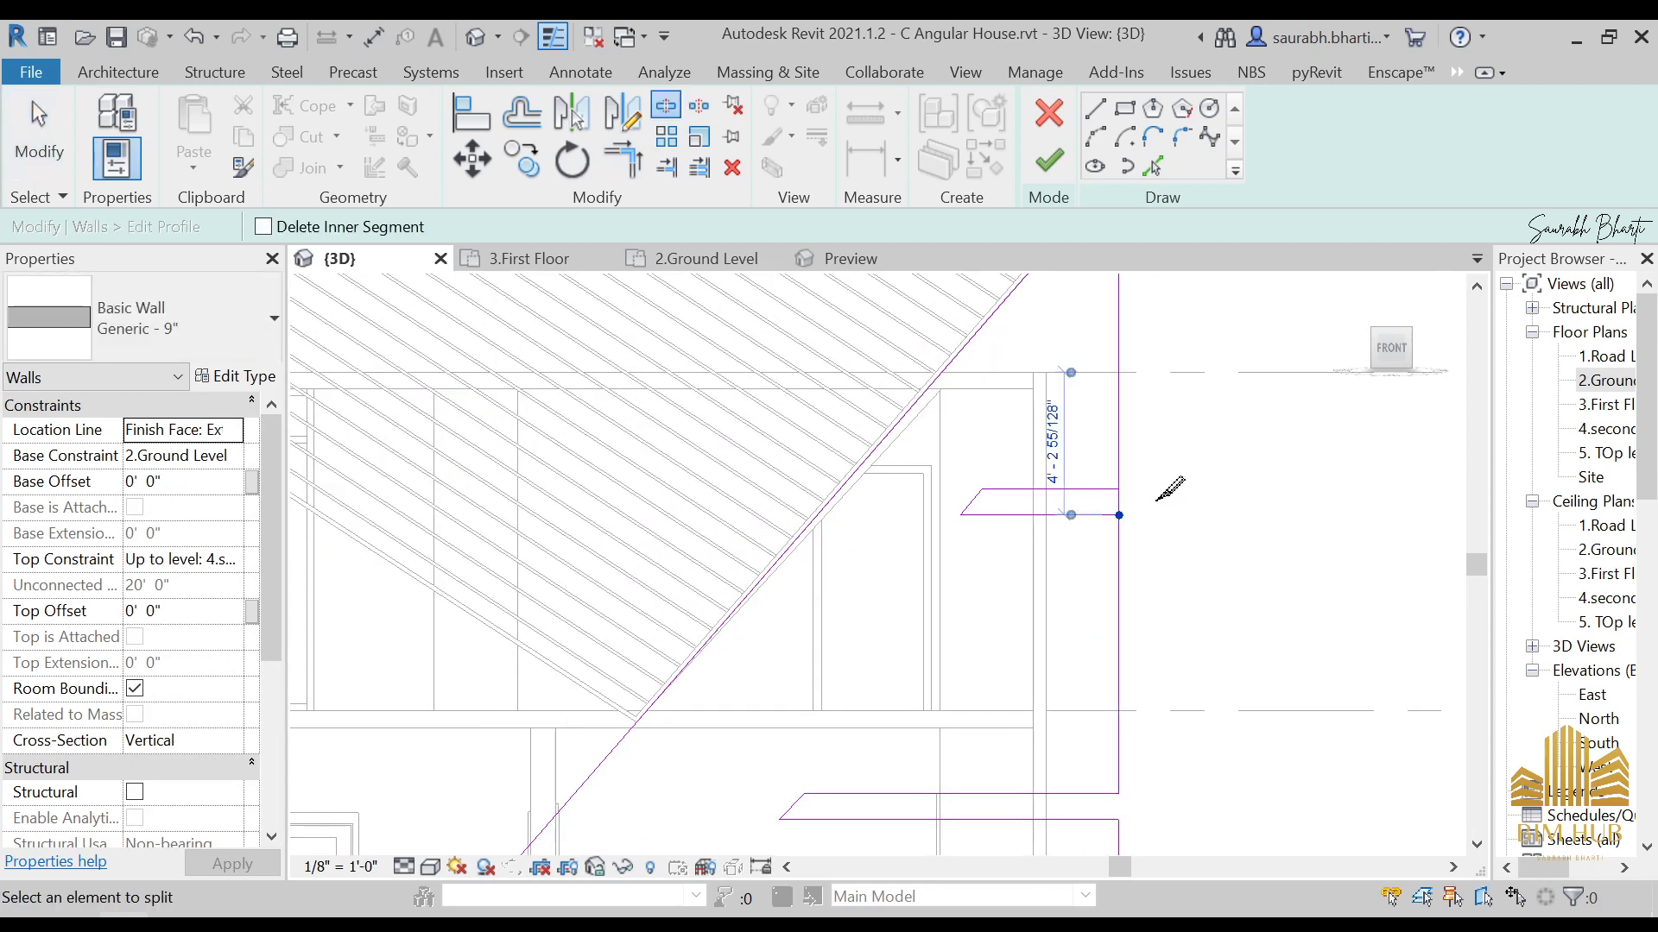
{"action": "key", "text": "Escape"}
{"action": "scroll", "coordinate": [1114, 518], "scroll_direction": "up", "scroll_amount": 4}
{"action": "key", "text": "t"}
{"action": "key", "text": "r"}
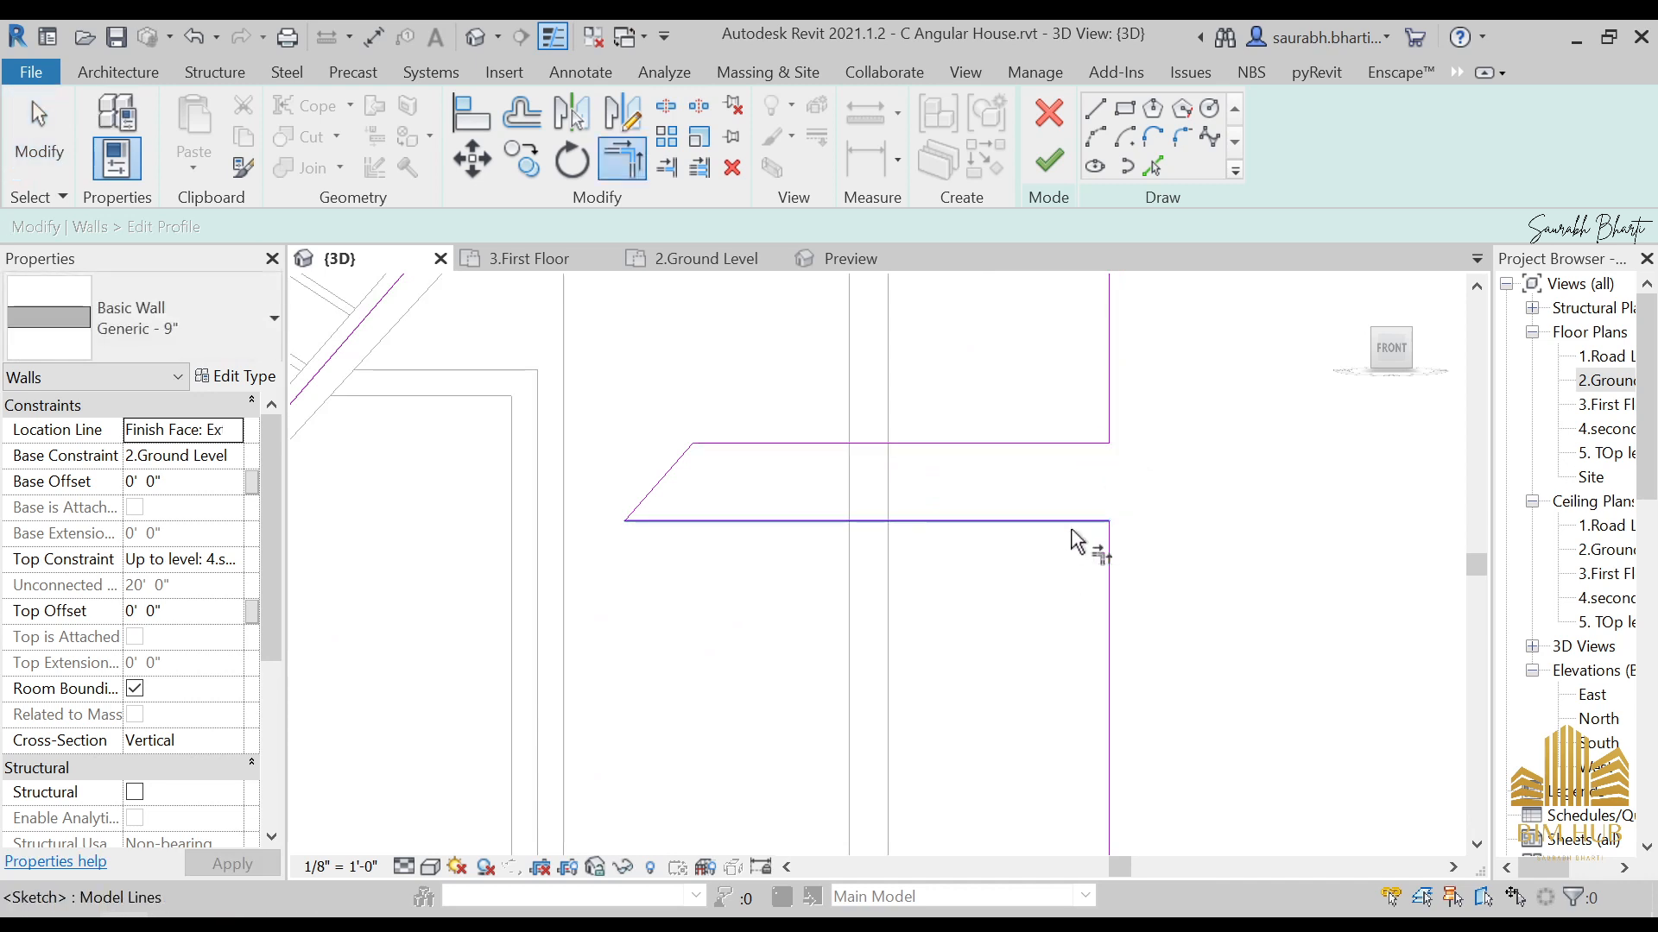
{"action": "scroll", "coordinate": [1031, 532], "scroll_direction": "down", "scroll_amount": 2}
{"action": "key", "text": "Escape"}
Step: Finish the wall's profile edit and inspect the slotted wall in 3D, ending on the front view
{"action": "scroll", "coordinate": [928, 529], "scroll_direction": "down", "scroll_amount": 3}
{"action": "scroll", "coordinate": [926, 639], "scroll_direction": "down", "scroll_amount": 2}
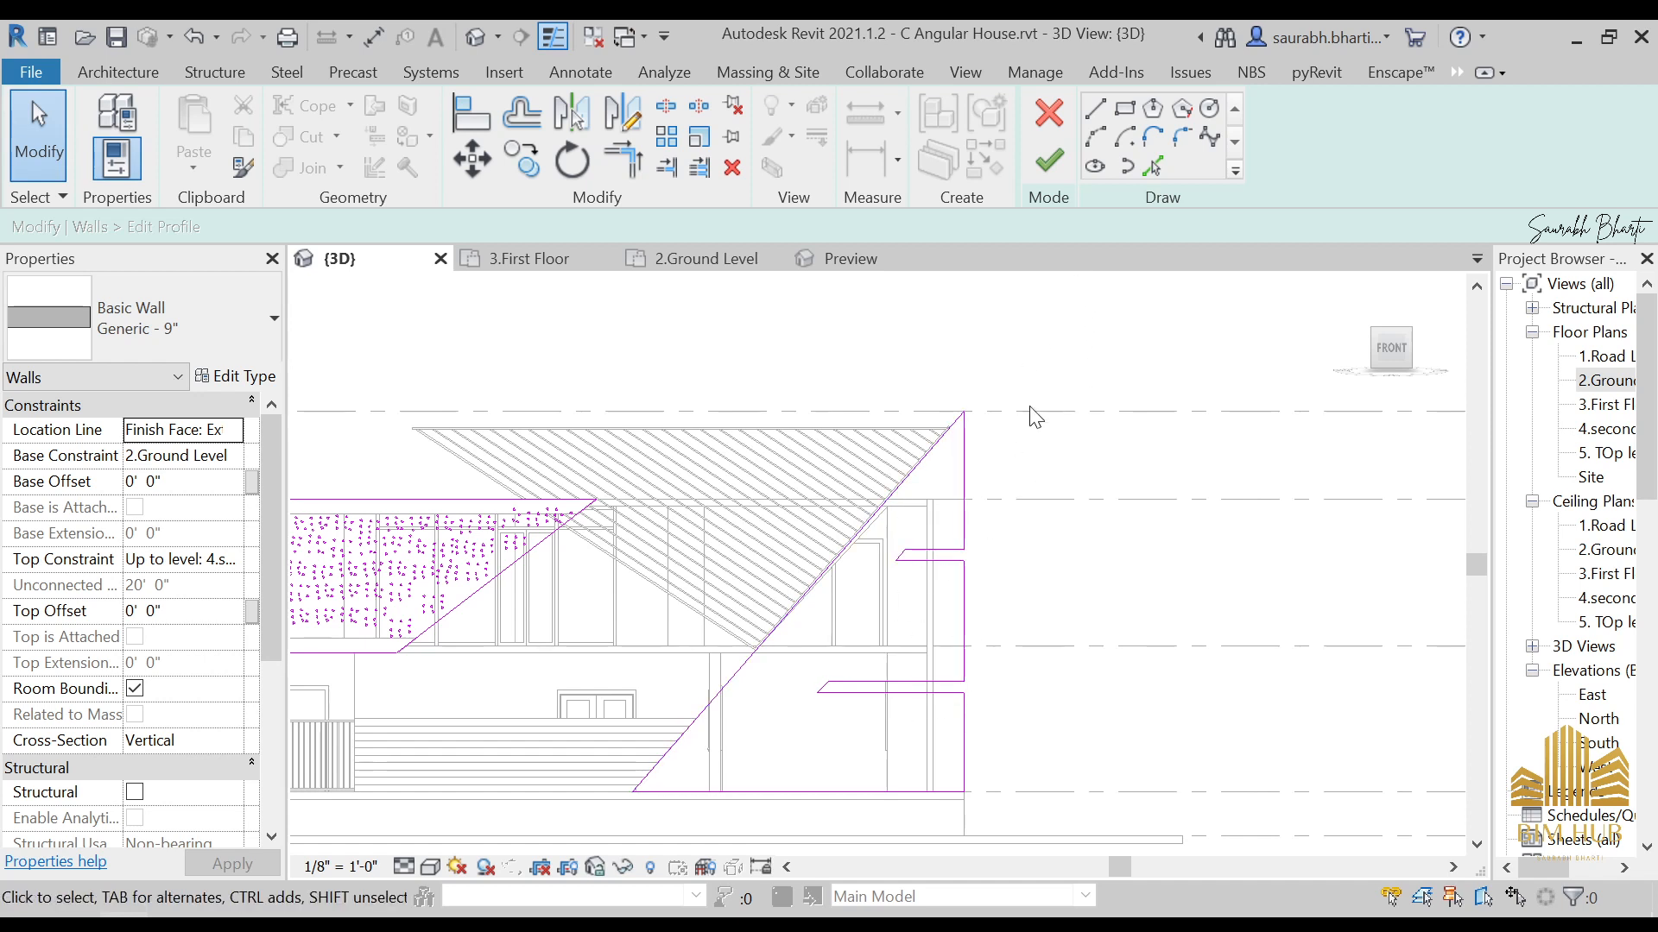
{"action": "left_click", "coordinate": [1052, 180]}
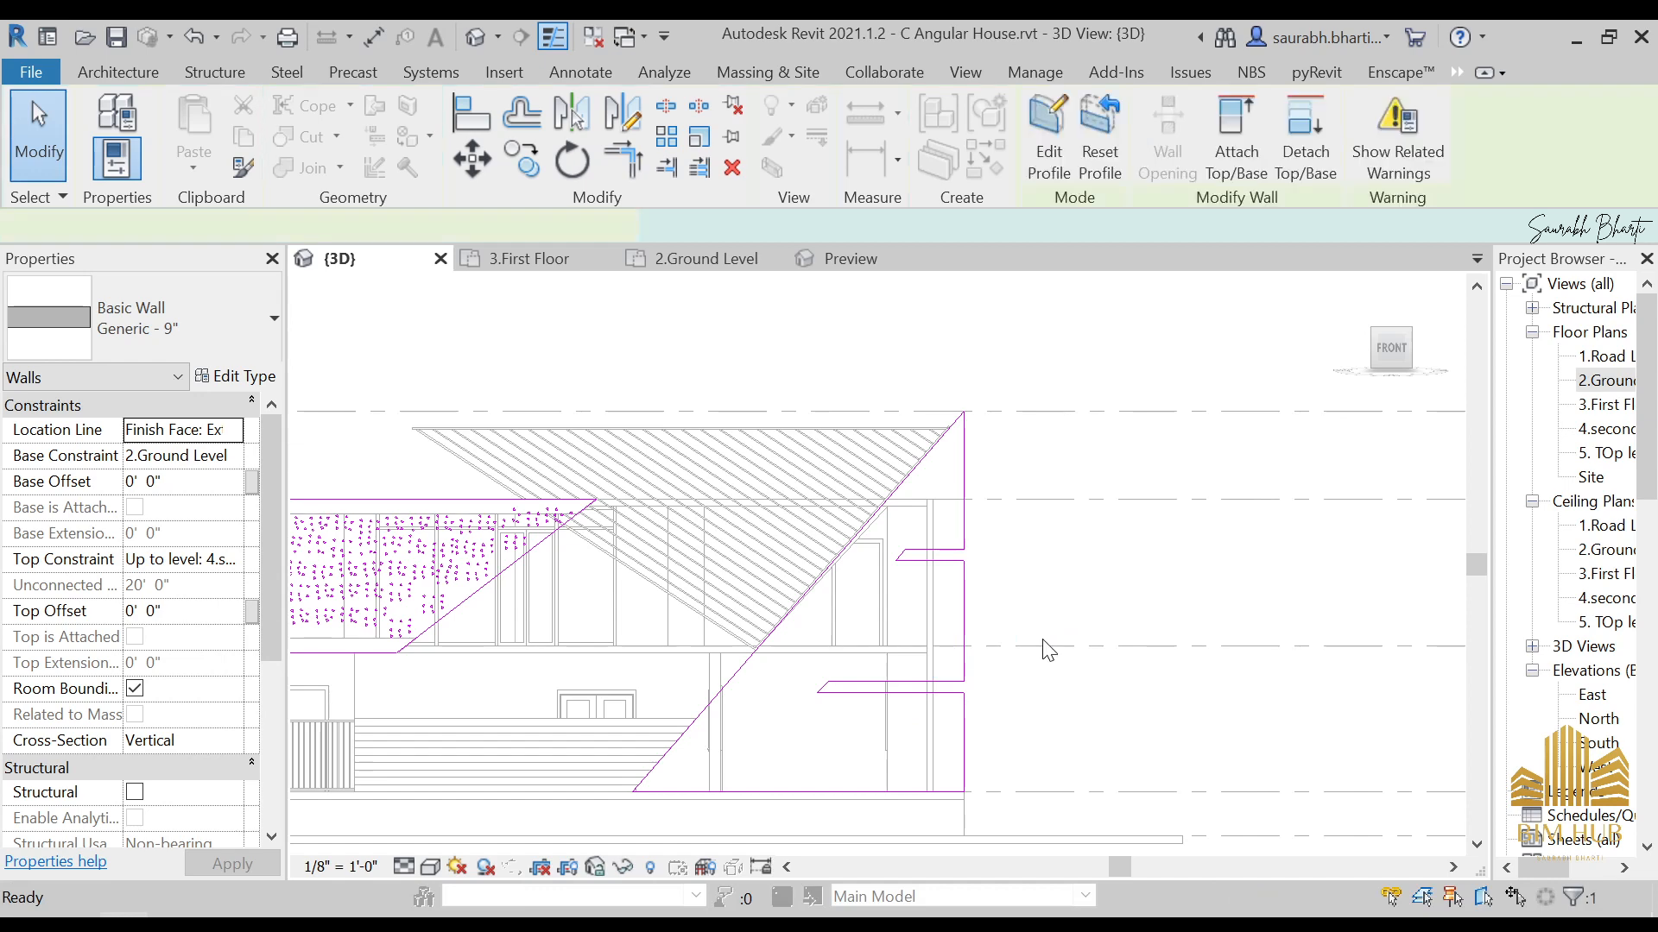
{"action": "scroll", "coordinate": [1039, 639], "scroll_direction": "down", "scroll_amount": 2}
{"action": "middle_click_drag", "start_coordinate": [1120, 674], "coordinate": [1113, 733], "text": "shift"}
{"action": "key", "text": "Escape"}
{"action": "middle_click_drag", "start_coordinate": [1362, 425], "coordinate": [1112, 679], "text": "shift"}
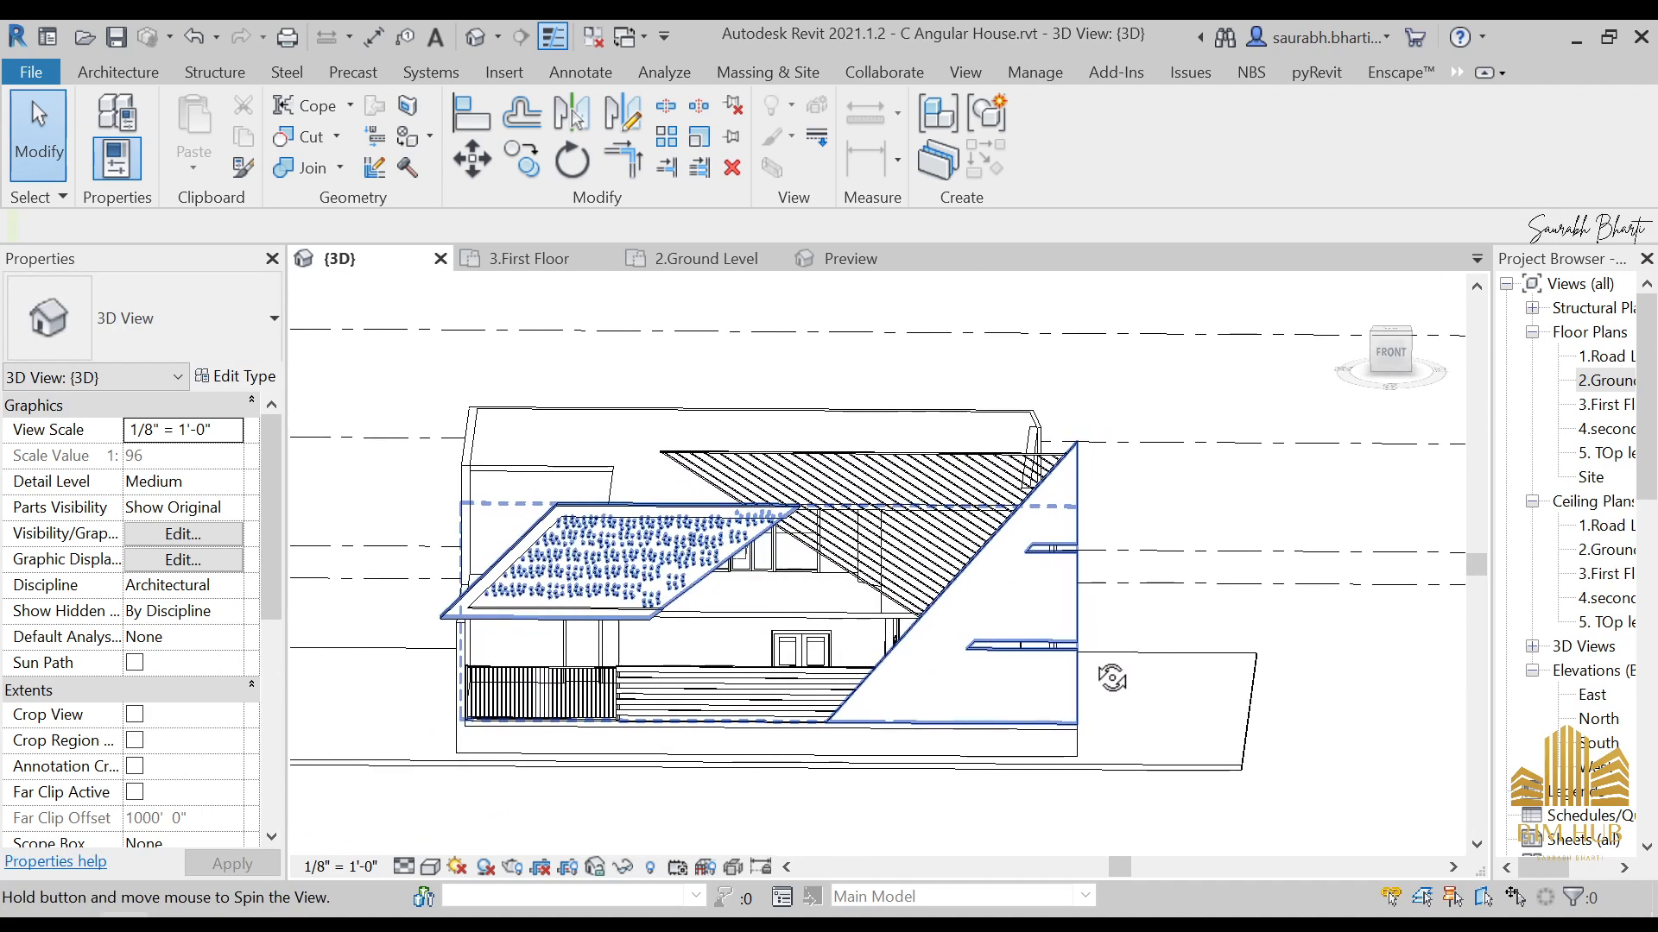
{"action": "middle_click_drag", "start_coordinate": [1144, 725], "coordinate": [1324, 407], "text": "shift"}
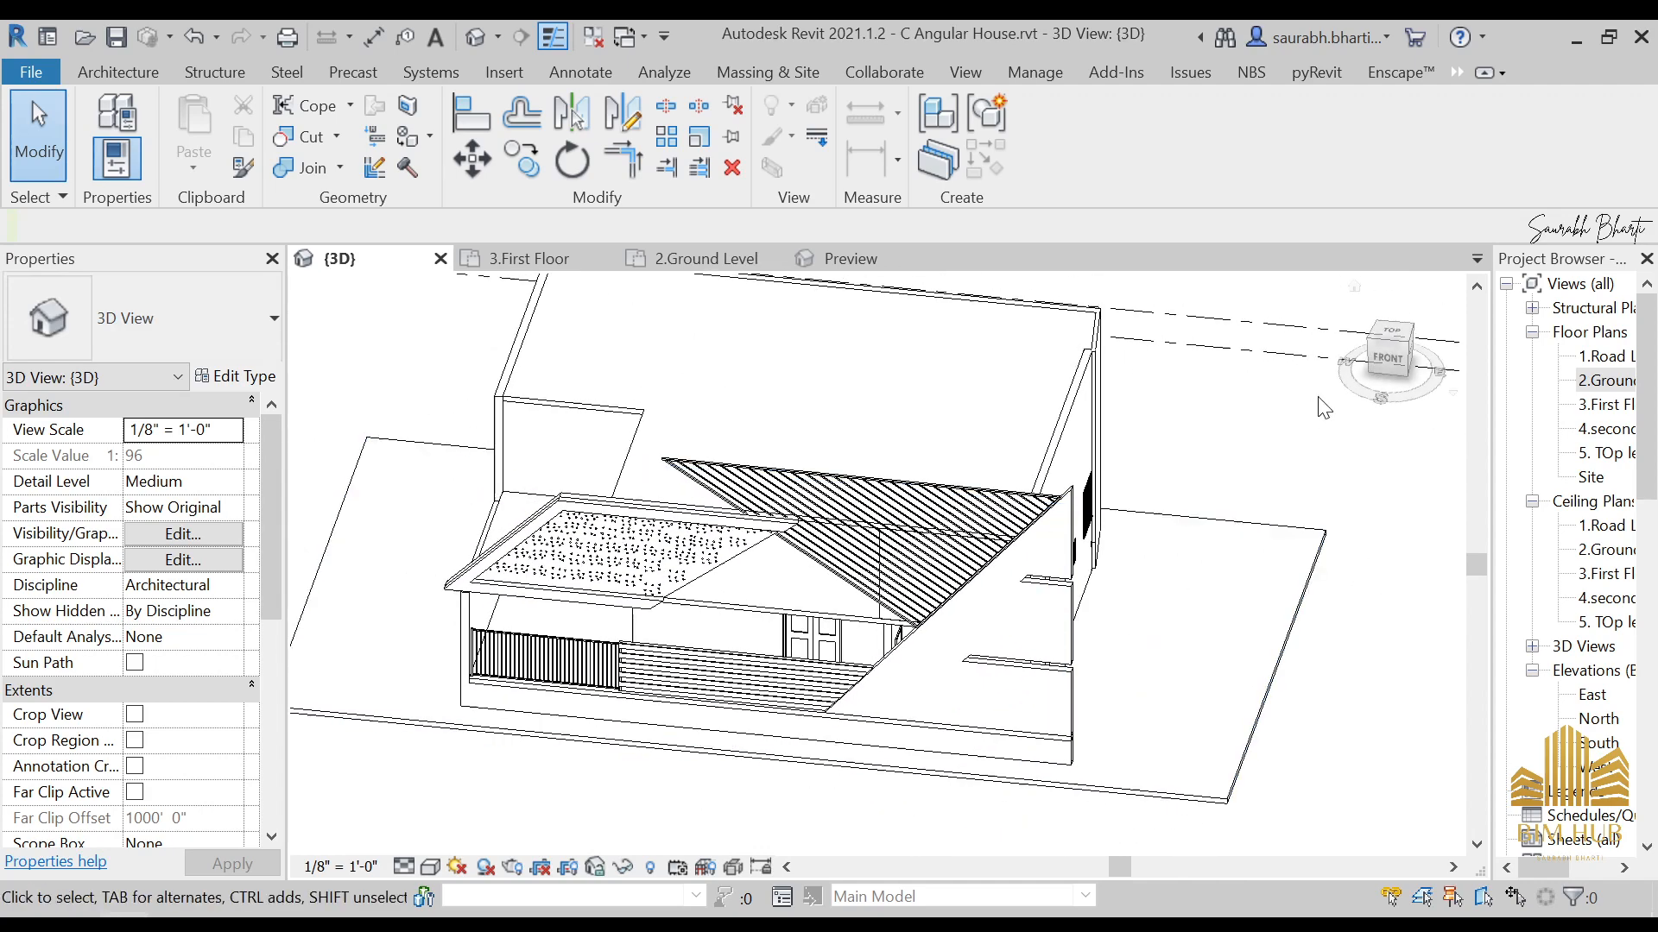
{"action": "left_click", "coordinate": [1387, 357]}
{"action": "scroll", "coordinate": [1088, 602], "scroll_direction": "up", "scroll_amount": 5}
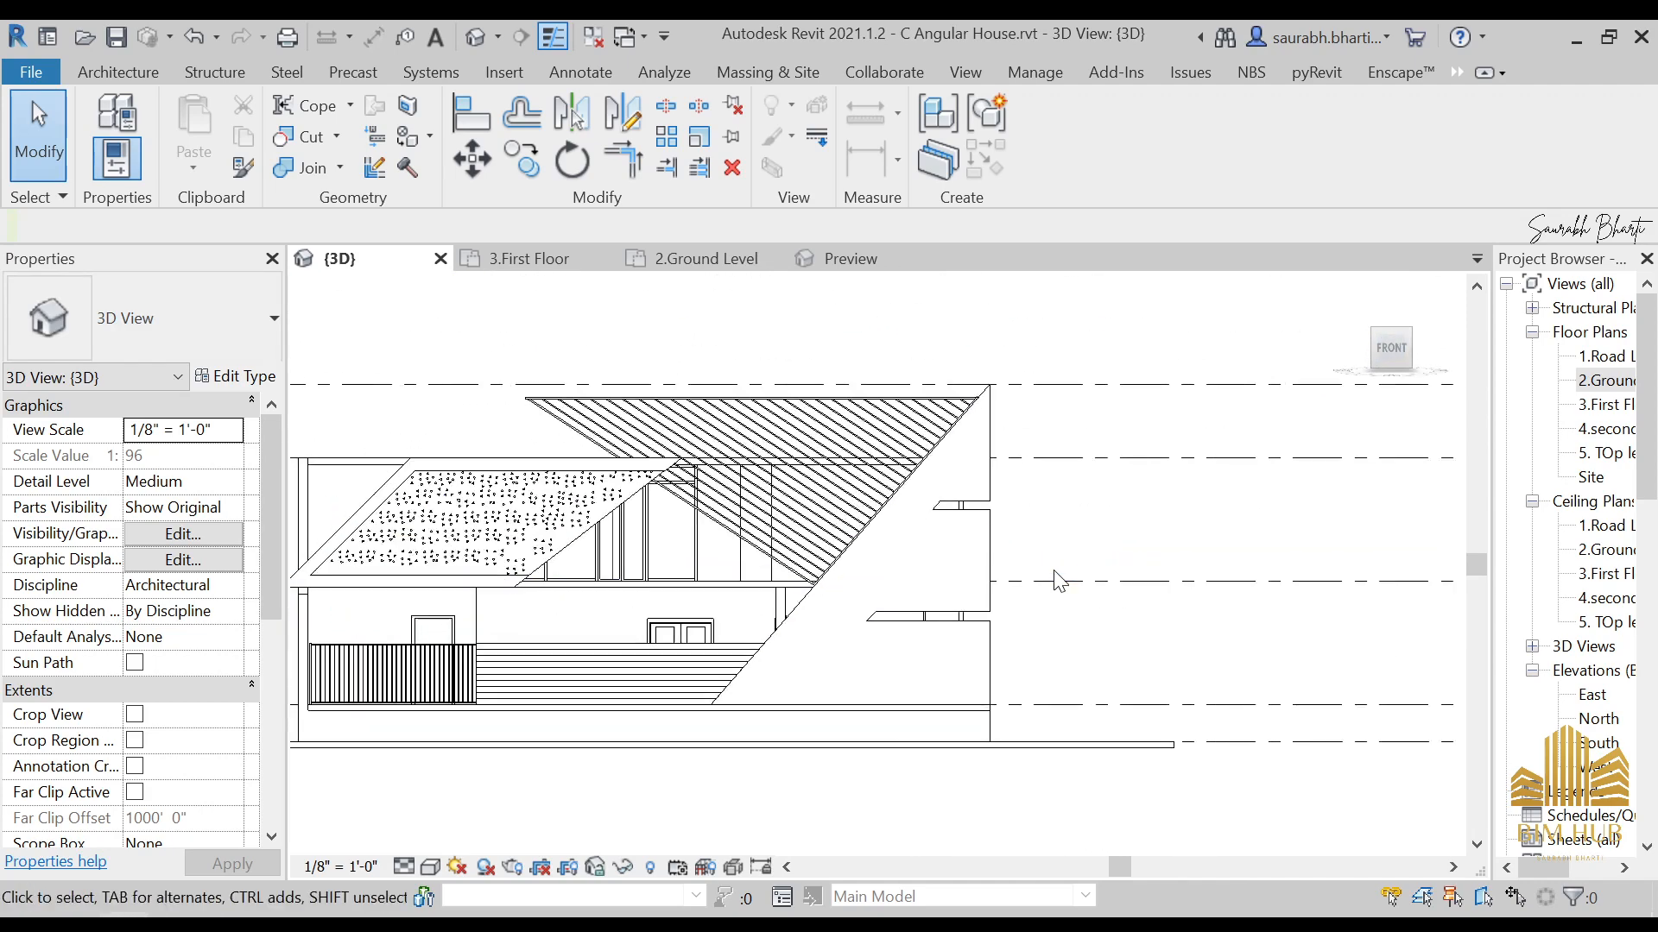
Step: Create an in-place model in the Generic Models category named Front Extrusion
{"action": "left_click", "coordinate": [114, 67]}
{"action": "left_click", "coordinate": [313, 140]}
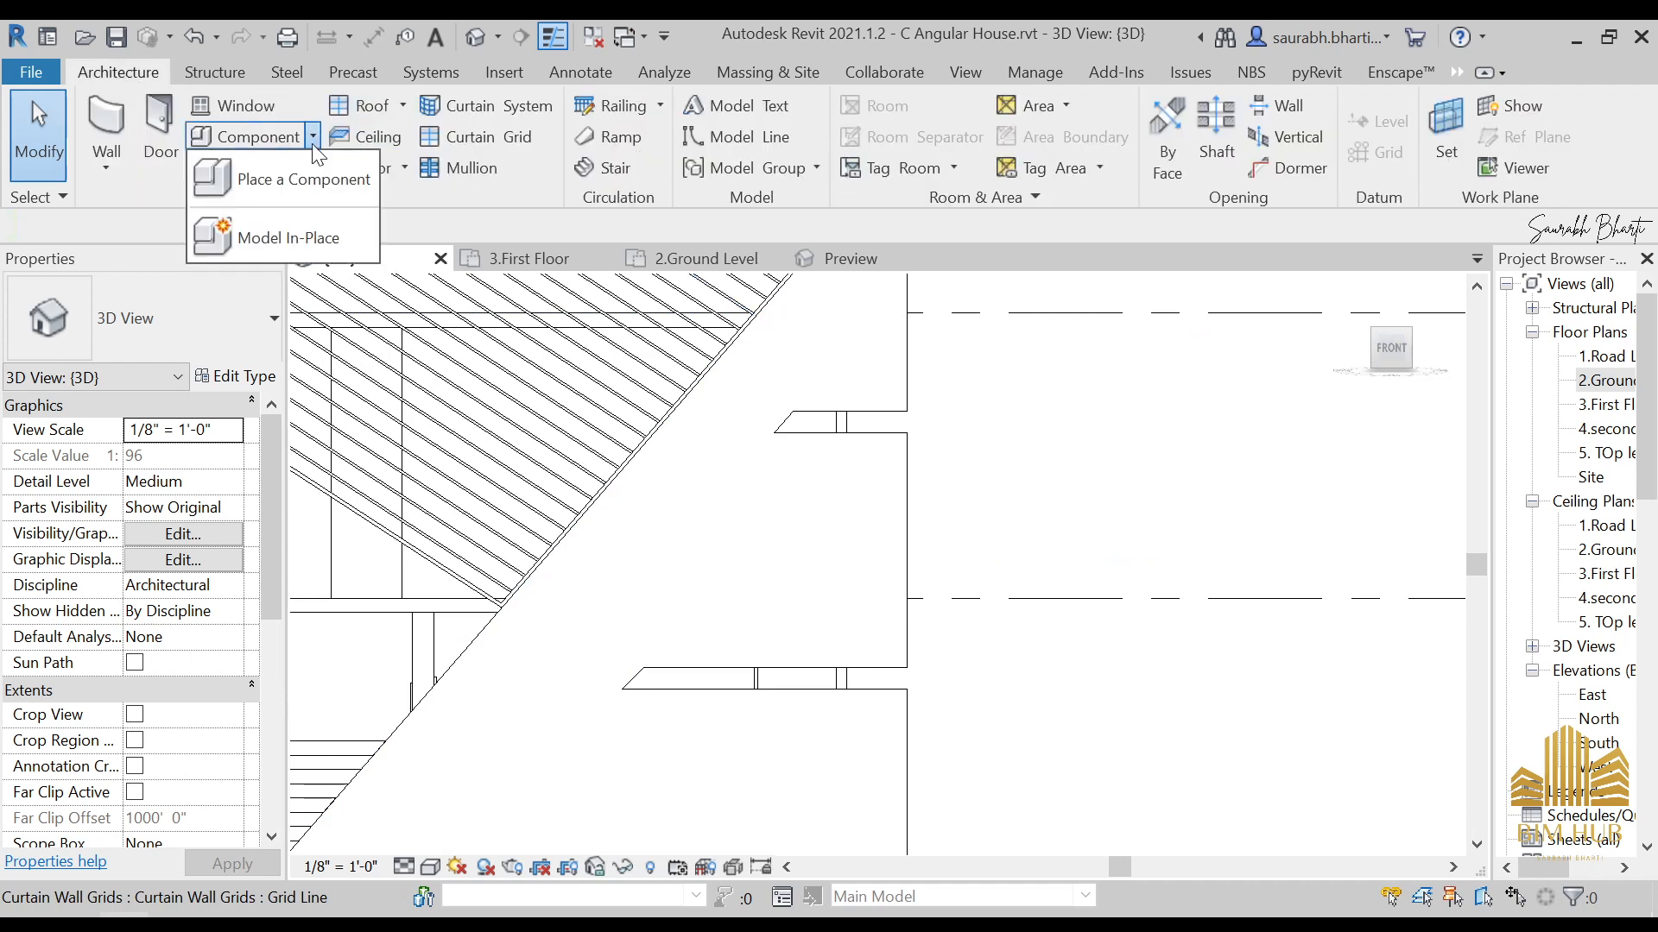
{"action": "left_click", "coordinate": [321, 240]}
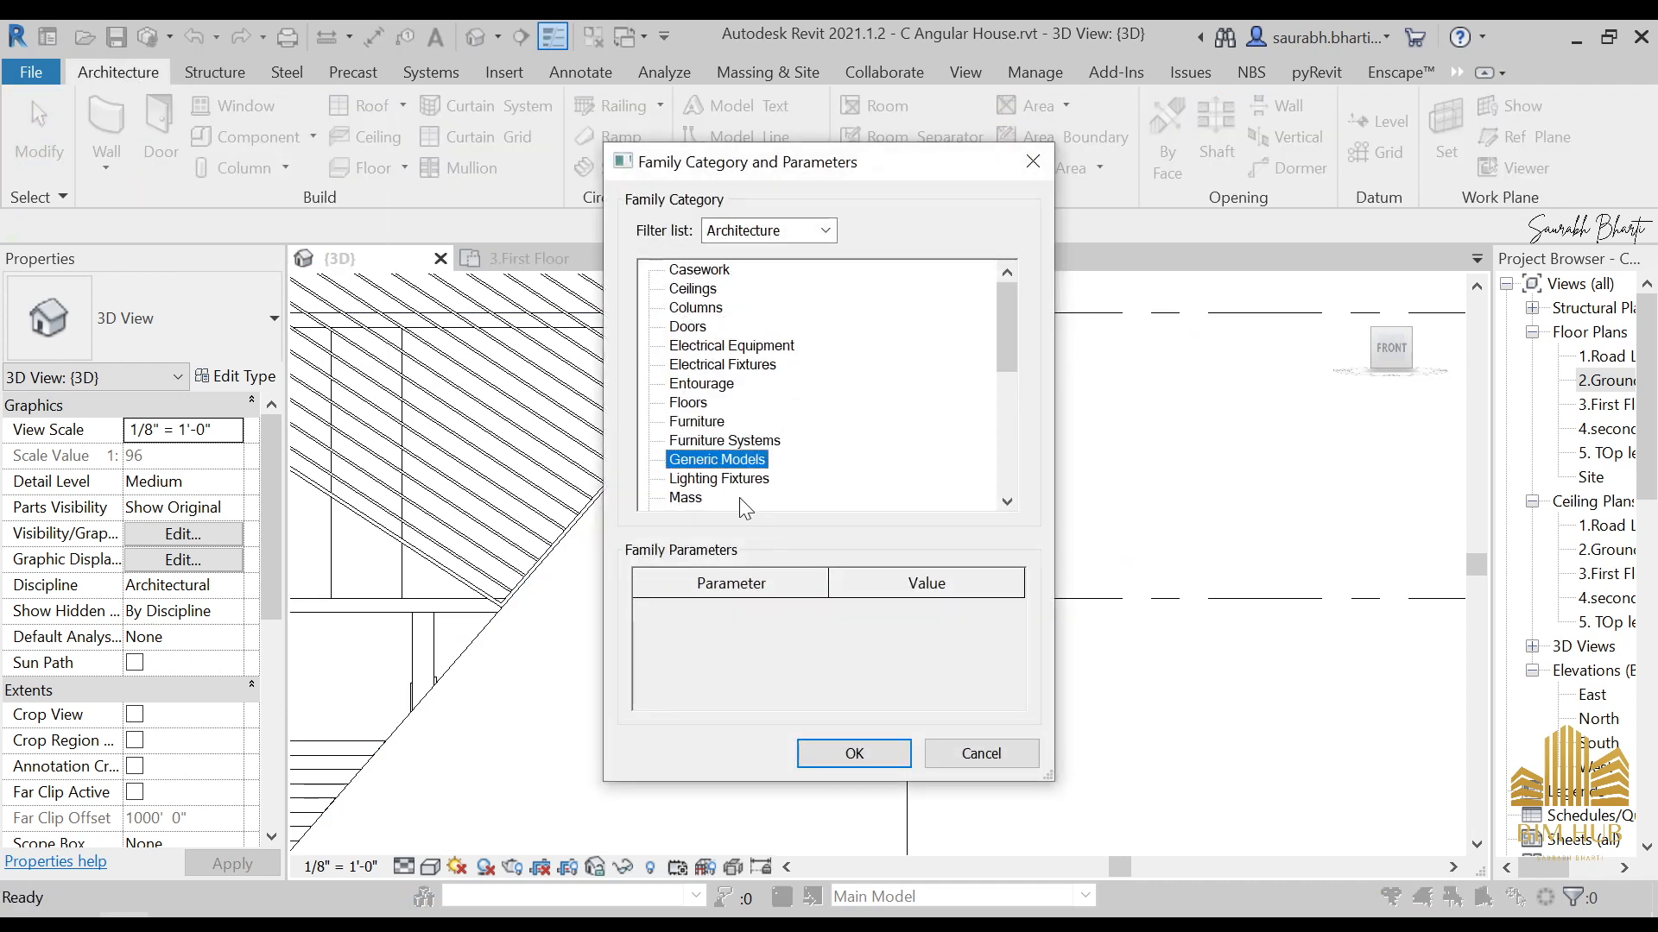
{"action": "left_click", "coordinate": [884, 758]}
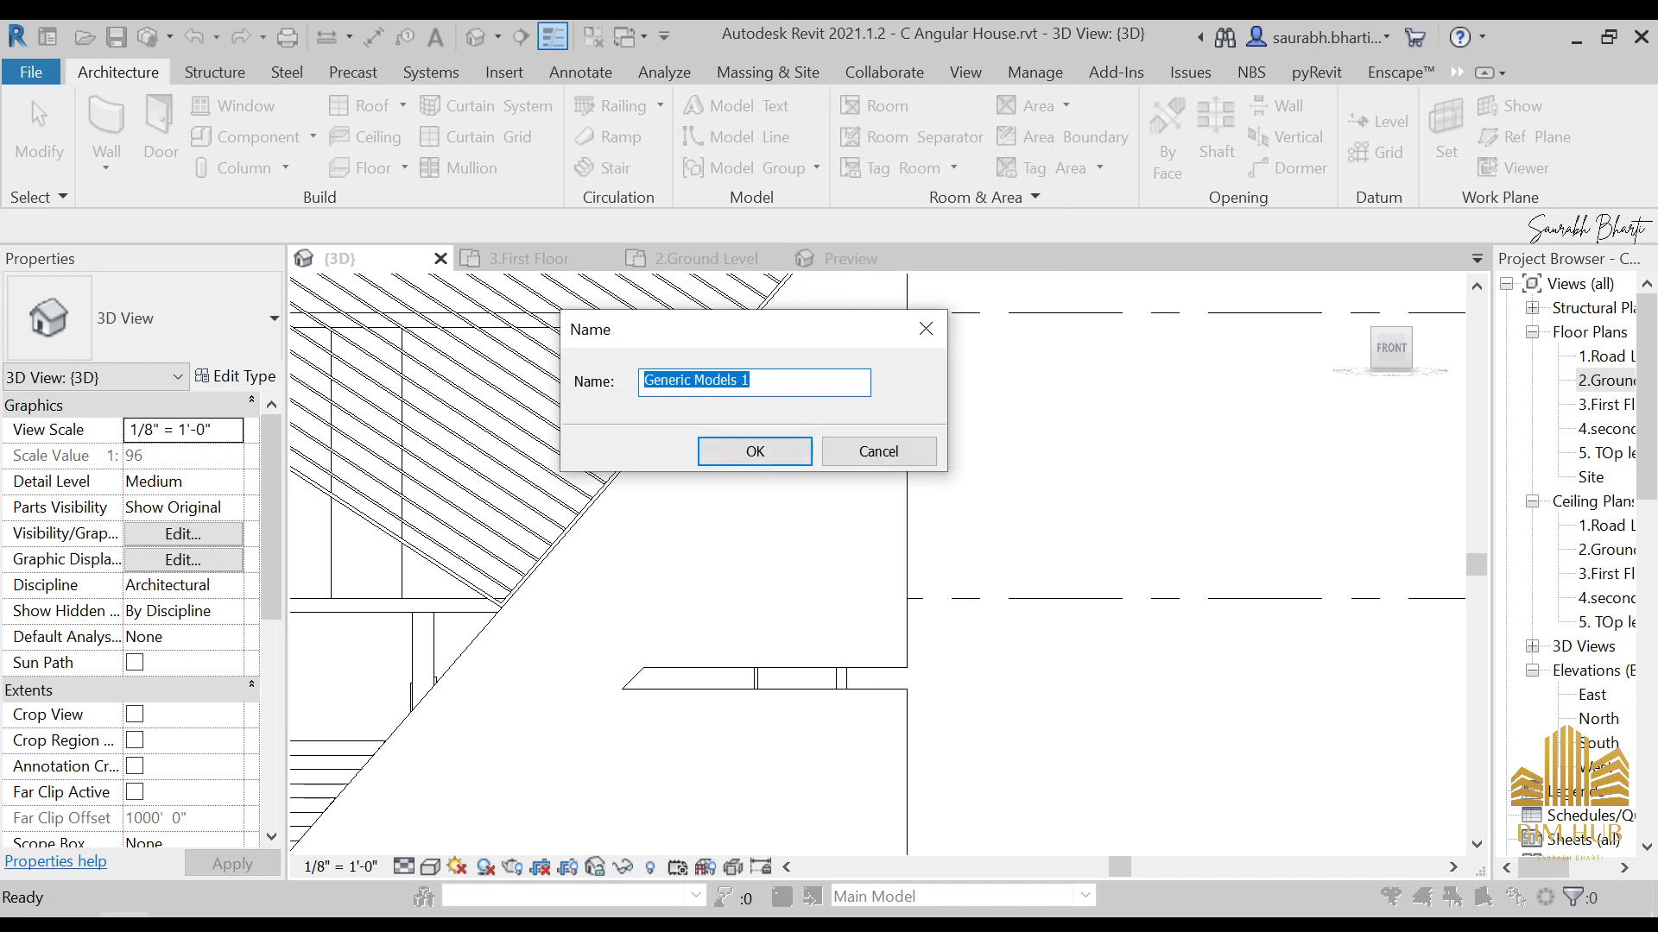
{"action": "type", "text": "Front Extrusion"}
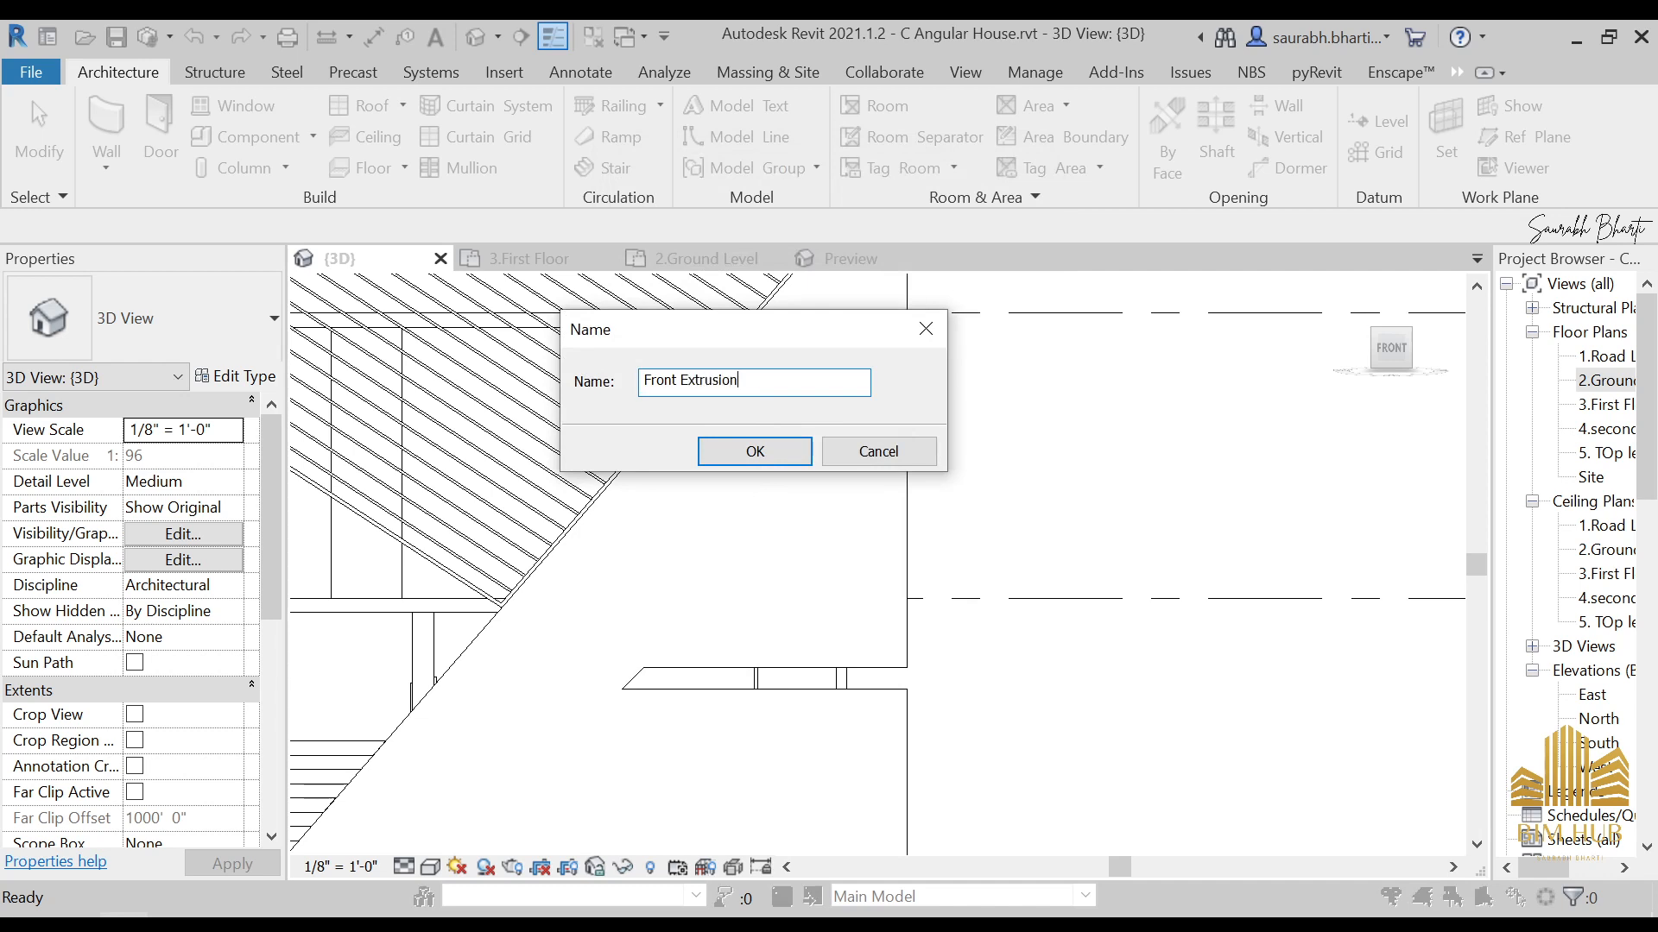
{"action": "key", "text": "Return"}
Step: Start a solid extrusion and set its work plane by picking the angular front wall's face
{"action": "left_click", "coordinate": [222, 125]}
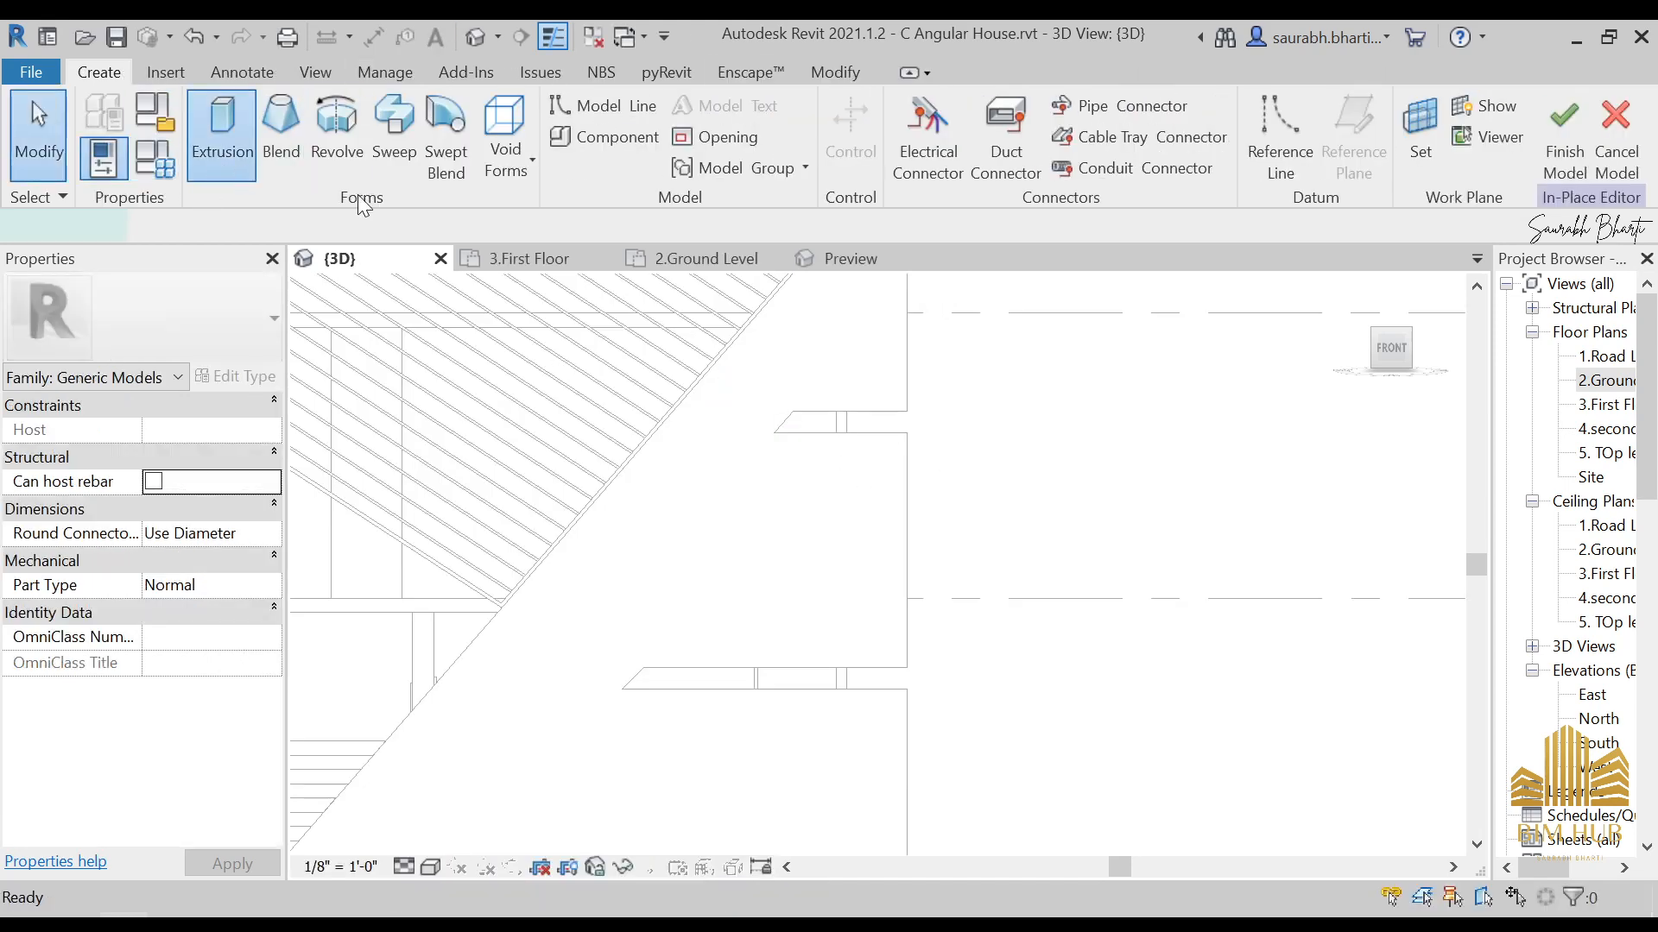
{"action": "left_click", "coordinate": [1119, 138]}
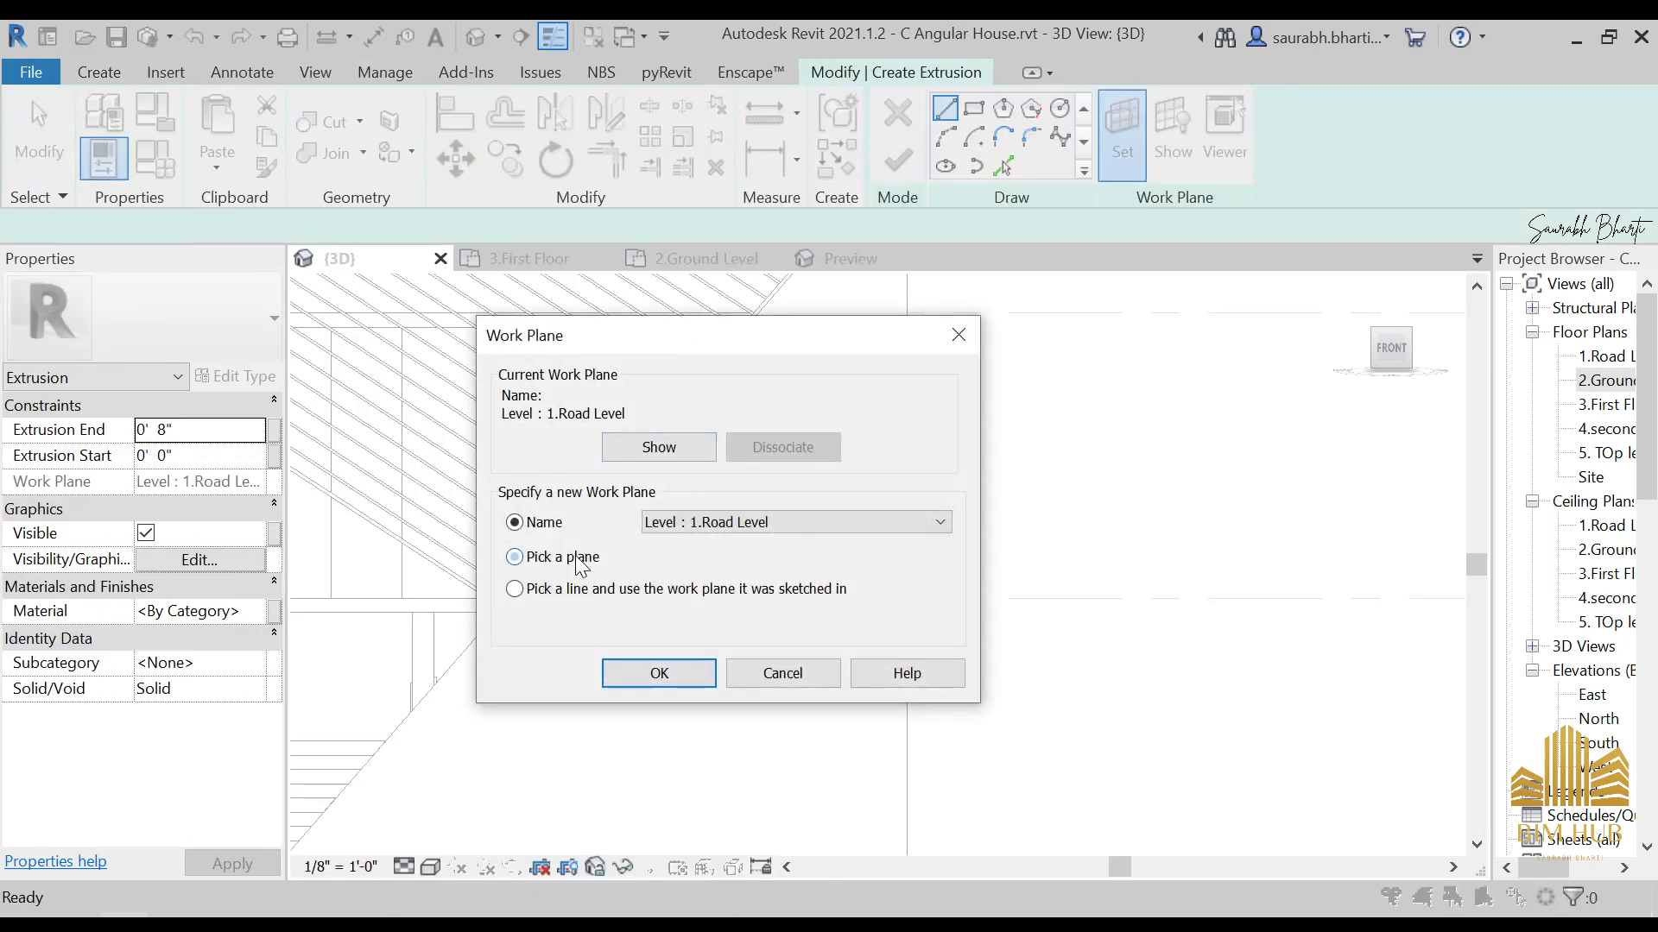
{"action": "left_click", "coordinate": [656, 674]}
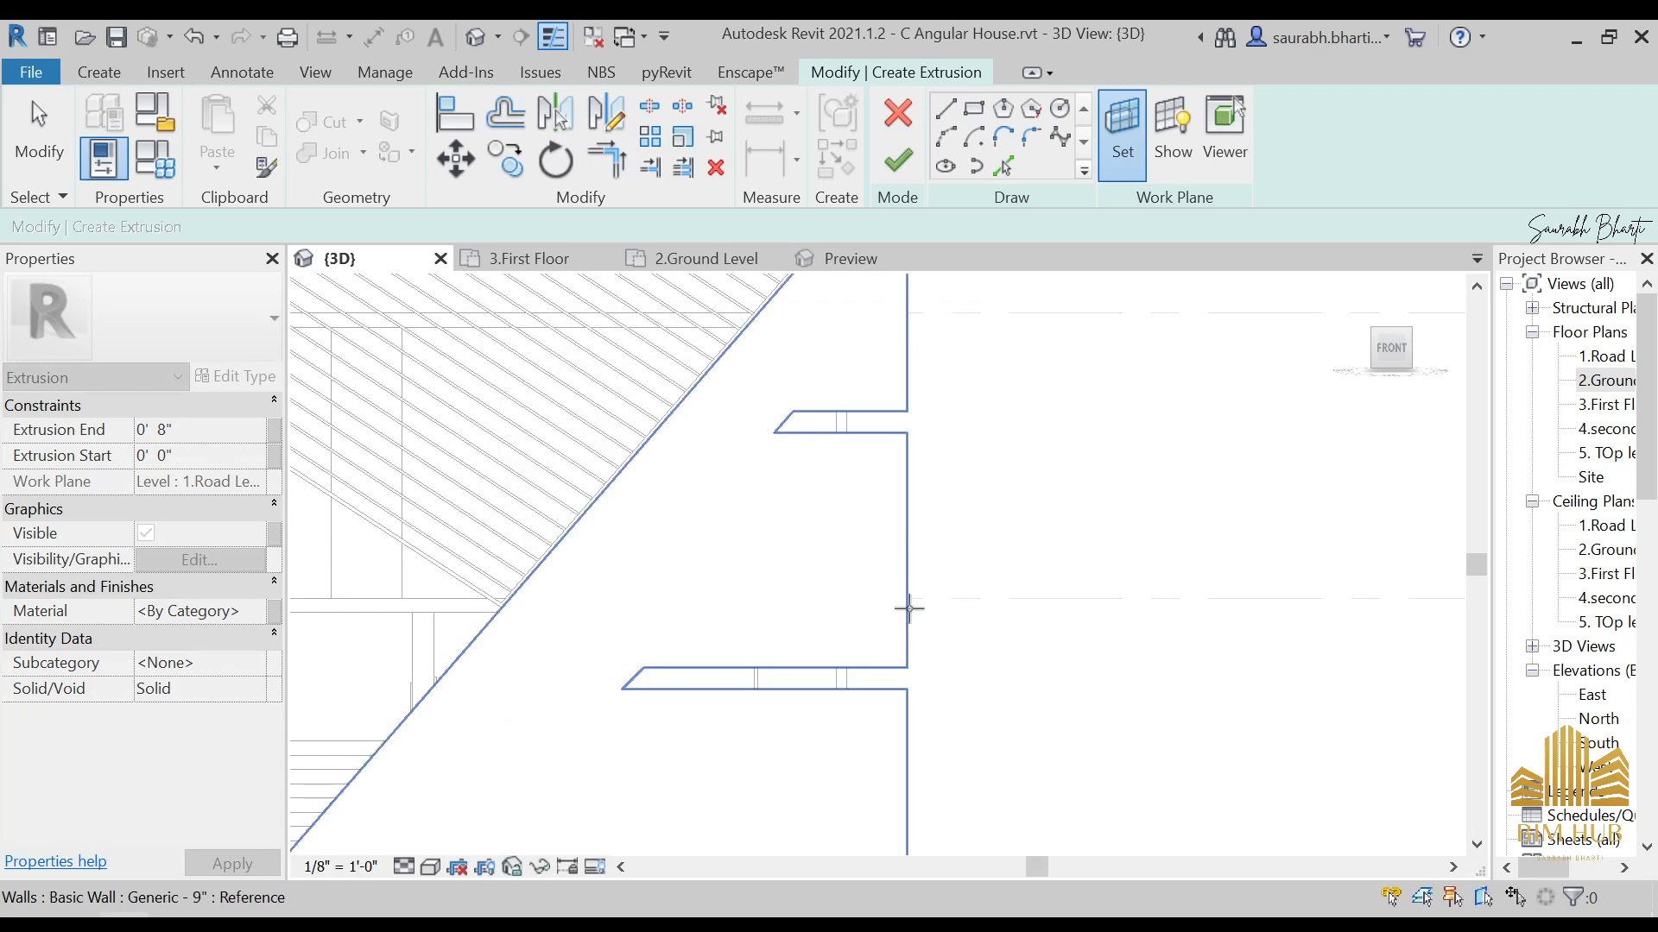
{"action": "left_click", "coordinate": [883, 546]}
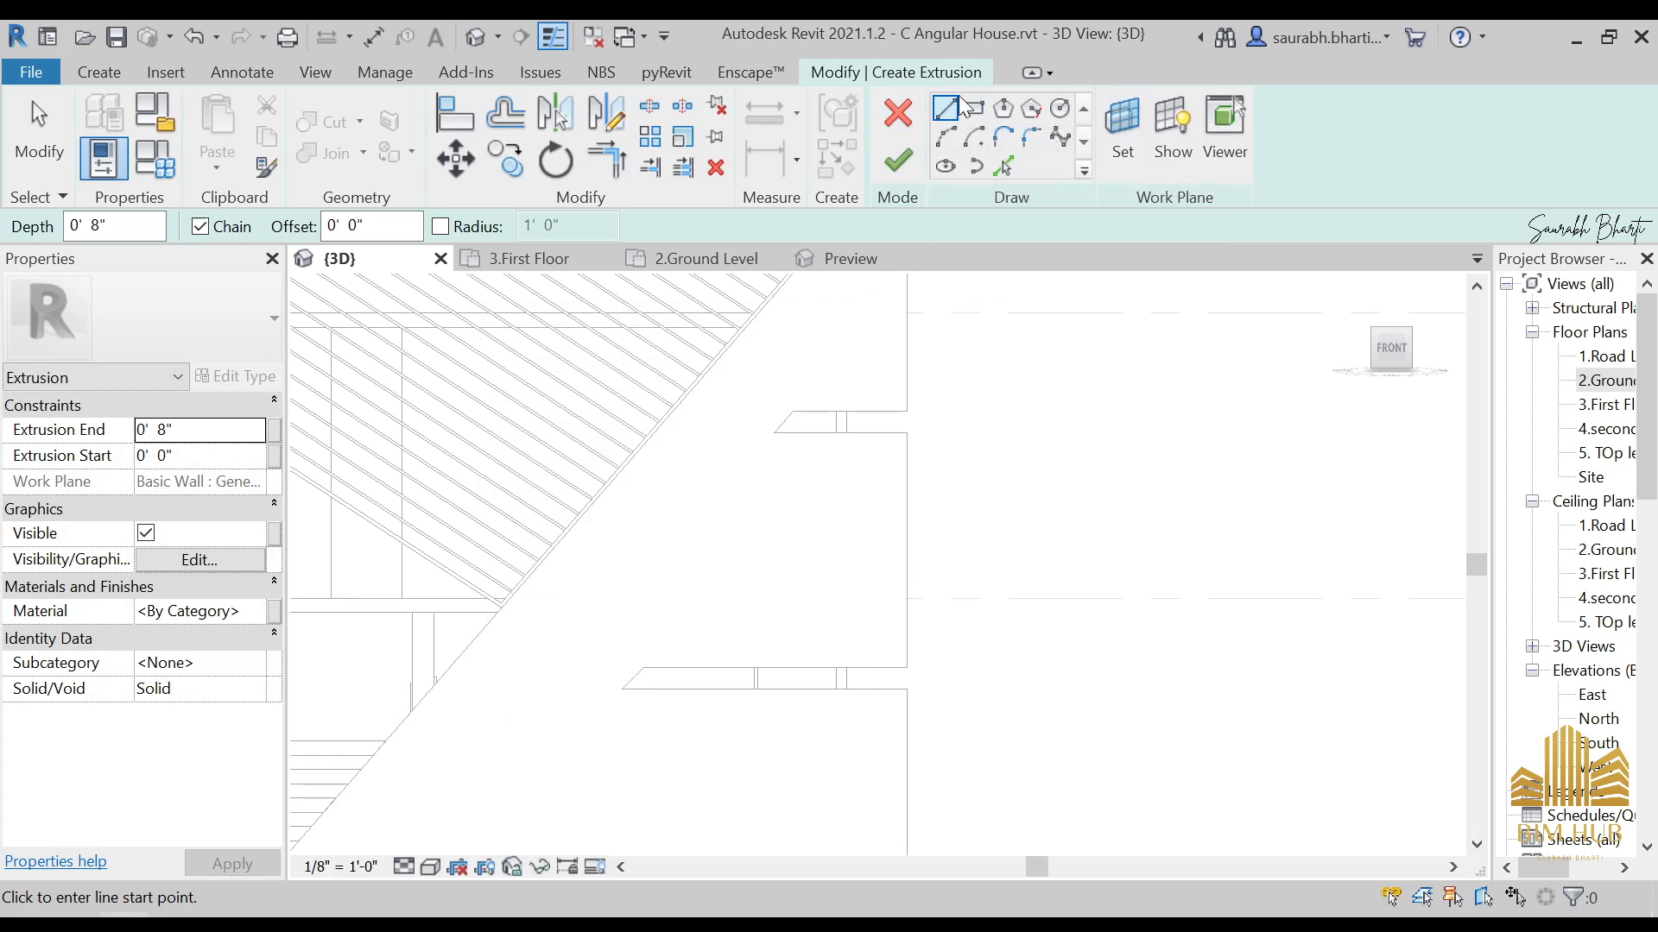
Step: Pick the upper slot's two horizontal edges and slanted end as extrusion sketch lines
{"action": "left_click", "coordinate": [1004, 166]}
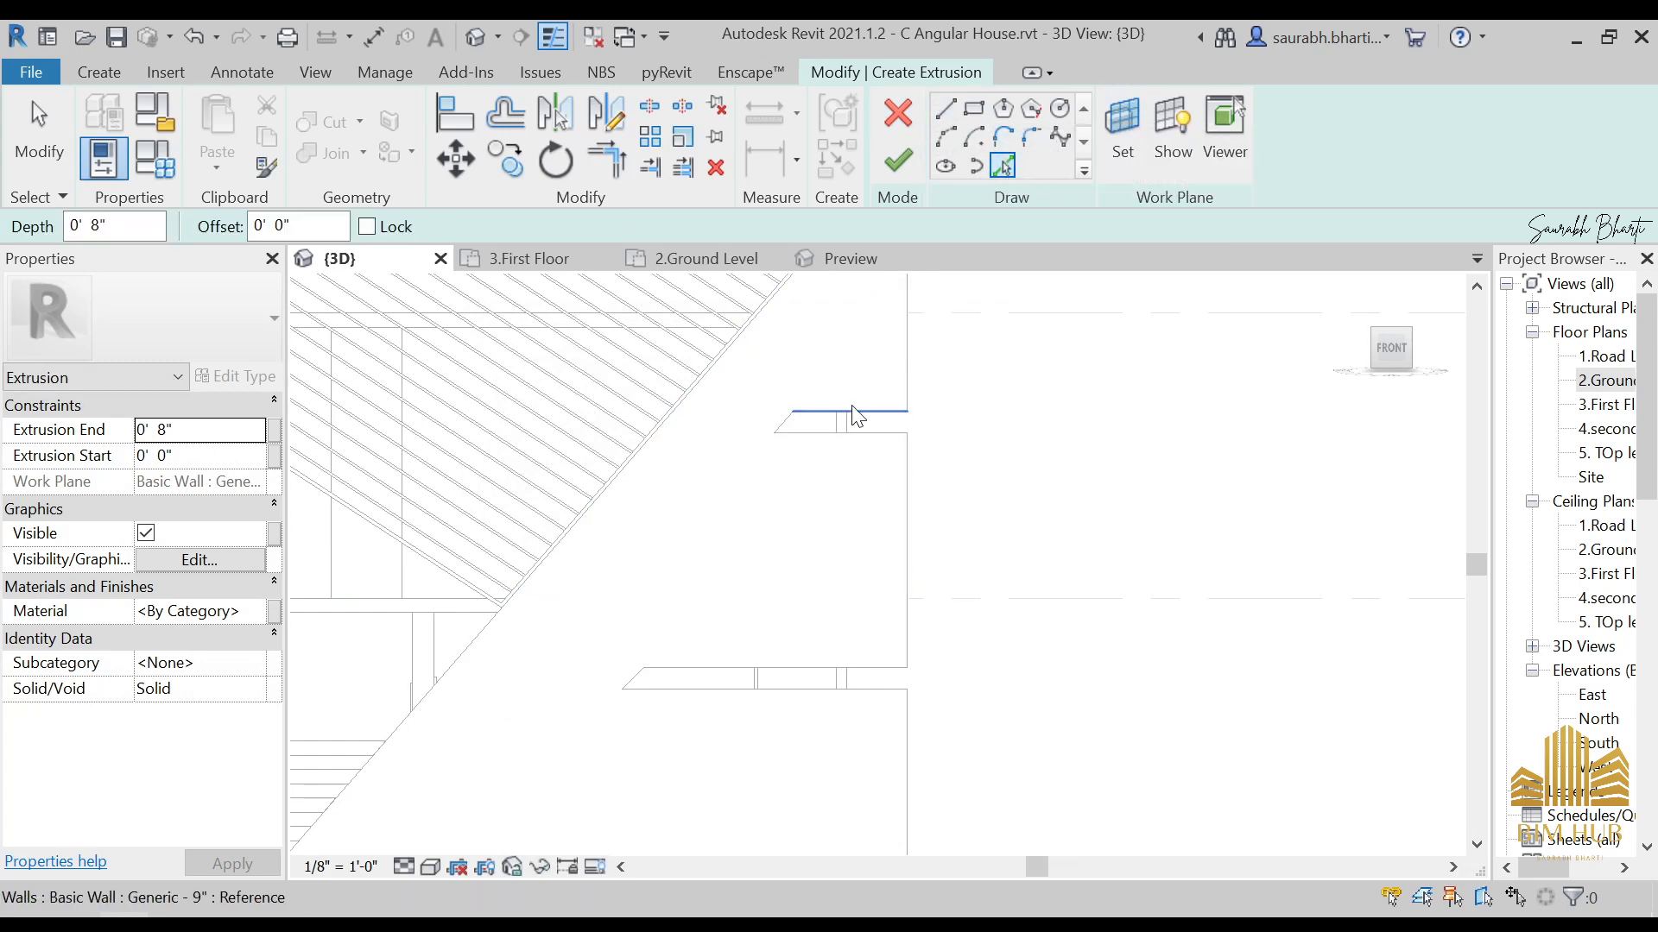
{"action": "scroll", "coordinate": [789, 425], "scroll_direction": "up", "scroll_amount": 4}
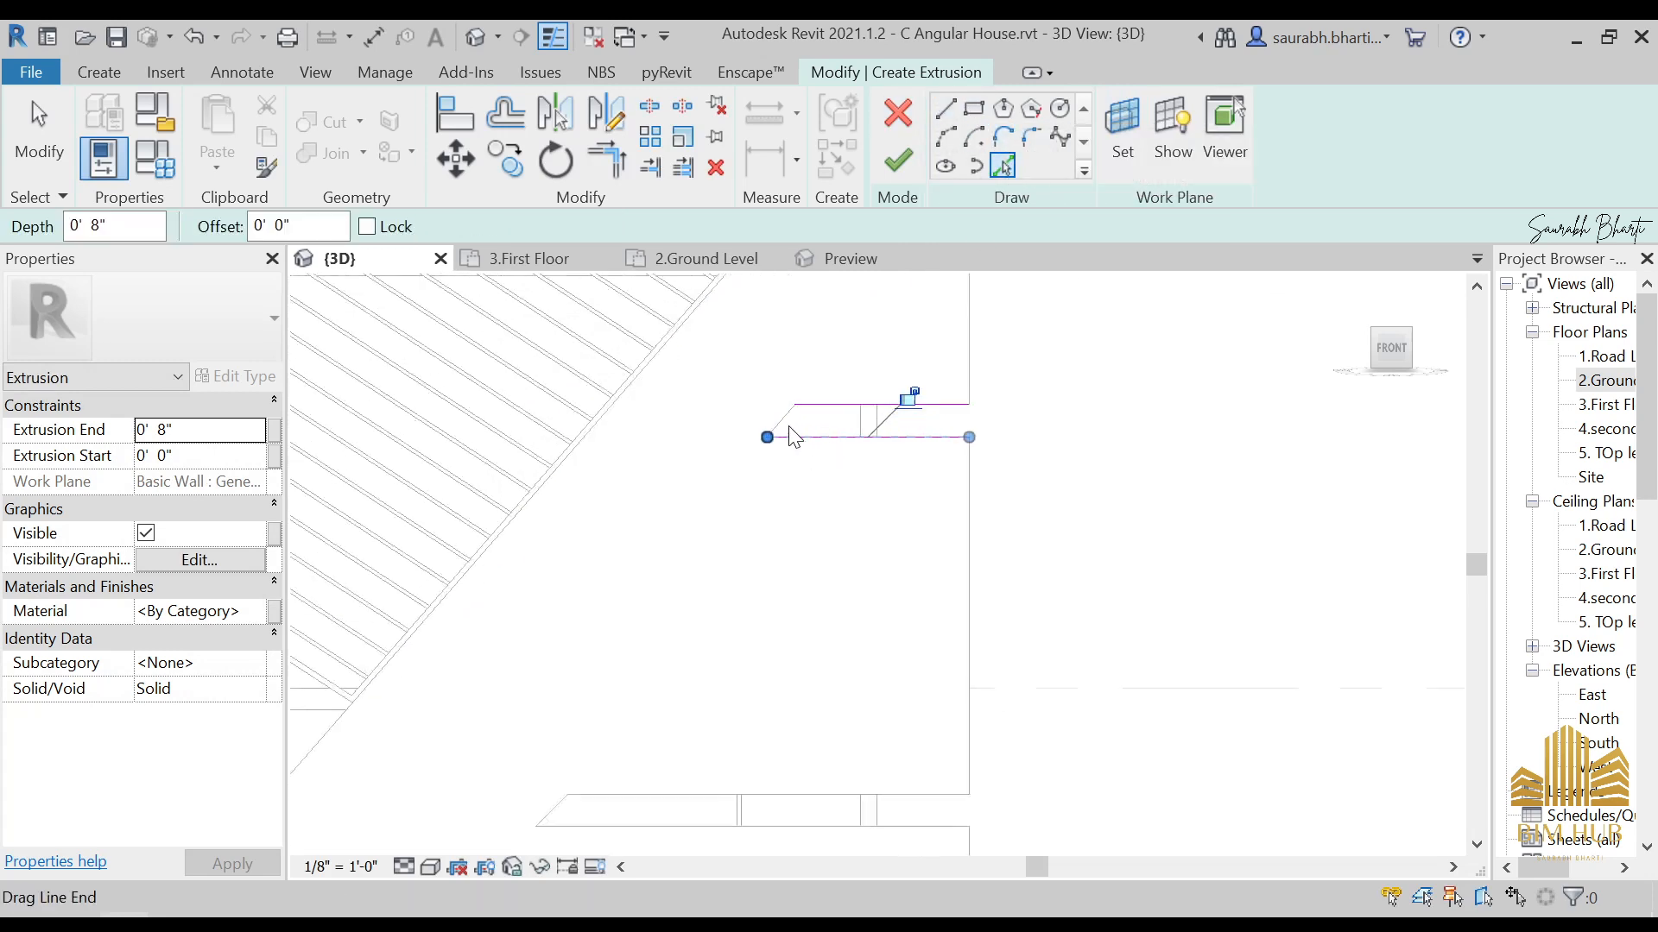
{"action": "left_click", "coordinate": [789, 416]}
Step: Pick the lower slot's two horizontal edges and slanted end as extrusion sketch lines
{"action": "scroll", "coordinate": [919, 535], "scroll_direction": "down", "scroll_amount": 3}
{"action": "middle_click_drag", "start_coordinate": [904, 571], "coordinate": [984, 330]}
{"action": "scroll", "coordinate": [990, 341], "scroll_direction": "down", "scroll_amount": 1}
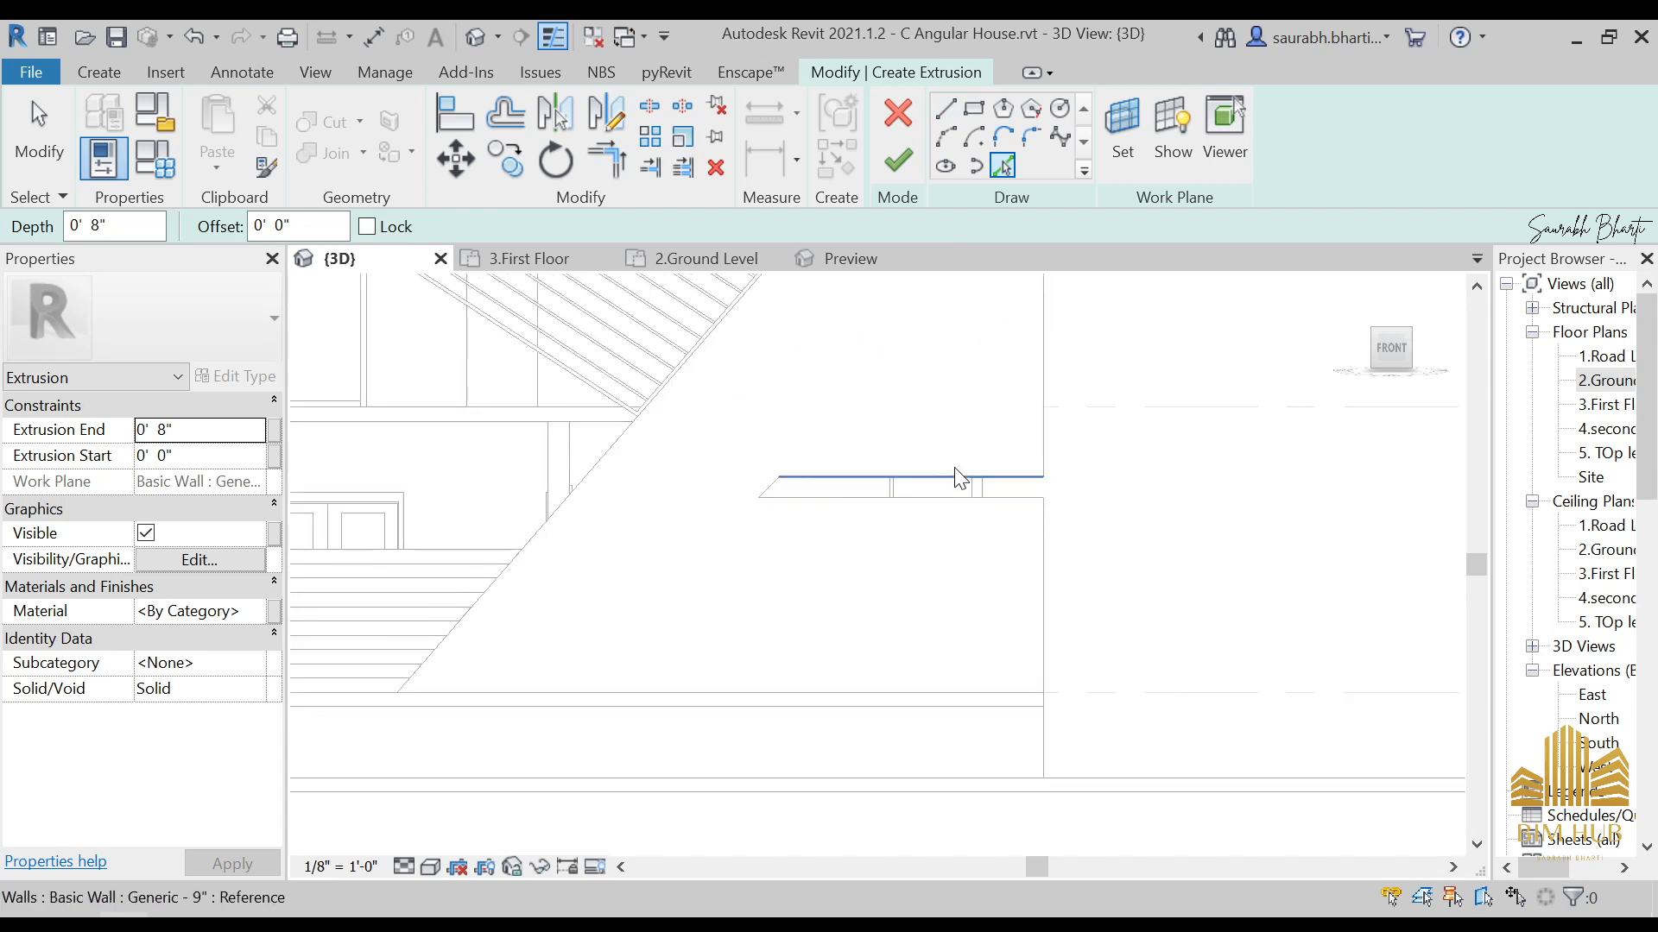
{"action": "left_click", "coordinate": [955, 476]}
{"action": "scroll", "coordinate": [763, 506], "scroll_direction": "up", "scroll_amount": 3}
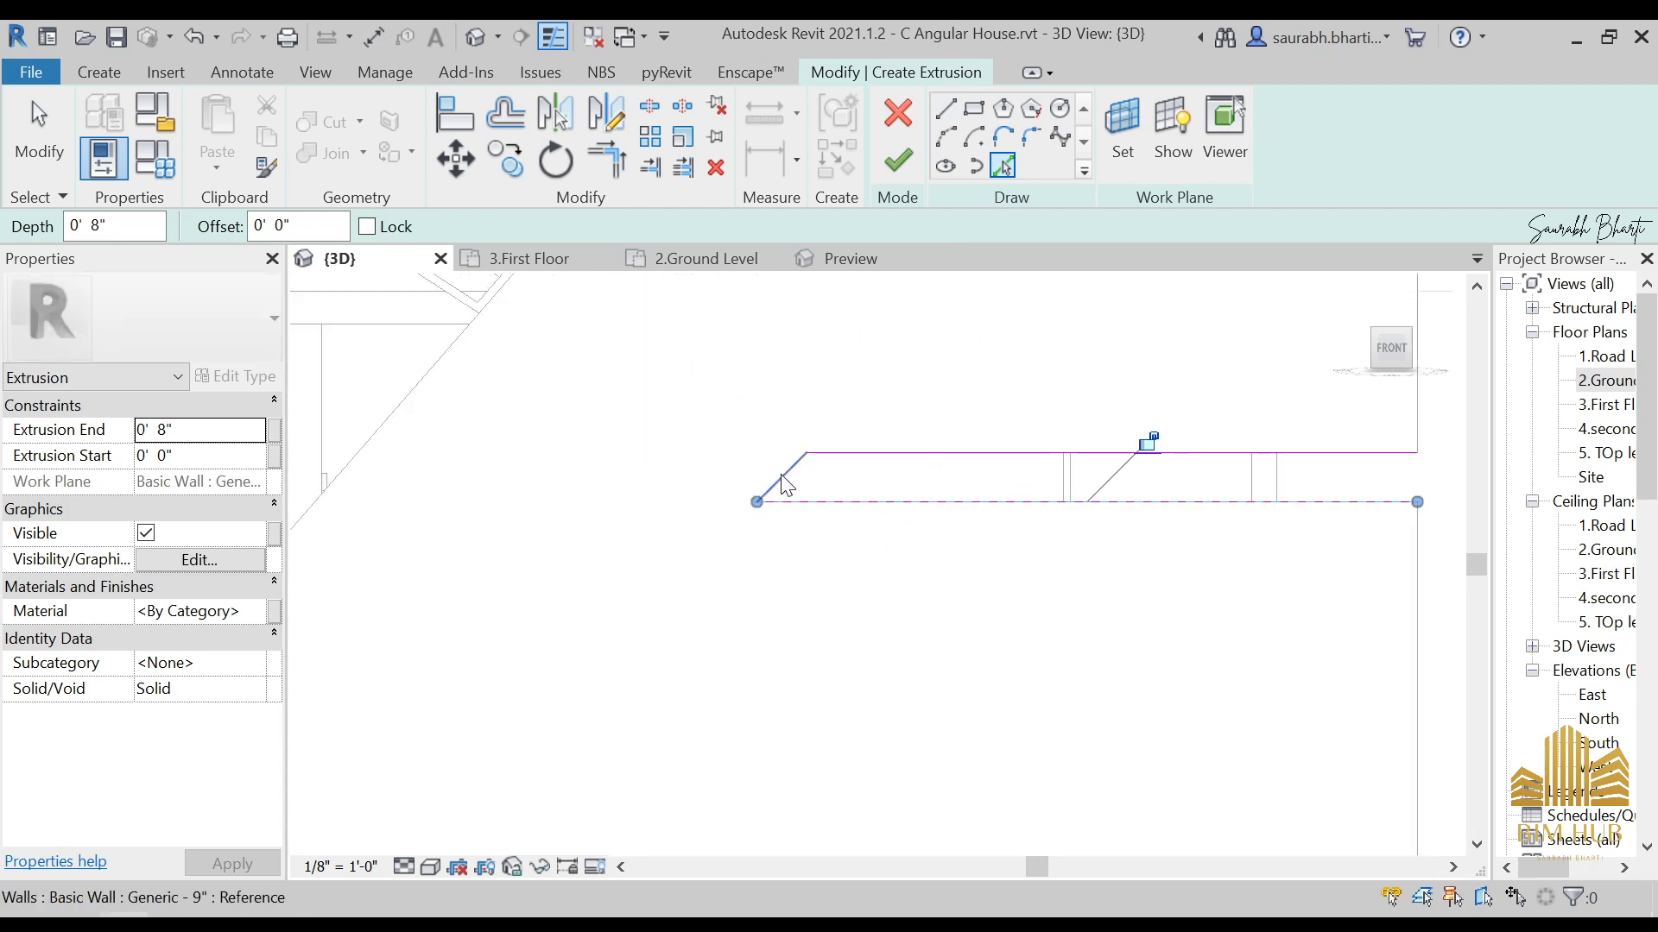
{"action": "left_click", "coordinate": [777, 475]}
{"action": "scroll", "coordinate": [863, 362], "scroll_direction": "down", "scroll_amount": 1}
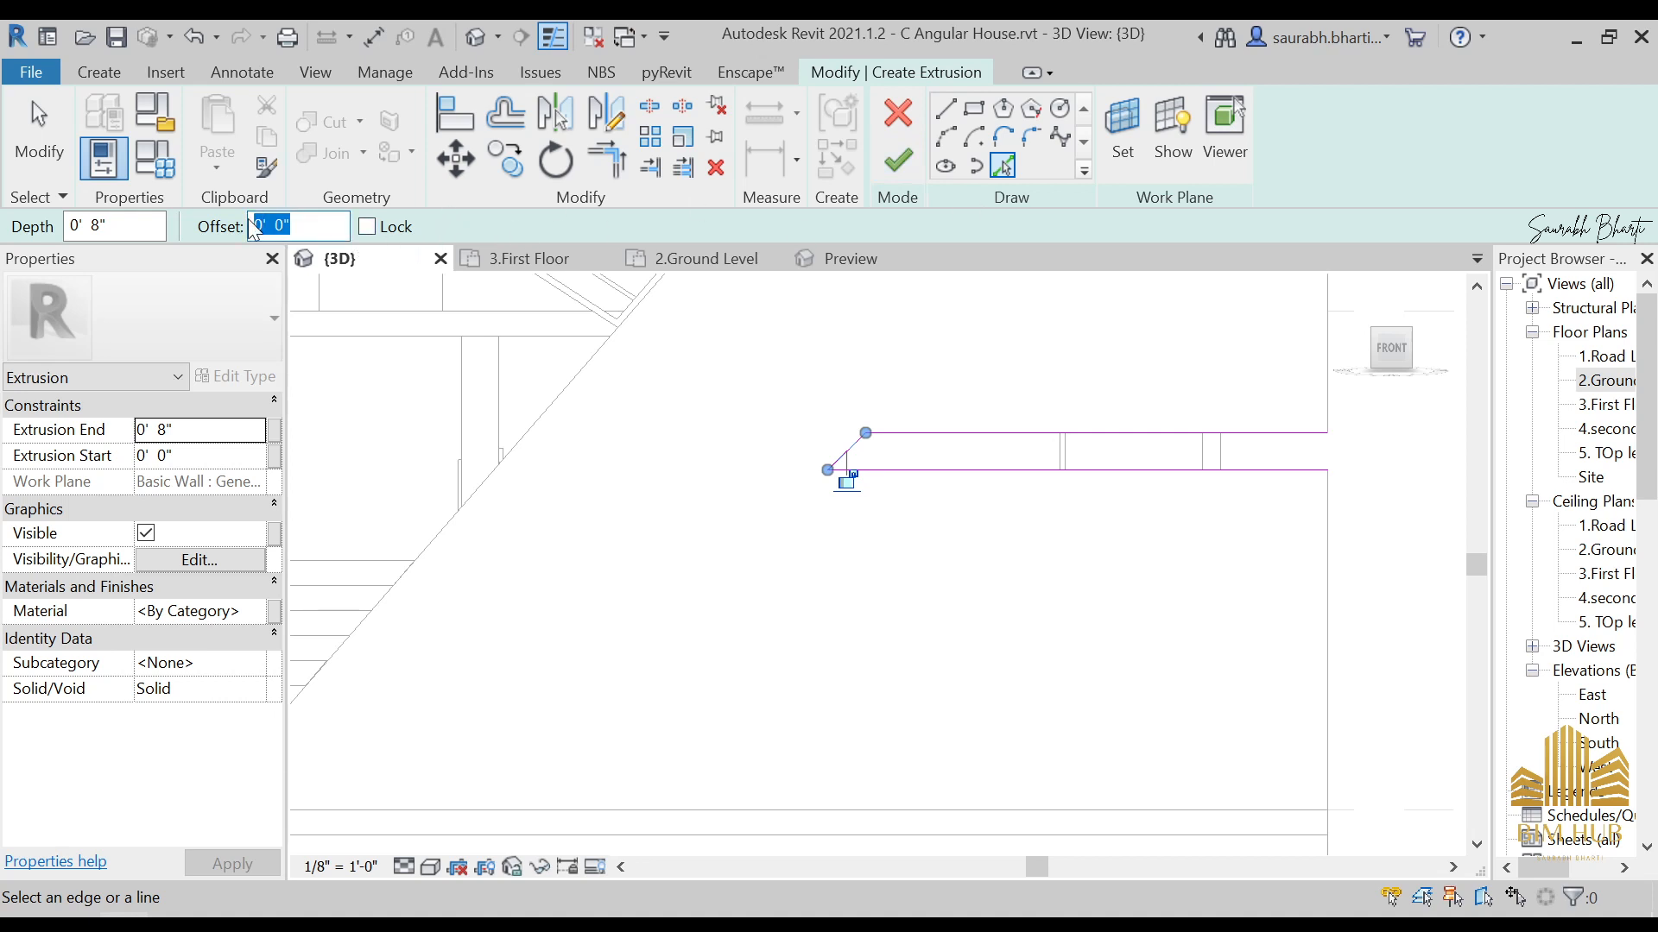
Step: Add sketch lines offset 2" outward from the lower slot's two horizontal edges and slanted end
{"action": "type", "text": "2\""}
{"action": "scroll", "coordinate": [1129, 411], "scroll_direction": "up", "scroll_amount": 2}
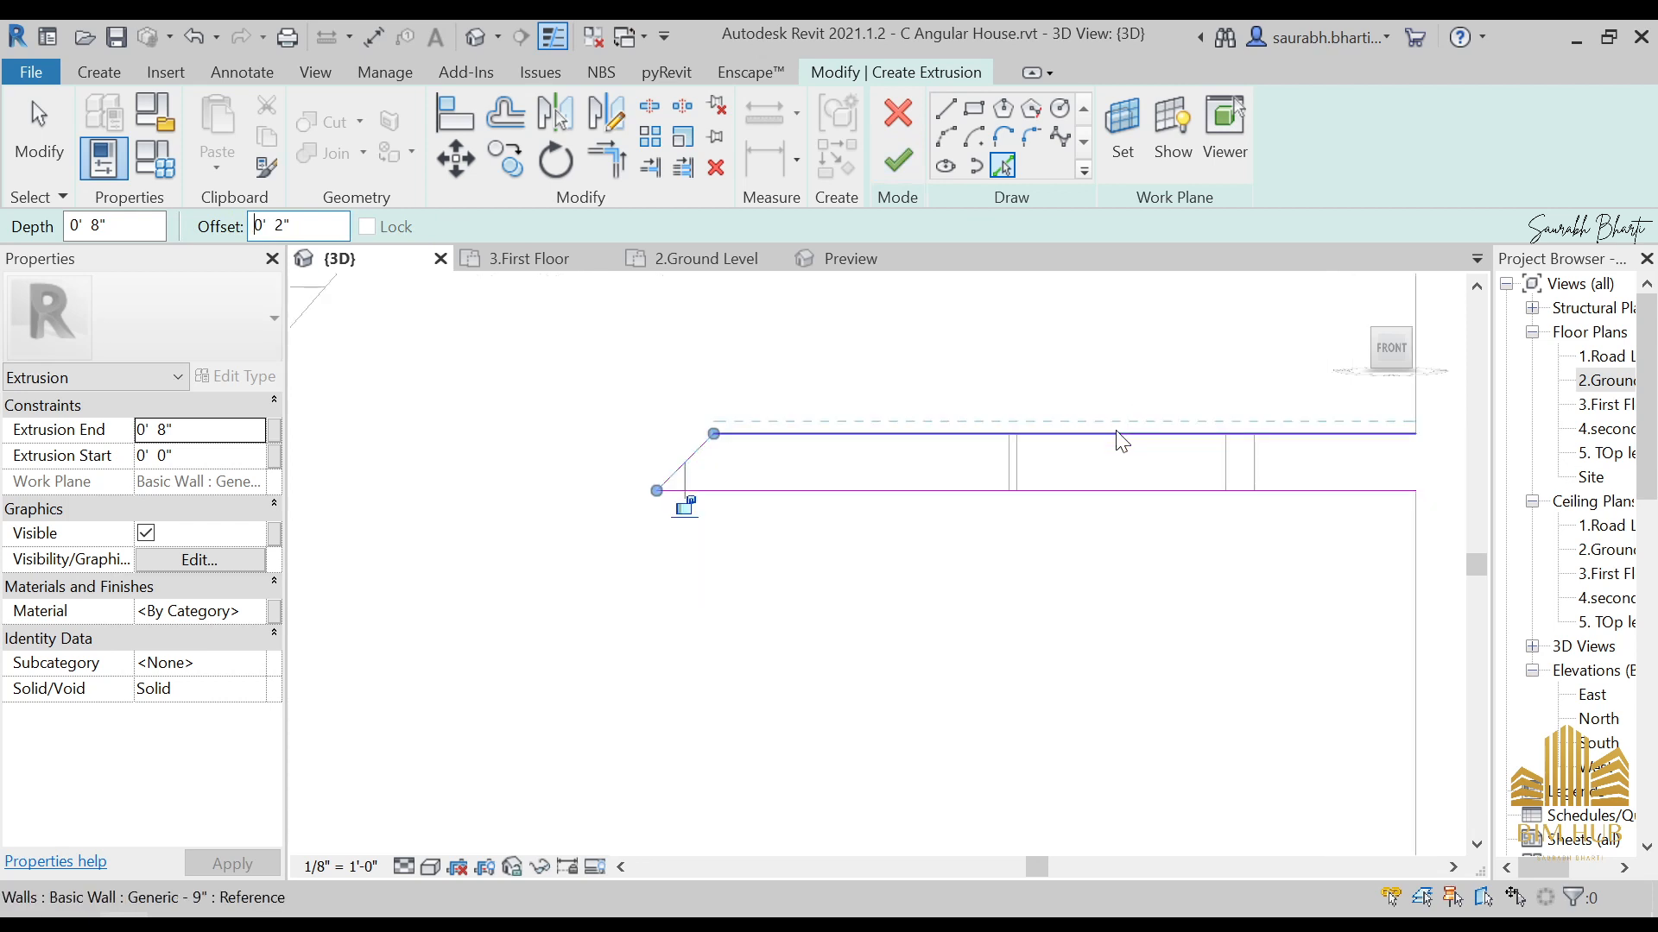
{"action": "left_click", "coordinate": [1119, 435]}
{"action": "left_click", "coordinate": [1006, 497]}
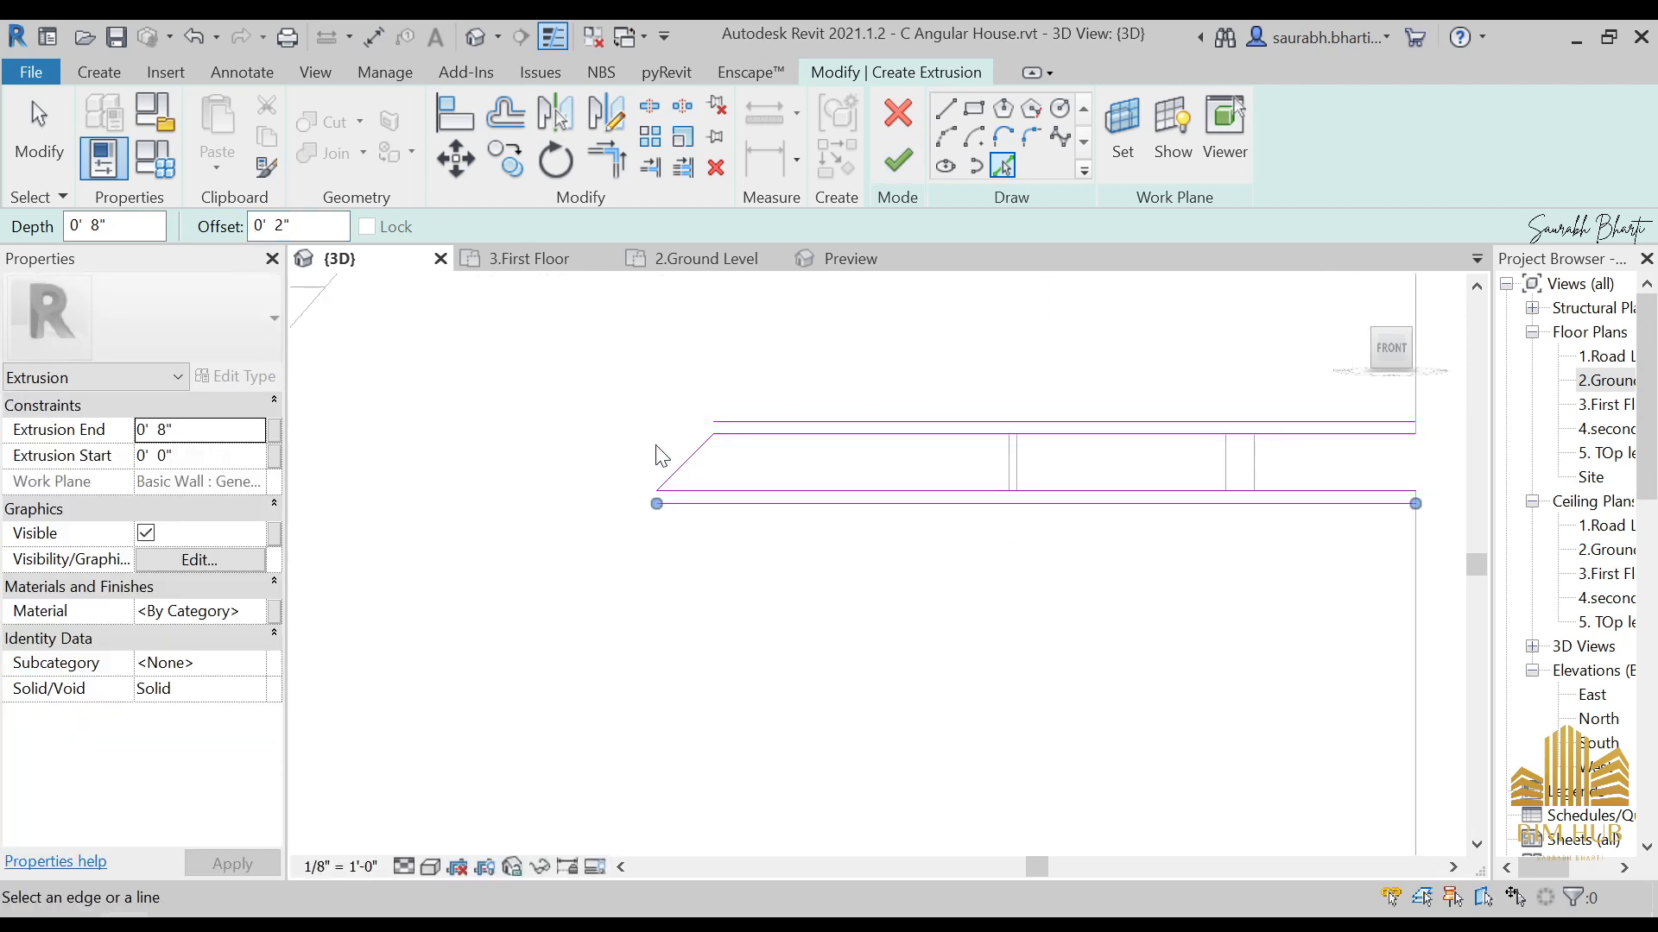
{"action": "left_click", "coordinate": [676, 469]}
Step: Add sketch lines offset 2" outward from the upper slot's two horizontal edges and slanted end
{"action": "scroll", "coordinate": [816, 344], "scroll_direction": "down", "scroll_amount": 3}
{"action": "middle_click_drag", "start_coordinate": [959, 376], "coordinate": [899, 762]}
{"action": "scroll", "coordinate": [960, 446], "scroll_direction": "up", "scroll_amount": 4}
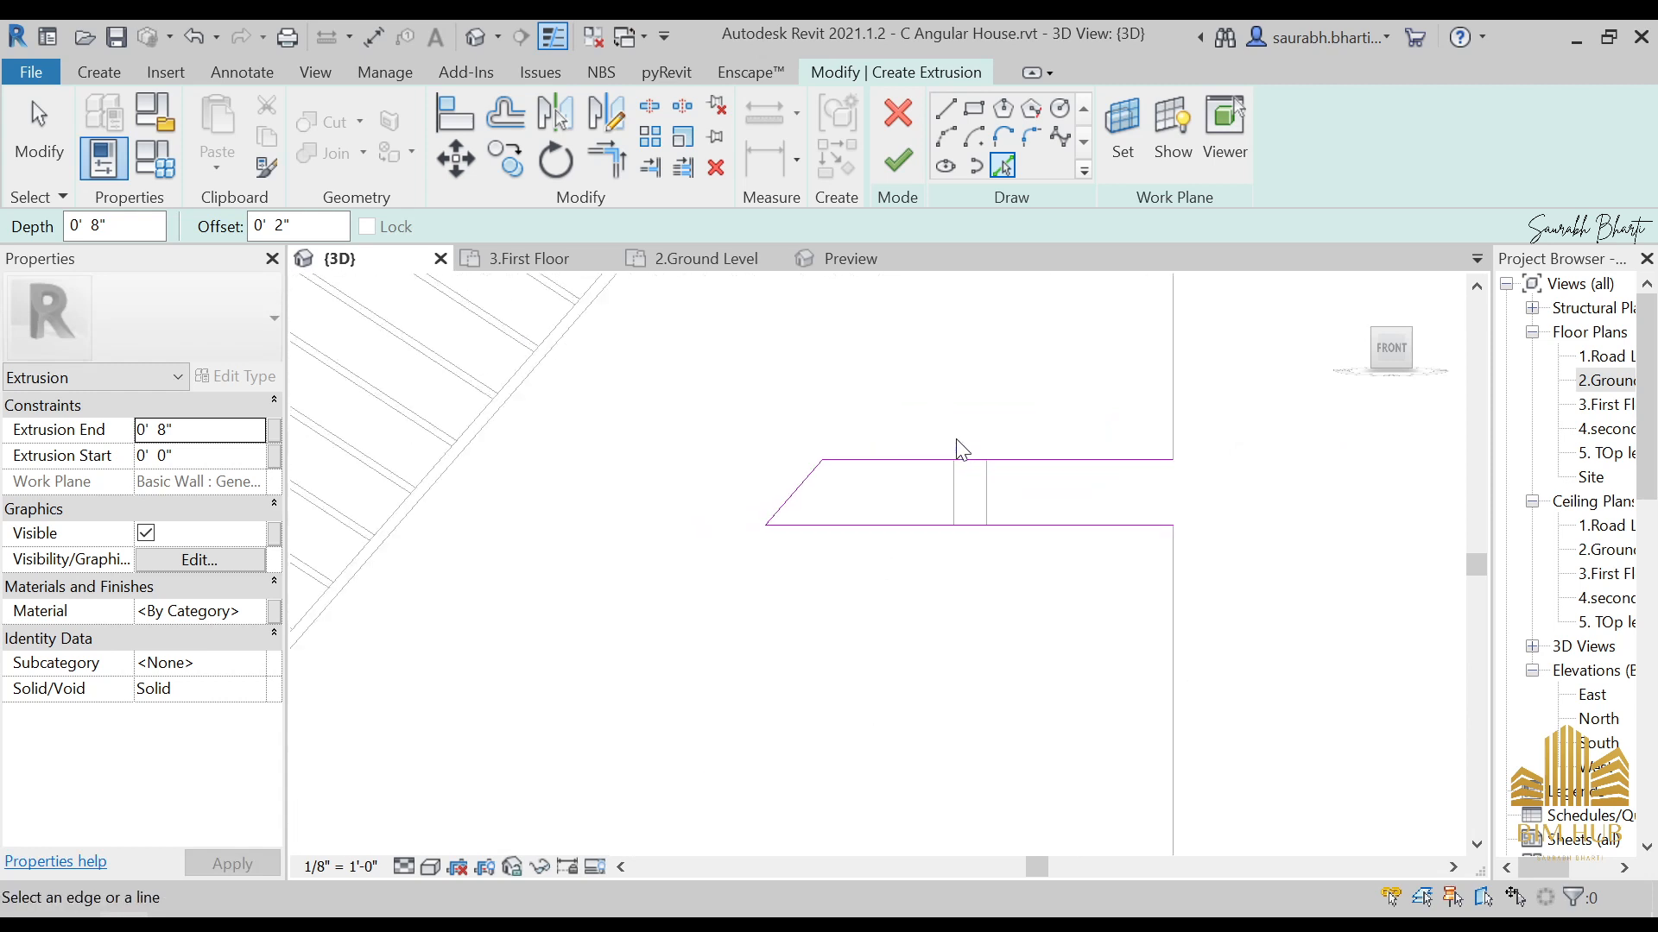
{"action": "left_click", "coordinate": [948, 527]}
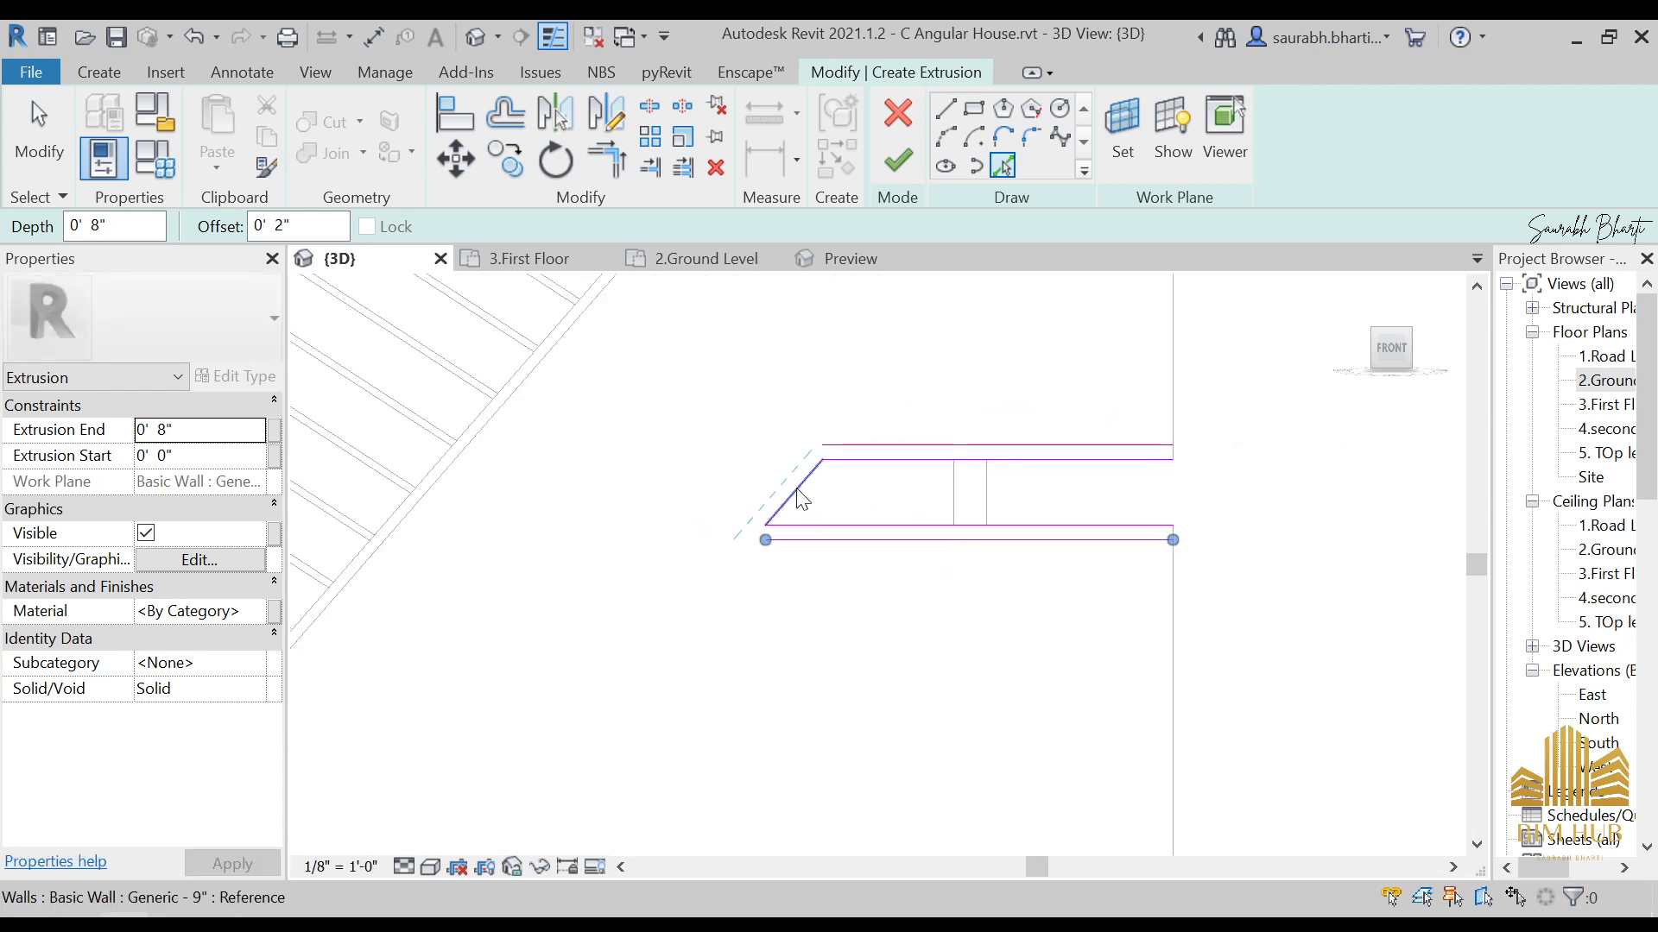
{"action": "left_click", "coordinate": [801, 499]}
Step: Trim the upper slot's outer slanted line and outer top line to a closed corner
{"action": "key", "text": "Escape"}
{"action": "scroll", "coordinate": [816, 476], "scroll_direction": "up", "scroll_amount": 4}
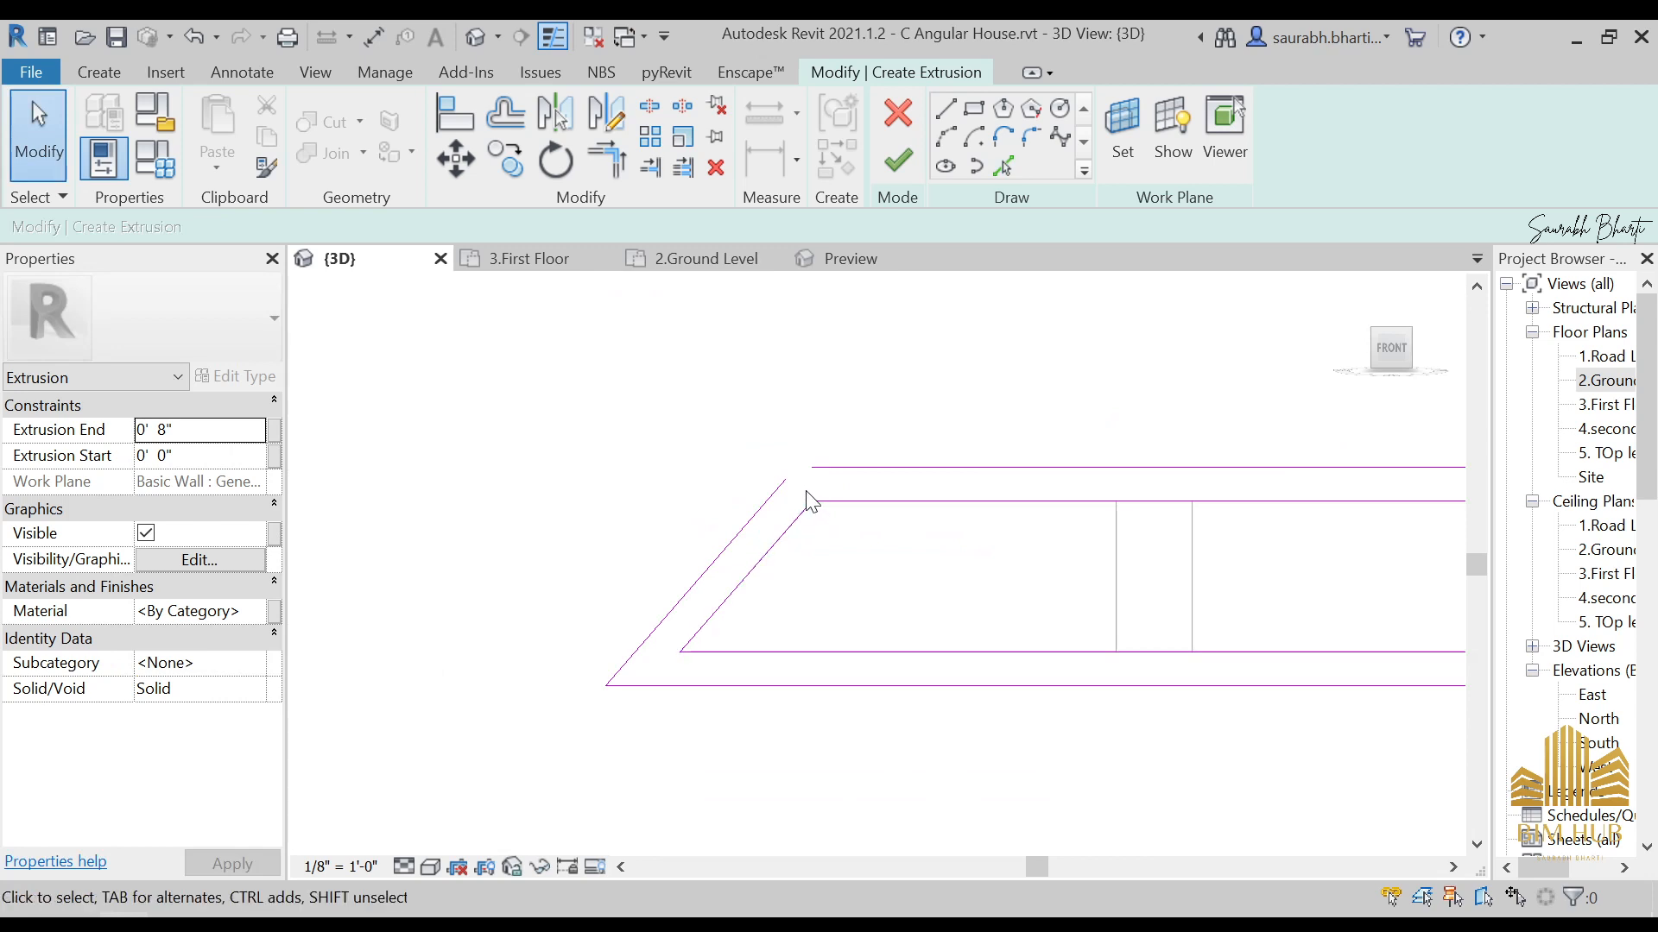
{"action": "key", "text": "t"}
{"action": "key", "text": "r"}
{"action": "left_click", "coordinate": [774, 502]}
{"action": "left_click", "coordinate": [836, 468]}
{"action": "scroll", "coordinate": [818, 510], "scroll_direction": "down", "scroll_amount": 3}
{"action": "key", "text": "Escape"}
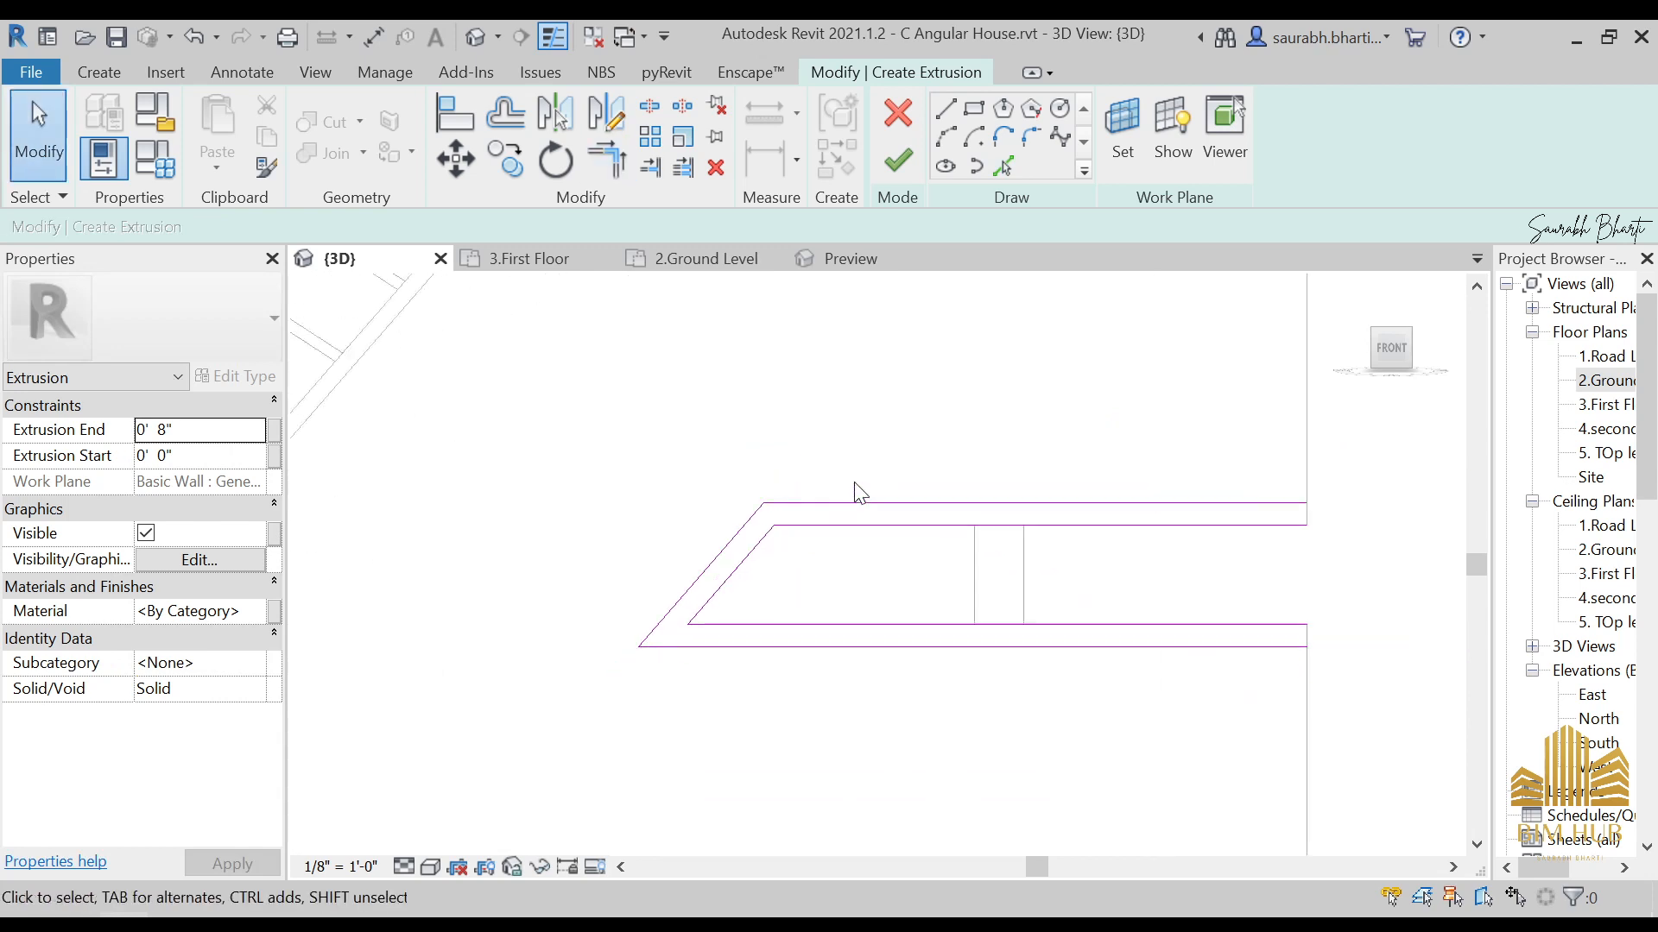
{"action": "scroll", "coordinate": [804, 500], "scroll_direction": "up", "scroll_amount": 4}
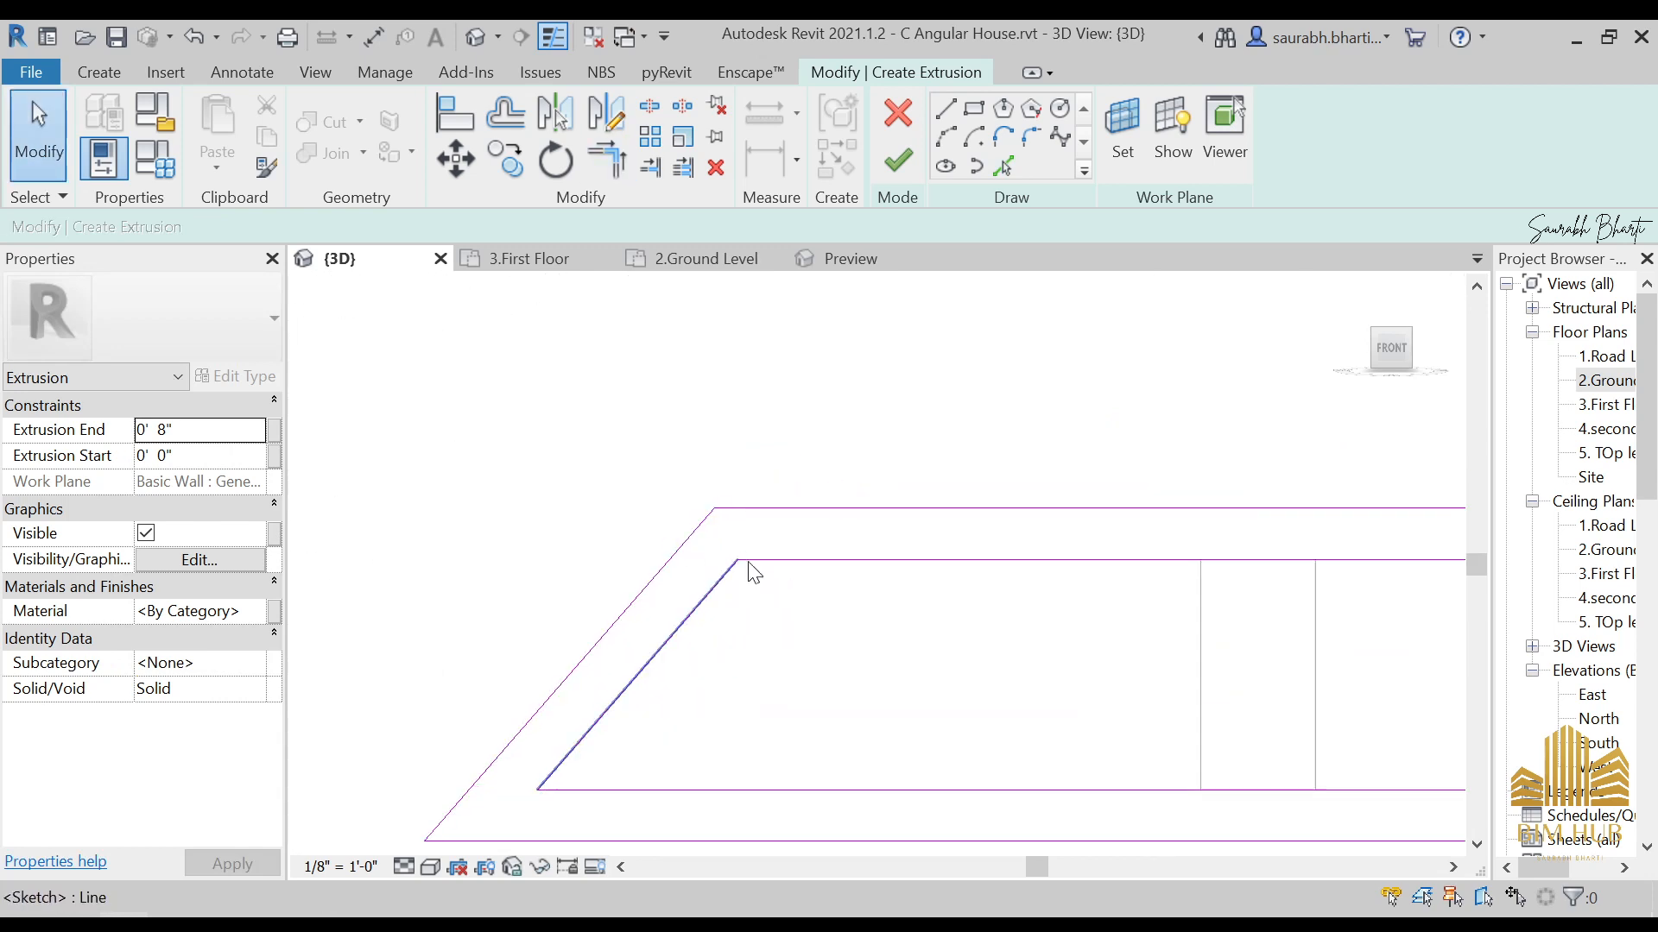
{"action": "left_click", "coordinate": [957, 140]}
{"action": "left_click", "coordinate": [700, 524]}
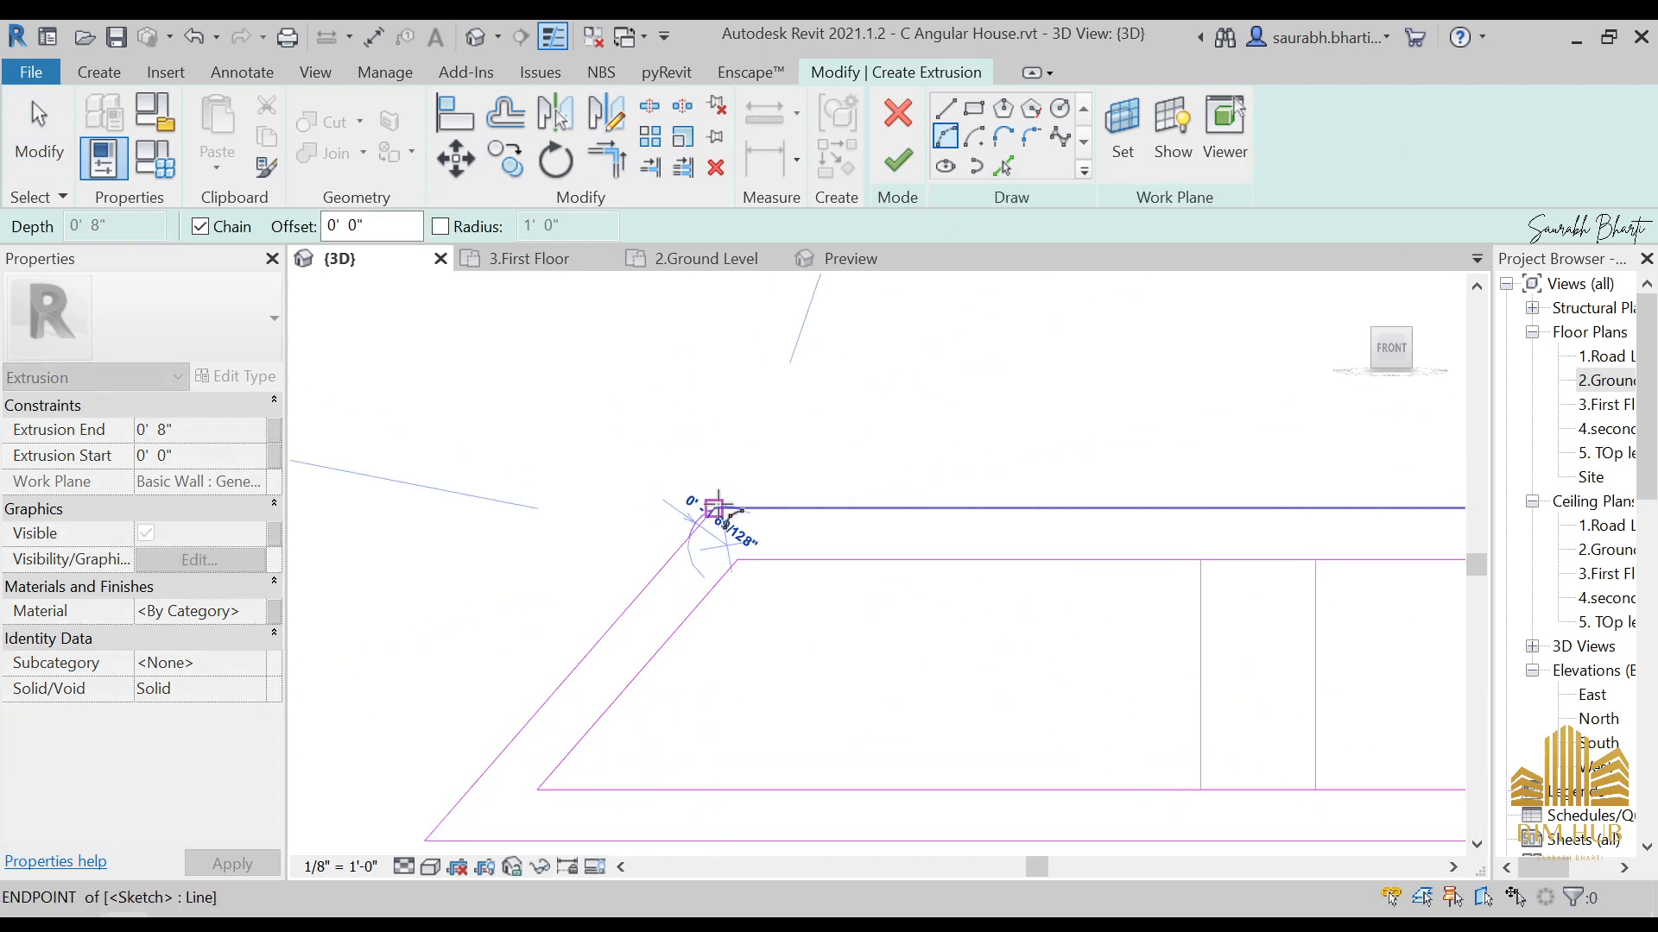
{"action": "key", "text": "Escape"}
{"action": "key", "text": "Escape"}
Step: Draw a start-end-radius arc of about 3" radius across the upper slot's outer top corner, between the slanted and top border lines
{"action": "scroll", "coordinate": [722, 527], "scroll_direction": "up", "scroll_amount": 3}
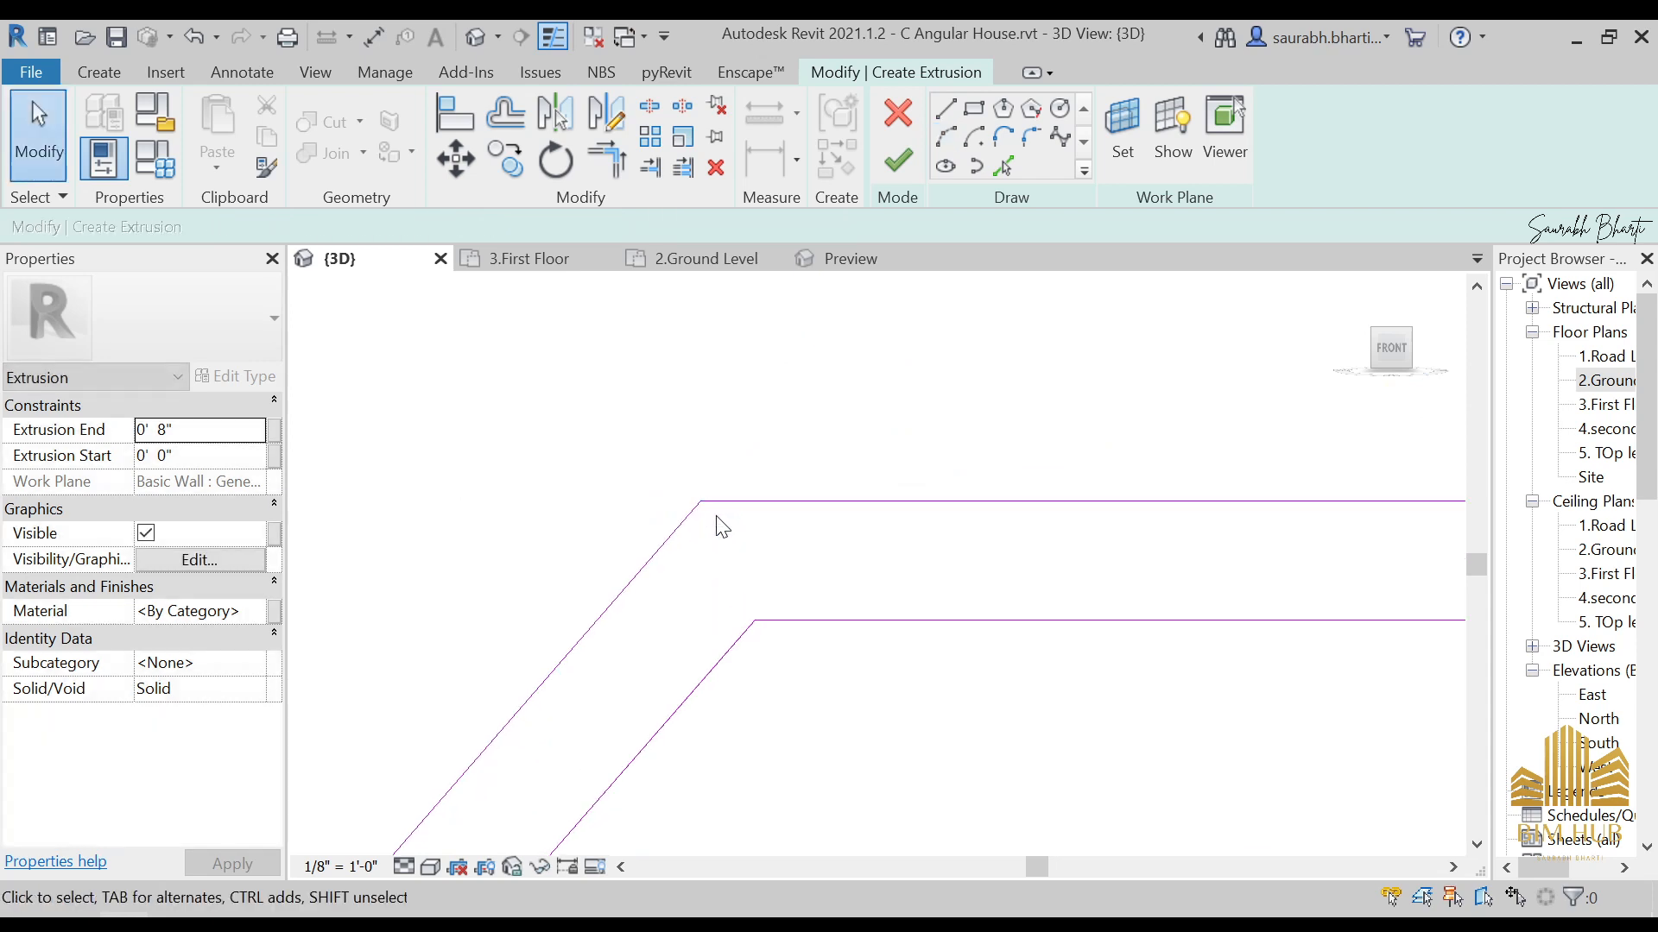
{"action": "left_click", "coordinate": [945, 137]}
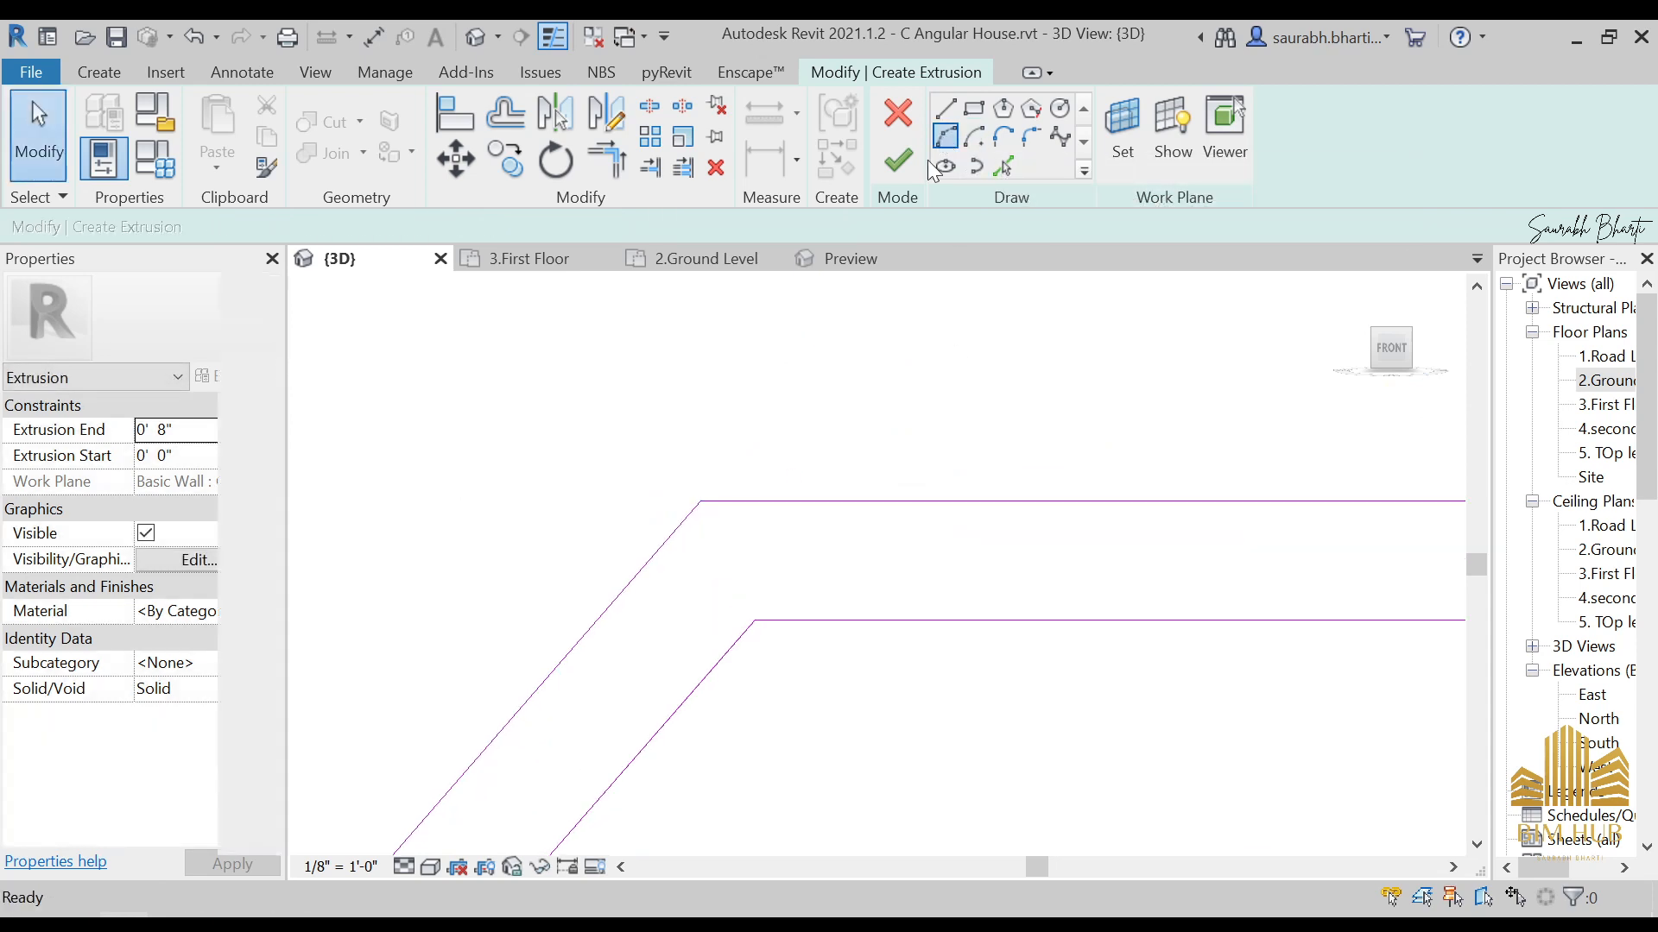
{"action": "scroll", "coordinate": [738, 544], "scroll_direction": "down", "scroll_amount": 1}
{"action": "left_click", "coordinate": [669, 566]}
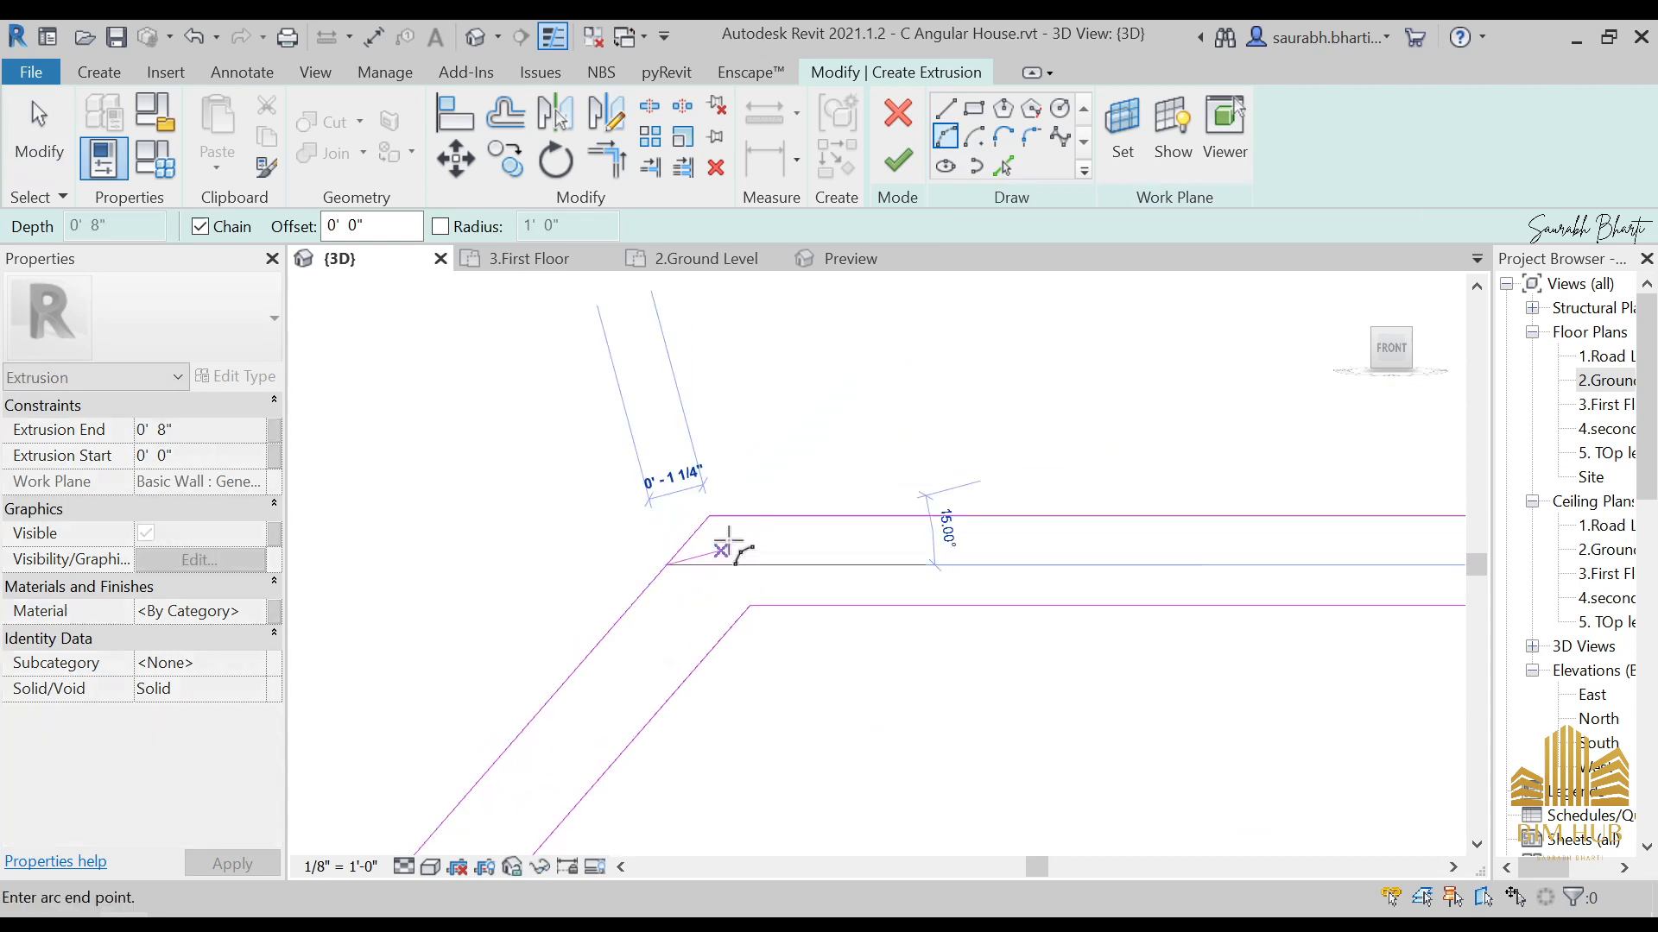
{"action": "left_click", "coordinate": [773, 516]}
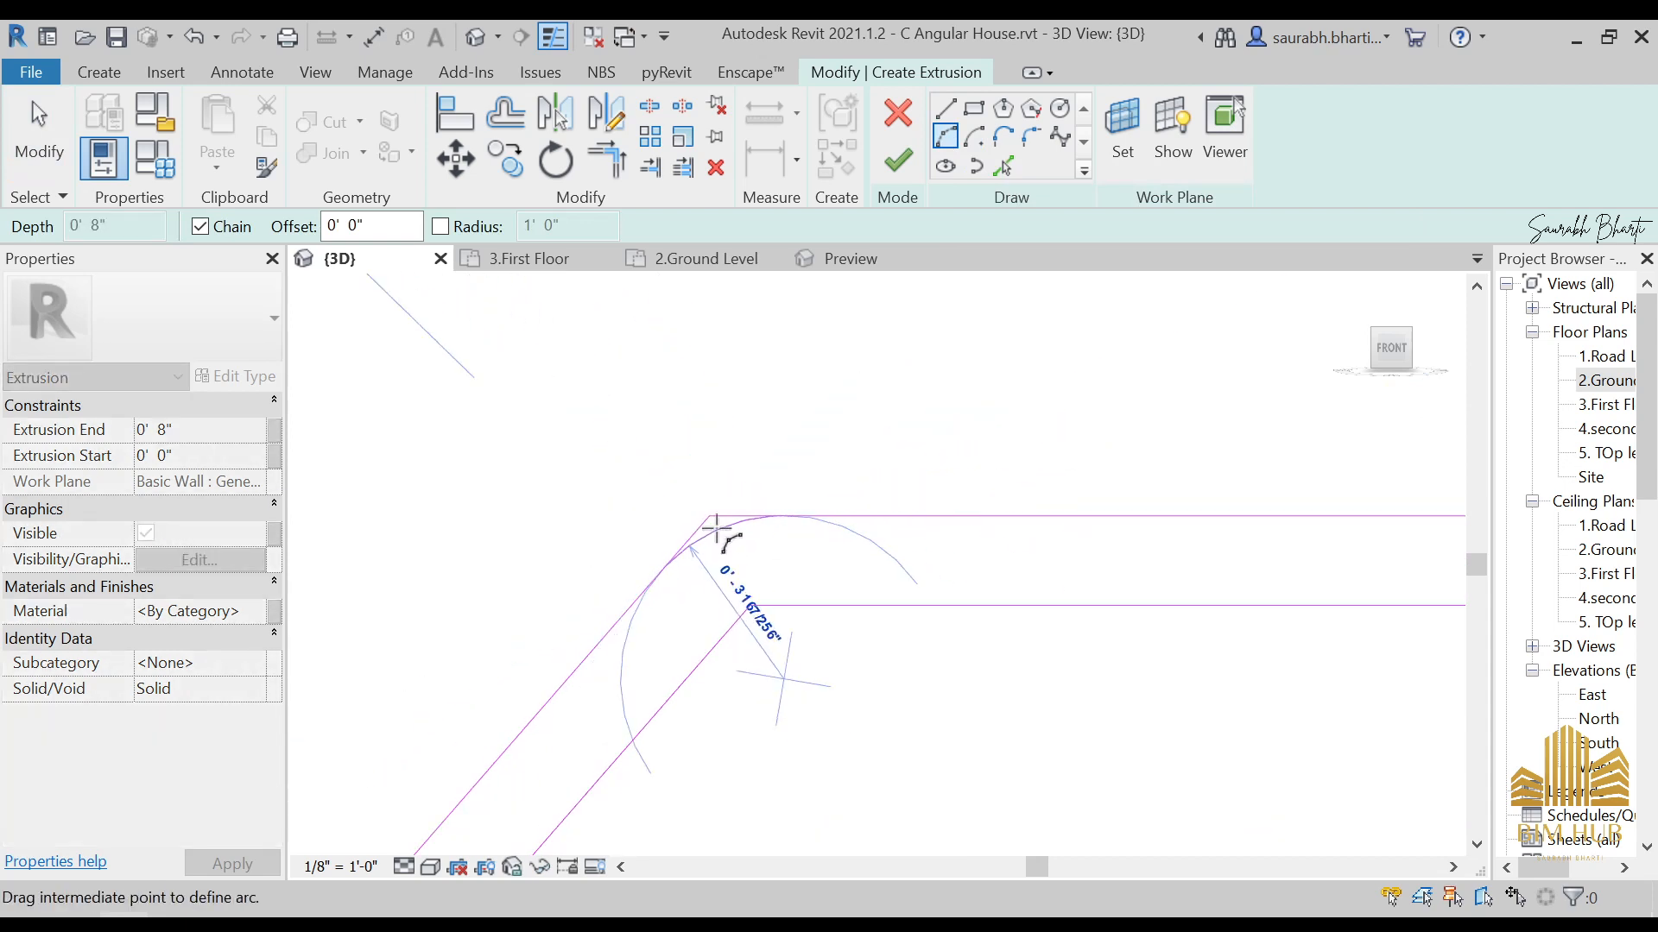
{"action": "left_click", "coordinate": [715, 528]}
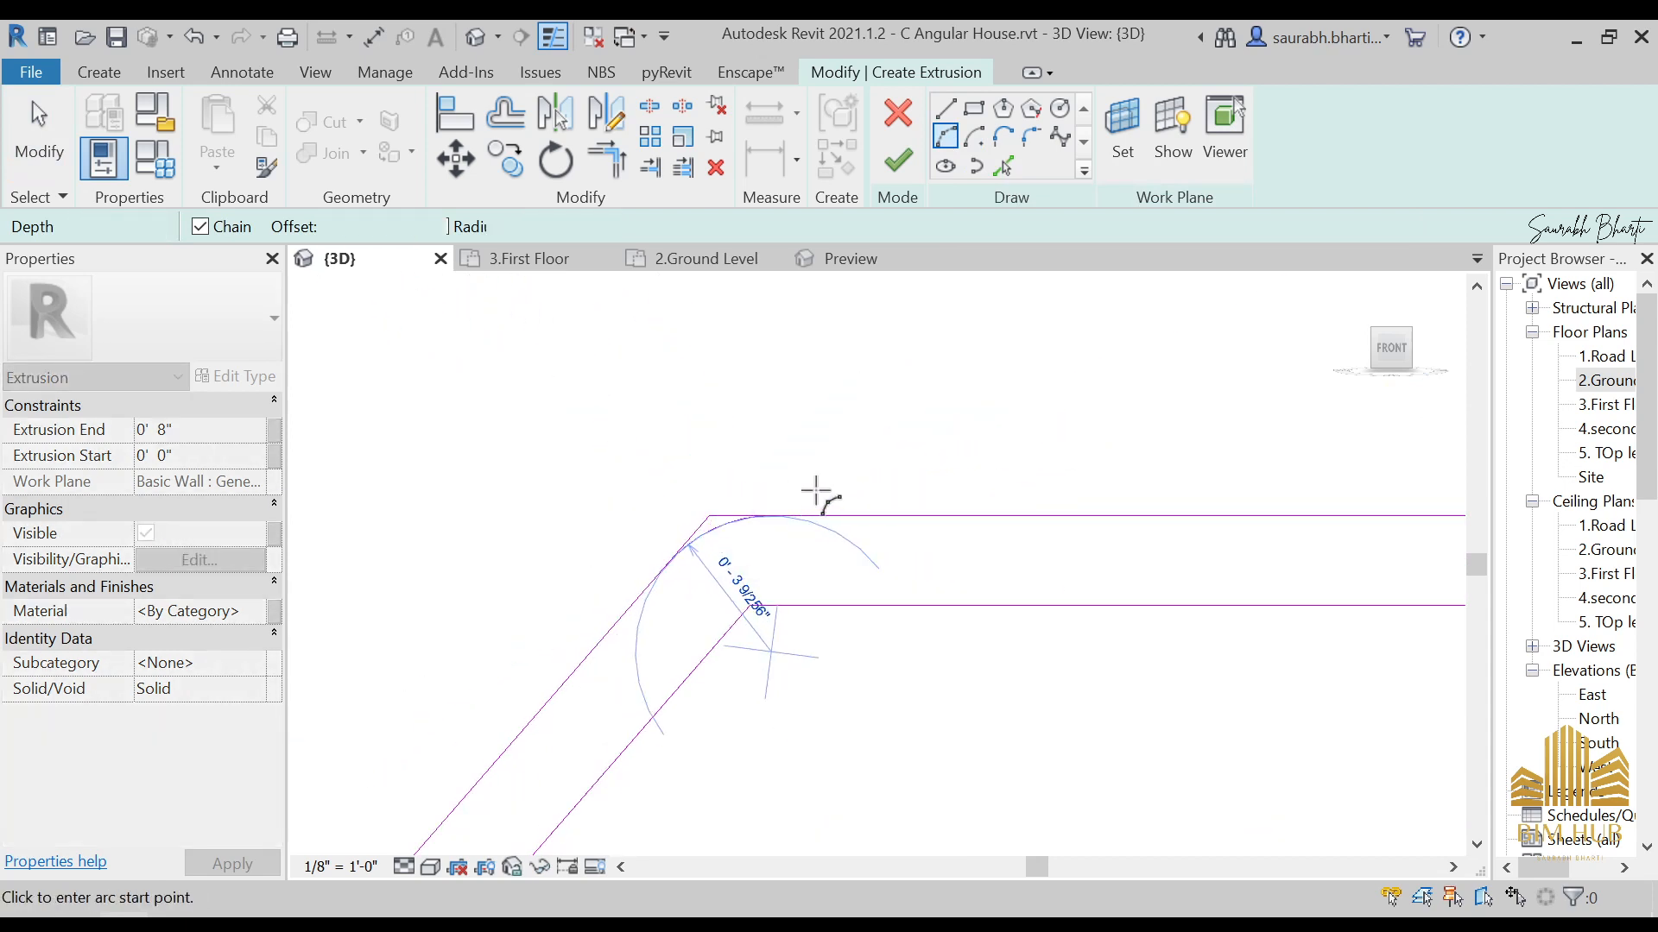
{"action": "key", "text": "Escape"}
Step: Trim the upper slot's outer top line and outer slanted line to the corner arc
{"action": "key", "text": "t"}
{"action": "key", "text": "r"}
{"action": "scroll", "coordinate": [743, 523], "scroll_direction": "up", "scroll_amount": 3}
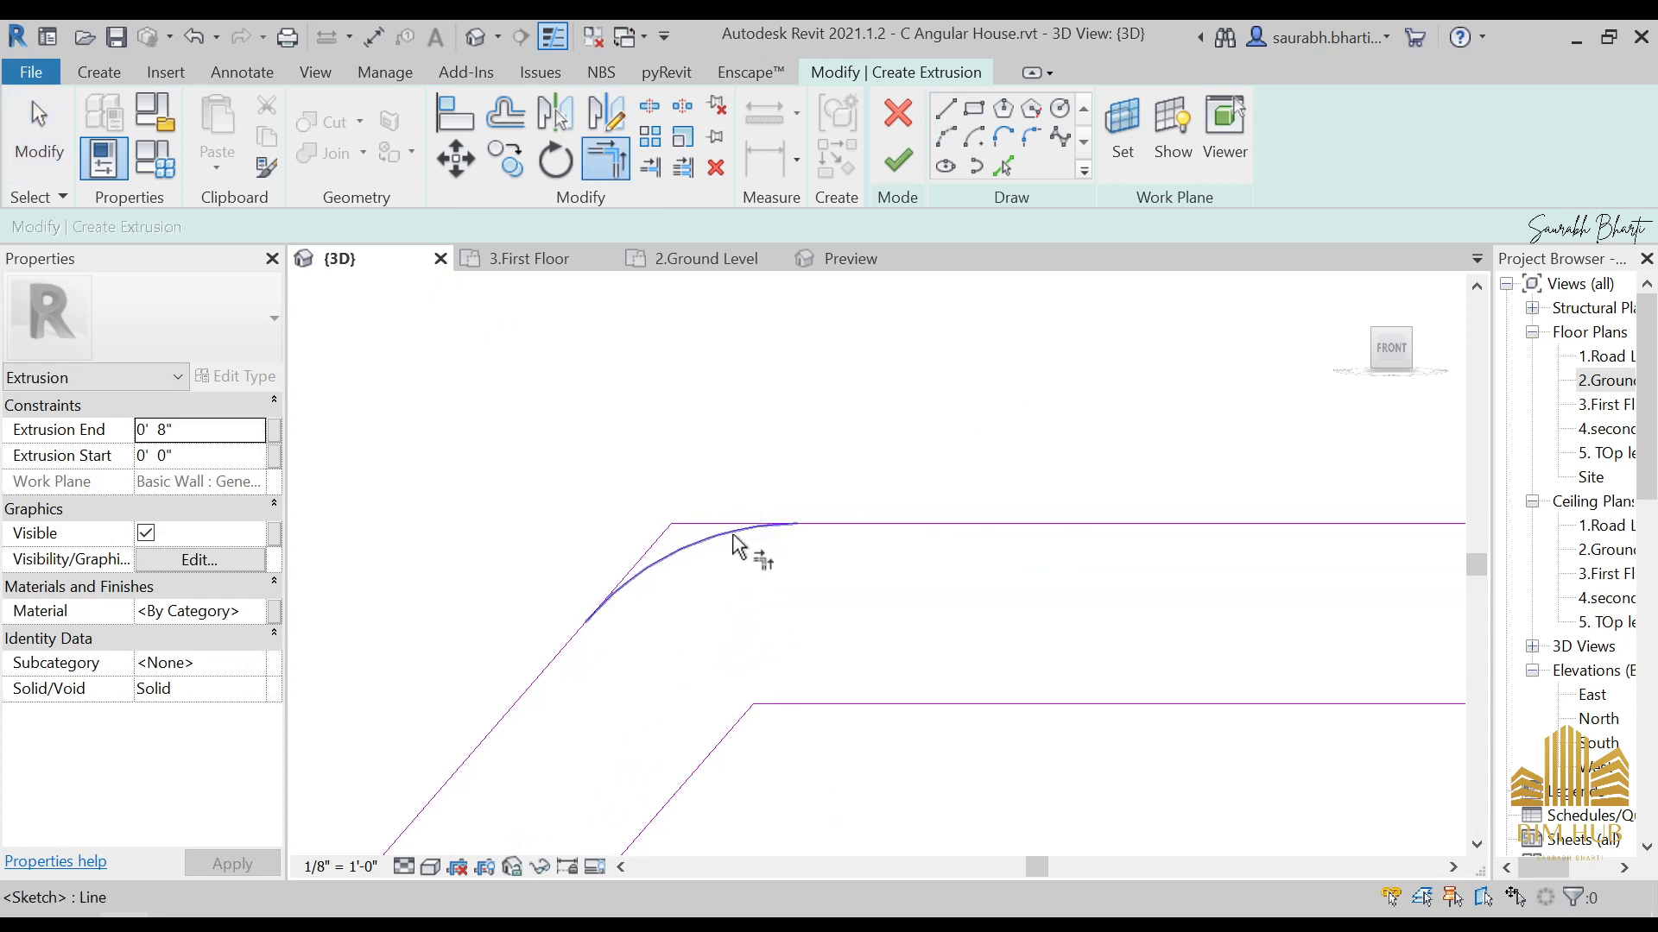
{"action": "left_click", "coordinate": [691, 559]}
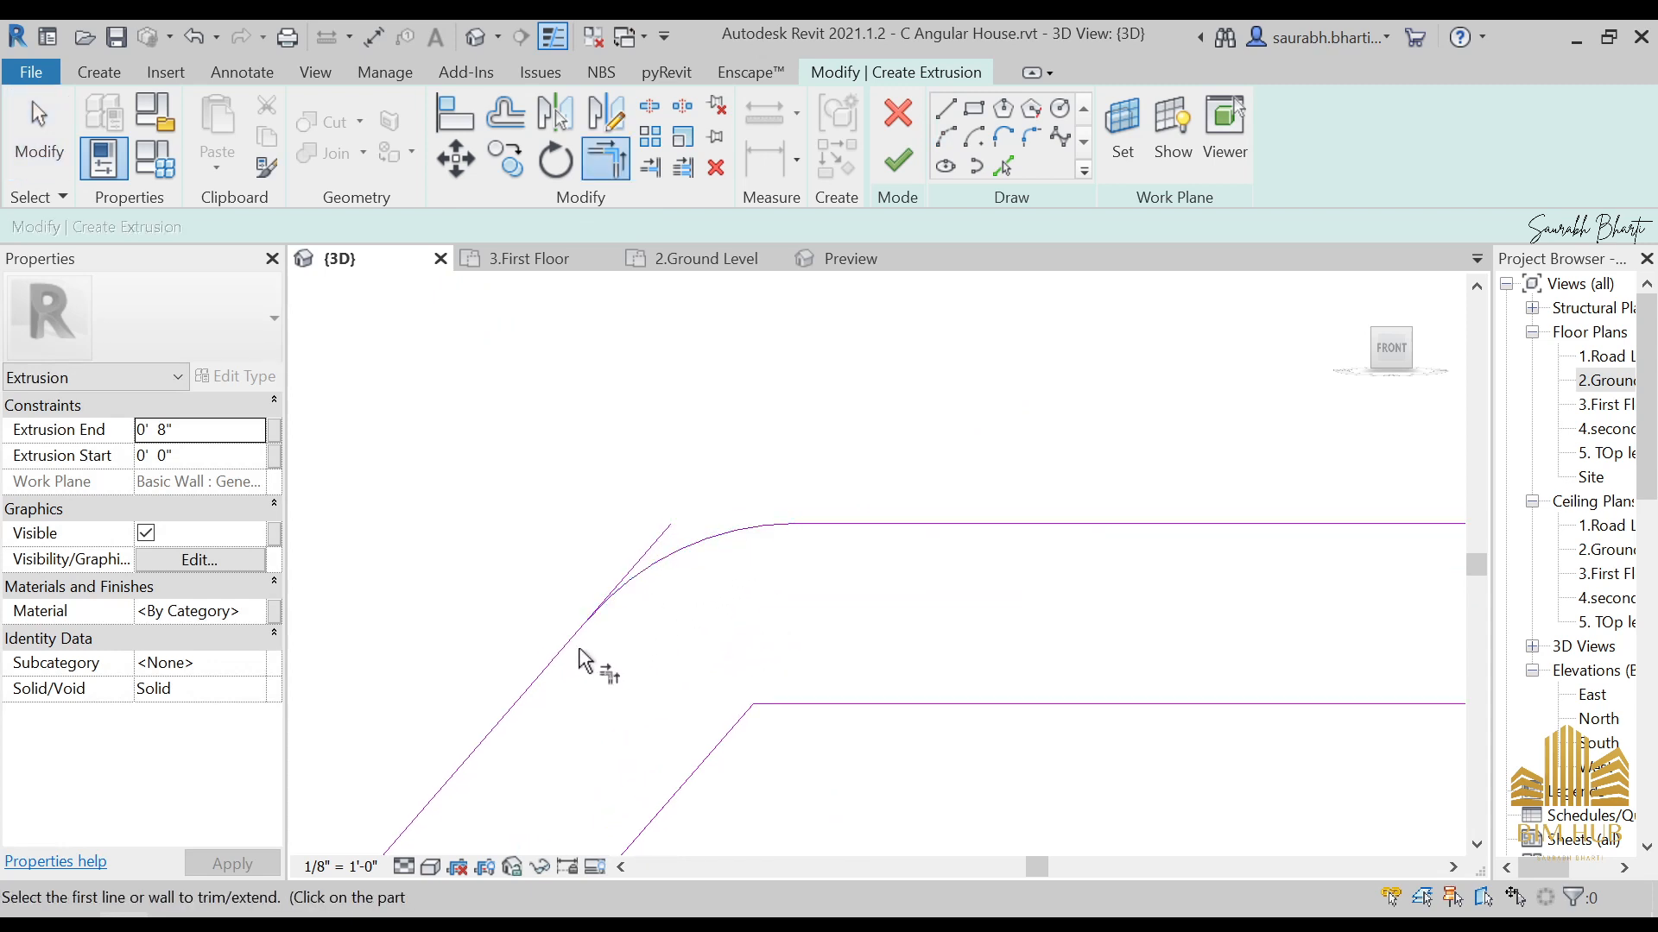
{"action": "left_click", "coordinate": [573, 647]}
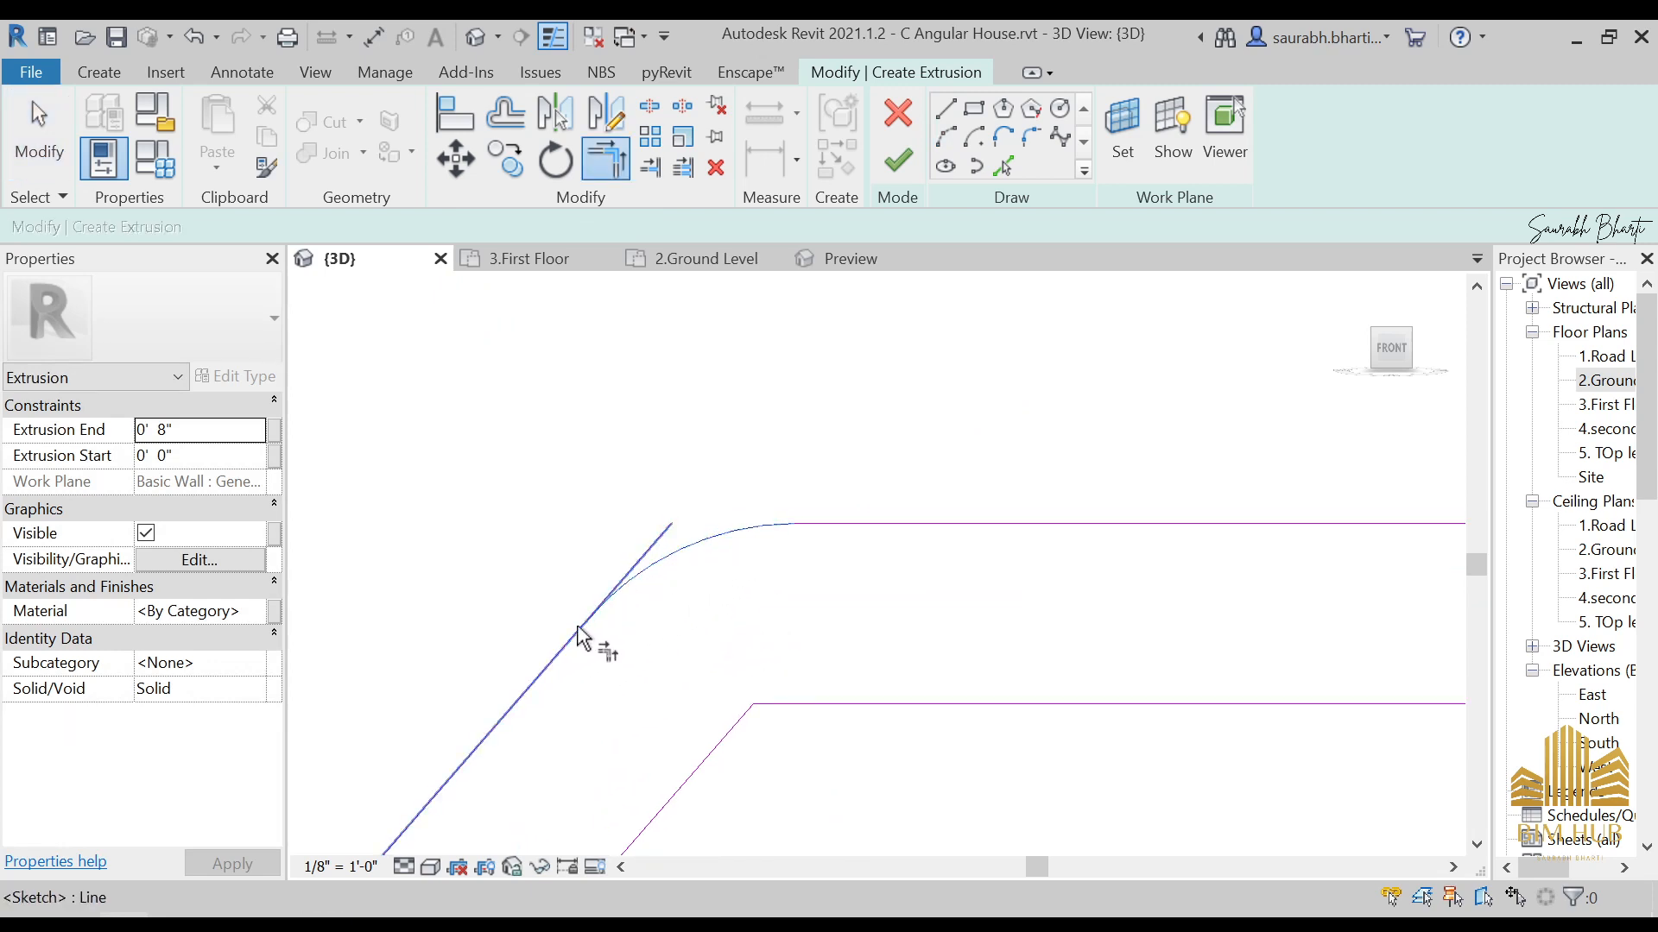
{"action": "left_click", "coordinate": [601, 639]}
{"action": "scroll", "coordinate": [744, 651], "scroll_direction": "down", "scroll_amount": 3}
{"action": "middle_click_drag", "start_coordinate": [745, 652], "coordinate": [829, 535]}
{"action": "scroll", "coordinate": [818, 544], "scroll_direction": "up", "scroll_amount": 6}
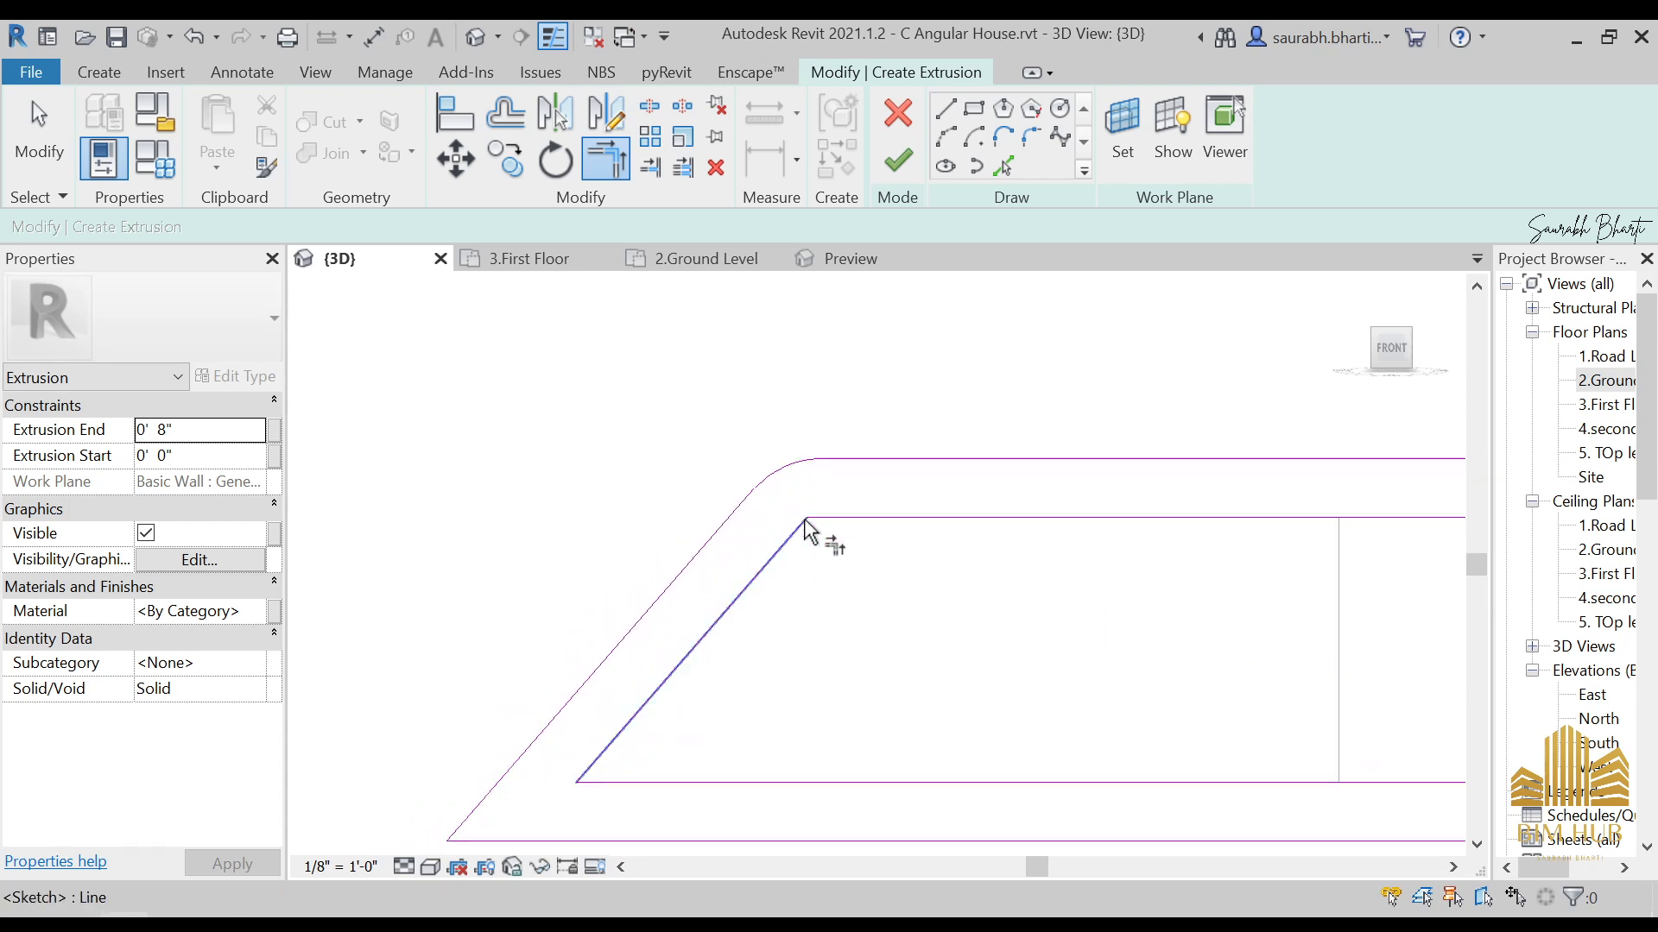
{"action": "key", "text": "Escape"}
{"action": "scroll", "coordinate": [837, 437], "scroll_direction": "up", "scroll_amount": 2}
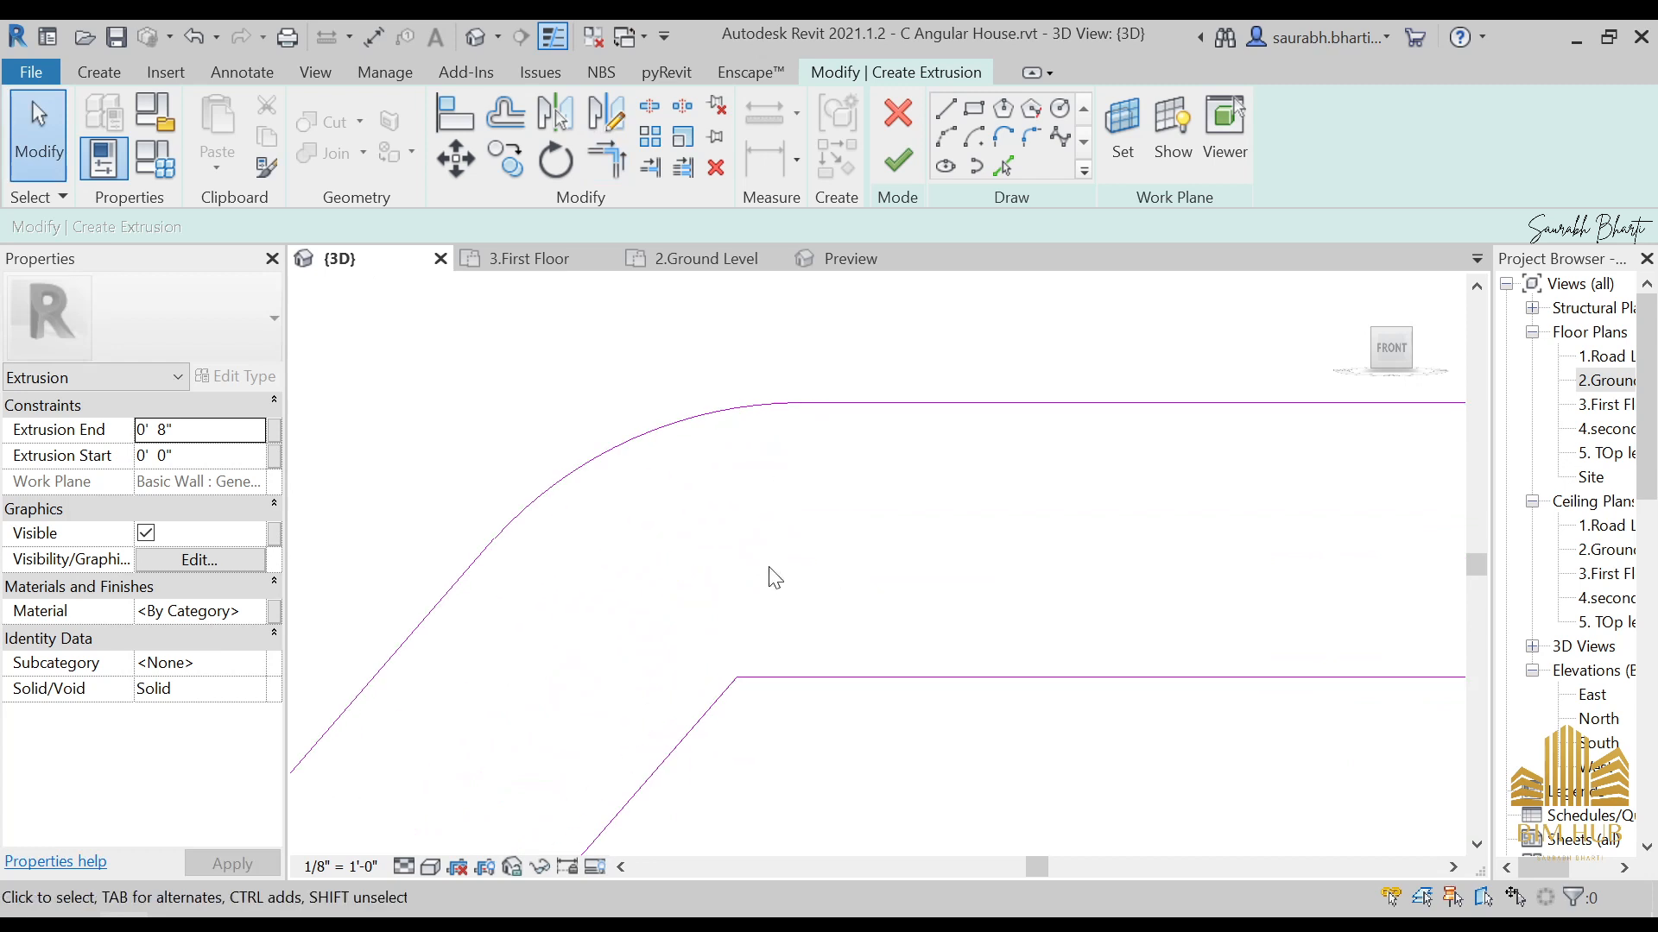
{"action": "scroll", "coordinate": [748, 603], "scroll_direction": "up", "scroll_amount": 3}
{"action": "scroll", "coordinate": [747, 602], "scroll_direction": "down", "scroll_amount": 2}
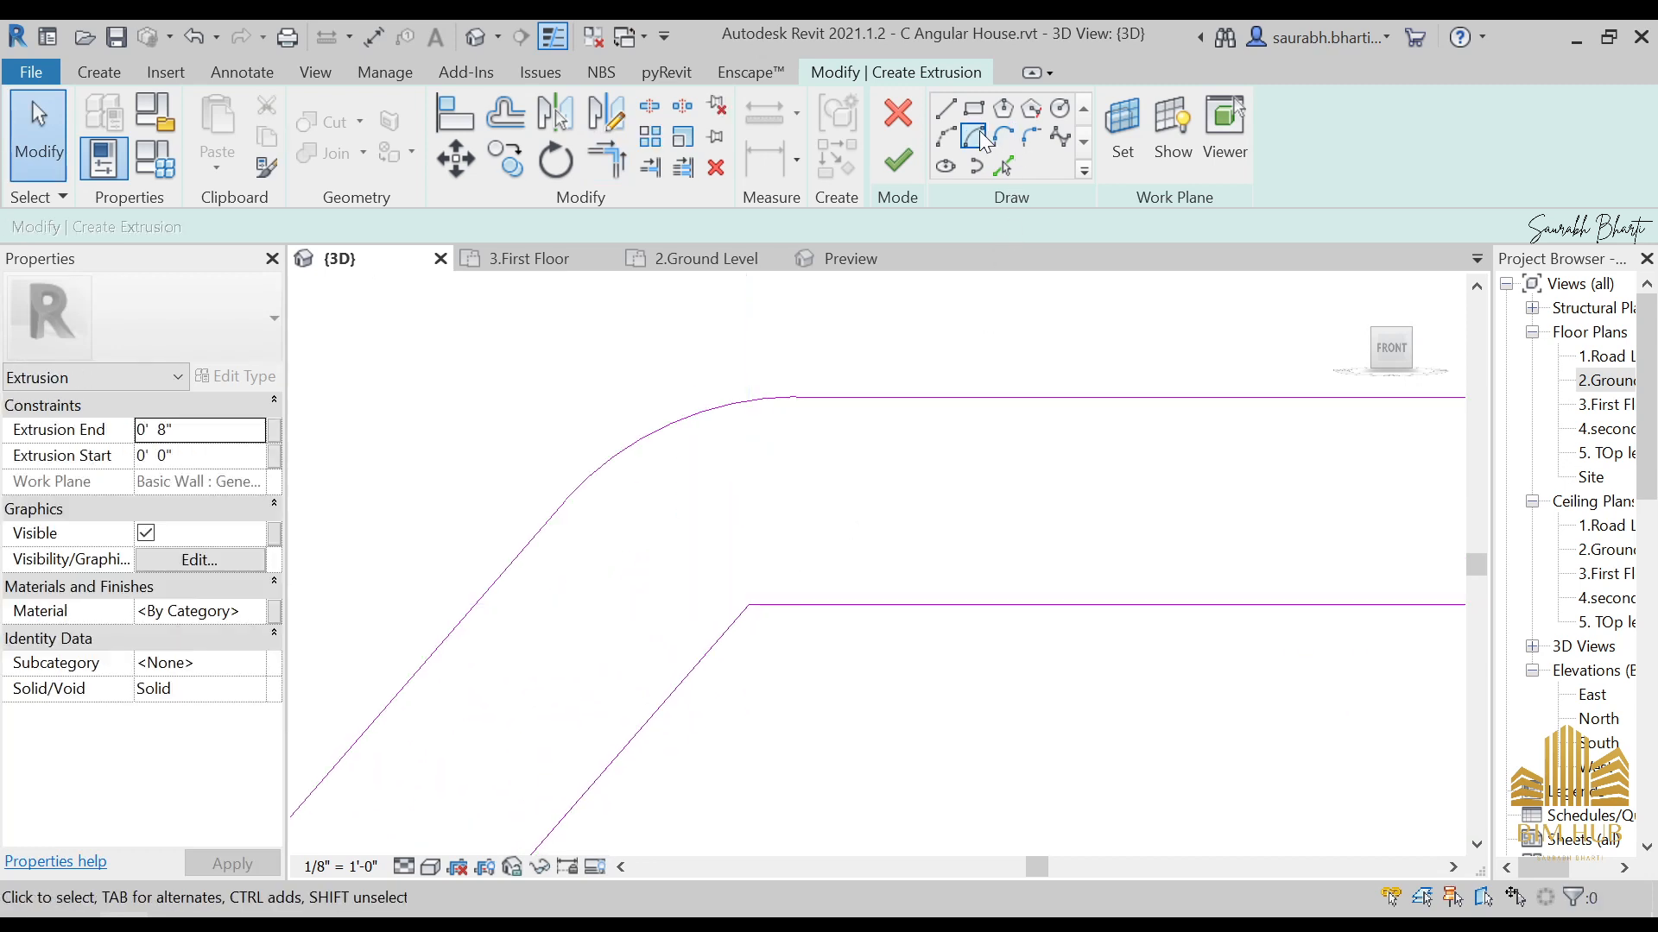
{"action": "left_click", "coordinate": [946, 136]}
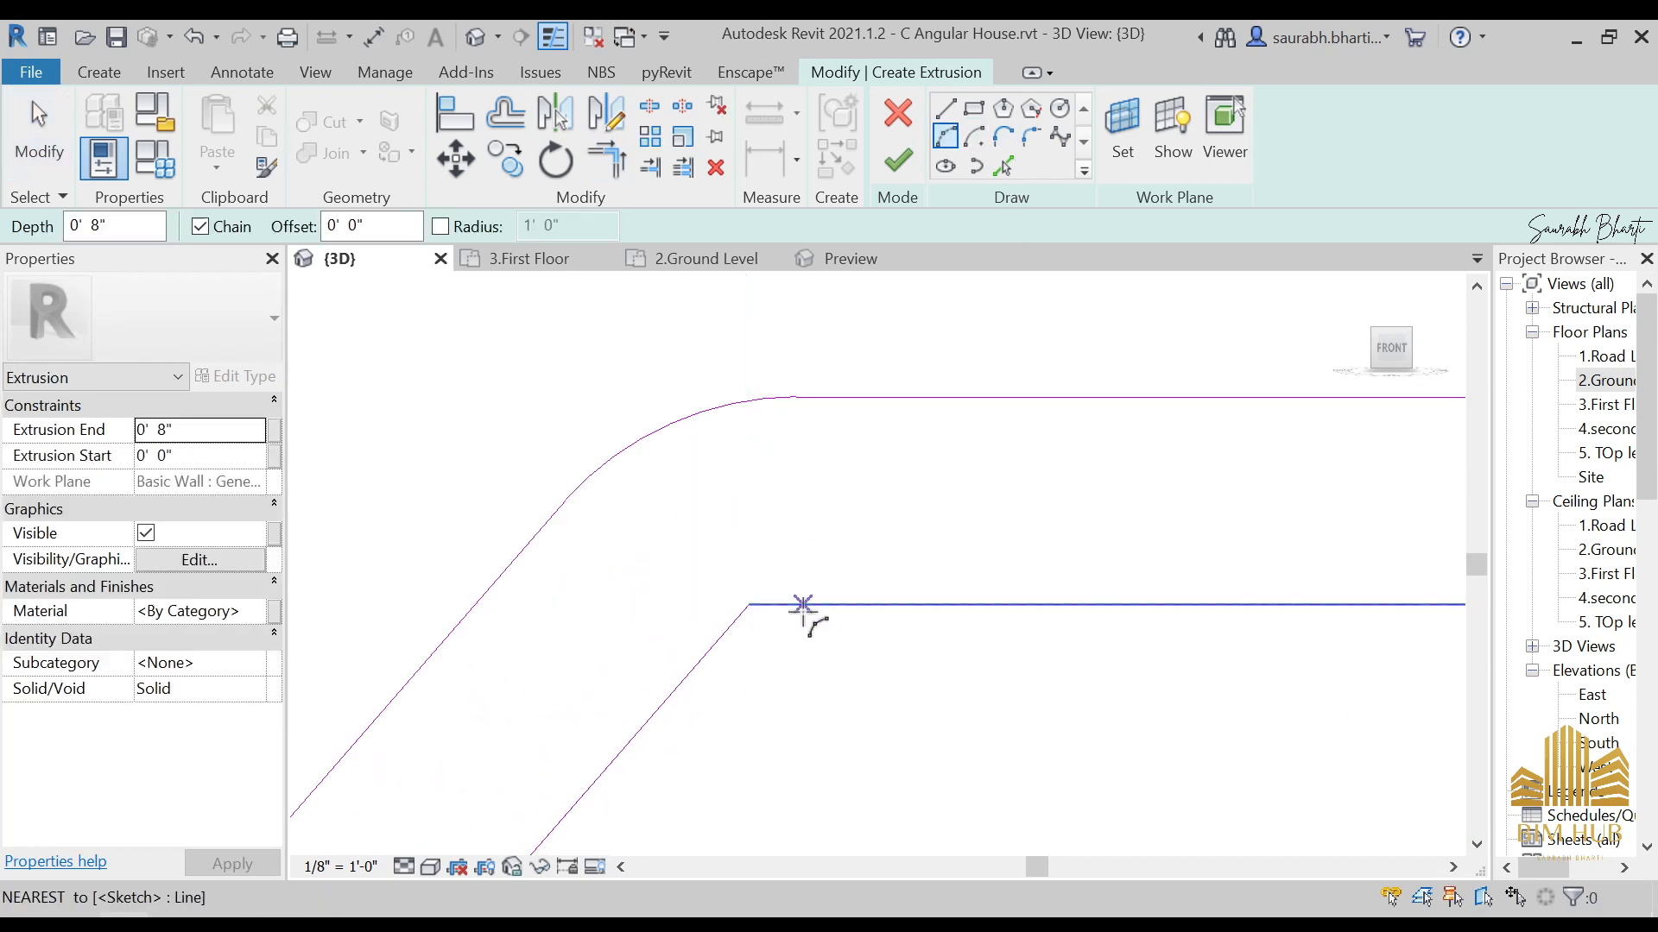
{"action": "key", "text": "Escape"}
{"action": "left_click", "coordinate": [746, 614]}
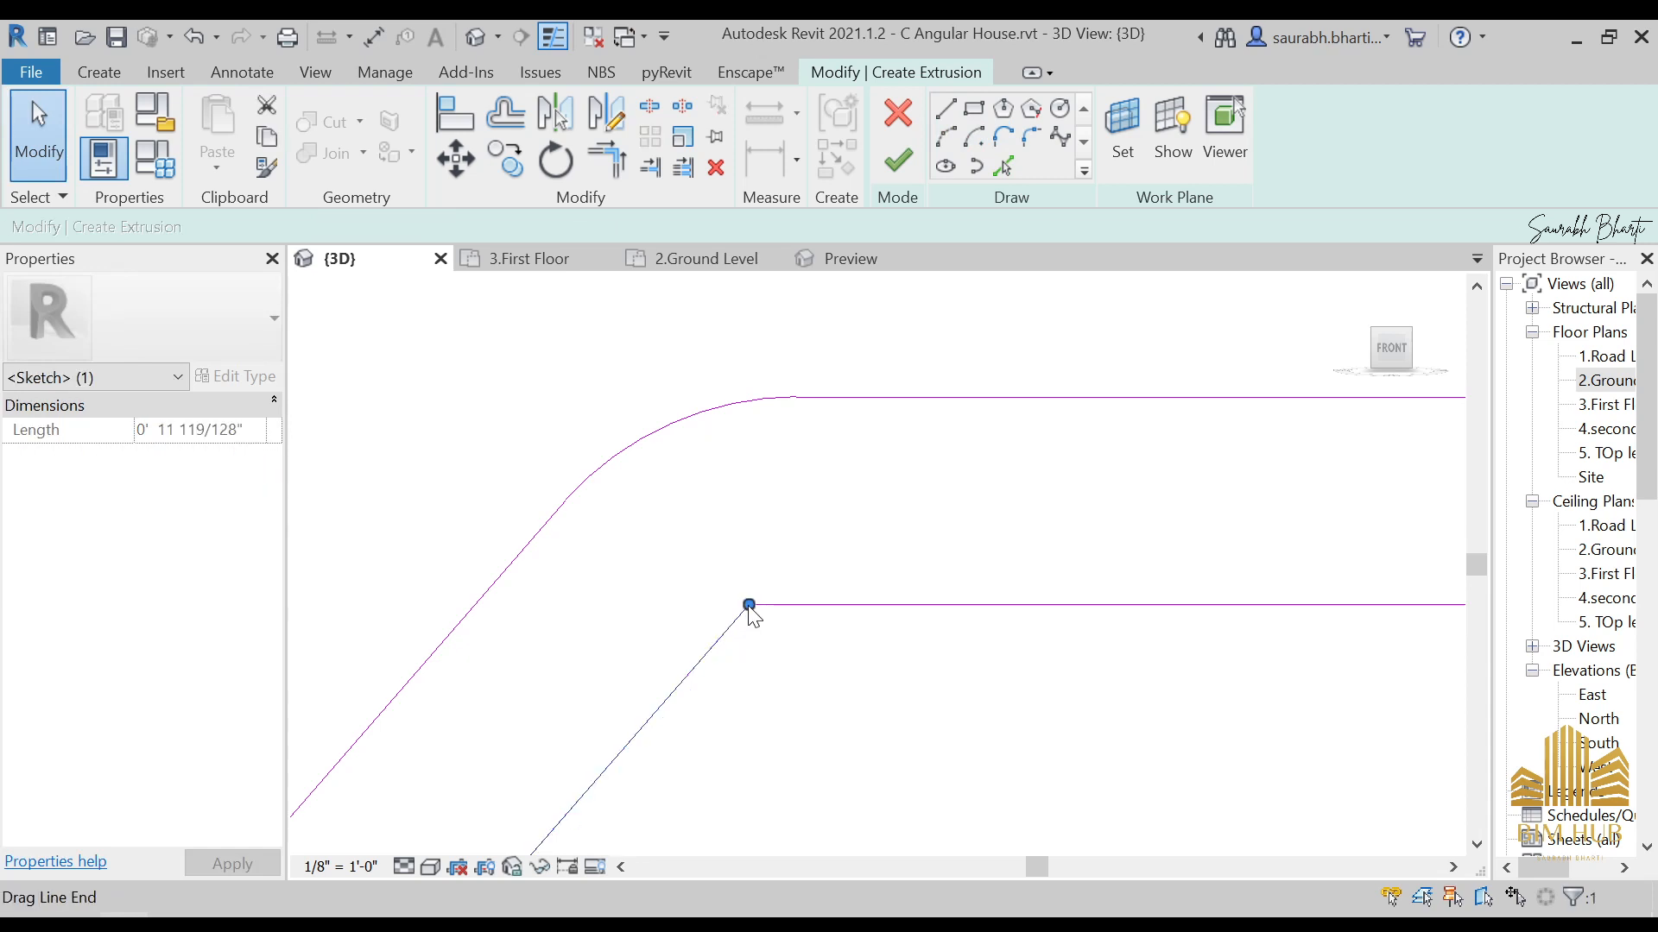
Step: Try a start-end-radius arc of about 1" radius across the upper slot's inner top corner, and delete it
{"action": "left_click", "coordinate": [946, 136]}
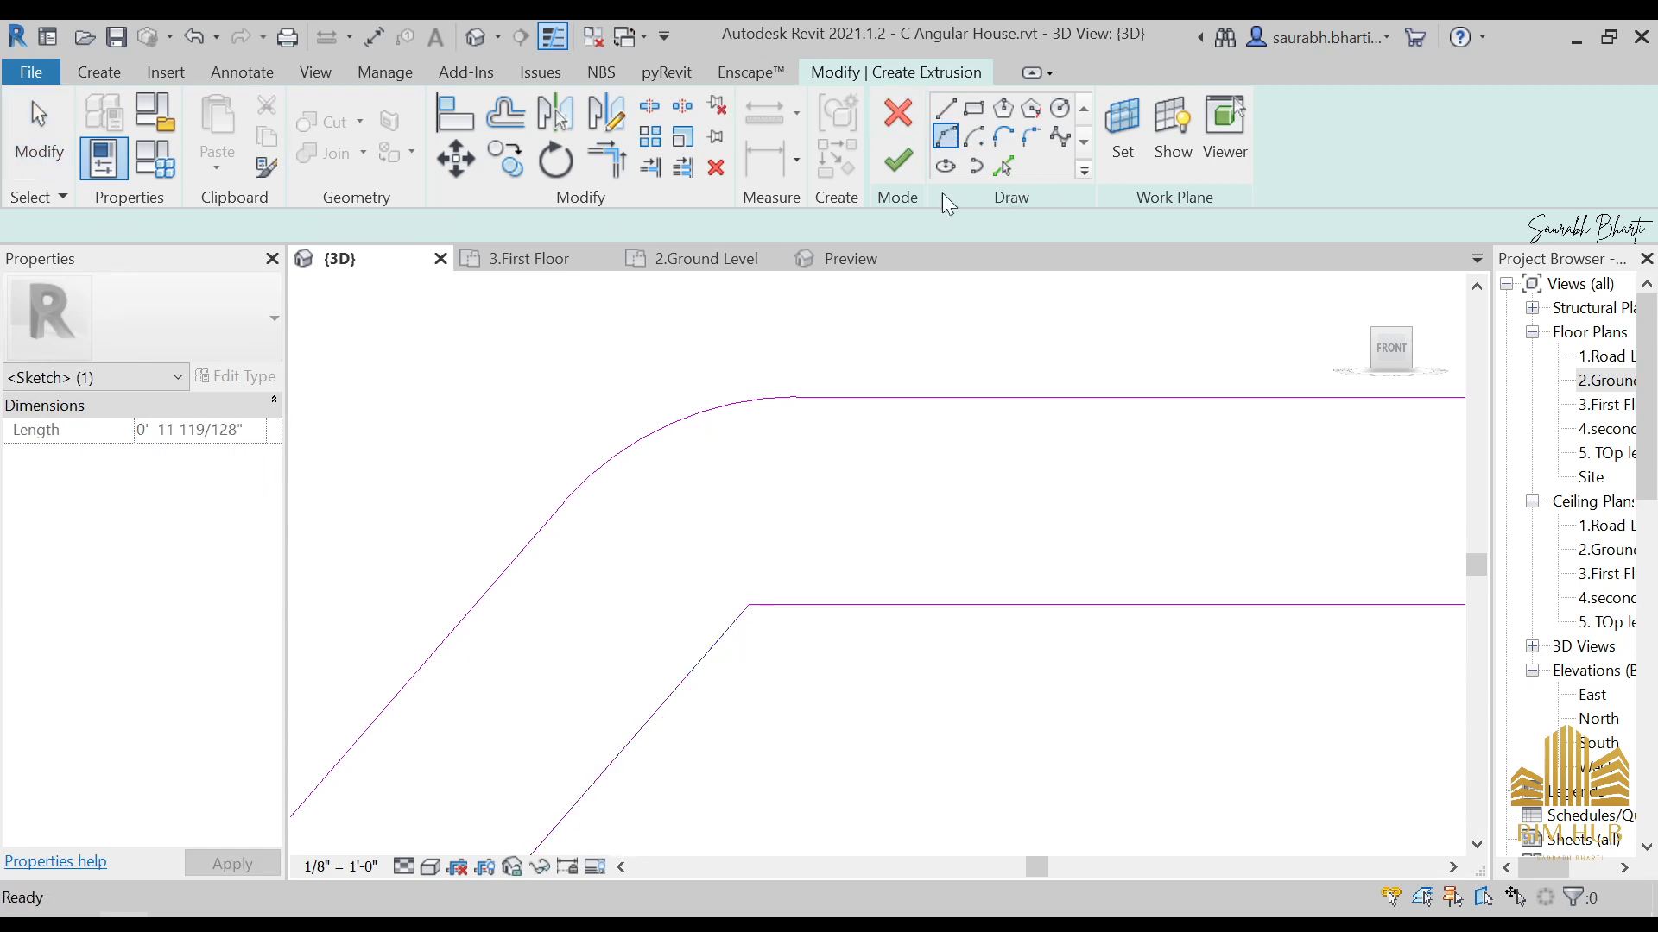
{"action": "left_click", "coordinate": [832, 606]}
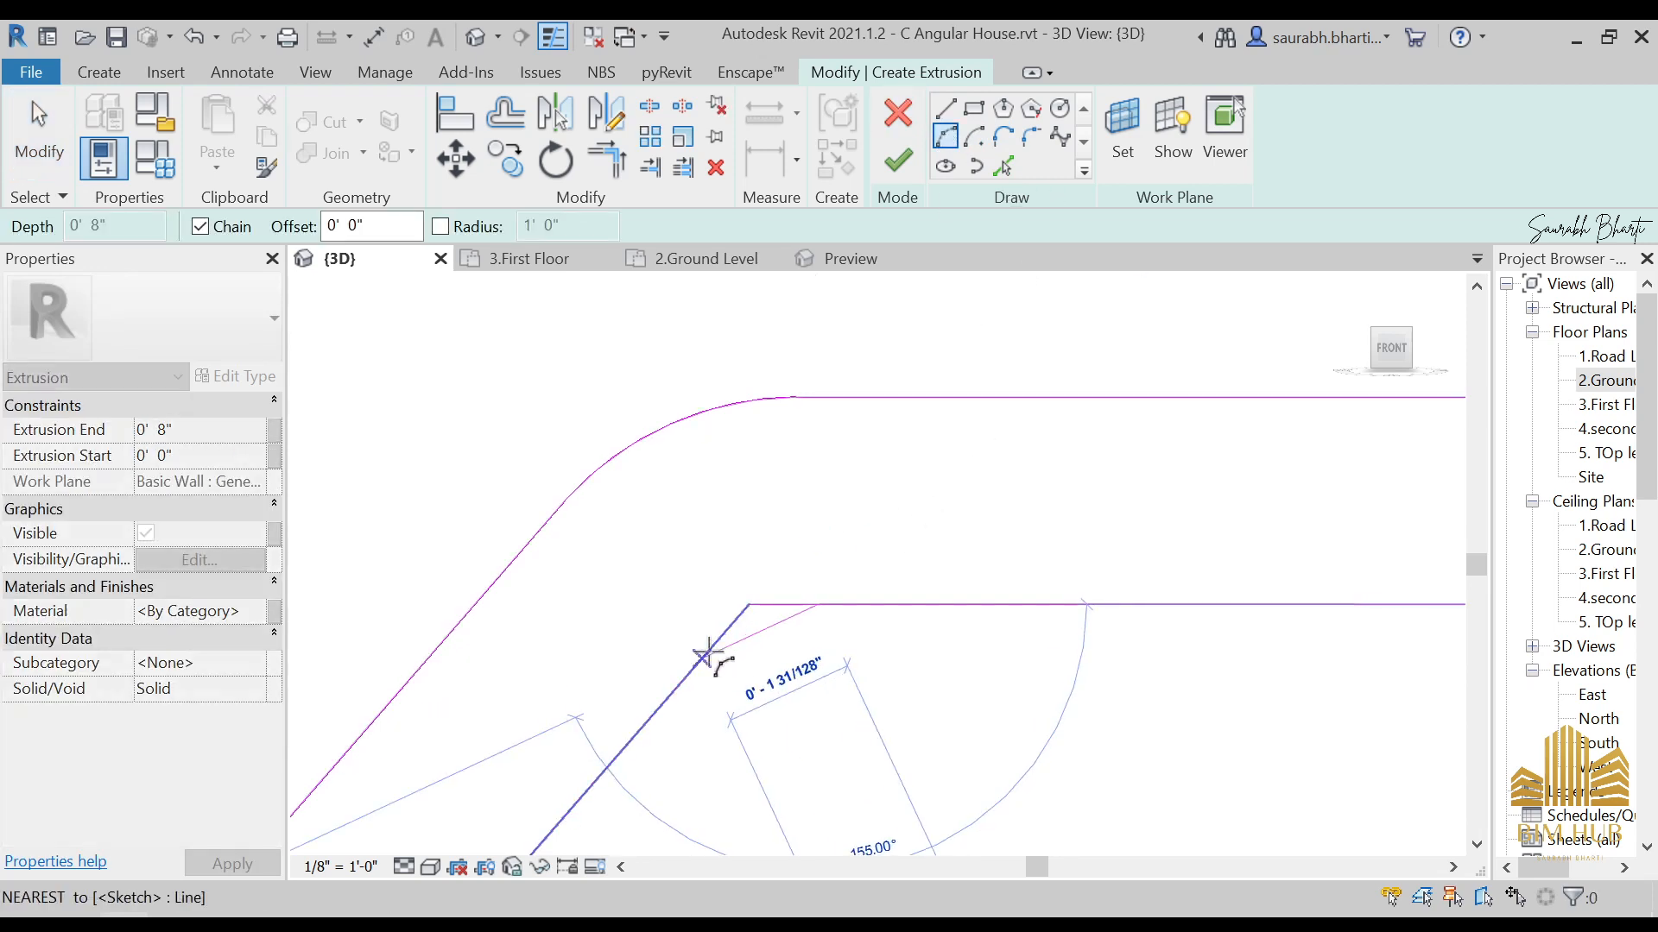
{"action": "left_click", "coordinate": [702, 658]}
{"action": "scroll", "coordinate": [749, 609], "scroll_direction": "up", "scroll_amount": 3}
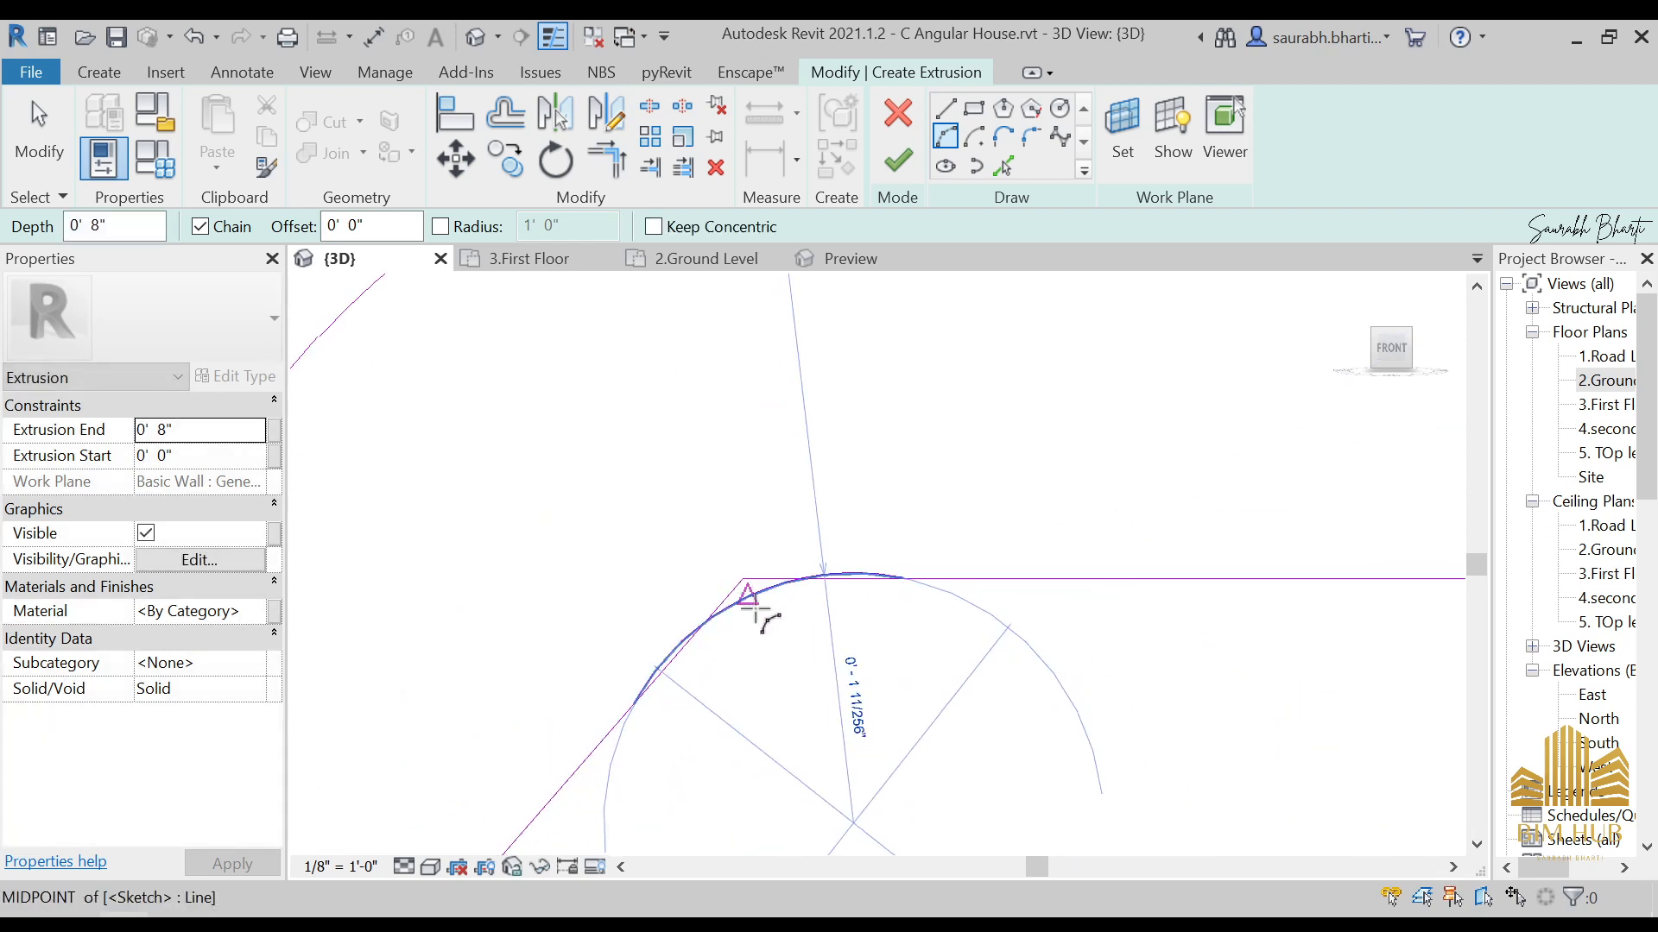
{"action": "left_click", "coordinate": [758, 603]}
{"action": "key", "text": "Escape"}
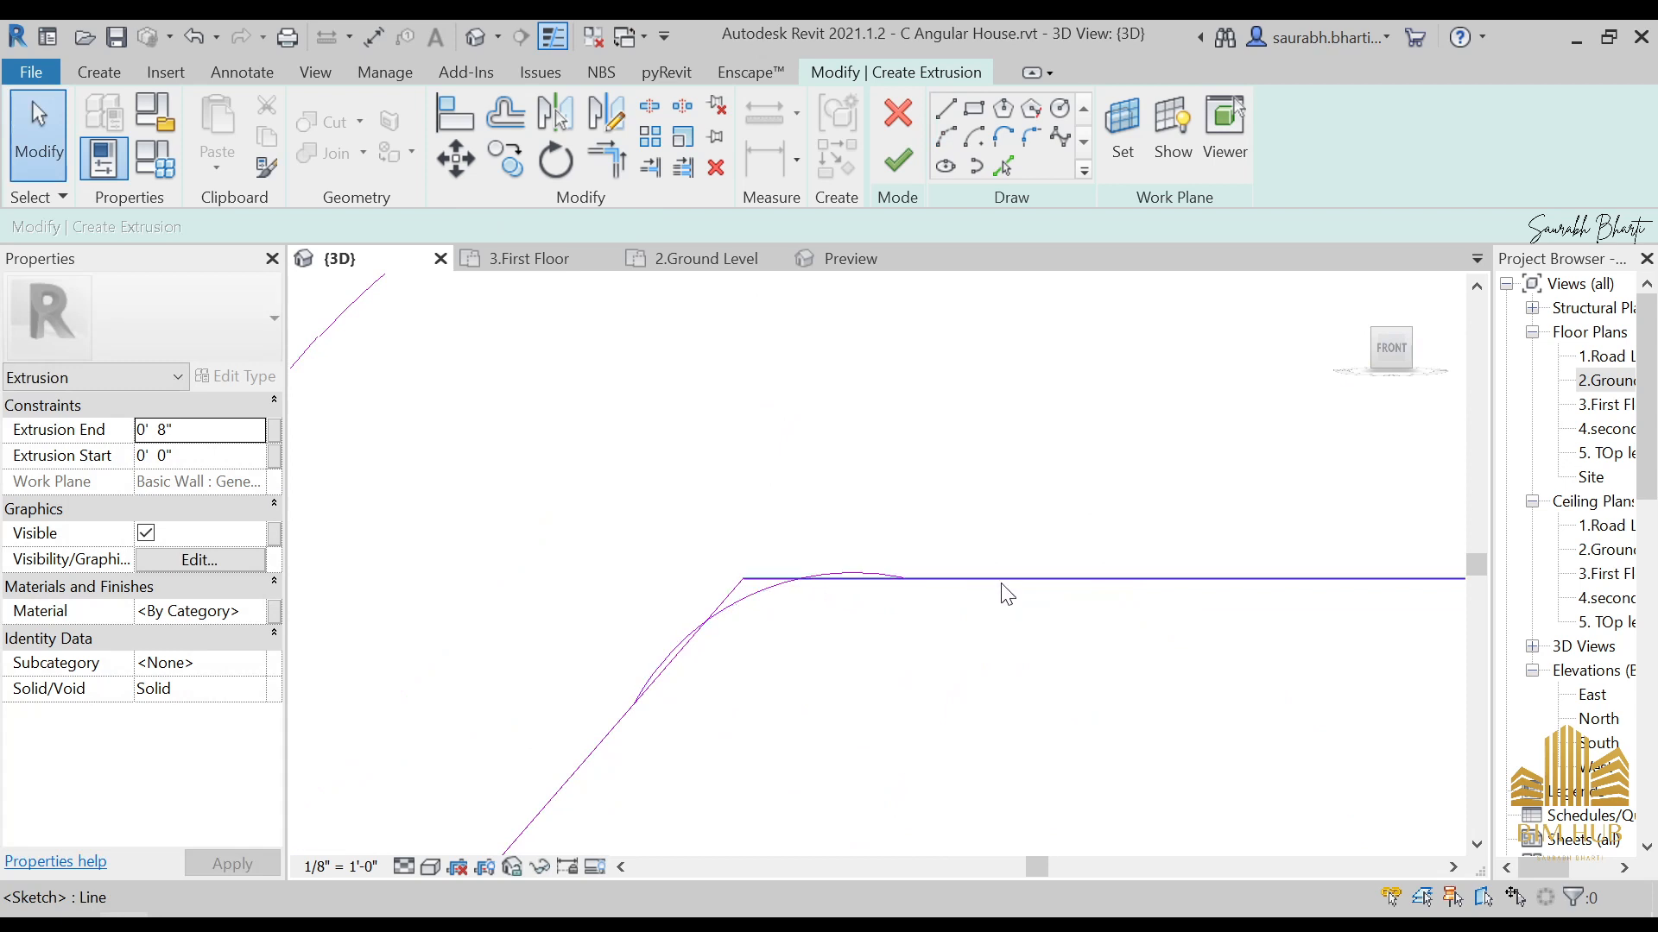
{"action": "left_click", "coordinate": [766, 600]}
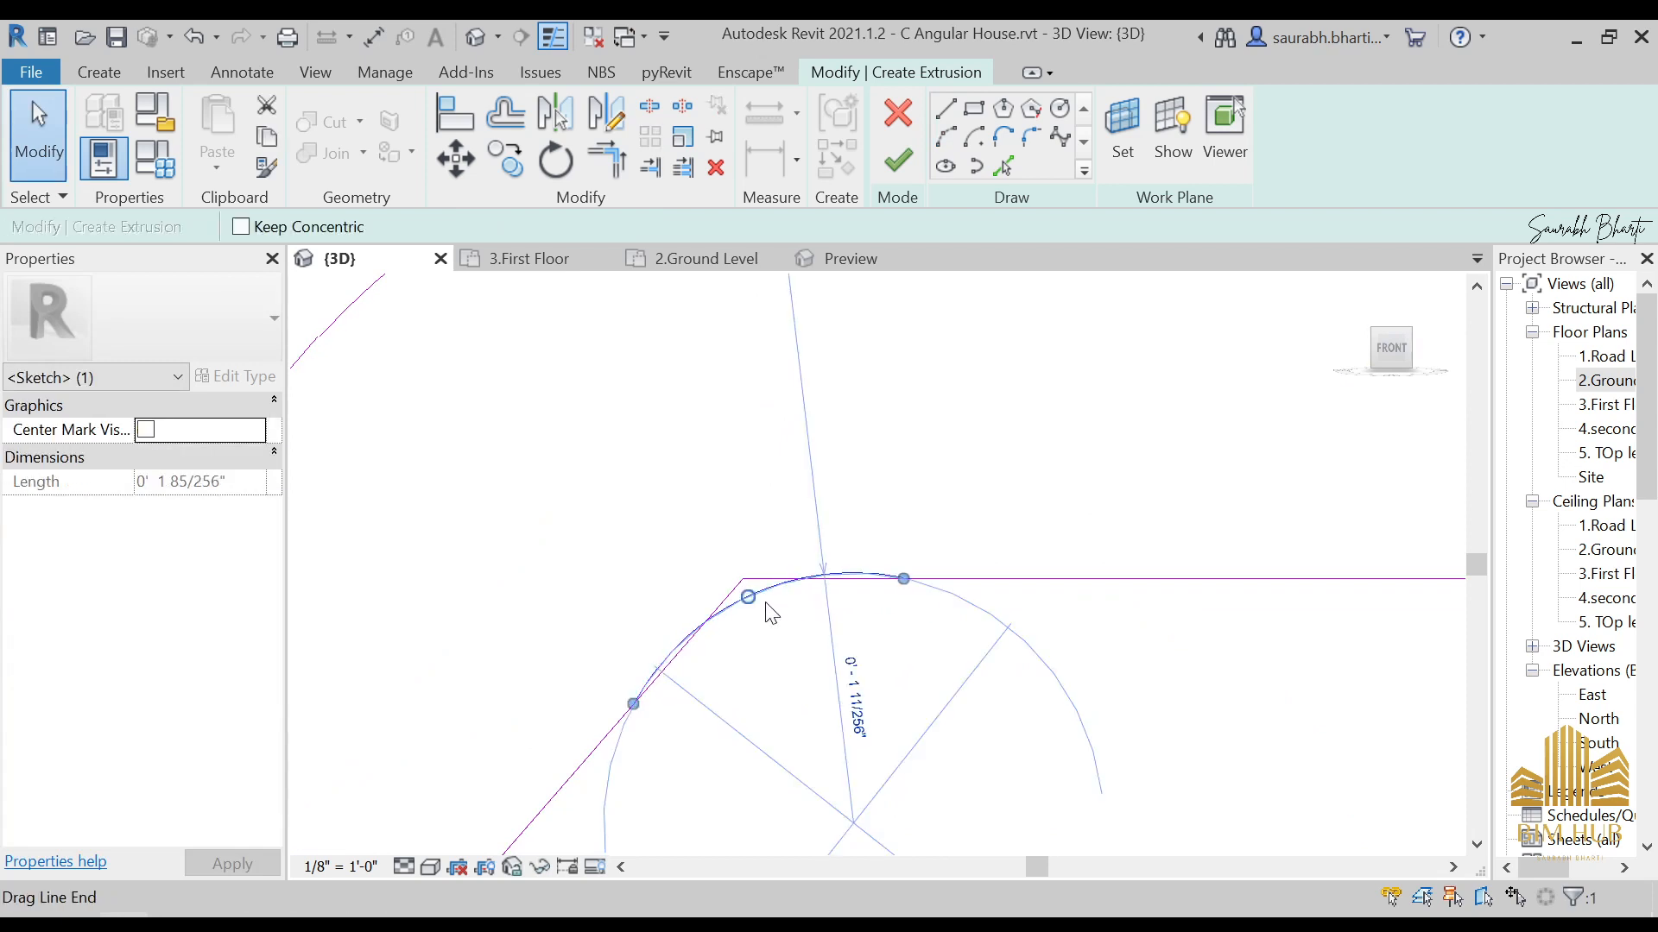
{"action": "key", "text": "Delete"}
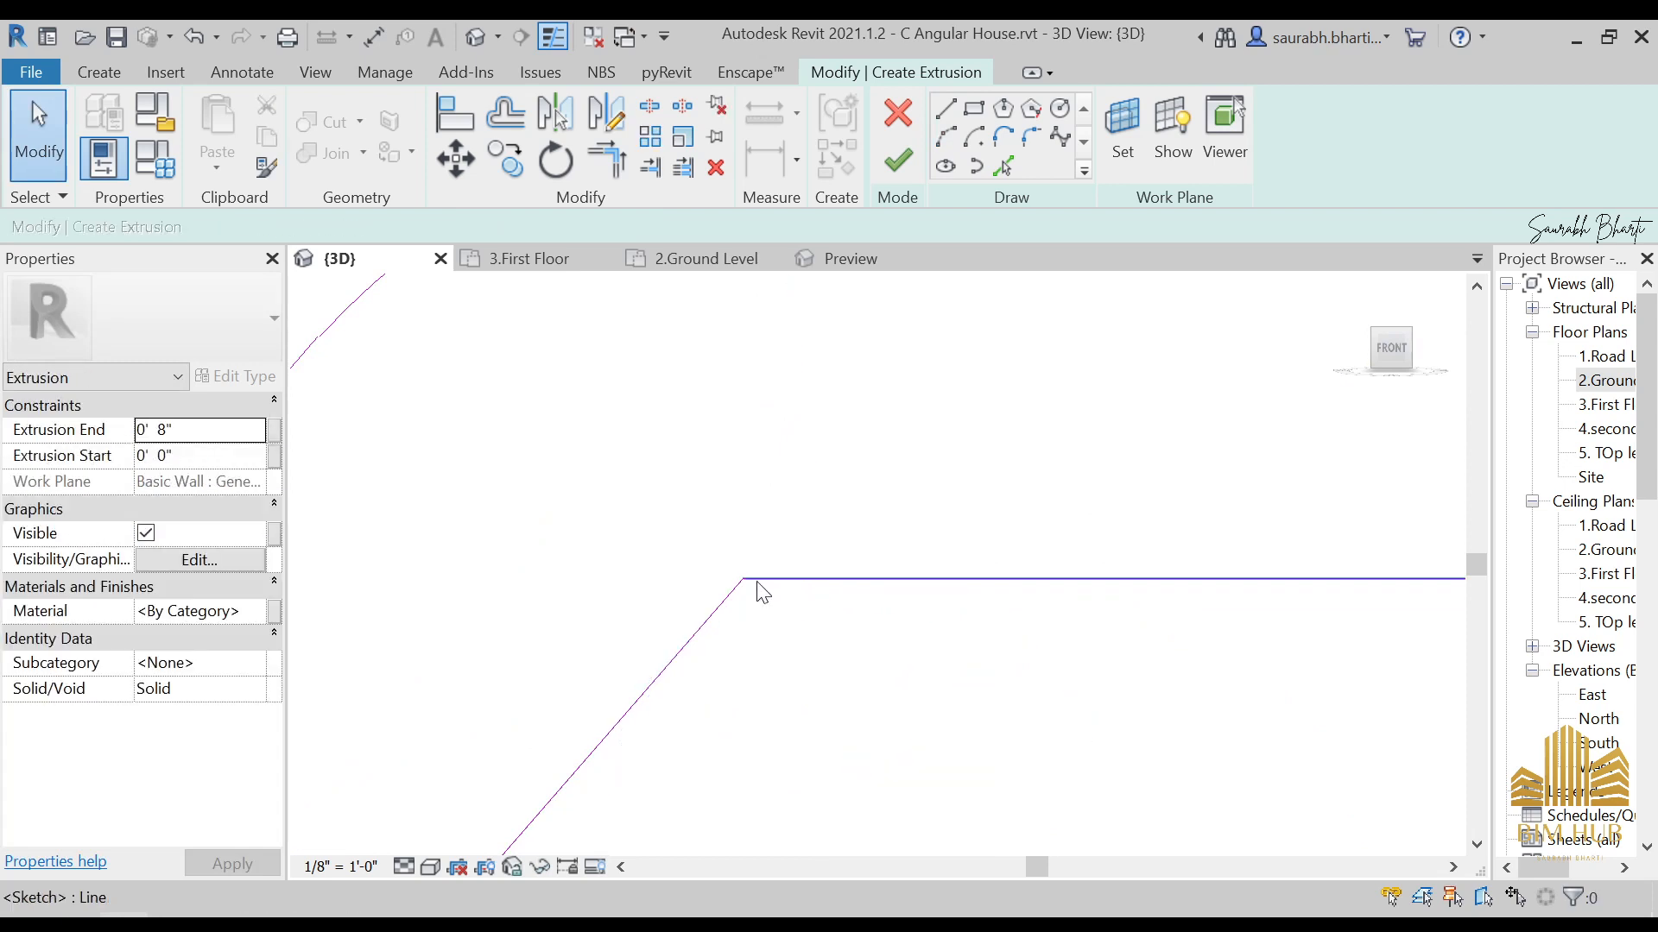
Step: Try a smaller arc of about 1/4" radius across the upper slot's inner top corner, and delete it
{"action": "left_click", "coordinate": [946, 136]}
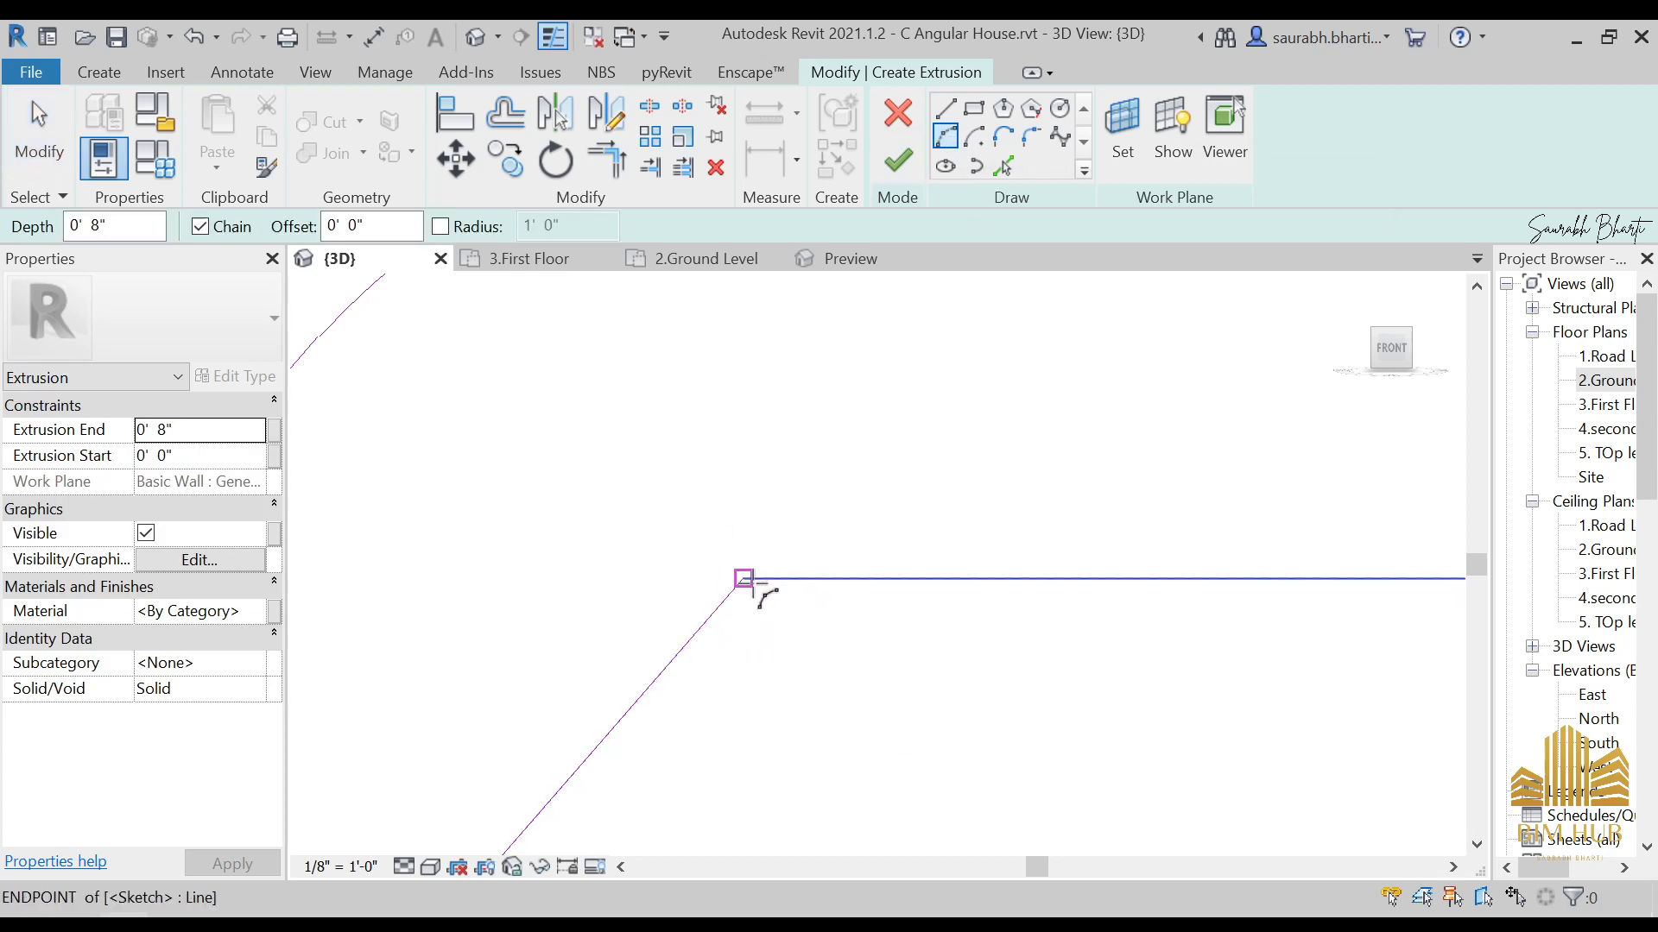
{"action": "left_click", "coordinate": [797, 577]}
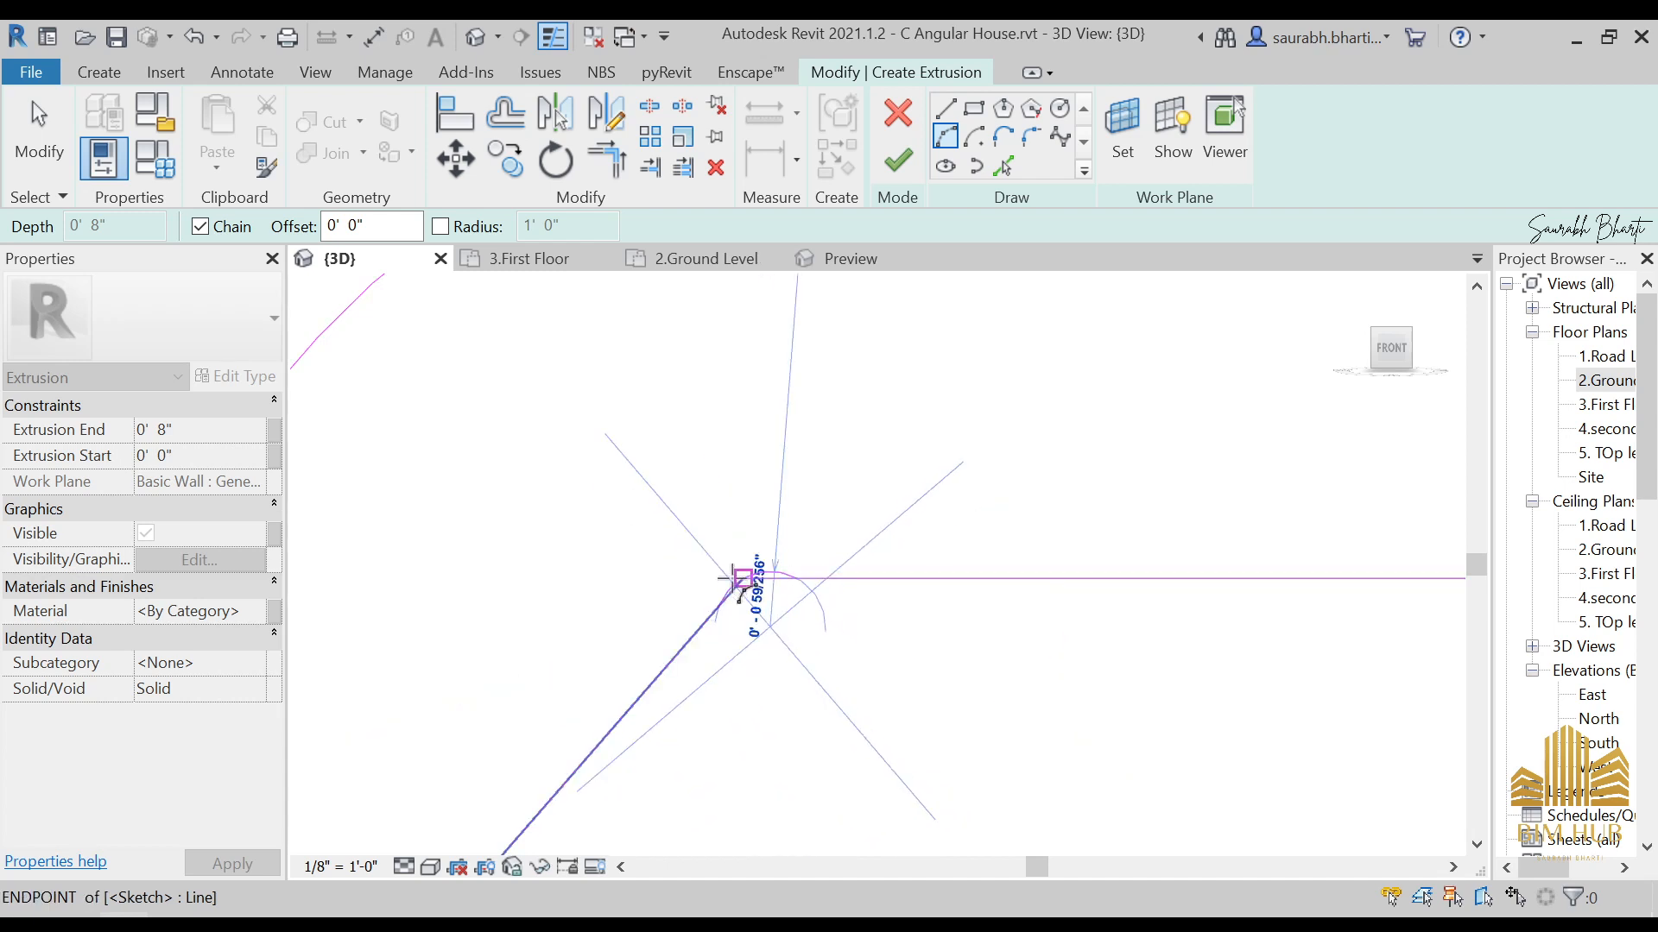
{"action": "left_click", "coordinate": [736, 586]}
{"action": "key", "text": "Escape"}
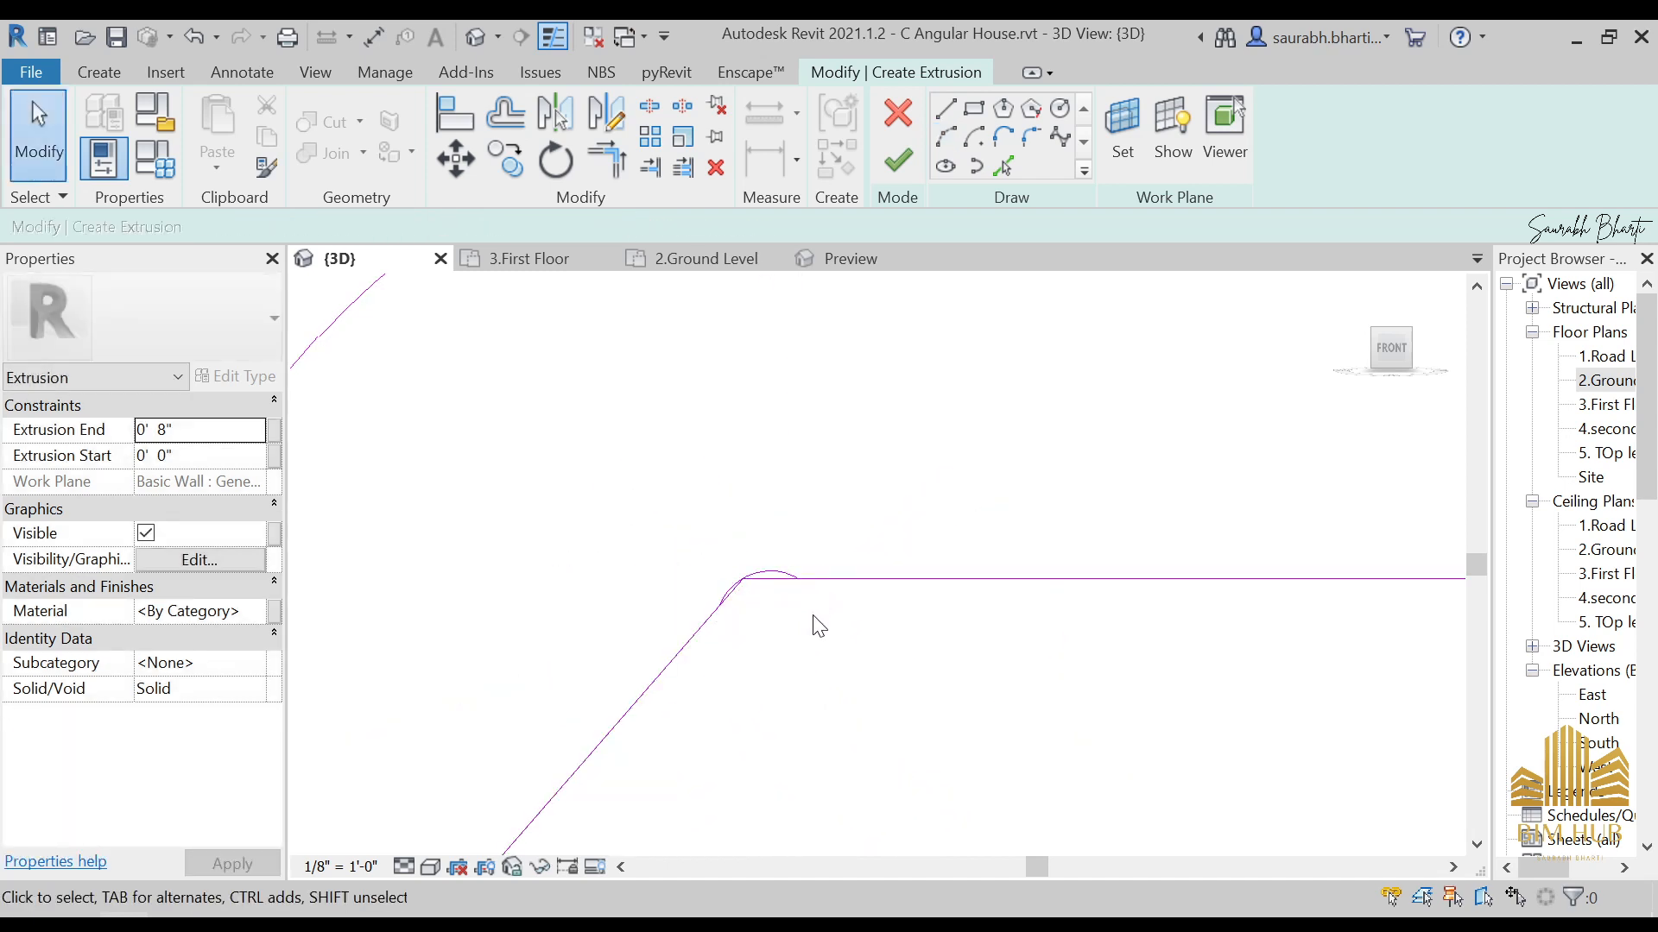
{"action": "key", "text": "t"}
{"action": "key", "text": "r"}
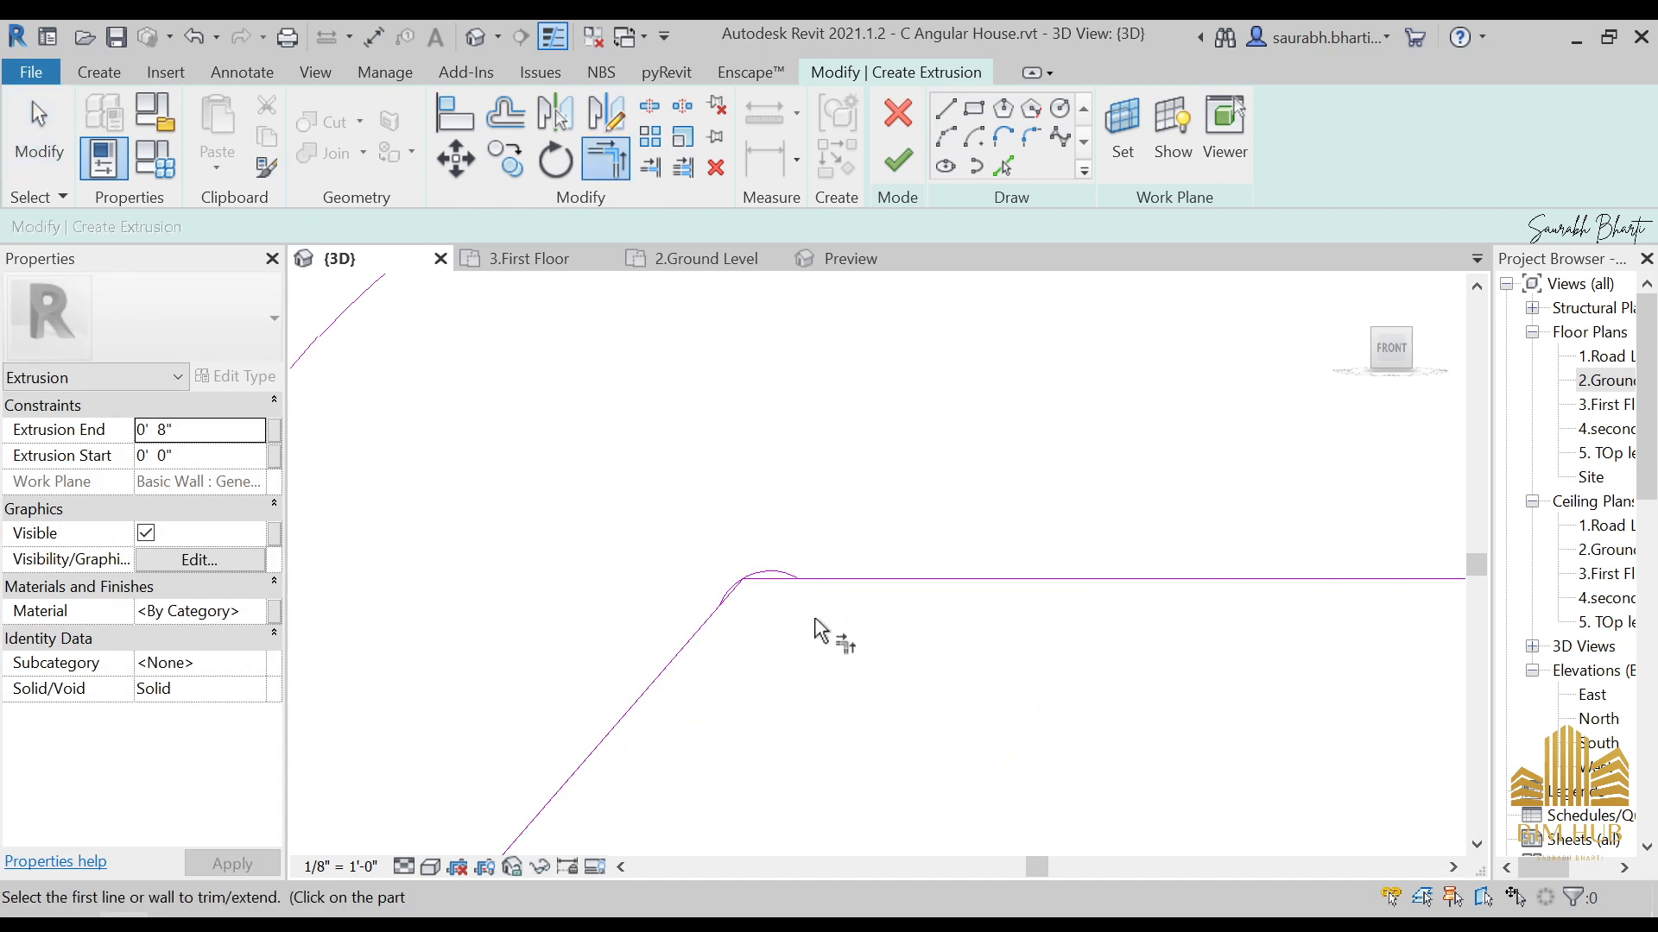
{"action": "key", "text": "Escape"}
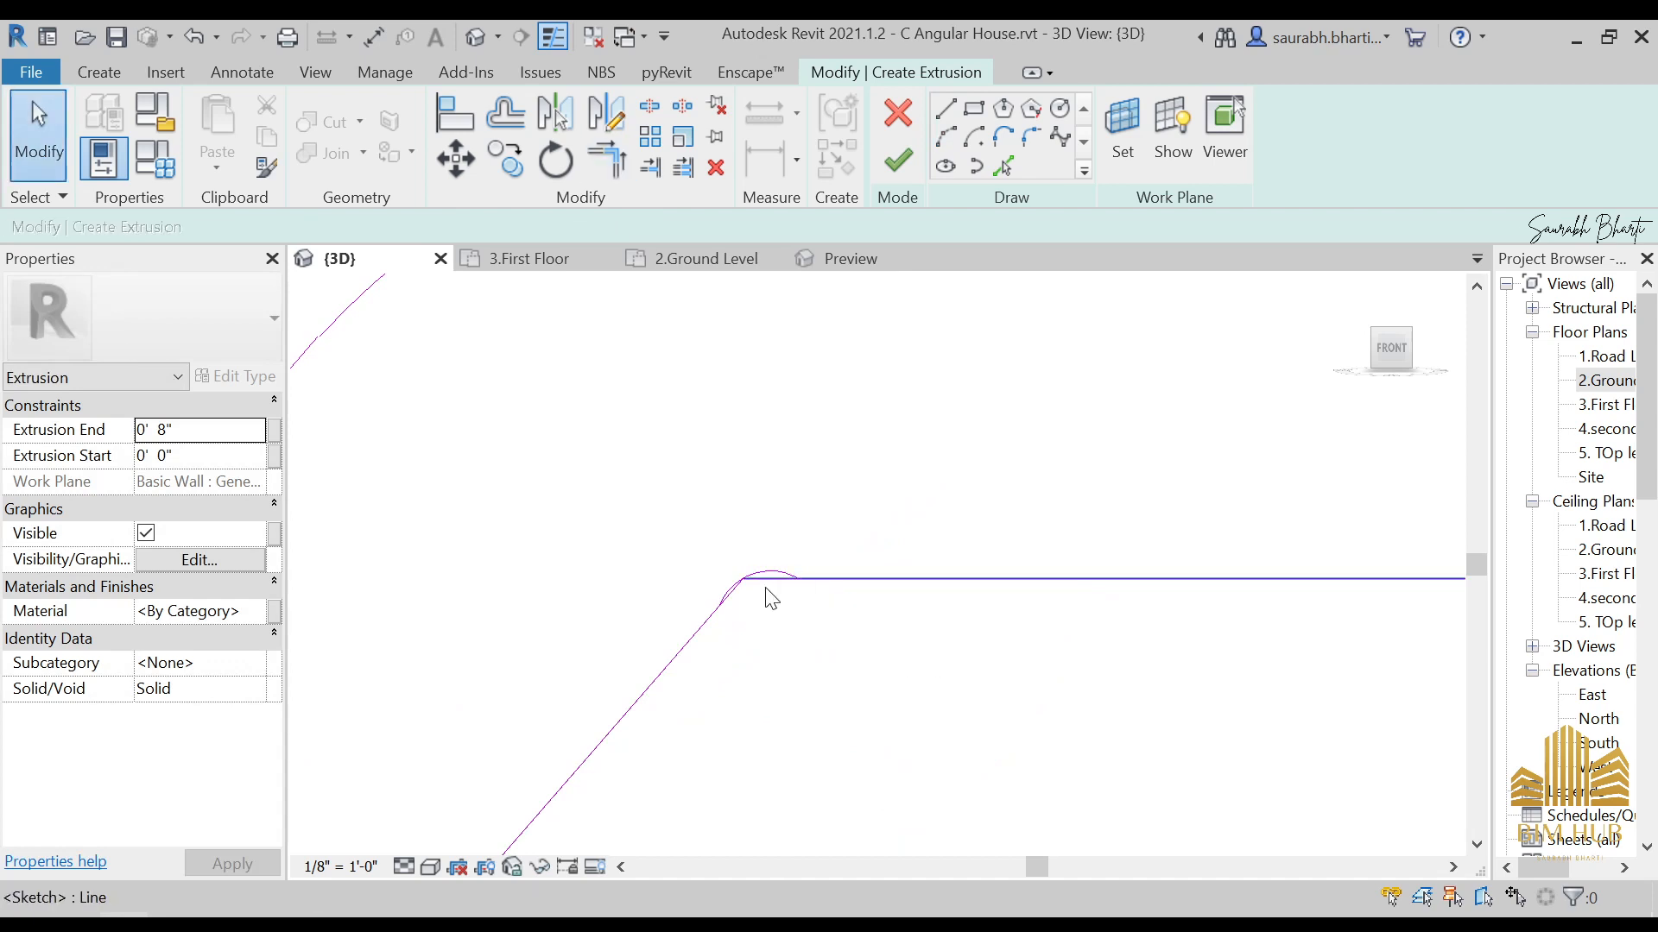
{"action": "left_click", "coordinate": [765, 580]}
{"action": "key", "text": "Escape"}
{"action": "left_click", "coordinate": [777, 573]}
{"action": "key", "text": "Delete"}
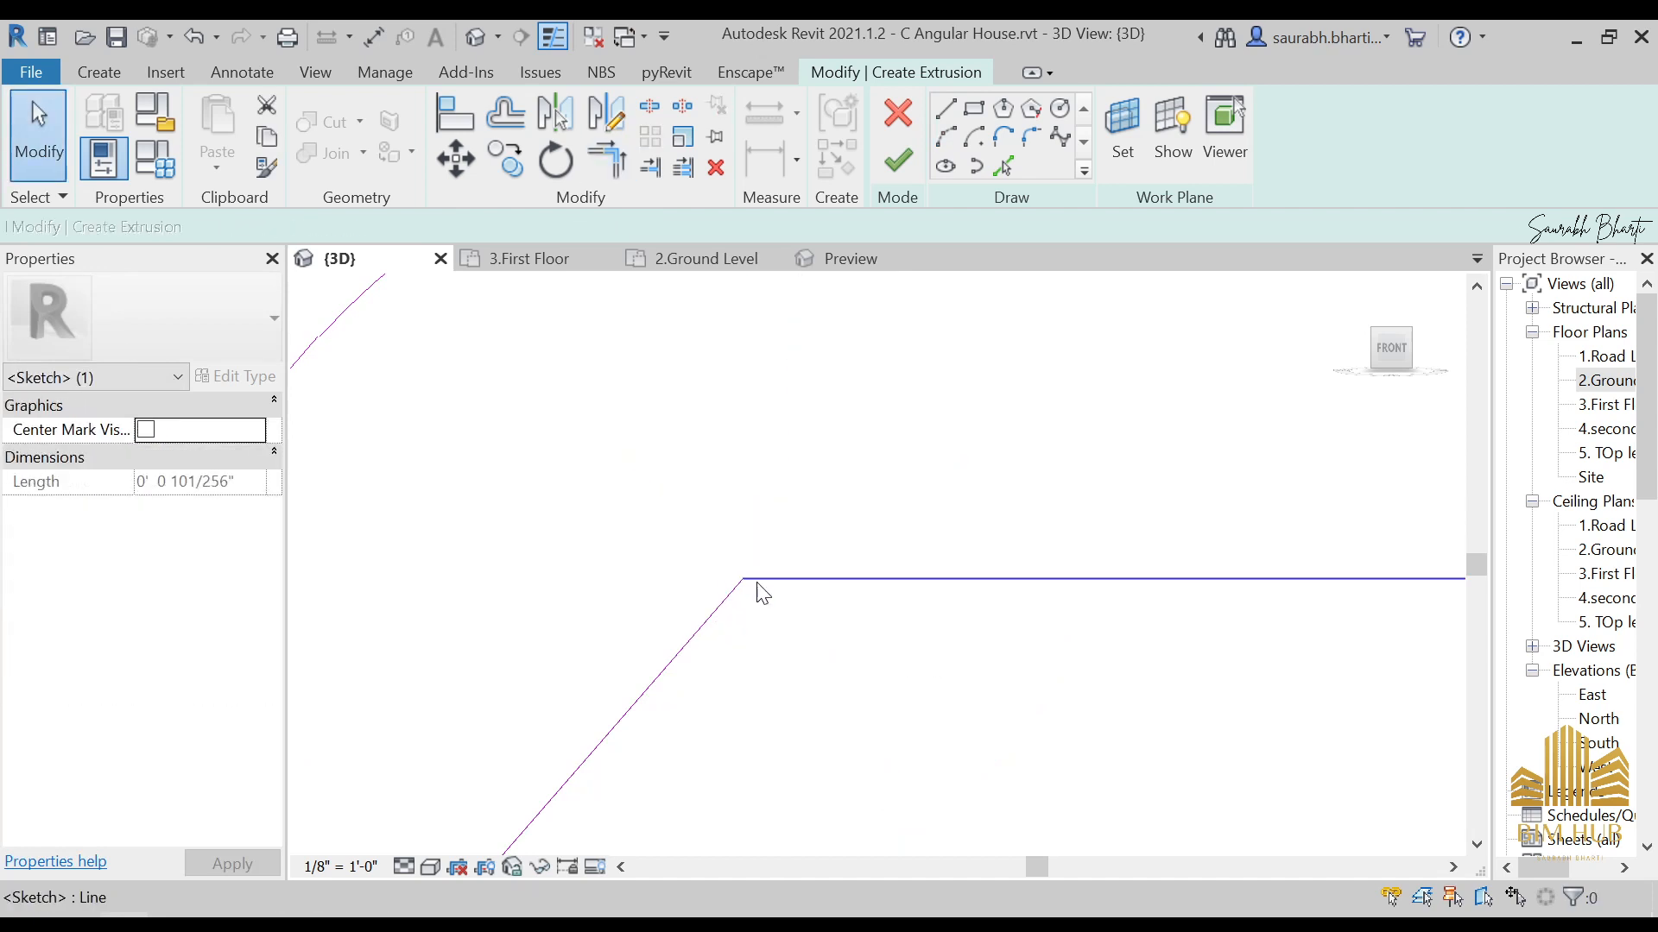
Step: Shorten the upper slot's inner slanted line and inner top line, leaving a small gap at their shared corner
{"action": "left_click", "coordinate": [740, 588]}
{"action": "left_click_drag", "start_coordinate": [743, 579], "coordinate": [781, 580]}
{"action": "left_click", "coordinate": [778, 579]}
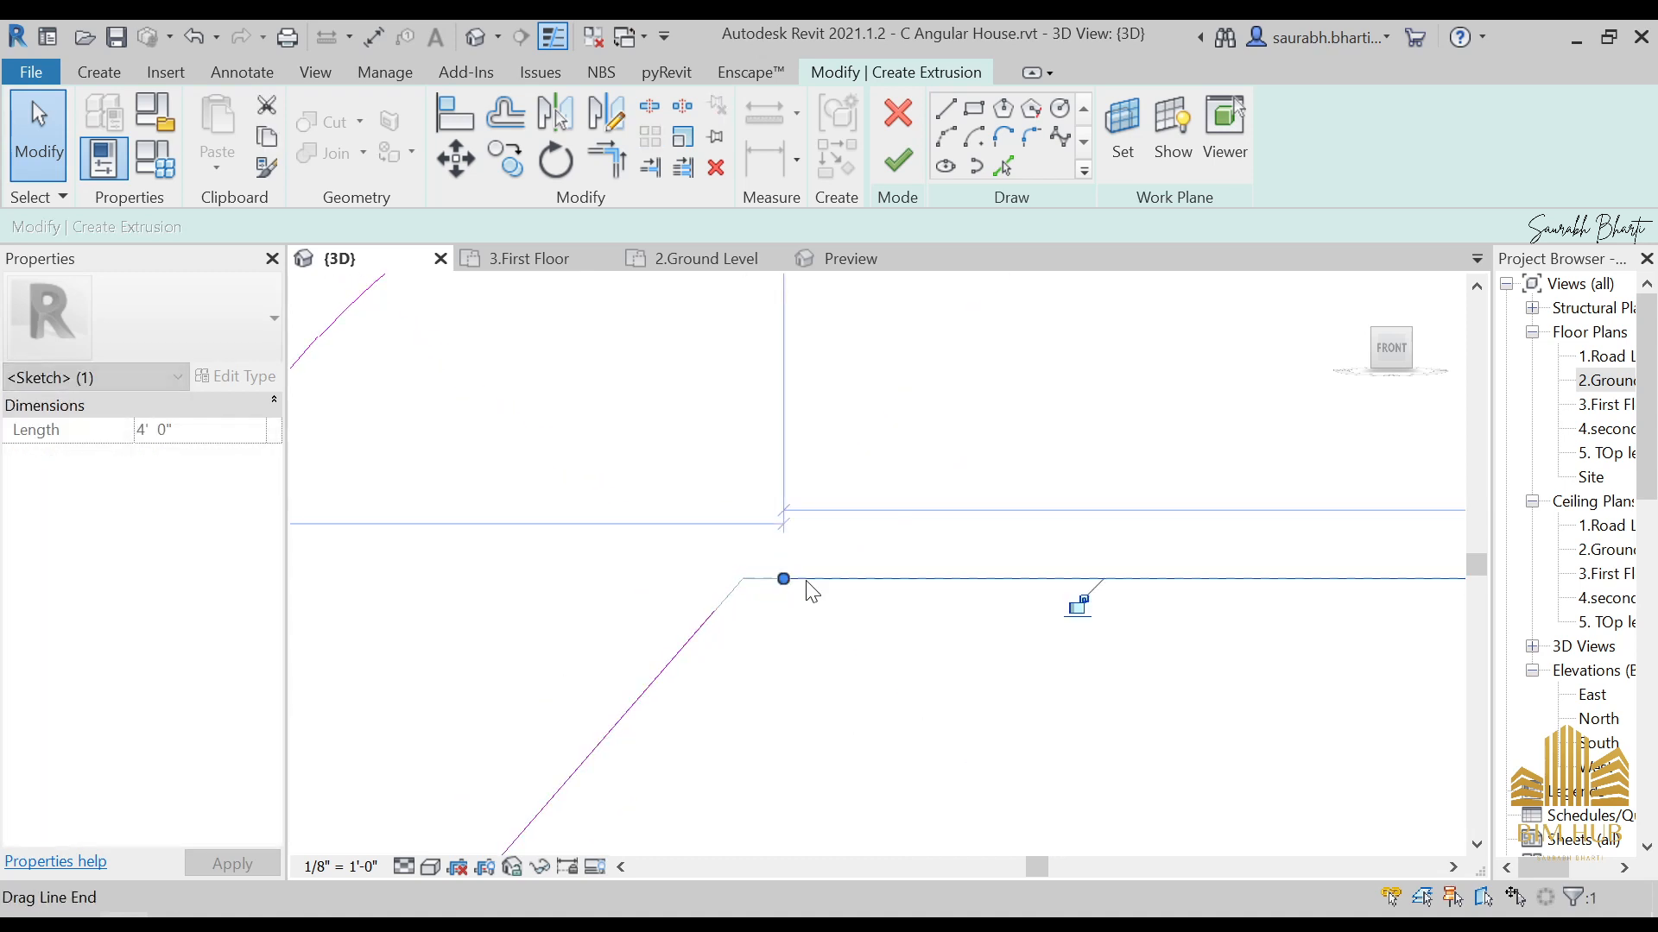
{"action": "left_click", "coordinate": [908, 320]}
Step: Draw a start-end-radius arc between the shortened ends of the upper slot's inner slanted and top lines
{"action": "left_click", "coordinate": [945, 136]}
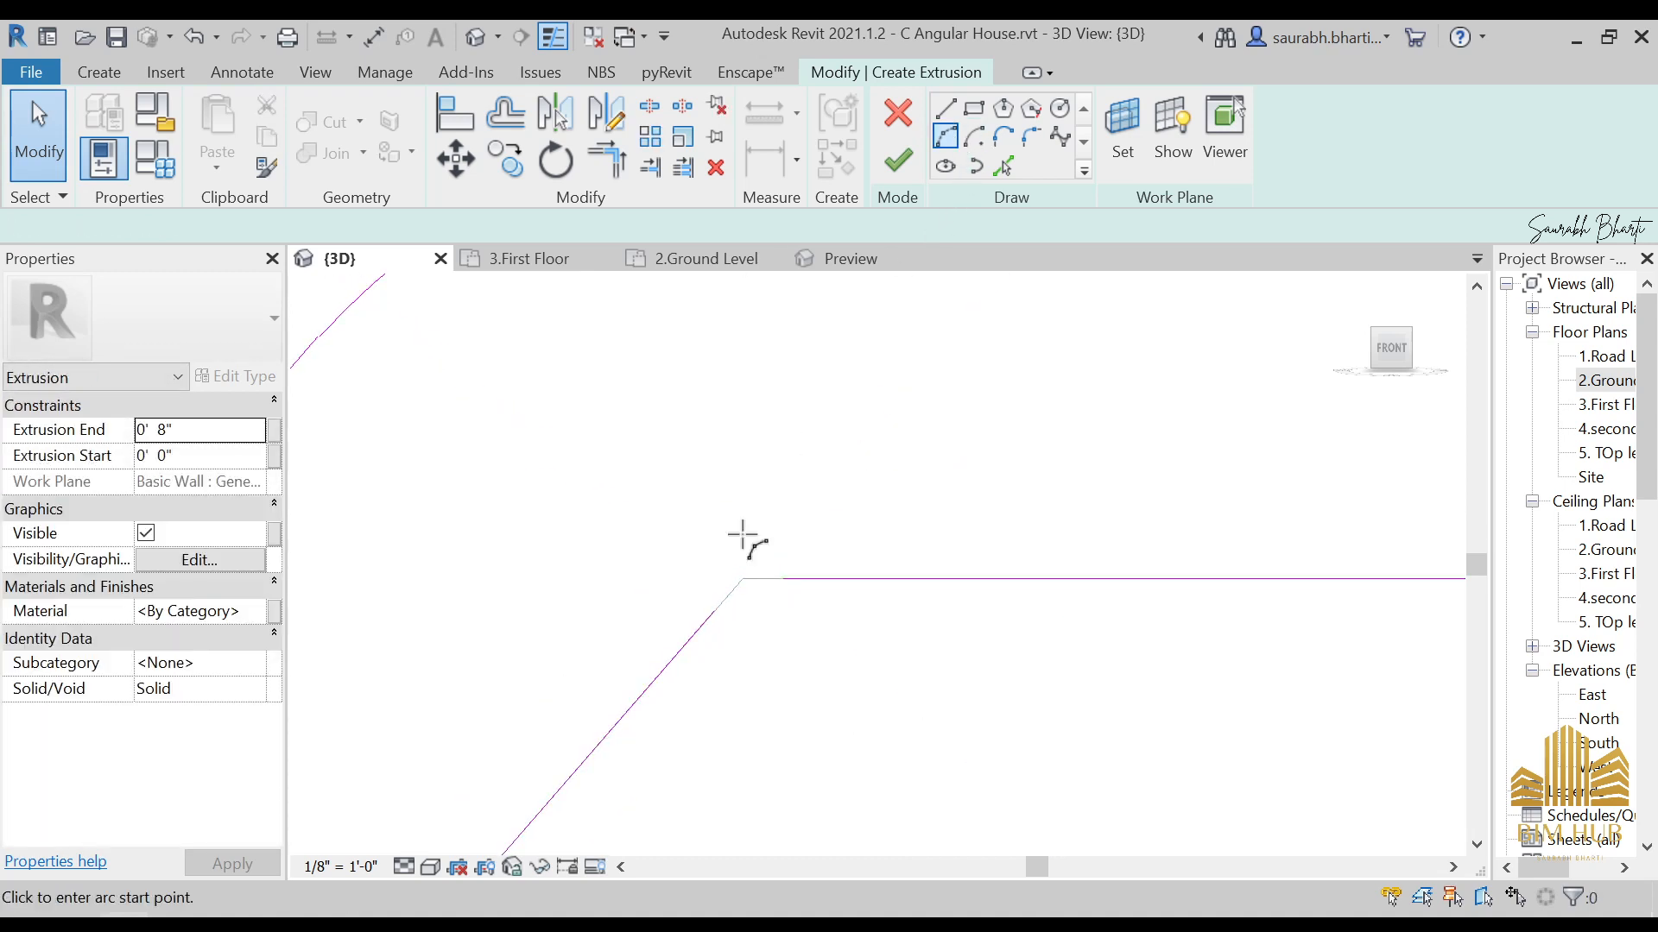
{"action": "left_click", "coordinate": [715, 610]}
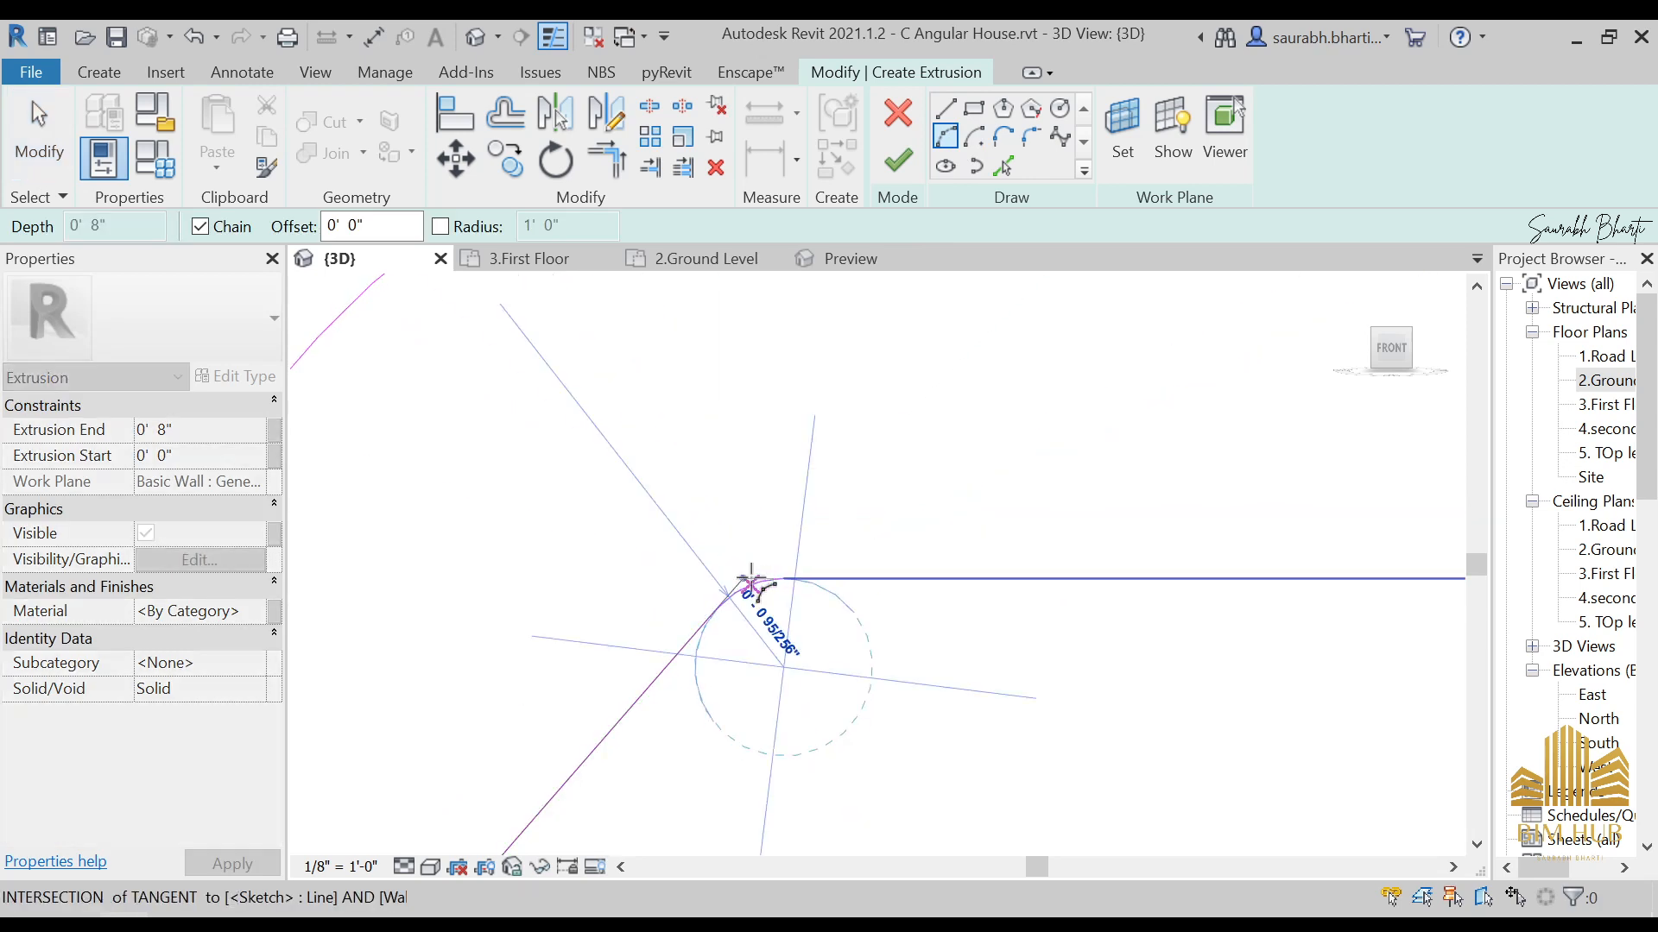
Step: Finish the arc of about 3/8" radius that rounds the inner upper slanted corner of the upper frame profile
{"action": "left_click", "coordinate": [752, 579]}
{"action": "scroll", "coordinate": [901, 560], "scroll_direction": "down", "scroll_amount": 3}
{"action": "key", "text": "Escape"}
{"action": "key", "text": "Escape"}
{"action": "scroll", "coordinate": [828, 552], "scroll_direction": "up", "scroll_amount": 3}
{"action": "scroll", "coordinate": [824, 557], "scroll_direction": "down", "scroll_amount": 2}
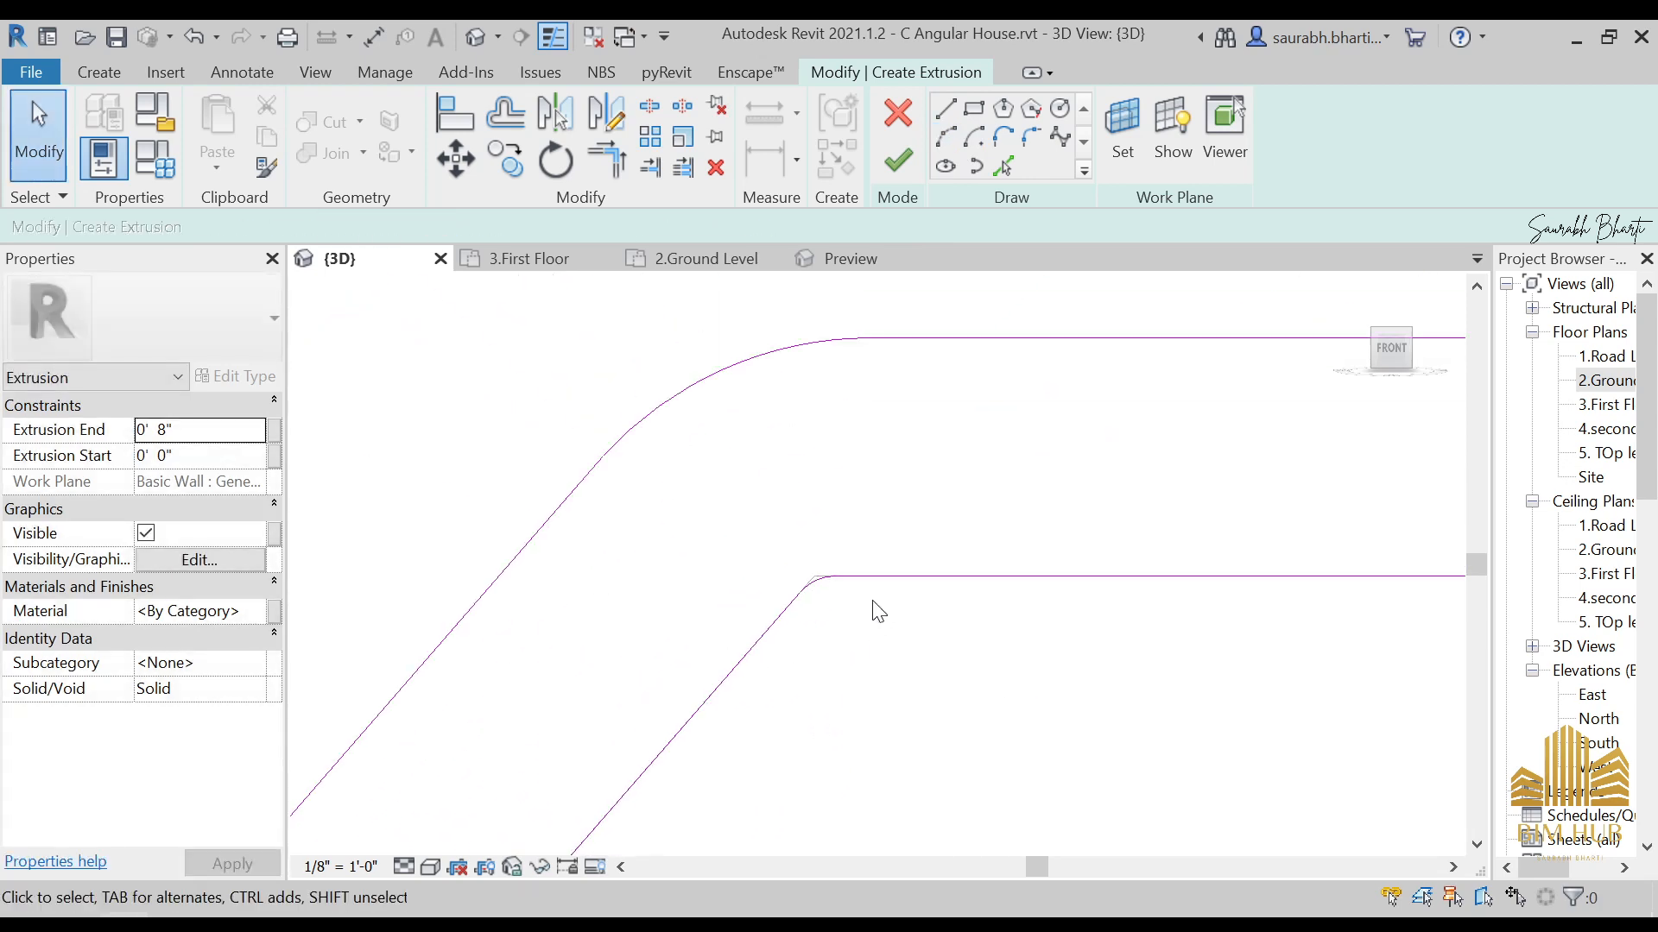
Step: Stretch the horizontal-side end of the upper frame's inner corner arc slightly past its meeting point with the top line
{"action": "scroll", "coordinate": [831, 589], "scroll_direction": "up", "scroll_amount": 3}
{"action": "scroll", "coordinate": [816, 594], "scroll_direction": "up", "scroll_amount": 2}
{"action": "left_click", "coordinate": [943, 537]}
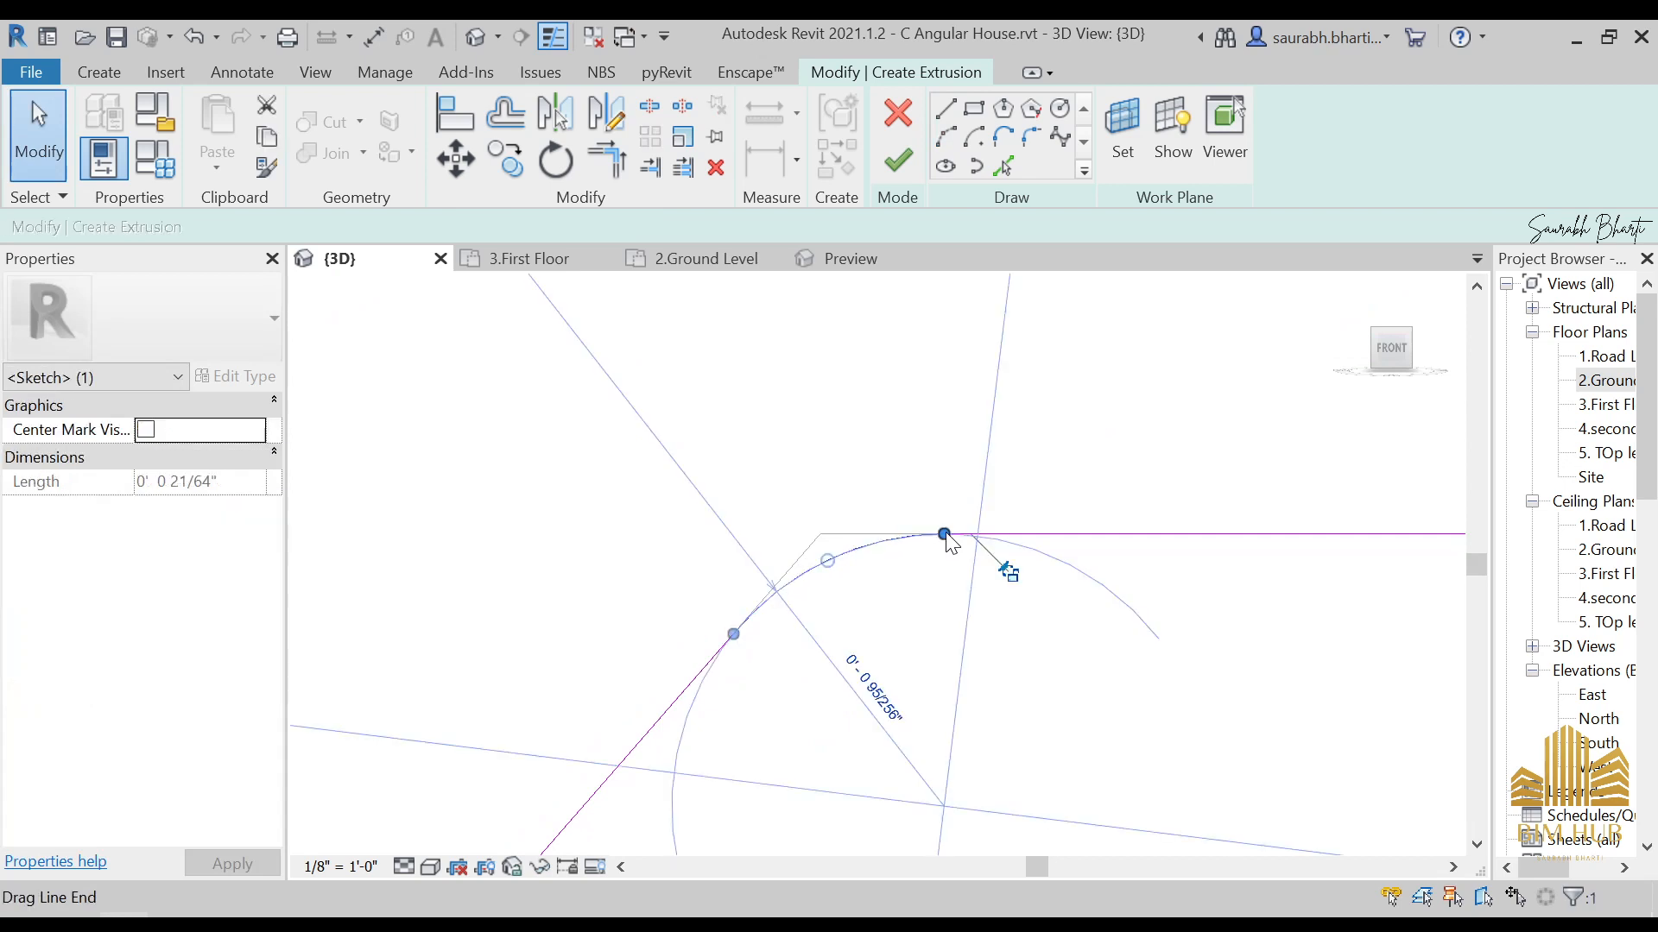
{"action": "left_click_drag", "start_coordinate": [954, 535], "coordinate": [988, 536]}
{"action": "key", "text": "Escape"}
{"action": "scroll", "coordinate": [874, 599], "scroll_direction": "down", "scroll_amount": 4}
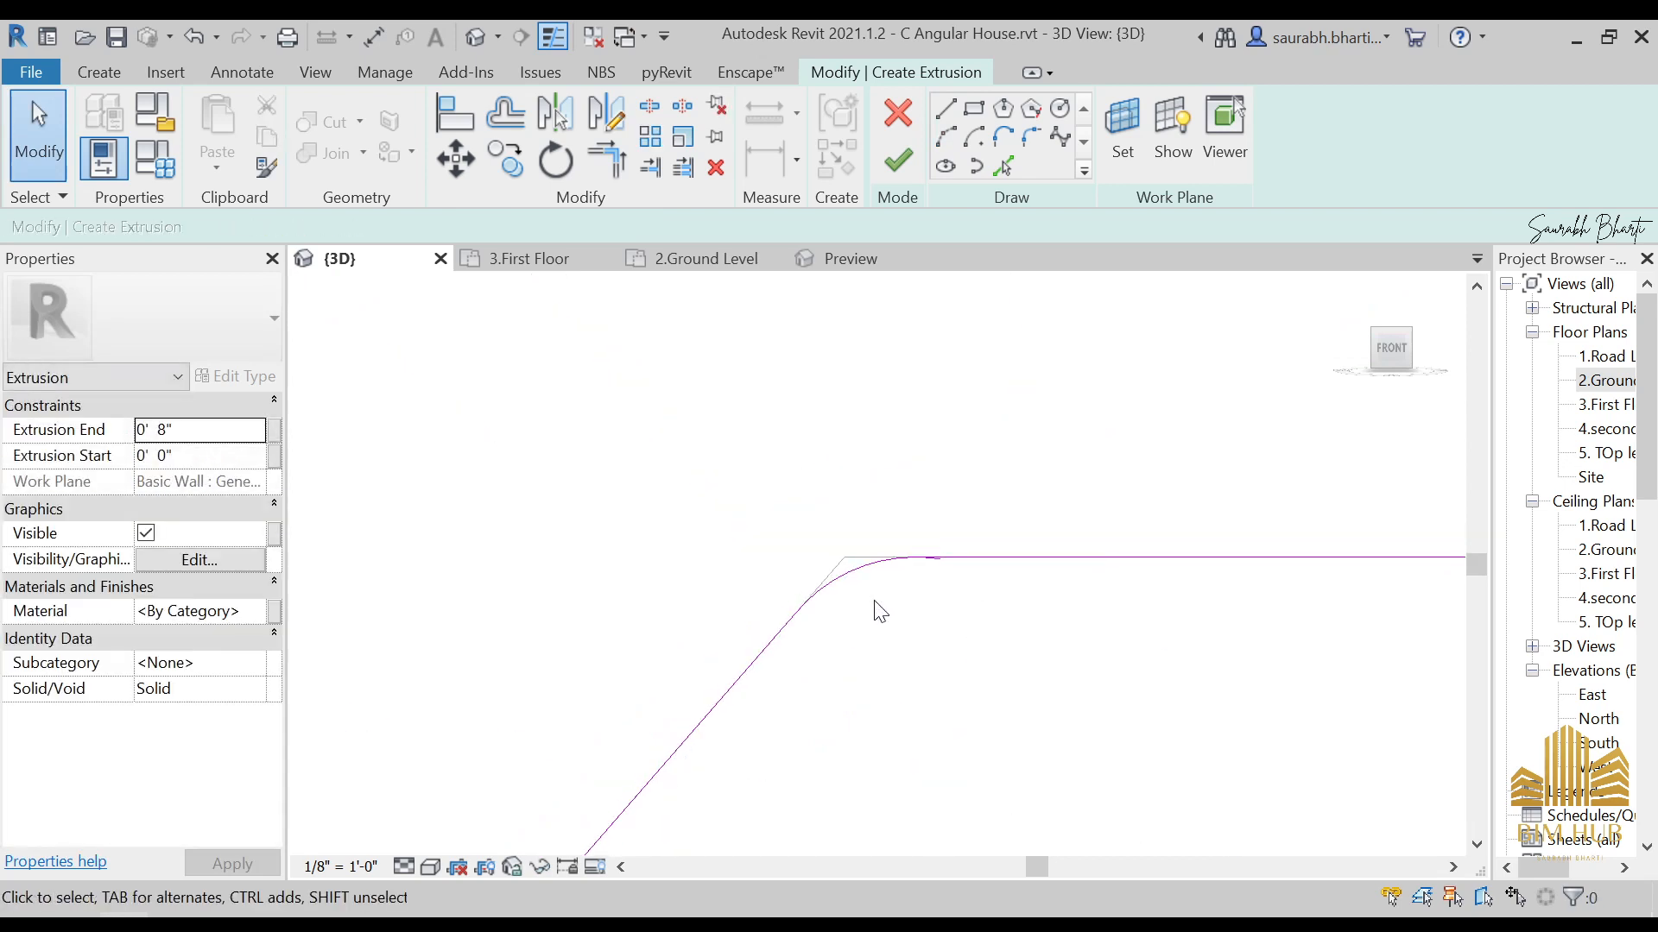
{"action": "scroll", "coordinate": [902, 615], "scroll_direction": "up", "scroll_amount": 5}
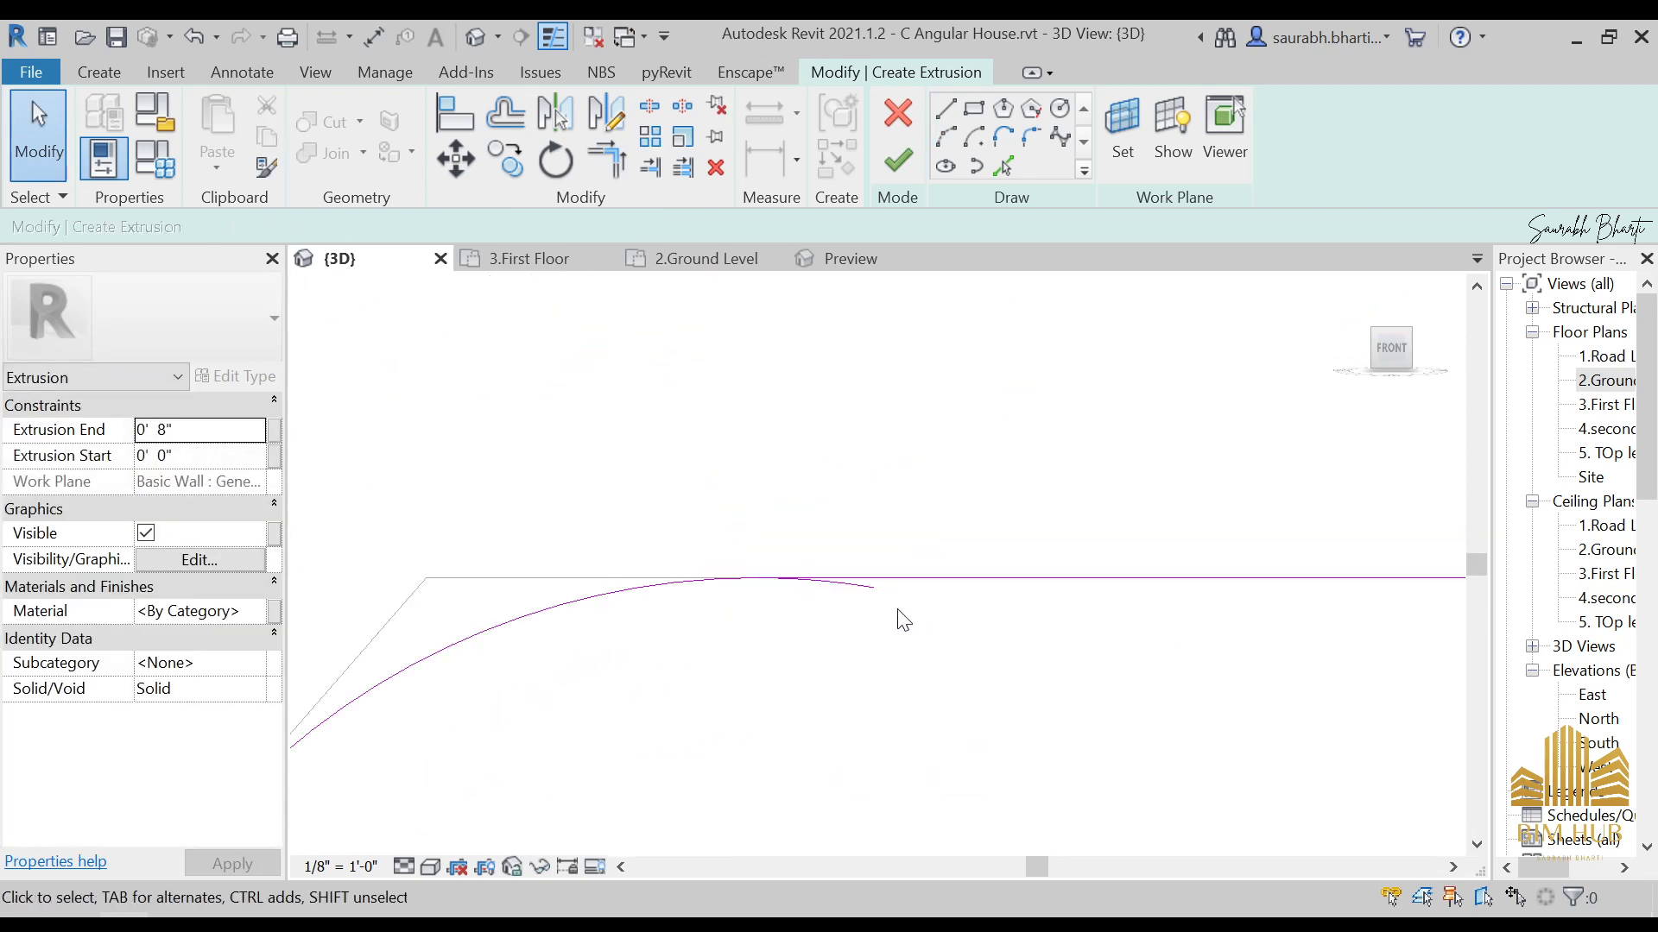
{"action": "key", "text": "t"}
{"action": "key", "text": "r"}
{"action": "scroll", "coordinate": [858, 630], "scroll_direction": "down", "scroll_amount": 3}
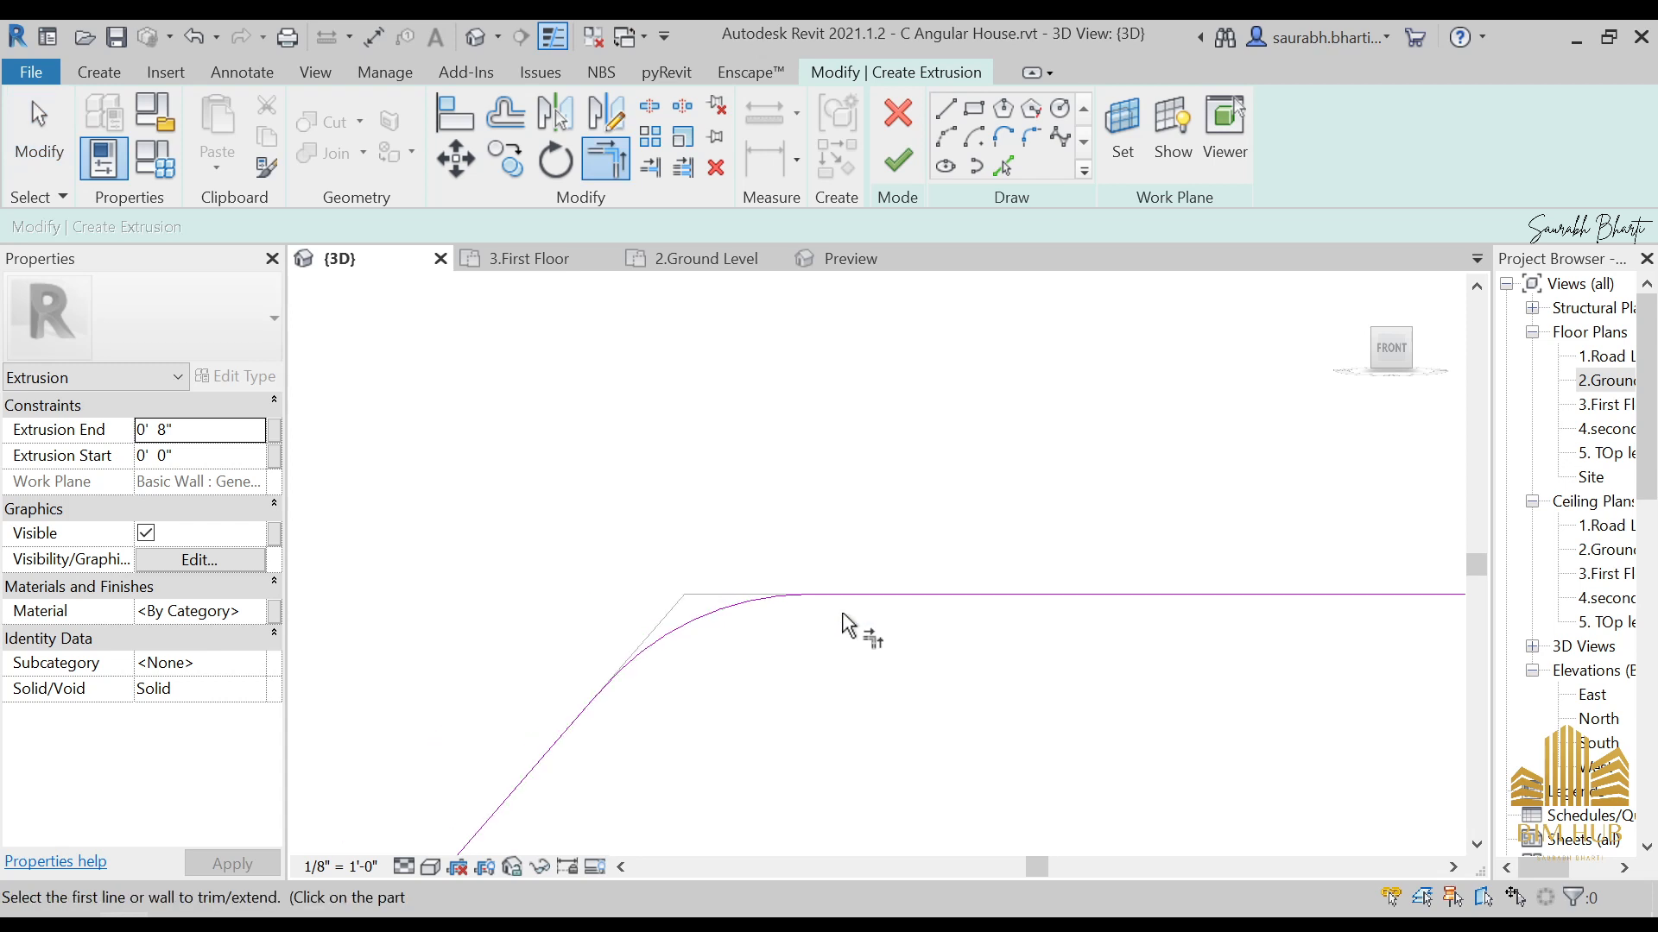
Step: Shorten the lower frame's outer top sketch line at the slanted corner to a length of 9' 2"
{"action": "mouse_move", "coordinate": [858, 630]}
{"action": "middle_mouse_down"}
{"action": "mouse_move", "coordinate": [874, 721]}
{"action": "mouse_move", "coordinate": [900, 472]}
{"action": "middle_mouse_up"}
{"action": "scroll", "coordinate": [867, 668], "scroll_direction": "down", "scroll_amount": 8}
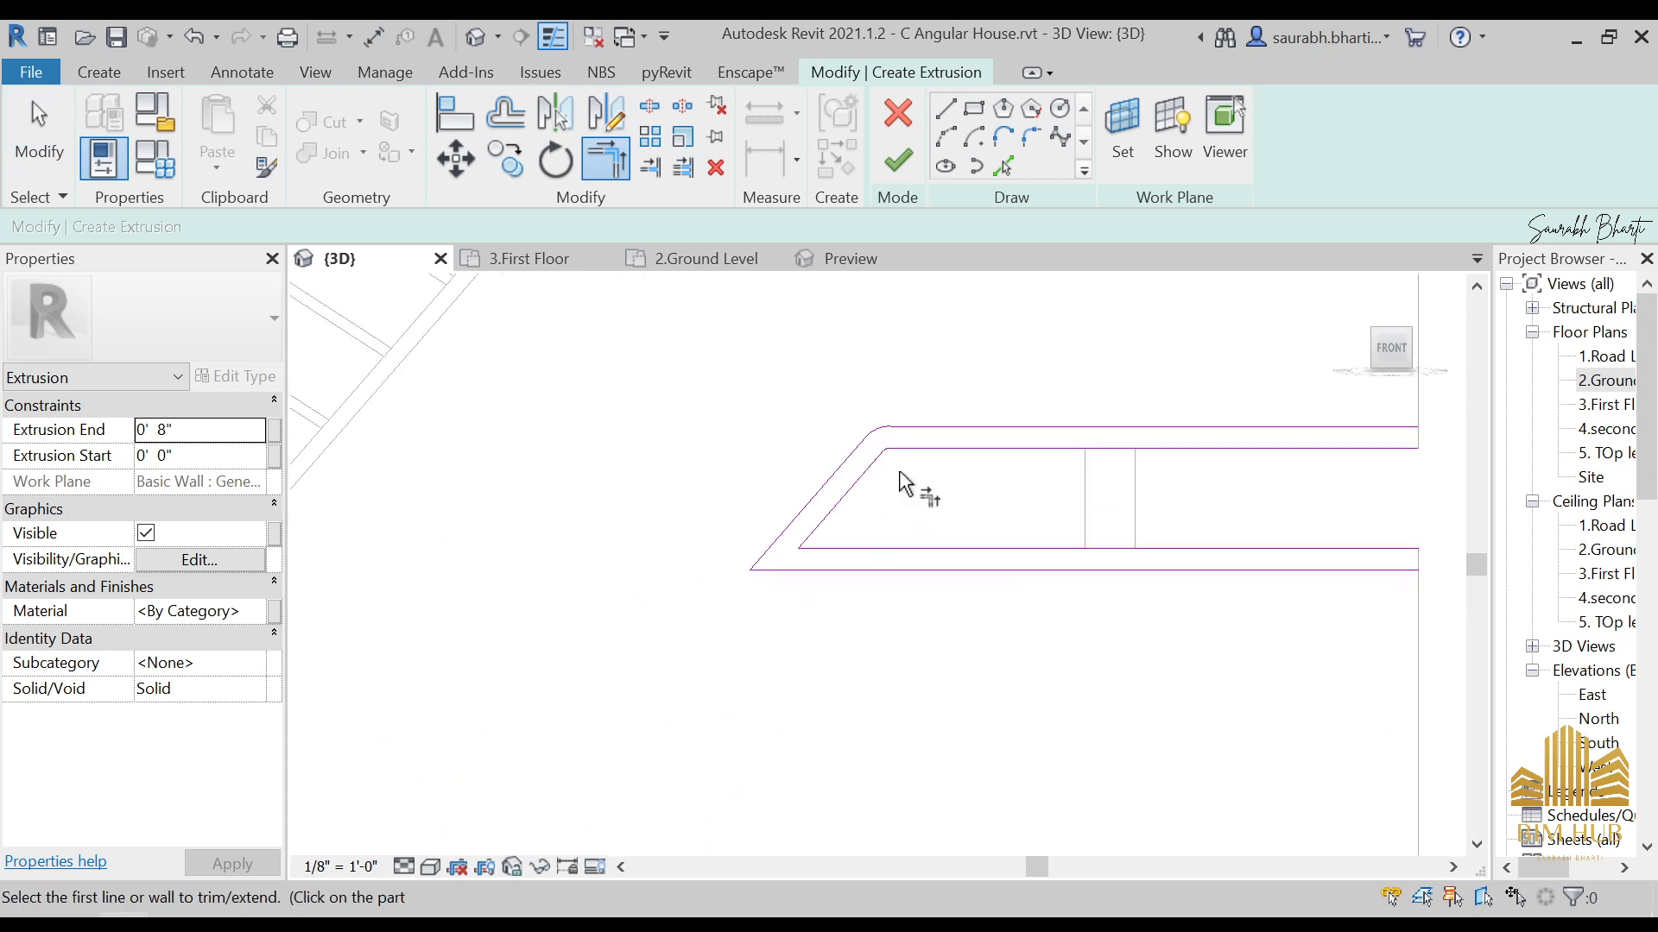
{"action": "scroll", "coordinate": [861, 593], "scroll_direction": "down", "scroll_amount": 4}
{"action": "middle_click_drag", "start_coordinate": [896, 731], "coordinate": [866, 492]}
{"action": "scroll", "coordinate": [838, 617], "scroll_direction": "down", "scroll_amount": 6}
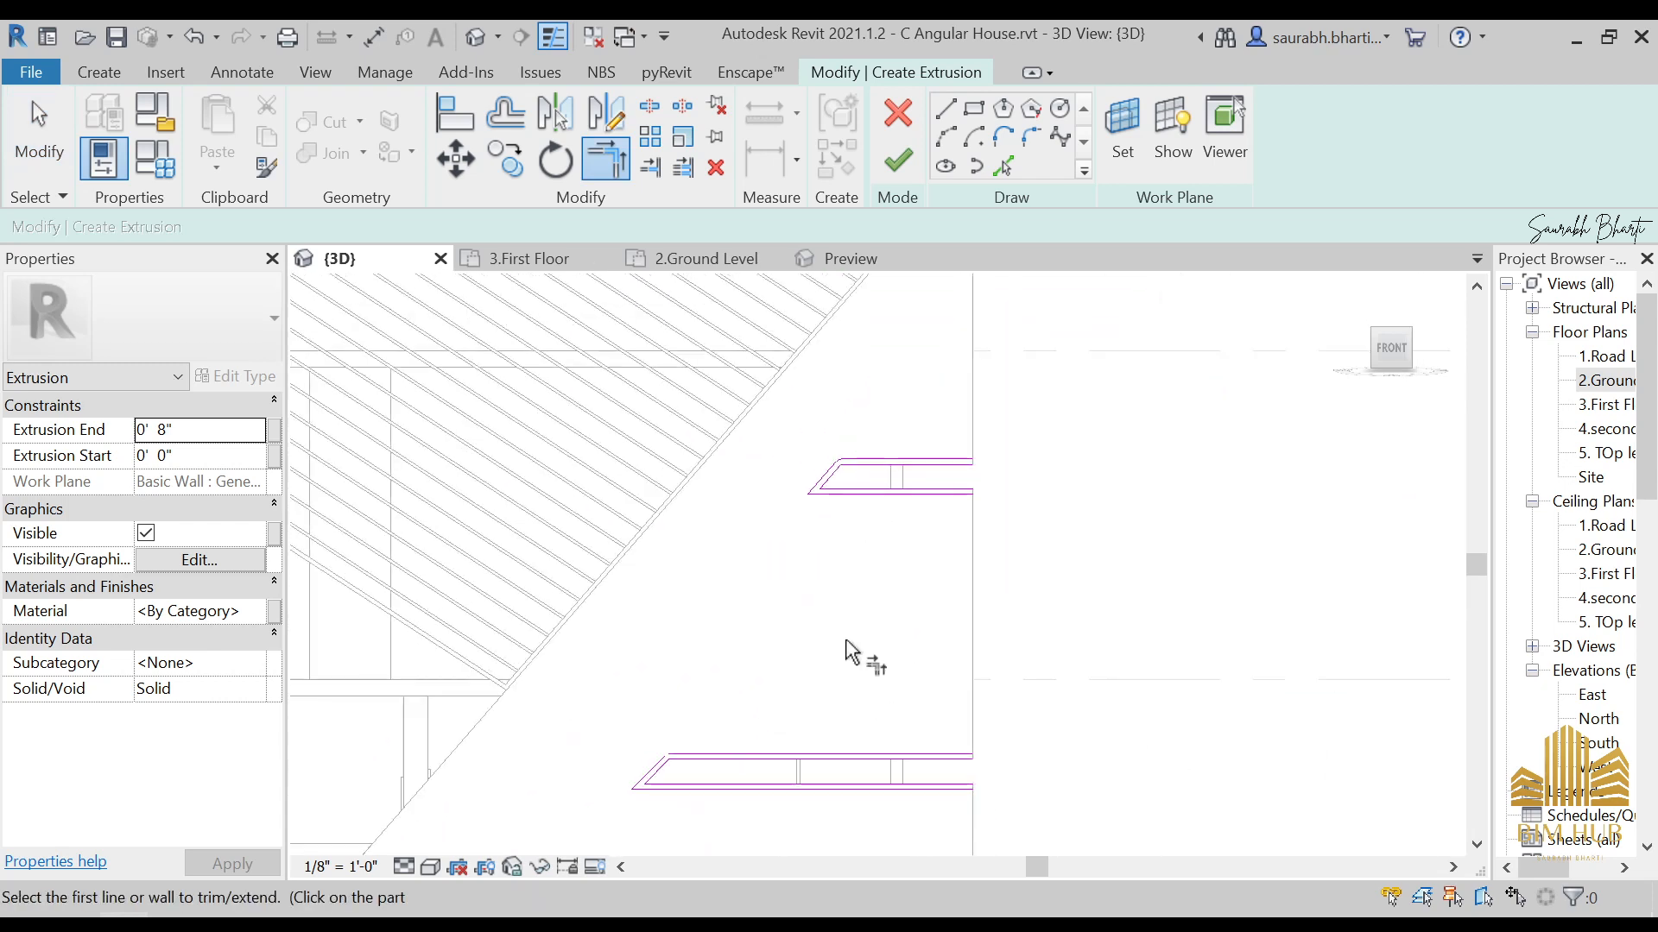
{"action": "middle_click_drag", "start_coordinate": [848, 666], "coordinate": [909, 534]}
{"action": "scroll", "coordinate": [717, 634], "scroll_direction": "up", "scroll_amount": 8}
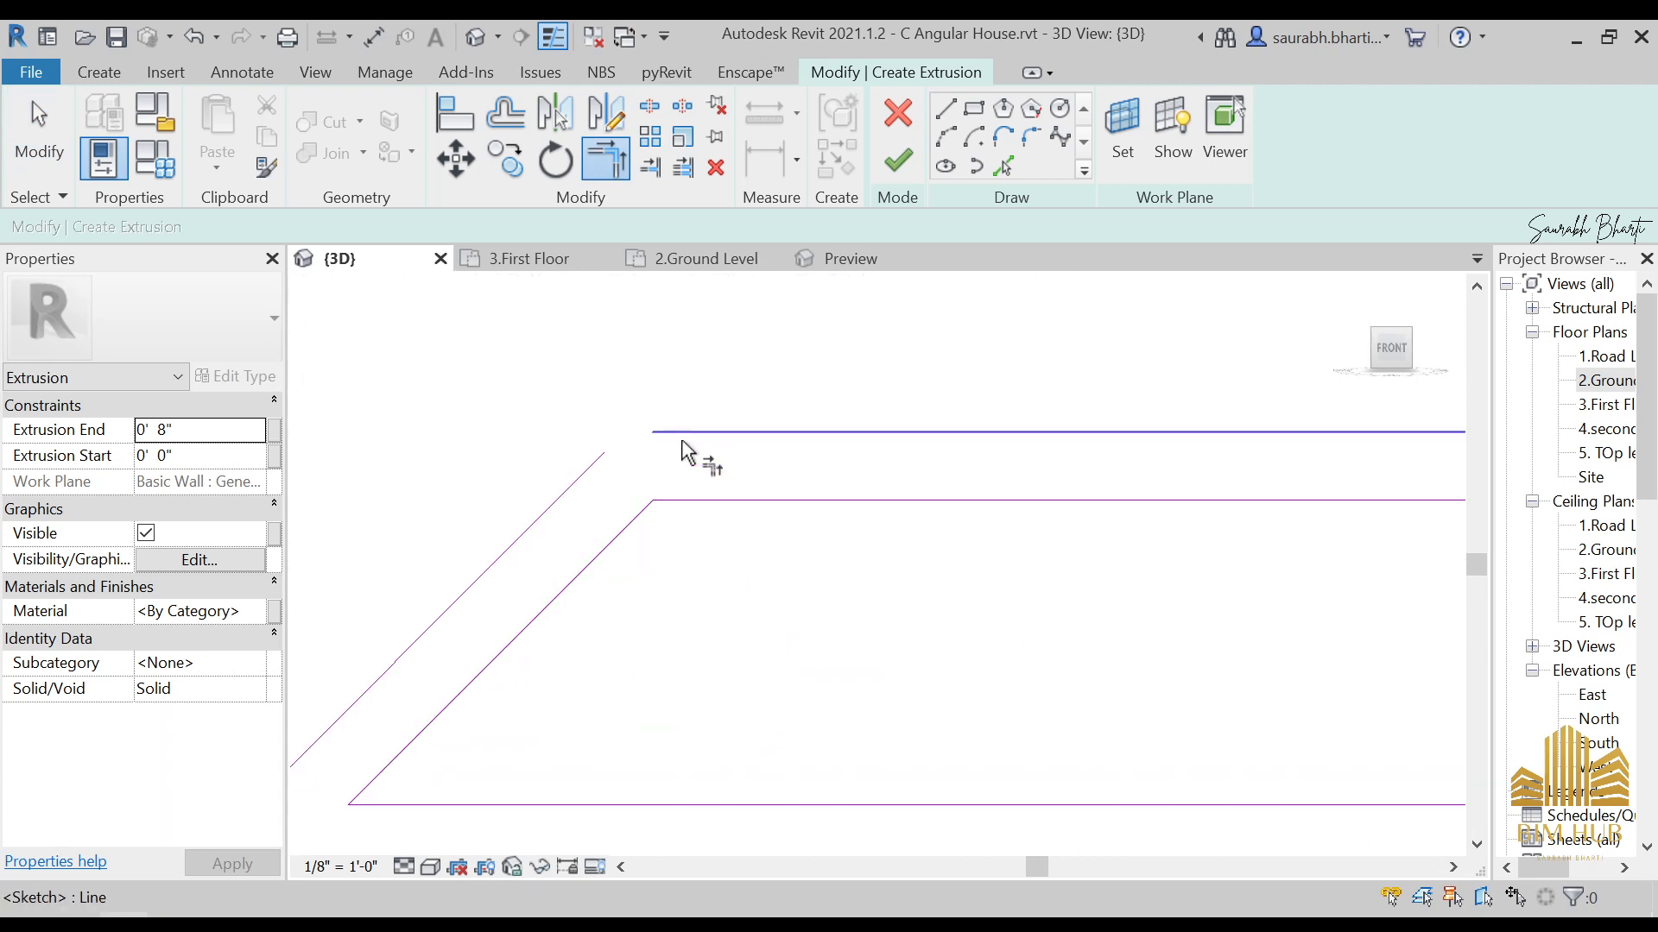
{"action": "key", "text": "Escape"}
{"action": "left_click", "coordinate": [678, 435]}
{"action": "left_click_drag", "start_coordinate": [643, 429], "coordinate": [688, 429]}
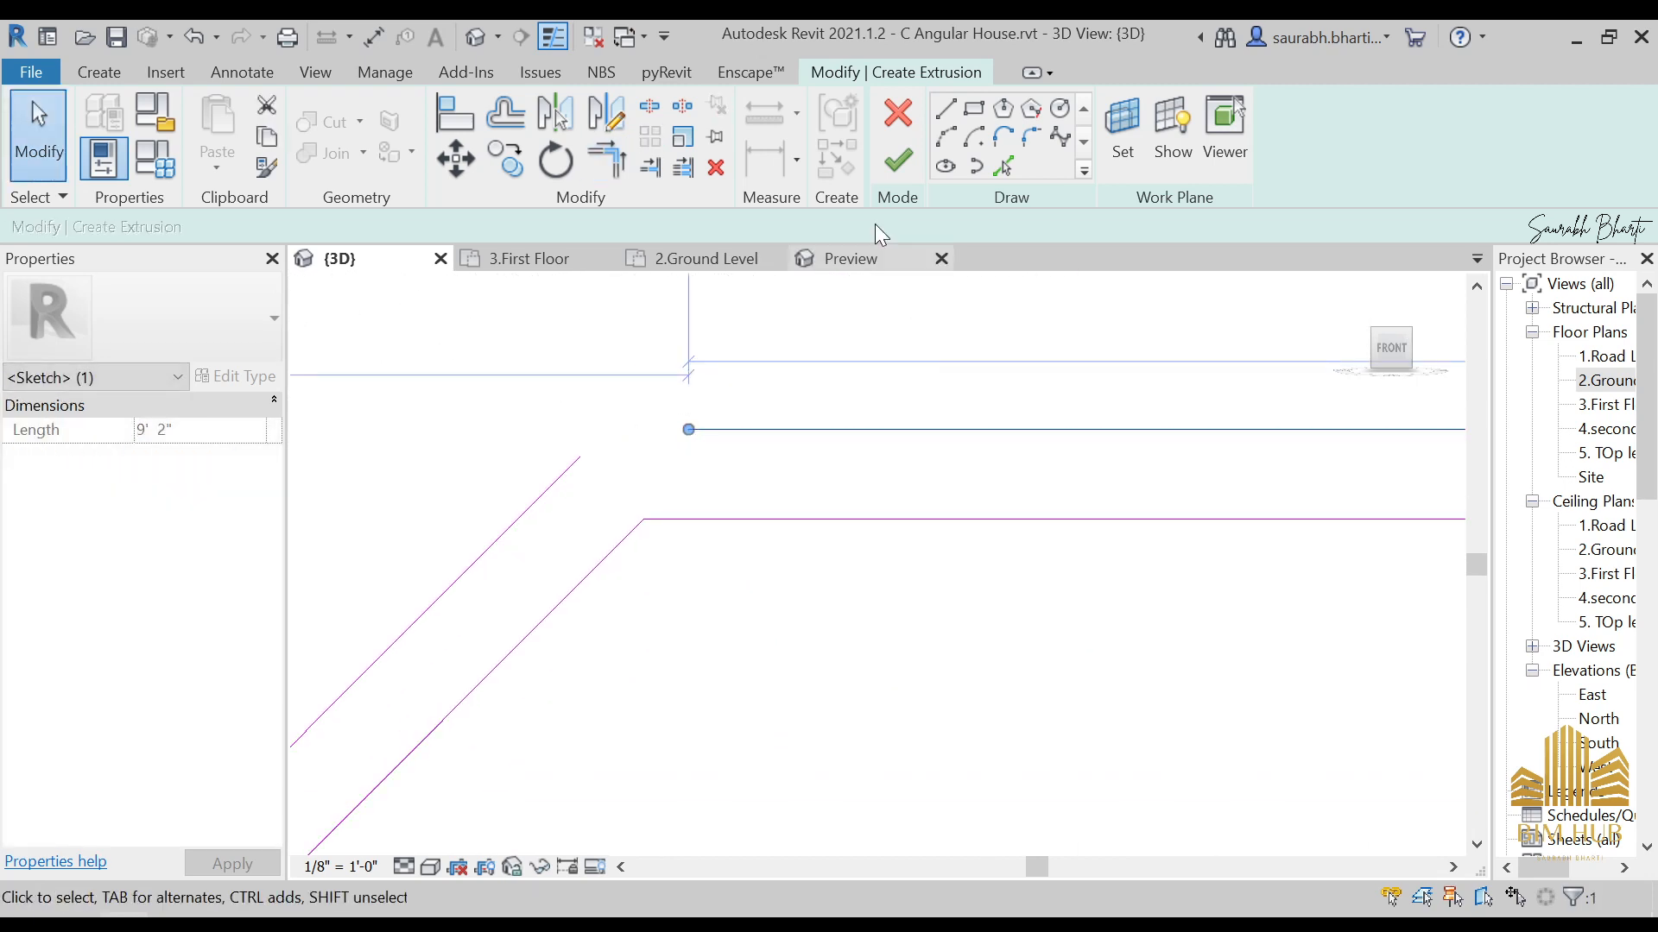
Step: Draw an arc of about 5 1/4" radius joining the lower frame's outer top line to its outer slanted line
{"action": "left_click", "coordinate": [946, 136]}
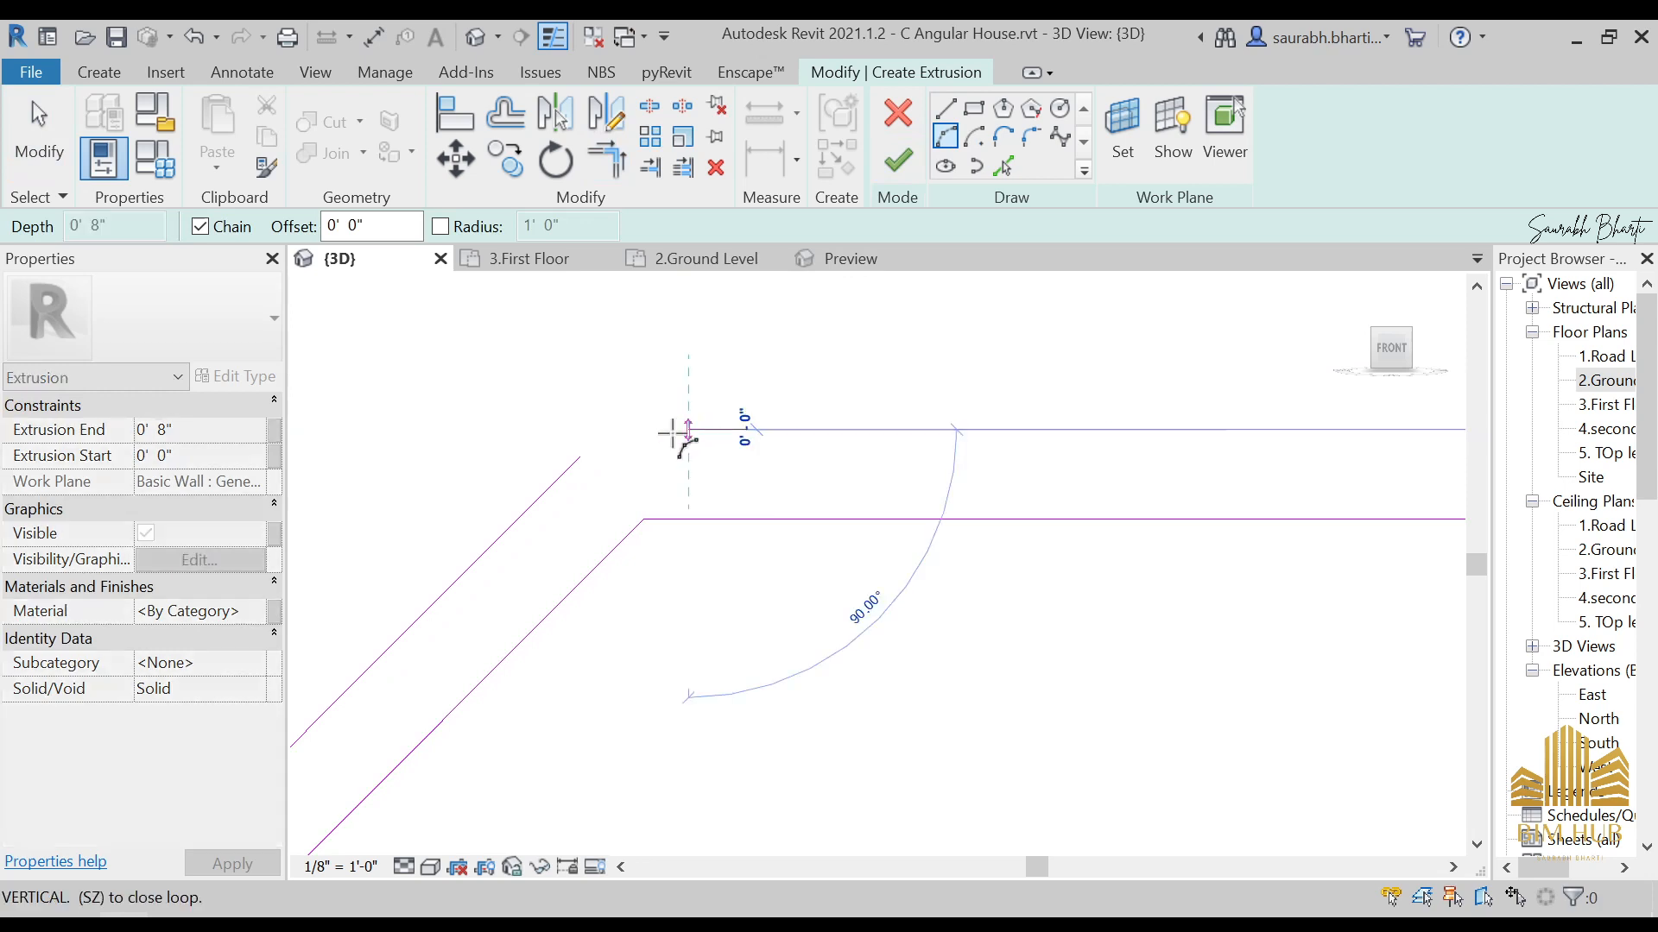
{"action": "left_click", "coordinate": [577, 457]}
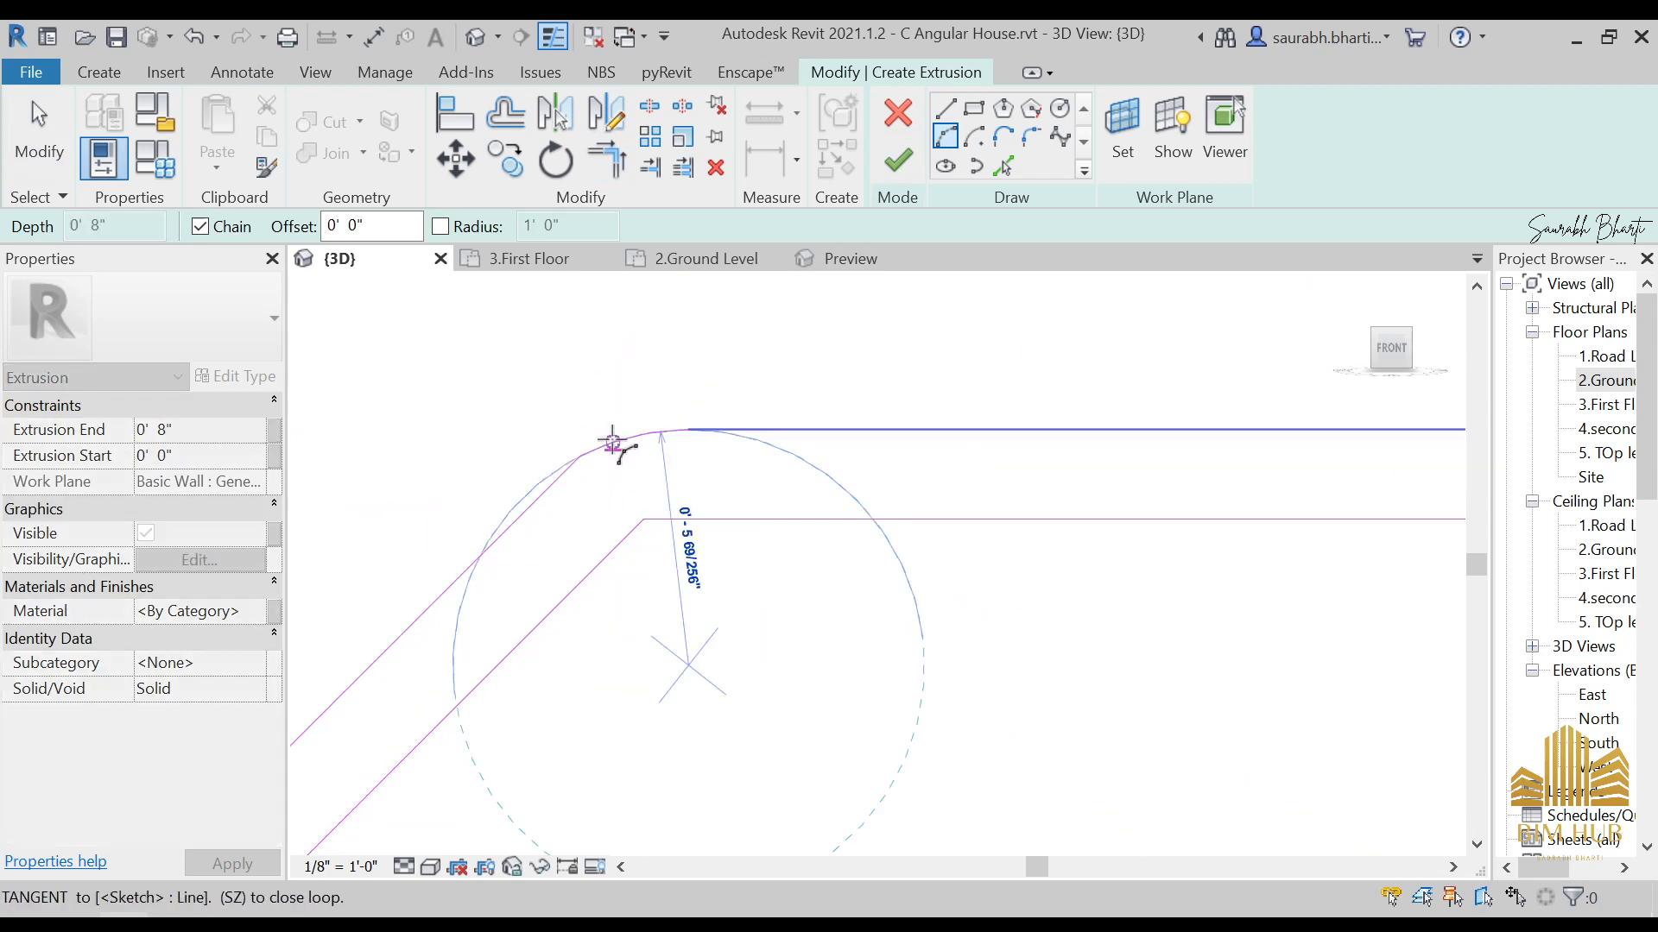
{"action": "left_click", "coordinate": [612, 443]}
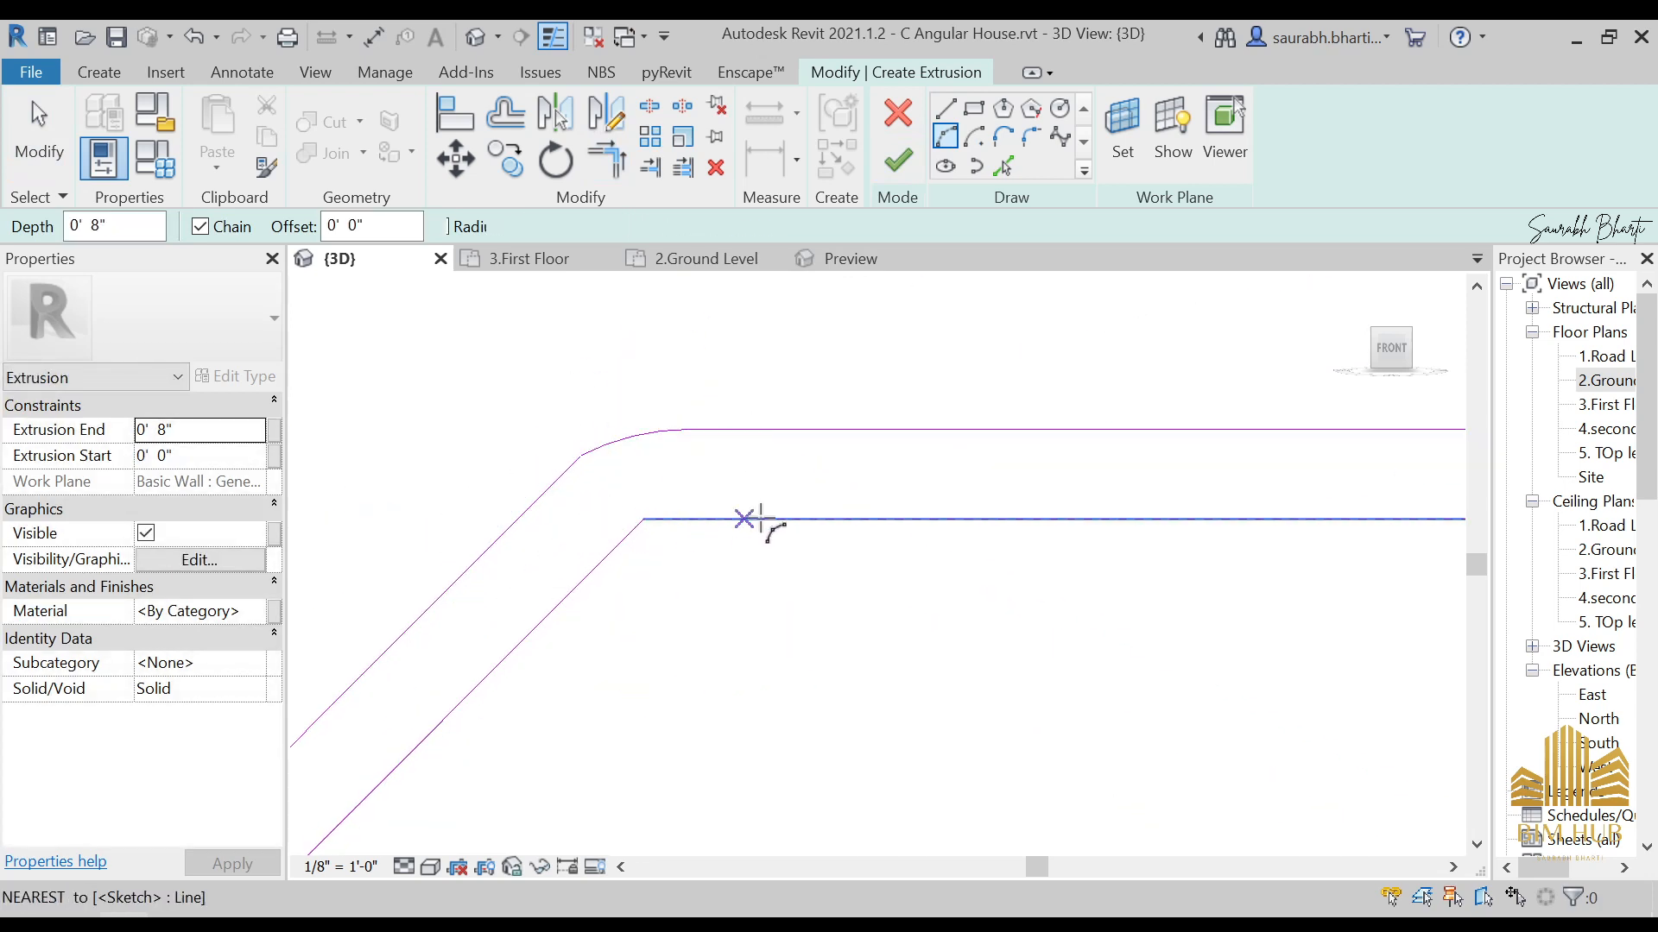
{"action": "scroll", "coordinate": [989, 712], "scroll_direction": "down", "scroll_amount": 2}
{"action": "middle_click_drag", "start_coordinate": [989, 712], "coordinate": [921, 602]}
{"action": "key", "text": "Escape"}
Step: Shorten the lower frame's inner top line to 9' 2 1/2" and pull the inner slanted line back from the corner
{"action": "scroll", "coordinate": [749, 509], "scroll_direction": "up", "scroll_amount": 3}
{"action": "left_click", "coordinate": [719, 467]}
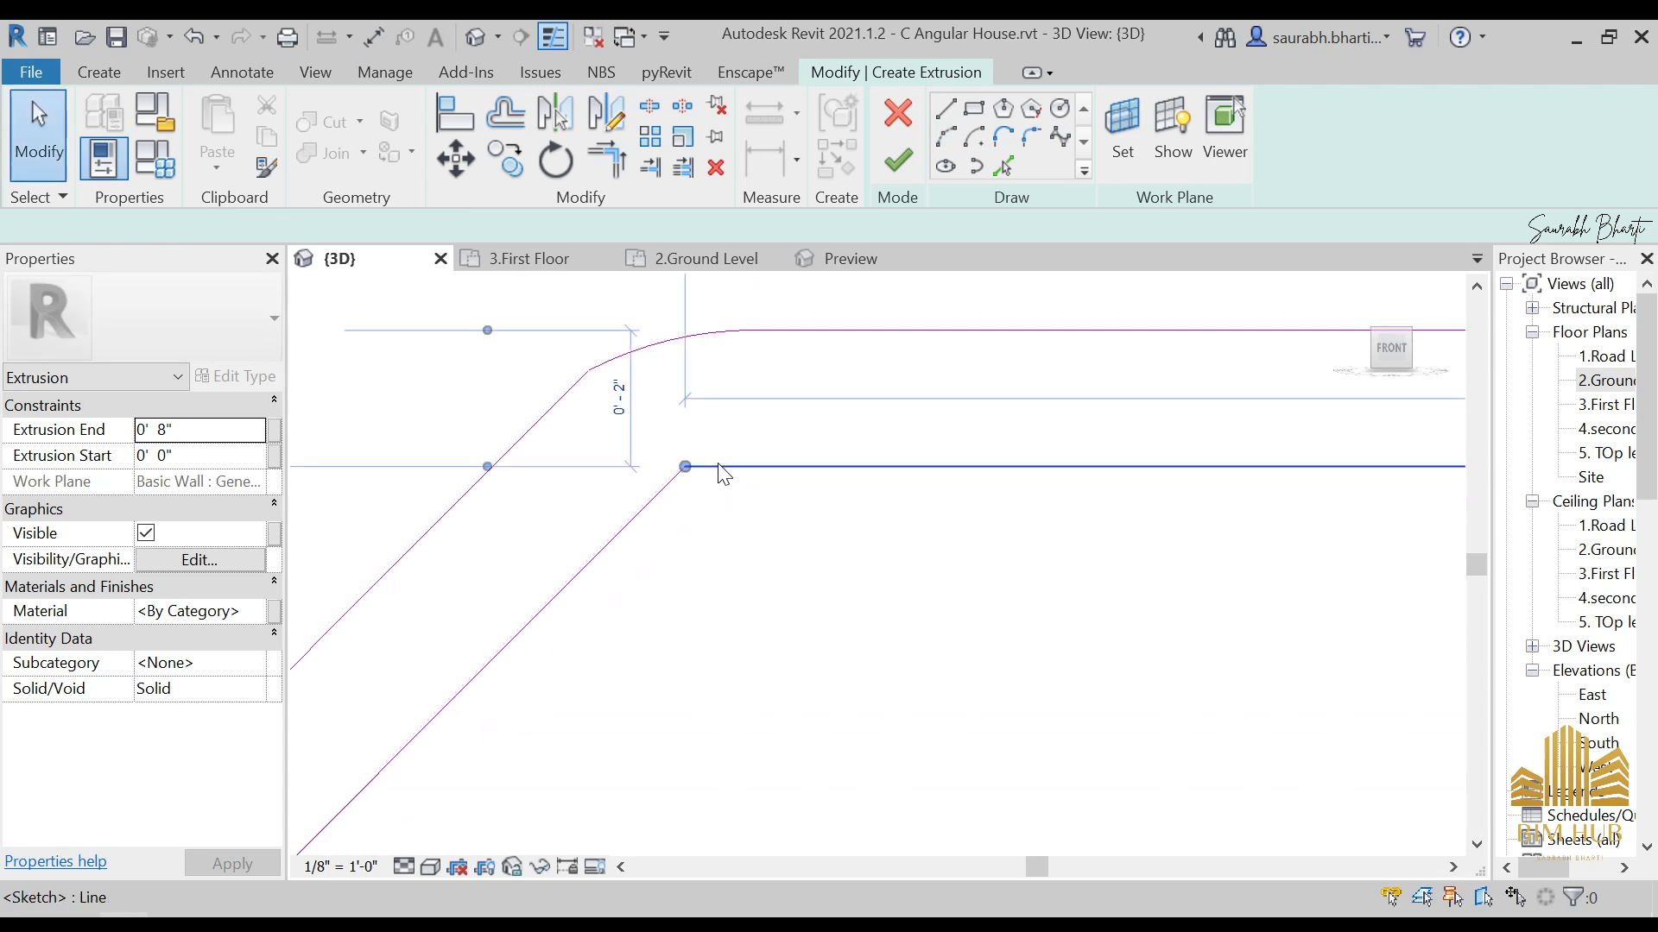
{"action": "mouse_move", "coordinate": [686, 467]}
{"action": "left_mouse_down"}
{"action": "mouse_move", "coordinate": [753, 466]}
{"action": "mouse_move", "coordinate": [662, 489]}
{"action": "mouse_move", "coordinate": [718, 466]}
{"action": "left_mouse_up"}
{"action": "left_click", "coordinate": [666, 491]}
{"action": "left_click", "coordinate": [750, 439]}
{"action": "left_click", "coordinate": [752, 468]}
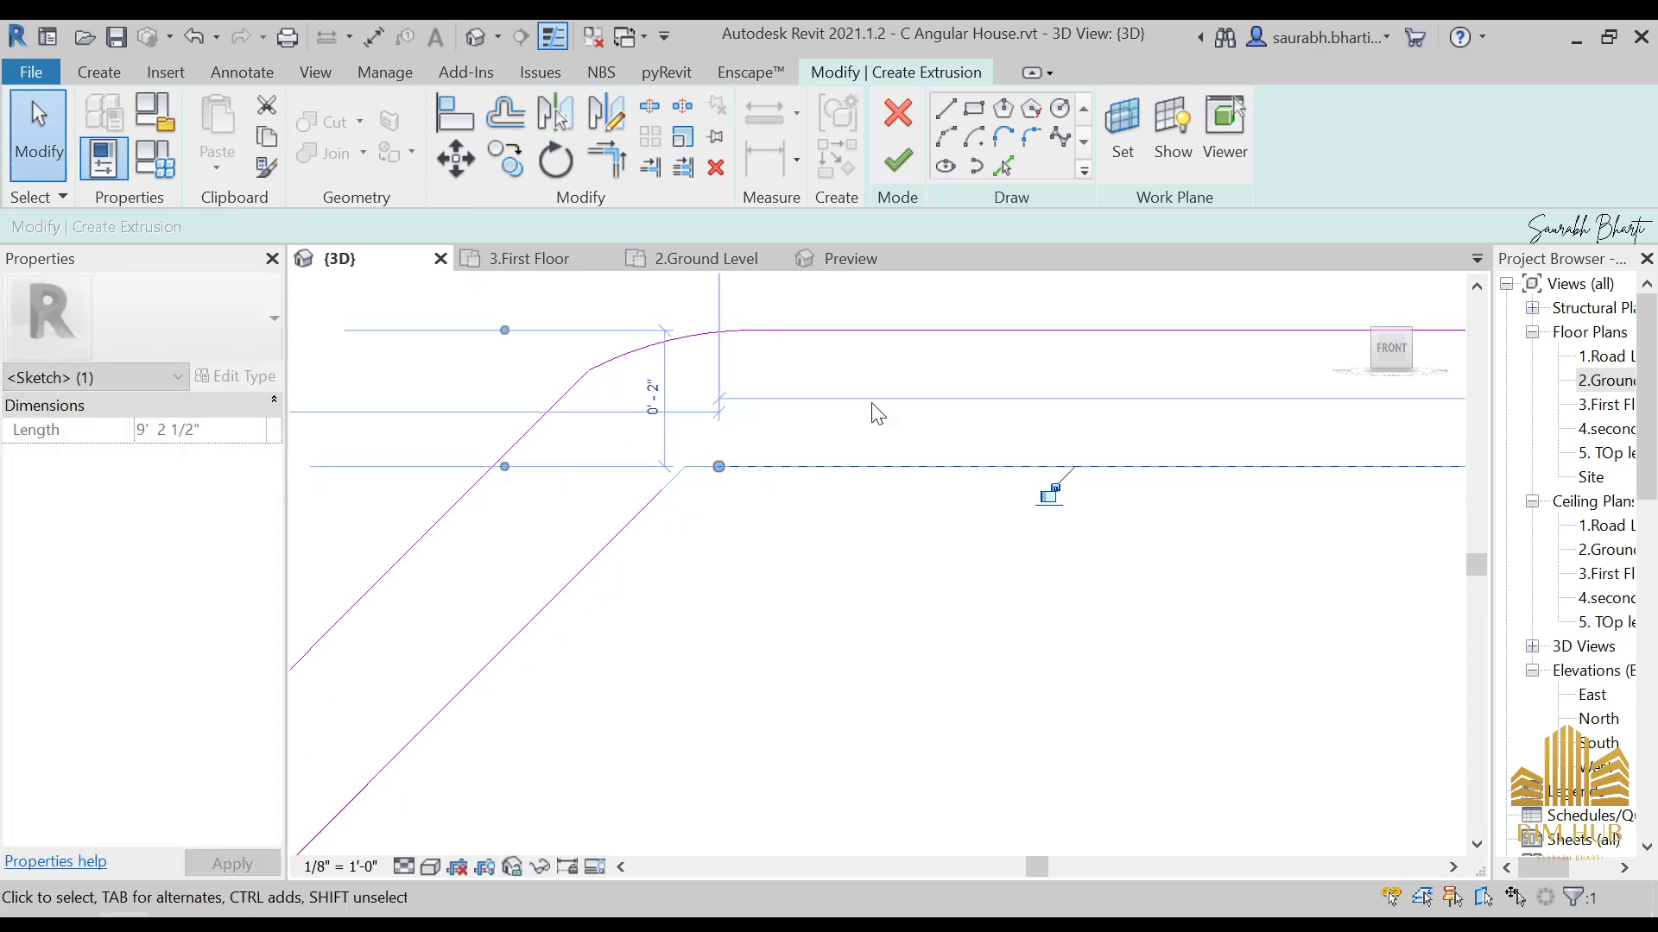
Step: Try an arc of about 11/16" radius across the gap at the lower frame's inner corner, and delete it
{"action": "left_click", "coordinate": [953, 138]}
{"action": "left_click", "coordinate": [662, 490]}
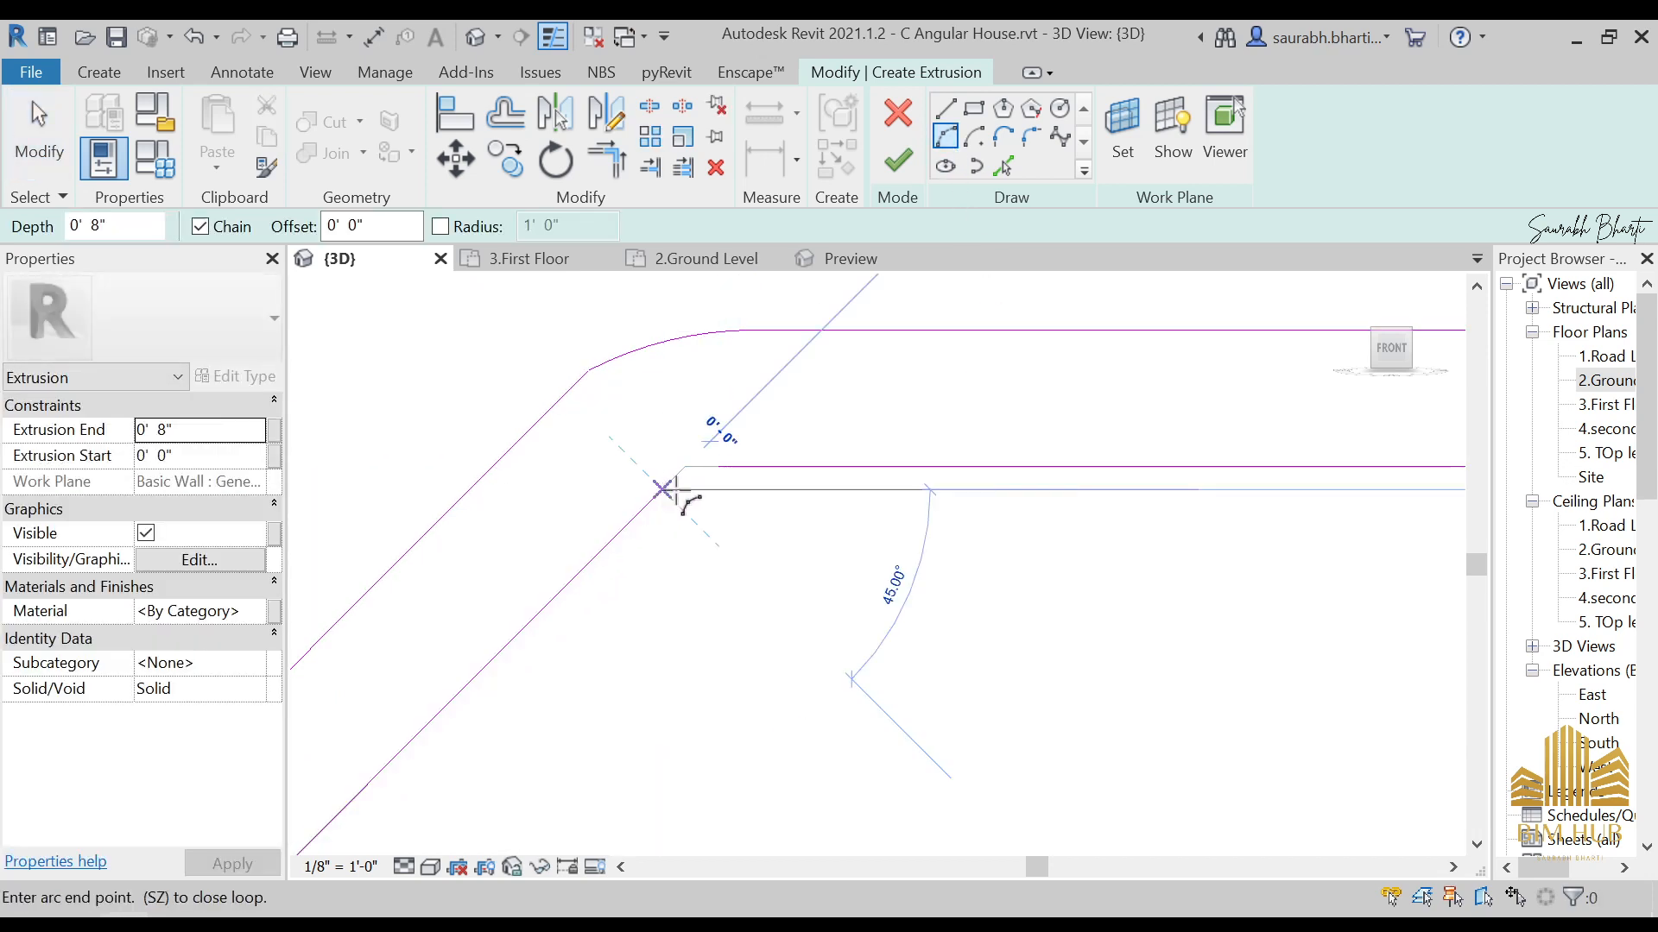
{"action": "scroll", "coordinate": [688, 469], "scroll_direction": "up", "scroll_amount": 5}
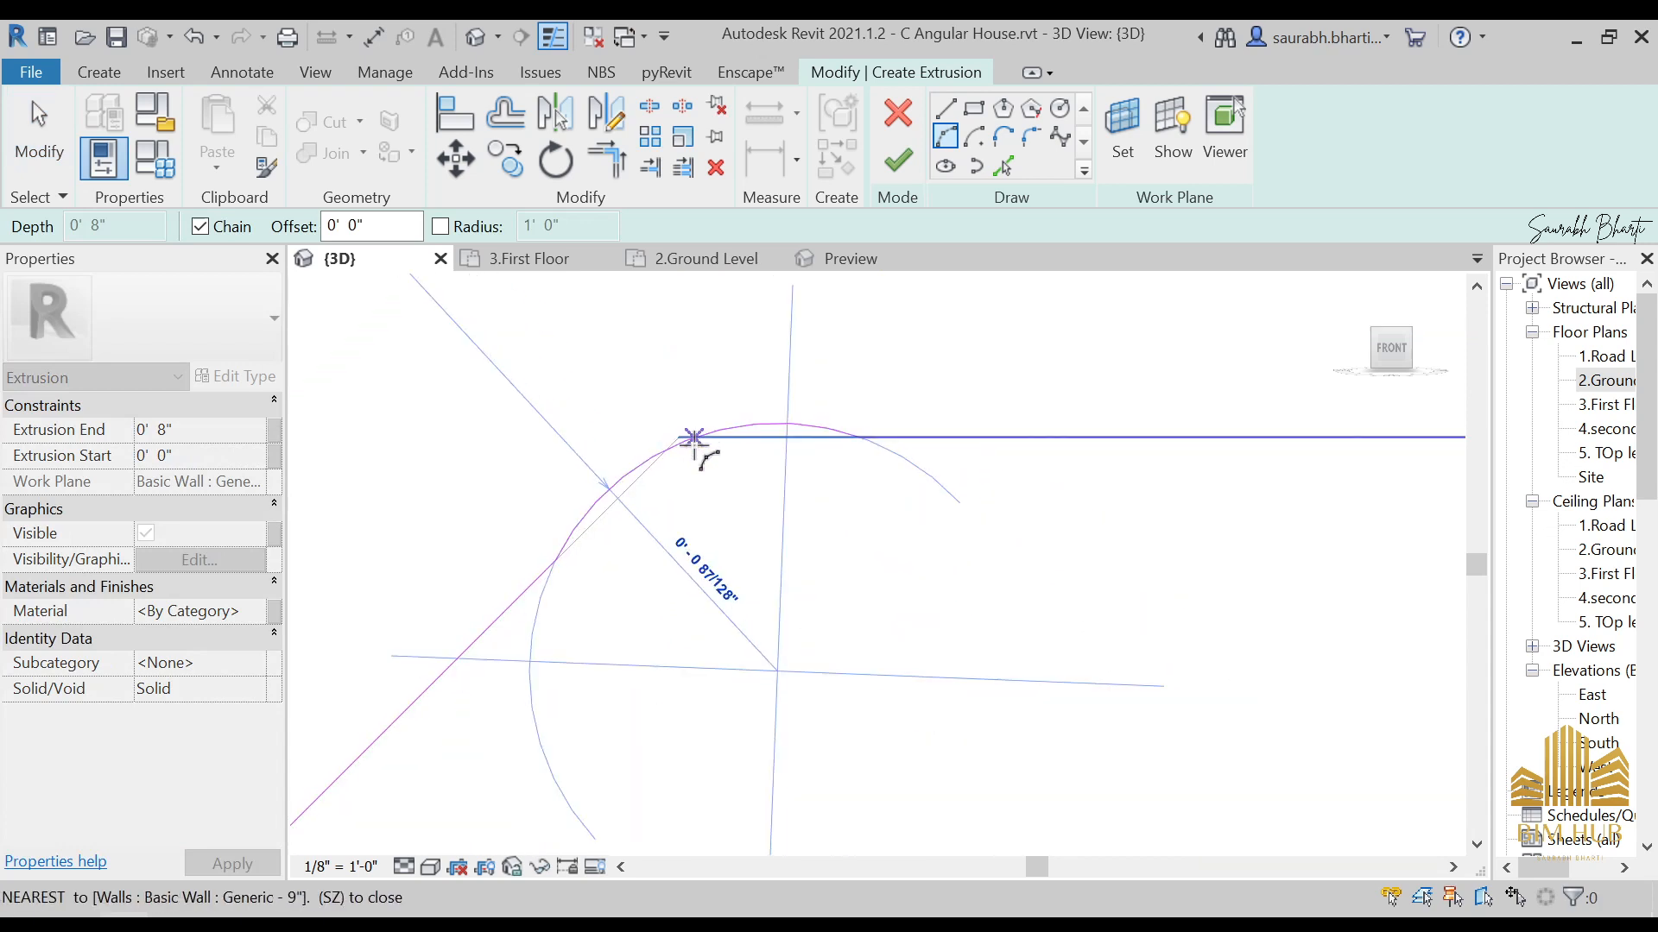
{"action": "left_click", "coordinate": [695, 450]}
{"action": "key", "text": "Escape"}
{"action": "scroll", "coordinate": [821, 509], "scroll_direction": "down", "scroll_amount": 3}
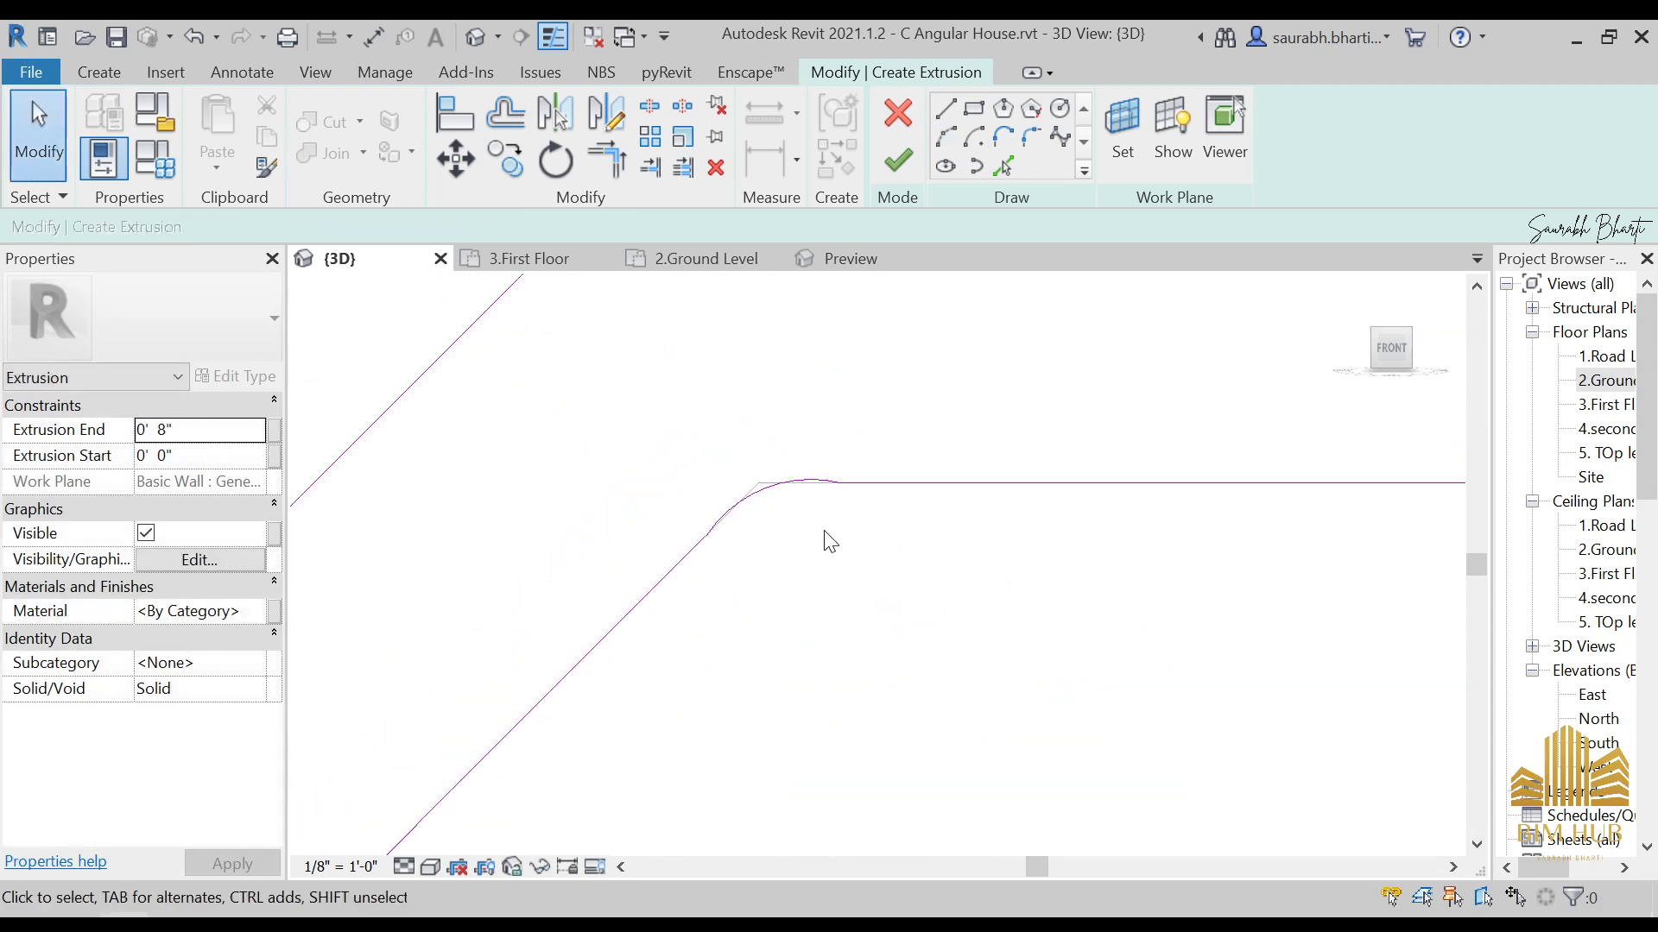
{"action": "scroll", "coordinate": [826, 536], "scroll_direction": "down", "scroll_amount": 2}
{"action": "scroll", "coordinate": [826, 525], "scroll_direction": "up", "scroll_amount": 2}
{"action": "left_click", "coordinate": [810, 490]}
{"action": "key", "text": "Delete"}
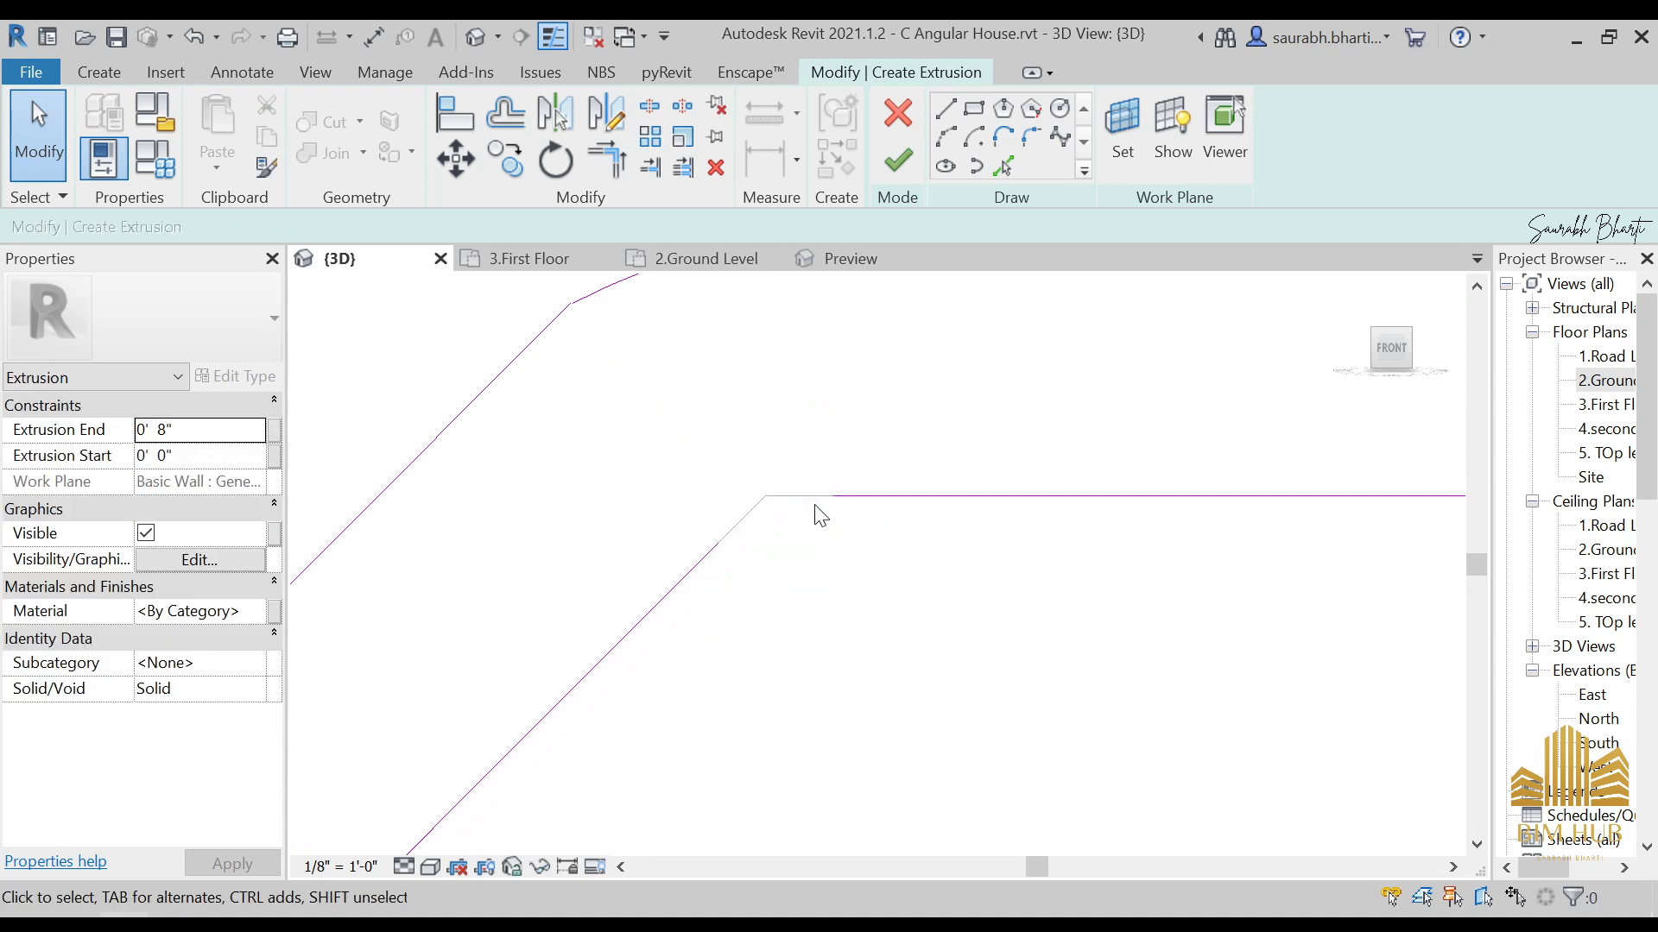
Step: Try a second arc between the shortened inner lines, passing near the original corner point, and delete it
{"action": "scroll", "coordinate": [848, 503], "scroll_direction": "up", "scroll_amount": 3}
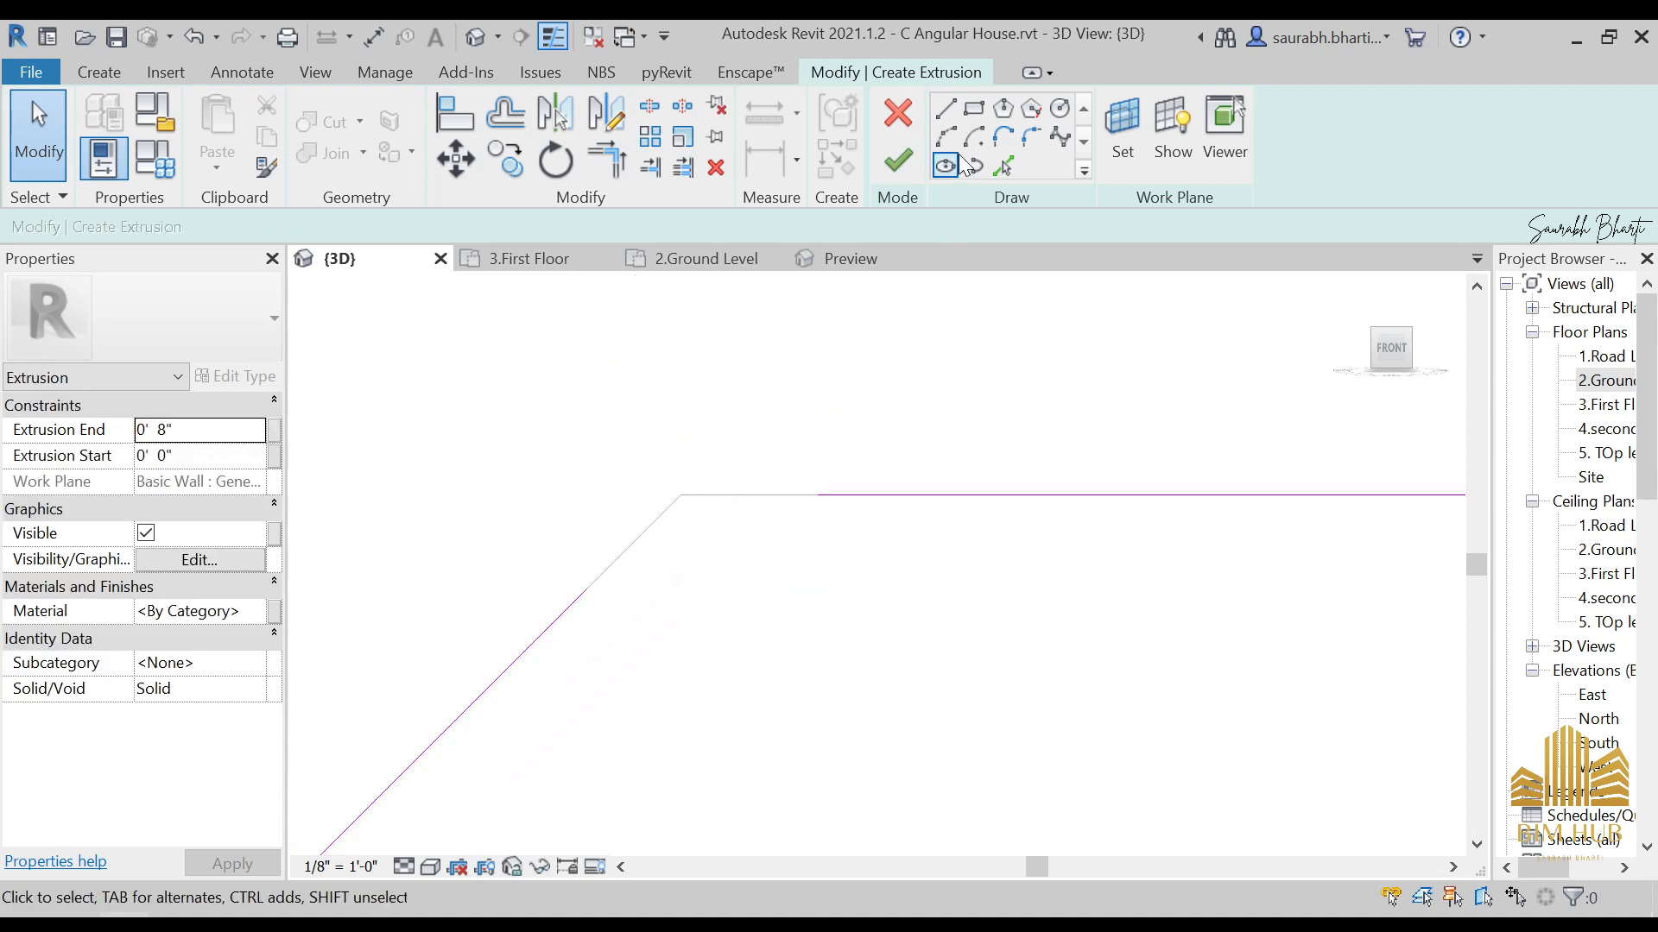
{"action": "left_click", "coordinate": [946, 136]}
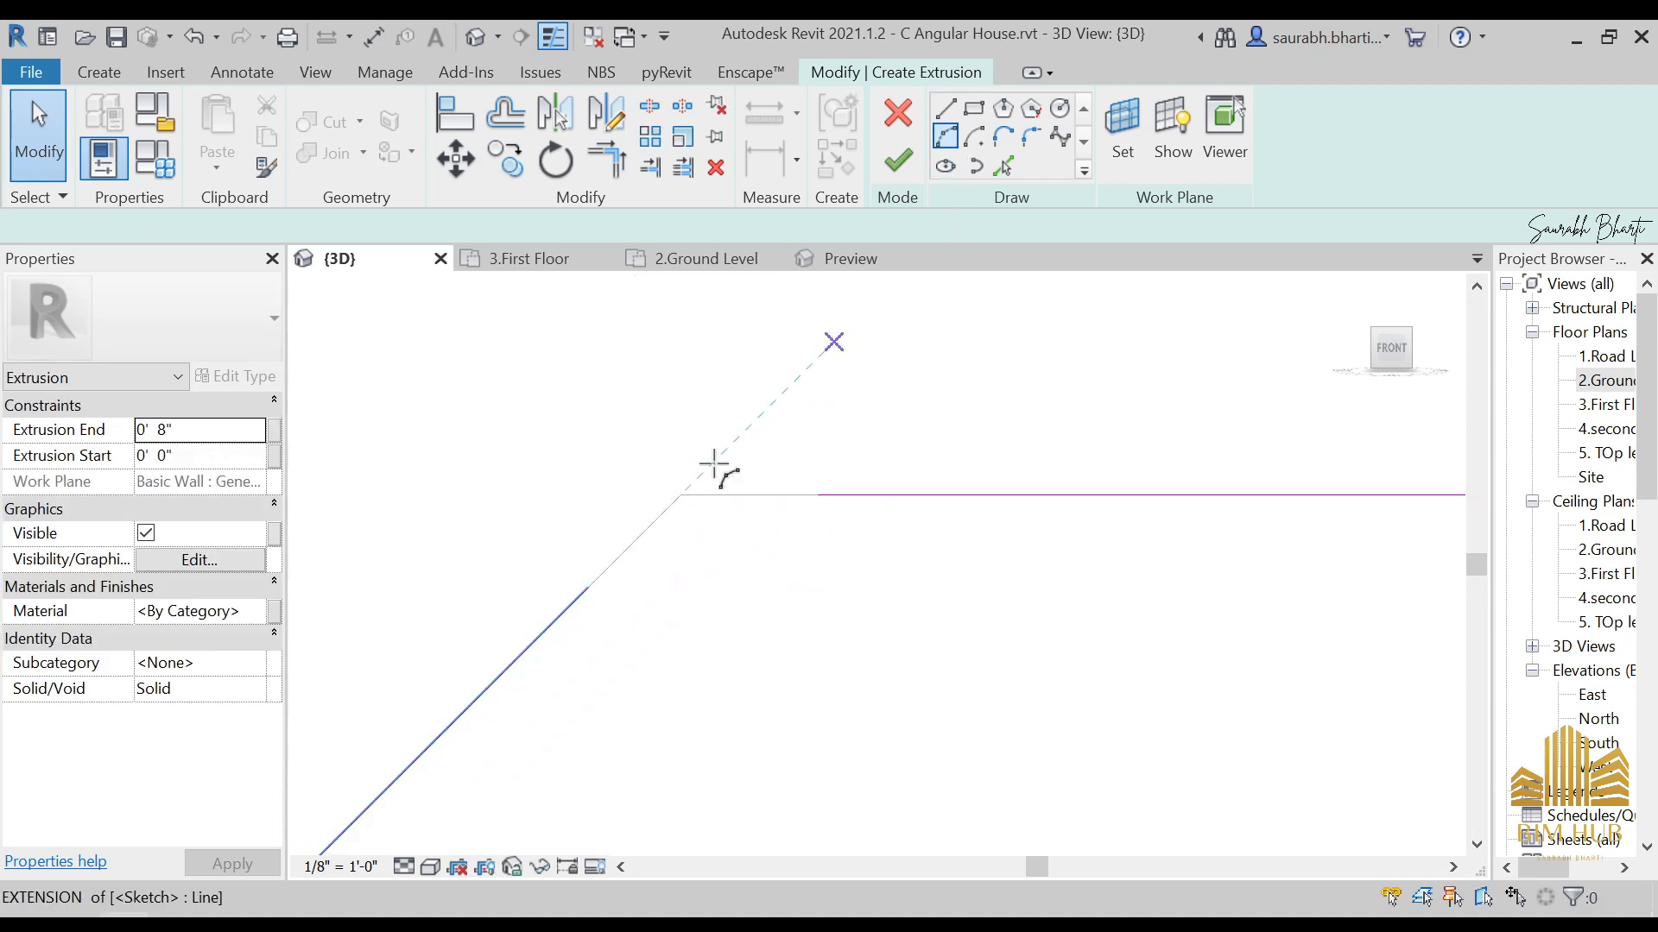
{"action": "left_click", "coordinate": [594, 588]}
{"action": "left_click", "coordinate": [818, 495]}
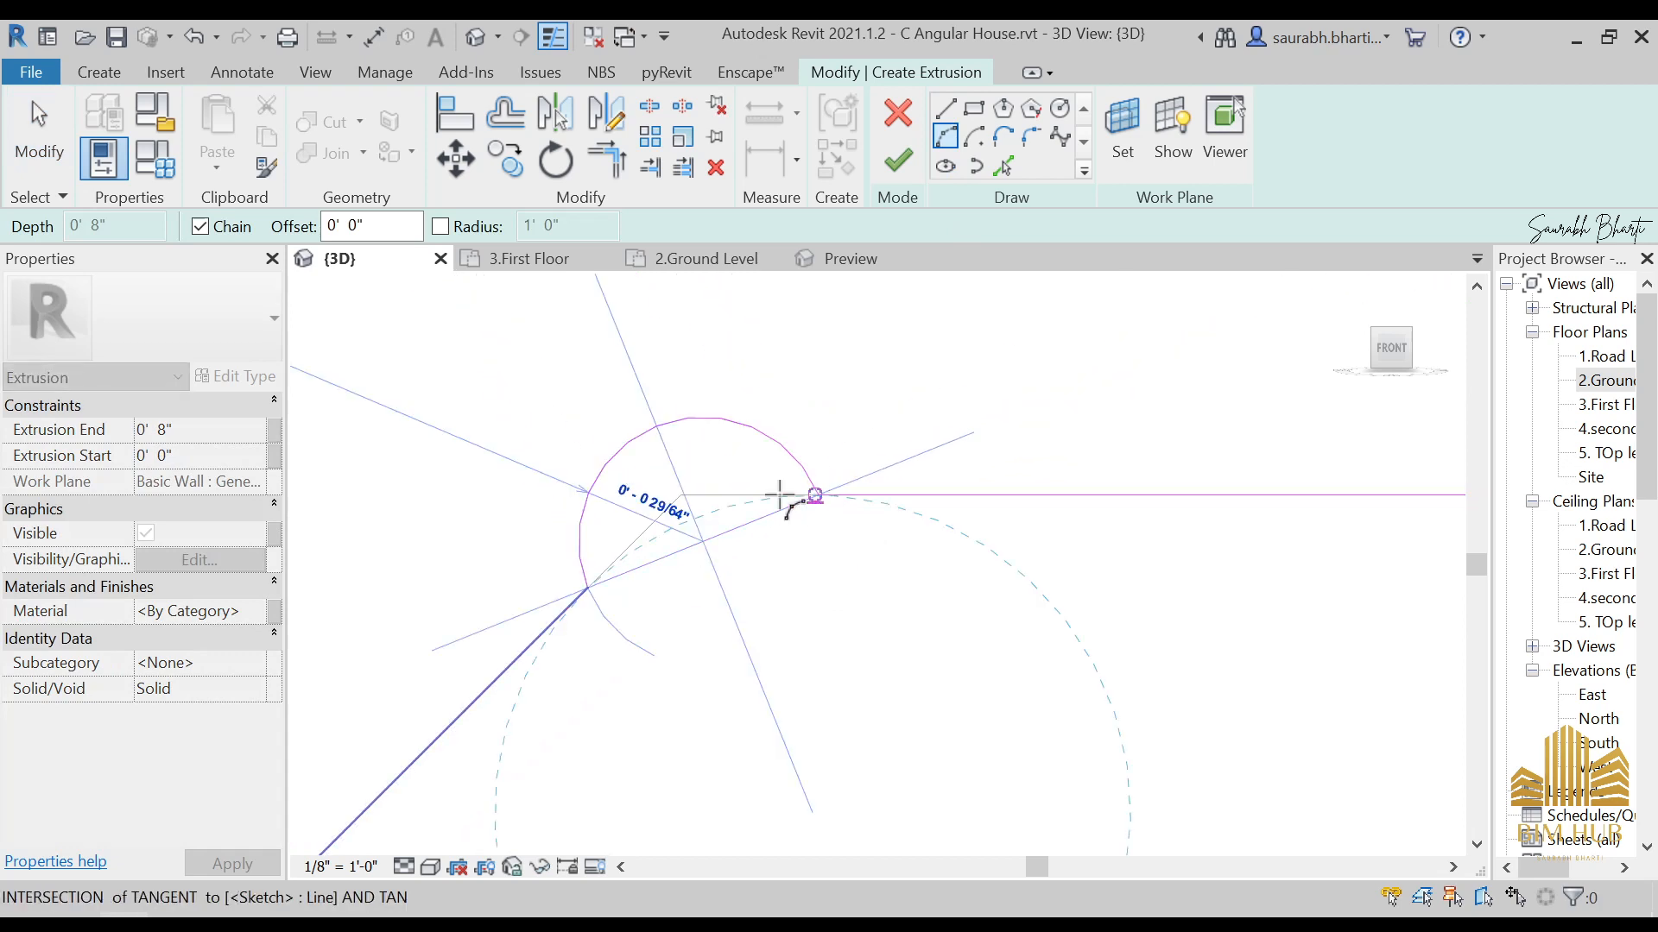
{"action": "left_click", "coordinate": [678, 488]}
{"action": "key", "text": "Escape"}
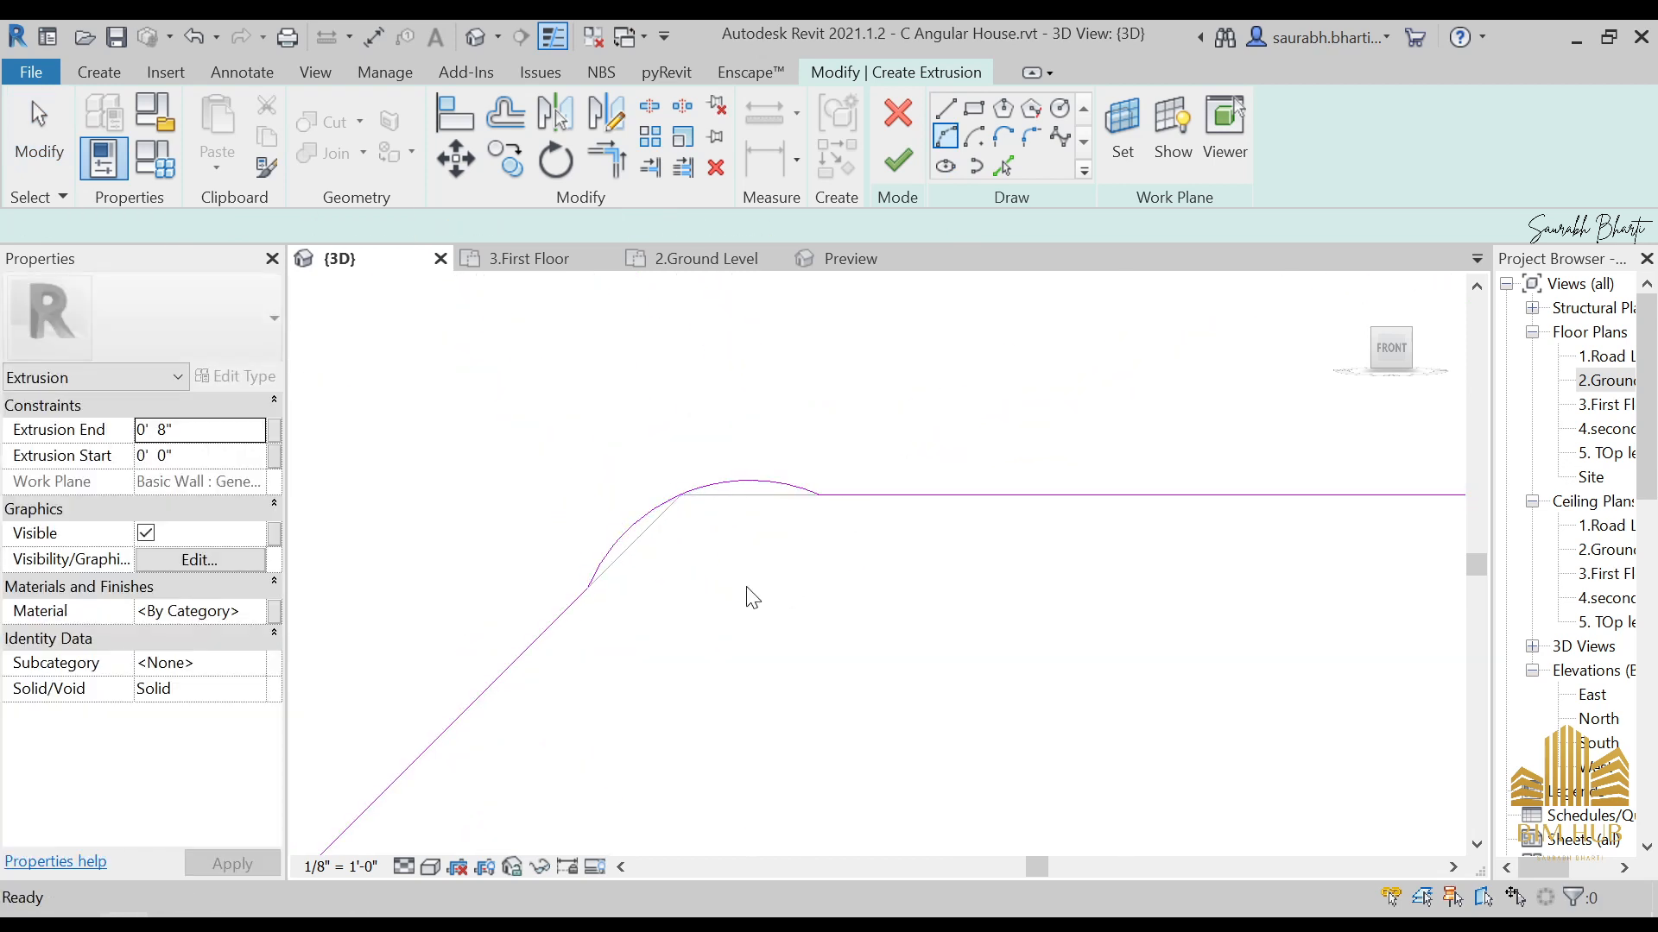
{"action": "left_click", "coordinate": [741, 489]}
{"action": "key", "text": "Delete"}
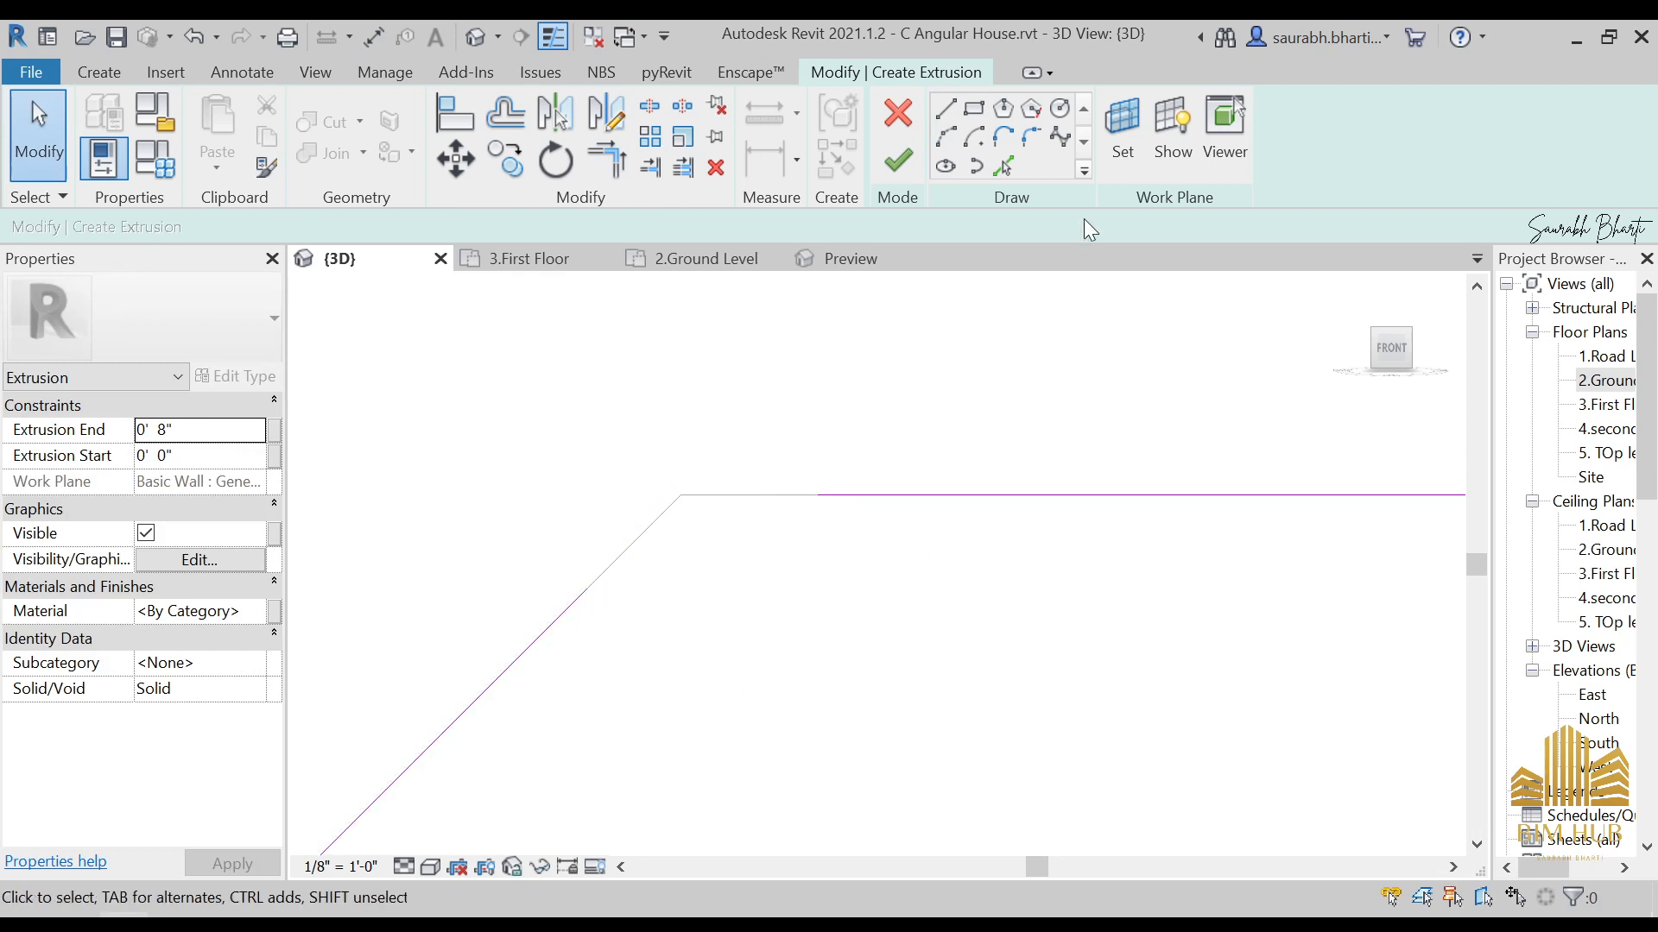
Step: Extend the inner slanted line slightly toward the corner and join it to the inner top line with an arc of about 7/8" radius
{"action": "left_click_drag", "start_coordinate": [584, 592], "coordinate": [612, 563]}
{"action": "left_click", "coordinate": [948, 145]}
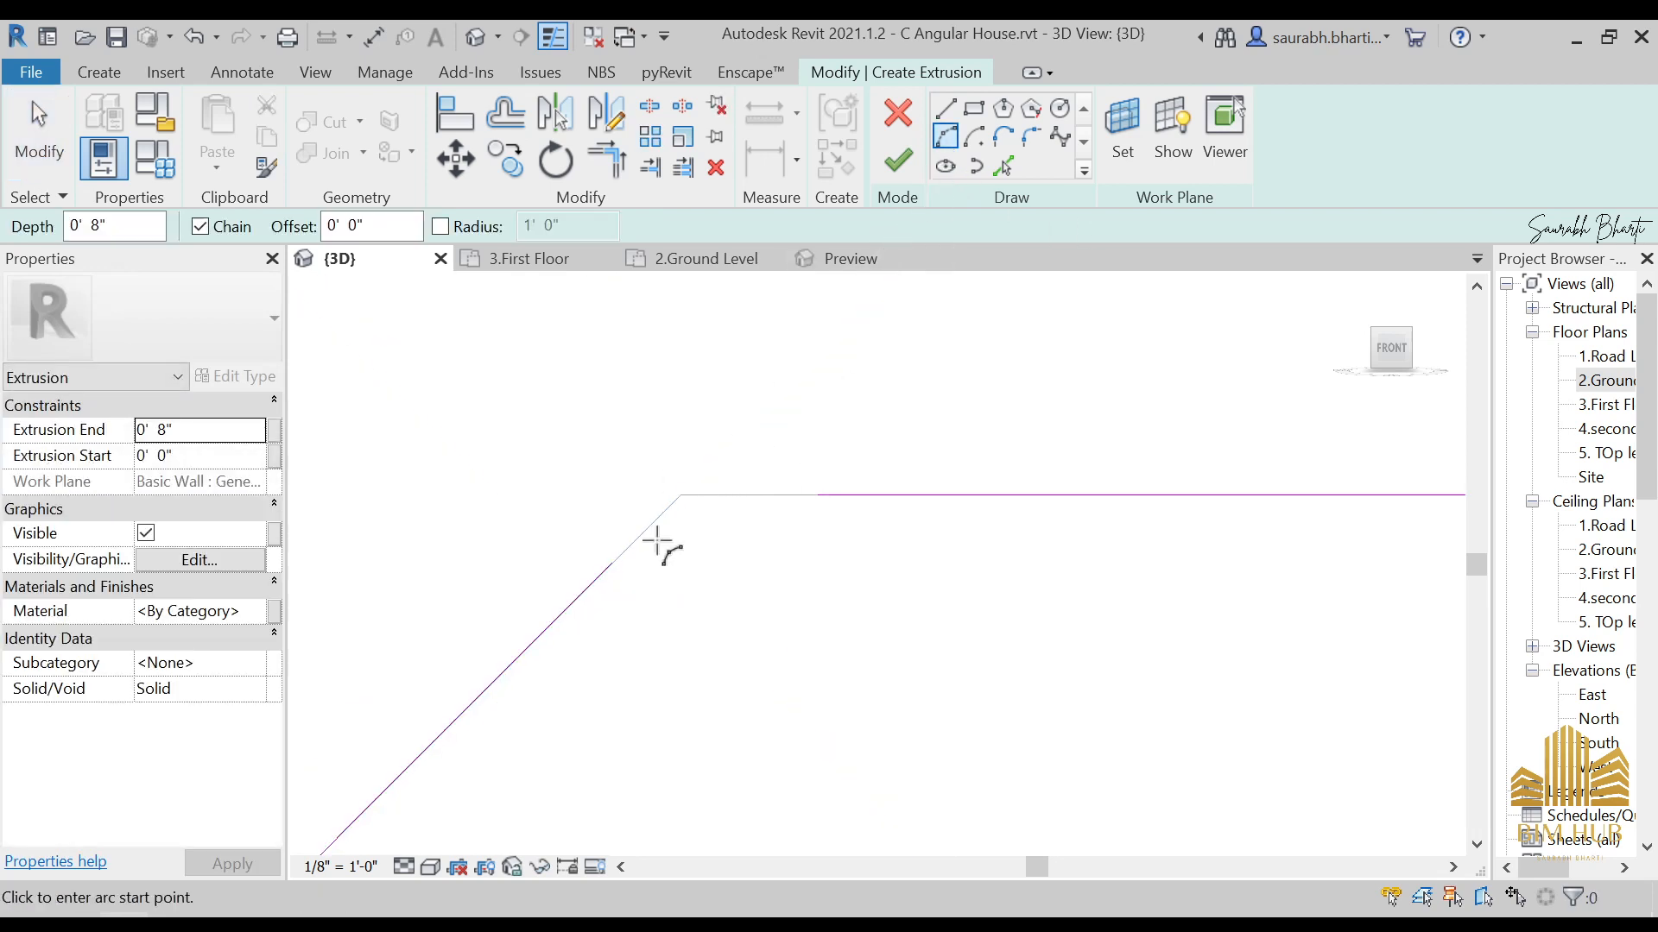
{"action": "left_click", "coordinate": [613, 563]}
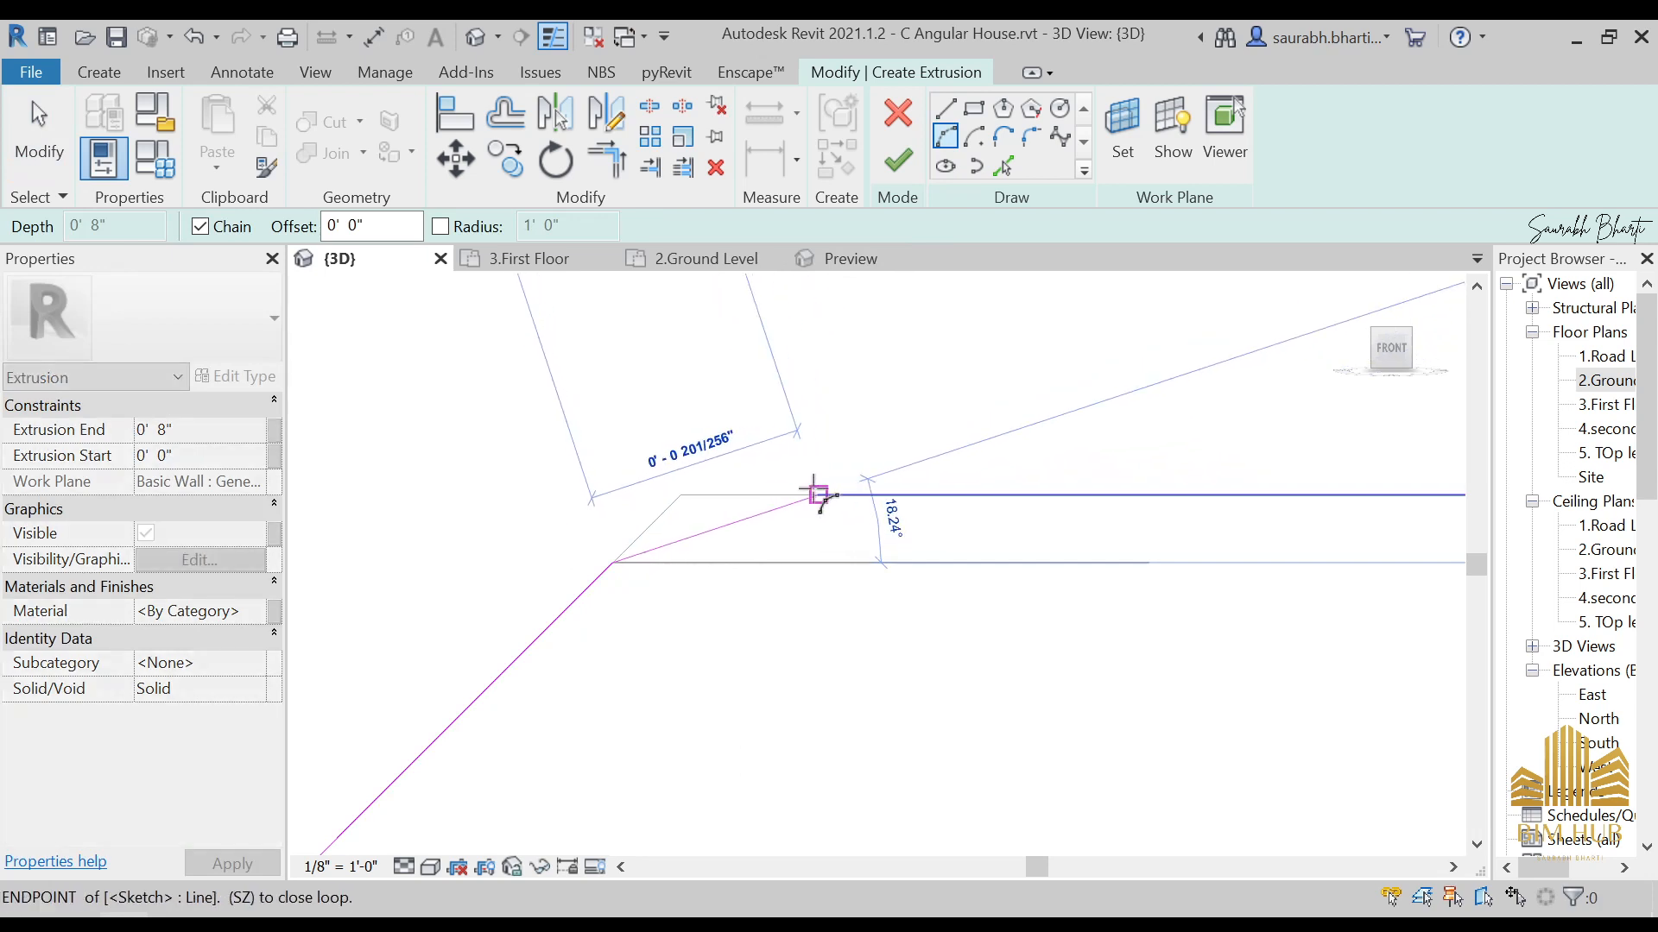
{"action": "left_click", "coordinate": [817, 495]}
{"action": "left_click", "coordinate": [704, 505]}
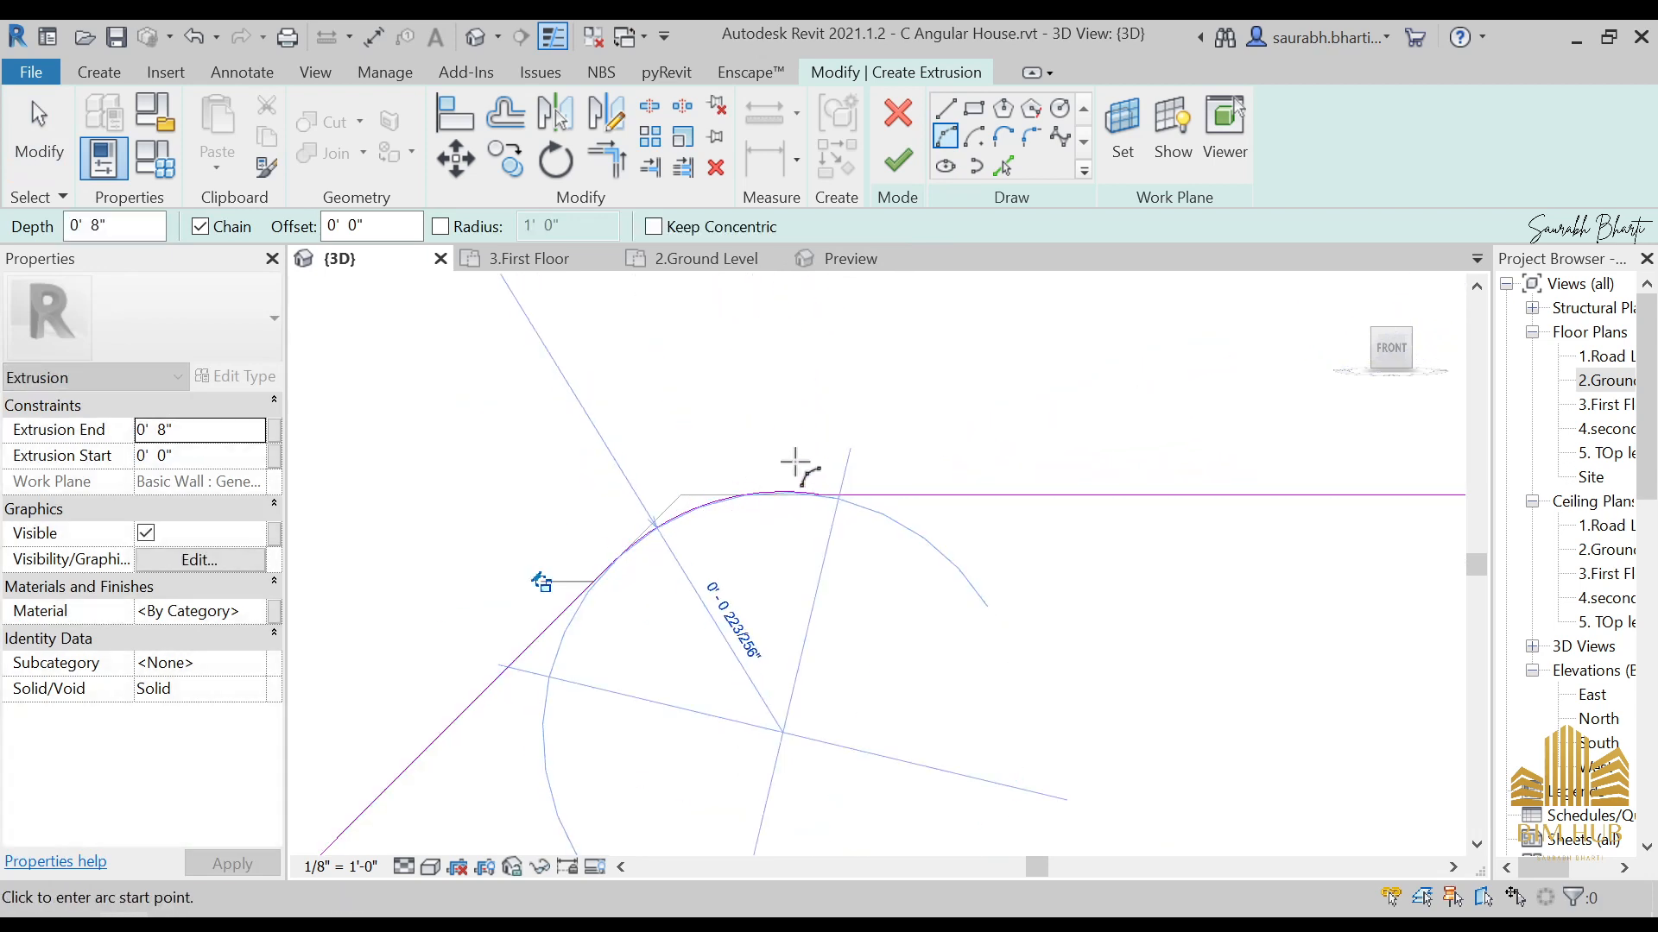
{"action": "key", "text": "Escape"}
{"action": "key", "text": "Escape"}
Step: Try stretching the slanted-side end of the lower frame's inner corner arc, and undo the change
{"action": "scroll", "coordinate": [798, 540], "scroll_direction": "down", "scroll_amount": 5}
{"action": "scroll", "coordinate": [820, 544], "scroll_direction": "down", "scroll_amount": 2}
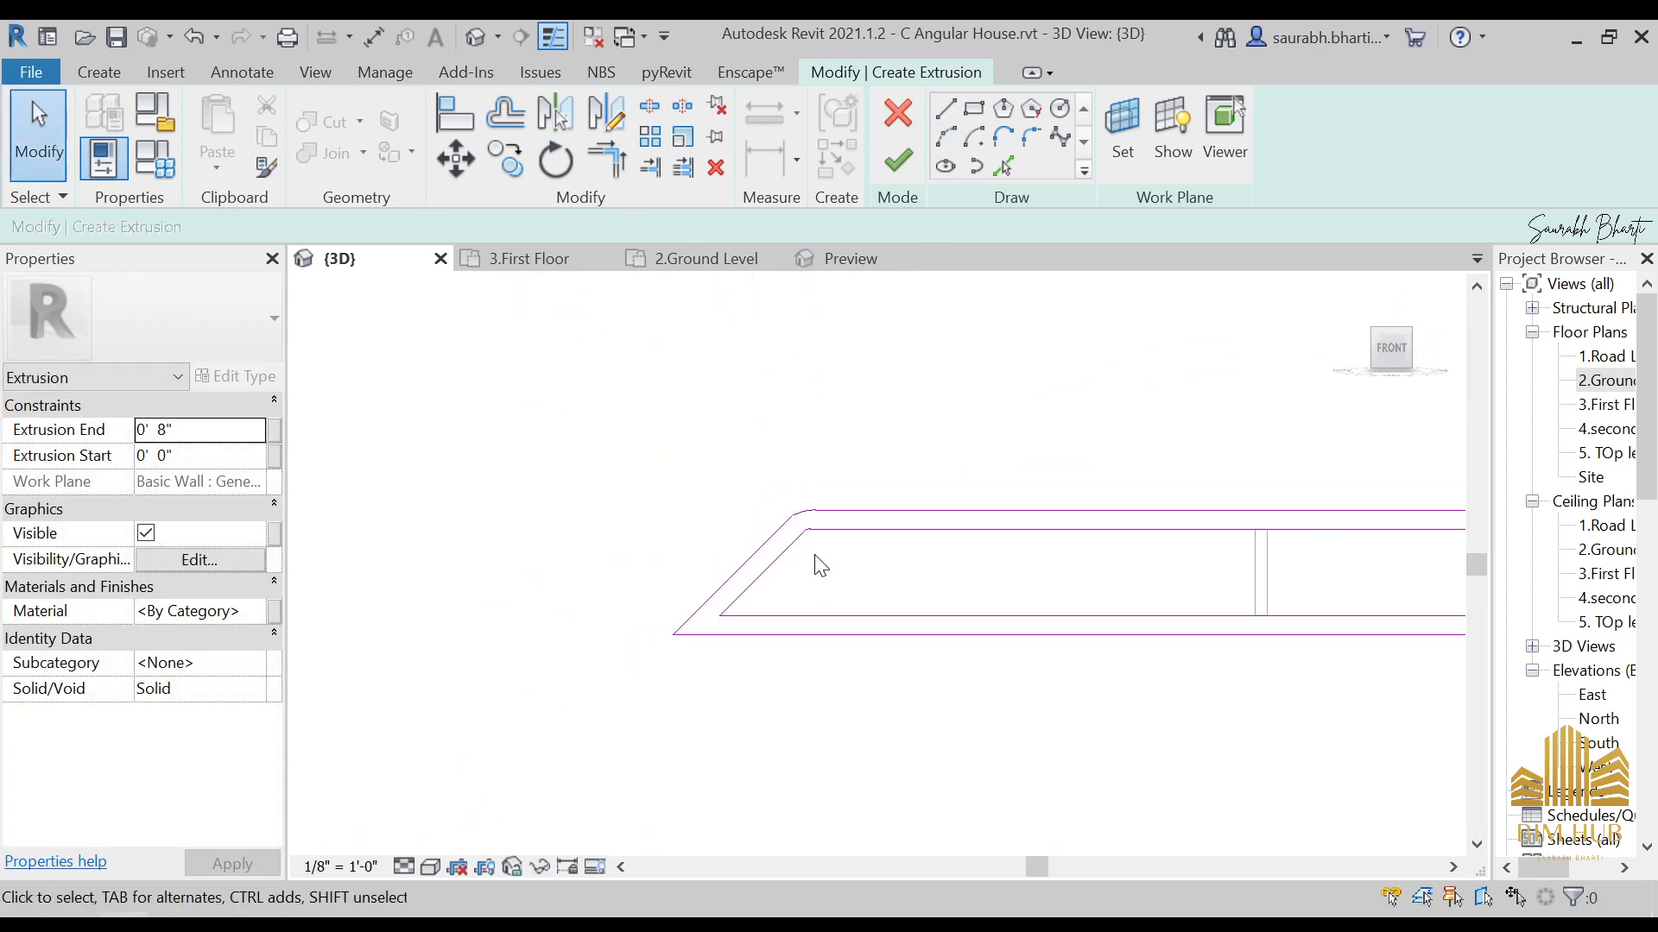
{"action": "scroll", "coordinate": [825, 542], "scroll_direction": "up", "scroll_amount": 6}
{"action": "left_click", "coordinate": [706, 518]}
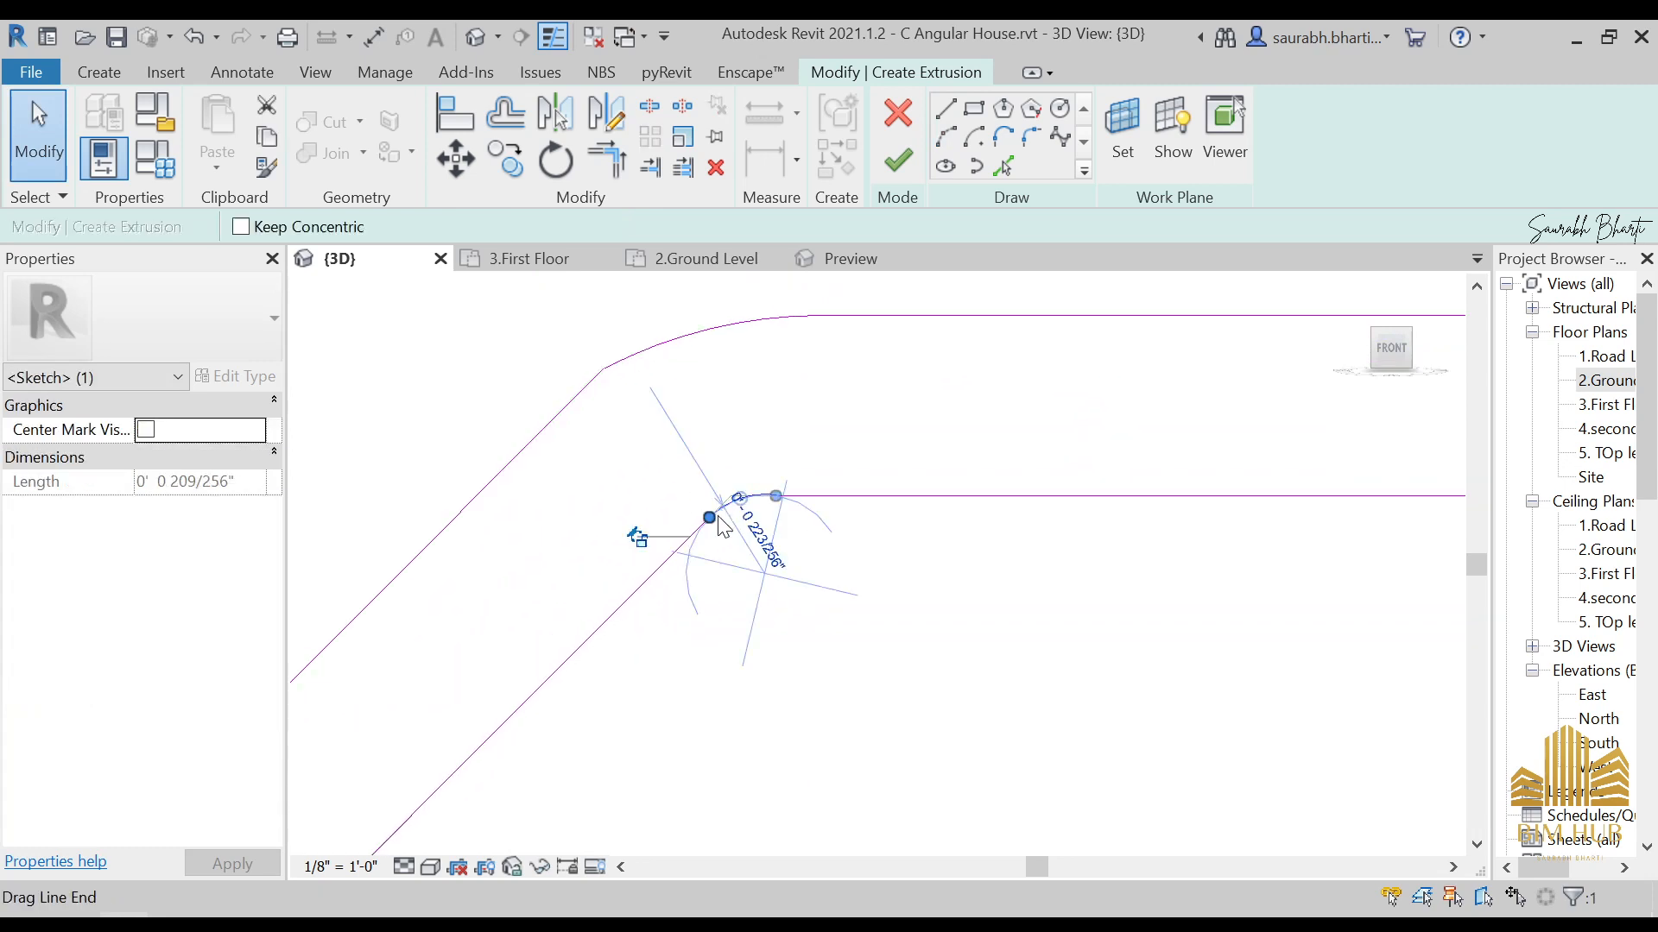
{"action": "scroll", "coordinate": [708, 520], "scroll_direction": "up", "scroll_amount": 3}
{"action": "left_click_drag", "start_coordinate": [708, 518], "coordinate": [650, 572]}
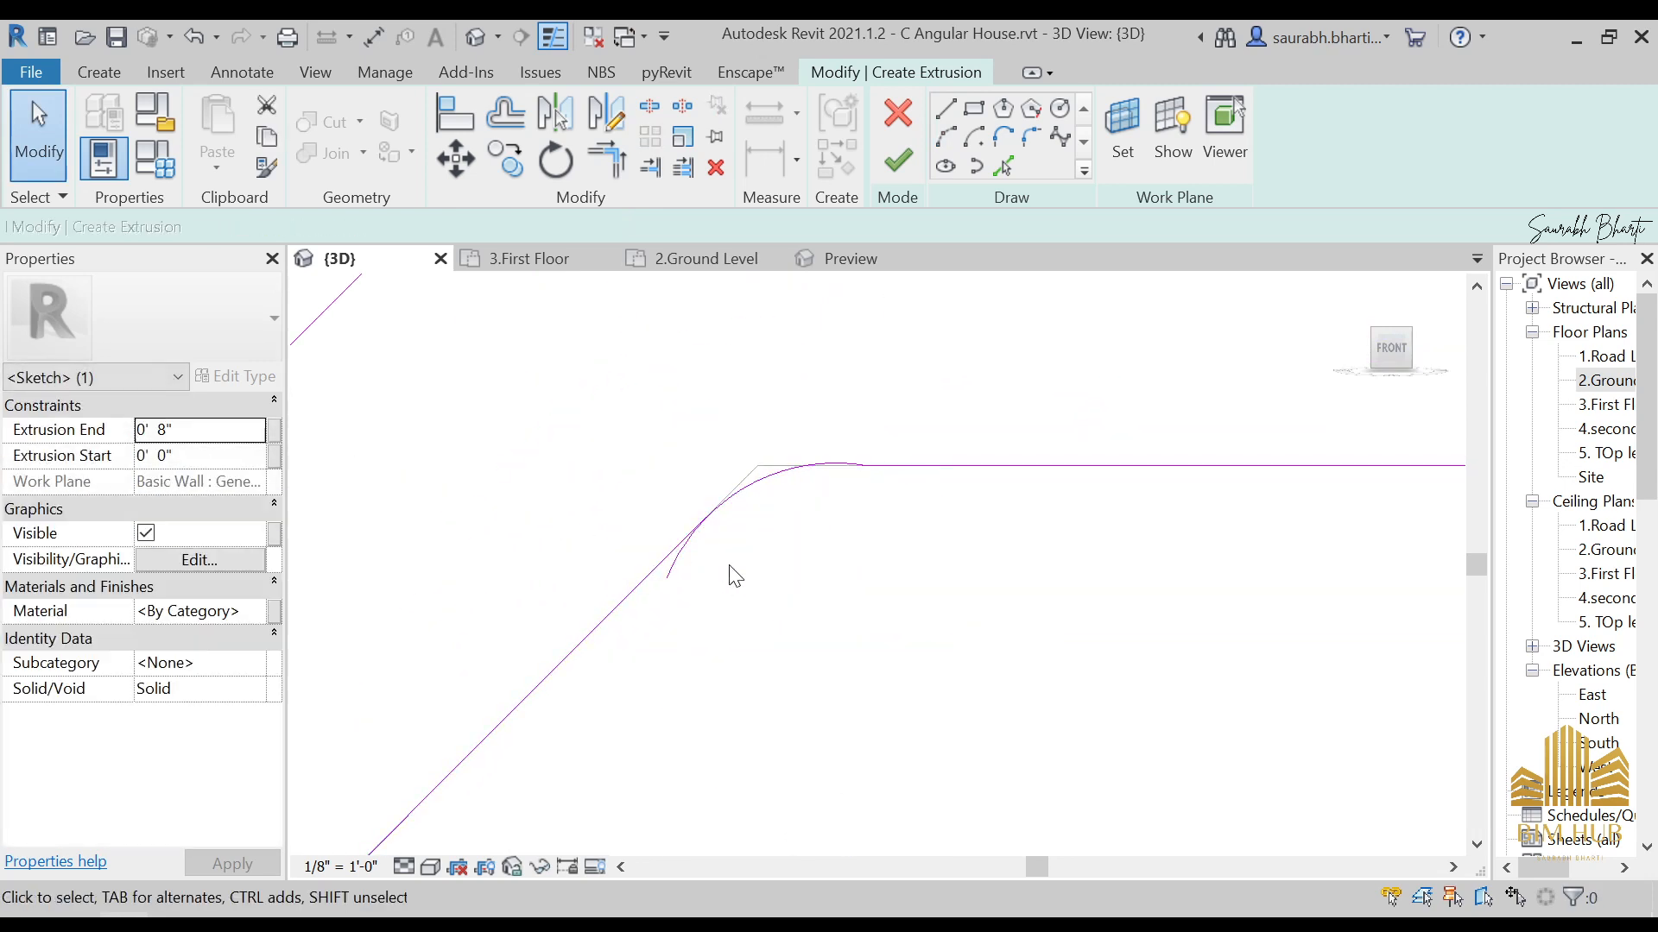
{"action": "key", "text": "ctrl+z"}
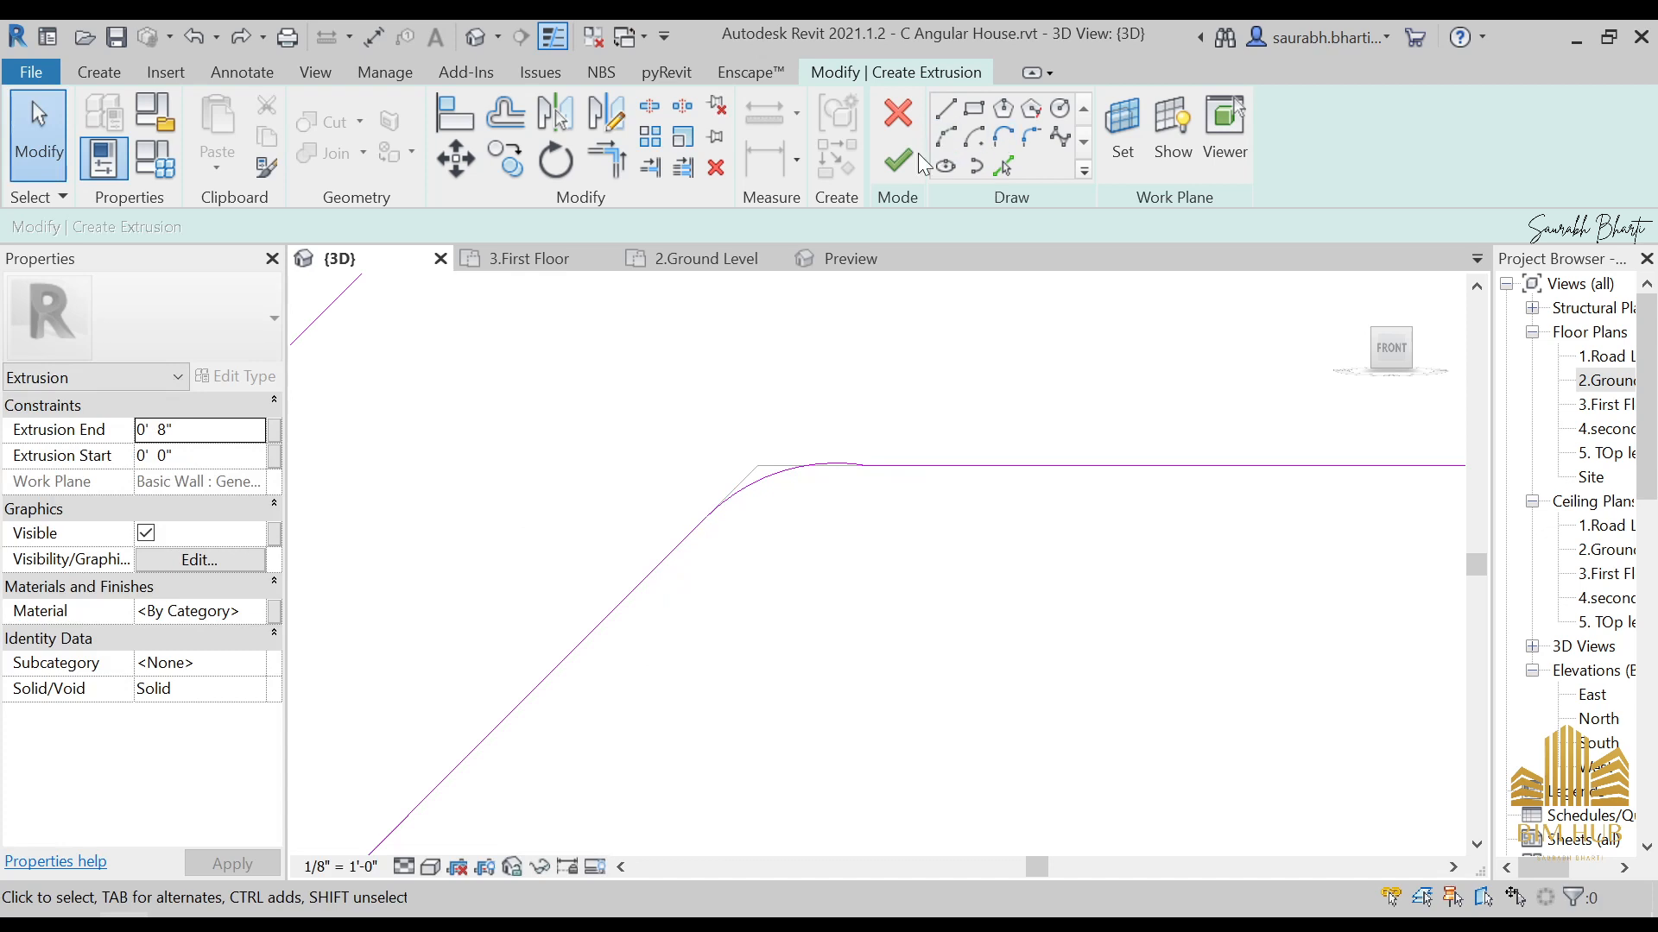
Step: Try to finish the extrusion sketch and continue sketching
{"action": "left_click", "coordinate": [920, 163]}
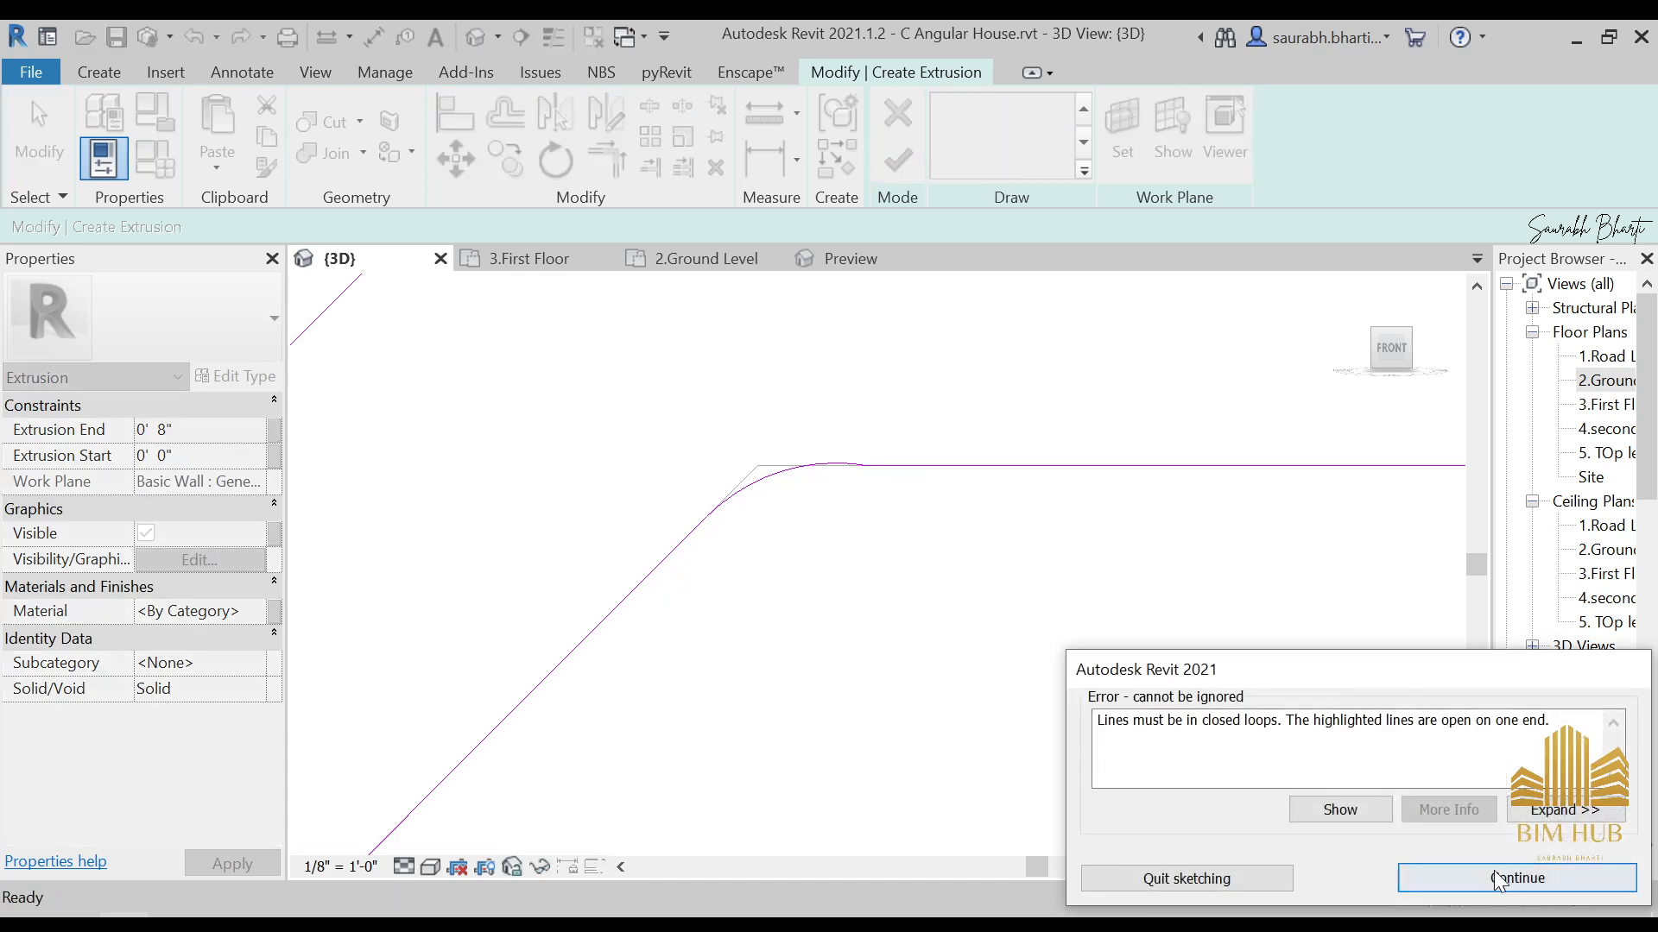
{"action": "left_click", "coordinate": [1500, 879]}
{"action": "scroll", "coordinate": [895, 547], "scroll_direction": "down", "scroll_amount": 2}
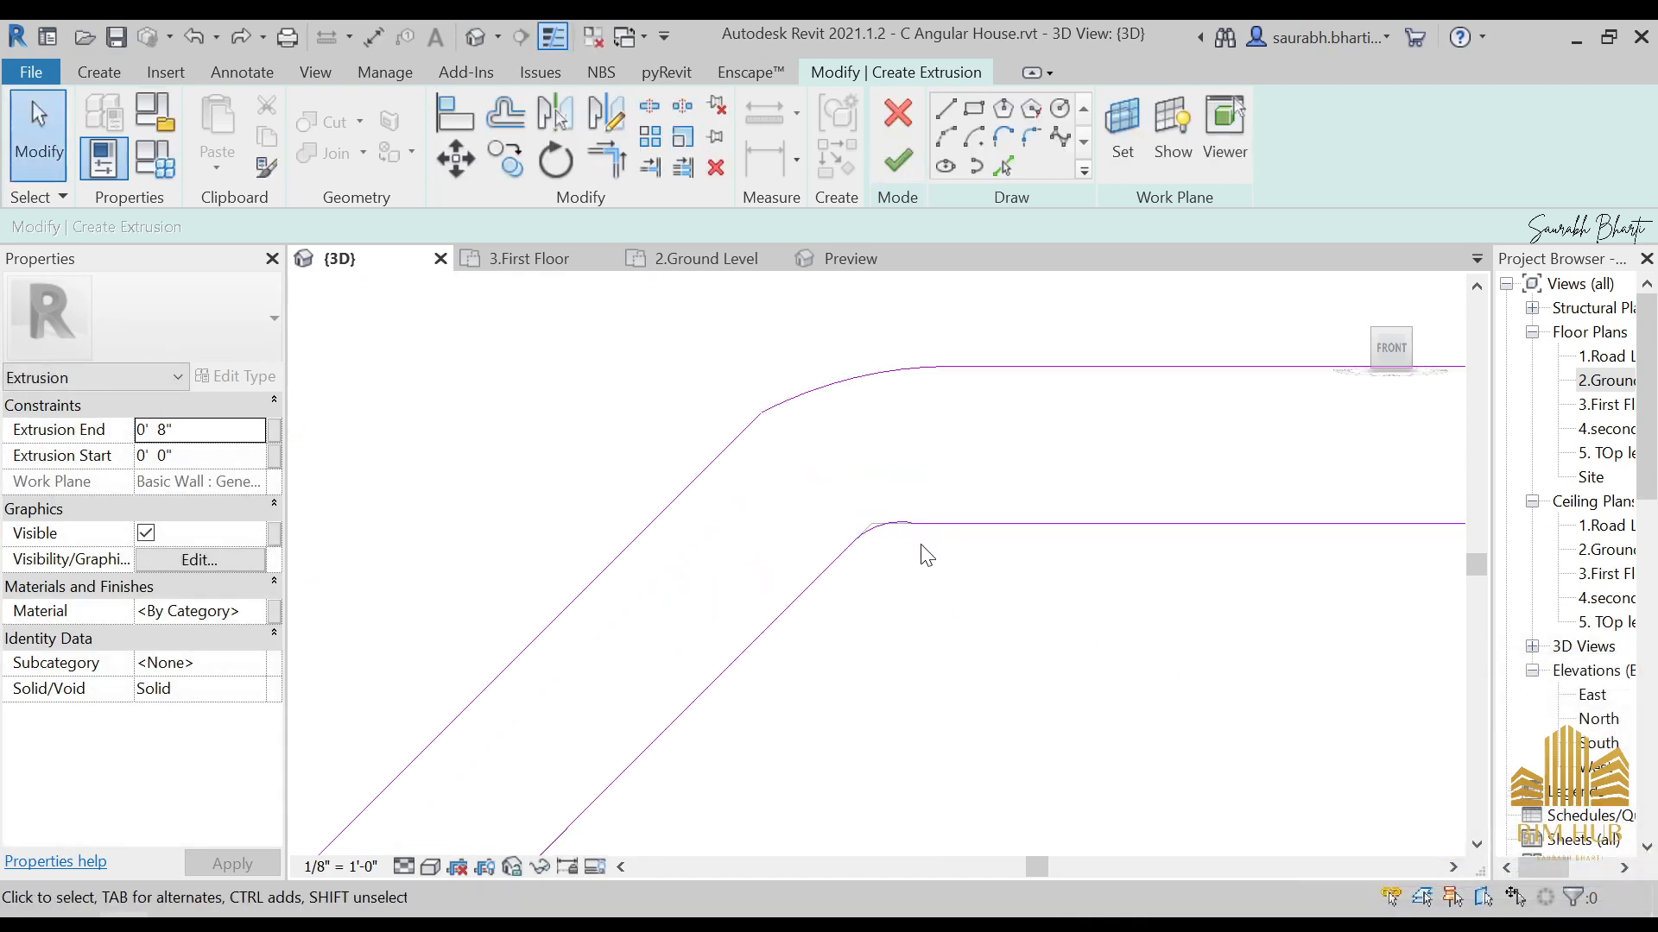
Step: Delete the arc at the lower frame's inner slanted corner
{"action": "scroll", "coordinate": [928, 543], "scroll_direction": "down", "scroll_amount": 9}
{"action": "scroll", "coordinate": [962, 557], "scroll_direction": "up", "scroll_amount": 5}
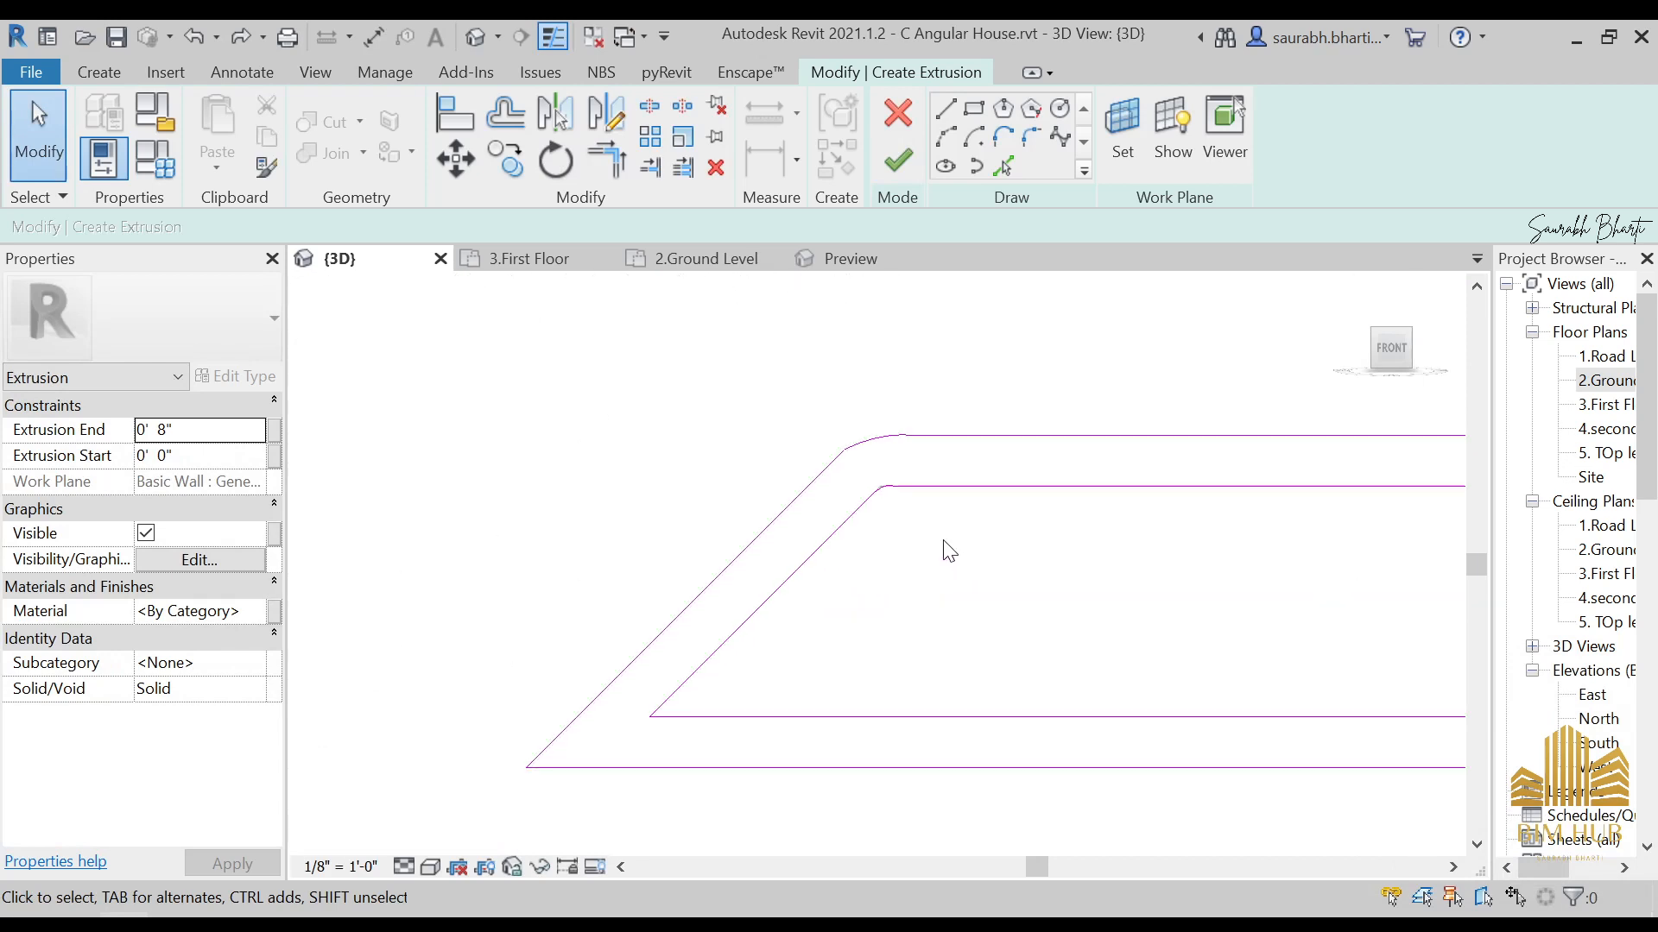
{"action": "scroll", "coordinate": [889, 511], "scroll_direction": "up", "scroll_amount": 3}
{"action": "scroll", "coordinate": [979, 527], "scroll_direction": "down", "scroll_amount": 3}
{"action": "scroll", "coordinate": [976, 539], "scroll_direction": "up", "scroll_amount": 3}
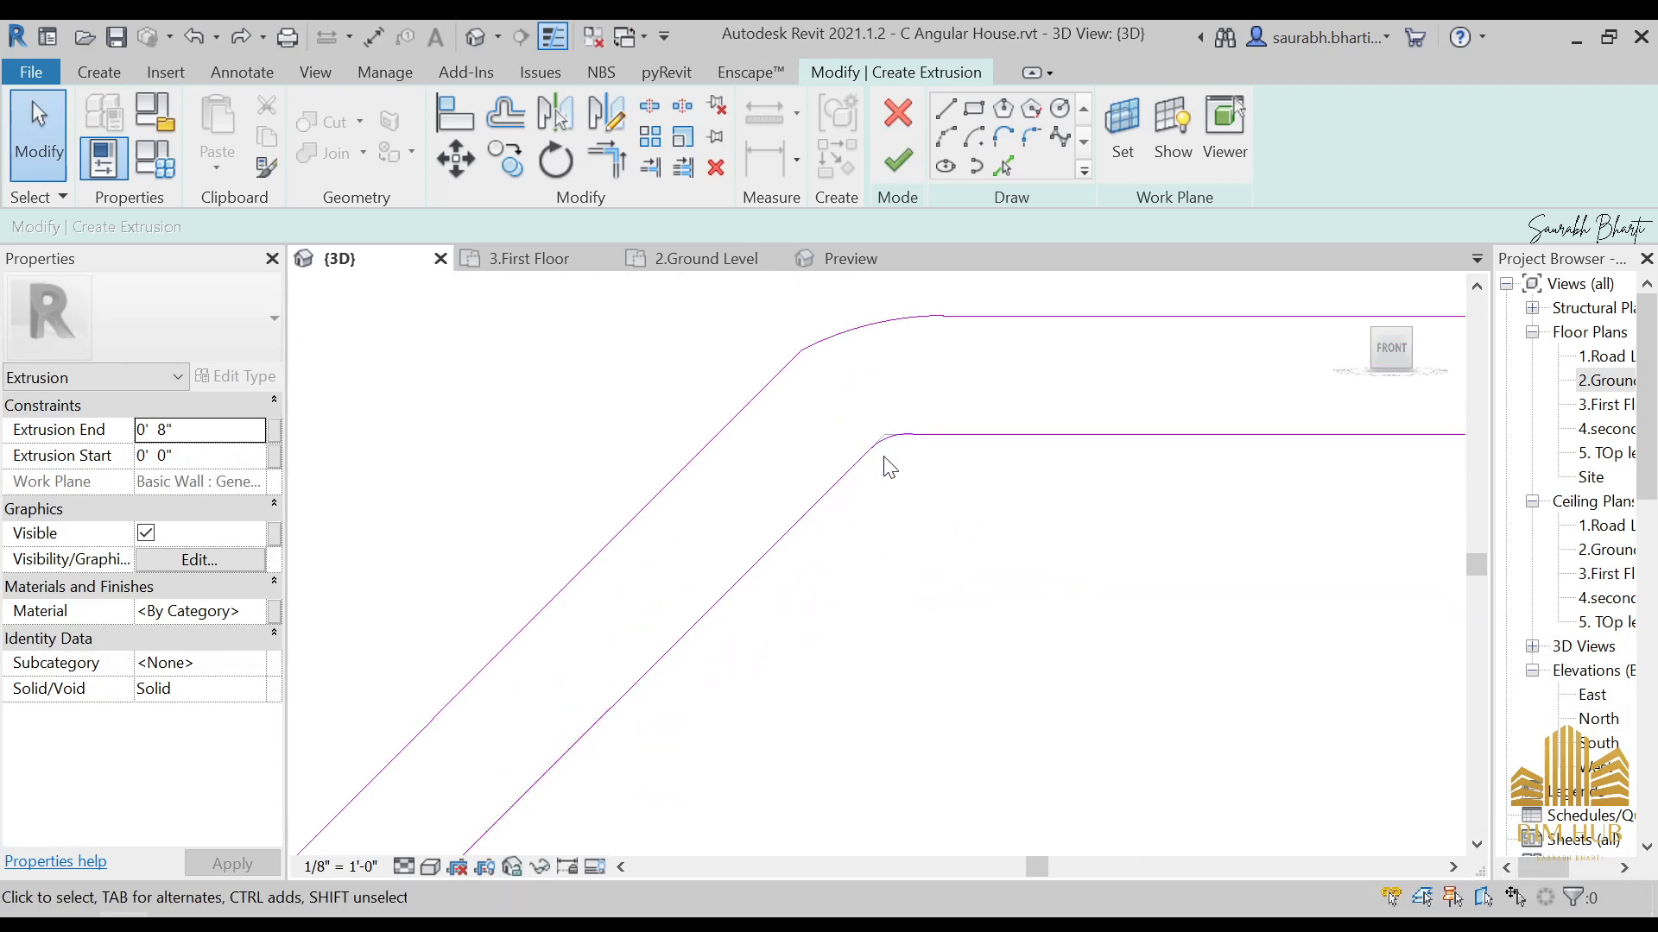
{"action": "left_click", "coordinate": [886, 442]}
{"action": "key", "text": "Delete"}
{"action": "scroll", "coordinate": [941, 421], "scroll_direction": "up", "scroll_amount": 2}
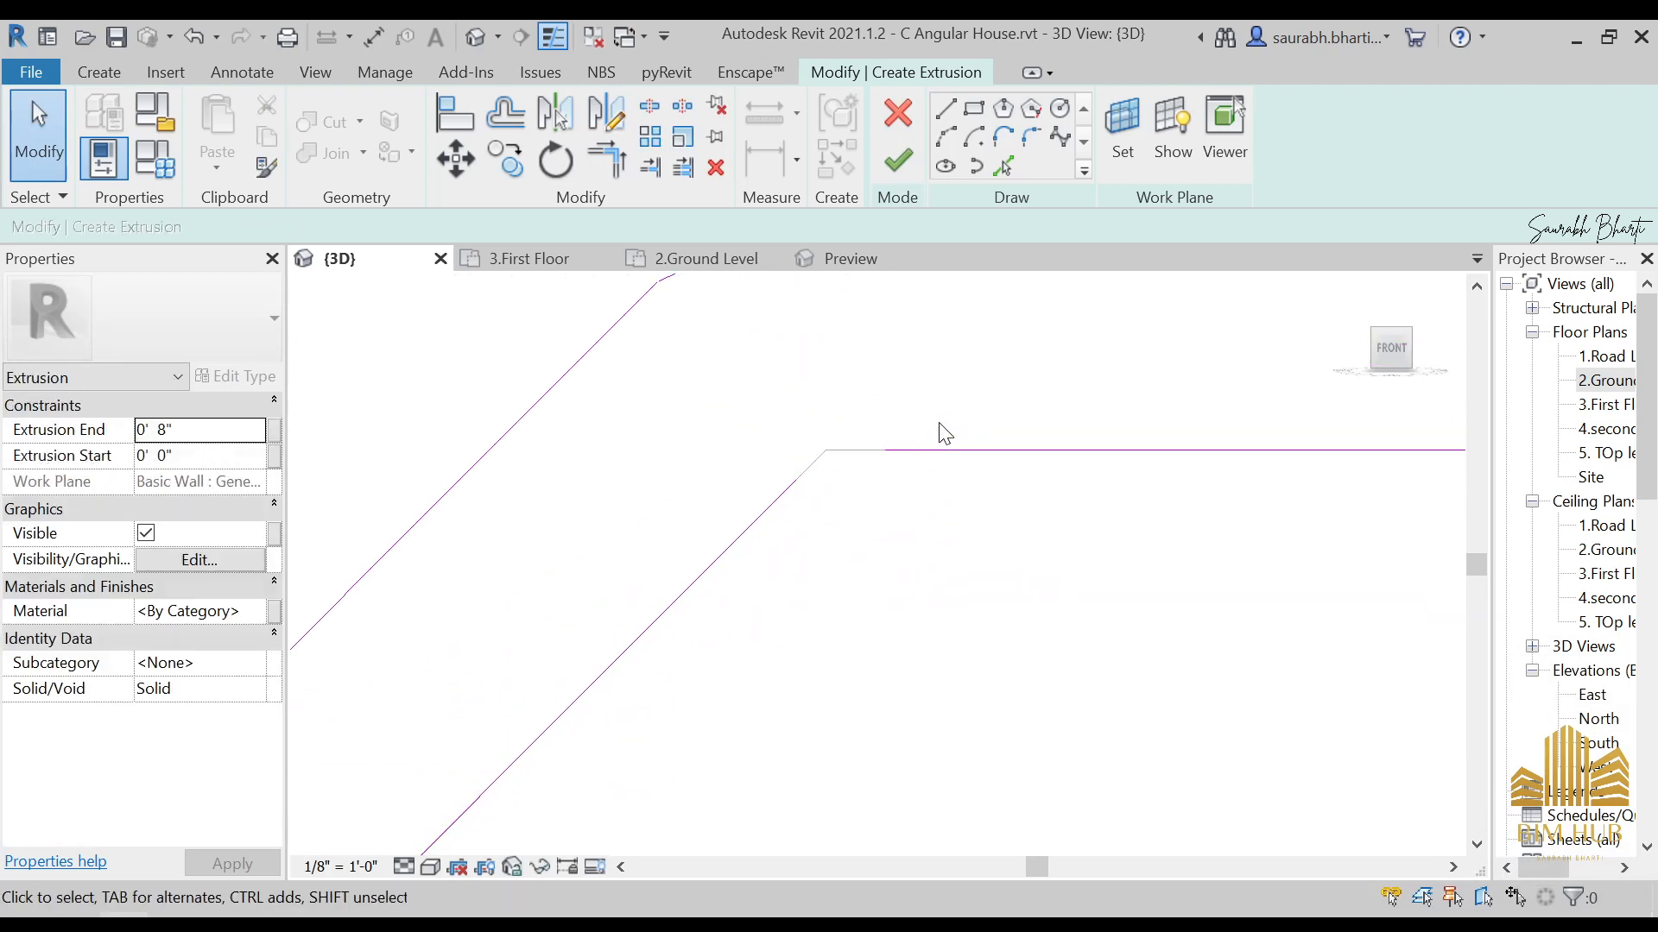
Step: Adjust the inner top line's corner end and join it to the slanted line with an arc of about 57/64" radius
{"action": "left_click", "coordinate": [943, 449]}
{"action": "scroll", "coordinate": [911, 465], "scroll_direction": "up", "scroll_amount": 2}
{"action": "left_click_drag", "start_coordinate": [985, 413], "coordinate": [996, 413]}
{"action": "key", "text": "Escape"}
{"action": "left_click", "coordinate": [958, 134]}
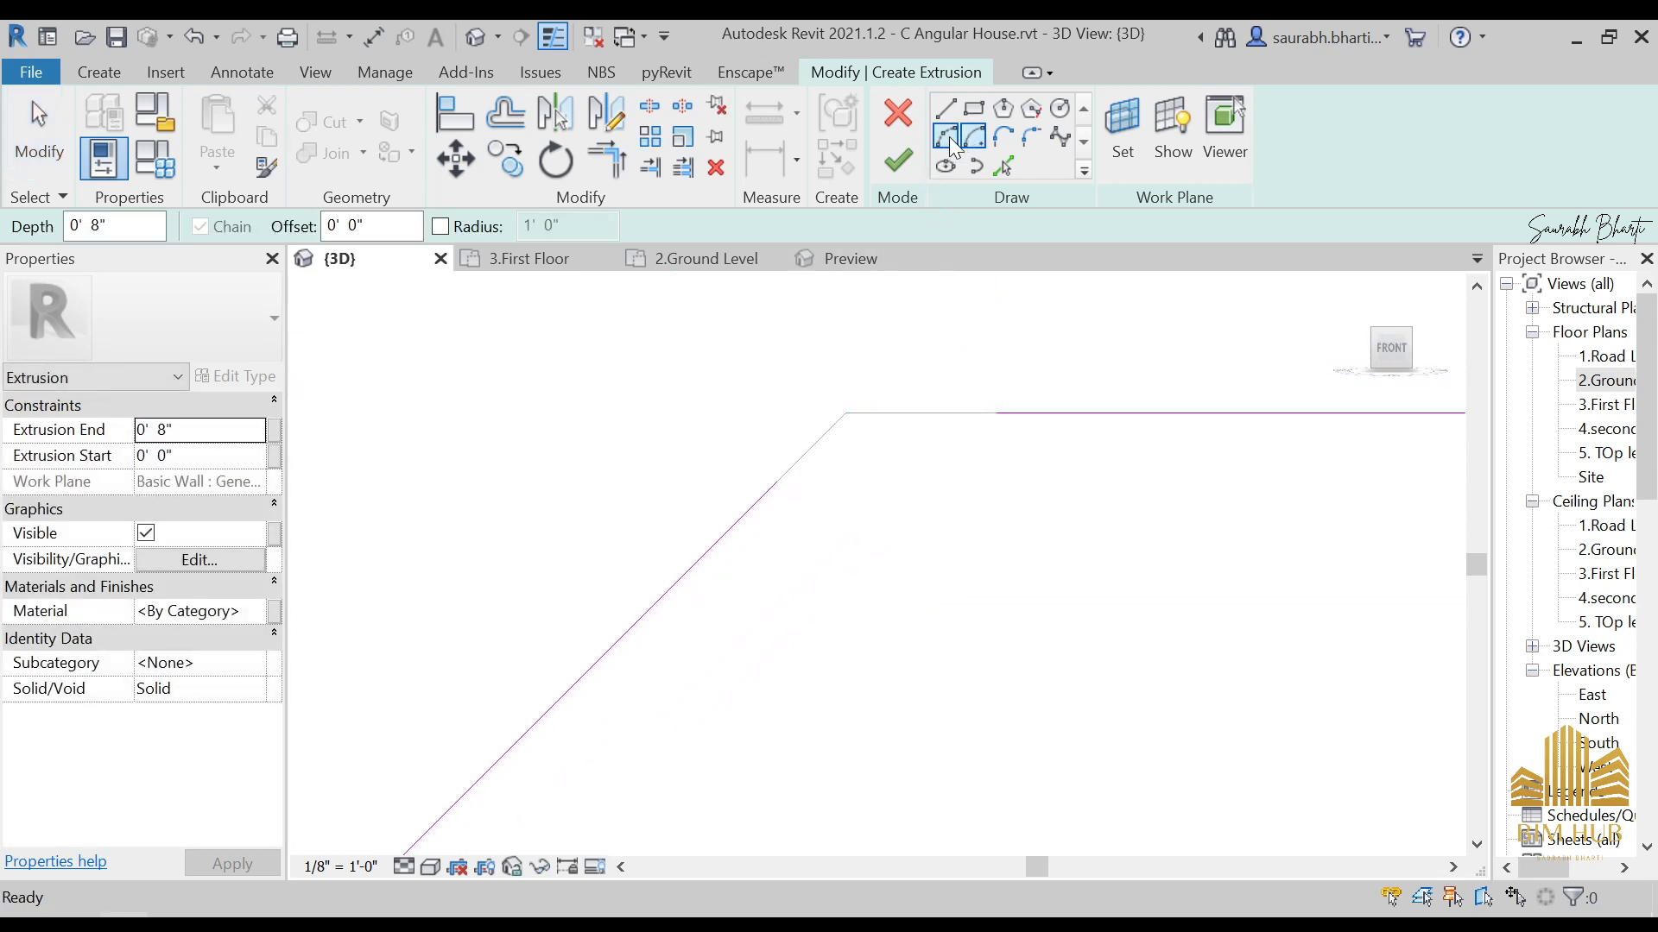
{"action": "left_click", "coordinate": [777, 481]}
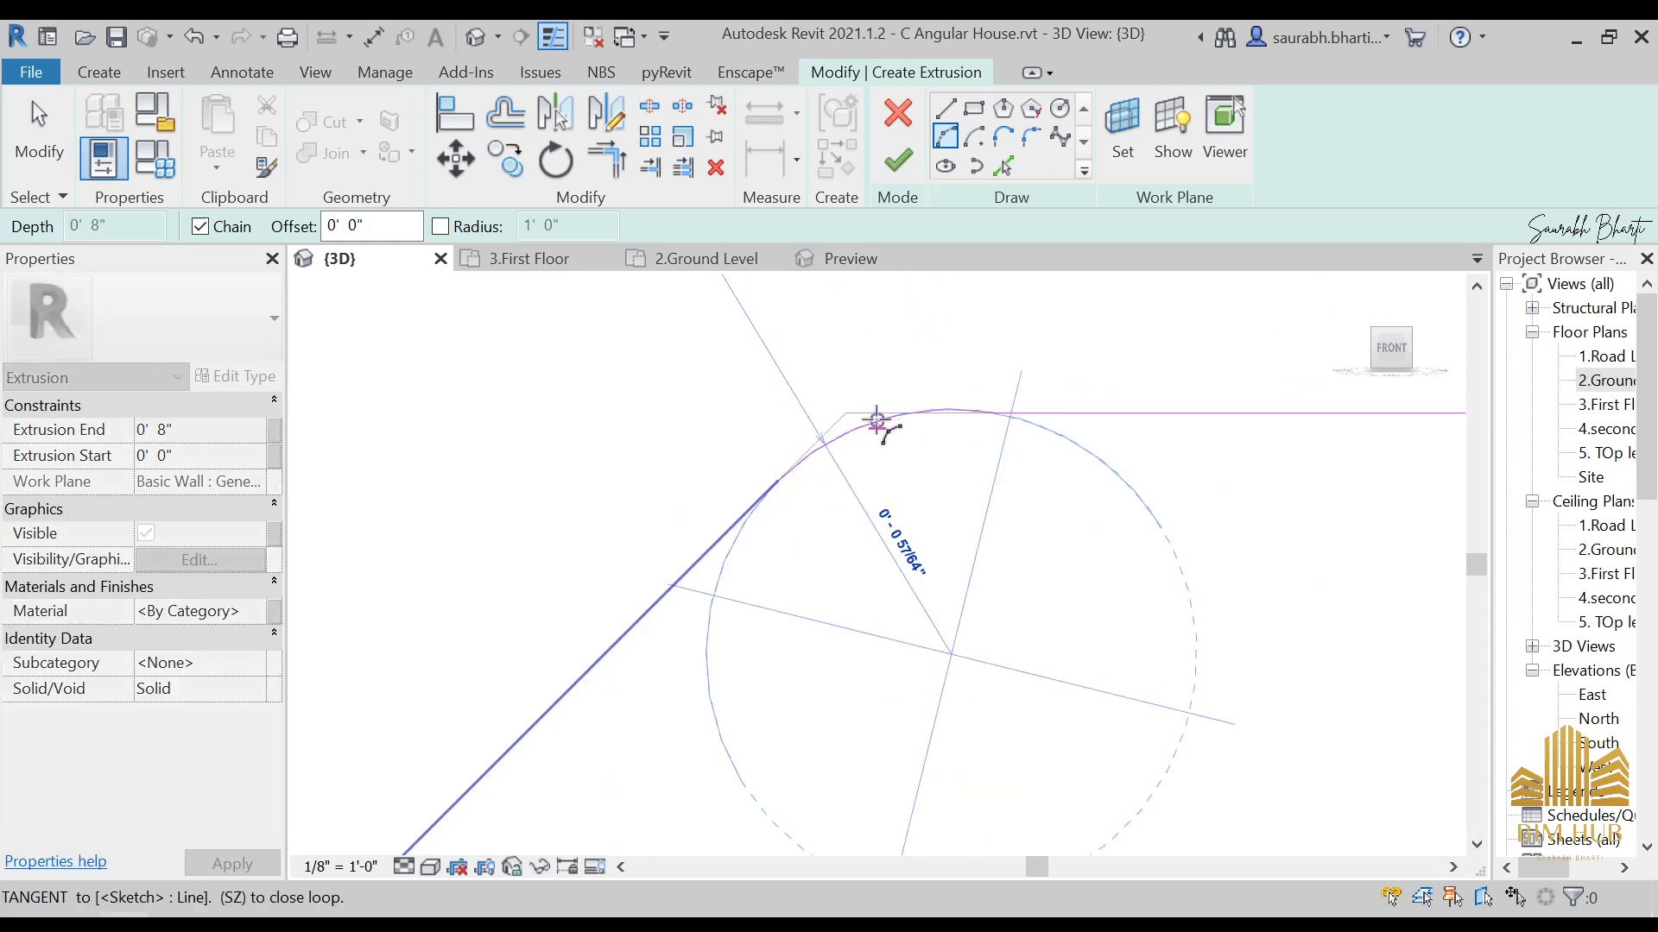
{"action": "left_click", "coordinate": [877, 422]}
{"action": "key", "text": "Escape"}
{"action": "key", "text": "Escape"}
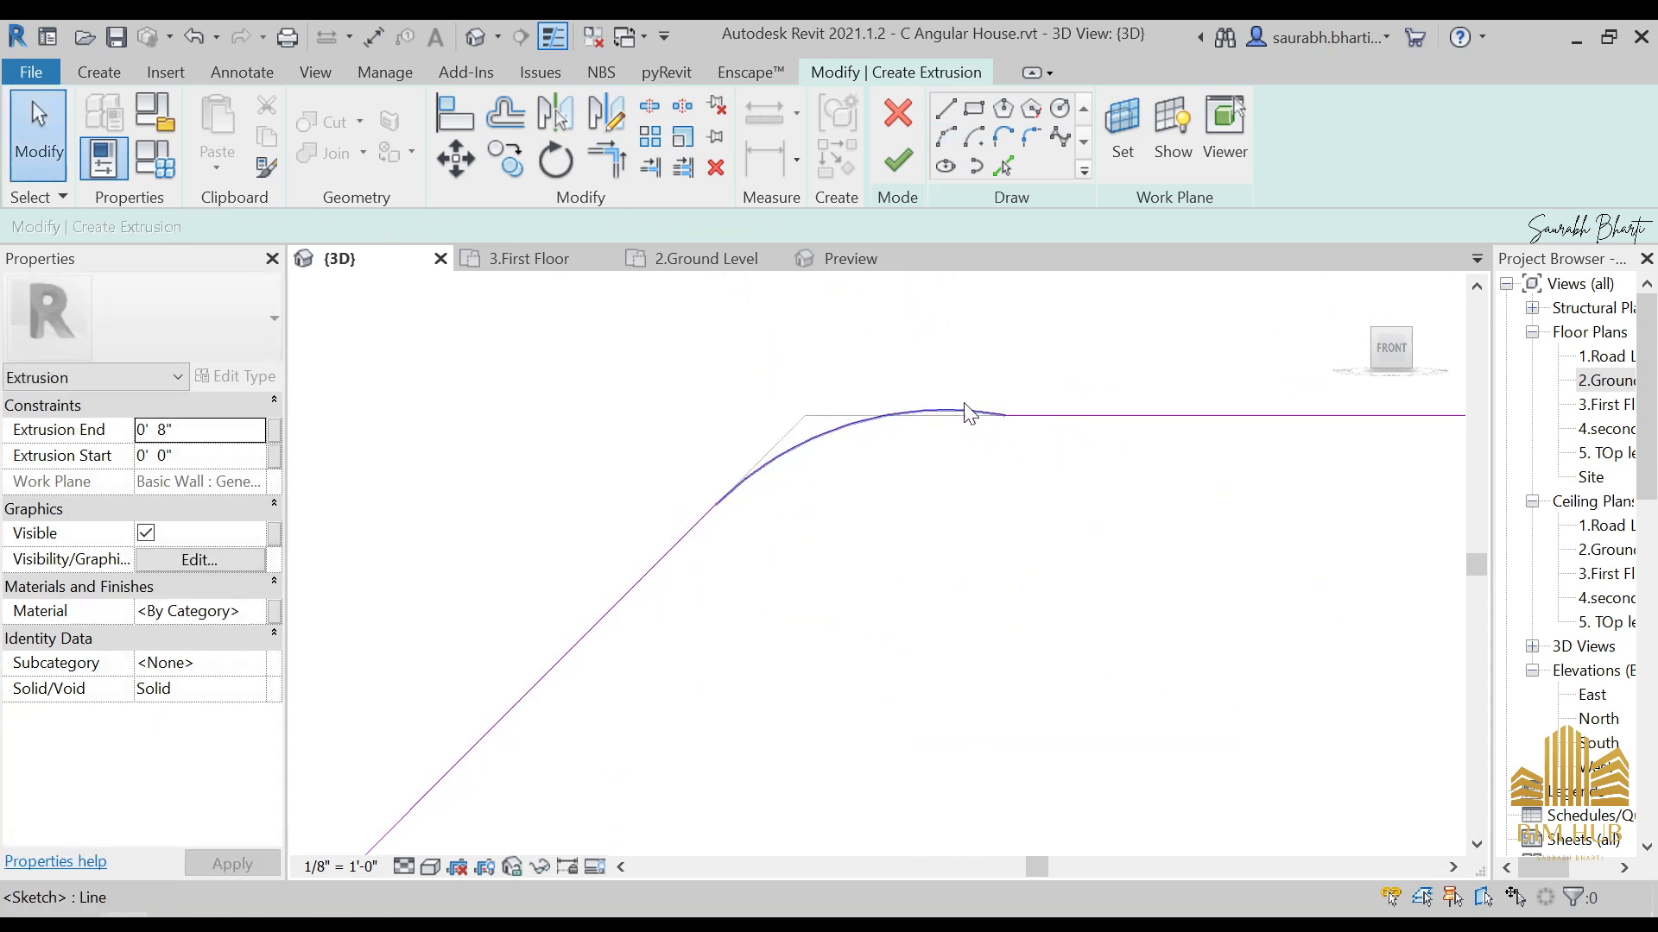
Step: Try stretching the inner corner arc's end past the top line and trimming the two to each other
{"action": "scroll", "coordinate": [964, 403], "scroll_direction": "up", "scroll_amount": 1}
{"action": "left_click", "coordinate": [981, 411]}
{"action": "scroll", "coordinate": [1019, 411], "scroll_direction": "up", "scroll_amount": 4}
{"action": "left_click_drag", "start_coordinate": [999, 422], "coordinate": [1039, 429]}
{"action": "key", "text": "Escape"}
{"action": "left_click", "coordinate": [939, 417]}
{"action": "key", "text": "Escape"}
{"action": "key", "text": "t"}
{"action": "key", "text": "r"}
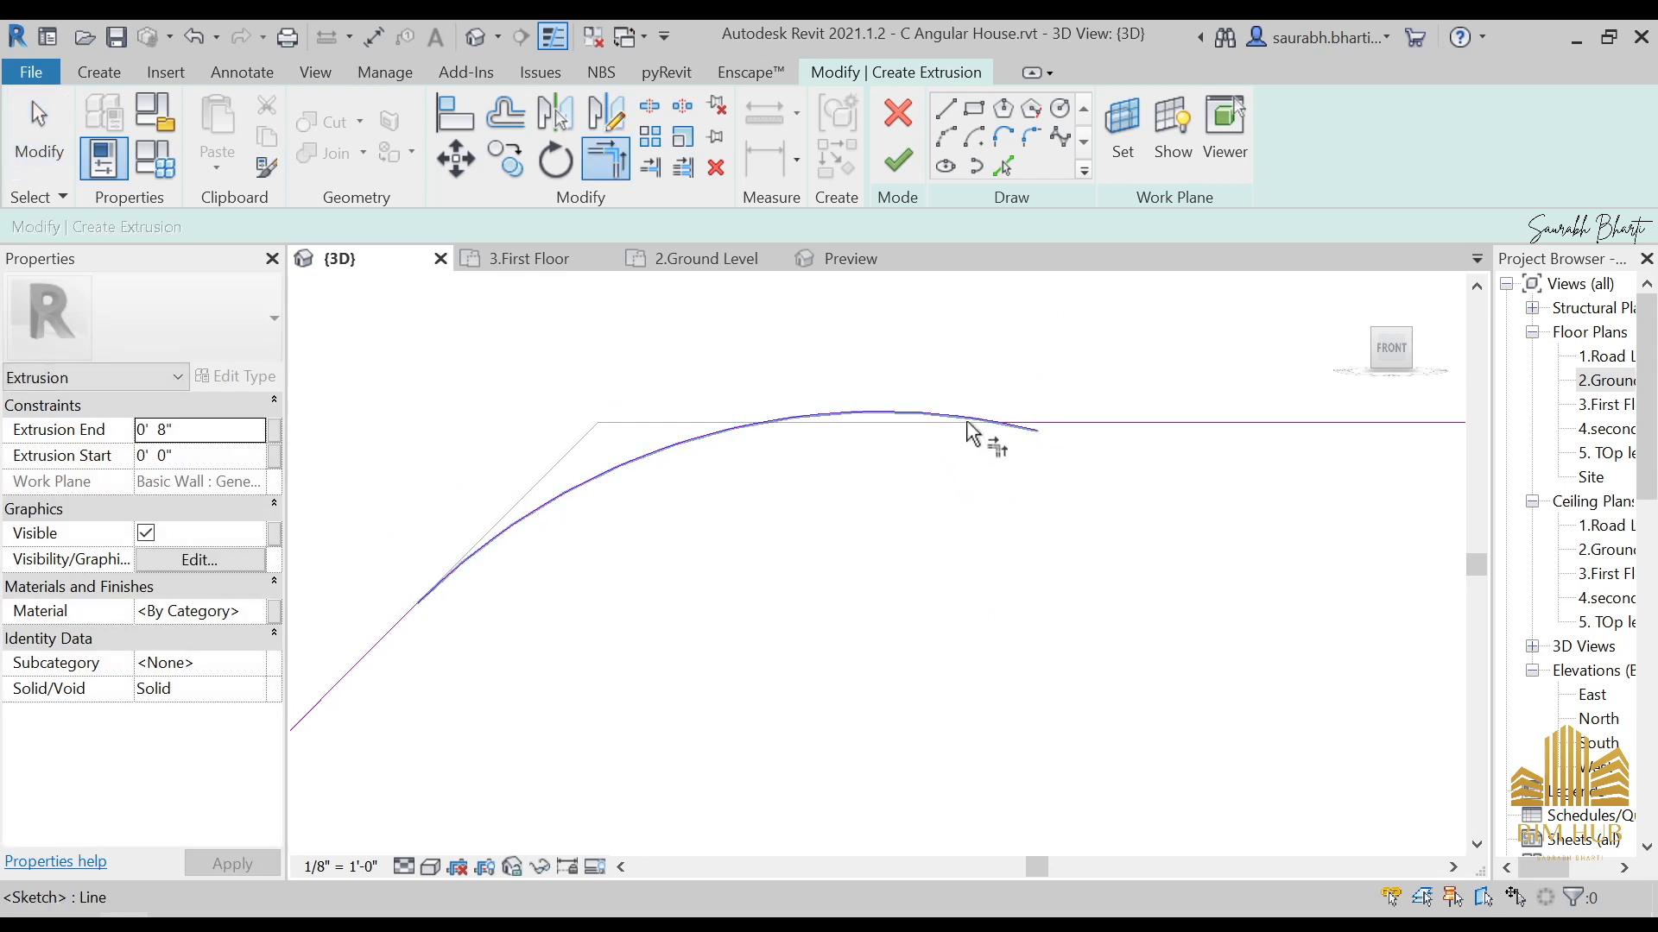
{"action": "left_click", "coordinate": [977, 427]}
{"action": "key", "text": "Escape"}
{"action": "key", "text": "Escape"}
Step: Delete the arc at the lower frame's inner slanted corner
{"action": "left_click", "coordinate": [1036, 436]}
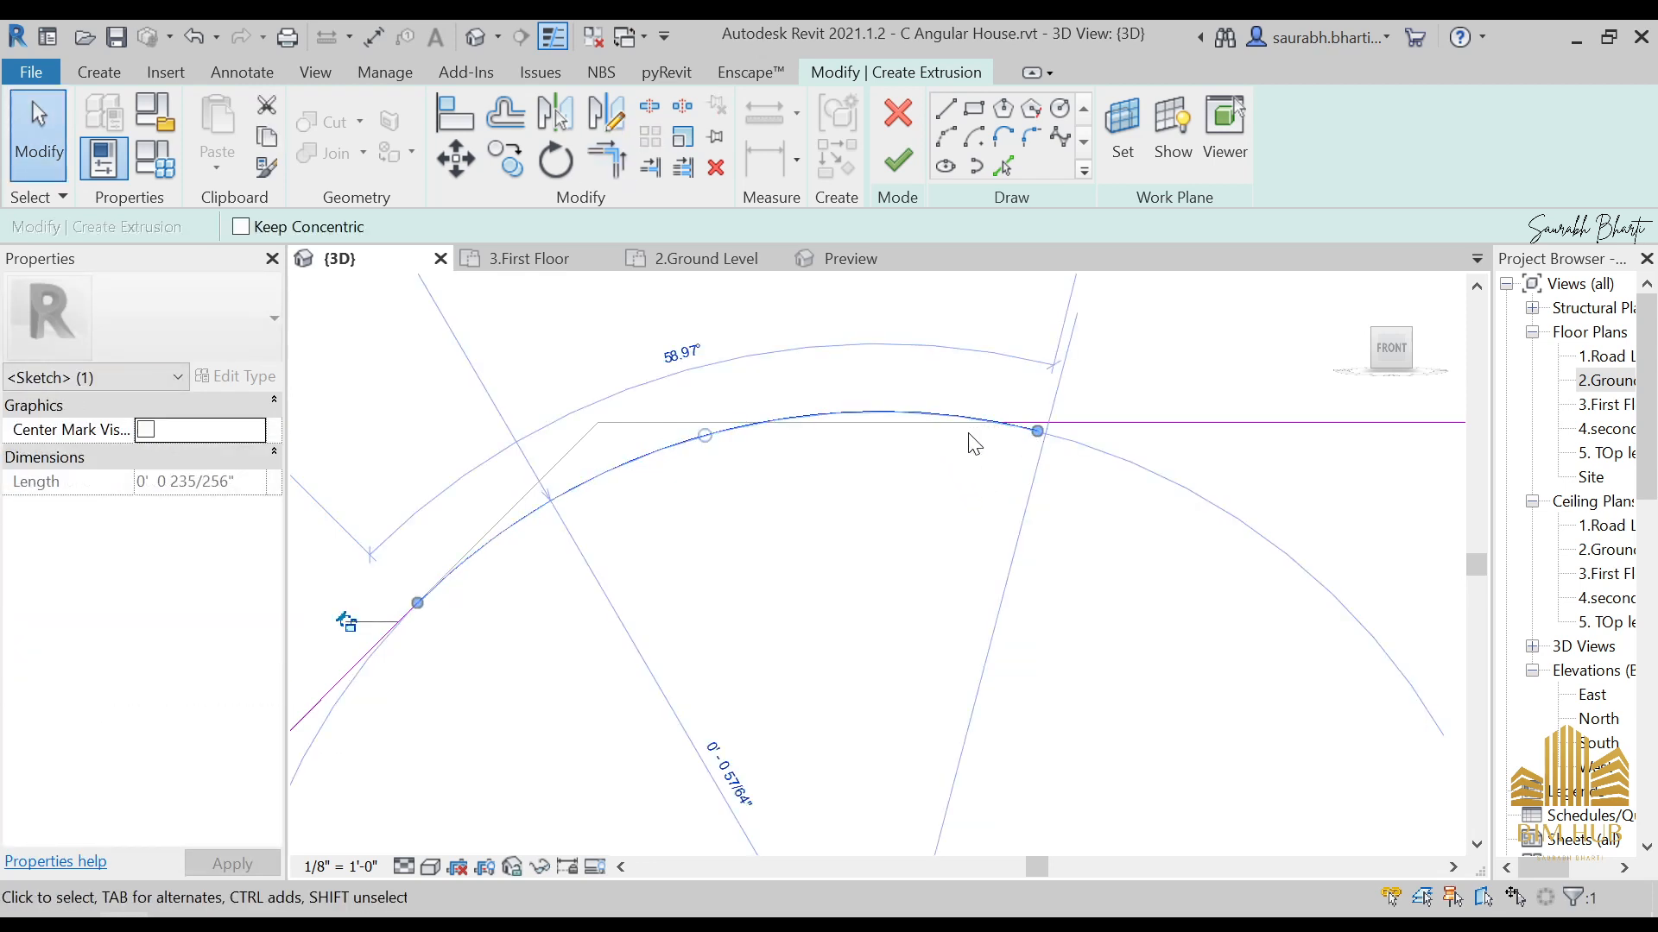
{"action": "key", "text": "Delete"}
{"action": "left_click", "coordinate": [945, 136]}
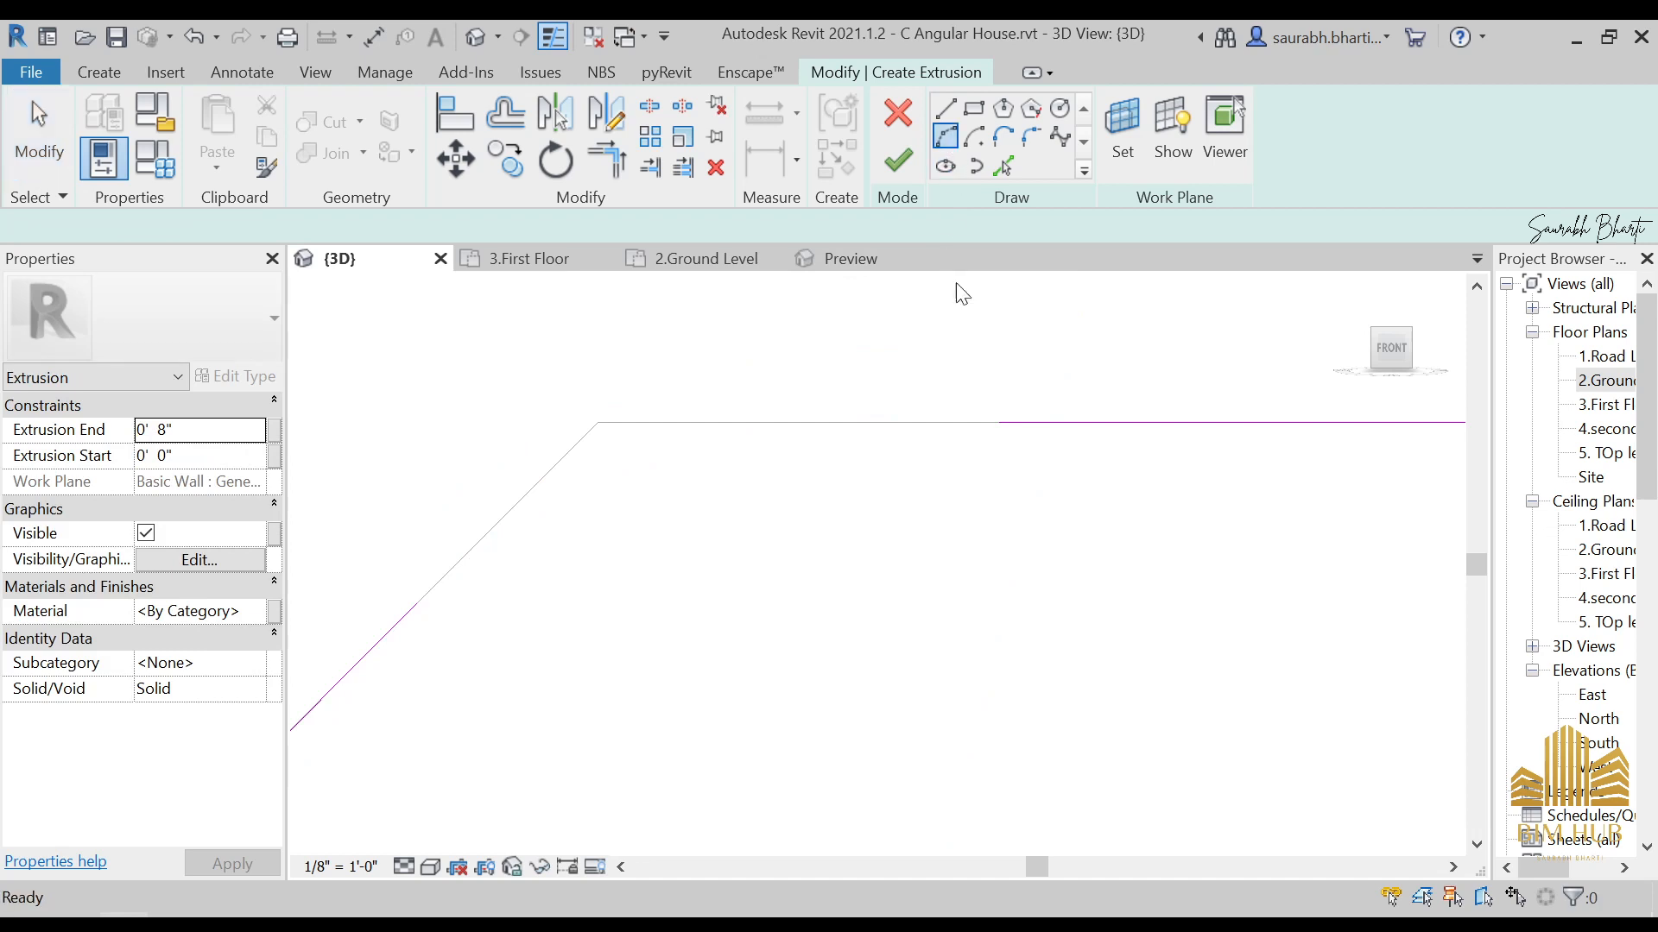
{"action": "scroll", "coordinate": [699, 492], "scroll_direction": "down", "scroll_amount": 3}
{"action": "key", "text": "Escape"}
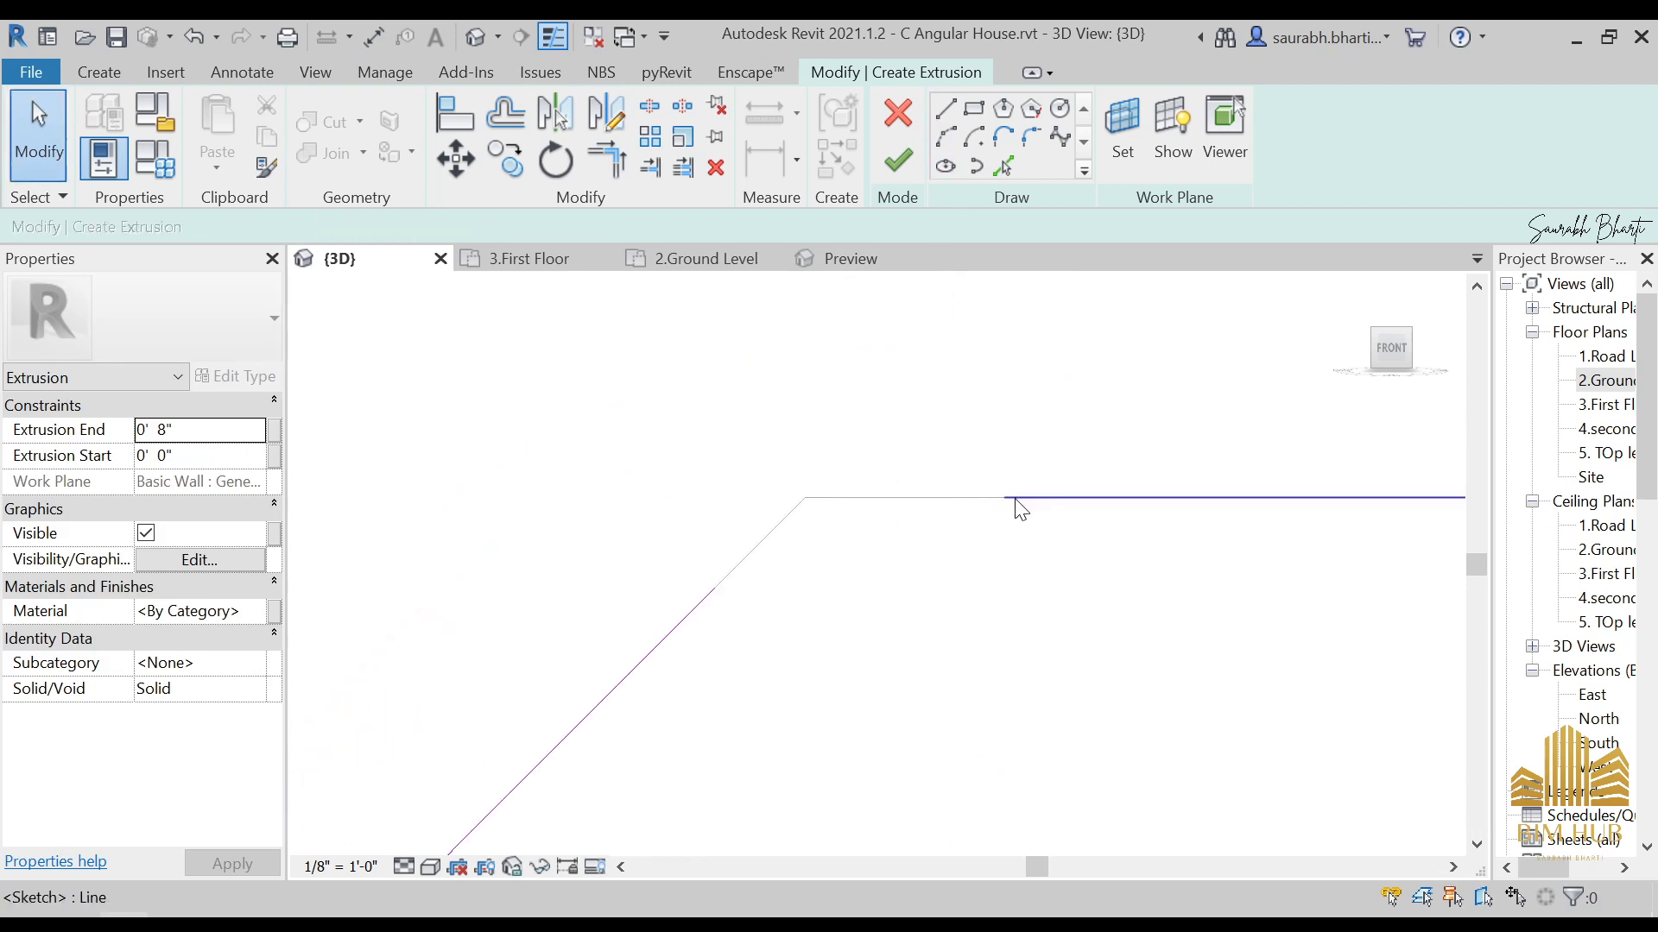
Step: Extend the lower frame's inner top line toward the corner and join it to the slanted line with an arc of about 215/256" radius
{"action": "left_click", "coordinate": [1010, 497]}
{"action": "left_click_drag", "start_coordinate": [1003, 497], "coordinate": [934, 497]}
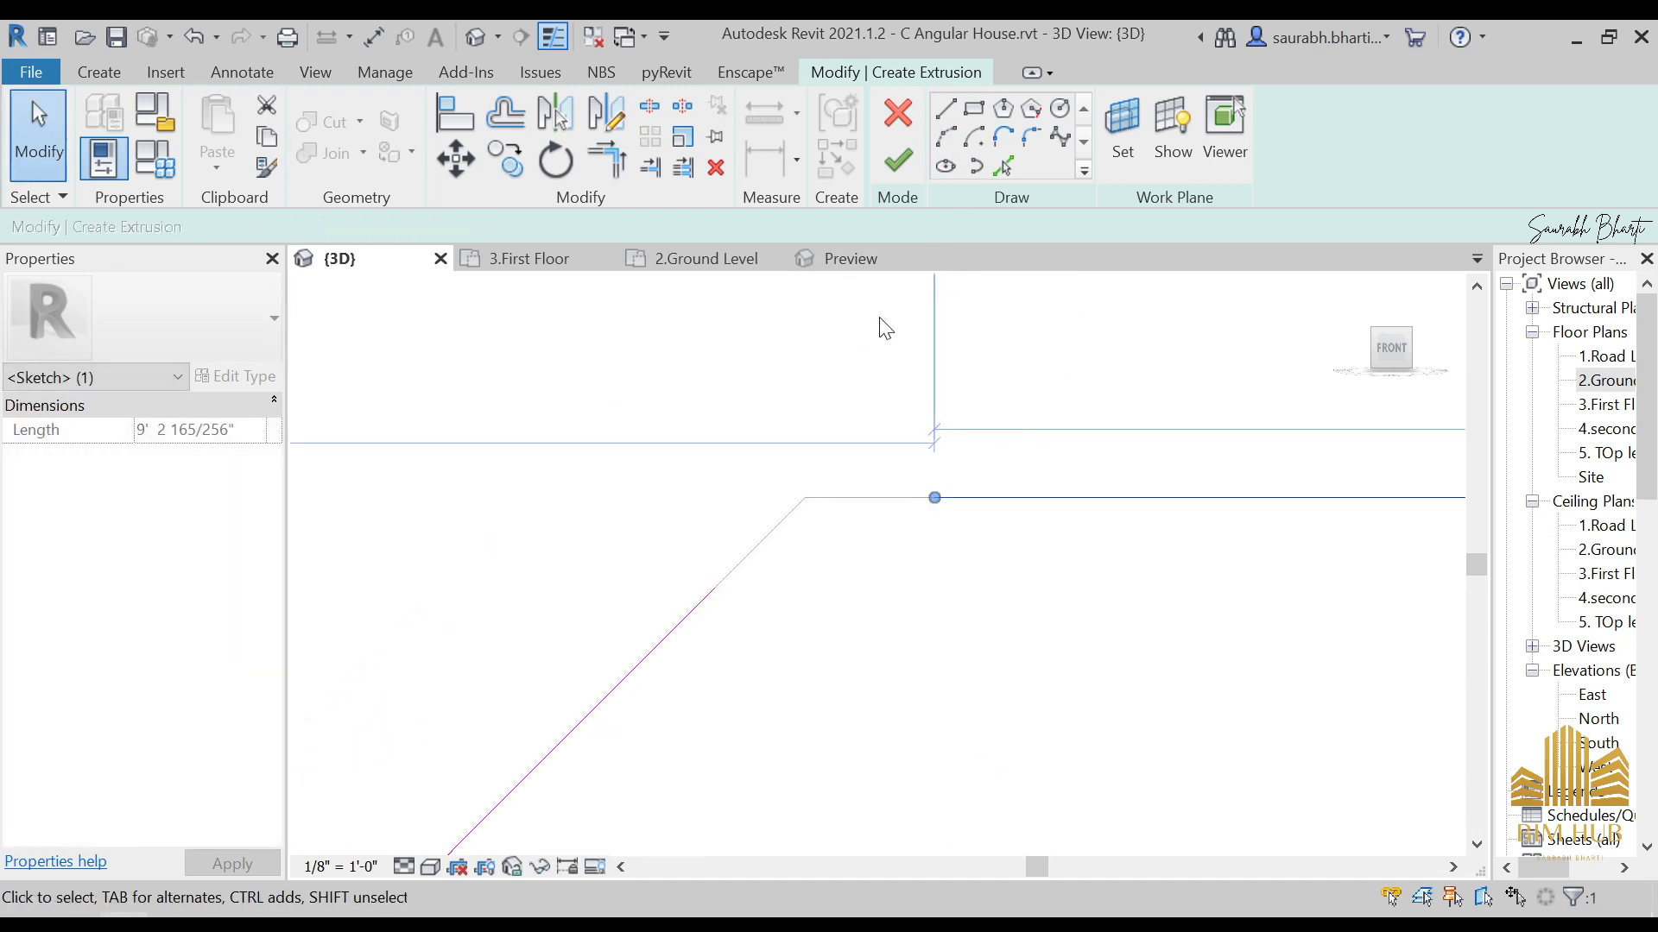
{"action": "left_click", "coordinate": [947, 138]}
{"action": "left_click", "coordinate": [716, 587]}
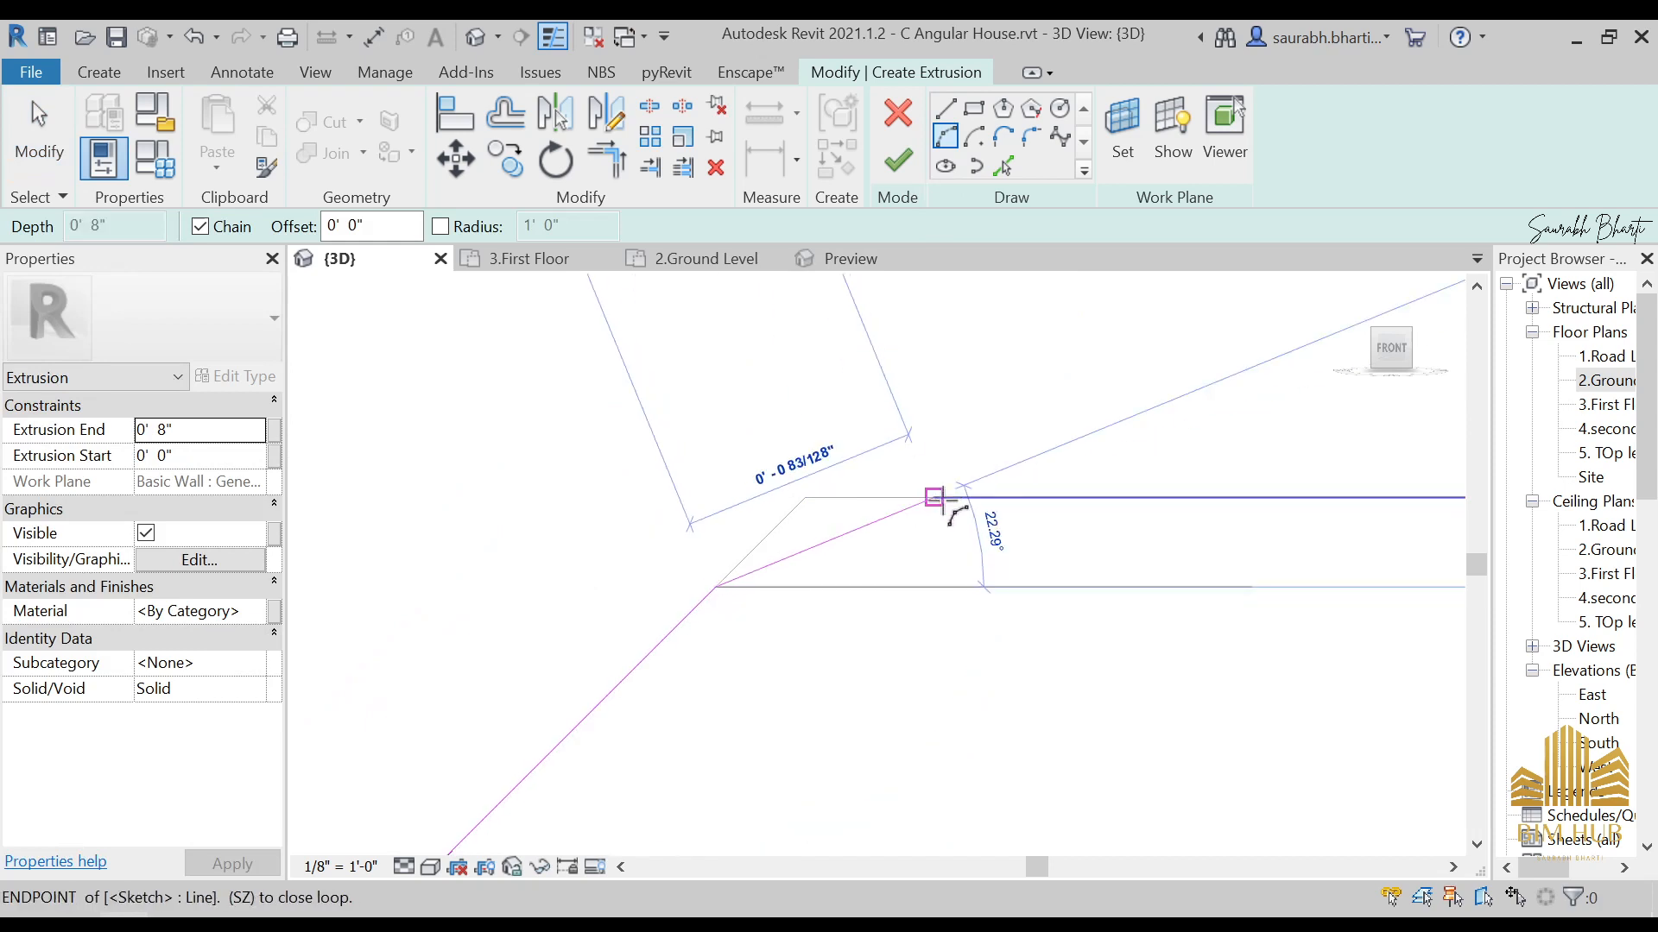
{"action": "left_click", "coordinate": [936, 492]}
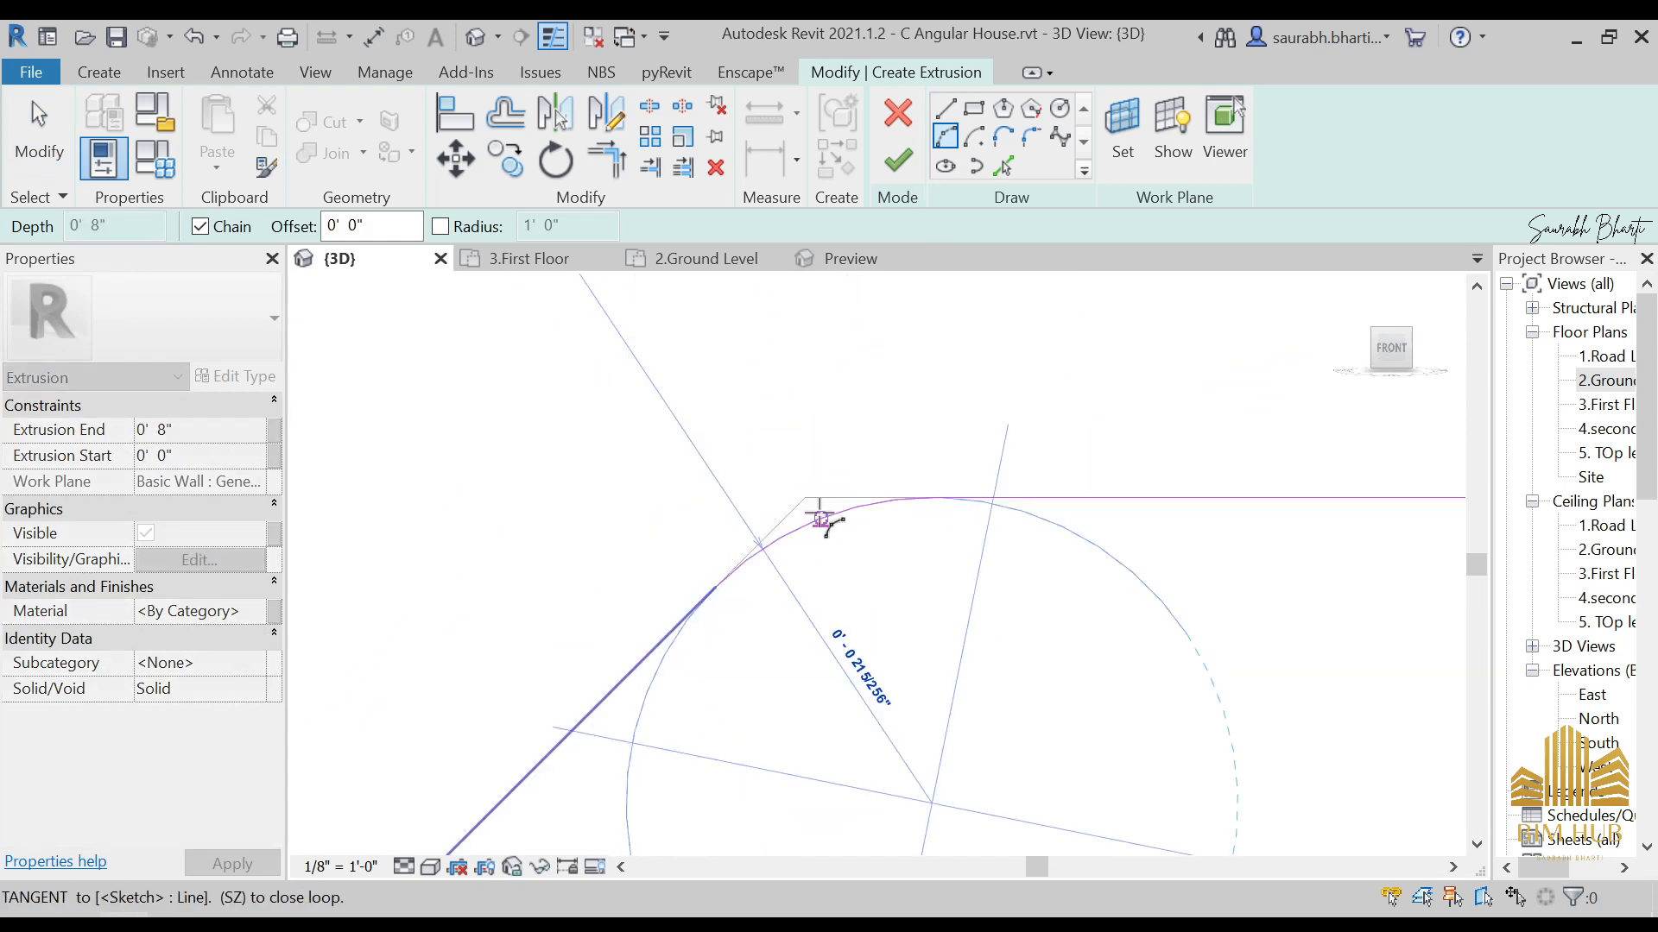
{"action": "left_click", "coordinate": [821, 521]}
{"action": "key", "text": "Escape"}
{"action": "key", "text": "Escape"}
Step: Close the lower frame's top and bottom strips at the wall's vertical edge with 2" vertical lines
{"action": "scroll", "coordinate": [931, 570], "scroll_direction": "down", "scroll_amount": 10}
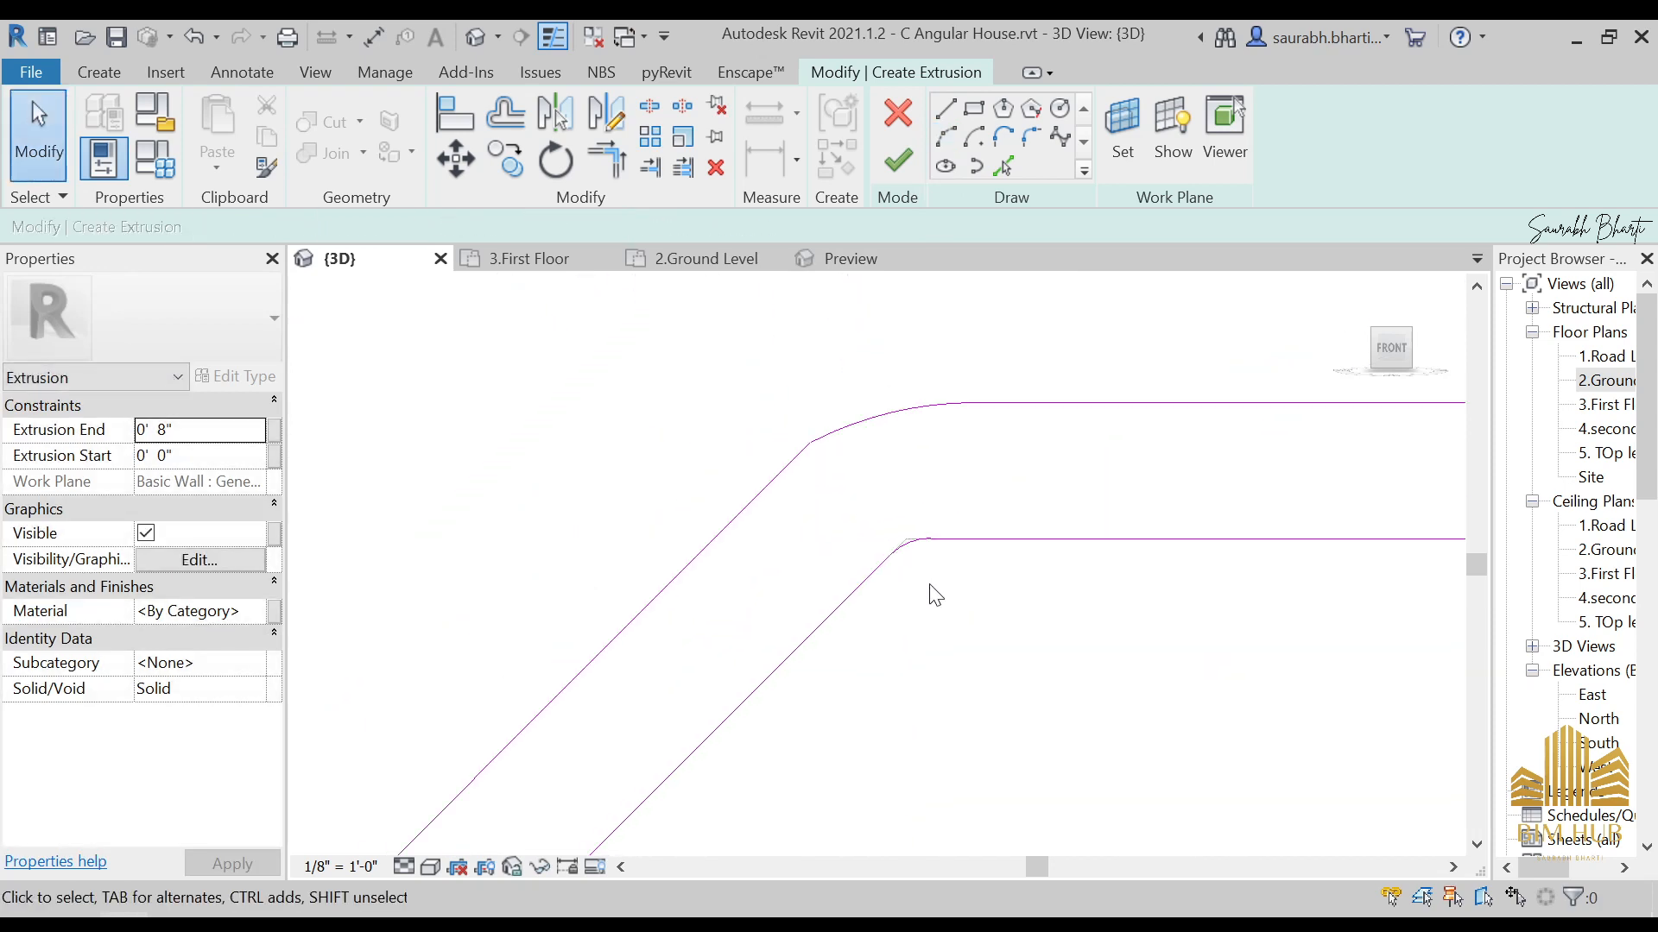
{"action": "middle_click_drag", "start_coordinate": [1002, 620], "coordinate": [739, 606]}
{"action": "scroll", "coordinate": [738, 605], "scroll_direction": "down", "scroll_amount": 1}
{"action": "scroll", "coordinate": [739, 608], "scroll_direction": "down", "scroll_amount": 1}
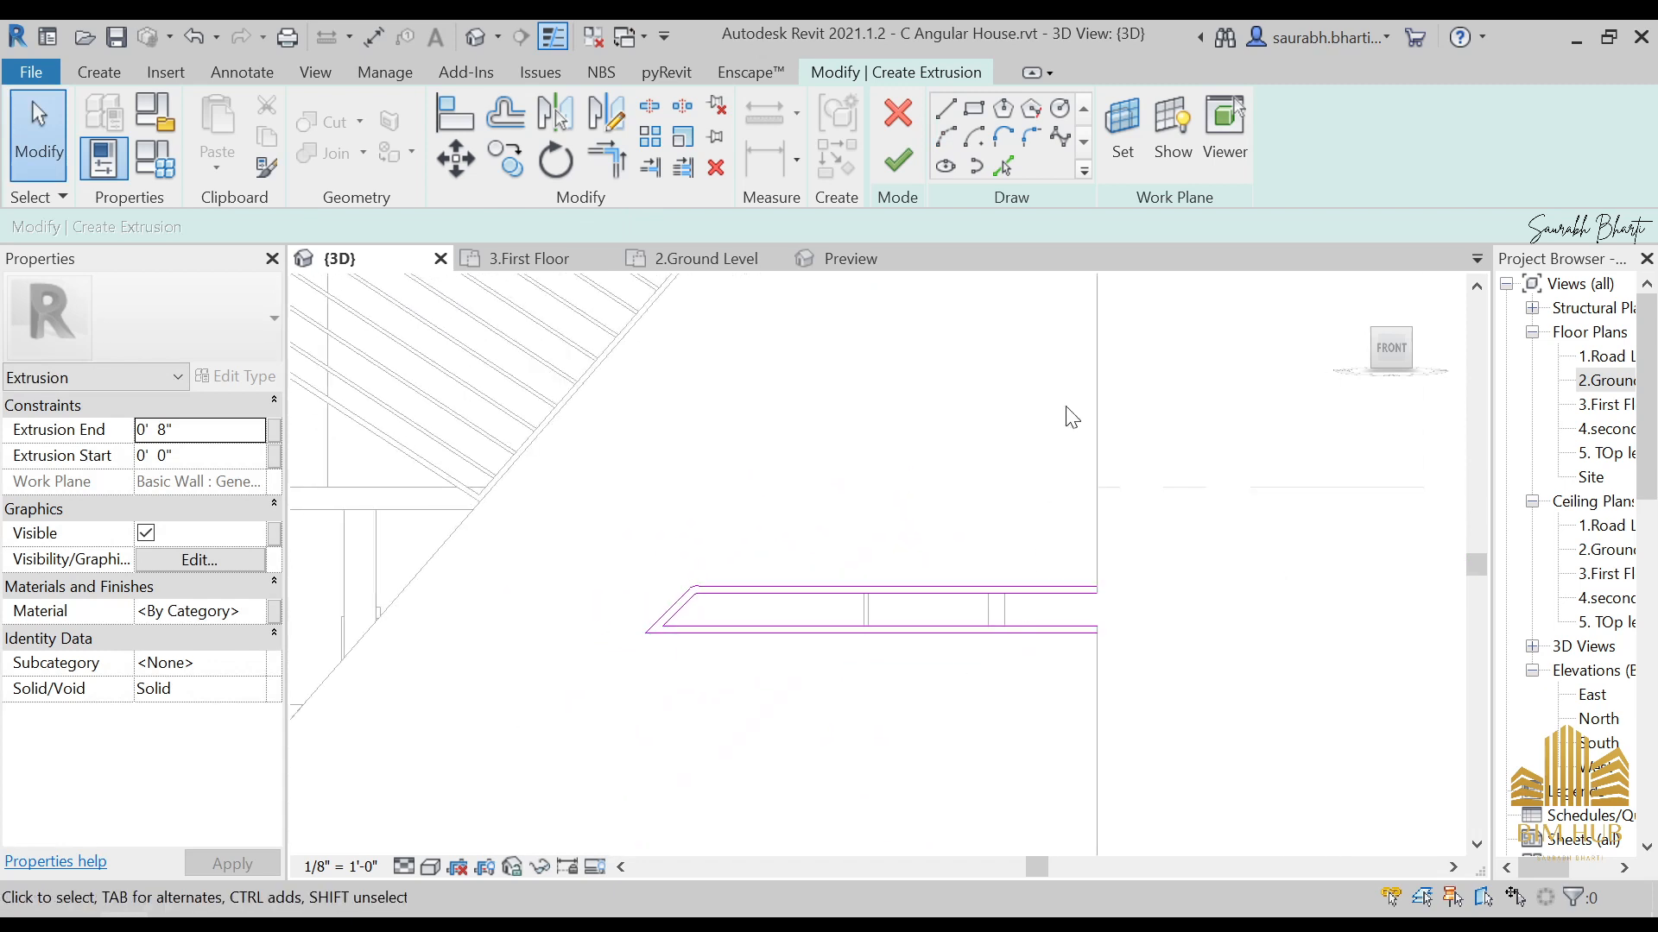
{"action": "scroll", "coordinate": [1158, 565], "scroll_direction": "up", "scroll_amount": 9}
{"action": "scroll", "coordinate": [1038, 593], "scroll_direction": "down", "scroll_amount": 6}
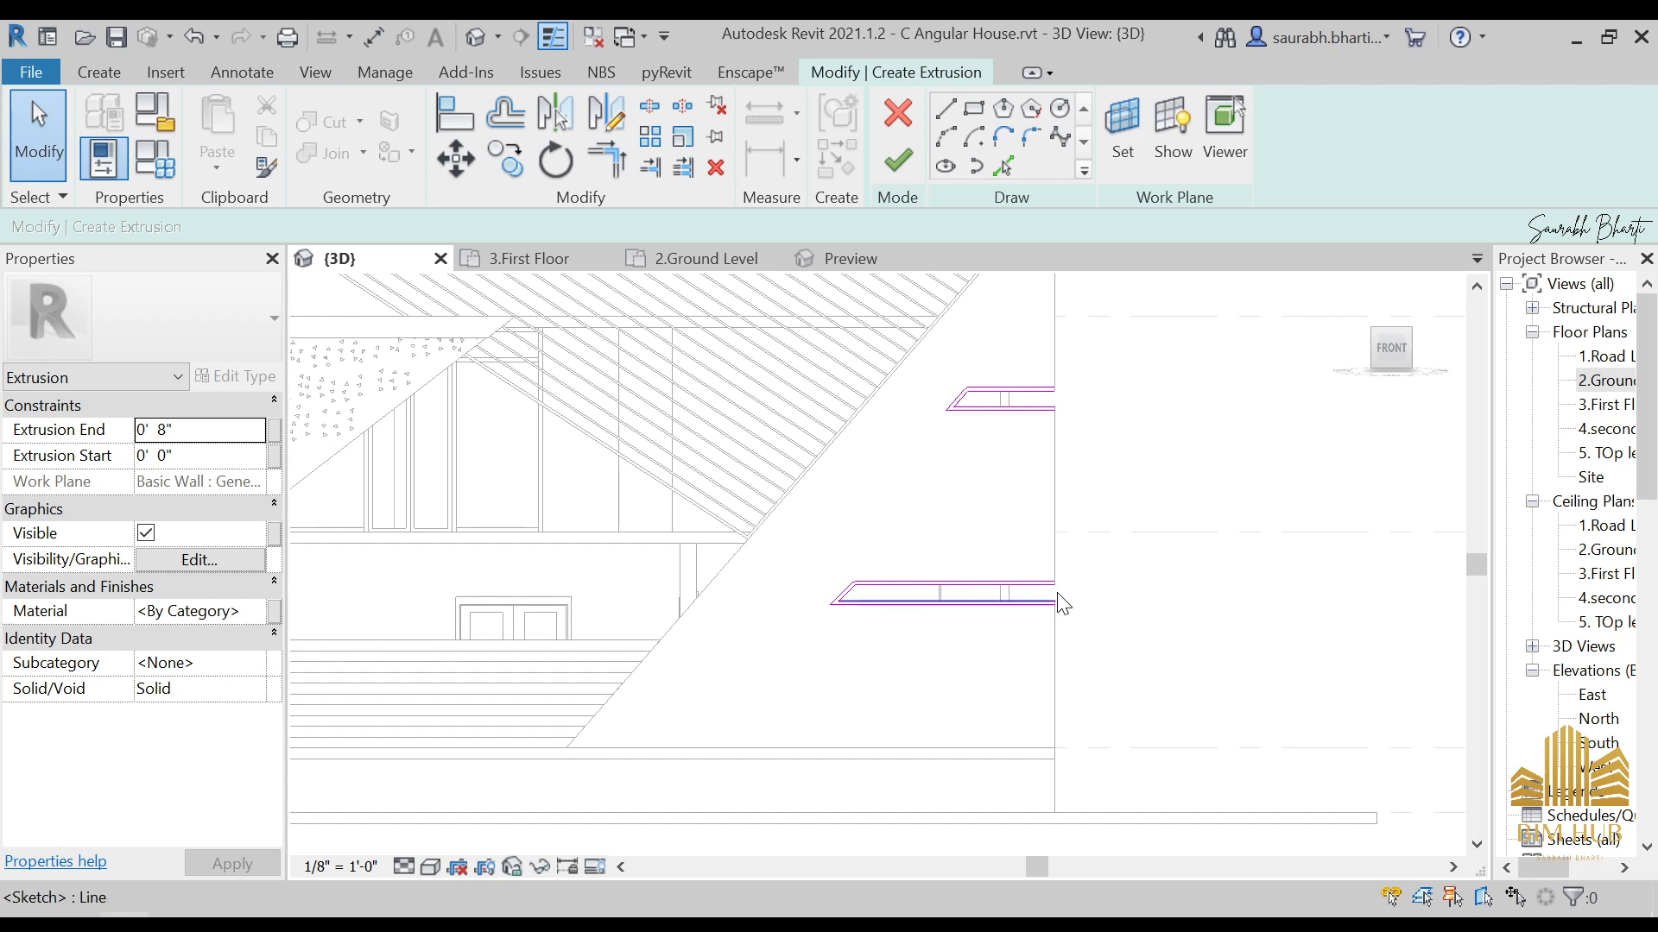
{"action": "scroll", "coordinate": [1053, 593], "scroll_direction": "up", "scroll_amount": 6}
{"action": "scroll", "coordinate": [823, 622], "scroll_direction": "down", "scroll_amount": 4}
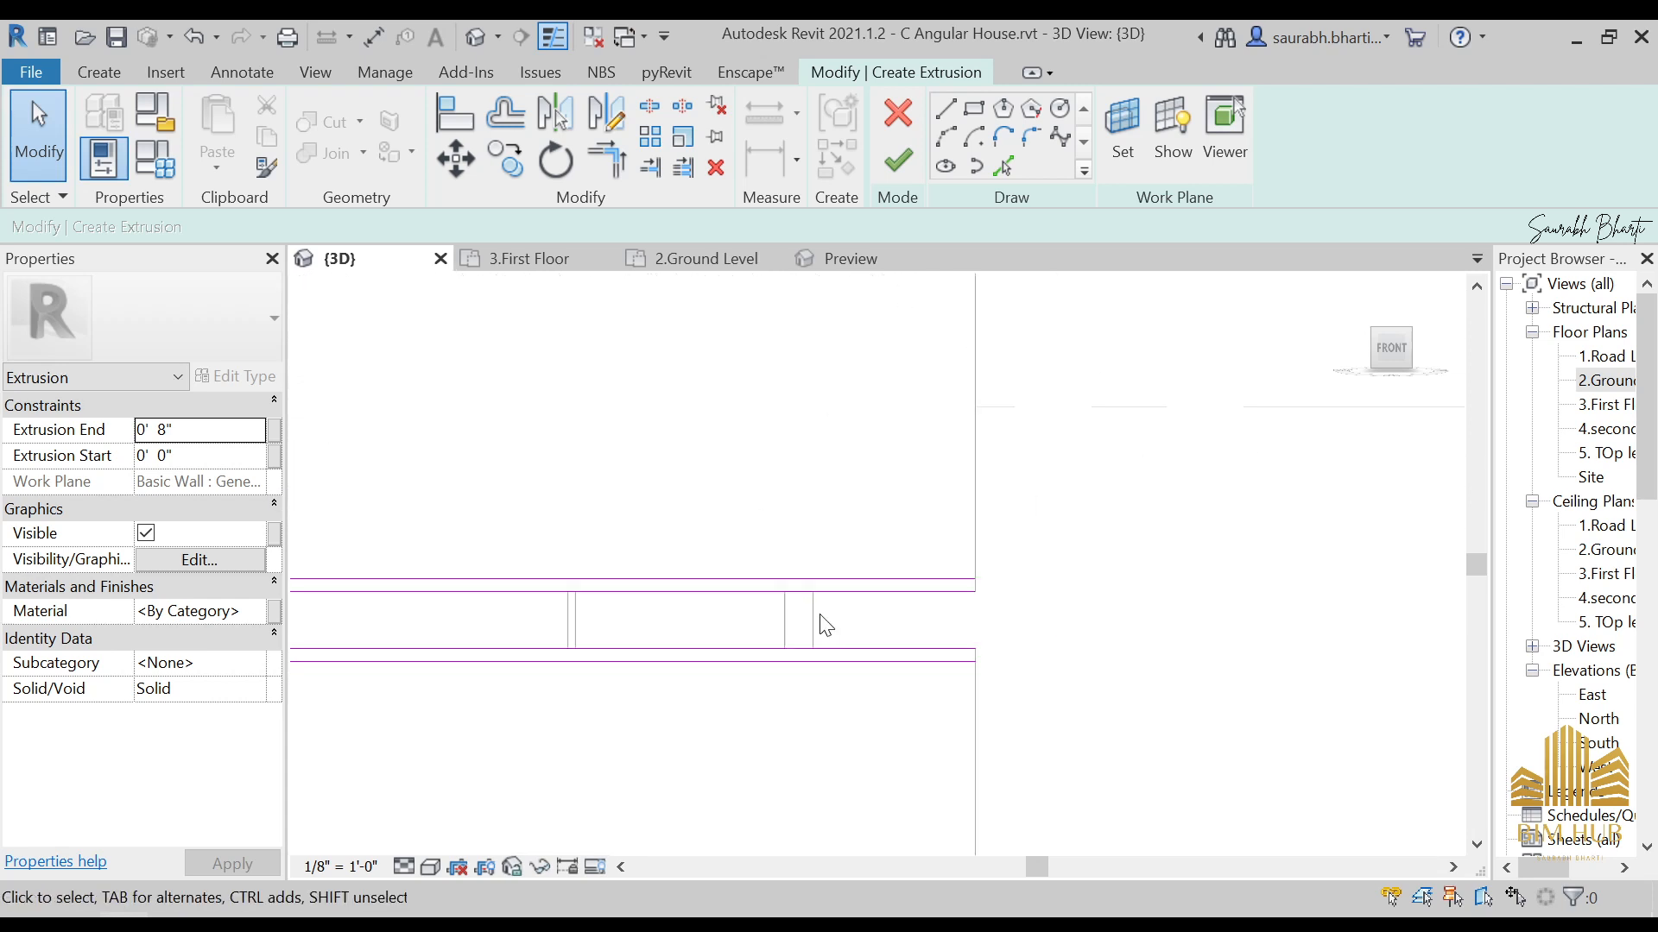
{"action": "middle_click_drag", "start_coordinate": [833, 622], "coordinate": [869, 618]}
{"action": "scroll", "coordinate": [714, 623], "scroll_direction": "up", "scroll_amount": 2}
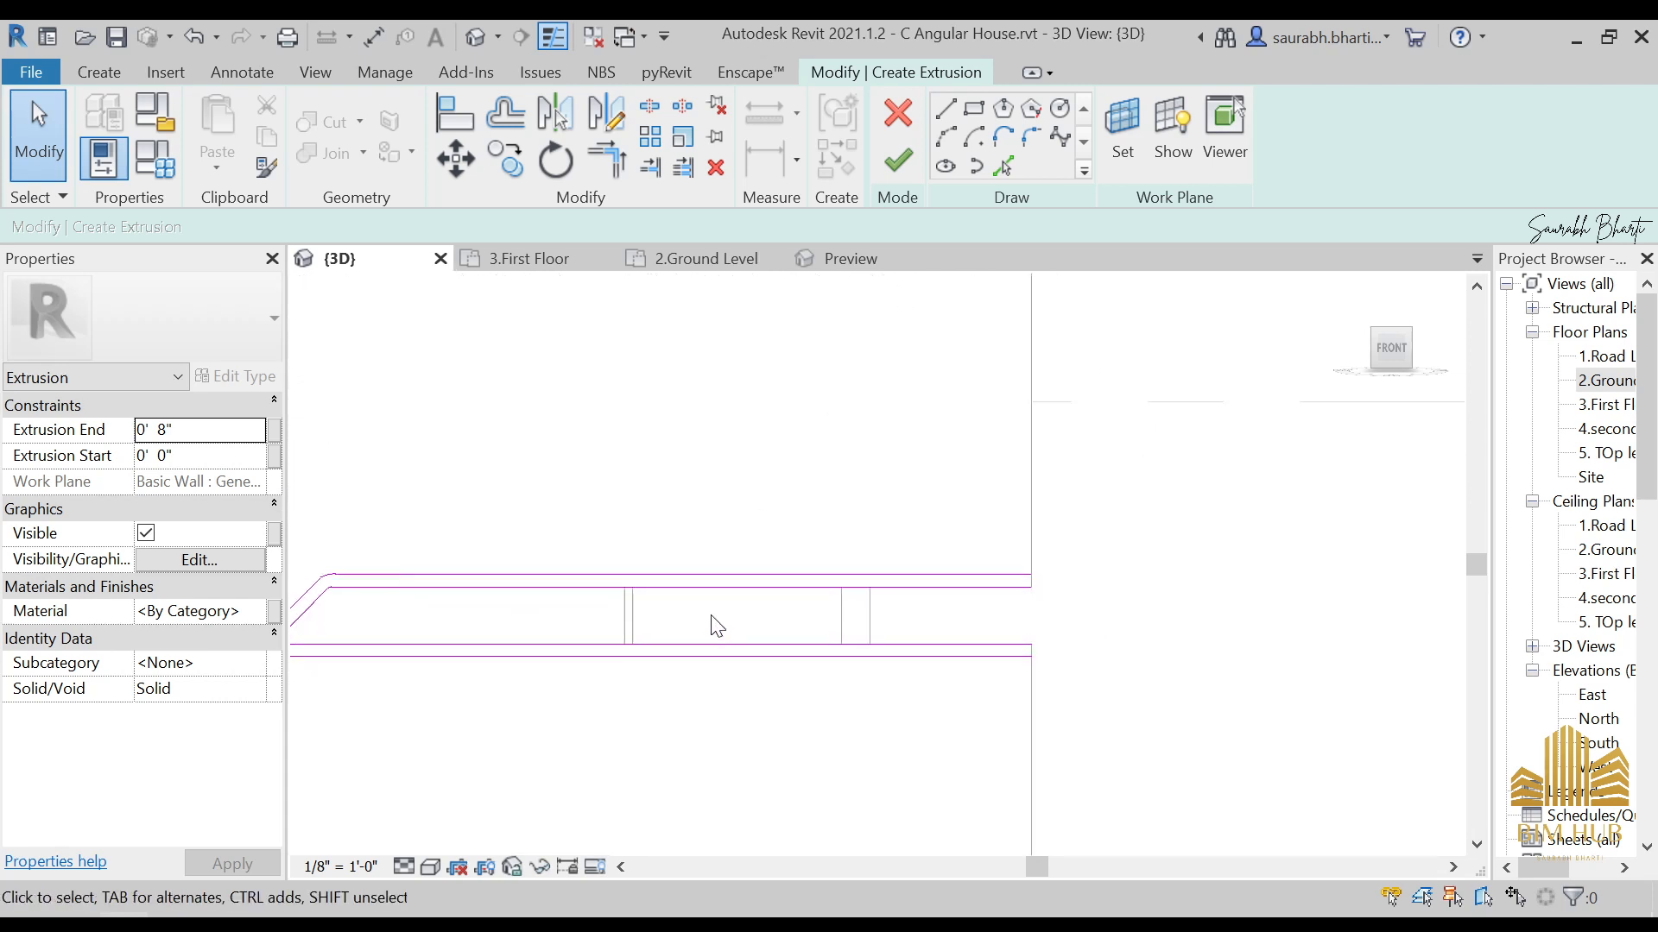
{"action": "left_click", "coordinate": [950, 119]}
{"action": "scroll", "coordinate": [1067, 605], "scroll_direction": "up", "scroll_amount": 2}
{"action": "left_click", "coordinate": [1092, 561]}
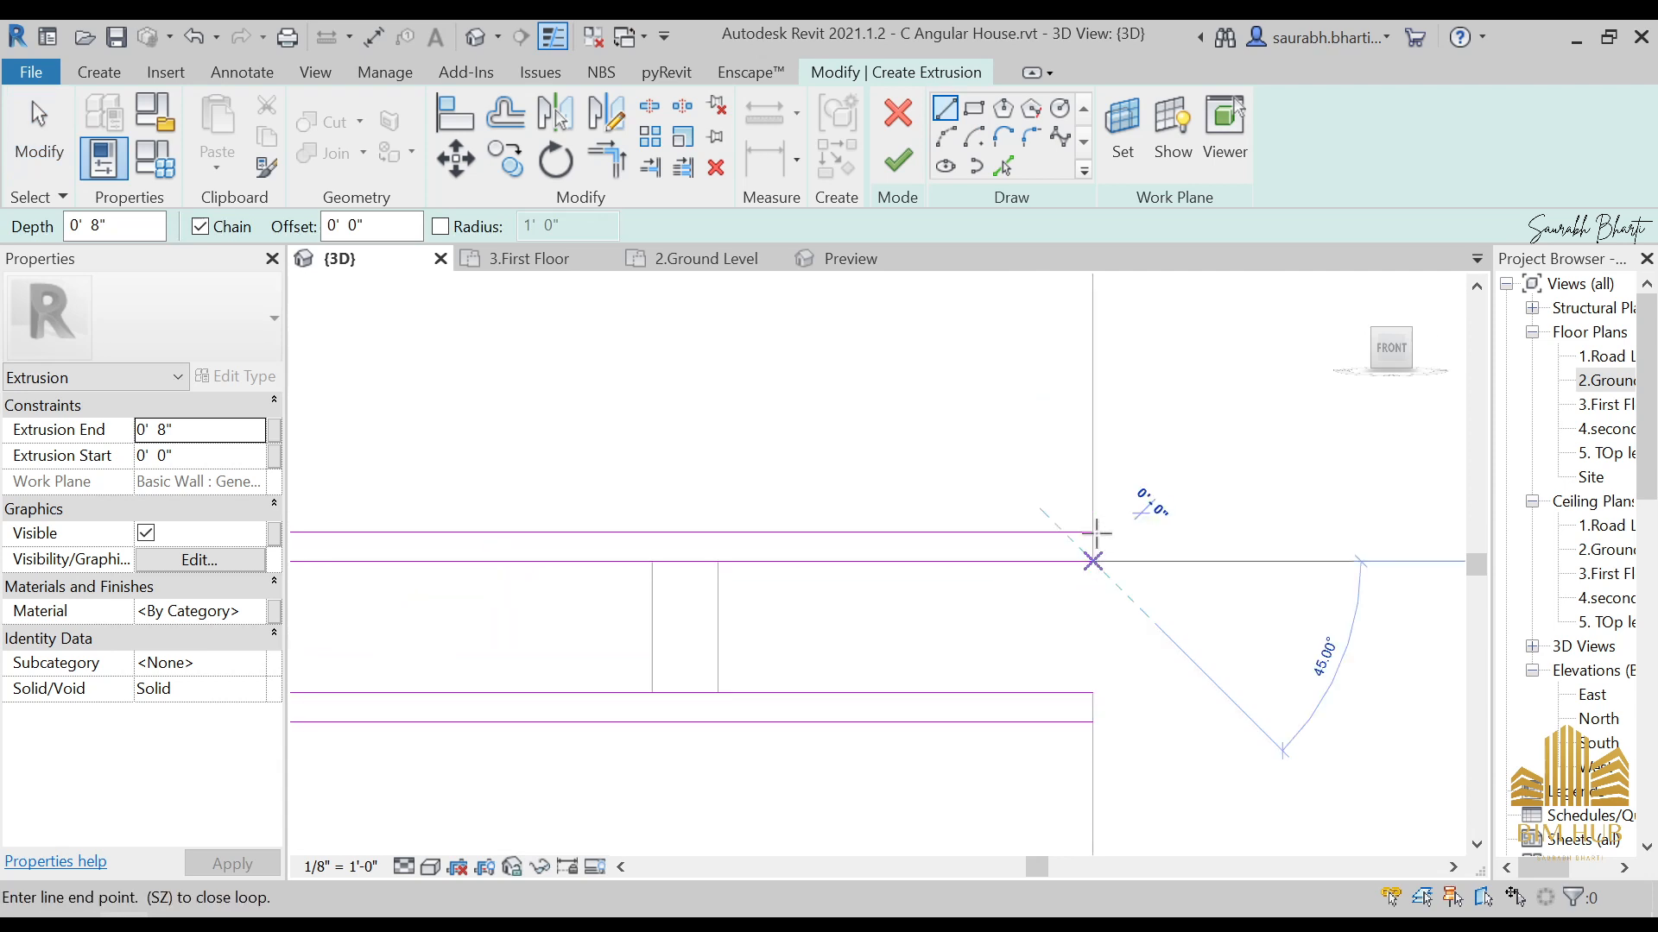
{"action": "left_click", "coordinate": [1092, 532]}
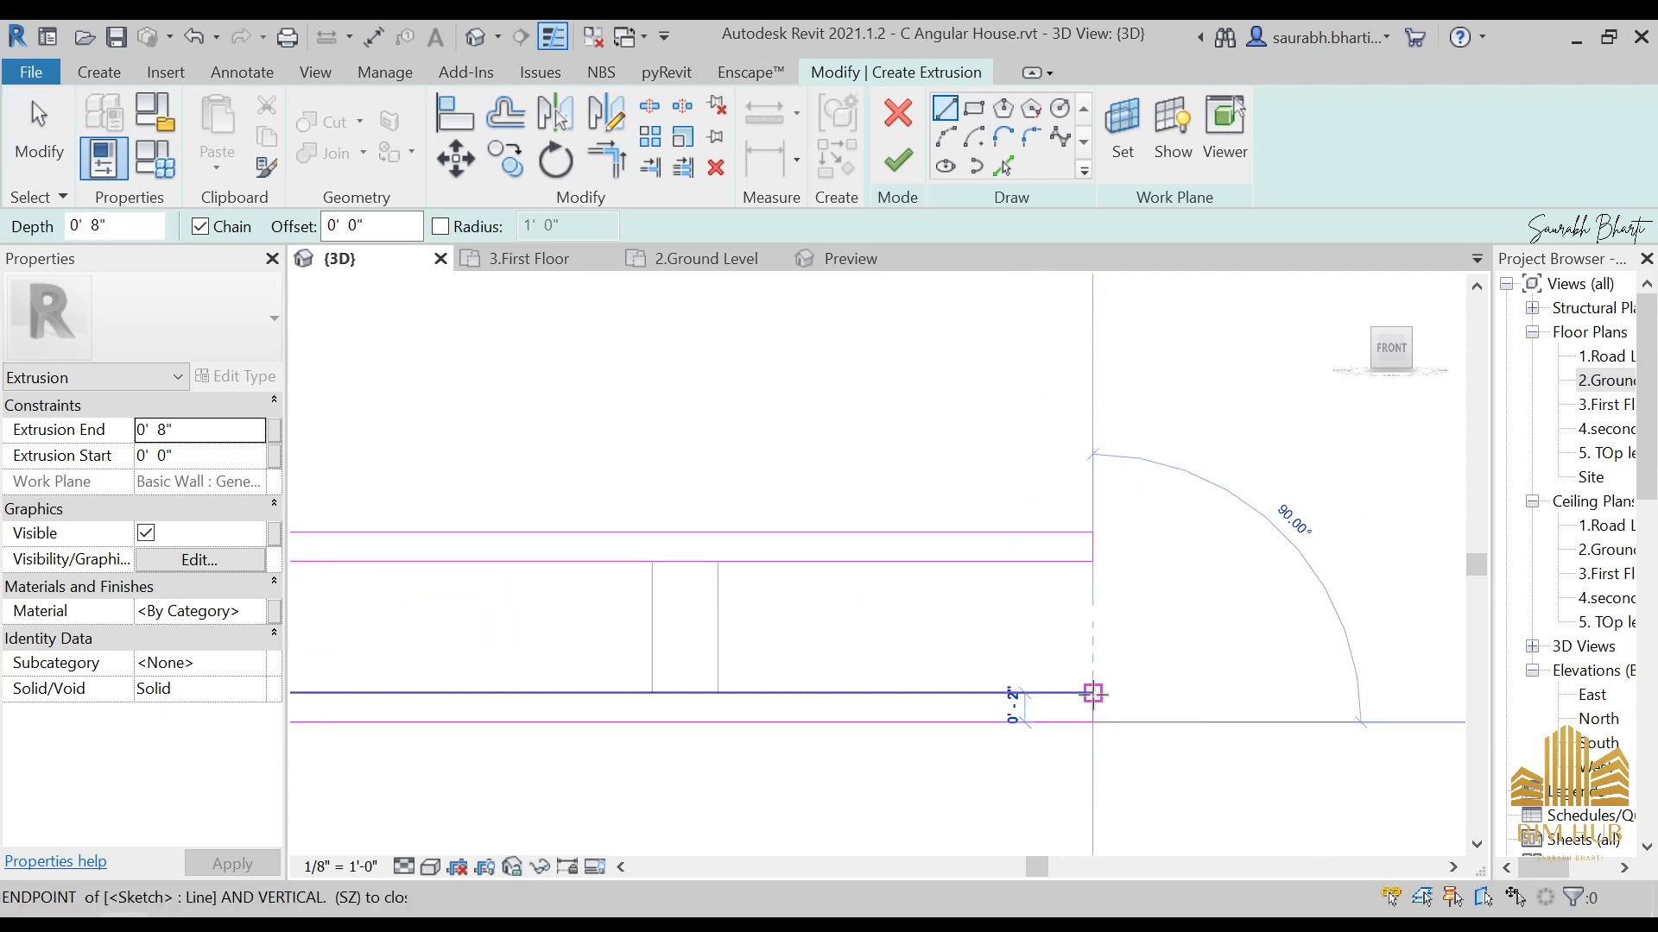
{"action": "left_click", "coordinate": [1092, 693]}
{"action": "key", "text": "Escape"}
{"action": "scroll", "coordinate": [1015, 647], "scroll_direction": "down", "scroll_amount": 2}
Step: Close the upper frame's top and bottom strips at the wall's vertical edge with 2" vertical lines
{"action": "middle_click_drag", "start_coordinate": [1023, 583], "coordinate": [803, 806]}
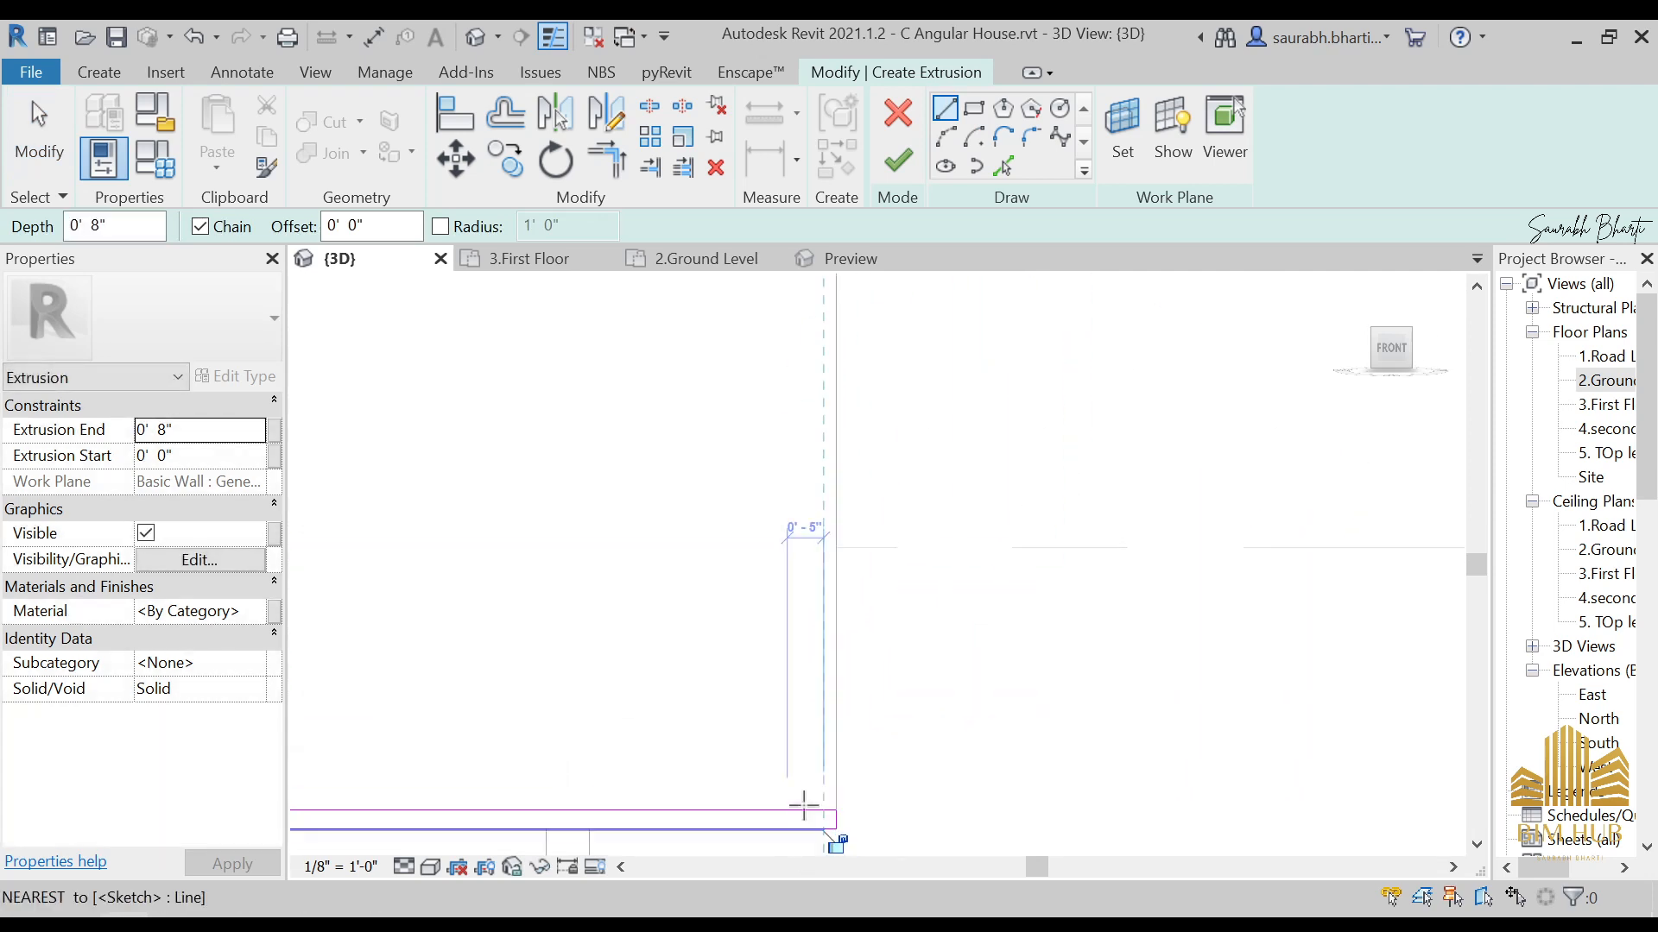
{"action": "scroll", "coordinate": [805, 808], "scroll_direction": "down", "scroll_amount": 3}
{"action": "mouse_move", "coordinate": [822, 520]}
{"action": "middle_mouse_down"}
{"action": "mouse_move", "coordinate": [848, 551]}
{"action": "mouse_move", "coordinate": [877, 867]}
{"action": "middle_mouse_up"}
{"action": "scroll", "coordinate": [877, 570], "scroll_direction": "up", "scroll_amount": 4}
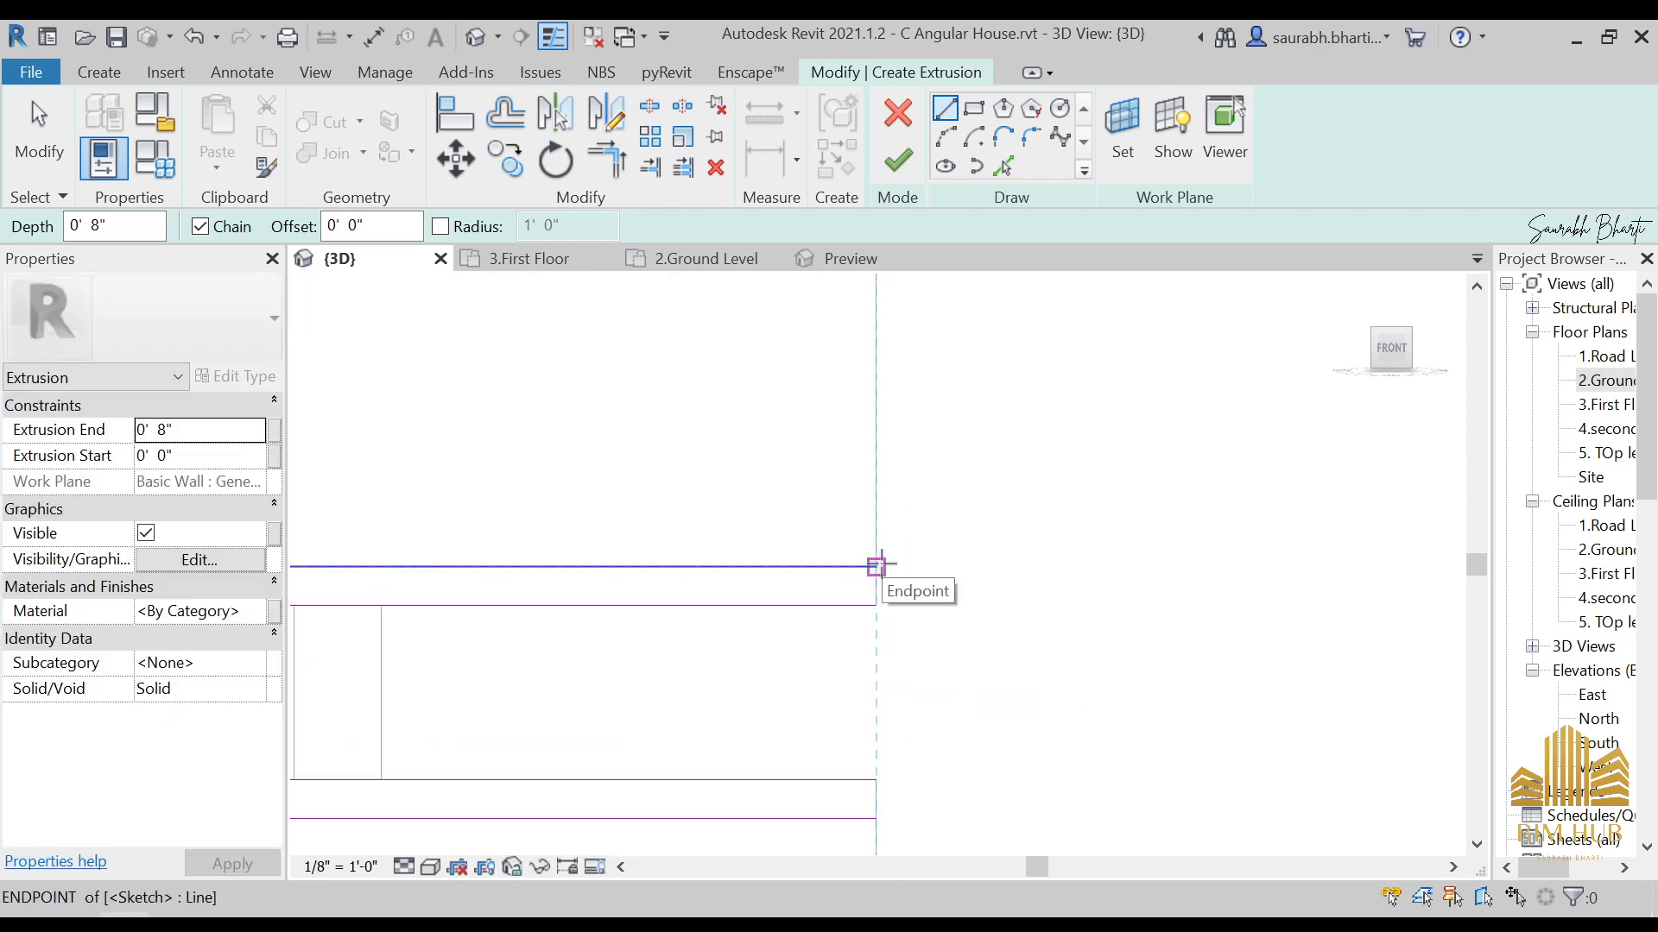
{"action": "left_click", "coordinate": [876, 567]}
{"action": "left_click", "coordinate": [877, 604]}
{"action": "key", "text": "Escape"}
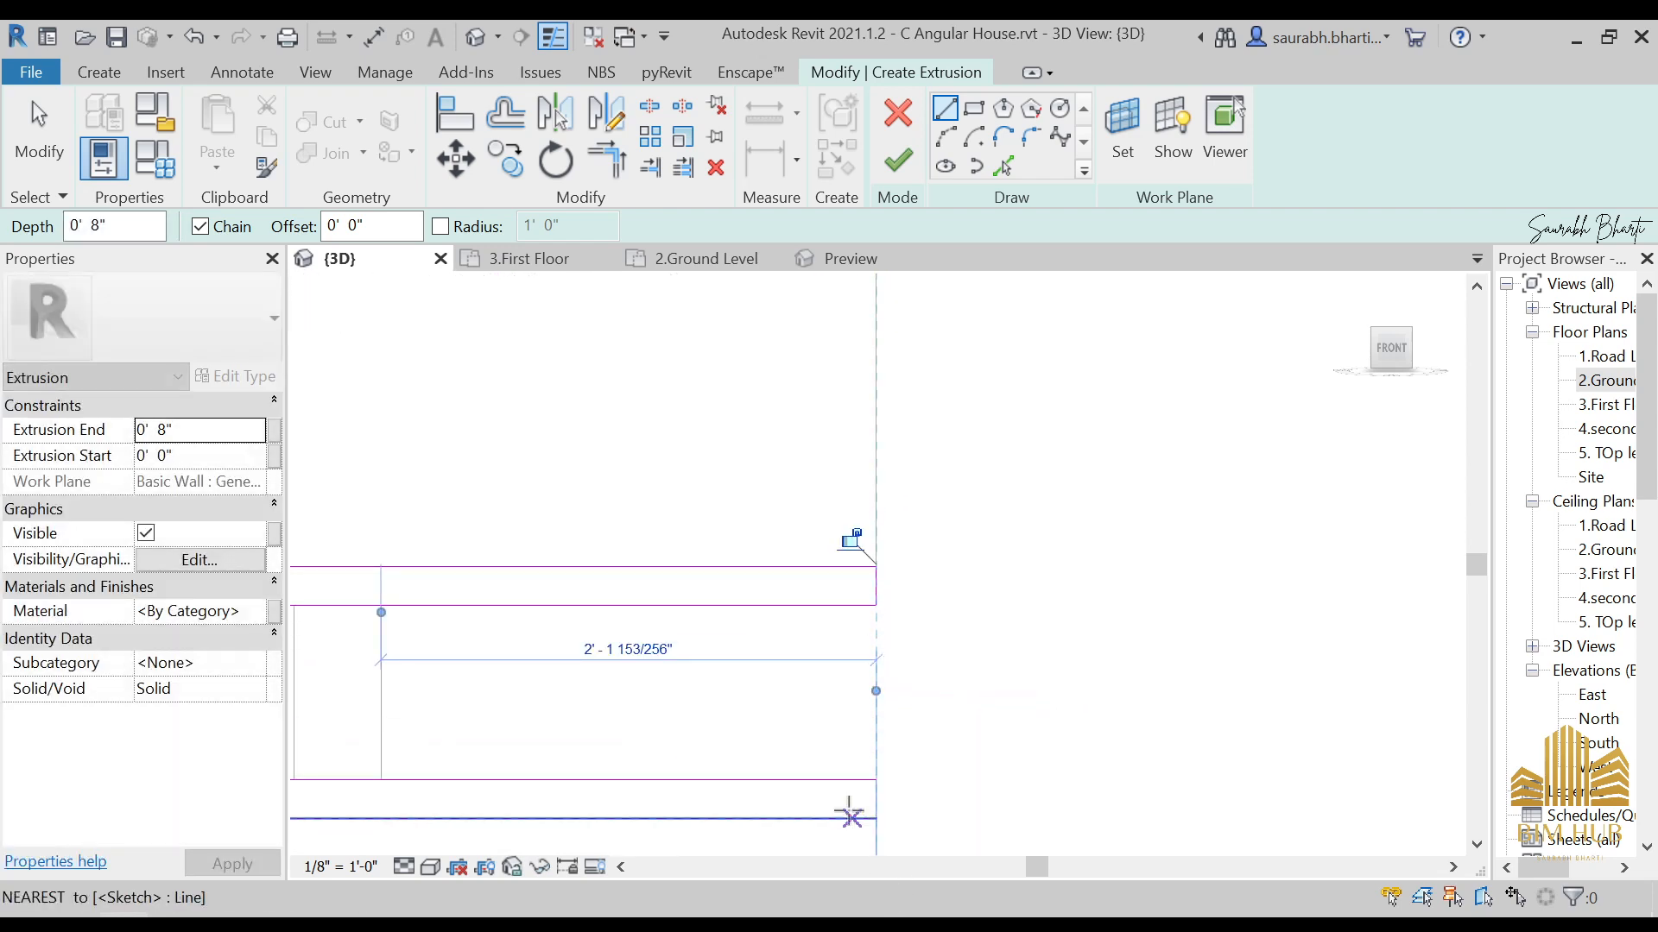
{"action": "left_click", "coordinate": [877, 817]}
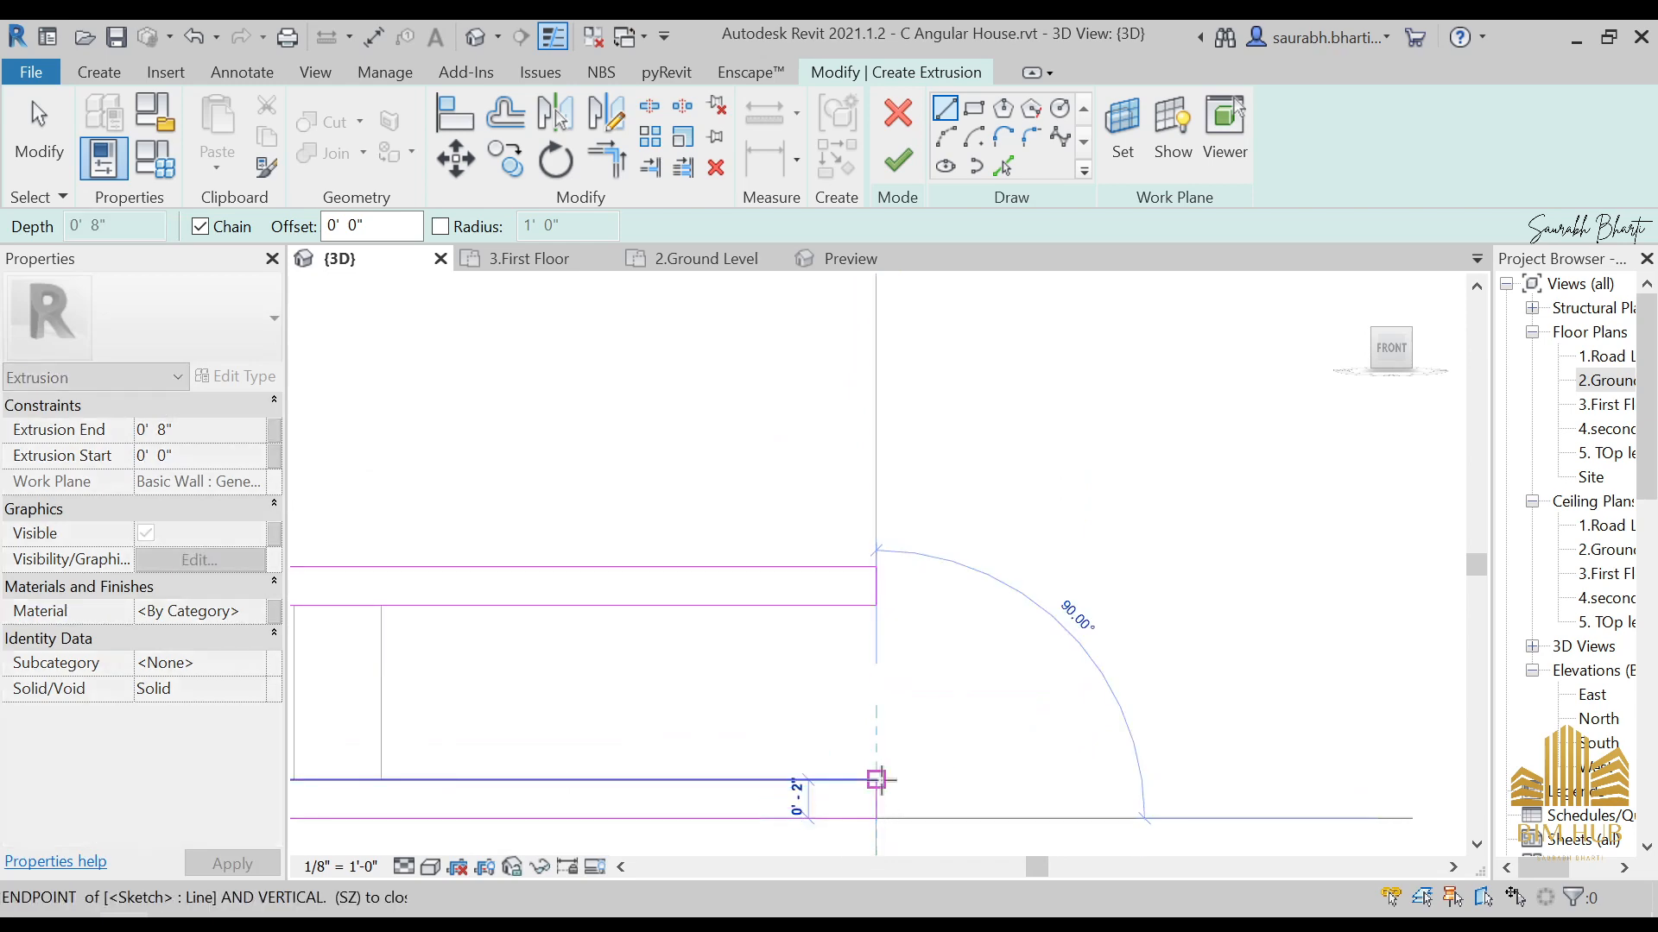
{"action": "key", "text": "Escape"}
{"action": "key", "text": "Escape"}
Step: Finish the sketch to extrude both closed frame profiles 8" from the front wall
{"action": "left_click", "coordinate": [912, 153]}
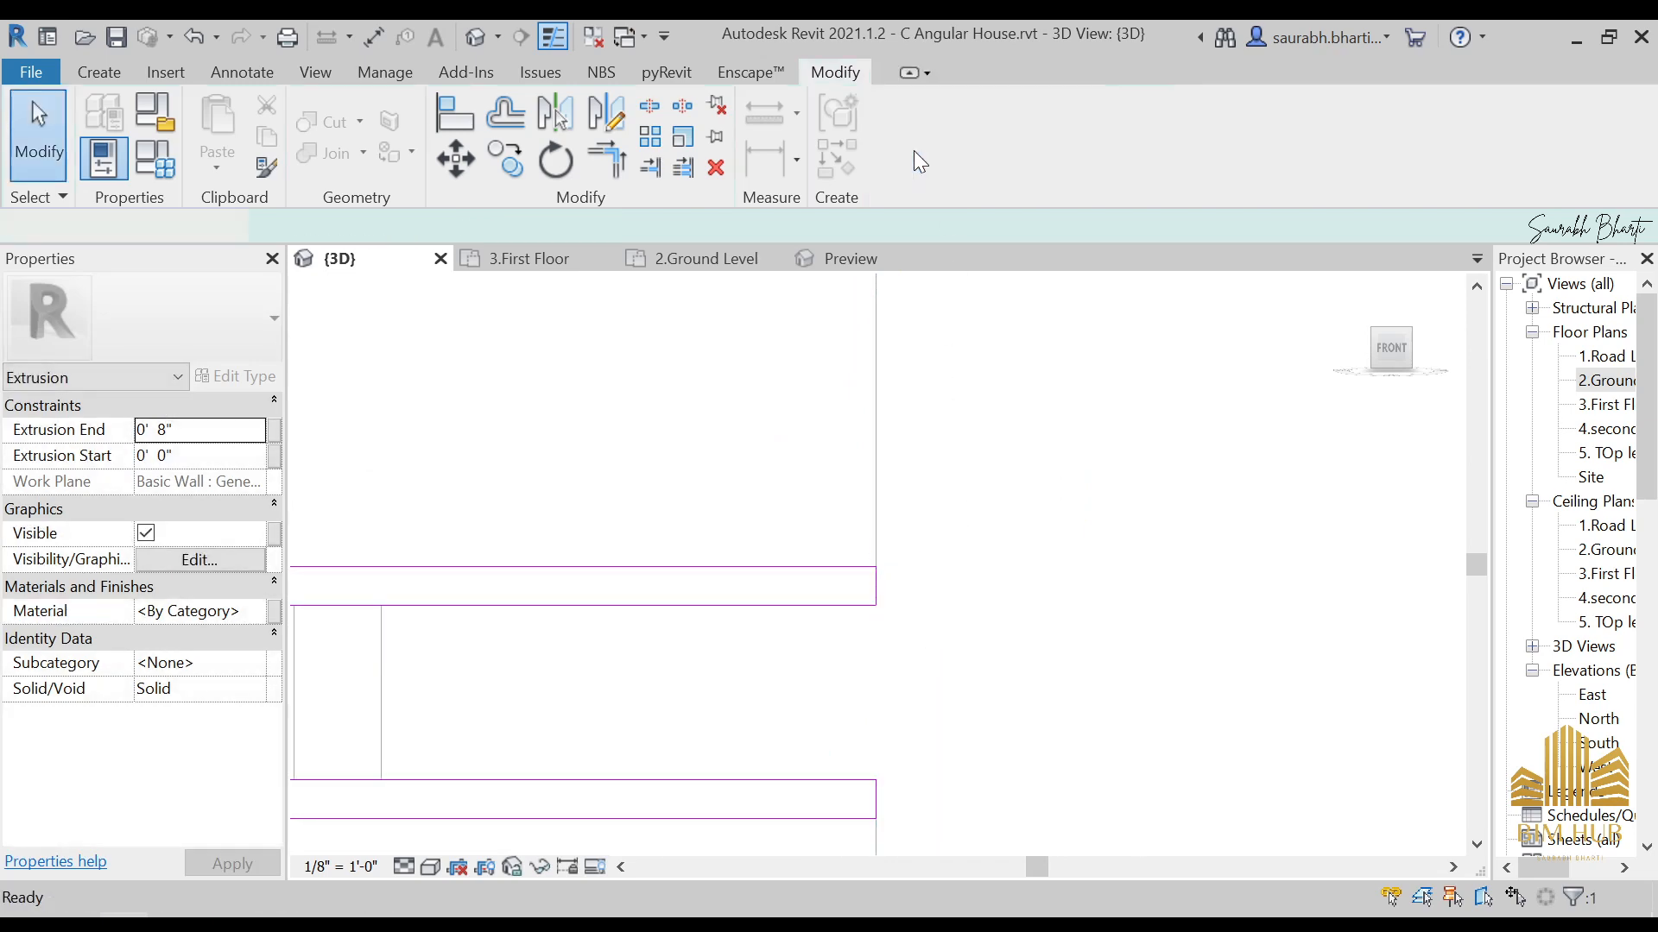
{"action": "left_click", "coordinate": [946, 605]}
{"action": "middle_click_drag", "start_coordinate": [1067, 661], "coordinate": [1008, 631], "text": "shift"}
{"action": "scroll", "coordinate": [1313, 525], "scroll_direction": "down", "scroll_amount": 2}
{"action": "scroll", "coordinate": [999, 613], "scroll_direction": "up", "scroll_amount": 5}
{"action": "scroll", "coordinate": [1034, 669], "scroll_direction": "down", "scroll_amount": 2}
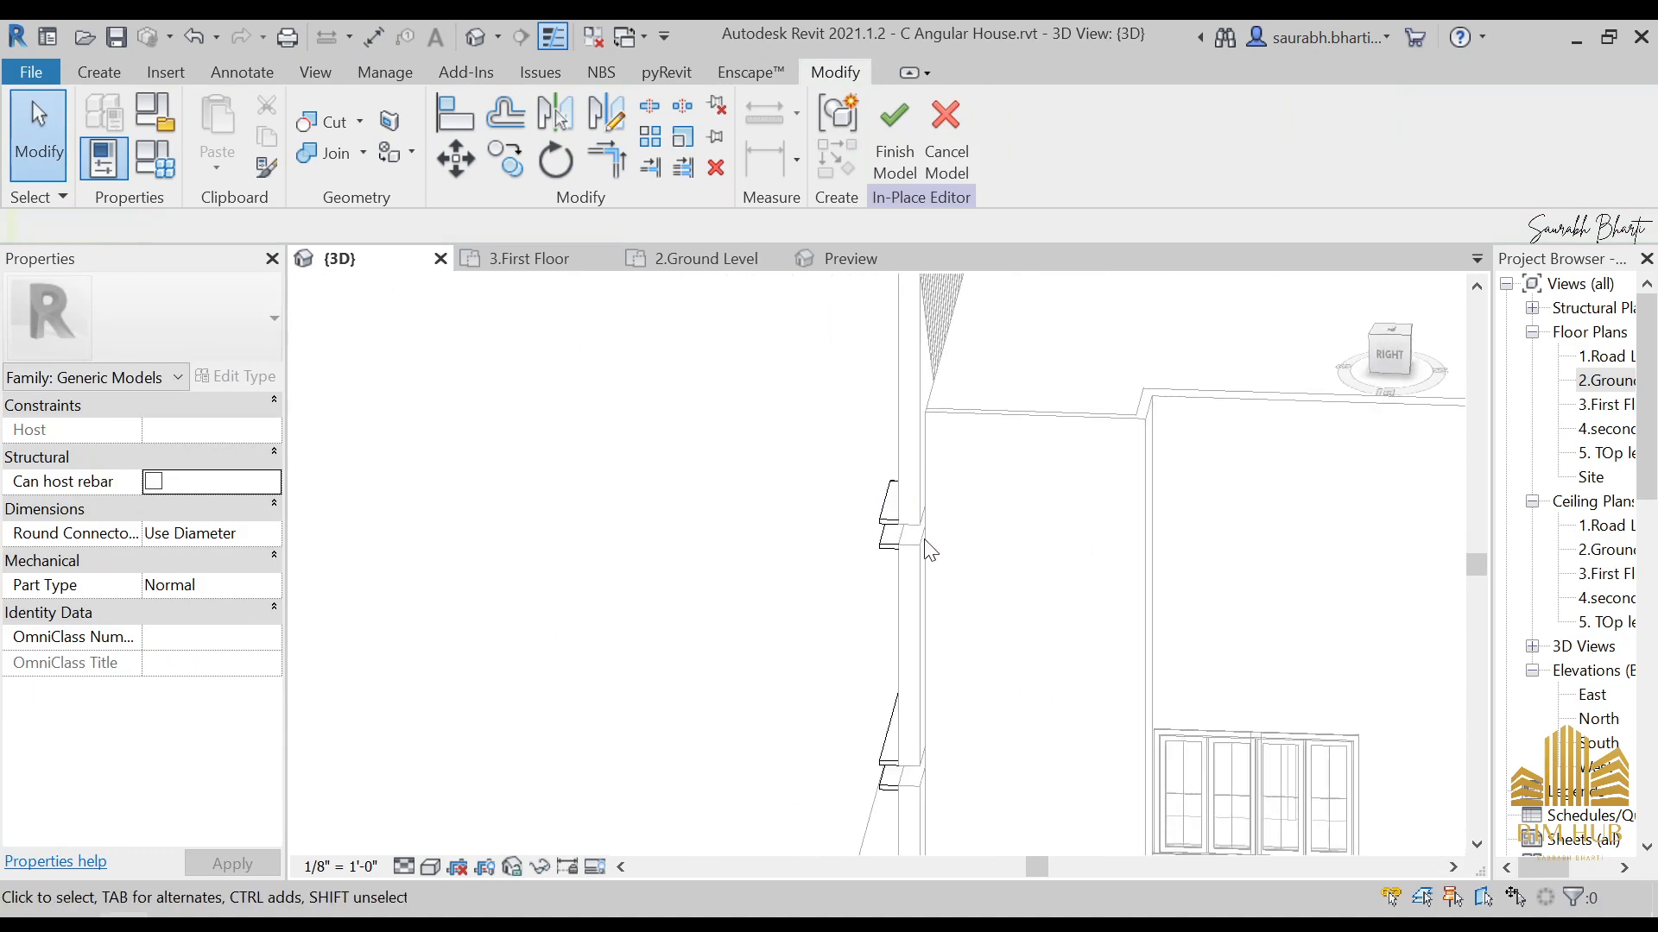
{"action": "middle_click_drag", "start_coordinate": [911, 583], "coordinate": [1082, 741], "text": "shift"}
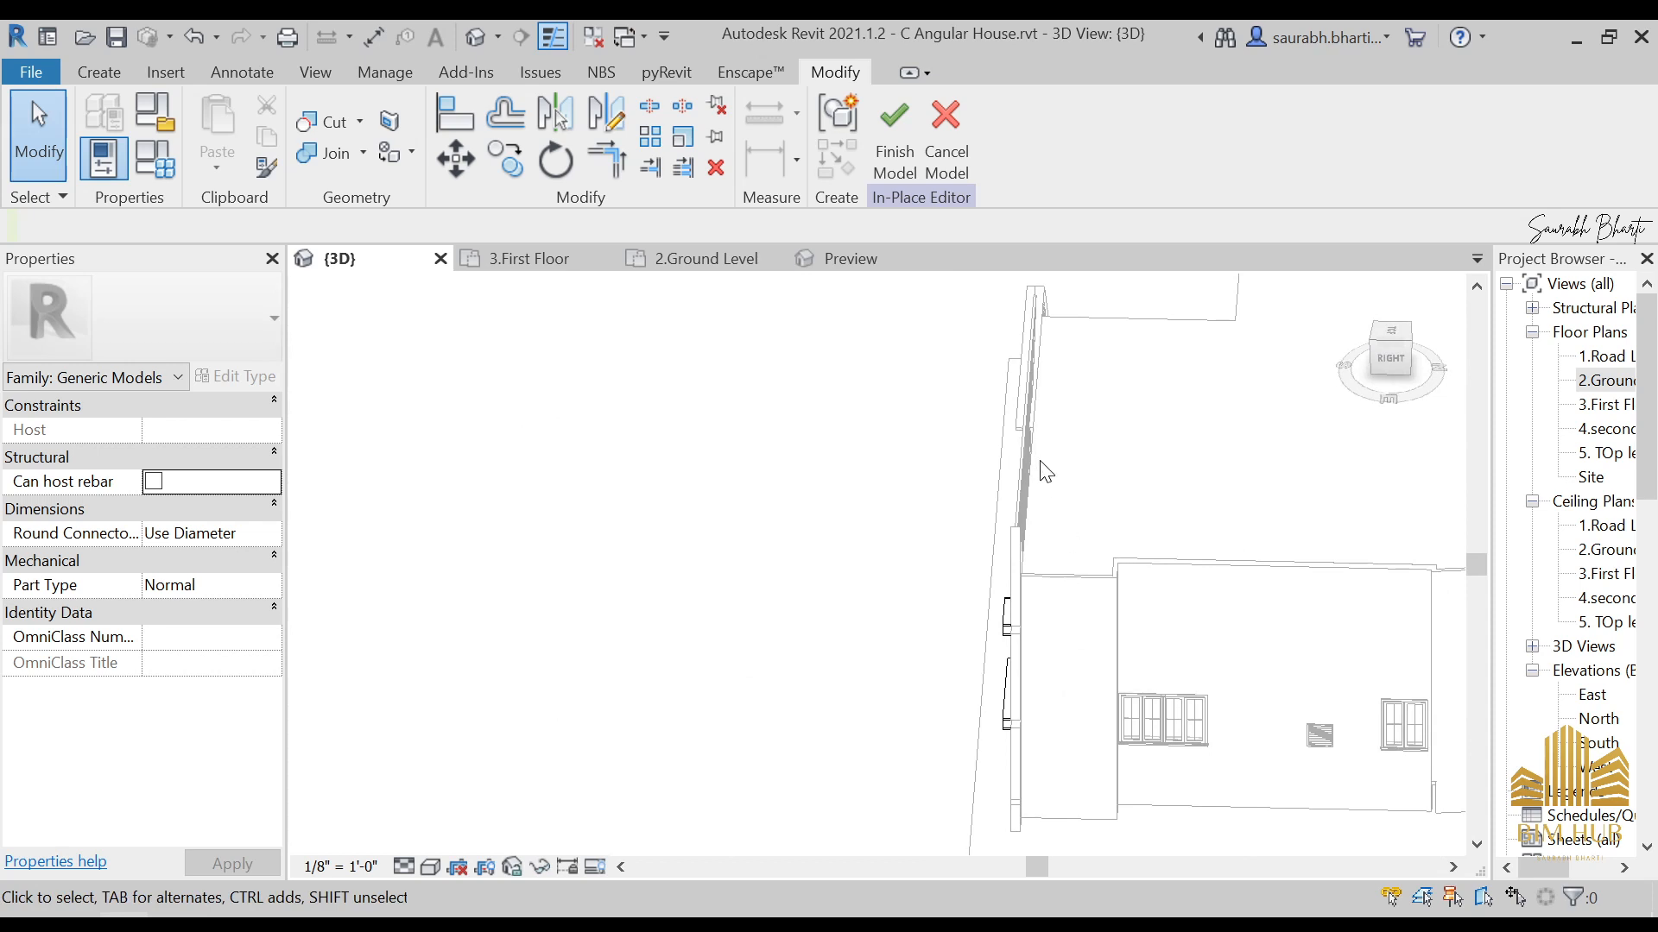
Step: Check the wall frames in the reference photo 1t.png and finish the in-place model
{"action": "left_click", "coordinate": [173, 798]}
{"action": "scroll", "coordinate": [789, 444], "scroll_direction": "up", "scroll_amount": 3}
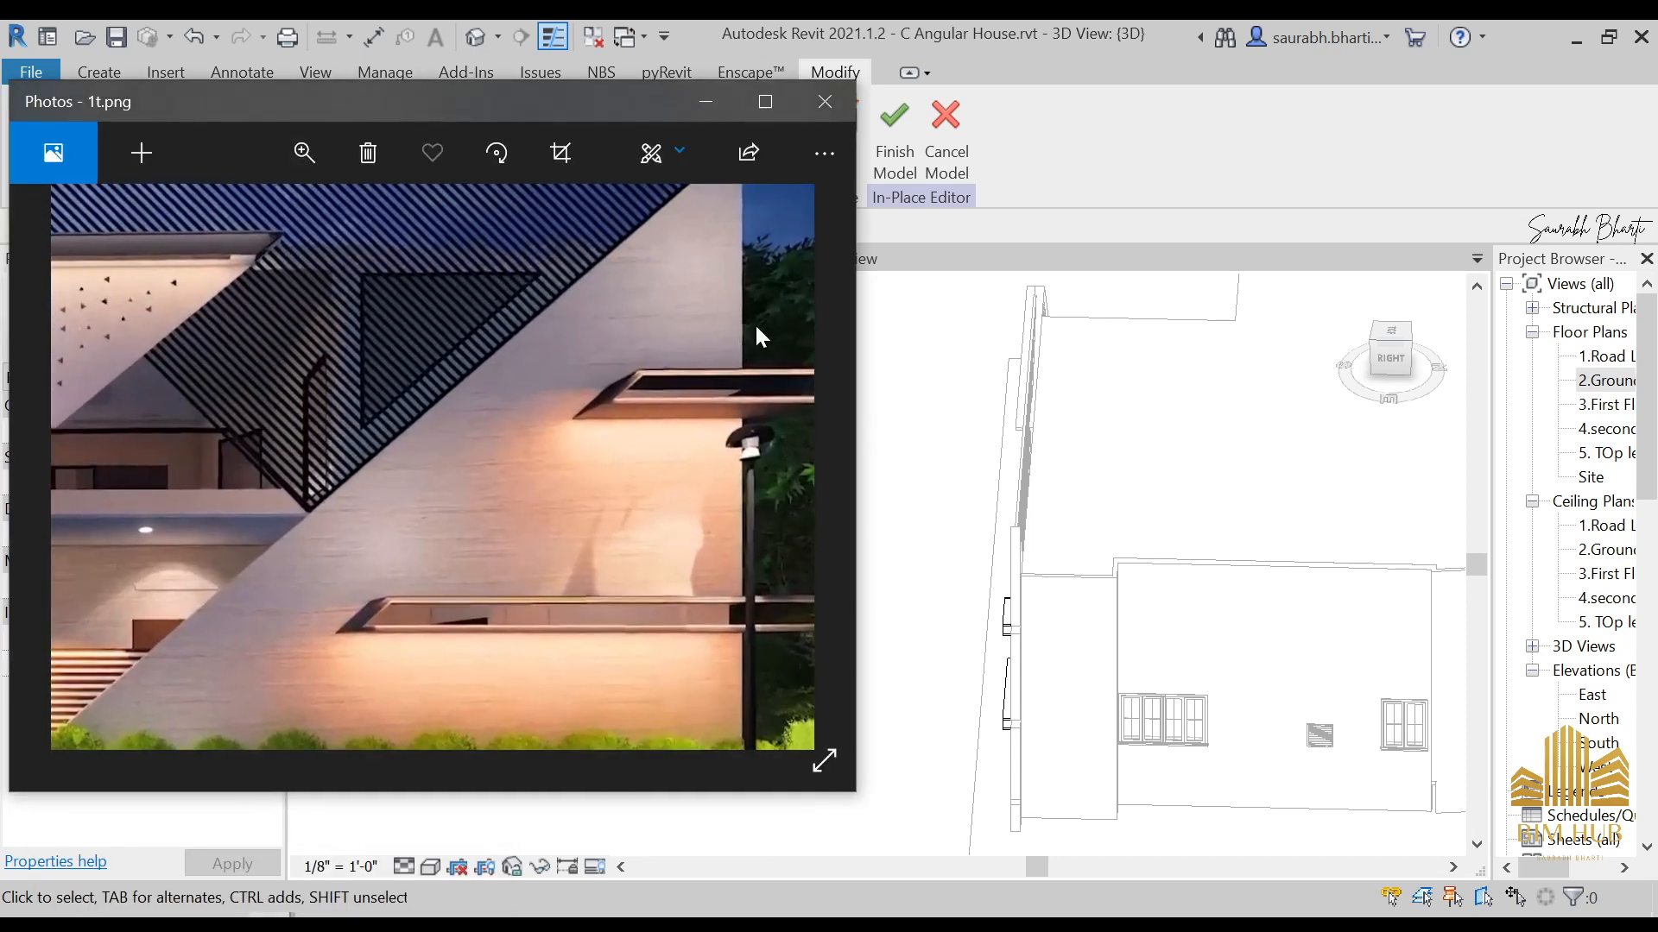
{"action": "left_click", "coordinate": [700, 103]}
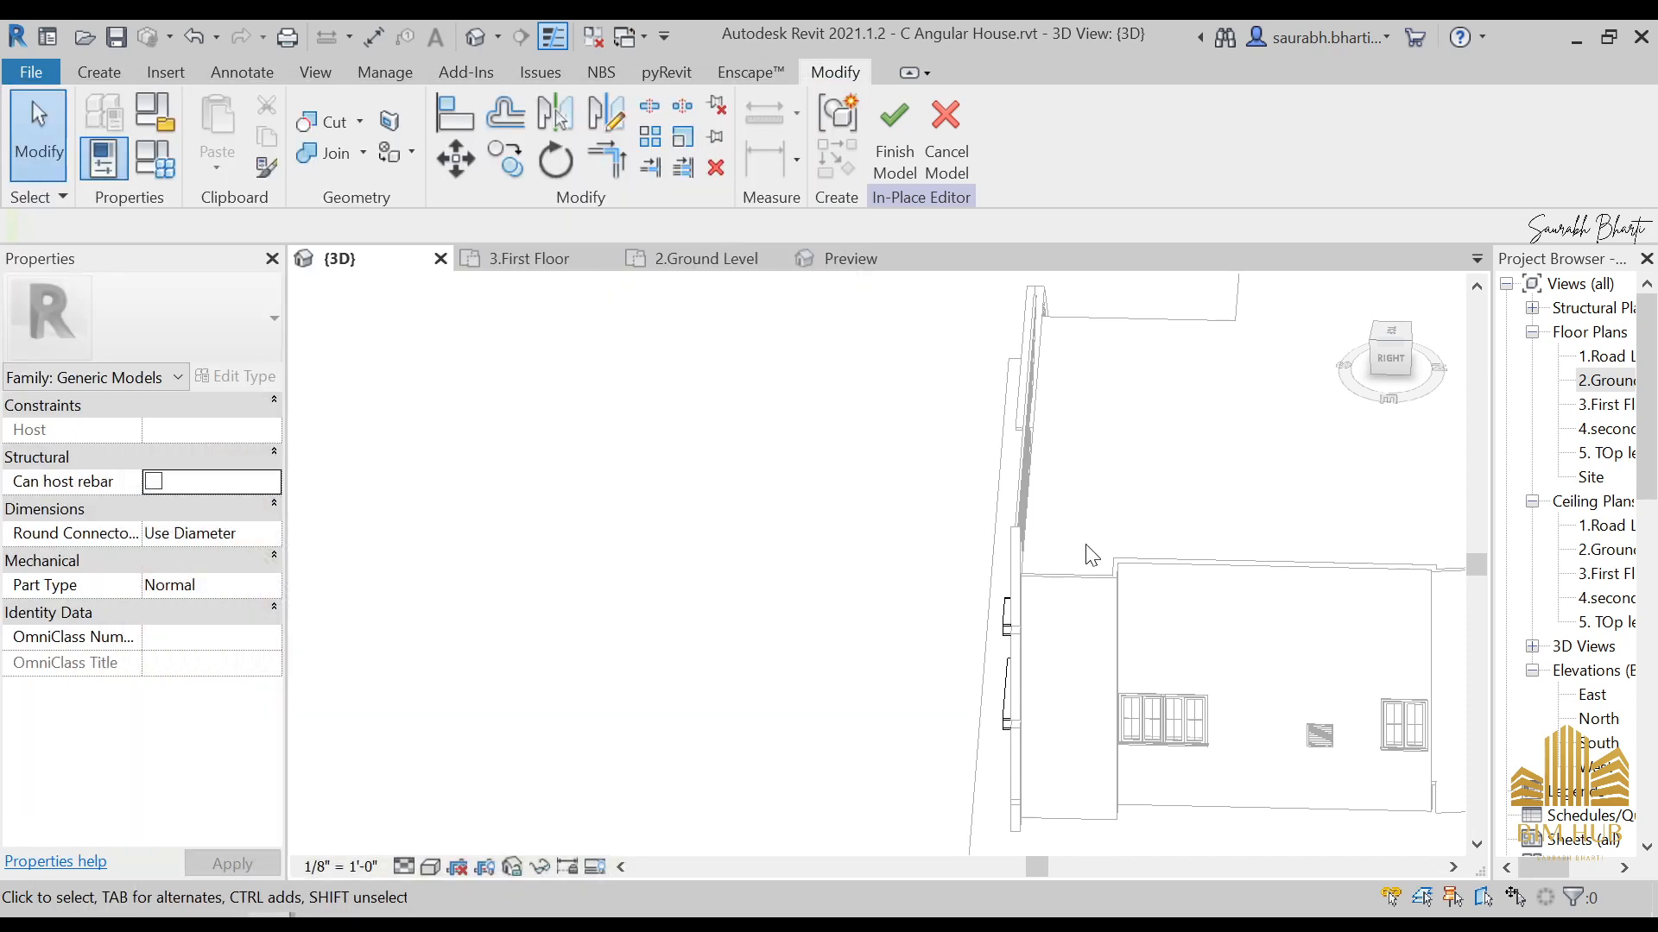
{"action": "left_click", "coordinate": [895, 143]}
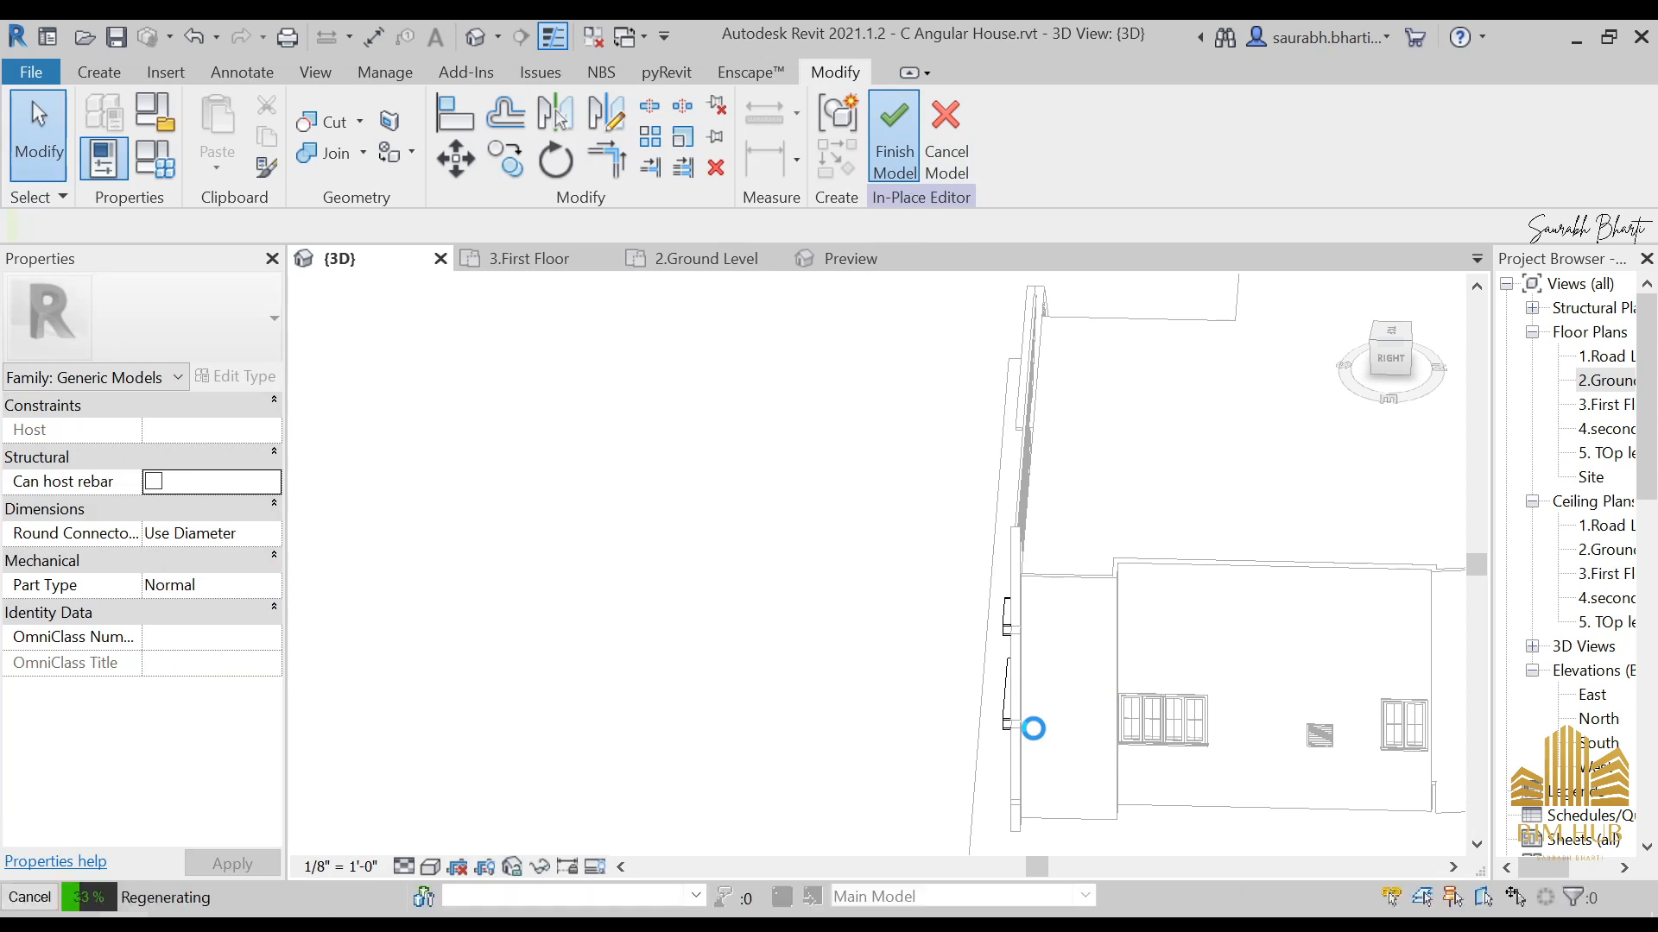
{"action": "left_click", "coordinate": [808, 417]}
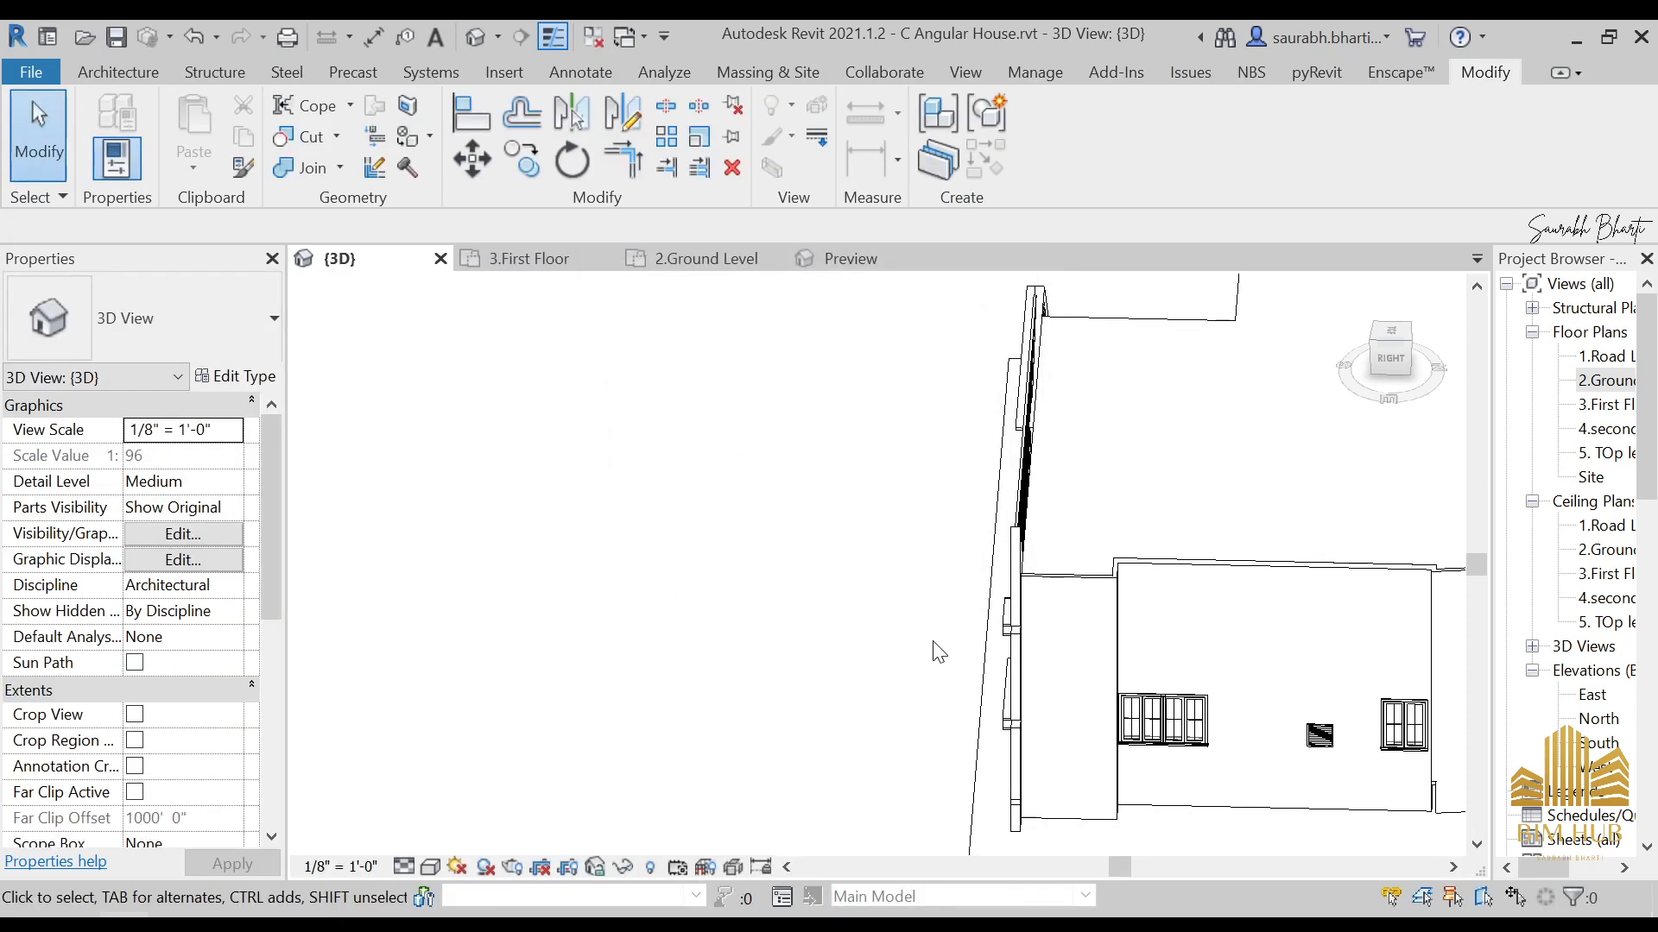
Step: Edit the front wall's frame model in place, set its extrusion end to 1' 0", and finish the model
{"action": "scroll", "coordinate": [939, 652], "scroll_direction": "down", "scroll_amount": 2}
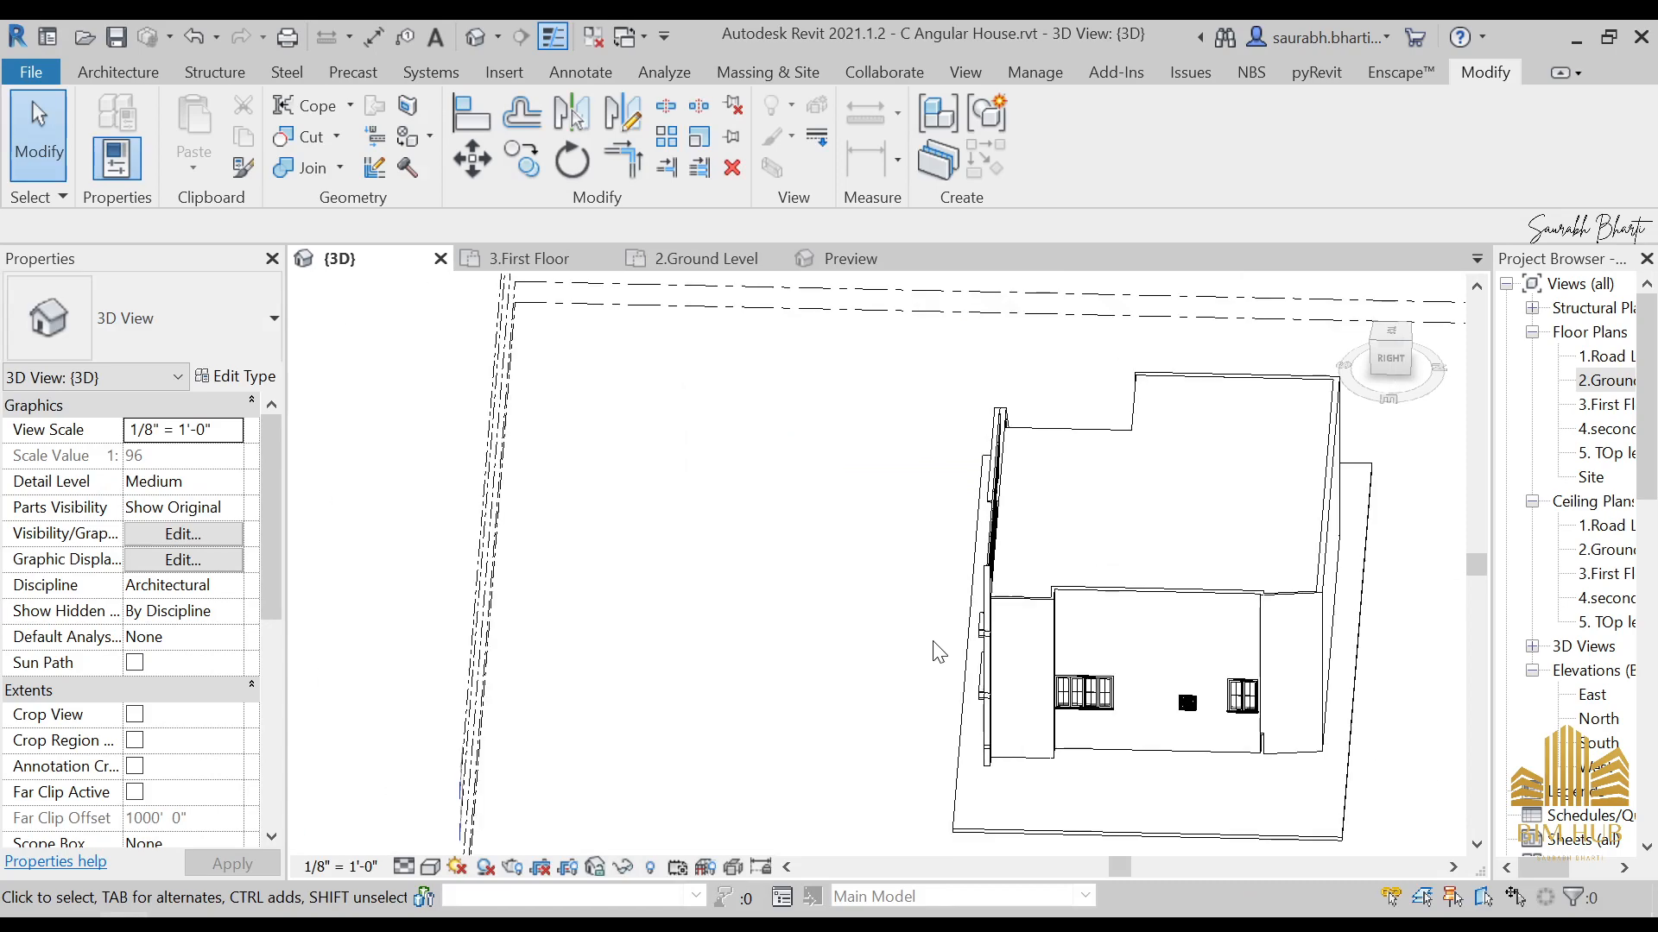
{"action": "middle_click_drag", "start_coordinate": [983, 672], "coordinate": [1258, 594], "text": "shift"}
{"action": "scroll", "coordinate": [1261, 641], "scroll_direction": "up", "scroll_amount": 2}
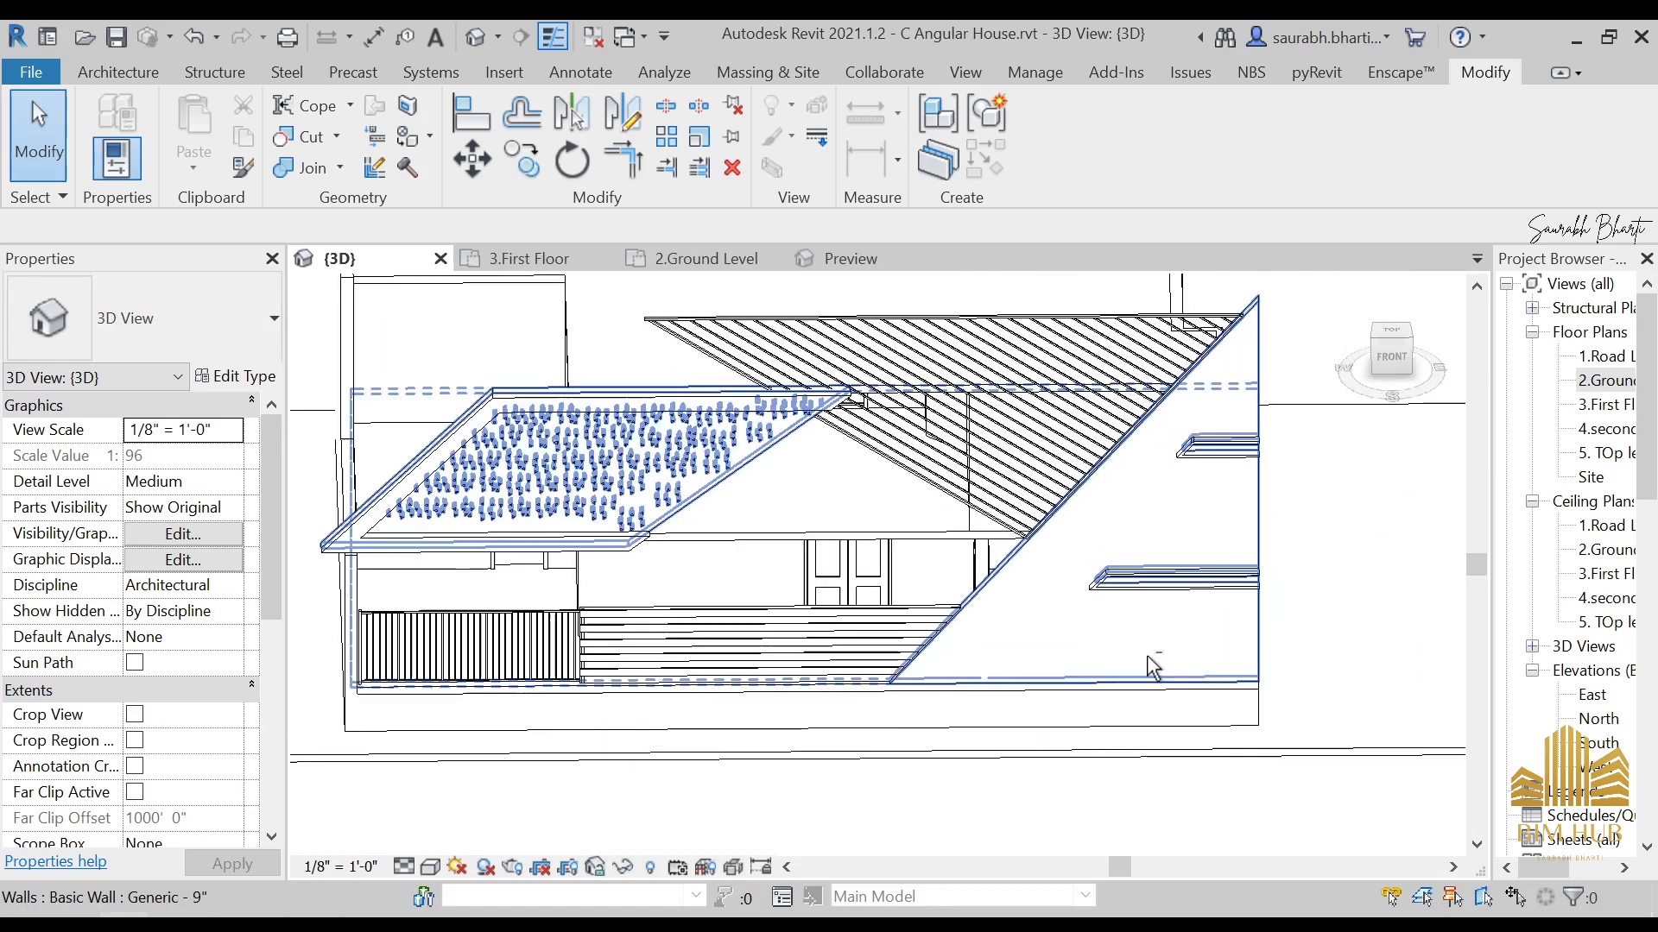
{"action": "middle_click_drag", "start_coordinate": [1147, 656], "coordinate": [843, 725], "text": "shift"}
{"action": "scroll", "coordinate": [945, 656], "scroll_direction": "up", "scroll_amount": 3}
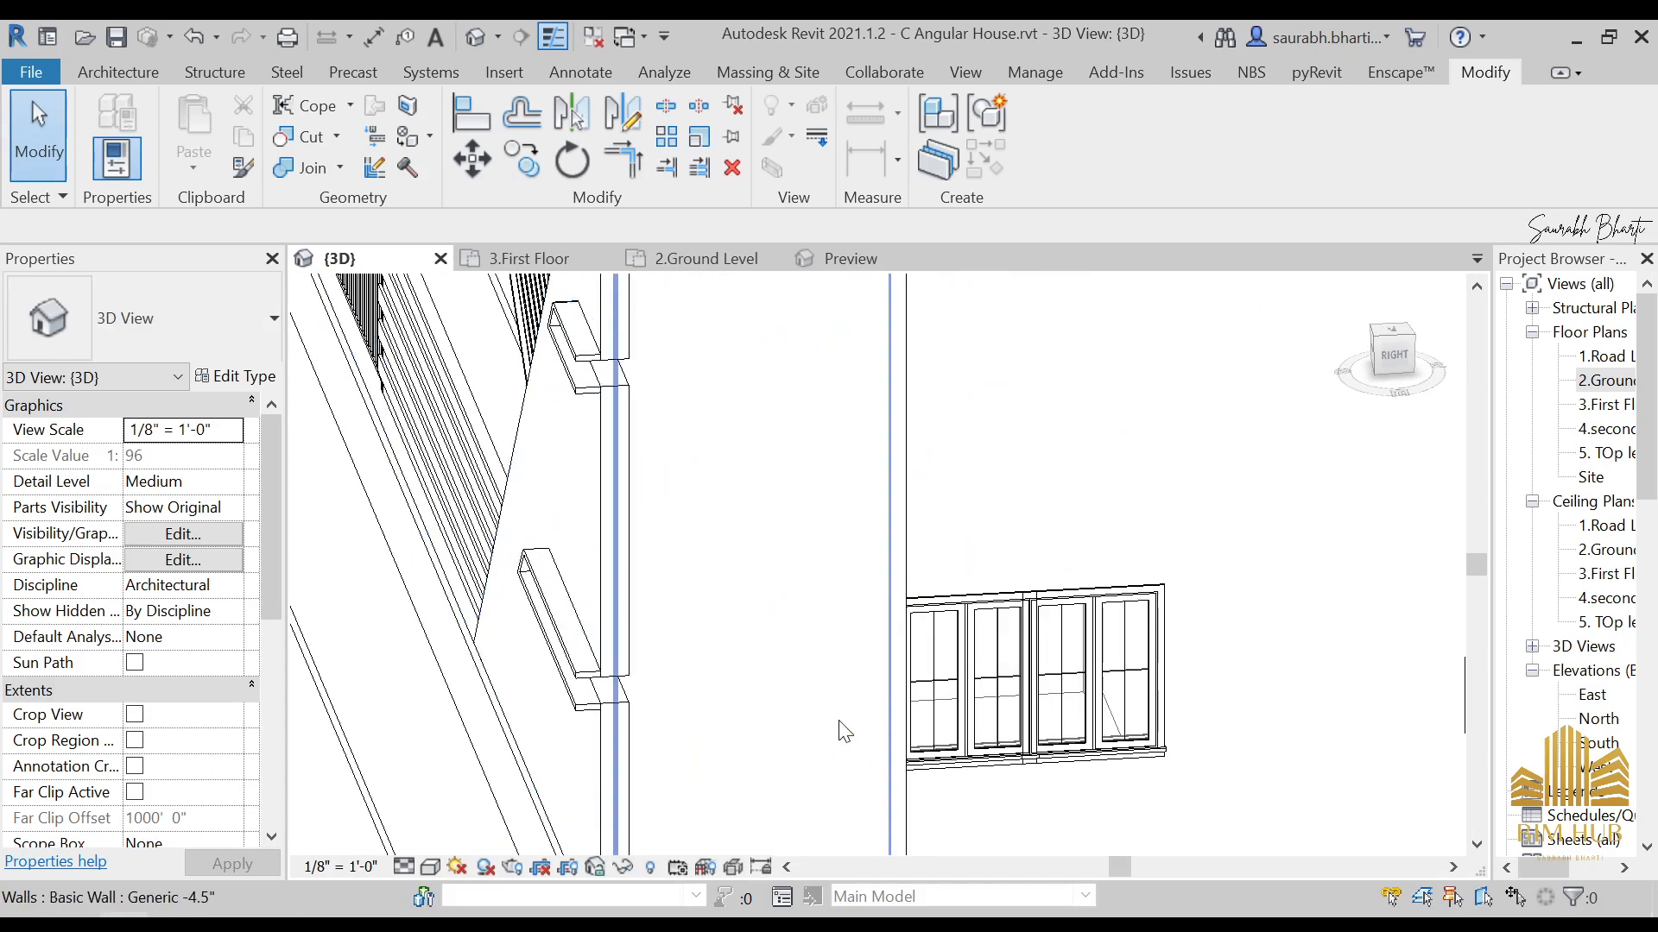
{"action": "left_click", "coordinate": [560, 665]}
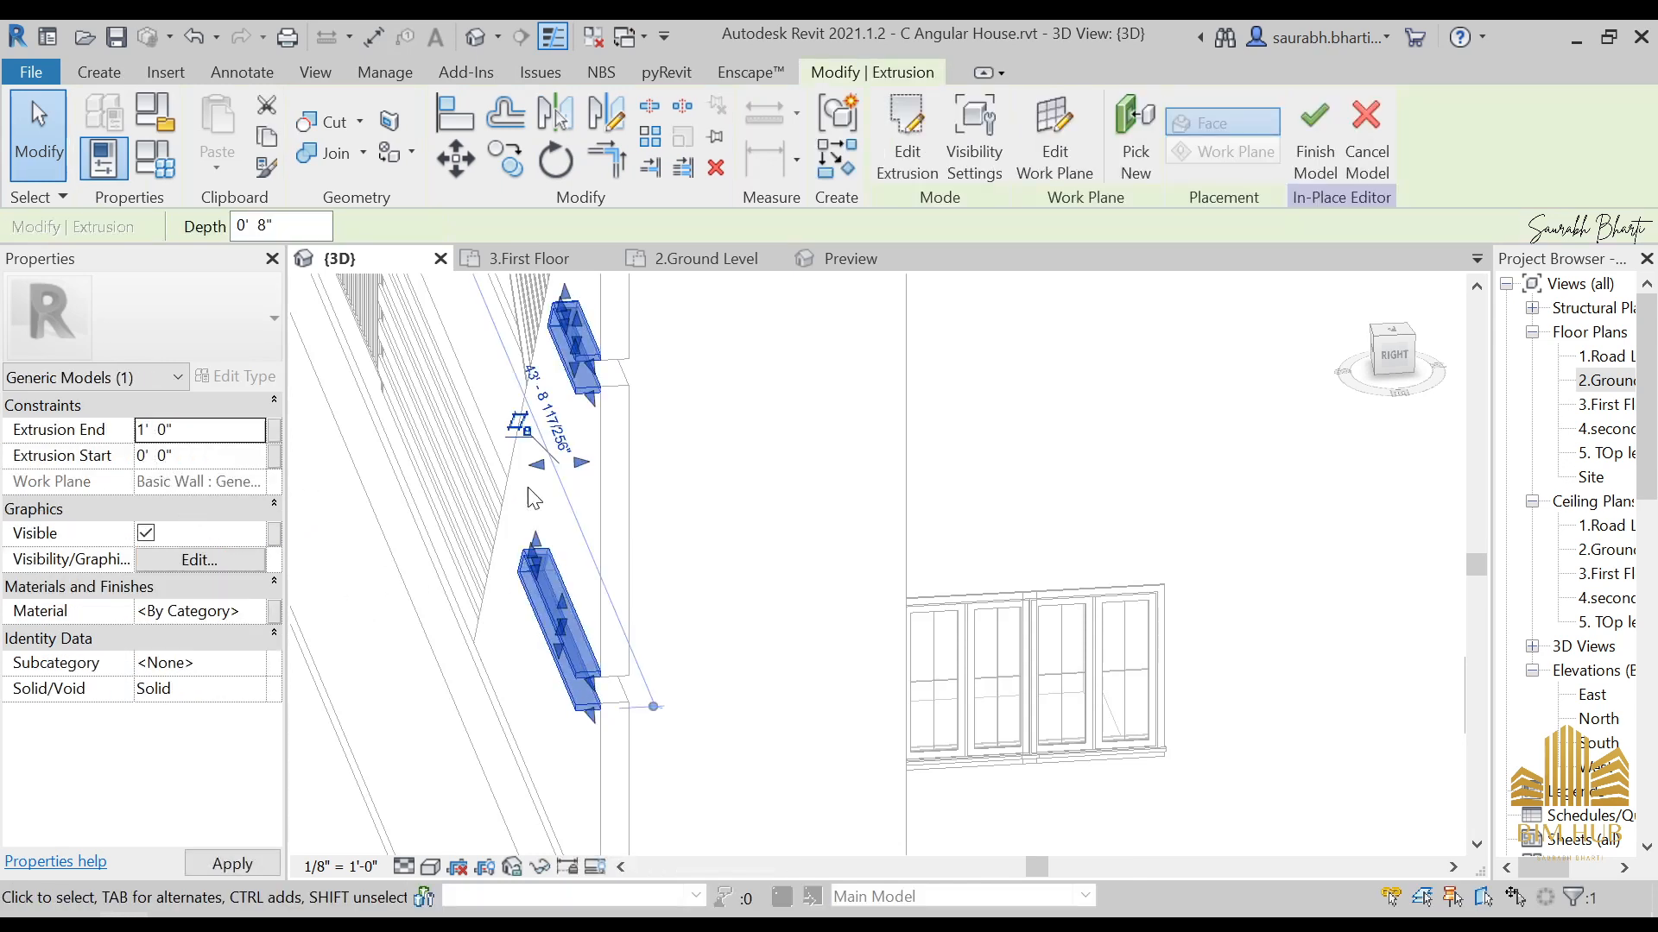
{"action": "left_click", "coordinate": [1330, 147]}
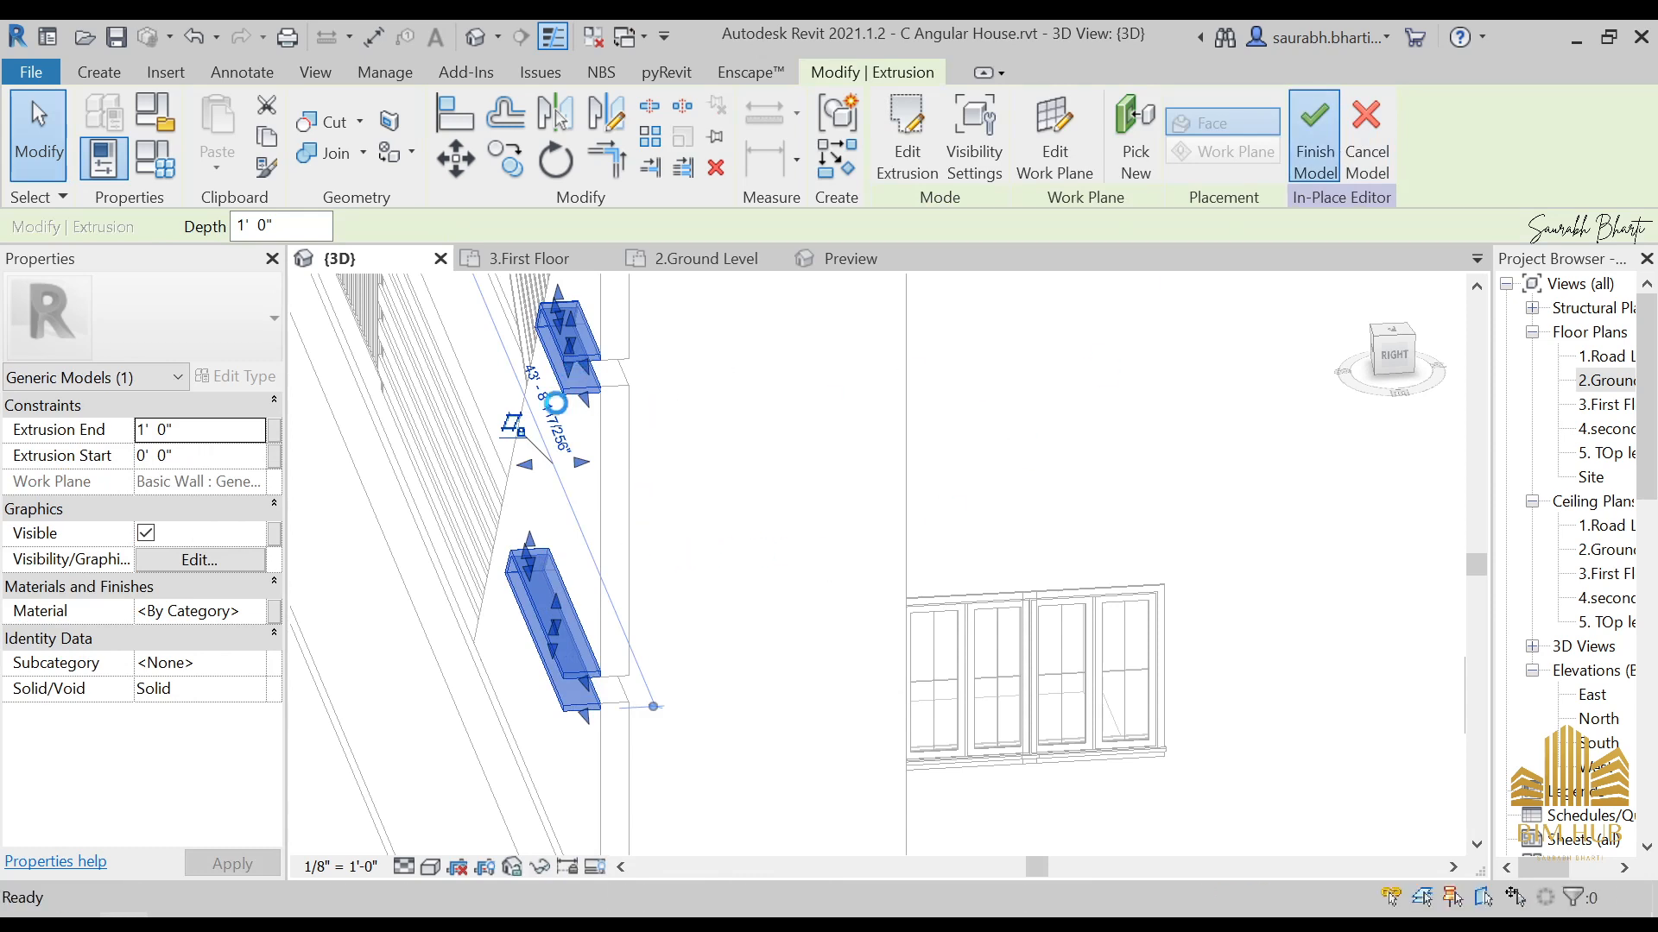
{"action": "middle_click_drag", "start_coordinate": [777, 451], "coordinate": [695, 449], "text": "shift"}
{"action": "middle_click_drag", "start_coordinate": [574, 401], "coordinate": [617, 410], "text": "shift"}
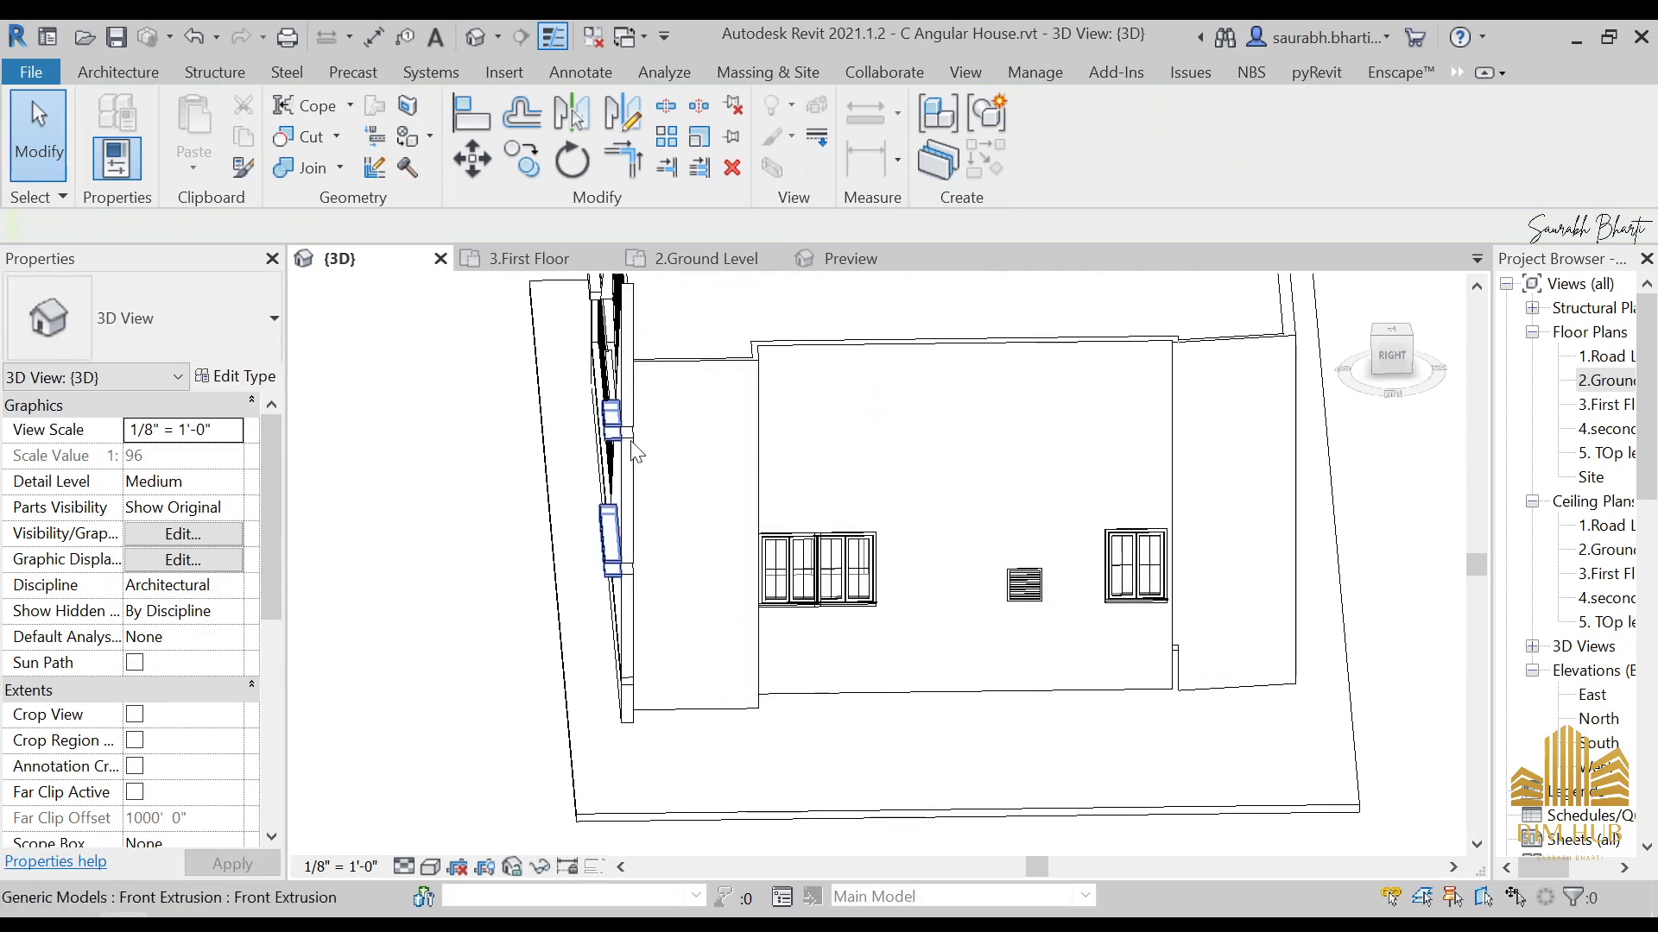
{"action": "middle_click_drag", "start_coordinate": [701, 668], "coordinate": [828, 829], "text": "shift"}
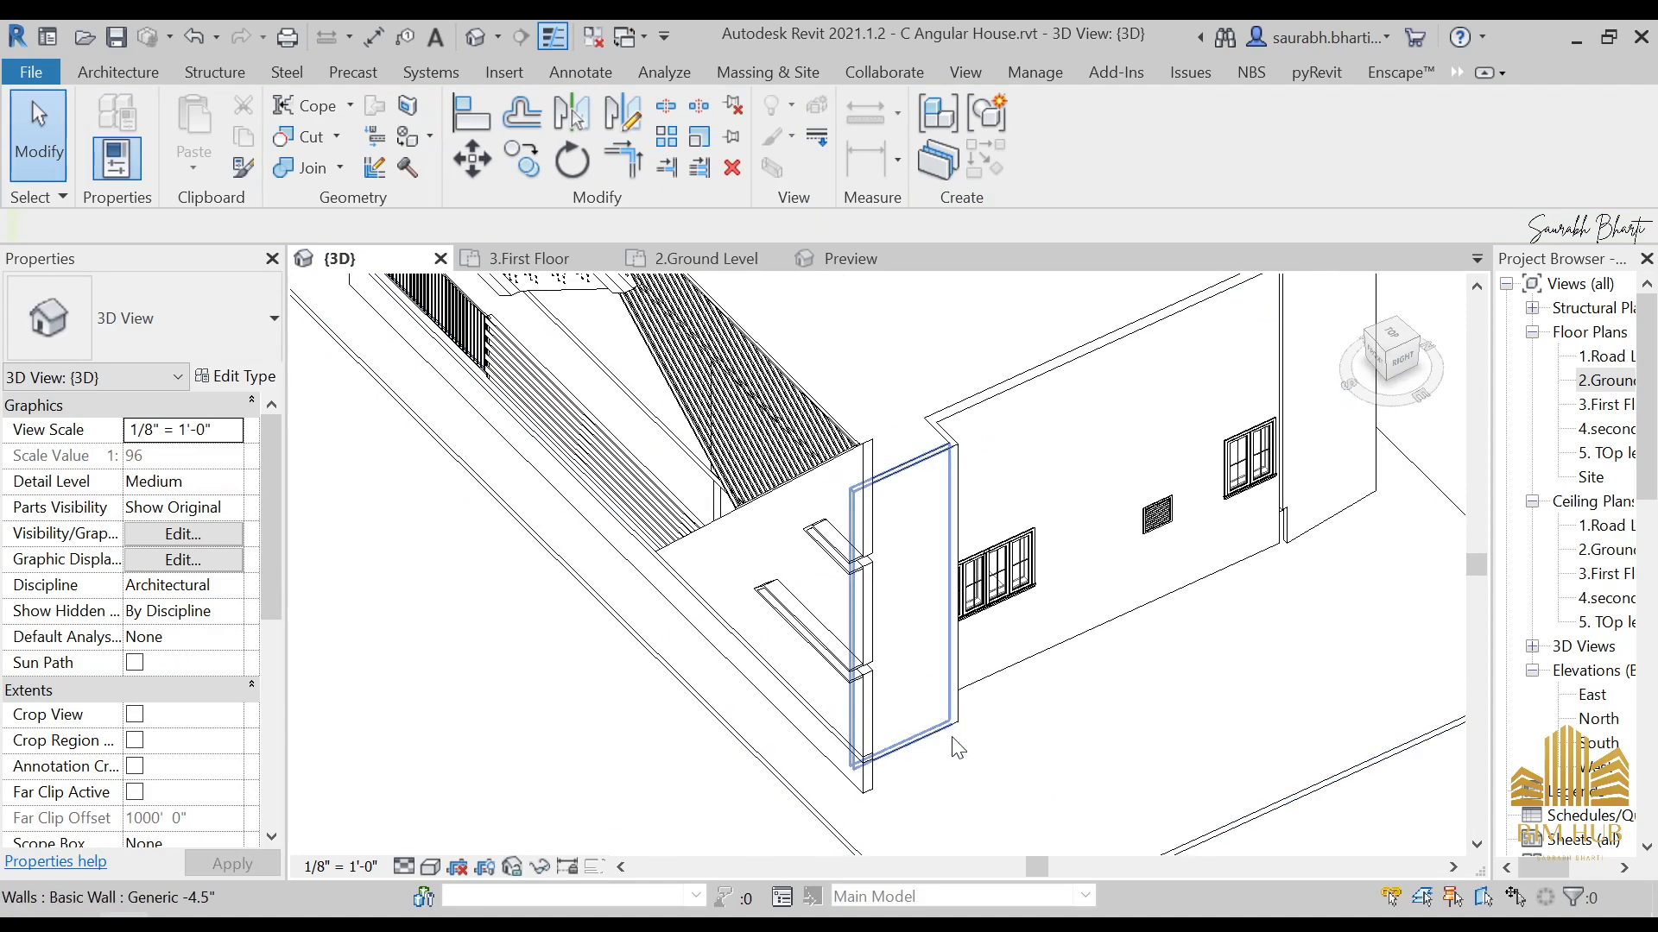
Step: Examine the projecting frames and the porch facade from several angles, including the straight front view
{"action": "middle_click_drag", "start_coordinate": [851, 739], "coordinate": [1065, 600], "text": "shift"}
{"action": "scroll", "coordinate": [1062, 468], "scroll_direction": "down", "scroll_amount": 2}
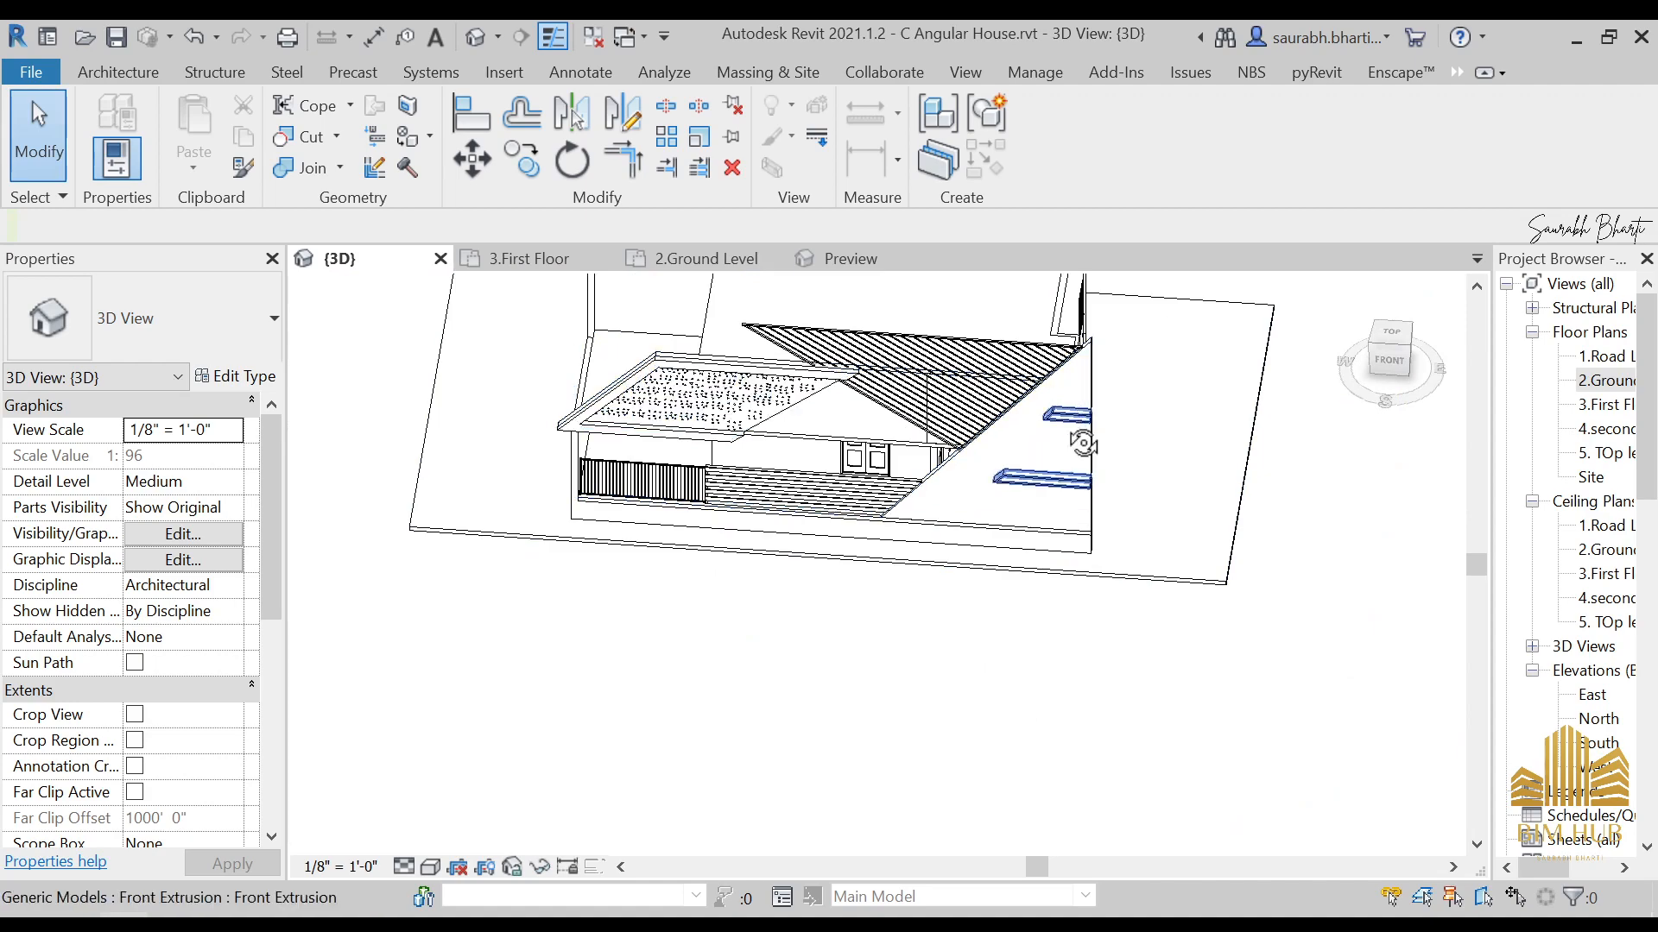
{"action": "middle_click_drag", "start_coordinate": [1084, 440], "coordinate": [1019, 562], "text": "shift"}
{"action": "scroll", "coordinate": [1074, 381], "scroll_direction": "up", "scroll_amount": 5}
{"action": "scroll", "coordinate": [1042, 412], "scroll_direction": "down", "scroll_amount": 2}
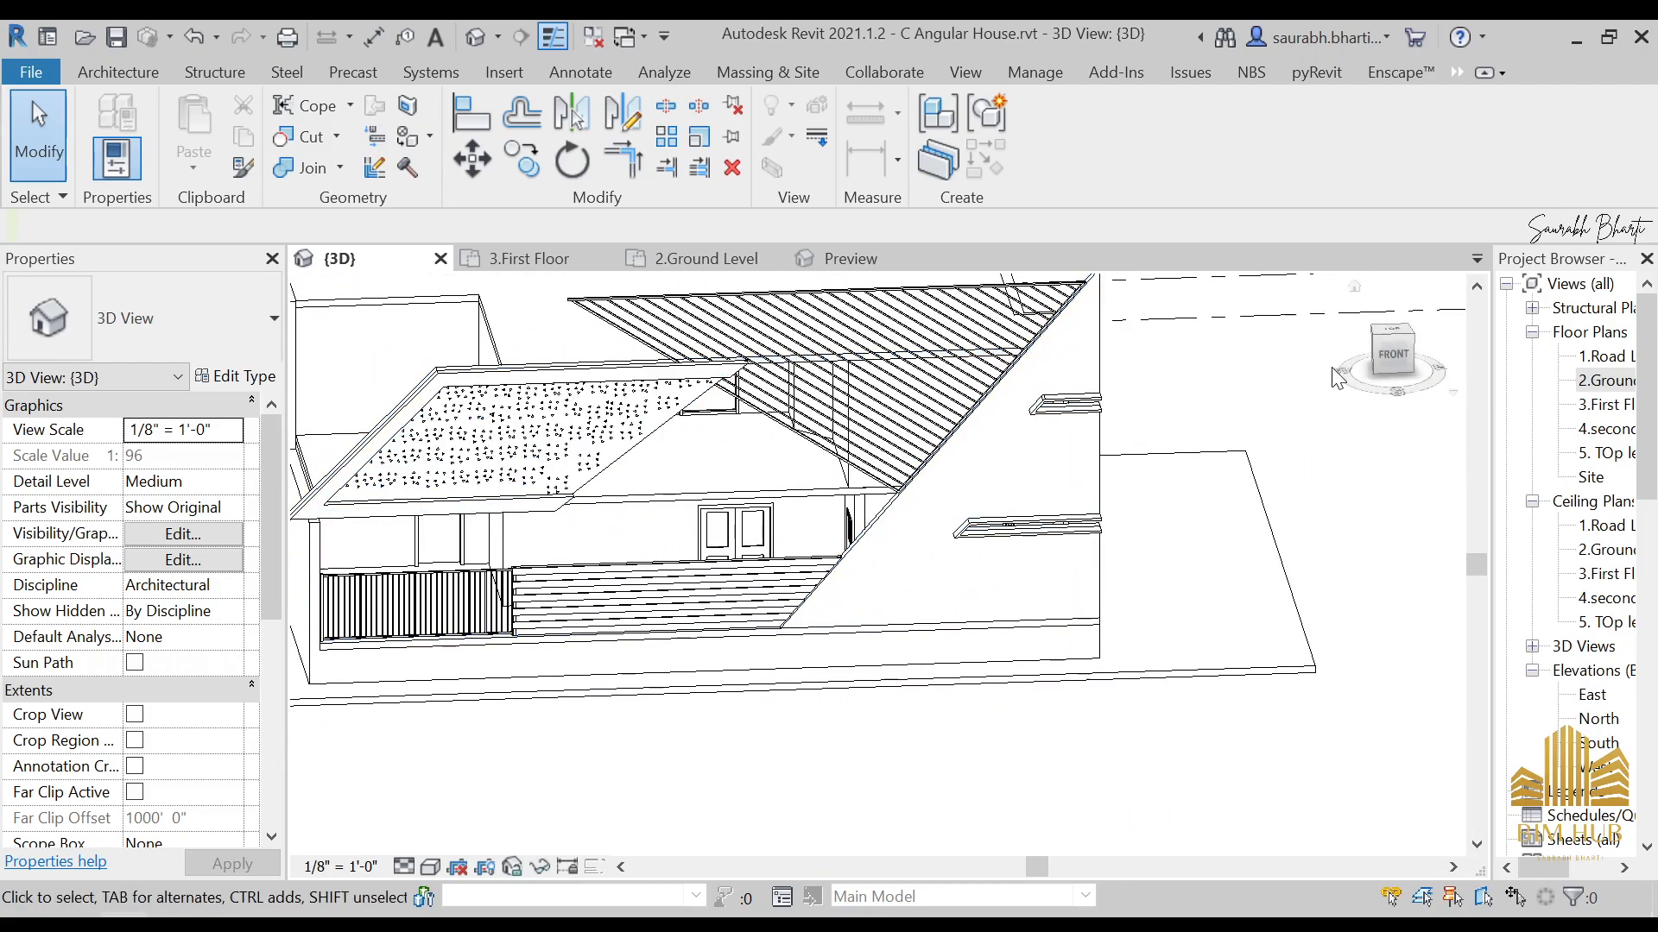
{"action": "left_click", "coordinate": [1396, 368]}
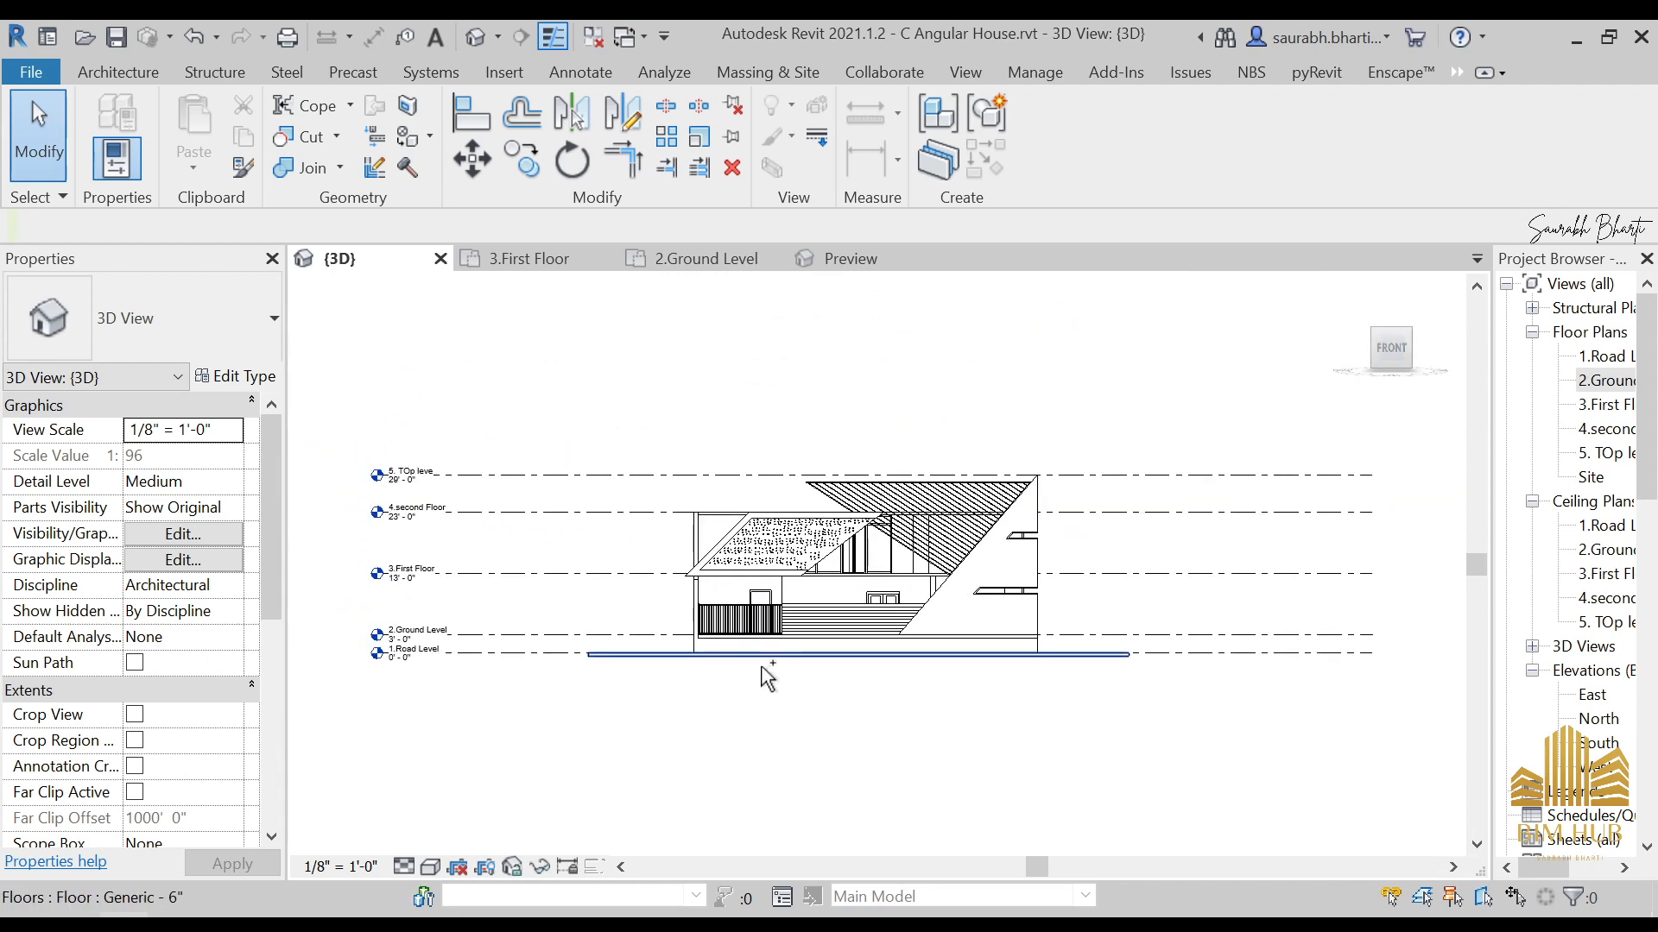
{"action": "scroll", "coordinate": [786, 618], "scroll_direction": "up", "scroll_amount": 5}
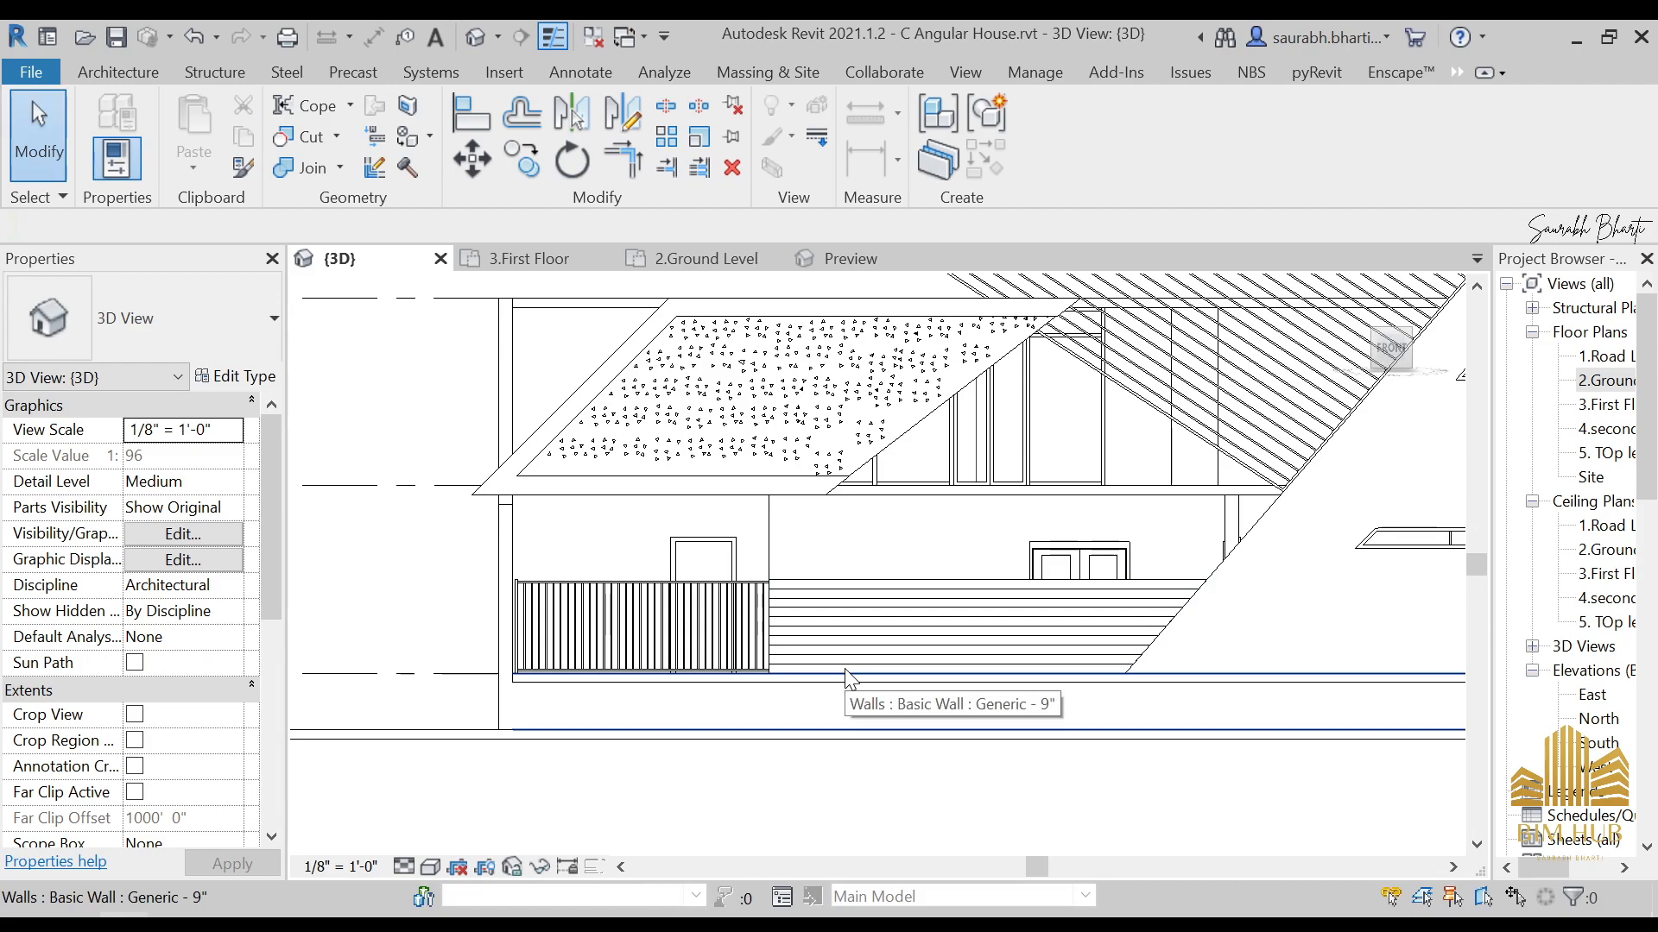
{"action": "middle_click_drag", "start_coordinate": [798, 648], "coordinate": [1004, 700], "text": "shift"}
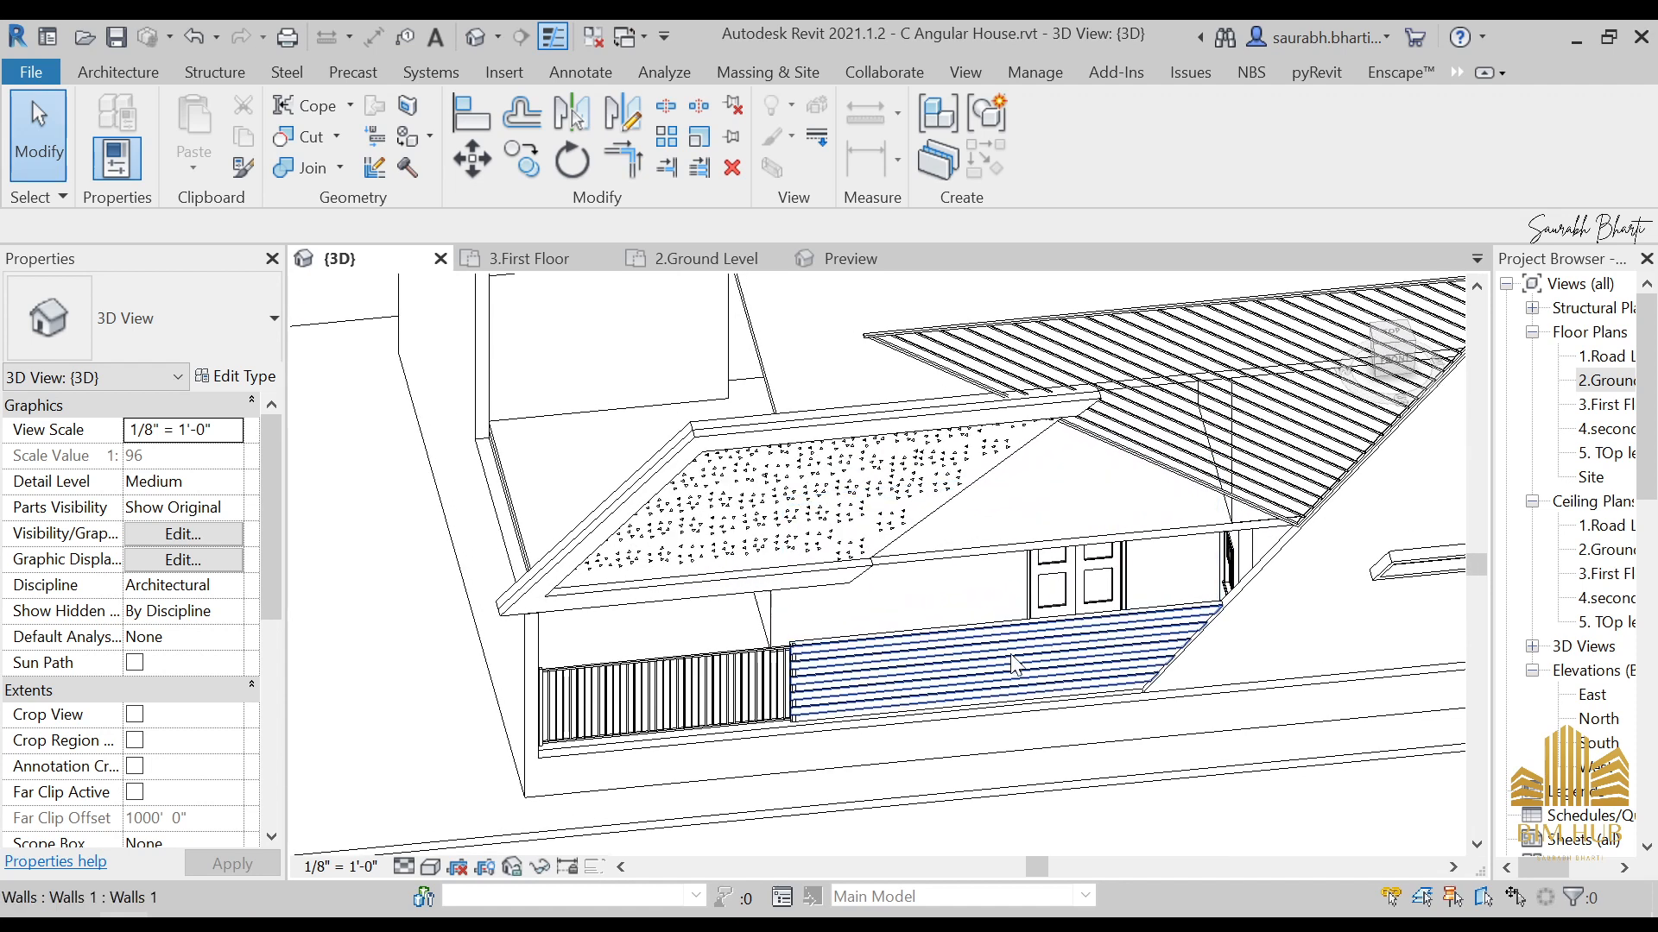
Step: In the 2.Ground Level plan, place two Fixed 36" x 72" windows side by side in the porch wall beside the double door
{"action": "double_click", "coordinate": [1605, 380]}
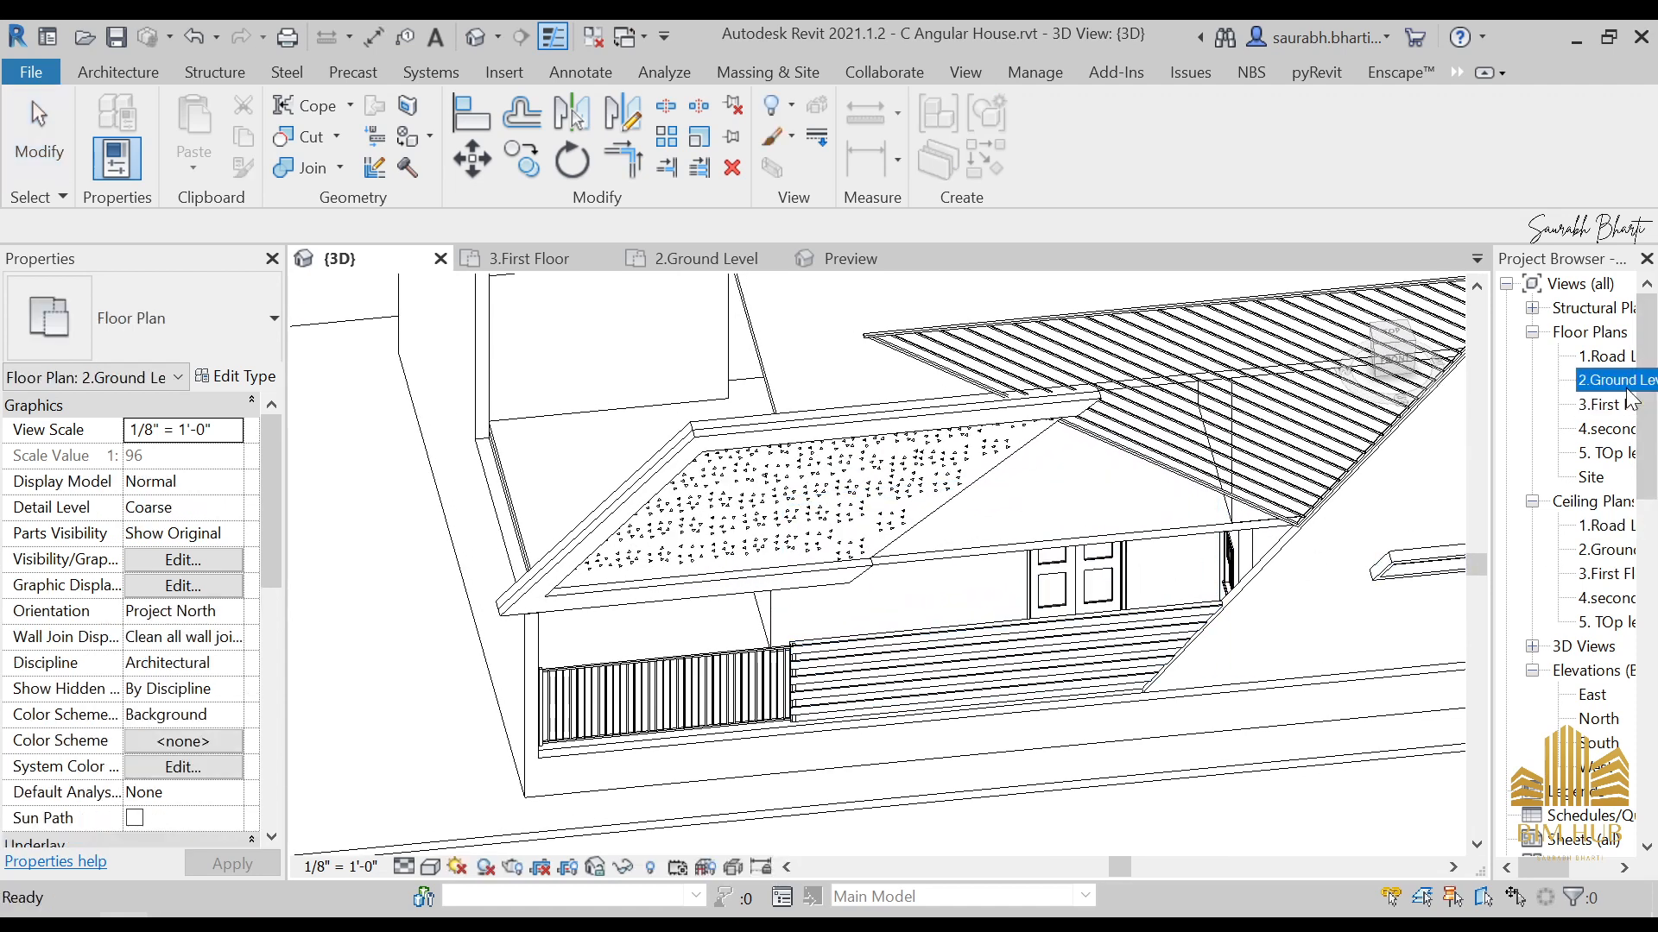
{"action": "scroll", "coordinate": [941, 591], "scroll_direction": "down", "scroll_amount": 3}
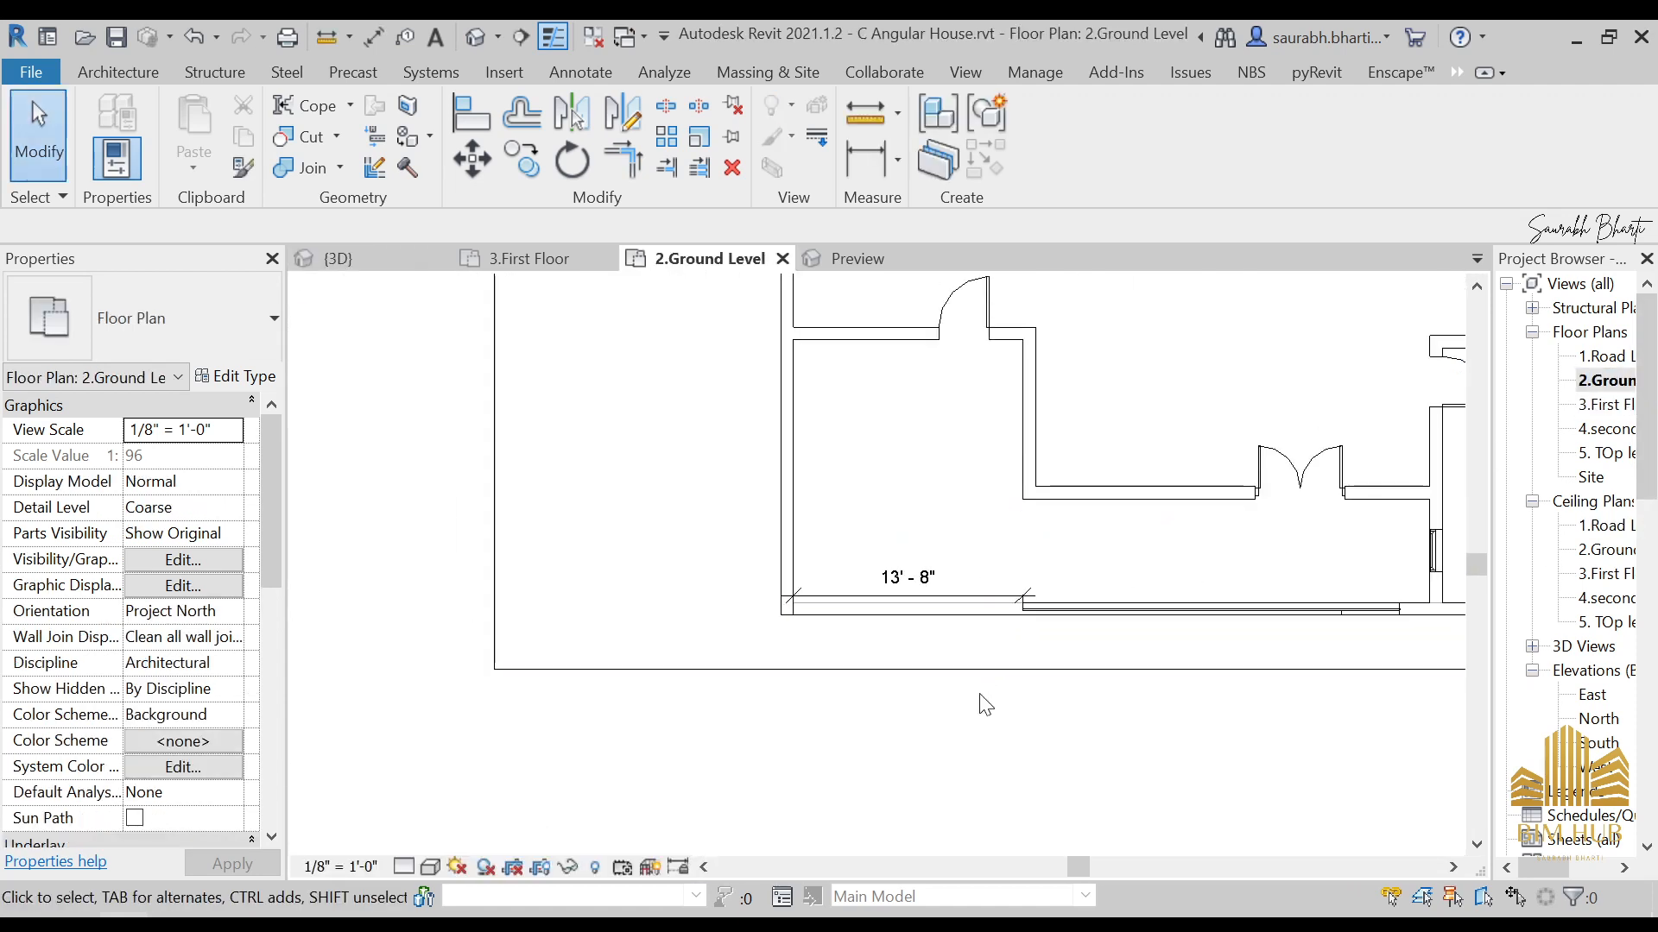
{"action": "scroll", "coordinate": [1085, 703], "scroll_direction": "down", "scroll_amount": 5}
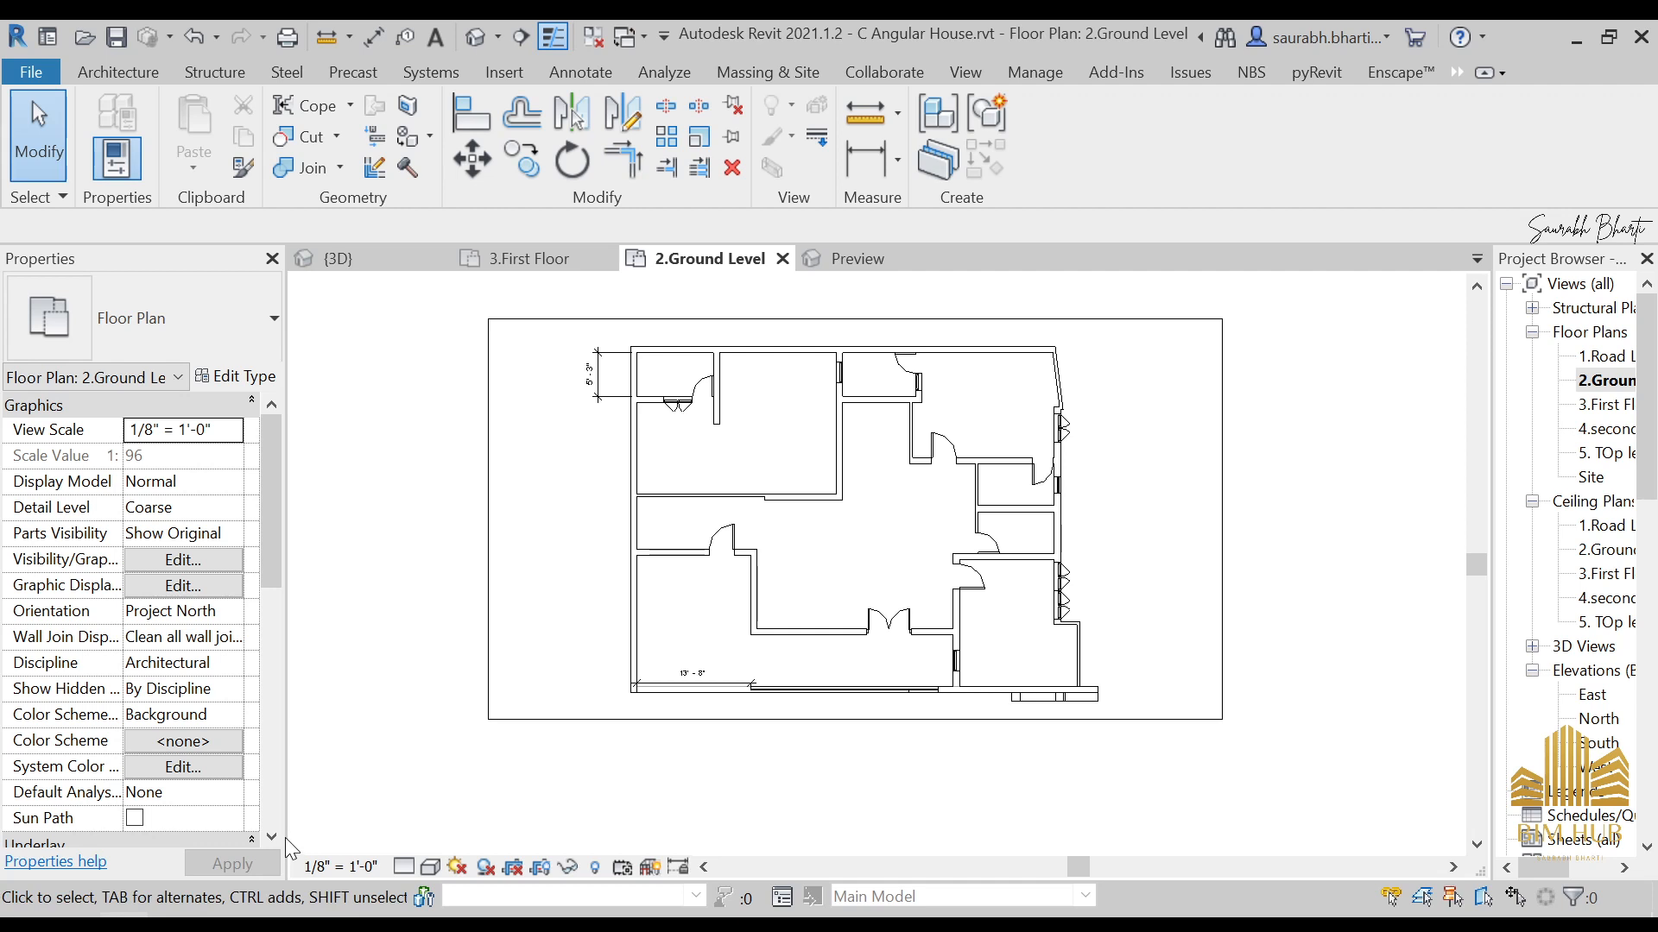
{"action": "scroll", "coordinate": [803, 639], "scroll_direction": "up", "scroll_amount": 3}
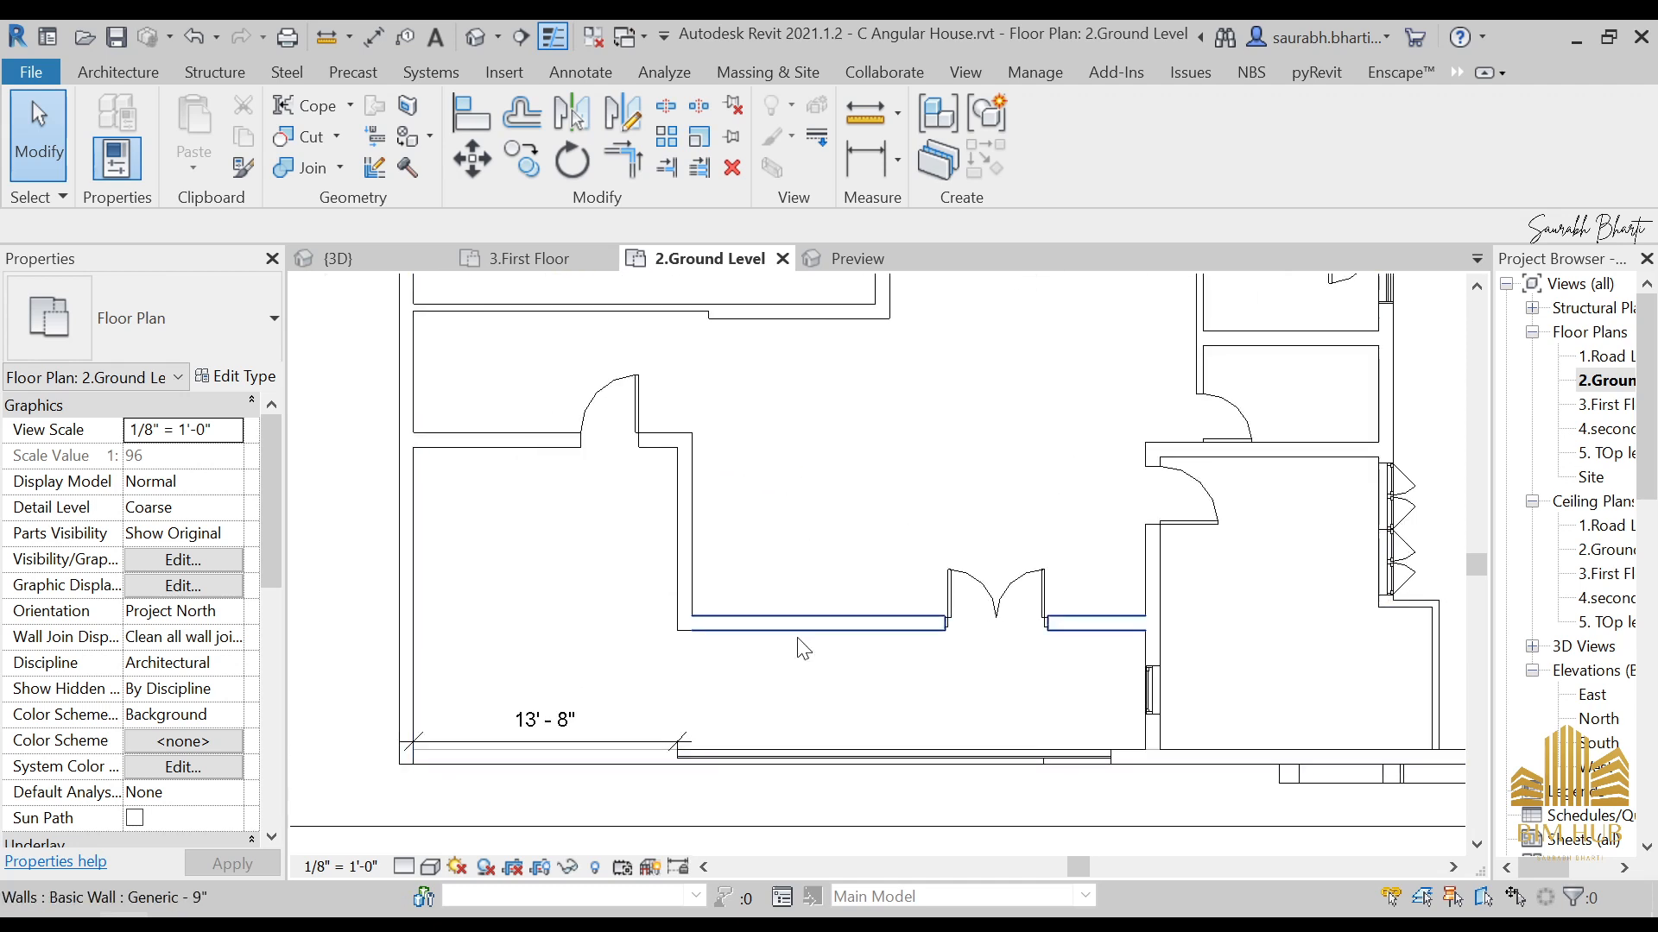
{"action": "key", "text": "w"}
{"action": "key", "text": "n"}
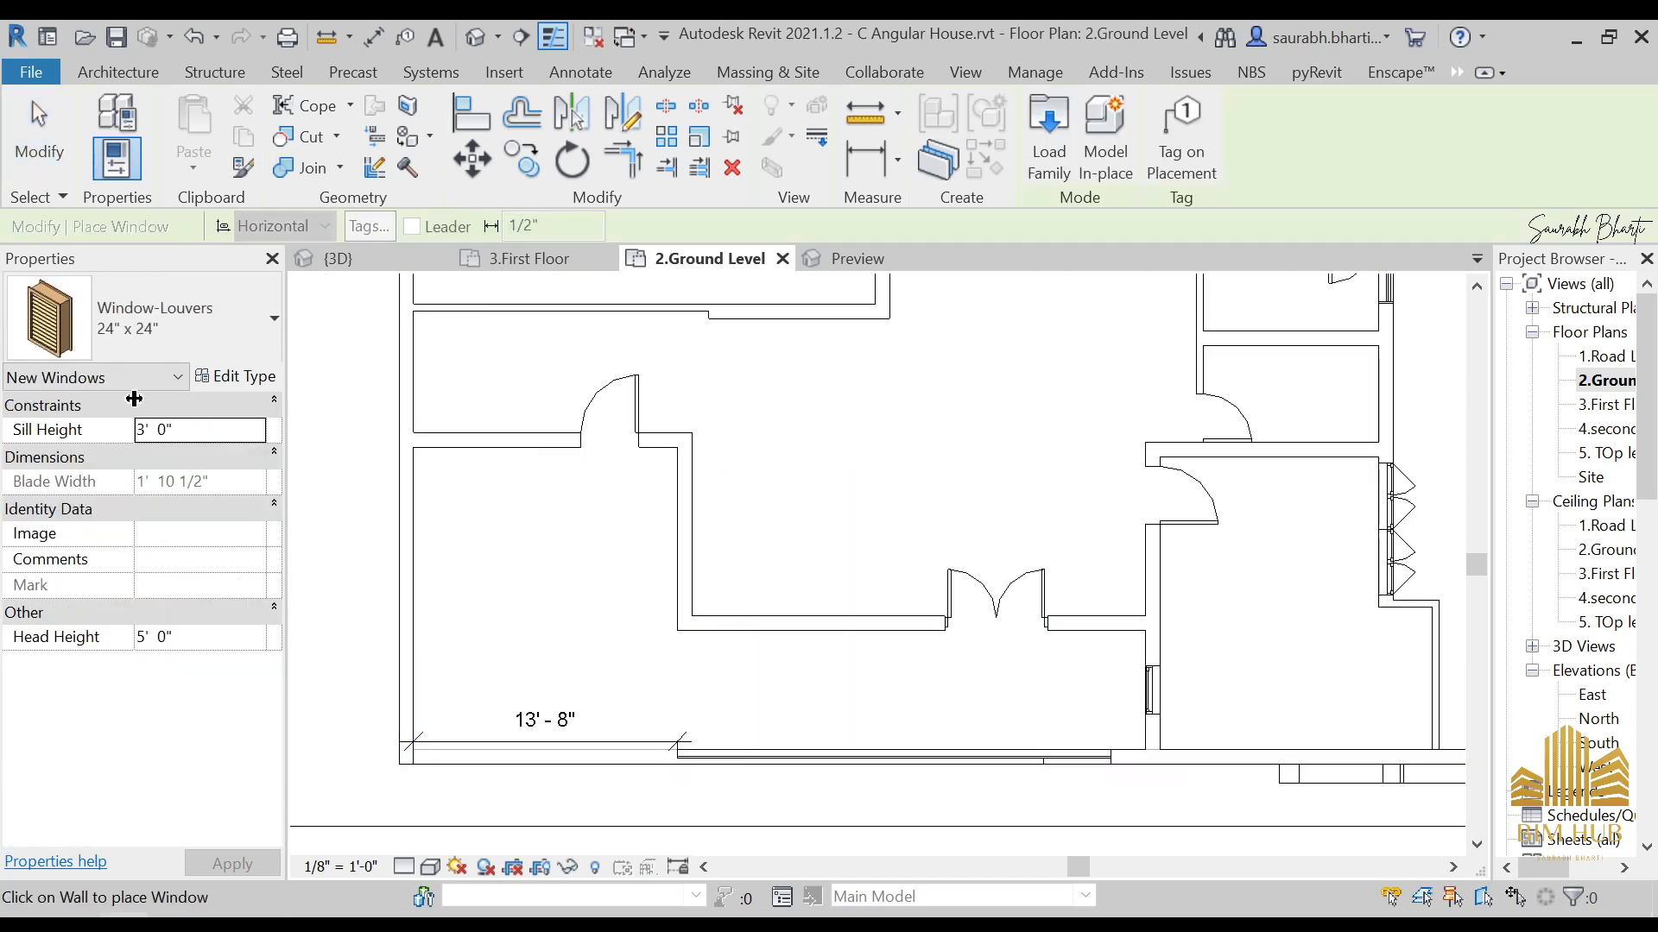
{"action": "left_click", "coordinate": [225, 327]}
{"action": "scroll", "coordinate": [150, 629], "scroll_direction": "up", "scroll_amount": 5}
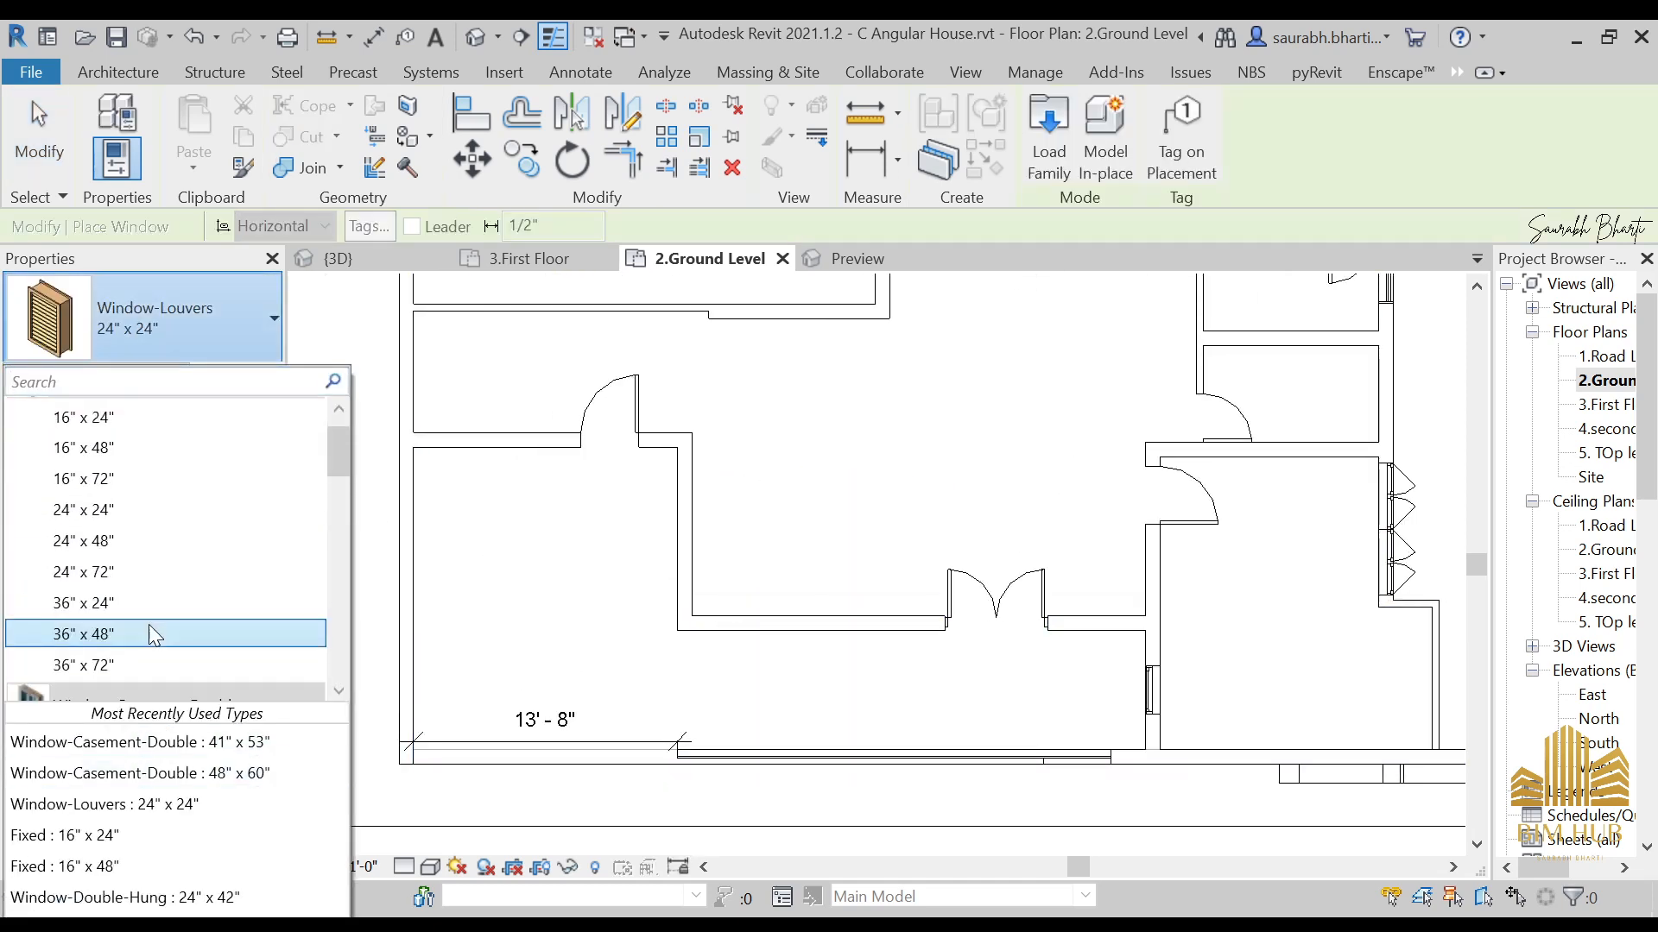
{"action": "left_click", "coordinate": [131, 660]}
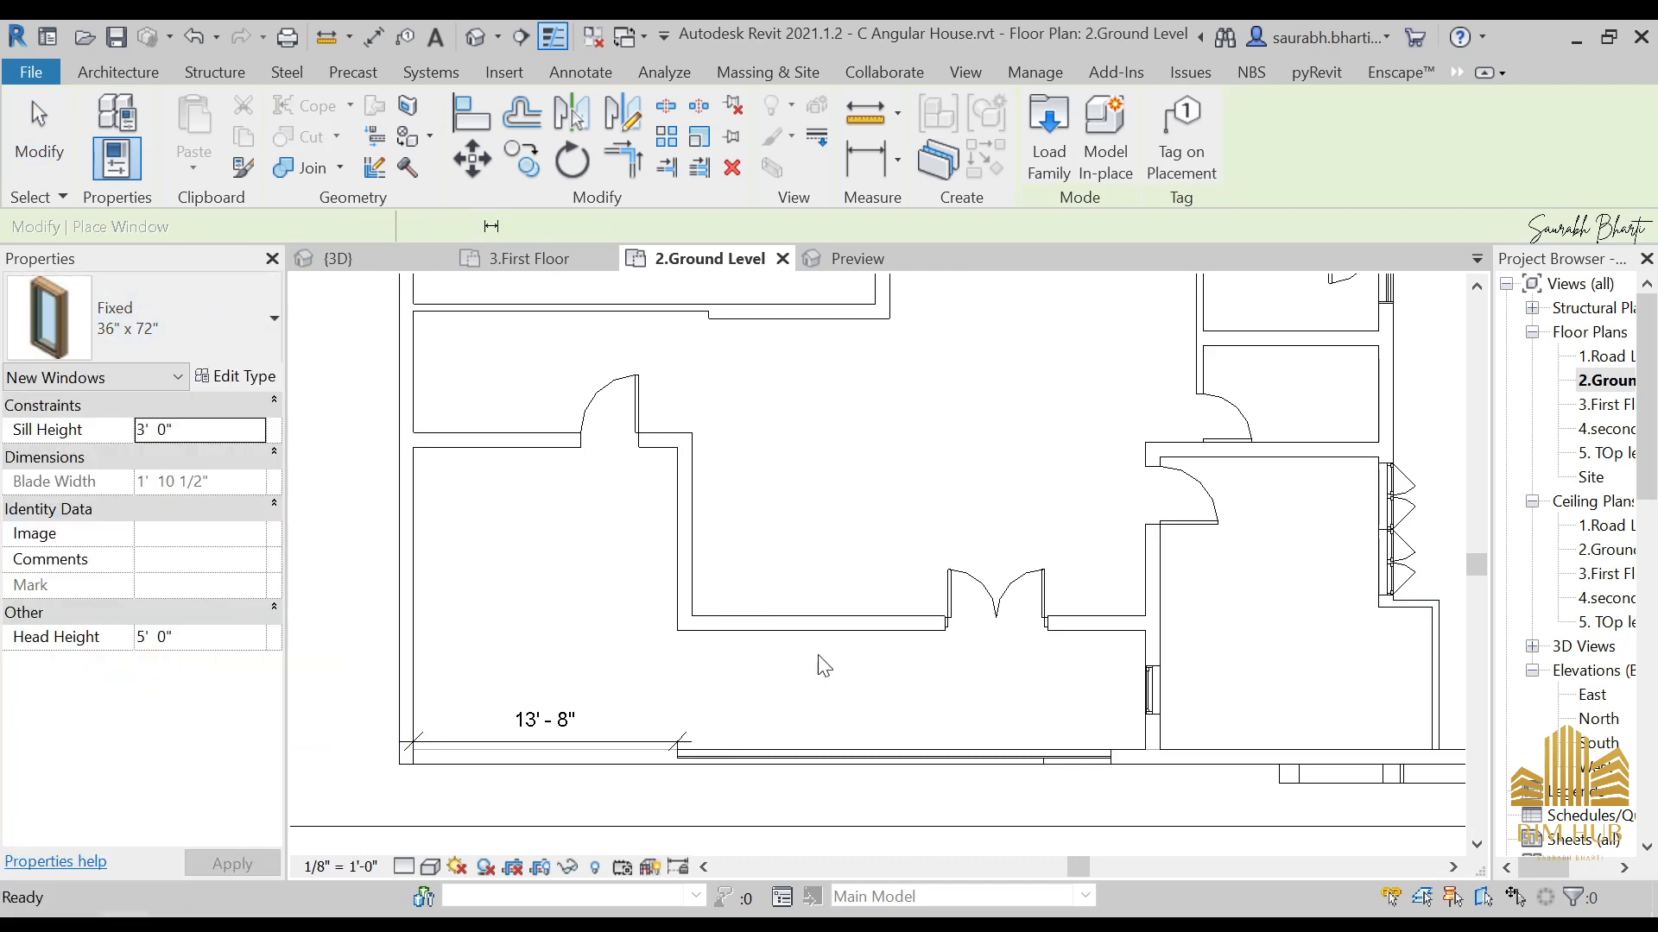
{"action": "left_click", "coordinate": [767, 622]}
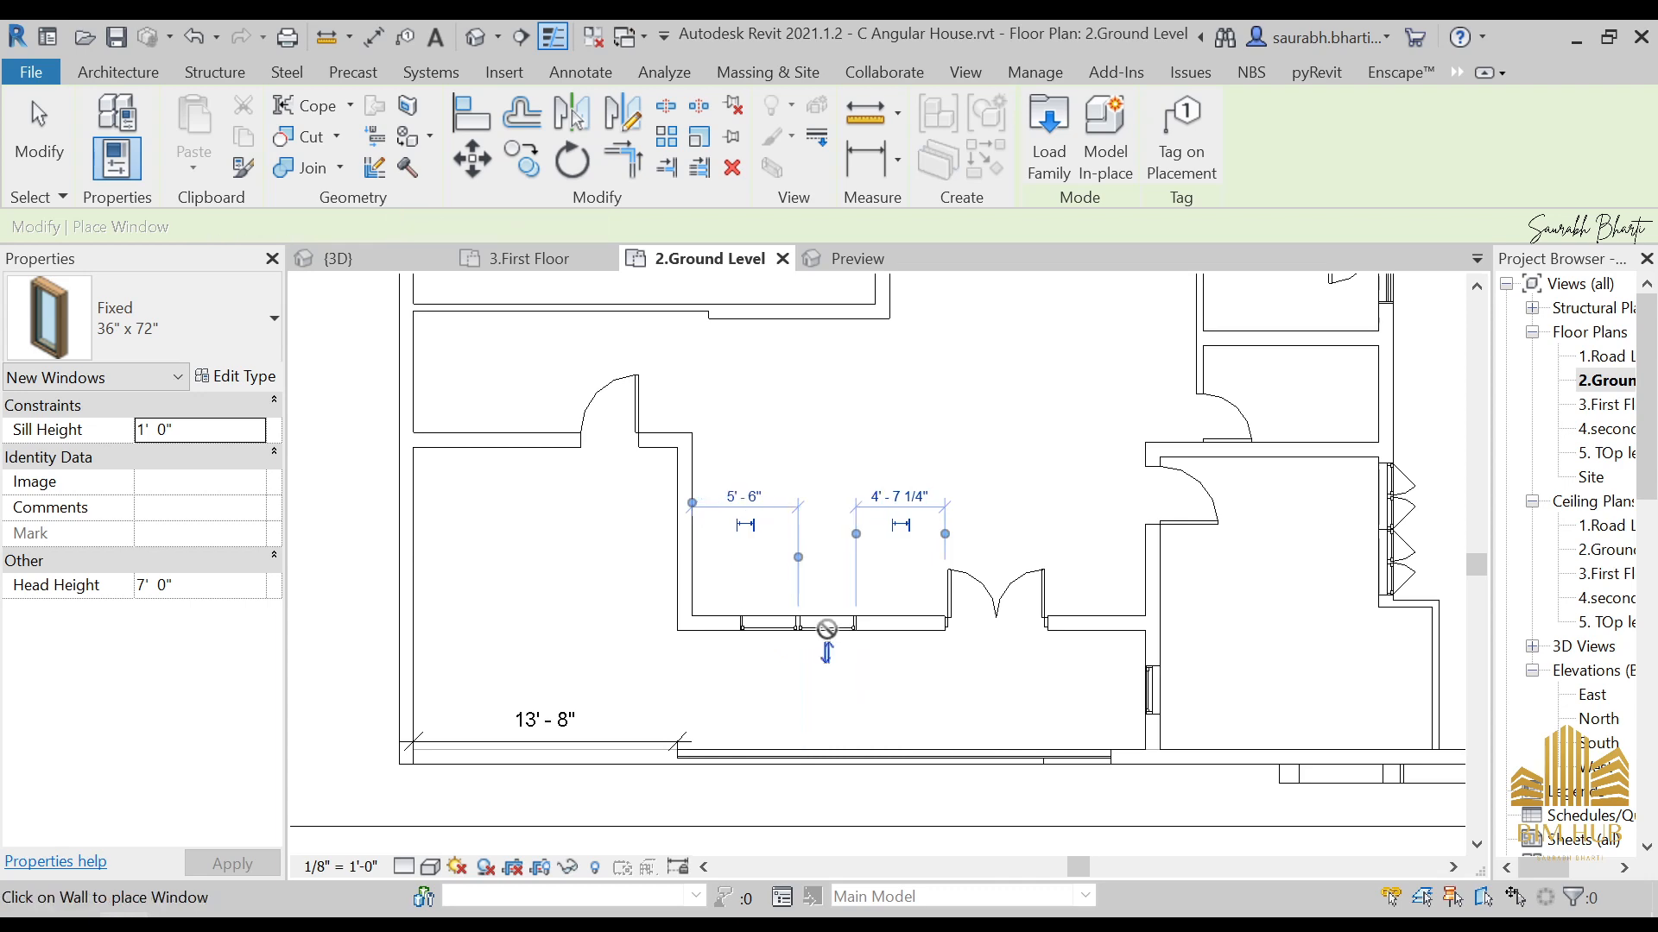
{"action": "key", "text": "Escape"}
{"action": "key", "text": "Escape"}
Step: Inspect the two adjoining fixed windows in the plan, then check them on the front facade in the 3D view
{"action": "scroll", "coordinate": [821, 619], "scroll_direction": "up", "scroll_amount": 5}
{"action": "scroll", "coordinate": [802, 639], "scroll_direction": "up", "scroll_amount": 3}
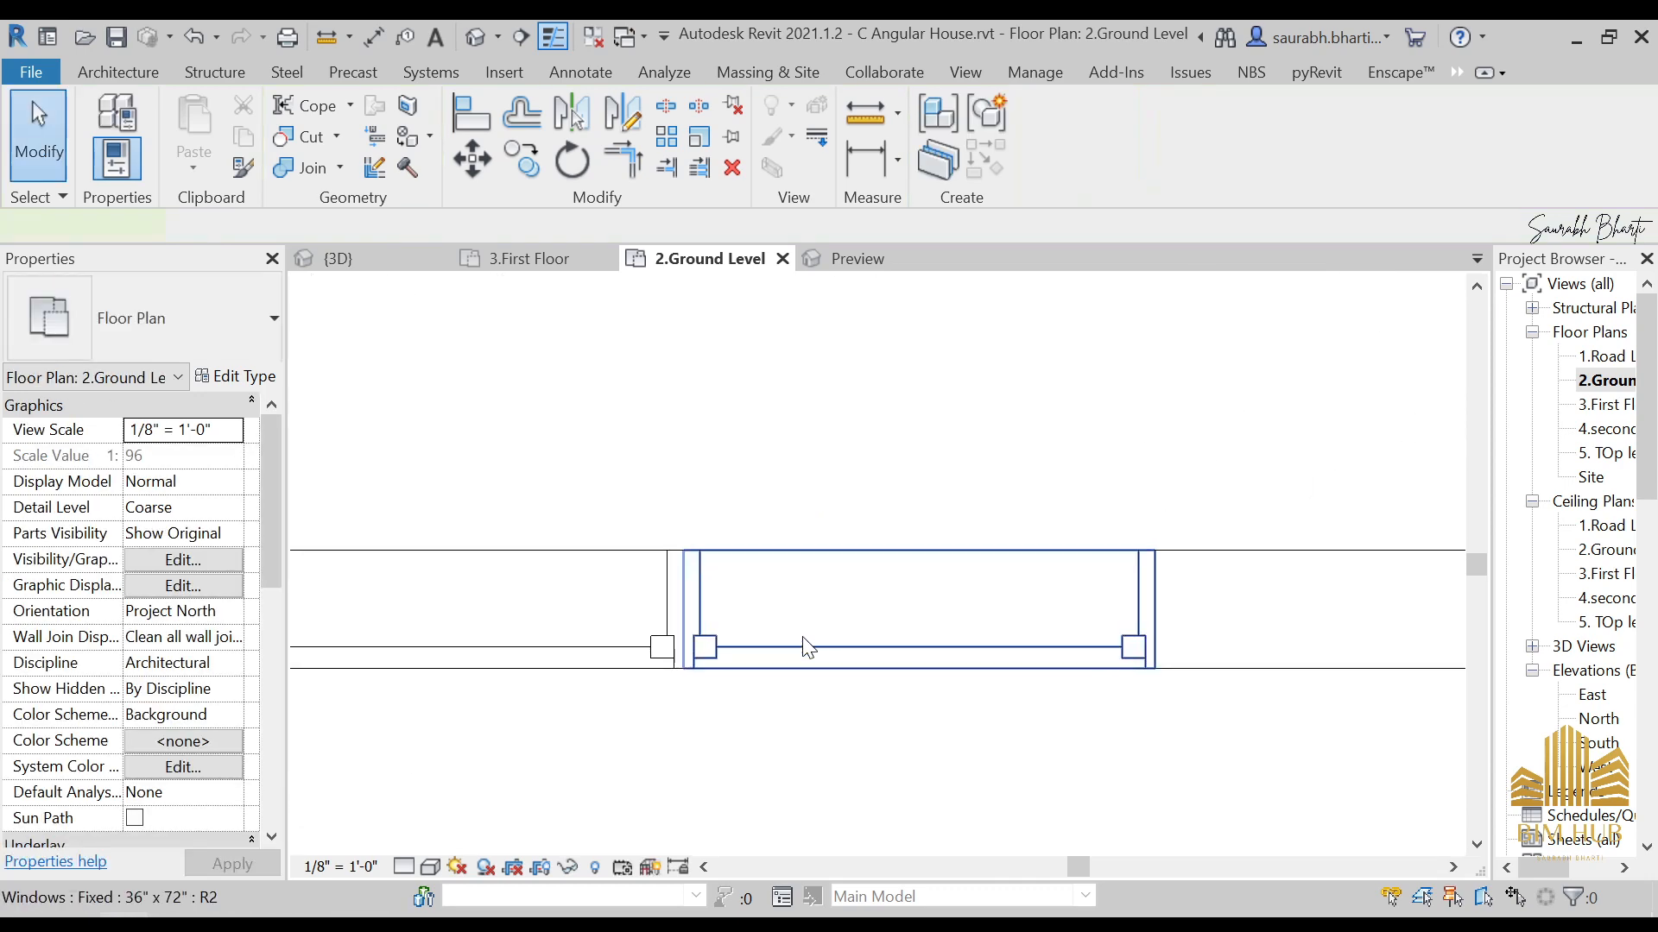
{"action": "left_click", "coordinate": [804, 644]}
{"action": "key", "text": "Escape"}
{"action": "scroll", "coordinate": [968, 439], "scroll_direction": "up", "scroll_amount": 1}
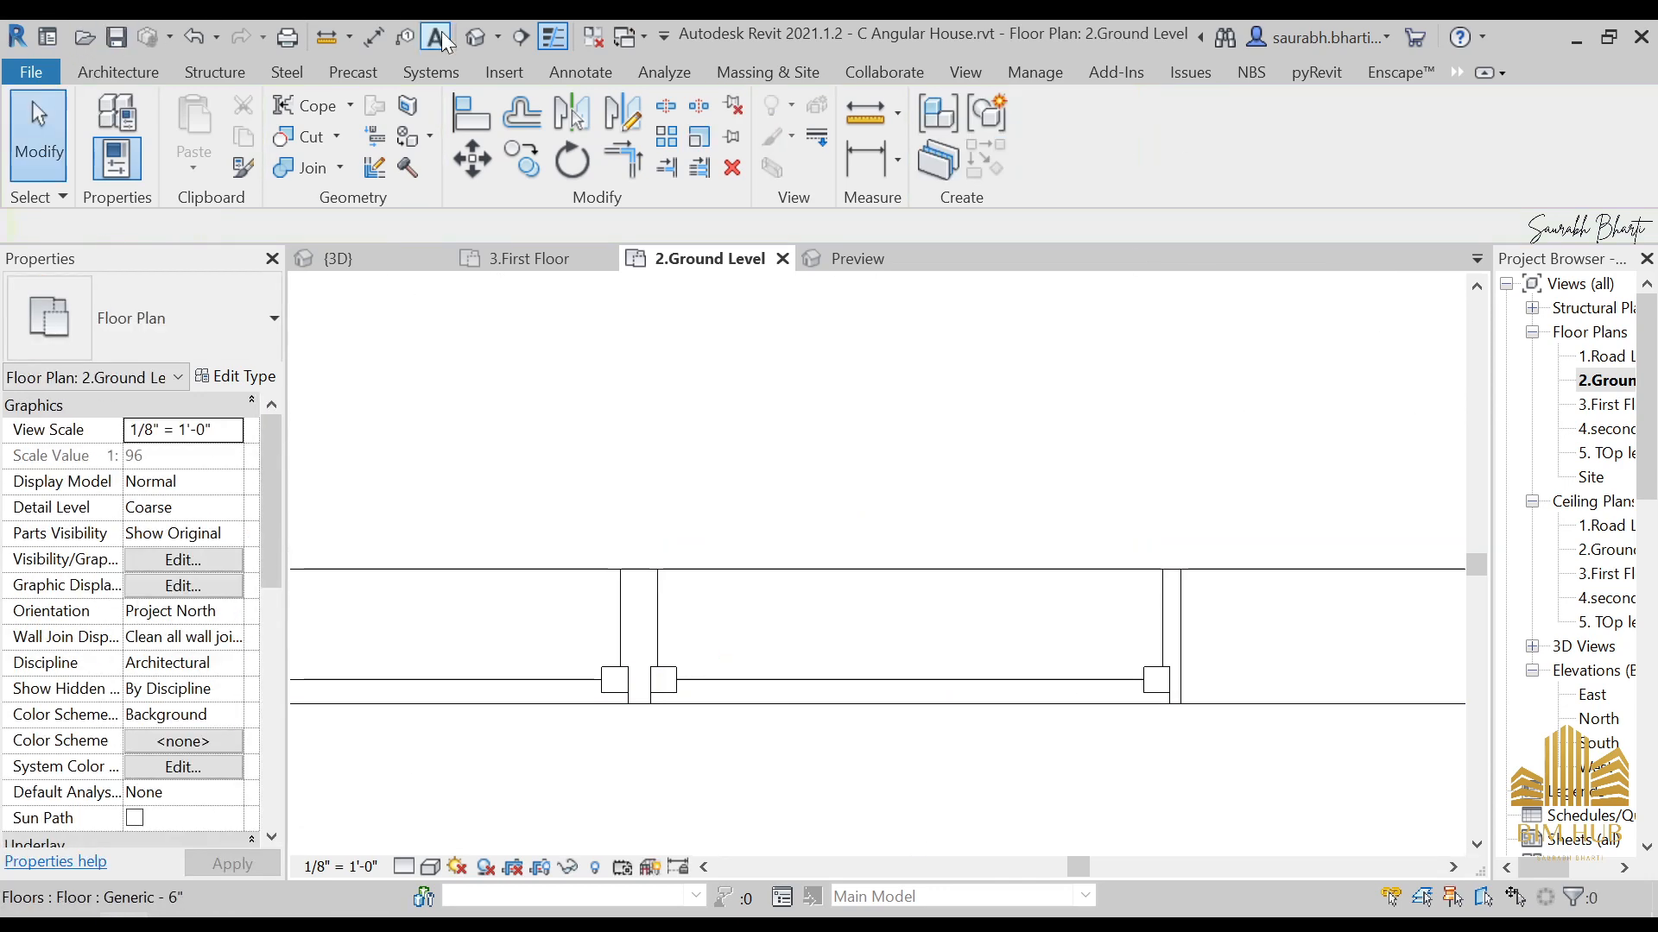
{"action": "left_click", "coordinate": [475, 39]}
{"action": "scroll", "coordinate": [777, 596], "scroll_direction": "down", "scroll_amount": 1}
{"action": "middle_click_drag", "start_coordinate": [807, 587], "coordinate": [872, 570], "text": "shift"}
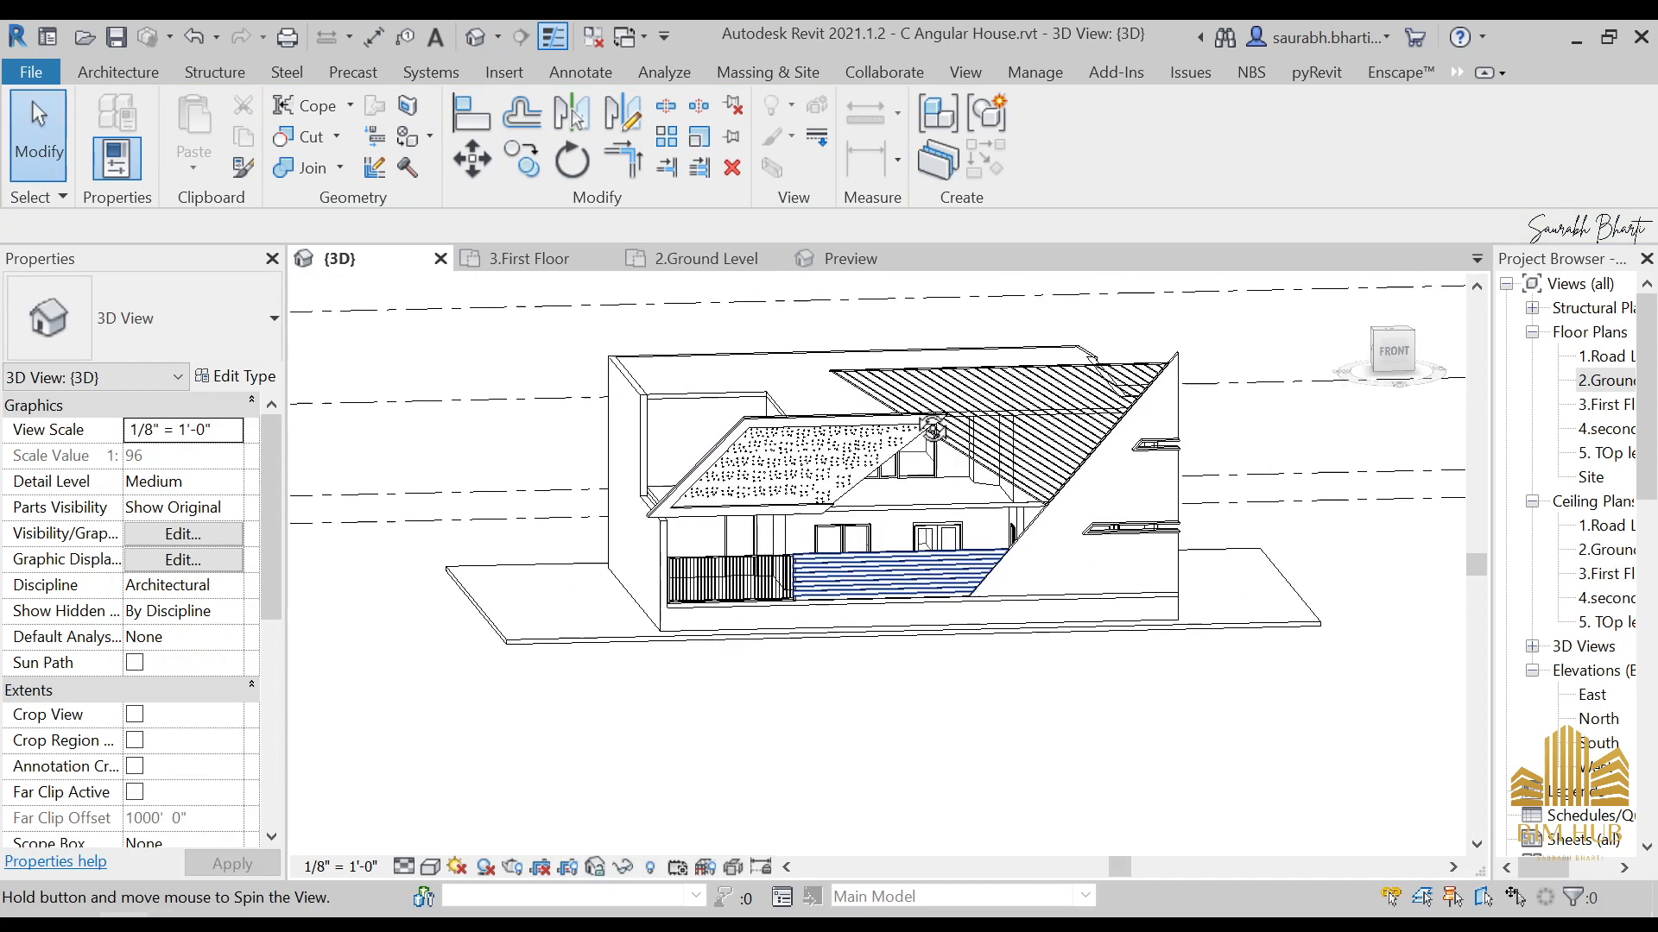
{"action": "scroll", "coordinate": [869, 590], "scroll_direction": "up", "scroll_amount": 4}
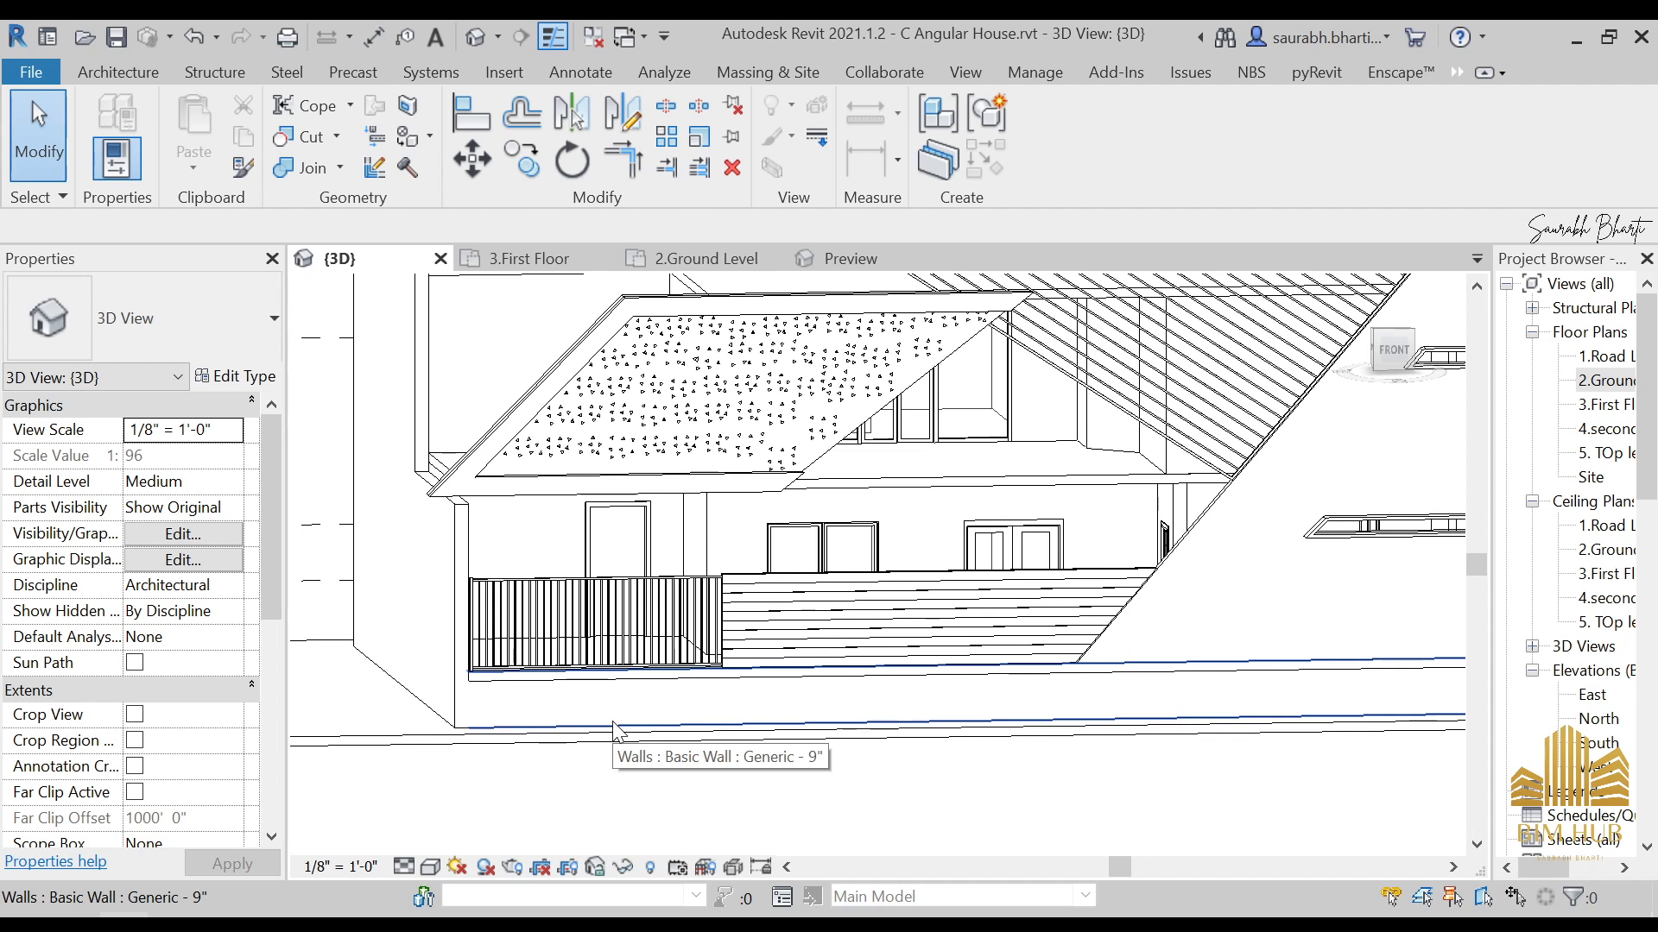
Step: Switch to File Explorer, open the To Be used folder and look through its Door folder for families
{"action": "left_click", "coordinate": [1576, 42]}
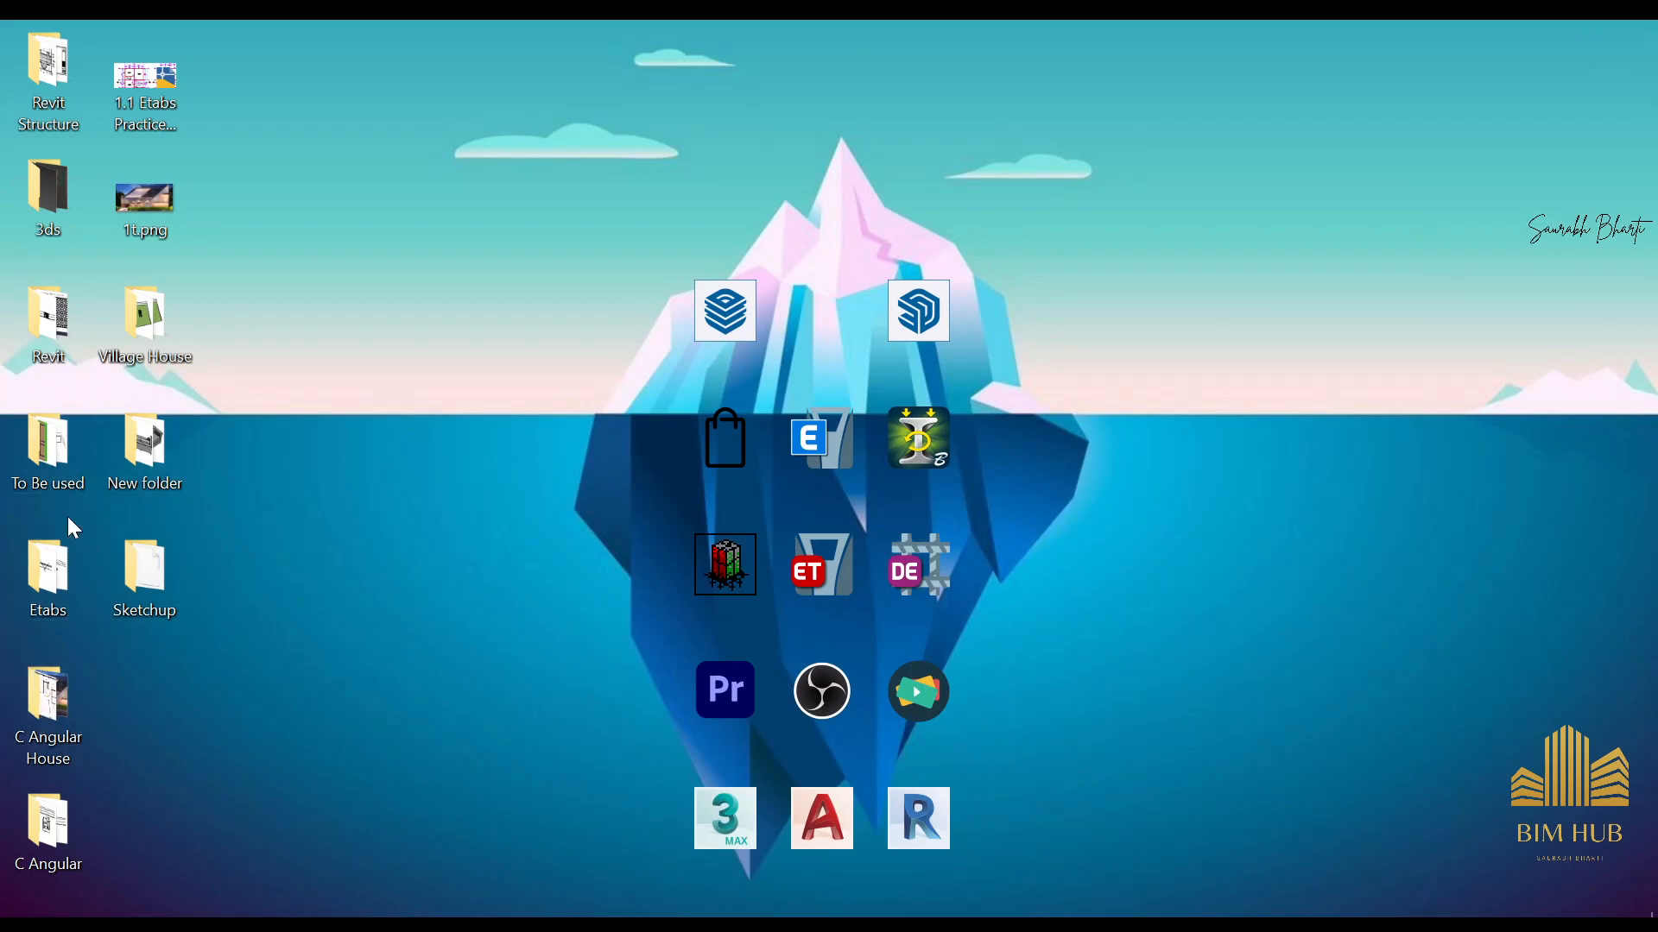
{"action": "double_click", "coordinate": [55, 444]}
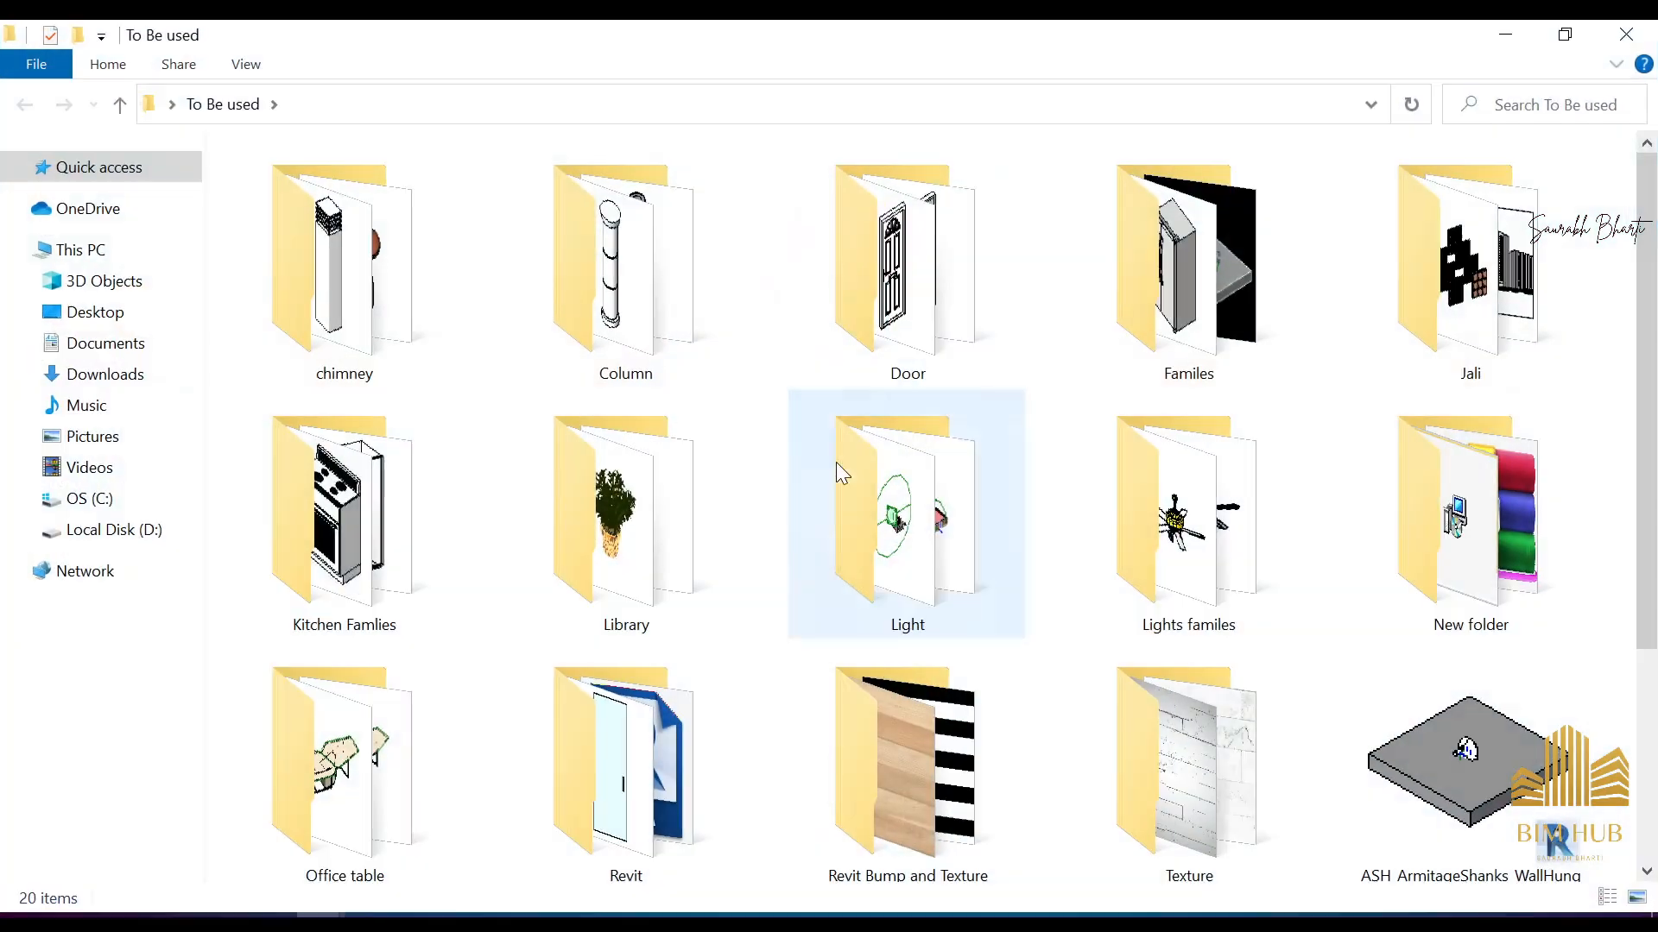
{"action": "left_click", "coordinate": [713, 541]}
{"action": "type", "text": "door-"}
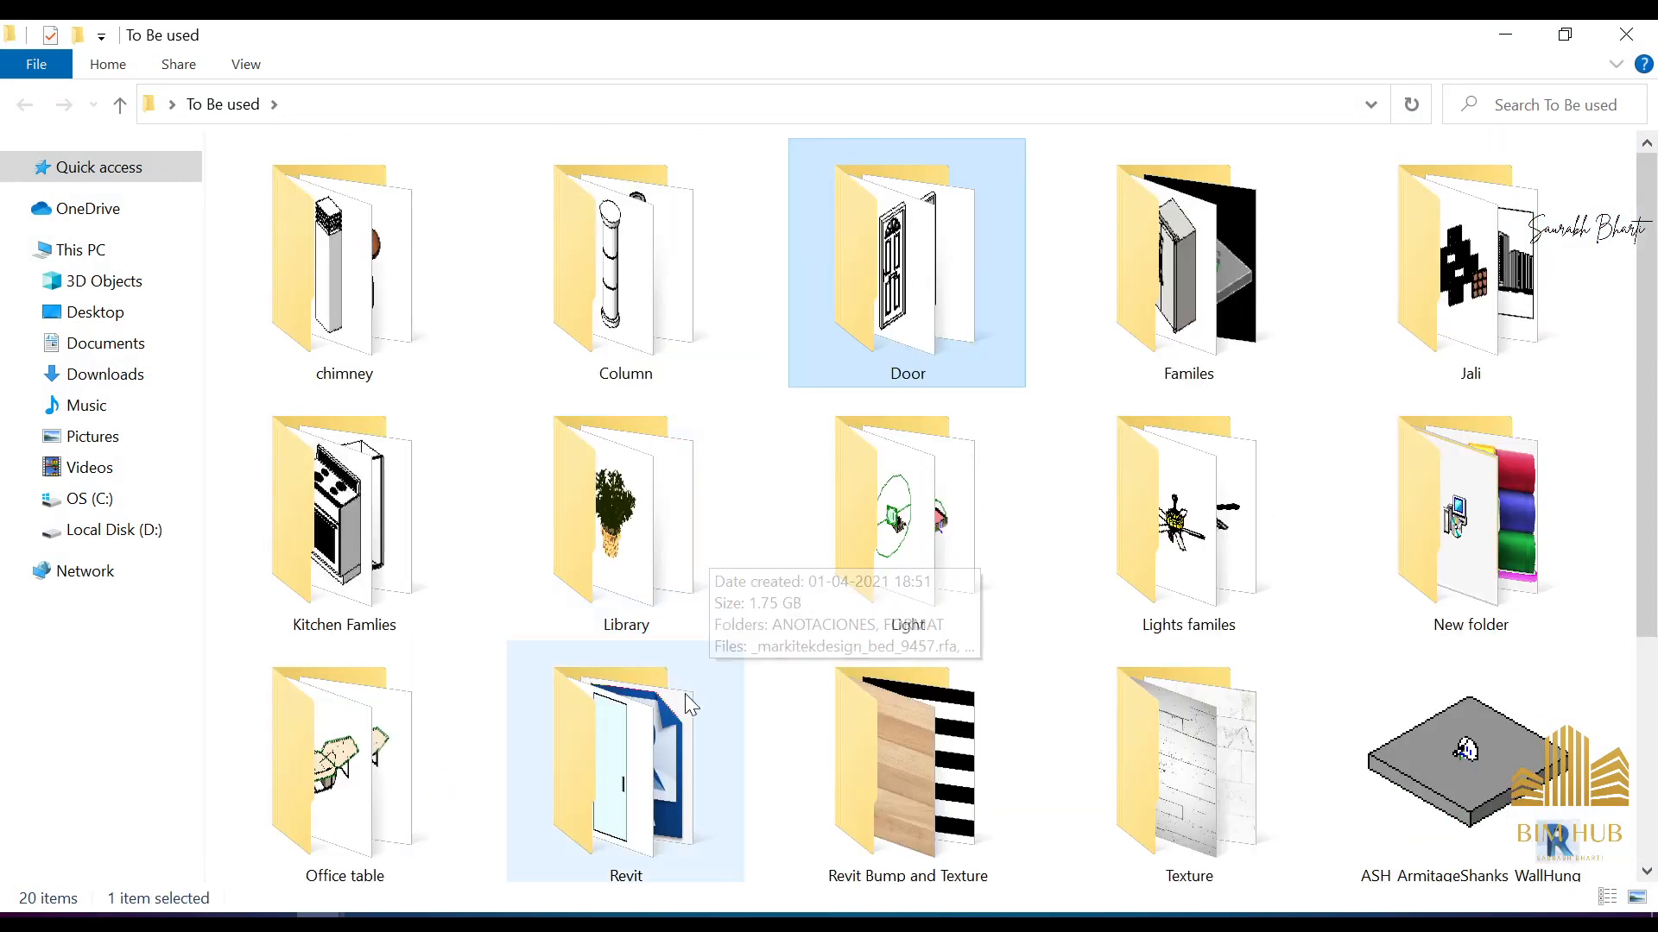
{"action": "key", "text": "d"}
{"action": "key", "text": "d"}
{"action": "key", "text": "d"}
{"action": "key", "text": "d"}
{"action": "key", "text": "d"}
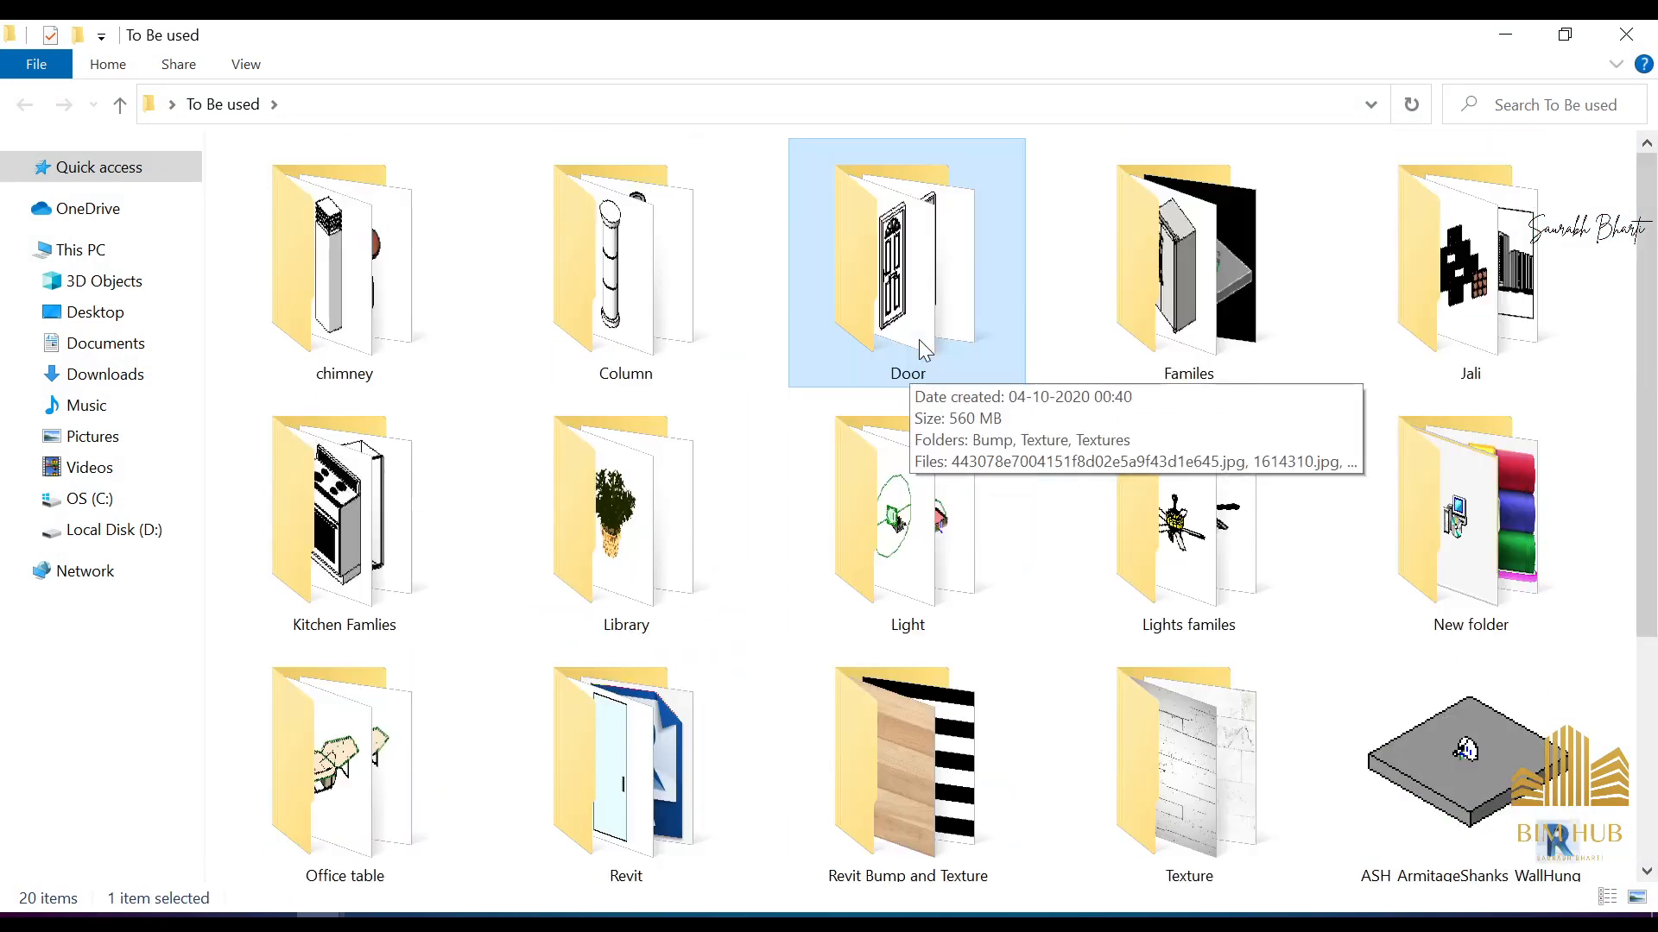
{"action": "key", "text": "Return"}
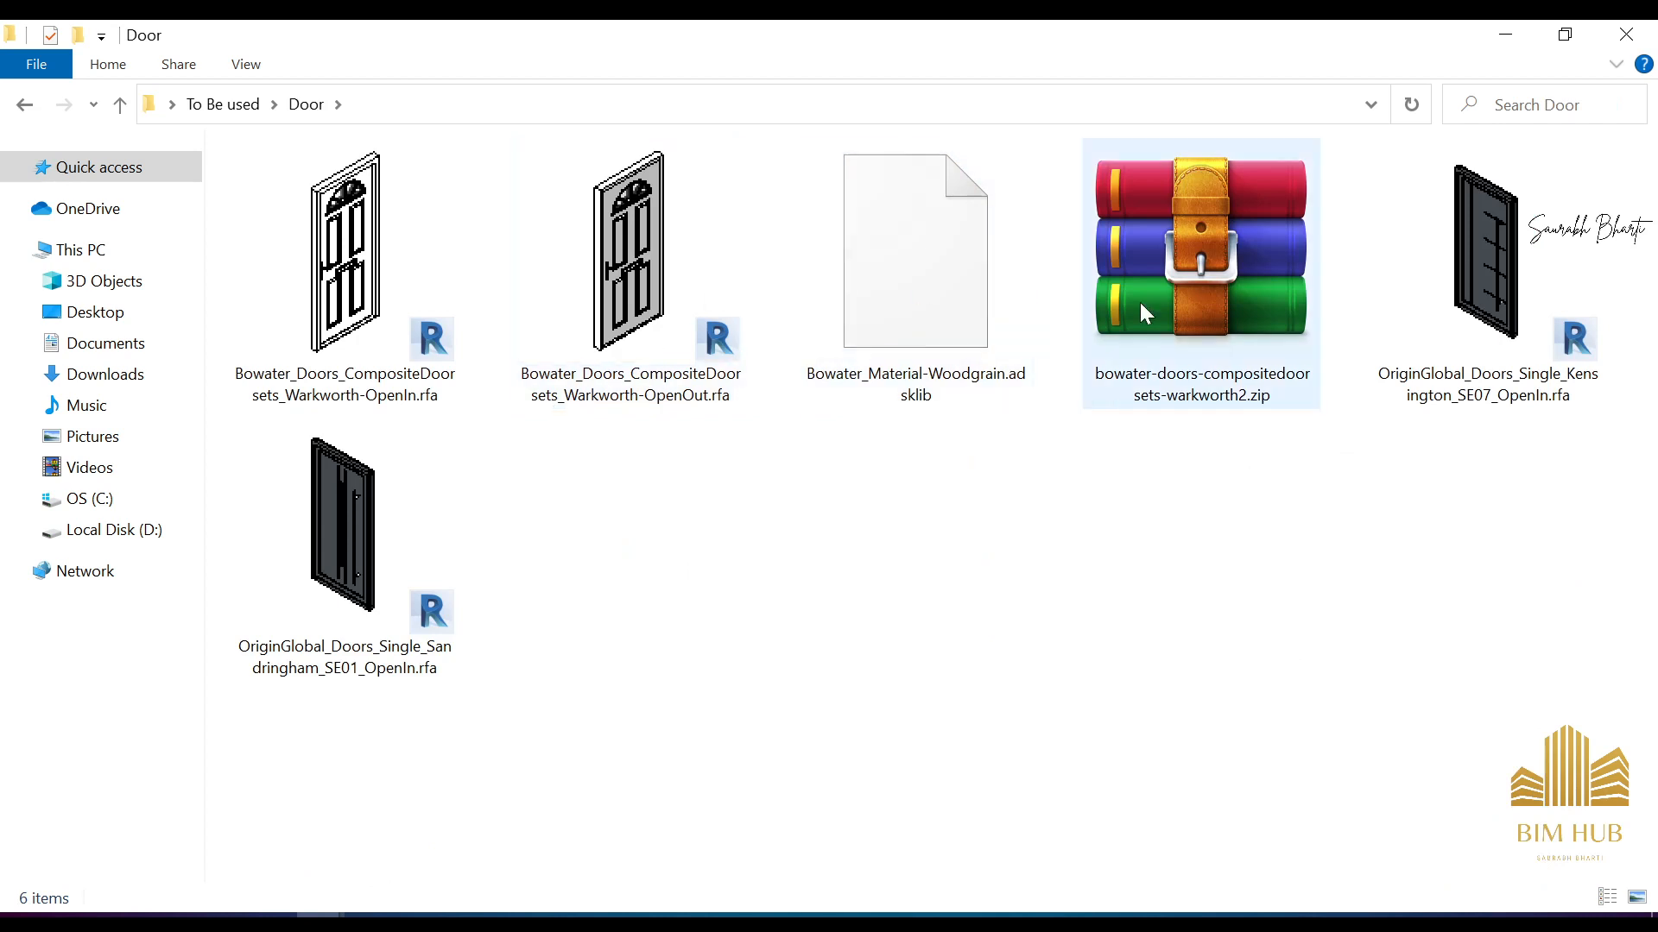
{"action": "key", "text": "alt+Left"}
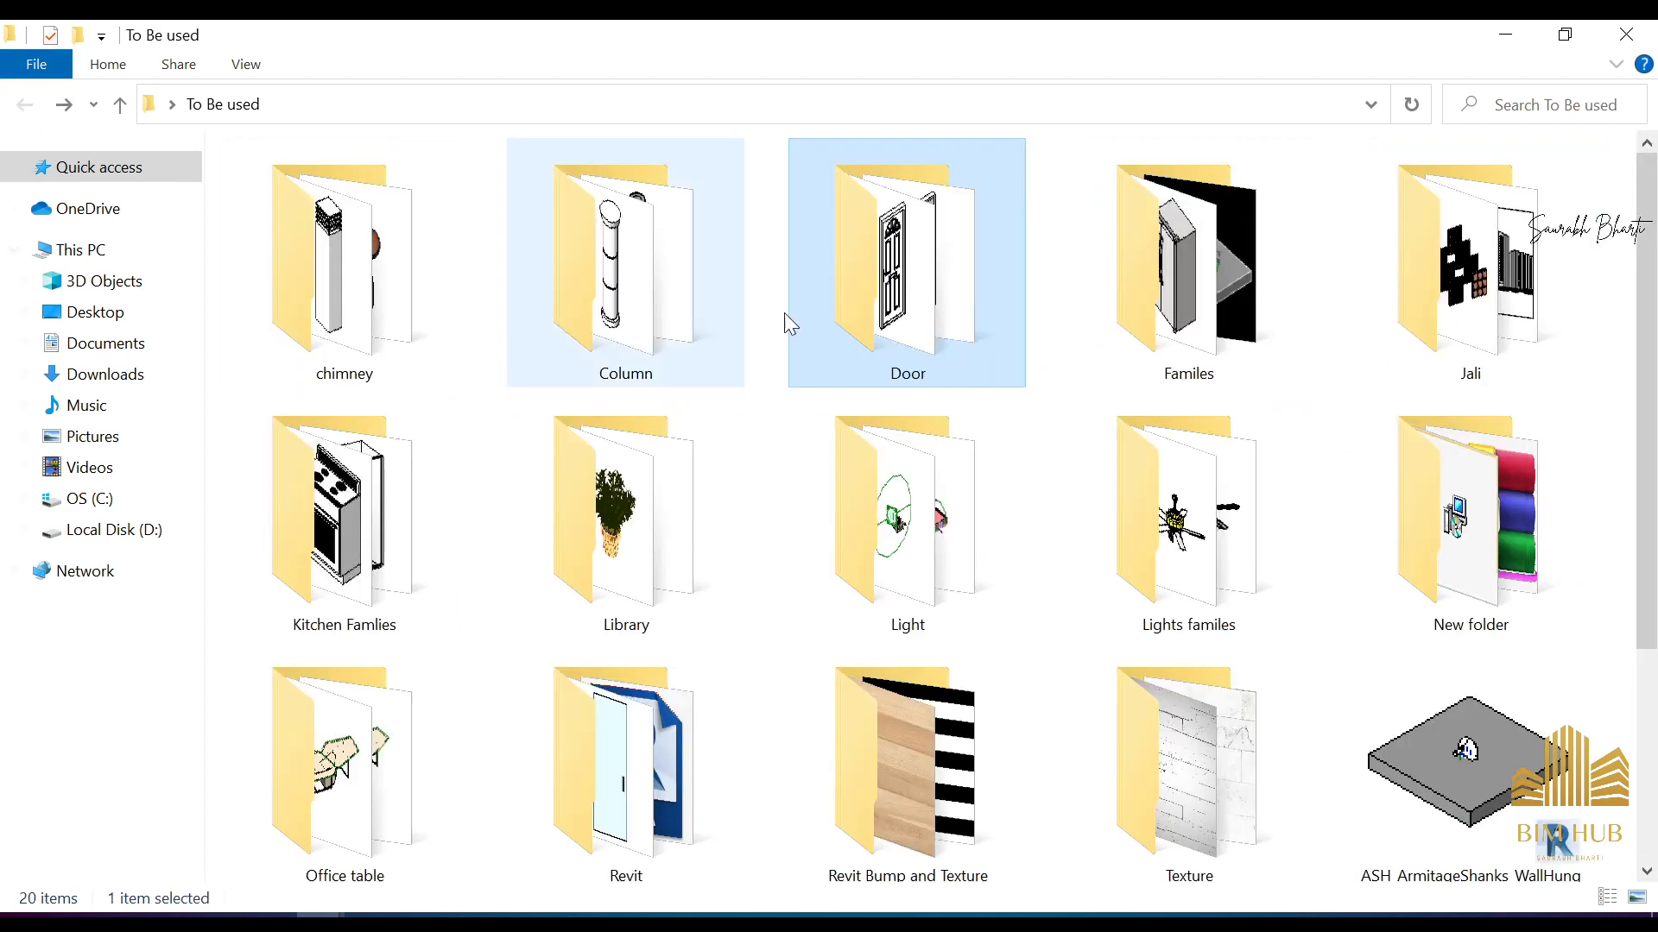
{"action": "left_click", "coordinate": [987, 729]}
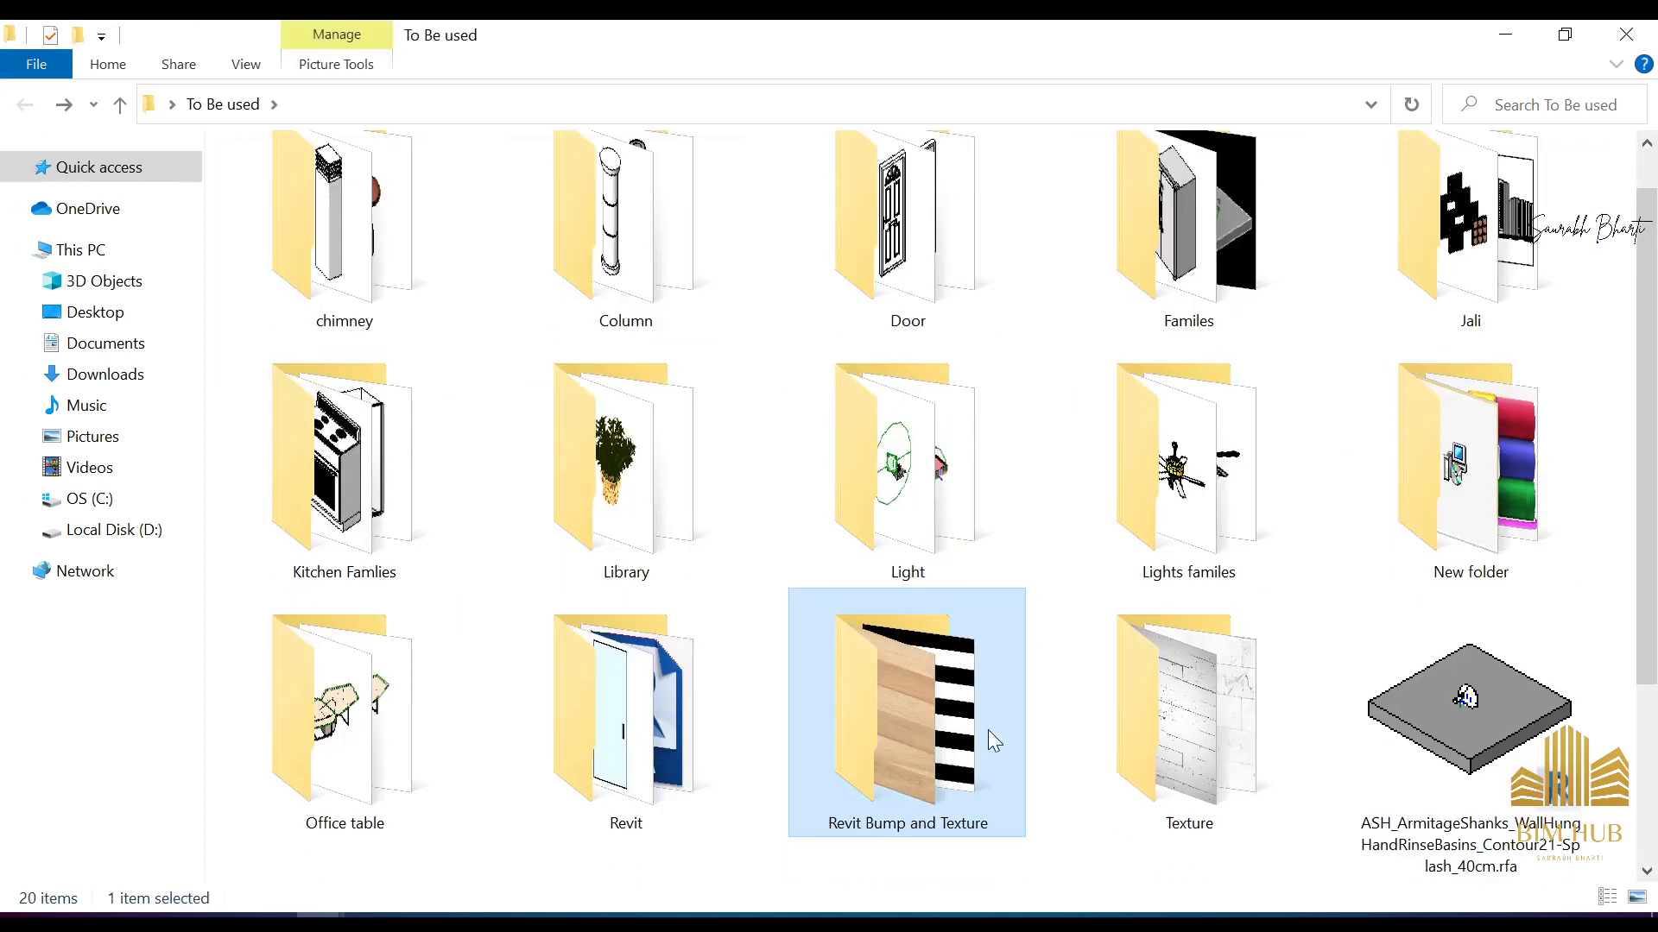
{"action": "double_click", "coordinate": [937, 315]}
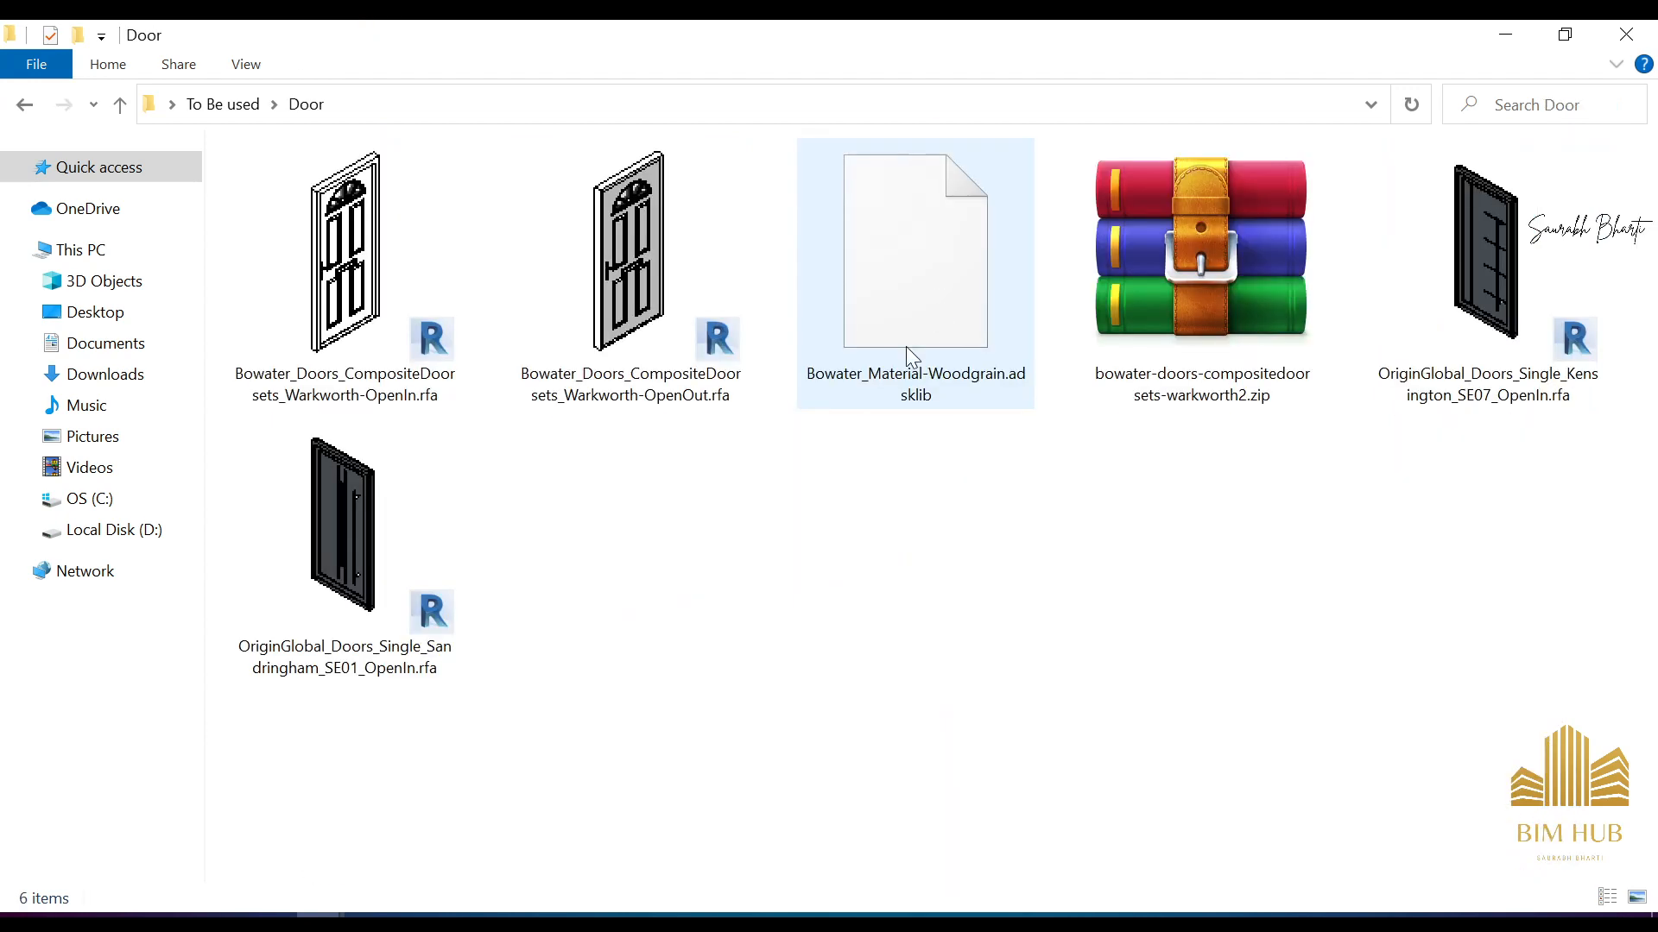
{"action": "left_click", "coordinate": [25, 105]}
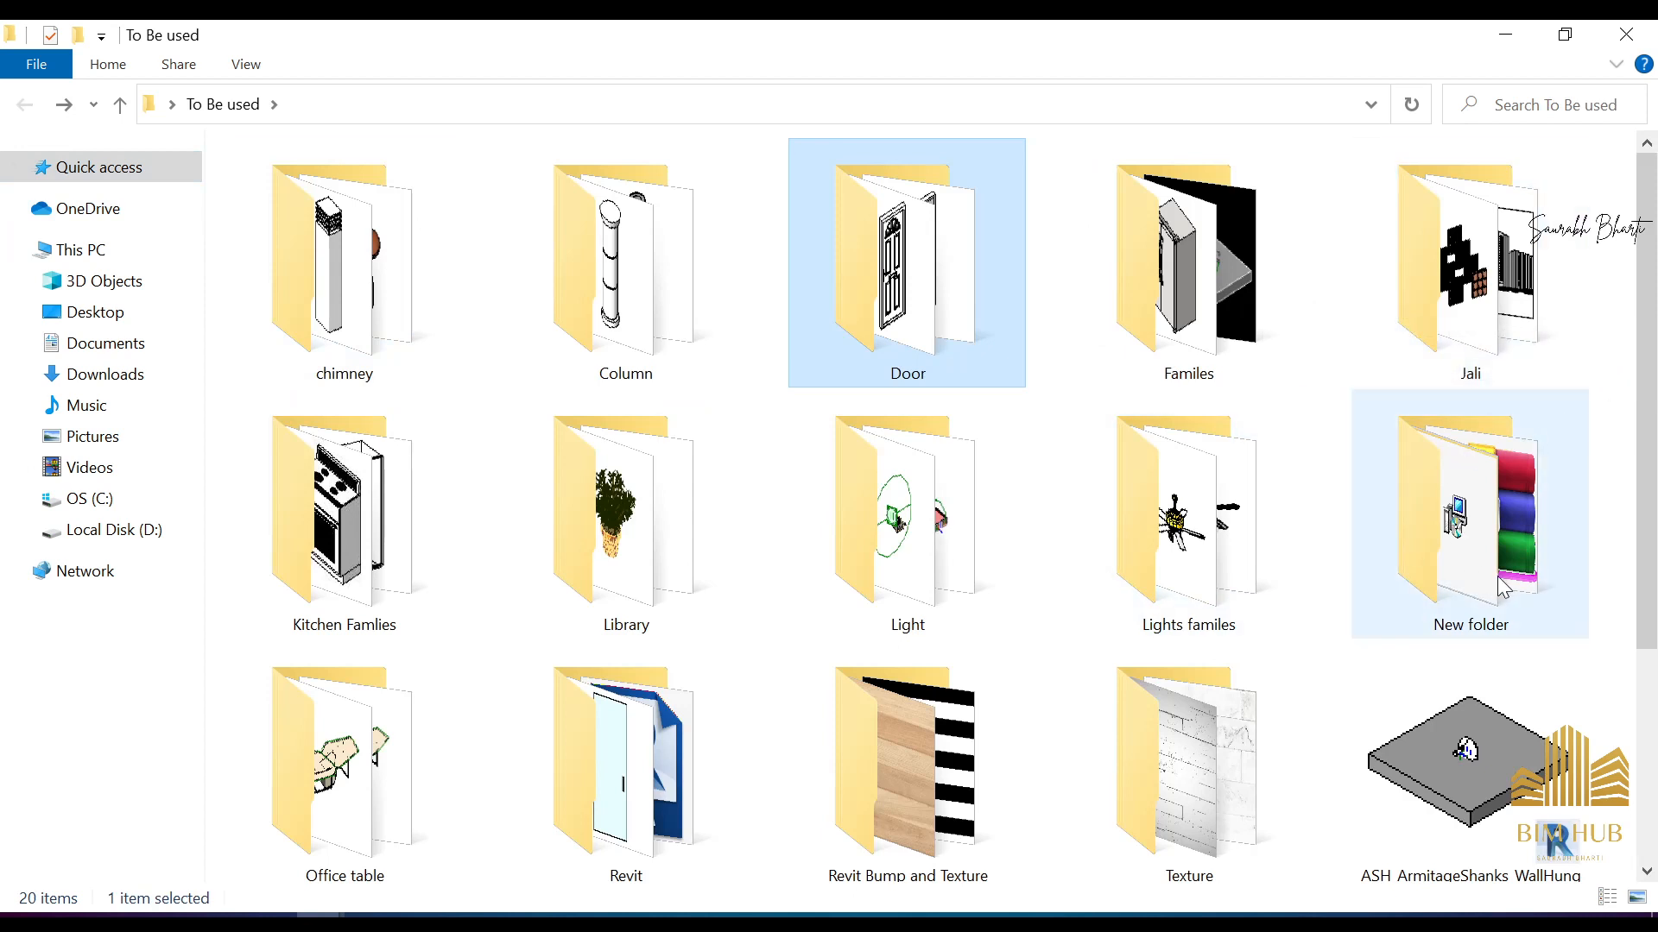
Step: Look through the Jali folder and New folder inside To Be used for usable families
{"action": "left_click", "coordinate": [1543, 316]}
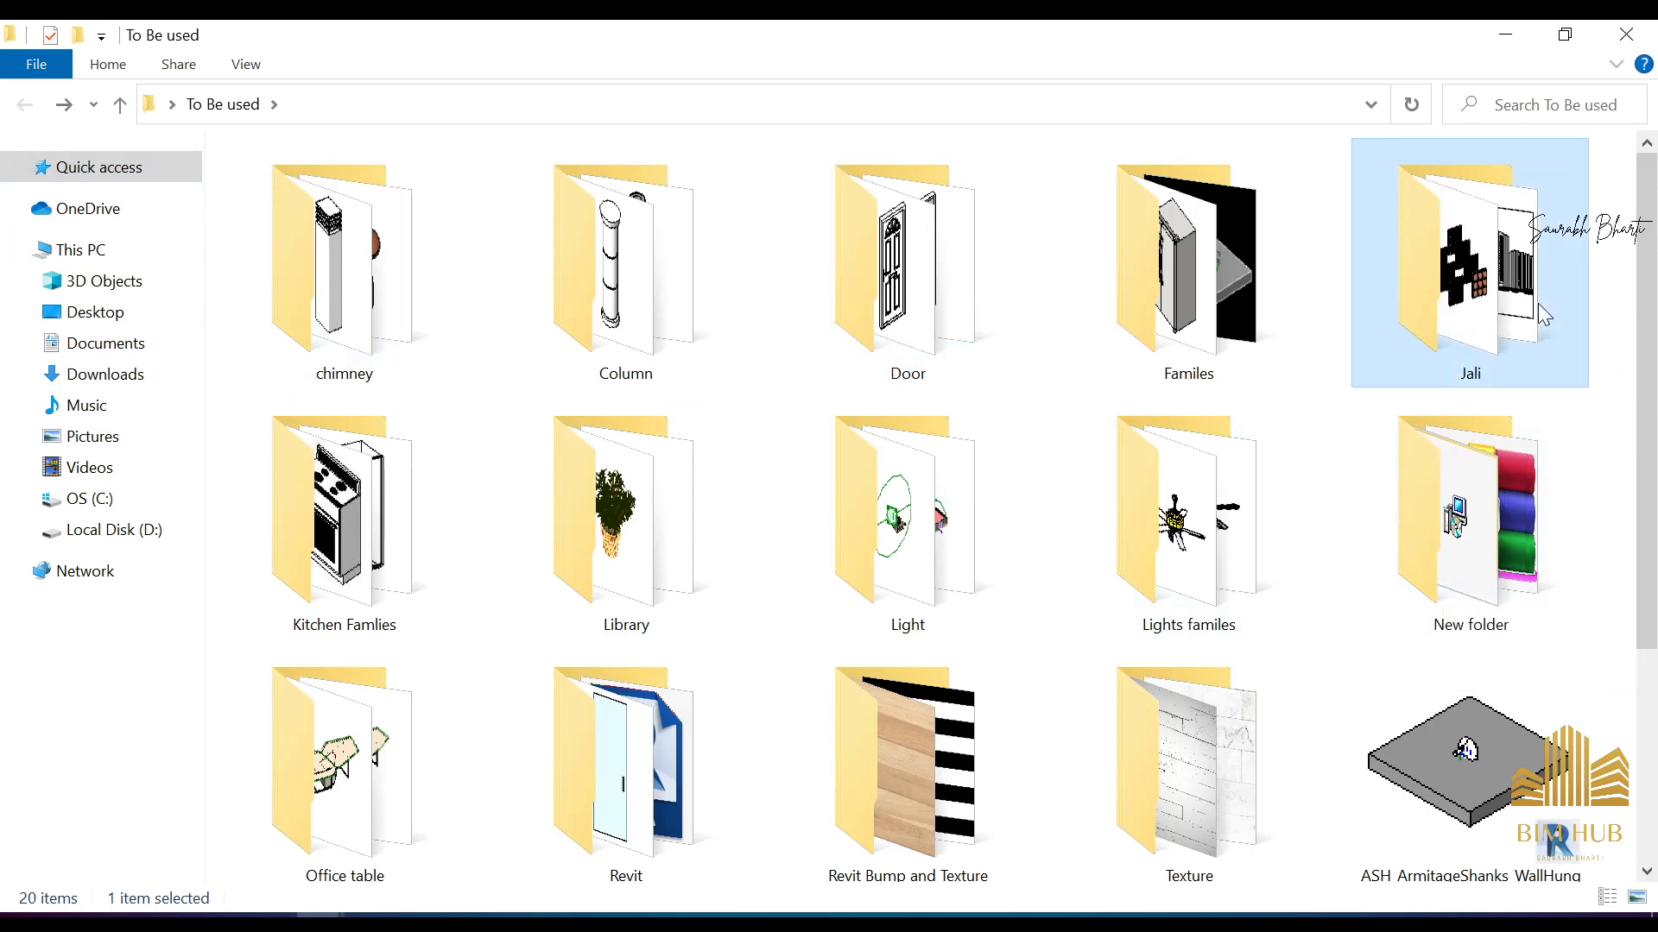
{"action": "double_click", "coordinate": [1540, 309]}
{"action": "left_click", "coordinate": [35, 99]}
{"action": "double_click", "coordinate": [1543, 542]}
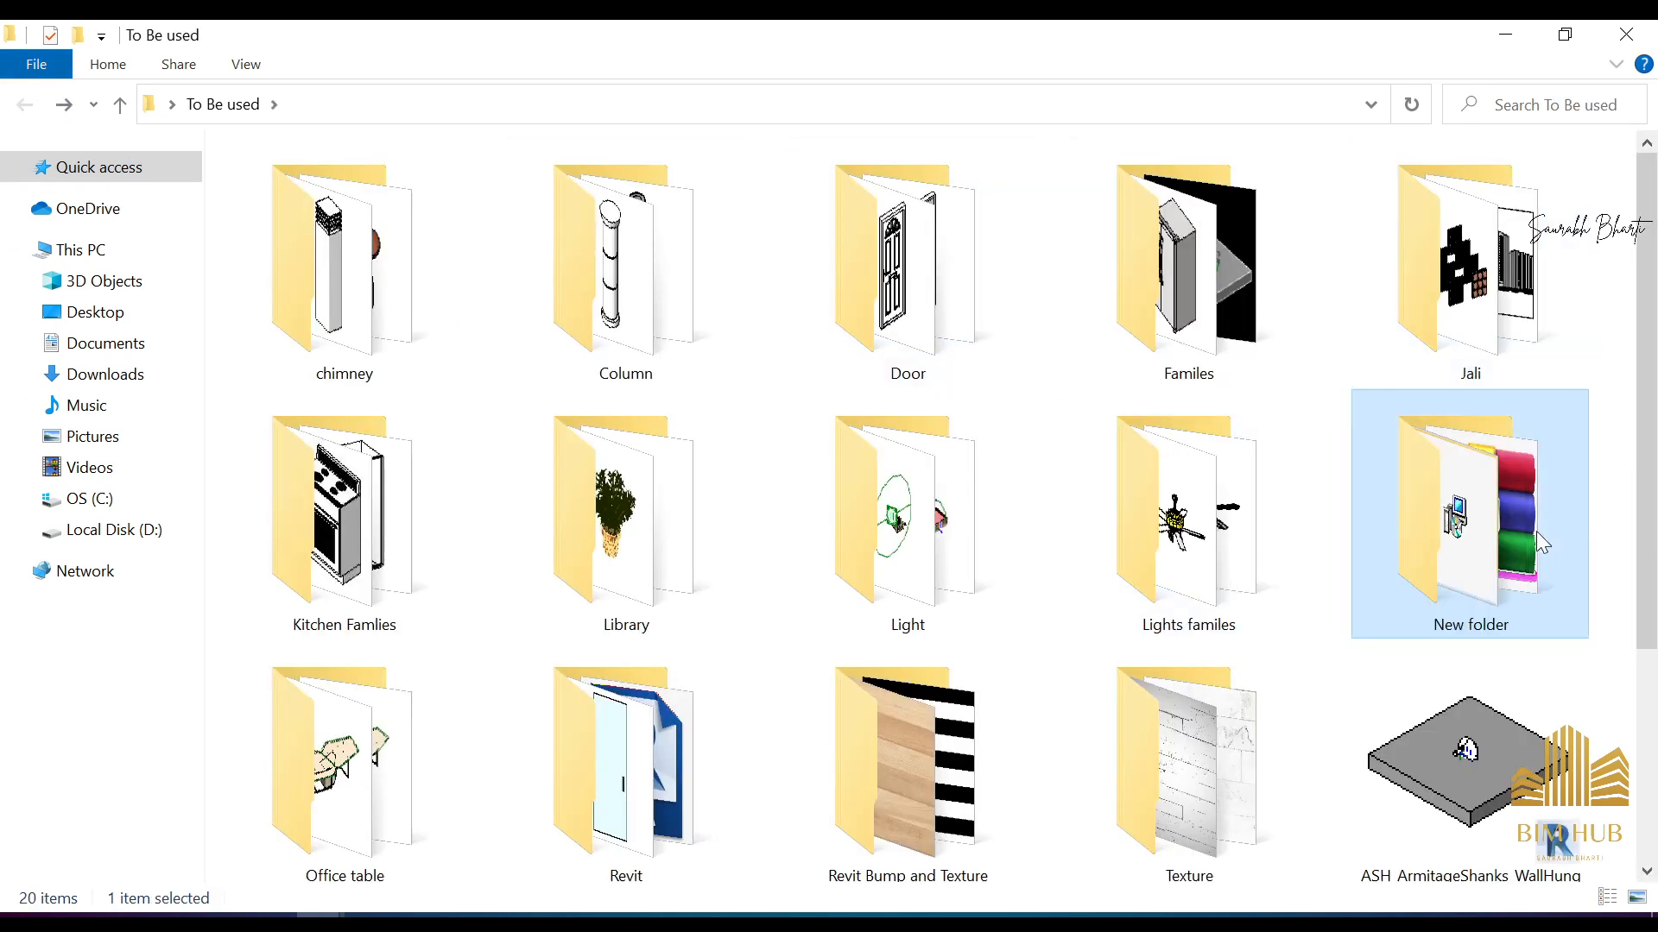
{"action": "left_click", "coordinate": [31, 108]}
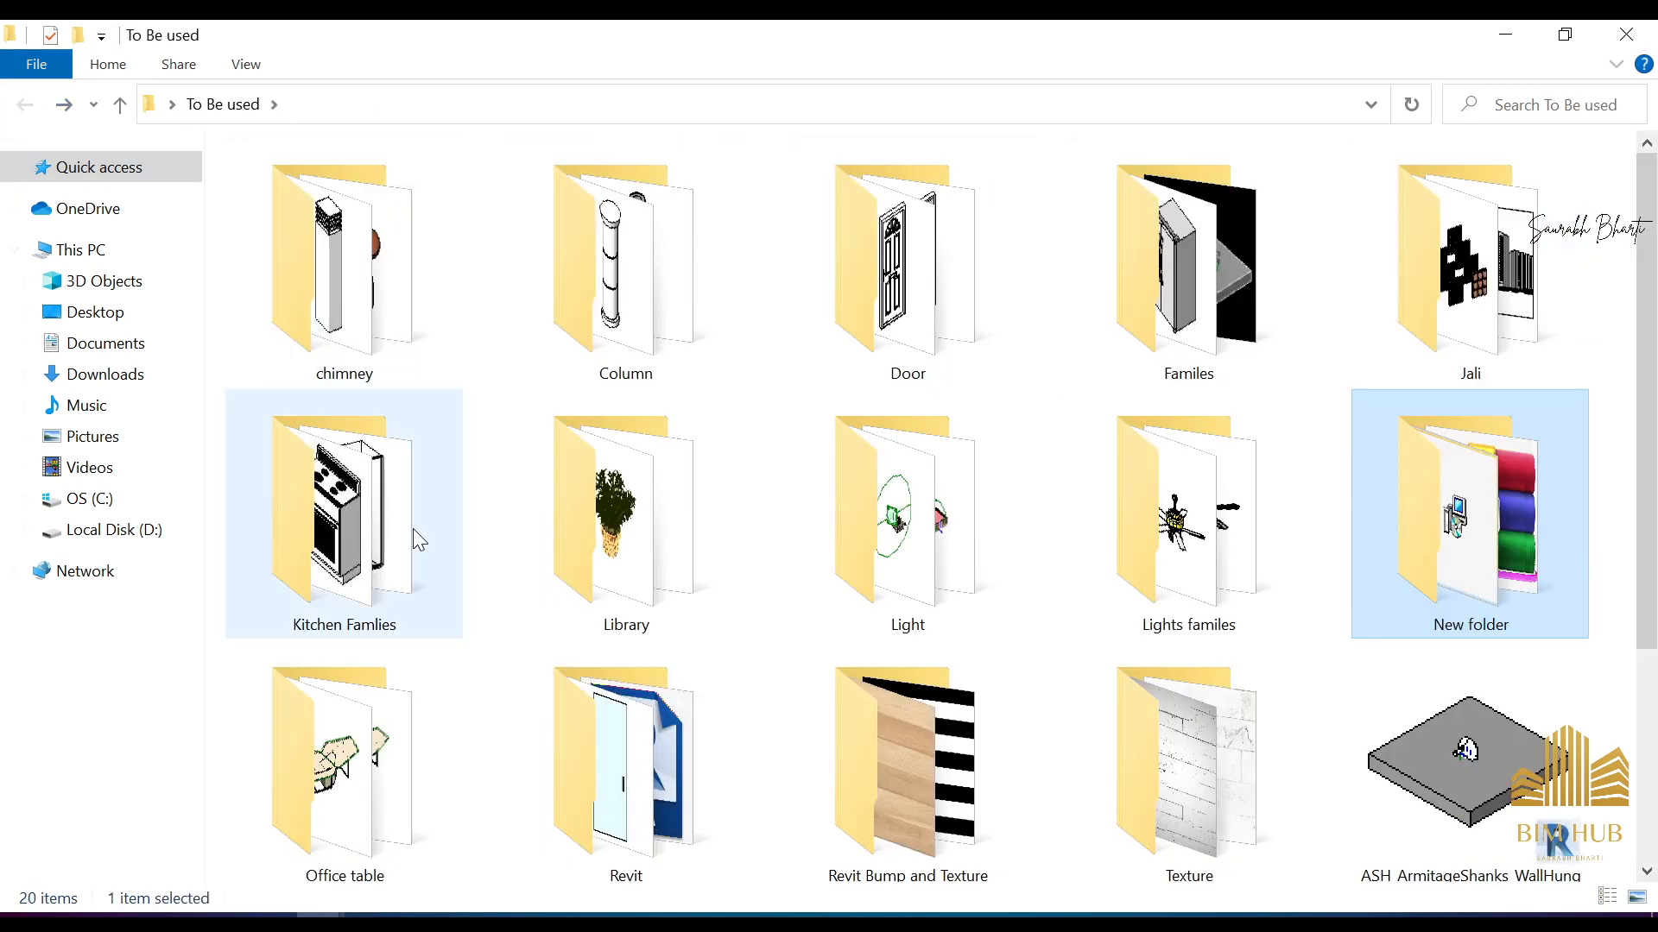
Step: Browse the remaining family folders, look through the lighting fixtures in Lights familes, and minimize the window
{"action": "left_click", "coordinate": [390, 569]}
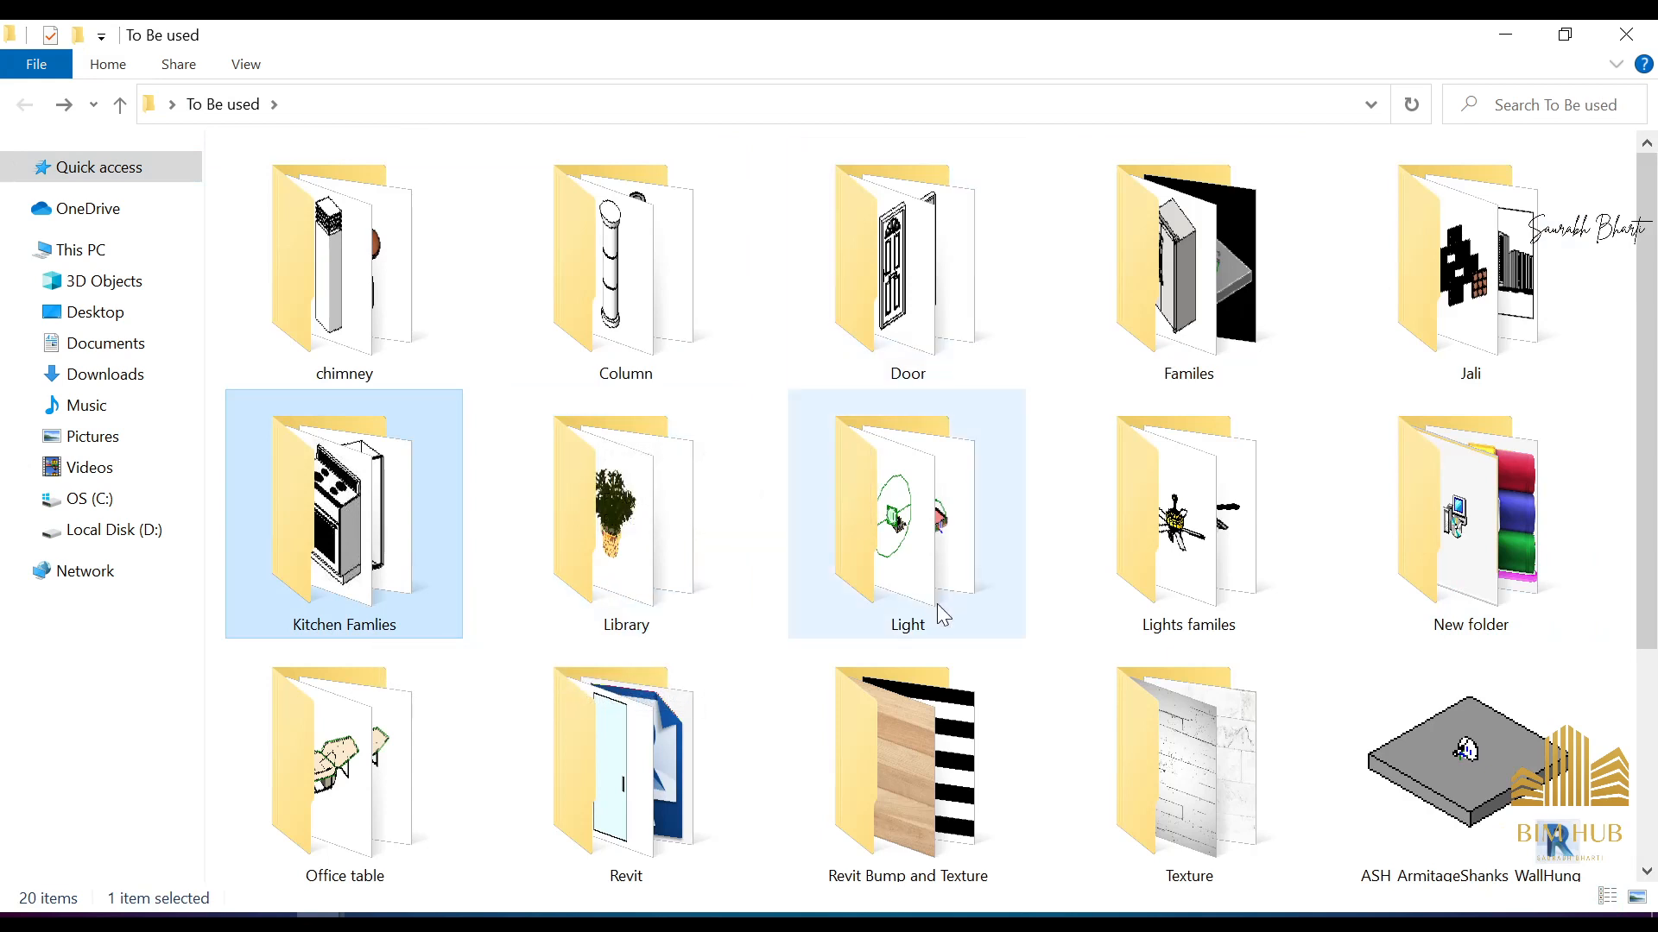
{"action": "scroll", "coordinate": [924, 629], "scroll_direction": "down", "scroll_amount": 1}
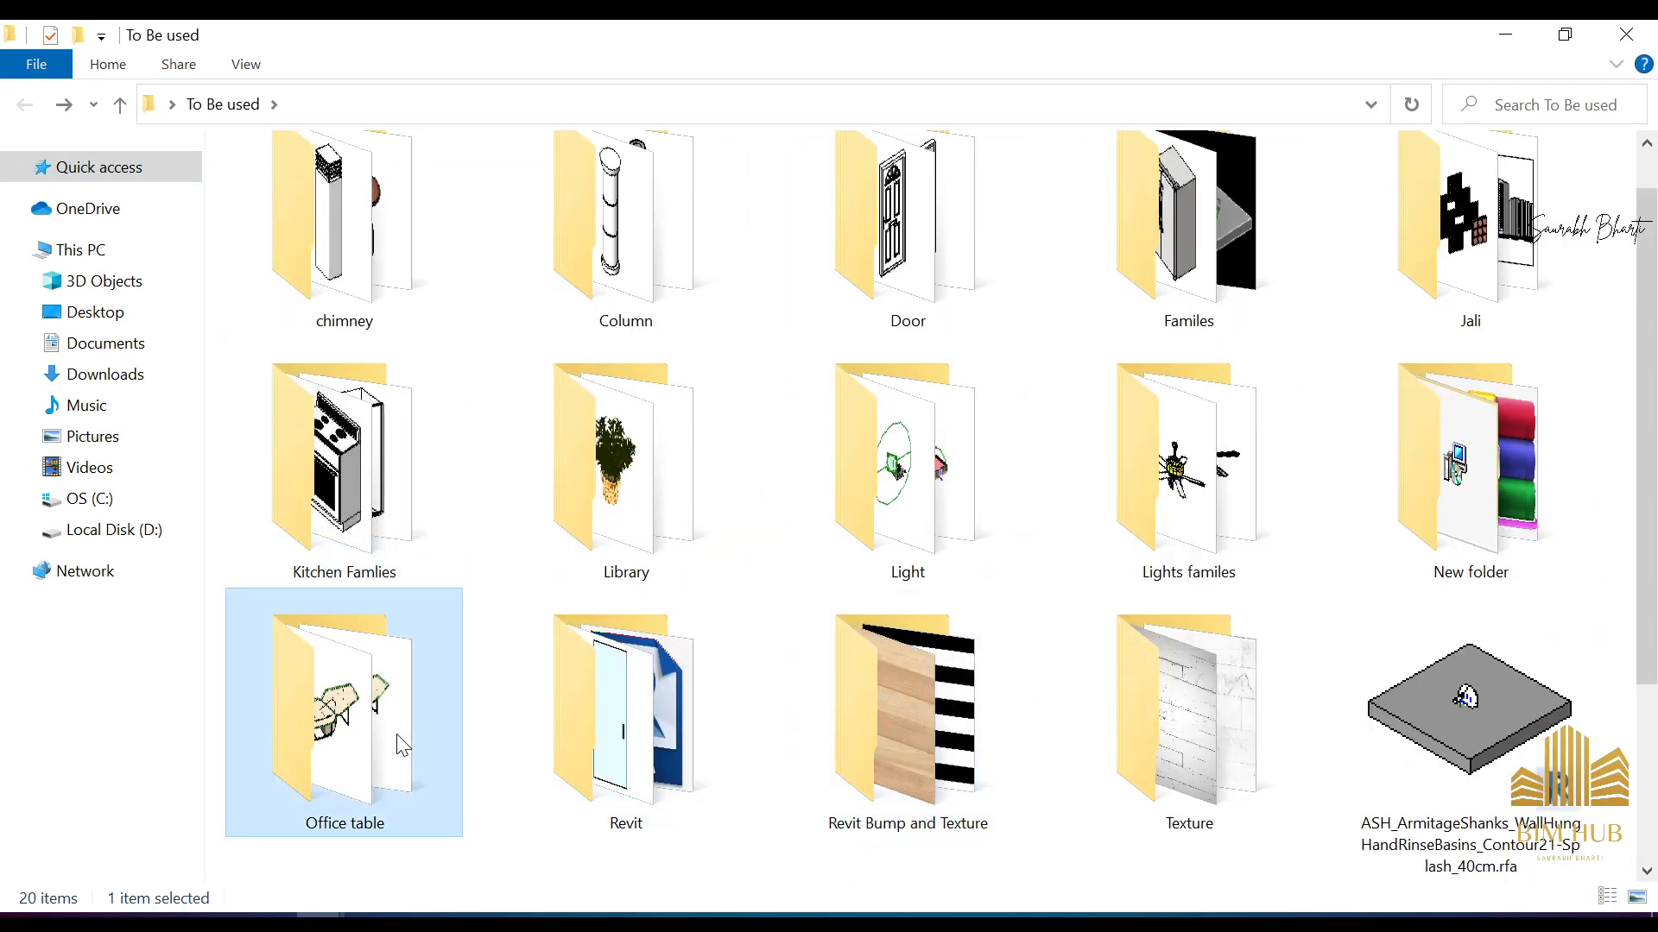
{"action": "left_click", "coordinate": [797, 730]}
{"action": "left_click", "coordinate": [1122, 496]}
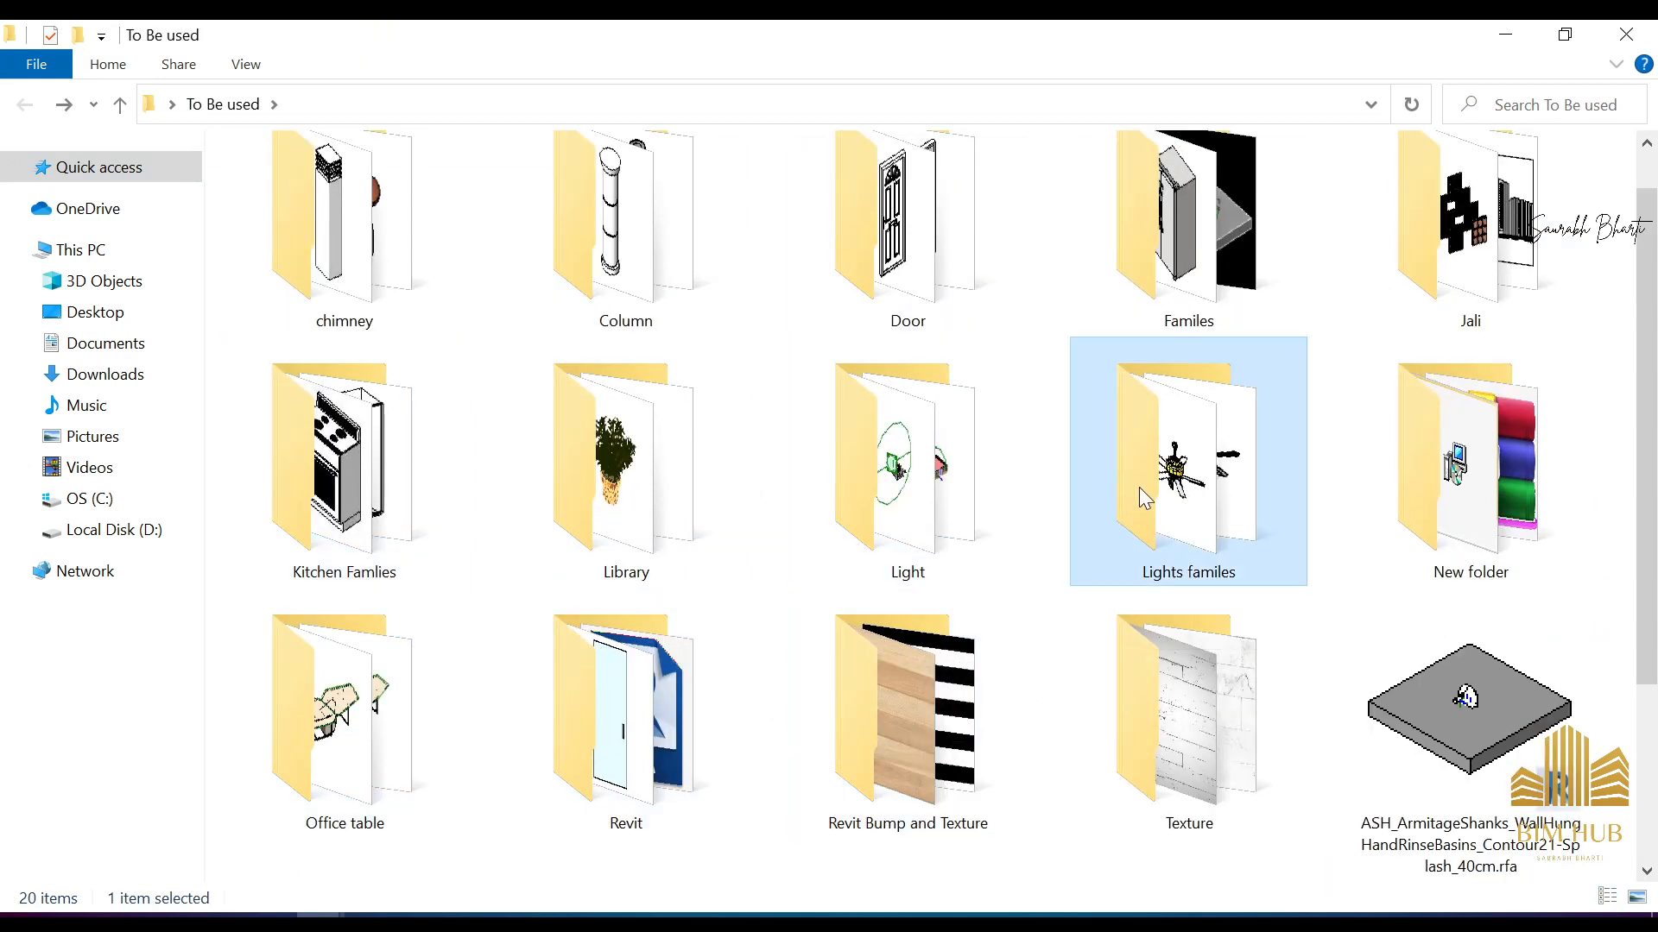
{"action": "double_click", "coordinate": [1281, 464]}
{"action": "scroll", "coordinate": [829, 498], "scroll_direction": "down", "scroll_amount": 5}
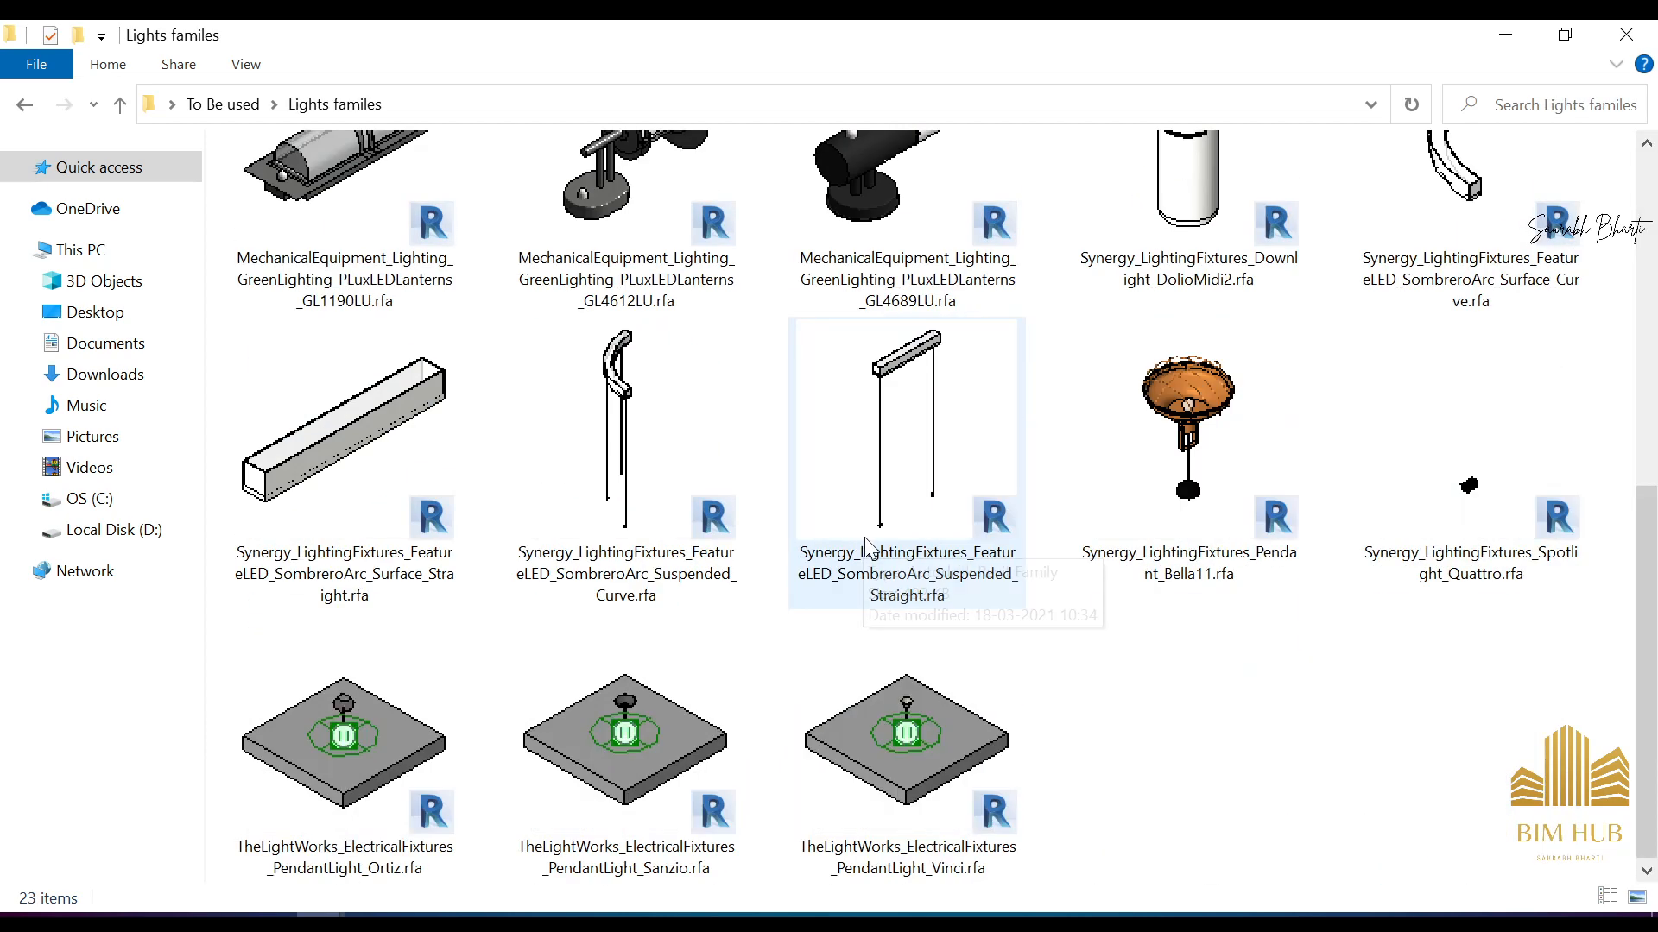
{"action": "scroll", "coordinate": [1127, 493], "scroll_direction": "up", "scroll_amount": 5}
{"action": "left_click", "coordinate": [1506, 34]}
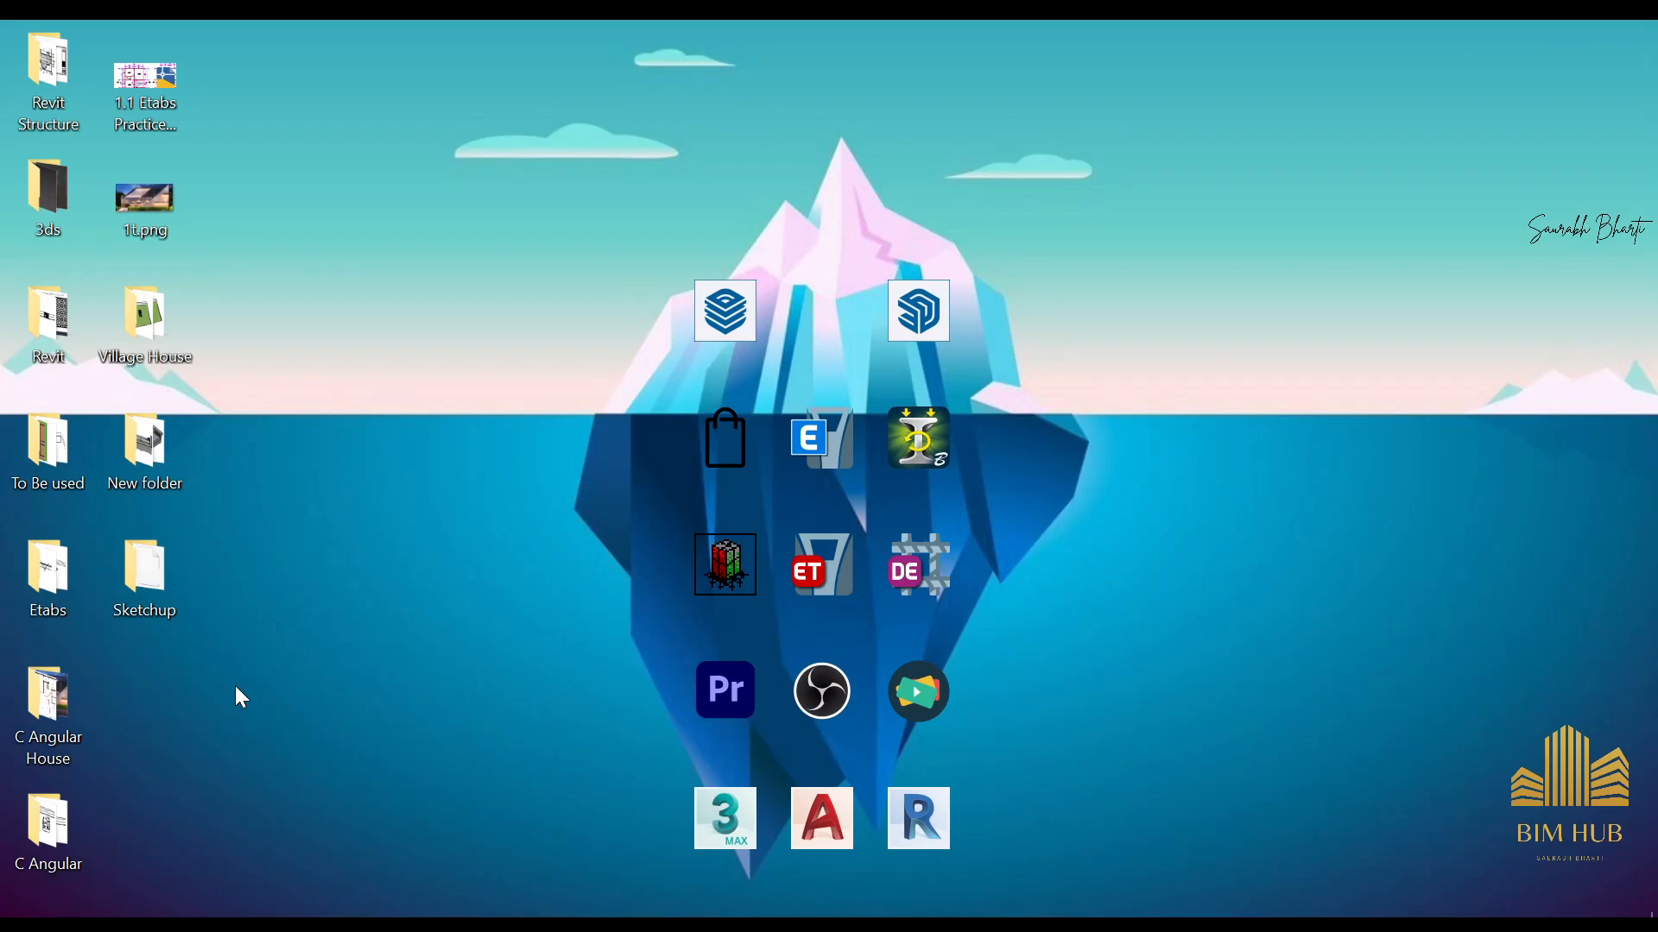
Step: Switch to File Explorer, open Local Disk (D:) and check its Tutorial folder for Revit families
{"action": "key", "text": "super+e"}
{"action": "double_click", "coordinate": [750, 406]}
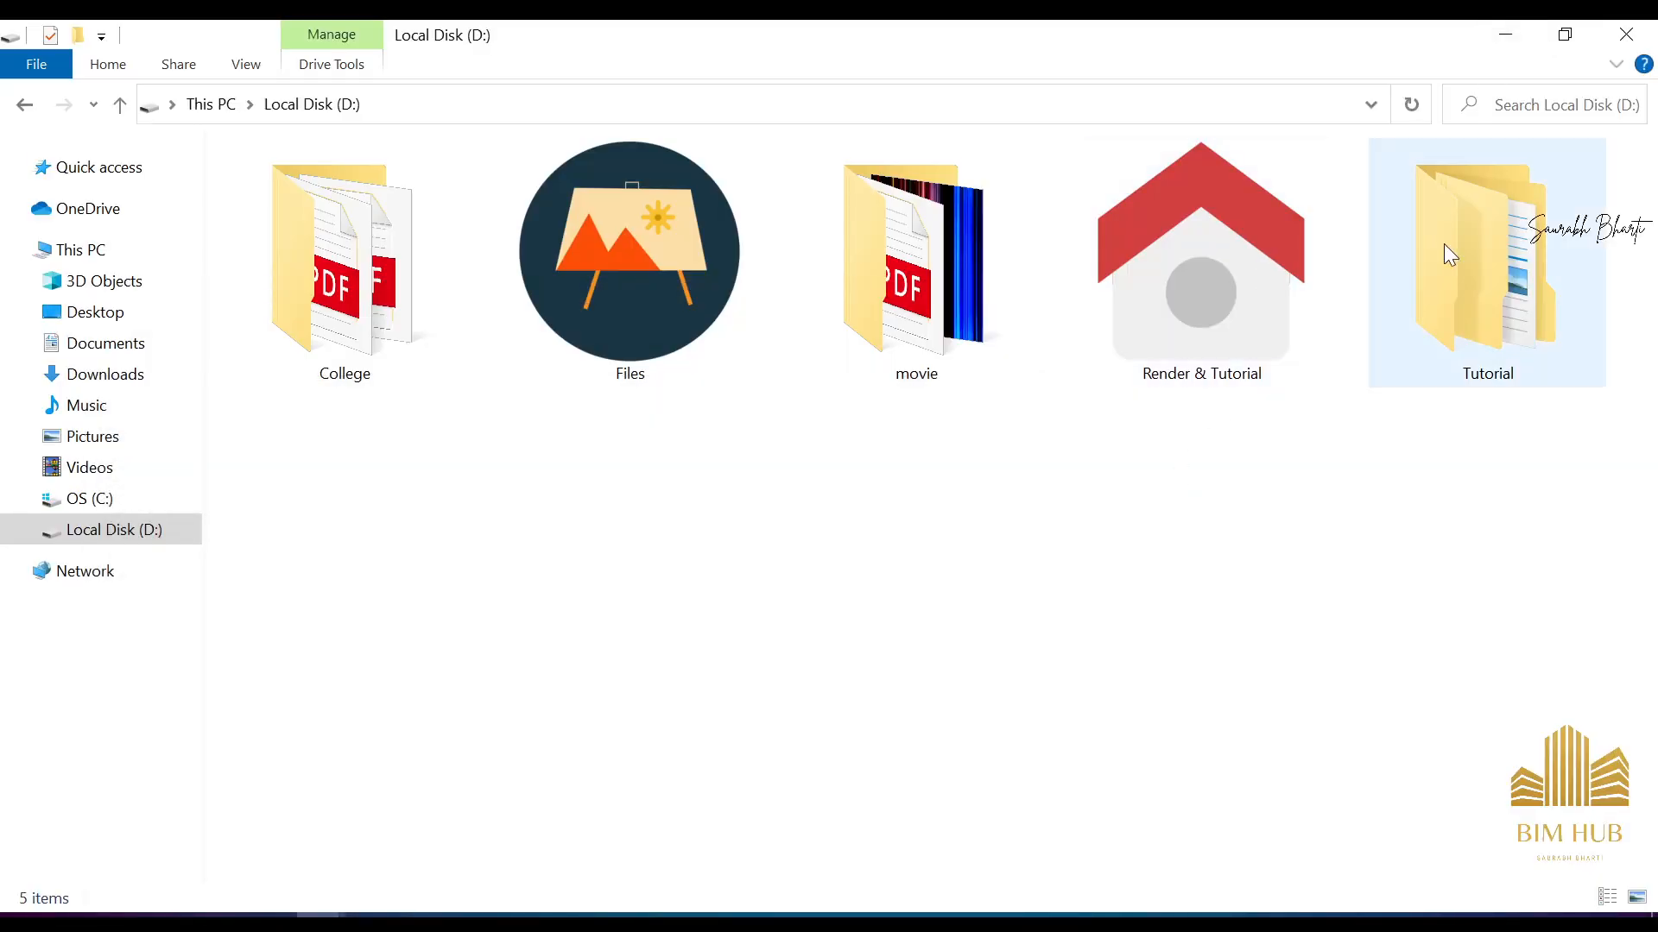
{"action": "double_click", "coordinate": [1444, 246]}
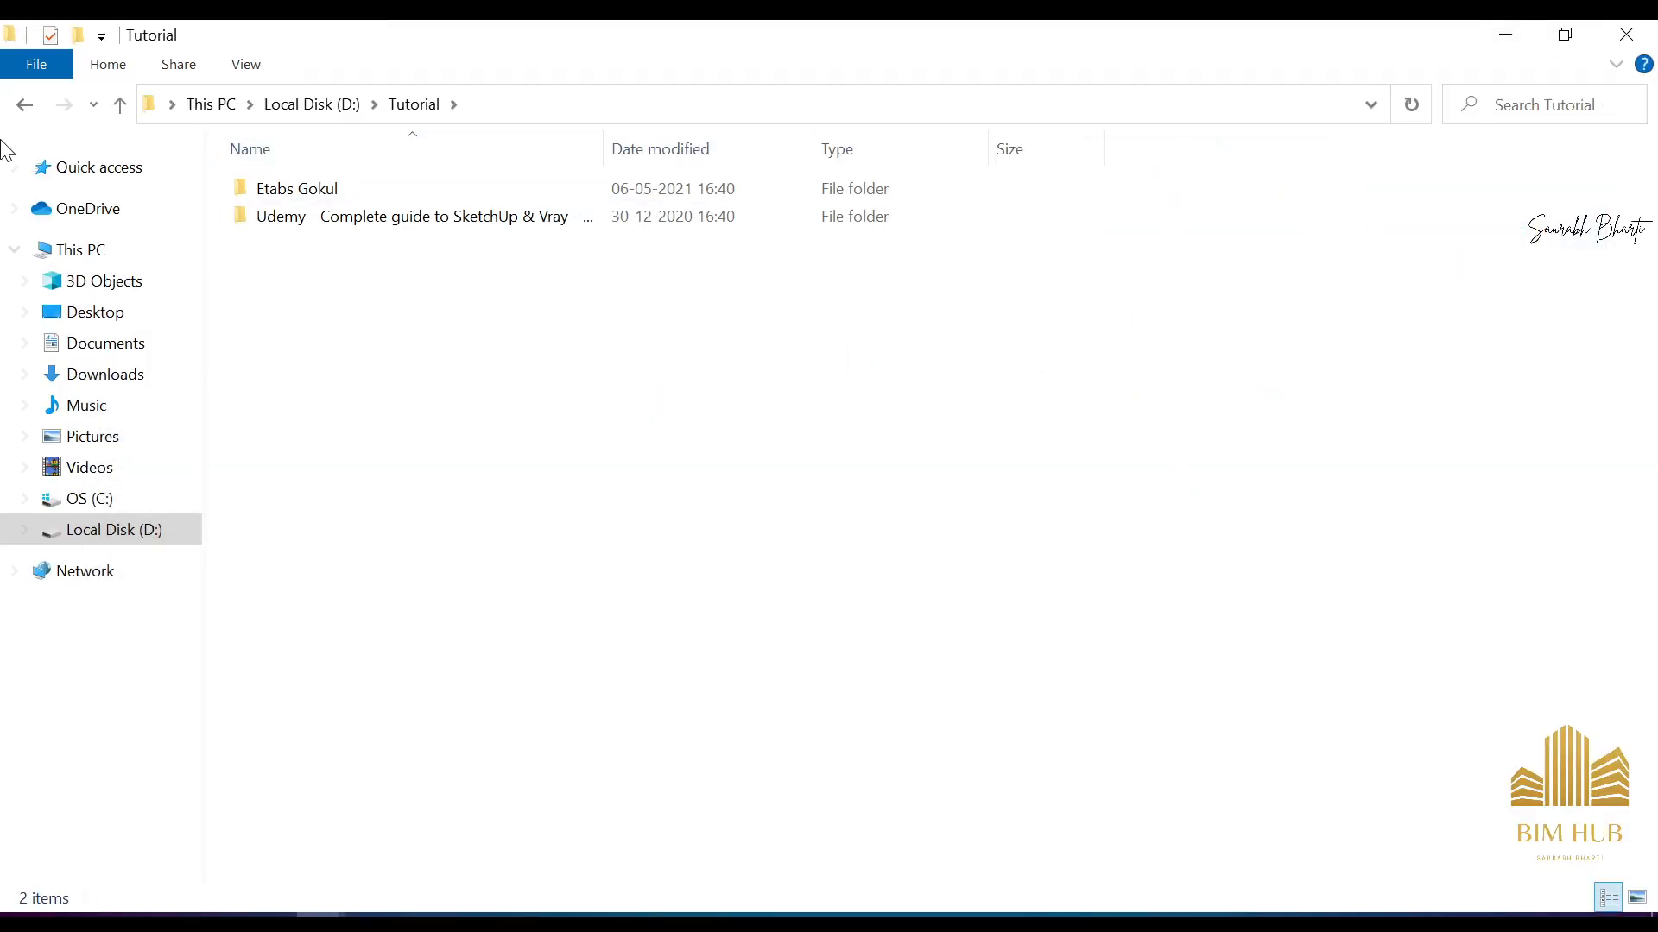
{"action": "left_click", "coordinate": [24, 104]}
Step: Open the GP House project's Families folder inside Render & Tutorial > Revit > Exterior > 2021
{"action": "double_click", "coordinate": [1238, 343]}
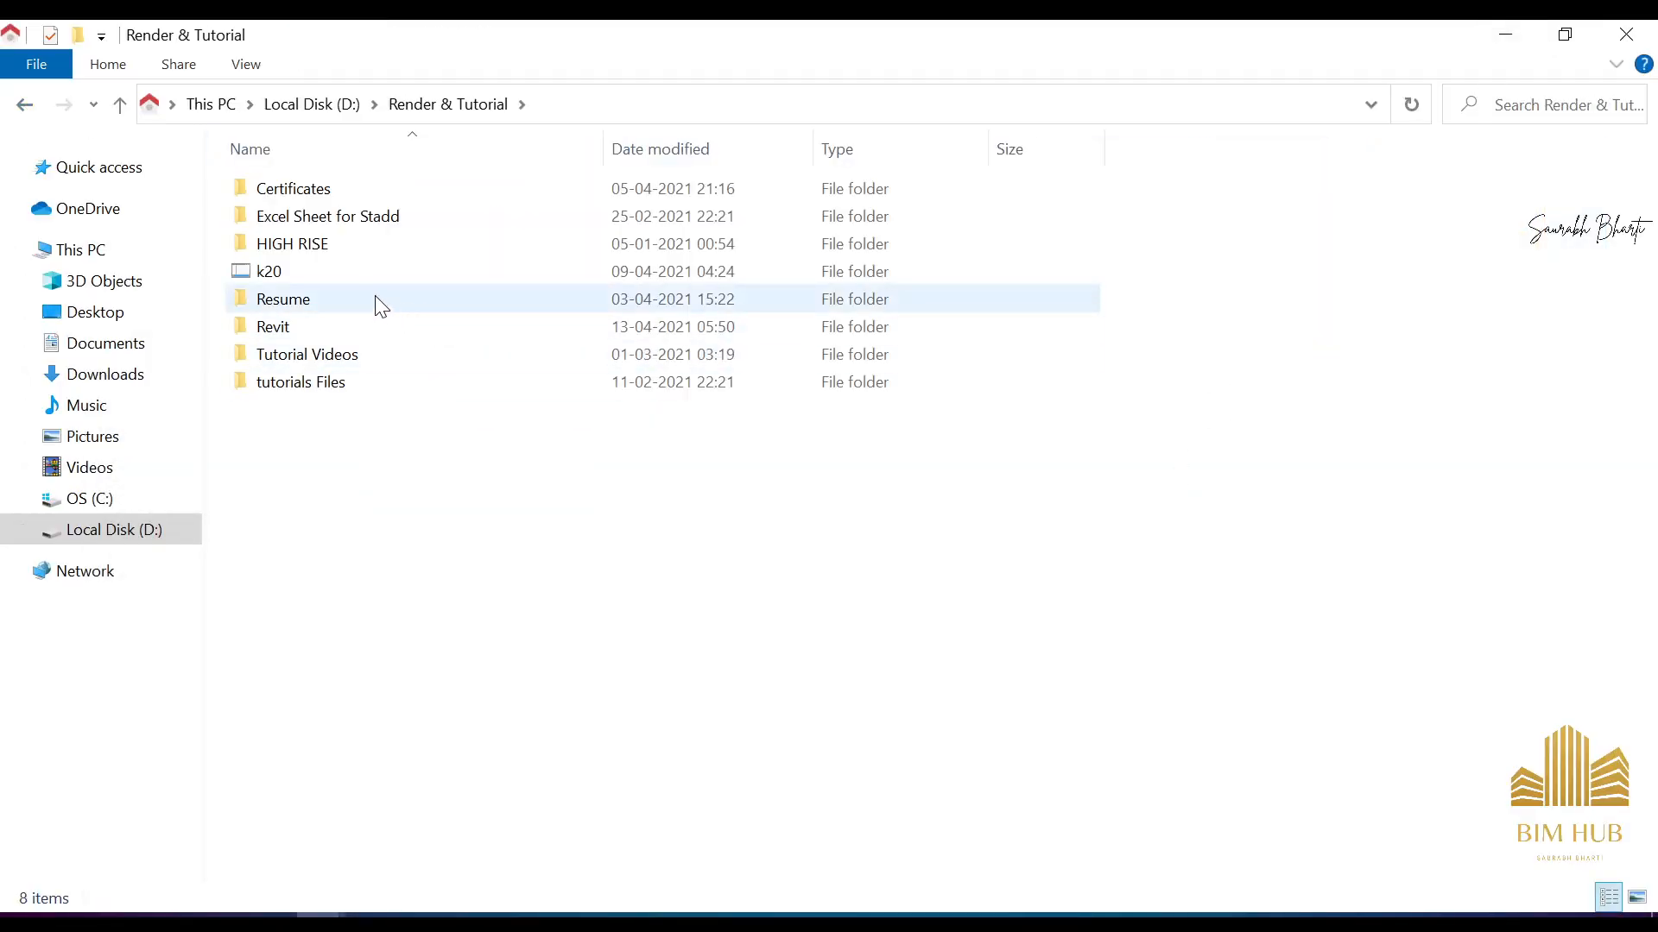
{"action": "double_click", "coordinate": [310, 328]}
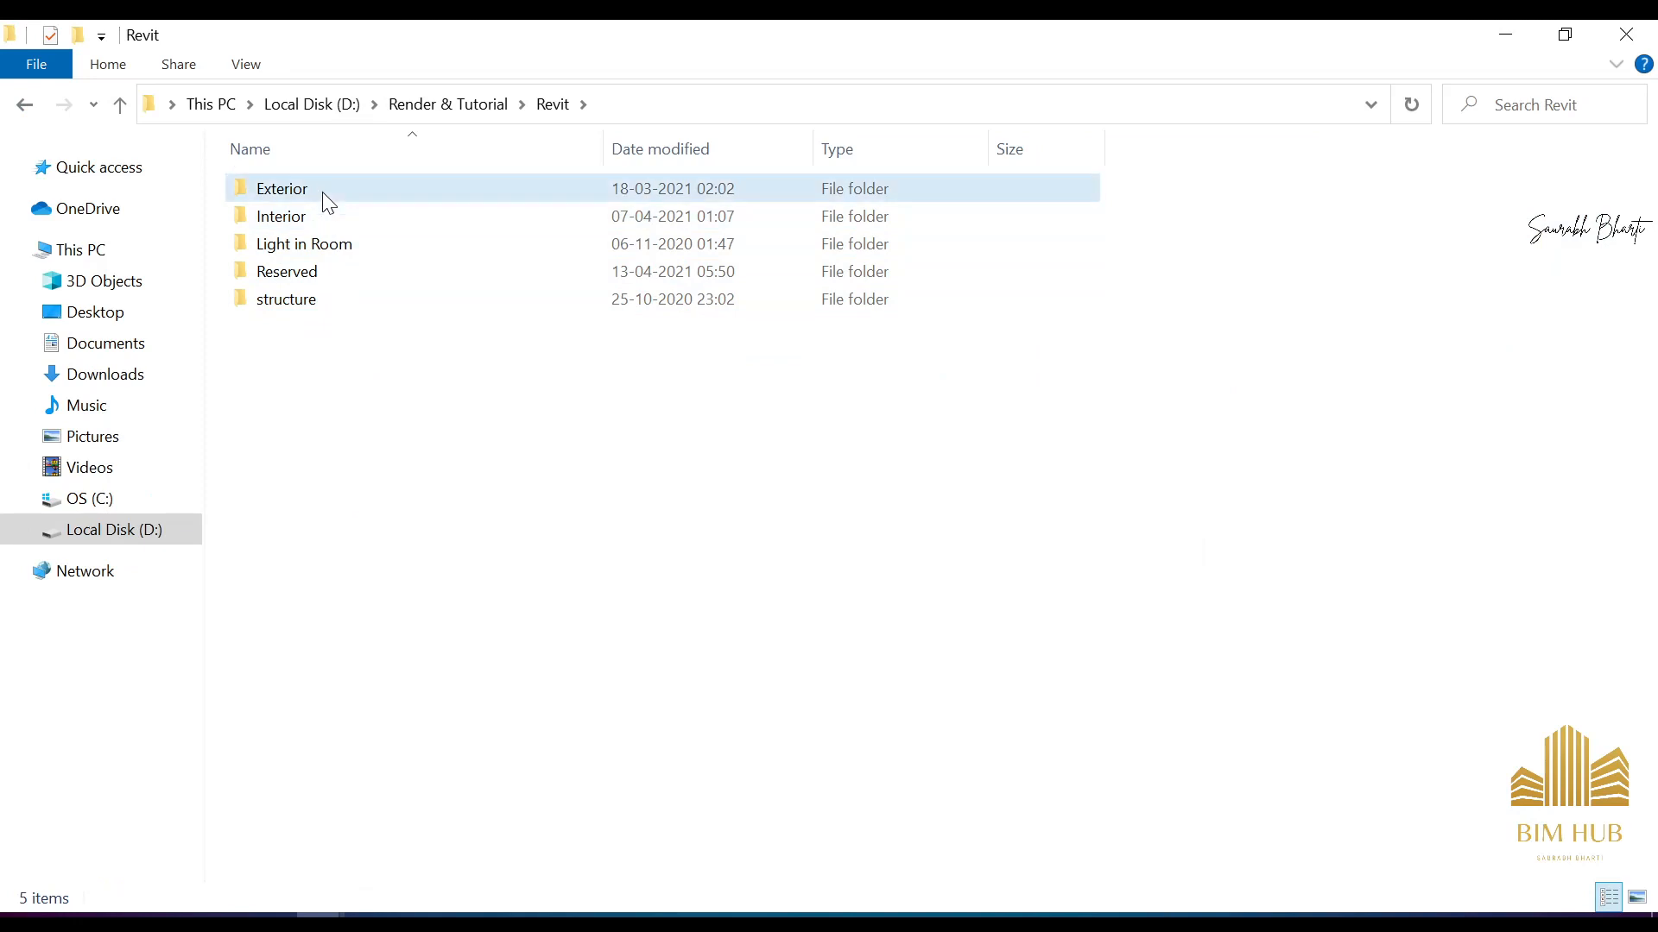
{"action": "double_click", "coordinate": [322, 191]}
{"action": "left_click", "coordinate": [335, 314]}
{"action": "double_click", "coordinate": [337, 318]}
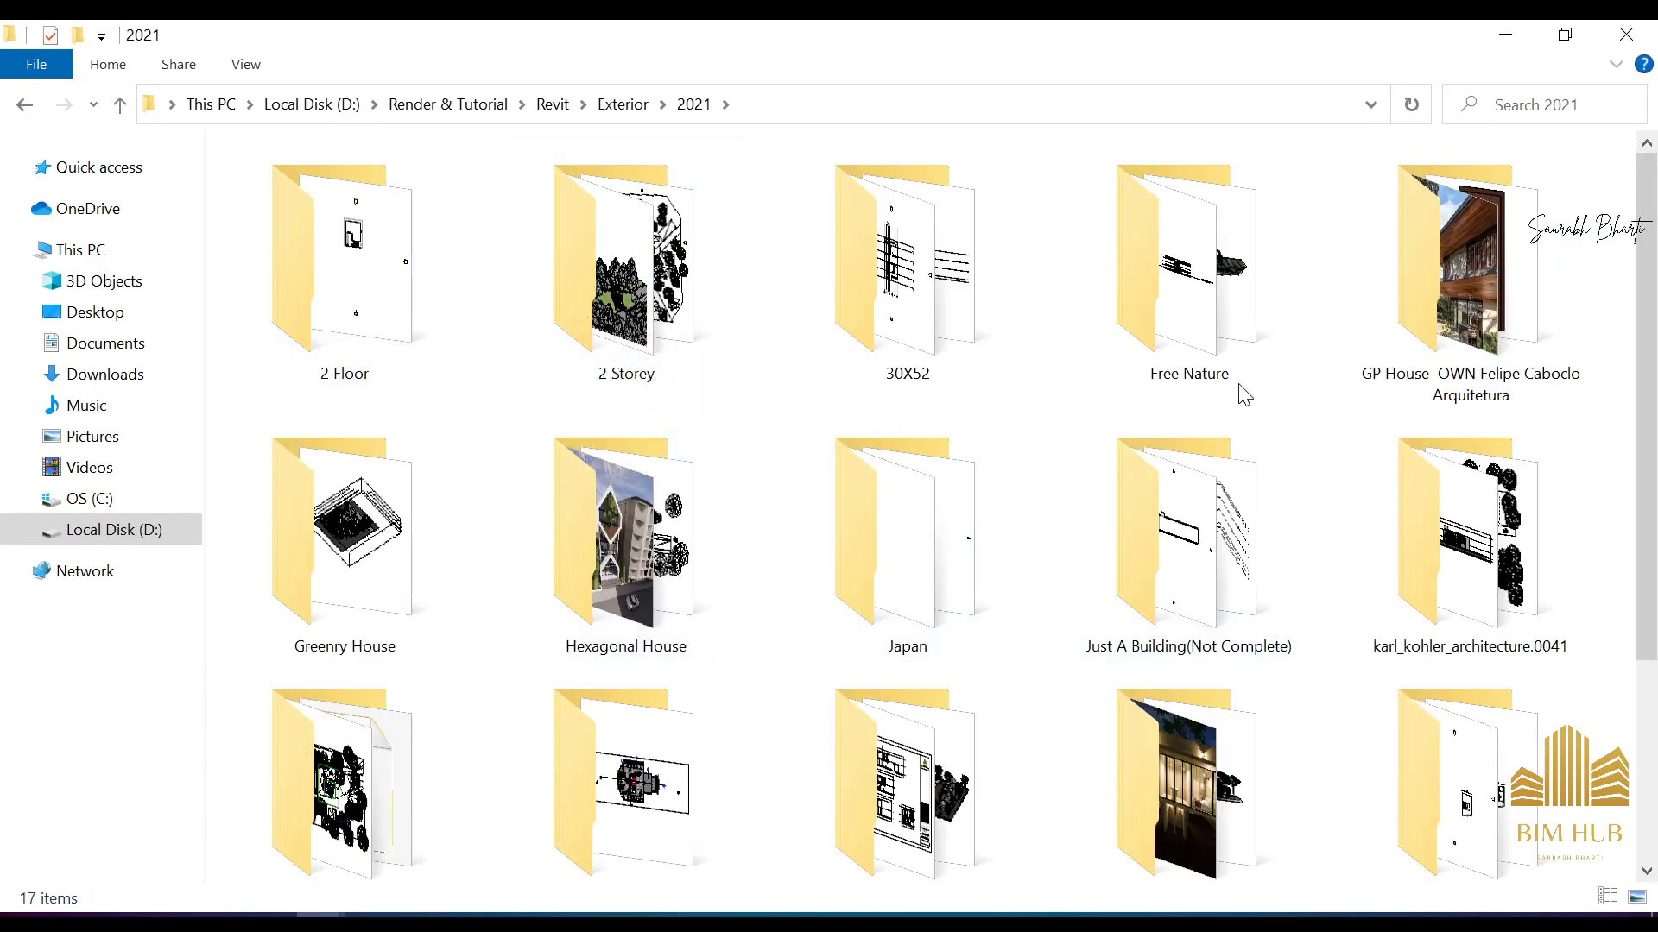
{"action": "double_click", "coordinate": [1467, 267]}
{"action": "double_click", "coordinate": [323, 256]}
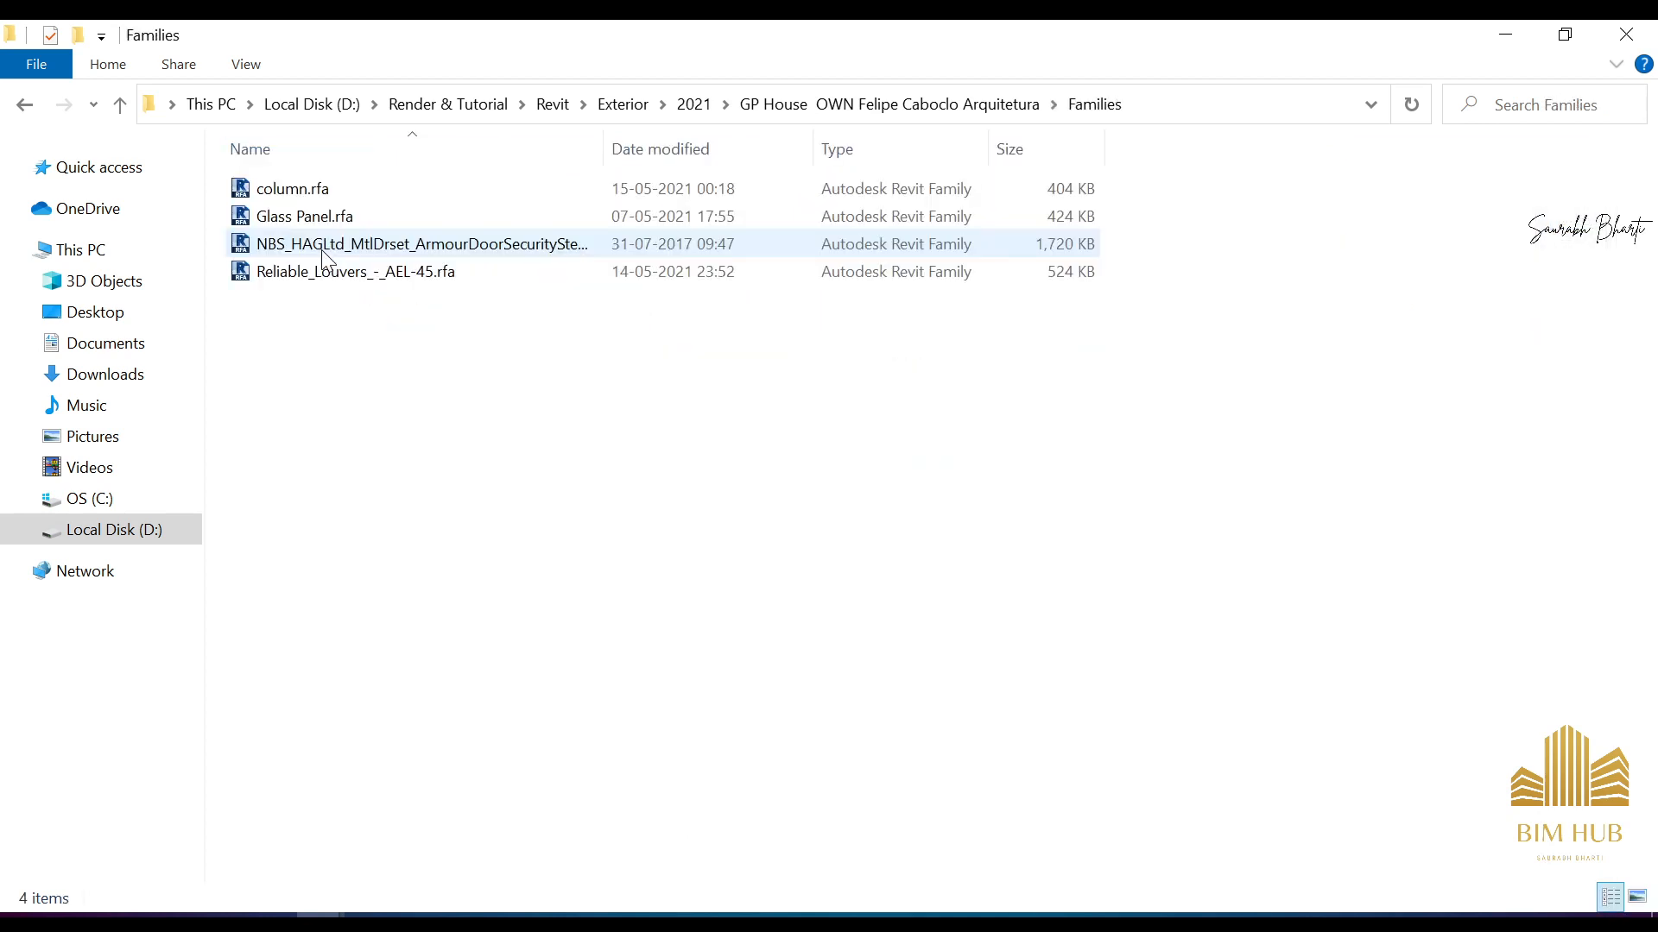
Step: Show the Families folder as extra large icons and look through its column, glass panel, door and louver families
{"action": "right_click", "coordinate": [363, 356]}
{"action": "mouse_move", "coordinate": [584, 393]}
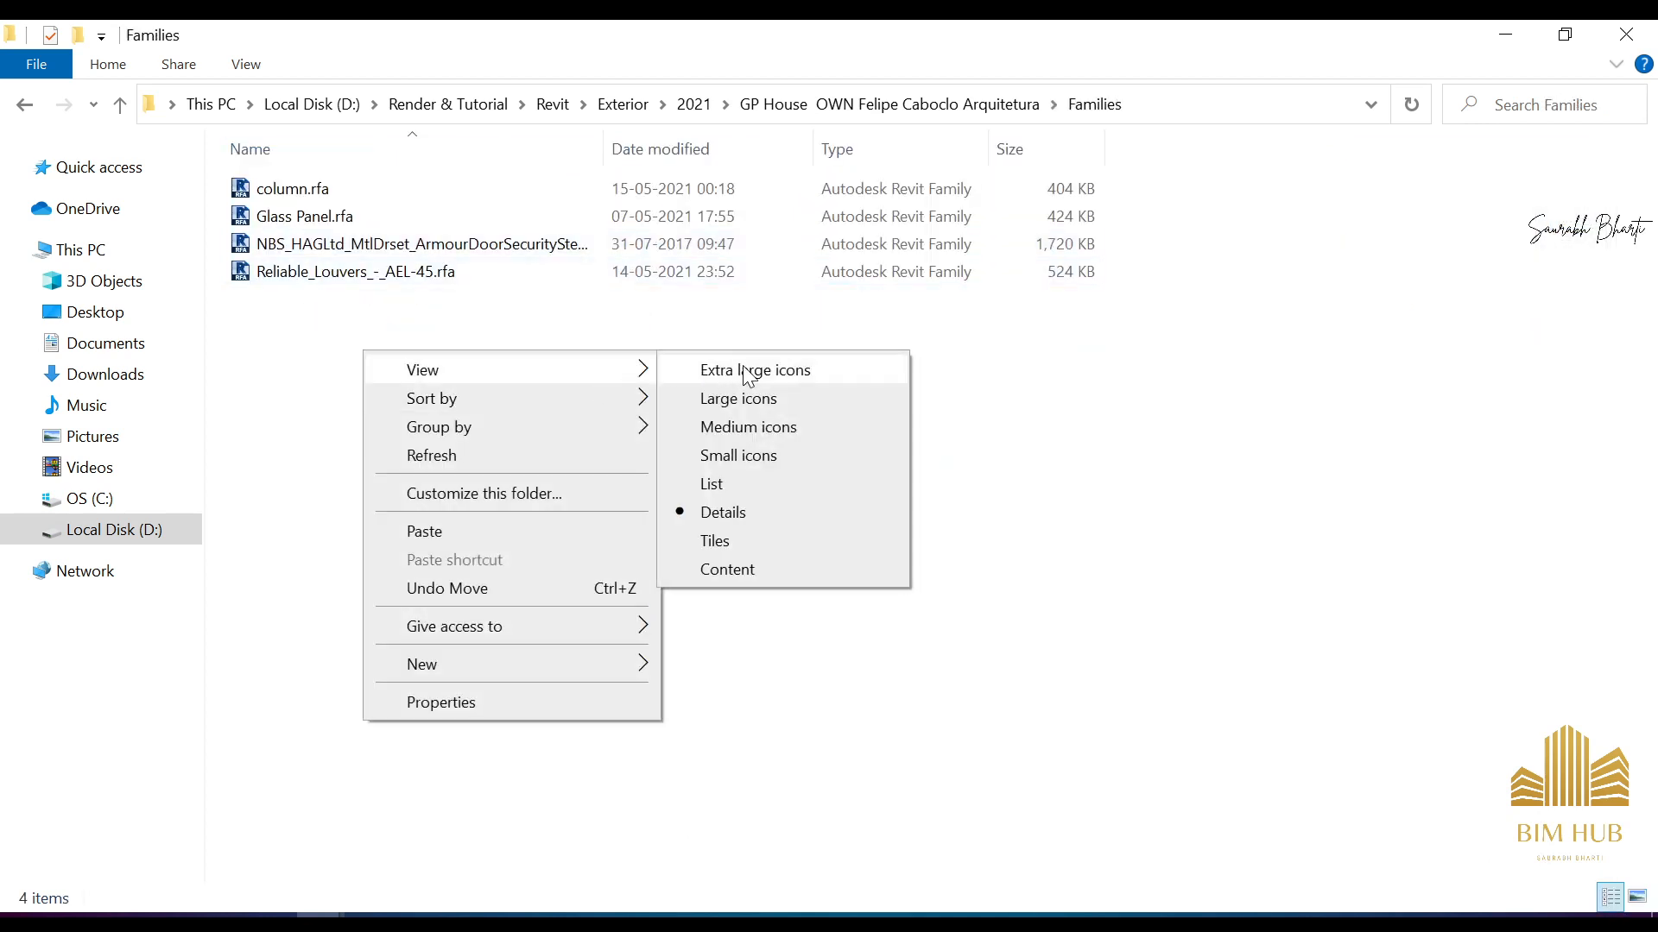
{"action": "left_click", "coordinate": [760, 370]}
{"action": "left_click", "coordinate": [600, 315]}
{"action": "left_click", "coordinate": [902, 348]}
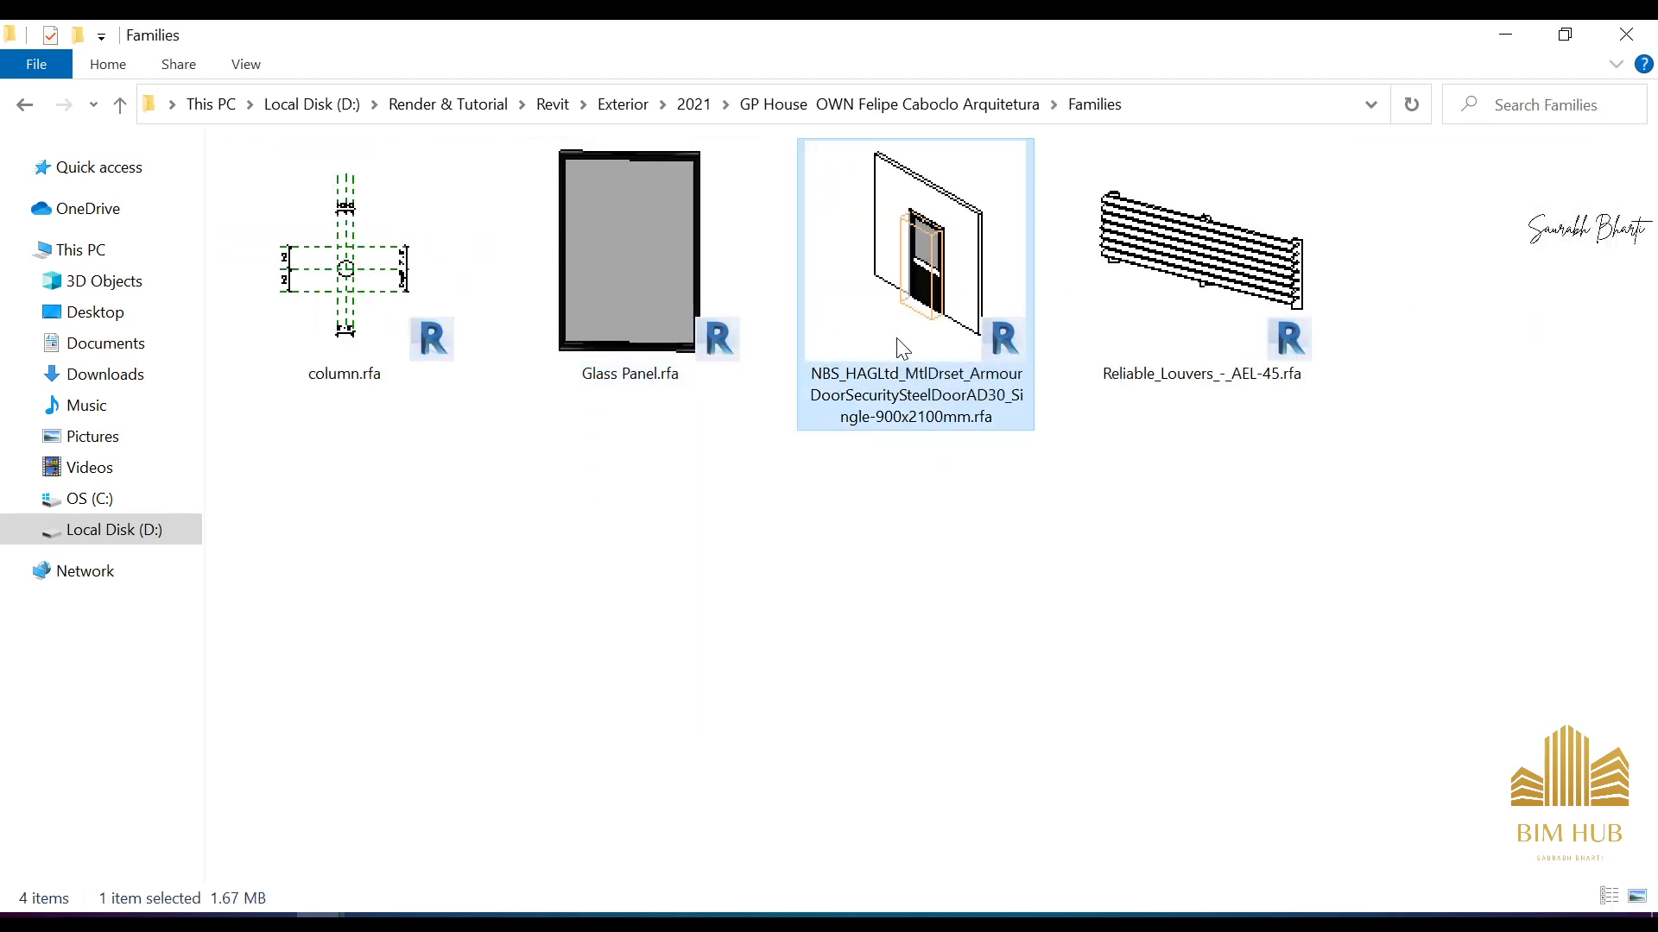
{"action": "left_click", "coordinate": [1071, 270]}
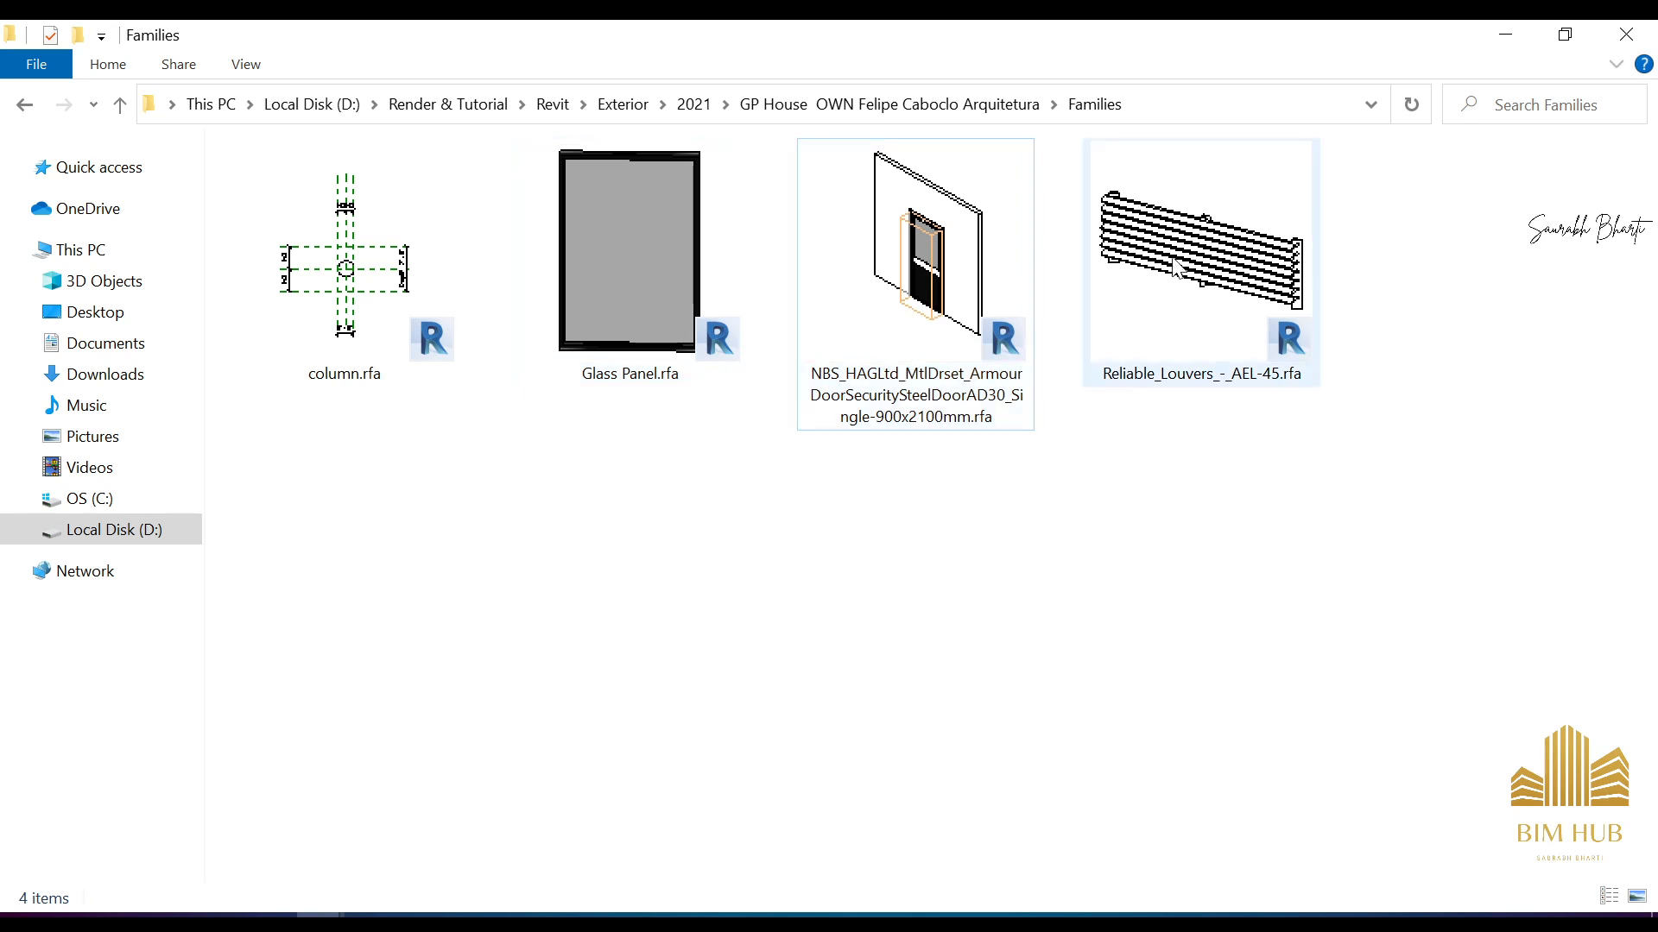
Step: Look through the GP House OWN Felipe subfolder's door and louver families as extra large icons, and return to the project folder
{"action": "left_click", "coordinate": [26, 104]}
{"action": "double_click", "coordinate": [435, 221]}
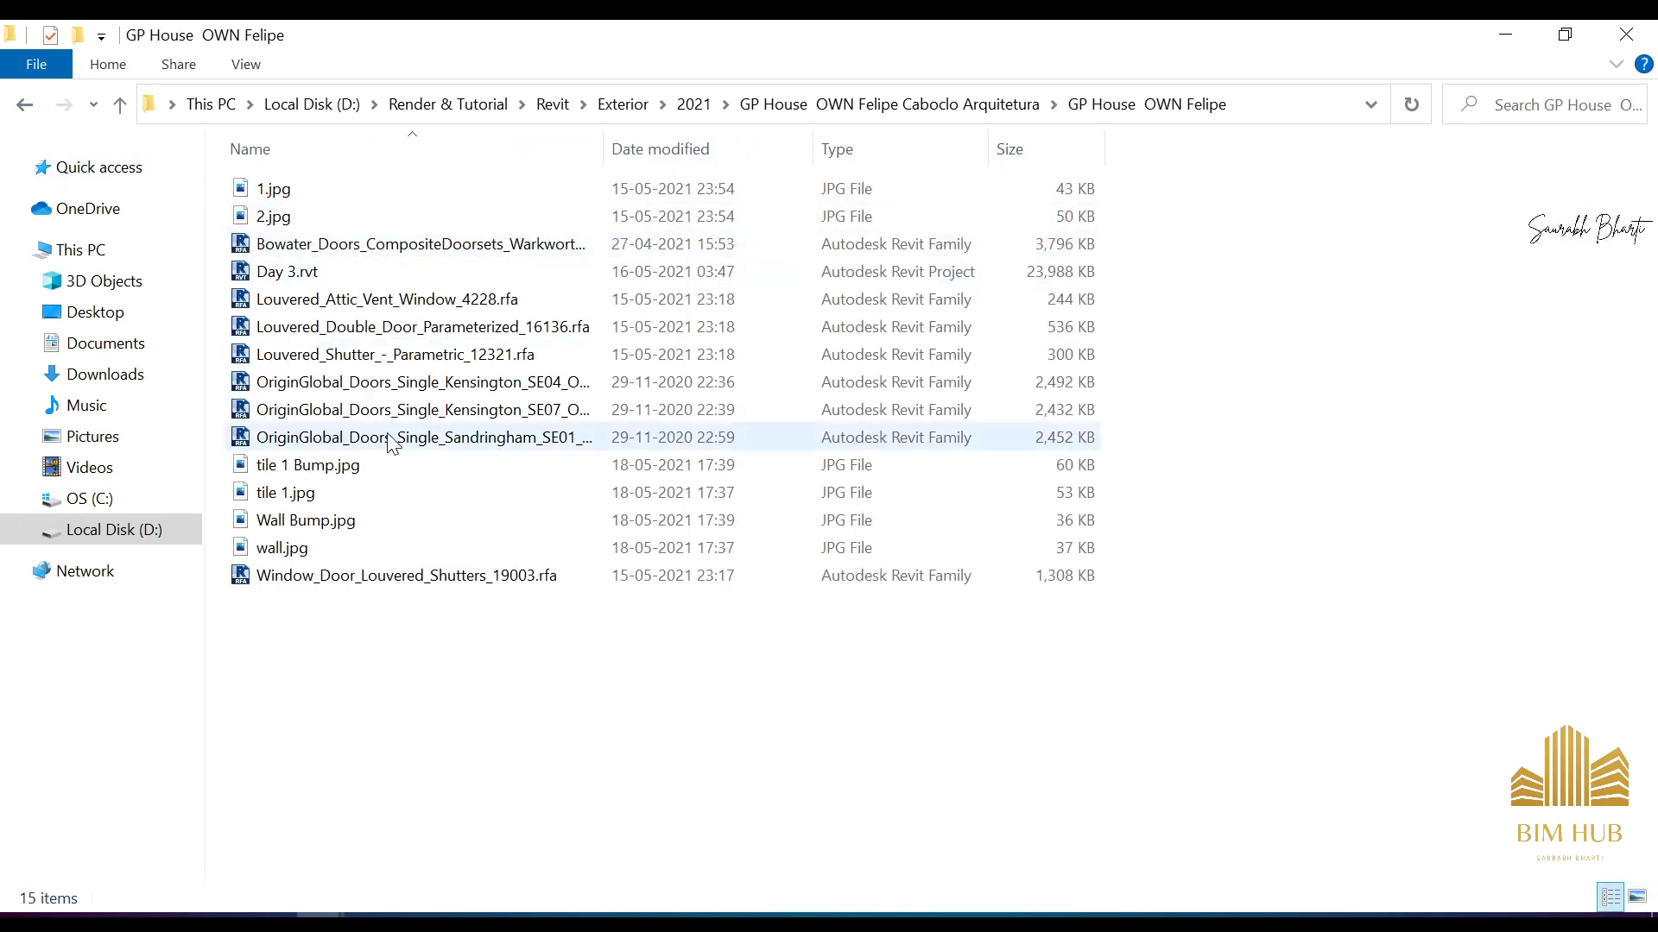
{"action": "right_click", "coordinate": [386, 622]}
{"action": "mouse_move", "coordinate": [535, 276]}
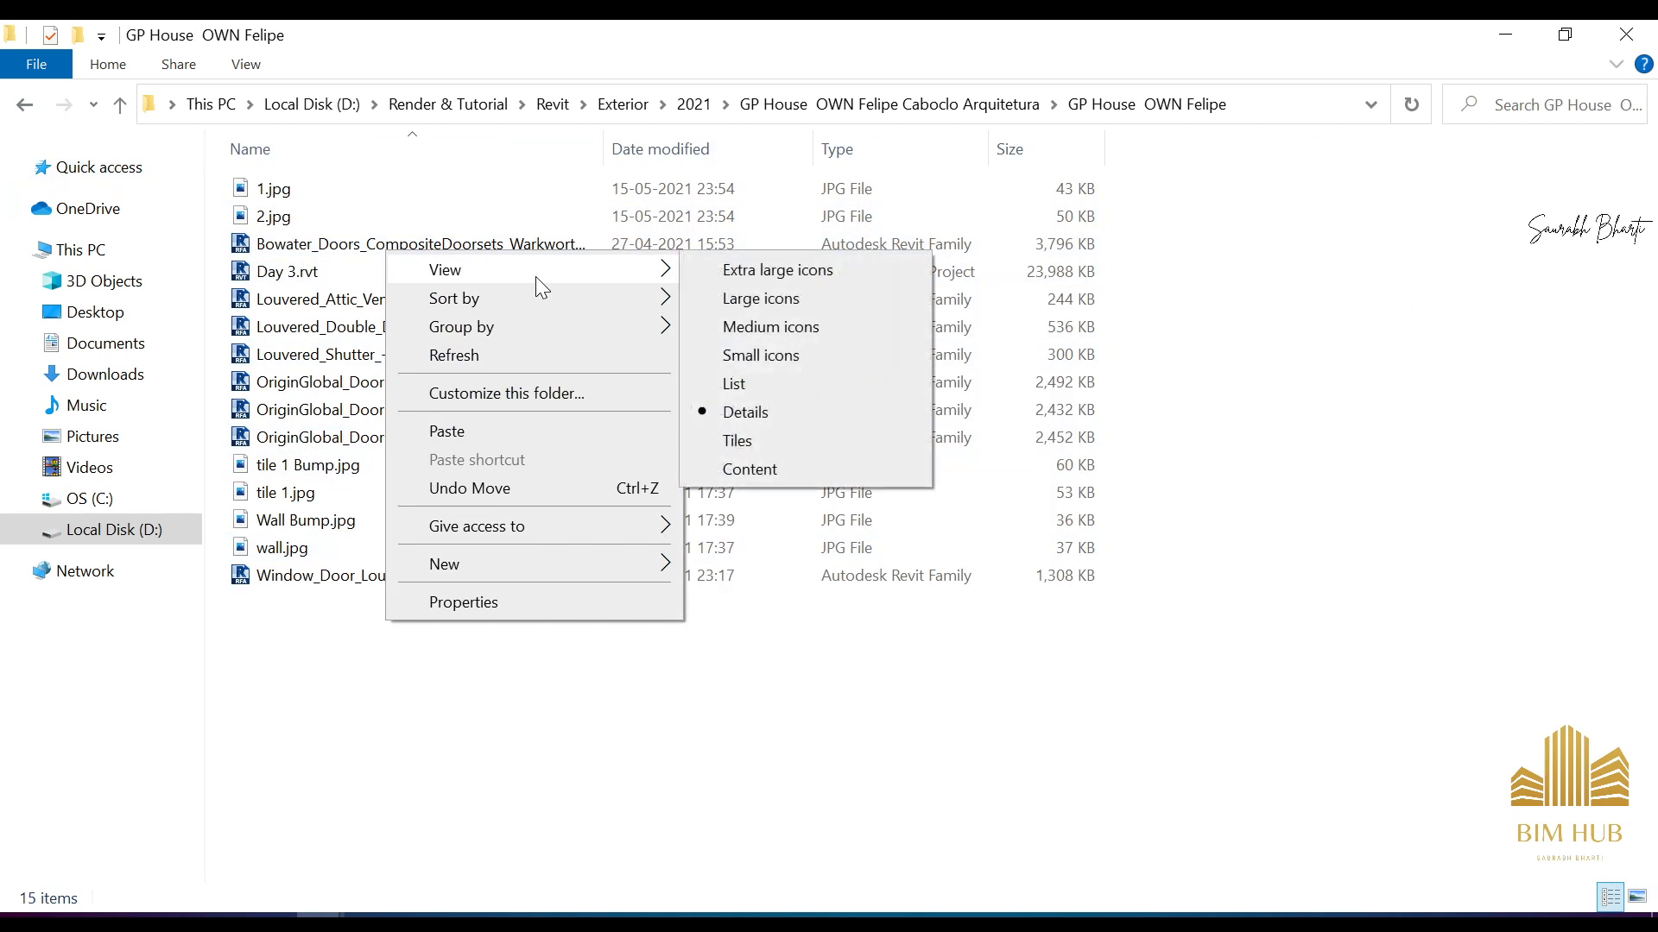
{"action": "left_click", "coordinate": [874, 275]}
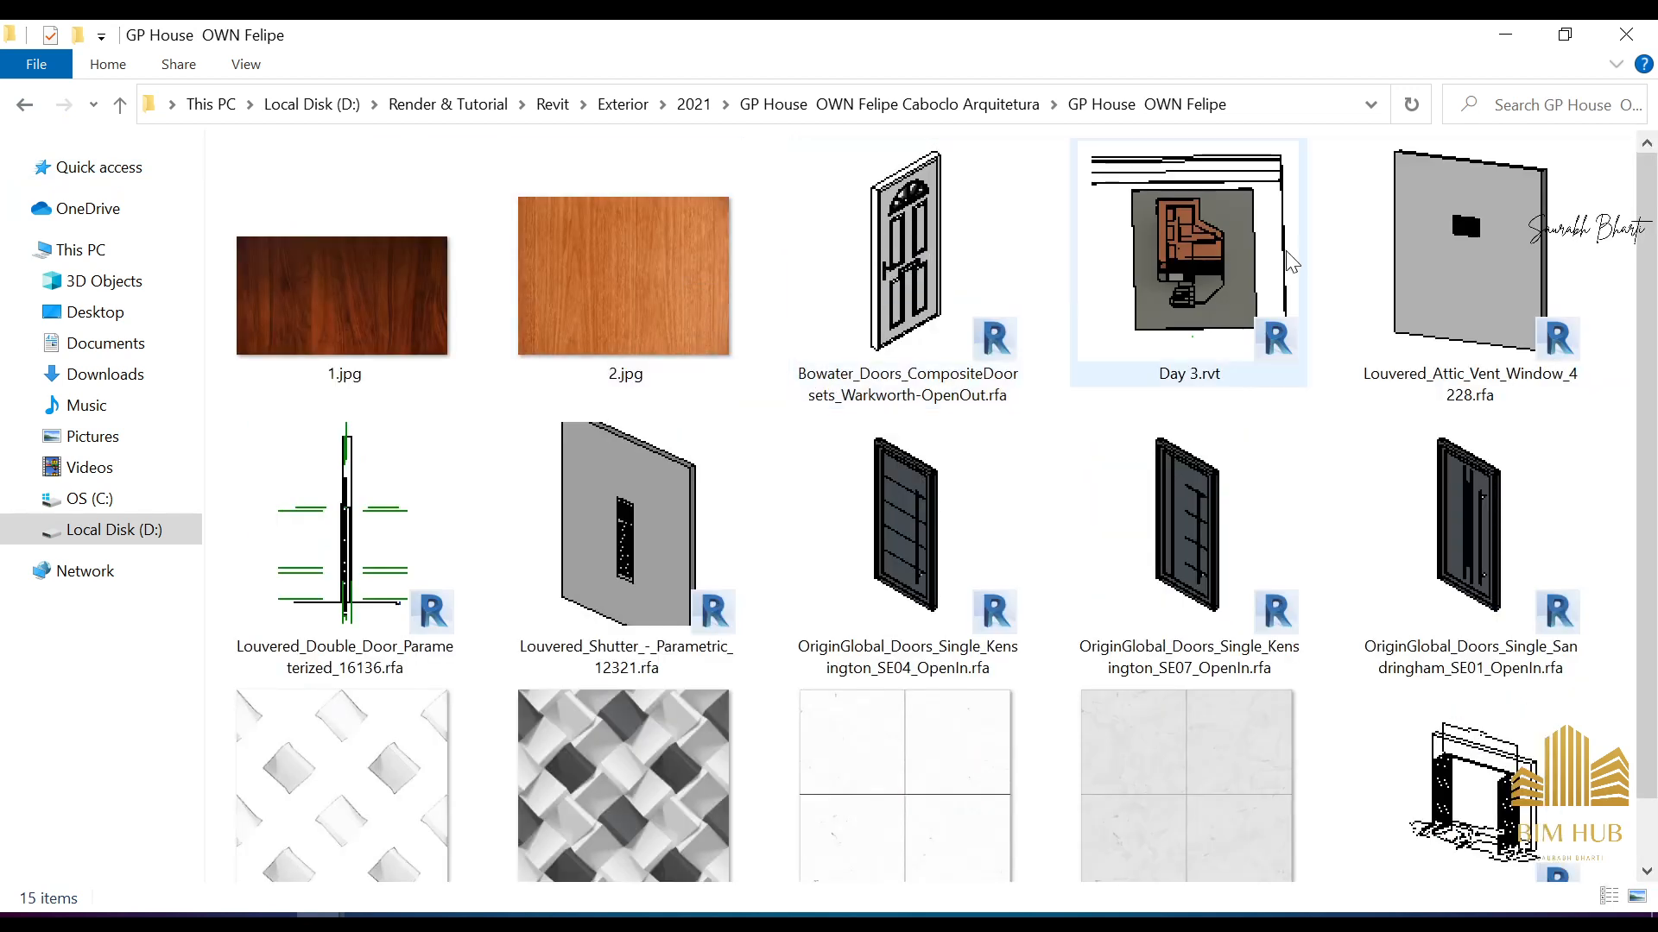
{"action": "scroll", "coordinate": [652, 505], "scroll_direction": "down", "scroll_amount": 1}
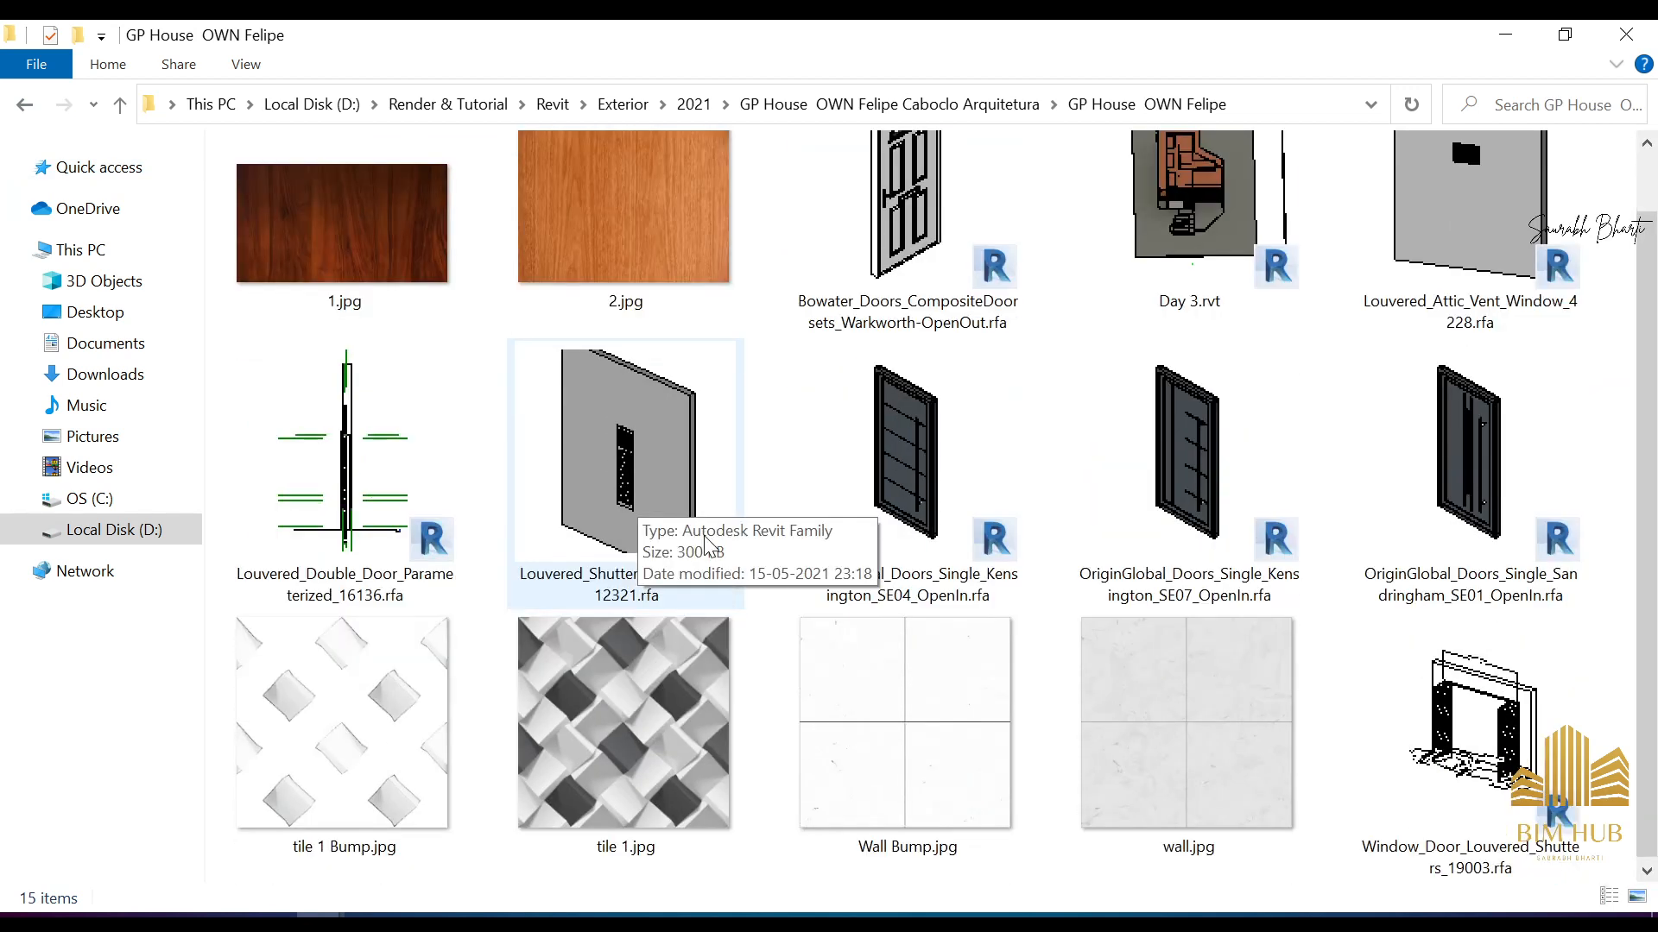
{"action": "left_click", "coordinate": [41, 106]}
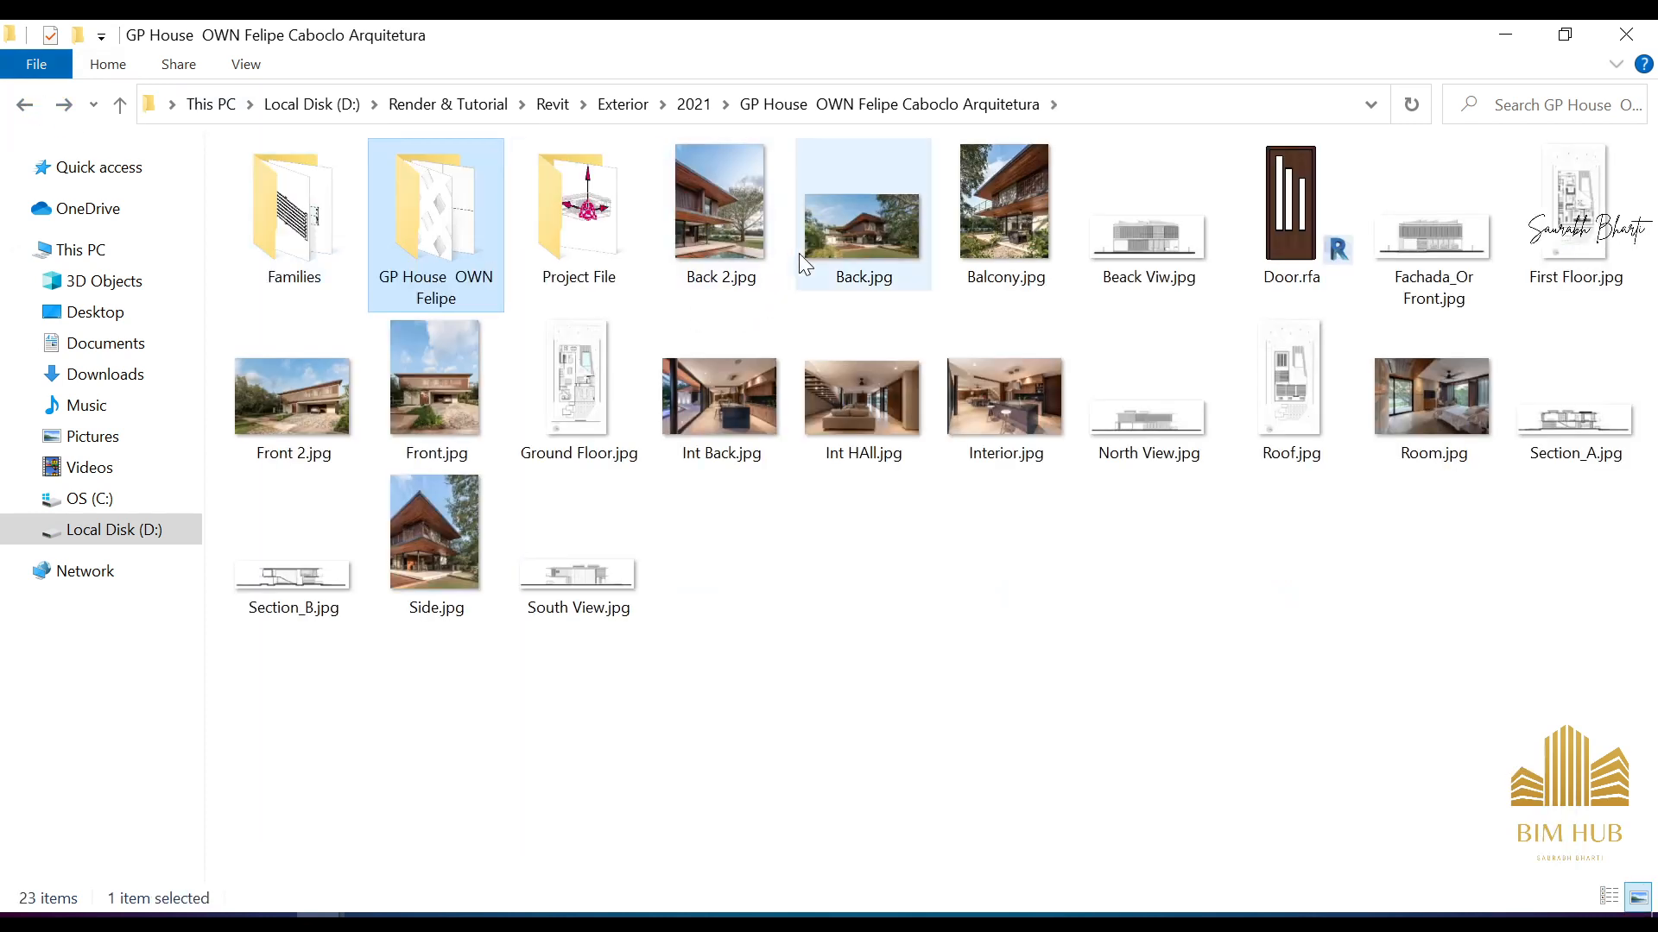
Step: Copy Door.rfa from the GP House folder to the desktop and load it into the C Angular House project in Revit without placing it
{"action": "left_click", "coordinate": [1299, 216]}
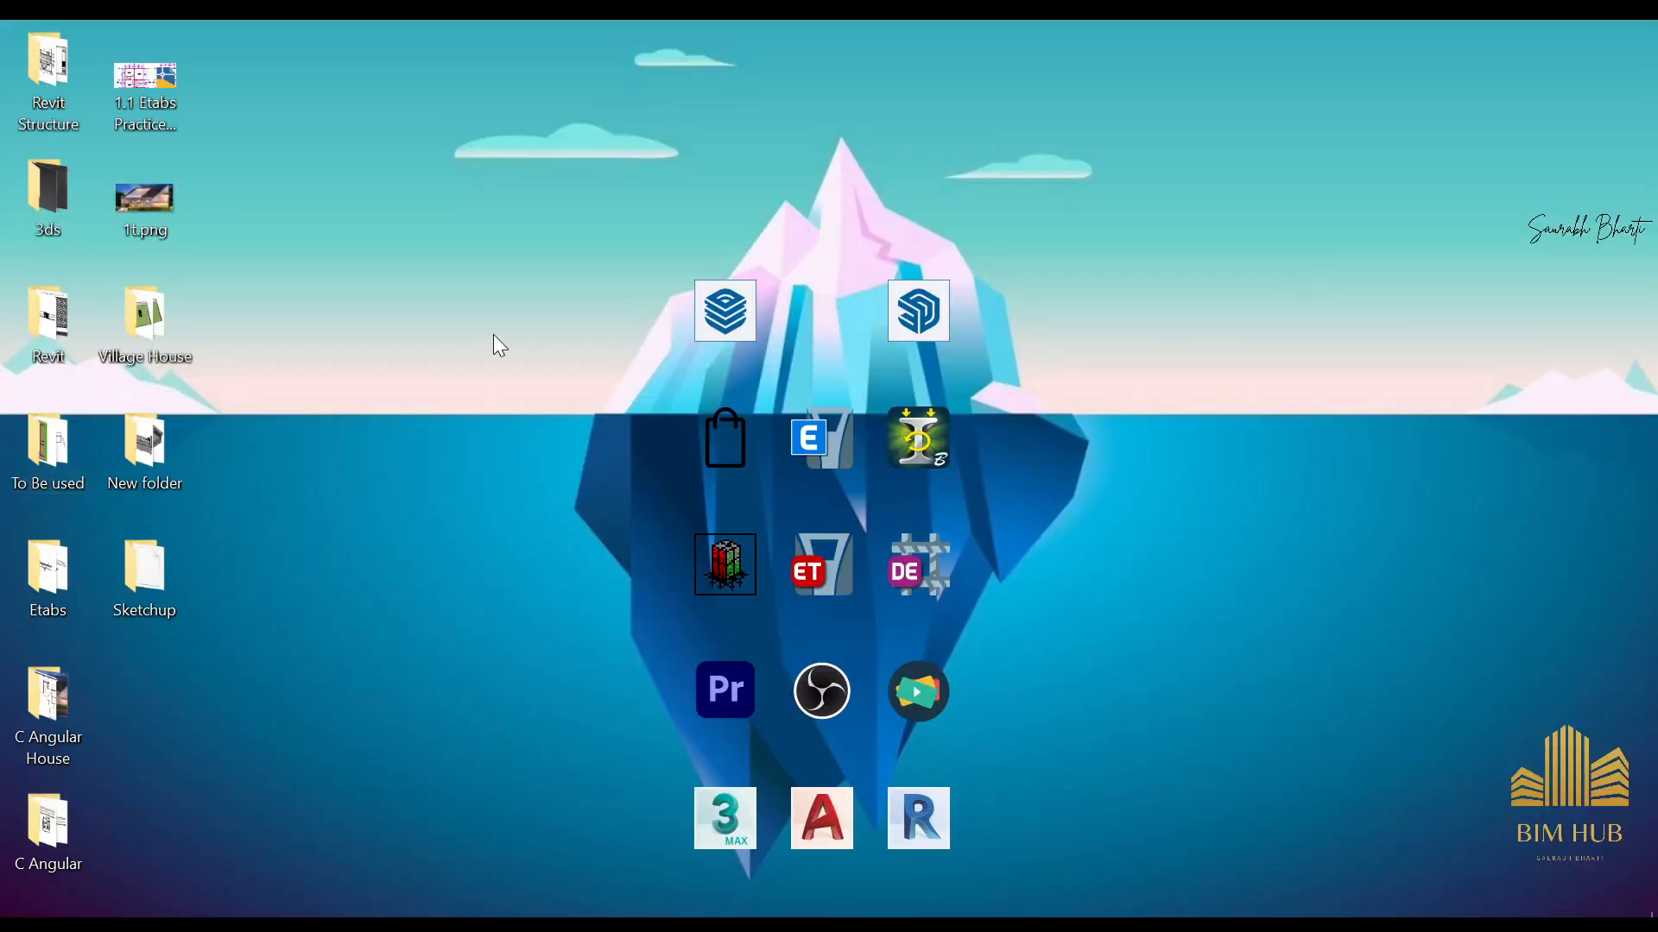
{"action": "key", "text": "ctrl+v"}
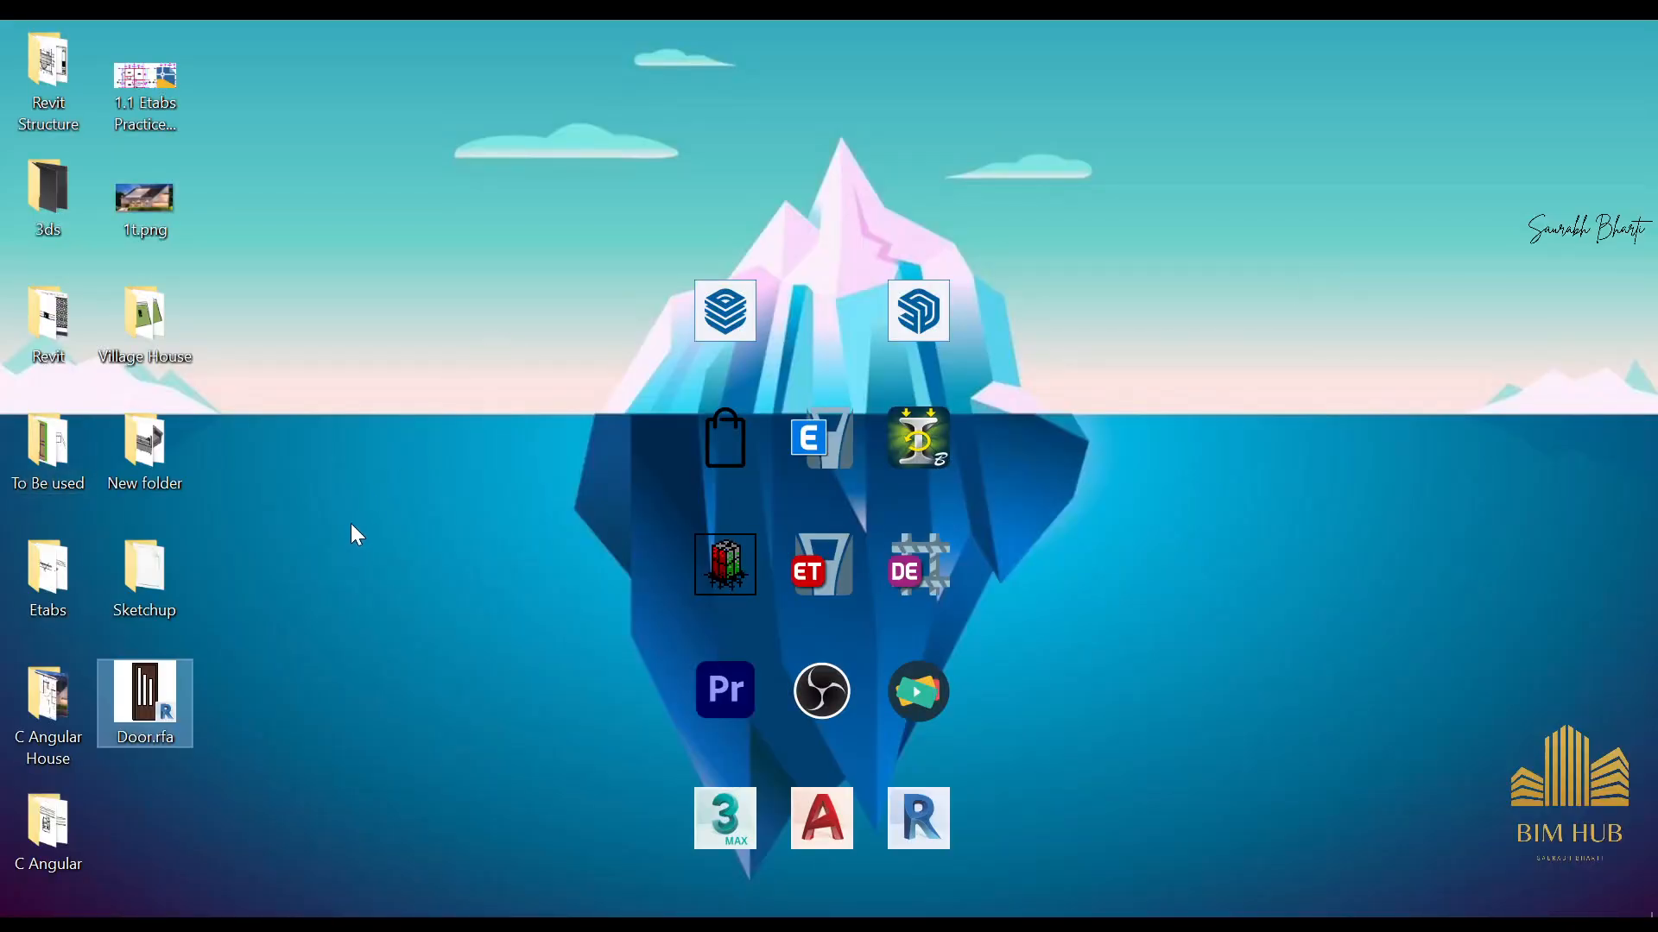
{"action": "left_click_drag", "start_coordinate": [160, 689], "coordinate": [214, 841]}
{"action": "left_click_drag", "start_coordinate": [145, 914], "coordinate": [508, 760]}
{"action": "left_click_drag", "start_coordinate": [688, 647], "coordinate": [732, 590]}
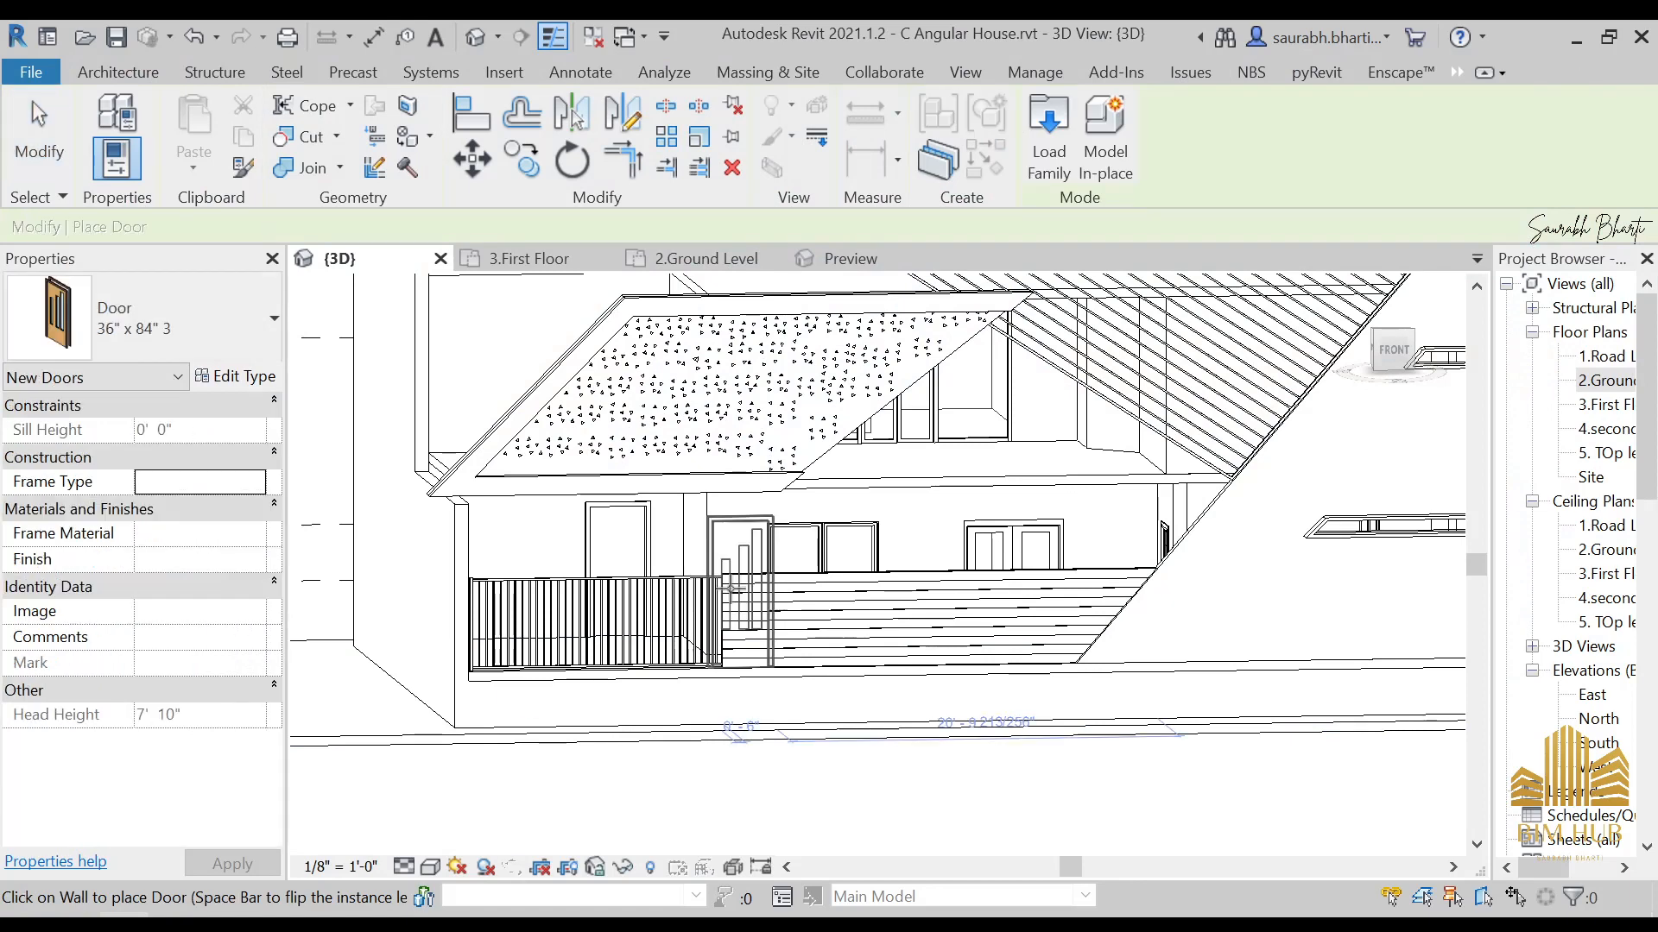
{"action": "key", "text": "Escape"}
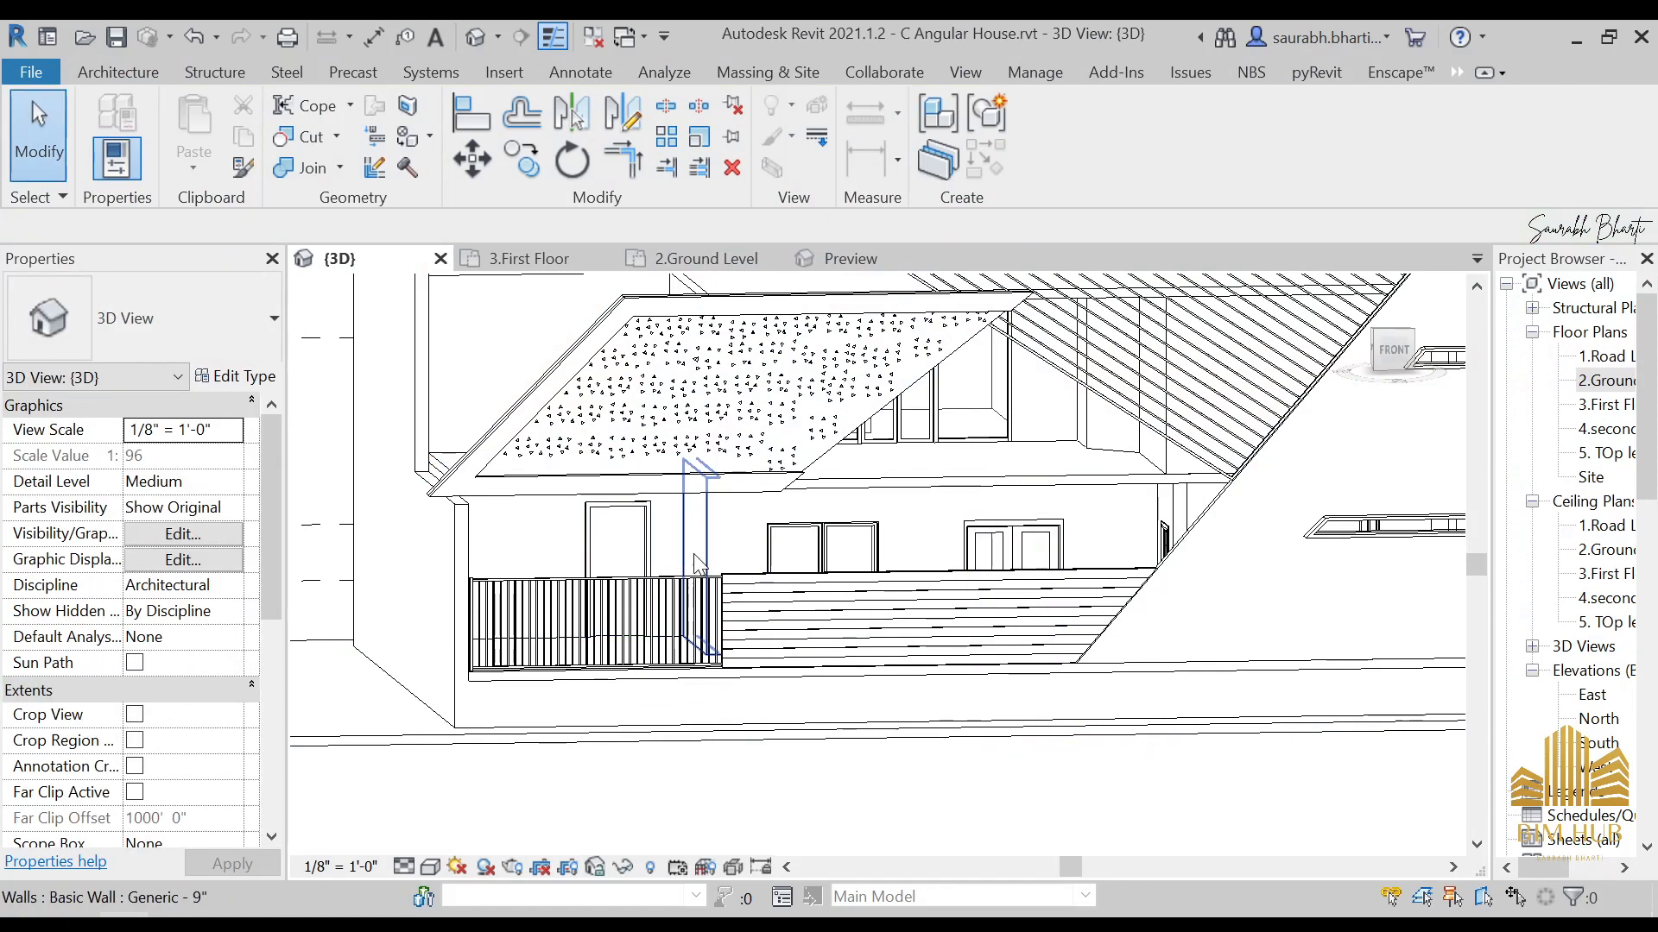
Step: Replace all instances of the porch's Single-Flush 36" x 84" door with the Door 36" x 84" 3 type
{"action": "left_click", "coordinate": [636, 528]}
{"action": "key", "text": "s"}
{"action": "key", "text": "a"}
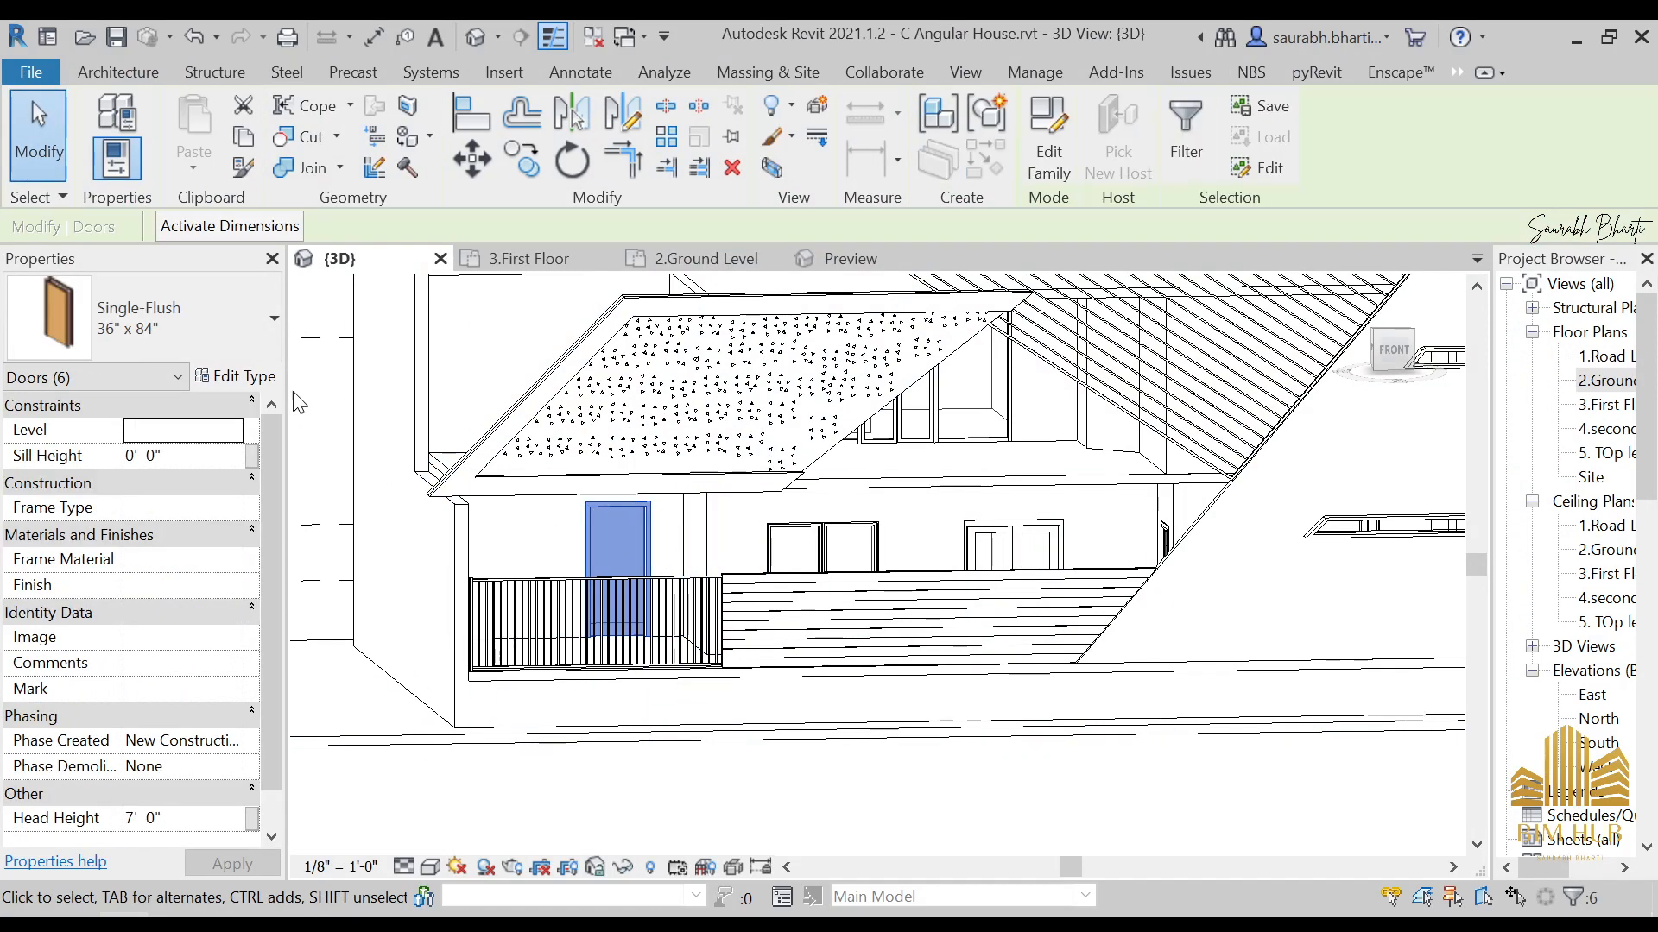
{"action": "left_click", "coordinate": [229, 345]}
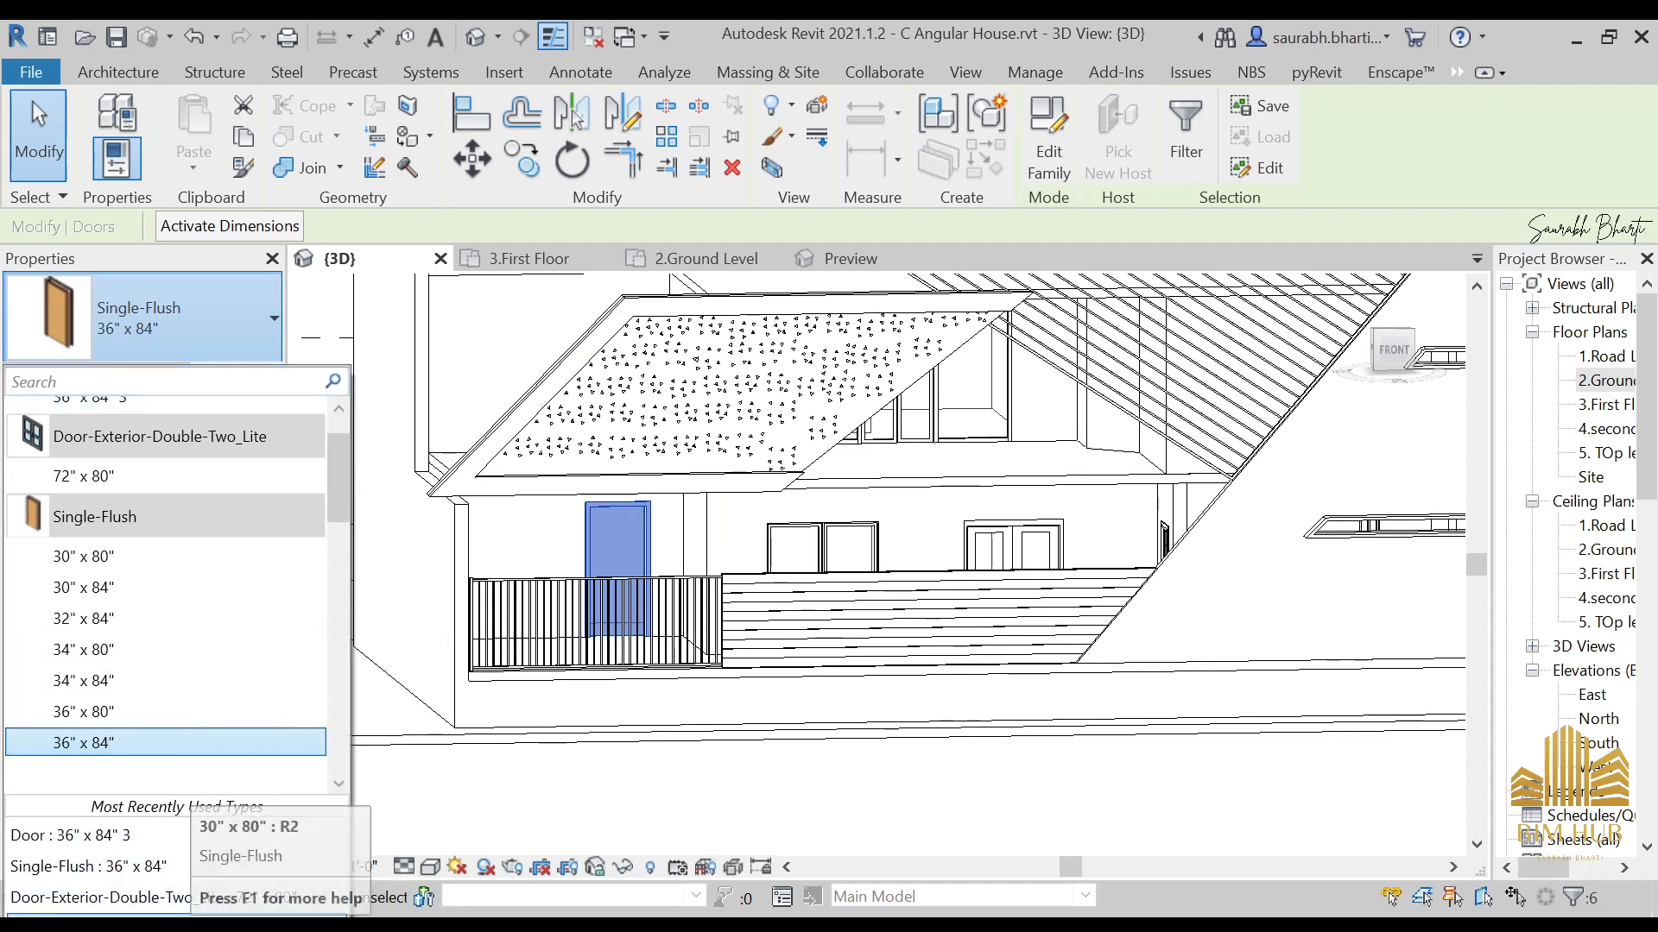
{"action": "left_click", "coordinate": [143, 835]}
{"action": "left_click", "coordinate": [759, 813]}
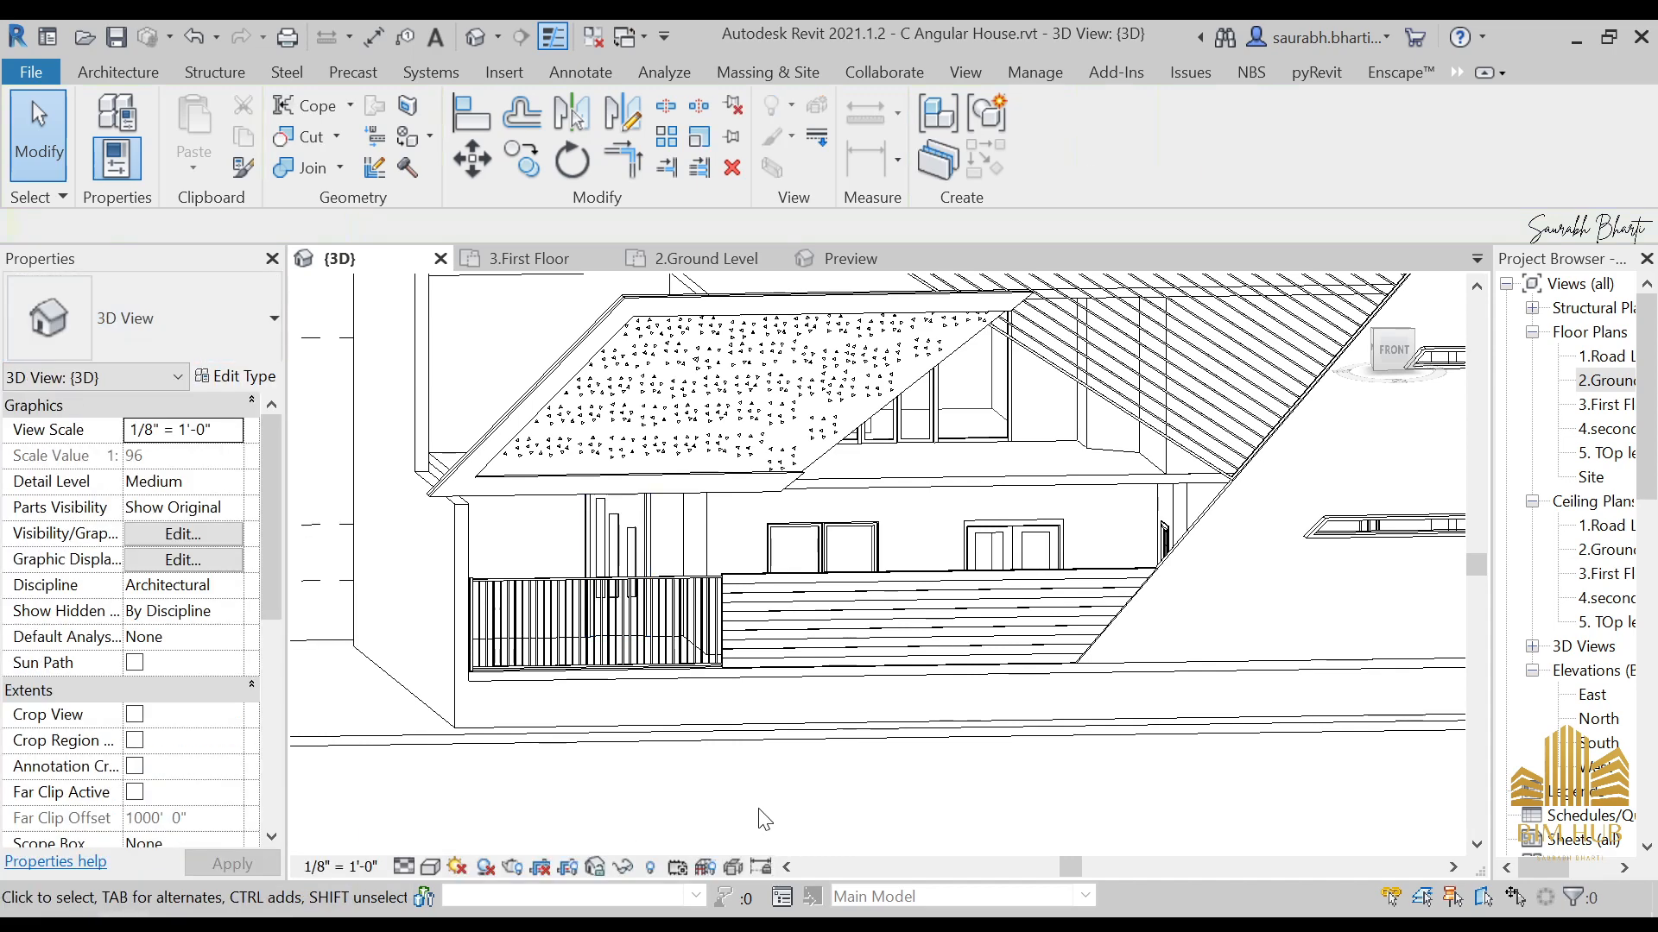
Step: Inspect the replaced porch door on the front facade in the 3D view
{"action": "middle_click_drag", "start_coordinate": [853, 798], "coordinate": [708, 749]}
{"action": "scroll", "coordinate": [808, 757], "scroll_direction": "down", "scroll_amount": 2}
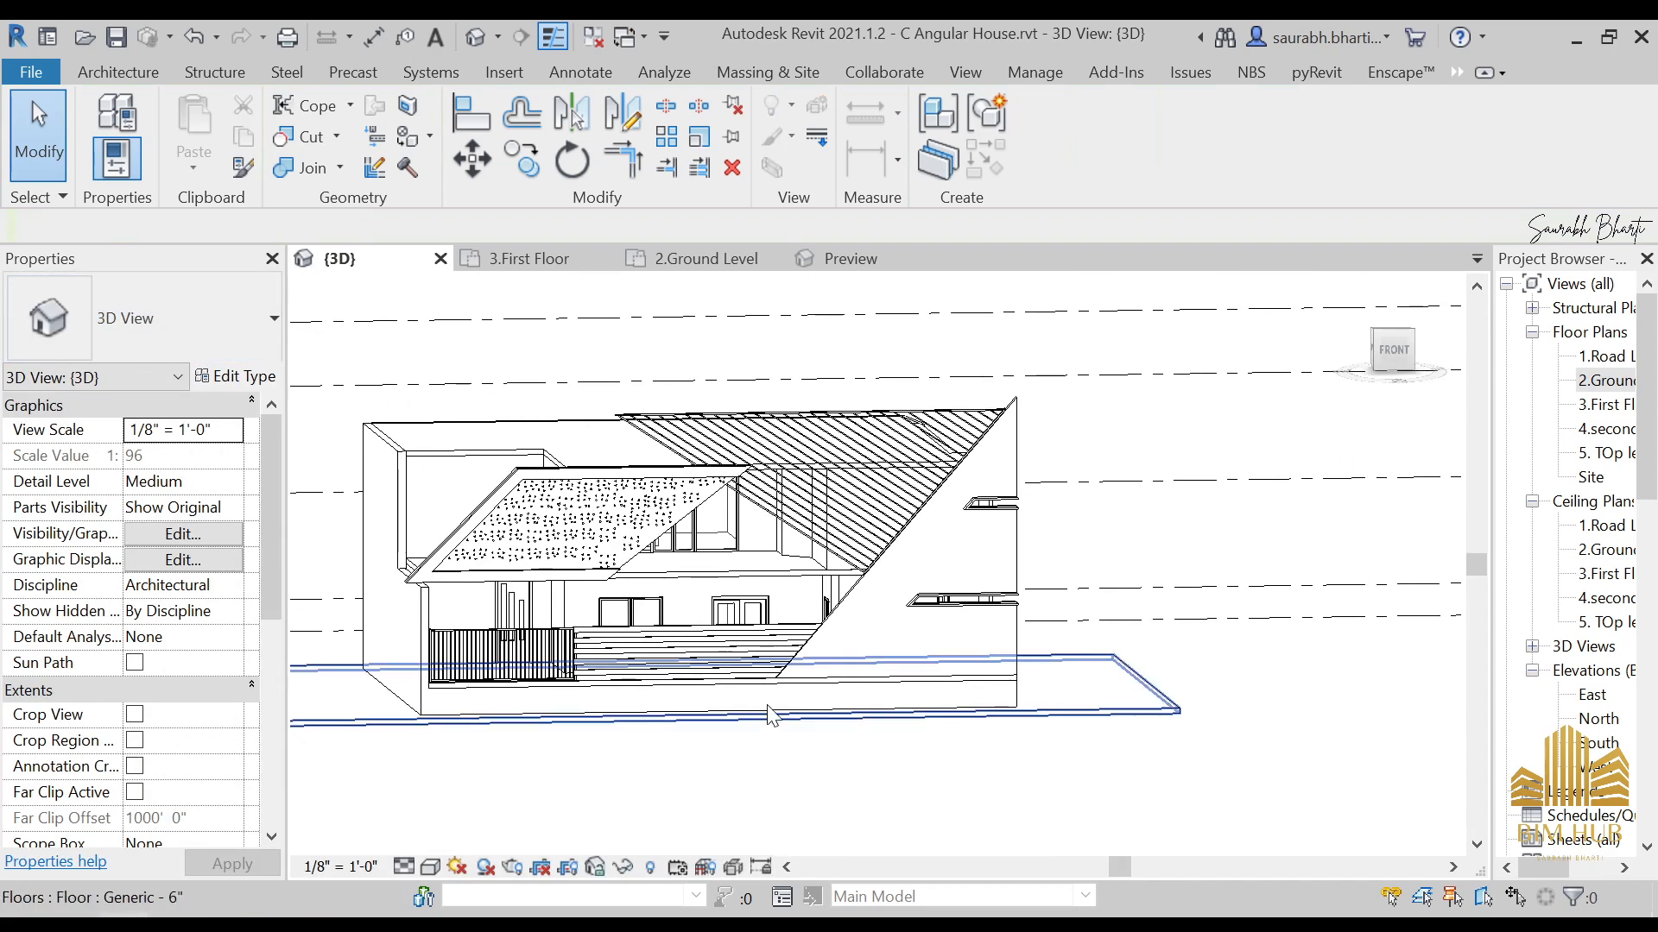
{"action": "middle_click_drag", "start_coordinate": [674, 659], "coordinate": [717, 790], "text": "shift"}
{"action": "scroll", "coordinate": [747, 640], "scroll_direction": "up", "scroll_amount": 1}
{"action": "scroll", "coordinate": [748, 649], "scroll_direction": "up", "scroll_amount": 2}
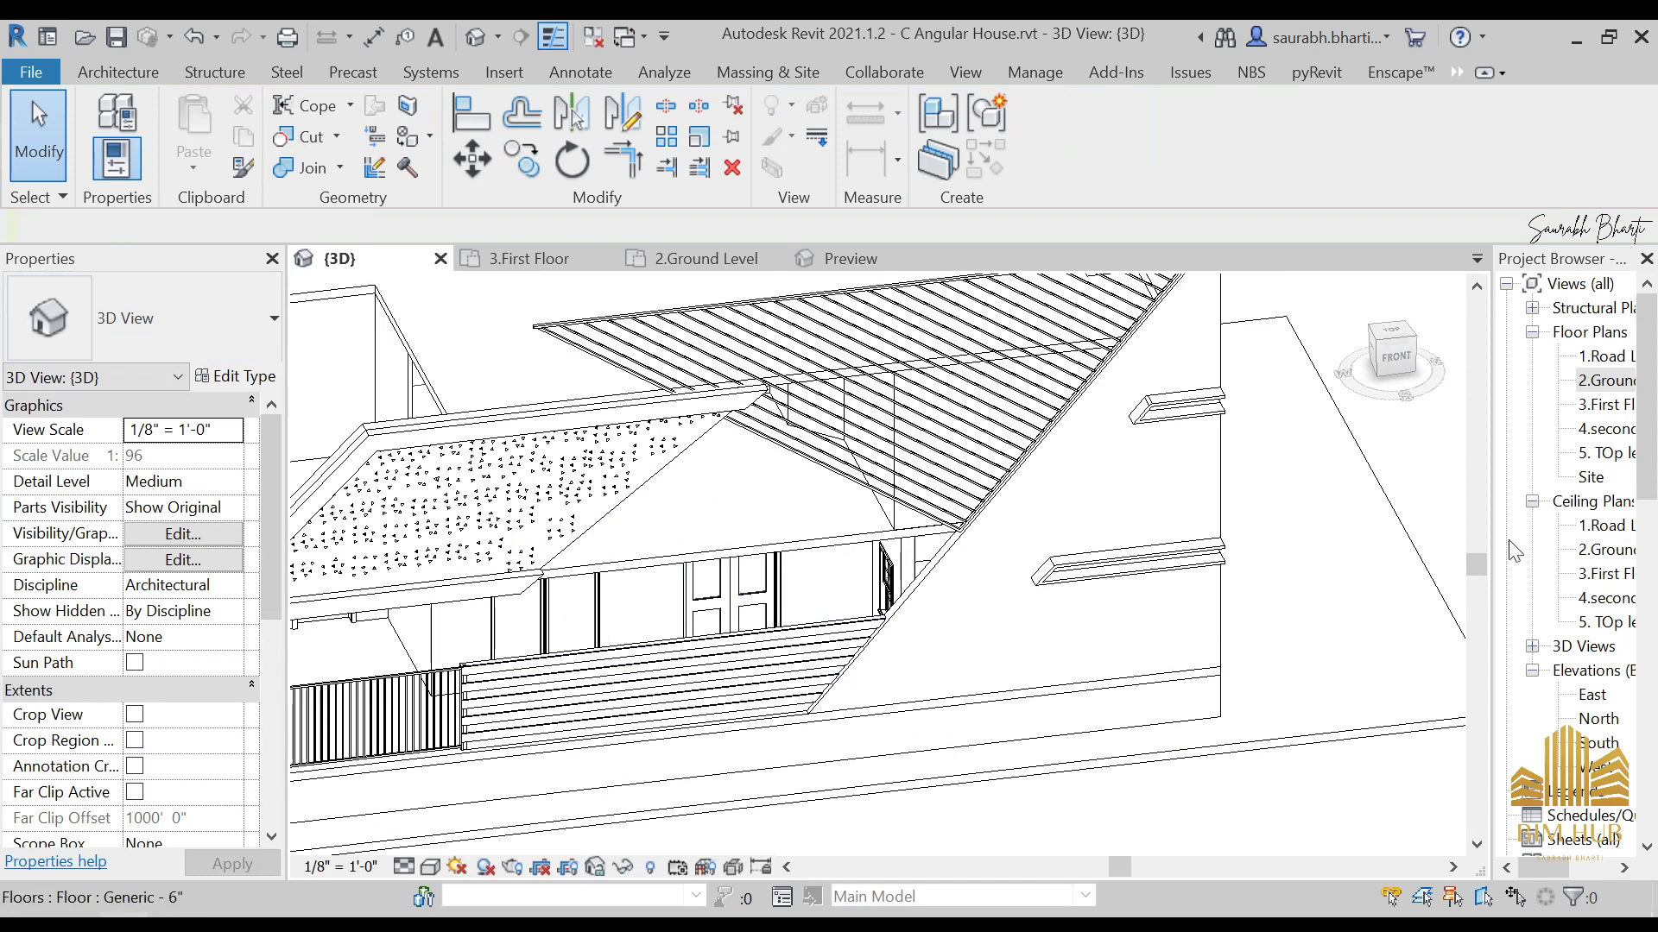
Step: Check the doors in the 2.Ground Level plan, including the type of the door to the small room beside the hall
{"action": "double_click", "coordinate": [1605, 380]}
{"action": "scroll", "coordinate": [970, 485], "scroll_direction": "down", "scroll_amount": 4}
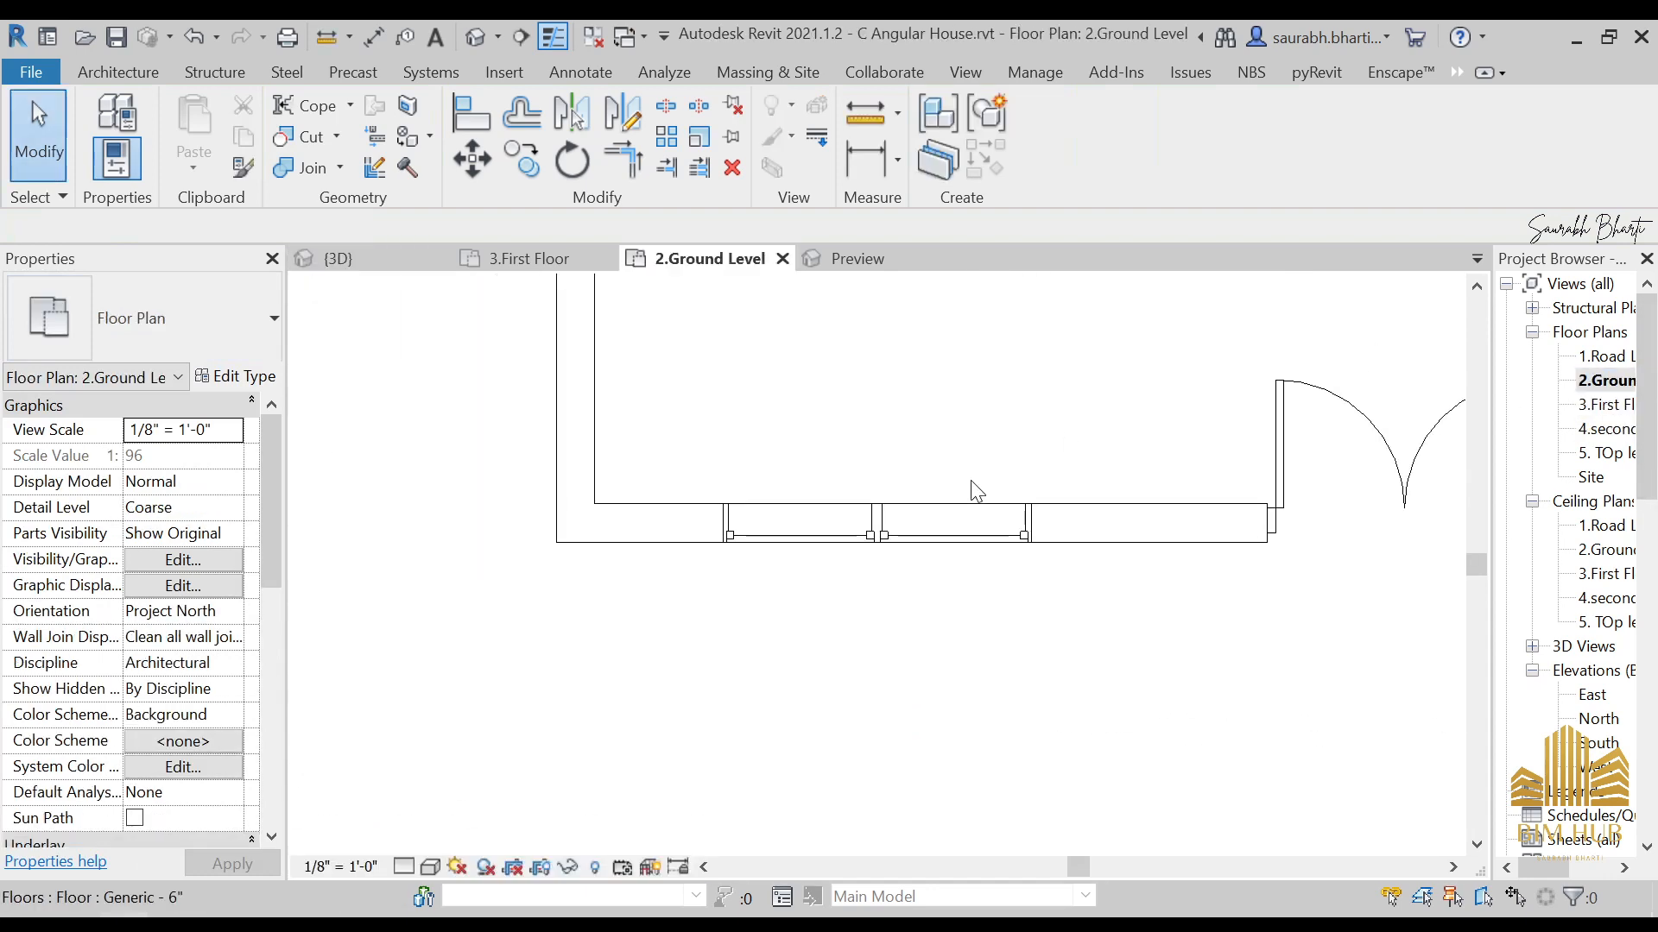
{"action": "scroll", "coordinate": [975, 490], "scroll_direction": "down", "scroll_amount": 5}
{"action": "scroll", "coordinate": [1019, 587], "scroll_direction": "up", "scroll_amount": 3}
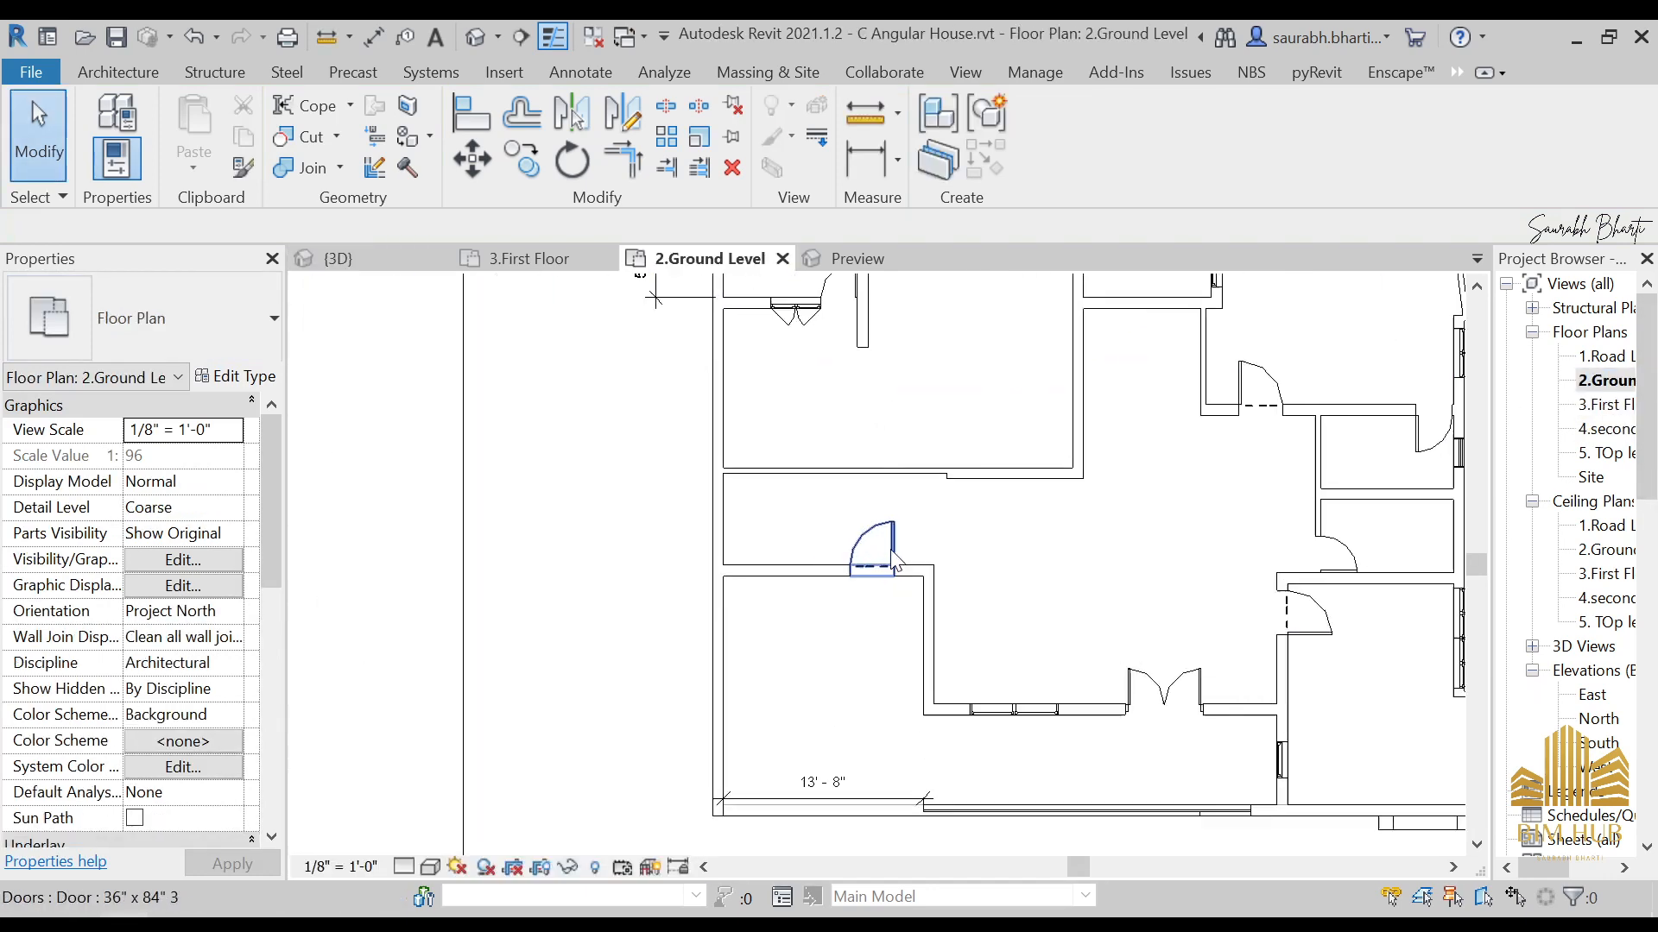
{"action": "scroll", "coordinate": [1148, 531], "scroll_direction": "down", "scroll_amount": 3}
{"action": "scroll", "coordinate": [1148, 531], "scroll_direction": "up", "scroll_amount": 4}
{"action": "left_click", "coordinate": [1259, 534]}
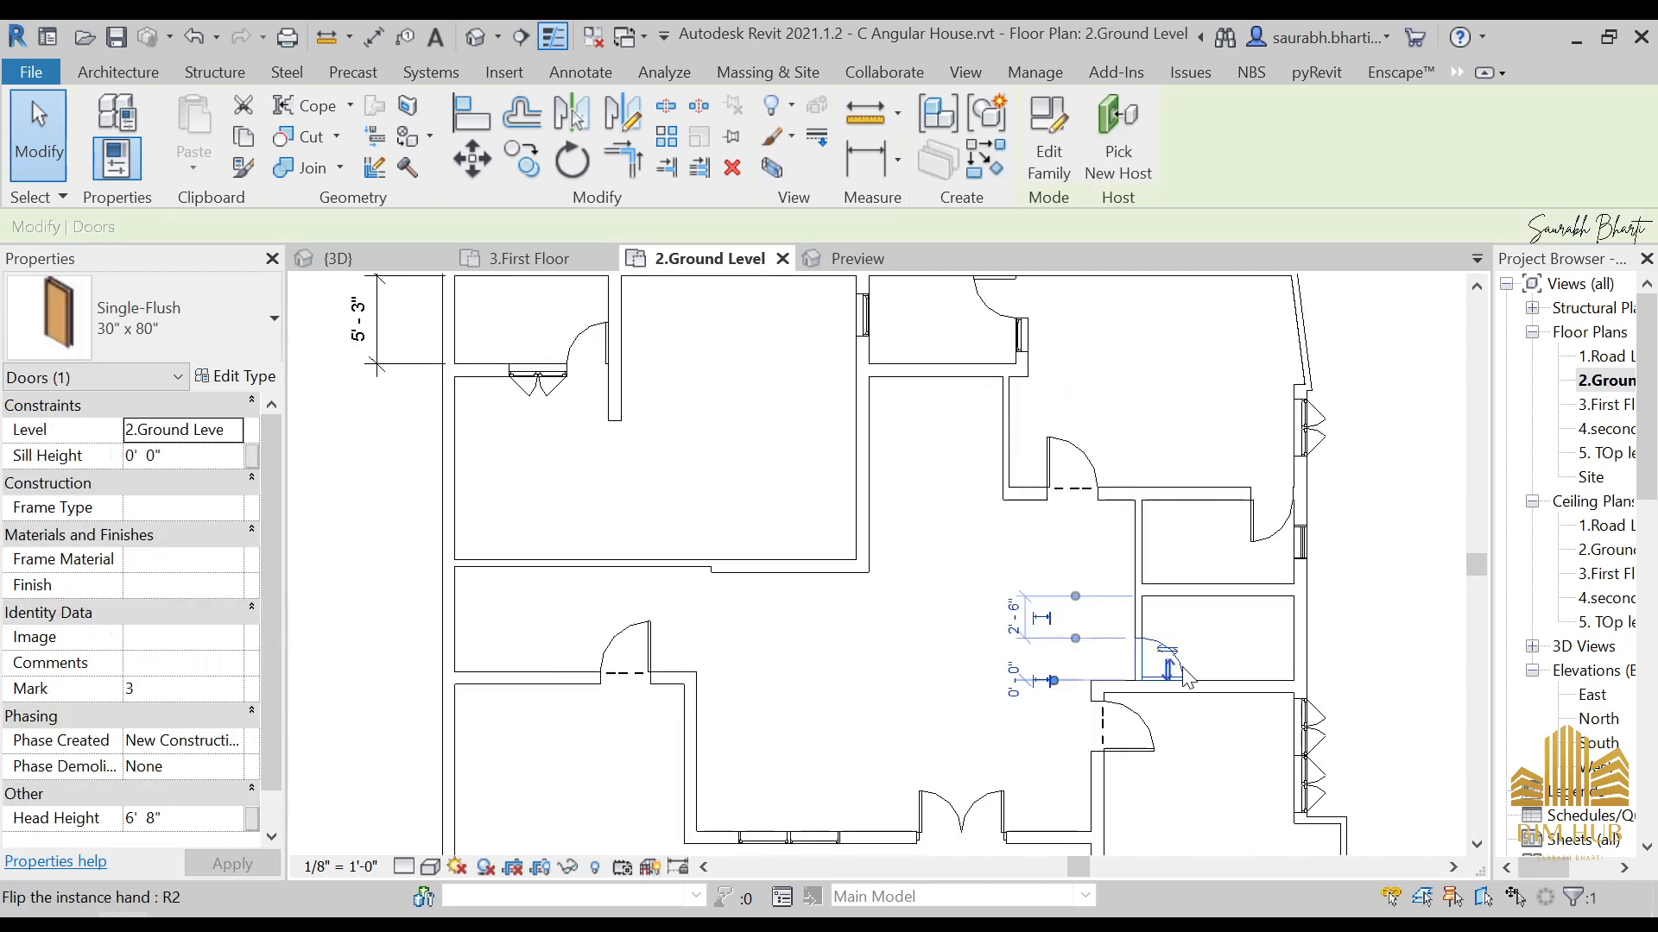
{"action": "left_click", "coordinate": [997, 701]}
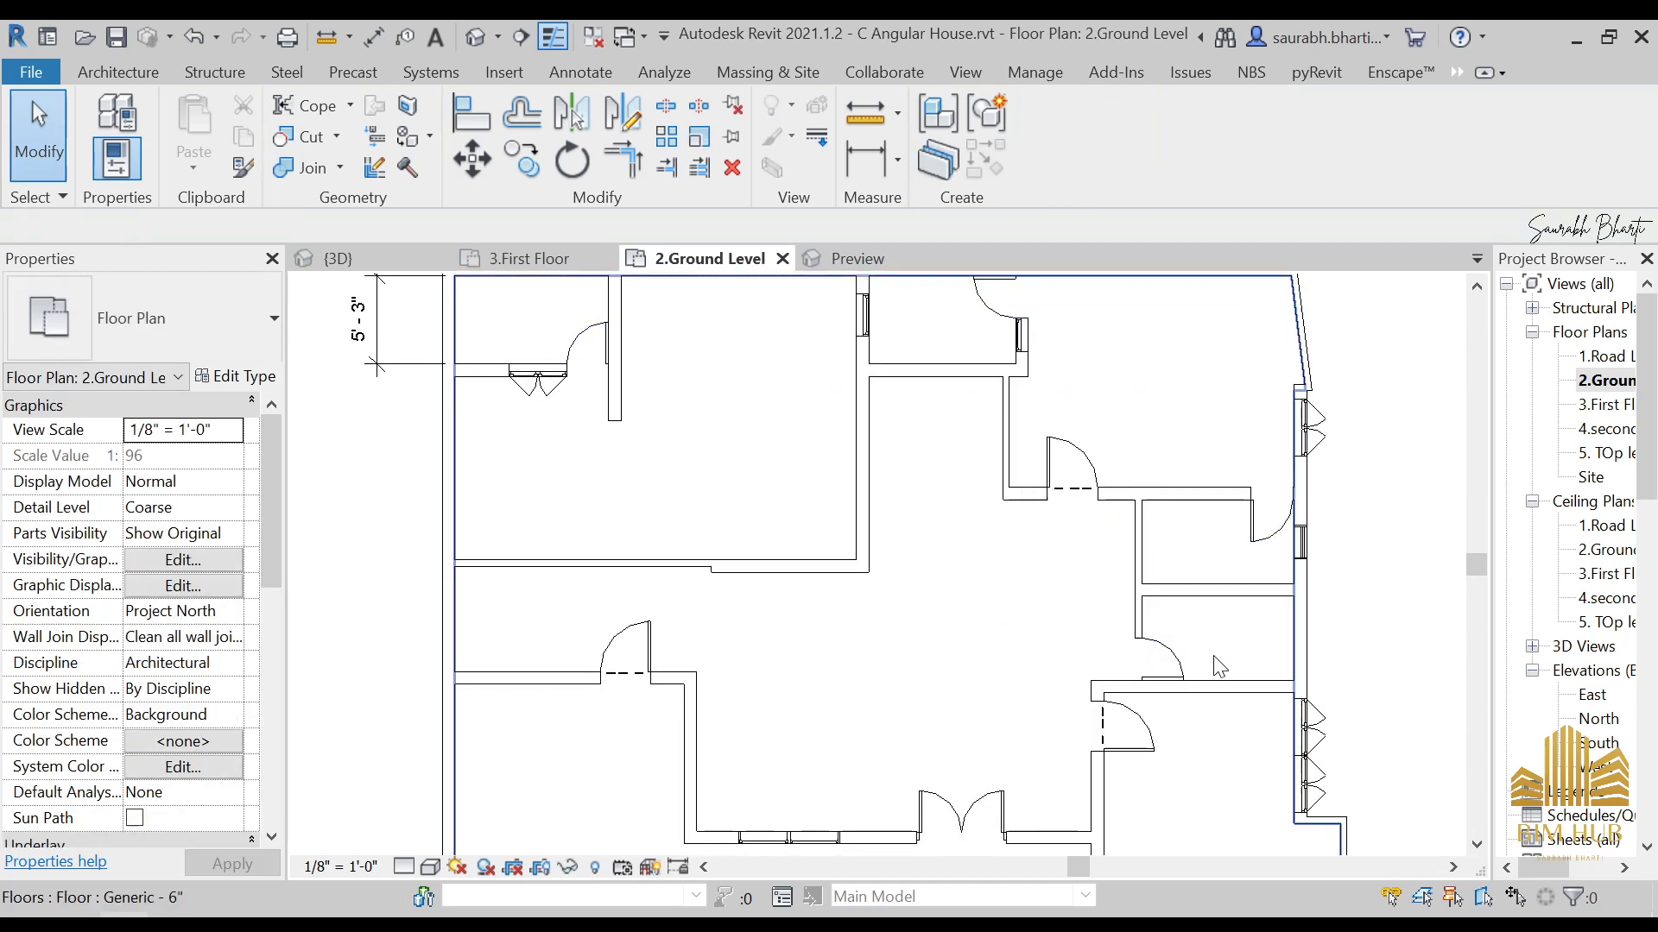
{"action": "scroll", "coordinate": [1181, 564], "scroll_direction": "down", "scroll_amount": 3}
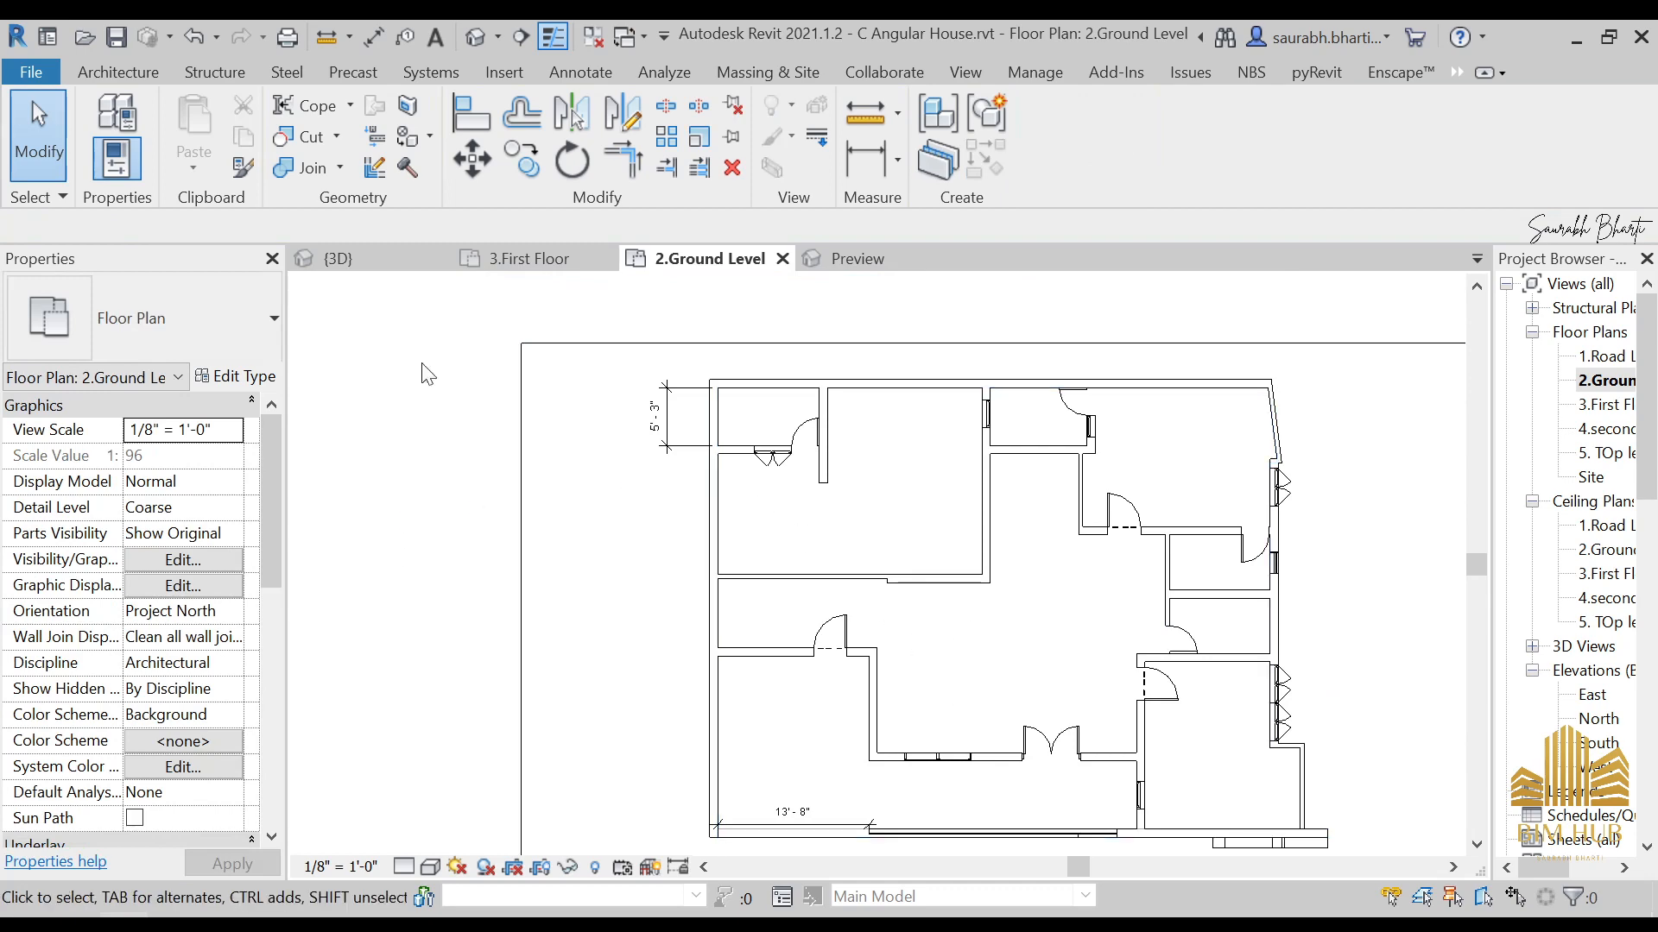
Step: Return to the 3D view and inspect the house from the front, left and right sides
{"action": "left_click", "coordinate": [504, 34]}
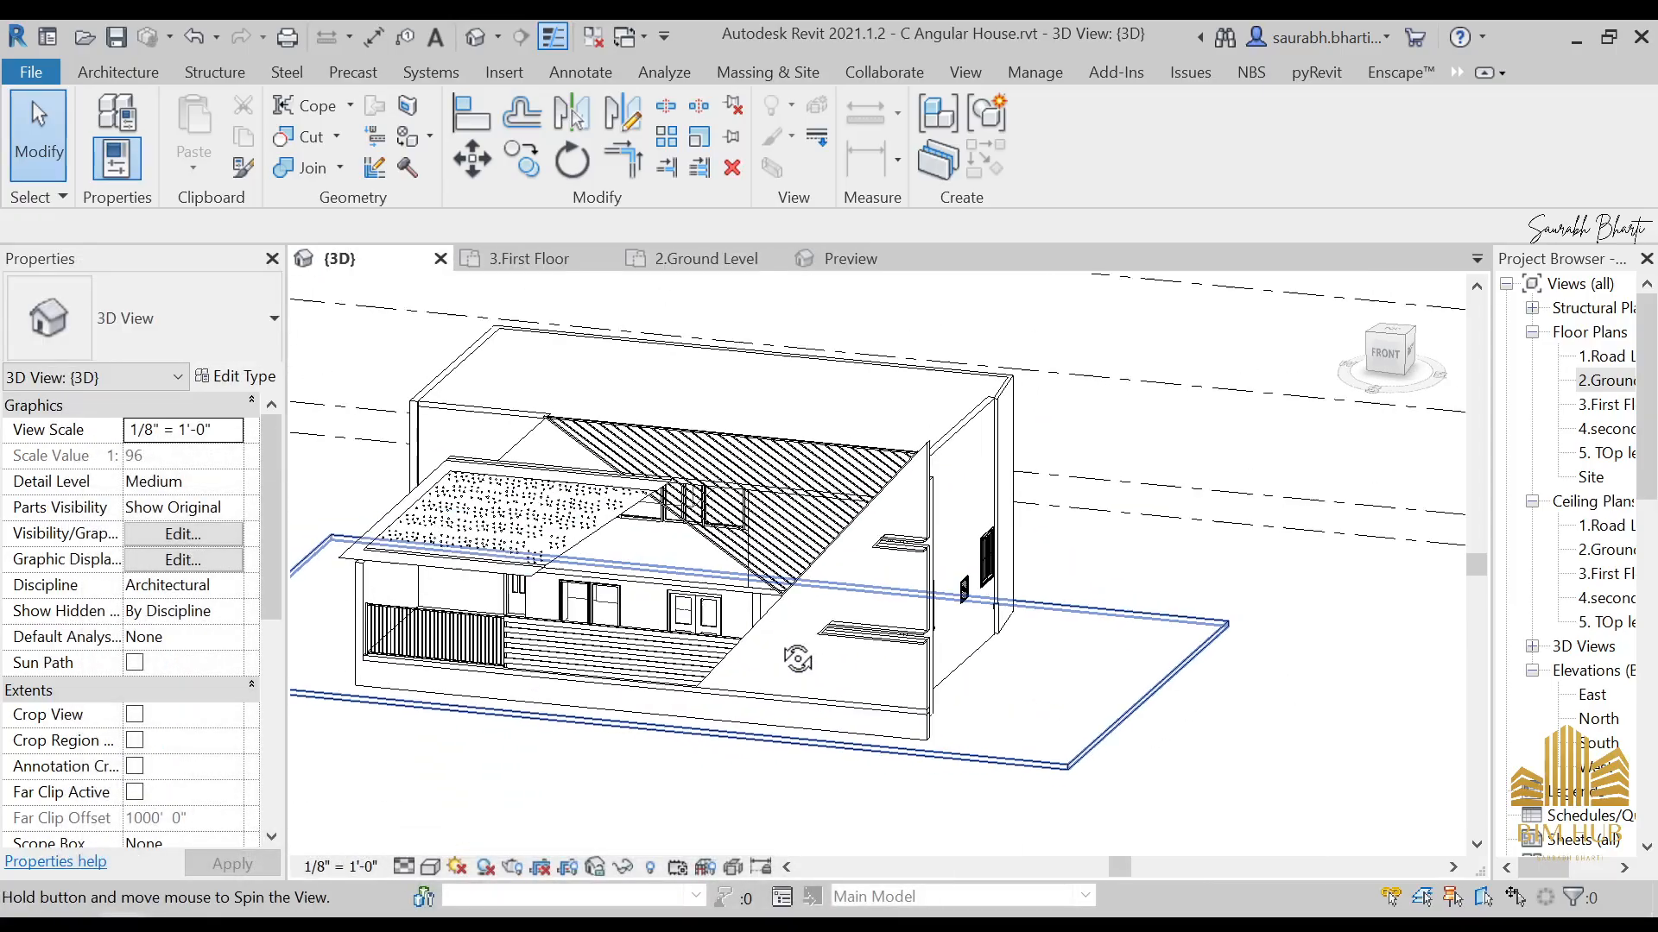
{"action": "middle_click_drag", "start_coordinate": [1079, 622], "coordinate": [872, 604], "text": "shift"}
{"action": "scroll", "coordinate": [936, 664], "scroll_direction": "down", "scroll_amount": 3}
{"action": "middle_click_drag", "start_coordinate": [928, 661], "coordinate": [1051, 788], "text": "shift"}
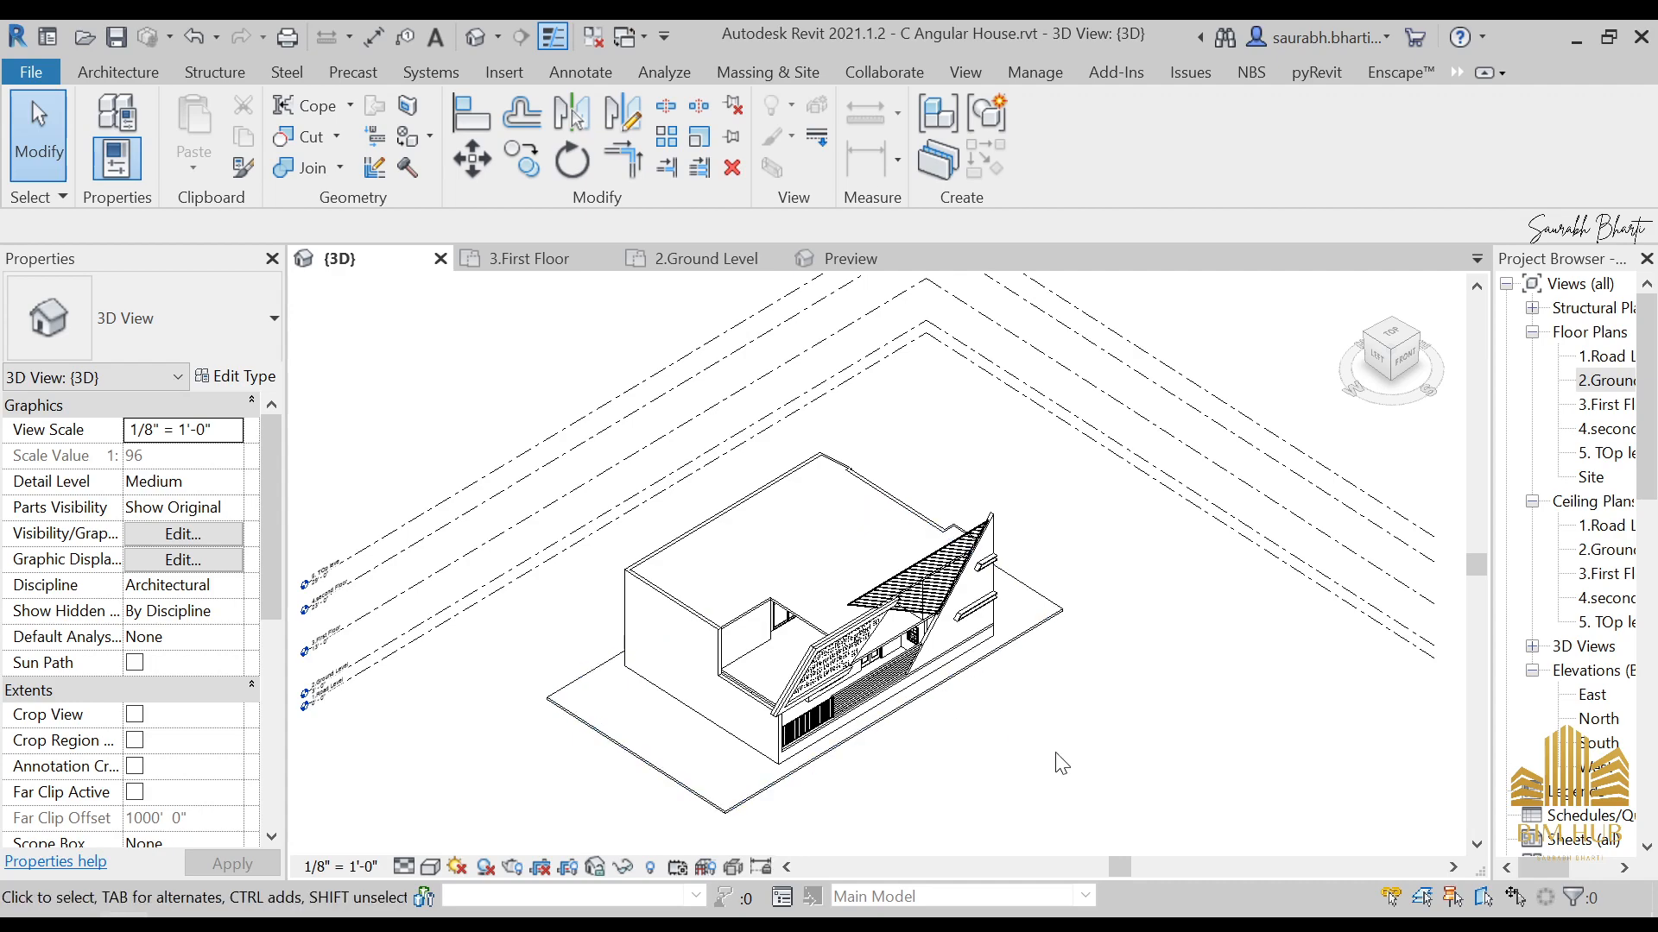
{"action": "middle_click_drag", "start_coordinate": [1055, 753], "coordinate": [1002, 544], "text": "shift"}
{"action": "scroll", "coordinate": [807, 643], "scroll_direction": "up", "scroll_amount": 3}
{"action": "scroll", "coordinate": [789, 630], "scroll_direction": "down", "scroll_amount": 3}
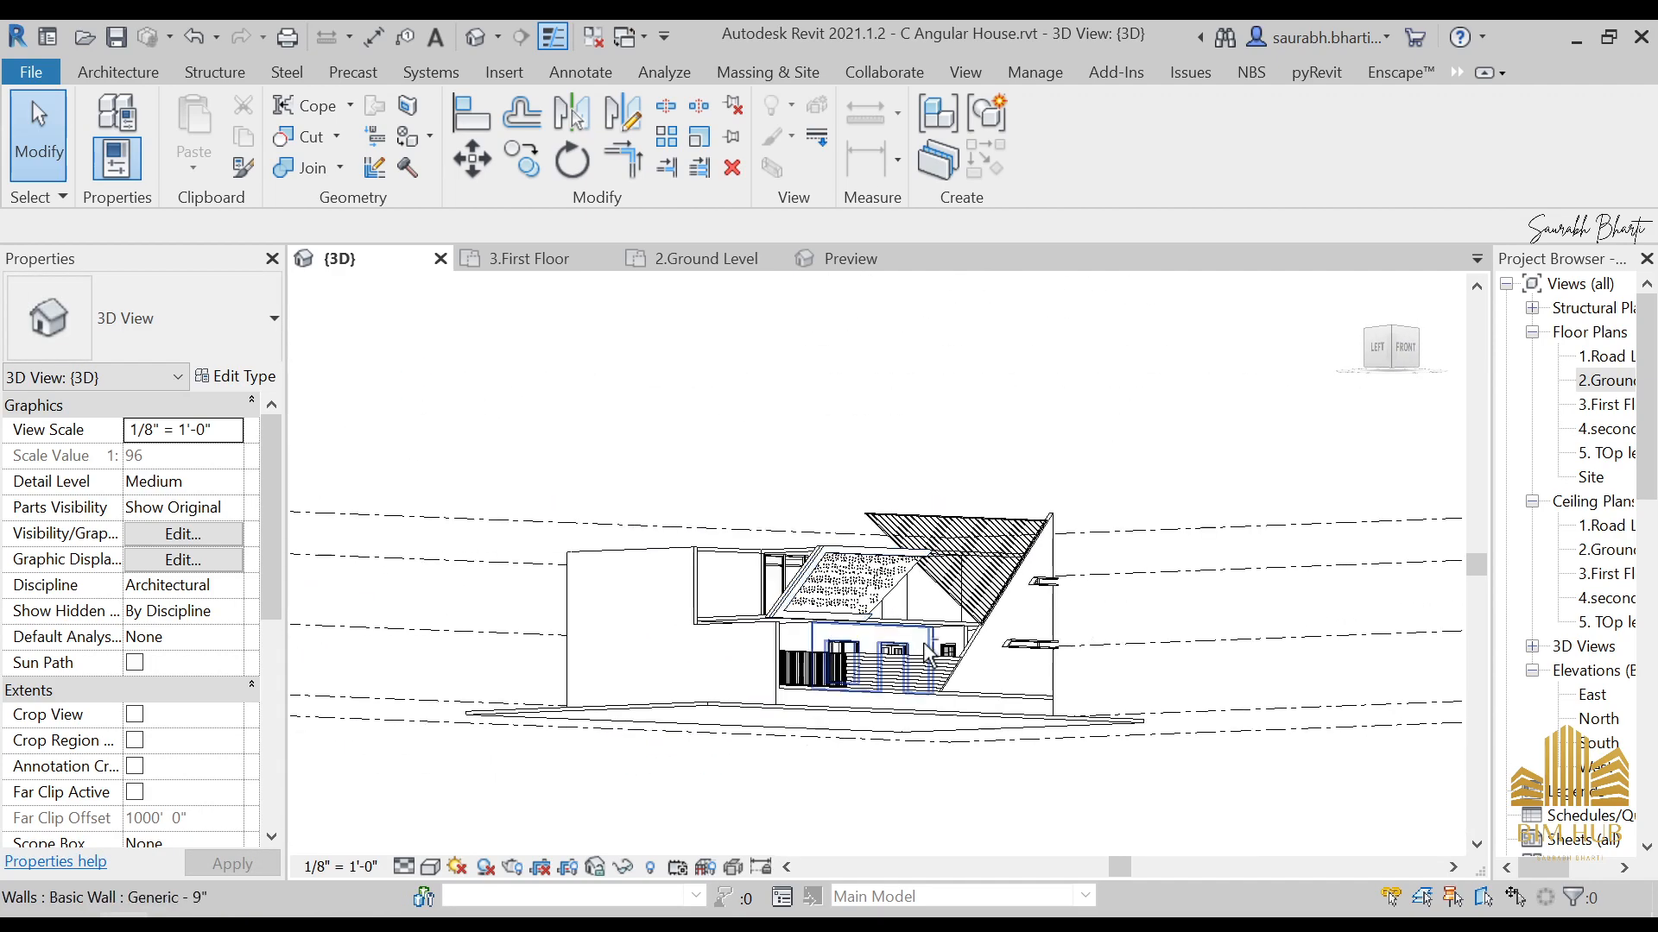
{"action": "middle_click_drag", "start_coordinate": [928, 656], "coordinate": [581, 769], "text": "shift"}
{"action": "scroll", "coordinate": [1006, 661], "scroll_direction": "up", "scroll_amount": 5}
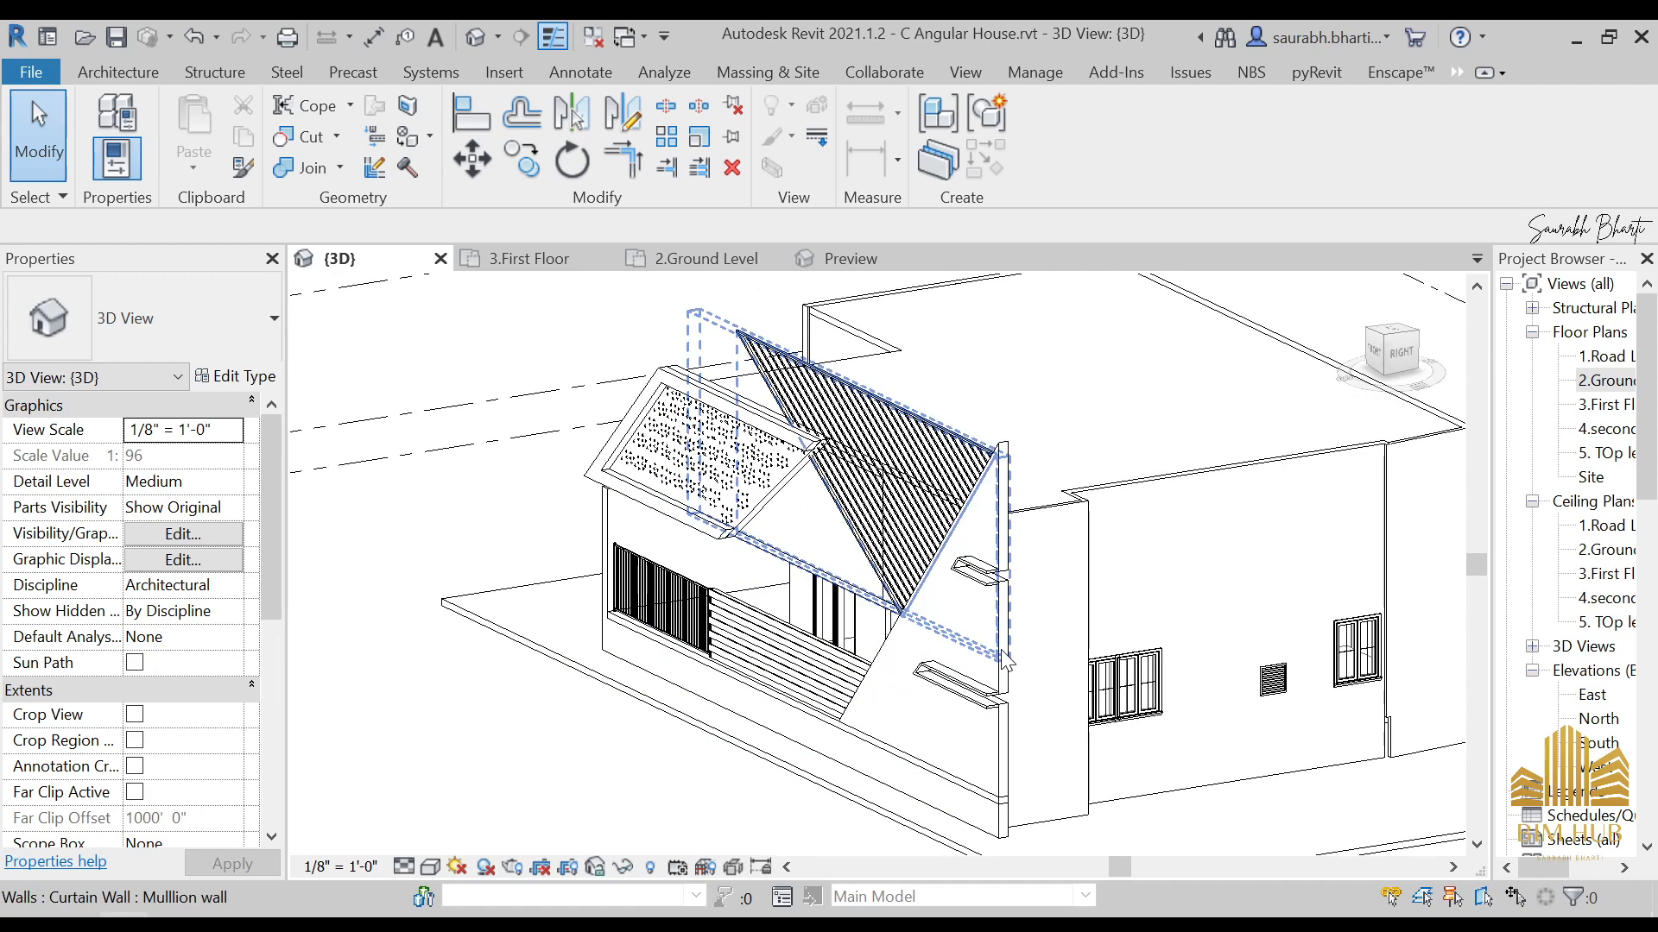
{"action": "scroll", "coordinate": [1273, 682], "scroll_direction": "down", "scroll_amount": 2}
{"action": "middle_click_drag", "start_coordinate": [1272, 688], "coordinate": [1166, 741], "text": "shift"}
{"action": "scroll", "coordinate": [1227, 741], "scroll_direction": "up", "scroll_amount": 4}
Step: Examine the full-height Generic -4.5" wall and the neighbouring windows at the rear end of the house's right side
{"action": "left_click", "coordinate": [1229, 739]}
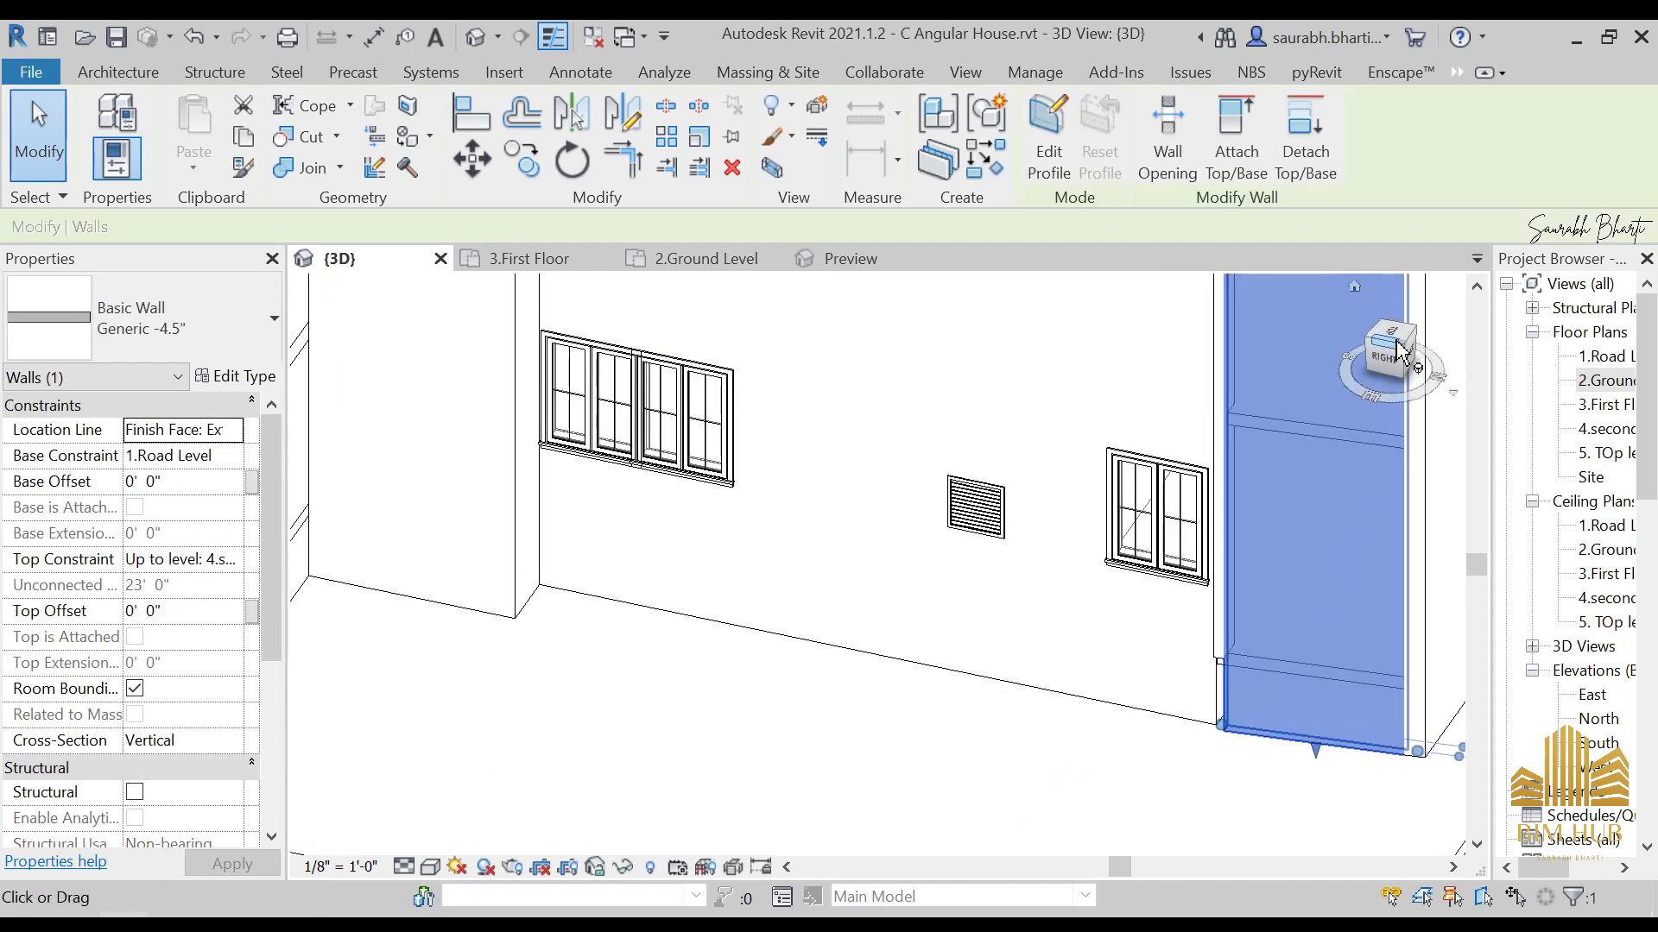
{"action": "left_click", "coordinate": [1390, 357]}
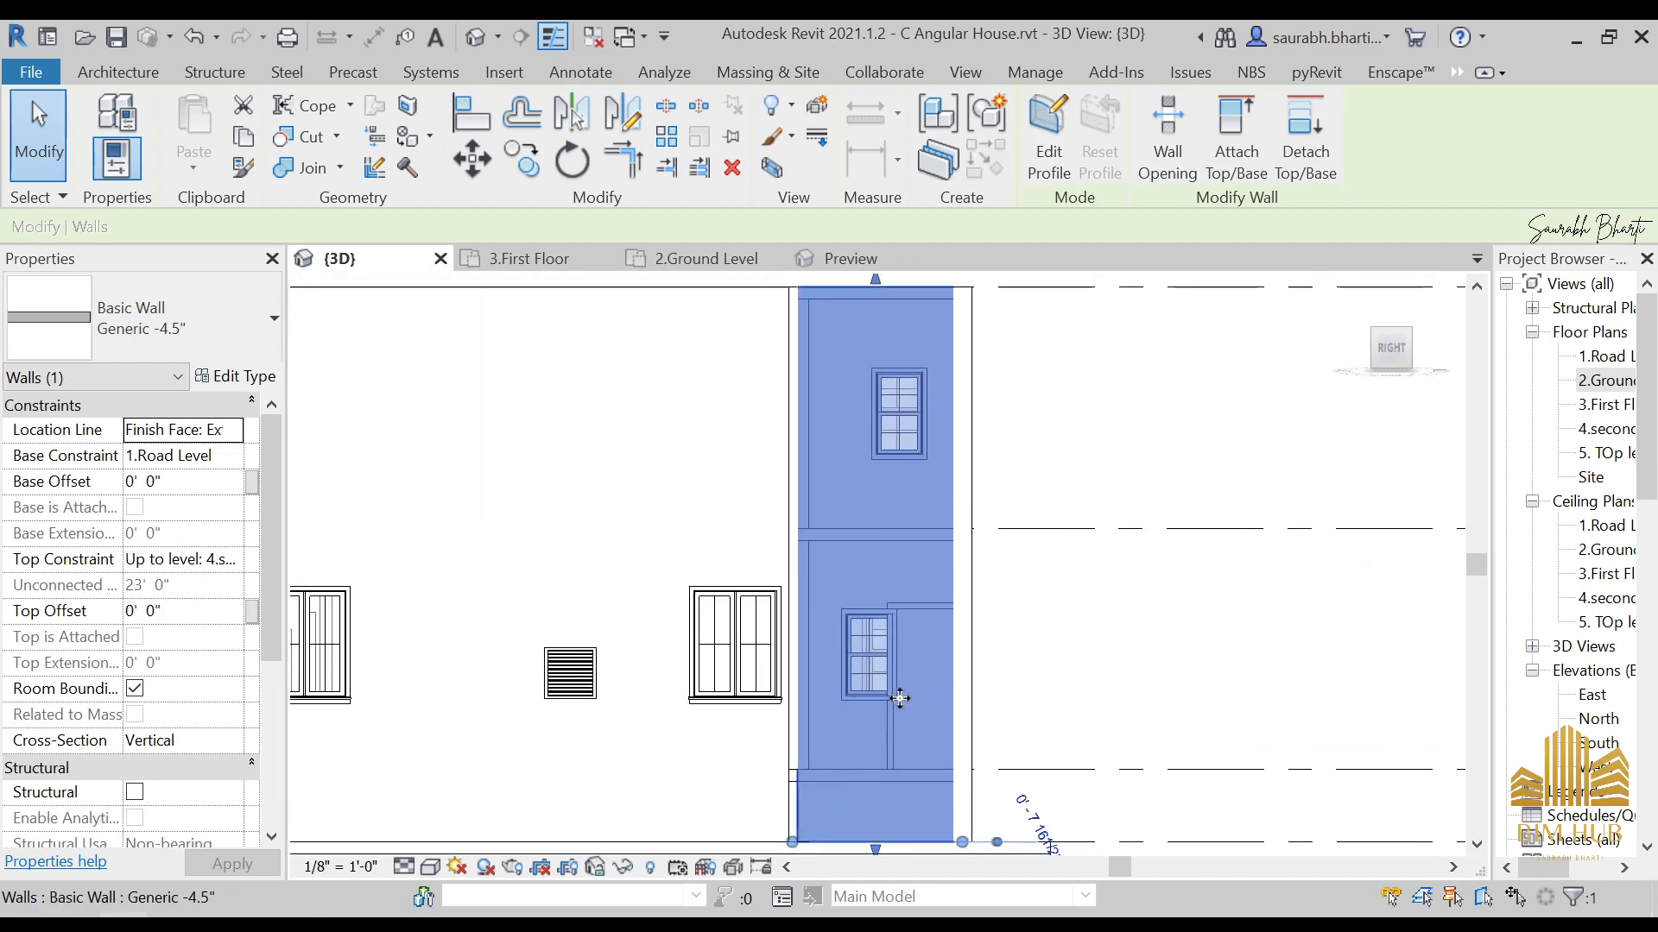
{"action": "middle_click_drag", "start_coordinate": [825, 772], "coordinate": [948, 721]}
{"action": "left_click", "coordinate": [1147, 674]}
{"action": "middle_click_drag", "start_coordinate": [881, 799], "coordinate": [935, 753], "text": "shift"}
{"action": "scroll", "coordinate": [936, 753], "scroll_direction": "up", "scroll_amount": 1}
{"action": "left_click", "coordinate": [944, 760]}
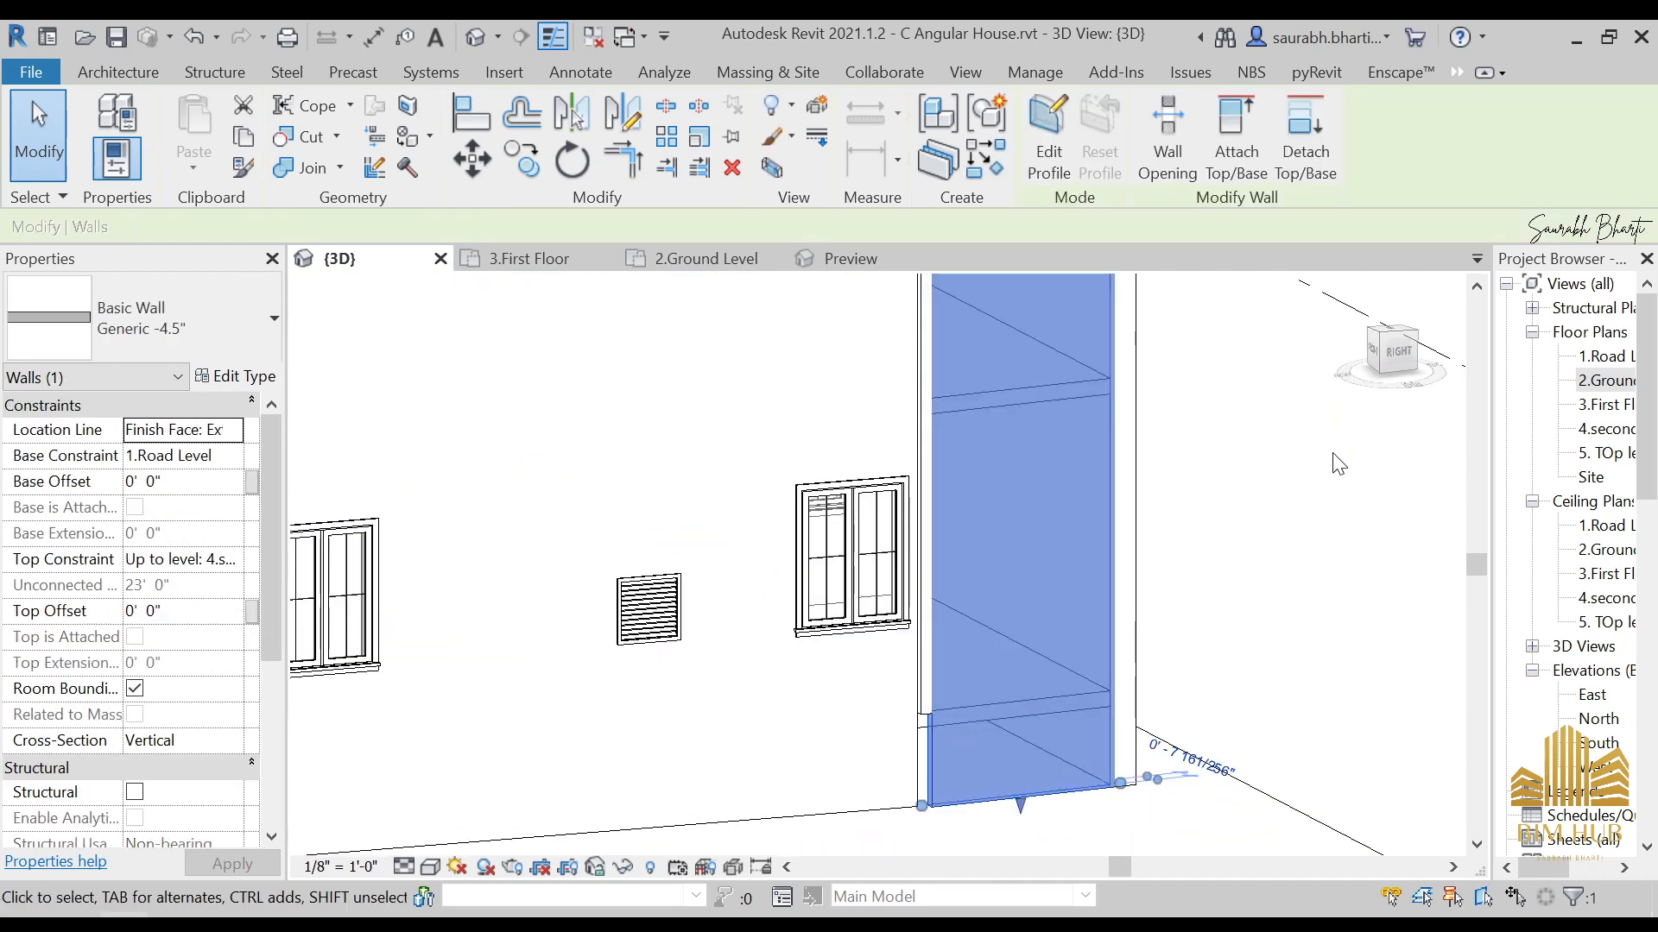
{"action": "left_click", "coordinate": [1398, 360]}
{"action": "scroll", "coordinate": [752, 764], "scroll_direction": "up", "scroll_amount": 3}
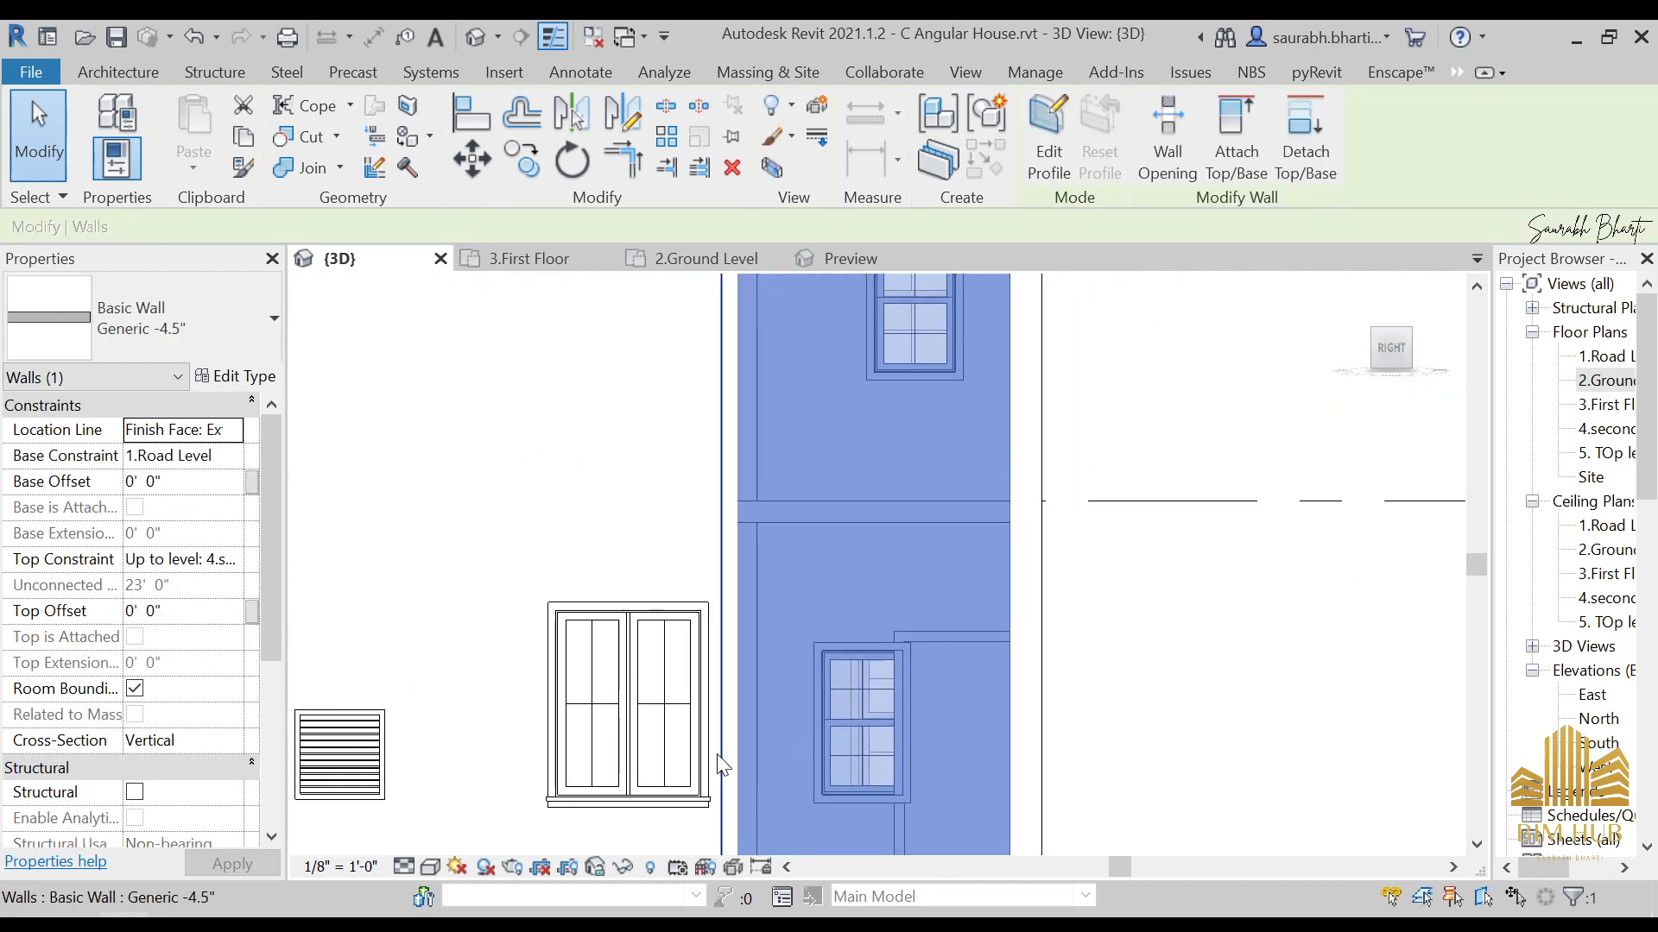
Step: Stretch the base of the narrow Generic -4.5" wall beside the rear window down to road level, giving a -3' 0" base offset
{"action": "left_click", "coordinate": [723, 765]}
{"action": "scroll", "coordinate": [737, 757], "scroll_direction": "down", "scroll_amount": 4}
{"action": "middle_click_drag", "start_coordinate": [737, 762], "coordinate": [813, 820], "text": "shift"}
{"action": "left_click", "coordinate": [1383, 352]}
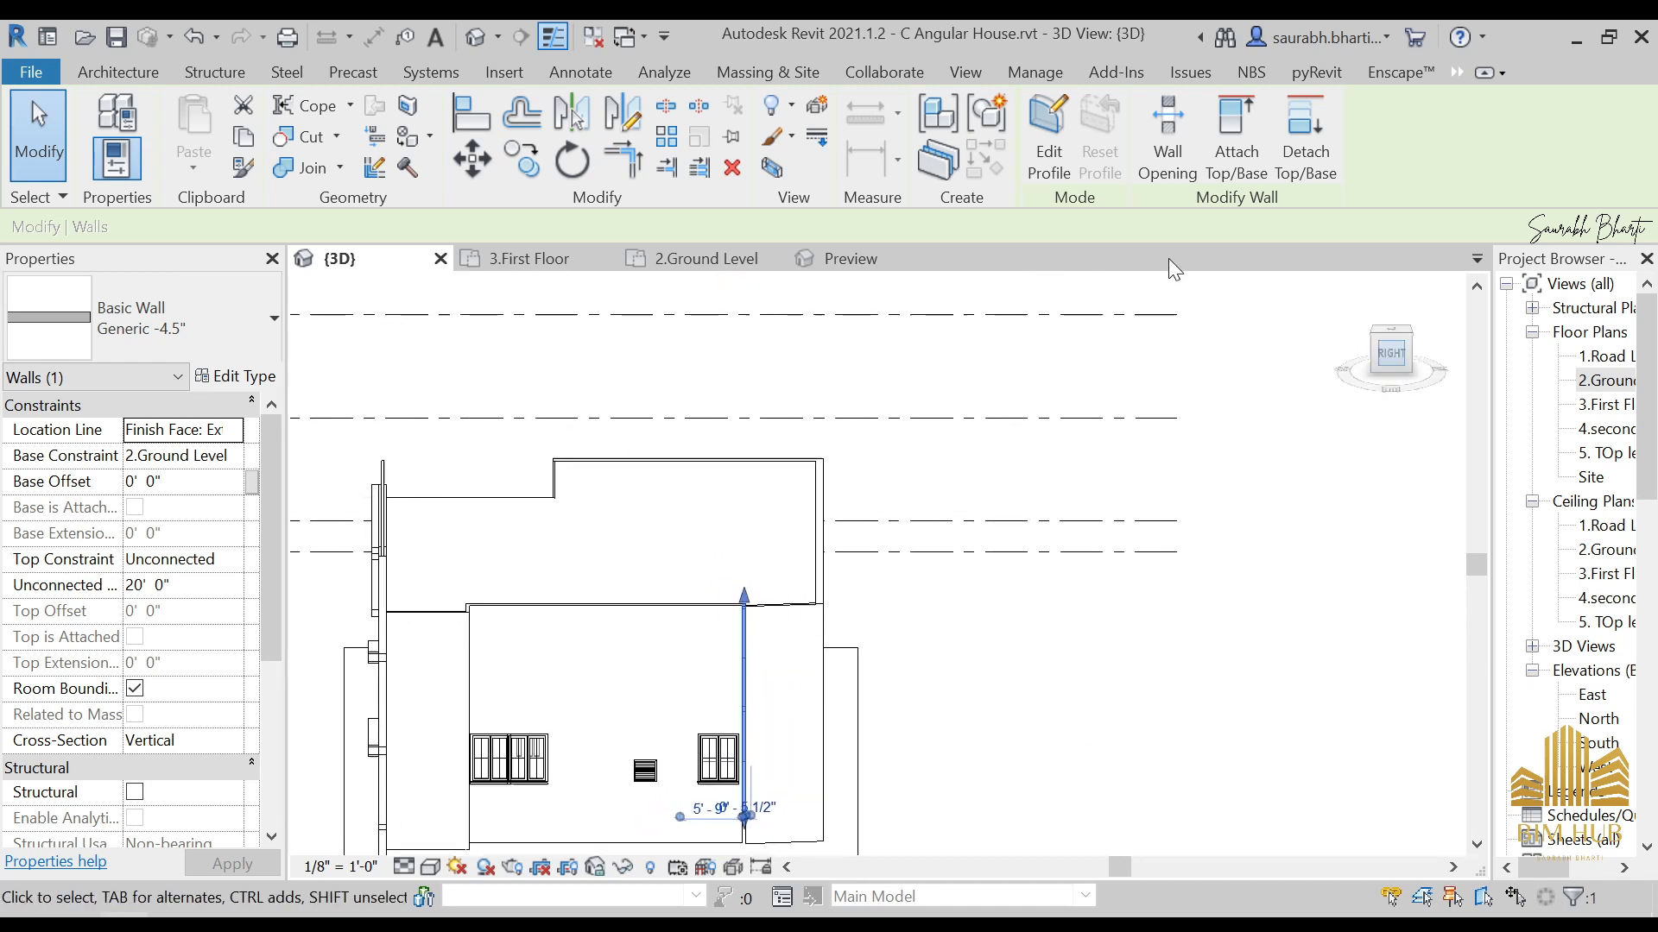
{"action": "middle_click_drag", "start_coordinate": [954, 466], "coordinate": [991, 268]}
{"action": "scroll", "coordinate": [985, 294], "scroll_direction": "down", "scroll_amount": 1}
{"action": "scroll", "coordinate": [964, 618], "scroll_direction": "up", "scroll_amount": 2}
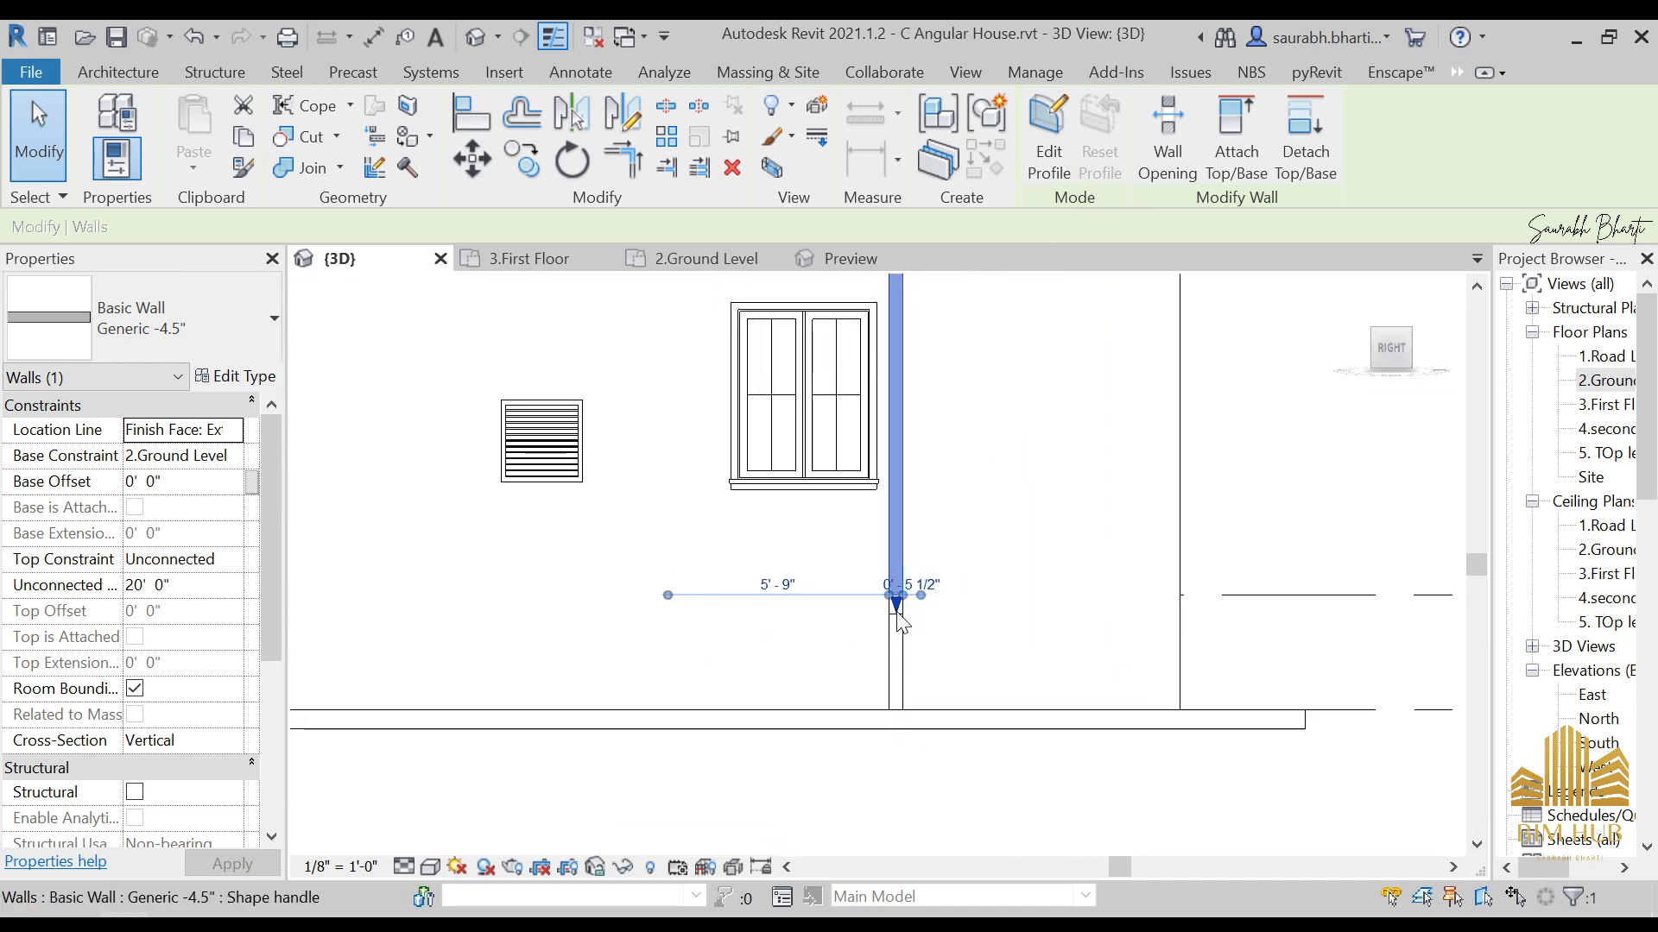
{"action": "scroll", "coordinate": [902, 621], "scroll_direction": "up", "scroll_amount": 3}
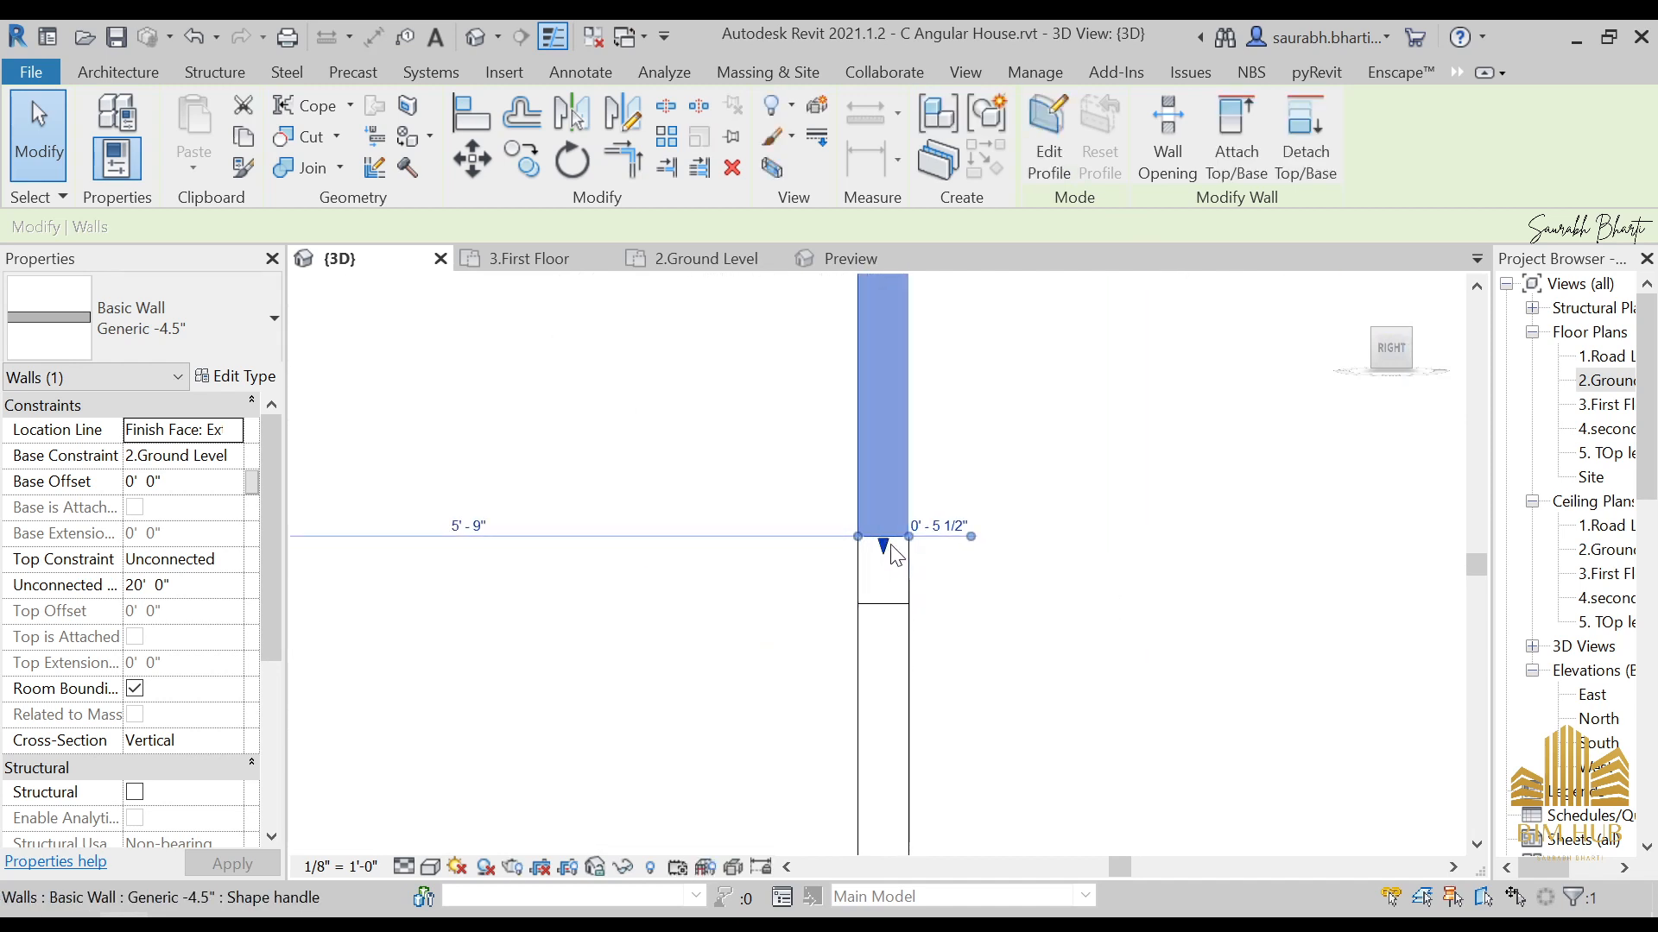
{"action": "left_click_drag", "start_coordinate": [933, 680], "coordinate": [1007, 702]}
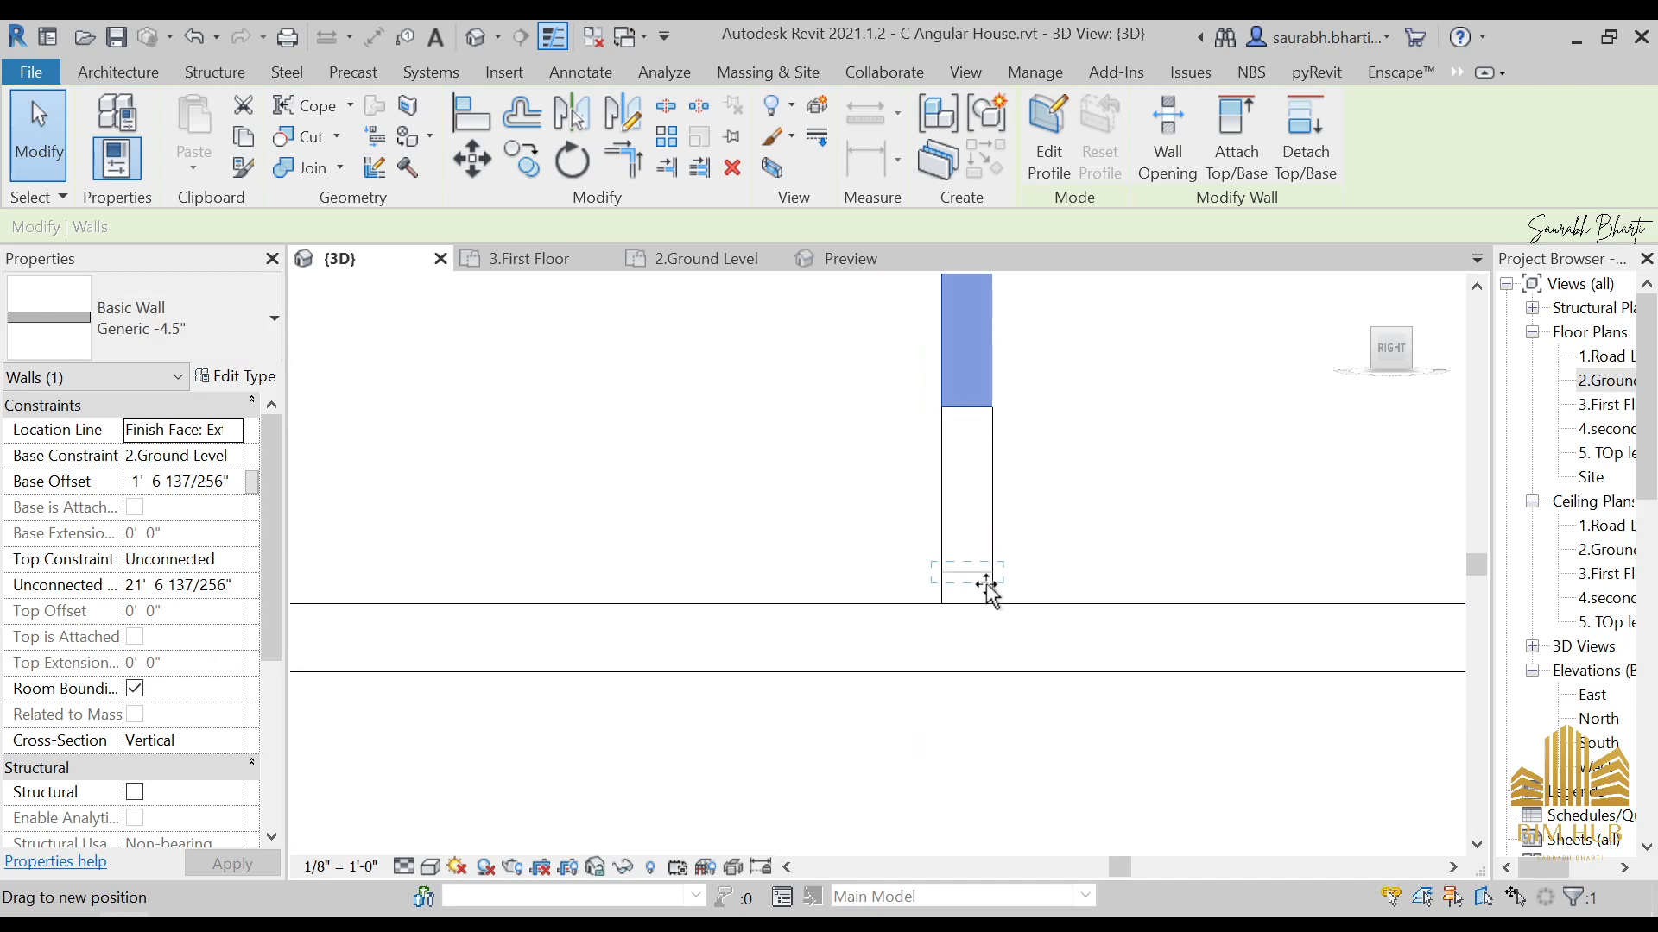
{"action": "left_click_drag", "start_coordinate": [985, 591], "coordinate": [986, 603]}
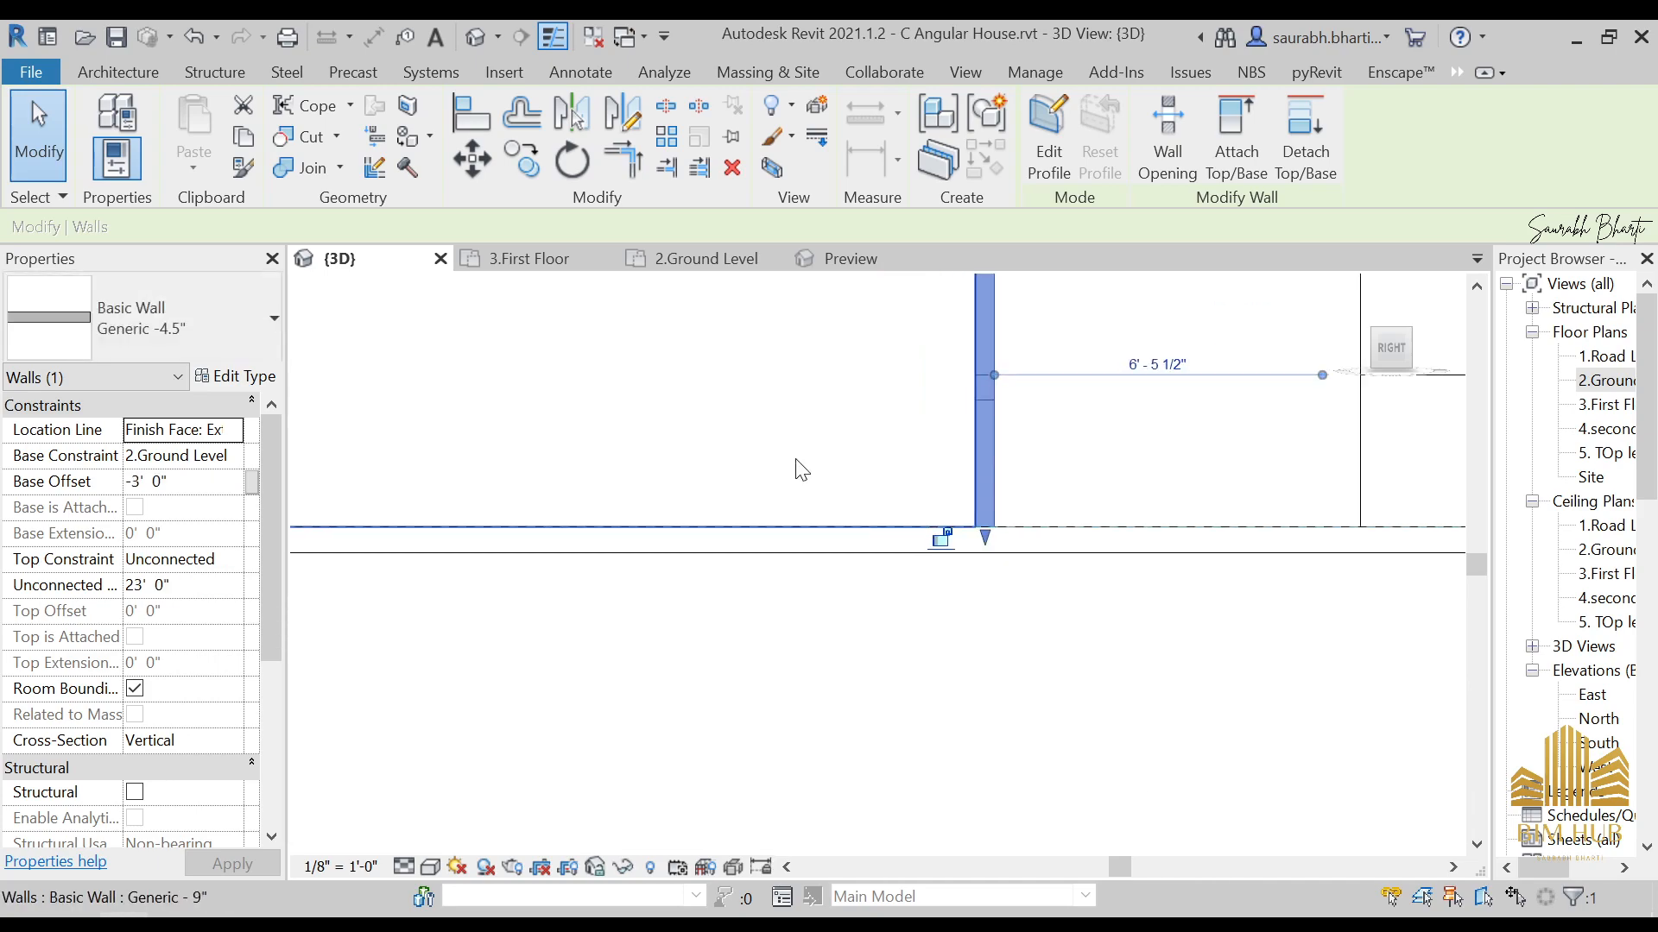
{"action": "scroll", "coordinate": [799, 462], "scroll_direction": "down", "scroll_amount": 5}
{"action": "key", "text": "Escape"}
Step: Change the 3D view's visual style to show coloured surfaces, with the house seen from its front facade
{"action": "middle_click_drag", "start_coordinate": [812, 518], "coordinate": [980, 663], "text": "shift"}
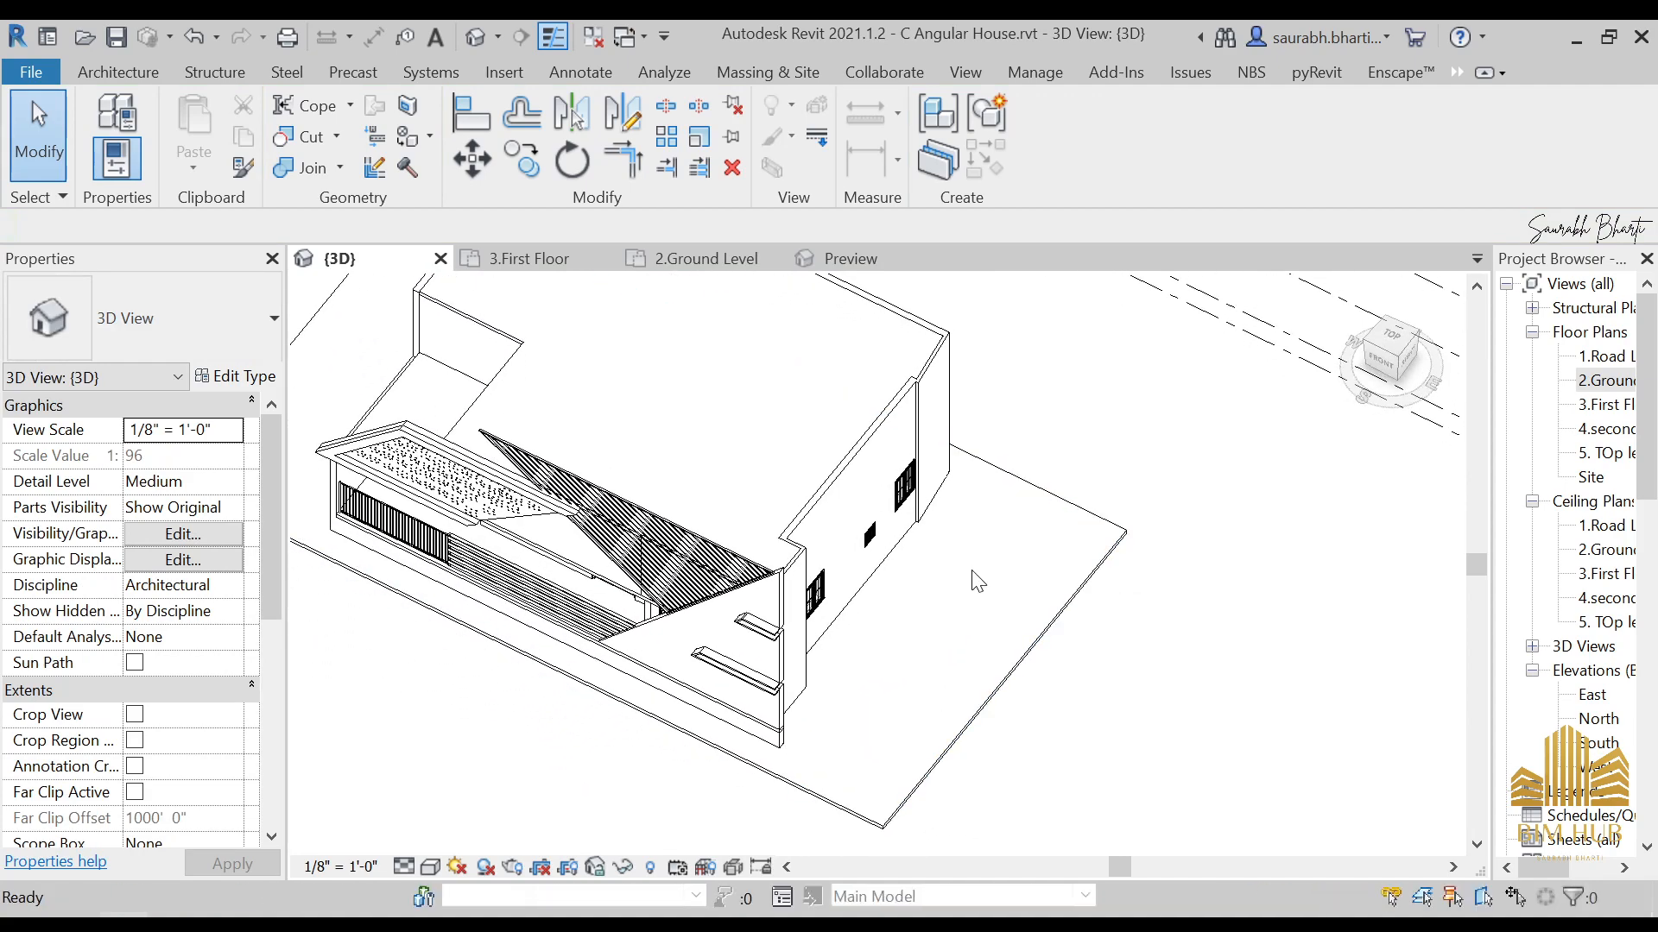
{"action": "scroll", "coordinate": [976, 581], "scroll_direction": "down", "scroll_amount": 5}
{"action": "middle_click_drag", "start_coordinate": [759, 726], "coordinate": [883, 594], "text": "shift"}
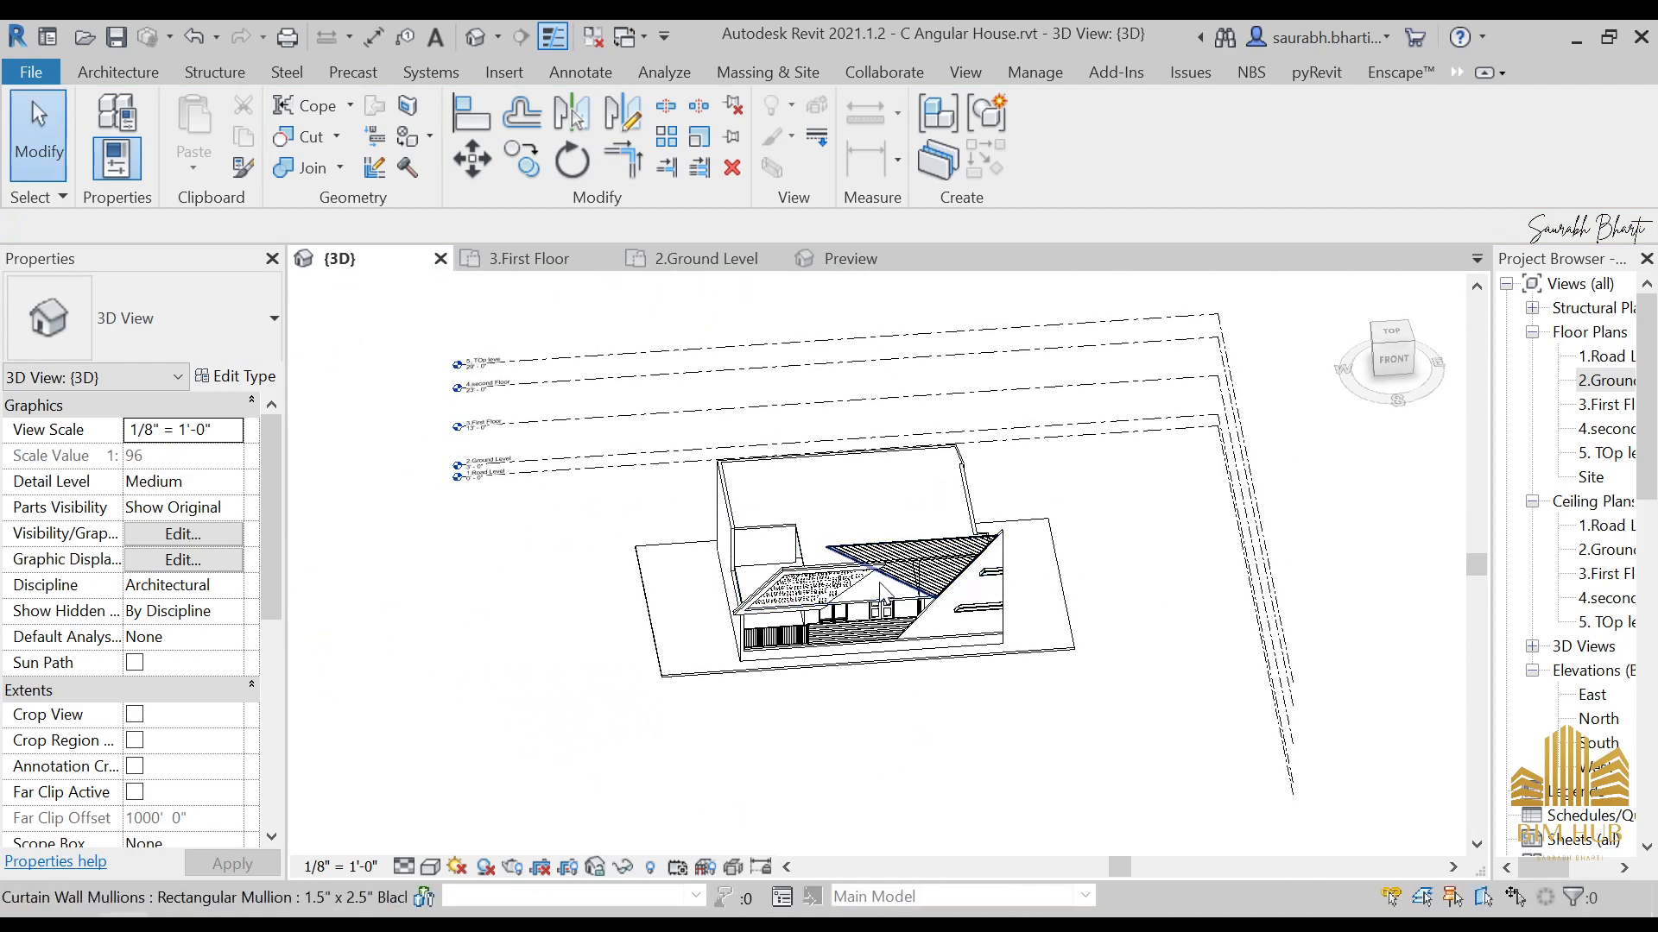
{"action": "scroll", "coordinate": [882, 594], "scroll_direction": "up", "scroll_amount": 8}
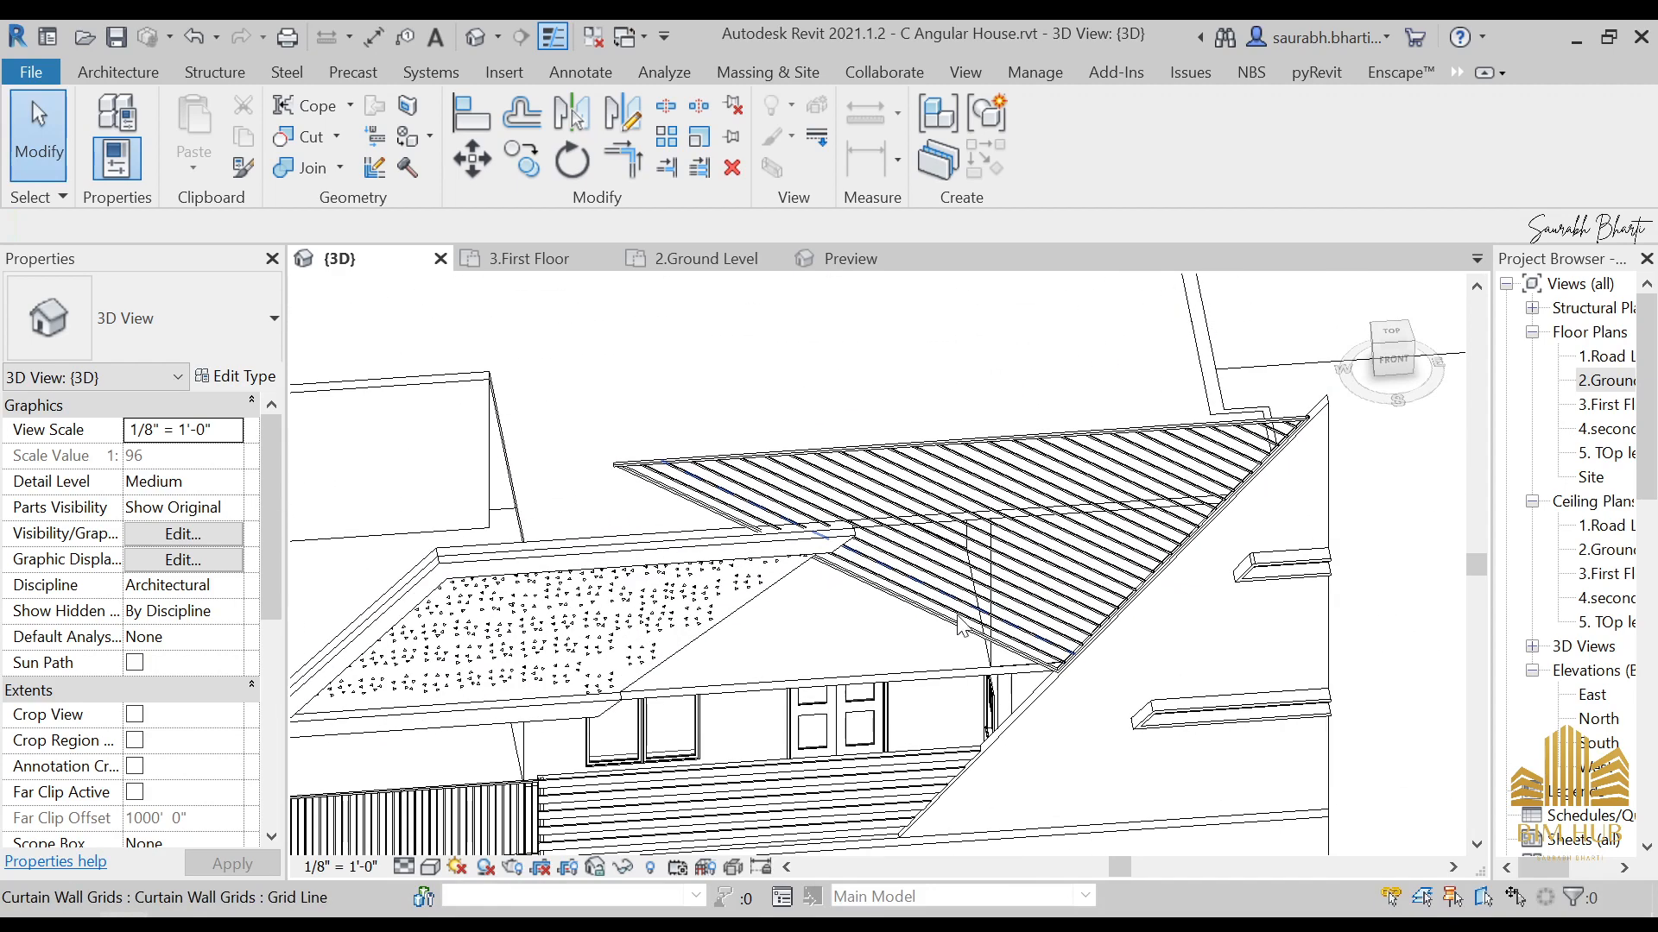
{"action": "scroll", "coordinate": [948, 610], "scroll_direction": "down", "scroll_amount": 5}
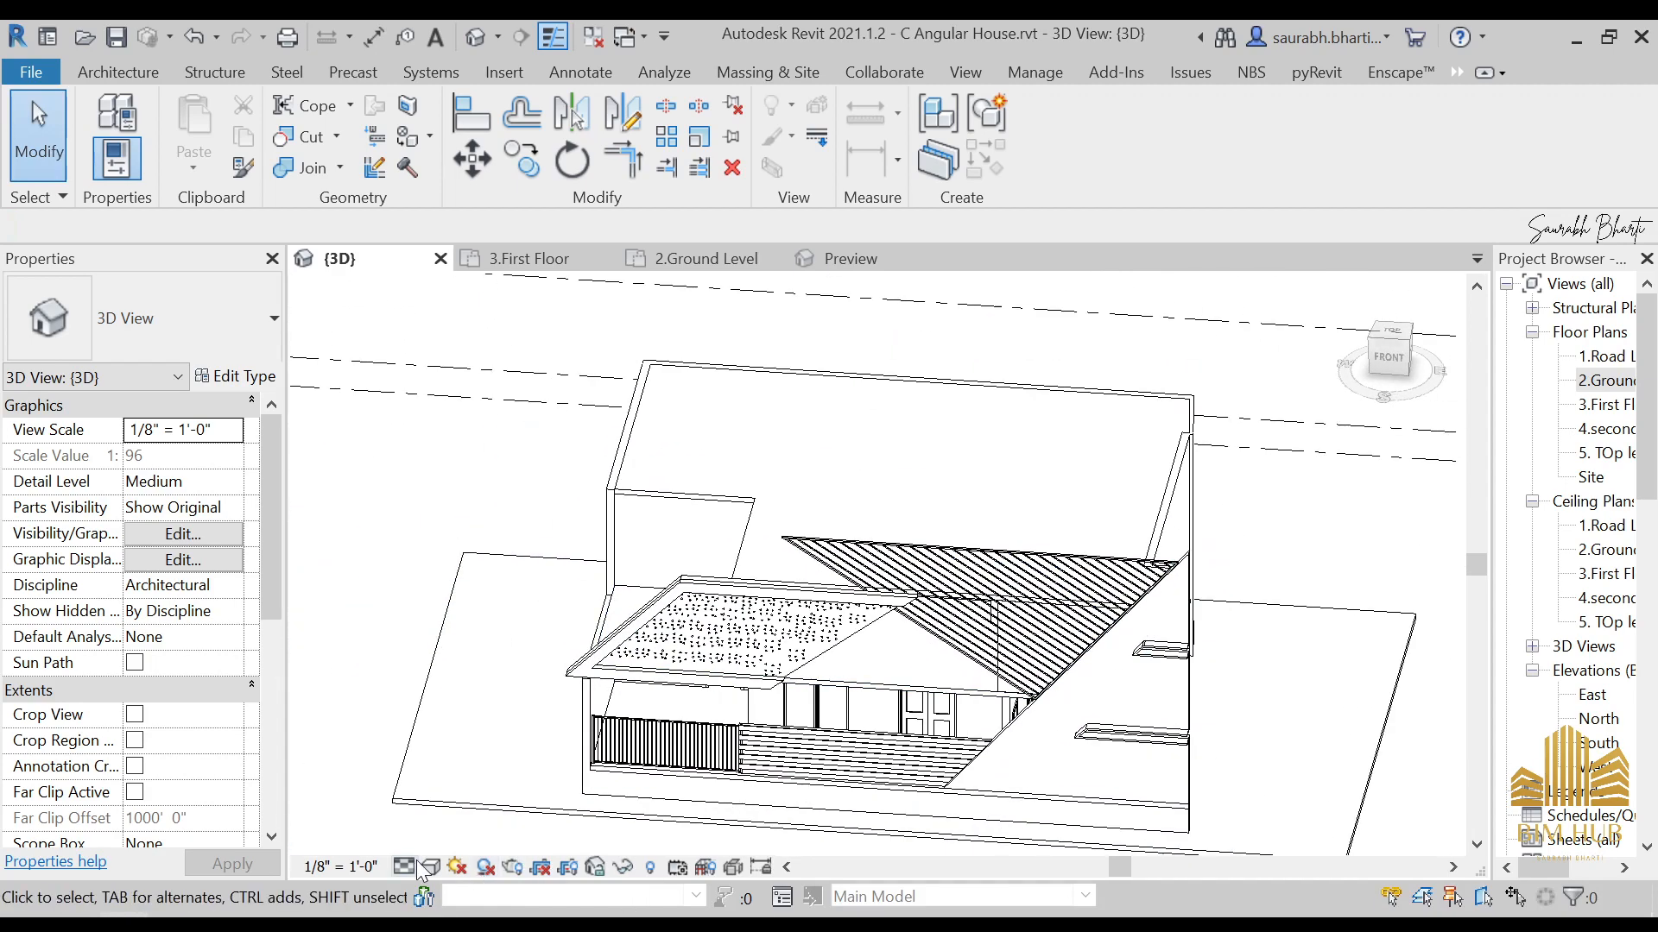
{"action": "left_click", "coordinate": [421, 868]}
{"action": "left_click", "coordinate": [466, 841]}
{"action": "scroll", "coordinate": [804, 622], "scroll_direction": "down", "scroll_amount": 3}
{"action": "mouse_move", "coordinate": [805, 622]}
{"action": "middle_mouse_down", "text": "shift"}
{"action": "mouse_move", "coordinate": [881, 546]}
{"action": "mouse_move", "coordinate": [898, 579]}
{"action": "middle_mouse_up", "text": "shift"}
{"action": "scroll", "coordinate": [900, 583], "scroll_direction": "up", "scroll_amount": 5}
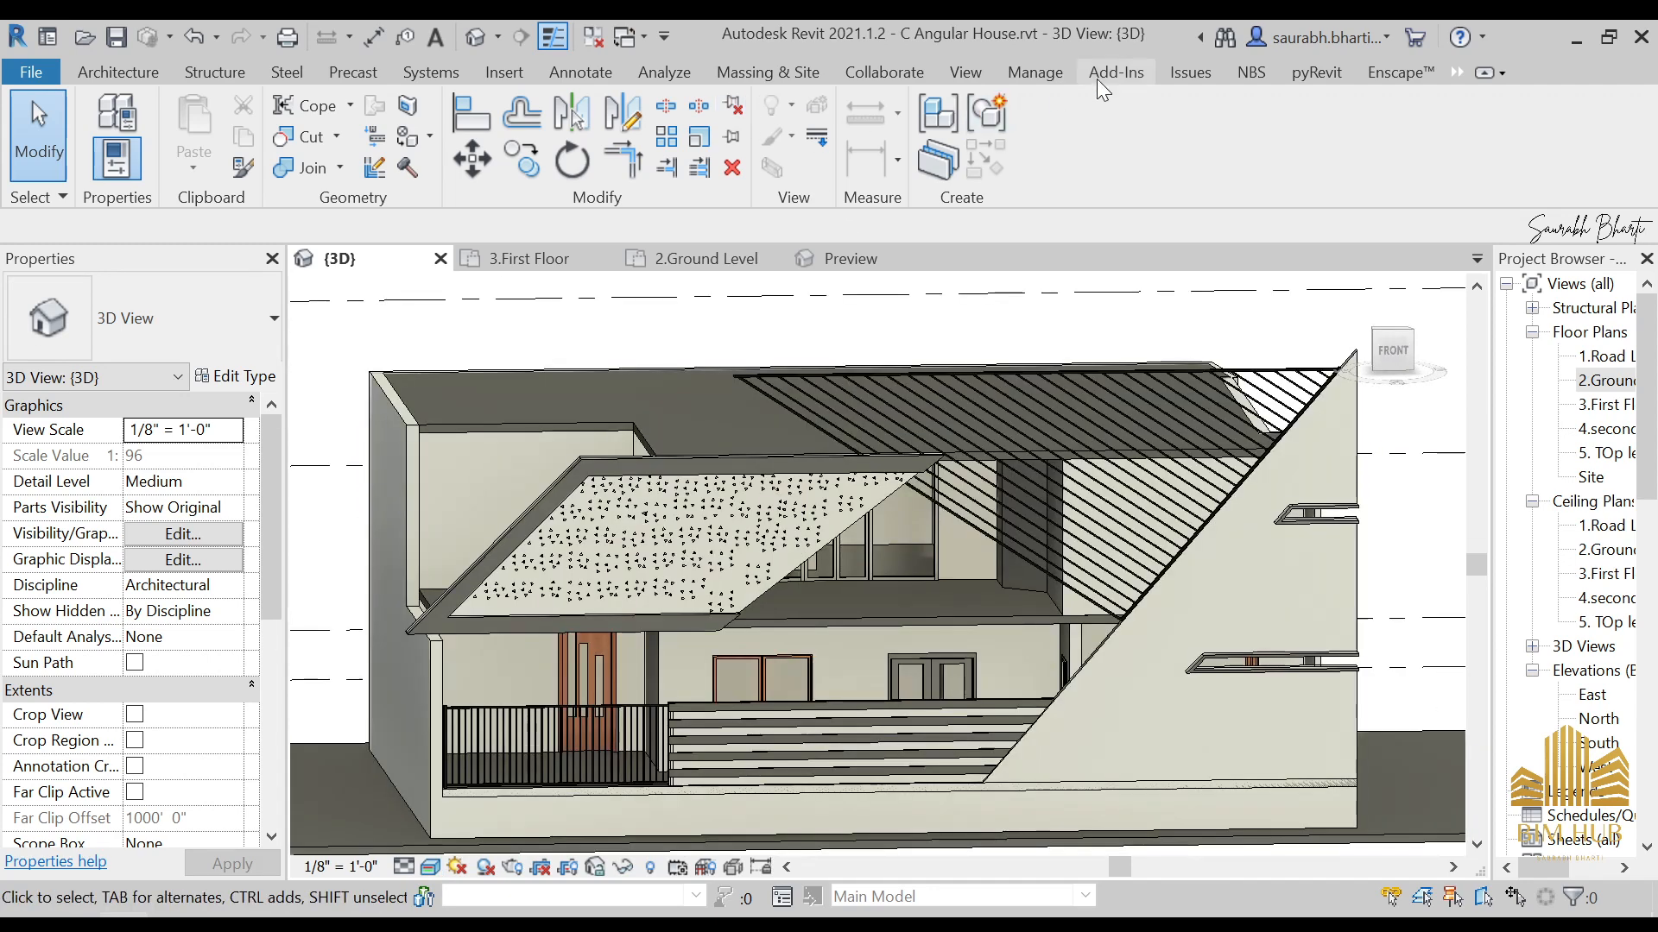
Step: Start the Enscape render of the {3D} view and examine the balcony, railings and sloped wall of the front facade
{"action": "left_click", "coordinate": [1379, 78]}
{"action": "left_click", "coordinate": [26, 129]}
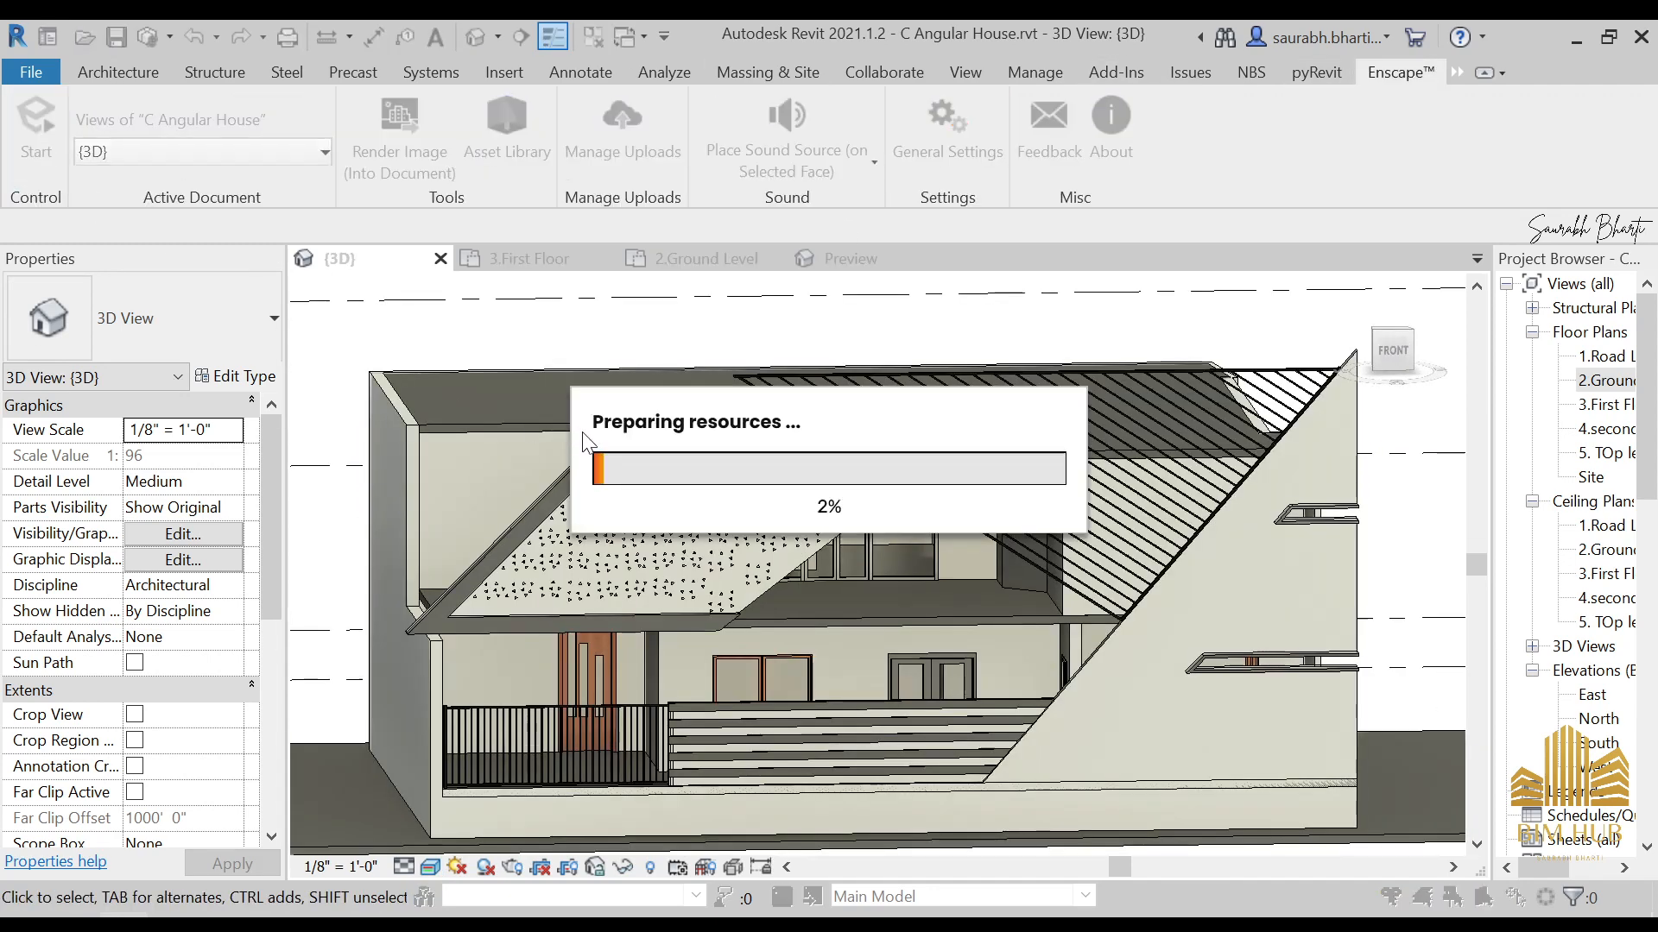
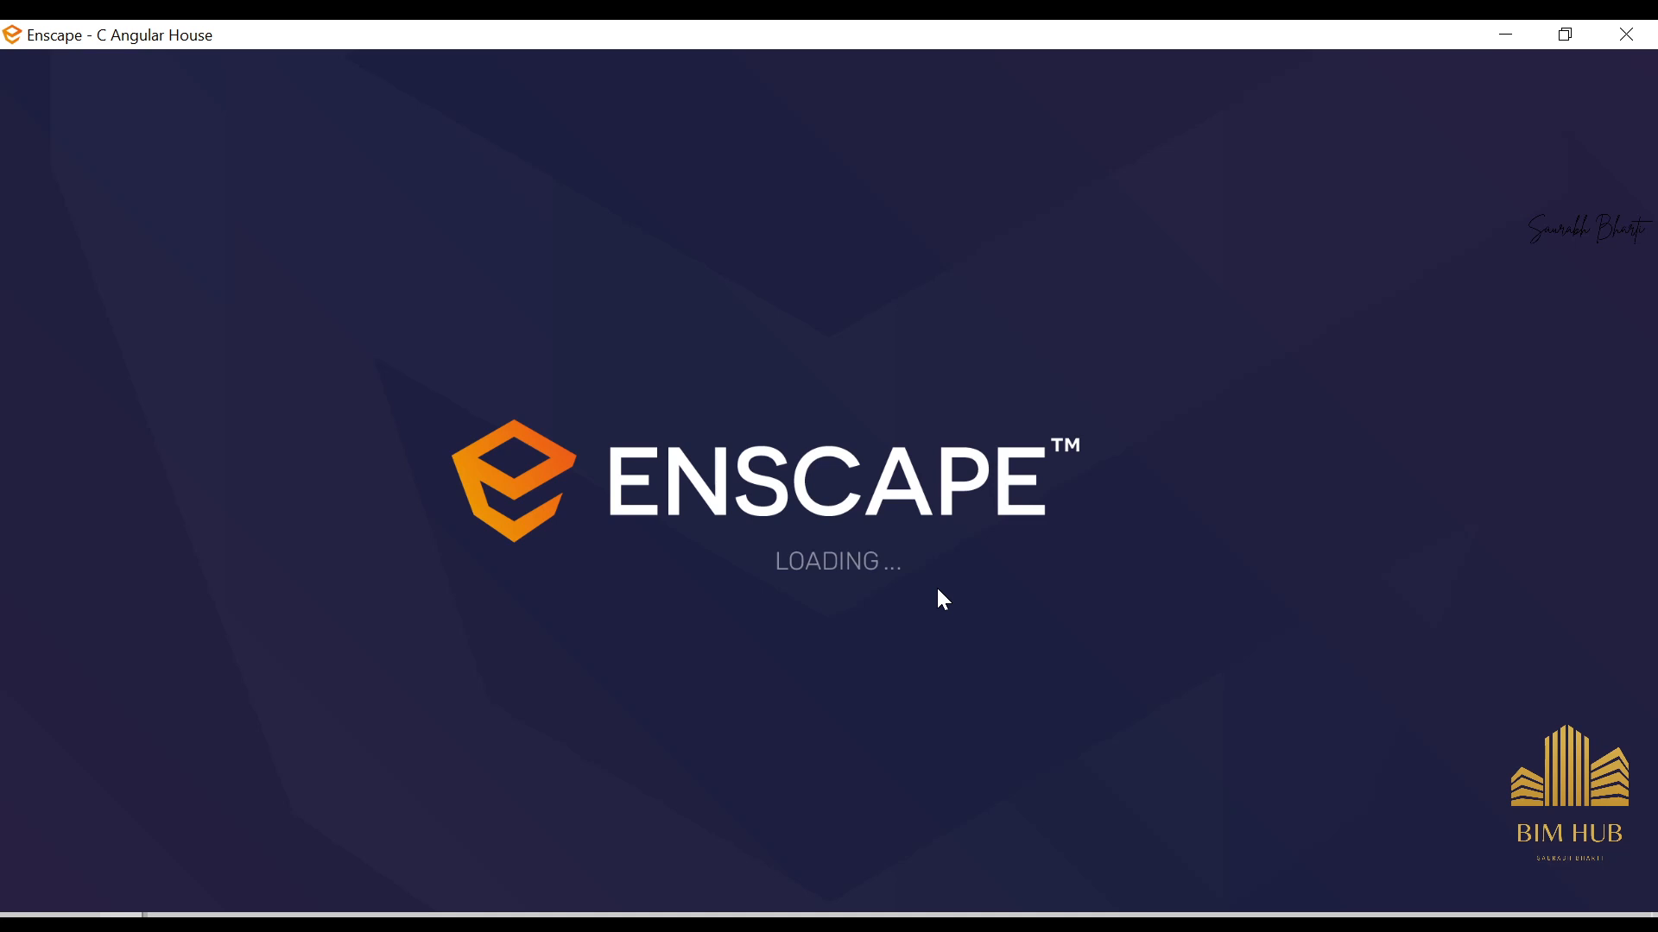
{"action": "key", "text": "w"}
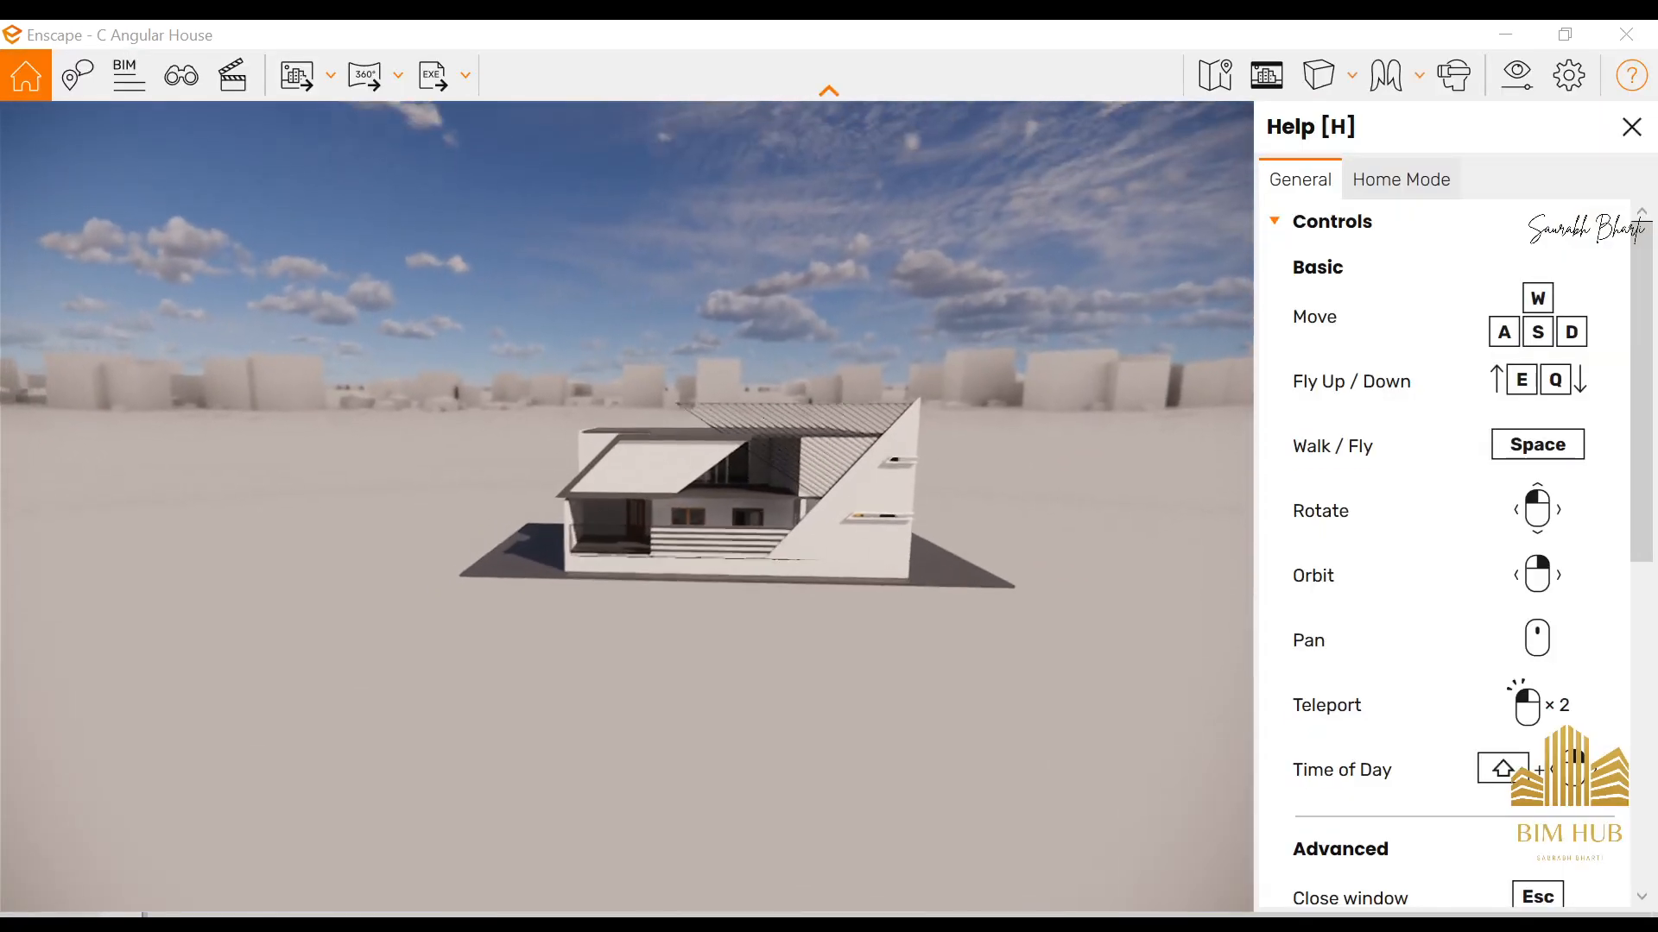
{"action": "key", "text": "w"}
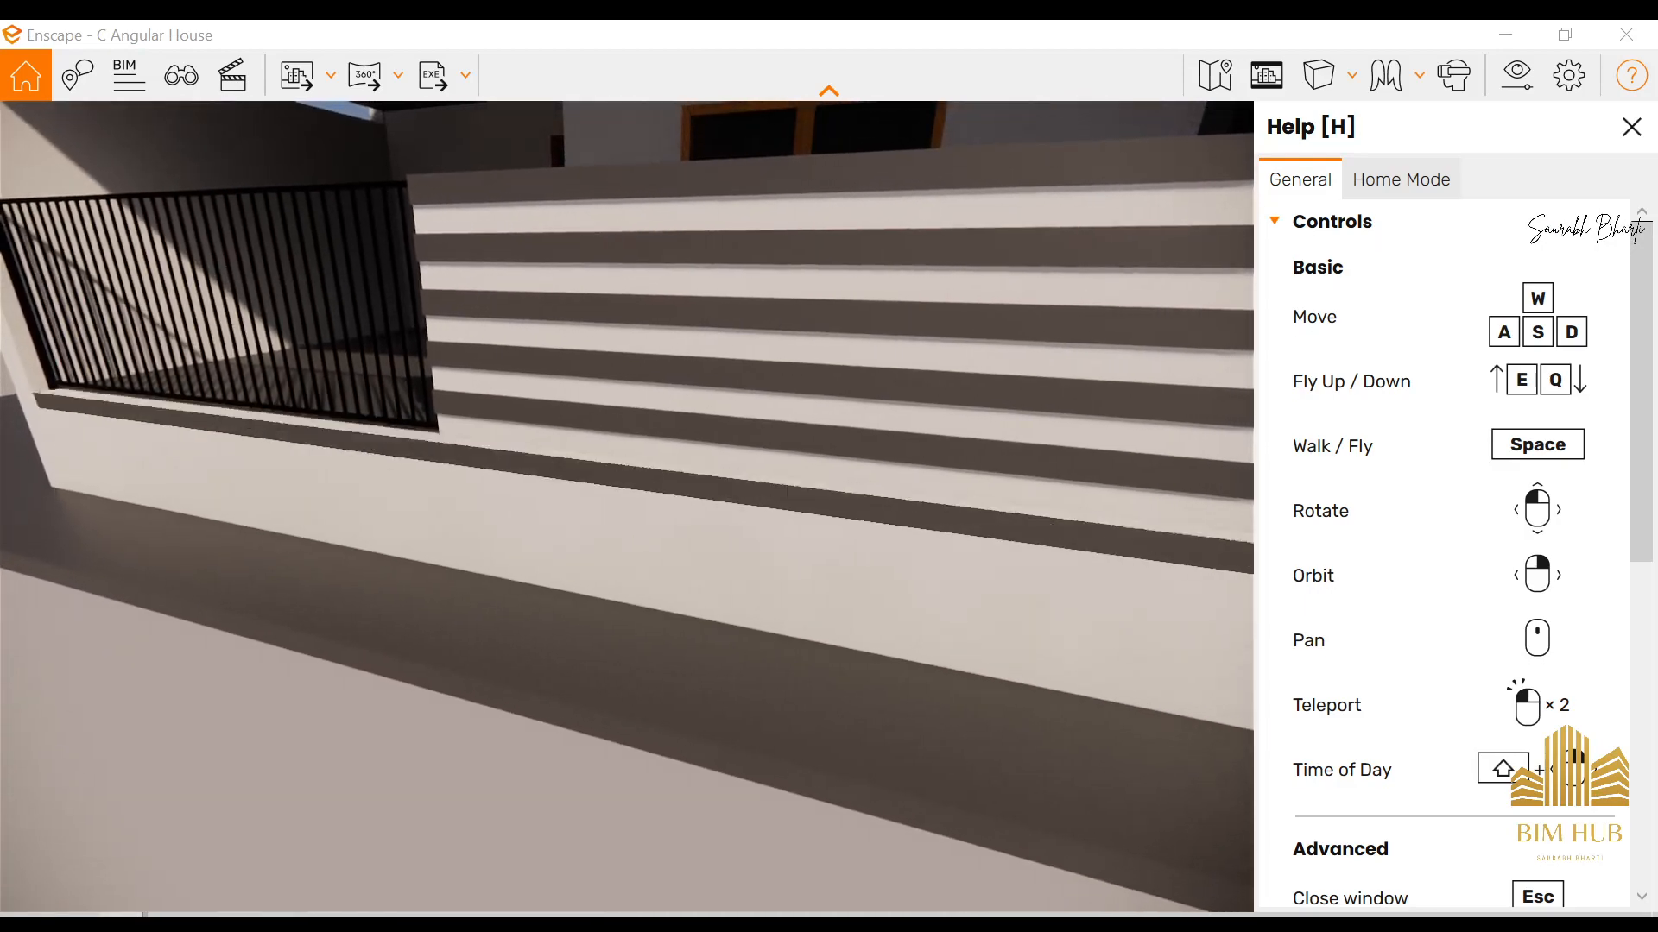
{"action": "key", "text": "s"}
{"action": "key", "text": "w"}
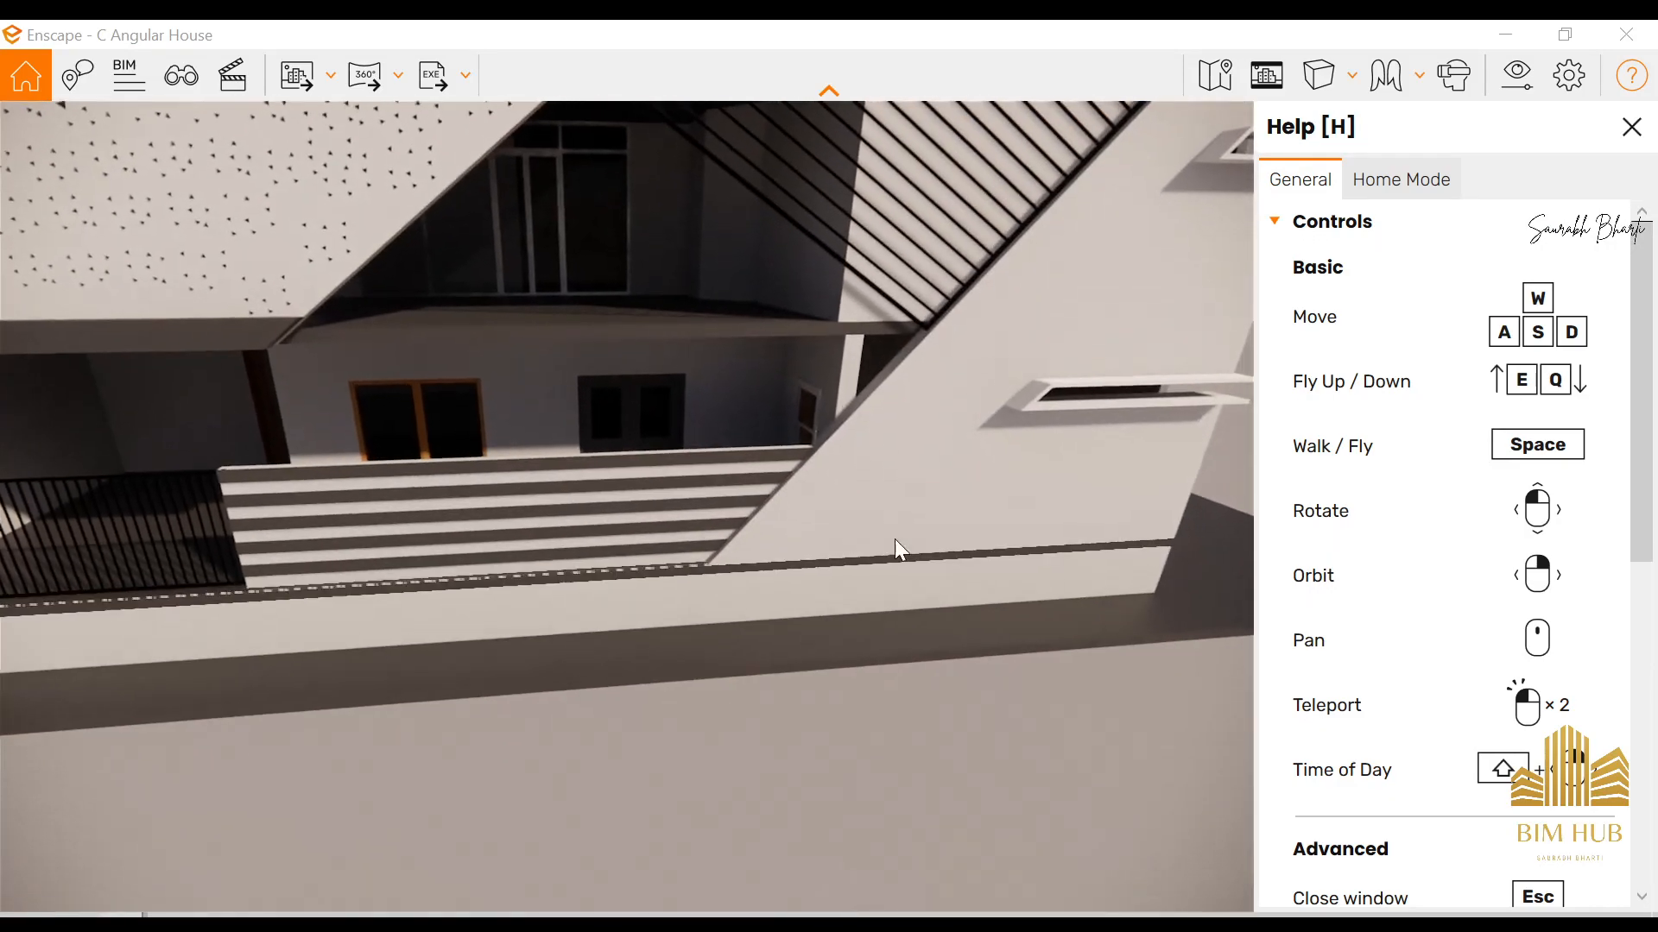
{"action": "right_click_drag", "start_coordinate": [894, 539], "coordinate": [742, 457]}
{"action": "scroll", "coordinate": [716, 456], "scroll_direction": "up", "scroll_amount": 3}
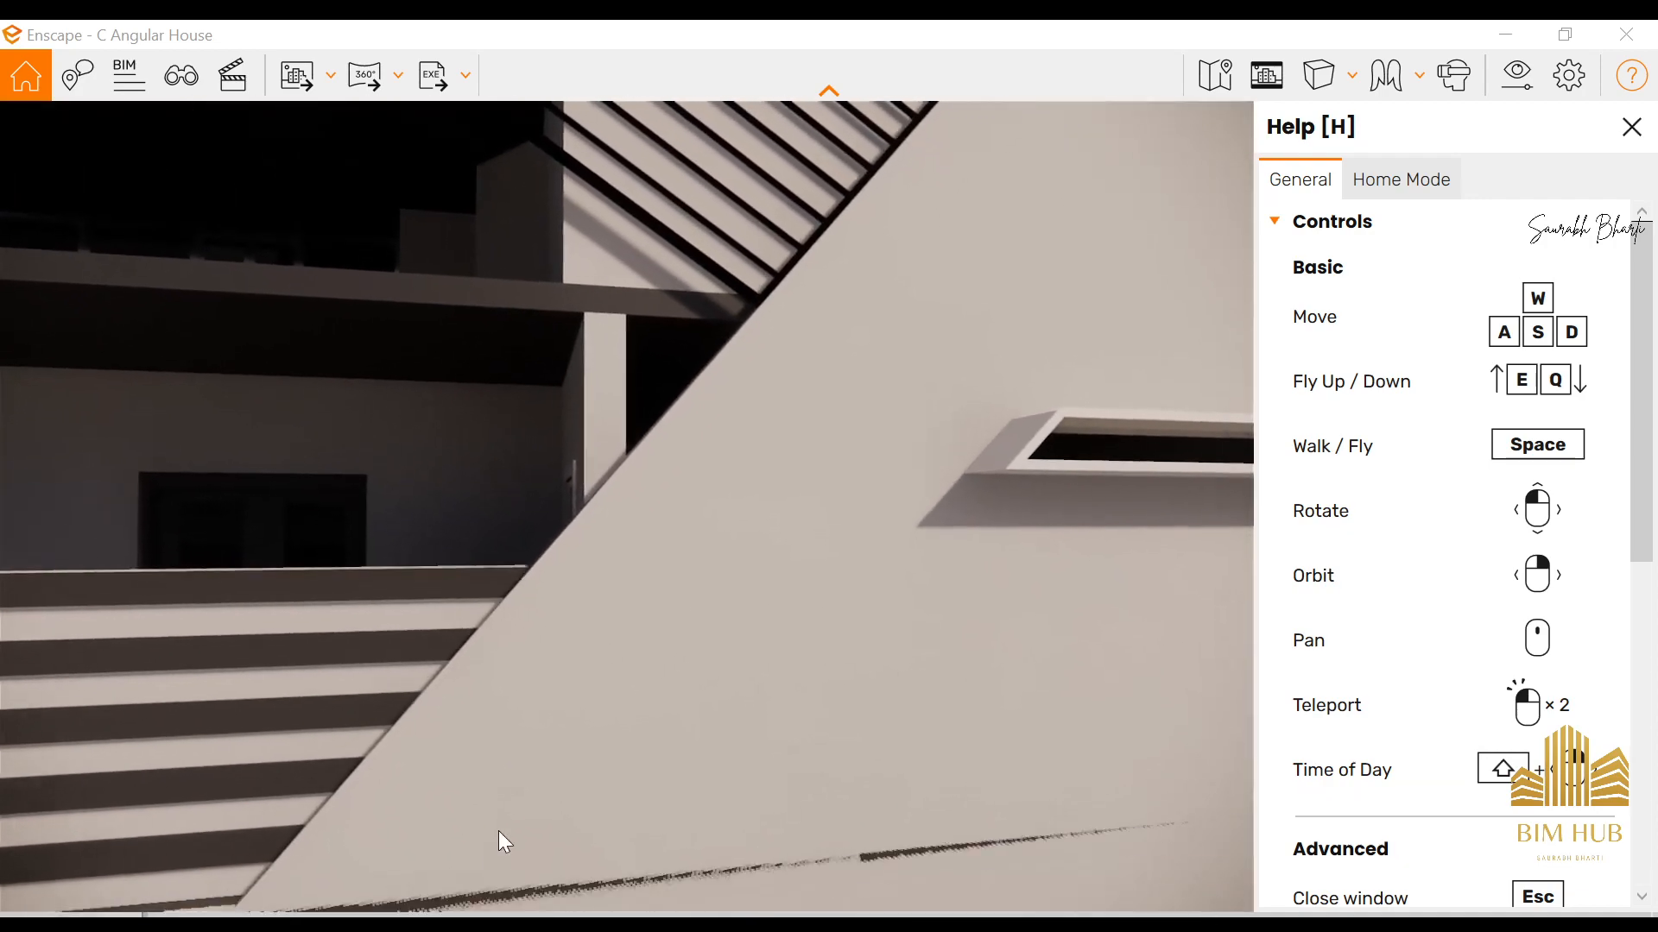
Step: Check the sloped wall, louvres and projecting ledges in the reference image 1t.png, then put the image away
{"action": "left_click", "coordinate": [211, 820]}
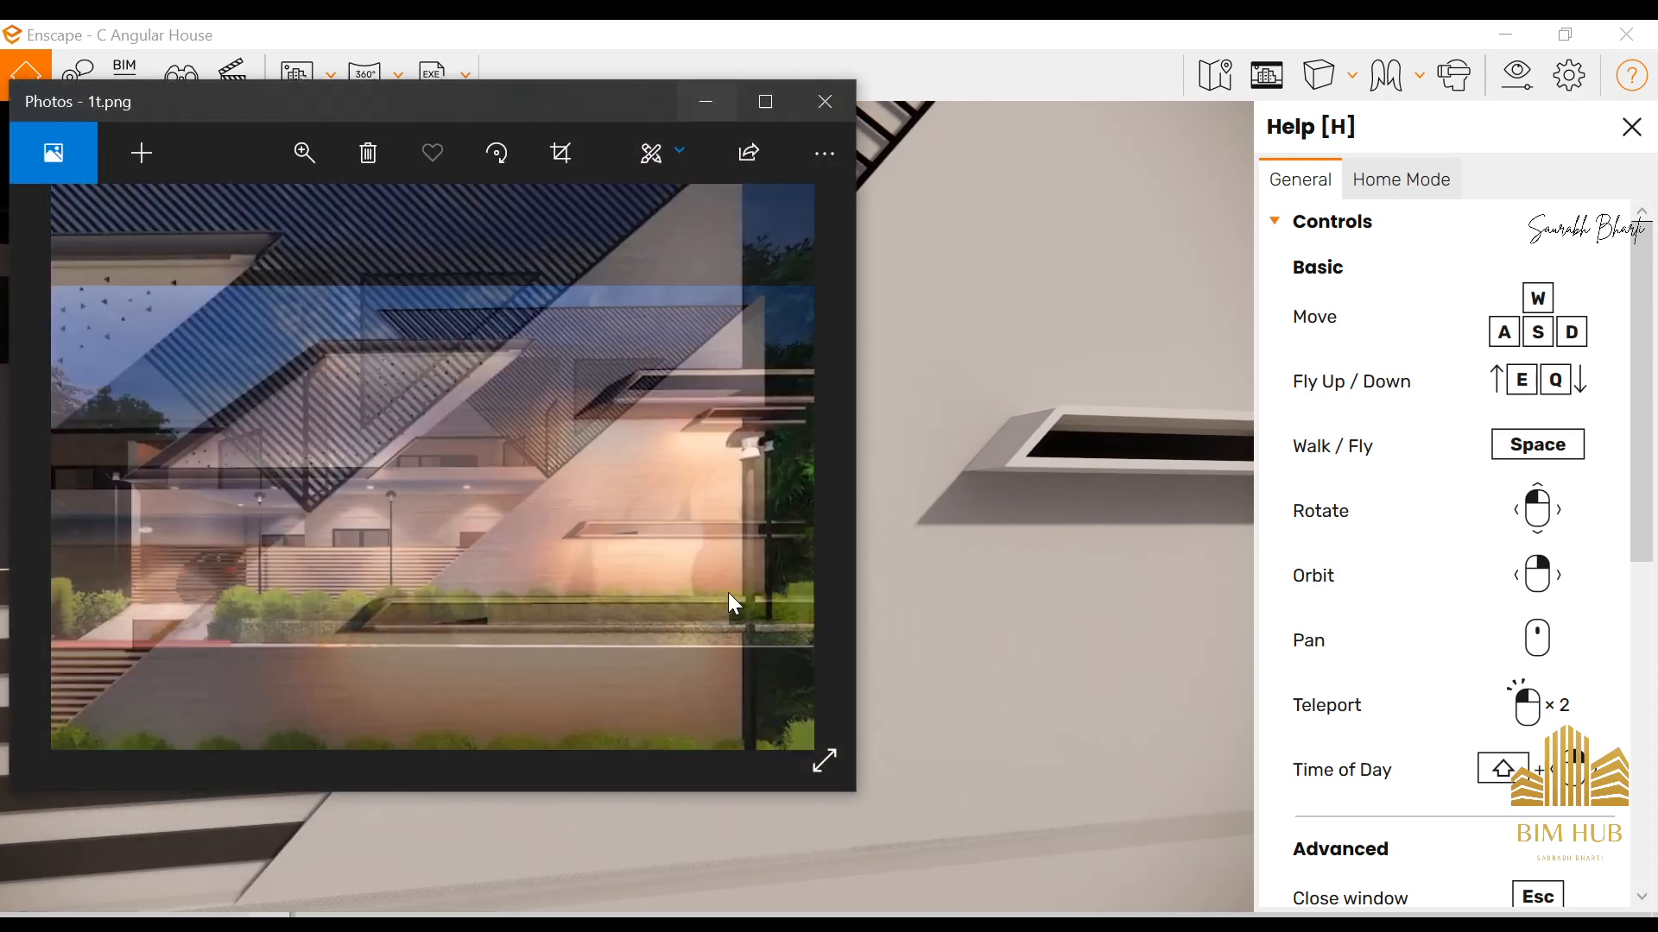
{"action": "scroll", "coordinate": [526, 520], "scroll_direction": "up", "scroll_amount": 4}
{"action": "scroll", "coordinate": [589, 479], "scroll_direction": "down", "scroll_amount": 4}
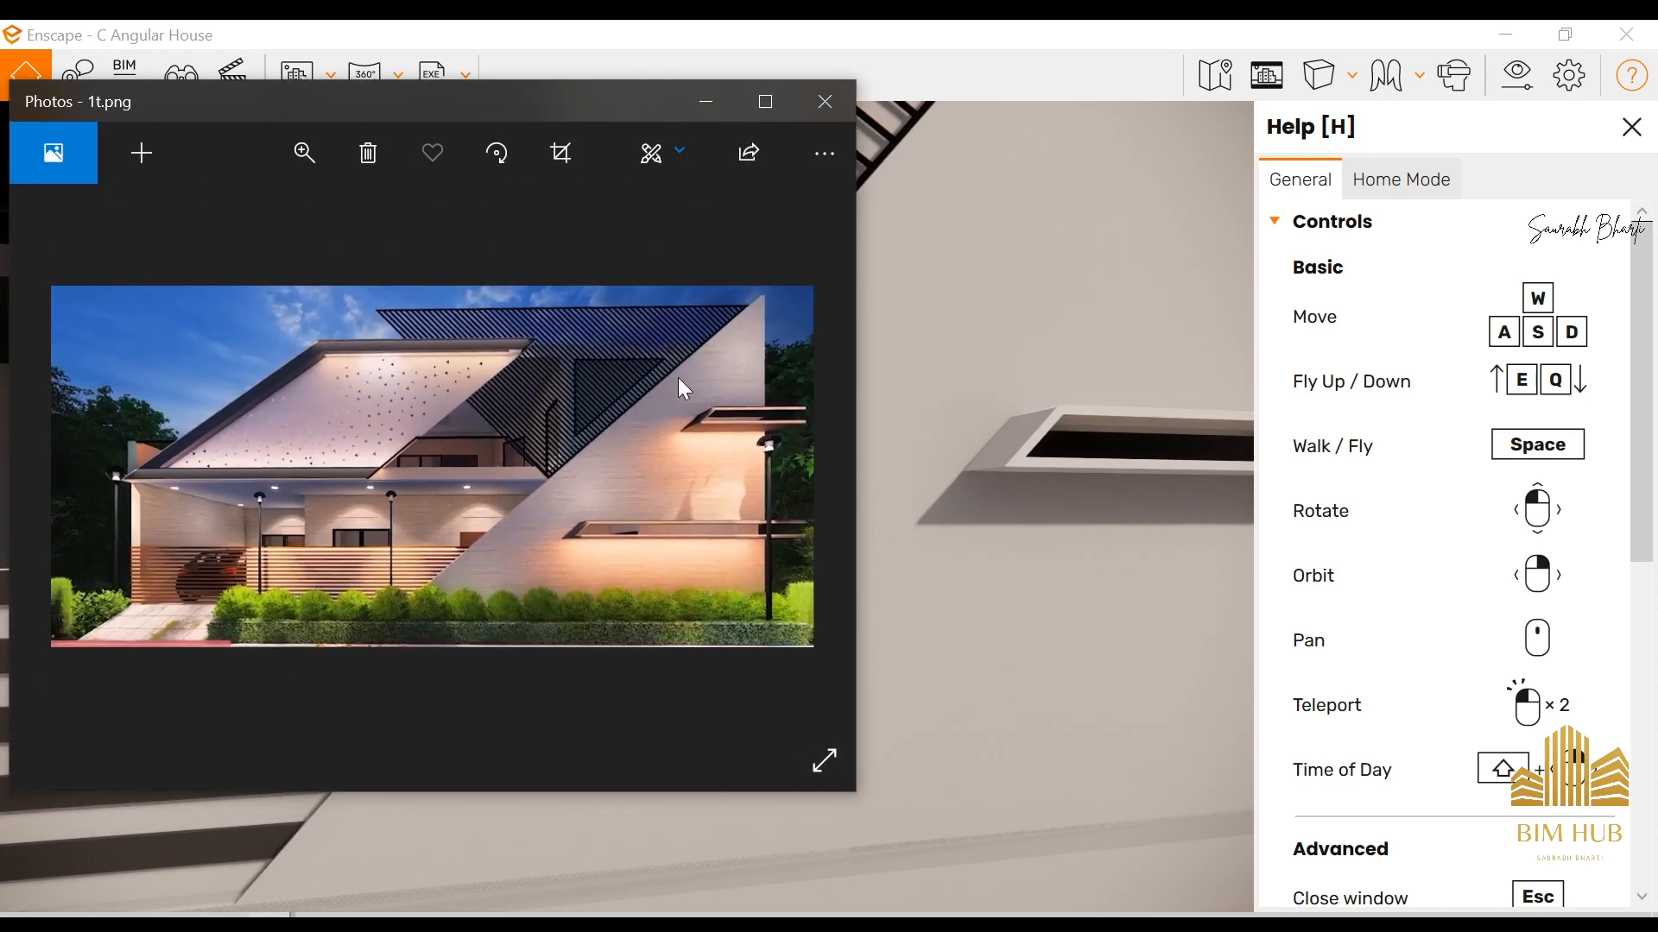
{"action": "left_click", "coordinate": [708, 108]}
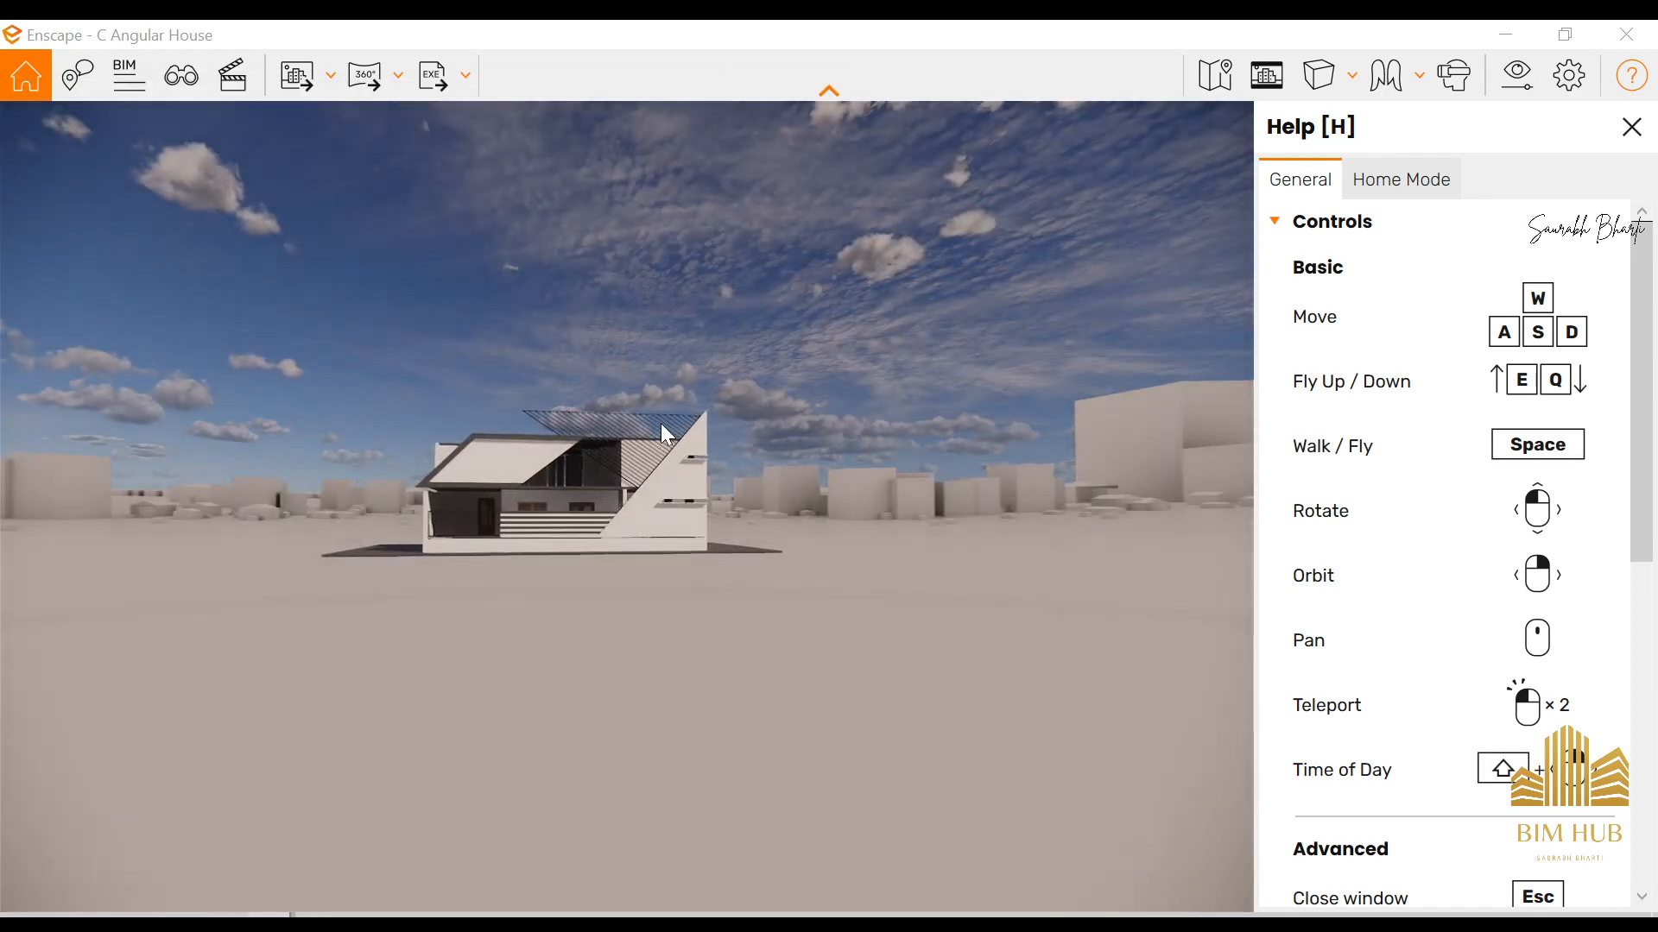
Step: Approach the rendered facade to inspect the sloped wall and its ledges, then close Enscape and return to Revit
{"action": "key", "text": "w"}
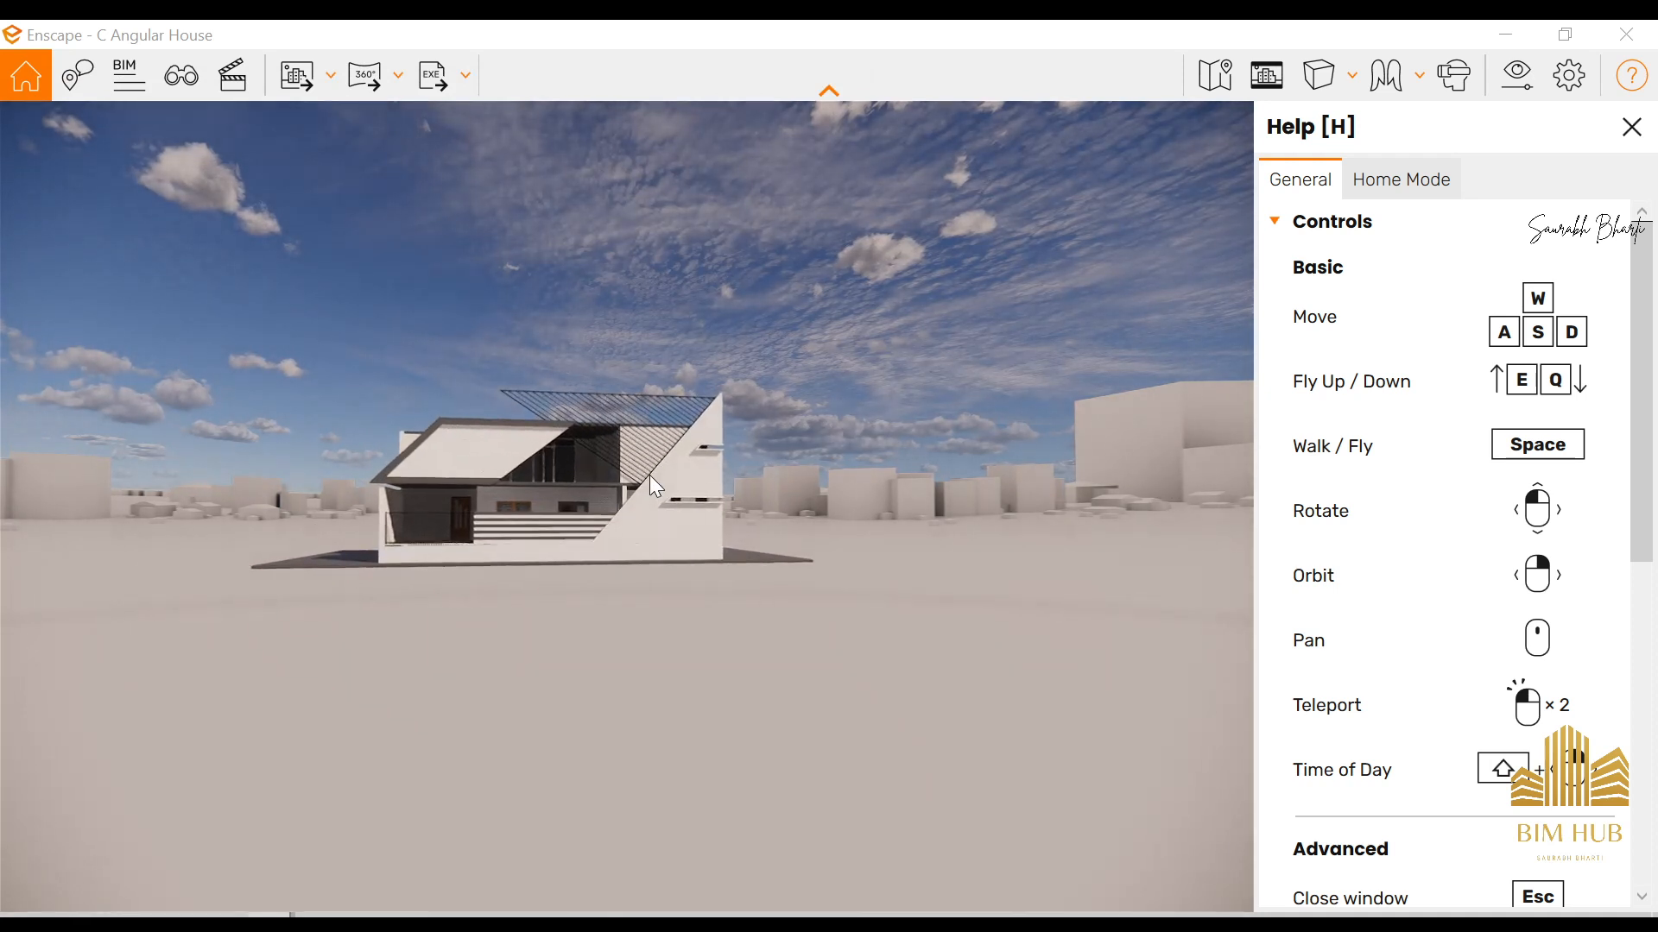
{"action": "key", "text": "w"}
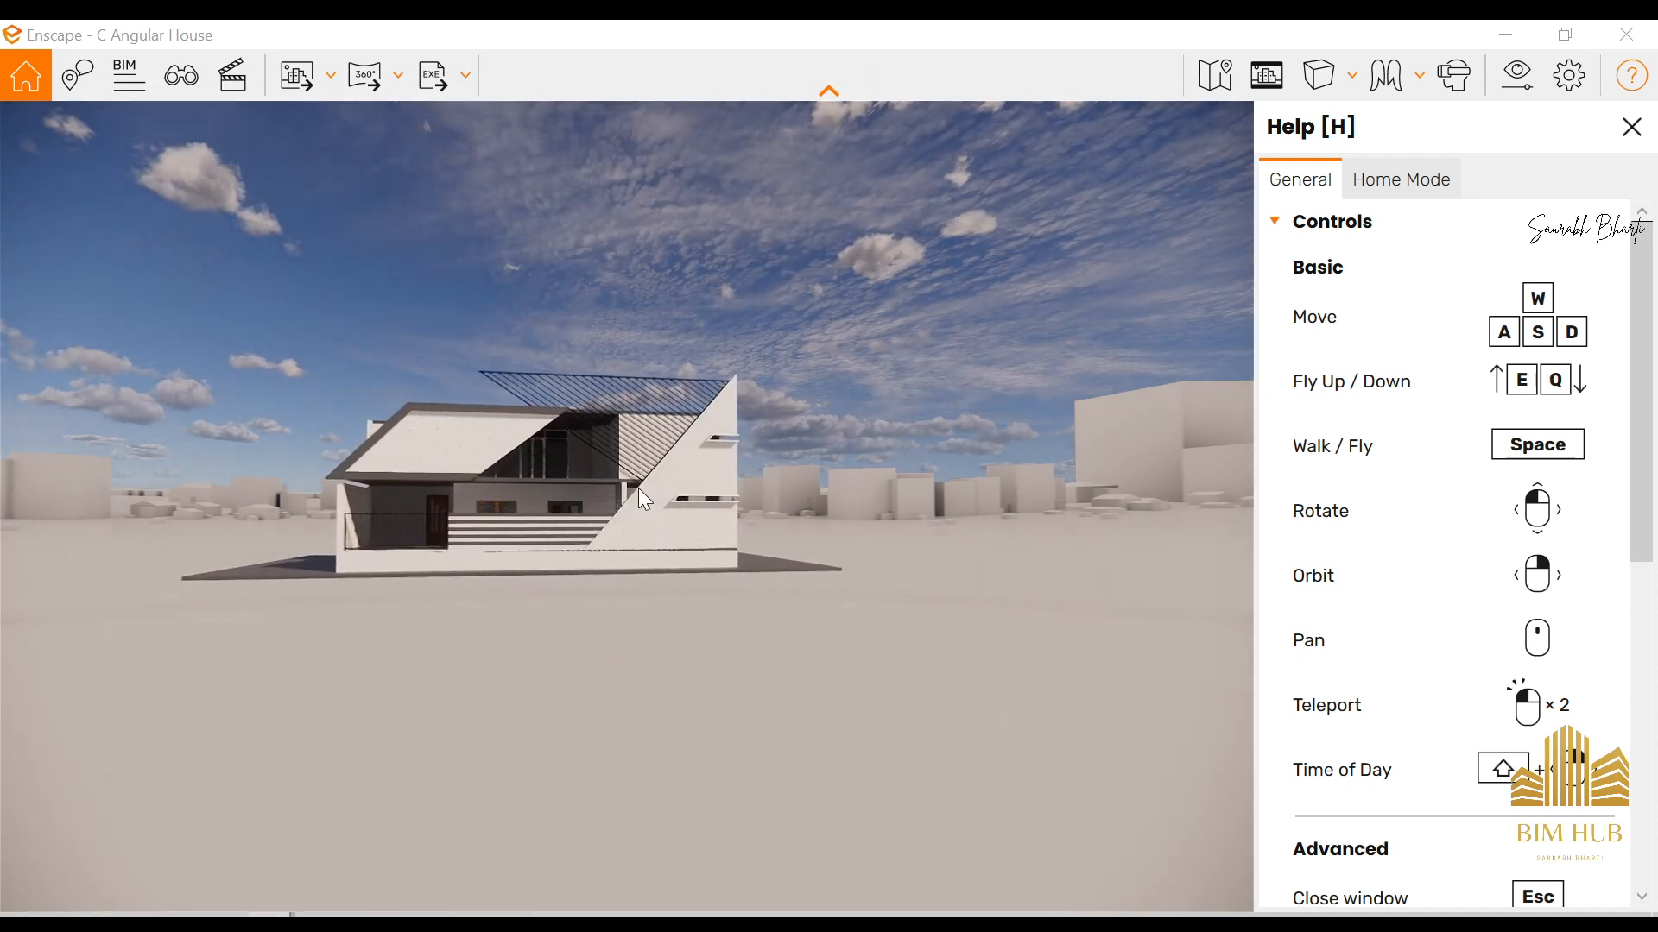
{"action": "key", "text": "w"}
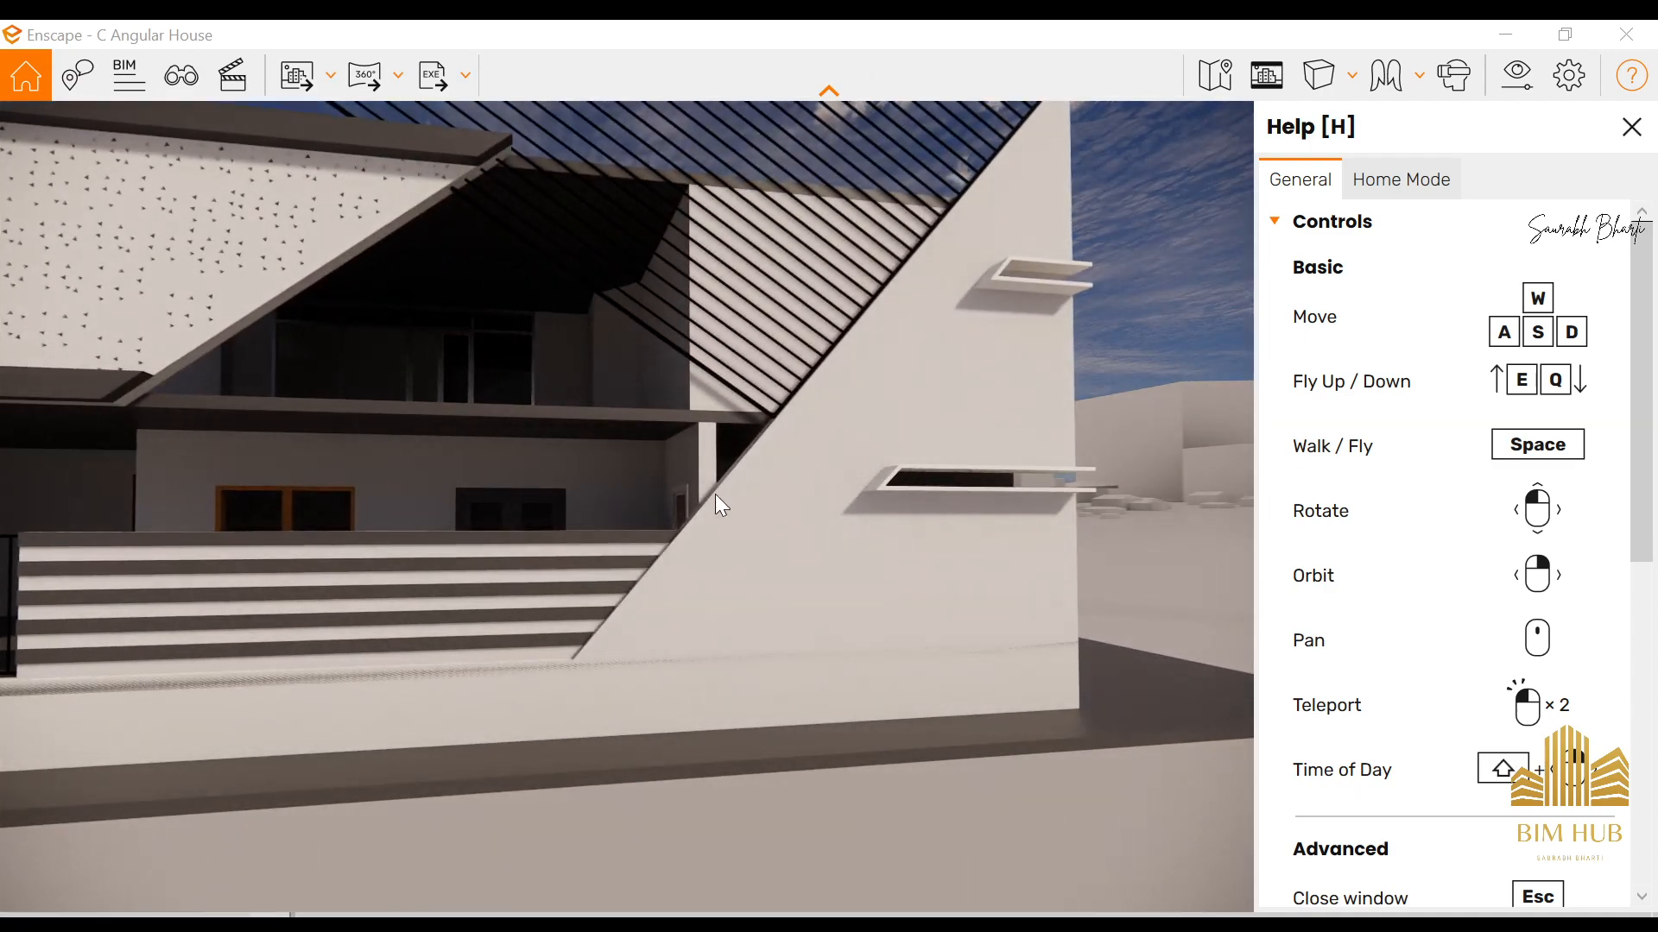
{"action": "left_click", "coordinate": [1627, 34]}
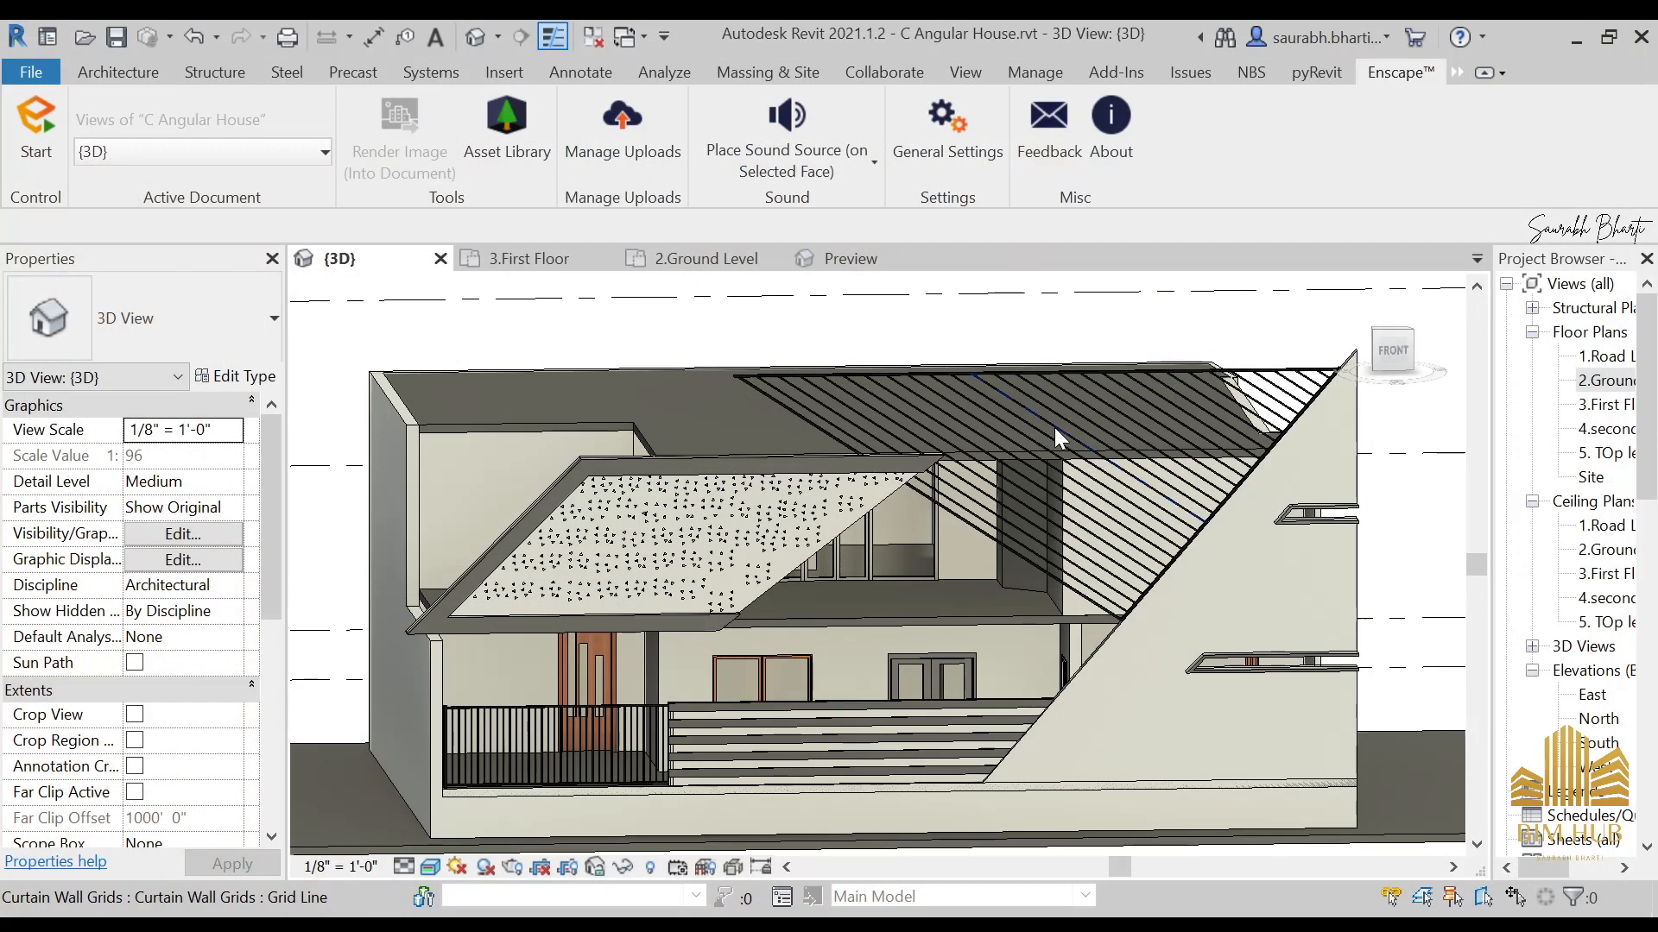
Step: Orient the 3D view straight onto the house's front facade, leaving nothing selected
{"action": "left_click", "coordinate": [1138, 631]}
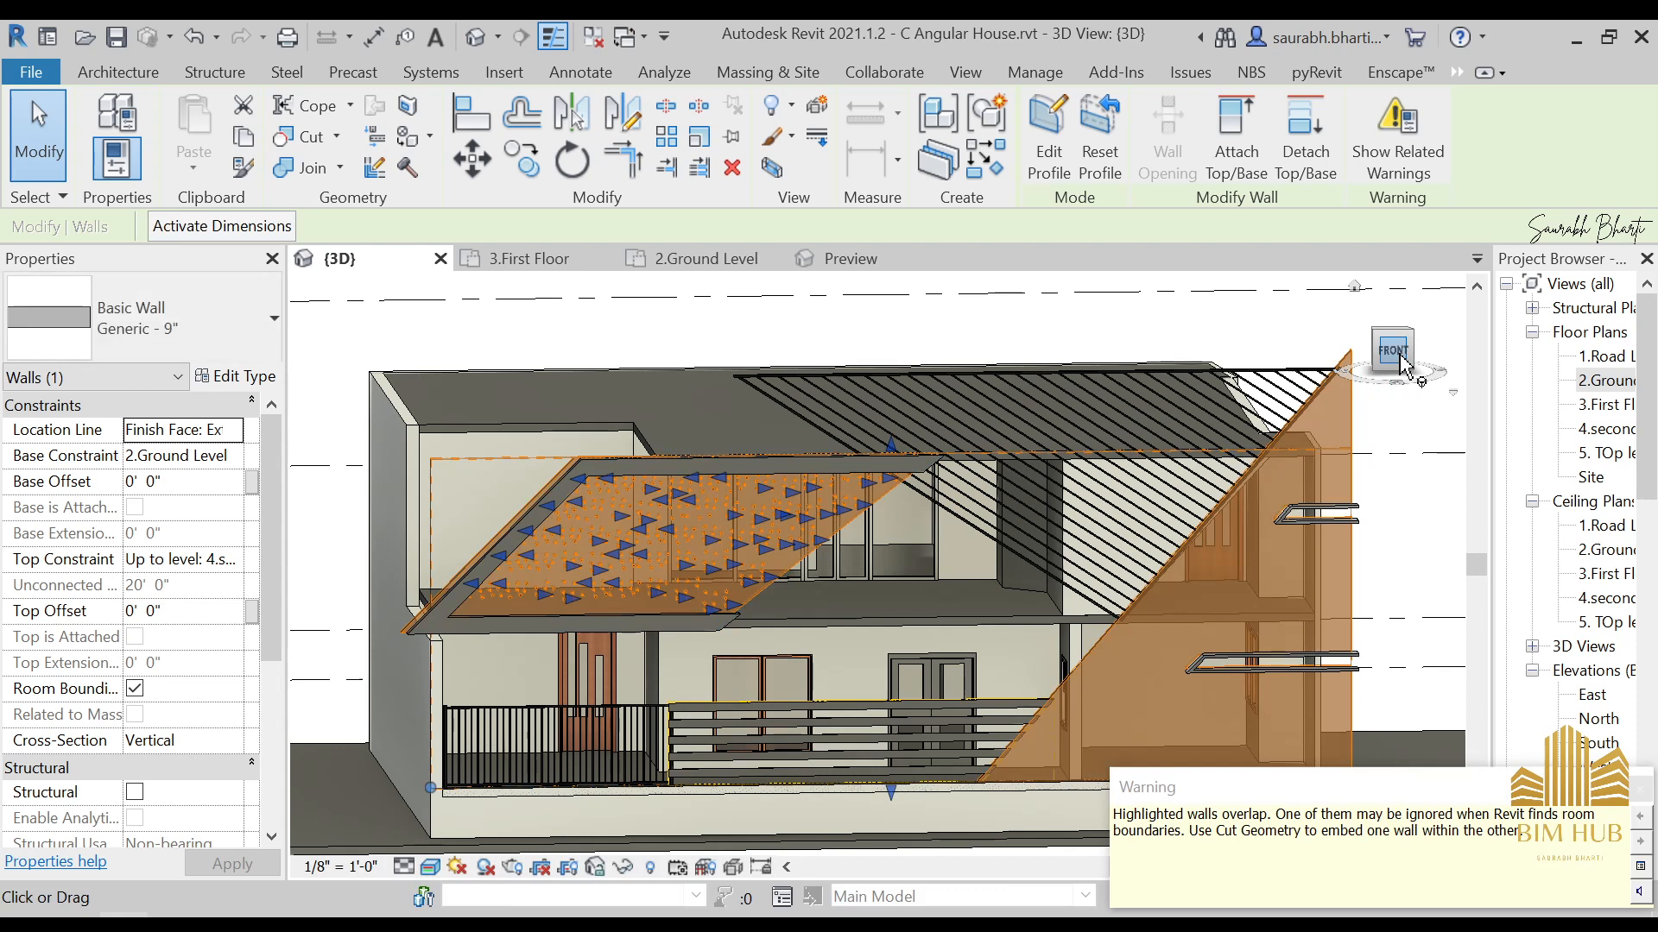
{"action": "key", "text": "Escape"}
{"action": "left_click", "coordinate": [1372, 354]}
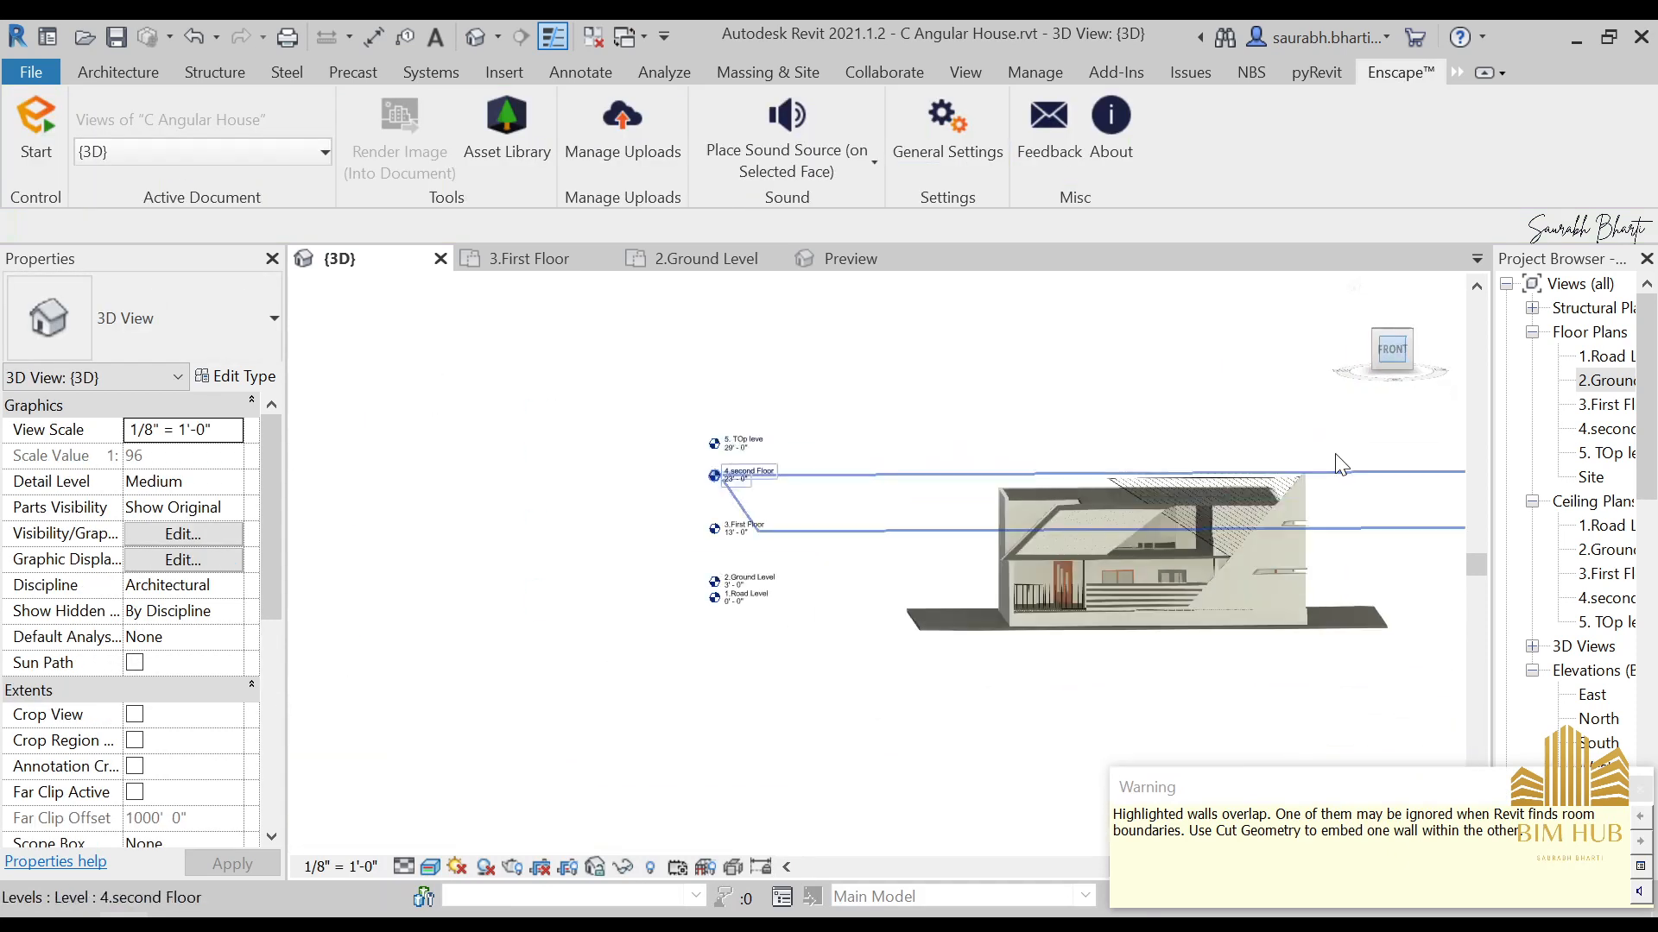
{"action": "scroll", "coordinate": [993, 570], "scroll_direction": "up", "scroll_amount": 5}
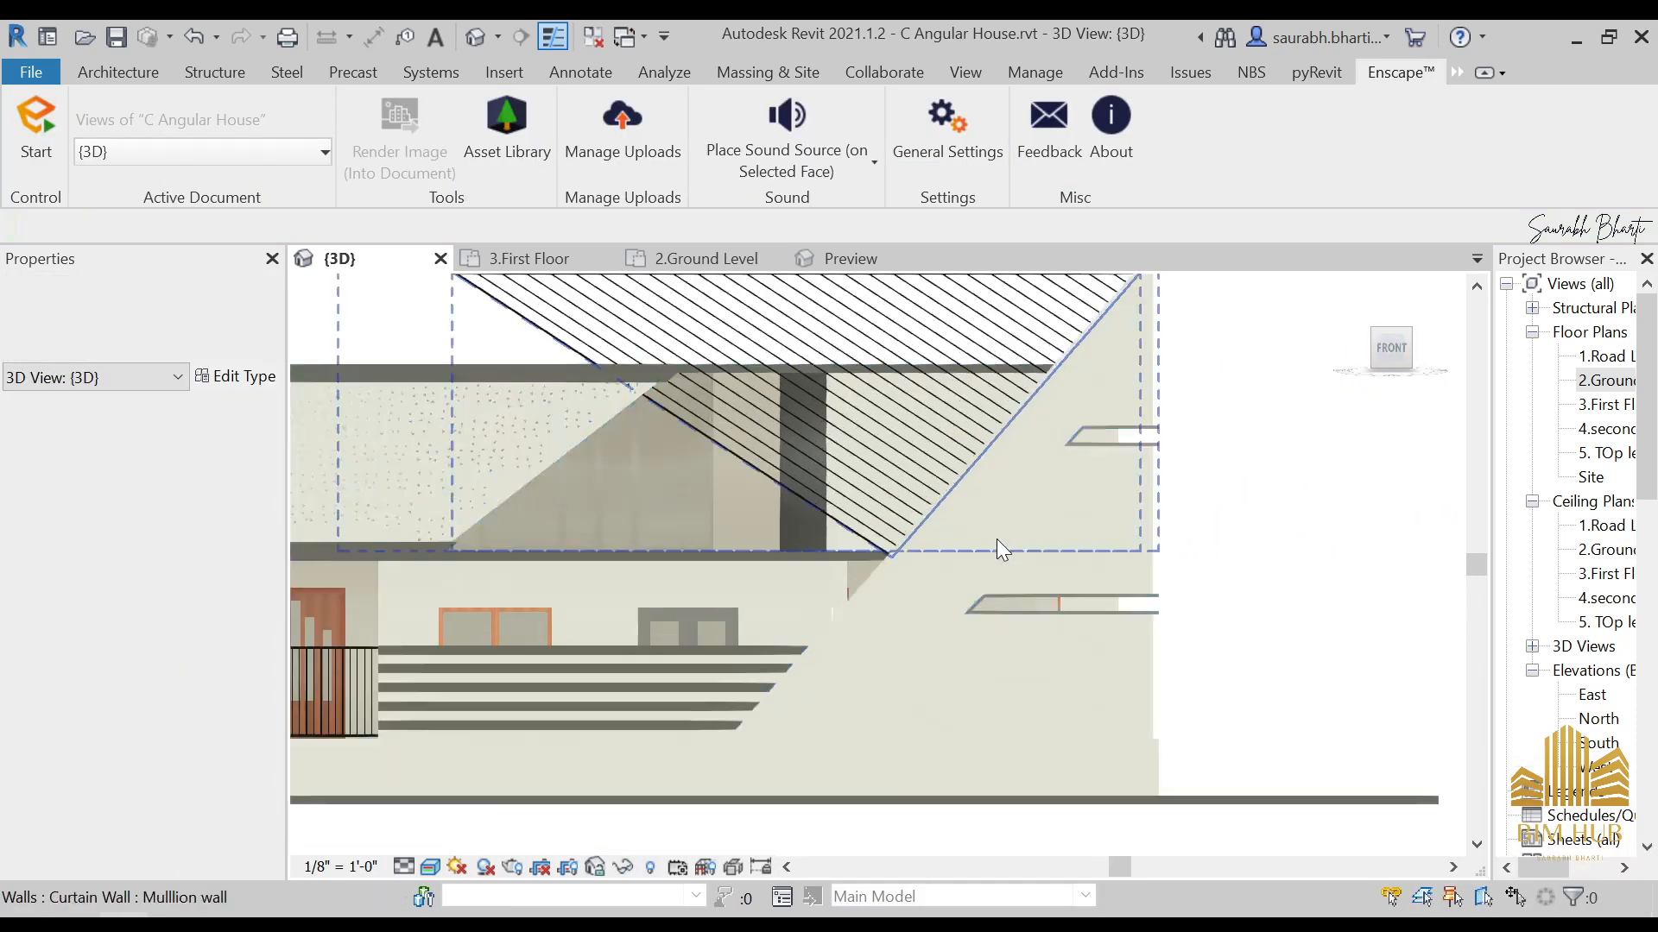
{"action": "left_click", "coordinate": [1148, 495]}
{"action": "key", "text": "Escape"}
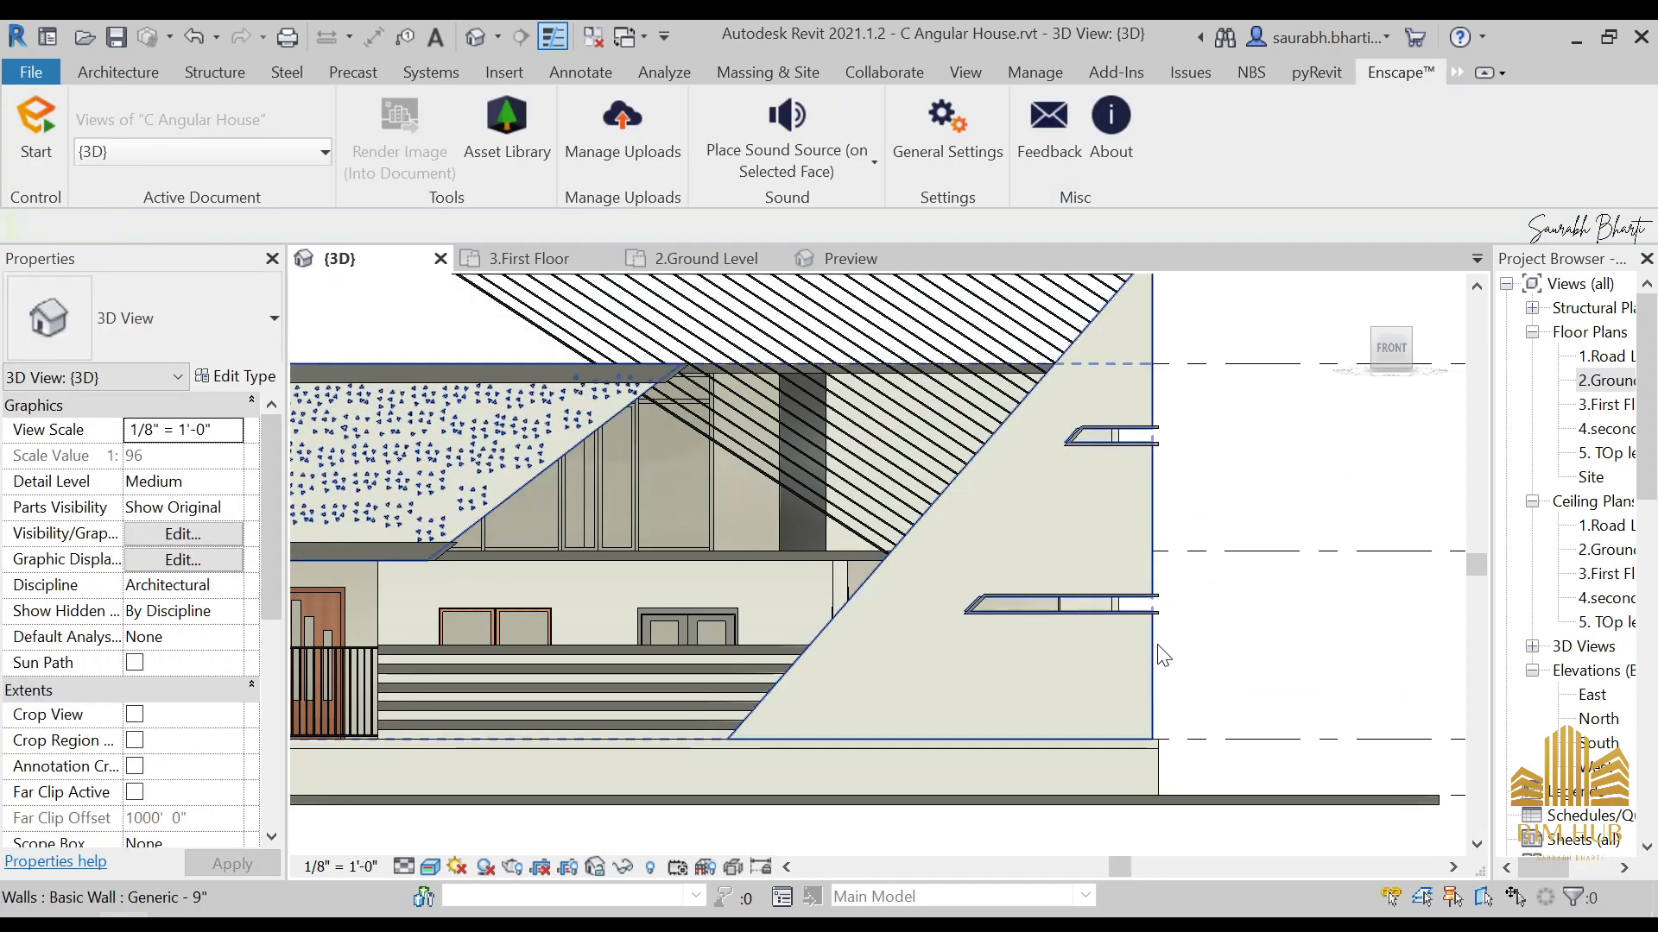
Step: Move the sloped Generic - 9" front wall about 2'-1 1/2" inward, snapping its outer corner to the intersection at 2.Ground Level
{"action": "left_click", "coordinate": [1108, 459]}
{"action": "middle_click_drag", "start_coordinate": [1094, 442], "coordinate": [1064, 478]}
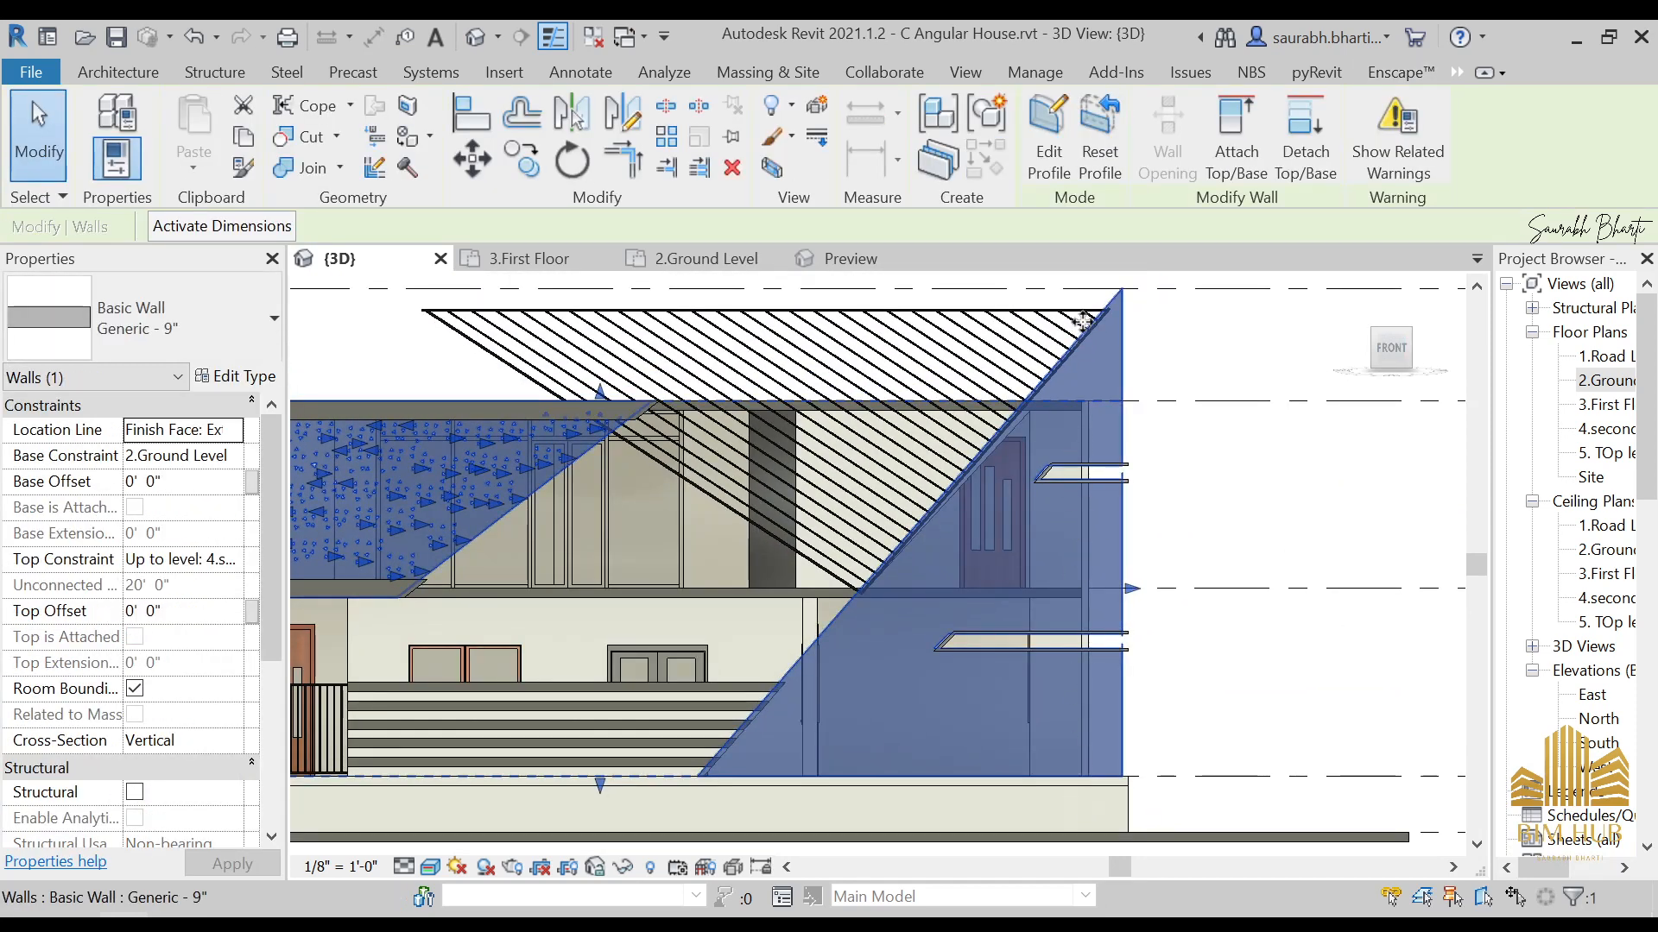
{"action": "scroll", "coordinate": [1033, 648], "scroll_direction": "down", "scroll_amount": 4}
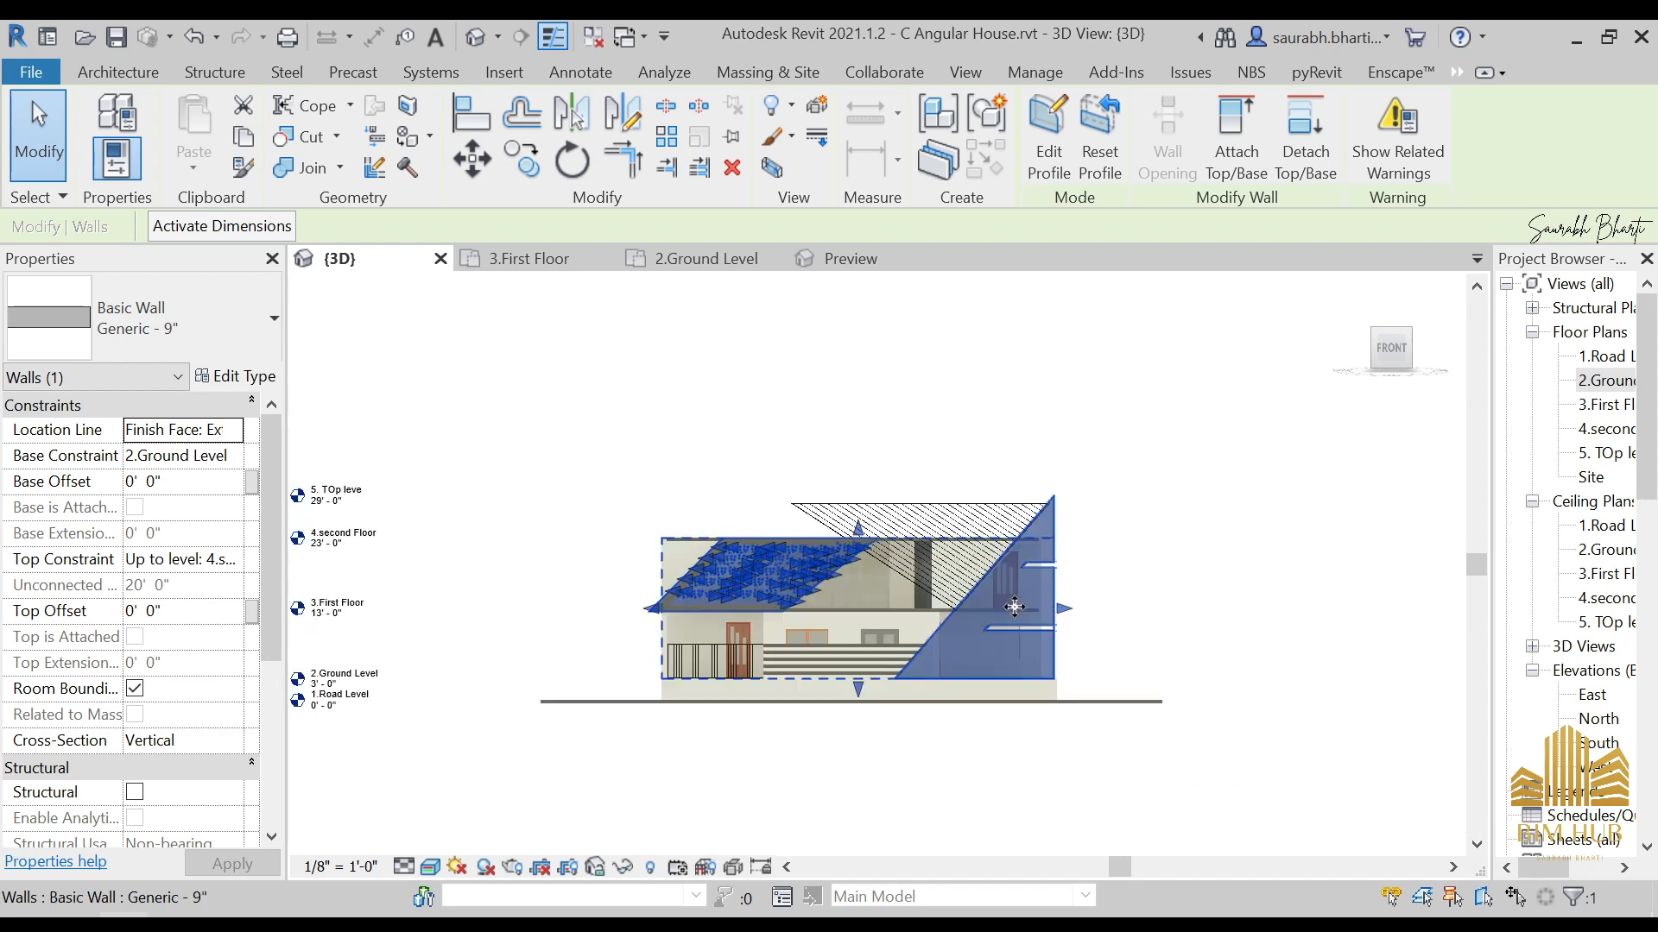
{"action": "left_click", "coordinate": [471, 158]}
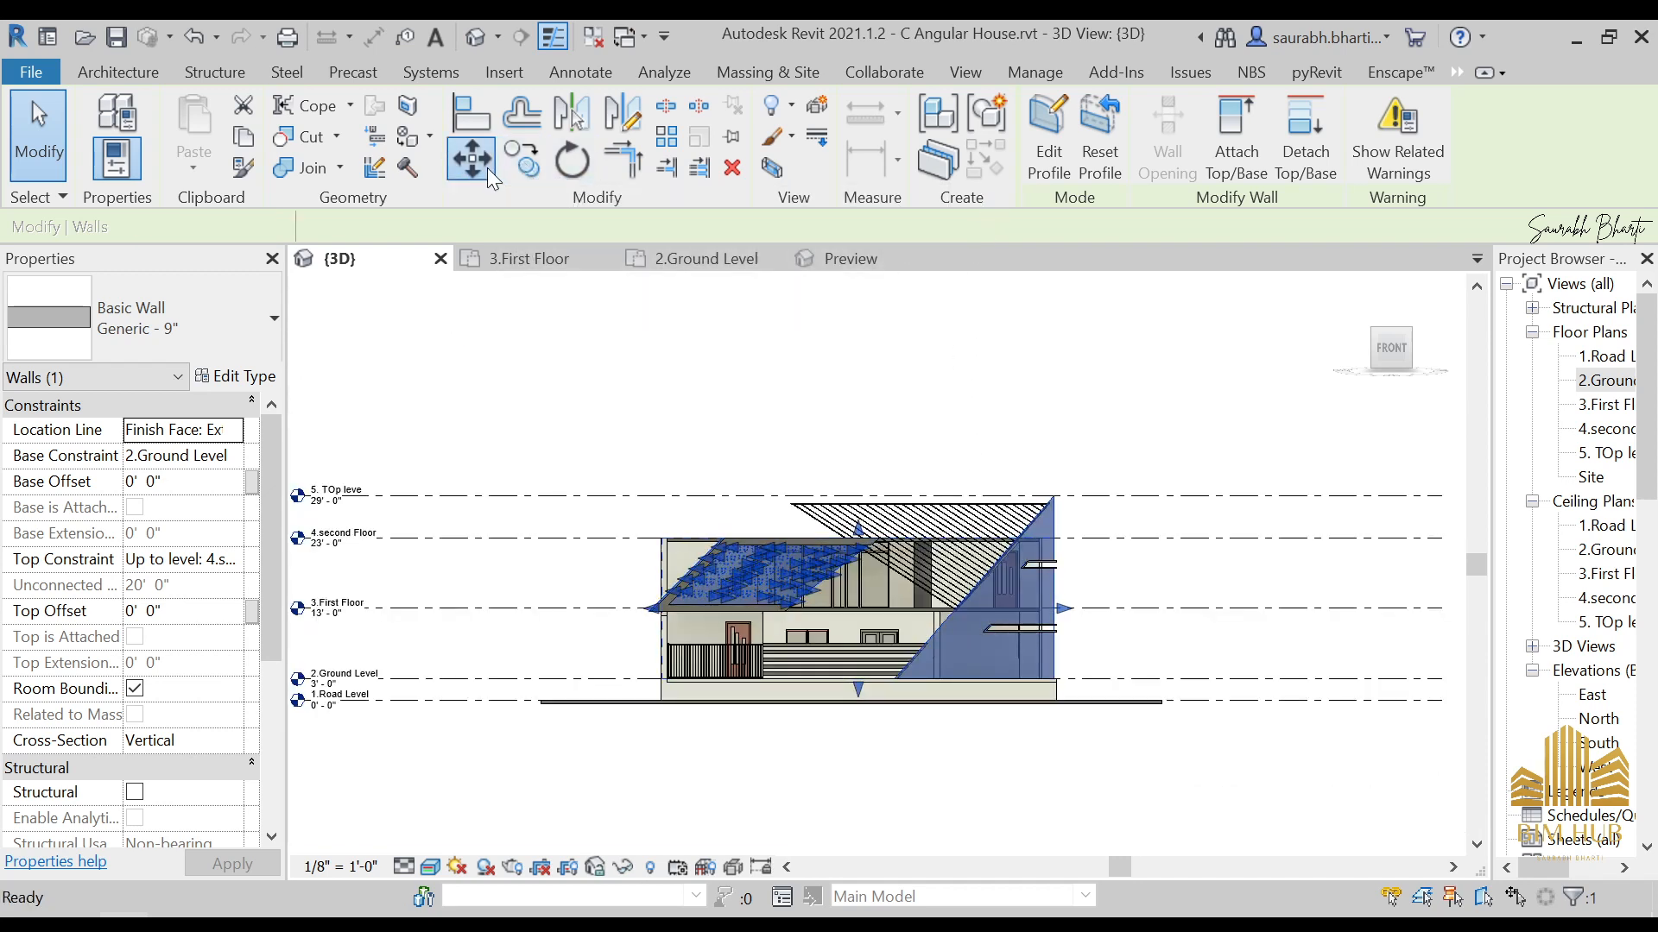
{"action": "scroll", "coordinate": [1028, 631], "scroll_direction": "up", "scroll_amount": 5}
{"action": "left_click", "coordinate": [1099, 762]}
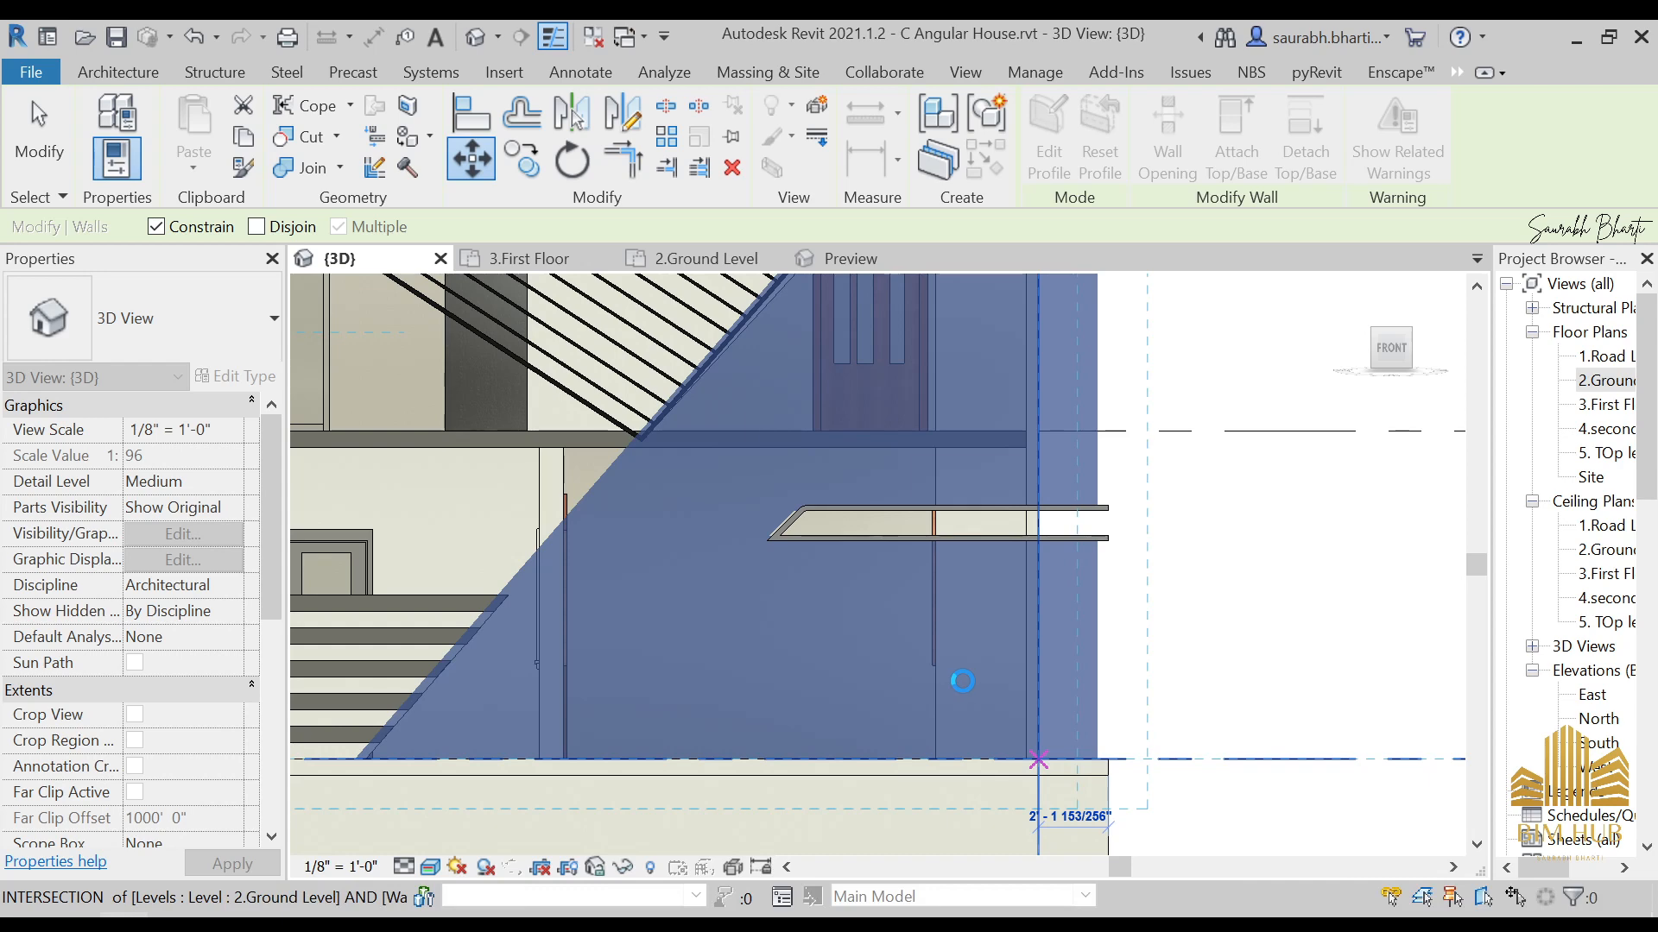
{"action": "scroll", "coordinate": [962, 684], "scroll_direction": "down", "scroll_amount": 4}
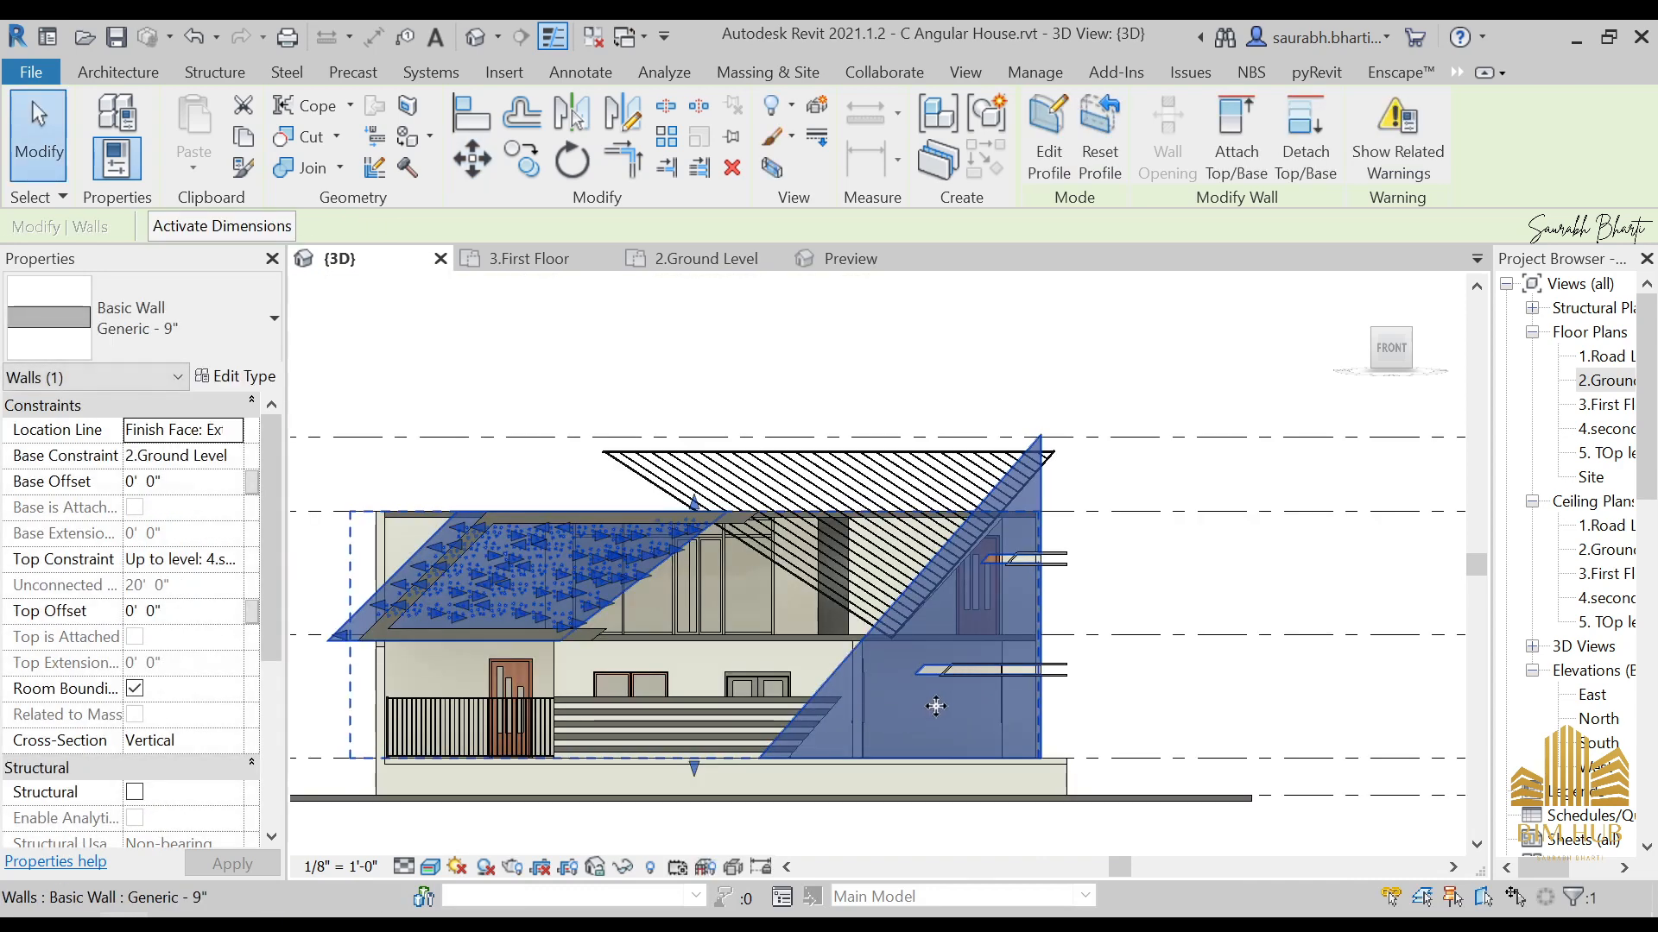
{"action": "scroll", "coordinate": [936, 706], "scroll_direction": "up", "scroll_amount": 4}
{"action": "middle_click_drag", "start_coordinate": [1055, 682], "coordinate": [1106, 732]}
{"action": "scroll", "coordinate": [1153, 744], "scroll_direction": "down", "scroll_amount": 3}
{"action": "key", "text": "Escape"}
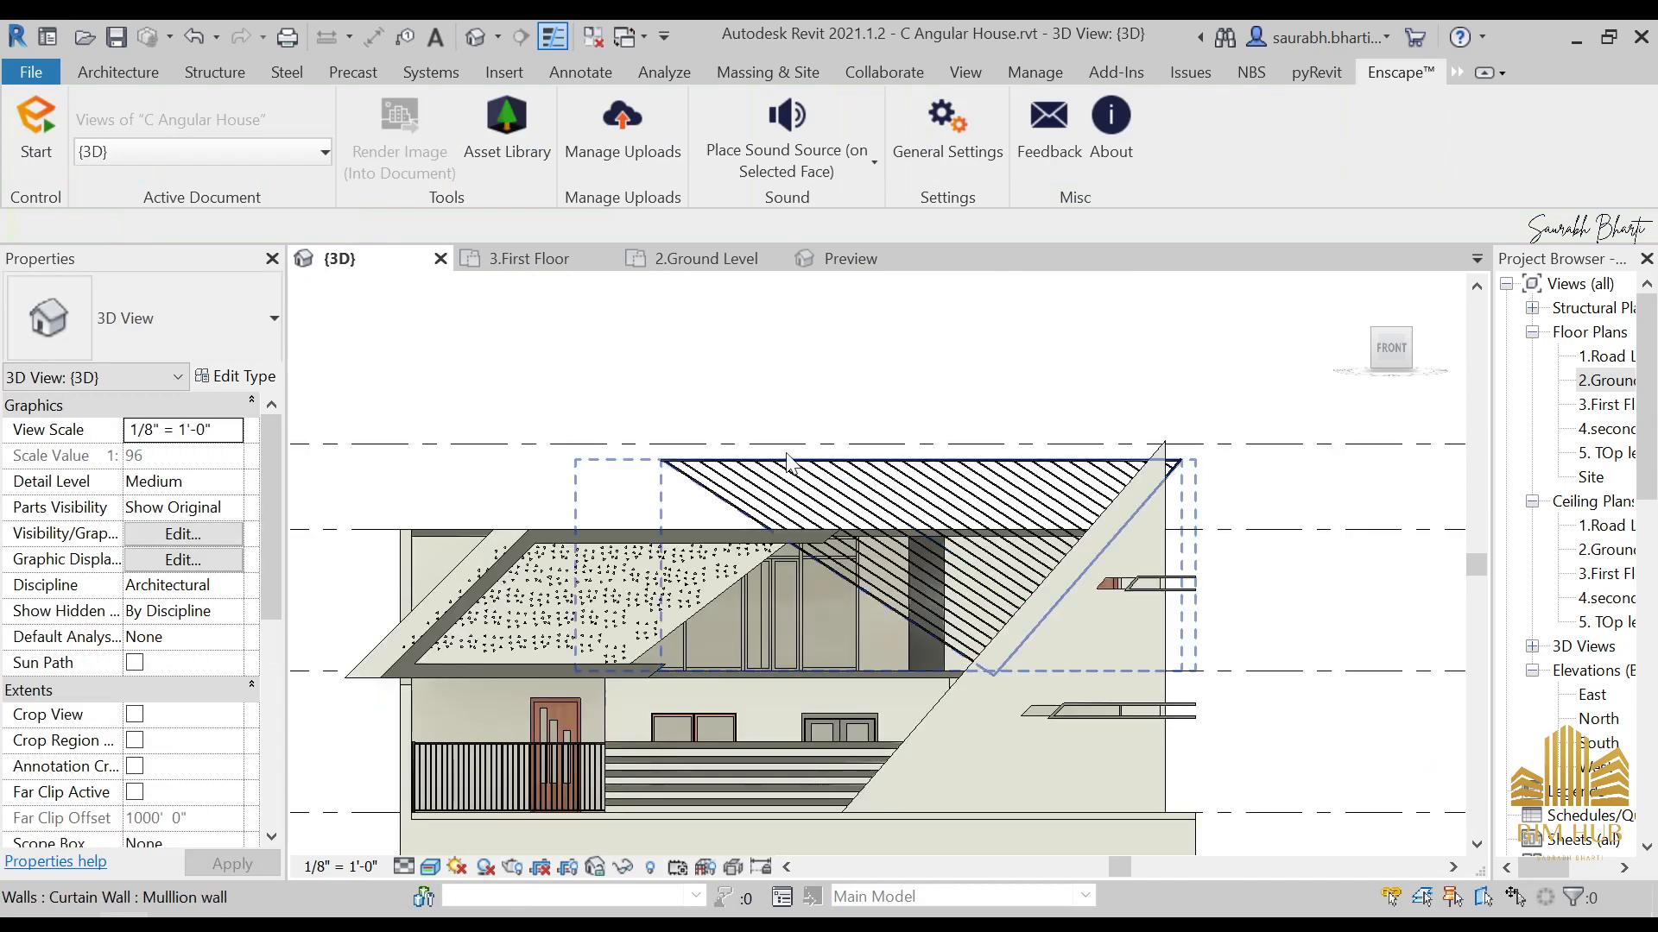
Step: Try to align the mullion curtain wall's sloped edge with the sloped front wall's edge
{"action": "left_click", "coordinate": [767, 460]}
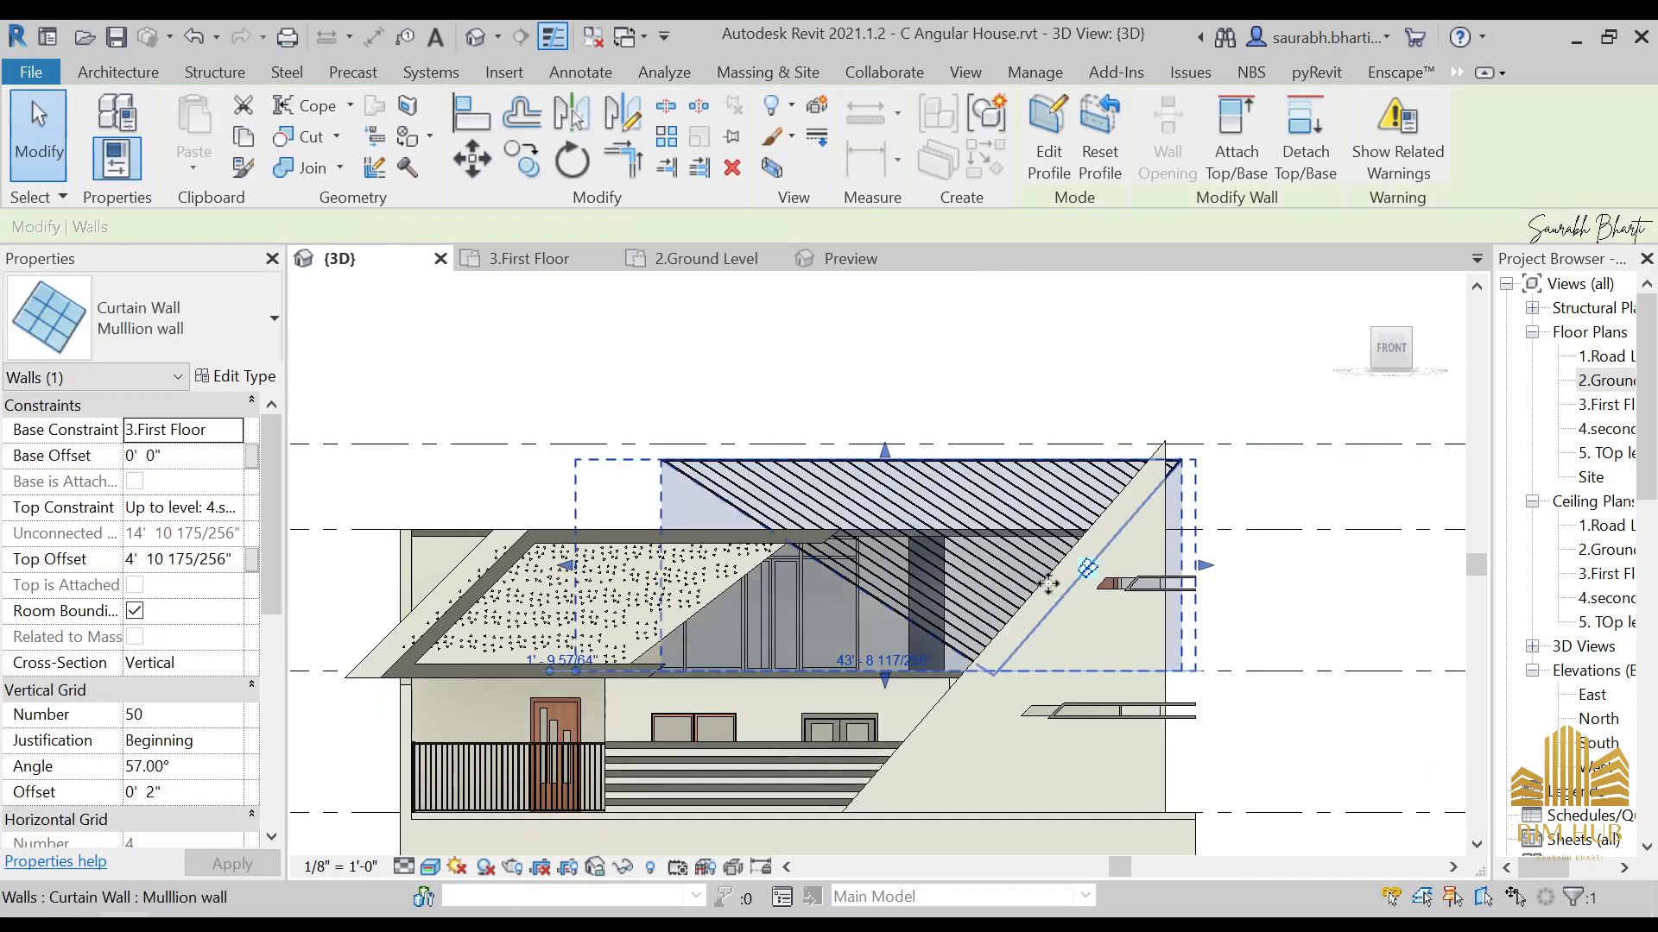
{"action": "key", "text": "a"}
{"action": "key", "text": "l"}
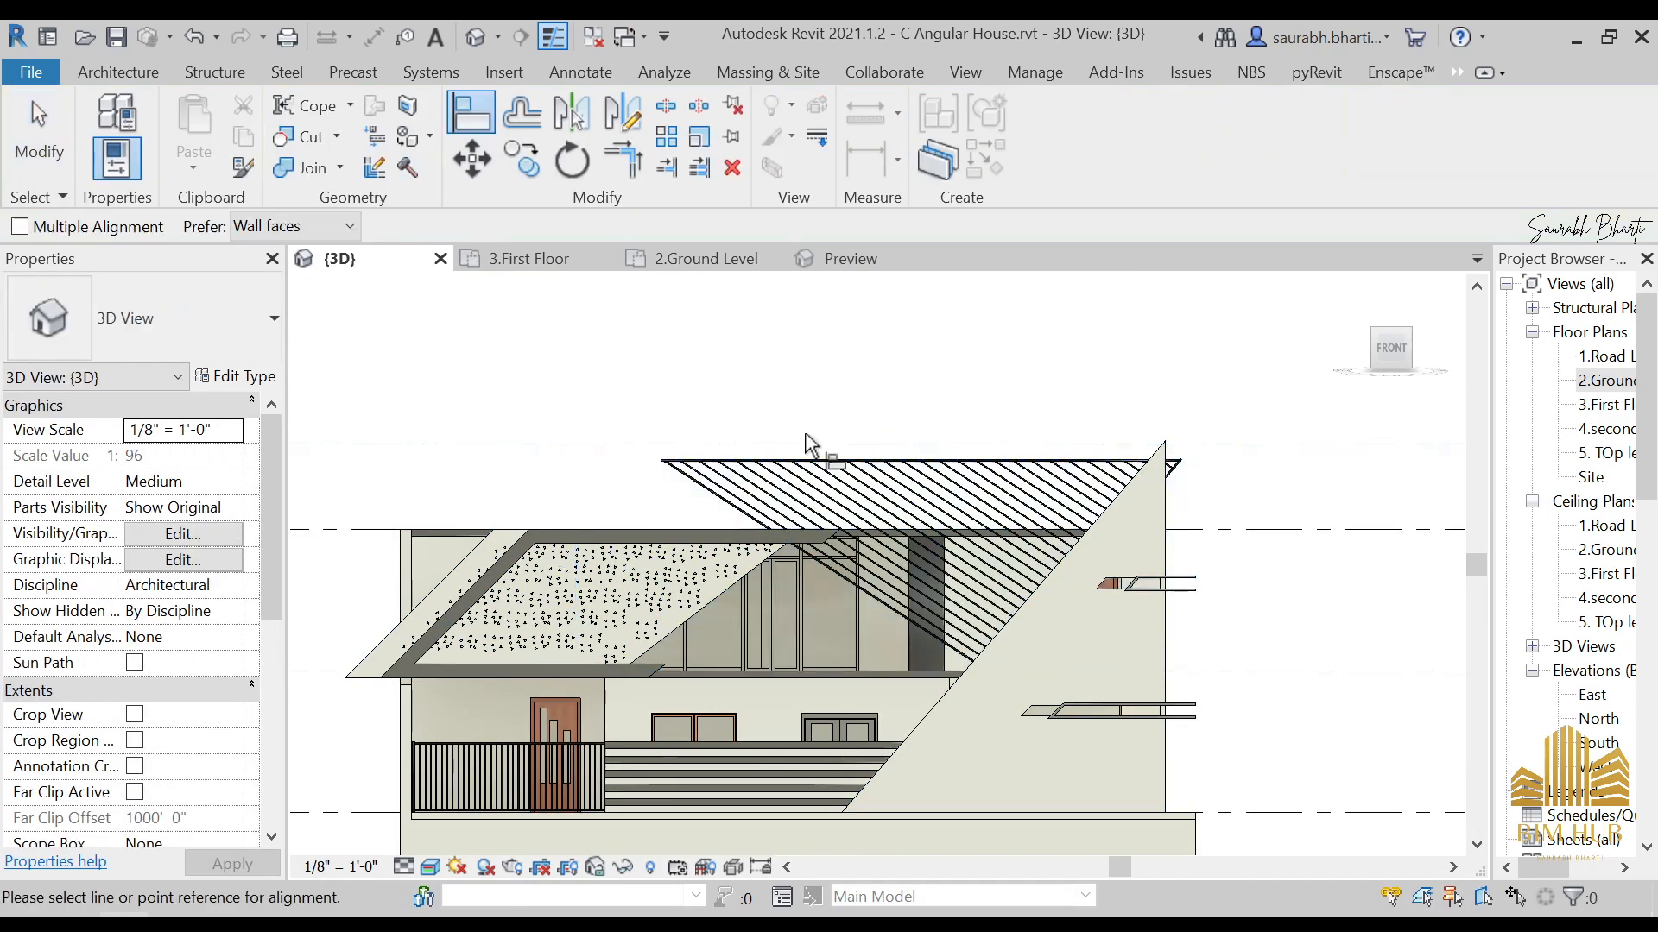
{"action": "scroll", "coordinate": [1147, 474], "scroll_direction": "up", "scroll_amount": 3}
{"action": "scroll", "coordinate": [1206, 460], "scroll_direction": "up", "scroll_amount": 5}
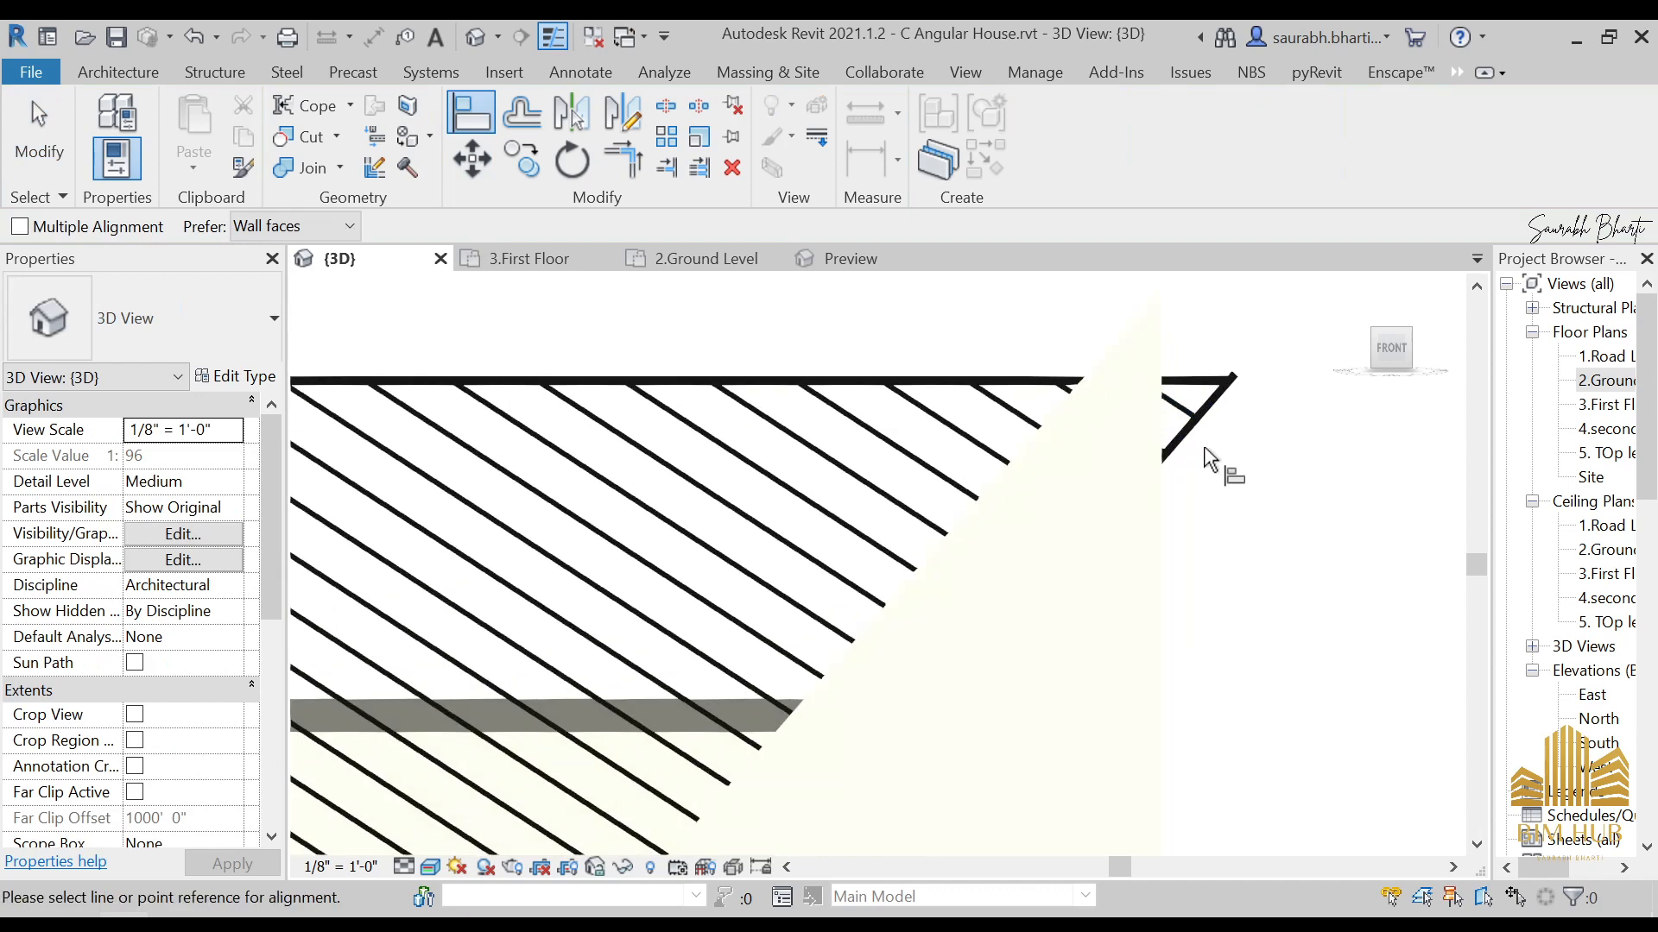
{"action": "left_click", "coordinate": [1196, 436]}
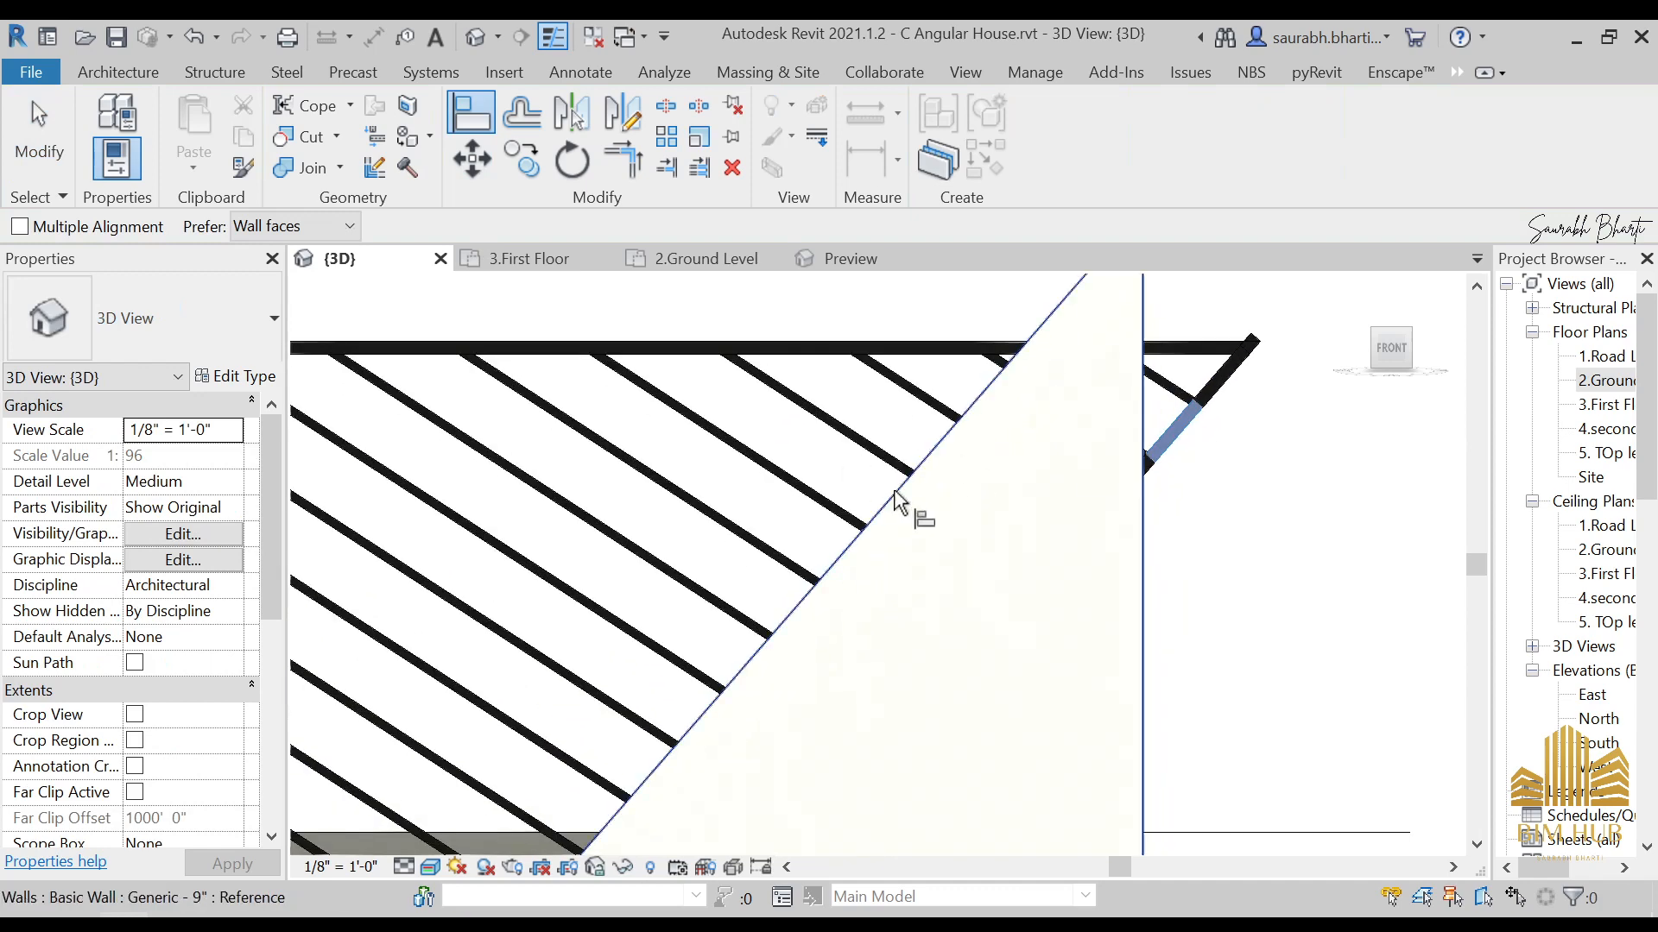
{"action": "left_click", "coordinate": [911, 537]}
{"action": "scroll", "coordinate": [954, 526], "scroll_direction": "down", "scroll_amount": 8}
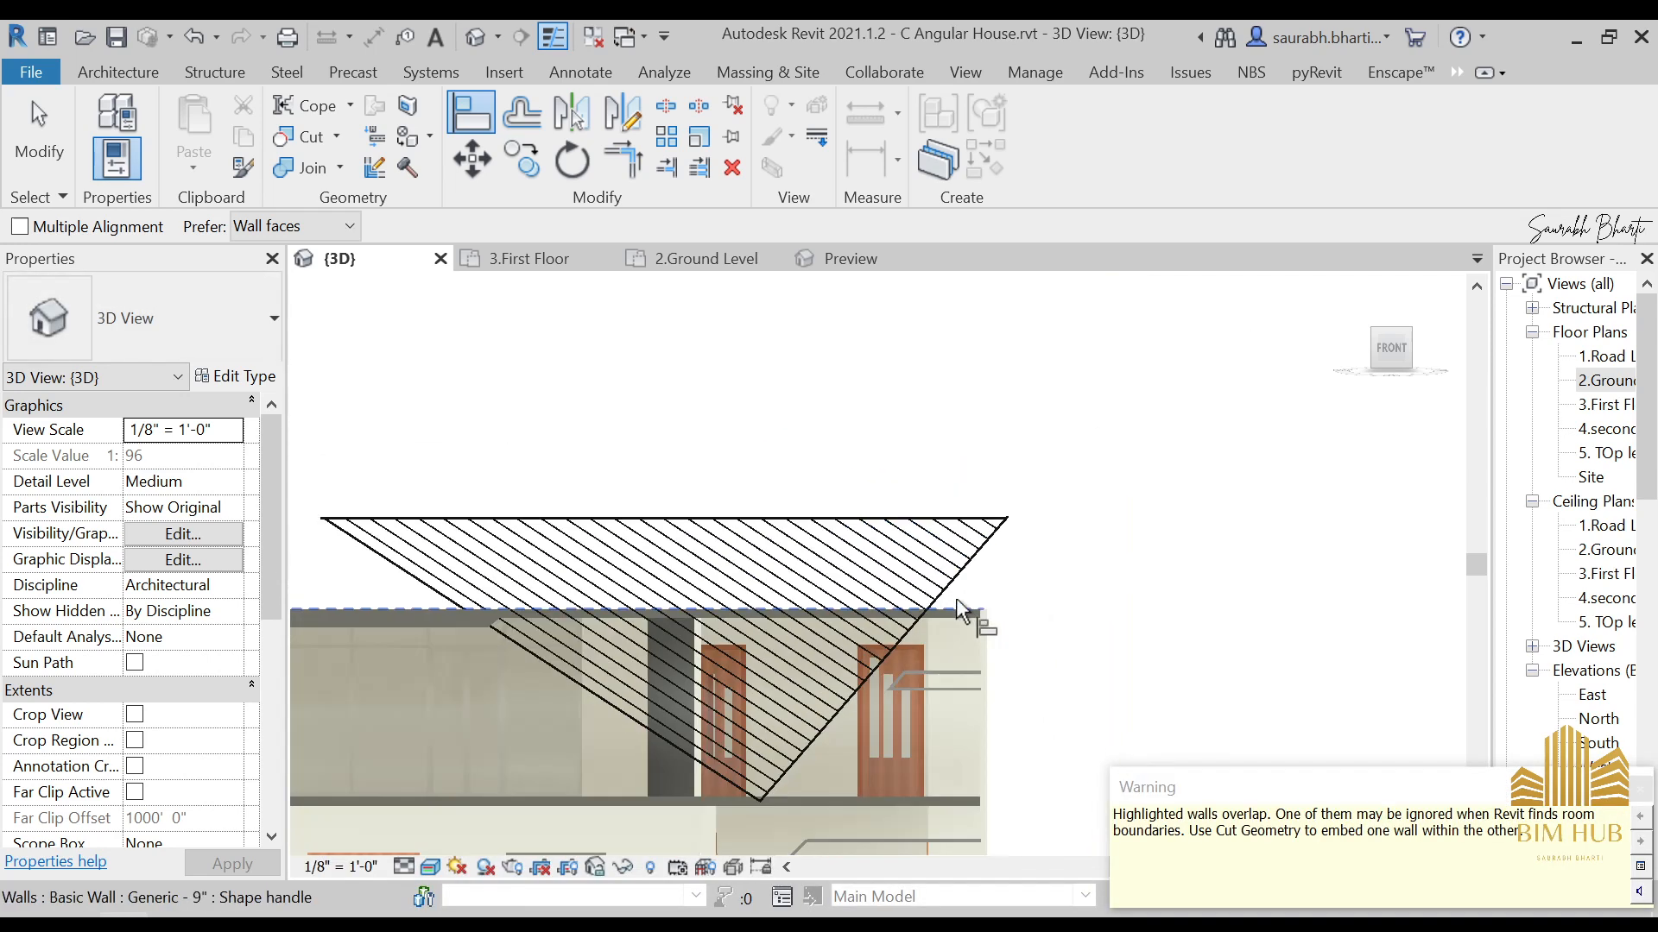
{"action": "key", "text": "Escape"}
{"action": "key", "text": "Escape"}
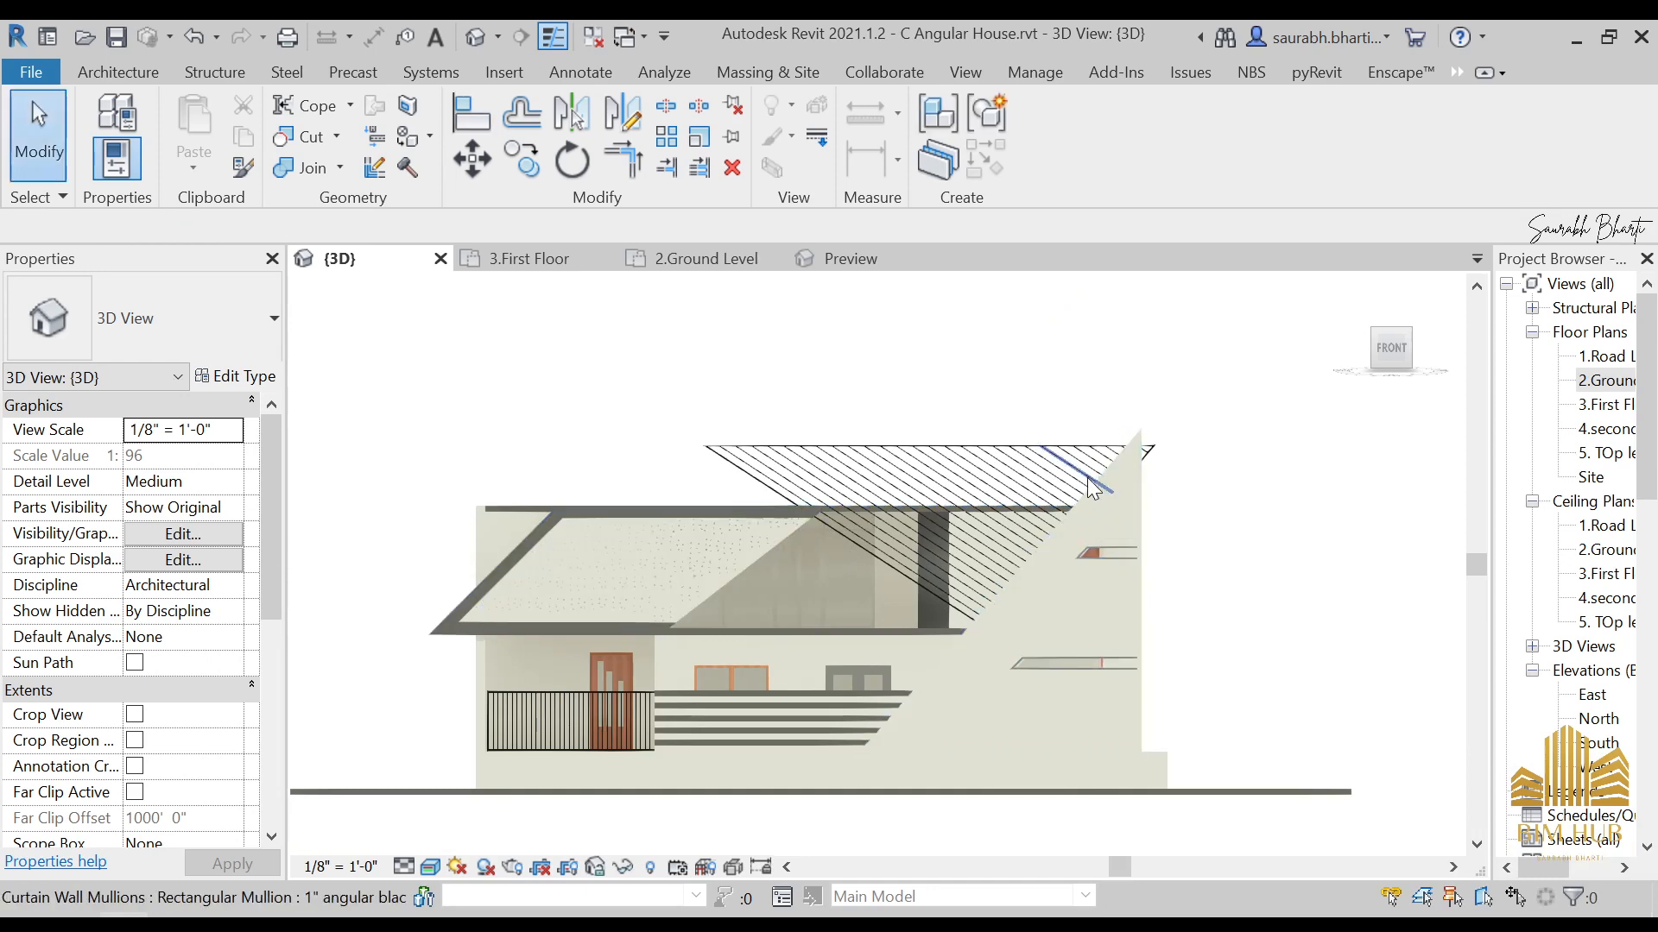
Step: Move the mullion curtain wall sideways so its upper corner meets the inclined edge of the sloped front wall
{"action": "scroll", "coordinate": [1109, 484], "scroll_direction": "up", "scroll_amount": 5}
{"action": "scroll", "coordinate": [1114, 484], "scroll_direction": "down", "scroll_amount": 2}
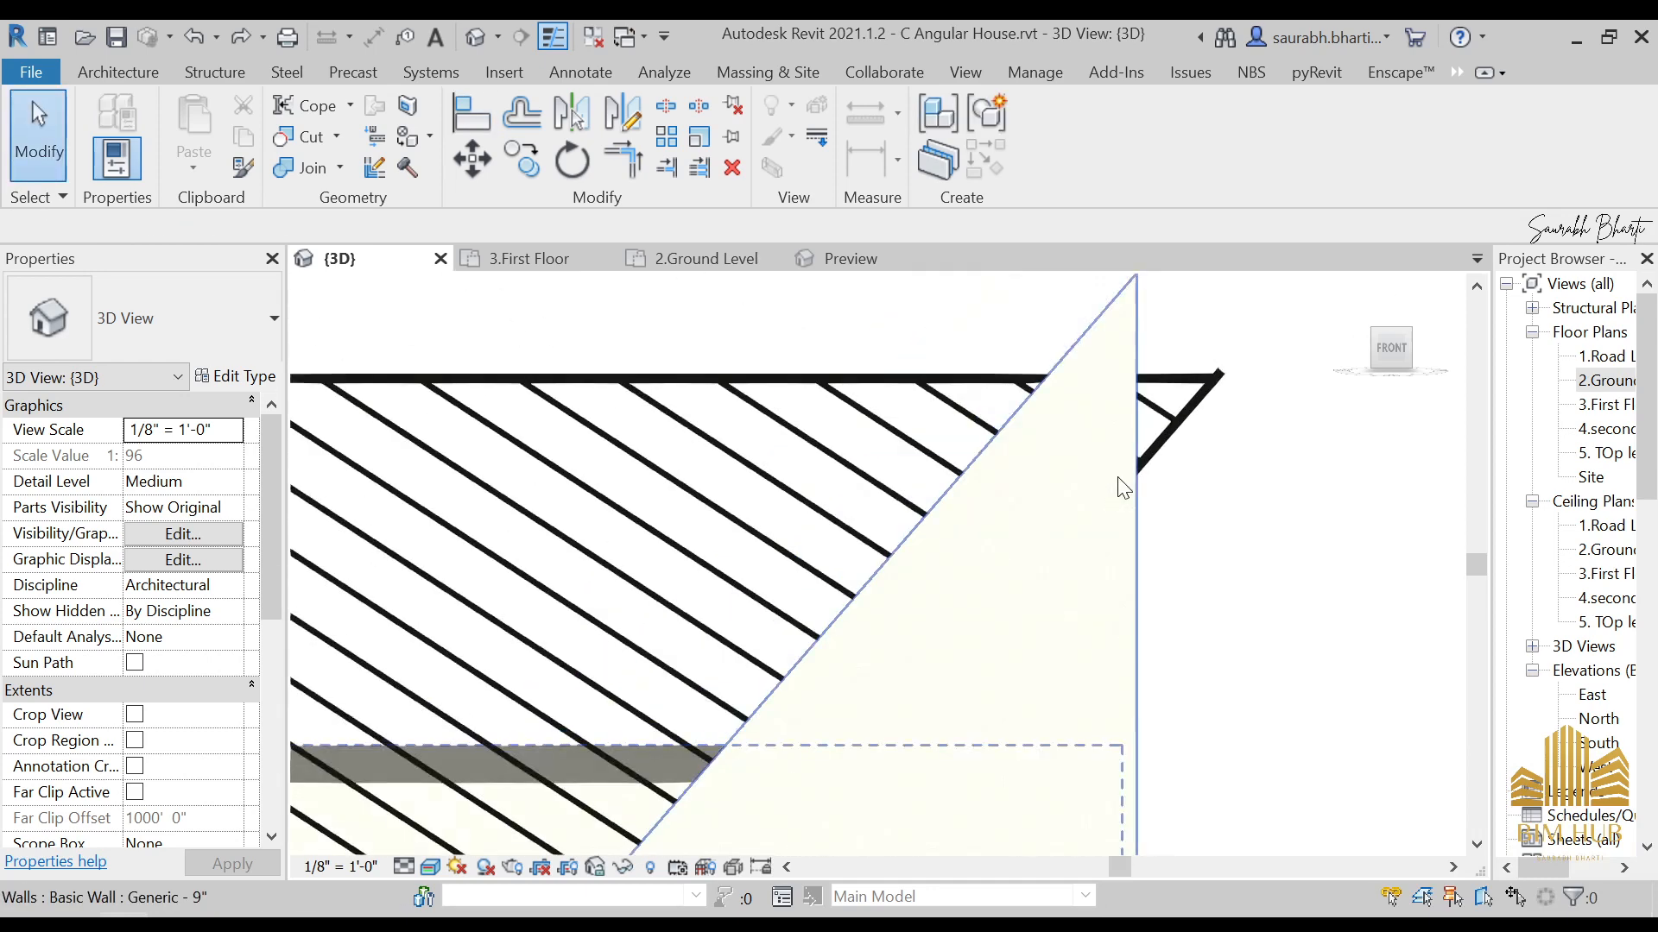
{"action": "left_click", "coordinate": [870, 479]}
{"action": "scroll", "coordinate": [871, 479], "scroll_direction": "down", "scroll_amount": 3}
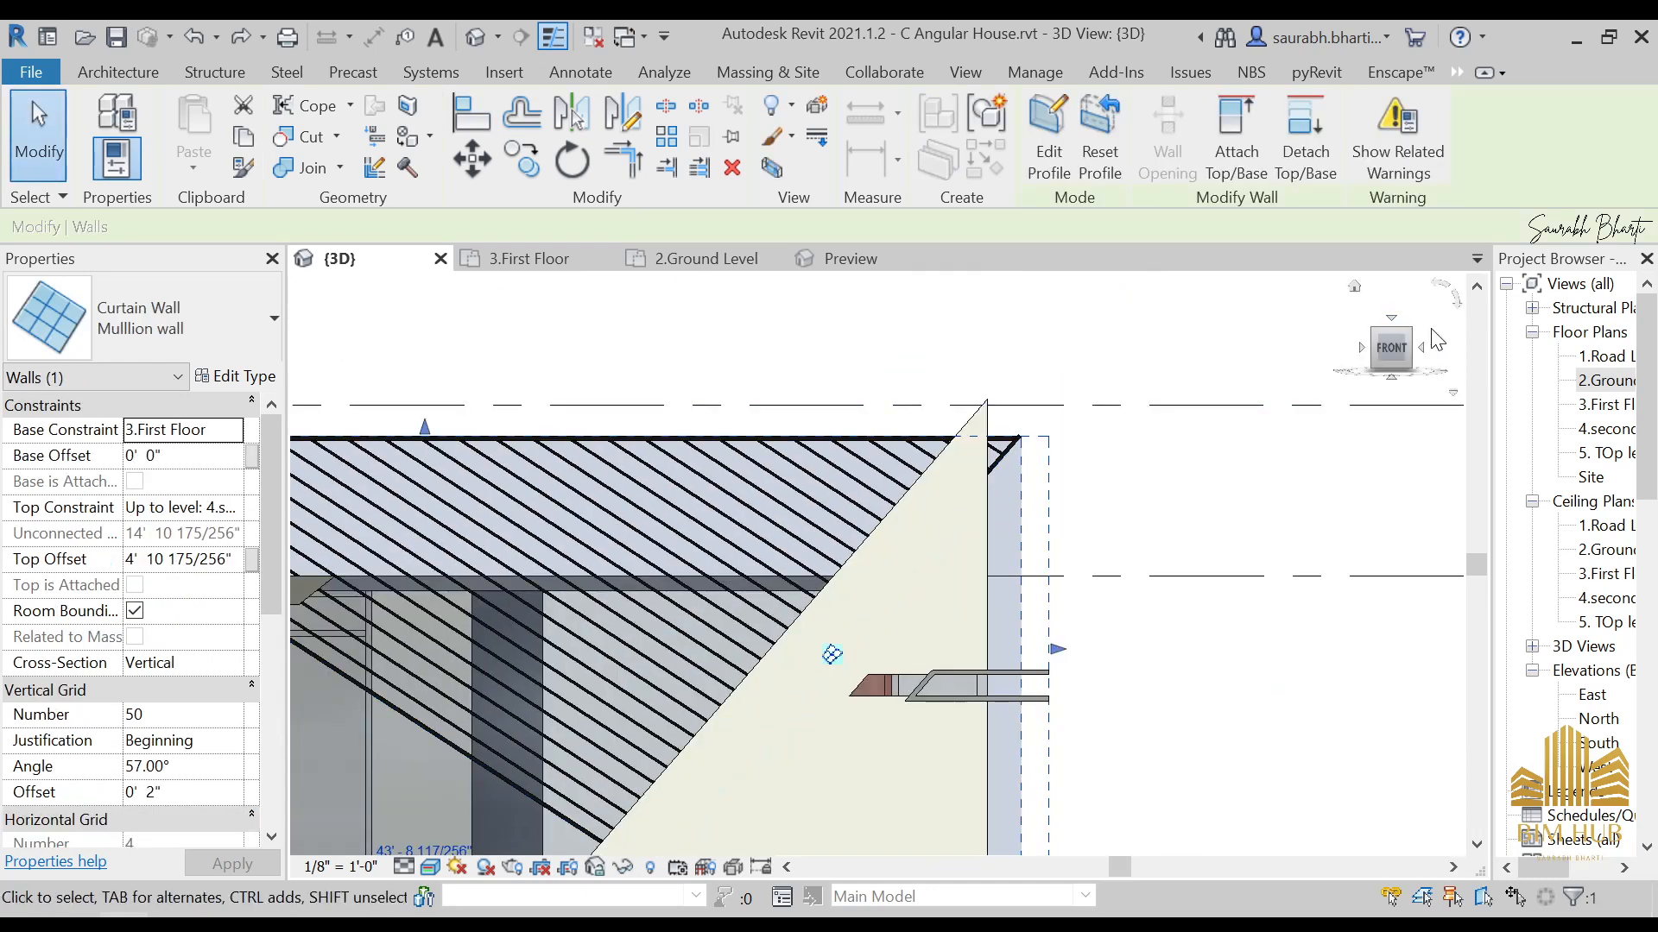
{"action": "left_click", "coordinate": [1397, 347]}
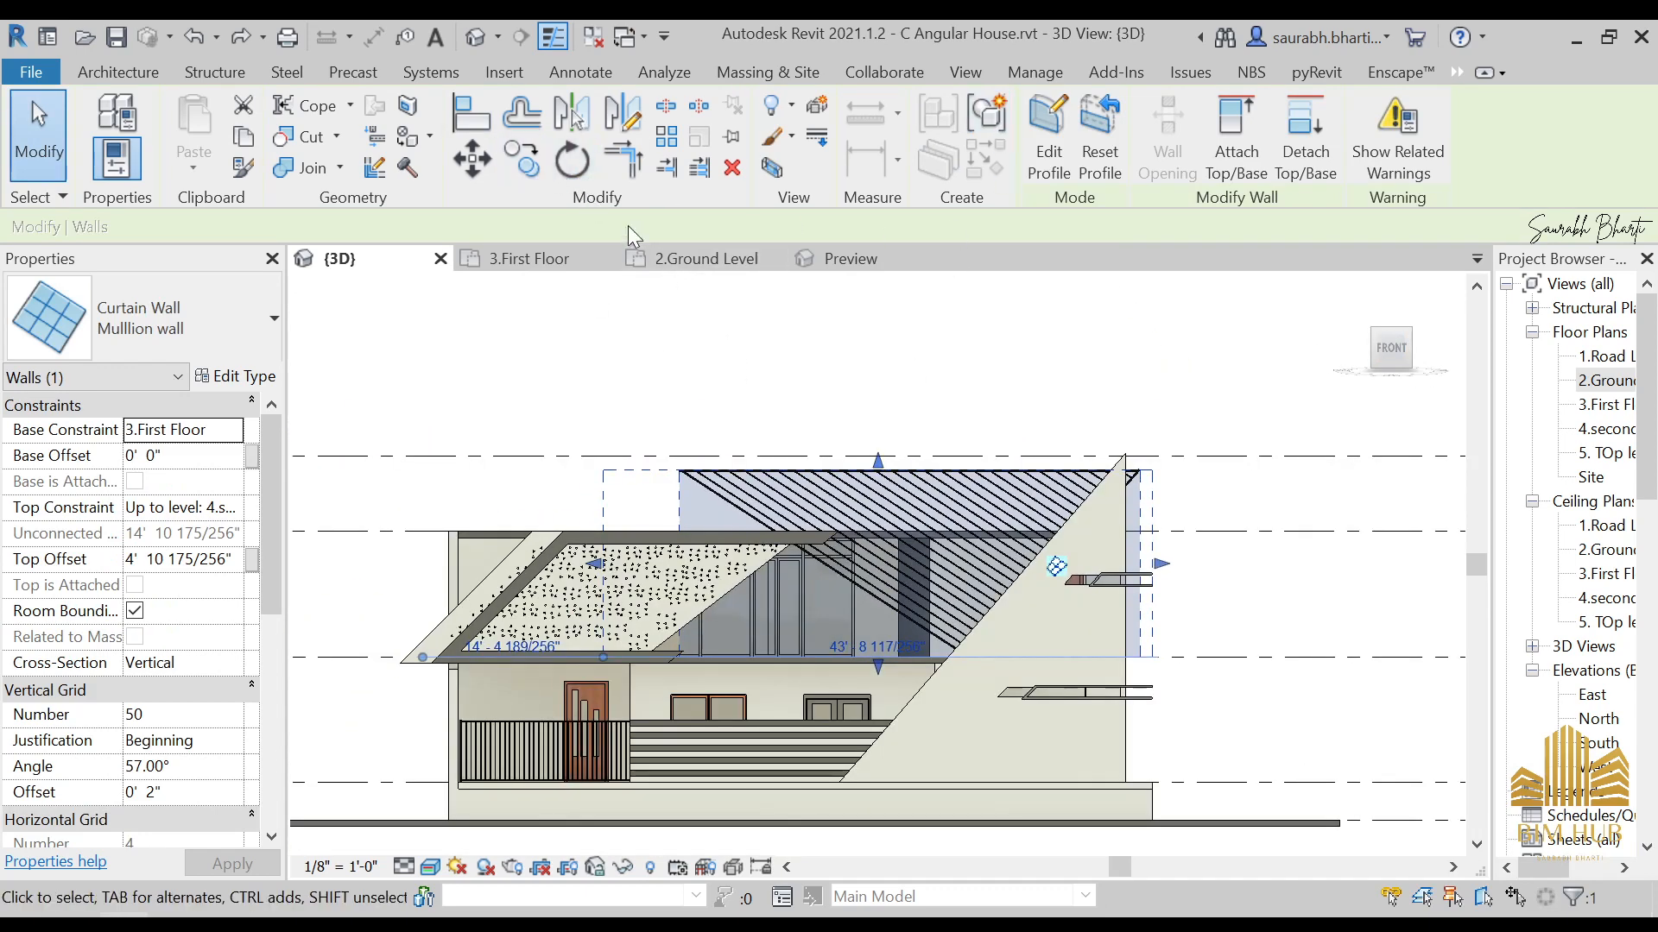
{"action": "left_click", "coordinate": [472, 159]}
{"action": "scroll", "coordinate": [1170, 658], "scroll_direction": "up", "scroll_amount": 3}
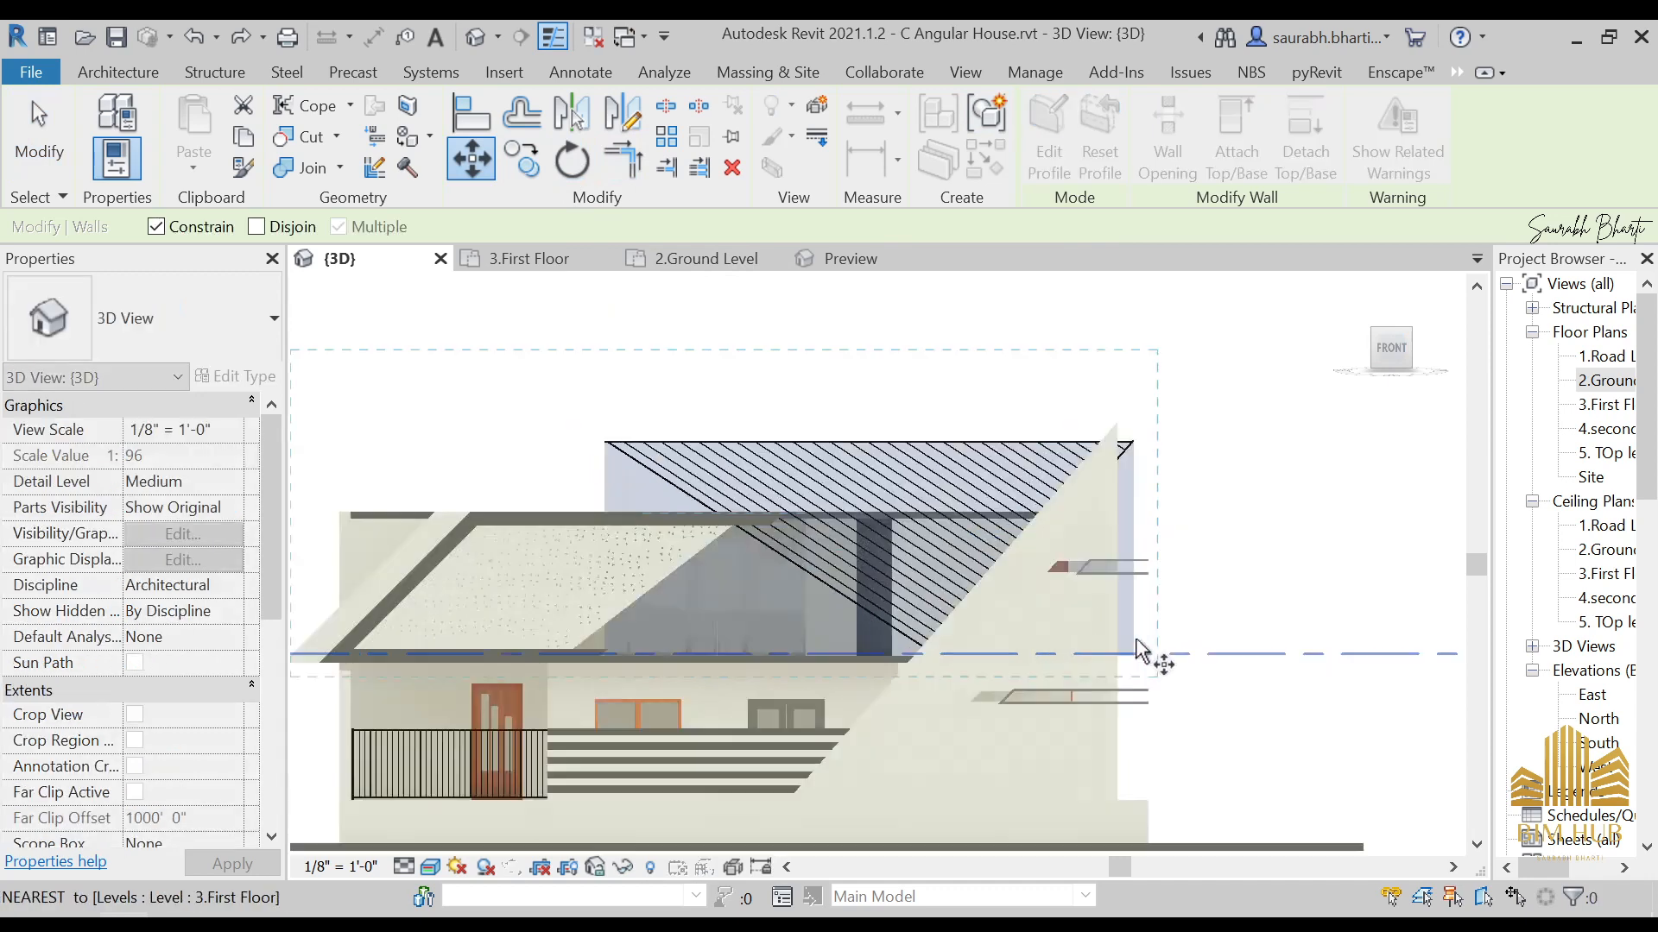
{"action": "scroll", "coordinate": [1120, 547], "scroll_direction": "up", "scroll_amount": 3}
{"action": "scroll", "coordinate": [1213, 443], "scroll_direction": "up", "scroll_amount": 2}
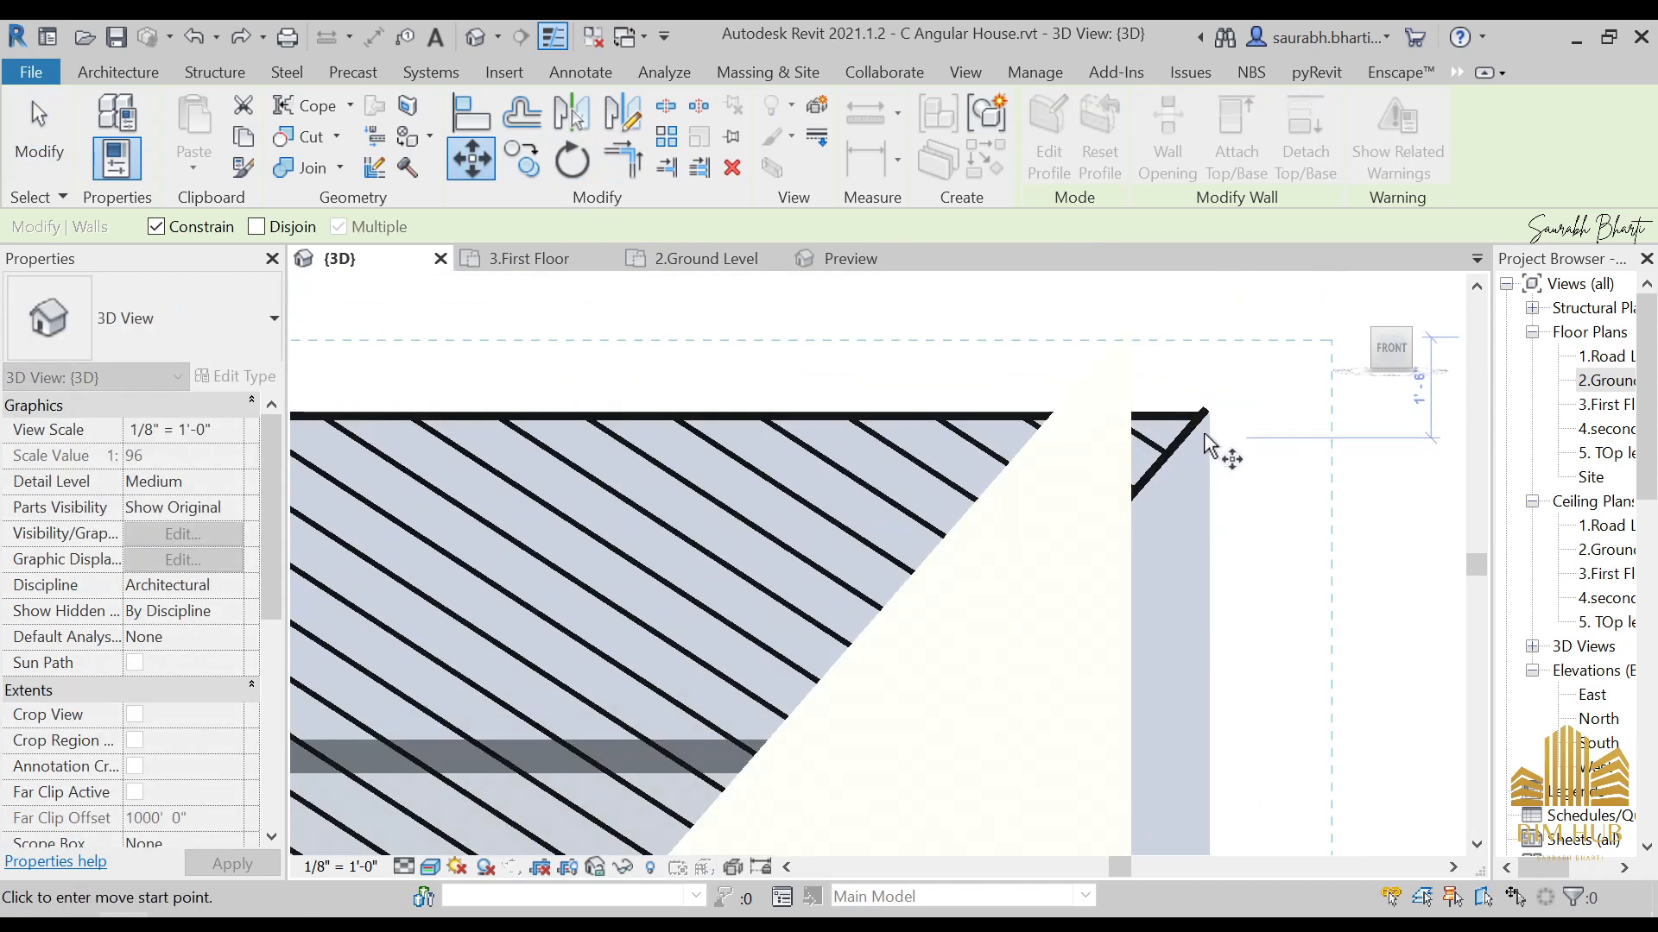
{"action": "scroll", "coordinate": [1200, 414], "scroll_direction": "up", "scroll_amount": 2}
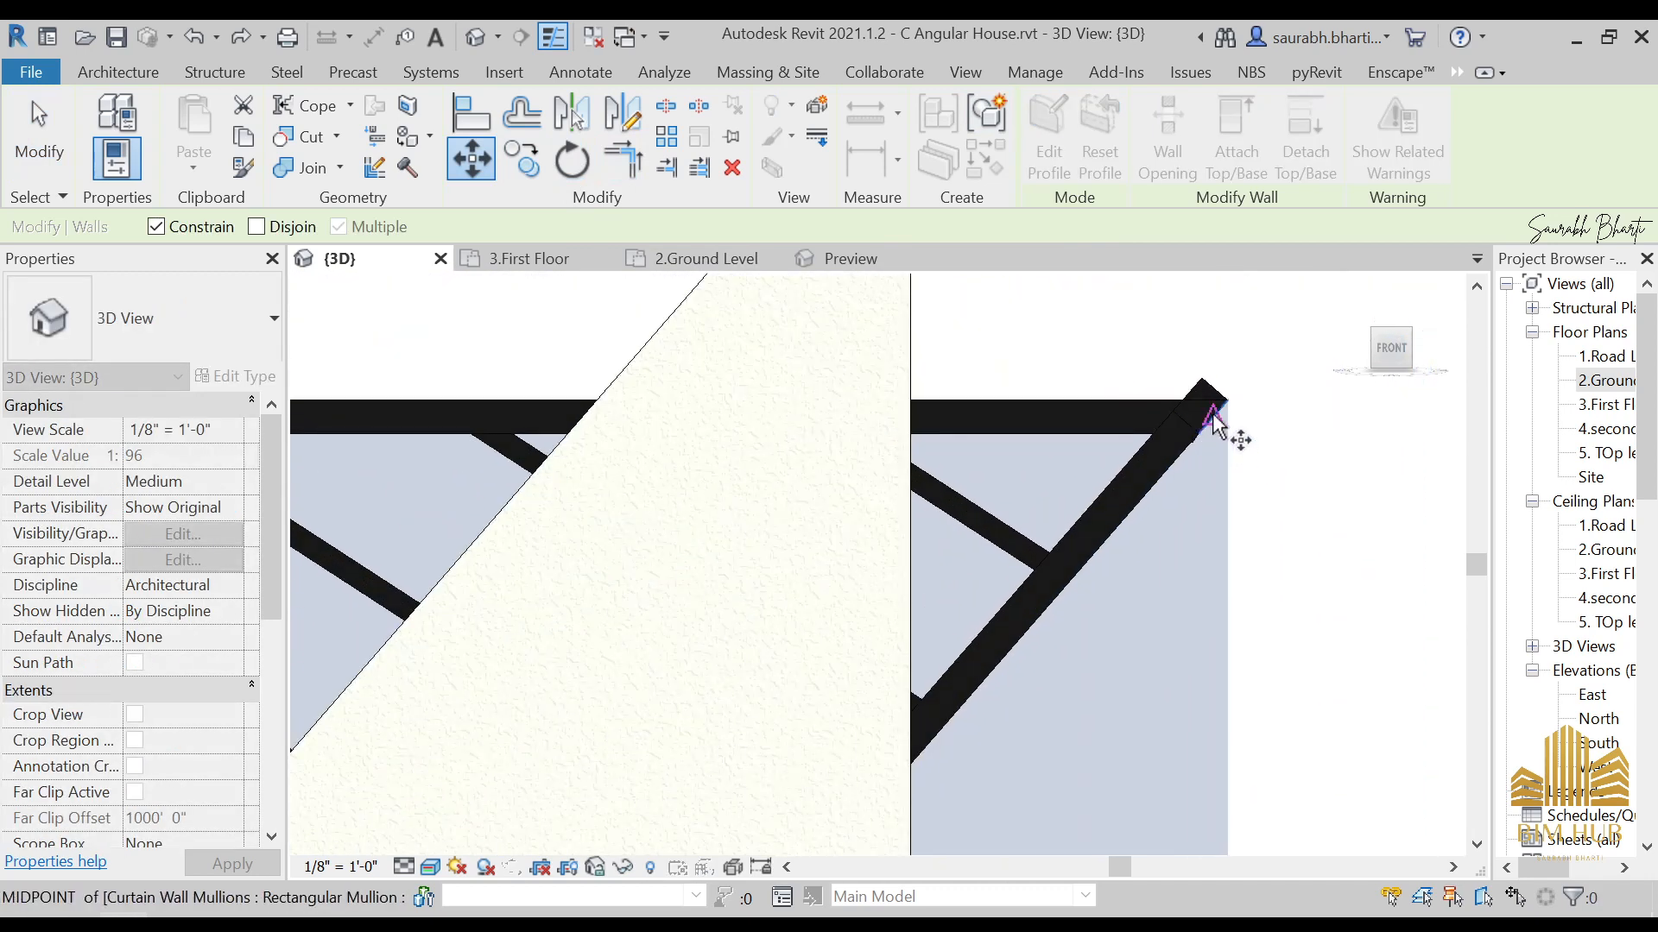
{"action": "left_click", "coordinate": [1214, 416]}
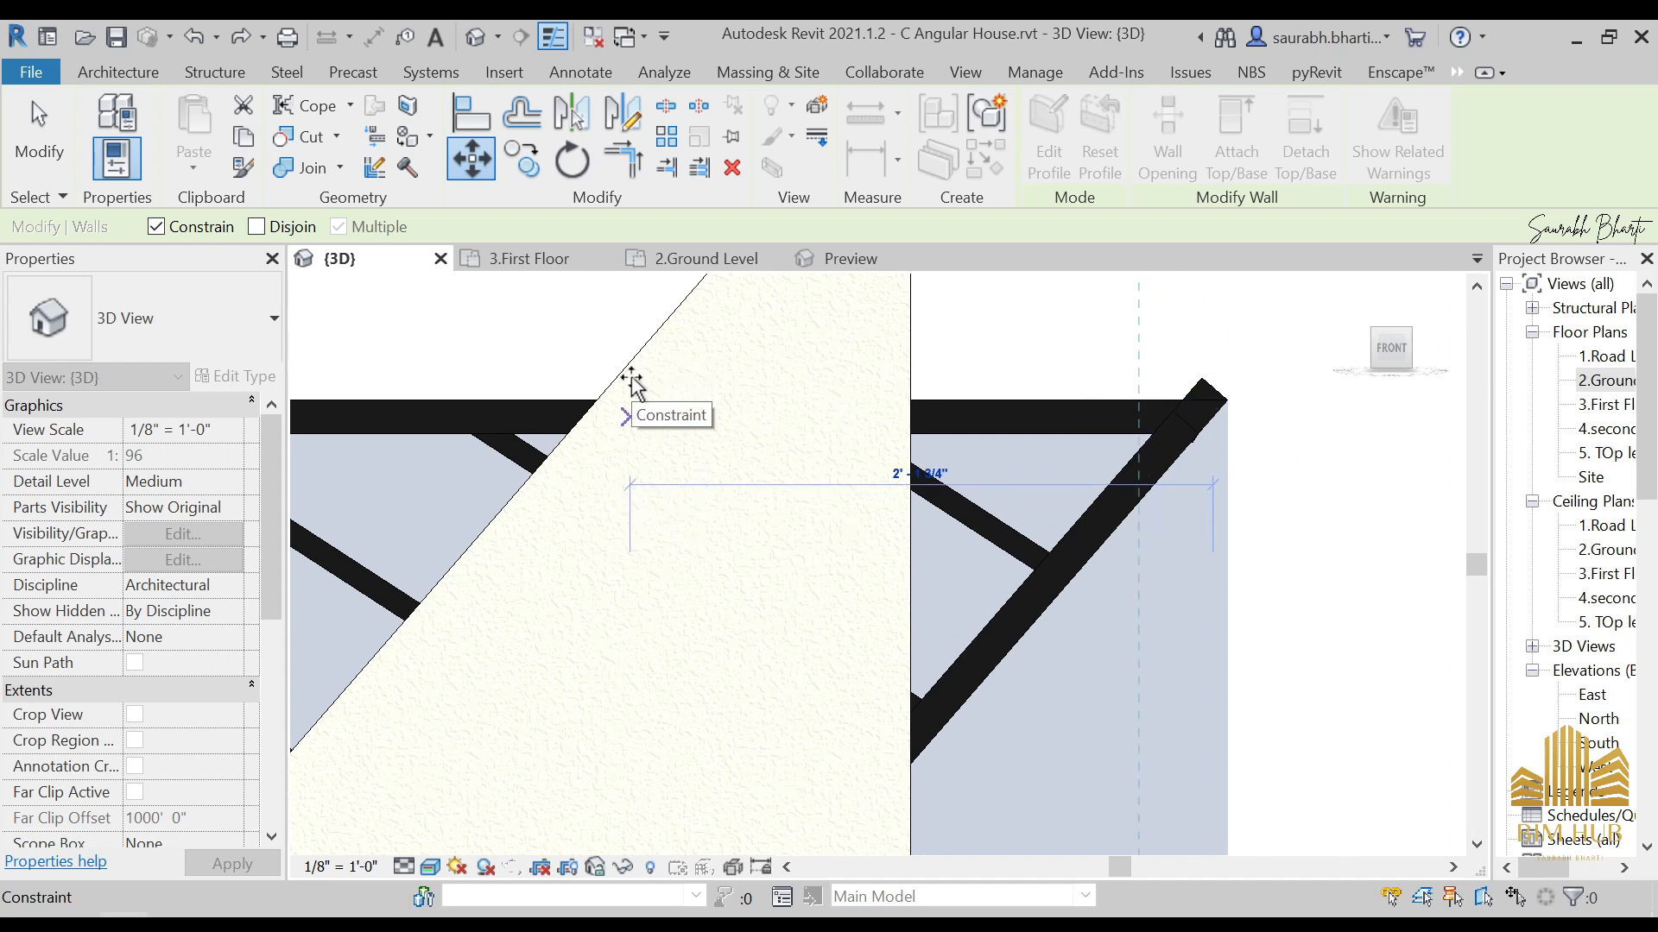
{"action": "left_click", "coordinate": [594, 398]}
{"action": "scroll", "coordinate": [907, 365], "scroll_direction": "down", "scroll_amount": 7}
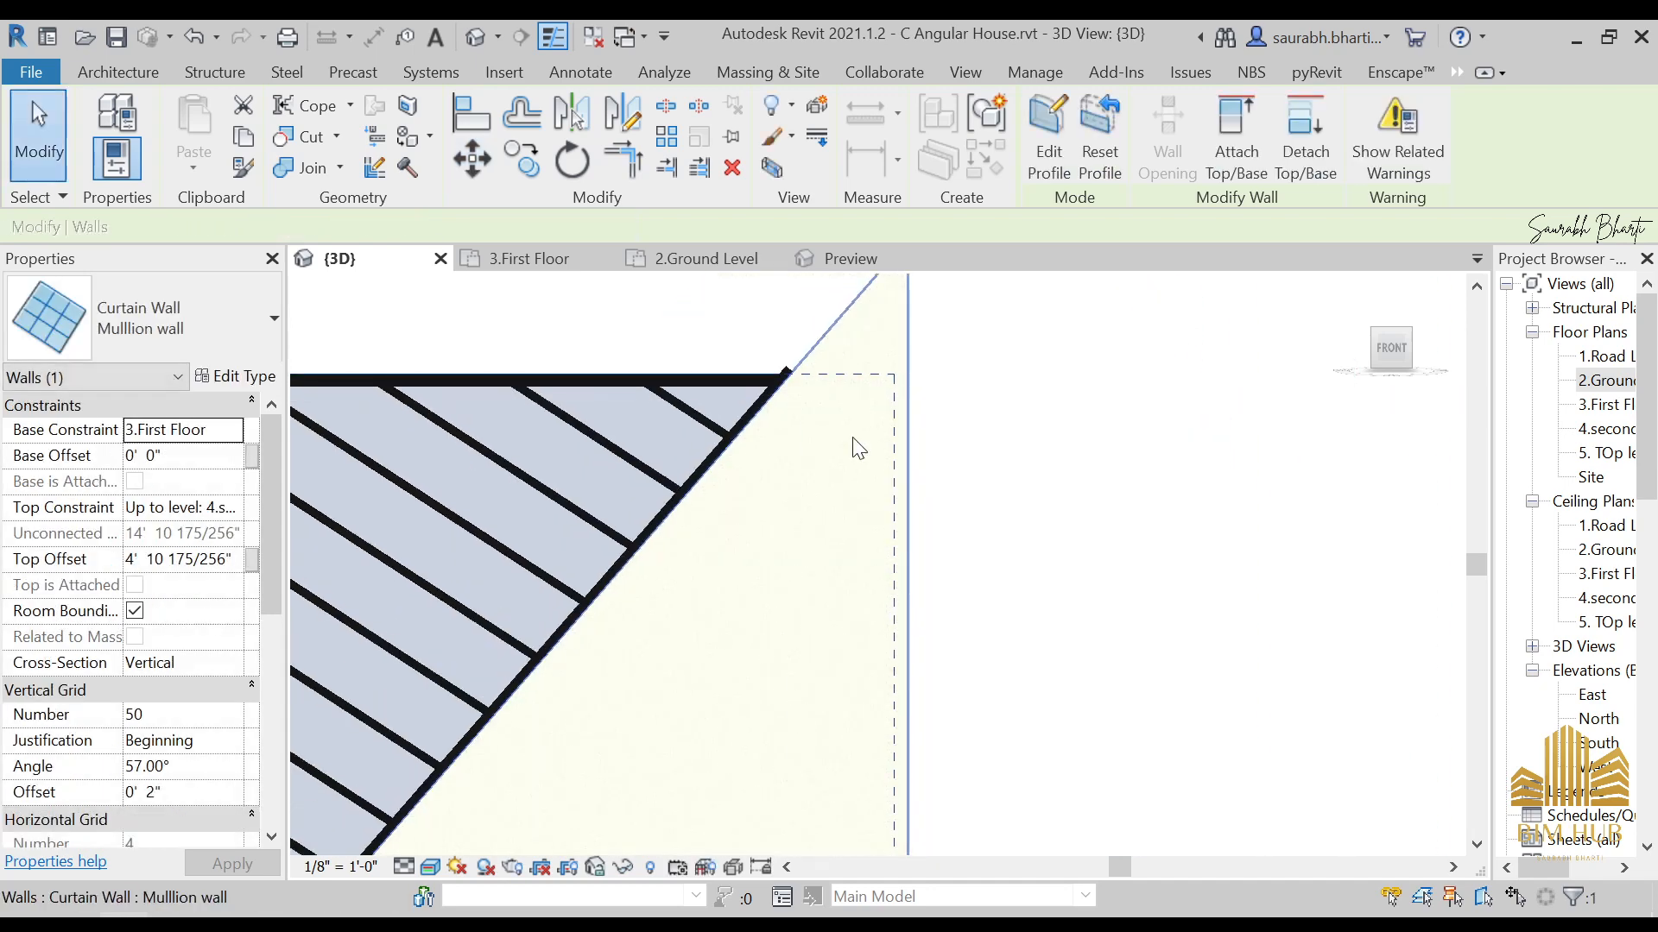
{"action": "middle_click_drag", "start_coordinate": [834, 537], "coordinate": [1230, 446]}
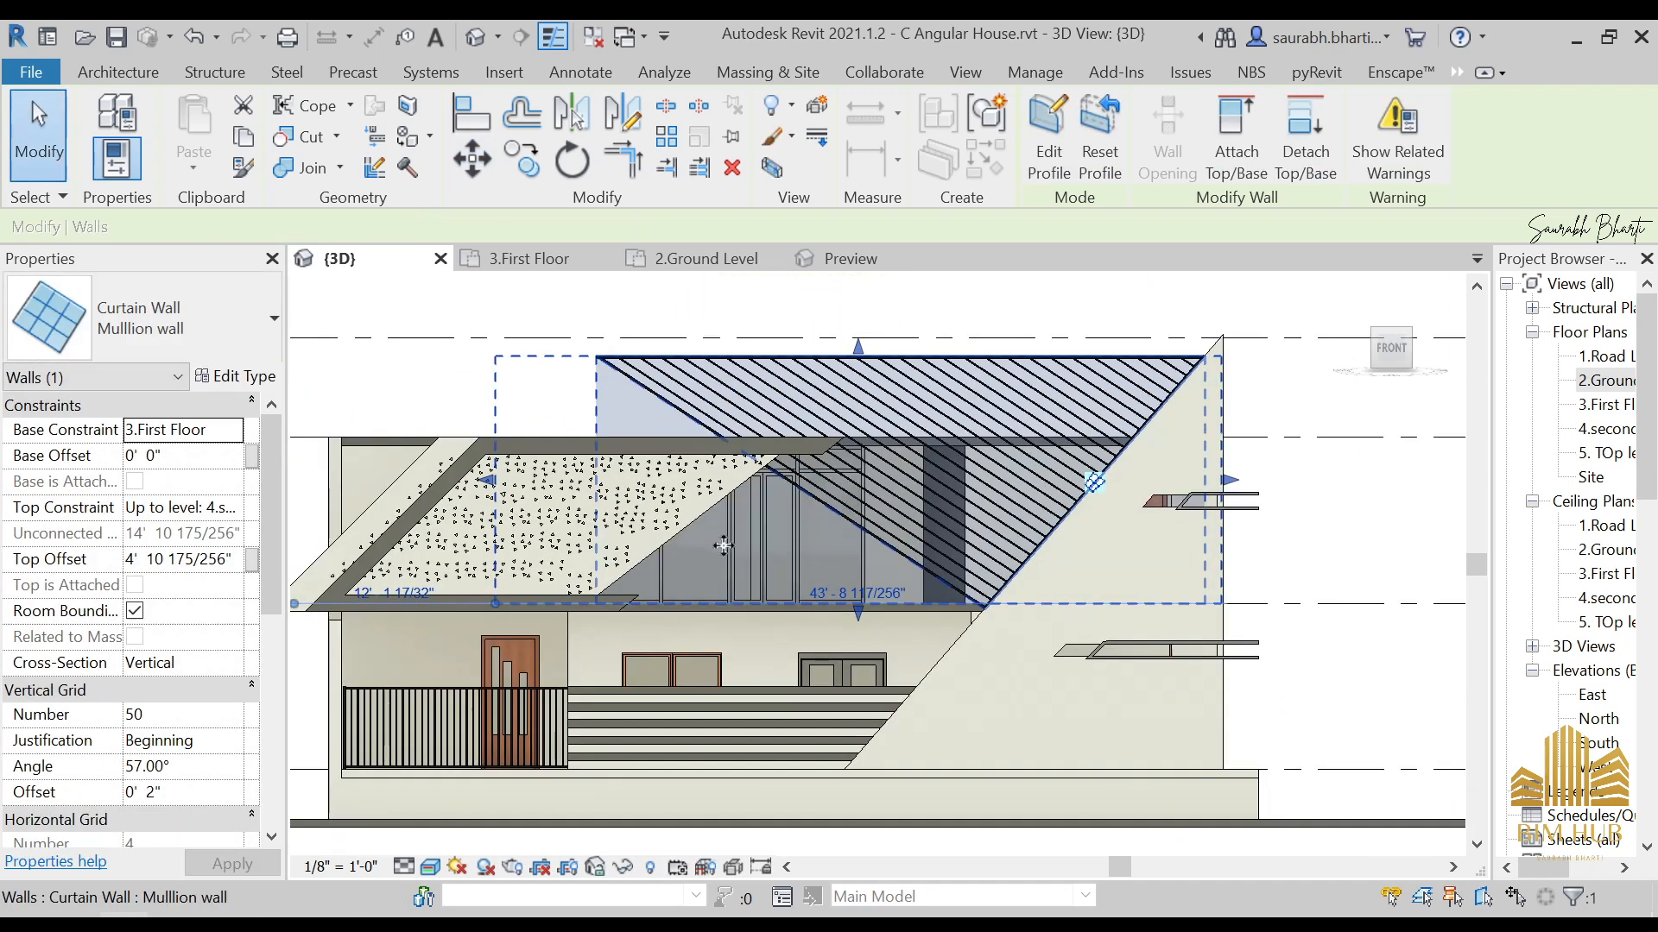
{"action": "scroll", "coordinate": [677, 550], "scroll_direction": "down", "scroll_amount": 3}
{"action": "scroll", "coordinate": [550, 566], "scroll_direction": "up", "scroll_amount": 3}
{"action": "left_click", "coordinate": [521, 523]}
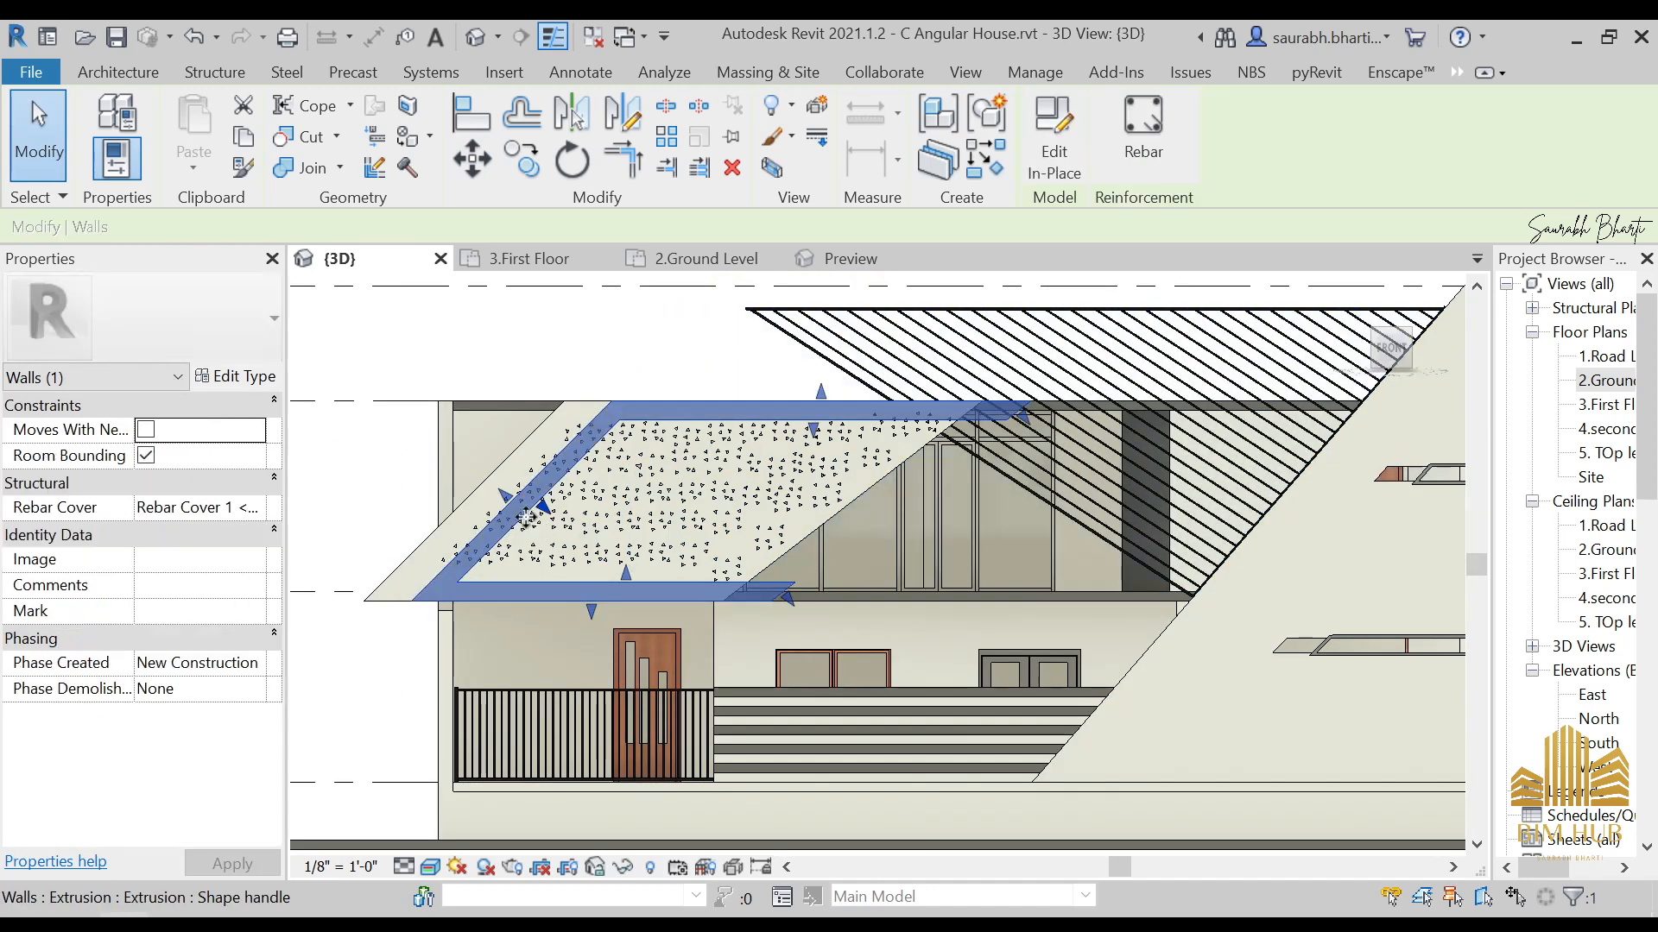
{"action": "middle_click_drag", "start_coordinate": [831, 521], "coordinate": [919, 540]}
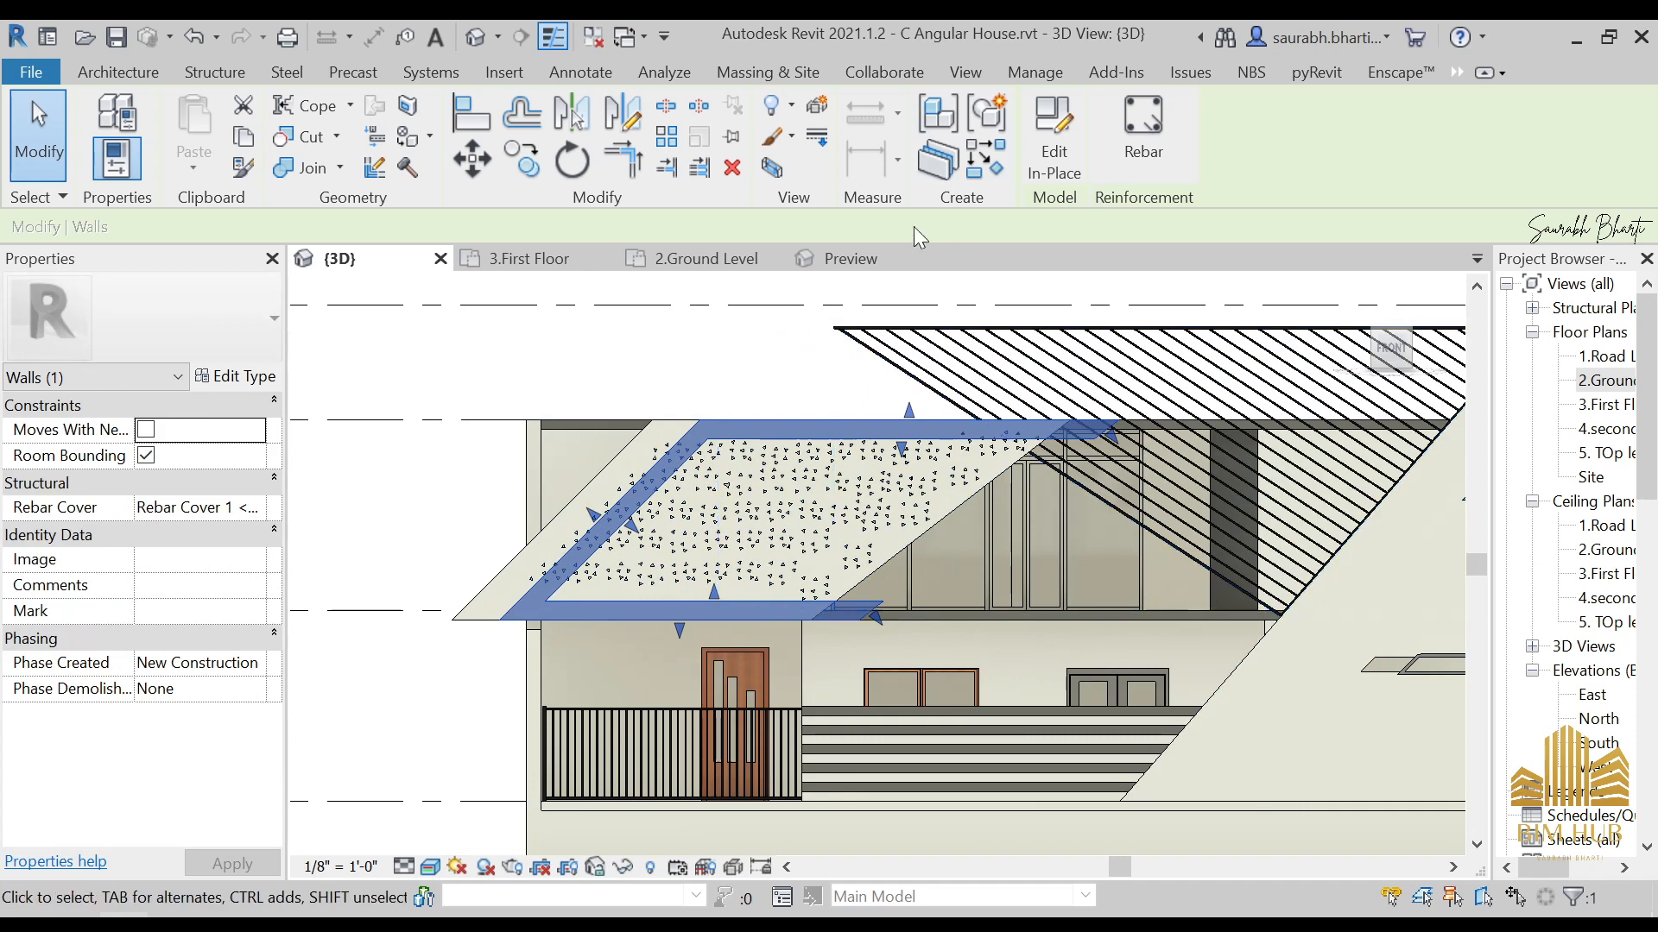
{"action": "left_click", "coordinate": [471, 159]}
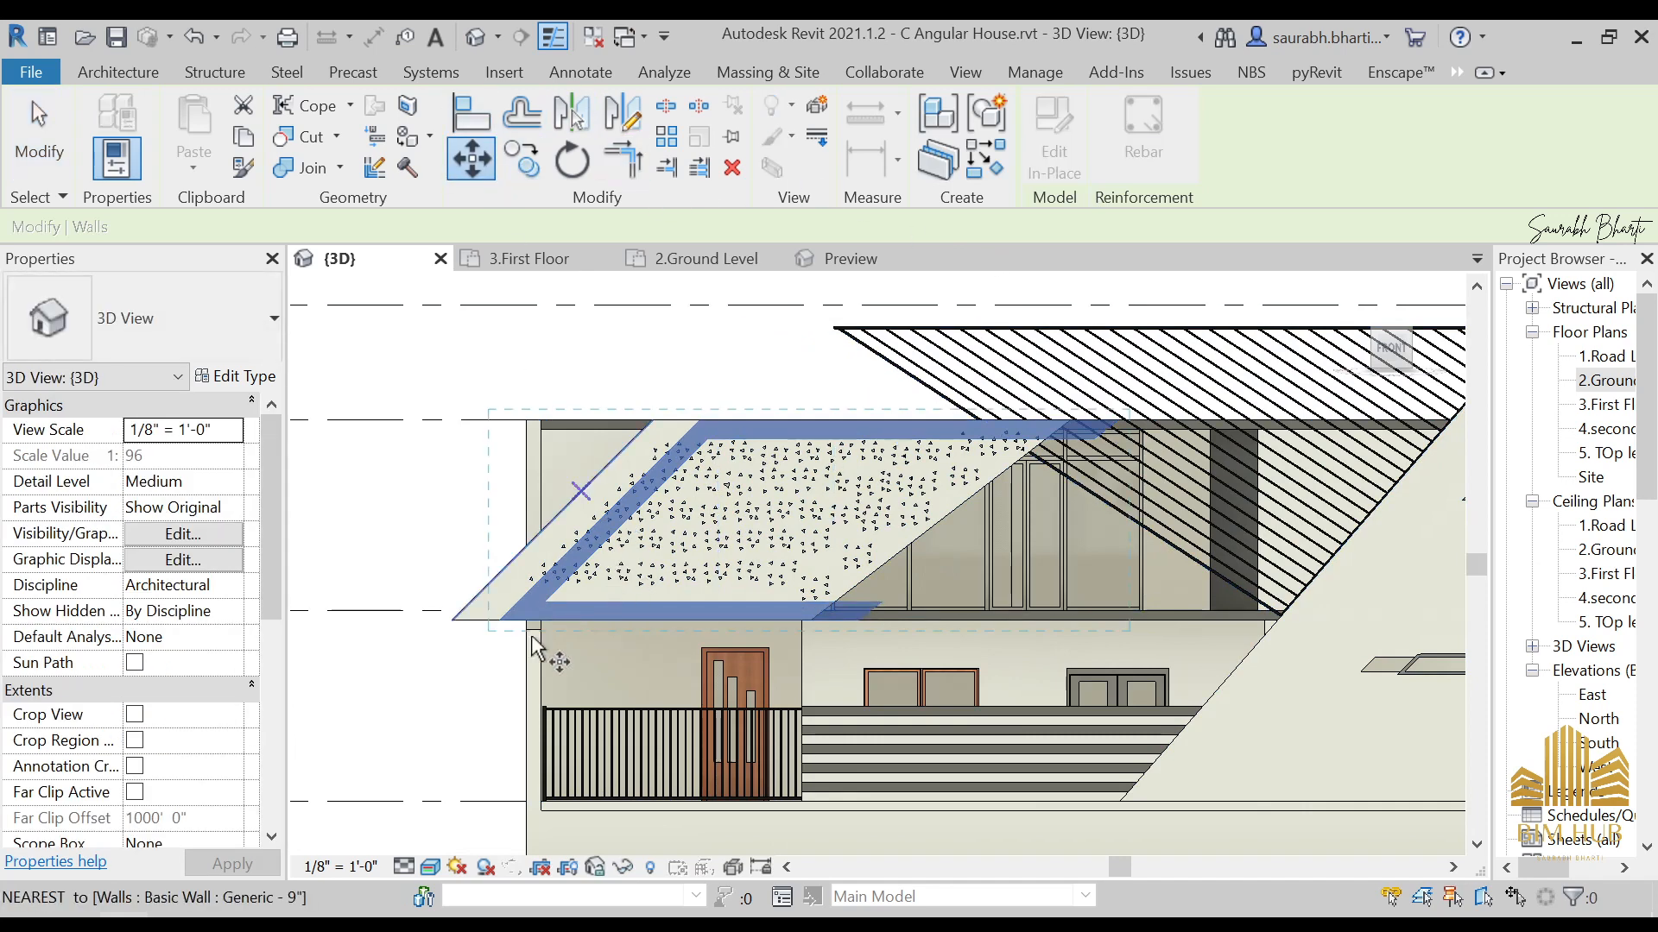
{"action": "scroll", "coordinate": [547, 656], "scroll_direction": "up", "scroll_amount": 3}
{"action": "left_click", "coordinate": [405, 633]}
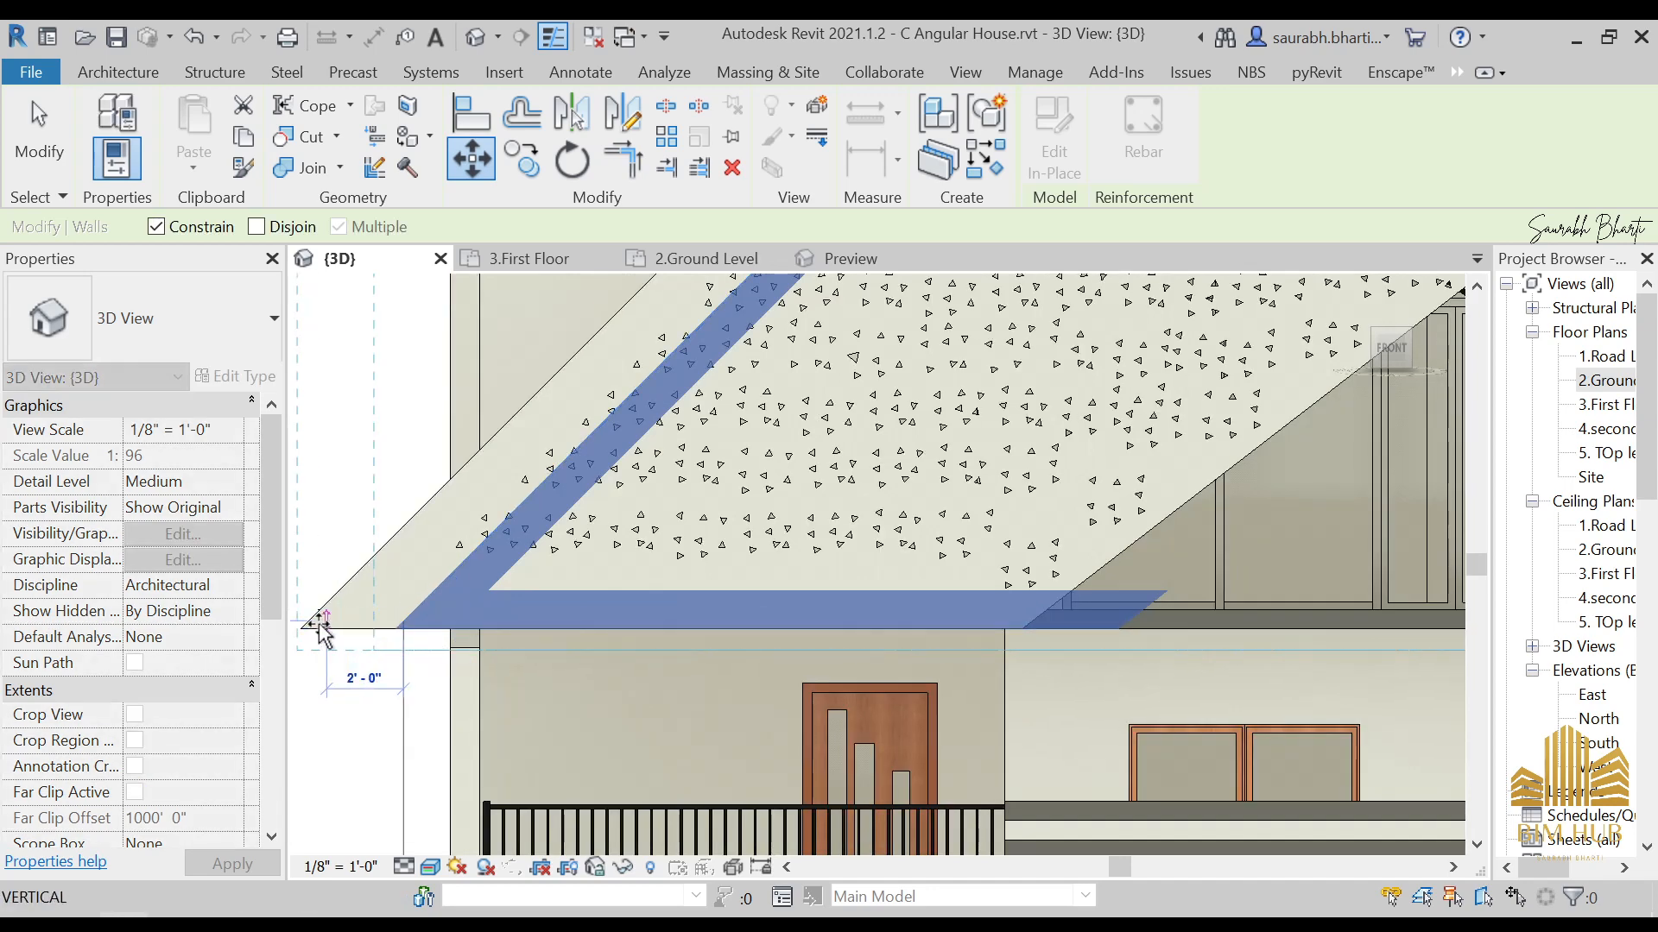
{"action": "key", "text": "Escape"}
Step: Edit the frame extrusion around the perforated balcony wall in place, shift it outward to match the wall's slanted outline, and finish the model
{"action": "scroll", "coordinate": [518, 597], "scroll_direction": "down", "scroll_amount": 5}
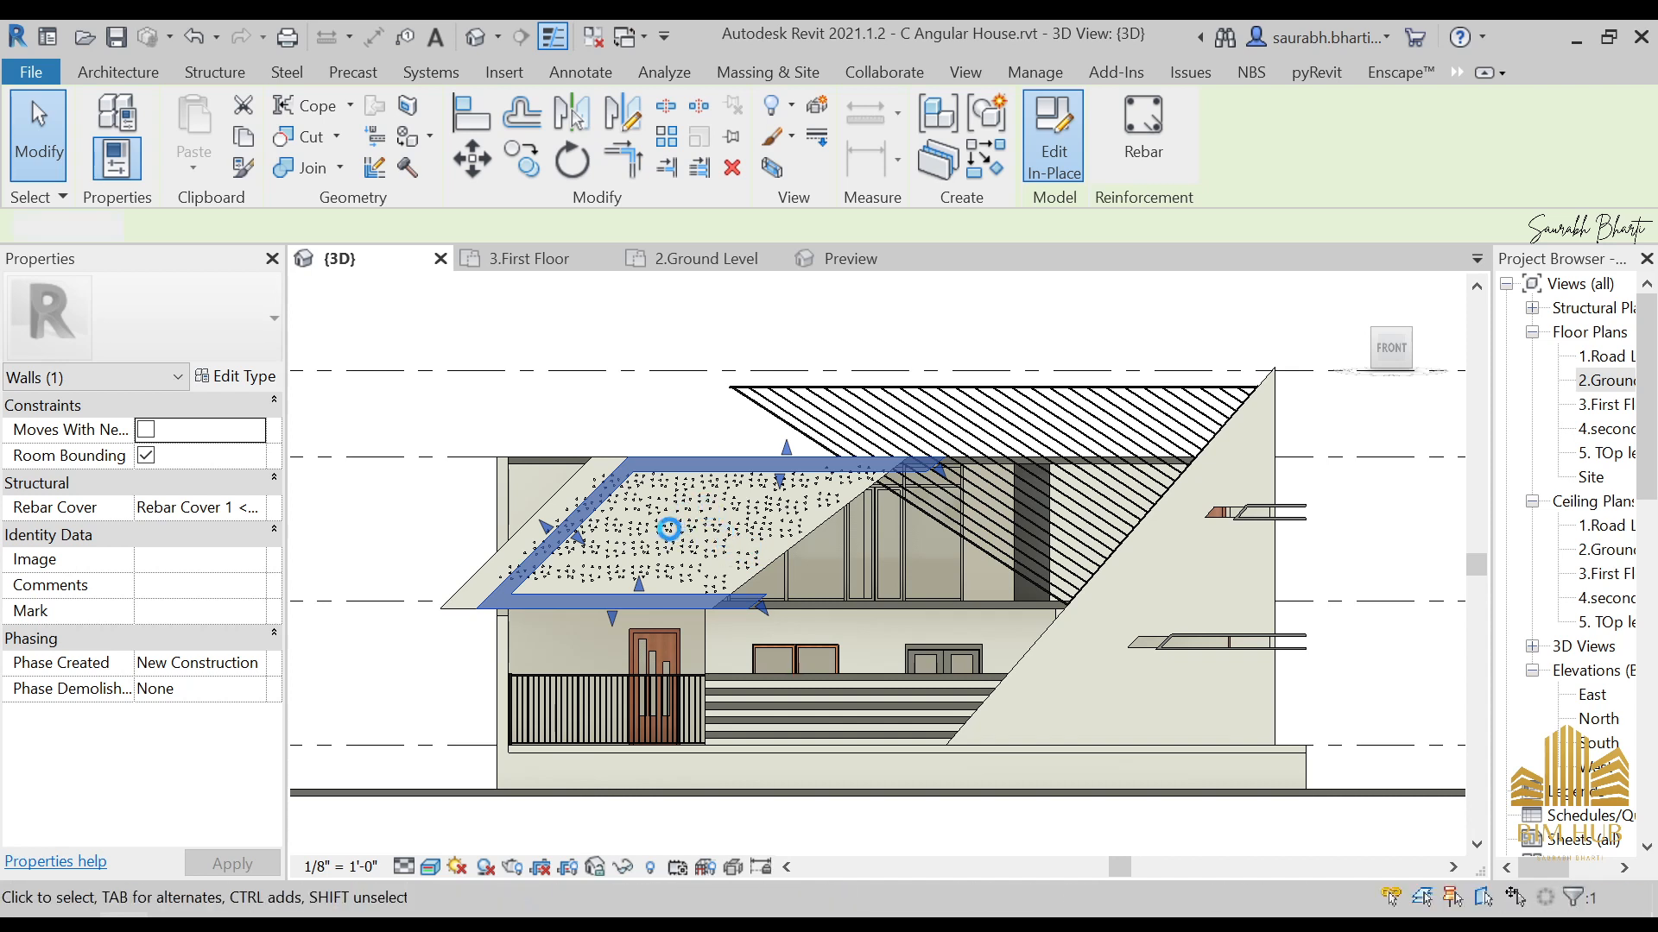
{"action": "scroll", "coordinate": [611, 546], "scroll_direction": "up", "scroll_amount": 2}
{"action": "scroll", "coordinate": [380, 404], "scroll_direction": "down", "scroll_amount": 3}
{"action": "middle_click_drag", "start_coordinate": [436, 452], "coordinate": [665, 467]}
{"action": "left_click", "coordinate": [665, 466]}
{"action": "scroll", "coordinate": [661, 464], "scroll_direction": "up", "scroll_amount": 3}
{"action": "left_click_drag", "start_coordinate": [493, 343], "coordinate": [1201, 676]}
{"action": "key", "text": "Left"}
{"action": "key", "text": "Right"}
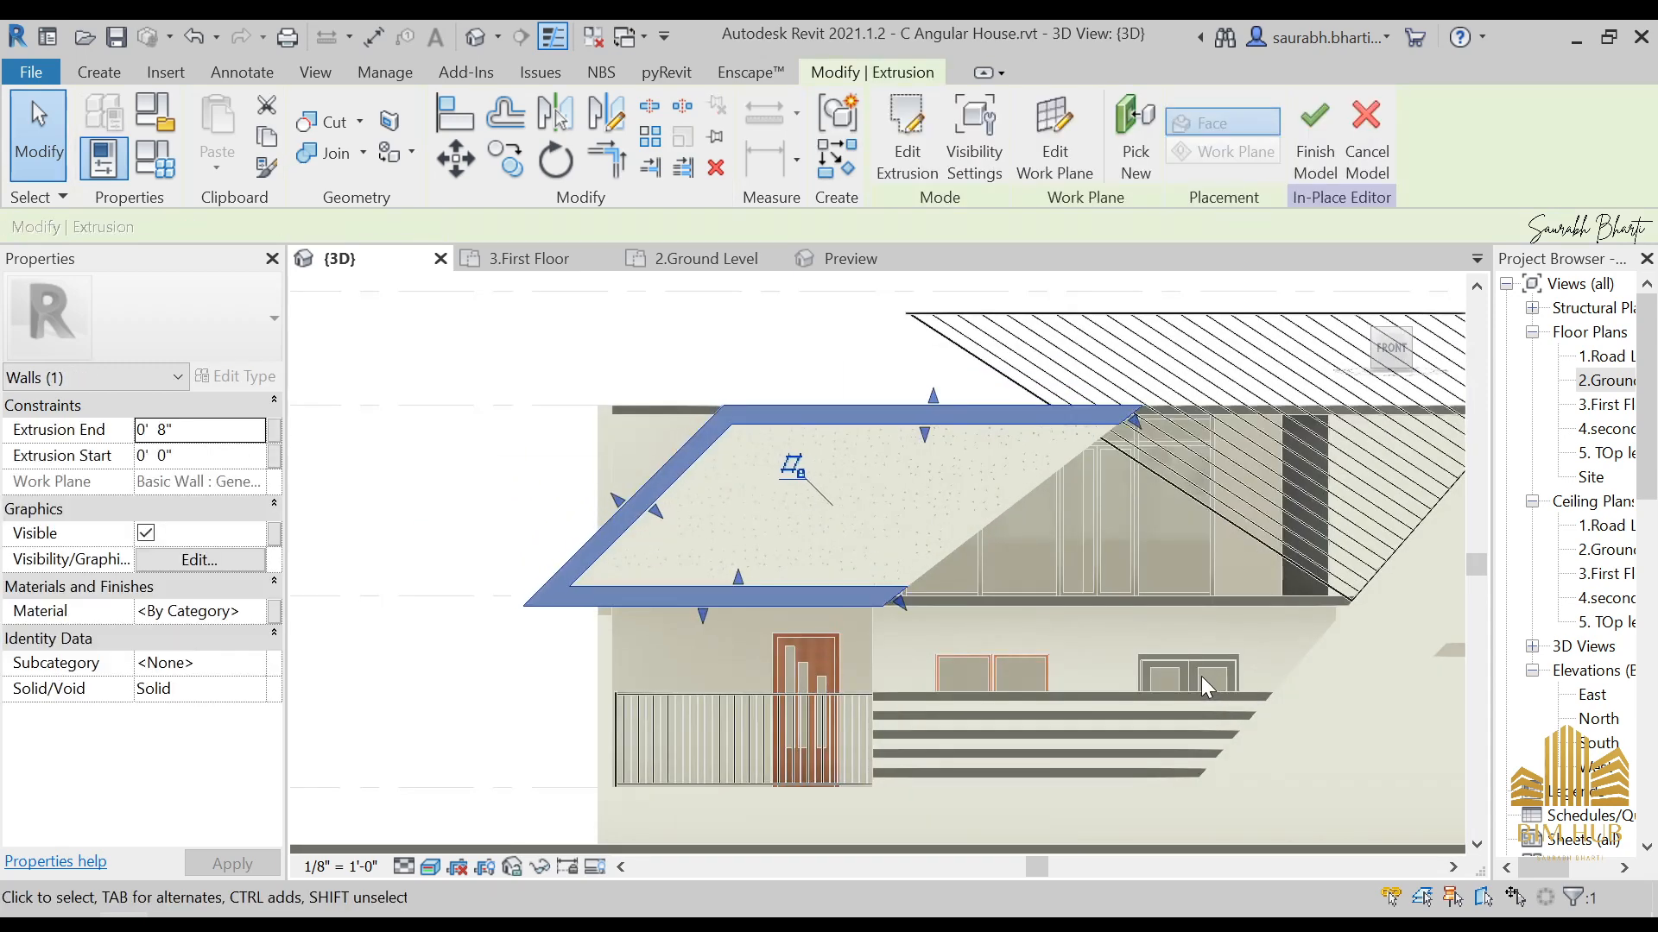
{"action": "left_click", "coordinate": [1315, 138]}
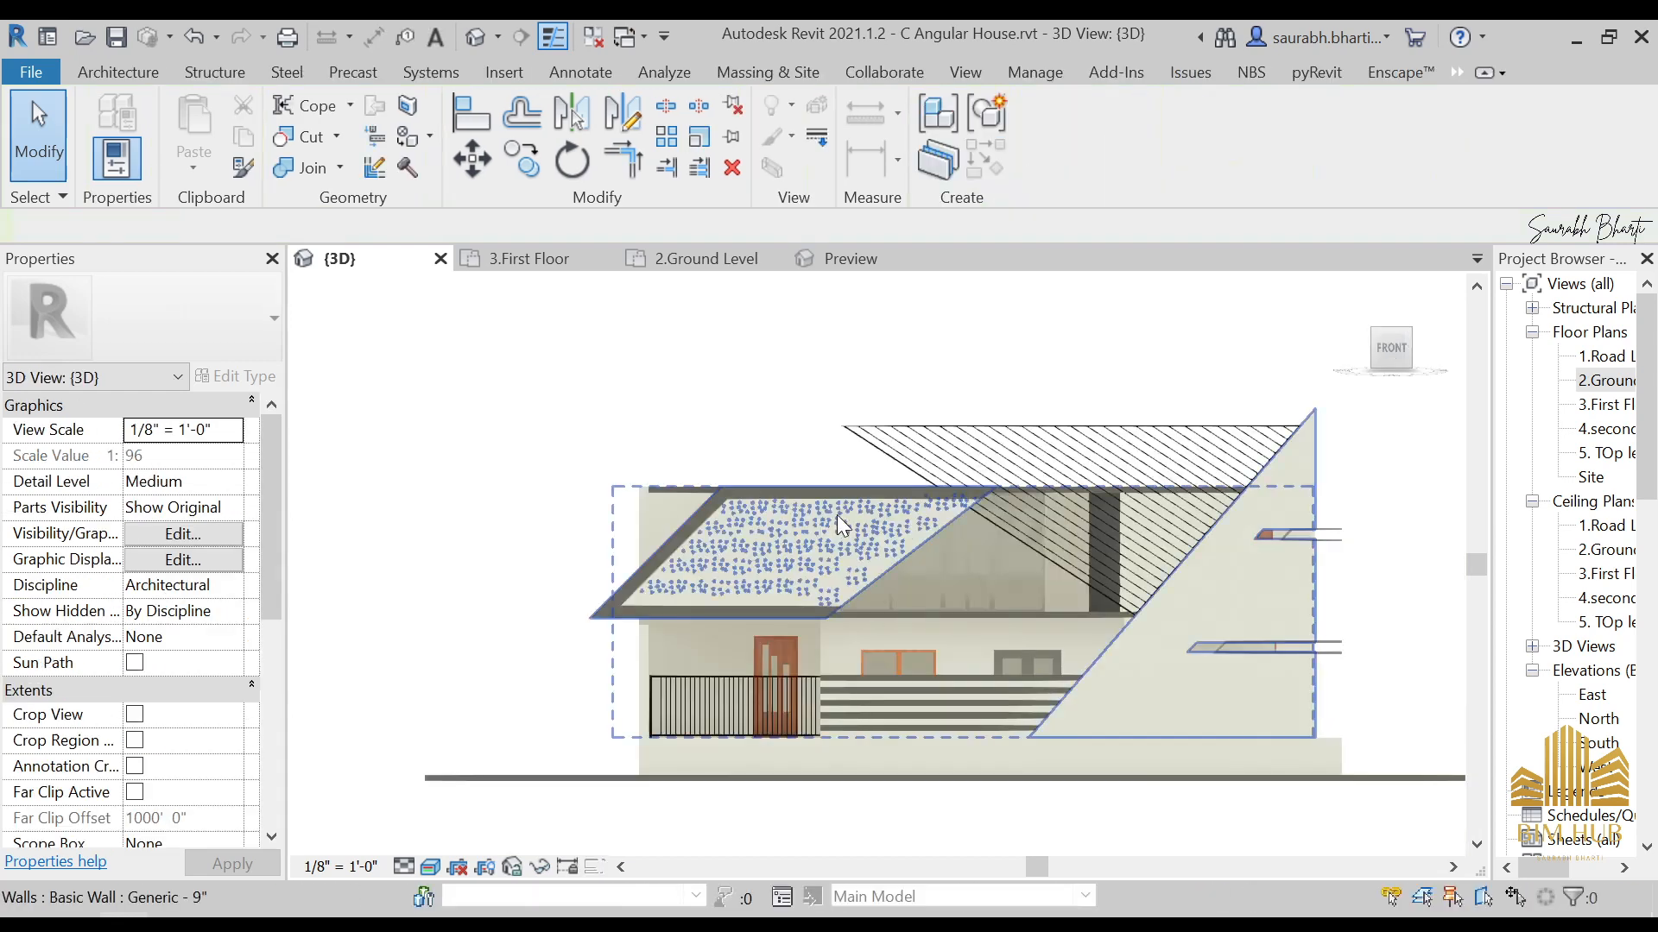
Step: Edit the Front Extrusion ledge frames in place, shift them inward to line up with the sloped wall's two openings, and finish the model
{"action": "middle_click_drag", "start_coordinate": [749, 618], "coordinate": [1321, 326], "text": "shift"}
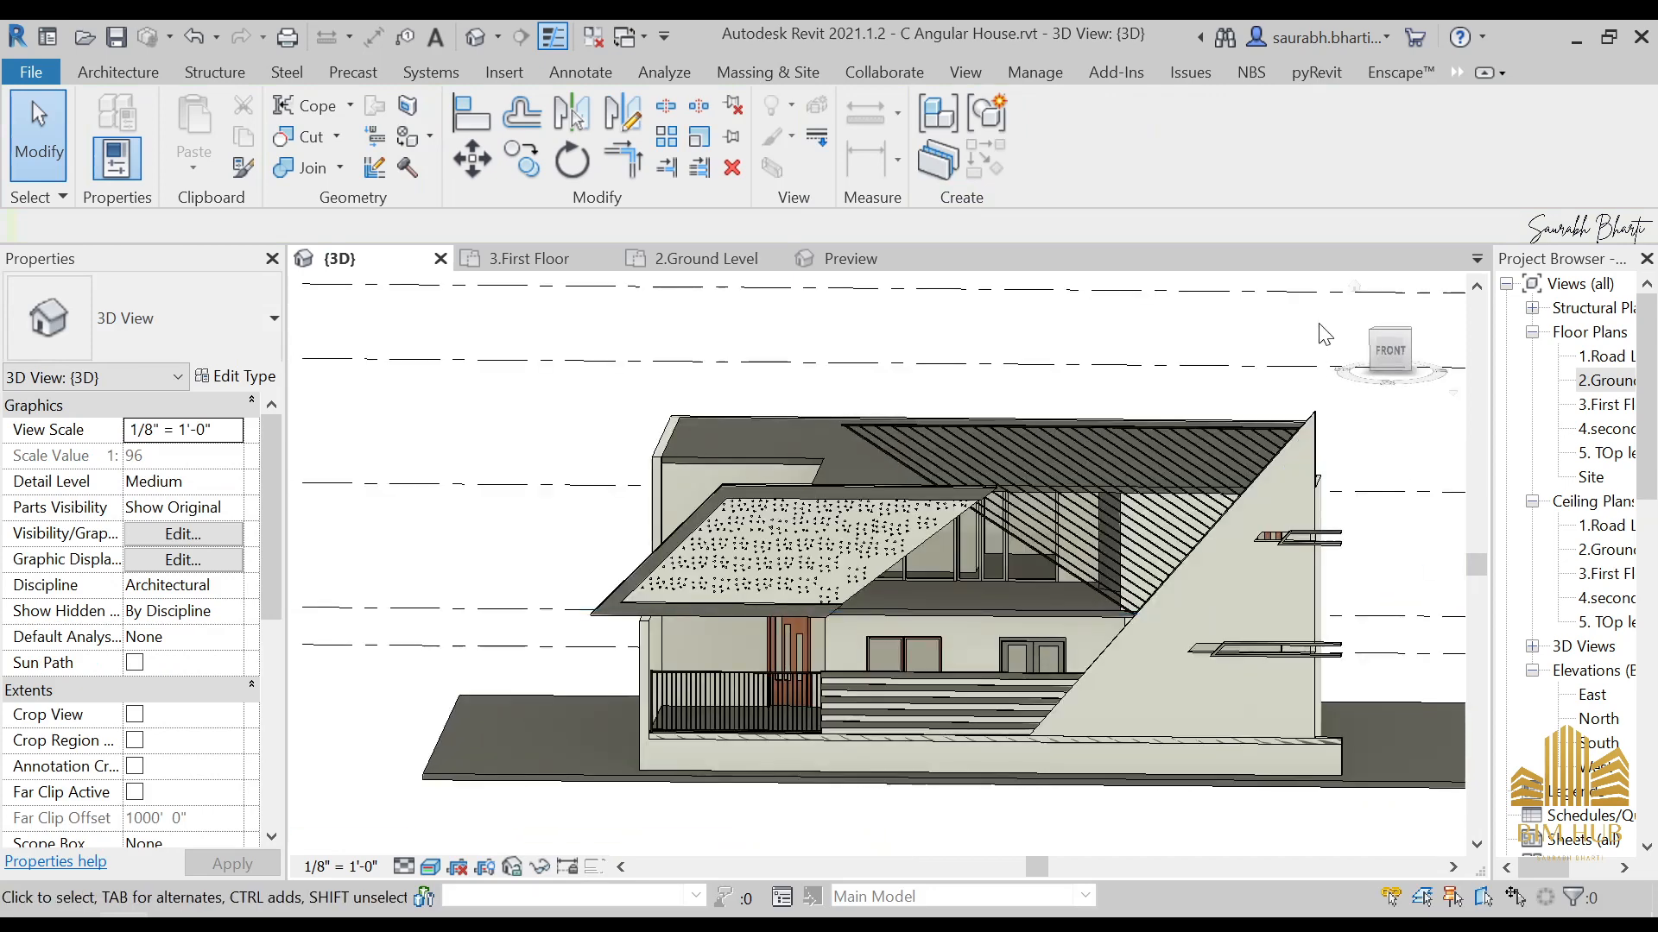
{"action": "left_click", "coordinate": [1390, 353]}
{"action": "scroll", "coordinate": [1156, 572], "scroll_direction": "up", "scroll_amount": 6}
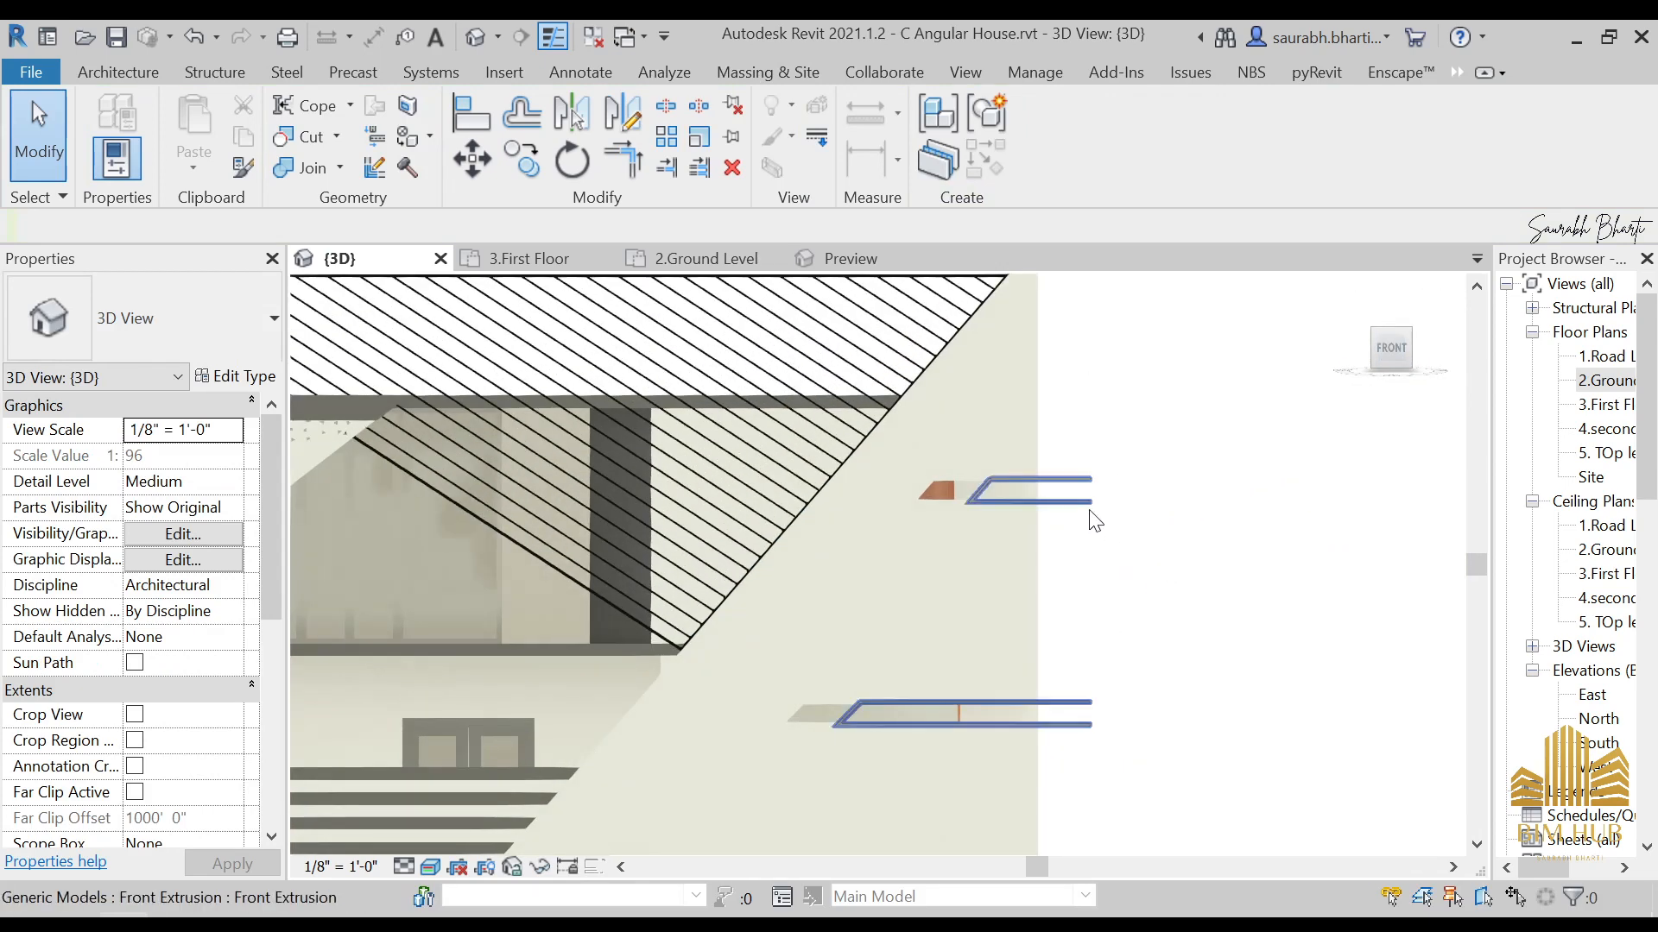
{"action": "left_click", "coordinate": [1071, 496]}
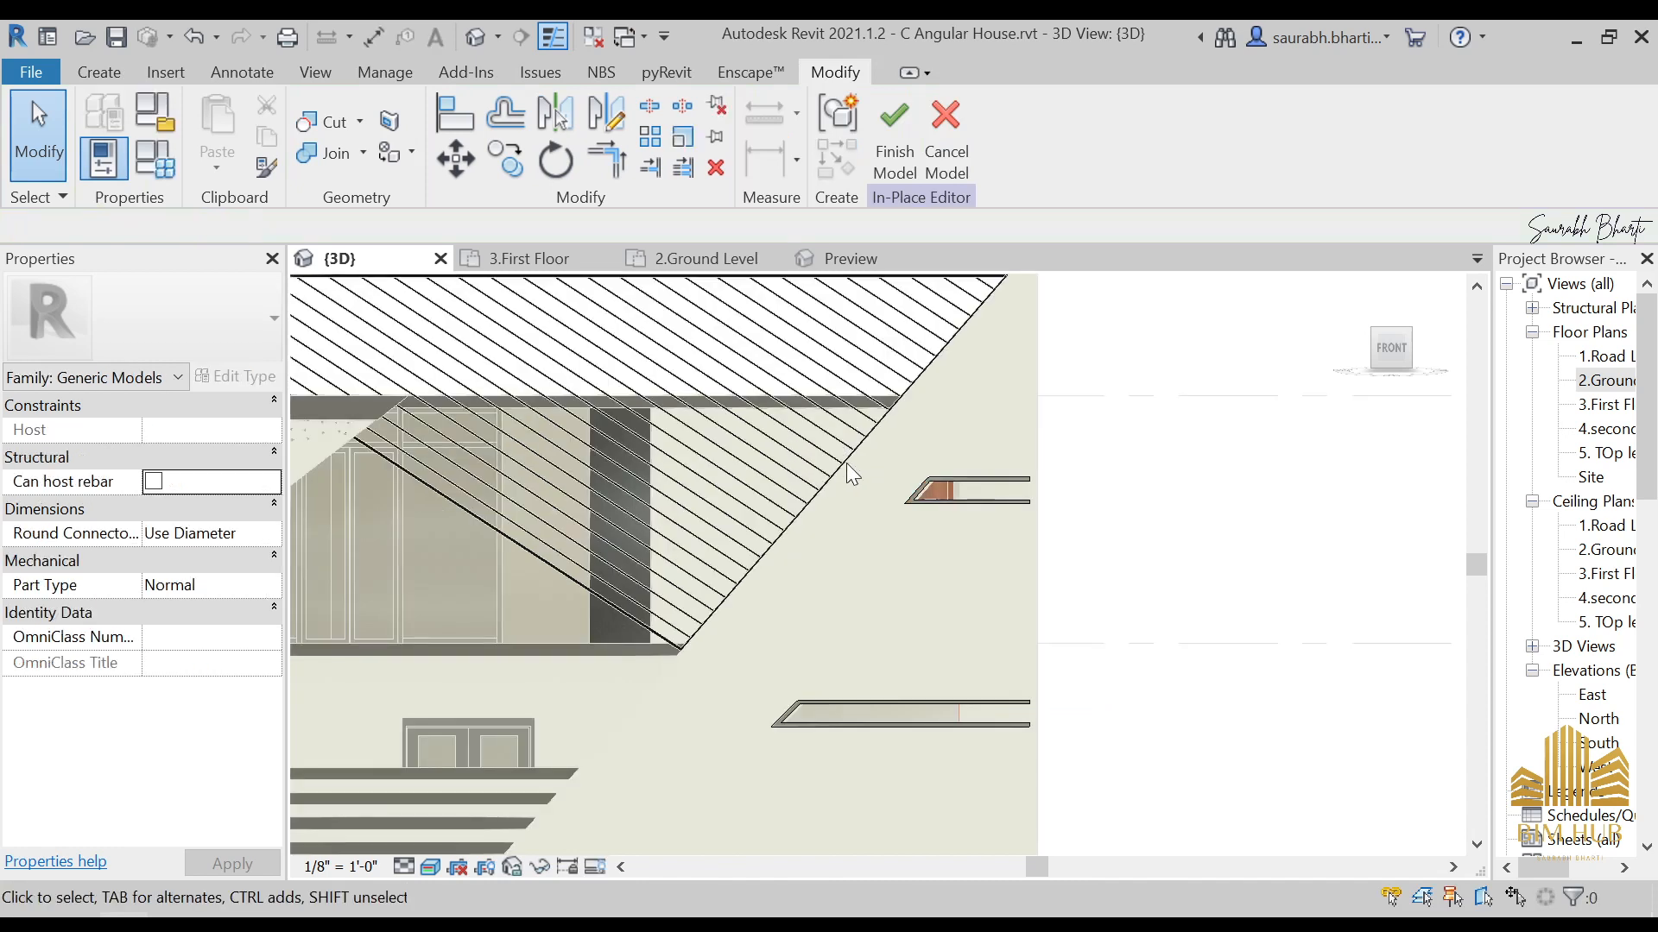
{"action": "left_click", "coordinate": [896, 172]}
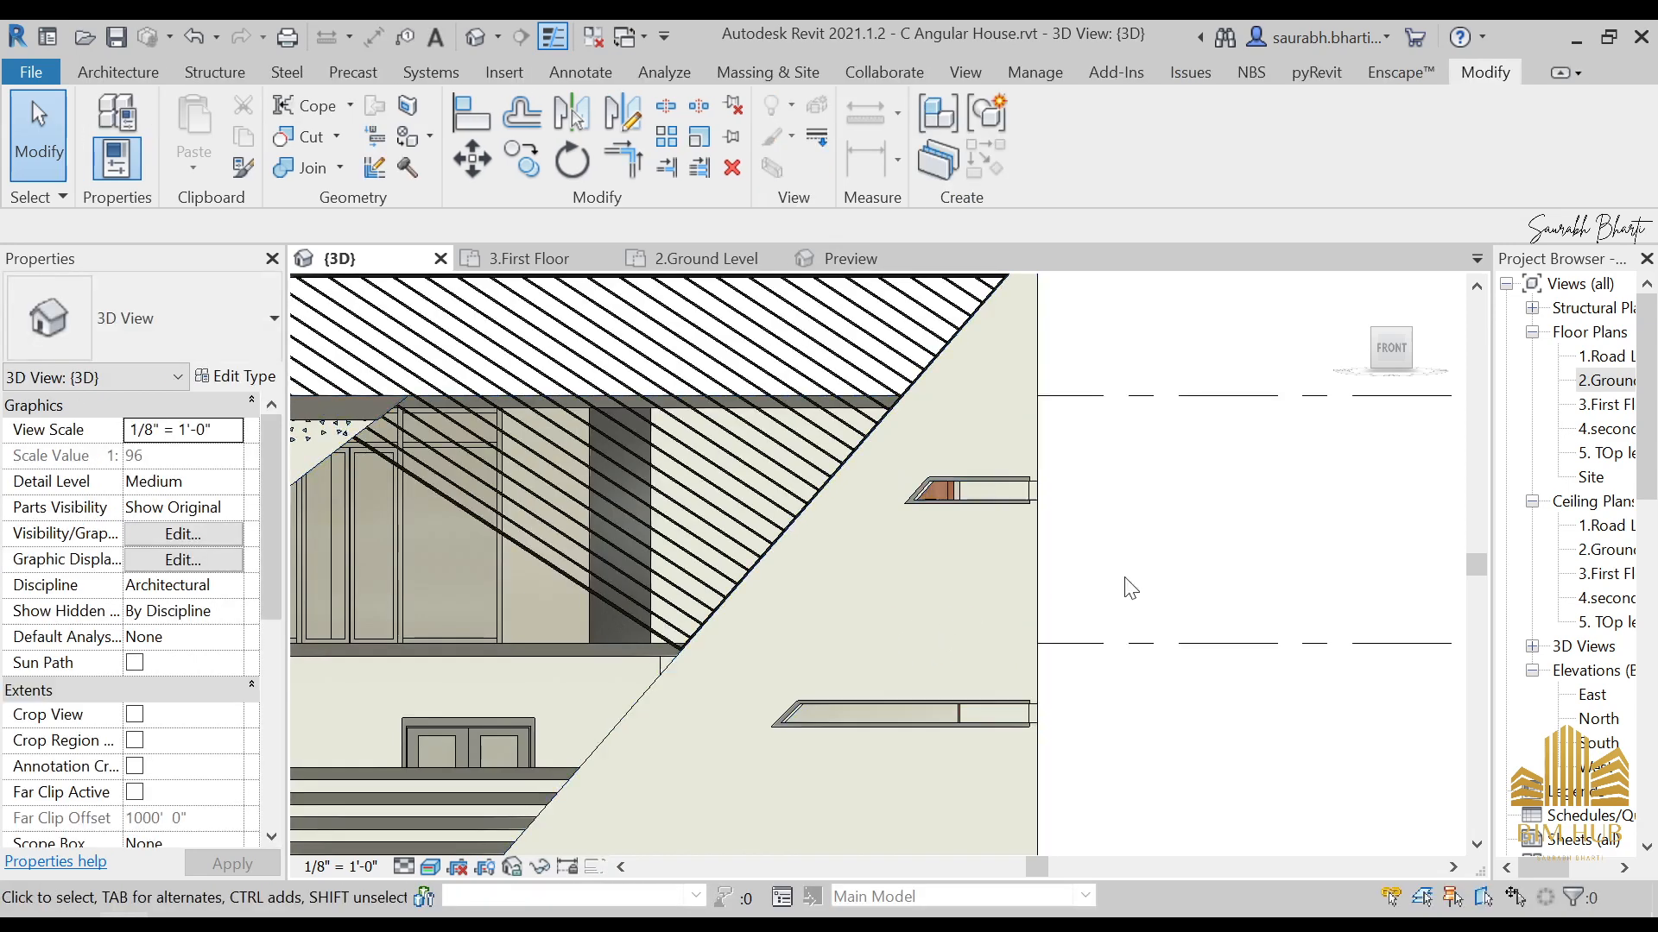
Step: Examine the fit of the ledge frames around the wall openings, both at an angle and straight from the front
{"action": "scroll", "coordinate": [1131, 596], "scroll_direction": "down", "scroll_amount": 5}
{"action": "middle_click_drag", "start_coordinate": [1127, 622], "coordinate": [1101, 589], "text": "shift"}
{"action": "scroll", "coordinate": [1021, 475], "scroll_direction": "up", "scroll_amount": 8}
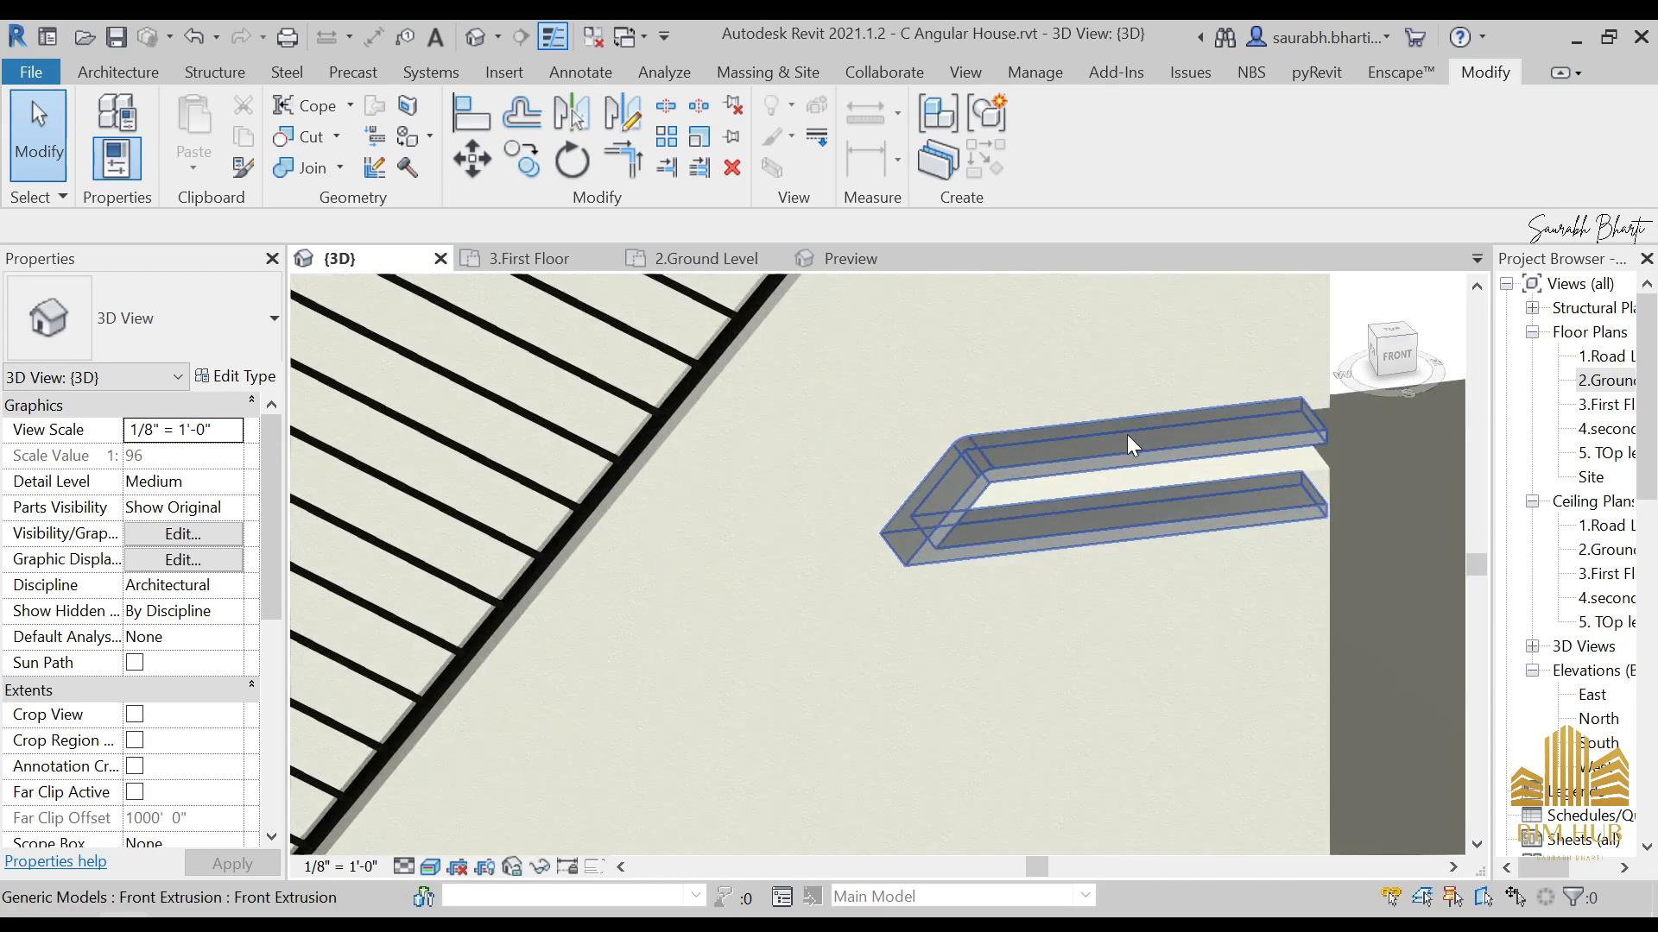
{"action": "middle_click_drag", "start_coordinate": [1127, 433], "coordinate": [1065, 616], "text": "shift"}
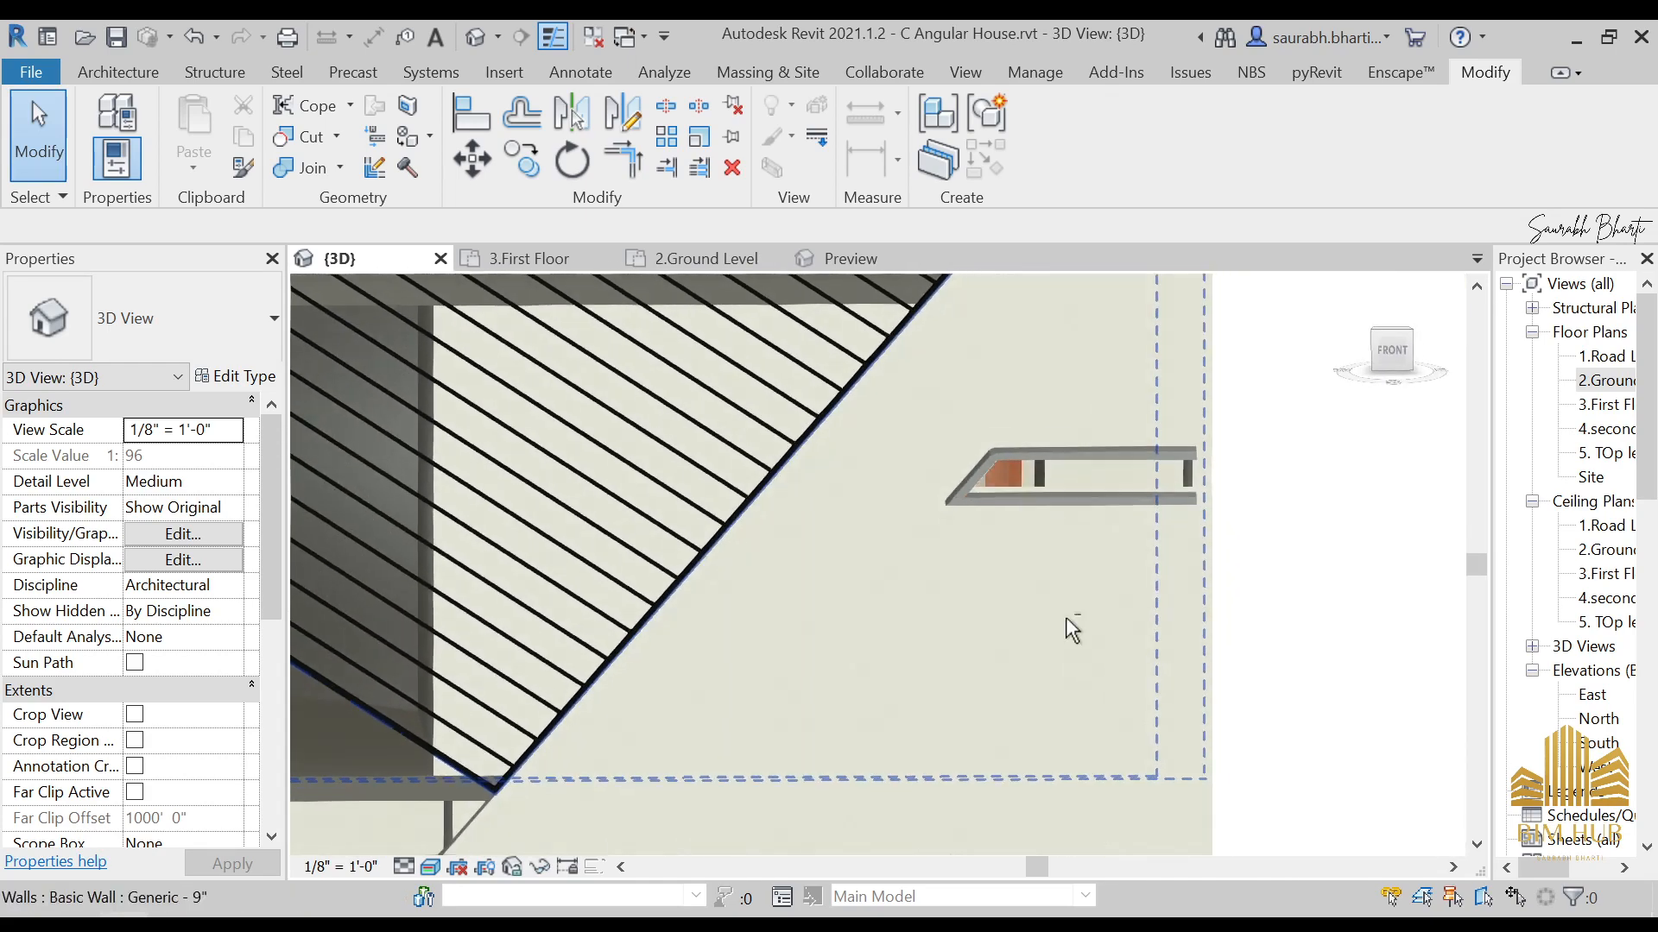
{"action": "left_click", "coordinate": [1392, 350]}
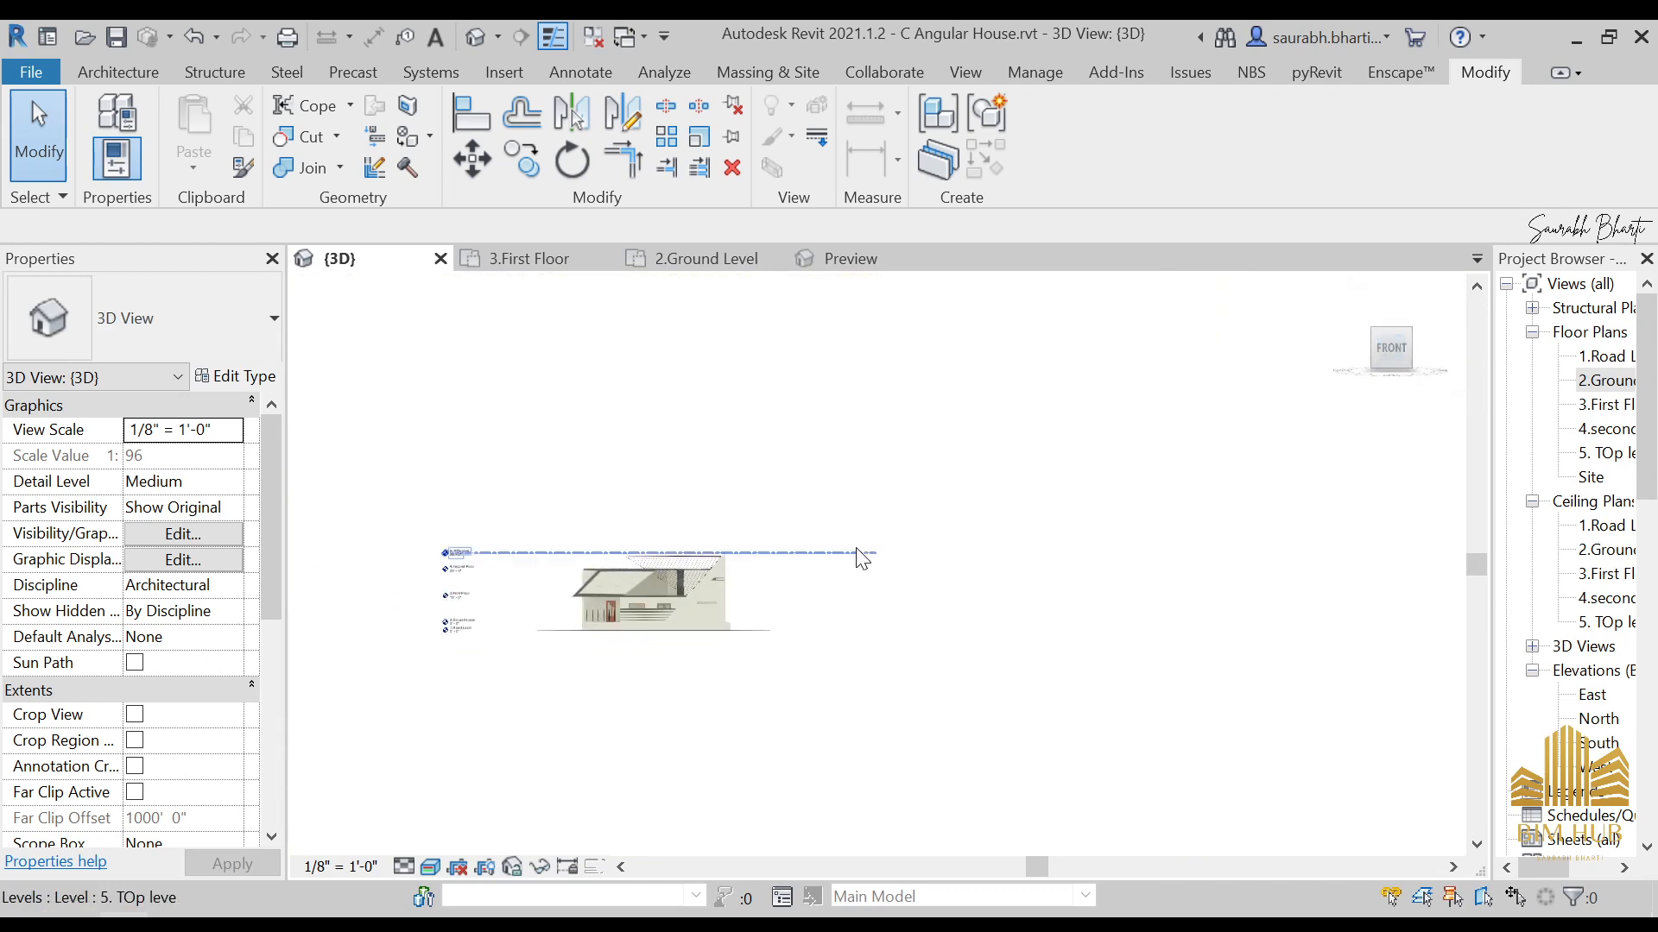
{"action": "scroll", "coordinate": [861, 559], "scroll_direction": "up", "scroll_amount": 8}
{"action": "middle_click_drag", "start_coordinate": [1243, 614], "coordinate": [1114, 579]}
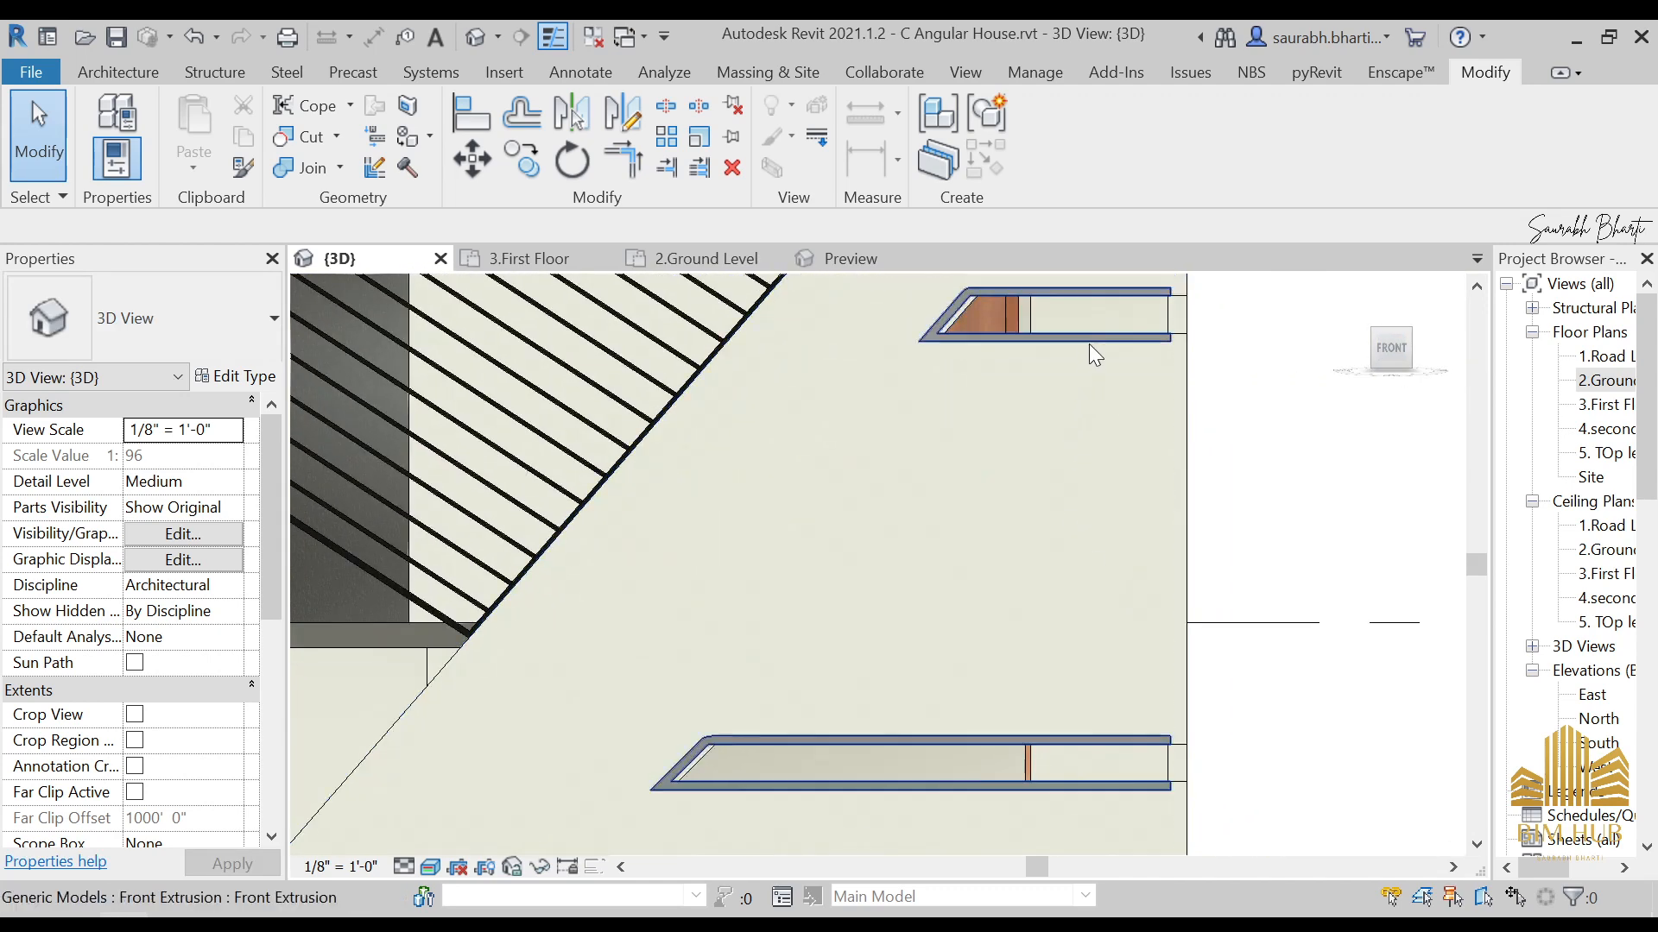
Step: Edit the Front Extrusion in place and stretch both open ends of the upper ledge frame out to the wall's vertical edge
{"action": "left_click", "coordinate": [1091, 334]}
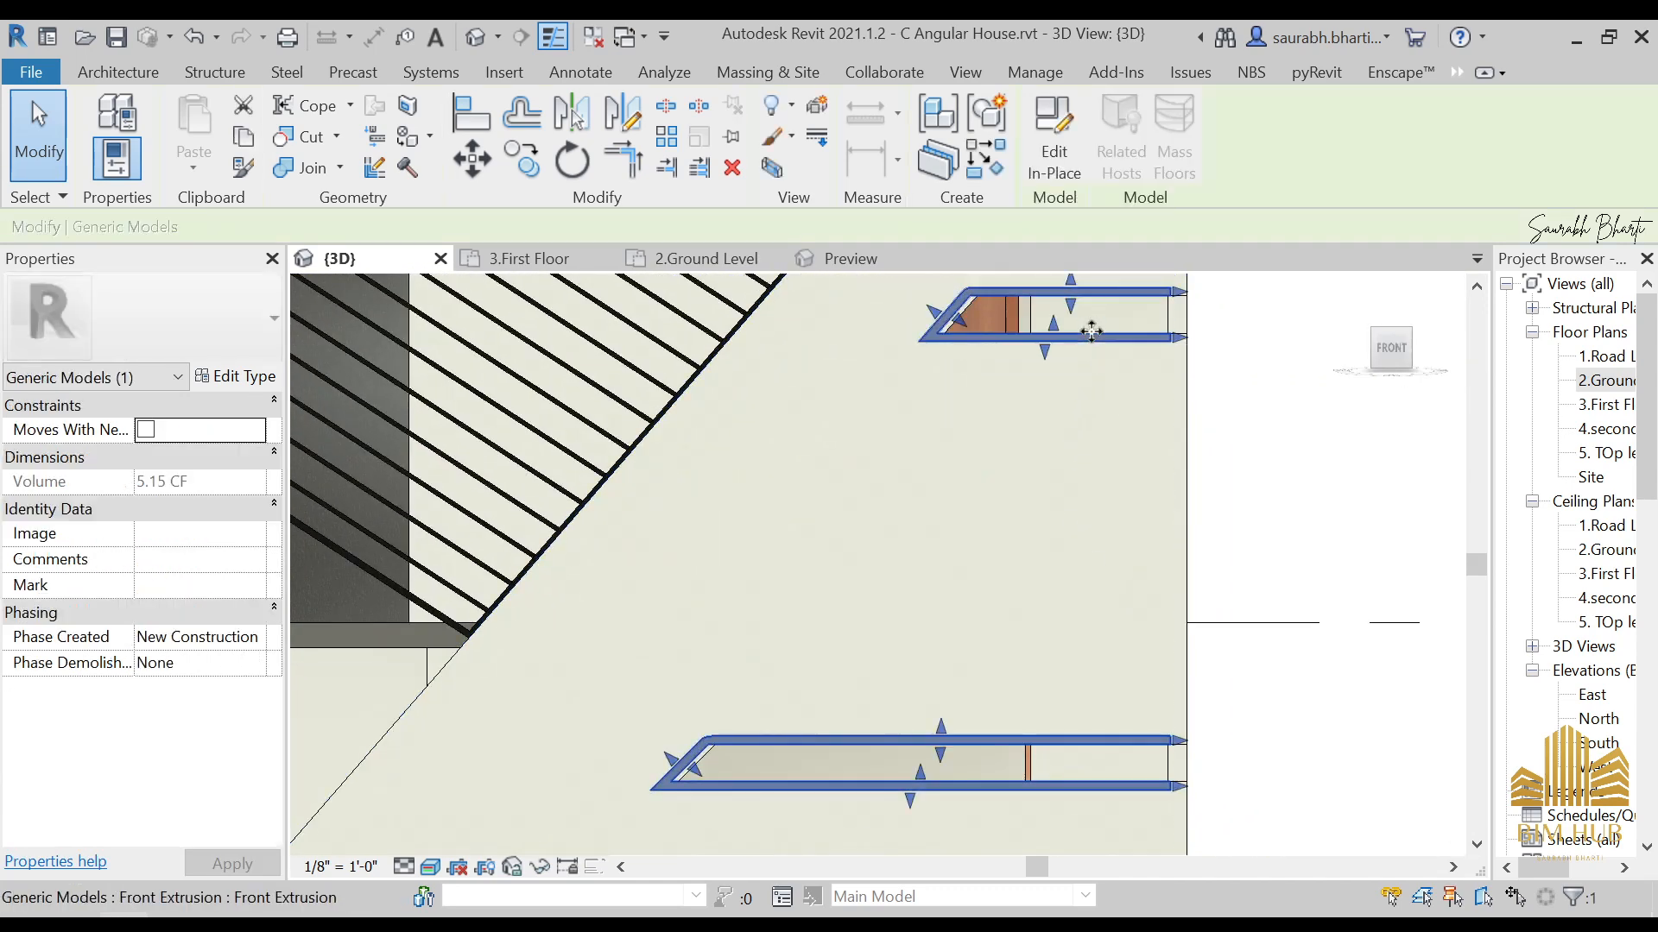
{"action": "scroll", "coordinate": [1001, 729], "scroll_direction": "up", "scroll_amount": 3}
{"action": "scroll", "coordinate": [907, 403], "scroll_direction": "down", "scroll_amount": 4}
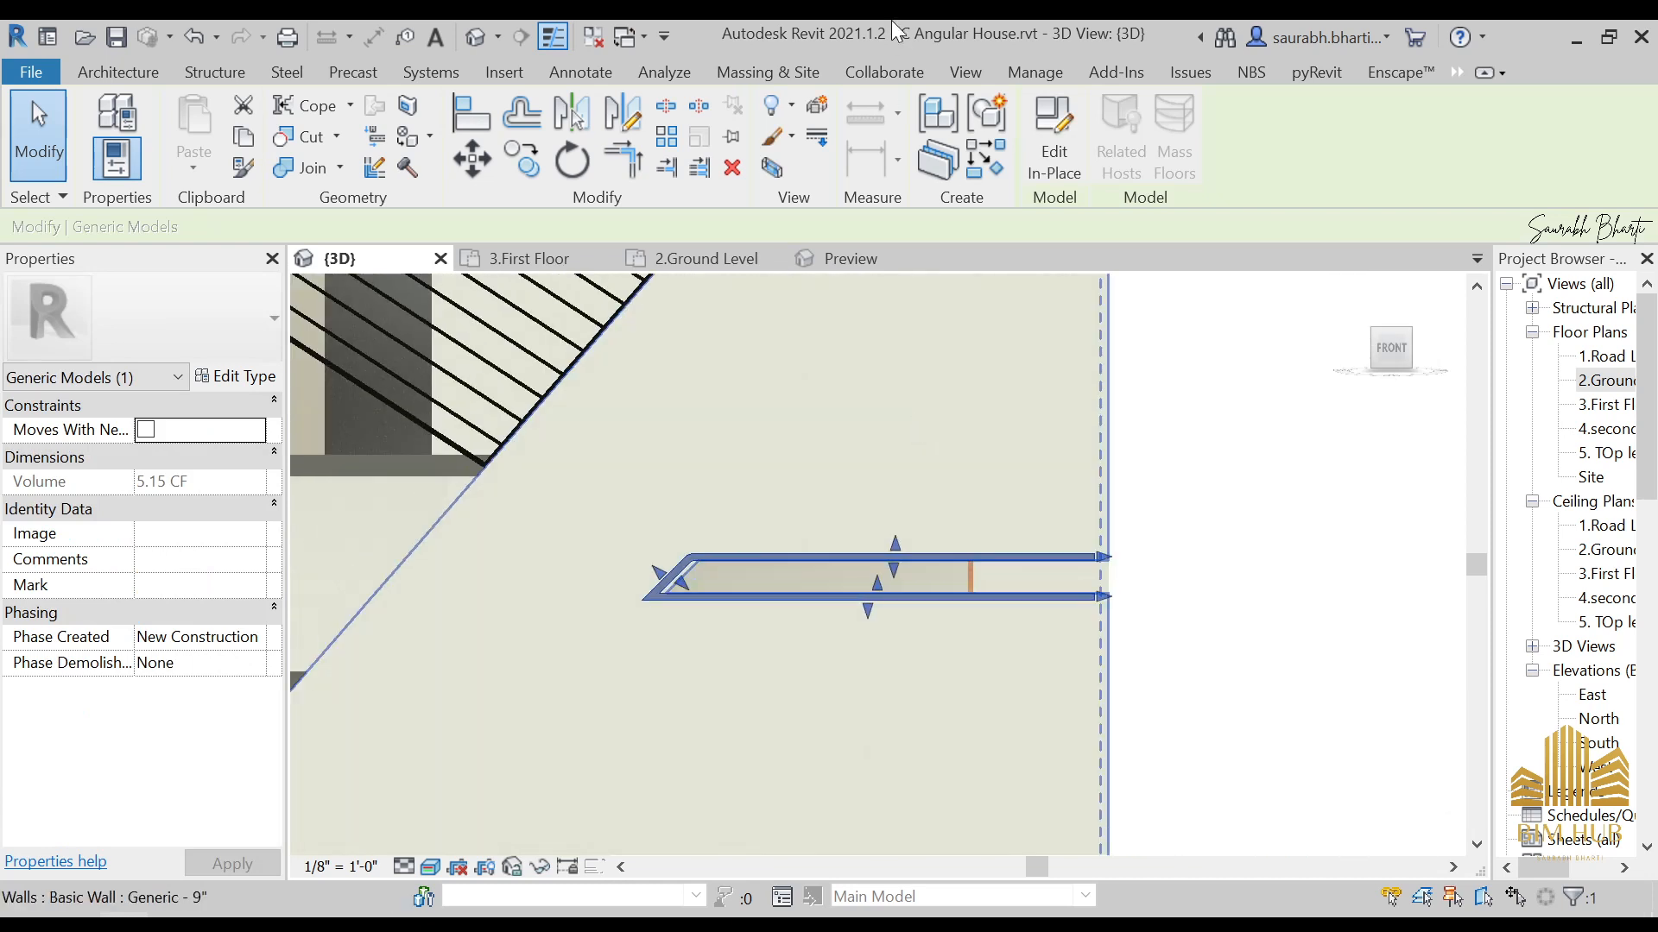
{"action": "left_click", "coordinate": [1069, 149]}
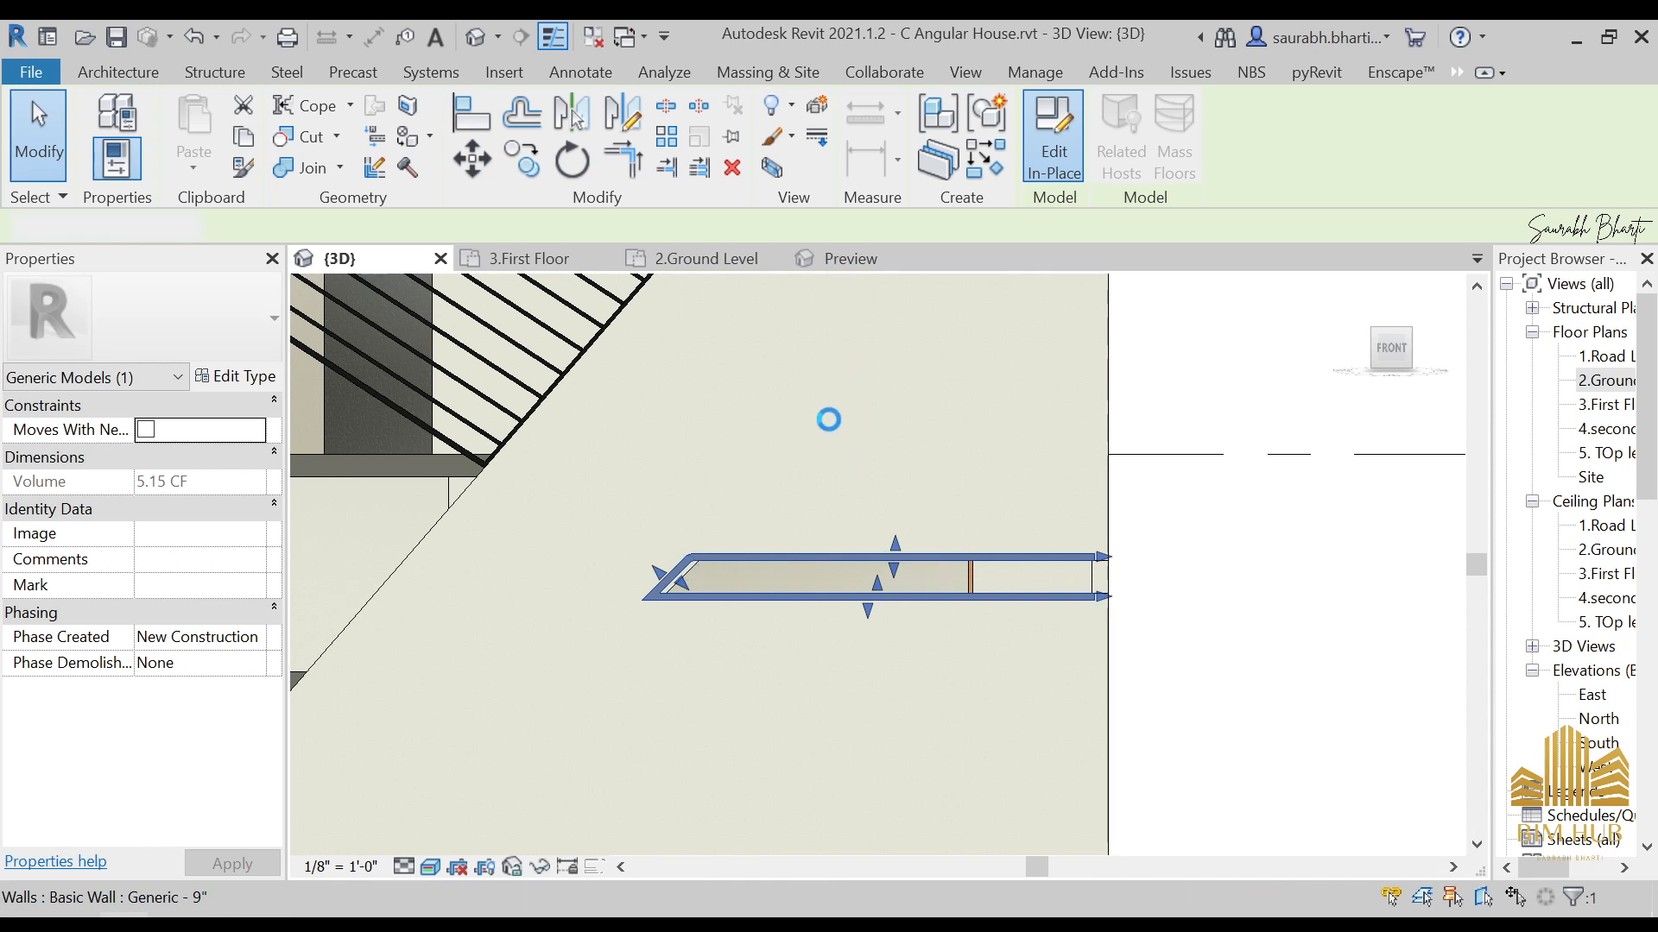
{"action": "scroll", "coordinate": [841, 427], "scroll_direction": "down", "scroll_amount": 5}
{"action": "scroll", "coordinate": [785, 513], "scroll_direction": "up", "scroll_amount": 6}
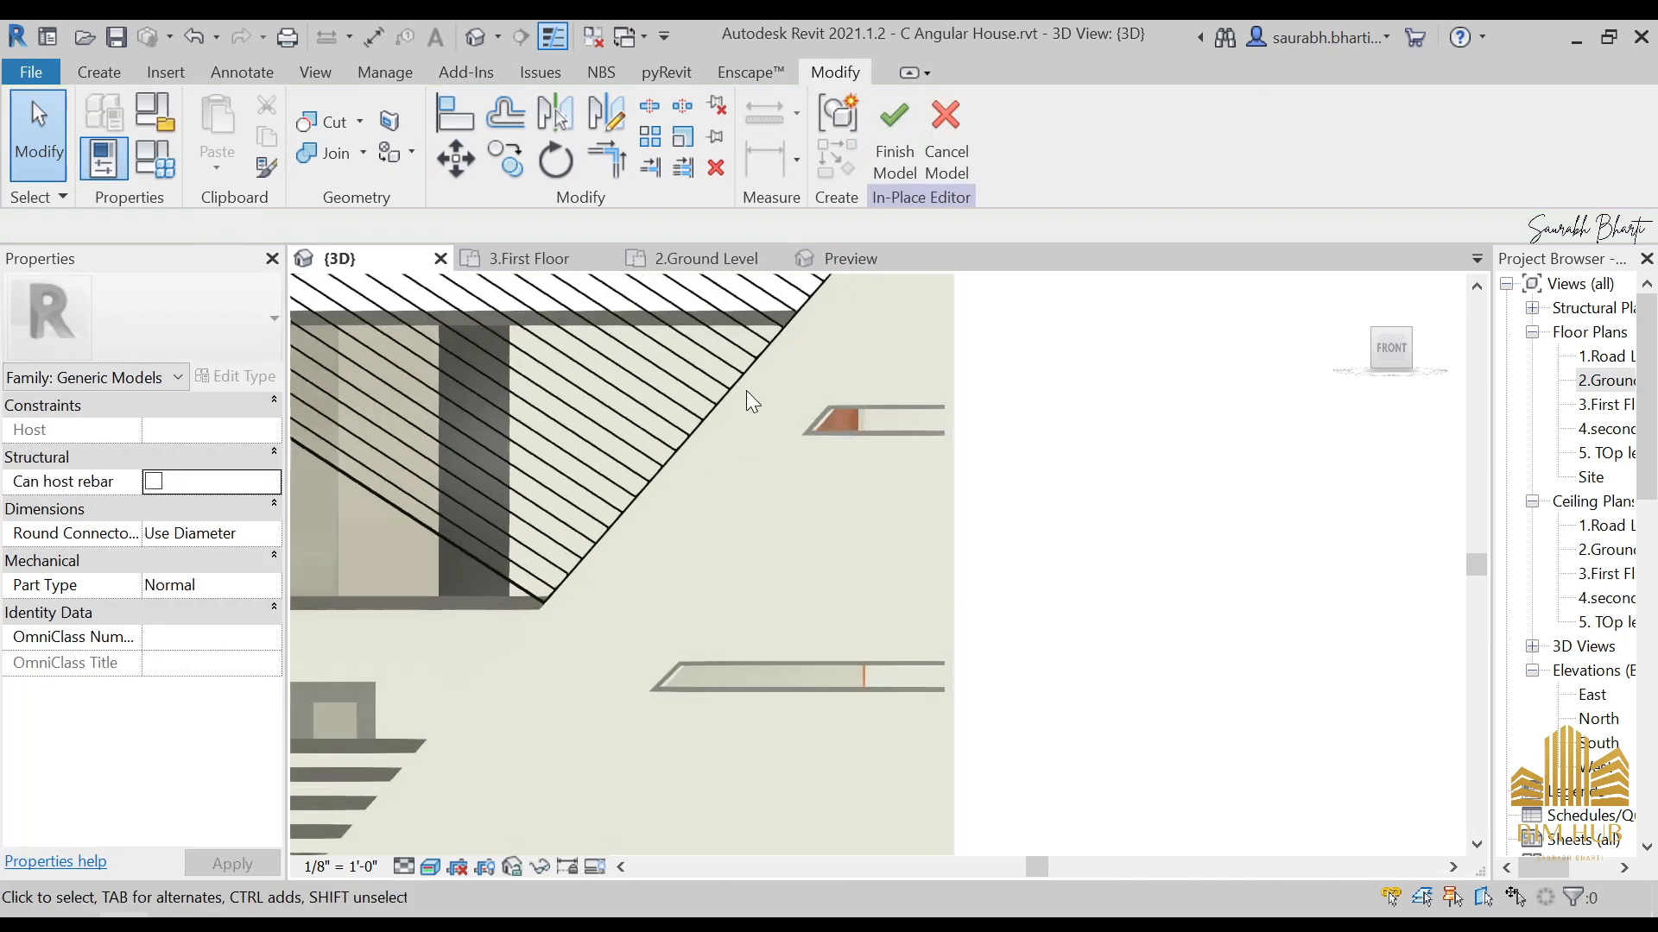
{"action": "left_click", "coordinate": [821, 407]}
{"action": "scroll", "coordinate": [950, 506], "scroll_direction": "up", "scroll_amount": 3}
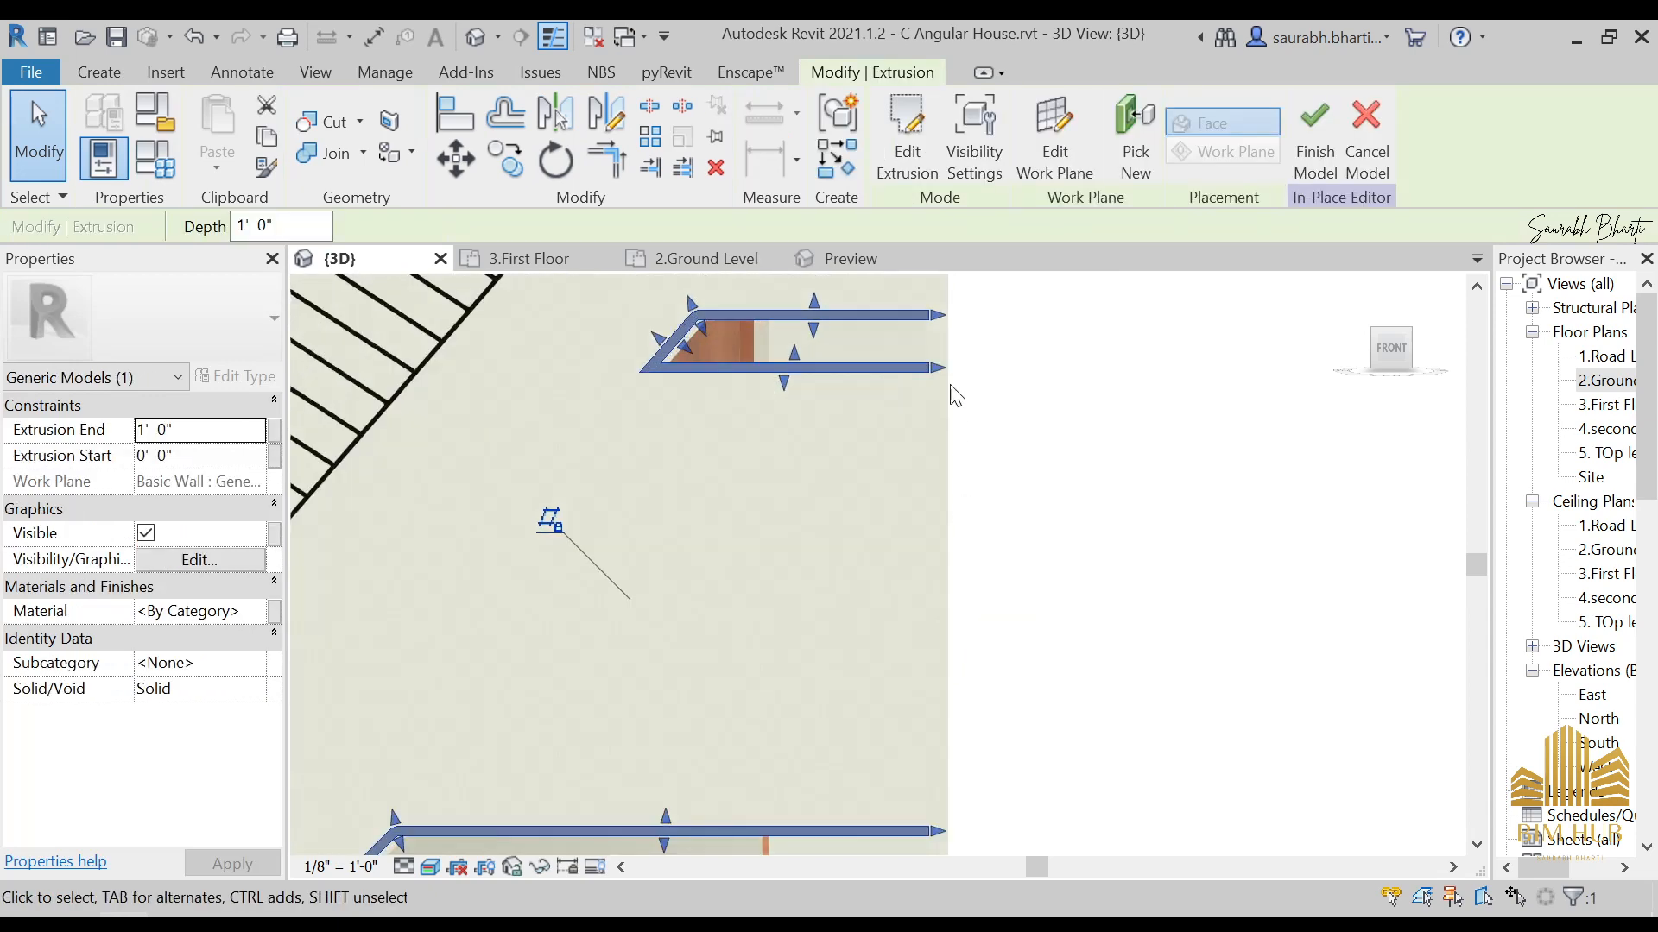
{"action": "middle_click_drag", "start_coordinate": [1013, 407], "coordinate": [866, 572]}
{"action": "scroll", "coordinate": [851, 493], "scroll_direction": "up", "scroll_amount": 6}
{"action": "left_click_drag", "start_coordinate": [749, 447], "coordinate": [828, 448]}
{"action": "left_click_drag", "start_coordinate": [748, 693], "coordinate": [829, 695]}
{"action": "scroll", "coordinate": [759, 754], "scroll_direction": "down", "scroll_amount": 3}
Step: Stretch both open ends of the lower ledge frame out to the wall's vertical edge
{"action": "middle_click_drag", "start_coordinate": [759, 755], "coordinate": [884, 463]}
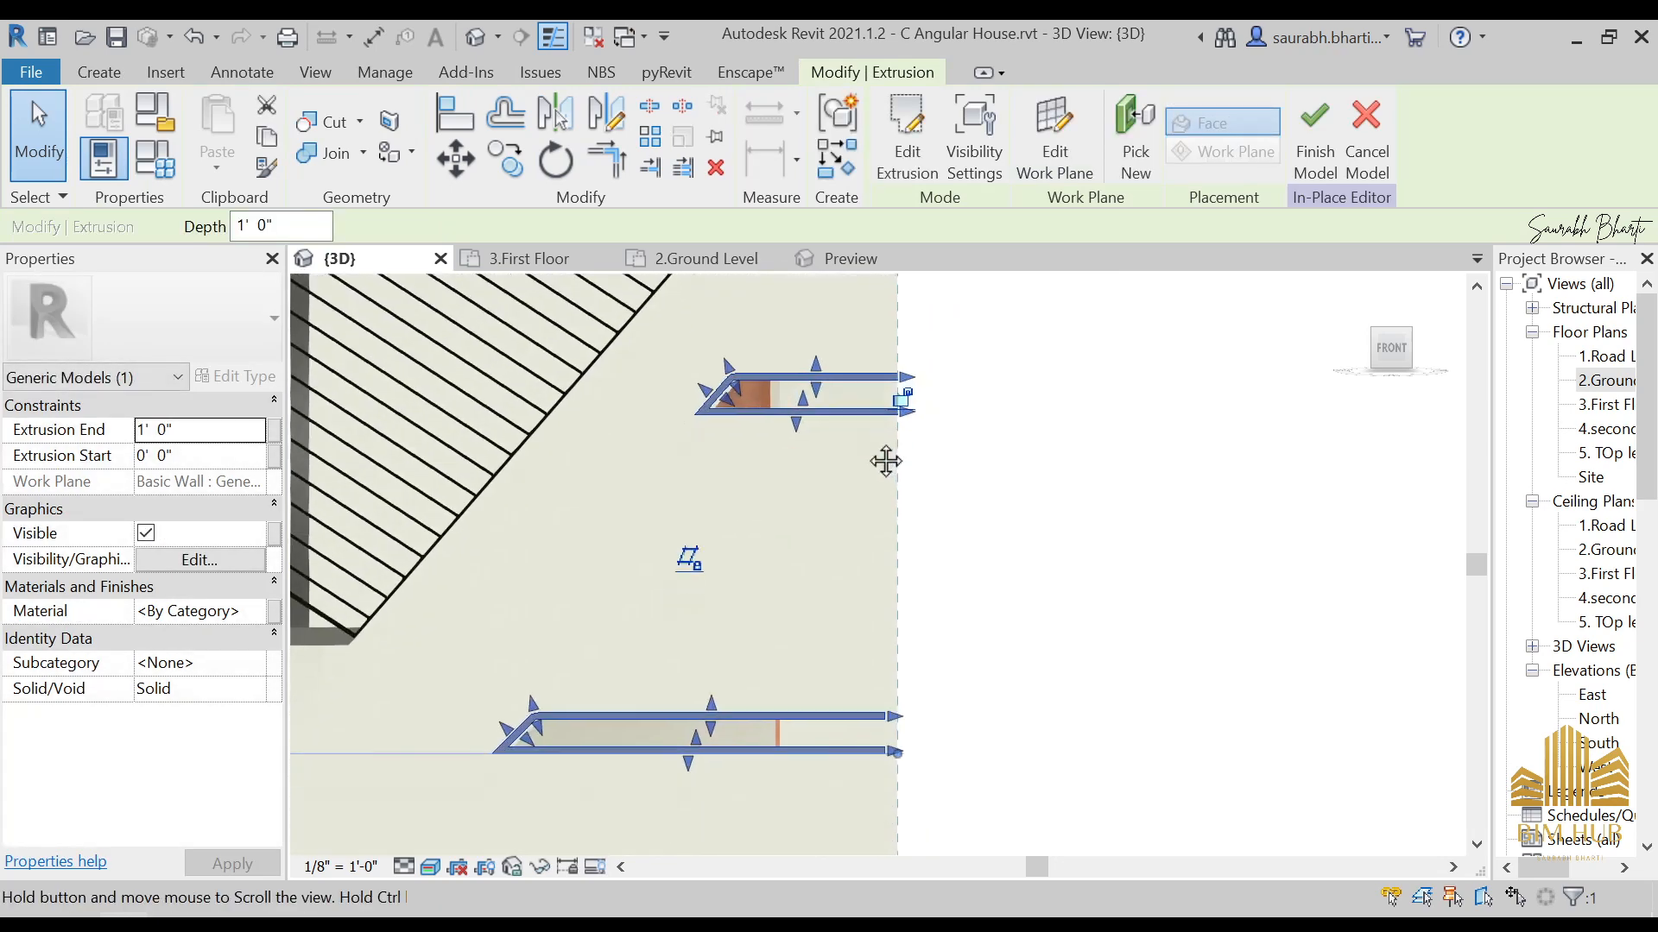
{"action": "scroll", "coordinate": [848, 750], "scroll_direction": "up", "scroll_amount": 5}
{"action": "left_click_drag", "start_coordinate": [762, 573], "coordinate": [818, 579]}
{"action": "left_click_drag", "start_coordinate": [762, 741], "coordinate": [810, 740]}
{"action": "scroll", "coordinate": [689, 754], "scroll_direction": "down", "scroll_amount": 3}
Step: Try to shift the lower ledge frame's slanted end inward to the opening's slanted edge, and cancel the change
{"action": "middle_click_drag", "start_coordinate": [561, 704], "coordinate": [396, 696]}
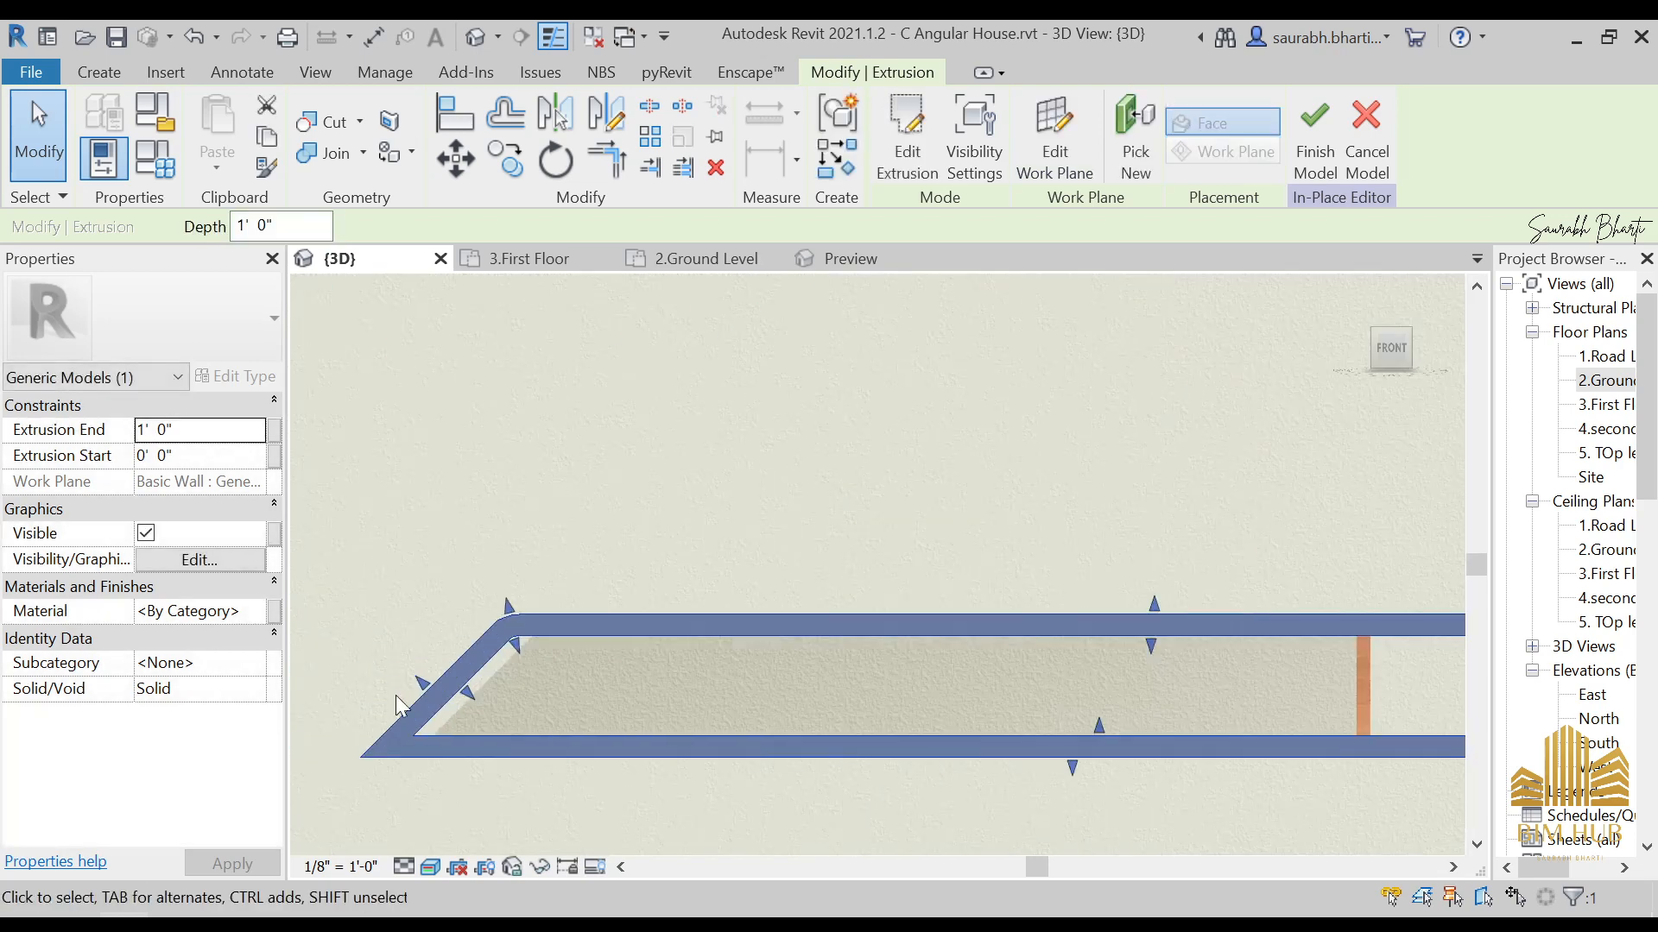
{"action": "scroll", "coordinate": [484, 712], "scroll_direction": "up", "scroll_amount": 2}
{"action": "left_click_drag", "start_coordinate": [502, 690], "coordinate": [516, 694]}
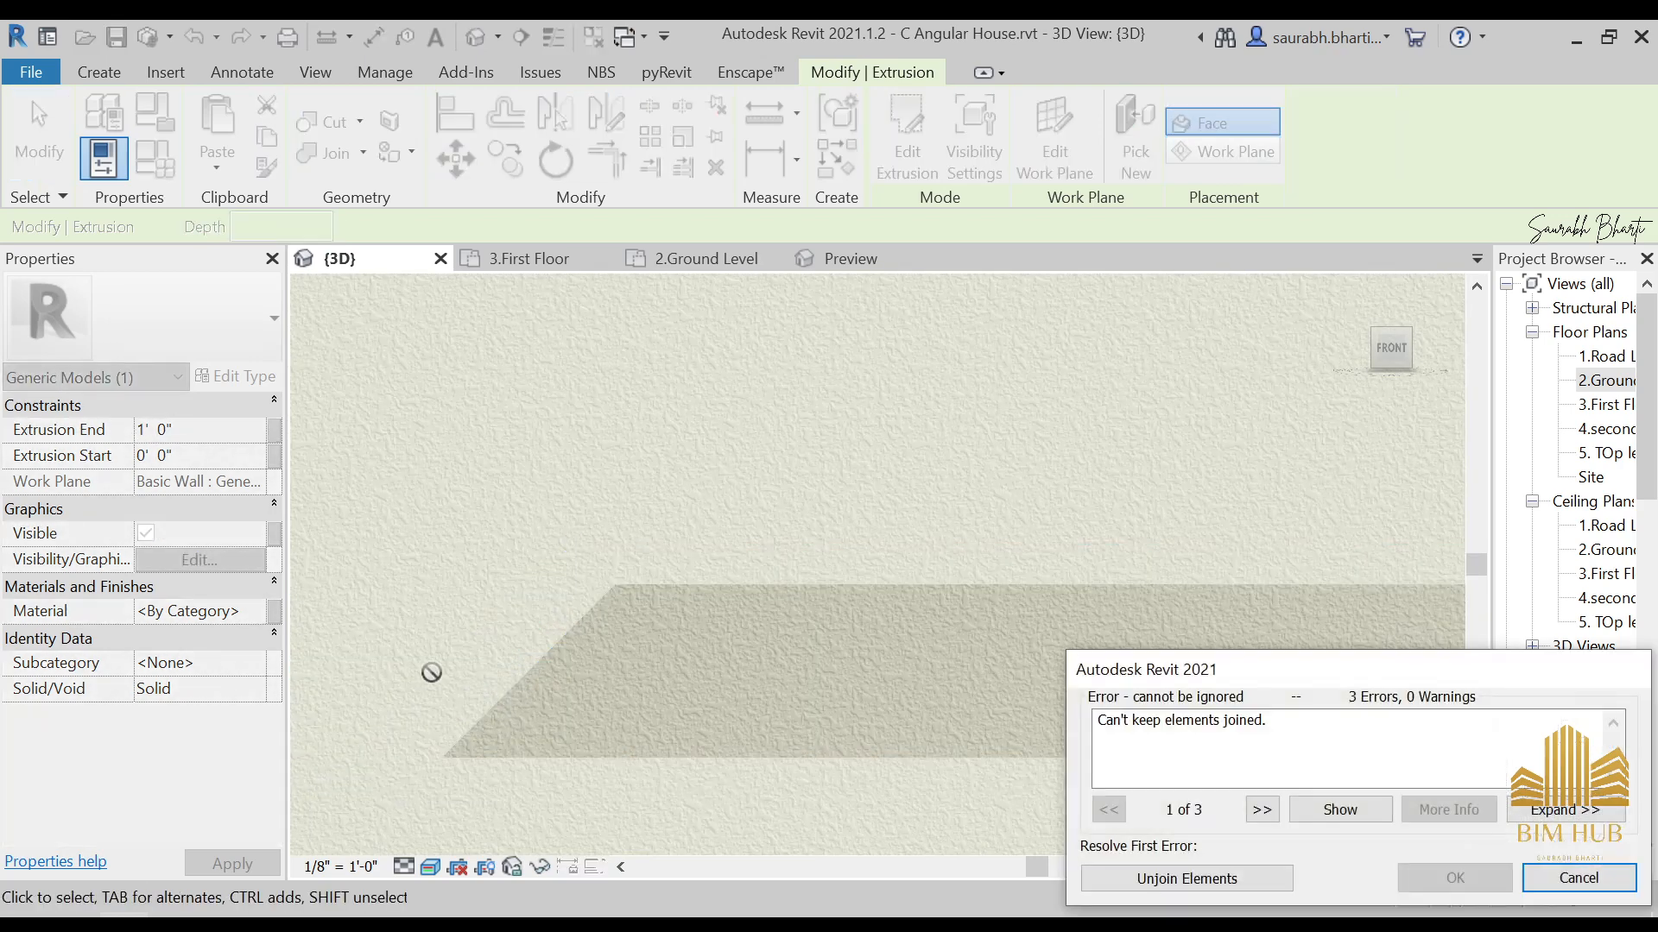
{"action": "left_click", "coordinate": [1564, 879]}
{"action": "scroll", "coordinate": [981, 613], "scroll_direction": "down", "scroll_amount": 2}
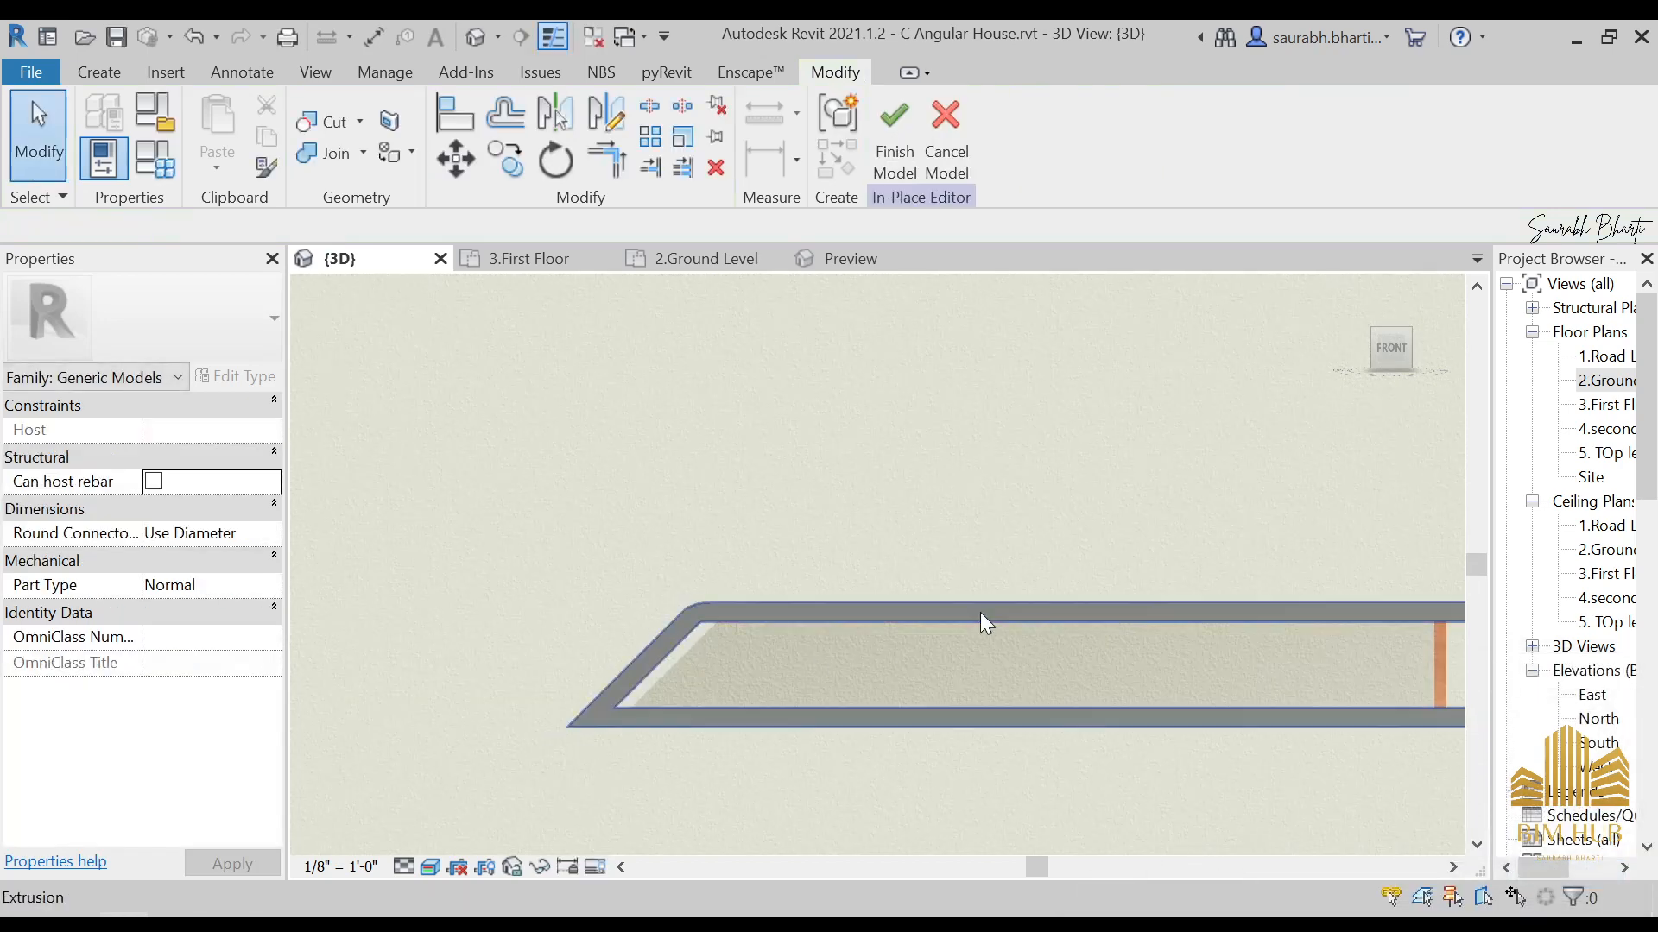
Step: Try to nudge the ledge frame extrusion sideways toward the wall's vertical edge, and leave the in-place edit
{"action": "scroll", "coordinate": [982, 613], "scroll_direction": "down", "scroll_amount": 2}
{"action": "left_click", "coordinate": [981, 613]}
{"action": "key", "text": "Right"}
{"action": "key", "text": "Right"}
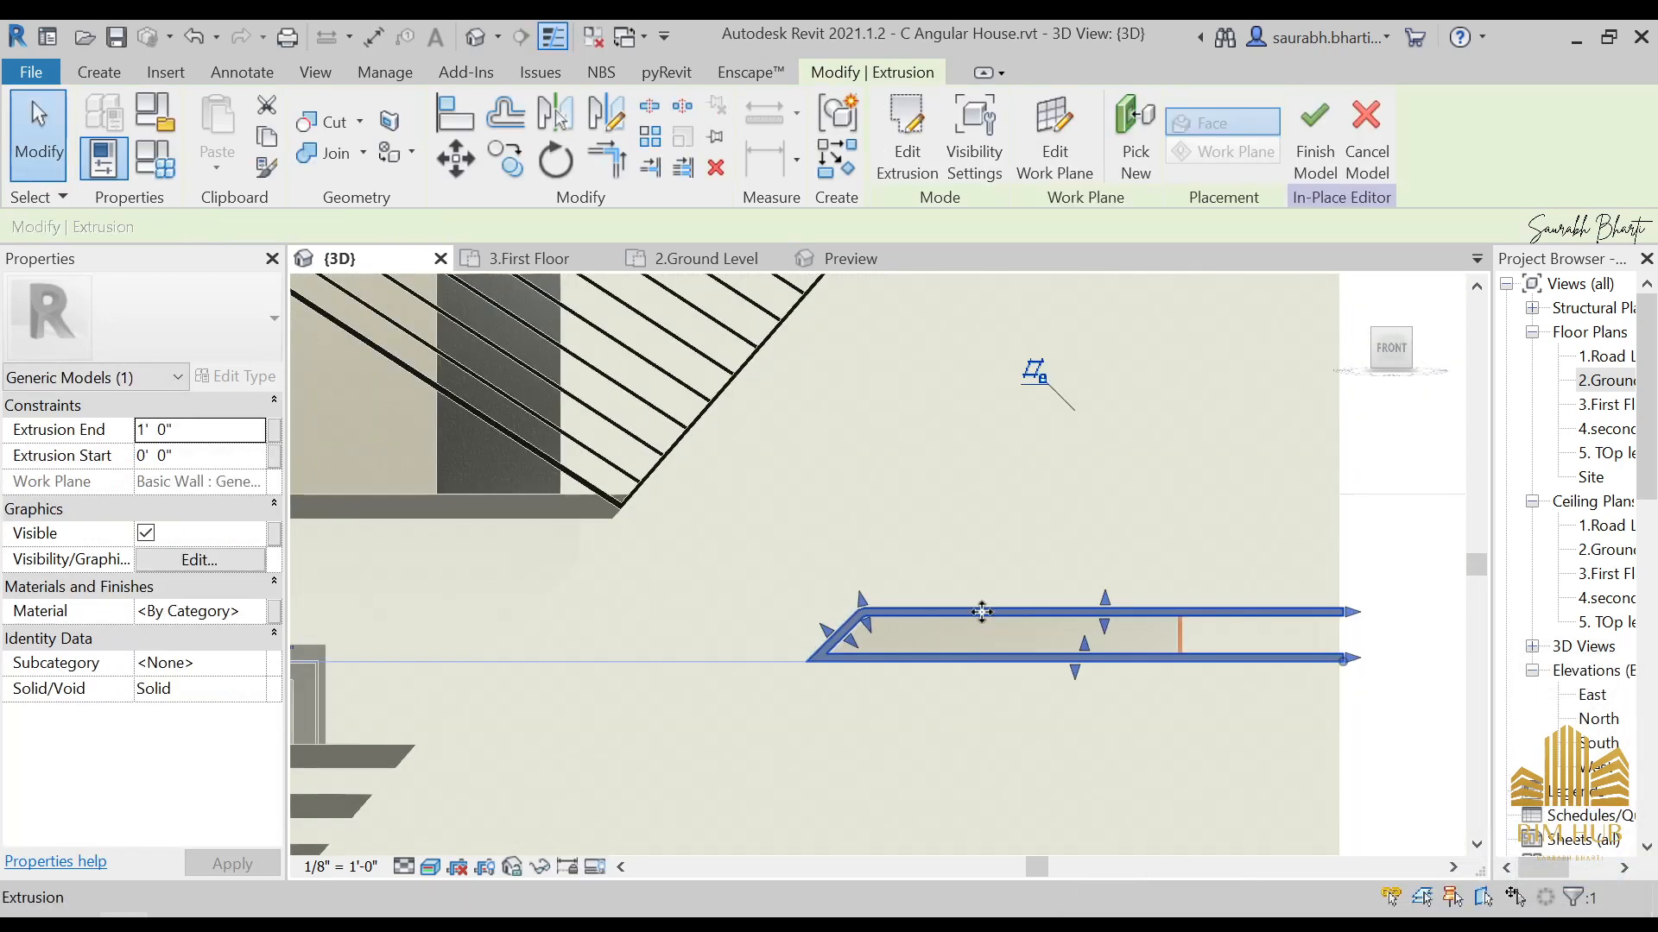
{"action": "key", "text": "Escape"}
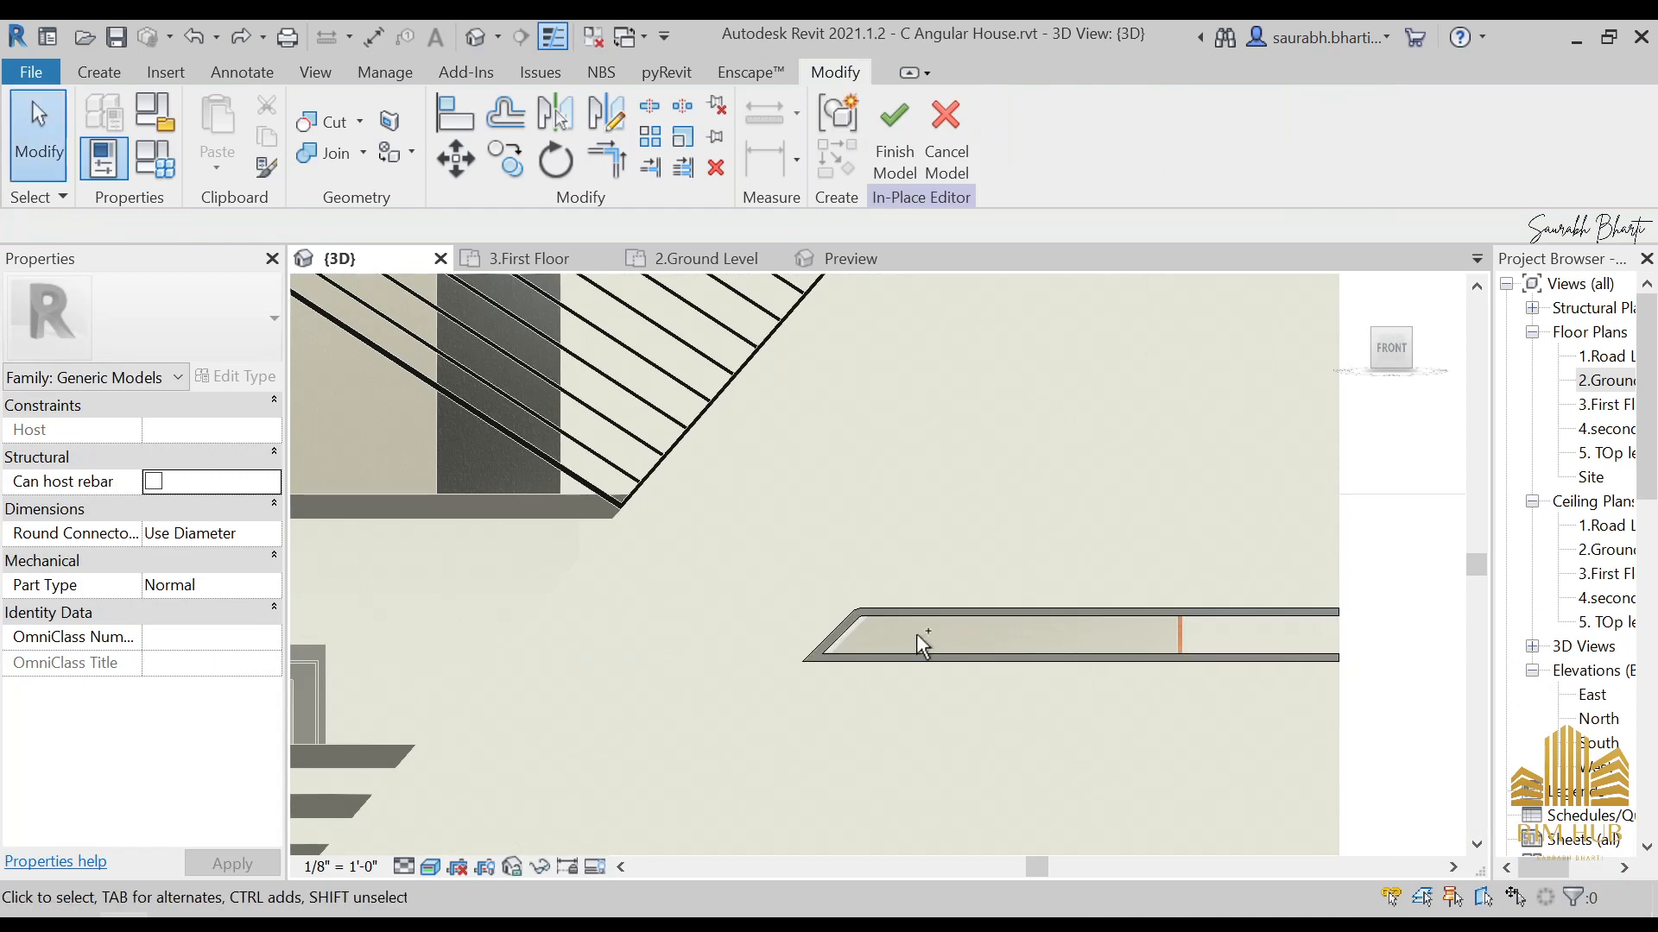
{"action": "scroll", "coordinate": [915, 634], "scroll_direction": "up", "scroll_amount": 3}
{"action": "scroll", "coordinate": [873, 610], "scroll_direction": "up", "scroll_amount": 2}
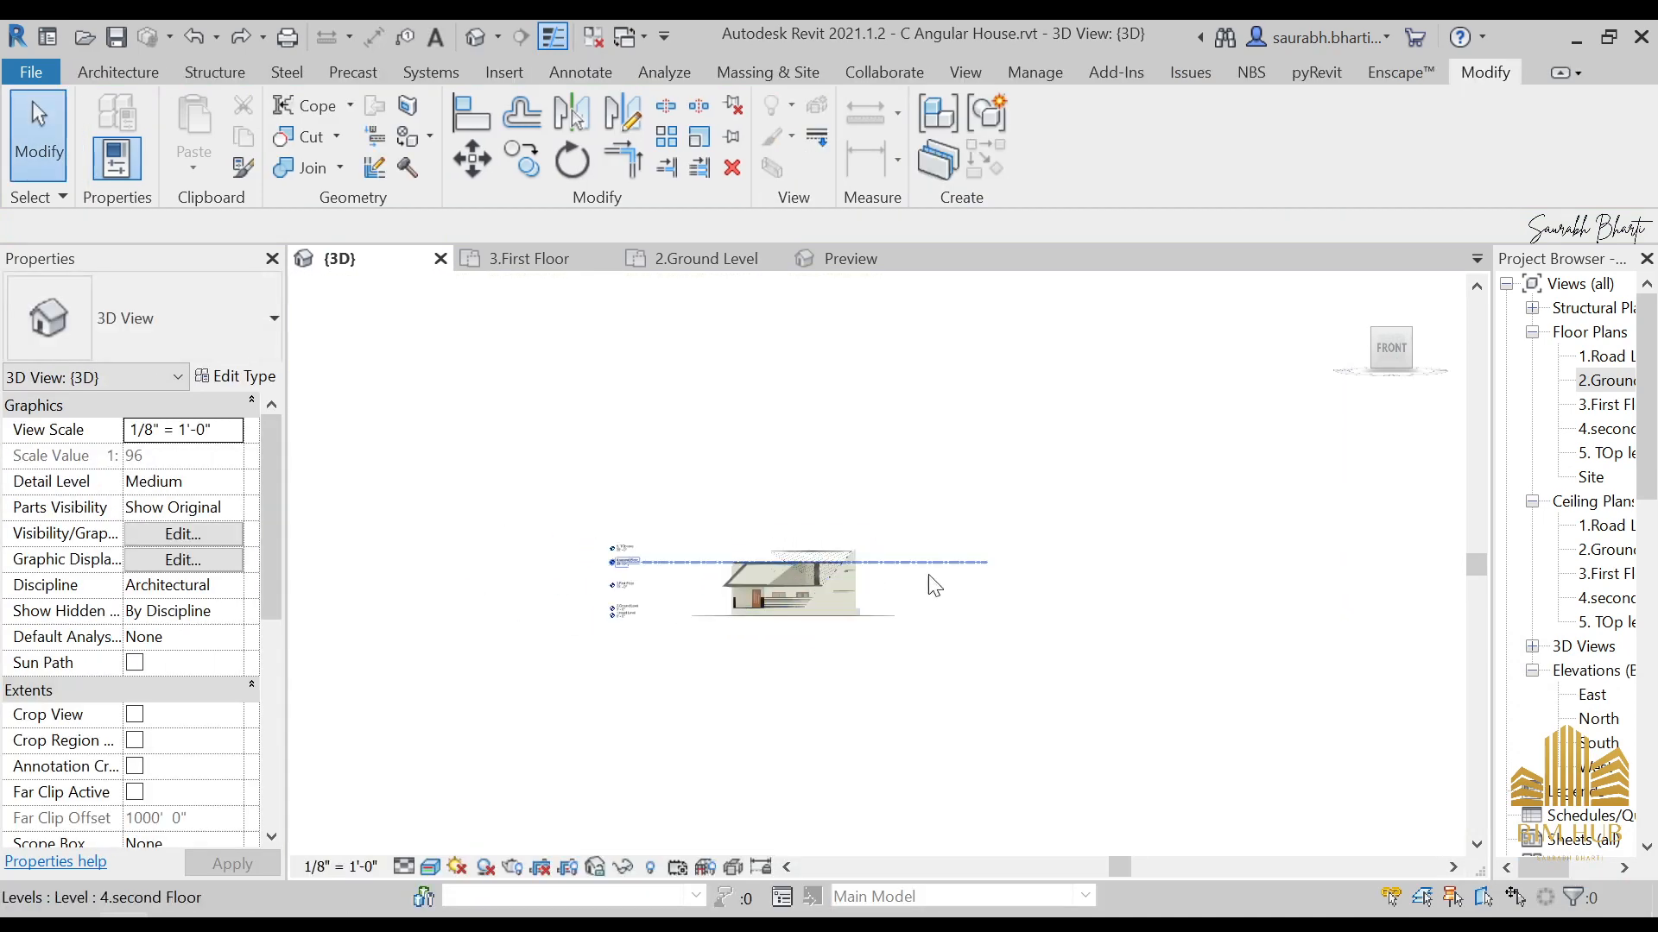
Step: Try to move the whole Front Extrusion 4" sideways from its open end to the wall's vertical edge
{"action": "scroll", "coordinate": [870, 604], "scroll_direction": "up", "scroll_amount": 6}
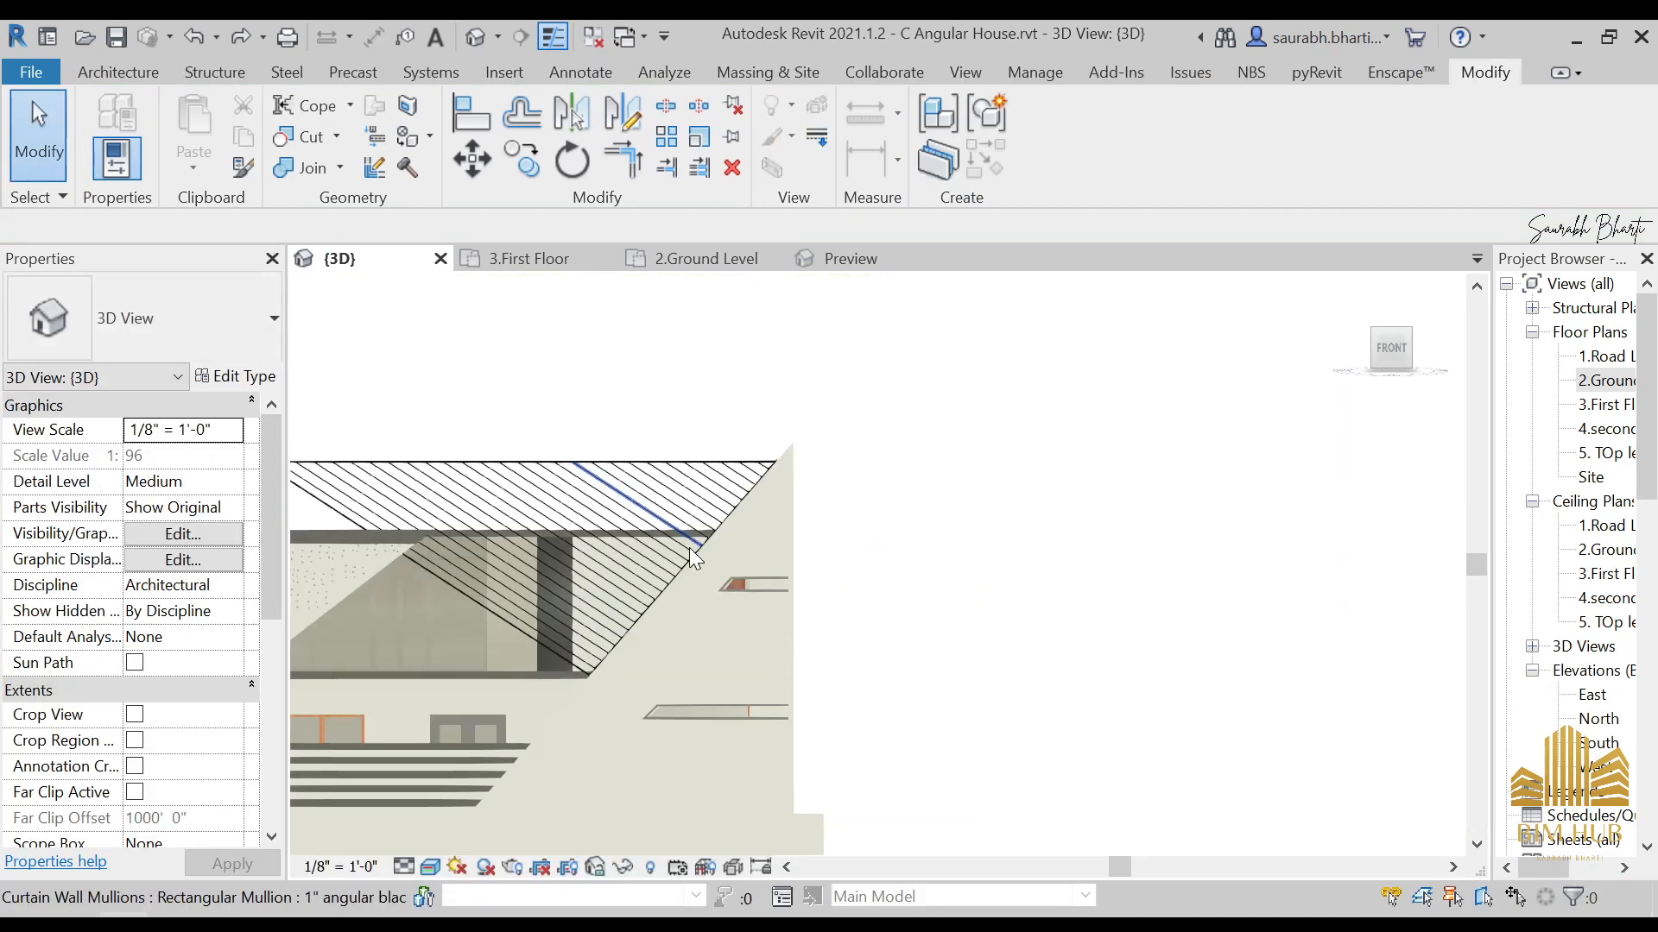
{"action": "left_click", "coordinate": [789, 551]}
{"action": "scroll", "coordinate": [739, 680], "scroll_direction": "up", "scroll_amount": 5}
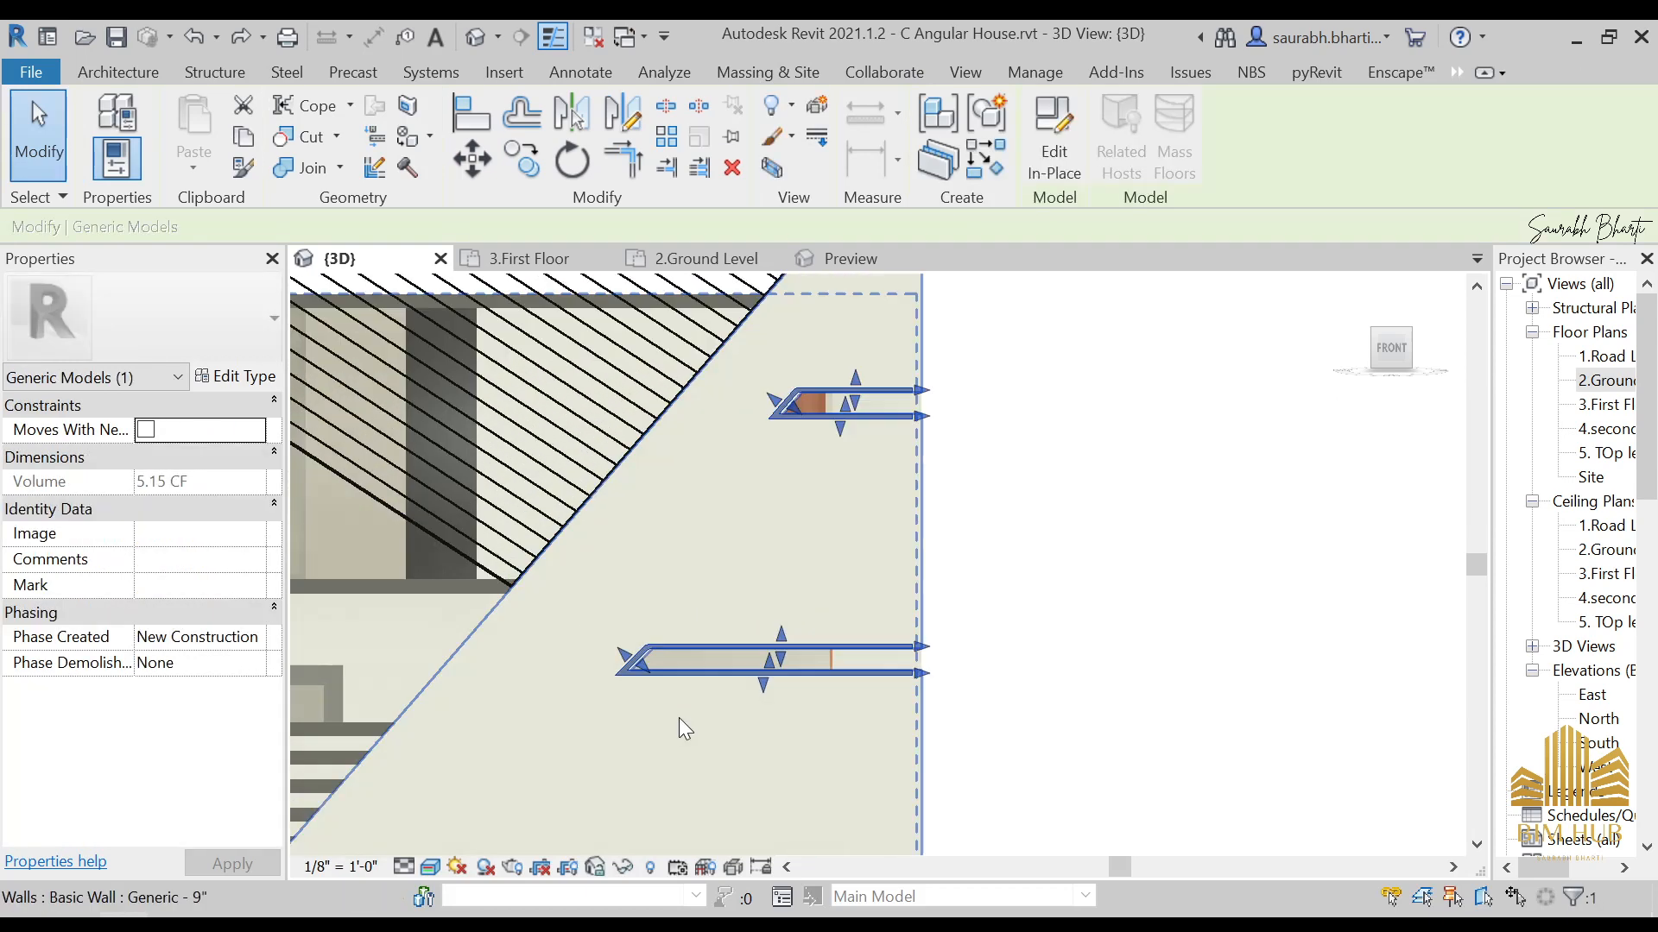
{"action": "left_click", "coordinate": [475, 161]}
{"action": "scroll", "coordinate": [1044, 661], "scroll_direction": "up", "scroll_amount": 5}
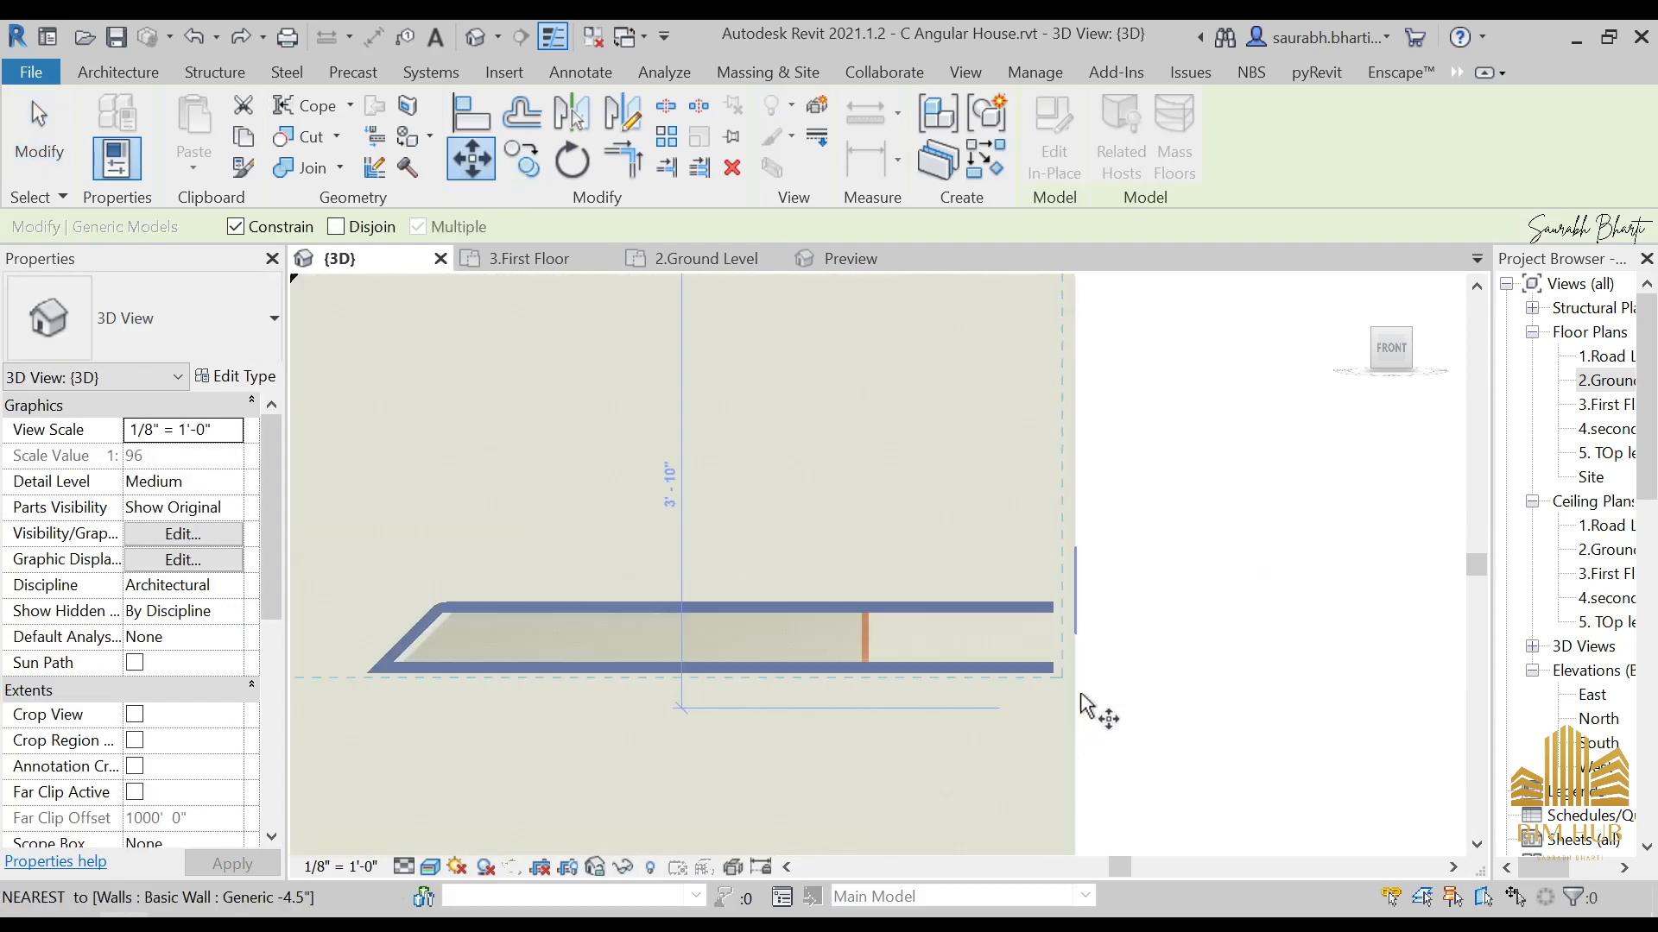
{"action": "left_click", "coordinate": [1042, 654]}
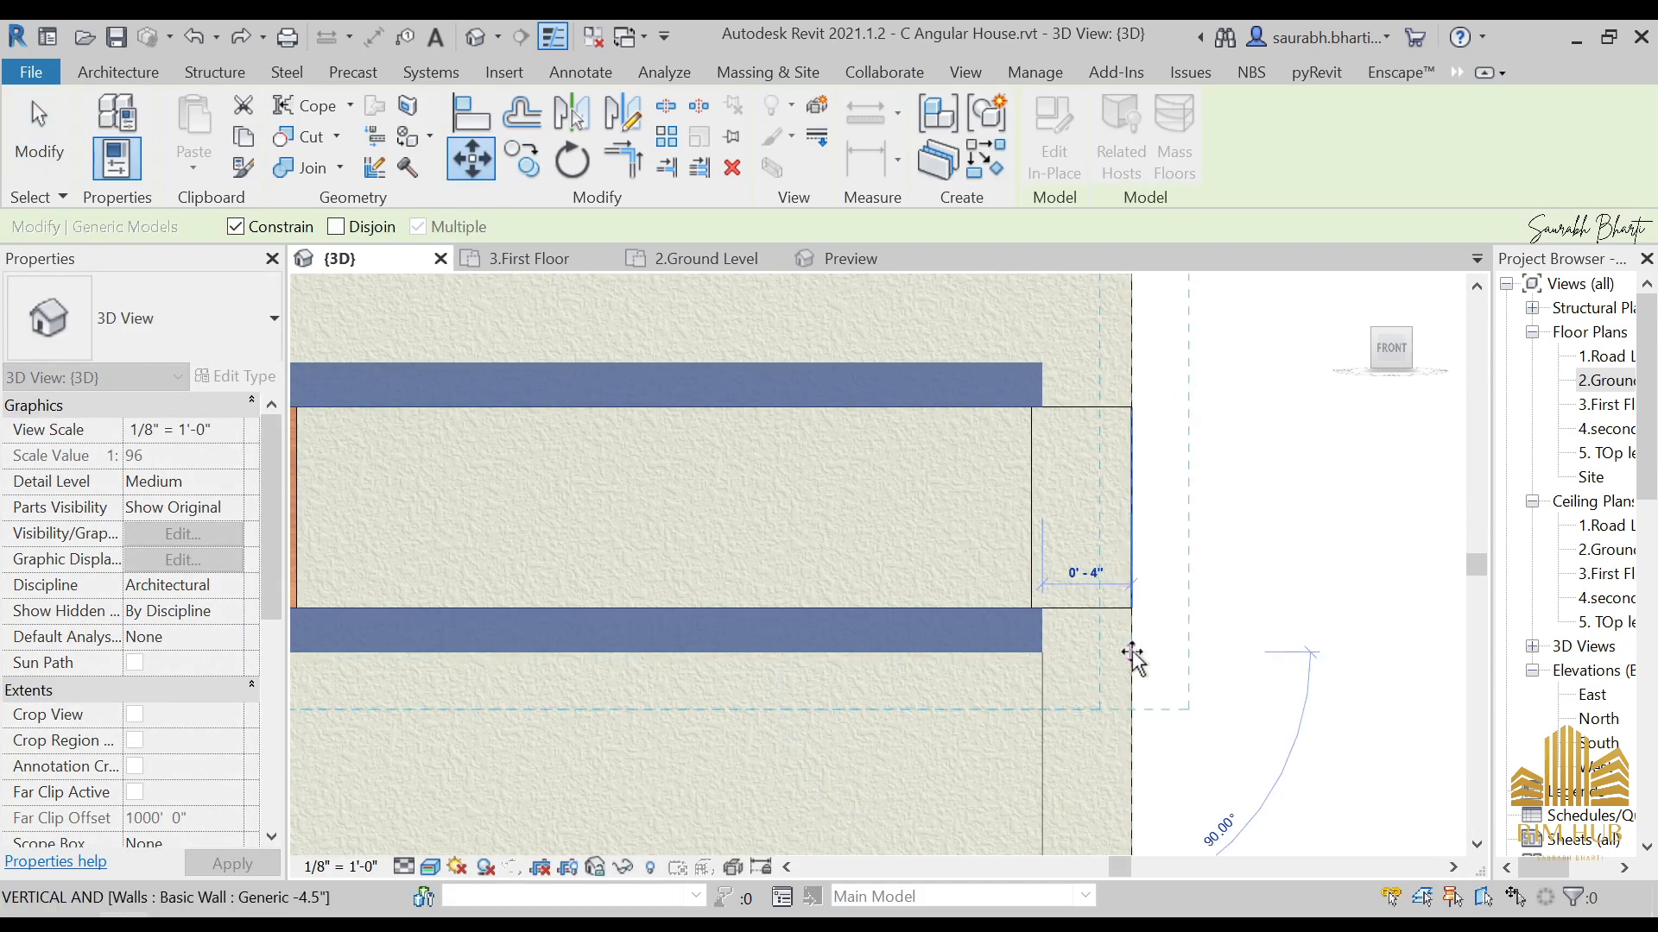
{"action": "left_click", "coordinate": [1132, 653]}
{"action": "scroll", "coordinate": [1044, 649], "scroll_direction": "down", "scroll_amount": 5}
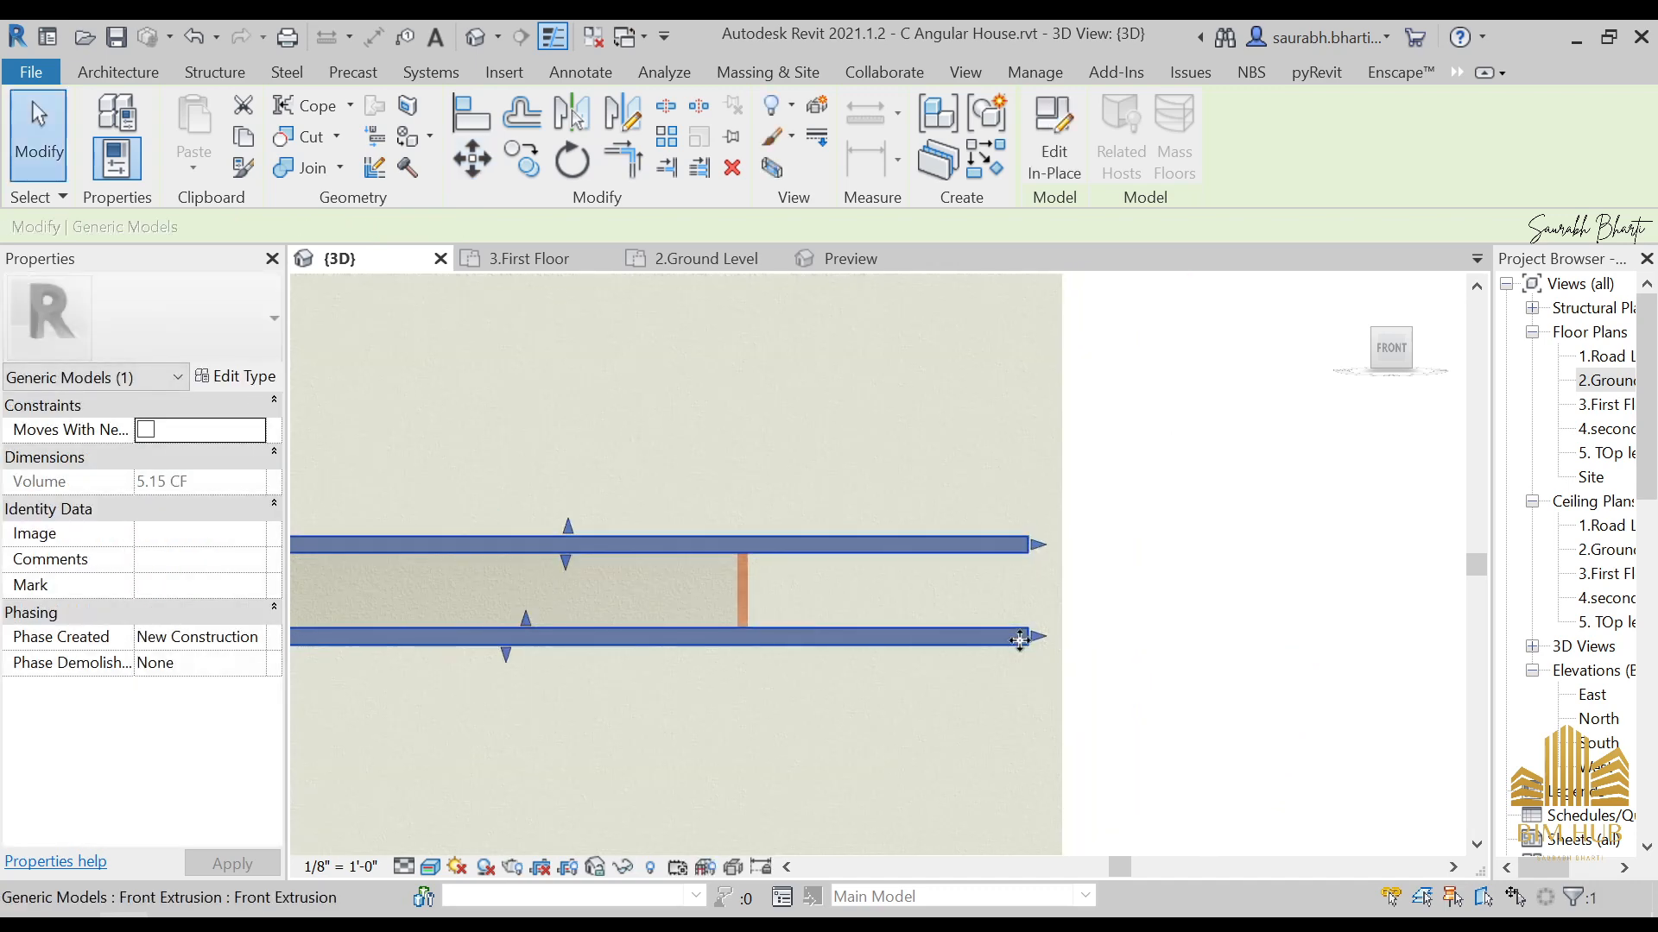
{"action": "scroll", "coordinate": [855, 629], "scroll_direction": "up", "scroll_amount": 5}
{"action": "scroll", "coordinate": [829, 643], "scroll_direction": "down", "scroll_amount": 4}
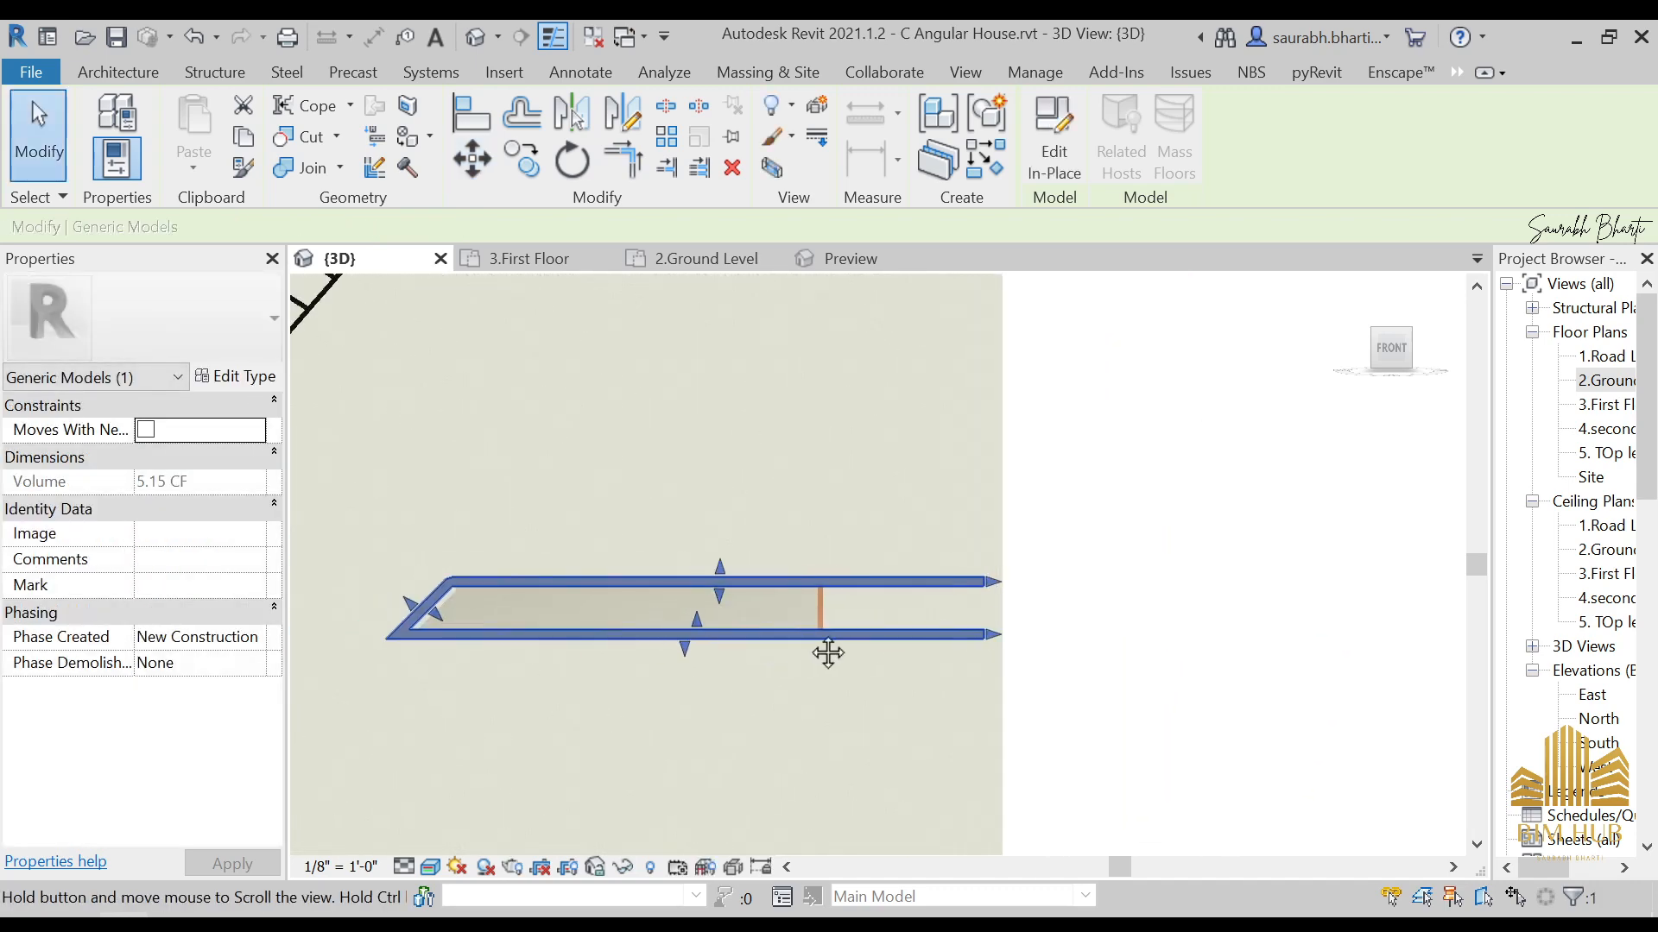
Step: Open the Front Extrusion in place and enter the sketch of its ledge frame profiles
{"action": "left_click", "coordinate": [1063, 177]}
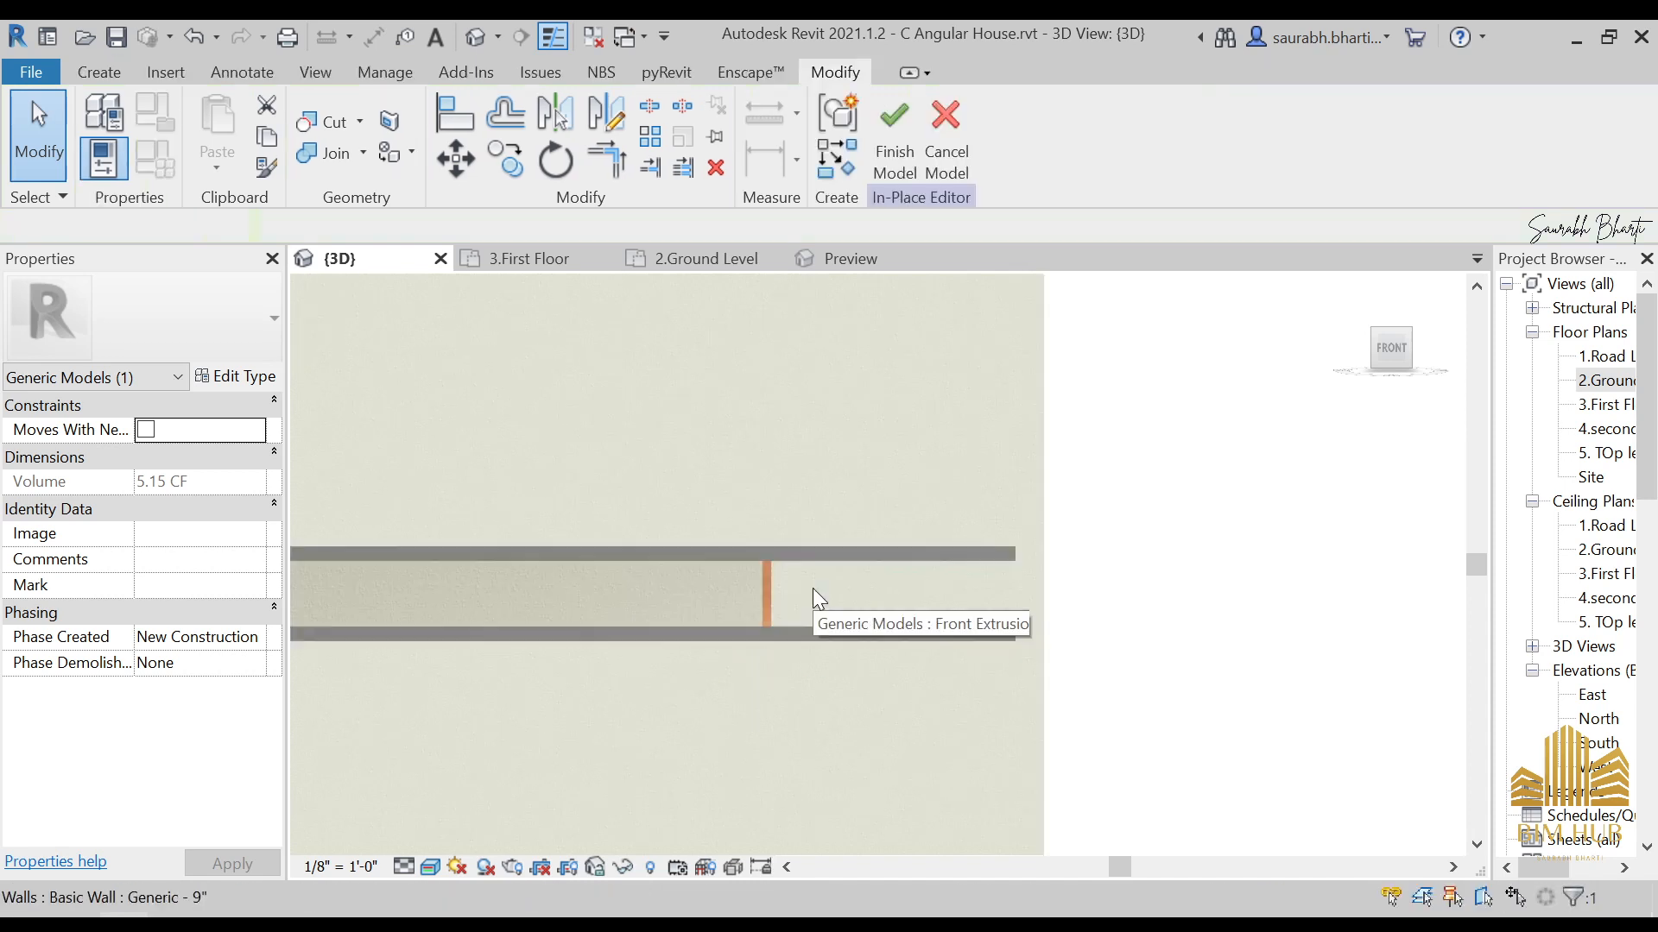
{"action": "left_click", "coordinate": [820, 584]}
{"action": "scroll", "coordinate": [822, 582], "scroll_direction": "down", "scroll_amount": 3}
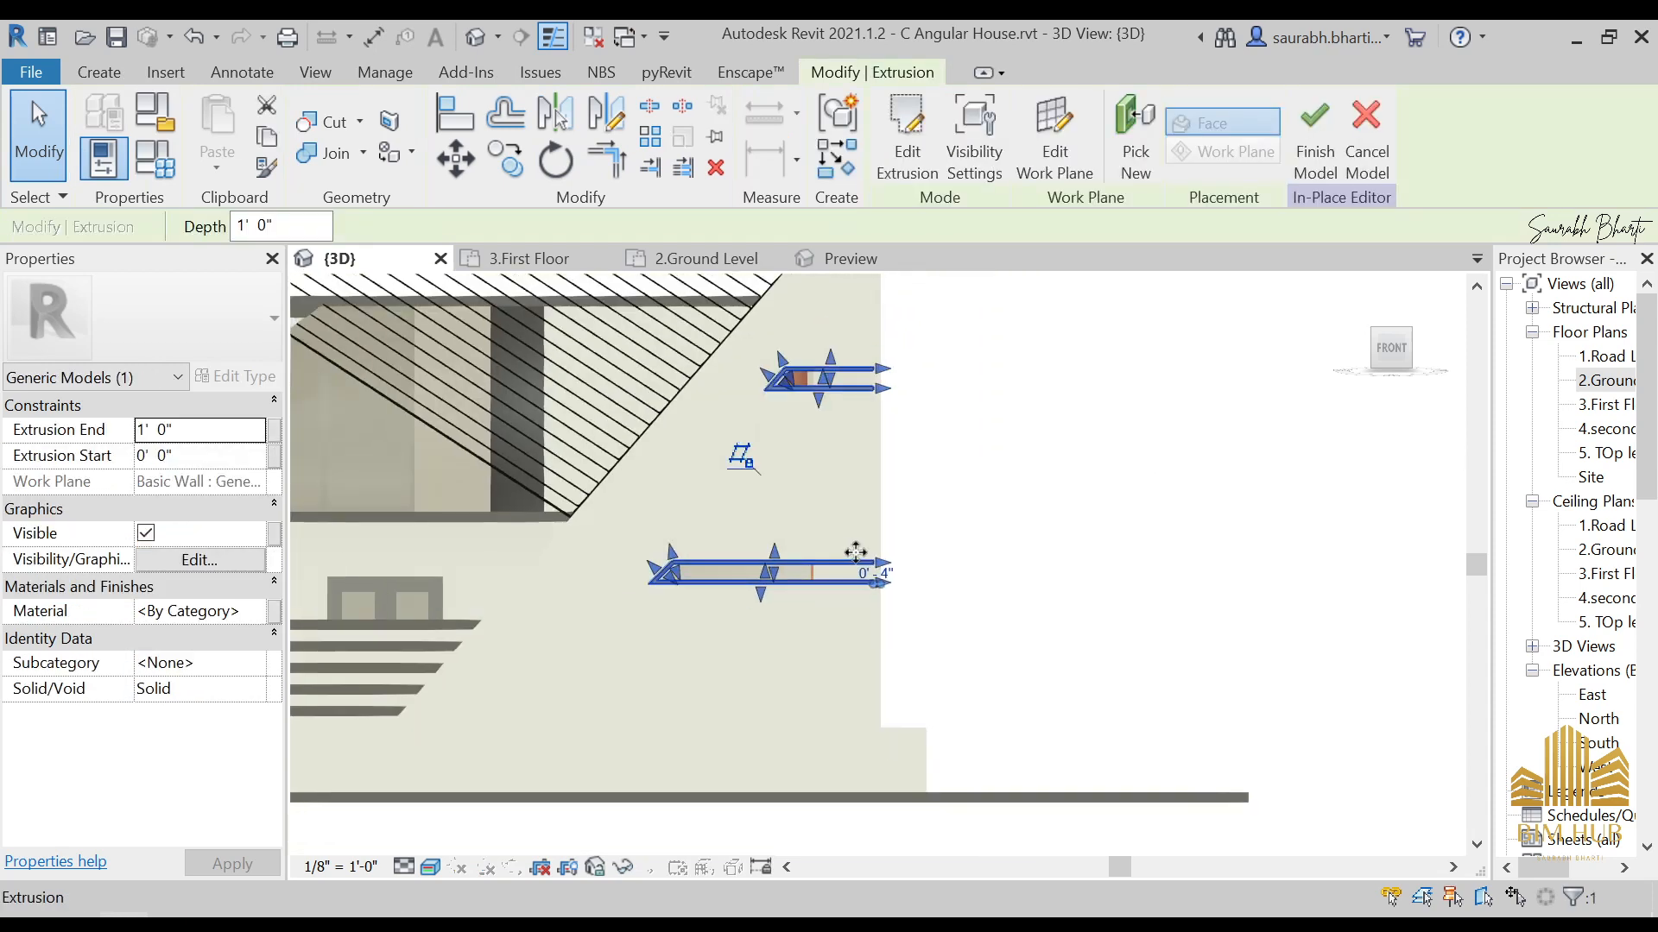
{"action": "left_click", "coordinate": [908, 147]}
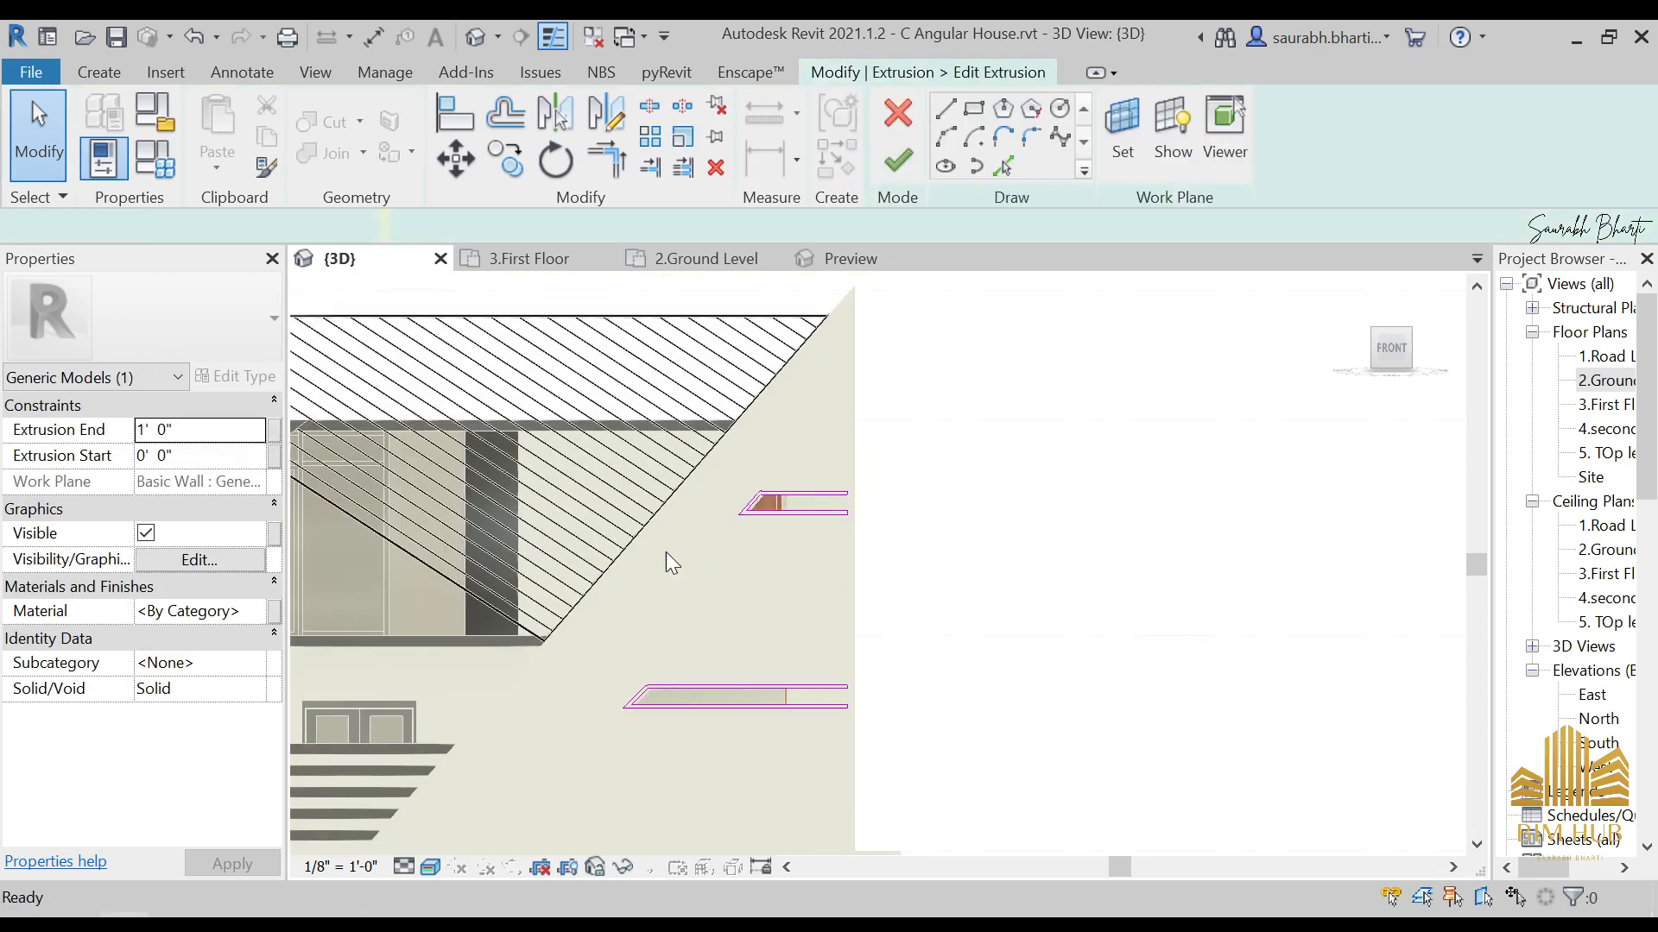
Step: Move all sketch lines of both ledge frames sideways so their open ends meet the wall's vertical edge, and finish the sketch
{"action": "left_click_drag", "start_coordinate": [603, 419], "coordinate": [1006, 769]}
{"action": "scroll", "coordinate": [777, 686], "scroll_direction": "up", "scroll_amount": 1}
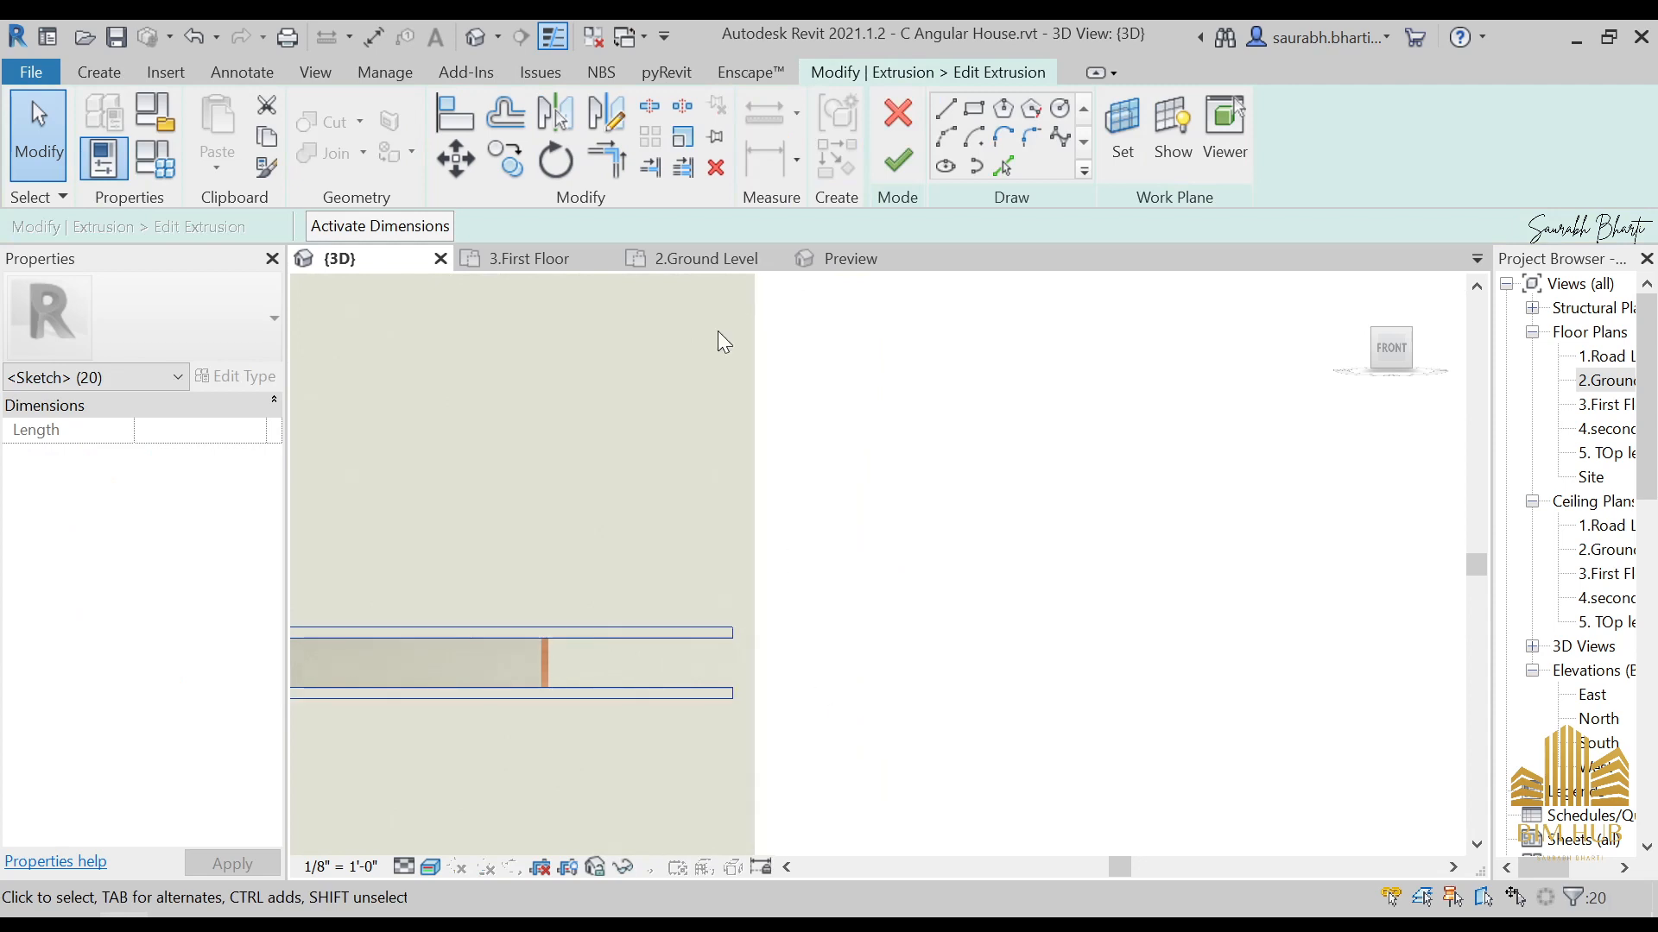
{"action": "left_click", "coordinate": [459, 164]}
{"action": "scroll", "coordinate": [805, 793], "scroll_direction": "up", "scroll_amount": 4}
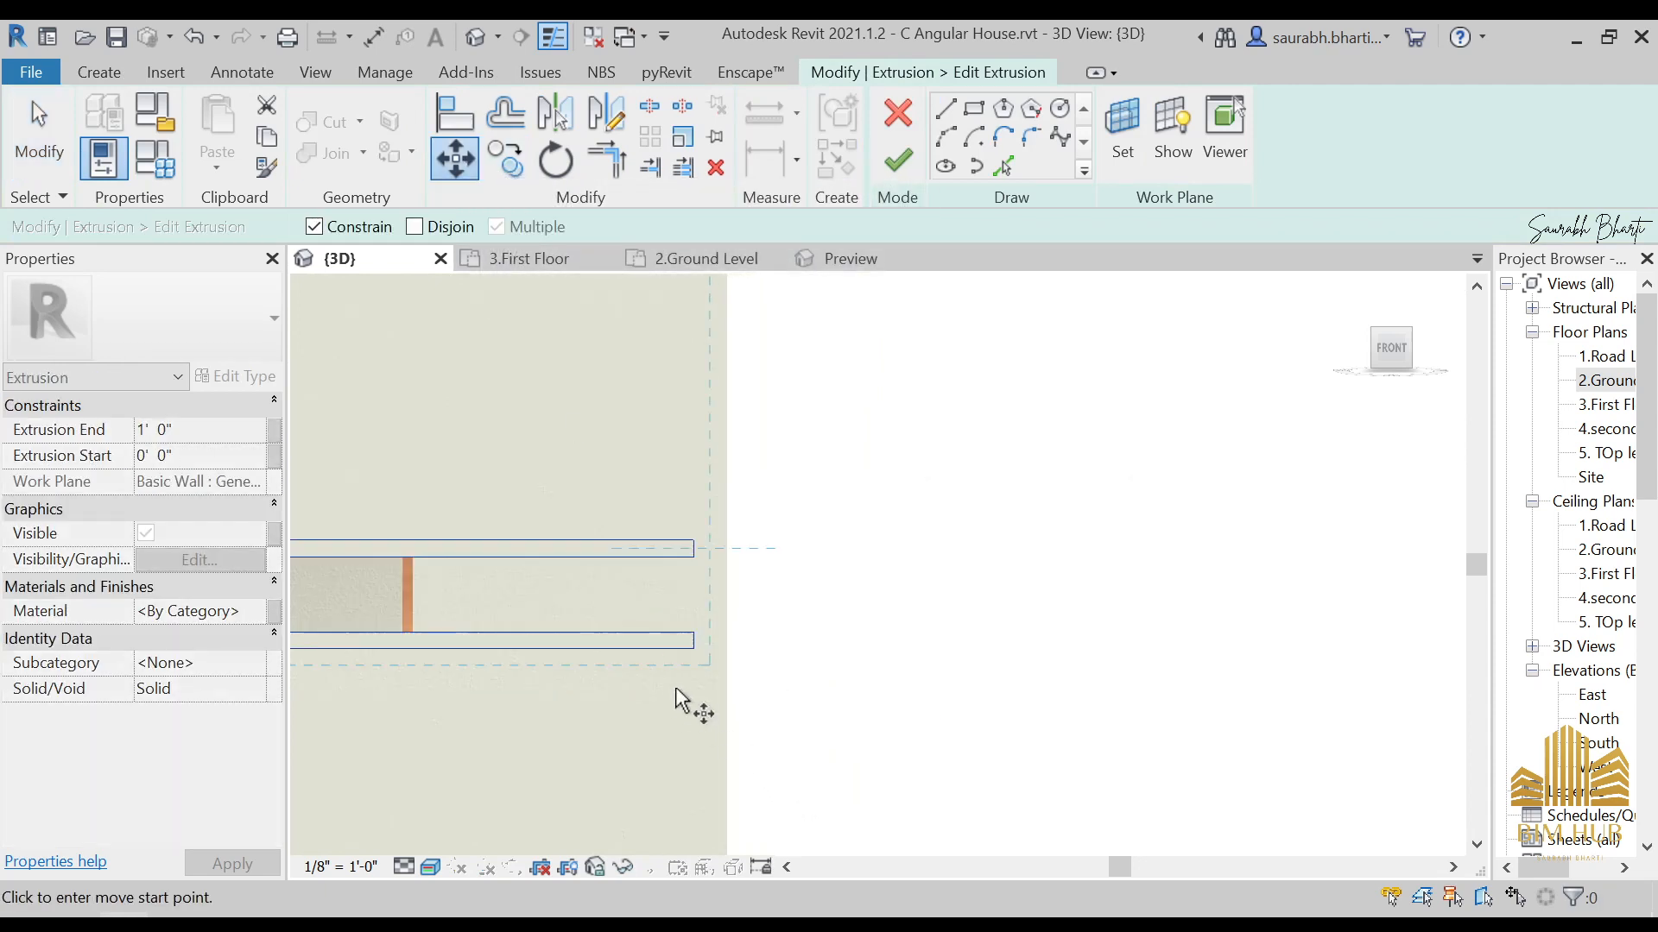
{"action": "left_click", "coordinate": [660, 599]}
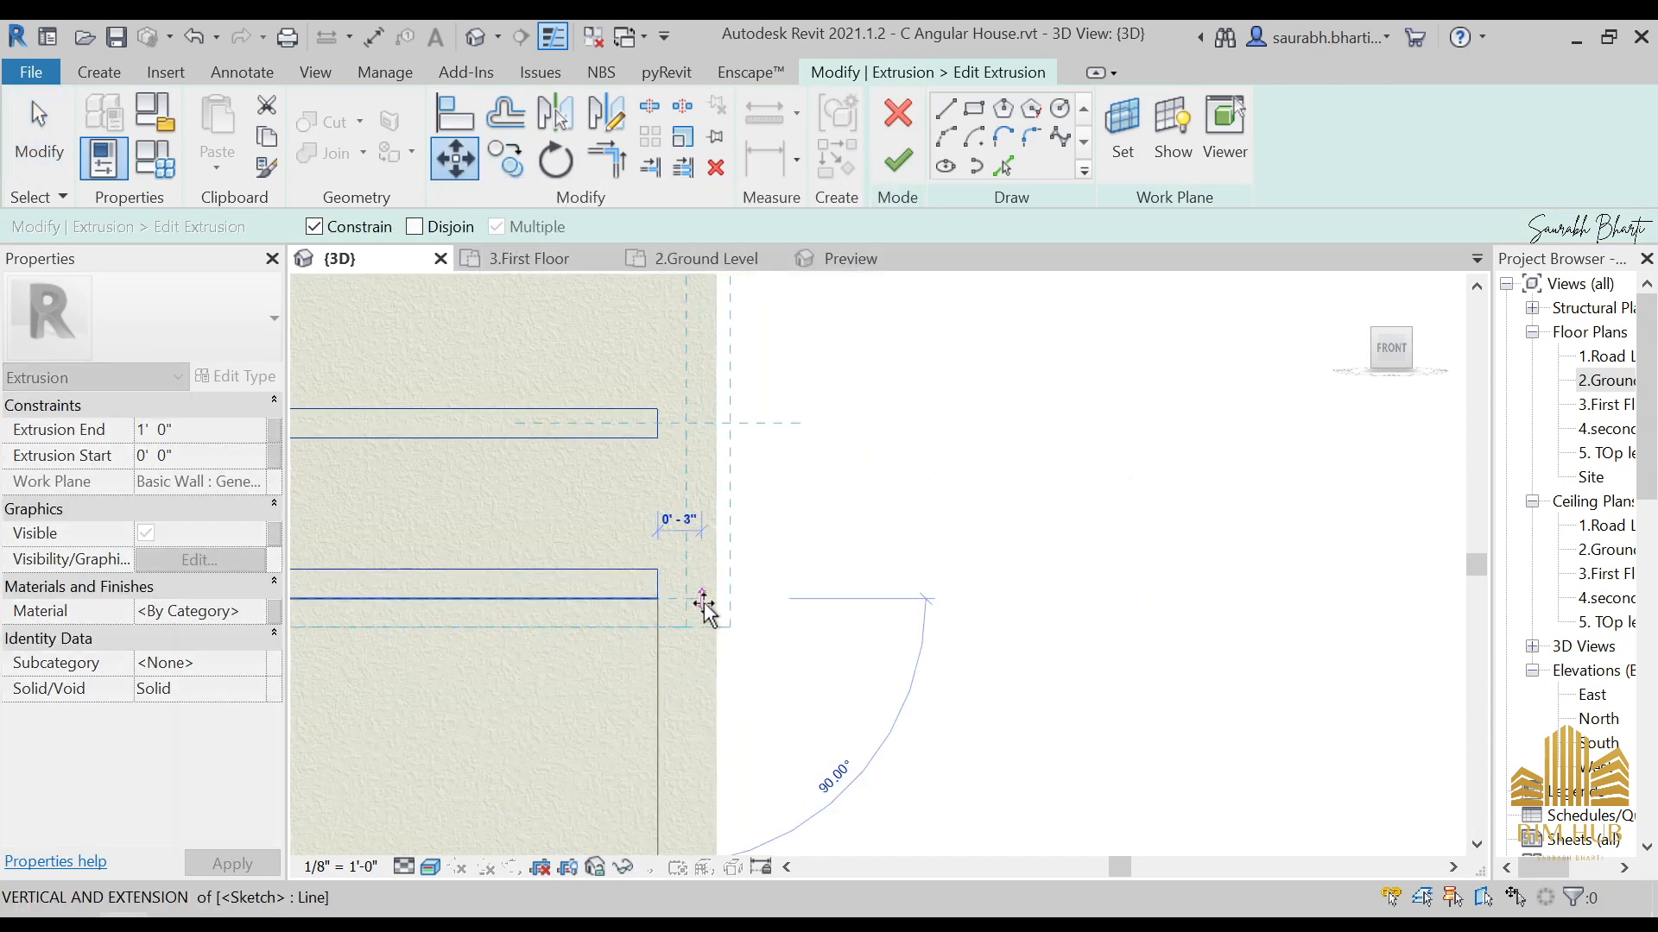
{"action": "left_click", "coordinate": [716, 599]}
{"action": "scroll", "coordinate": [994, 601], "scroll_direction": "down", "scroll_amount": 4}
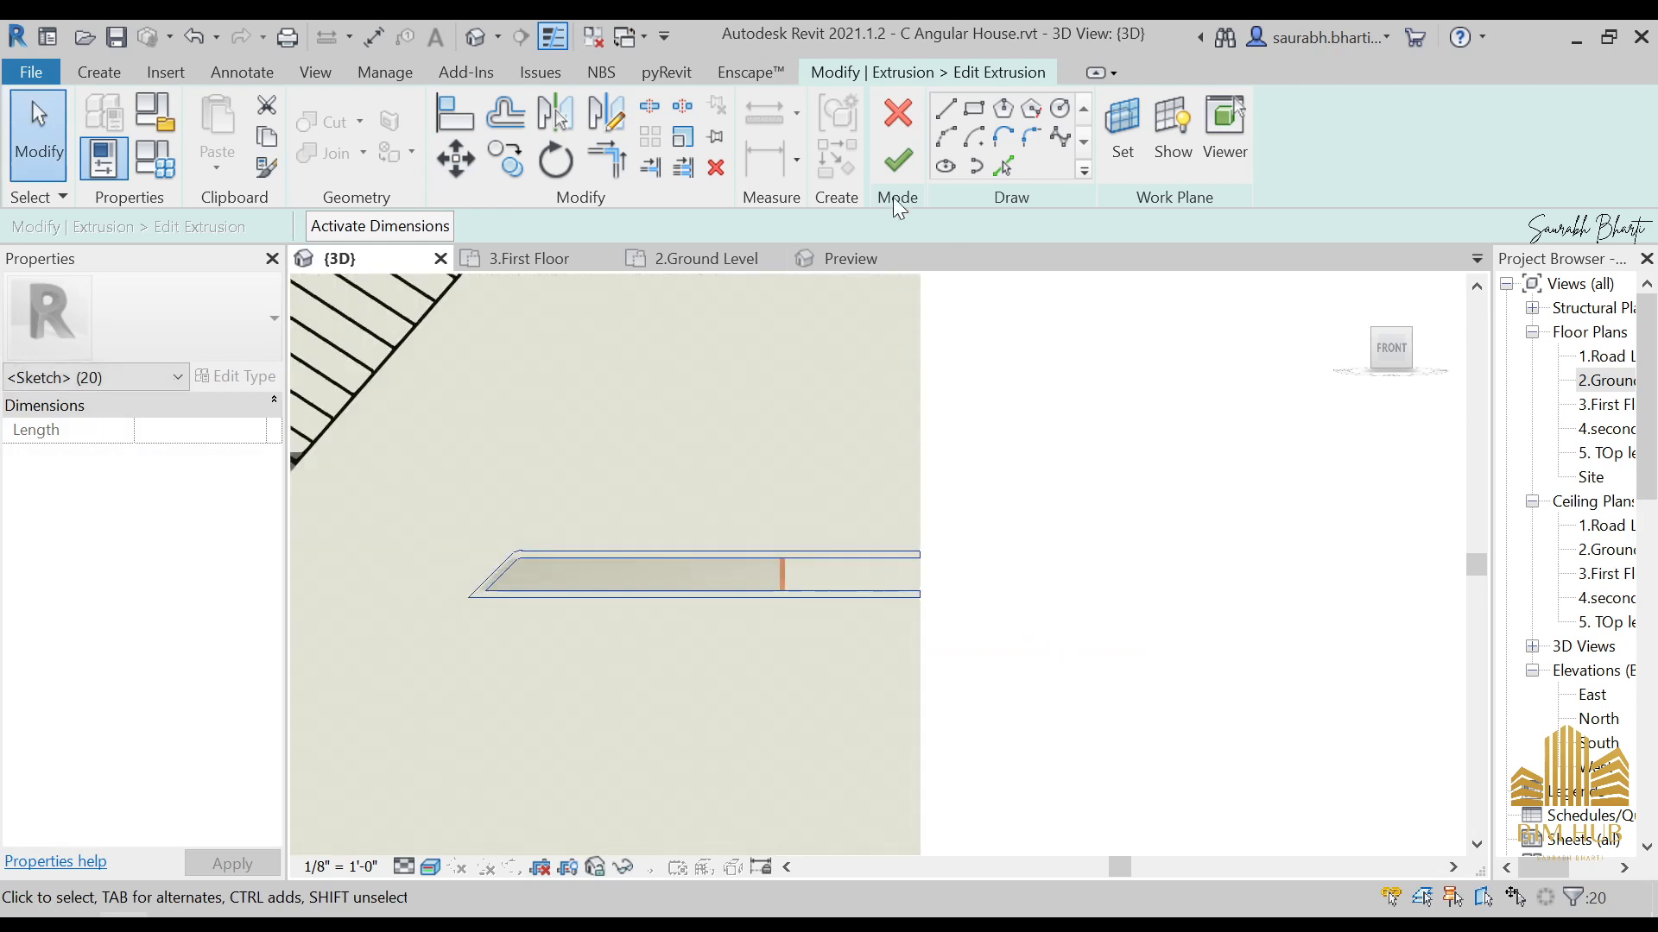
{"action": "left_click", "coordinate": [897, 167]}
{"action": "scroll", "coordinate": [803, 596], "scroll_direction": "up", "scroll_amount": 2}
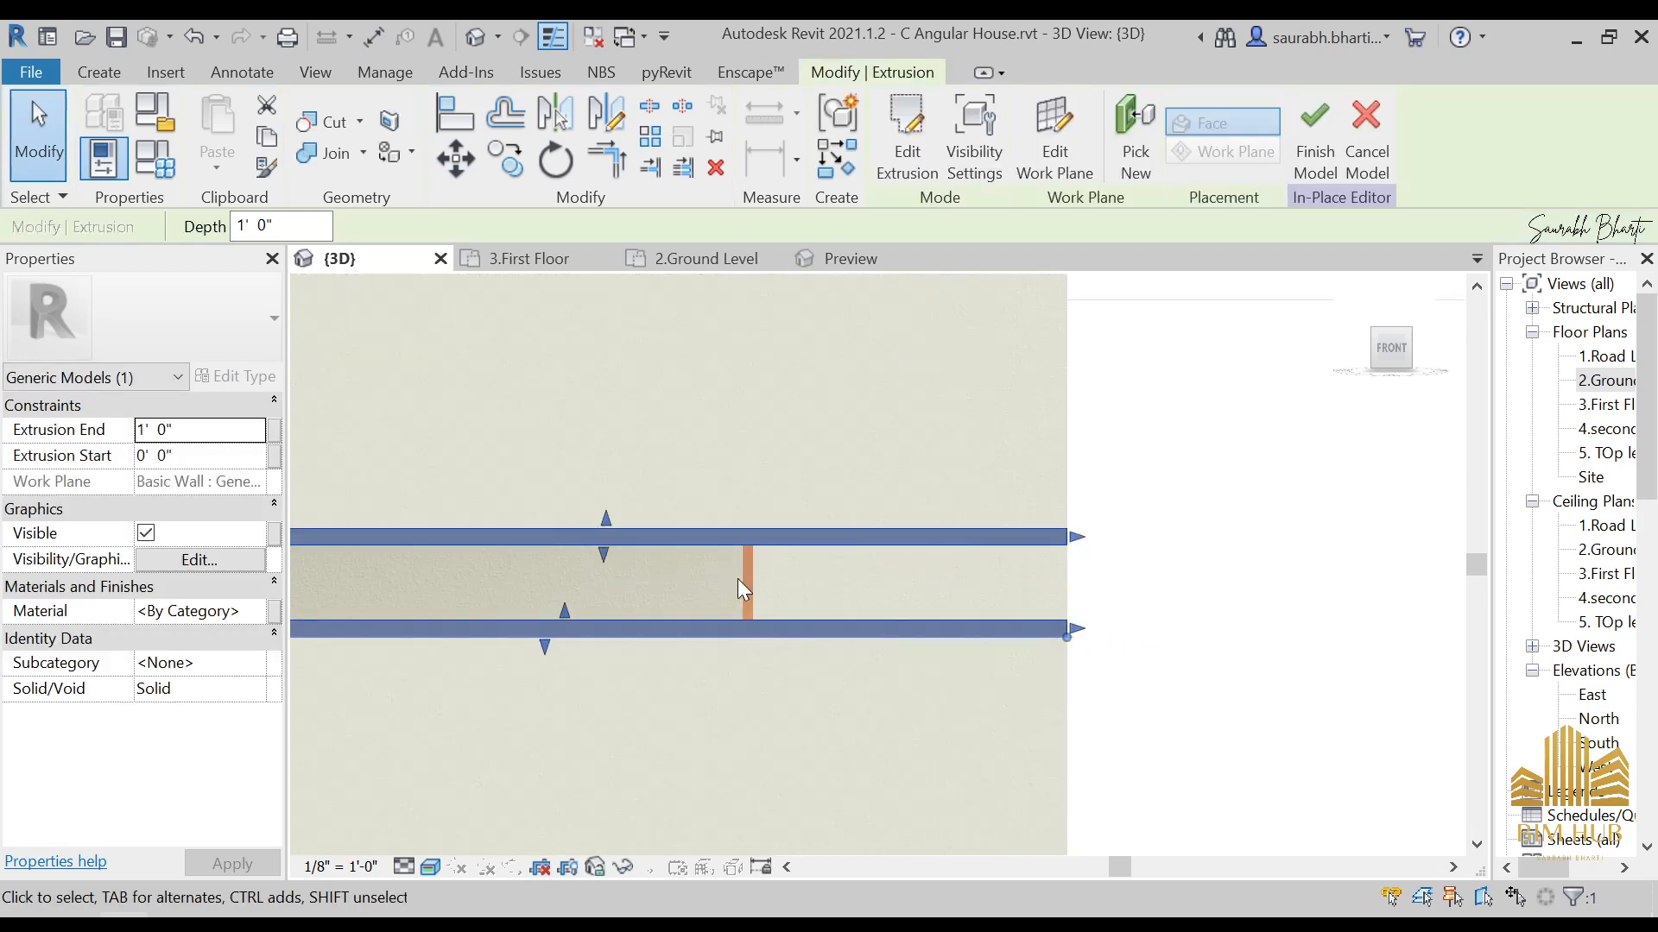
{"action": "left_click", "coordinate": [1065, 582]}
{"action": "scroll", "coordinate": [1072, 582], "scroll_direction": "down", "scroll_amount": 4}
{"action": "scroll", "coordinate": [781, 380], "scroll_direction": "down", "scroll_amount": 3}
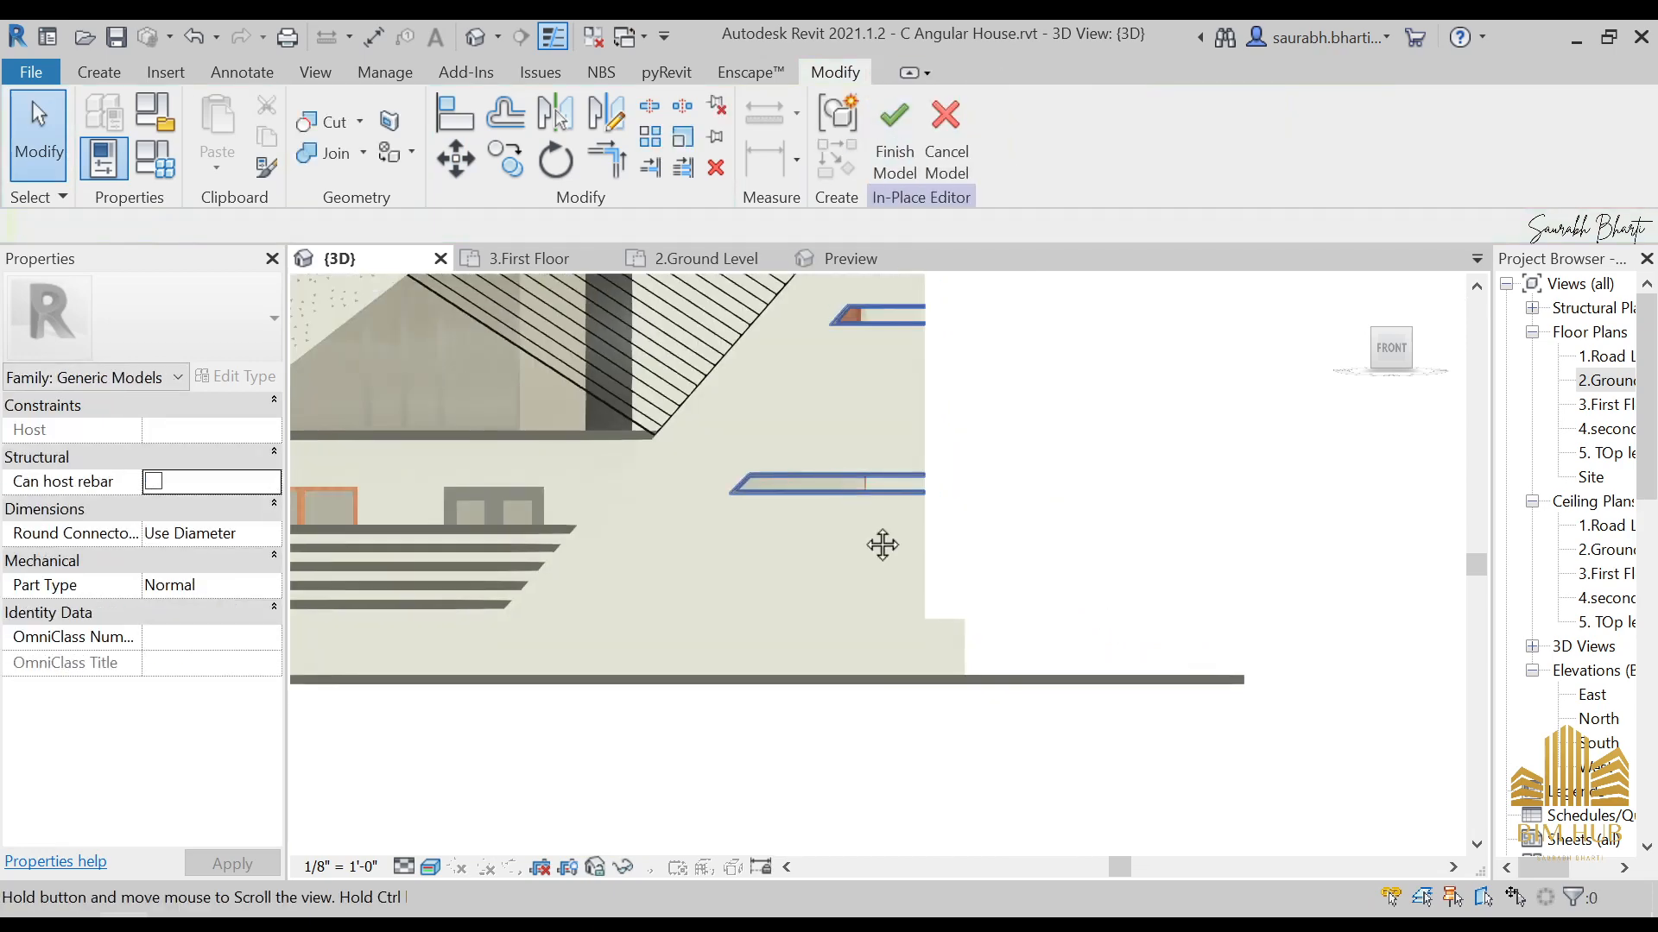
Step: Finish the in-place Front Extrusion model and check the ledge frames' open ends against the wall's vertical edge
{"action": "middle_click_drag", "start_coordinate": [881, 544], "coordinate": [912, 666]}
{"action": "left_click", "coordinate": [889, 116]}
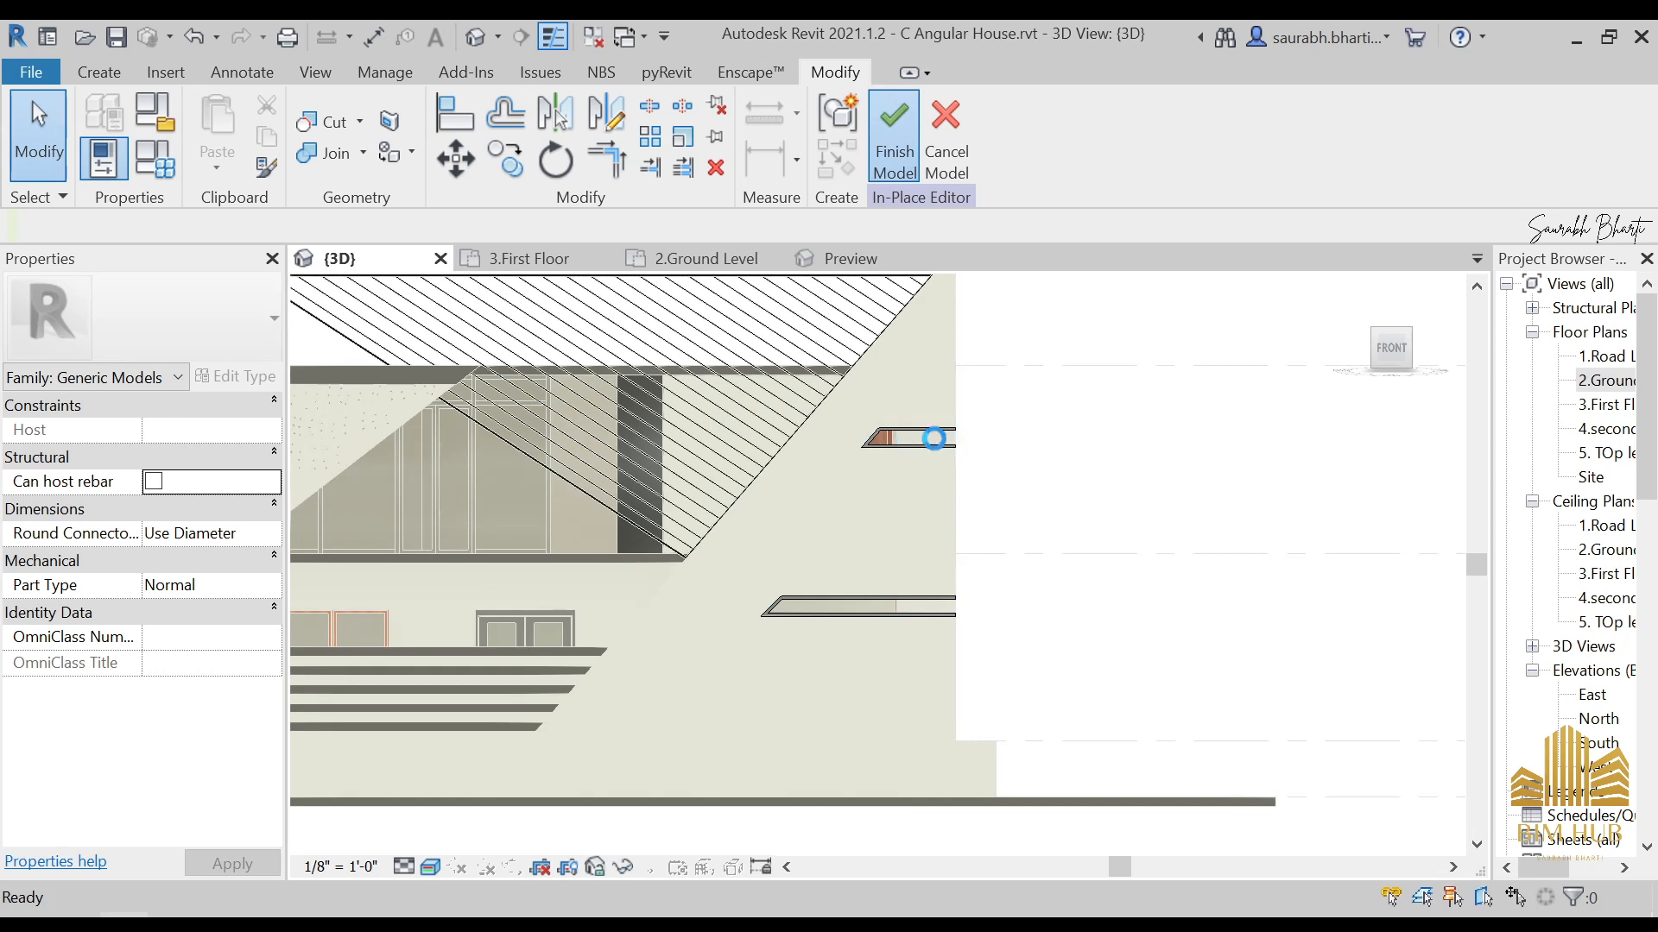
{"action": "scroll", "coordinate": [850, 434], "scroll_direction": "up", "scroll_amount": 4}
{"action": "scroll", "coordinate": [963, 434], "scroll_direction": "up", "scroll_amount": 2}
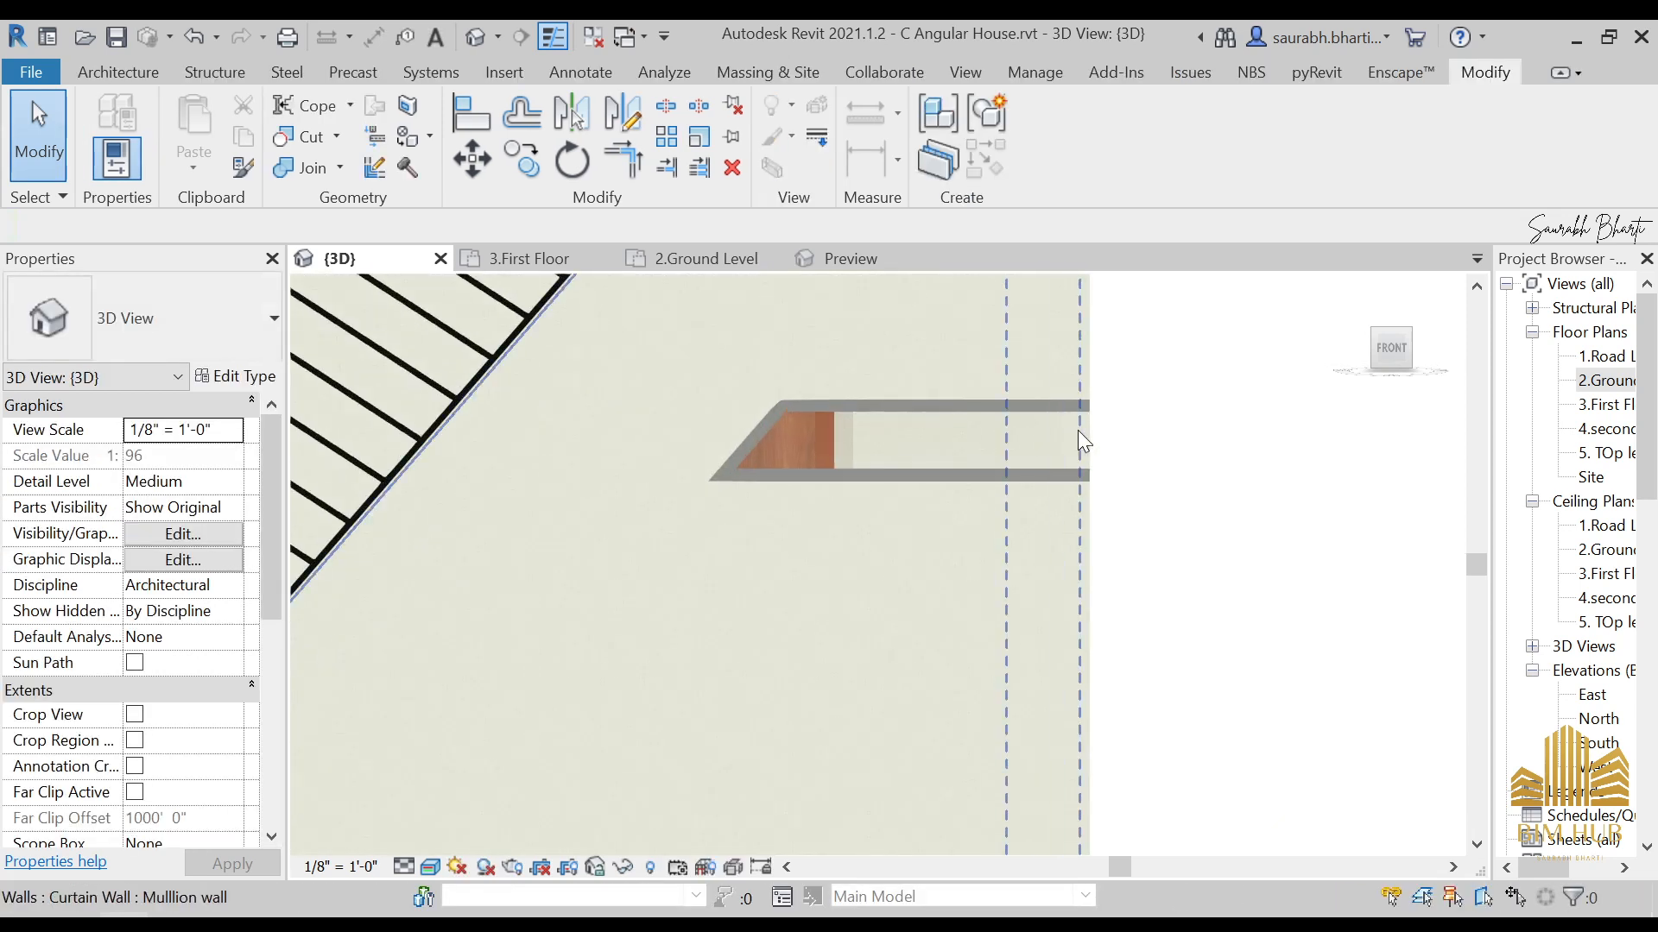
{"action": "left_click", "coordinate": [1092, 535]}
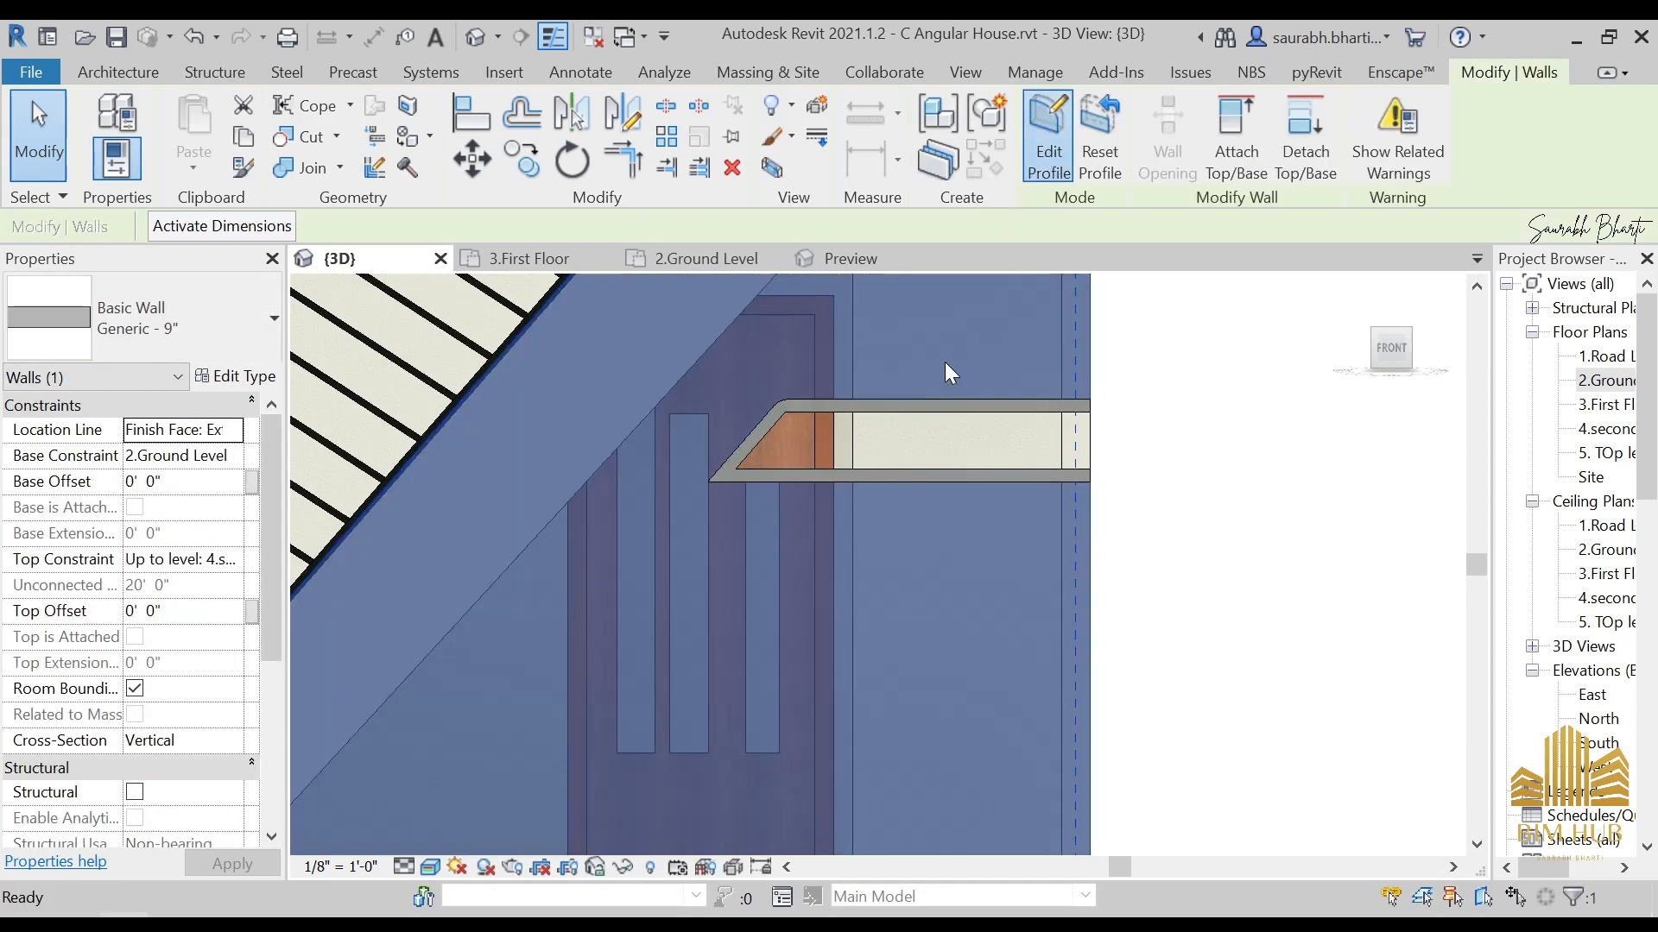
{"action": "double_click", "coordinate": [909, 482]}
{"action": "mouse_move", "coordinate": [908, 504]}
{"action": "middle_mouse_down", "text": "shift"}
{"action": "mouse_move", "coordinate": [1006, 619]}
{"action": "mouse_move", "coordinate": [915, 622]}
{"action": "mouse_move", "coordinate": [950, 541]}
{"action": "mouse_move", "coordinate": [1018, 566]}
{"action": "middle_mouse_up", "text": "shift"}
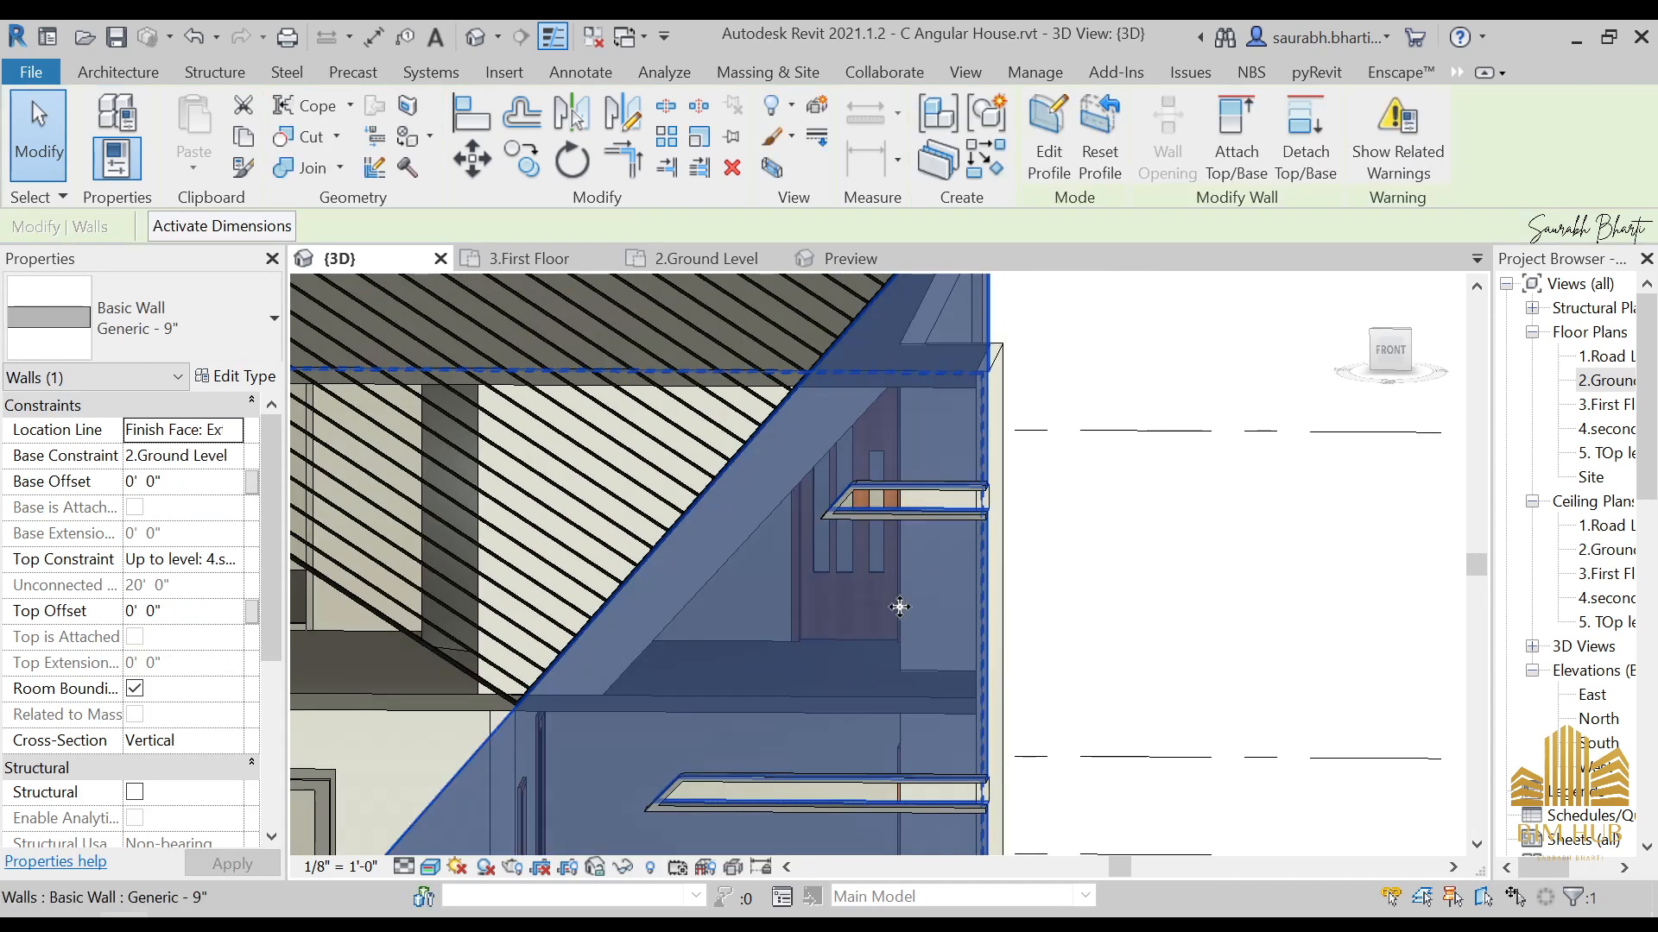
{"action": "scroll", "coordinate": [900, 608], "scroll_direction": "down", "scroll_amount": 2}
{"action": "middle_click_drag", "start_coordinate": [946, 652], "coordinate": [984, 641], "text": "shift"}
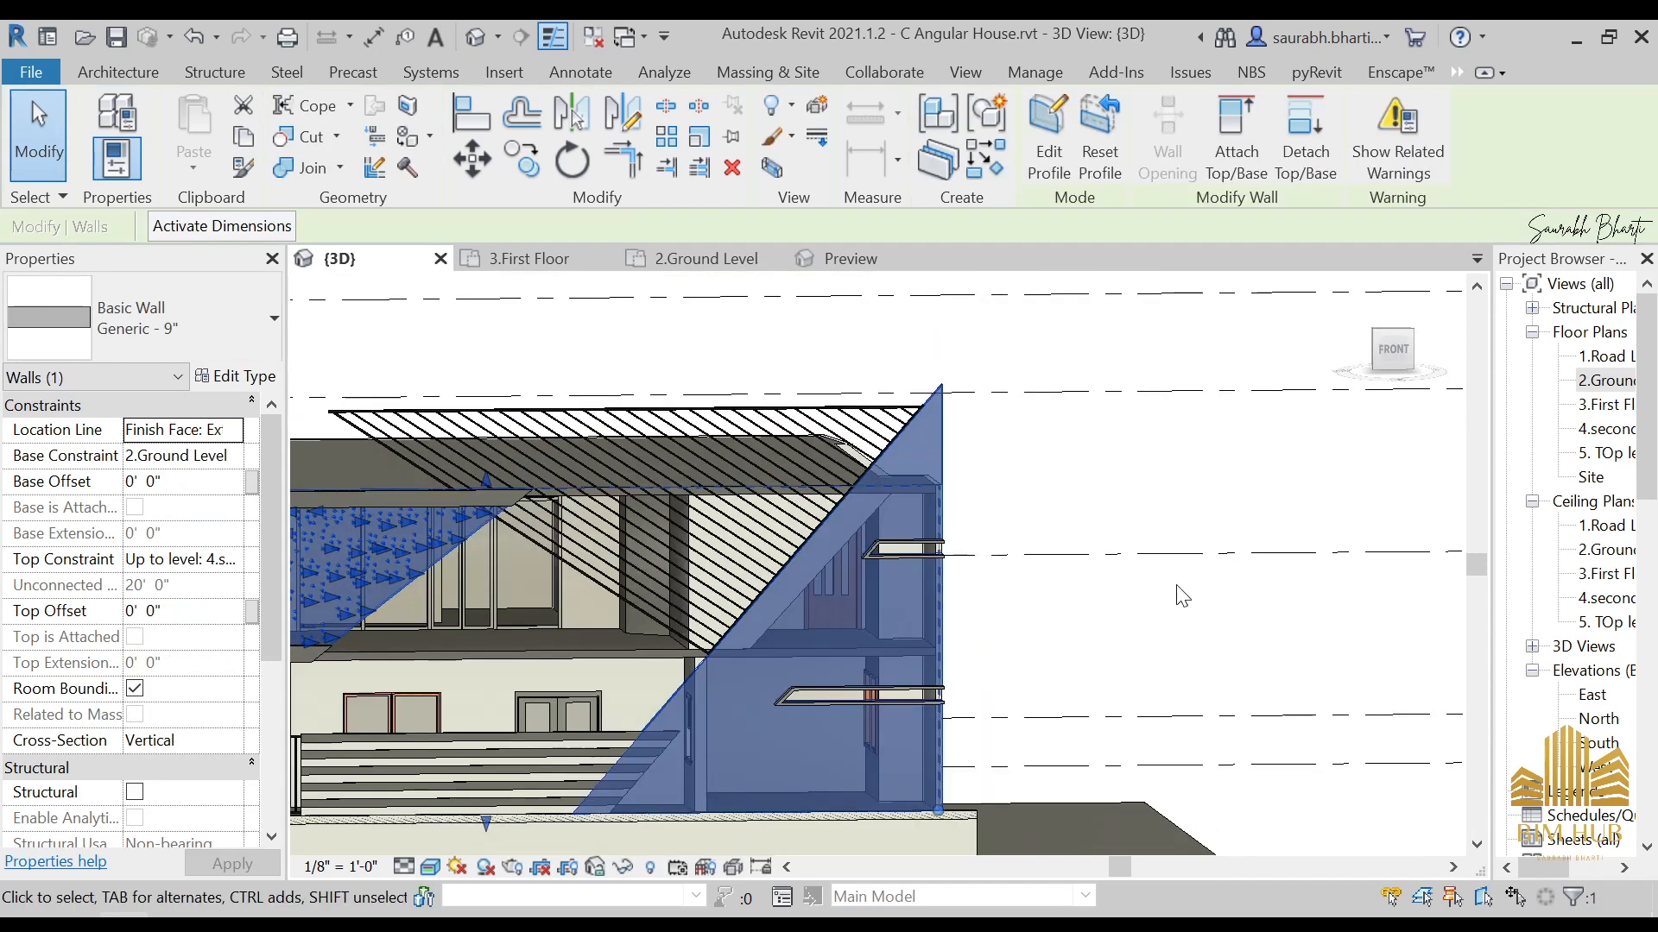
{"action": "left_click", "coordinate": [1118, 665]}
Step: Examine the low base wall along the front facade and how its far end meets the side wall
{"action": "scroll", "coordinate": [1109, 667], "scroll_direction": "down", "scroll_amount": 2}
{"action": "middle_click_drag", "start_coordinate": [1099, 670], "coordinate": [1176, 663], "text": "shift"}
{"action": "scroll", "coordinate": [956, 775], "scroll_direction": "up", "scroll_amount": 2}
{"action": "scroll", "coordinate": [975, 759], "scroll_direction": "down", "scroll_amount": 3}
{"action": "middle_click_drag", "start_coordinate": [983, 758], "coordinate": [703, 821], "text": "shift"}
{"action": "scroll", "coordinate": [652, 759], "scroll_direction": "up", "scroll_amount": 3}
{"action": "left_click", "coordinate": [654, 745]}
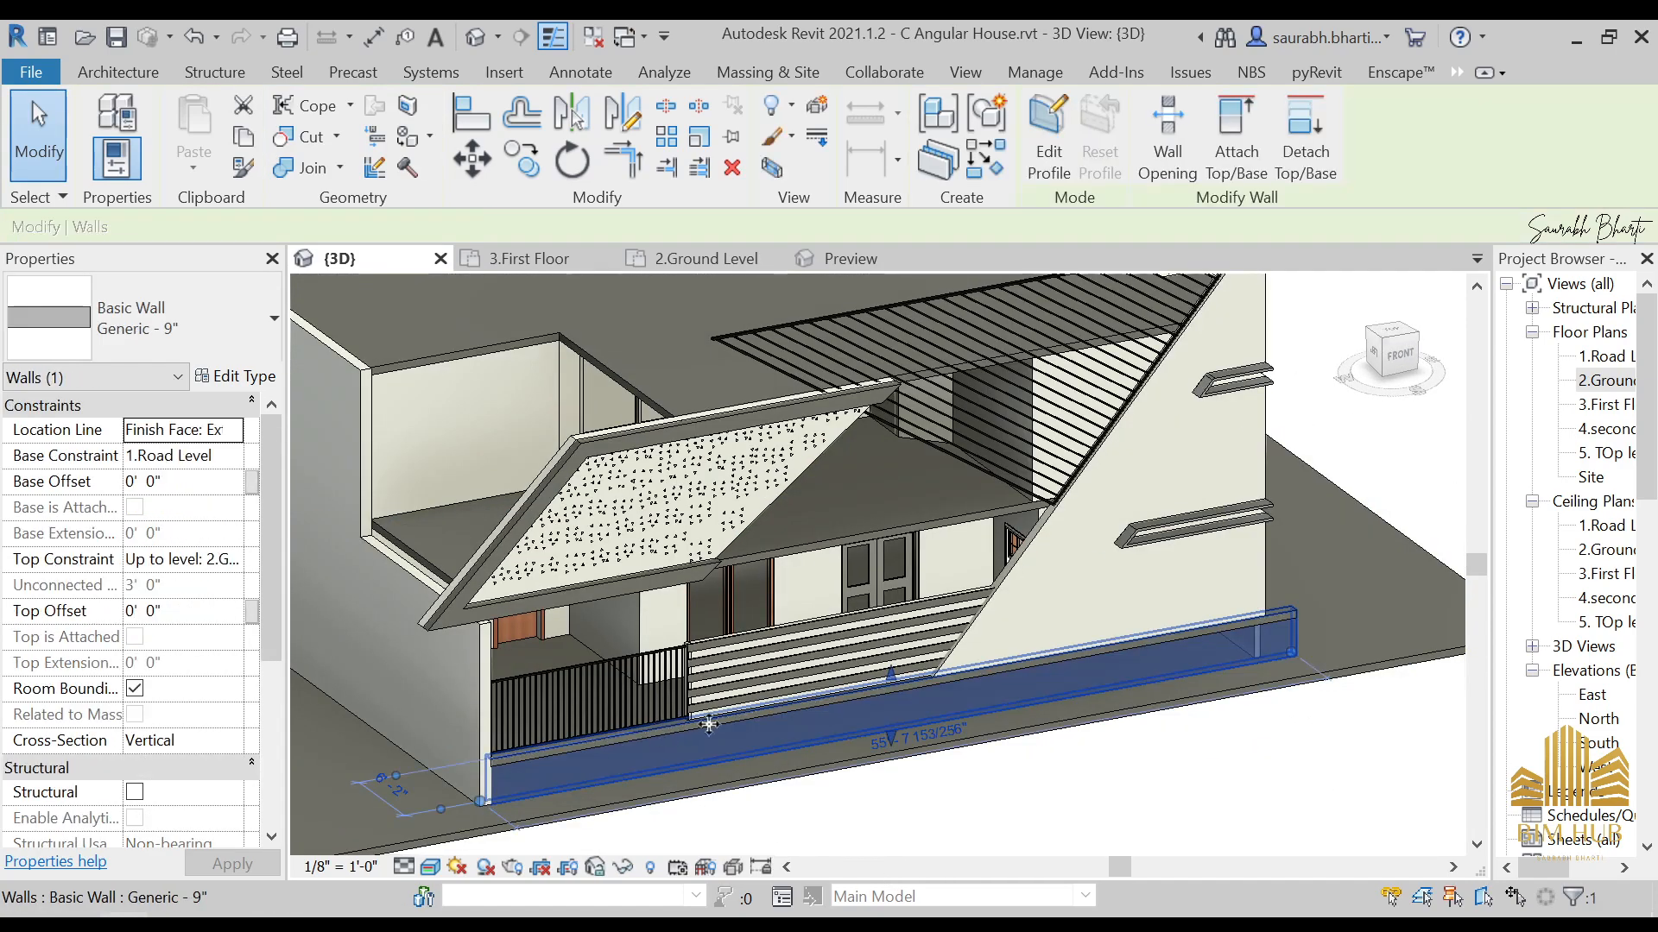
{"action": "middle_click_drag", "start_coordinate": [653, 745], "coordinate": [943, 740], "text": "shift"}
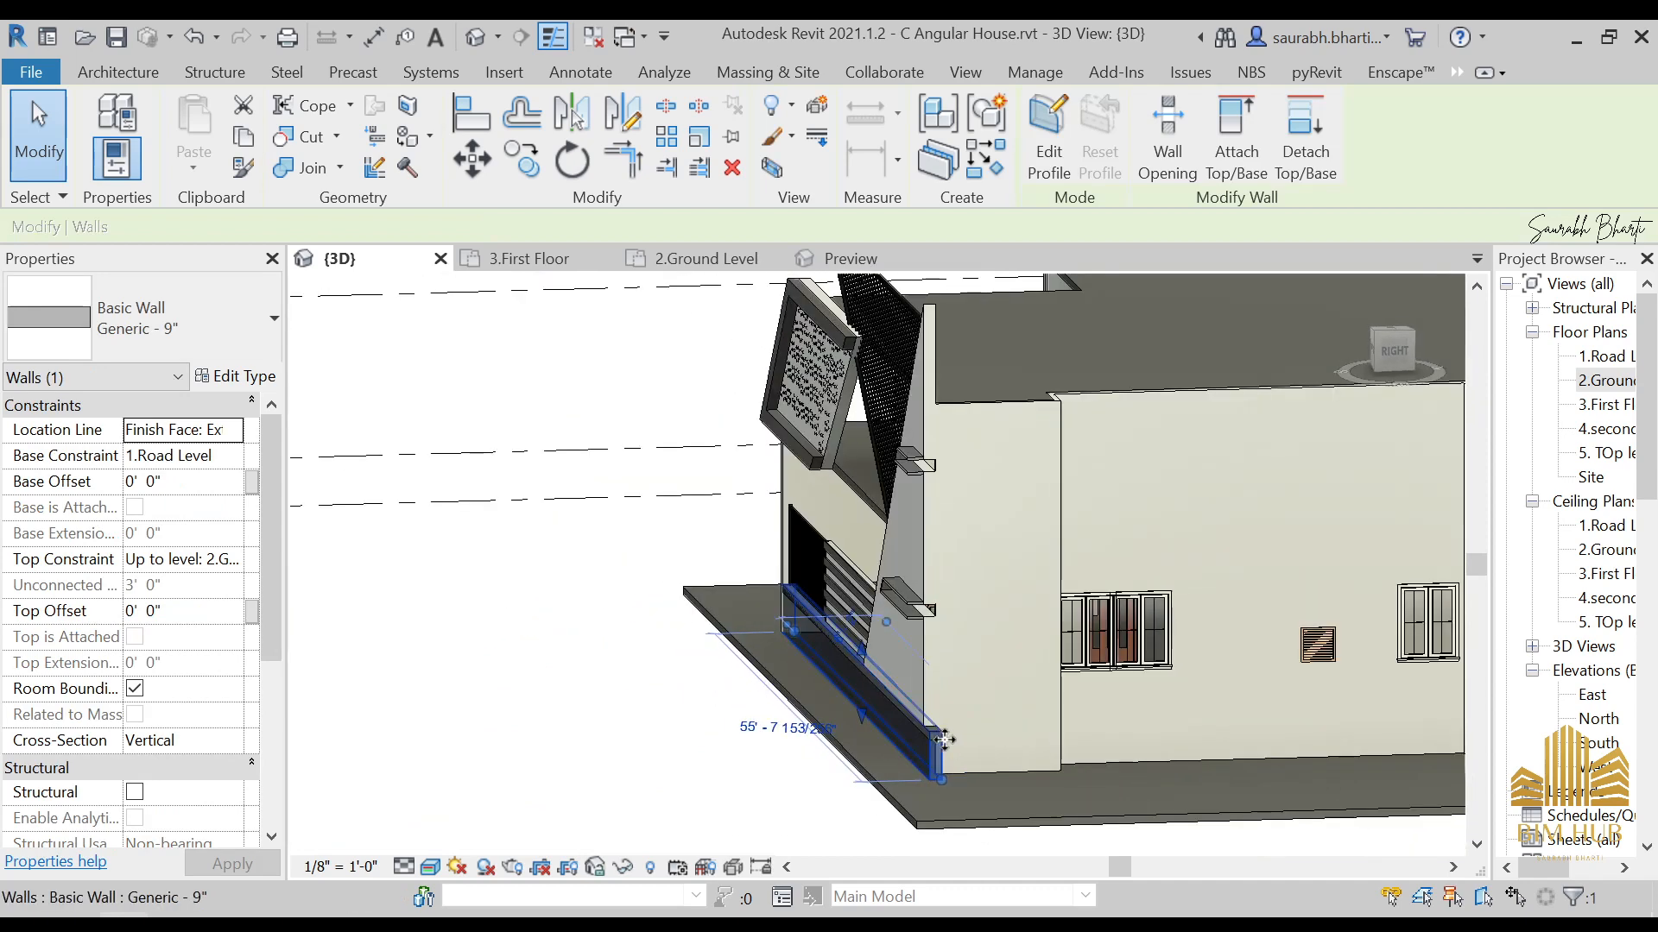
{"action": "scroll", "coordinate": [962, 756], "scroll_direction": "up", "scroll_amount": 4}
{"action": "left_click", "coordinate": [618, 701]}
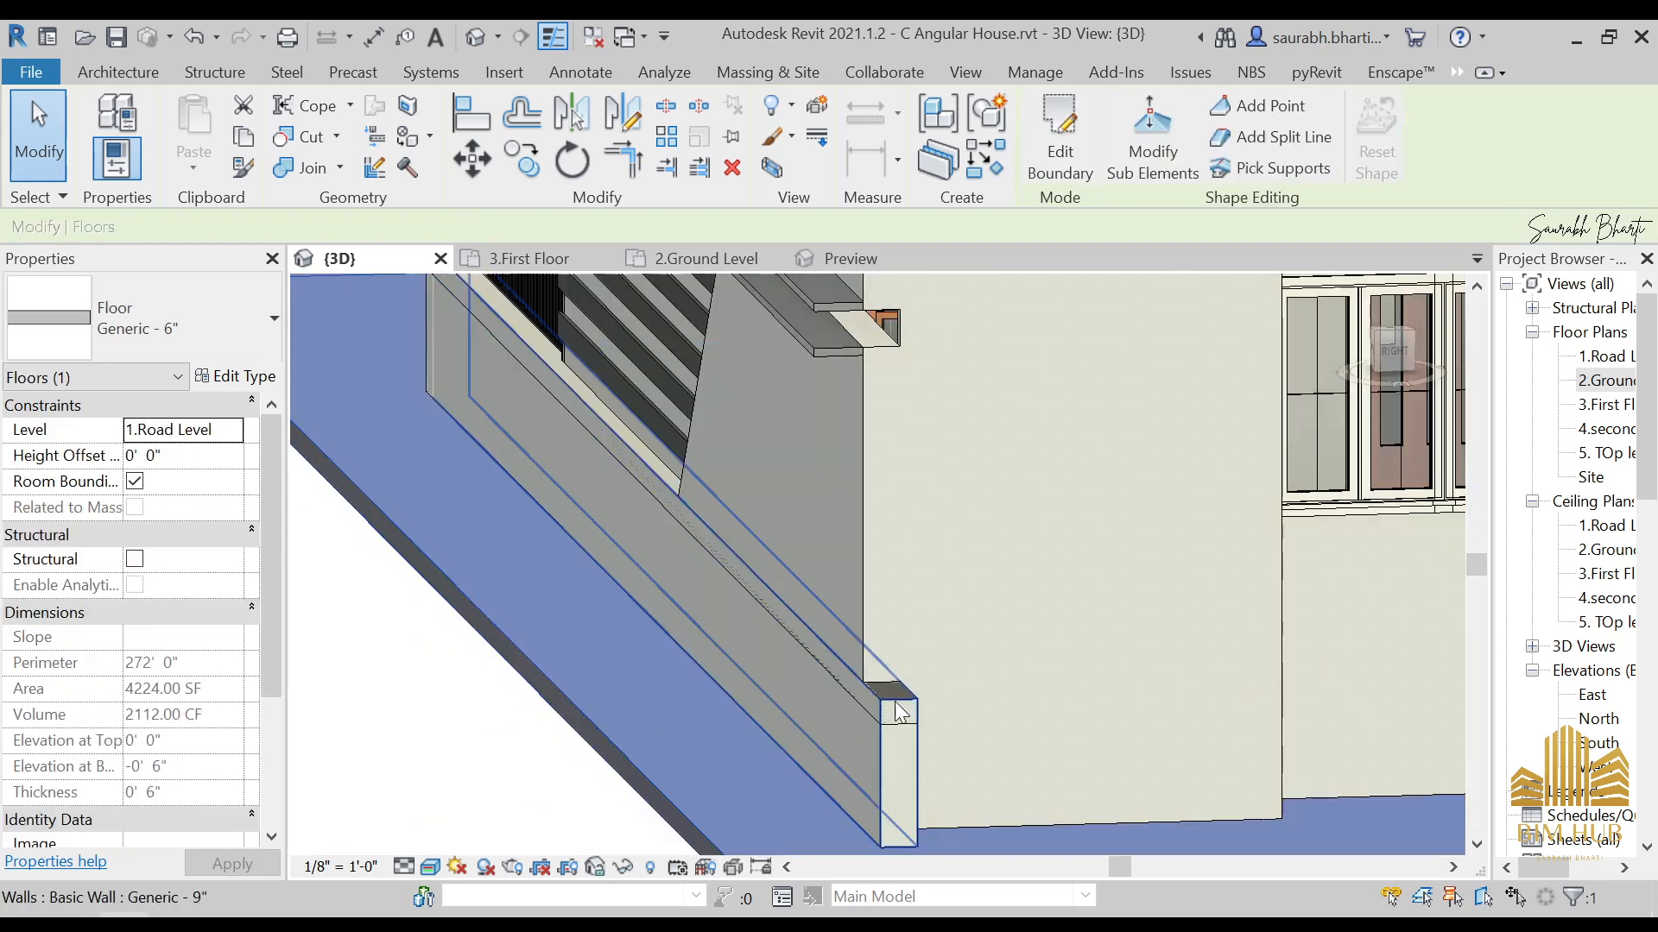
{"action": "left_click", "coordinate": [902, 701]}
{"action": "left_click", "coordinate": [904, 699]}
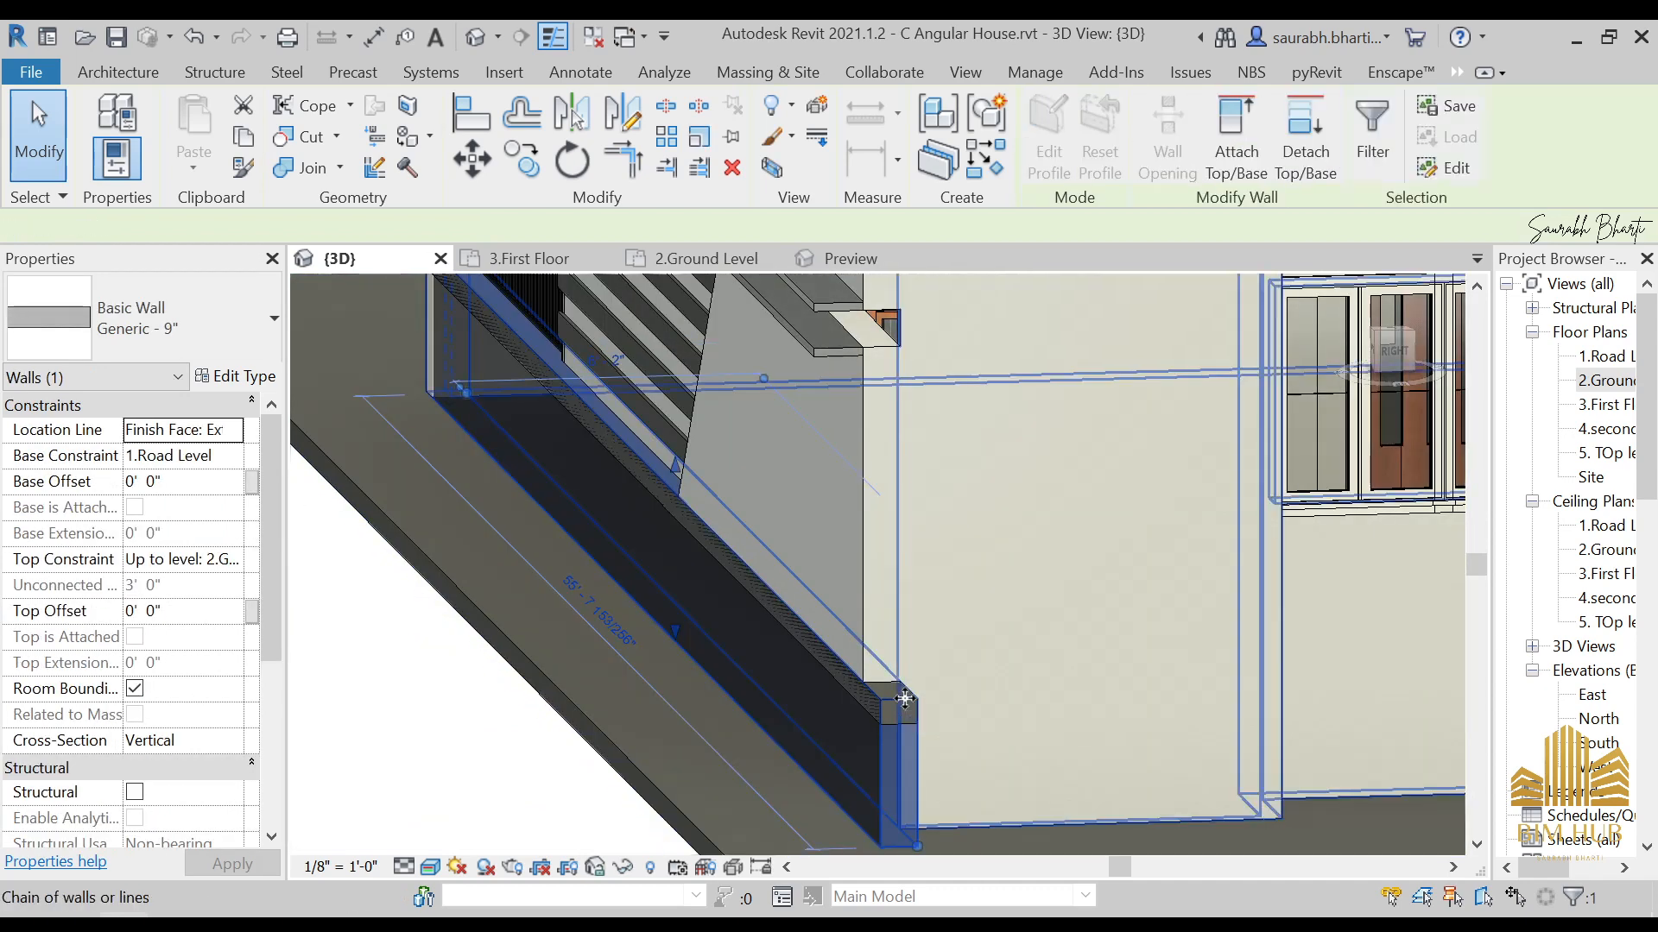
{"action": "scroll", "coordinate": [904, 700], "scroll_direction": "down", "scroll_amount": 3}
{"action": "middle_click_drag", "start_coordinate": [1124, 821], "coordinate": [1080, 750], "text": "shift"}
{"action": "left_click", "coordinate": [1052, 767]}
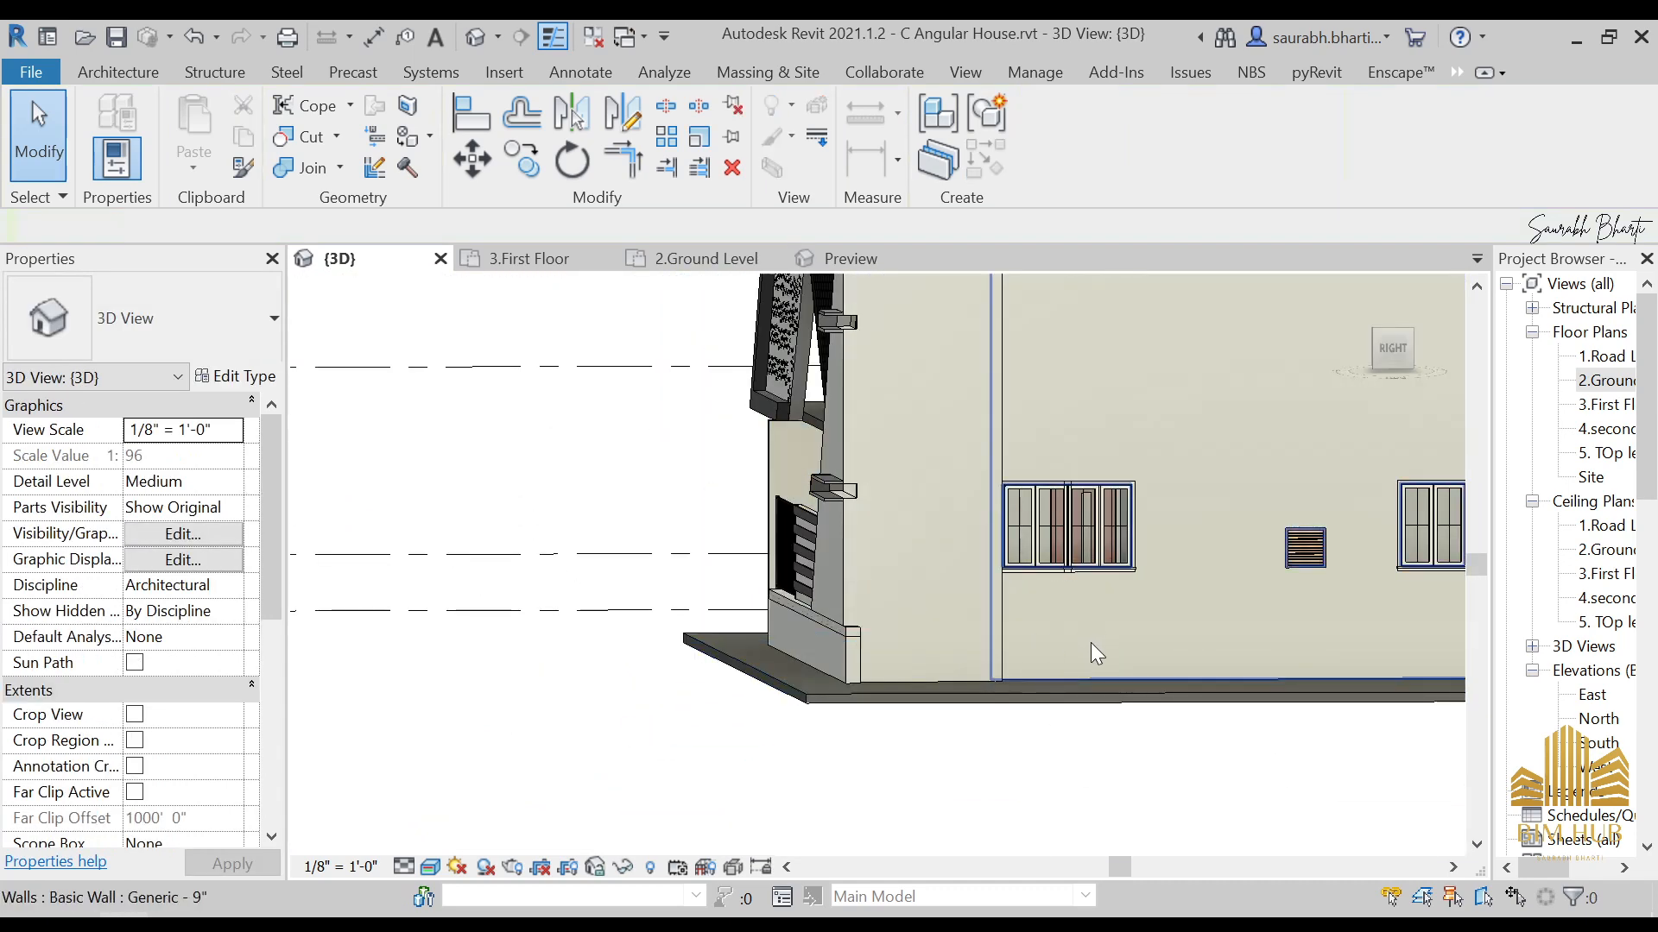
{"action": "middle_click_drag", "start_coordinate": [909, 649], "coordinate": [1060, 755], "text": "shift"}
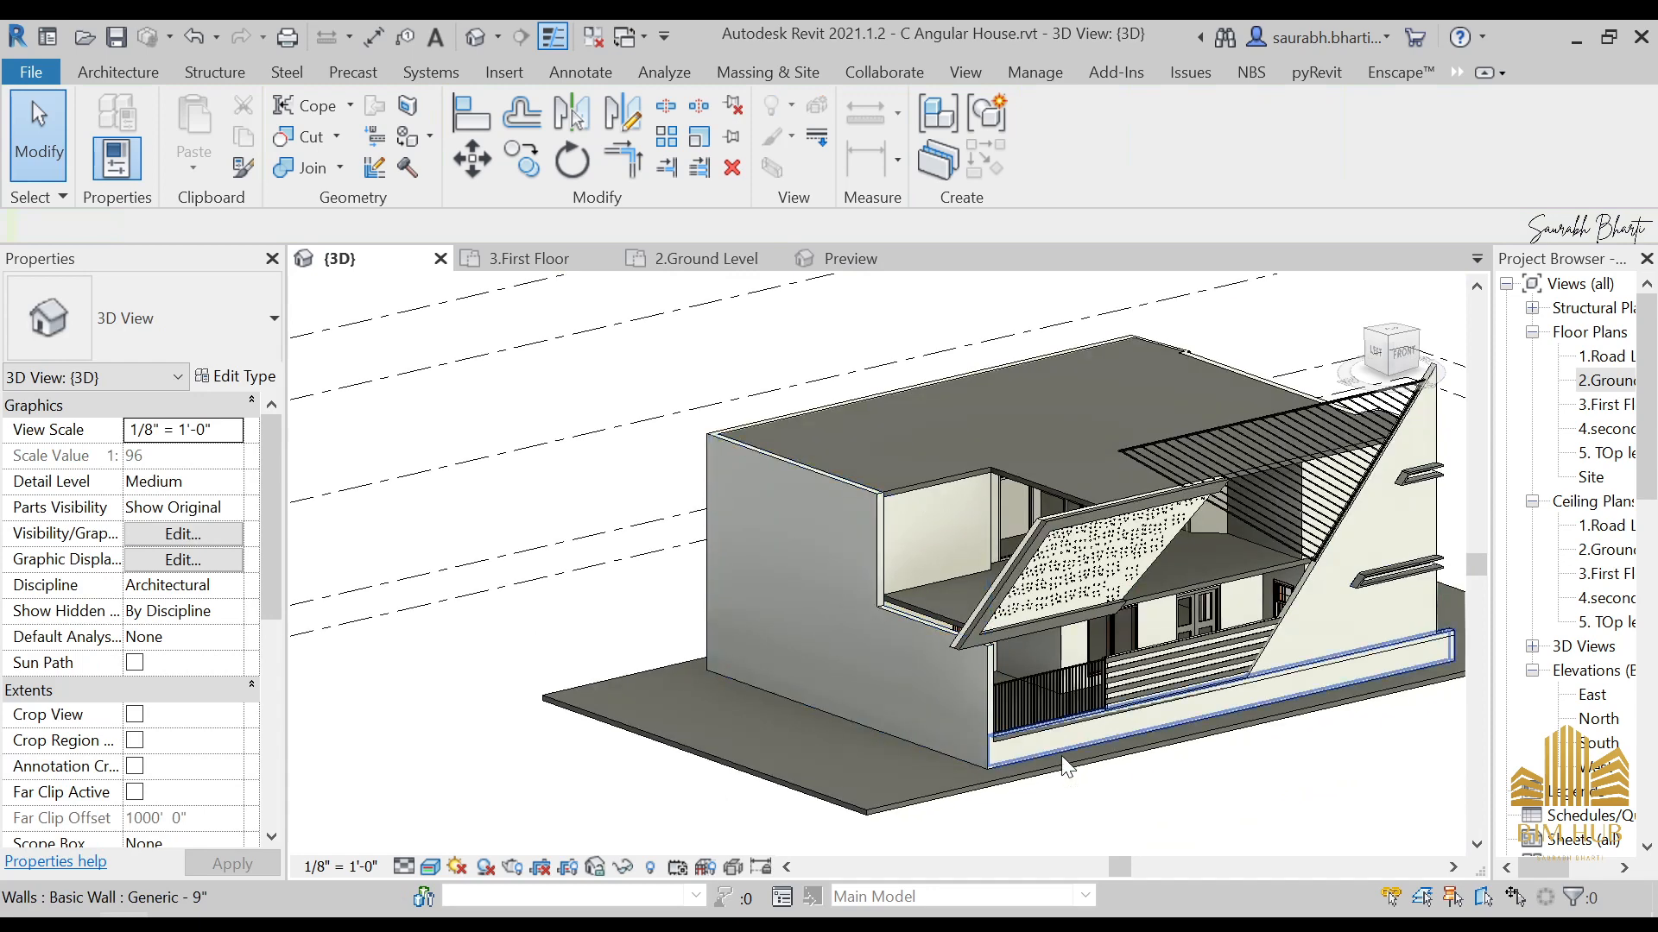
{"action": "scroll", "coordinate": [1060, 754], "scroll_direction": "up", "scroll_amount": 5}
{"action": "scroll", "coordinate": [1008, 687], "scroll_direction": "down", "scroll_amount": 6}
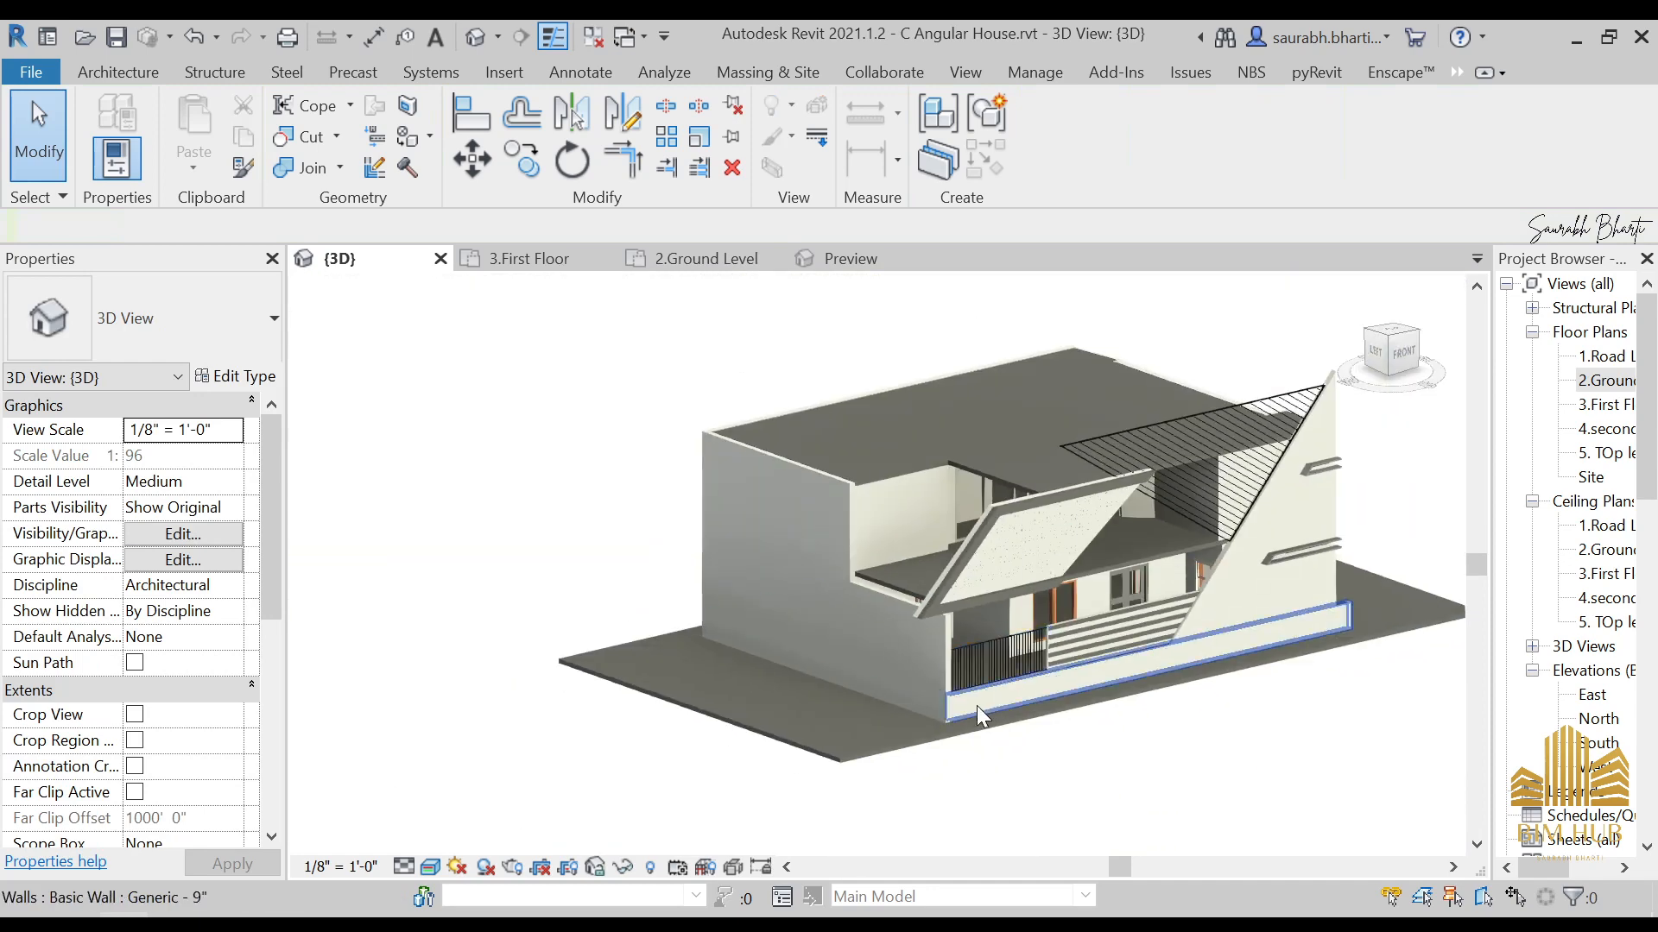
Step: Open the boundary sketch of the ground-level floor for editing in the 2.Ground Level floor plan
{"action": "scroll", "coordinate": [1023, 682], "scroll_direction": "up", "scroll_amount": 3}
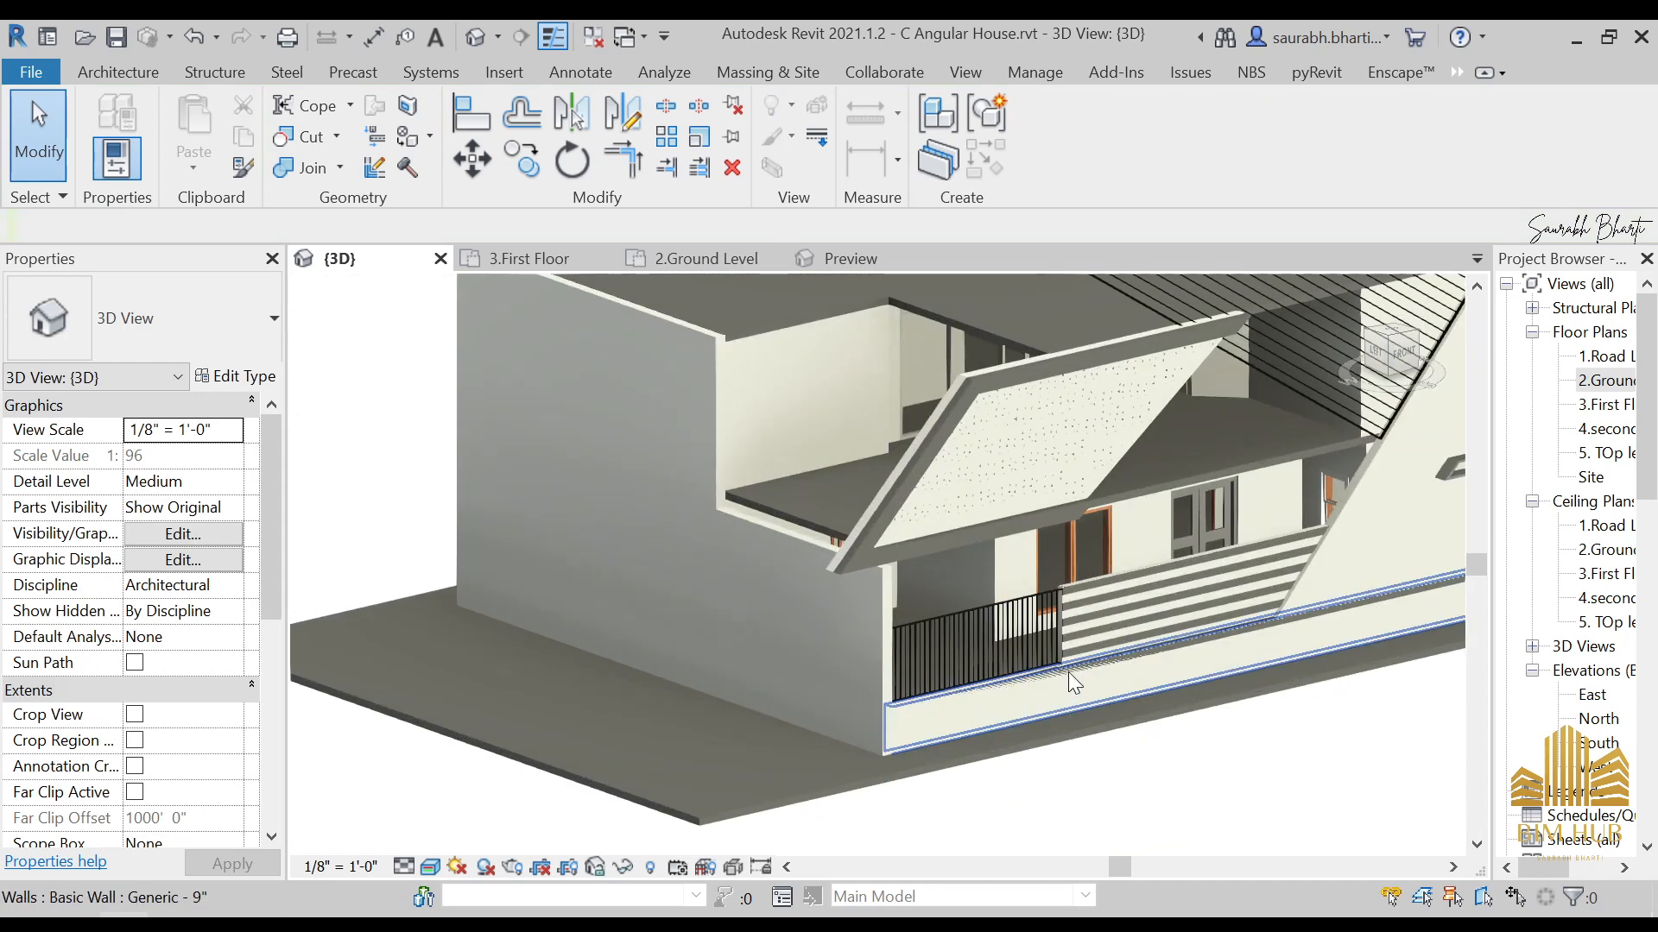
{"action": "key", "text": "Tab"}
{"action": "key", "text": "Tab"}
{"action": "left_click", "coordinate": [1070, 673]}
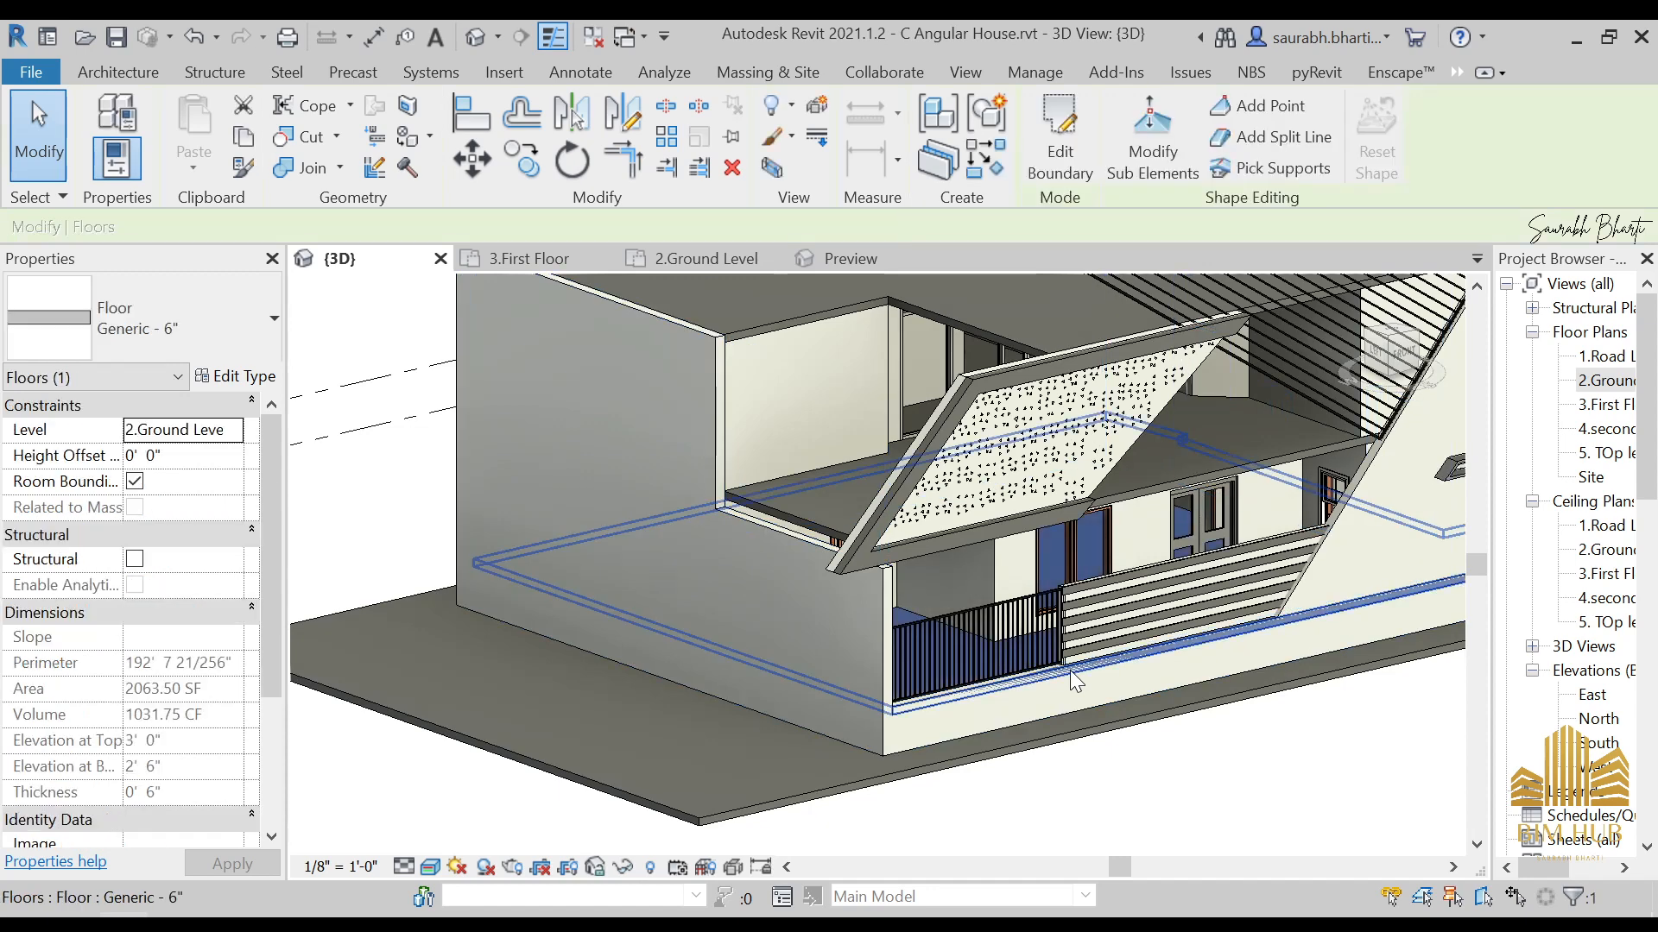
{"action": "scroll", "coordinate": [1069, 670], "scroll_direction": "down", "scroll_amount": 3}
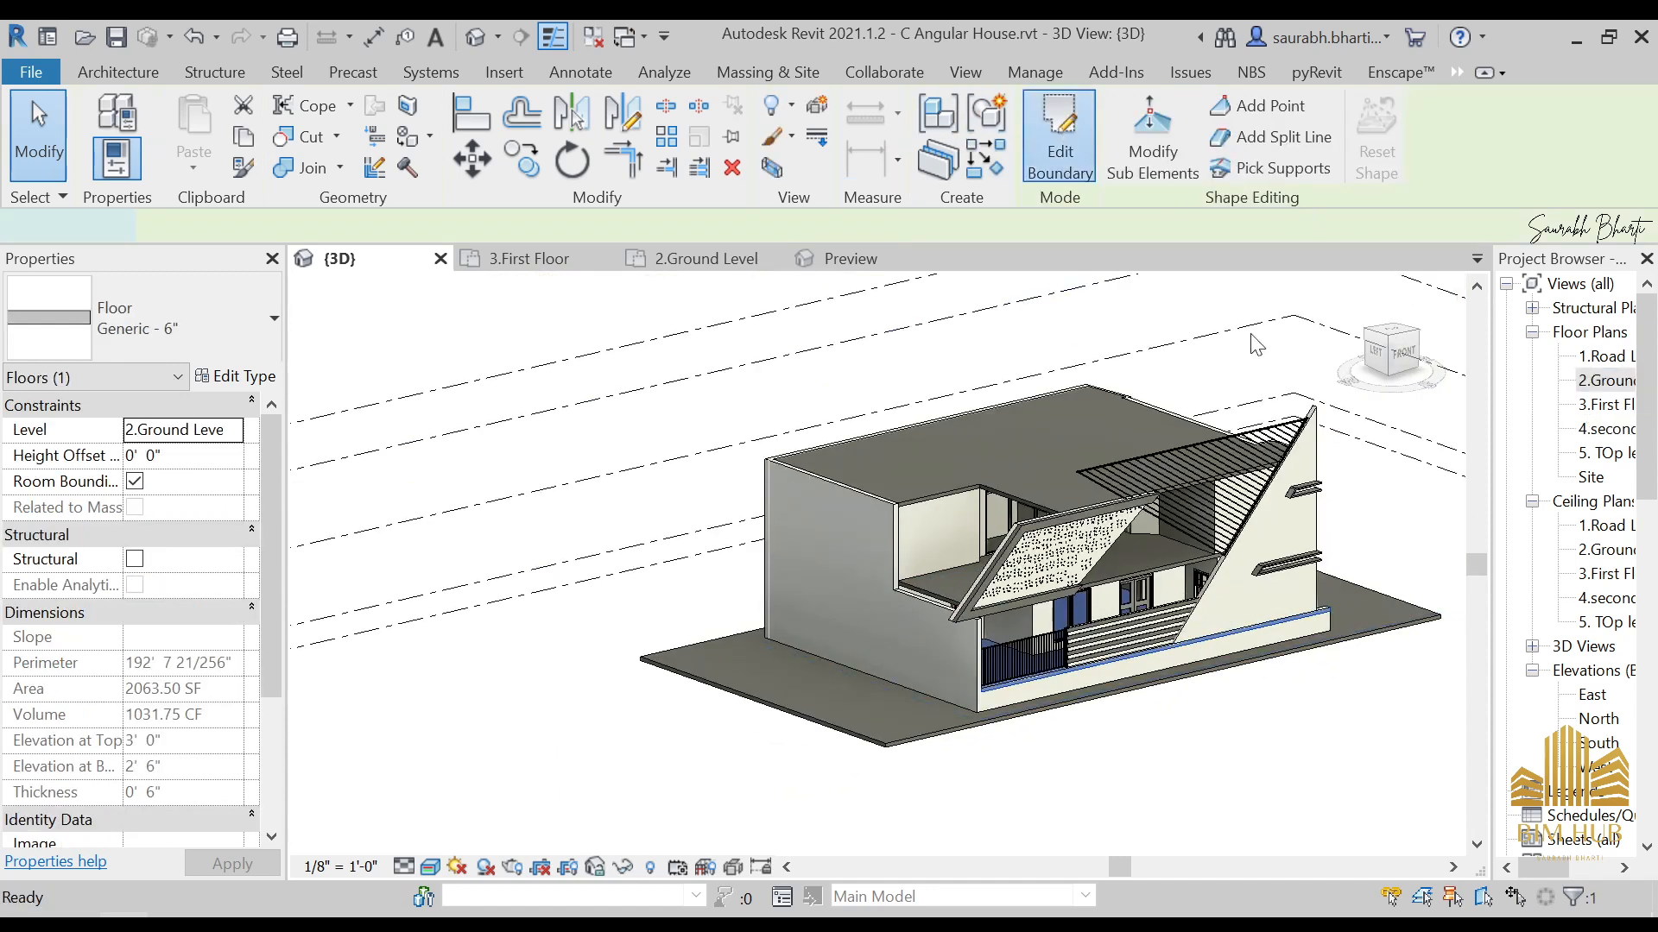
{"action": "double_click", "coordinate": [1606, 380]}
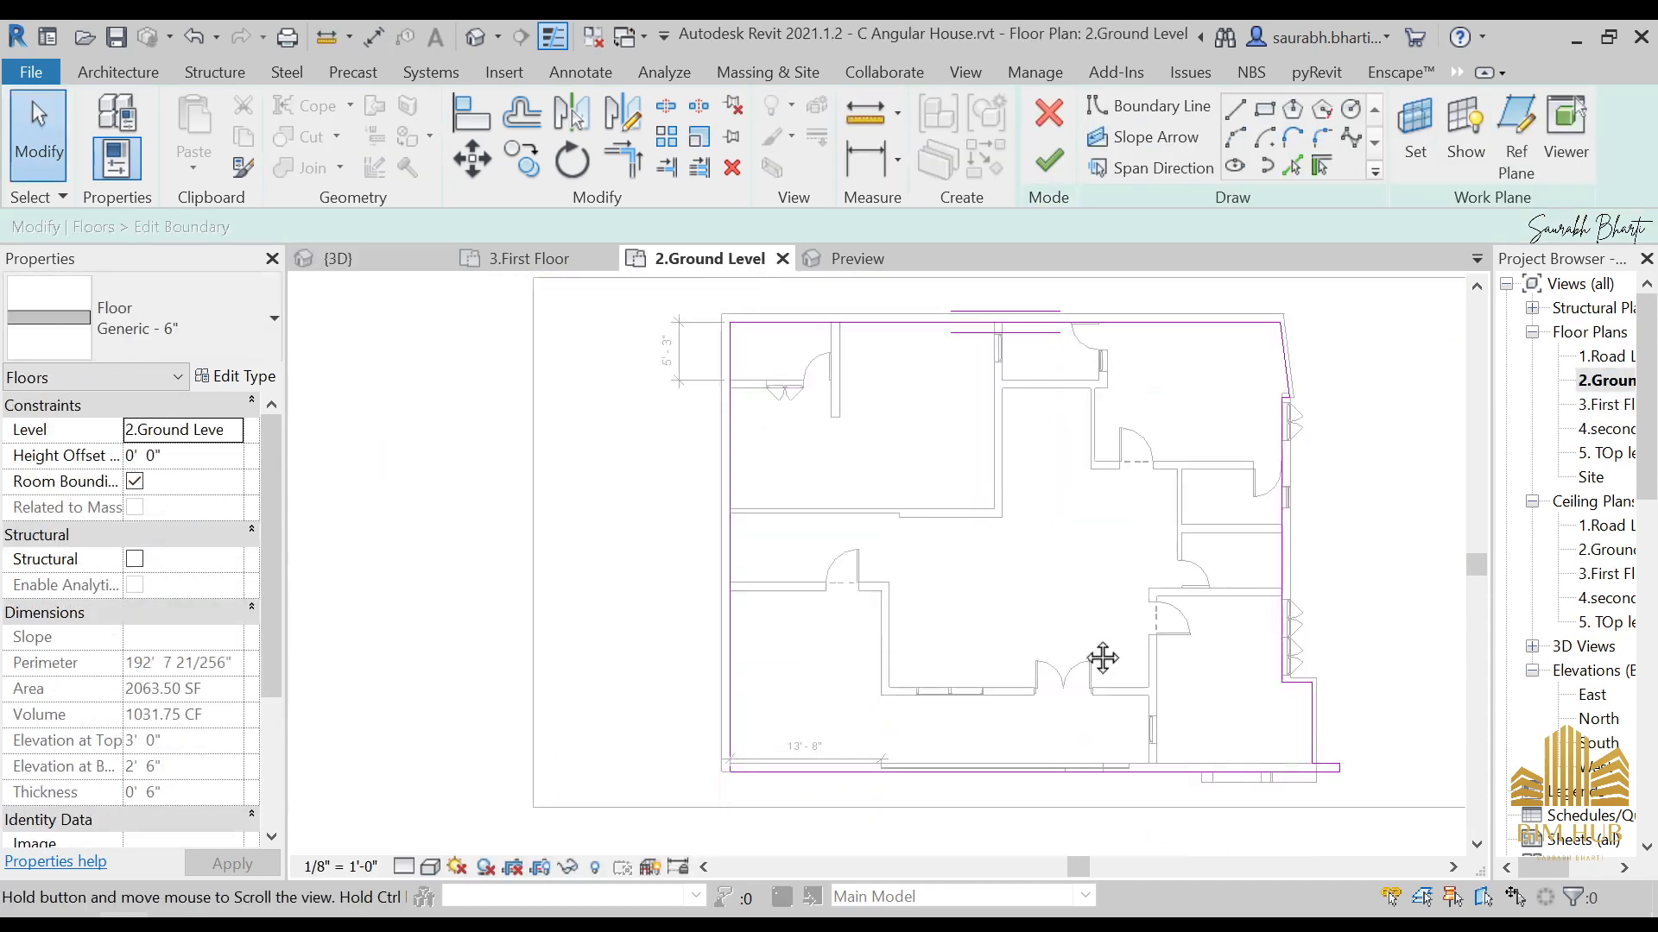
Step: Shift the floor's front boundary line to the front wall's inner face, removing its constraints, and try to finish the boundary
{"action": "scroll", "coordinate": [1103, 658], "scroll_direction": "up", "scroll_amount": 3}
{"action": "left_click", "coordinate": [1032, 704]}
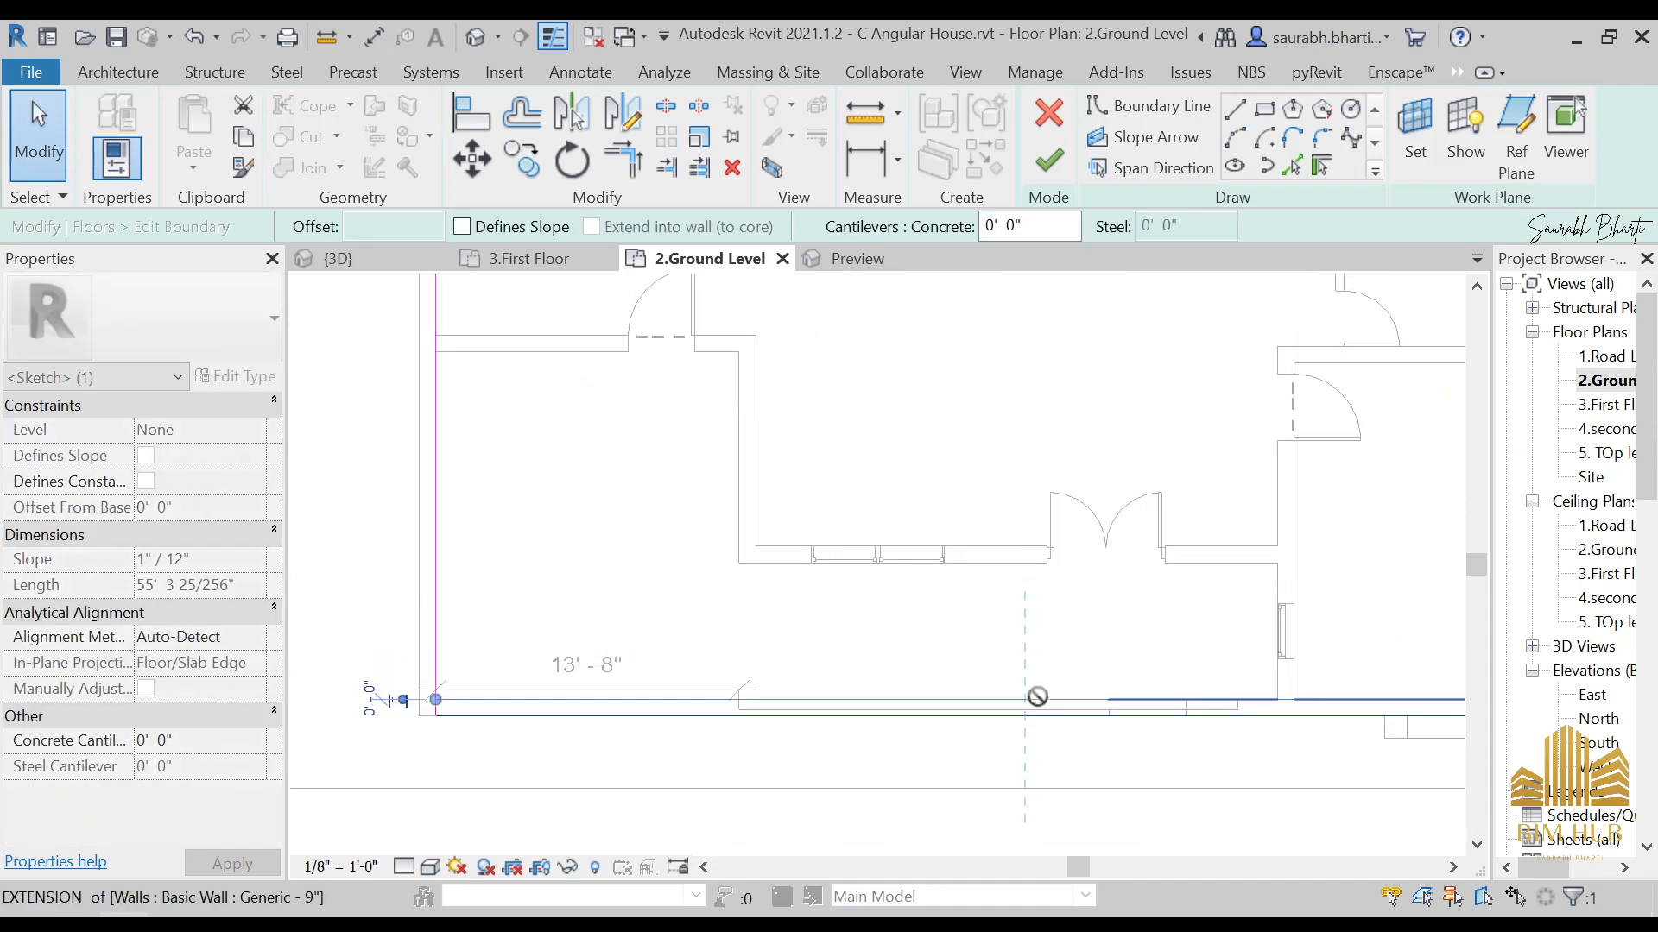
{"action": "left_click_drag", "start_coordinate": [1037, 697], "coordinate": [1036, 696]}
{"action": "left_click", "coordinate": [1174, 877]}
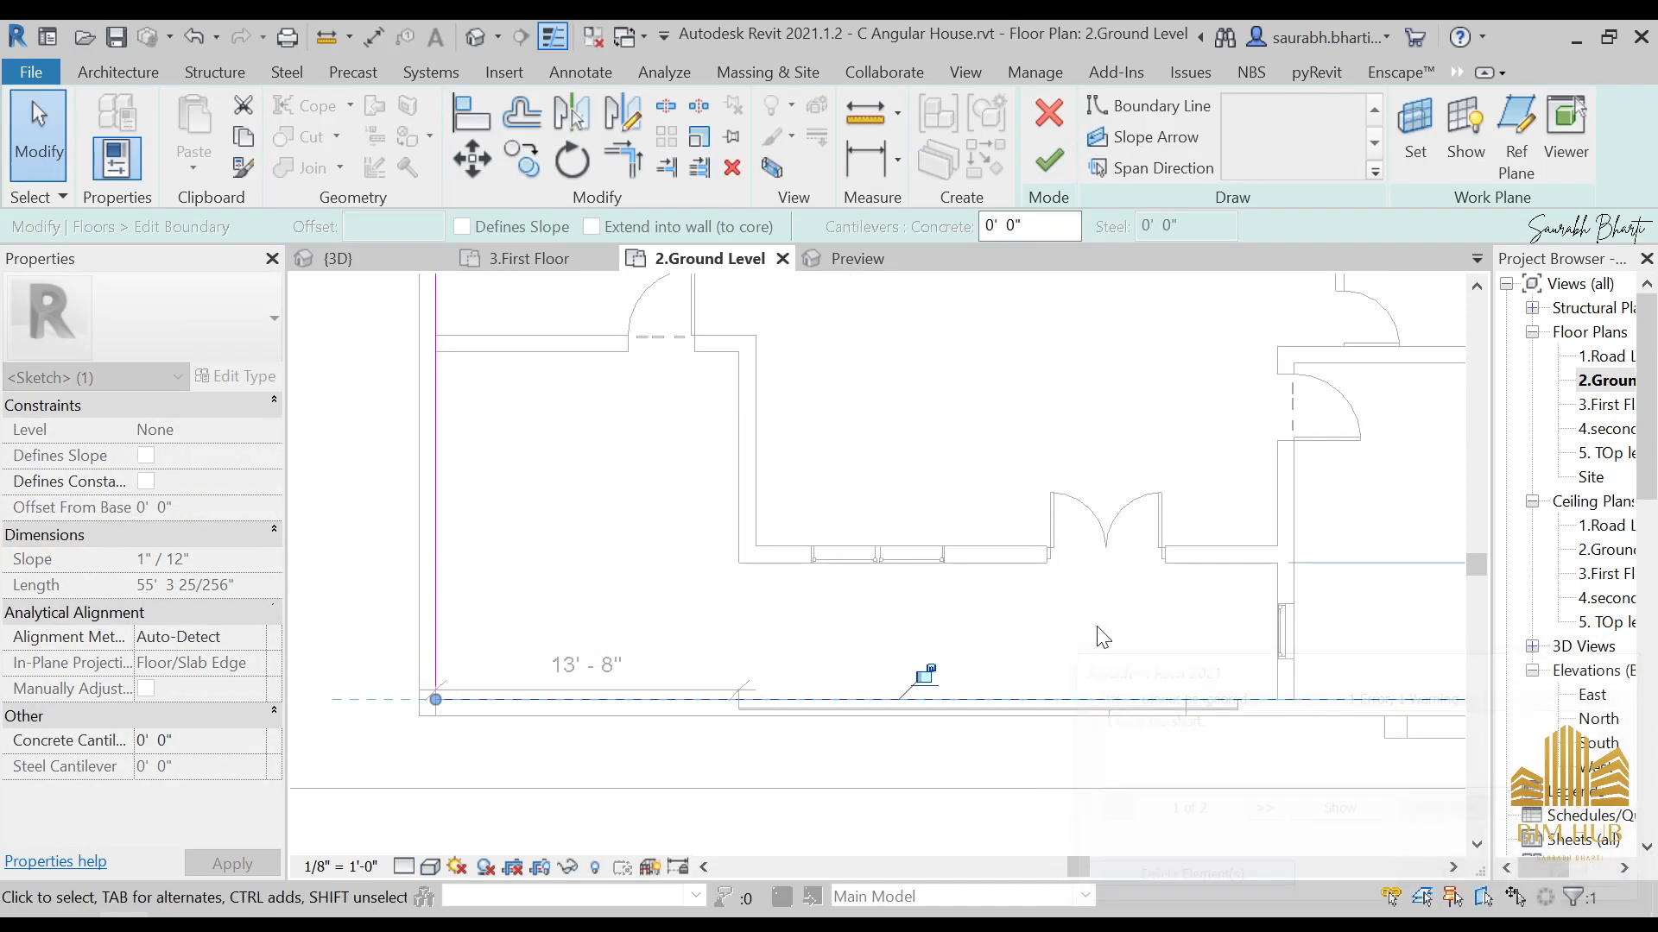
{"action": "left_click", "coordinate": [1047, 160]}
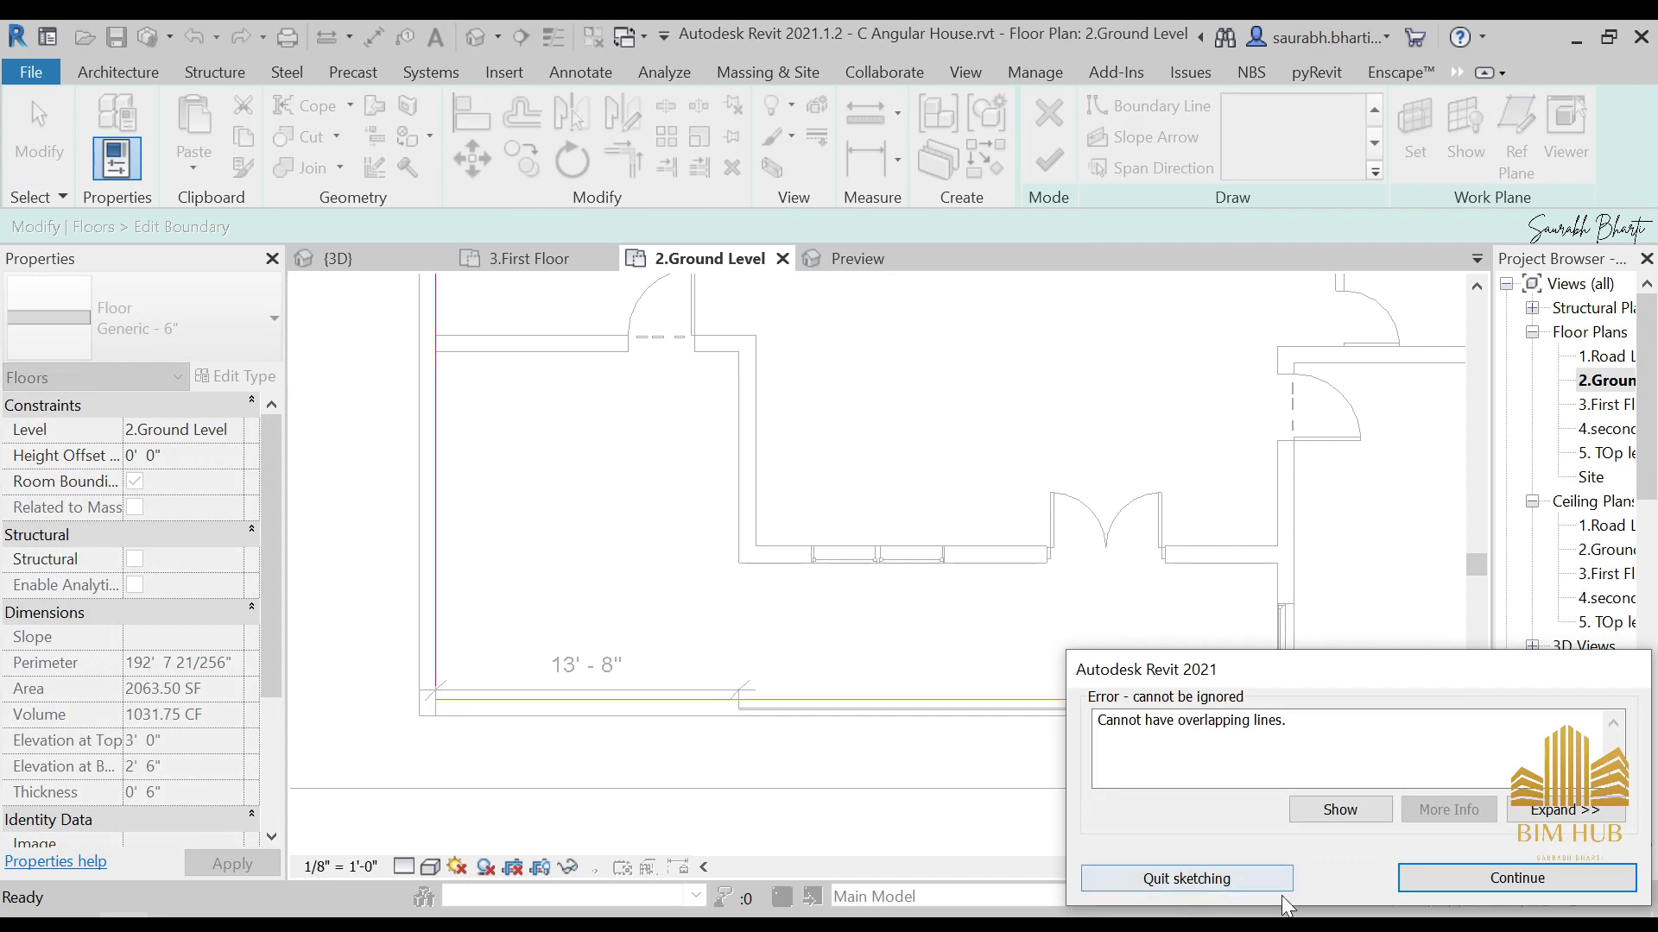
{"action": "left_click", "coordinate": [1471, 875]}
Step: Delete the overlapping front boundary line that runs past the floor's corner beside the projecting ledge
{"action": "scroll", "coordinate": [1117, 732], "scroll_direction": "down", "scroll_amount": 2}
{"action": "middle_click_drag", "start_coordinate": [1107, 744], "coordinate": [923, 743]}
{"action": "scroll", "coordinate": [1343, 756], "scroll_direction": "up", "scroll_amount": 3}
{"action": "key", "text": "t"}
{"action": "key", "text": "r"}
{"action": "scroll", "coordinate": [1192, 714], "scroll_direction": "up", "scroll_amount": 2}
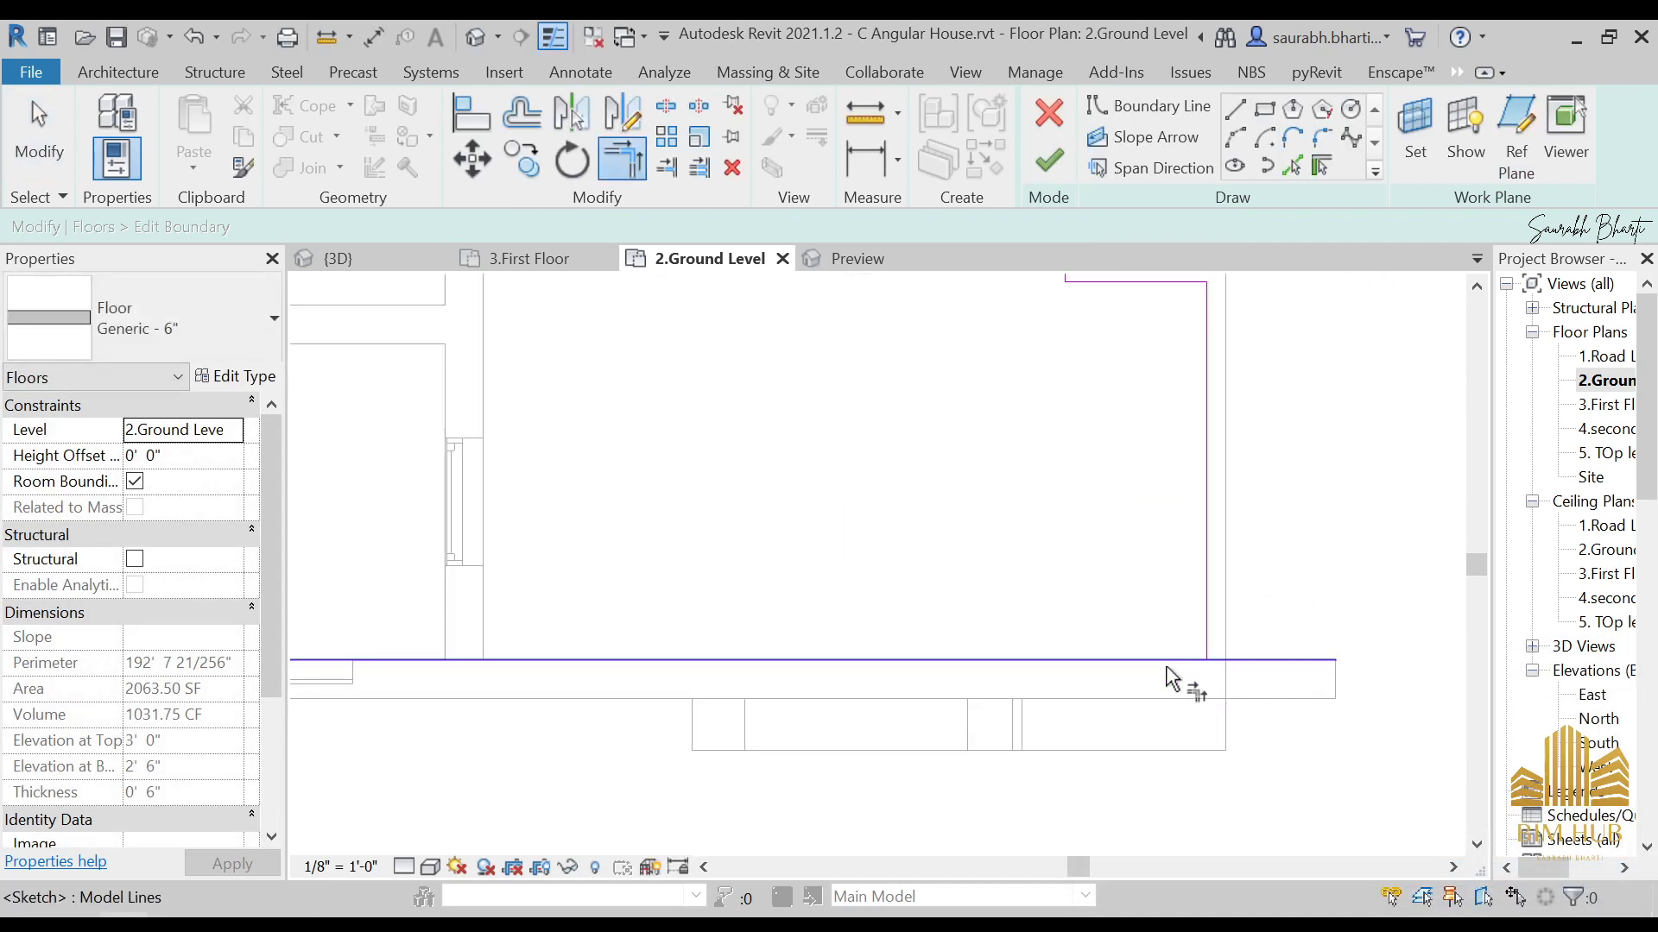
{"action": "scroll", "coordinate": [1221, 636], "scroll_direction": "down", "scroll_amount": 2}
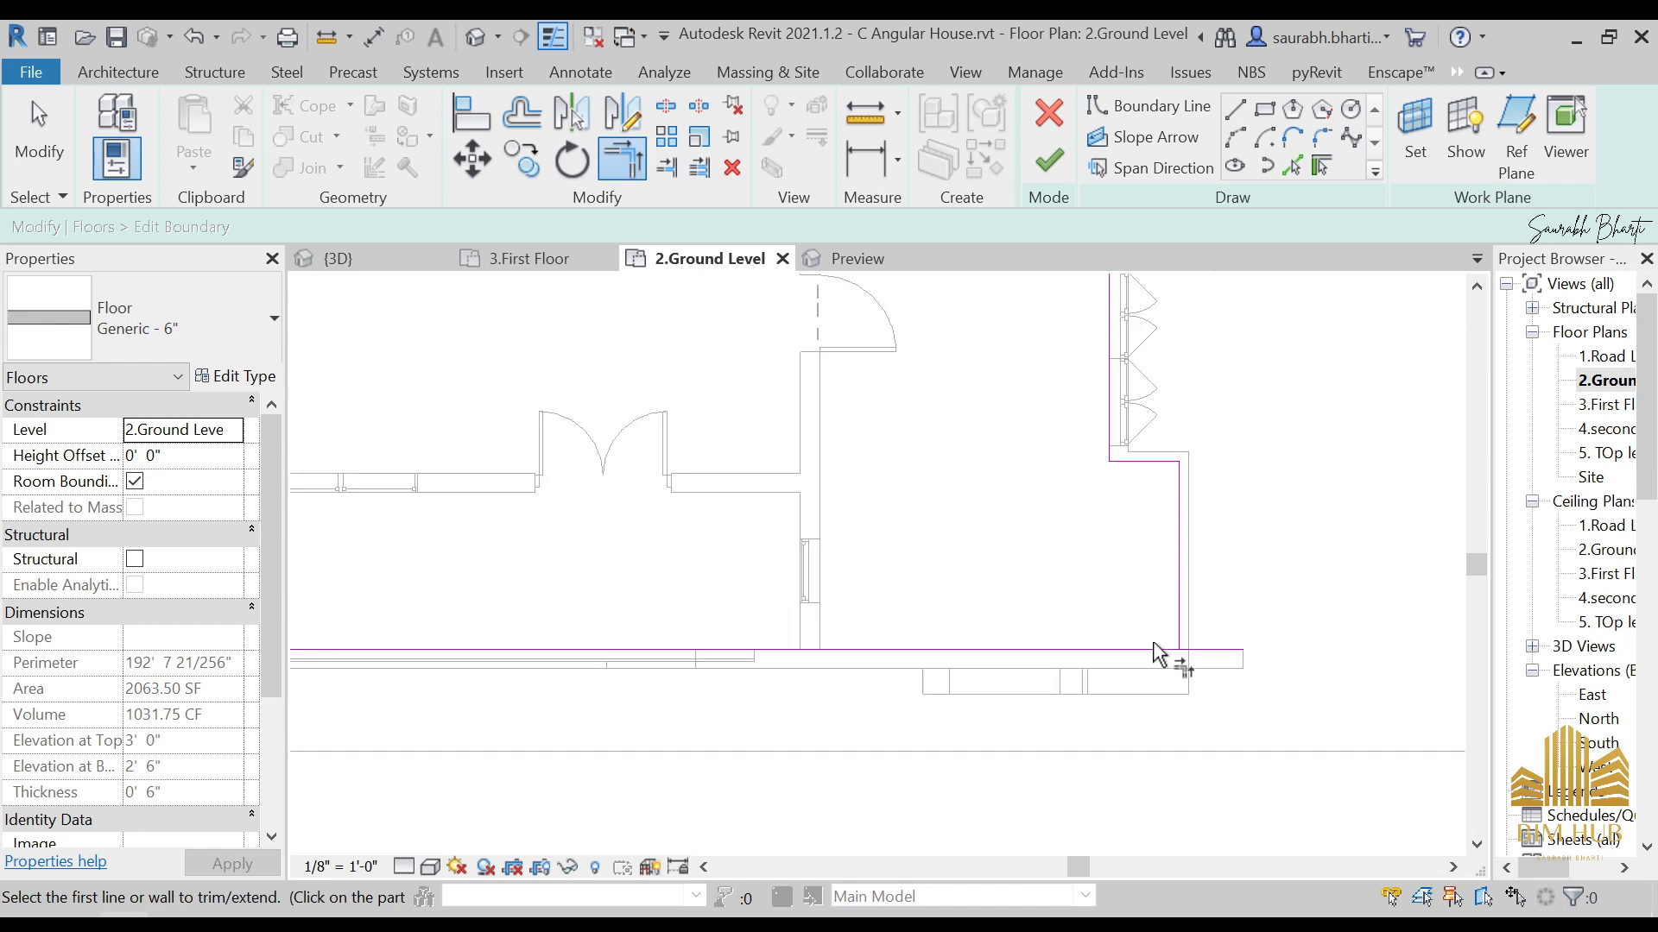
{"action": "key", "text": "Escape"}
{"action": "left_click", "coordinate": [1208, 649]}
{"action": "key", "text": "Delete"}
{"action": "middle_click_drag", "start_coordinate": [733, 664], "coordinate": [1313, 658]}
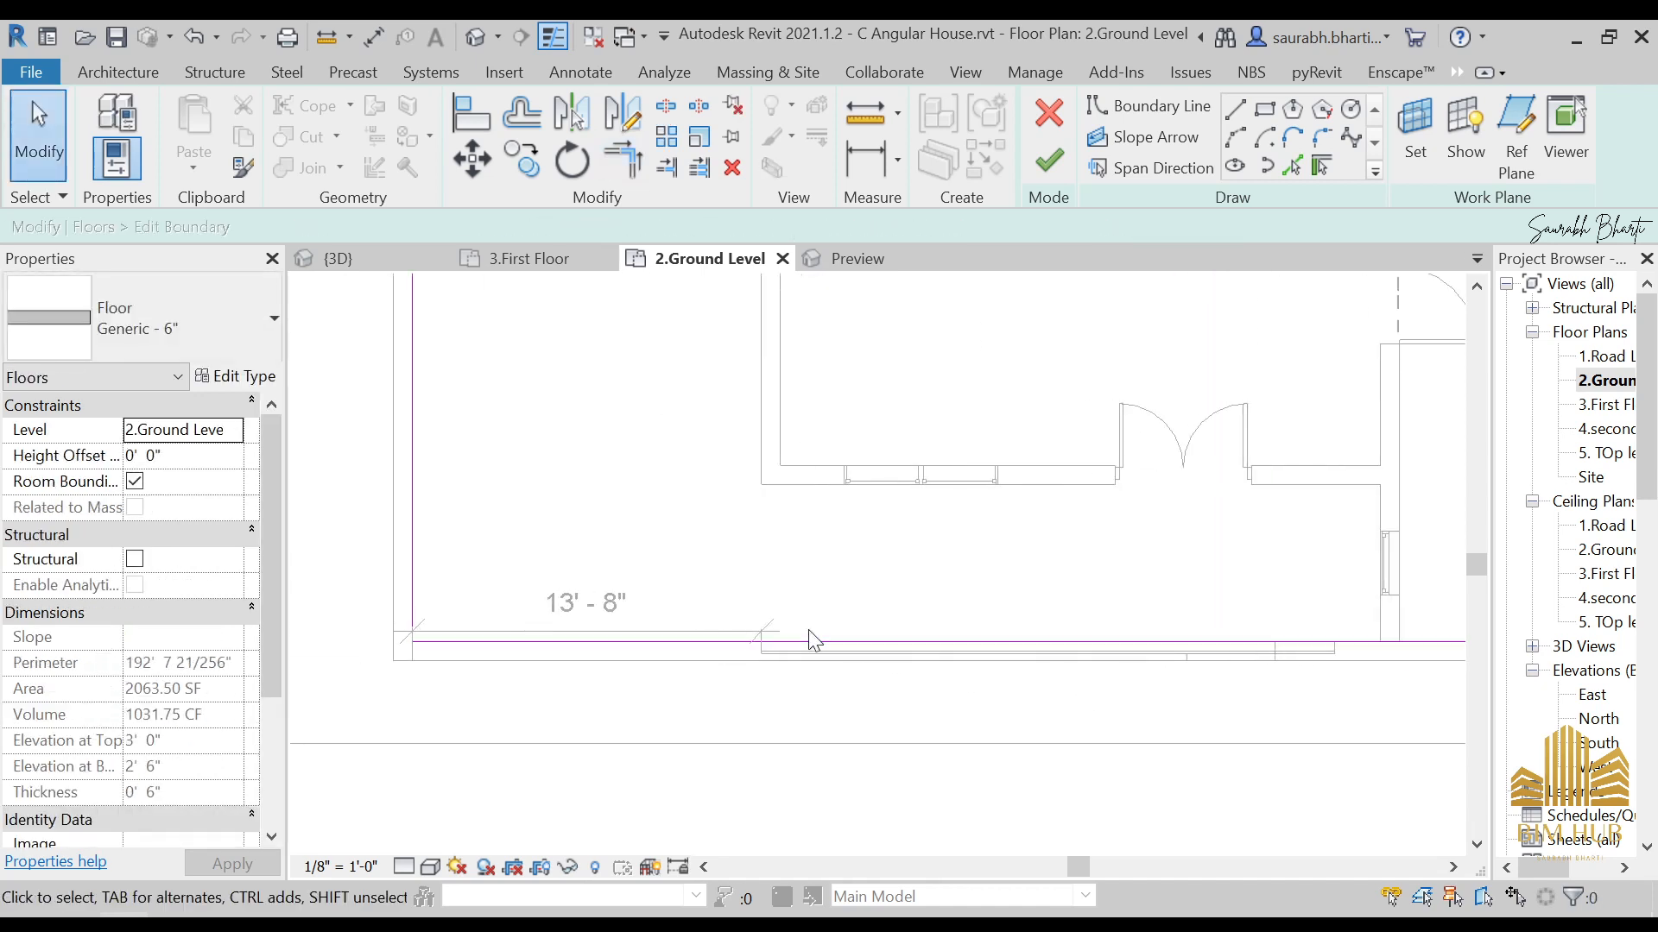
Step: Trim the floor's side and front boundary lines to a corner, finish the boundary, and attach the walls to the floor's bottom
{"action": "scroll", "coordinate": [427, 646], "scroll_direction": "up", "scroll_amount": 4}
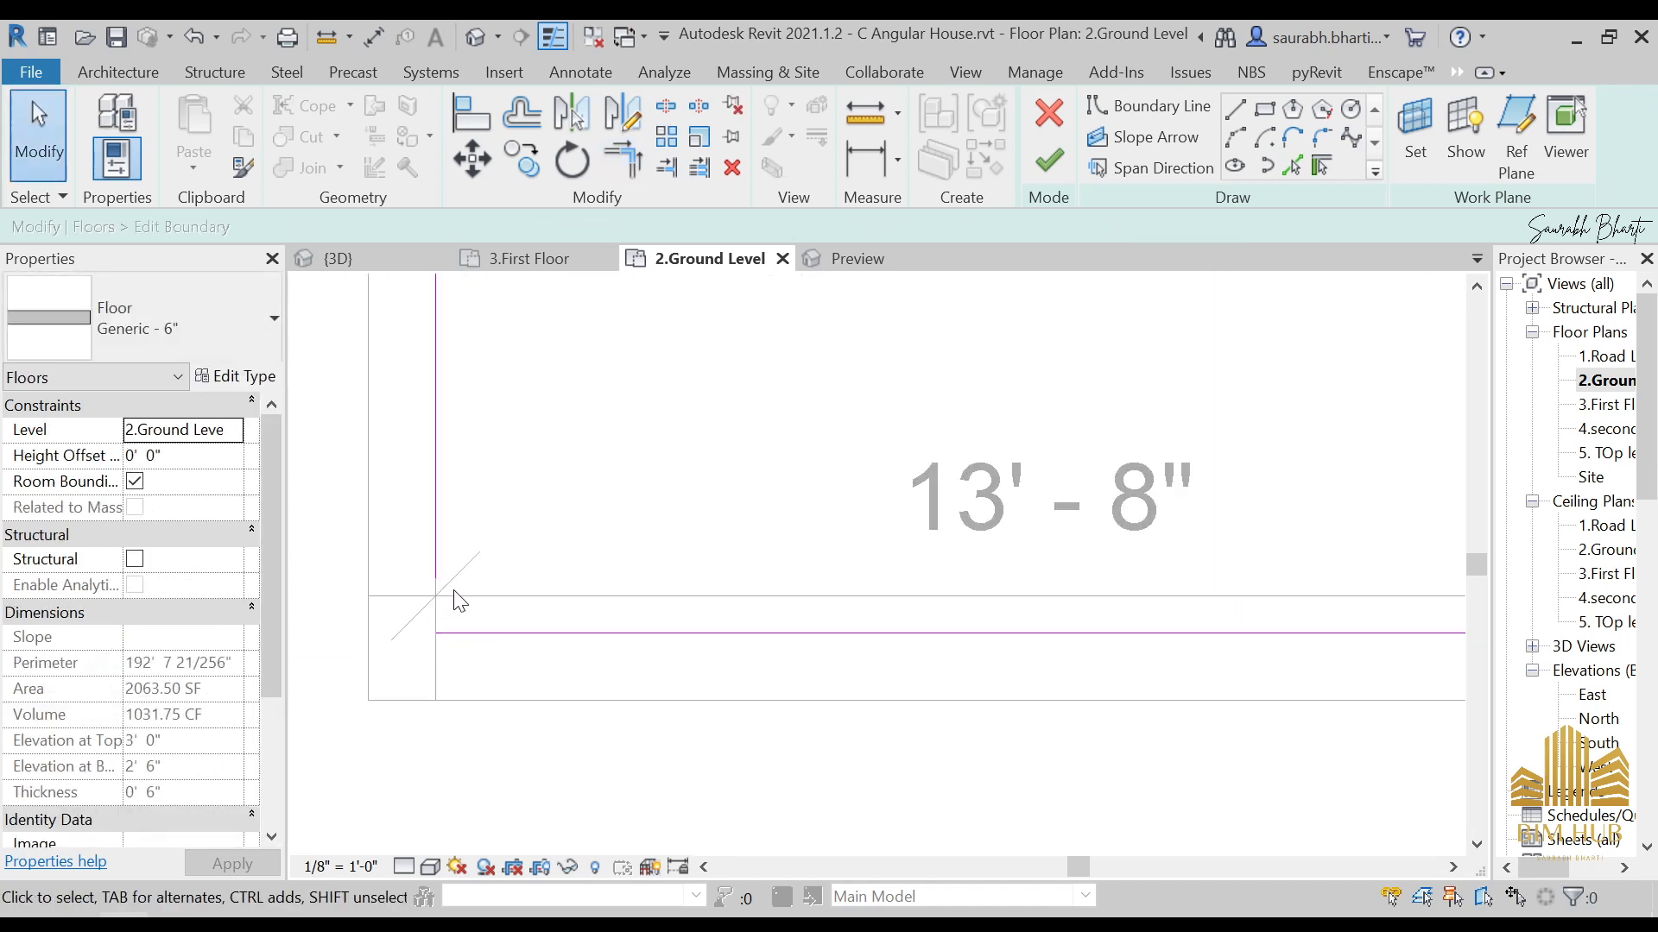
{"action": "key", "text": "t"}
{"action": "key", "text": "r"}
{"action": "left_click", "coordinate": [447, 613]}
{"action": "left_click", "coordinate": [500, 639]}
{"action": "key", "text": "Escape"}
{"action": "left_click", "coordinate": [1049, 160]}
{"action": "left_click", "coordinate": [904, 494]}
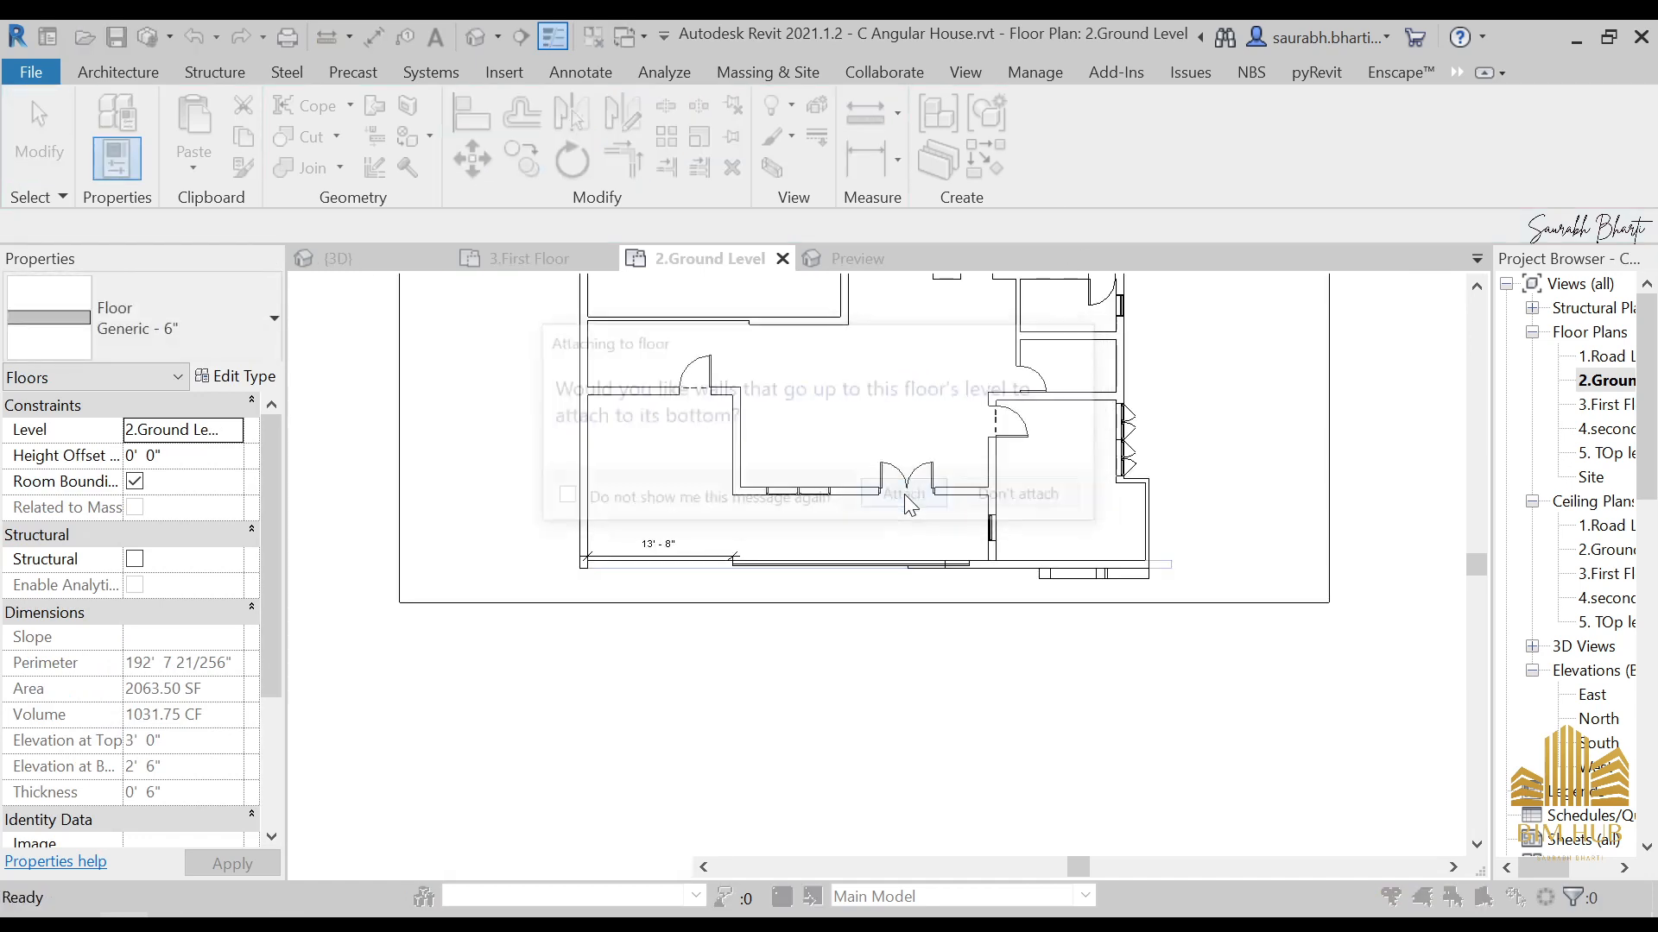
{"action": "key", "text": "Return"}
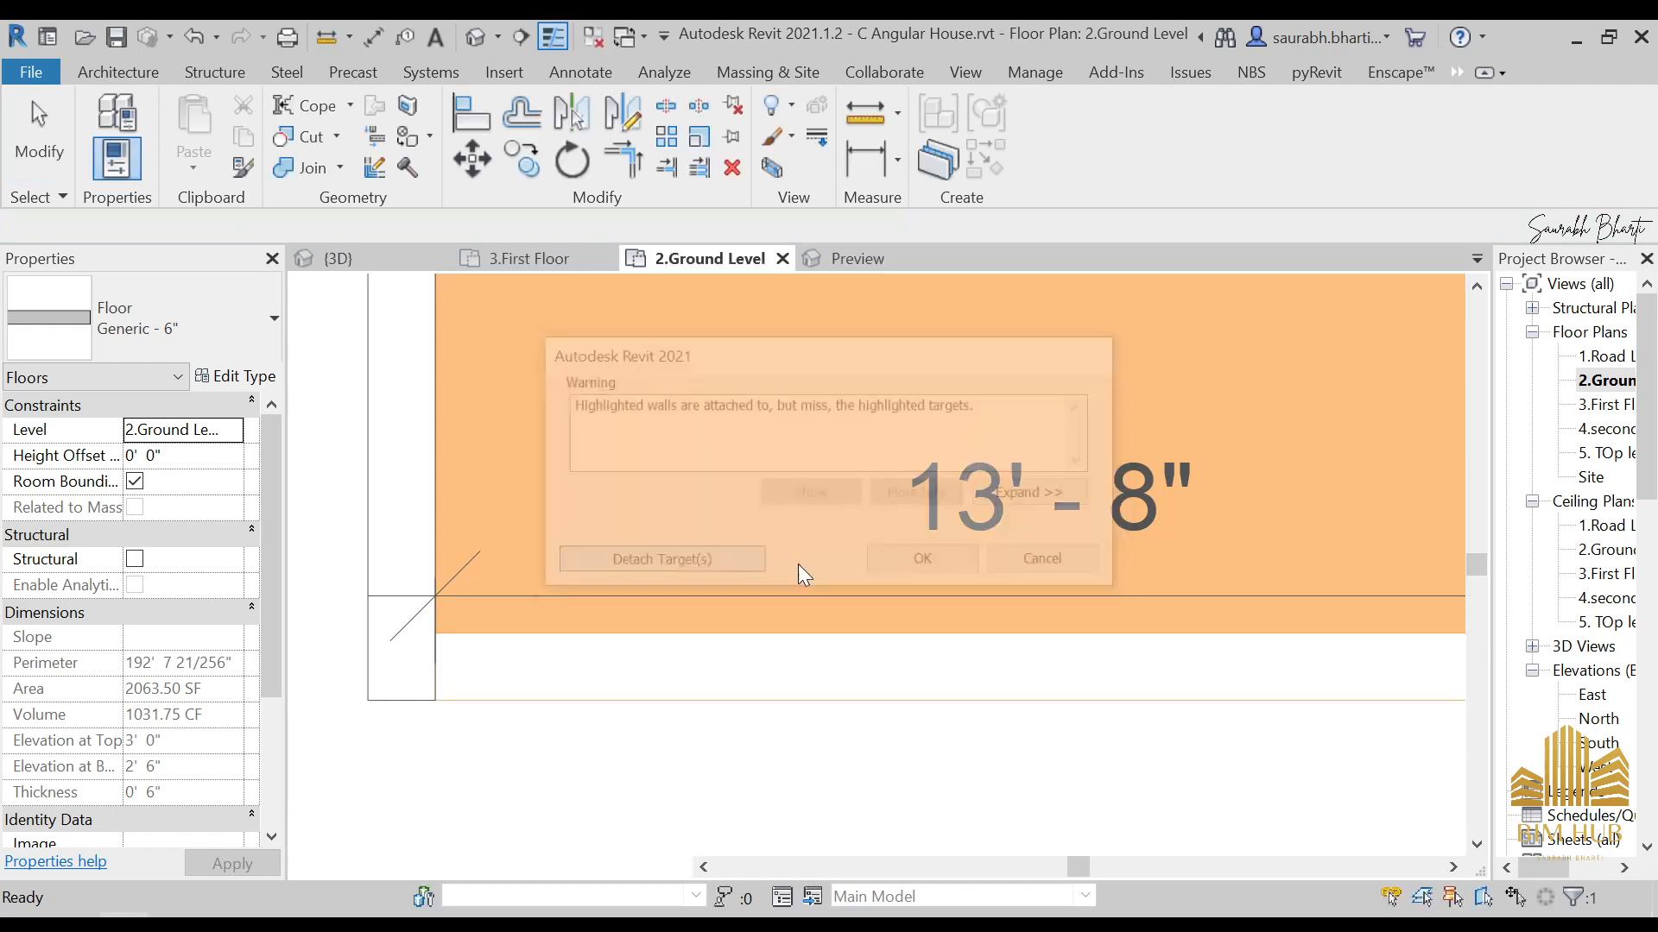
{"action": "key", "text": "Escape"}
Step: Open the profile of the low front base wall for editing in the 3D front view
{"action": "left_click", "coordinate": [474, 37]}
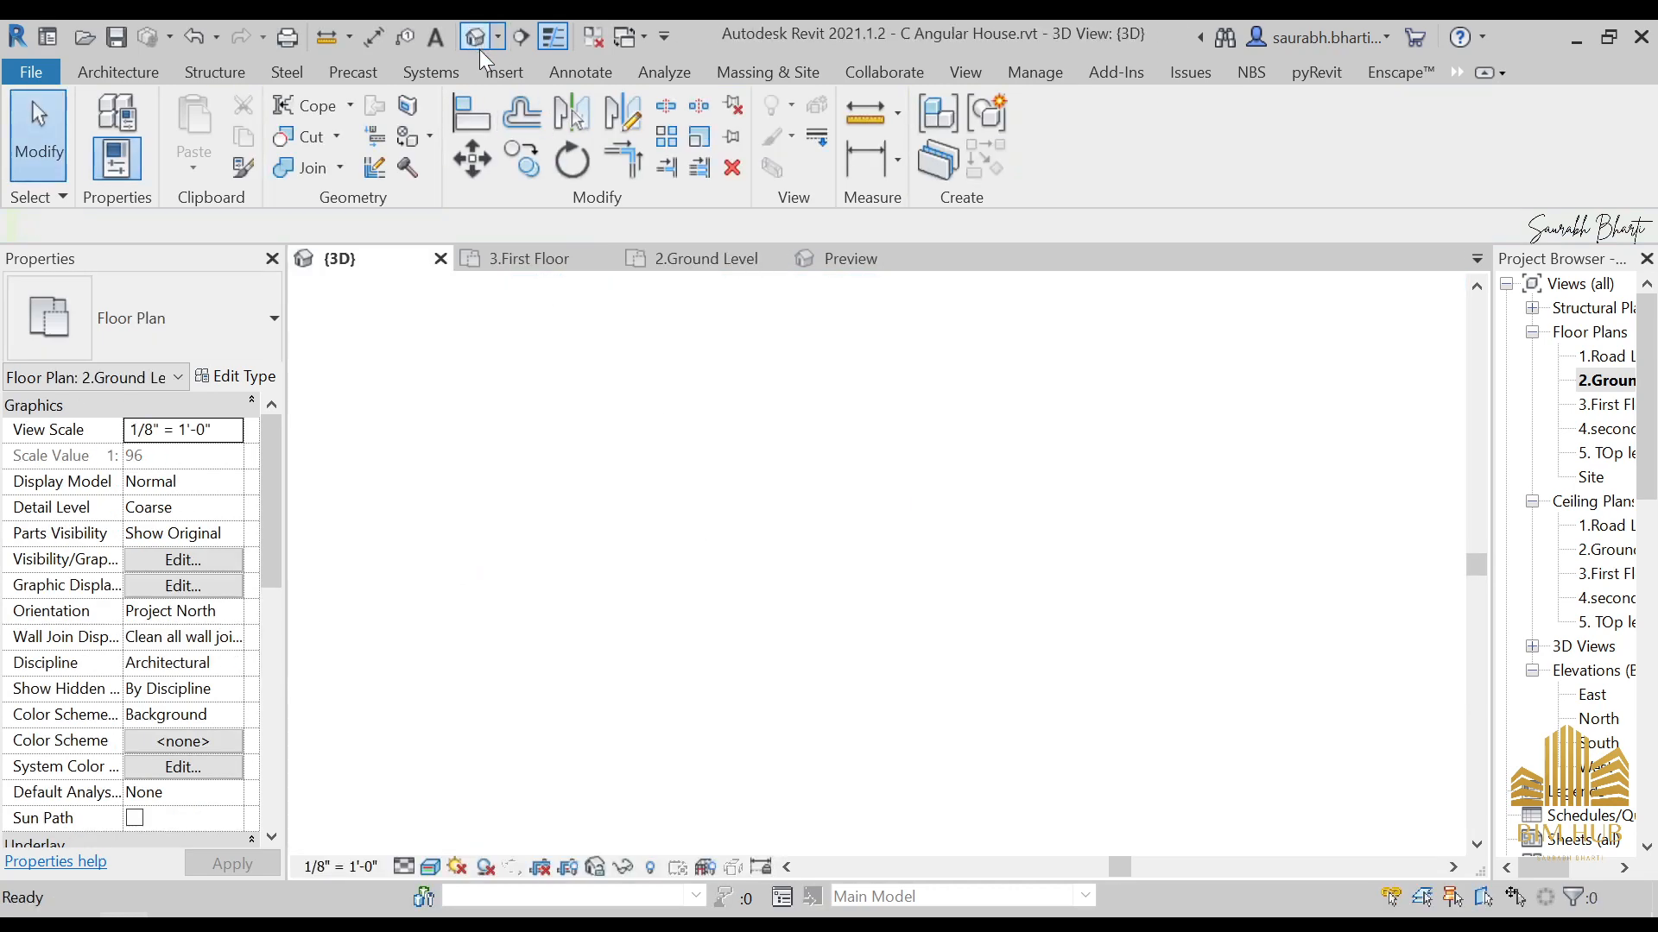
{"action": "scroll", "coordinate": [969, 663], "scroll_direction": "up", "scroll_amount": 5}
{"action": "scroll", "coordinate": [1299, 615], "scroll_direction": "up", "scroll_amount": 5}
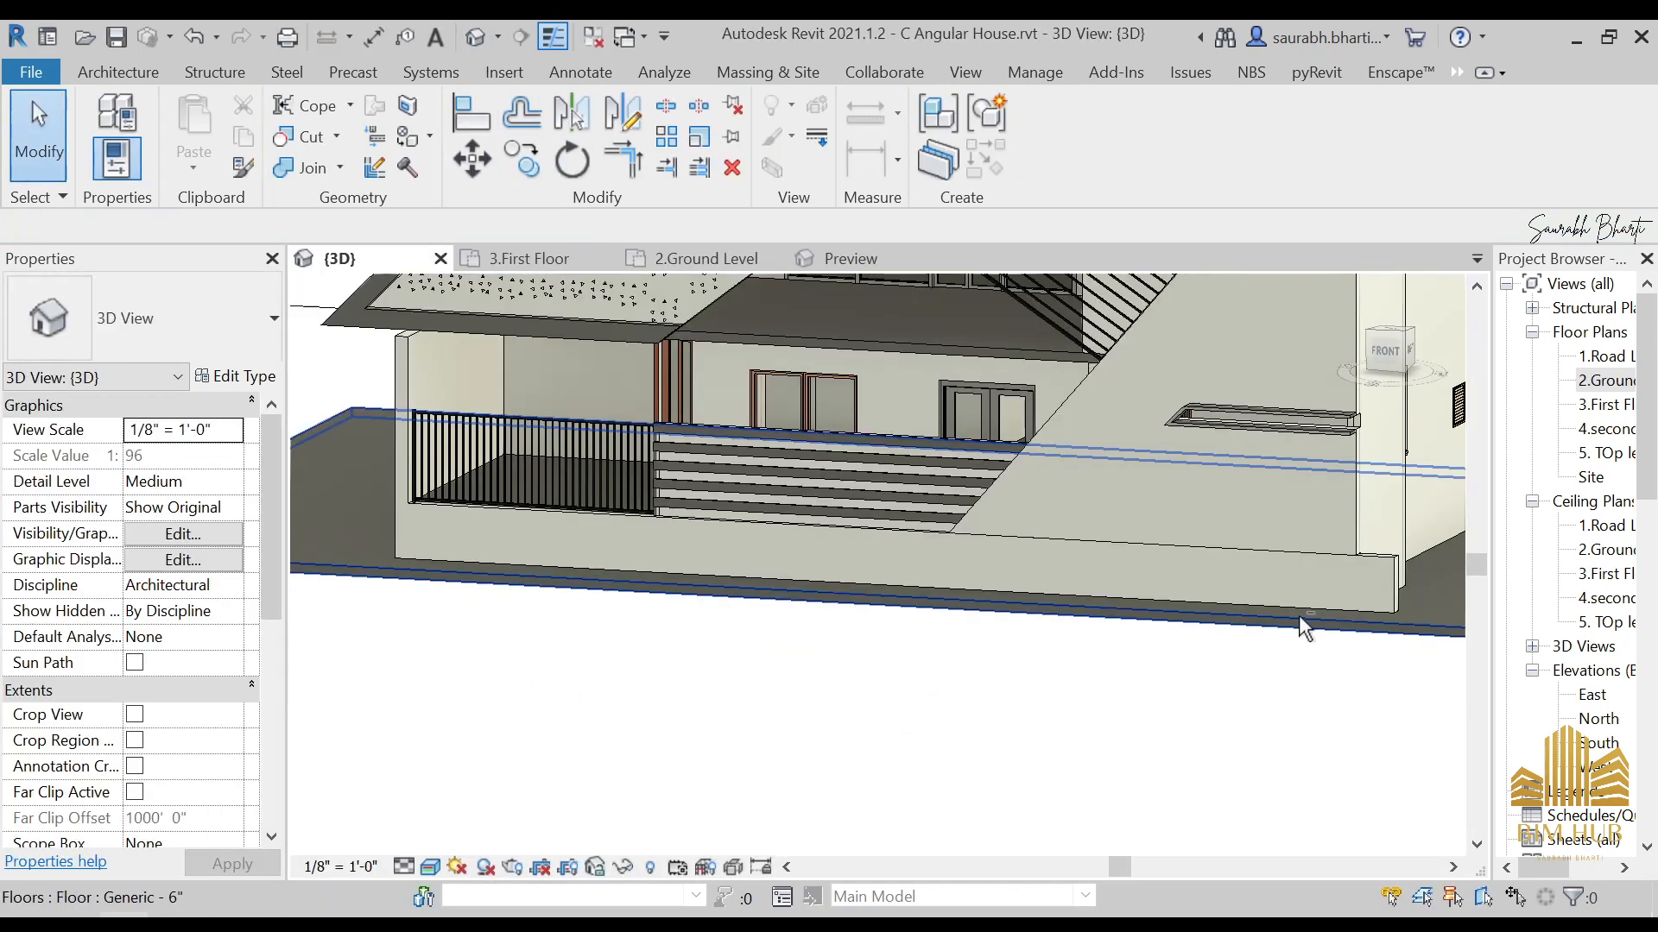
{"action": "left_click", "coordinate": [1394, 365]}
{"action": "scroll", "coordinate": [1071, 660], "scroll_direction": "up", "scroll_amount": 3}
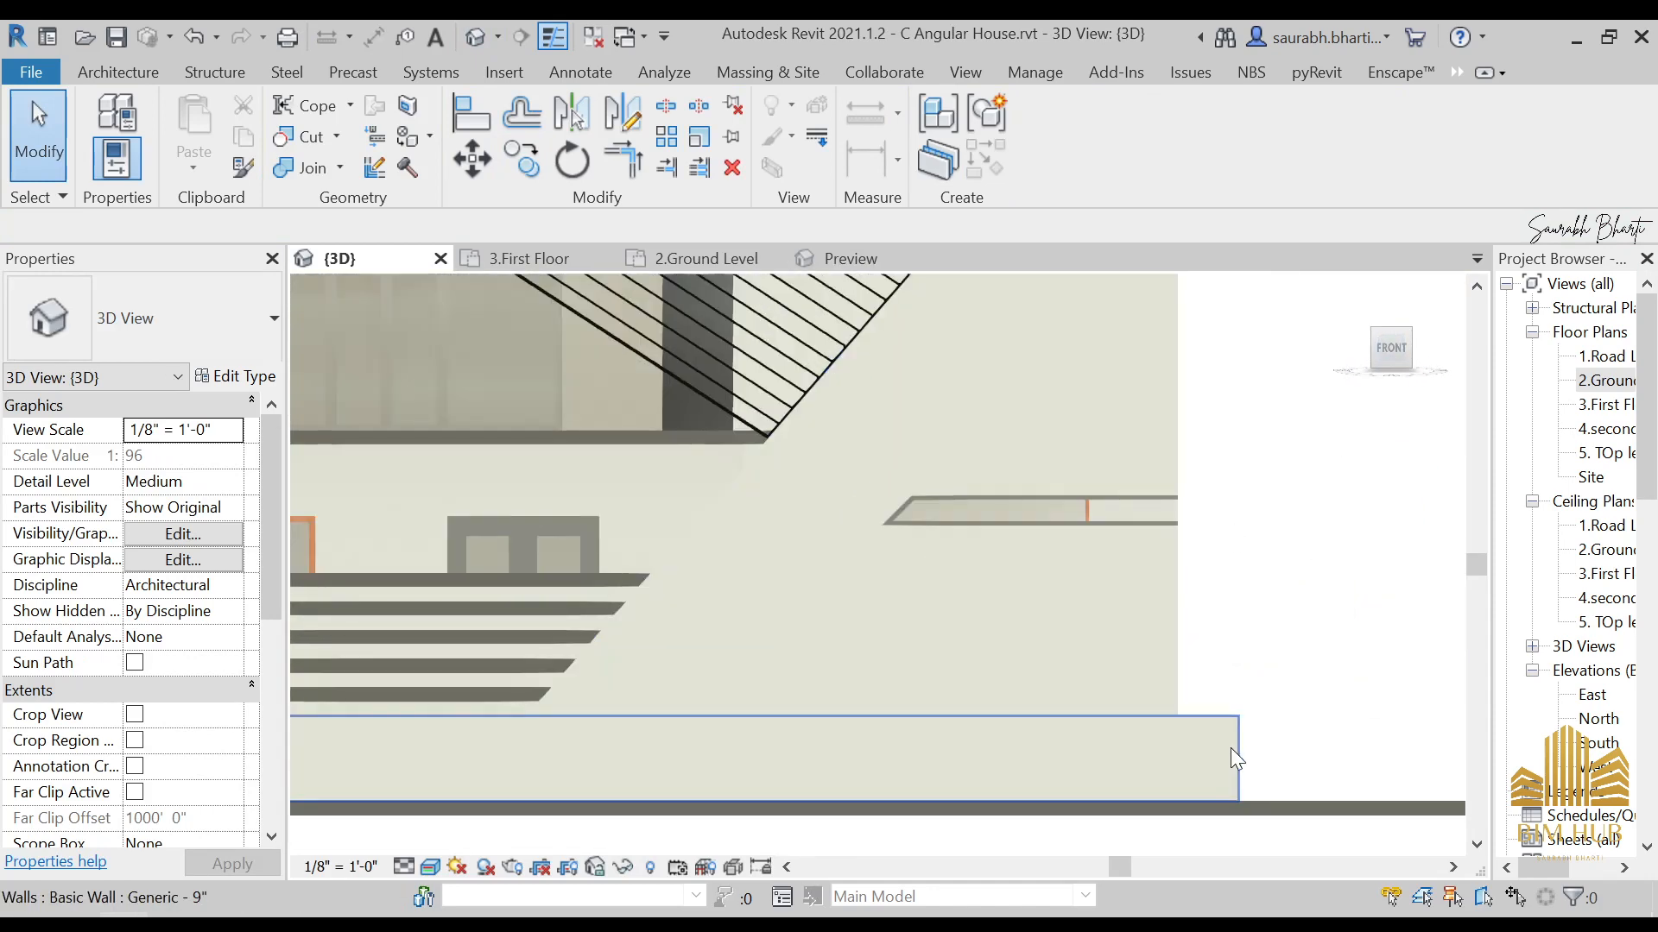
{"action": "left_click", "coordinate": [1234, 749]}
{"action": "left_click", "coordinate": [1061, 163]}
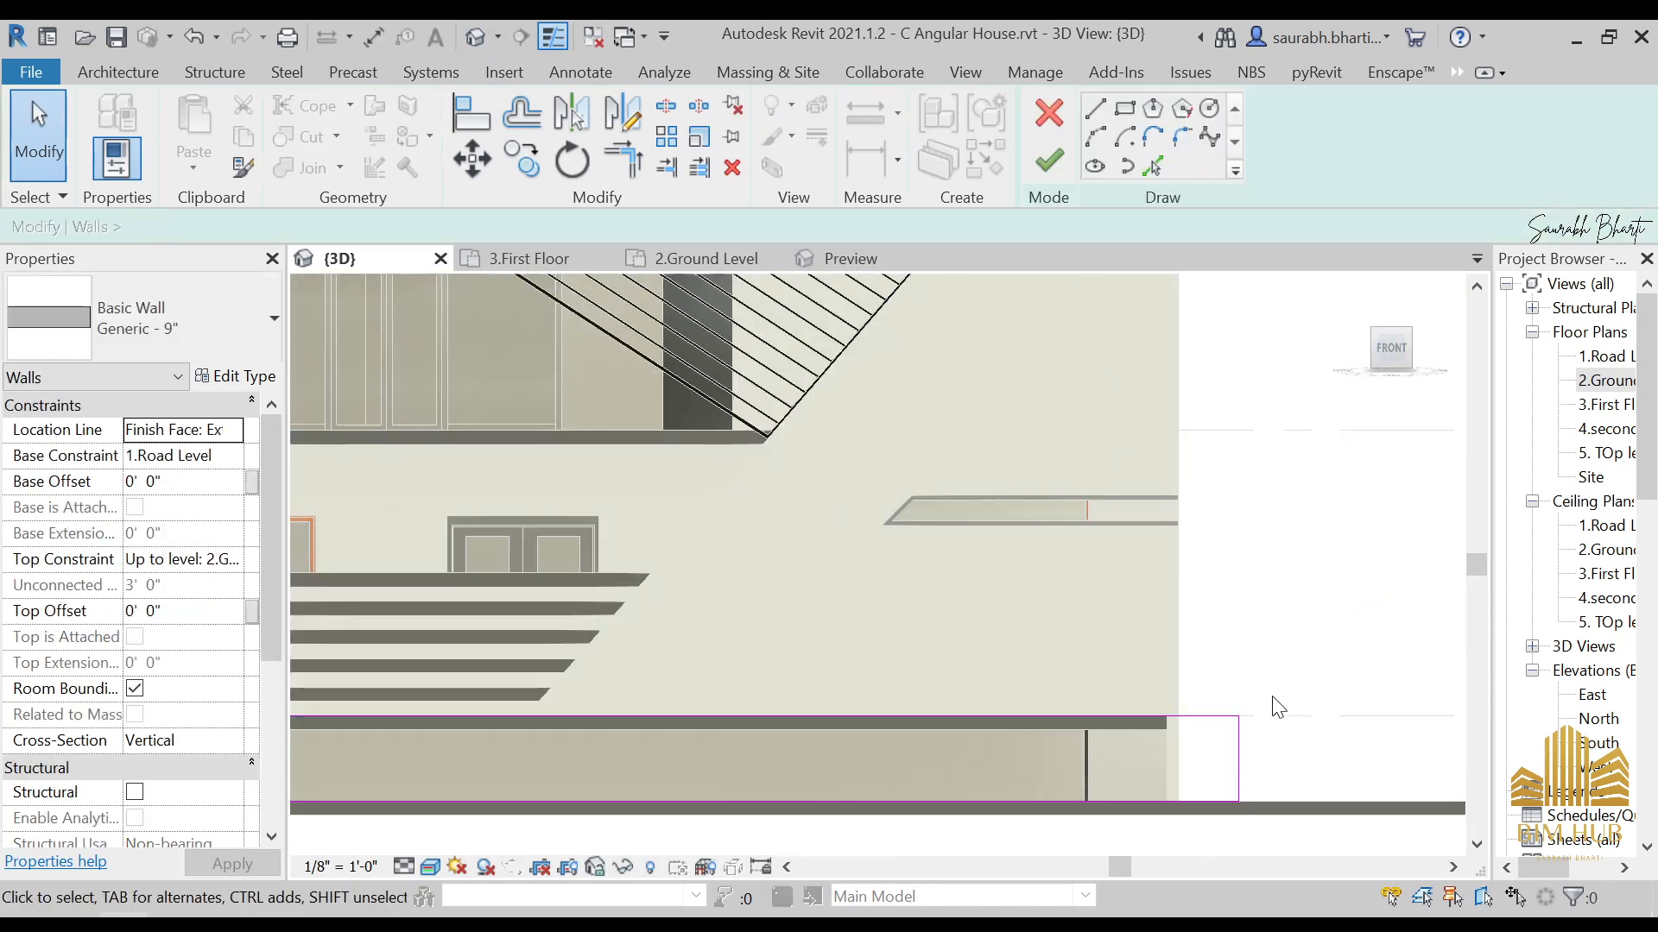
Step: Move the base wall profile's end line to the sloped wall's vertical edge, removing its constraints, and finish the profile
{"action": "scroll", "coordinate": [1264, 687], "scroll_direction": "up", "scroll_amount": 2}
{"action": "left_click_drag", "start_coordinate": [1217, 787], "coordinate": [1108, 775]}
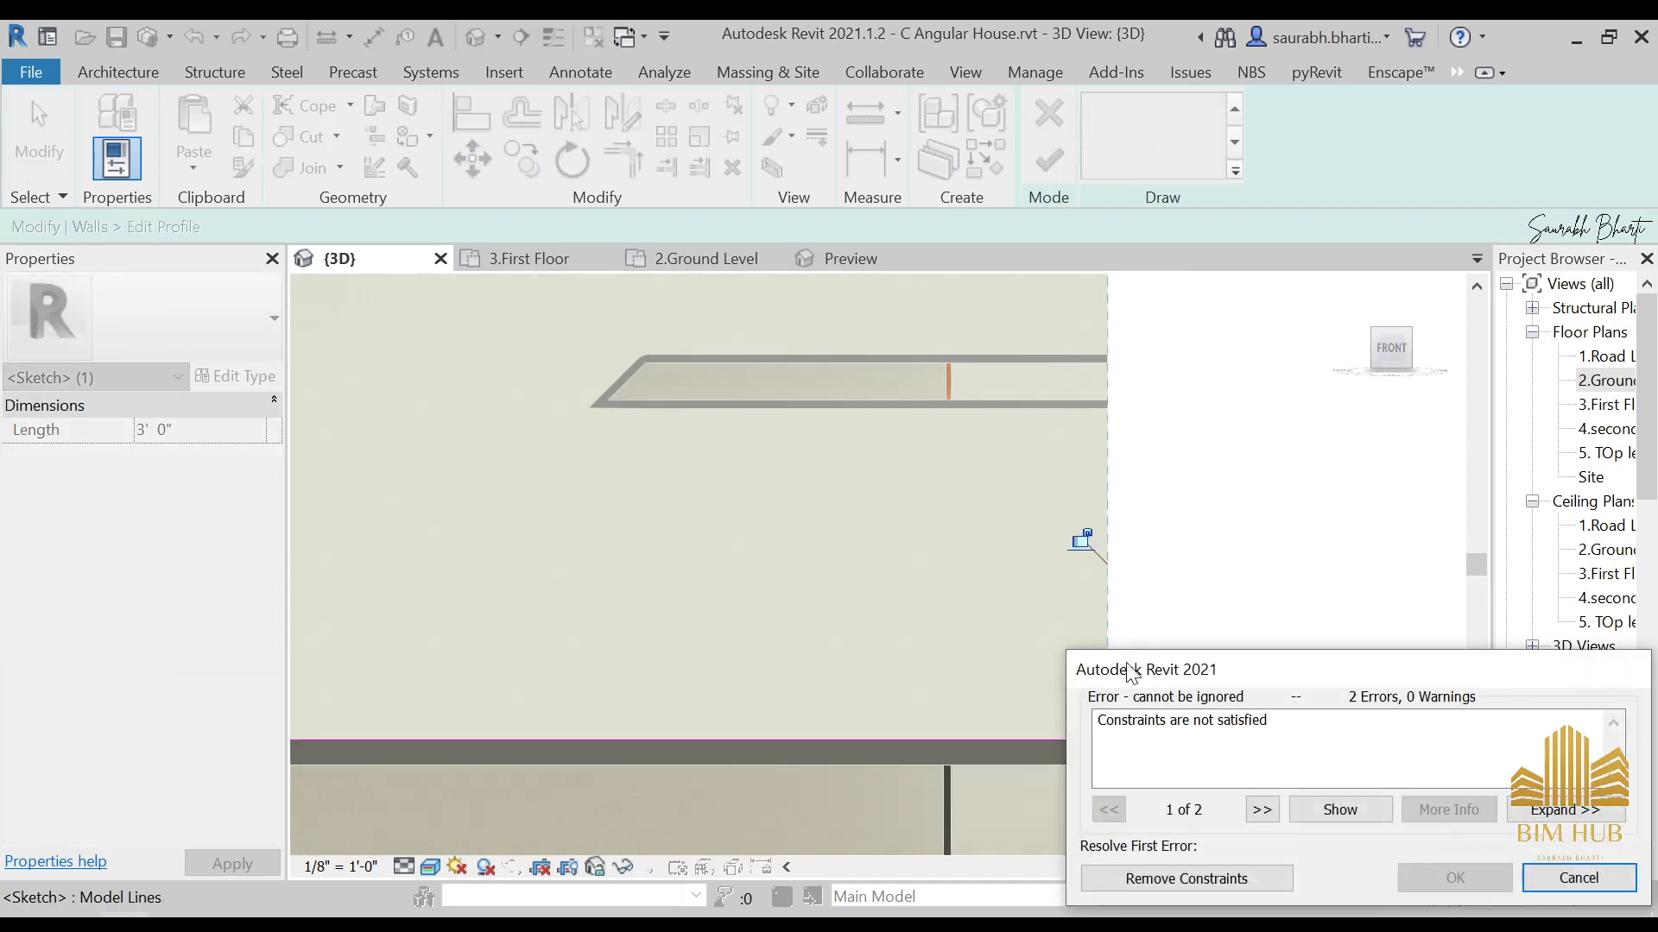
{"action": "left_click", "coordinate": [1165, 883]}
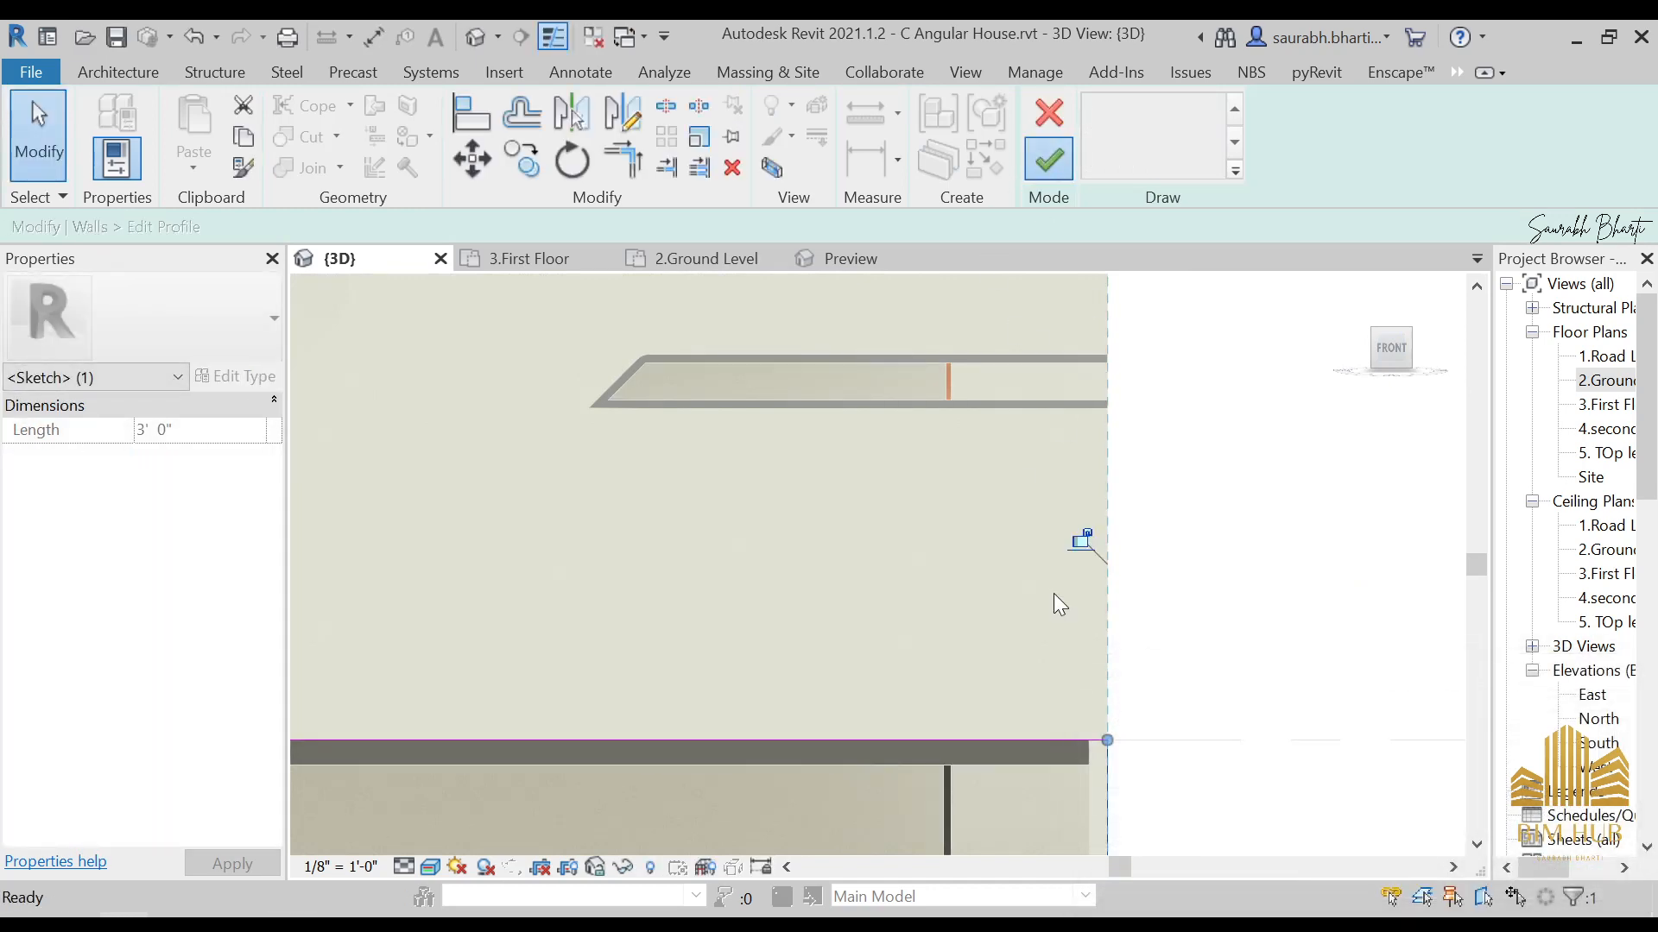
{"action": "scroll", "coordinate": [1109, 543], "scroll_direction": "down", "scroll_amount": 5}
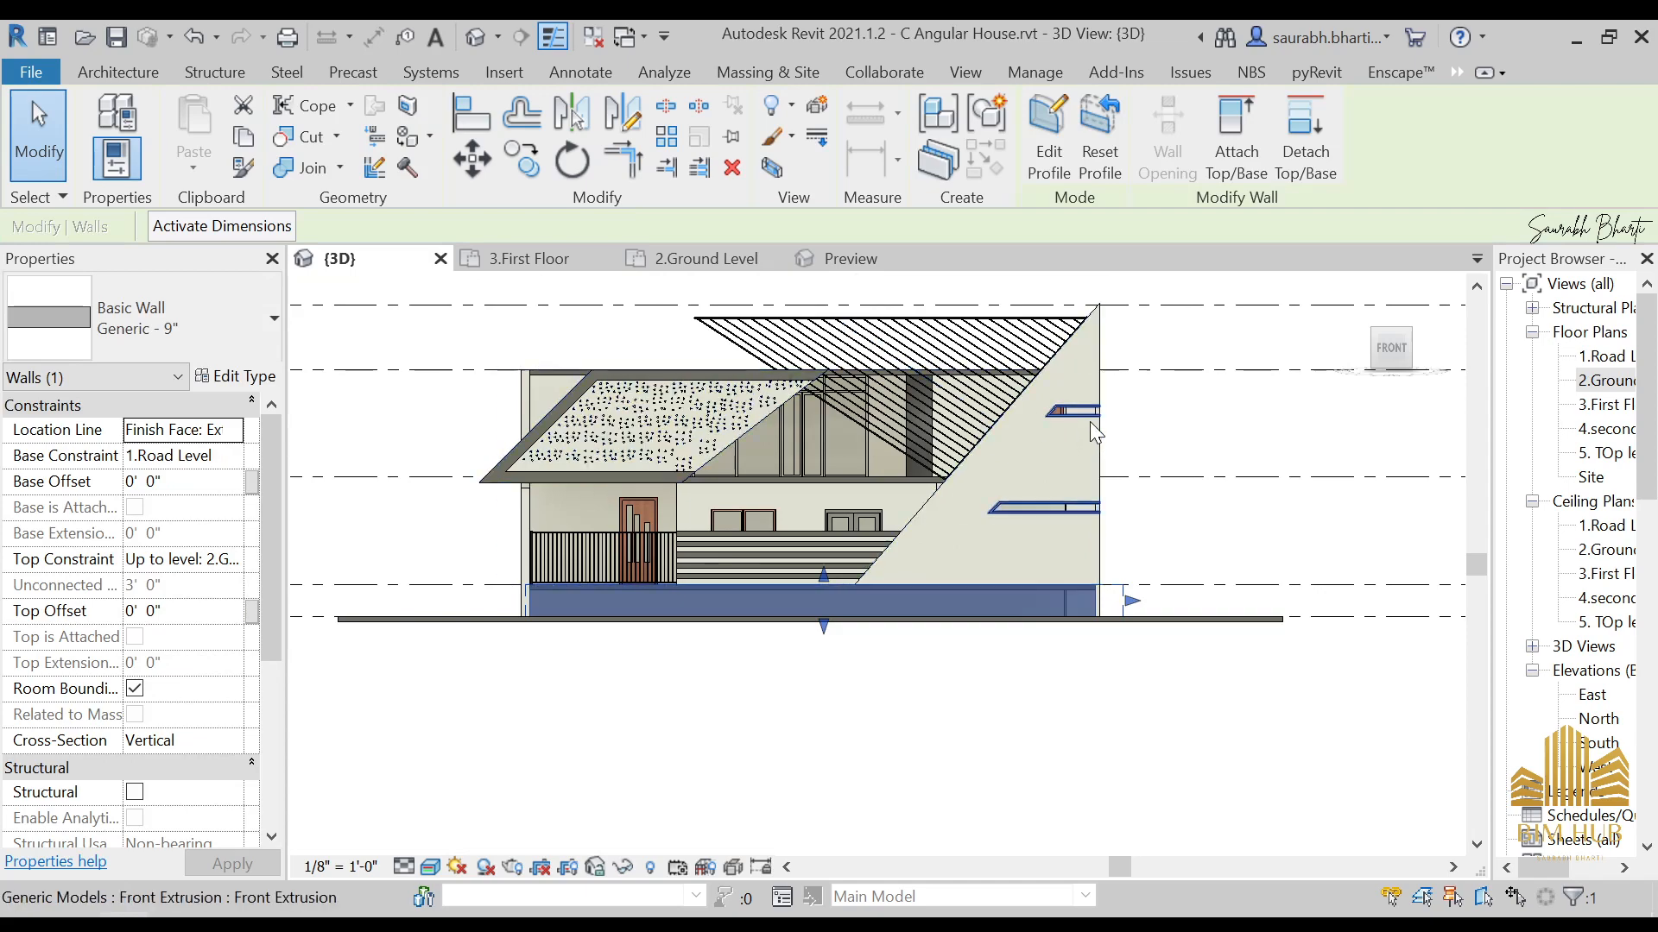
{"action": "scroll", "coordinate": [1093, 426], "scroll_direction": "up", "scroll_amount": 3}
{"action": "middle_click_drag", "start_coordinate": [1090, 499], "coordinate": [1079, 552], "text": "shift"}
{"action": "scroll", "coordinate": [936, 570], "scroll_direction": "down", "scroll_amount": 3}
Step: Open the 2.Ground Level floor plan and start a new stair run near the central hall wall
{"action": "left_click", "coordinate": [1593, 381]}
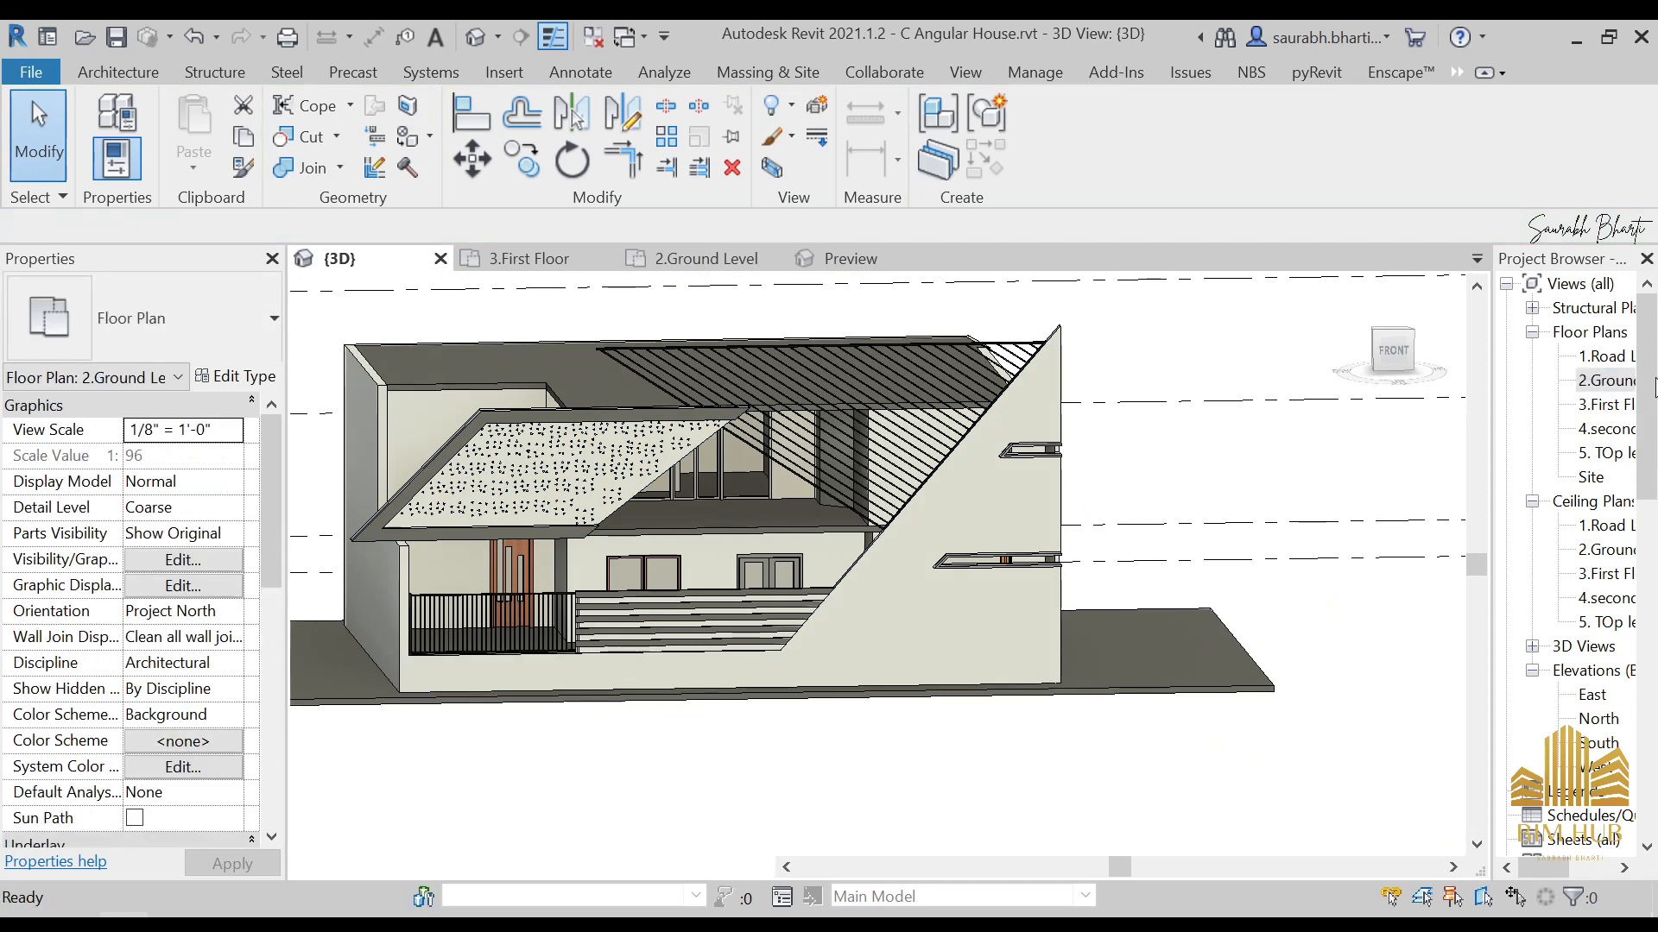
{"action": "double_click", "coordinate": [1606, 381]}
{"action": "scroll", "coordinate": [1247, 441], "scroll_direction": "down", "scroll_amount": 8}
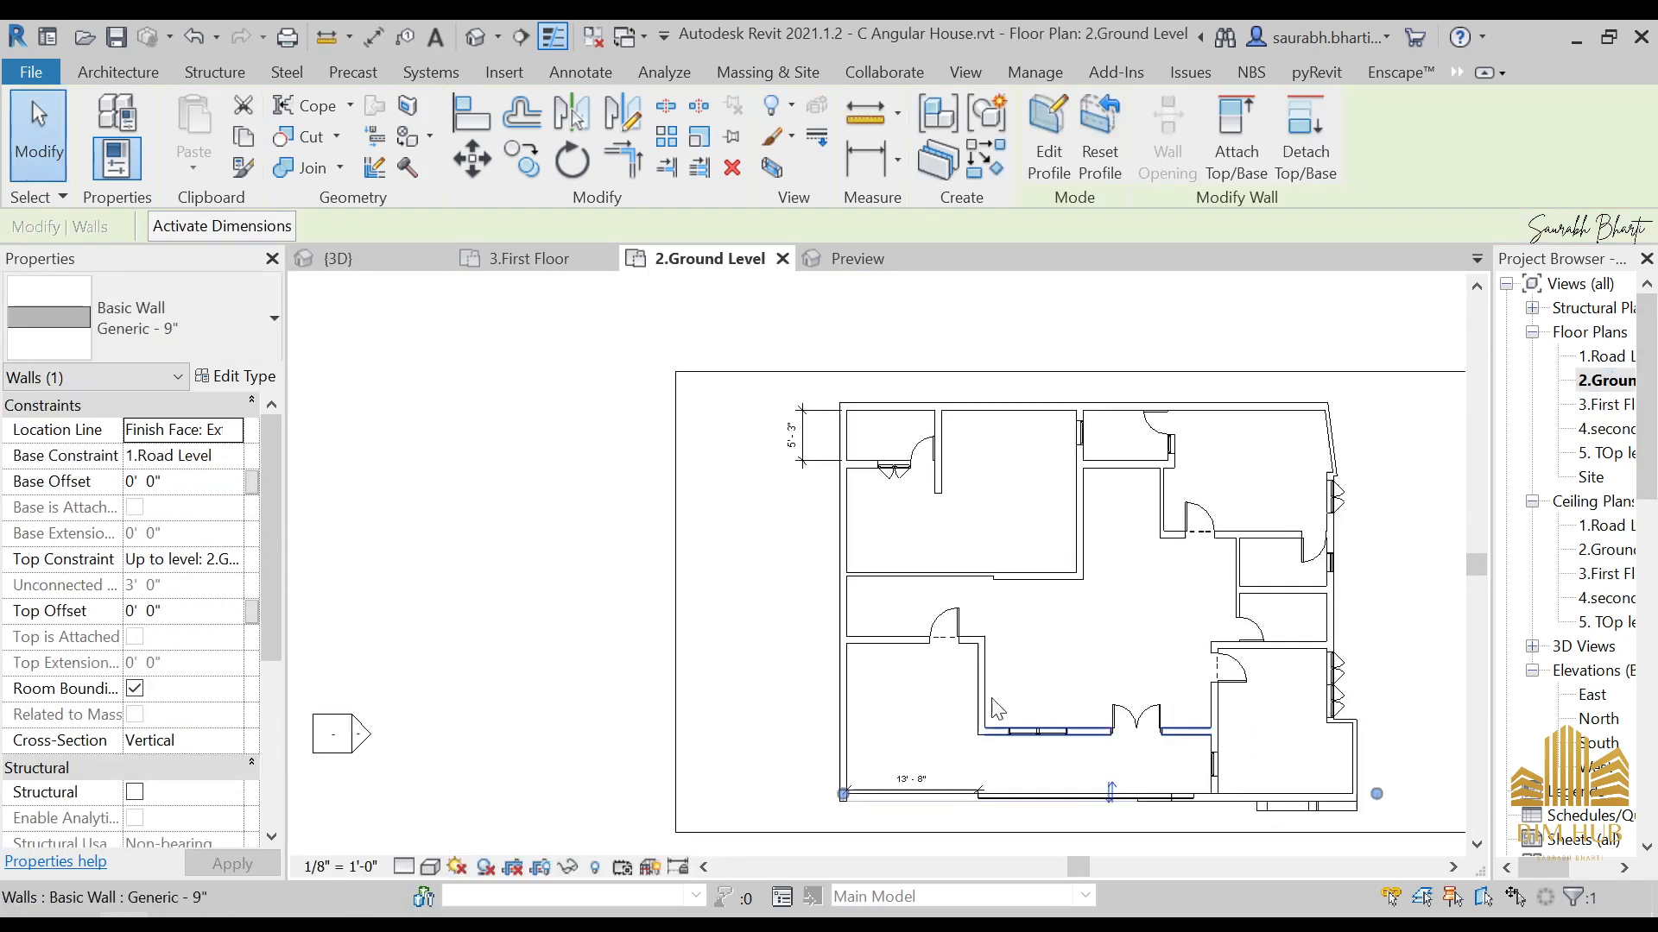
{"action": "scroll", "coordinate": [1171, 470], "scroll_direction": "up", "scroll_amount": 5}
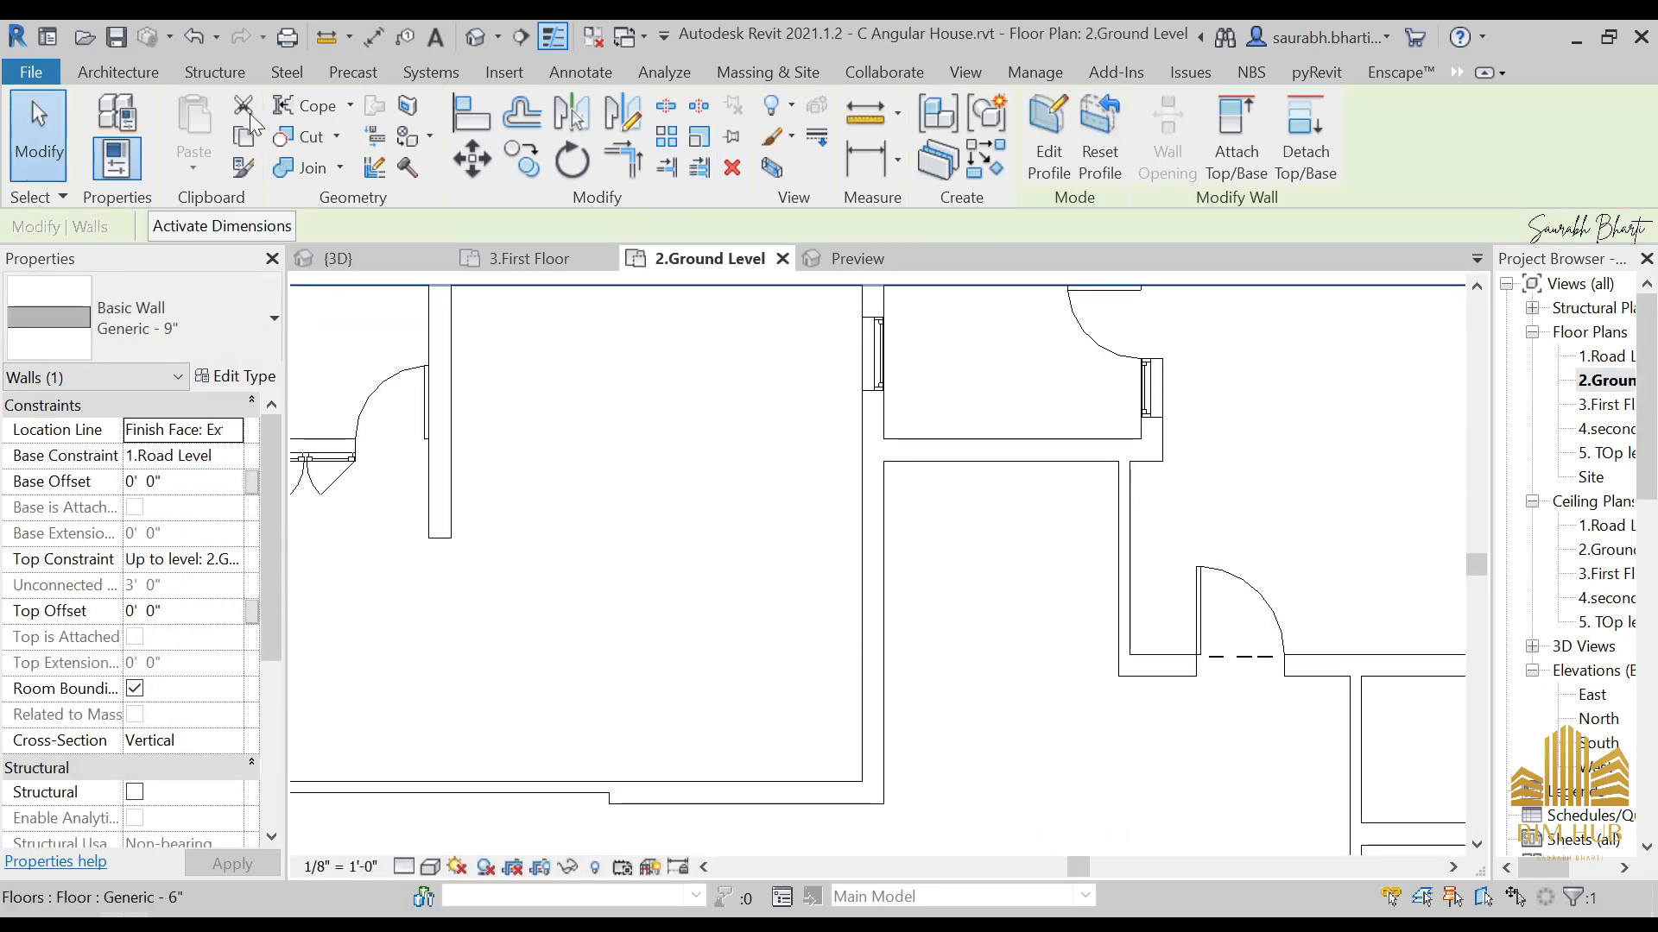
{"action": "left_click", "coordinate": [88, 72]}
{"action": "left_click", "coordinate": [600, 167]}
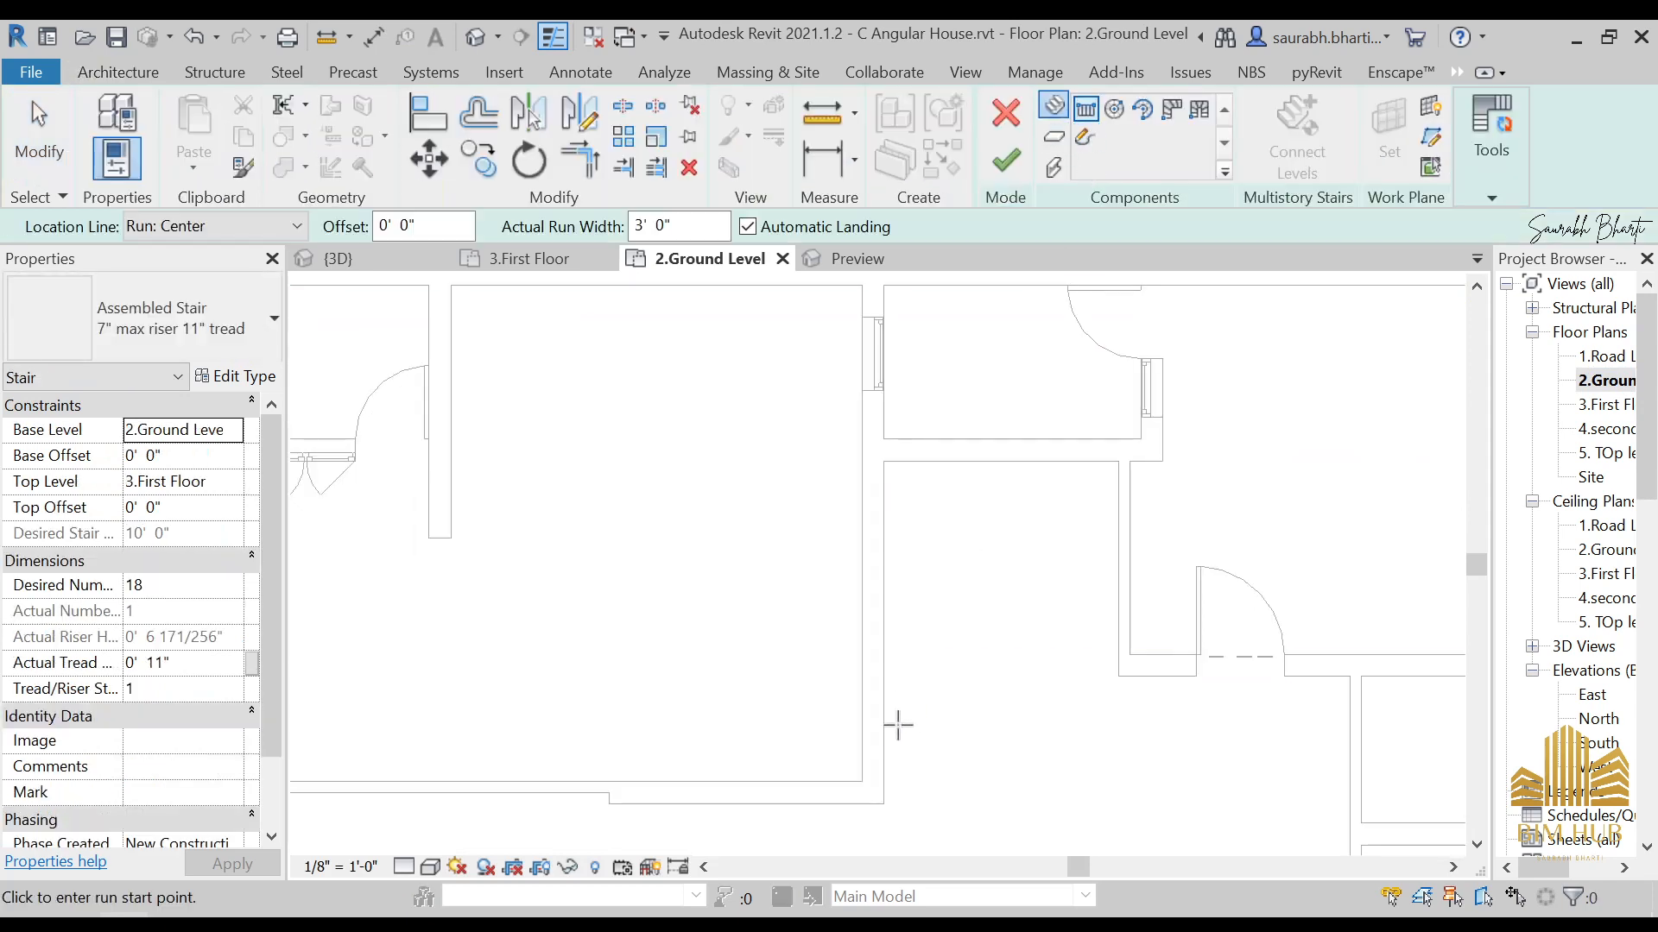
{"action": "left_click", "coordinate": [884, 676]}
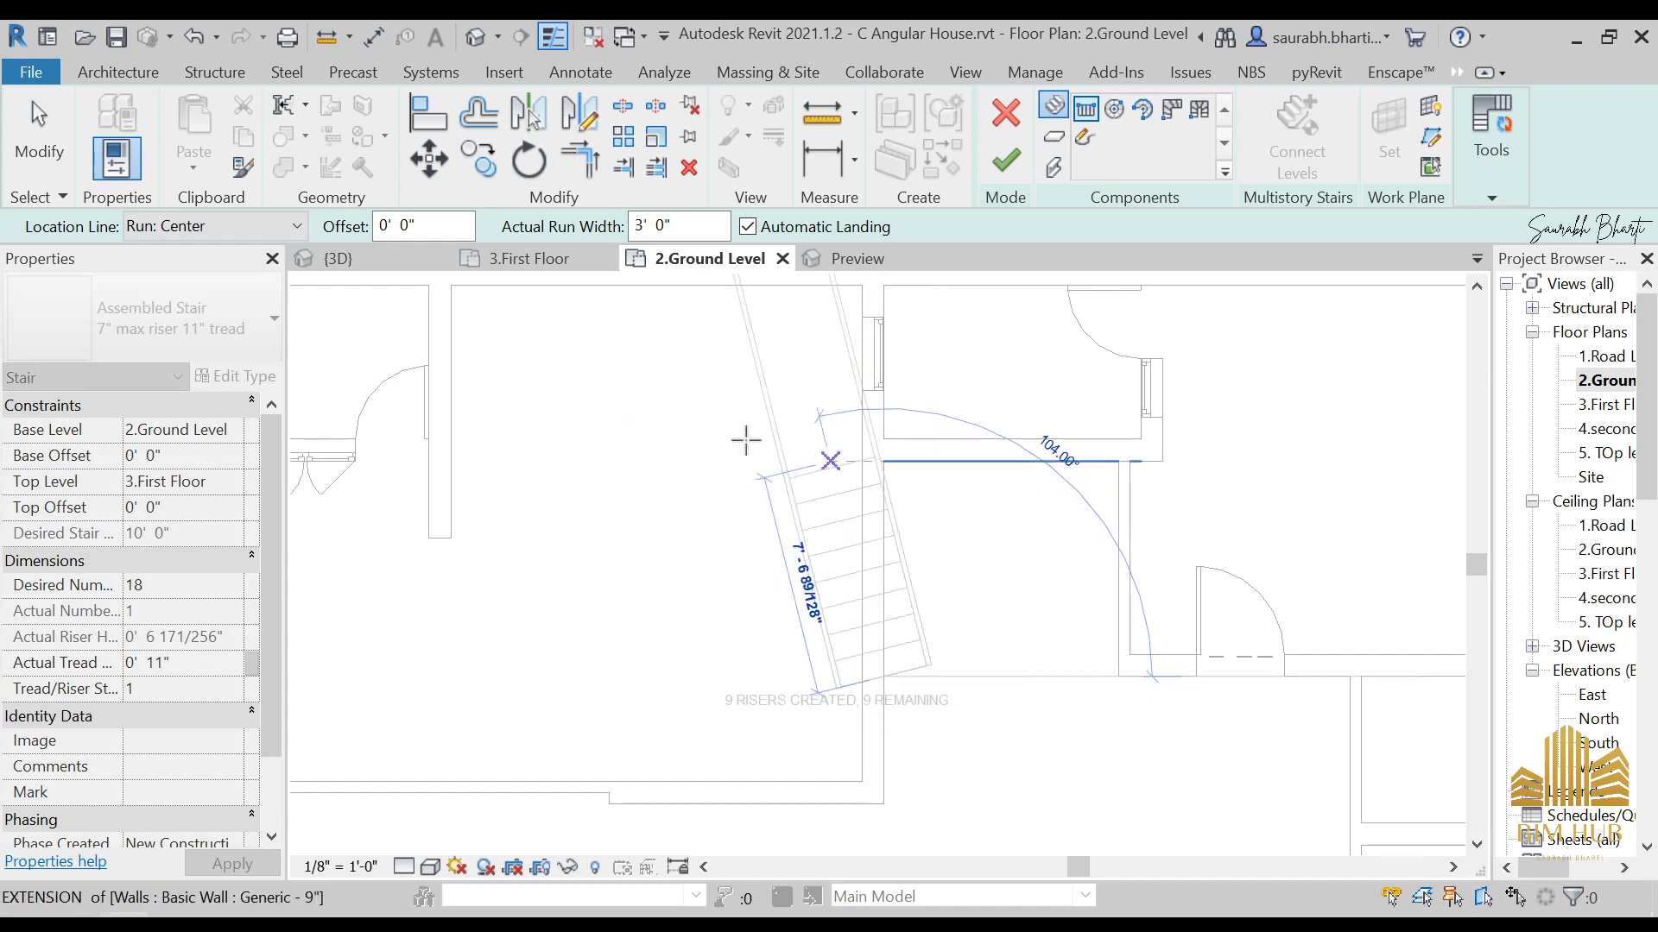
{"action": "left_click", "coordinate": [224, 227]}
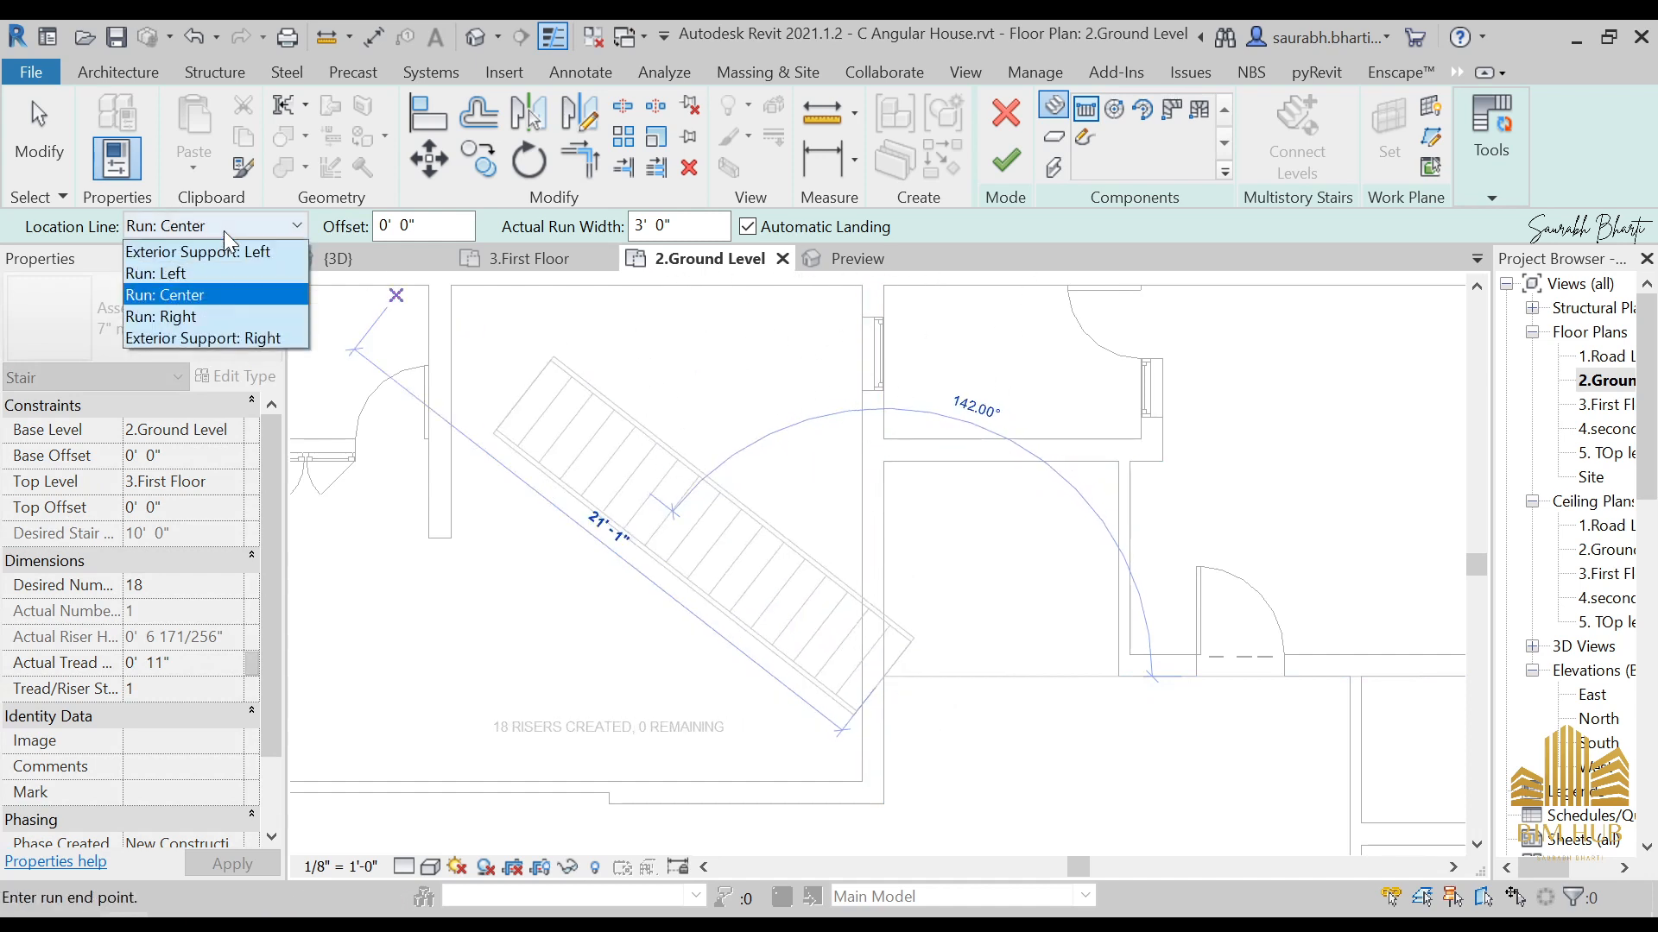
{"action": "left_click", "coordinate": [216, 314]}
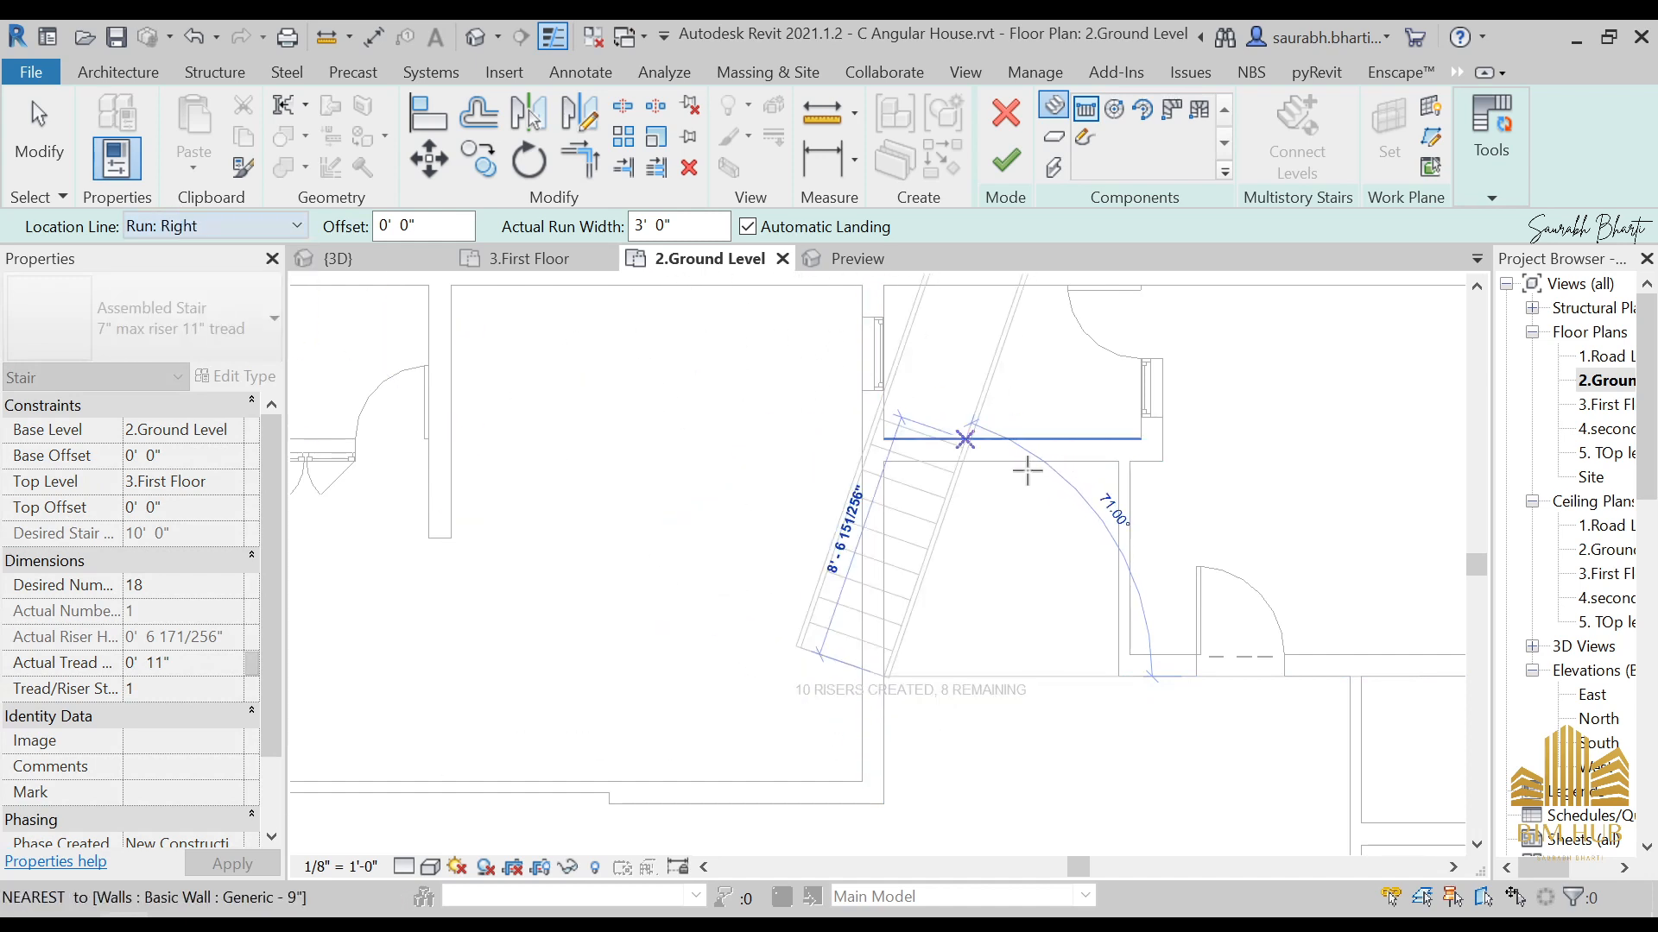
{"action": "left_click", "coordinate": [268, 230]}
{"action": "left_click", "coordinate": [199, 270]}
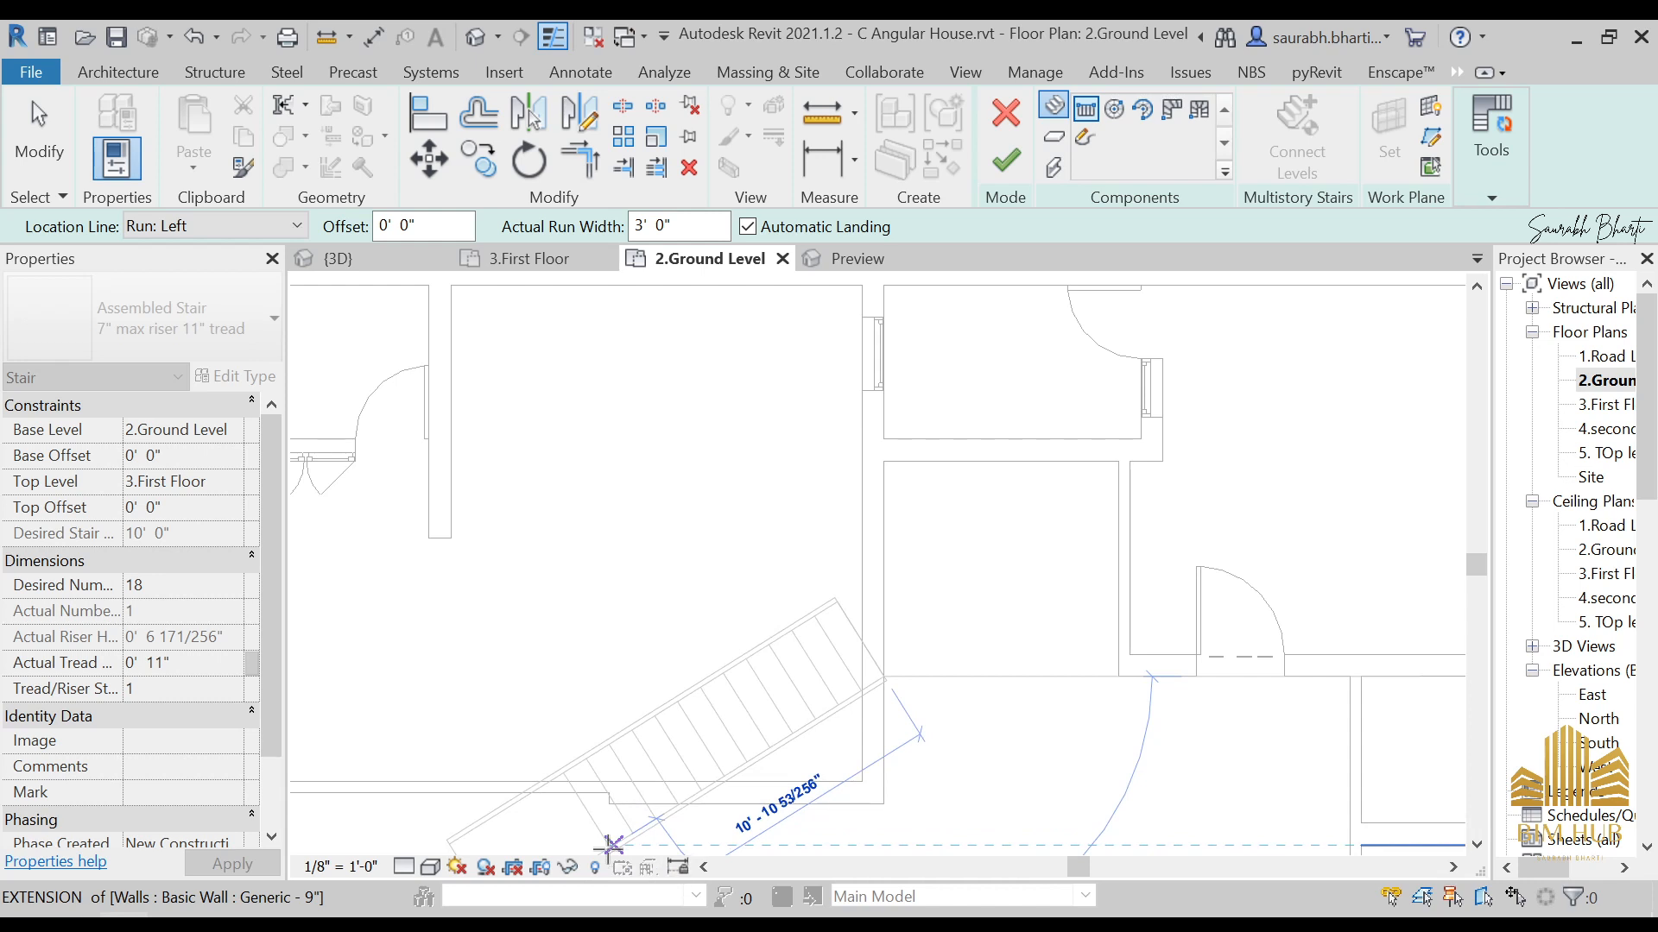
{"action": "key", "text": "Escape"}
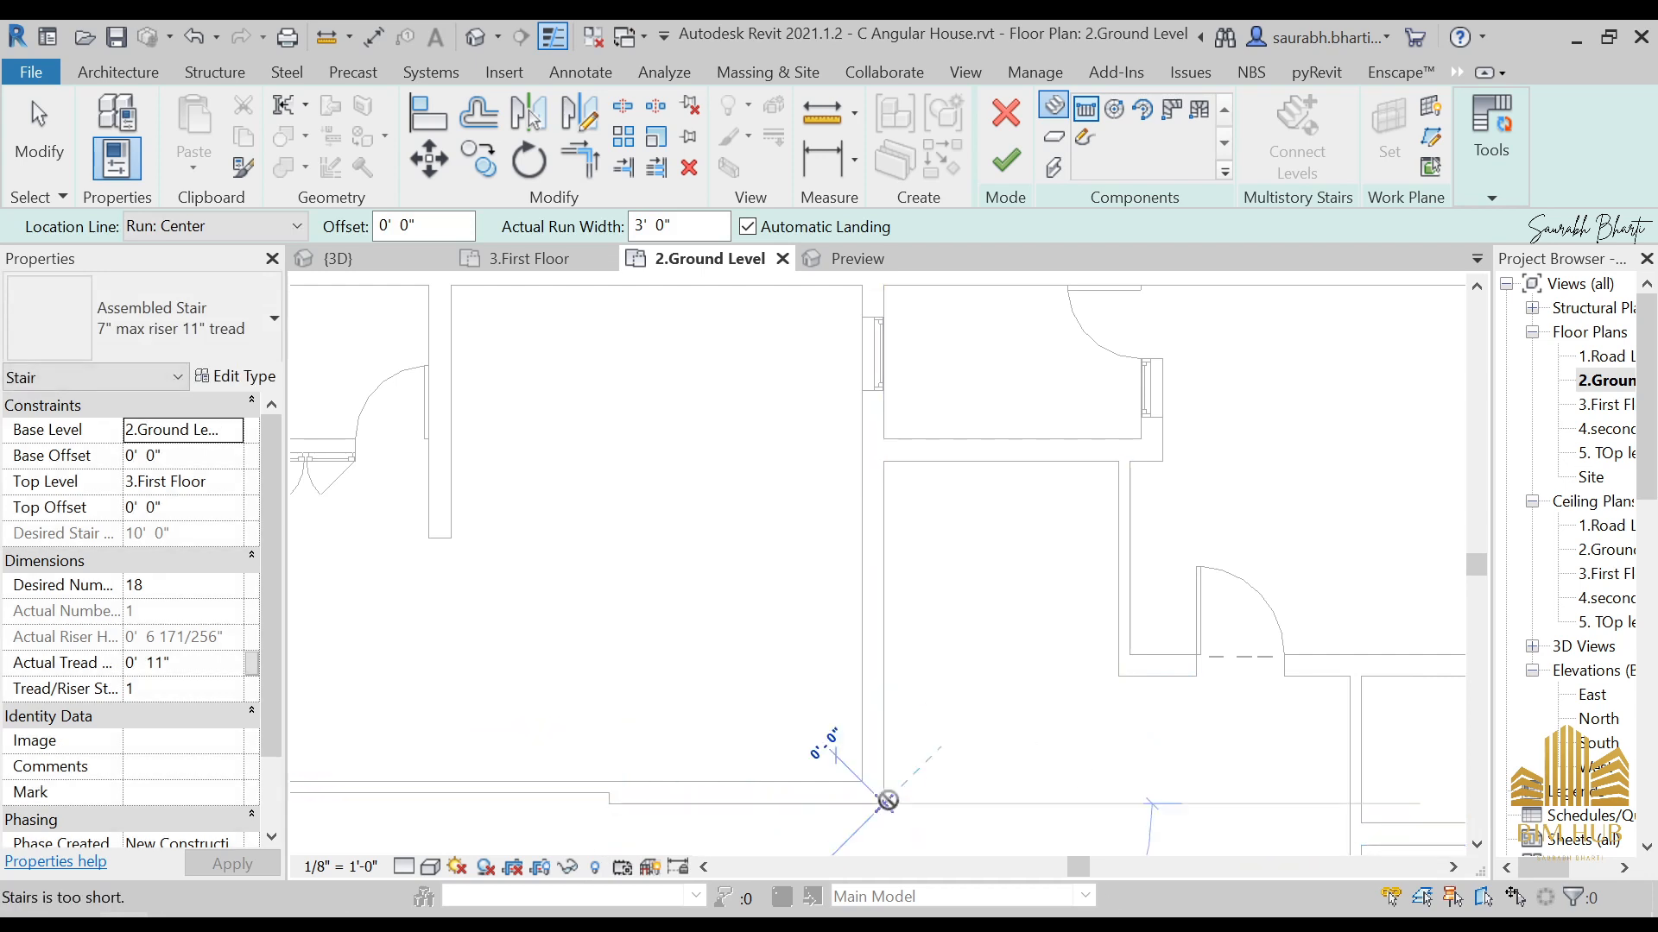
{"action": "left_click", "coordinate": [884, 803]}
{"action": "key", "text": "Escape"}
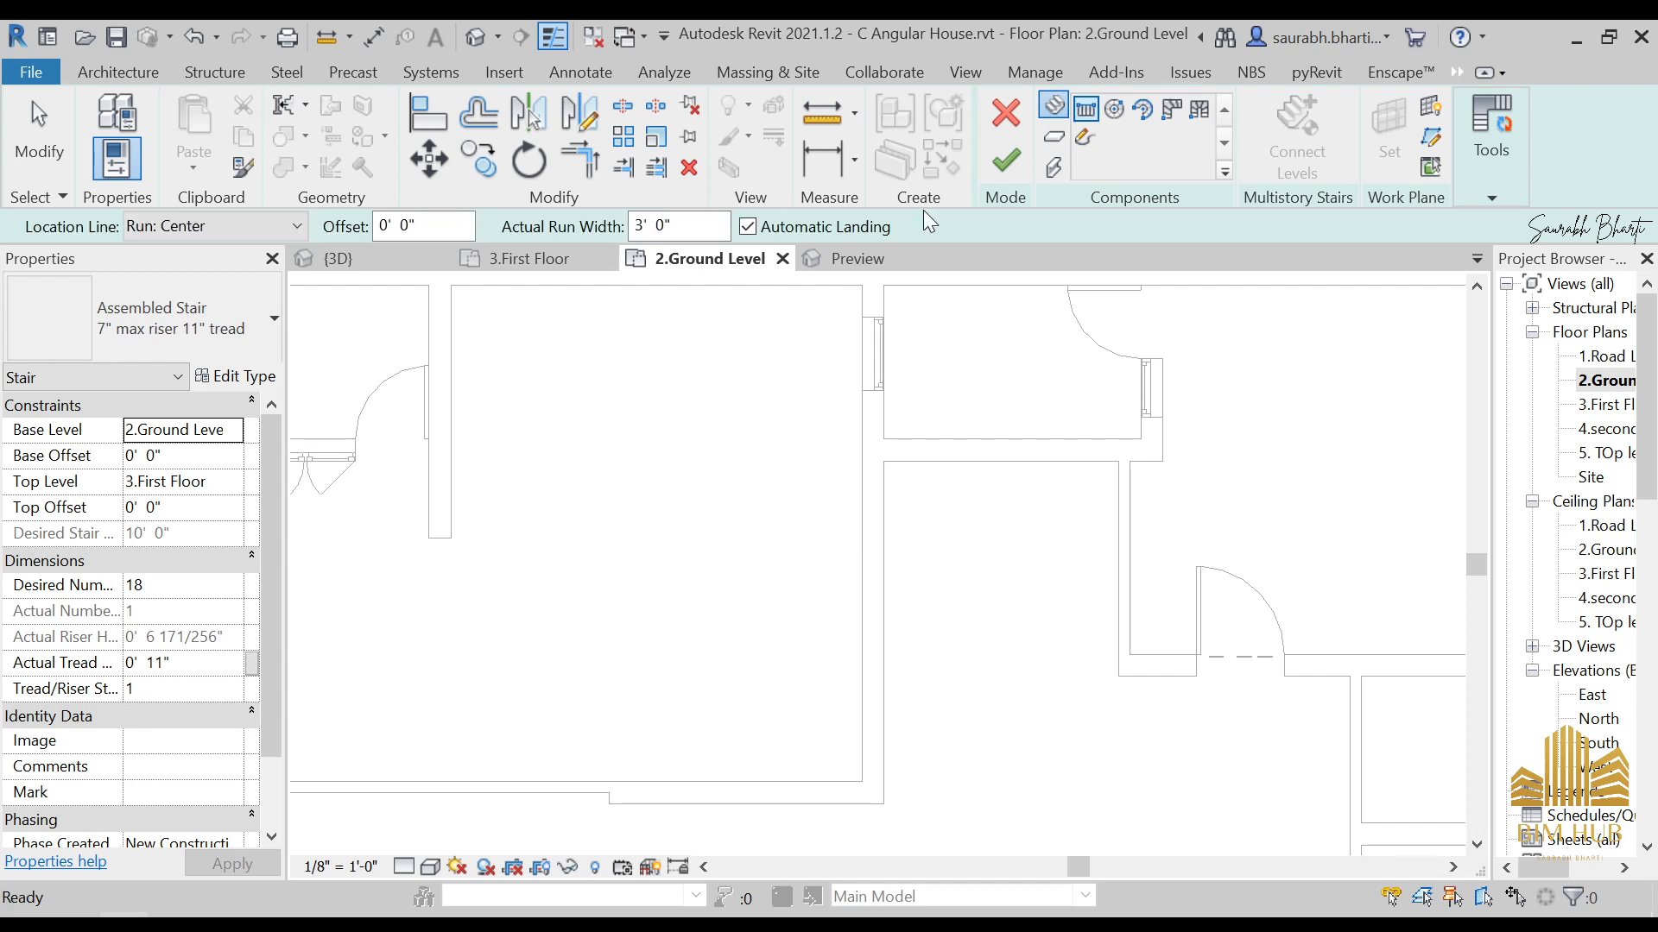
Step: Set the stair run's location line to Run: Left
{"action": "left_click", "coordinate": [272, 222]}
{"action": "left_click", "coordinate": [248, 267]}
Step: Draw a 9-riser first run up along the wall from its corner and try to start the return run beside it
{"action": "left_click", "coordinate": [884, 803]}
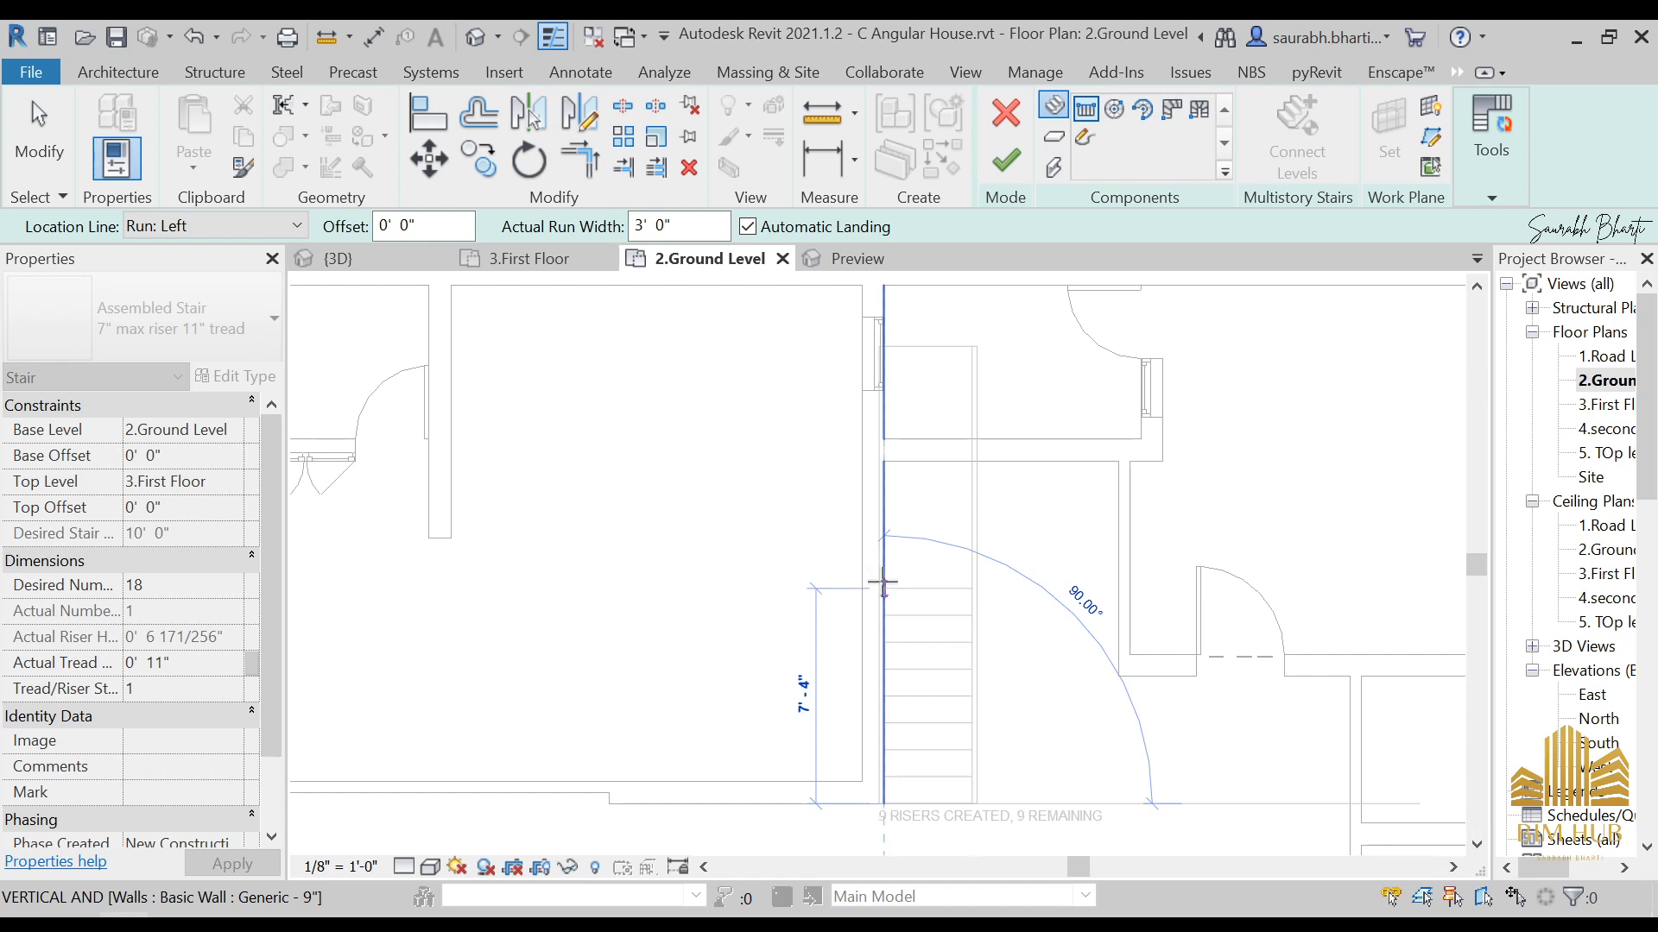
{"action": "left_click", "coordinate": [882, 584]}
{"action": "left_click", "coordinate": [1031, 588]}
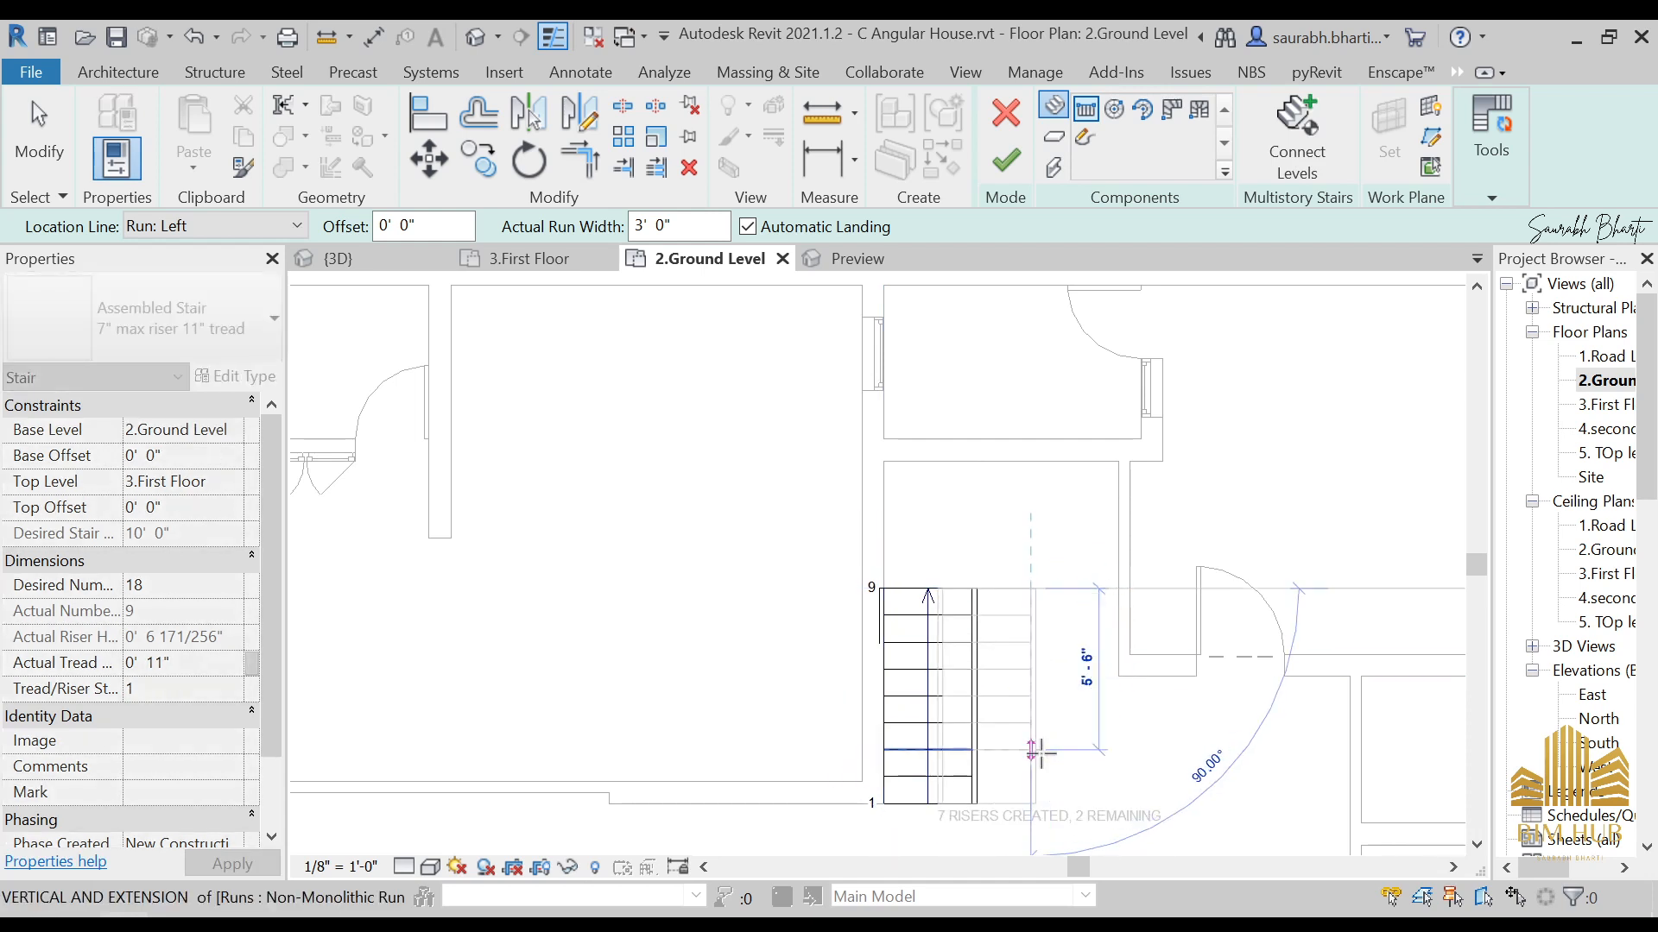
{"action": "left_click", "coordinate": [293, 231]}
{"action": "left_click", "coordinate": [264, 314]}
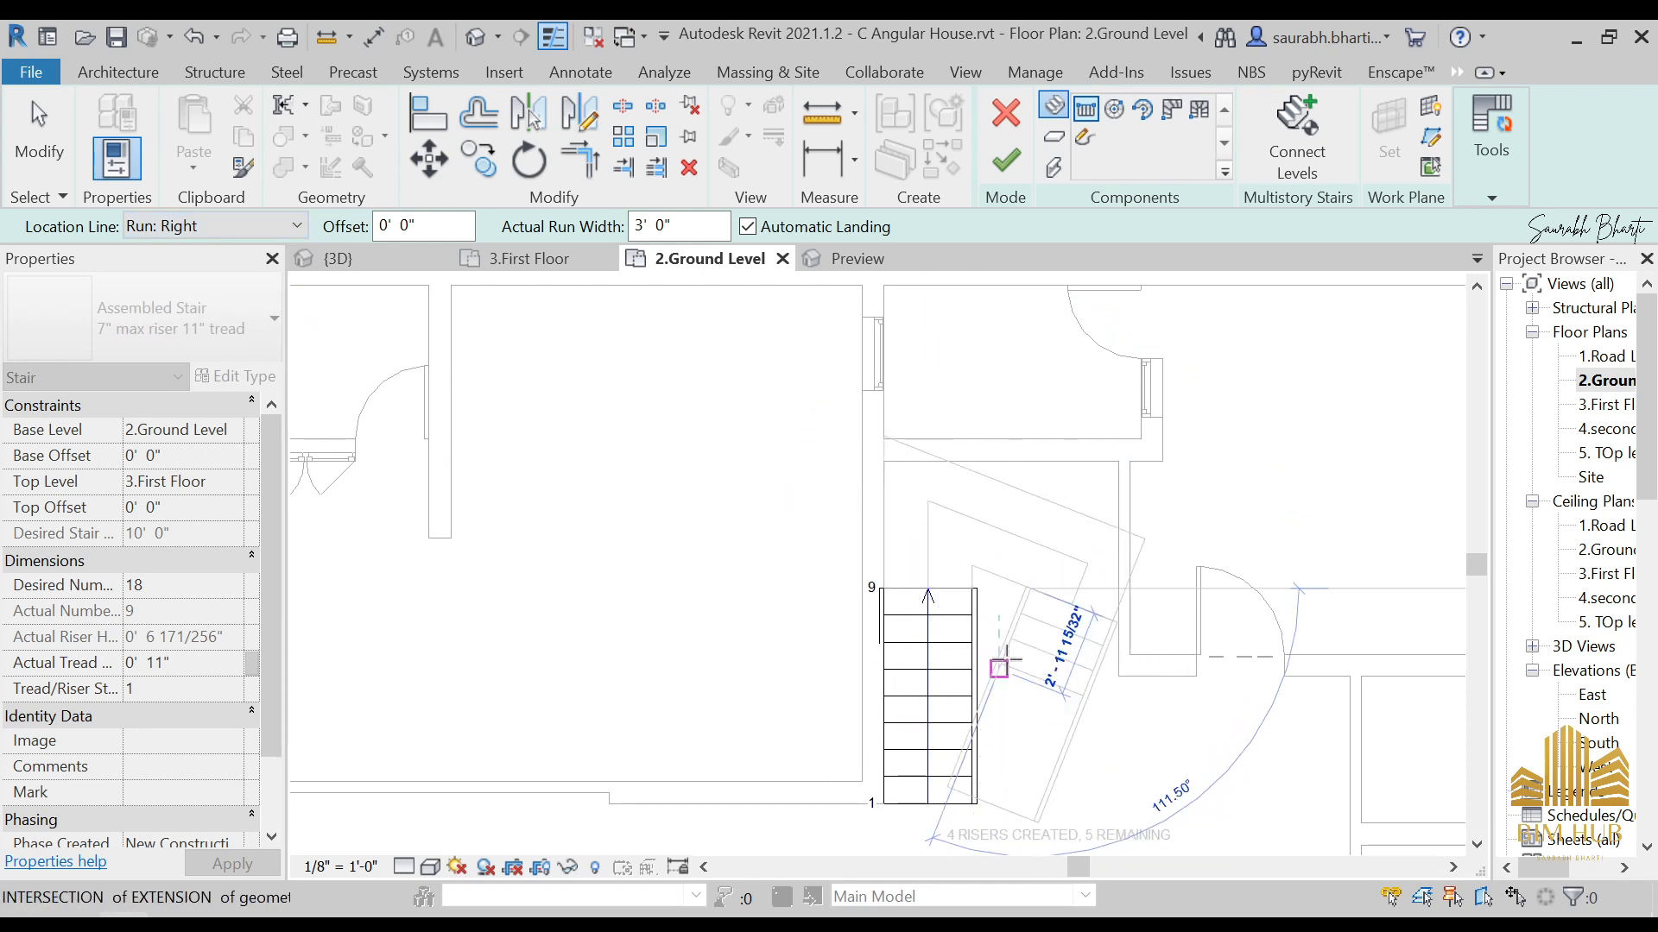
{"action": "key", "text": "Escape"}
{"action": "left_click", "coordinate": [999, 588]}
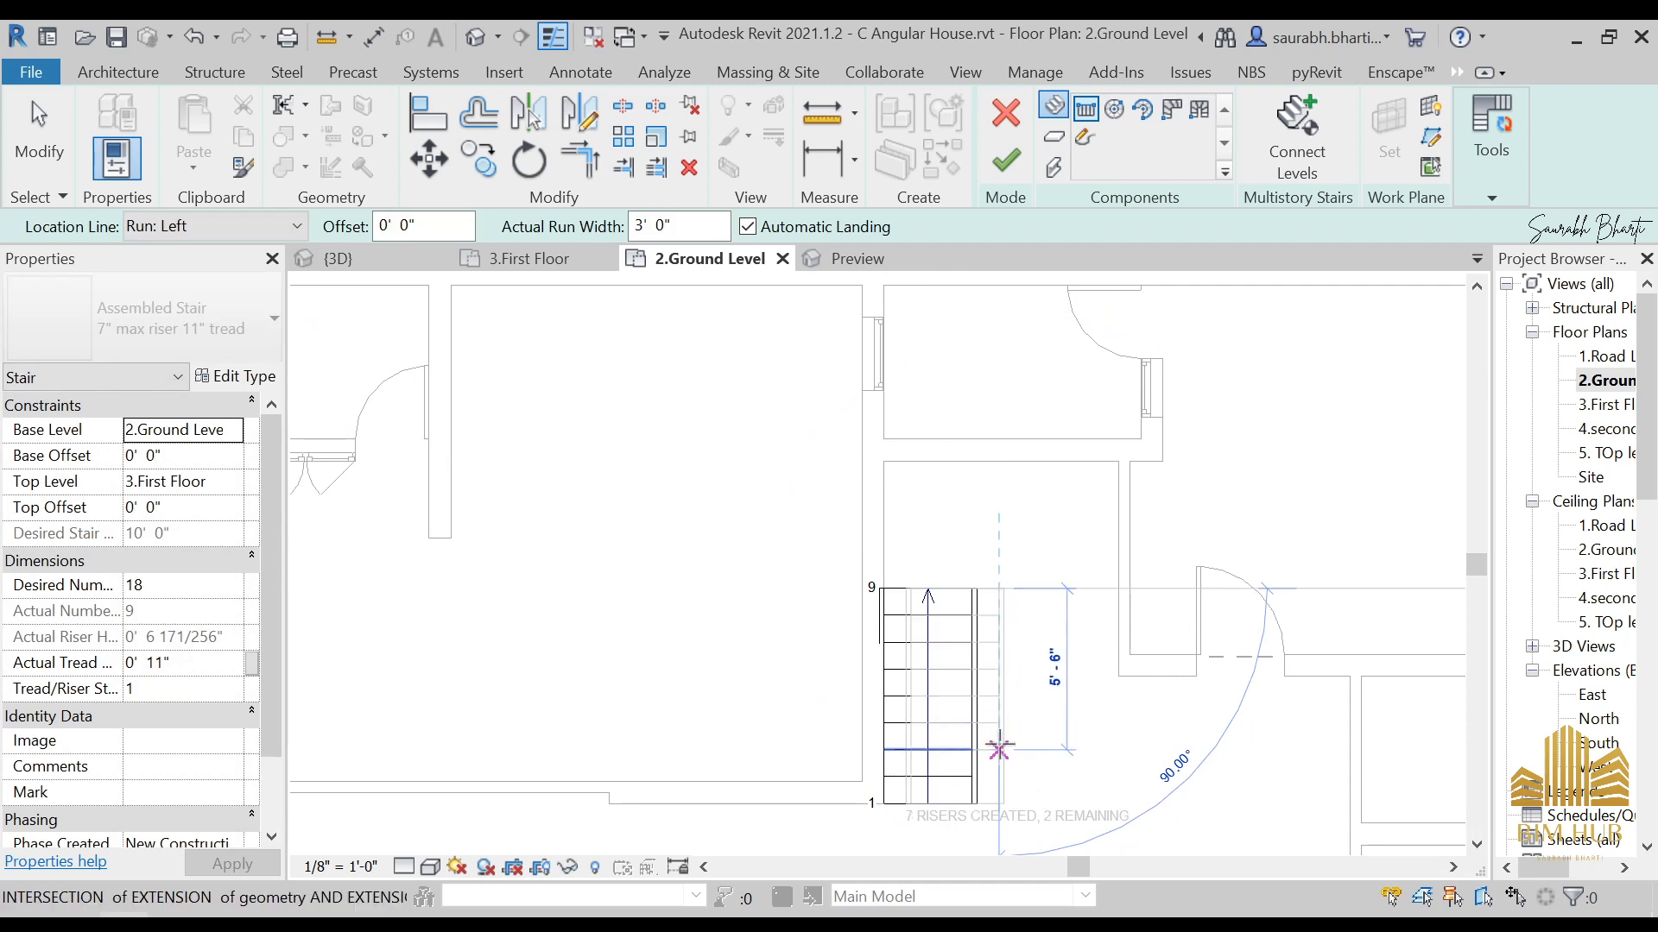
Step: Cancel the return run and delete the 9-riser run from the stair sketch
{"action": "key", "text": "Escape"}
{"action": "key", "text": "Escape"}
{"action": "left_click_drag", "start_coordinate": [790, 528], "coordinate": [1114, 845]}
{"action": "key", "text": "Delete"}
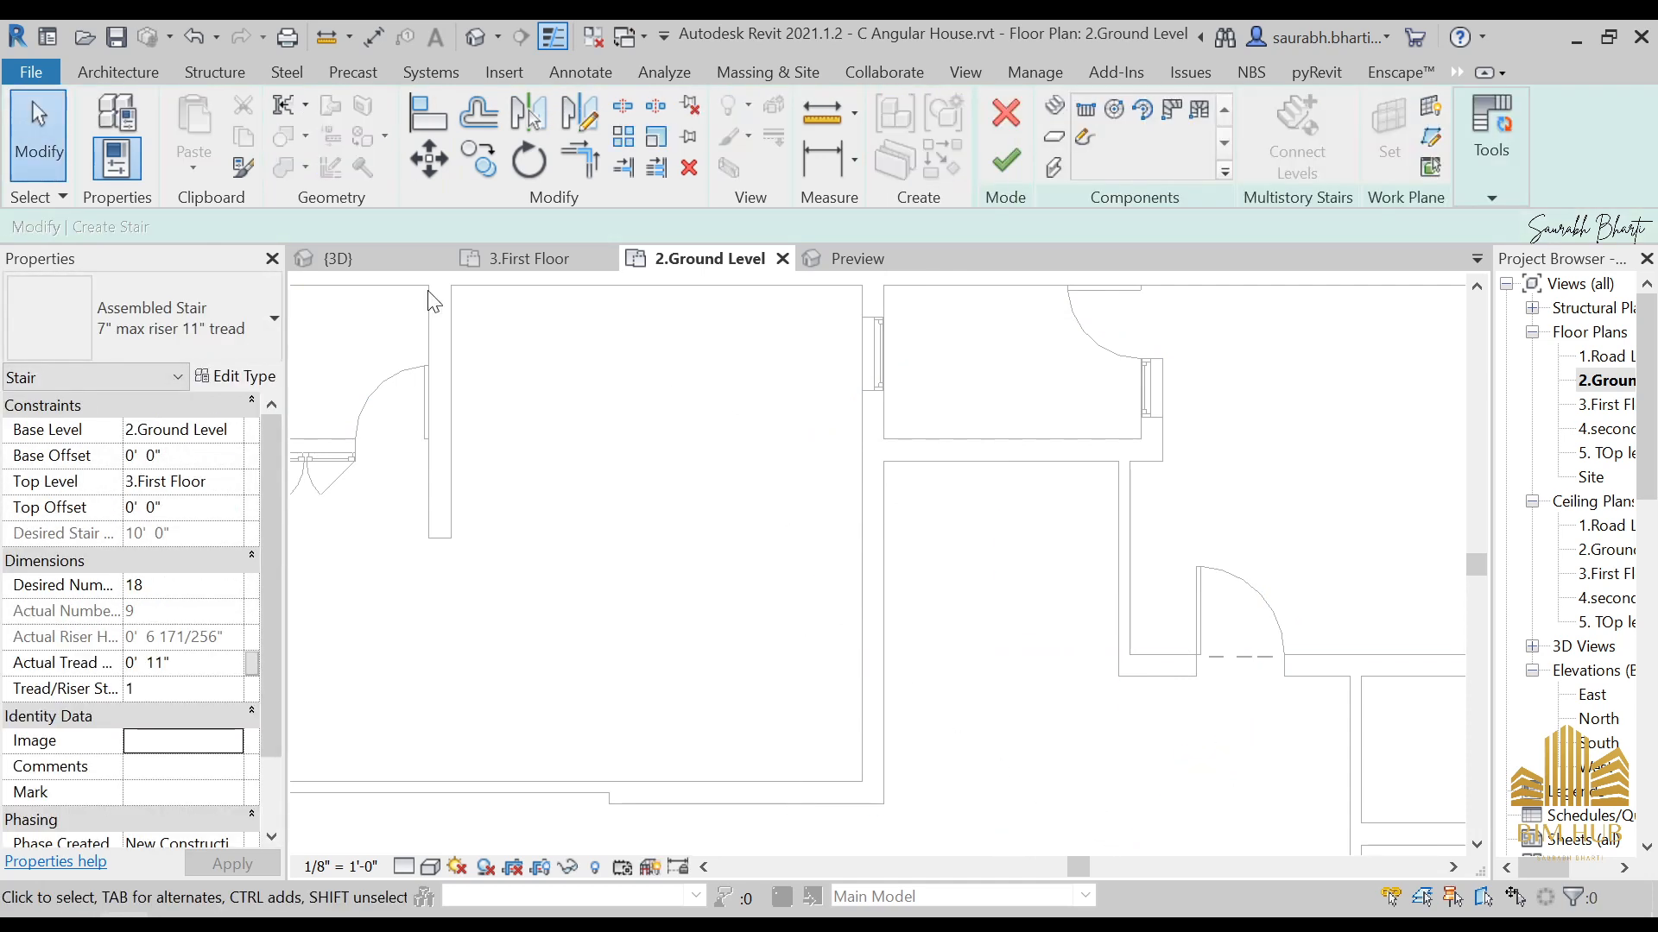
Step: Draw a U-shaped stair from the wall corner, with 9 risers along the wall and a 9-riser return run using Run: Right
{"action": "left_click", "coordinate": [1084, 110]}
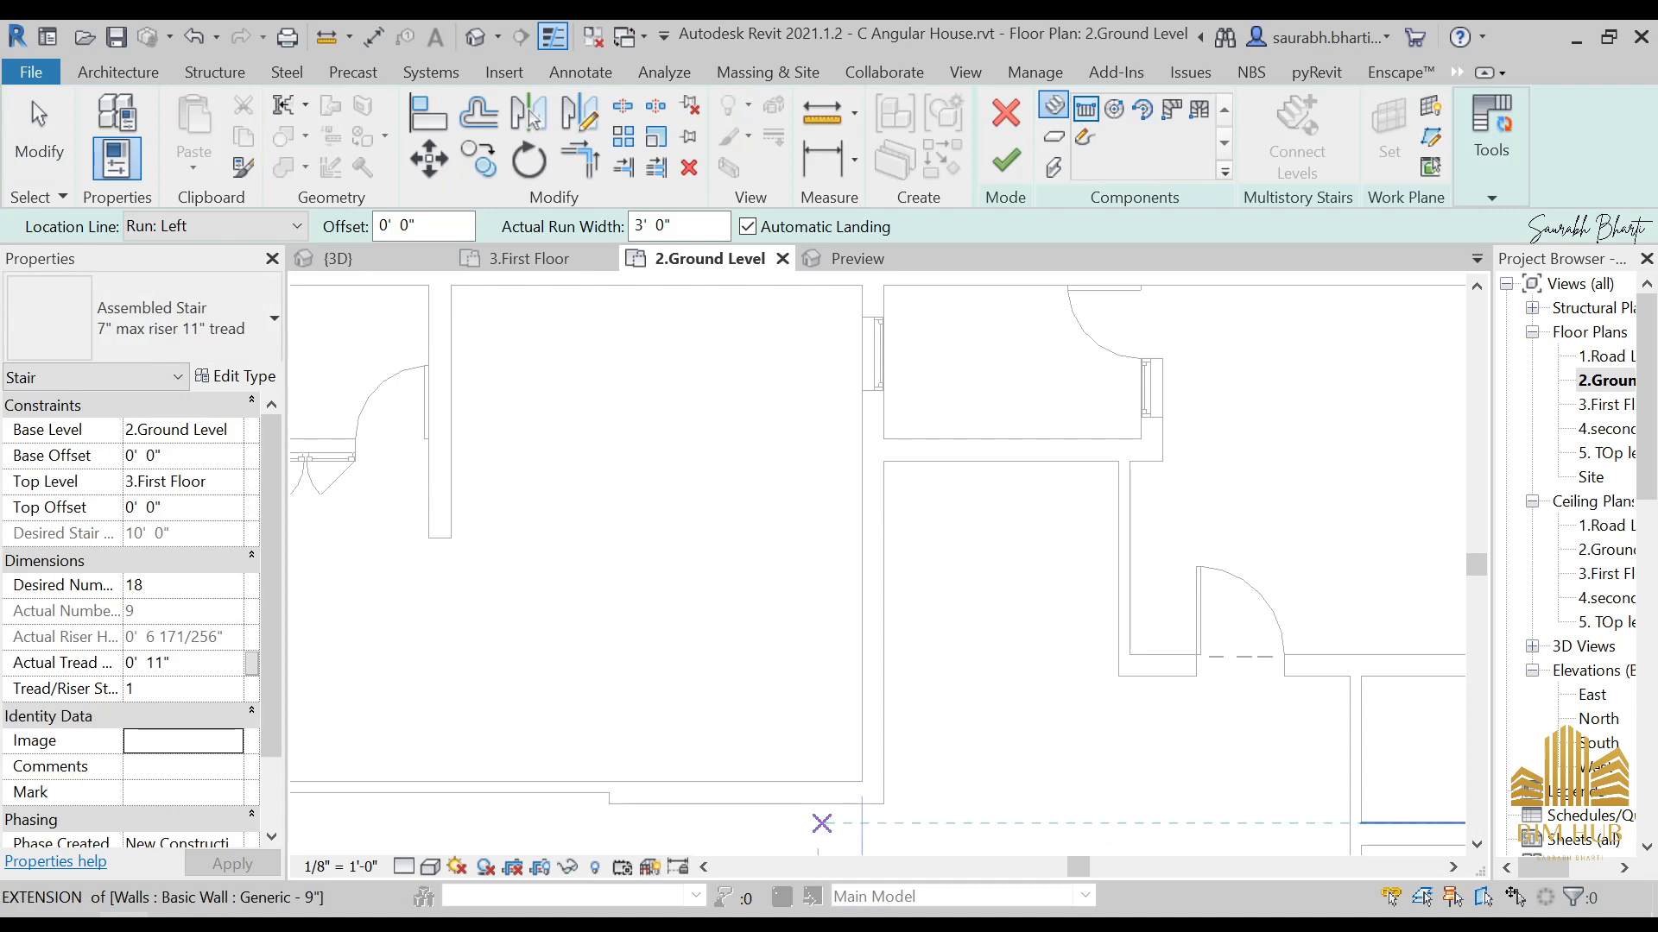
{"action": "left_click", "coordinate": [884, 805]}
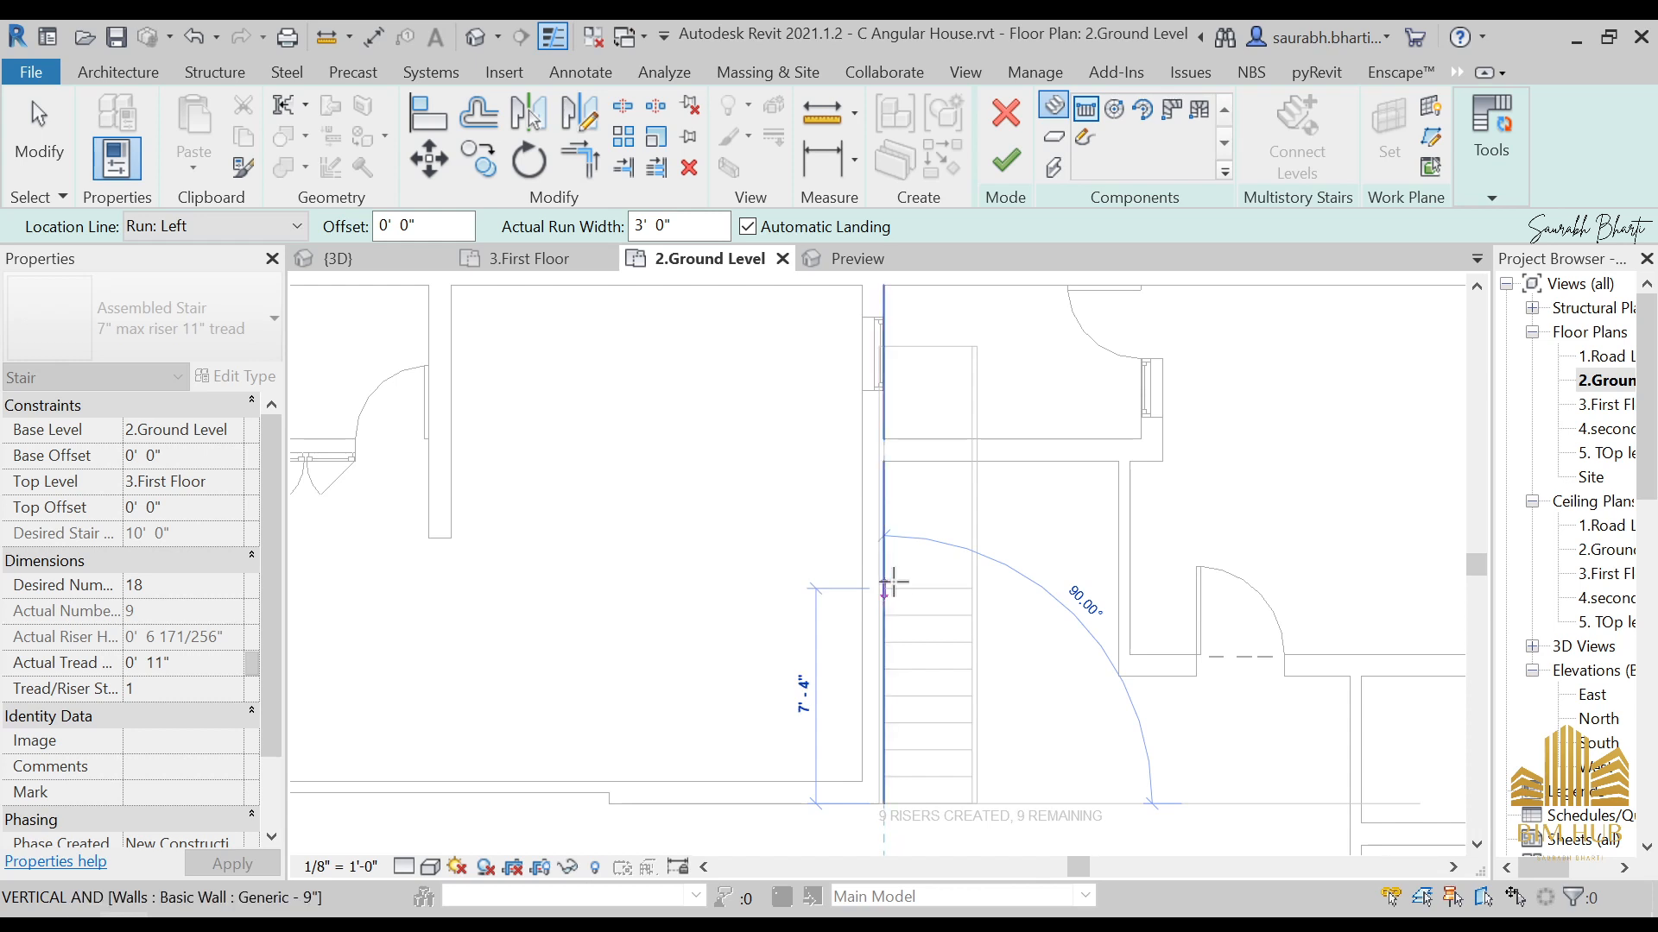
{"action": "left_click", "coordinate": [894, 579]}
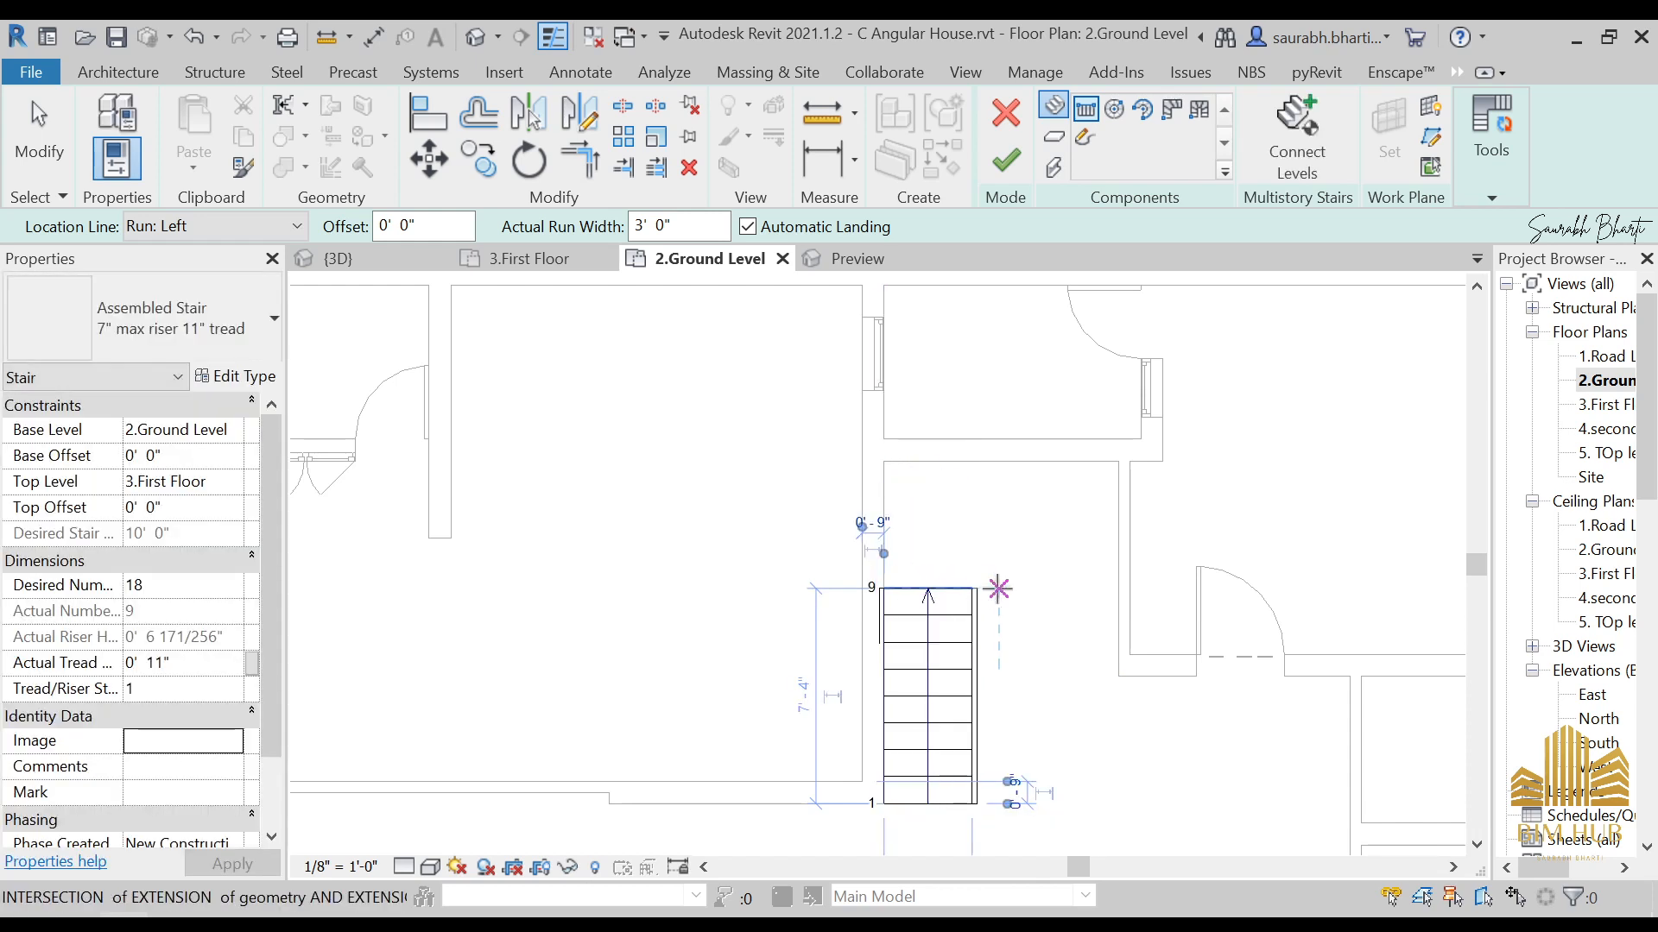
{"action": "left_click", "coordinate": [974, 649]}
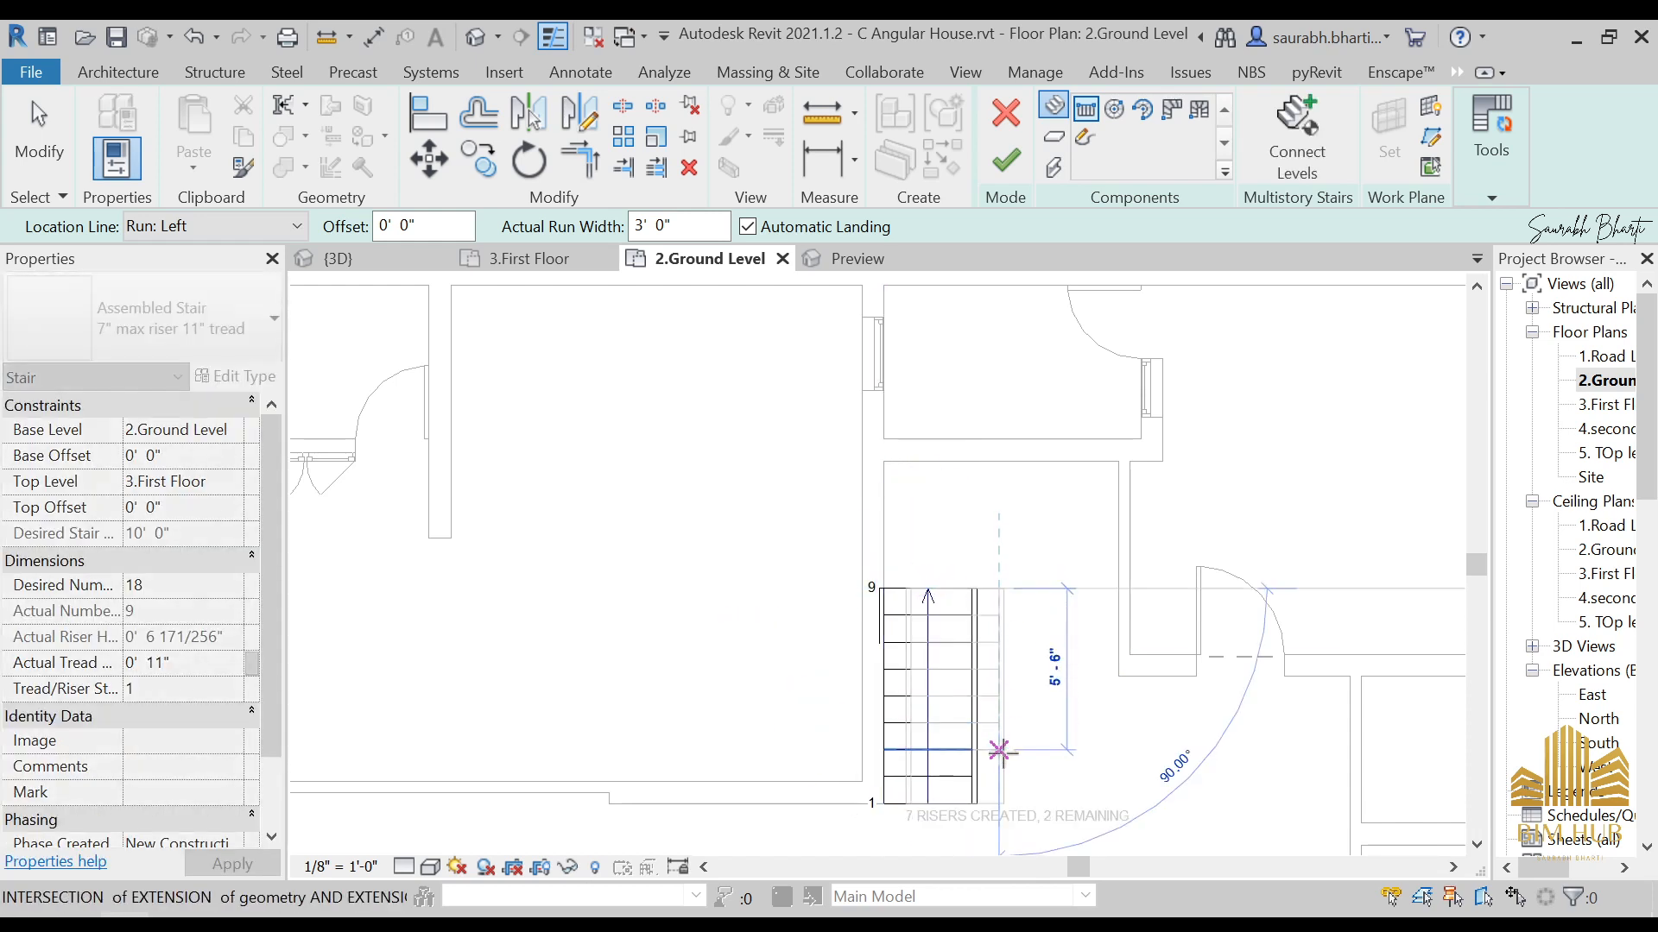
{"action": "left_click", "coordinate": [167, 222]}
{"action": "left_click", "coordinate": [254, 316]}
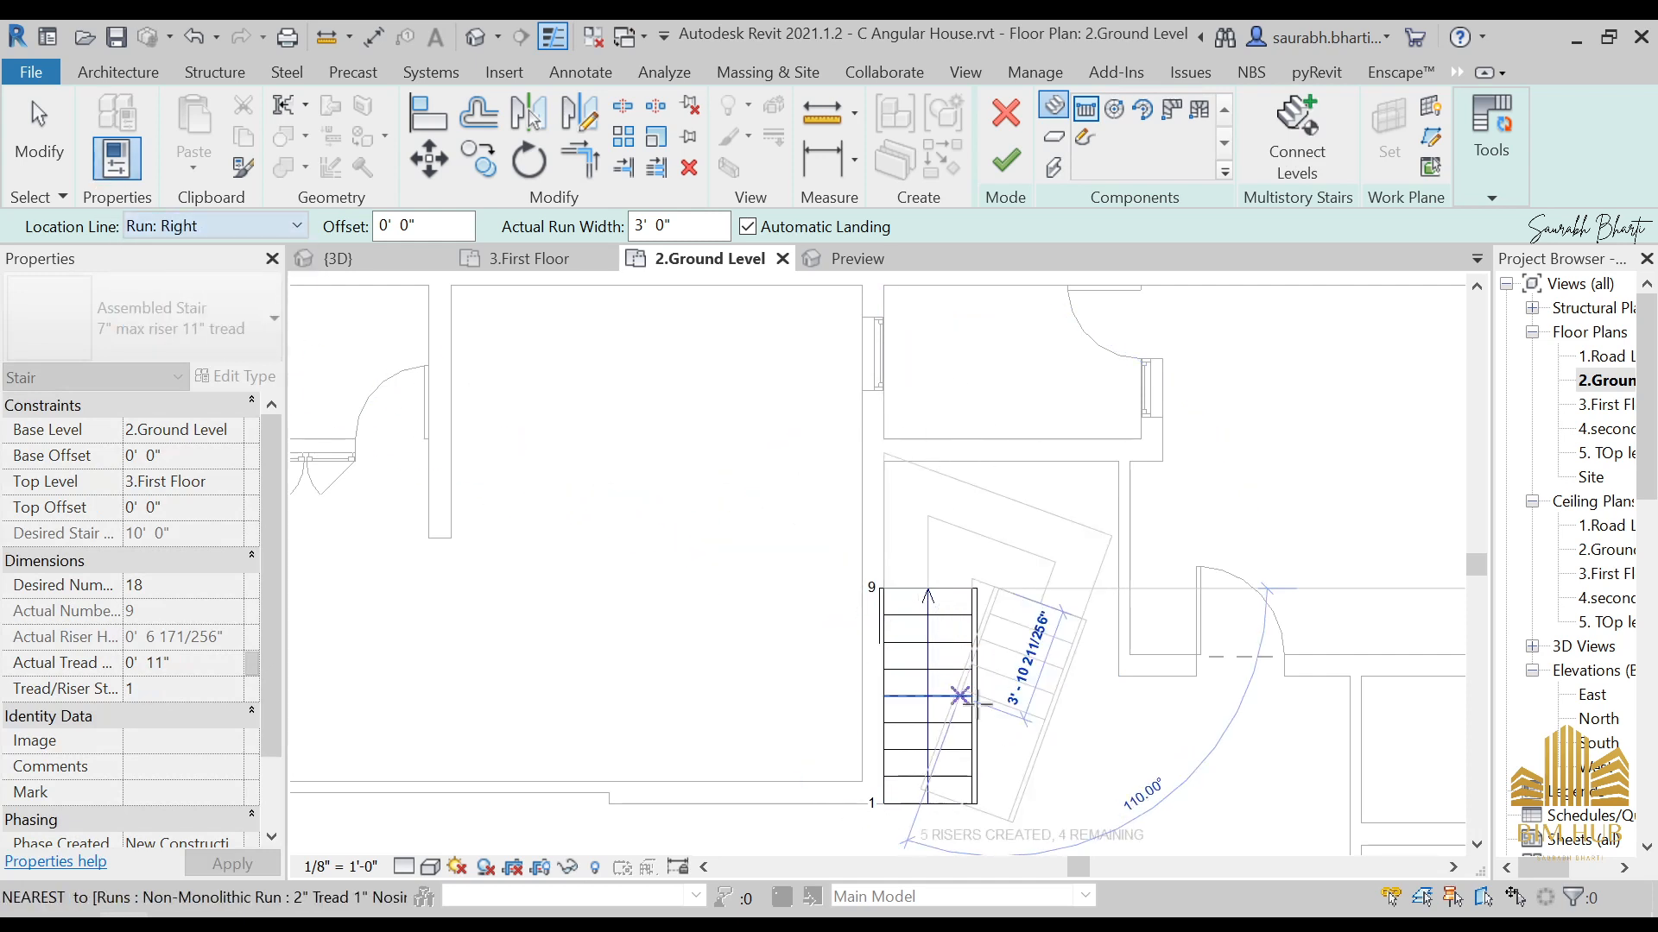
{"action": "left_click", "coordinate": [1013, 818]}
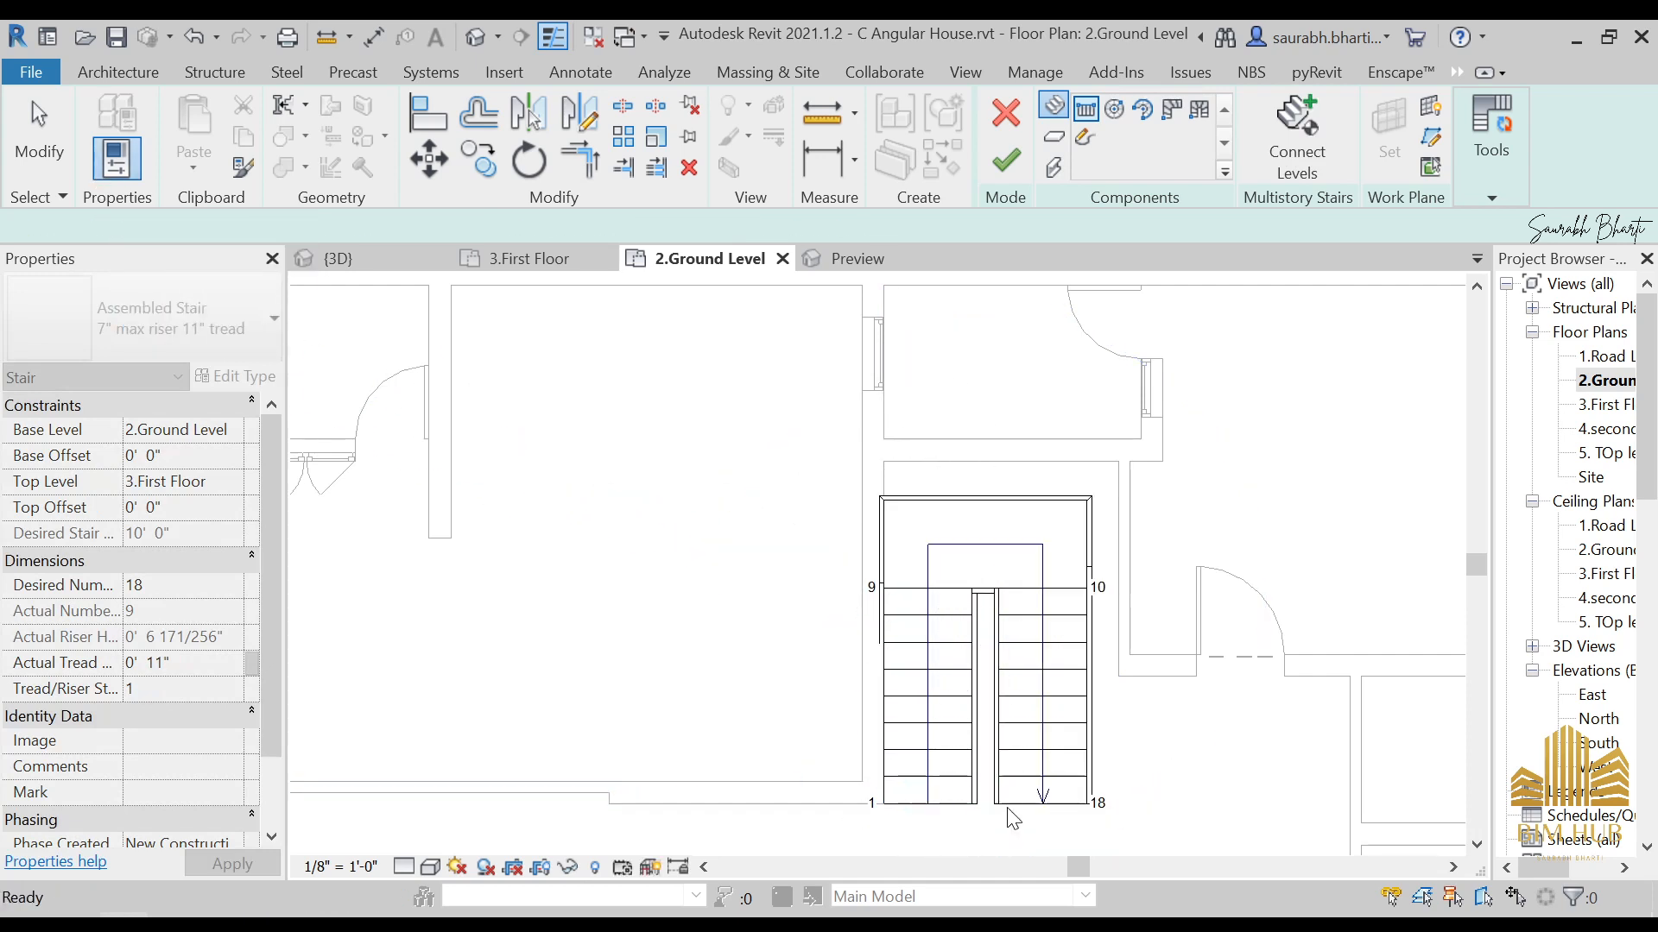
{"action": "key", "text": "Escape"}
Step: Select the whole stair and nudge it up toward the wall behind the landing and slightly to the east
{"action": "scroll", "coordinate": [988, 528], "scroll_direction": "up", "scroll_amount": 2}
{"action": "scroll", "coordinate": [957, 447], "scroll_direction": "down", "scroll_amount": 3}
{"action": "left_click_drag", "start_coordinate": [760, 395], "coordinate": [1143, 733]}
{"action": "key", "text": "Up"}
{"action": "key", "text": "Up"}
{"action": "key", "text": "Up"}
{"action": "key", "text": "Up"}
{"action": "key", "text": "Right"}
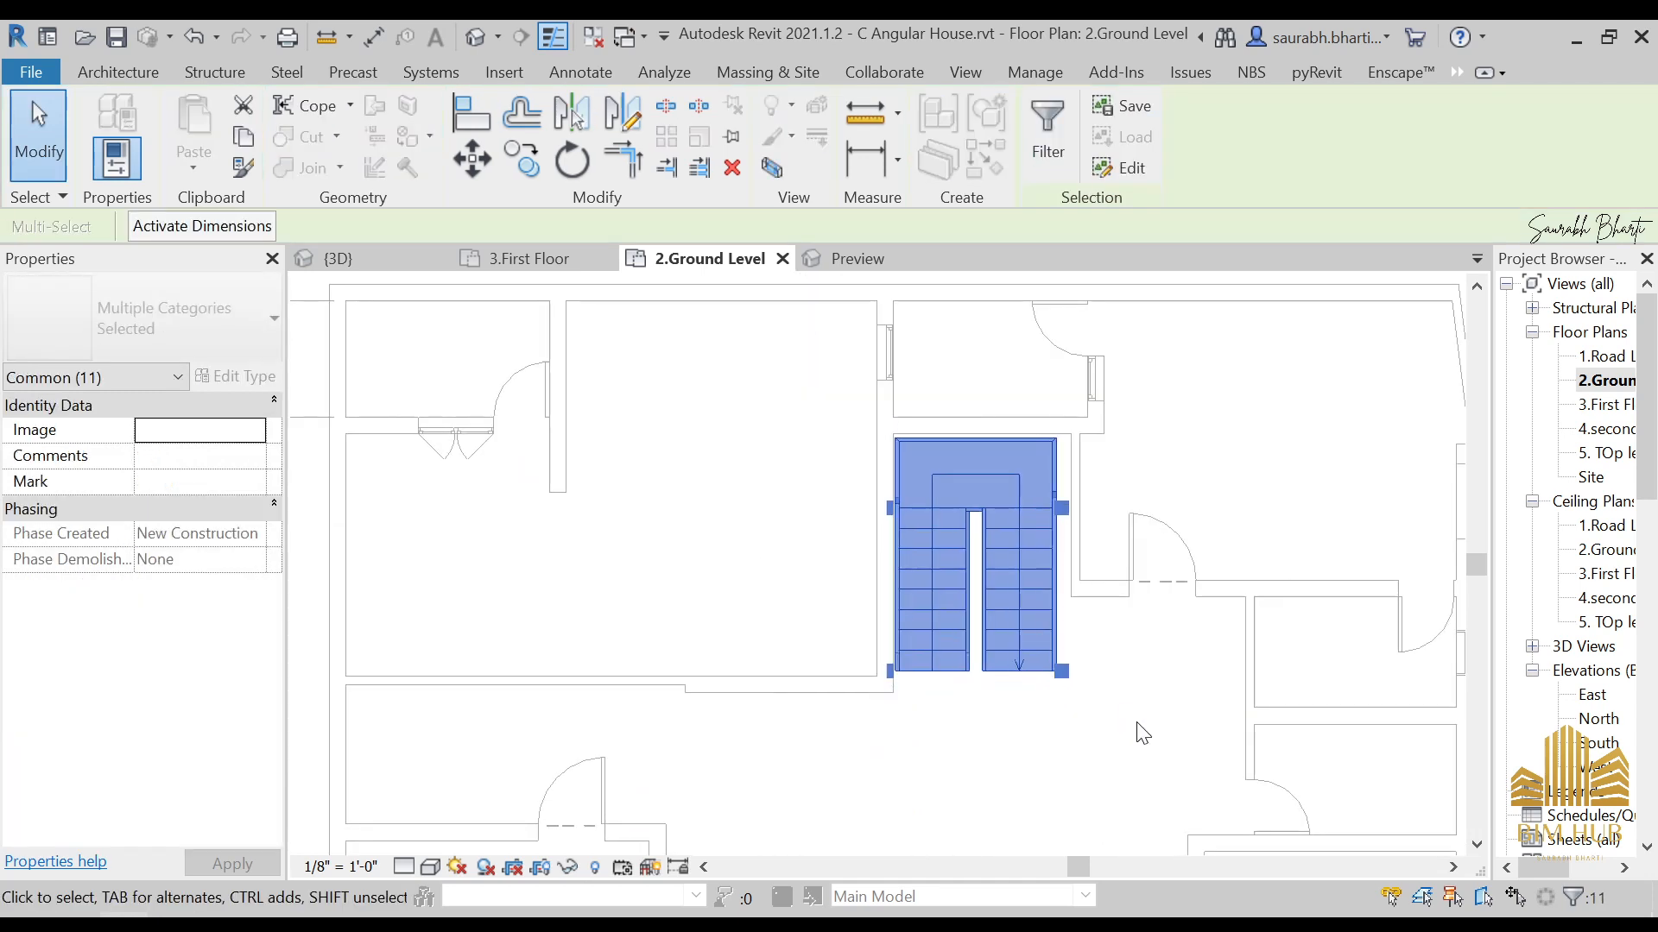
{"action": "key", "text": "Up"}
{"action": "double_click", "coordinate": [1067, 633]}
Step: Align the outer stringer of the first run with the adjacent wall face
{"action": "scroll", "coordinate": [868, 529], "scroll_direction": "up", "scroll_amount": 4}
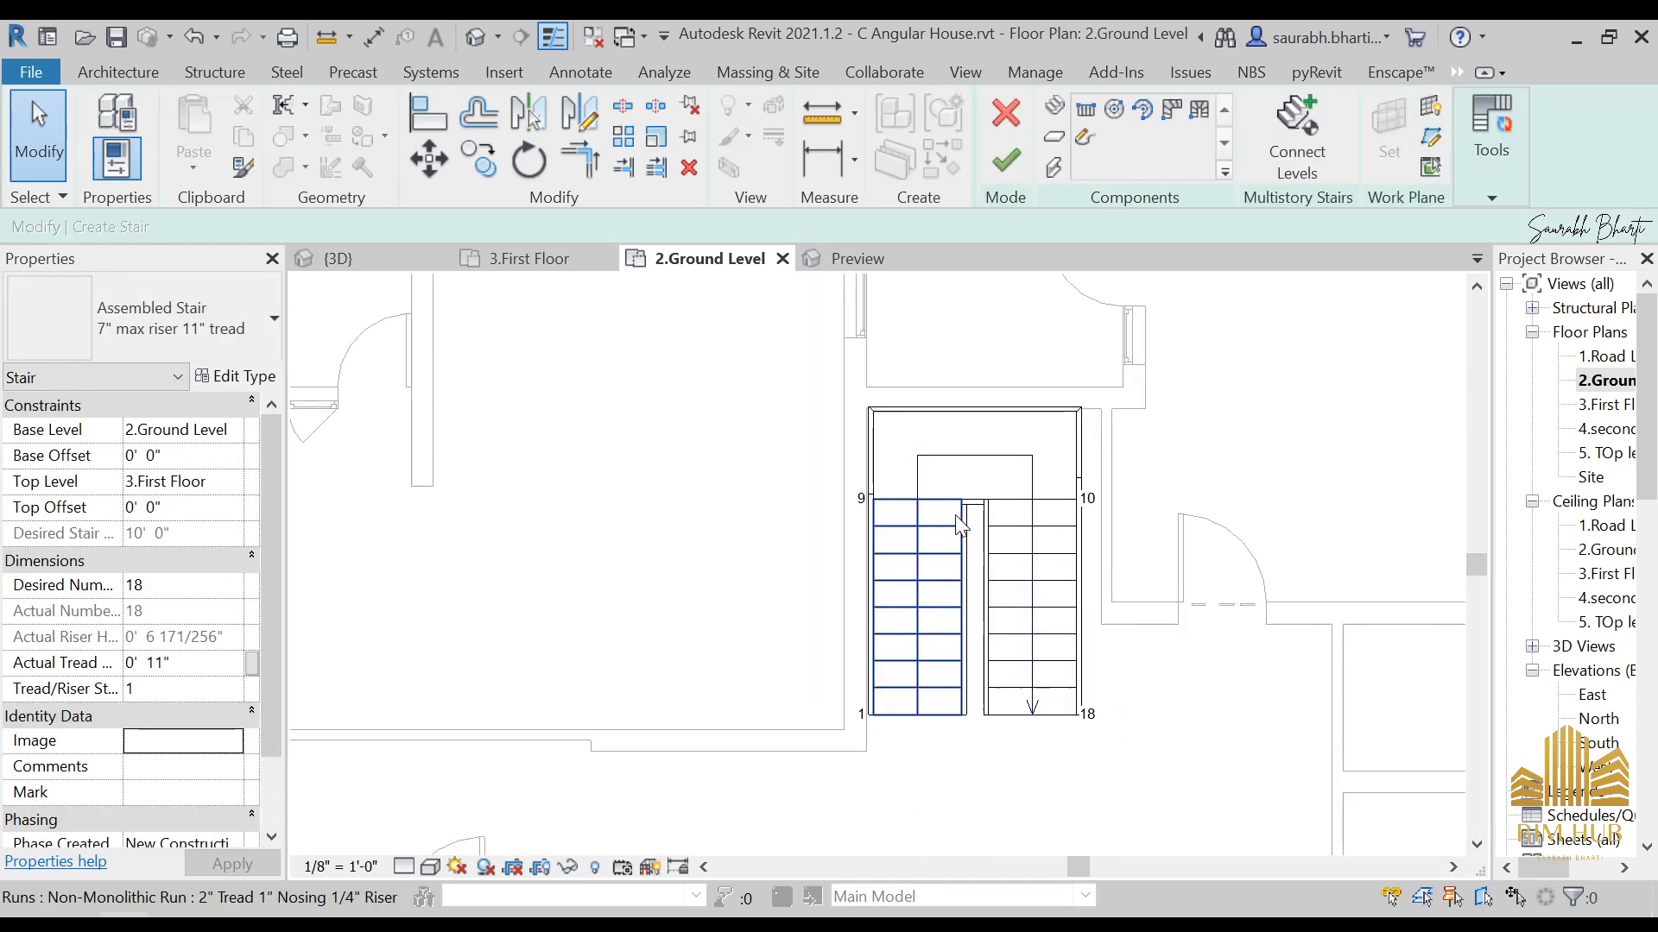
{"action": "key", "text": "a"}
{"action": "key", "text": "l"}
{"action": "scroll", "coordinate": [881, 536], "scroll_direction": "up", "scroll_amount": 3}
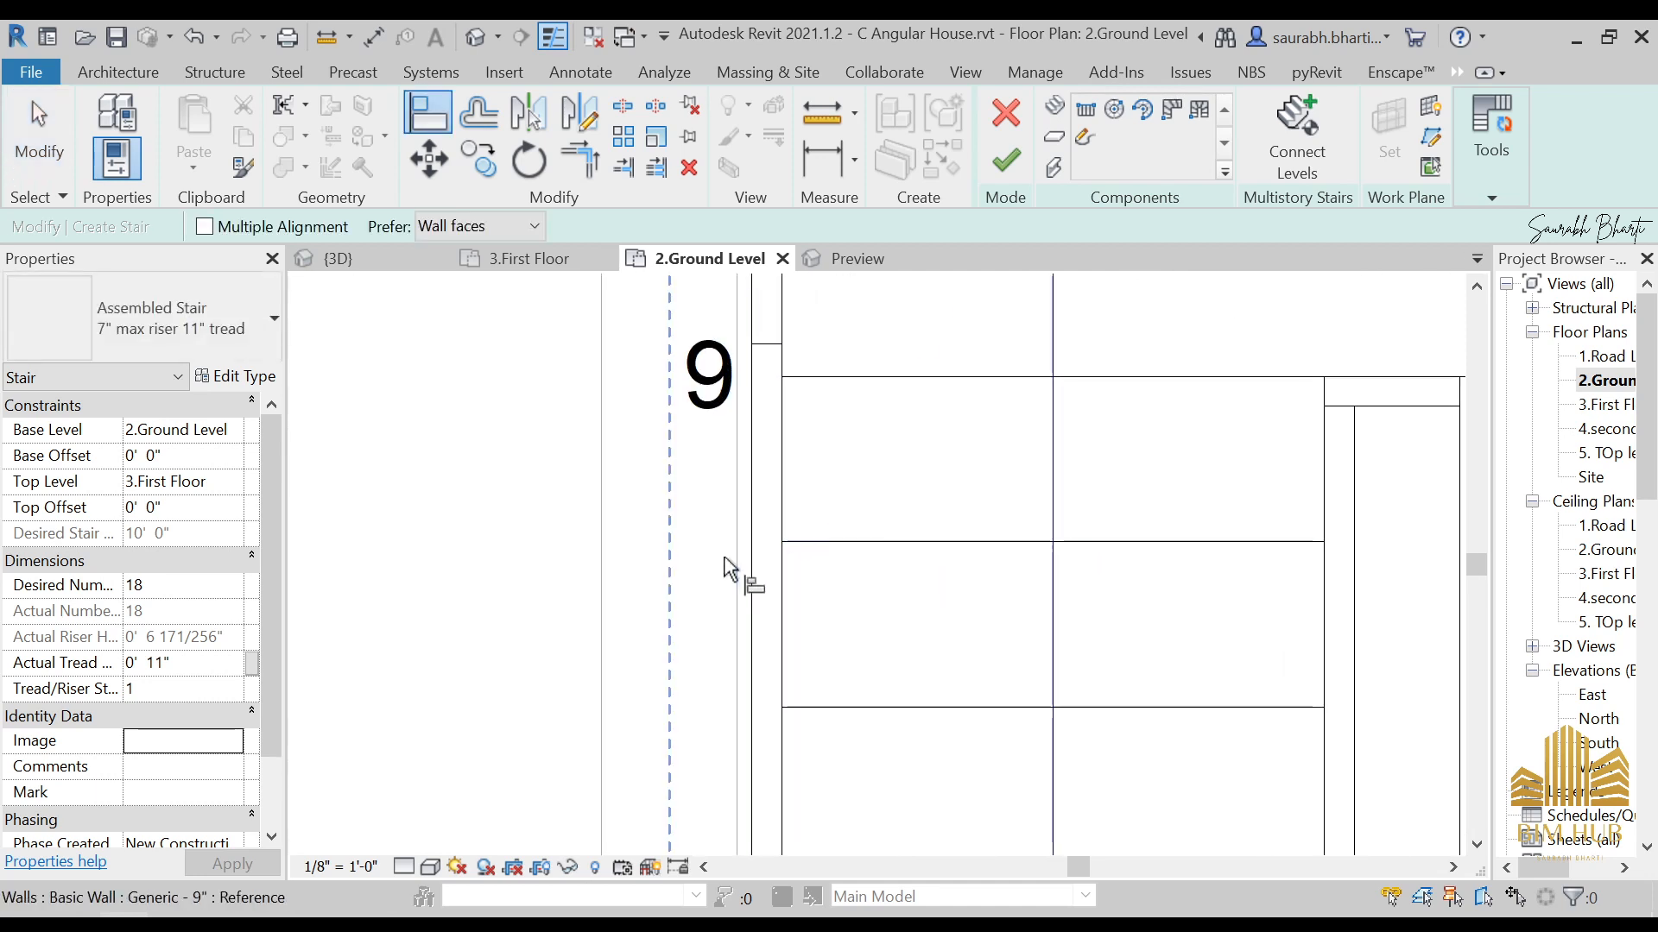
{"action": "left_click", "coordinate": [736, 566]}
{"action": "left_click", "coordinate": [759, 573]}
{"action": "scroll", "coordinate": [846, 577], "scroll_direction": "down", "scroll_amount": 5}
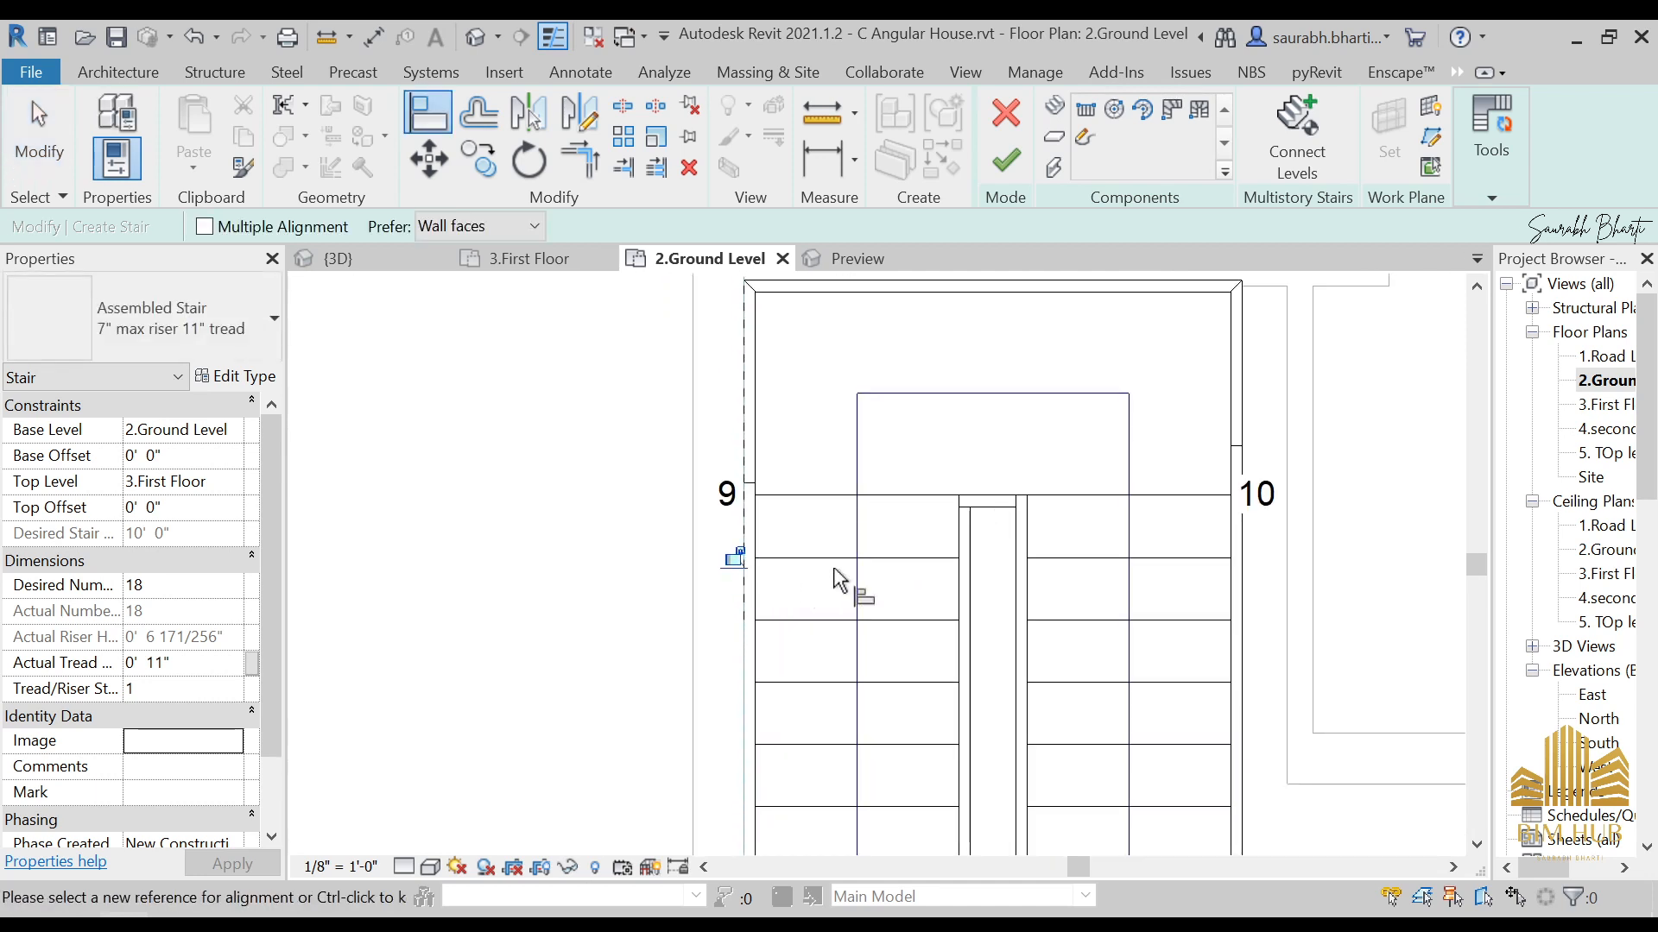
{"action": "key", "text": "Escape"}
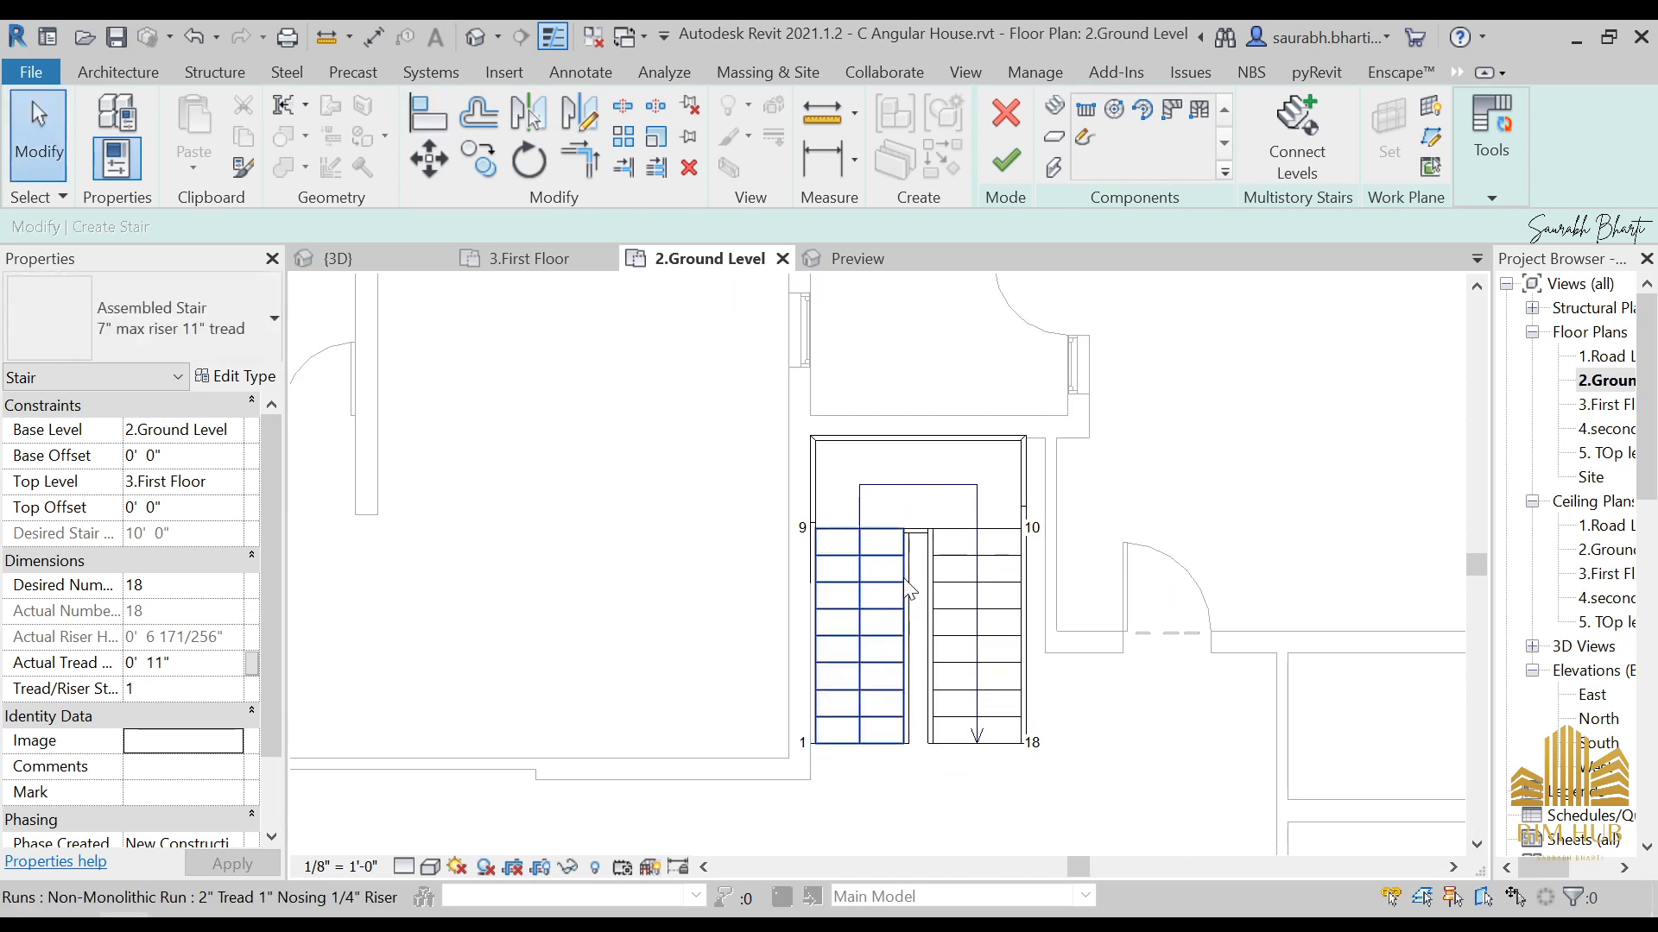
{"action": "left_click", "coordinate": [1023, 596]}
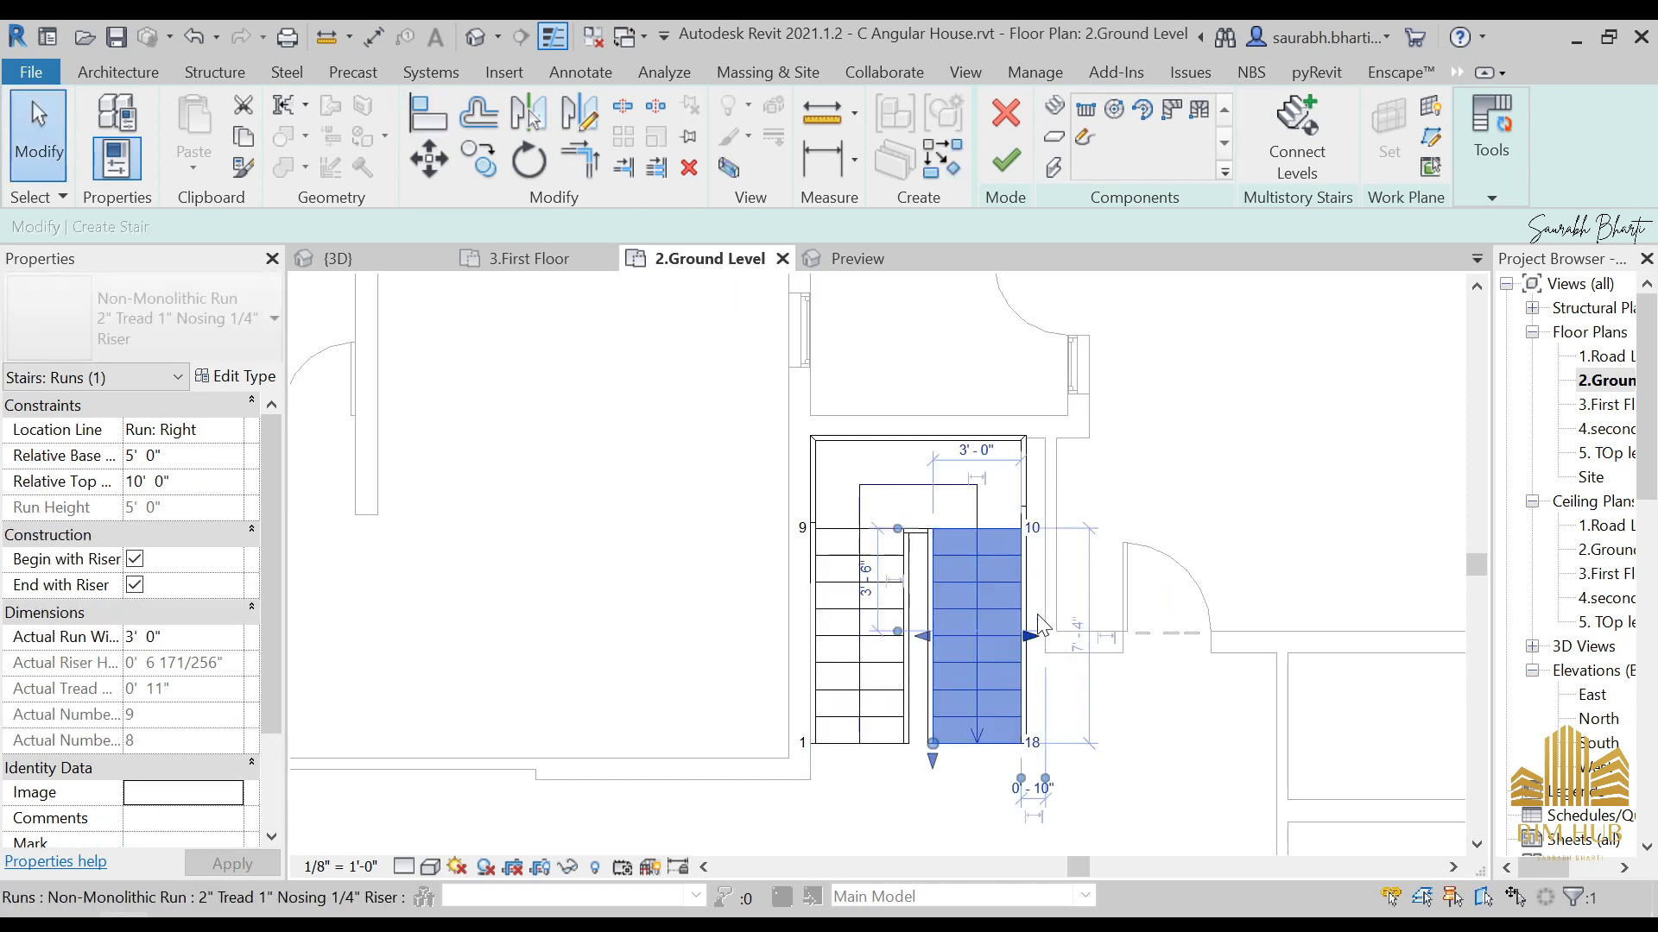
{"action": "key", "text": "Escape"}
{"action": "scroll", "coordinate": [937, 556], "scroll_direction": "up", "scroll_amount": 2}
{"action": "left_click", "coordinate": [919, 611]}
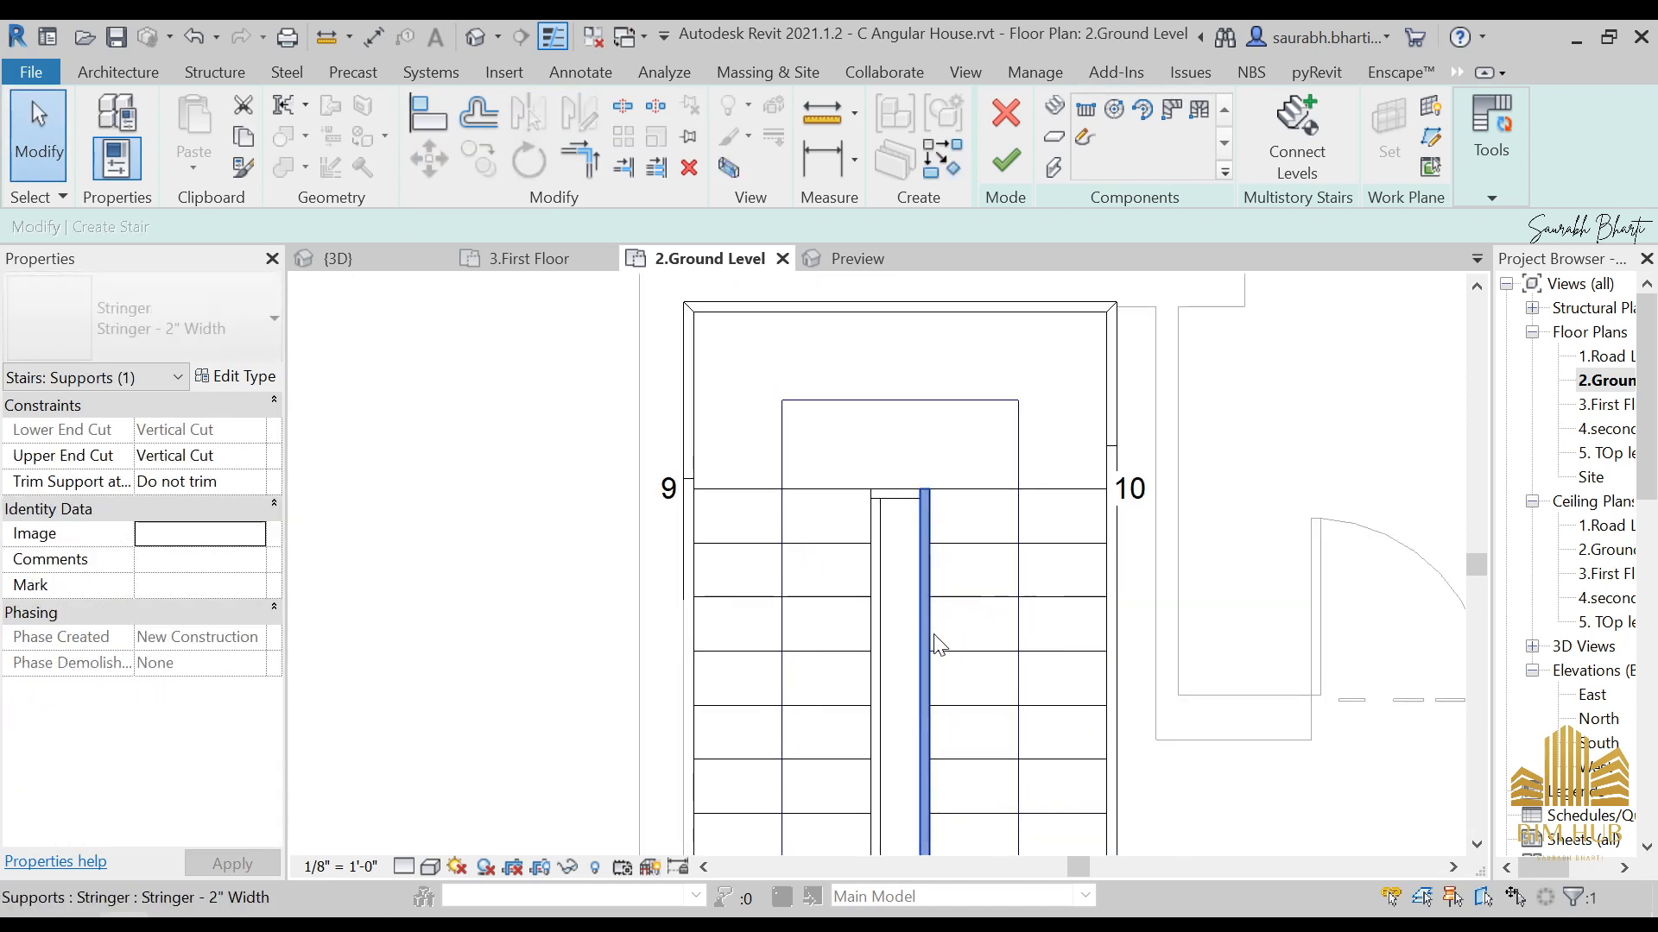
{"action": "scroll", "coordinate": [936, 644], "scroll_direction": "down", "scroll_amount": 3}
{"action": "key", "text": "Escape"}
Step: Try to stretch the landing's outer side edge toward the wall beside the return run
{"action": "left_click", "coordinate": [1016, 573]}
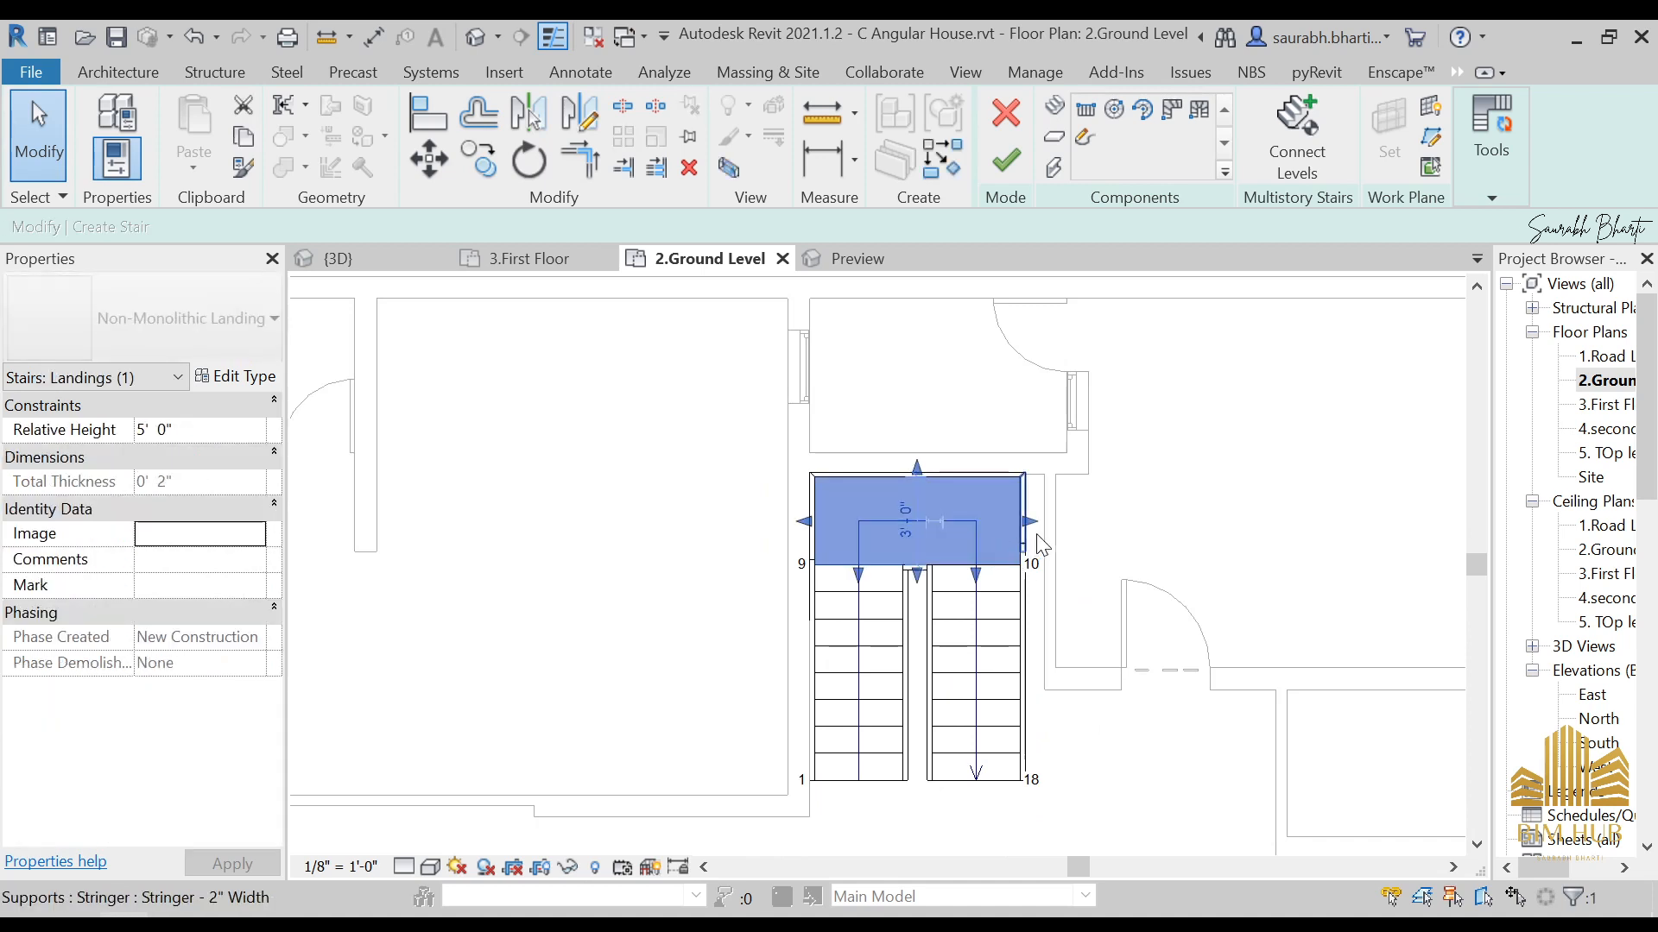
{"action": "mouse_move", "coordinate": [1030, 521]}
{"action": "left_mouse_down"}
{"action": "mouse_move", "coordinate": [1055, 522]}
{"action": "mouse_move", "coordinate": [1026, 523]}
{"action": "left_mouse_up"}
{"action": "scroll", "coordinate": [1059, 520], "scroll_direction": "up", "scroll_amount": 3}
{"action": "key", "text": "Escape"}
{"action": "scroll", "coordinate": [787, 716], "scroll_direction": "down", "scroll_amount": 2}
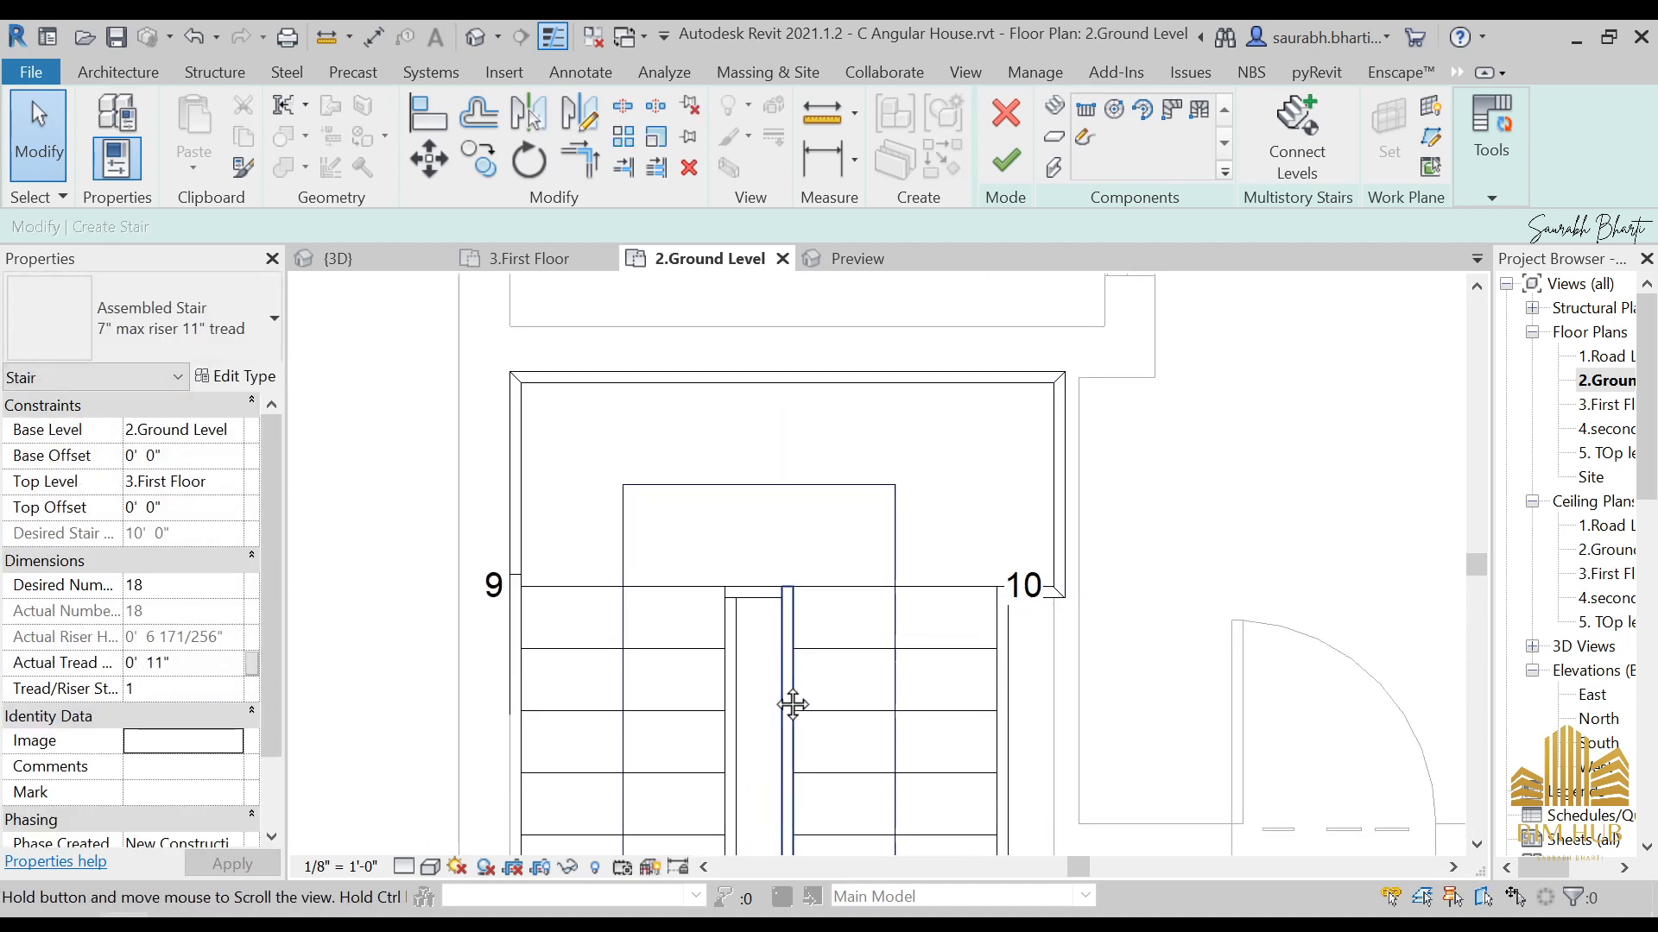
{"action": "left_click", "coordinate": [782, 682]}
{"action": "scroll", "coordinate": [803, 639], "scroll_direction": "down", "scroll_amount": 2}
{"action": "key", "text": "Escape"}
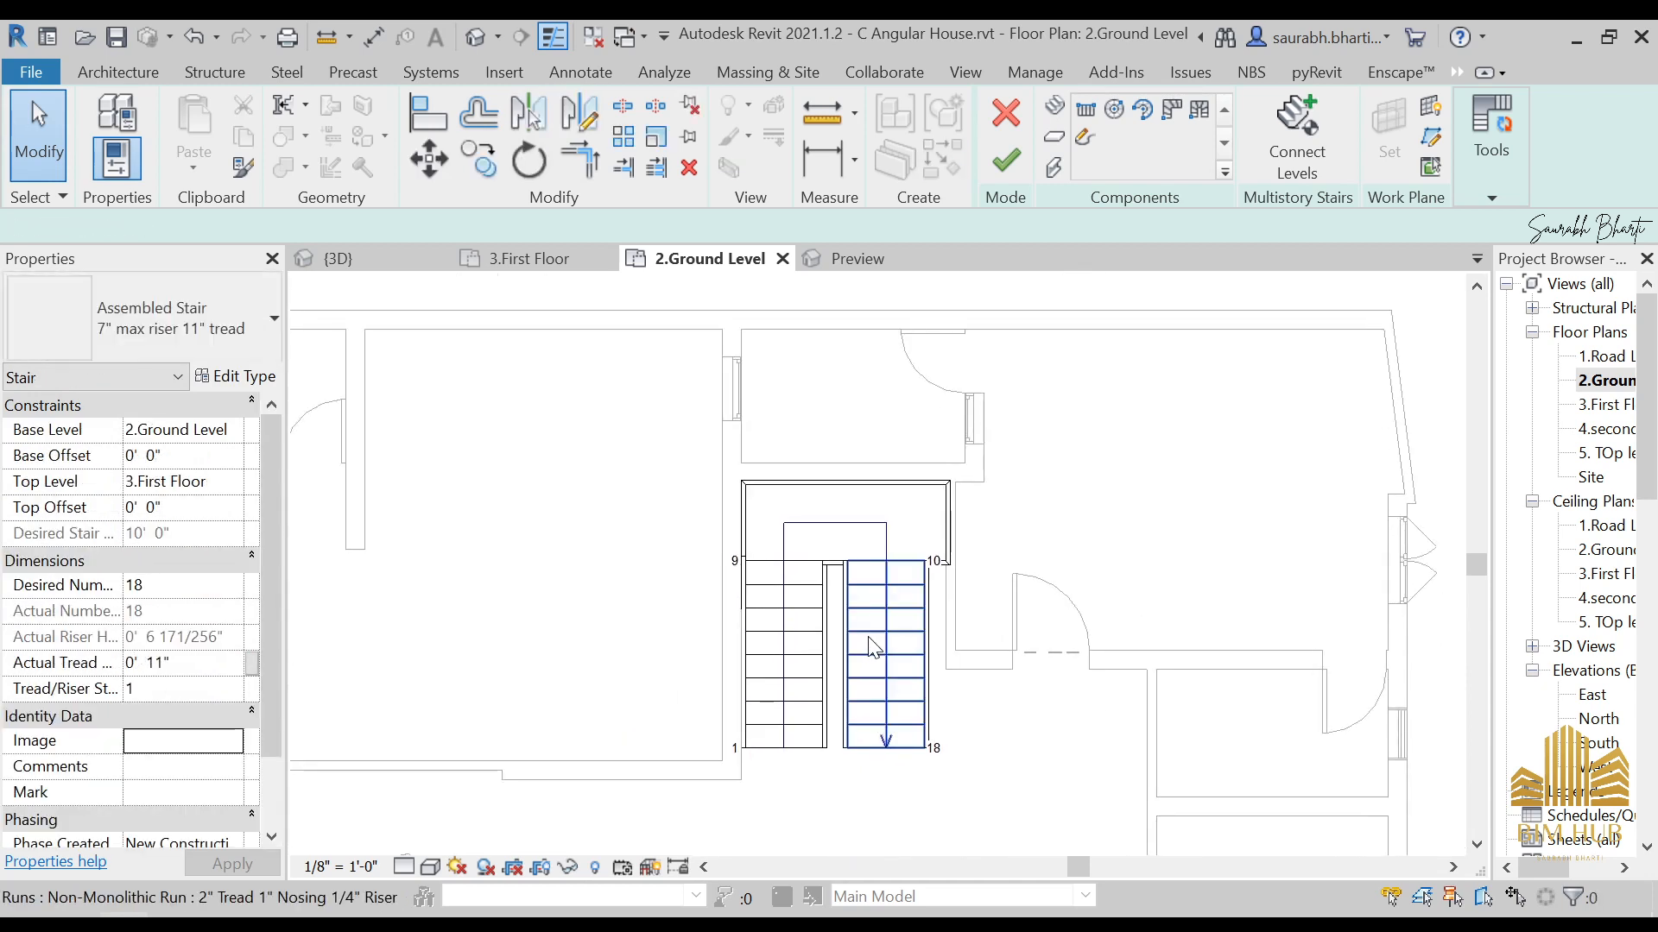
Step: Try to widen the return run toward the wall beside it, and undo the change
{"action": "left_click", "coordinate": [866, 636]}
{"action": "scroll", "coordinate": [863, 636], "scroll_direction": "up", "scroll_amount": 2}
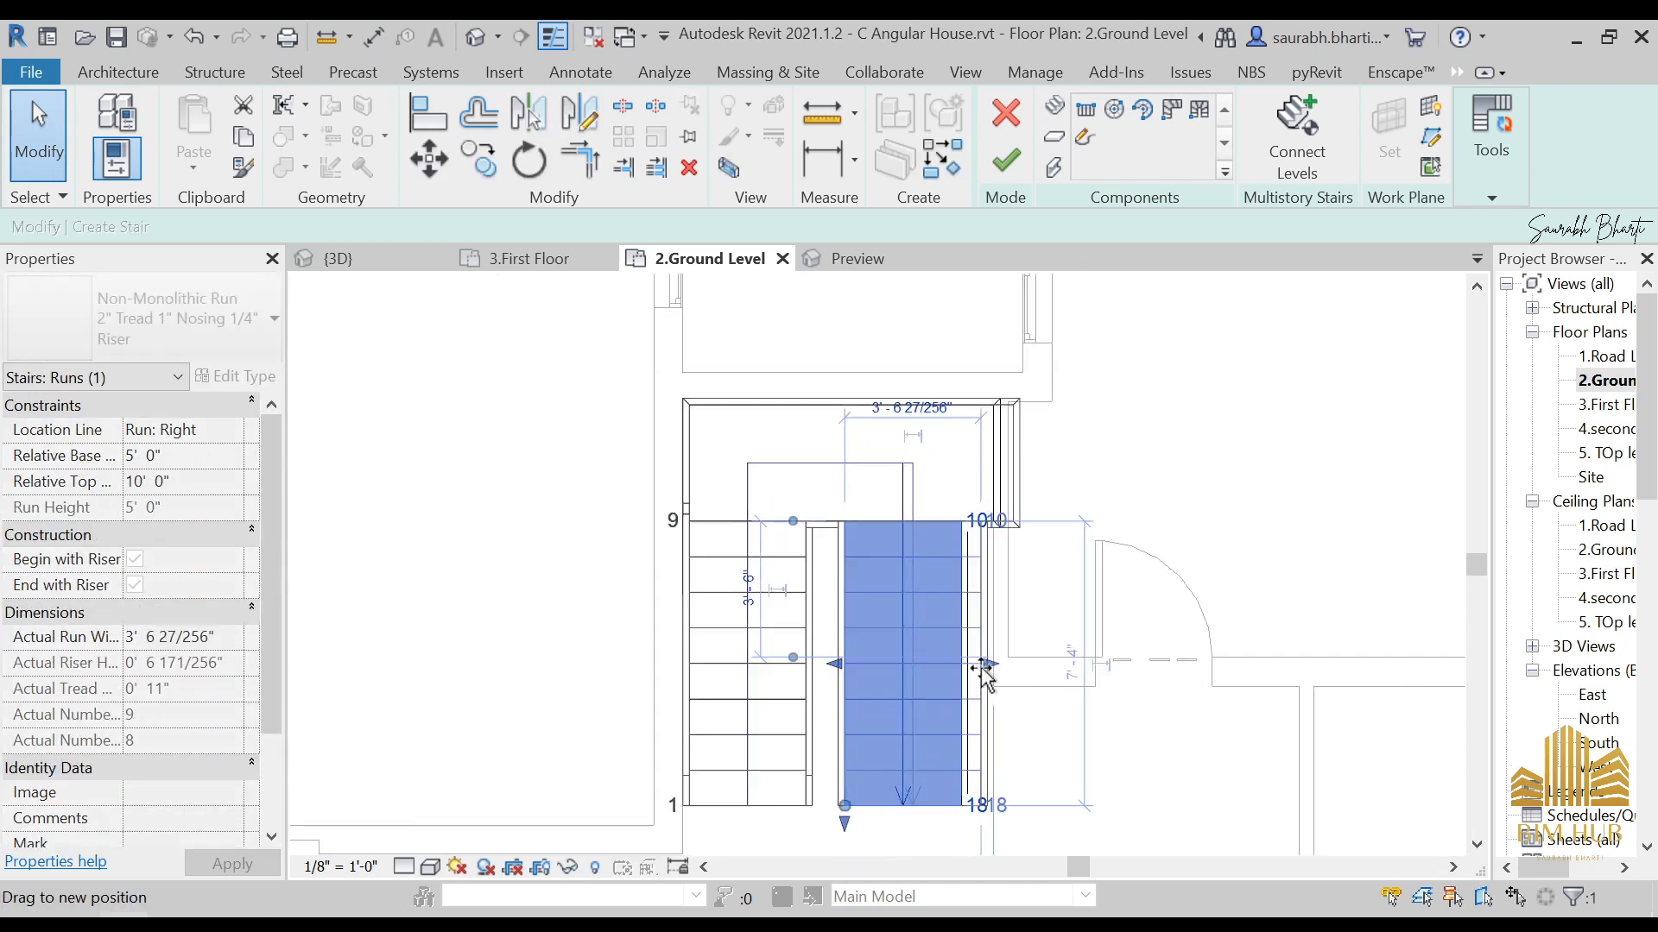
{"action": "key", "text": "Escape"}
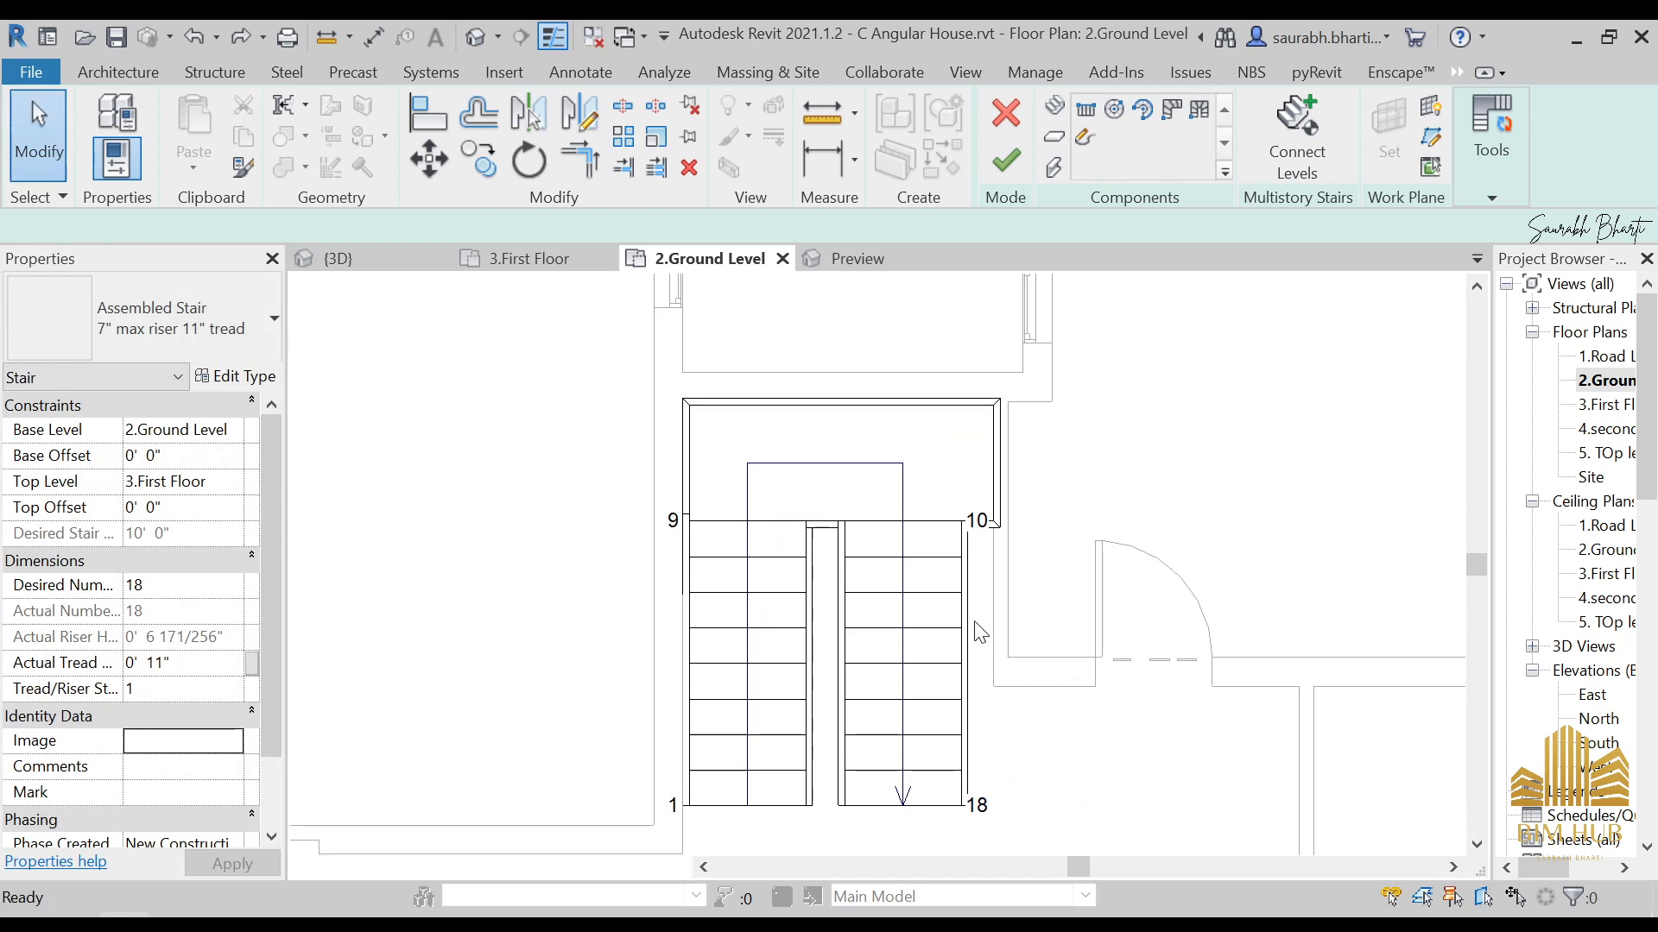
Step: Widen the return run to 3'-10" by extending its outer edge to the wall beside it
{"action": "scroll", "coordinate": [989, 643], "scroll_direction": "up", "scroll_amount": 2}
{"action": "scroll", "coordinate": [1002, 645], "scroll_direction": "down", "scroll_amount": 3}
{"action": "left_click", "coordinate": [1009, 648]}
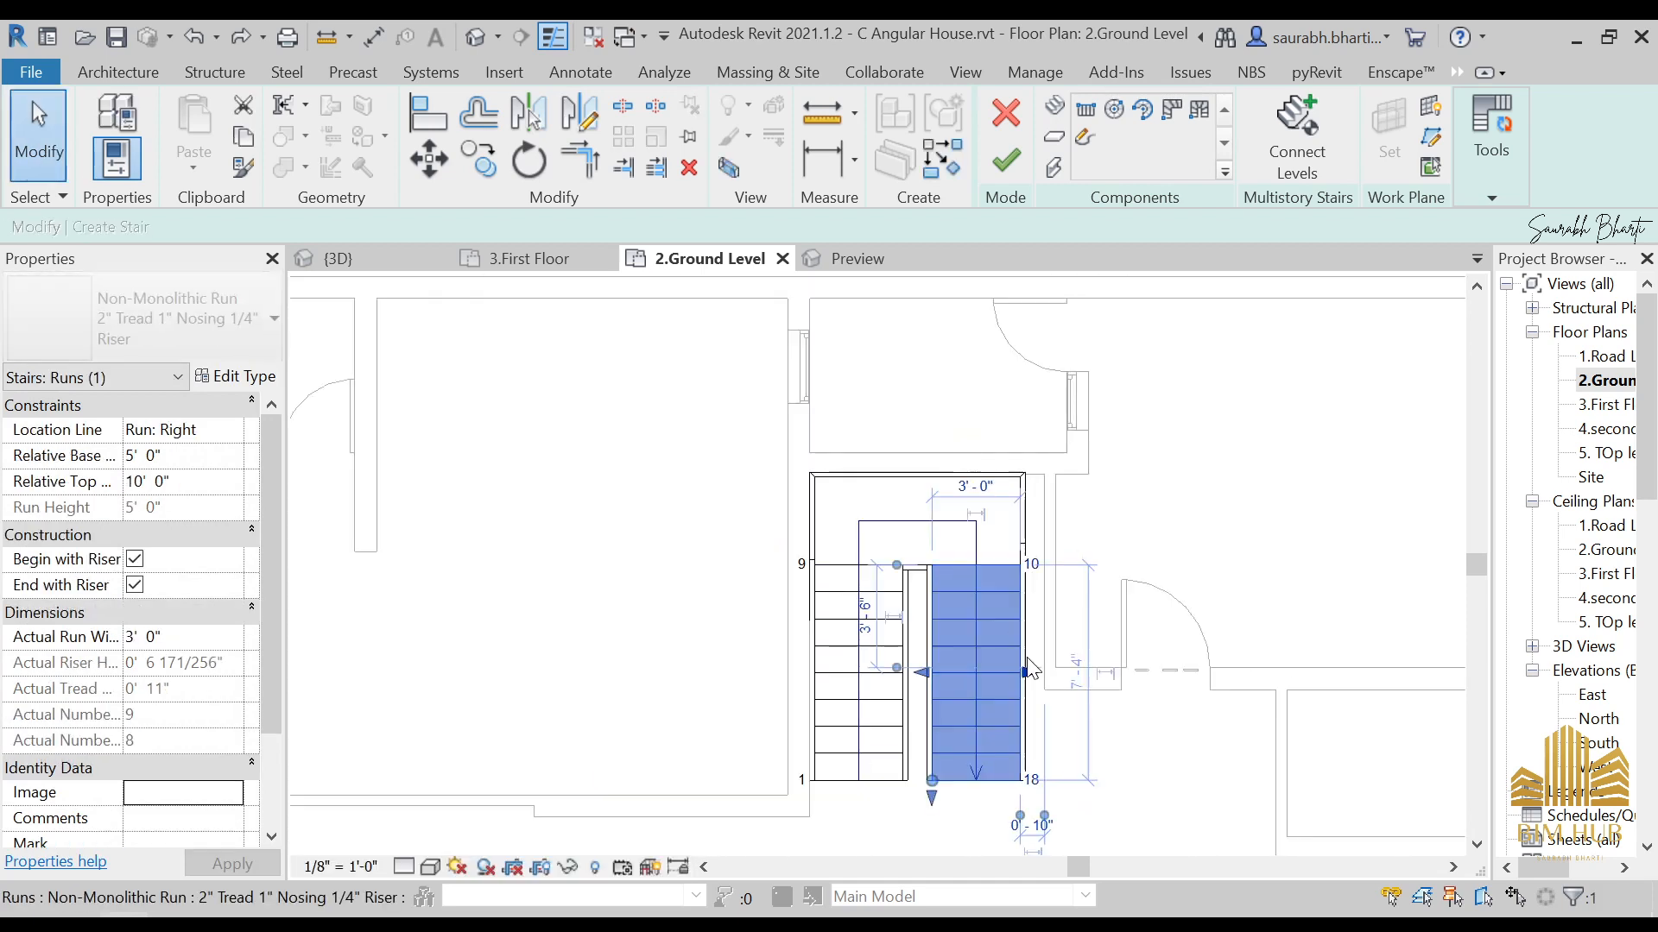
{"action": "left_click_drag", "start_coordinate": [1028, 672], "coordinate": [1049, 681]}
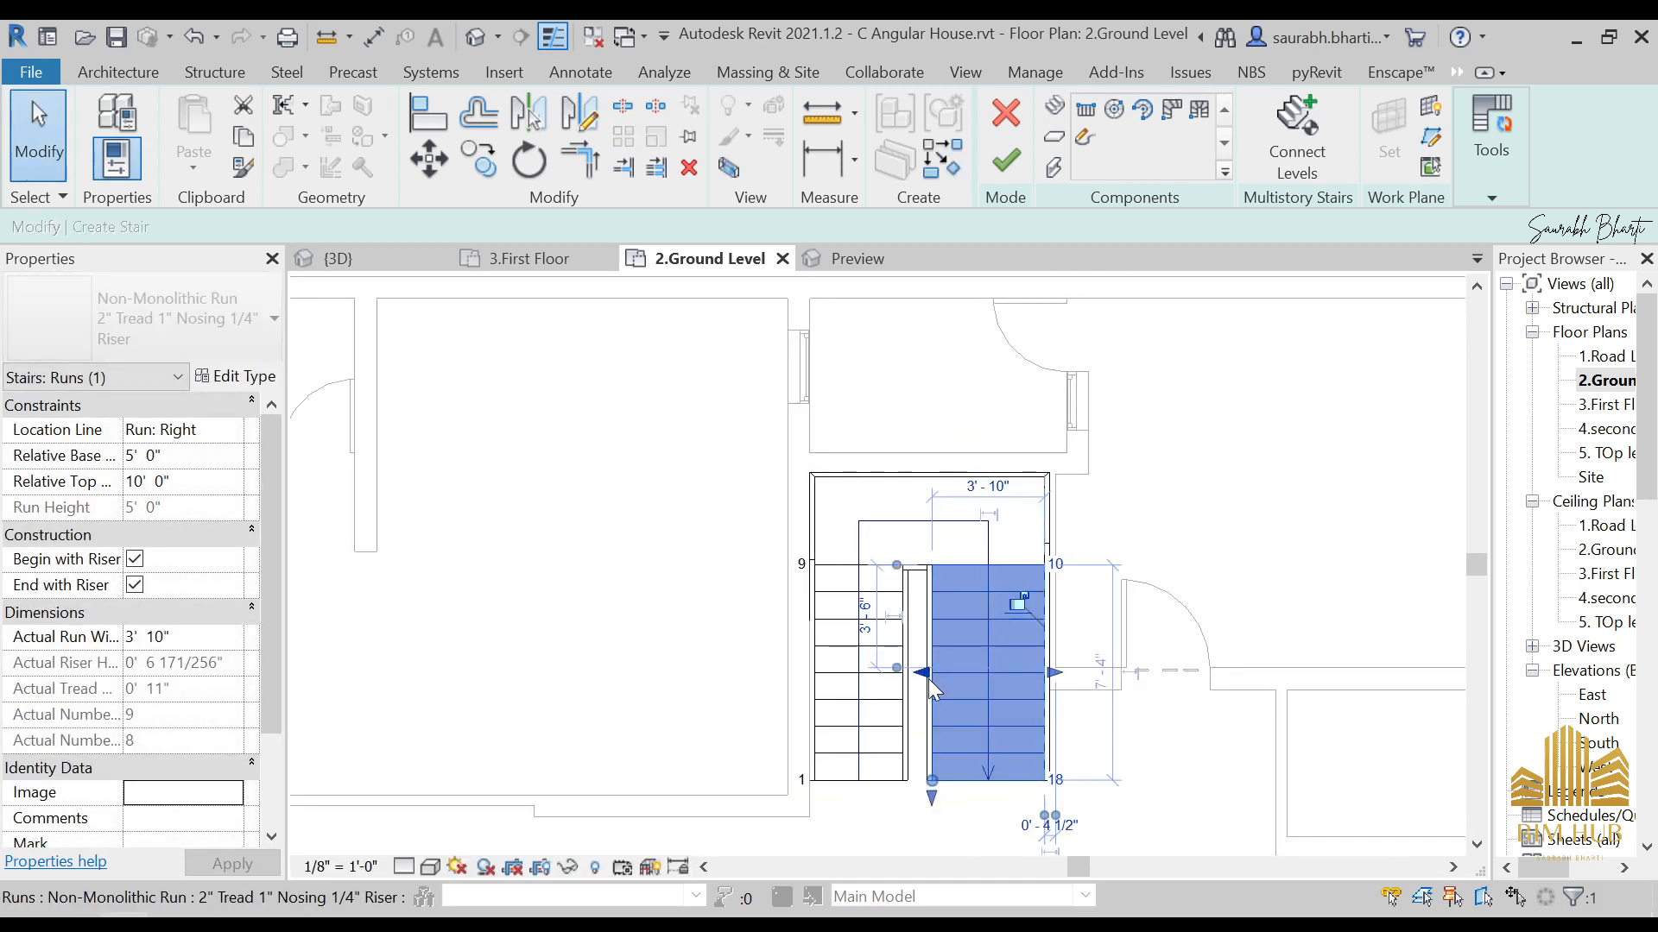
Step: Pull the return run's inner edge away from the first run, and set the return run's width to 3'-0"
{"action": "scroll", "coordinate": [924, 673], "scroll_direction": "up", "scroll_amount": 3}
{"action": "left_click_drag", "start_coordinate": [920, 671], "coordinate": [961, 674]}
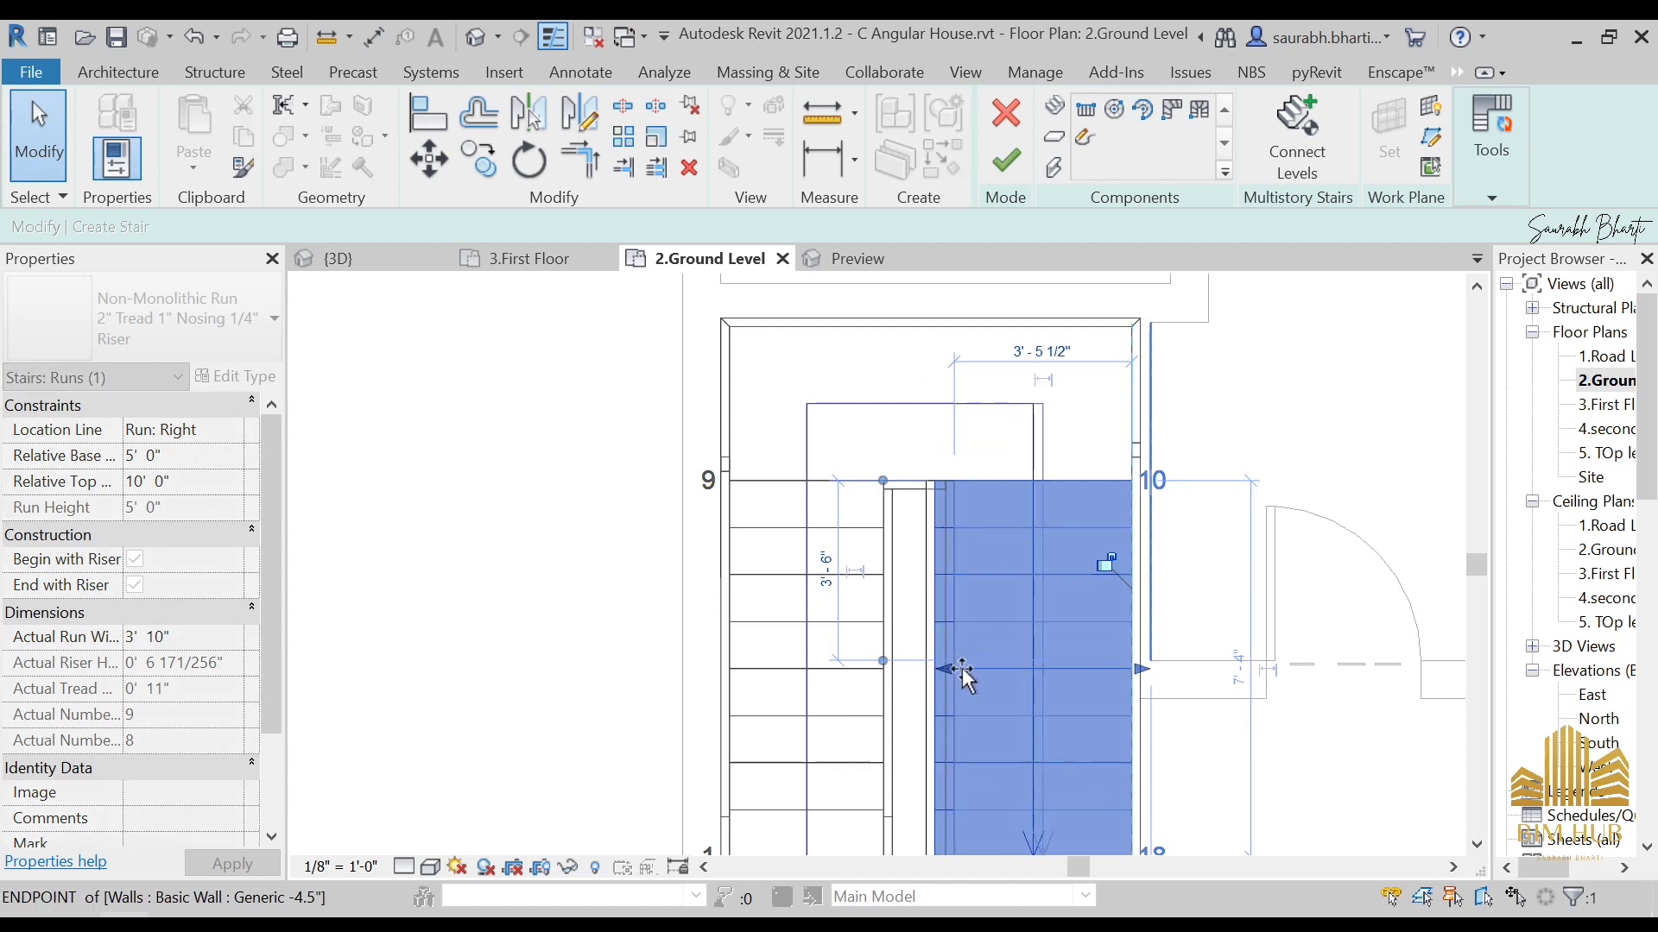
{"action": "left_click", "coordinate": [1041, 400]}
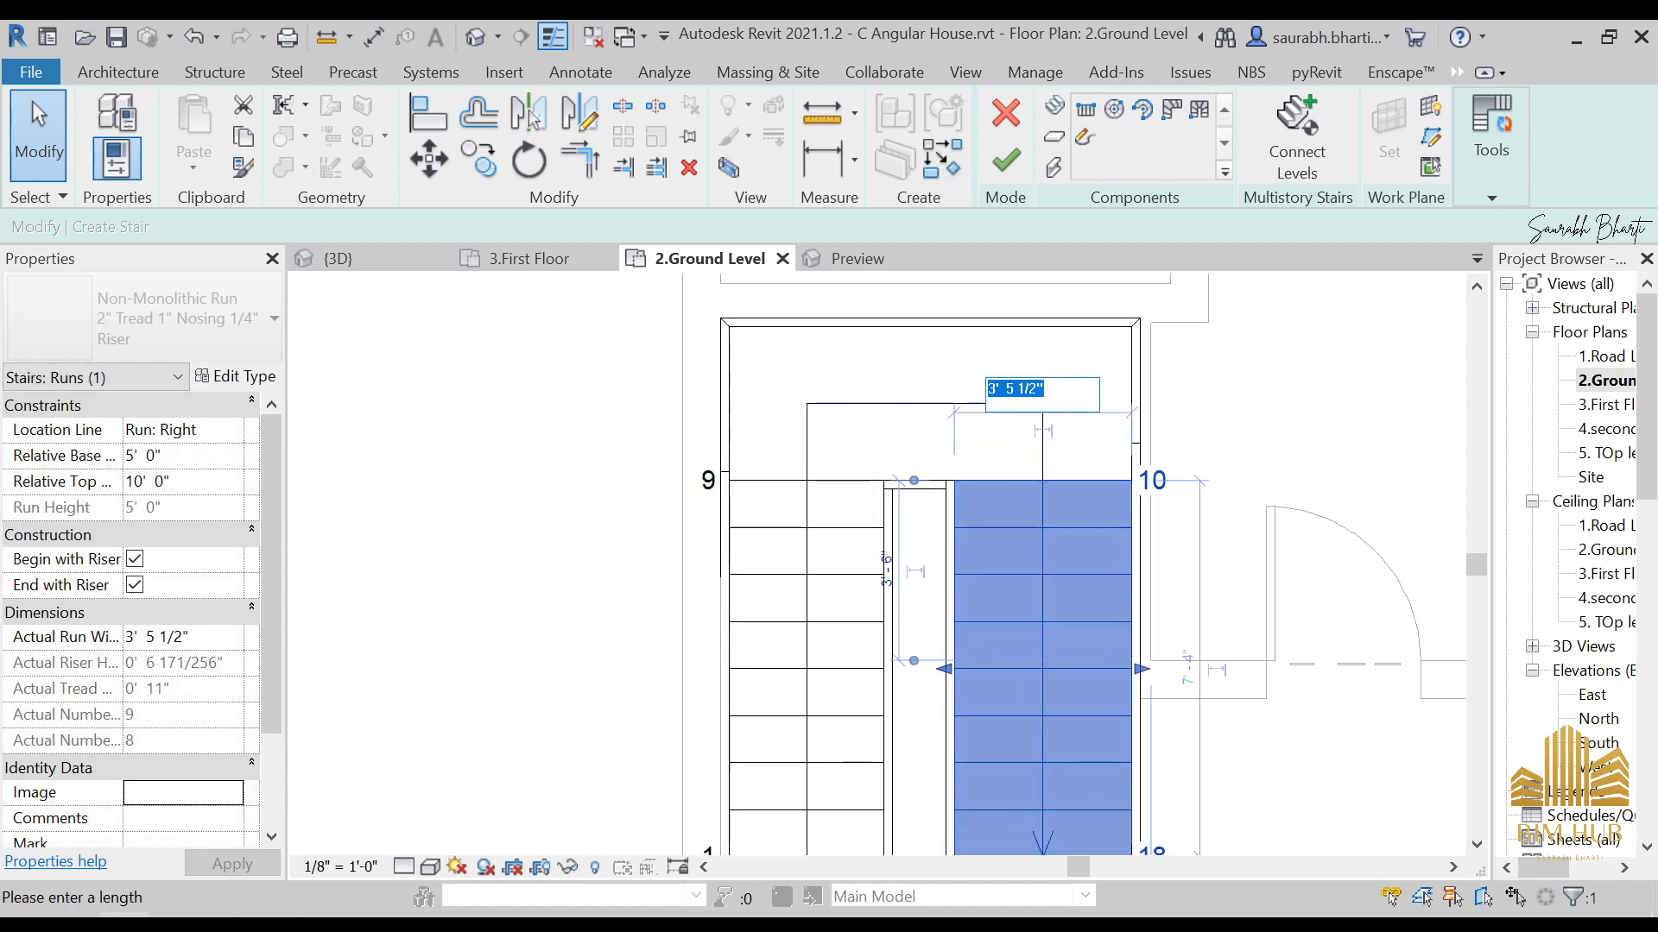
{"action": "type", "text": "3'"}
{"action": "key", "text": "Return"}
{"action": "key", "text": "Escape"}
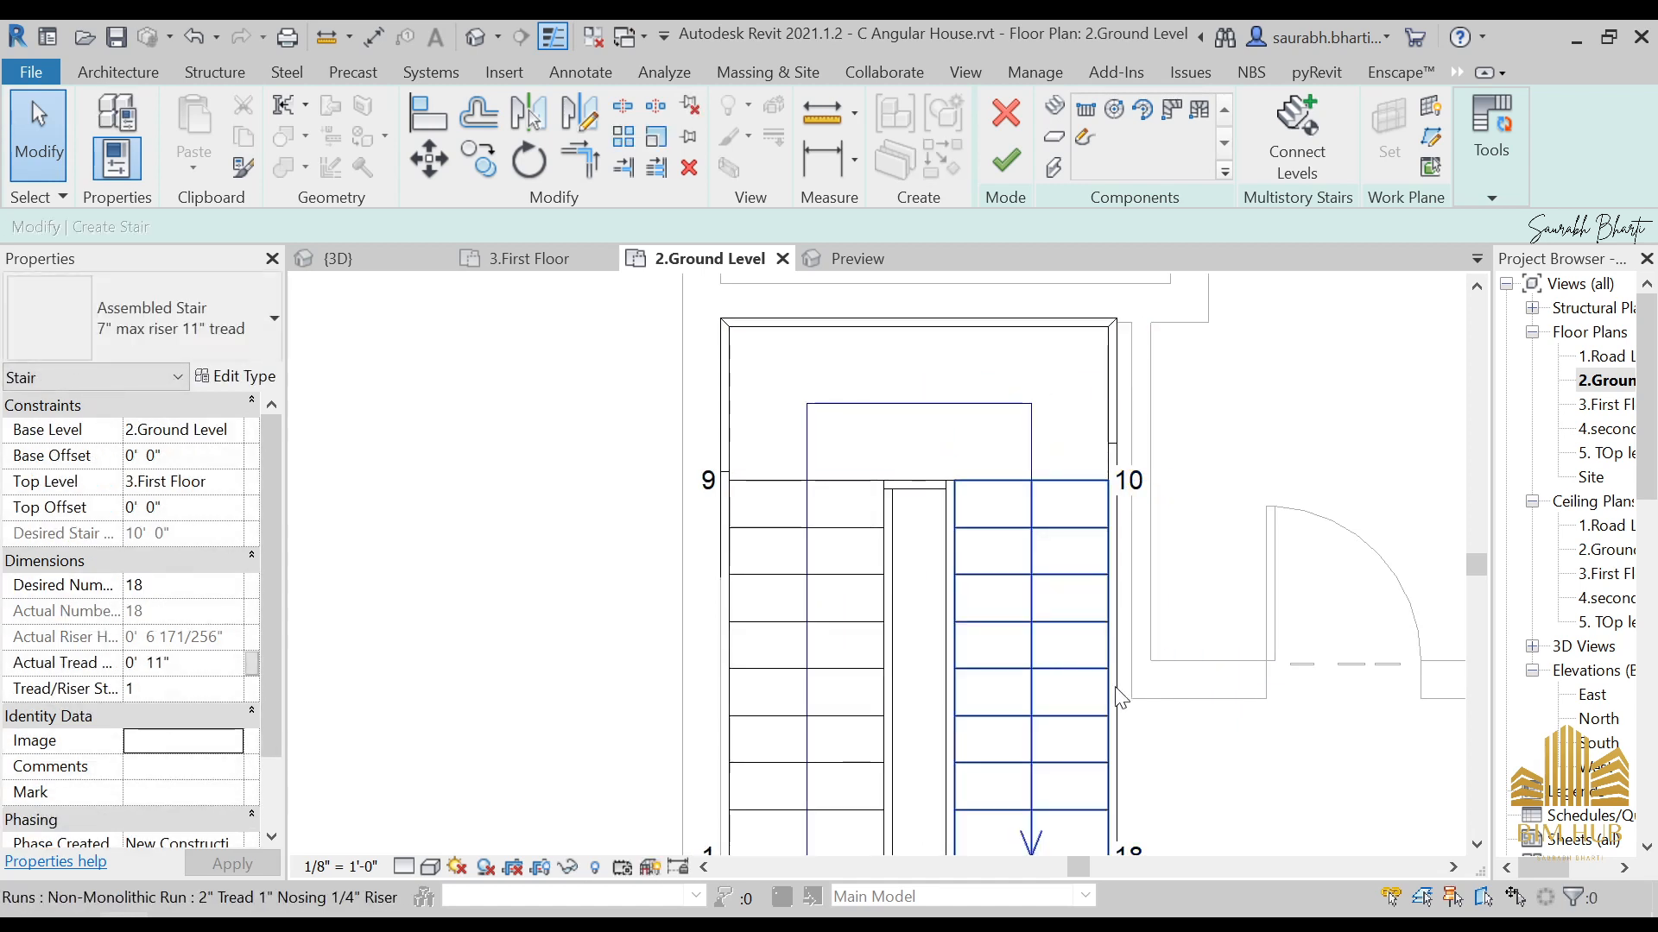
{"action": "middle_click_drag", "start_coordinate": [1135, 705], "coordinate": [1131, 665]}
{"action": "scroll", "coordinate": [1131, 665], "scroll_direction": "down", "scroll_amount": 1}
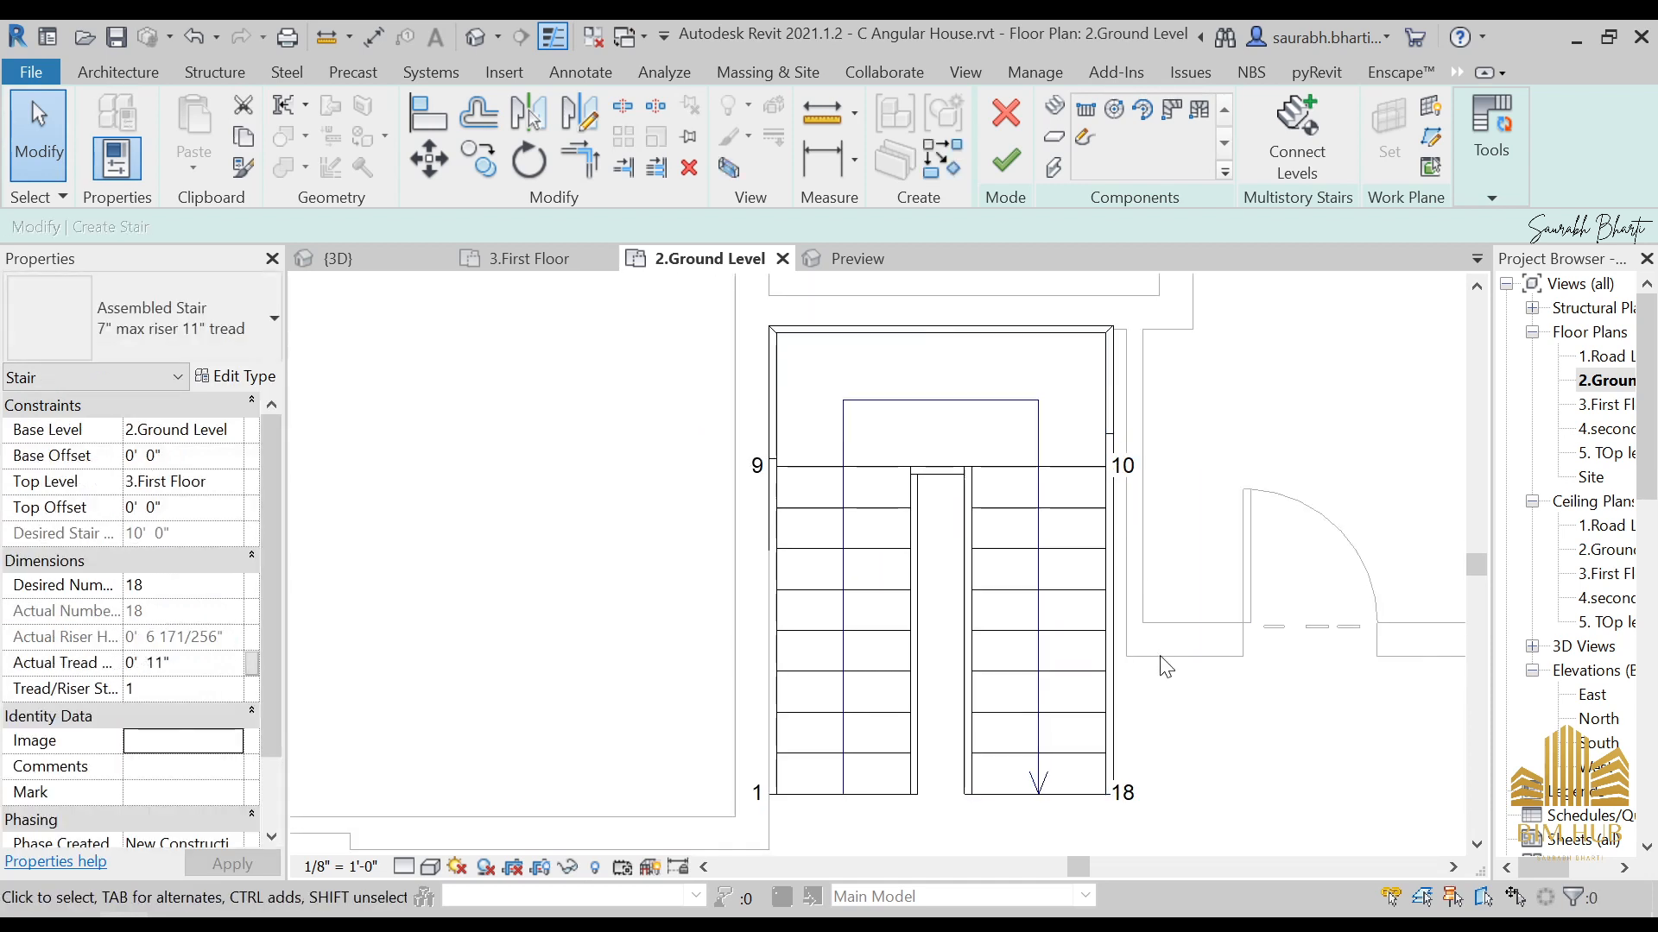
{"action": "scroll", "coordinate": [1113, 649], "scroll_direction": "up", "scroll_amount": 2}
{"action": "left_click", "coordinate": [1114, 634]}
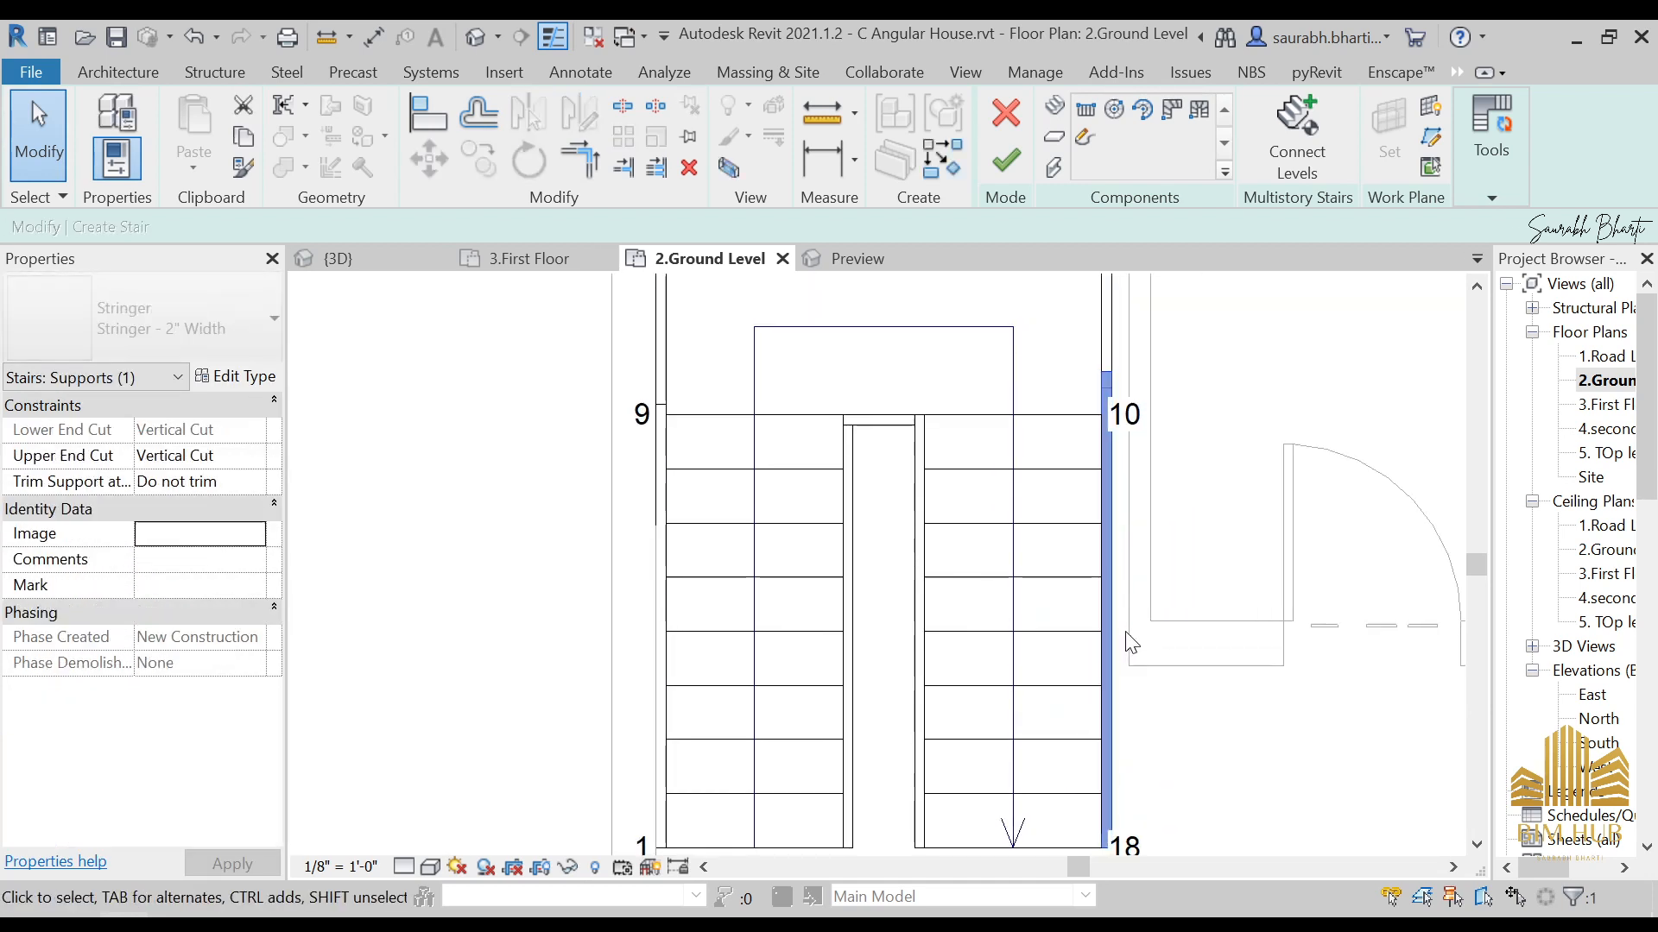
{"action": "scroll", "coordinate": [1125, 627], "scroll_direction": "down", "scroll_amount": 3}
{"action": "key", "text": "Escape"}
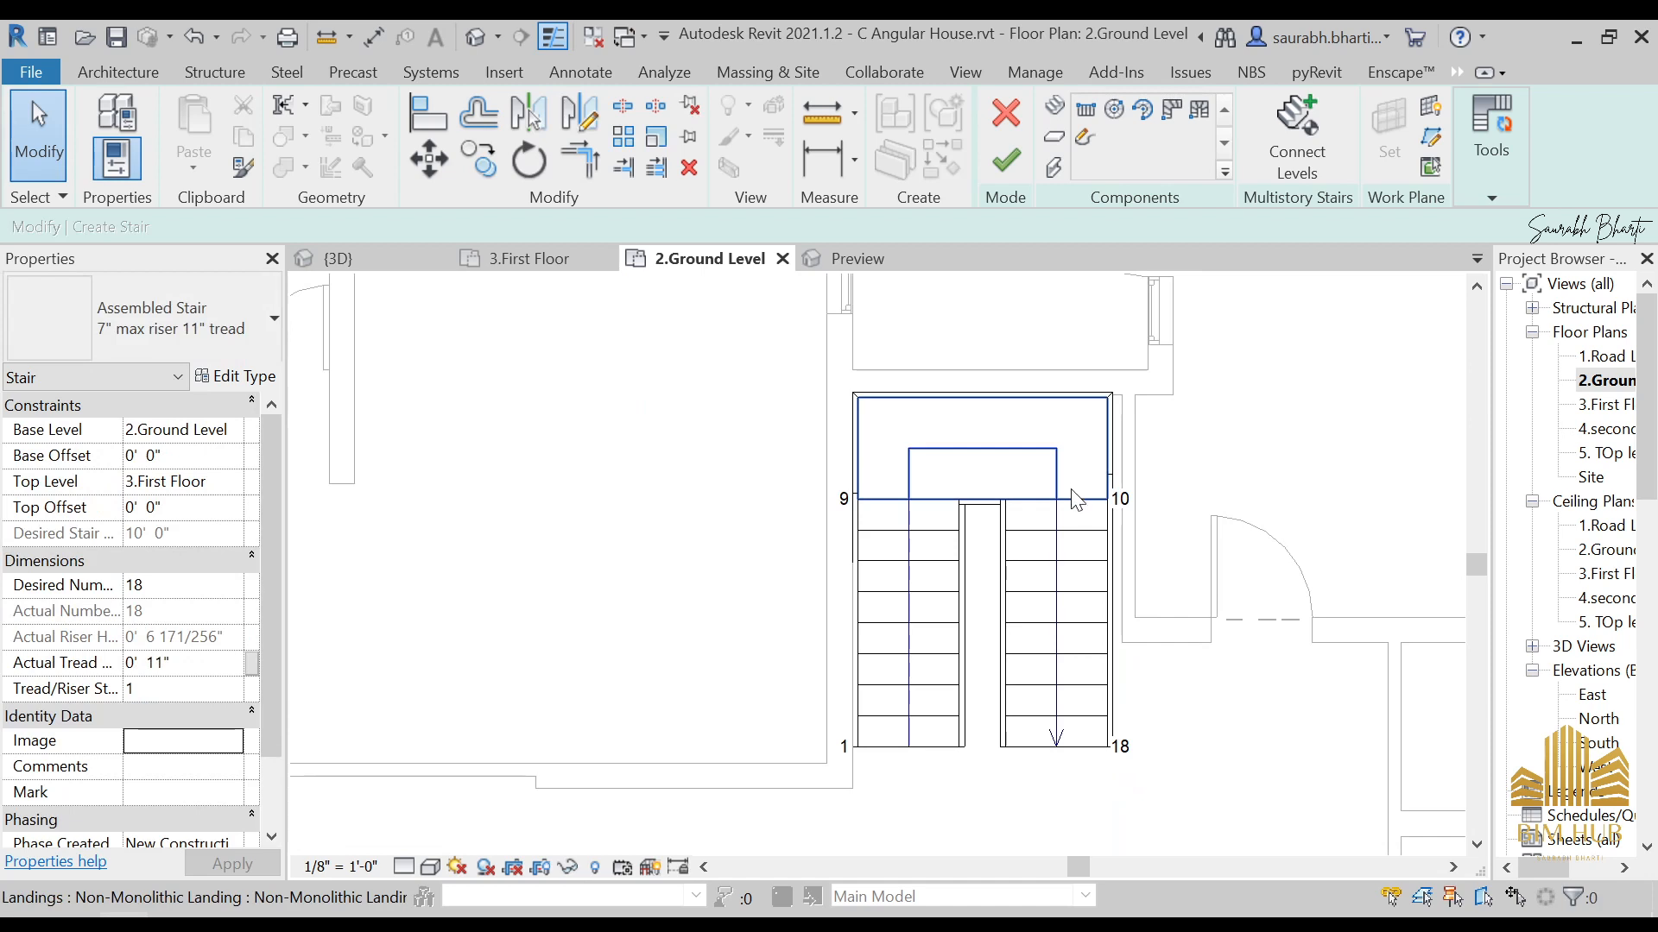
{"action": "left_click", "coordinate": [1121, 484]}
{"action": "scroll", "coordinate": [1119, 518], "scroll_direction": "up", "scroll_amount": 2}
{"action": "key", "text": "Escape"}
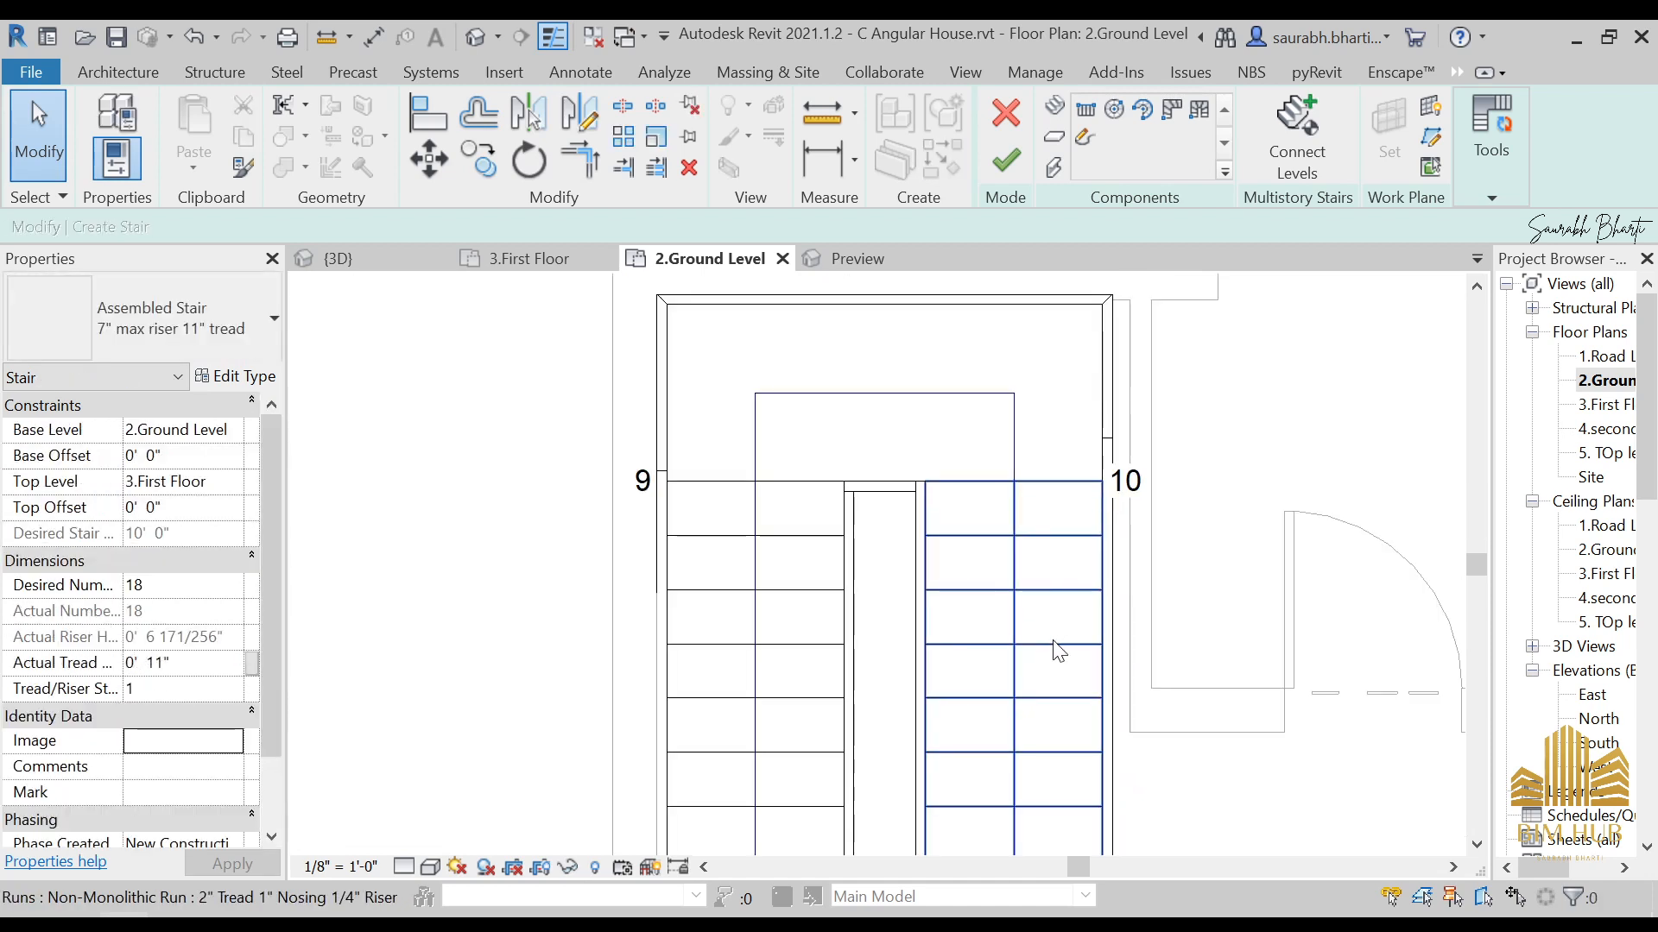
Step: Try to set the return run's width to 2", and undo the change
{"action": "left_click", "coordinate": [1036, 666]}
{"action": "left_click", "coordinate": [1008, 402]}
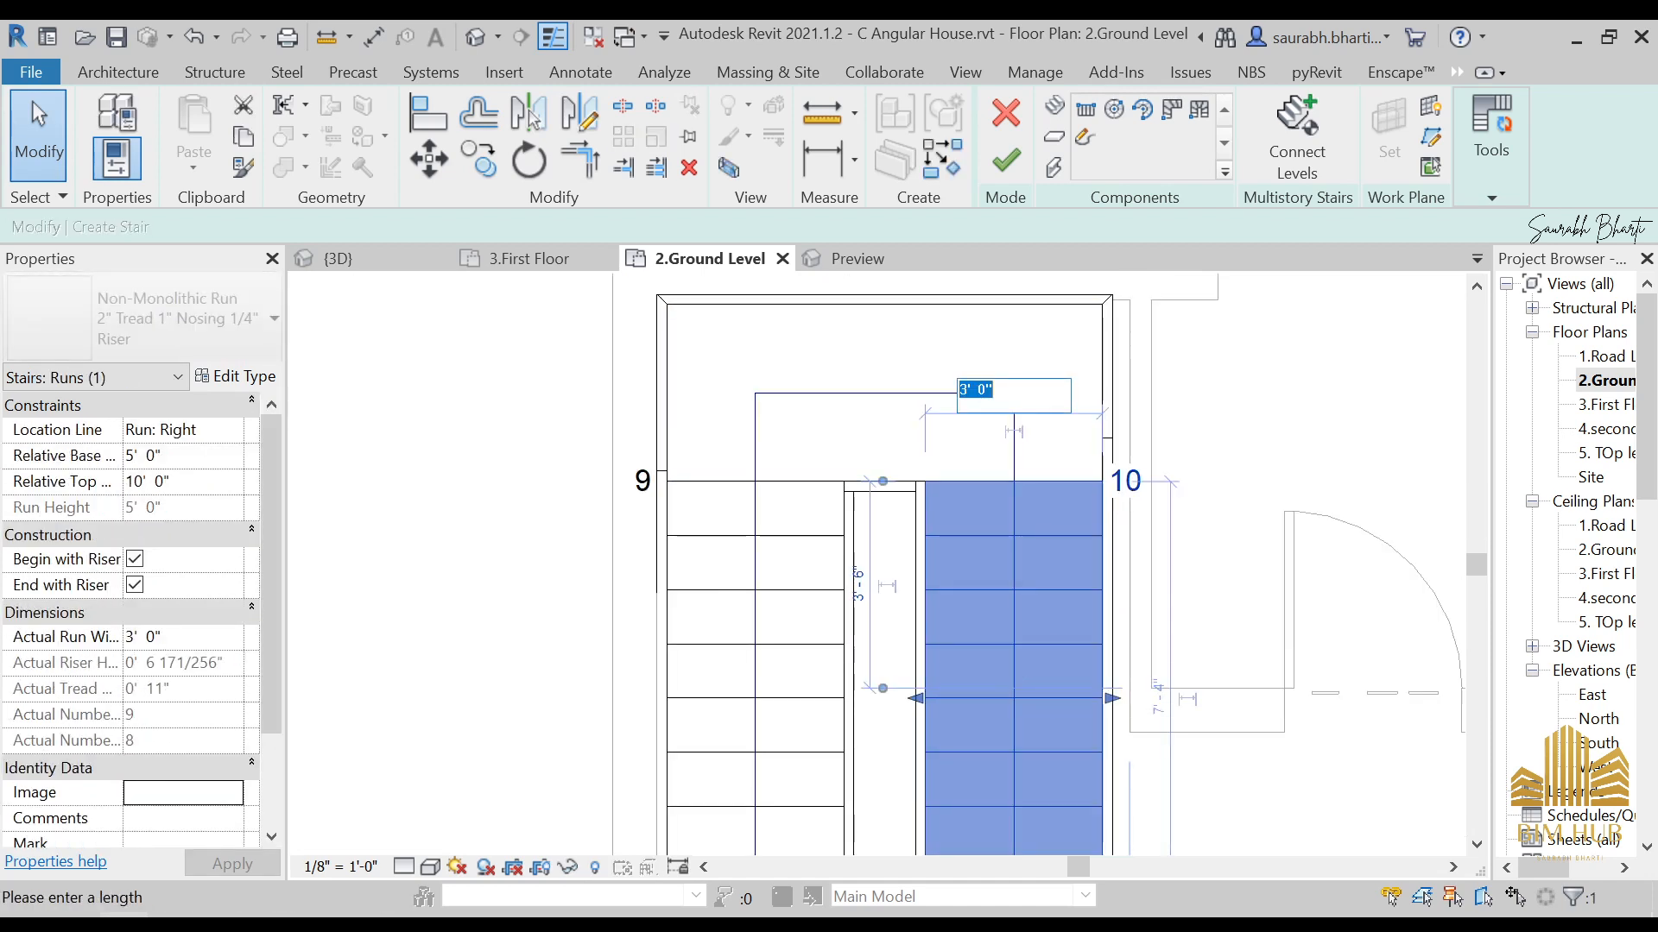
{"action": "key", "text": "Return"}
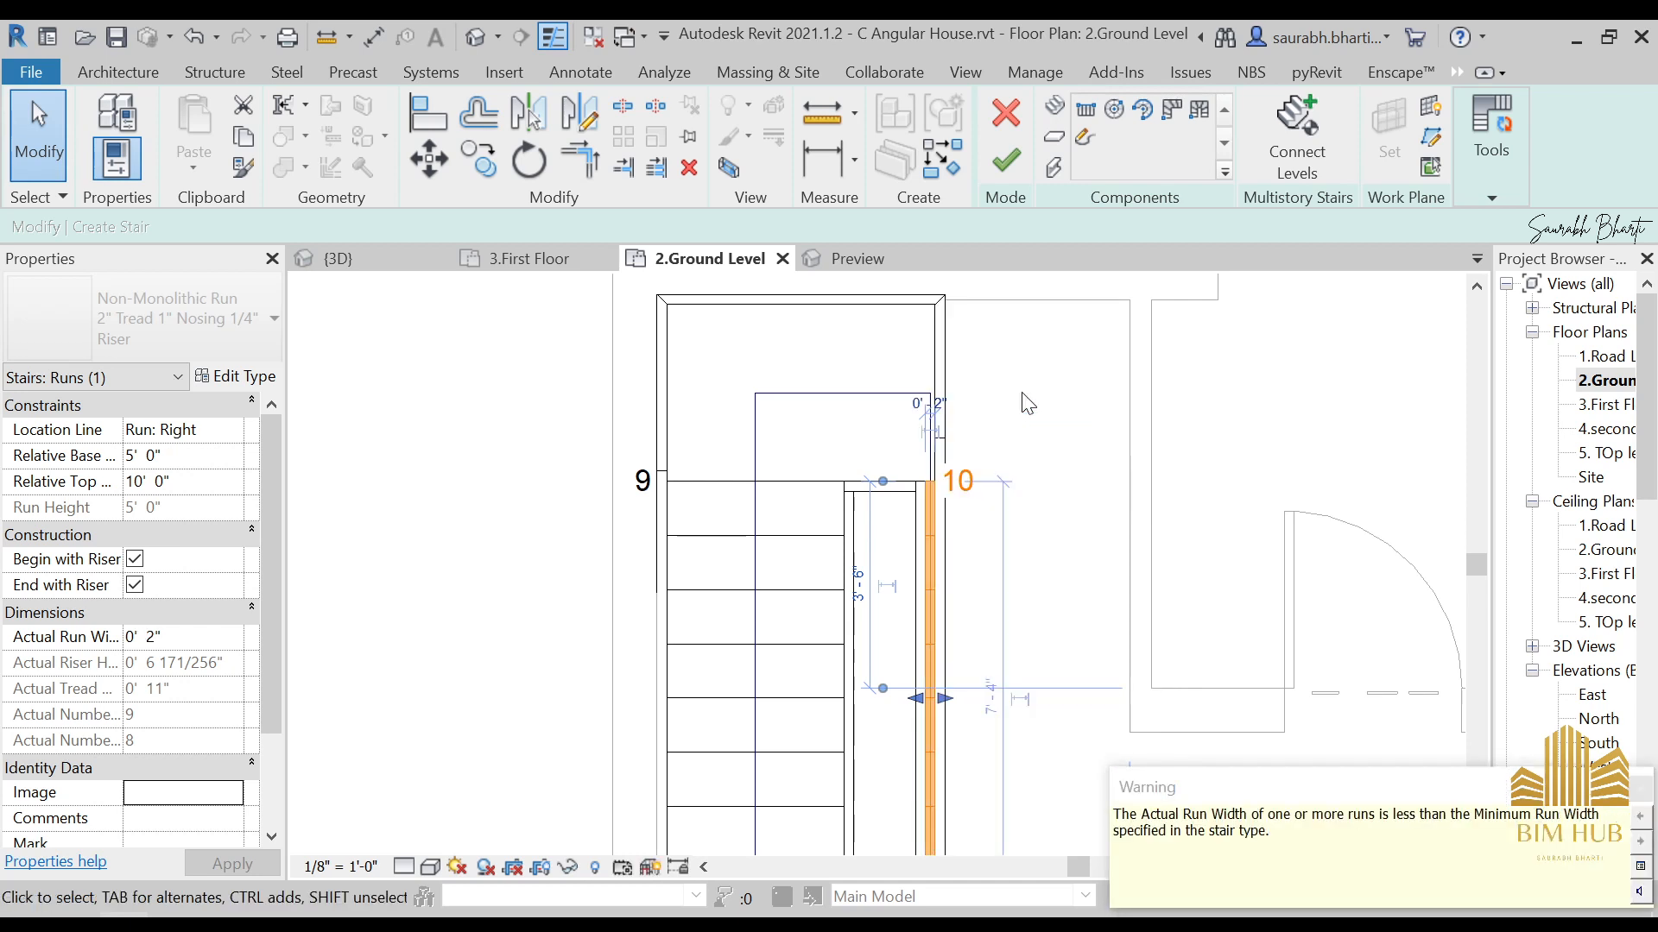
{"action": "key", "text": "Escape"}
{"action": "key", "text": "ctrl+z"}
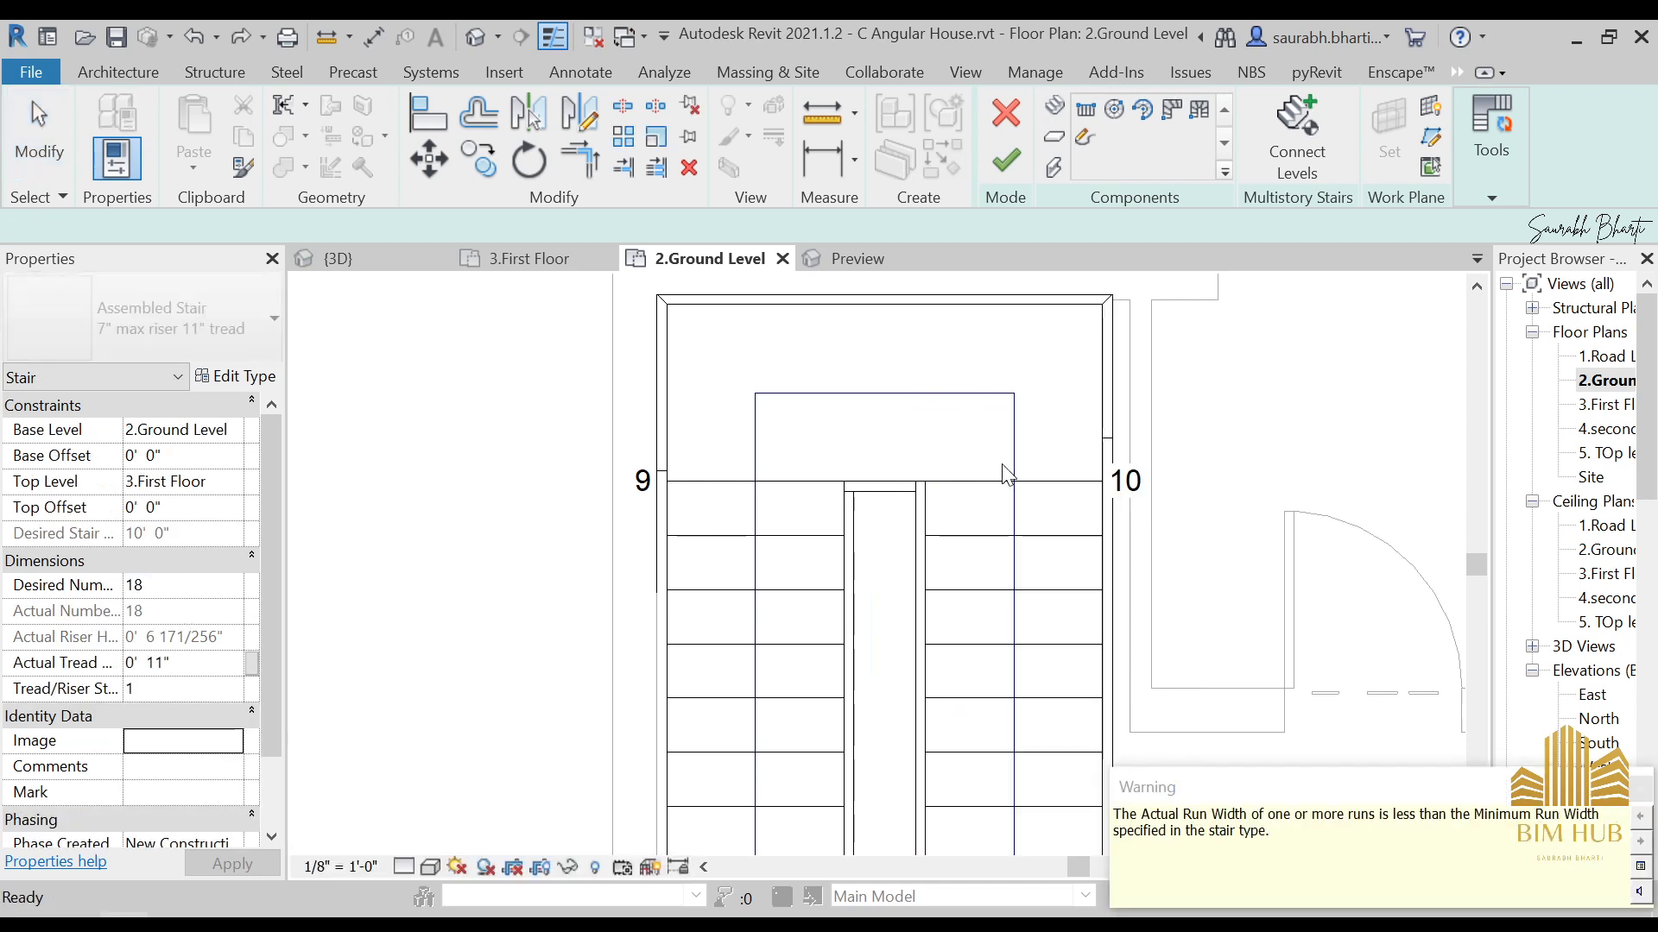
Step: Set the return run's width to 3'-3"
{"action": "left_click", "coordinate": [1047, 556]}
{"action": "left_click", "coordinate": [1012, 396]}
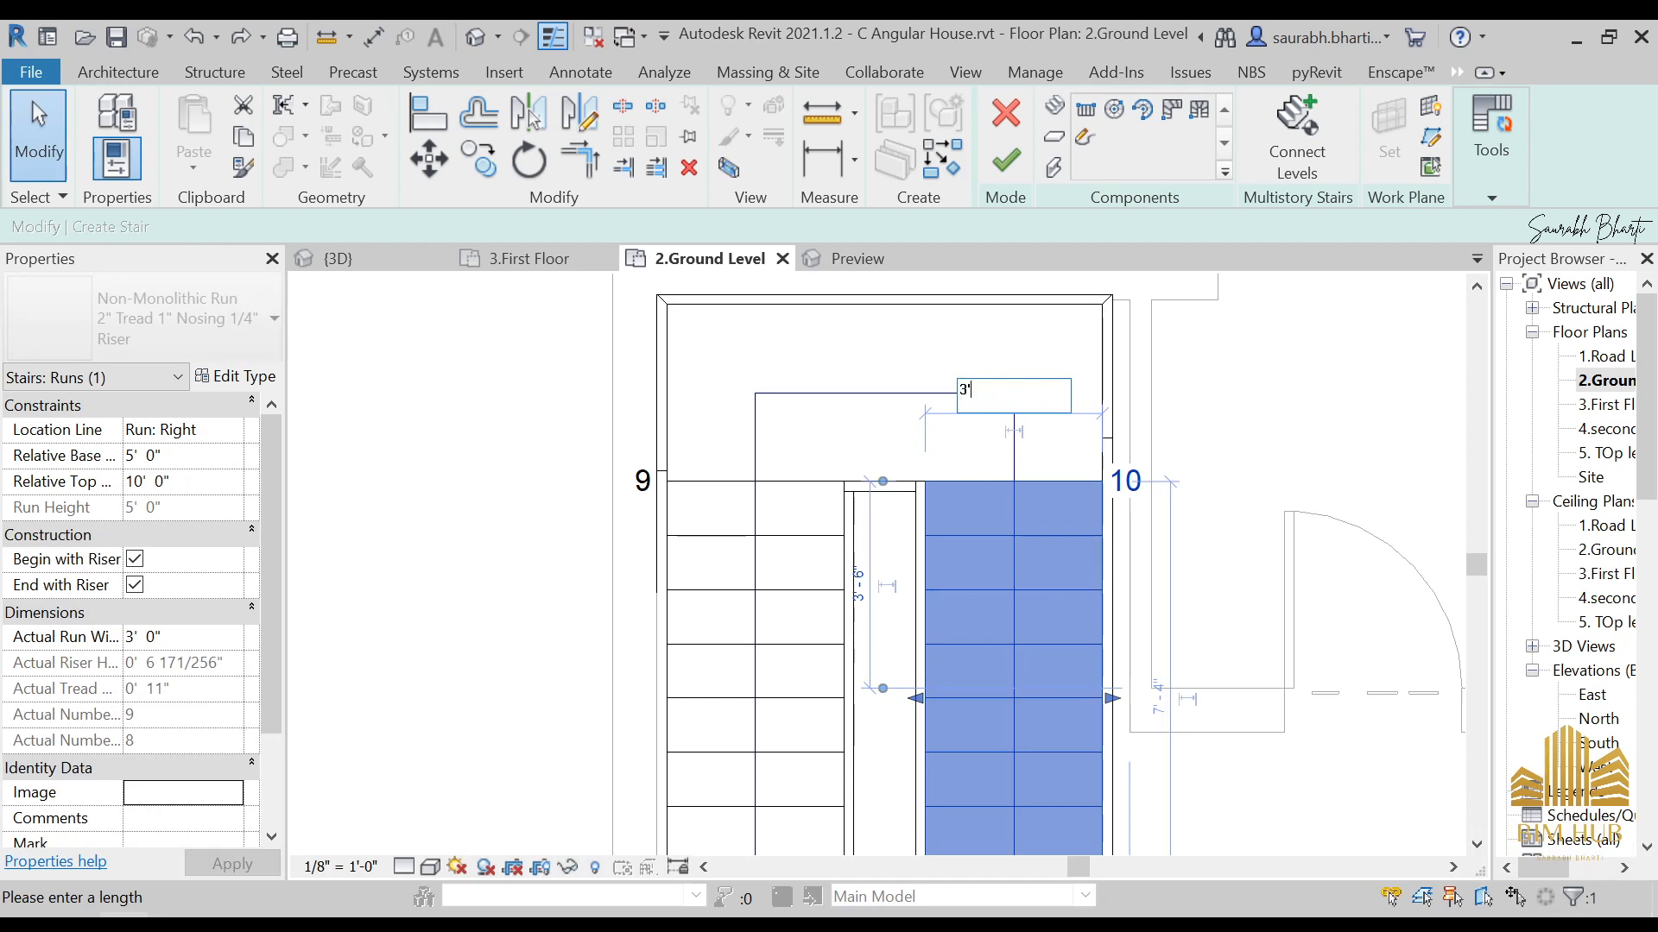
{"action": "key", "text": "Return"}
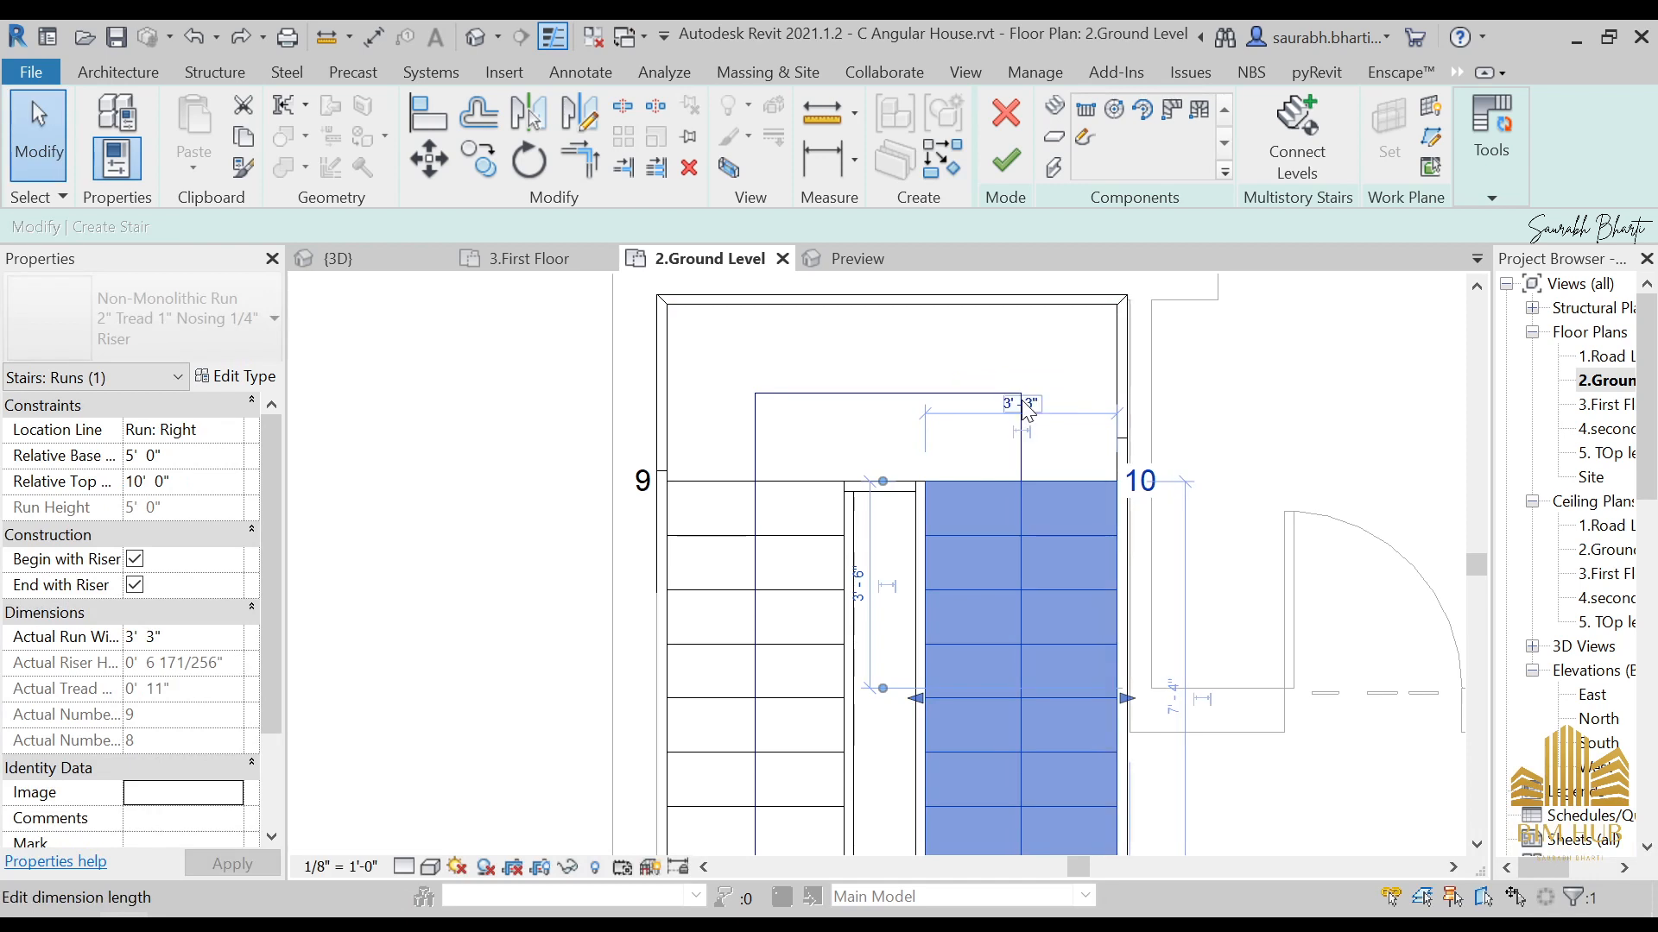
{"action": "key", "text": "Escape"}
Step: Set the first run's width to 3'-3" to match the return run
{"action": "left_click", "coordinate": [773, 637]}
{"action": "scroll", "coordinate": [809, 512], "scroll_direction": "down", "scroll_amount": 3}
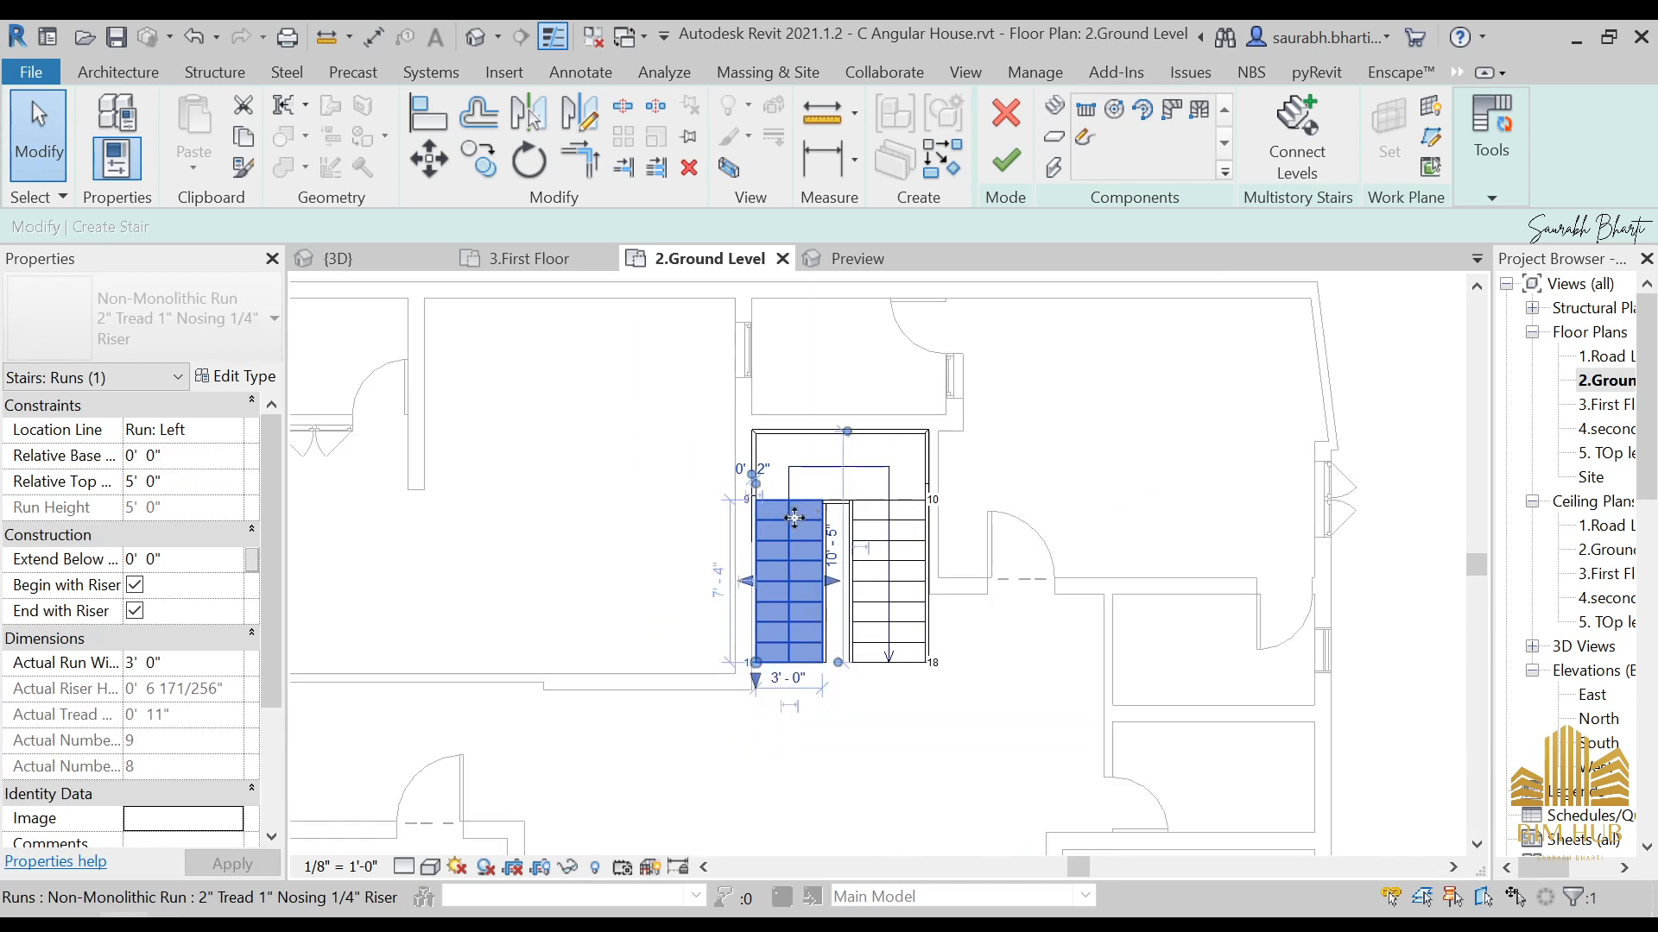
{"action": "scroll", "coordinate": [794, 516], "scroll_direction": "up", "scroll_amount": 3}
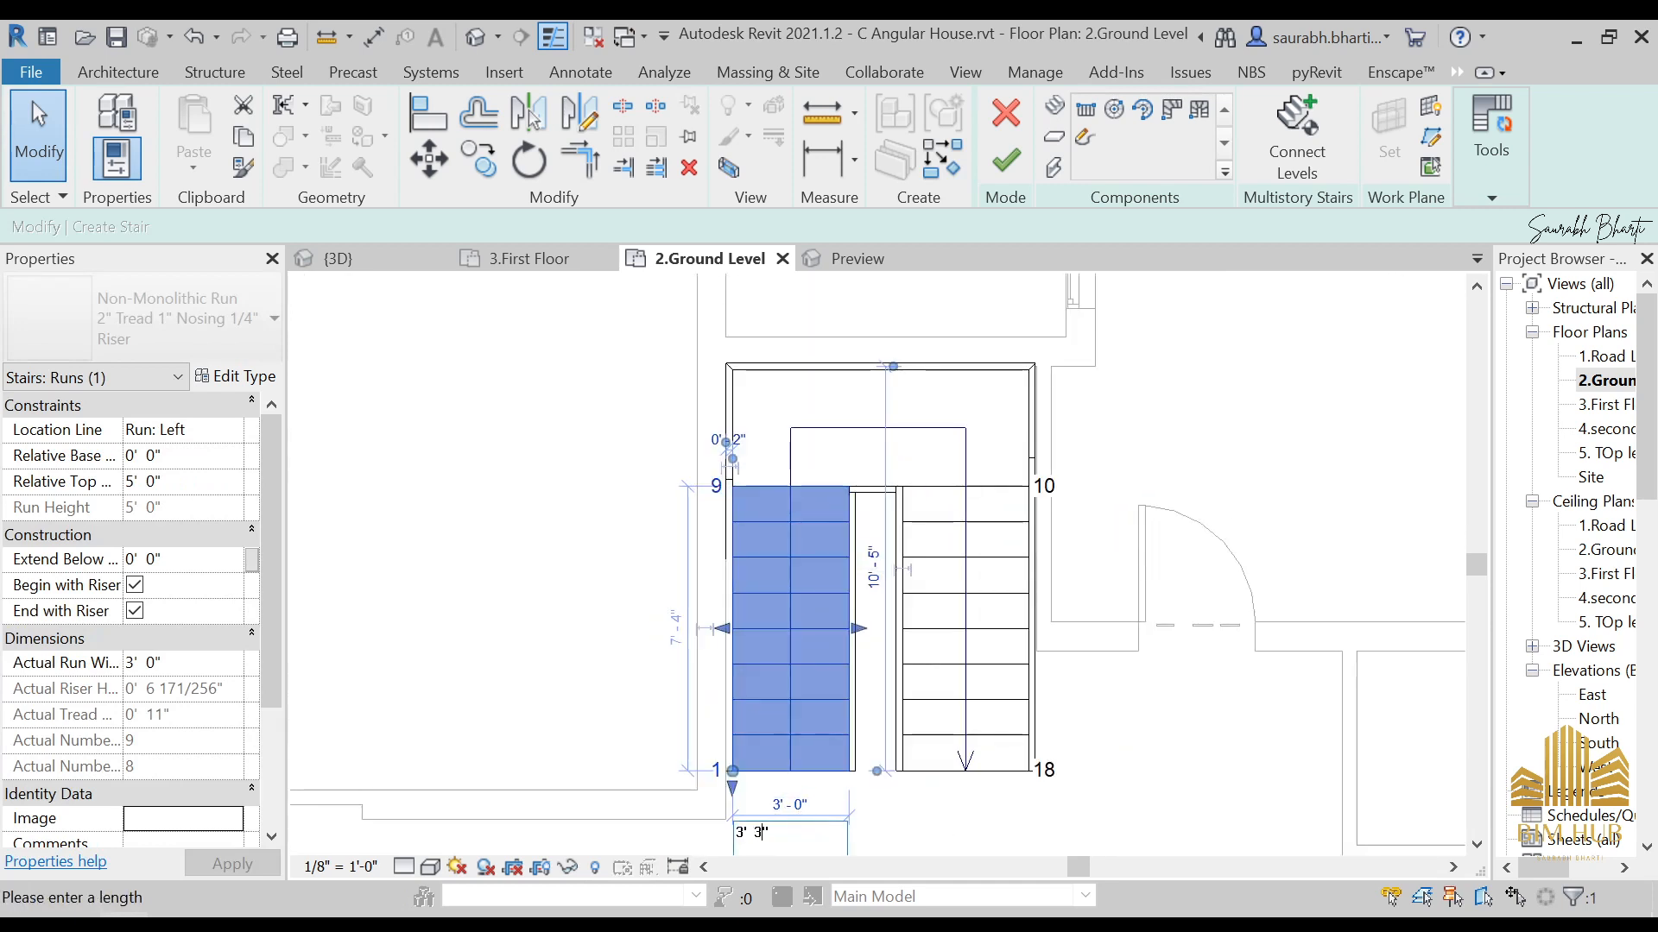
{"action": "key", "text": "Return"}
{"action": "key", "text": "Escape"}
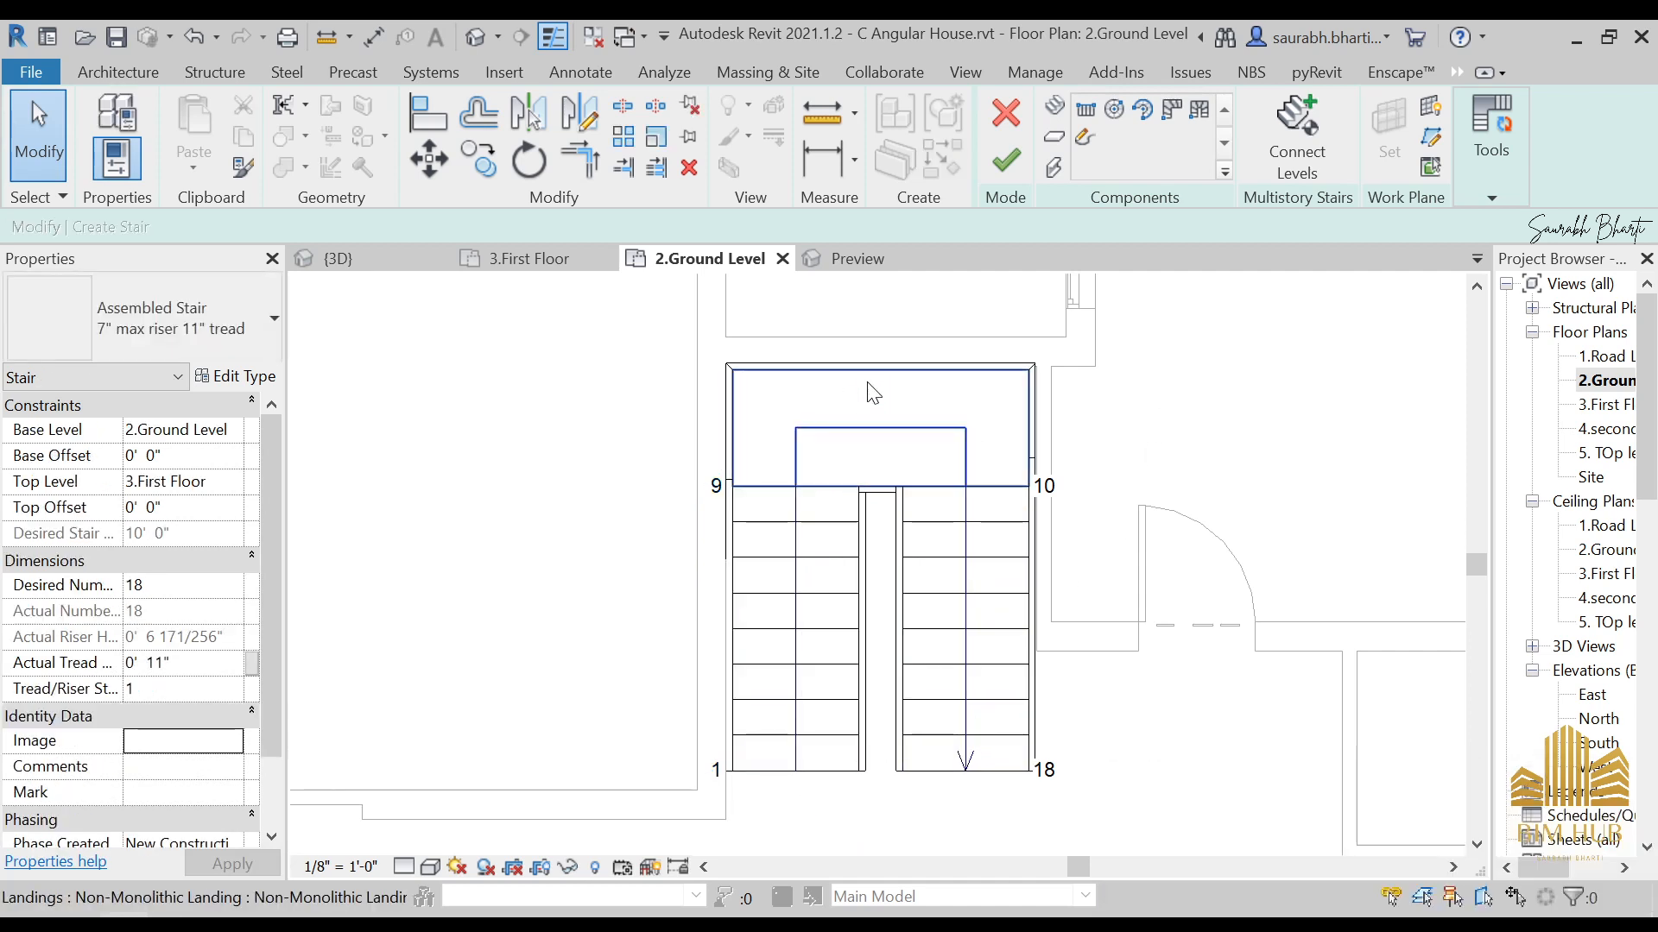
{"action": "left_click", "coordinate": [798, 412]}
{"action": "left_click_drag", "start_coordinate": [659, 351], "coordinate": [1109, 829]}
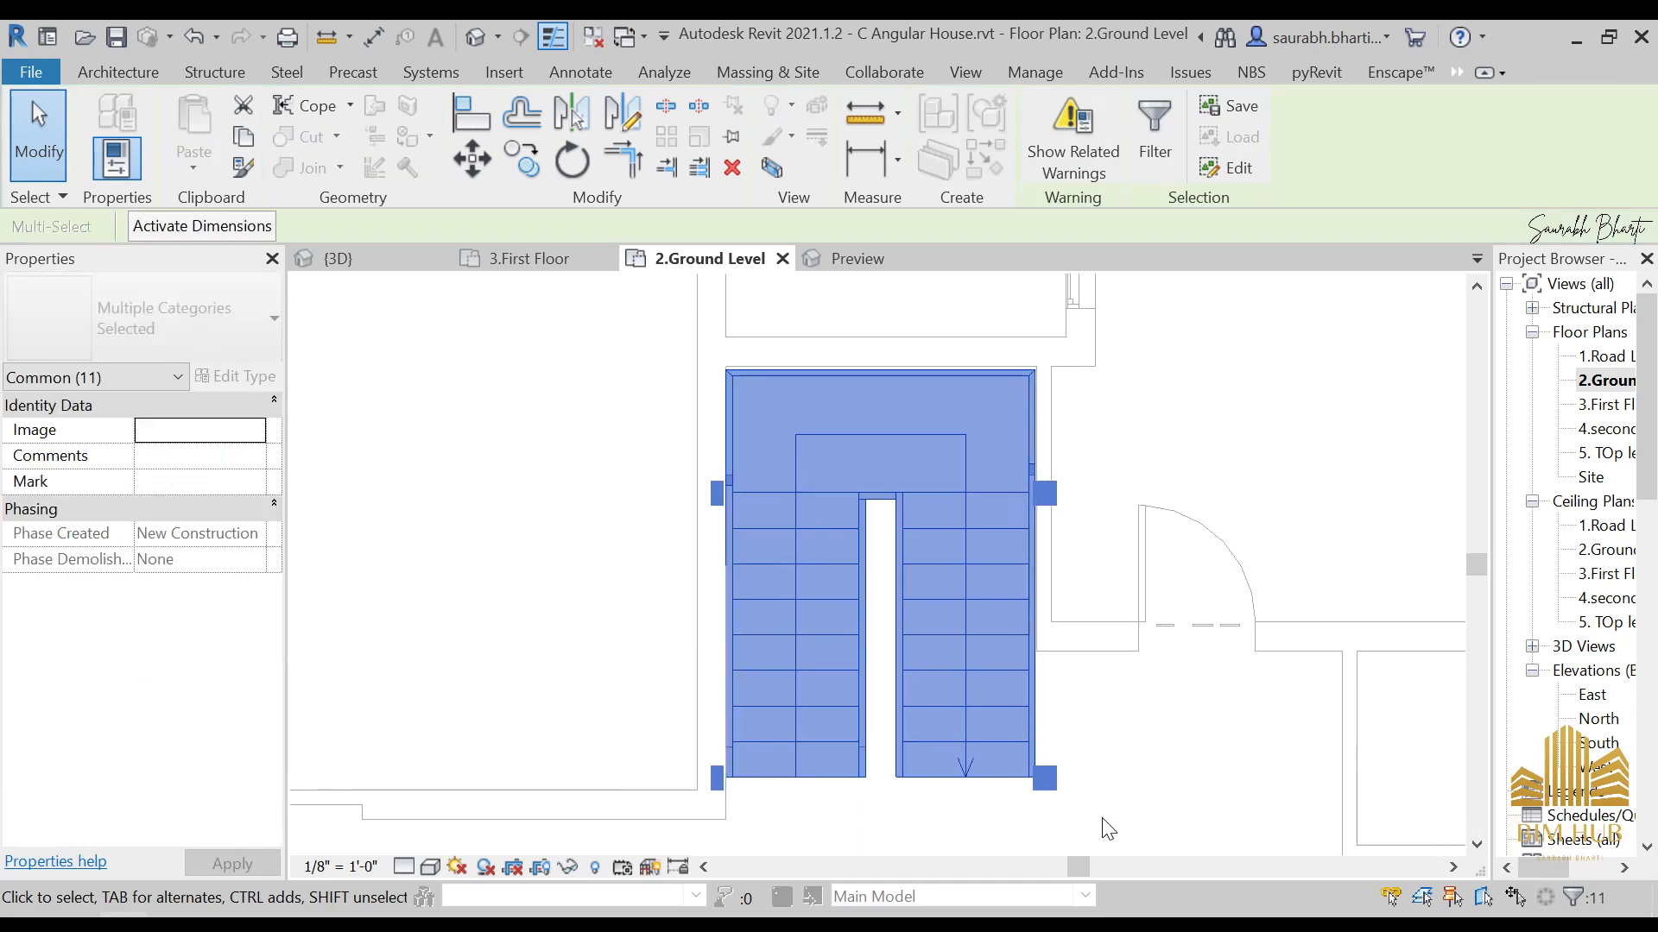
{"action": "double_click", "coordinate": [1048, 603]}
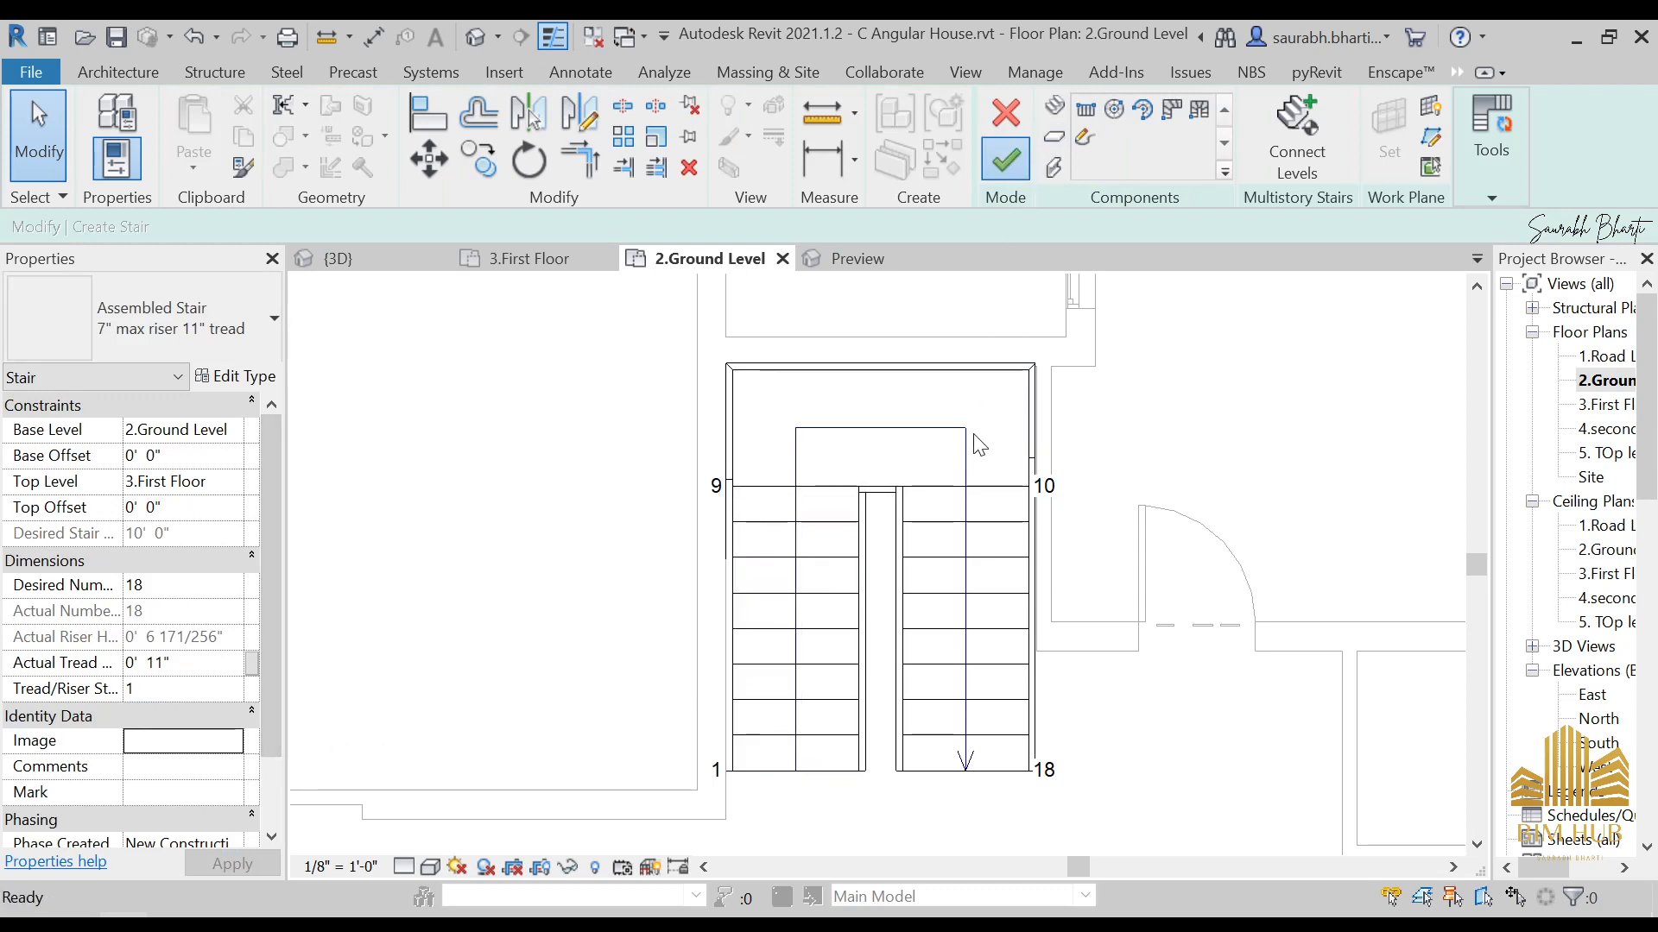
Step: Finish the stair, and temporarily hide the slab covering the house in the 3D view
{"action": "left_click", "coordinate": [1005, 160]}
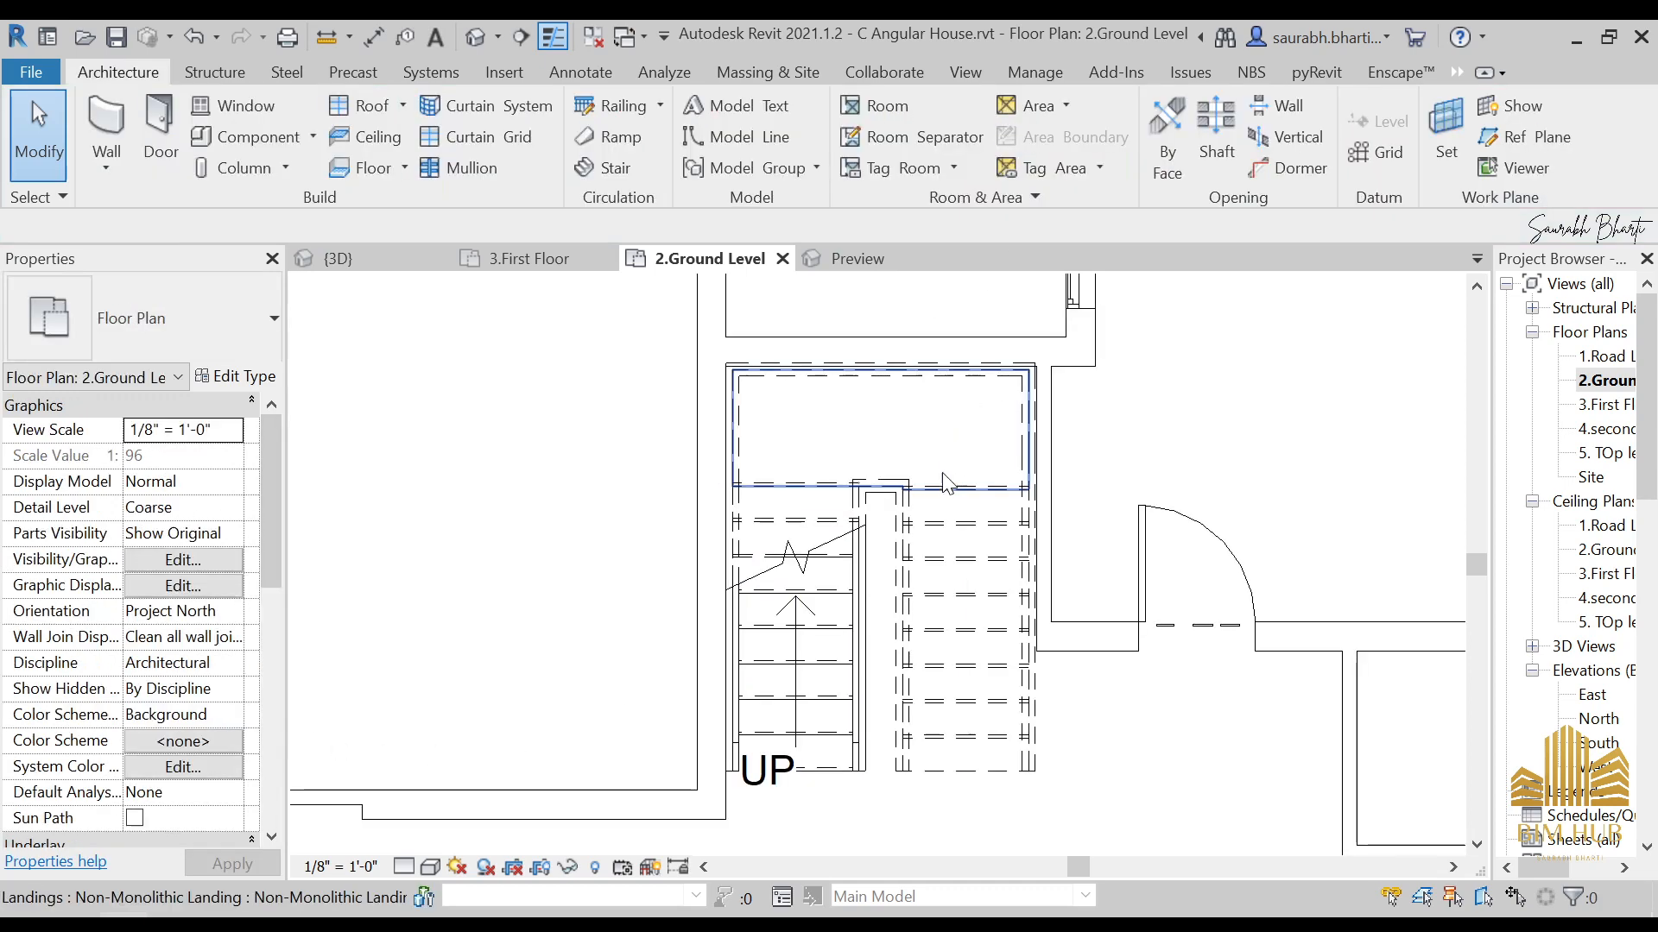
{"action": "left_click", "coordinate": [492, 41]}
{"action": "middle_click_drag", "start_coordinate": [691, 400], "coordinate": [1028, 569], "text": "shift"}
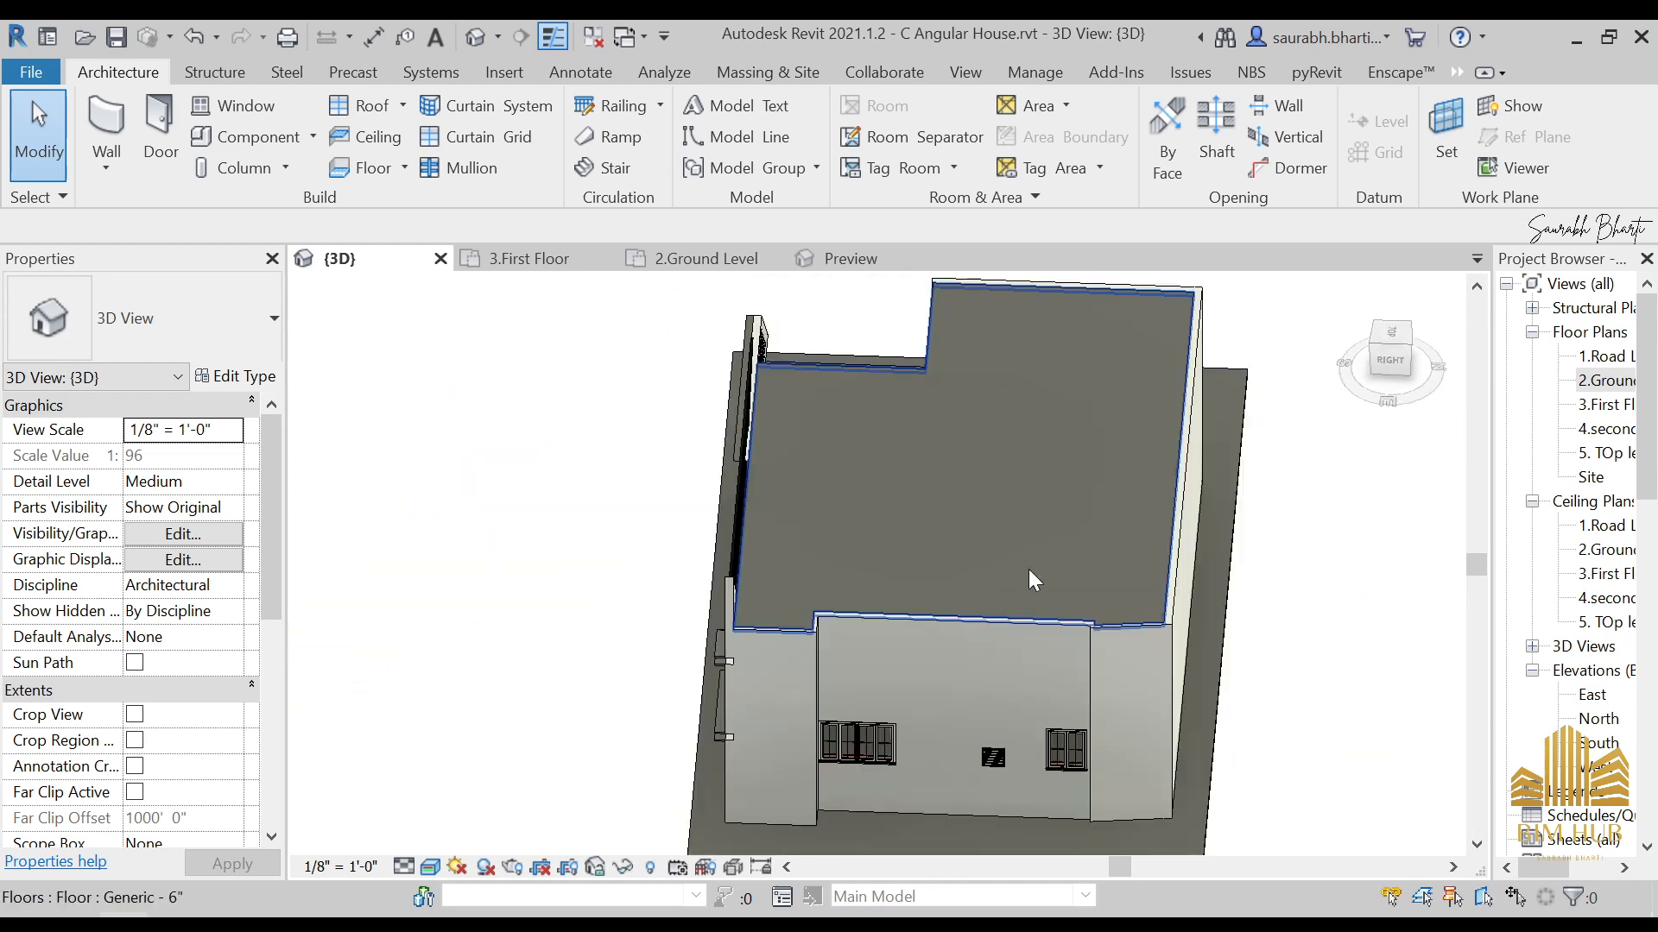
{"action": "left_click", "coordinate": [1001, 480]}
{"action": "key", "text": "h"}
{"action": "key", "text": "h"}
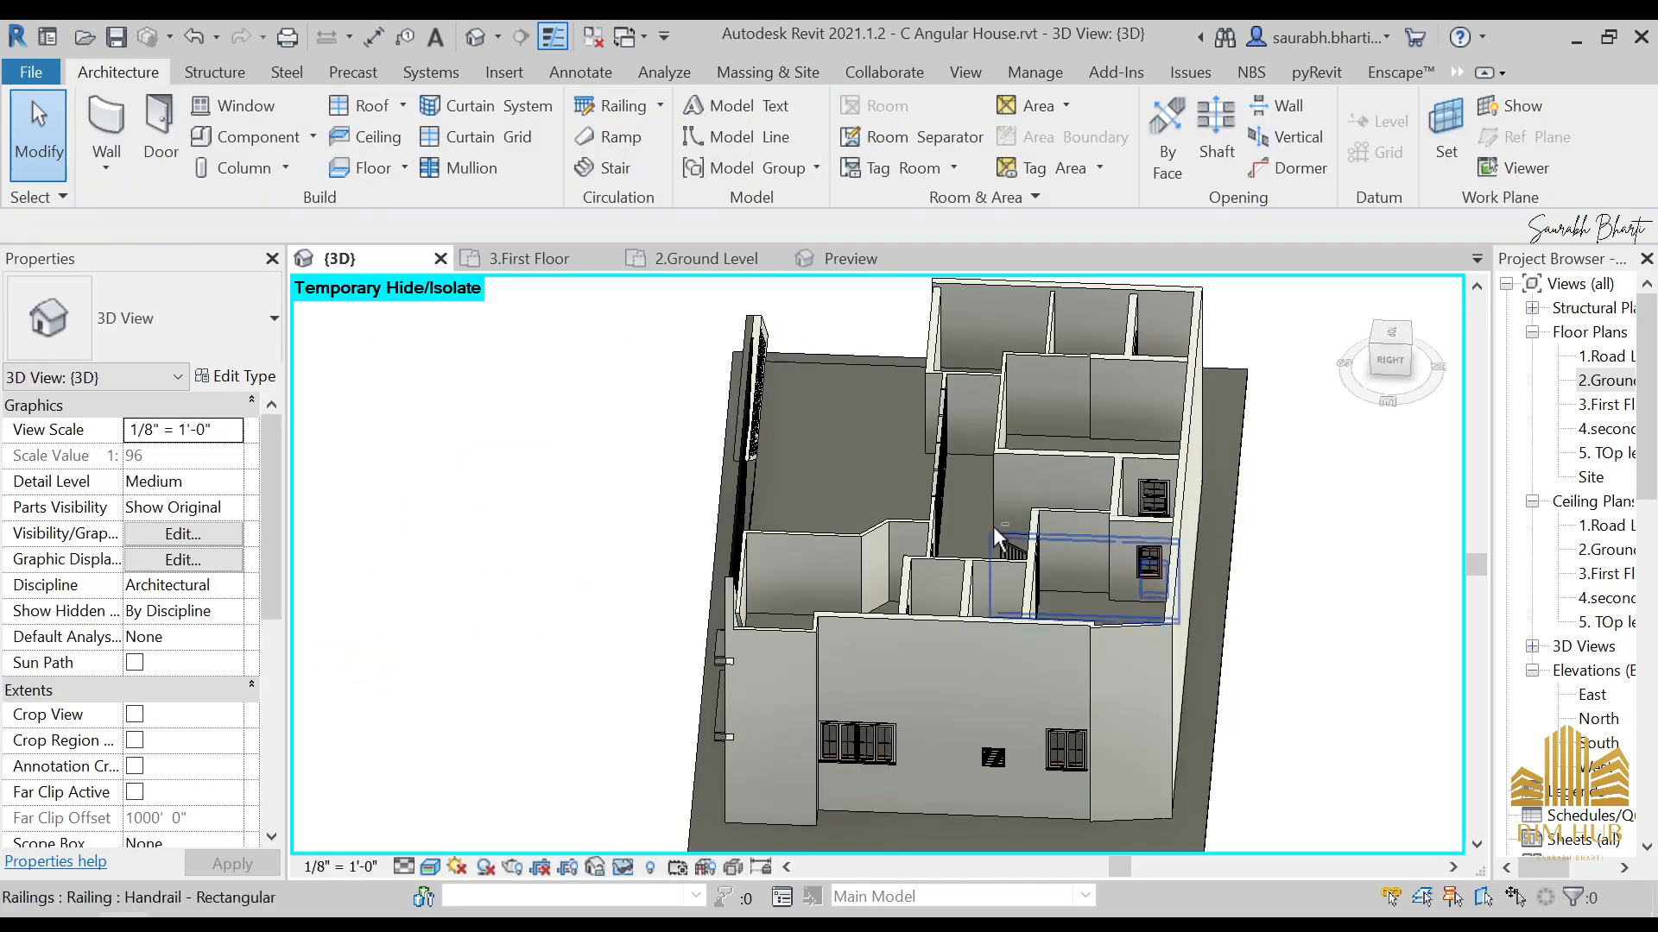
Step: Open the boundary of the first-floor slab over the stair for editing in the top view
{"action": "middle_click_drag", "start_coordinate": [993, 526], "coordinate": [1140, 806], "text": "shift"}
{"action": "scroll", "coordinate": [1013, 442], "scroll_direction": "up", "scroll_amount": 2}
{"action": "middle_click_drag", "start_coordinate": [1012, 442], "coordinate": [1300, 555], "text": "shift"}
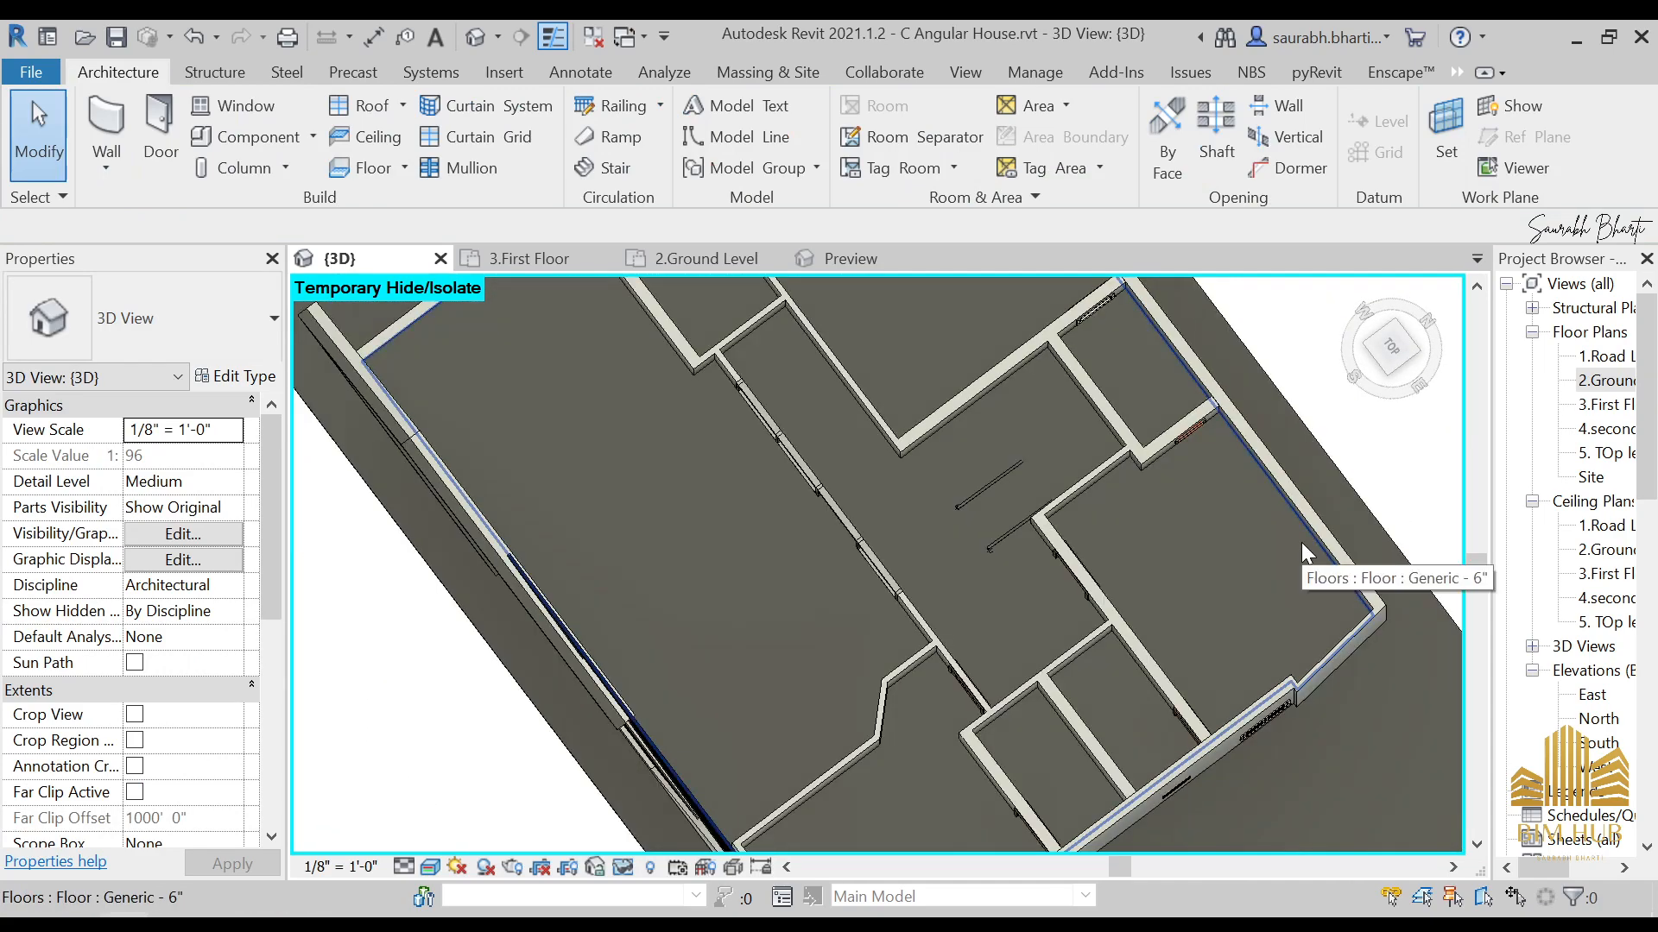
{"action": "left_click", "coordinate": [1302, 542]}
{"action": "left_click", "coordinate": [1399, 360]}
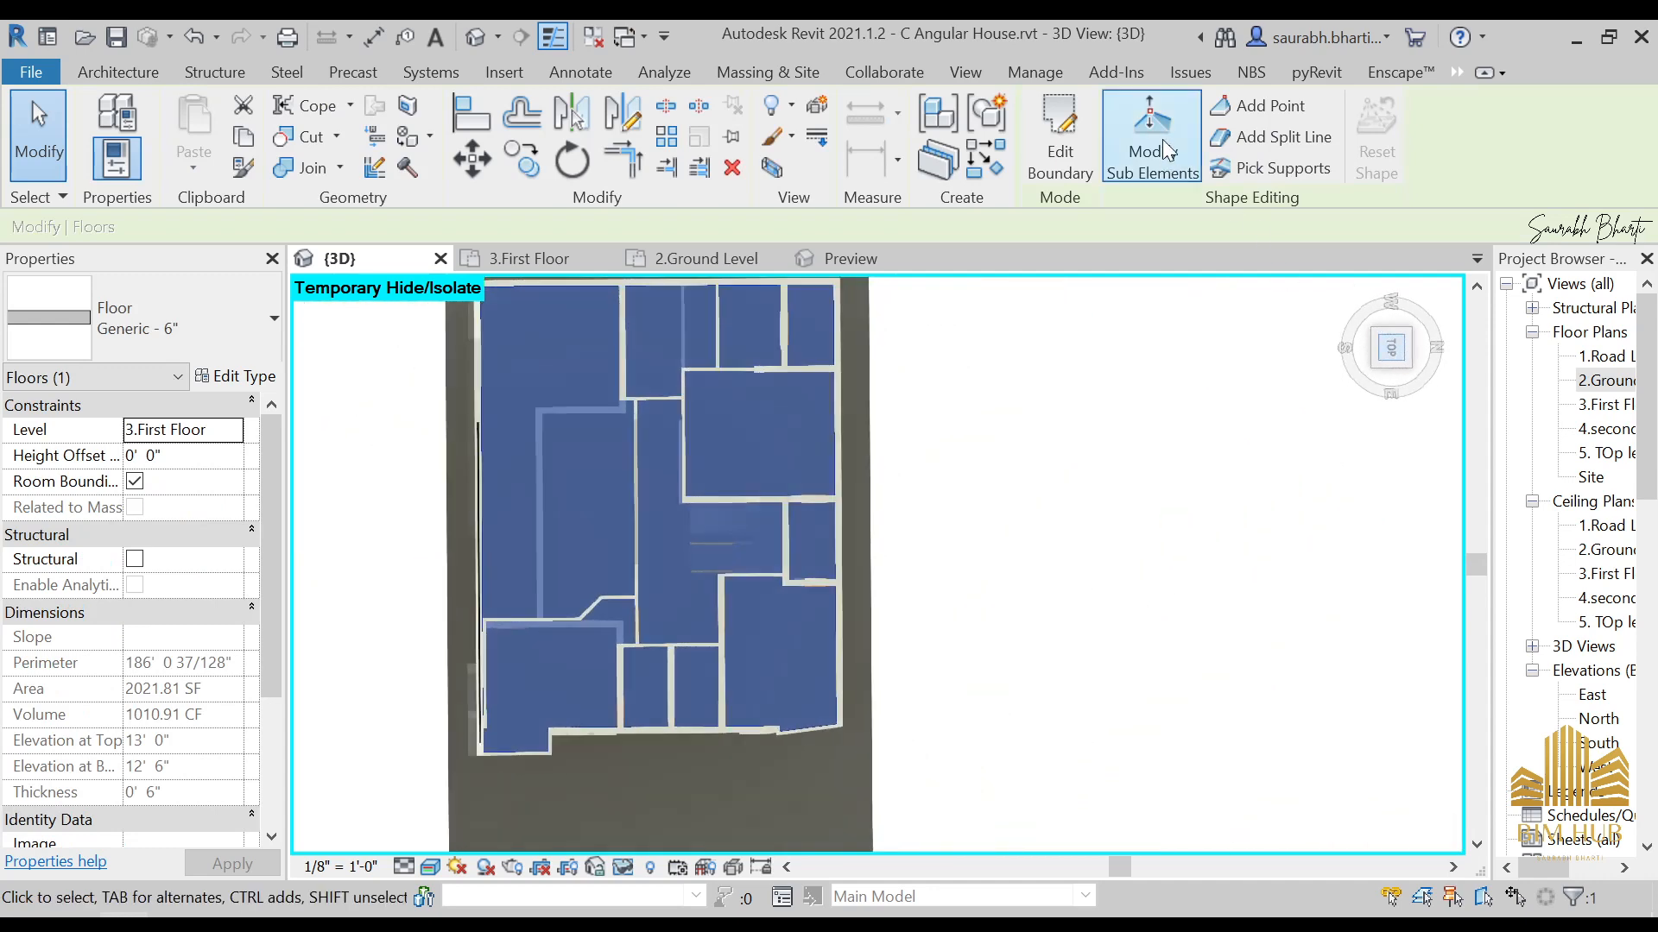
{"action": "left_click", "coordinate": [1062, 142]}
Step: Sketch a rectangular opening about 10'-5" by 8'-0" in the slab boundary, around the stair and up to the surrounding walls
{"action": "scroll", "coordinate": [973, 528], "scroll_direction": "up", "scroll_amount": 5}
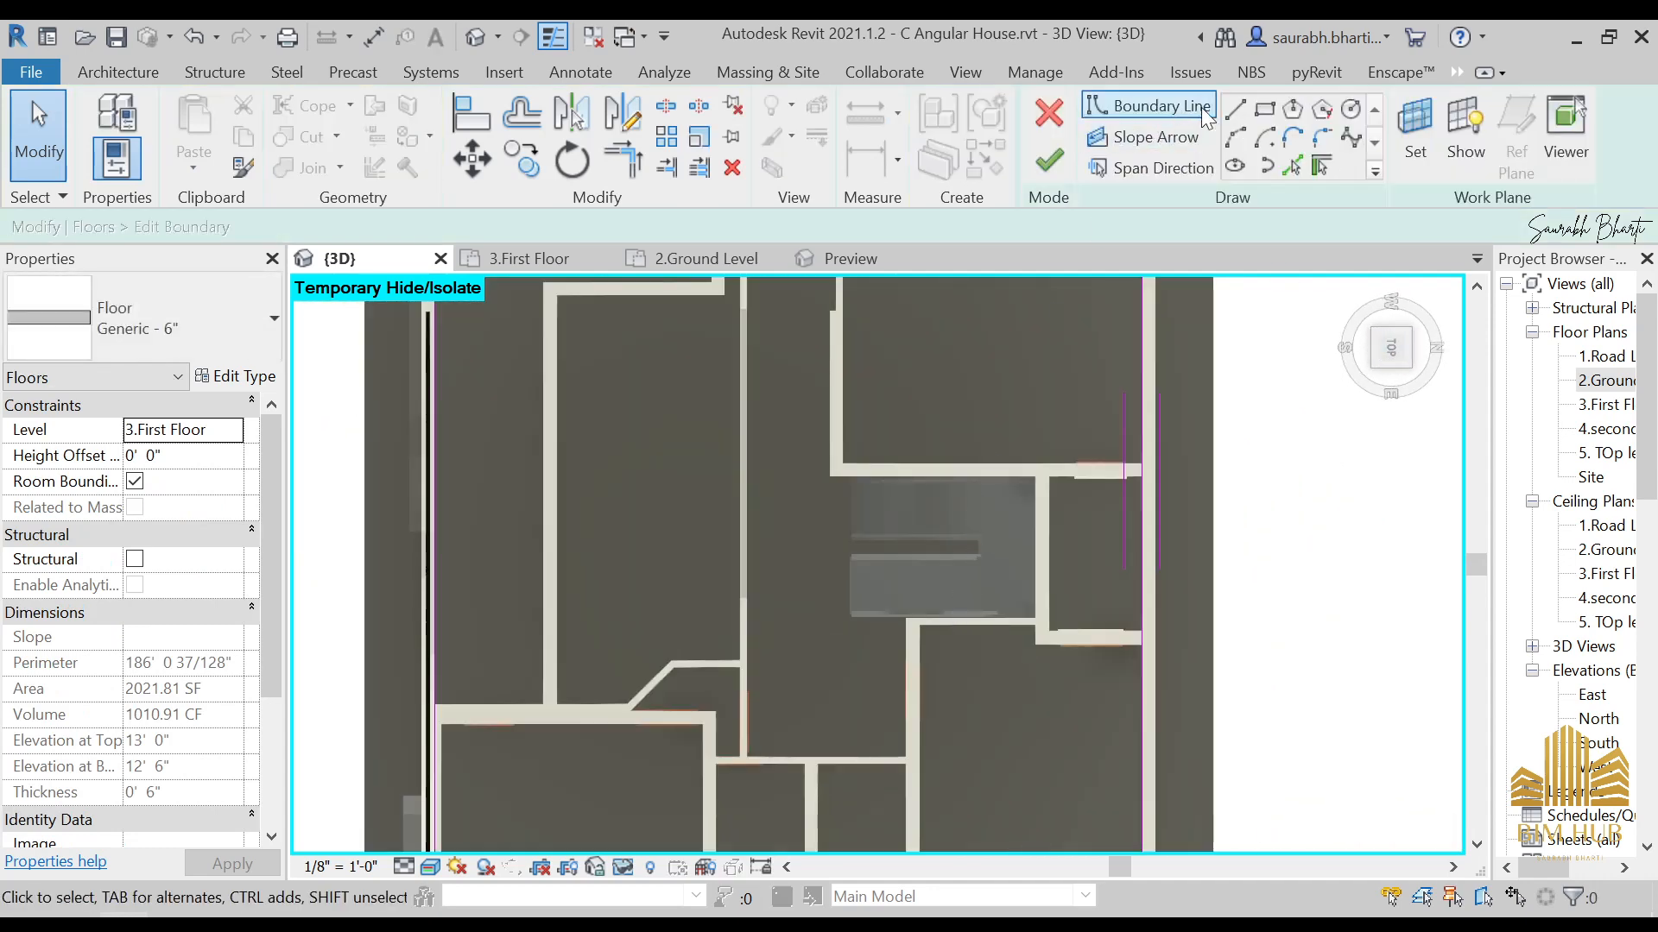
{"action": "left_click", "coordinate": [1265, 109]}
{"action": "scroll", "coordinate": [861, 469], "scroll_direction": "up", "scroll_amount": 2}
{"action": "scroll", "coordinate": [774, 504], "scroll_direction": "up", "scroll_amount": 3}
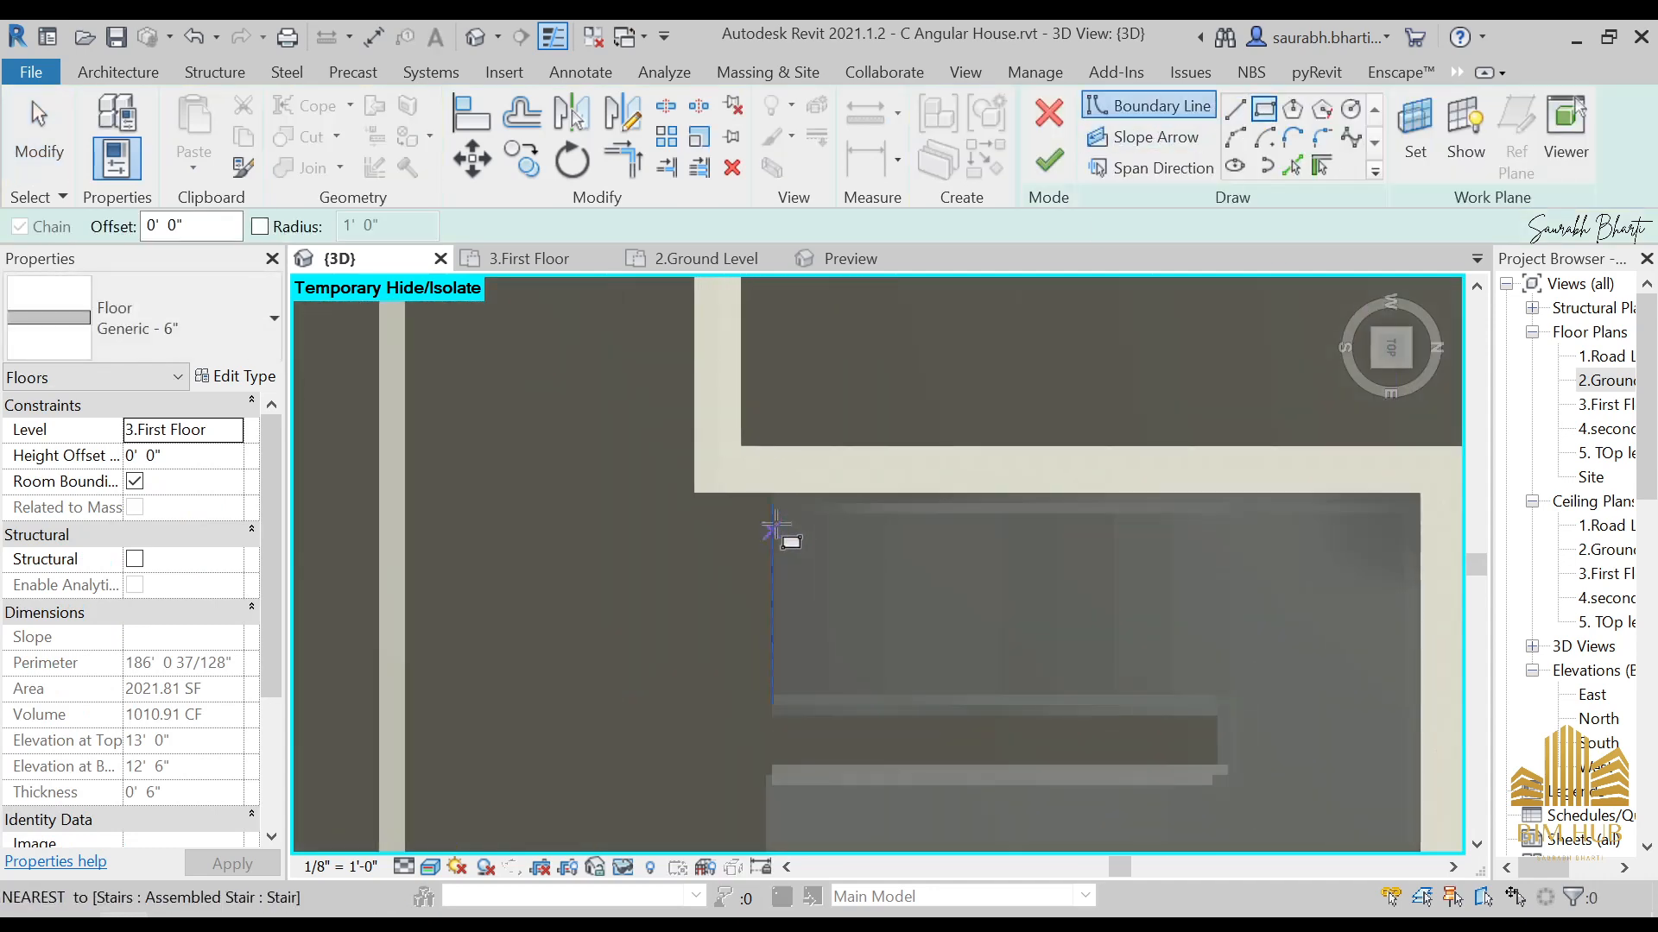
{"action": "left_click", "coordinate": [773, 495]}
{"action": "middle_click_drag", "start_coordinate": [853, 665], "coordinate": [831, 464]}
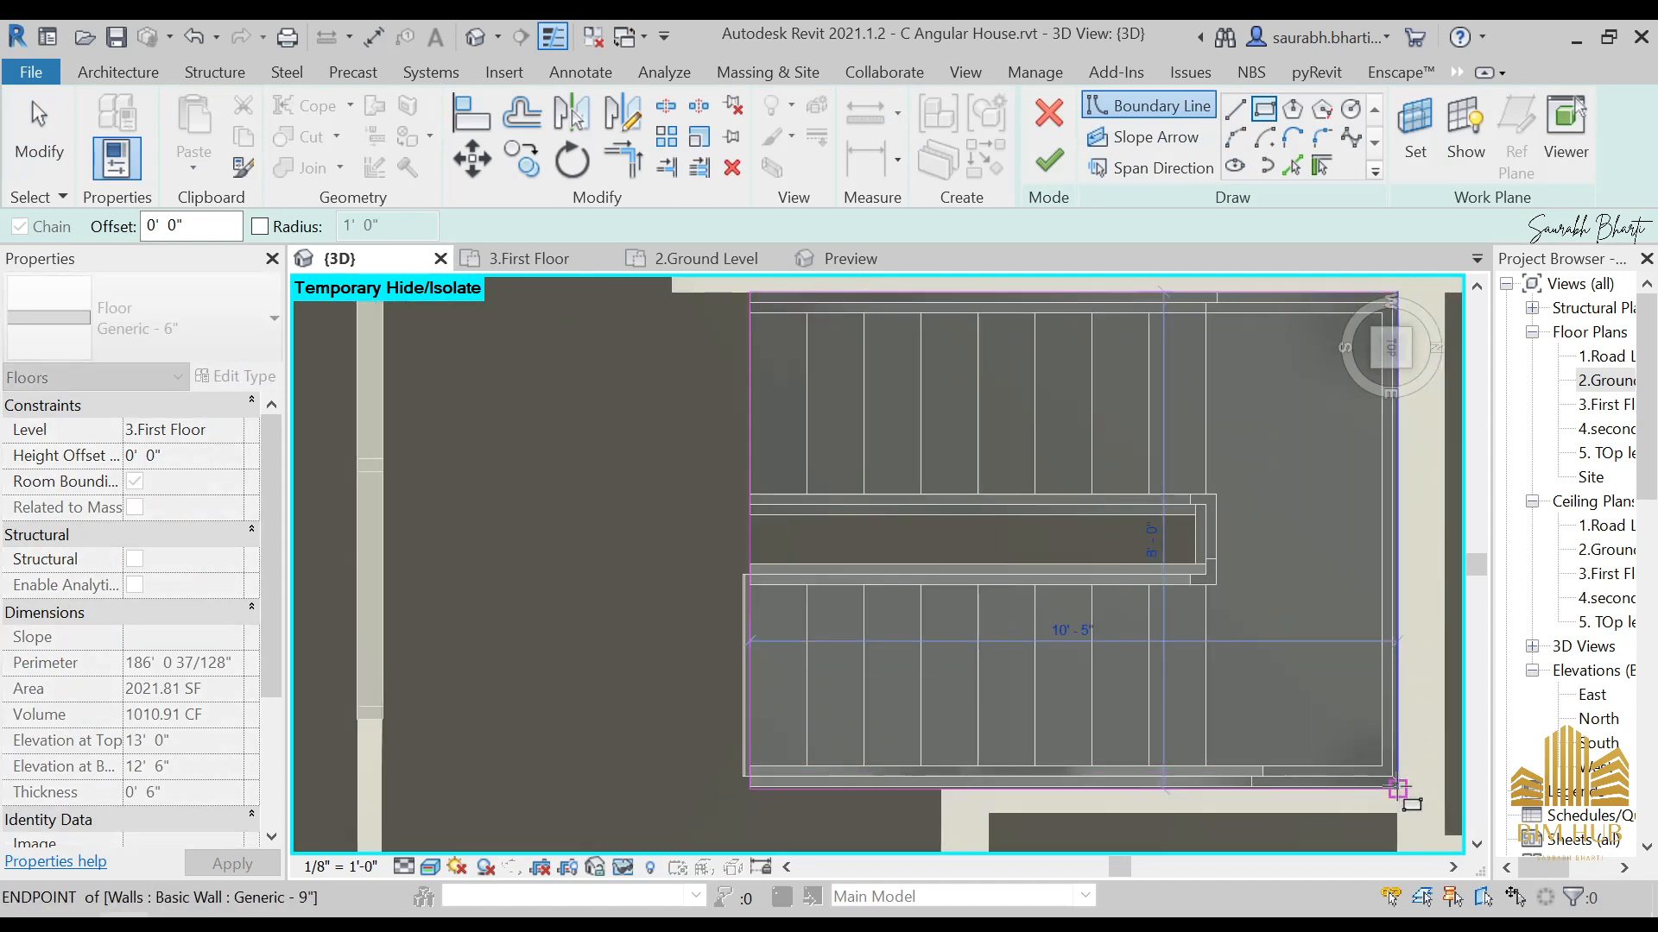
{"action": "left_click", "coordinate": [1397, 789]}
{"action": "key", "text": "Escape"}
{"action": "key", "text": "Escape"}
Step: Align the opening's edge at the open end of the stair with the stair's end edge, and finish the slab boundary
{"action": "scroll", "coordinate": [744, 751], "scroll_direction": "up", "scroll_amount": 4}
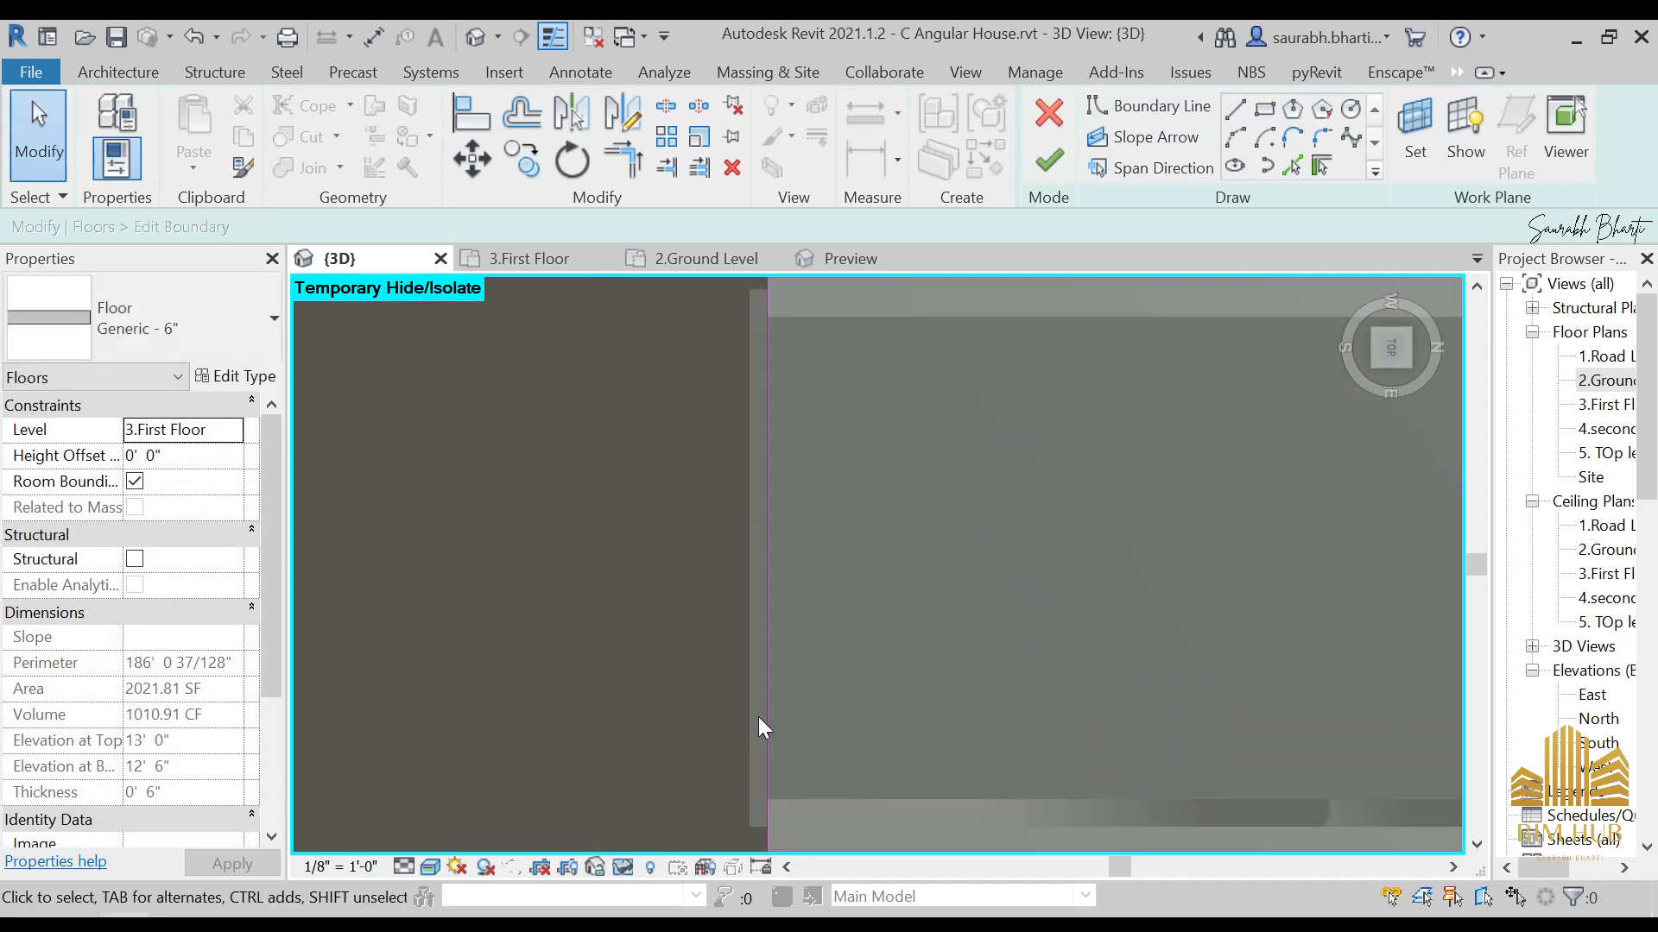
{"action": "scroll", "coordinate": [762, 728], "scroll_direction": "down", "scroll_amount": 2}
{"action": "left_click", "coordinate": [748, 702]}
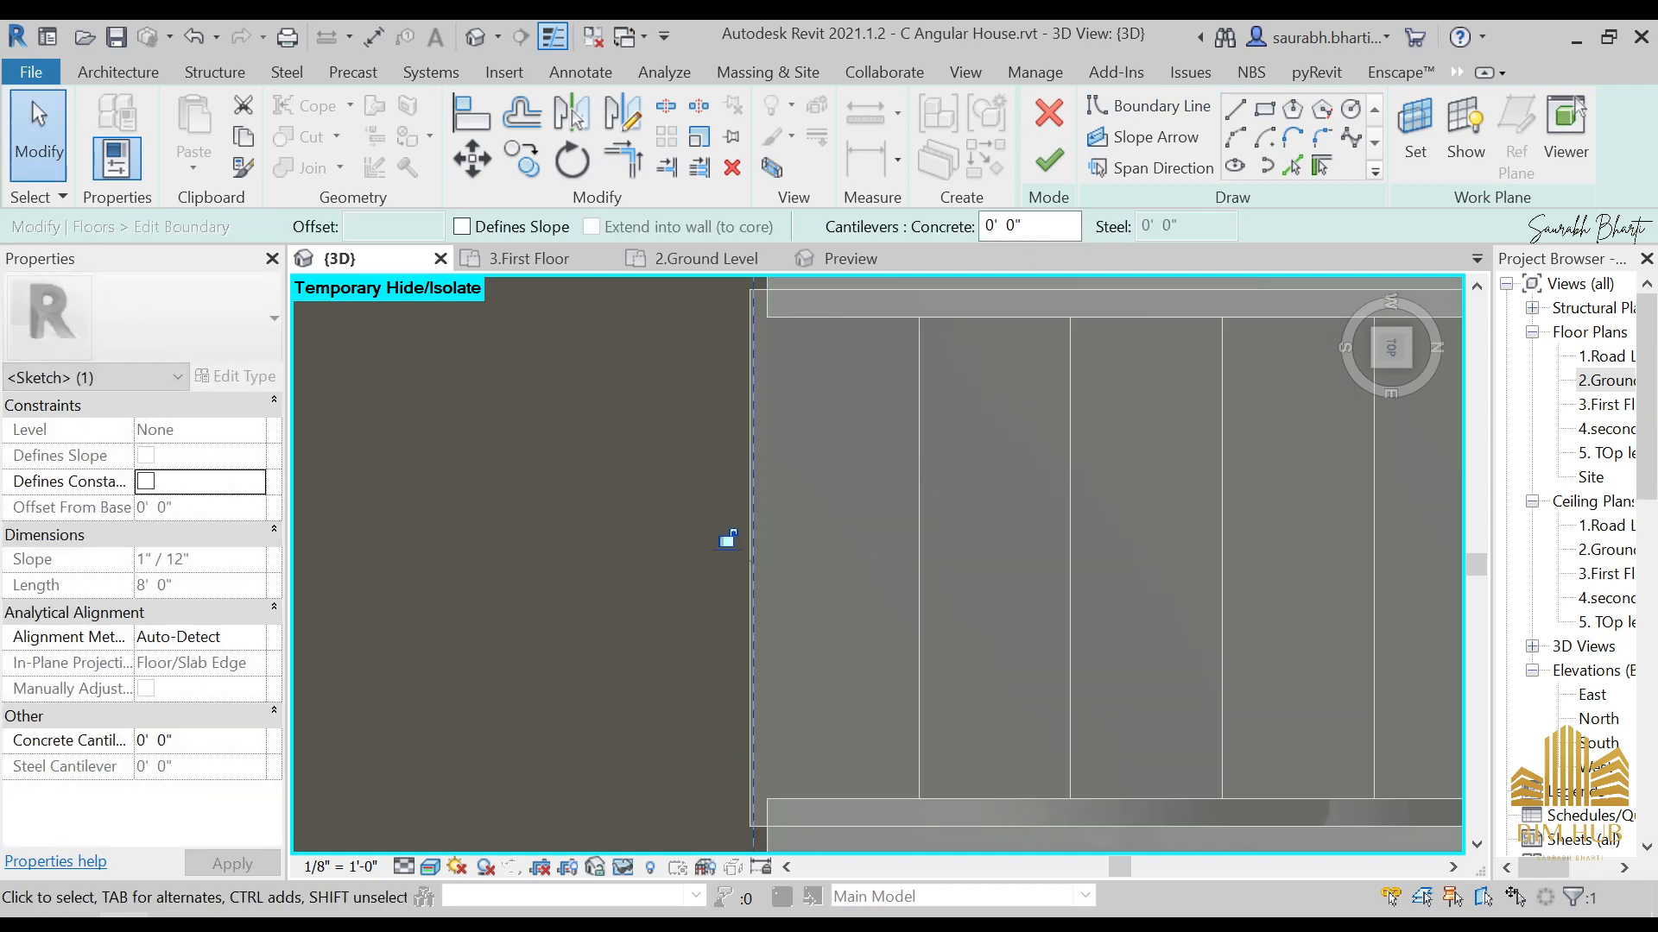
{"action": "left_click", "coordinate": [1049, 160]}
{"action": "left_click", "coordinate": [924, 501]}
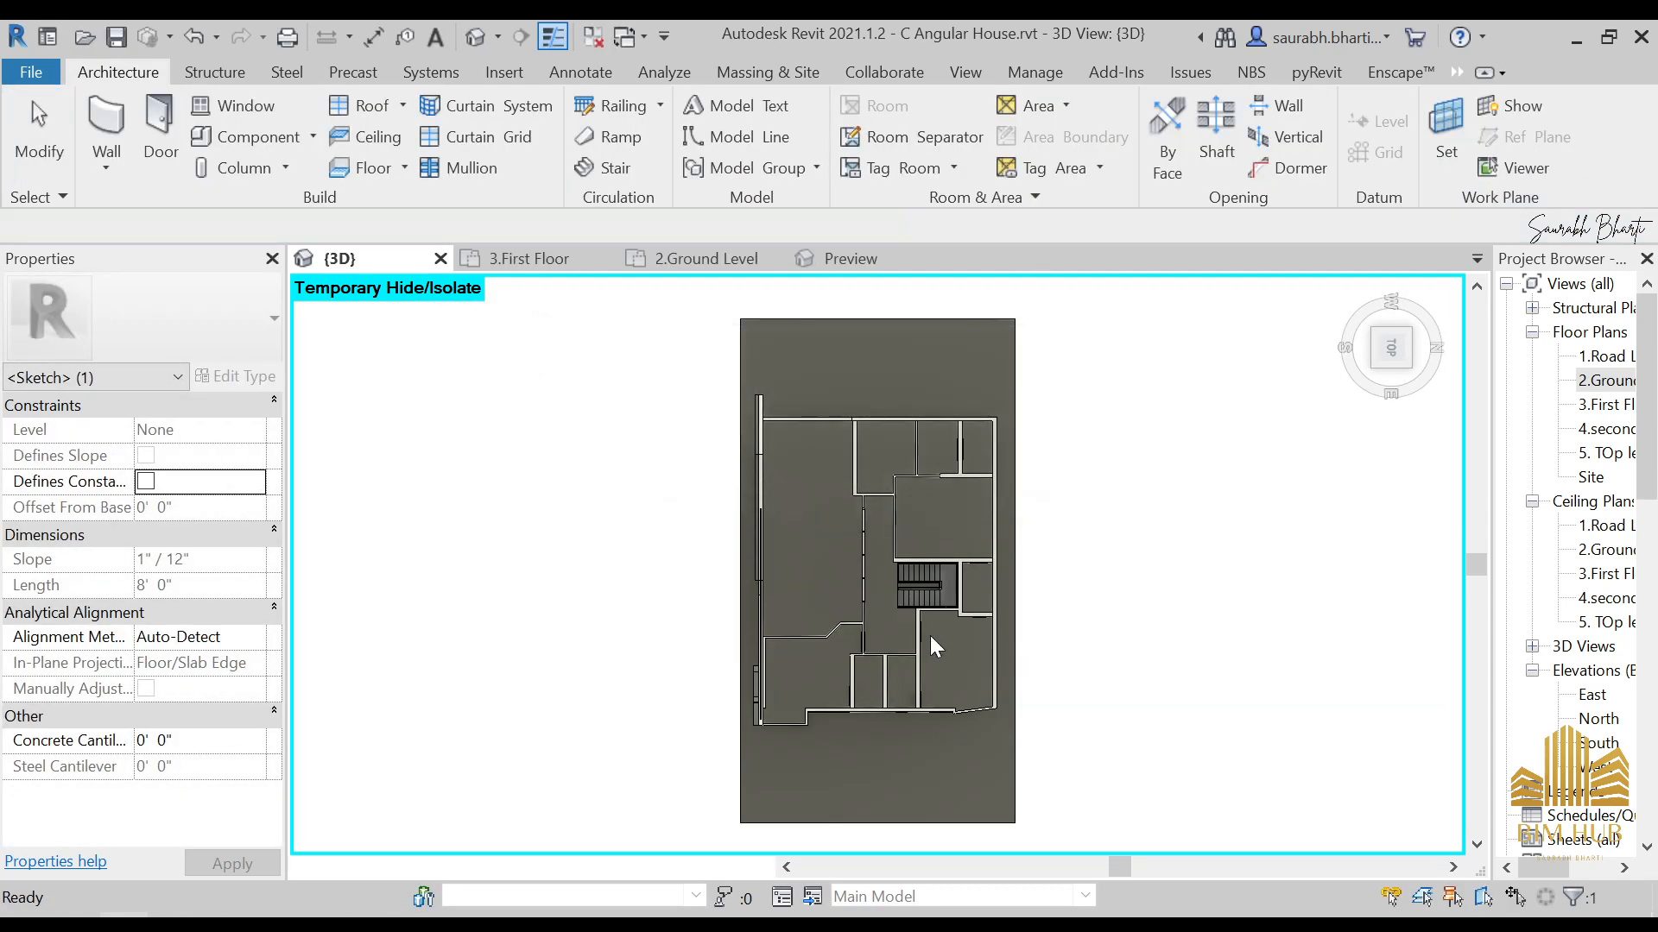
Step: Examine the stair and the slab opening around it from several angles in 3D
{"action": "middle_click_drag", "start_coordinate": [989, 672], "coordinate": [843, 468], "text": "shift"}
{"action": "scroll", "coordinate": [841, 473], "scroll_direction": "down", "scroll_amount": 3}
{"action": "mouse_move", "coordinate": [836, 587]}
{"action": "middle_mouse_down", "text": "shift"}
{"action": "mouse_move", "coordinate": [685, 502]}
{"action": "mouse_move", "coordinate": [899, 565]}
{"action": "mouse_move", "coordinate": [858, 470]}
{"action": "mouse_move", "coordinate": [867, 526]}
{"action": "mouse_move", "coordinate": [811, 562]}
{"action": "mouse_move", "coordinate": [691, 488]}
{"action": "mouse_move", "coordinate": [1143, 645]}
{"action": "mouse_move", "coordinate": [901, 382]}
{"action": "mouse_move", "coordinate": [1028, 596]}
{"action": "mouse_move", "coordinate": [1034, 492]}
{"action": "middle_mouse_up", "text": "shift"}
{"action": "key", "text": "Escape"}
{"action": "scroll", "coordinate": [755, 510], "scroll_direction": "down", "scroll_amount": 3}
{"action": "scroll", "coordinate": [902, 381], "scroll_direction": "up", "scroll_amount": 2}
{"action": "middle_click_drag", "start_coordinate": [1034, 493], "coordinate": [1012, 716]}
{"action": "middle_click_drag", "start_coordinate": [1012, 716], "coordinate": [935, 365], "text": "shift"}
Step: Select both stair railings and look through the available railing types without changing the type
{"action": "left_click", "coordinate": [934, 362]}
{"action": "left_click", "coordinate": [941, 488], "text": "ctrl"}
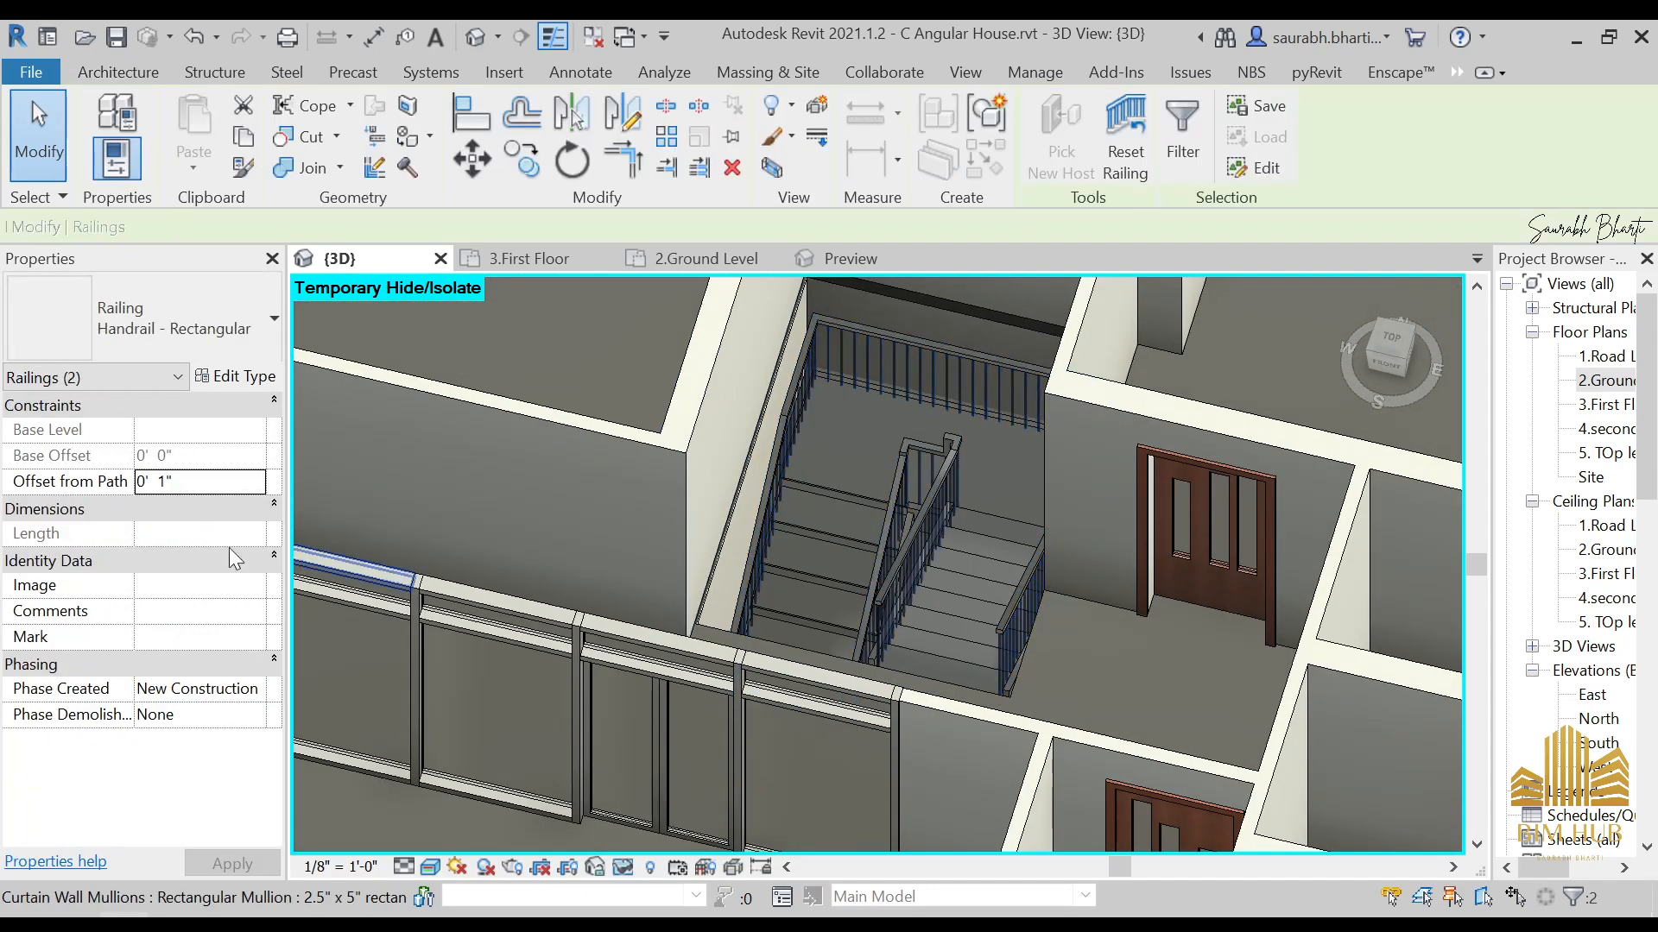
{"action": "left_click", "coordinate": [166, 331]}
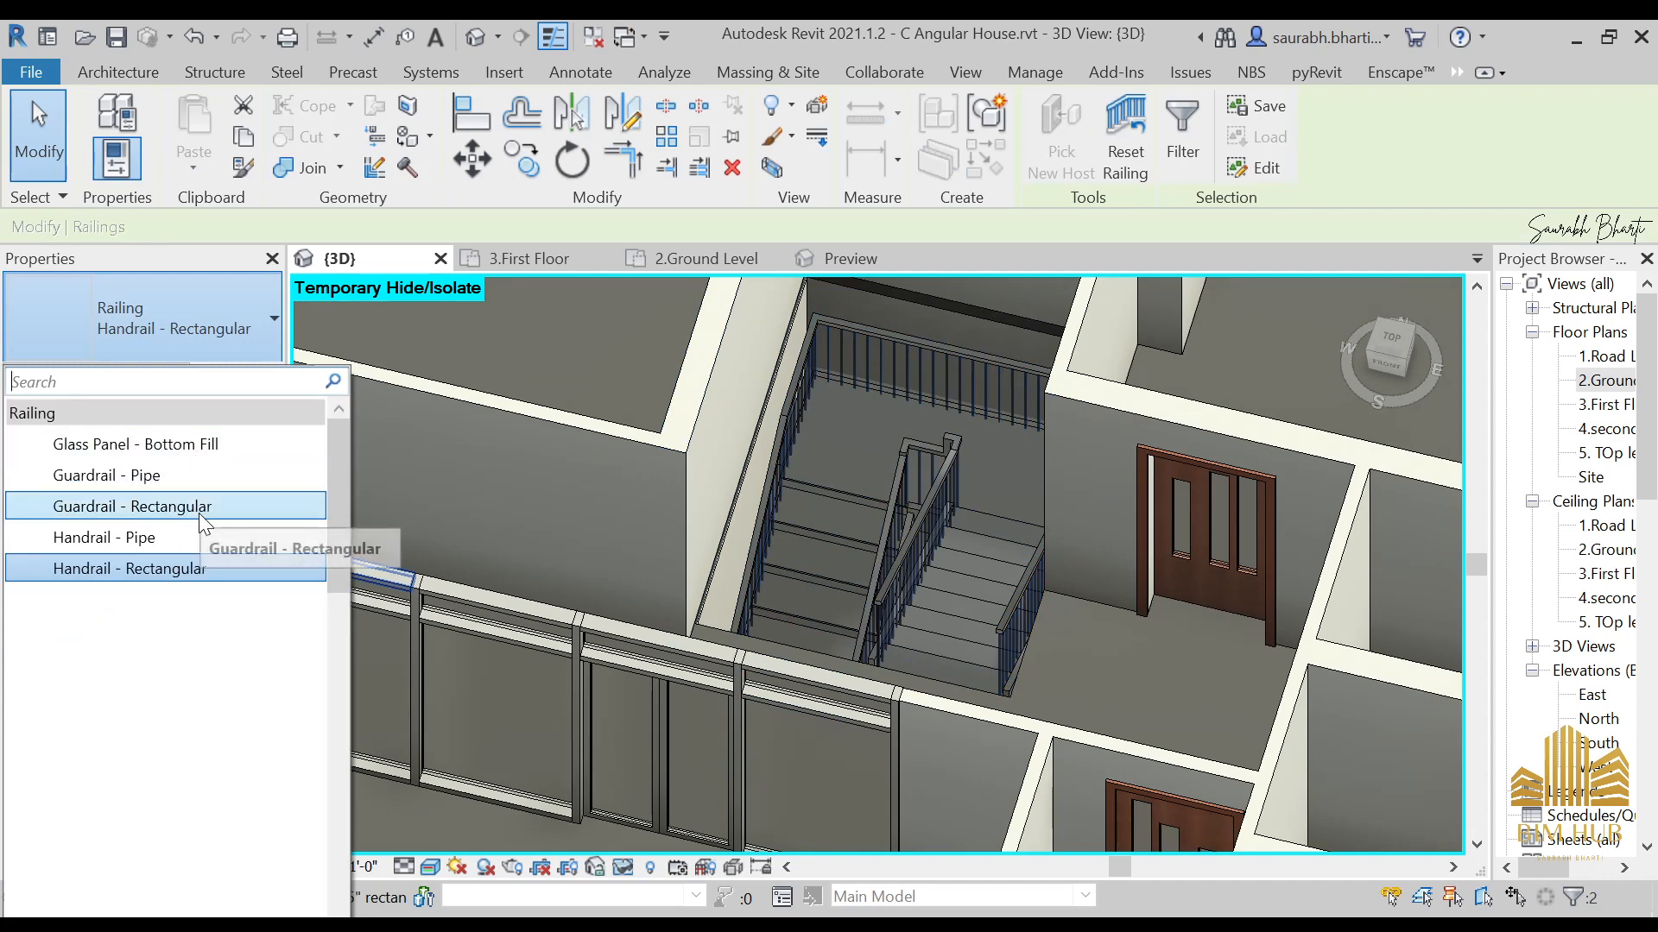
{"action": "left_click", "coordinate": [407, 484]}
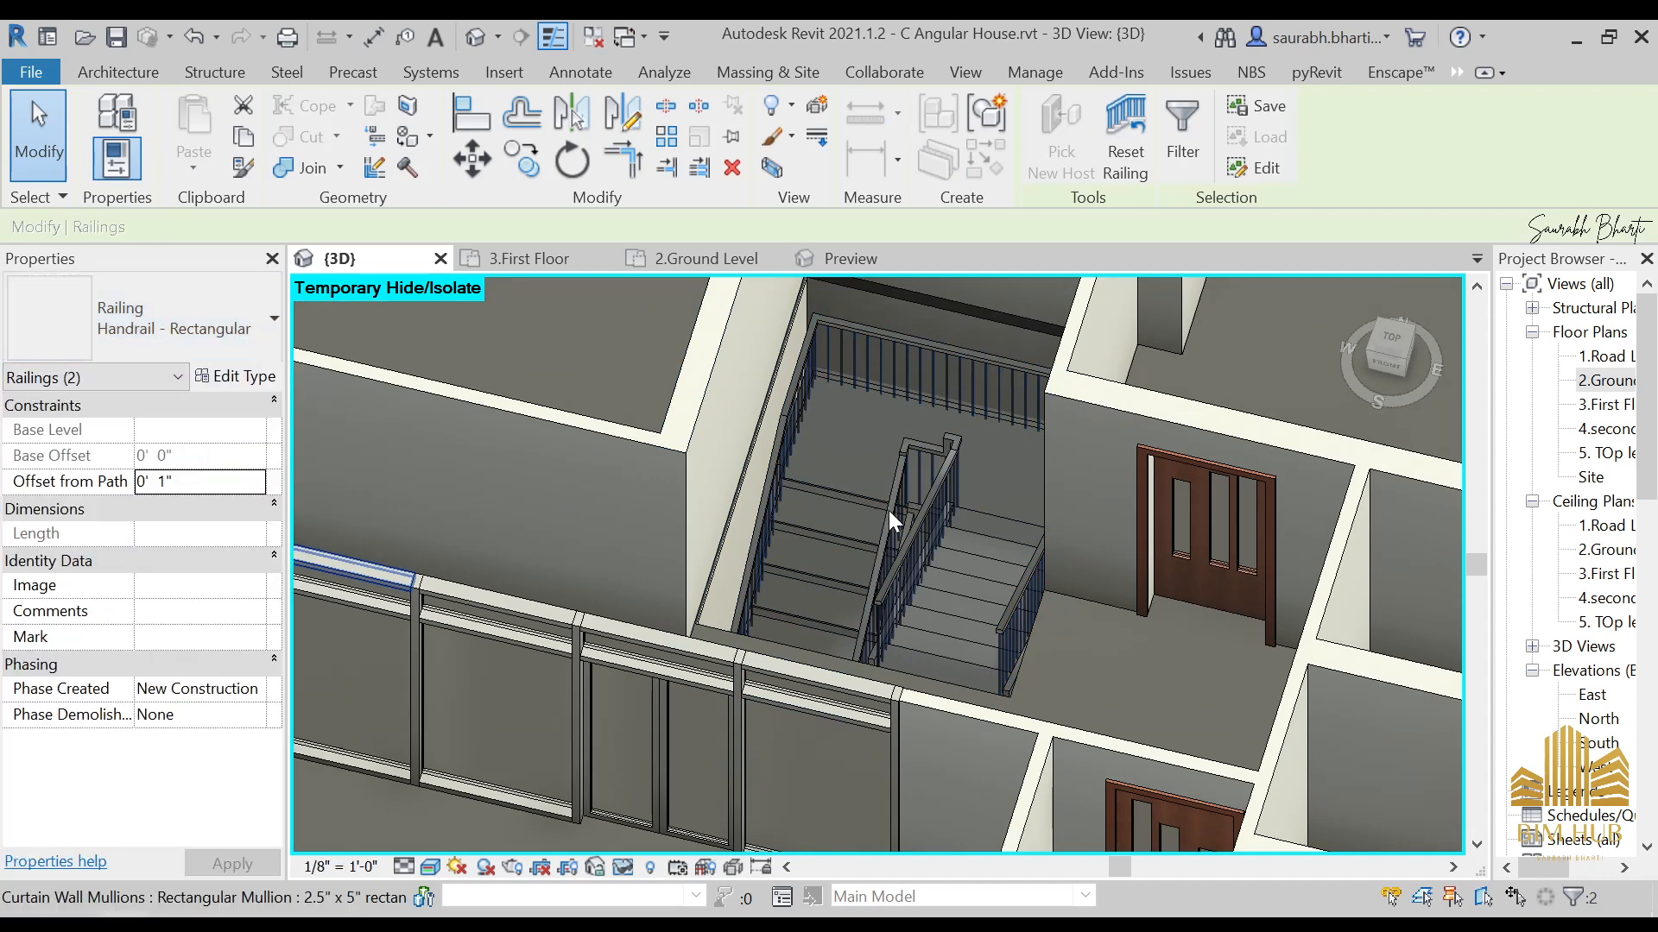
{"action": "left_click", "coordinate": [1126, 639]}
{"action": "middle_click_drag", "start_coordinate": [1125, 640], "coordinate": [993, 553], "text": "shift"}
{"action": "scroll", "coordinate": [927, 567], "scroll_direction": "down", "scroll_amount": 5}
{"action": "key", "text": "Escape"}
{"action": "scroll", "coordinate": [992, 542], "scroll_direction": "down", "scroll_amount": 2}
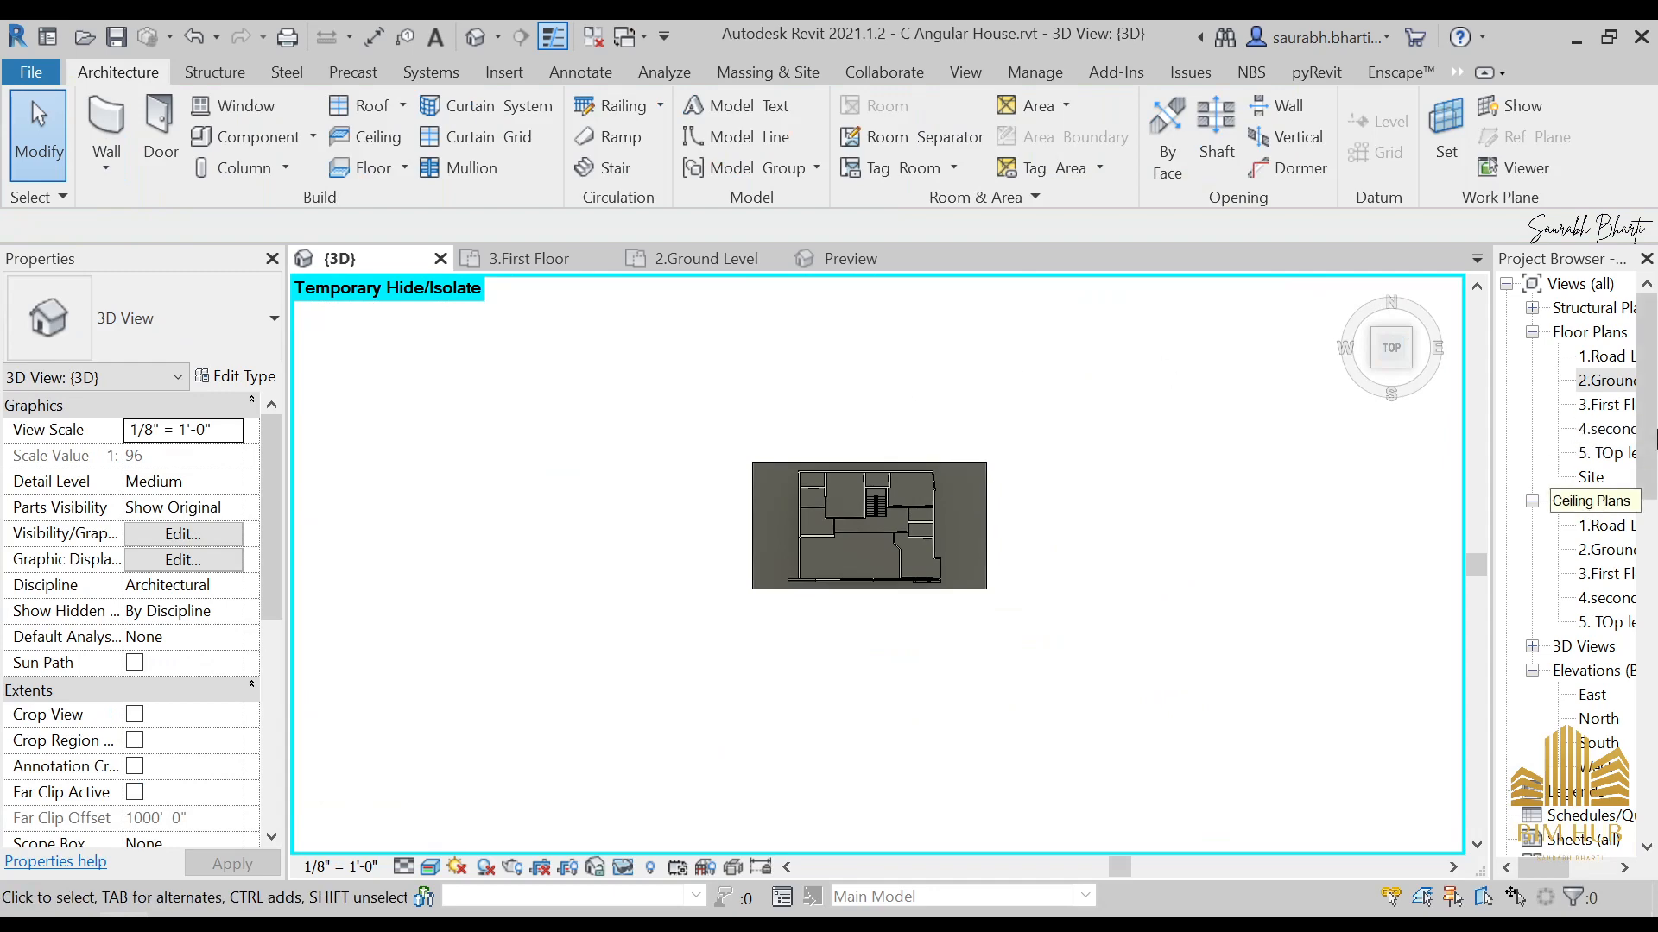
Step: Draw a building section horizontally across the full ground level plan, just in front of the stair and looking towards it
{"action": "double_click", "coordinate": [1606, 379]}
{"action": "scroll", "coordinate": [857, 400], "scroll_direction": "down", "scroll_amount": 4}
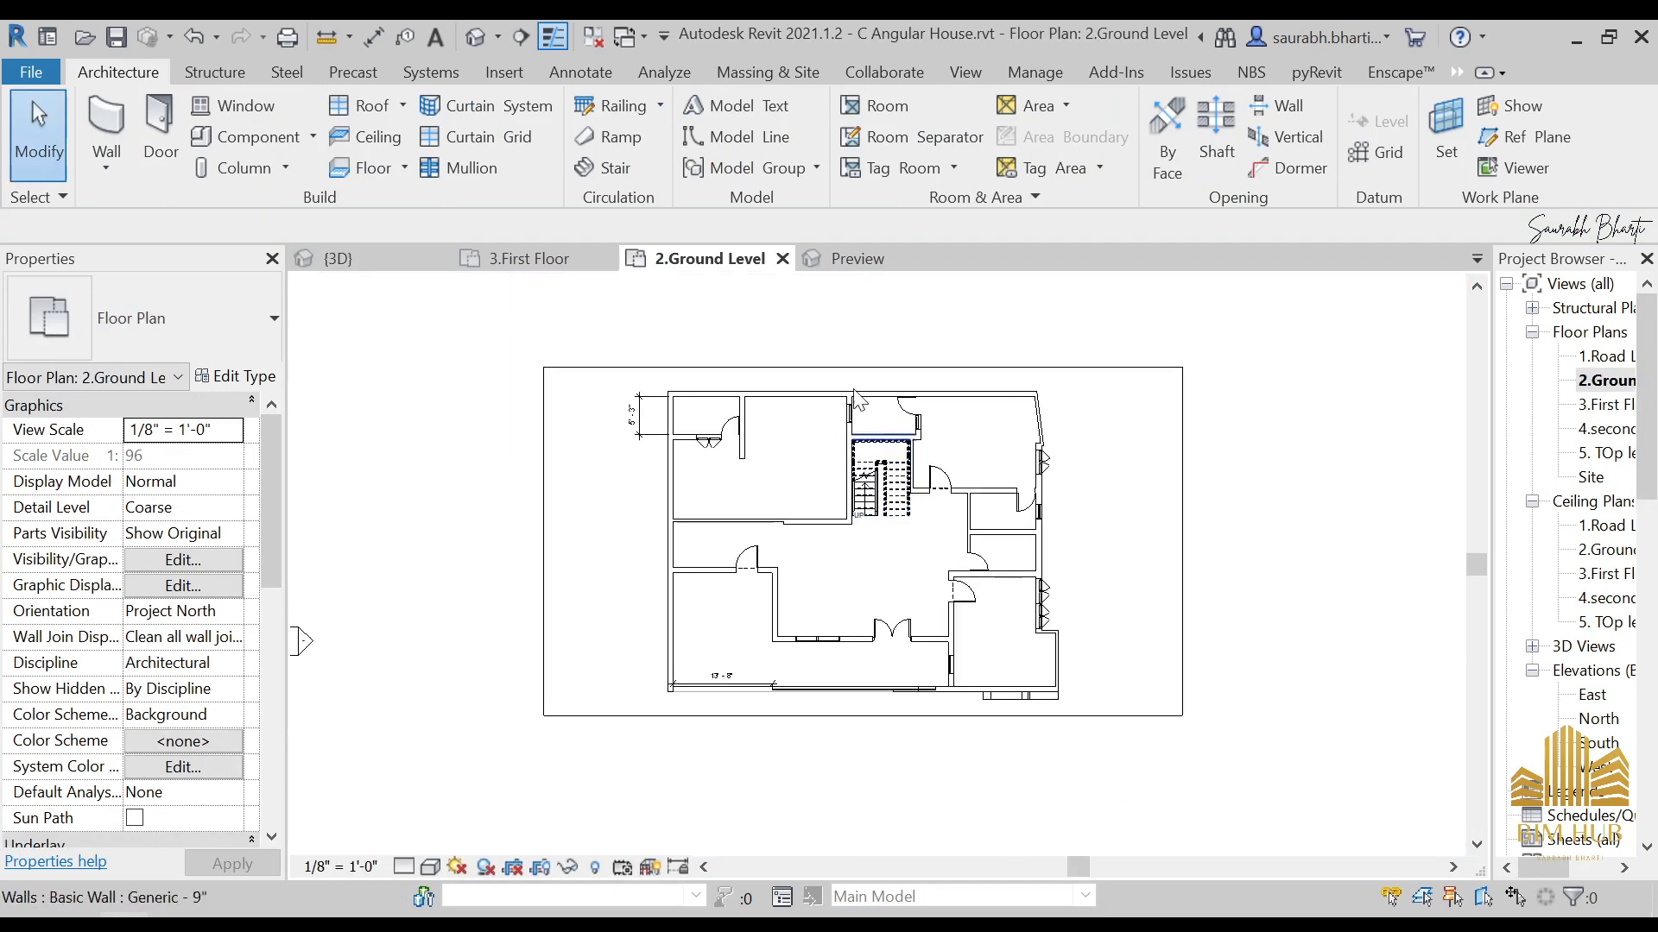
{"action": "left_click", "coordinate": [518, 37]}
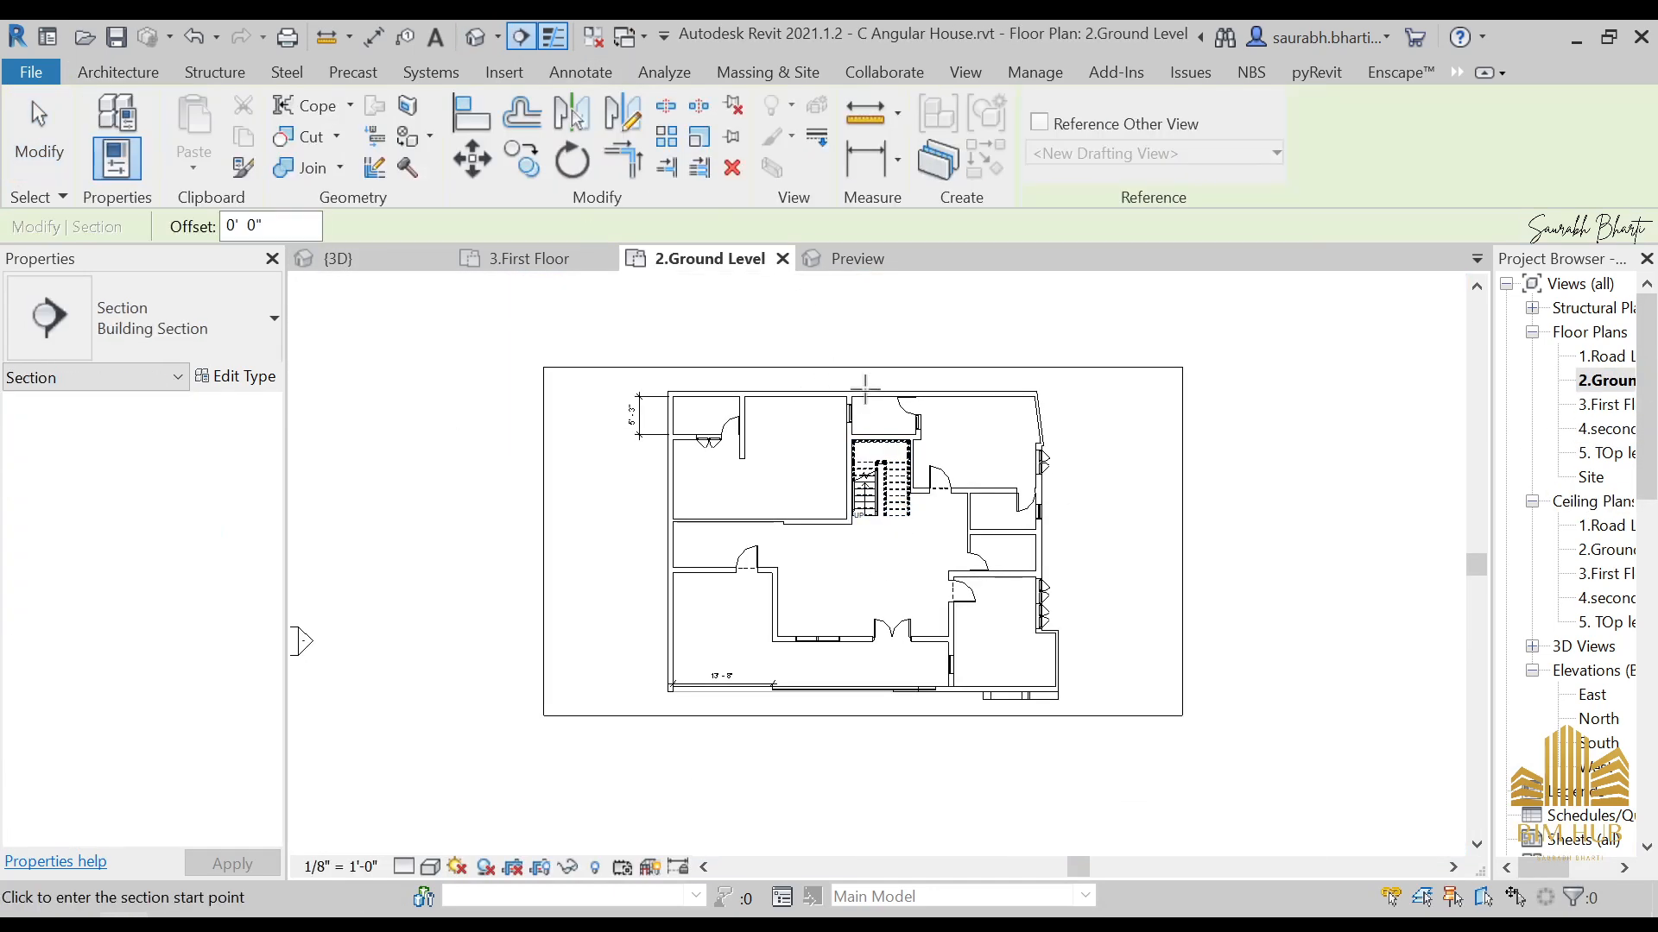
{"action": "left_click", "coordinate": [883, 349]}
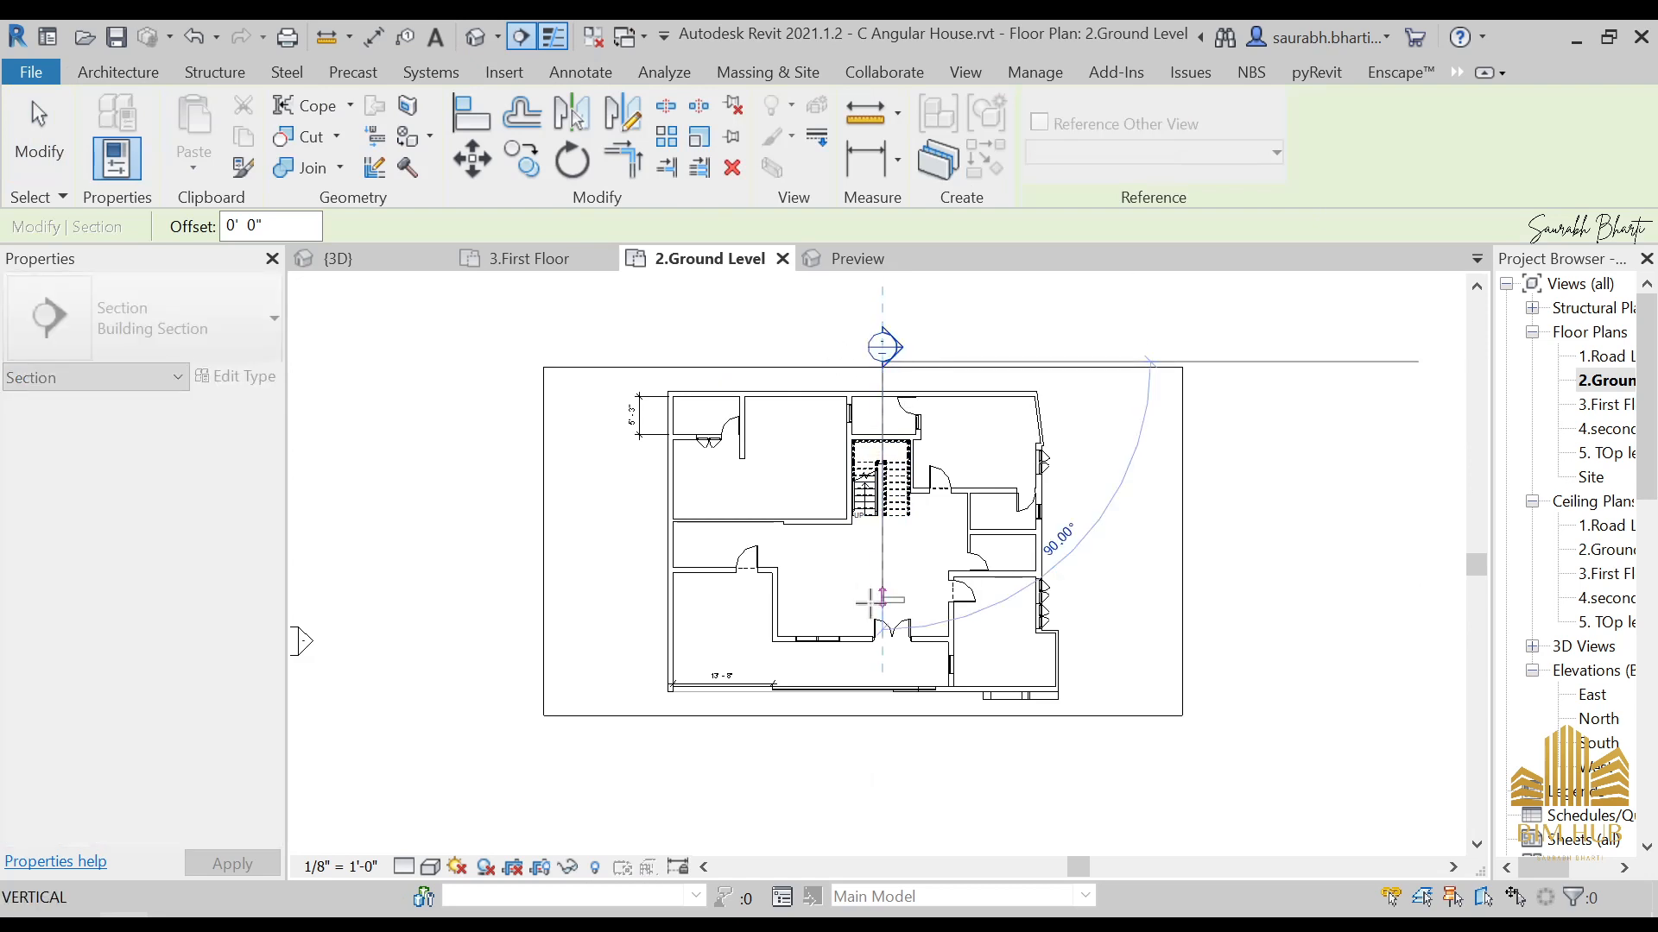
{"action": "key", "text": "Escape"}
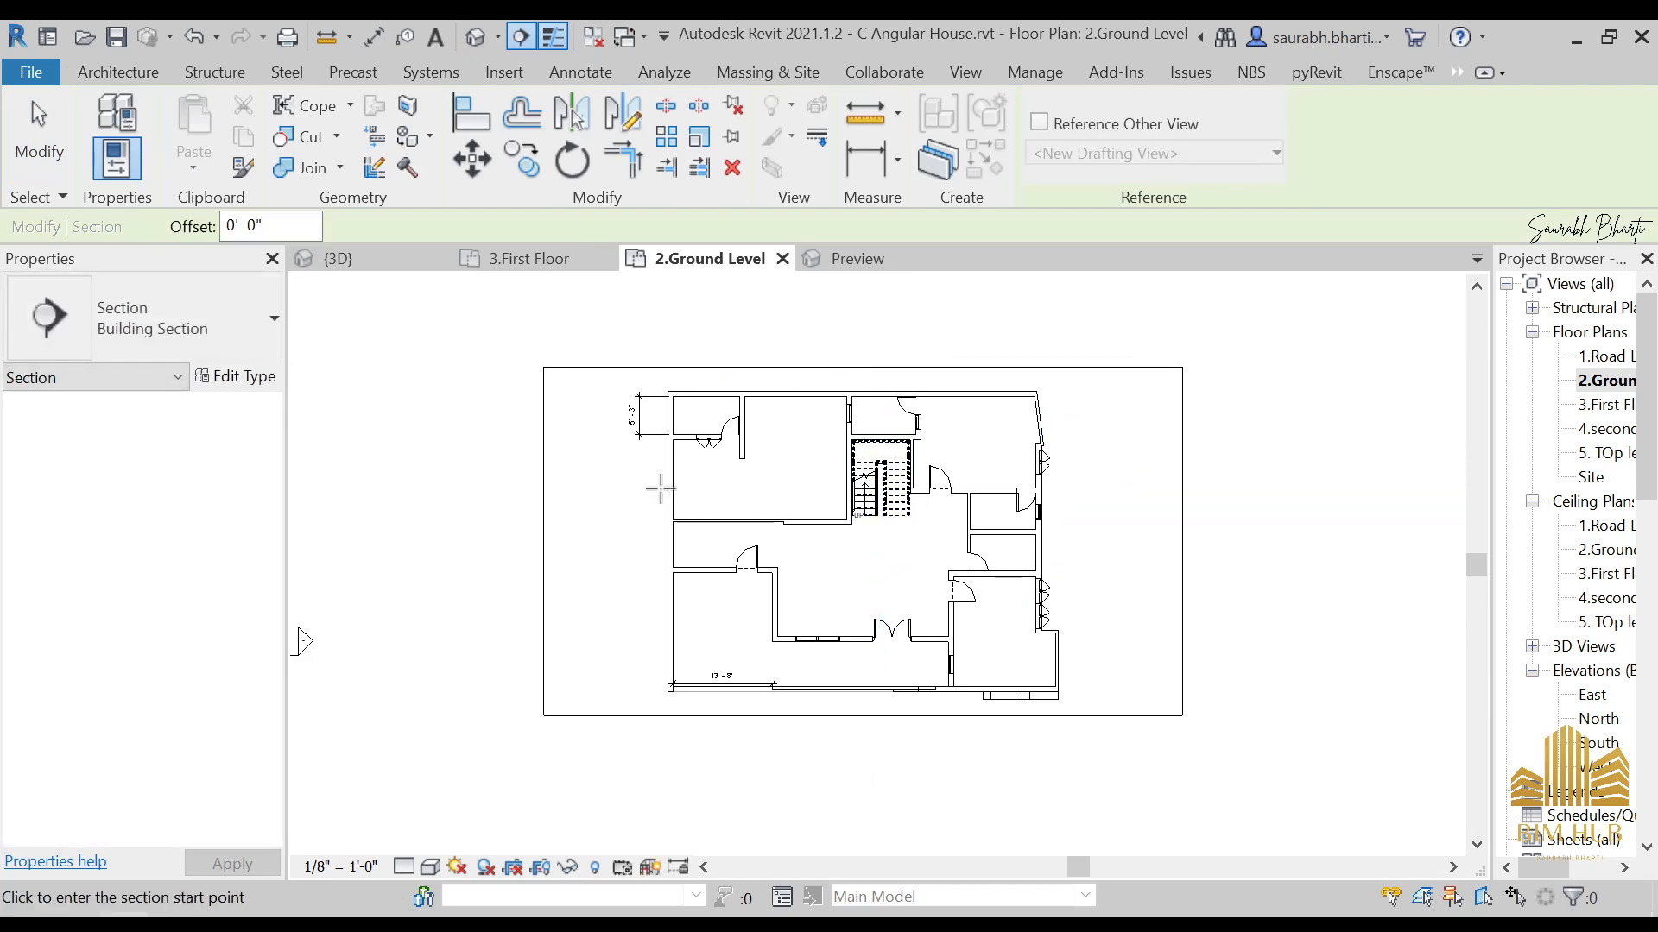
{"action": "left_click", "coordinate": [641, 536]}
{"action": "left_click", "coordinate": [1140, 529]}
{"action": "key", "text": "Escape"}
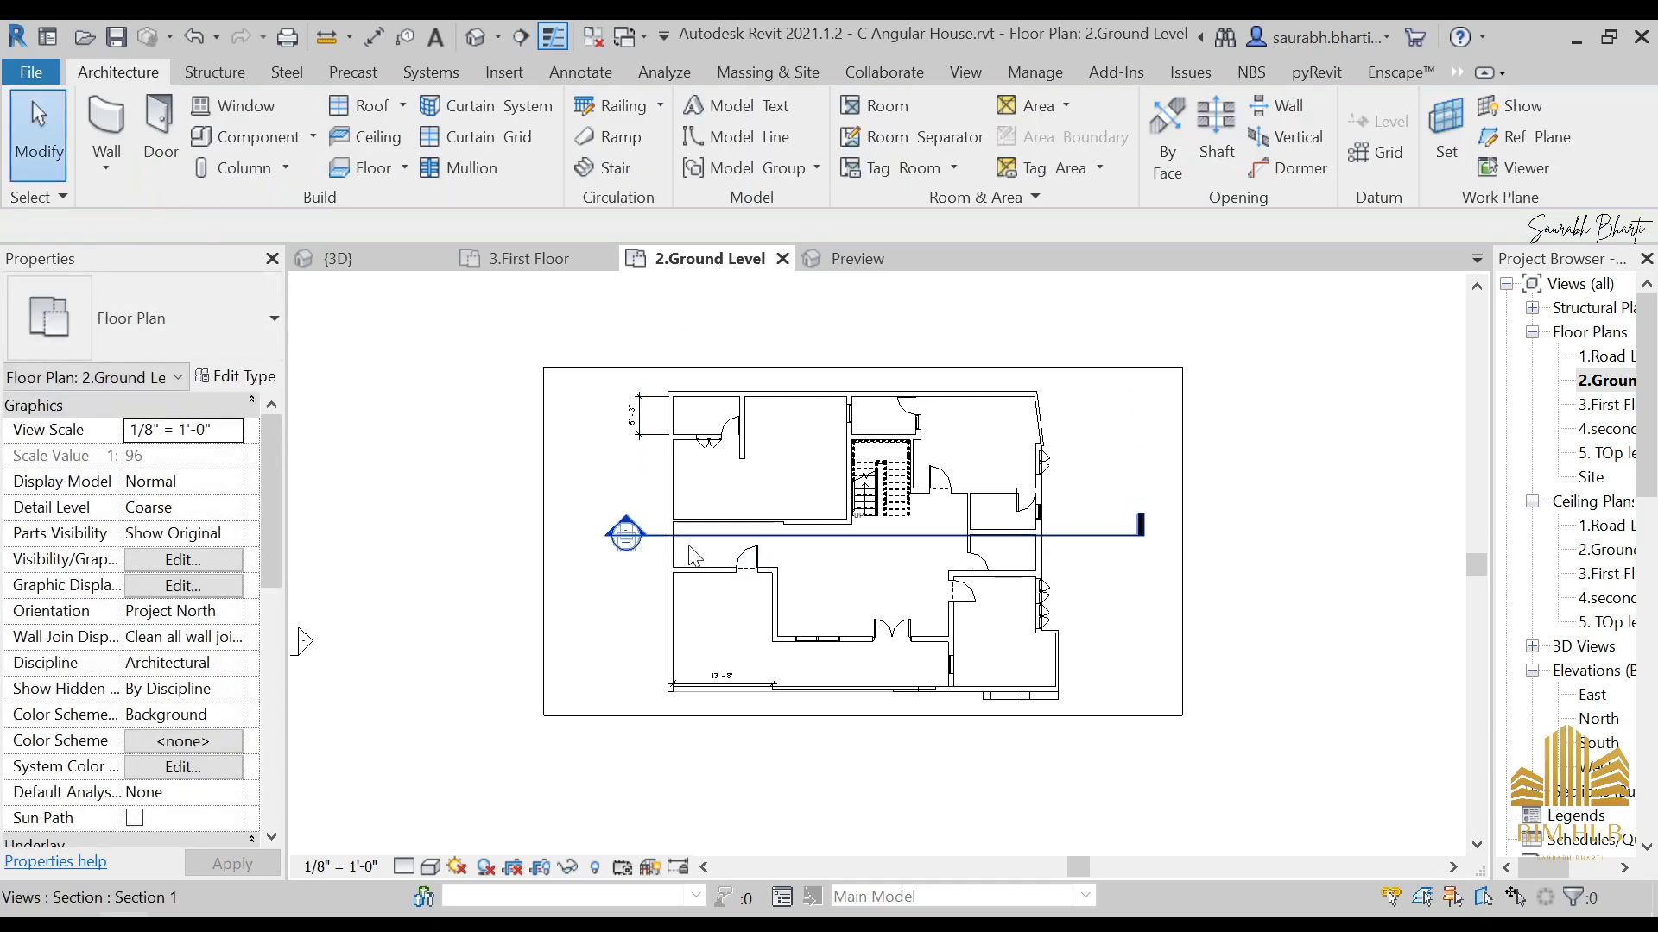
Step: Open the new section view and examine the stair between the ground level and the first floor
{"action": "double_click", "coordinate": [626, 537]}
{"action": "scroll", "coordinate": [854, 547], "scroll_direction": "up", "scroll_amount": 5}
{"action": "middle_click_drag", "start_coordinate": [862, 574], "coordinate": [930, 571]}
{"action": "scroll", "coordinate": [893, 450], "scroll_direction": "up", "scroll_amount": 5}
{"action": "scroll", "coordinate": [488, 518], "scroll_direction": "down", "scroll_amount": 5}
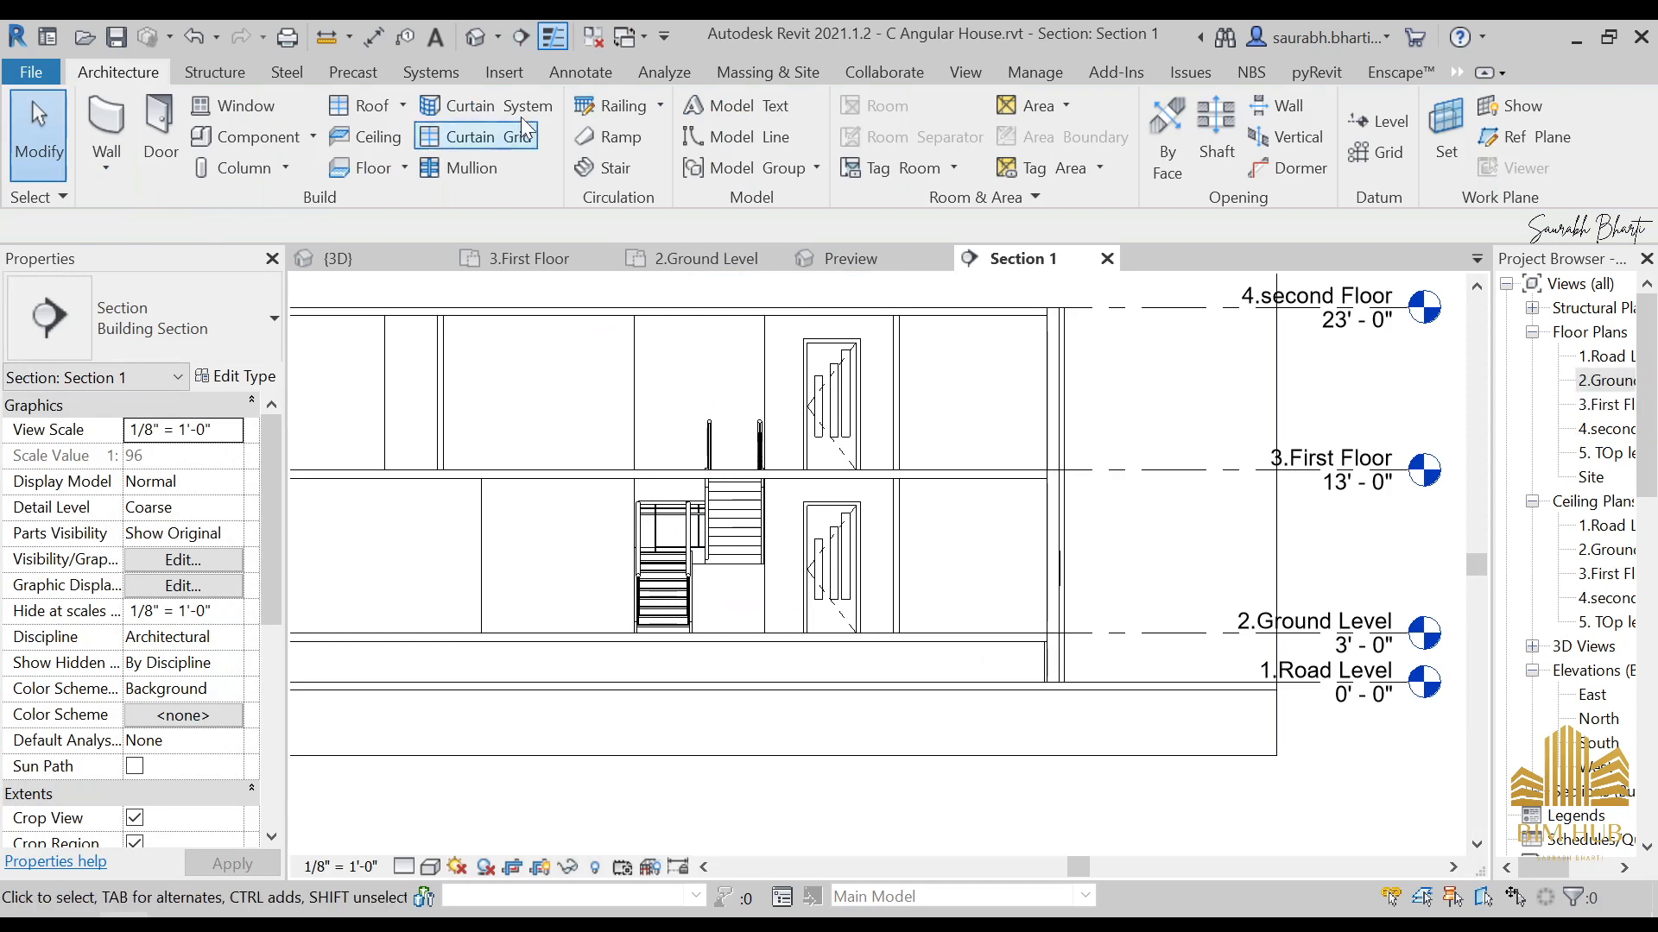
{"action": "scroll", "coordinate": [733, 448], "scroll_direction": "down", "scroll_amount": 4}
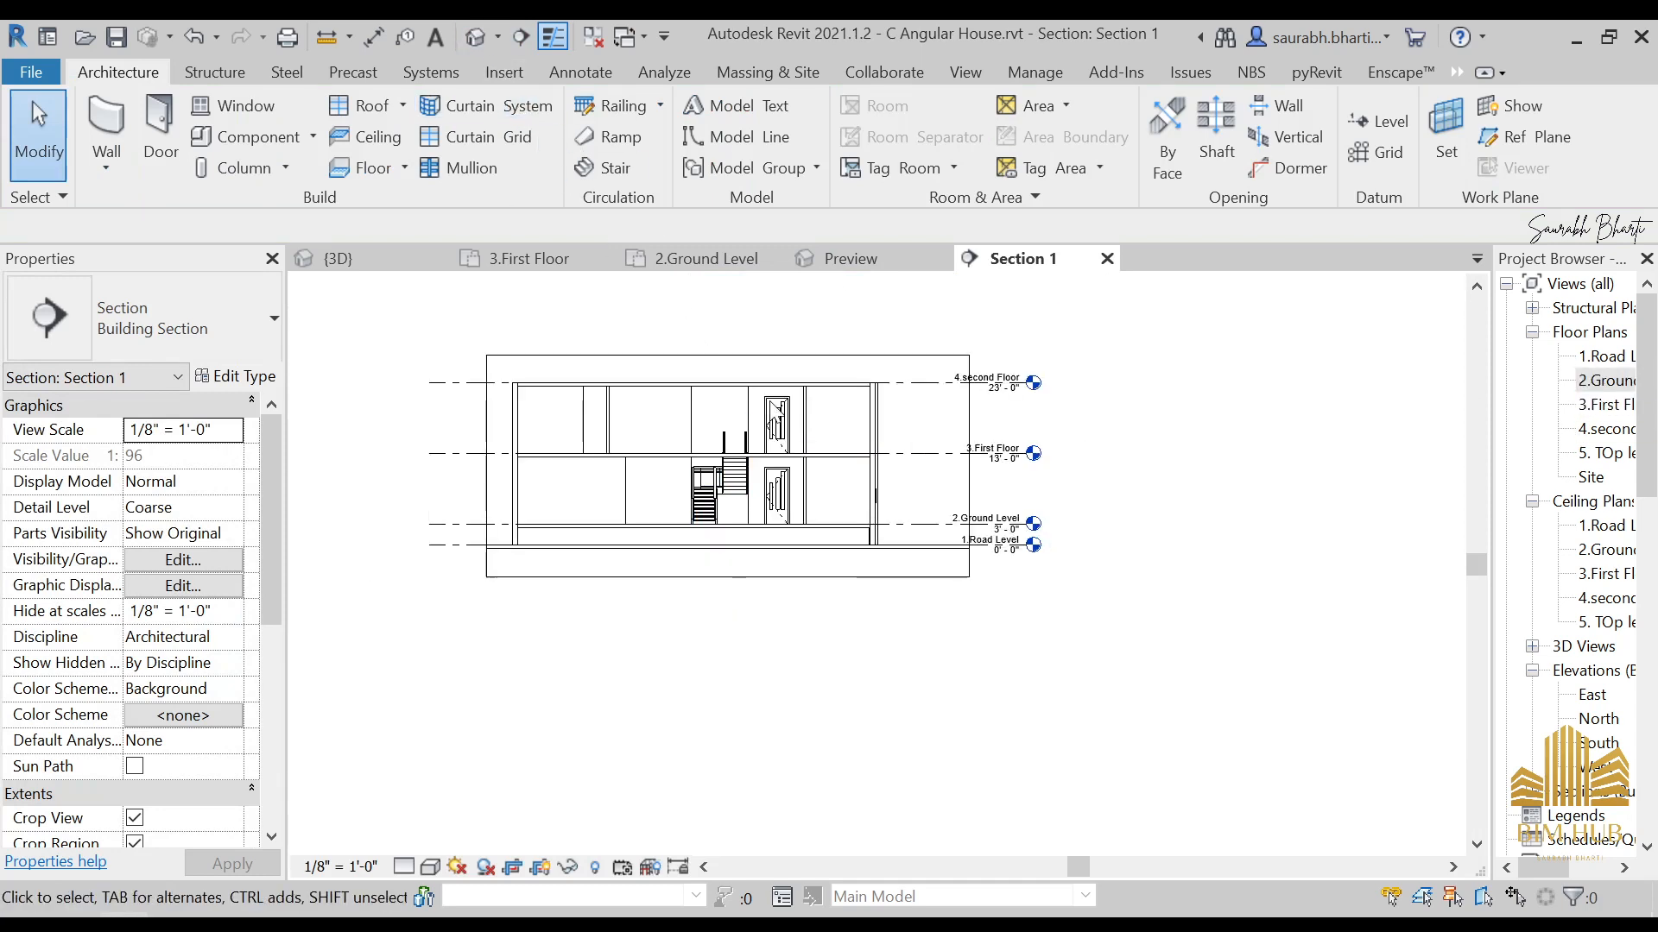
Step: Enable the section box in the 3D view and pull in its east and south faces to cut the house at the stair
{"action": "left_click", "coordinate": [478, 41]}
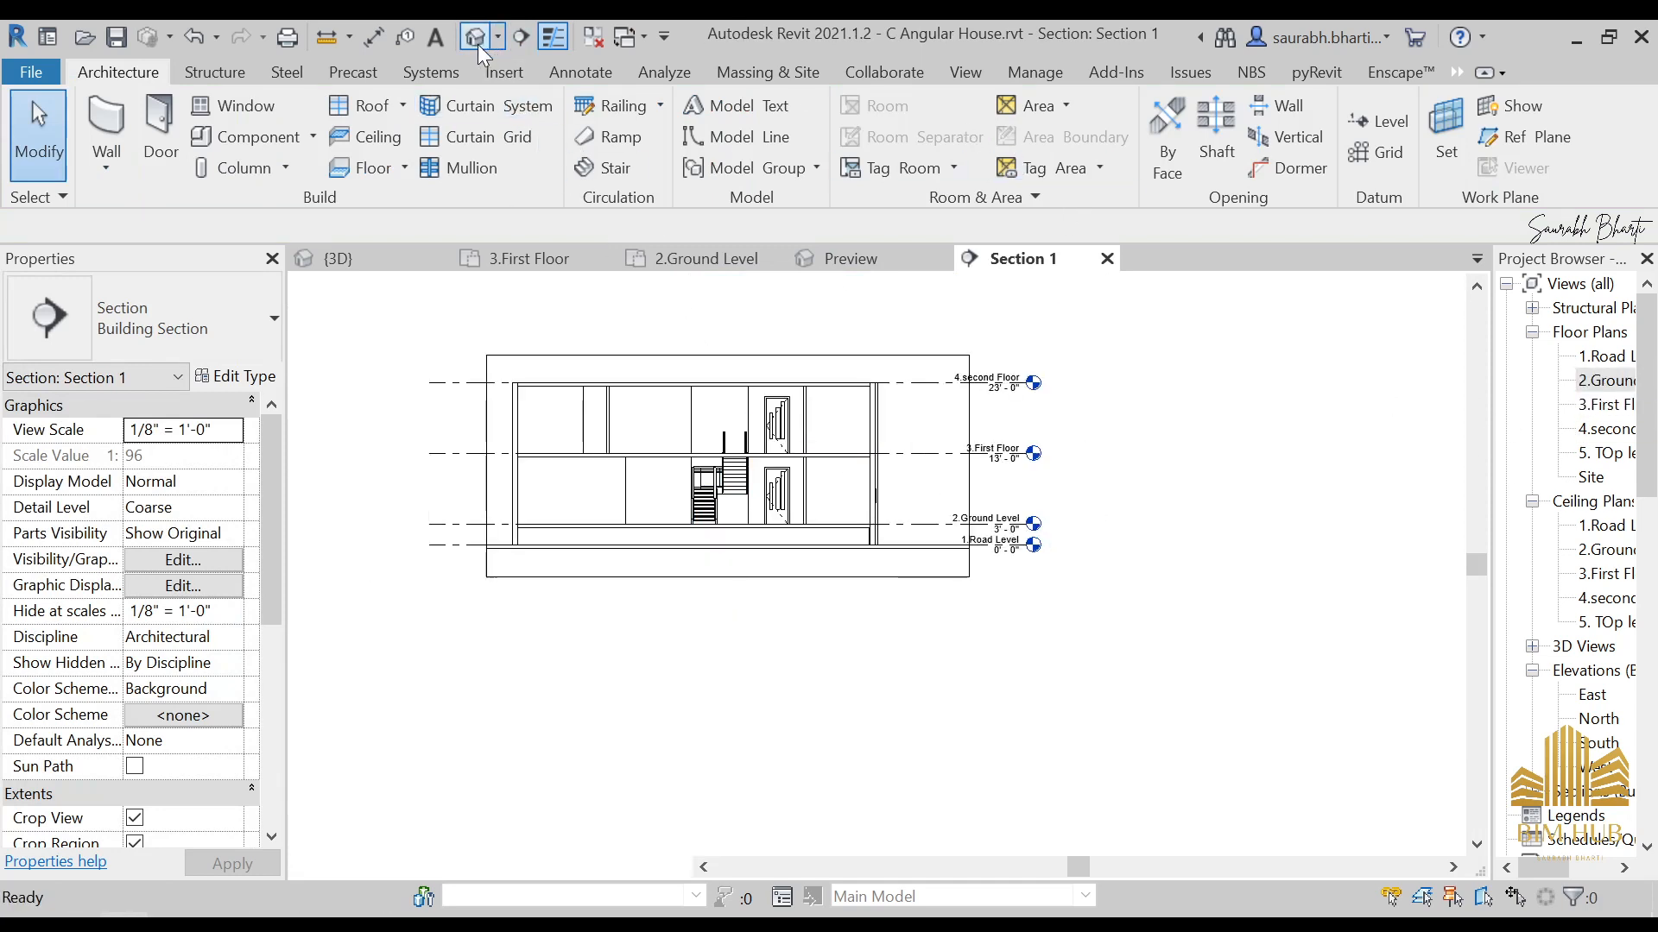
{"action": "middle_click_drag", "start_coordinate": [1014, 517], "coordinate": [864, 363], "text": "shift"}
{"action": "scroll", "coordinate": [177, 712], "scroll_direction": "down", "scroll_amount": 5}
{"action": "scroll", "coordinate": [151, 560], "scroll_direction": "up", "scroll_amount": 2}
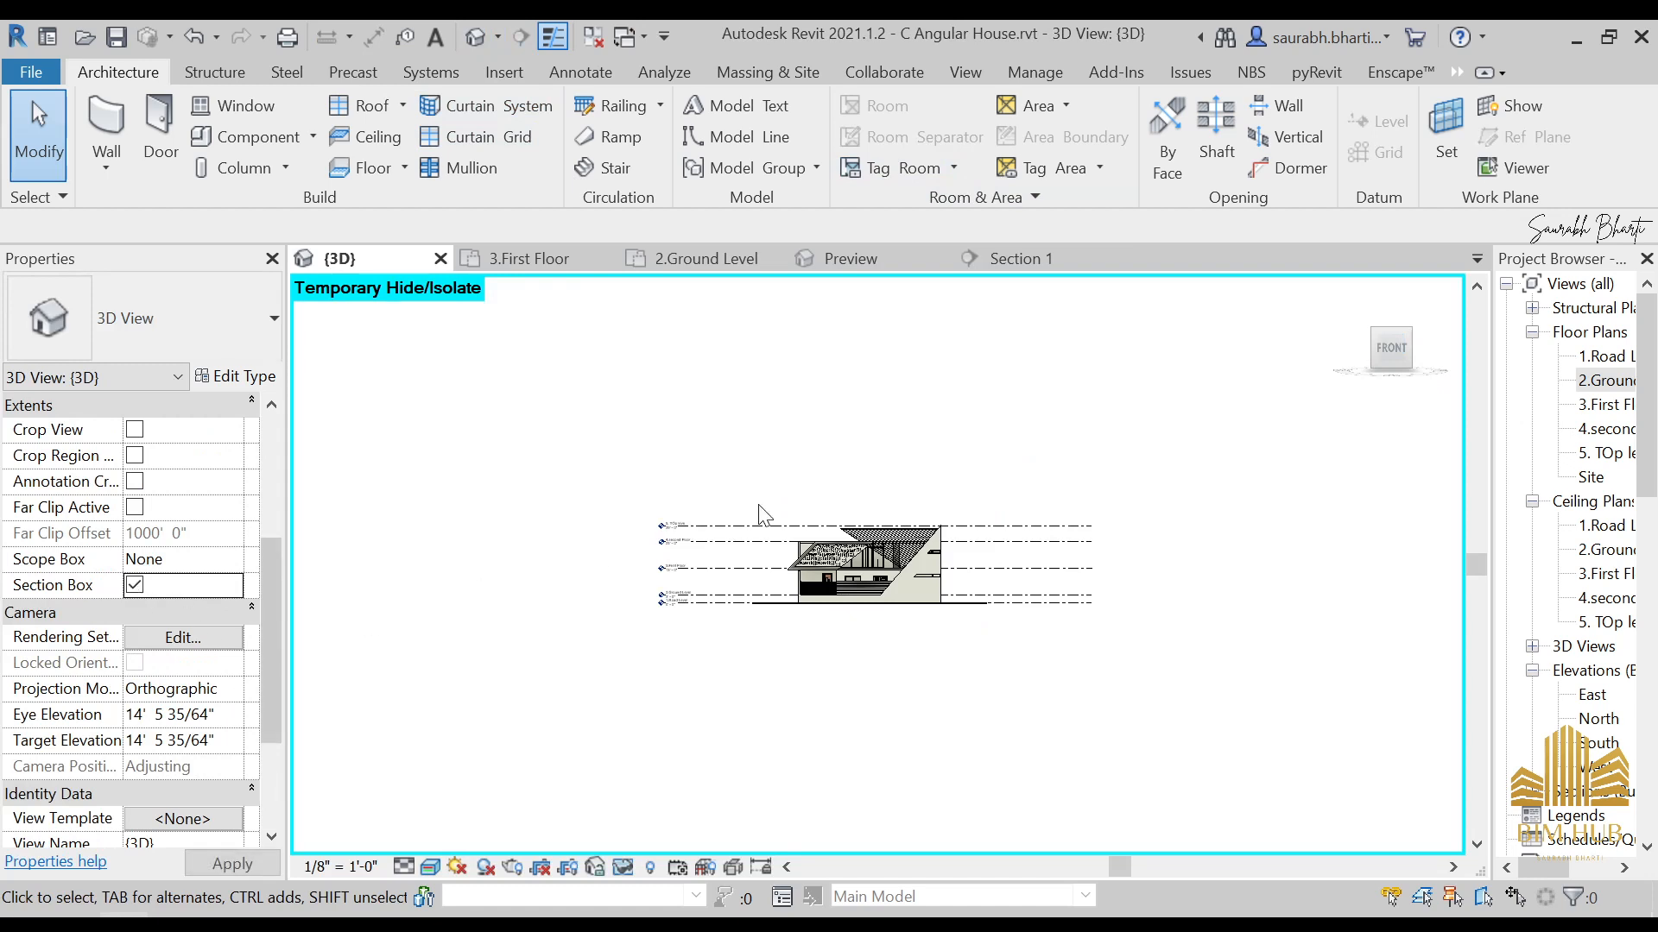
{"action": "middle_click_drag", "start_coordinate": [765, 515], "coordinate": [1131, 436], "text": "shift"}
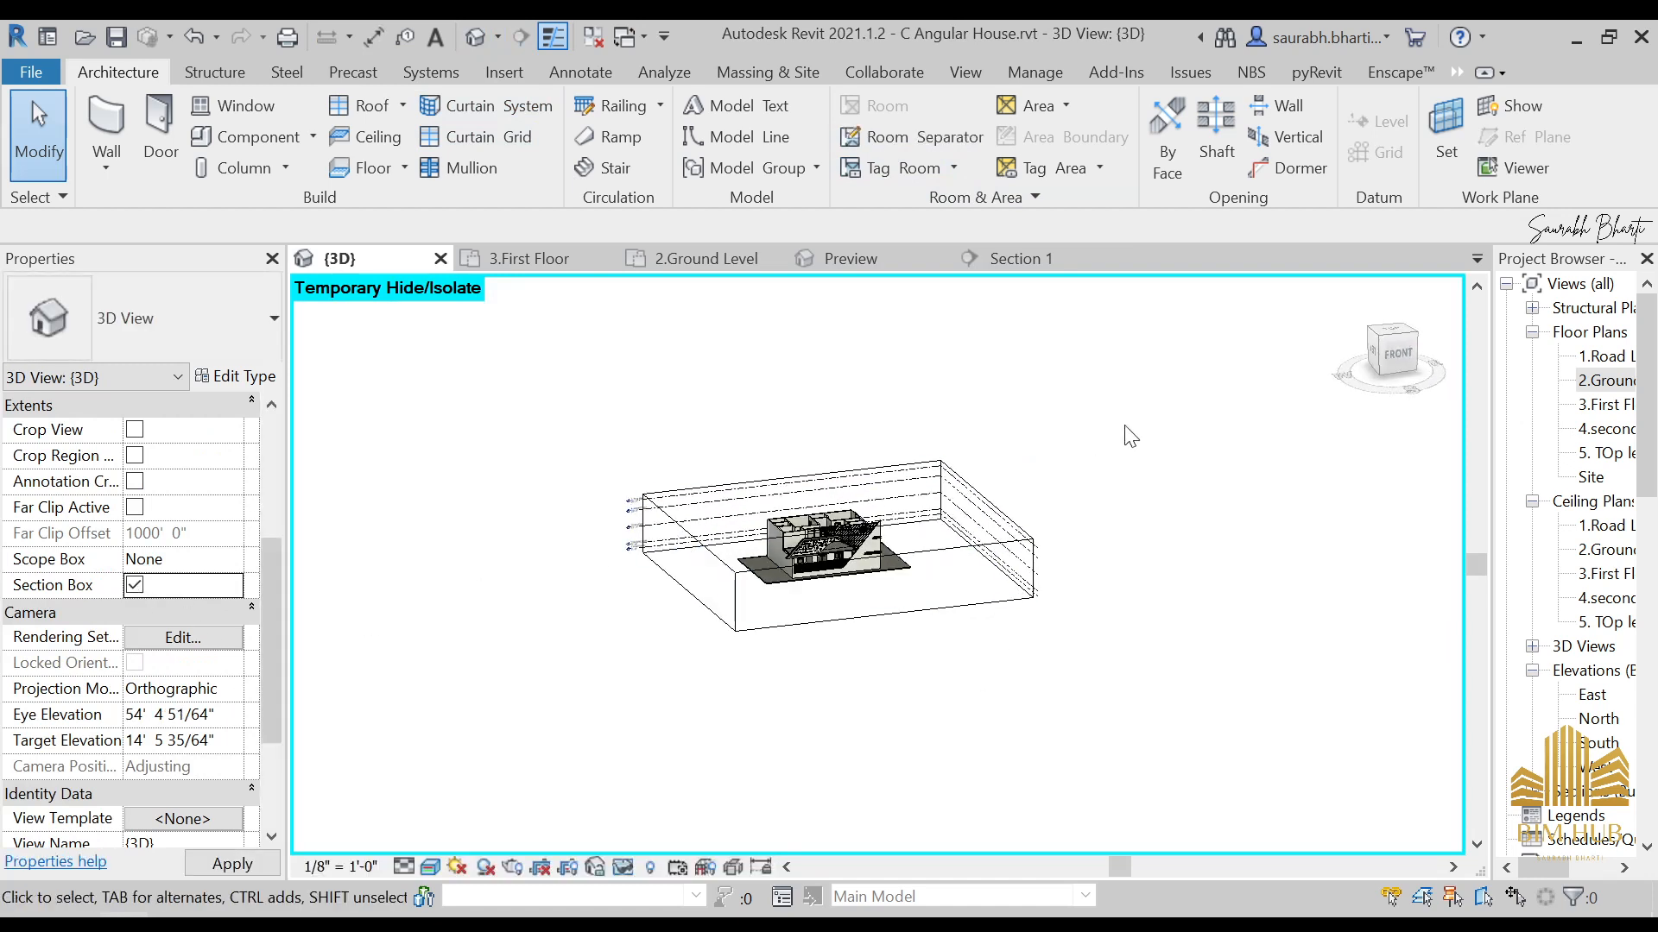
{"action": "left_click", "coordinate": [1394, 340]}
{"action": "left_click", "coordinate": [1071, 577]}
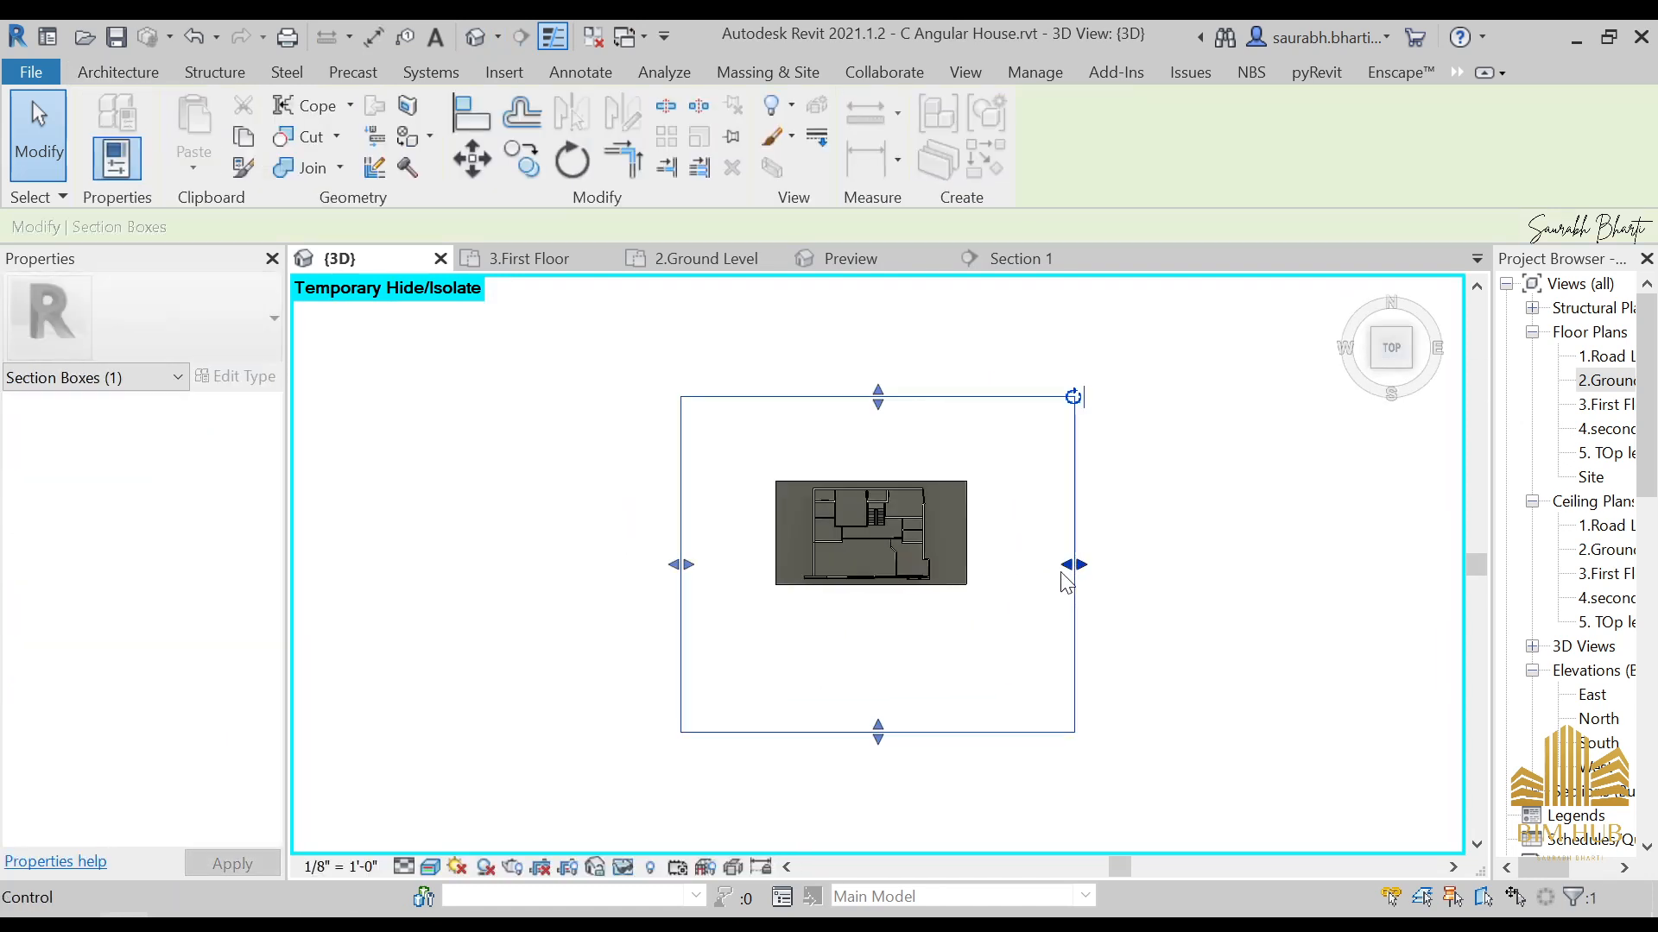
{"action": "left_click_drag", "start_coordinate": [1063, 573], "coordinate": [977, 560]}
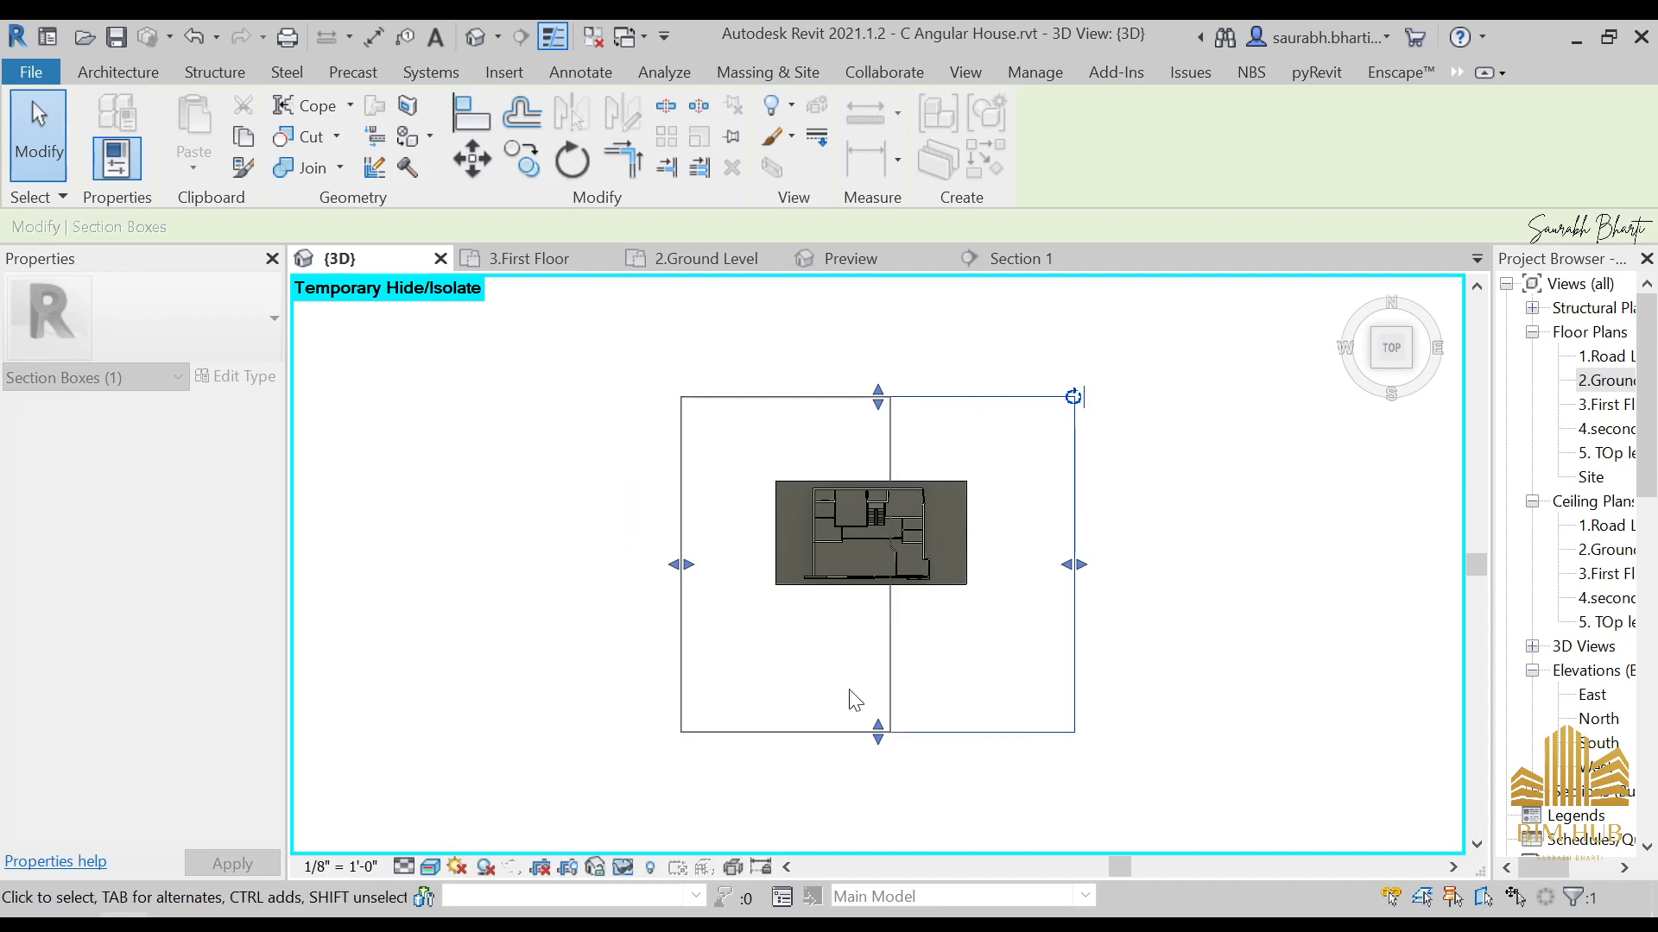
{"action": "left_click_drag", "start_coordinate": [787, 734], "coordinate": [807, 552]}
{"action": "middle_click_drag", "start_coordinate": [811, 559], "coordinate": [820, 505], "text": "shift"}
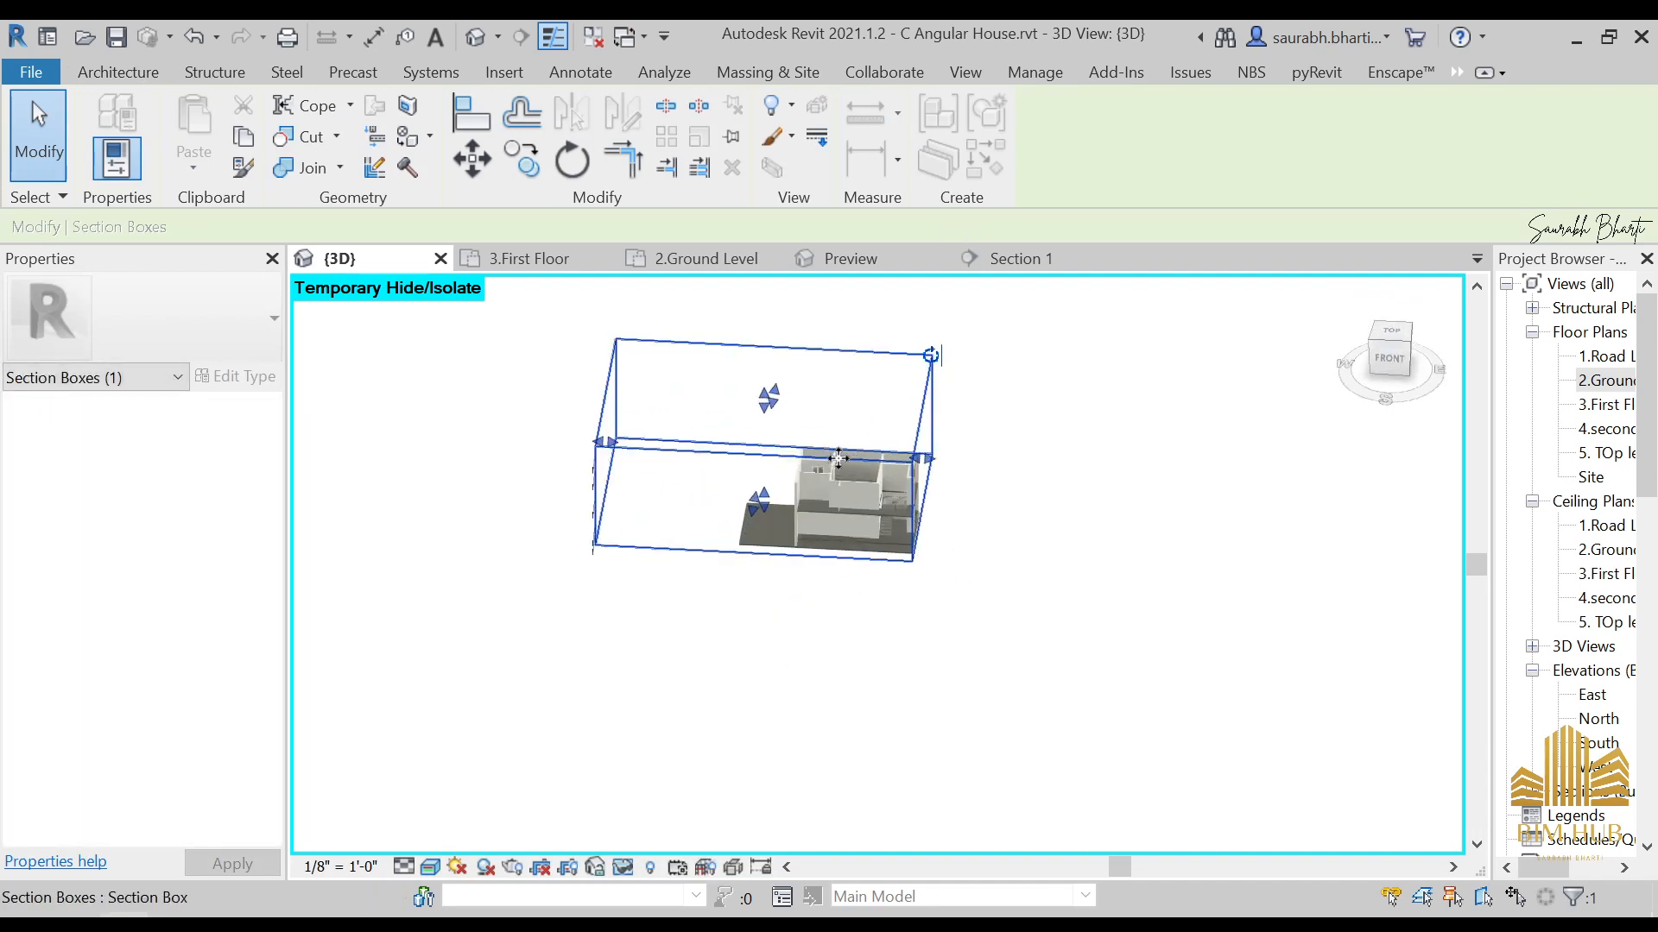
Step: Select the exposed stair and choose the Assembled Stair type 7" max riser 11" tread
{"action": "scroll", "coordinate": [838, 458], "scroll_direction": "up", "scroll_amount": 10}
{"action": "middle_click_drag", "start_coordinate": [929, 493], "coordinate": [1090, 695]}
{"action": "scroll", "coordinate": [1089, 695], "scroll_direction": "down", "scroll_amount": 2}
{"action": "middle_click_drag", "start_coordinate": [1090, 695], "coordinate": [1077, 641], "text": "shift"}
{"action": "scroll", "coordinate": [922, 692], "scroll_direction": "up", "scroll_amount": 3}
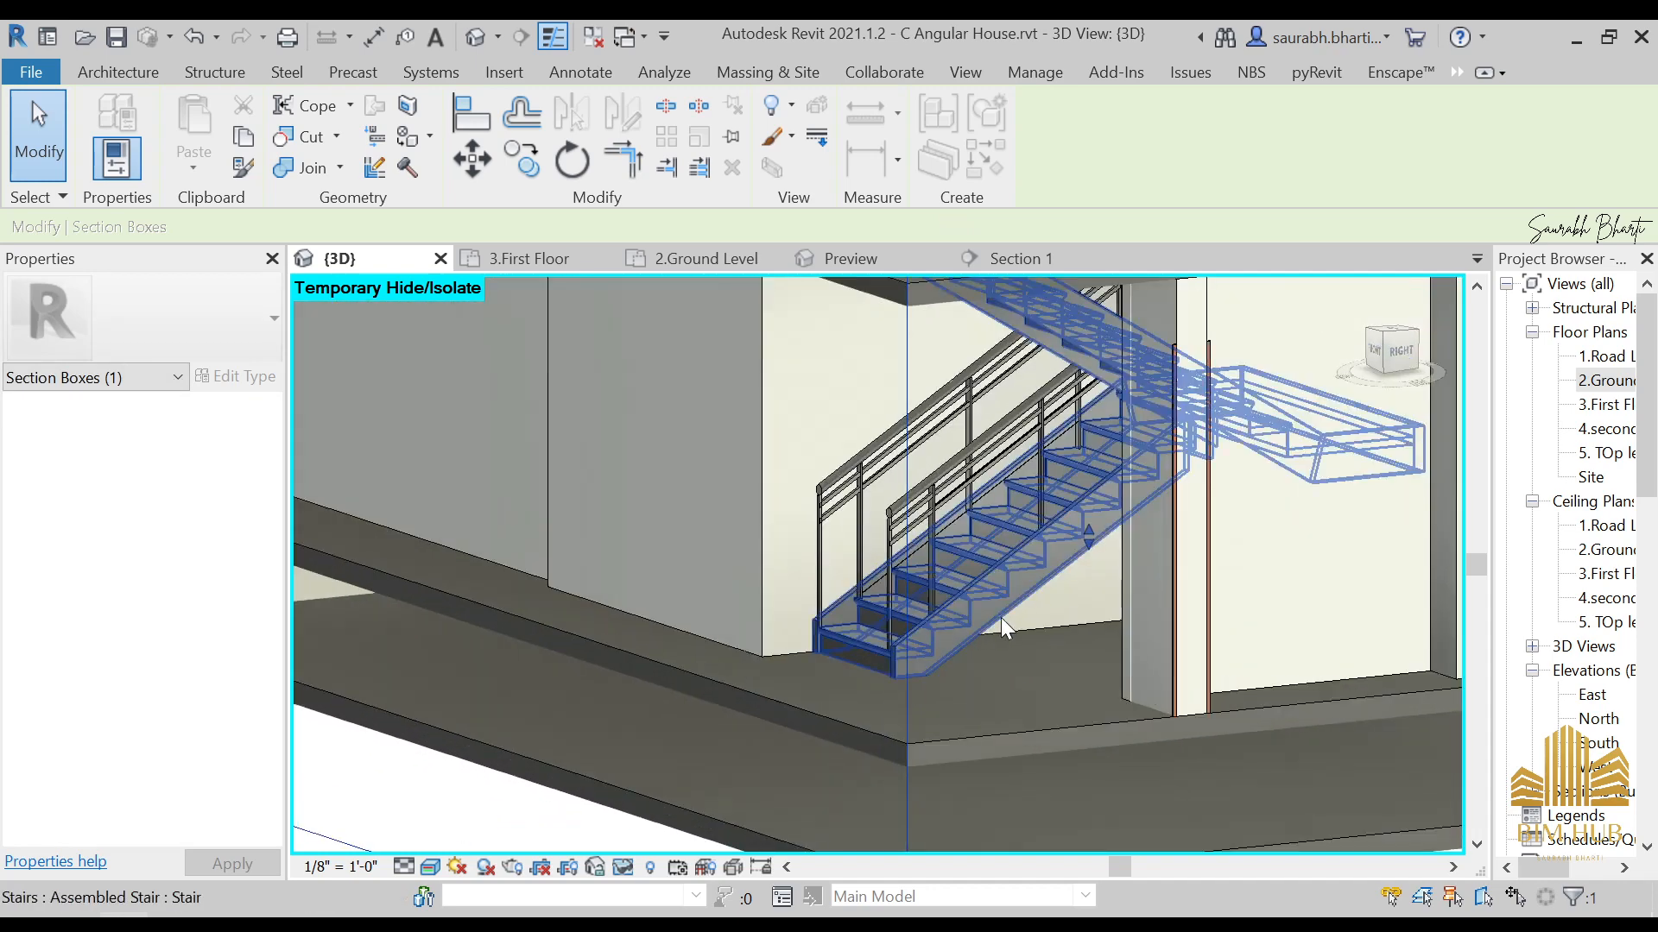
{"action": "left_click", "coordinate": [1002, 618]}
{"action": "left_click", "coordinate": [235, 350]}
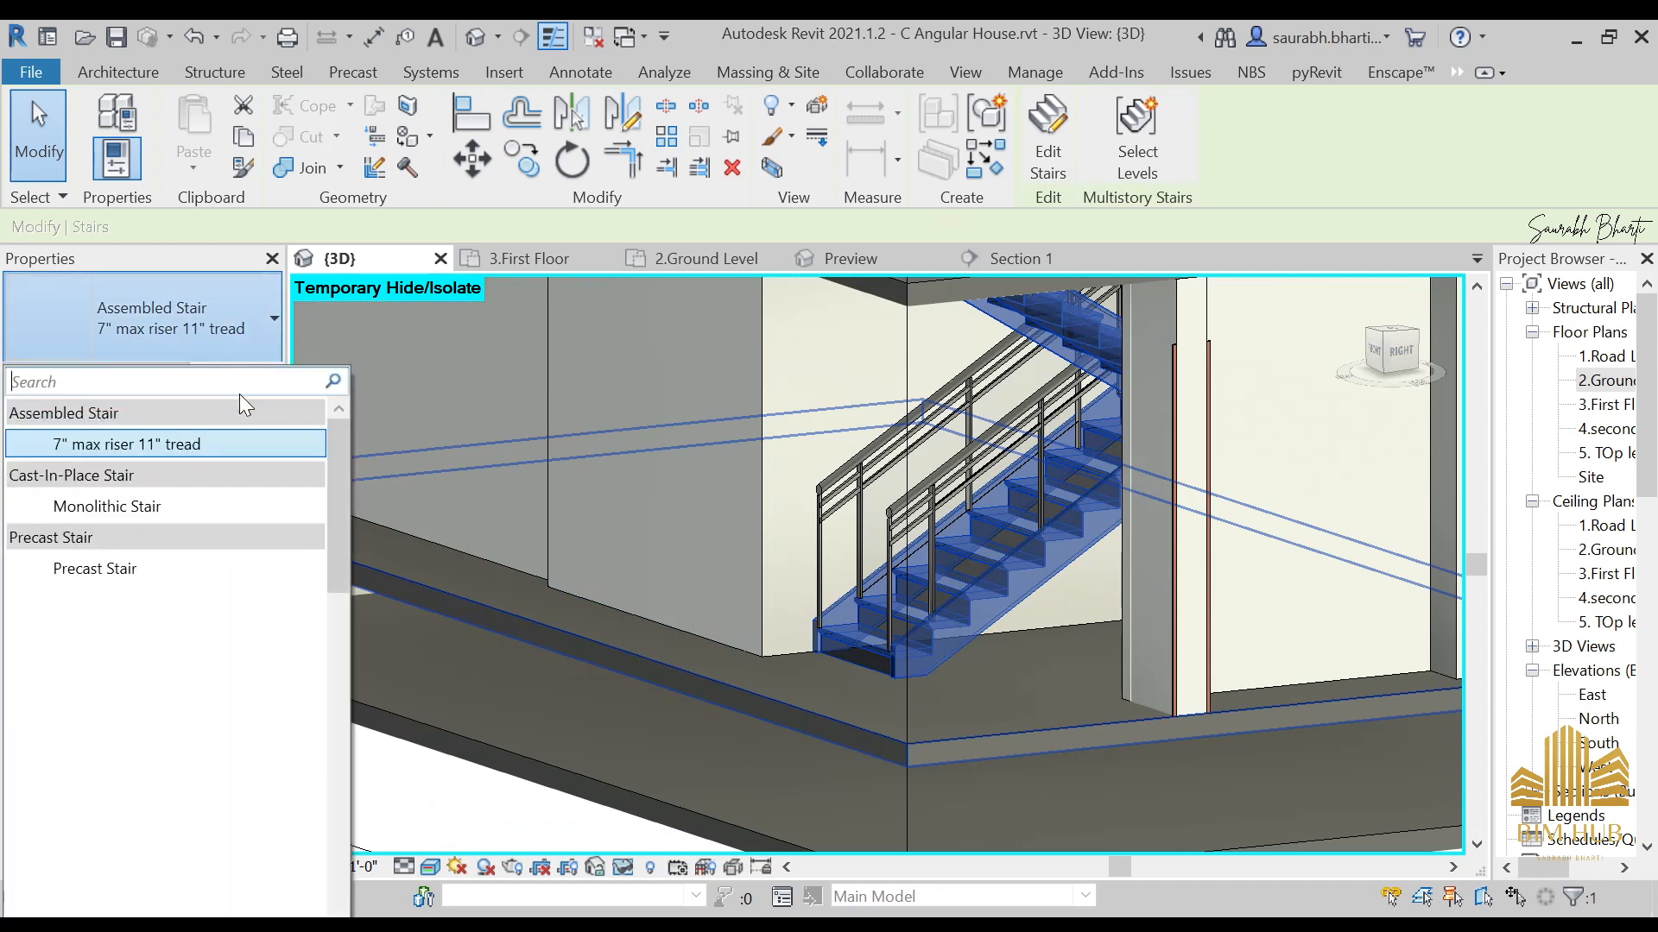
{"action": "left_click", "coordinate": [164, 444]}
Step: Change both the right and left supports of the stair type to Carriage (Open)
{"action": "left_click", "coordinate": [220, 378]}
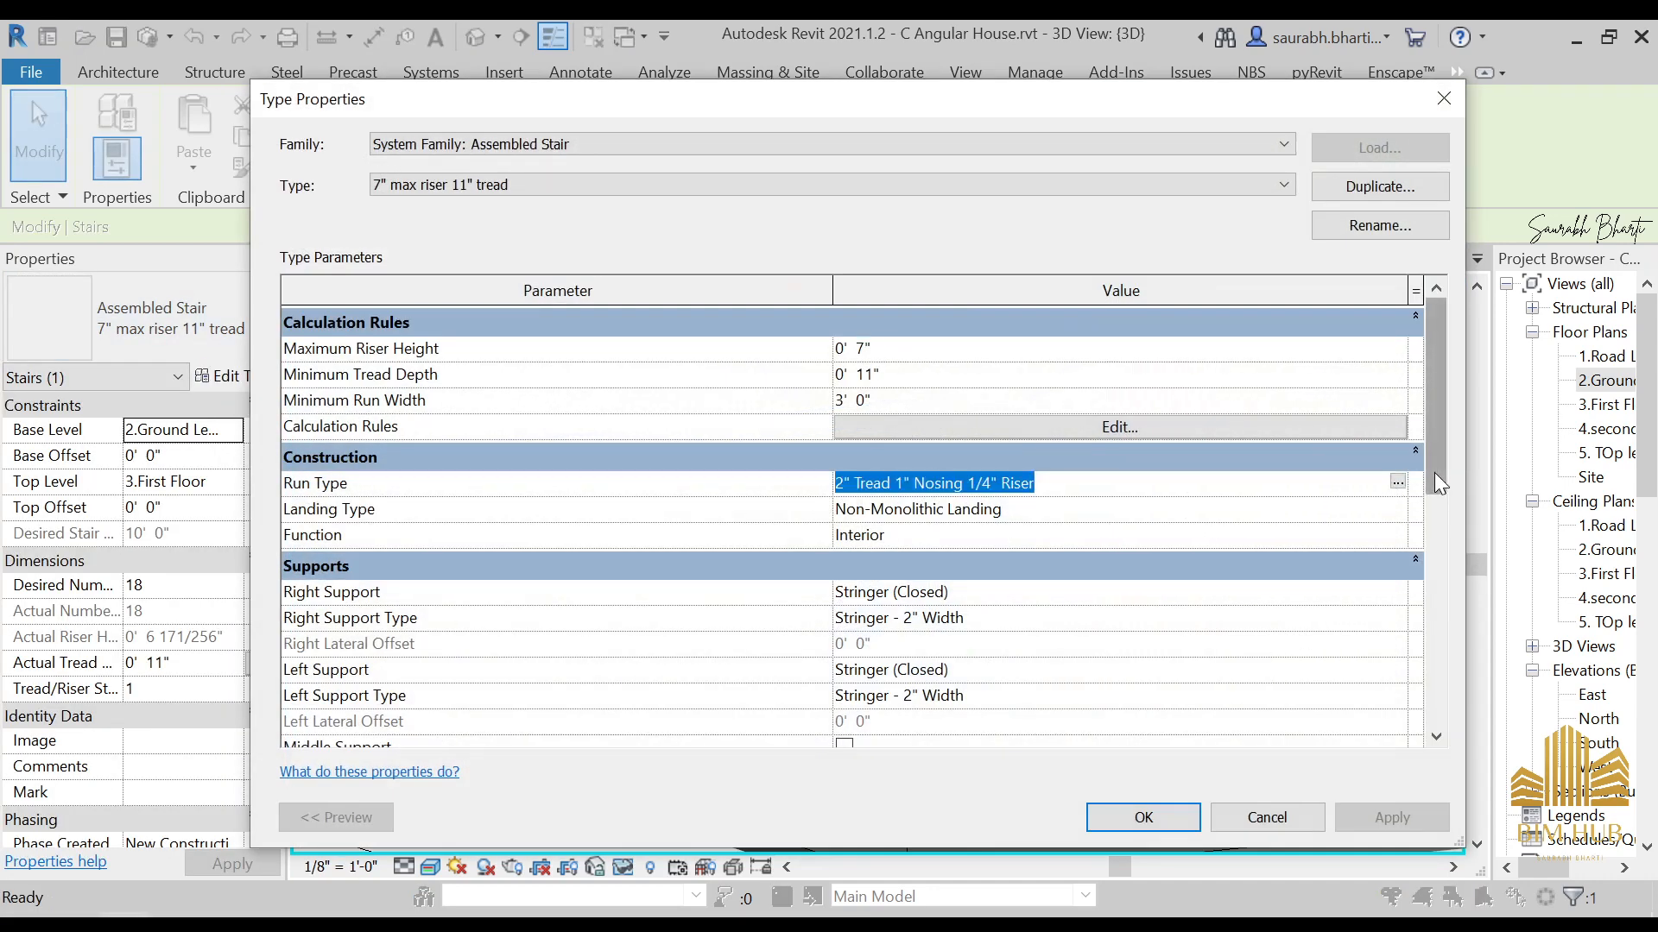
{"action": "scroll", "coordinate": [1438, 484], "scroll_direction": "down", "scroll_amount": 1}
{"action": "left_click", "coordinate": [1377, 510]}
{"action": "left_click", "coordinate": [1396, 509]}
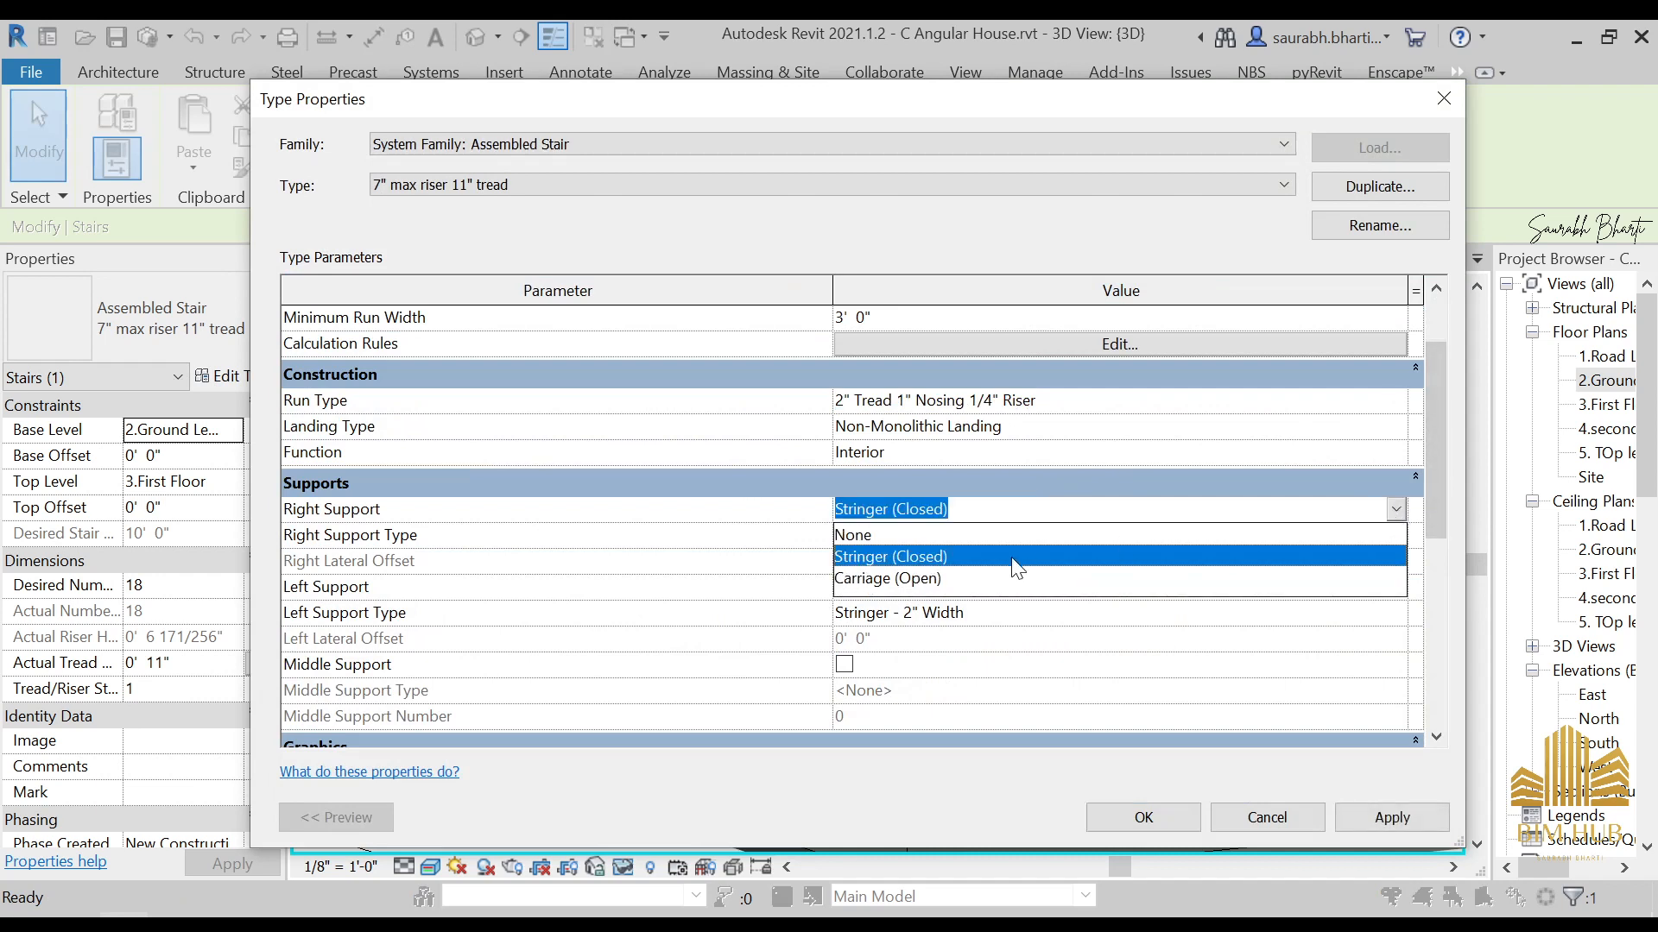
{"action": "left_click", "coordinate": [929, 580]}
{"action": "left_click", "coordinate": [1397, 590]}
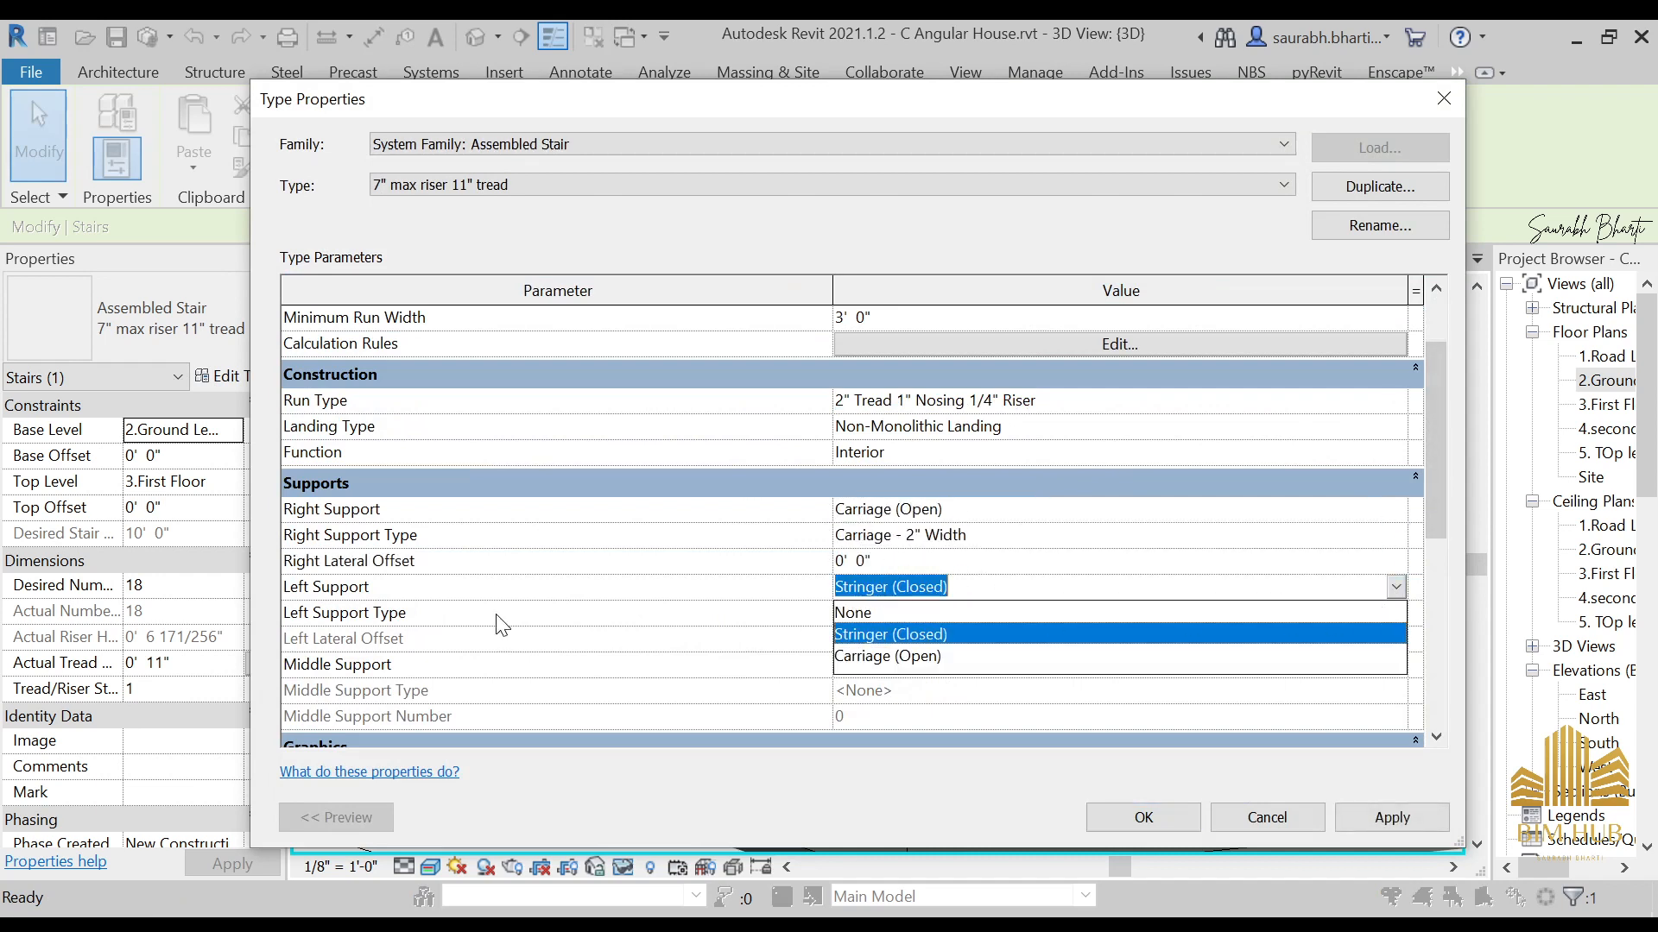
{"action": "left_click", "coordinate": [892, 658]}
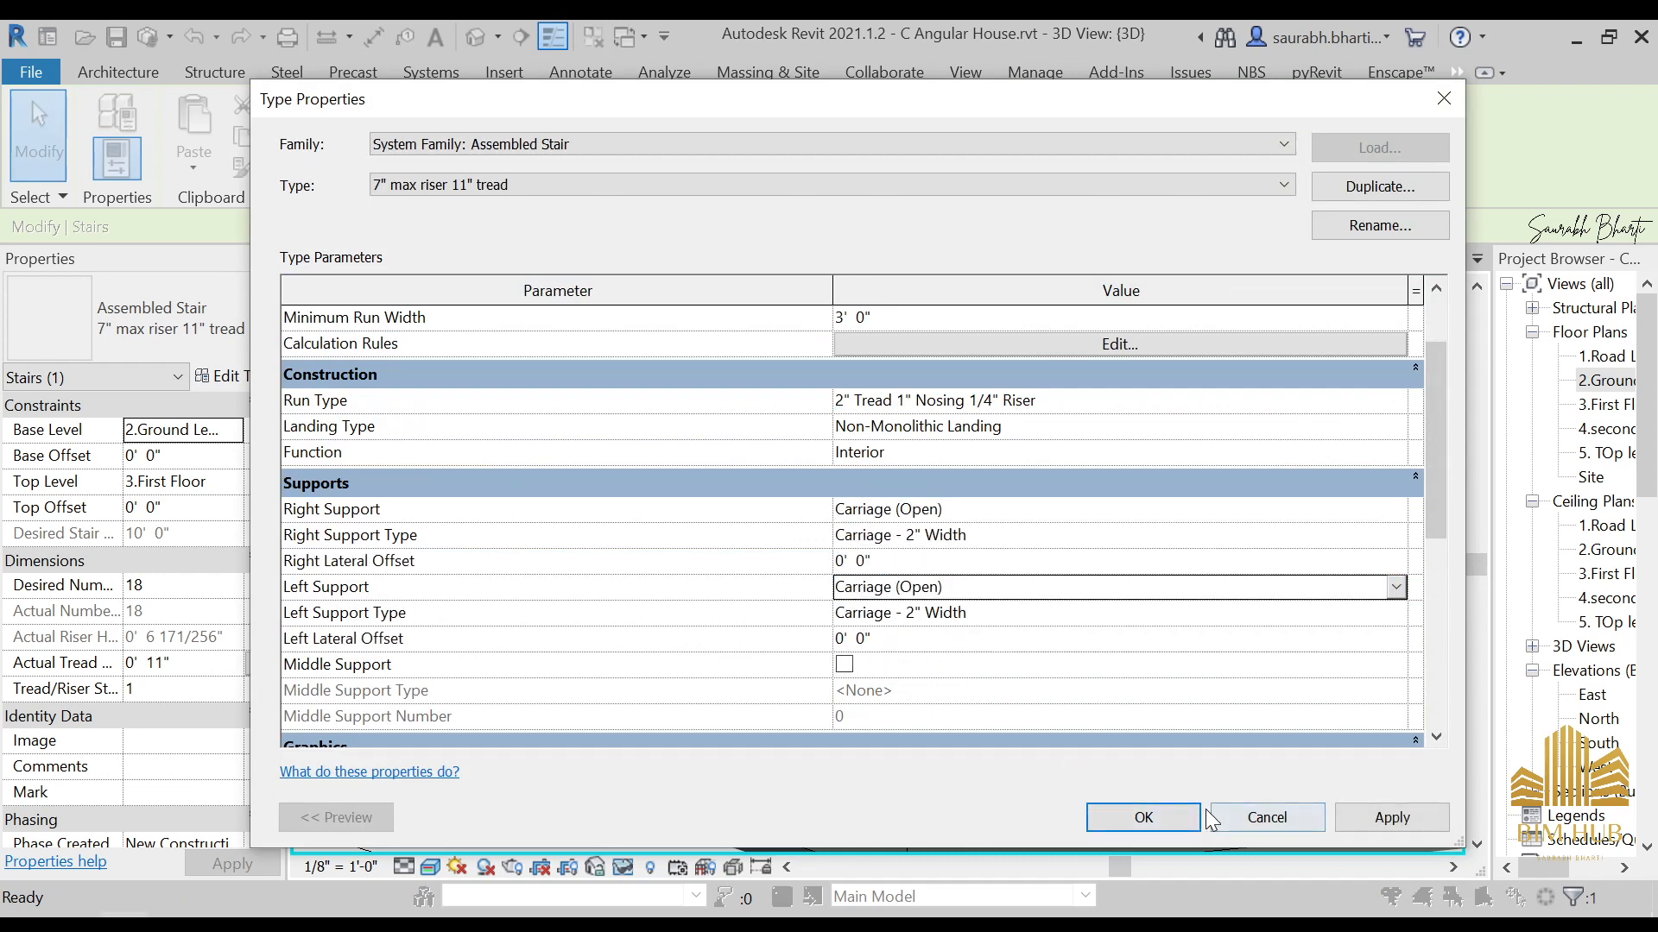
{"action": "left_click", "coordinate": [1103, 812]}
{"action": "key", "text": "Escape"}
Step: Examine the stair's open carriage supports and its surroundings in the cut 3D model from several angles
{"action": "scroll", "coordinate": [941, 685], "scroll_direction": "down", "scroll_amount": 3}
{"action": "middle_click_drag", "start_coordinate": [950, 674], "coordinate": [1220, 651], "text": "shift"}
{"action": "scroll", "coordinate": [1295, 658], "scroll_direction": "down", "scroll_amount": 2}
{"action": "scroll", "coordinate": [815, 656], "scroll_direction": "up", "scroll_amount": 8}
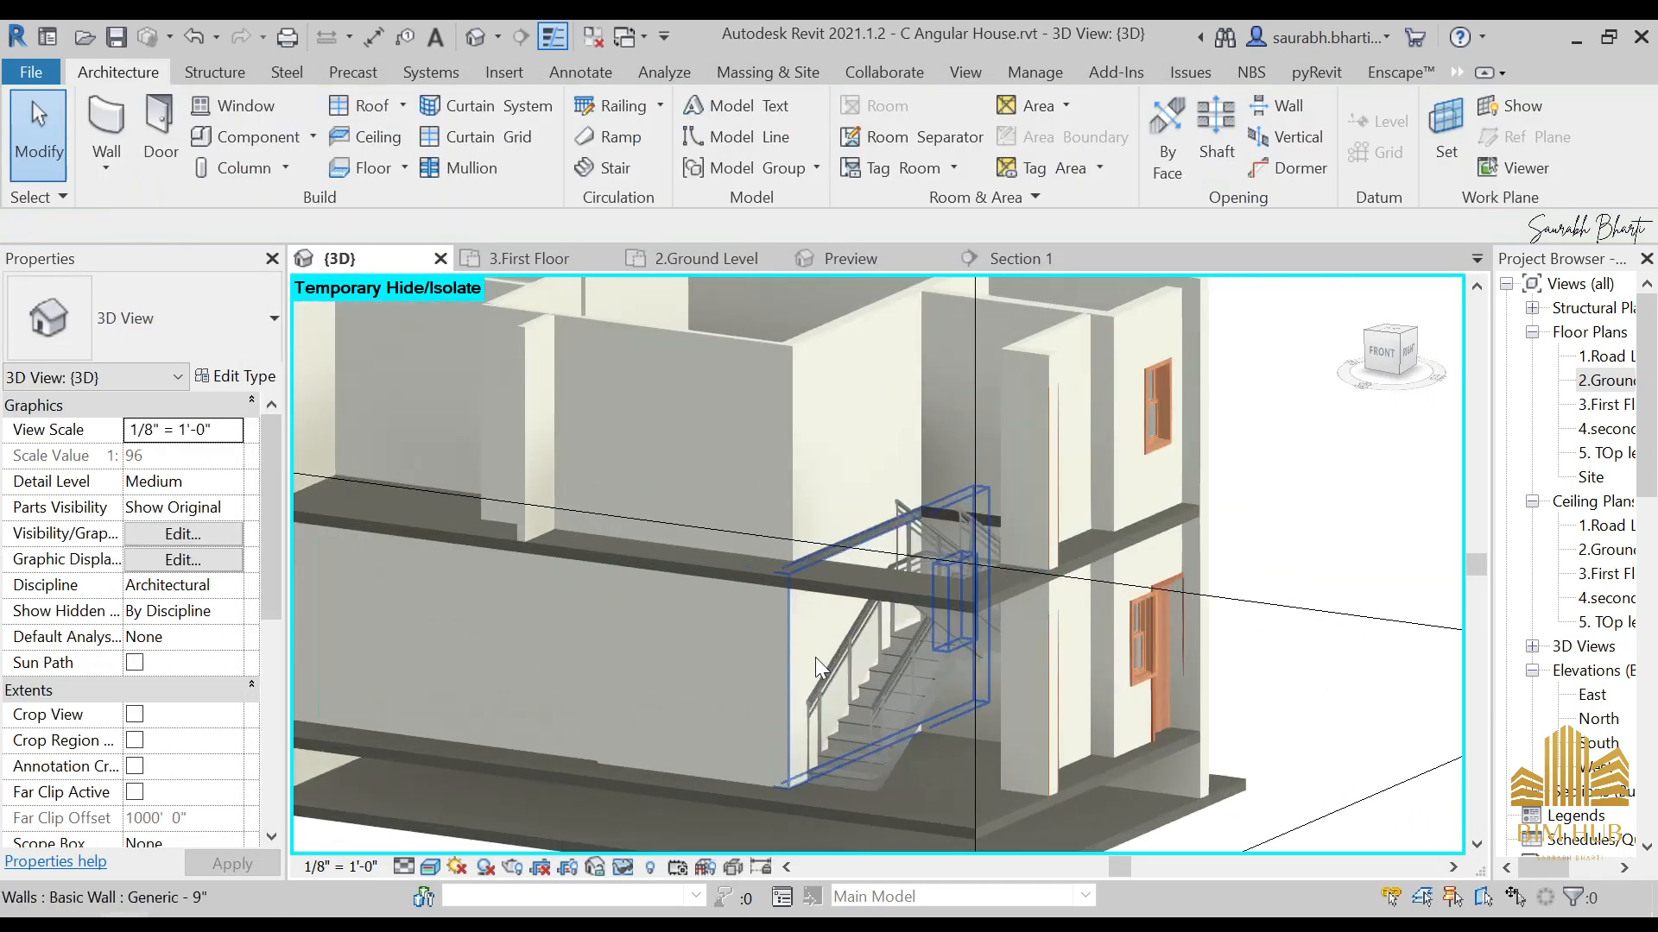
{"action": "scroll", "coordinate": [897, 724], "scroll_direction": "down", "scroll_amount": 6}
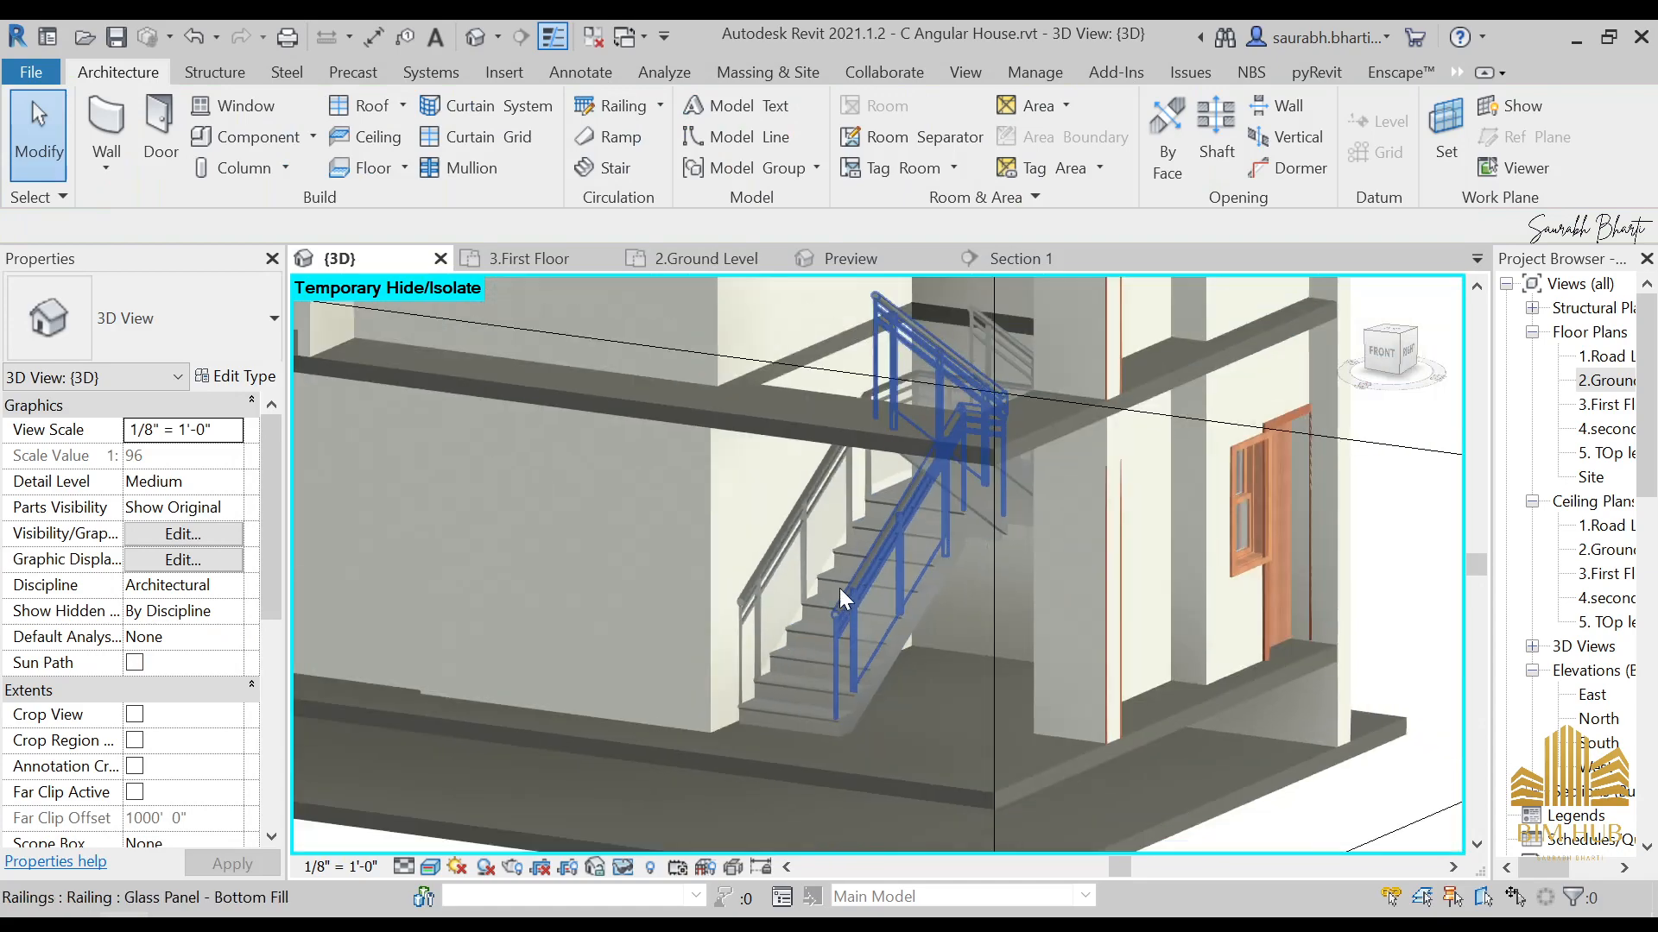
{"action": "middle_click_drag", "start_coordinate": [839, 588], "coordinate": [1012, 637], "text": "shift"}
{"action": "scroll", "coordinate": [1012, 637], "scroll_direction": "down", "scroll_amount": 3}
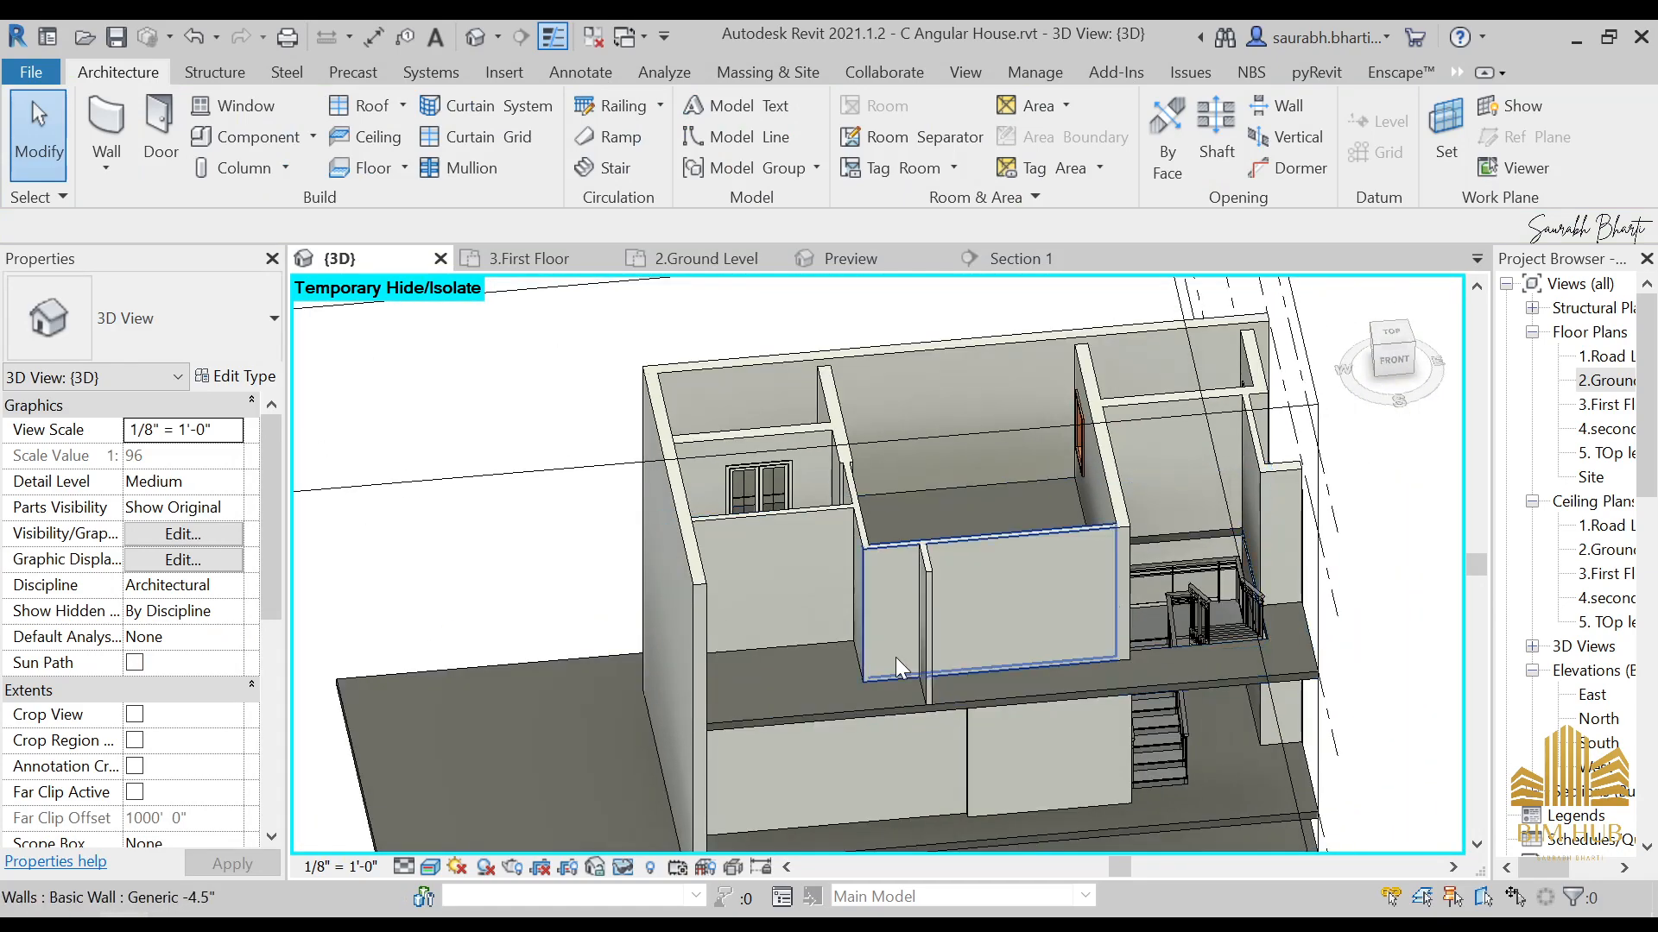
{"action": "scroll", "coordinate": [894, 656], "scroll_direction": "down", "scroll_amount": 4}
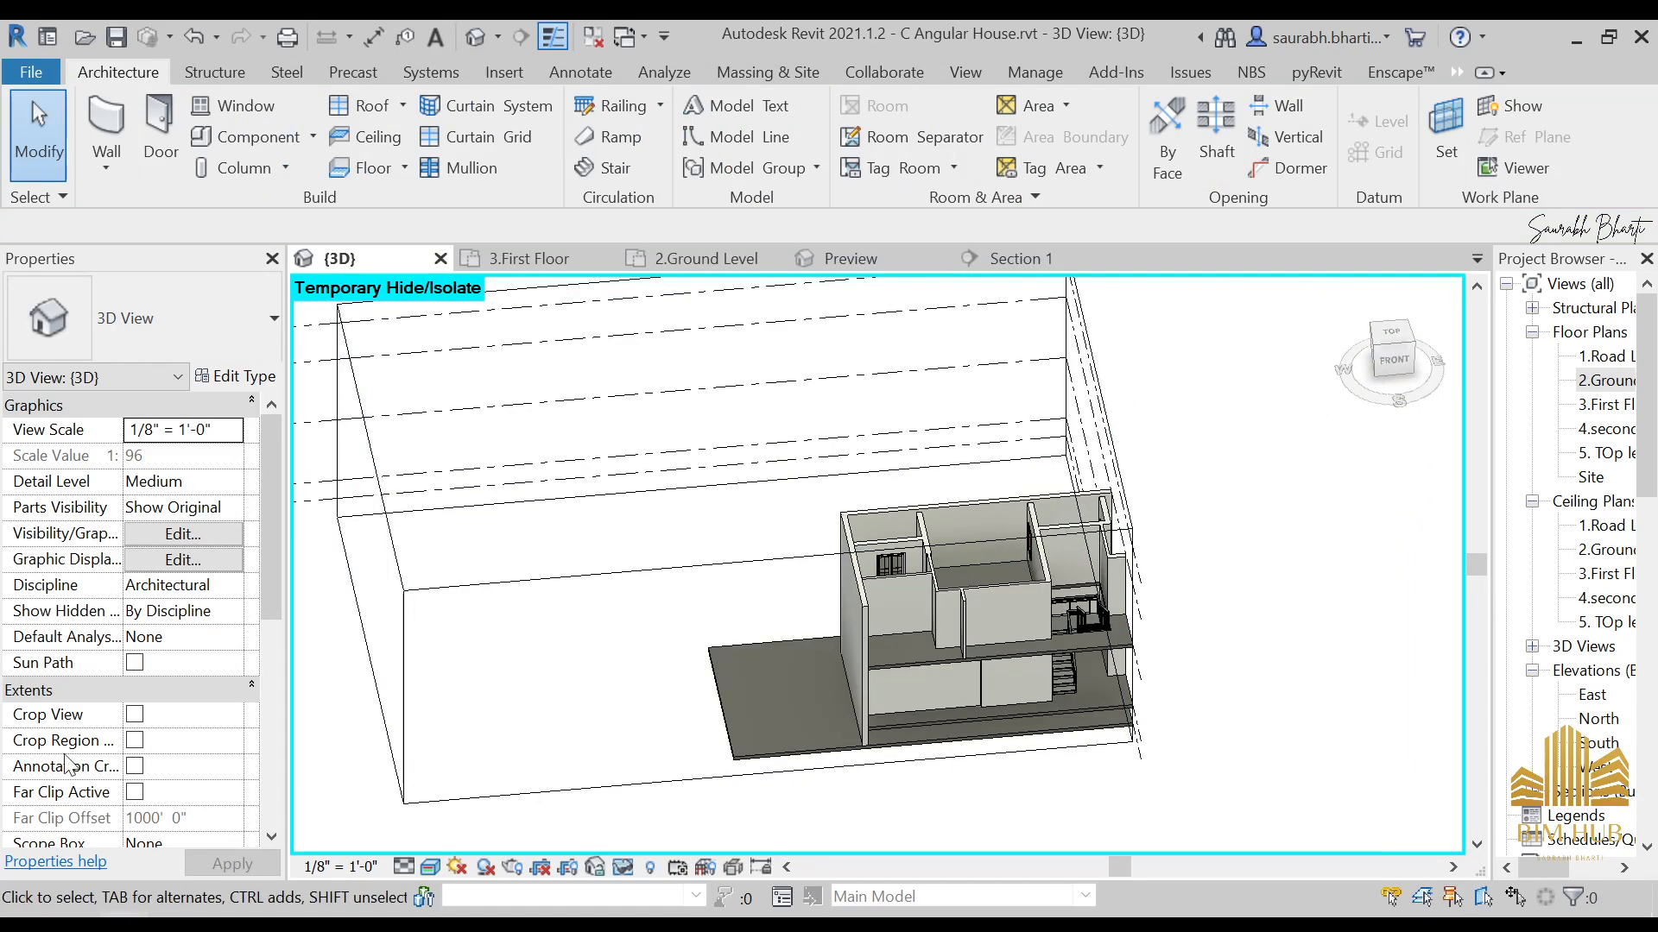
Step: Turn off the section box and reset the temporary hide/isolate to bring the whole house back in 3D
{"action": "scroll", "coordinate": [125, 734], "scroll_direction": "down", "scroll_amount": 3}
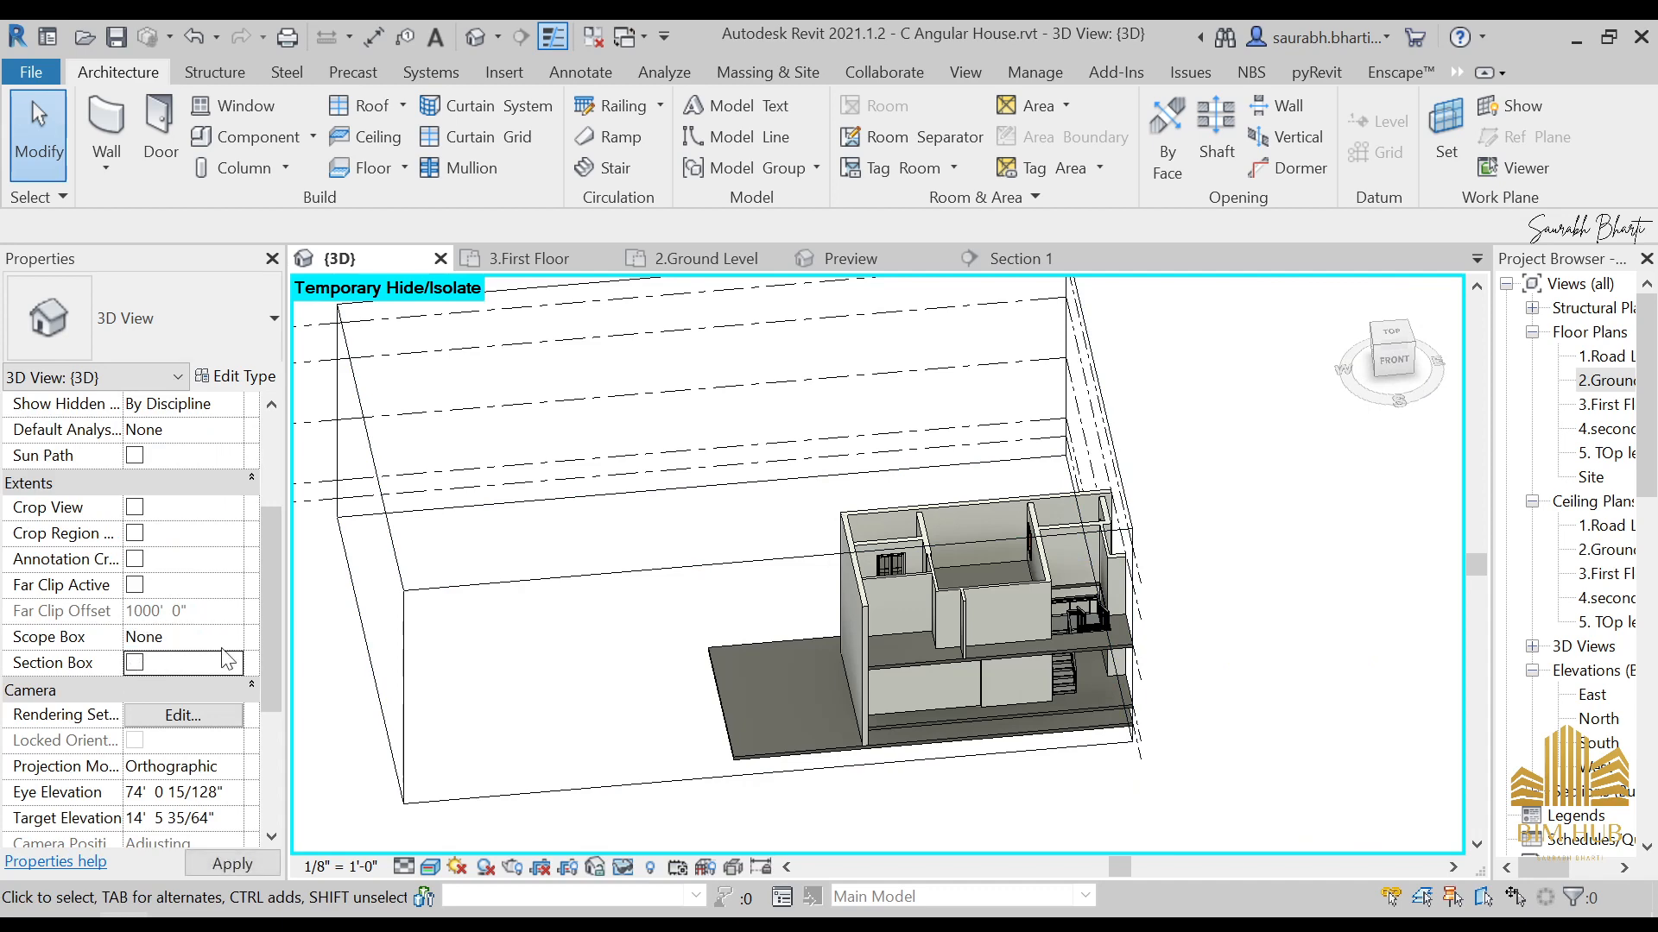
{"action": "scroll", "coordinate": [1138, 650], "scroll_direction": "down", "scroll_amount": 3}
{"action": "middle_click_drag", "start_coordinate": [1263, 570], "coordinate": [1280, 611], "text": "shift"}
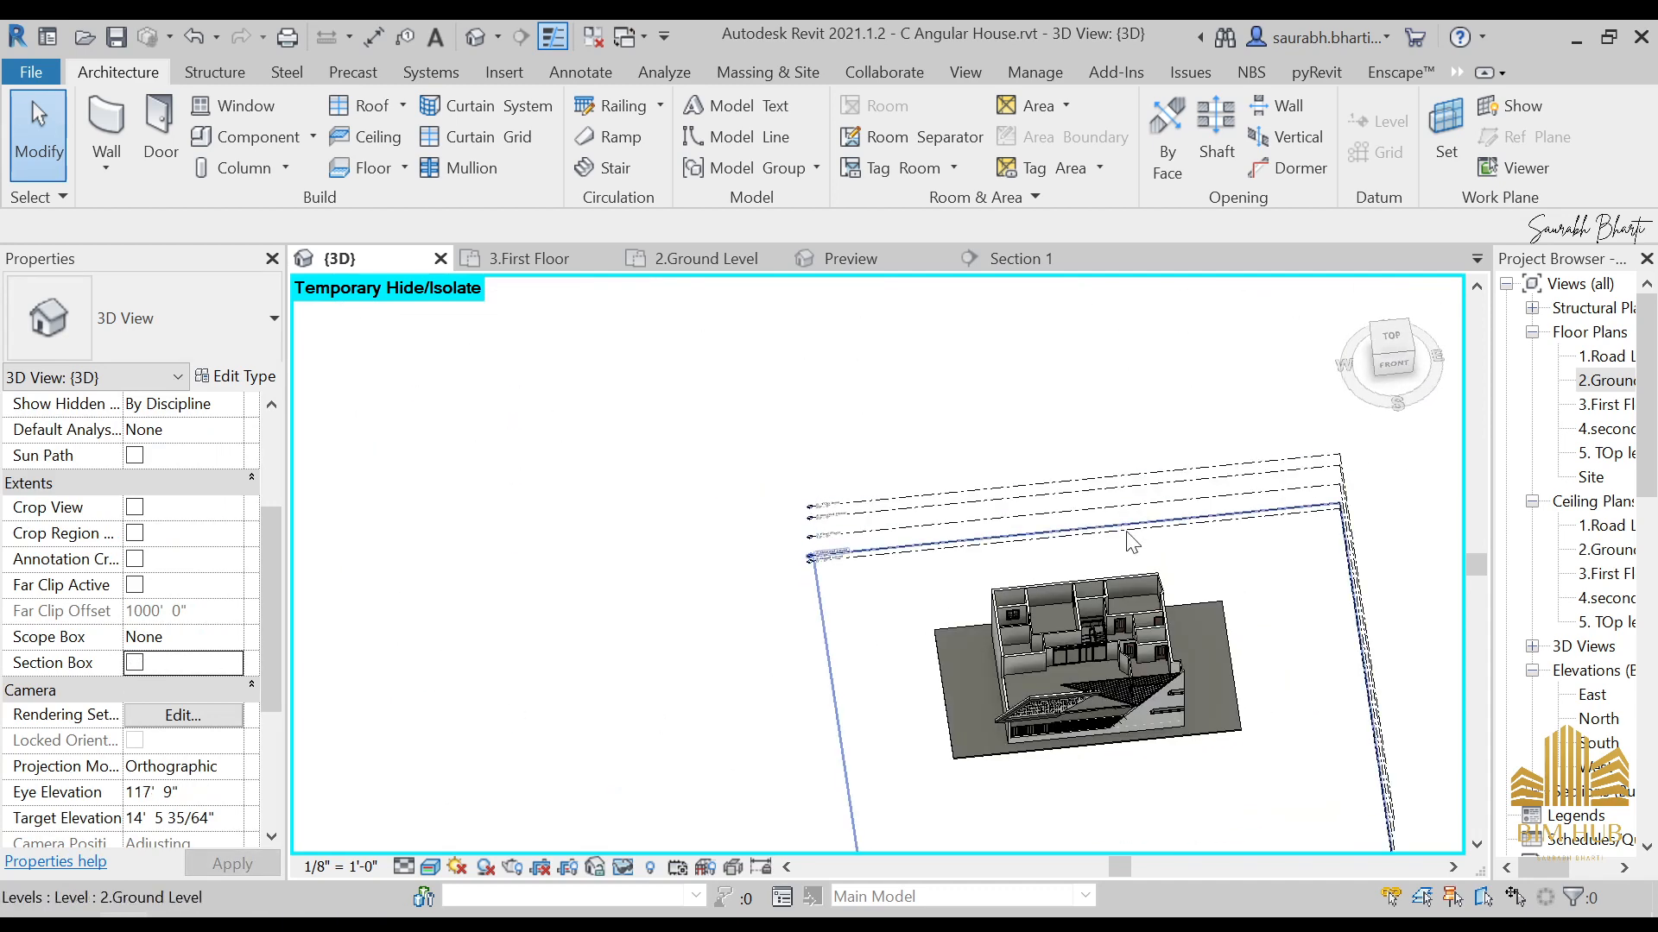
{"action": "key", "text": "h"}
{"action": "key", "text": "r"}
{"action": "scroll", "coordinate": [1040, 596], "scroll_direction": "up", "scroll_amount": 3}
{"action": "scroll", "coordinate": [1192, 658], "scroll_direction": "down", "scroll_amount": 2}
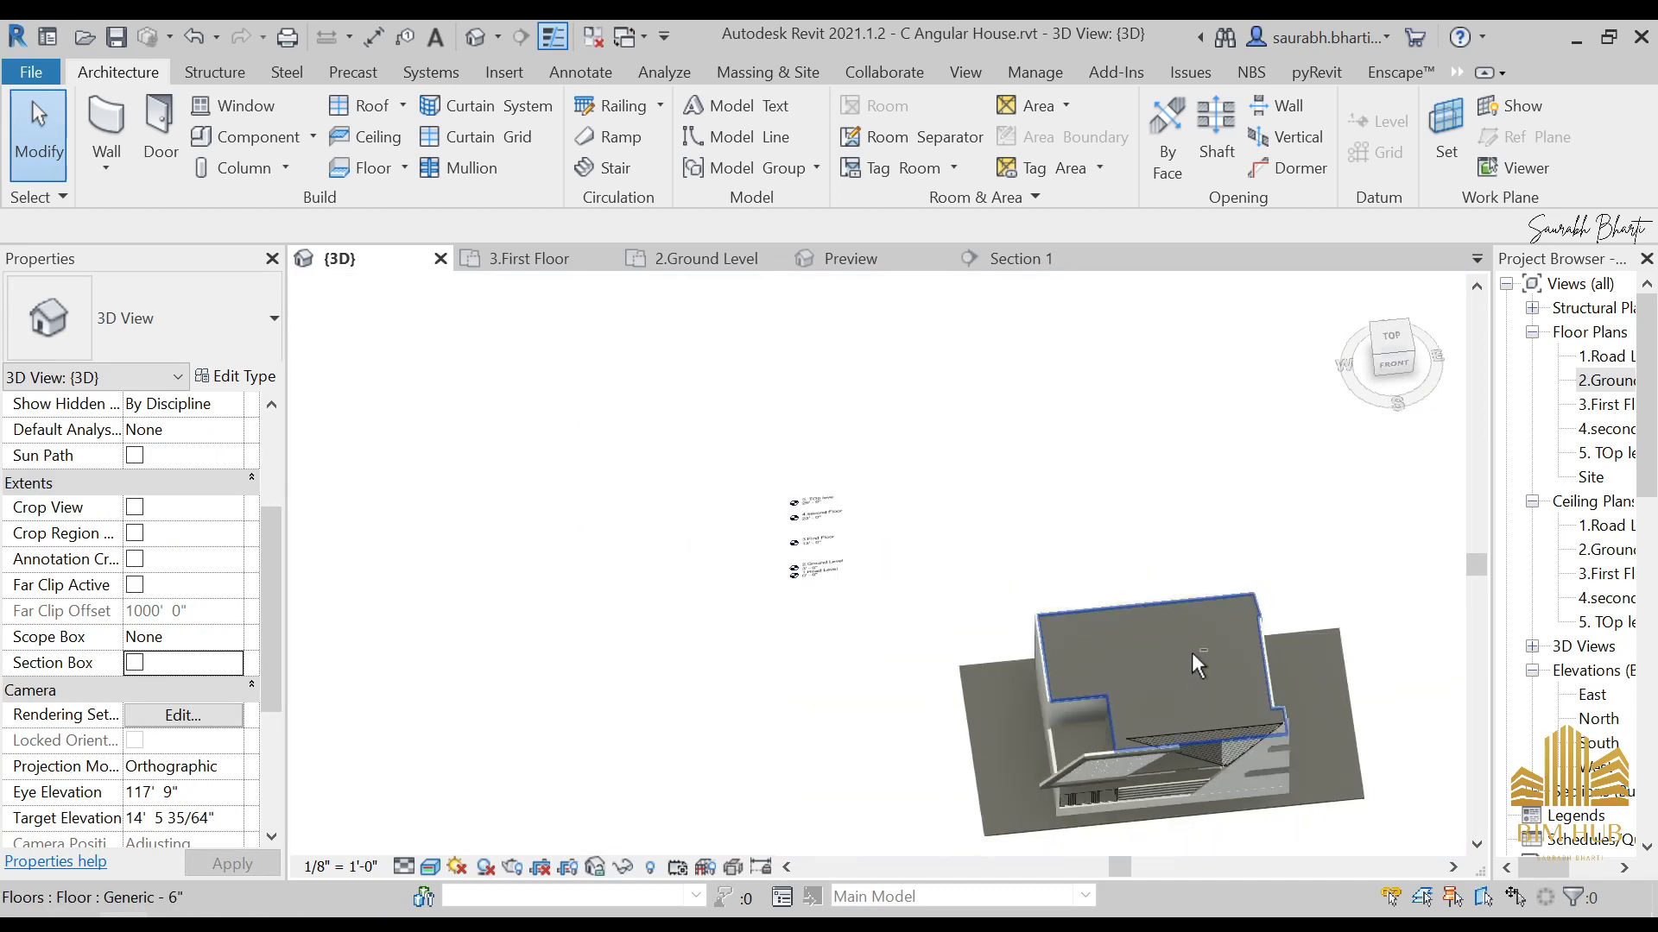
{"action": "middle_click_drag", "start_coordinate": [1191, 651], "coordinate": [1507, 499], "text": "shift"}
Step: Create a rectangular shaft opening on the ground level plan, filling the small north-west corner room to its inner wall faces
{"action": "double_click", "coordinate": [1575, 387]}
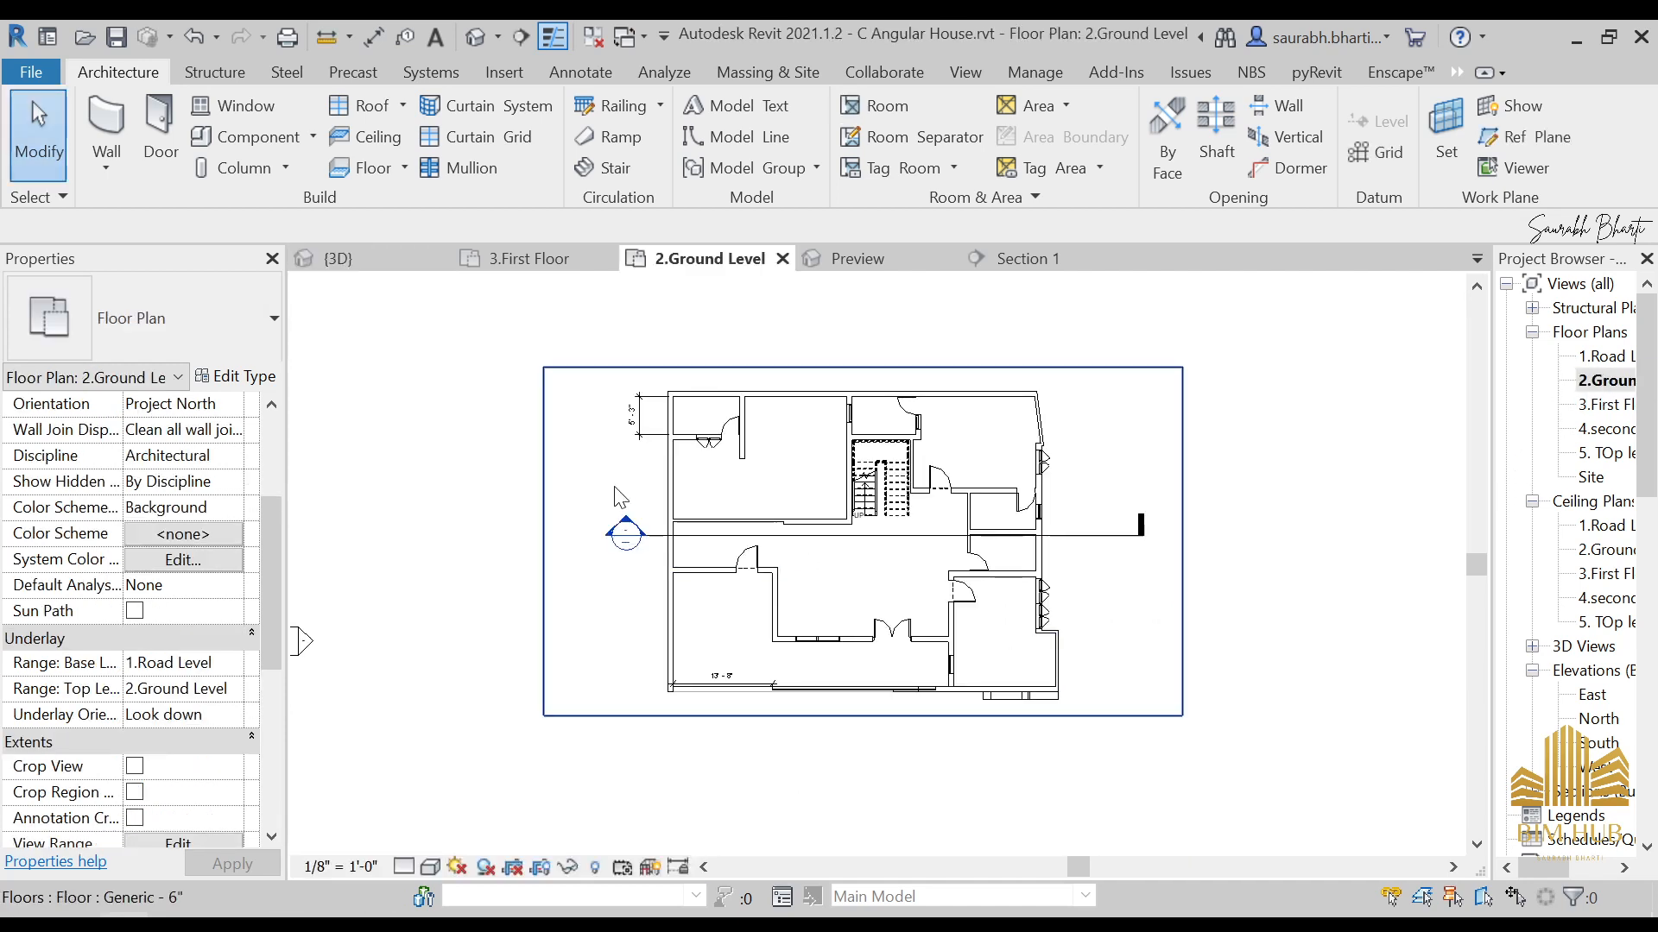
{"action": "scroll", "coordinate": [981, 361], "scroll_direction": "up", "scroll_amount": 4}
{"action": "scroll", "coordinate": [978, 351], "scroll_direction": "up", "scroll_amount": 1}
{"action": "middle_click_drag", "start_coordinate": [623, 433], "coordinate": [853, 517]}
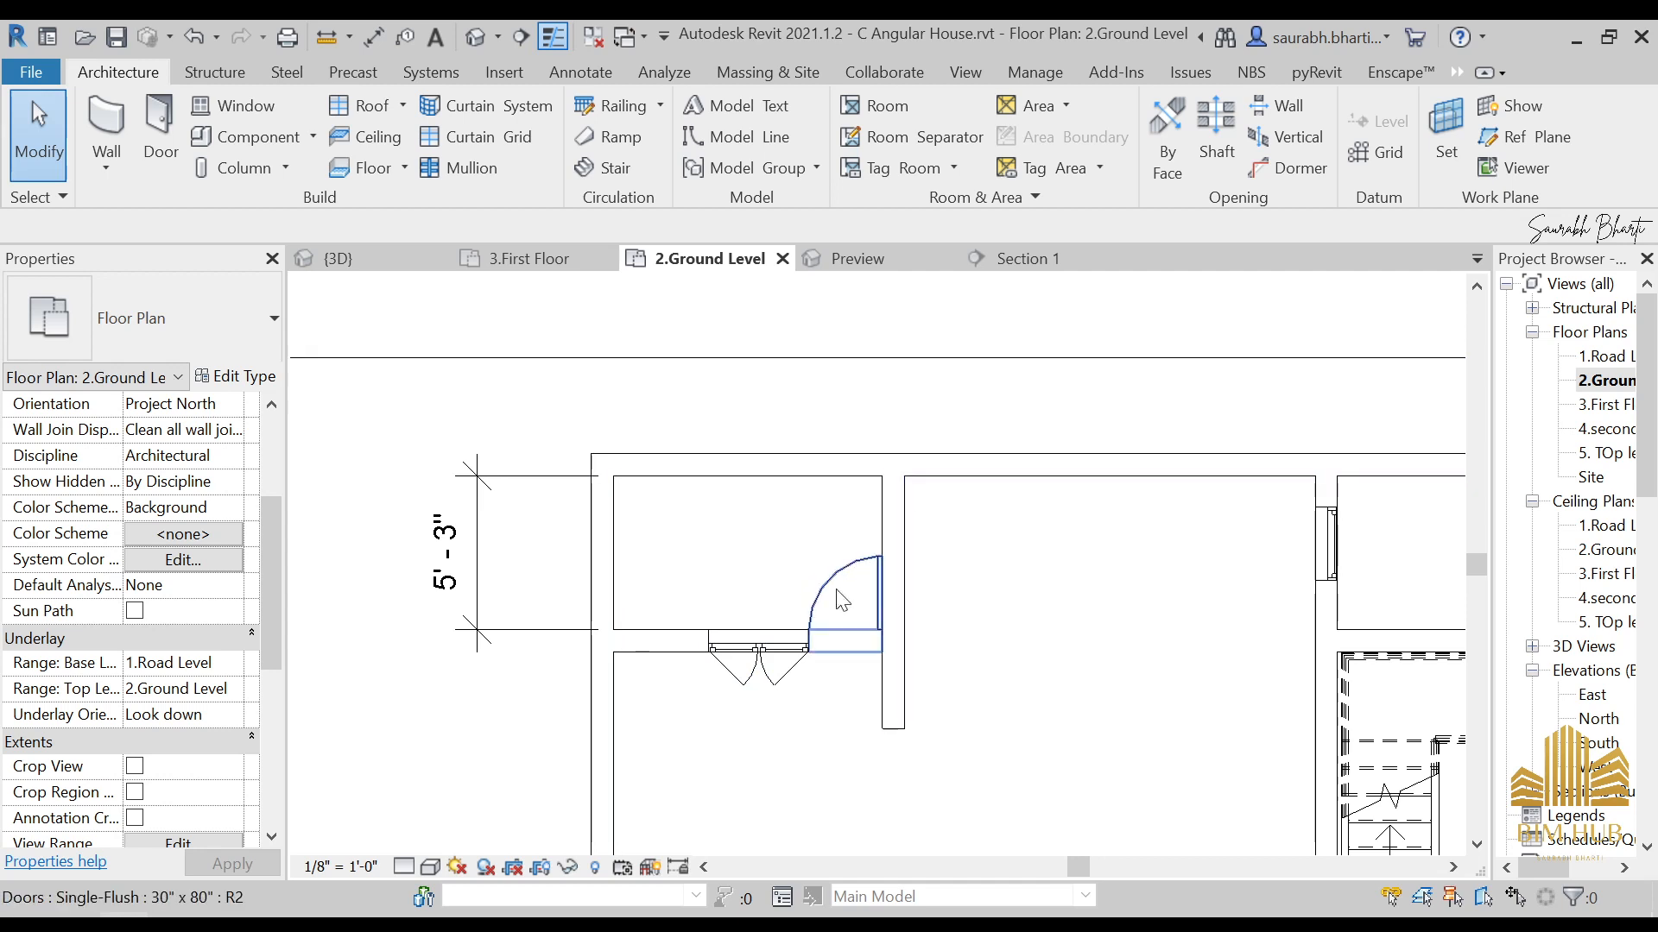
{"action": "left_click", "coordinate": [1214, 123]}
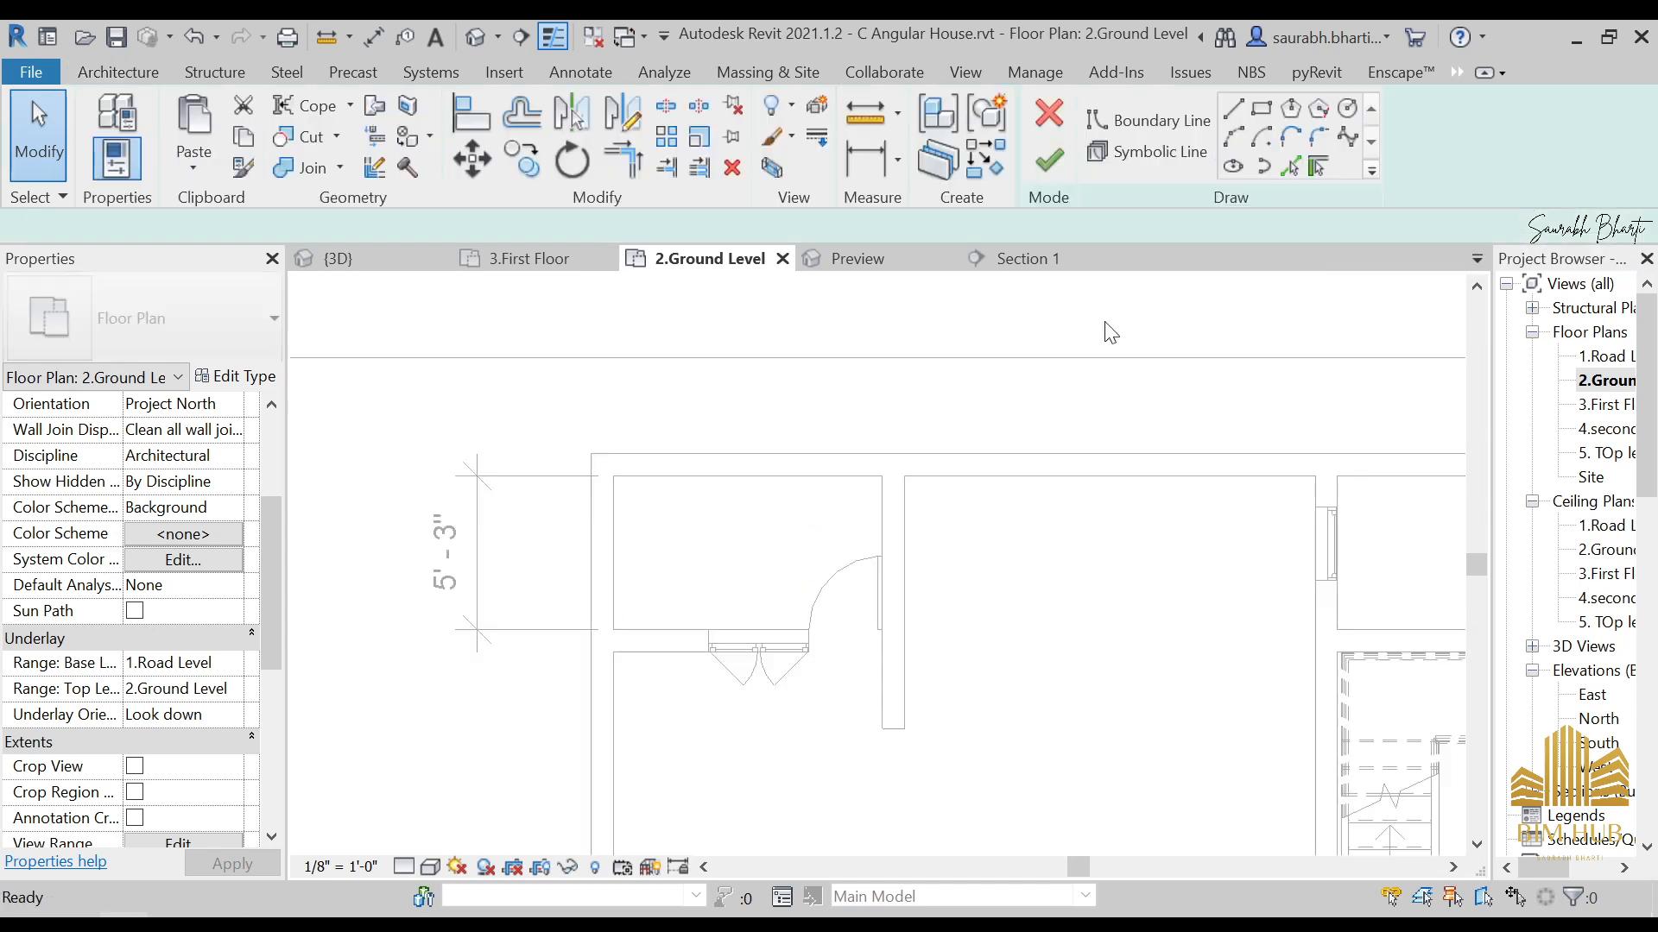
{"action": "left_click", "coordinate": [613, 475]}
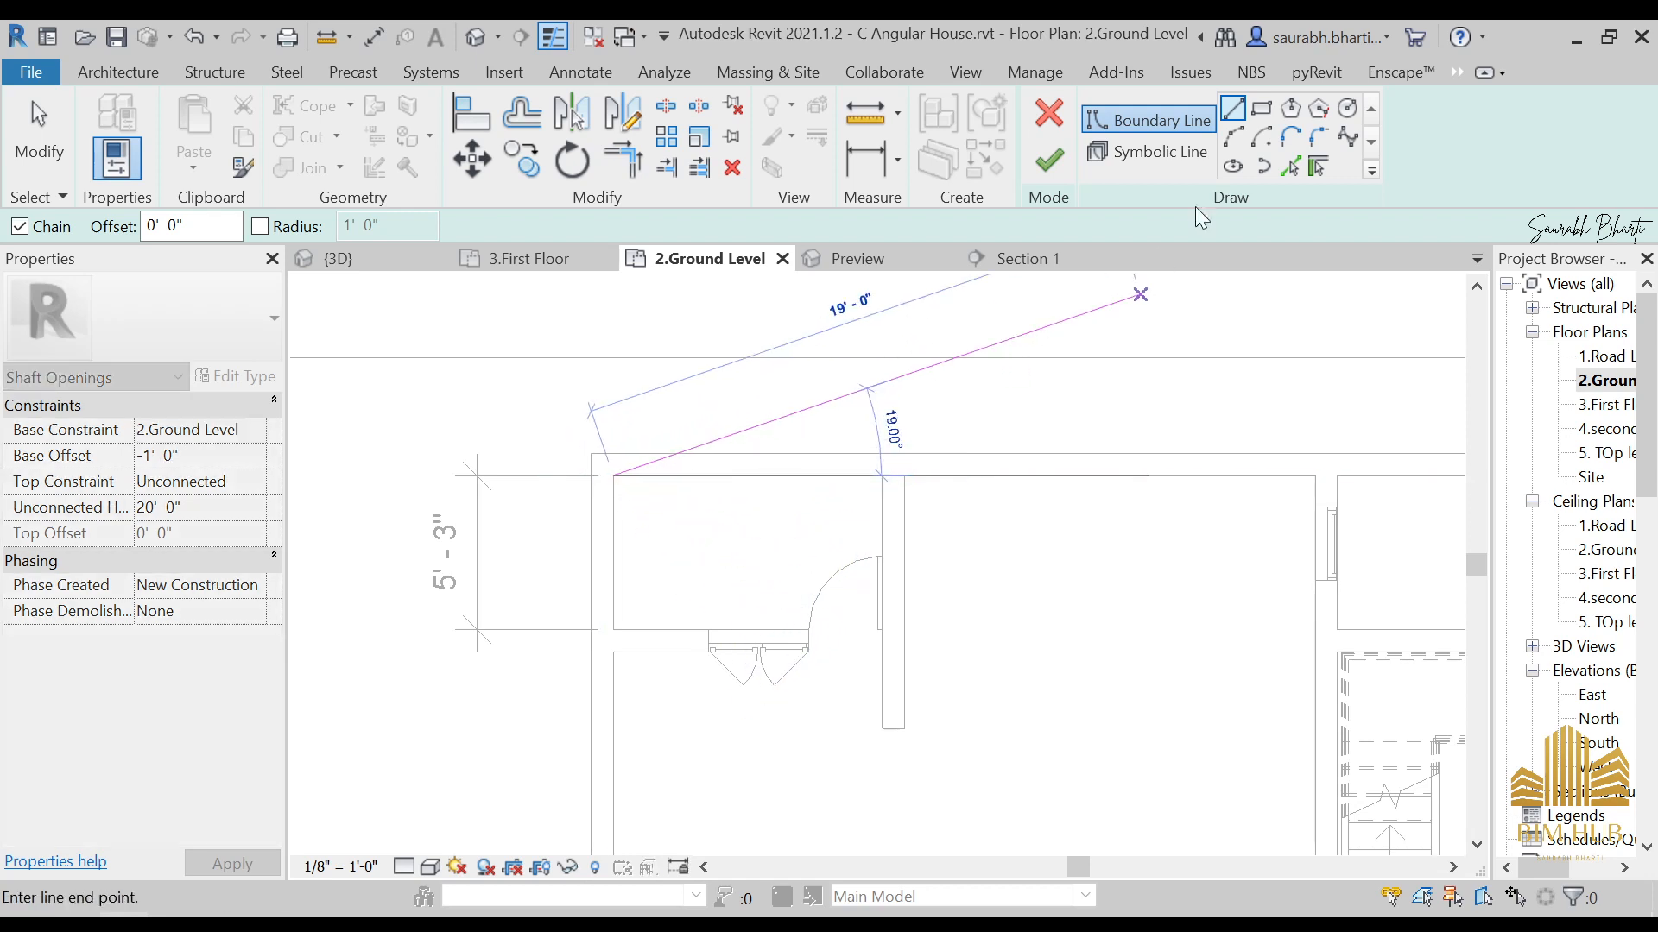
{"action": "left_click", "coordinate": [1269, 108]}
{"action": "left_click", "coordinate": [613, 475]}
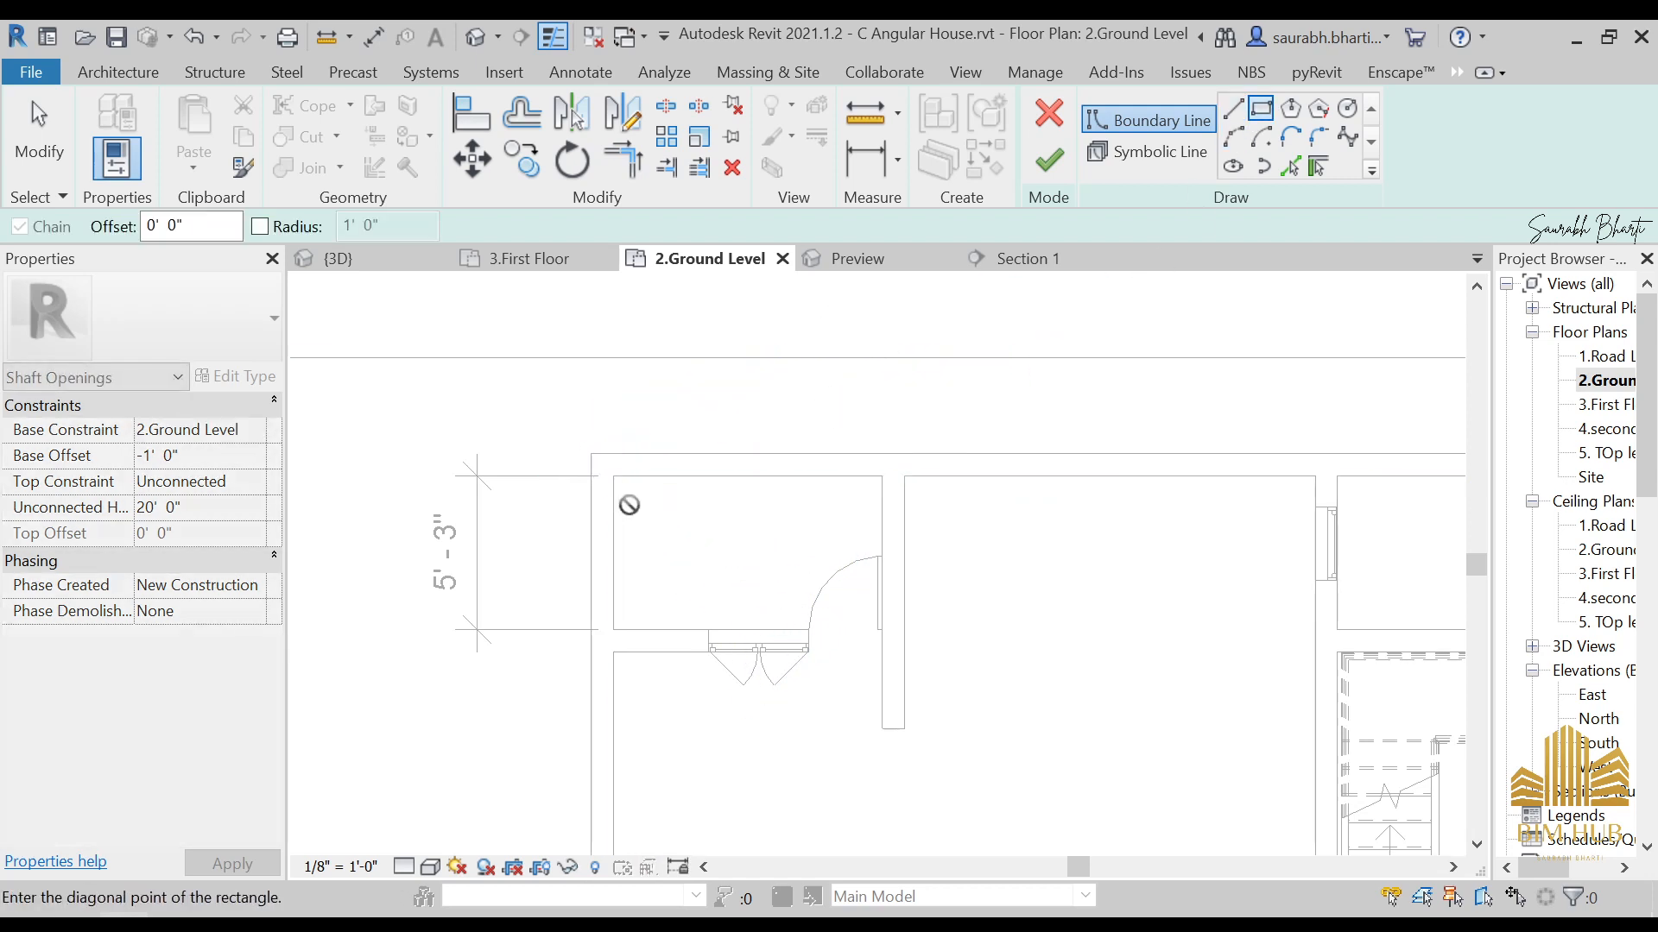
{"action": "left_click", "coordinate": [881, 629]}
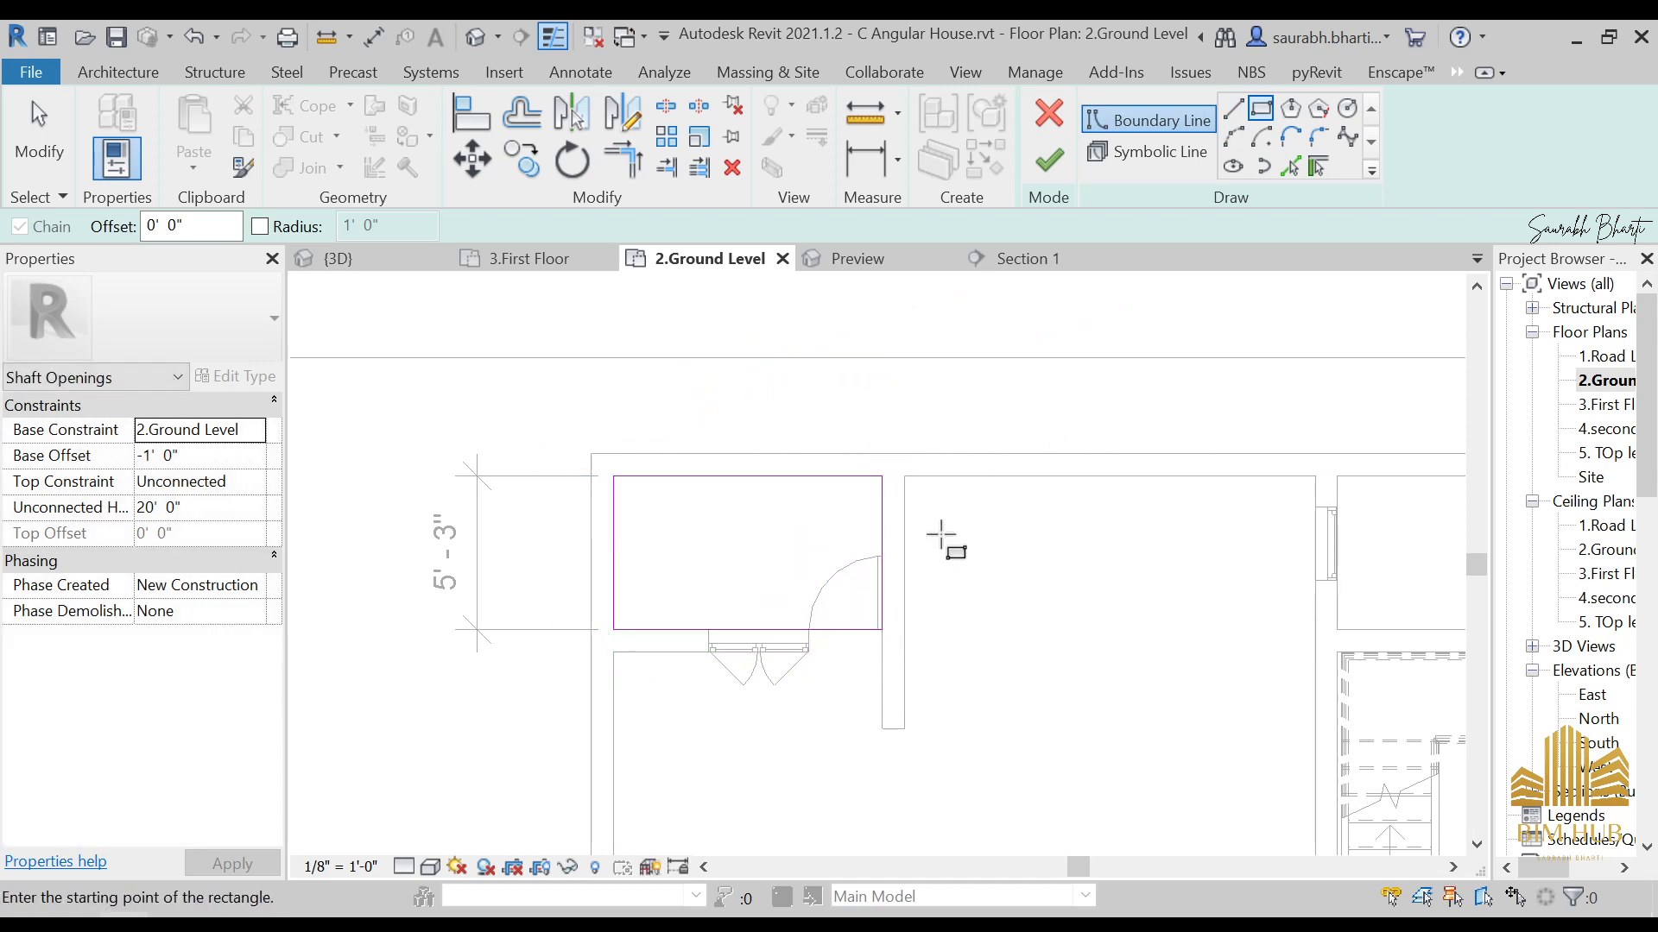
{"action": "left_click", "coordinate": [1044, 164]}
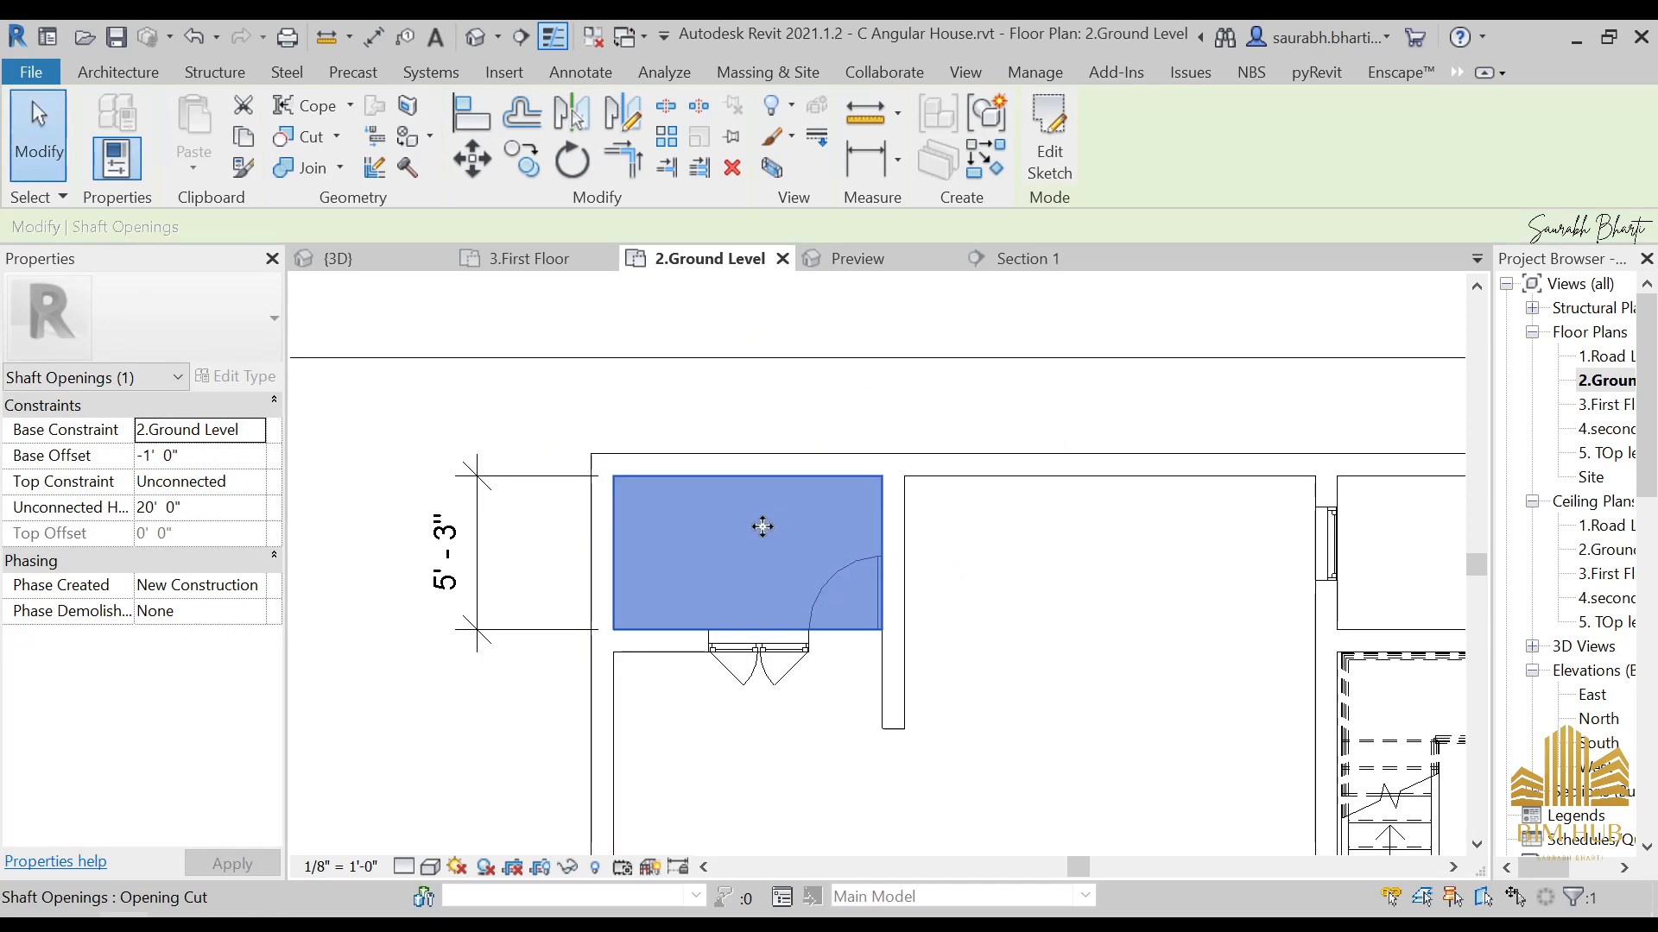
Step: Create a second rectangular shaft opening on the ground level plan, filling the small room directly north of the stair to its inner wall faces
{"action": "scroll", "coordinate": [1026, 369], "scroll_direction": "down", "scroll_amount": 3}
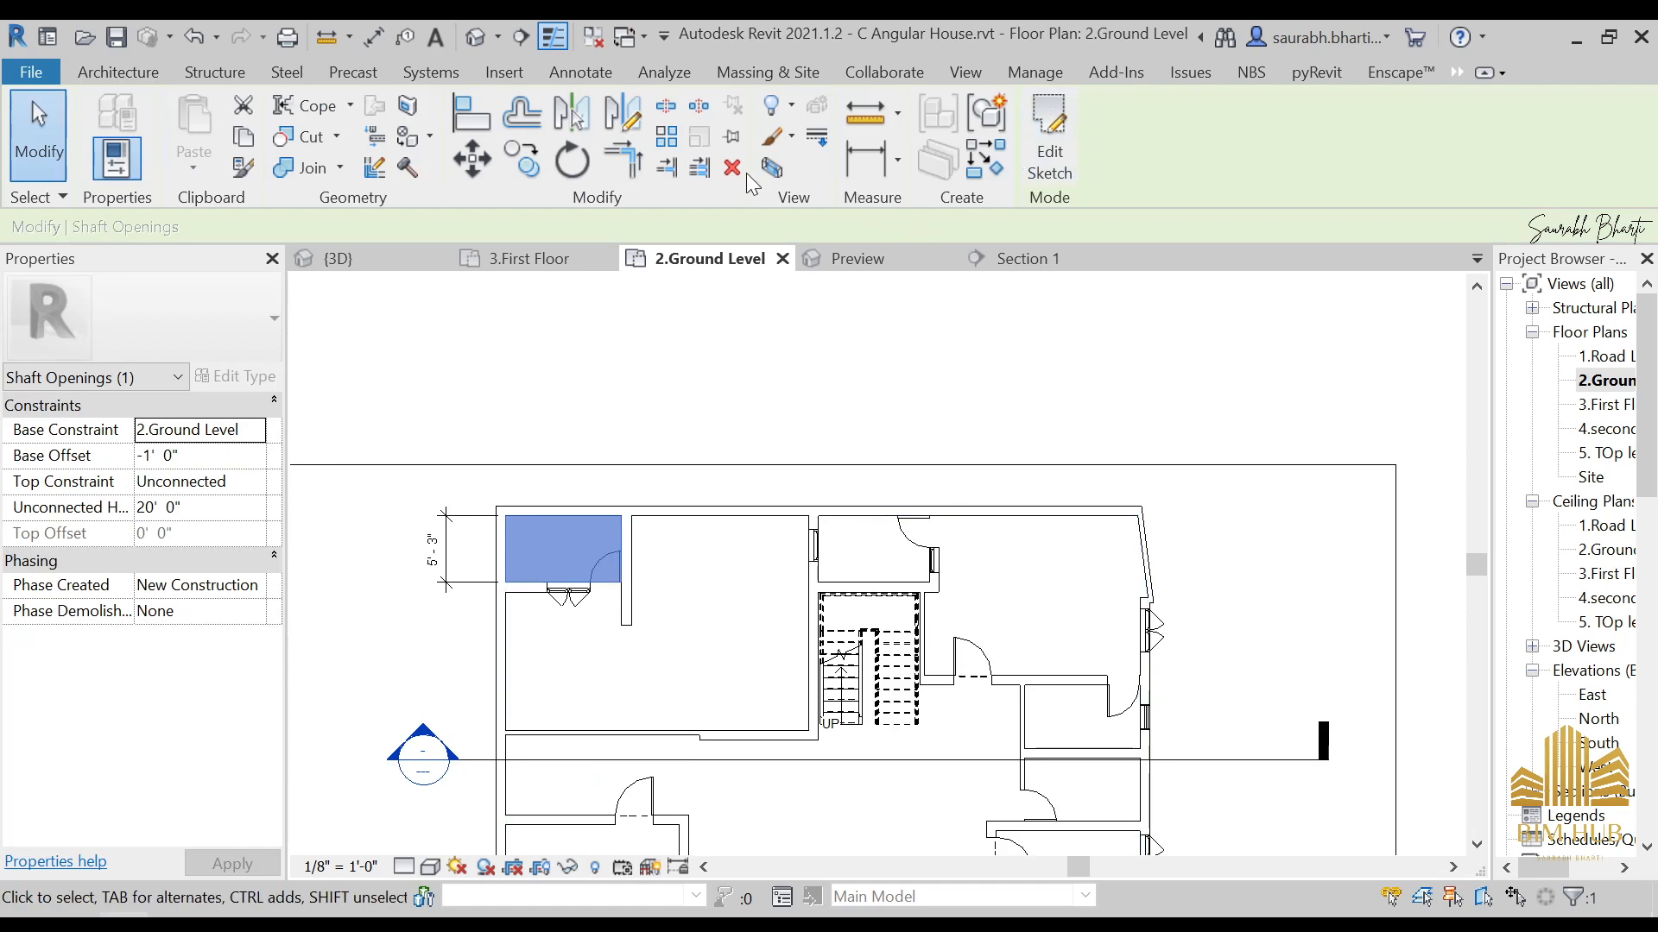
{"action": "left_click", "coordinate": [136, 71]}
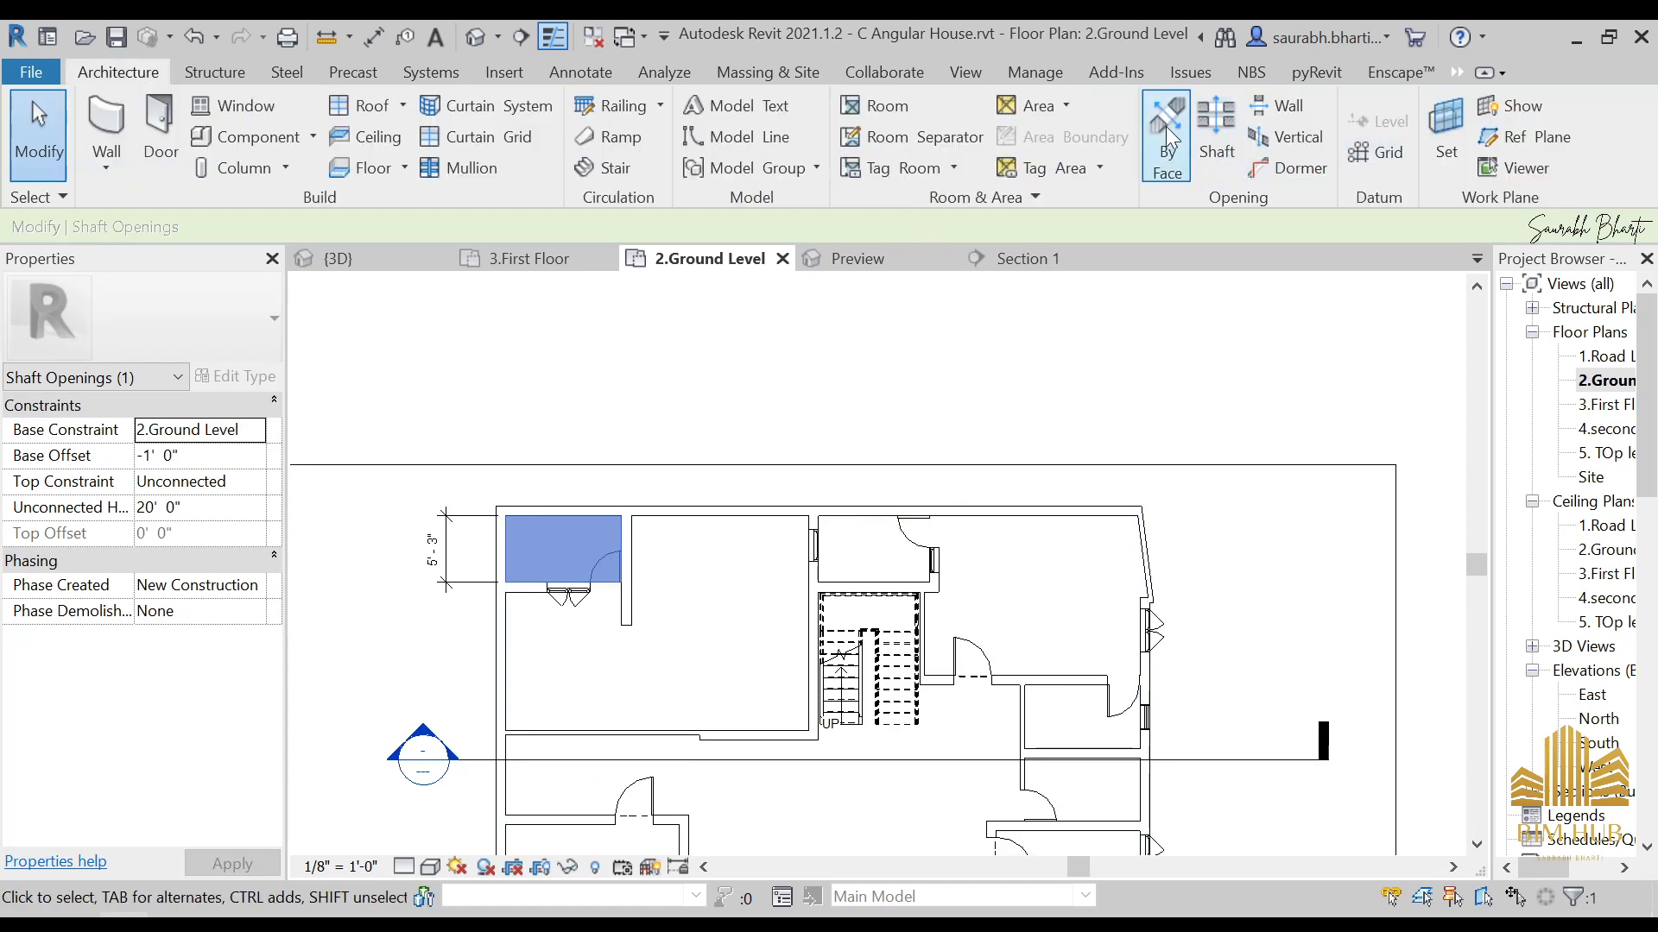
{"action": "scroll", "coordinate": [863, 531], "scroll_direction": "up", "scroll_amount": 3}
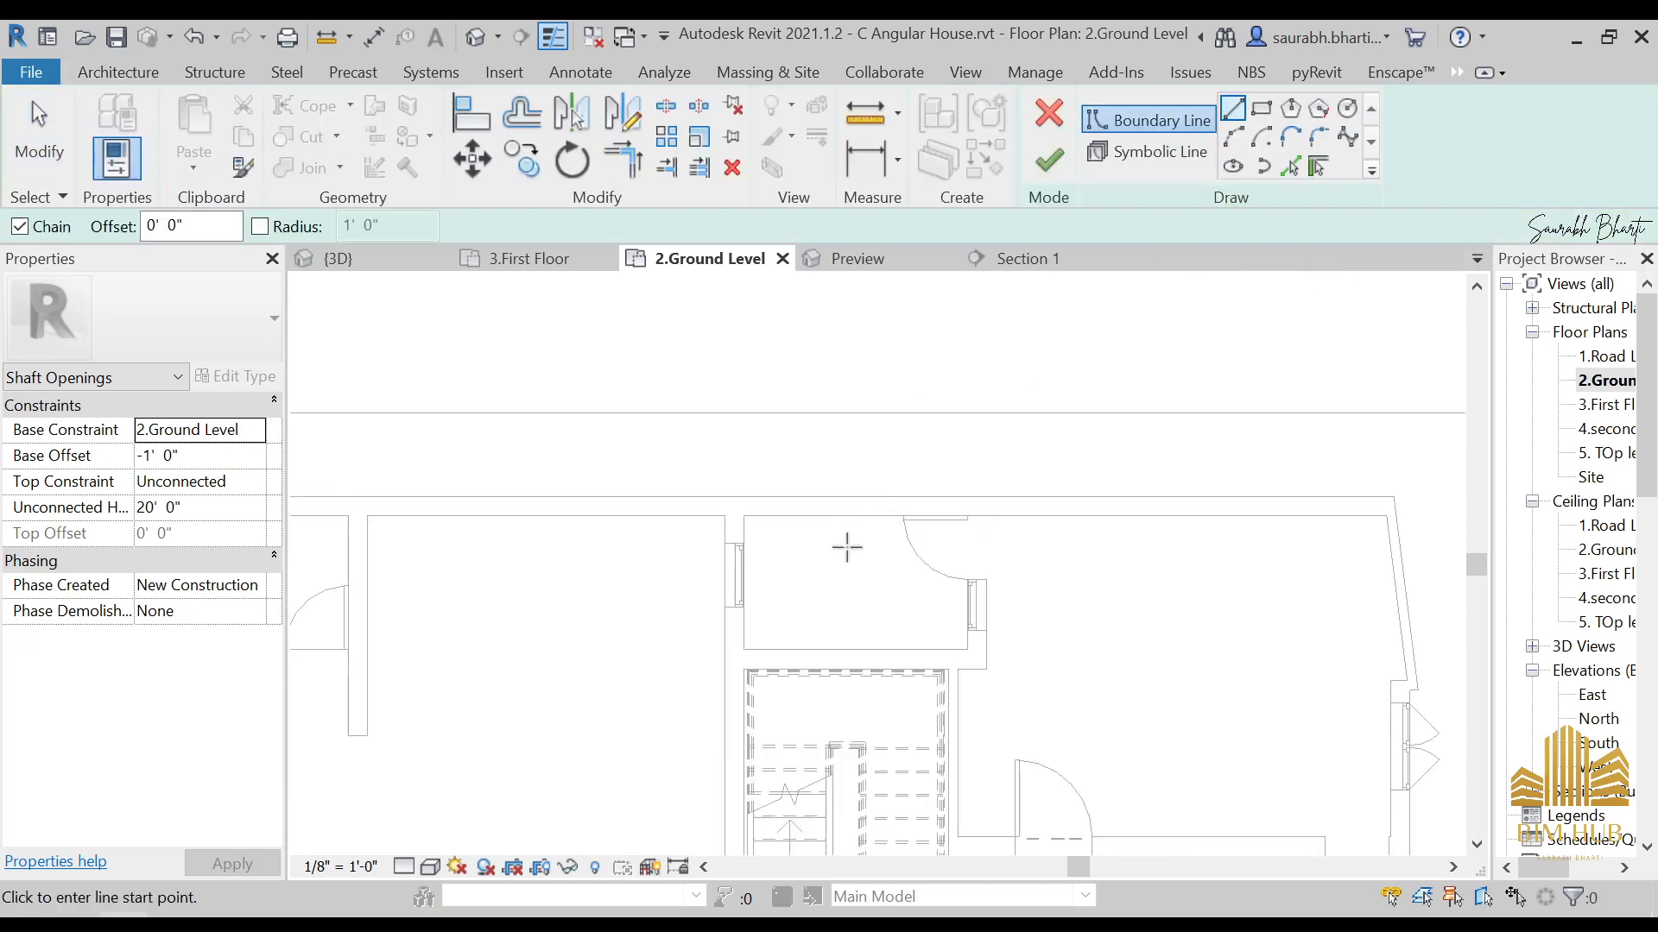
{"action": "left_click", "coordinate": [744, 518]}
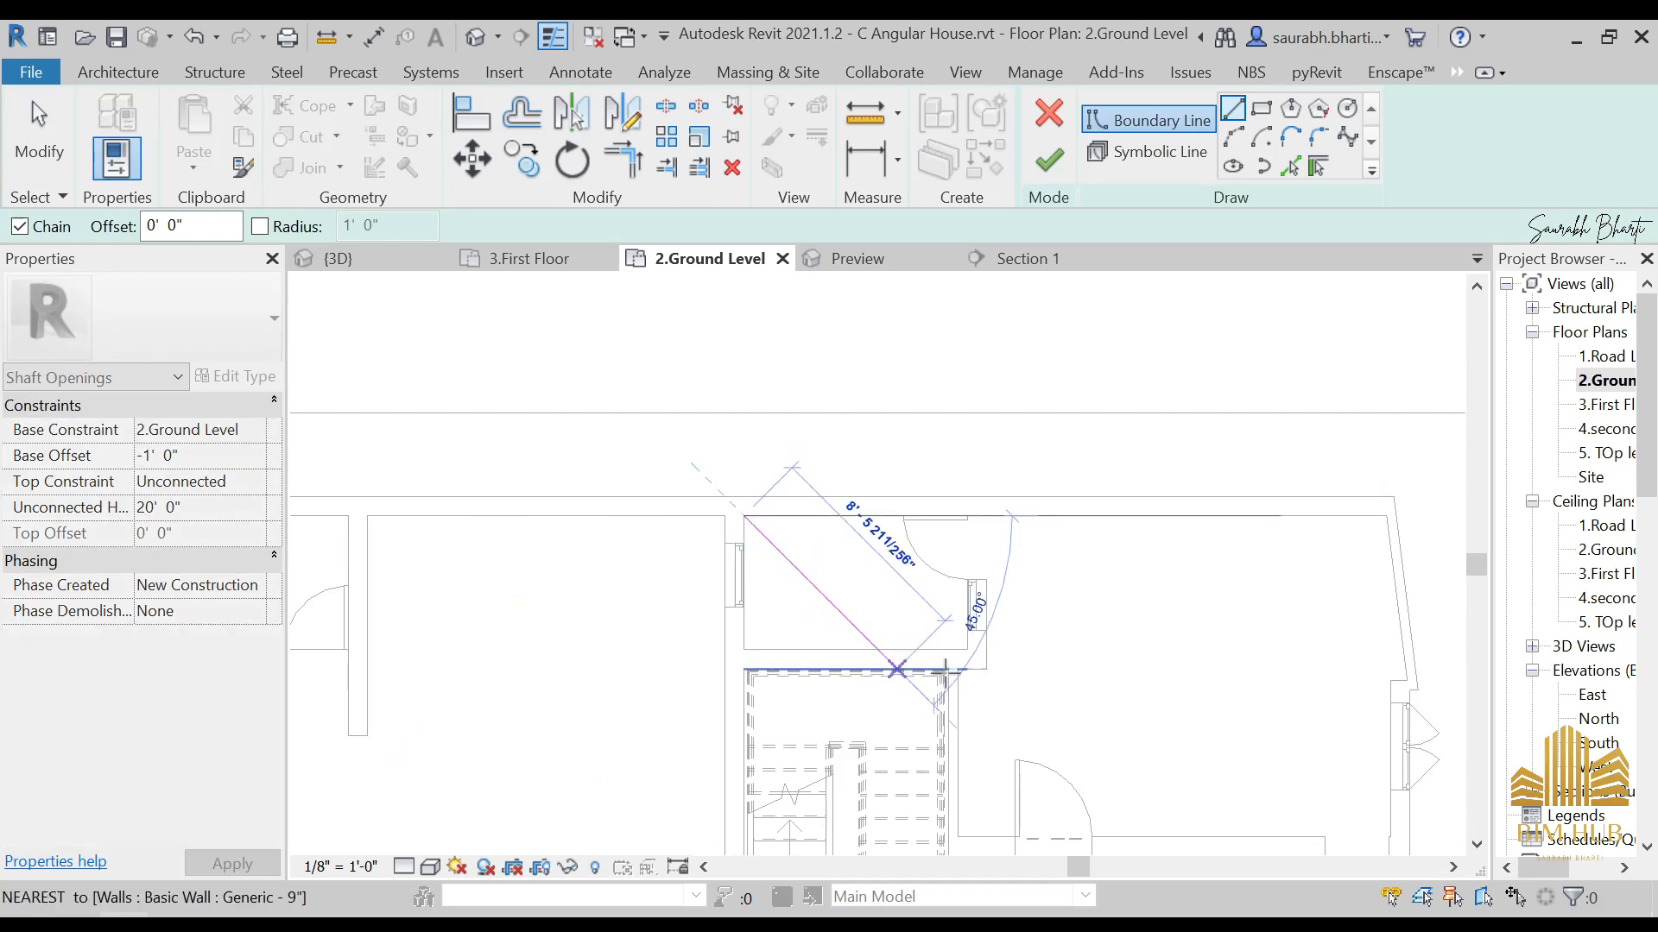
{"action": "left_click", "coordinate": [744, 517]}
{"action": "left_click", "coordinate": [967, 649]}
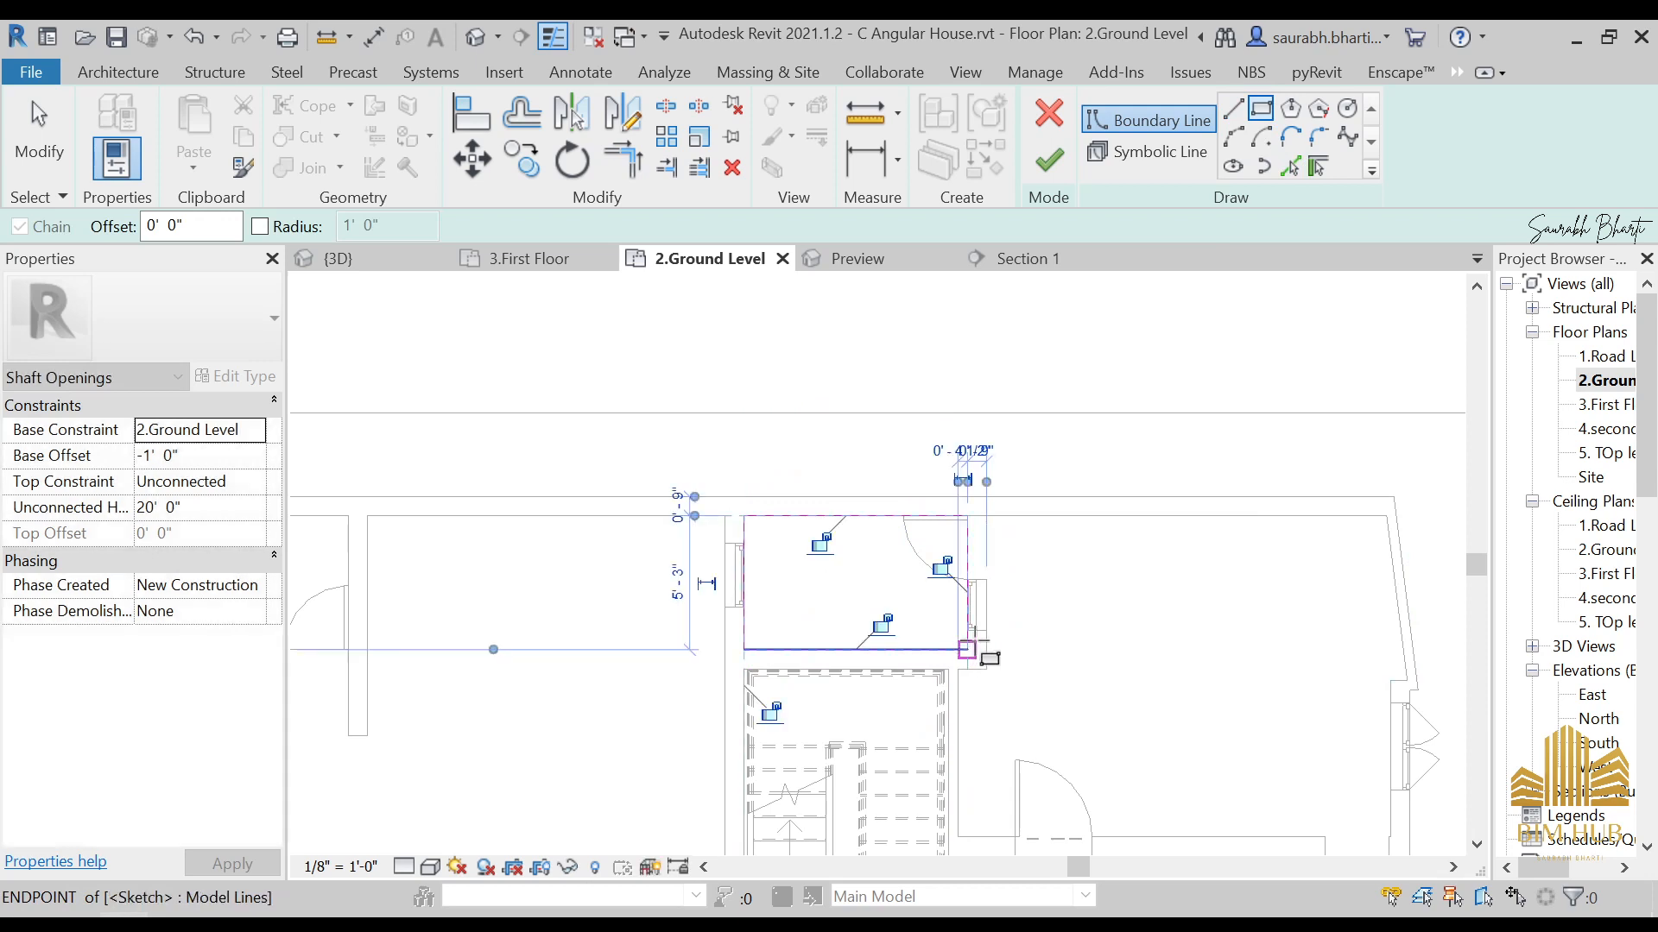
{"action": "left_click", "coordinate": [1050, 160]}
Step: Show the house in 3D from behind and temporarily hide its long back wall to expose the shafts
{"action": "scroll", "coordinate": [959, 500], "scroll_direction": "down", "scroll_amount": 3}
{"action": "left_click", "coordinate": [479, 42]}
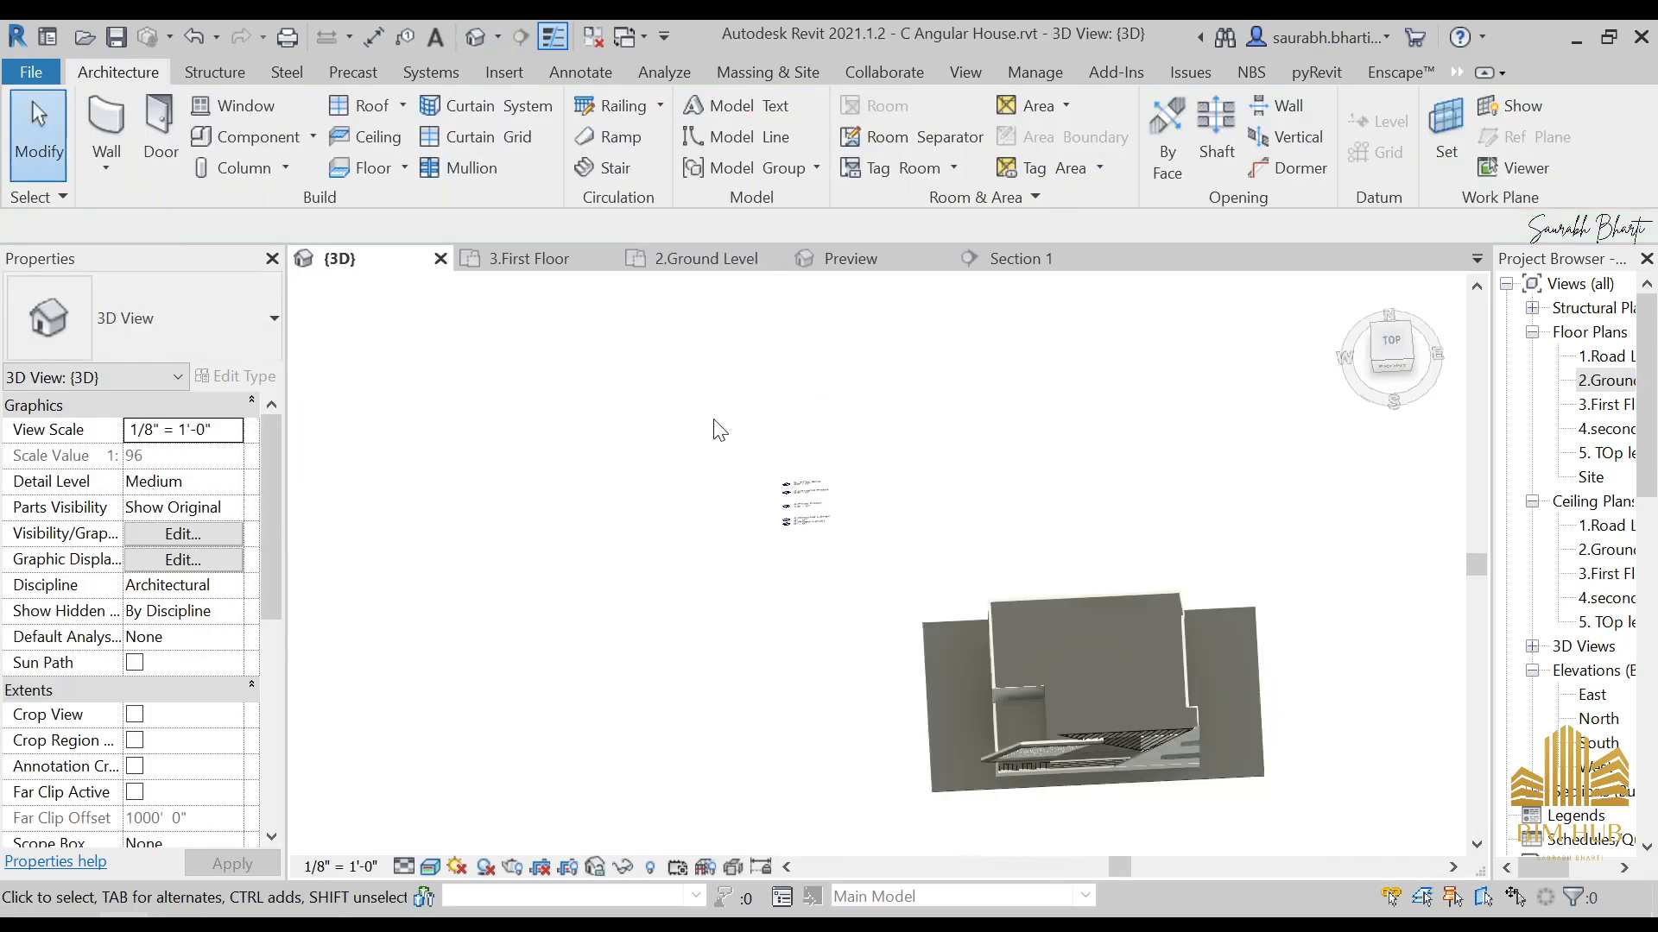
{"action": "scroll", "coordinate": [714, 432], "scroll_direction": "down", "scroll_amount": 2}
{"action": "middle_click_drag", "start_coordinate": [1088, 604], "coordinate": [1373, 483], "text": "shift"}
{"action": "scroll", "coordinate": [881, 492], "scroll_direction": "up", "scroll_amount": 3}
{"action": "middle_click_drag", "start_coordinate": [885, 553], "coordinate": [760, 639], "text": "shift"}
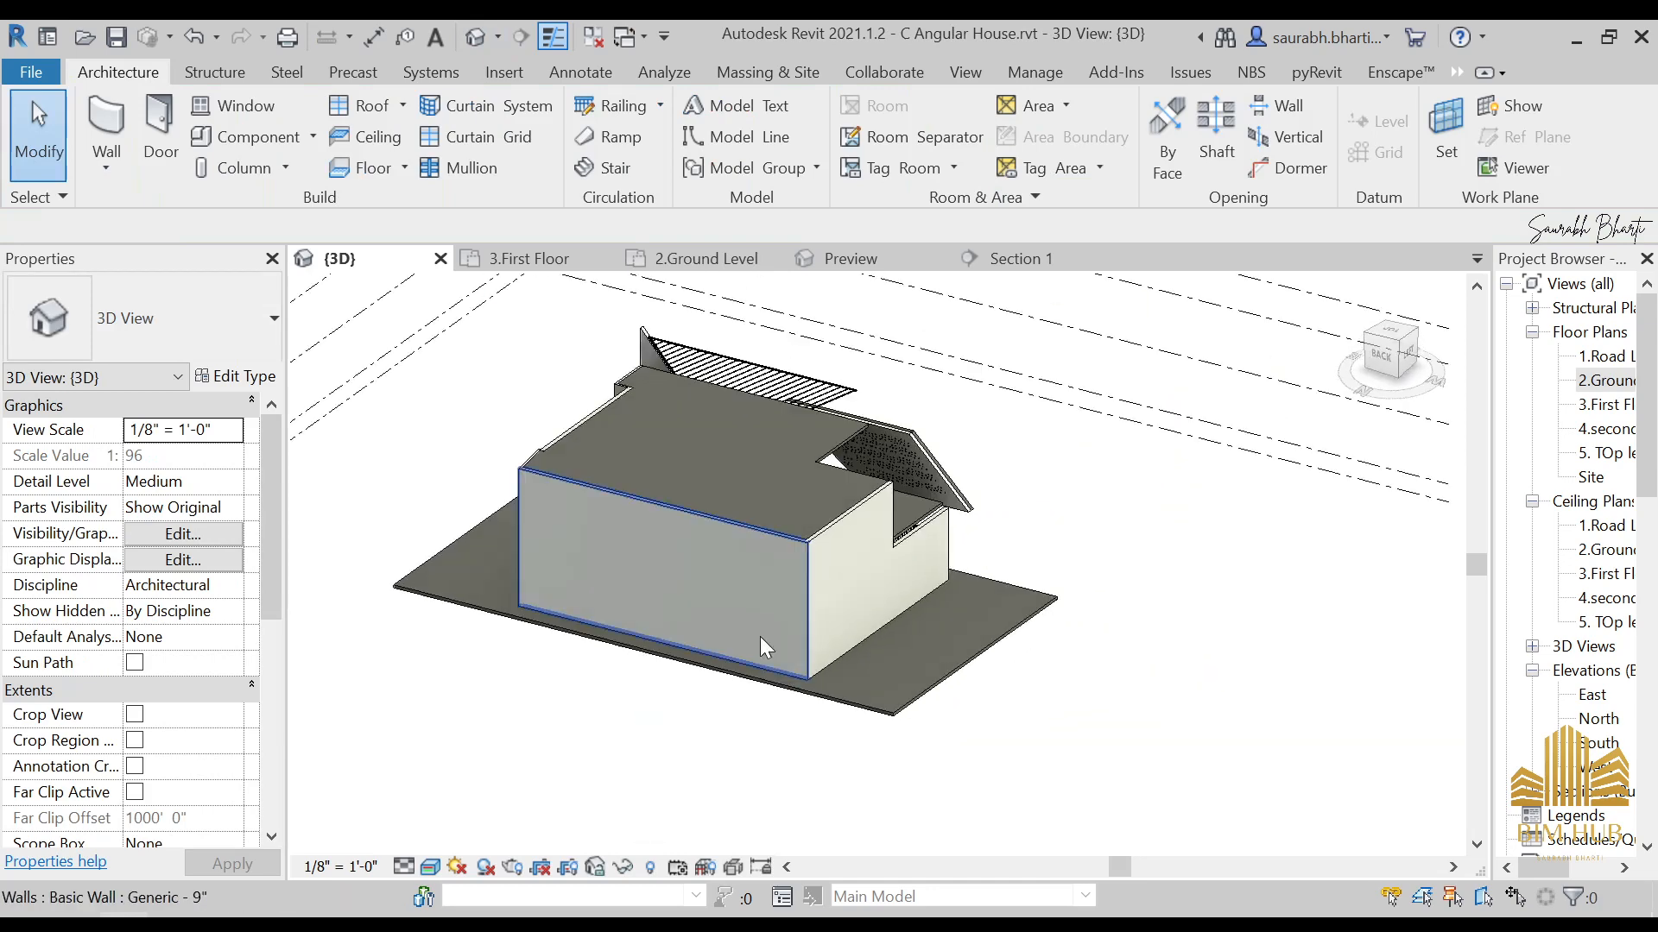
{"action": "left_click", "coordinate": [726, 658]}
{"action": "key", "text": "h"}
{"action": "key", "text": "h"}
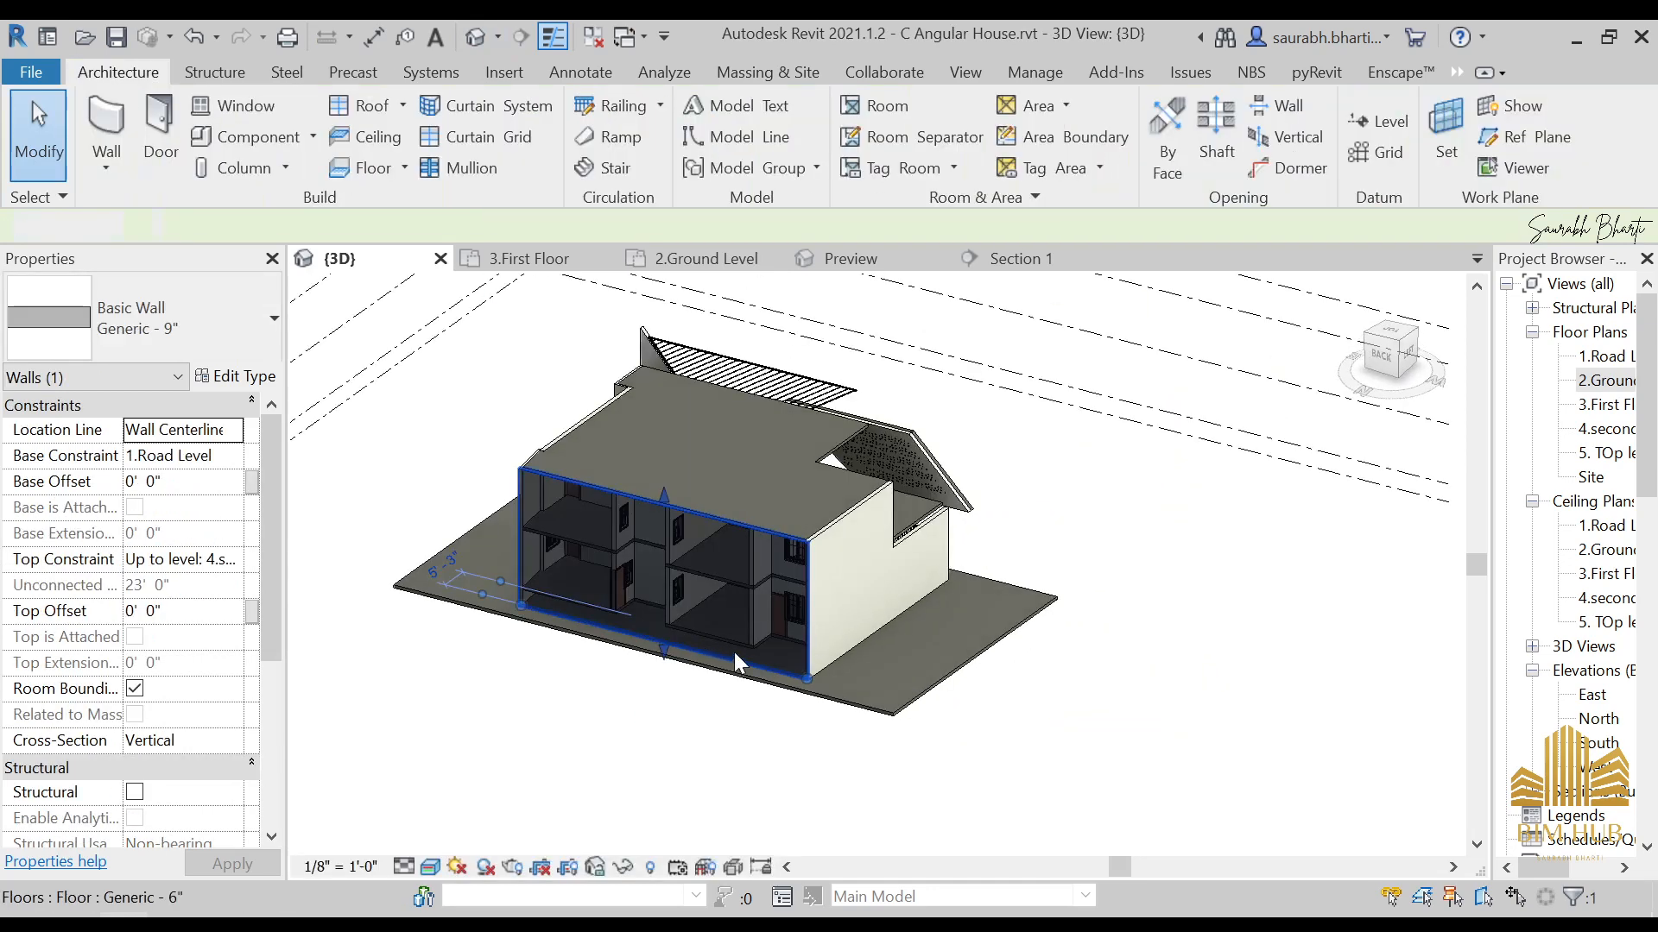
Step: Stretch the top of the north-west corner shaft above the roof slab, to an unconnected height of about 22' 2"
{"action": "left_click", "coordinate": [779, 667]}
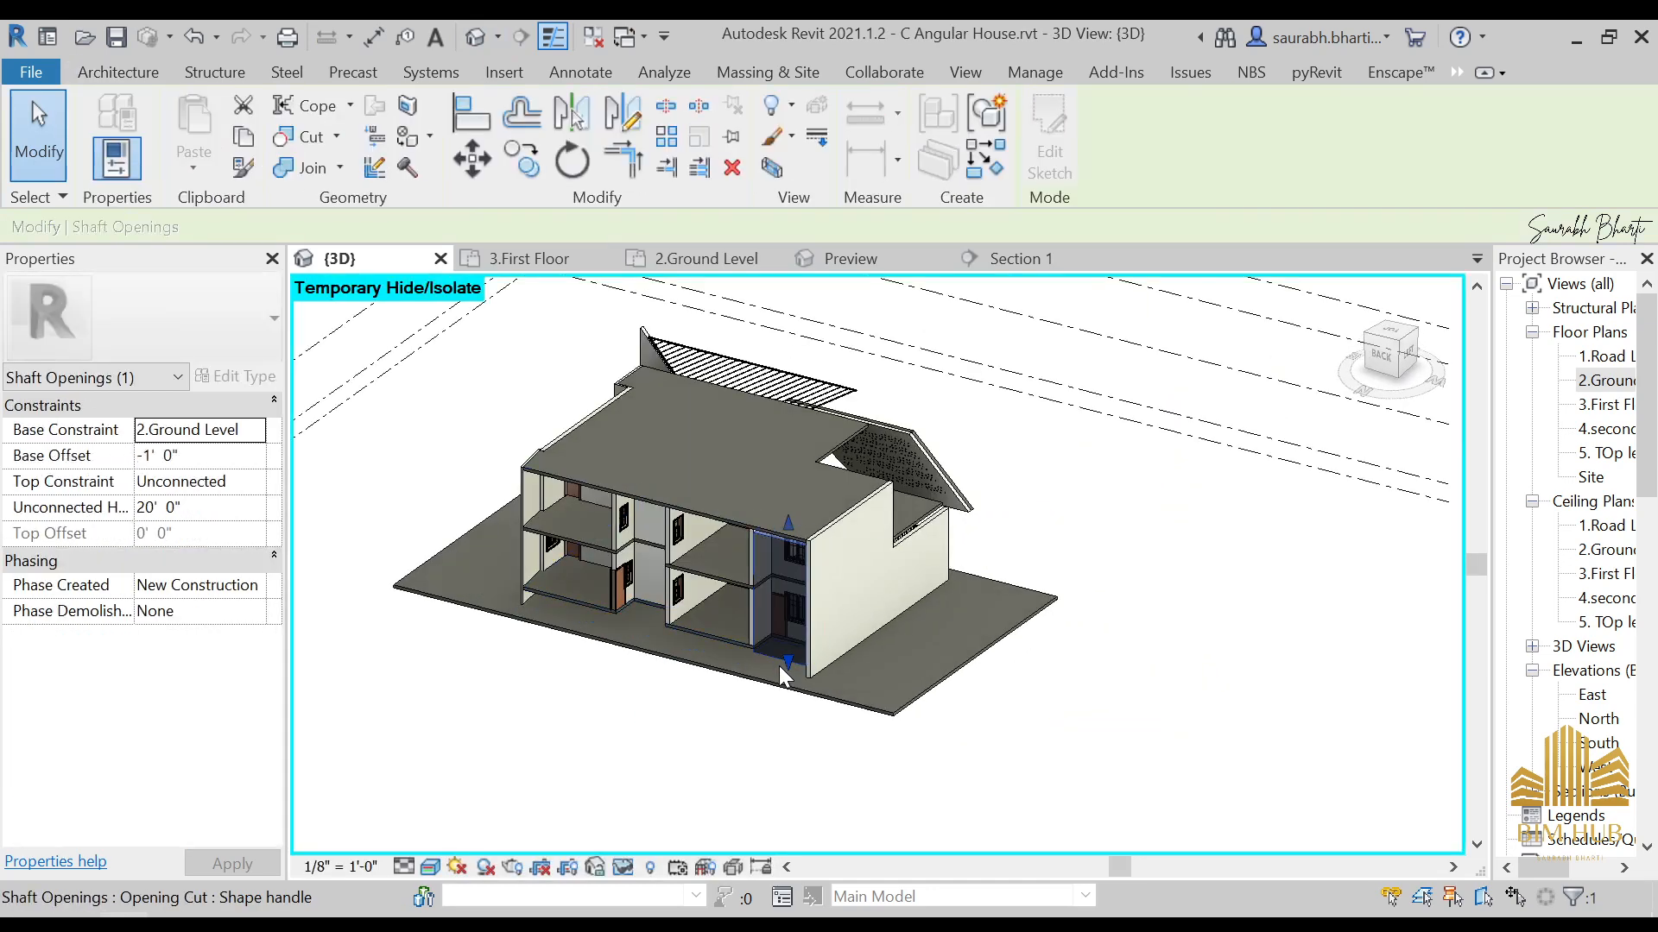
{"action": "middle_click_drag", "start_coordinate": [779, 666], "coordinate": [1308, 455], "text": "shift"}
{"action": "left_click", "coordinate": [1401, 357]}
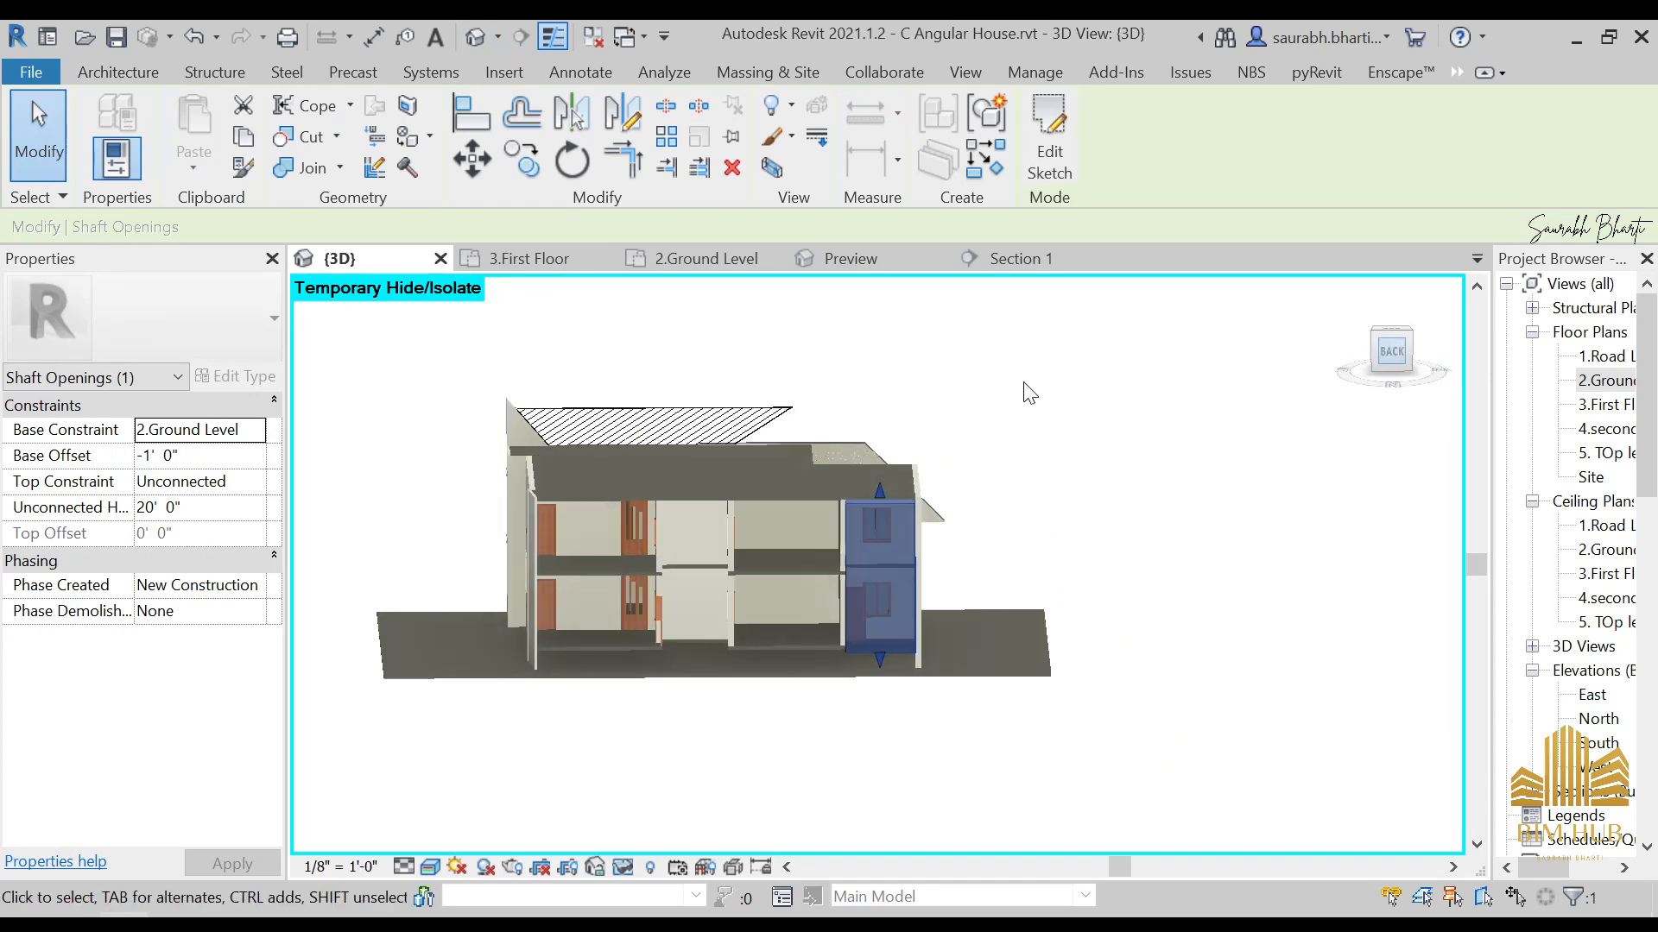
{"action": "scroll", "coordinate": [881, 402], "scroll_direction": "down", "scroll_amount": 2}
{"action": "scroll", "coordinate": [880, 426], "scroll_direction": "down", "scroll_amount": 1}
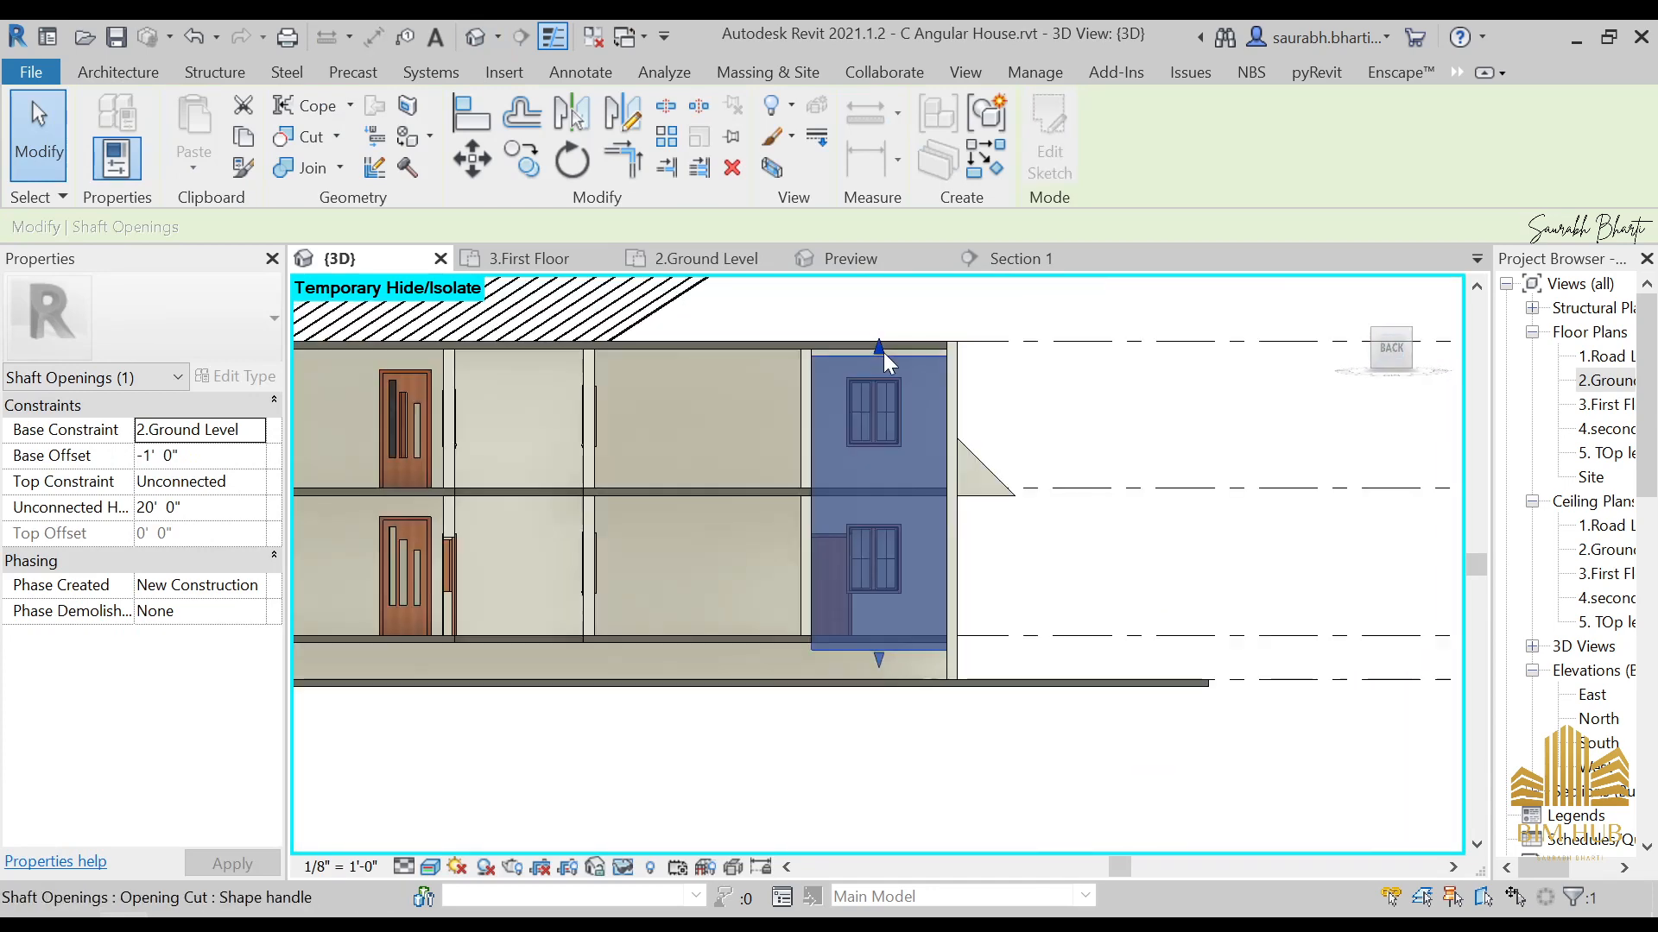
{"action": "left_click_drag", "start_coordinate": [878, 343], "coordinate": [887, 329]}
Step: Stretch the top of the middle shaft behind the stair above the roof slab
{"action": "middle_click_drag", "start_coordinate": [918, 469], "coordinate": [1363, 522]}
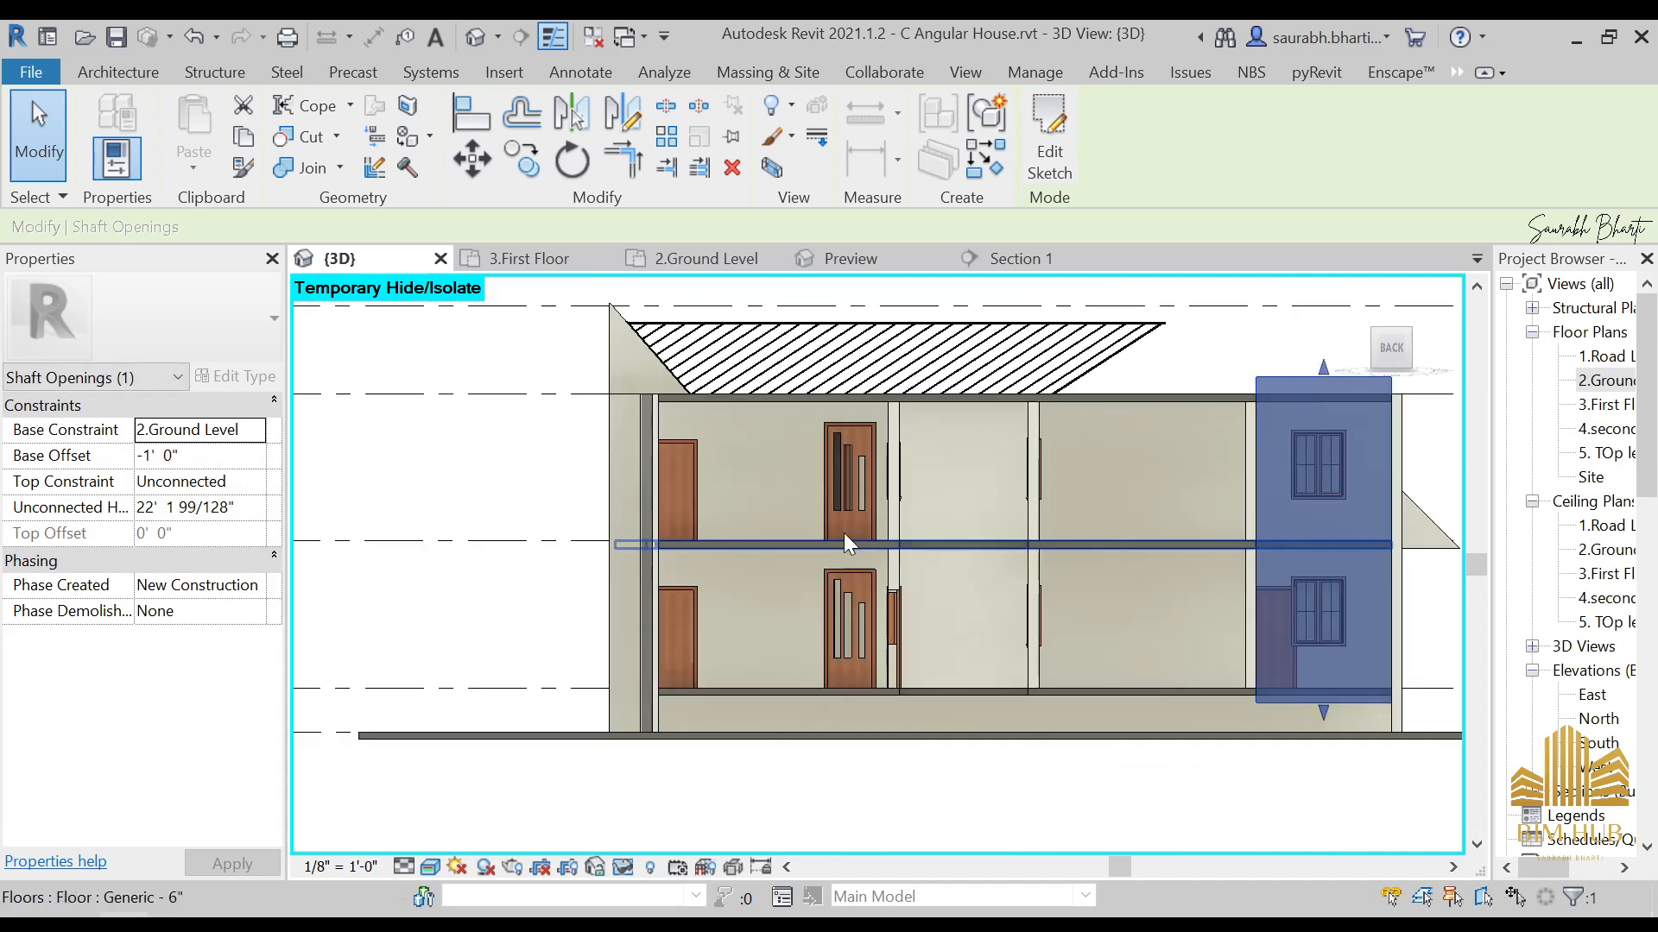
{"action": "left_click", "coordinate": [976, 615]}
{"action": "left_click_drag", "start_coordinate": [953, 404], "coordinate": [956, 387]}
Step: Reset the temporary hide and check the shaft opening cut through the roof from above
{"action": "scroll", "coordinate": [1015, 466], "scroll_direction": "down", "scroll_amount": 1}
{"action": "middle_click_drag", "start_coordinate": [1044, 463], "coordinate": [1002, 584], "text": "shift"}
{"action": "key", "text": "Escape"}
{"action": "key", "text": "h"}
{"action": "key", "text": "r"}
{"action": "scroll", "coordinate": [1002, 449], "scroll_direction": "up", "scroll_amount": 5}
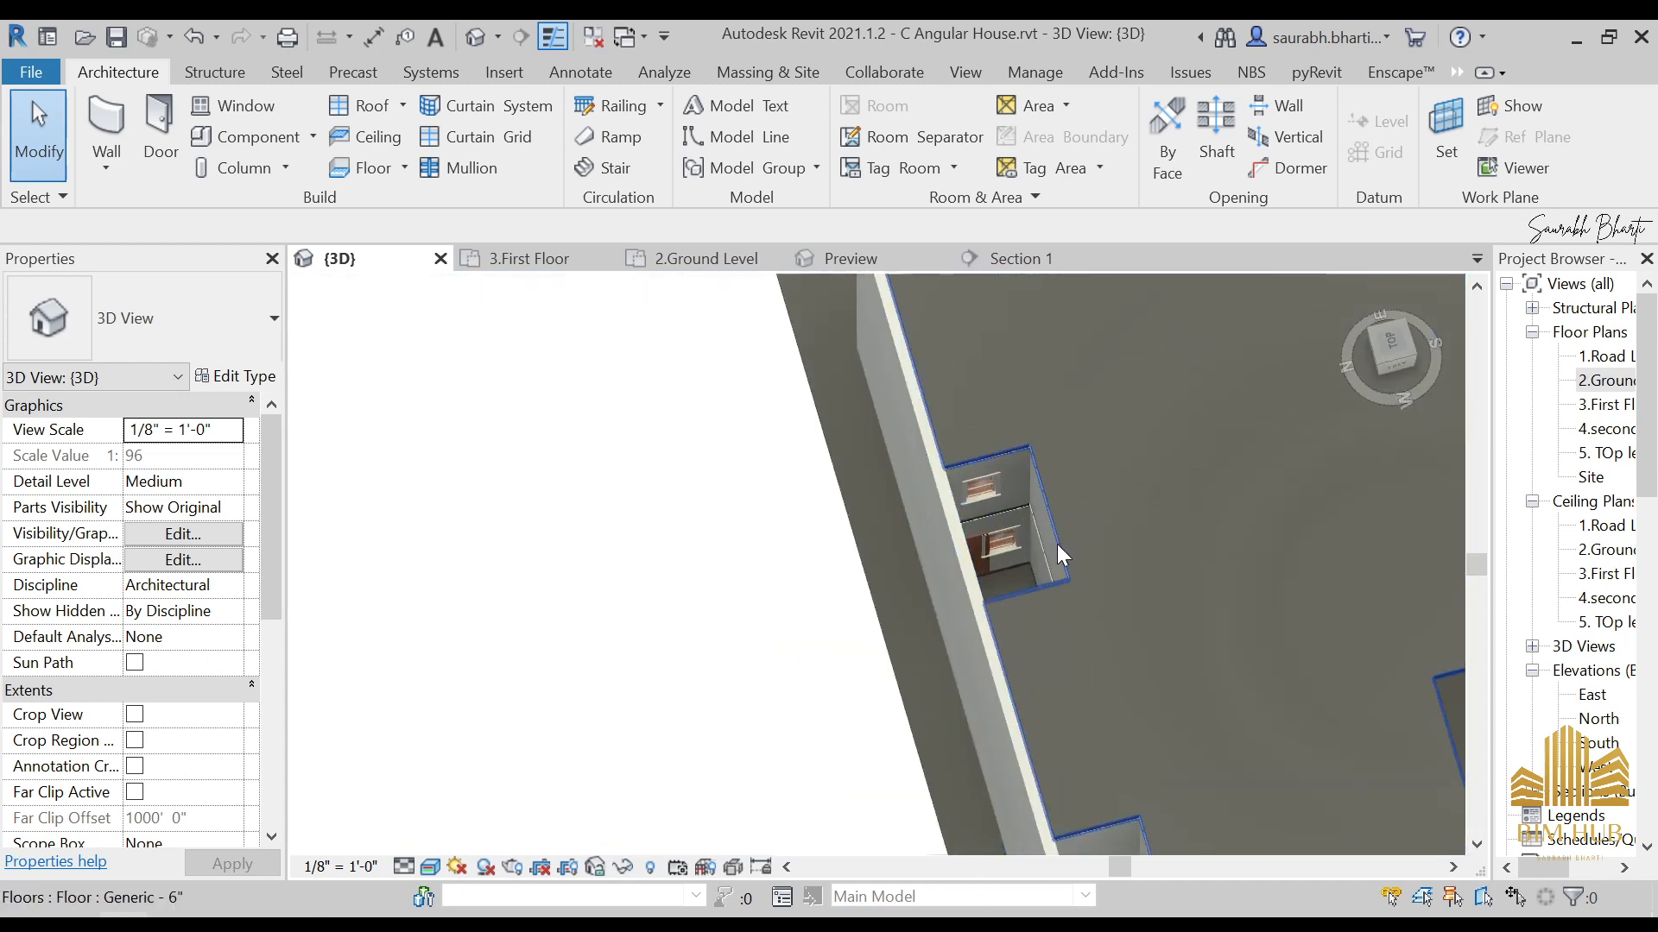
Step: Edit the profile of the house's left side wall, raising the cut-out's horizontal bottom edge to the top of the first floor slab
{"action": "scroll", "coordinate": [1048, 604], "scroll_direction": "down", "scroll_amount": 4}
{"action": "middle_click_drag", "start_coordinate": [1048, 651], "coordinate": [1022, 708], "text": "shift"}
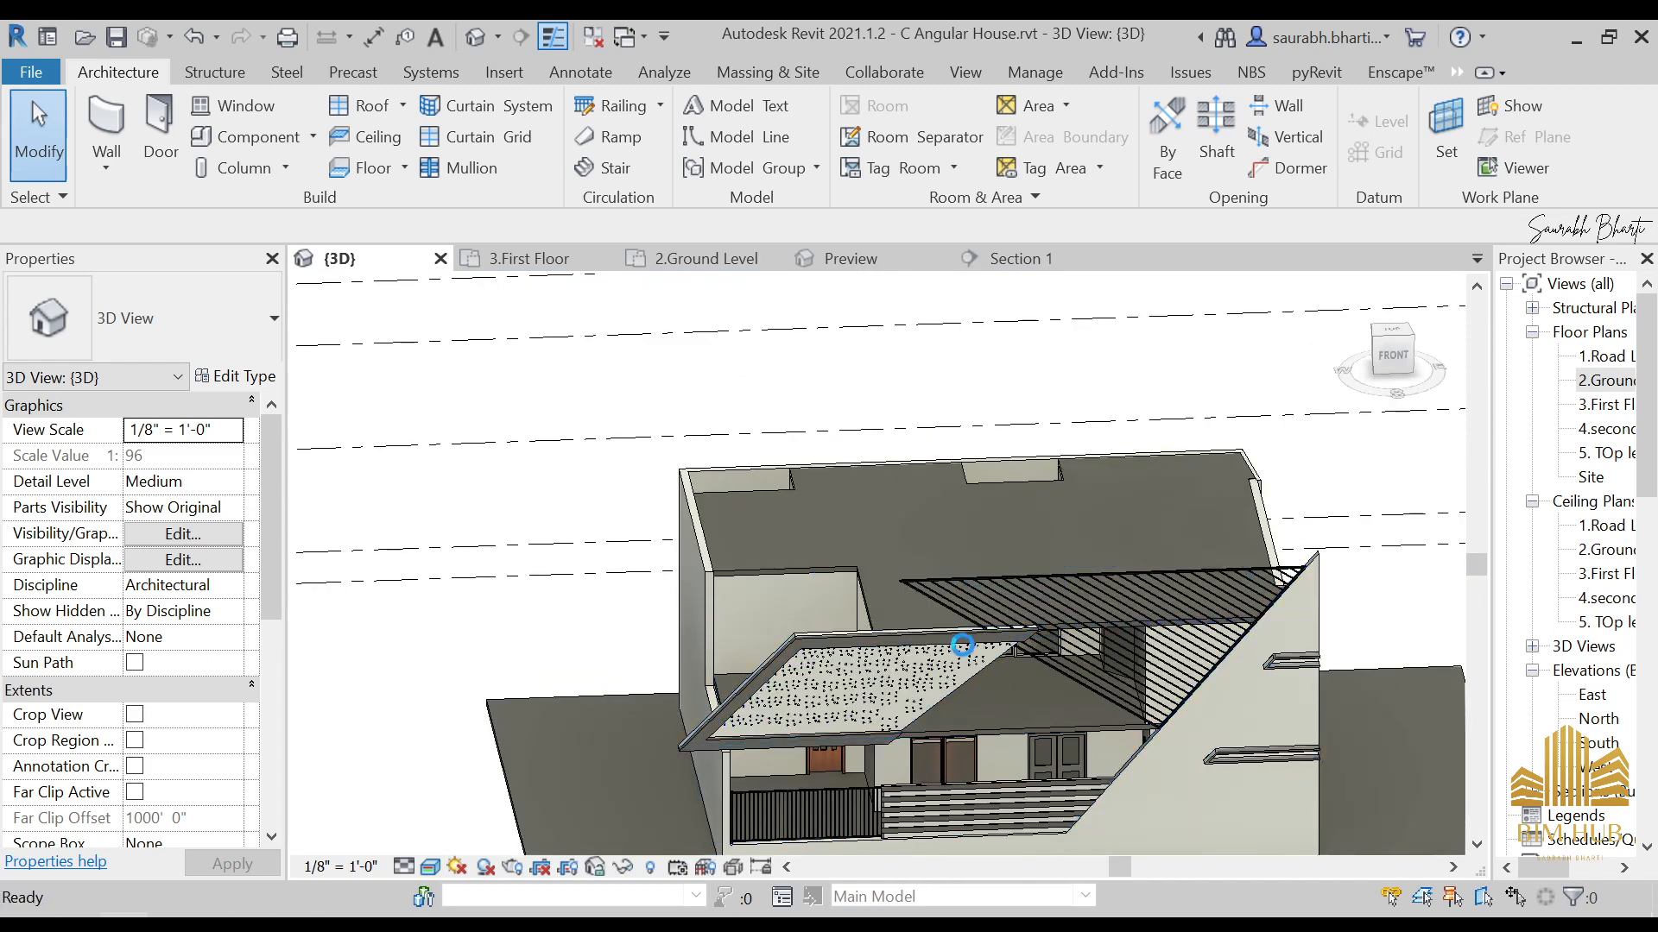
{"action": "middle_click_drag", "start_coordinate": [925, 713], "coordinate": [951, 687], "text": "shift"}
{"action": "scroll", "coordinate": [742, 608], "scroll_direction": "up", "scroll_amount": 5}
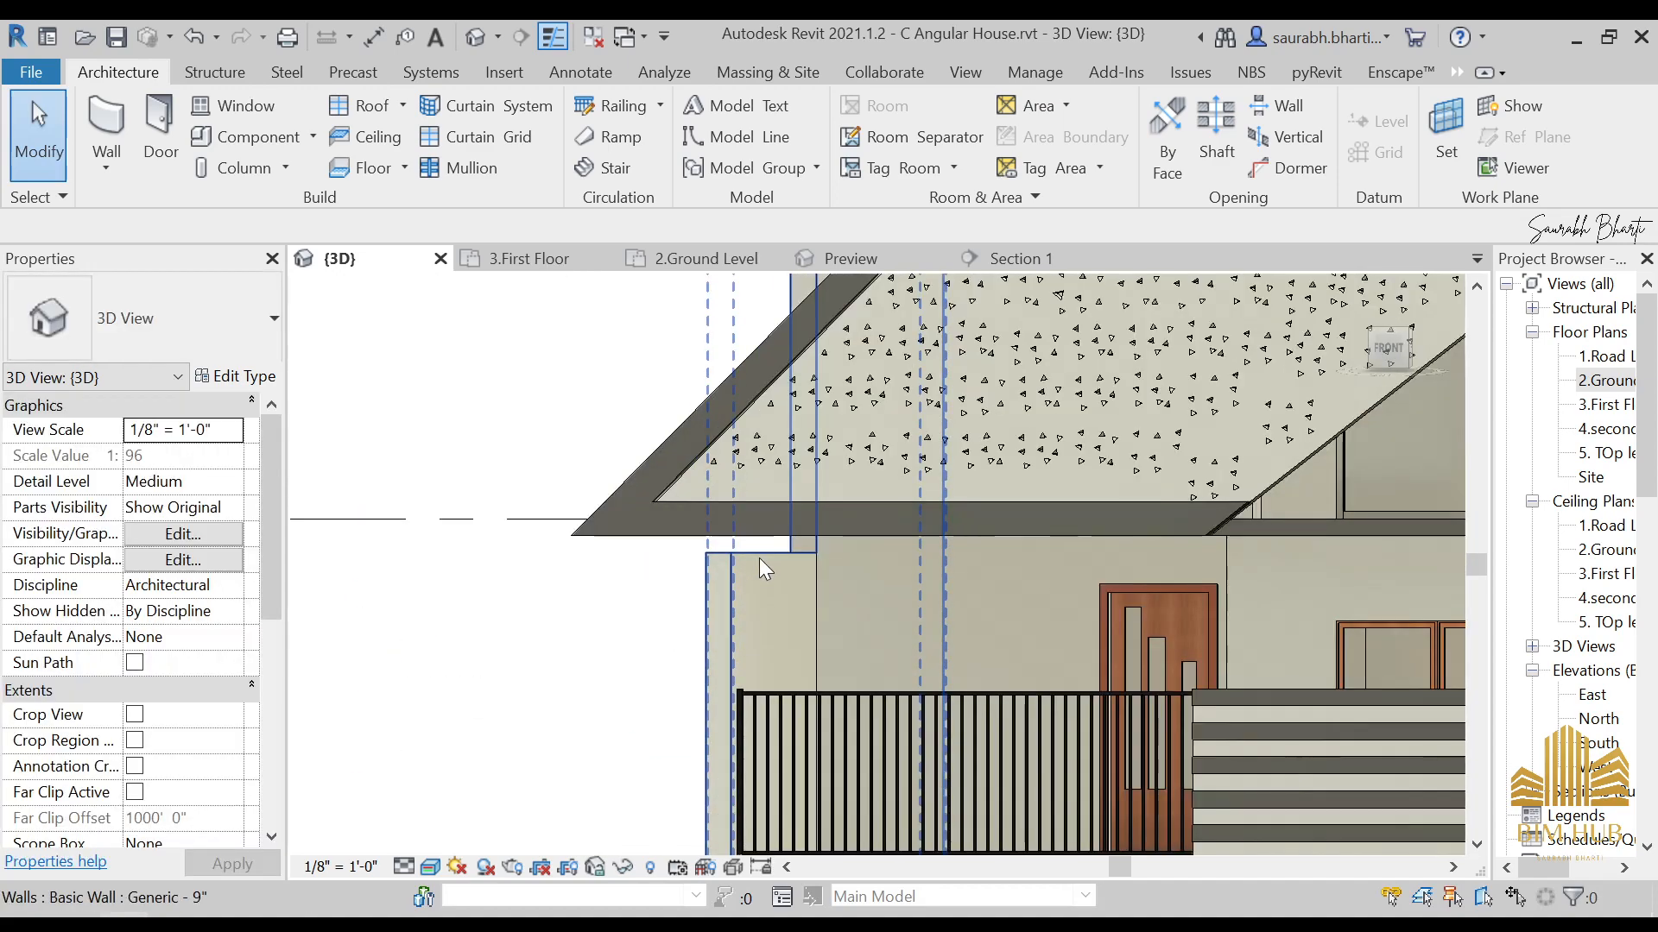
{"action": "left_click", "coordinate": [759, 559]}
{"action": "middle_click_drag", "start_coordinate": [819, 616], "coordinate": [1140, 703], "text": "shift"}
{"action": "left_click", "coordinate": [1396, 353]}
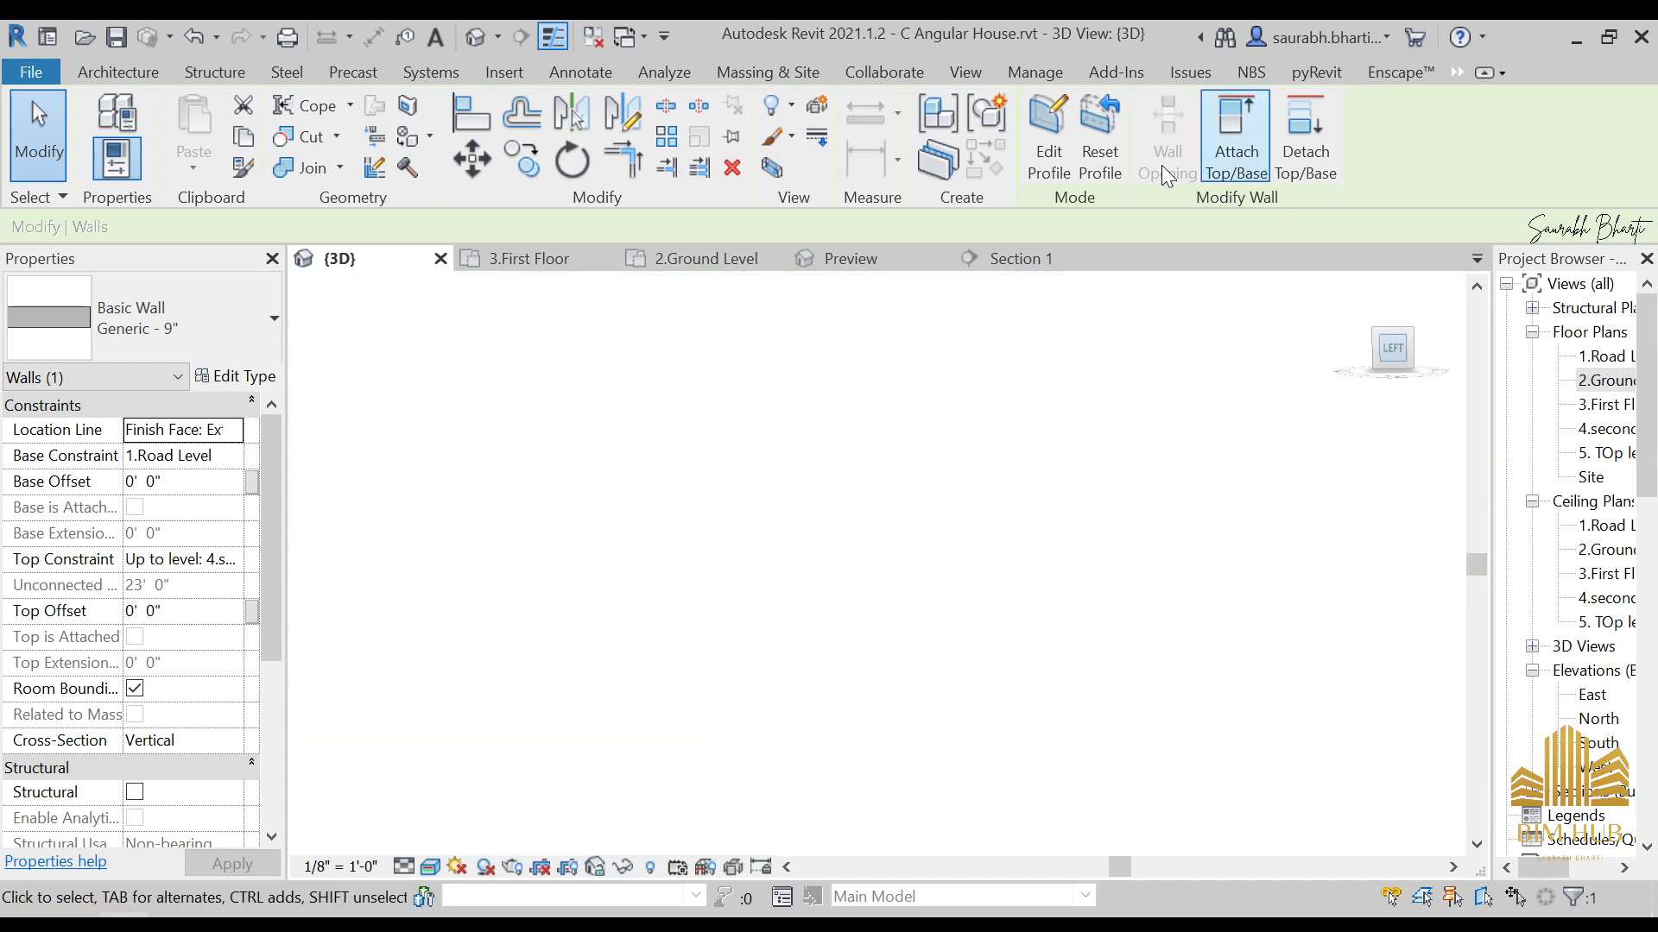
{"action": "left_click", "coordinate": [1049, 138]}
{"action": "scroll", "coordinate": [1050, 562], "scroll_direction": "up", "scroll_amount": 2}
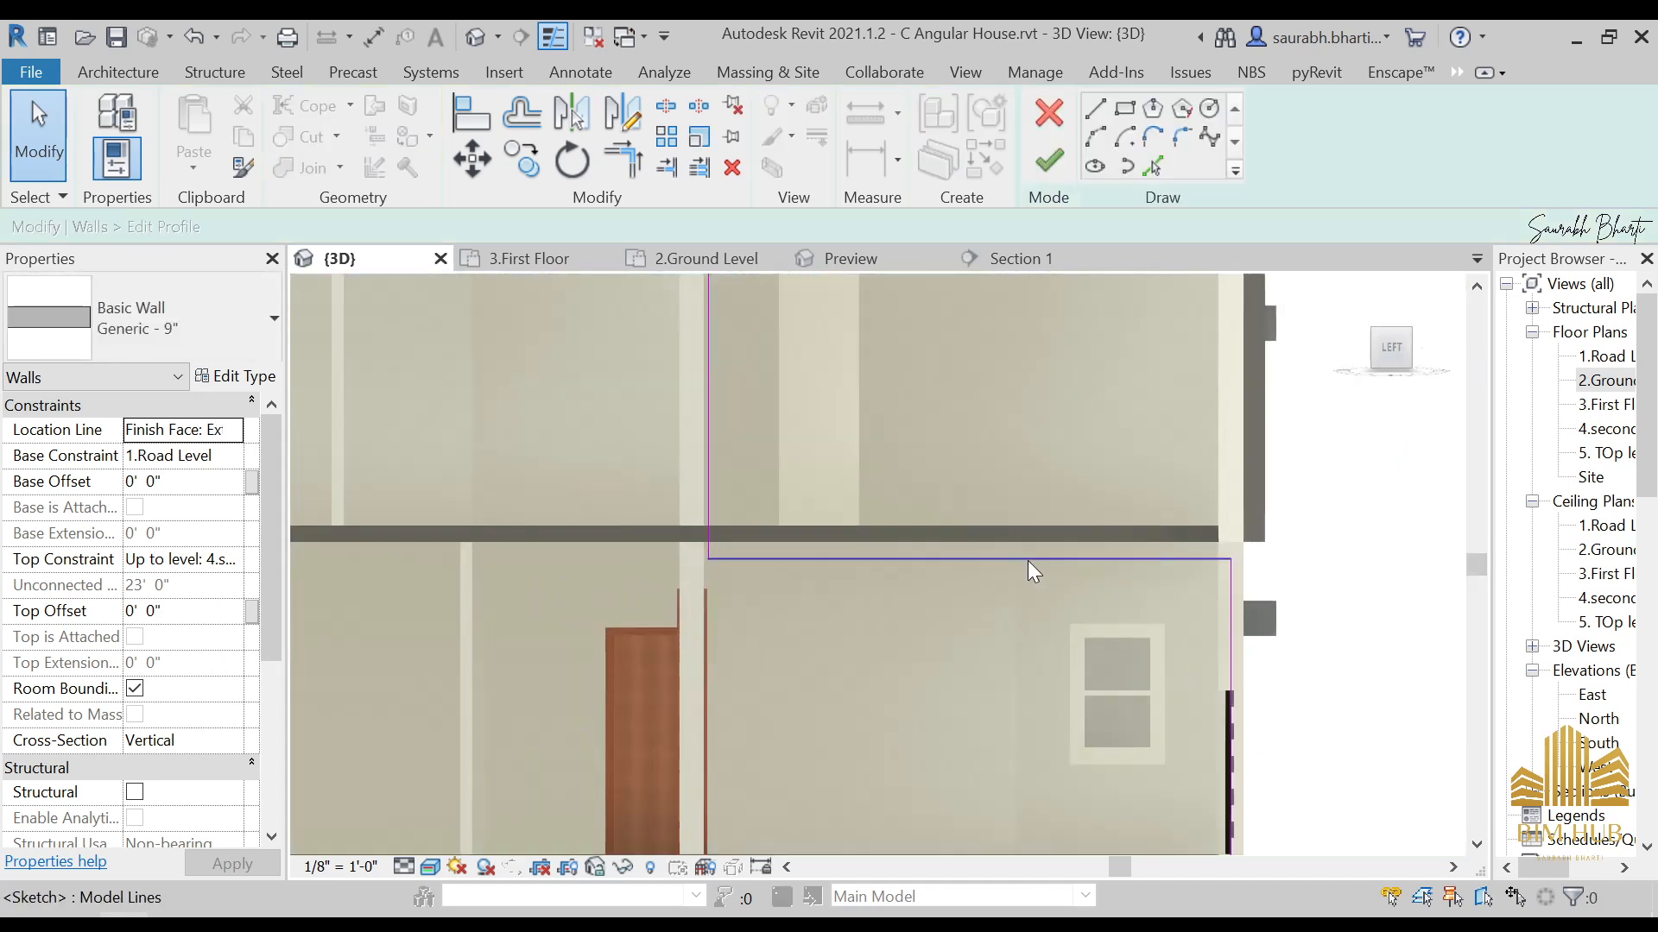
{"action": "left_click", "coordinate": [1029, 558]}
{"action": "left_click_drag", "start_coordinate": [1029, 558], "coordinate": [1024, 526]}
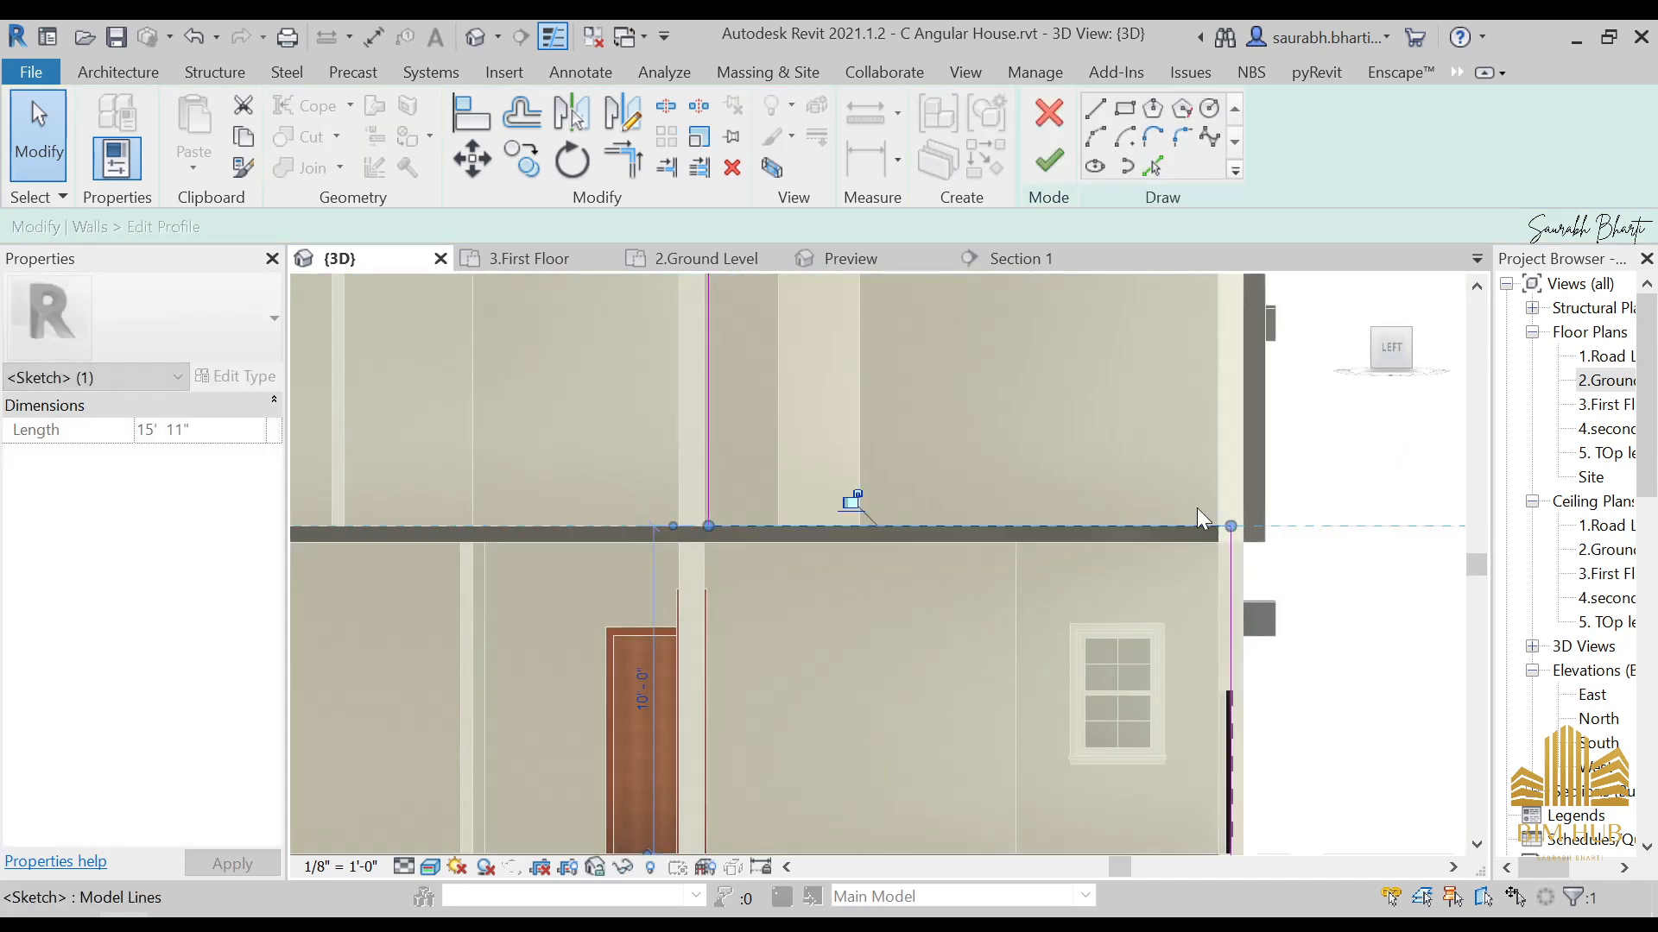
Step: Move the cut-out's bottom edge down to the underside of the first floor slab and finish the wall profile
{"action": "scroll", "coordinate": [1070, 544], "scroll_direction": "up", "scroll_amount": 4}
{"action": "left_click", "coordinate": [1060, 496]}
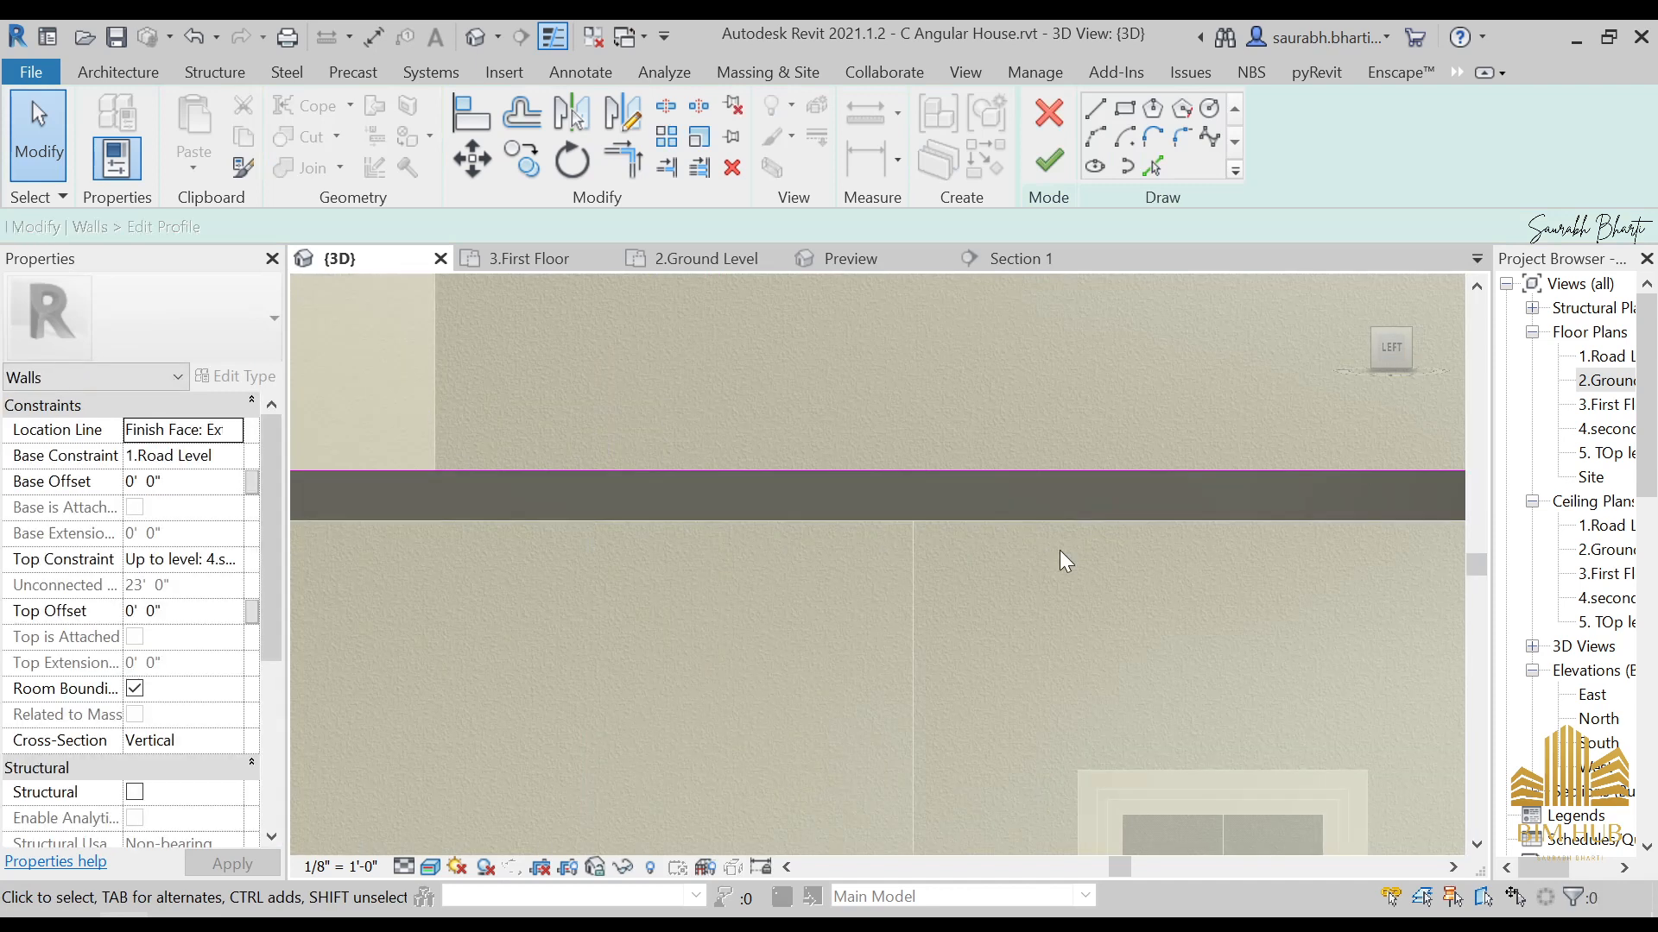
{"action": "left_click", "coordinate": [1074, 485]}
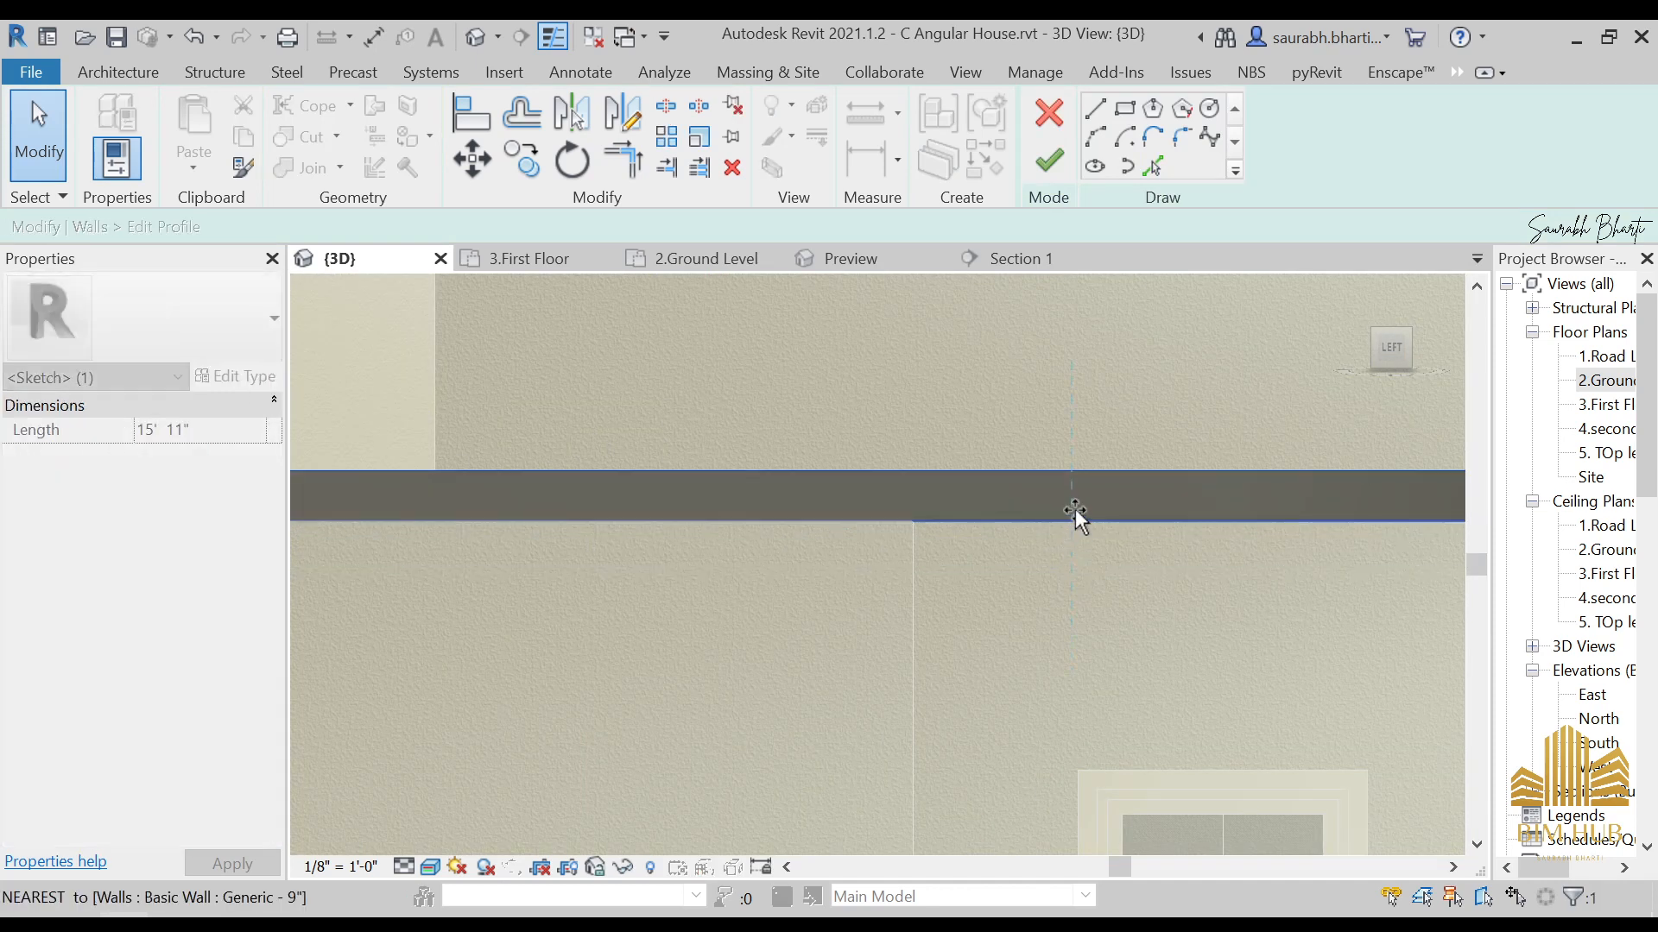
{"action": "scroll", "coordinate": [928, 579], "scroll_direction": "down", "scroll_amount": 6}
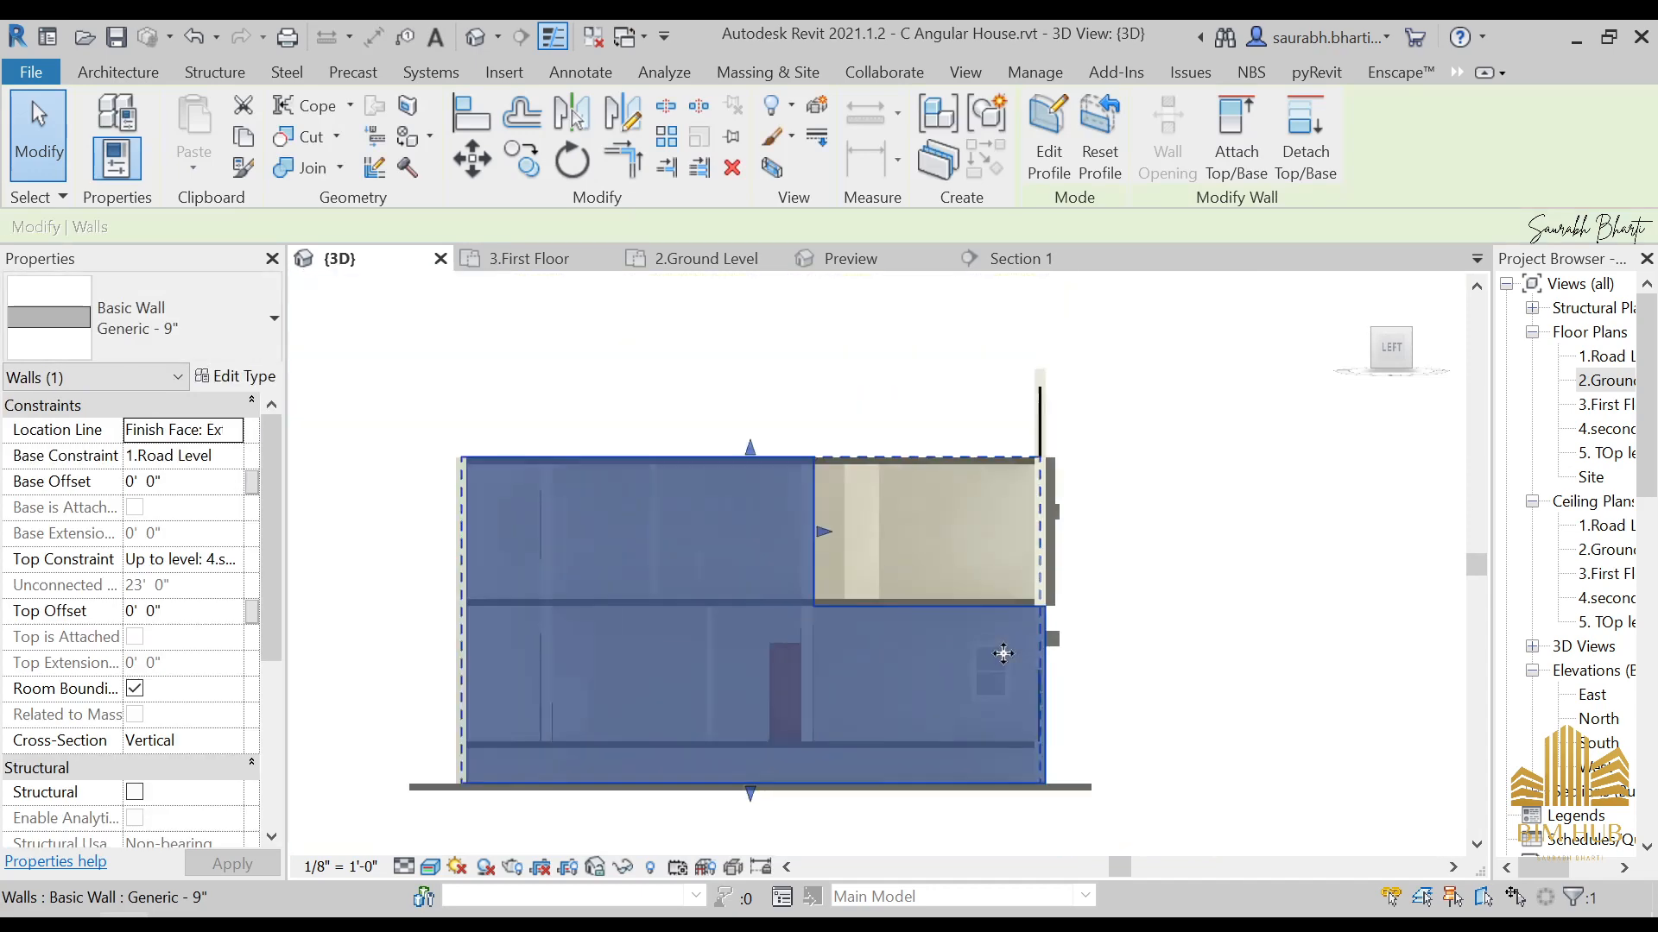
Step: Reopen the left side wall's profile, align the cut-out's bottom edge with the top of the first floor slab, and finish the sketch
{"action": "middle_click_drag", "start_coordinate": [1002, 655], "coordinate": [985, 777], "text": "shift"}
{"action": "middle_click_drag", "start_coordinate": [923, 622], "coordinate": [1058, 624], "text": "shift"}
{"action": "left_click", "coordinate": [1385, 356]}
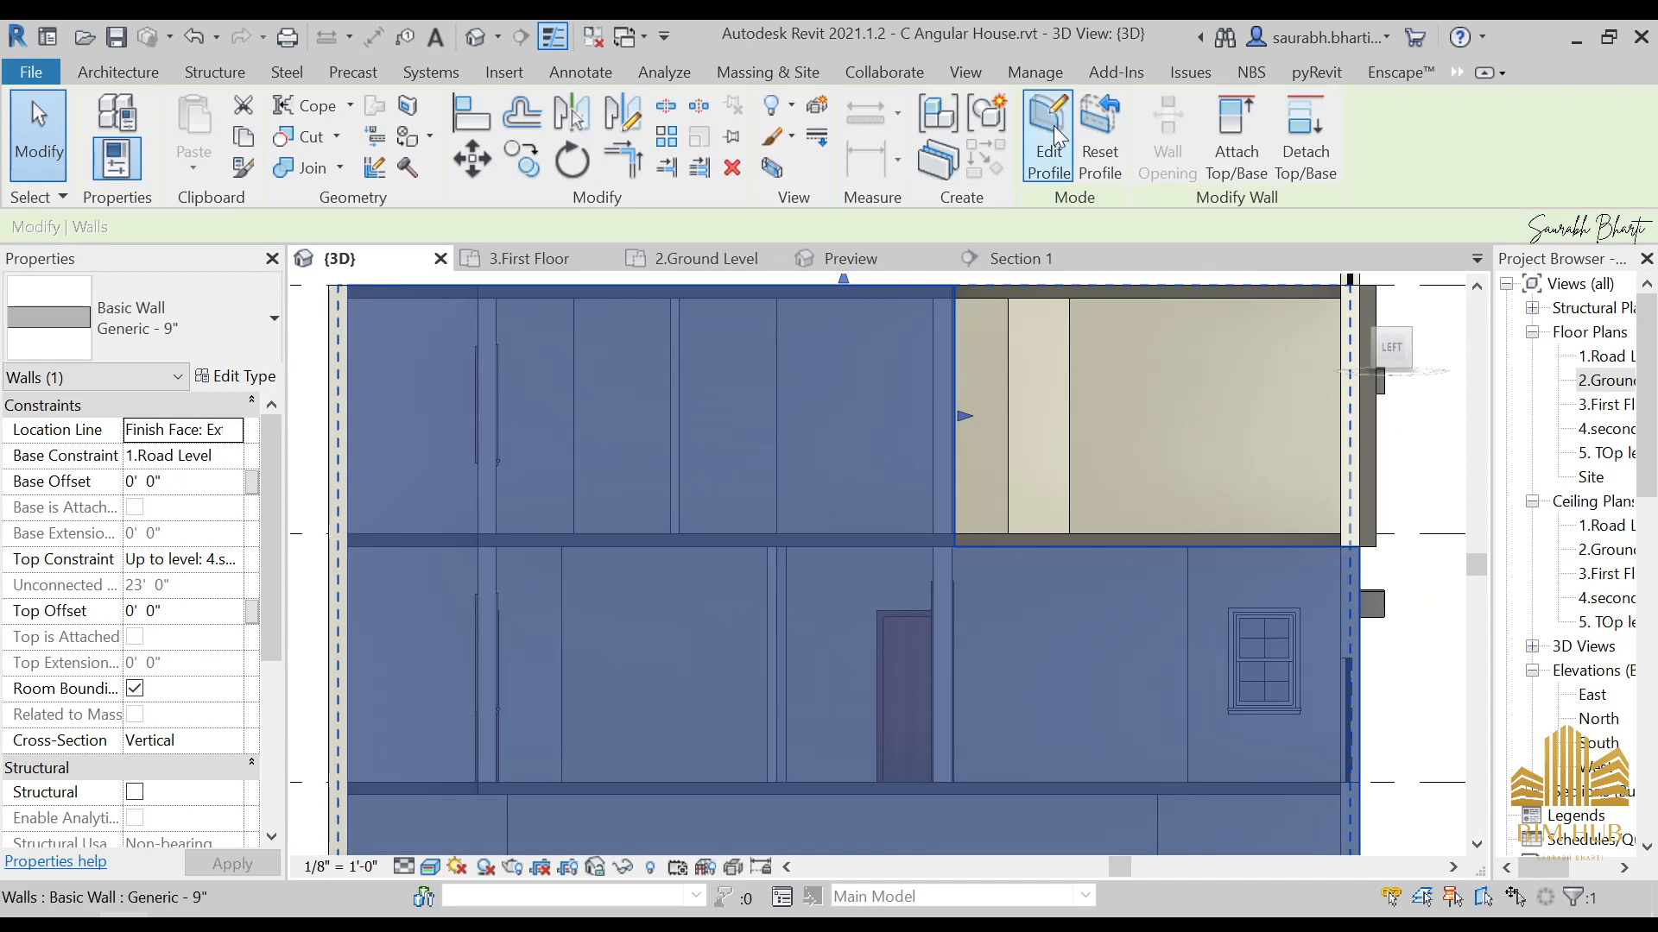
{"action": "left_click", "coordinate": [1049, 134]}
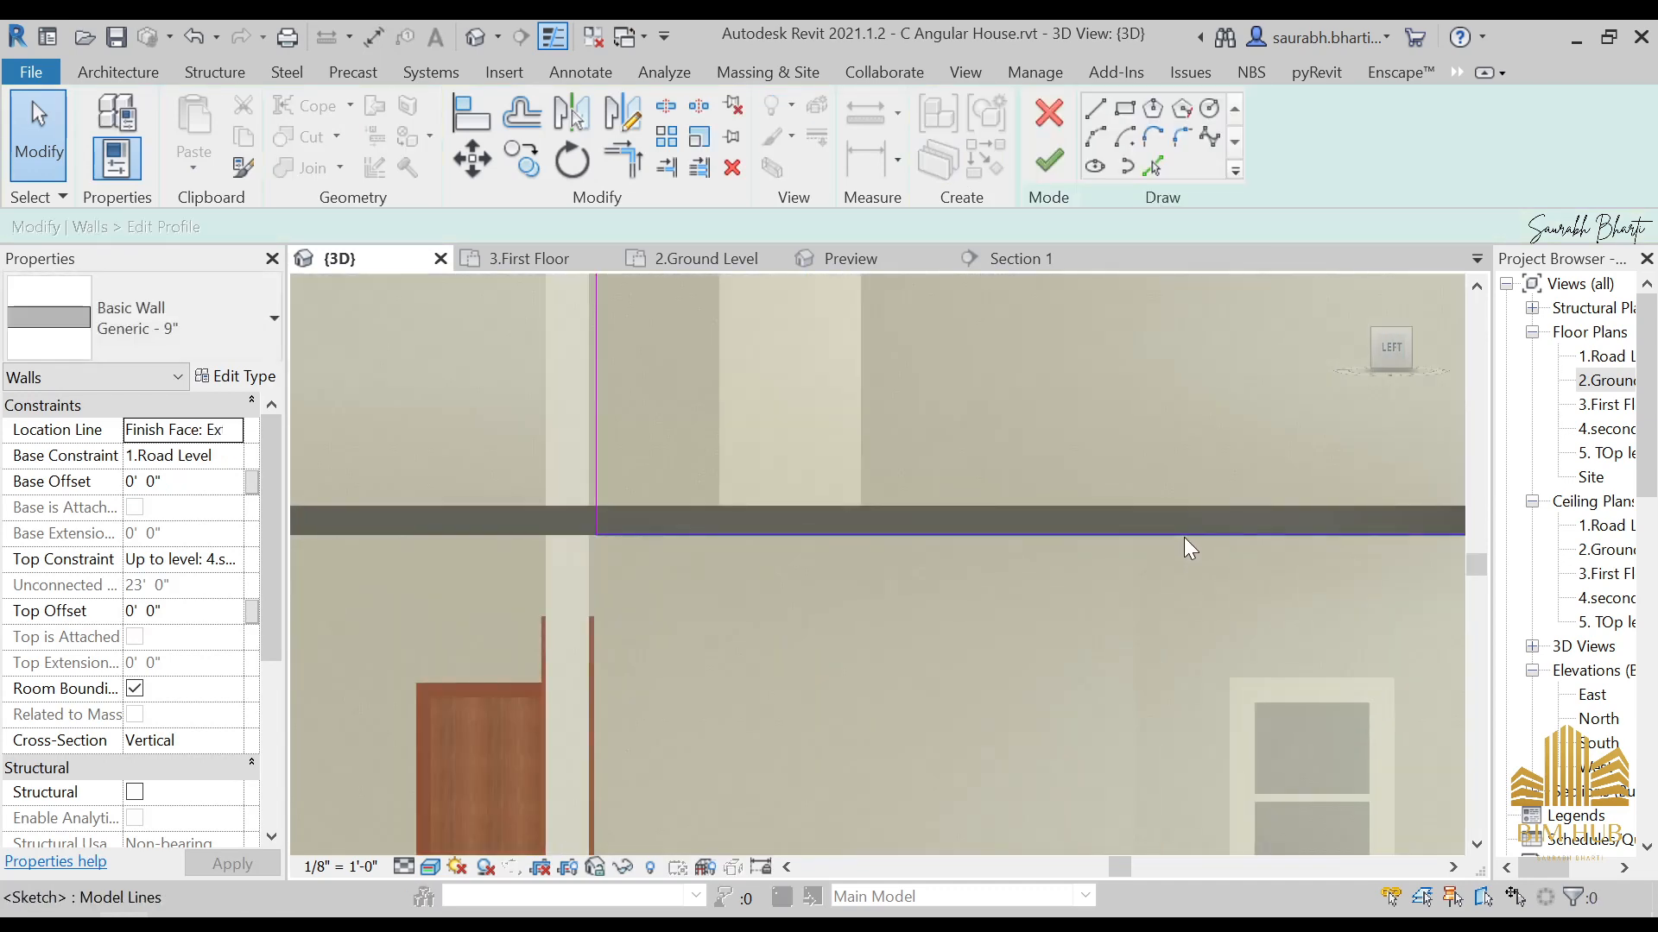
{"action": "left_click", "coordinate": [1181, 511]}
{"action": "left_click", "coordinate": [1049, 161]}
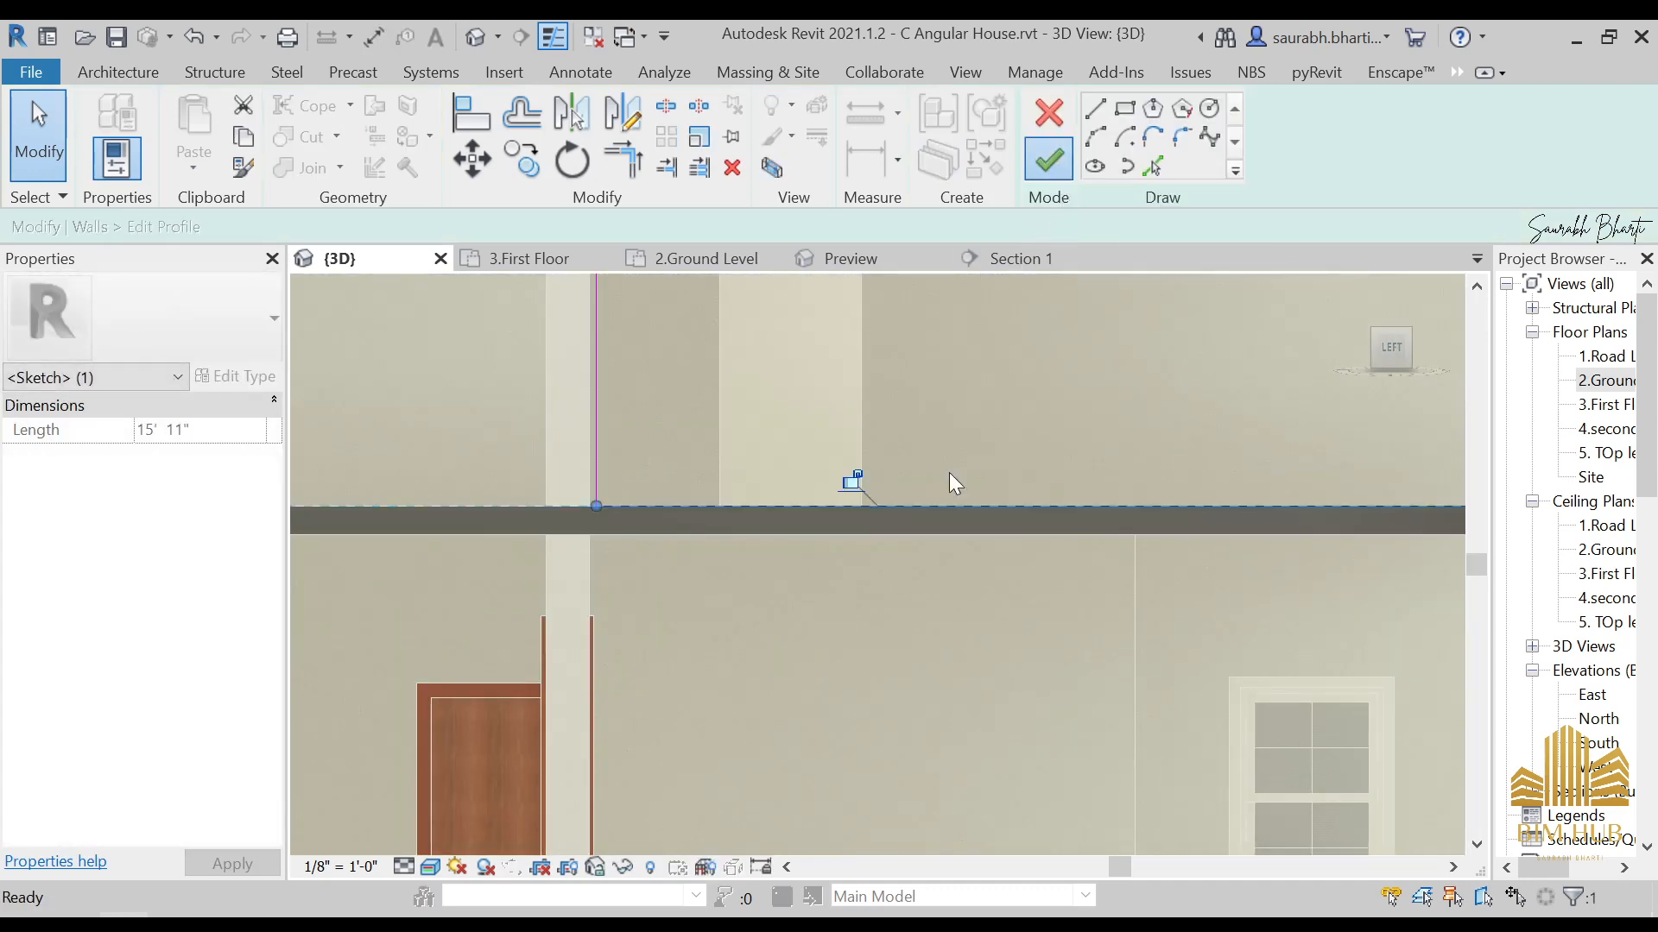
Step: Deselect the wall and examine the whole house in 3D, ending with a close front view
{"action": "scroll", "coordinate": [951, 478], "scroll_direction": "down", "scroll_amount": 5}
{"action": "mouse_move", "coordinate": [1247, 670]}
{"action": "middle_mouse_down", "text": "shift"}
{"action": "mouse_move", "coordinate": [1010, 724]}
{"action": "mouse_move", "coordinate": [1022, 732]}
{"action": "middle_mouse_up", "text": "shift"}
{"action": "left_click", "coordinate": [1090, 776]}
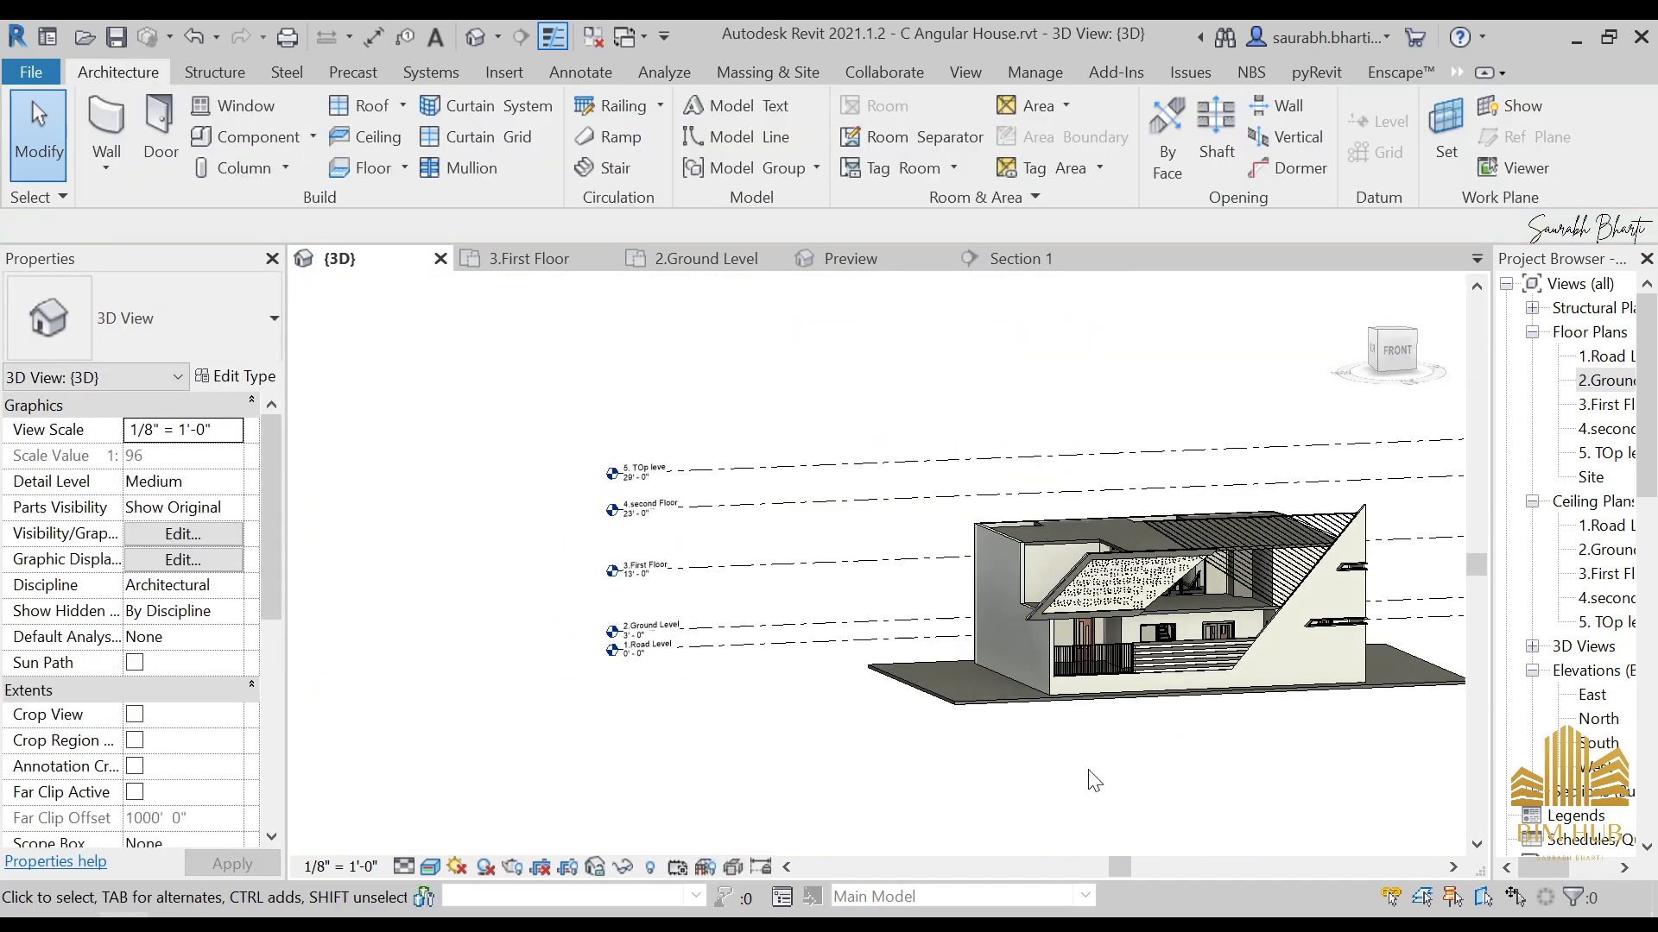
{"action": "middle_click_drag", "start_coordinate": [1092, 775], "coordinate": [1084, 770], "text": "shift"}
{"action": "left_click", "coordinate": [1395, 350]}
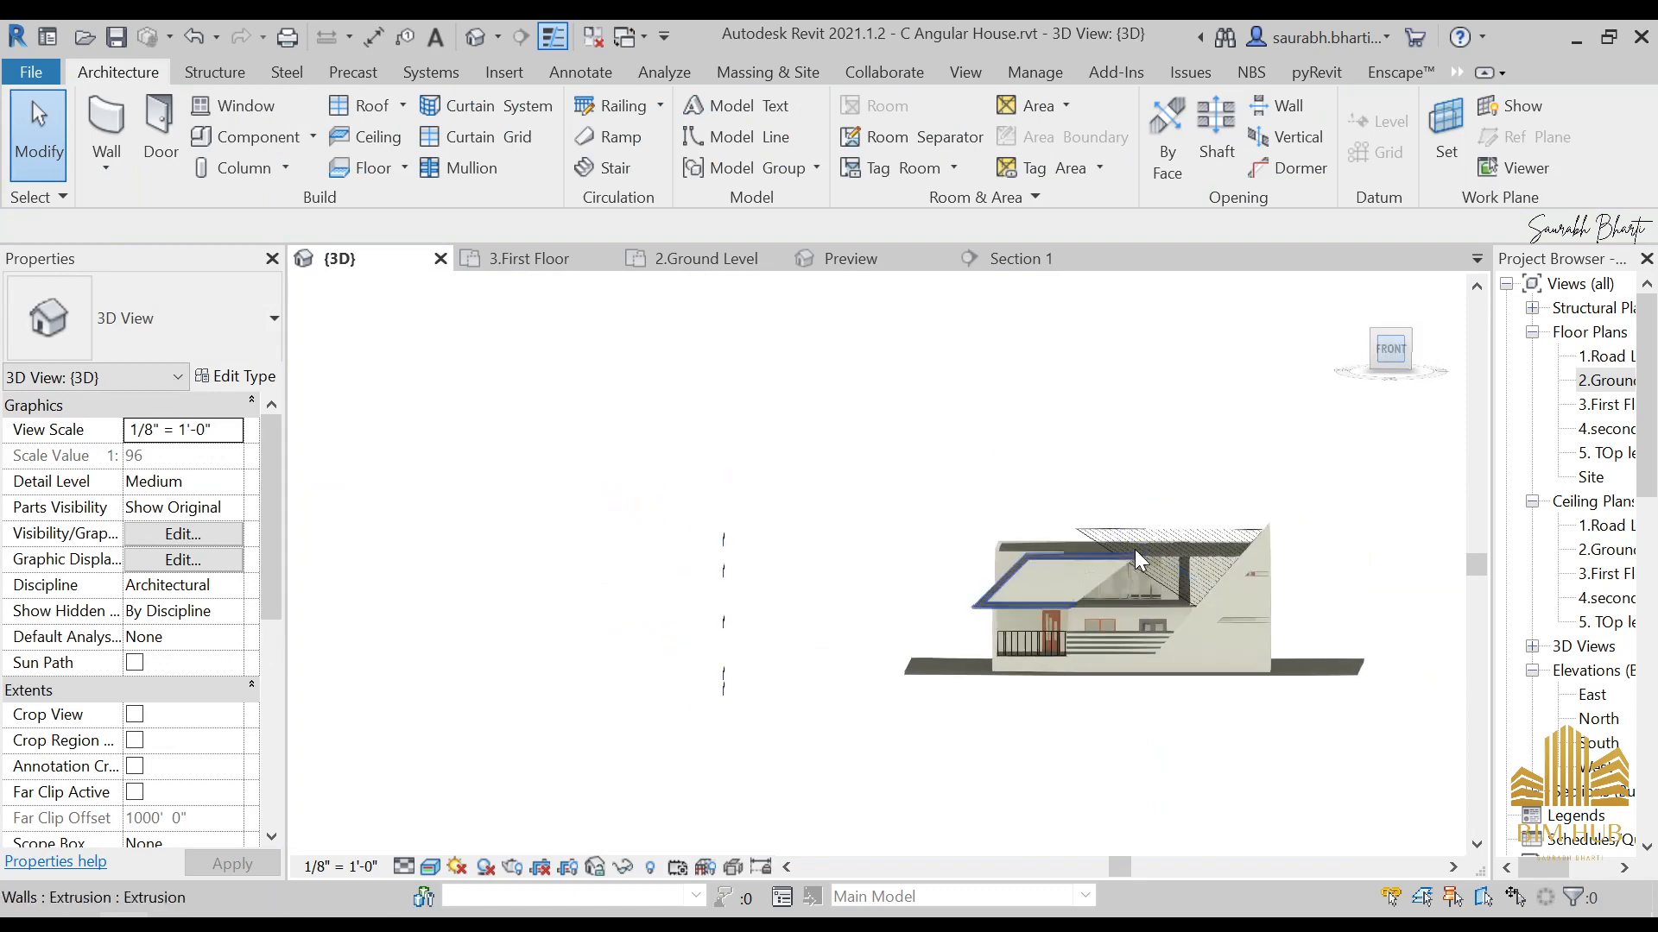
{"action": "scroll", "coordinate": [916, 577], "scroll_direction": "up", "scroll_amount": 6}
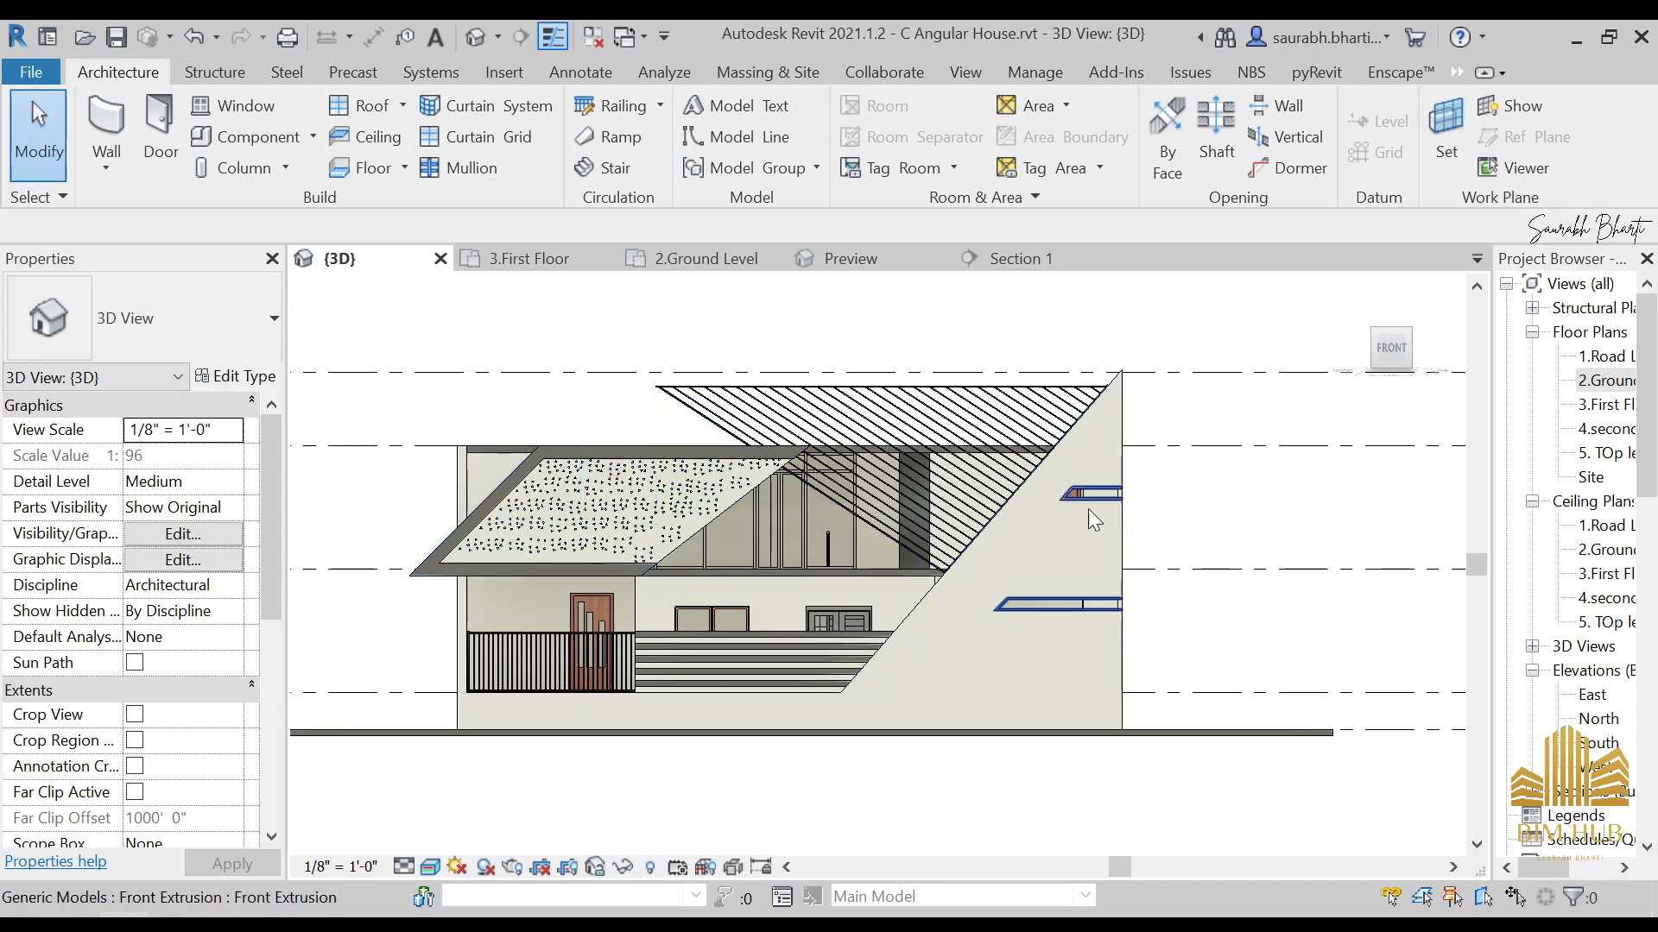
{"action": "key", "text": "alt+Tab"}
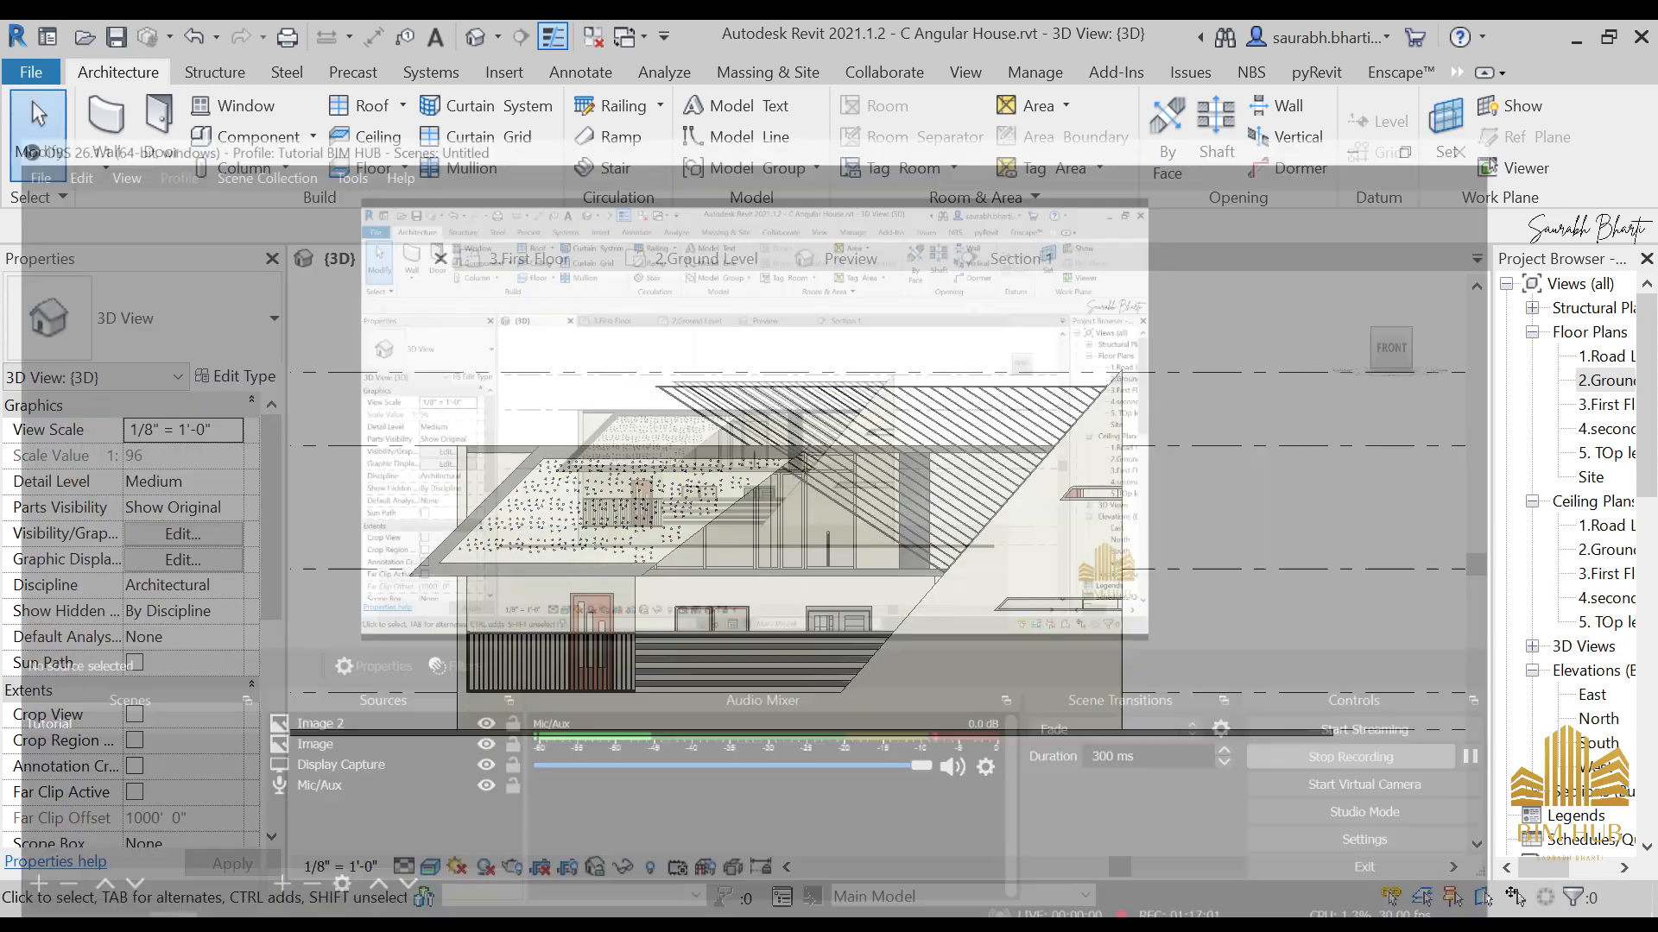